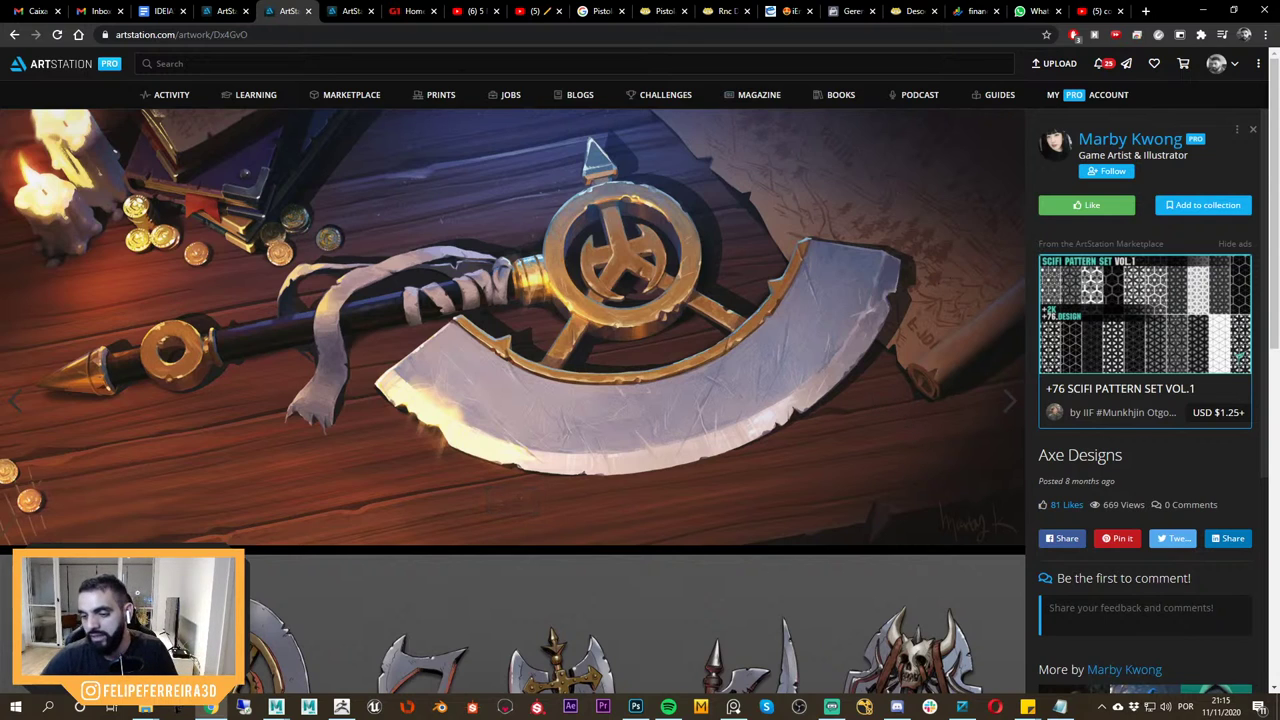
# Examine the painted axe, colored axe concepts and black silhouettes in the Axe Designs artwork post.
pyautogui.hotkey('alt', 'Tab')
pyautogui.hotkey('alt', 'Tab')
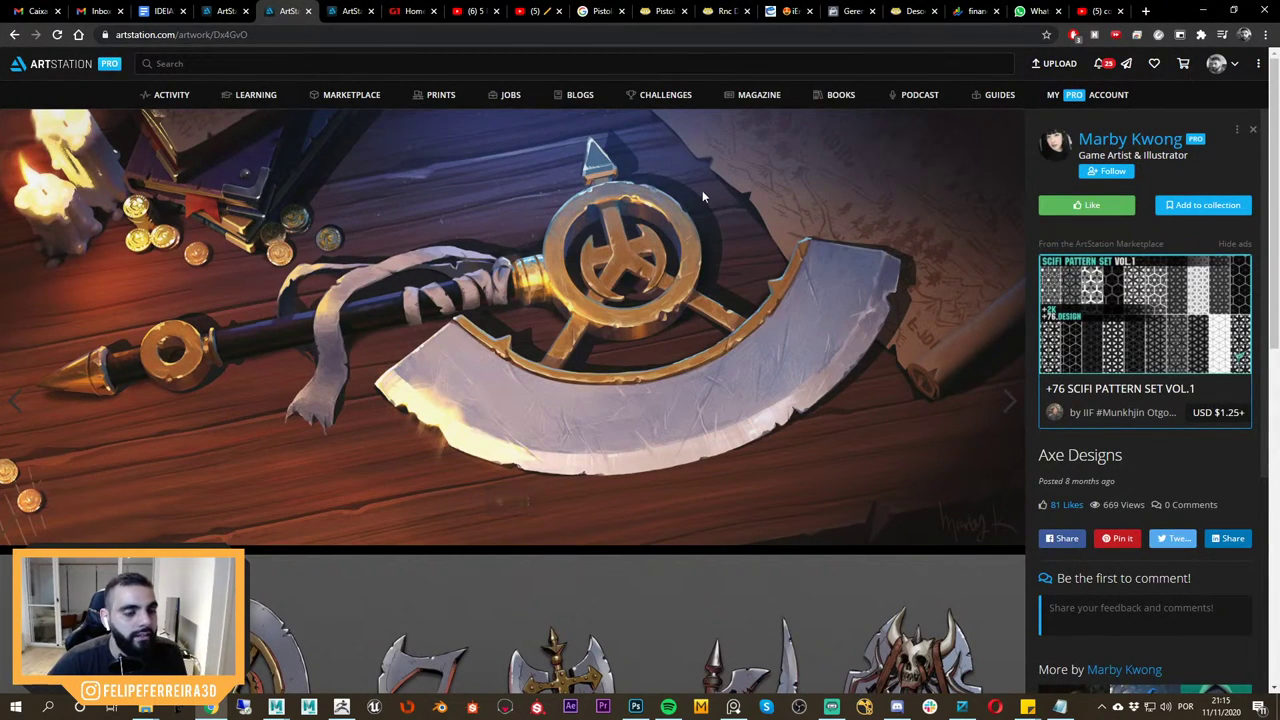
pyautogui.moveTo(1273, 335); pyautogui.dragTo(1214, 497)
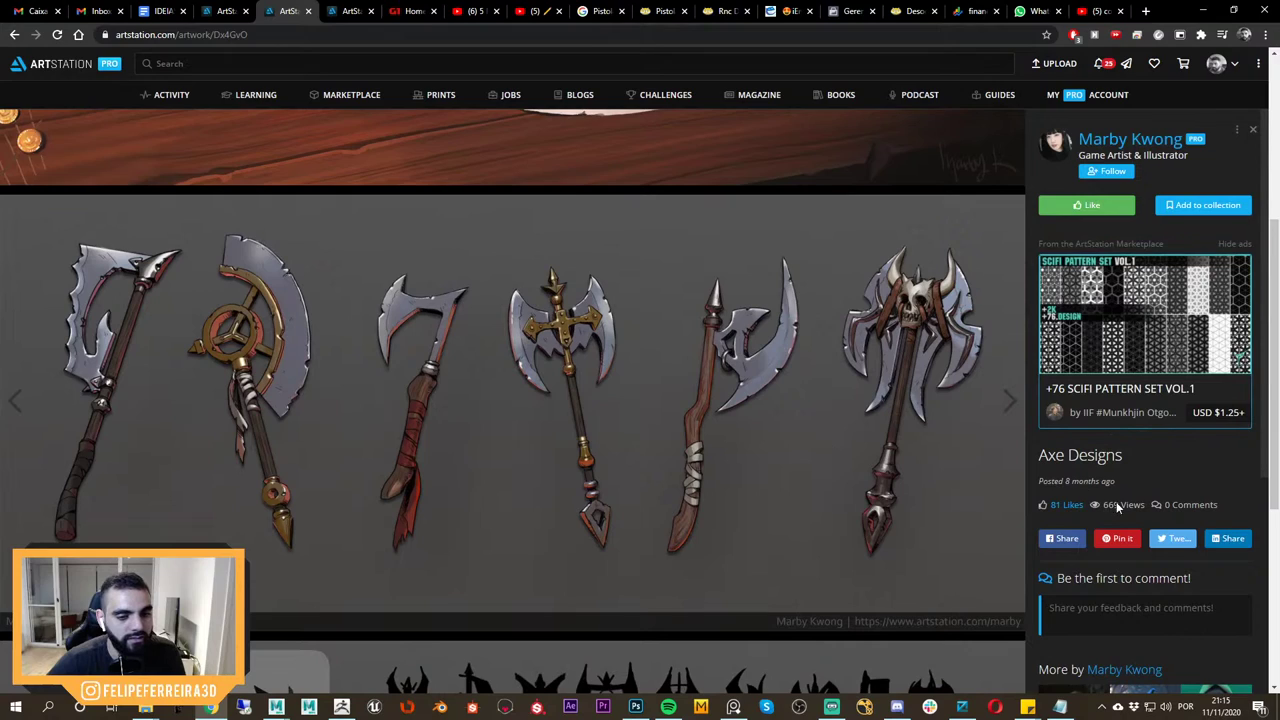
pyautogui.moveTo(1064, 457); pyautogui.dragTo(1101, 481)
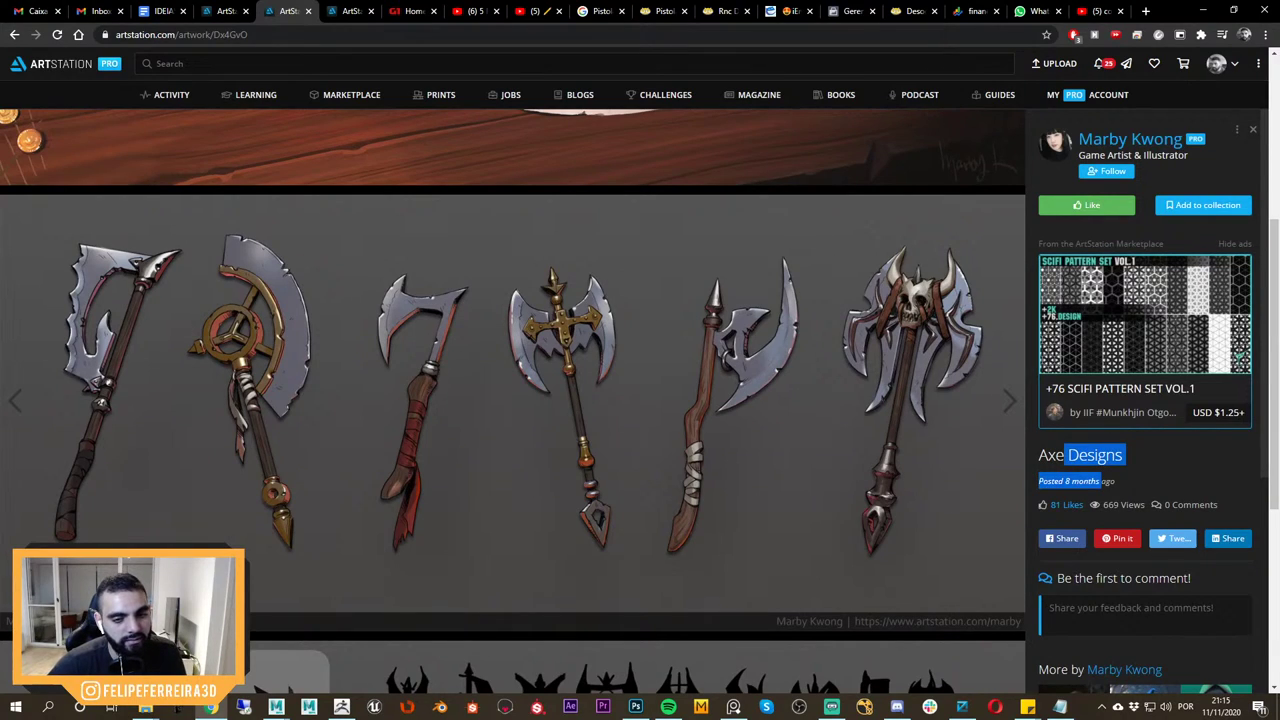
pyautogui.moveTo(1273, 452); pyautogui.dragTo(1276, 626)
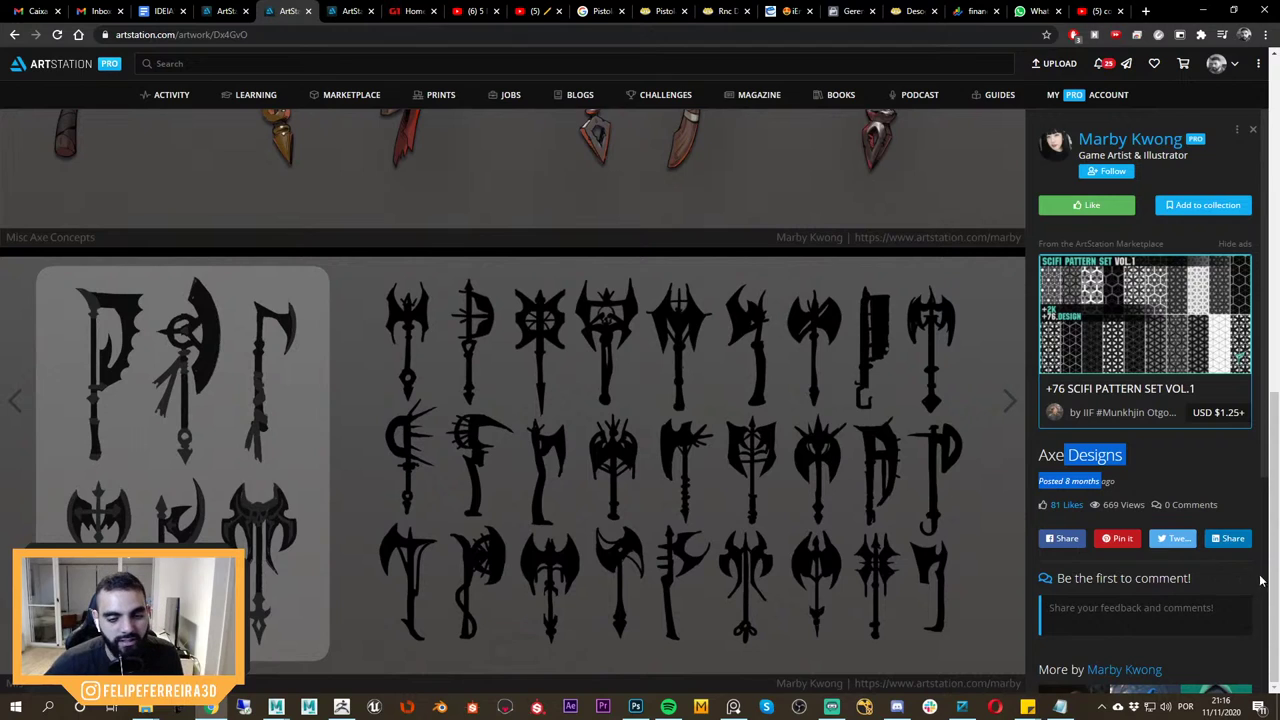
pyautogui.scroll(7, 757, 271)
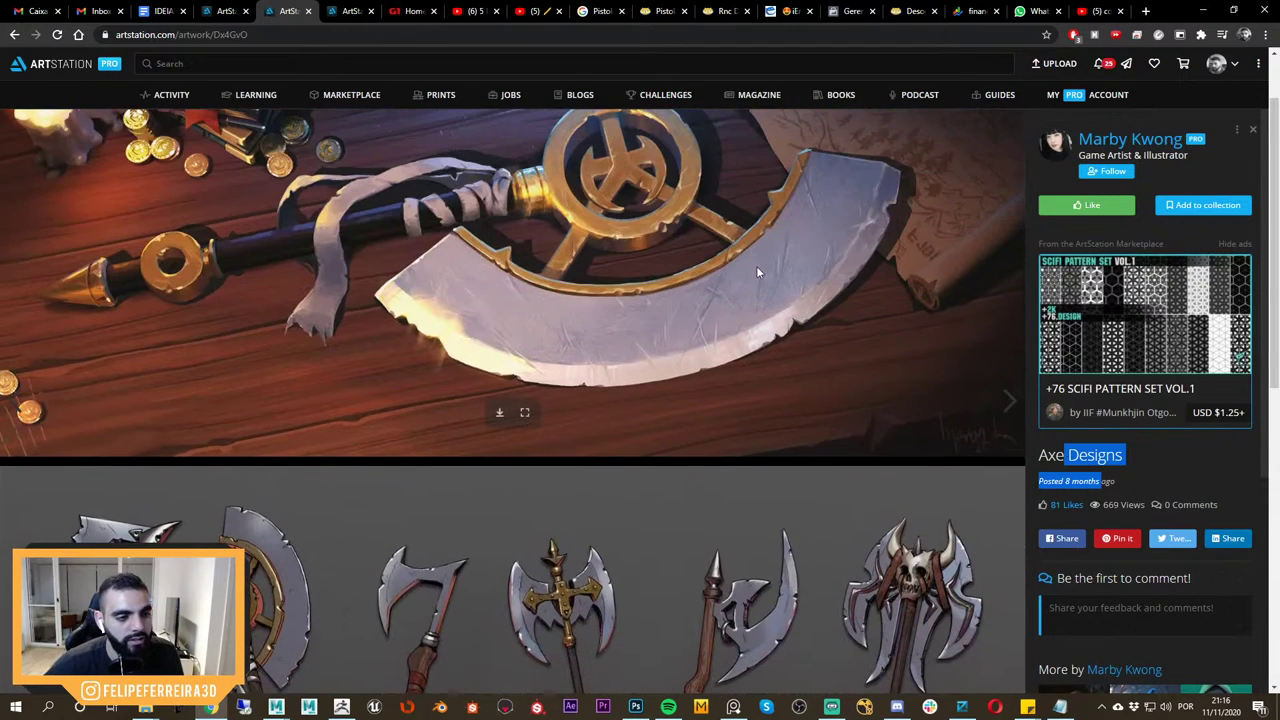
pyautogui.moveTo(1274, 370); pyautogui.dragTo(1274, 324)
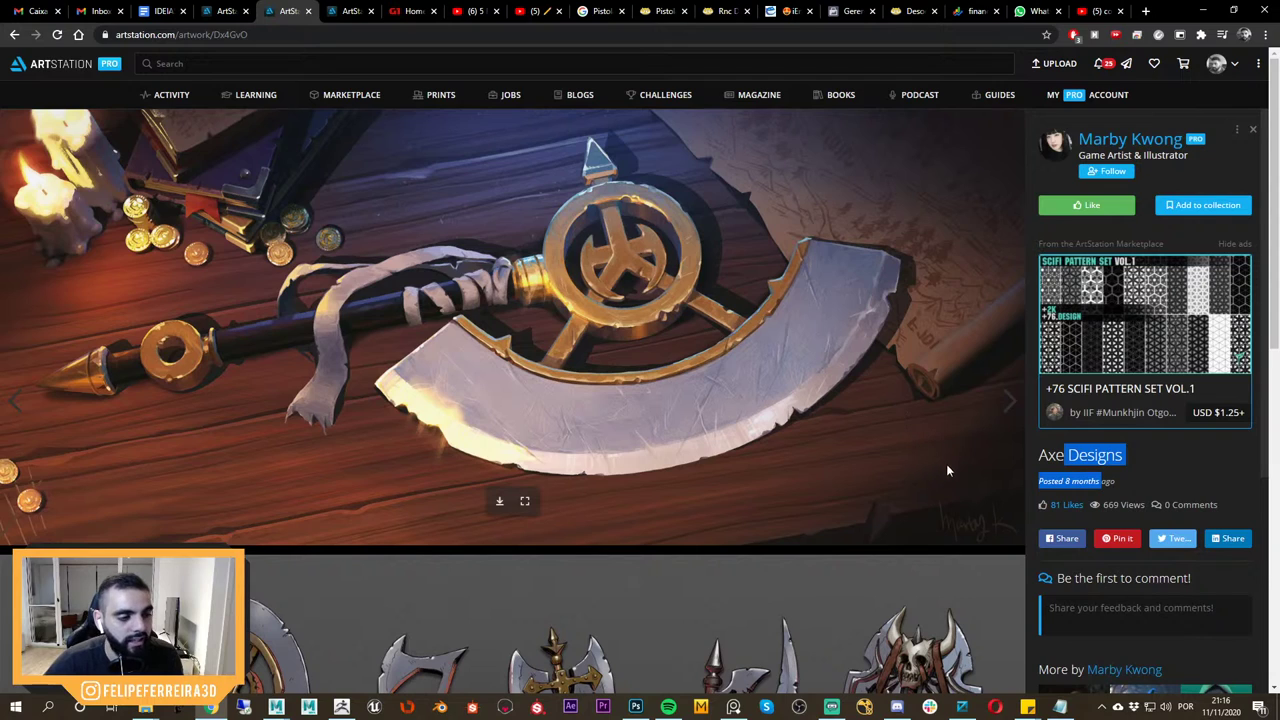
pyautogui.click(1203, 10)
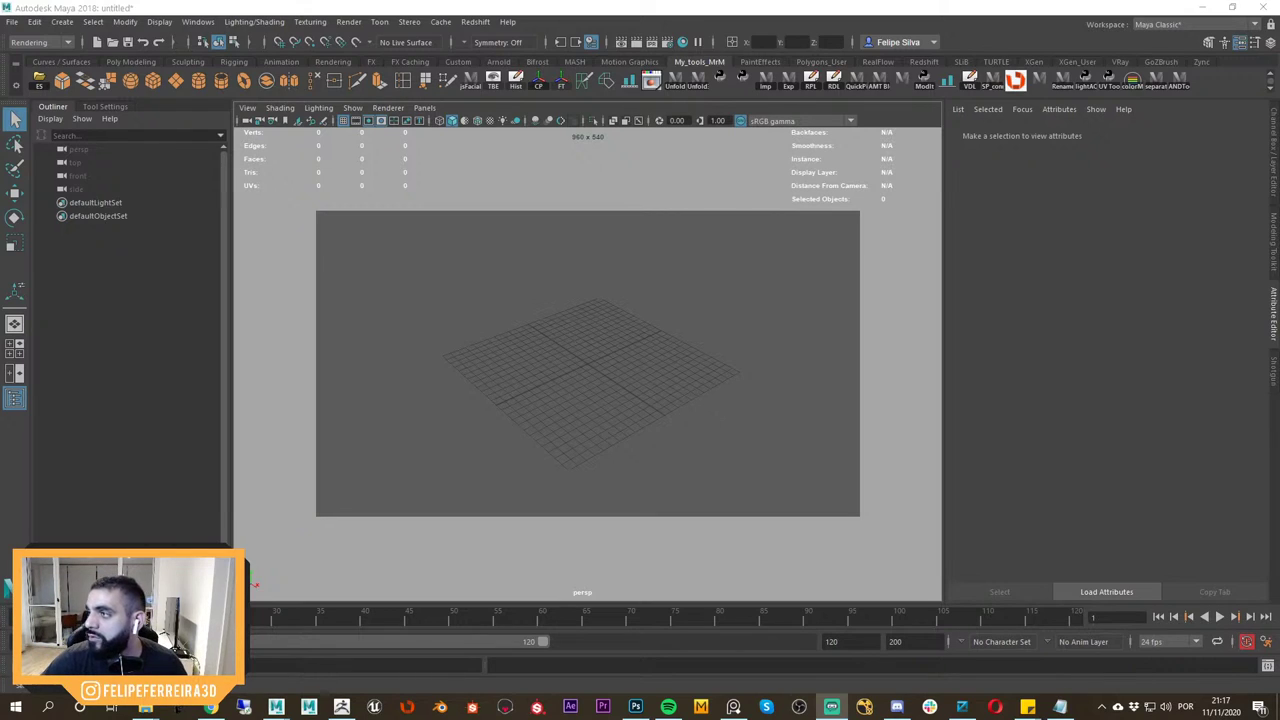
pyautogui.hotkey('alt', 'Tab')
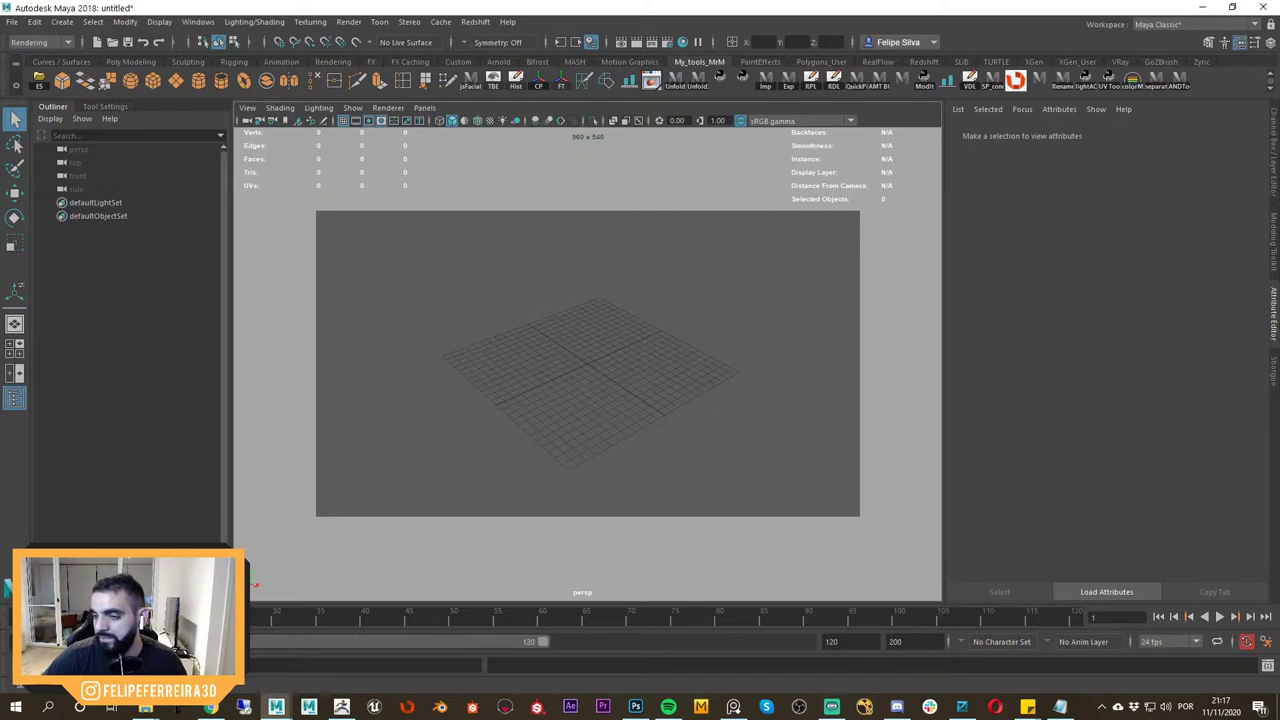
pyautogui.hotkey('alt', 'Tab')
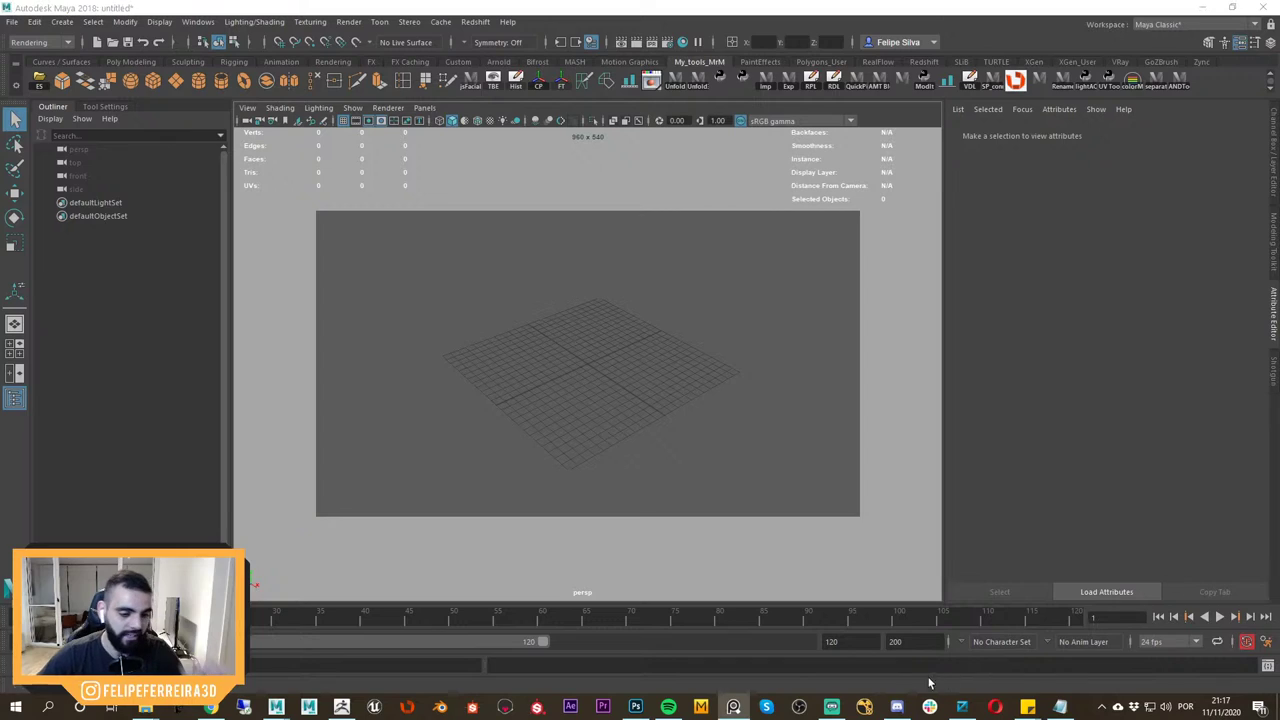
pyautogui.click(897, 707)
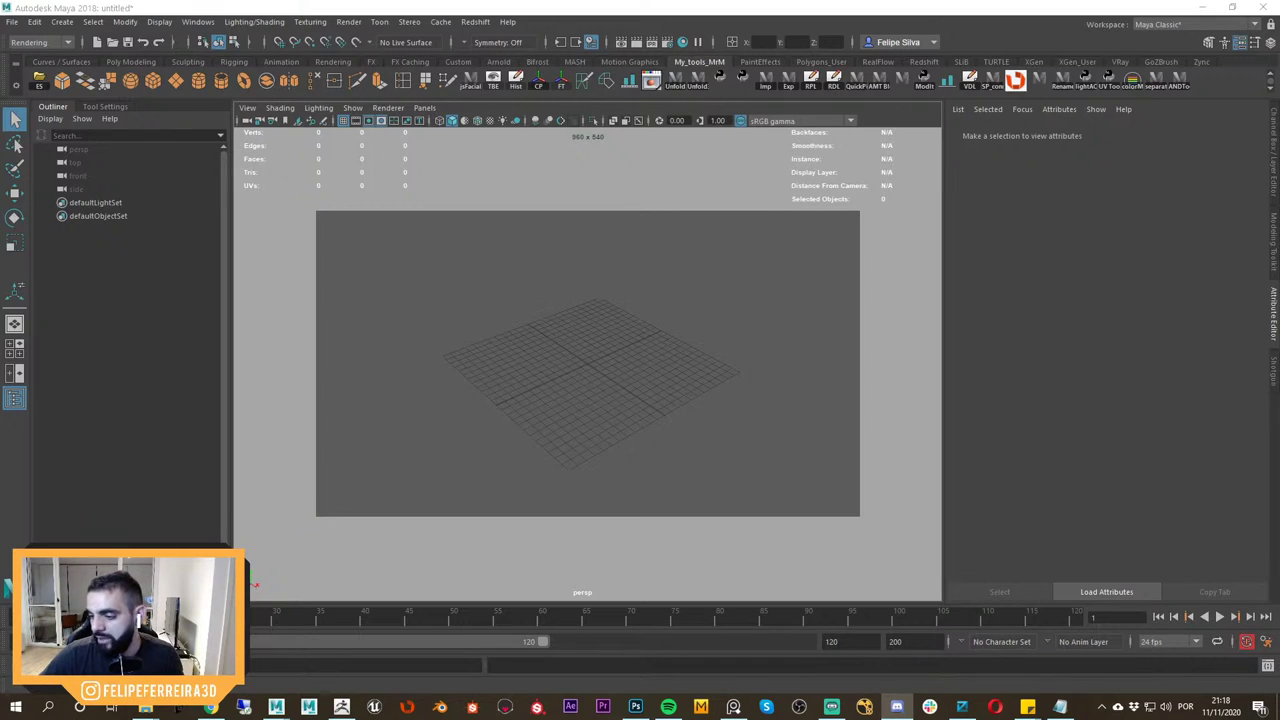
pyautogui.hotkey('alt', 'Tab')
pyautogui.hotkey('alt', 'Tab')
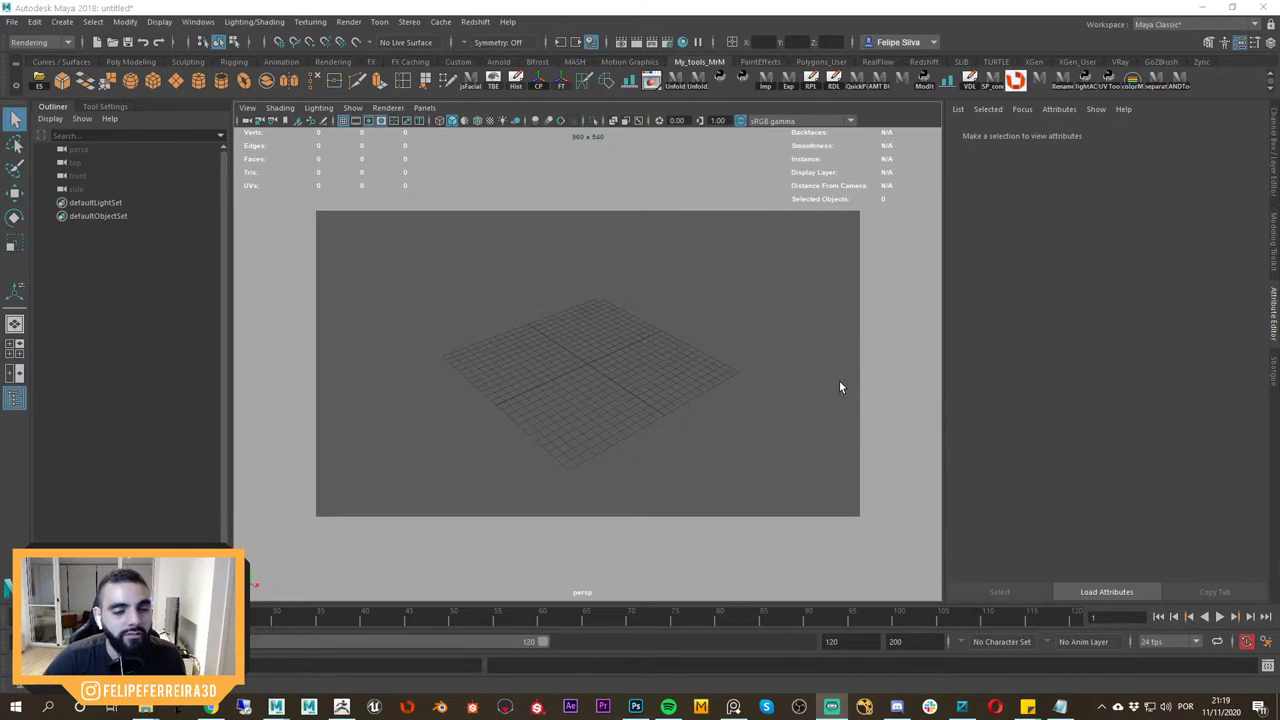
pyautogui.click(318, 224)
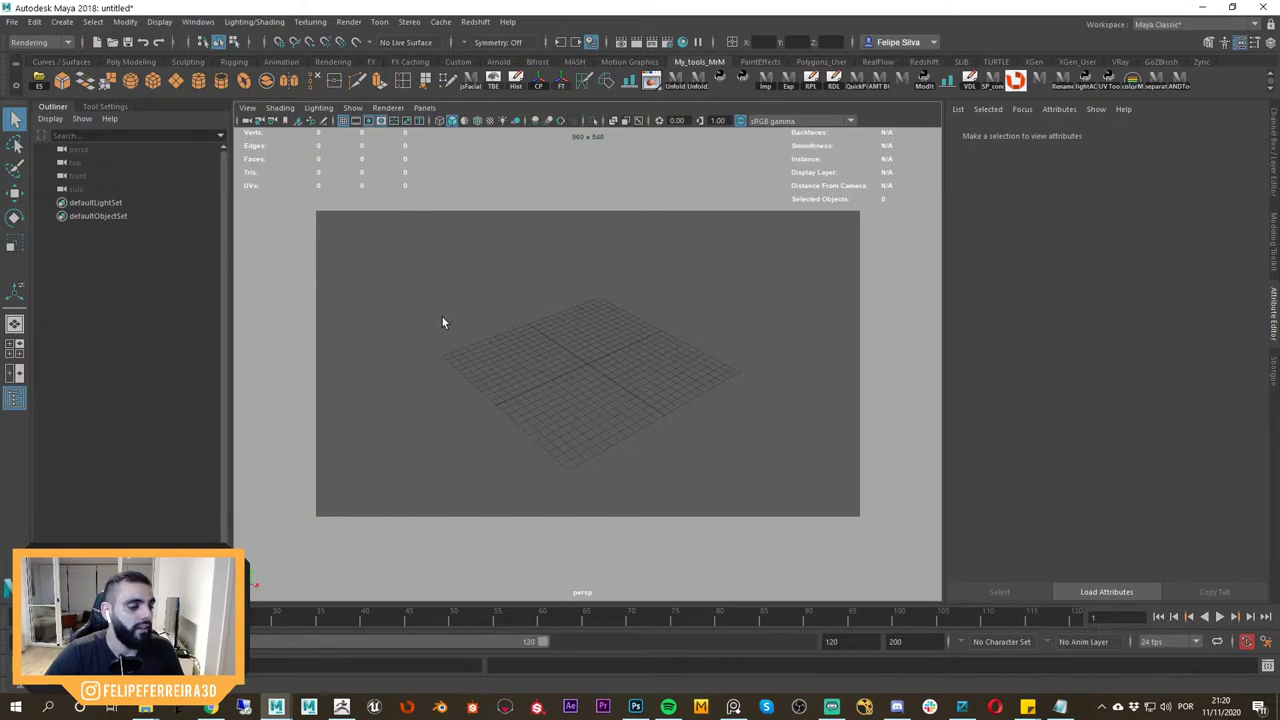
pyautogui.click(12, 21)
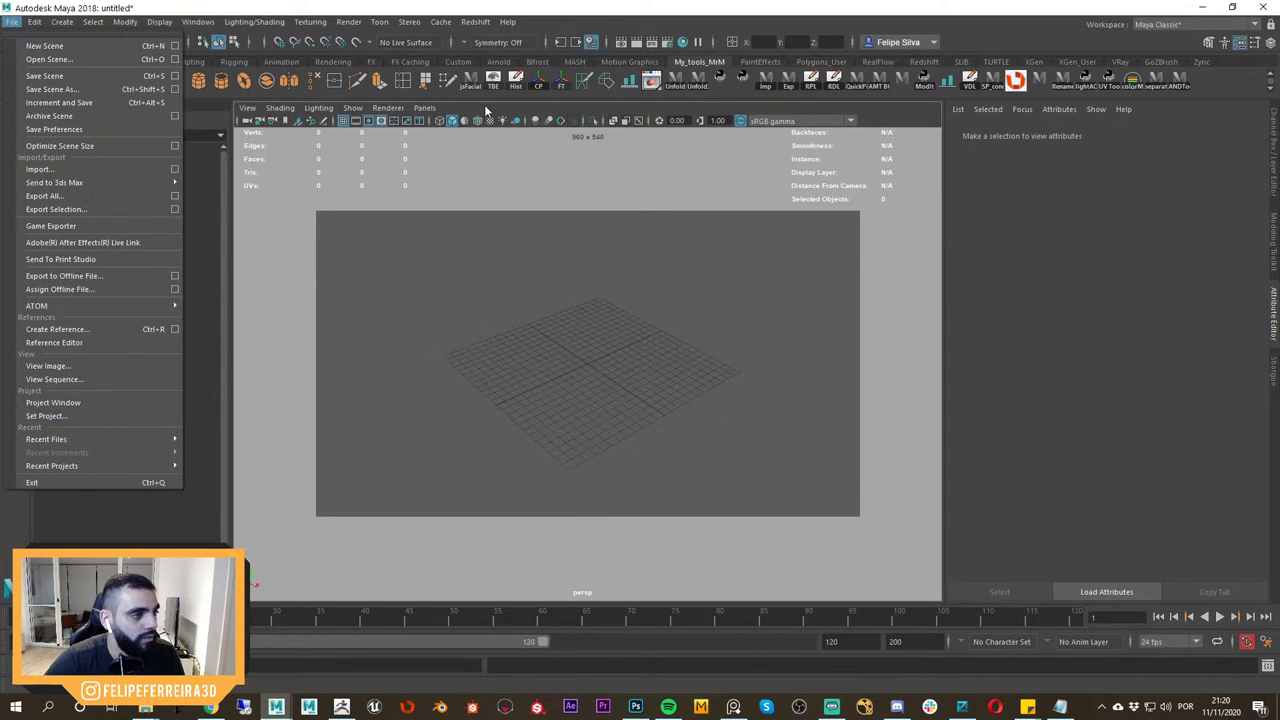
pyautogui.click(91, 402)
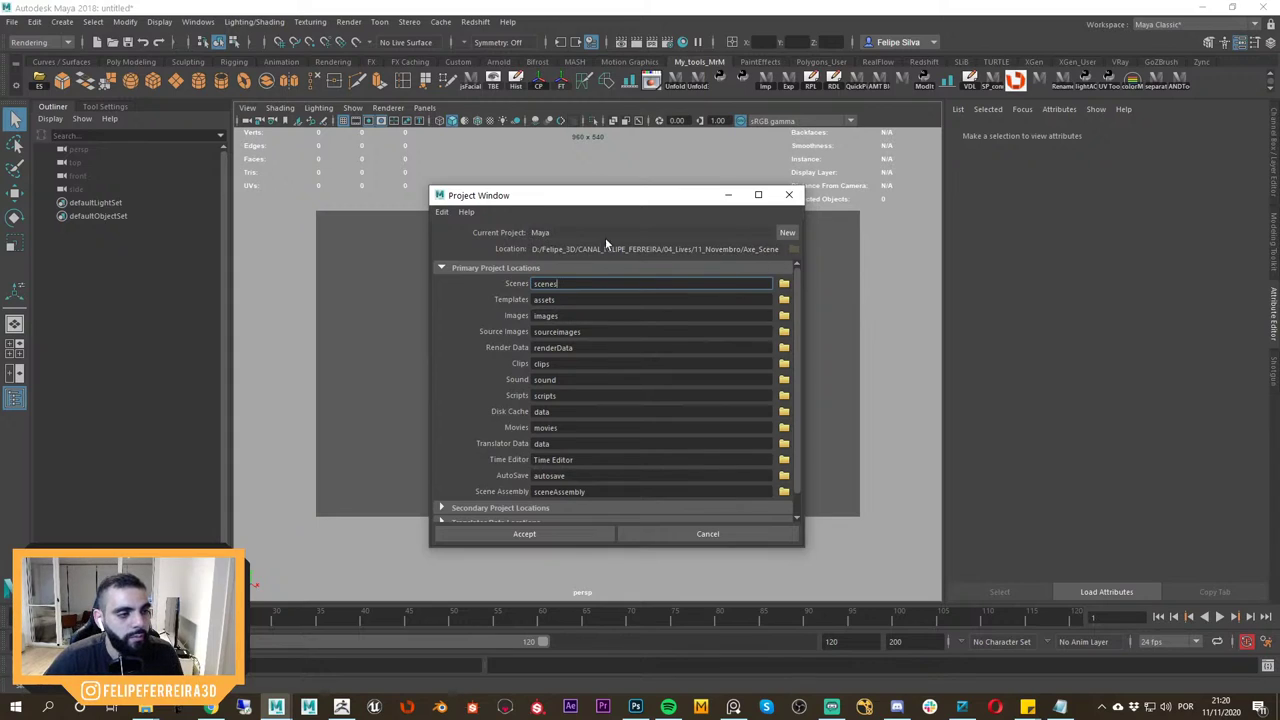
pyautogui.click(648, 535)
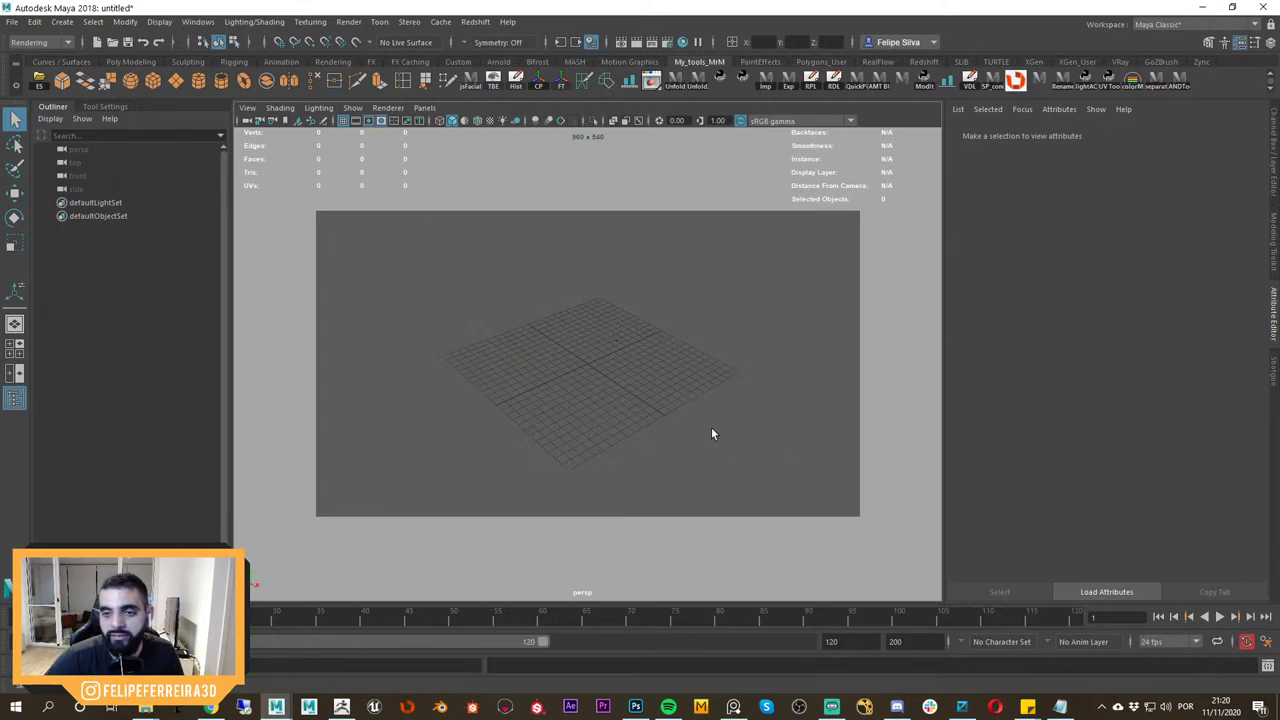
# Start defining a new Maya project in the Project Window.
pyautogui.click(14, 24)
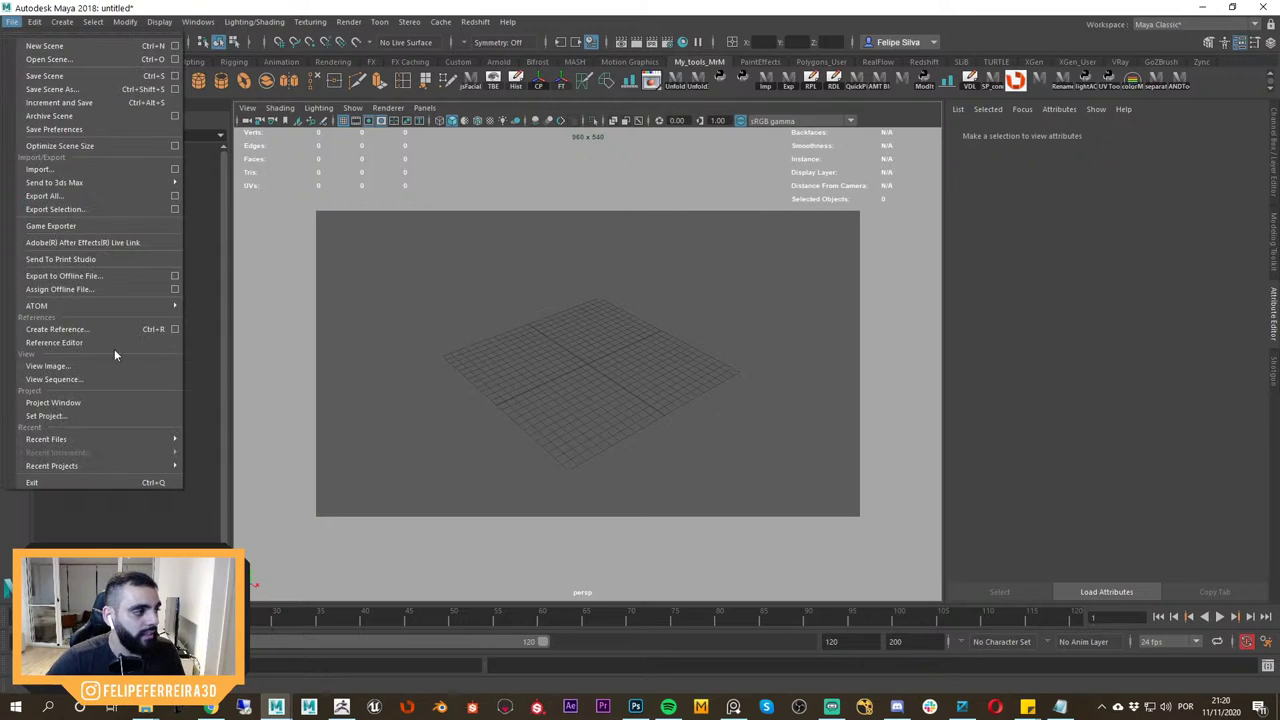
pyautogui.click(75, 404)
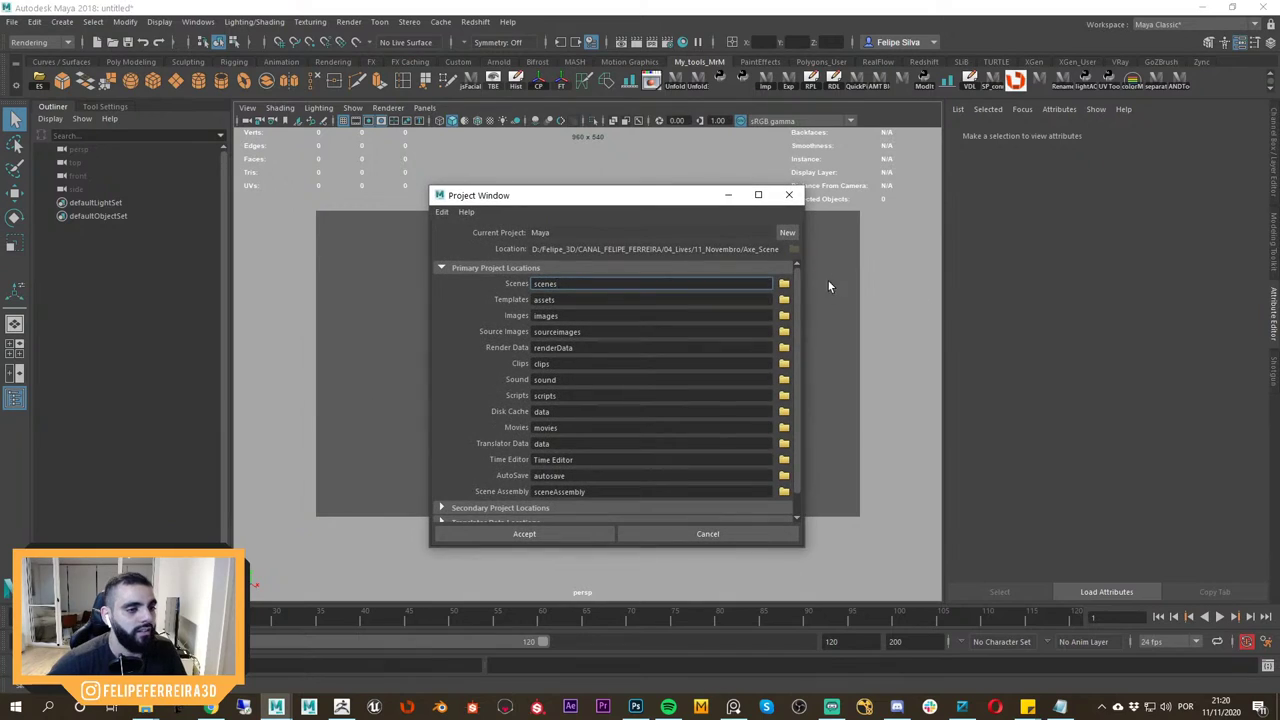
pyautogui.click(788, 234)
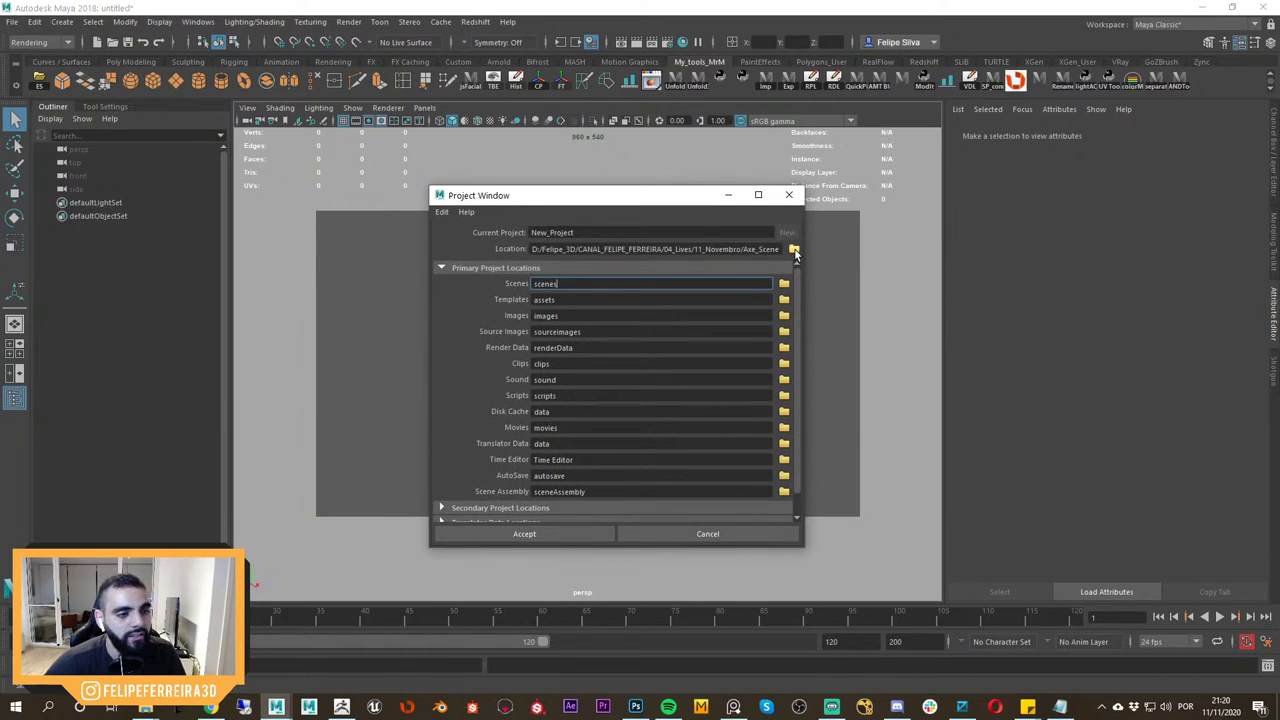
# Browse for the project location and create a folder named Axe_Scene on the Desktop.
pyautogui.click(794, 249)
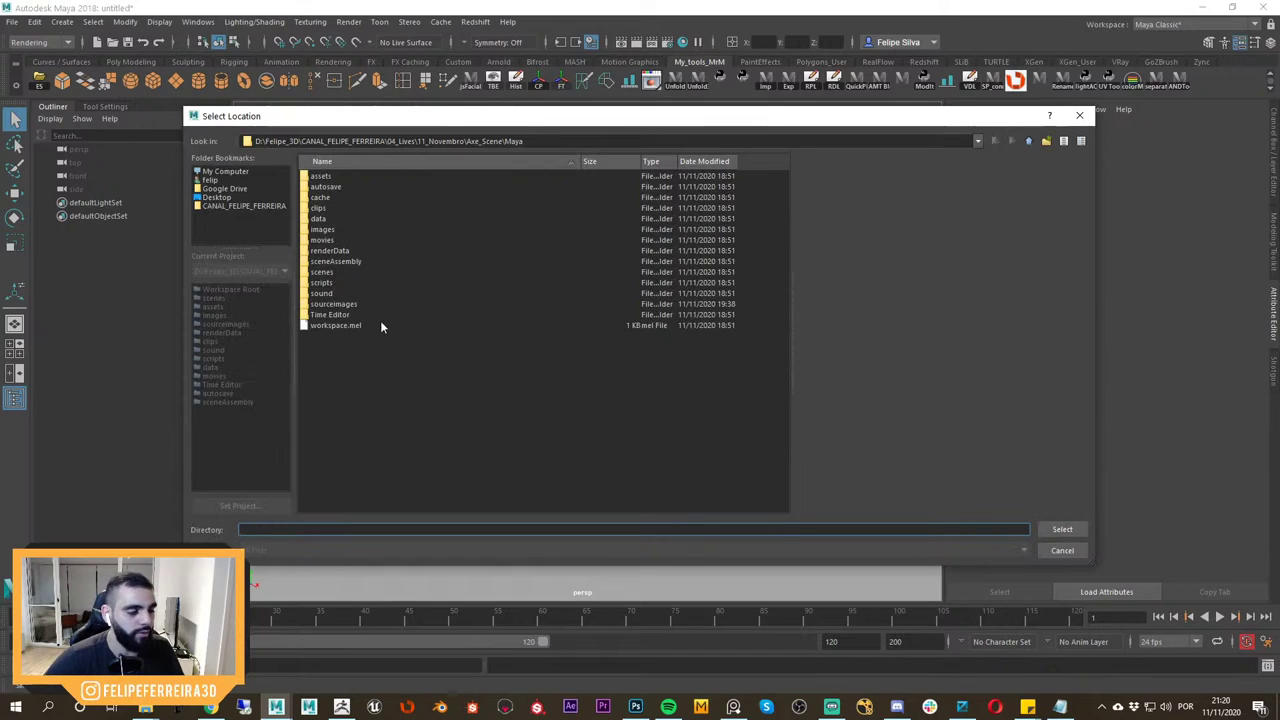
pyautogui.click(1028, 141)
pyautogui.click(1028, 141)
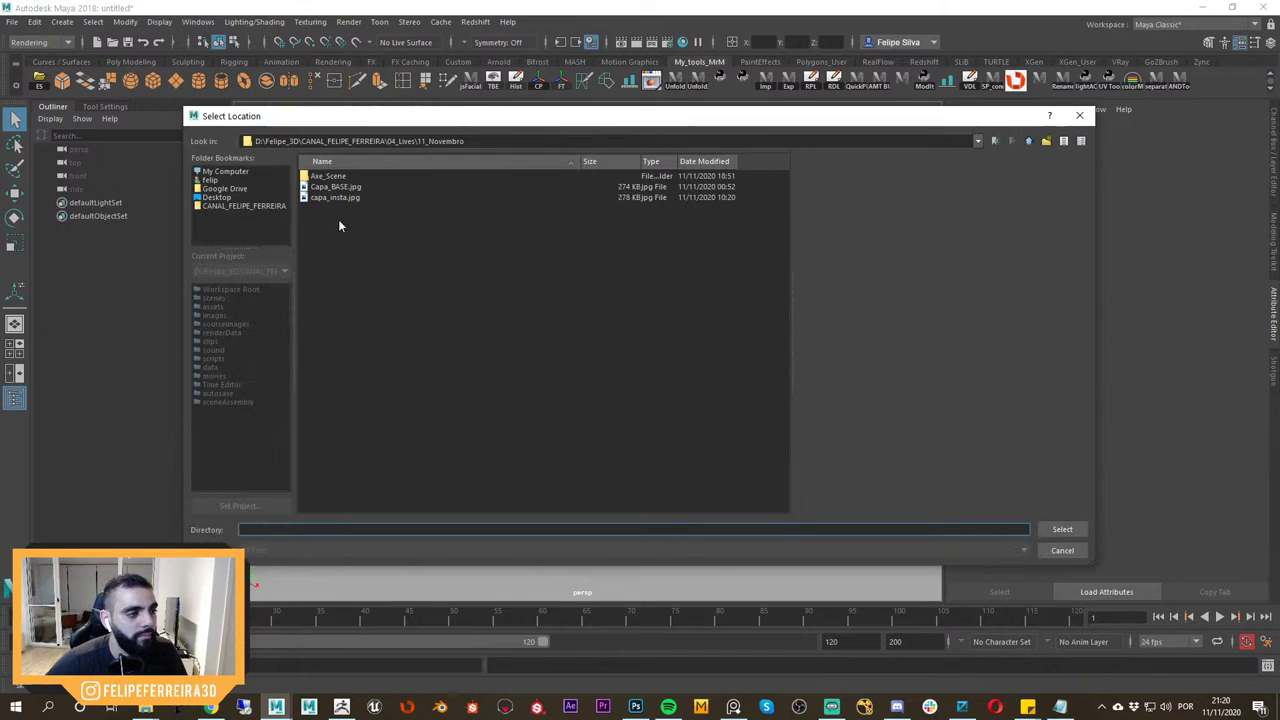
pyautogui.click(238, 197)
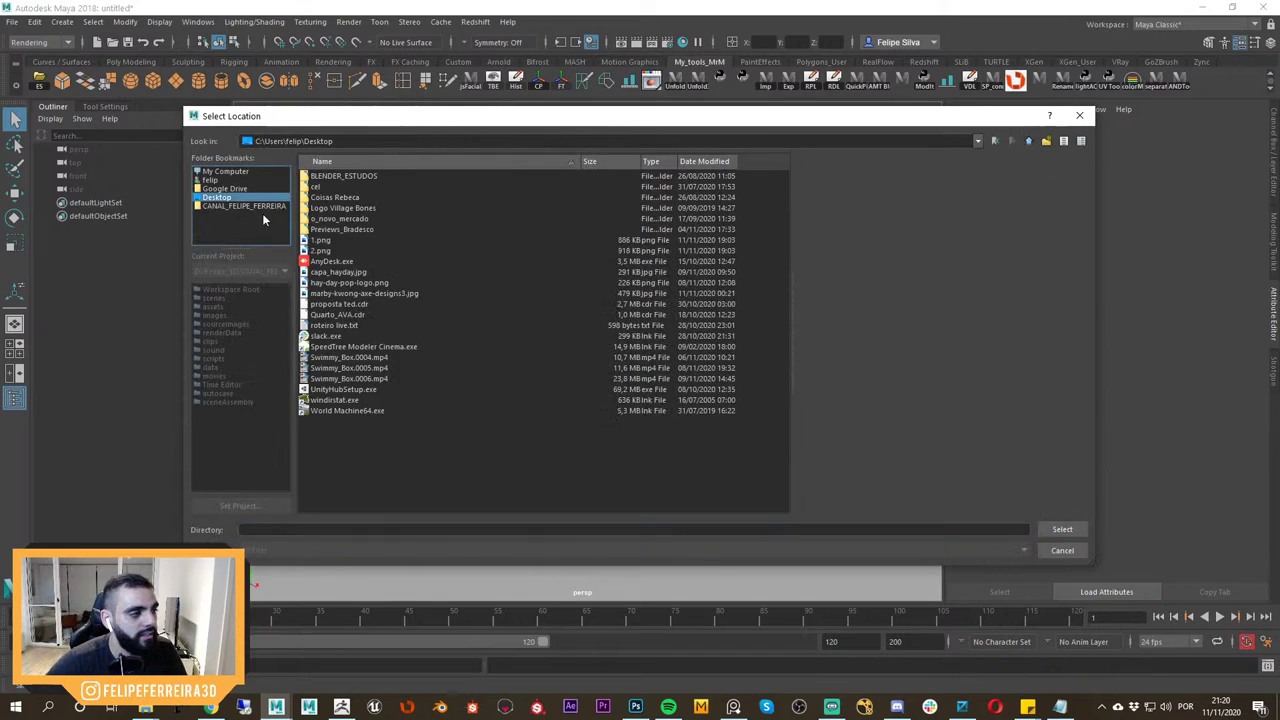
pyautogui.click(1046, 141)
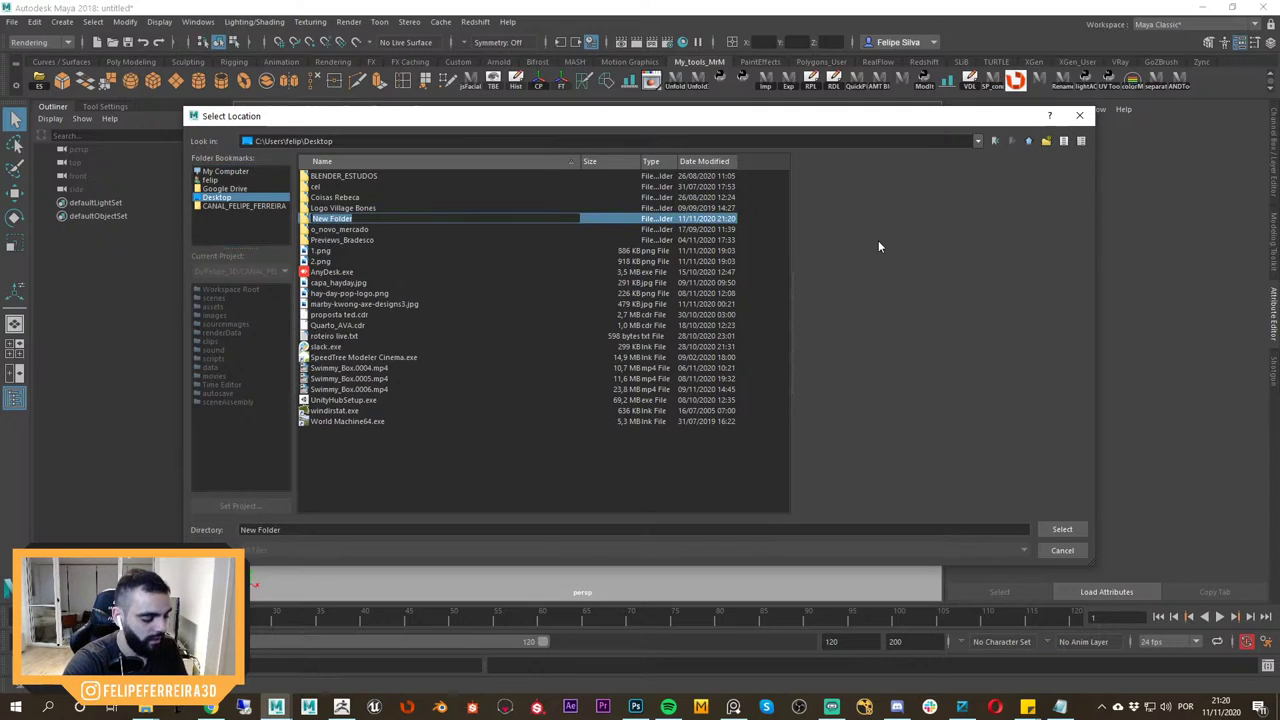
pyautogui.write('Axe_Scene')
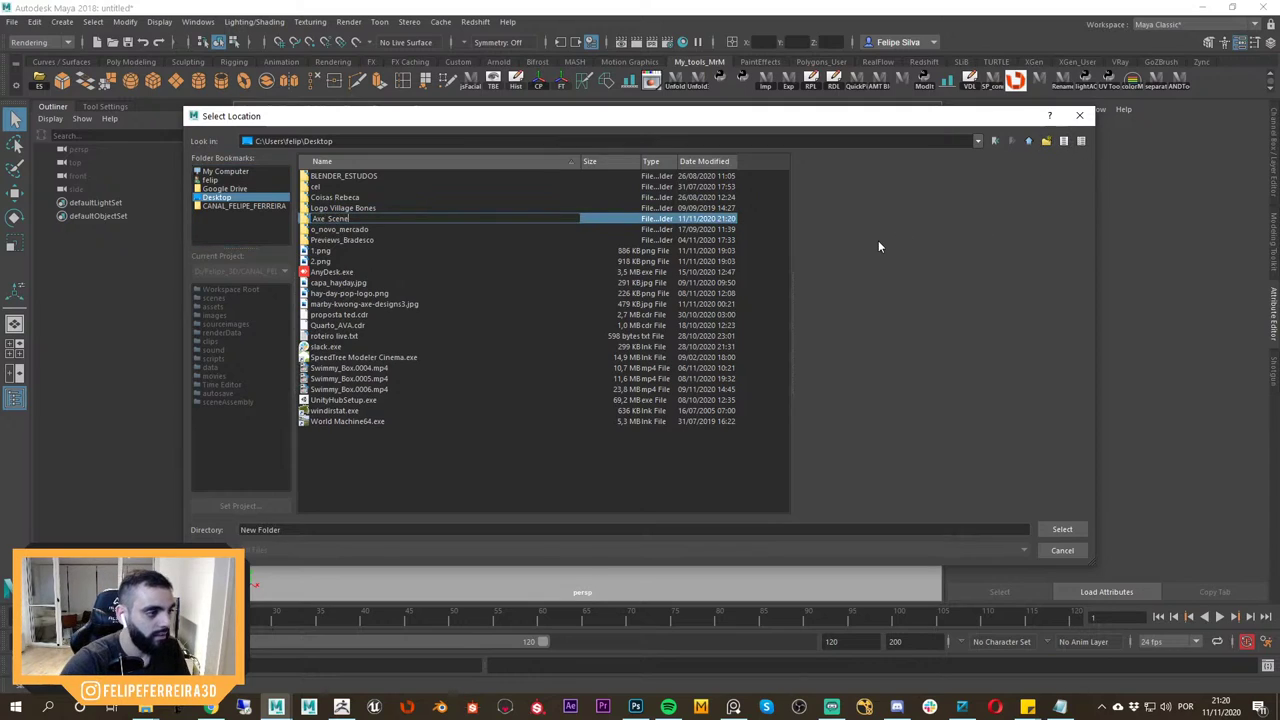
pyautogui.press('Return')
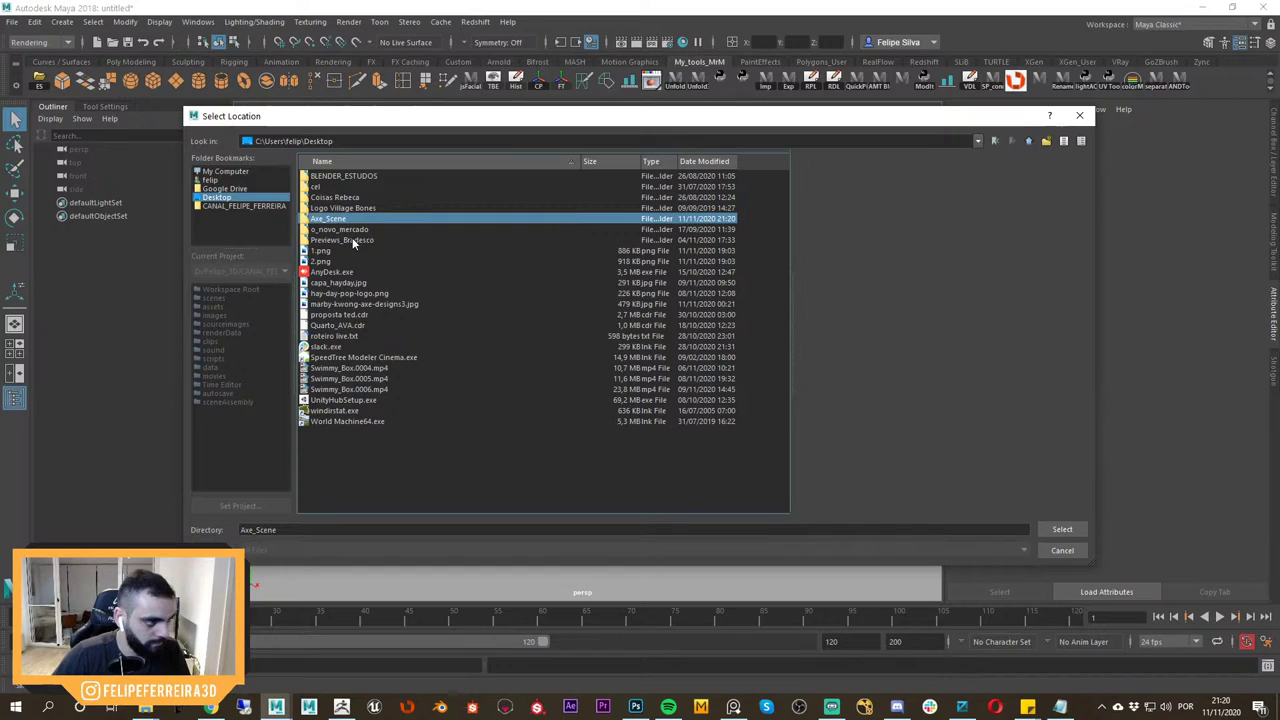
# Set the Desktop folder Axe_Scene as the new project's location.
pyautogui.doubleClick(368, 220)
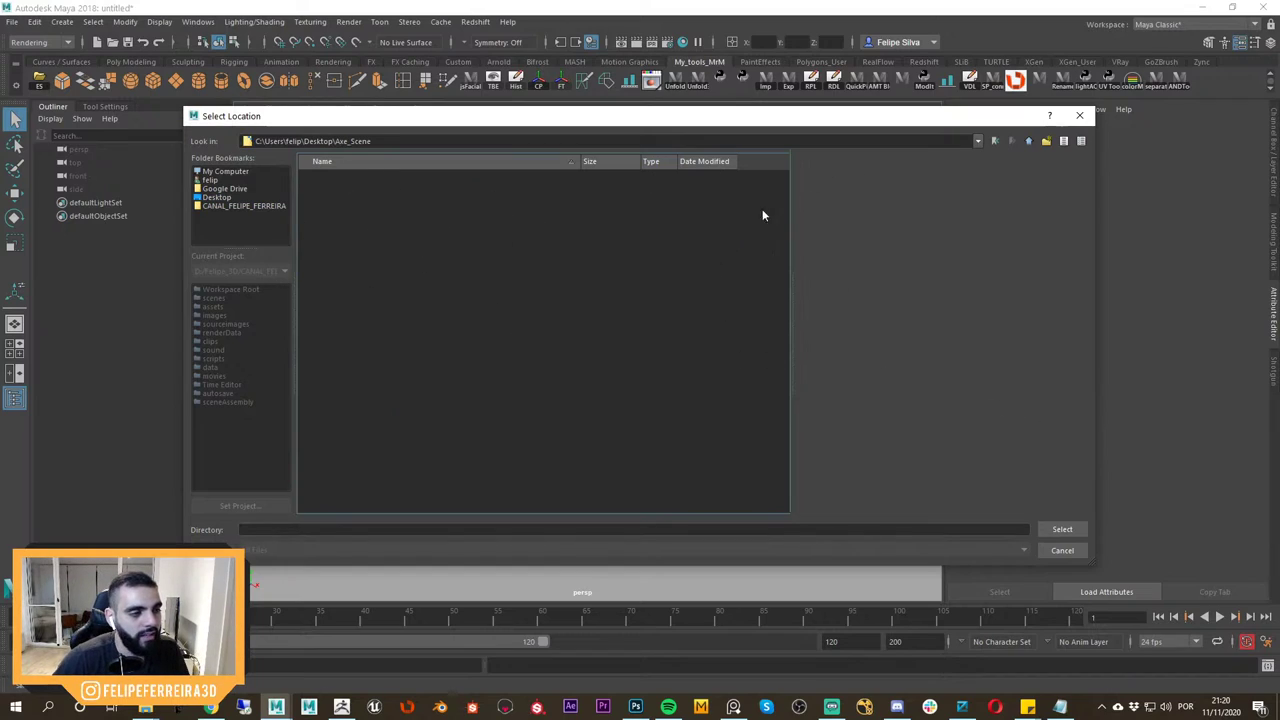
pyautogui.click(1029, 142)
pyautogui.click(330, 176)
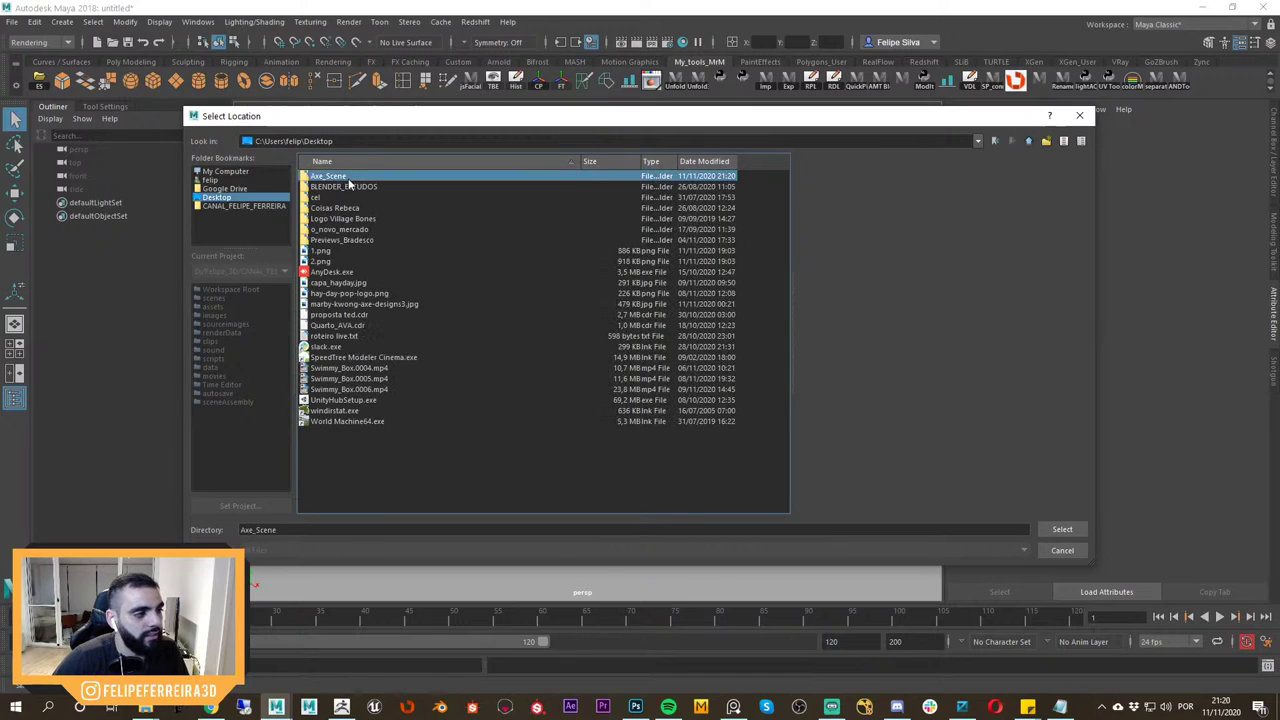
pyautogui.click(1061, 529)
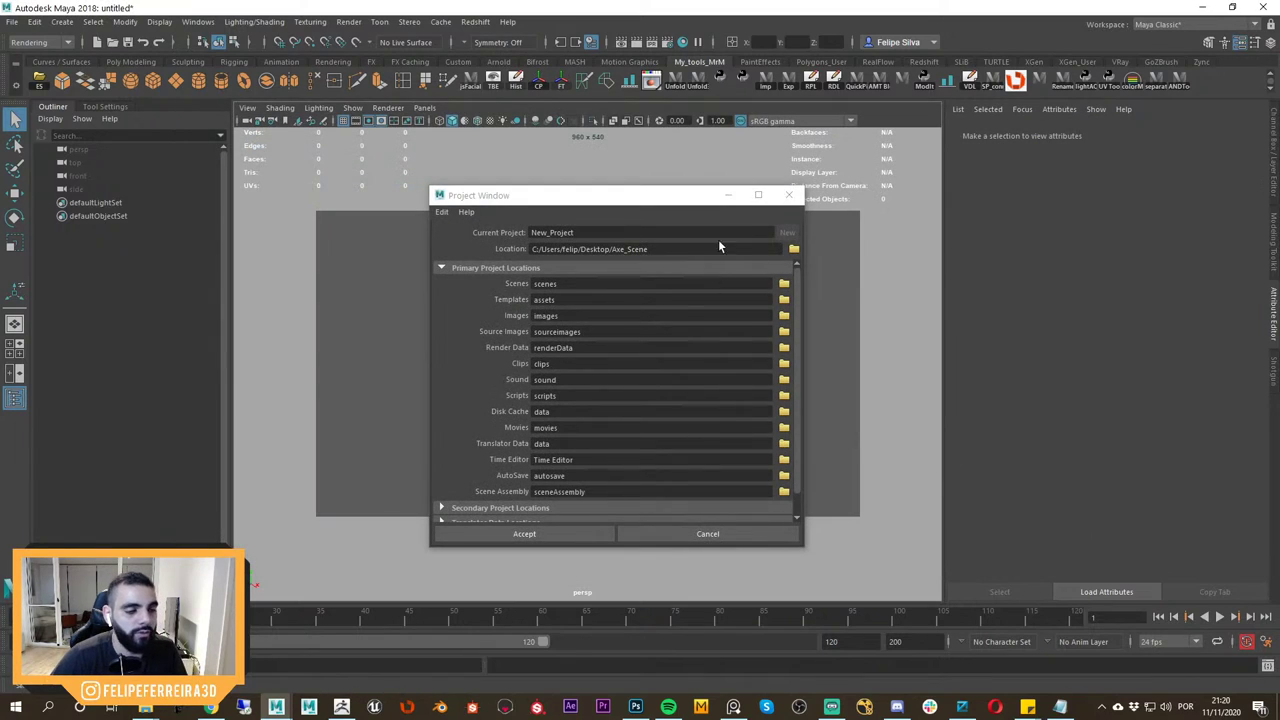
# Reopen the location browser and choose the Axe_Scene folder on the Desktop again.
pyautogui.click(793, 249)
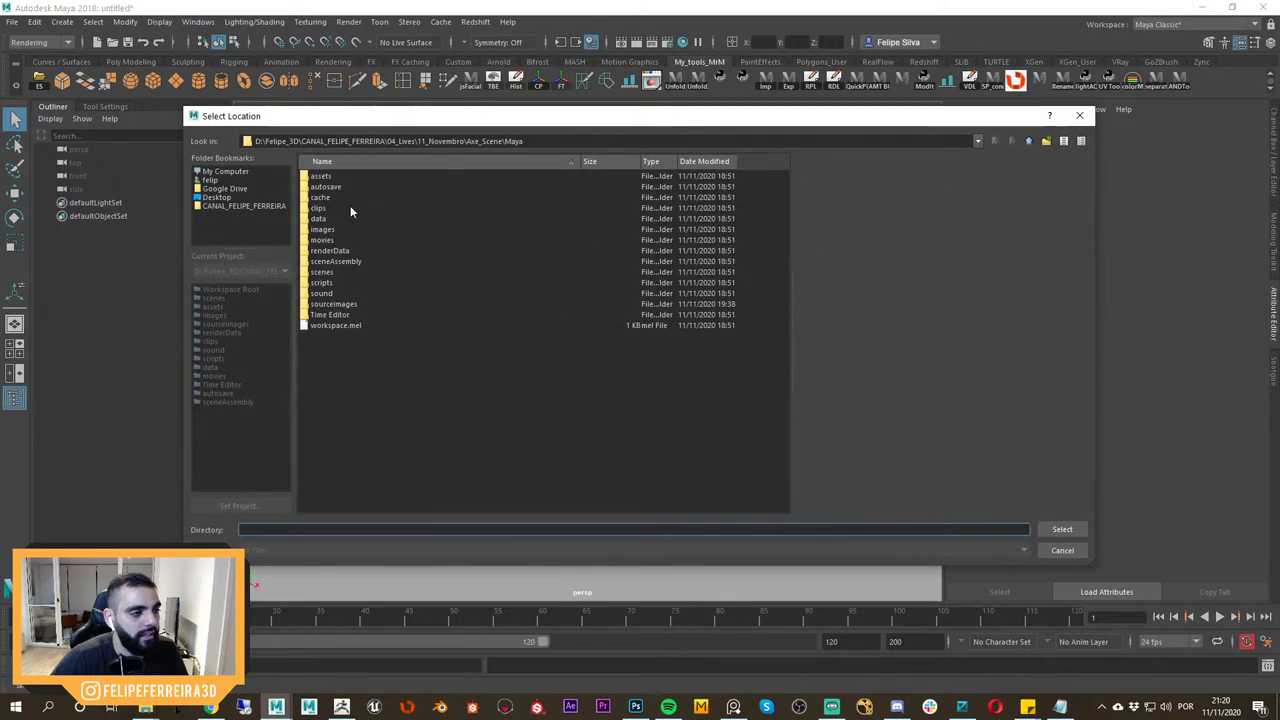
pyautogui.click(234, 198)
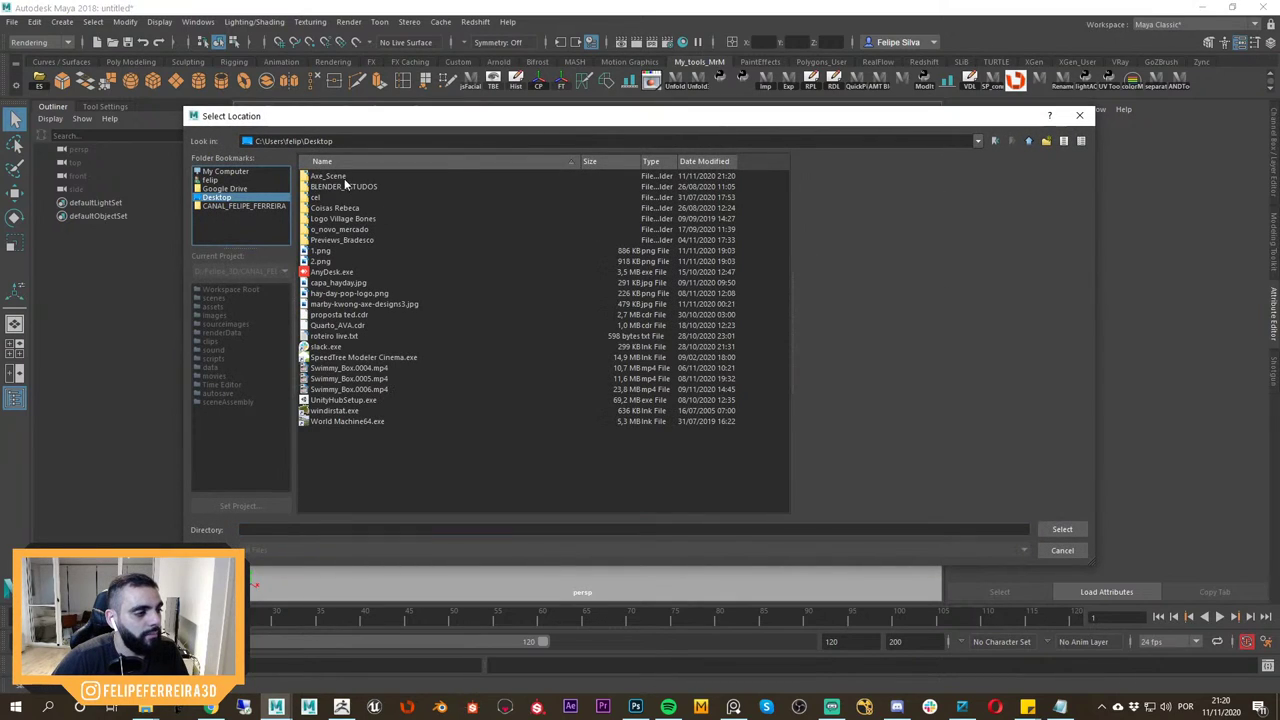
pyautogui.click(340, 177)
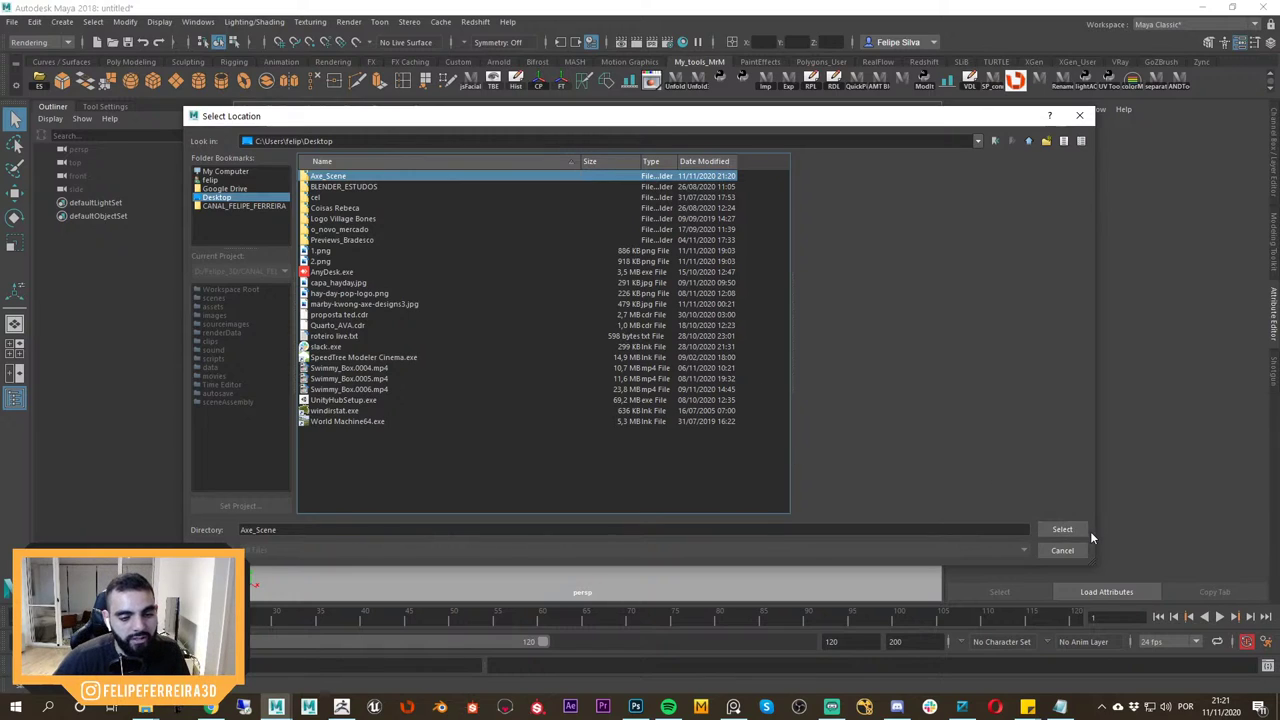
pyautogui.click(1062, 529)
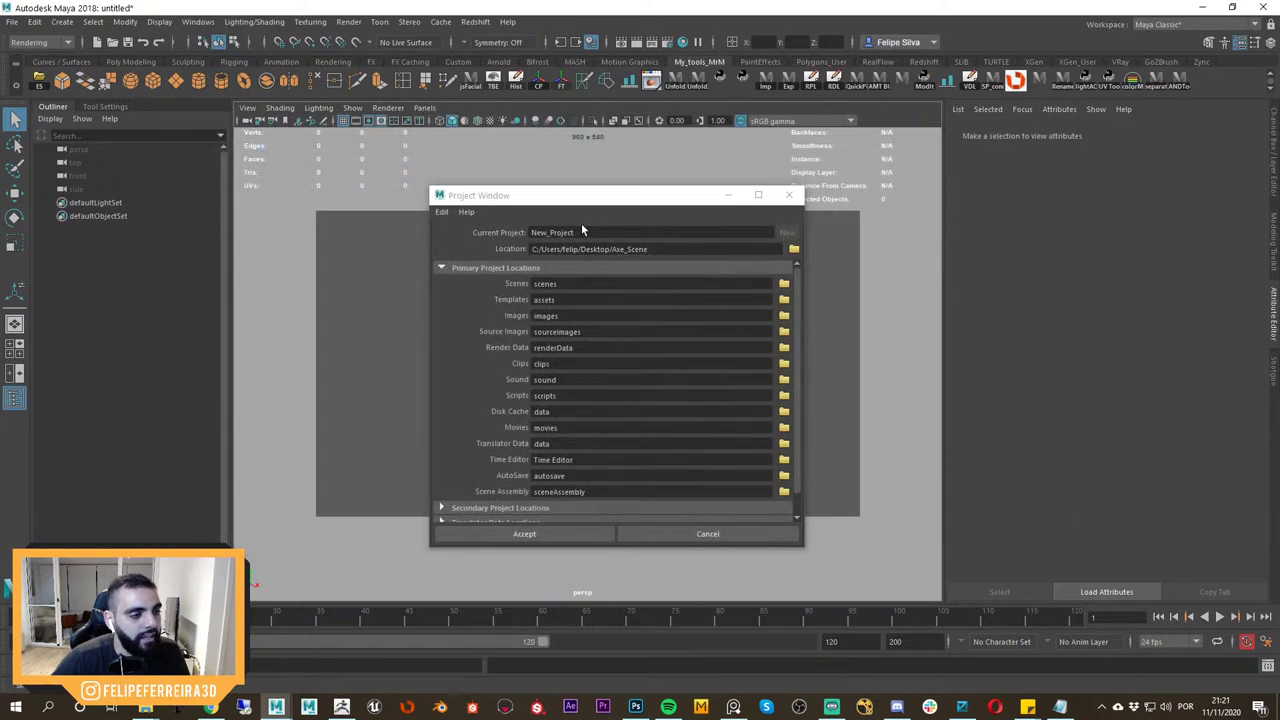
# Review the project's name, location and folder entries in the Project Window, and show the desktop.
pyautogui.moveTo(582, 230); pyautogui.dragTo(452, 226)
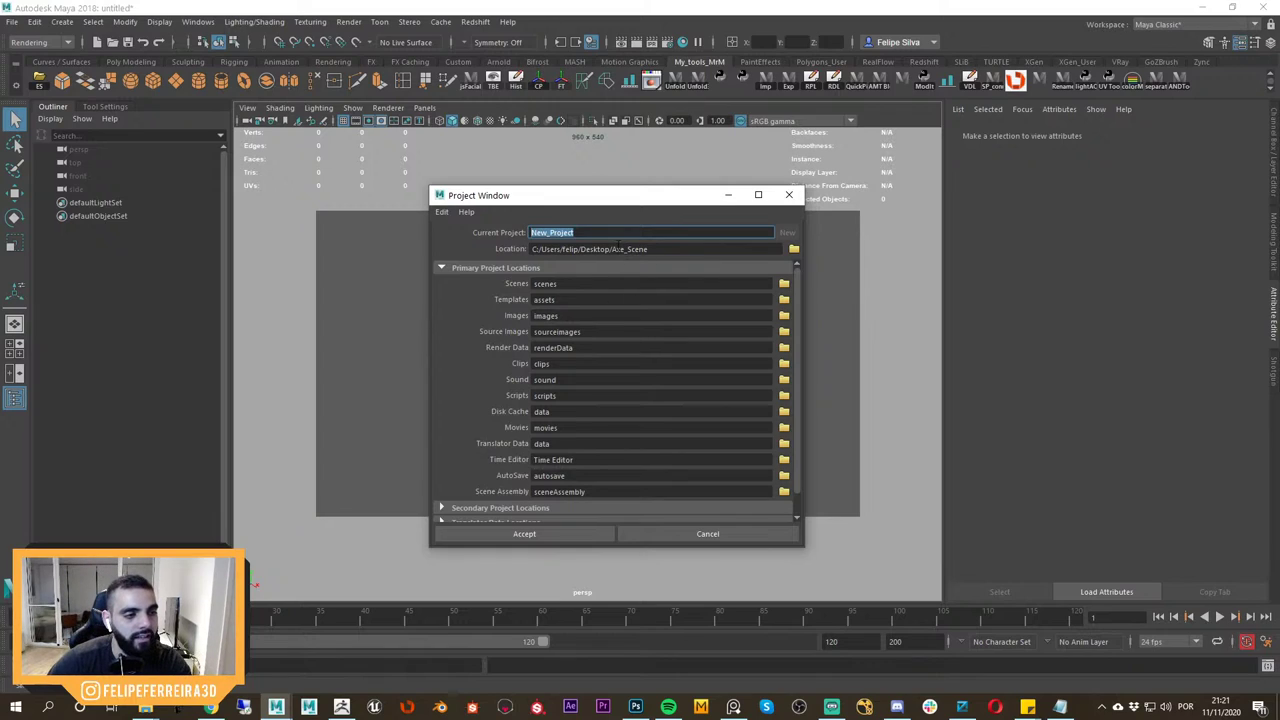
pyautogui.doubleClick(640, 250)
pyautogui.click(640, 250)
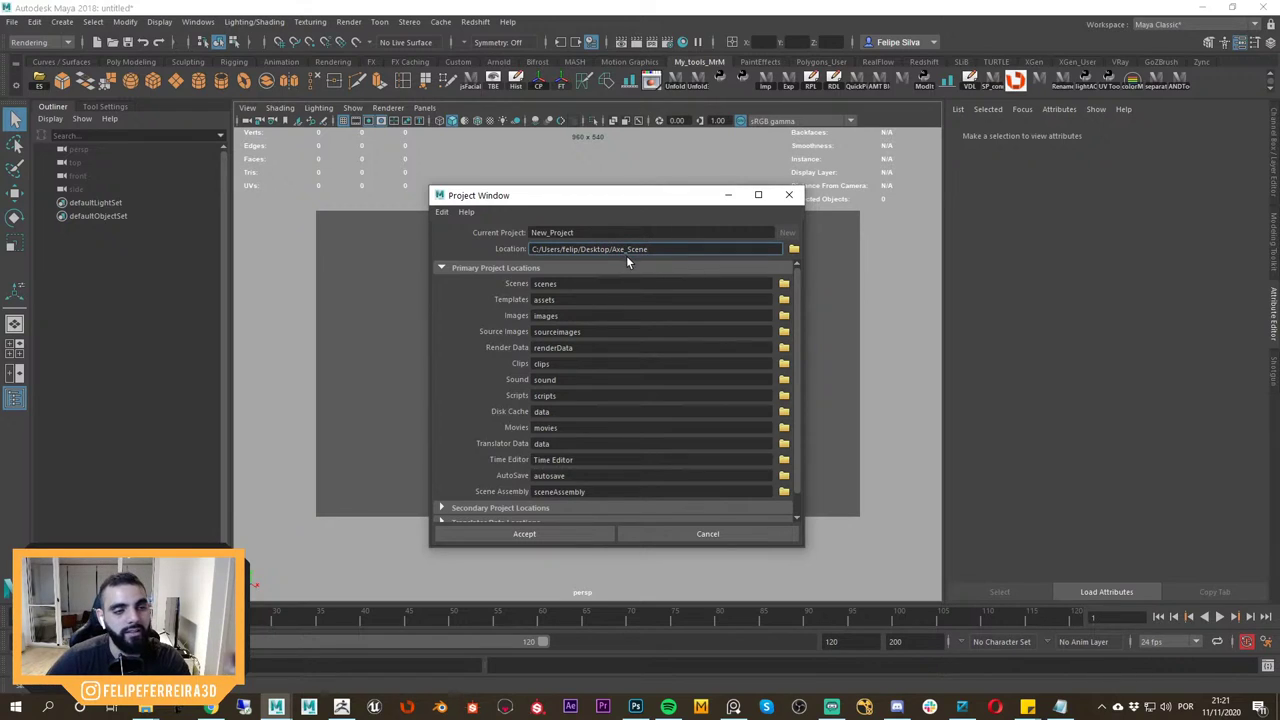
pyautogui.click(569, 361)
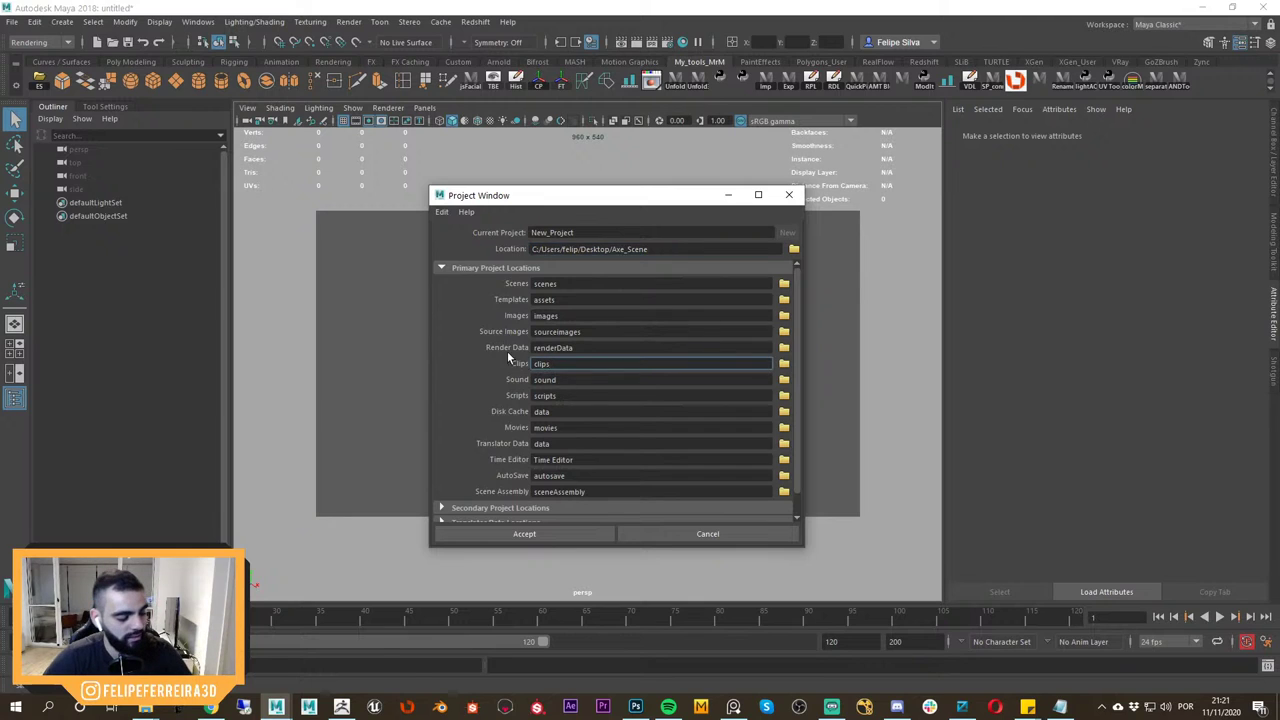
pyautogui.press('super+d')
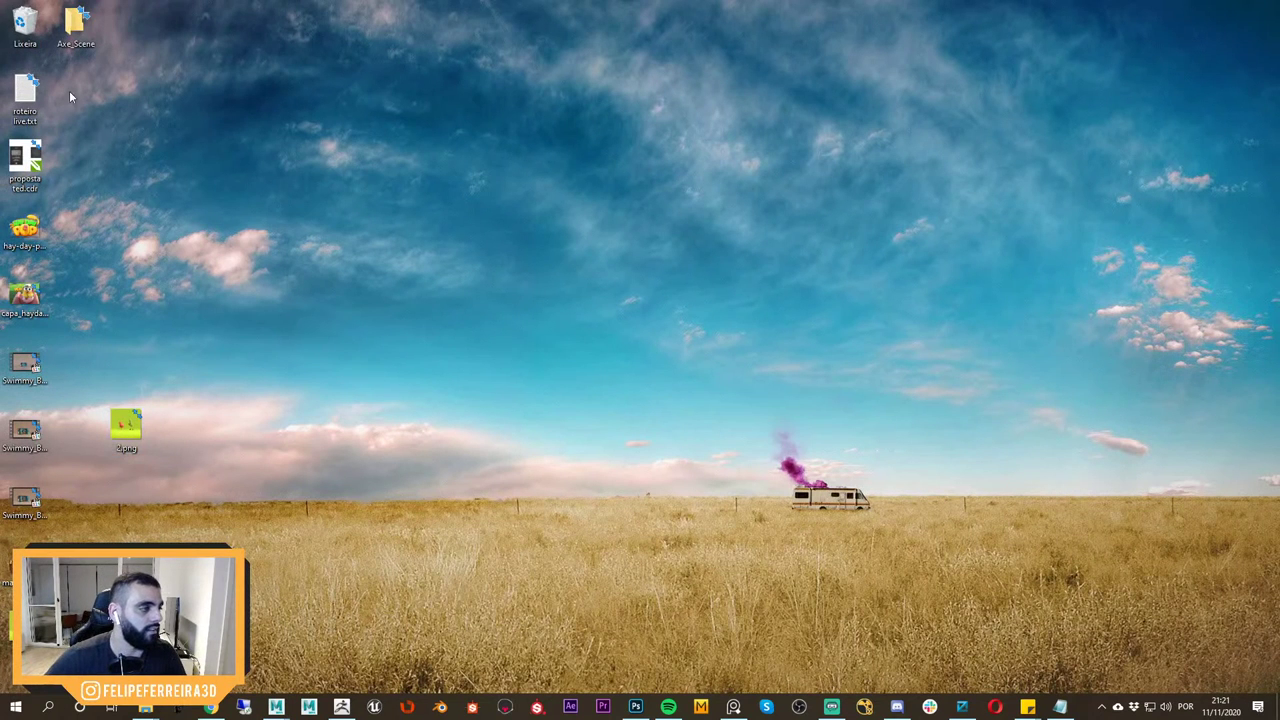
# Open the Axe_Scene folder on the desktop to check its contents, and return to Maya's Project Window.
pyautogui.doubleClick(75, 25)
pyautogui.doubleClick(660, 31)
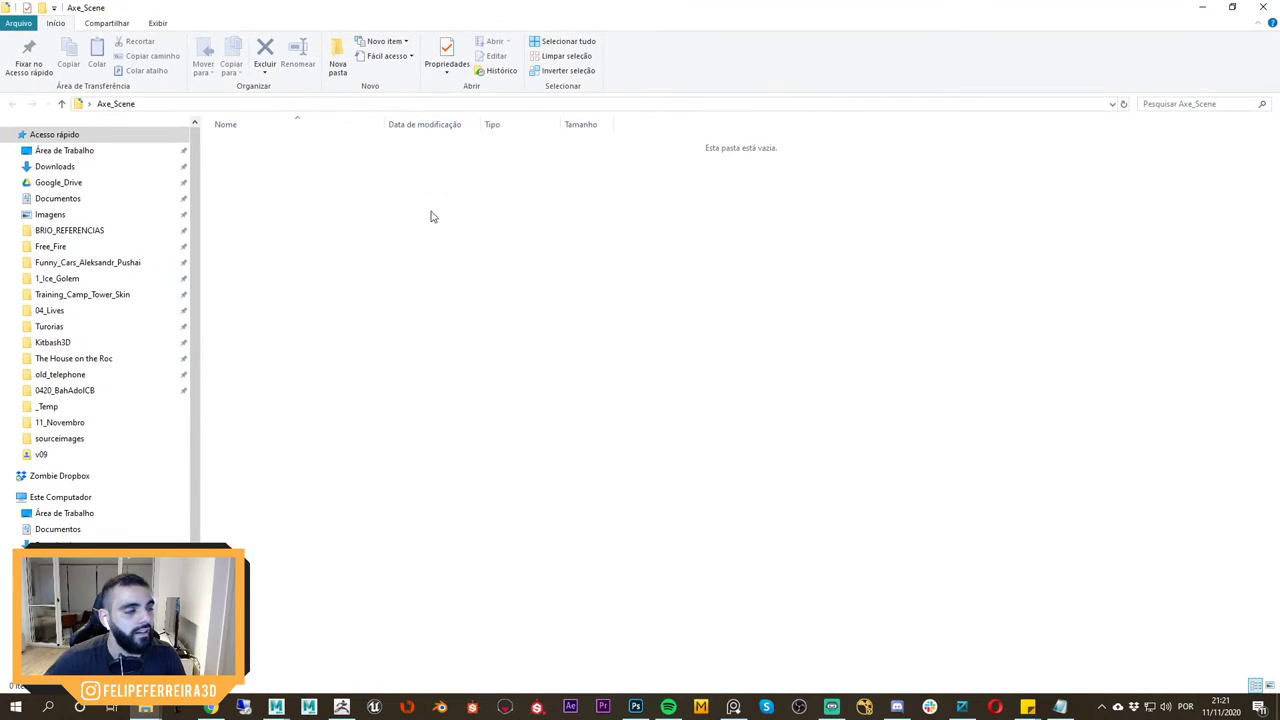
pyautogui.click(1202, 7)
pyautogui.click(304, 678)
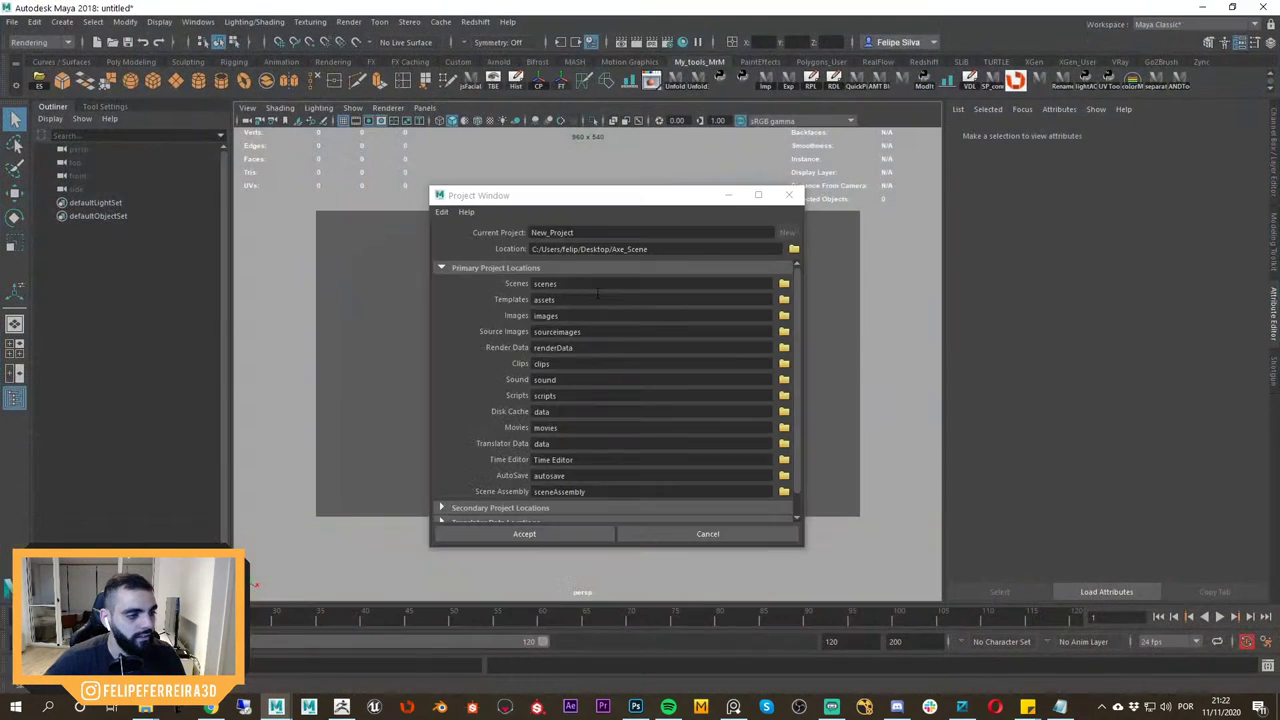
# Name the new project Maya and create it in the Axe_Scene folder.
pyautogui.moveTo(580, 233); pyautogui.dragTo(488, 220)
pyautogui.write('Maya')
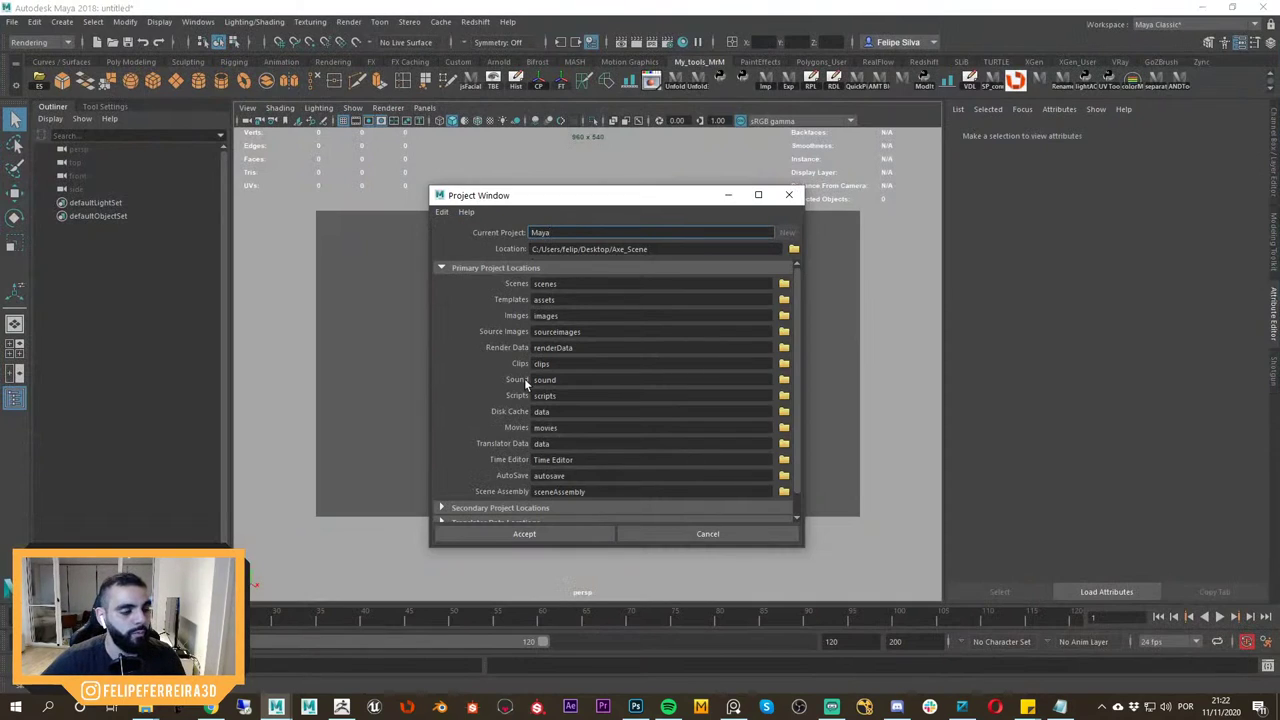
pyautogui.click(528, 534)
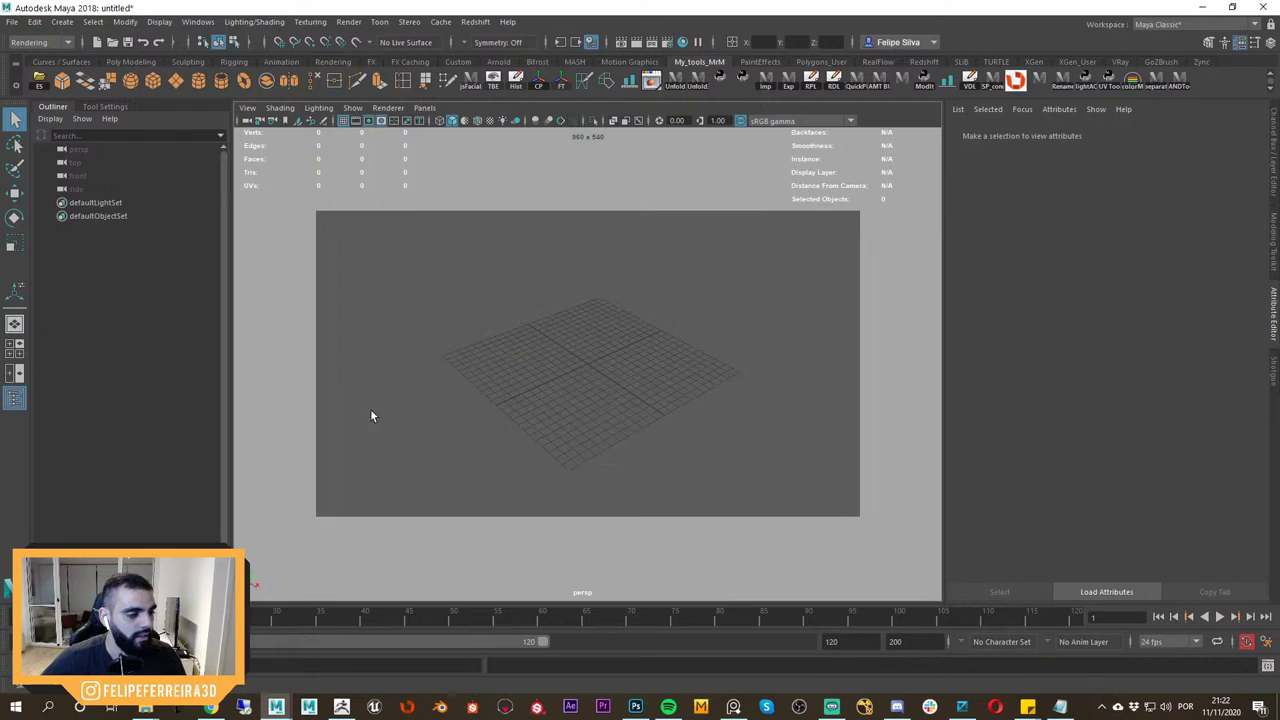
# Reopen the Project Window, and inspect the generated project subfolders inside Axe_Scene's Maya folder in File Explorer.
pyautogui.click(12, 22)
pyautogui.click(120, 402)
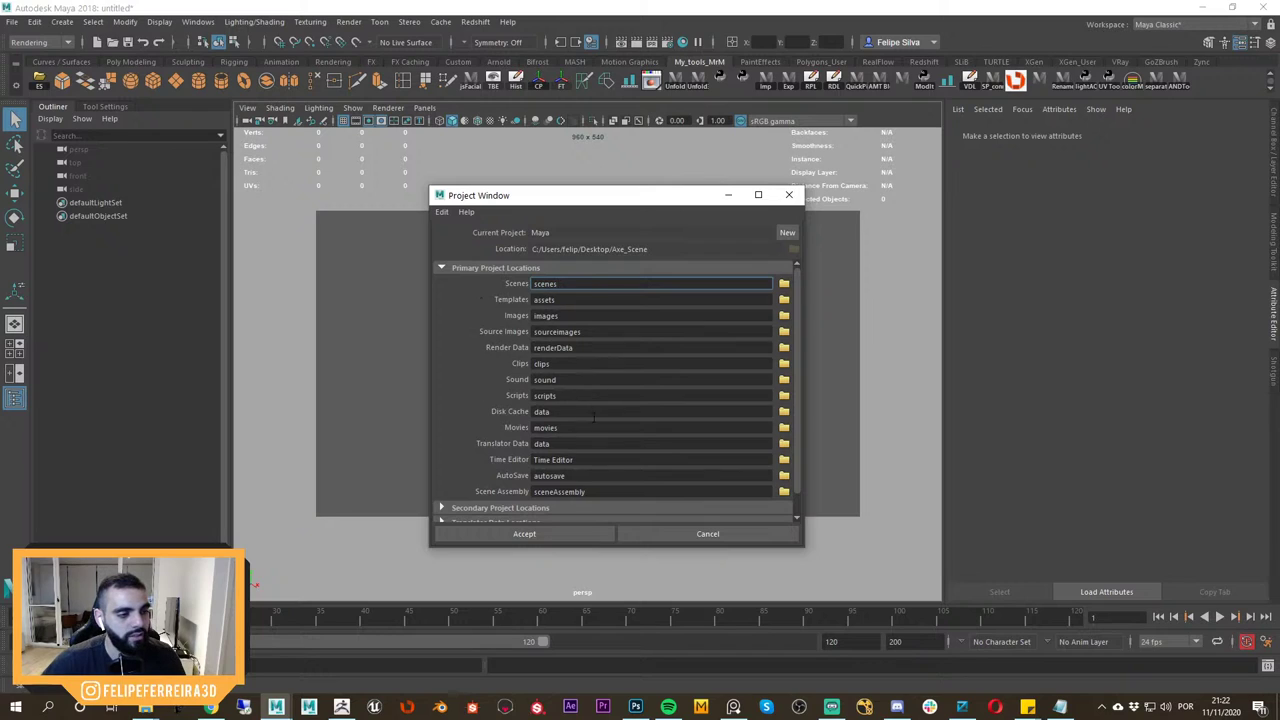
pyautogui.click(146, 707)
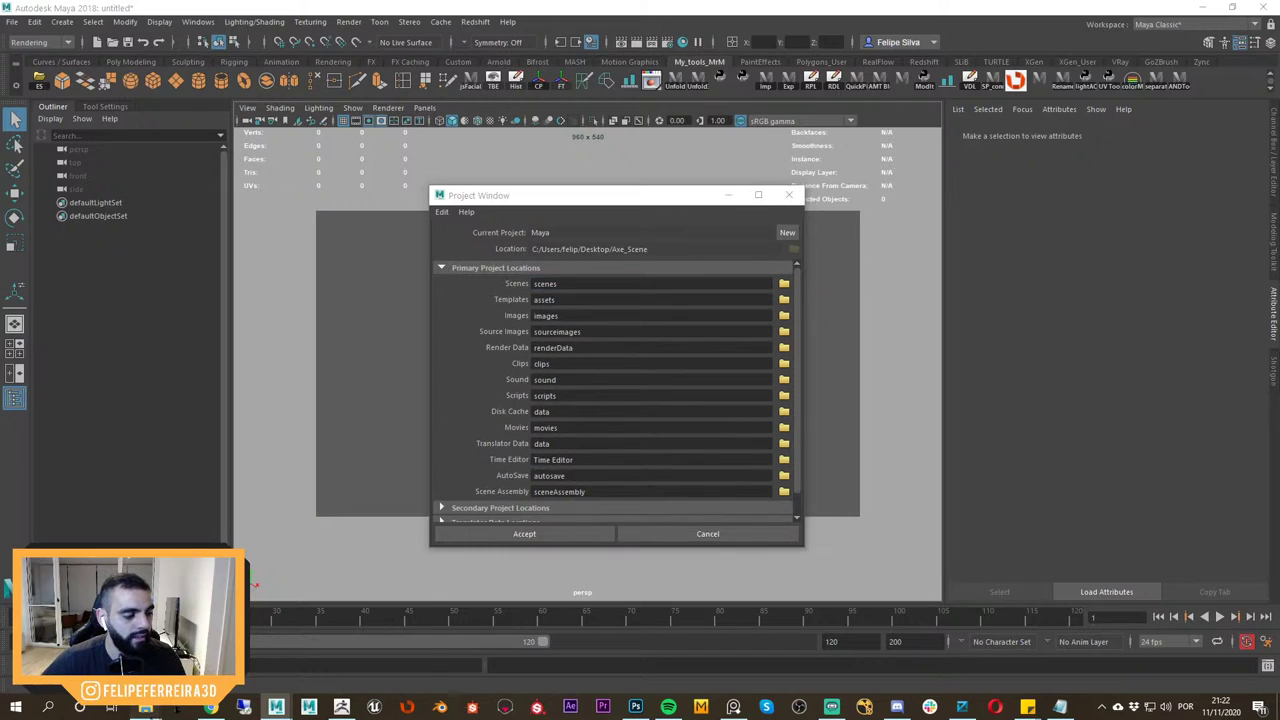
pyautogui.click(317, 636)
pyautogui.doubleClick(247, 147)
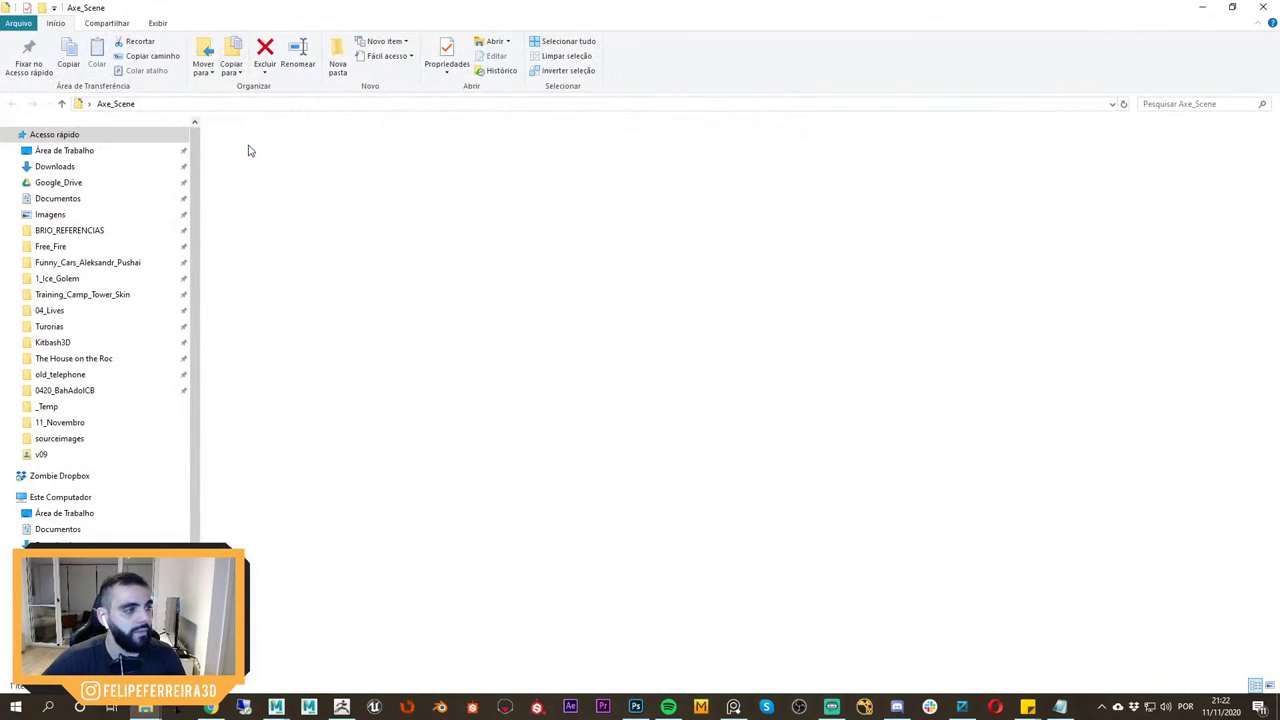
pyautogui.moveTo(448, 531); pyautogui.dragTo(240, 66)
pyautogui.click(421, 466)
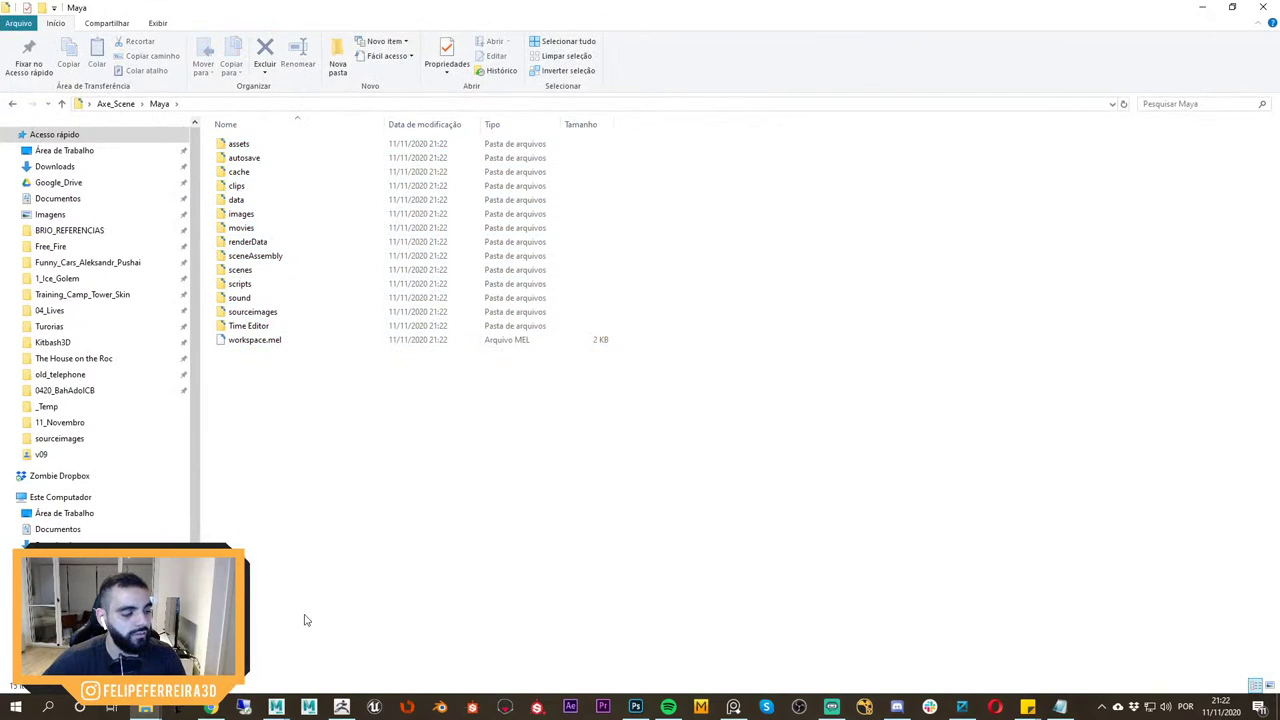
pyautogui.click(277, 707)
pyautogui.click(362, 646)
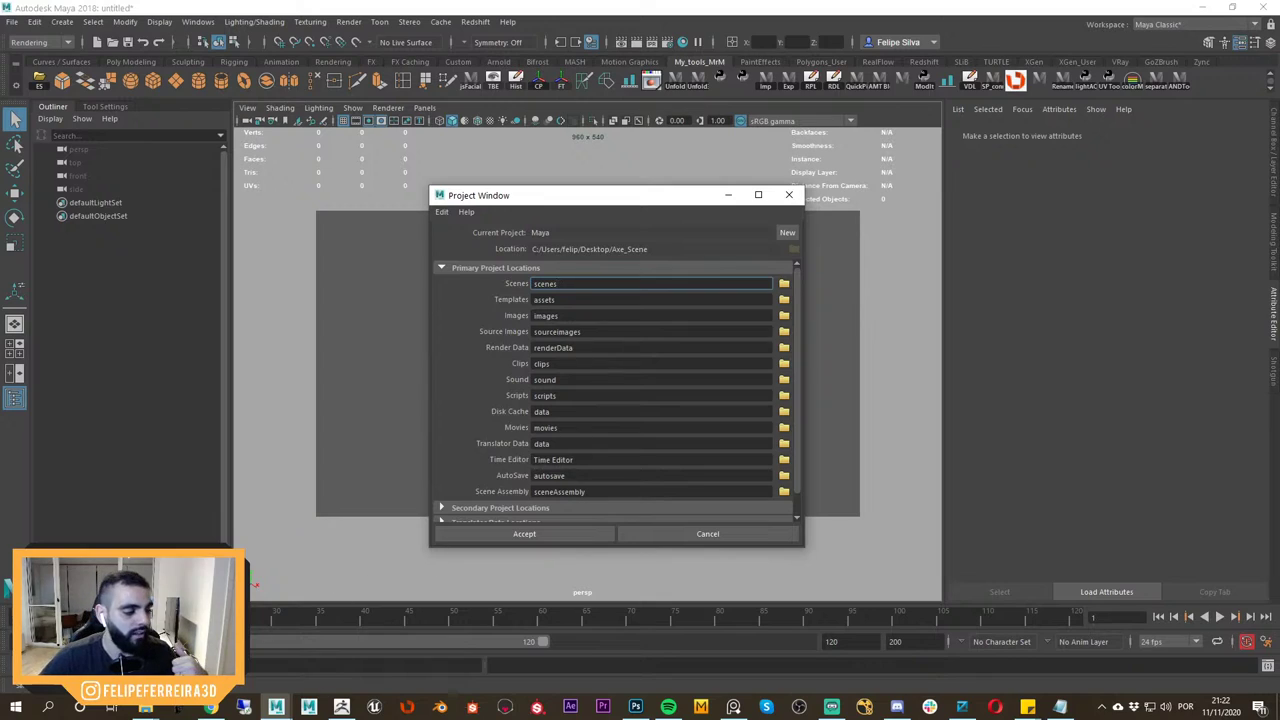
pyautogui.click(207, 707)
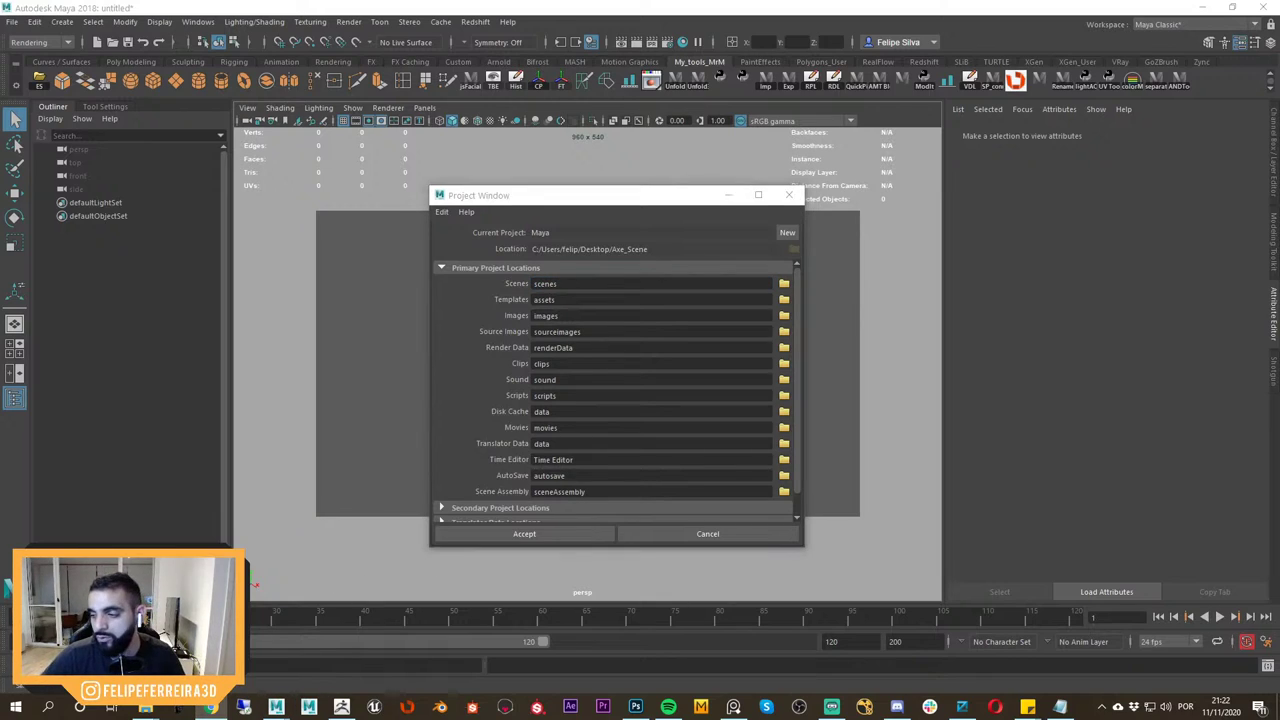
pyautogui.hotkey('alt', 'Tab')
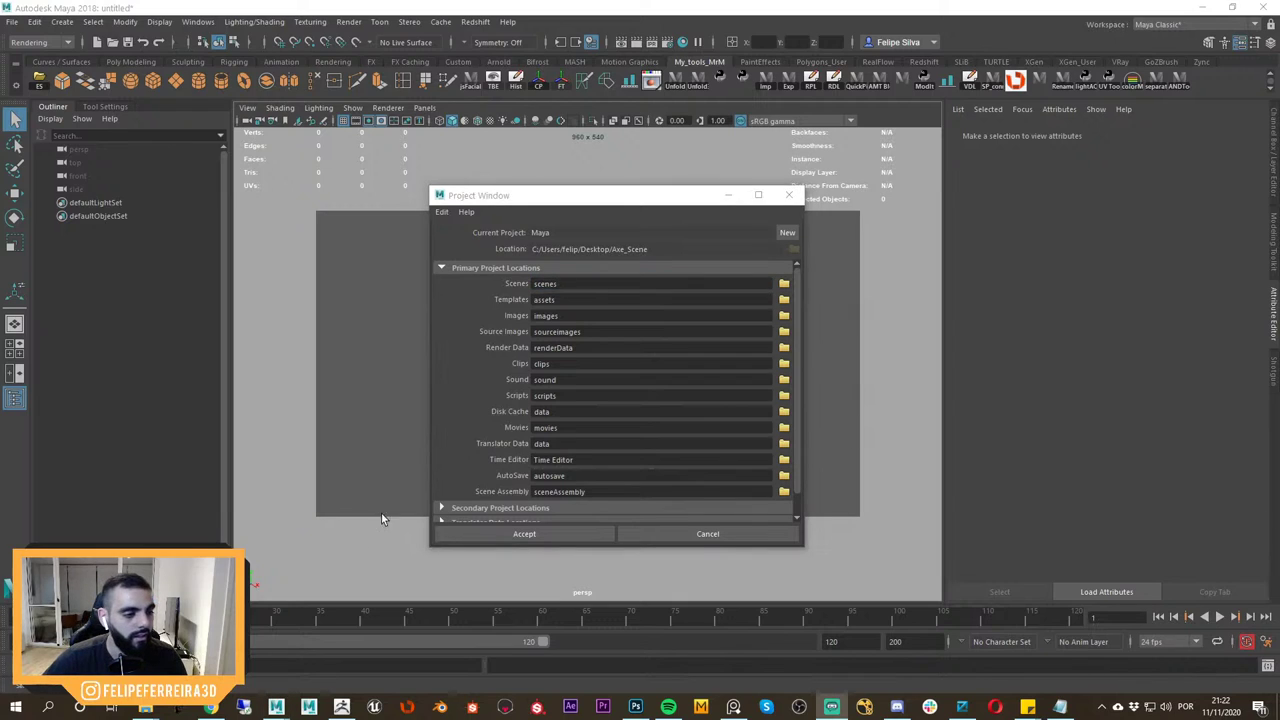
# Switch to File Explorer, create a folder named Substance inside Axe_Scene beside the Maya folder, and open it.
pyautogui.click(147, 708)
pyautogui.click(301, 678)
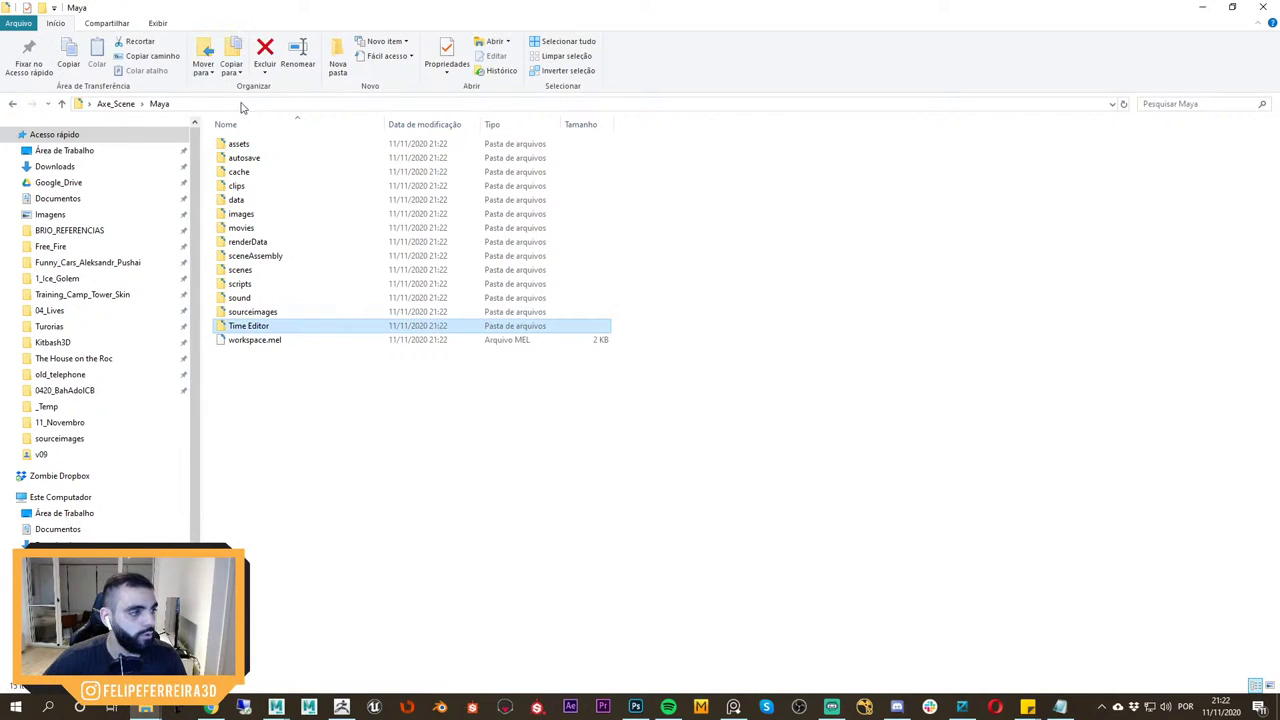
pyautogui.click(115, 104)
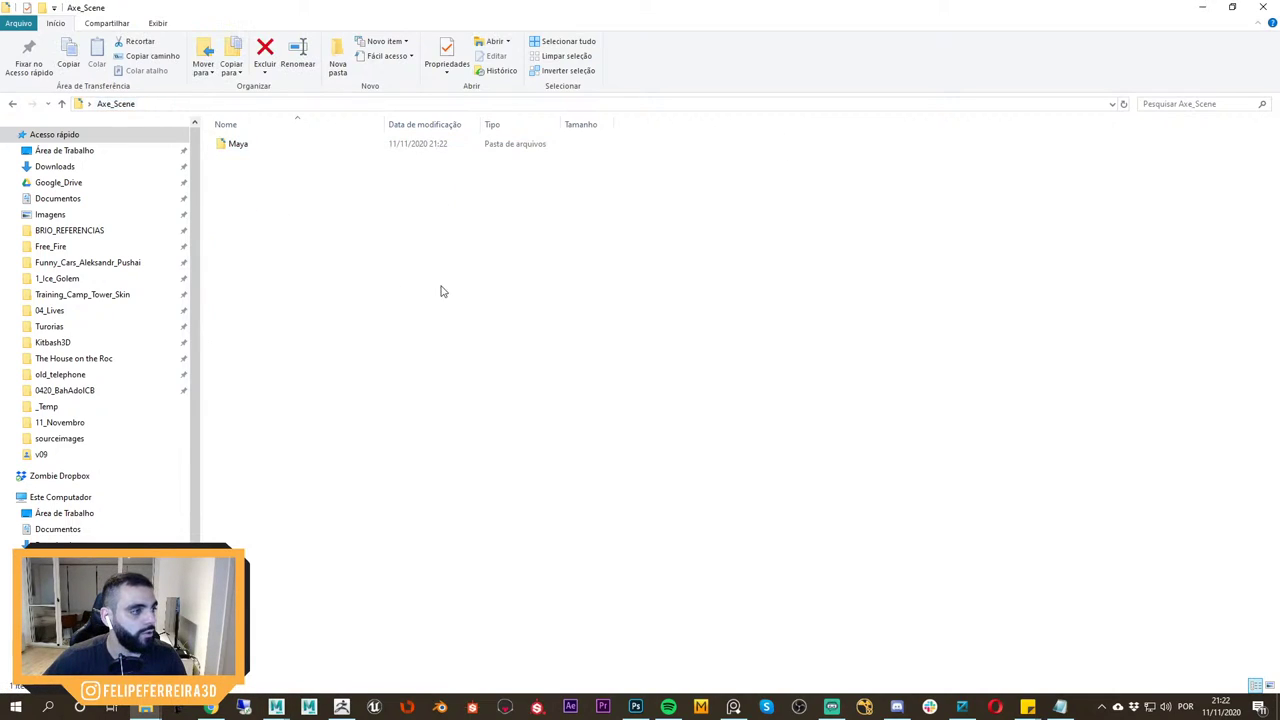
pyautogui.click(339, 66)
pyautogui.write('Substance')
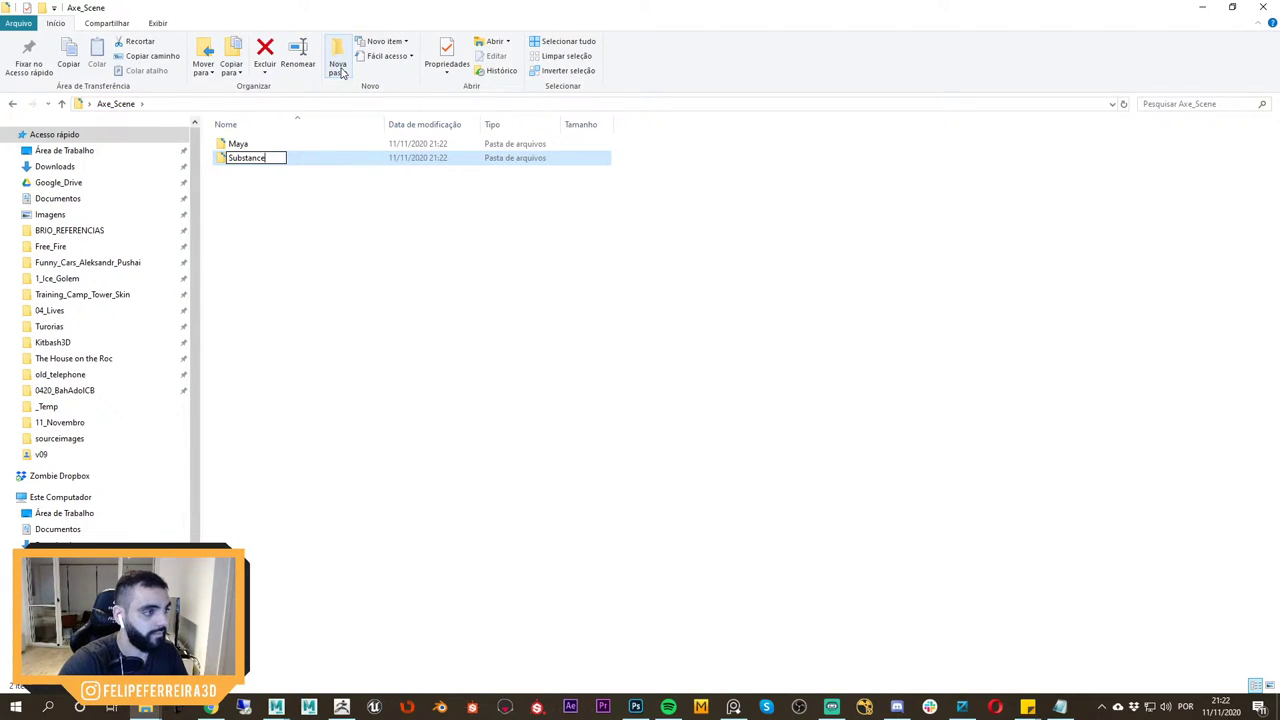
pyautogui.press('Return')
pyautogui.press('Return')
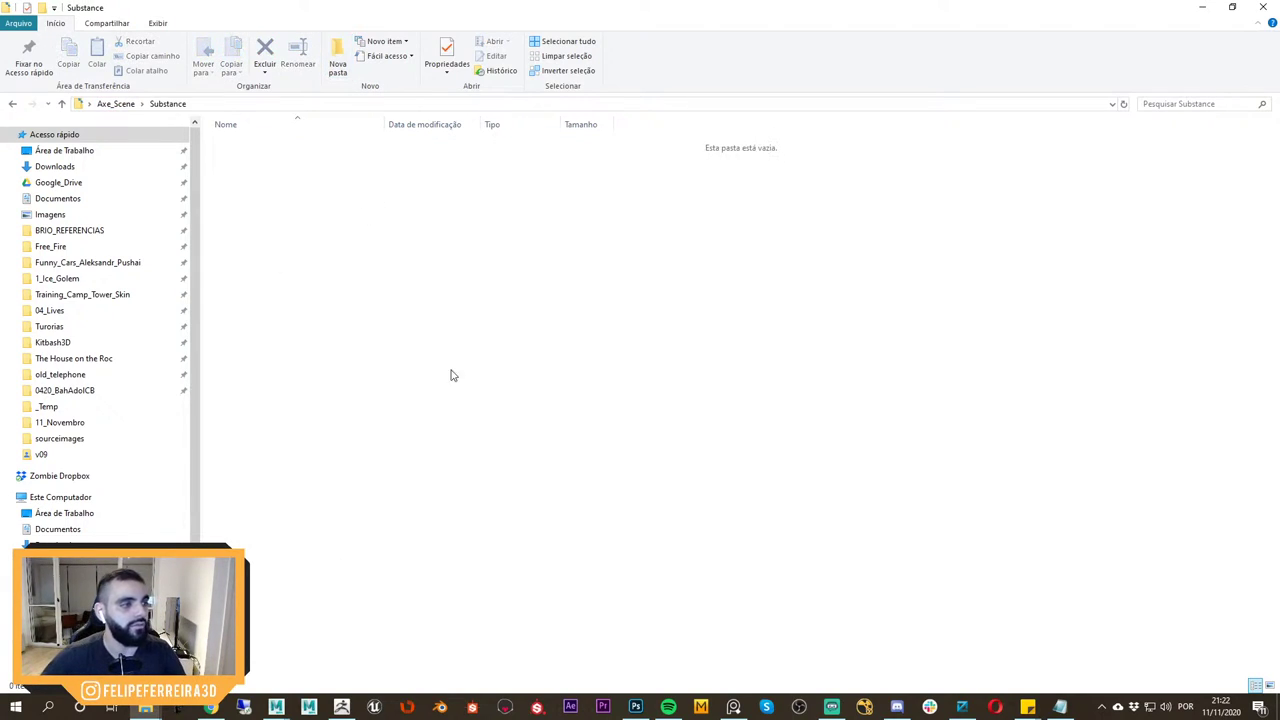
# Go back to the Axe_Scene folder and review the project subfolders and workspace.mel in its Maya folder.
pyautogui.hotkey('alt', 'Left')
pyautogui.doubleClick(282, 150)
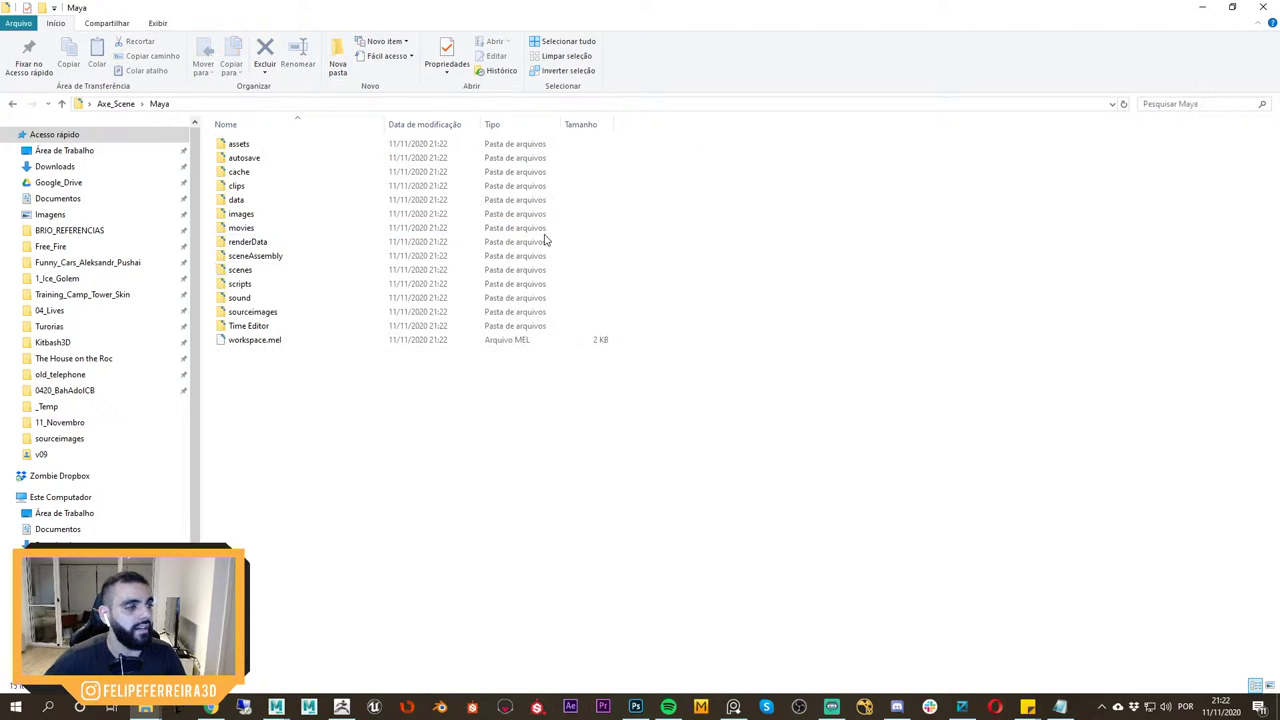
pyautogui.moveTo(413, 432); pyautogui.dragTo(212, 134)
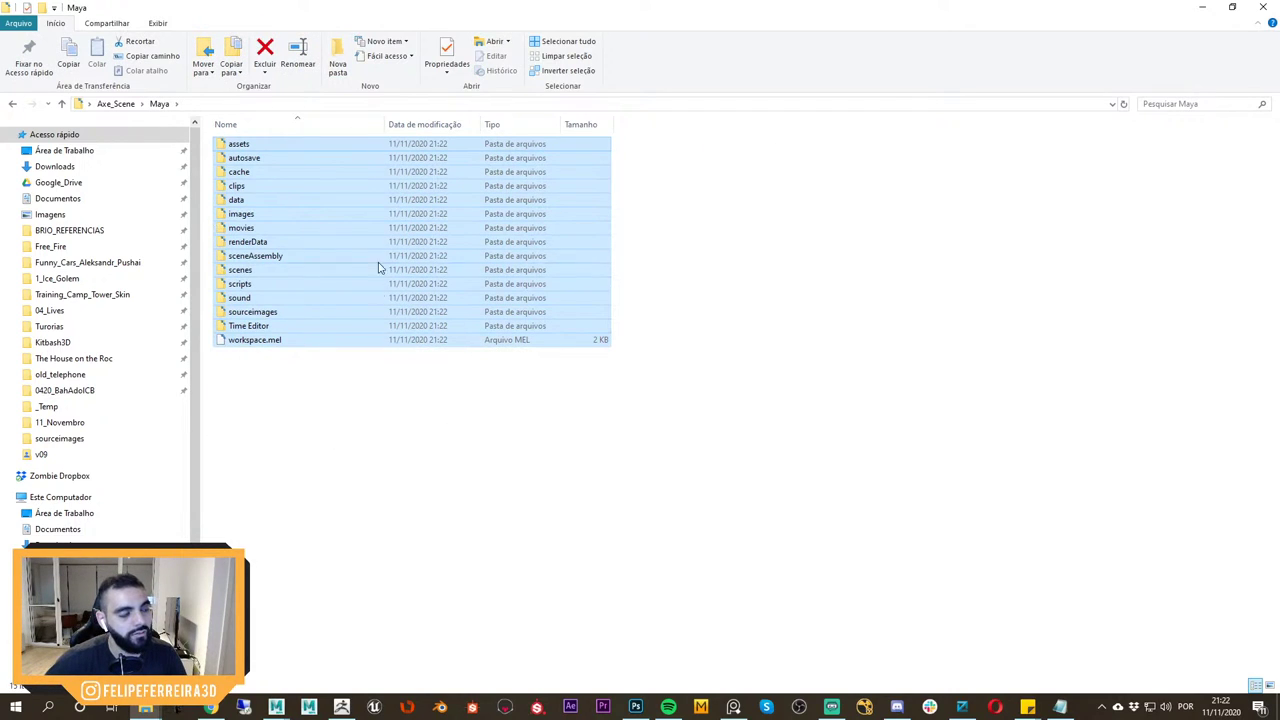
pyautogui.moveTo(319, 437)
pyautogui.mouseDown()
pyautogui.moveTo(257, 269)
pyautogui.moveTo(226, 414)
pyautogui.moveTo(300, 432)
pyautogui.mouseUp()
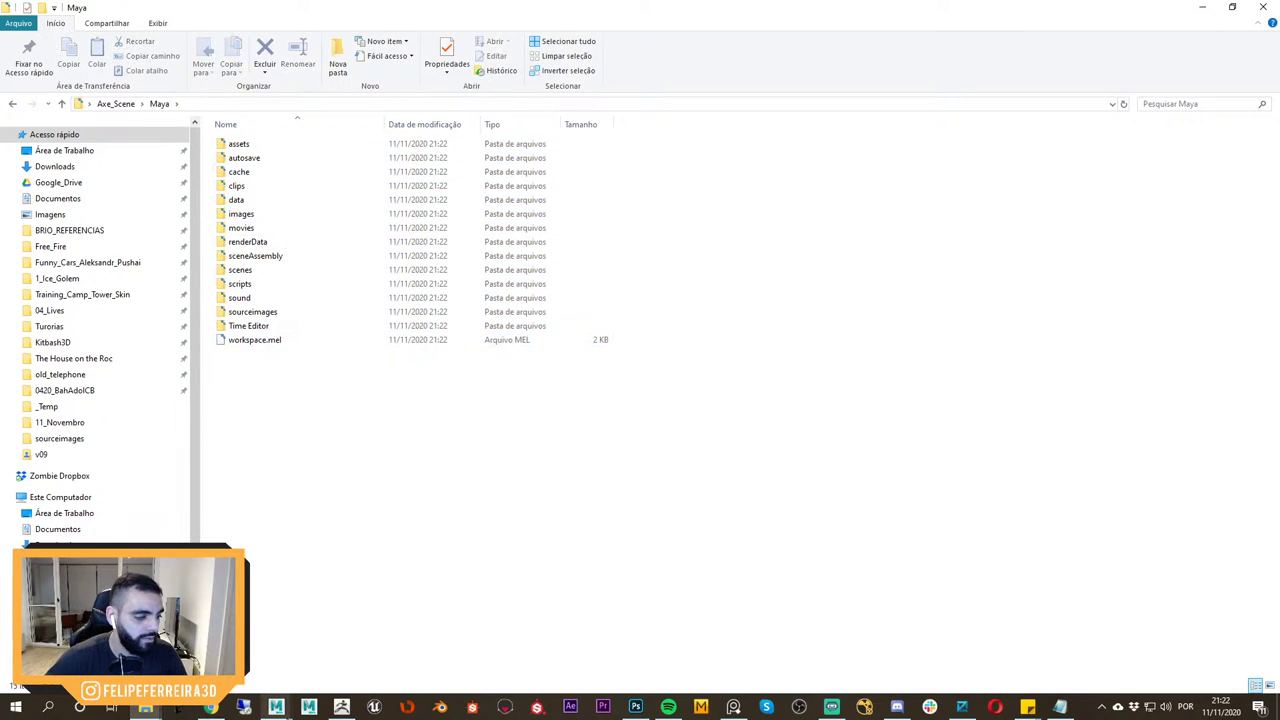
# Return to Maya and close the Project Window.
pyautogui.moveTo(276, 707)
pyautogui.click(342, 647)
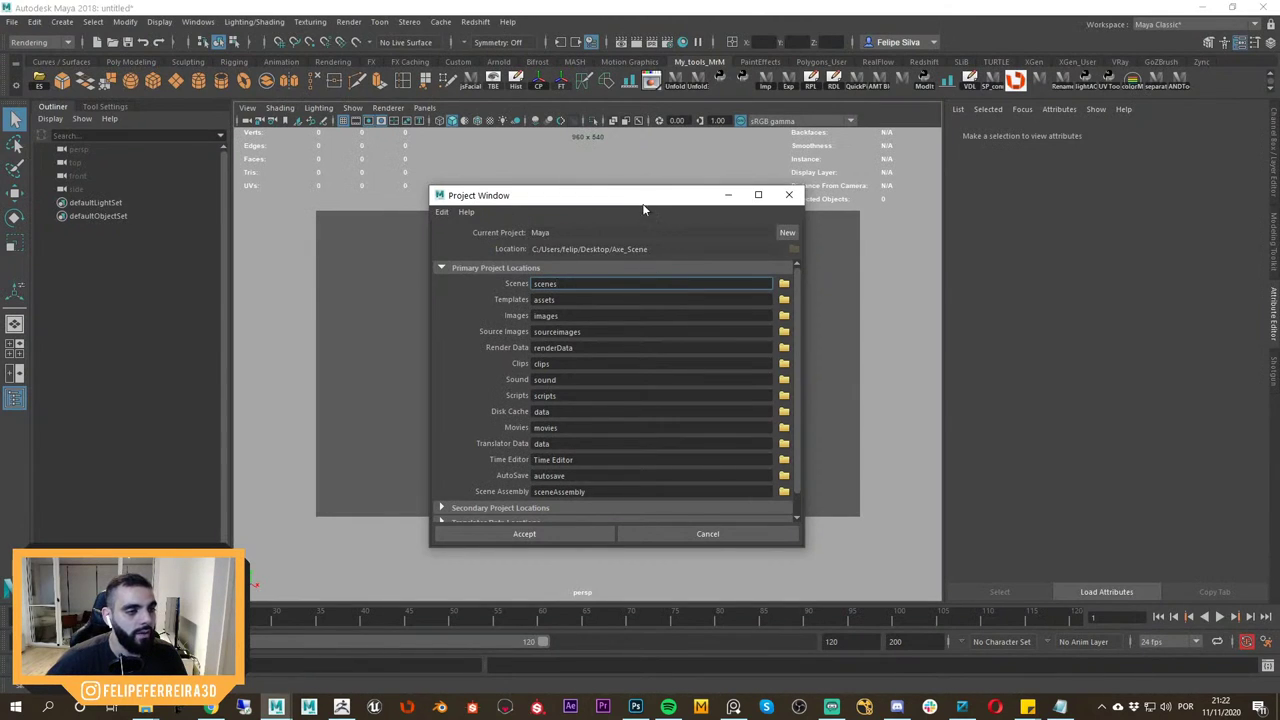
pyautogui.moveTo(632, 194); pyautogui.dragTo(614, 136)
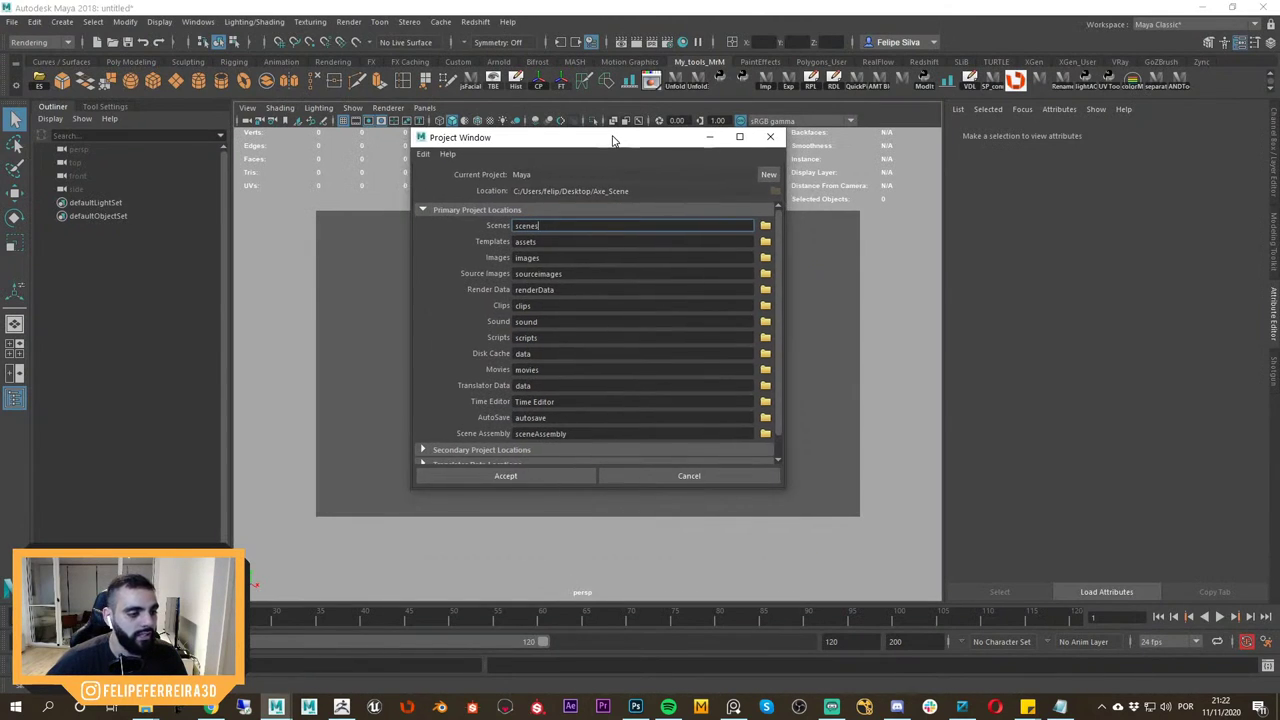
pyautogui.click(770, 136)
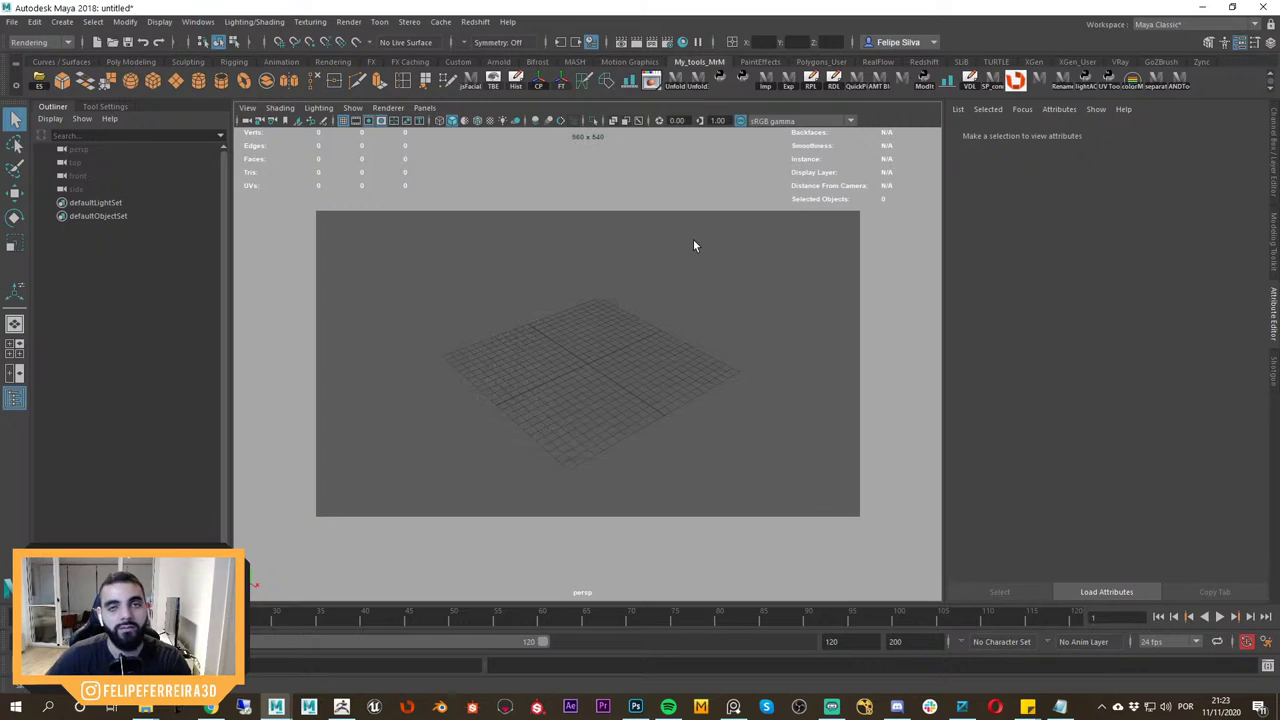
# Start Set Project and browse from the bookmarked channel folder to 04_Lives\11_Novembro\Axe_Scene.
pyautogui.click(12, 22)
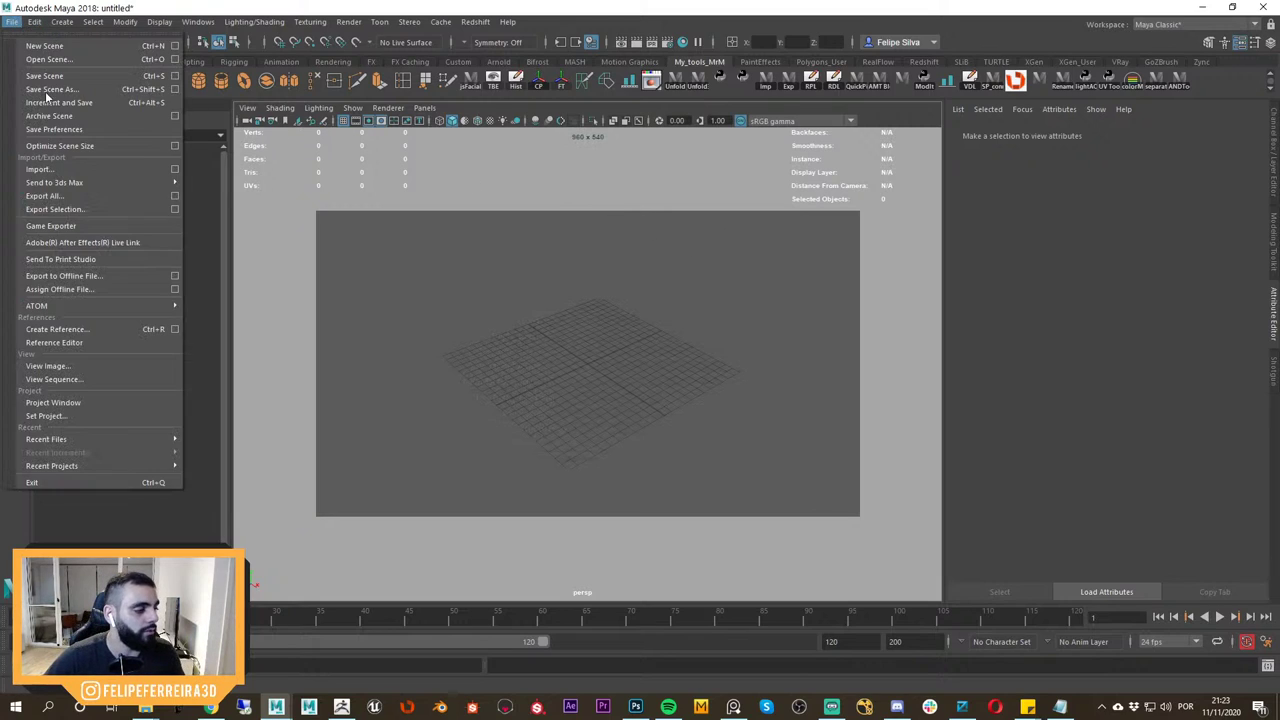
pyautogui.click(43, 5)
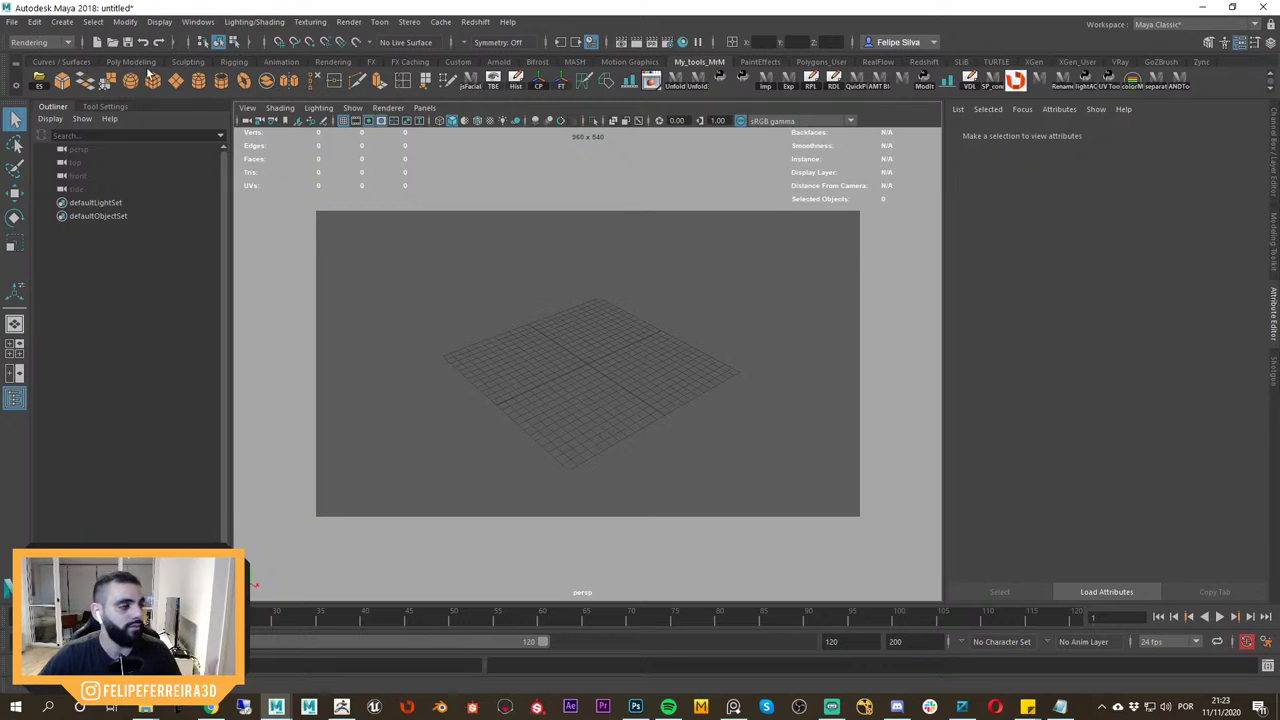
pyautogui.click(12, 22)
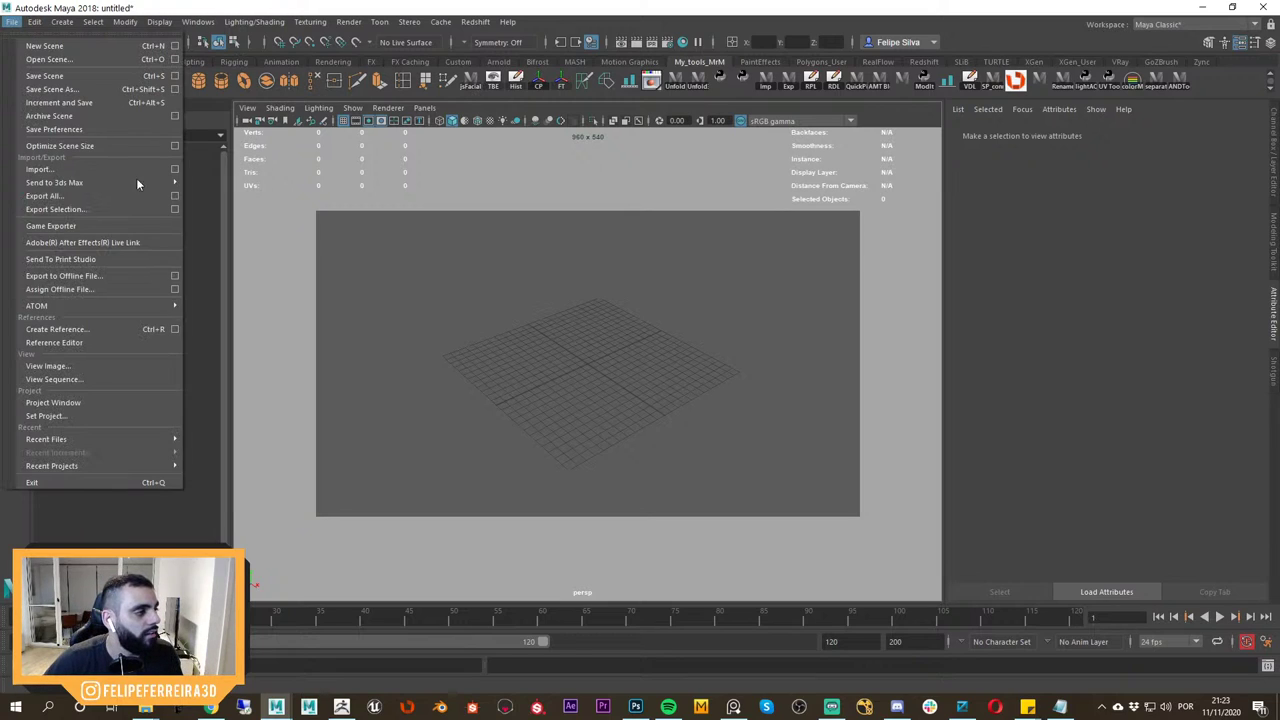
pyautogui.click(45, 416)
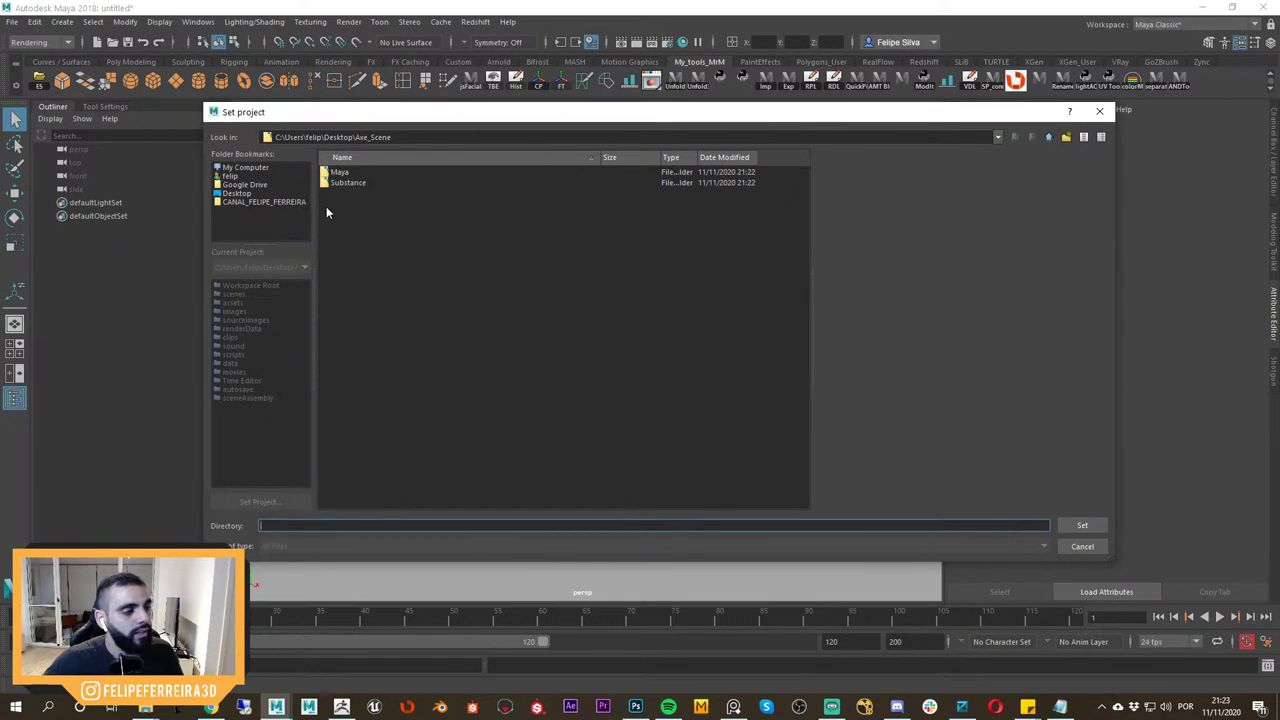
pyautogui.click(256, 202)
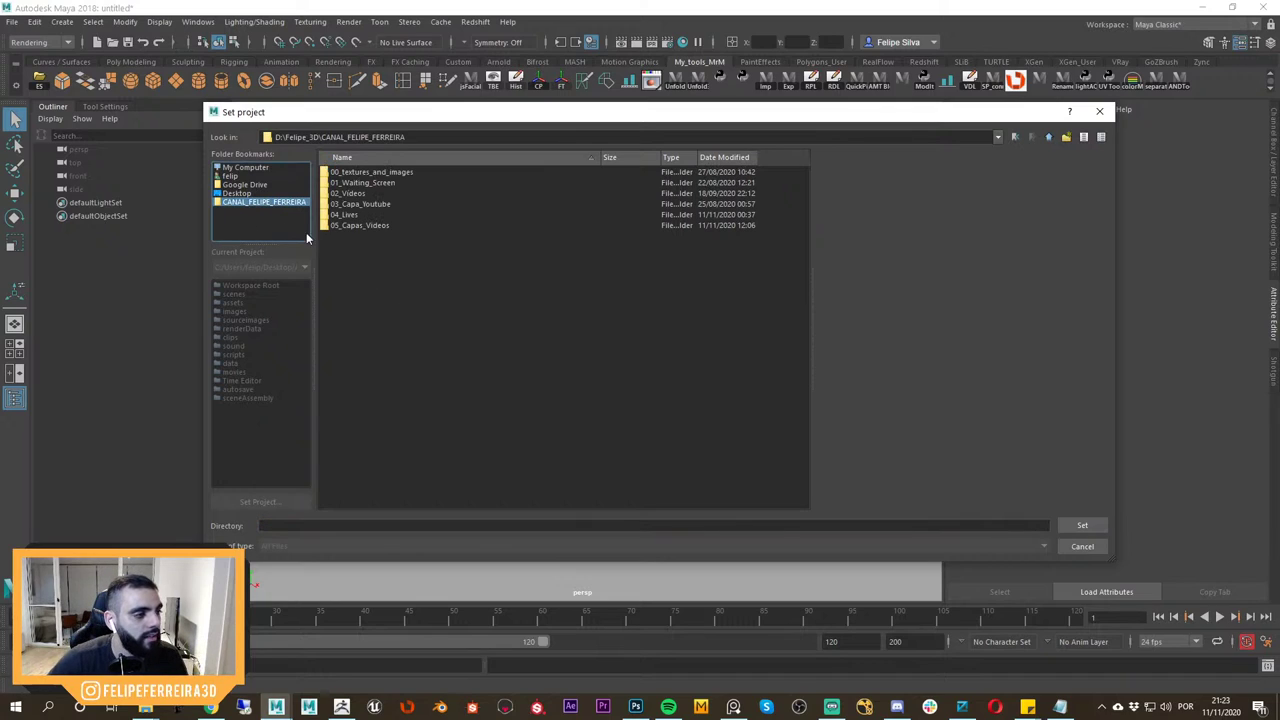
pyautogui.doubleClick(371, 226)
pyautogui.press('BackSpace')
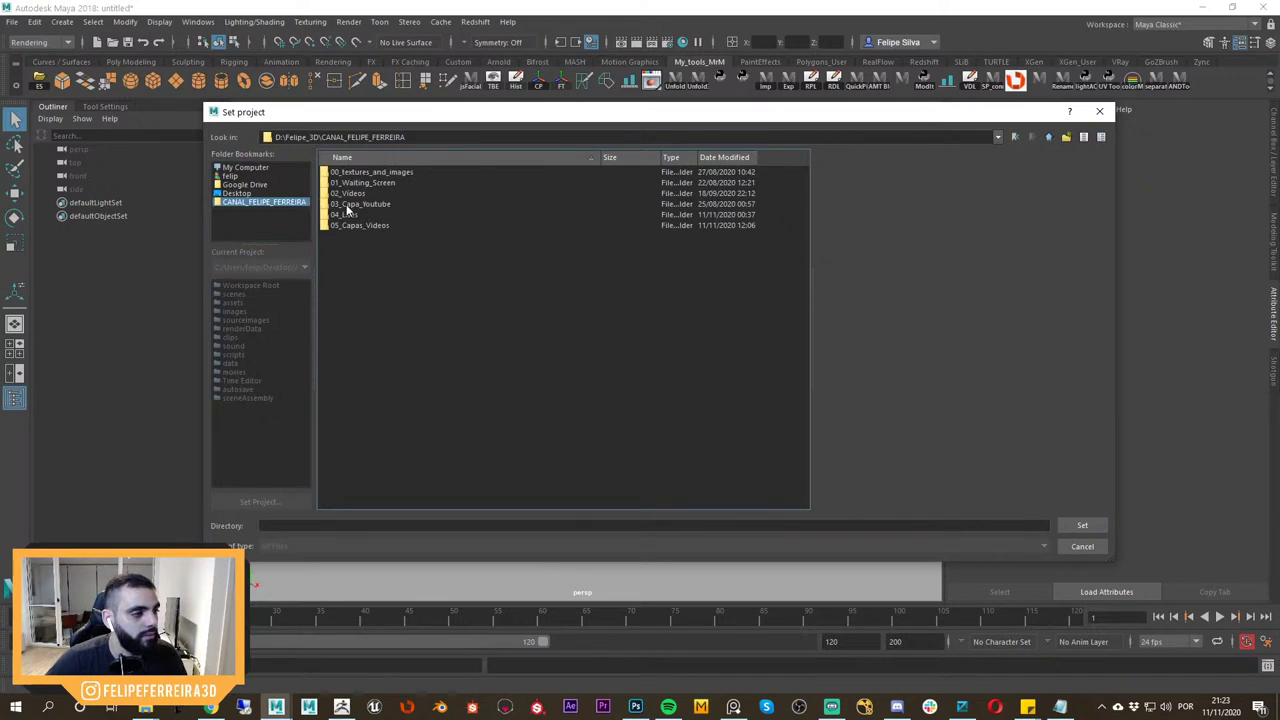
pyautogui.doubleClick(346, 214)
pyautogui.doubleClick(365, 224)
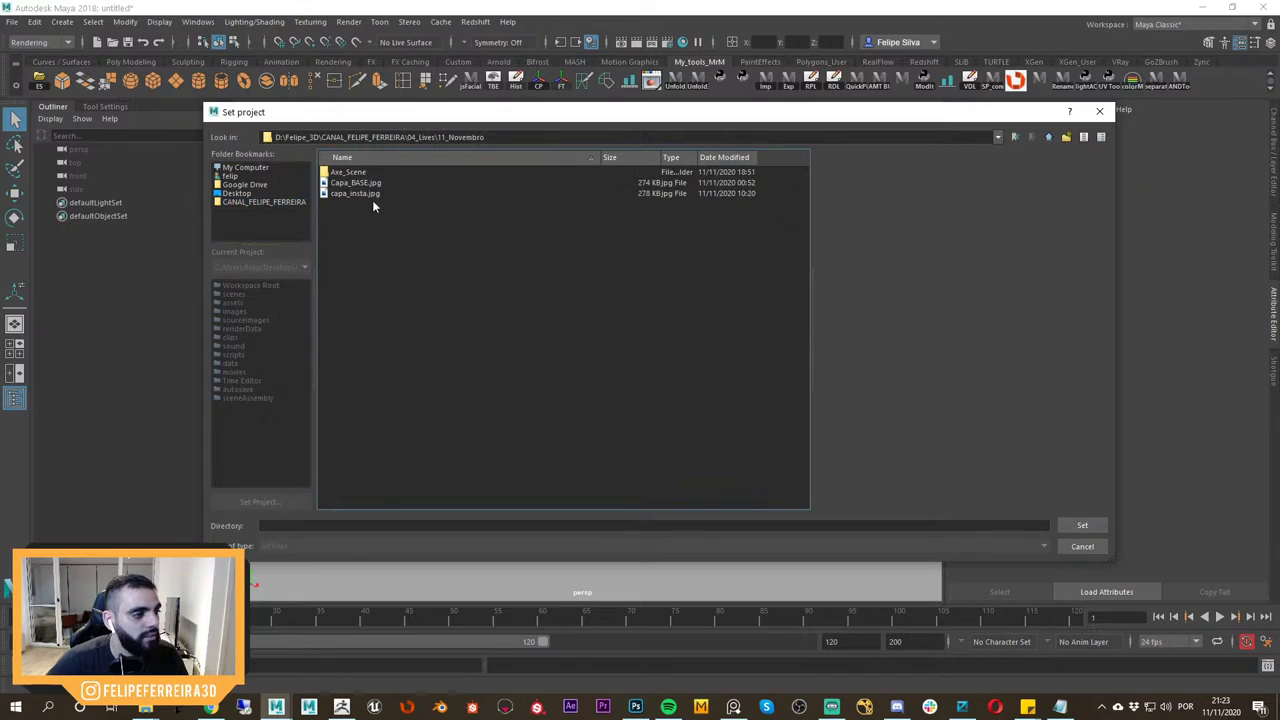
pyautogui.click(354, 172)
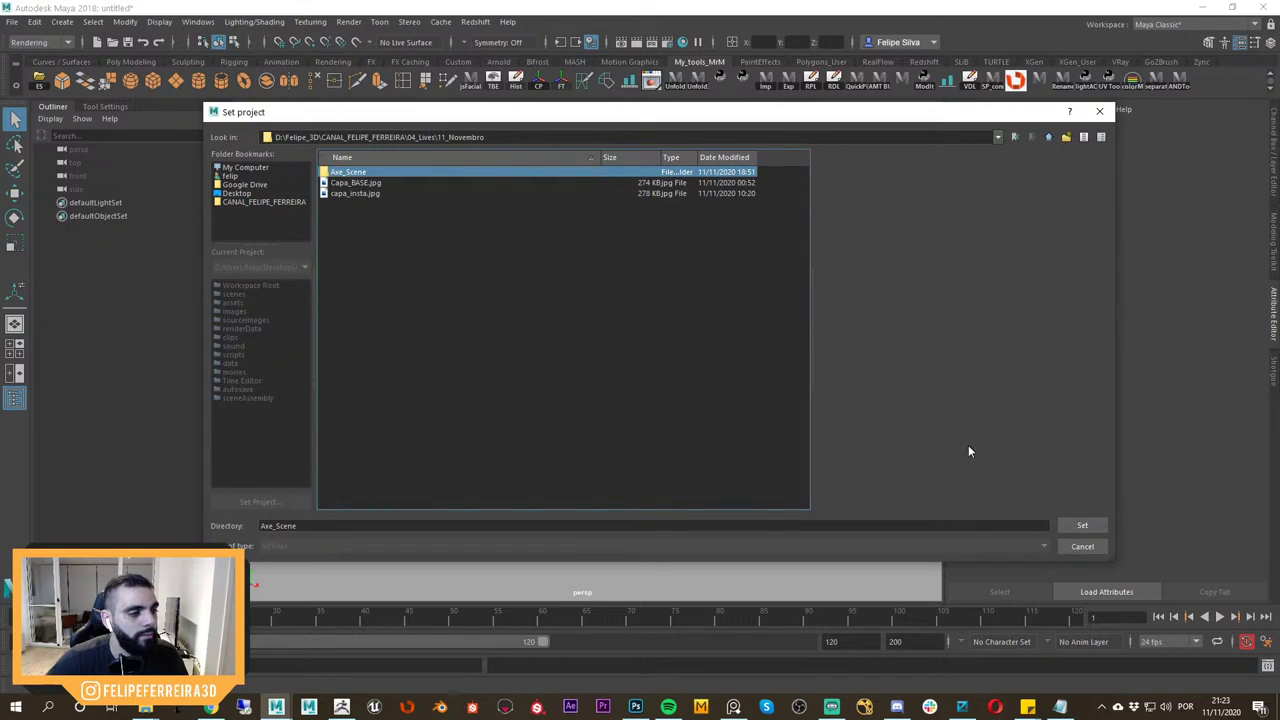
pyautogui.doubleClick(372, 172)
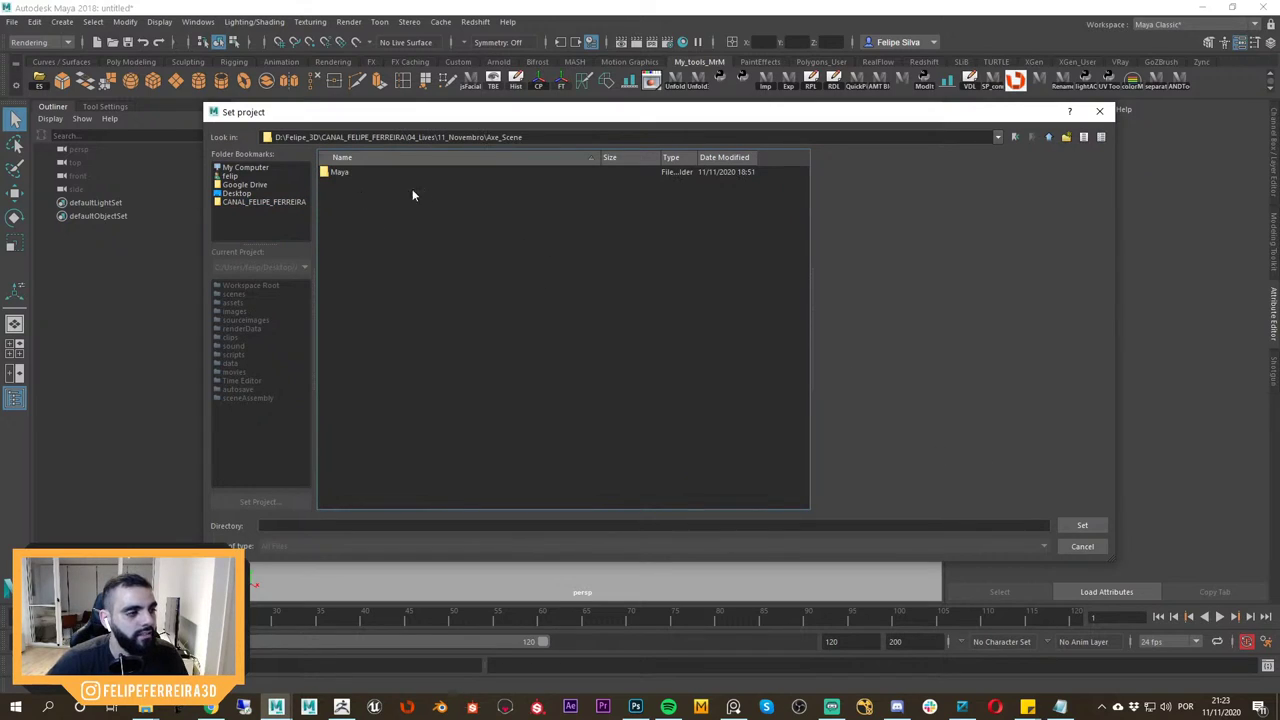
# Set the Maya folder inside Axe_Scene as the current project.
pyautogui.click(340, 173)
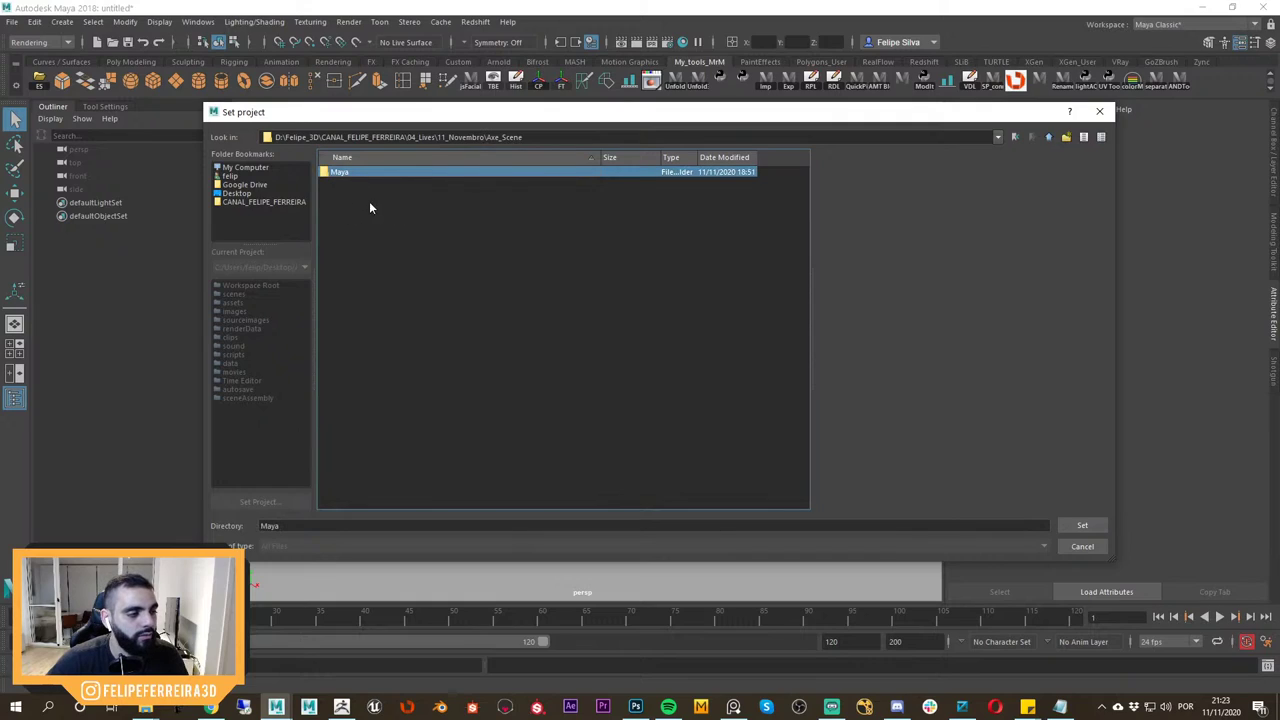
pyautogui.press('BackSpace')
pyautogui.doubleClick(356, 175)
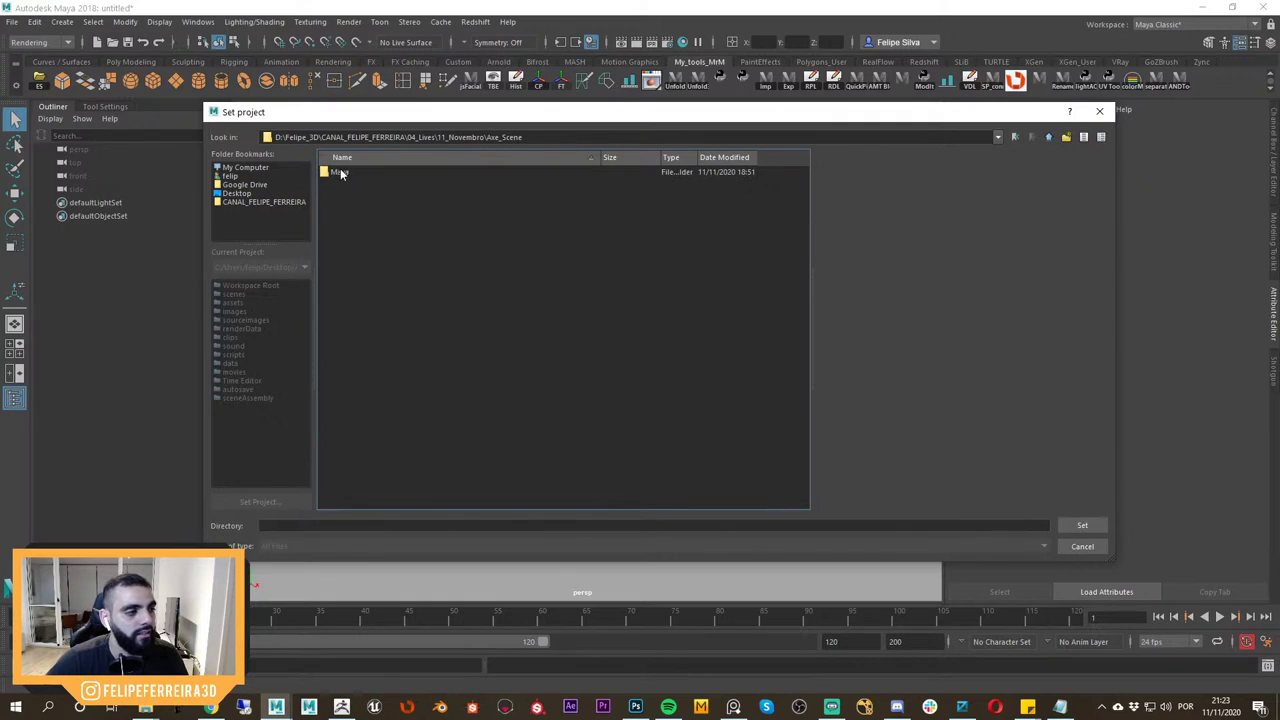
pyautogui.click(338, 175)
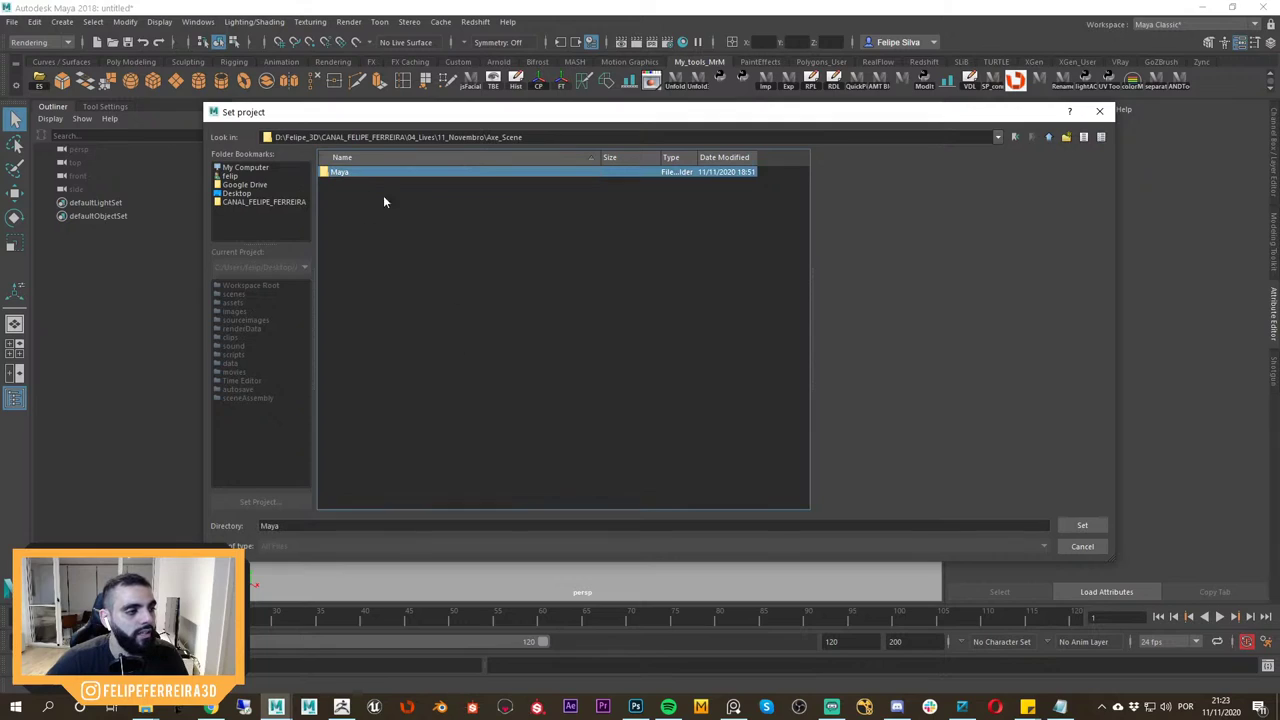
pyautogui.doubleClick(370, 173)
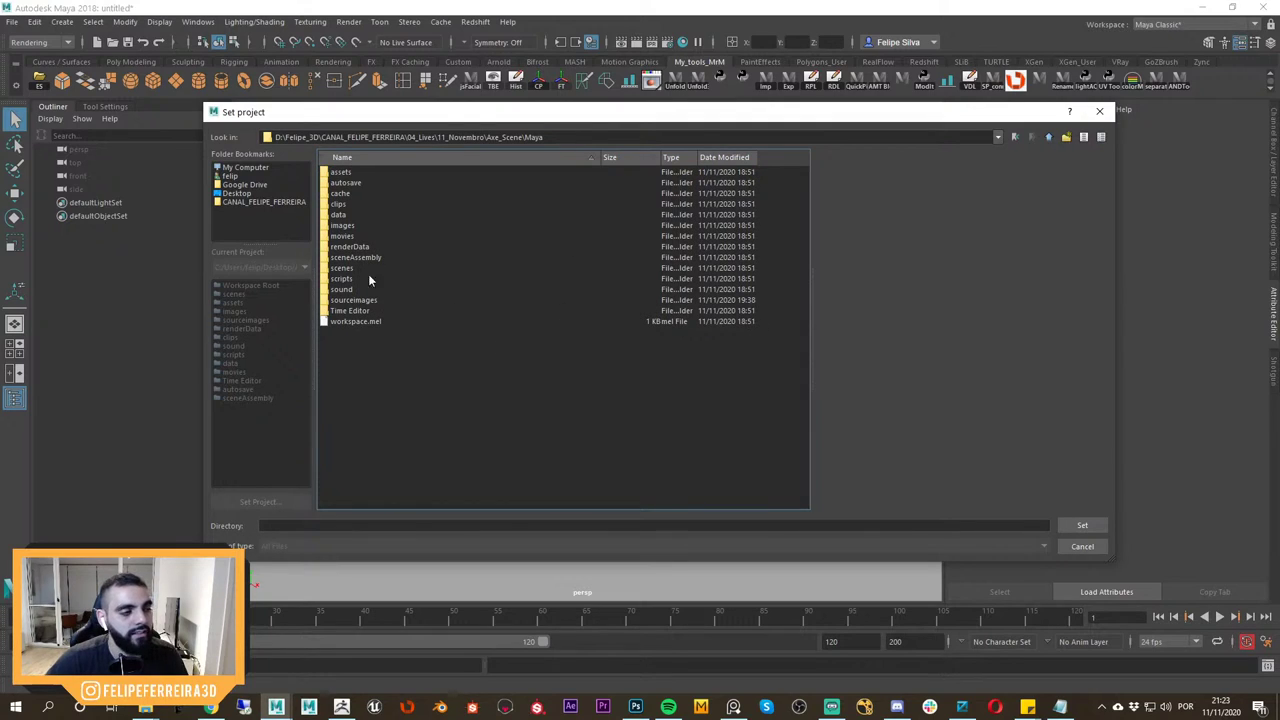
pyautogui.press('BackSpace')
pyautogui.click(348, 173)
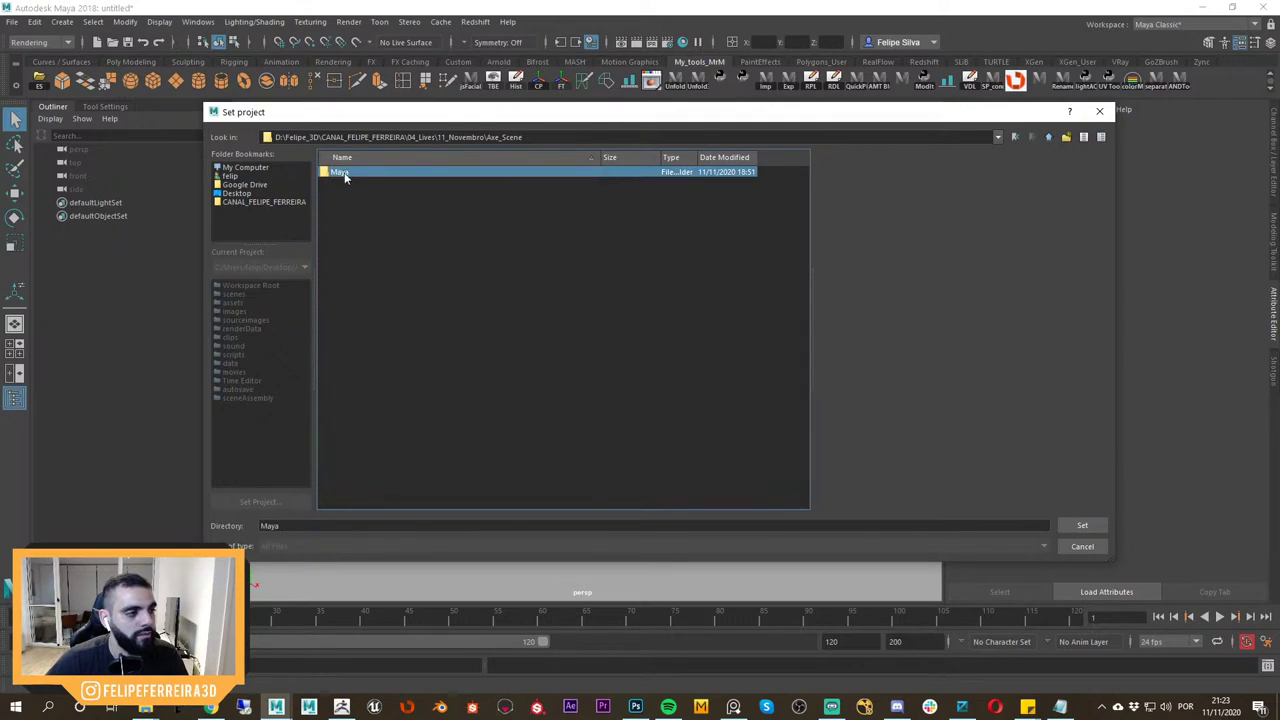
pyautogui.click(1085, 529)
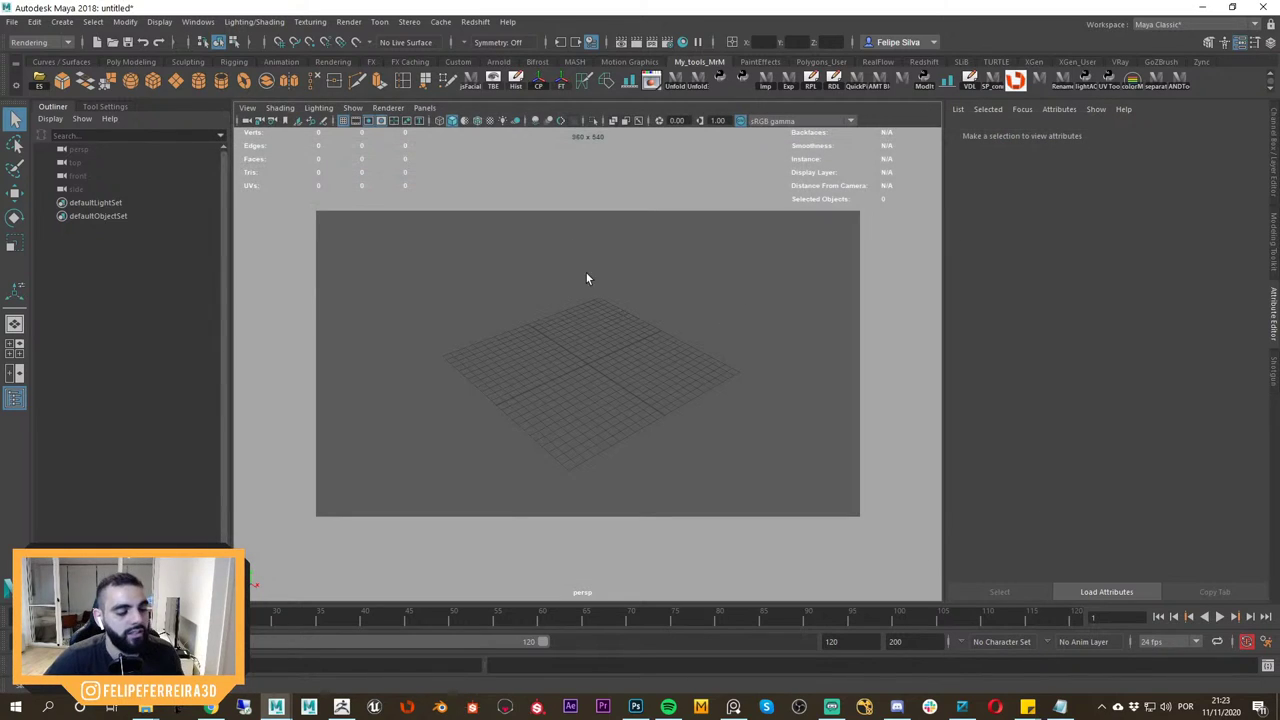
# Check the current project's name and location in the Project Window, leaving its settings as they are.
pyautogui.click(12, 21)
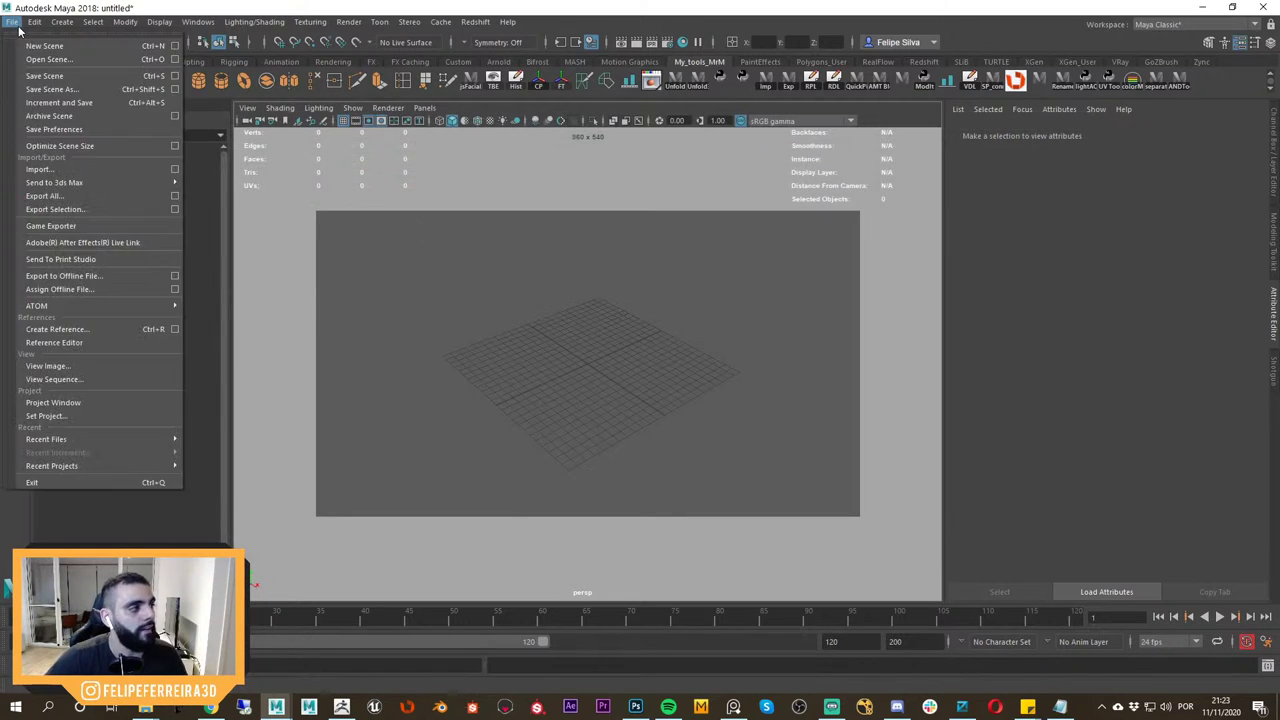
pyautogui.click(66, 404)
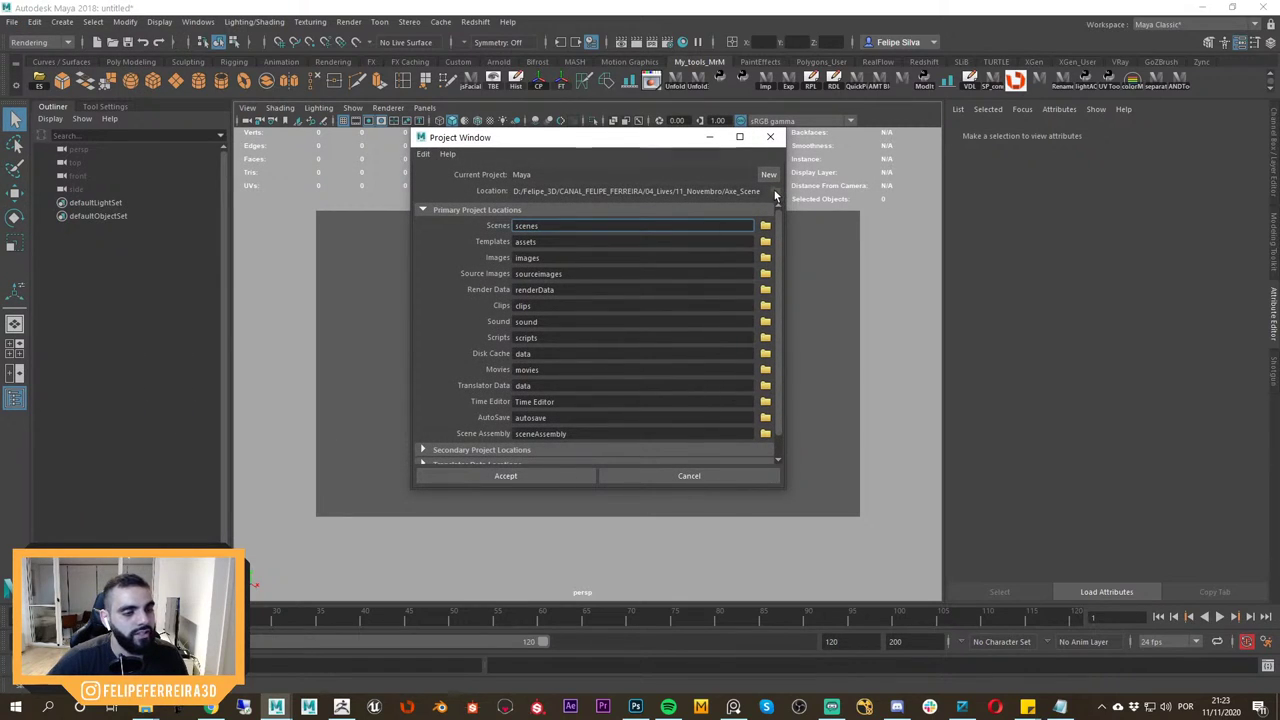
pyautogui.click(640, 478)
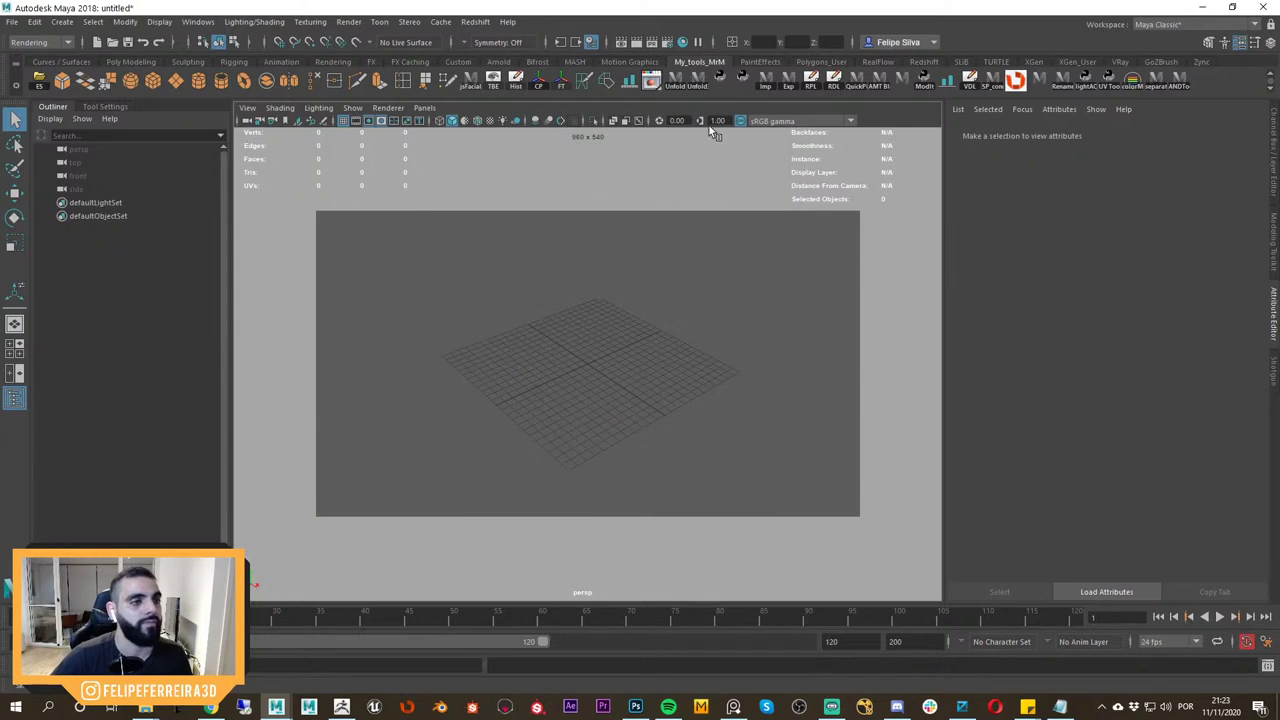
# Check the image output path in the Render Settings and close them.
pyautogui.click(669, 46)
pyautogui.moveTo(516, 117); pyautogui.dragTo(671, 91)
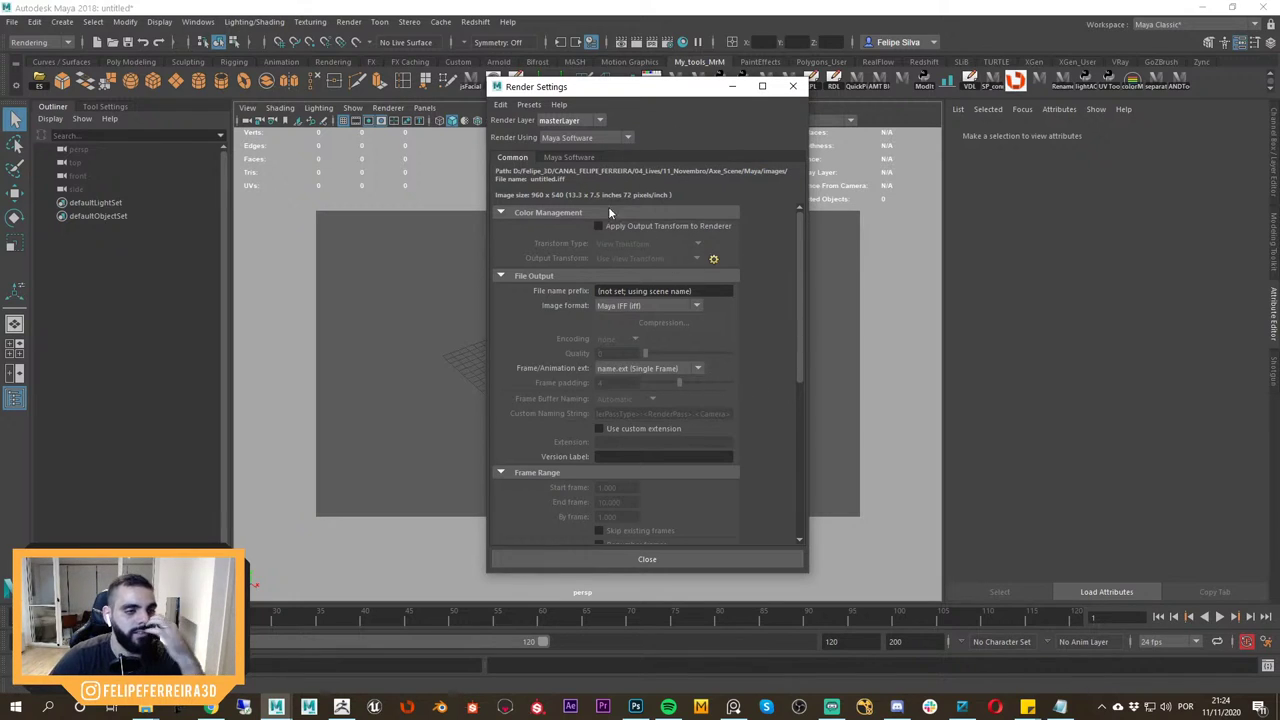
pyautogui.click(797, 87)
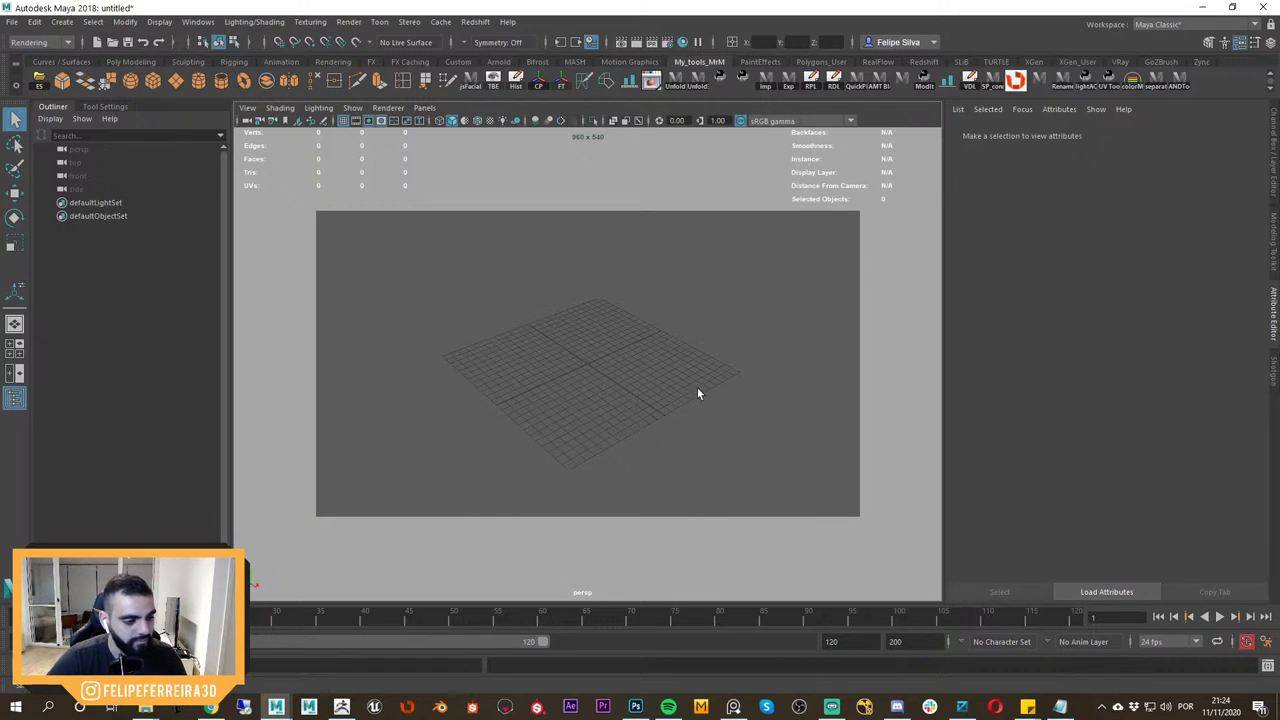
pyautogui.press('space')
pyautogui.press('space')
pyautogui.press('space')
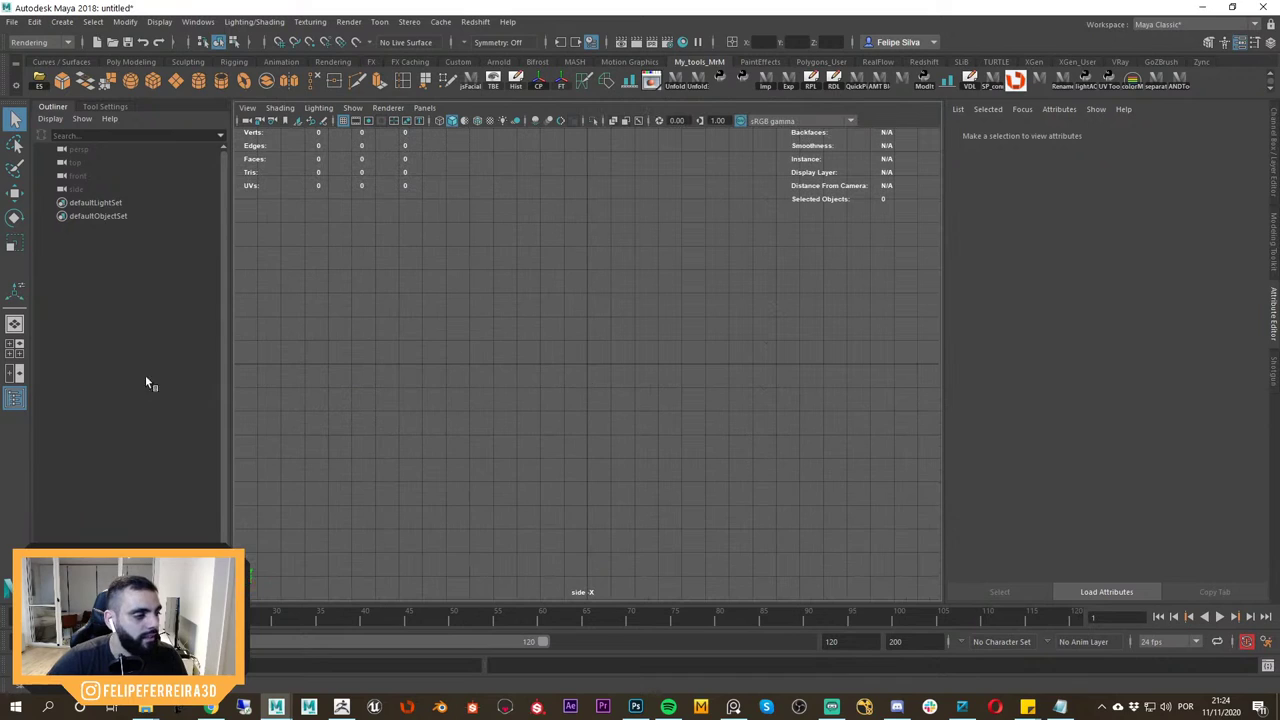
pyautogui.press('space')
pyautogui.press('space')
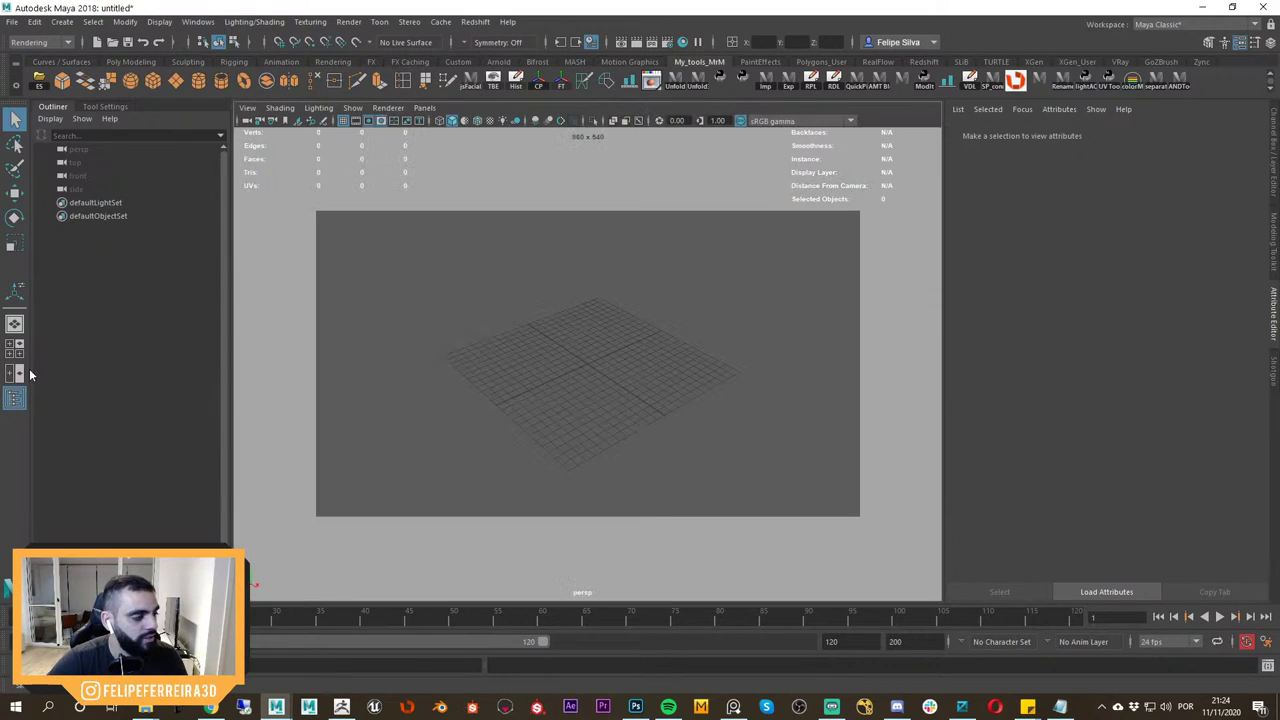
pyautogui.click(17, 374)
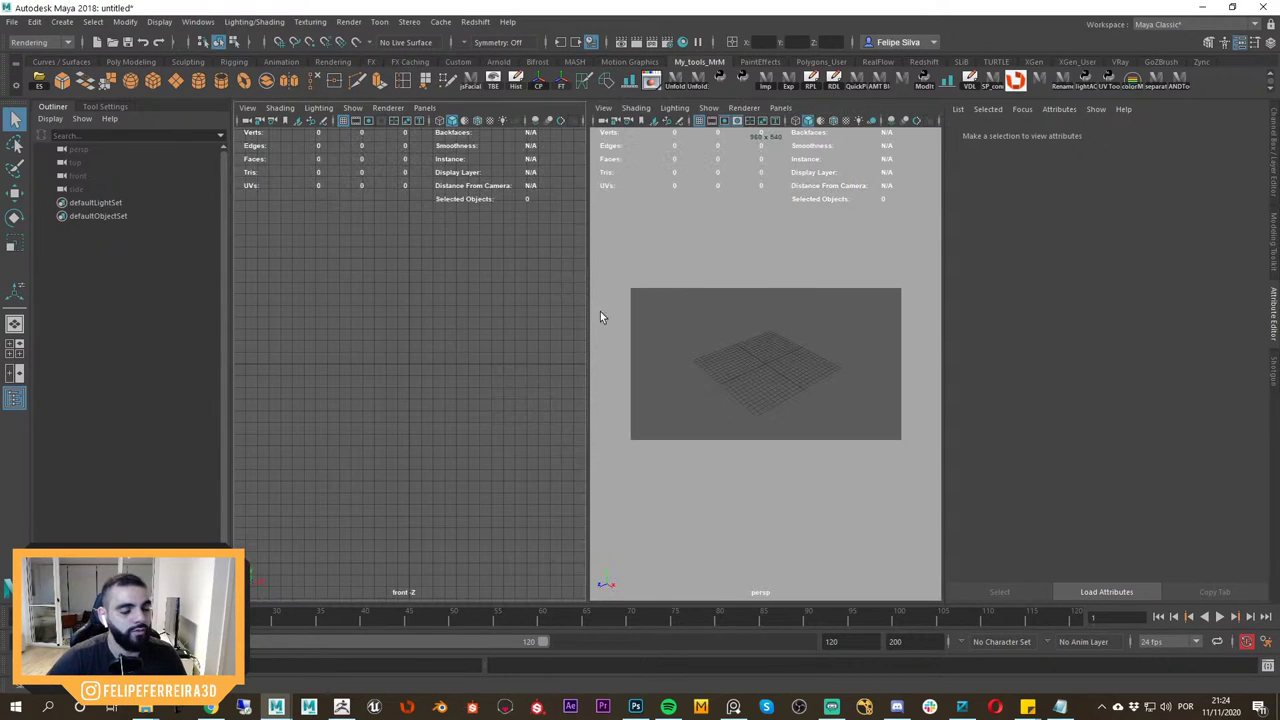
pyautogui.press('space')
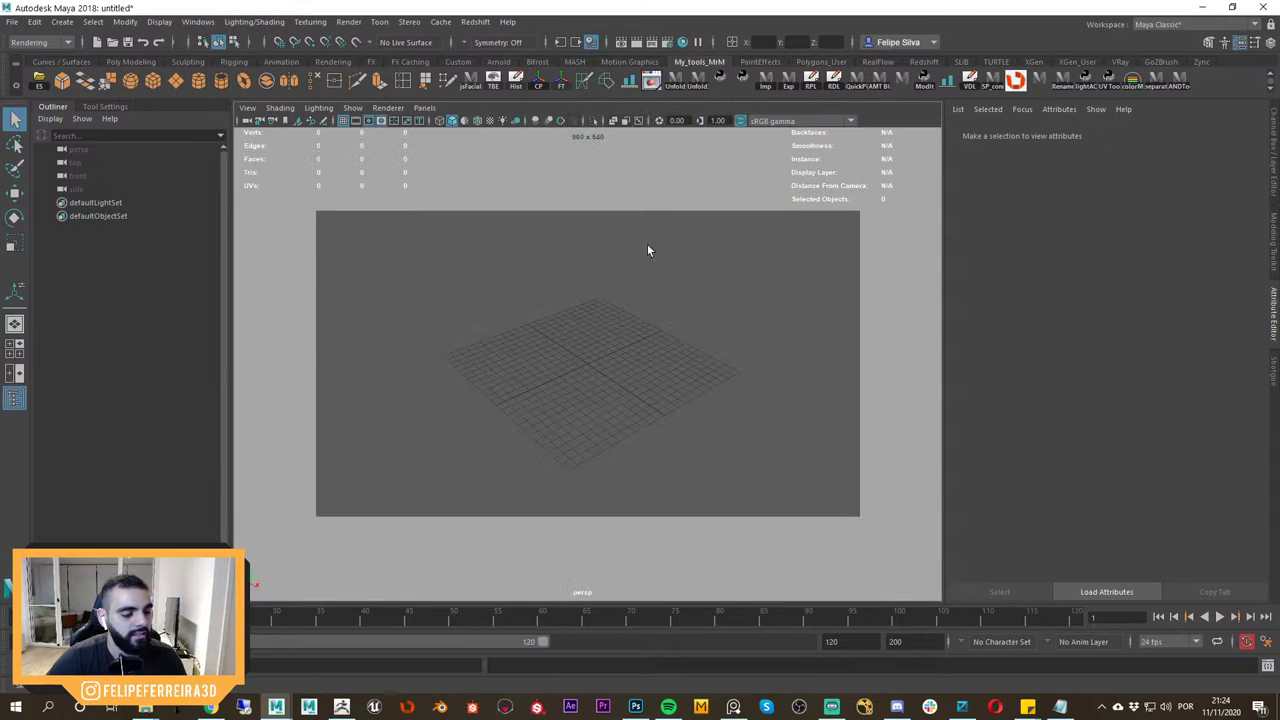
pyautogui.click(424, 107)
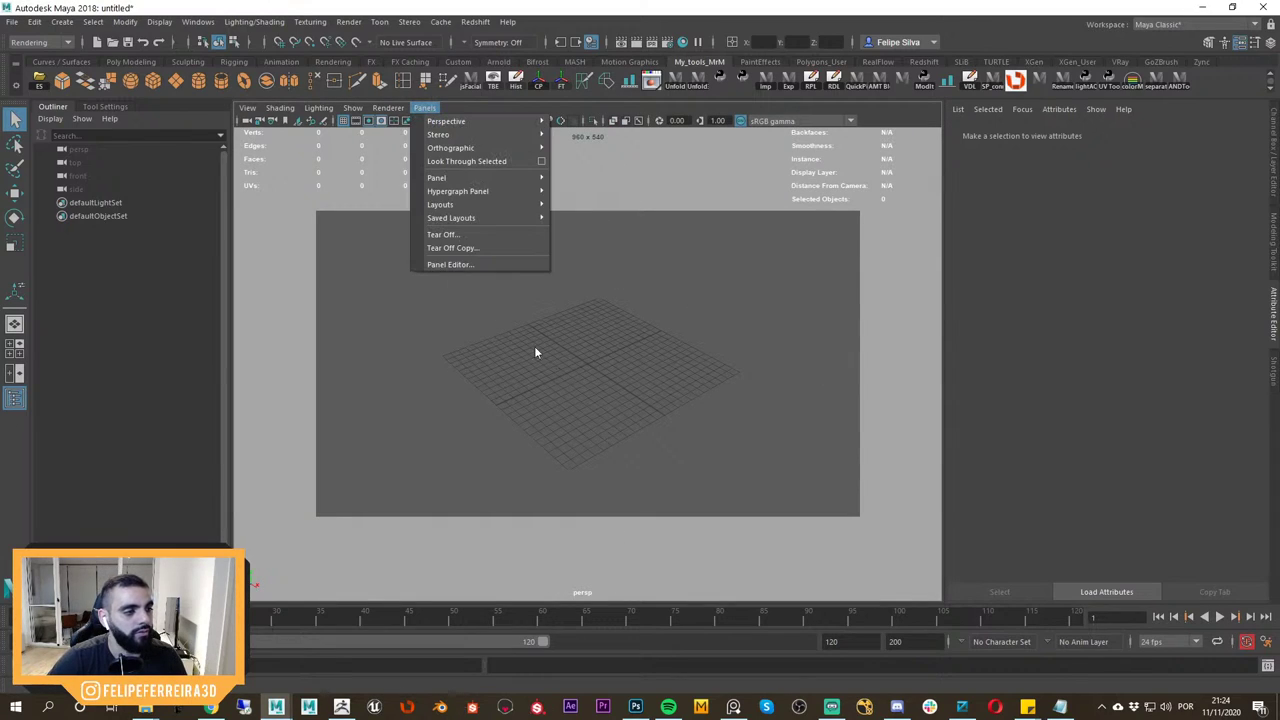
pyautogui.click(681, 406)
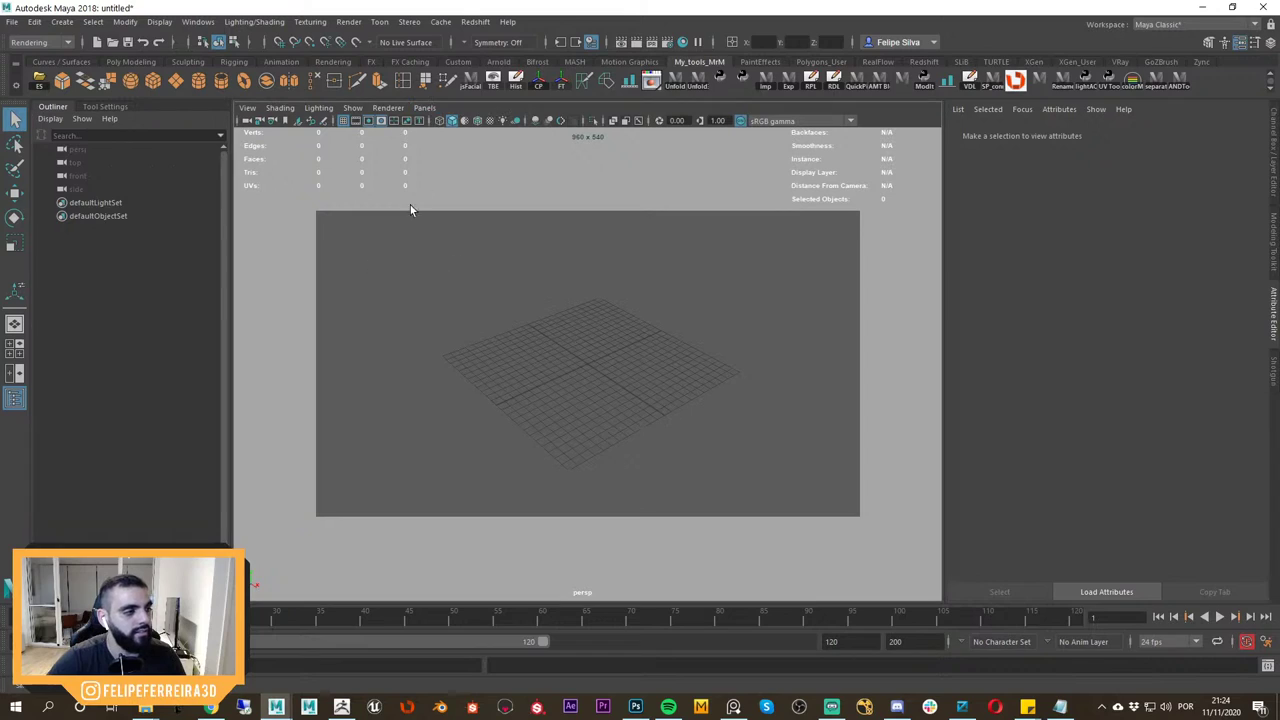
pyautogui.click(430, 110)
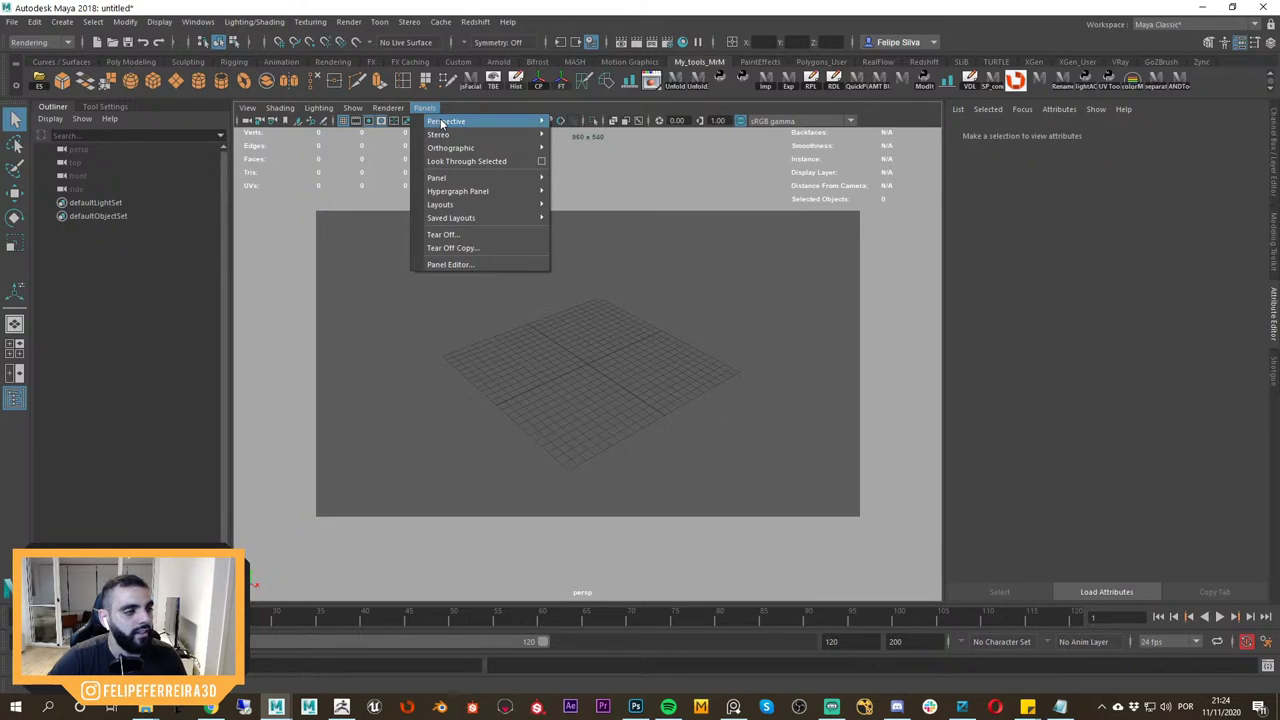
pyautogui.moveTo(449, 125)
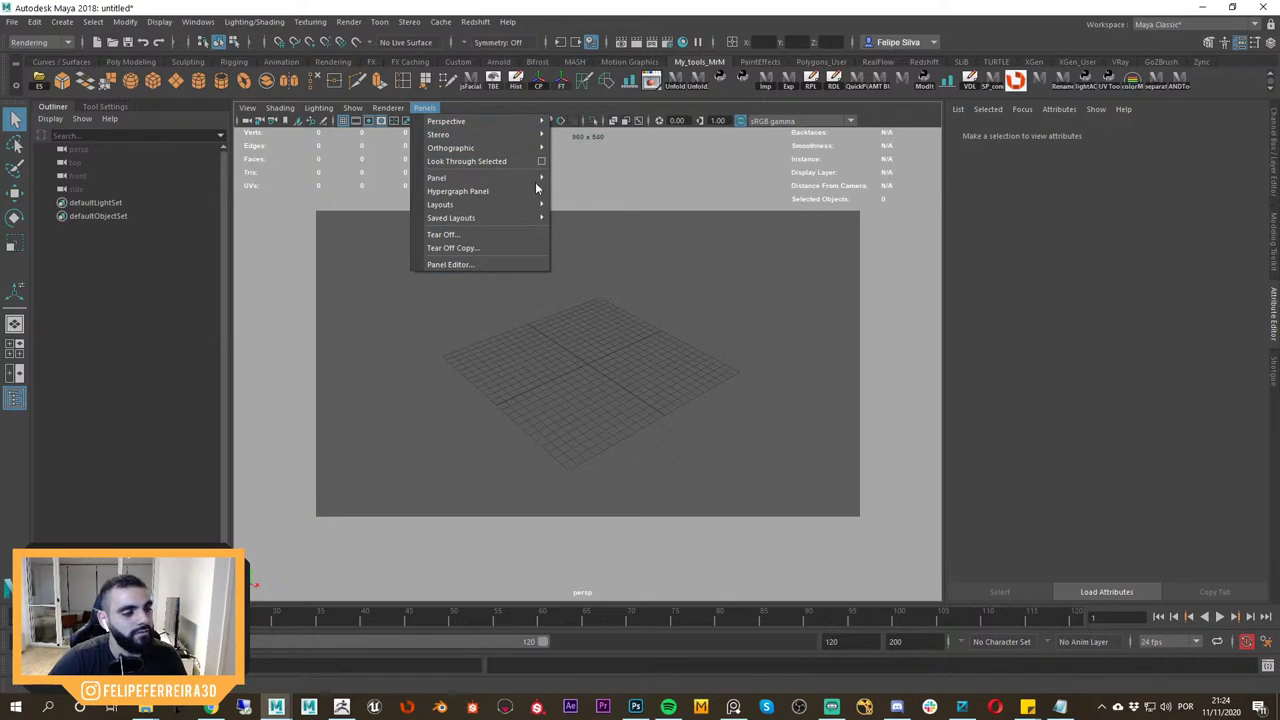
pyautogui.click(476, 363)
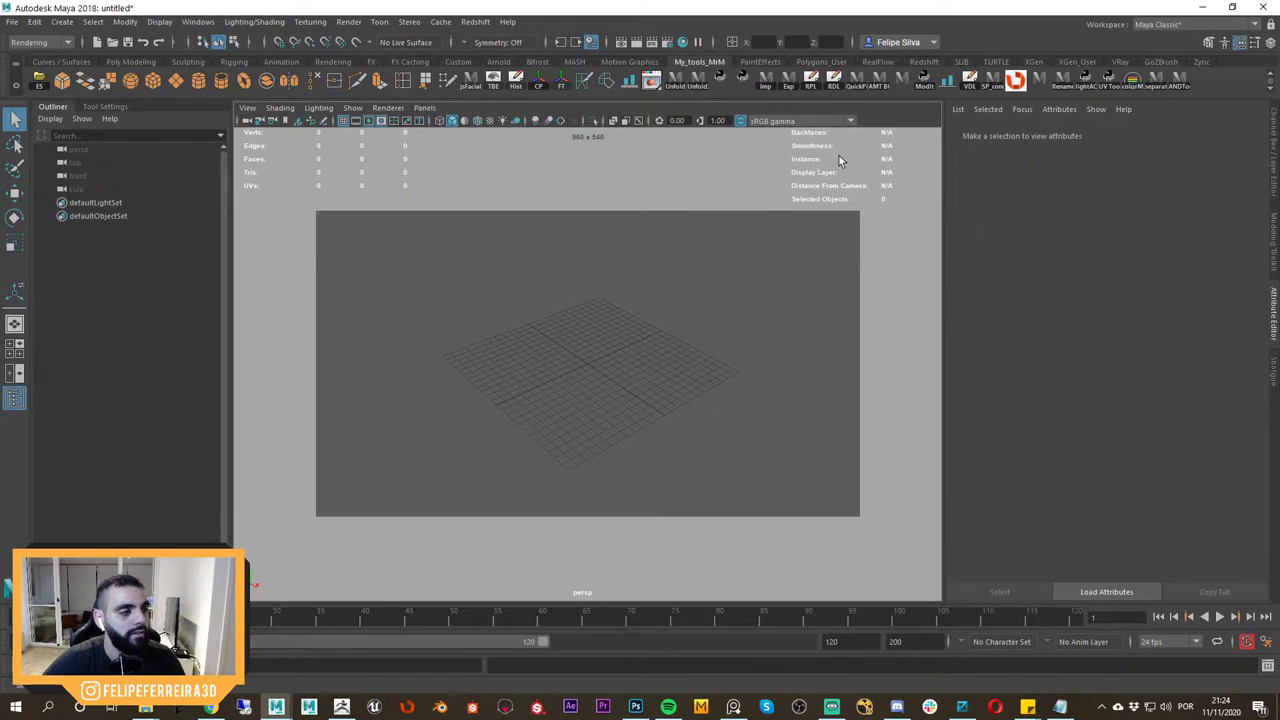
pyautogui.keyDown('alt'); pyautogui.moveTo(764, 437); pyautogui.dragTo(576, 370); pyautogui.keyUp('alt')
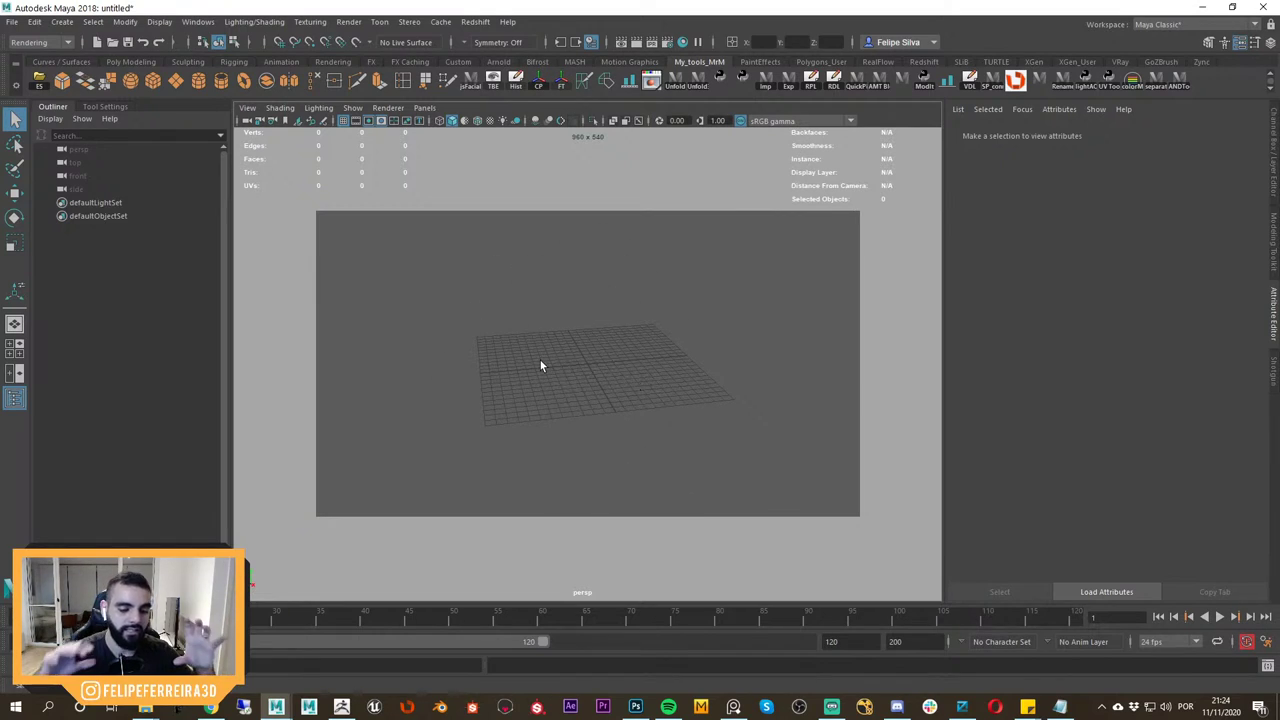
pyautogui.keyDown('alt'); pyautogui.moveTo(696, 372); pyautogui.dragTo(651, 423); pyautogui.keyUp('alt')
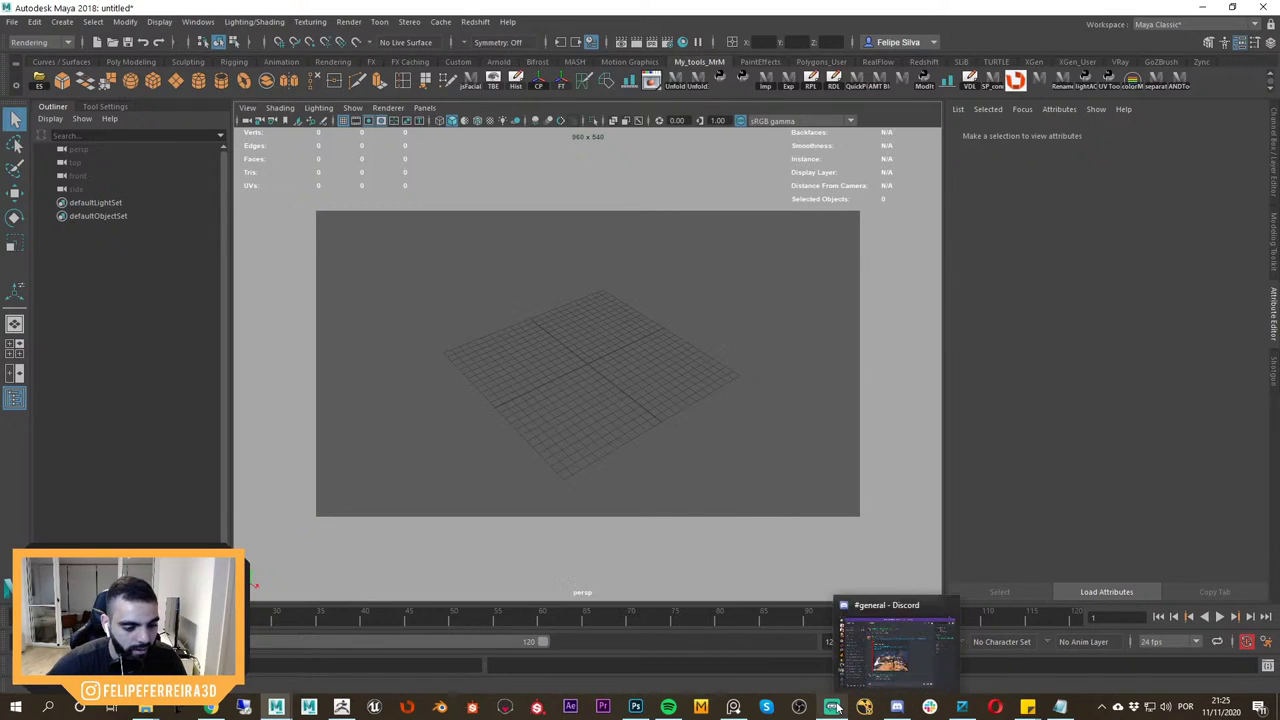
# Switch to the PureRef reference board, examine the painting of the golden wheel-shaped axe up close, and move the board off the Maya window.
pyautogui.click(734, 706)
pyautogui.moveTo(644, 370); pyautogui.dragTo(536, 413, button='right')
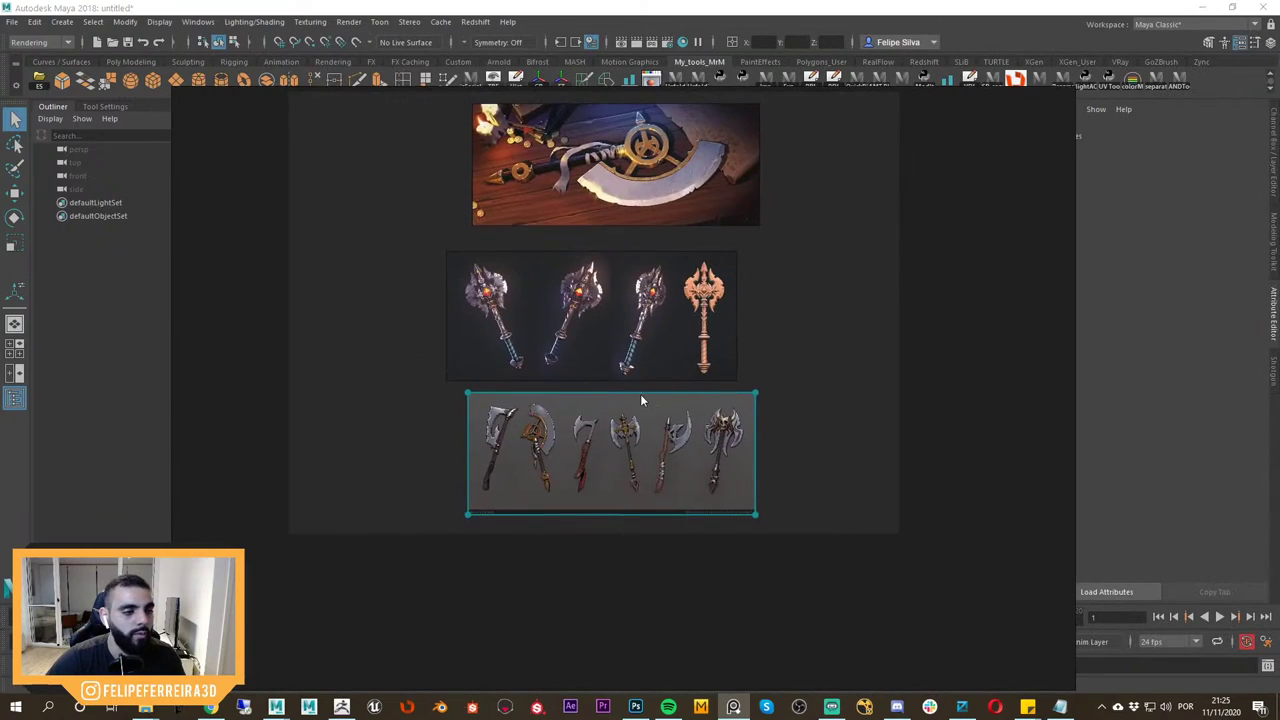
pyautogui.scroll(-3, 638, 400)
pyautogui.moveTo(637, 402); pyautogui.dragTo(636, 471, button='middle')
pyautogui.scroll(8, 612, 293)
pyautogui.moveTo(719, 324); pyautogui.dragTo(664, 263, button='middle')
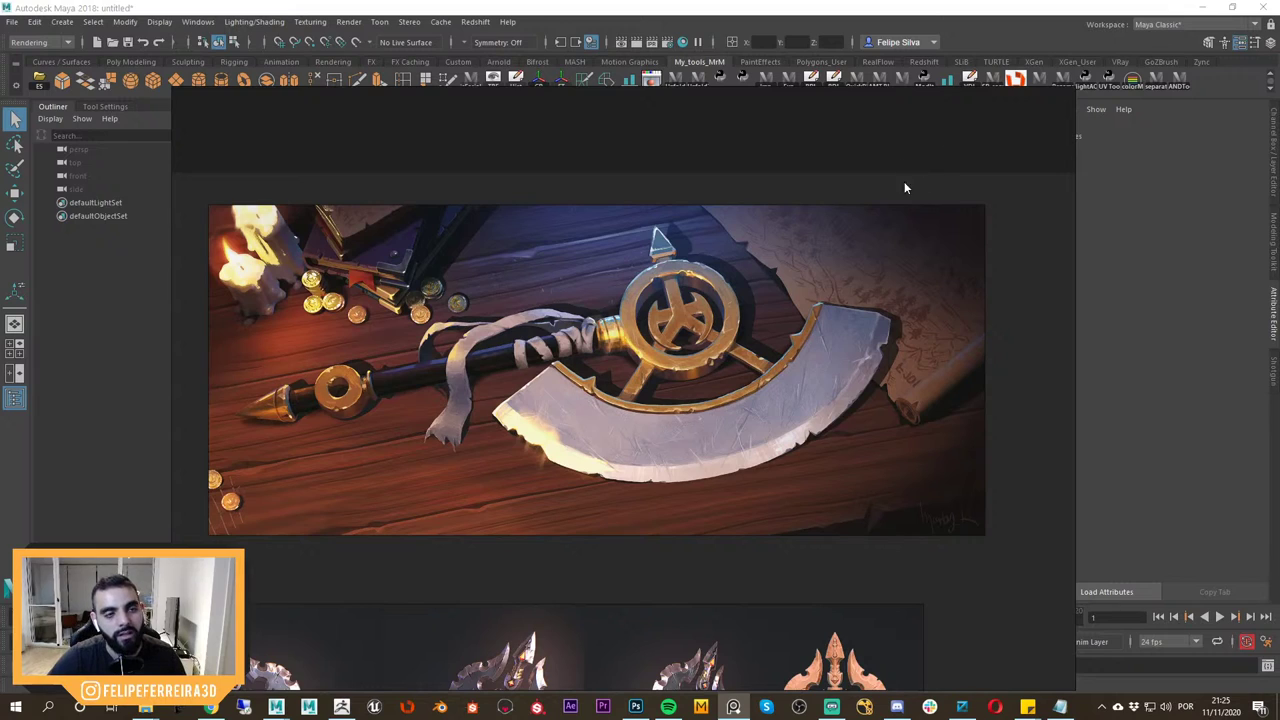
pyautogui.moveTo(876, 216); pyautogui.dragTo(874, 191, button='right')
pyautogui.moveTo(777, 265); pyautogui.dragTo(1279, 365, button='right')
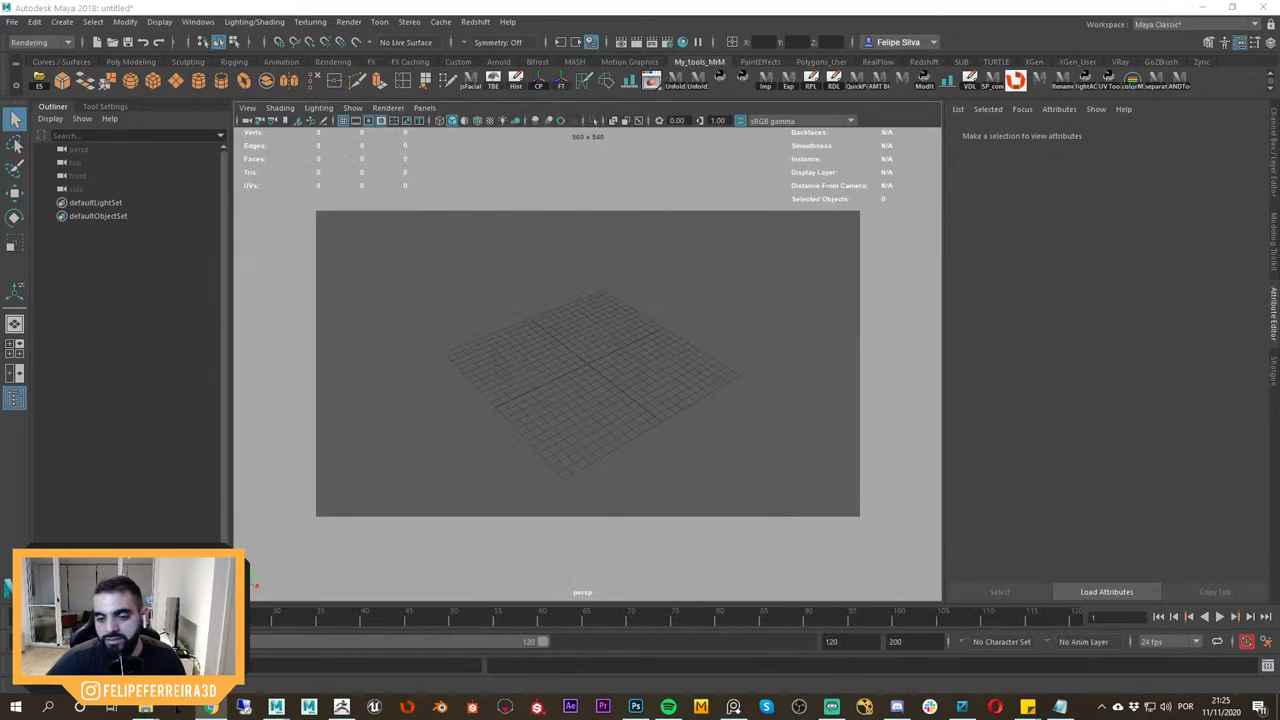
# Return to Maya and create a new camera from the current perspective view.
pyautogui.click(598, 372)
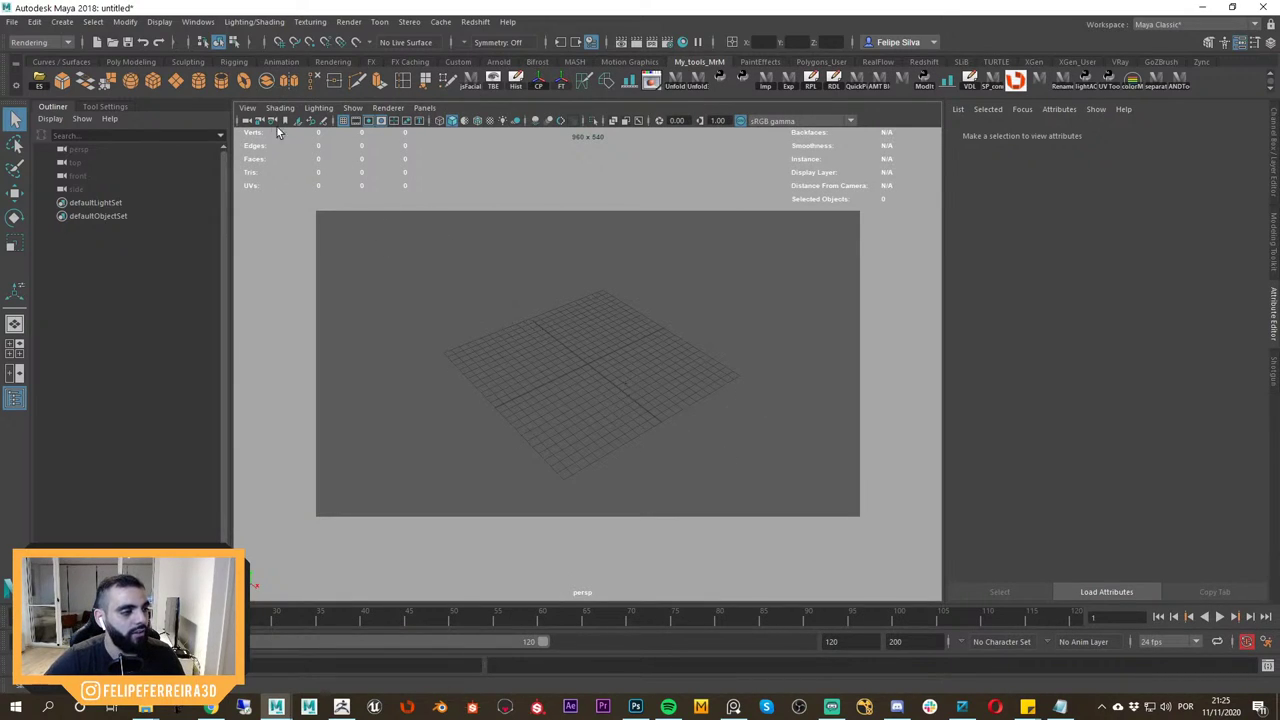
pyautogui.click(247, 108)
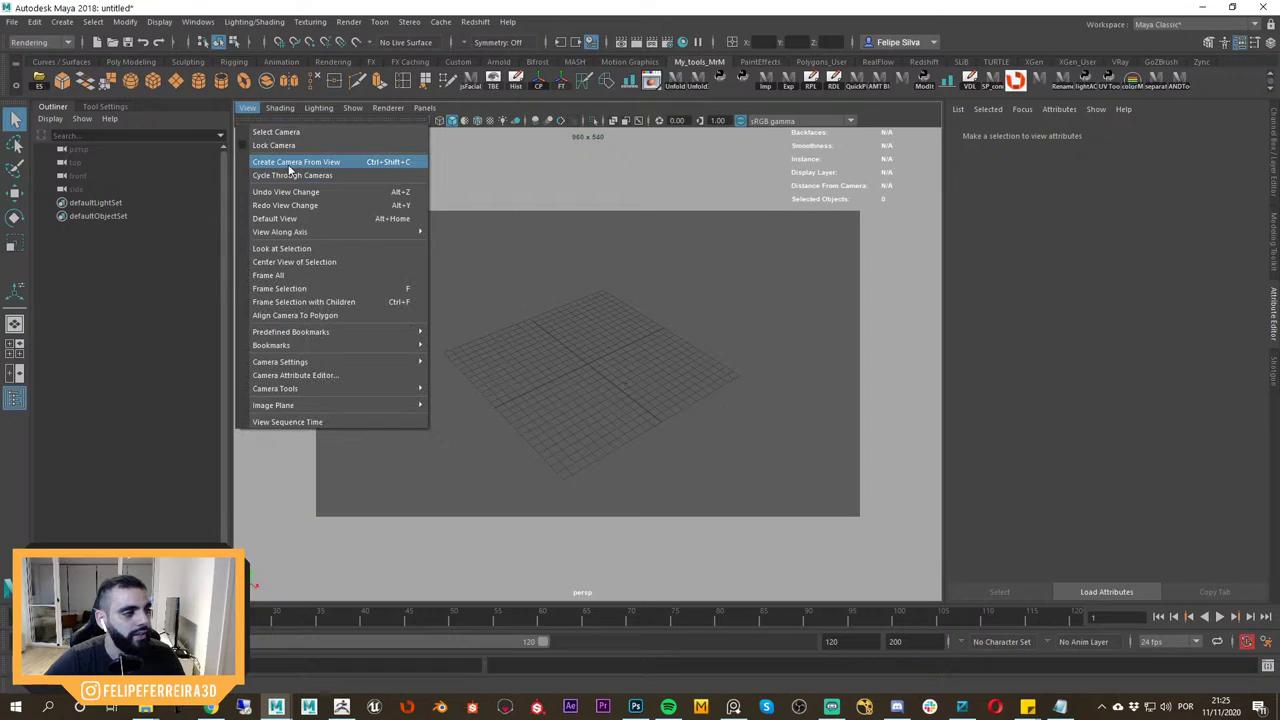
pyautogui.click(560, 249)
pyautogui.hotkey('ctrl', 'shift', 'c')
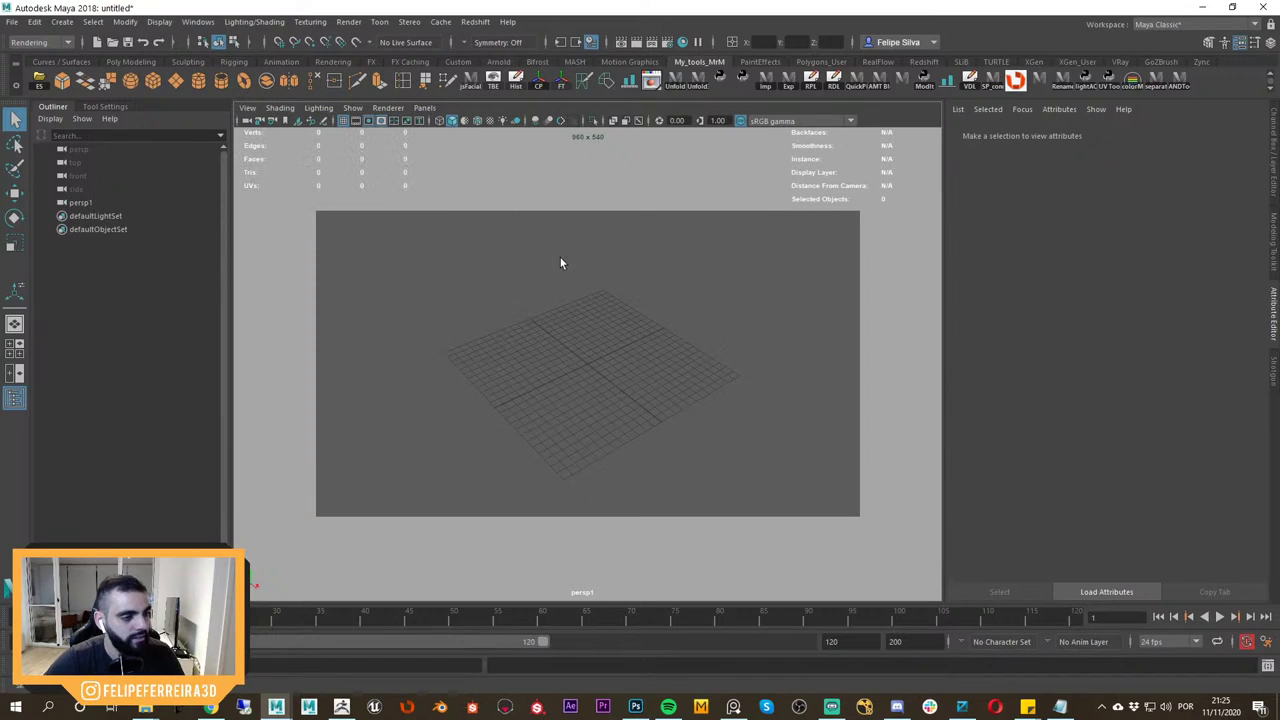
pyautogui.click(100, 202)
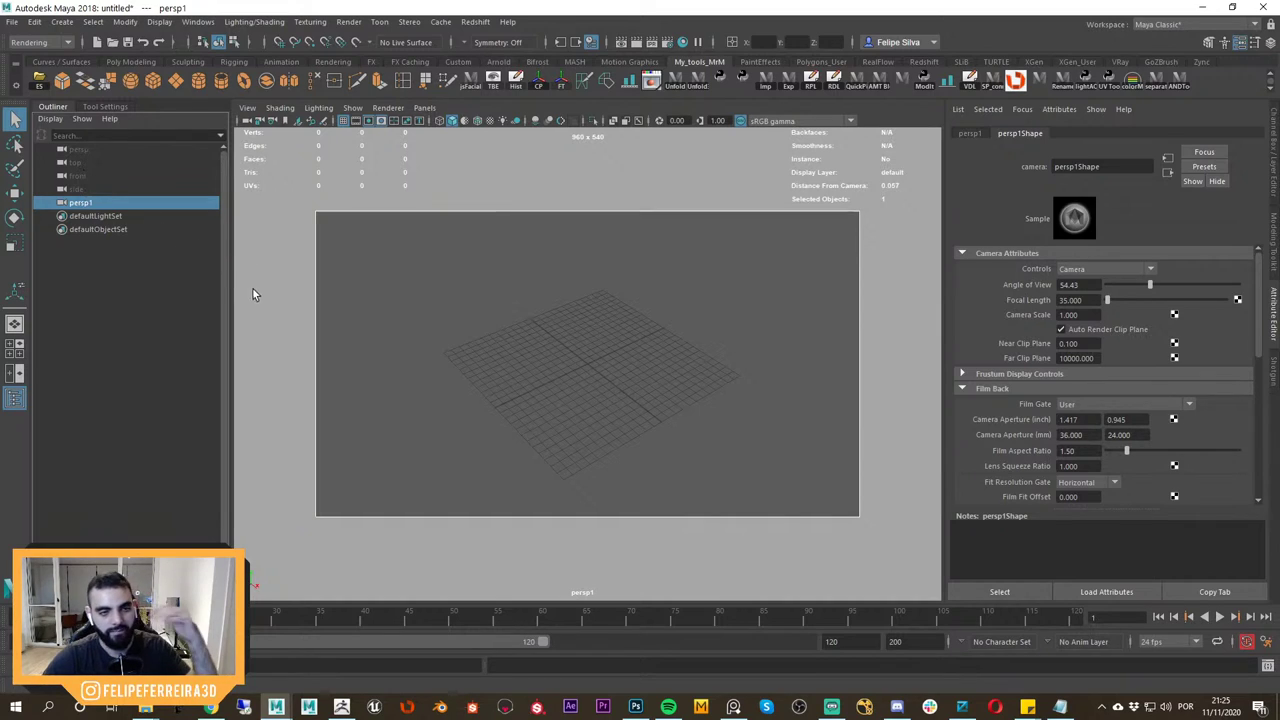
pyautogui.click(574, 366)
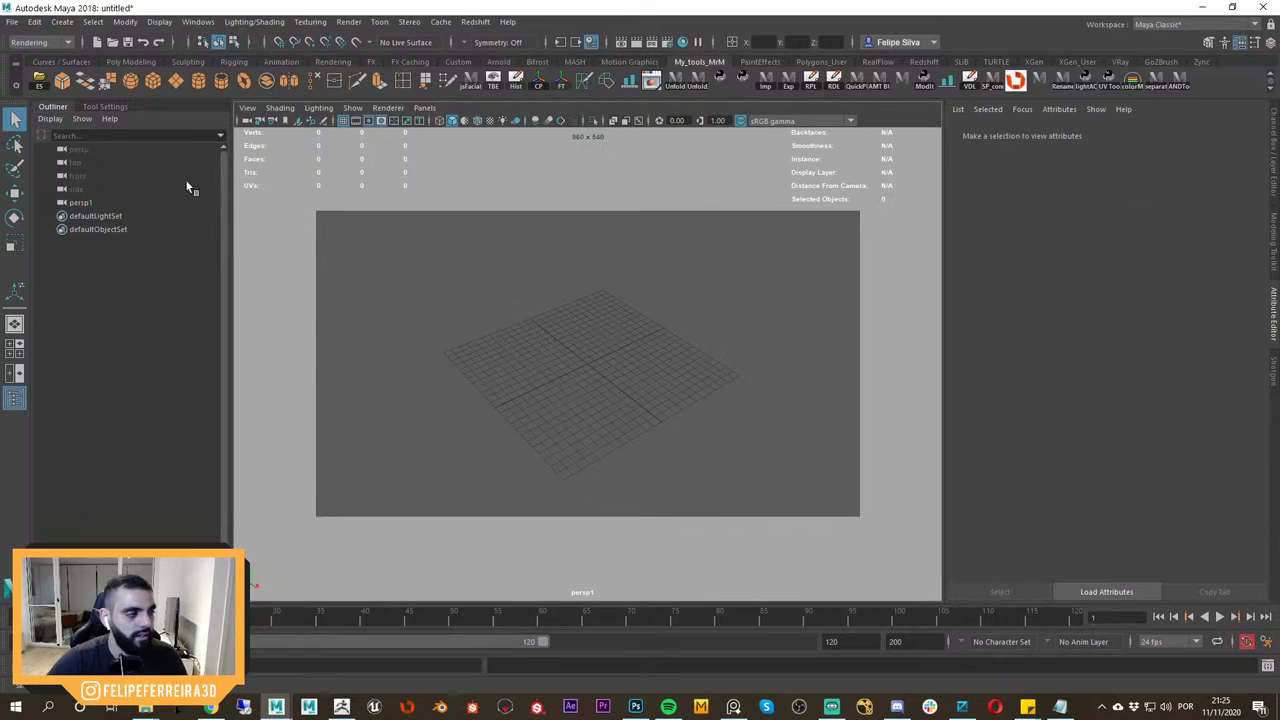
pyautogui.click(80, 203)
pyautogui.click(95, 249)
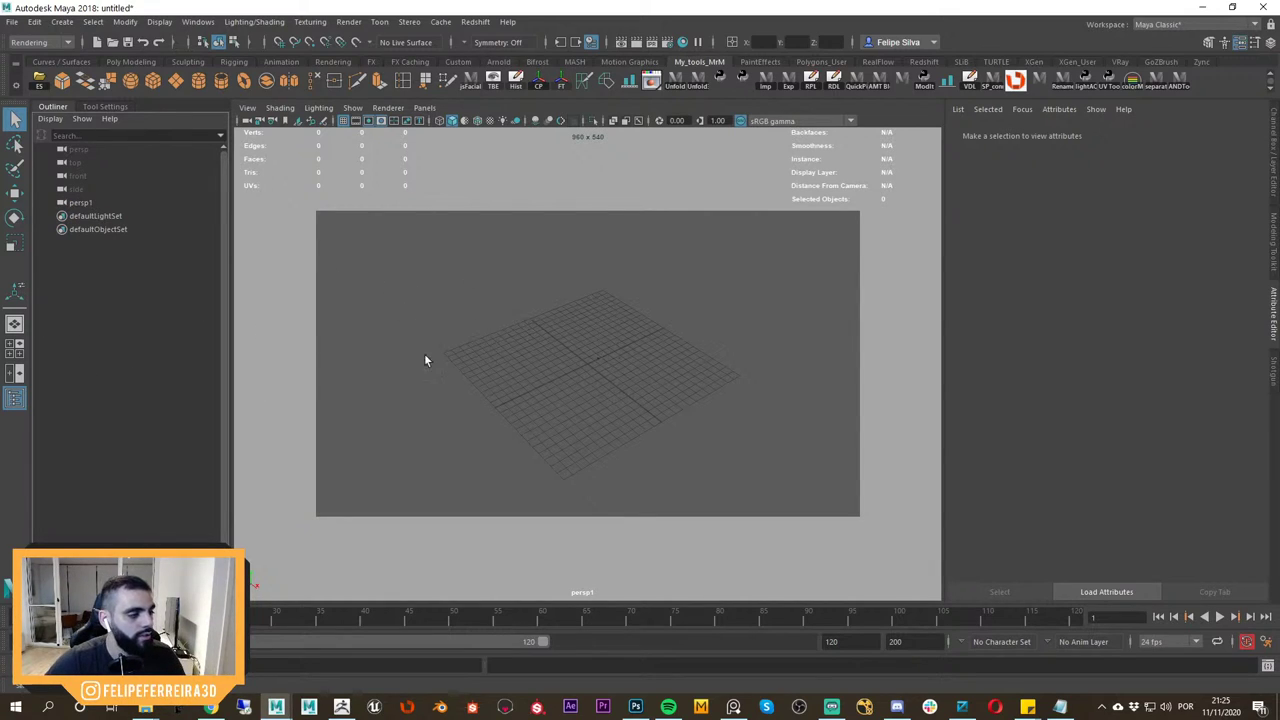
# Switch to a layout with two side-by-side views and show the new camera persp1 in place of the front view.
pyautogui.click(18, 374)
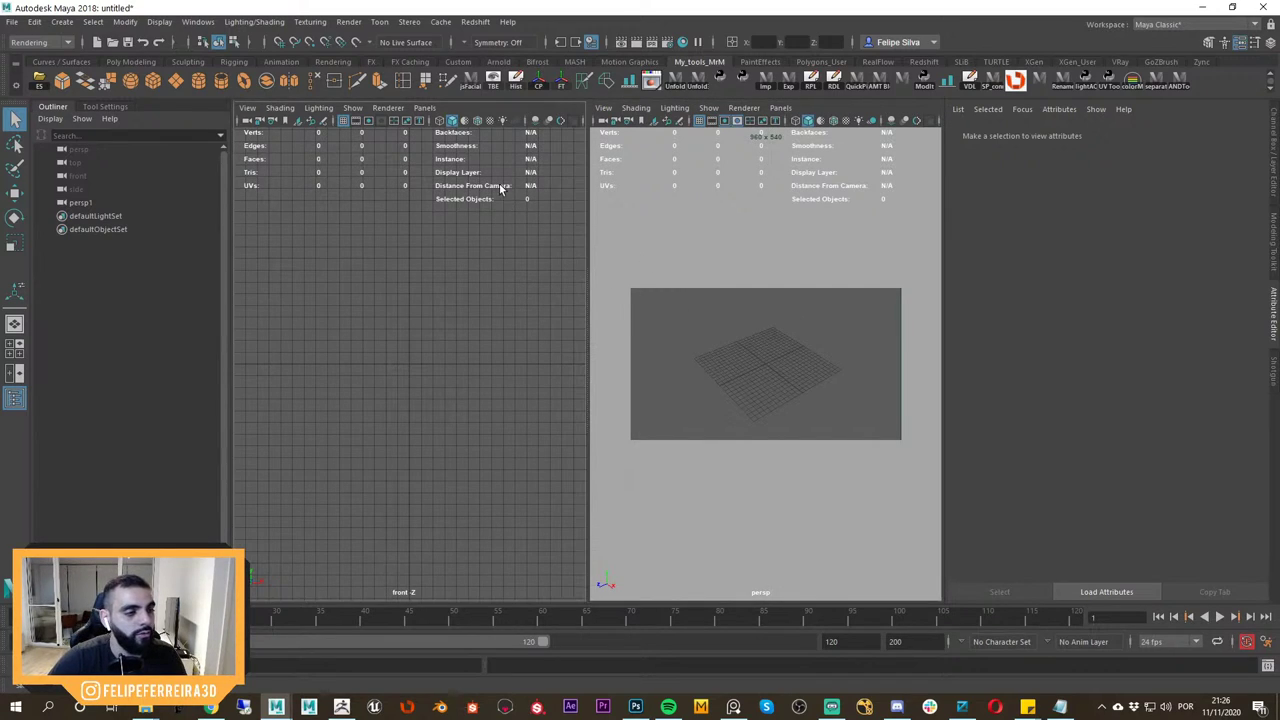
pyautogui.click(424, 108)
pyautogui.moveTo(446, 121)
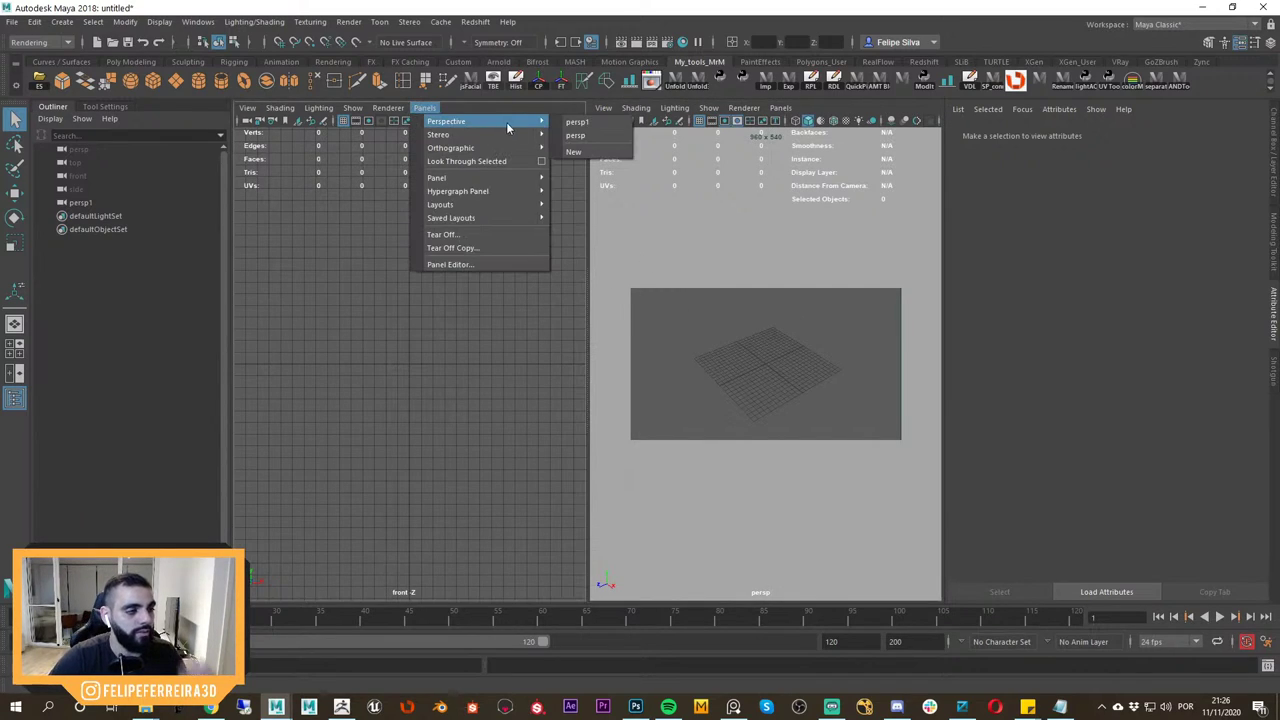
pyautogui.click(578, 122)
# Rename the camera persp1 as CAM_RENDER in the Outliner.
pyautogui.click(88, 203)
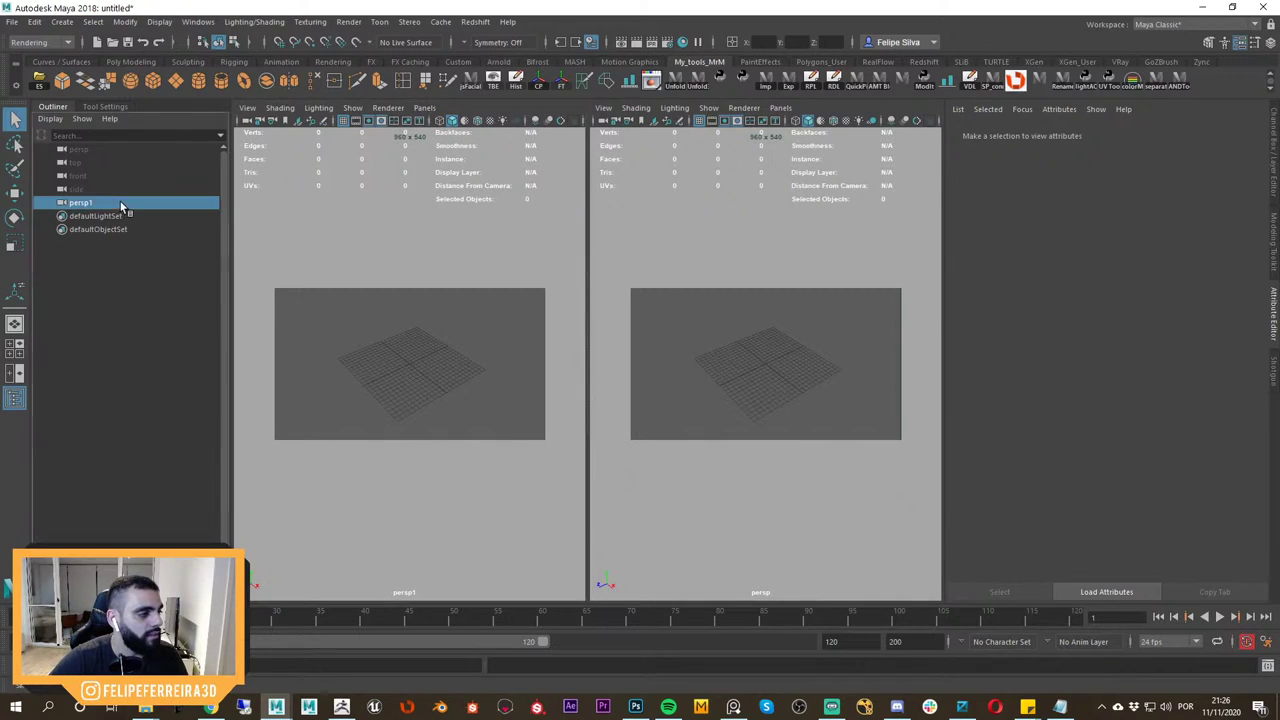
pyautogui.write('CAM_RENDER')
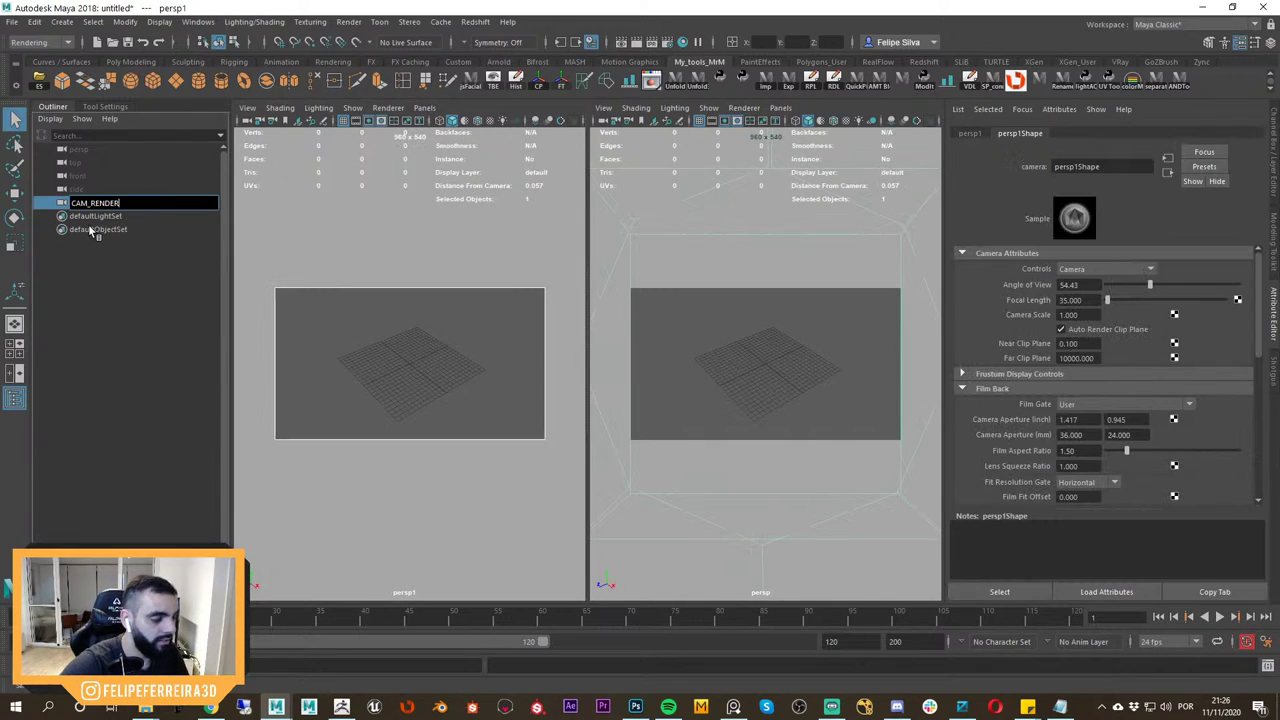
pyautogui.press('Return')
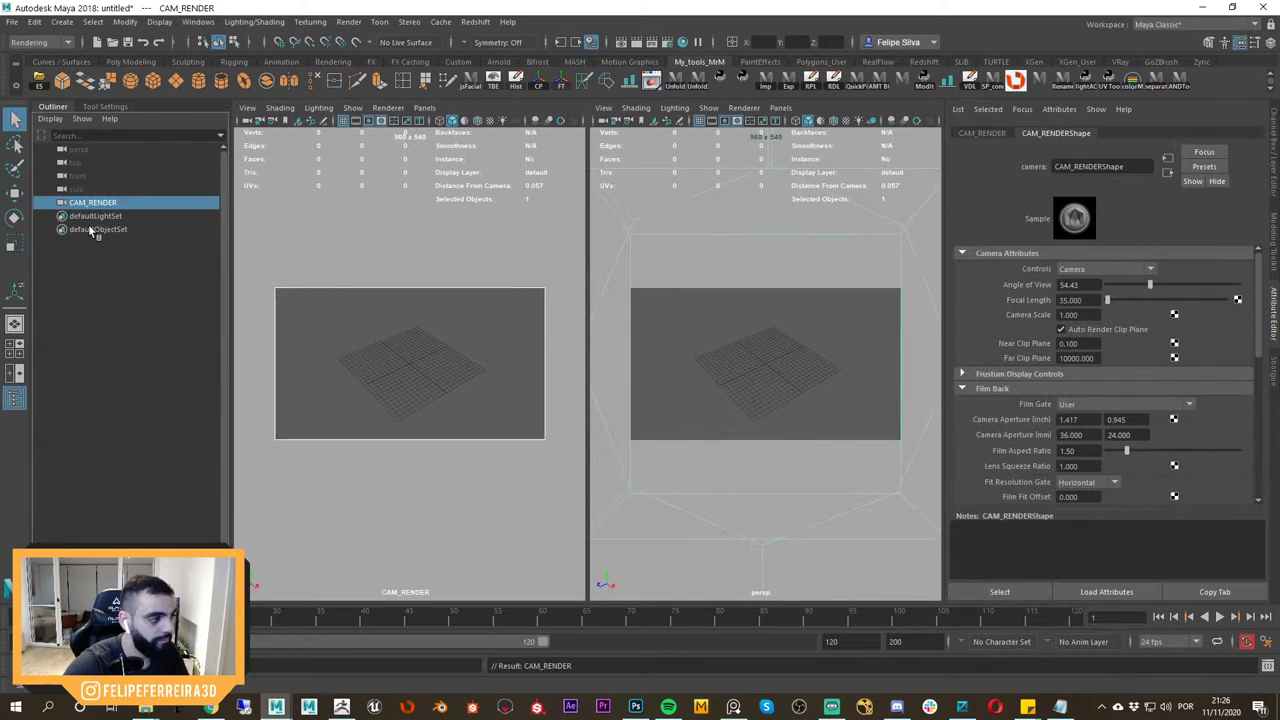
# Turn off the resolution gate in the persp view so only the render camera's view shows it.
pyautogui.scroll(-5, 762, 339)
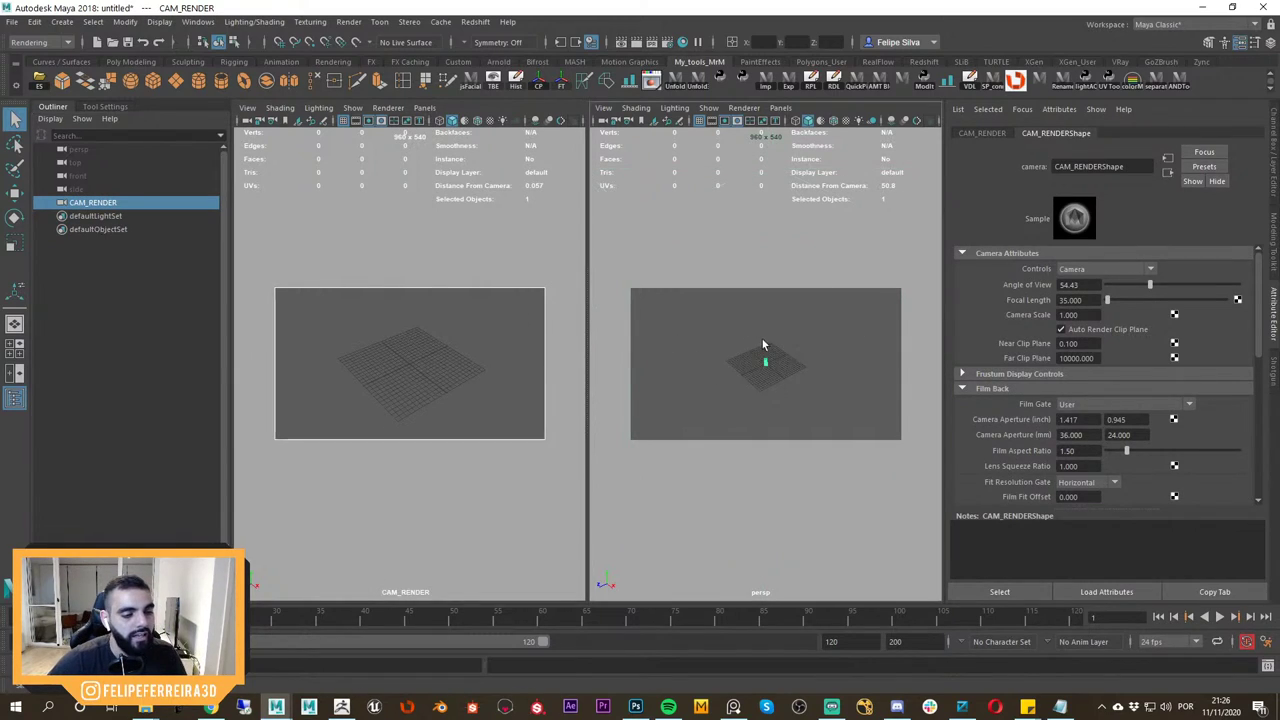
pyautogui.moveTo(762, 339)
pyautogui.keyDown('alt'); pyautogui.mouseDown()
pyautogui.moveTo(866, 343)
pyautogui.moveTo(800, 300)
pyautogui.moveTo(763, 313)
pyautogui.moveTo(774, 323)
pyautogui.moveTo(762, 330)
pyautogui.mouseUp(); pyautogui.keyUp('alt')
pyautogui.click(726, 122)
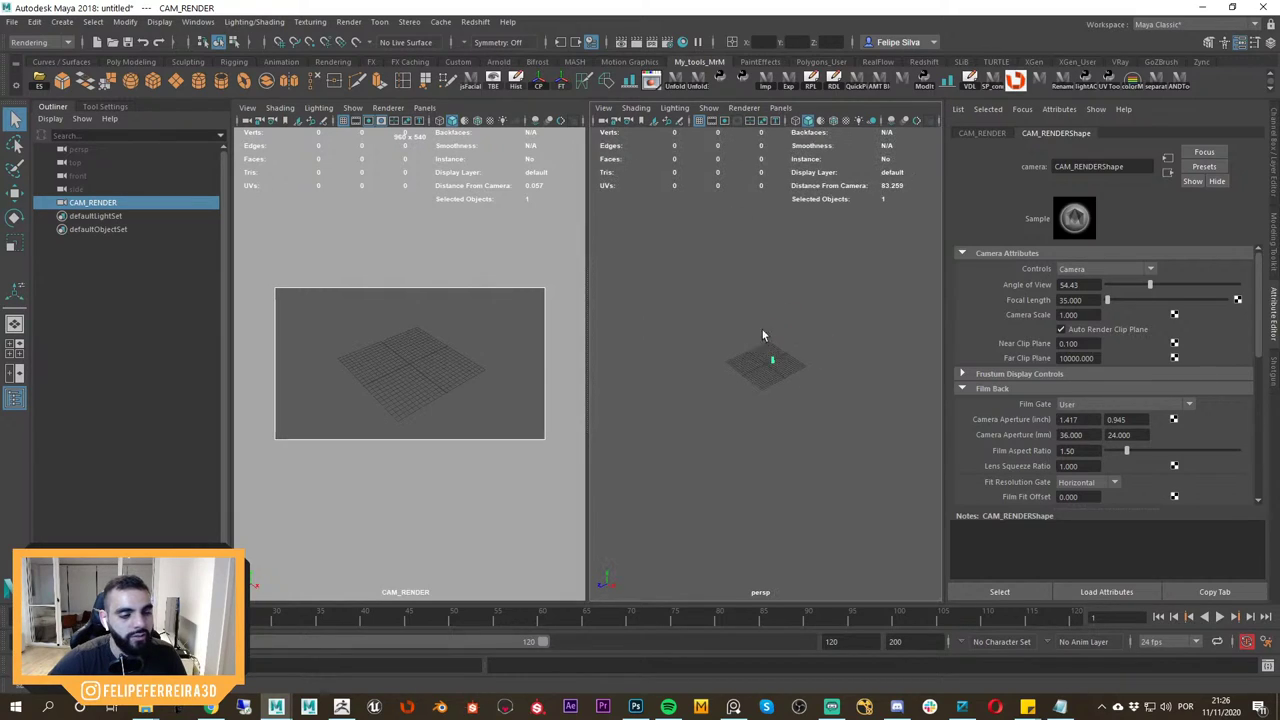
# Toggle the resolution gate, safe action and safe title guides in the CAM_RENDER view, leaving only the resolution gate on.
pyautogui.click(371, 123)
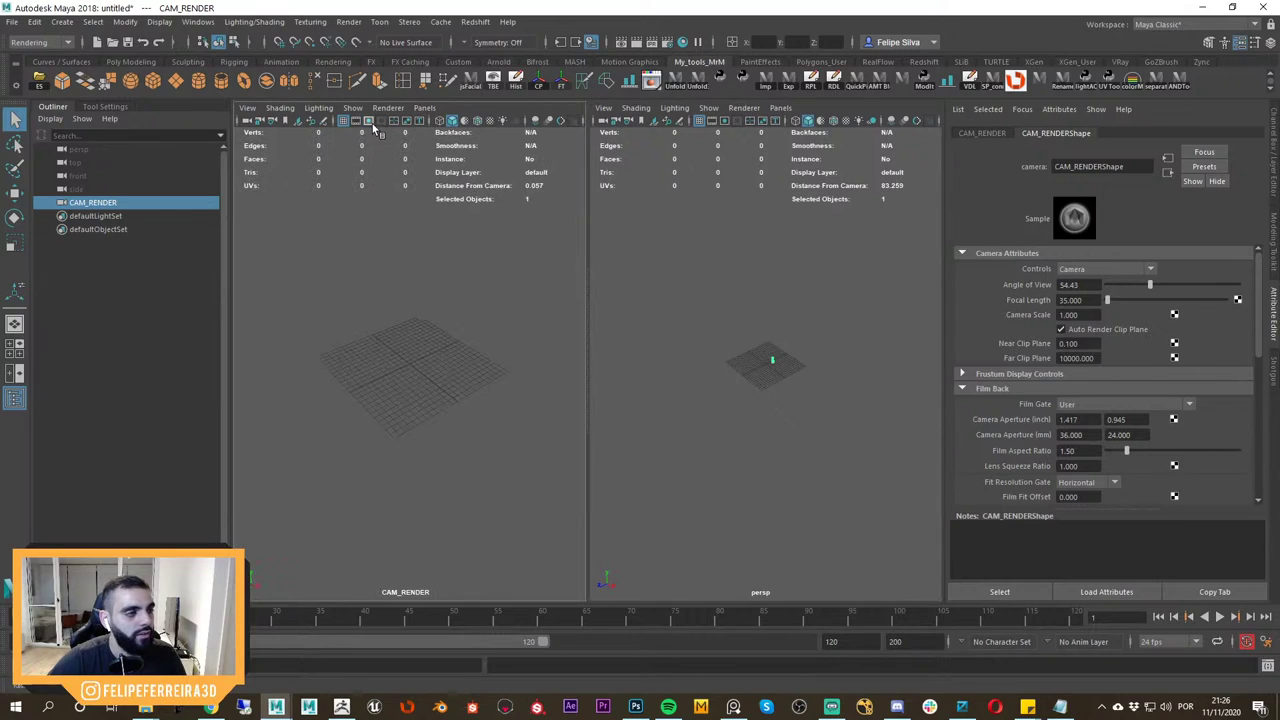
pyautogui.click(369, 122)
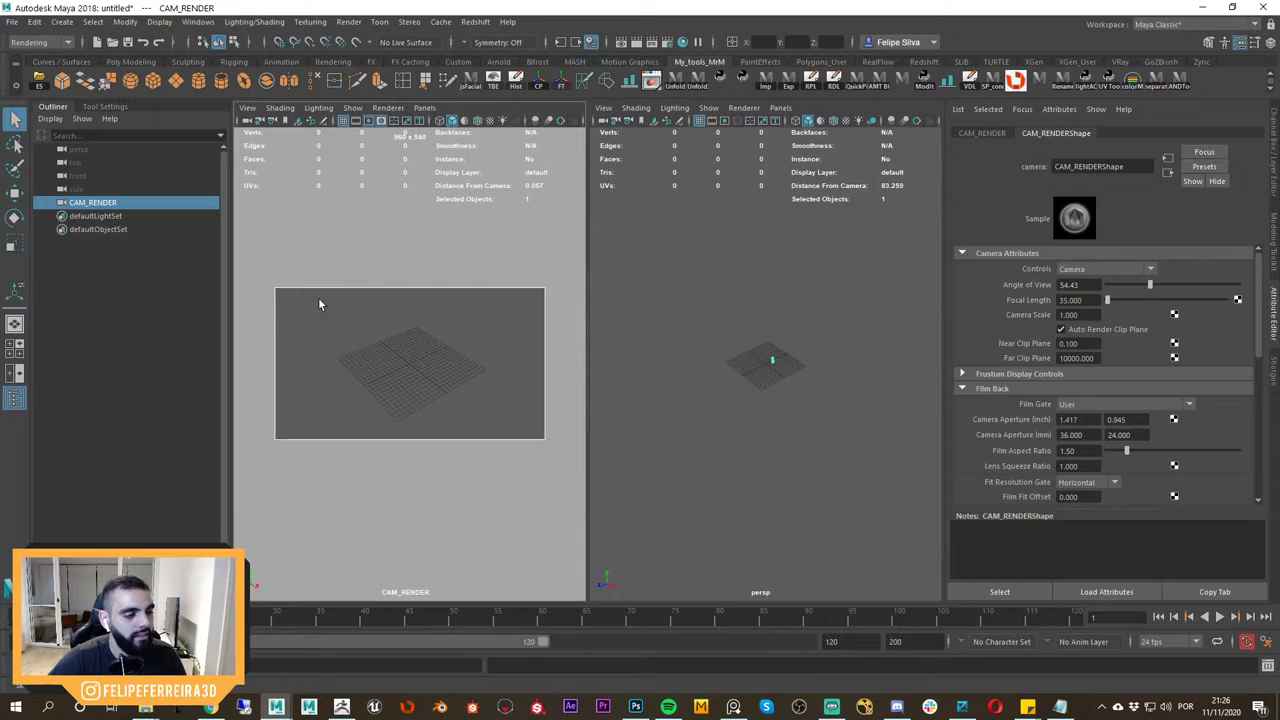
pyautogui.click(405, 121)
pyautogui.click(406, 121)
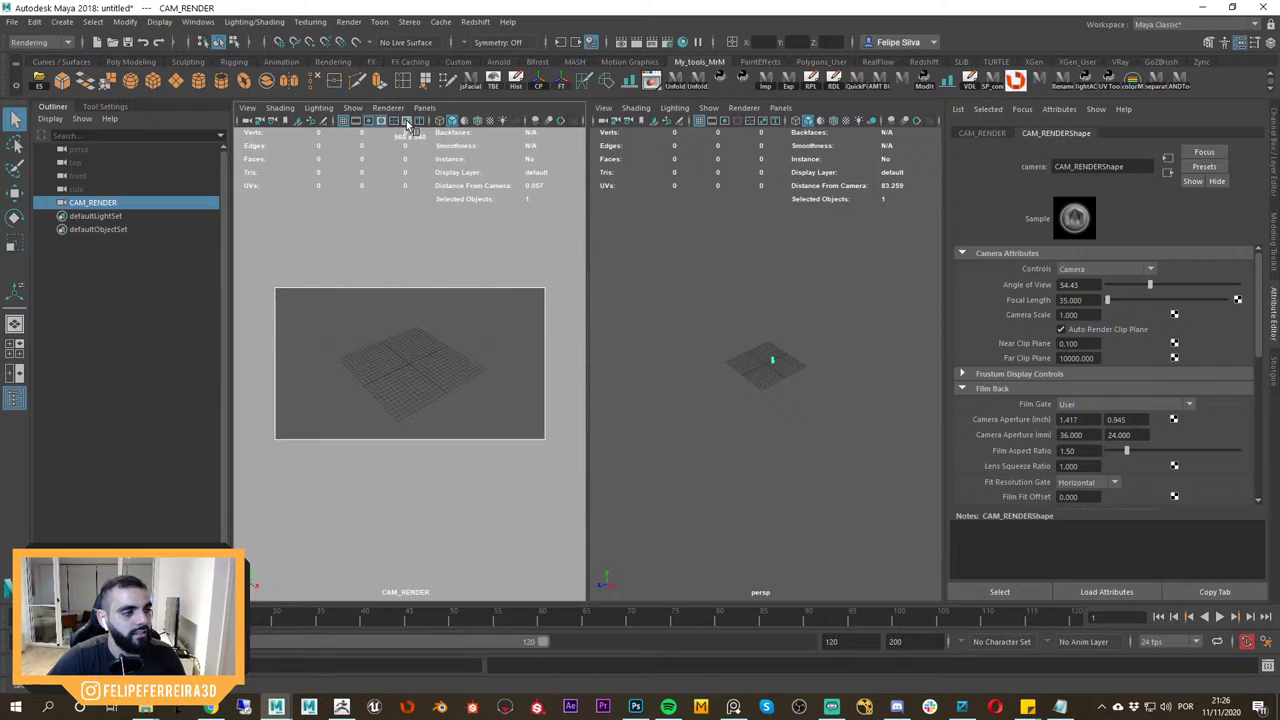
pyautogui.click(406, 121)
pyautogui.click(407, 122)
pyautogui.click(407, 122)
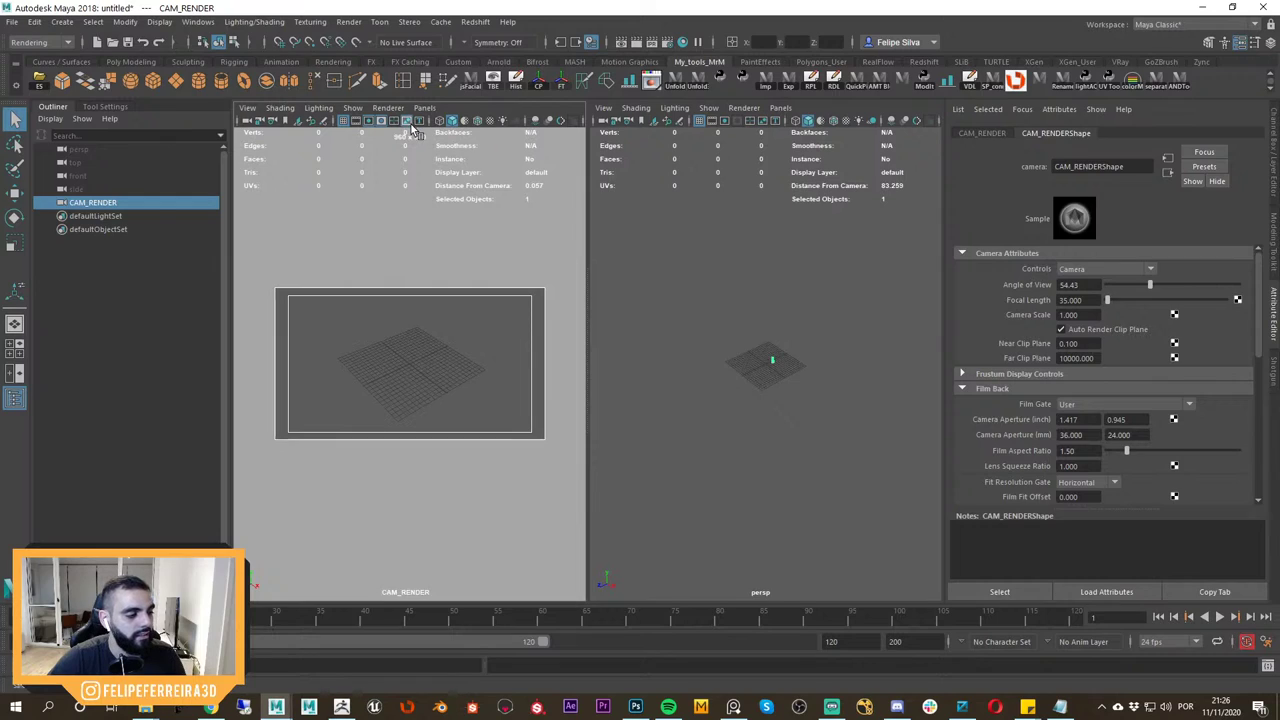
pyautogui.click(408, 121)
pyautogui.click(419, 121)
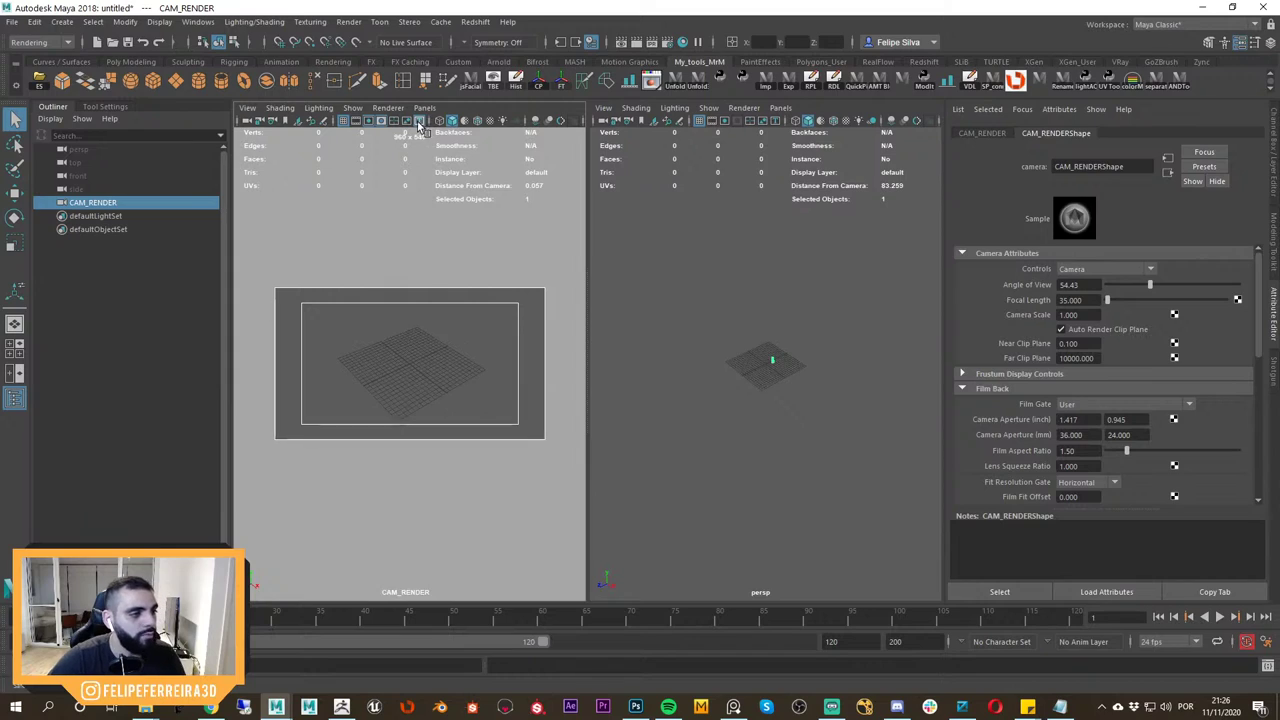
pyautogui.click(420, 122)
pyautogui.click(420, 122)
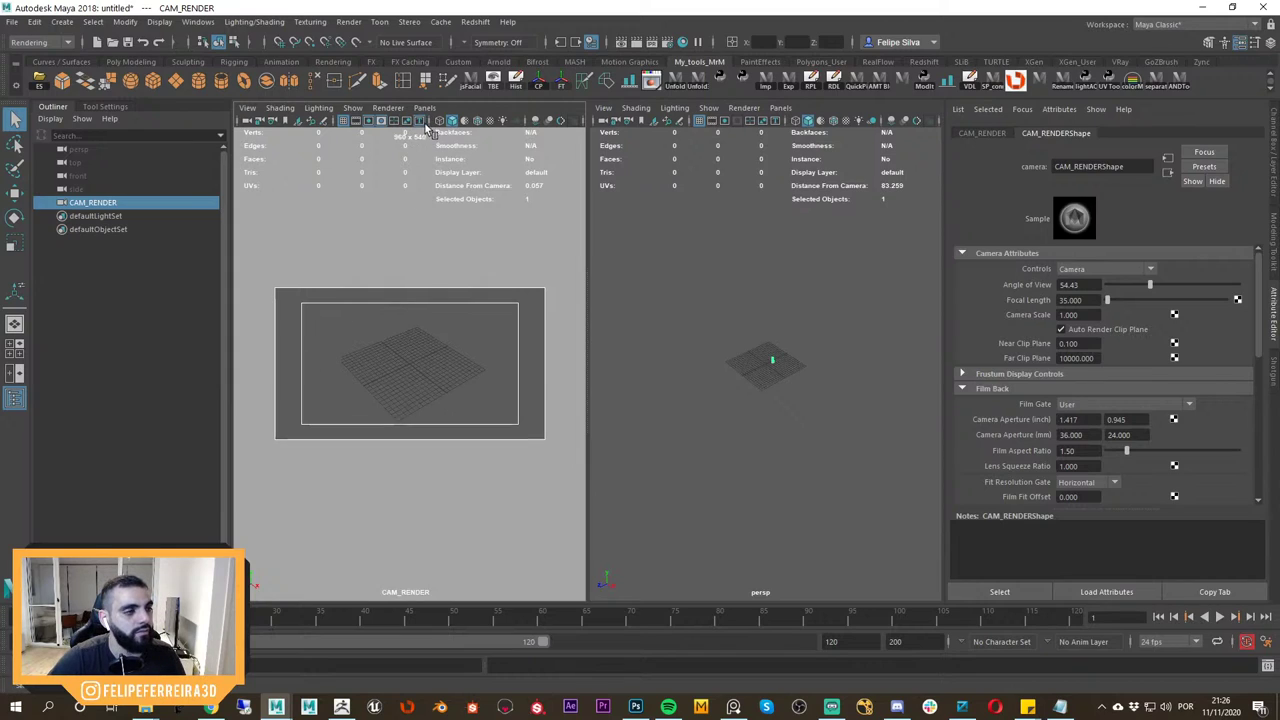
pyautogui.click(419, 121)
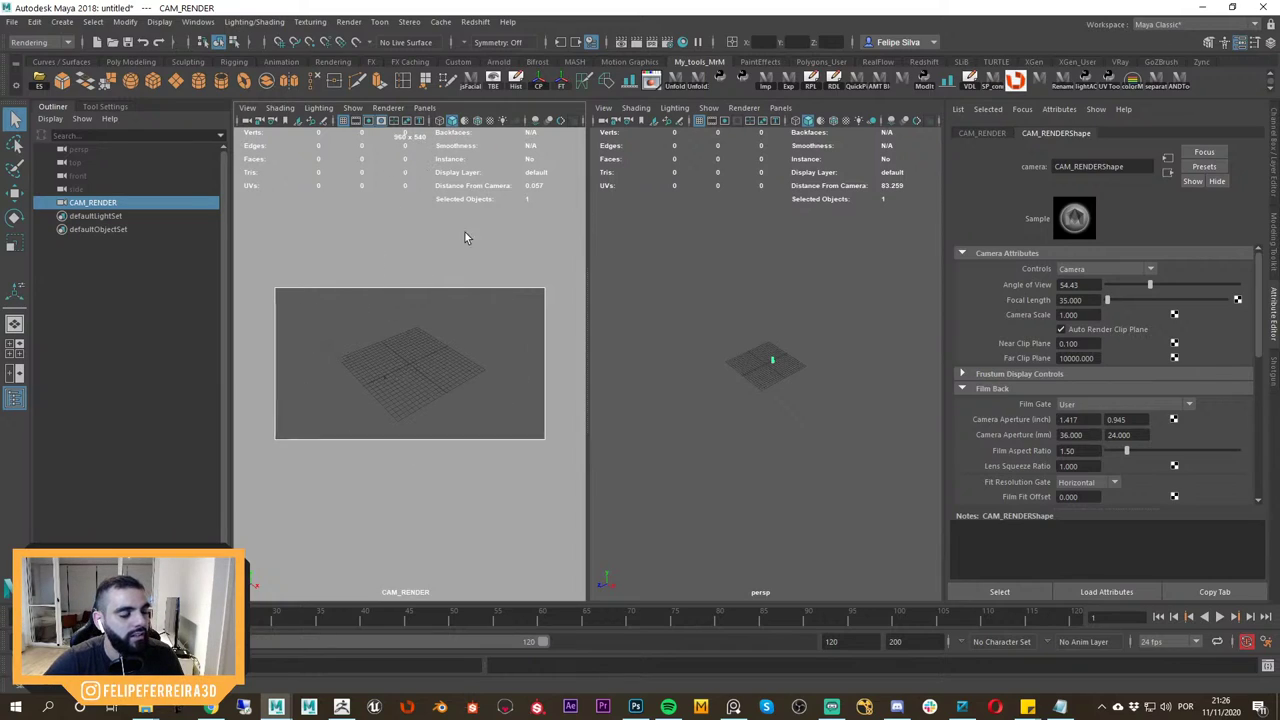
# Set the render image size to the HD 1080 preset and close the Render Settings.
pyautogui.click(667, 43)
pyautogui.moveTo(799, 362); pyautogui.dragTo(795, 522)
pyautogui.click(629, 375)
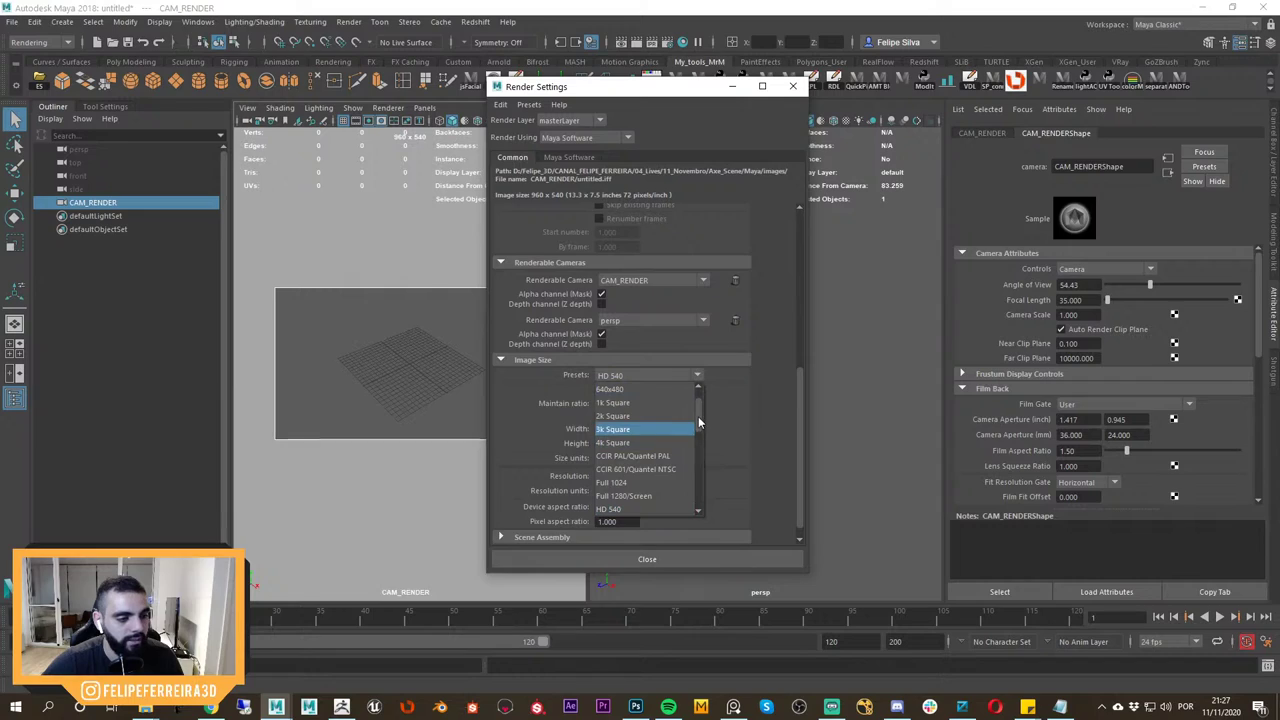
pyautogui.moveTo(699, 422); pyautogui.dragTo(699, 437)
pyautogui.click(641, 484)
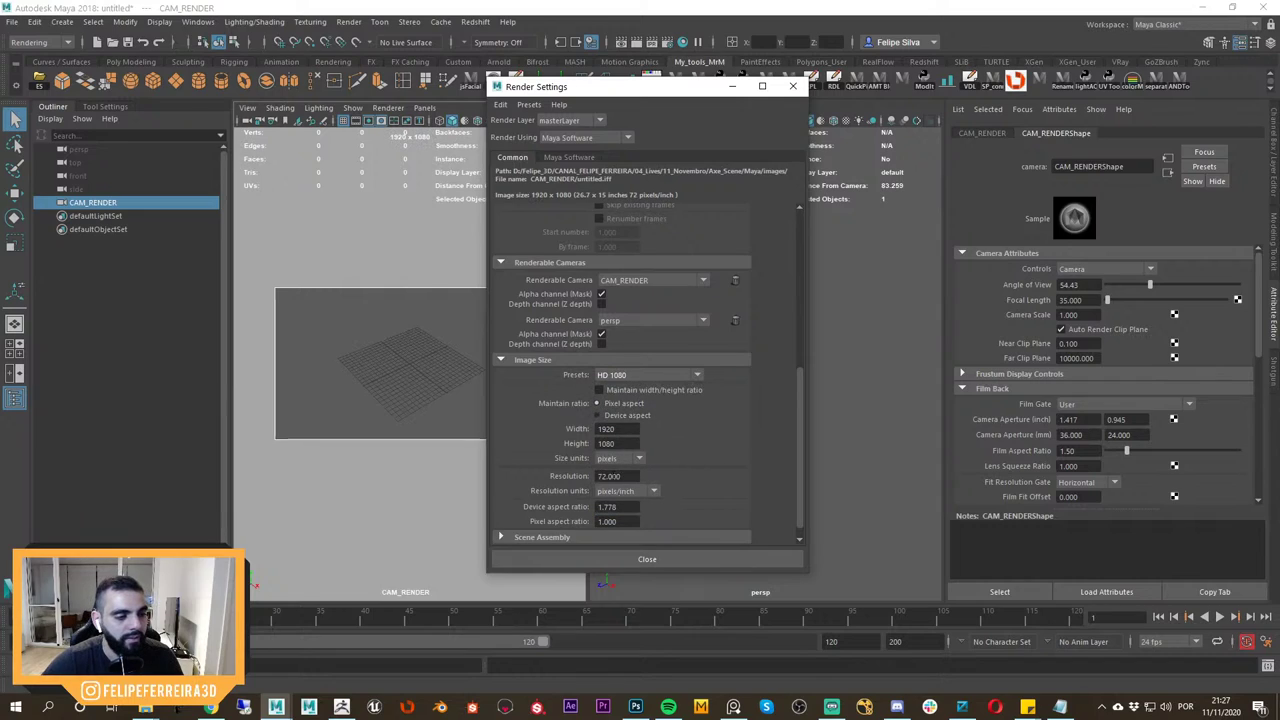
pyautogui.click(648, 560)
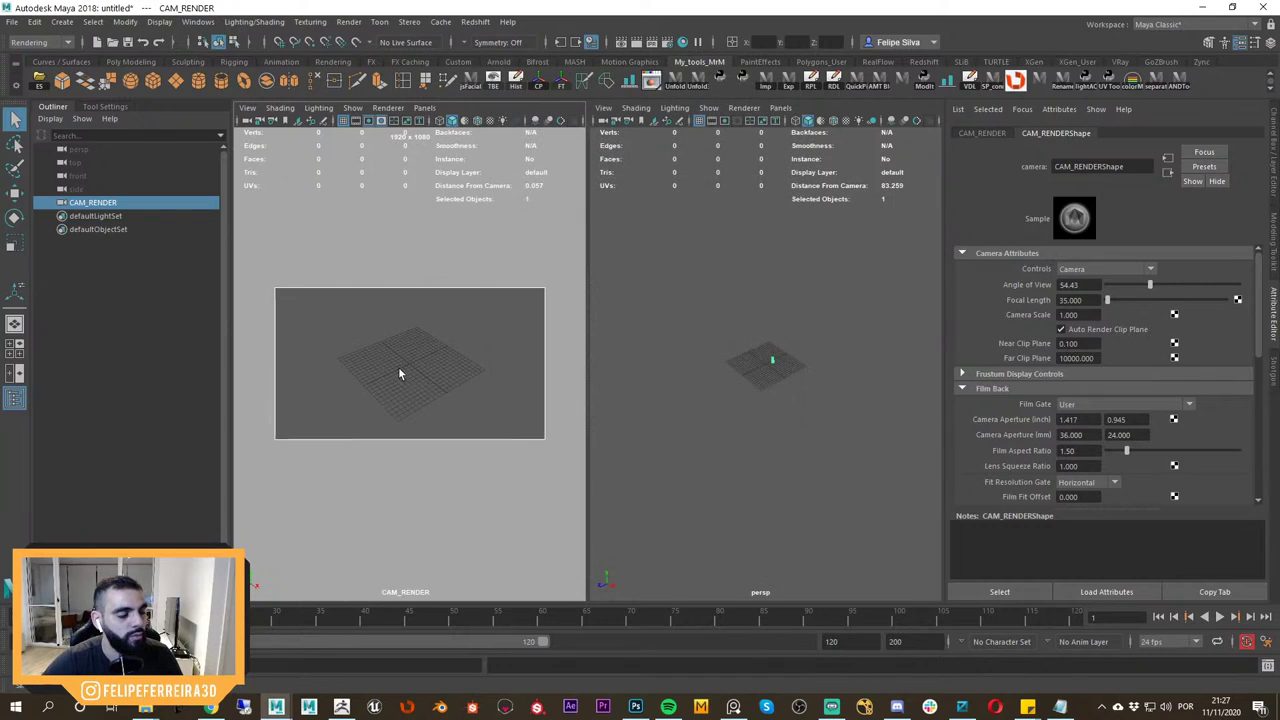
# Re-aim the render camera over the grid with nothing selected and slightly widen its view beside the persp view.
pyautogui.keyDown('alt'); pyautogui.moveTo(478, 392); pyautogui.dragTo(422, 379); pyautogui.keyUp('alt')
pyautogui.keyDown('alt'); pyautogui.moveTo(789, 369); pyautogui.dragTo(832, 446); pyautogui.keyUp('alt')
pyautogui.click(844, 457)
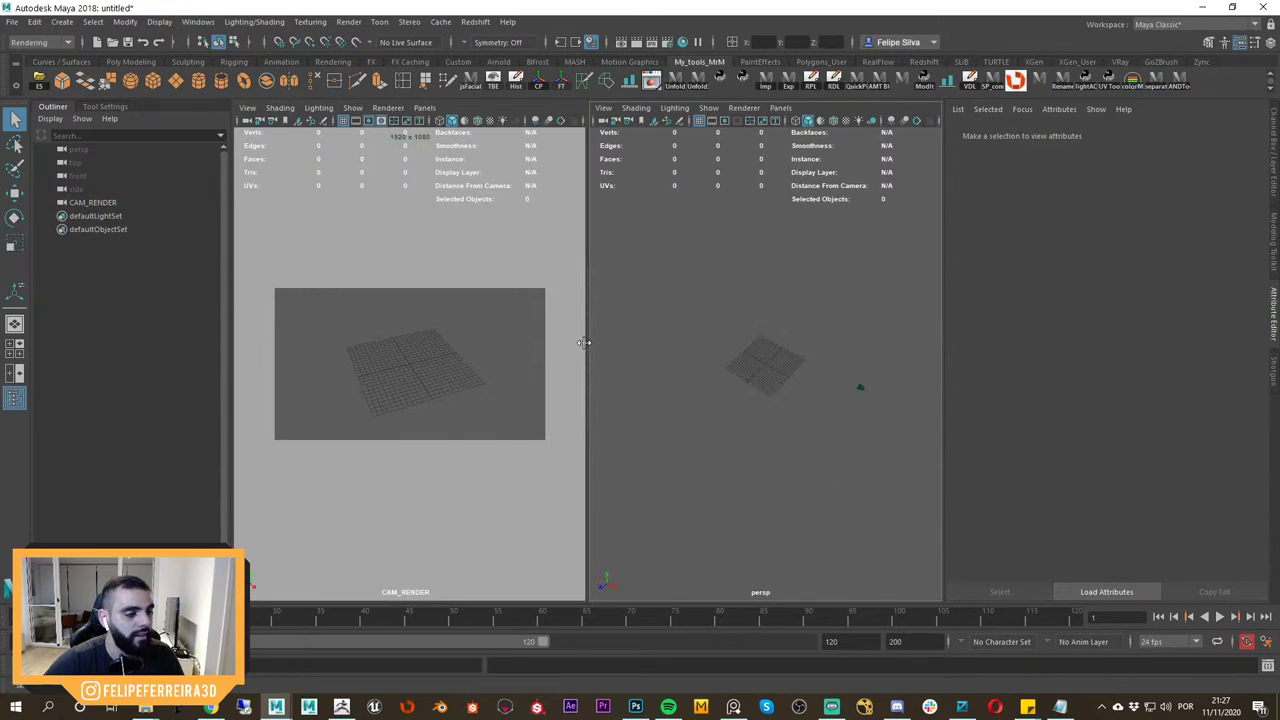
pyautogui.moveTo(584, 343); pyautogui.dragTo(591, 354)
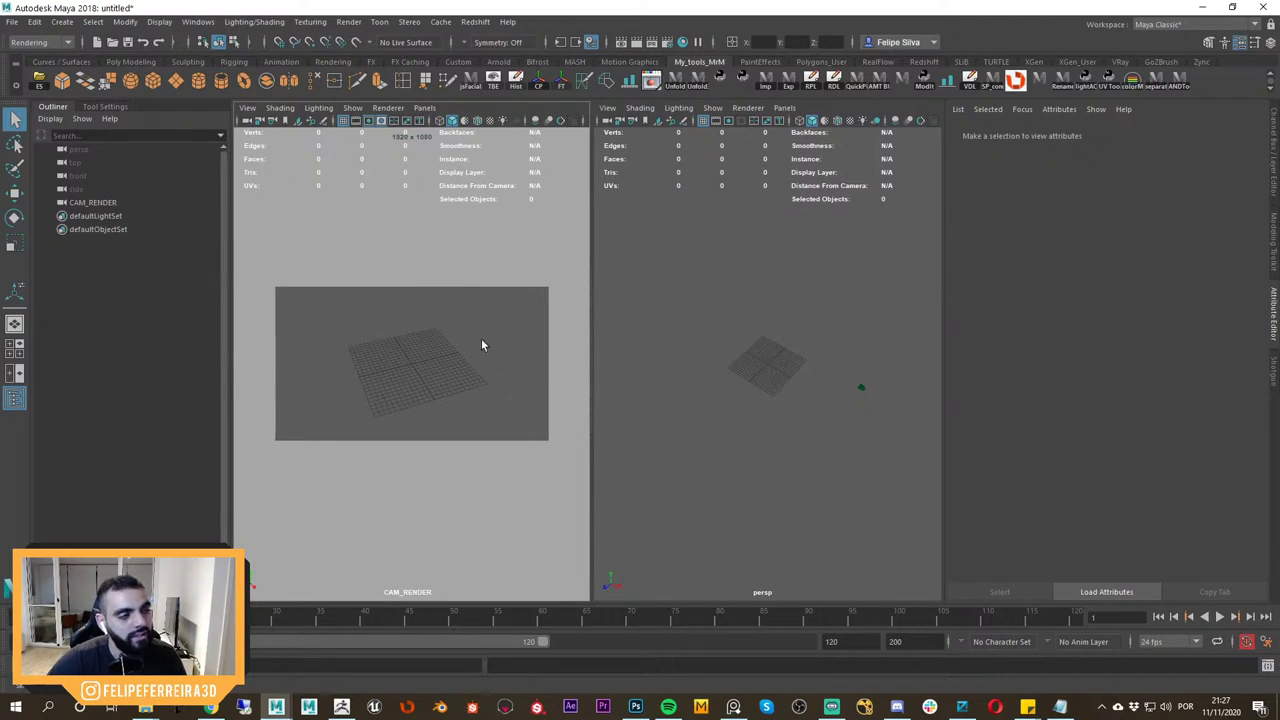
pyautogui.keyDown('alt'); pyautogui.moveTo(481, 345); pyautogui.dragTo(503, 378); pyautogui.keyUp('alt')
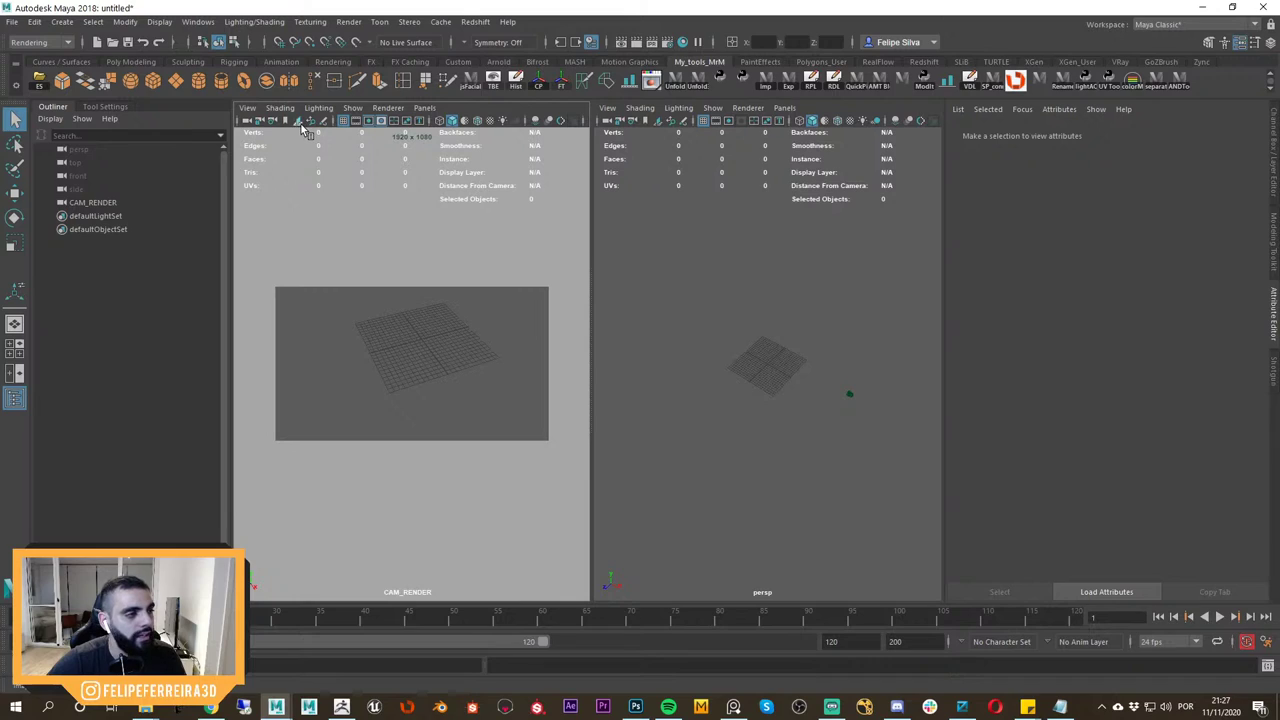
# Preview the reference images in the sourceimages folder and import ref_03.jpg as an image plane for CAM_RENDER.
pyautogui.click(247, 108)
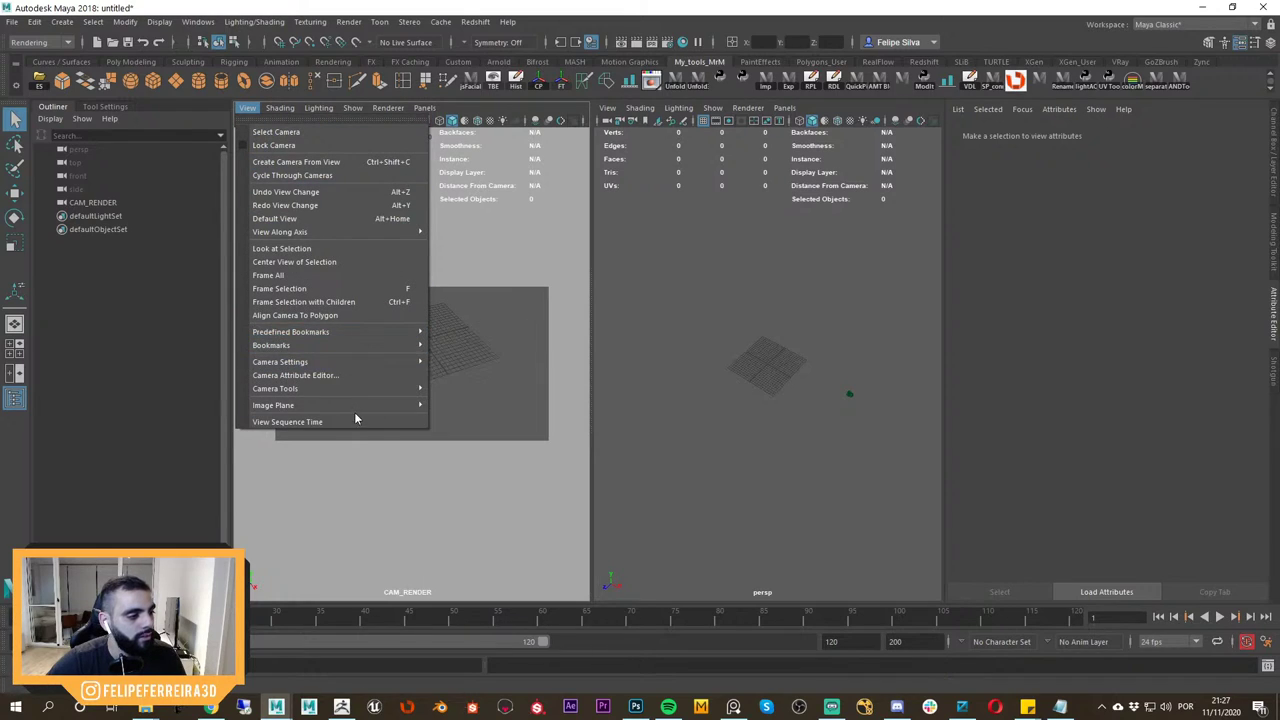
pyautogui.moveTo(415, 406)
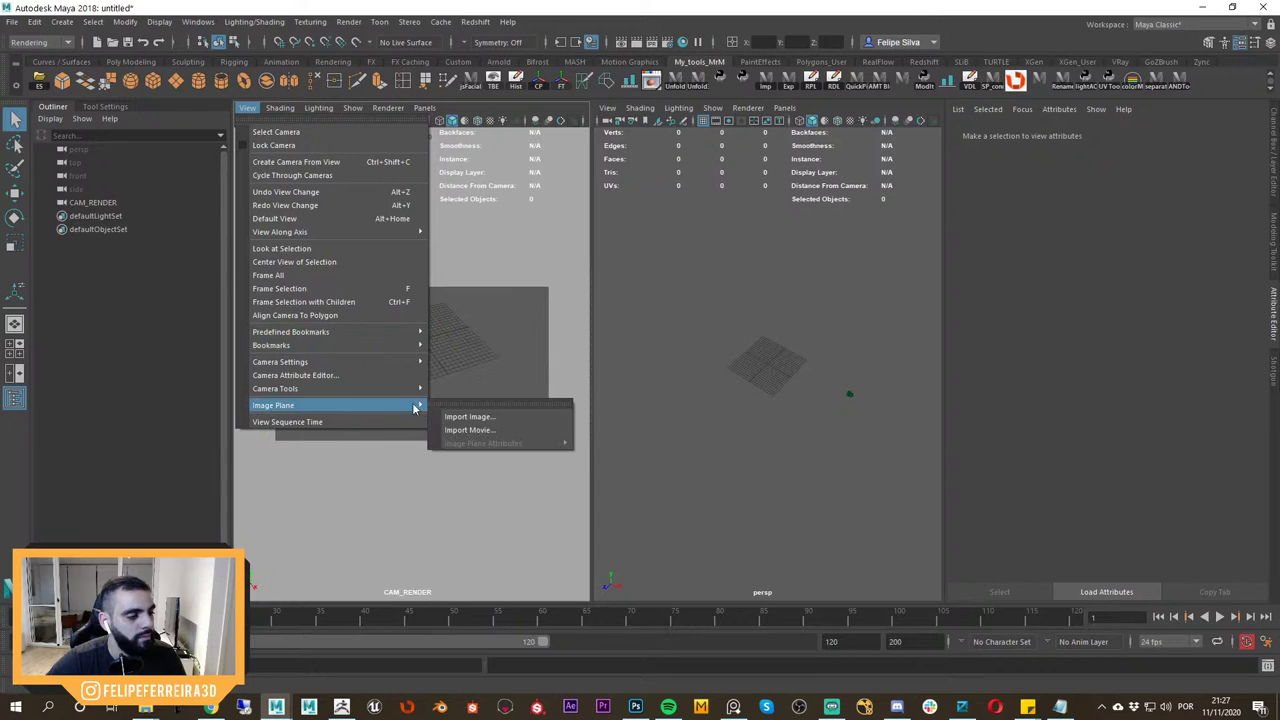
pyautogui.click(486, 393)
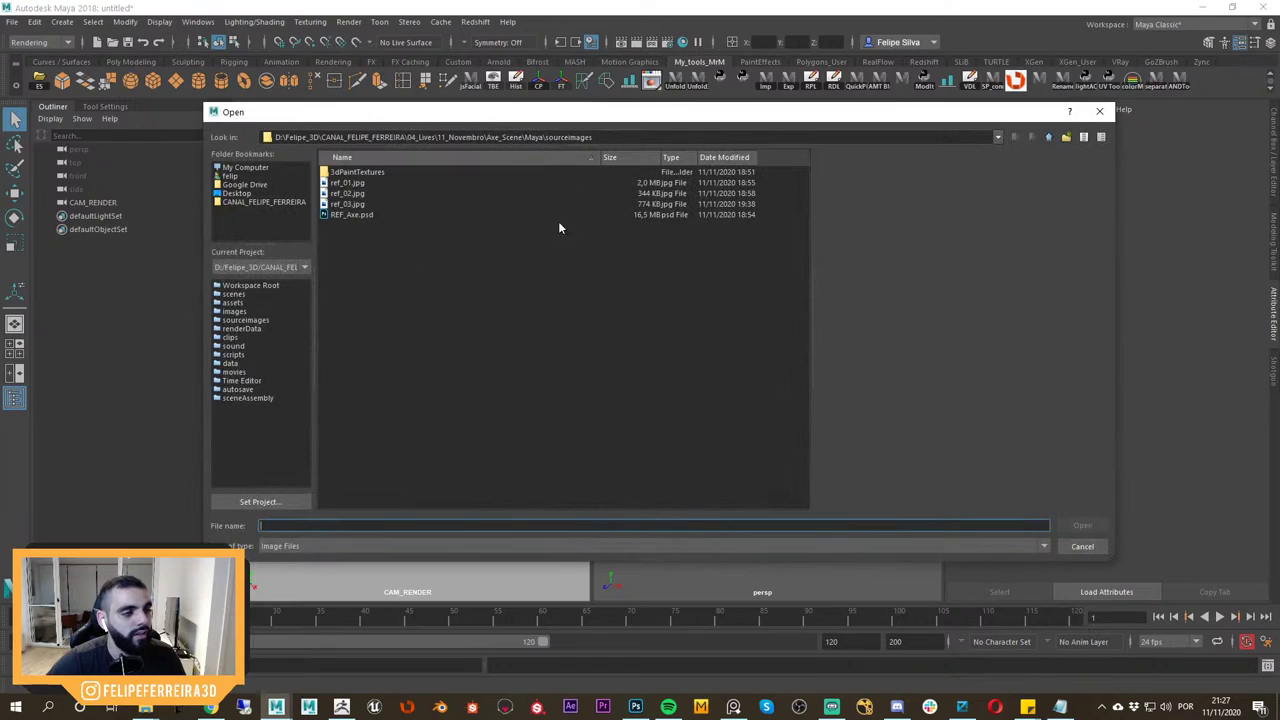
pyautogui.moveTo(590, 142); pyautogui.dragTo(540, 142)
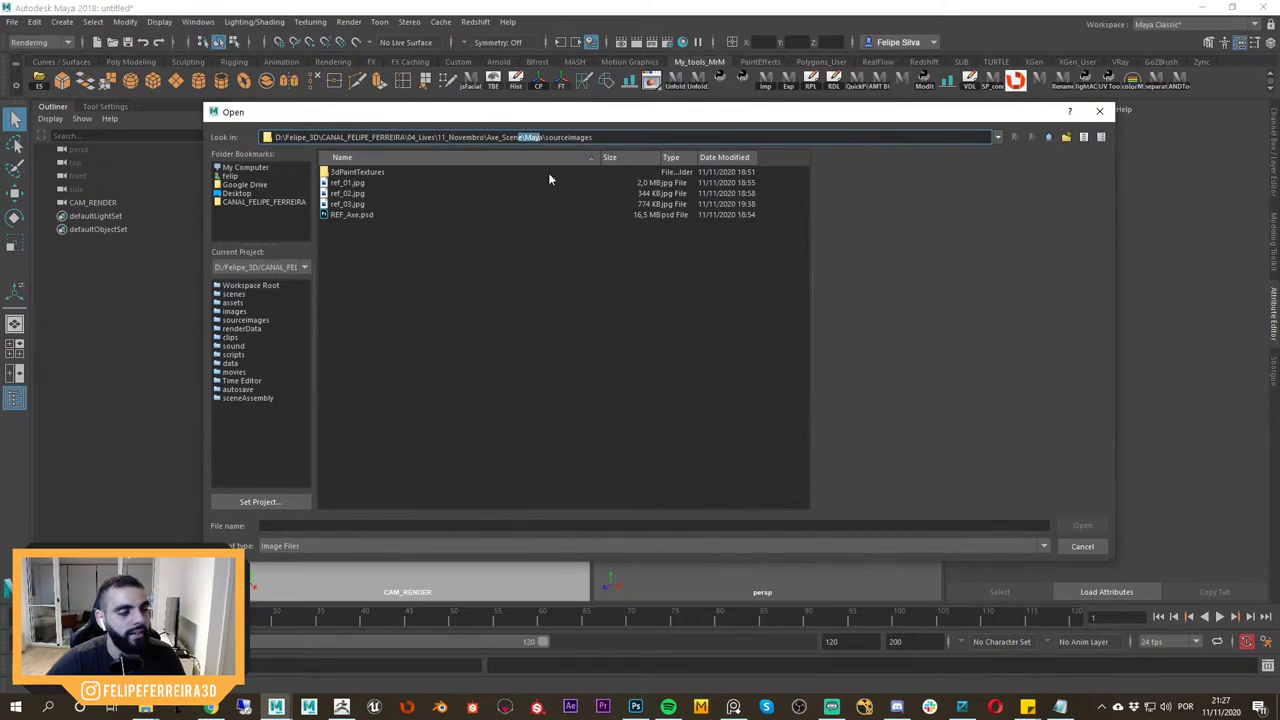
pyautogui.click(366, 184)
pyautogui.click(366, 205)
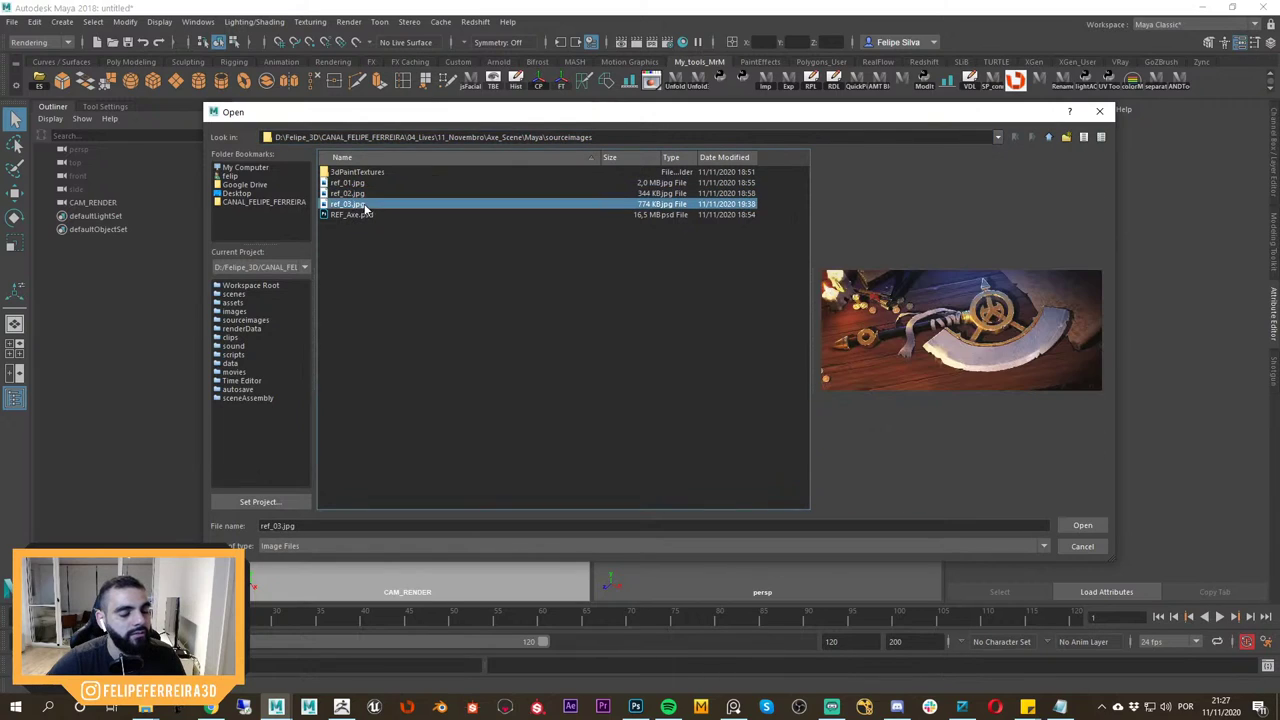
pyautogui.click(382, 184)
pyautogui.click(369, 205)
pyautogui.click(367, 193)
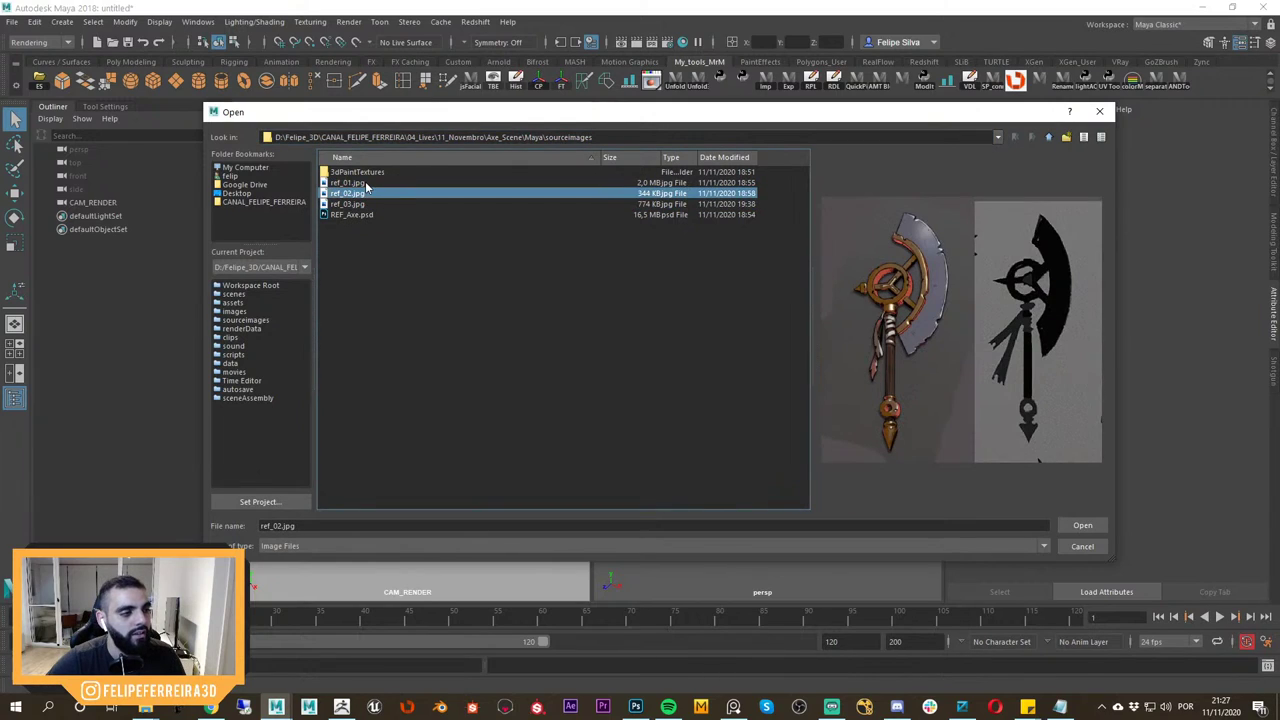
pyautogui.click(366, 184)
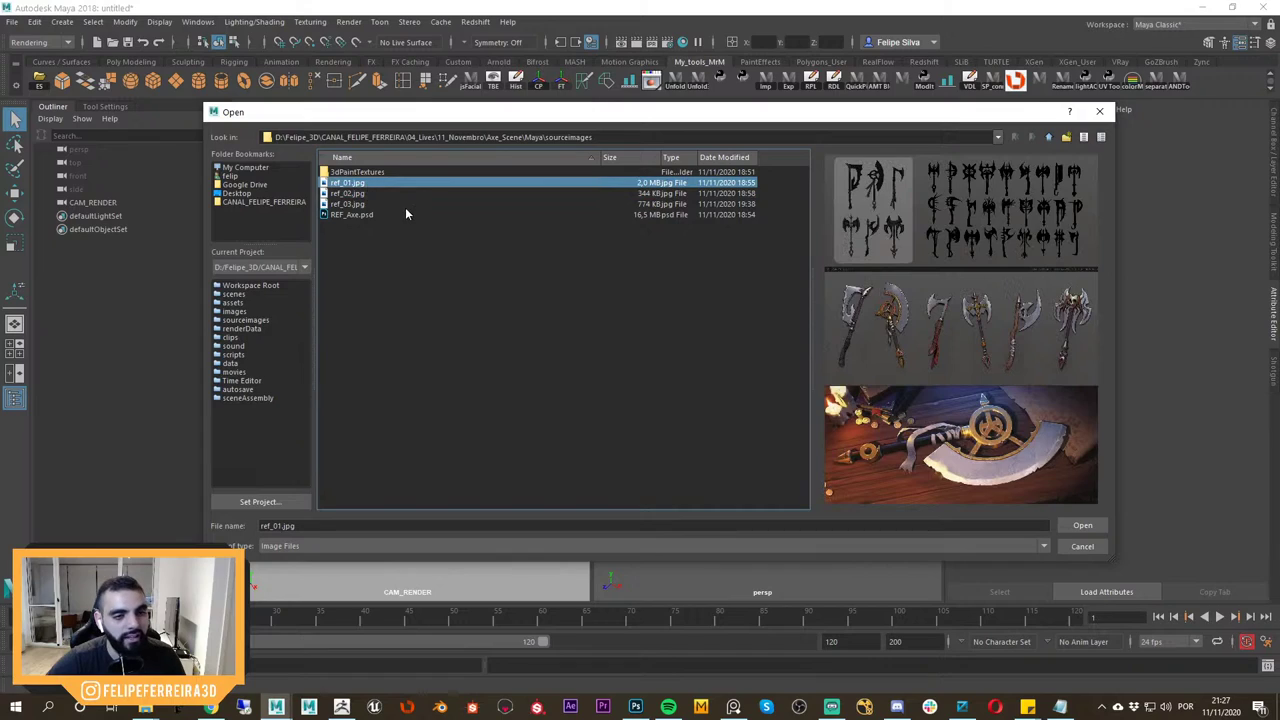
pyautogui.click(369, 194)
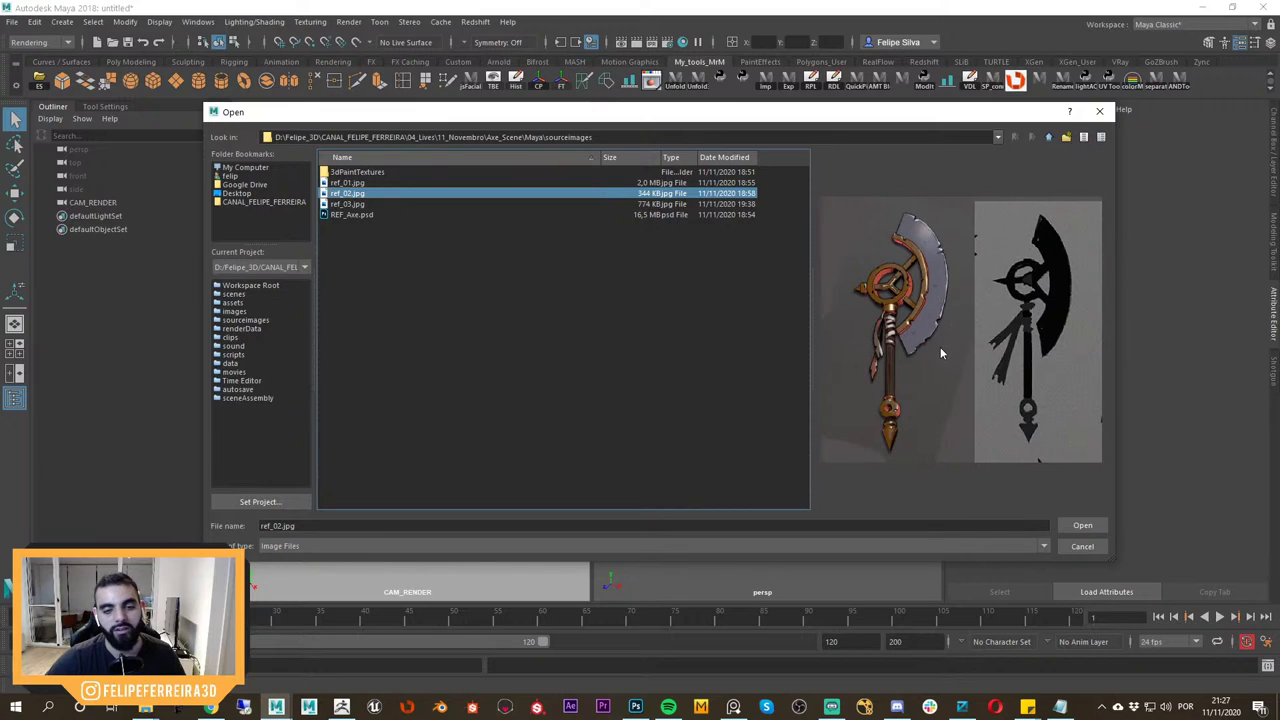
pyautogui.click(350, 204)
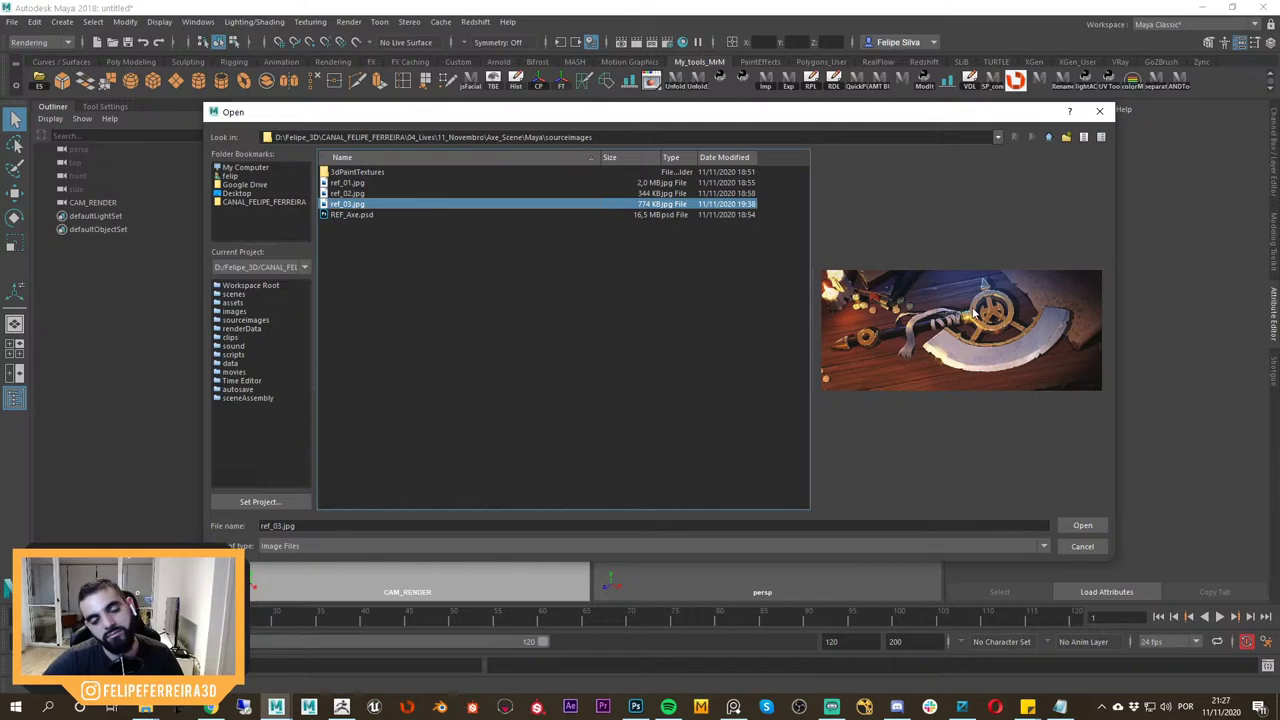
pyautogui.click(1084, 526)
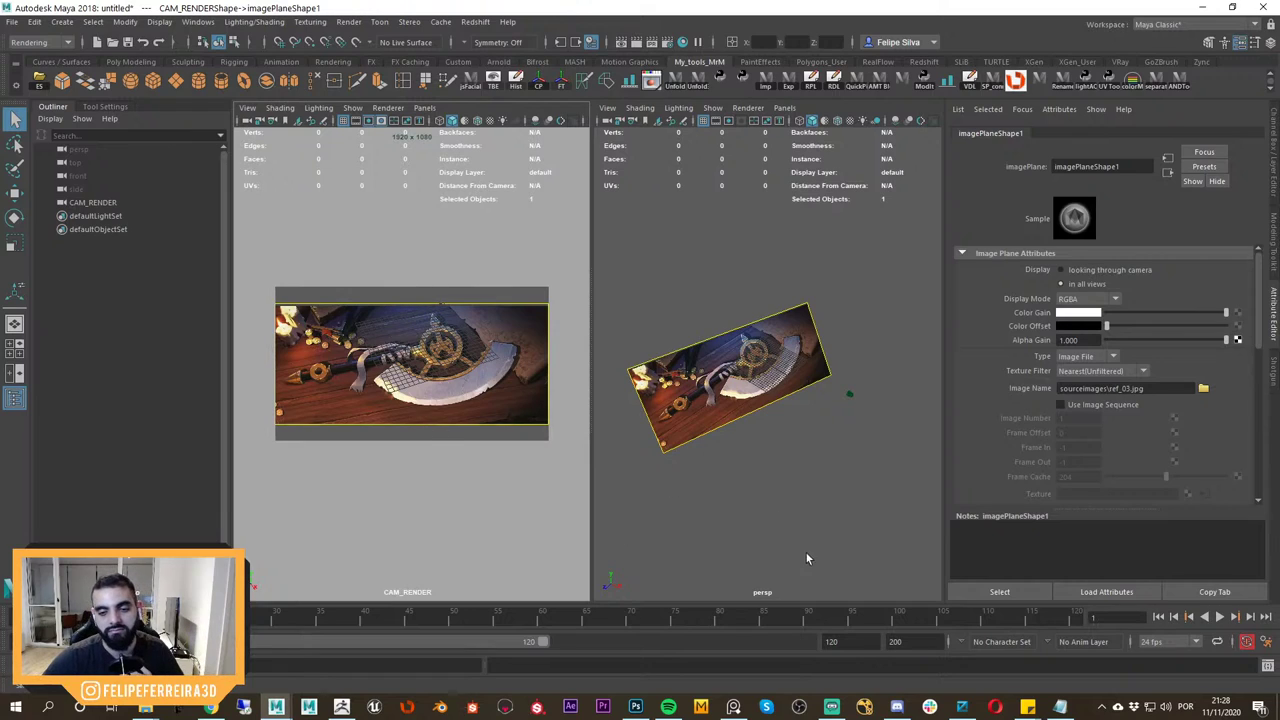
# Select the render camera and orbit both views to examine how the image plane follows its movement.
pyautogui.keyDown('alt'); pyautogui.moveTo(784, 412); pyautogui.dragTo(841, 402); pyautogui.keyUp('alt')
pyautogui.moveTo(480, 344)
pyautogui.keyDown('alt'); pyautogui.mouseDown()
pyautogui.moveTo(487, 315)
pyautogui.moveTo(472, 360)
pyautogui.moveTo(490, 358)
pyautogui.moveTo(489, 343)
pyautogui.moveTo(500, 350)
pyautogui.mouseUp(); pyautogui.keyUp('alt')
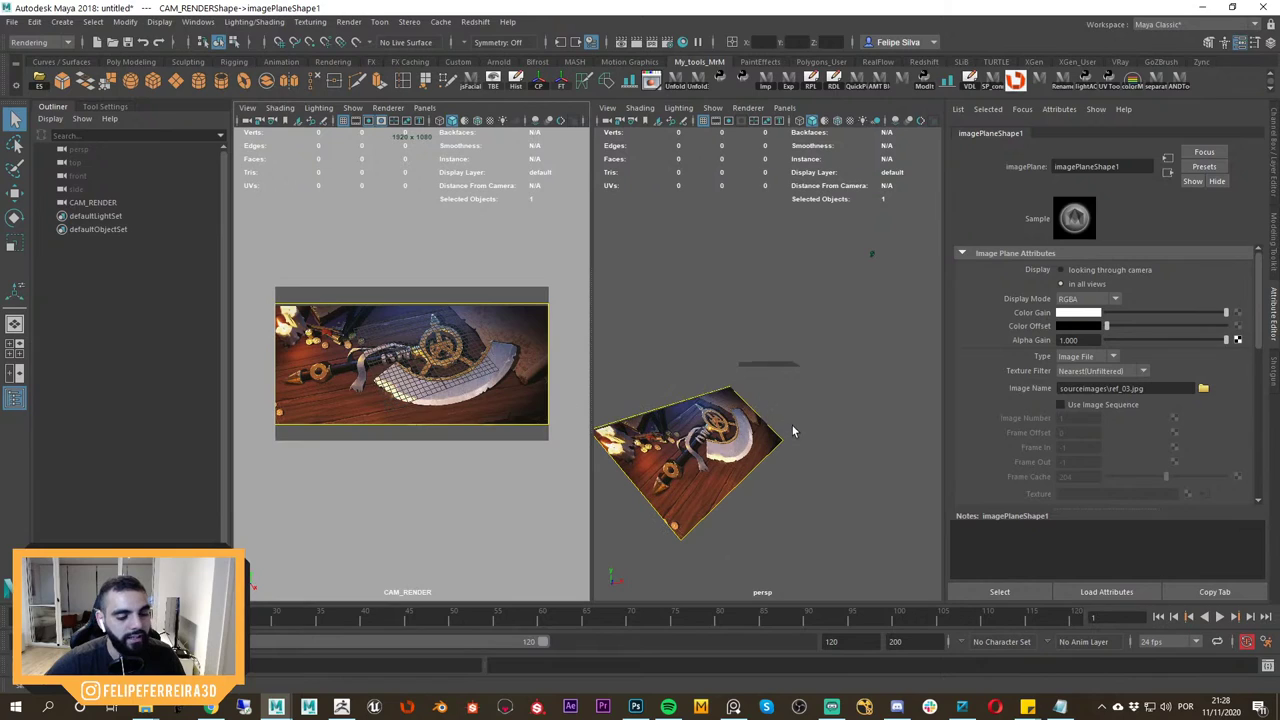
pyautogui.keyDown('alt'); pyautogui.moveTo(790, 357); pyautogui.dragTo(753, 367); pyautogui.keyUp('alt')
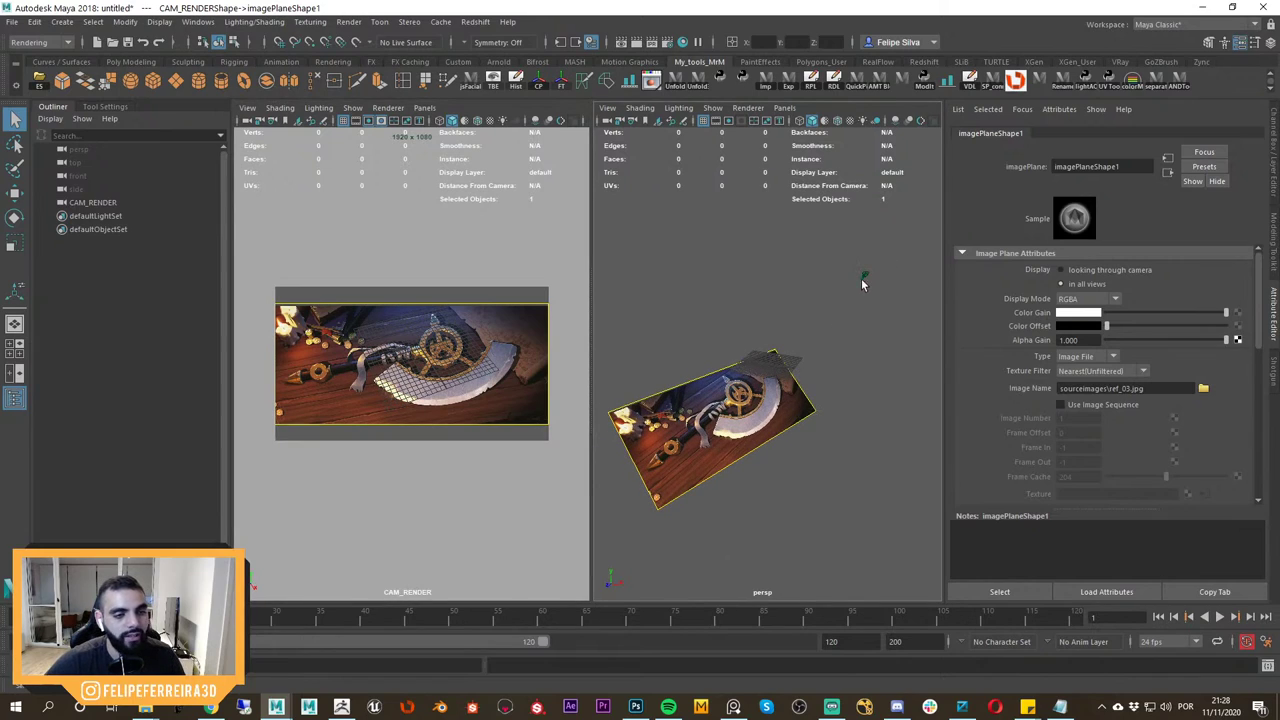
pyautogui.moveTo(489, 358)
pyautogui.keyDown('alt'); pyautogui.mouseDown()
pyautogui.moveTo(511, 323)
pyautogui.moveTo(502, 356)
pyautogui.mouseUp(); pyautogui.keyUp('alt')
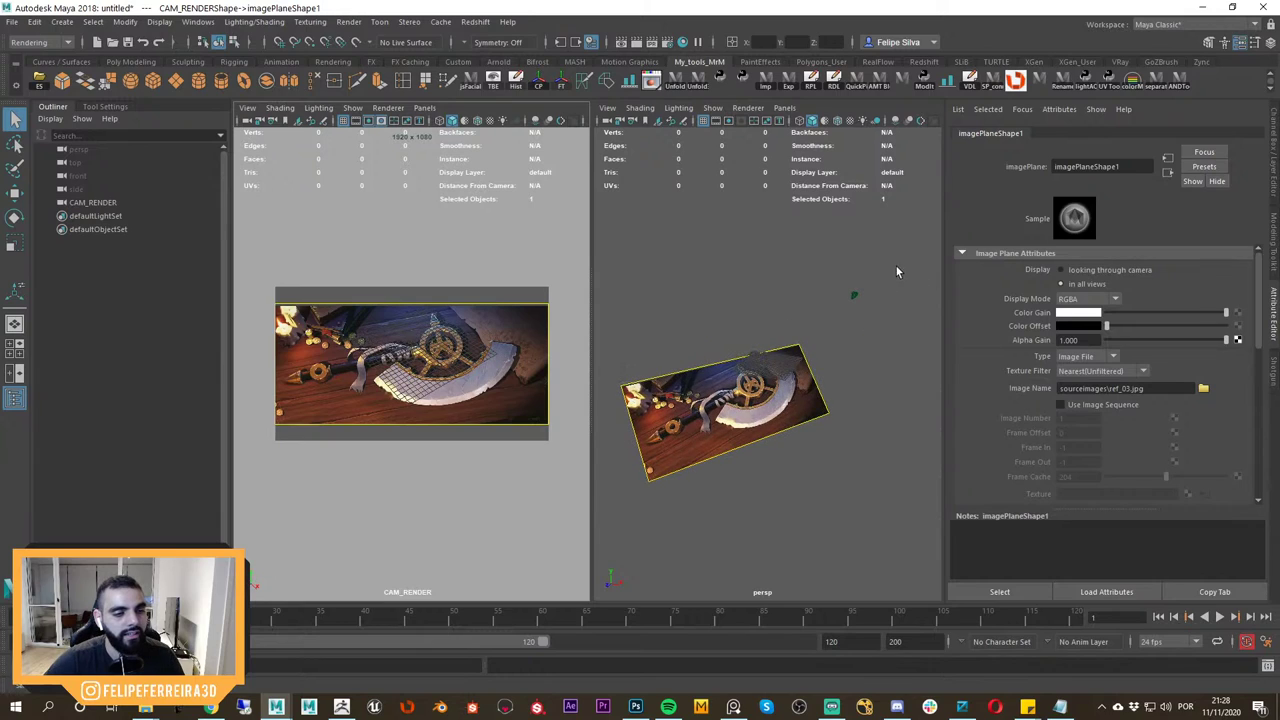
pyautogui.moveTo(896, 266); pyautogui.dragTo(978, 278)
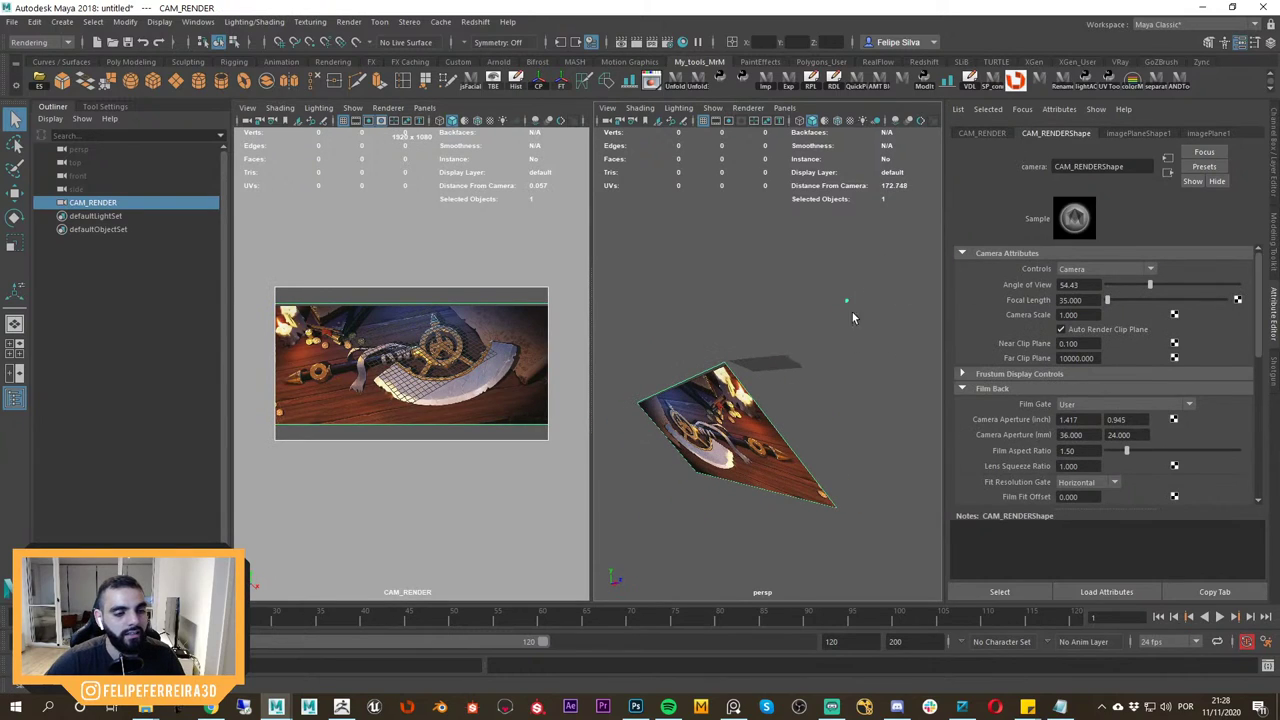
pyautogui.keyDown('alt'); pyautogui.moveTo(852, 314); pyautogui.dragTo(815, 332); pyautogui.keyUp('alt')
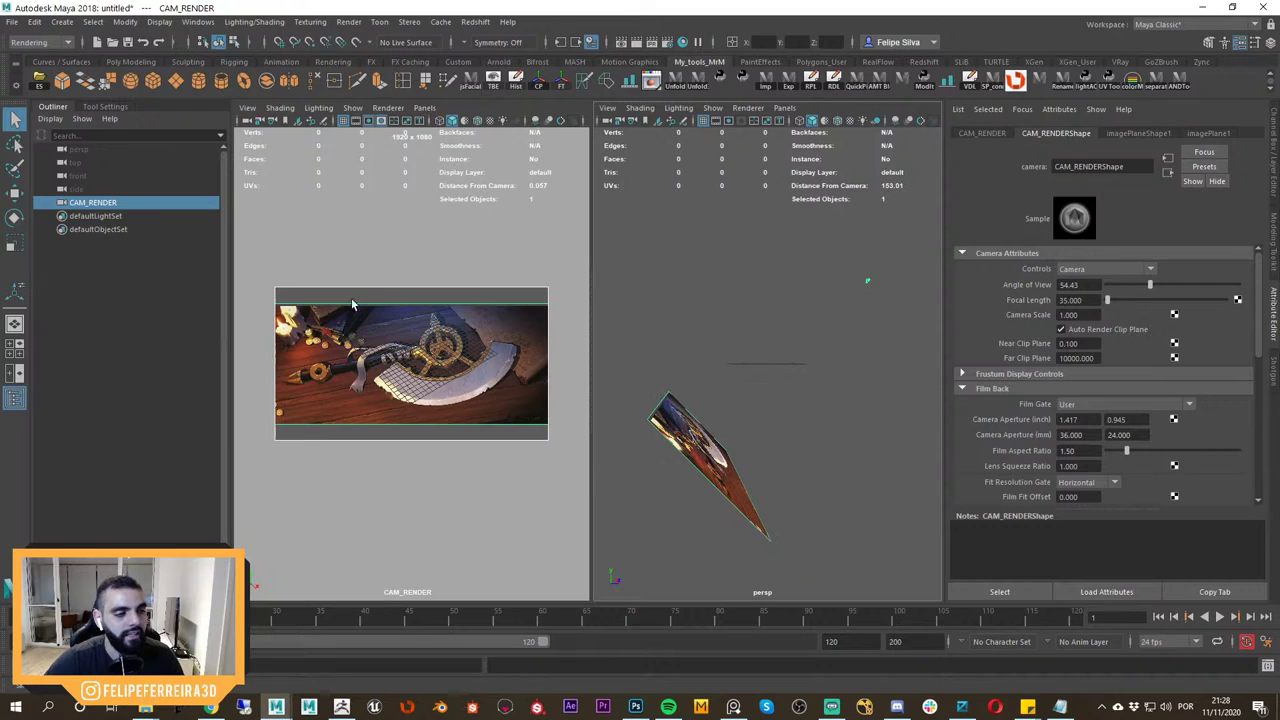
pyautogui.keyDown('alt'); pyautogui.moveTo(825, 389); pyautogui.dragTo(626, 444); pyautogui.keyUp('alt')
pyautogui.keyDown('alt'); pyautogui.moveTo(481, 380); pyautogui.dragTo(455, 377); pyautogui.keyUp('alt')
# Enable 2D Pan/Zoom in the enlarged render camera view and orbit the camera to align the grid with the painted axe.
pyautogui.press('\\')
pyautogui.press('space')
pyautogui.moveTo(640, 372)
pyautogui.keyDown('alt'); pyautogui.mouseDown()
pyautogui.moveTo(645, 414)
pyautogui.moveTo(635, 366)
pyautogui.mouseUp(); pyautogui.keyUp('alt')
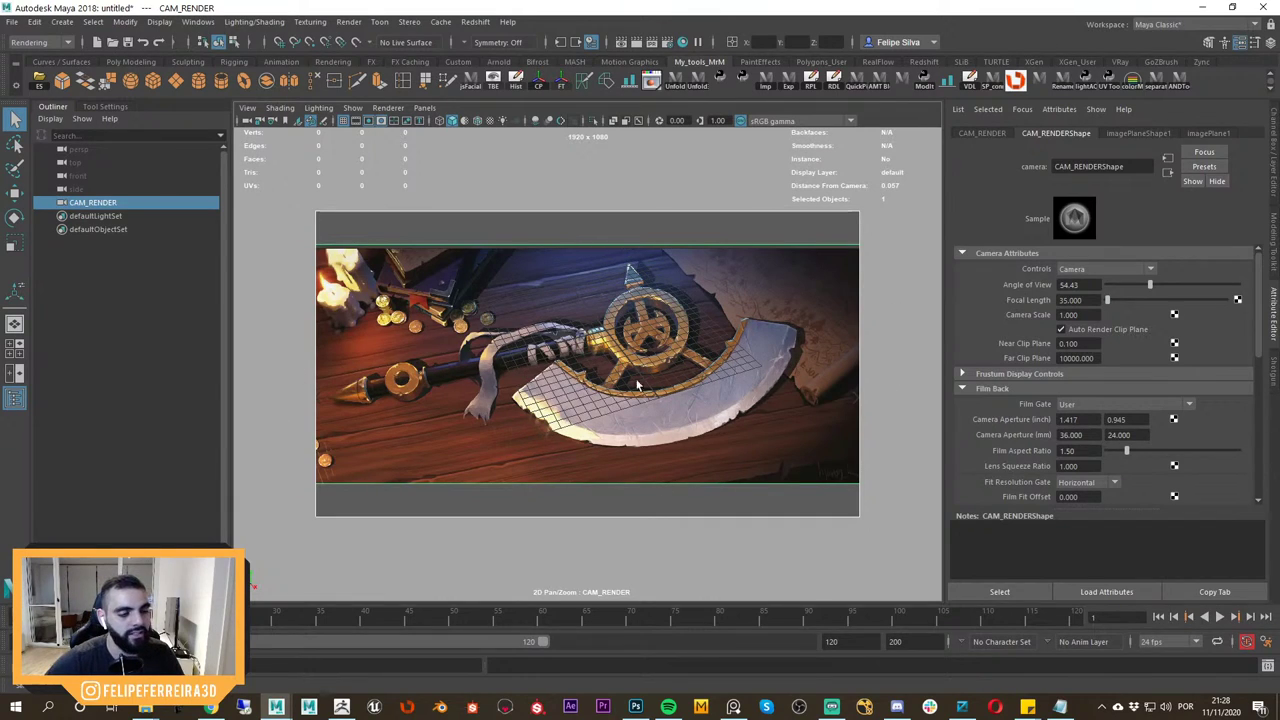
pyautogui.keyDown('alt'); pyautogui.moveTo(638, 440); pyautogui.dragTo(606, 386); pyautogui.keyUp('alt')
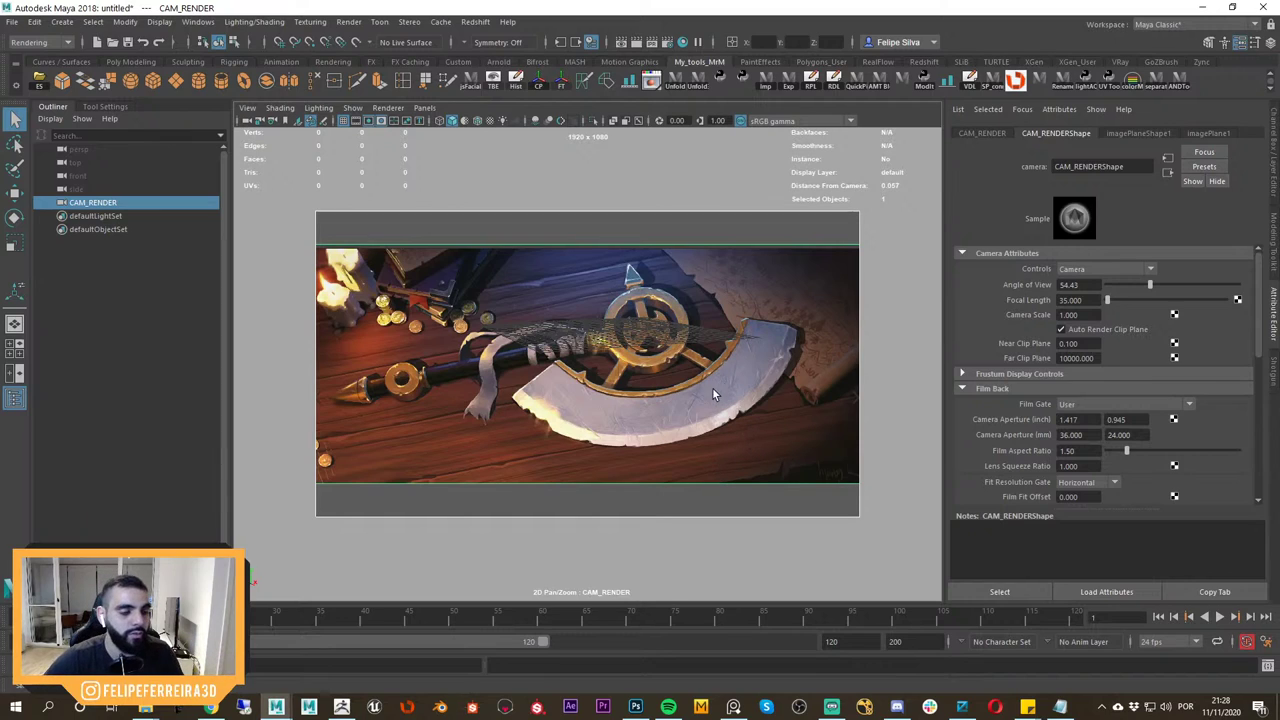
pyautogui.keyDown('alt'); pyautogui.moveTo(663, 346); pyautogui.dragTo(674, 408); pyautogui.keyUp('alt')
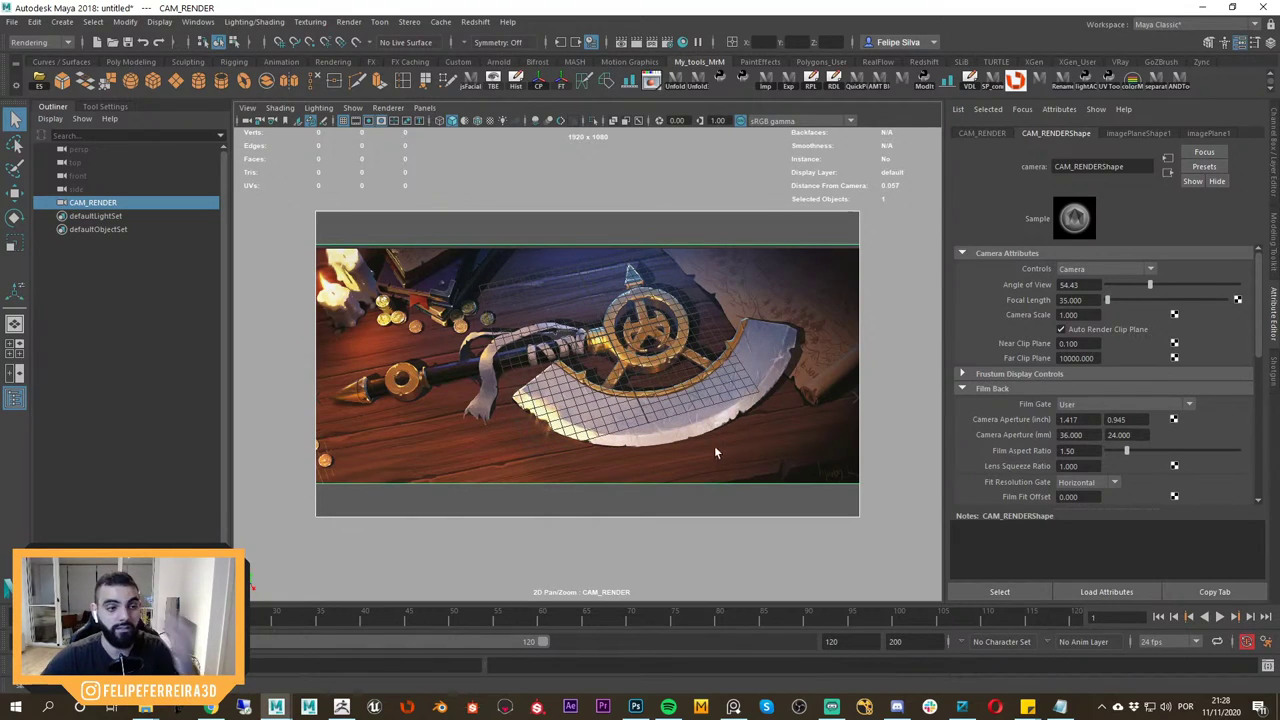
# Create a polygon cube at the grid's centre and frame it closely in the persp view for scaling.
pyautogui.press('space')
pyautogui.click(817, 375)
pyautogui.moveTo(817, 375)
pyautogui.keyDown('alt'); pyautogui.mouseDown()
pyautogui.moveTo(760, 376)
pyautogui.moveTo(871, 364)
pyautogui.moveTo(835, 371)
pyautogui.mouseUp(); pyautogui.keyUp('alt')
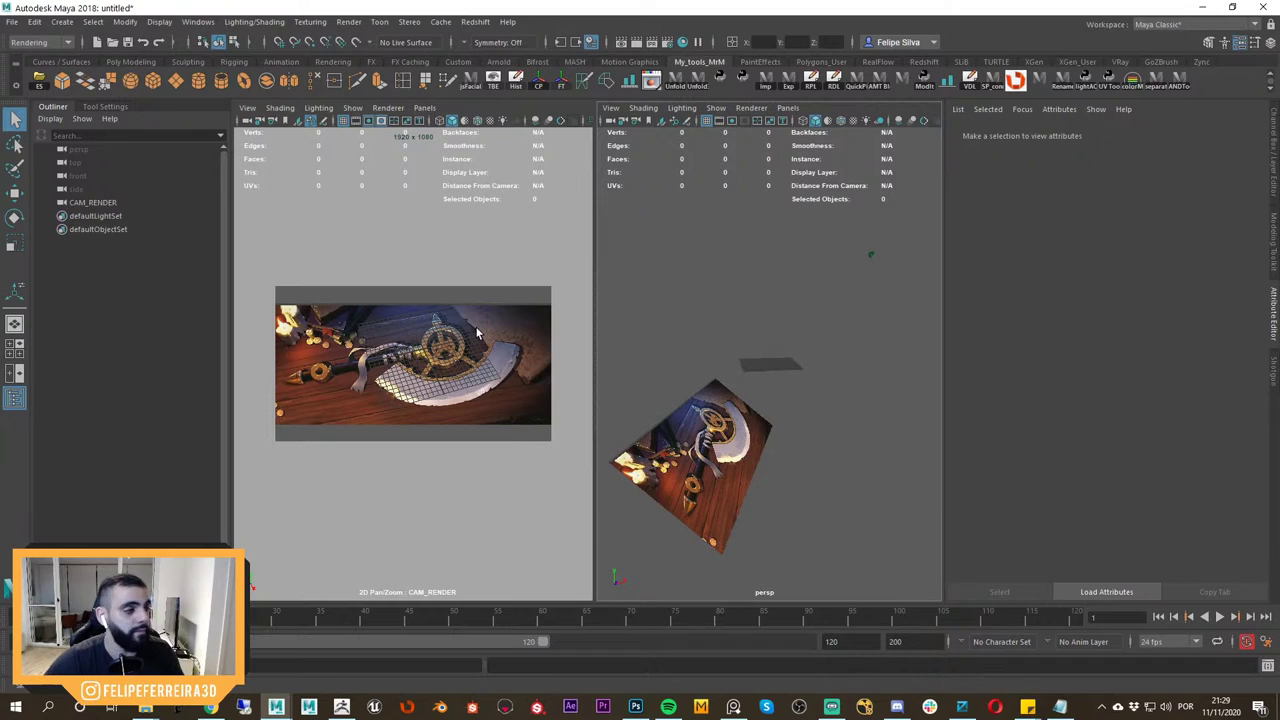
pyautogui.keyDown('alt'); pyautogui.moveTo(757, 366); pyautogui.dragTo(788, 382); pyautogui.keyUp('alt')
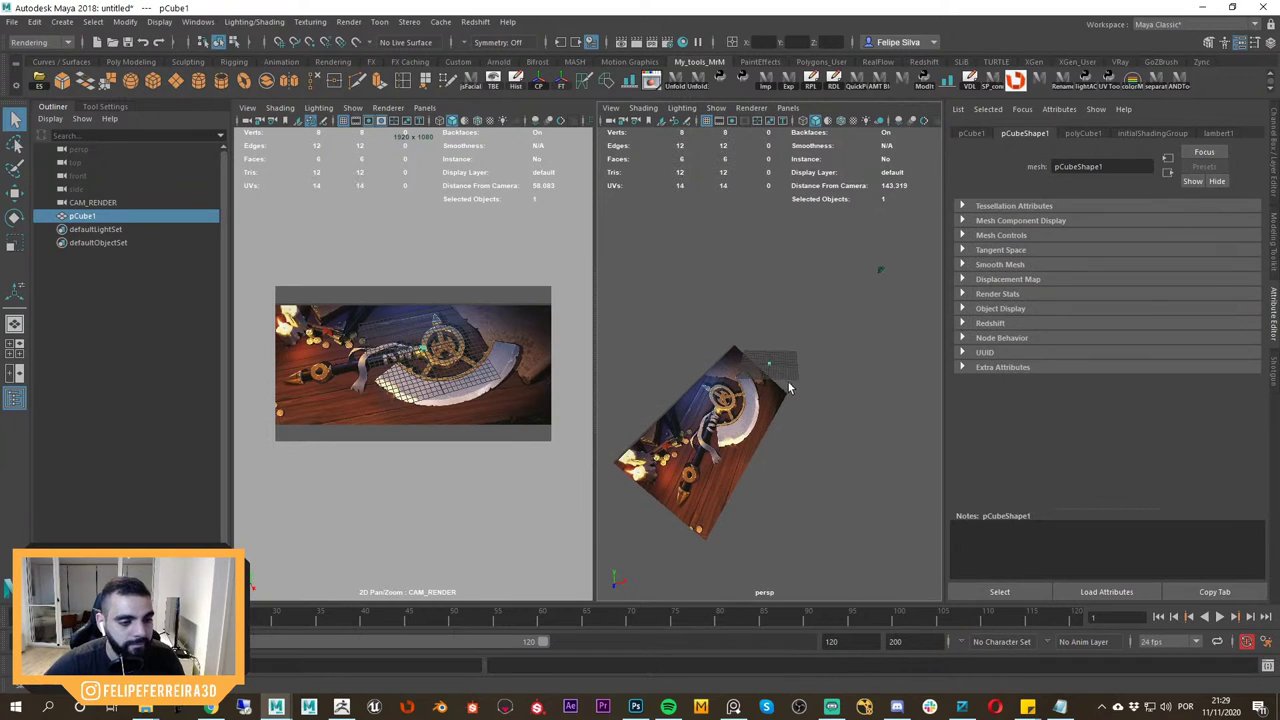
pyautogui.press('r')
pyautogui.keyDown('alt'); pyautogui.moveTo(802, 394); pyautogui.dragTo(768, 390, button='right'); pyautogui.keyUp('alt')
pyautogui.keyDown('alt'); pyautogui.moveTo(830, 400); pyautogui.dragTo(810, 420); pyautogui.keyUp('alt')
pyautogui.moveTo(810, 420)
pyautogui.keyDown('alt'); pyautogui.mouseDown(button='right')
pyautogui.moveTo(894, 434)
pyautogui.moveTo(817, 426)
pyautogui.mouseUp(button='right'); pyautogui.keyUp('alt')
pyautogui.keyDown('alt'); pyautogui.moveTo(817, 425); pyautogui.dragTo(840, 394); pyautogui.keyUp('alt')
pyautogui.click(769, 364)
pyautogui.keyDown('alt'); pyautogui.moveTo(795, 343); pyautogui.dragTo(786, 378); pyautogui.keyUp('alt')
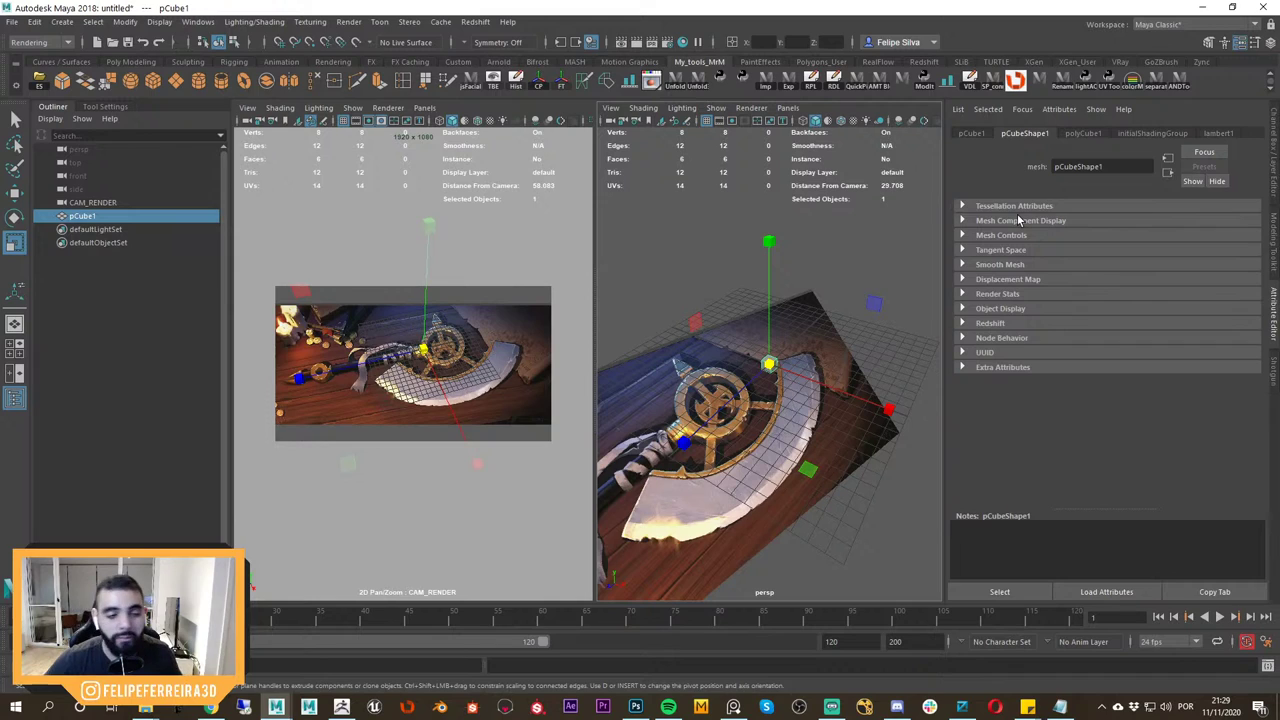
# Scale the cube evenly in X and Z into a flat slab and check its coverage in the render camera view.
pyautogui.keyDown('alt'); pyautogui.moveTo(868, 349); pyautogui.dragTo(811, 317); pyautogui.keyUp('alt')
pyautogui.keyDown('alt'); pyautogui.moveTo(801, 250); pyautogui.dragTo(900, 160); pyautogui.keyUp('alt')
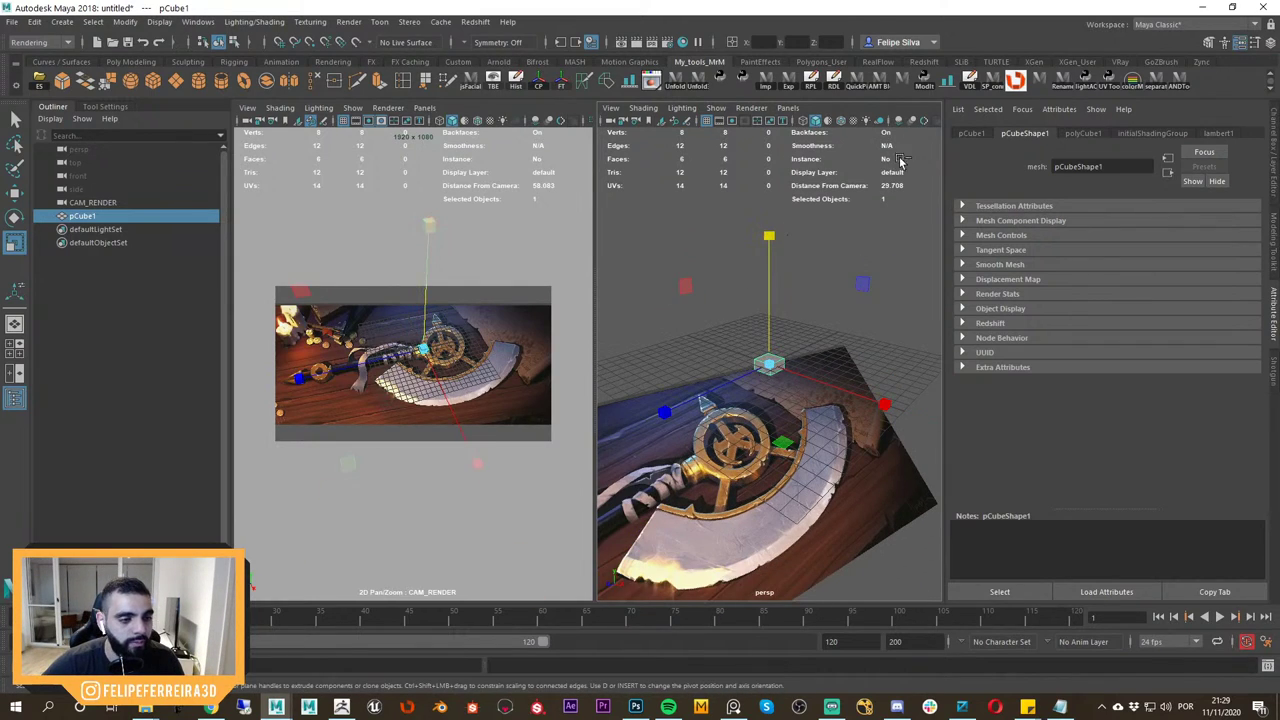
pyautogui.keyDown('alt'); pyautogui.moveTo(814, 306); pyautogui.dragTo(795, 333); pyautogui.keyUp('alt')
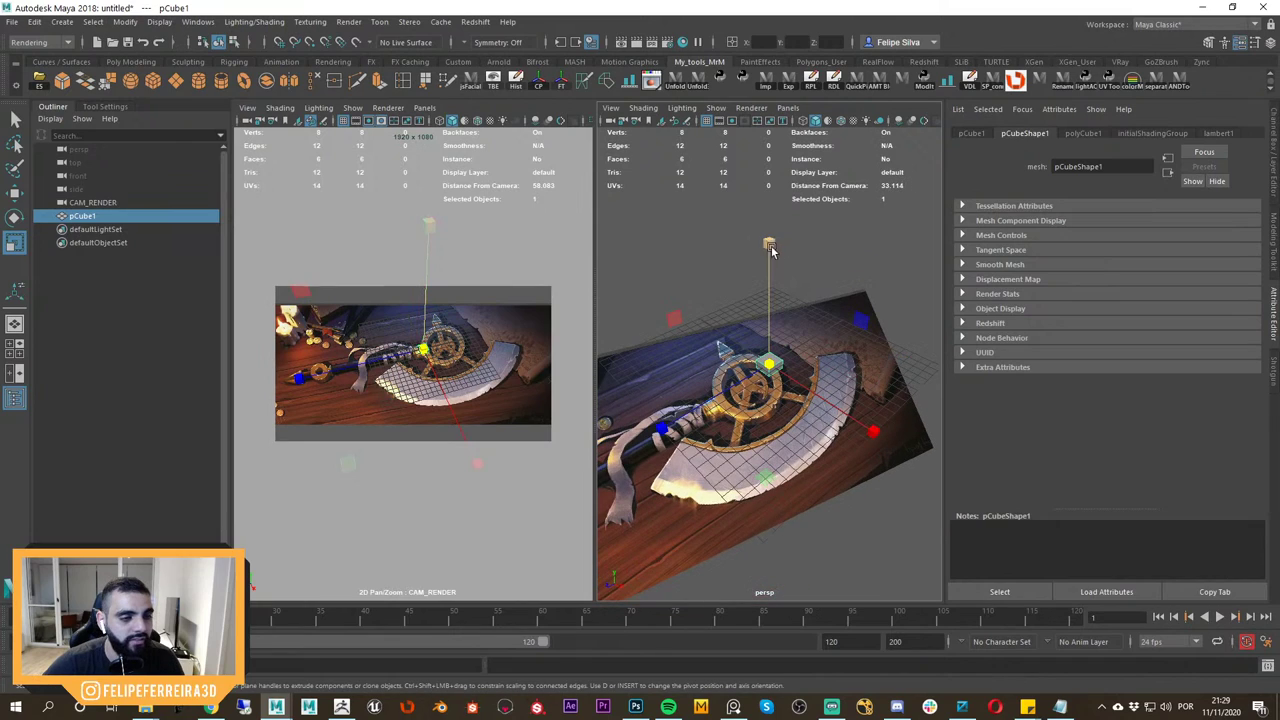
pyautogui.keyDown('ctrl'); pyautogui.moveTo(770, 244); pyautogui.dragTo(831, 257); pyautogui.keyUp('ctrl')
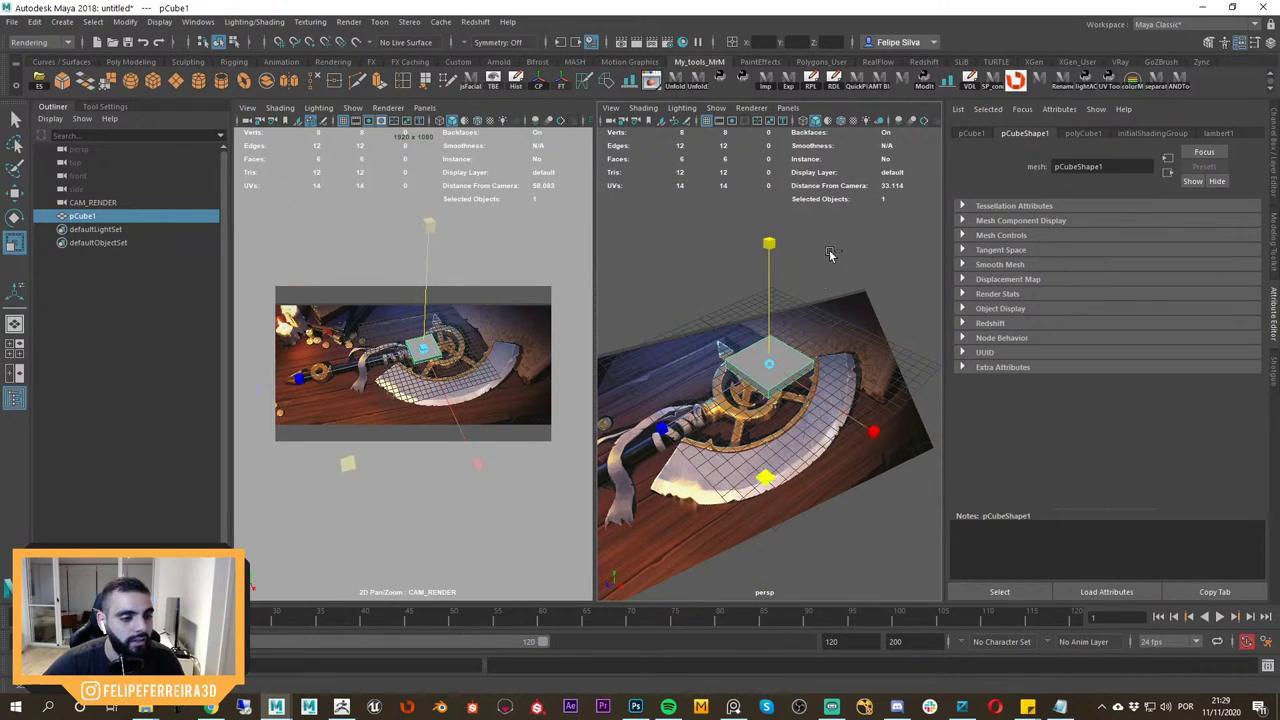
pyautogui.keyDown('alt'); pyautogui.moveTo(801, 332); pyautogui.dragTo(819, 293); pyautogui.keyUp('alt')
pyautogui.keyDown('ctrl'); pyautogui.moveTo(768, 238); pyautogui.dragTo(903, 147); pyautogui.keyUp('ctrl')
pyautogui.press('space')
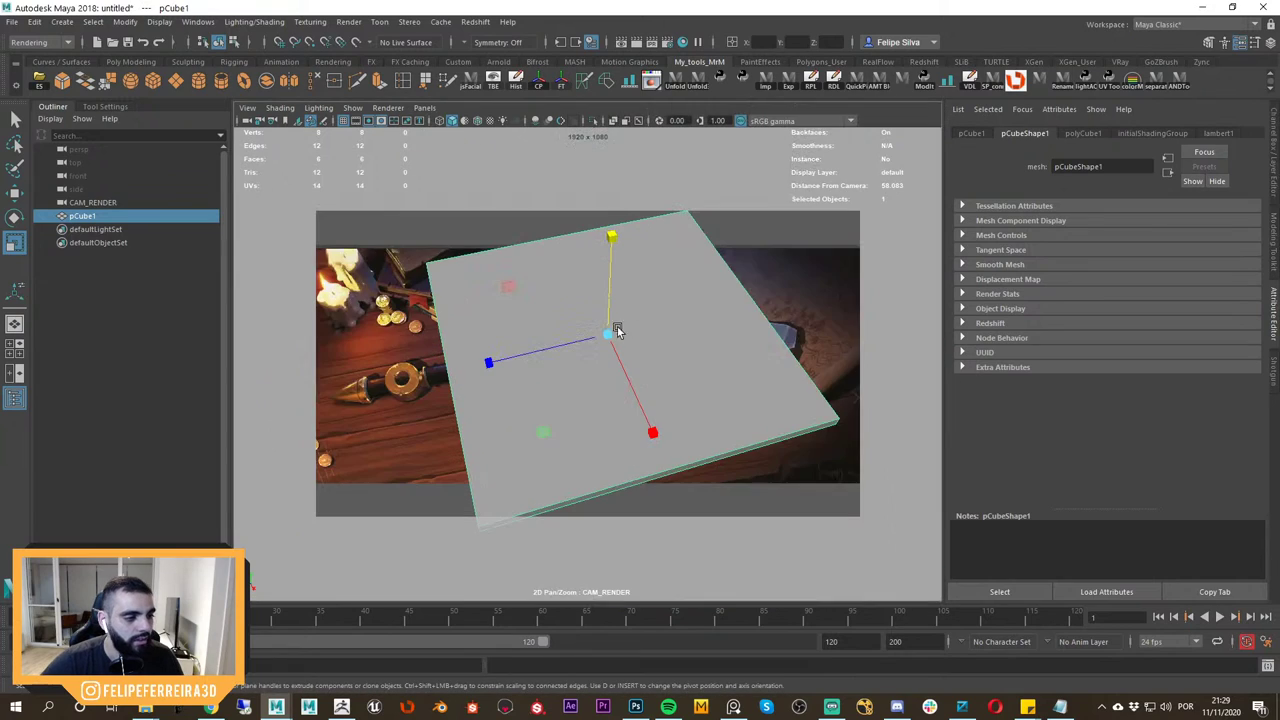
# Look over the flat slab from farther away in the persp view and delete it.
pyautogui.press('space')
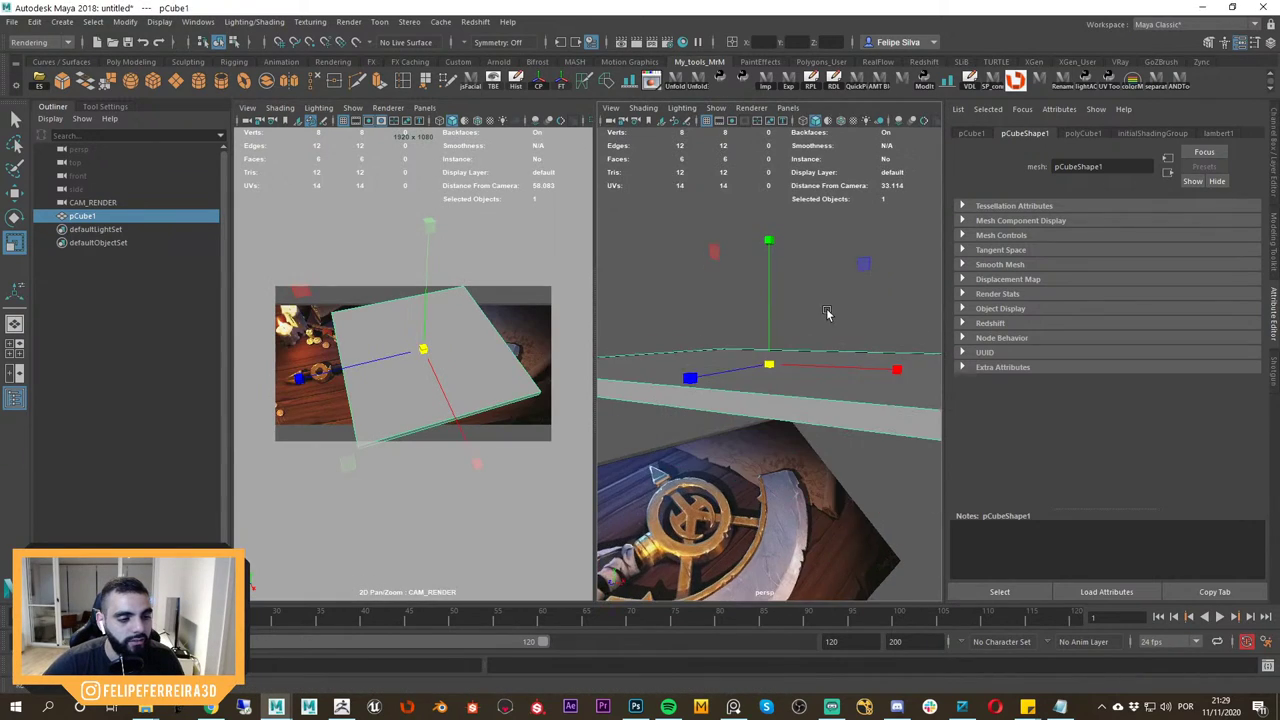
pyautogui.scroll(-7, 742, 315)
pyautogui.keyDown('alt'); pyautogui.moveTo(741, 315); pyautogui.dragTo(775, 341); pyautogui.keyUp('alt')
pyautogui.press('w')
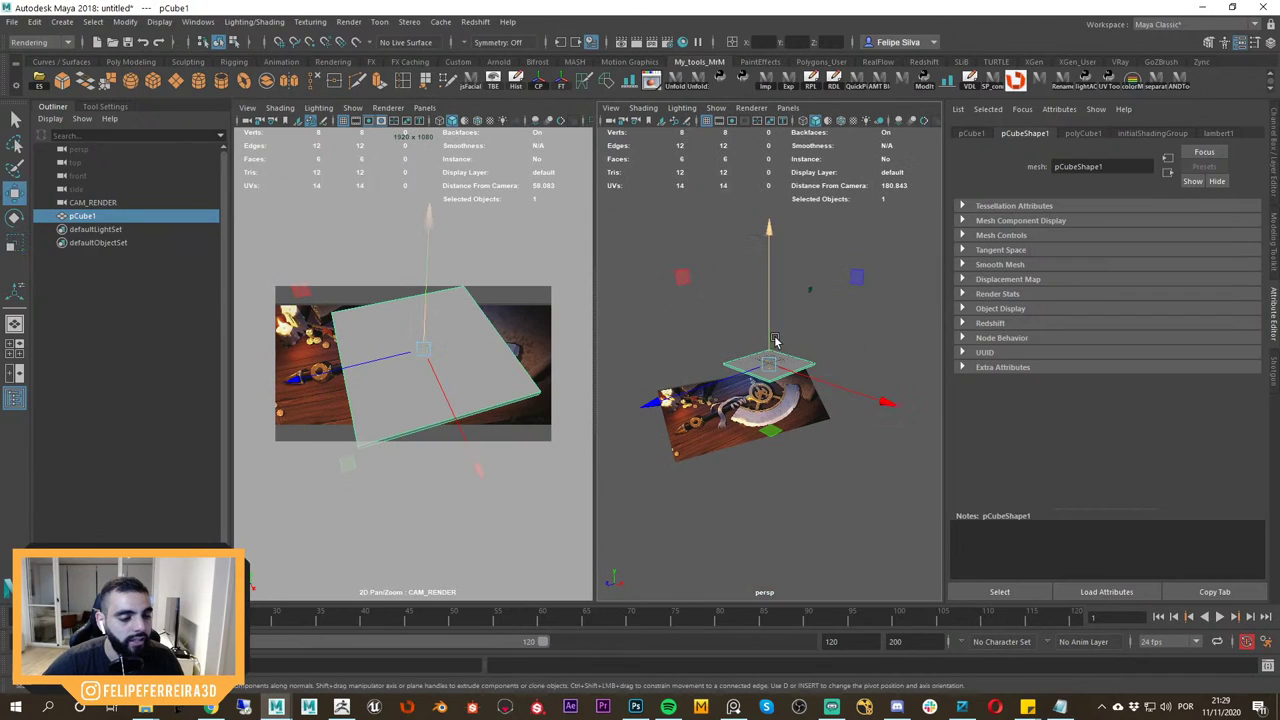
pyautogui.scroll(5, 784, 346)
pyautogui.press('Delete')
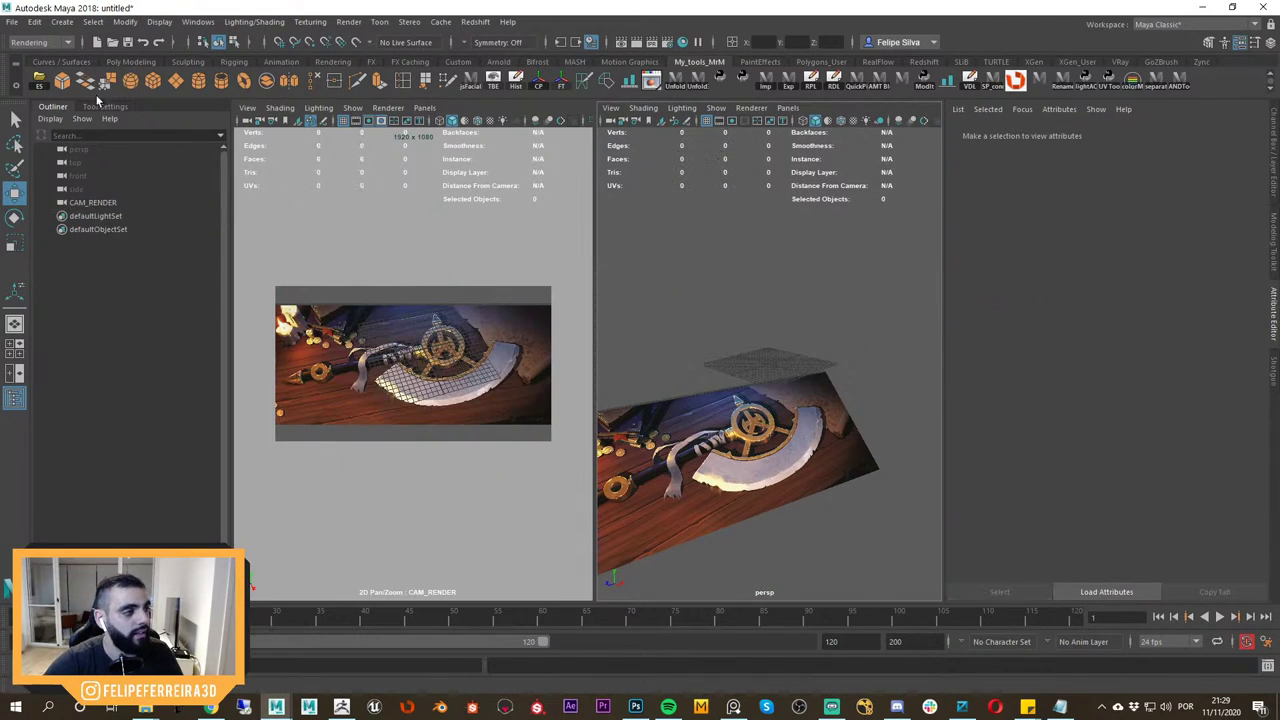
# Create a new polygon cube at the grid's centre and frame it in the persp view for scaling.
pyautogui.click(152, 86)
pyautogui.moveTo(800, 386)
pyautogui.keyDown('alt'); pyautogui.mouseDown()
pyautogui.moveTo(934, 434)
pyautogui.moveTo(891, 366)
pyautogui.moveTo(793, 370)
pyautogui.mouseUp(); pyautogui.keyUp('alt')
pyautogui.press('f')
pyautogui.scroll(-4, 793, 370)
pyautogui.keyDown('alt'); pyautogui.moveTo(793, 370); pyautogui.dragTo(725, 285, button='right'); pyautogui.keyUp('alt')
pyautogui.keyDown('alt'); pyautogui.moveTo(814, 384); pyautogui.dragTo(694, 314, button='right'); pyautogui.keyUp('alt')
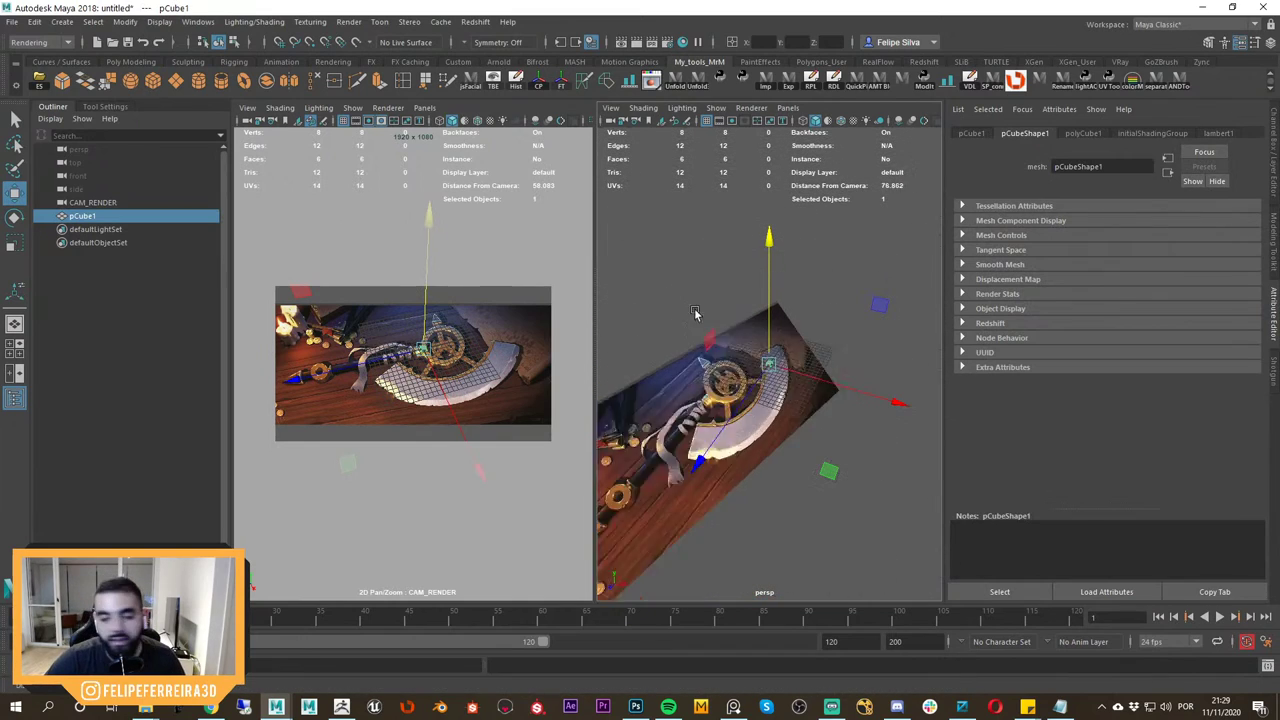
pyautogui.keyDown('alt'); pyautogui.moveTo(694, 314); pyautogui.dragTo(737, 326); pyautogui.keyUp('alt')
pyautogui.keyDown('alt'); pyautogui.moveTo(737, 326); pyautogui.dragTo(803, 411, button='right'); pyautogui.keyUp('alt')
pyautogui.keyDown('alt'); pyautogui.moveTo(803, 411); pyautogui.dragTo(806, 436); pyautogui.keyUp('alt')
pyautogui.press('r')
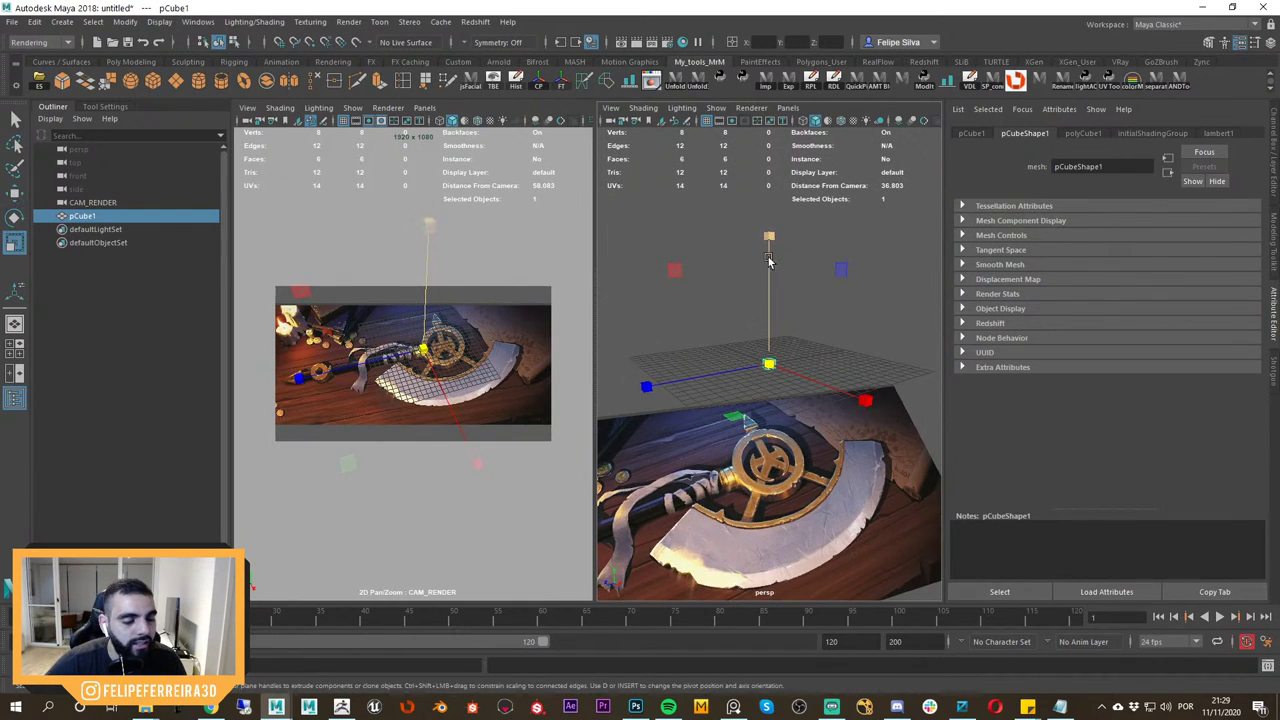
pyautogui.keyDown('alt'); pyautogui.moveTo(768, 261); pyautogui.dragTo(790, 288); pyautogui.keyUp('alt')
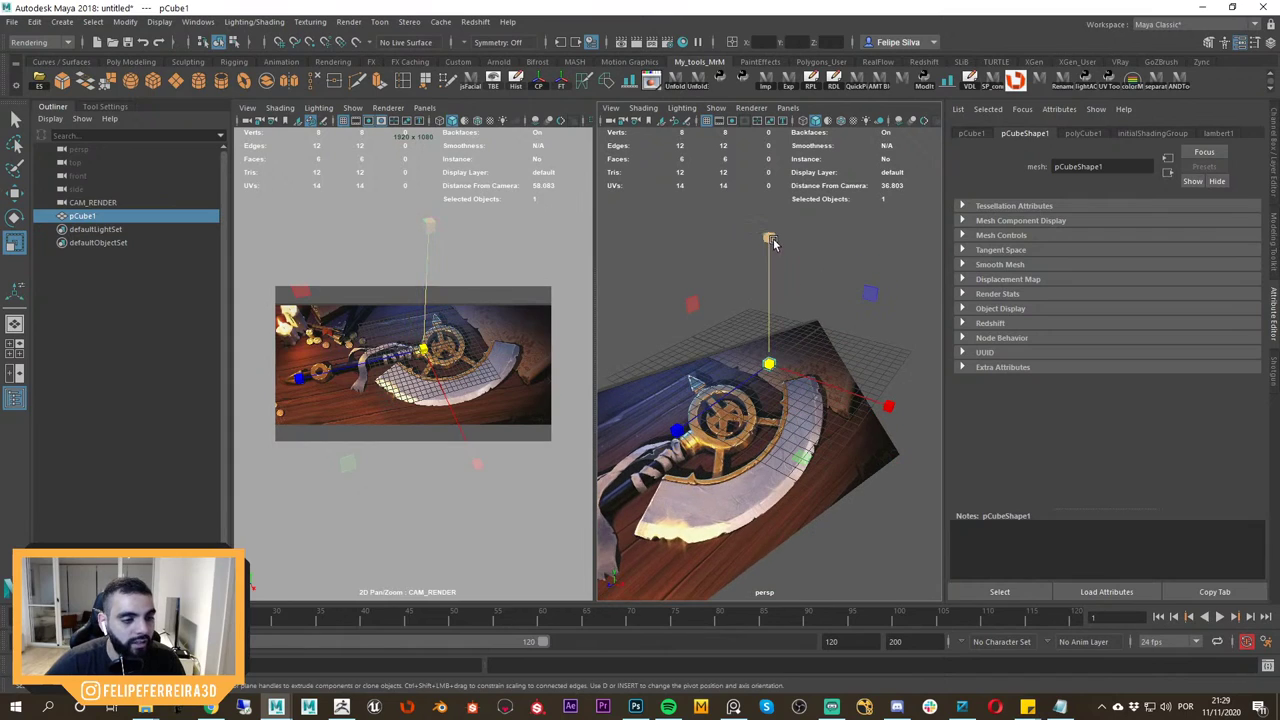
# Scale the new cube evenly in X and Z into a thin slab wider than the grid.
pyautogui.keyDown('alt'); pyautogui.moveTo(773, 239); pyautogui.dragTo(827, 142); pyautogui.keyUp('alt')
pyautogui.keyDown('ctrl'); pyautogui.moveTo(769, 236); pyautogui.dragTo(946, 57); pyautogui.keyUp('ctrl')
pyautogui.scroll(-5, 818, 208)
pyautogui.keyDown('ctrl'); pyautogui.moveTo(772, 246); pyautogui.dragTo(780, 238); pyautogui.keyUp('ctrl')
pyautogui.moveTo(806, 370)
pyautogui.keyDown('alt'); pyautogui.mouseDown()
pyautogui.moveTo(814, 254)
pyautogui.moveTo(791, 370)
pyautogui.mouseUp(); pyautogui.keyUp('alt')
pyautogui.scroll(2, 791, 372)
pyautogui.keyDown('alt'); pyautogui.moveTo(780, 246); pyautogui.dragTo(819, 228); pyautogui.keyUp('alt')
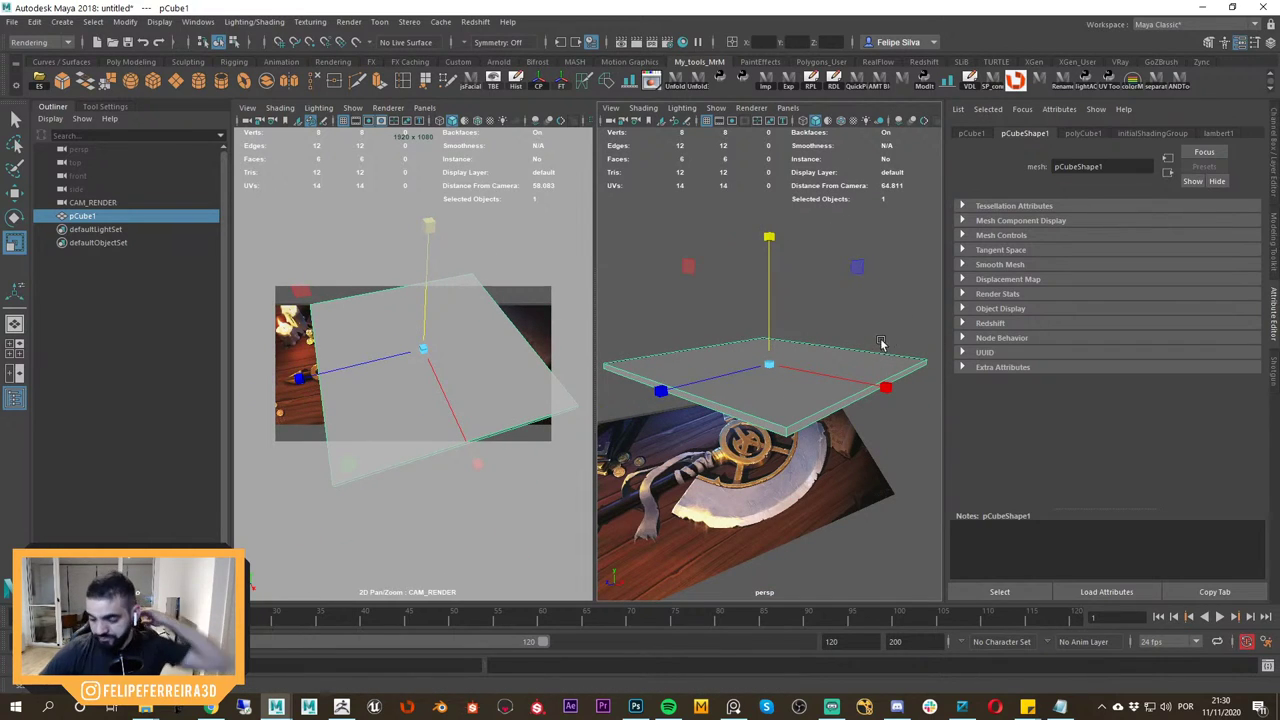
# Fine-tune the slab's width and stretch it along Z until it spans the painting's width in the render camera view.
pyautogui.keyDown('alt'); pyautogui.moveTo(826, 305); pyautogui.dragTo(784, 319); pyautogui.keyUp('alt')
pyautogui.moveTo(774, 239)
pyautogui.keyDown('ctrl'); pyautogui.mouseDown()
pyautogui.moveTo(764, 294)
pyautogui.moveTo(780, 262)
pyautogui.mouseUp(); pyautogui.keyUp('ctrl')
pyautogui.keyDown('alt'); pyautogui.moveTo(783, 331); pyautogui.dragTo(750, 360); pyautogui.keyUp('alt')
pyautogui.moveTo(656, 404); pyautogui.dragTo(472, 424)
pyautogui.press('space')
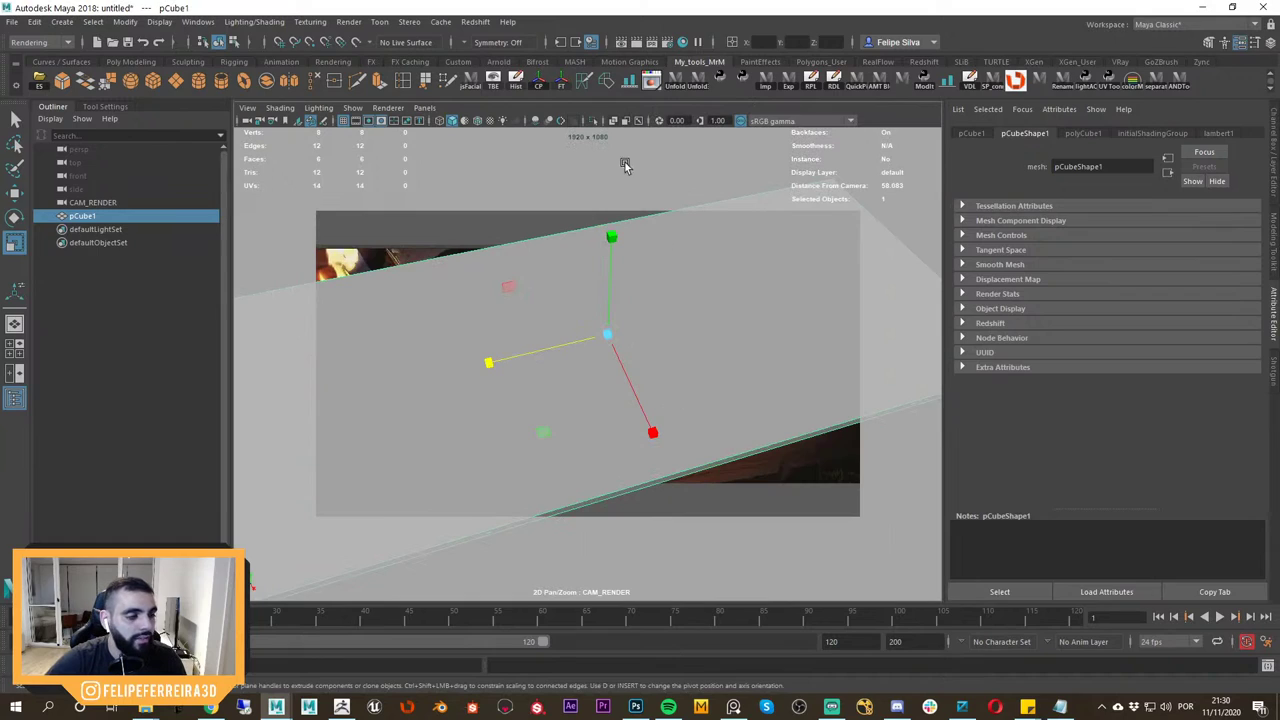
# Compare the wireframe, shaded and X-Ray displays of the slab over the painting in the render camera view.
pyautogui.press('4')
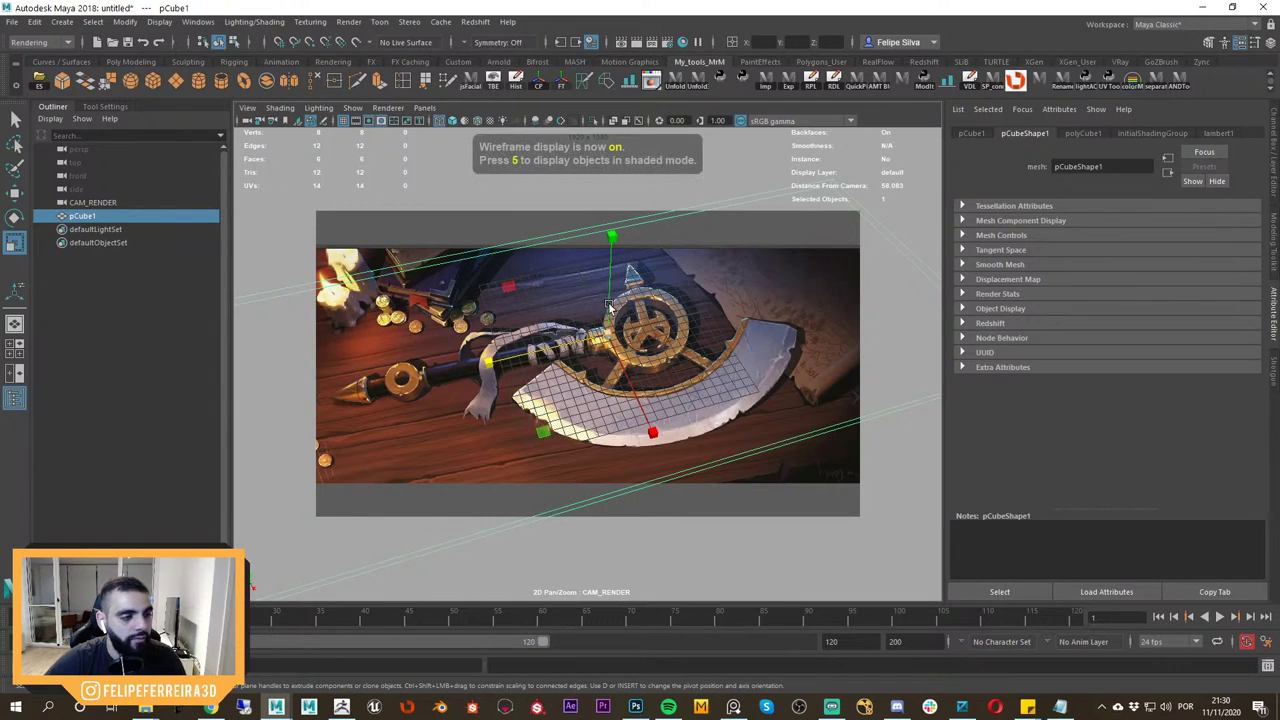
pyautogui.press('5')
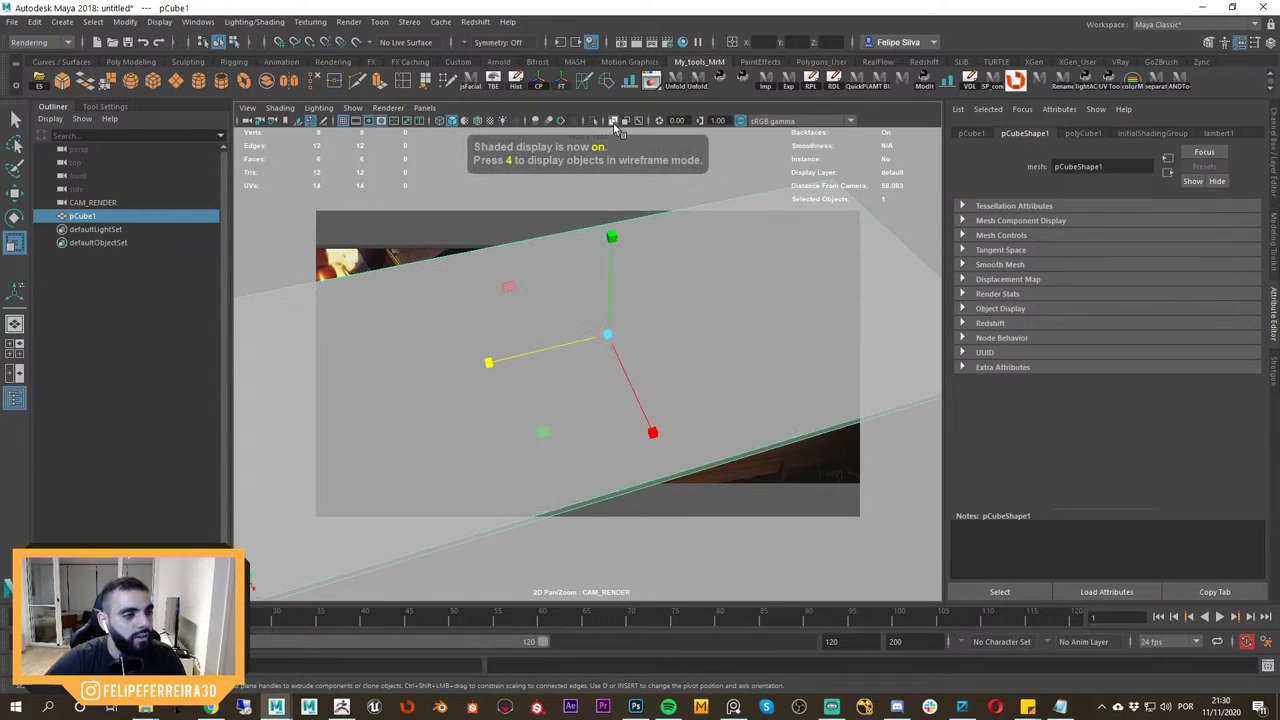
pyautogui.click(613, 121)
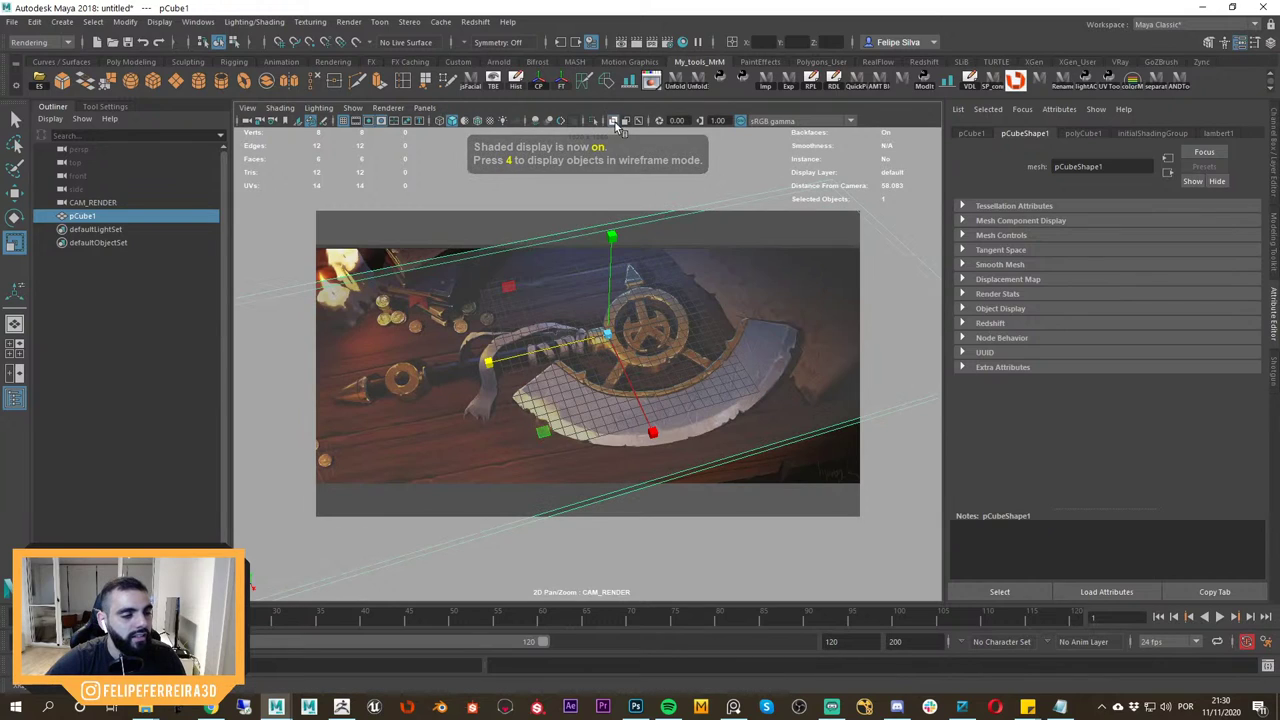
pyautogui.click(614, 121)
pyautogui.click(614, 122)
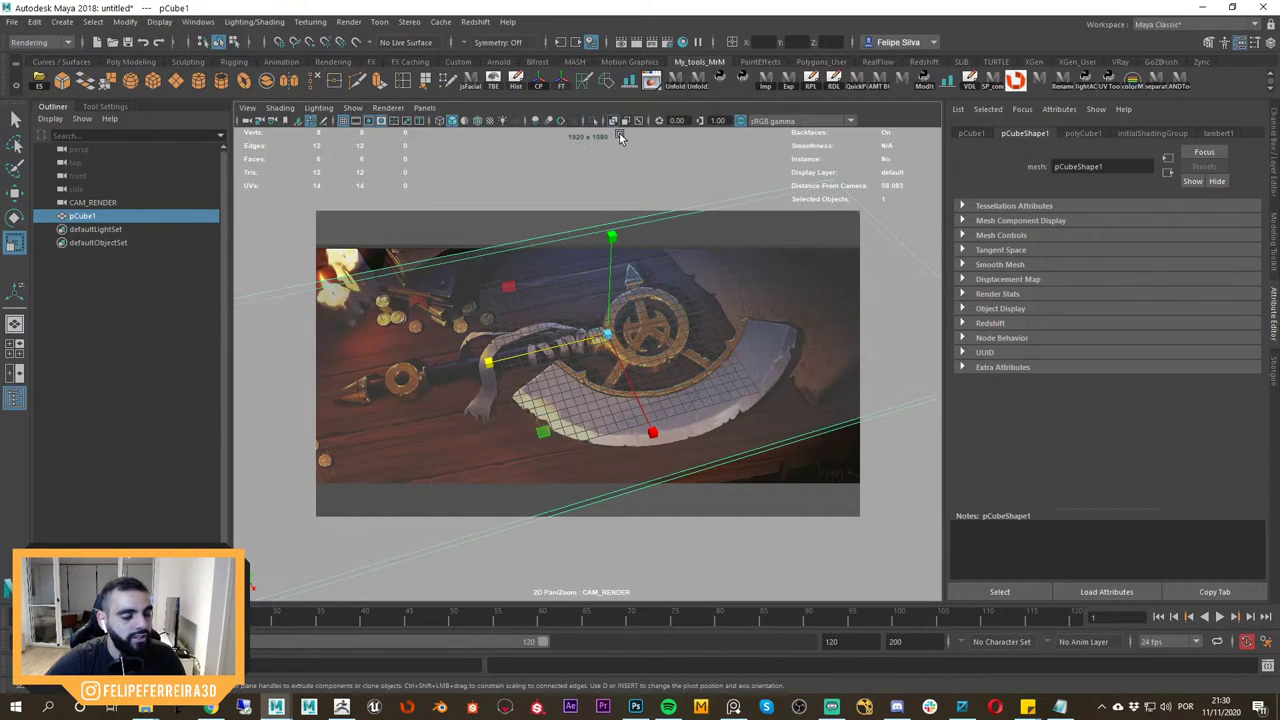
pyautogui.click(613, 121)
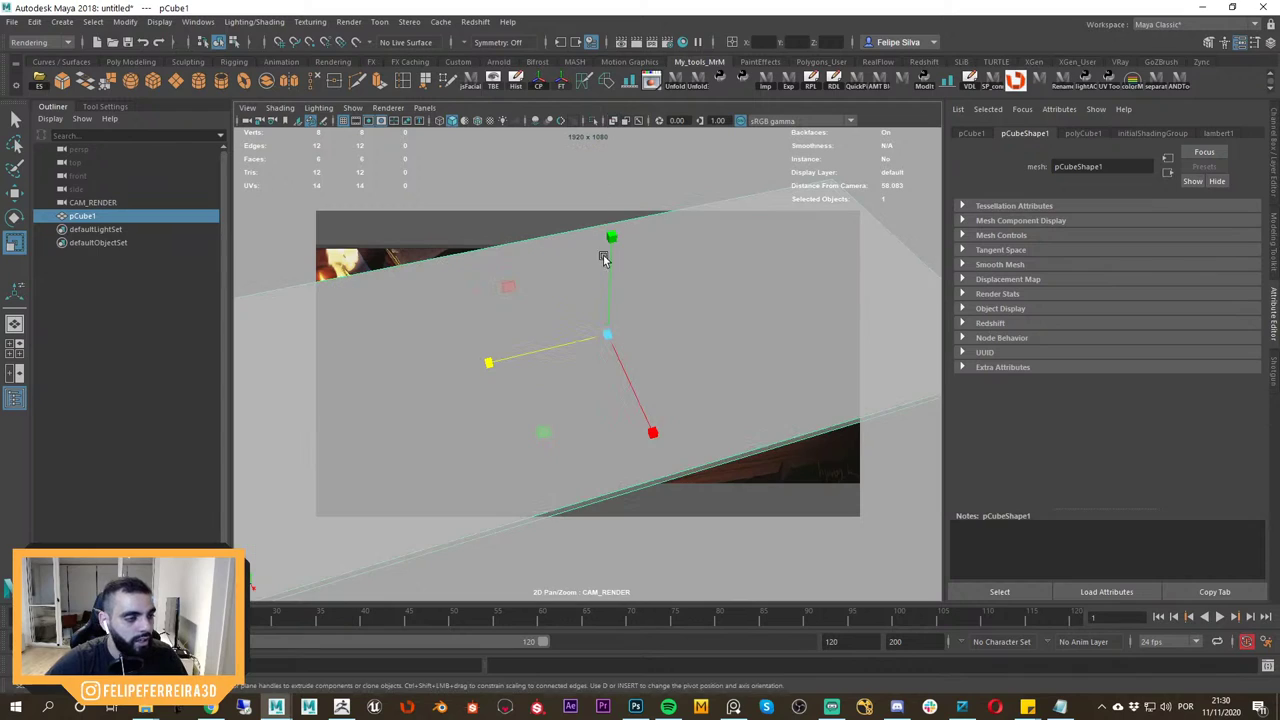
# Turn on shaded X-Ray display in the render camera view and reselect the slab.
pyautogui.press('4')
pyautogui.click(604, 248)
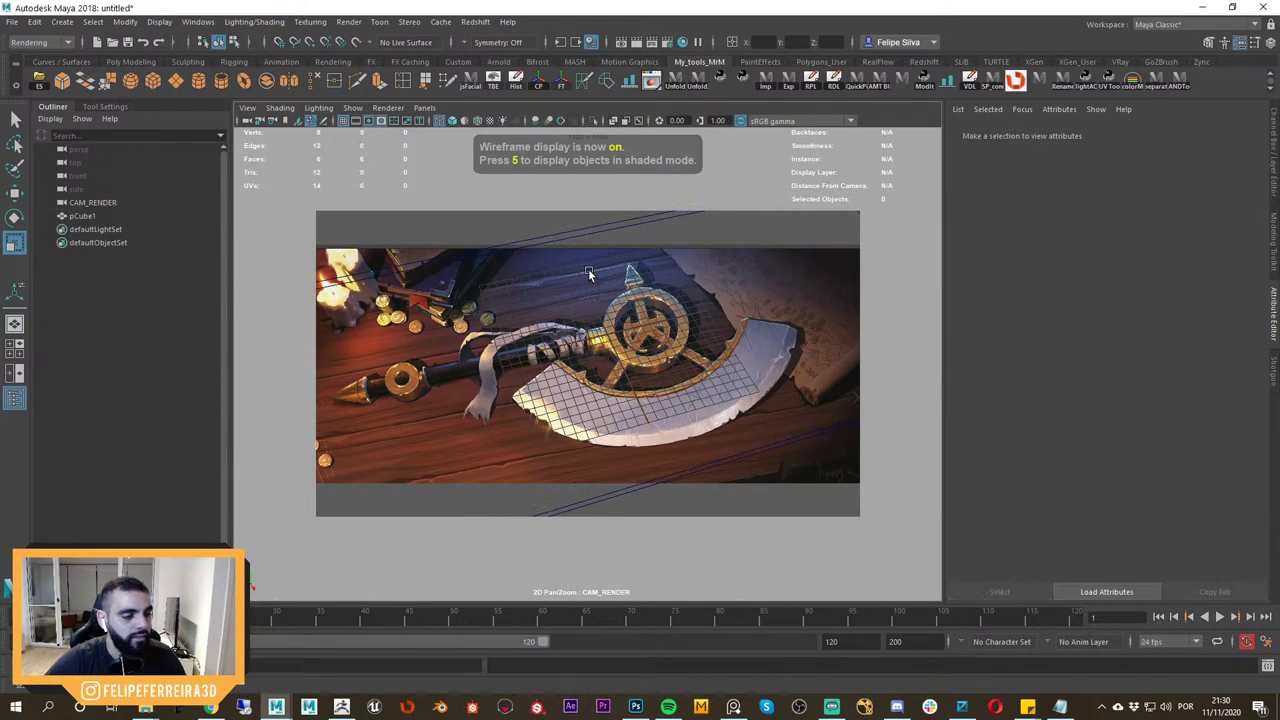
pyautogui.click(600, 229)
pyautogui.press('5')
pyautogui.click(616, 122)
pyautogui.click(604, 190)
pyautogui.click(600, 264)
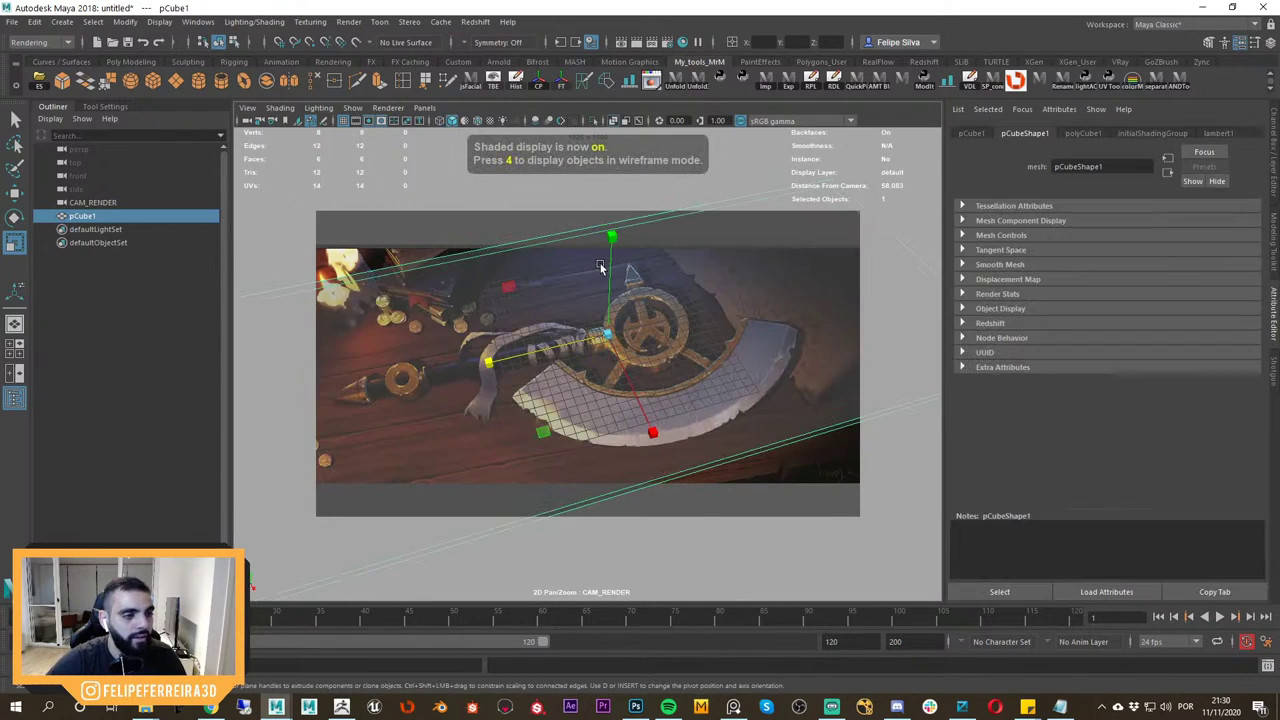
# Return to the two-view layout and slightly widen the slab along X, checking it against the painting.
pyautogui.press('space')
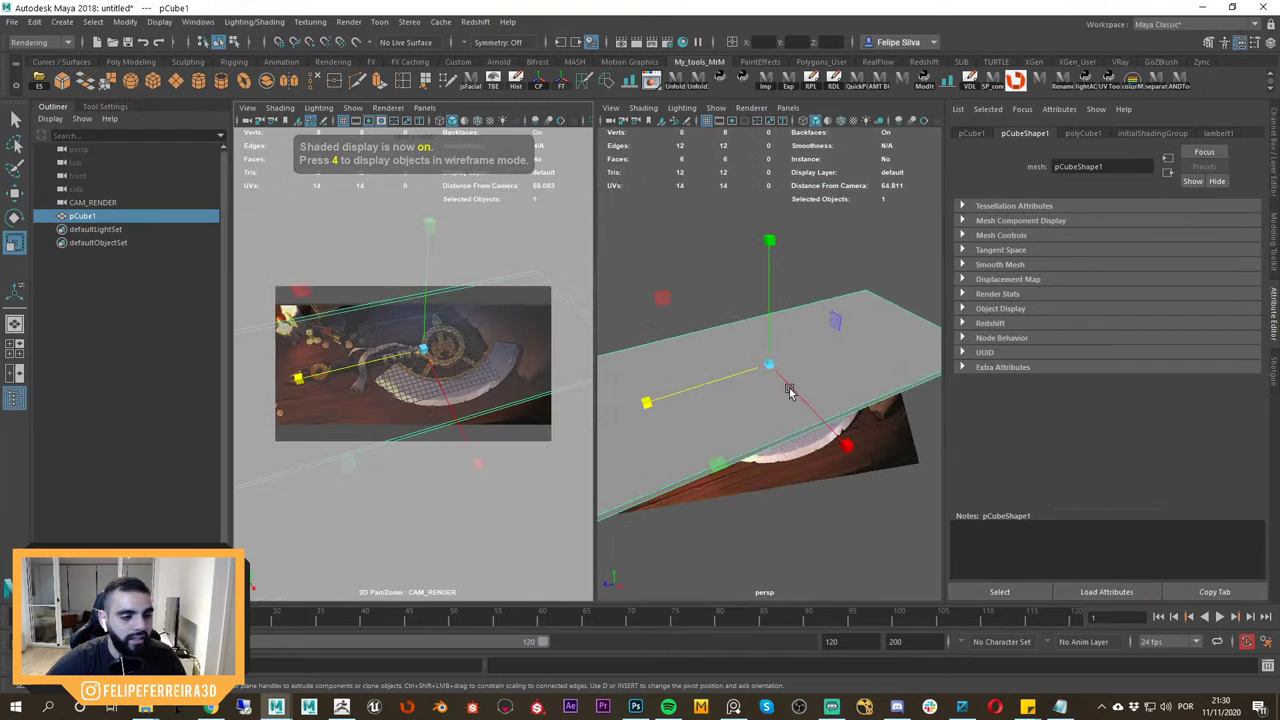
pyautogui.keyDown('alt'); pyautogui.moveTo(790, 391); pyautogui.dragTo(778, 370); pyautogui.keyUp('alt')
pyautogui.click(769, 366)
pyautogui.click(844, 413)
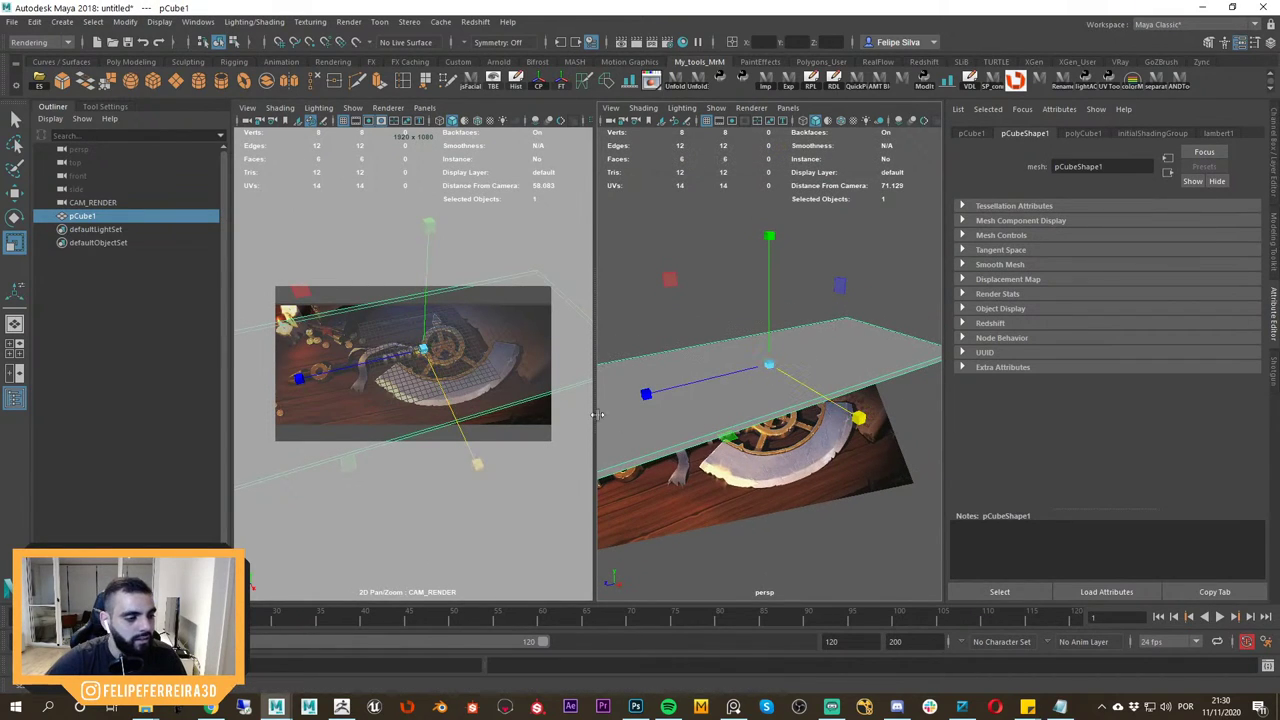
pyautogui.press('space')
pyautogui.press('space')
pyautogui.keyDown('alt'); pyautogui.moveTo(783, 431); pyautogui.dragTo(892, 431); pyautogui.keyUp('alt')
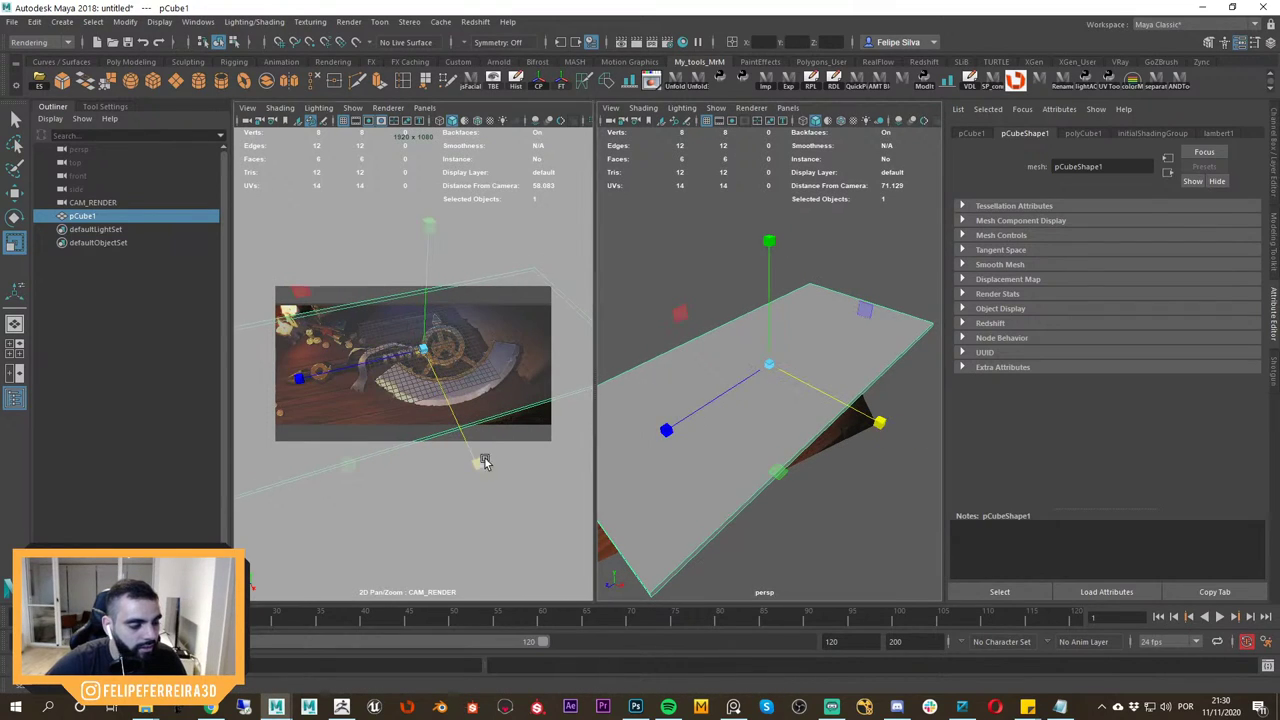
# Try repositioning the slab with the camera view zoomed in on its edge near the painting's signature, and undo the last change.
pyautogui.moveTo(484, 460); pyautogui.dragTo(412, 407, button='middle')
pyautogui.moveTo(412, 407); pyautogui.dragTo(586, 470, button='right')
pyautogui.scroll(2, 585, 470)
pyautogui.press('e')
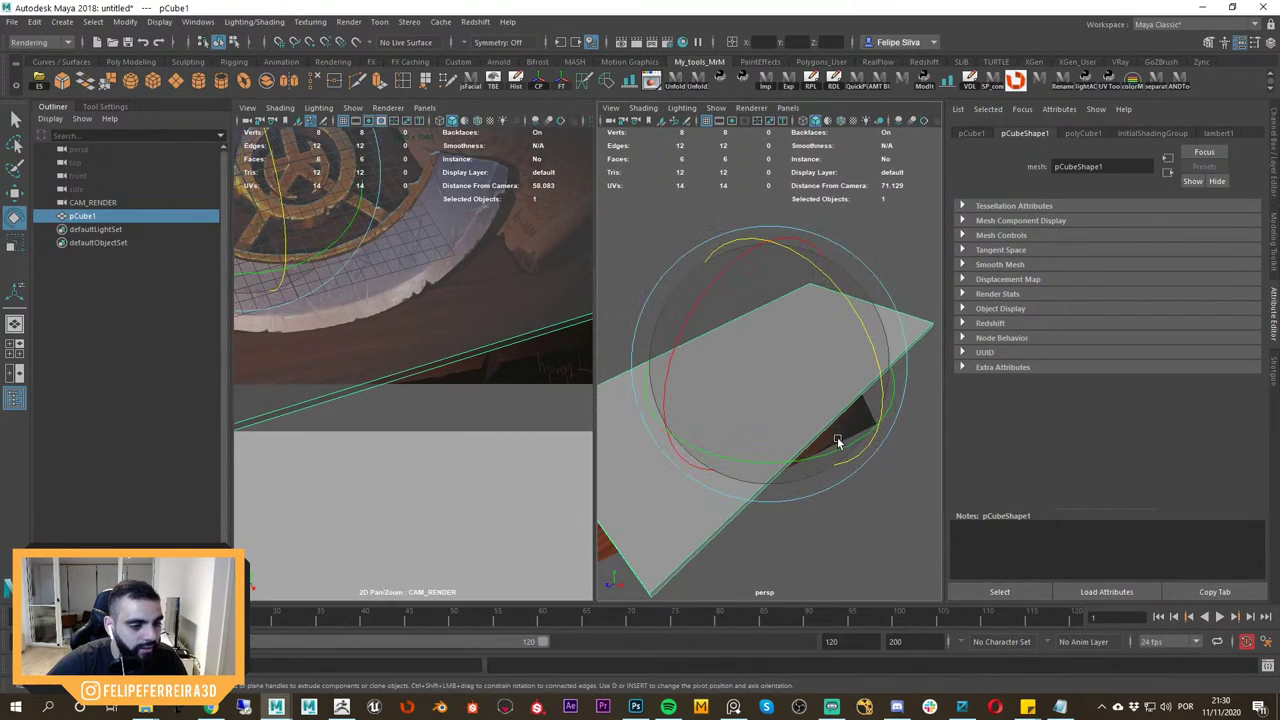
pyautogui.press('w')
pyautogui.scroll(-5, 809, 396)
pyautogui.keyDown('alt'); pyautogui.moveTo(809, 394); pyautogui.dragTo(766, 214); pyautogui.keyUp('alt')
pyautogui.keyDown('alt'); pyautogui.moveTo(770, 240); pyautogui.dragTo(798, 364); pyautogui.keyUp('alt')
pyautogui.scroll(4, 825, 370)
pyautogui.hotkey('ctrl', 'z')
pyautogui.scroll(-4, 827, 356)
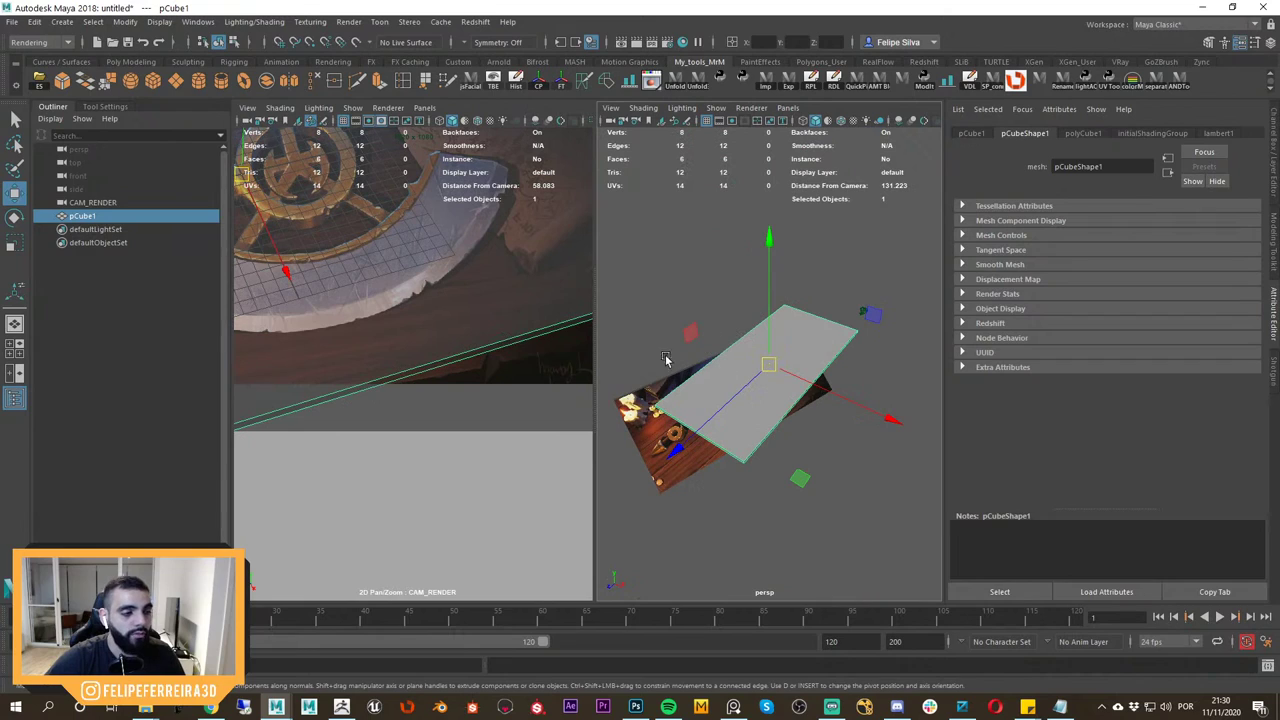
# Orbit and dolly back the render camera to fit the slab around the painting, and turn off 2D Pan/Zoom.
pyautogui.keyDown('alt'); pyautogui.moveTo(508, 361); pyautogui.dragTo(532, 385); pyautogui.keyUp('alt')
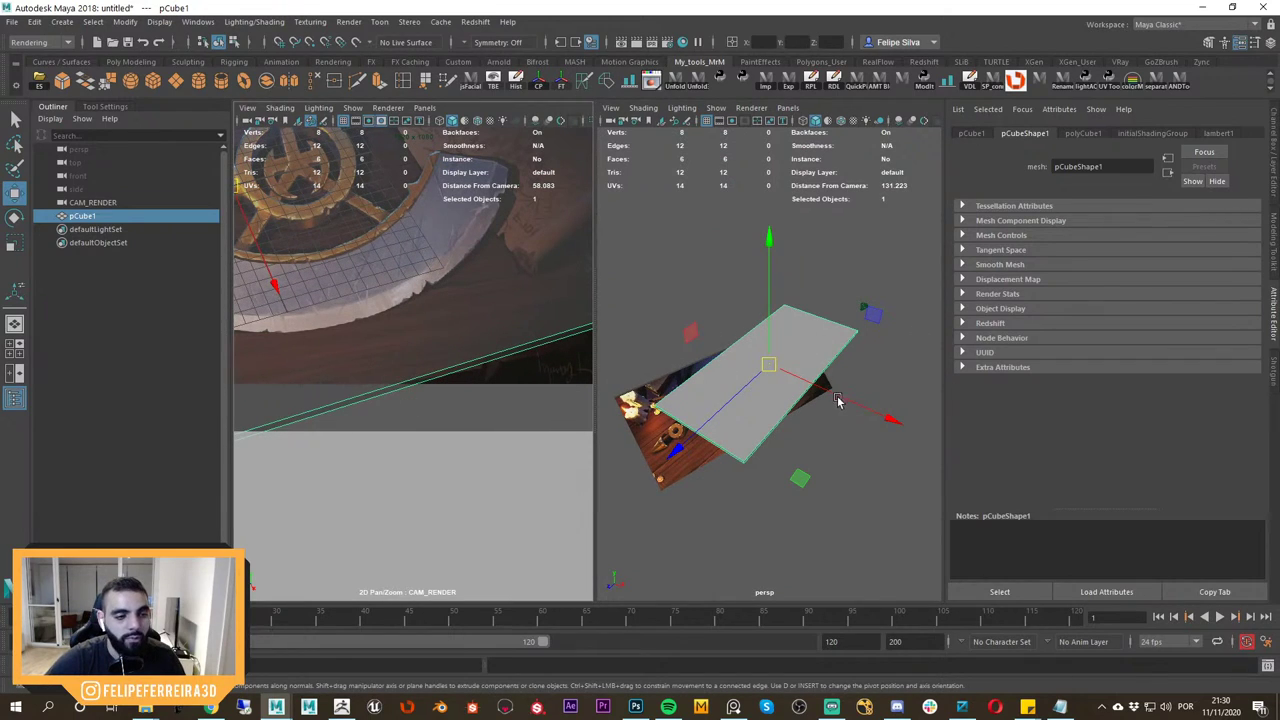
pyautogui.keyDown('alt'); pyautogui.moveTo(838, 401); pyautogui.dragTo(769, 340); pyautogui.keyUp('alt')
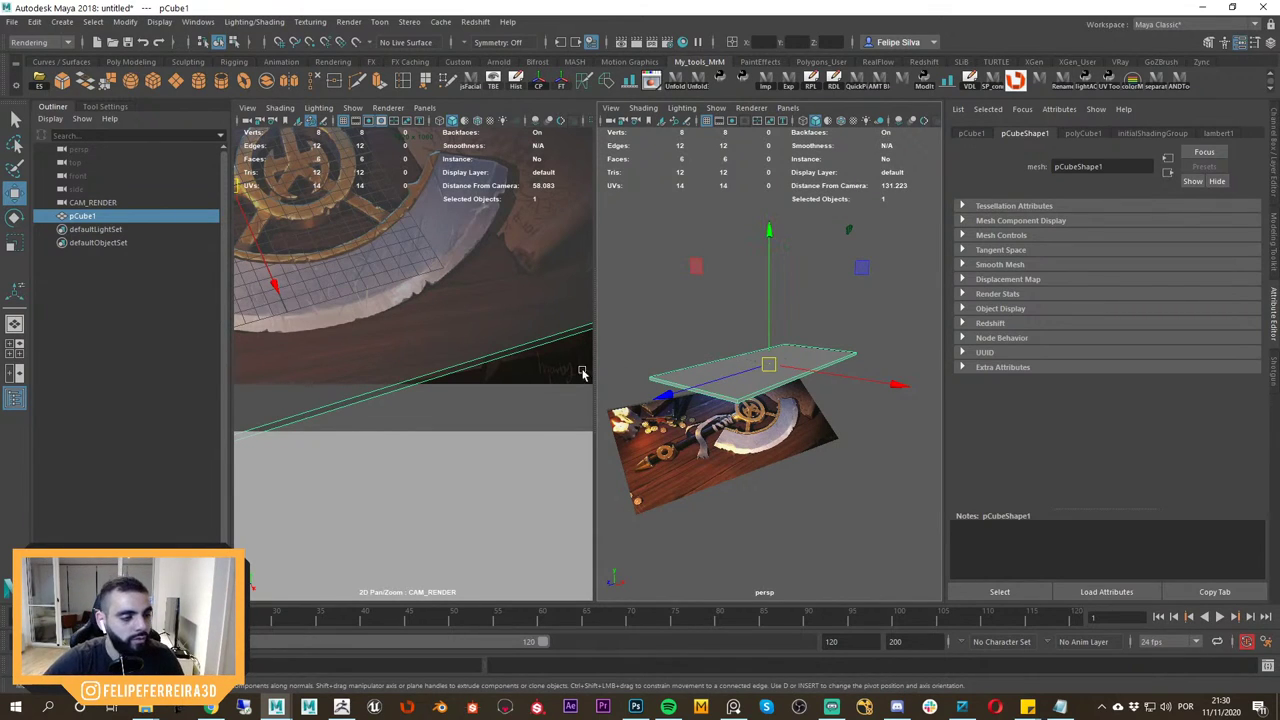
pyautogui.keyDown('alt'); pyautogui.moveTo(787, 367); pyautogui.dragTo(788, 390); pyautogui.keyUp('alt')
pyautogui.moveTo(520, 371)
pyautogui.keyDown('alt'); pyautogui.mouseDown()
pyautogui.moveTo(514, 349)
pyautogui.moveTo(524, 354)
pyautogui.mouseUp(); pyautogui.keyUp('alt')
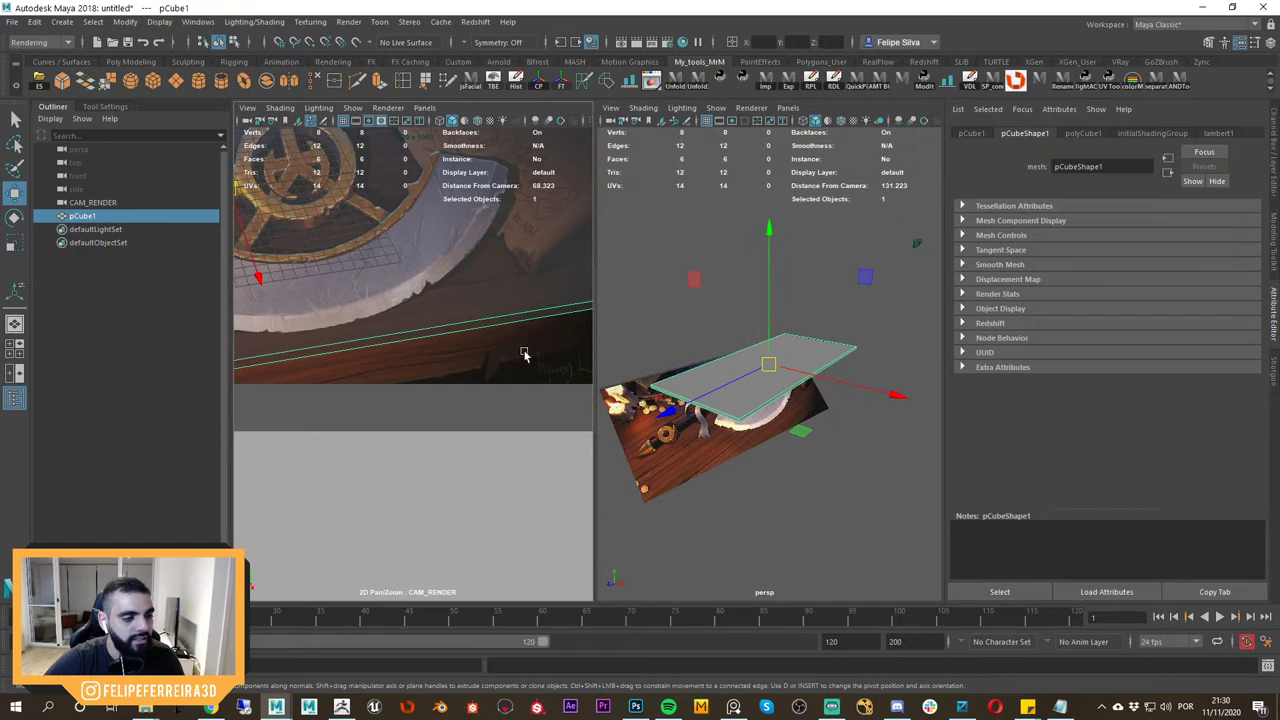
pyautogui.keyDown('alt'); pyautogui.moveTo(524, 354); pyautogui.dragTo(505, 334, button='right'); pyautogui.keyUp('alt')
pyautogui.press('\\')
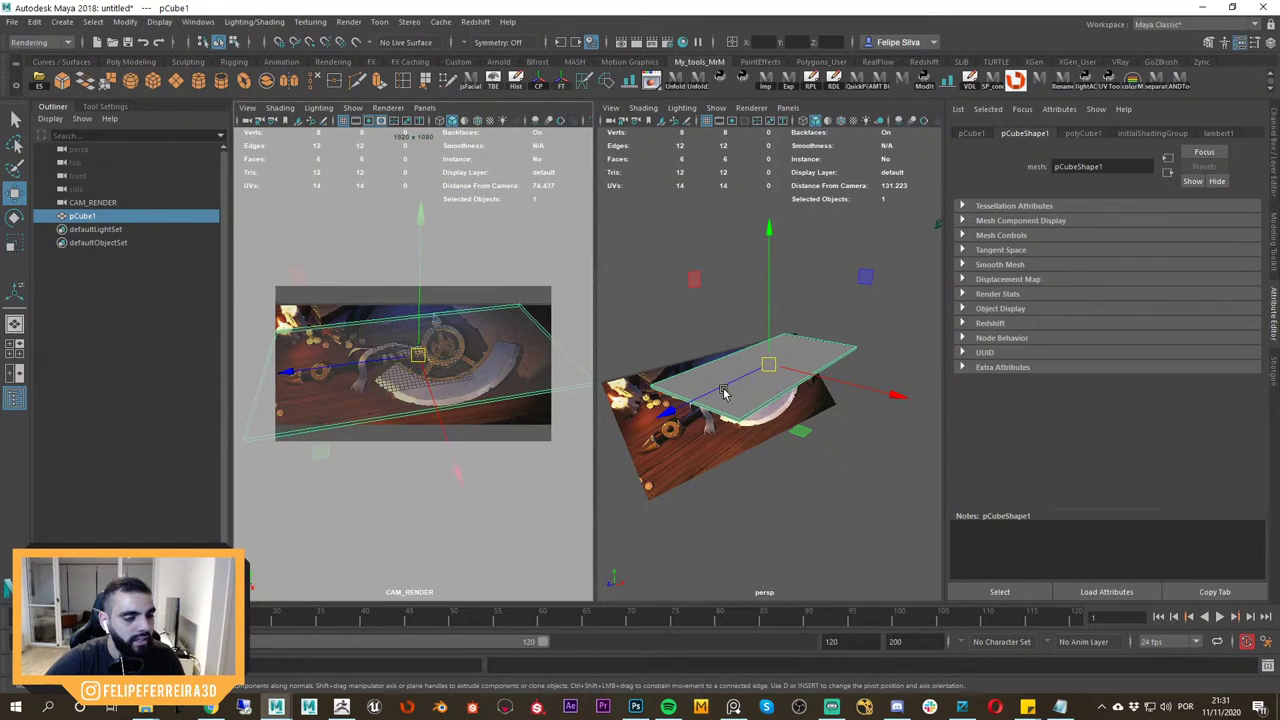
# Rotate the slab in both views to match the angle of the painted wooden tabletop.
pyautogui.press('e')
pyautogui.moveTo(877, 348); pyautogui.dragTo(879, 356)
pyautogui.moveTo(534, 342); pyautogui.dragTo(534, 352)
pyautogui.moveTo(850, 339); pyautogui.dragTo(848, 365)
pyautogui.moveTo(428, 337); pyautogui.dragTo(434, 381)
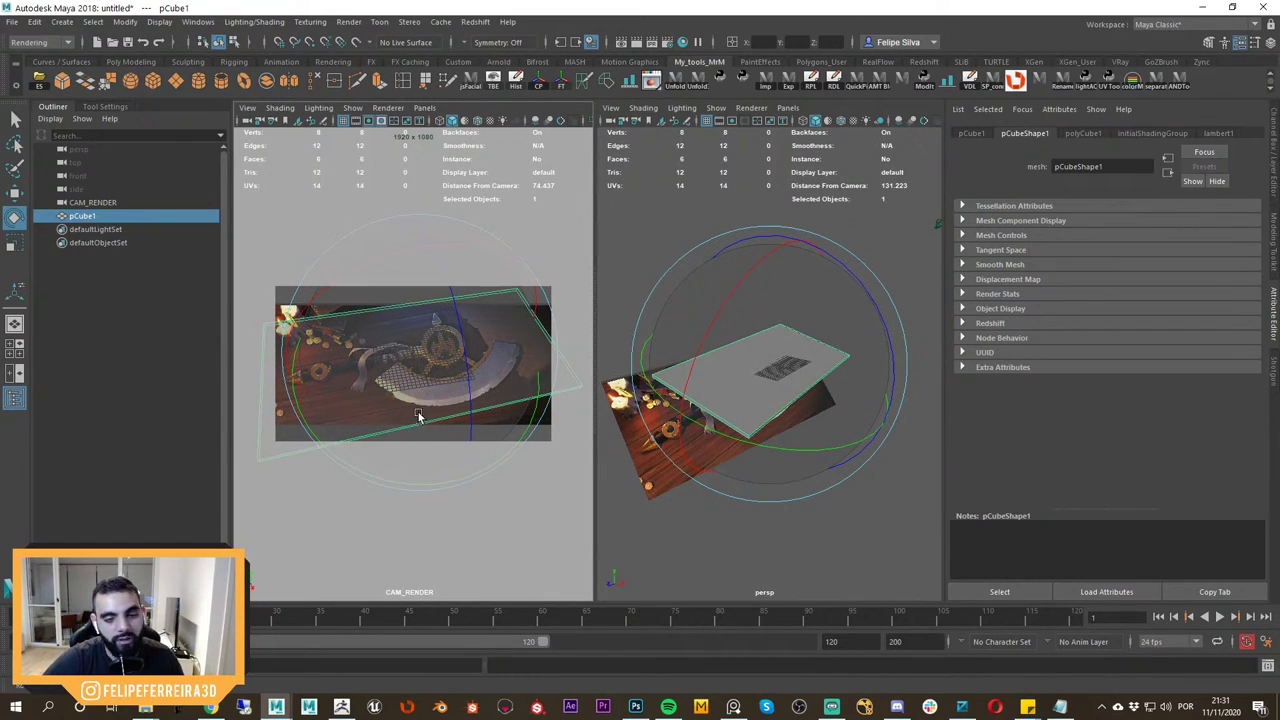
# Undo the slab's rotations so it lies flat again, checking its angle in the perspective view.
pyautogui.keyDown('alt'); pyautogui.moveTo(808, 436); pyautogui.dragTo(809, 409); pyautogui.keyUp('alt')
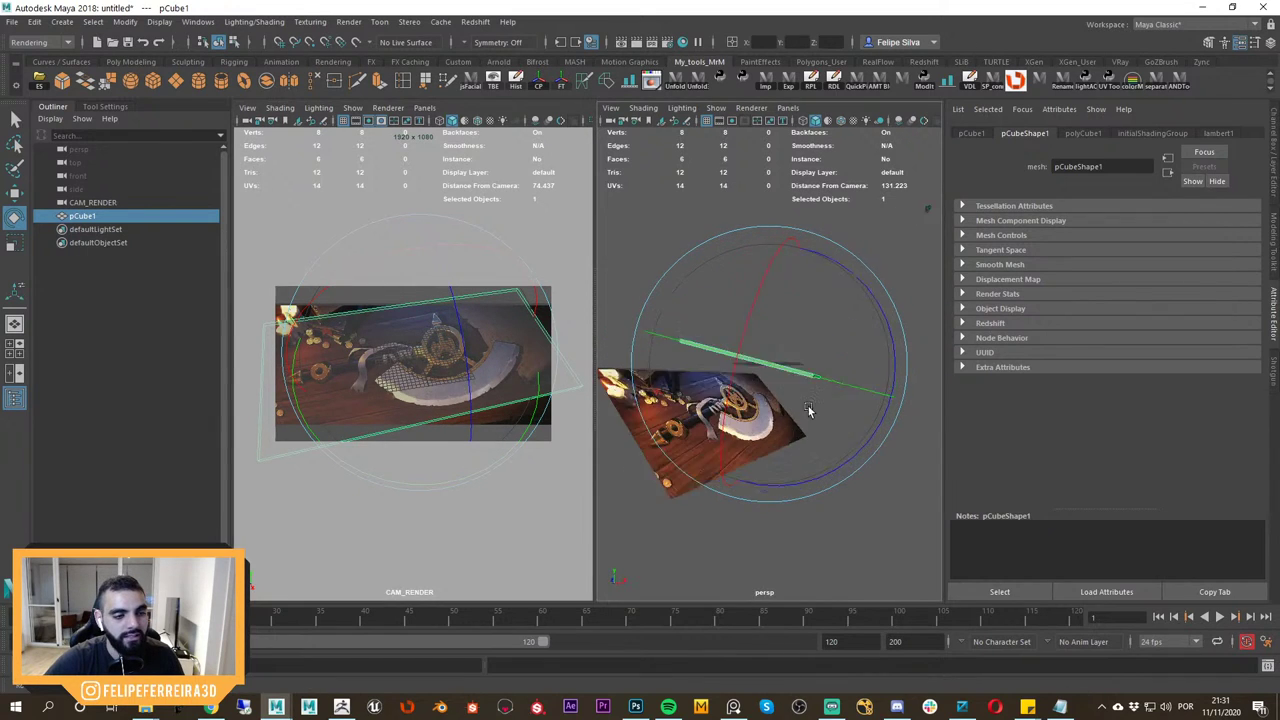
pyautogui.keyDown('alt'); pyautogui.moveTo(809, 409); pyautogui.dragTo(839, 423, button='right'); pyautogui.keyUp('alt')
pyautogui.keyDown('alt'); pyautogui.moveTo(839, 423); pyautogui.dragTo(819, 382); pyautogui.keyUp('alt')
pyautogui.press('w')
pyautogui.keyDown('alt'); pyautogui.moveTo(819, 382); pyautogui.dragTo(807, 394, button='right'); pyautogui.keyUp('alt')
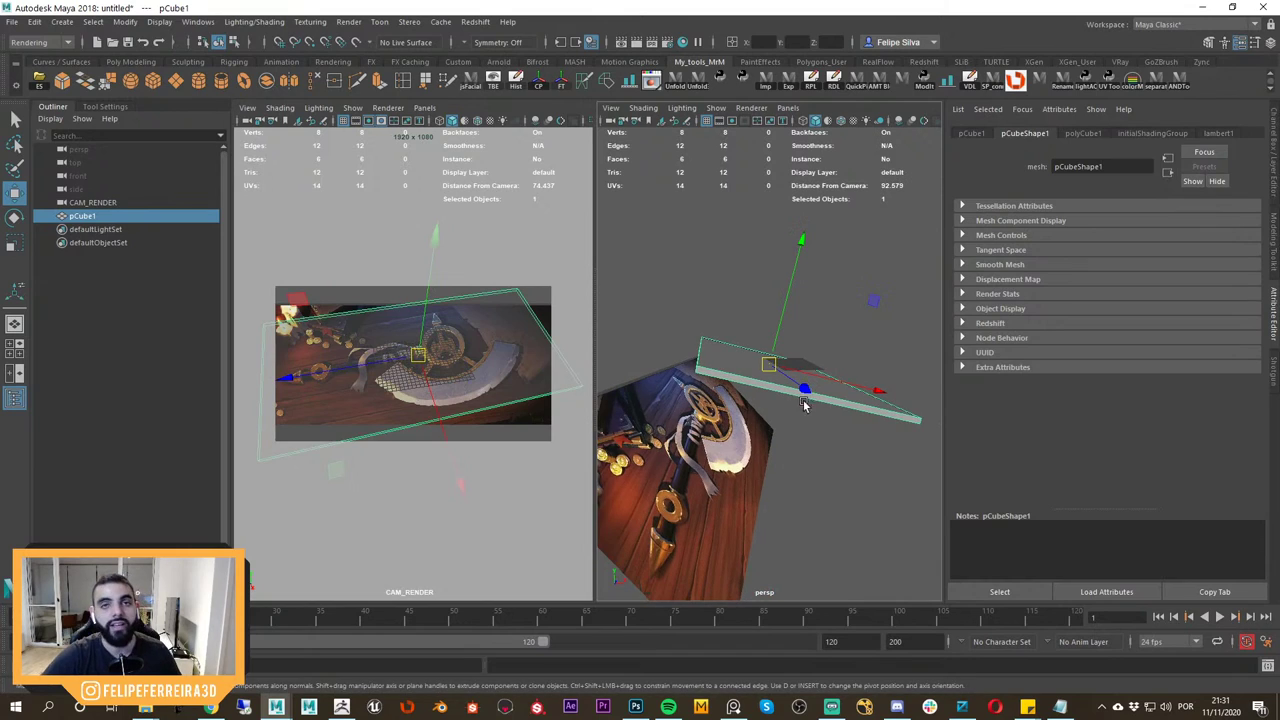
pyautogui.hotkey('ctrl', 'z')
pyautogui.hotkey('ctrl', 'z')
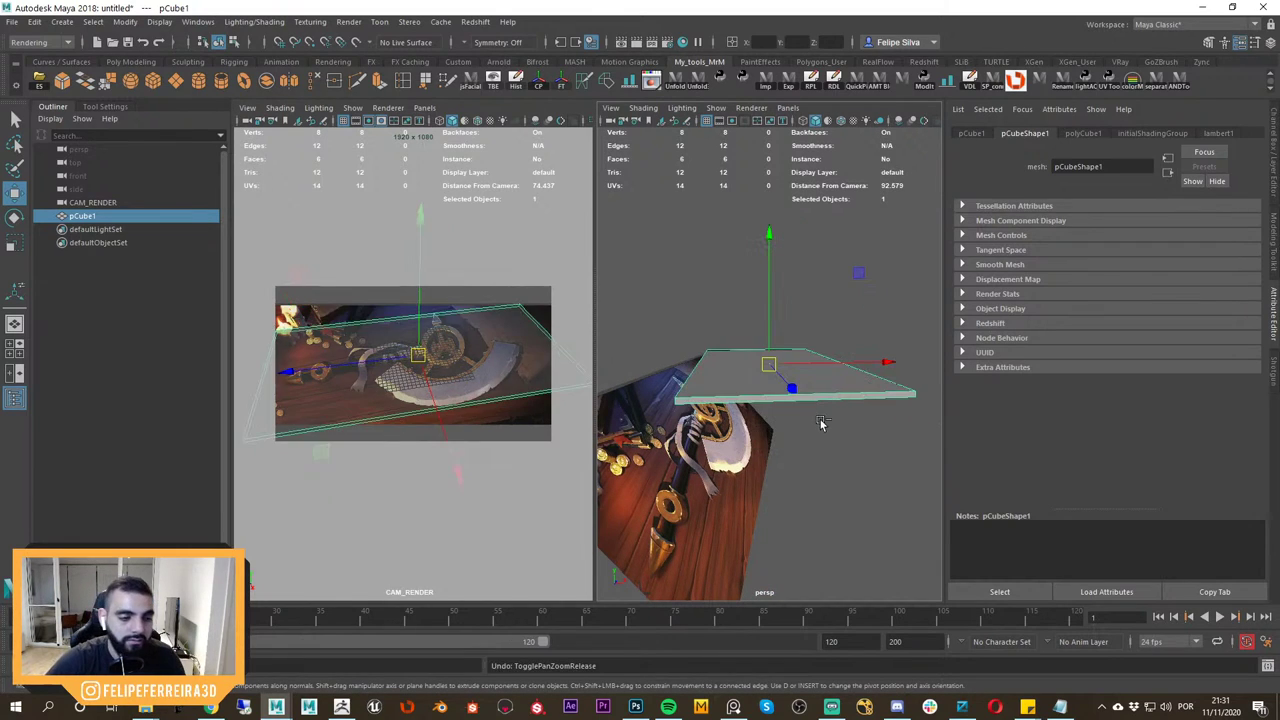
# Show the slab's transform channels, turn off 2D Pan/Zoom, and orbit and dolly the render camera to align the slab with the painted tabletop.
pyautogui.keyDown('alt'); pyautogui.moveTo(831, 426); pyautogui.dragTo(790, 320); pyautogui.keyUp('alt')
pyautogui.click(1274, 160)
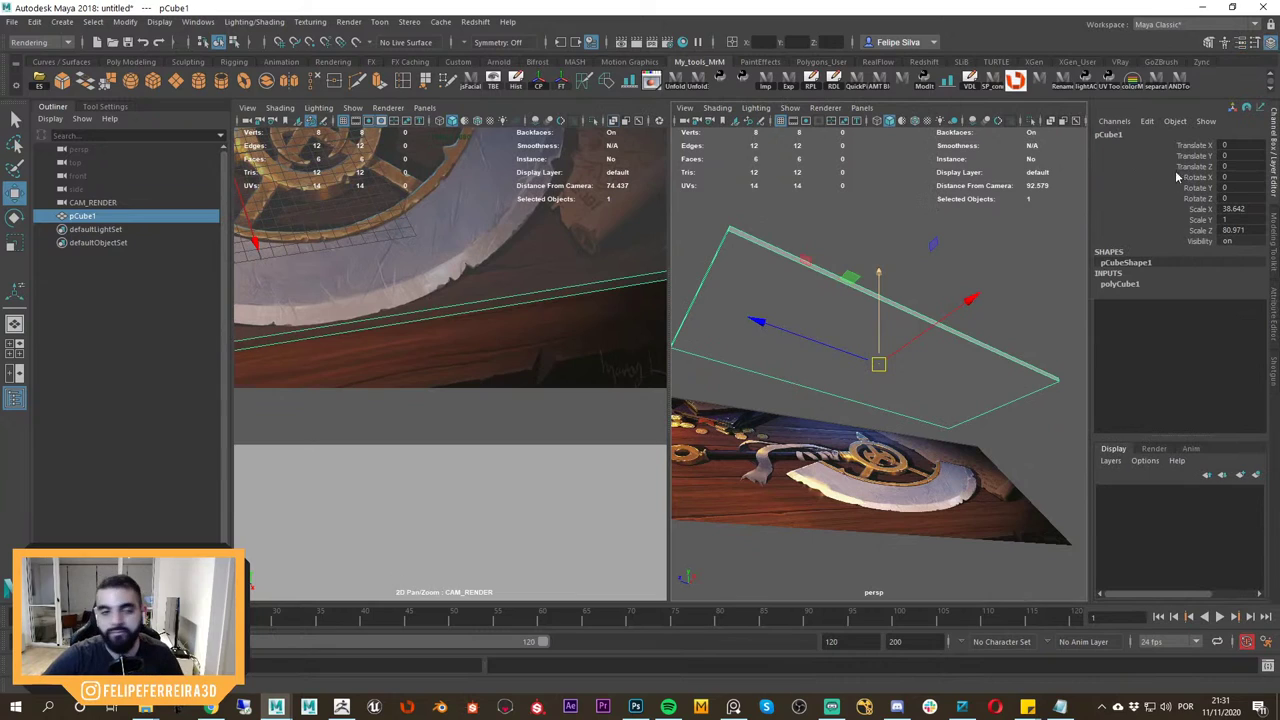
pyautogui.keyDown('alt'); pyautogui.moveTo(957, 309); pyautogui.dragTo(953, 435); pyautogui.keyUp('alt')
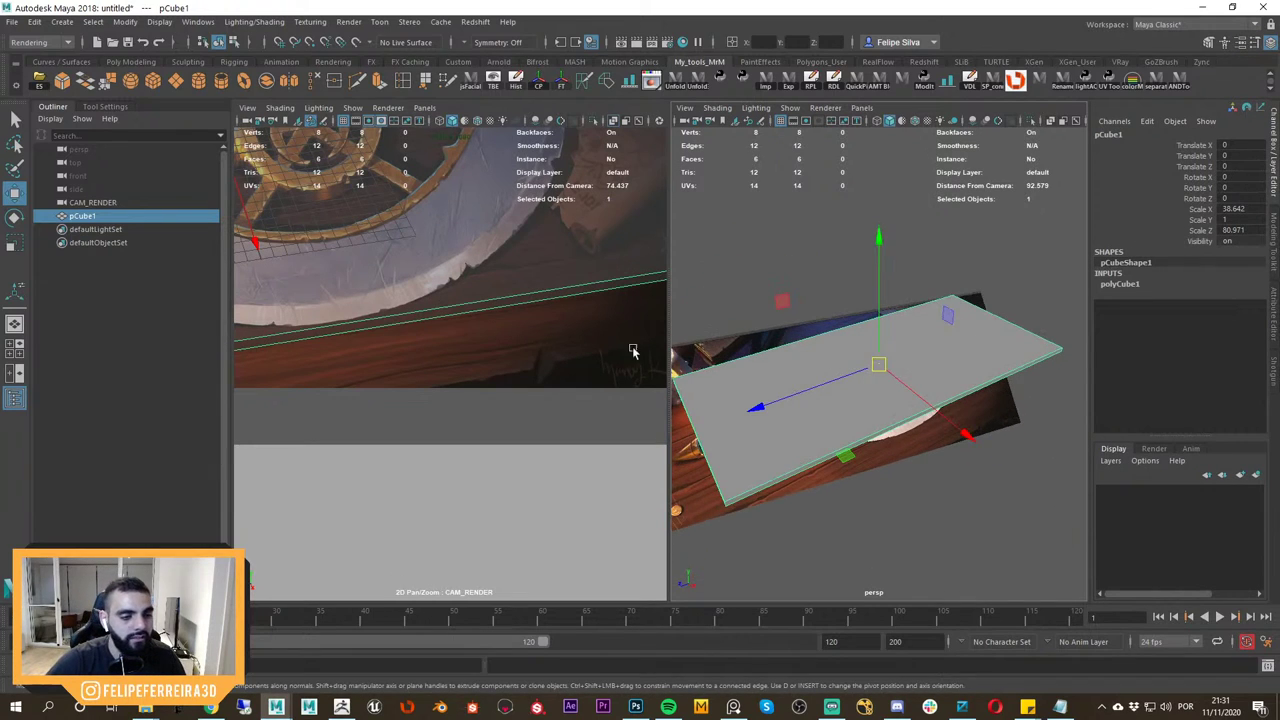
pyautogui.keyDown('alt'); pyautogui.moveTo(570, 361); pyautogui.dragTo(534, 331, button='right'); pyautogui.keyUp('alt')
pyautogui.press('\\')
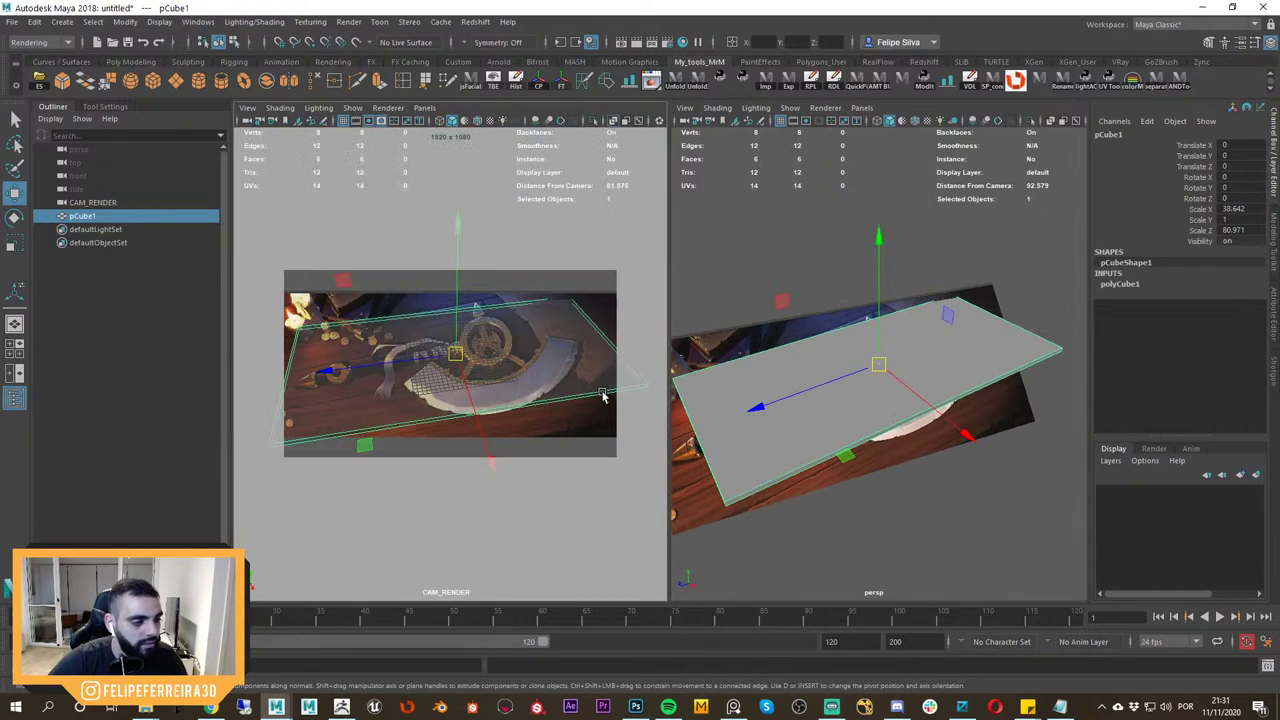
pyautogui.keyDown('alt'); pyautogui.moveTo(602, 395); pyautogui.dragTo(604, 432); pyautogui.keyUp('alt')
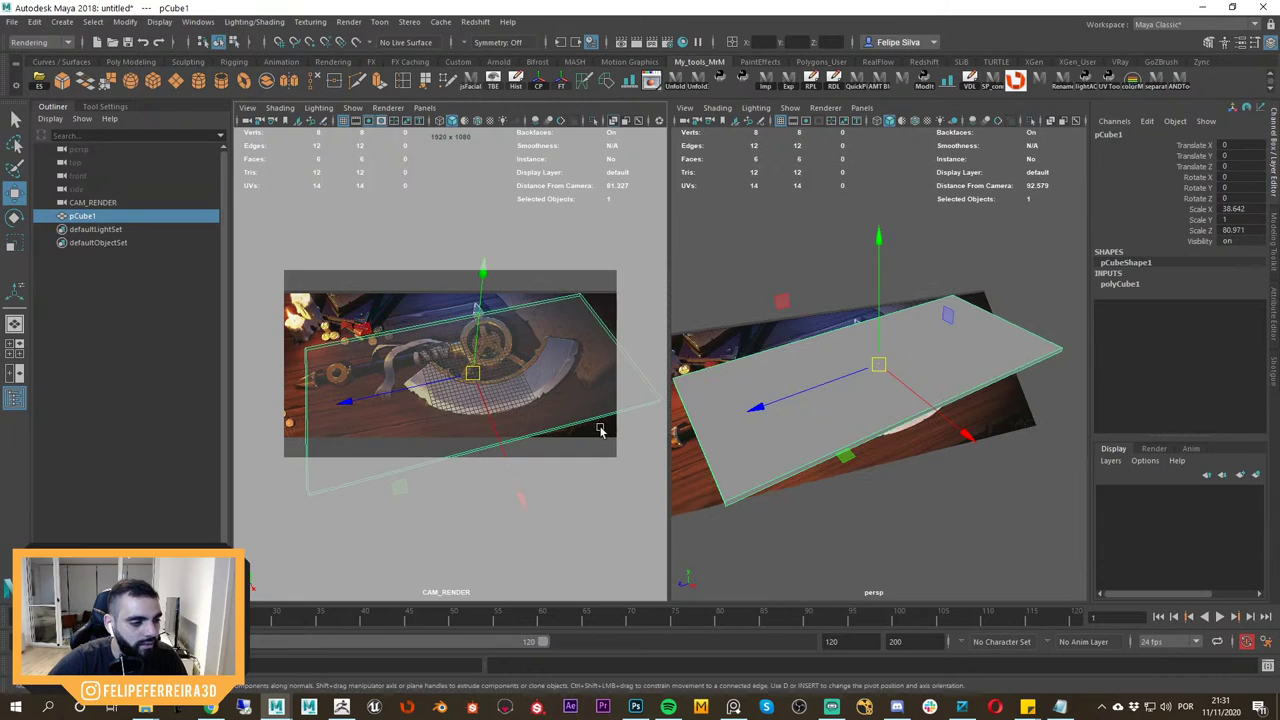
# Turn on 2D Pan/Zoom and fine-tune the render camera's orbit against the painted table edge near the signature.
pyautogui.press('\\')
pyautogui.moveTo(602, 449); pyautogui.dragTo(534, 385, button='middle')
pyautogui.moveTo(534, 385); pyautogui.dragTo(552, 376, button='right')
pyautogui.moveTo(552, 376); pyautogui.dragTo(574, 423, button='middle')
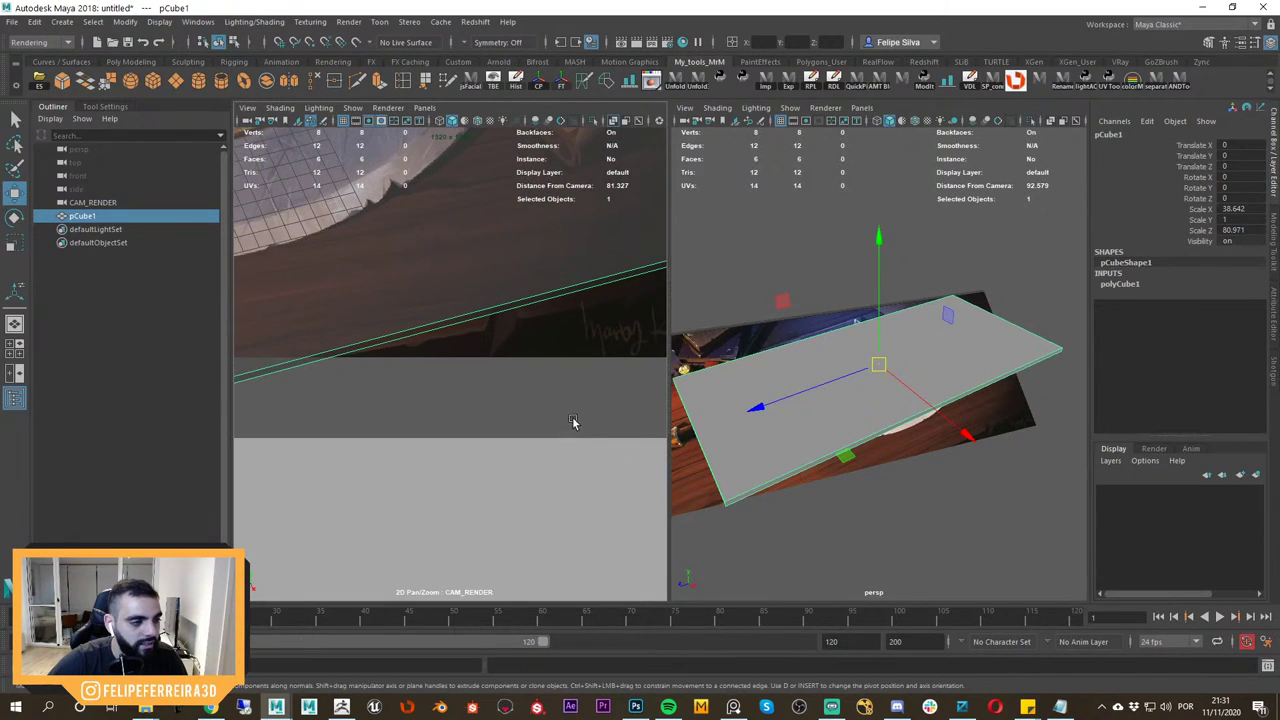
pyautogui.press('e')
pyautogui.keyDown('alt'); pyautogui.moveTo(611, 333); pyautogui.dragTo(606, 336); pyautogui.keyUp('alt')
pyautogui.keyDown('alt'); pyautogui.moveTo(944, 322); pyautogui.dragTo(946, 391); pyautogui.keyUp('alt')
# Thicken the slab to a Scale Y of about 4.585, undoing the excess thickening and the downward move.
pyautogui.press('r')
pyautogui.moveTo(882, 241); pyautogui.dragTo(924, 164)
pyautogui.press('w')
pyautogui.press('r')
pyautogui.moveTo(880, 243)
pyautogui.mouseDown()
pyautogui.moveTo(904, 186)
pyautogui.moveTo(879, 257)
pyautogui.moveTo(887, 281)
pyautogui.moveTo(886, 266)
pyautogui.mouseUp()
pyautogui.press('w')
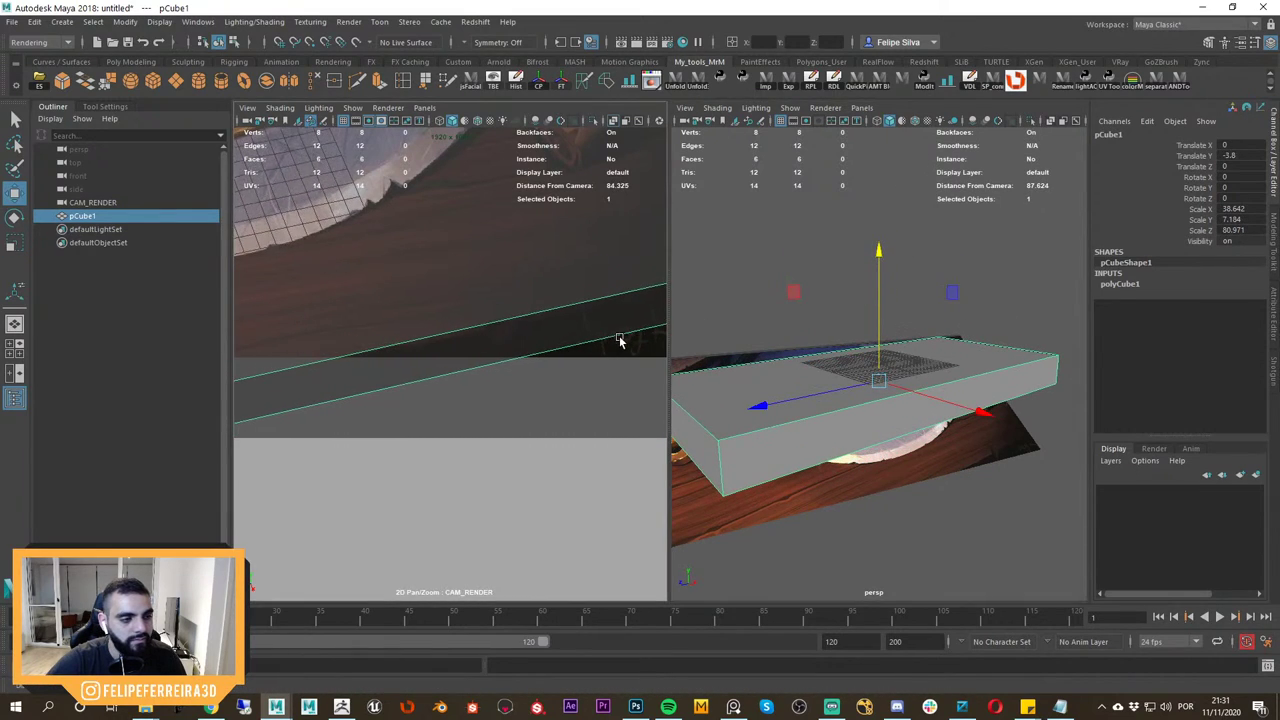
pyautogui.hotkey('ctrl', 'z')
pyautogui.hotkey('ctrl', 'z')
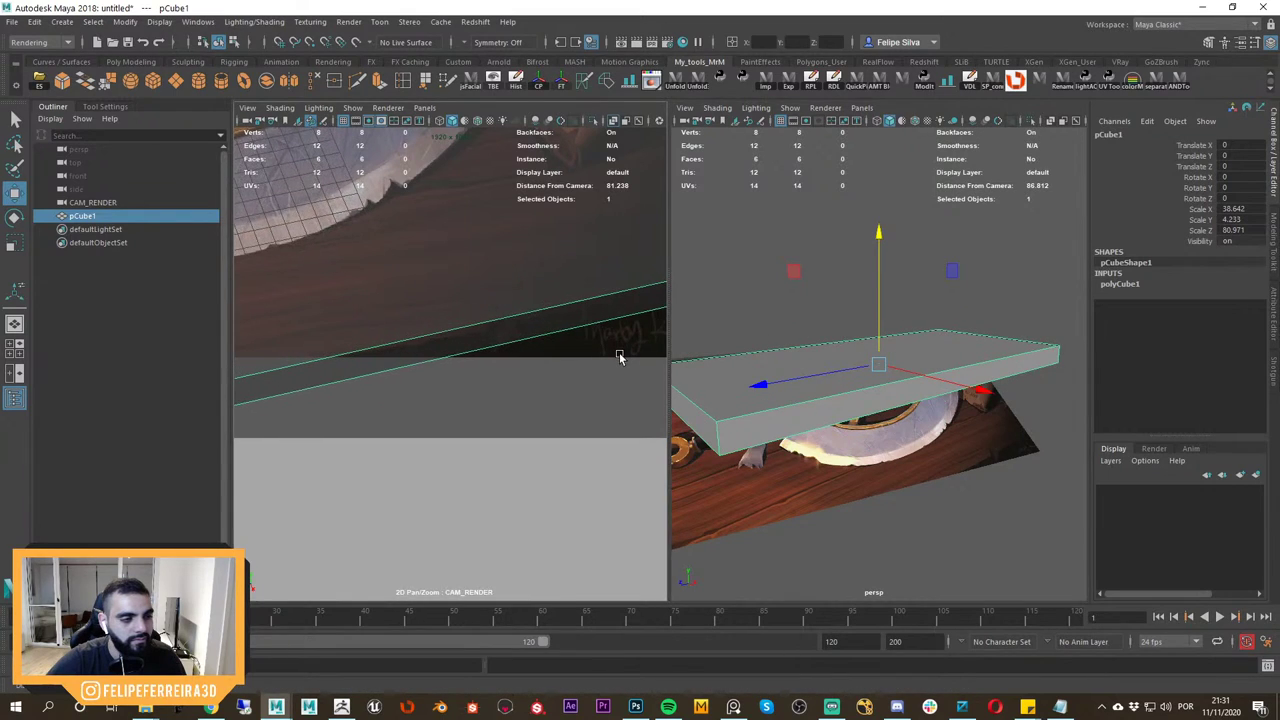
pyautogui.press('r')
pyautogui.moveTo(880, 246); pyautogui.dragTo(879, 232)
pyautogui.press('w')
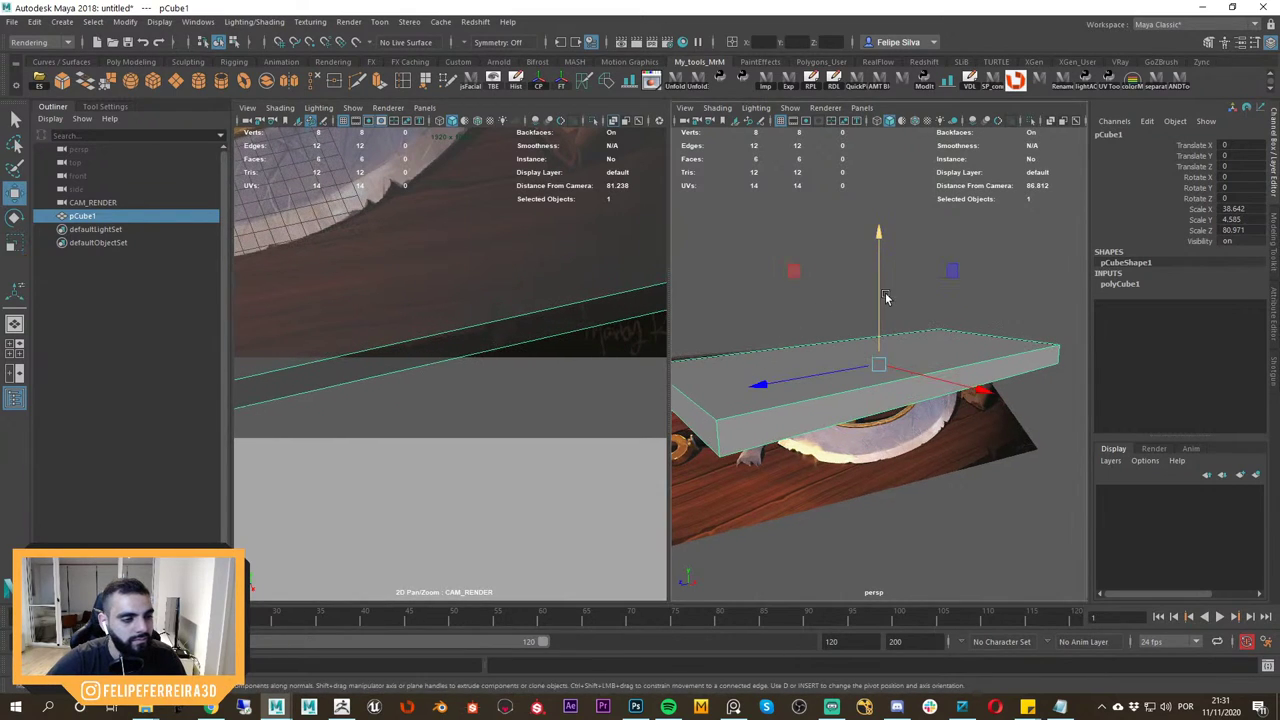
# Try moving a single face of the slab vertically, undo the changes, and return to object mode.
pyautogui.scroll(-3, 888, 324)
pyautogui.moveTo(903, 289); pyautogui.dragTo(905, 324, button='right')
pyautogui.keyDown('alt'); pyautogui.moveTo(900, 420); pyautogui.dragTo(879, 346); pyautogui.keyUp('alt')
pyautogui.click(888, 351)
pyautogui.moveTo(880, 351); pyautogui.dragTo(880, 359)
pyautogui.moveTo(864, 336); pyautogui.dragTo(925, 274, button='right')
pyautogui.click(923, 512)
pyautogui.click(914, 379)
pyautogui.keyDown('alt'); pyautogui.moveTo(914, 379); pyautogui.dragTo(875, 375); pyautogui.keyUp('alt')
pyautogui.hotkey('ctrl', 'z')
pyautogui.hotkey('ctrl', 'z')
pyautogui.hotkey('ctrl', 'z')
pyautogui.hotkey('ctrl', 'z')
pyautogui.hotkey('ctrl', 'z')
pyautogui.moveTo(870, 339); pyautogui.dragTo(994, 263, button='right')
pyautogui.click(990, 272)
# Scale the slab outward along its long axis with the whole painting framed in the camera view.
pyautogui.keyDown('alt'); pyautogui.moveTo(951, 389); pyautogui.dragTo(803, 394); pyautogui.keyUp('alt')
pyautogui.moveTo(548, 296); pyautogui.dragTo(452, 300, button='right')
pyautogui.moveTo(497, 328); pyautogui.dragTo(574, 391, button='middle')
pyautogui.moveTo(574, 391); pyautogui.dragTo(508, 337, button='right')
pyautogui.scroll(2, 470, 360)
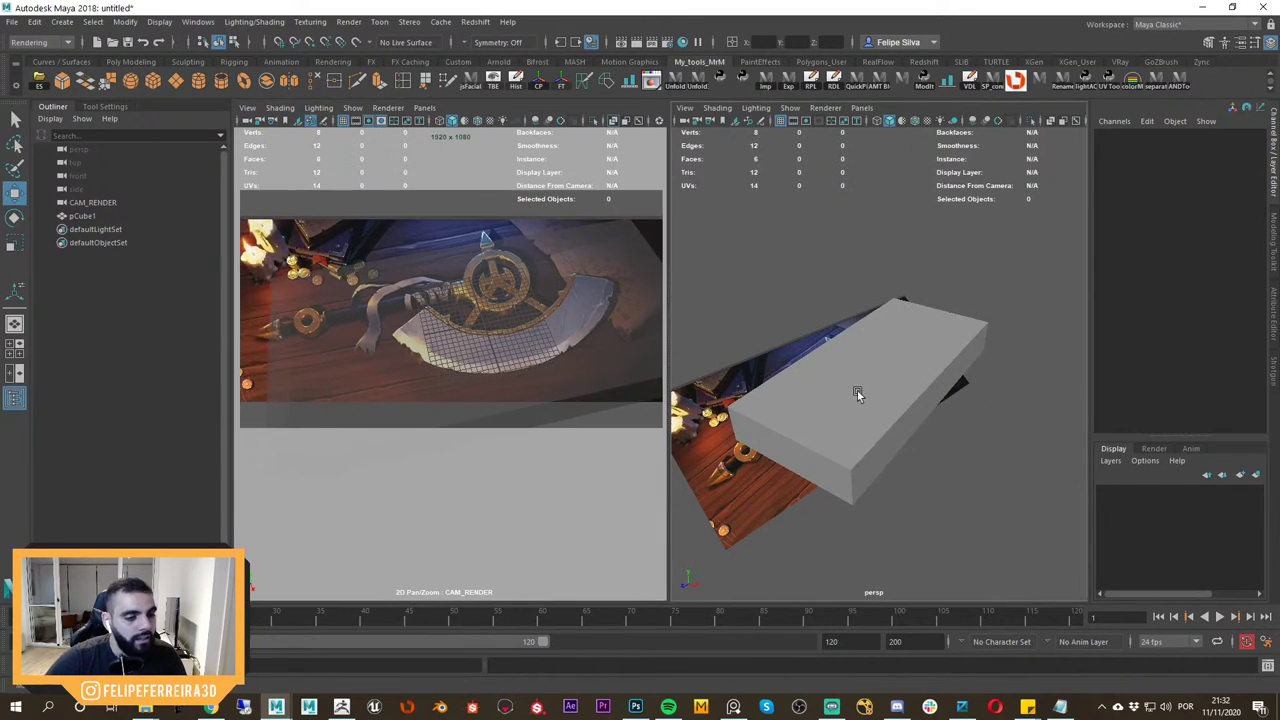
pyautogui.click(857, 394)
pyautogui.press('r')
pyautogui.moveTo(796, 433); pyautogui.dragTo(758, 466)
pyautogui.press('w')
# Extend one side of the slab outward by moving its vertices, and return to object mode.
pyautogui.keyDown('alt'); pyautogui.moveTo(834, 393); pyautogui.dragTo(921, 358); pyautogui.keyUp('alt')
pyautogui.moveTo(915, 306); pyautogui.dragTo(840, 309, button='right')
pyautogui.keyDown('alt'); pyautogui.moveTo(824, 314); pyautogui.dragTo(858, 312); pyautogui.keyUp('alt')
pyautogui.moveTo(720, 243); pyautogui.dragTo(875, 587)
pyautogui.moveTo(918, 374); pyautogui.dragTo(831, 370)
pyautogui.moveTo(913, 345); pyautogui.dragTo(955, 312, button='right')
pyautogui.click(963, 308)
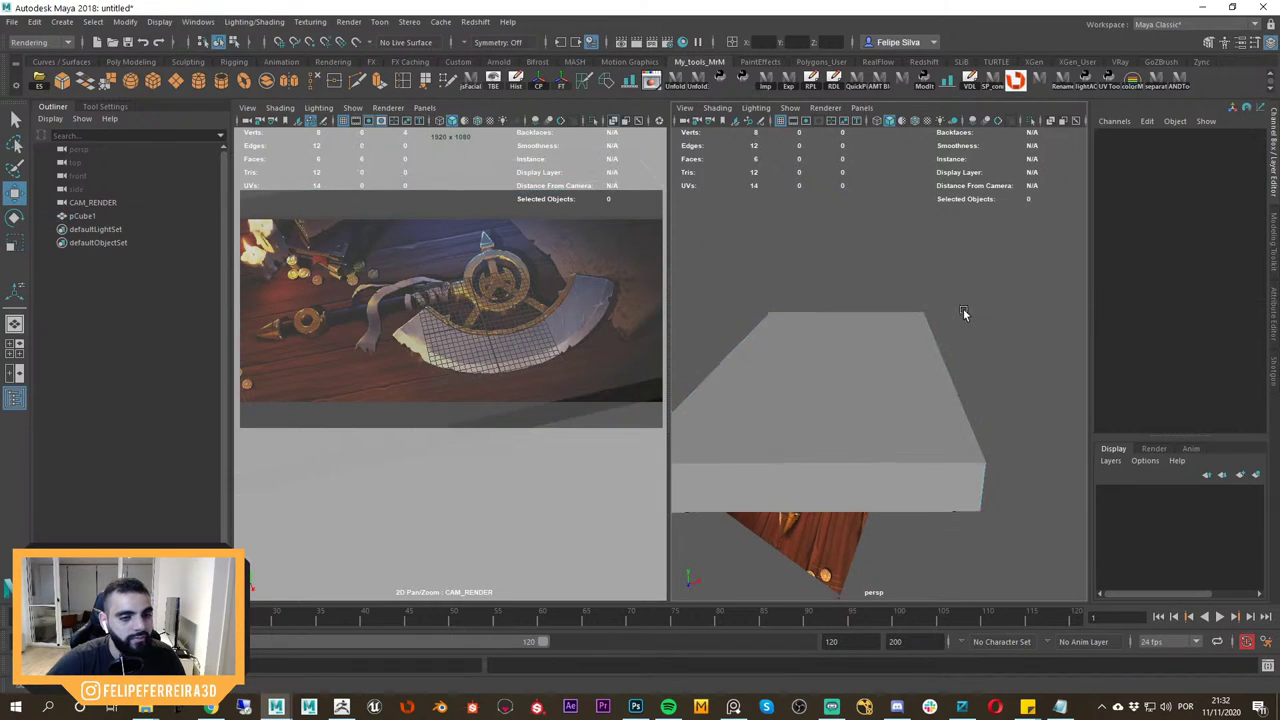
# Select the painting's image plane beneath the slab and show its attributes.
pyautogui.keyDown('alt'); pyautogui.moveTo(955, 310); pyautogui.dragTo(711, 347); pyautogui.keyUp('alt')
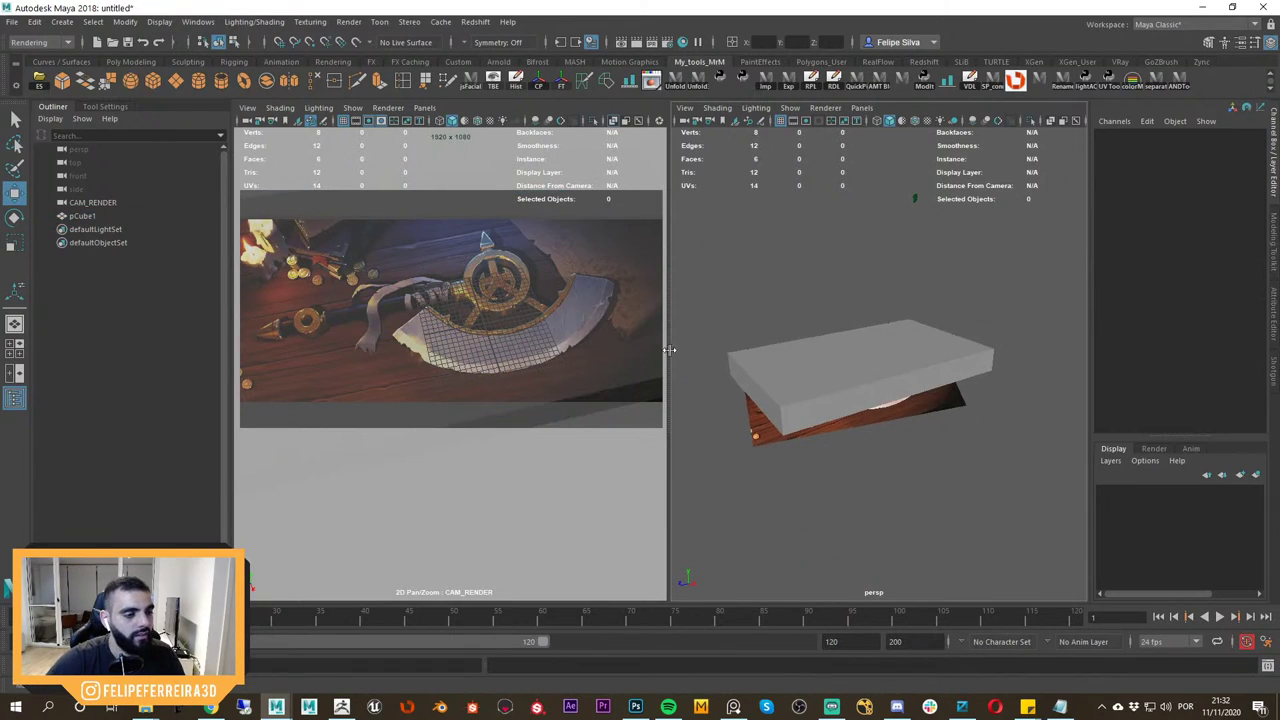
pyautogui.keyDown('alt'); pyautogui.moveTo(862, 406); pyautogui.dragTo(830, 433); pyautogui.keyUp('alt')
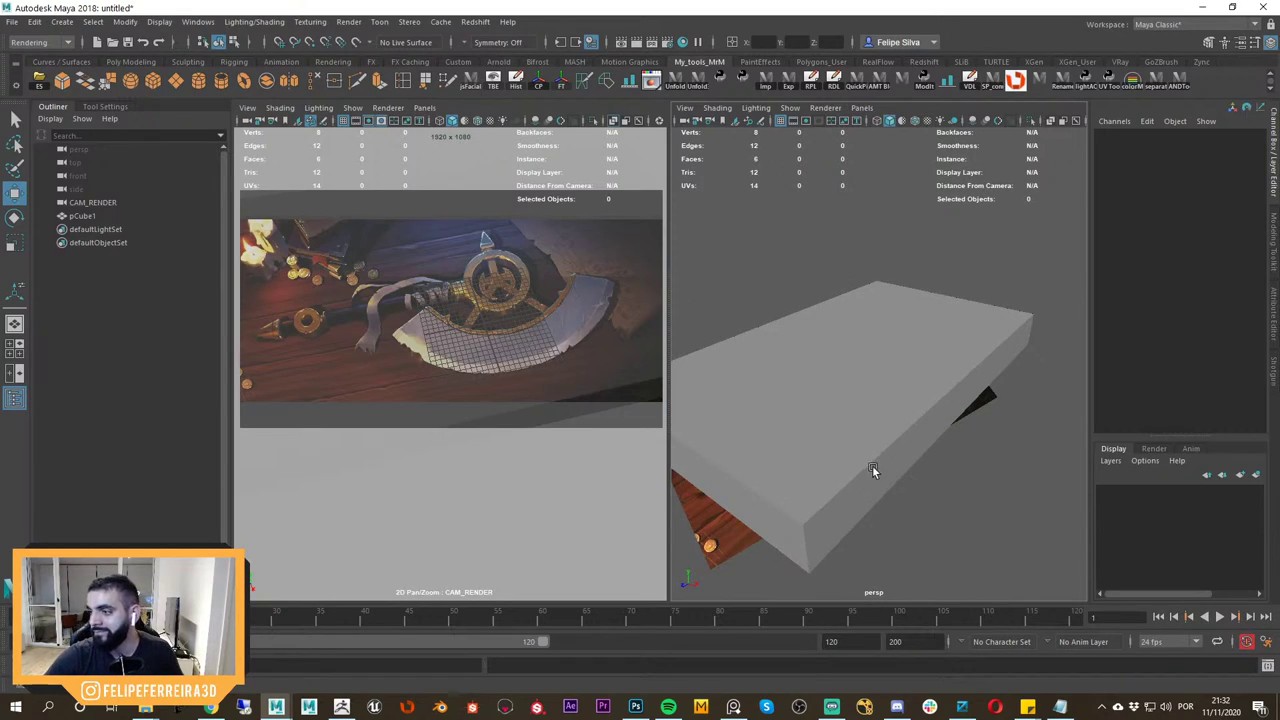
pyautogui.keyDown('alt'); pyautogui.moveTo(921, 402); pyautogui.dragTo(850, 413); pyautogui.keyUp('alt')
pyautogui.click(897, 427)
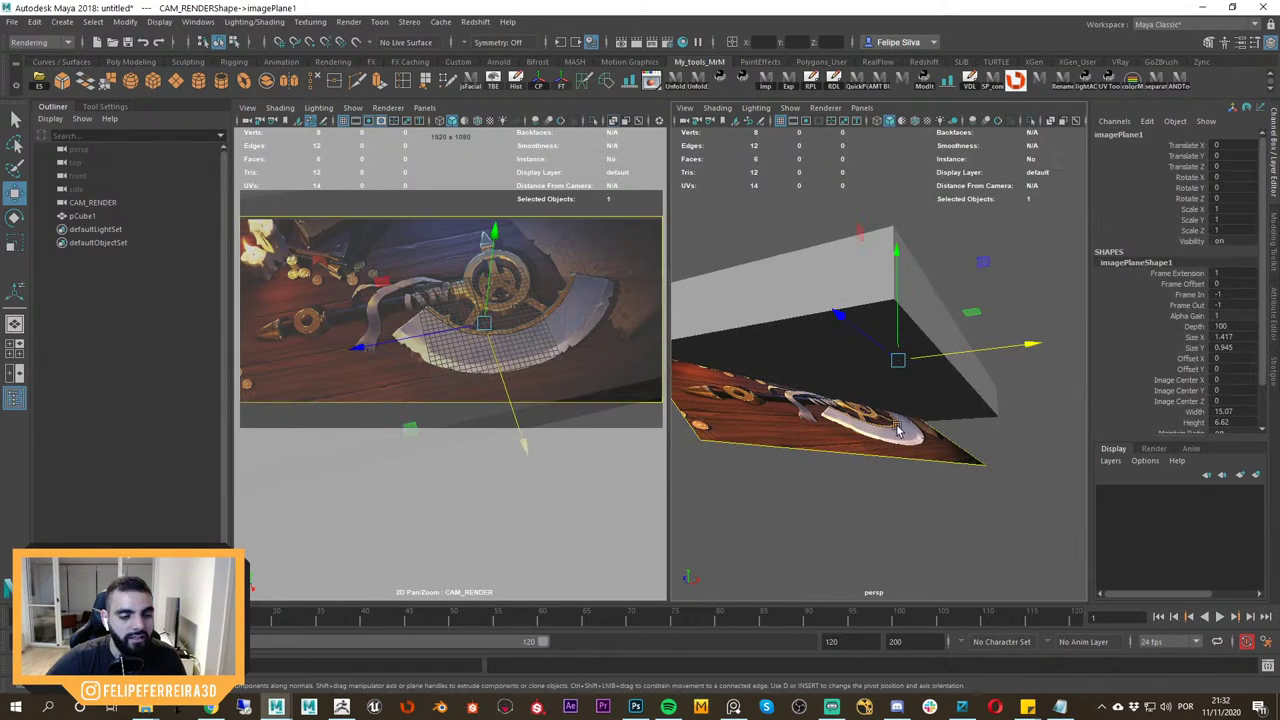
pyautogui.click(911, 481)
pyautogui.keyDown('alt'); pyautogui.moveTo(911, 441); pyautogui.dragTo(786, 402); pyautogui.keyUp('alt')
pyautogui.click(744, 459)
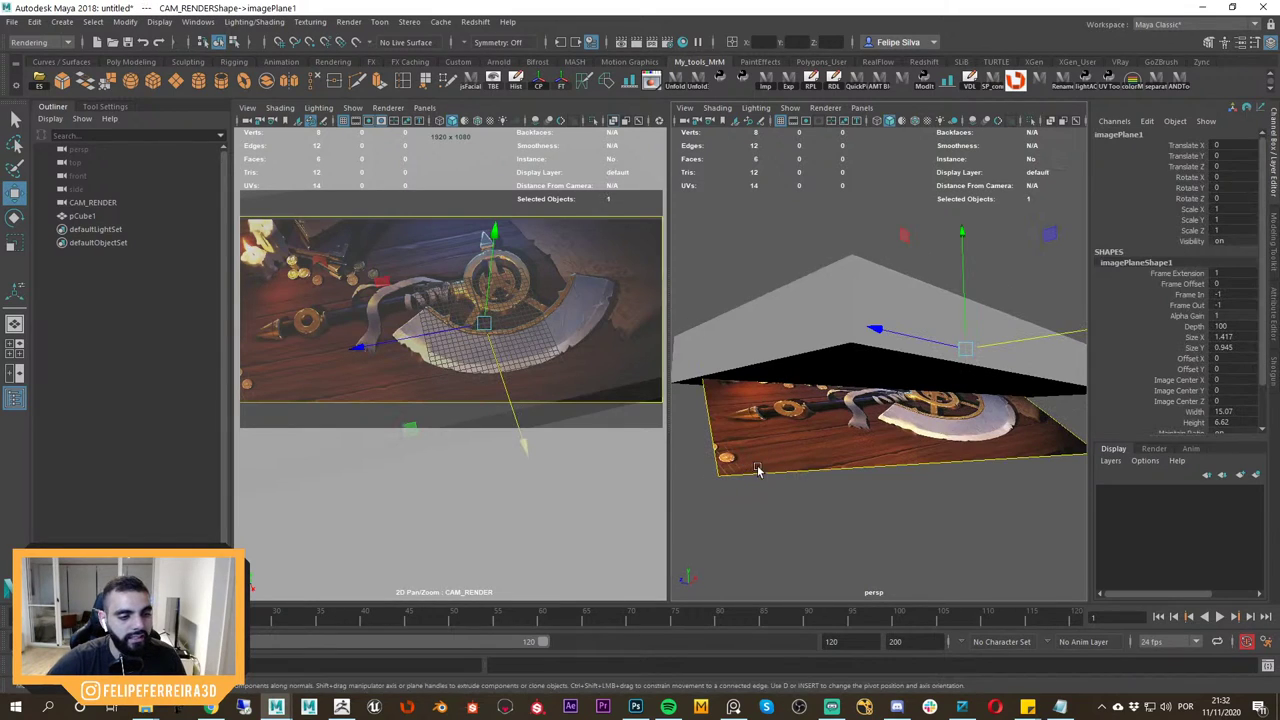
pyautogui.click(808, 501)
pyautogui.click(829, 443)
pyautogui.click(1273, 308)
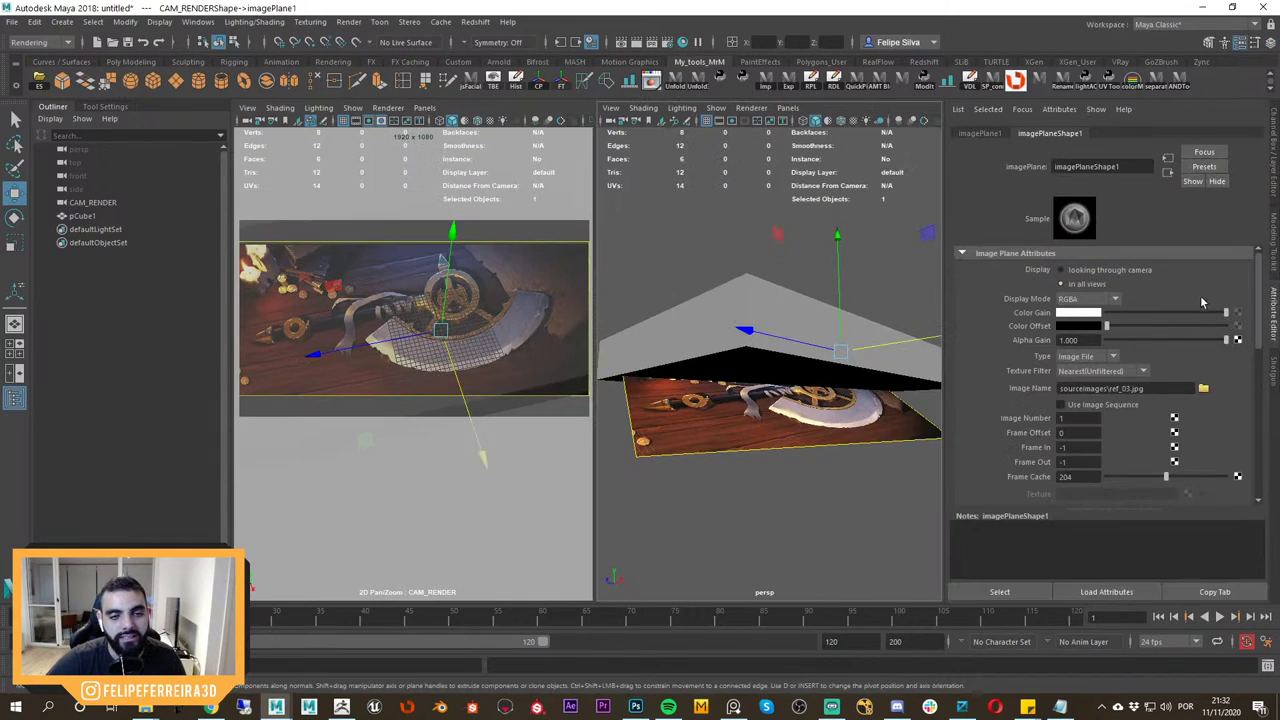
# Set the image plane's placement Depth to 500.
pyautogui.moveTo(1256, 302); pyautogui.dragTo(1256, 413)
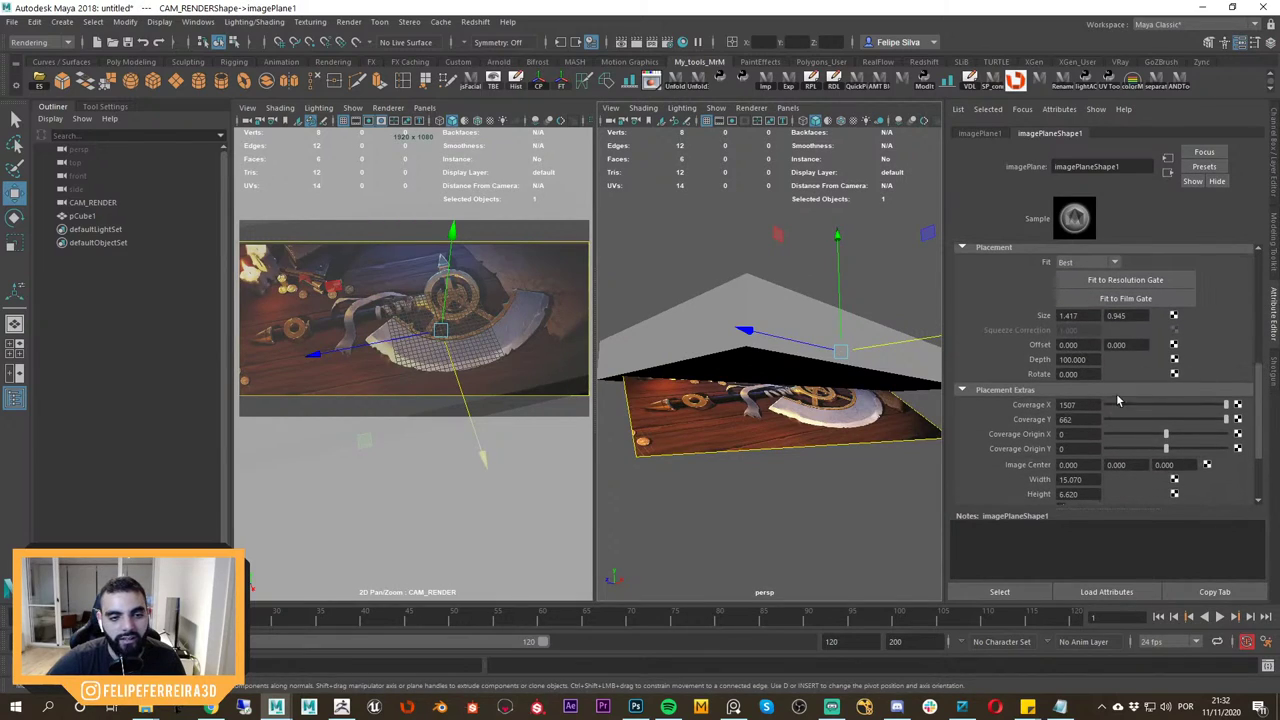
pyautogui.scroll(-2, 1258, 407)
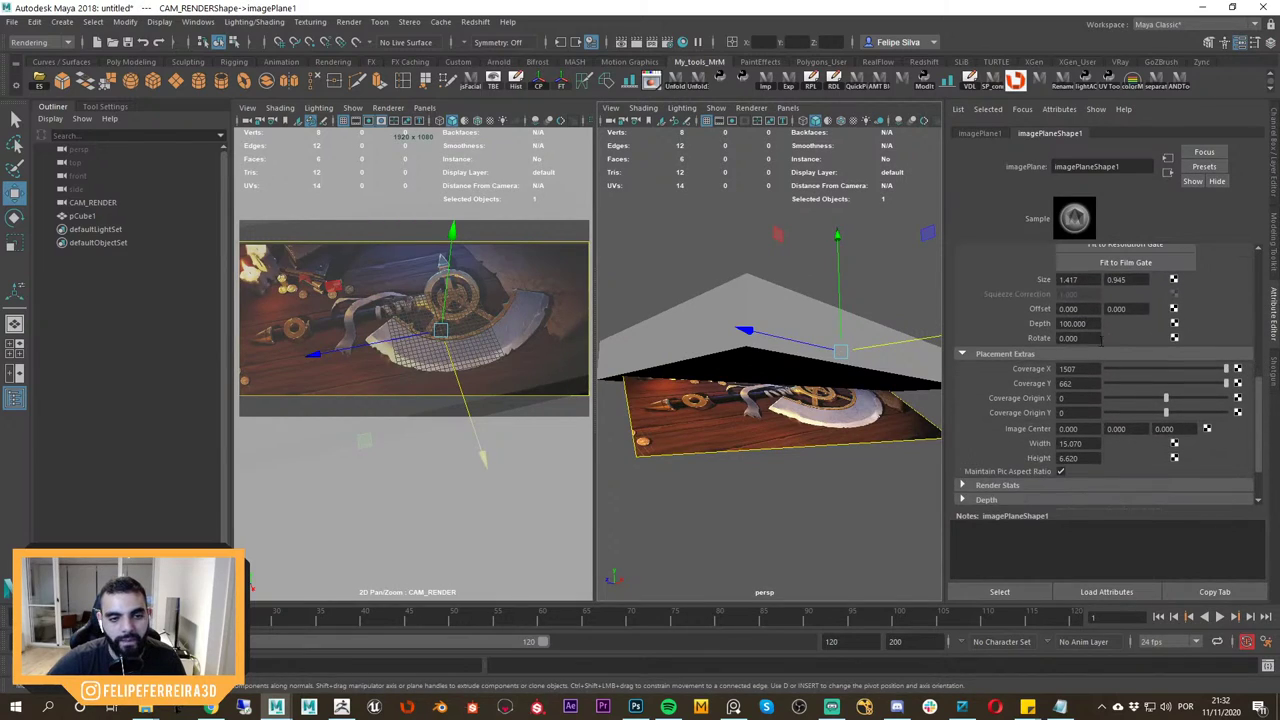
pyautogui.moveTo(1089, 324); pyautogui.dragTo(990, 345)
pyautogui.keyDown('alt'); pyautogui.moveTo(857, 388); pyautogui.dragTo(922, 382); pyautogui.keyUp('alt')
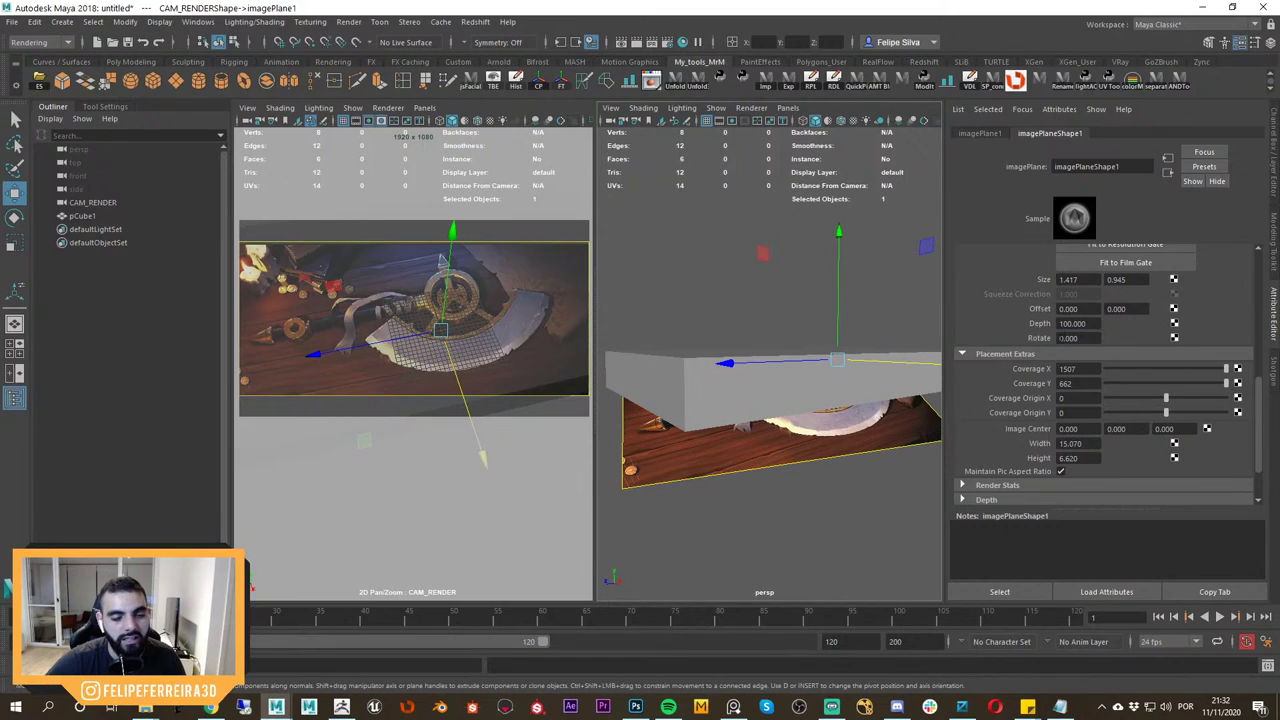
pyautogui.moveTo(1089, 324); pyautogui.dragTo(1024, 334)
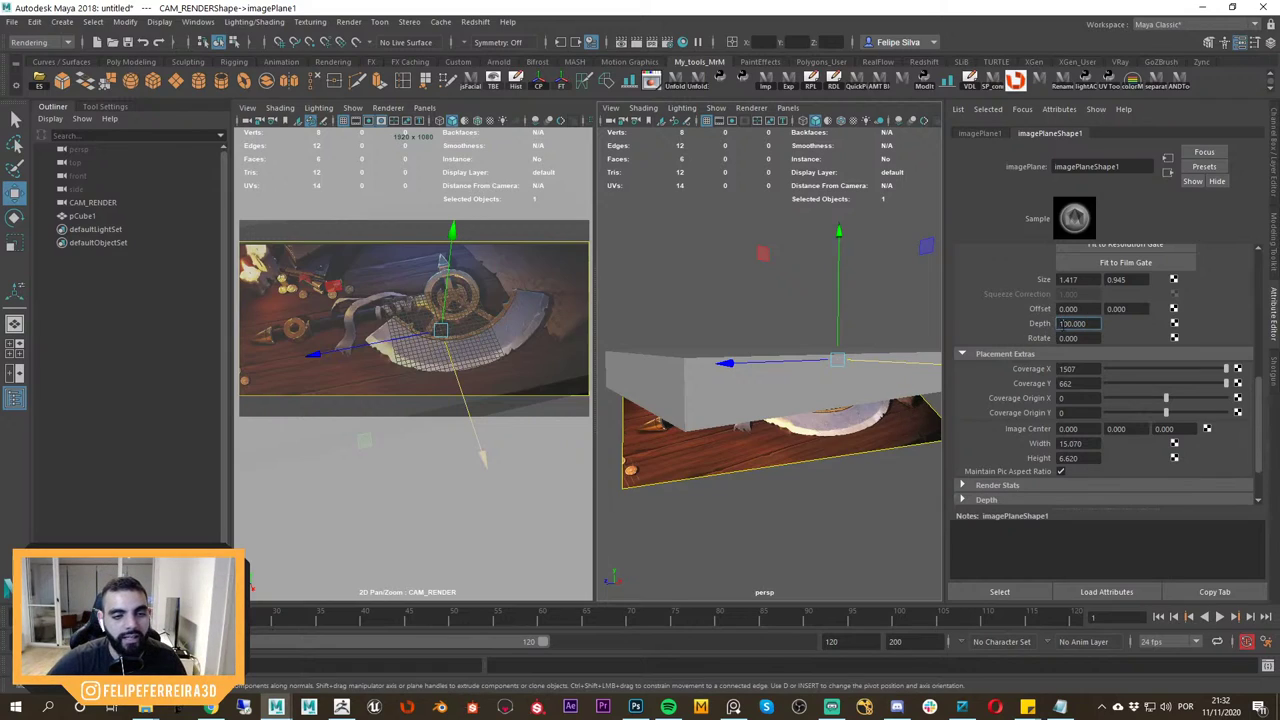
pyautogui.scroll(-5, 829, 358)
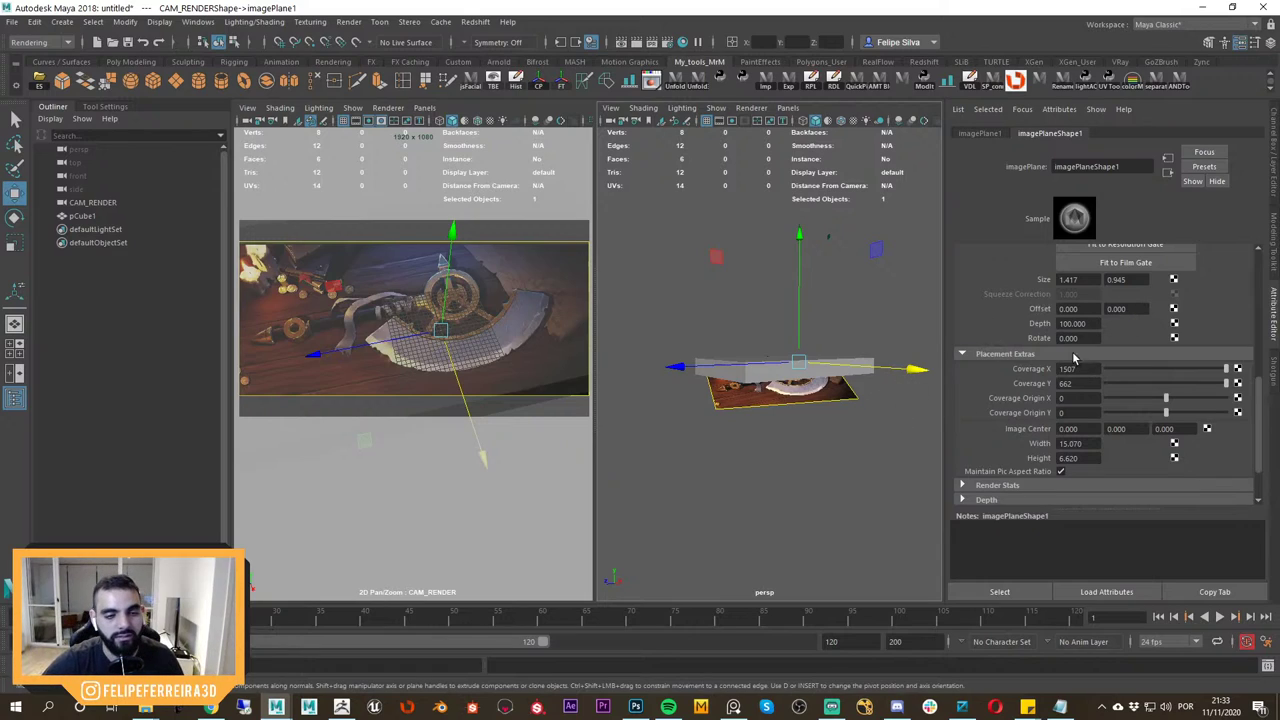
pyautogui.moveTo(1066, 325); pyautogui.dragTo(1053, 335)
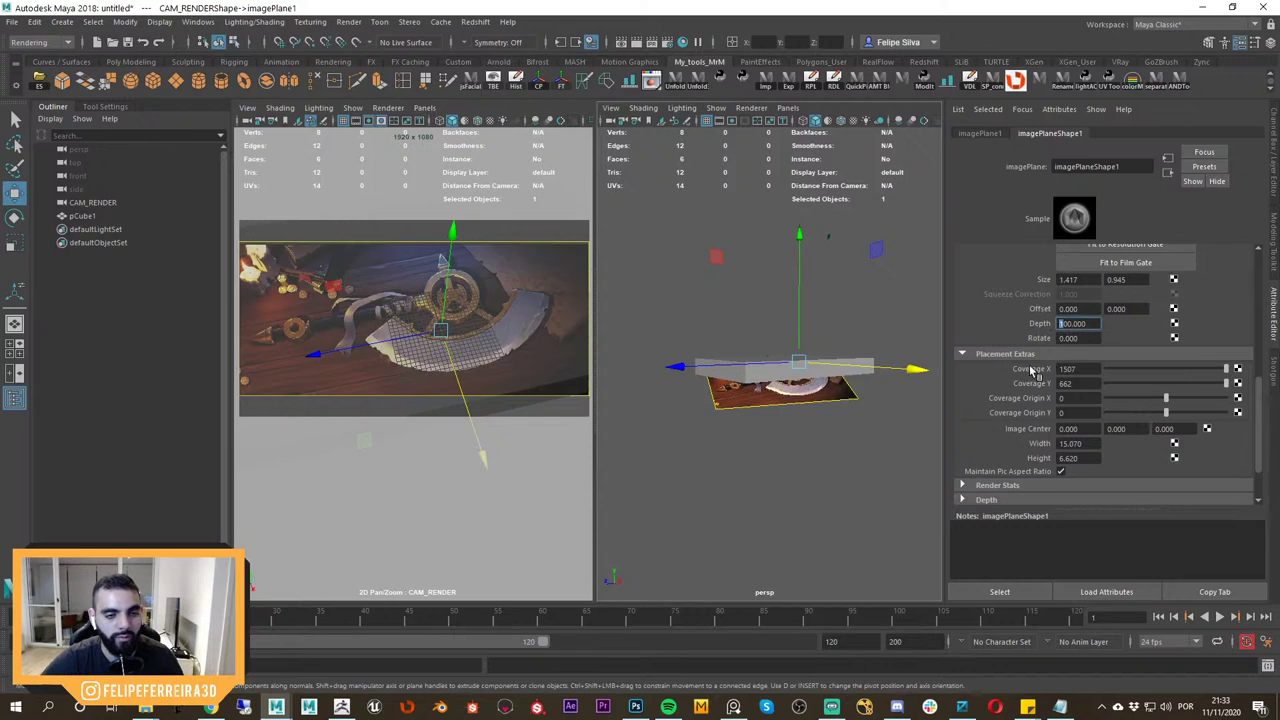
pyautogui.press('Return')
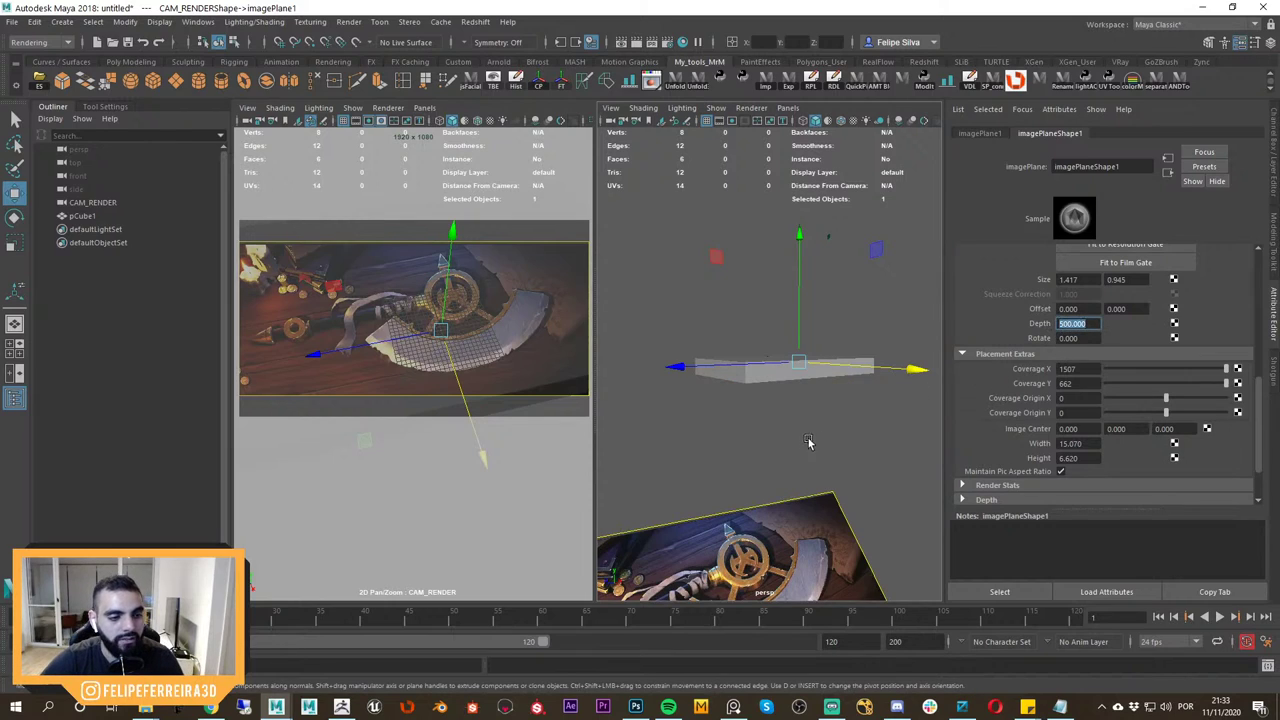
# Check the image plane's distance from the slab in the perspective view, and collapse the Outliner to widen the viewports.
pyautogui.scroll(-4, 815, 450)
pyautogui.keyDown('alt'); pyautogui.moveTo(817, 451); pyautogui.dragTo(808, 488); pyautogui.keyUp('alt')
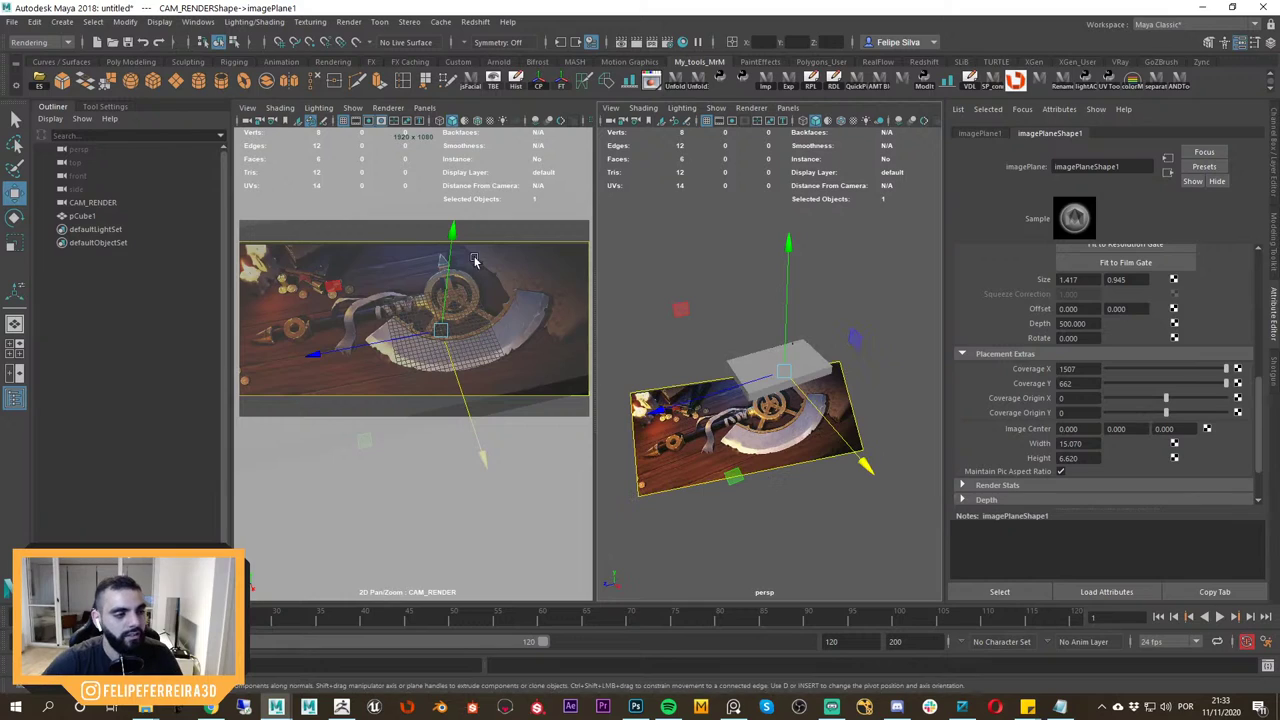
pyautogui.keyDown('alt'); pyautogui.moveTo(812, 387); pyautogui.dragTo(776, 367); pyautogui.keyUp('alt')
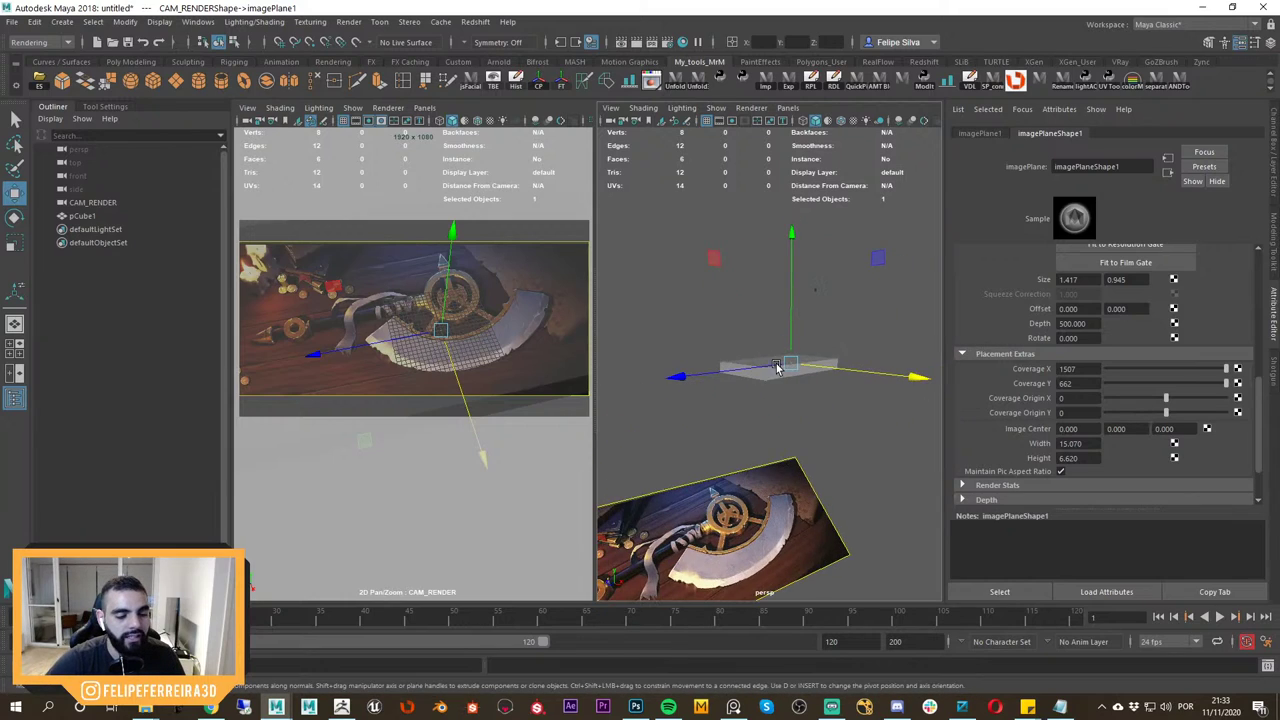
pyautogui.scroll(3, 829, 418)
pyautogui.keyDown('alt'); pyautogui.moveTo(828, 421); pyautogui.dragTo(781, 427); pyautogui.keyUp('alt')
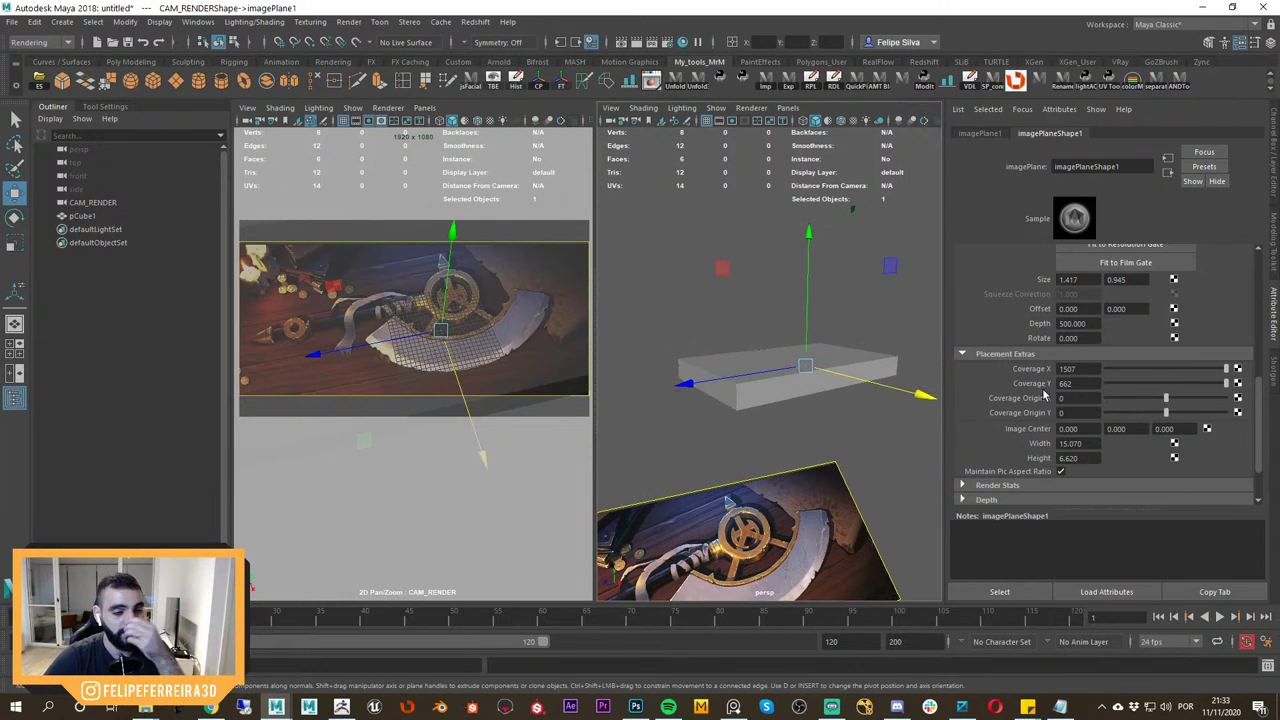
pyautogui.moveTo(1092, 324); pyautogui.dragTo(980, 374)
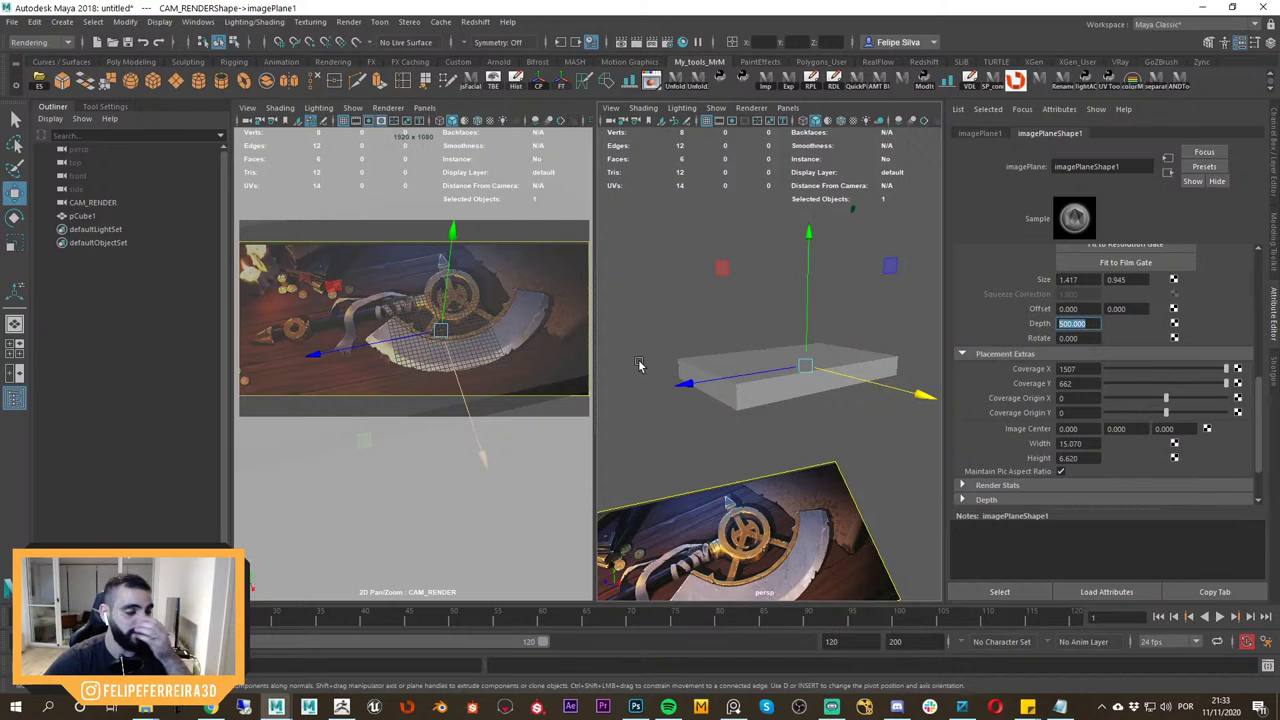
pyautogui.doubleClick(62, 107)
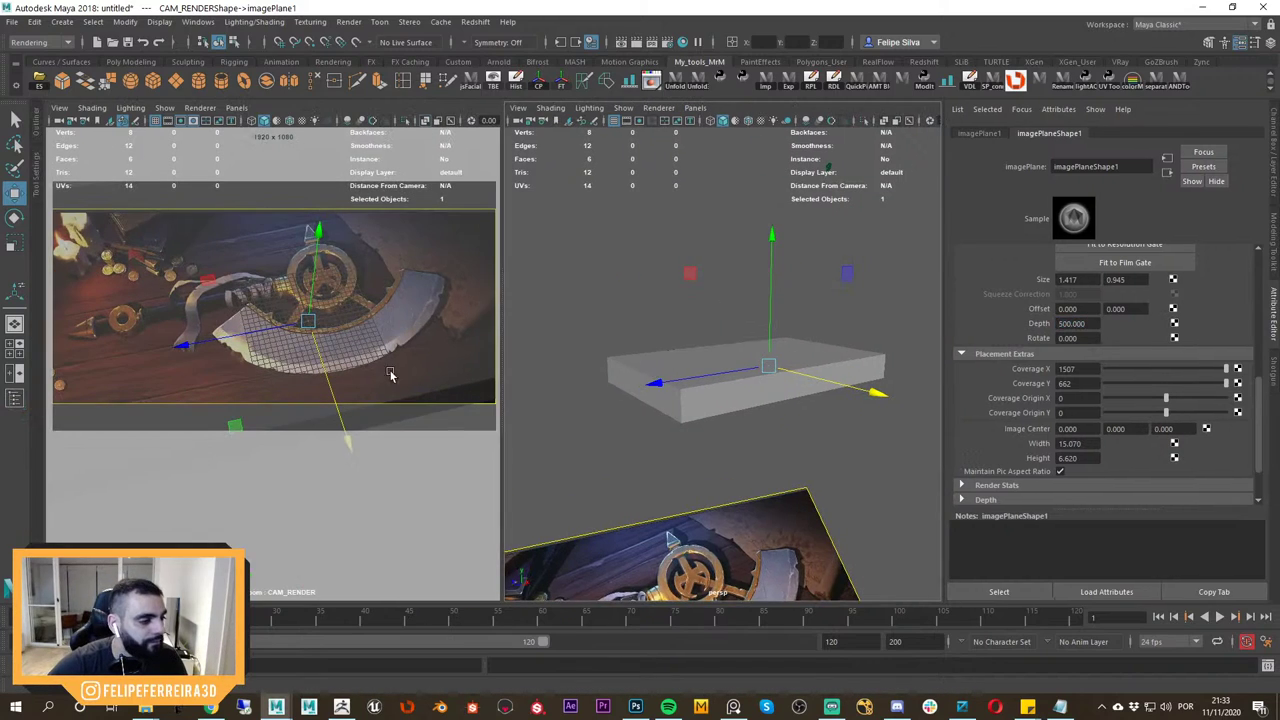
# Select the slab and compare its edges with the painted tabletop in the camera view.
pyautogui.moveTo(391, 374); pyautogui.dragTo(376, 404, button='middle')
pyautogui.moveTo(376, 404); pyautogui.dragTo(353, 396, button='right')
pyautogui.click(667, 420)
pyautogui.keyDown('alt'); pyautogui.moveTo(725, 402); pyautogui.dragTo(787, 384); pyautogui.keyUp('alt')
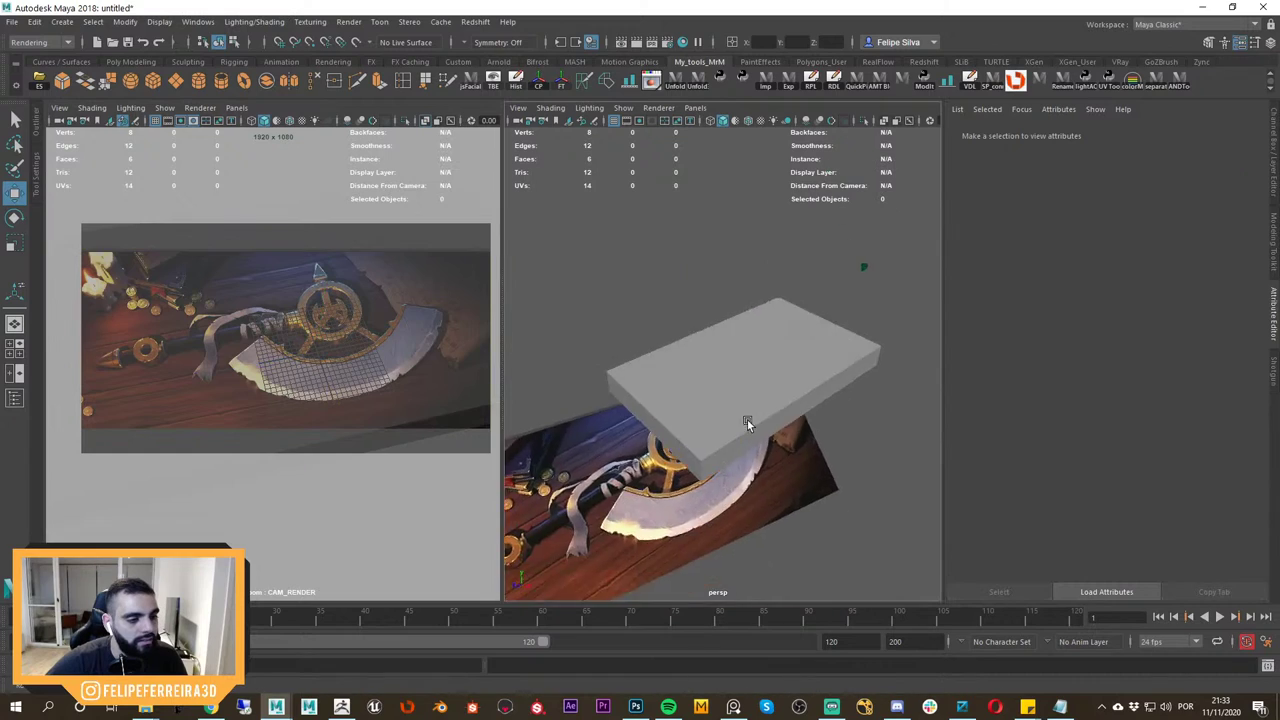
pyautogui.click(787, 384)
pyautogui.click(548, 329)
pyautogui.click(366, 326)
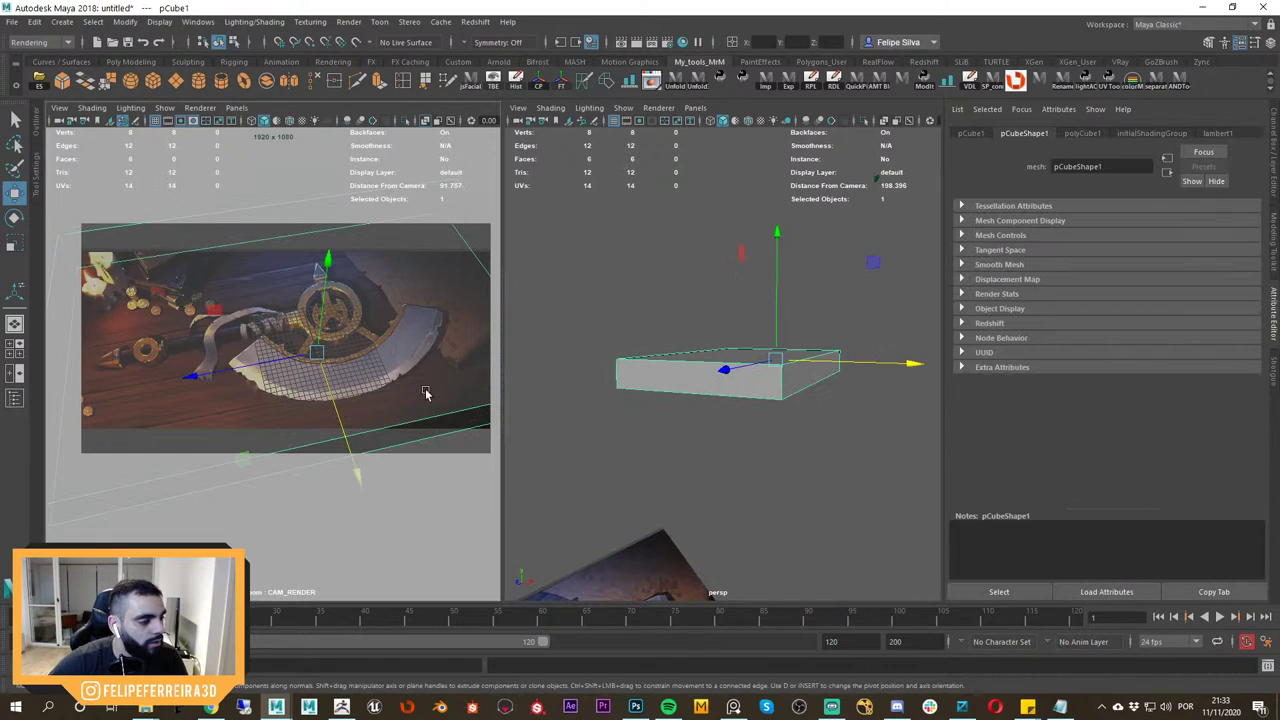
pyautogui.moveTo(399, 411); pyautogui.dragTo(390, 407, button='middle')
pyautogui.moveTo(390, 406); pyautogui.dragTo(449, 425, button='right')
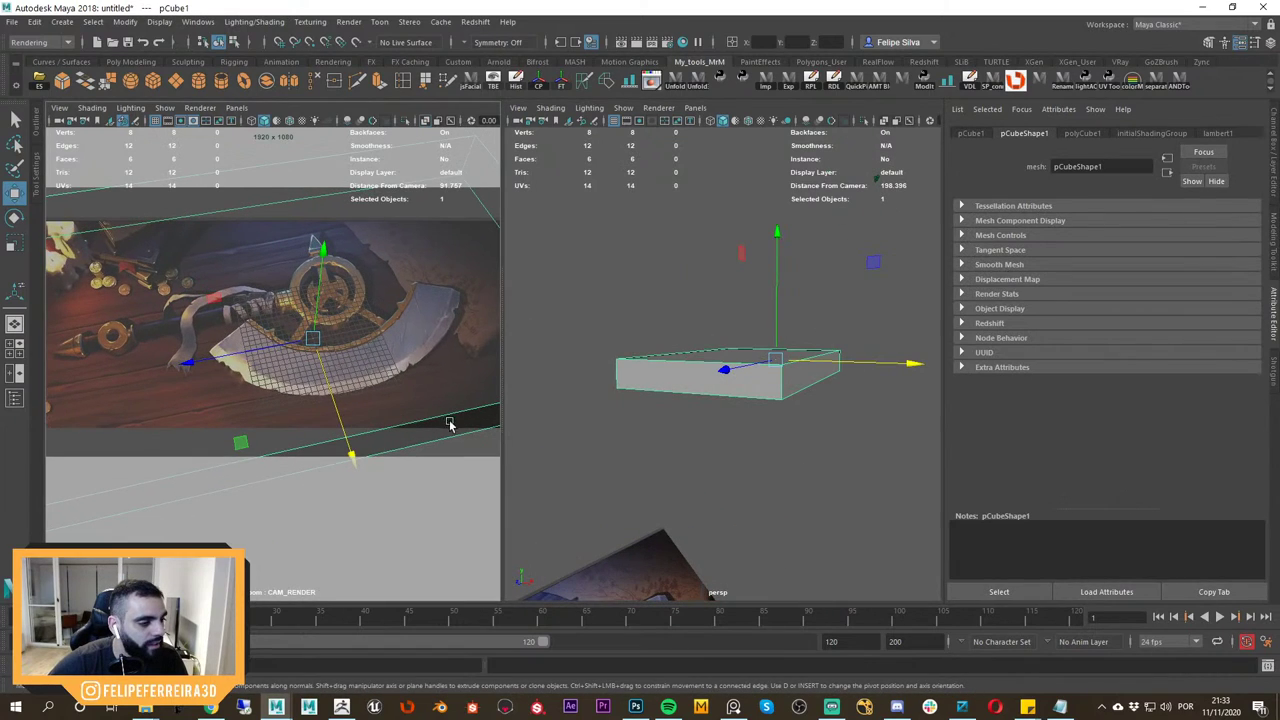
pyautogui.click(820, 444)
pyautogui.click(789, 391)
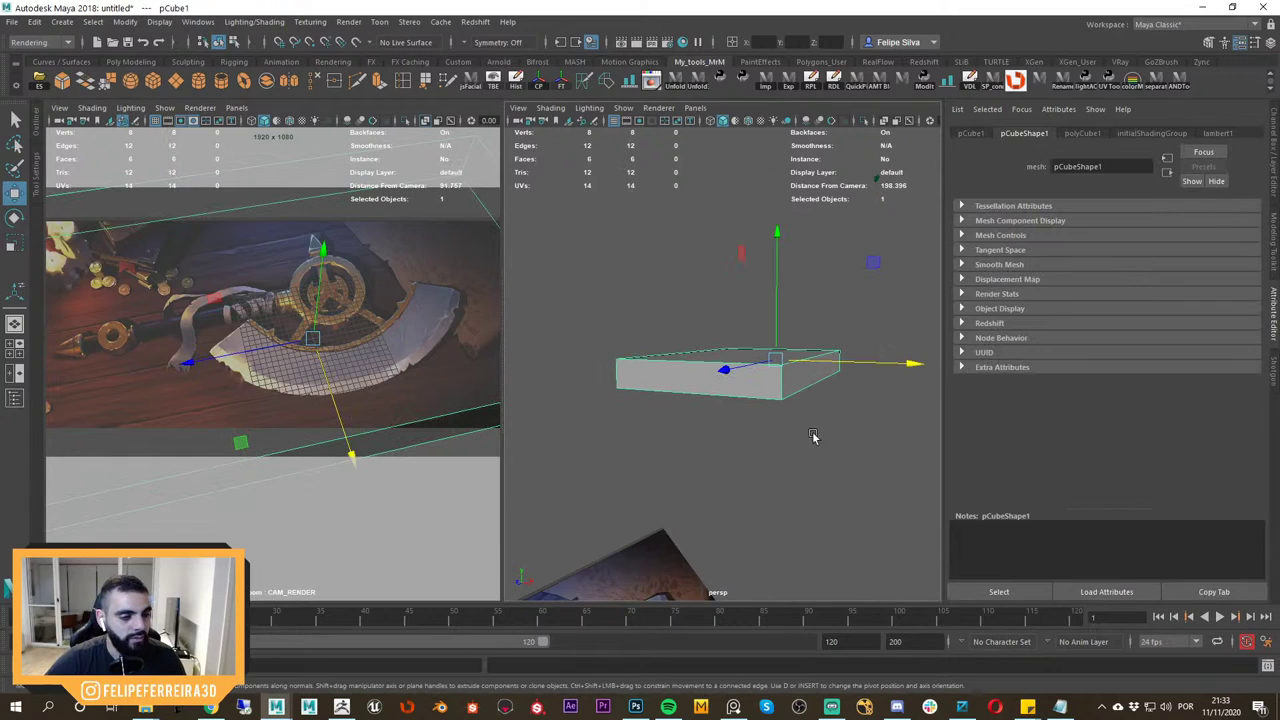
pyautogui.keyDown('alt'); pyautogui.moveTo(824, 431); pyautogui.dragTo(819, 444); pyautogui.keyUp('alt')
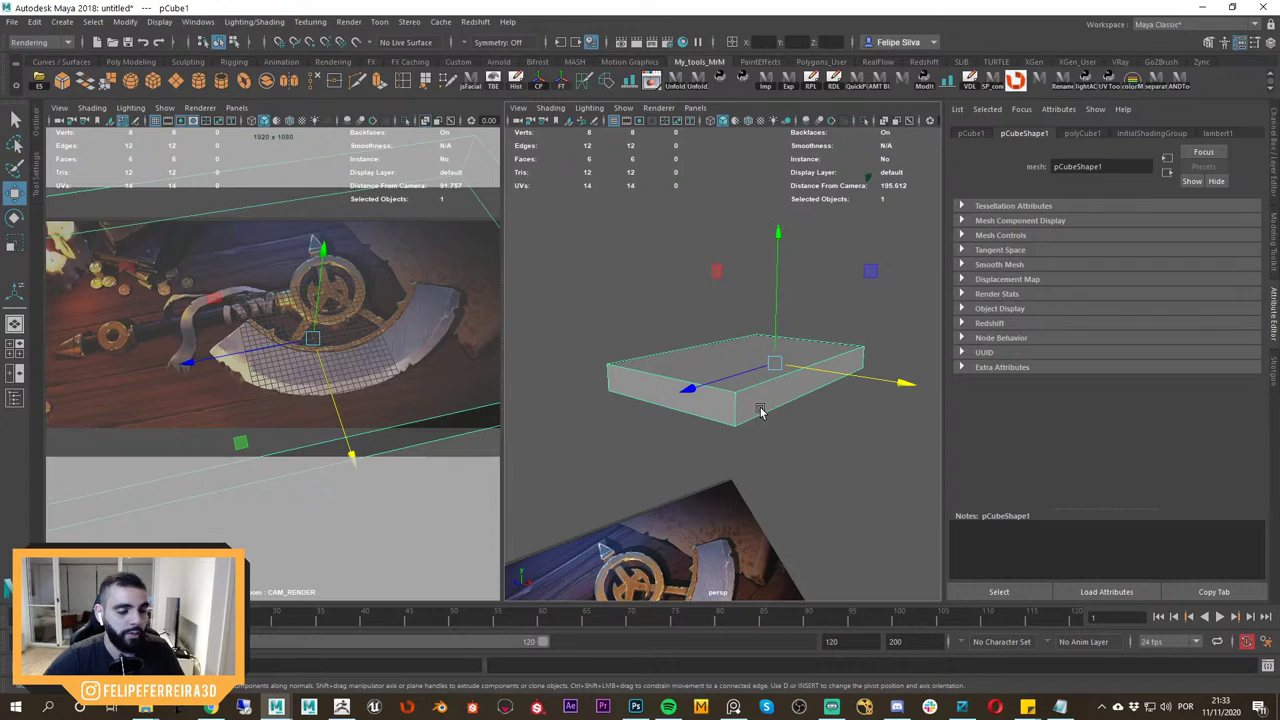
# Add a new polygon cube, raise it above the slab and move it across to the painted coins and books in the camera view.
pyautogui.keyDown('alt'); pyautogui.moveTo(430, 417); pyautogui.dragTo(378, 396, button='right'); pyautogui.keyUp('alt')
pyautogui.click(825, 458)
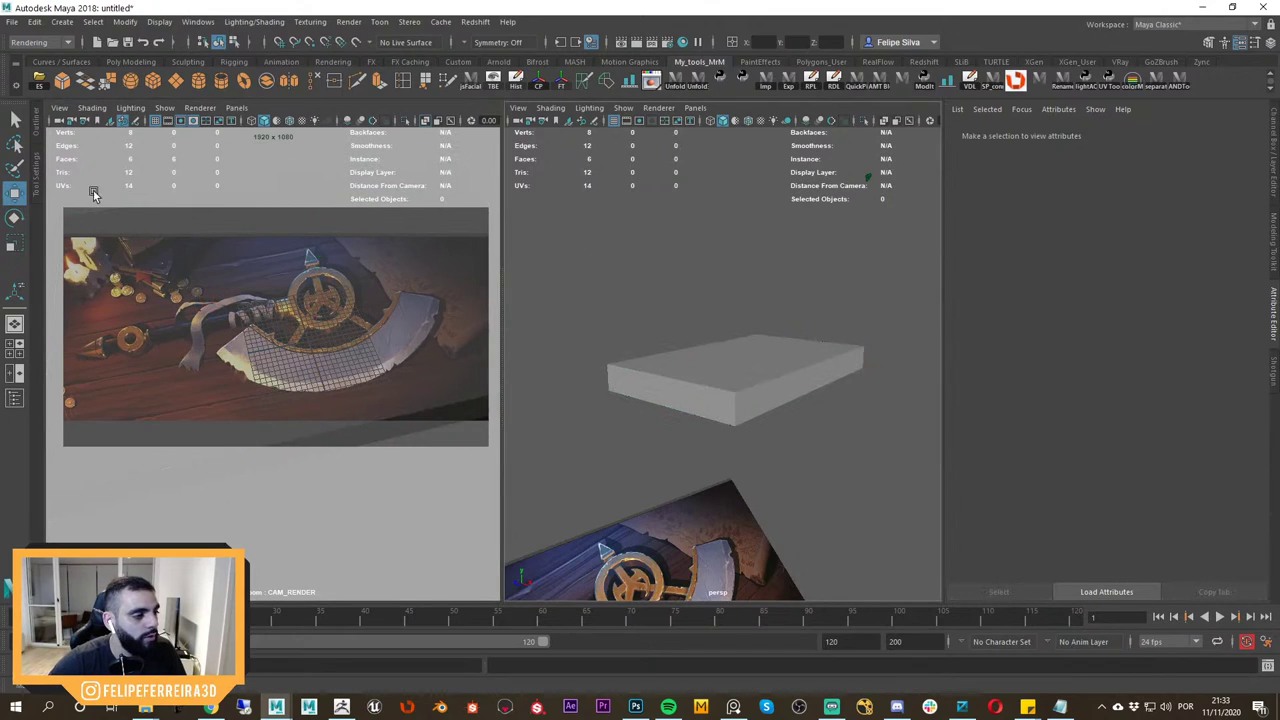
pyautogui.keyDown('alt'); pyautogui.moveTo(738, 330); pyautogui.dragTo(798, 345, button='right'); pyautogui.keyUp('alt')
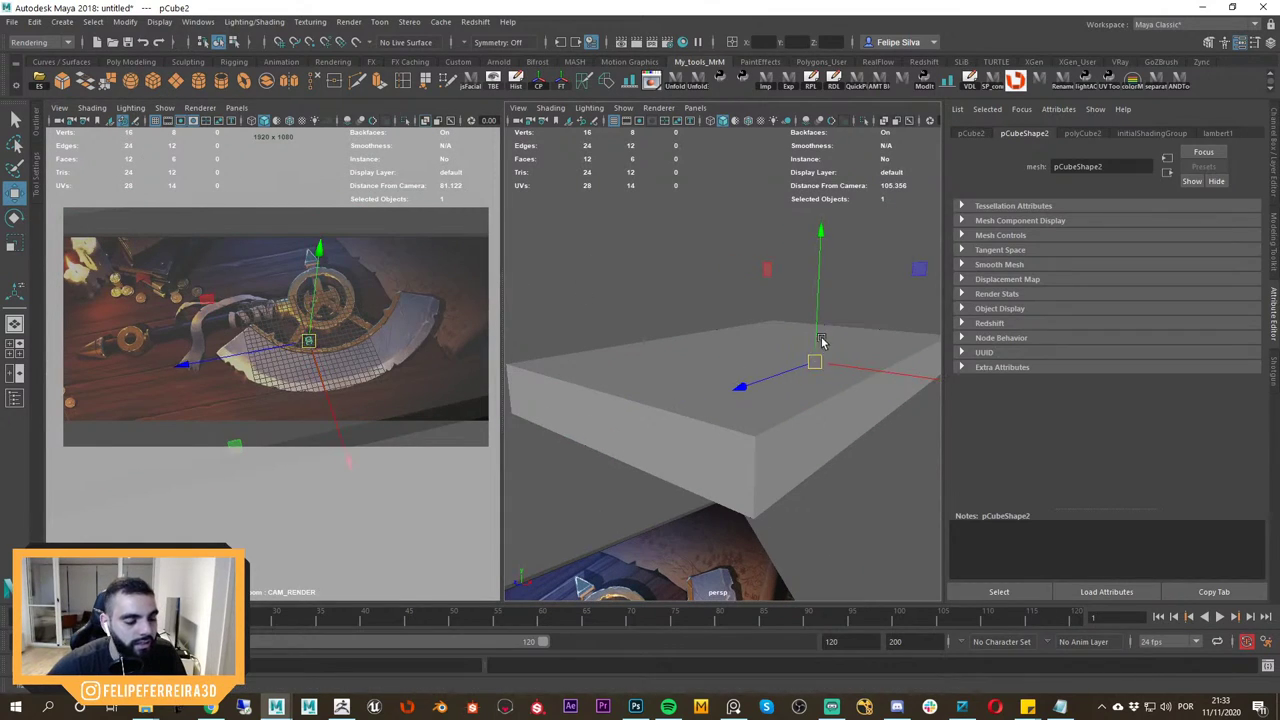
pyautogui.moveTo(821, 330); pyautogui.dragTo(822, 281)
pyautogui.moveTo(241, 404); pyautogui.dragTo(85, 364)
# Frame the small cube and lower it vertically towards the slab's top surface.
pyautogui.press('f')
pyautogui.keyDown('alt'); pyautogui.moveTo(706, 343); pyautogui.dragTo(706, 355); pyautogui.keyUp('alt')
pyautogui.press('r')
pyautogui.keyDown('alt'); pyautogui.moveTo(706, 355); pyautogui.dragTo(763, 337, button='right'); pyautogui.keyUp('alt')
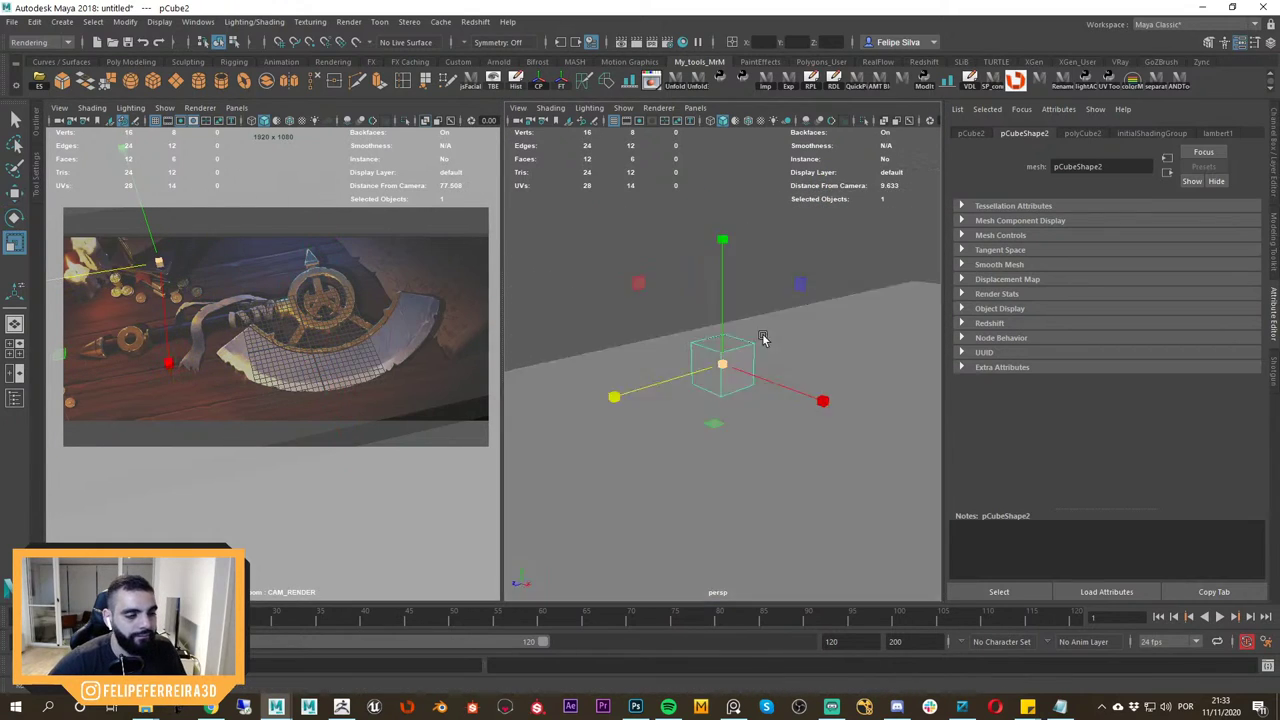
pyautogui.press('w')
pyautogui.keyDown('alt'); pyautogui.moveTo(763, 337); pyautogui.dragTo(737, 495); pyautogui.keyUp('alt')
pyautogui.keyDown('alt'); pyautogui.moveTo(737, 495); pyautogui.dragTo(690, 376, button='right'); pyautogui.keyUp('alt')
pyautogui.keyDown('alt'); pyautogui.moveTo(690, 376); pyautogui.dragTo(694, 348); pyautogui.keyUp('alt')
pyautogui.keyDown('alt'); pyautogui.moveTo(694, 348); pyautogui.dragTo(746, 337, button='right'); pyautogui.keyUp('alt')
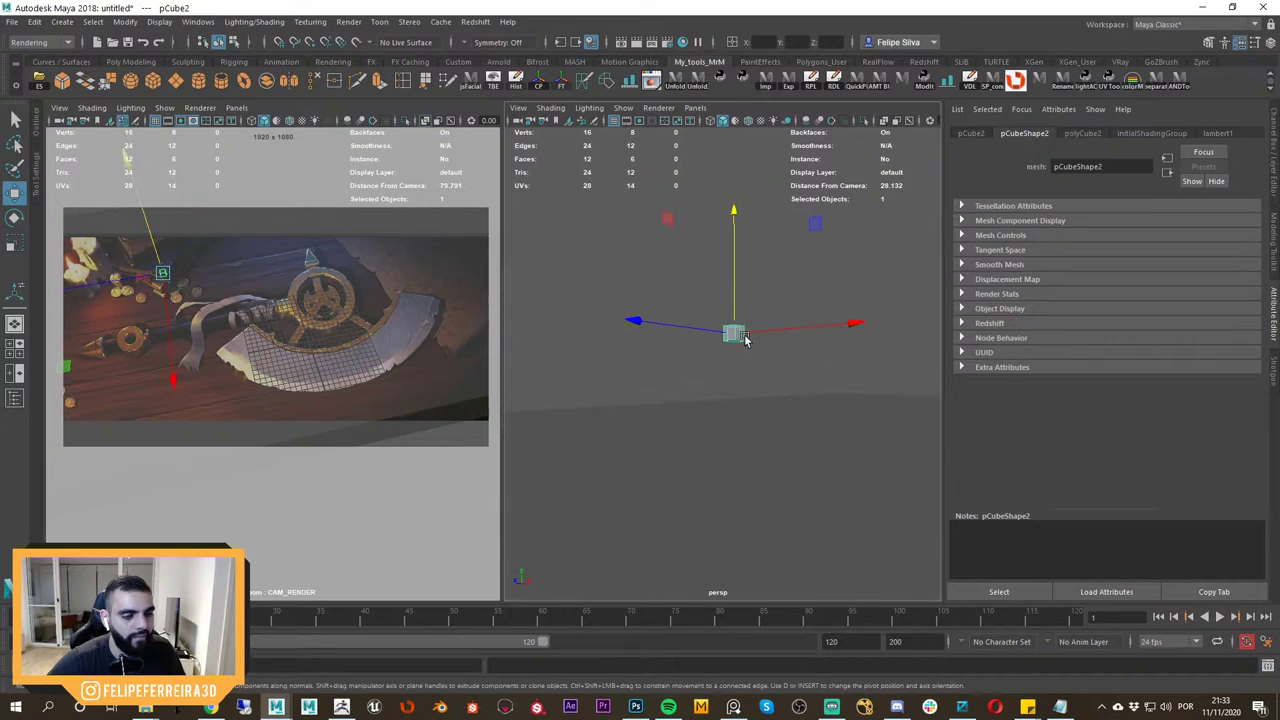
pyautogui.moveTo(728, 304); pyautogui.dragTo(735, 405)
pyautogui.hotkey('ctrl', 'z')
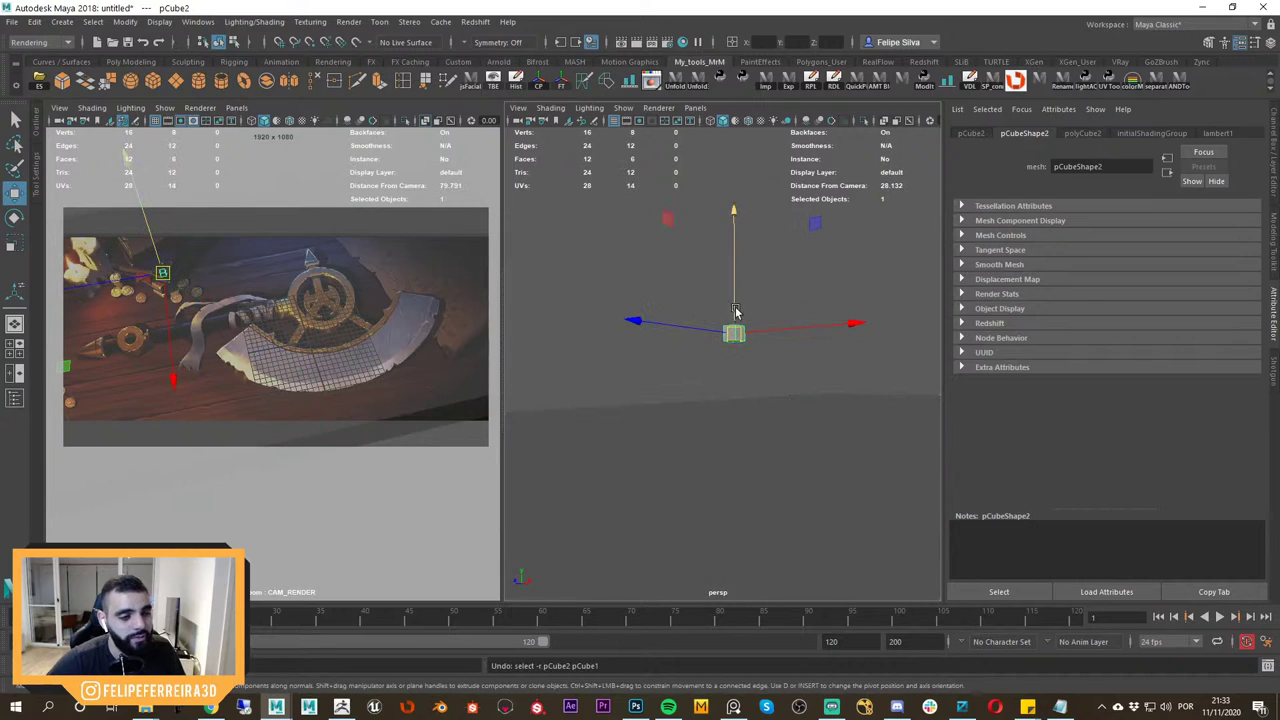
pyautogui.moveTo(736, 308); pyautogui.dragTo(737, 441)
pyautogui.keyDown('alt'); pyautogui.moveTo(737, 444); pyautogui.dragTo(738, 405, button='right'); pyautogui.keyUp('alt')
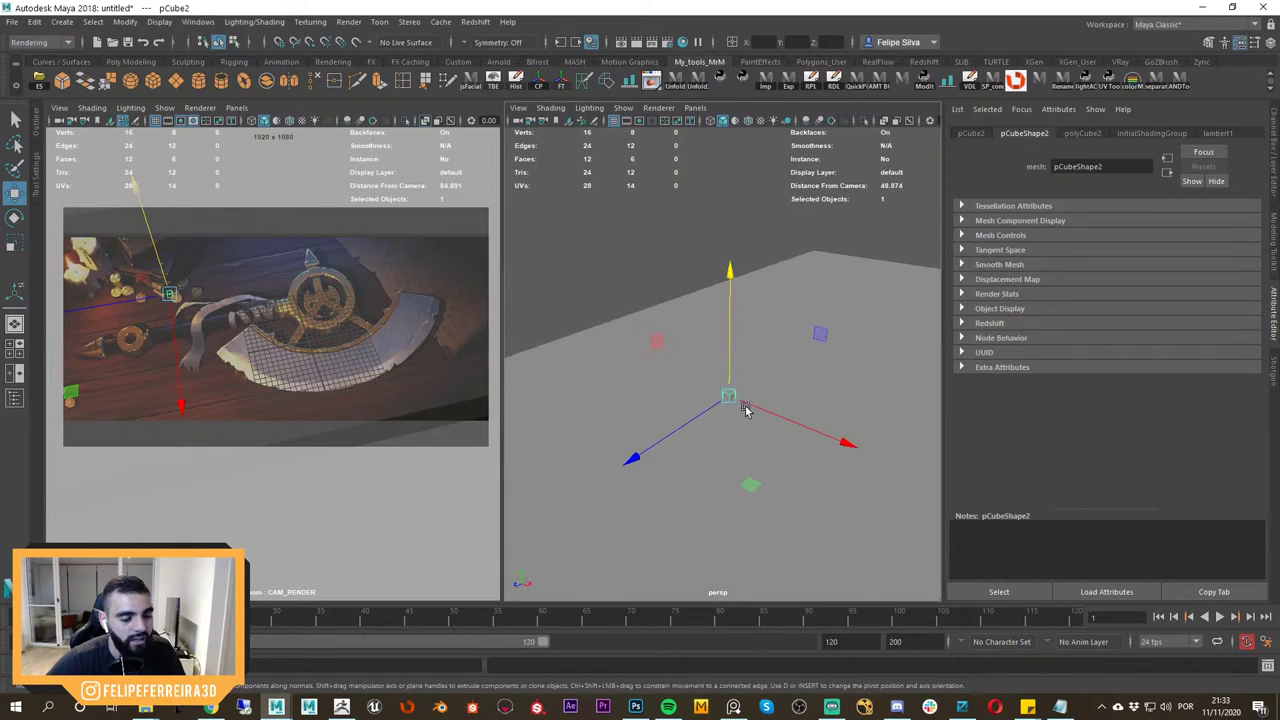
# Scale the small cube wider along both horizontal axes, keeping its height, to form a thin book-like block.
pyautogui.press('r')
pyautogui.keyDown('ctrl'); pyautogui.moveTo(731, 279); pyautogui.dragTo(775, 216); pyautogui.keyUp('ctrl')
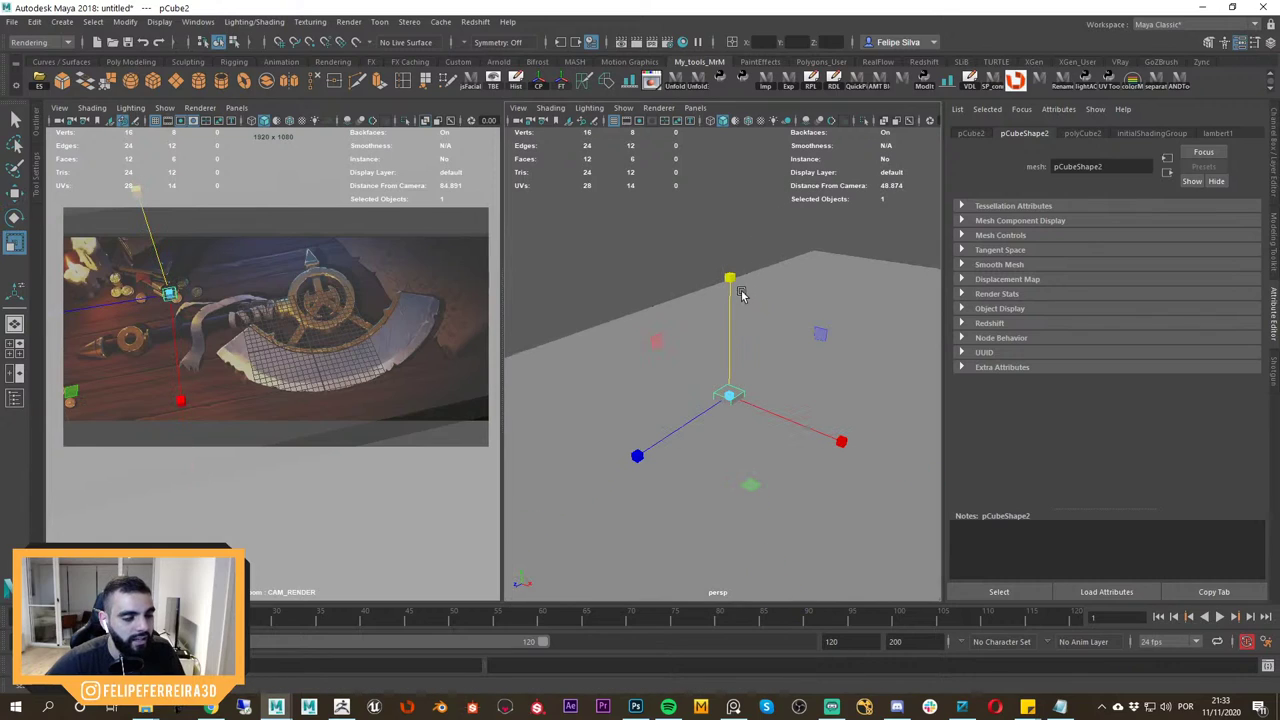
pyautogui.keyDown('ctrl'); pyautogui.moveTo(732, 280); pyautogui.dragTo(797, 200); pyautogui.keyUp('ctrl')
pyautogui.press('w')
pyautogui.keyDown('alt'); pyautogui.moveTo(741, 393); pyautogui.dragTo(737, 455); pyautogui.keyUp('alt')
pyautogui.press('r')
pyautogui.keyDown('ctrl'); pyautogui.moveTo(704, 240); pyautogui.dragTo(732, 207); pyautogui.keyUp('ctrl')
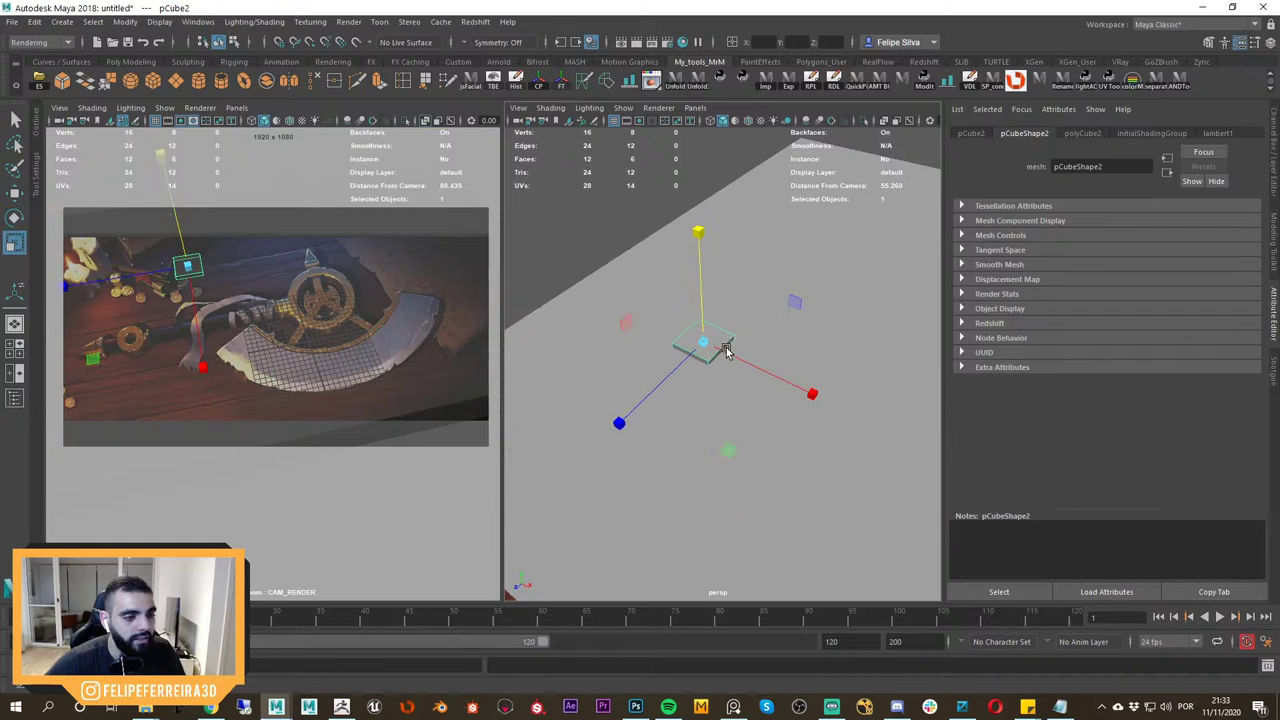
# Slide the thin block across the slab towards the painted books and rotate it about its vertical axis.
pyautogui.press('w')
pyautogui.moveTo(728, 453); pyautogui.dragTo(789, 387)
pyautogui.press('e')
pyautogui.press('w')
pyautogui.press('e')
pyautogui.moveTo(708, 310); pyautogui.dragTo(668, 318)
pyautogui.press('w')
pyautogui.keyDown('alt'); pyautogui.moveTo(749, 349); pyautogui.dragTo(782, 398); pyautogui.keyUp('alt')
pyautogui.press('w')
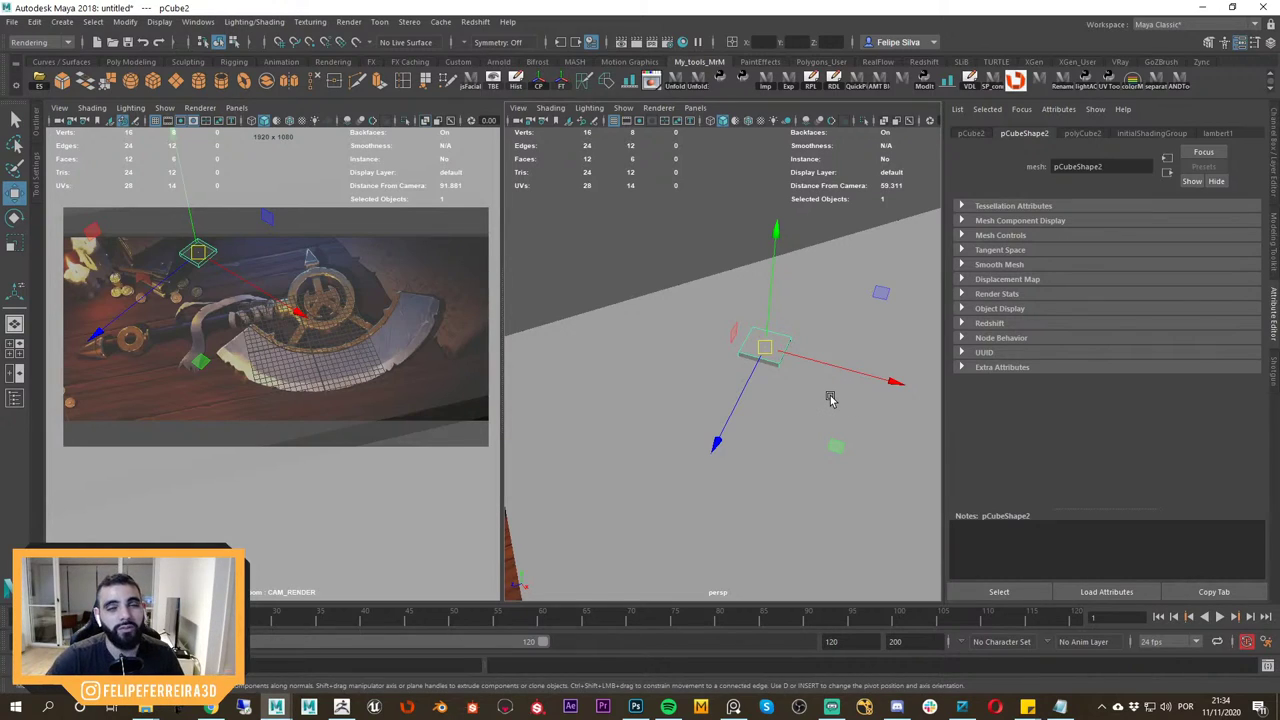
# Rotate and reposition the thin block to line up with the painted stack of books in the camera view.
pyautogui.keyDown('alt'); pyautogui.moveTo(766, 354); pyautogui.dragTo(801, 436); pyautogui.keyUp('alt')
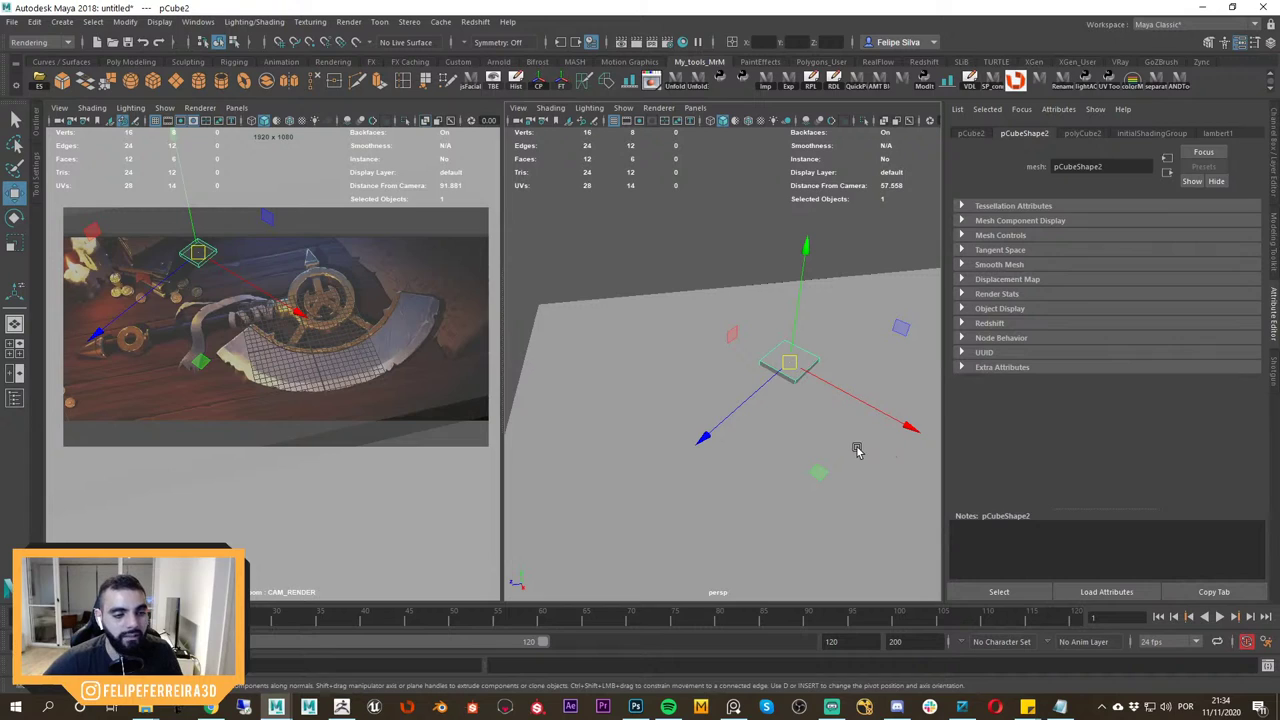
pyautogui.keyDown('alt'); pyautogui.moveTo(860, 452); pyautogui.dragTo(798, 465); pyautogui.keyUp('alt')
pyautogui.scroll(4, 406, 335)
pyautogui.moveTo(247, 290); pyautogui.dragTo(350, 359, button='middle')
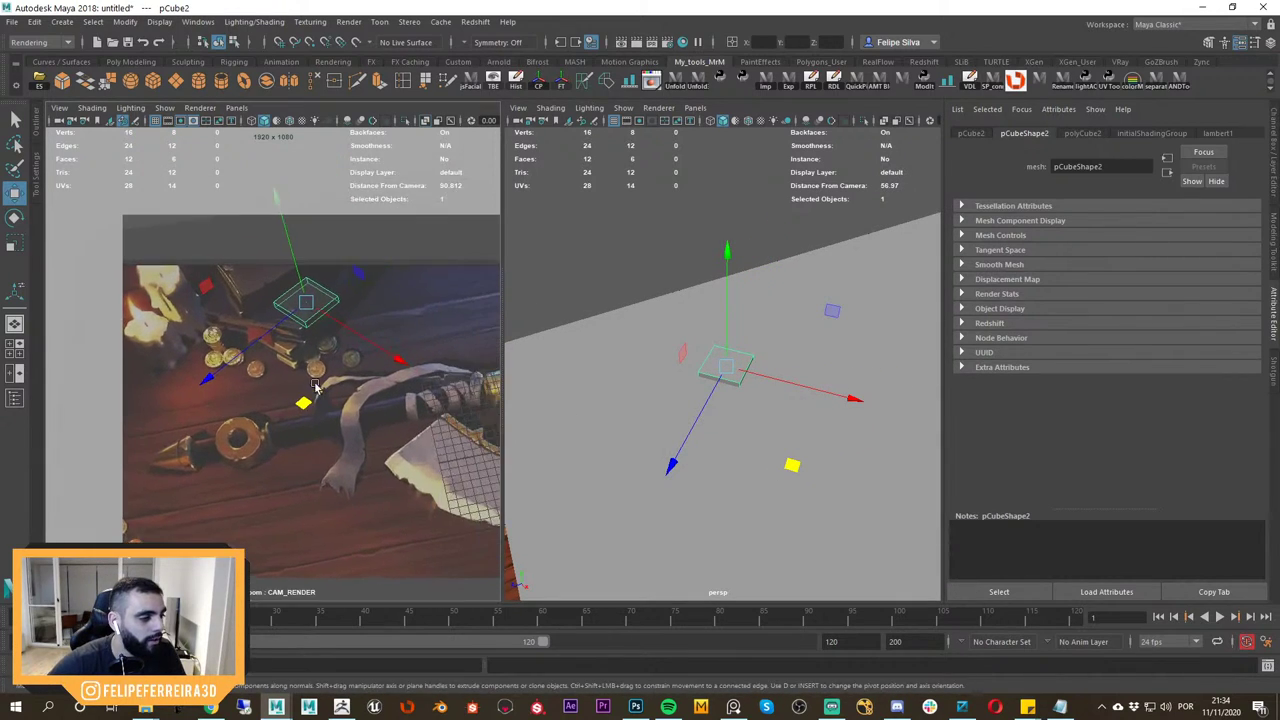
pyautogui.scroll(2, 350, 357)
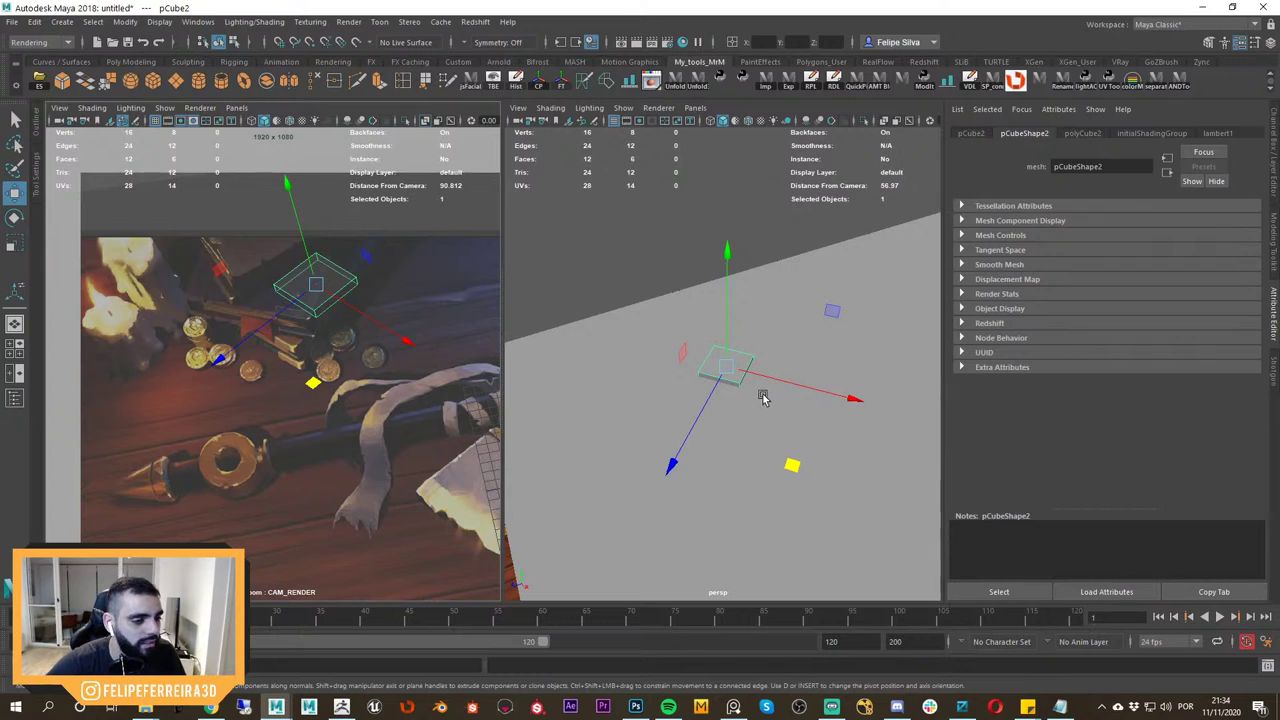
pyautogui.keyDown('alt'); pyautogui.moveTo(764, 396); pyautogui.dragTo(754, 394); pyautogui.keyUp('alt')
pyautogui.press('e')
pyautogui.moveTo(348, 364)
pyautogui.mouseDown()
pyautogui.moveTo(406, 357)
pyautogui.moveTo(330, 374)
pyautogui.mouseUp()
pyautogui.press('w')
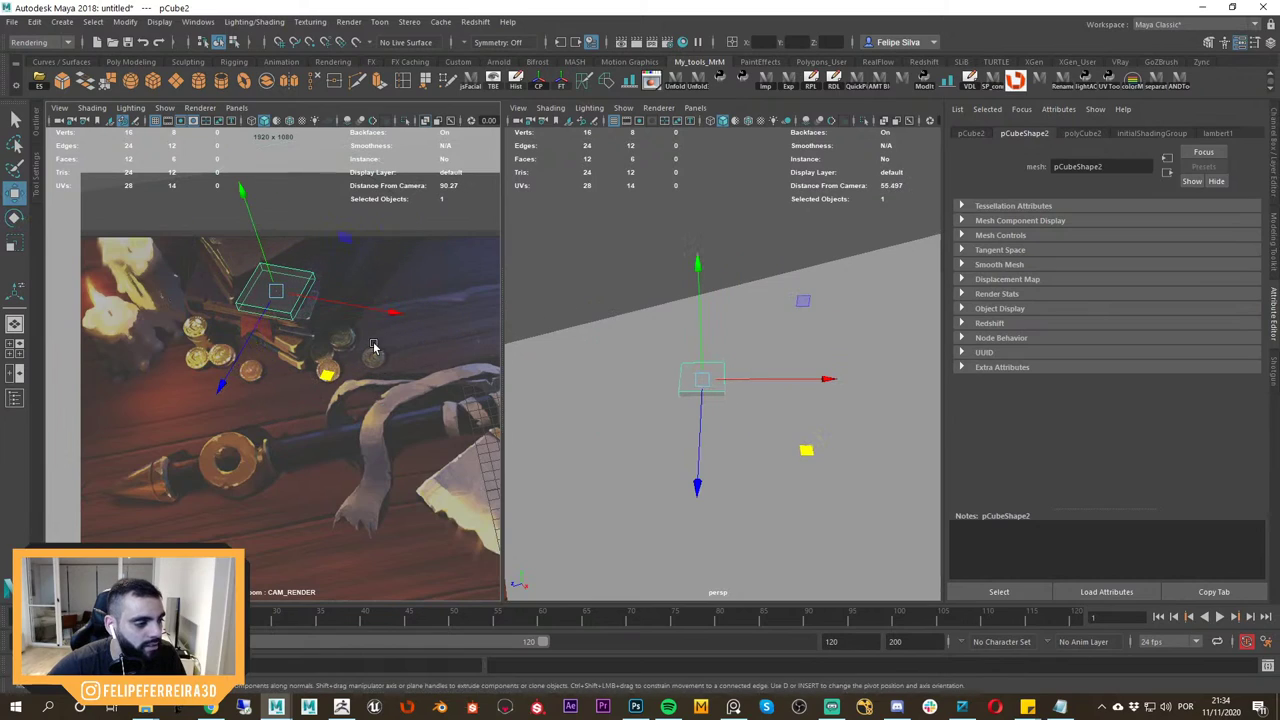
pyautogui.press('w')
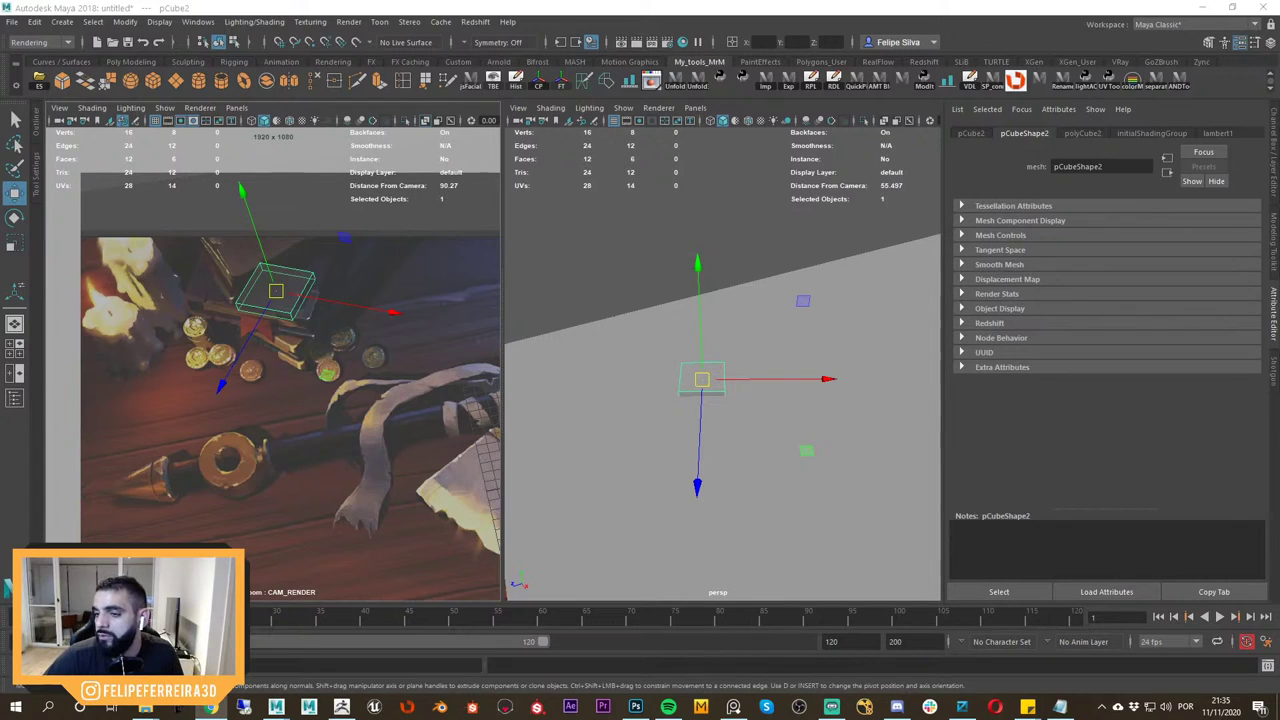
# Switch to the browser and look through the shots of the Itaiapava - Summer Brazil 2017 project on ArtStation.
pyautogui.click(211, 707)
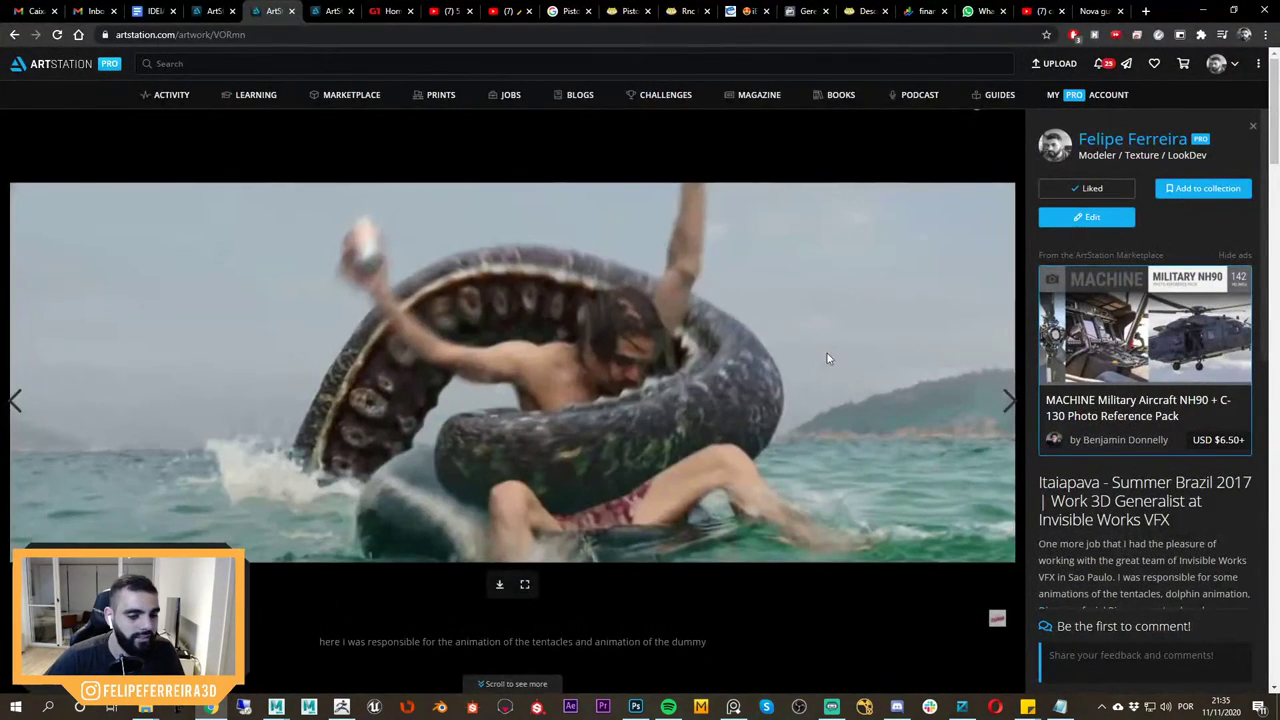
pyautogui.scroll(-10, 827, 353)
pyautogui.scroll(4, 797, 382)
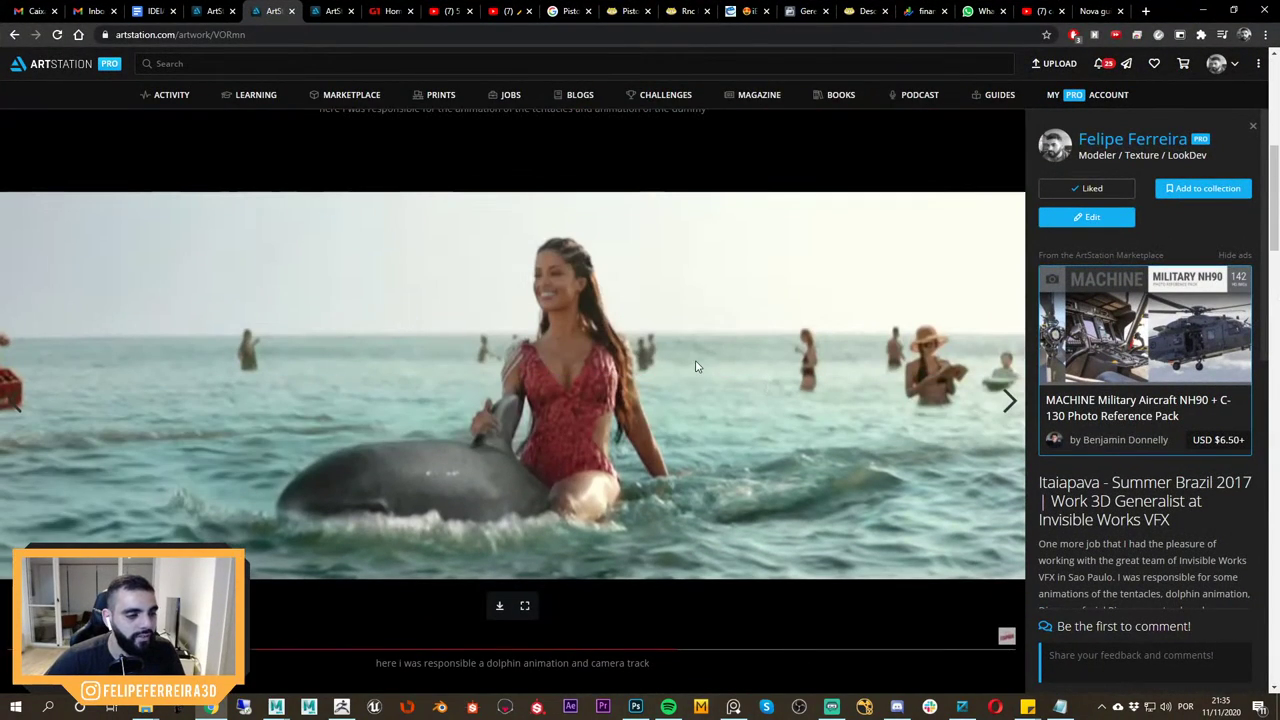
pyautogui.scroll(-5, 697, 362)
pyautogui.scroll(7, 700, 362)
pyautogui.scroll(-14, 600, 450)
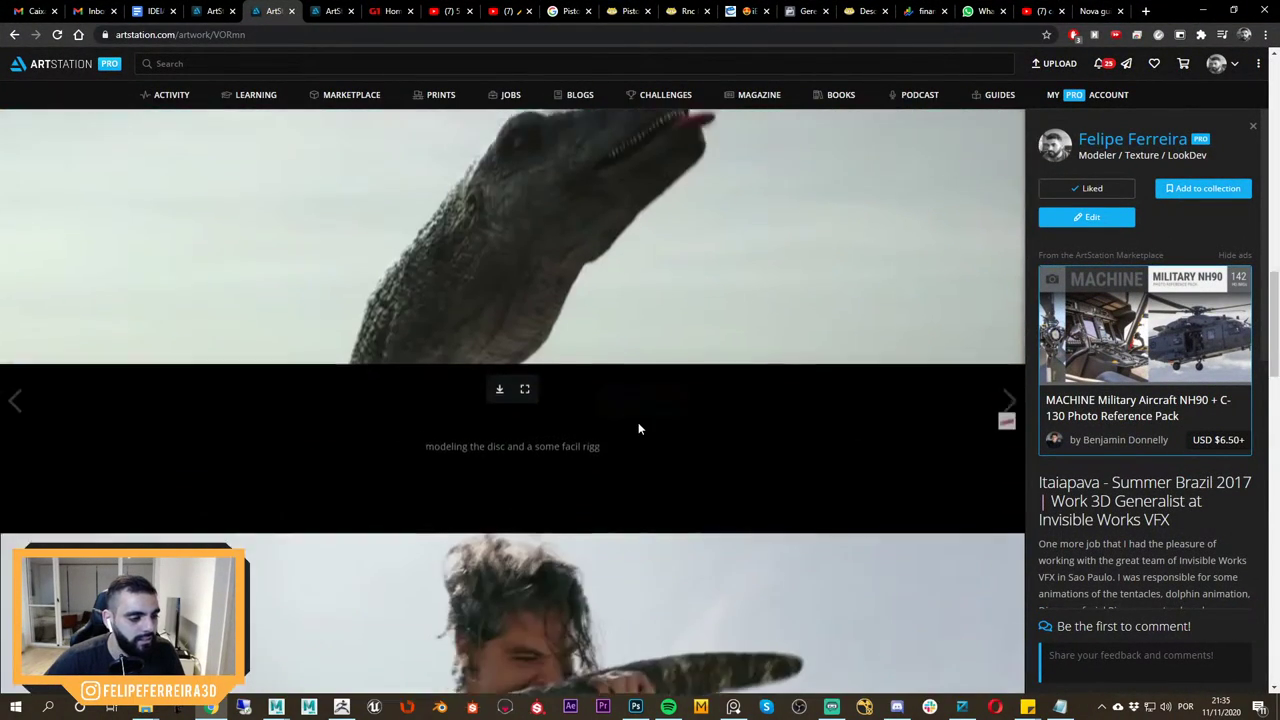
pyautogui.scroll(-12, 640, 428)
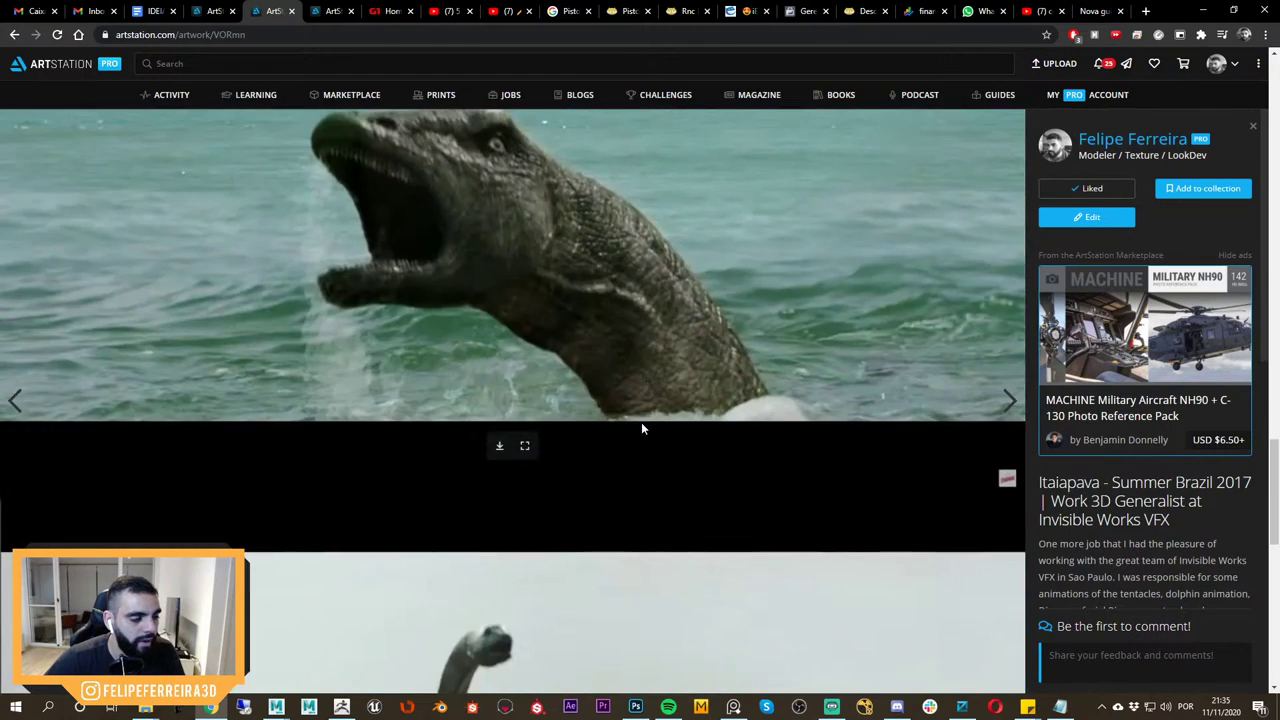
pyautogui.scroll(-13, 642, 428)
pyautogui.scroll(11, 642, 428)
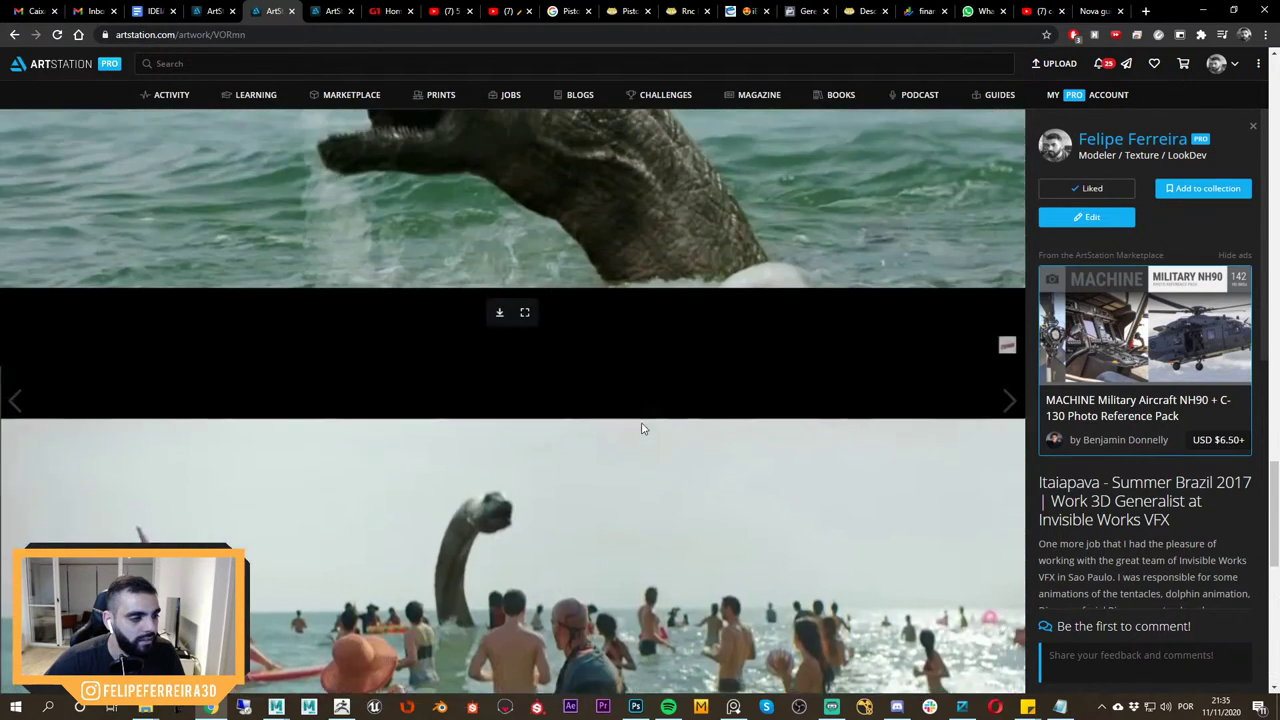
pyautogui.scroll(20, 641, 427)
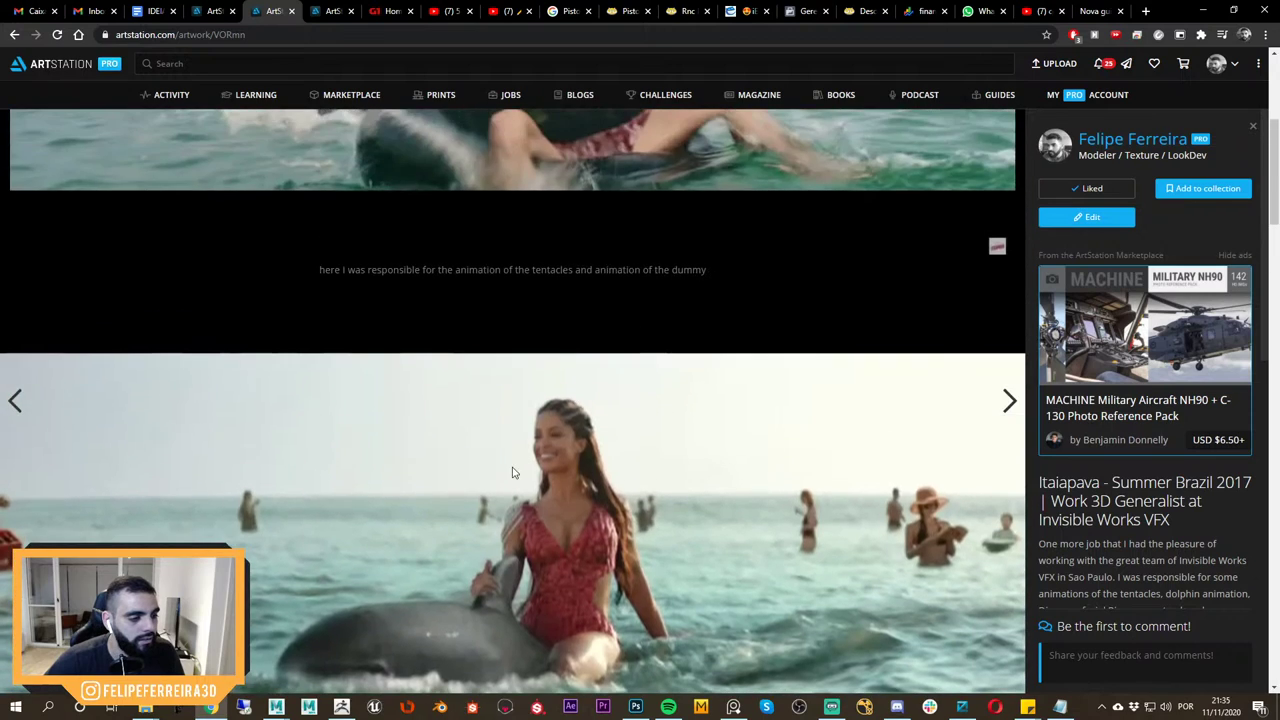
pyautogui.scroll(4, 512, 472)
pyautogui.scroll(-5, 718, 478)
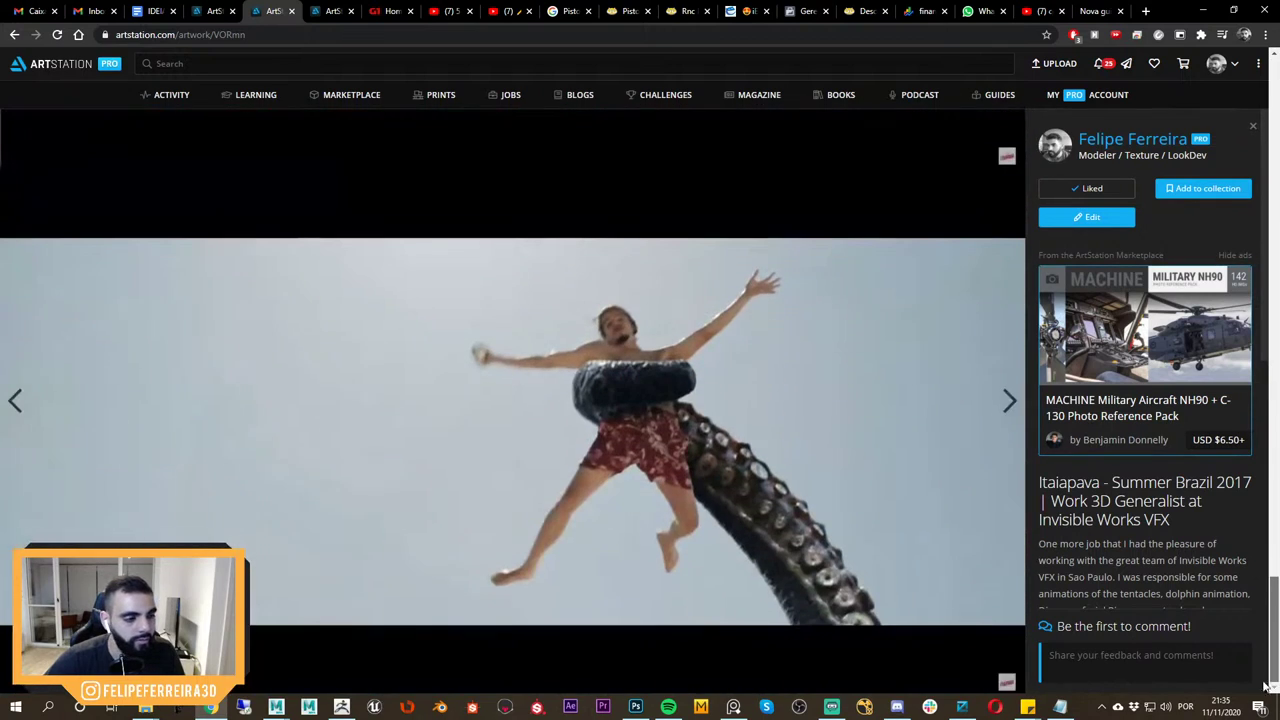
pyautogui.scroll(3, 655, 510)
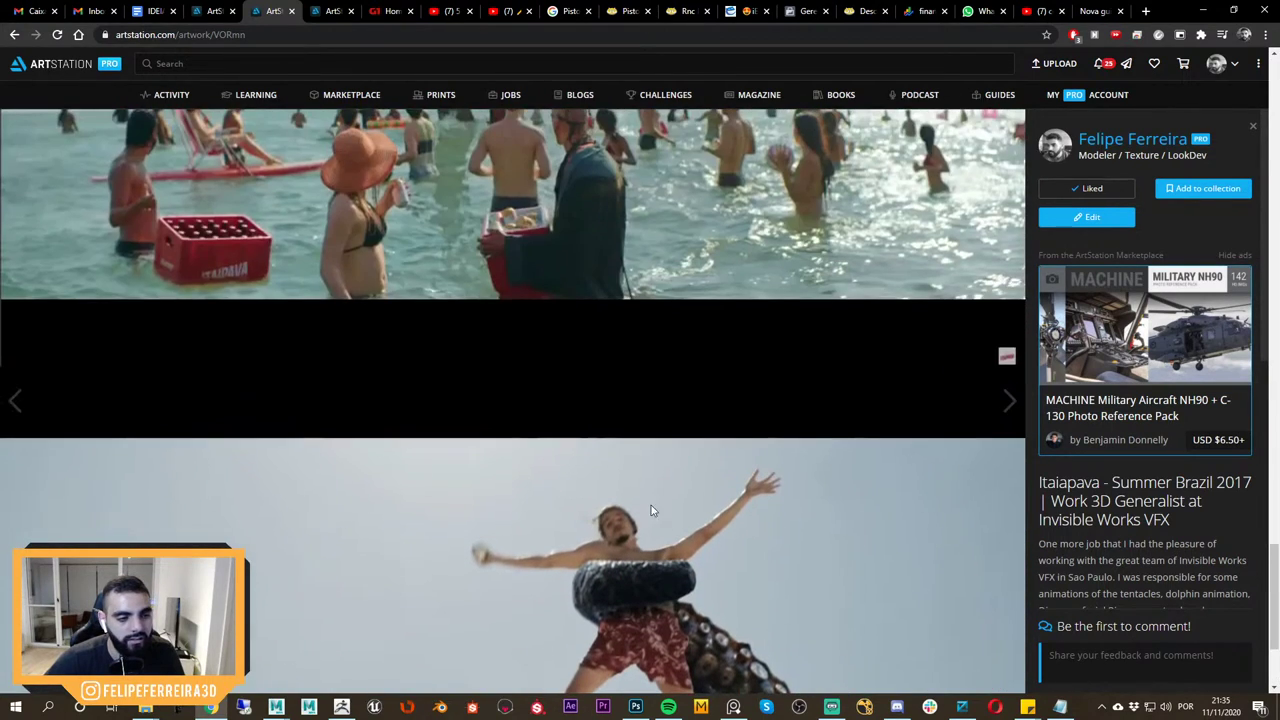
pyautogui.scroll(-3, 628, 415)
pyautogui.scroll(-4, 1117, 388)
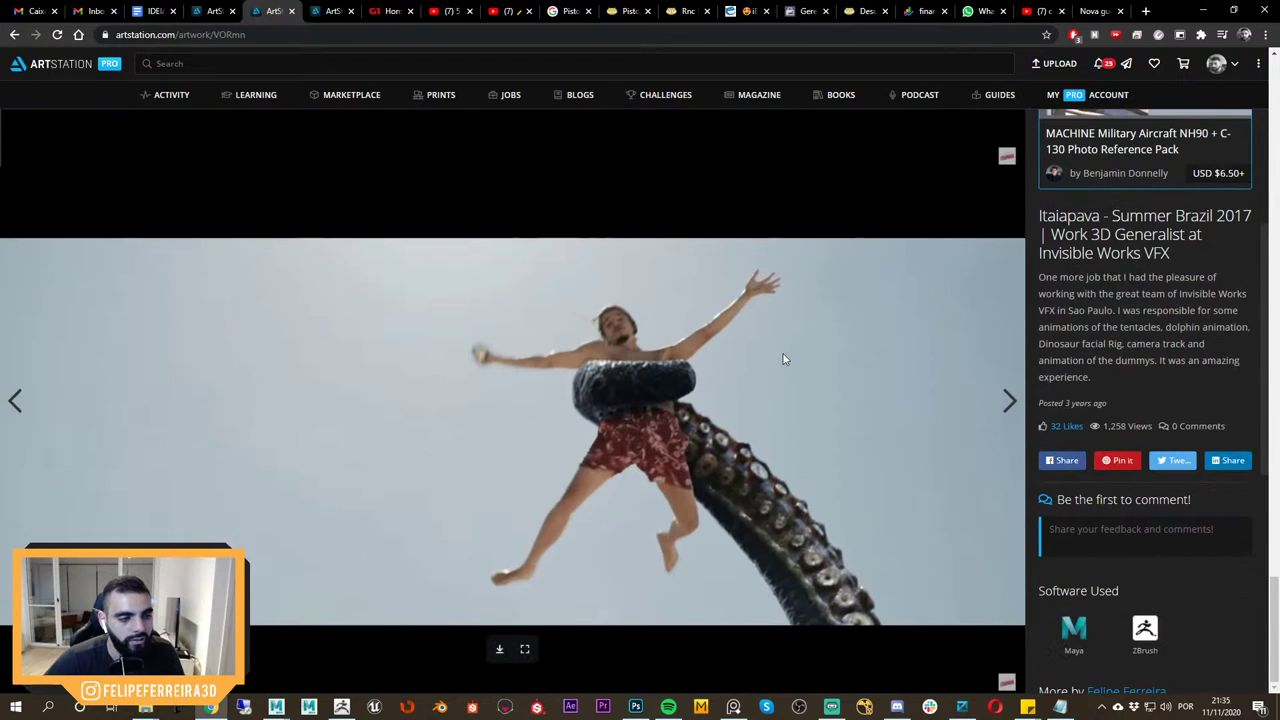
pyautogui.scroll(-4, 501, 420)
pyautogui.scroll(20, 517, 482)
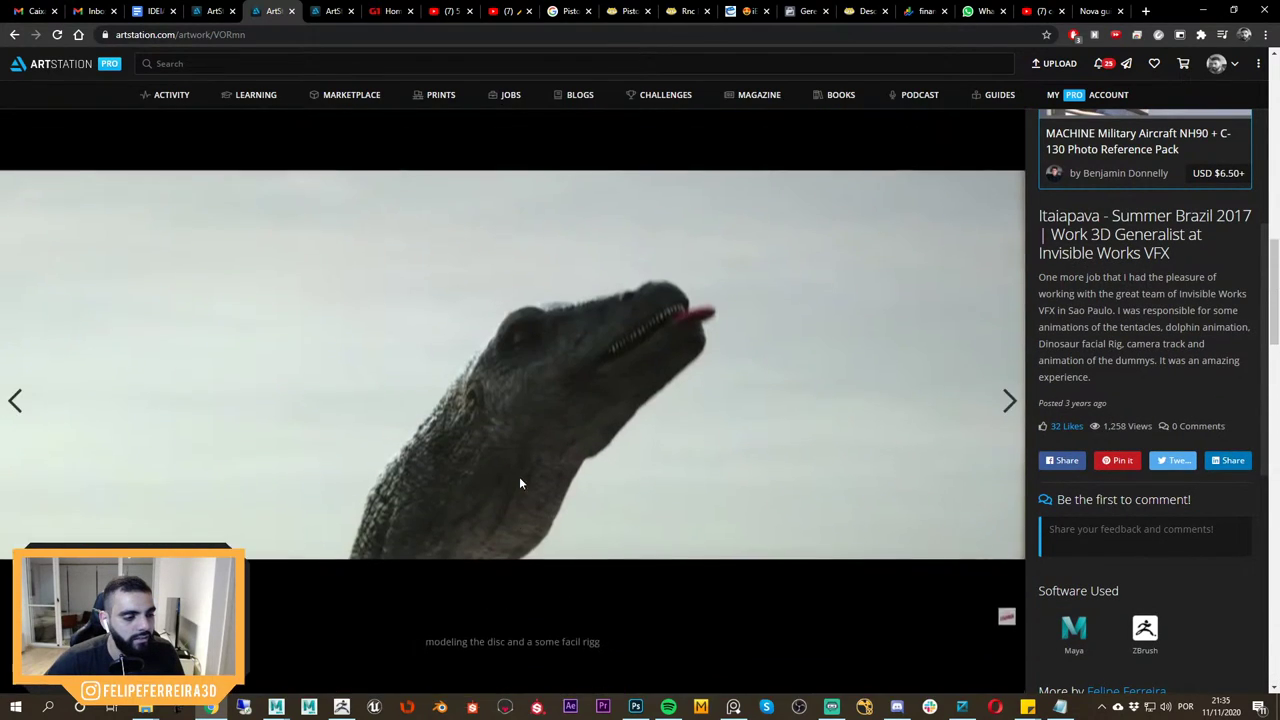
pyautogui.scroll(-8, 545, 486)
pyautogui.scroll(7, 502, 513)
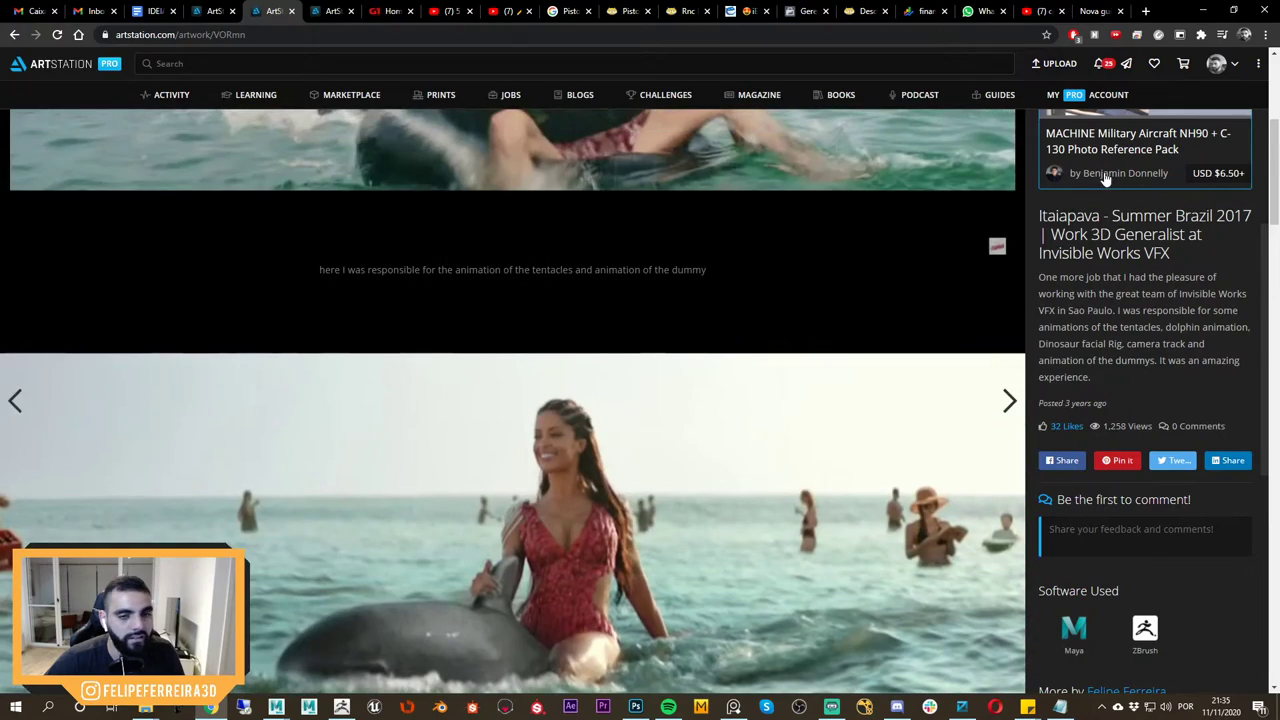
pyautogui.scroll(4, 1108, 190)
# Browse the artist's ArtStation portfolio and reopen the Itaiapava project to view its tentacle shots.
pyautogui.click(1118, 145)
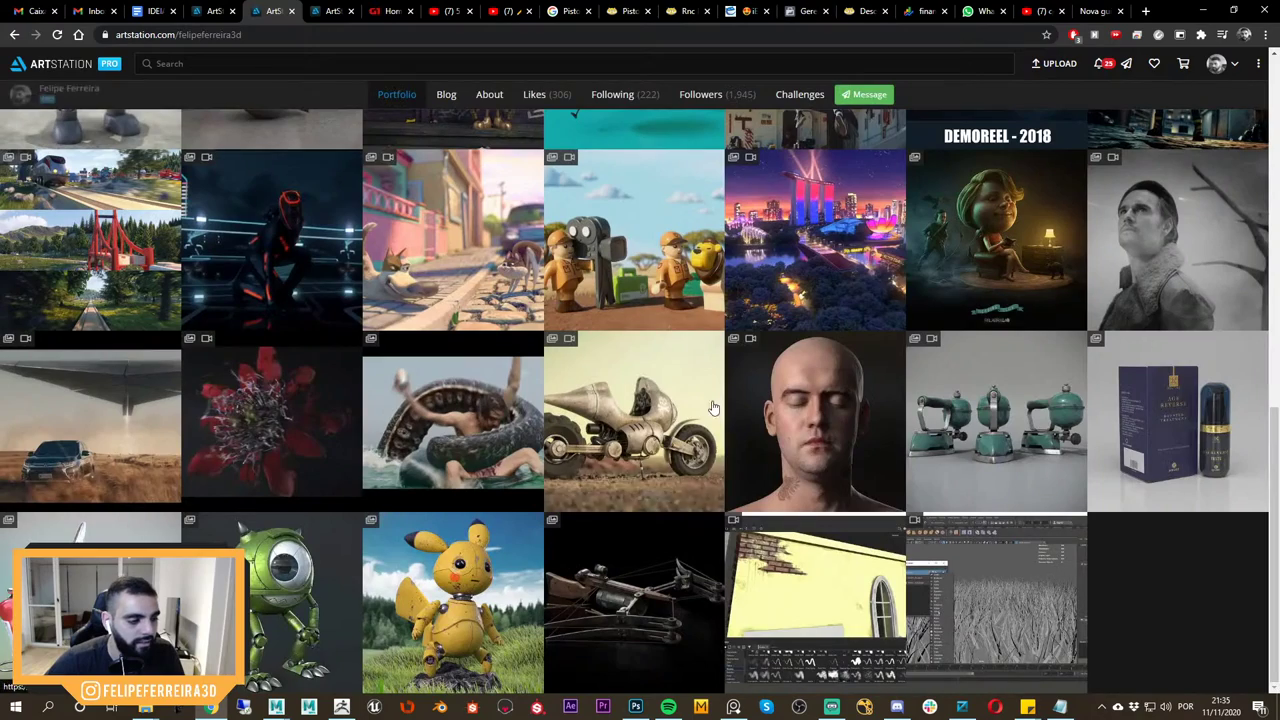
pyautogui.scroll(5, 835, 452)
pyautogui.scroll(-5, 830, 452)
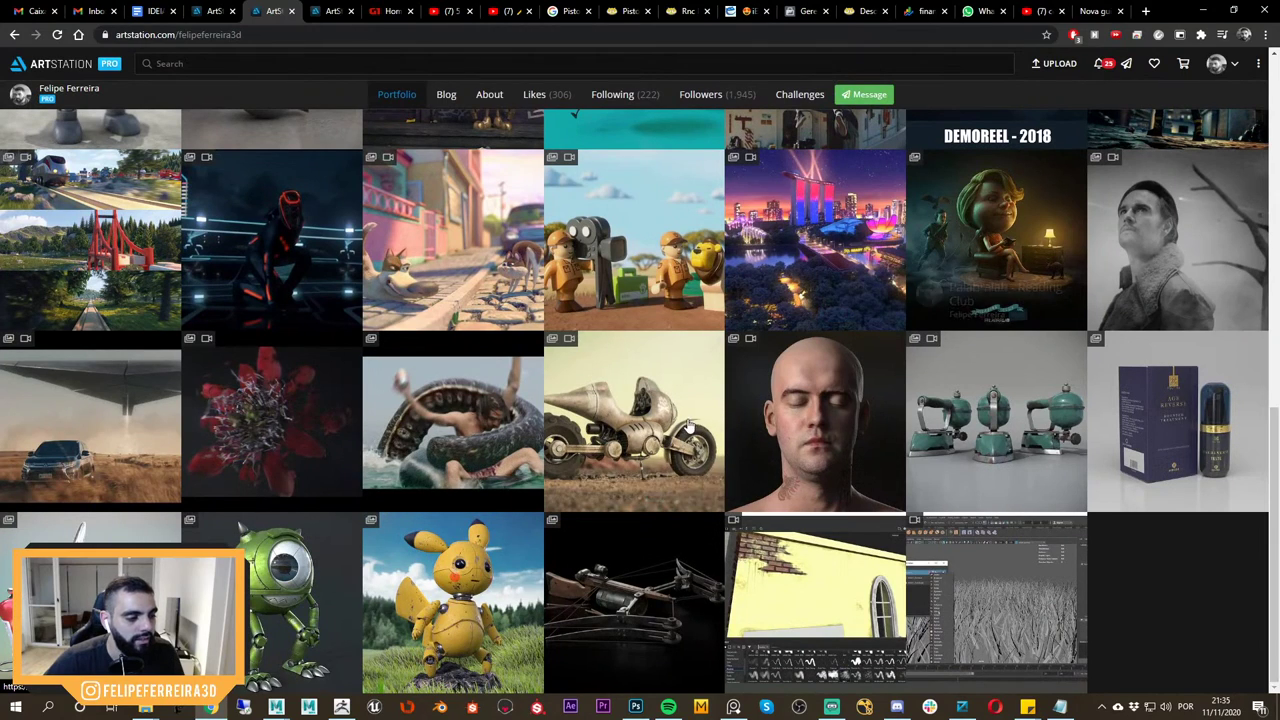
pyautogui.click(425, 418)
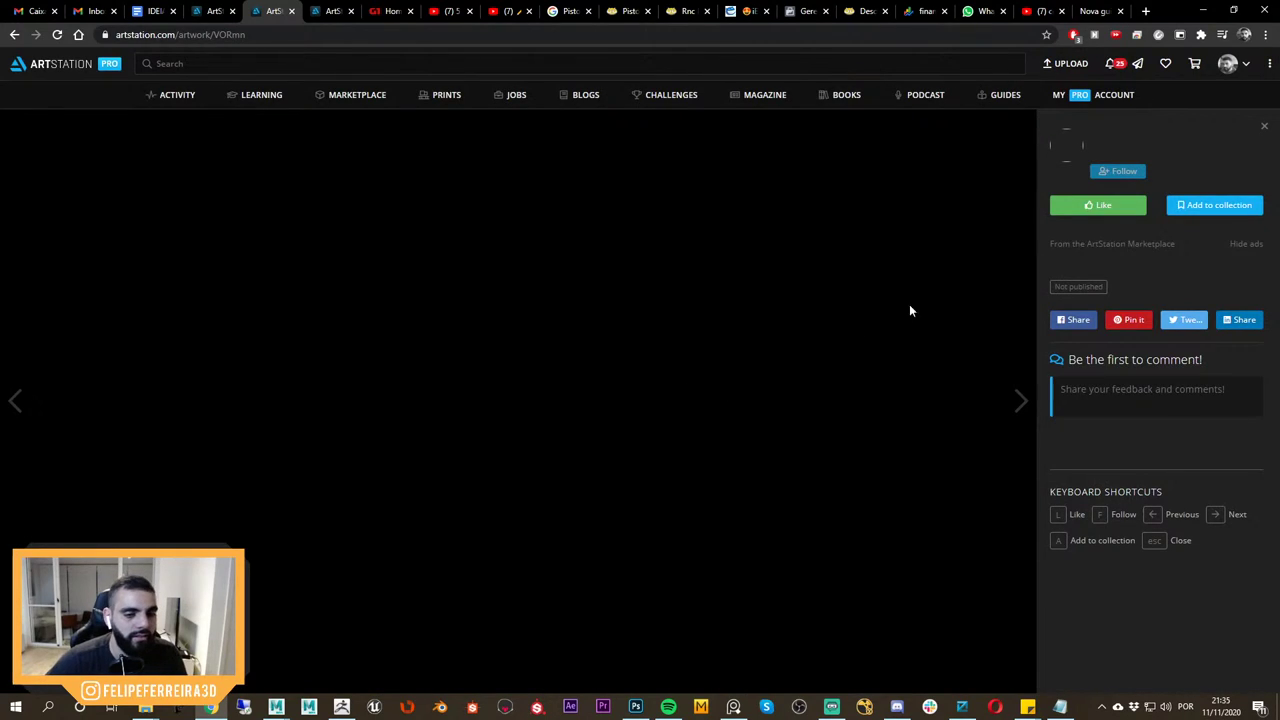
pyautogui.scroll(-5, 787, 568)
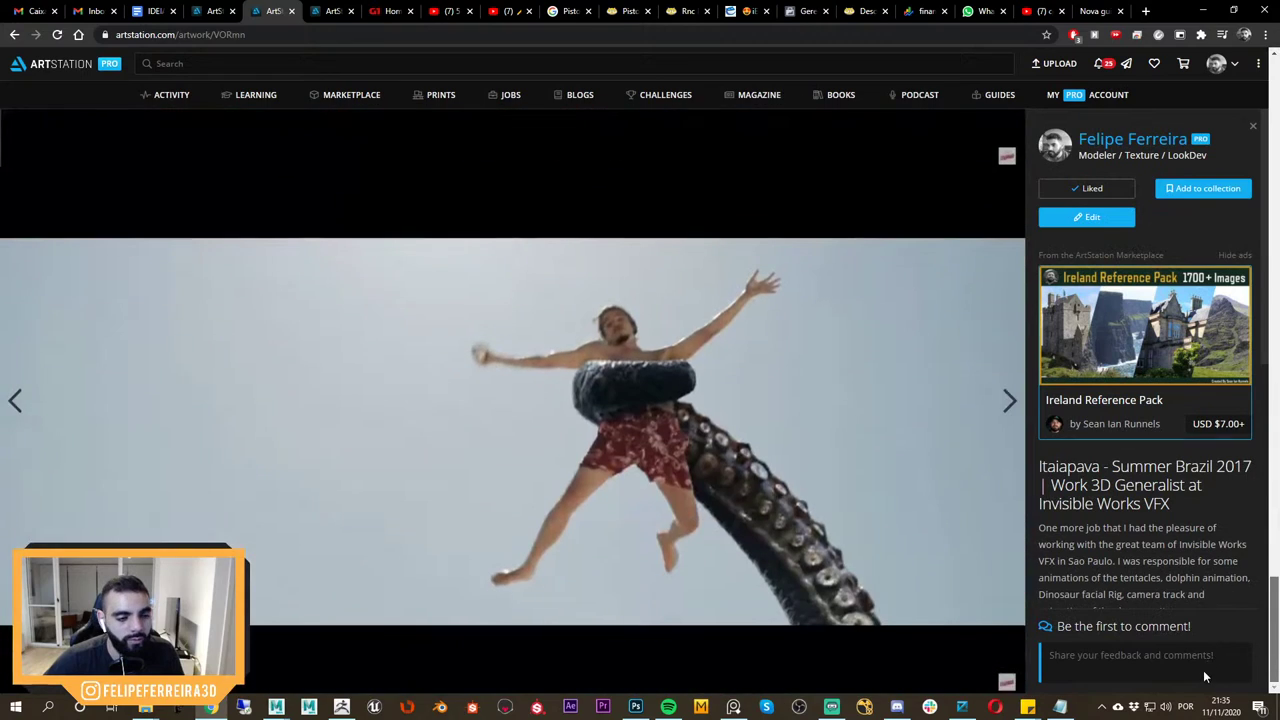
pyautogui.moveTo(1174, 11); pyautogui.dragTo(1279, 300)
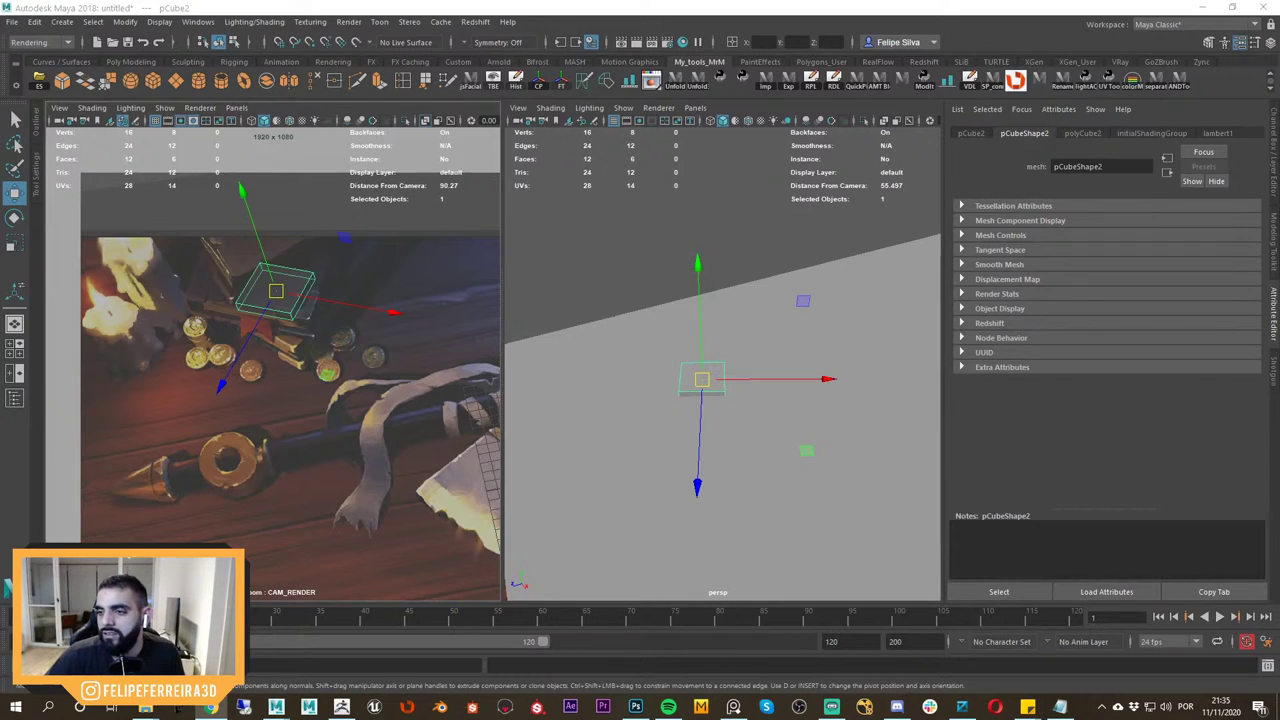
# Open the ITAIPAVA - BOIA video on YouTube, view it full screen from 0:11, and exit full screen.
pyautogui.moveTo(0, 6); pyautogui.dragTo(995, 3)
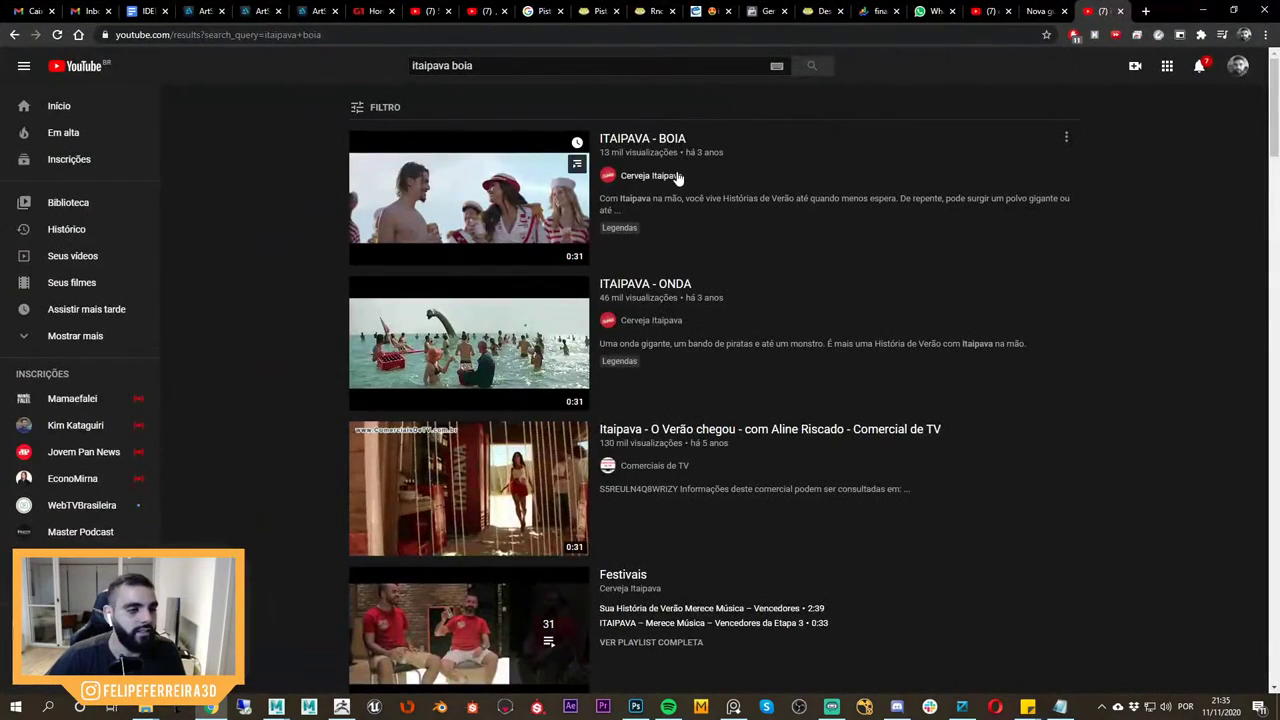
pyautogui.click(653, 147)
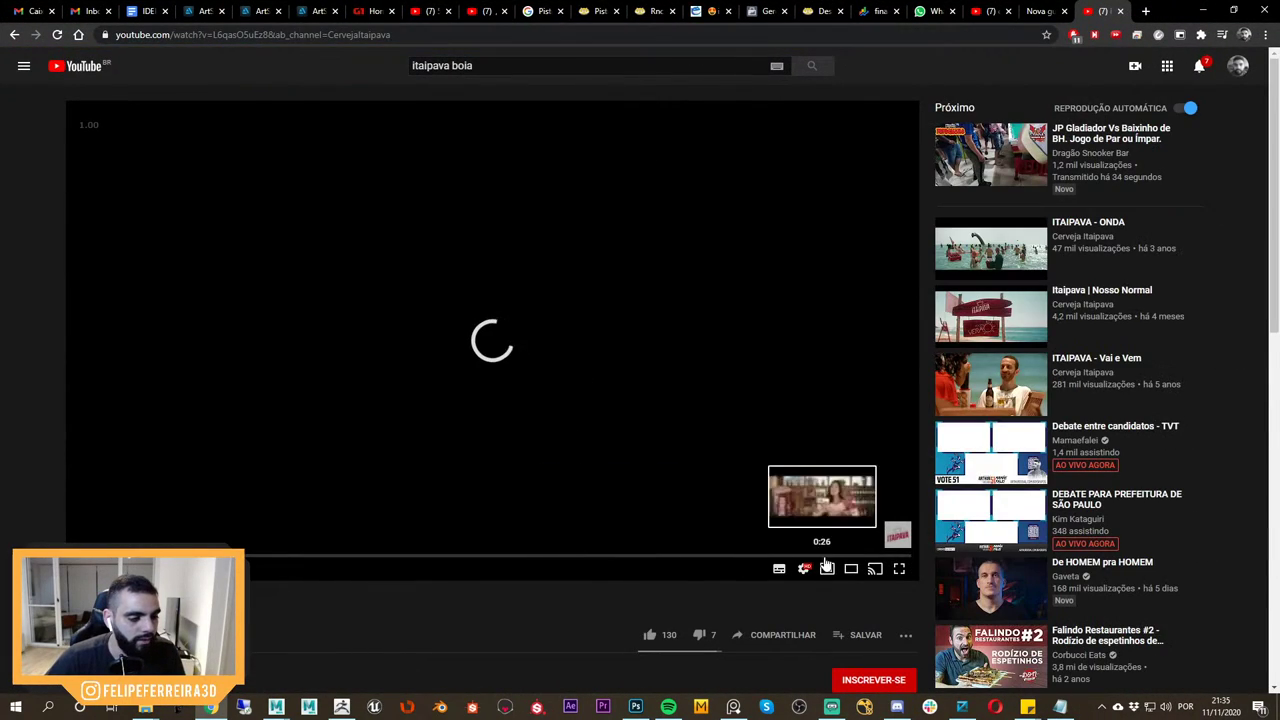
pyautogui.click(900, 569)
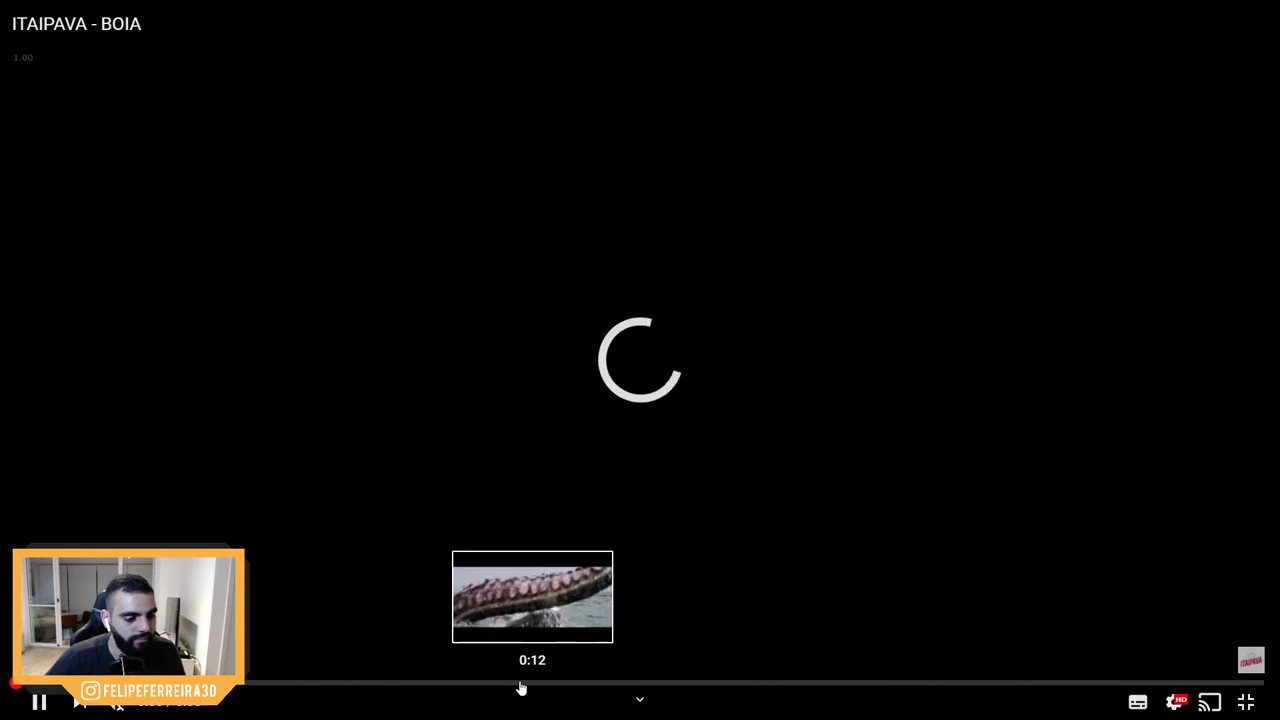
pyautogui.click(475, 683)
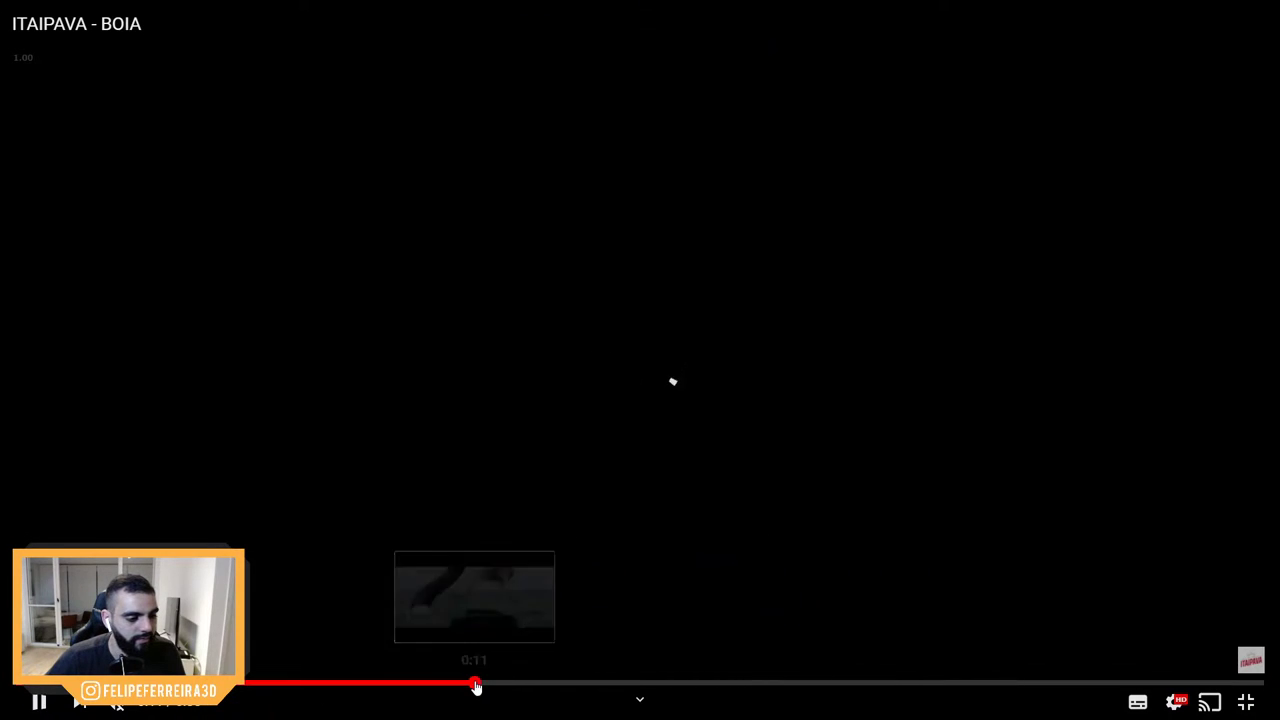
pyautogui.click(1245, 703)
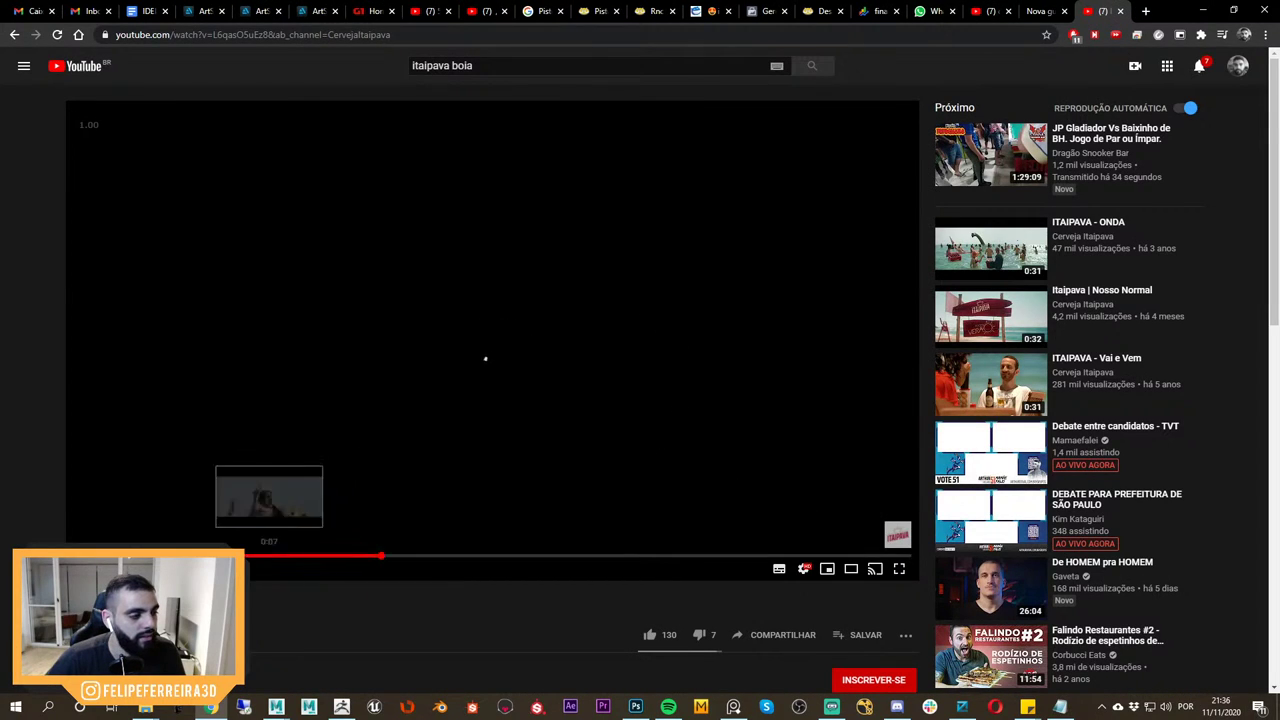
# Reload the ITAIPAVA - BOIA video page, try to play it from partway through, and return to Maya.
pyautogui.press('F5')
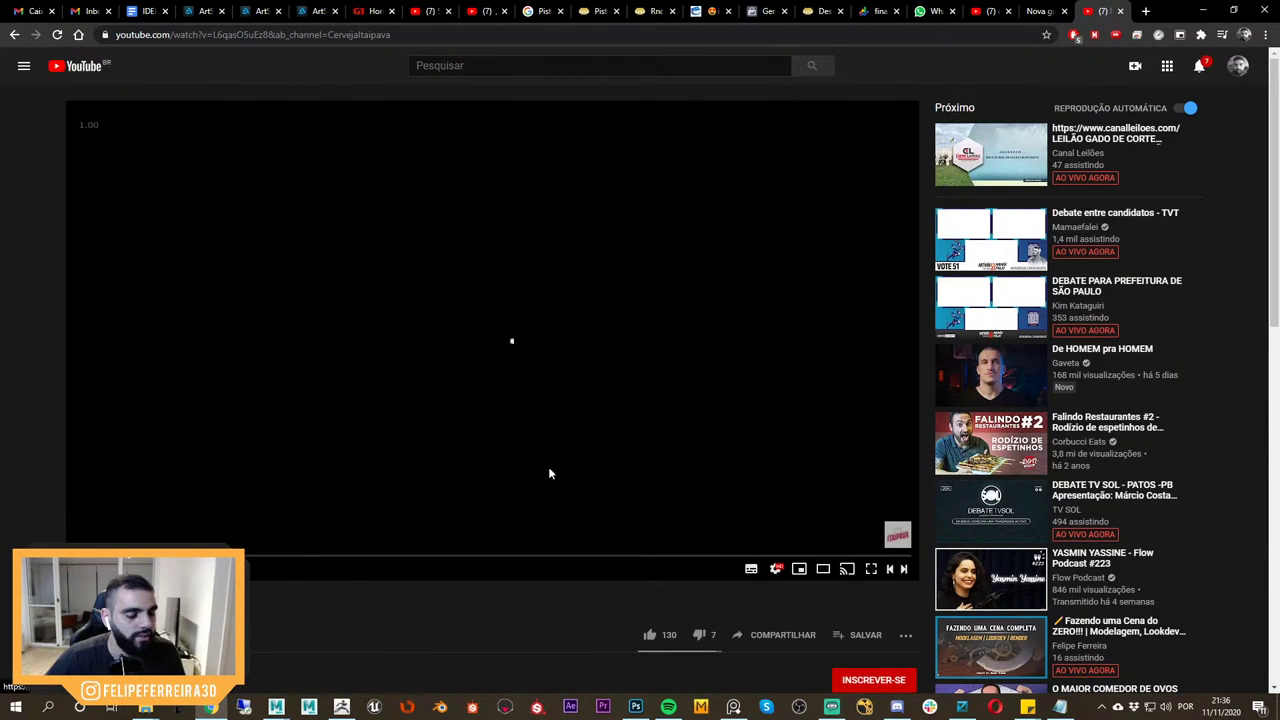
pyautogui.click(350, 557)
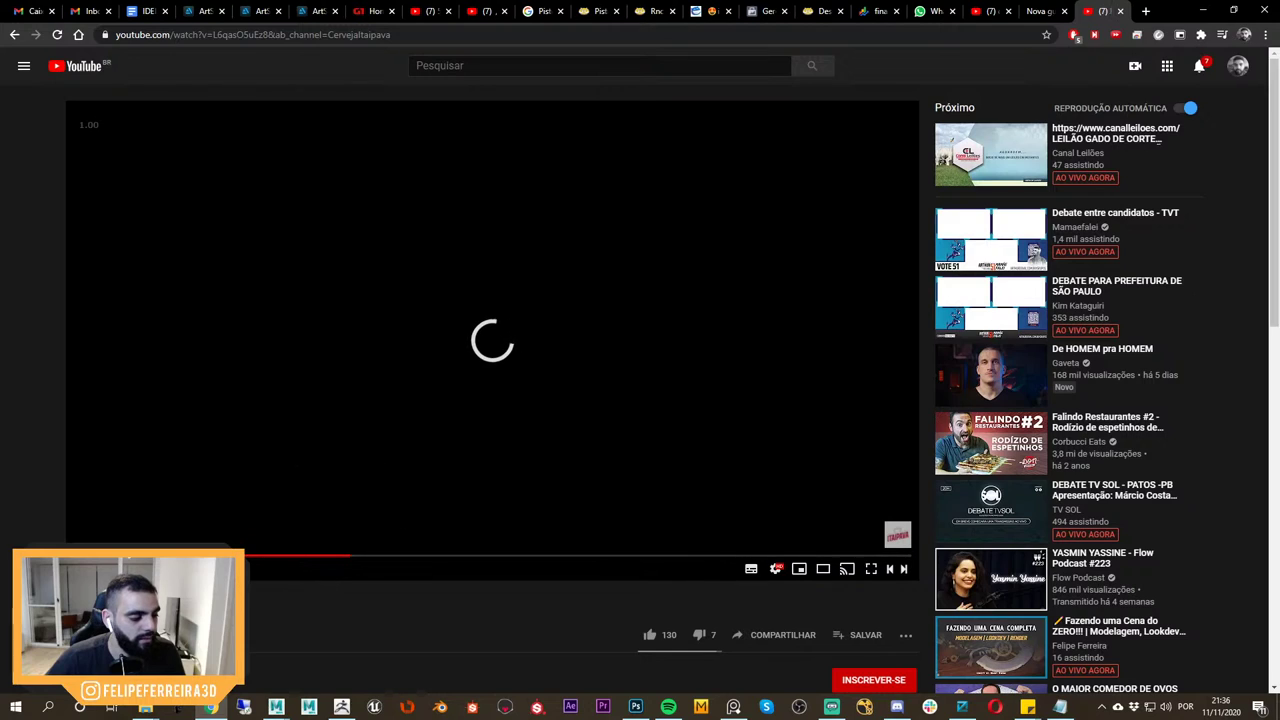
pyautogui.click(1003, 8)
pyautogui.click(1109, 8)
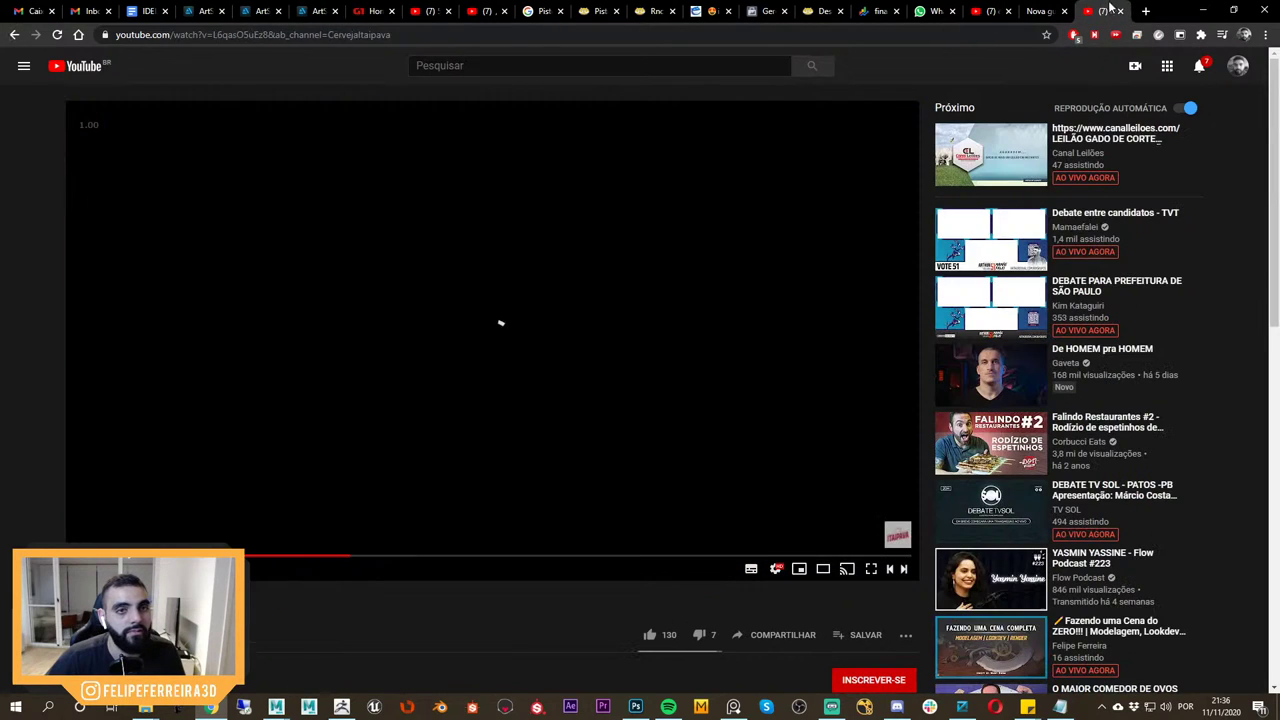
pyautogui.click(1204, 10)
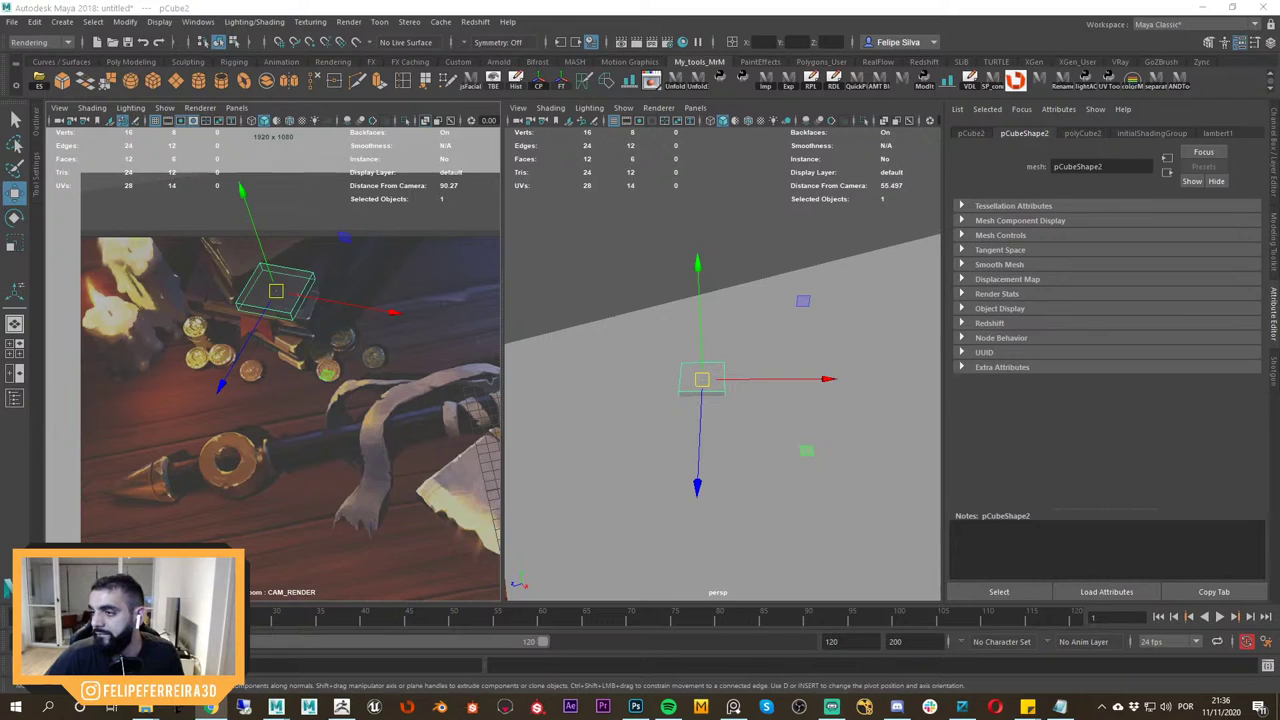
pyautogui.press('super')
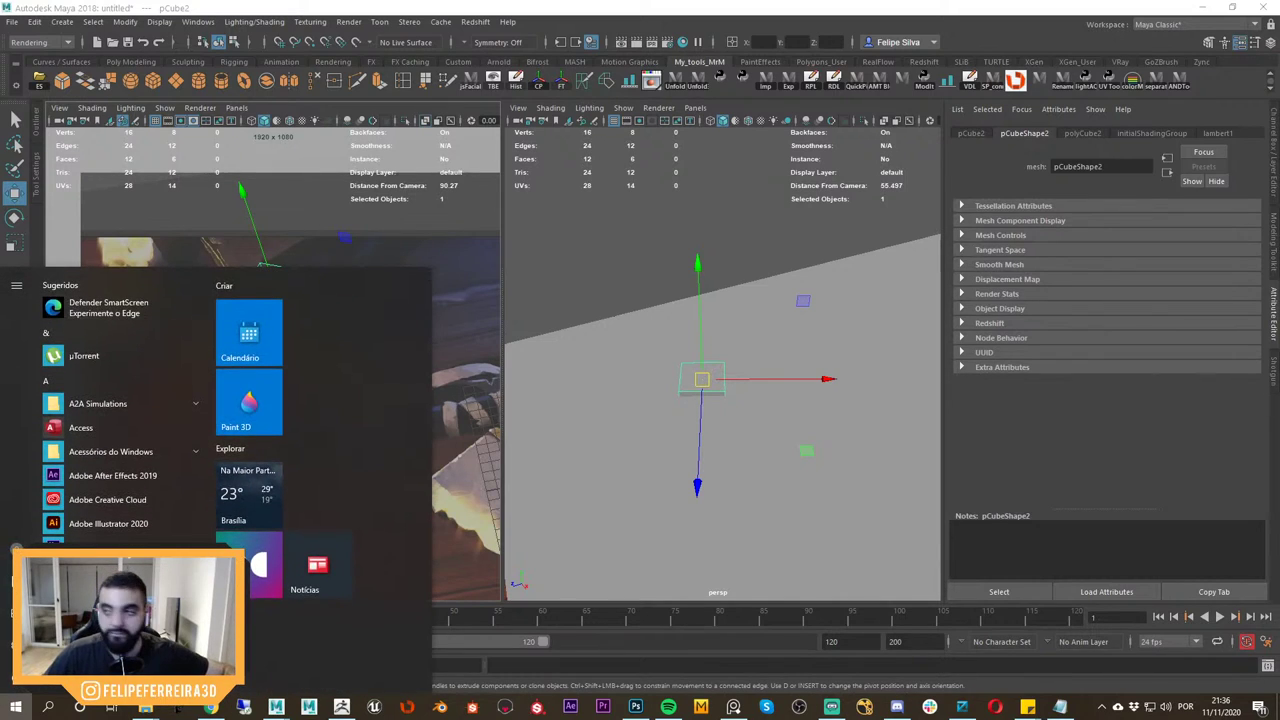
pyautogui.press('super')
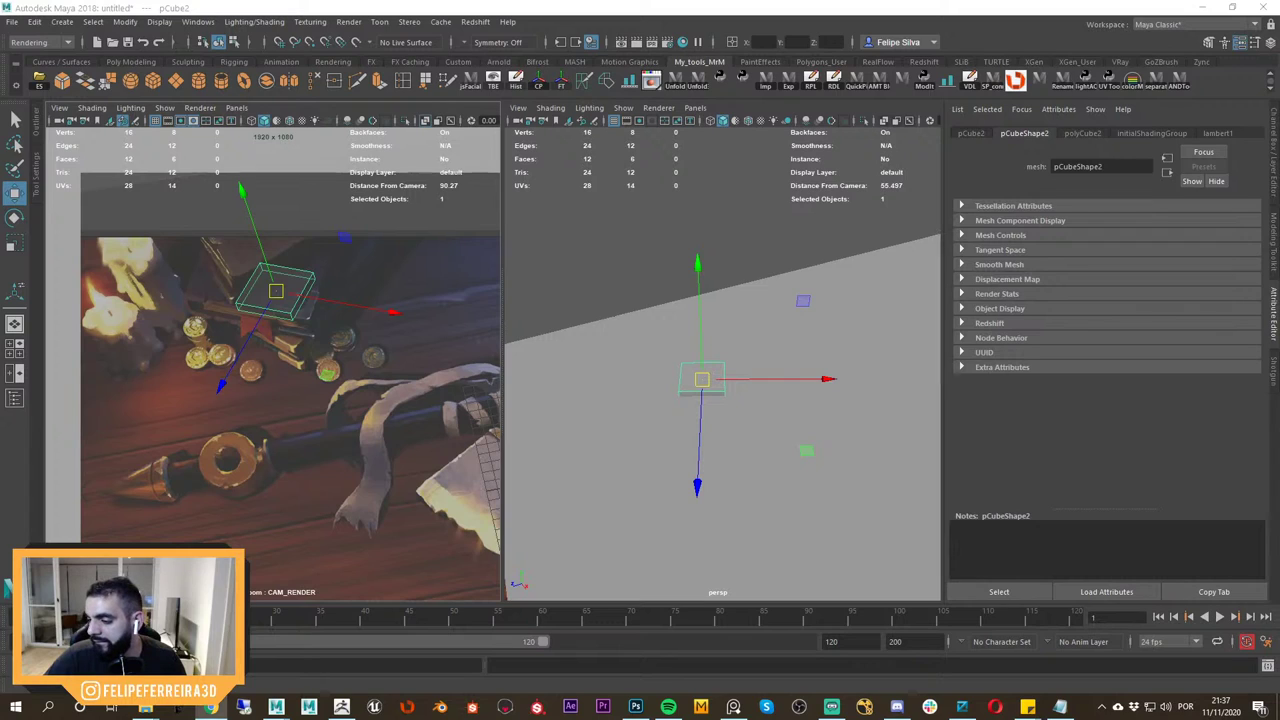
pyautogui.click(693, 62)
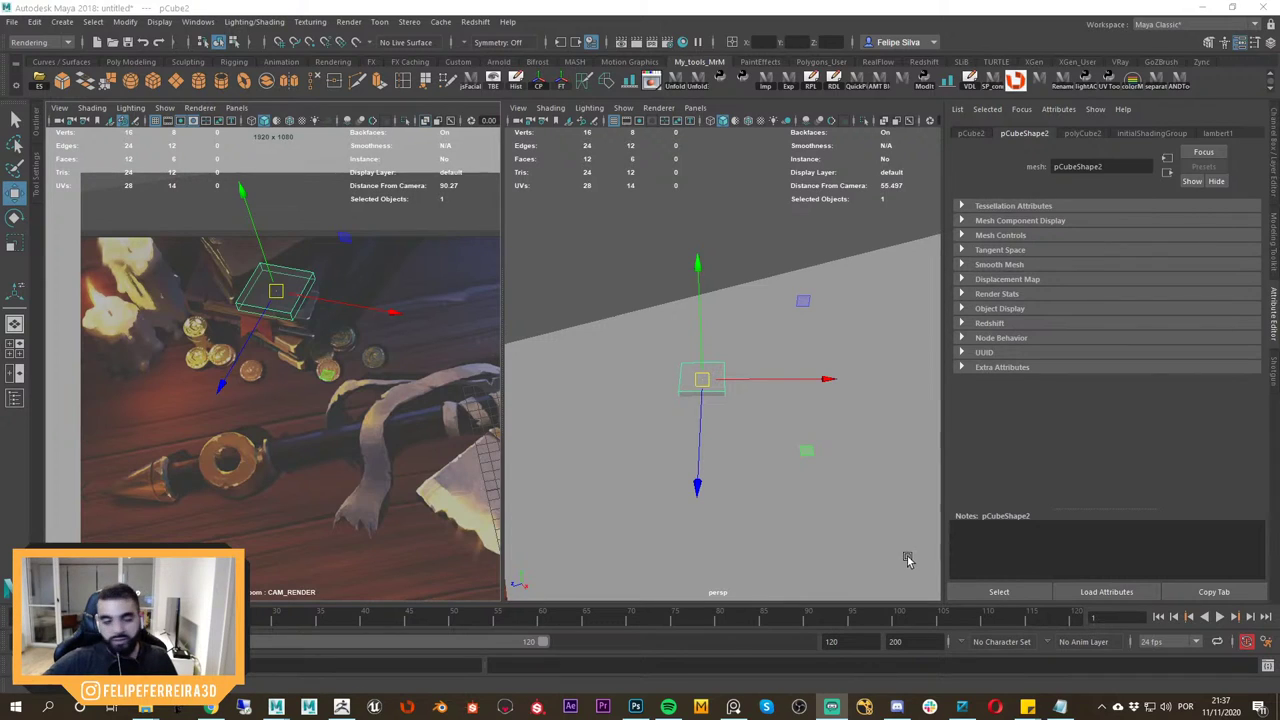
# Scale the thin block slightly thicker along its vertical axis and raise it above the tabletop.
pyautogui.keyDown('alt'); pyautogui.moveTo(809, 352); pyautogui.dragTo(775, 370); pyautogui.keyUp('alt')
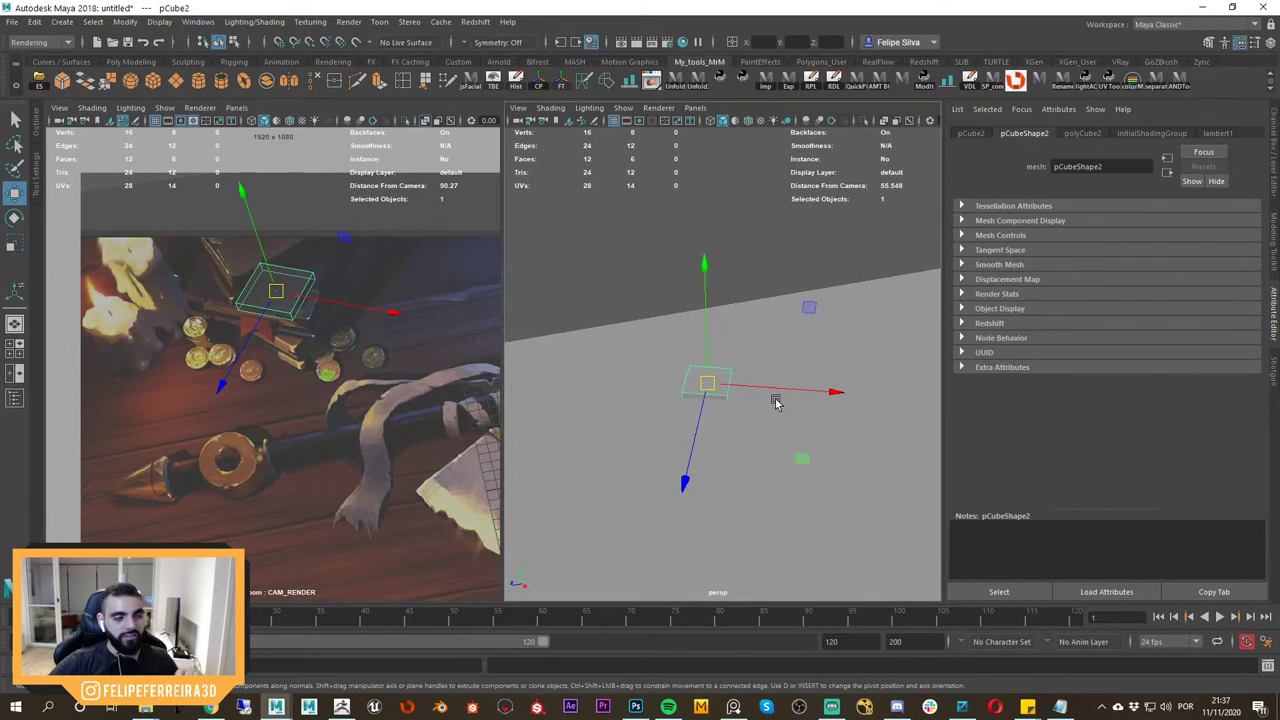
pyautogui.keyDown('alt'); pyautogui.moveTo(690, 388); pyautogui.dragTo(724, 364); pyautogui.keyUp('alt')
pyautogui.press('r')
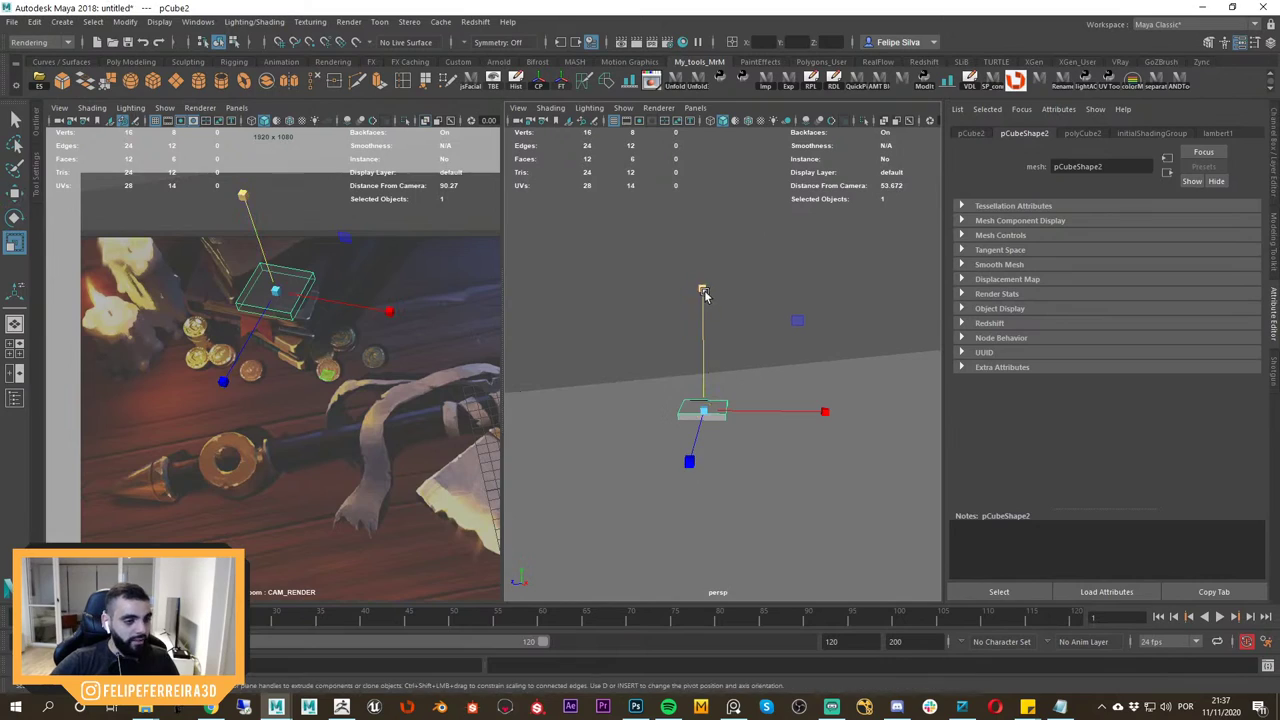
pyautogui.moveTo(703, 290); pyautogui.dragTo(703, 268)
pyautogui.press('w')
pyautogui.moveTo(702, 353); pyautogui.dragTo(704, 336)
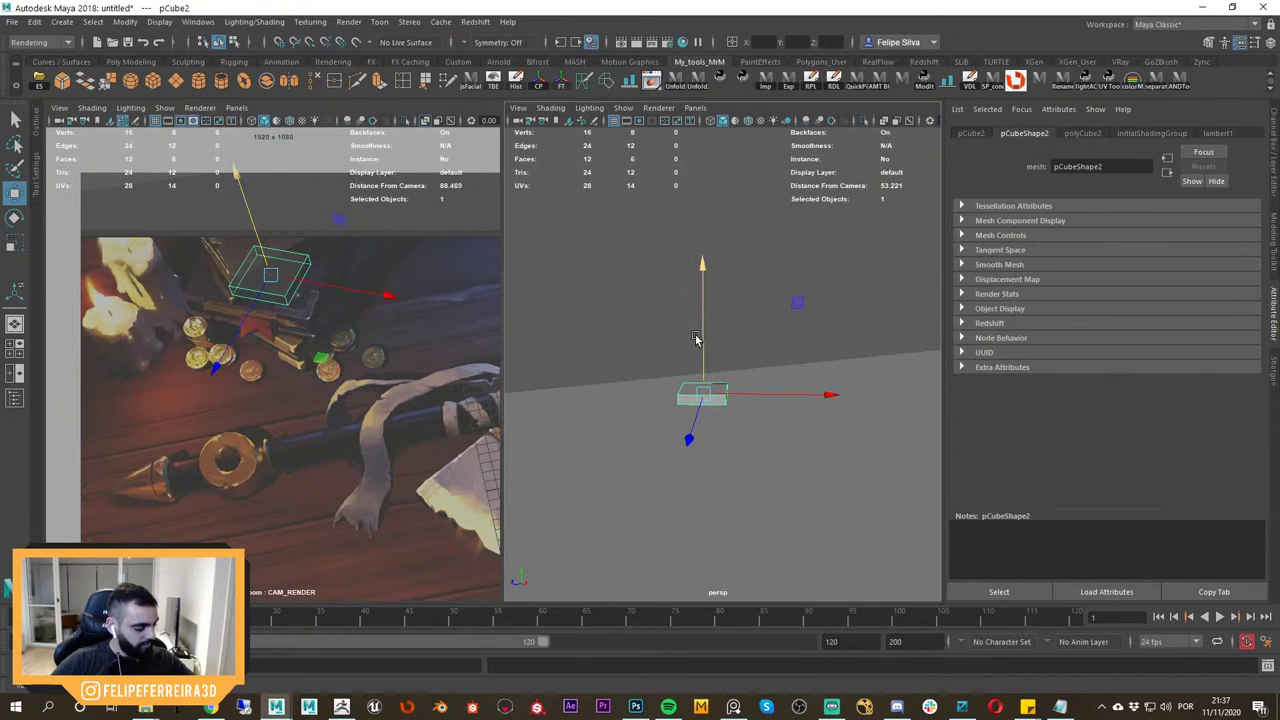
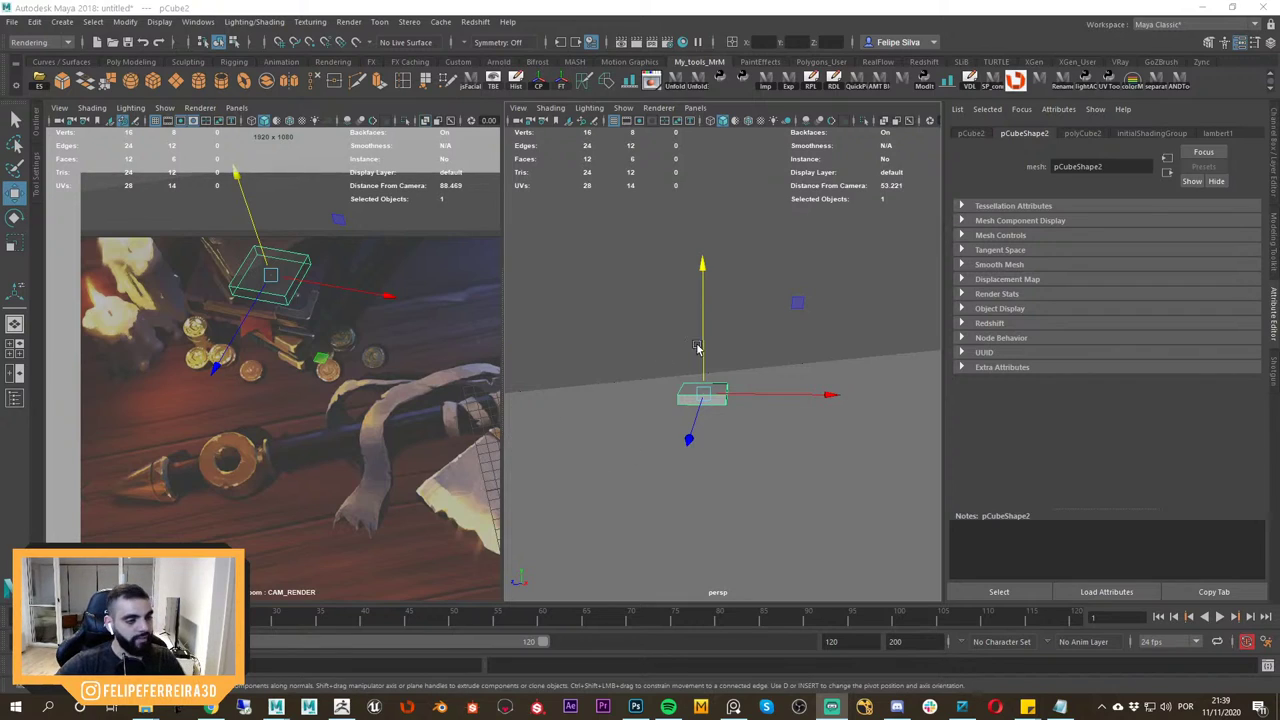
# Thicken the block further and shift it back down over the painted books.
pyautogui.keyDown('alt'); pyautogui.moveTo(737, 406); pyautogui.dragTo(724, 422); pyautogui.keyUp('alt')
pyautogui.press('r')
pyautogui.moveTo(713, 264); pyautogui.dragTo(738, 203)
pyautogui.press('w')
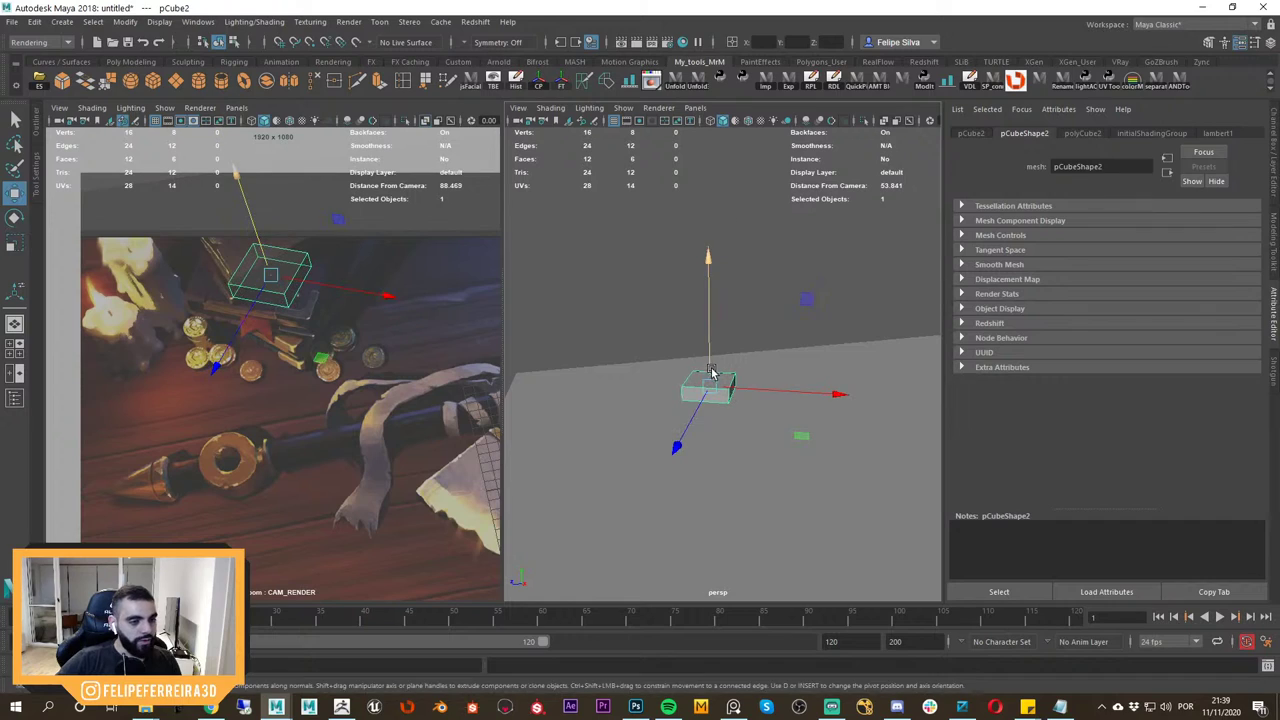
pyautogui.keyDown('alt'); pyautogui.moveTo(712, 372); pyautogui.dragTo(707, 357); pyautogui.keyUp('alt')
pyautogui.moveTo(707, 357); pyautogui.dragTo(707, 372)
pyautogui.press('e')
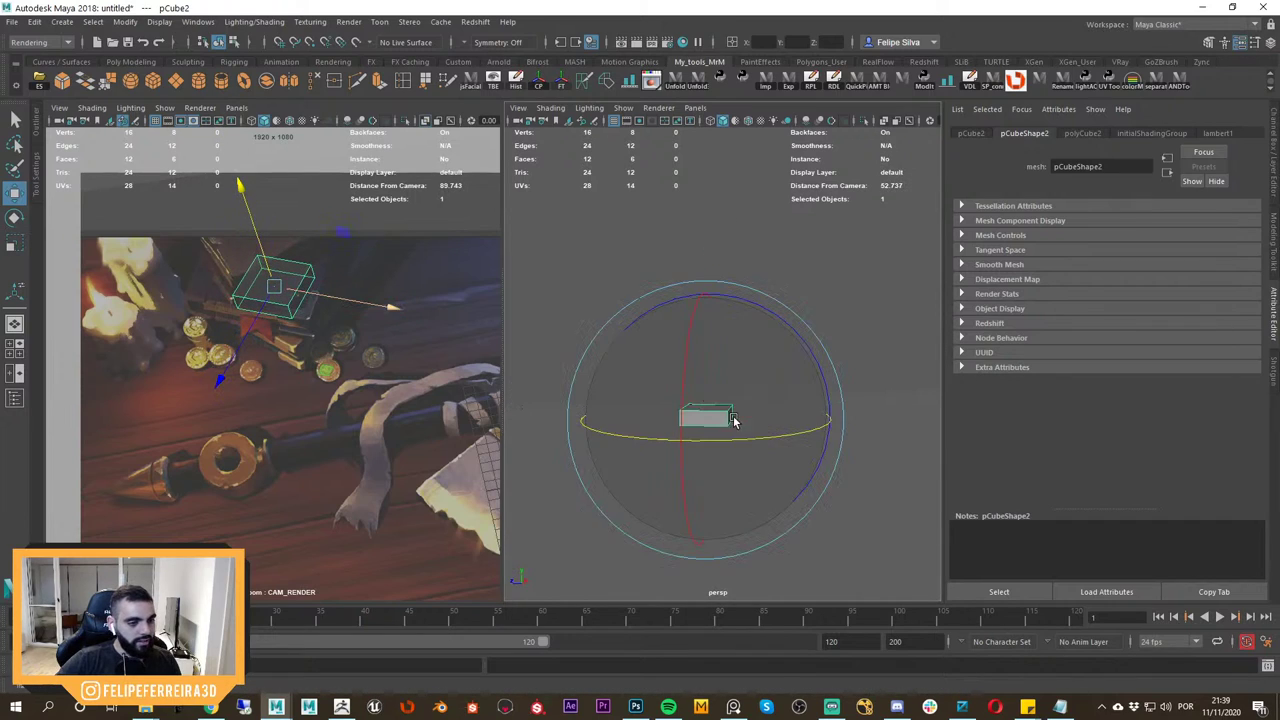
# Scale the block wider along its X axis so it spans the painted stack of books.
pyautogui.keyDown('alt'); pyautogui.moveTo(733, 421); pyautogui.dragTo(766, 449); pyautogui.keyUp('alt')
pyautogui.press('r')
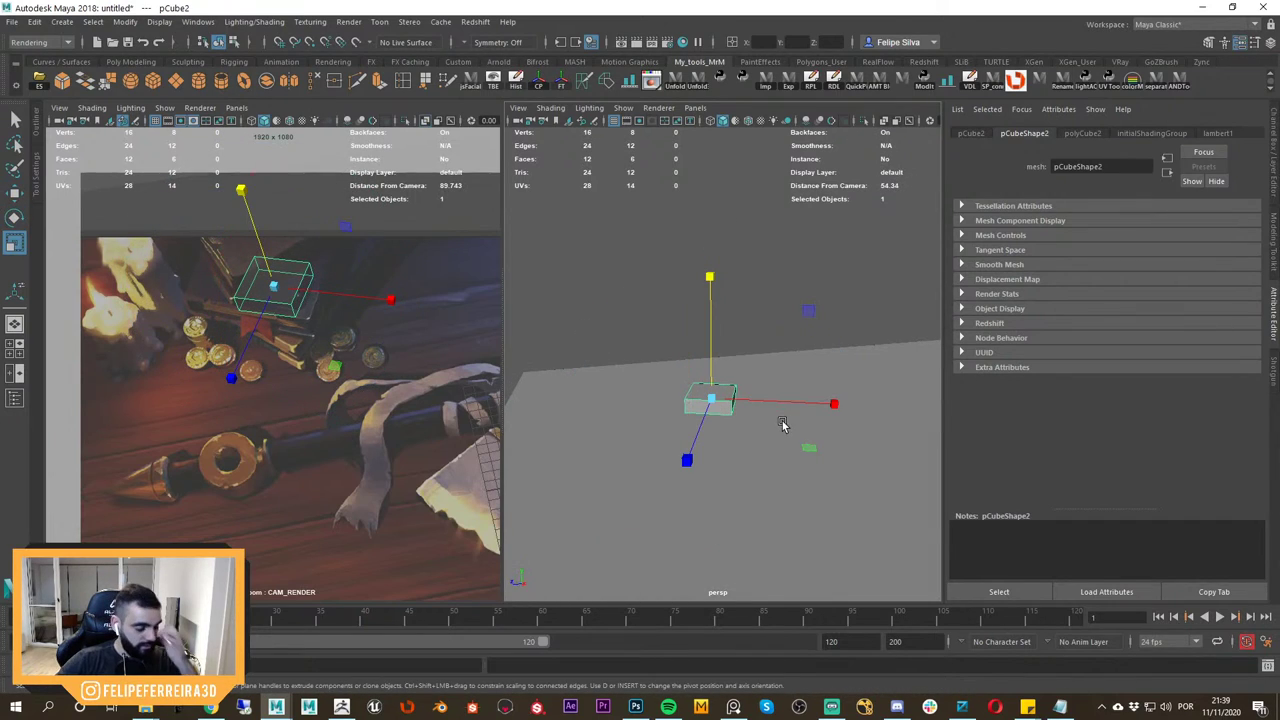
pyautogui.press('w')
pyautogui.keyDown('alt'); pyautogui.moveTo(738, 397); pyautogui.dragTo(743, 420); pyautogui.keyUp('alt')
pyautogui.press('r')
pyautogui.moveTo(836, 397); pyautogui.dragTo(931, 413)
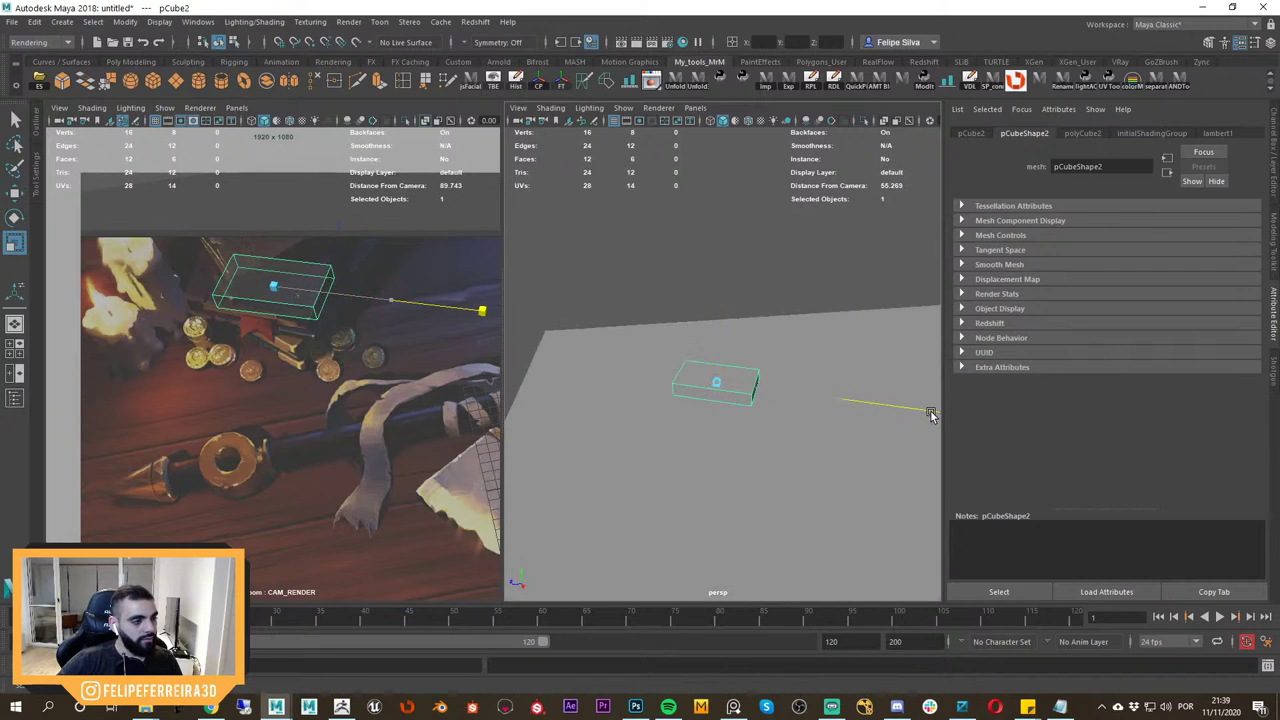
# Examine the widened block against the whole axe painting in the camera view.
pyautogui.press('w')
pyautogui.moveTo(320, 312); pyautogui.dragTo(264, 336, button='middle')
pyautogui.press('\\')
pyautogui.press('\\')
pyautogui.press('\\')
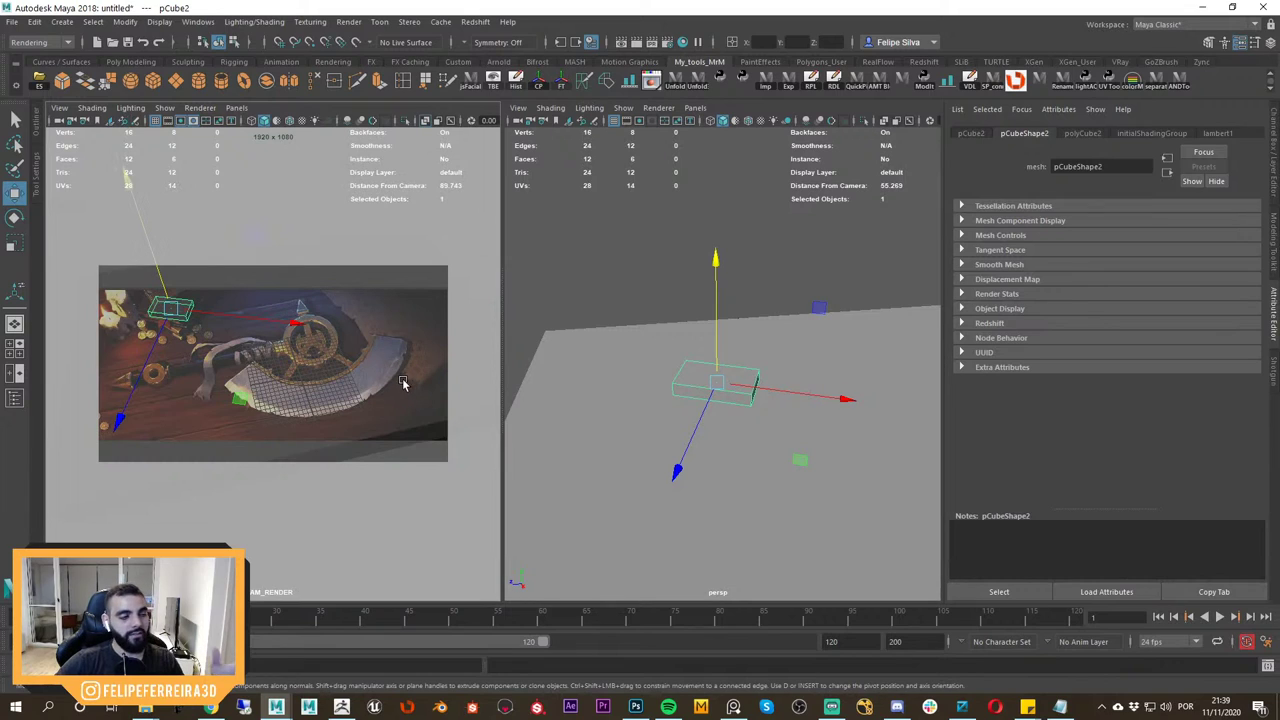
pyautogui.press('\\')
pyautogui.moveTo(336, 345); pyautogui.dragTo(270, 375, button='right')
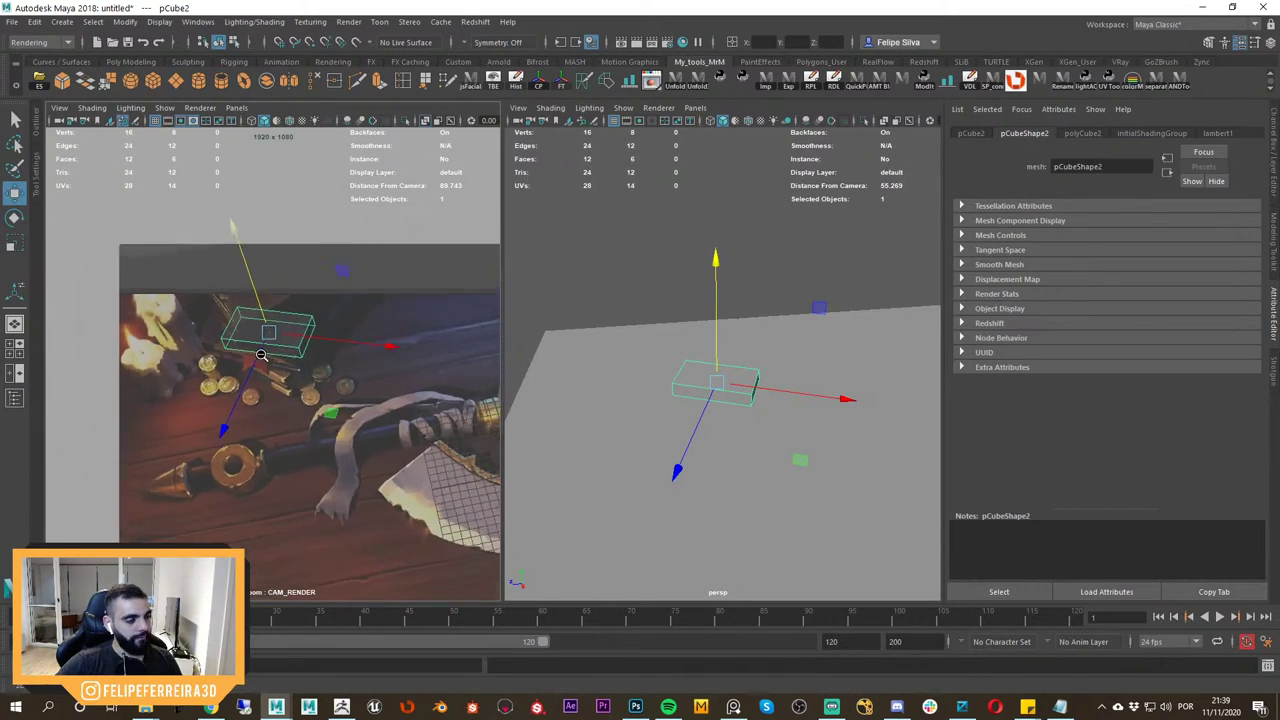
pyautogui.moveTo(440, 500); pyautogui.dragTo(337, 402, button='middle')
pyautogui.moveTo(337, 402); pyautogui.dragTo(300, 381, button='right')
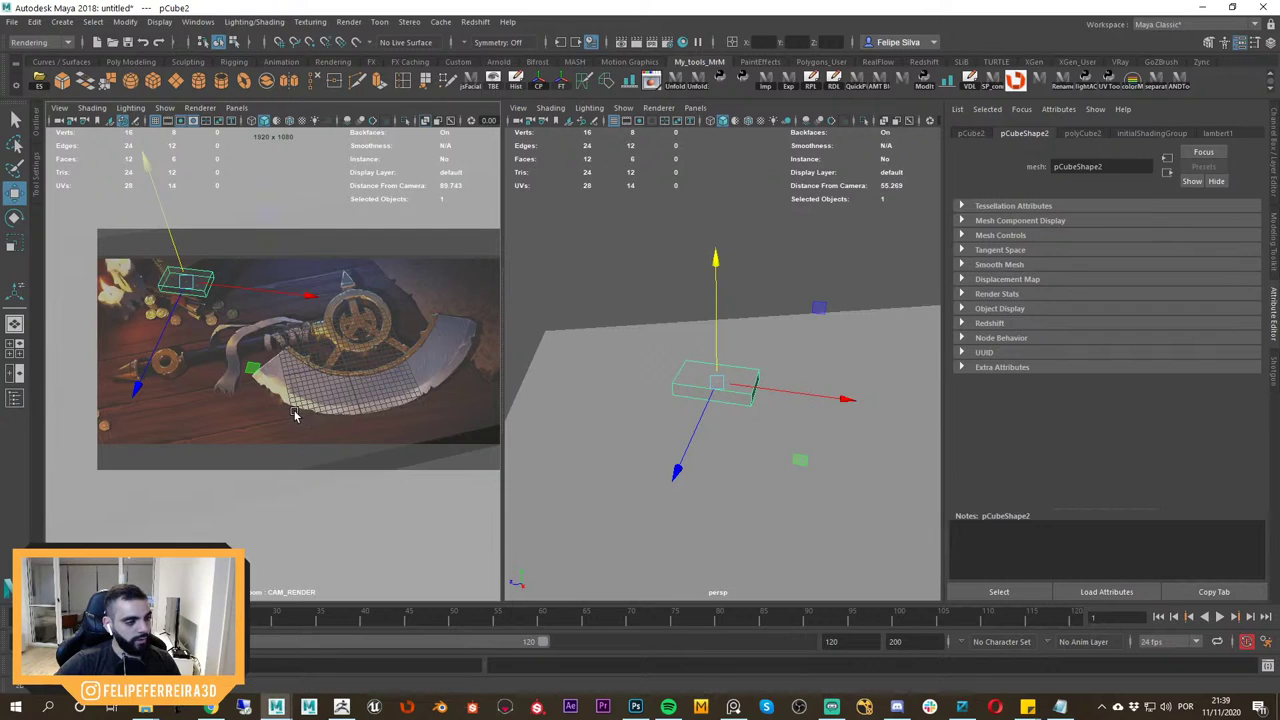
pyautogui.moveTo(299, 417); pyautogui.dragTo(262, 434, button='middle')
# Select and frame the render camera in the perspective view, try scaling it, undo the scaling and deselect it.
pyautogui.keyDown('alt'); pyautogui.moveTo(694, 417); pyautogui.dragTo(584, 266, button='right'); pyautogui.keyUp('alt')
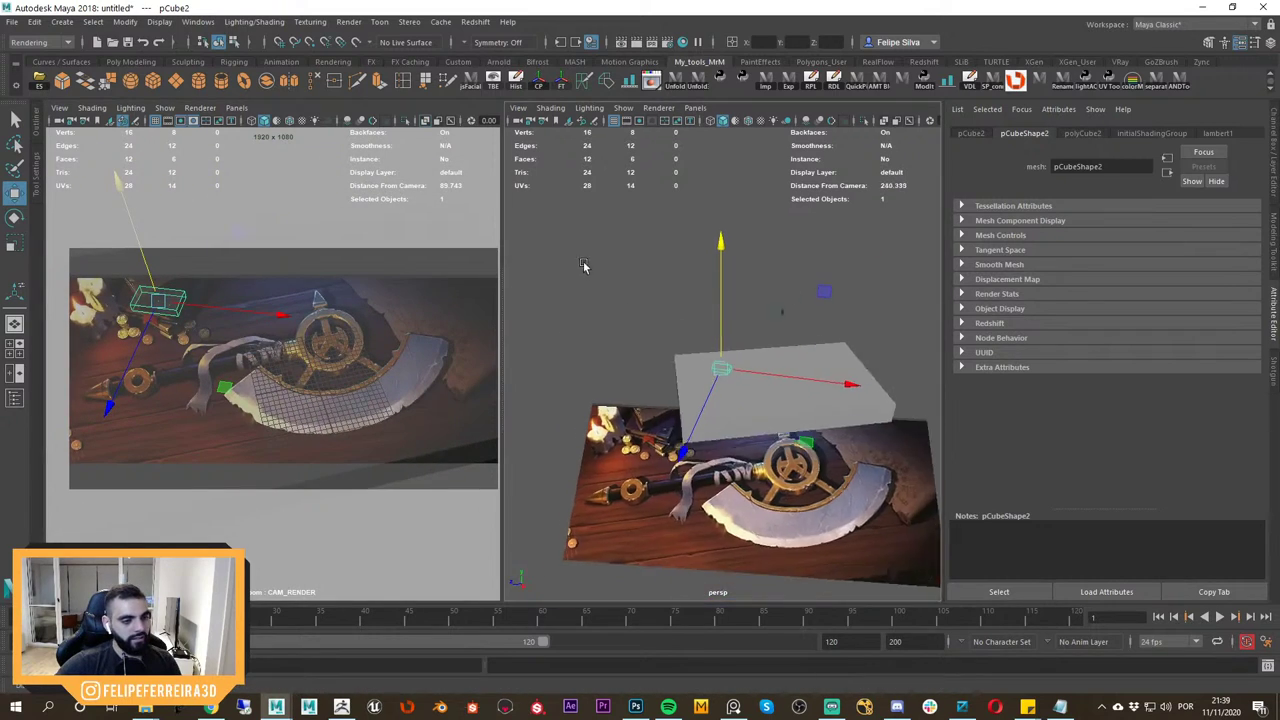
pyautogui.keyDown('alt'); pyautogui.moveTo(584, 266); pyautogui.dragTo(837, 383); pyautogui.keyUp('alt')
pyautogui.click(779, 320)
pyautogui.press('f')
pyautogui.keyDown('alt'); pyautogui.moveTo(837, 383); pyautogui.dragTo(800, 341, button='right'); pyautogui.keyUp('alt')
pyautogui.keyDown('alt'); pyautogui.moveTo(800, 341); pyautogui.dragTo(775, 350); pyautogui.keyUp('alt')
pyautogui.press('r')
pyautogui.moveTo(727, 360)
pyautogui.mouseDown()
pyautogui.moveTo(866, 363)
pyautogui.moveTo(744, 349)
pyautogui.mouseUp()
pyautogui.hotkey('ctrl', 'z')
pyautogui.click(804, 408)
# Examine the painted books, coins and axe up close and at full frame through the render camera.
pyautogui.click(407, 356)
pyautogui.moveTo(407, 356)
pyautogui.keyDown('alt'); pyautogui.mouseDown()
pyautogui.moveTo(389, 346)
pyautogui.moveTo(402, 352)
pyautogui.mouseUp(); pyautogui.keyUp('alt')
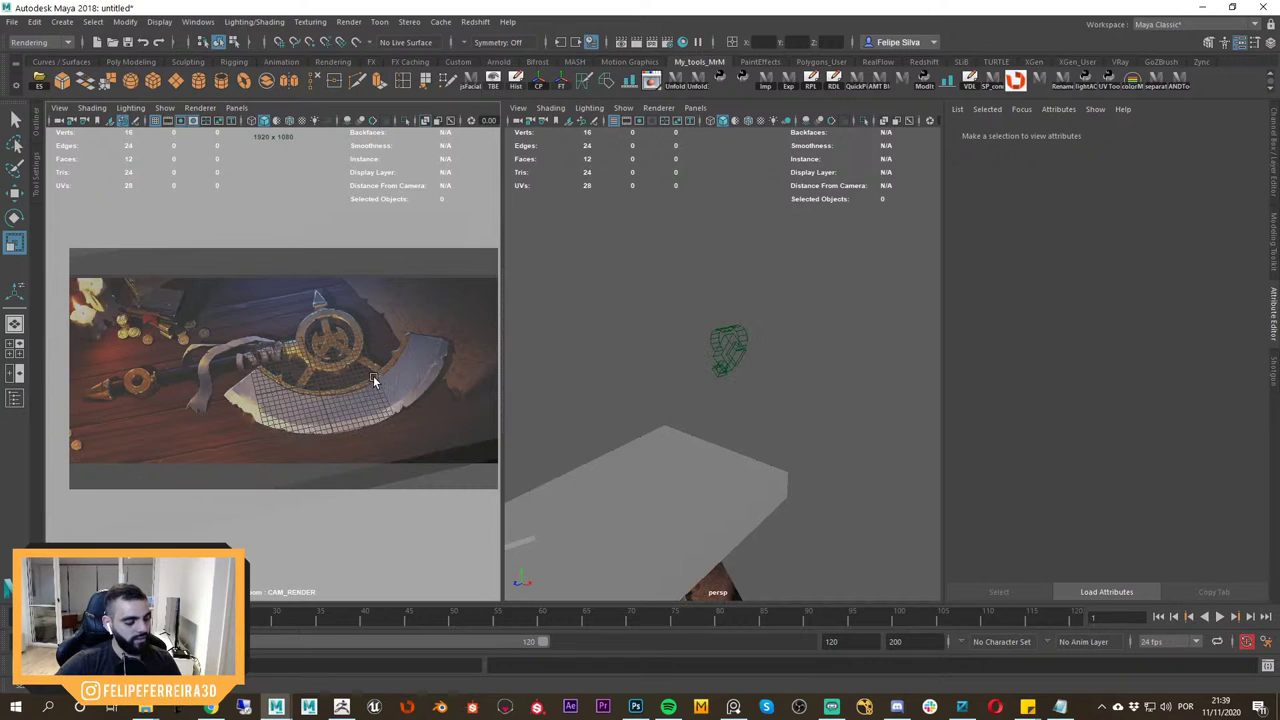
pyautogui.moveTo(373, 376); pyautogui.dragTo(405, 397, button='middle')
pyautogui.moveTo(405, 397); pyautogui.dragTo(352, 372, button='right')
pyautogui.moveTo(330, 364); pyautogui.dragTo(394, 392, button='middle')
pyautogui.moveTo(360, 394); pyautogui.dragTo(422, 366, button='right')
pyautogui.moveTo(205, 243); pyautogui.dragTo(304, 346, button='middle')
pyautogui.moveTo(304, 346); pyautogui.dragTo(394, 380, button='right')
pyautogui.moveTo(434, 394); pyautogui.dragTo(408, 387, button='middle')
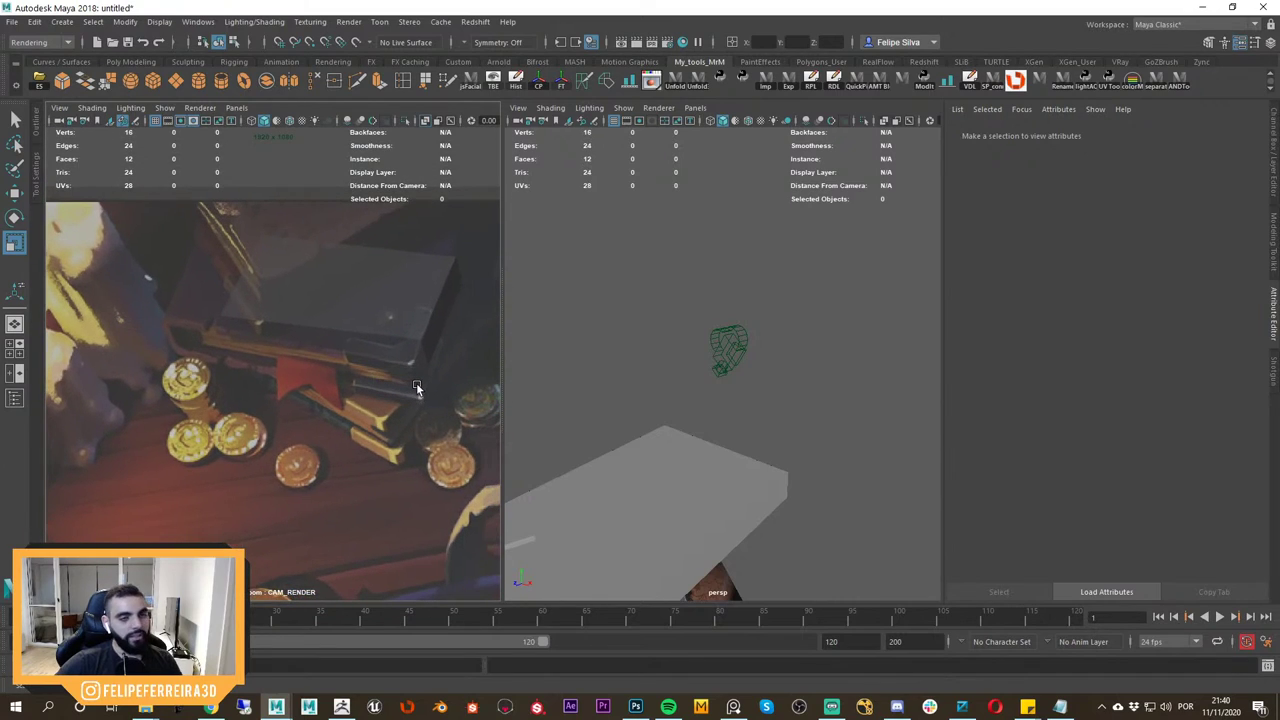
pyautogui.press('\\')
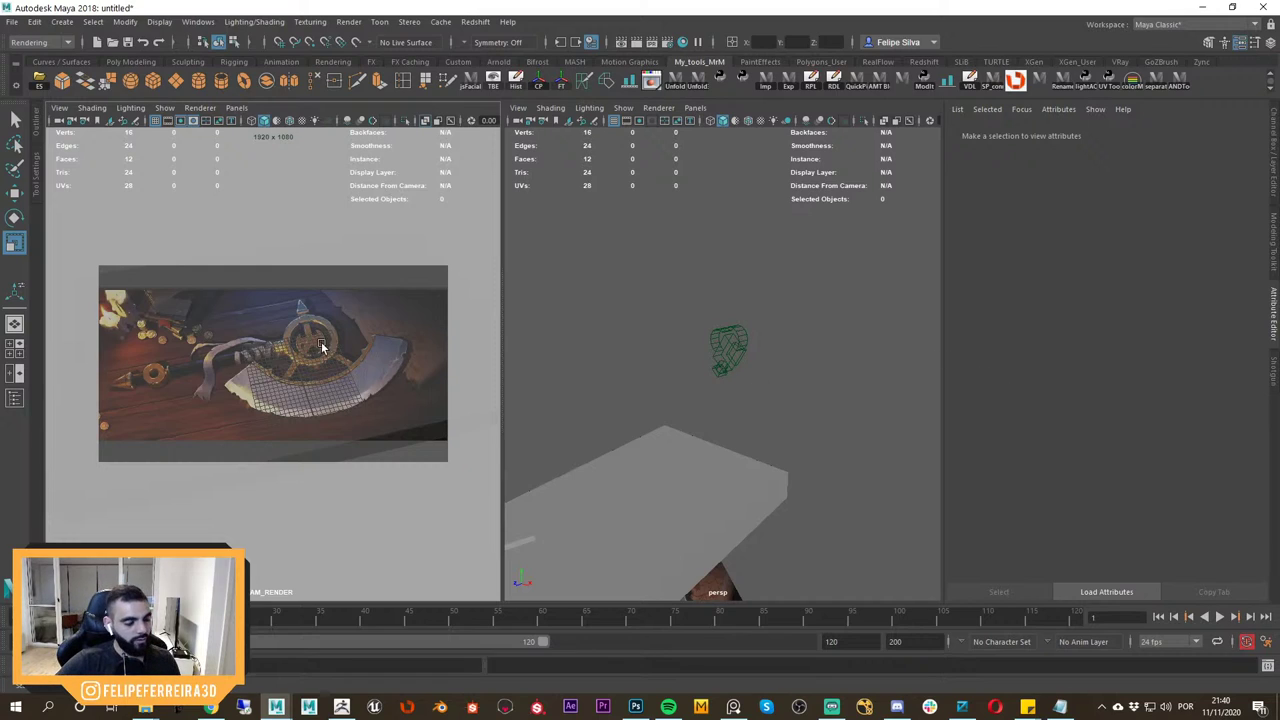
pyautogui.press('\\')
pyautogui.moveTo(361, 324); pyautogui.dragTo(303, 345, button='middle')
pyautogui.moveTo(345, 392); pyautogui.dragTo(235, 375, button='right')
pyautogui.moveTo(395, 425); pyautogui.dragTo(288, 383, button='middle')
pyautogui.moveTo(264, 345); pyautogui.dragTo(316, 376, button='right')
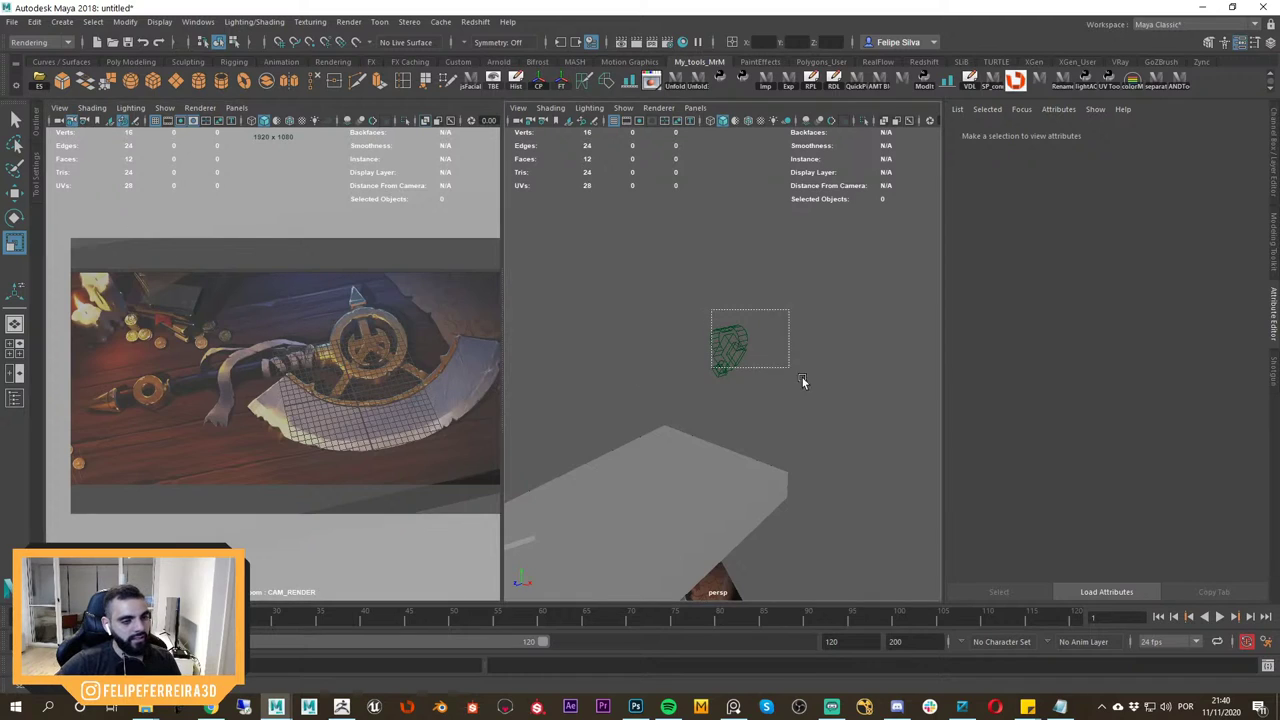
# Select the render camera in the perspective view, check its rotate and move manipulators, and deselect it.
pyautogui.click(728, 352)
pyautogui.press('e')
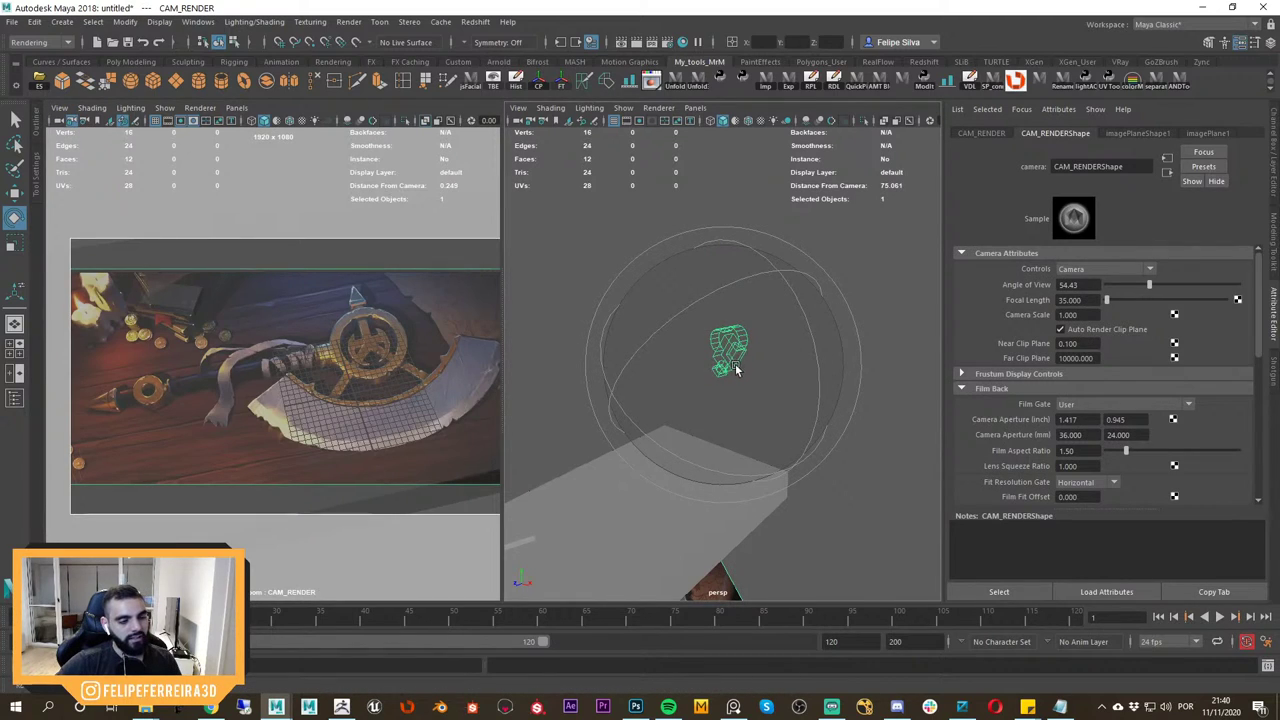
pyautogui.press('w')
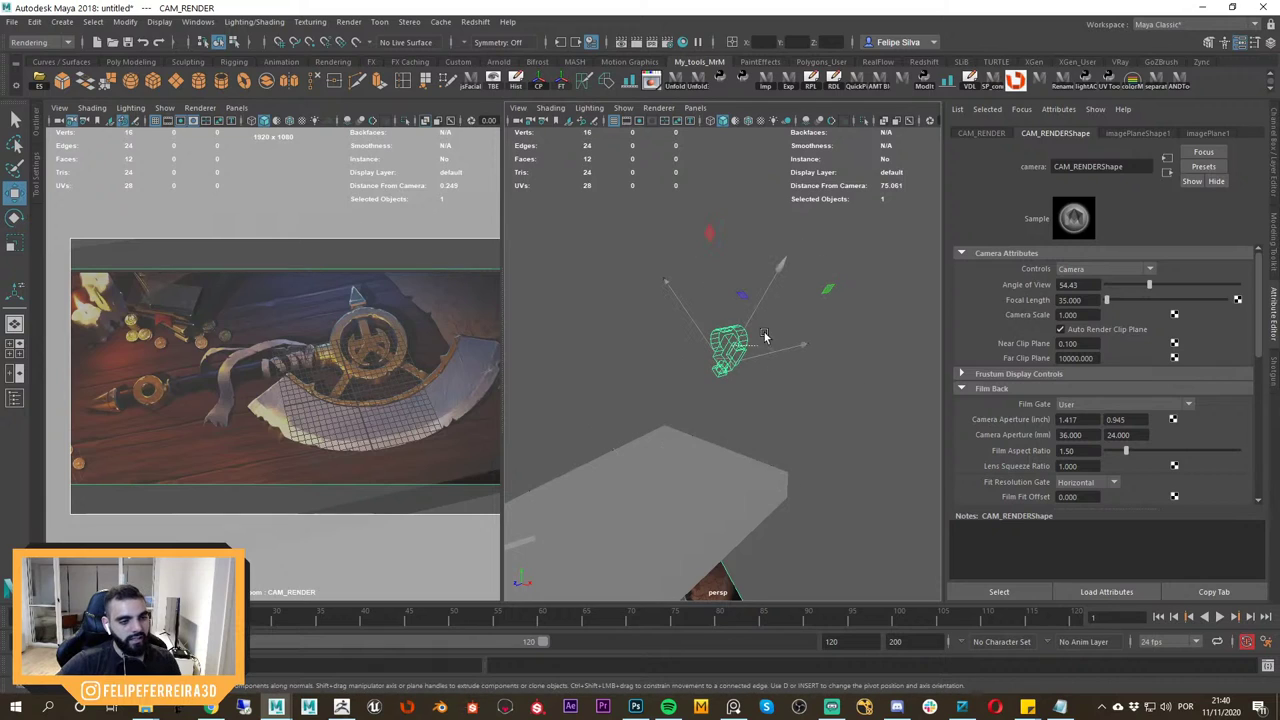
pyautogui.click(801, 364)
# Select the block over the painted books, scale it deeper along Z and shift it along X.
pyautogui.moveTo(343, 396); pyautogui.dragTo(387, 418, button='middle')
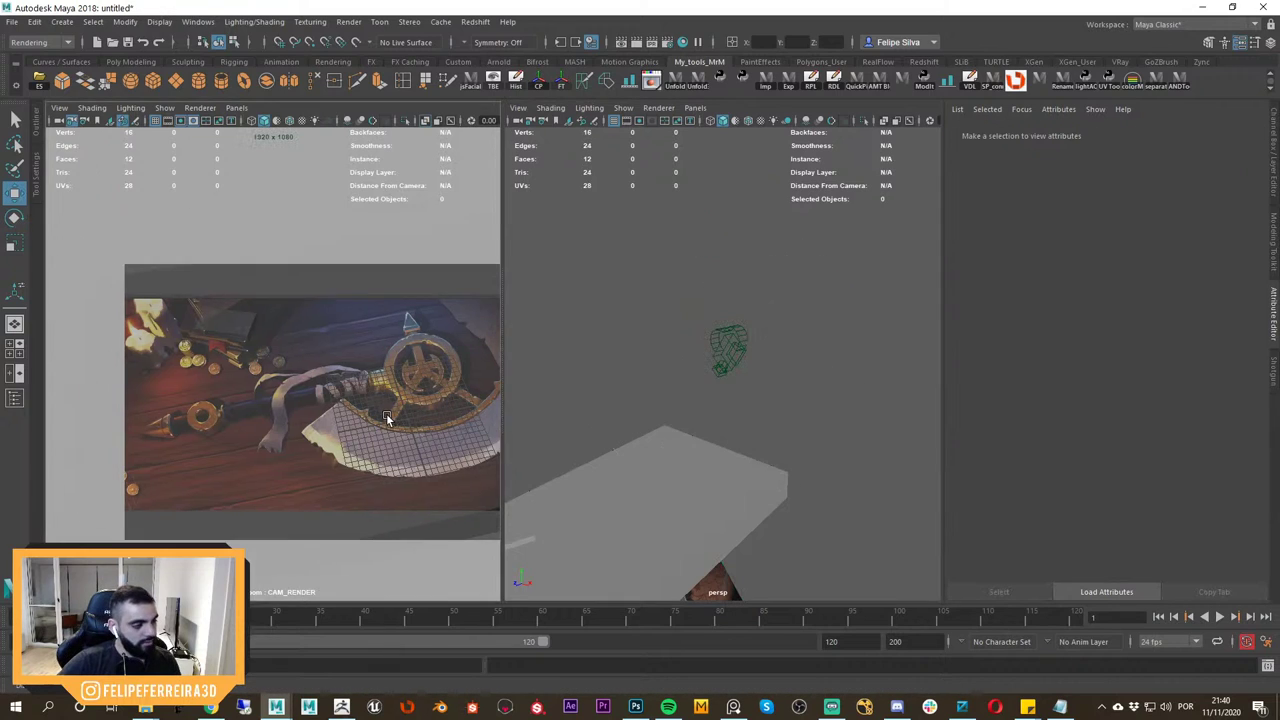
pyautogui.scroll(6, 387, 418)
pyautogui.moveTo(134, 330); pyautogui.dragTo(237, 351, button='middle')
pyautogui.scroll(4, 237, 351)
pyautogui.click(346, 314)
pyautogui.press('f')
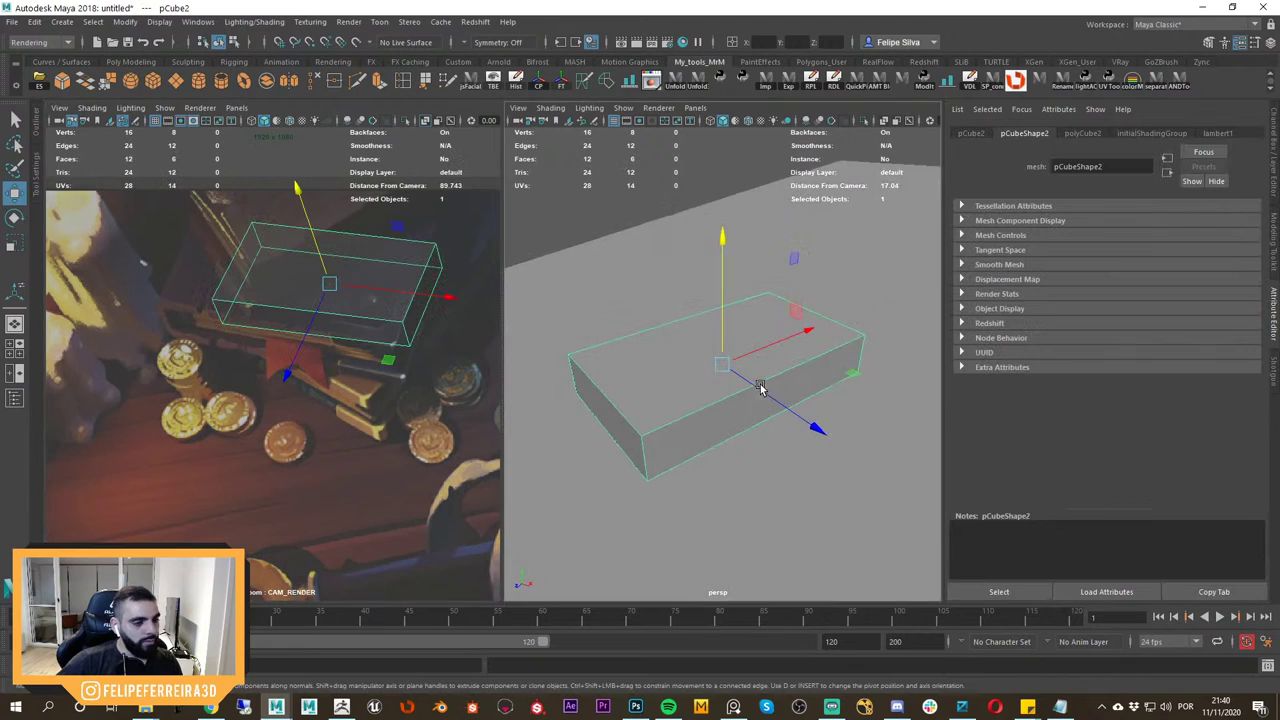
pyautogui.scroll(-4, 758, 385)
pyautogui.press('r')
pyautogui.moveTo(813, 427); pyautogui.dragTo(900, 420)
pyautogui.keyDown('alt'); pyautogui.moveTo(900, 420); pyautogui.dragTo(545, 245, button='right'); pyautogui.keyUp('alt')
pyautogui.keyDown('alt'); pyautogui.moveTo(749, 323); pyautogui.dragTo(580, 340); pyautogui.keyUp('alt')
pyautogui.keyDown('alt'); pyautogui.moveTo(580, 340); pyautogui.dragTo(865, 425, button='right'); pyautogui.keyUp('alt')
pyautogui.keyDown('alt'); pyautogui.moveTo(865, 425); pyautogui.dragTo(807, 380); pyautogui.keyUp('alt')
pyautogui.press('w')
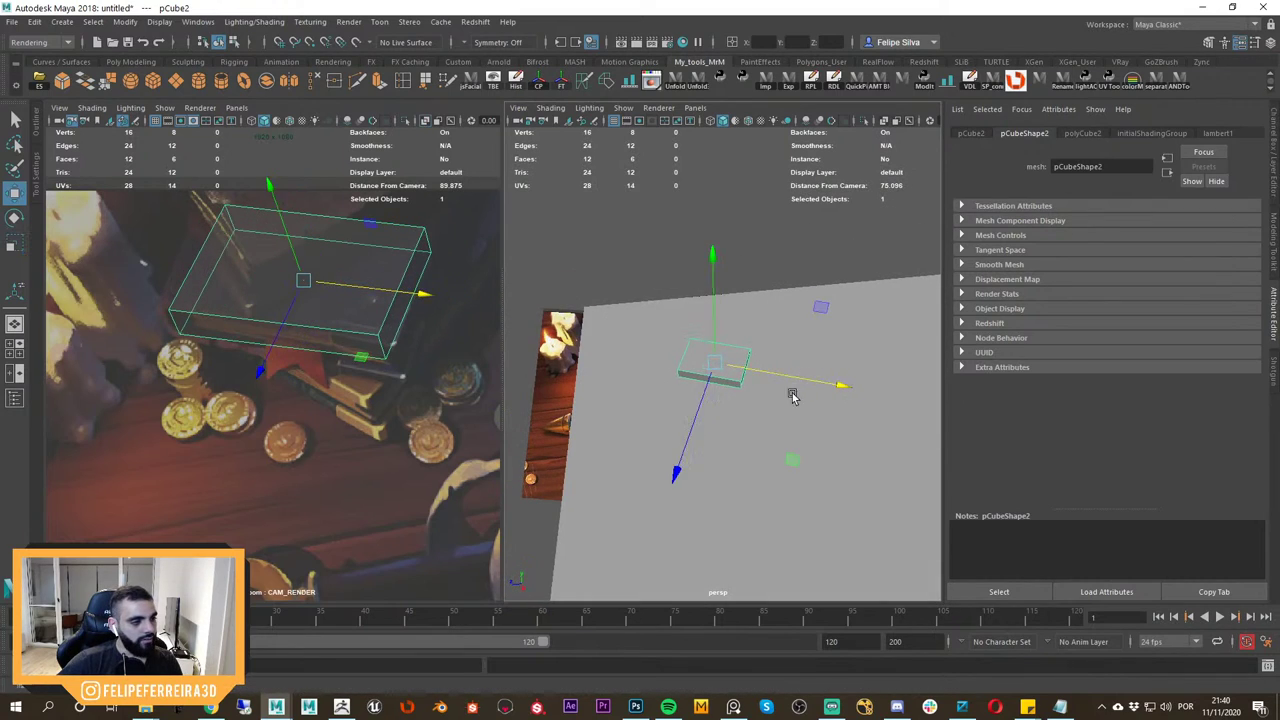
# Try rotating the block about its vertical axis and undo the rotation.
pyautogui.press('e')
pyautogui.press('r')
pyautogui.press('e')
pyautogui.moveTo(809, 439); pyautogui.dragTo(811, 411)
pyautogui.press('r')
pyautogui.press('e')
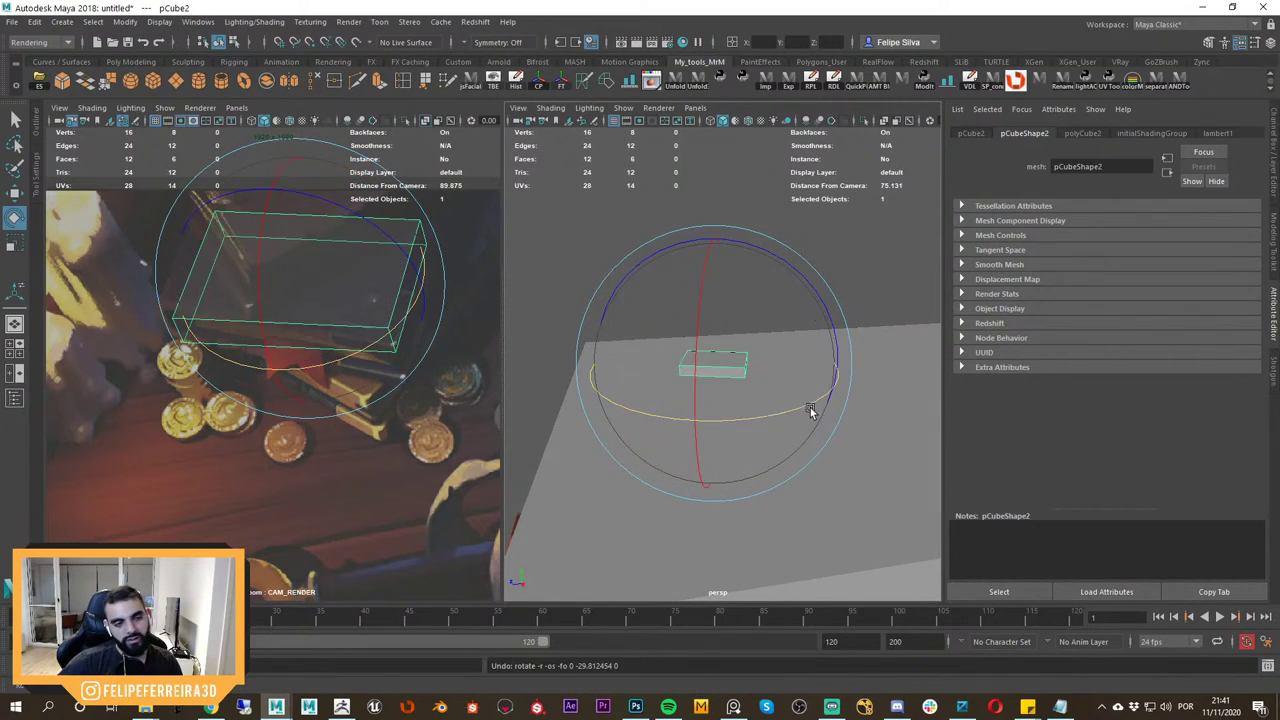
# Rotate the block about its vertical axis and reposition it over the painted stack of books.
pyautogui.keyDown('alt'); pyautogui.moveTo(742, 387); pyautogui.dragTo(757, 442); pyautogui.keyUp('alt')
pyautogui.scroll(2, 739, 416)
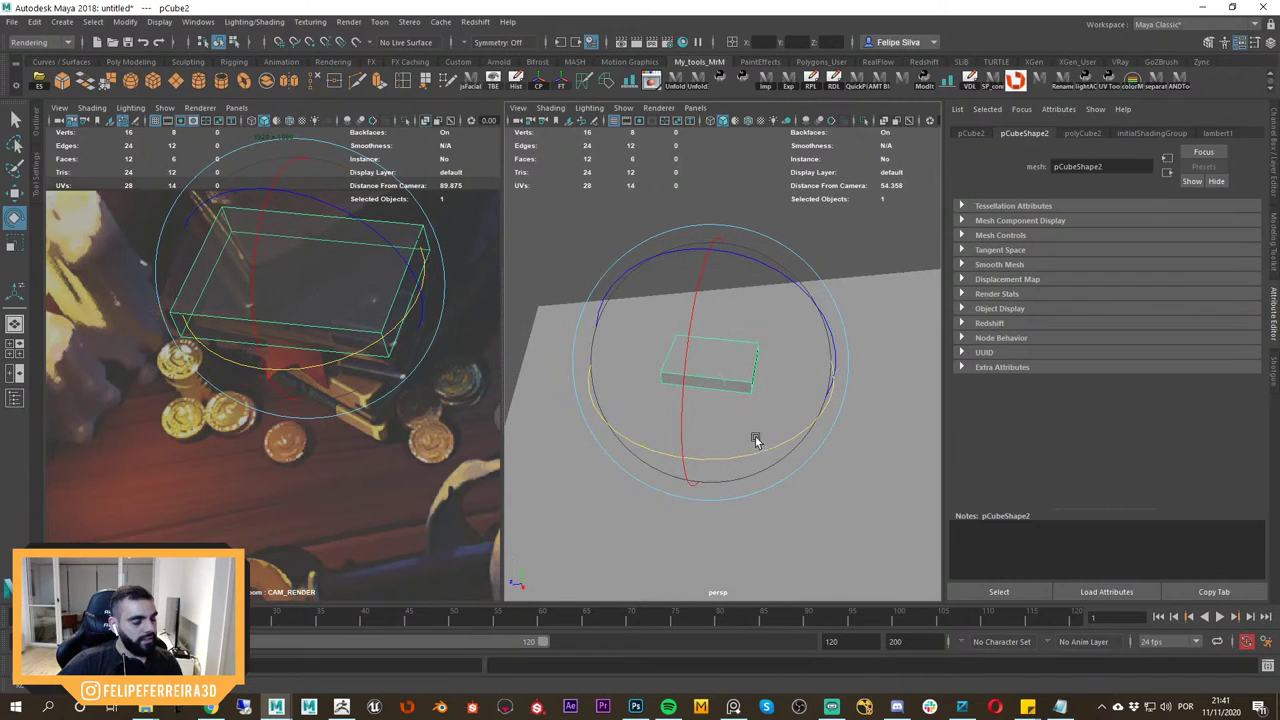
pyautogui.press('w')
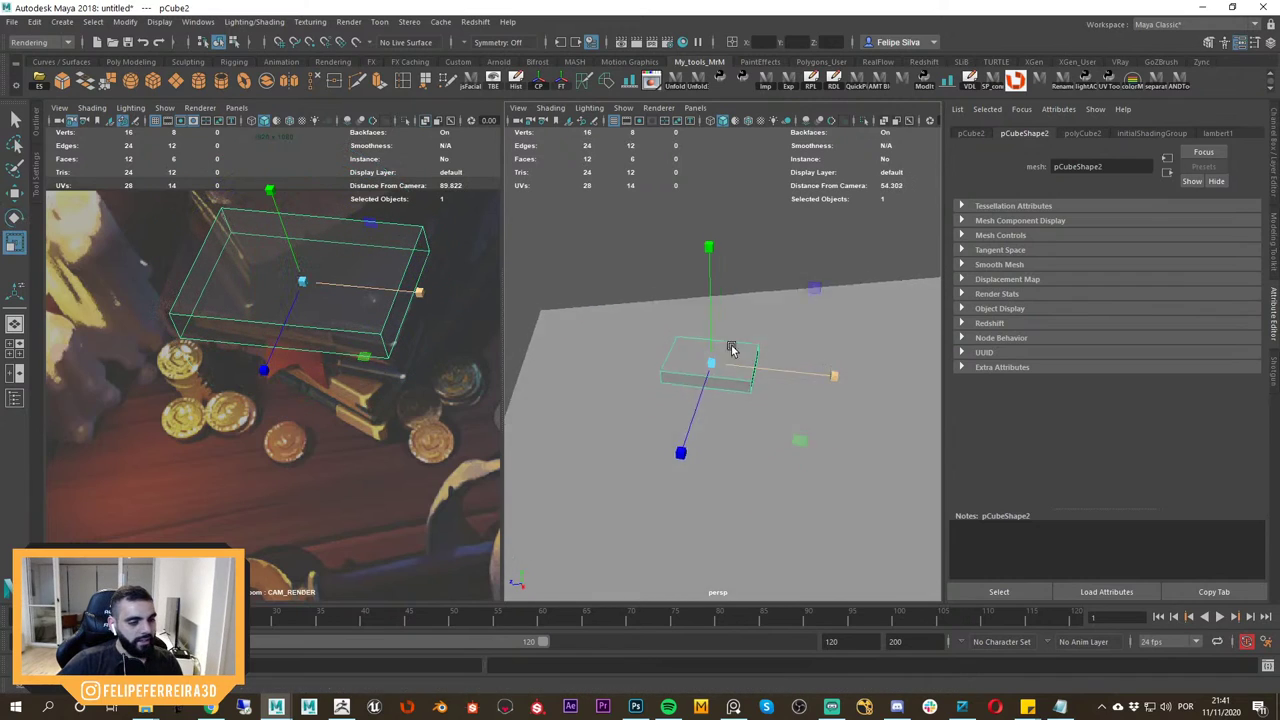
pyautogui.keyDown('alt'); pyautogui.moveTo(731, 348); pyautogui.dragTo(711, 322); pyautogui.keyUp('alt')
pyautogui.press('w')
pyautogui.keyDown('alt'); pyautogui.moveTo(711, 322); pyautogui.dragTo(708, 411); pyautogui.keyUp('alt')
pyautogui.press('w')
pyautogui.press('e')
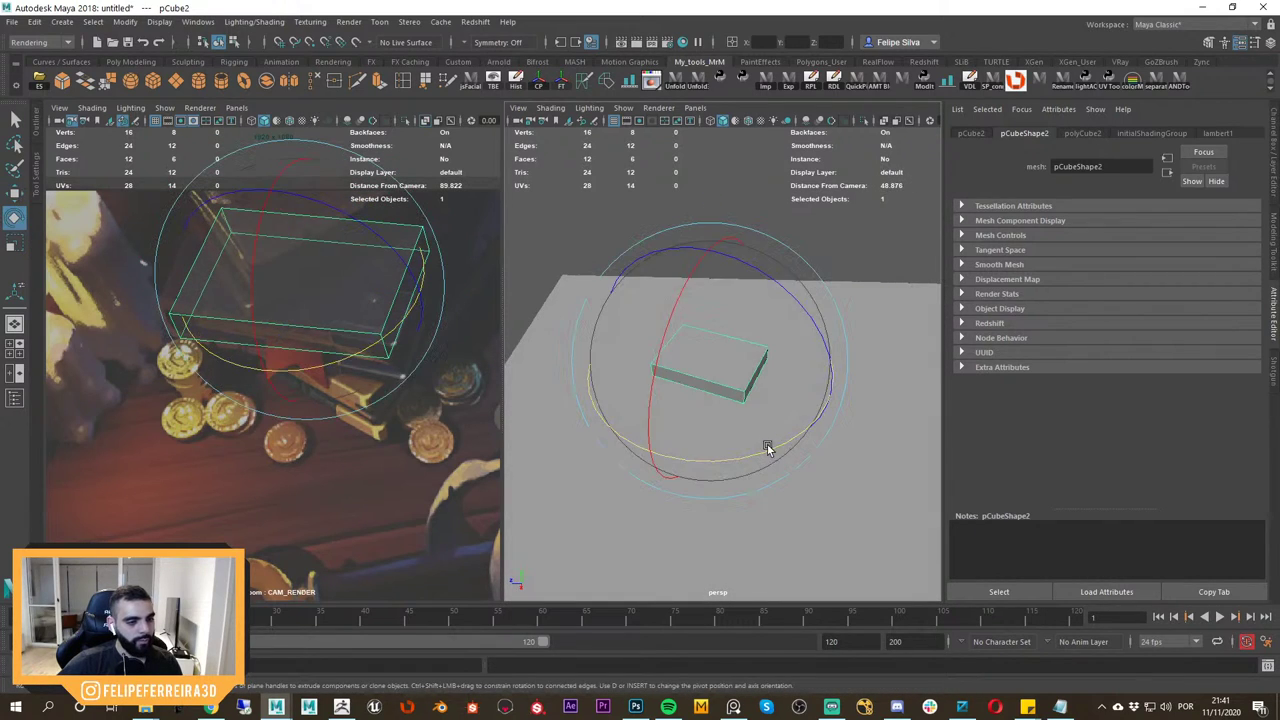
pyautogui.moveTo(768, 447); pyautogui.dragTo(774, 376)
pyautogui.press('w')
pyautogui.press('e')
pyautogui.press('w')
# Increase the block's height and reposition it to follow the painted books.
pyautogui.press('r')
pyautogui.moveTo(733, 252); pyautogui.dragTo(743, 222)
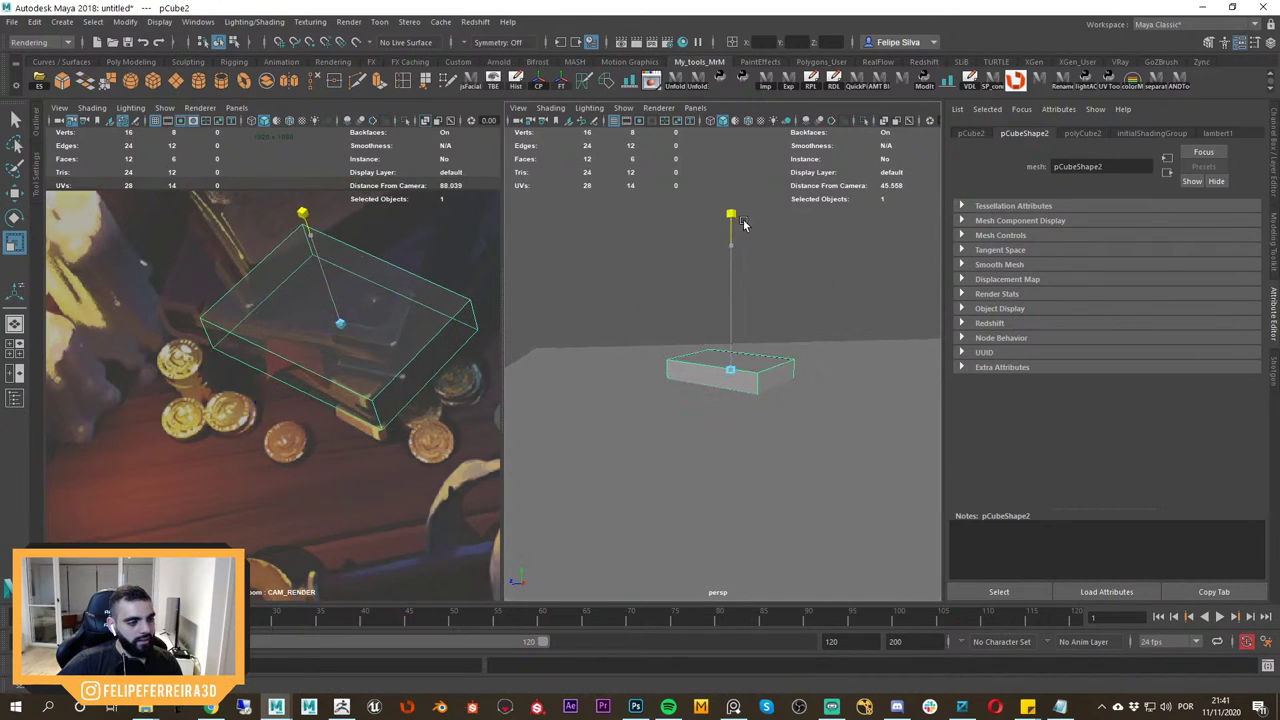
pyautogui.press('w')
pyautogui.moveTo(735, 324); pyautogui.dragTo(776, 479)
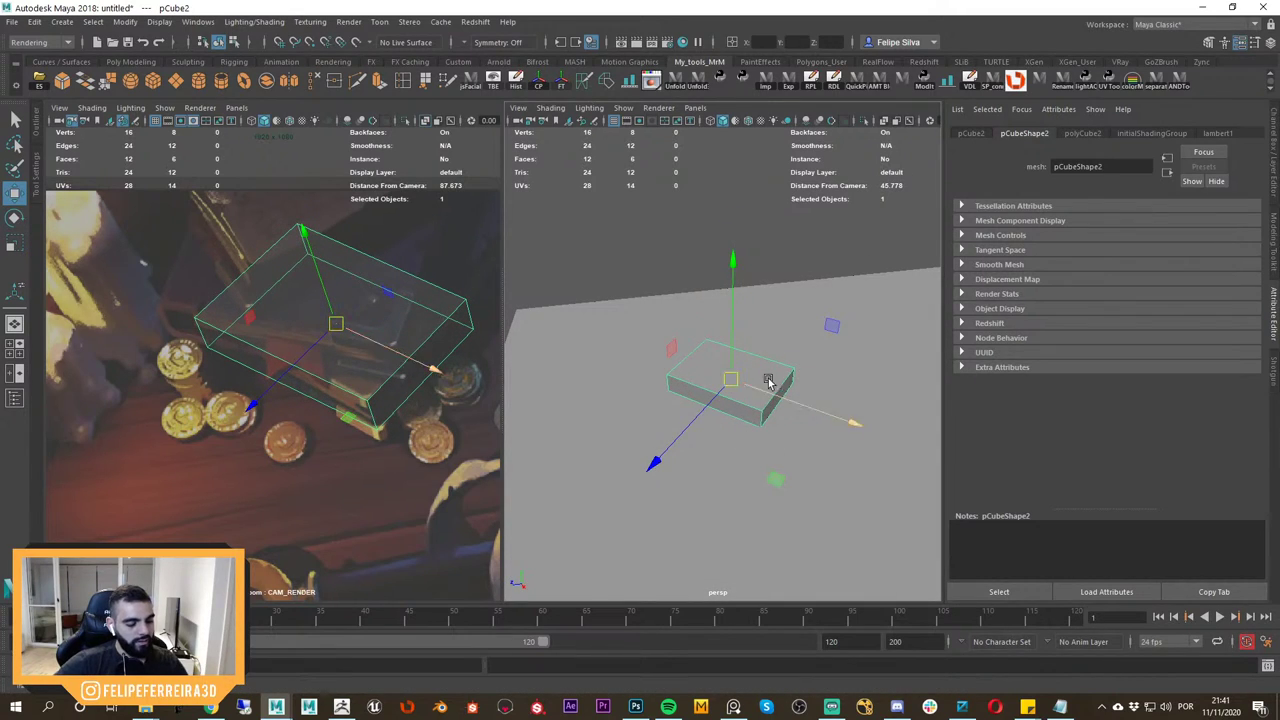
# Select the four vertices at one end of the block and pull them outward along X to lengthen it.
pyautogui.moveTo(745, 368); pyautogui.dragTo(680, 377, button='right')
pyautogui.keyDown('alt'); pyautogui.moveTo(680, 377); pyautogui.dragTo(735, 398); pyautogui.keyUp('alt')
pyautogui.moveTo(631, 300); pyautogui.dragTo(762, 470)
pyautogui.keyDown('alt'); pyautogui.moveTo(750, 408); pyautogui.dragTo(735, 378); pyautogui.keyUp('alt')
pyautogui.keyDown('alt'); pyautogui.moveTo(785, 400); pyautogui.dragTo(769, 373, button='right'); pyautogui.keyUp('alt')
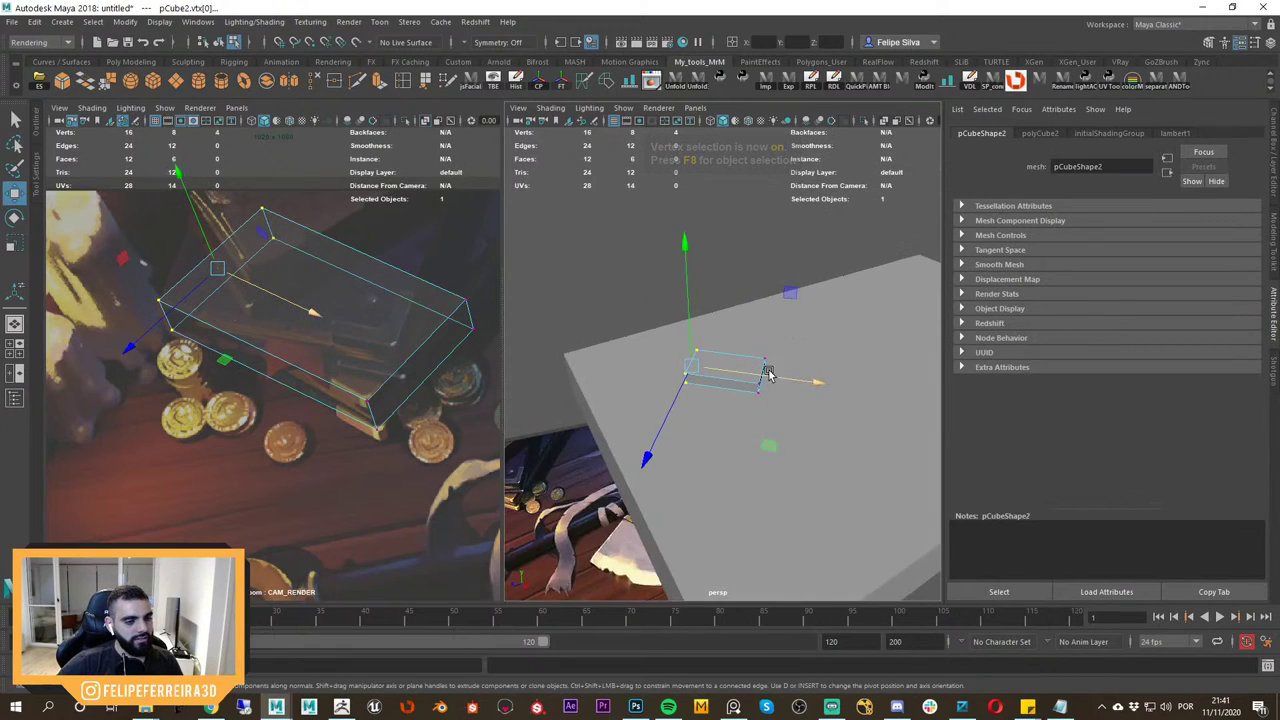
# Select the four vertices on the block's back side and pull them along Z to lengthen it into a book shape.
pyautogui.keyDown('alt'); pyautogui.moveTo(768, 372); pyautogui.dragTo(800, 405); pyautogui.keyUp('alt')
pyautogui.moveTo(634, 291); pyautogui.dragTo(744, 347)
pyautogui.keyDown('alt'); pyautogui.moveTo(765, 357); pyautogui.dragTo(780, 374); pyautogui.keyUp('alt')
pyautogui.moveTo(643, 314); pyautogui.dragTo(793, 364)
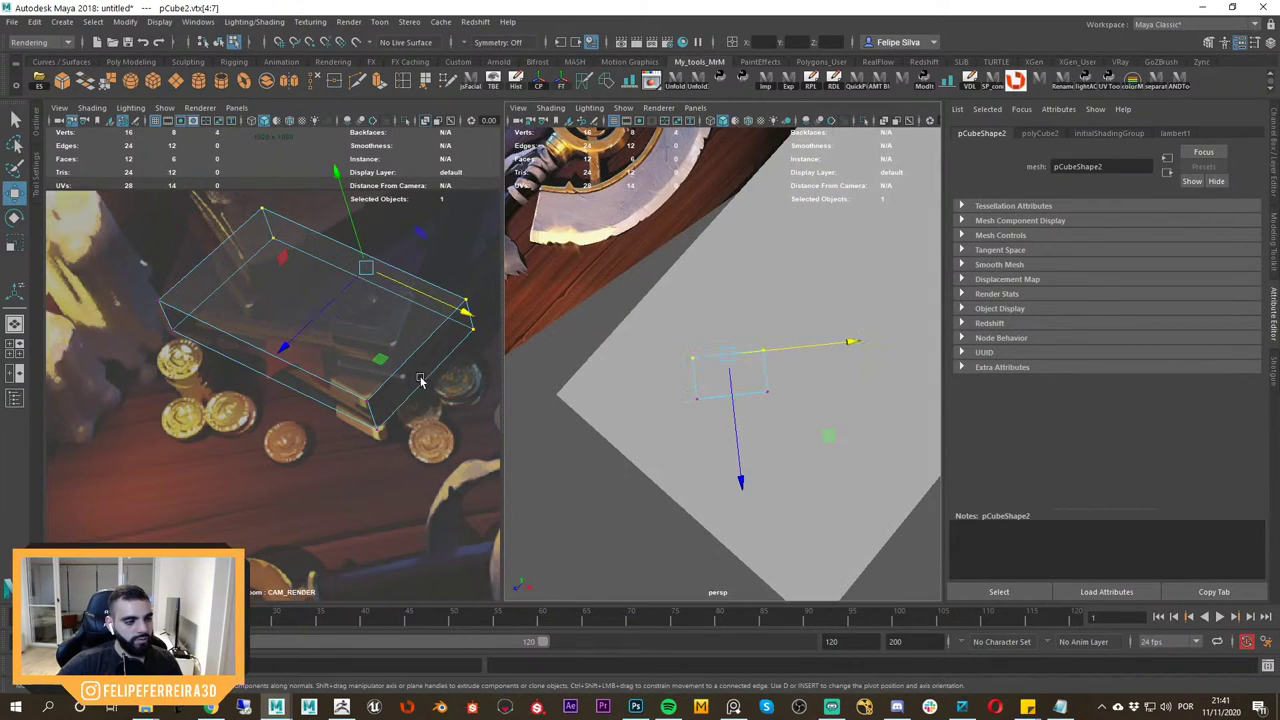
pyautogui.moveTo(420, 380); pyautogui.dragTo(397, 345, button='right')
pyautogui.moveTo(397, 345); pyautogui.dragTo(352, 398, button='middle')
pyautogui.moveTo(737, 422); pyautogui.dragTo(737, 346)
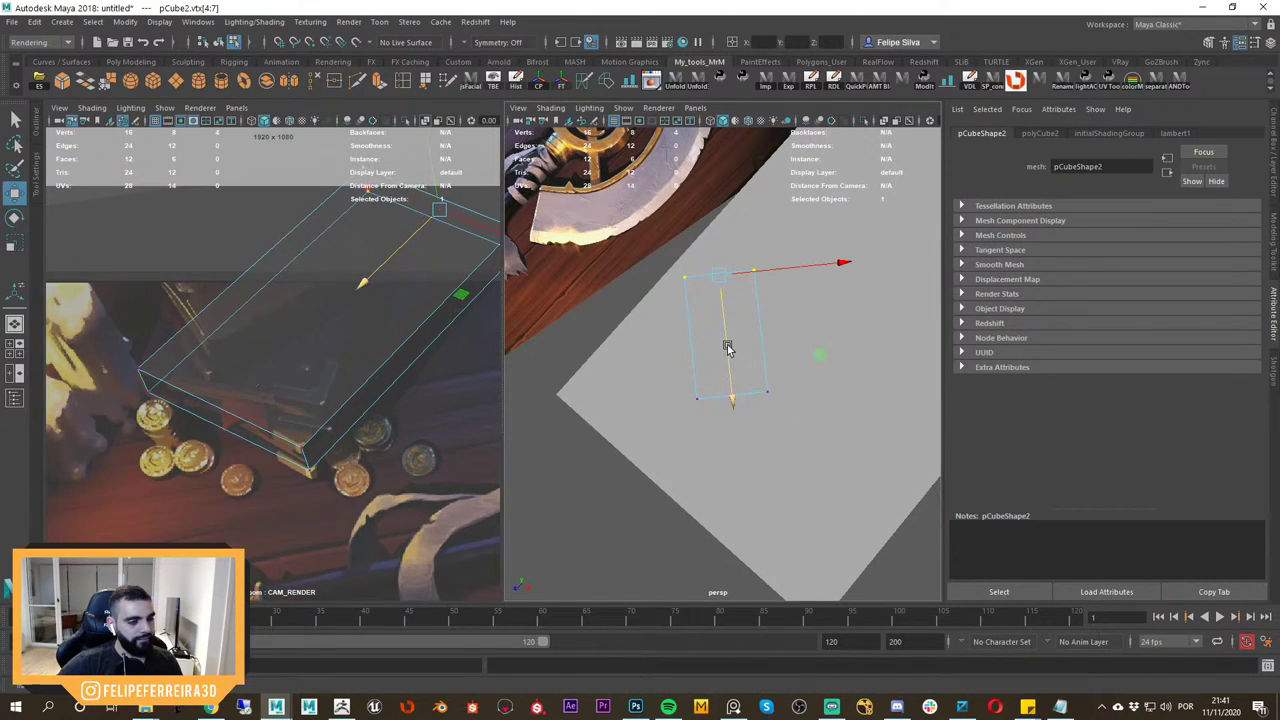
# Center the block's pivot and shift the block slightly along X to follow the painted books.
pyautogui.moveTo(731, 350); pyautogui.dragTo(846, 293, button='right')
pyautogui.keyDown('alt'); pyautogui.moveTo(810, 430); pyautogui.dragTo(765, 360); pyautogui.keyUp('alt')
pyautogui.keyDown('alt'); pyautogui.moveTo(765, 360); pyautogui.dragTo(814, 383, button='right'); pyautogui.keyUp('alt')
pyautogui.click(750, 190)
pyautogui.click(769, 321)
pyautogui.press('e')
pyautogui.keyDown('alt'); pyautogui.moveTo(804, 450); pyautogui.dragTo(816, 413); pyautogui.keyUp('alt')
pyautogui.click(542, 84)
pyautogui.press('w')
pyautogui.moveTo(871, 362)
pyautogui.mouseDown()
pyautogui.moveTo(734, 311)
pyautogui.moveTo(856, 368)
pyautogui.mouseUp()
pyautogui.press('F9')
pyautogui.moveTo(685, 207); pyautogui.dragTo(881, 331)
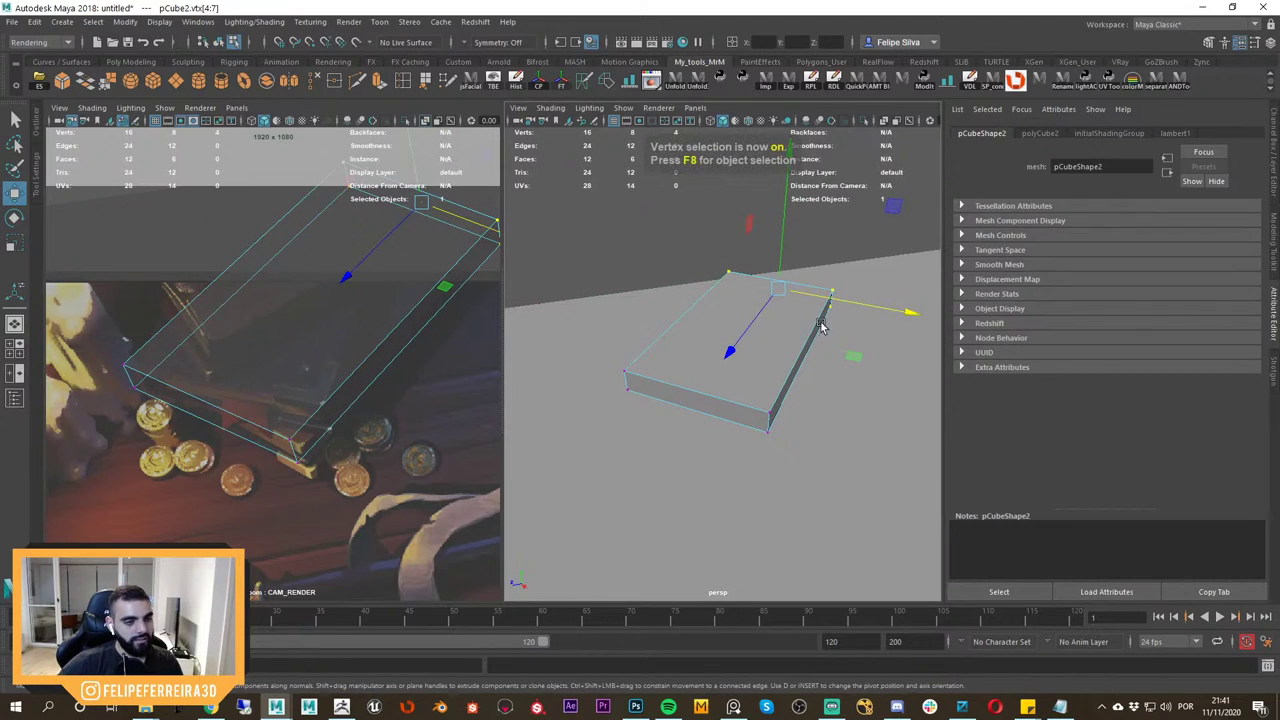
pyautogui.moveTo(739, 307); pyautogui.dragTo(795, 289, button='right')
pyautogui.click(755, 335)
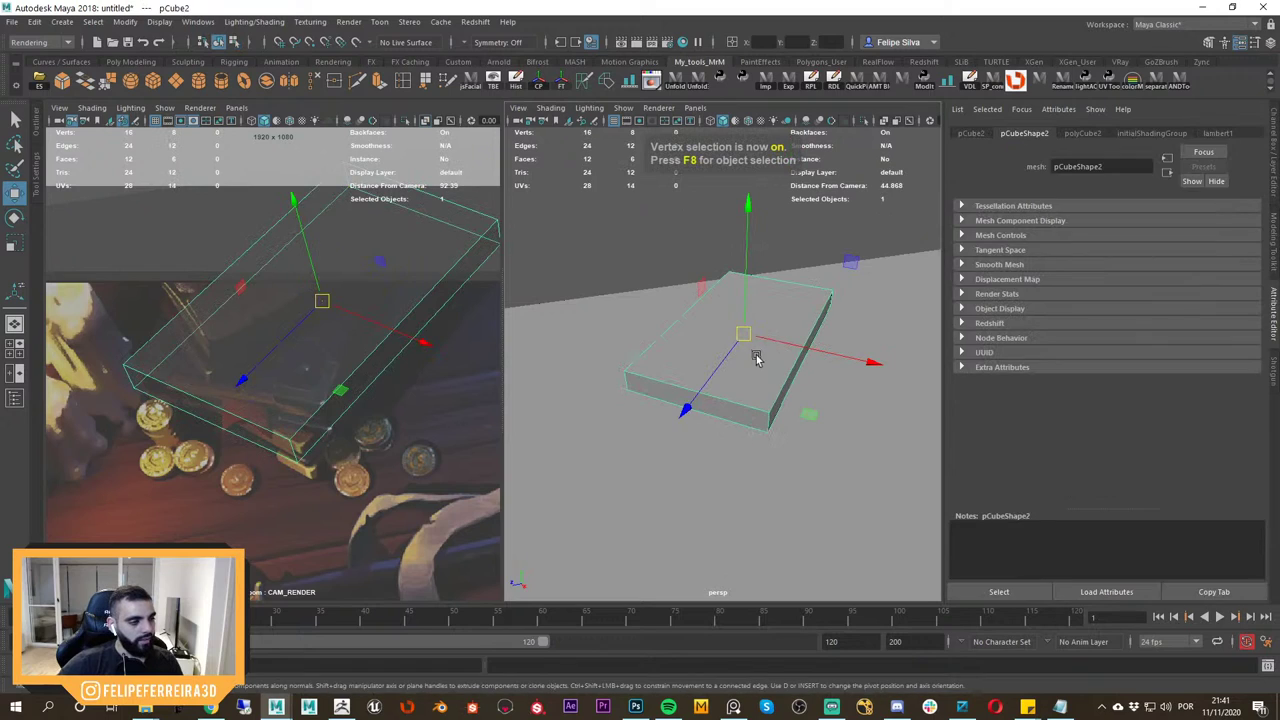
# Duplicate the block, raise the copy on top of the original, and rotate it about its vertical axis as a second book.
pyautogui.hotkey('ctrl', 'd')
pyautogui.moveTo(749, 309); pyautogui.dragTo(750, 281)
pyautogui.press('e')
pyautogui.moveTo(782, 379); pyautogui.dragTo(718, 376)
pyautogui.press('w')
pyautogui.press('w')
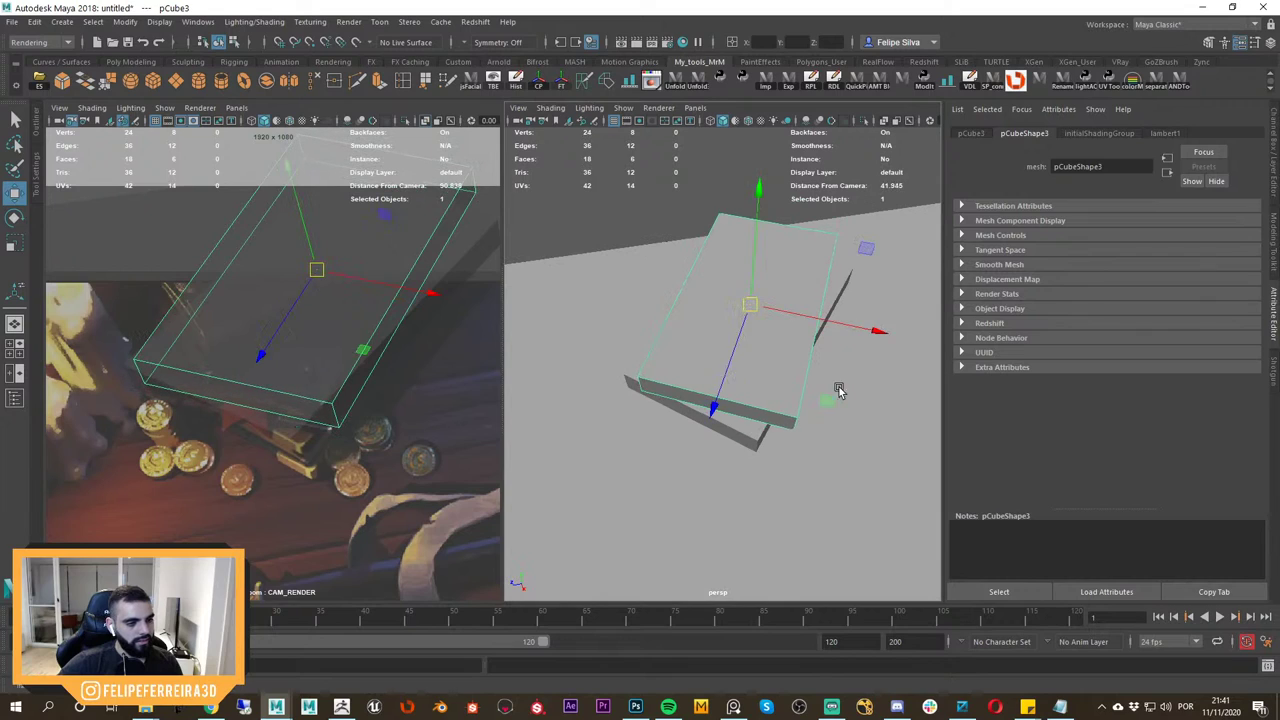
pyautogui.moveTo(831, 395); pyautogui.dragTo(823, 397)
# Examine the two stacked blocks in perspective and compare them with the painted books in the render camera view.
pyautogui.click(862, 294)
pyautogui.keyDown('alt'); pyautogui.moveTo(862, 294); pyautogui.dragTo(712, 219, button='right'); pyautogui.keyUp('alt')
pyautogui.keyDown('alt'); pyautogui.moveTo(712, 219); pyautogui.dragTo(769, 286); pyautogui.keyUp('alt')
pyautogui.click(769, 286)
pyautogui.keyDown('alt'); pyautogui.moveTo(775, 390); pyautogui.dragTo(699, 314); pyautogui.keyUp('alt')
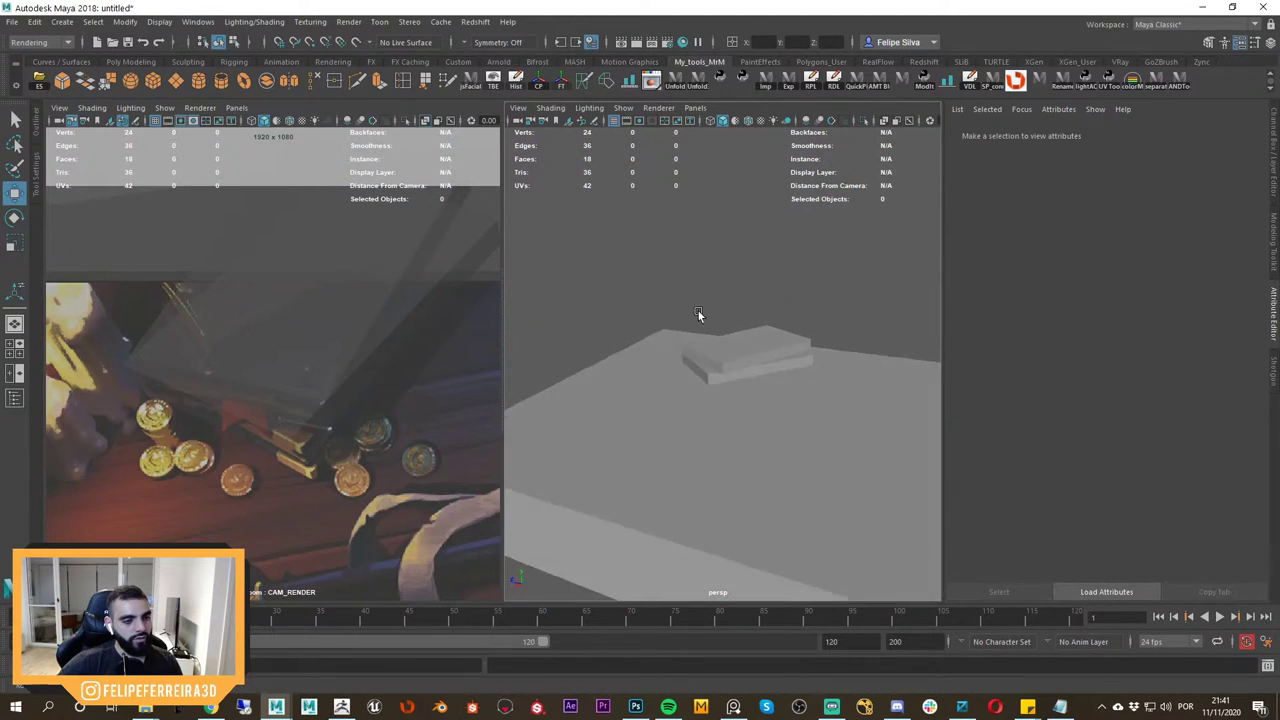
pyautogui.click(357, 354)
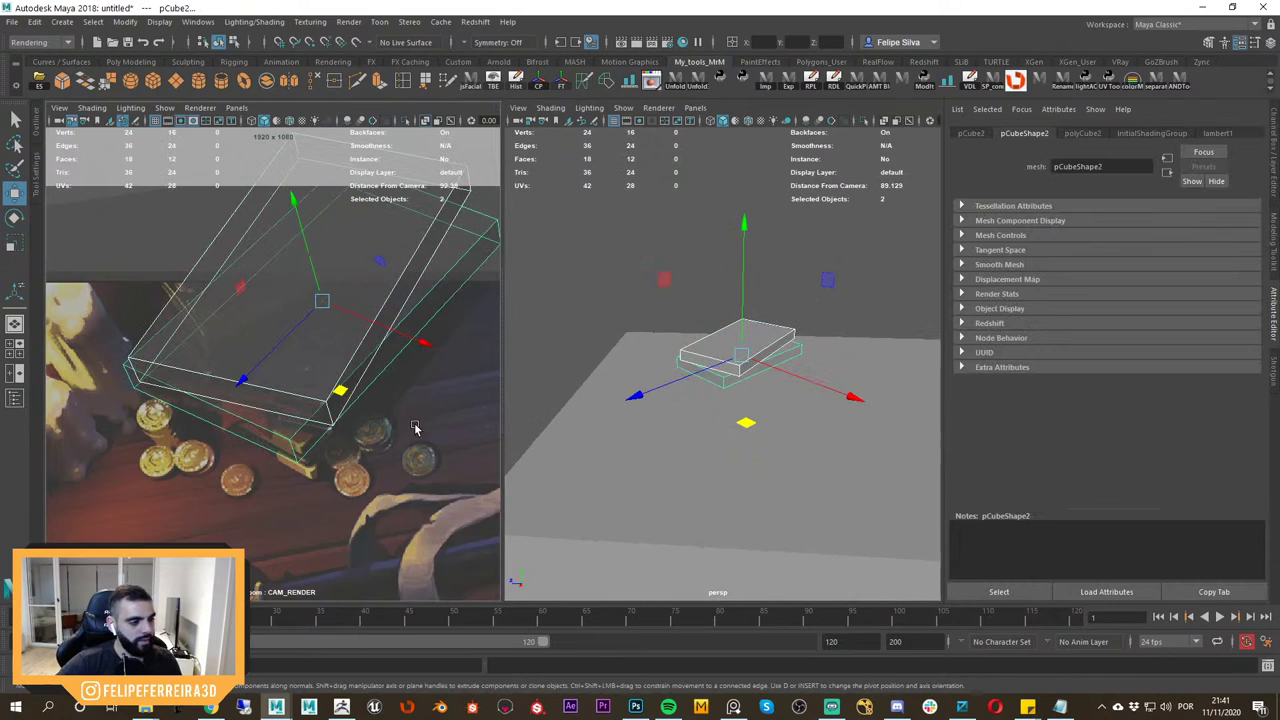
pyautogui.click(73, 123)
pyautogui.keyDown('alt'); pyautogui.moveTo(329, 369); pyautogui.dragTo(390, 420); pyautogui.keyUp('alt')
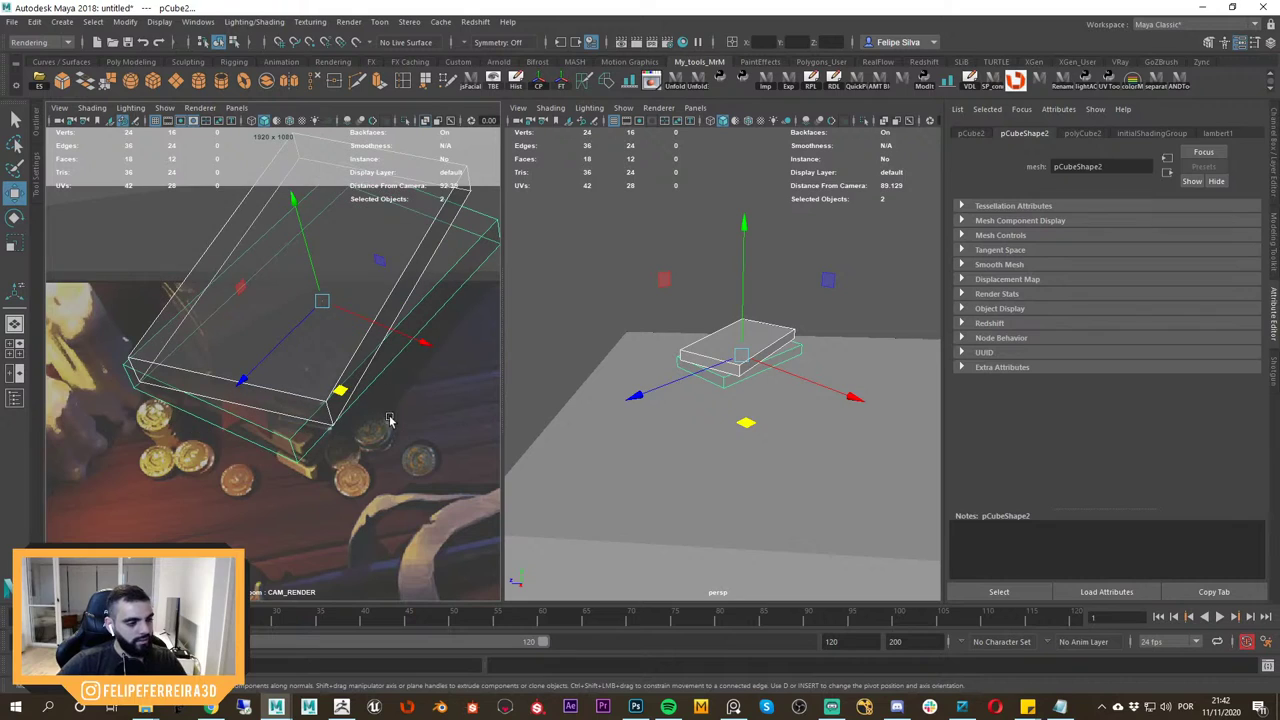
pyautogui.moveTo(401, 471)
pyautogui.keyDown('alt'); pyautogui.mouseDown()
pyautogui.moveTo(388, 473)
pyautogui.moveTo(402, 464)
pyautogui.mouseUp(); pyautogui.keyUp('alt')
pyautogui.moveTo(401, 463); pyautogui.dragTo(328, 355, button='right')
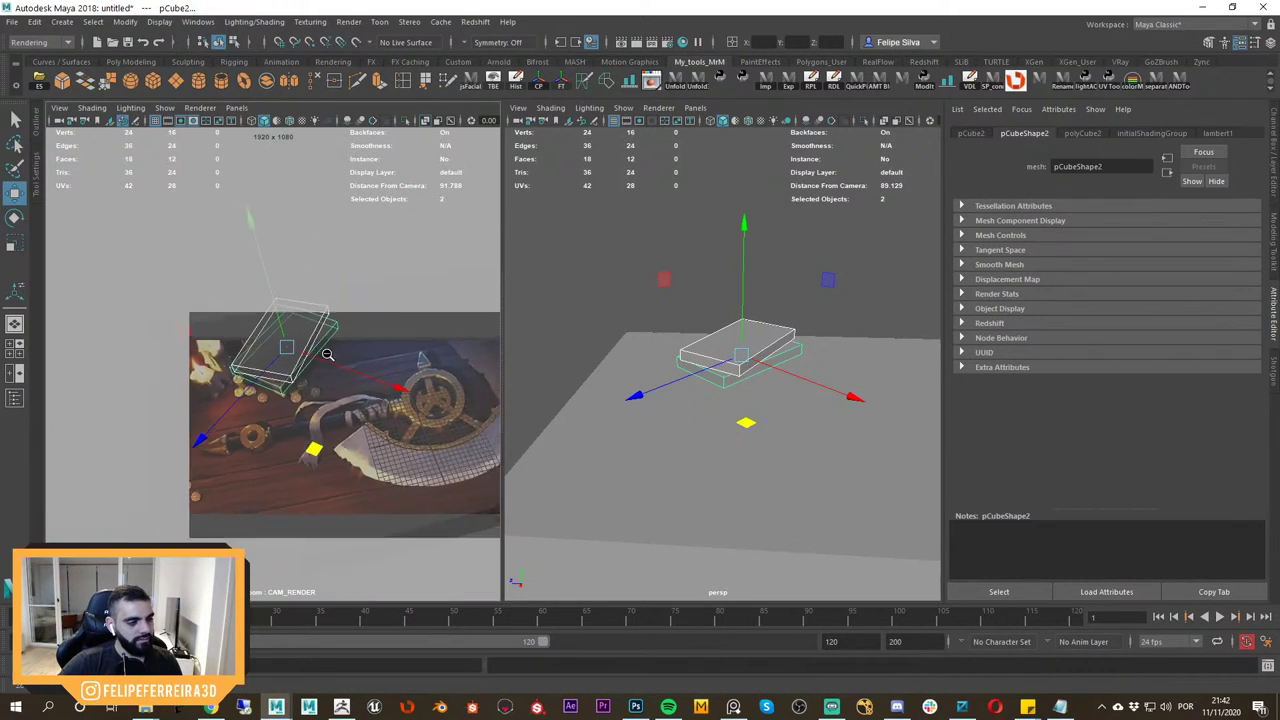
pyautogui.moveTo(403, 418); pyautogui.dragTo(335, 411, button='middle')
pyautogui.moveTo(335, 411); pyautogui.dragTo(354, 417, button='right')
pyautogui.click(466, 460)
pyautogui.click(552, 306)
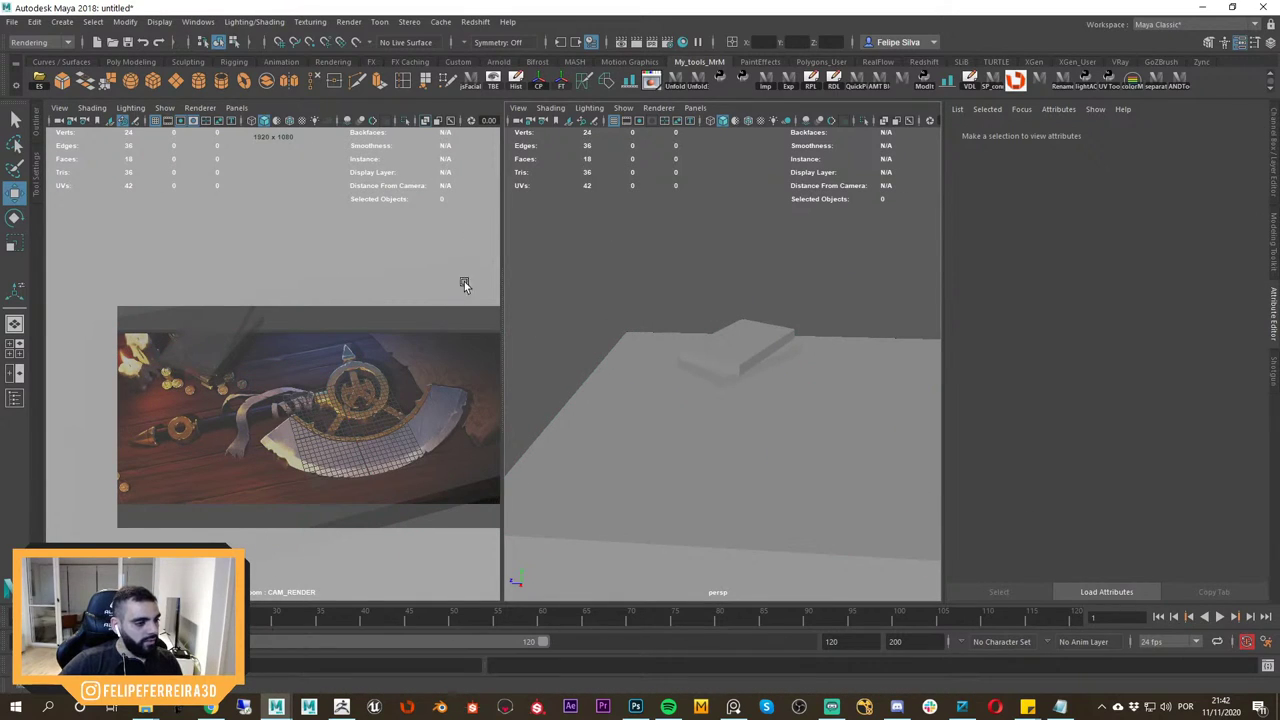
# Create a polygon plane and move it across the tabletop toward the painted parchment.
pyautogui.click(177, 82)
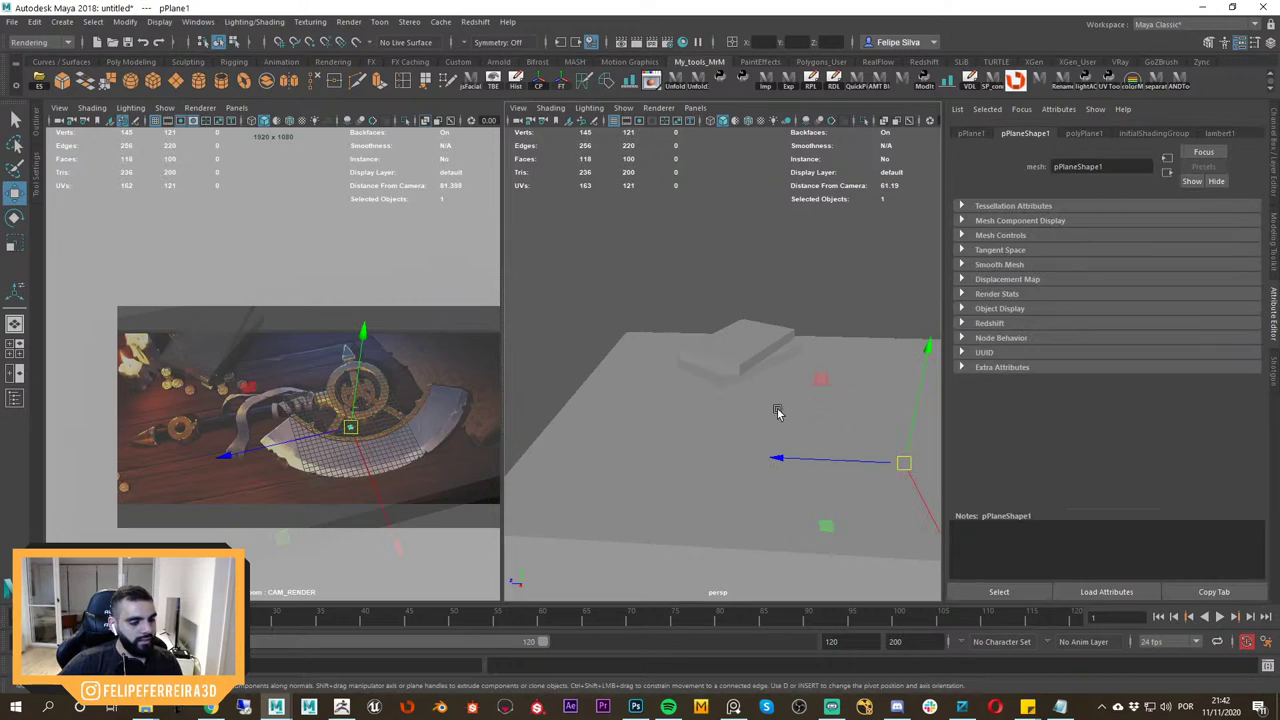
pyautogui.keyDown('alt'); pyautogui.moveTo(777, 411); pyautogui.dragTo(806, 426); pyautogui.keyUp('alt')
pyautogui.keyDown('alt'); pyautogui.moveTo(806, 426); pyautogui.dragTo(714, 426, button='middle'); pyautogui.keyUp('alt')
pyautogui.keyDown('alt'); pyautogui.moveTo(714, 426); pyautogui.dragTo(778, 455); pyautogui.keyUp('alt')
pyautogui.moveTo(738, 510); pyautogui.dragTo(771, 411)
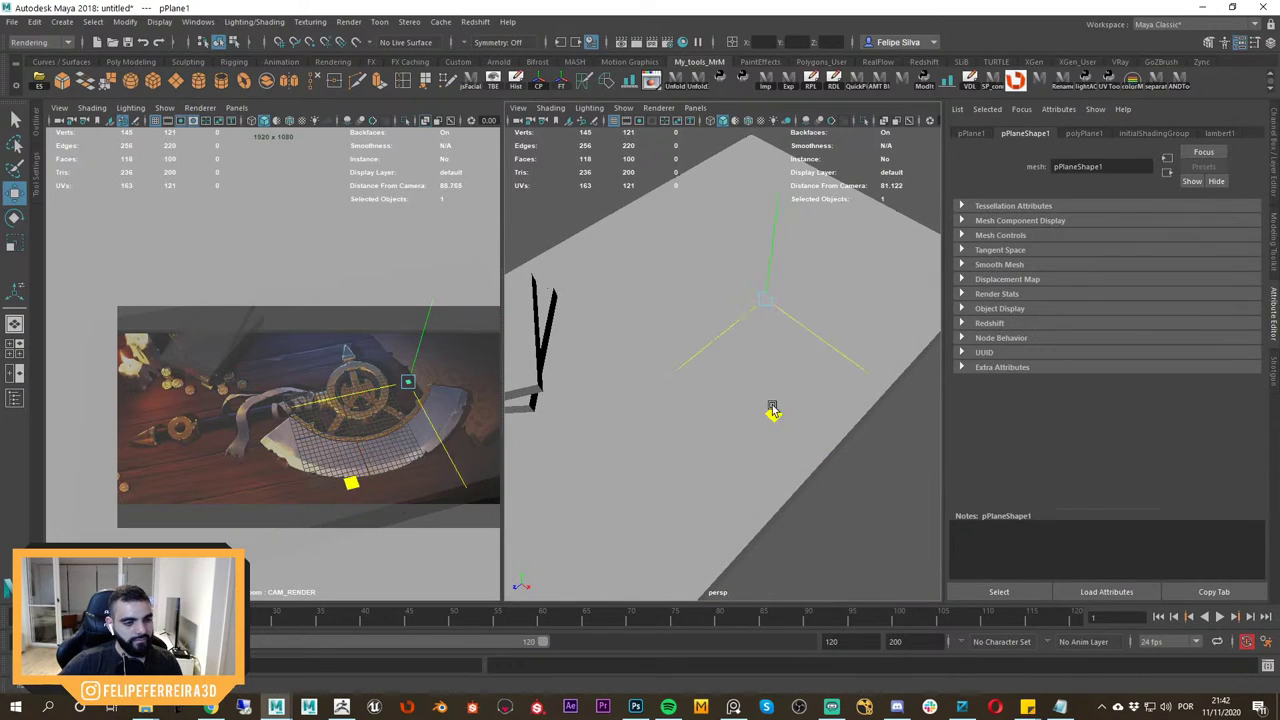
pyautogui.moveTo(769, 274); pyautogui.dragTo(786, 246)
pyautogui.press('f')
pyautogui.keyDown('alt'); pyautogui.moveTo(612, 268); pyautogui.dragTo(639, 210); pyautogui.keyUp('alt')
pyautogui.keyDown('alt'); pyautogui.moveTo(639, 210); pyautogui.dragTo(600, 306, button='right'); pyautogui.keyUp('alt')
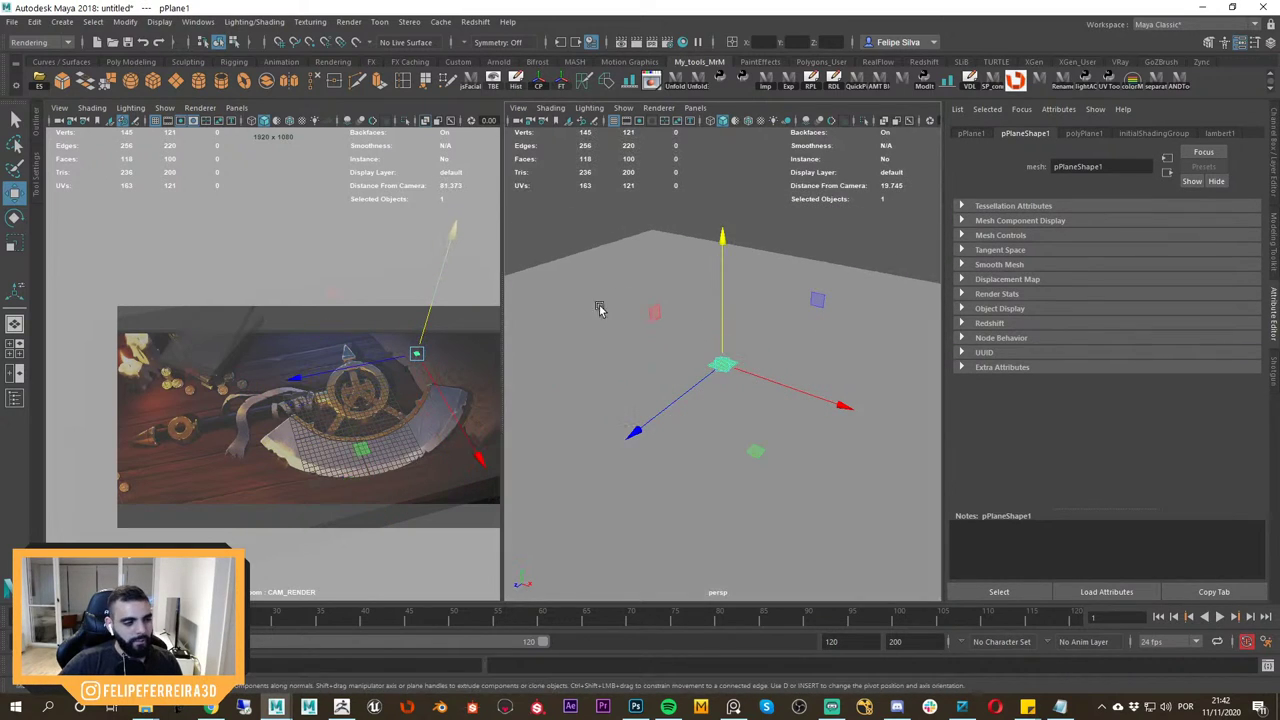
# Set the plane's Subdivisions Width and Subdivisions Height to 1.
pyautogui.moveTo(410, 400); pyautogui.dragTo(296, 416, button='middle')
pyautogui.moveTo(296, 416); pyautogui.dragTo(331, 414, button='right')
pyautogui.press('space')
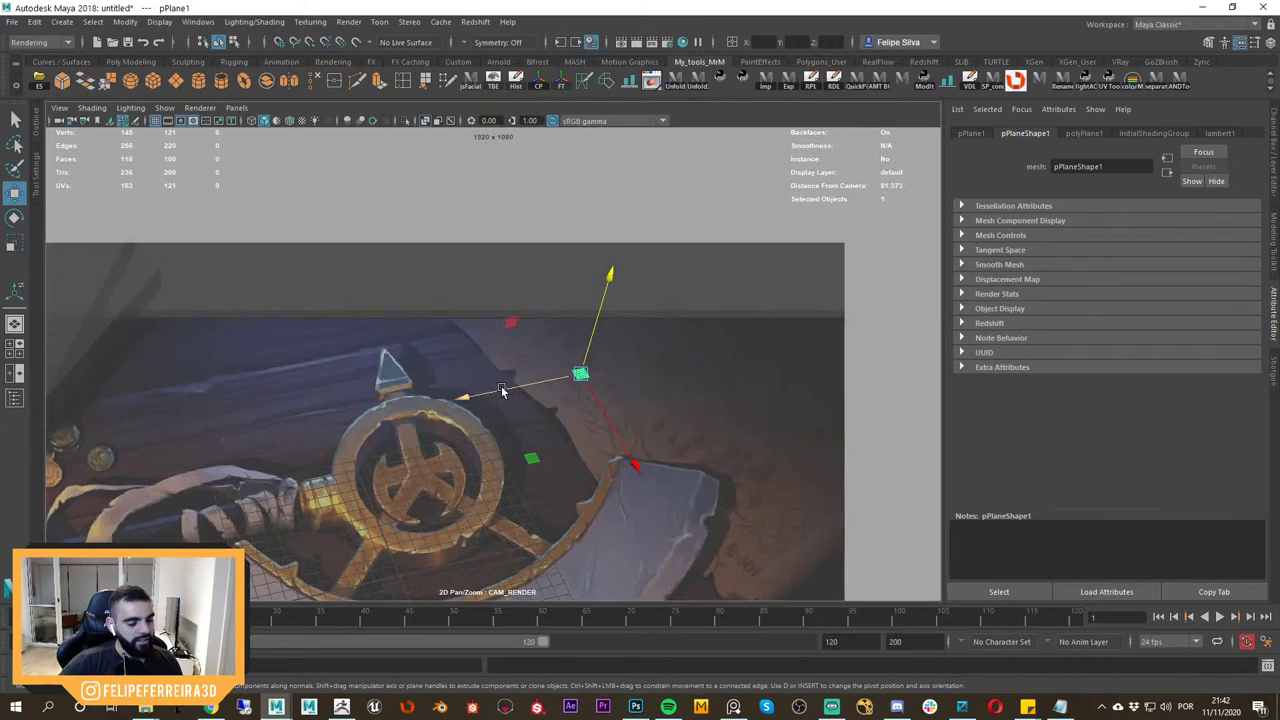
pyautogui.press('space')
pyautogui.moveTo(431, 386); pyautogui.dragTo(403, 374, button='middle')
pyautogui.moveTo(403, 374); pyautogui.dragTo(509, 410, button='right')
pyautogui.moveTo(358, 415); pyautogui.dragTo(380, 372, button='middle')
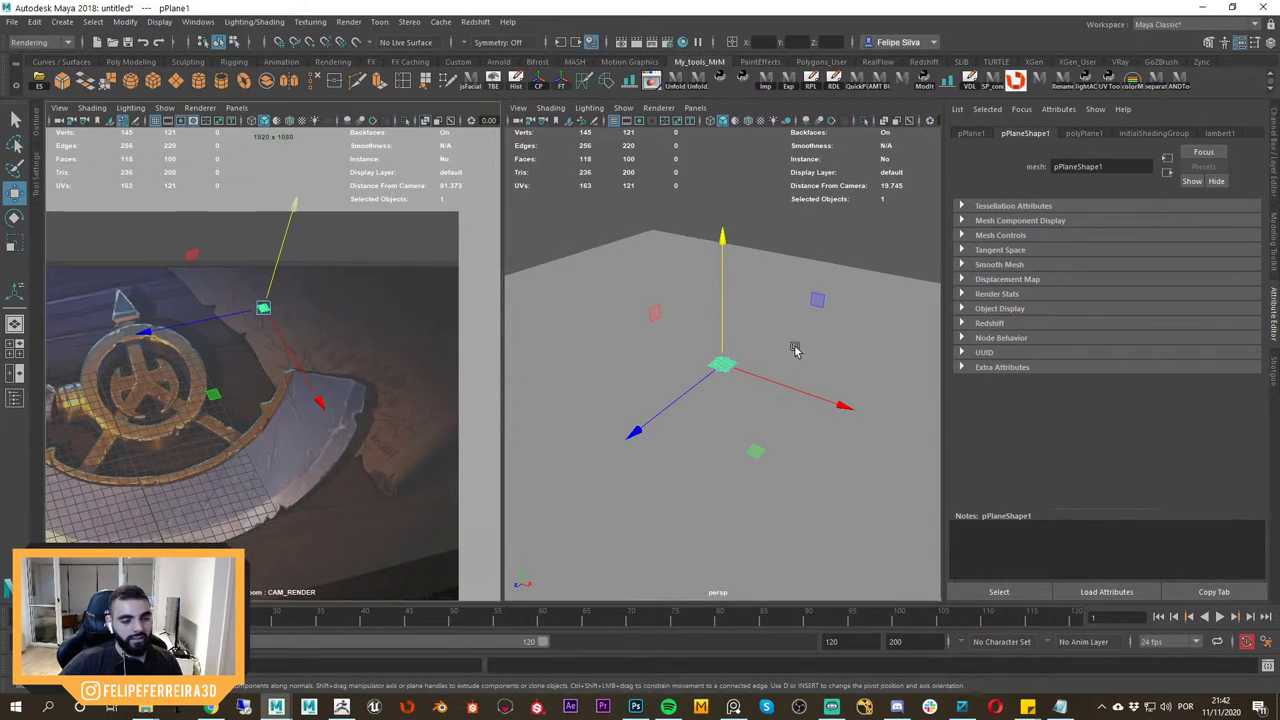
pyautogui.click(1273, 175)
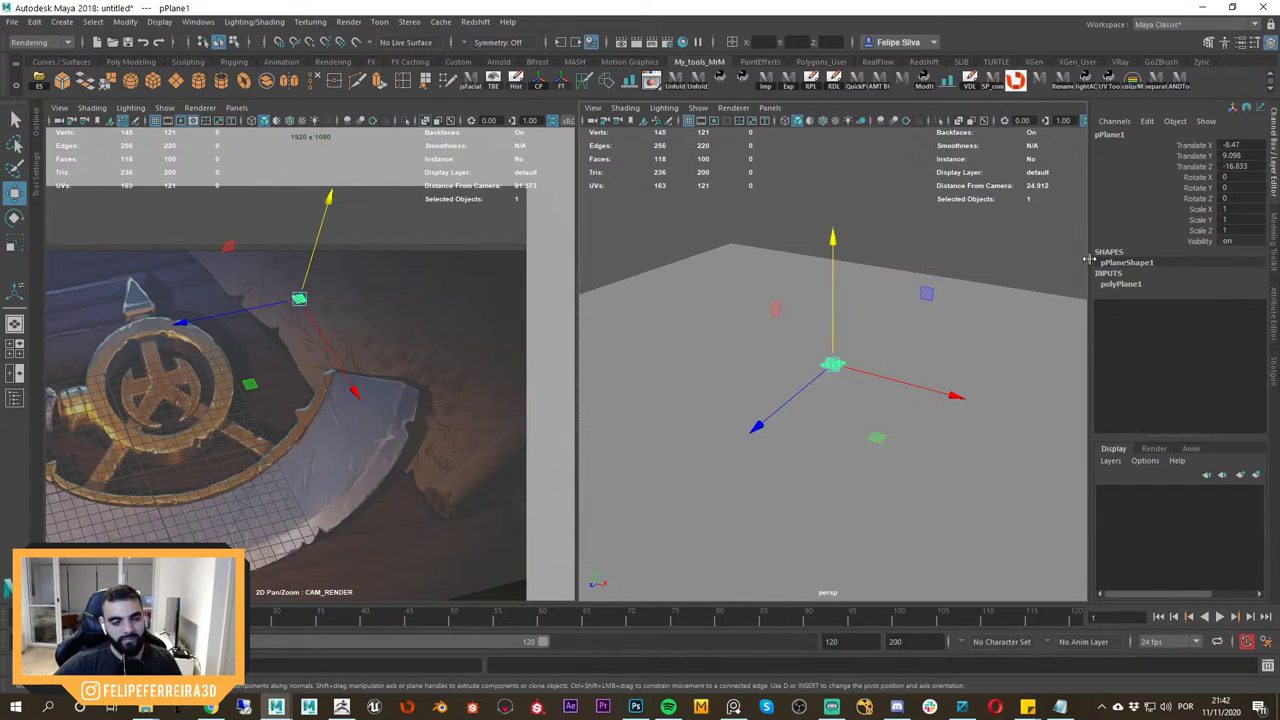
pyautogui.click(1121, 284)
pyautogui.moveTo(1189, 315); pyautogui.dragTo(1190, 327)
pyautogui.moveTo(1050, 351); pyautogui.dragTo(892, 349, button='middle')
pyautogui.keyDown('alt'); pyautogui.moveTo(903, 361); pyautogui.dragTo(901, 386); pyautogui.keyUp('alt')
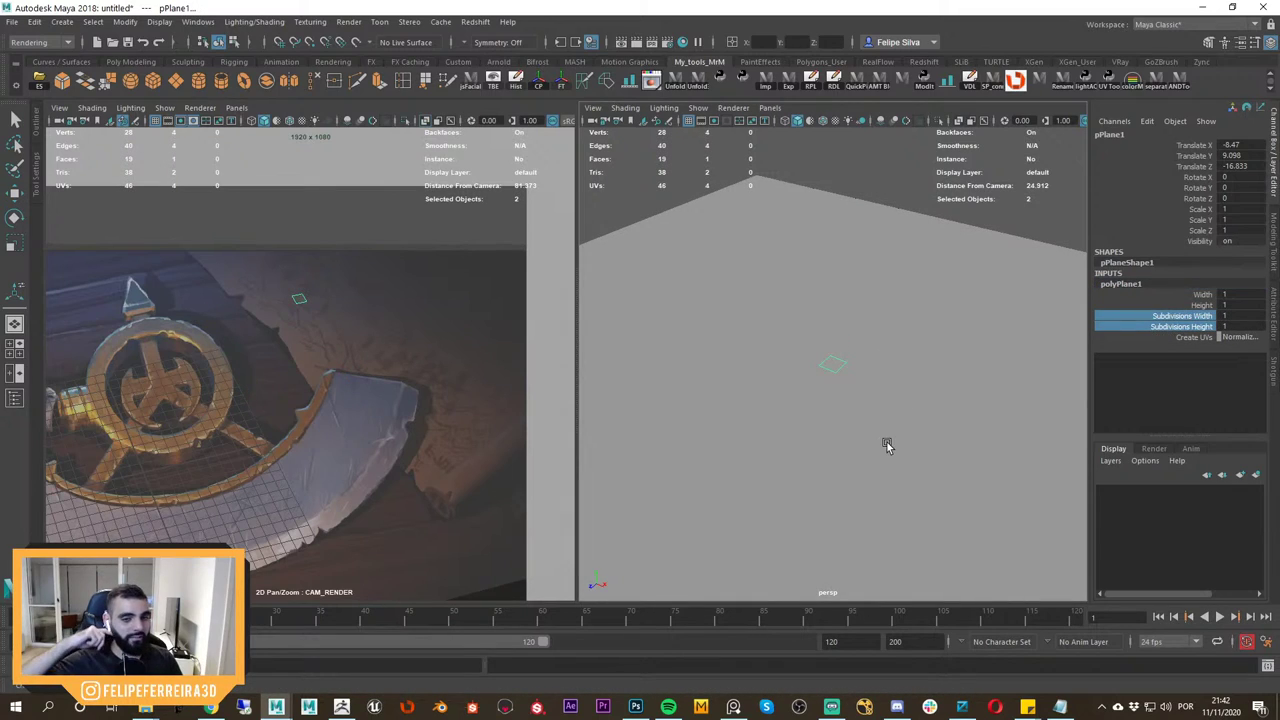
# Scale the plane uniformly to about 19.5 and move it over the painted parchment.
pyautogui.keyDown('alt'); pyautogui.moveTo(805, 326); pyautogui.dragTo(965, 332); pyautogui.keyUp('alt')
pyautogui.press('r')
pyautogui.keyDown('alt'); pyautogui.moveTo(940, 335); pyautogui.dragTo(849, 343, button='right'); pyautogui.keyUp('alt')
pyautogui.keyDown('alt'); pyautogui.moveTo(849, 343); pyautogui.dragTo(843, 362); pyautogui.keyUp('alt')
pyautogui.press('w')
pyautogui.moveTo(836, 465); pyautogui.dragTo(879, 441)
pyautogui.press('r')
pyautogui.moveTo(867, 347); pyautogui.dragTo(913, 350)
pyautogui.press('w')
# Rotate the plane about 16.7 degrees around Y, reposition it over the parchment, and scale it uniformly to about 23.6.
pyautogui.press('e')
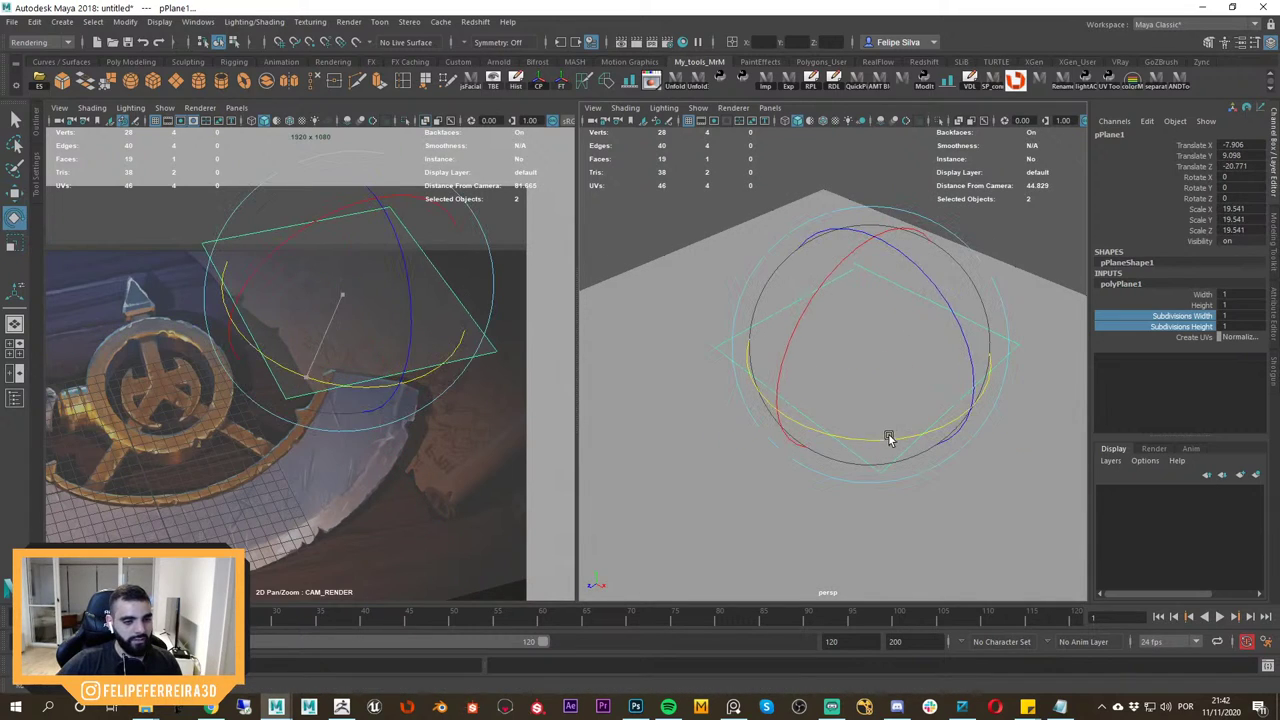
pyautogui.moveTo(889, 439); pyautogui.dragTo(927, 430)
pyautogui.press('w')
pyautogui.moveTo(843, 372); pyautogui.dragTo(921, 346)
pyautogui.press('r')
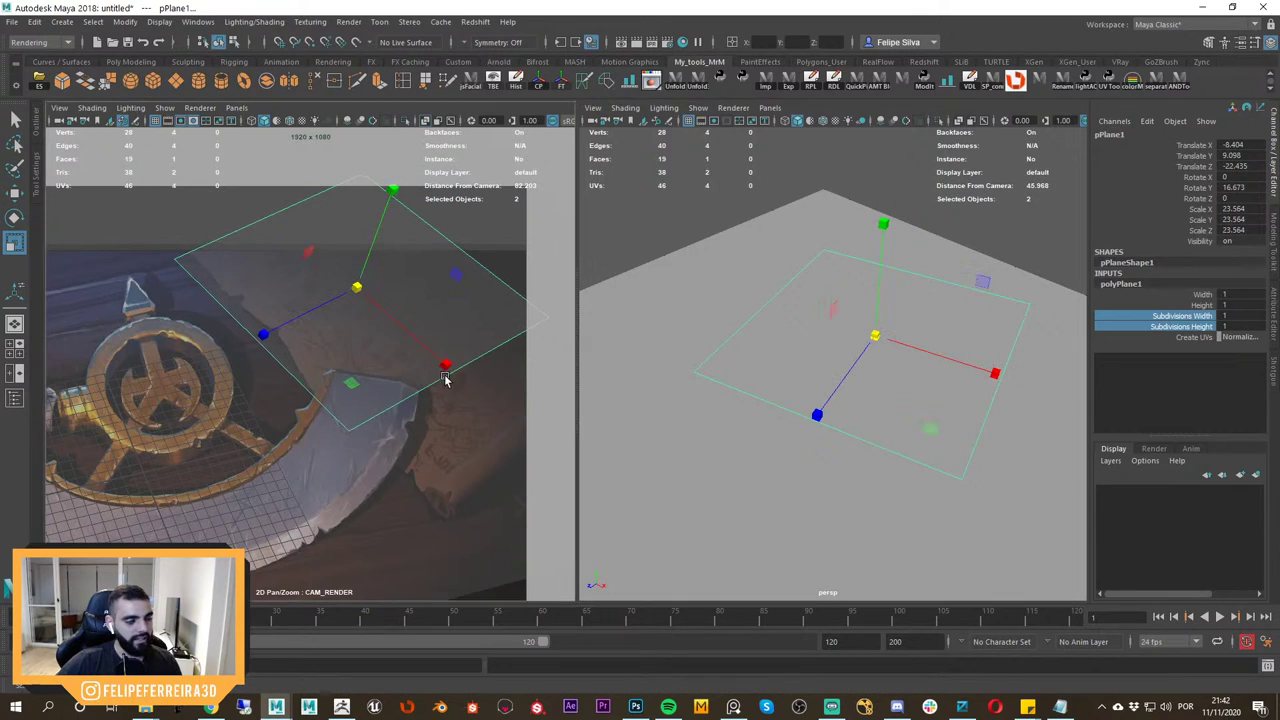
# Stretch the plane along X to a scale of about 30 and reposition it to follow the parchment.
pyautogui.moveTo(478, 370); pyautogui.dragTo(406, 400, button='middle')
pyautogui.press('w')
pyautogui.moveTo(862, 381)
pyautogui.keyDown('alt'); pyautogui.mouseDown()
pyautogui.moveTo(837, 386)
pyautogui.moveTo(861, 372)
pyautogui.mouseUp(); pyautogui.keyUp('alt')
pyautogui.press('r')
pyautogui.moveTo(997, 405); pyautogui.dragTo(1035, 430)
pyautogui.press('w')
pyautogui.keyDown('alt'); pyautogui.moveTo(966, 446); pyautogui.dragTo(915, 409, button='middle'); pyautogui.keyUp('alt')
pyautogui.scroll(-2, 915, 409)
pyautogui.moveTo(437, 428); pyautogui.dragTo(405, 424, button='middle')
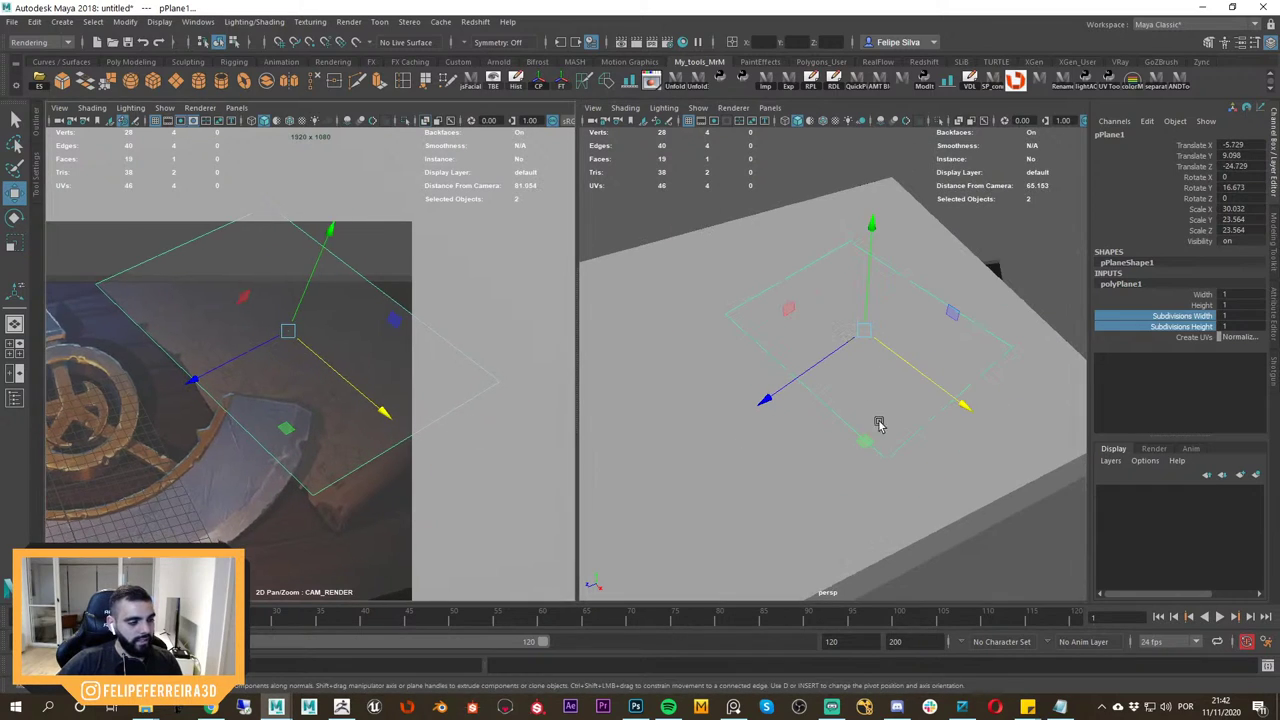
# Fine-tune the plane's Y rotation to about 16.3 degrees, enlarge it to about 31.9 by 25.1, and shift it along X.
pyautogui.press('e')
pyautogui.moveTo(891, 433); pyautogui.dragTo(894, 434)
pyautogui.press('w')
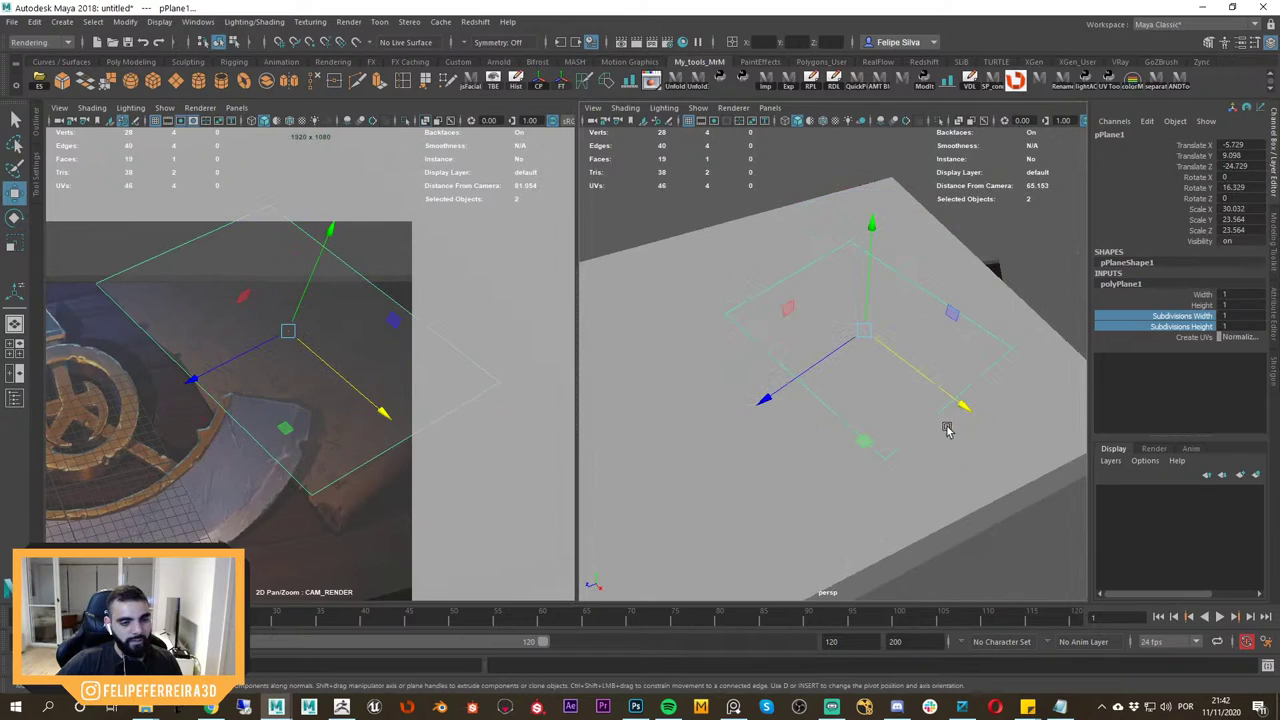
pyautogui.moveTo(952, 390); pyautogui.dragTo(963, 396)
pyautogui.press('r')
pyautogui.click(931, 363)
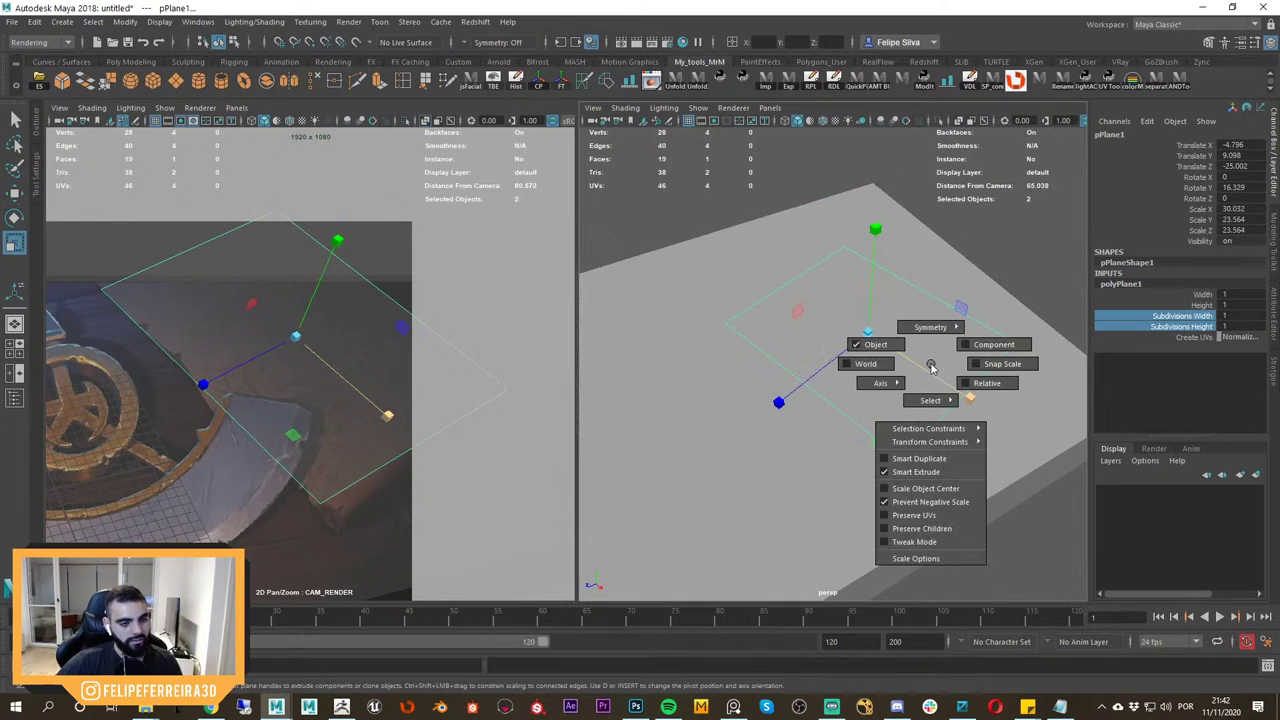
pyautogui.moveTo(868, 333); pyautogui.dragTo(882, 339)
pyautogui.press('w')
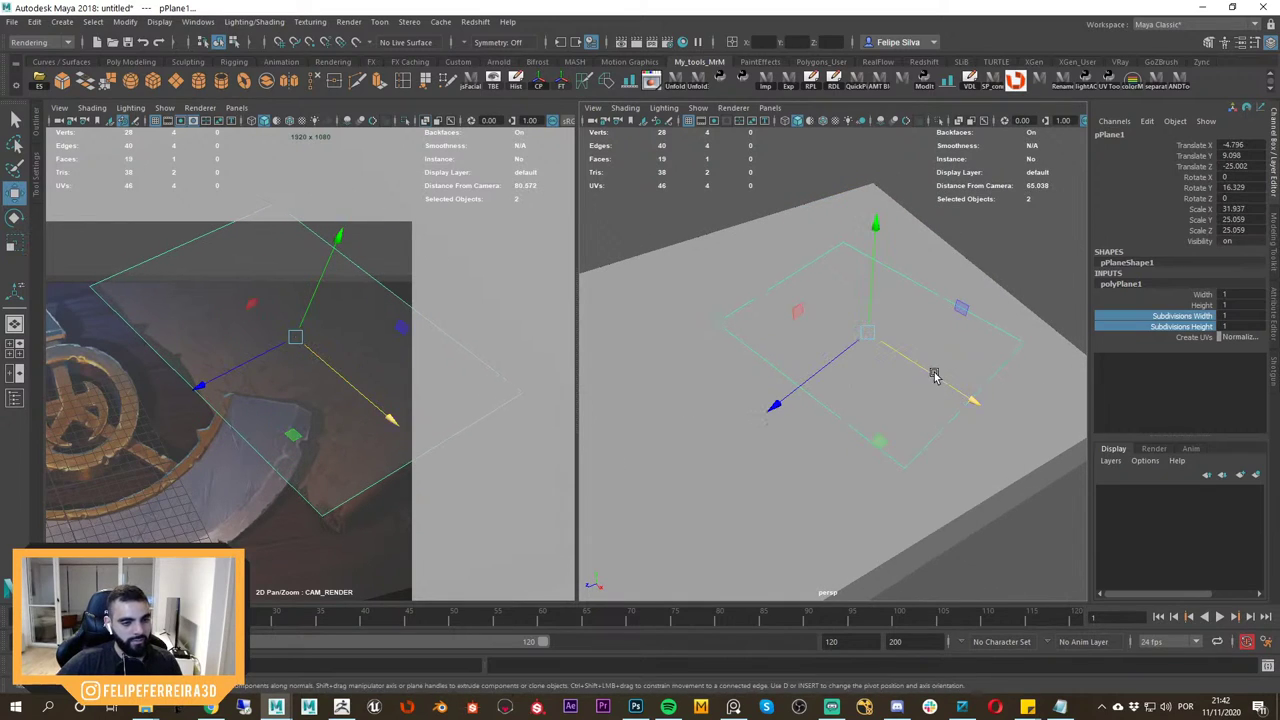
pyautogui.moveTo(934, 374); pyautogui.dragTo(929, 371)
# Enlarge the plane to a scale of about 36.3 by 26.7 and move it back along X over the parchment.
pyautogui.scroll(-3, 286, 282)
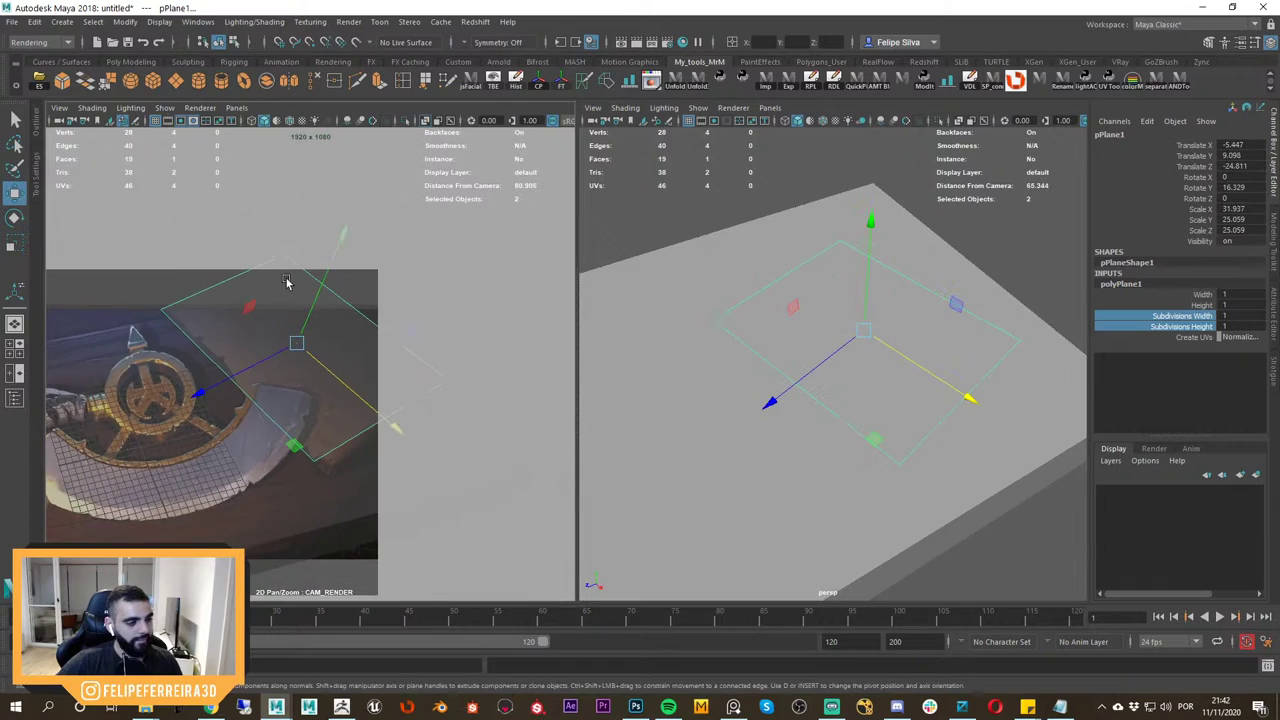
pyautogui.moveTo(331, 350); pyautogui.dragTo(481, 345, button='middle')
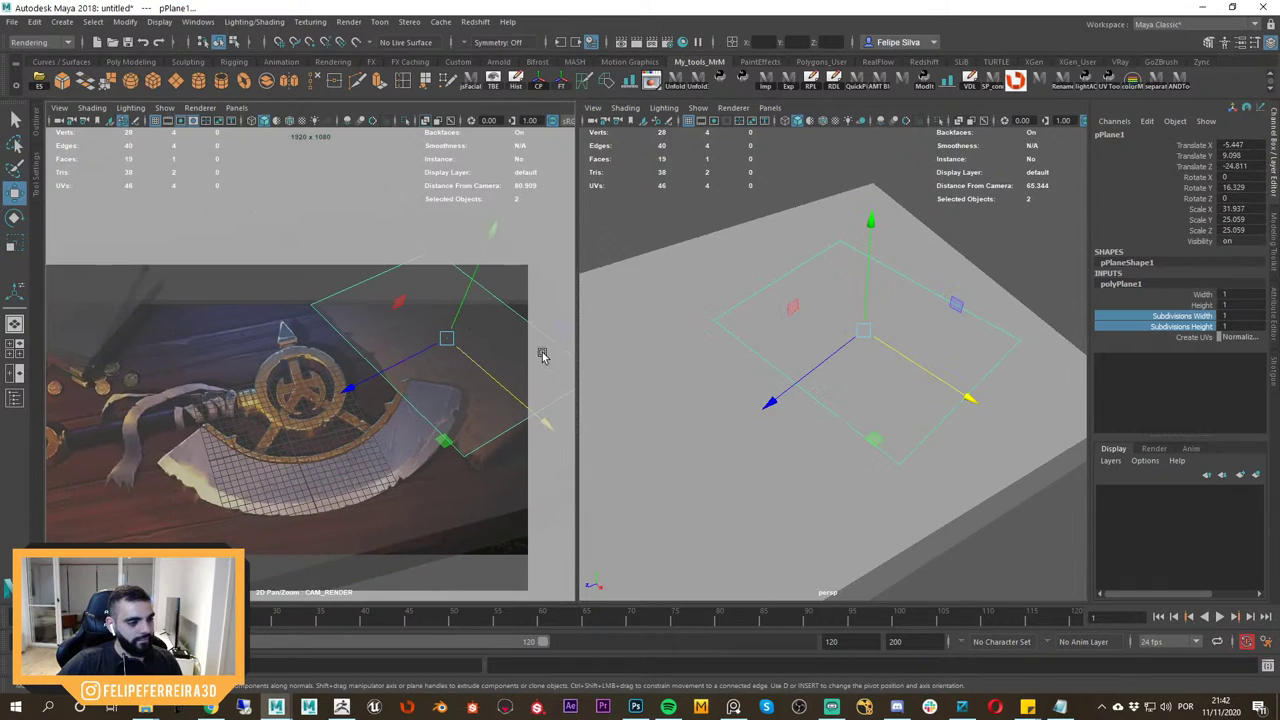
pyautogui.press('r')
pyautogui.press('w')
pyautogui.moveTo(816, 367); pyautogui.dragTo(684, 482)
pyautogui.hotkey('ctrl', 'z')
pyautogui.press('r')
pyautogui.moveTo(862, 332)
pyautogui.mouseDown()
pyautogui.moveTo(884, 338)
pyautogui.moveTo(848, 343)
pyautogui.mouseUp()
pyautogui.press('w')
pyautogui.press('w')
pyautogui.moveTo(935, 369); pyautogui.dragTo(873, 335)
# Examine how the plane sits relative to the tabletop and the painted parchment in both views.
pyautogui.press('r')
pyautogui.press('e')
pyautogui.press('w')
pyautogui.press('w')
pyautogui.moveTo(896, 364)
pyautogui.keyDown('alt'); pyautogui.mouseDown()
pyautogui.moveTo(904, 348)
pyautogui.moveTo(884, 308)
pyautogui.moveTo(877, 374)
pyautogui.mouseUp(); pyautogui.keyUp('alt')
pyautogui.hotkey('ctrl', 'z')
pyautogui.moveTo(876, 322); pyautogui.dragTo(876, 376)
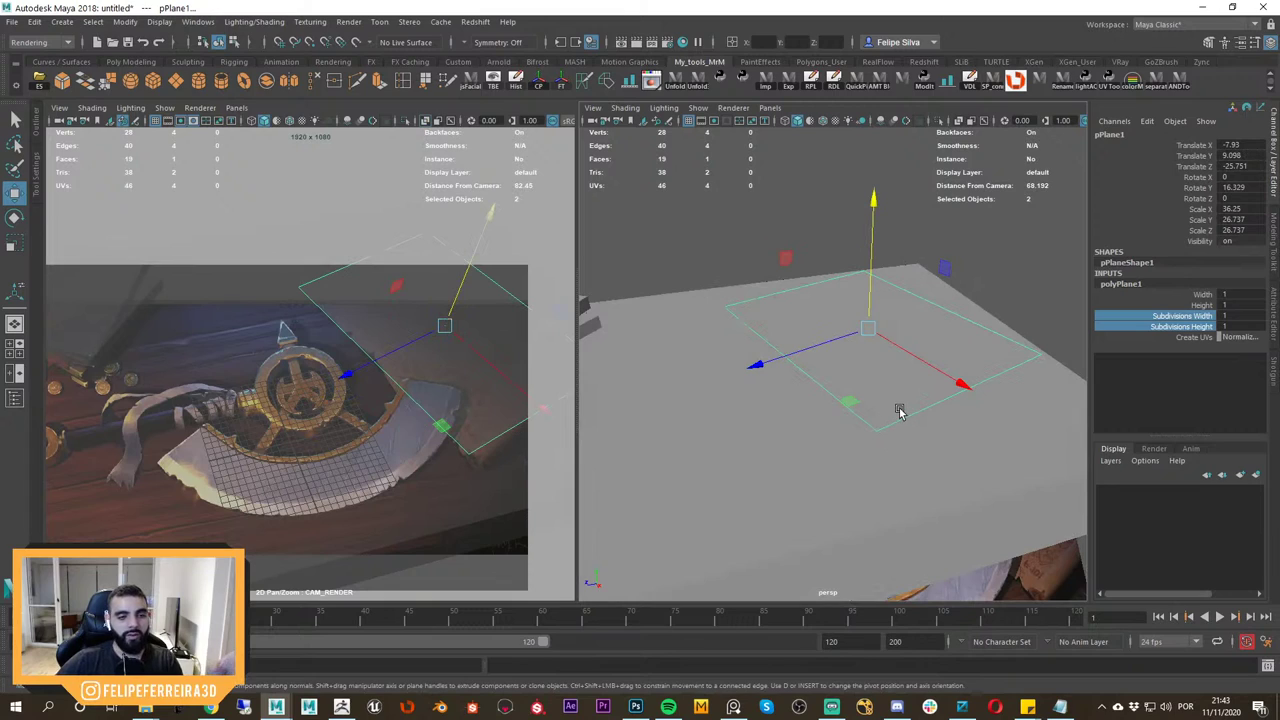
pyautogui.keyDown('alt'); pyautogui.moveTo(900, 331); pyautogui.dragTo(886, 388); pyautogui.keyUp('alt')
pyautogui.moveTo(529, 377); pyautogui.dragTo(500, 440, button='middle')
pyautogui.moveTo(500, 440); pyautogui.dragTo(428, 415, button='right')
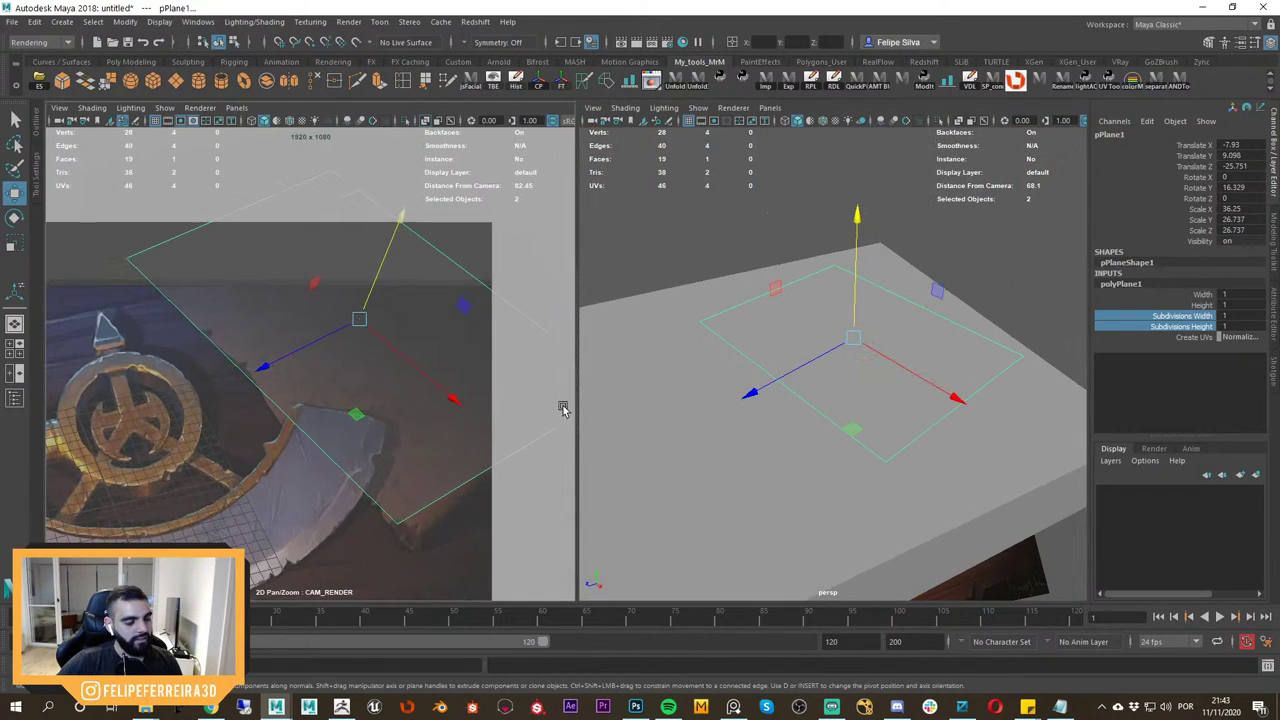
pyautogui.press('w')
pyautogui.moveTo(865, 374)
pyautogui.keyDown('alt'); pyautogui.mouseDown()
pyautogui.moveTo(850, 373)
pyautogui.moveTo(859, 360)
pyautogui.mouseUp(); pyautogui.keyUp('alt')
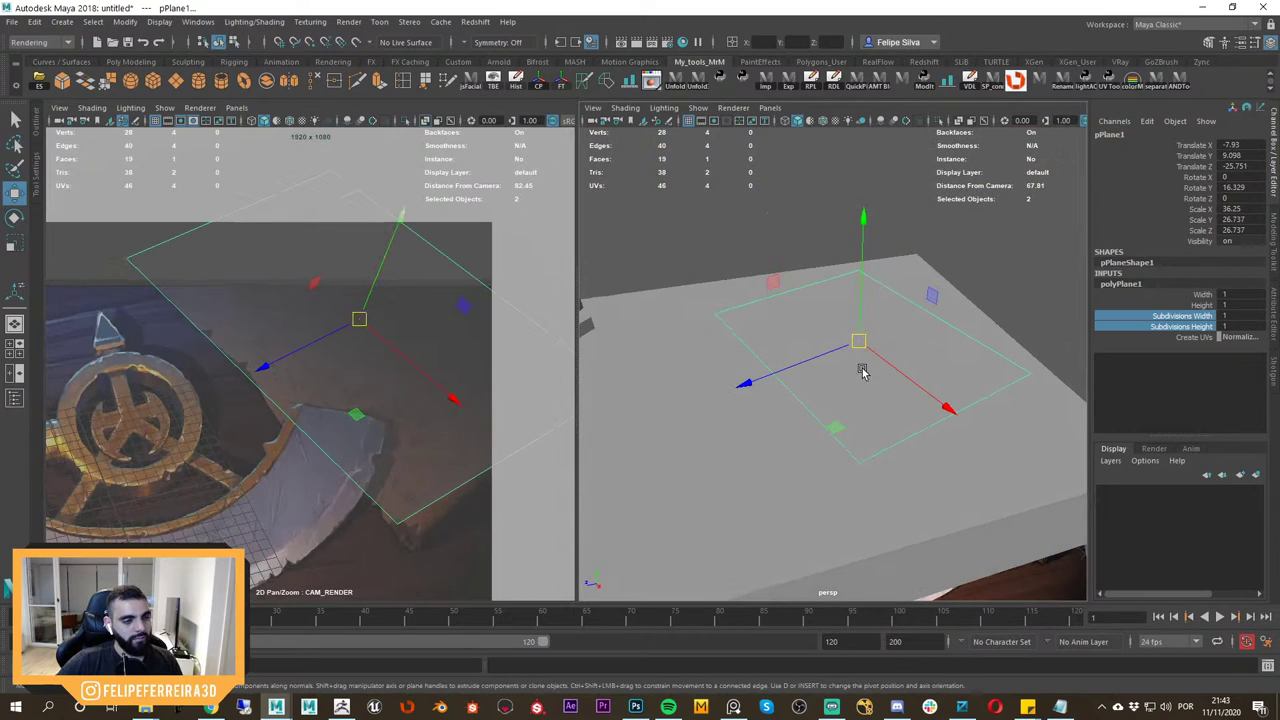
# Lower the plane to about 2.5 in Y, realign it over the parchment, and rotate it to about 15.6 degrees around Y.
pyautogui.press('e')
pyautogui.moveTo(875, 412); pyautogui.dragTo(836, 340)
pyautogui.press('w')
pyautogui.hotkey('ctrl', 'z')
pyautogui.press('e')
pyautogui.press('f')
pyautogui.press('w')
pyautogui.hotkey('ctrl', 'z')
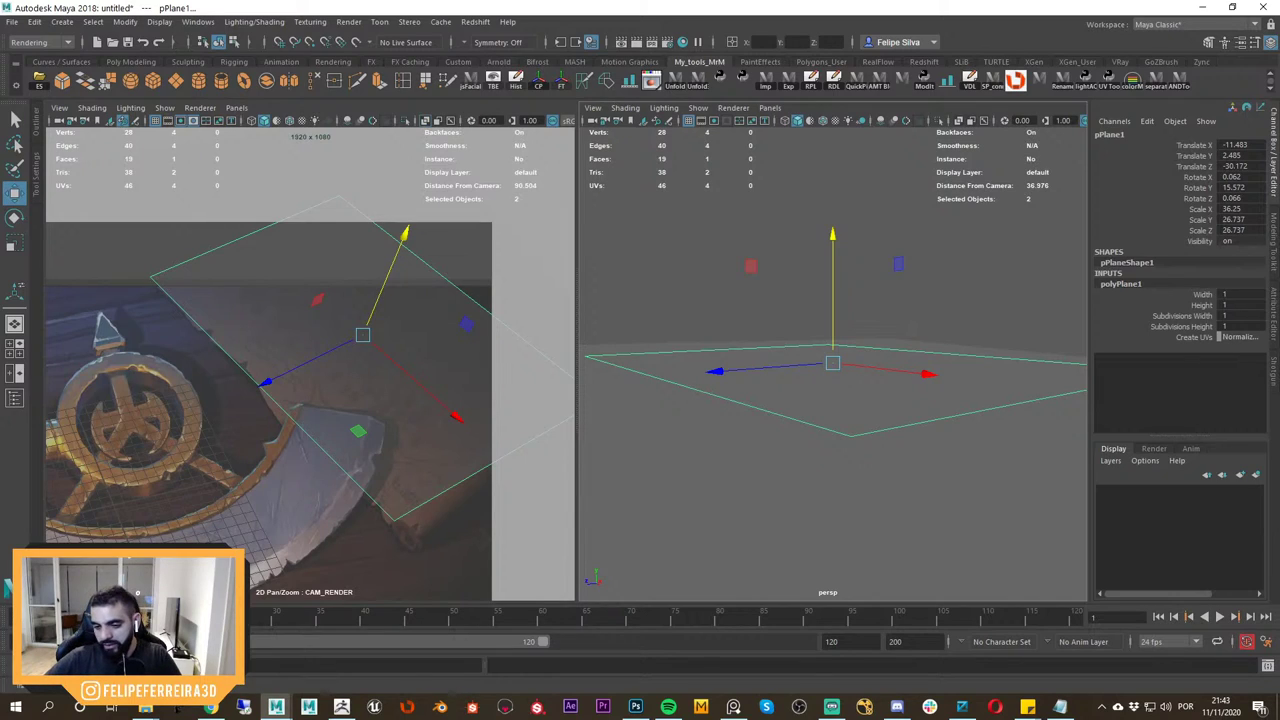
# Try moving the plane vertically and undo the move.
pyautogui.hotkey('alt', 'Tab')
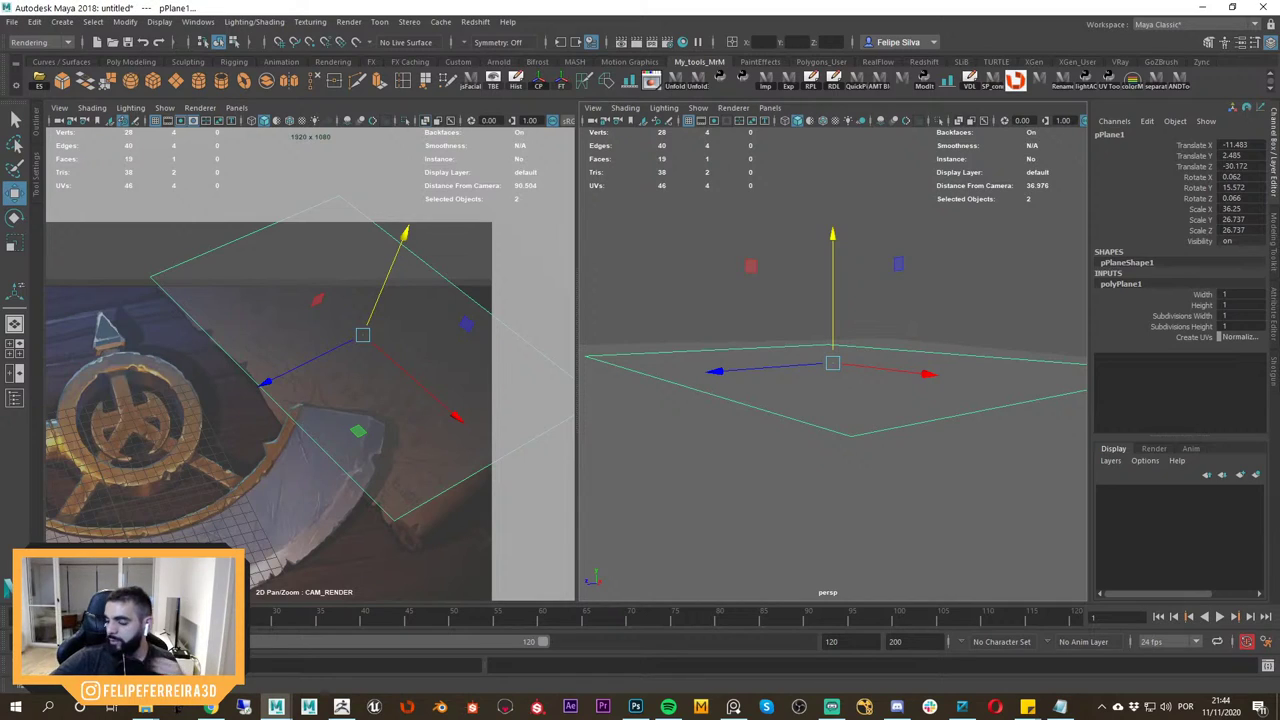
pyautogui.keyDown('alt'); pyautogui.moveTo(838, 328); pyautogui.dragTo(845, 387); pyautogui.keyUp('alt')
pyautogui.hotkey('ctrl', 'z')
pyautogui.moveTo(834, 337); pyautogui.dragTo(842, 450)
pyautogui.click(834, 365)
pyautogui.hotkey('ctrl', 'z')
pyautogui.click(817, 484)
# Rotate the plane to about 14.6 degrees around Y, then try a small nudge along Z and undo it.
pyautogui.keyDown('alt'); pyautogui.moveTo(857, 493); pyautogui.dragTo(843, 440, button='right'); pyautogui.keyUp('alt')
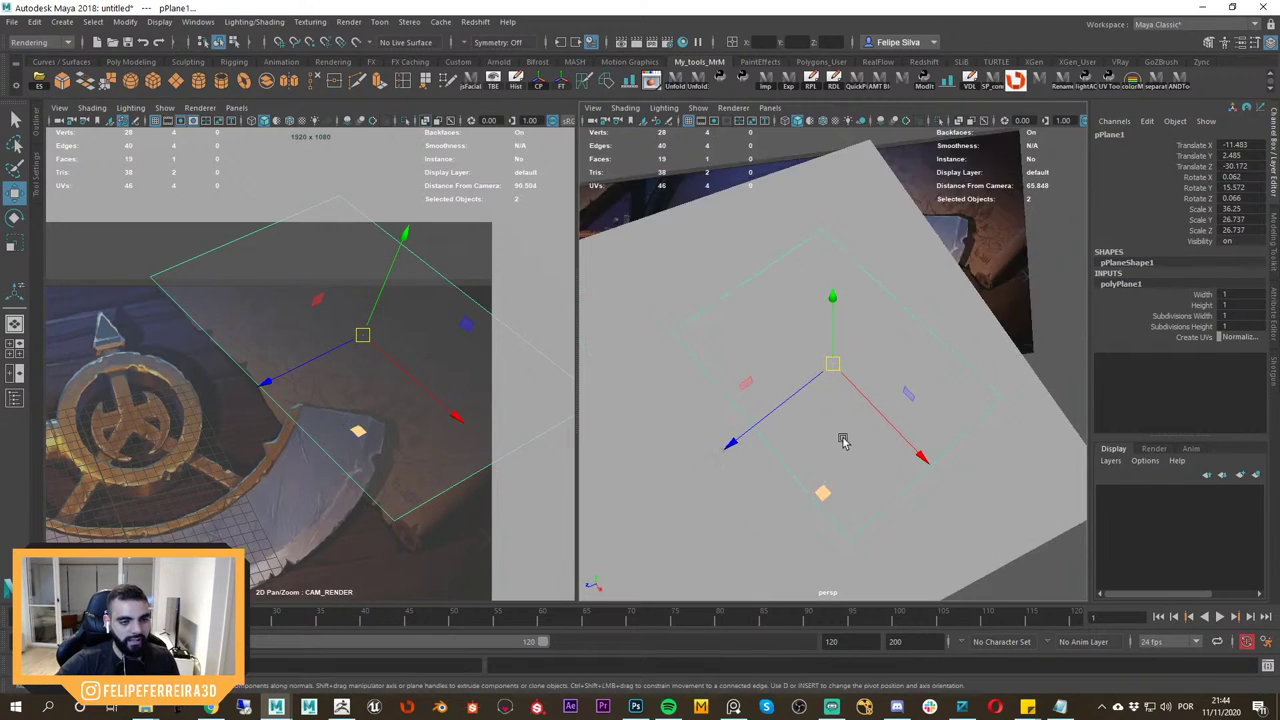
pyautogui.keyDown('alt'); pyautogui.moveTo(843, 440); pyautogui.dragTo(863, 409); pyautogui.keyUp('alt')
pyautogui.moveTo(430, 436); pyautogui.dragTo(390, 406, button='middle')
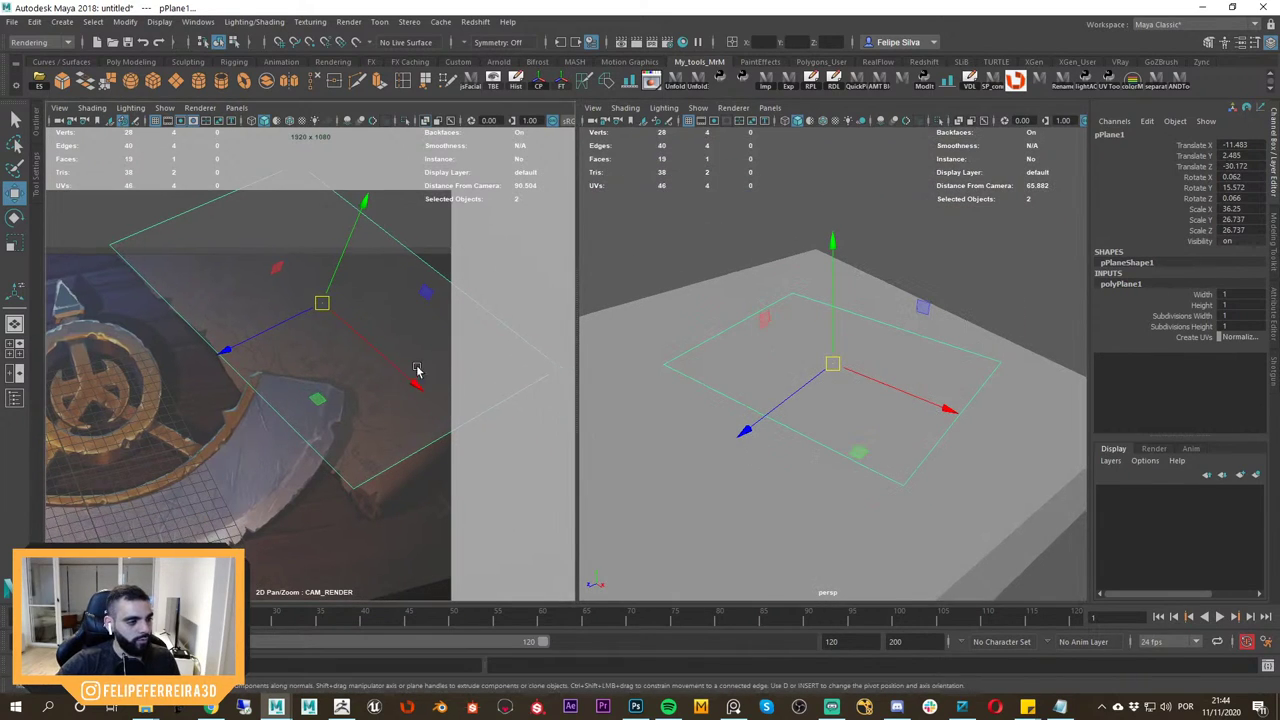
pyautogui.press('e')
pyautogui.moveTo(370, 395); pyautogui.dragTo(367, 397)
pyautogui.press('w')
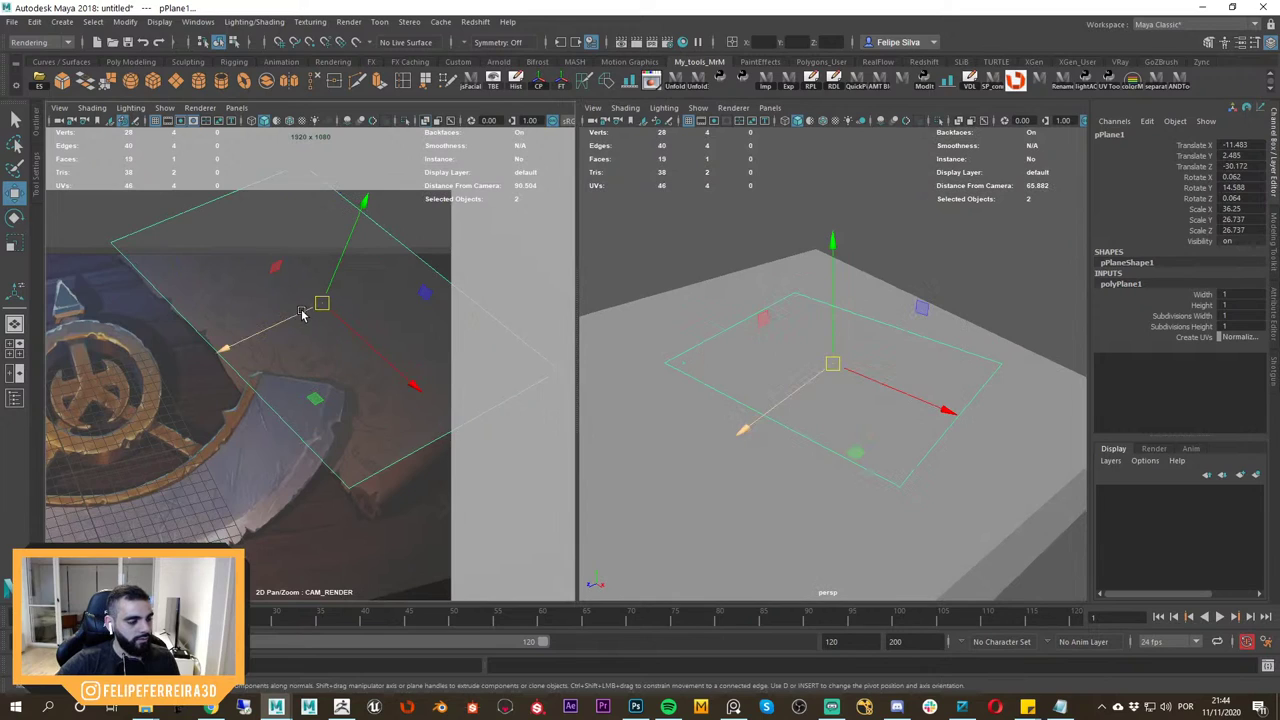
pyautogui.moveTo(302, 313); pyautogui.dragTo(307, 312)
pyautogui.hotkey('ctrl', 'z')
# Compare the plane with the painted parchment in the enlarged camera view and in the full camera frame.
pyautogui.keyDown('alt'); pyautogui.moveTo(763, 386); pyautogui.dragTo(860, 376); pyautogui.keyUp('alt')
pyautogui.press('\\')
pyautogui.press('space')
pyautogui.press('\\')
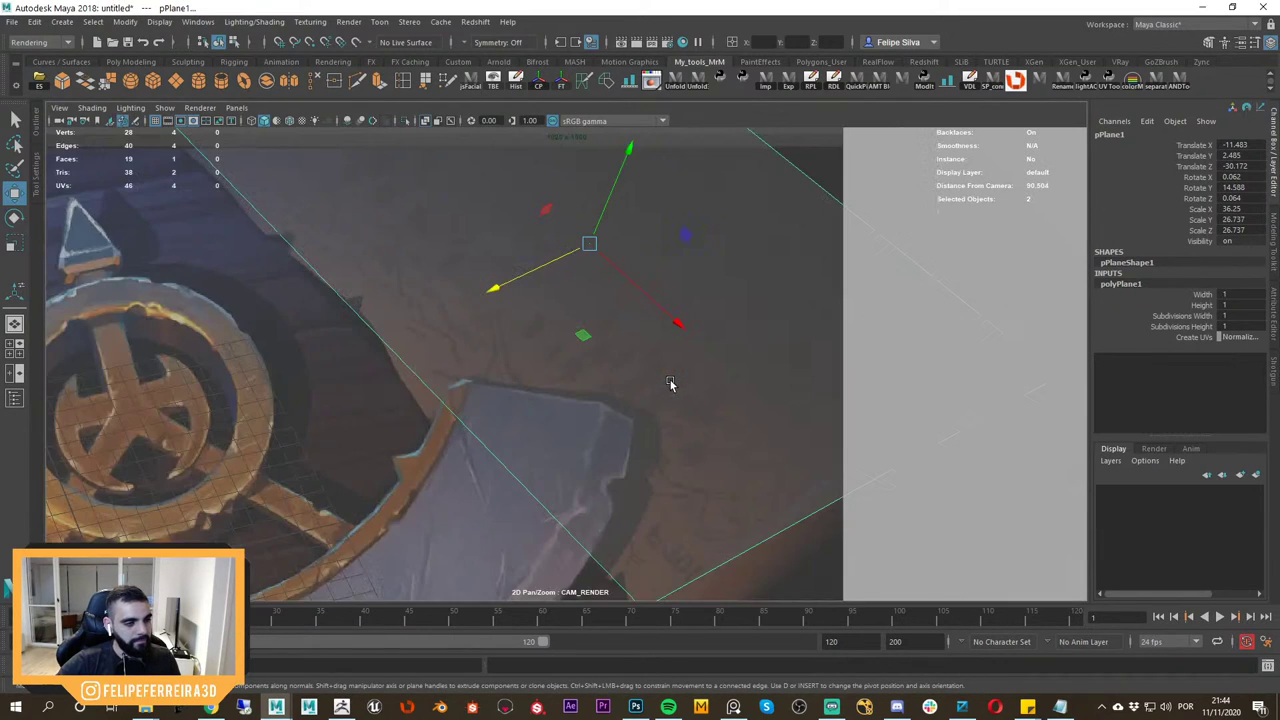
pyautogui.press('\\')
pyautogui.press('space')
pyautogui.press('space')
pyautogui.press('space')
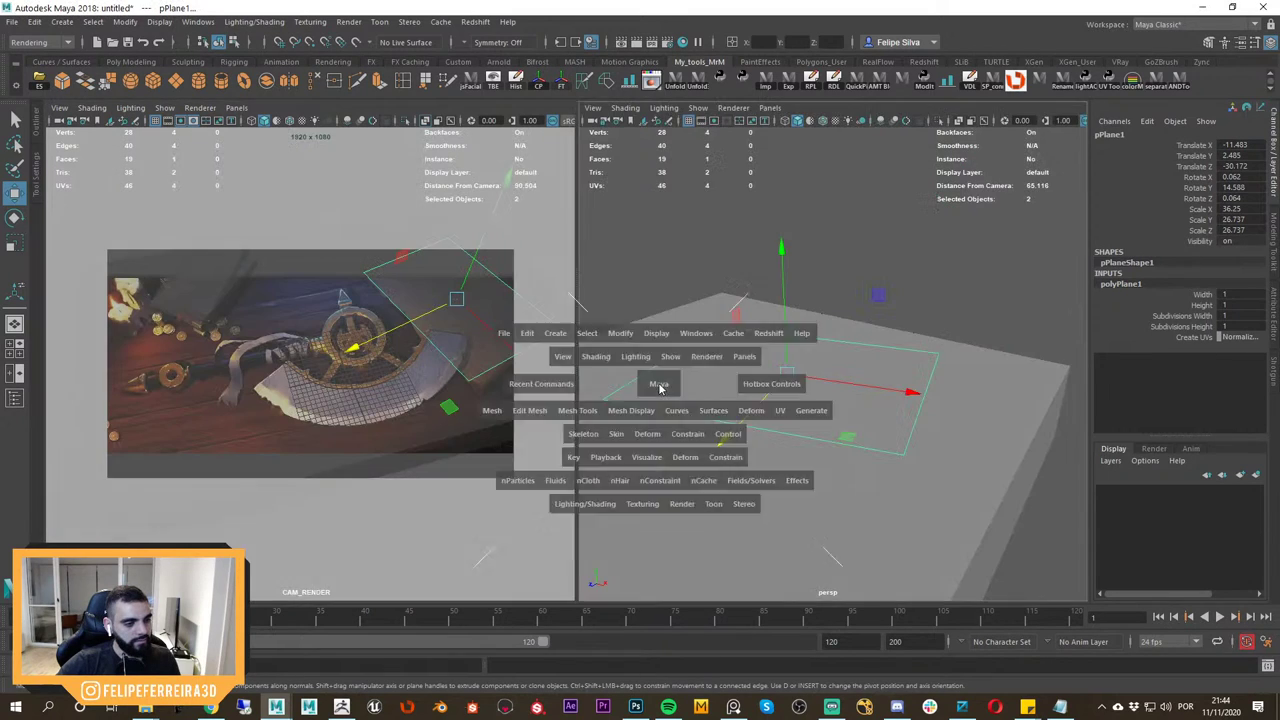
# Inspect the tabletop cube, stacked books and parchment plane from several angles in the enlarged perspective view.
pyautogui.scroll(-4, 841, 291)
pyautogui.keyDown('alt'); pyautogui.moveTo(841, 291); pyautogui.dragTo(889, 349); pyautogui.keyUp('alt')
pyautogui.scroll(-3, 889, 349)
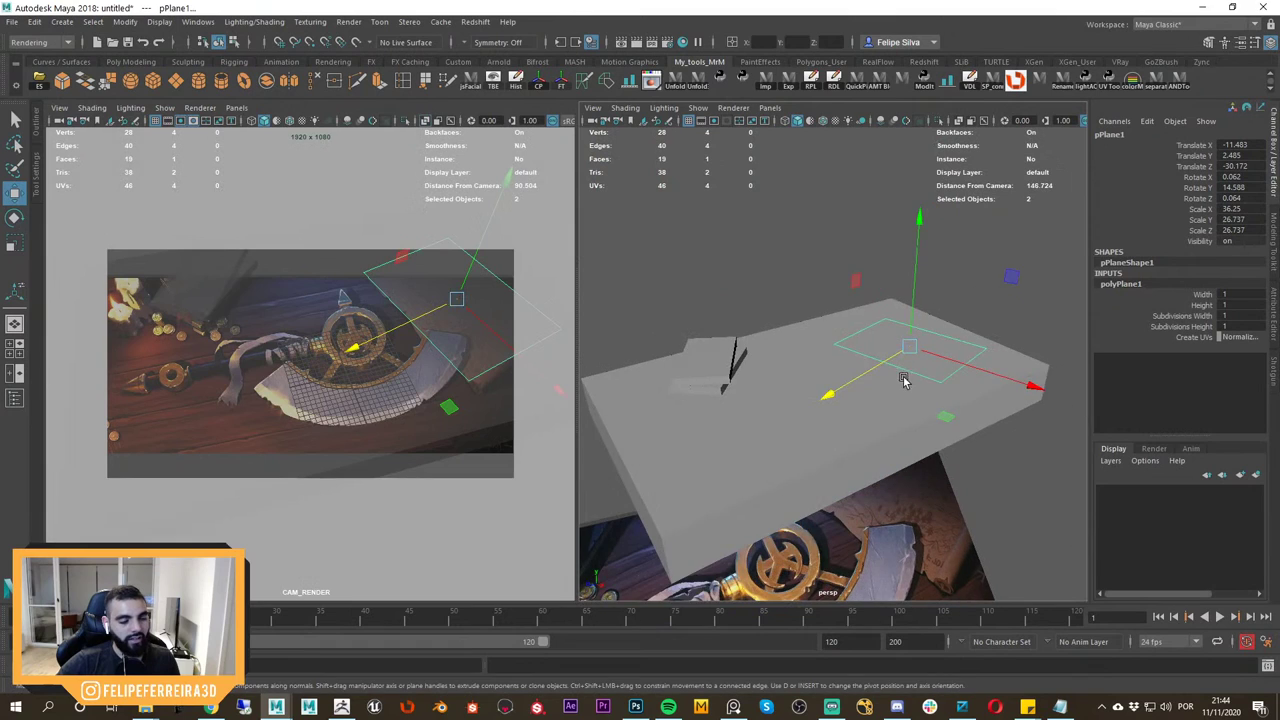
pyautogui.press('space')
pyautogui.scroll(-4, 660, 269)
pyautogui.keyDown('alt'); pyautogui.moveTo(660, 269); pyautogui.dragTo(669, 391); pyautogui.keyUp('alt')
pyautogui.click(806, 377)
pyautogui.click(648, 376)
pyautogui.moveTo(705, 346); pyautogui.dragTo(712, 372, button='right')
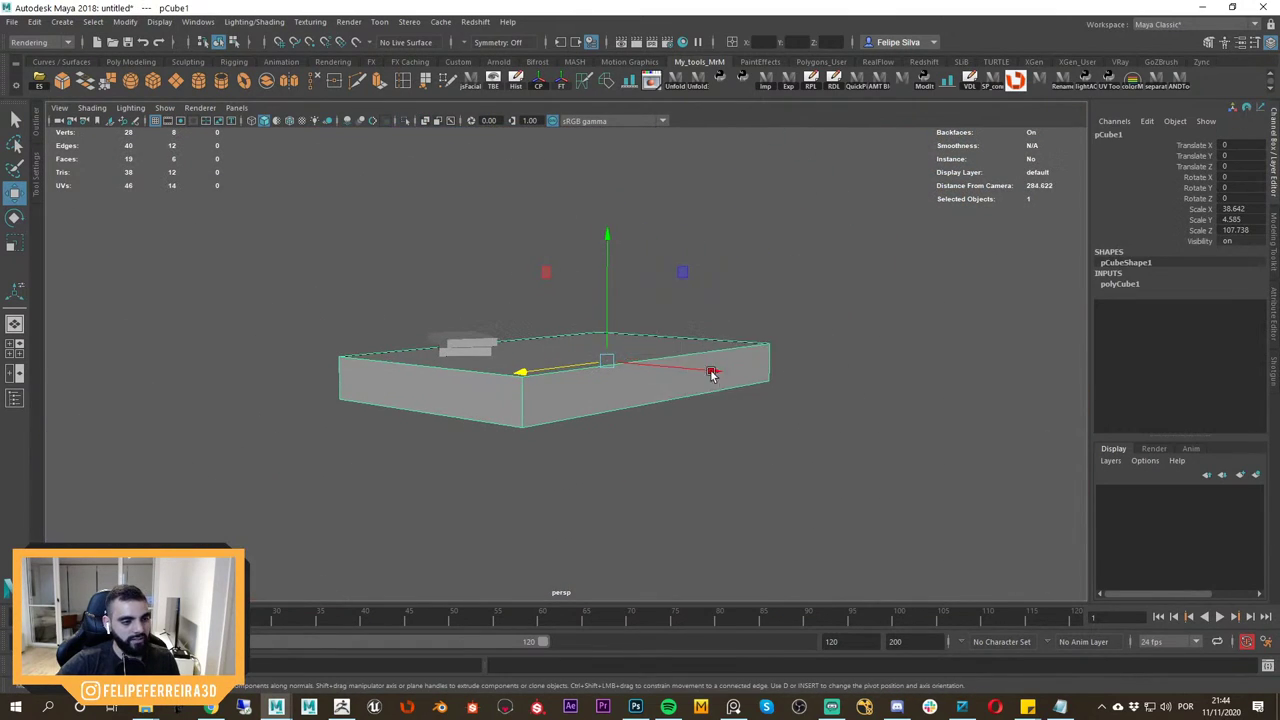
pyautogui.click(657, 371)
pyautogui.keyDown('alt'); pyautogui.moveTo(712, 372); pyautogui.dragTo(622, 379); pyautogui.keyUp('alt')
pyautogui.moveTo(555, 318); pyautogui.dragTo(556, 299)
pyautogui.keyDown('alt'); pyautogui.moveTo(556, 299); pyautogui.dragTo(637, 356); pyautogui.keyUp('alt')
pyautogui.moveTo(638, 356); pyautogui.dragTo(803, 259, button='right')
pyautogui.click(803, 256)
pyautogui.moveTo(570, 261); pyautogui.dragTo(666, 378)
# Frame the parchment plane and compare its near corner with the painted parchment roll in the enlarged camera view.
pyautogui.keyDown('ctrl'); pyautogui.moveTo(828, 347); pyautogui.dragTo(764, 399); pyautogui.keyUp('ctrl')
pyautogui.press('f')
pyautogui.press('space')
pyautogui.press('\\')
pyautogui.moveTo(503, 363); pyautogui.dragTo(423, 371, button='middle')
pyautogui.moveTo(349, 459); pyautogui.dragTo(378, 380, button='middle')
pyautogui.moveTo(378, 380); pyautogui.dragTo(512, 452, button='right')
pyautogui.moveTo(435, 430); pyautogui.dragTo(397, 434, button='middle')
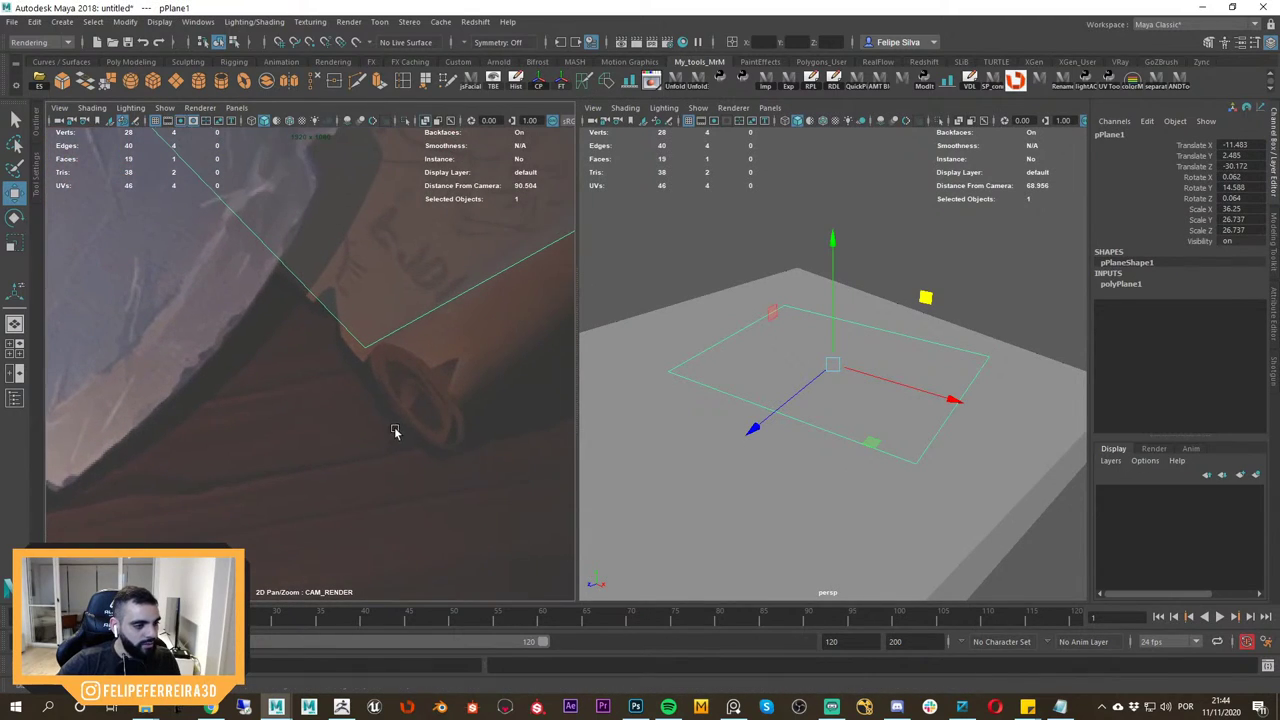
pyautogui.middleClick(869, 416)
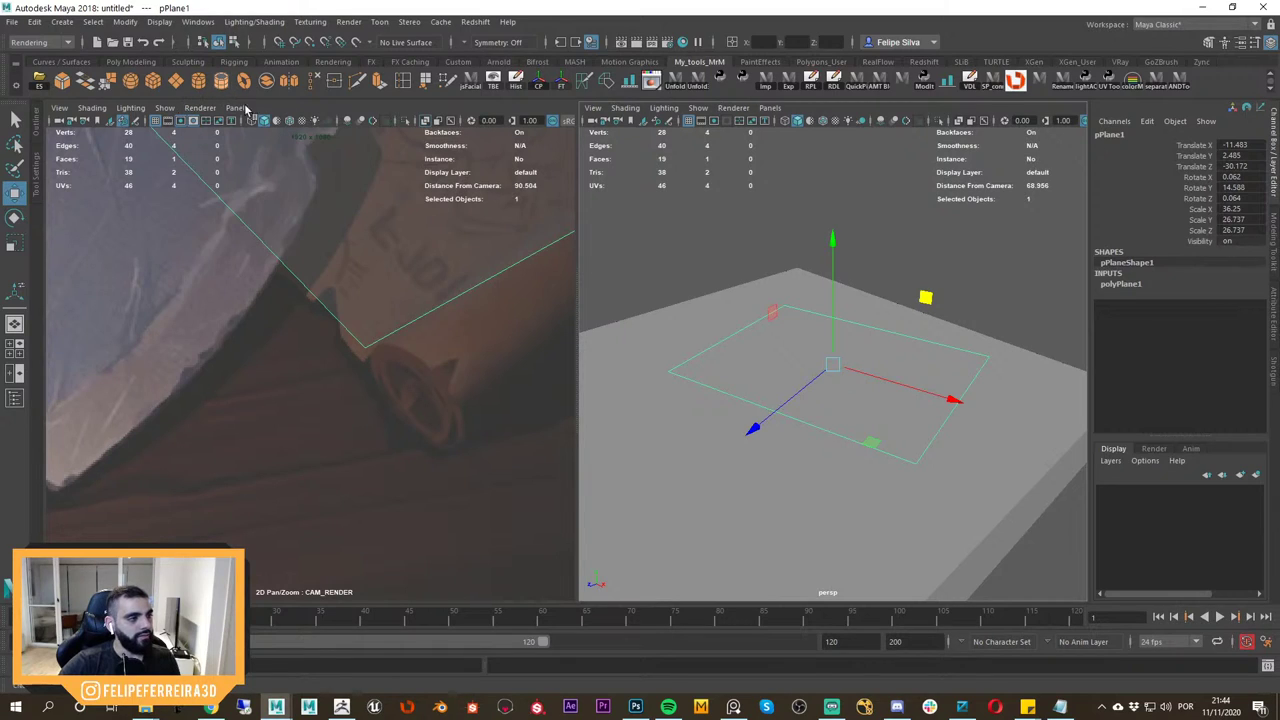
# Create a polygon cylinder and snap it to the parchment plane's corner beside the painted roll.
pyautogui.click(222, 82)
pyautogui.keyDown('alt'); pyautogui.moveTo(657, 386); pyautogui.dragTo(630, 393, button='right'); pyautogui.keyUp('alt')
pyautogui.keyDown('alt'); pyautogui.moveTo(762, 445); pyautogui.dragTo(770, 461); pyautogui.keyUp('alt')
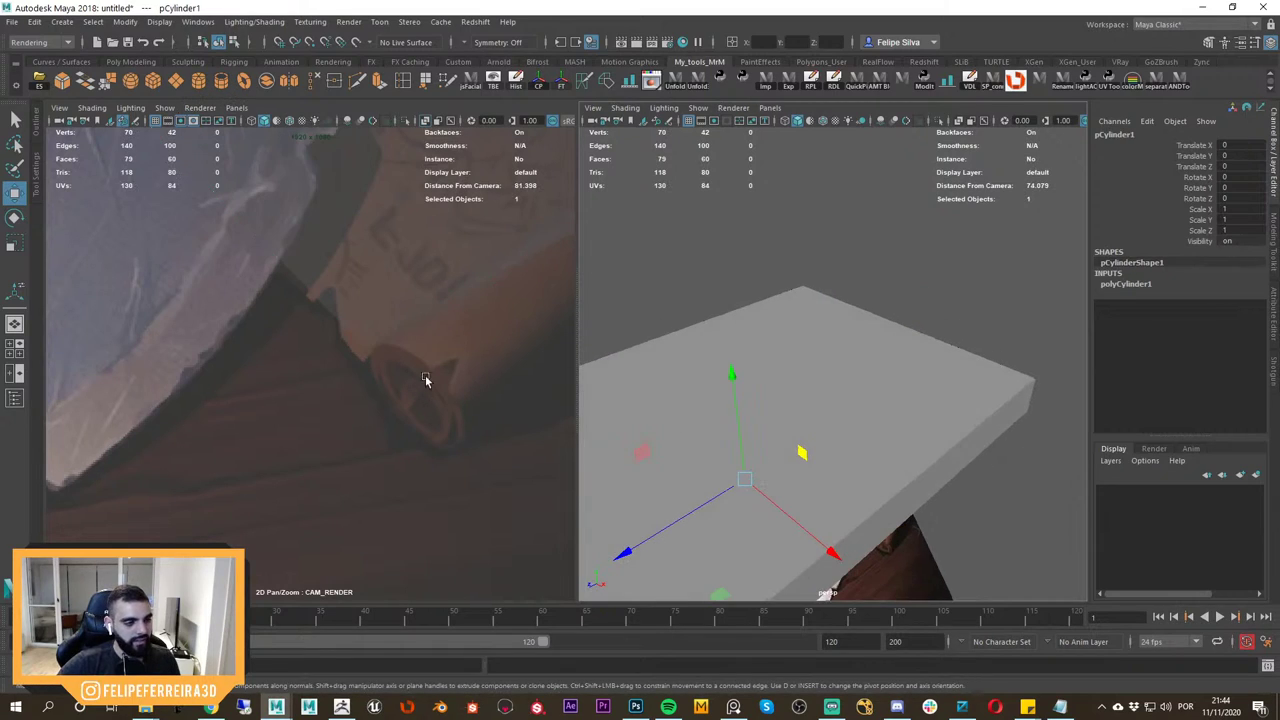
pyautogui.press('4')
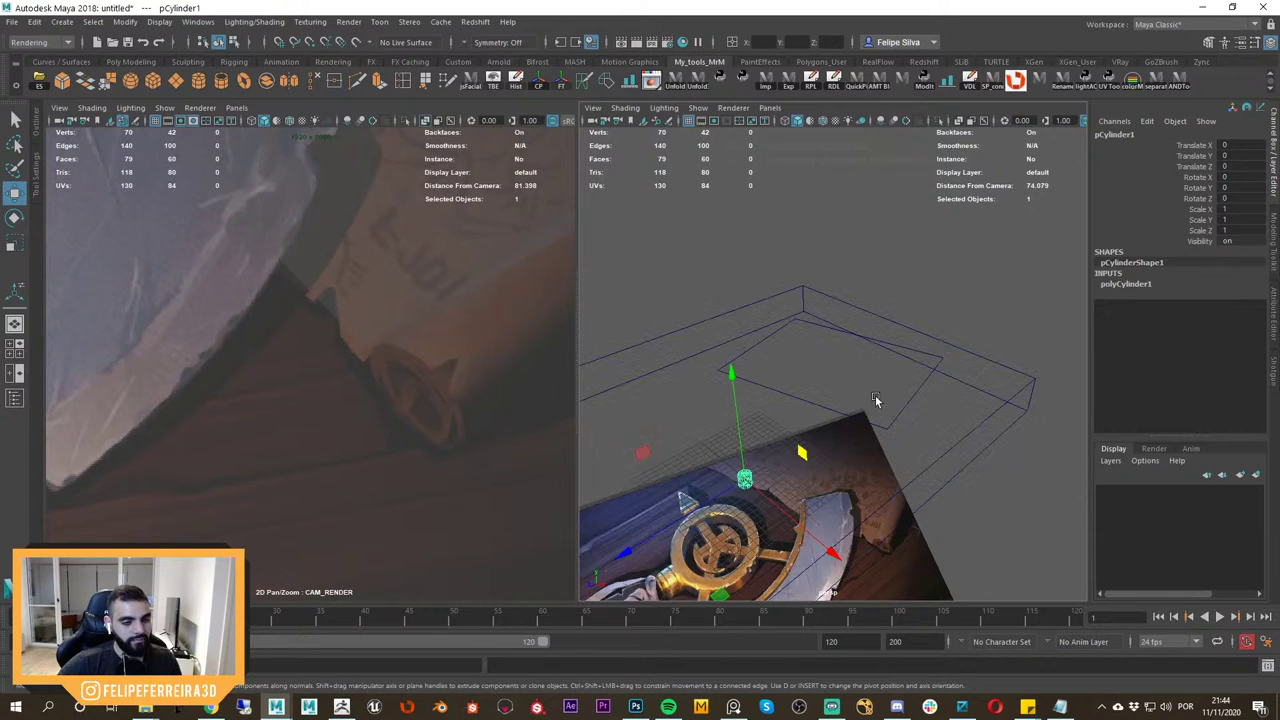
pyautogui.keyDown('alt'); pyautogui.moveTo(872, 431); pyautogui.dragTo(884, 428); pyautogui.keyUp('alt')
pyautogui.press('v')
pyautogui.moveTo(884, 428); pyautogui.dragTo(889, 432, button='middle')
pyautogui.press('5')
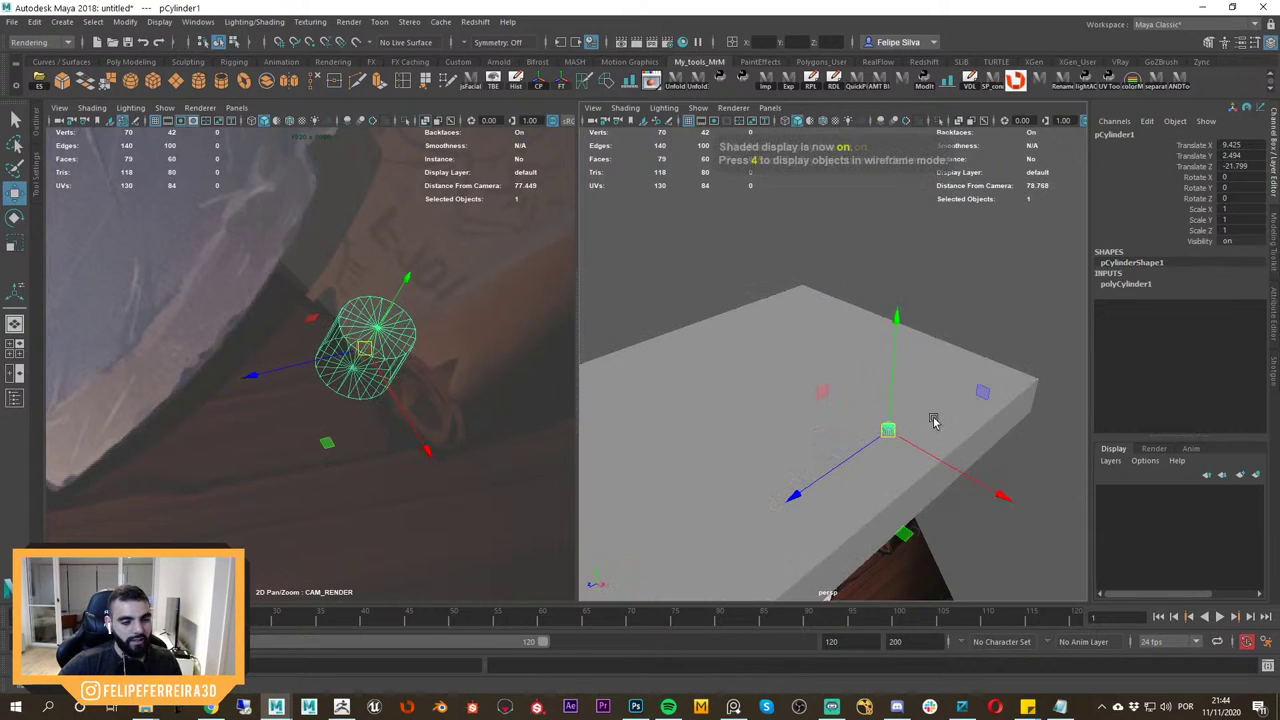
pyautogui.press('e')
pyautogui.moveTo(868, 343); pyautogui.dragTo(970, 337)
pyautogui.hotkey('ctrl', 'z')
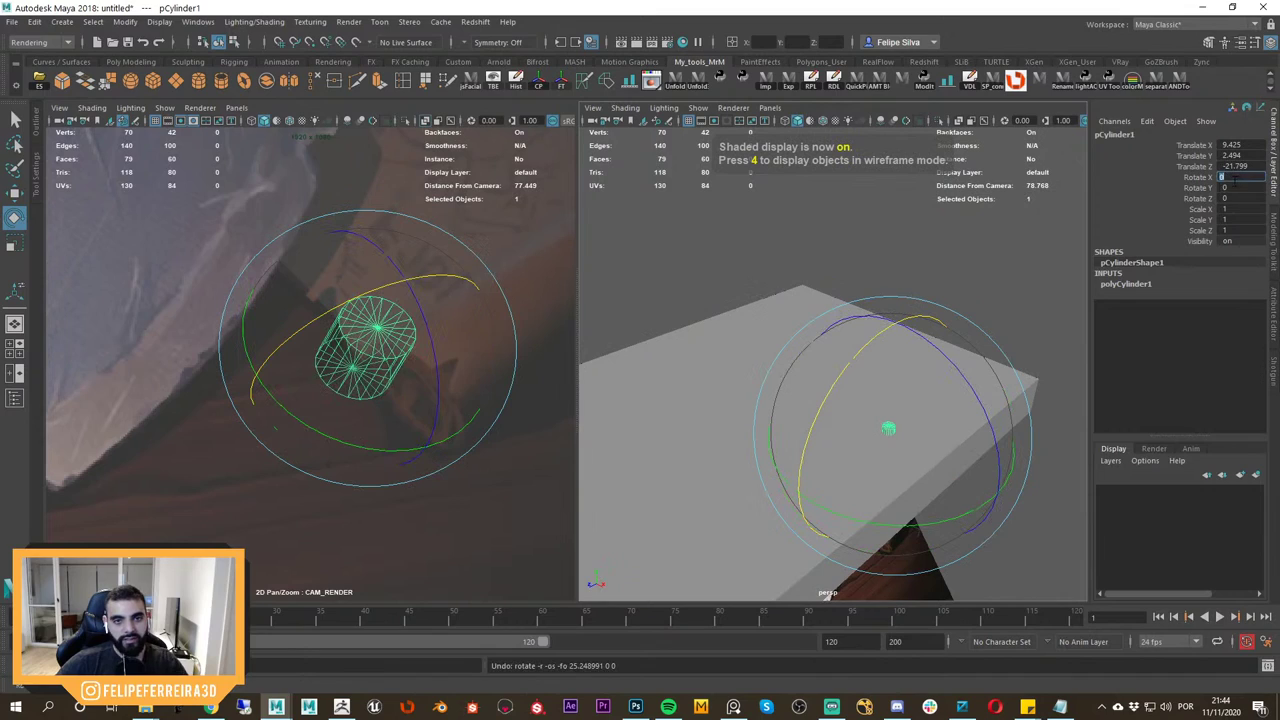
# Set the cylinder's X rotation to 90 degrees so that it lies flat.
pyautogui.write('90')
pyautogui.press('Return')
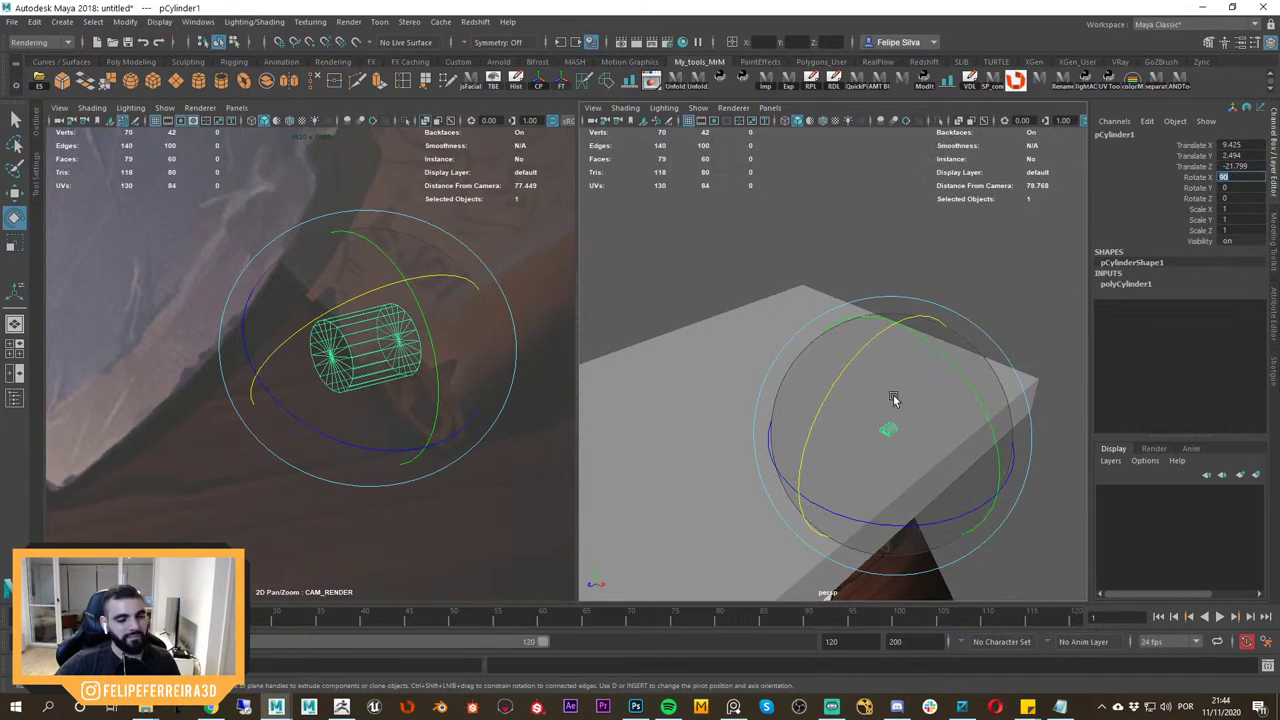
pyautogui.write('w')
pyautogui.click(1048, 358)
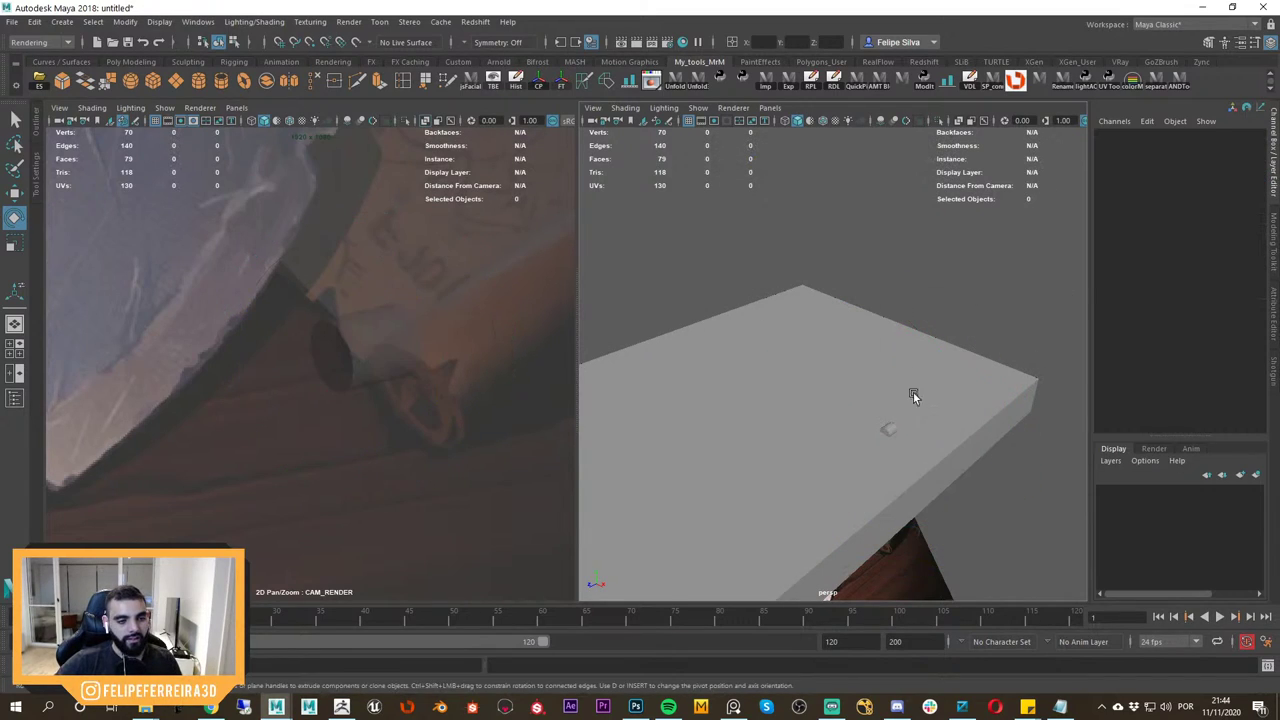
# Isolate the parchment plane and the cylinder in the perspective view, leaving only the cylinder selected.
pyautogui.moveTo(914, 397); pyautogui.dragTo(948, 474)
pyautogui.click(902, 441)
pyautogui.press('w')
pyautogui.scroll(2, 914, 447)
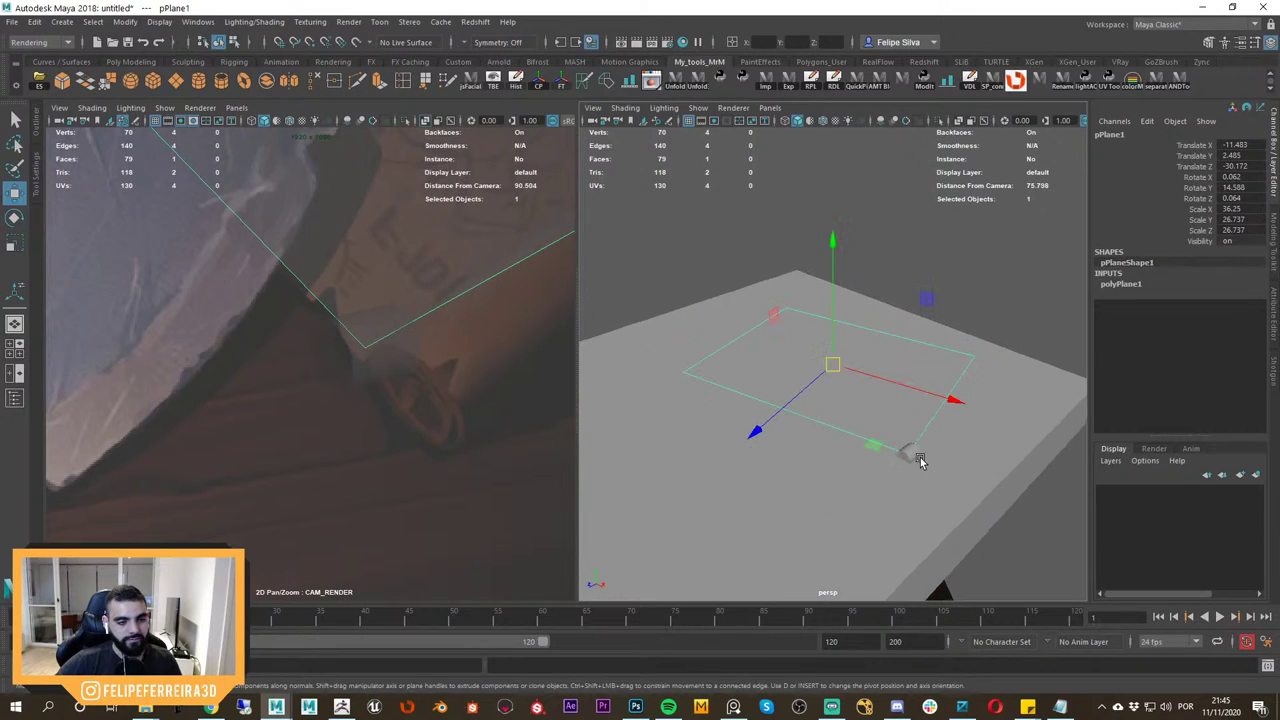
pyautogui.keyDown('shift'); pyautogui.click(911, 455); pyautogui.keyUp('shift')
pyautogui.hotkey('ctrl', '1')
pyautogui.click(1022, 380)
pyautogui.click(908, 455)
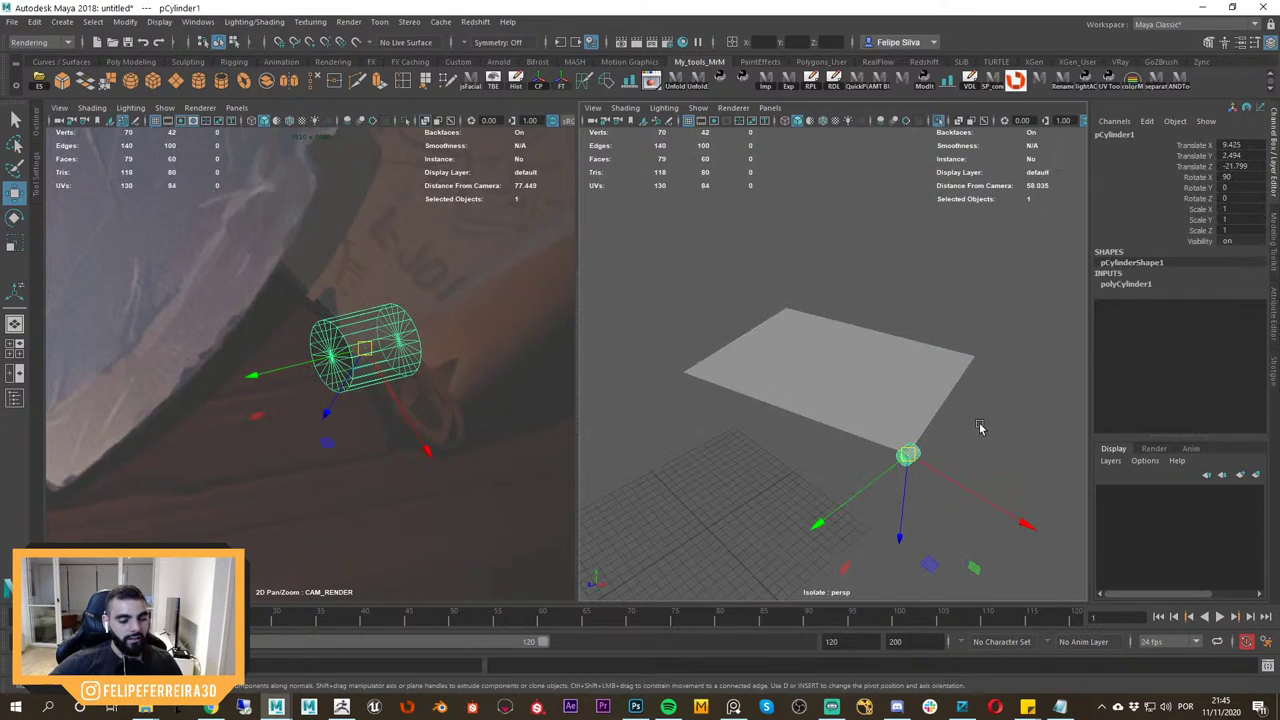
# Show the isolated cylinder and plane from above and roughly rotate the cylinder toward the plane's side edge.
pyautogui.press('space')
pyautogui.moveTo(948, 426); pyautogui.dragTo(873, 427)
pyautogui.press('f')
pyautogui.keyDown('alt'); pyautogui.moveTo(873, 427); pyautogui.dragTo(902, 386, button='right'); pyautogui.keyUp('alt')
pyautogui.keyDown('alt'); pyautogui.moveTo(902, 386); pyautogui.dragTo(926, 445, button='middle'); pyautogui.keyUp('alt')
pyautogui.press('e')
pyautogui.click(984, 378)
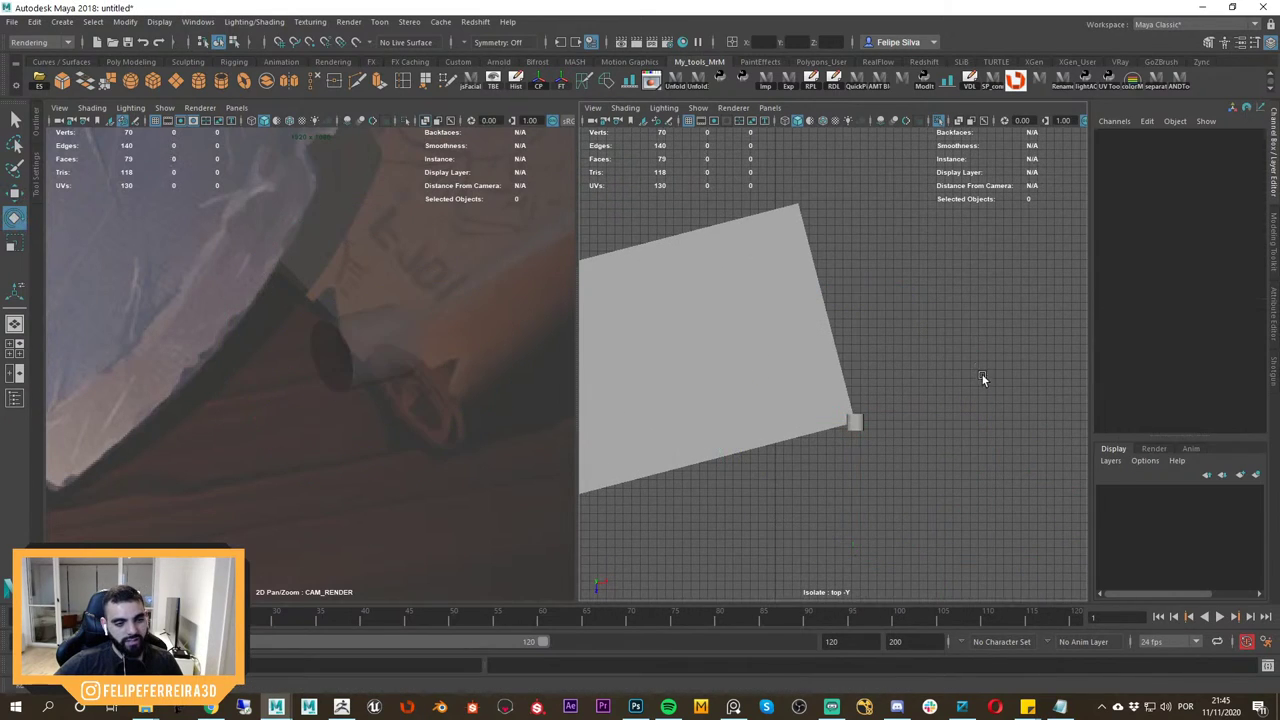
pyautogui.hotkey('ctrl', 'z')
pyautogui.moveTo(988, 380); pyautogui.dragTo(982, 361)
pyautogui.press('w')
# Match the cylinder's Y rotation to the parchment plane by setting it to 14.588 degrees.
pyautogui.click(746, 267)
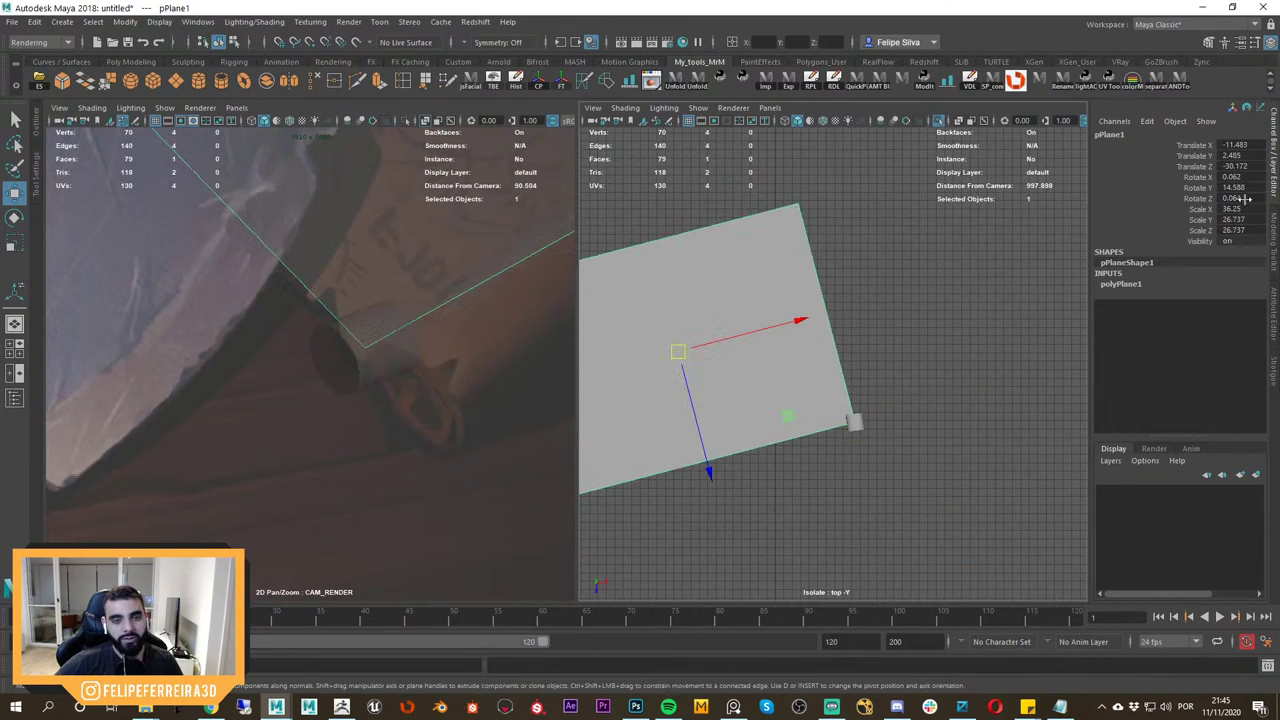
pyautogui.click(1035, 357)
pyautogui.click(851, 421)
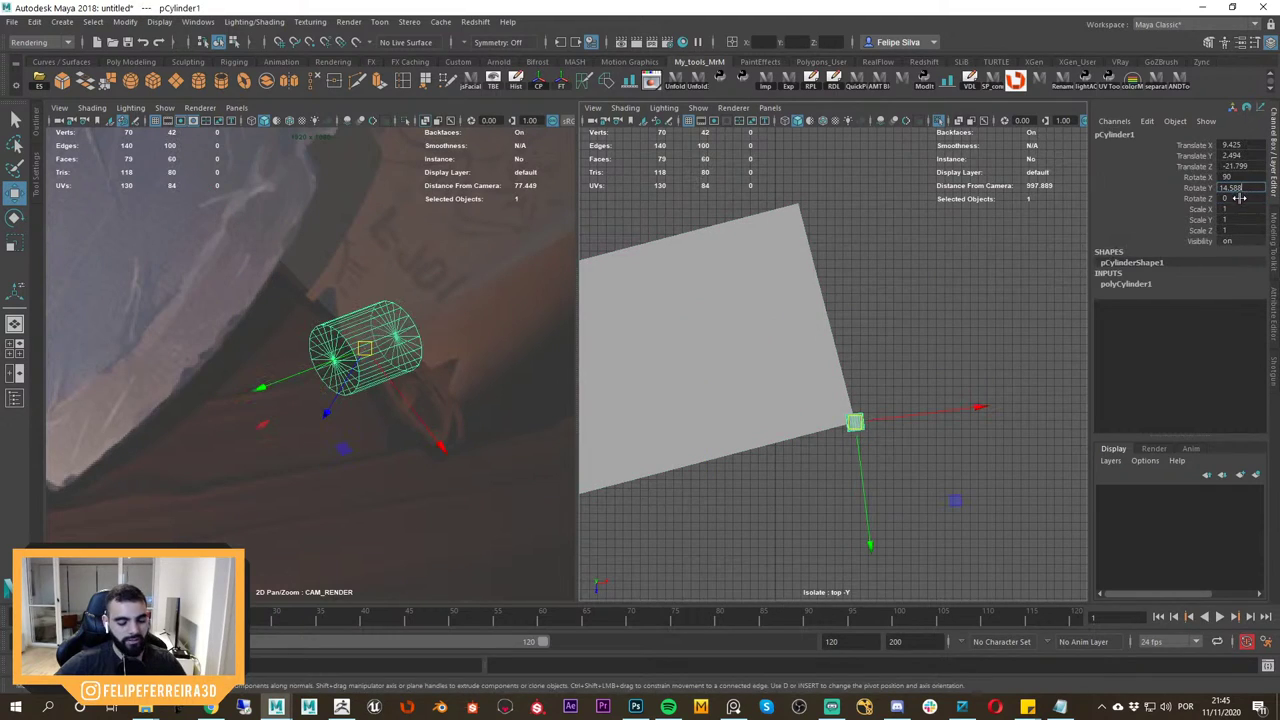
pyautogui.press('Return')
pyautogui.click(922, 350)
# Center the cylinder along the plane's side edge and lengthen it to a Y scale of about 10.6.
pyautogui.click(852, 425)
pyautogui.moveTo(963, 482); pyautogui.dragTo(936, 369)
pyautogui.press('r')
pyautogui.moveTo(859, 437); pyautogui.dragTo(884, 491)
pyautogui.moveTo(1024, 464); pyautogui.dragTo(788, 514, button='middle')
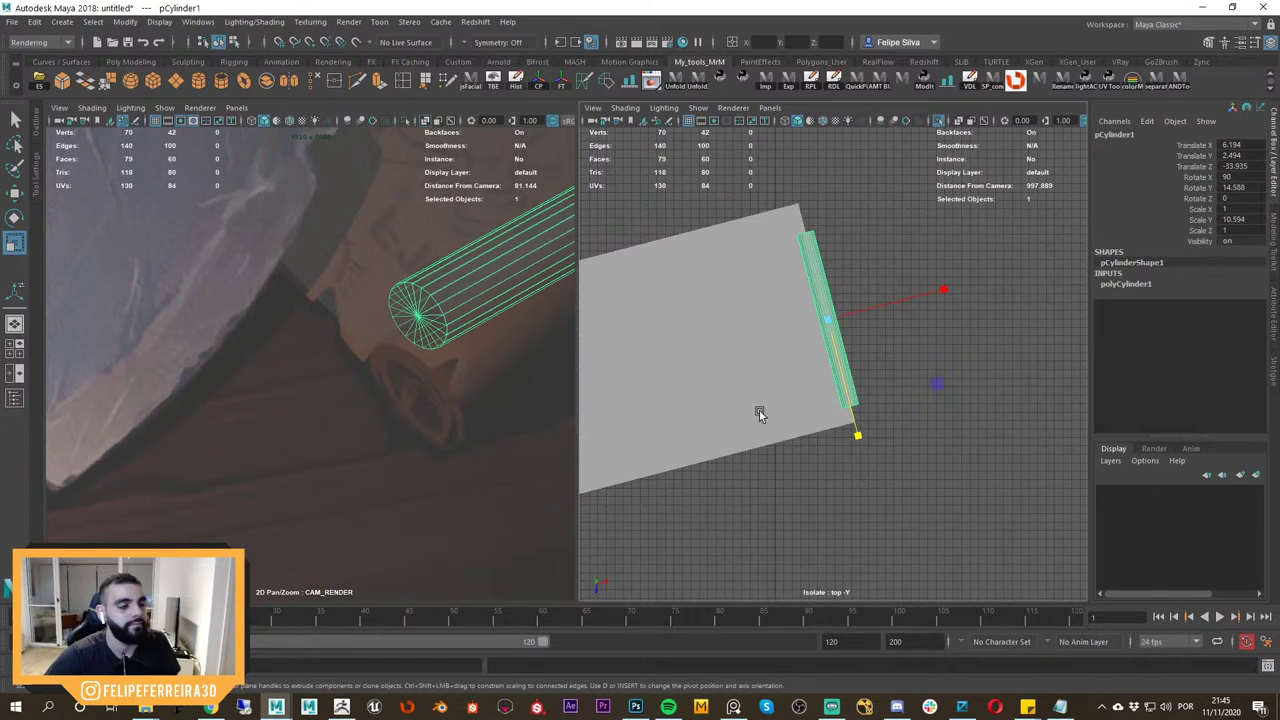
# Raise the cylinder to about 3.77 in Y and slide it outward past the plane's edge to about 7.99 in X.
pyautogui.middleClick(543, 381)
pyautogui.moveTo(543, 381); pyautogui.dragTo(497, 380, button='middle')
pyautogui.press('space')
pyautogui.keyDown('alt'); pyautogui.moveTo(875, 322); pyautogui.dragTo(925, 302); pyautogui.keyUp('alt')
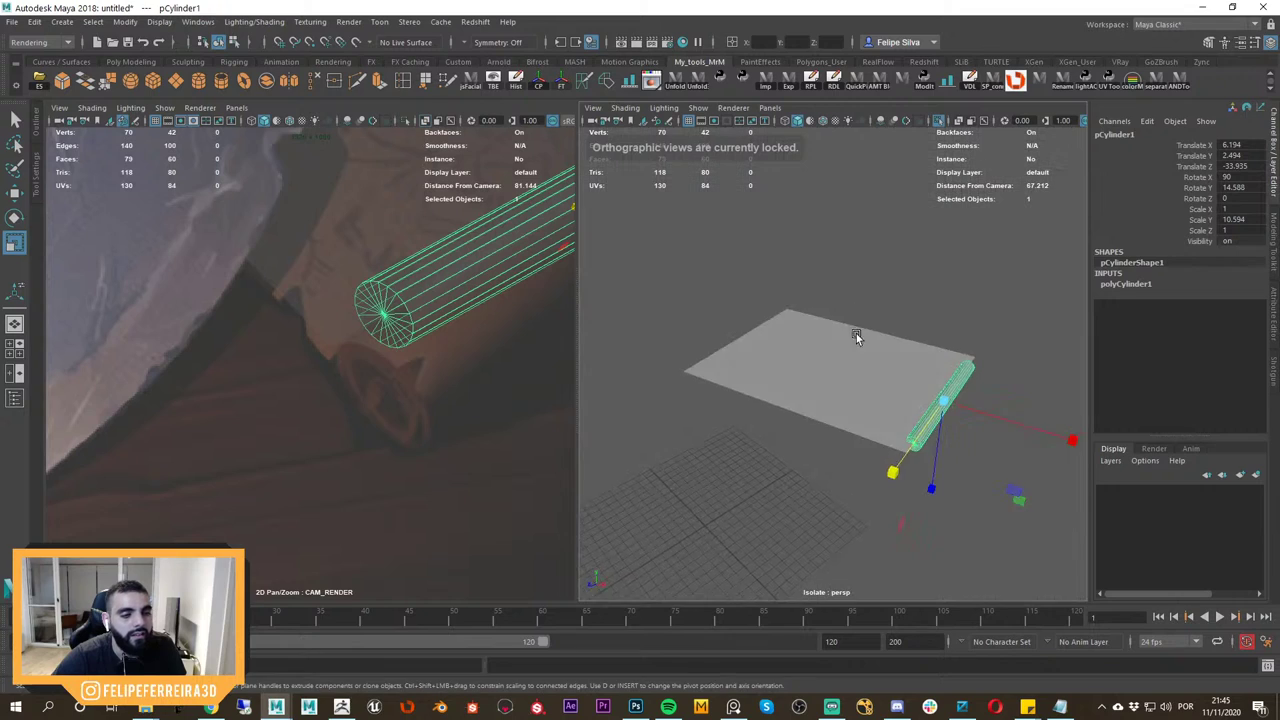
pyautogui.press('f')
pyautogui.press('w')
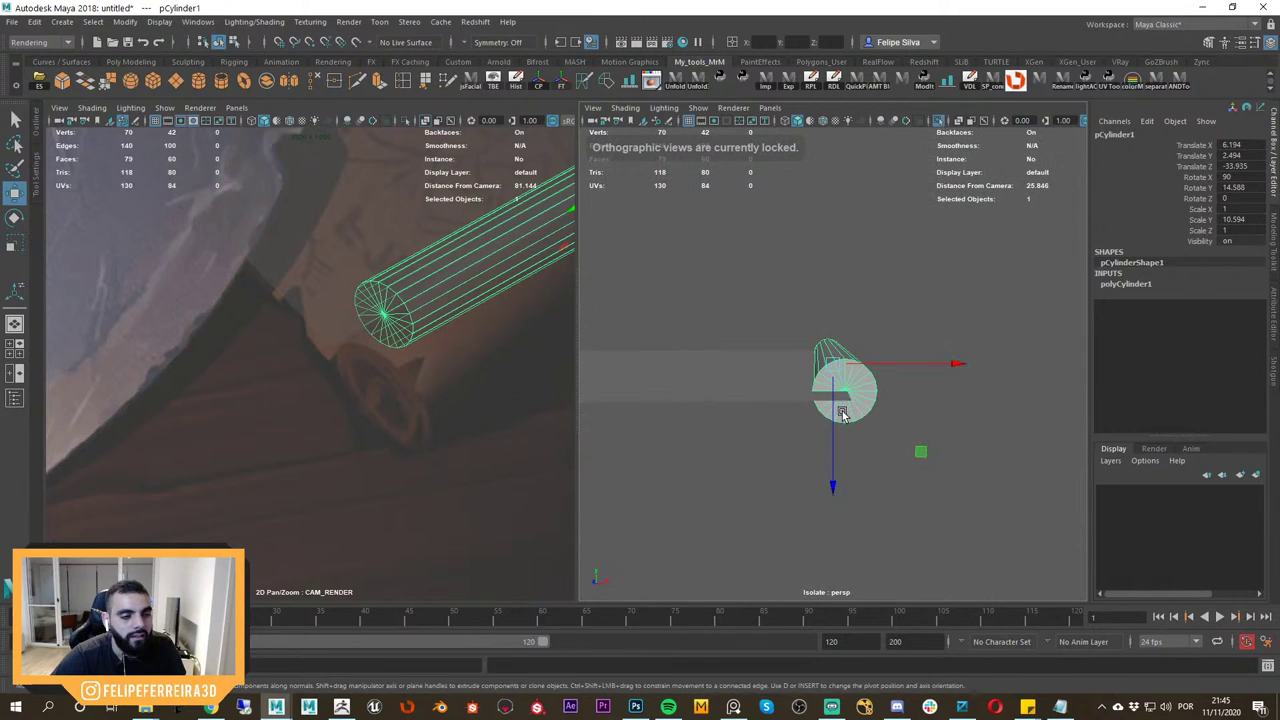
pyautogui.moveTo(835, 419)
pyautogui.mouseDown()
pyautogui.moveTo(835, 394)
pyautogui.moveTo(820, 412)
pyautogui.mouseUp()
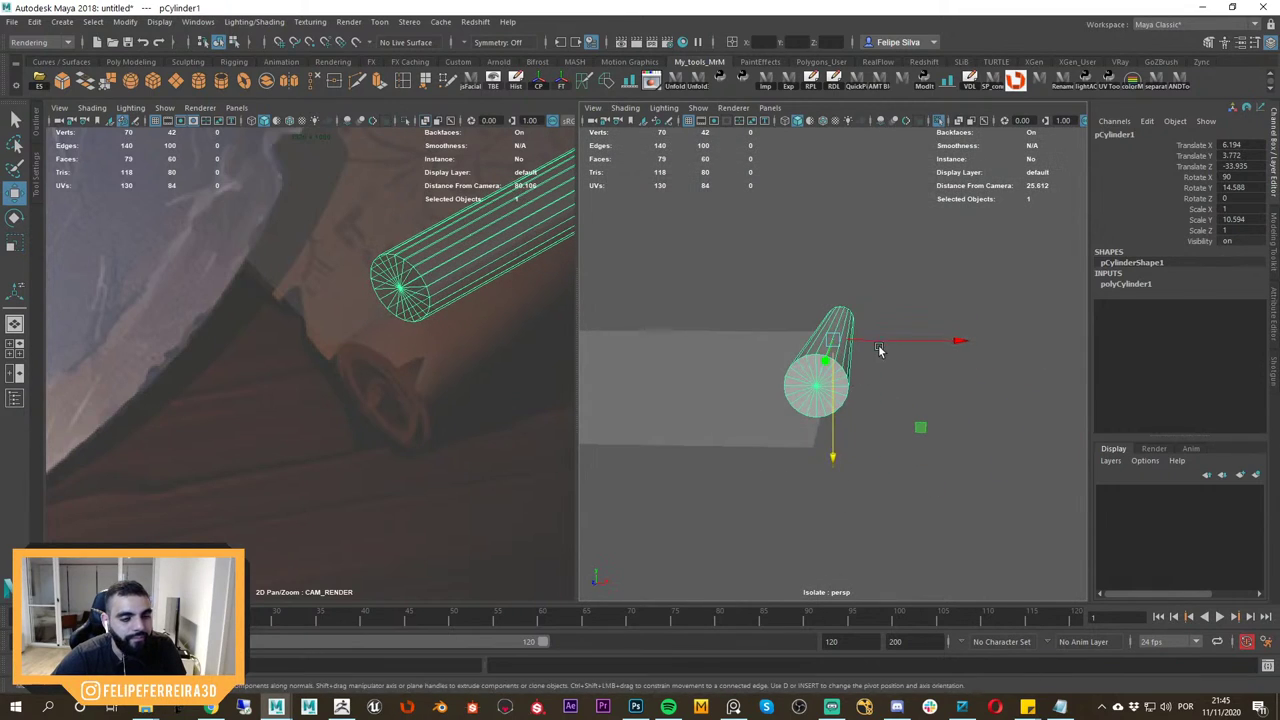
pyautogui.moveTo(882, 342); pyautogui.dragTo(918, 357)
# Lengthen the cylinder to a Y scale of about 12.92 and thicken it to about 1.38 in X and Z.
pyautogui.press('r')
pyautogui.press('w')
pyautogui.press('r')
pyautogui.keyDown('alt'); pyautogui.moveTo(858, 437); pyautogui.dragTo(815, 424); pyautogui.keyUp('alt')
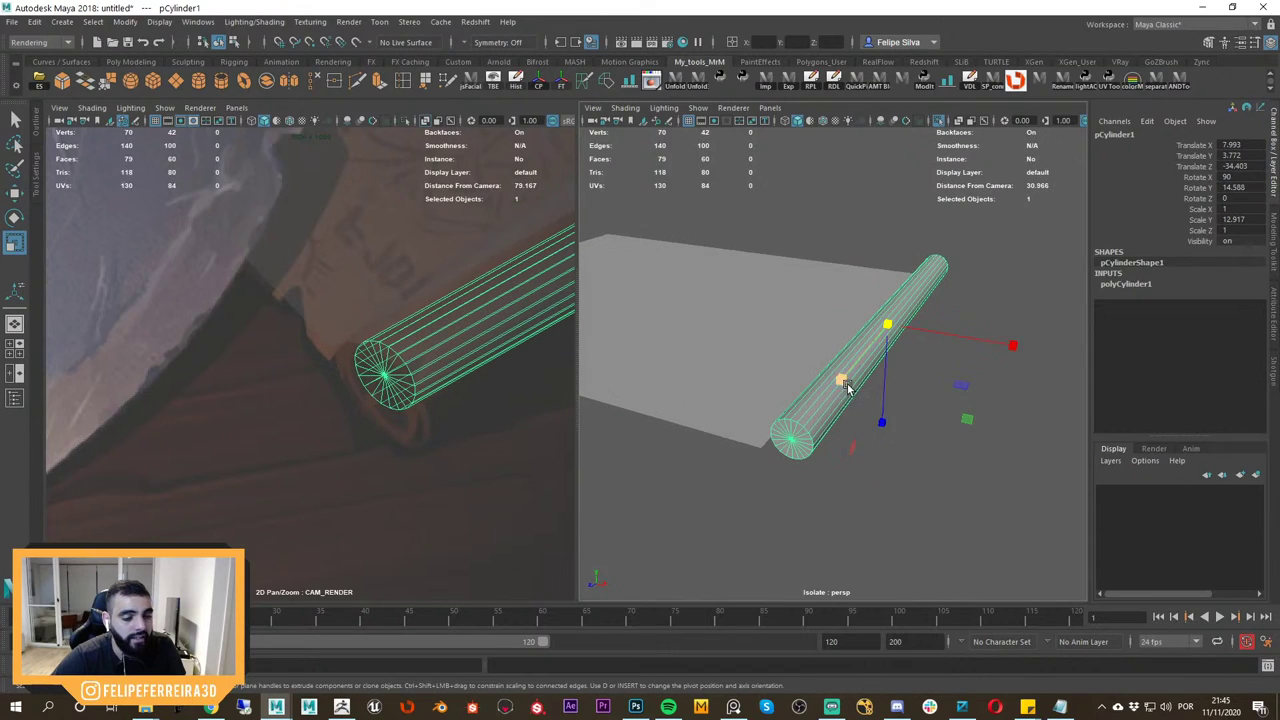
pyautogui.keyDown('ctrl'); pyautogui.moveTo(843, 379); pyautogui.dragTo(886, 366); pyautogui.keyUp('ctrl')
pyautogui.press('w')
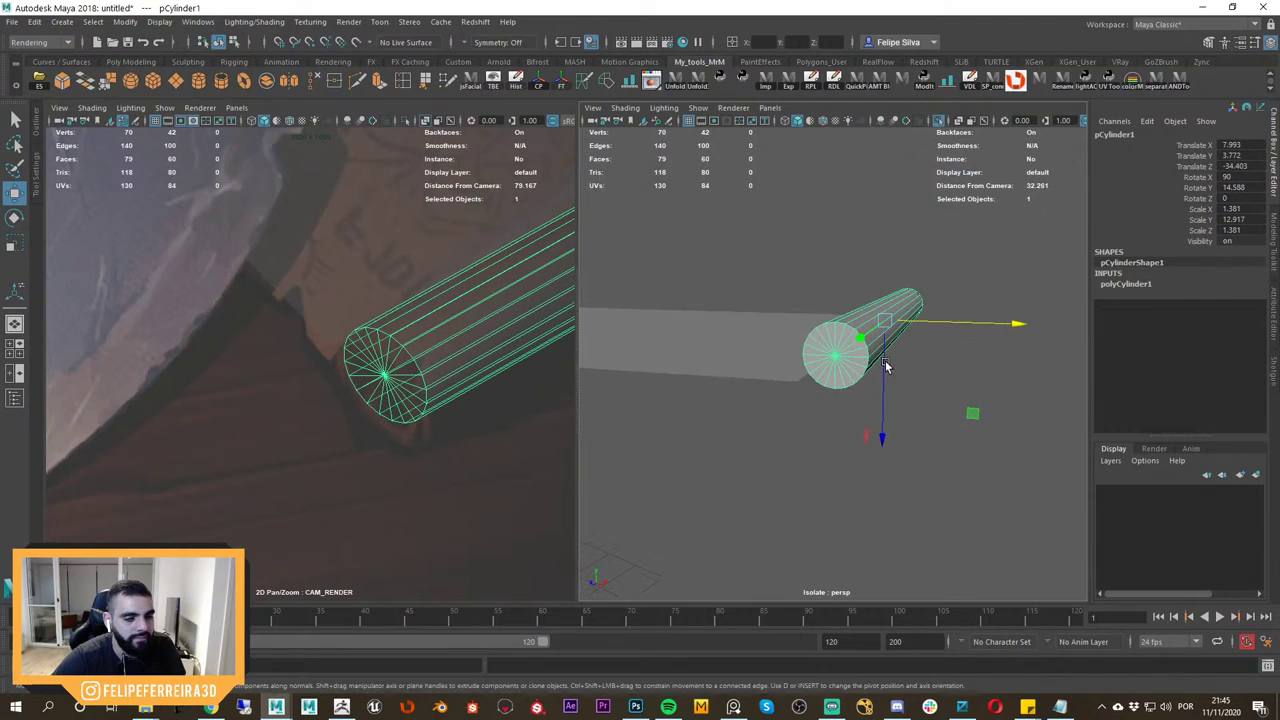
pyautogui.click(898, 397)
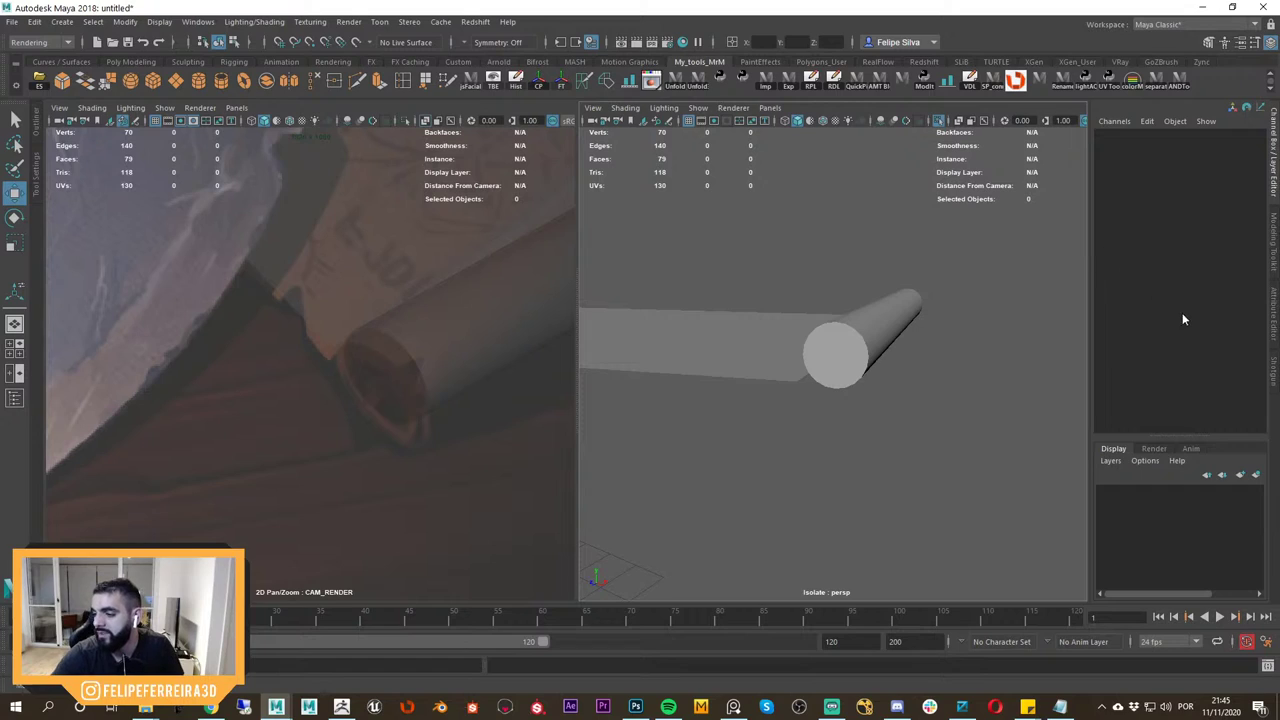
# Slide the cylinder back toward the plane's edge to about 7.01 in X and -34.15 in Z.
pyautogui.keyDown('alt'); pyautogui.moveTo(896, 332); pyautogui.dragTo(950, 377); pyautogui.keyUp('alt')
pyautogui.click(897, 340)
pyautogui.moveTo(956, 318); pyautogui.dragTo(942, 318)
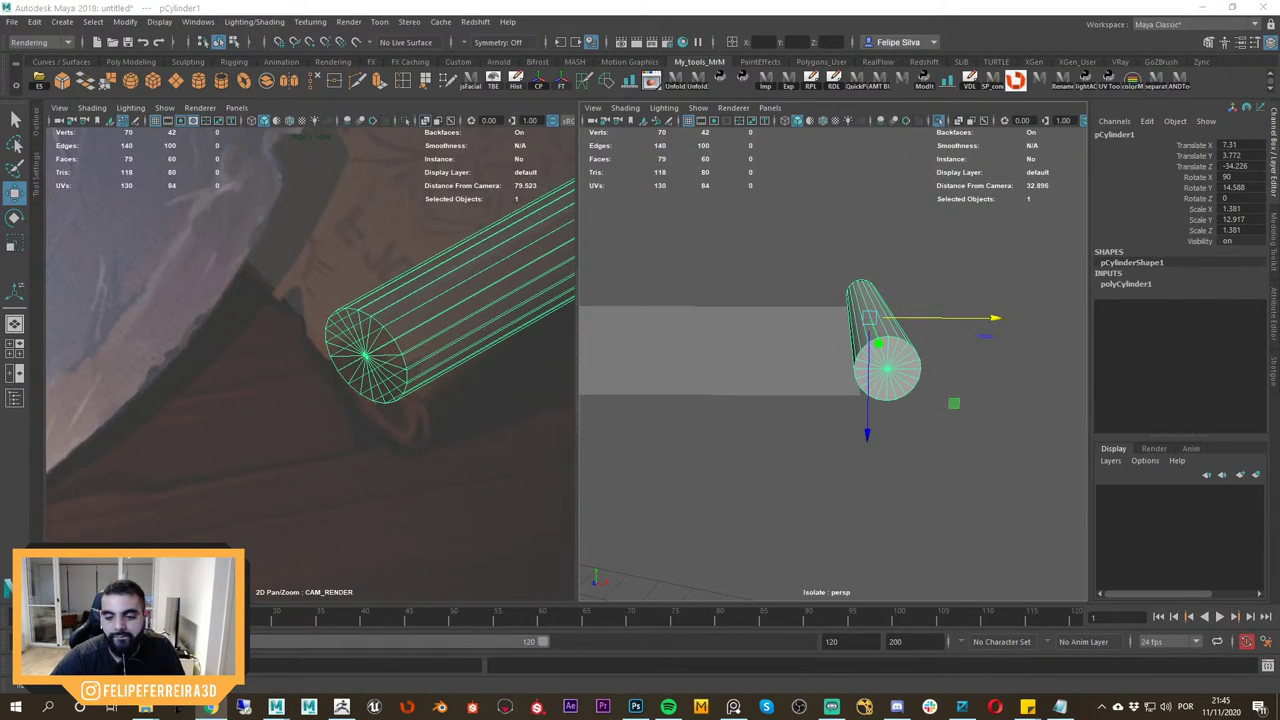
pyautogui.keyDown('alt'); pyautogui.moveTo(943, 378); pyautogui.dragTo(913, 358); pyautogui.keyUp('alt')
pyautogui.moveTo(924, 335); pyautogui.dragTo(907, 335)
pyautogui.keyDown('alt'); pyautogui.moveTo(908, 338); pyautogui.dragTo(920, 362); pyautogui.keyUp('alt')
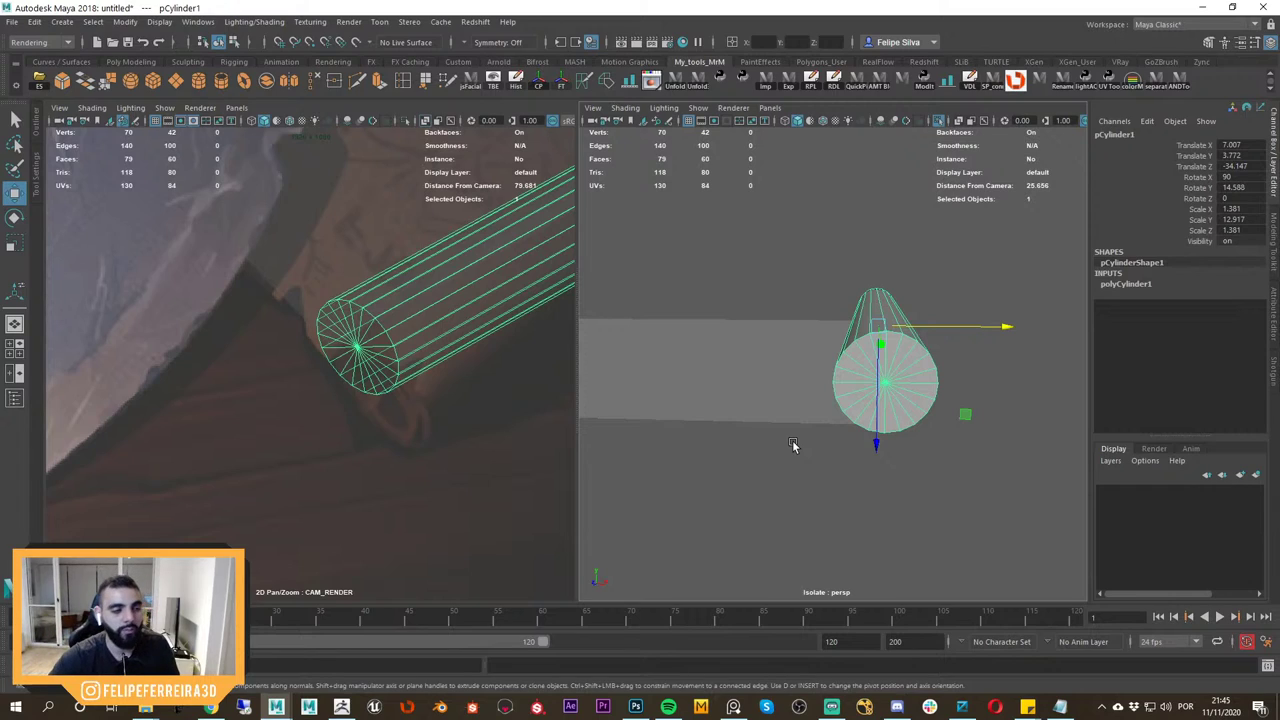
# Examine how the cylinder meets the parchment plane's edge from the end, above and below.
pyautogui.moveTo(739, 255); pyautogui.dragTo(766, 436)
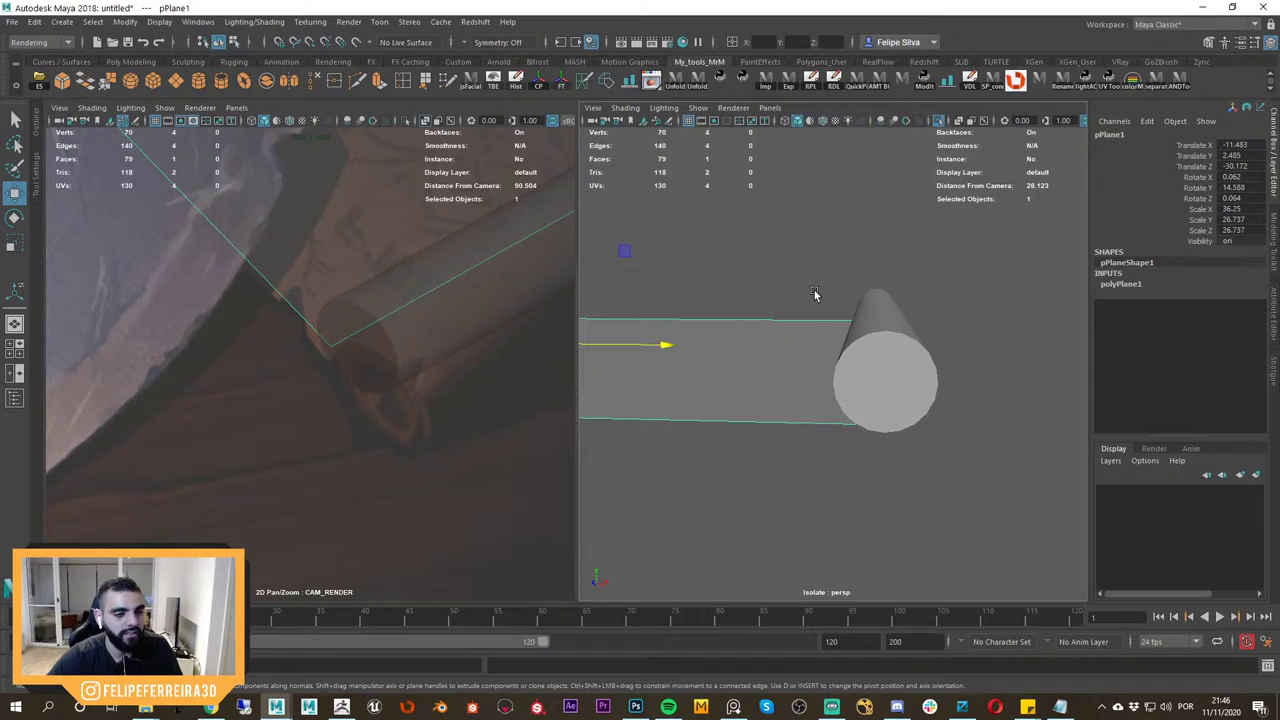
pyautogui.click(899, 338)
pyautogui.press('f')
pyautogui.keyDown('alt'); pyautogui.moveTo(914, 354); pyautogui.dragTo(817, 391); pyautogui.keyUp('alt')
pyautogui.keyDown('alt'); pyautogui.moveTo(817, 391); pyautogui.dragTo(918, 355, button='middle'); pyautogui.keyUp('alt')
pyautogui.keyDown('alt'); pyautogui.moveTo(918, 355); pyautogui.dragTo(840, 375, button='right'); pyautogui.keyUp('alt')
pyautogui.keyDown('alt'); pyautogui.moveTo(839, 372); pyautogui.dragTo(856, 375); pyautogui.keyUp('alt')
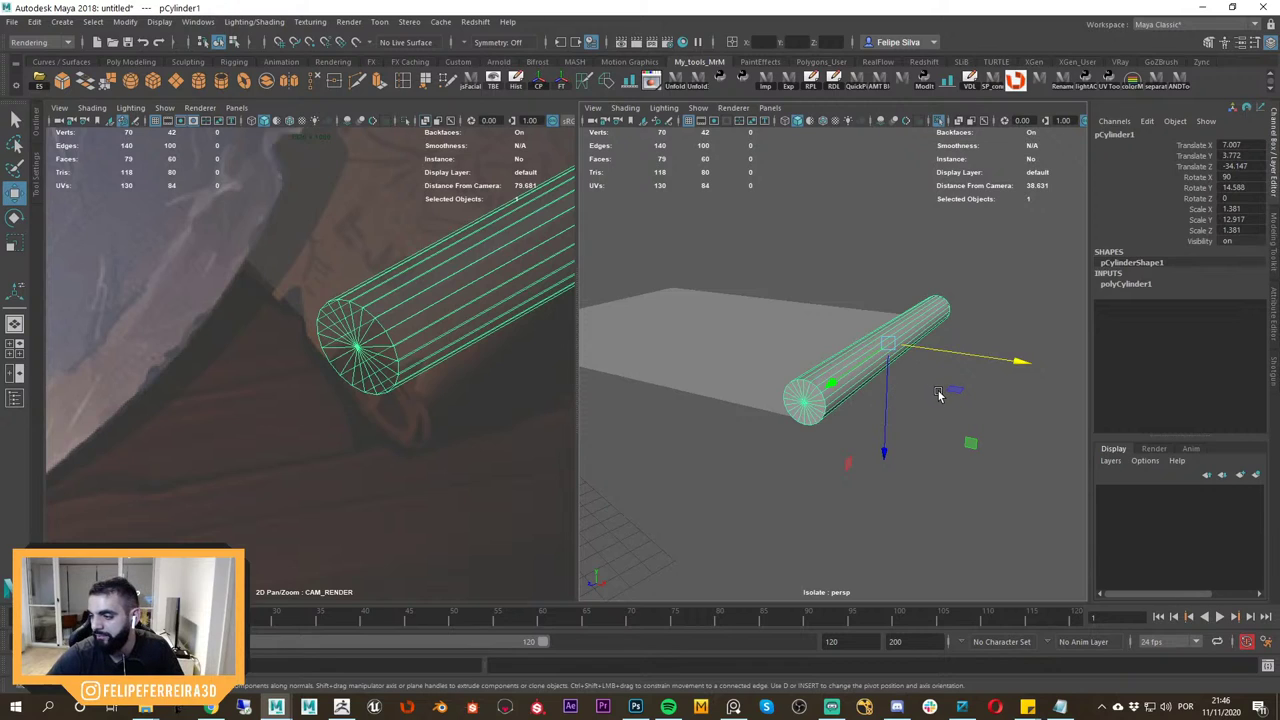
pyautogui.moveTo(954, 397)
pyautogui.keyDown('alt'); pyautogui.mouseDown()
pyautogui.moveTo(1035, 396)
pyautogui.moveTo(943, 380)
pyautogui.mouseUp(); pyautogui.keyUp('alt')
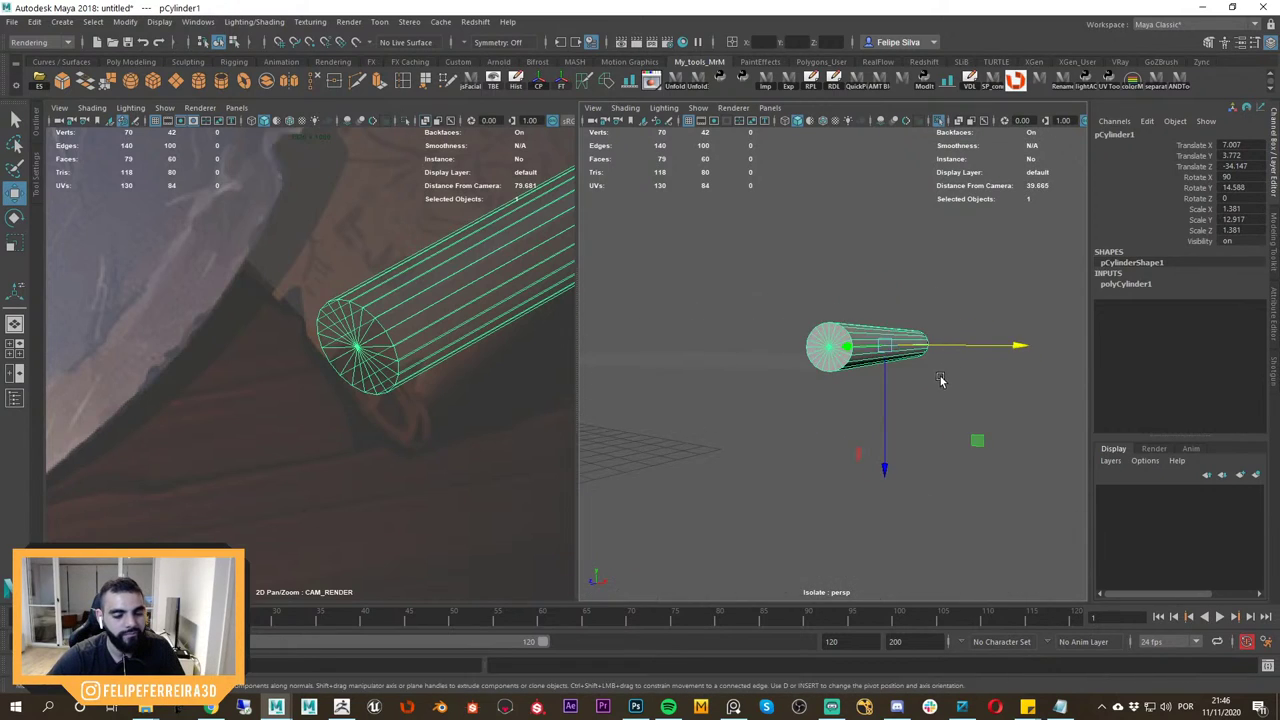
pyautogui.keyDown('alt'); pyautogui.moveTo(943, 380); pyautogui.dragTo(998, 388, button='middle'); pyautogui.keyUp('alt')
pyautogui.keyDown('alt'); pyautogui.moveTo(998, 400); pyautogui.dragTo(980, 360); pyautogui.keyUp('alt')
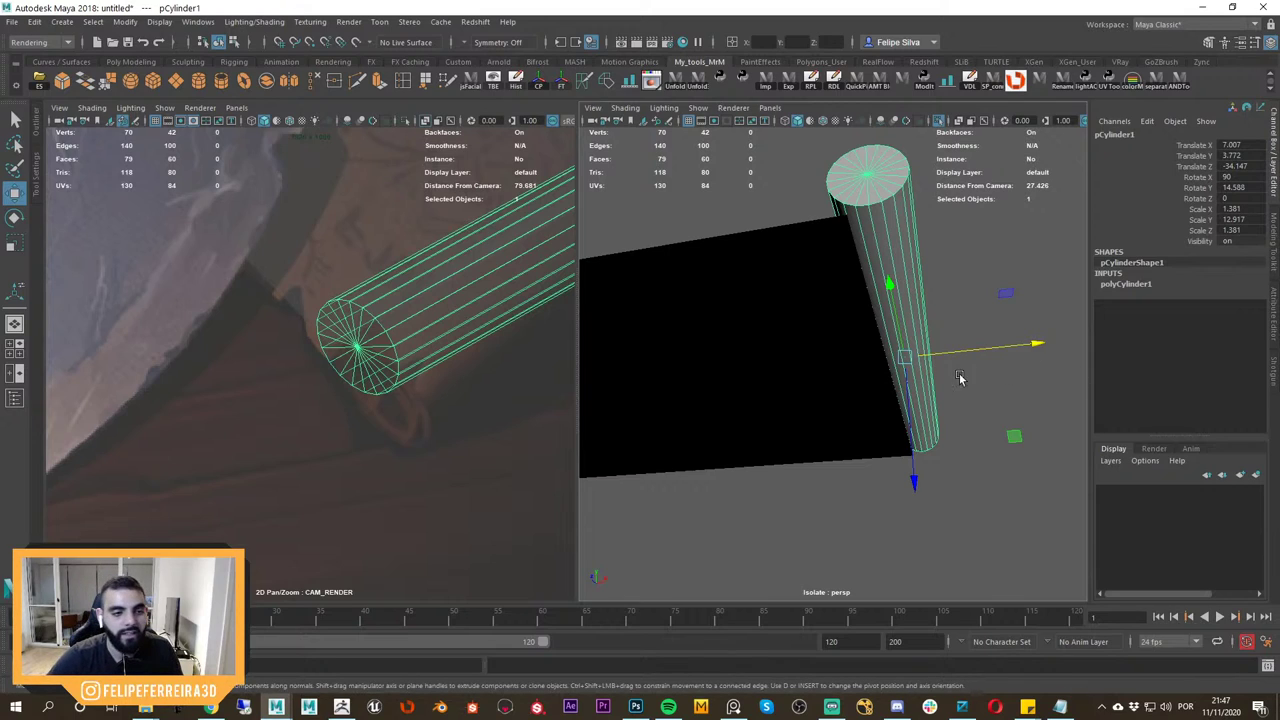
pyautogui.moveTo(961, 376)
pyautogui.keyDown('alt'); pyautogui.mouseDown()
pyautogui.moveTo(977, 424)
pyautogui.moveTo(979, 392)
pyautogui.mouseUp(); pyautogui.keyUp('alt')
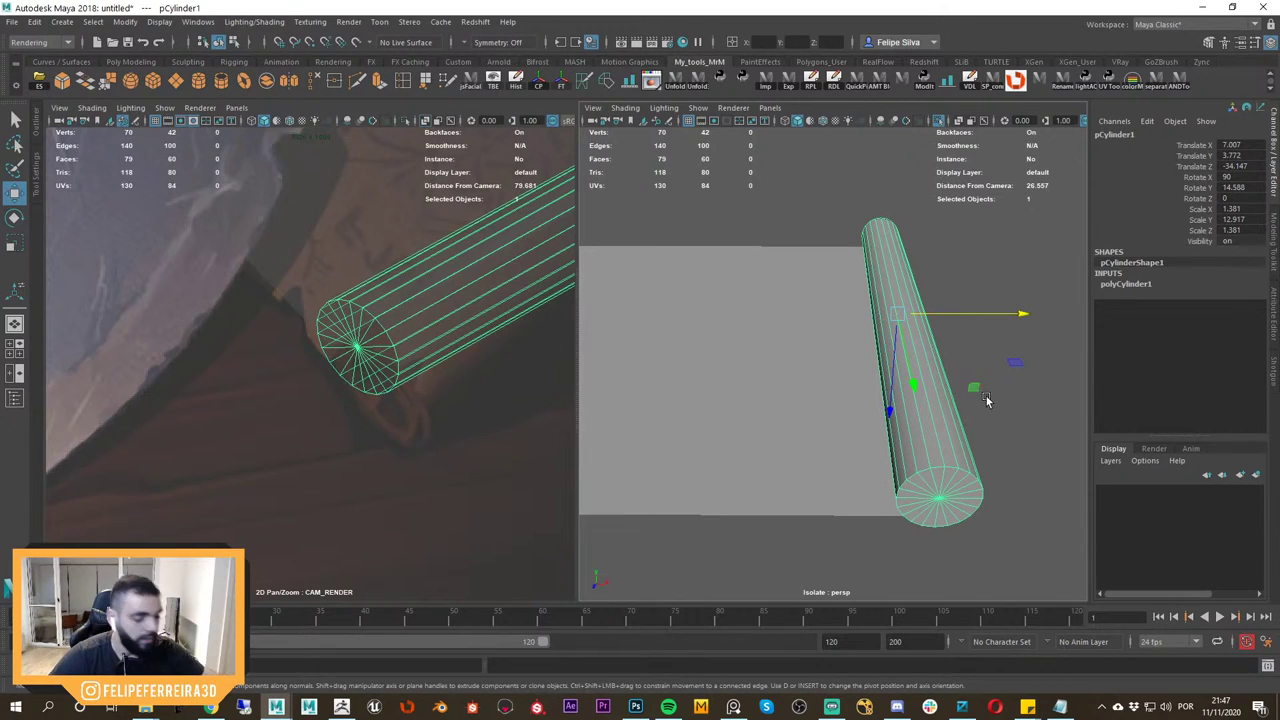
# Nudge the cylinder closer to the plane's edge, to about 6.83 in X and -34.10 in Z.
pyautogui.keyDown('alt'); pyautogui.moveTo(976, 391); pyautogui.dragTo(948, 344); pyautogui.keyUp('alt')
pyautogui.click(985, 264)
pyautogui.hotkey('ctrl', 'z')
pyautogui.keyDown('alt'); pyautogui.moveTo(964, 375); pyautogui.dragTo(865, 412); pyautogui.keyUp('alt')
pyautogui.keyDown('alt'); pyautogui.moveTo(865, 412); pyautogui.dragTo(916, 419, button='right'); pyautogui.keyUp('alt')
pyautogui.keyDown('alt'); pyautogui.moveTo(916, 419); pyautogui.dragTo(896, 396); pyautogui.keyUp('alt')
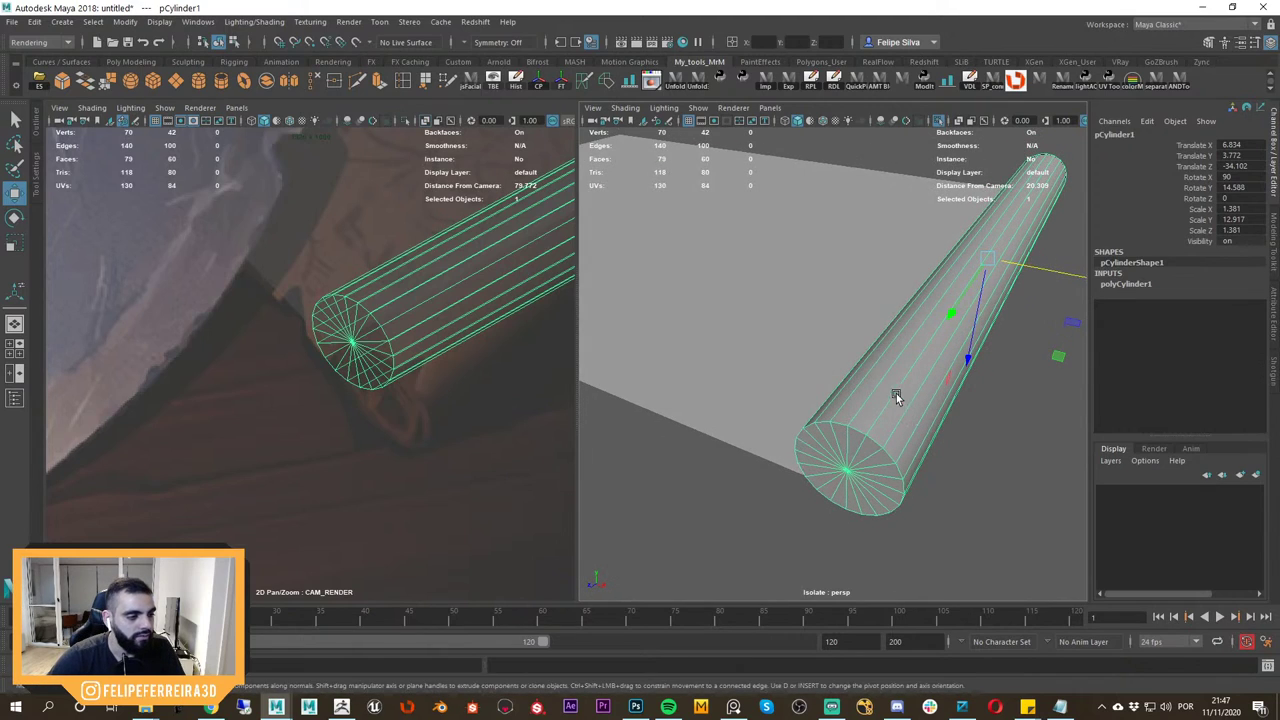
pyautogui.moveTo(895, 339); pyautogui.dragTo(898, 384, button='right')
pyautogui.moveTo(898, 386)
pyautogui.keyDown('alt'); pyautogui.mouseDown()
pyautogui.moveTo(907, 424)
pyautogui.moveTo(910, 408)
pyautogui.mouseUp(); pyautogui.keyUp('alt')
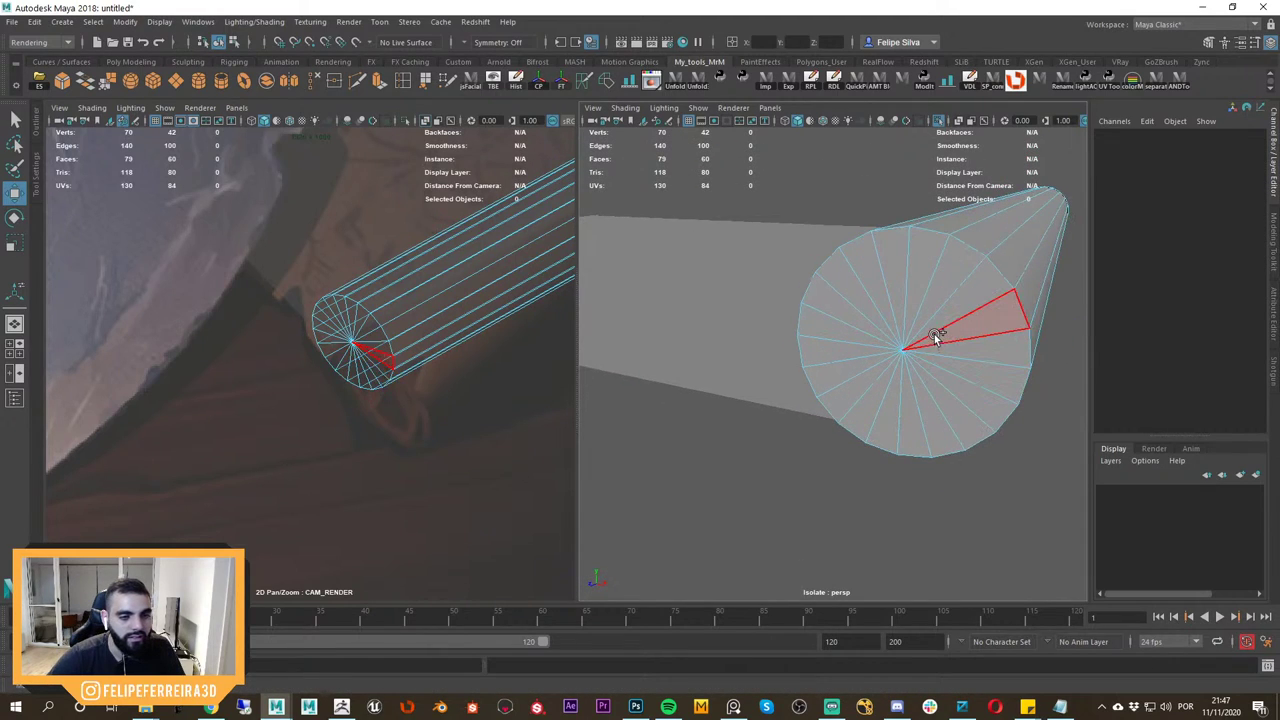
pyautogui.moveTo(936, 337)
pyautogui.mouseDown()
pyautogui.moveTo(930, 402)
pyautogui.moveTo(968, 346)
pyautogui.mouseUp()
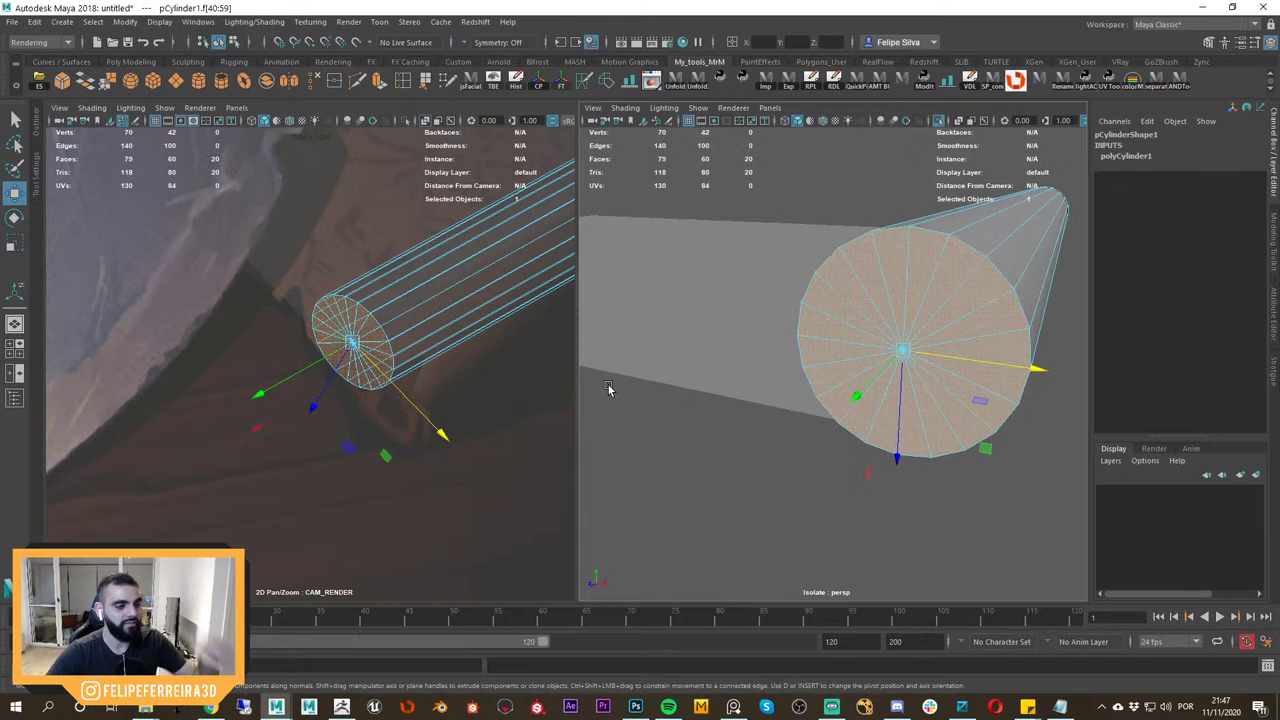
pyautogui.moveTo(936, 258); pyautogui.dragTo(968, 228, button='right')
pyautogui.click(814, 206)
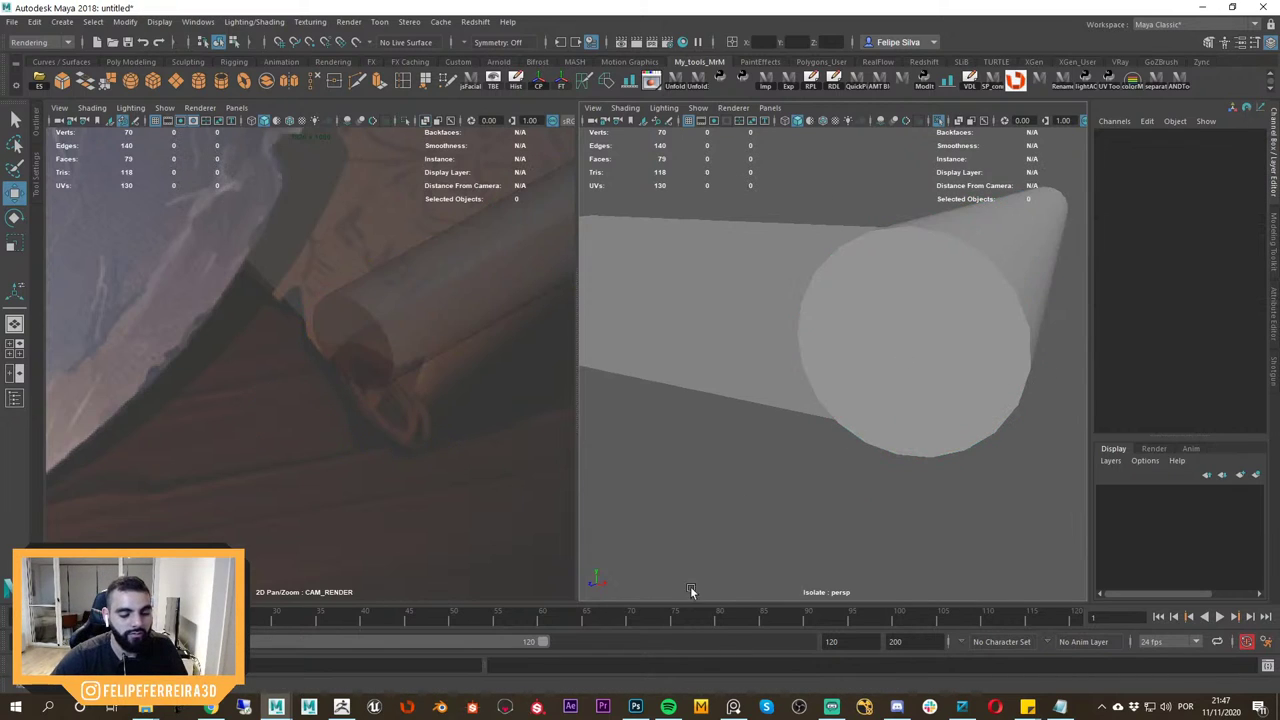
# Switch to the PureRef reference board and examine the curled end of the painted parchment roll up close.
pyautogui.click(734, 707)
pyautogui.moveTo(740, 349); pyautogui.dragTo(726, 359, button='right')
pyautogui.scroll(8, 830, 362)
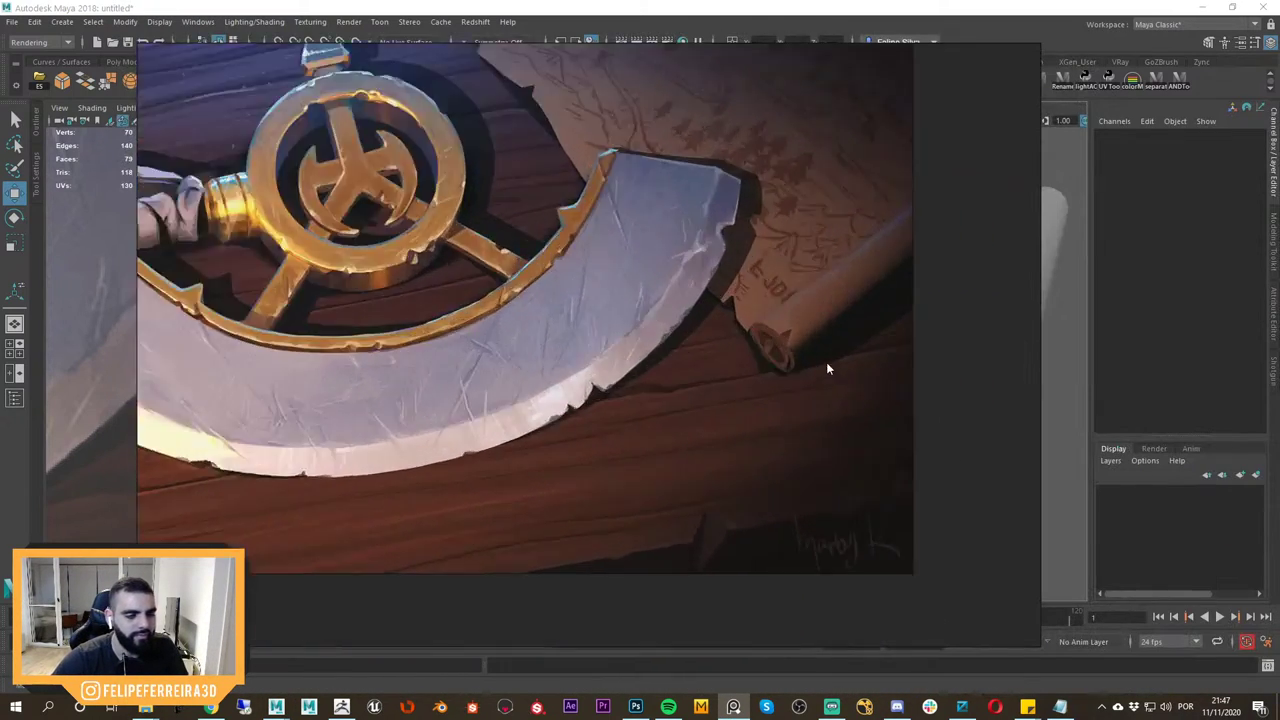
pyautogui.scroll(2, 817, 362)
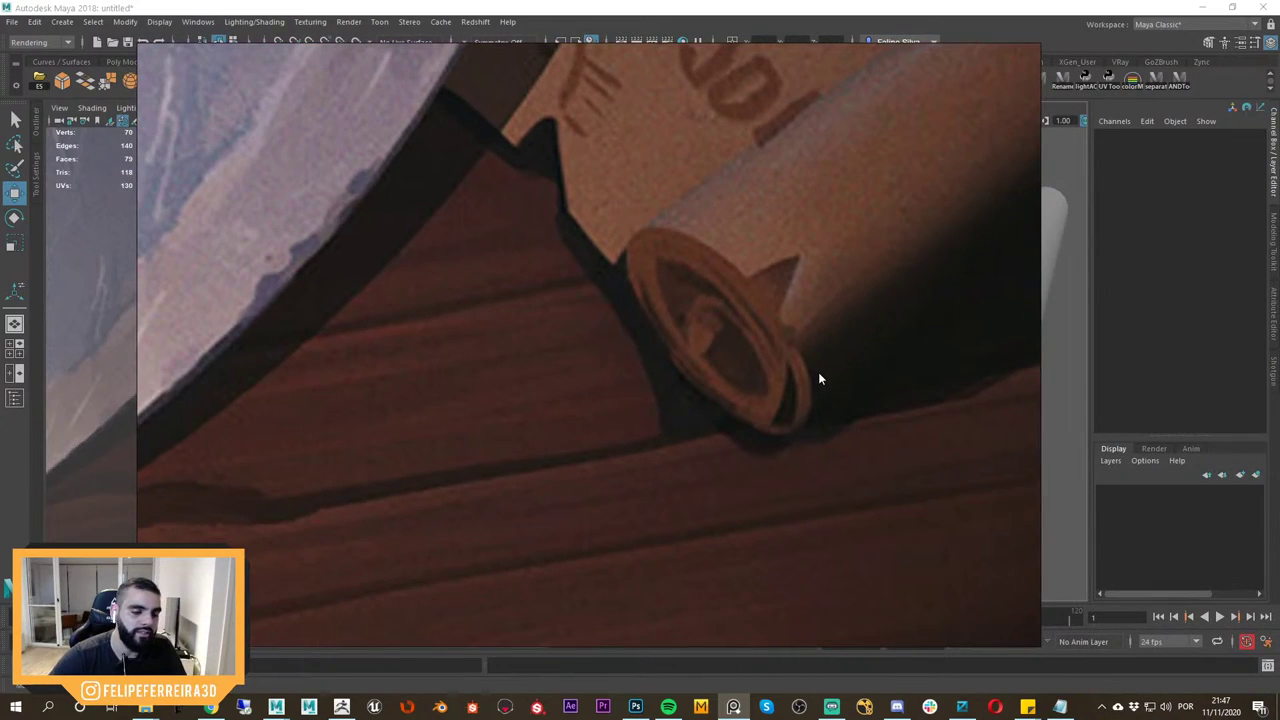
# Switch back to Maya and delete the faces that cap both ends of the parchment roll cylinder.
pyautogui.click(997, 10)
pyautogui.click(893, 345)
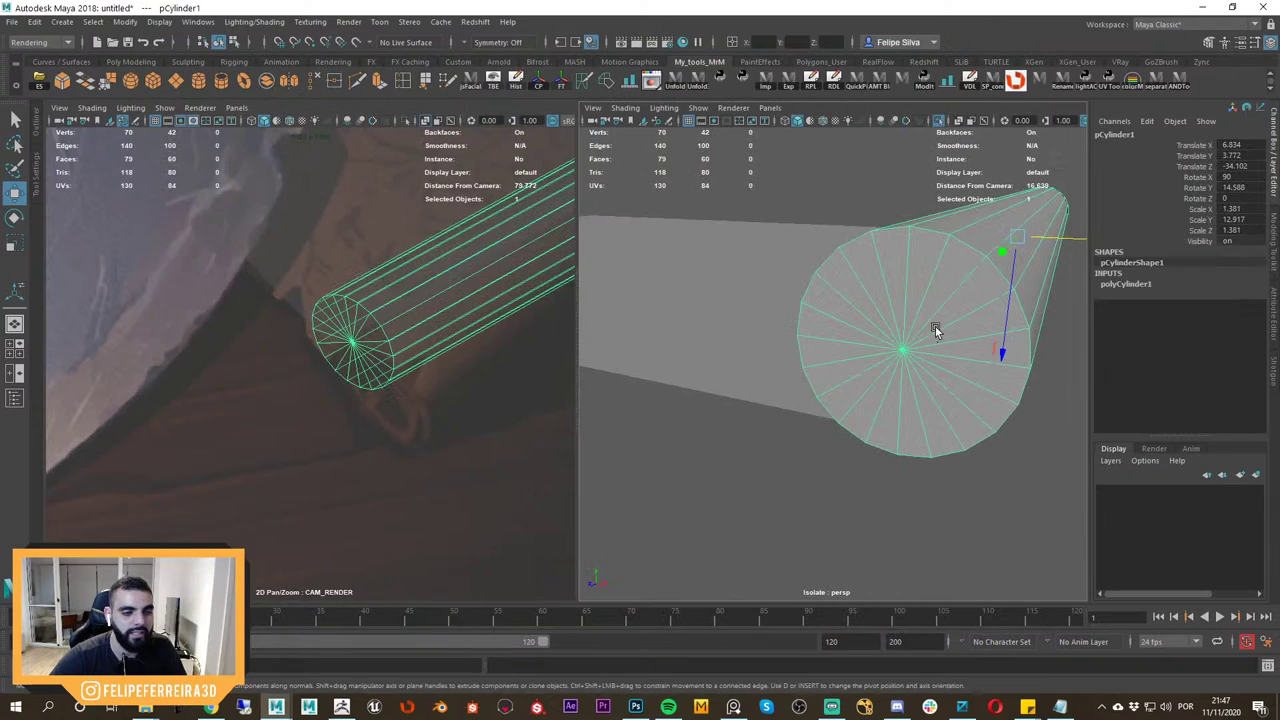
pyautogui.rightClick(935, 313)
pyautogui.moveTo(935, 313); pyautogui.dragTo(987, 293, button='right')
pyautogui.scroll(-5, 921, 323)
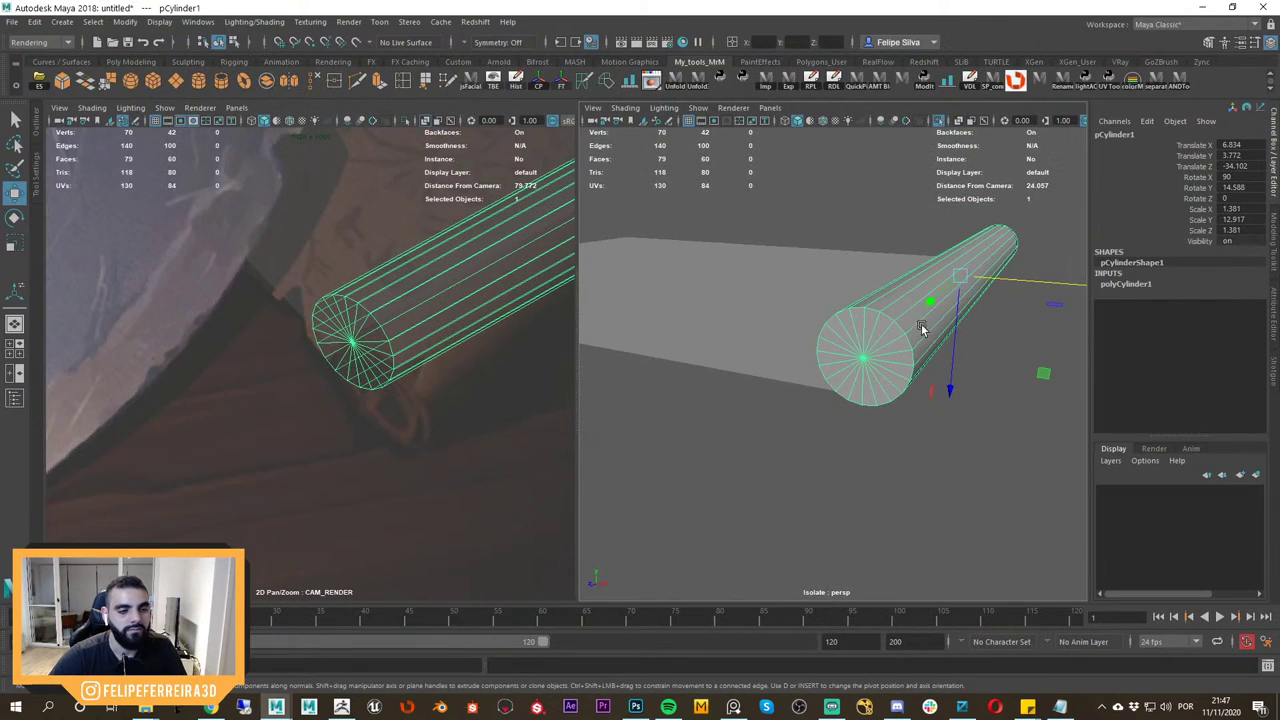
pyautogui.scroll(5, 940, 346)
pyautogui.moveTo(938, 338); pyautogui.dragTo(937, 366, button='right')
pyautogui.moveTo(937, 366)
pyautogui.keyDown('alt'); pyautogui.mouseDown()
pyautogui.moveTo(960, 339)
pyautogui.moveTo(911, 370)
pyautogui.mouseUp(); pyautogui.keyUp('alt')
pyautogui.click(1031, 428)
pyautogui.press('space')
pyautogui.click(921, 358)
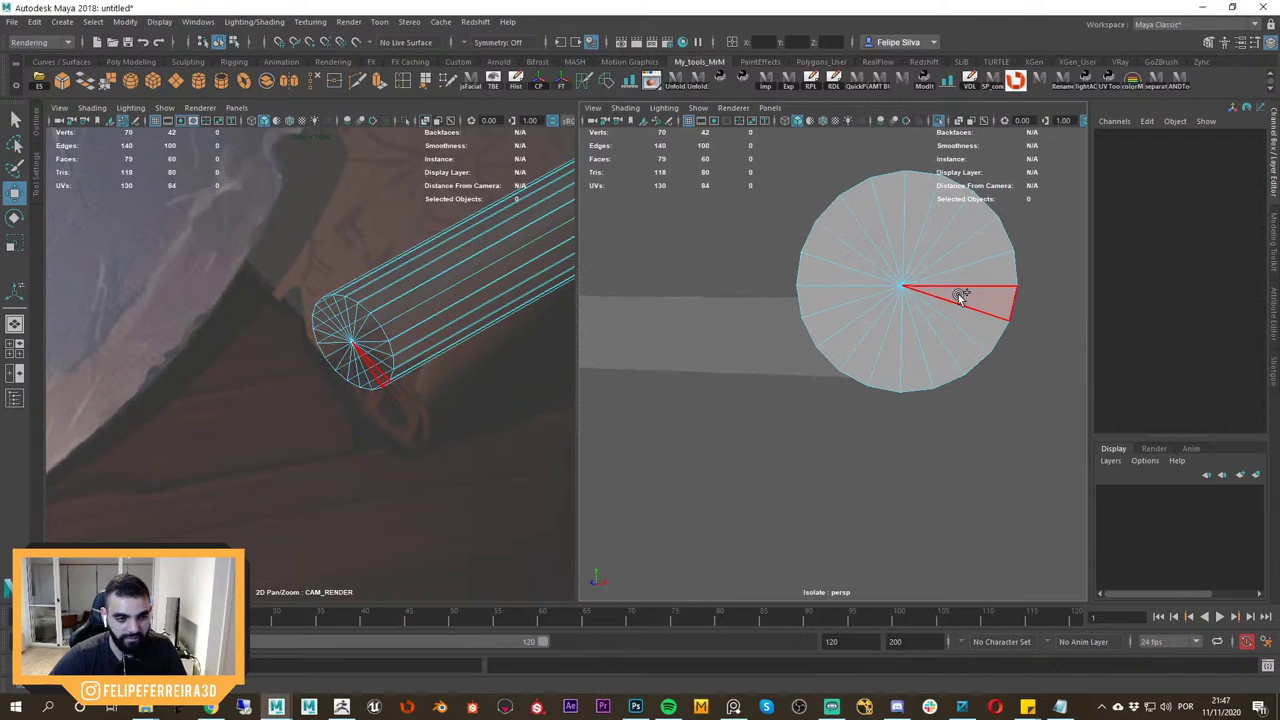
pyautogui.moveTo(963, 297)
pyautogui.mouseDown()
pyautogui.moveTo(923, 283)
pyautogui.moveTo(956, 283)
pyautogui.mouseUp()
pyautogui.press('Delete')
pyautogui.press('Delete')
# Extrude the open cylinder's wall faces with a thickness of 0.18 to make a thick-walled tube.
pyautogui.scroll(2, 956, 281)
pyautogui.keyDown('alt'); pyautogui.moveTo(926, 347); pyautogui.dragTo(897, 351); pyautogui.keyUp('alt')
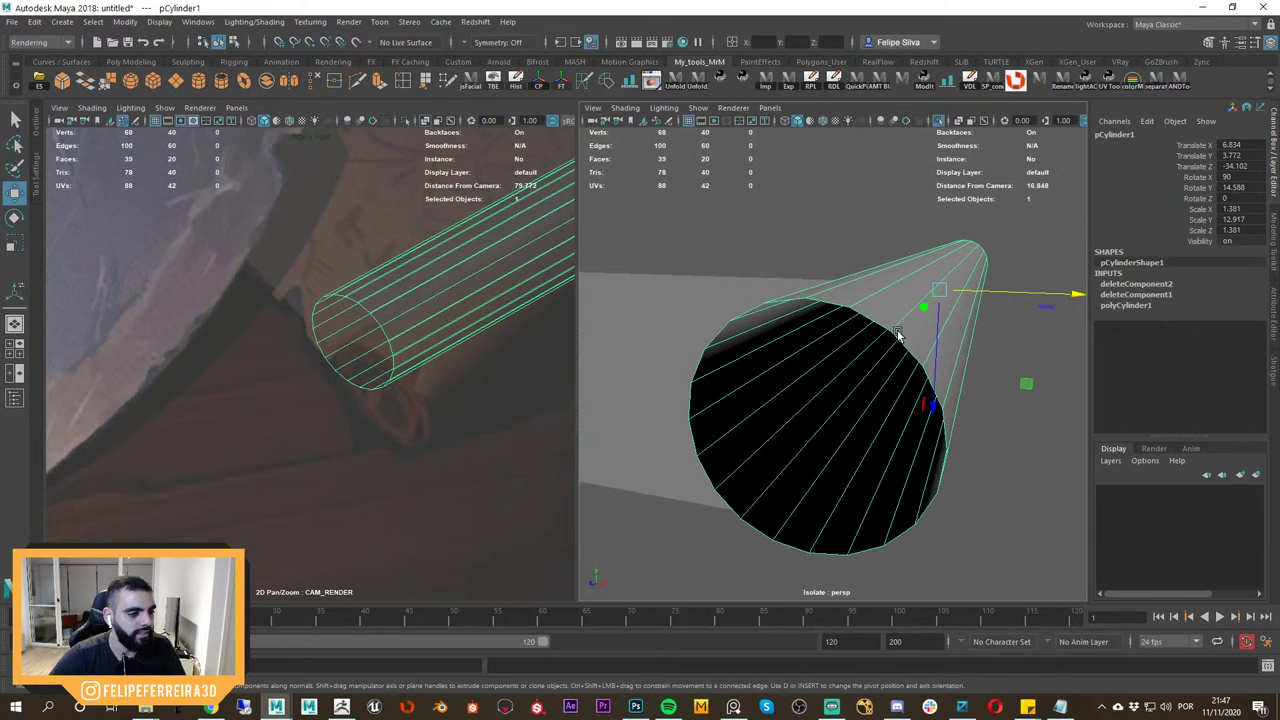
pyautogui.keyDown('shift'); pyautogui.rightClick(898, 333); pyautogui.keyUp('shift')
pyautogui.keyDown('shift'); pyautogui.moveTo(899, 335); pyautogui.dragTo(898, 368, button='right'); pyautogui.keyUp('shift')
pyautogui.moveTo(988, 215); pyautogui.dragTo(998, 215)
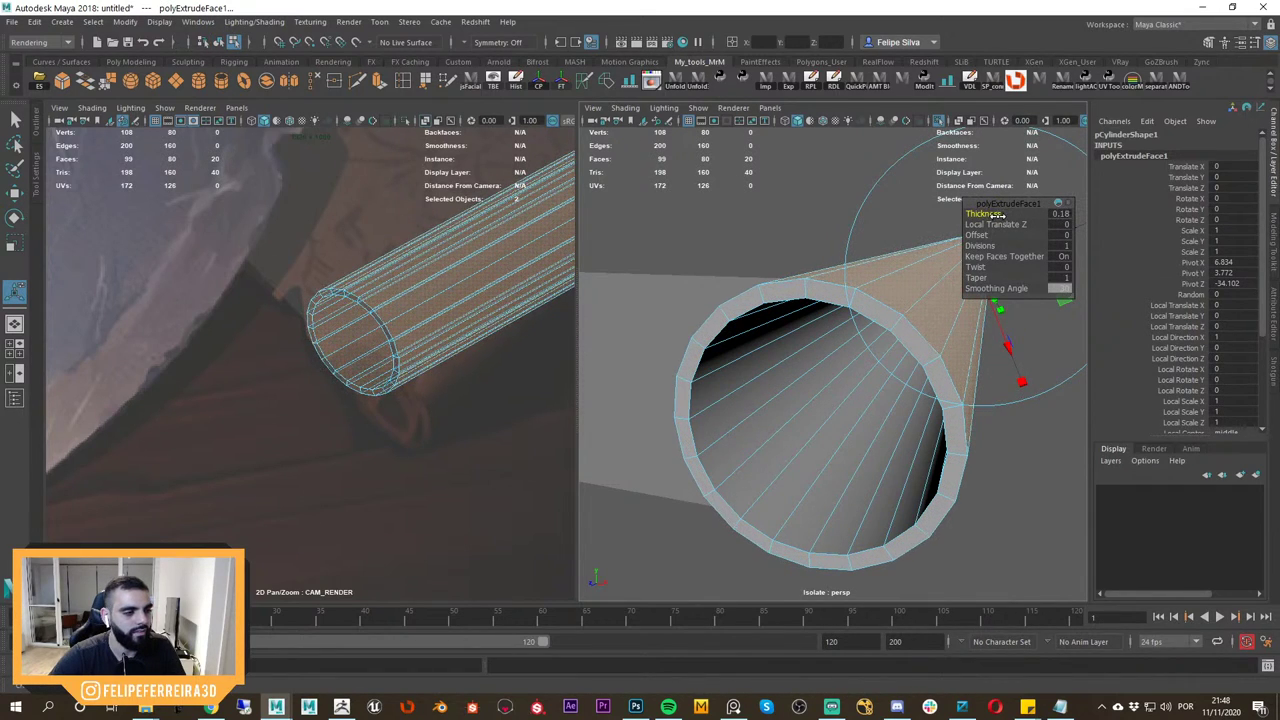
pyautogui.press('w')
pyautogui.moveTo(897, 292); pyautogui.dragTo(936, 262, button='right')
pyautogui.click(956, 228)
pyautogui.scroll(-5, 950, 240)
pyautogui.keyDown('alt'); pyautogui.moveTo(911, 309); pyautogui.dragTo(884, 326); pyautogui.keyUp('alt')
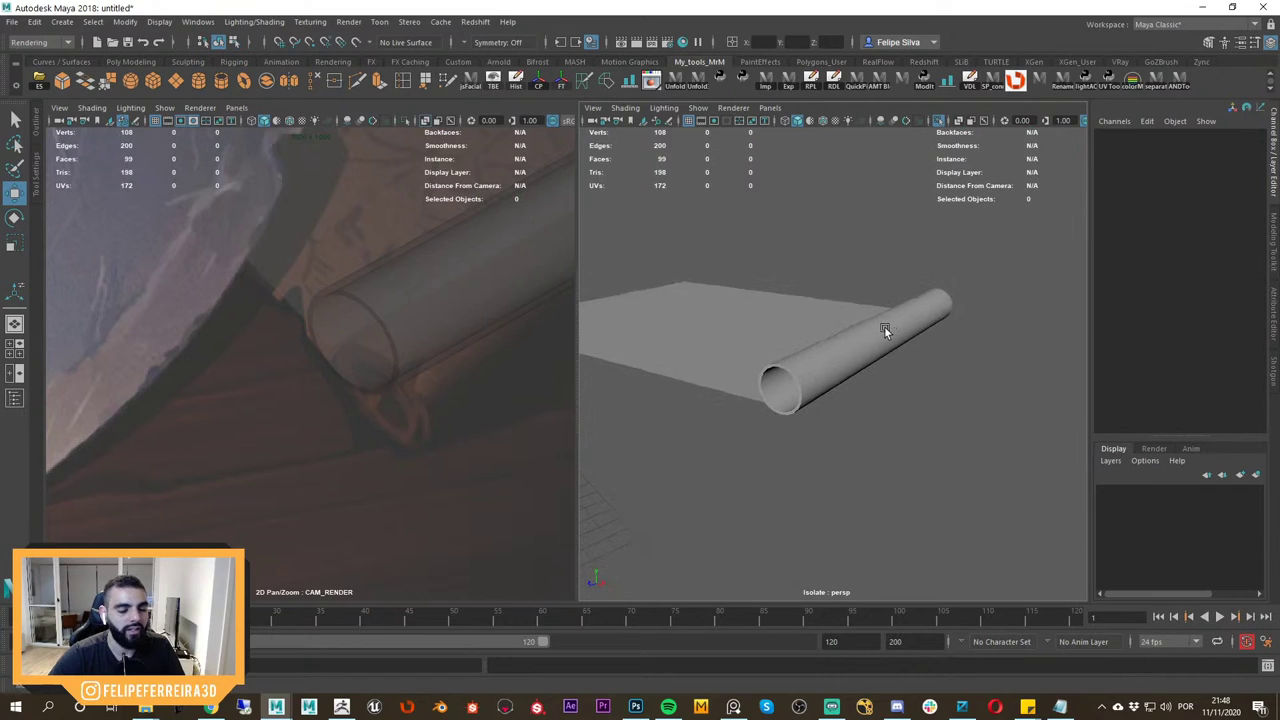
# Duplicate the tube and scale the copy down in X and Z to form a second layer inside it.
pyautogui.click(882, 329)
pyautogui.press('f')
pyautogui.keyDown('alt'); pyautogui.moveTo(858, 384); pyautogui.dragTo(900, 357); pyautogui.keyUp('alt')
pyautogui.press('f')
pyautogui.hotkey('ctrl', 'd')
pyautogui.keyDown('alt'); pyautogui.moveTo(871, 373); pyautogui.dragTo(894, 393, button='right'); pyautogui.keyUp('alt')
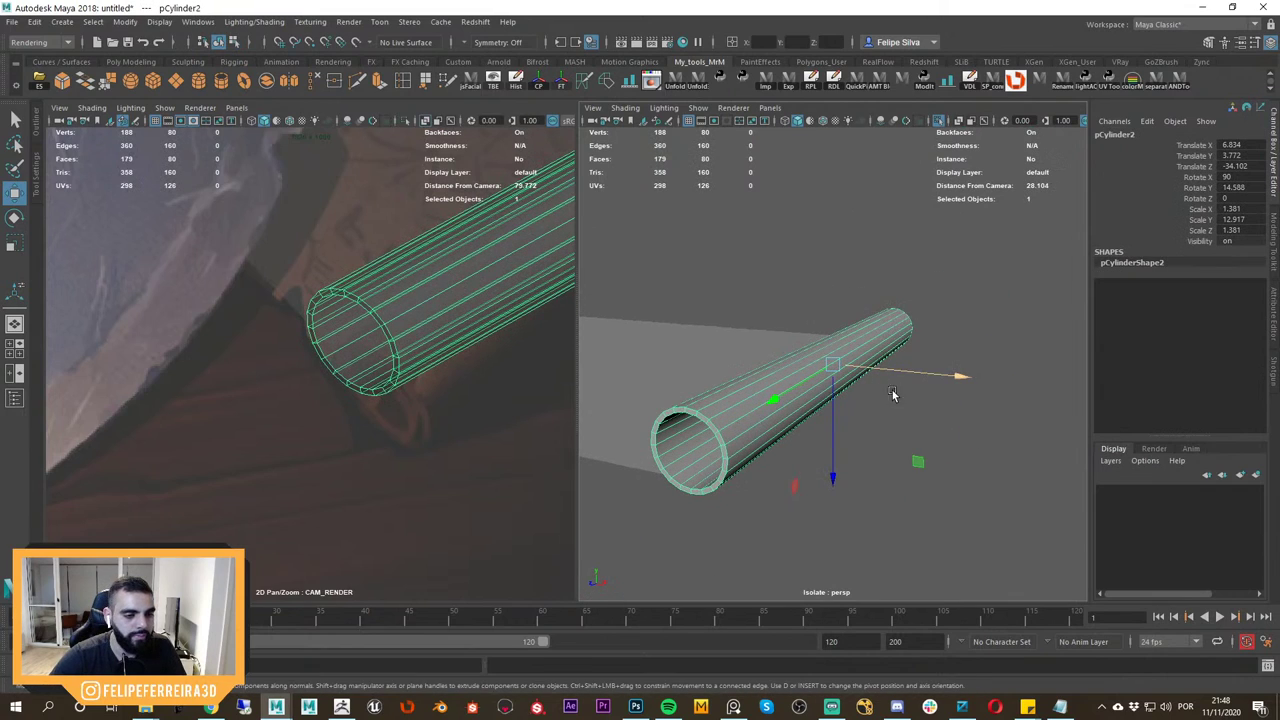
pyautogui.moveTo(894, 396)
pyautogui.mouseDown(button='middle')
pyautogui.moveTo(942, 445)
pyautogui.moveTo(868, 432)
pyautogui.moveTo(906, 416)
pyautogui.mouseUp(button='middle')
pyautogui.hotkey('ctrl', 'z')
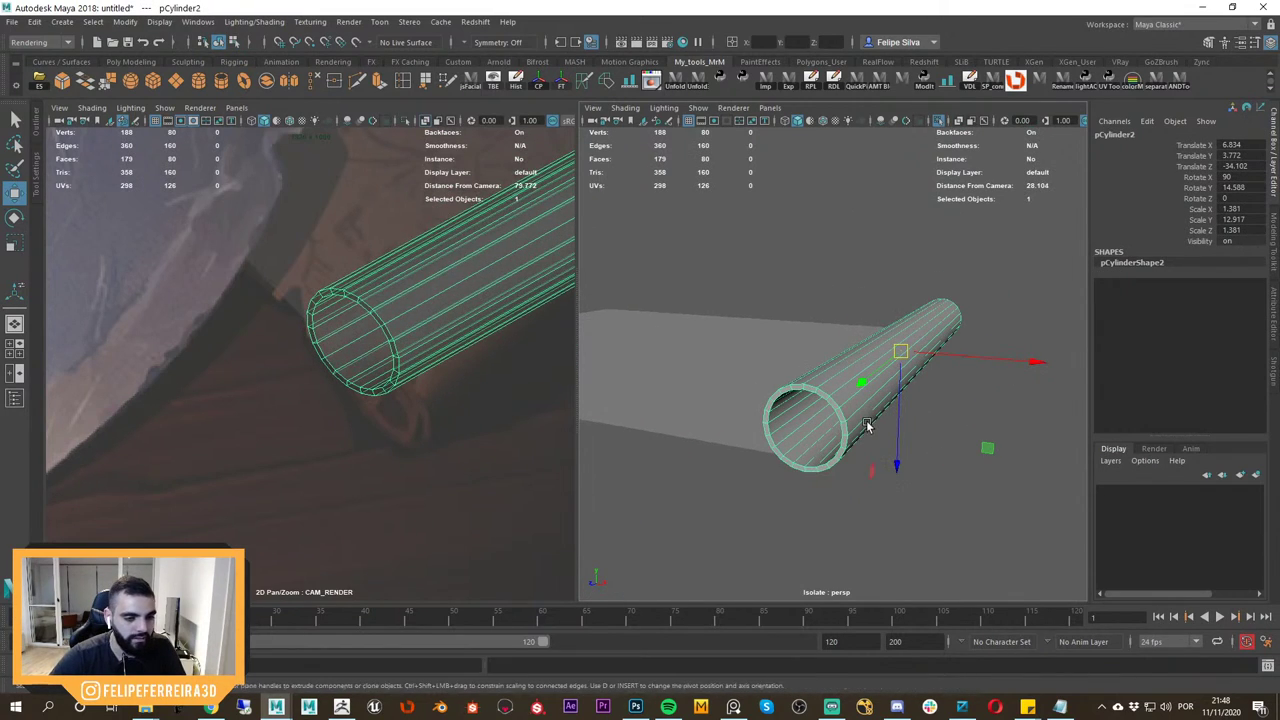
pyautogui.press('r')
pyautogui.scroll(2, 880, 426)
pyautogui.scroll(1, 882, 426)
pyautogui.moveTo(907, 374)
pyautogui.keyDown('ctrl'); pyautogui.mouseDown()
pyautogui.moveTo(936, 372)
pyautogui.moveTo(921, 374)
pyautogui.moveTo(935, 360)
pyautogui.moveTo(921, 365)
pyautogui.mouseUp(); pyautogui.keyUp('ctrl')
# Duplicate the inner tube as a third layer and scale it to 1.011 in X and Z.
pyautogui.press('w')
pyautogui.press('d')
pyautogui.press('r')
pyautogui.press('w')
pyautogui.hotkey('ctrl', 'z')
pyautogui.press('r')
pyautogui.hotkey('ctrl', 'z')
pyautogui.hotkey('ctrl', 'd')
pyautogui.press('w')
pyautogui.click(813, 300)
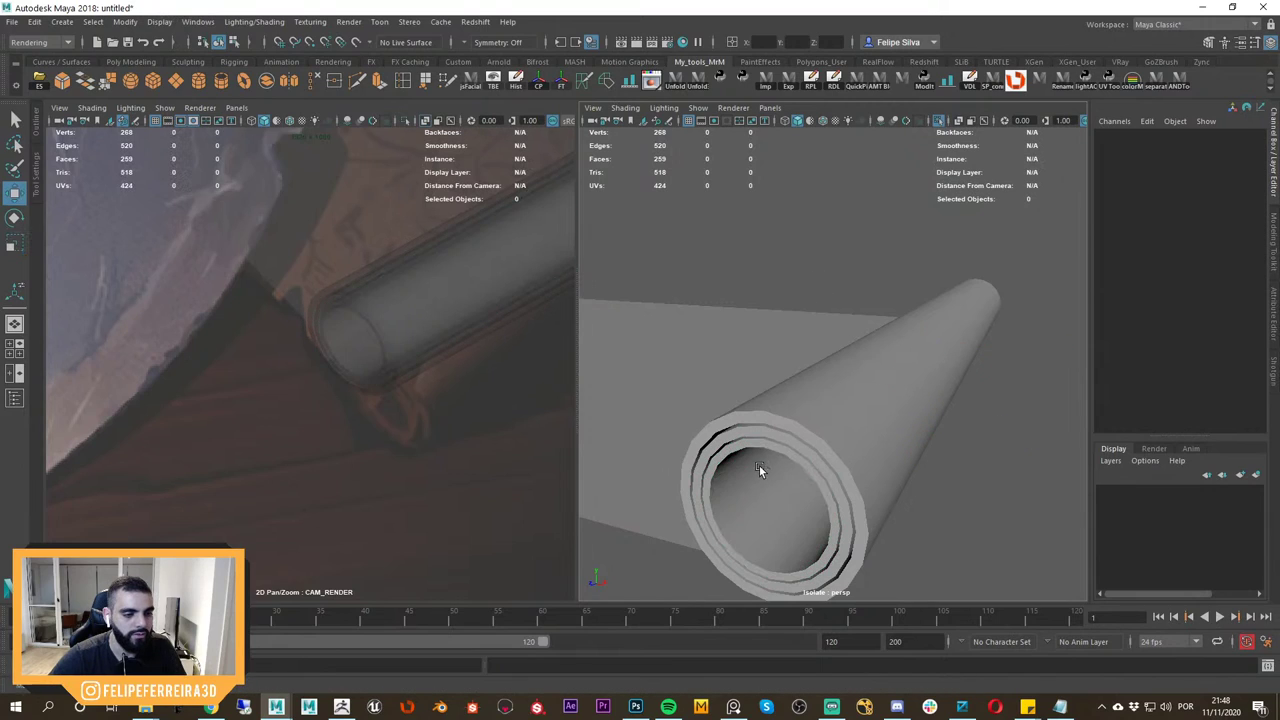
# Duplicate the innermost tube as a fourth layer and scale it to 0.854 in X and Z.
pyautogui.click(762, 466)
pyautogui.hotkey('ctrl', 'd')
pyautogui.press('r')
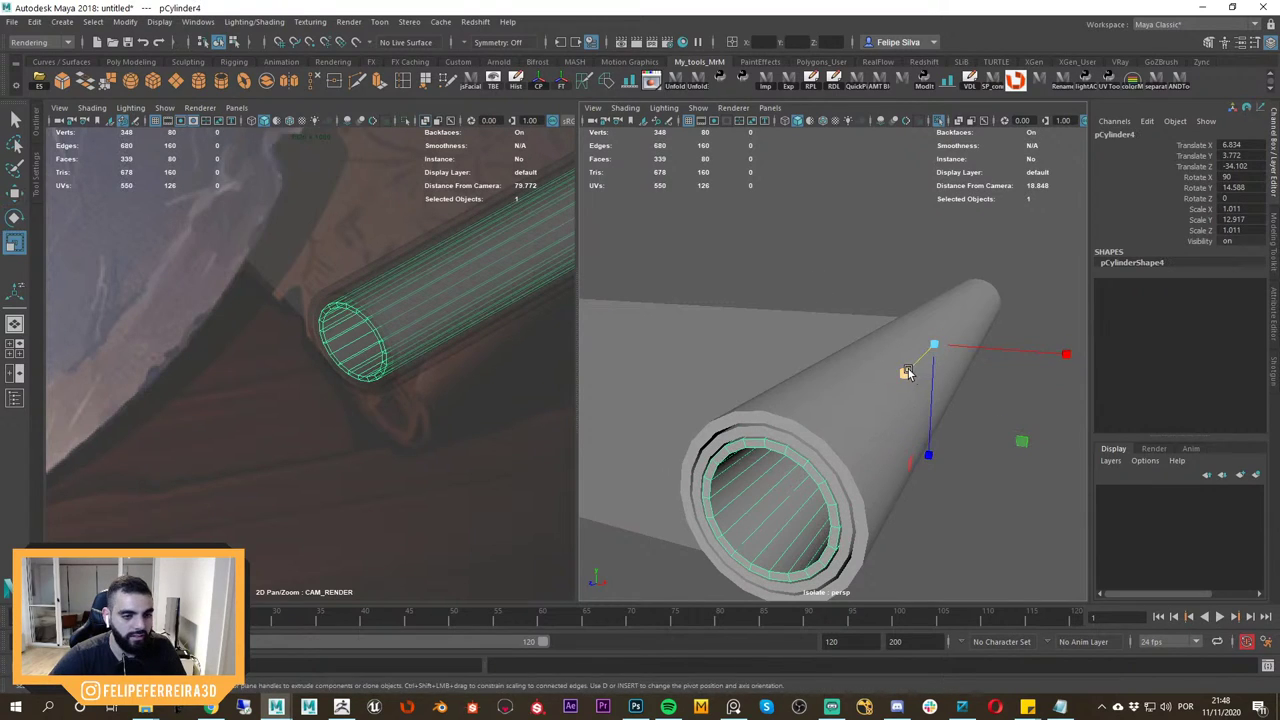
pyautogui.keyDown('ctrl'); pyautogui.moveTo(905, 372); pyautogui.dragTo(933, 367); pyautogui.keyUp('ctrl')
pyautogui.click(800, 324)
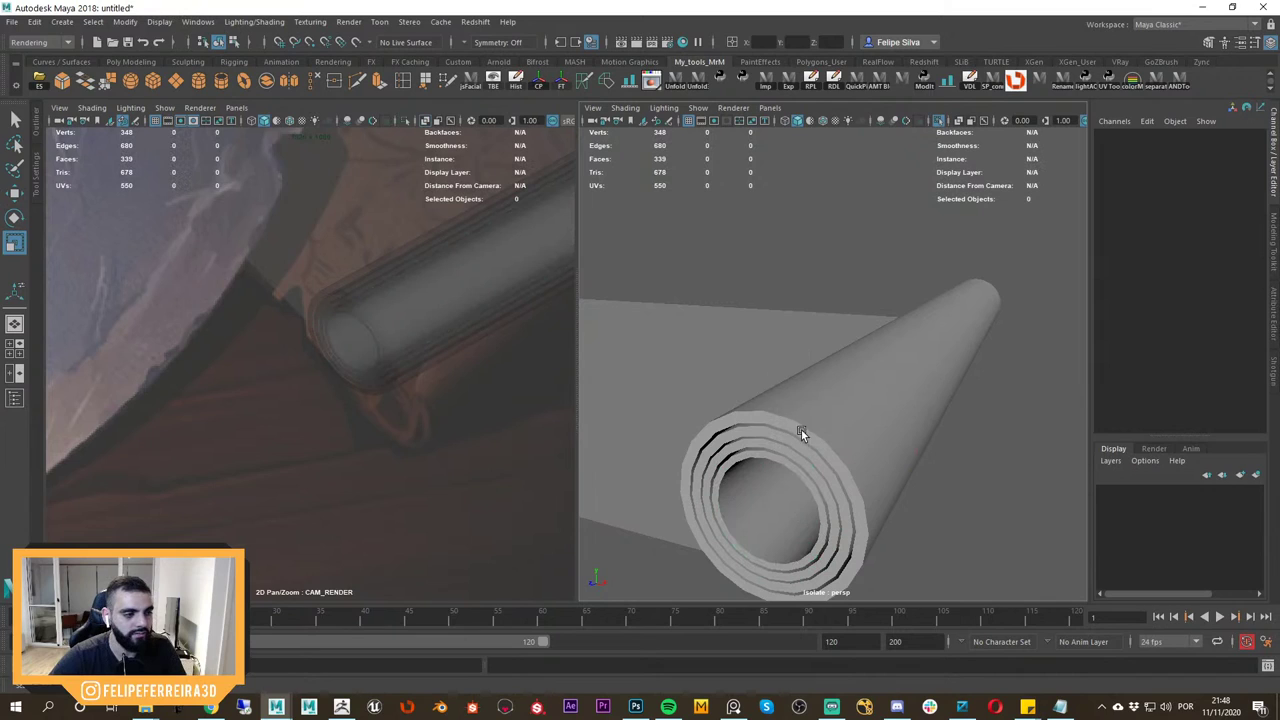
pyautogui.keyDown('alt'); pyautogui.moveTo(801, 429); pyautogui.dragTo(812, 420); pyautogui.keyUp('alt')
# Check the painted roll in PureRef, then duplicate the innermost tube in Maya and scale the copy to 0.706 in X and Z.
pyautogui.hotkey('alt', 'Tab')
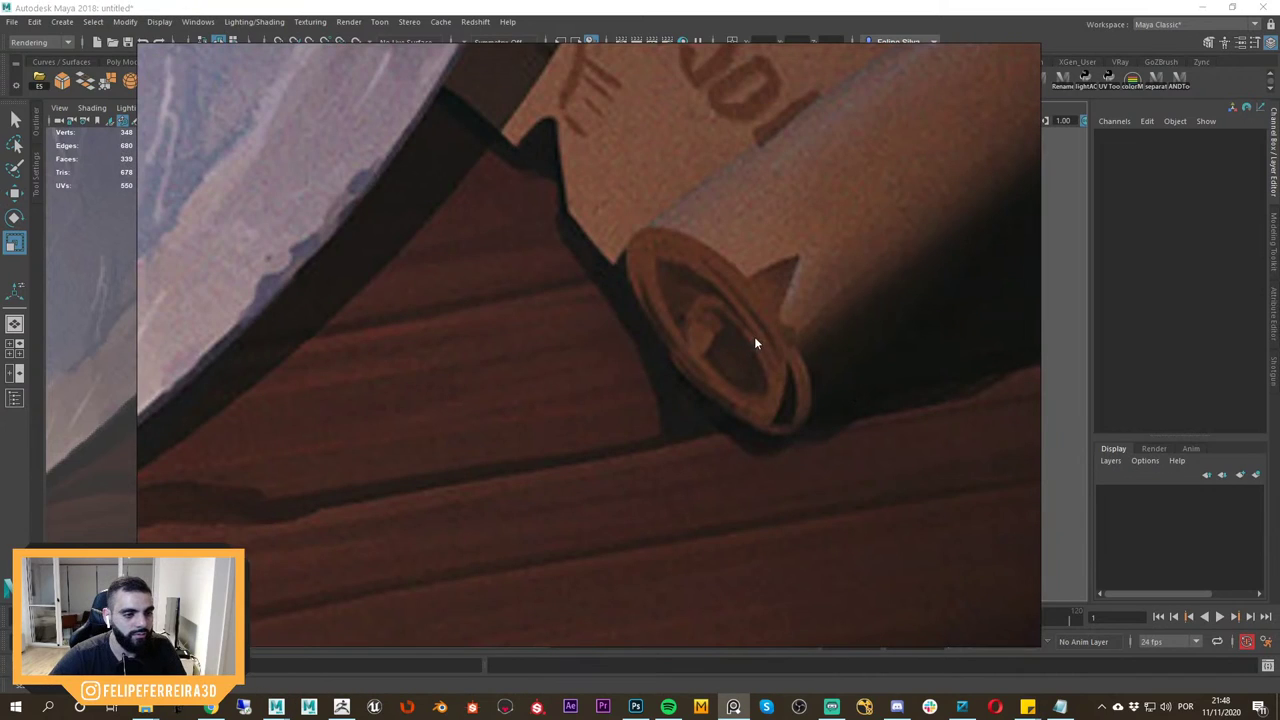
pyautogui.hotkey('alt', 'Tab')
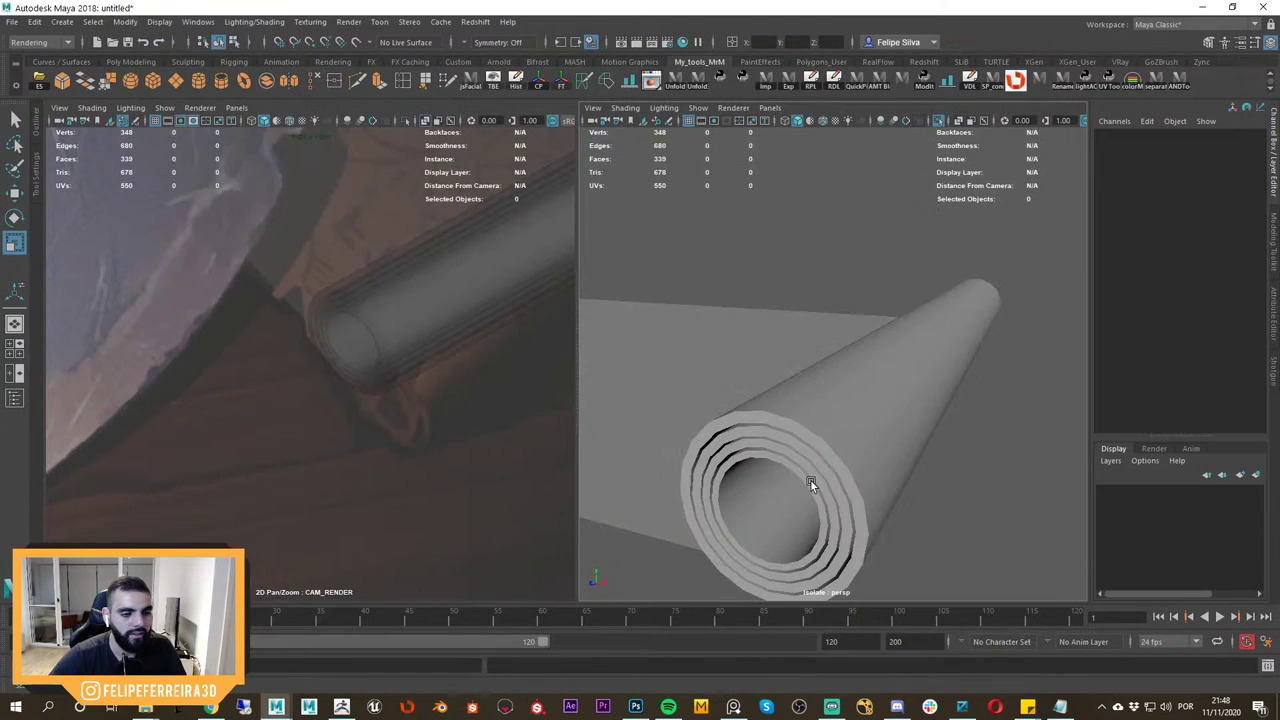
pyautogui.click(811, 476)
pyautogui.hotkey('ctrl', 'd')
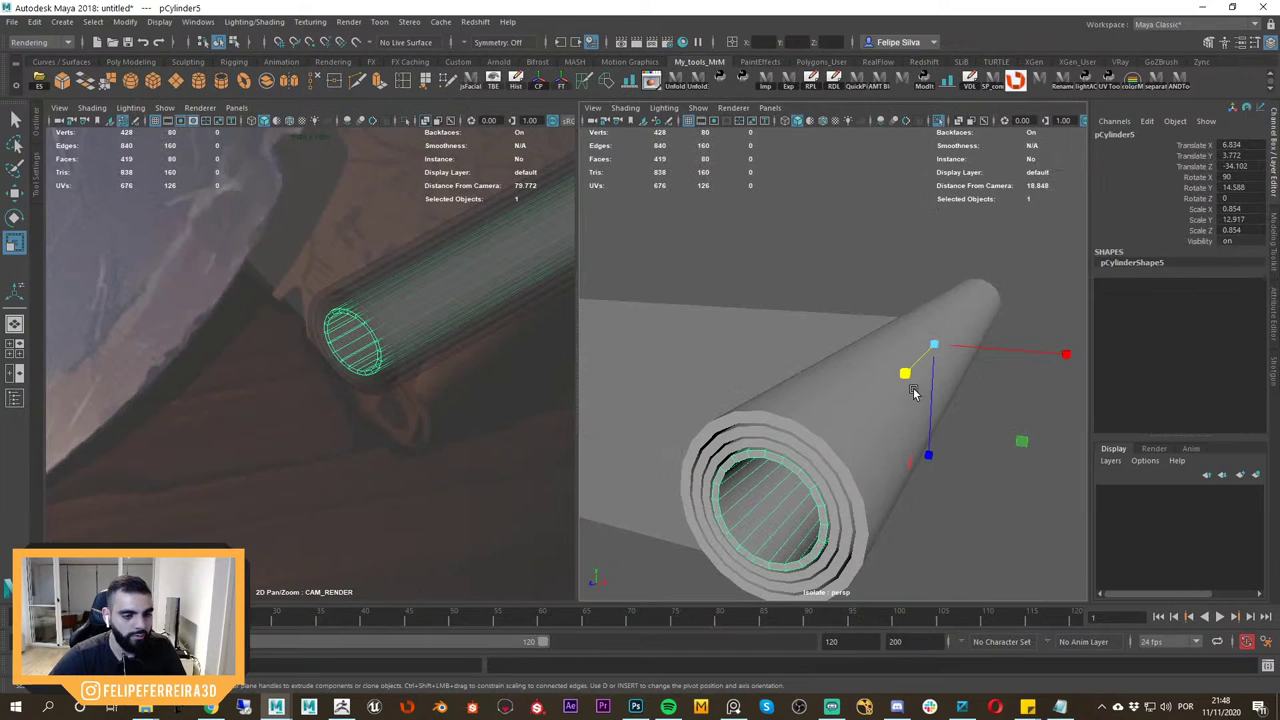
pyautogui.keyDown('ctrl'); pyautogui.moveTo(906, 375); pyautogui.dragTo(843, 369); pyautogui.keyUp('ctrl')
pyautogui.press('w')
# Delete six adjacent wall segments of the innermost tube on the side facing the parchment plane.
pyautogui.scroll(4, 897, 411)
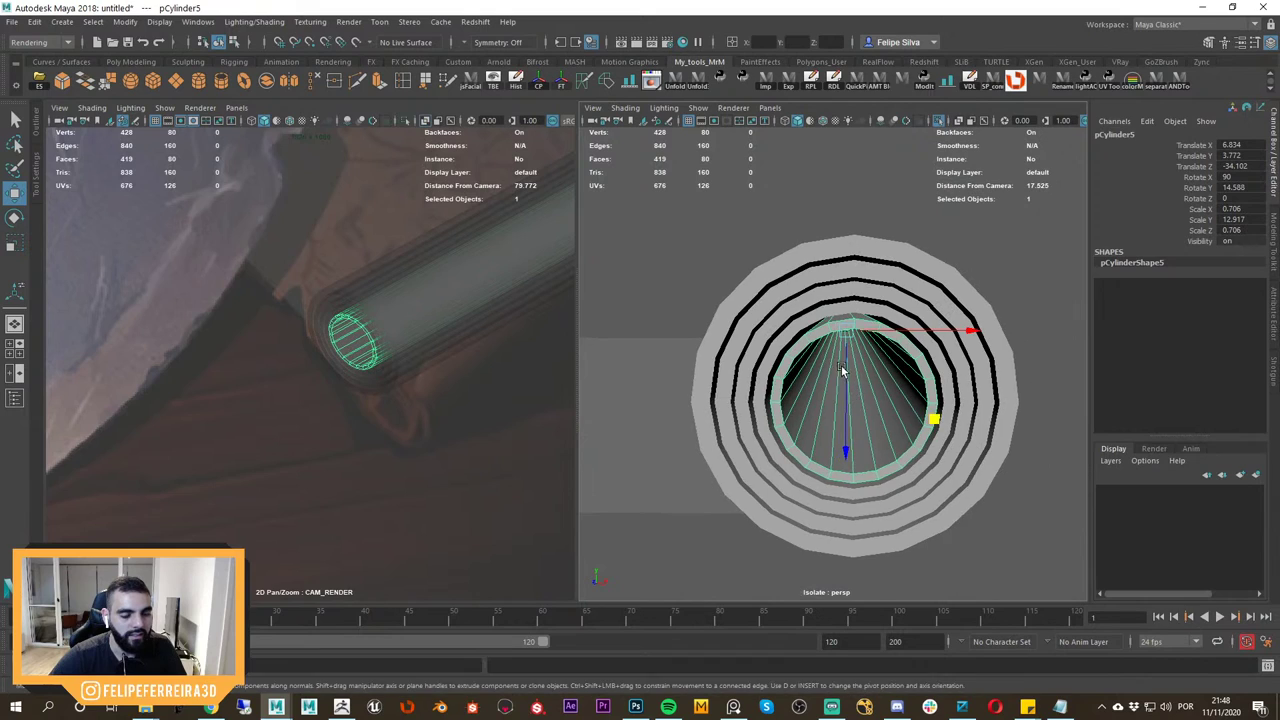
pyautogui.scroll(5, 828, 318)
pyautogui.rightClick(825, 303)
pyautogui.moveTo(826, 308); pyautogui.dragTo(825, 339, button='right')
pyautogui.click(808, 299)
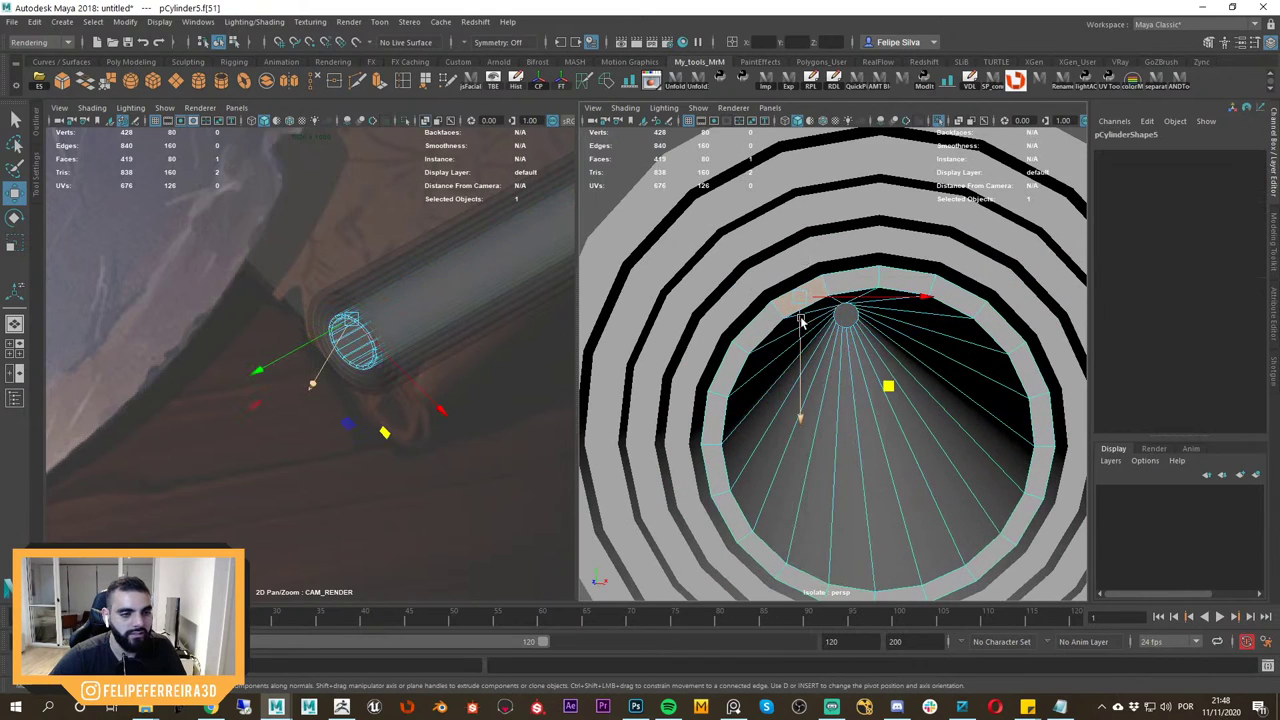
pyautogui.keyDown('alt'); pyautogui.moveTo(805, 326); pyautogui.dragTo(808, 298, button='middle'); pyautogui.keyUp('alt')
pyautogui.keyDown('shift'); pyautogui.doubleClick(818, 289); pyautogui.keyUp('shift')
pyautogui.press('Delete')
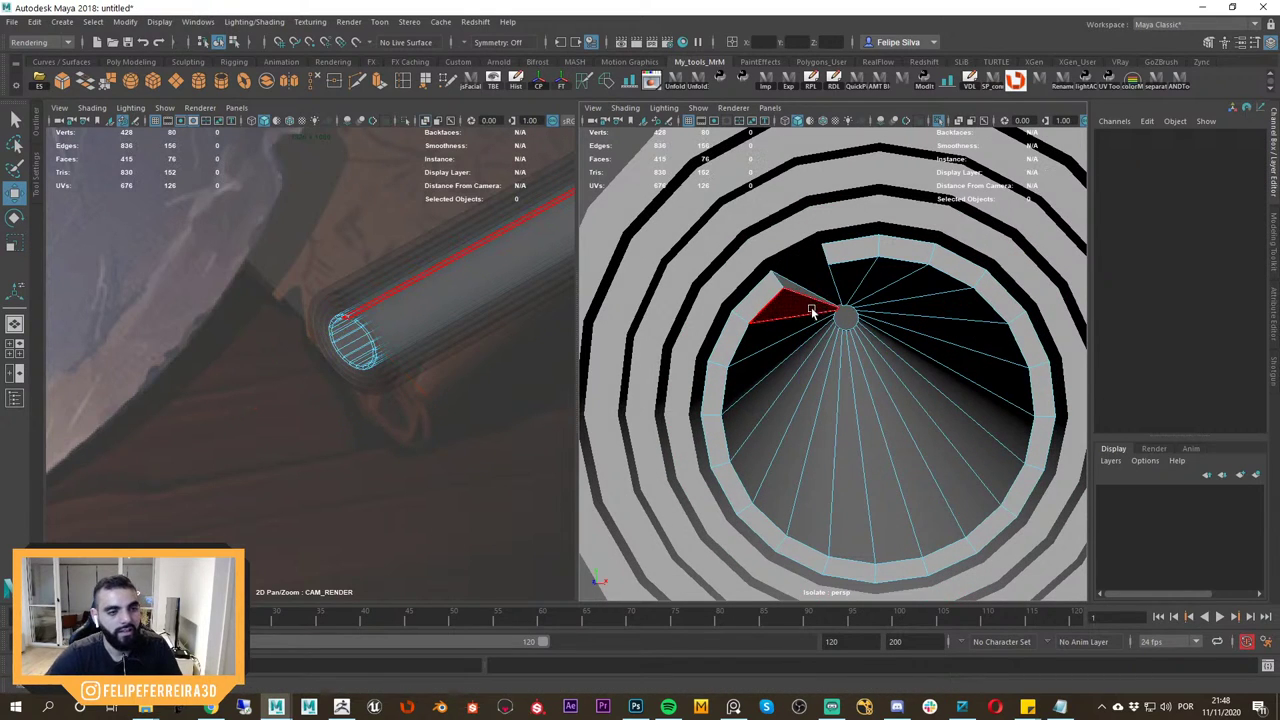
pyautogui.click(763, 297)
pyautogui.keyDown('shift'); pyautogui.click(735, 340); pyautogui.keyUp('shift')
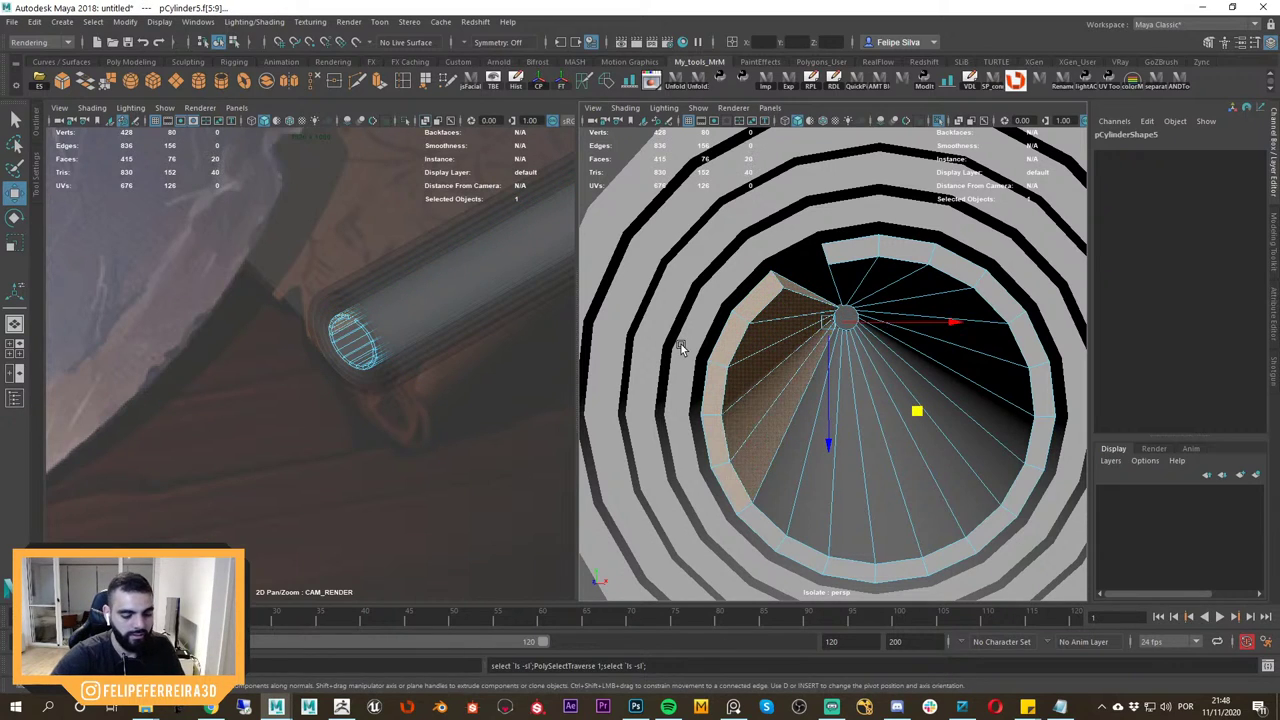
pyautogui.press('Delete')
# Close the open wall thickness at the lower cut end of the innermost tube with Fill Hole.
pyautogui.rightClick(925, 333)
pyautogui.moveTo(925, 333); pyautogui.dragTo(924, 294, button='right')
pyautogui.keyDown('alt'); pyautogui.moveTo(808, 446); pyautogui.dragTo(841, 382, button='middle'); pyautogui.keyUp('alt')
pyautogui.scroll(2, 841, 382)
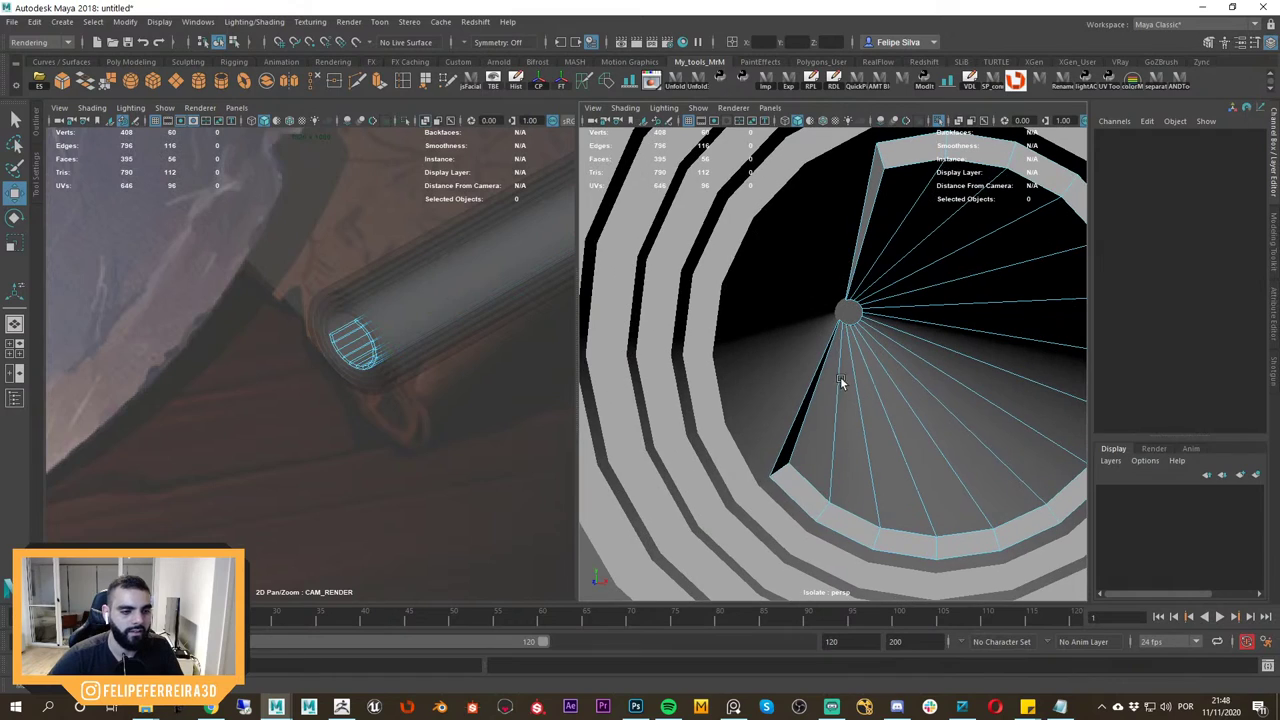
pyautogui.click(810, 421)
pyautogui.keyDown('shift'); pyautogui.rightClick(810, 421); pyautogui.keyUp('shift')
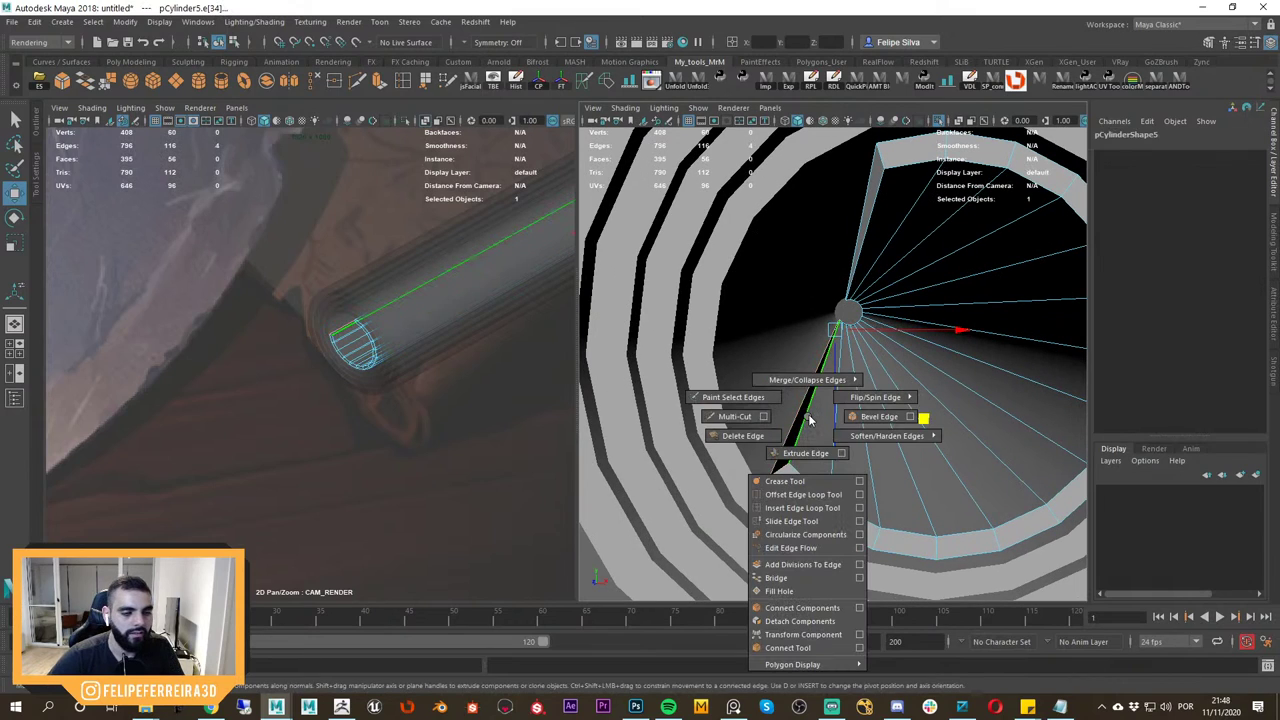
pyautogui.keyDown('shift'); pyautogui.moveTo(810, 418); pyautogui.dragTo(812, 591, button='right'); pyautogui.keyUp('shift')
# Select the border edges at the upper cut end of the innermost tube and fill that hole too.
pyautogui.scroll(-4, 877, 296)
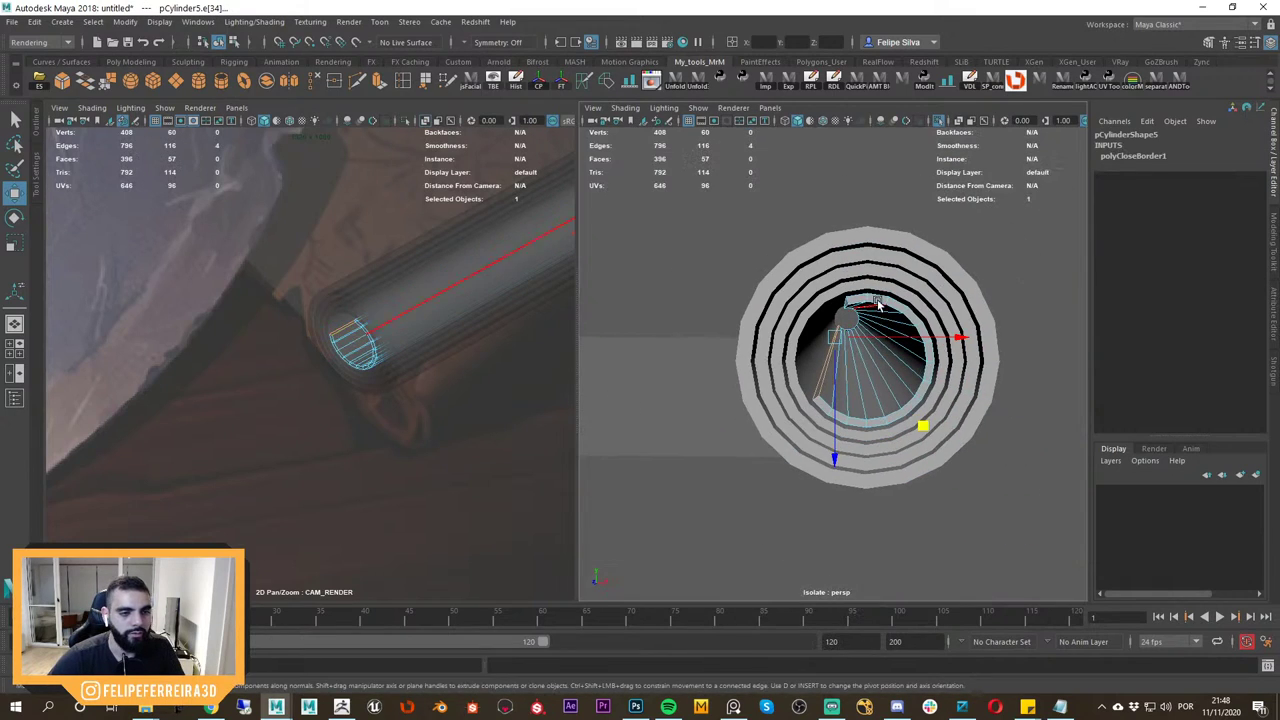
pyautogui.scroll(3, 877, 290)
pyautogui.rightClick(876, 289)
pyautogui.moveTo(876, 318); pyautogui.dragTo(876, 322, button='right')
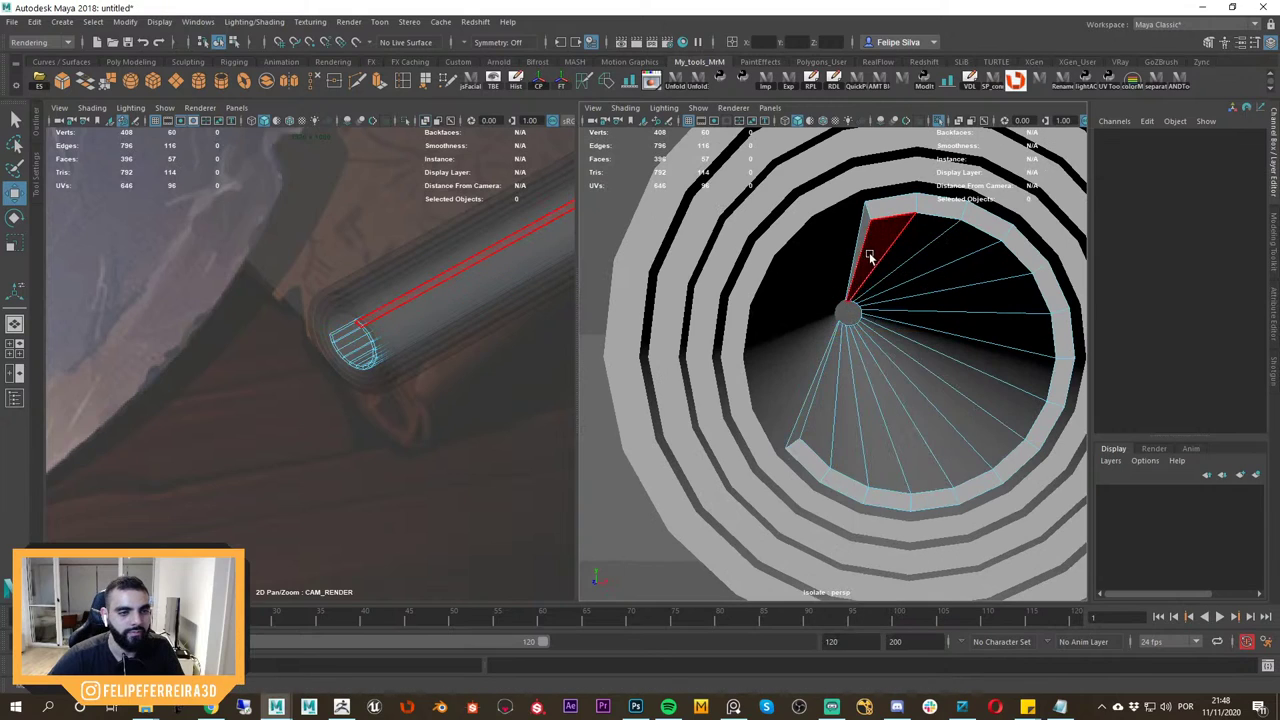
pyautogui.keyDown('alt'); pyautogui.moveTo(871, 257); pyautogui.dragTo(937, 263); pyautogui.keyUp('alt')
pyautogui.scroll(3, 880, 260)
pyautogui.moveTo(867, 258); pyautogui.dragTo(862, 218, button='right')
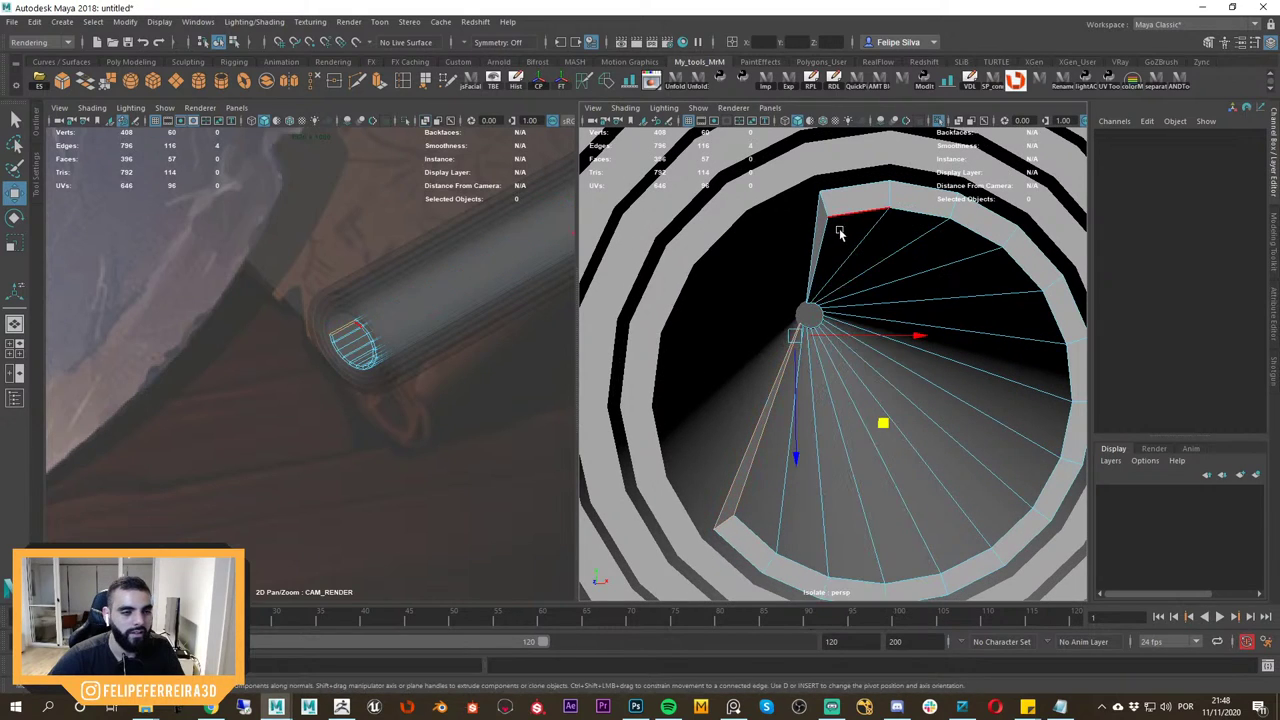
pyautogui.click(816, 228)
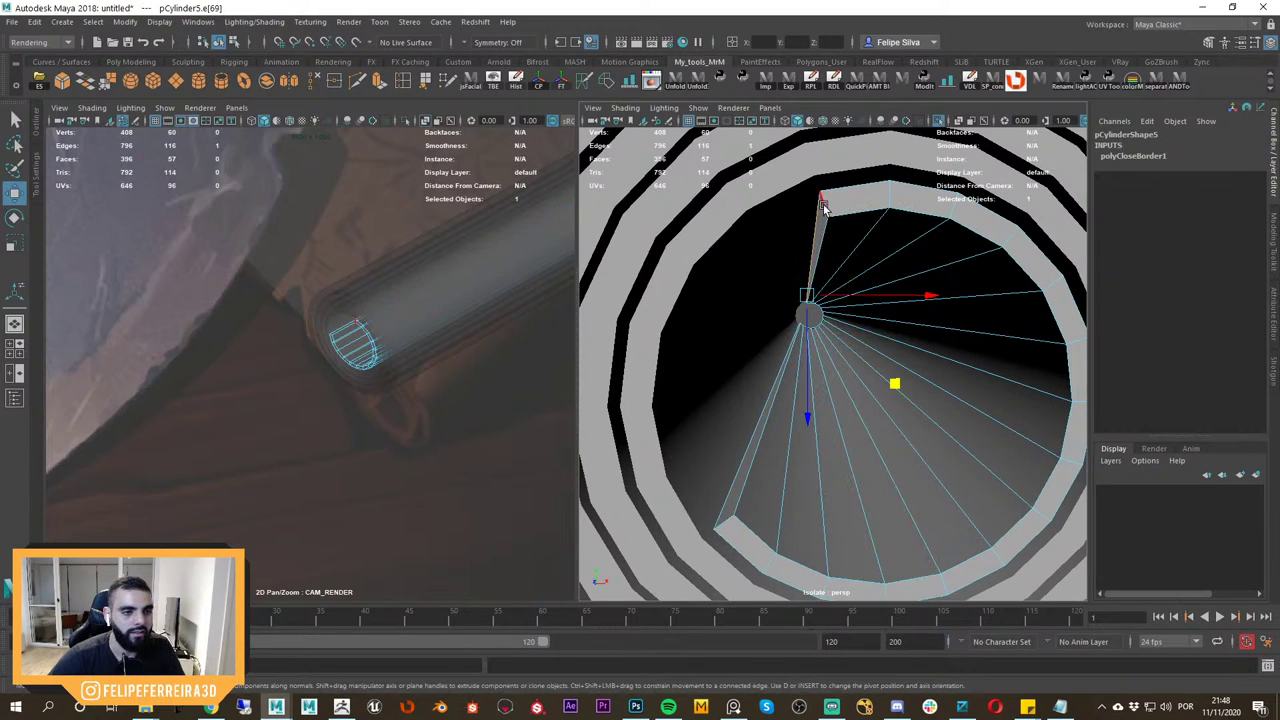
pyautogui.doubleClick(826, 209)
pyautogui.press('g')
# Try moving the front vertices at the innermost tube's upper cut end and undo the resulting vertex extrusion.
pyautogui.moveTo(832, 249); pyautogui.dragTo(783, 254, button='right')
pyautogui.keyDown('alt'); pyautogui.moveTo(797, 245); pyautogui.dragTo(786, 254); pyautogui.keyUp('alt')
pyautogui.scroll(-3, 834, 272)
pyautogui.moveTo(824, 271); pyautogui.dragTo(792, 272, button='right')
pyautogui.keyDown('alt'); pyautogui.moveTo(800, 284); pyautogui.dragTo(789, 266); pyautogui.keyUp('alt')
pyautogui.moveTo(746, 168); pyautogui.dragTo(771, 241)
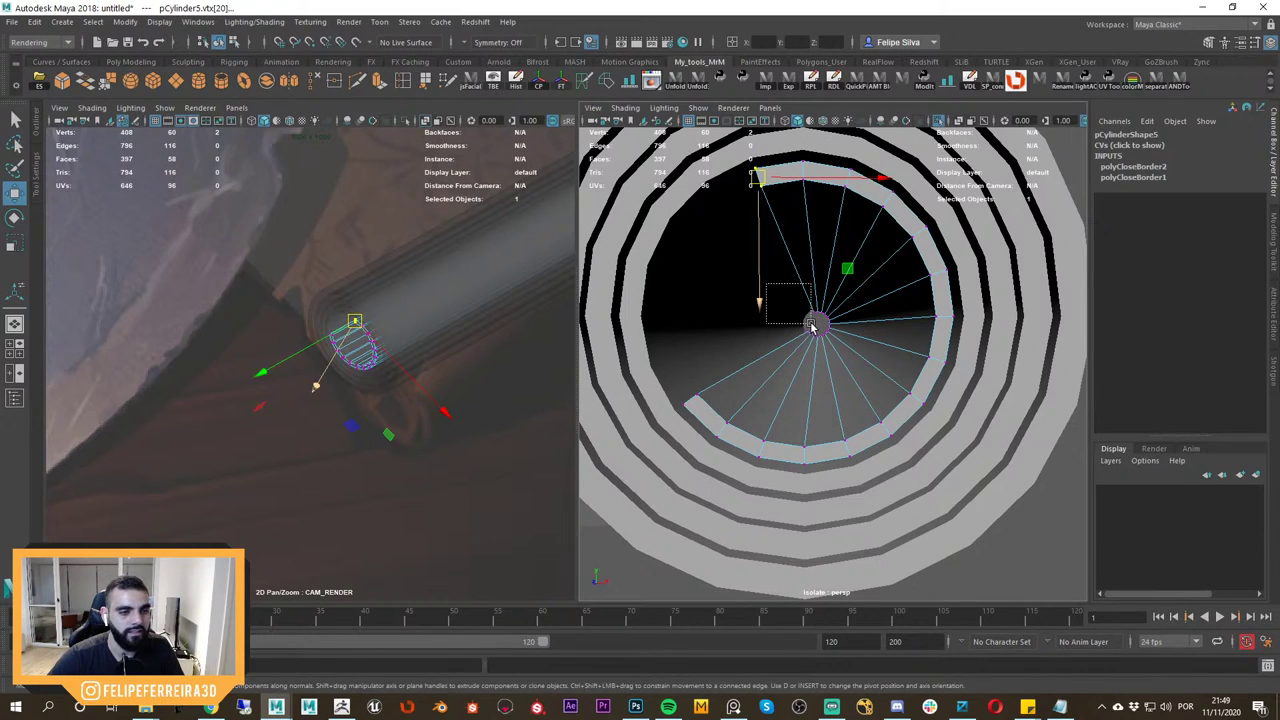
pyautogui.moveTo(813, 330); pyautogui.dragTo(820, 333)
pyautogui.hotkey('ctrl', 'z')
pyautogui.moveTo(759, 277); pyautogui.dragTo(816, 327)
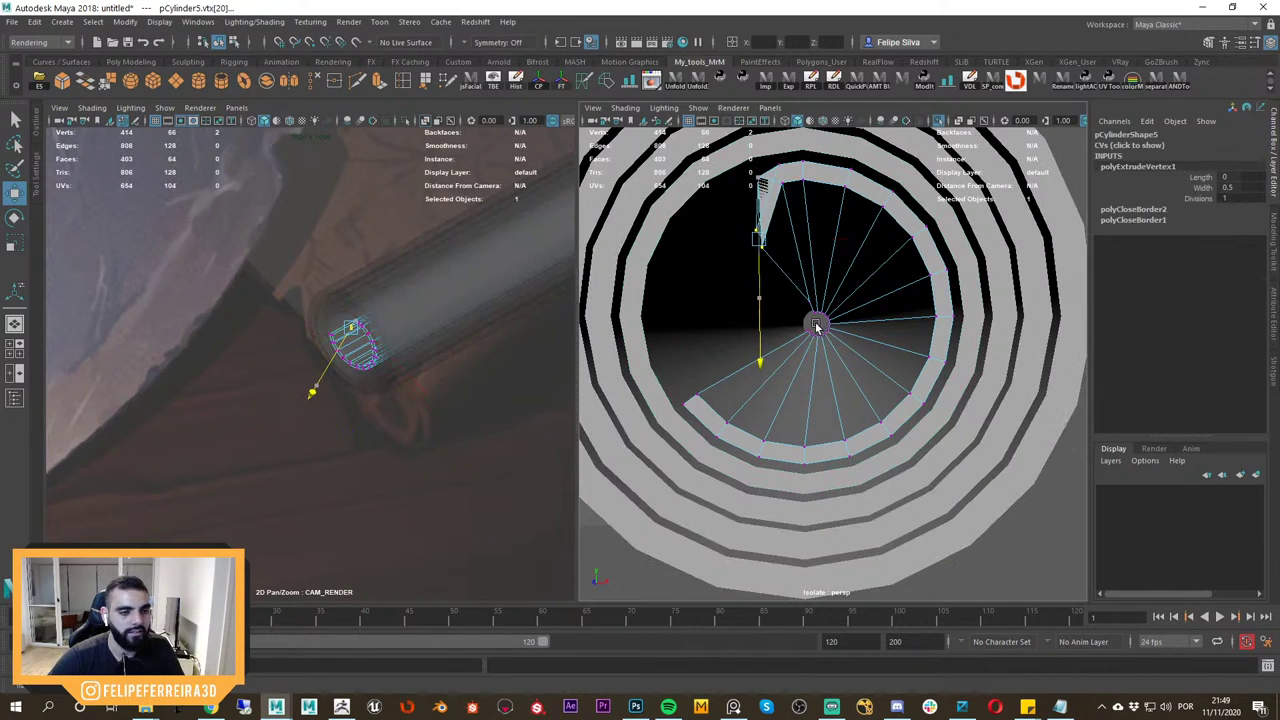
pyautogui.hotkey('ctrl', 'z')
# Move the upper cut end's vertices, front and back along the tube, outward to the surrounding layer.
pyautogui.keyDown('alt'); pyautogui.moveTo(876, 393); pyautogui.dragTo(763, 300, button='right'); pyautogui.keyUp('alt')
pyautogui.keyDown('alt'); pyautogui.moveTo(763, 300); pyautogui.dragTo(994, 366); pyautogui.keyUp('alt')
pyautogui.keyDown('alt'); pyautogui.moveTo(994, 366); pyautogui.dragTo(983, 477, button='right'); pyautogui.keyUp('alt')
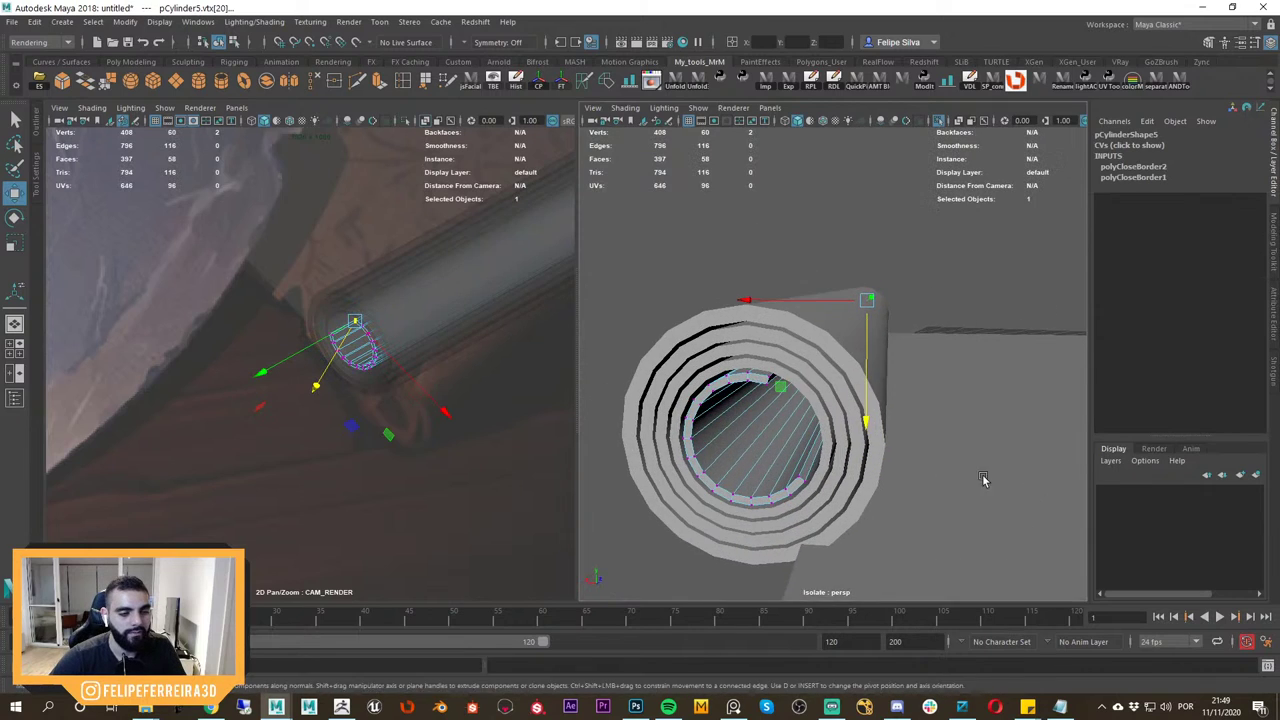
pyautogui.keyDown('alt'); pyautogui.moveTo(983, 477); pyautogui.dragTo(922, 405); pyautogui.keyUp('alt')
pyautogui.keyDown('alt'); pyautogui.moveTo(922, 405); pyautogui.dragTo(946, 425, button='right'); pyautogui.keyUp('alt')
pyautogui.keyDown('alt'); pyautogui.moveTo(946, 425); pyautogui.dragTo(925, 380); pyautogui.keyUp('alt')
pyautogui.keyDown('alt'); pyautogui.moveTo(910, 215); pyautogui.dragTo(920, 265, button='middle'); pyautogui.keyUp('alt')
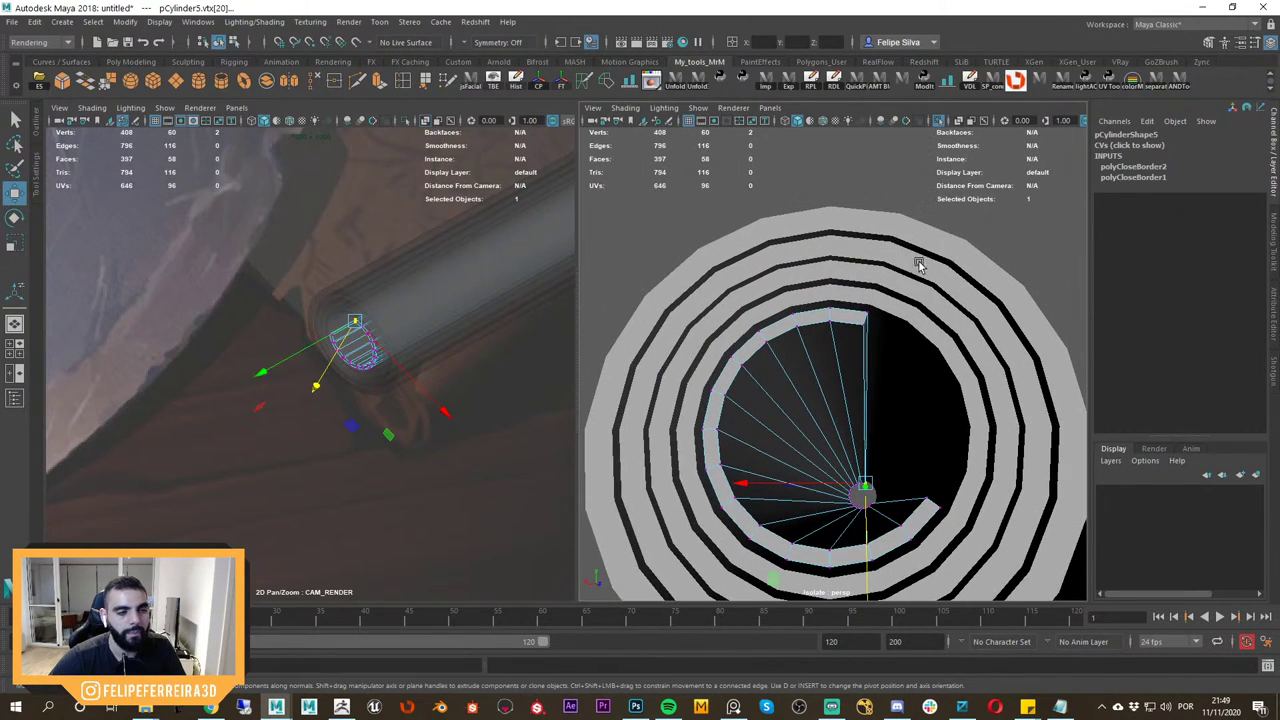
pyautogui.moveTo(862, 342); pyautogui.dragTo(864, 343)
pyautogui.moveTo(870, 527); pyautogui.dragTo(866, 518)
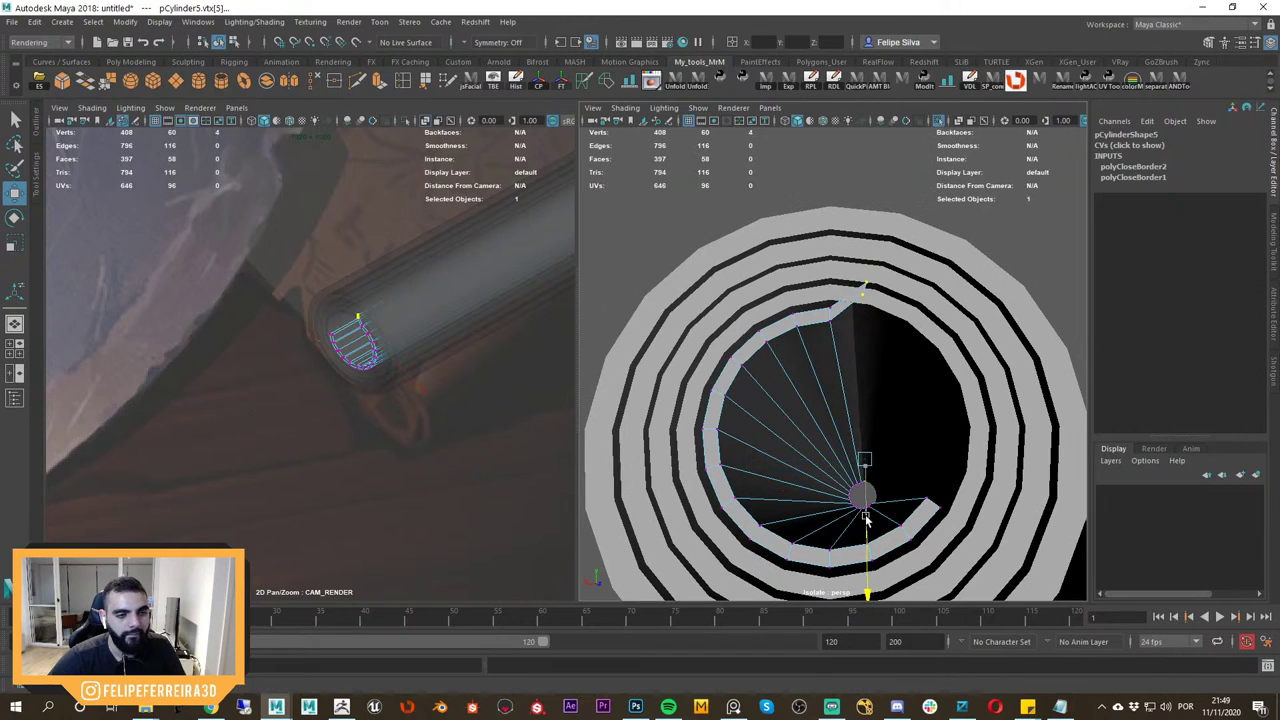
# Compare the bent end of the innermost layer with the painted parchment roll on the reference board.
pyautogui.press('f')
pyautogui.keyDown('alt'); pyautogui.moveTo(889, 437); pyautogui.dragTo(806, 417); pyautogui.keyUp('alt')
pyautogui.keyDown('alt'); pyautogui.moveTo(806, 417); pyautogui.dragTo(845, 442, button='right'); pyautogui.keyUp('alt')
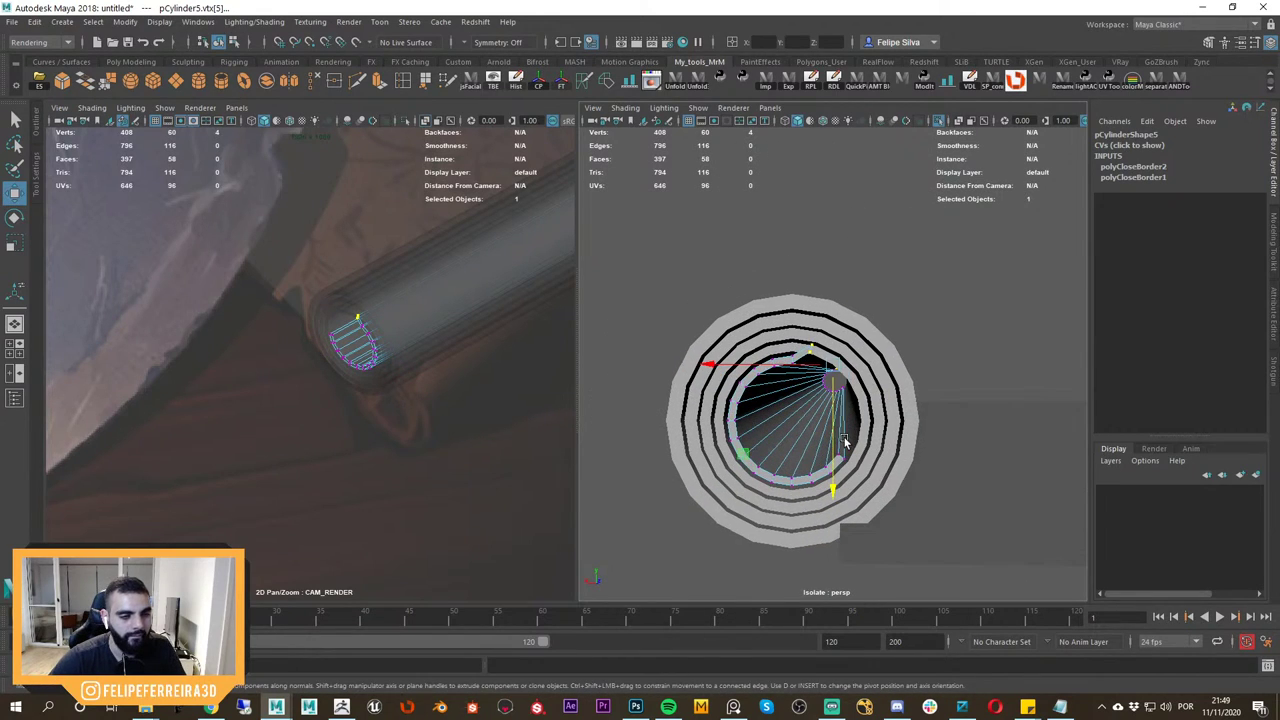
pyautogui.hotkey('alt', 'Tab')
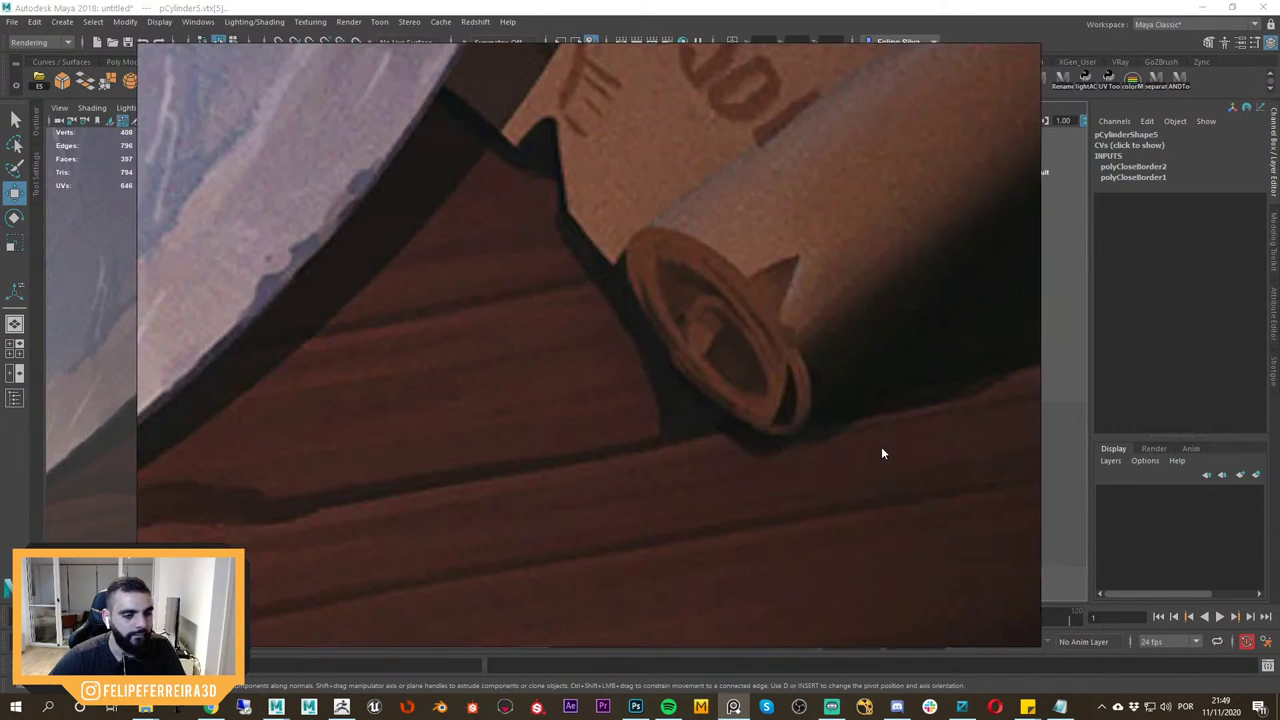
pyautogui.hotkey('alt', 'Tab')
pyautogui.scroll(5, 785, 432)
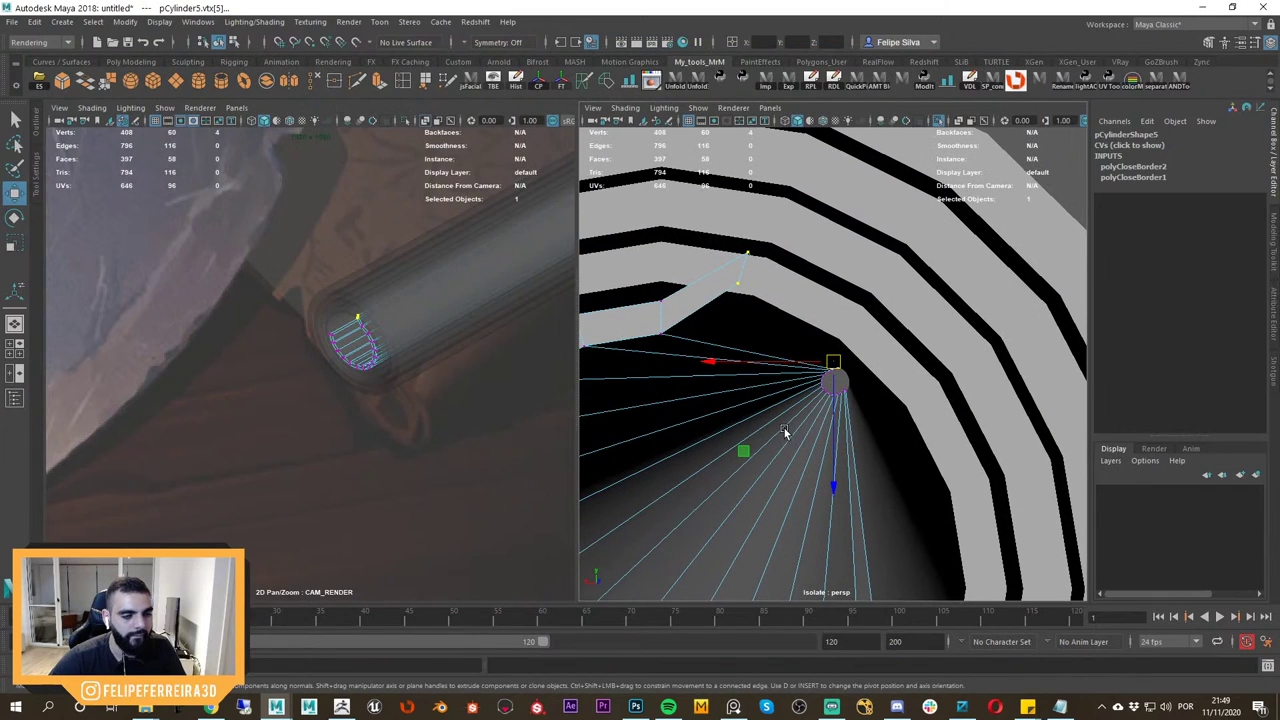
# Nudge the selected end vertices of the innermost roll layer and return to object selection.
pyautogui.moveTo(743, 451); pyautogui.dragTo(745, 453)
pyautogui.press('3')
pyautogui.press('1')
pyautogui.moveTo(755, 339); pyautogui.dragTo(820, 320, button='right')
pyautogui.scroll(-6, 814, 241)
pyautogui.click(917, 321)
pyautogui.keyDown('alt'); pyautogui.moveTo(917, 321); pyautogui.dragTo(838, 388); pyautogui.keyUp('alt')
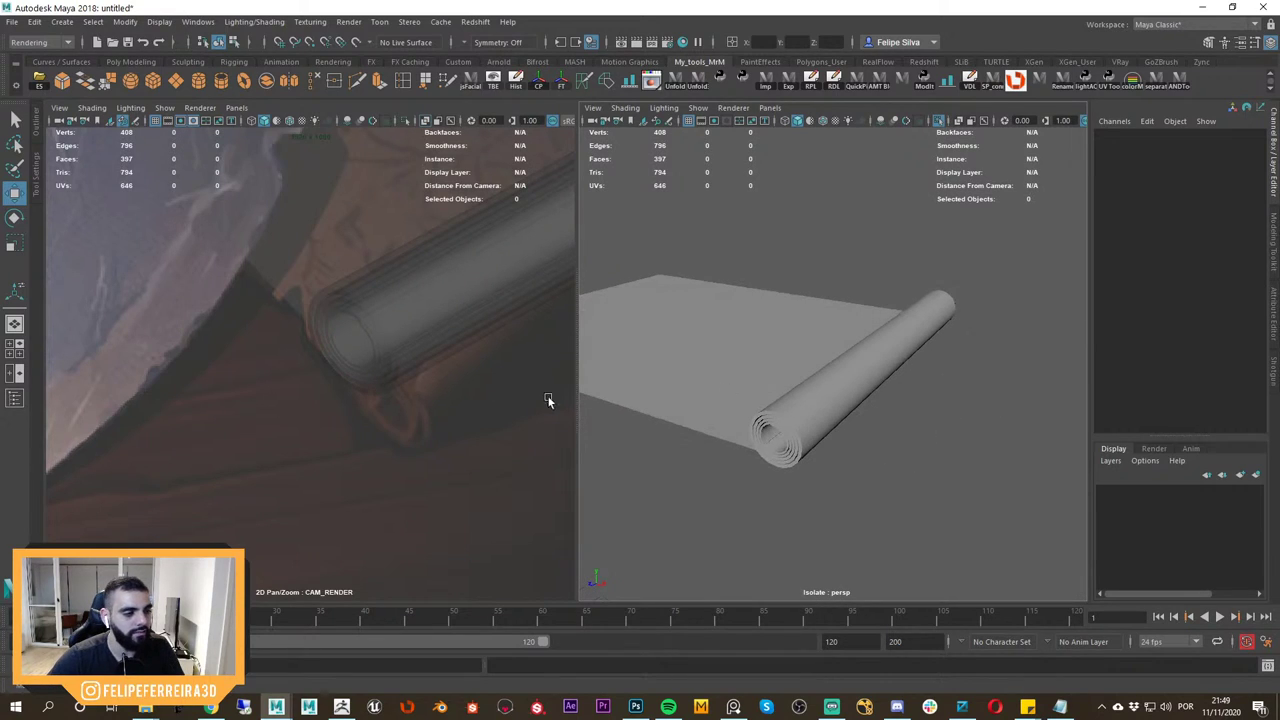
# Move the five rolled cylinders to Translate X 8.139 and Z -34.441, with the full scene shown again.
pyautogui.moveTo(834, 228); pyautogui.dragTo(922, 470)
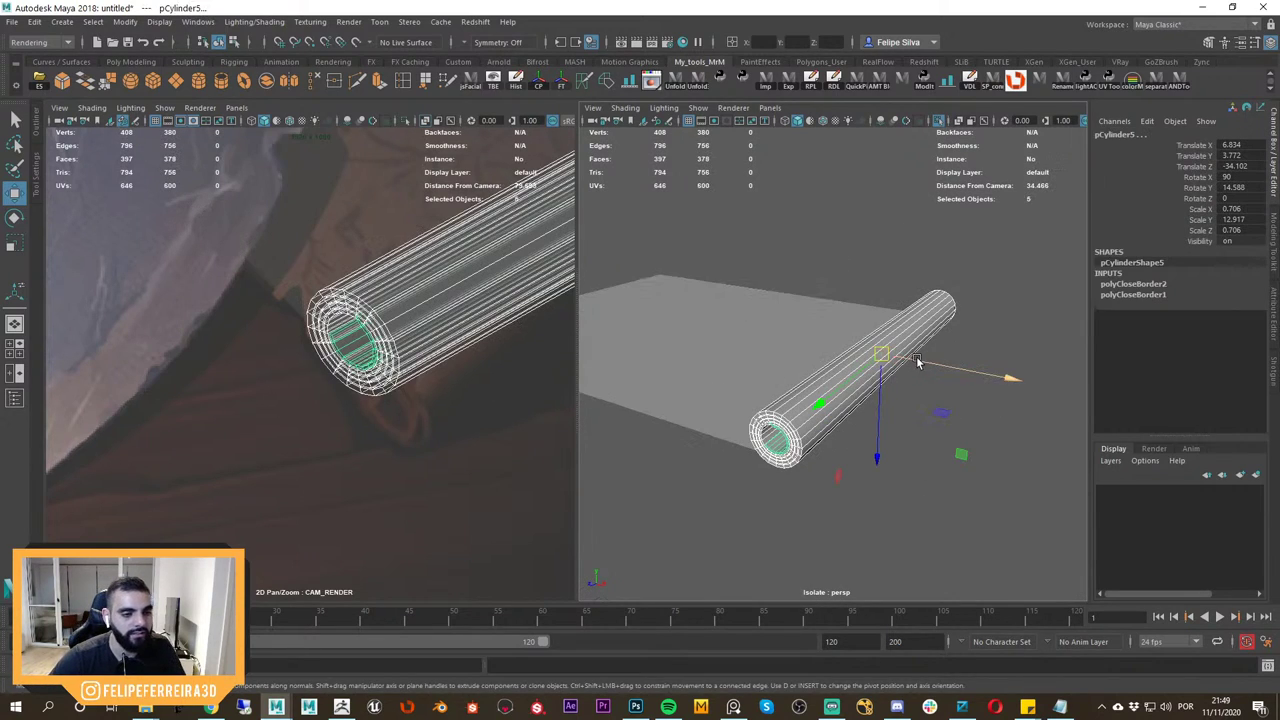
pyautogui.moveTo(917, 360)
pyautogui.mouseDown()
pyautogui.moveTo(961, 369)
pyautogui.moveTo(914, 383)
pyautogui.moveTo(934, 366)
pyautogui.moveTo(1023, 357)
pyautogui.moveTo(923, 376)
pyautogui.moveTo(956, 350)
pyautogui.moveTo(931, 376)
pyautogui.mouseUp()
pyautogui.hotkey('ctrl', 'z')
pyautogui.hotkey('ctrl', '1')
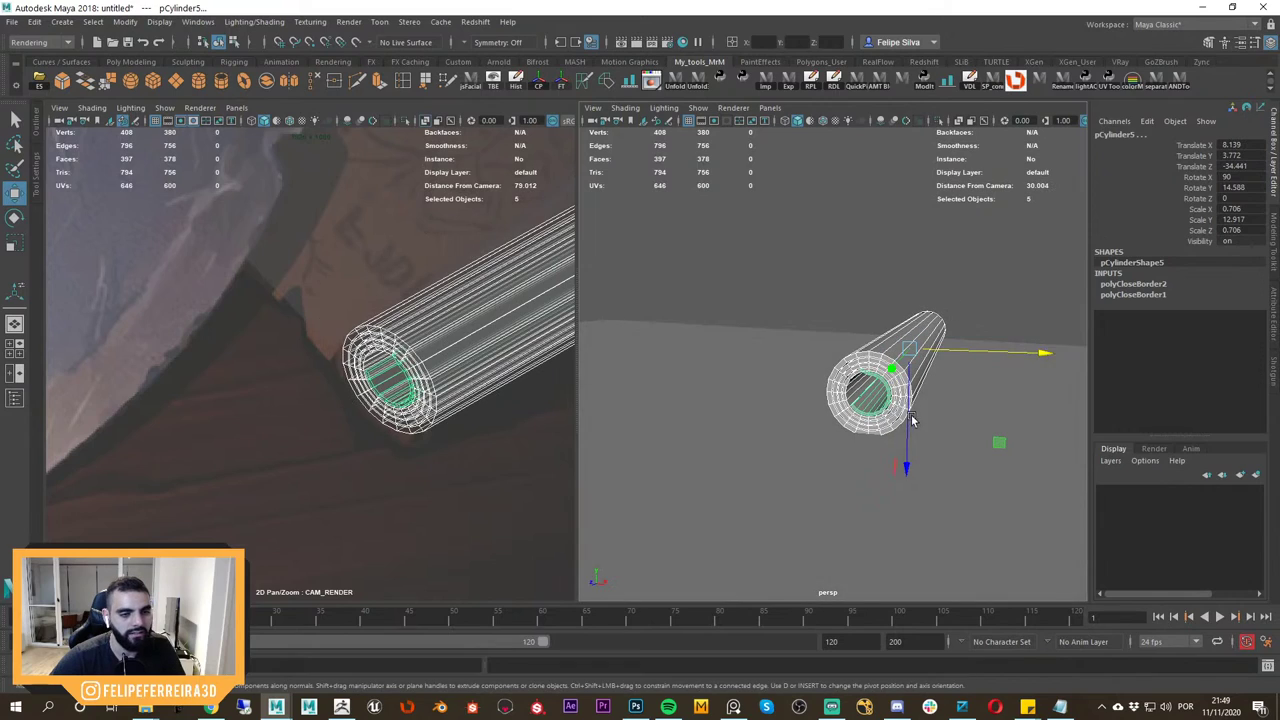
pyautogui.moveTo(1007, 443); pyautogui.dragTo(1003, 443)
pyautogui.hotkey('ctrl', 'z')
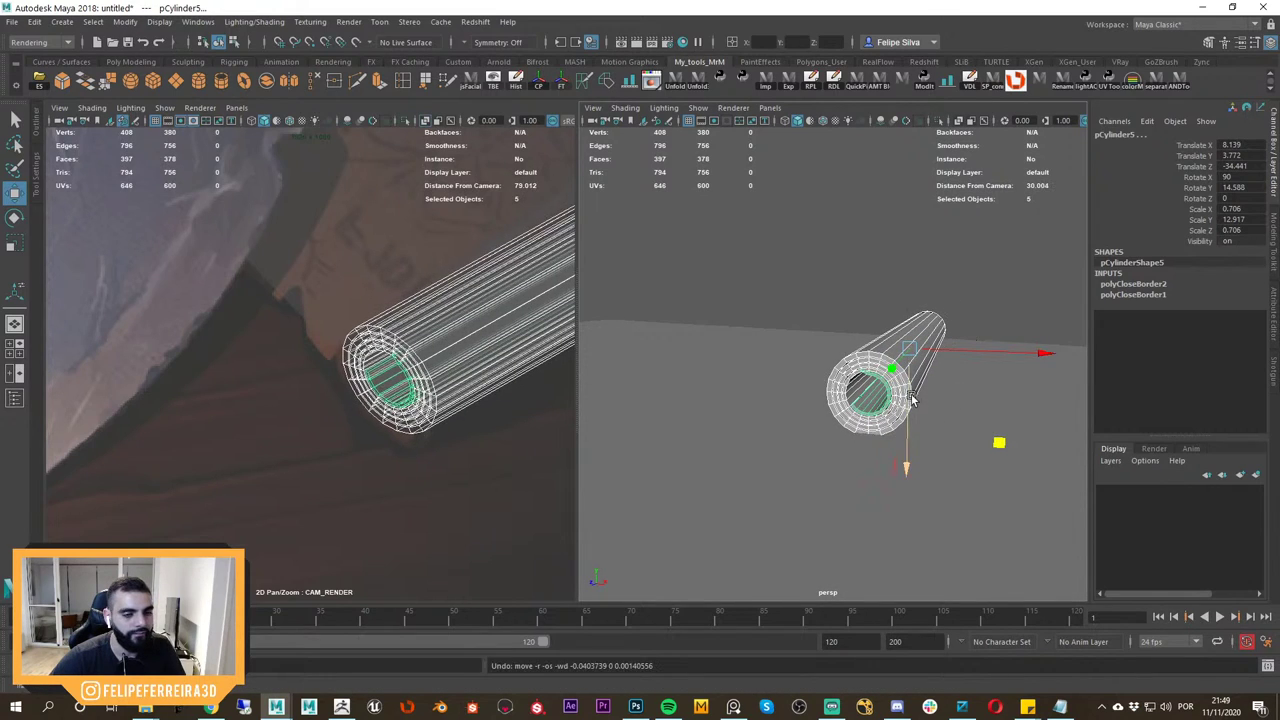
# Stretch the flat paper plane slightly along its X axis toward the roll.
pyautogui.click(813, 362)
pyautogui.moveTo(814, 363)
pyautogui.keyDown('alt'); pyautogui.mouseDown()
pyautogui.moveTo(831, 391)
pyautogui.moveTo(830, 378)
pyautogui.mouseUp(); pyautogui.keyUp('alt')
pyautogui.press('r')
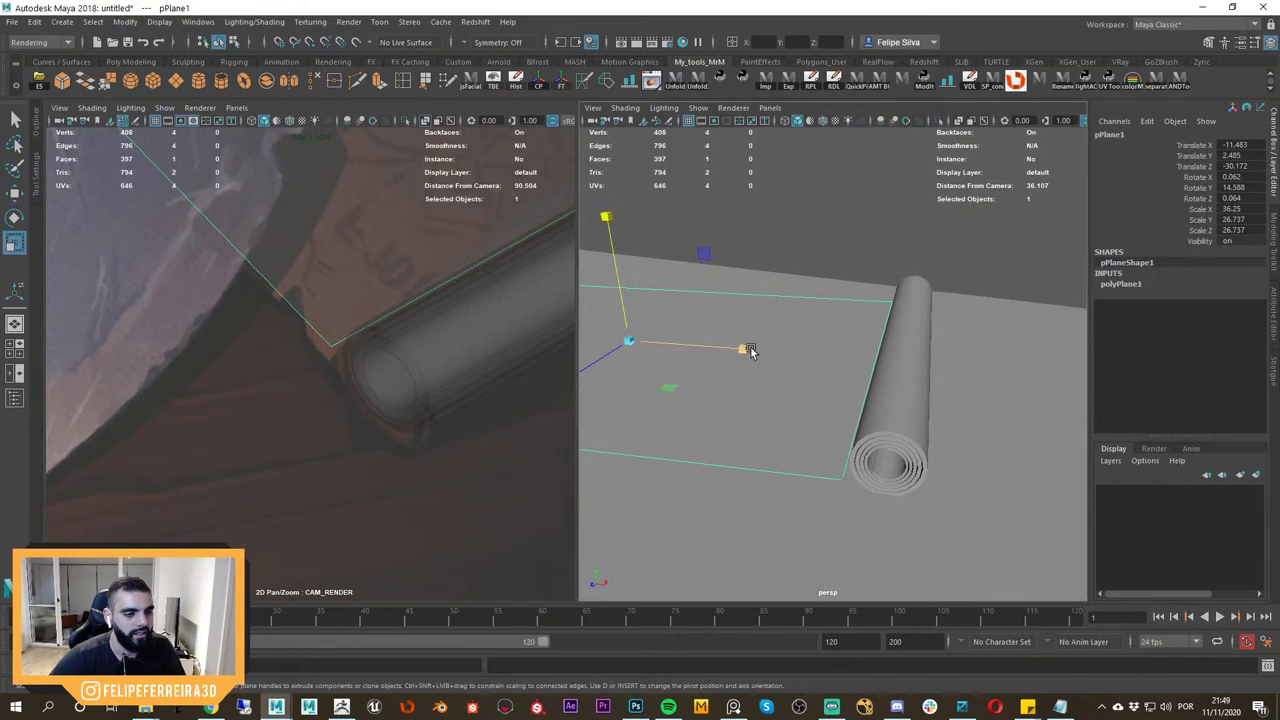
pyautogui.moveTo(748, 351); pyautogui.dragTo(757, 353)
pyautogui.press('w')
pyautogui.scroll(-4, 908, 398)
# Select the five rolled cylinders, isolate them and frame them in the perspective view.
pyautogui.click(914, 349)
pyautogui.scroll(-3, 914, 349)
pyautogui.keyDown('alt'); pyautogui.moveTo(914, 349); pyautogui.dragTo(907, 298); pyautogui.keyUp('alt')
pyautogui.click(848, 353)
pyautogui.click(1014, 270)
pyautogui.scroll(5, 936, 384)
pyautogui.click(898, 349)
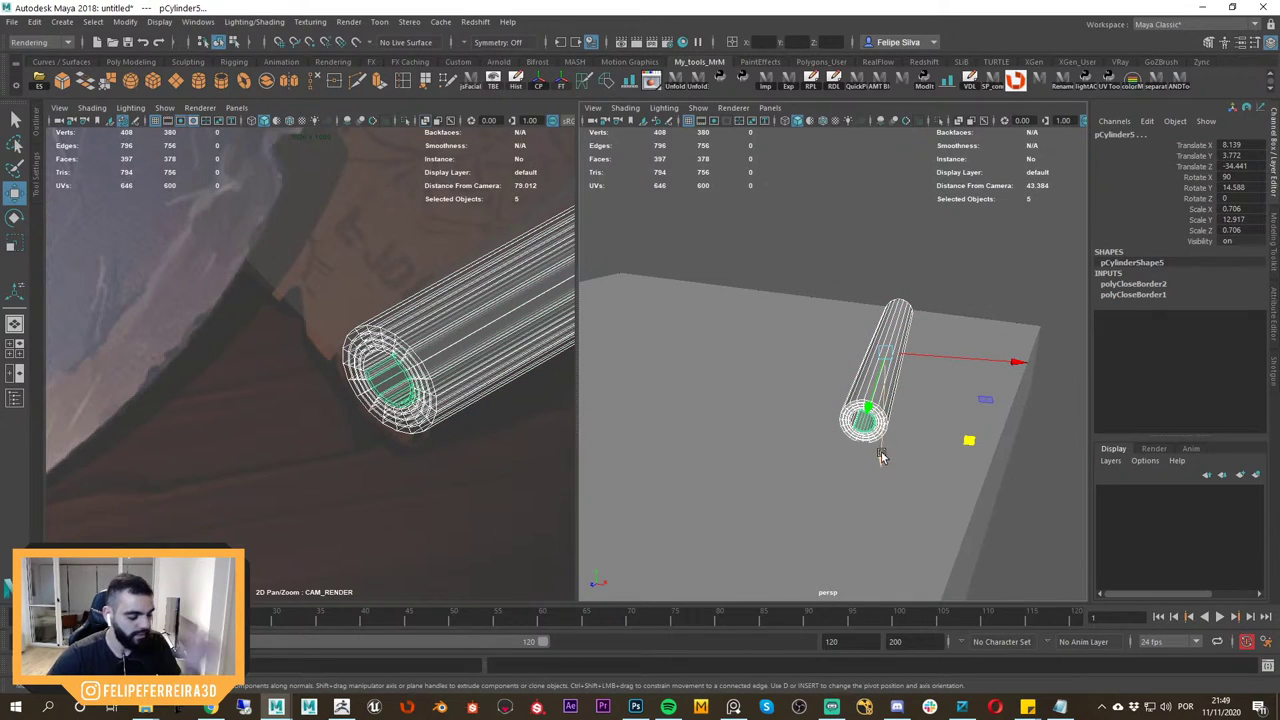
pyautogui.hotkey('ctrl', '1')
pyautogui.press('f')
# Show the isolated roll in the top view and keep its five cylinders selected.
pyautogui.press('space')
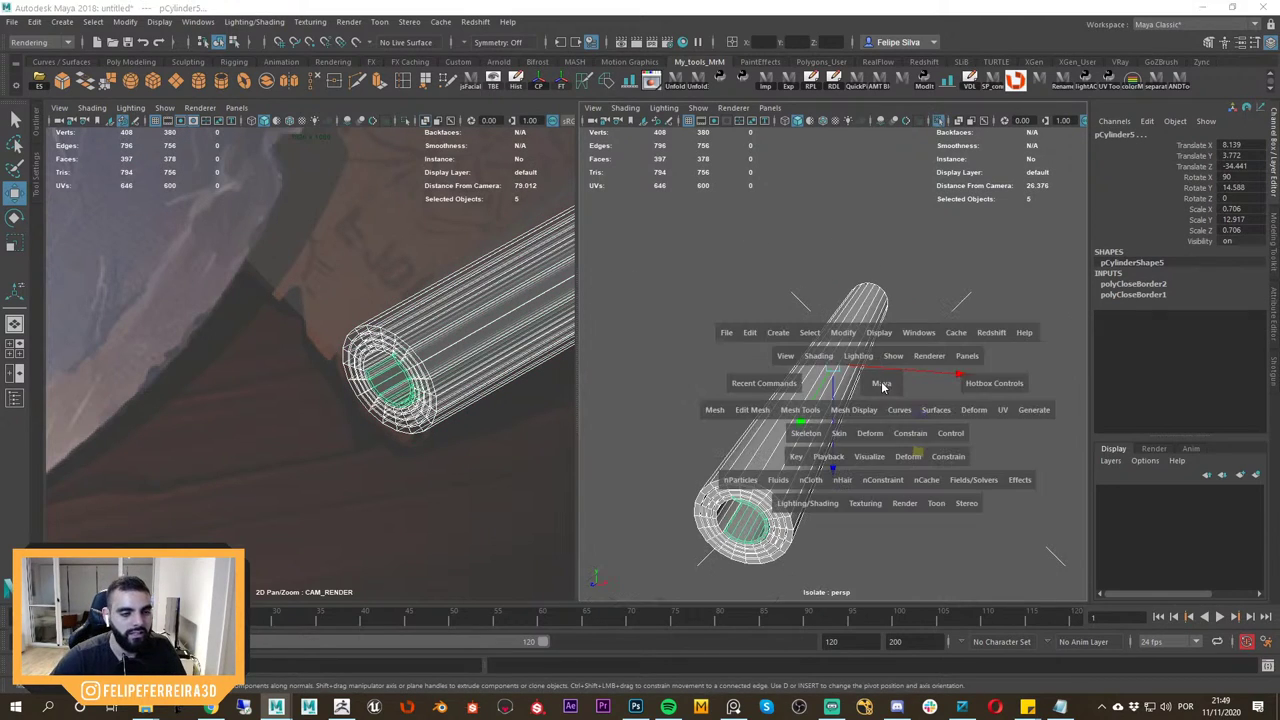
pyautogui.moveTo(883, 384); pyautogui.dragTo(832, 385)
pyautogui.press('f')
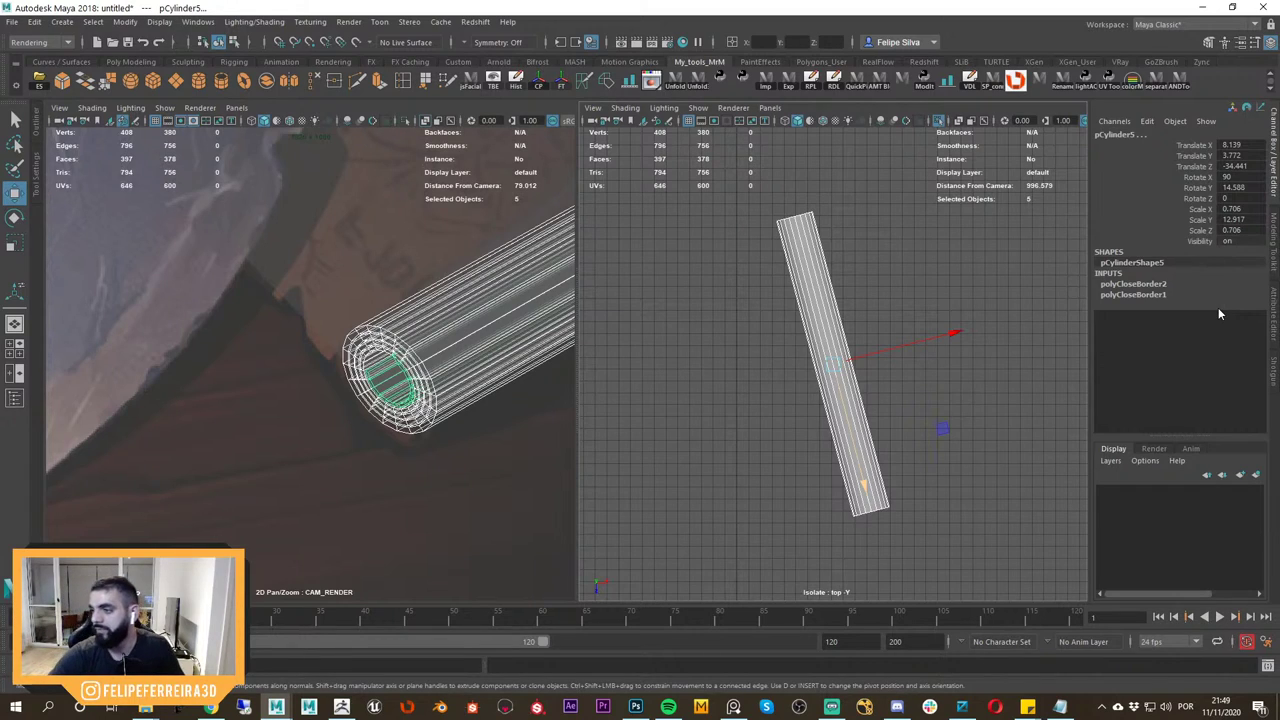
pyautogui.keyDown('alt'); pyautogui.moveTo(817, 343); pyautogui.dragTo(904, 296, button='right'); pyautogui.keyUp('alt')
pyautogui.click(710, 378)
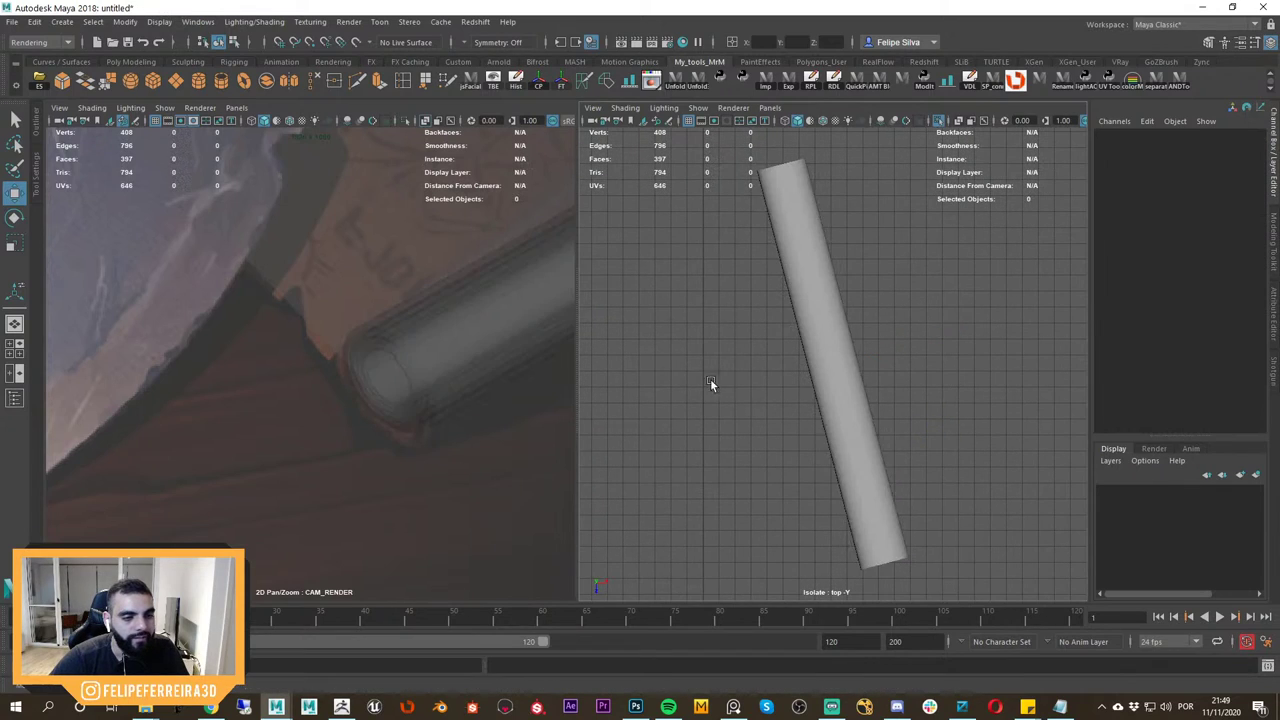
pyautogui.hotkey('ctrl', 'z')
# Try adding three edge loops across the roll's lengthwise edges with the Connect tool.
pyautogui.press('F10')
pyautogui.moveTo(977, 309); pyautogui.dragTo(932, 323)
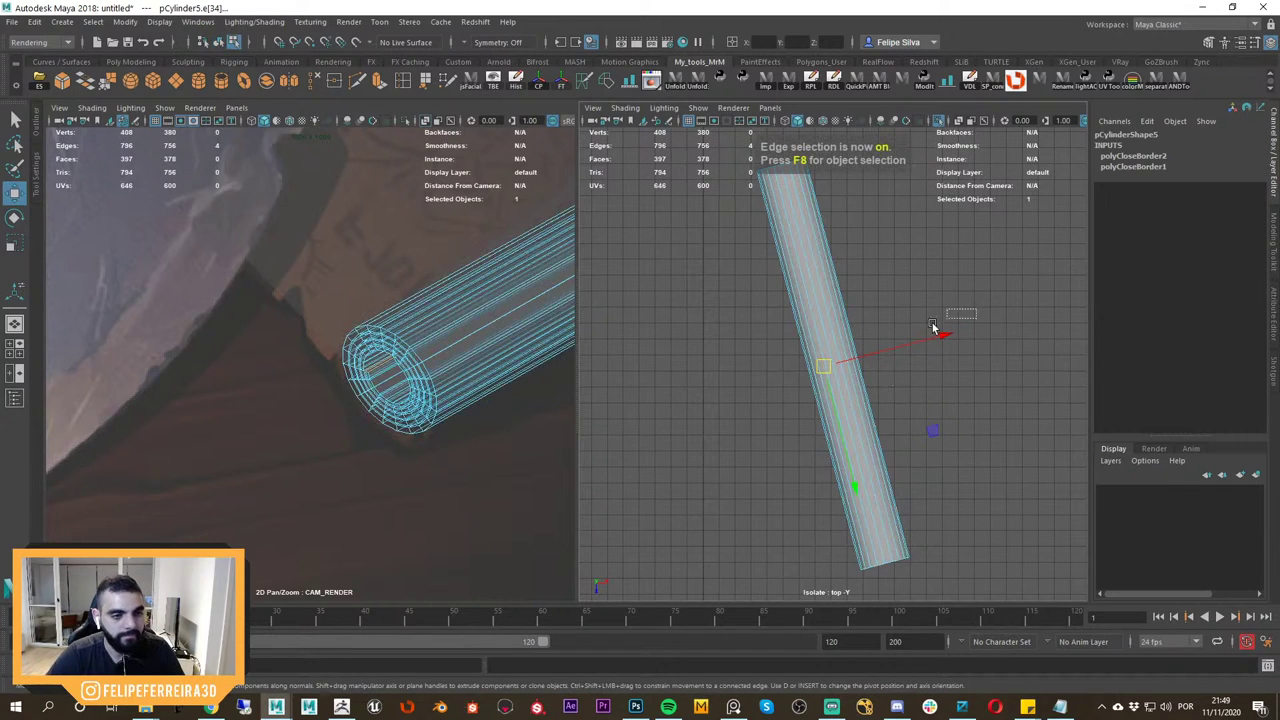
pyautogui.keyDown('shift'); pyautogui.moveTo(899, 297); pyautogui.dragTo(887, 531, button='right'); pyautogui.keyUp('shift')
pyautogui.keyDown('alt'); pyautogui.moveTo(918, 468); pyautogui.dragTo(871, 443, button='right'); pyautogui.keyUp('alt')
pyautogui.moveTo(871, 443); pyautogui.dragTo(914, 433, button='middle')
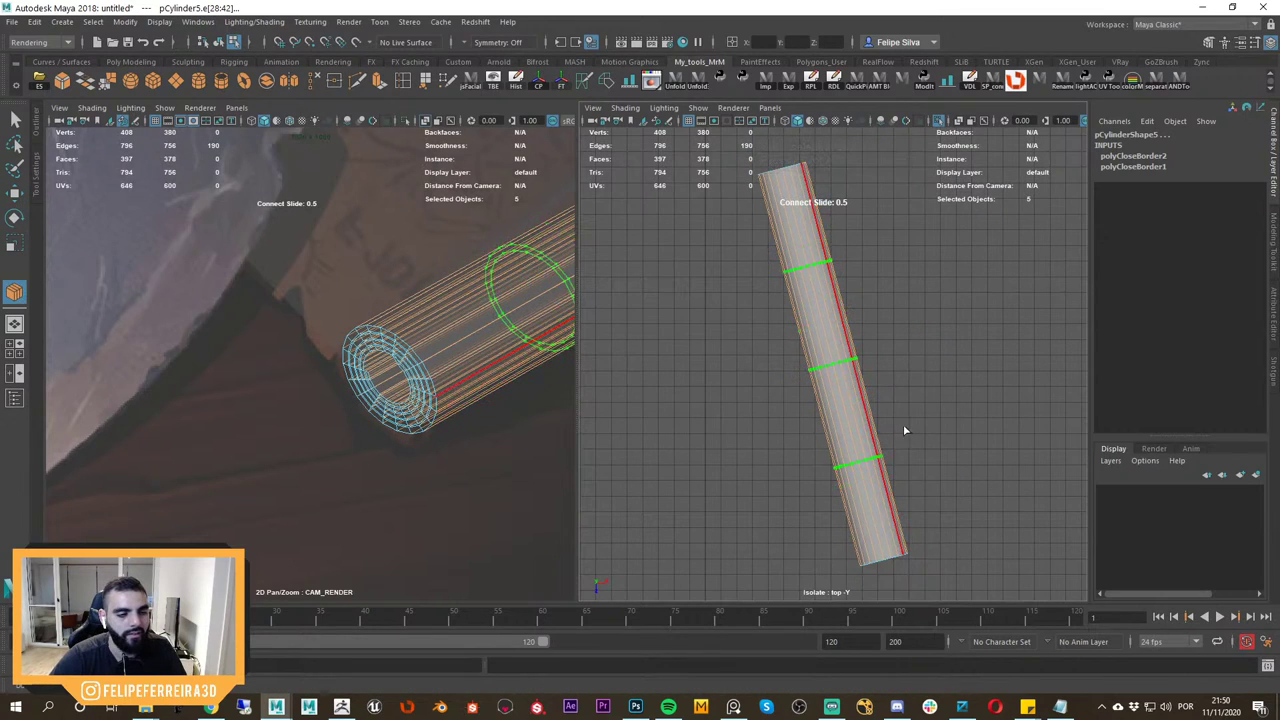
pyautogui.press('w')
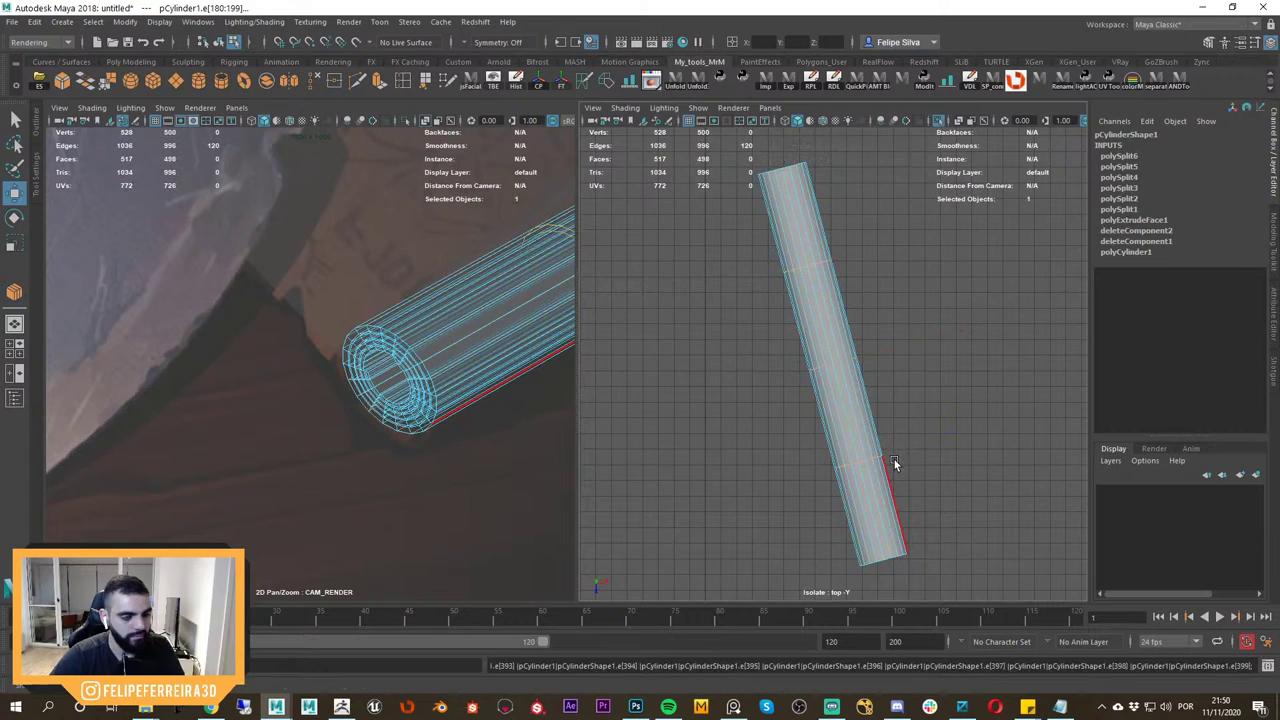
# Try scaling the inserted edge loops apart toward both ends of the roll, and return to the perspective view.
pyautogui.press('t')
pyautogui.keyDown('alt'); pyautogui.moveTo(875, 479); pyautogui.dragTo(877, 417, button='middle'); pyautogui.keyUp('alt')
pyautogui.press('r')
pyautogui.moveTo(866, 421); pyautogui.dragTo(963, 504)
pyautogui.press('space')
pyautogui.moveTo(881, 449); pyautogui.dragTo(843, 389)
pyautogui.keyDown('alt'); pyautogui.moveTo(843, 389); pyautogui.dragTo(877, 428, button='right'); pyautogui.keyUp('alt')
pyautogui.keyDown('alt'); pyautogui.moveTo(877, 428); pyautogui.dragTo(887, 355); pyautogui.keyUp('alt')
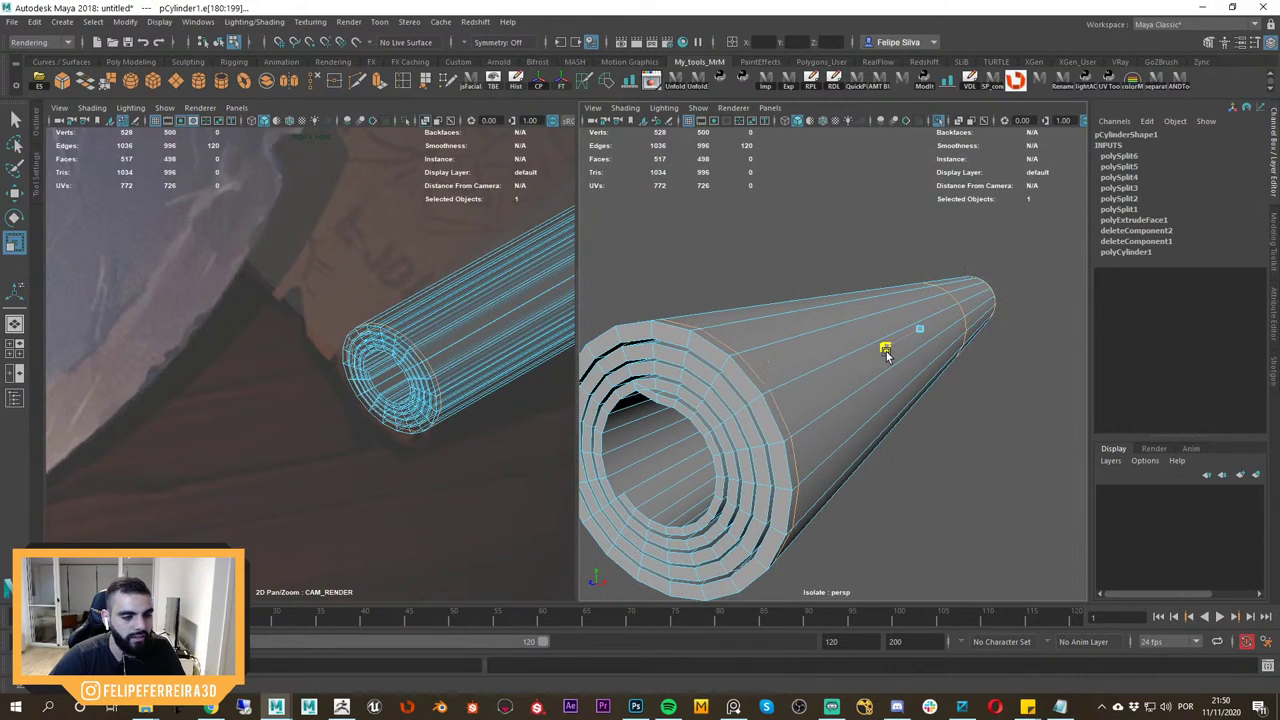
# Compare the roll with smooth preview on and off, in edge and object selection.
pyautogui.press('3')
pyautogui.press('1')
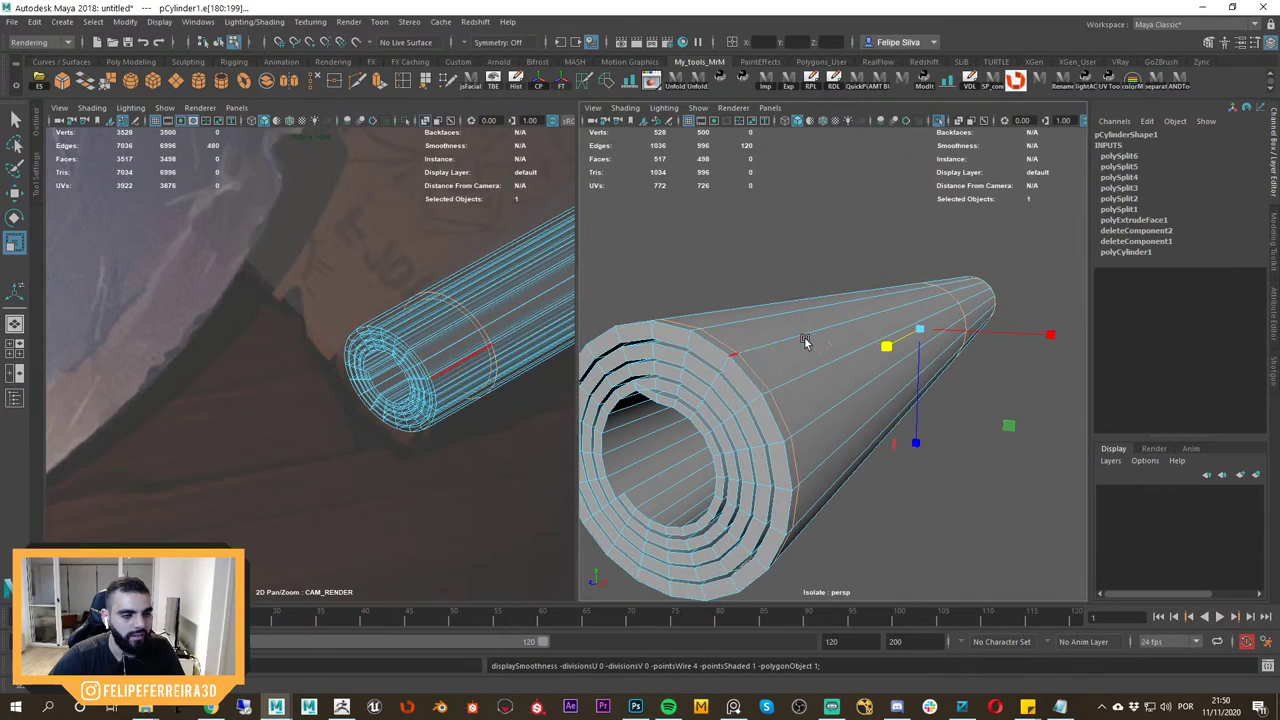
pyautogui.press('3')
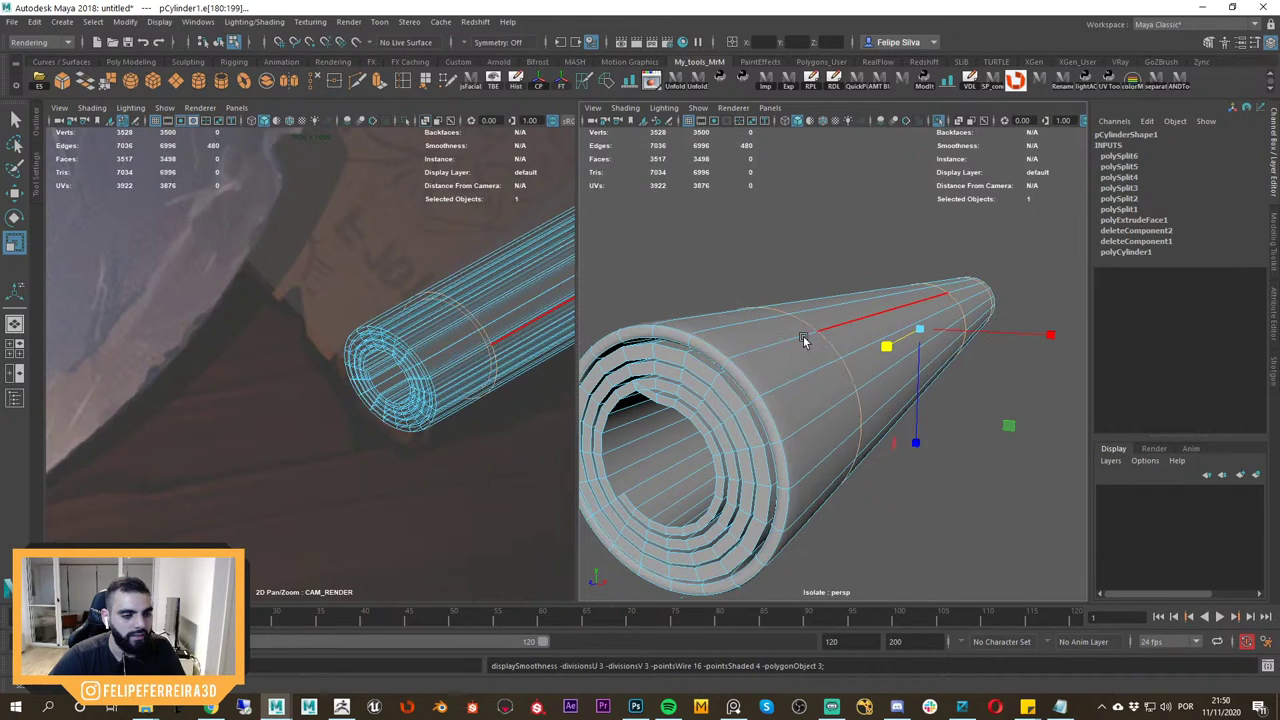
pyautogui.press('1')
pyautogui.moveTo(804, 336); pyautogui.dragTo(898, 233, button='right')
pyautogui.press('3')
pyautogui.press('1')
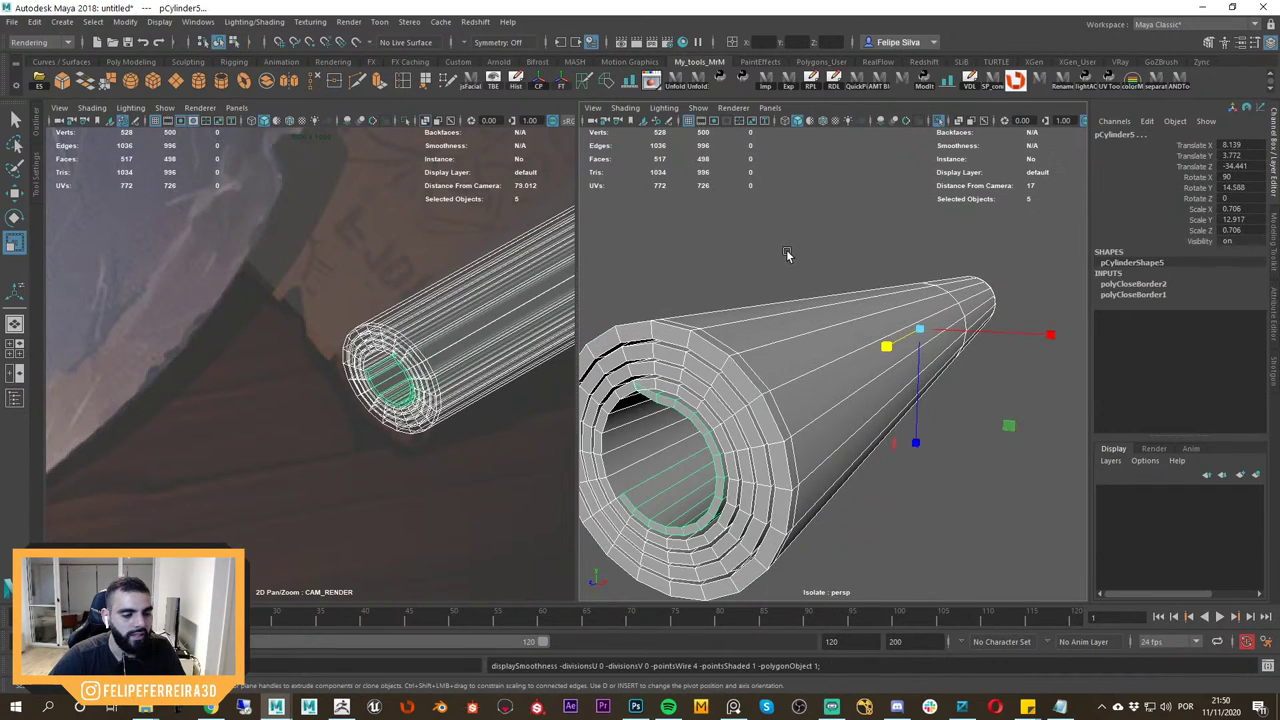
# Undo the smooth previews, the edge loop scaling and the connected edge loops.
pyautogui.click(786, 251)
pyautogui.hotkey('ctrl', 'z')
pyautogui.hotkey('ctrl', 'z')
pyautogui.hotkey('ctrl', 'z')
pyautogui.hotkey('ctrl', 'z')
pyautogui.hotkey('ctrl', 'z')
pyautogui.hotkey('ctrl', 'z')
pyautogui.hotkey('ctrl', 'z')
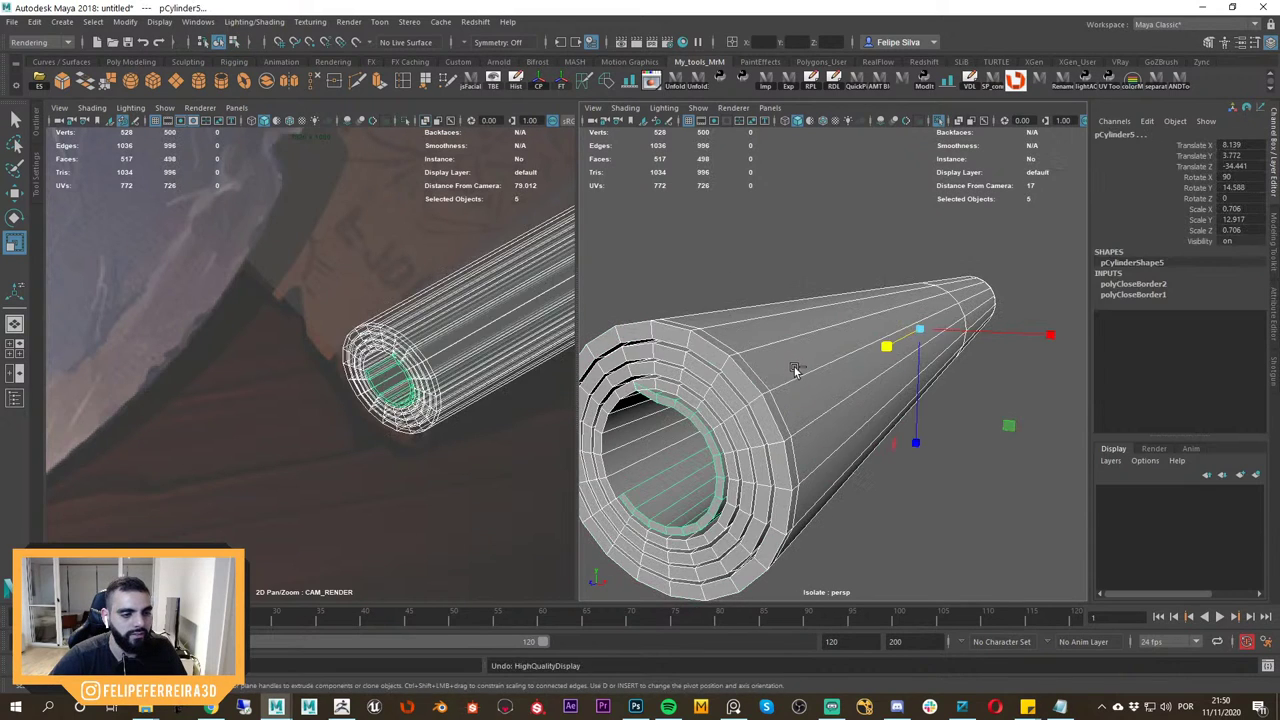
pyautogui.hotkey('ctrl', 'z')
pyautogui.scroll(-4, 863, 374)
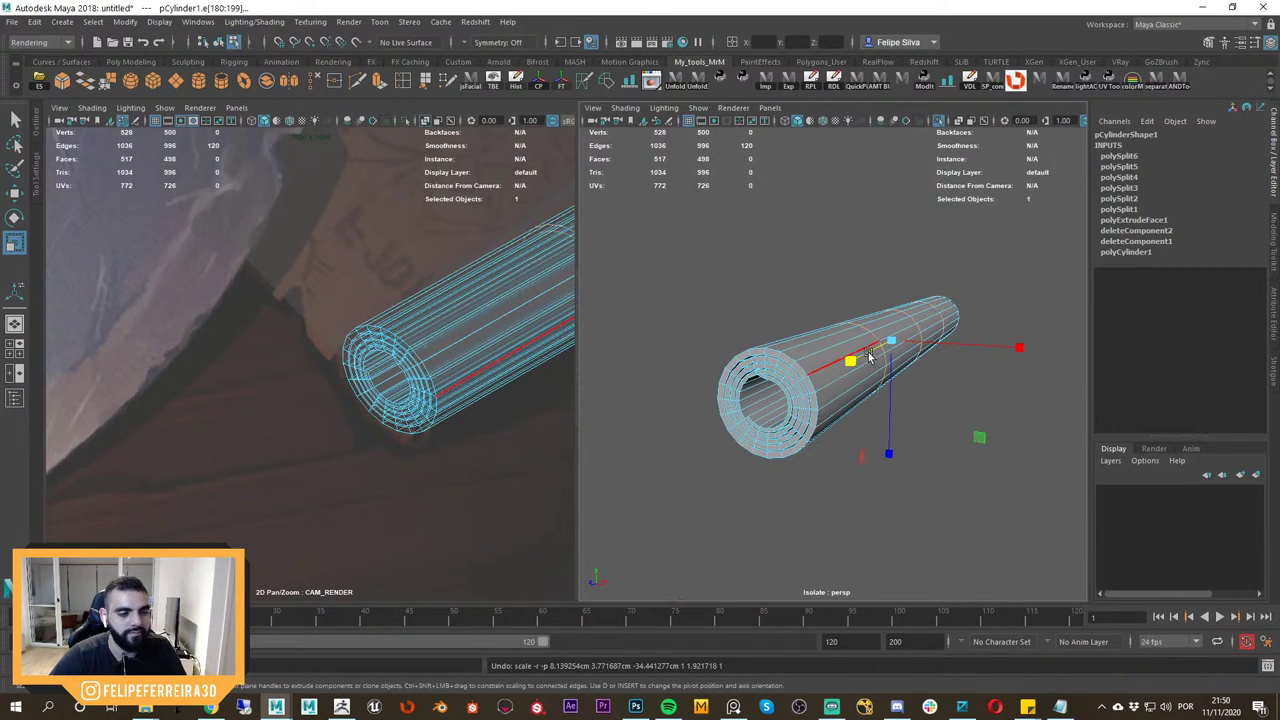
pyautogui.hotkey('ctrl', 'z')
pyautogui.hotkey('ctrl', 'z')
# Try connecting the roll's lengthwise edges again with one segment in wireframe display, and undo it.
pyautogui.moveTo(880, 374)
pyautogui.keyDown('alt'); pyautogui.mouseDown()
pyautogui.moveTo(908, 427)
pyautogui.moveTo(866, 374)
pyautogui.moveTo(909, 363)
pyautogui.moveTo(868, 374)
pyautogui.mouseUp(); pyautogui.keyUp('alt')
pyautogui.press('4')
pyautogui.keyDown('shift'); pyautogui.moveTo(874, 248); pyautogui.dragTo(869, 478, button='right'); pyautogui.keyUp('shift')
pyautogui.keyDown('alt'); pyautogui.moveTo(896, 437); pyautogui.dragTo(852, 412); pyautogui.keyUp('alt')
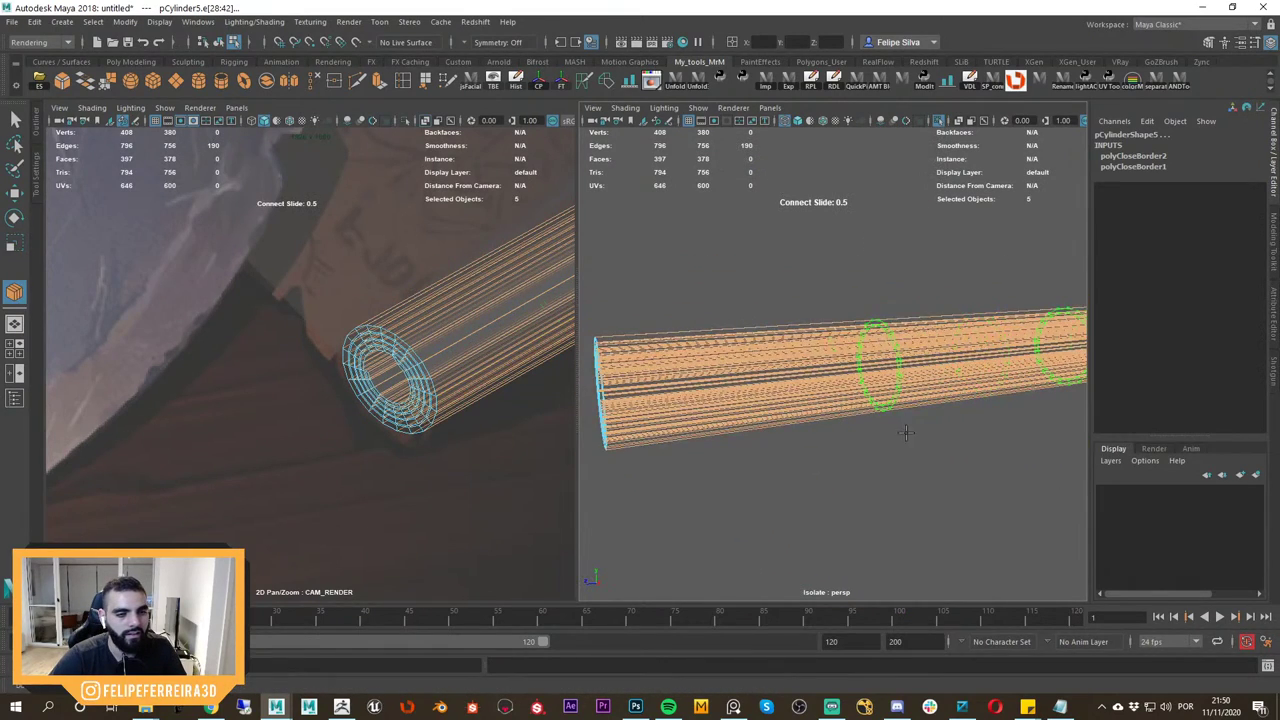
pyautogui.keyDown('shift'); pyautogui.moveTo(906, 433); pyautogui.dragTo(926, 444, button='middle'); pyautogui.keyUp('shift')
pyautogui.keyDown('alt'); pyautogui.moveTo(926, 444); pyautogui.dragTo(963, 446); pyautogui.keyUp('alt')
pyautogui.scroll(4, 961, 444)
pyautogui.scroll(-5, 960, 443)
pyautogui.keyDown('shift'); pyautogui.moveTo(958, 442); pyautogui.dragTo(932, 435, button='middle'); pyautogui.keyUp('shift')
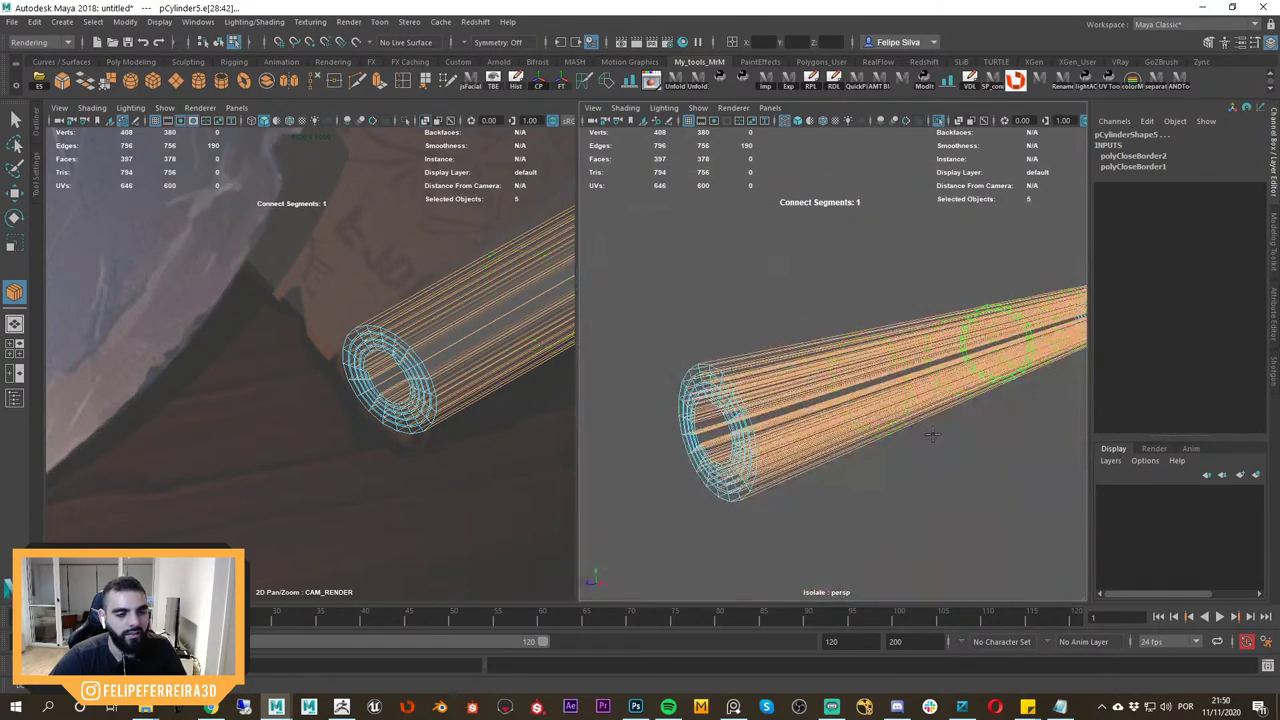
pyautogui.press('w')
pyautogui.hotkey('ctrl', 'z')
# Return to object selection with all five roll cylinders selected and shown in shaded display.
pyautogui.keyDown('alt'); pyautogui.moveTo(943, 411); pyautogui.dragTo(889, 357); pyautogui.keyUp('alt')
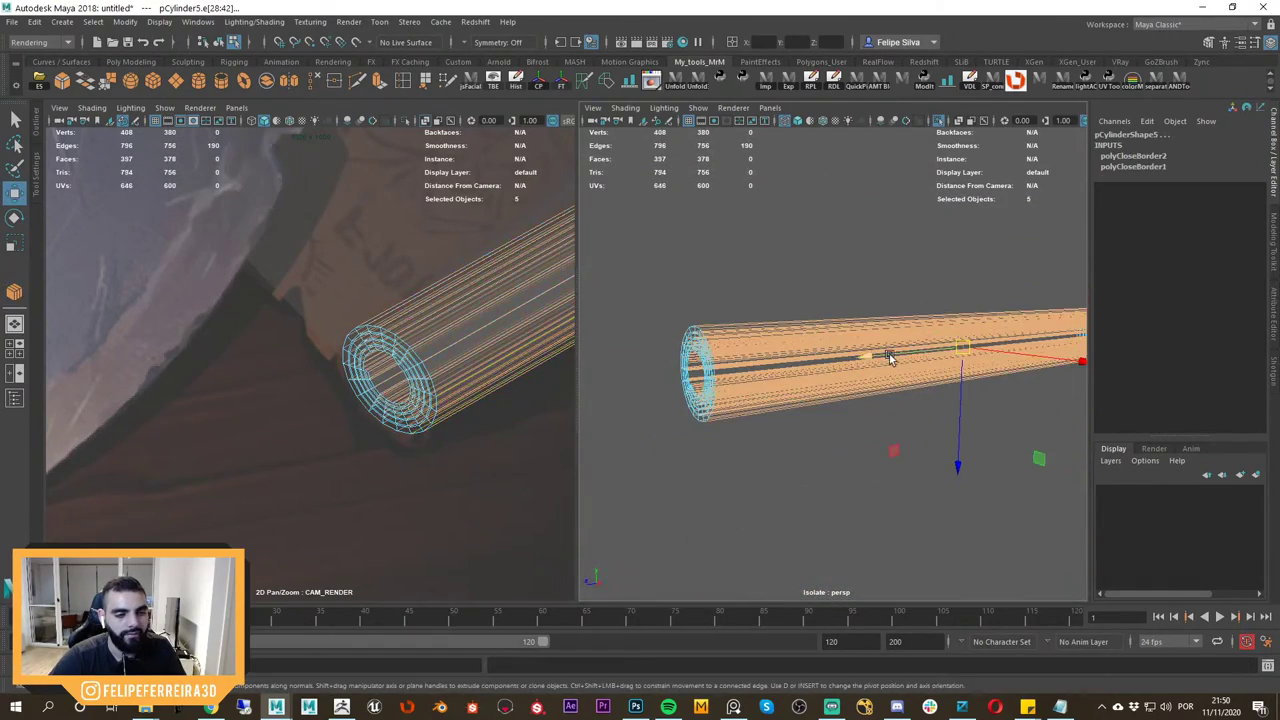
pyautogui.press('F8')
pyautogui.click(963, 276)
pyautogui.keyDown('alt'); pyautogui.moveTo(963, 278); pyautogui.dragTo(878, 320); pyautogui.keyUp('alt')
pyautogui.moveTo(878, 319); pyautogui.dragTo(912, 405)
pyautogui.moveTo(912, 405)
pyautogui.keyDown('alt'); pyautogui.mouseDown()
pyautogui.moveTo(914, 437)
pyautogui.moveTo(852, 393)
pyautogui.mouseUp(); pyautogui.keyUp('alt')
pyautogui.press('5')
pyautogui.scroll(5, 946, 469)
pyautogui.scroll(-4, 885, 425)
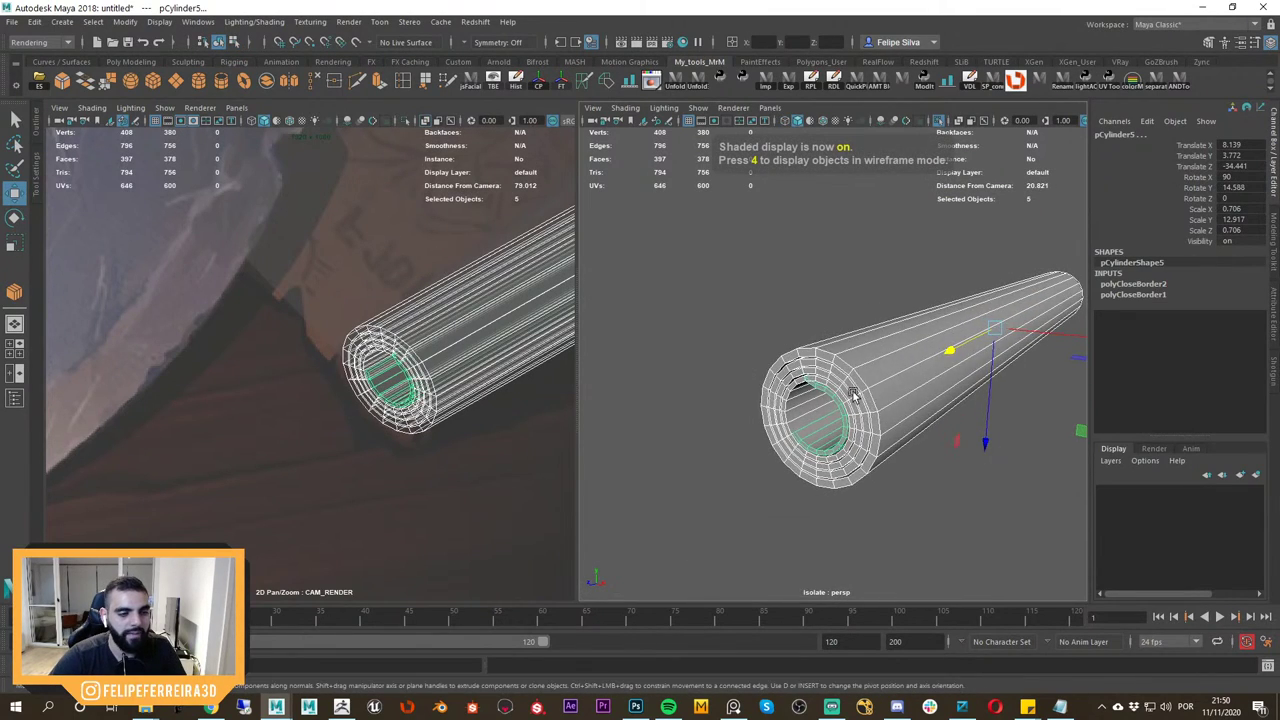
# Delete the four inner roll layers, keeping only the outermost cylinder.
pyautogui.scroll(2, 854, 395)
pyautogui.click(976, 495)
pyautogui.scroll(4, 864, 402)
pyautogui.click(811, 408)
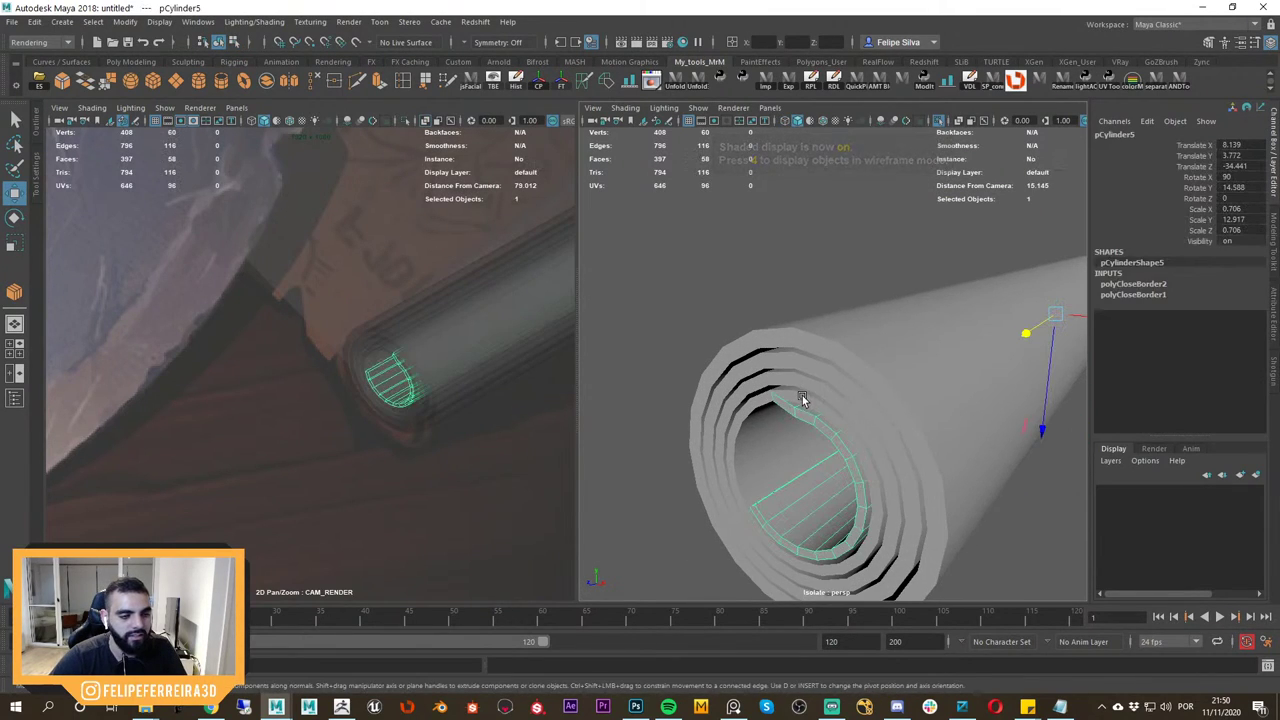
pyautogui.keyDown('shift'); pyautogui.click(804, 394); pyautogui.keyUp('shift')
pyautogui.keyDown('shift'); pyautogui.click(815, 383); pyautogui.keyUp('shift')
pyautogui.keyDown('shift'); pyautogui.click(826, 374); pyautogui.keyUp('shift')
pyautogui.press('Delete')
# Select the inner and outer rim edge loops at both ends of the remaining hollow cylinder.
pyautogui.click(885, 365)
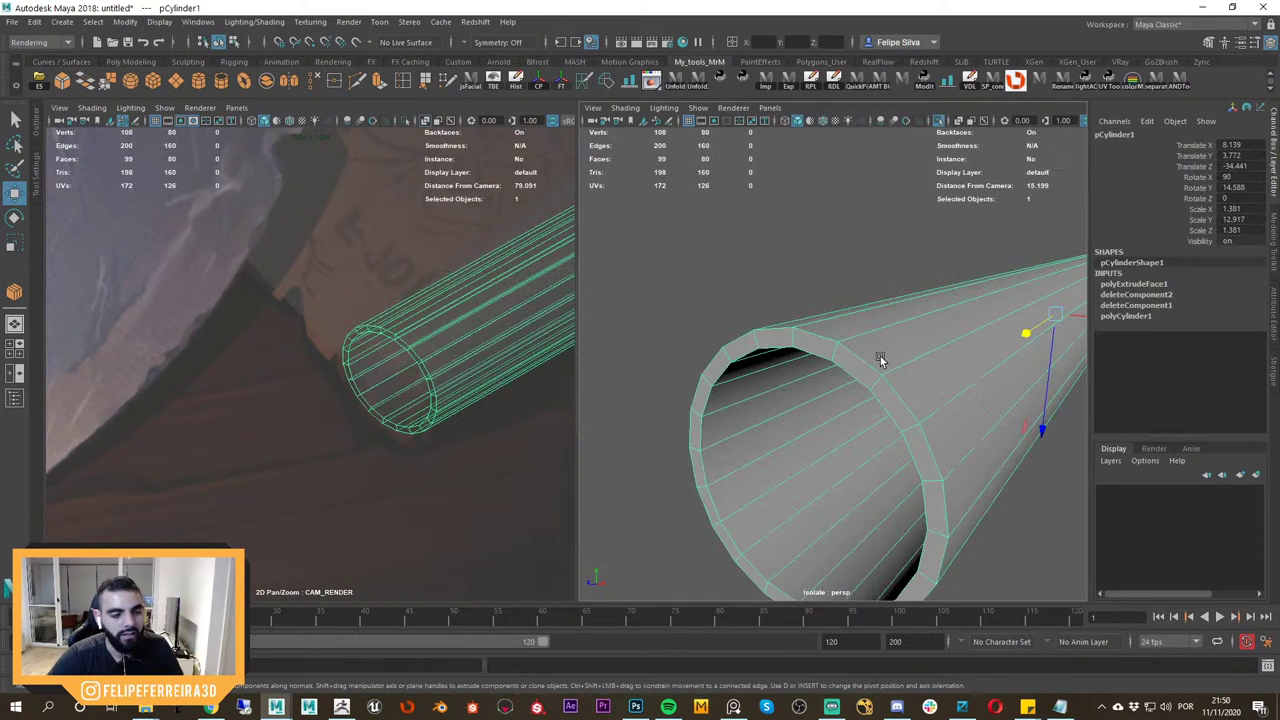
pyautogui.keyDown('alt'); pyautogui.moveTo(883, 359); pyautogui.dragTo(843, 304, button='right'); pyautogui.keyUp('alt')
pyautogui.rightClick(881, 335)
pyautogui.click(929, 210)
pyautogui.click(841, 306)
pyautogui.keyDown('alt'); pyautogui.moveTo(826, 309); pyautogui.dragTo(837, 316); pyautogui.keyUp('alt')
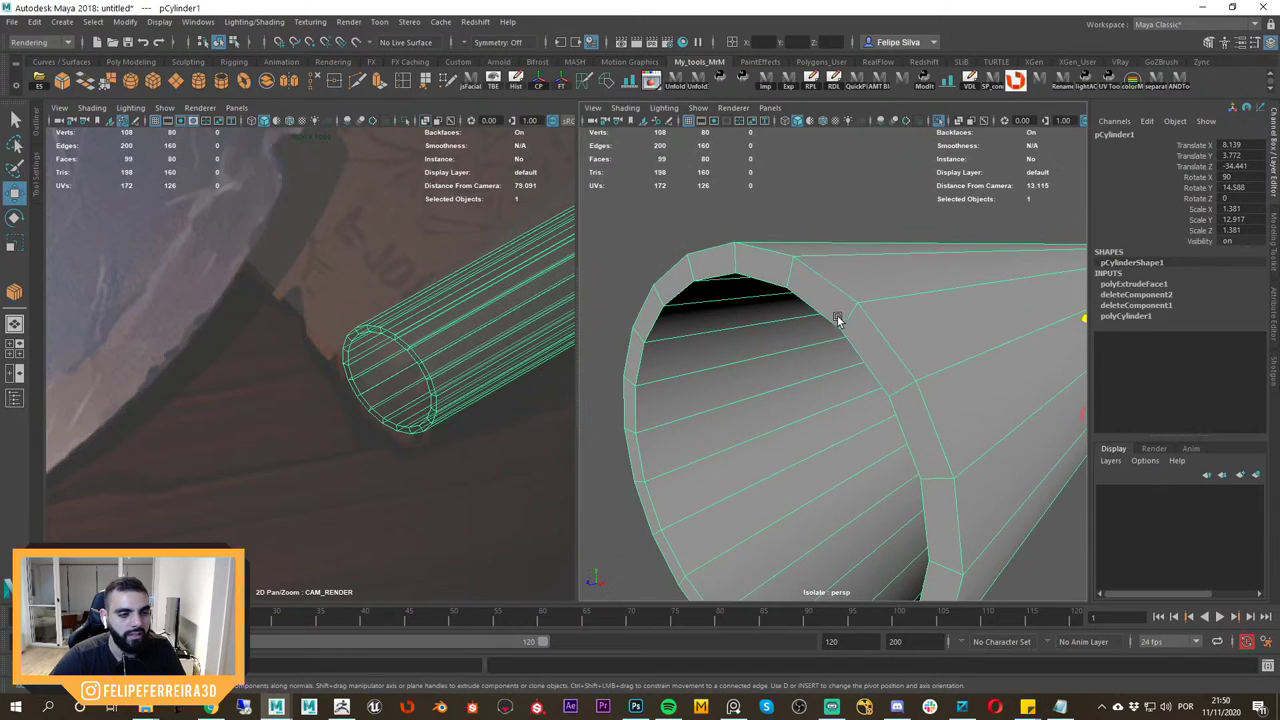
pyautogui.moveTo(832, 298); pyautogui.dragTo(774, 231, button='right')
pyautogui.doubleClick(836, 285)
pyautogui.keyDown('shift'); pyautogui.doubleClick(820, 310); pyautogui.keyUp('shift')
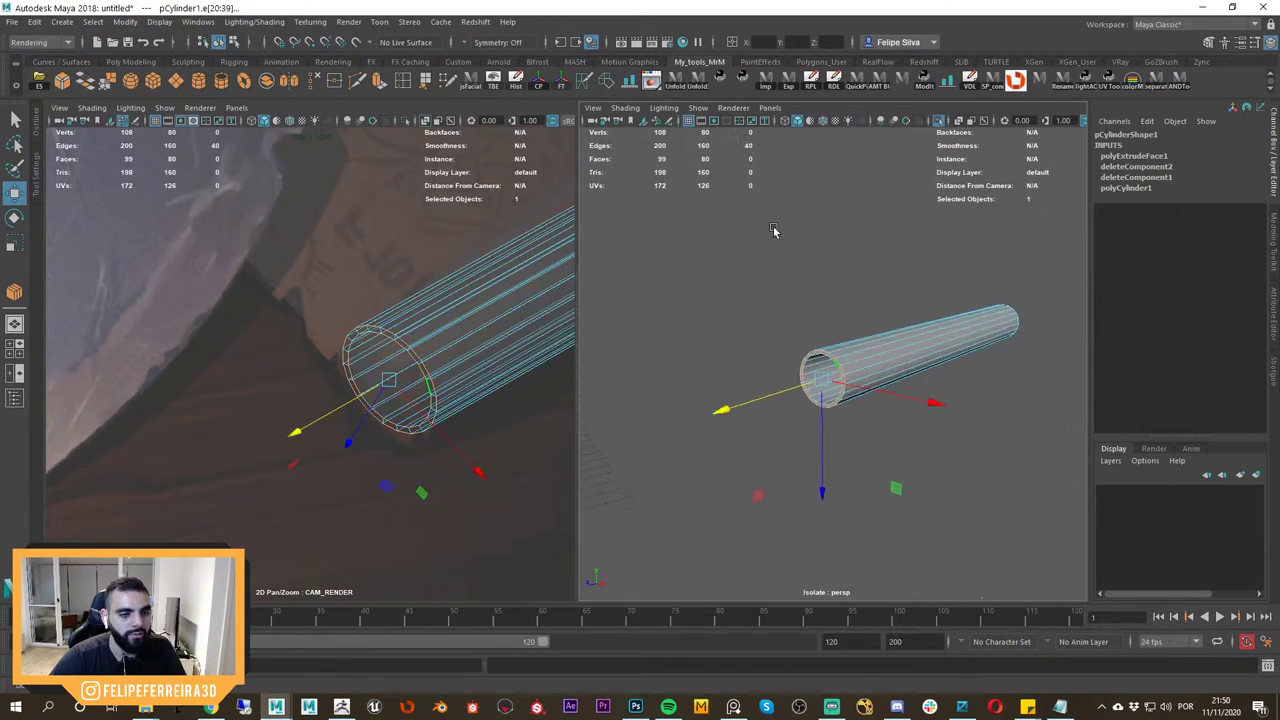
pyautogui.keyDown('alt'); pyautogui.moveTo(885, 300); pyautogui.dragTo(690, 345); pyautogui.keyUp('alt')
pyautogui.keyDown('alt'); pyautogui.moveTo(886, 397); pyautogui.dragTo(912, 385, button='right'); pyautogui.keyUp('alt')
pyautogui.keyDown('shift'); pyautogui.doubleClick(849, 308); pyautogui.keyUp('shift')
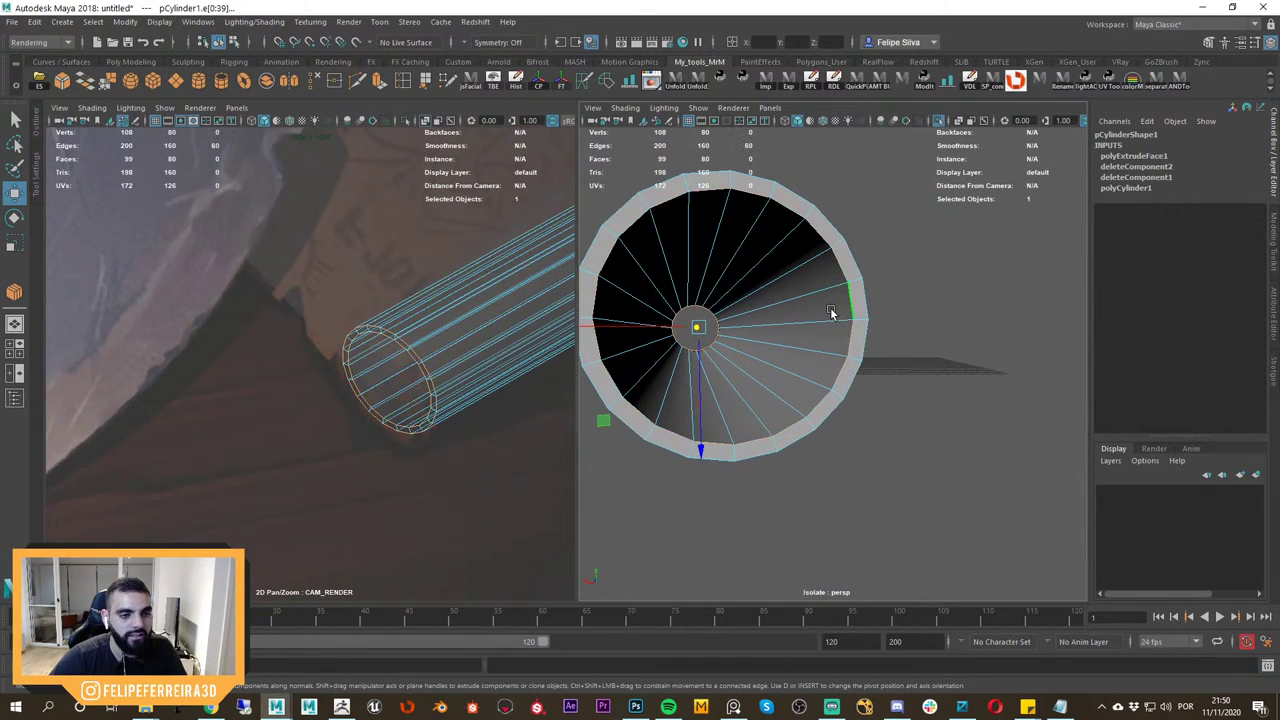
pyautogui.keyDown('alt'); pyautogui.moveTo(831, 311); pyautogui.dragTo(948, 311); pyautogui.keyUp('alt')
pyautogui.keyDown('shift'); pyautogui.doubleClick(1020, 287); pyautogui.keyUp('shift')
# Bevel the selected rim loops with two segments and turn on smooth preview for the cylinder.
pyautogui.keyDown('alt'); pyautogui.moveTo(1018, 288); pyautogui.dragTo(946, 307); pyautogui.keyUp('alt')
pyautogui.keyDown('alt'); pyautogui.moveTo(946, 307); pyautogui.dragTo(1002, 282, button='right'); pyautogui.keyUp('alt')
pyautogui.keyDown('alt'); pyautogui.moveTo(946, 317); pyautogui.dragTo(917, 320); pyautogui.keyUp('alt')
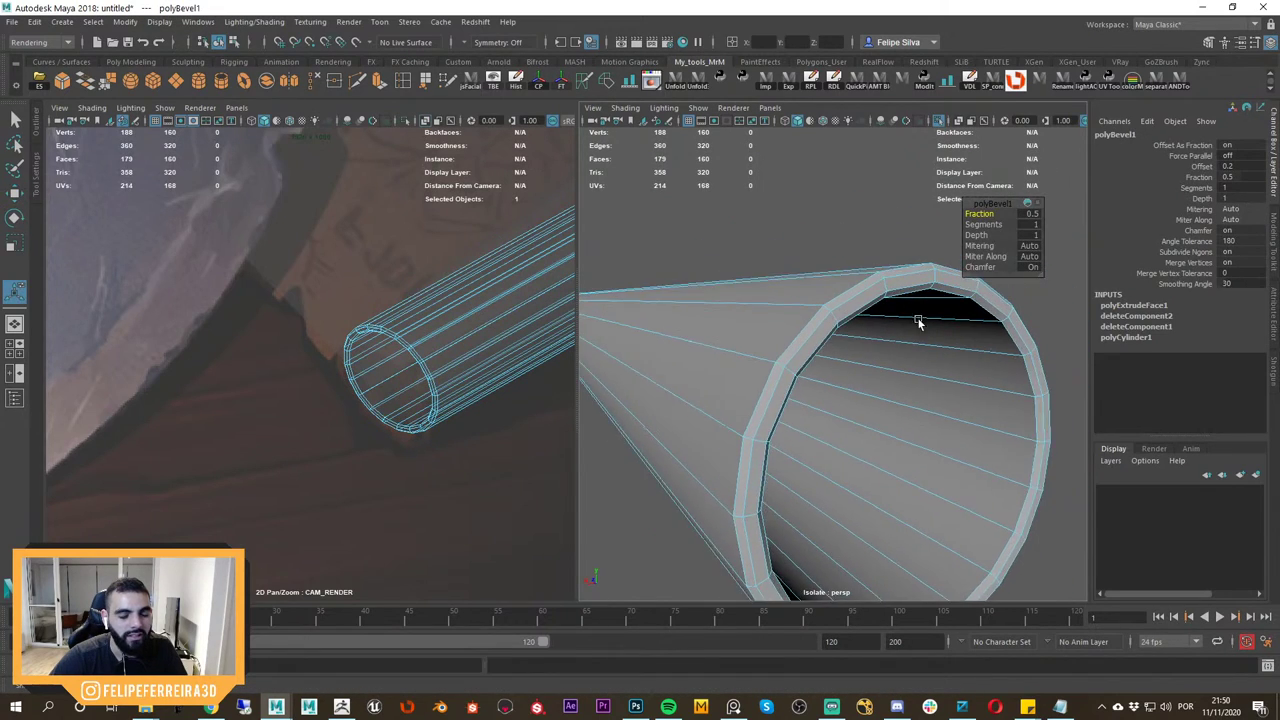
pyautogui.keyDown('alt'); pyautogui.moveTo(917, 320); pyautogui.dragTo(958, 300, button='right'); pyautogui.keyUp('alt')
pyautogui.moveTo(1018, 227); pyautogui.dragTo(1030, 227)
pyautogui.press('3')
pyautogui.keyDown('alt'); pyautogui.moveTo(909, 320); pyautogui.dragTo(922, 247, button='right'); pyautogui.keyUp('alt')
pyautogui.press('w')
# Examine the smoothed hollow cylinder and its beveled rim from several angles.
pyautogui.click(920, 247)
pyautogui.keyDown('alt'); pyautogui.moveTo(850, 252); pyautogui.dragTo(936, 288); pyautogui.keyUp('alt')
pyautogui.keyDown('alt'); pyautogui.moveTo(936, 288); pyautogui.dragTo(909, 281, button='right'); pyautogui.keyUp('alt')
pyautogui.moveTo(911, 281); pyautogui.dragTo(935, 400)
pyautogui.keyDown('alt'); pyautogui.moveTo(935, 400); pyautogui.dragTo(980, 485, button='right'); pyautogui.keyUp('alt')
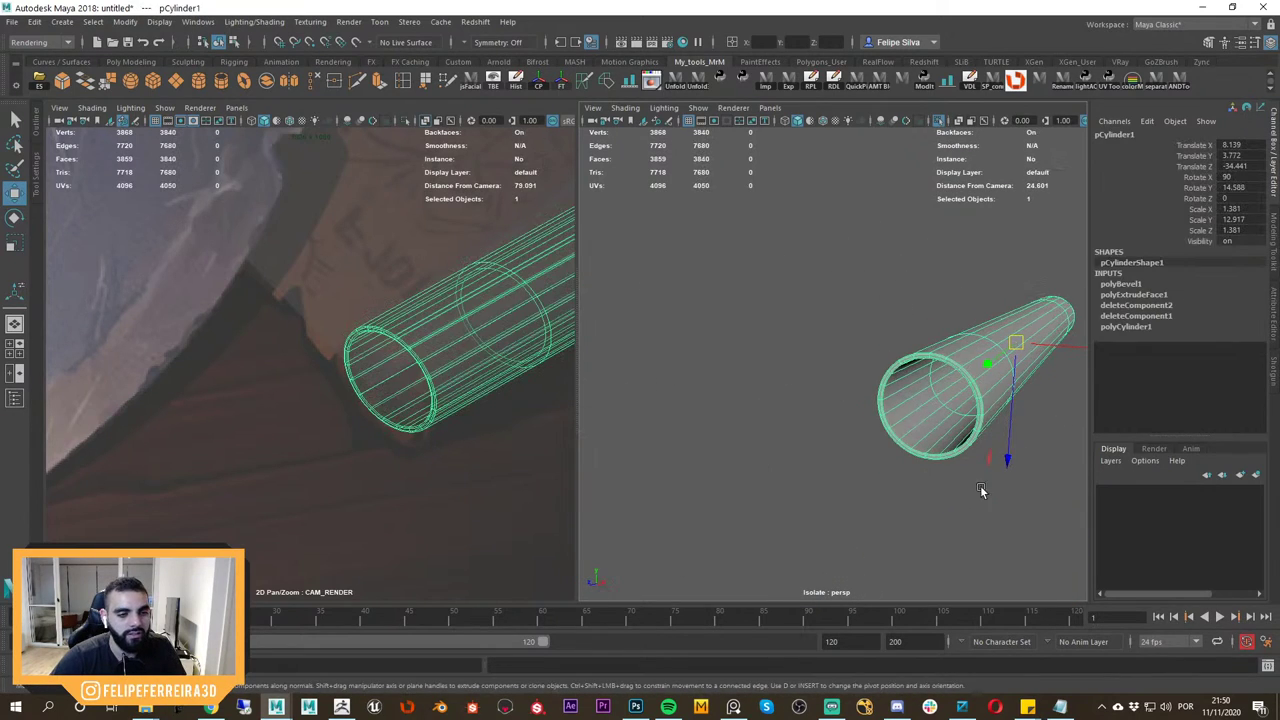
pyautogui.keyDown('alt'); pyautogui.moveTo(980, 485); pyautogui.dragTo(928, 494, button='middle'); pyautogui.keyUp('alt')
pyautogui.click(815, 323)
pyautogui.moveTo(815, 321); pyautogui.dragTo(941, 497)
pyautogui.click(1021, 529)
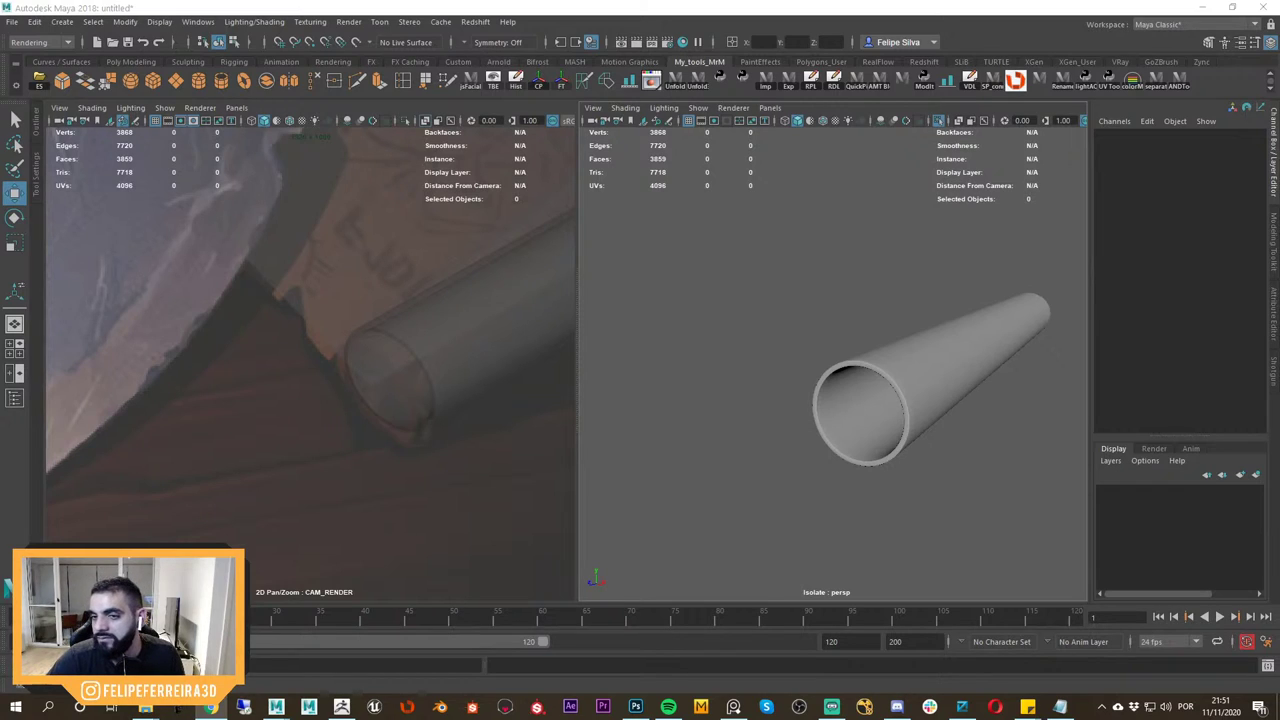
# Compare the beveled cylinder's rim and inside with smooth preview on and off, ending in unsmoothed display.
pyautogui.keyDown('alt'); pyautogui.moveTo(866, 359); pyautogui.dragTo(882, 365); pyautogui.keyUp('alt')
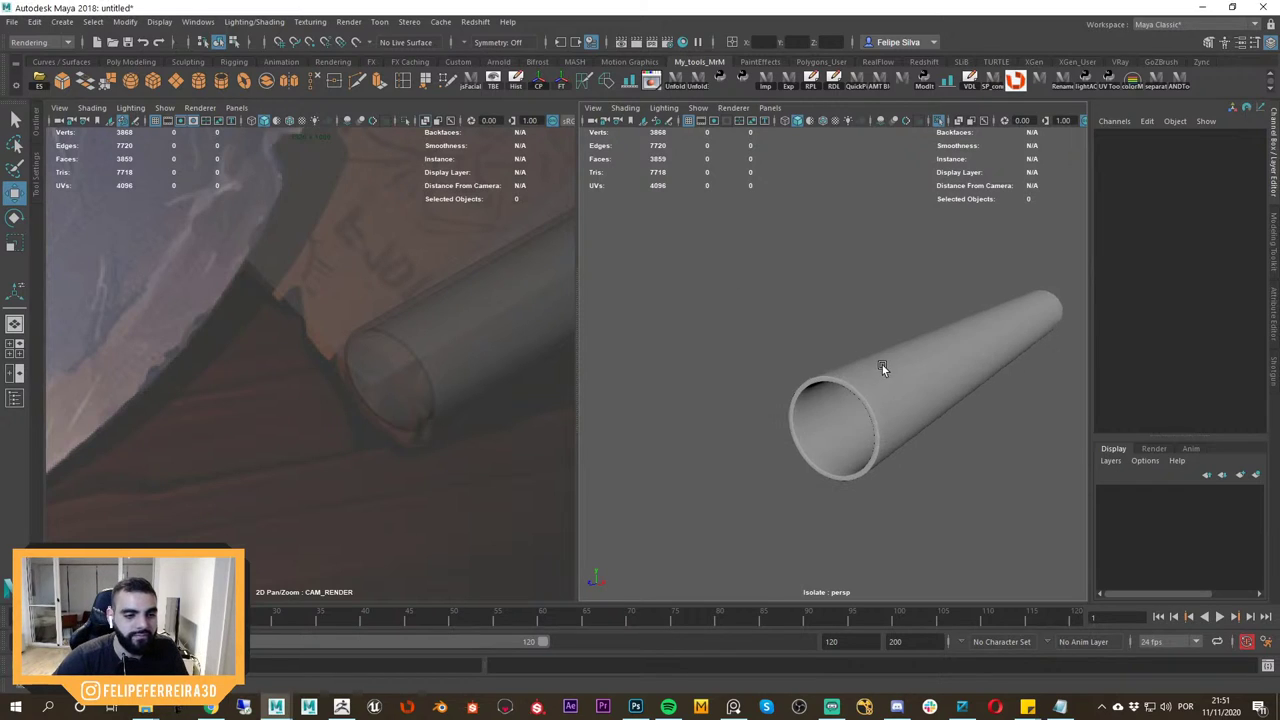
pyautogui.click(882, 365)
pyautogui.press('1')
pyautogui.keyDown('alt'); pyautogui.moveTo(882, 365); pyautogui.dragTo(882, 408, button='right'); pyautogui.keyUp('alt')
pyautogui.keyDown('alt'); pyautogui.moveTo(882, 408); pyautogui.dragTo(850, 392); pyautogui.keyUp('alt')
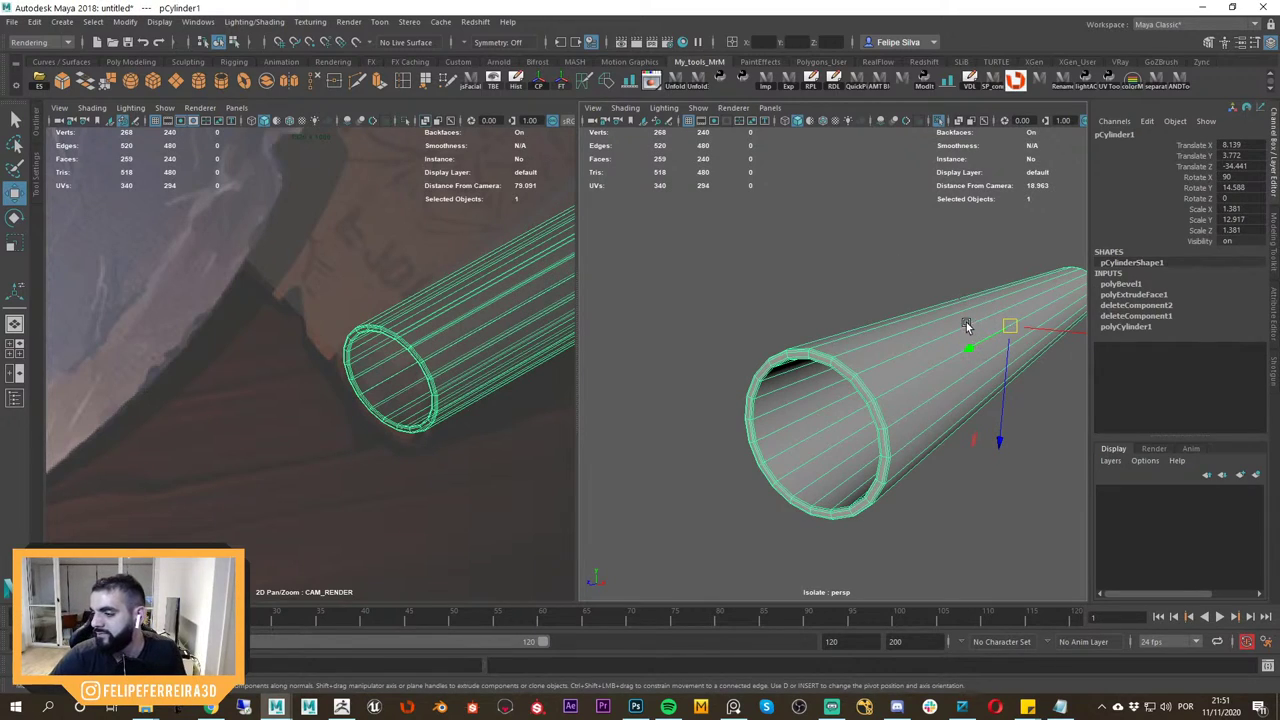
pyautogui.keyDown('alt'); pyautogui.moveTo(894, 321); pyautogui.dragTo(907, 323, button='right'); pyautogui.keyUp('alt')
pyautogui.press('3')
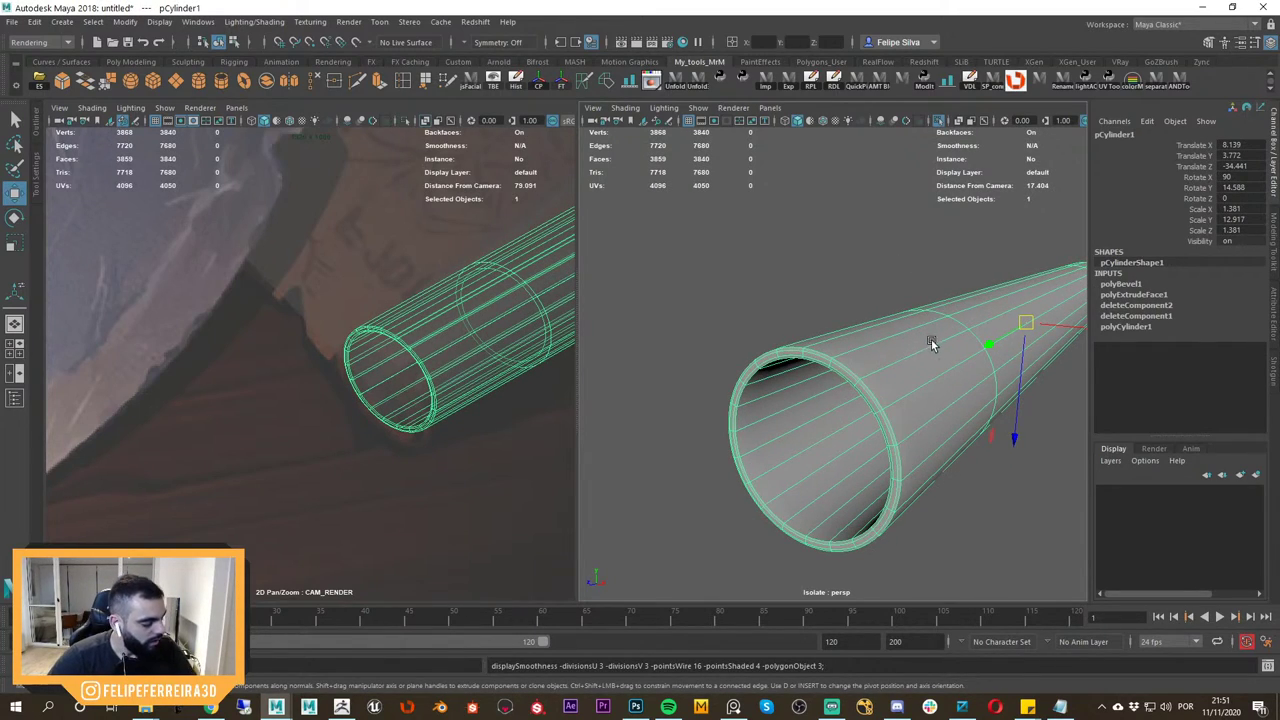
pyautogui.keyDown('alt'); pyautogui.moveTo(939, 322); pyautogui.dragTo(928, 358, button='right'); pyautogui.keyUp('alt')
pyautogui.click(900, 271)
pyautogui.click(886, 318)
pyautogui.press('1')
pyautogui.keyDown('alt'); pyautogui.moveTo(886, 318); pyautogui.dragTo(915, 318, button='right'); pyautogui.keyUp('alt')
pyautogui.press('3')
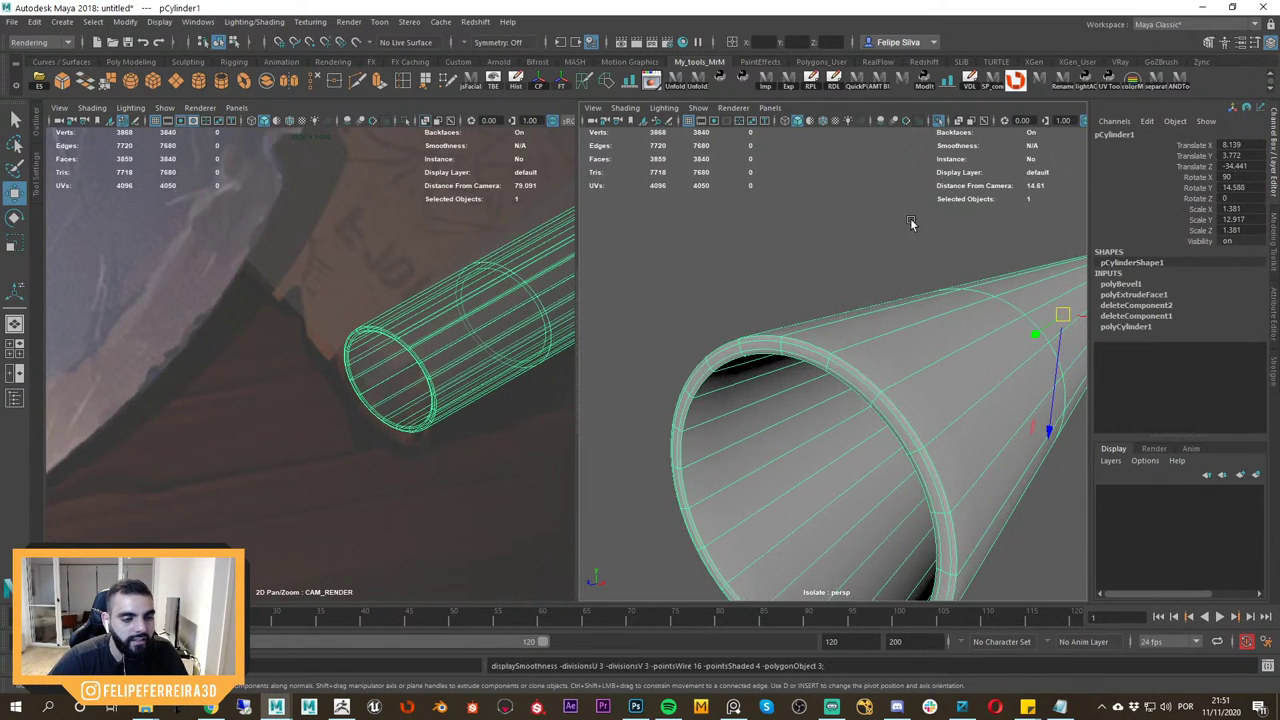
pyautogui.click(911, 223)
pyautogui.keyDown('alt'); pyautogui.moveTo(911, 223); pyautogui.dragTo(908, 278, button='right'); pyautogui.keyUp('alt')
pyautogui.click(909, 345)
pyautogui.press('1')
pyautogui.keyDown('alt'); pyautogui.moveTo(909, 345); pyautogui.dragTo(910, 400); pyautogui.keyUp('alt')
pyautogui.keyDown('alt'); pyautogui.moveTo(910, 400); pyautogui.dragTo(951, 371, button='middle'); pyautogui.keyUp('alt')
pyautogui.keyDown('alt'); pyautogui.moveTo(951, 371); pyautogui.dragTo(980, 426, button='right'); pyautogui.keyUp('alt')
pyautogui.click(978, 427)
pyautogui.click(857, 390)
pyautogui.keyDown('alt'); pyautogui.moveTo(857, 396); pyautogui.dragTo(888, 391, button='middle'); pyautogui.keyUp('alt')
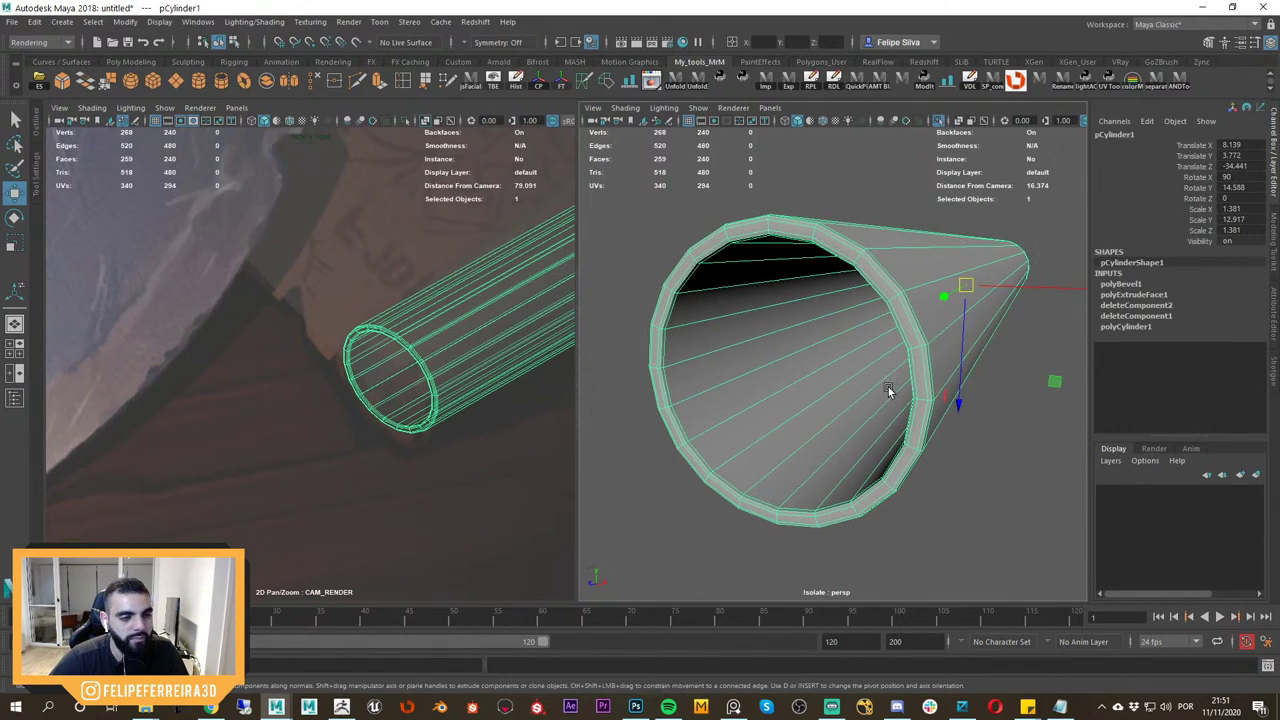
# Inspect the unsmoothed hollow cylinder along its full length and close up at its beveled rim from several angles.
pyautogui.press('3')
pyautogui.click(960, 470)
pyautogui.click(908, 405)
pyautogui.press('1')
pyautogui.press('f')
pyautogui.keyDown('alt'); pyautogui.moveTo(936, 432); pyautogui.dragTo(914, 423); pyautogui.keyUp('alt')
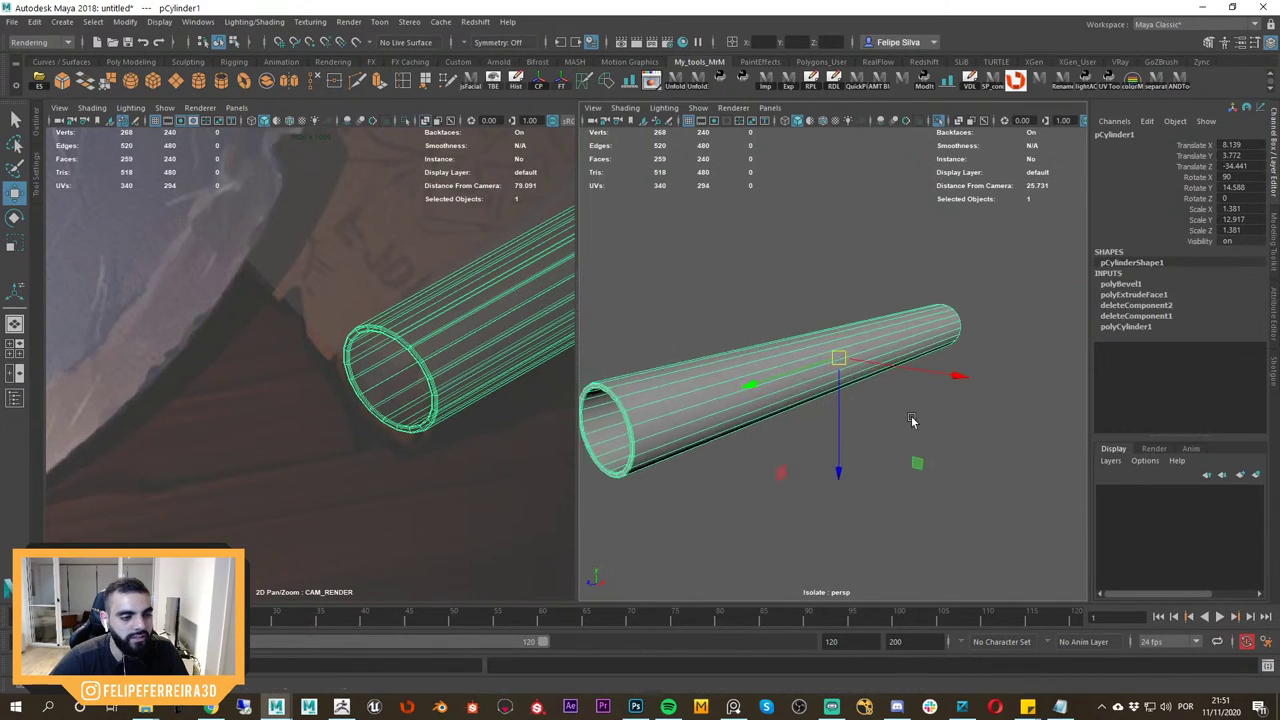
pyautogui.keyDown('alt'); pyautogui.moveTo(914, 423); pyautogui.dragTo(962, 392, button='middle'); pyautogui.keyUp('alt')
pyautogui.keyDown('alt'); pyautogui.moveTo(962, 392); pyautogui.dragTo(941, 436); pyautogui.keyUp('alt')
pyautogui.click(865, 524)
pyautogui.click(757, 400)
pyautogui.press('f')
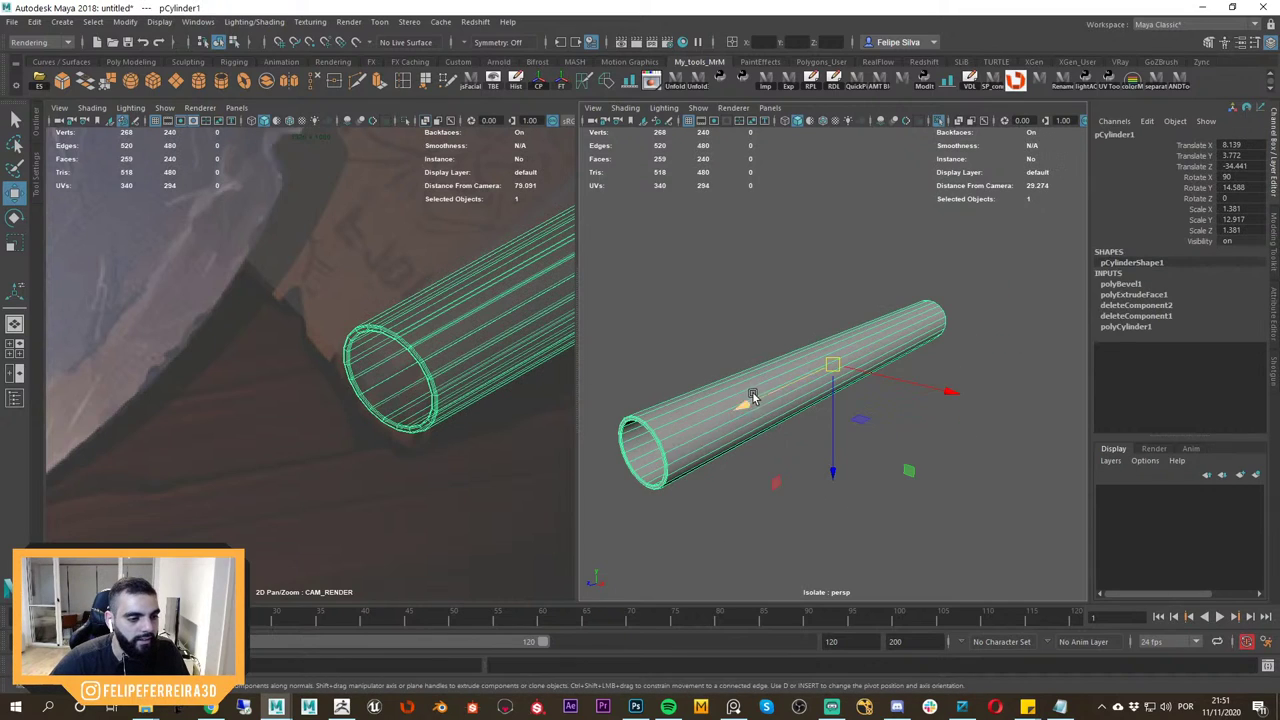
pyautogui.keyDown('alt'); pyautogui.moveTo(754, 397); pyautogui.dragTo(769, 383); pyautogui.keyUp('alt')
pyautogui.keyDown('alt'); pyautogui.moveTo(769, 383); pyautogui.dragTo(813, 379, button='middle'); pyautogui.keyUp('alt')
pyautogui.keyDown('alt'); pyautogui.moveTo(813, 379); pyautogui.dragTo(831, 419, button='right'); pyautogui.keyUp('alt')
pyautogui.keyDown('alt'); pyautogui.moveTo(831, 419); pyautogui.dragTo(795, 427); pyautogui.keyUp('alt')
pyautogui.keyDown('alt'); pyautogui.moveTo(795, 427); pyautogui.dragTo(824, 425, button='middle'); pyautogui.keyUp('alt')
pyautogui.keyDown('alt'); pyautogui.moveTo(824, 425); pyautogui.dragTo(793, 405); pyautogui.keyUp('alt')
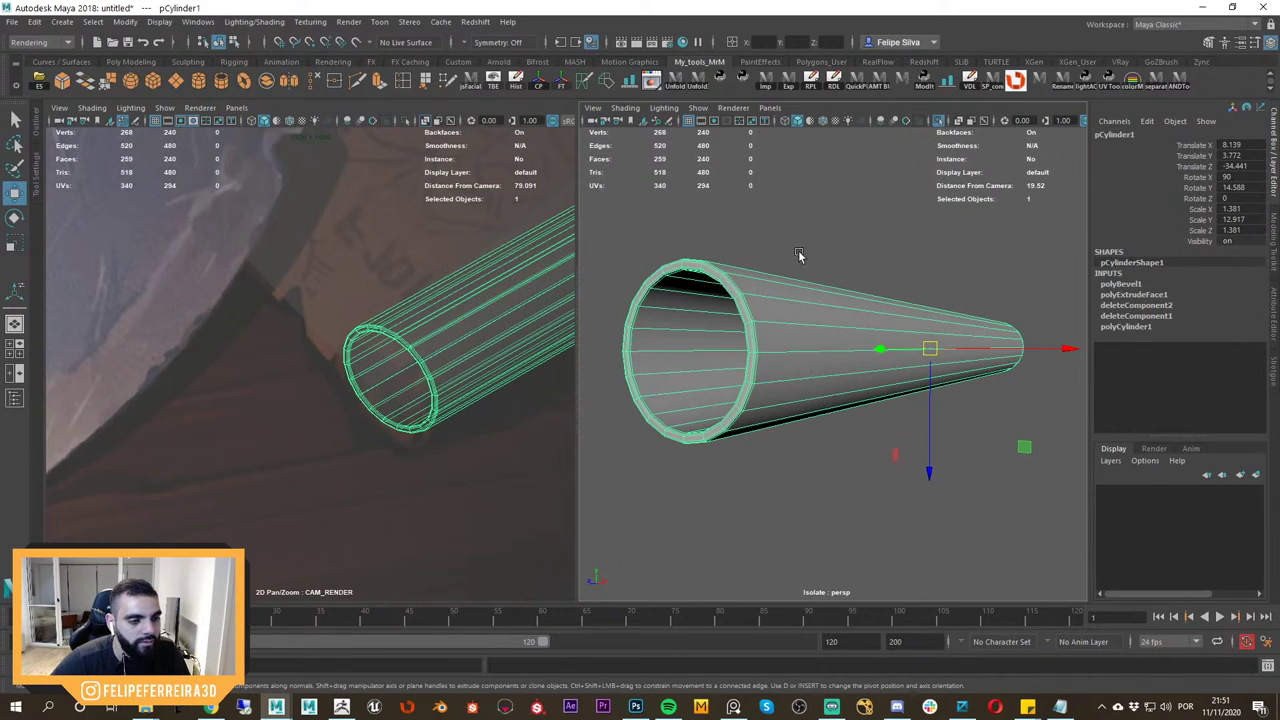
pyautogui.click(800, 256)
pyautogui.keyDown('alt'); pyautogui.moveTo(768, 284); pyautogui.dragTo(784, 305); pyautogui.keyUp('alt')
pyautogui.keyDown('alt'); pyautogui.moveTo(784, 305); pyautogui.dragTo(801, 328, button='middle'); pyautogui.keyUp('alt')
pyautogui.keyDown('alt'); pyautogui.moveTo(801, 328); pyautogui.dragTo(819, 361, button='right'); pyautogui.keyUp('alt')
pyautogui.click(816, 357)
pyautogui.click(800, 240)
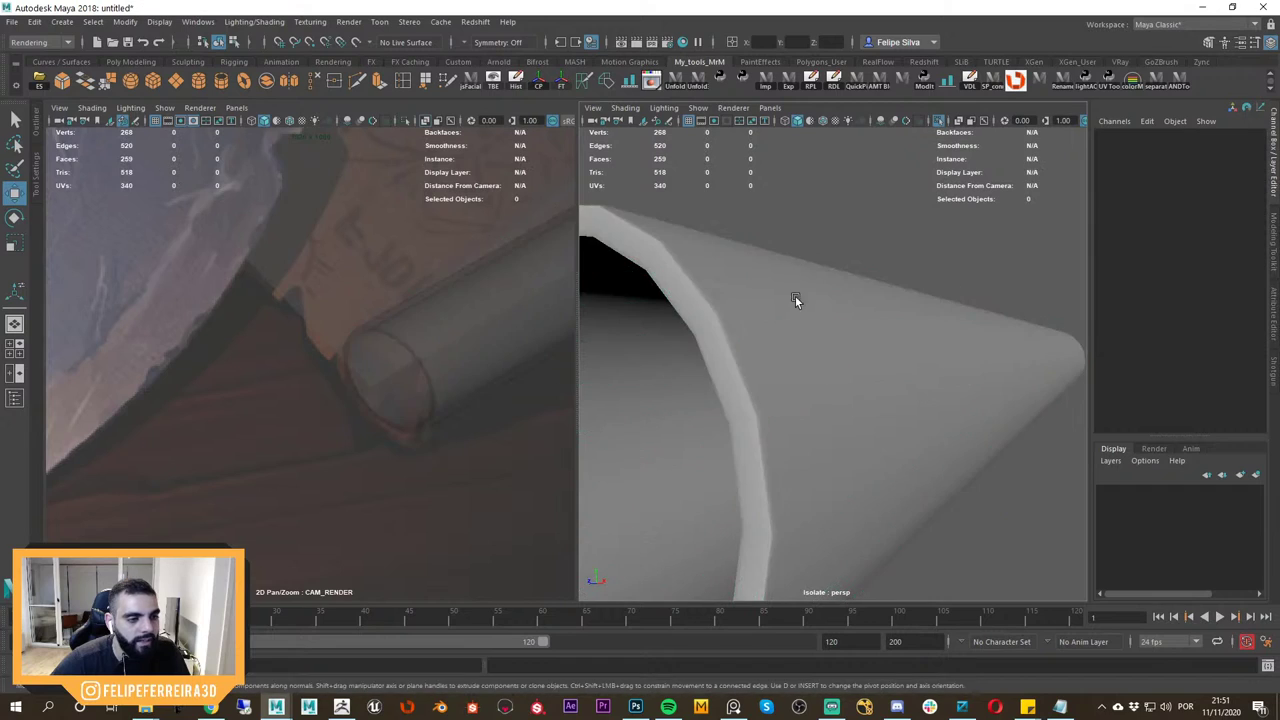
# Compare the whole cylinder's silhouette with smooth preview on and off, returning to unsmoothed display.
pyautogui.click(797, 297)
pyautogui.scroll(-4, 799, 299)
pyautogui.moveTo(800, 299)
pyautogui.keyDown('alt'); pyautogui.mouseDown()
pyautogui.moveTo(824, 235)
pyautogui.moveTo(806, 316)
pyautogui.mouseUp(); pyautogui.keyUp('alt')
pyautogui.press('3')
pyautogui.press('1')
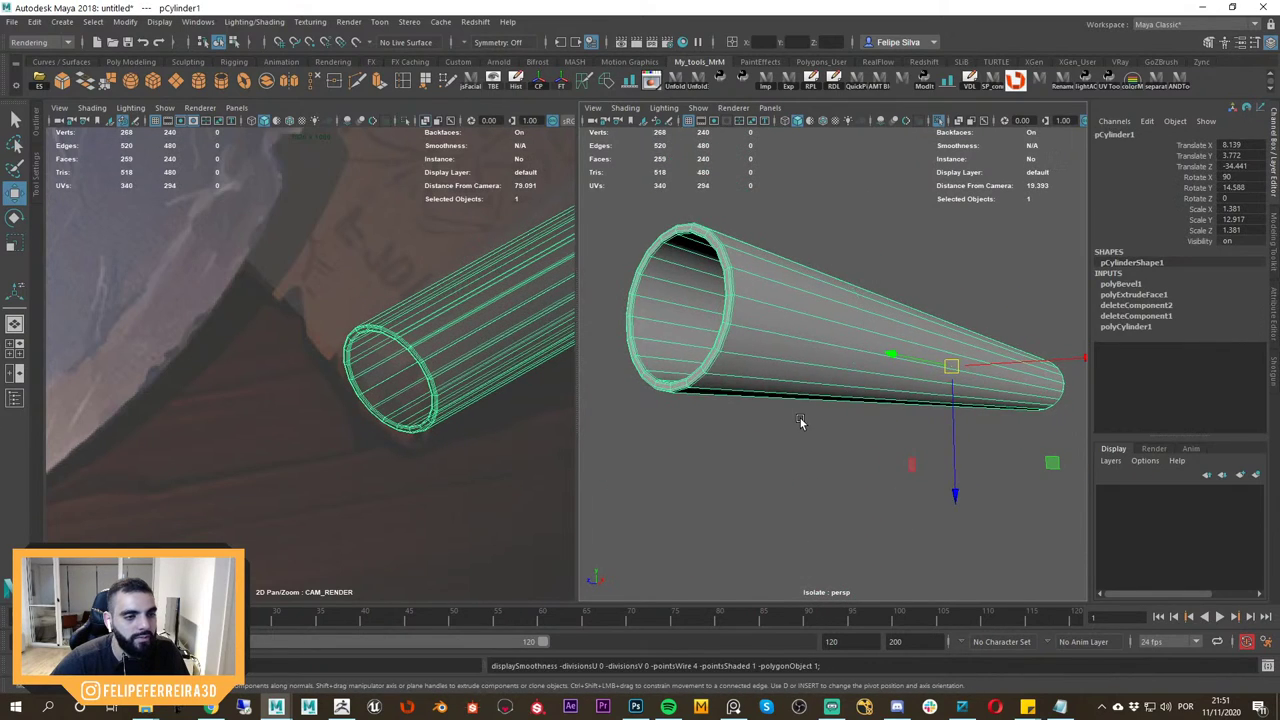
pyautogui.press('3')
pyautogui.press('1')
pyautogui.press('3')
pyautogui.click(805, 443)
pyautogui.click(837, 357)
pyautogui.press('f')
pyautogui.keyDown('alt'); pyautogui.moveTo(840, 429); pyautogui.dragTo(806, 454); pyautogui.keyUp('alt')
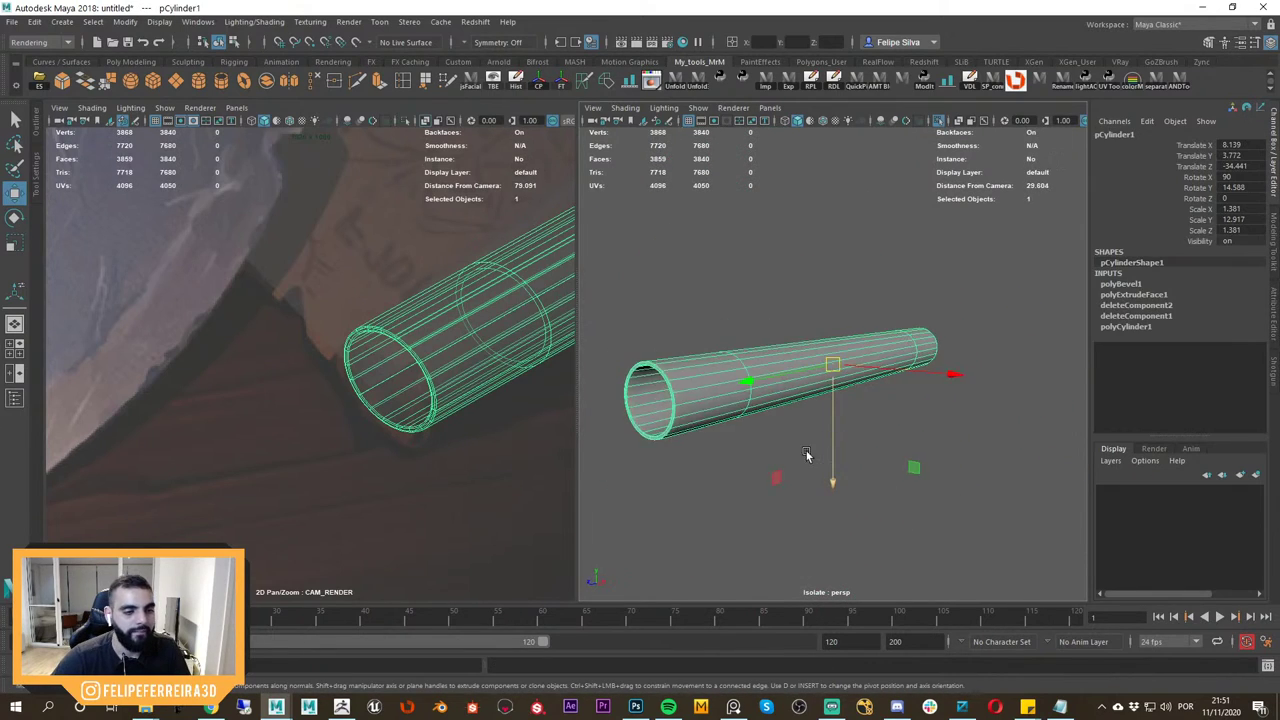
pyautogui.keyDown('alt'); pyautogui.moveTo(806, 454); pyautogui.dragTo(859, 443, button='middle'); pyautogui.keyUp('alt')
pyautogui.keyDown('alt'); pyautogui.moveTo(859, 443); pyautogui.dragTo(893, 446, button='right'); pyautogui.keyUp('alt')
pyautogui.press('1')
pyautogui.keyDown('alt'); pyautogui.moveTo(893, 446); pyautogui.dragTo(914, 442); pyautogui.keyUp('alt')
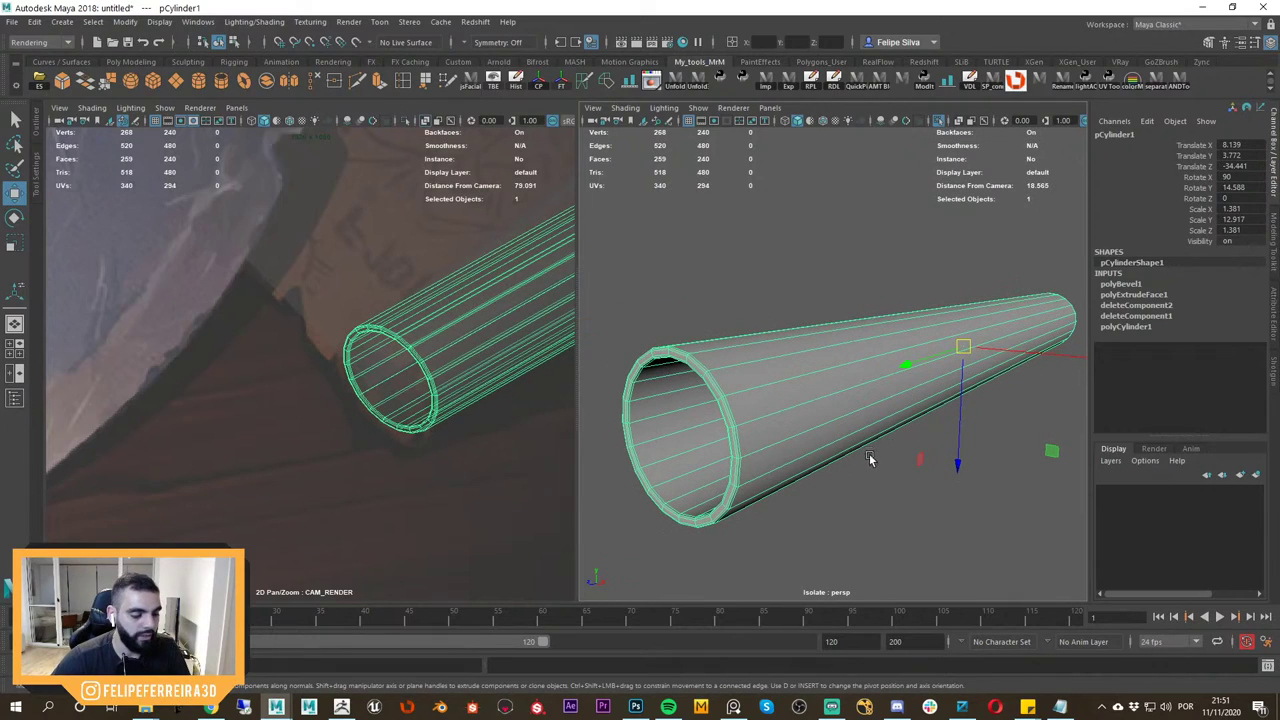
# Duplicate the hollow cylinder and scale the copy to 1.215 in X and Z so it nests inside the original.
pyautogui.press('r')
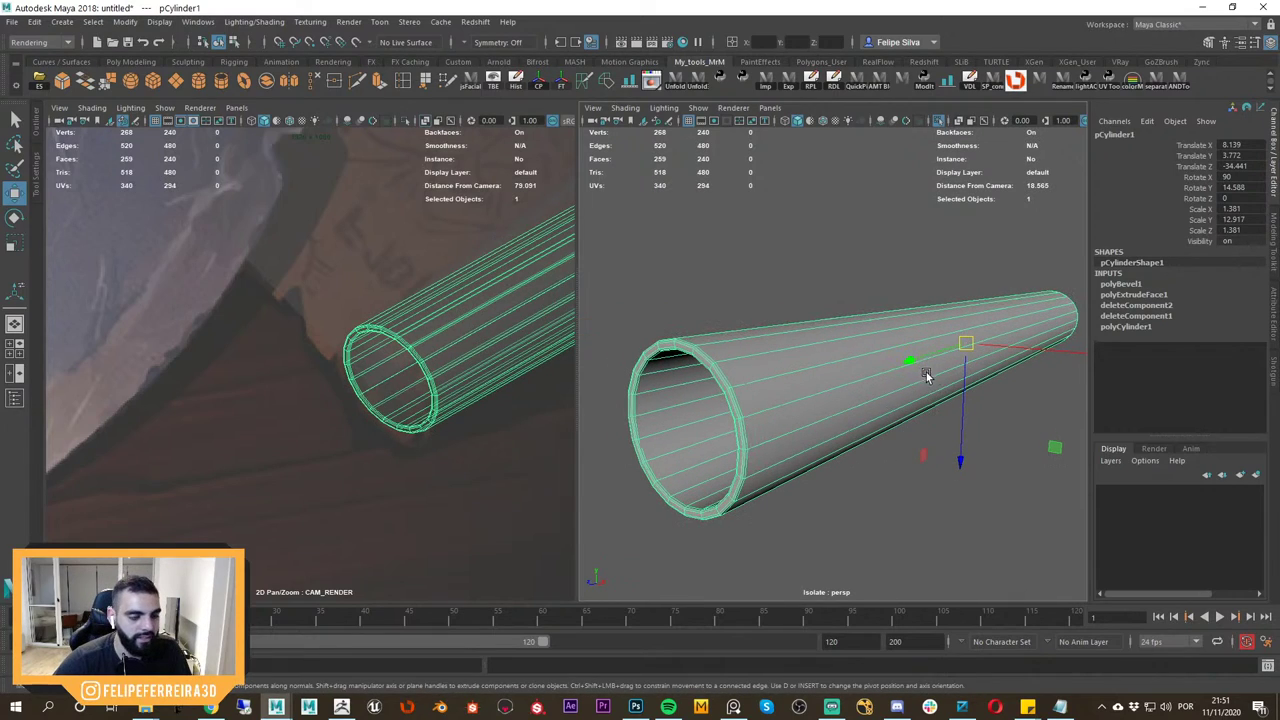
pyautogui.hotkey('ctrl', 'd')
pyautogui.keyDown('ctrl'); pyautogui.moveTo(916, 361); pyautogui.dragTo(934, 361); pyautogui.keyUp('ctrl')
pyautogui.keyDown('alt'); pyautogui.moveTo(862, 364); pyautogui.dragTo(900, 378); pyautogui.keyUp('alt')
pyautogui.keyDown('alt'); pyautogui.moveTo(900, 378); pyautogui.dragTo(919, 393, button='right'); pyautogui.keyUp('alt')
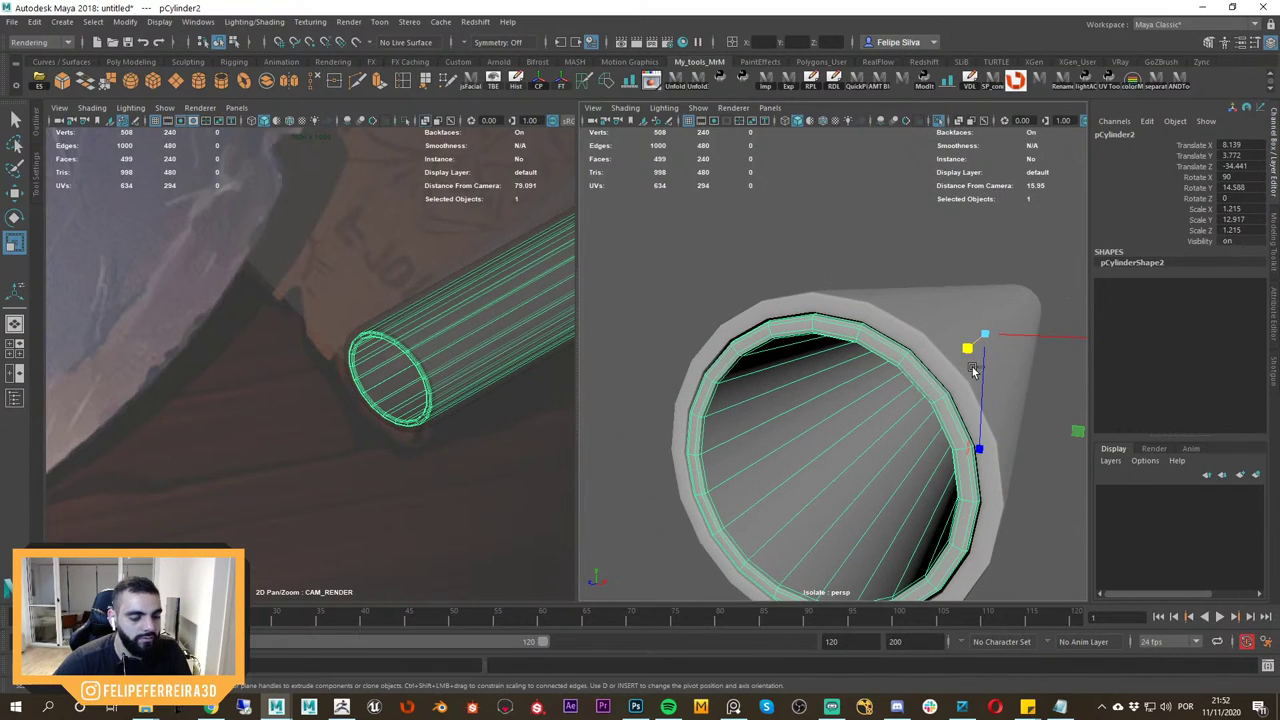
# Nest further narrowed copies inside to make five concentric tubes, with the innermost scaled to 0.799 in X and Z.
pyautogui.moveTo(968, 362)
pyautogui.mouseDown()
pyautogui.moveTo(971, 345)
pyautogui.moveTo(995, 346)
pyautogui.moveTo(964, 355)
pyautogui.mouseUp()
pyautogui.press('w')
pyautogui.moveTo(1057, 417); pyautogui.dragTo(1057, 412)
pyautogui.hotkey('ctrl', 'z')
pyautogui.click(886, 248)
pyautogui.scroll(-3, 870, 300)
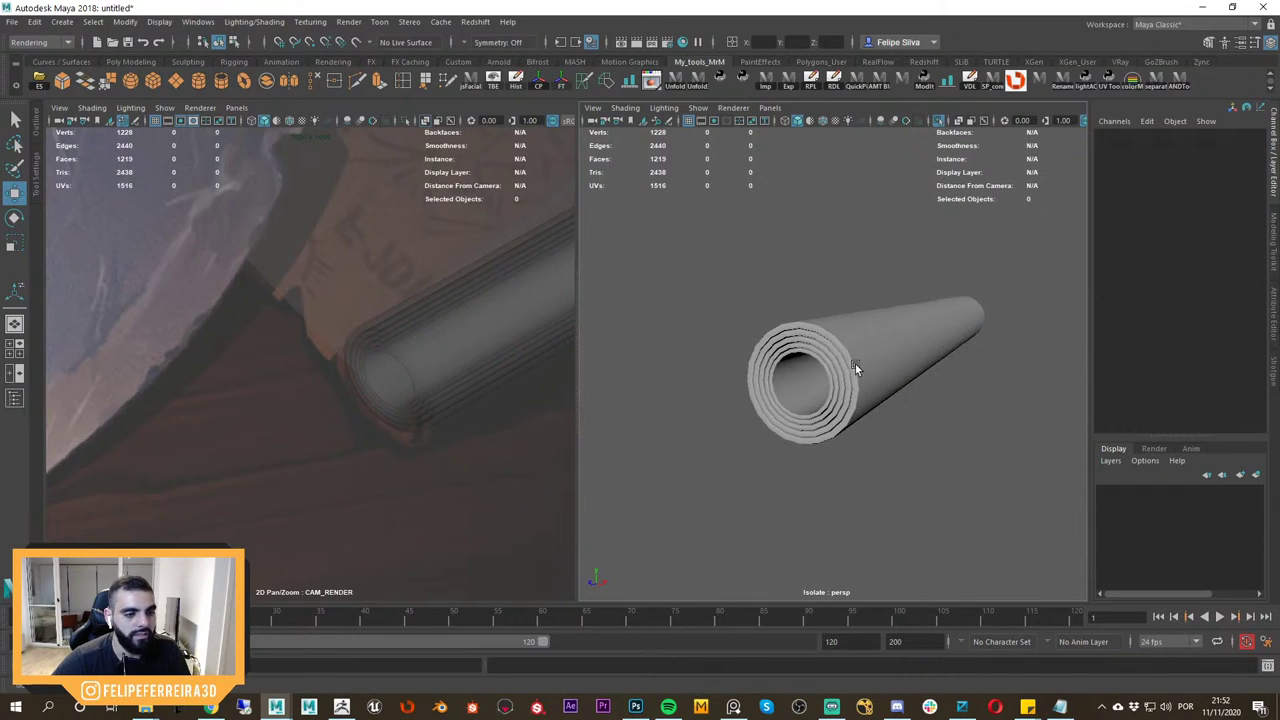
# Select all five concentric tubes and combine them into one mesh.
pyautogui.moveTo(855, 363); pyautogui.dragTo(858, 398)
pyautogui.click(868, 237)
pyautogui.moveTo(868, 237); pyautogui.dragTo(861, 386)
pyautogui.keyDown('alt'); pyautogui.moveTo(861, 386); pyautogui.dragTo(968, 434); pyautogui.keyUp('alt')
pyautogui.keyDown('alt'); pyautogui.moveTo(968, 434); pyautogui.dragTo(889, 394, button='right'); pyautogui.keyUp('alt')
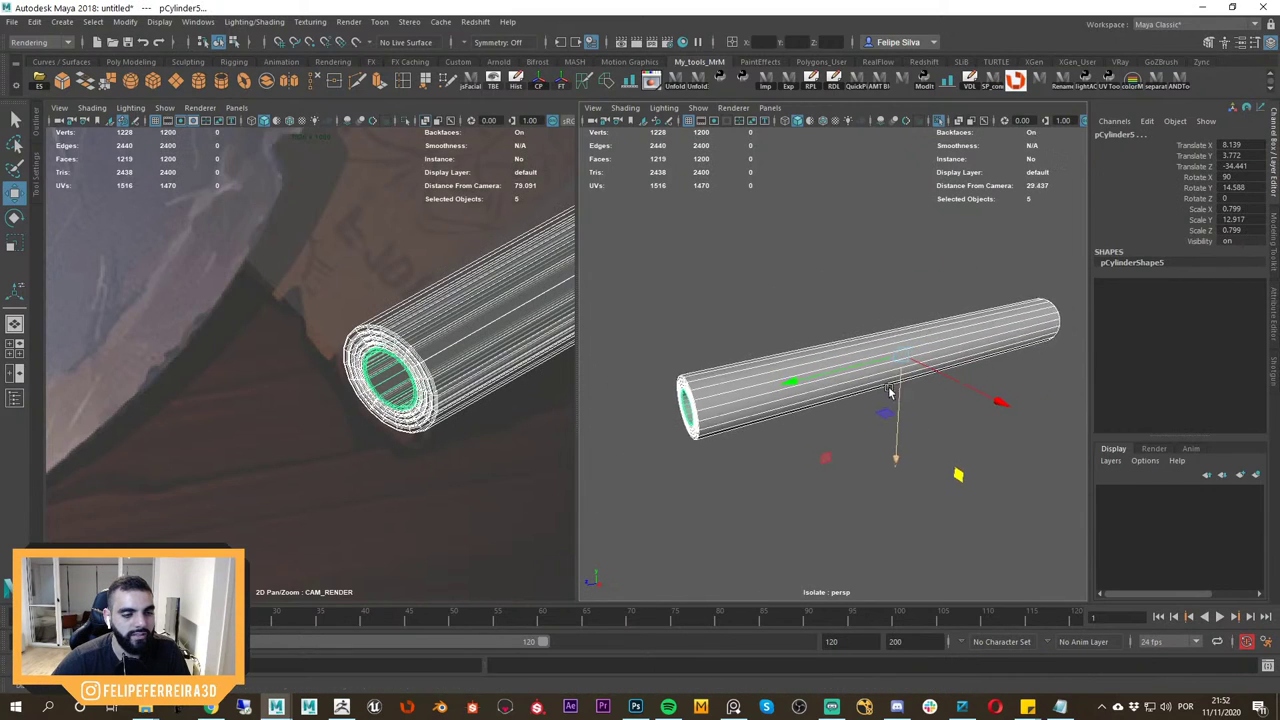
pyautogui.moveTo(889, 394)
pyautogui.keyDown('alt'); pyautogui.mouseDown()
pyautogui.moveTo(906, 417)
pyautogui.moveTo(868, 402)
pyautogui.mouseUp(); pyautogui.keyUp('alt')
pyautogui.keyDown('alt'); pyautogui.moveTo(868, 402); pyautogui.dragTo(906, 418, button='right'); pyautogui.keyUp('alt')
pyautogui.keyDown('alt'); pyautogui.moveTo(906, 418); pyautogui.dragTo(944, 427); pyautogui.keyUp('alt')
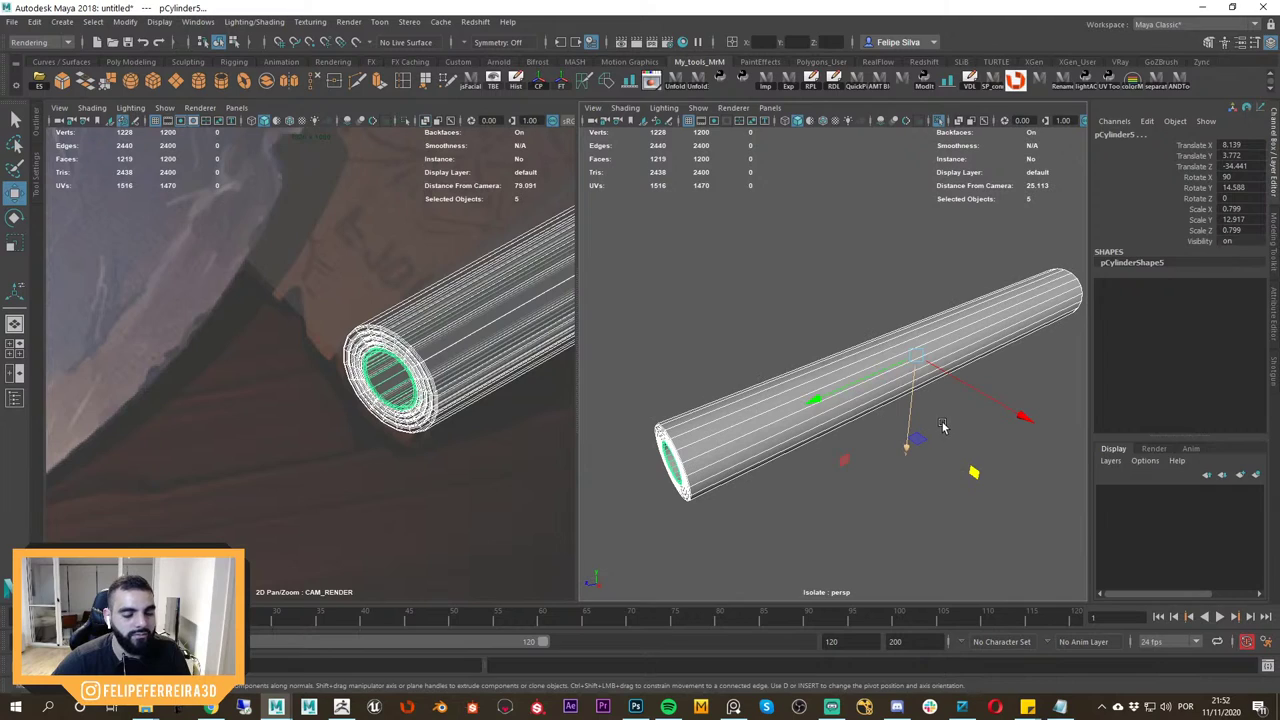
pyautogui.keyDown('shift'); pyautogui.moveTo(852, 385); pyautogui.dragTo(840, 525, button='right'); pyautogui.keyUp('shift')
pyautogui.keyDown('shift'); pyautogui.moveTo(840, 612); pyautogui.dragTo(840, 611, button='right'); pyautogui.keyUp('shift')
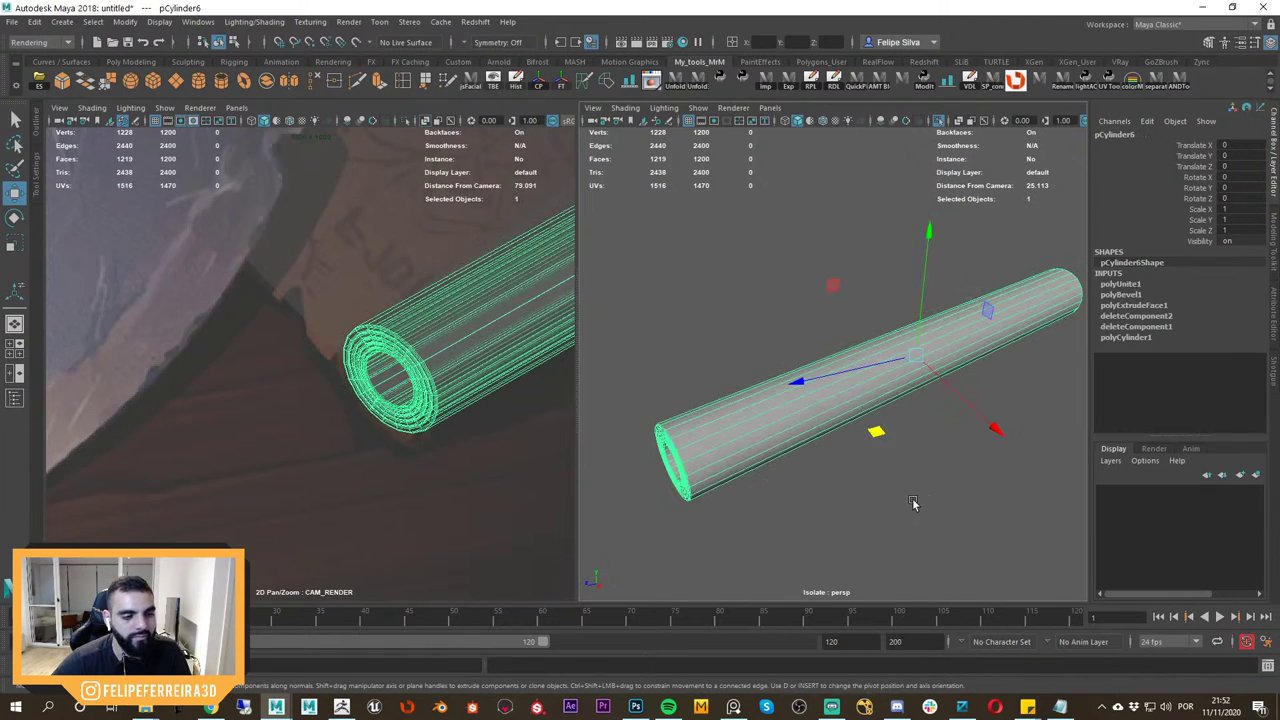
pyautogui.click(914, 506)
pyautogui.keyDown('alt'); pyautogui.moveTo(842, 406); pyautogui.dragTo(879, 418); pyautogui.keyUp('alt')
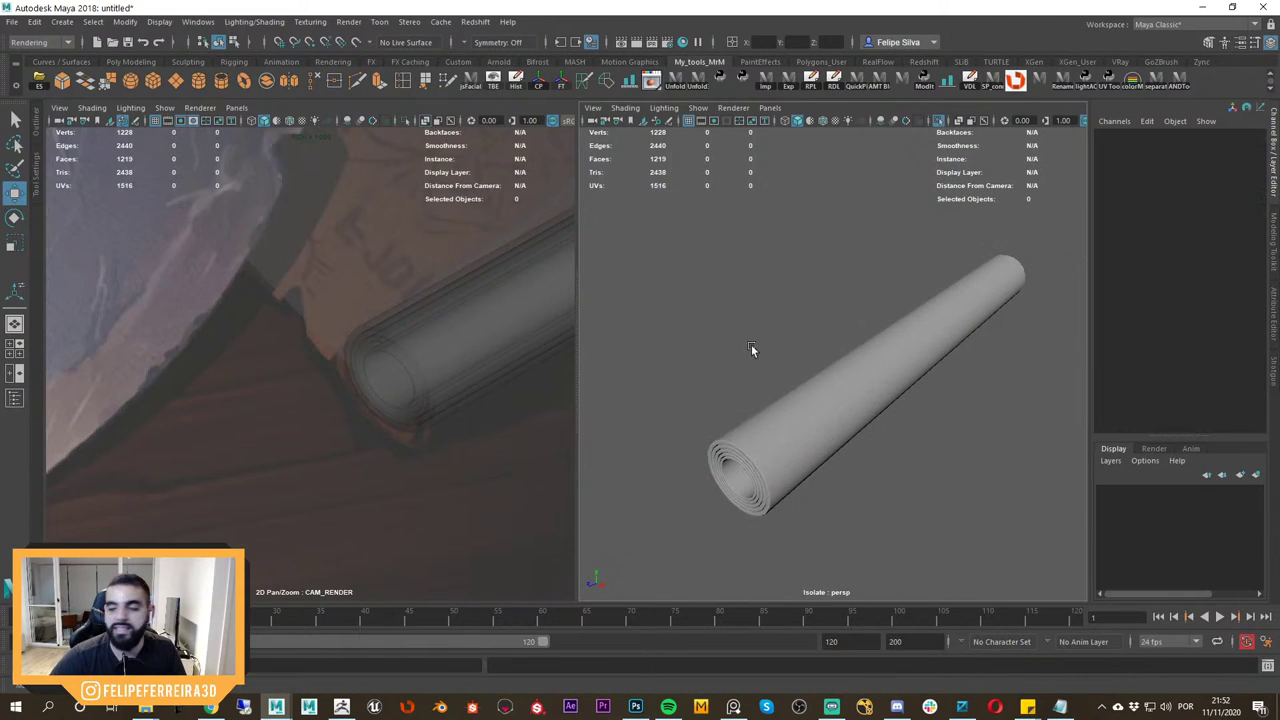
# Select the lengthwise edges around all the tubes of the combined mesh.
pyautogui.click(925, 368)
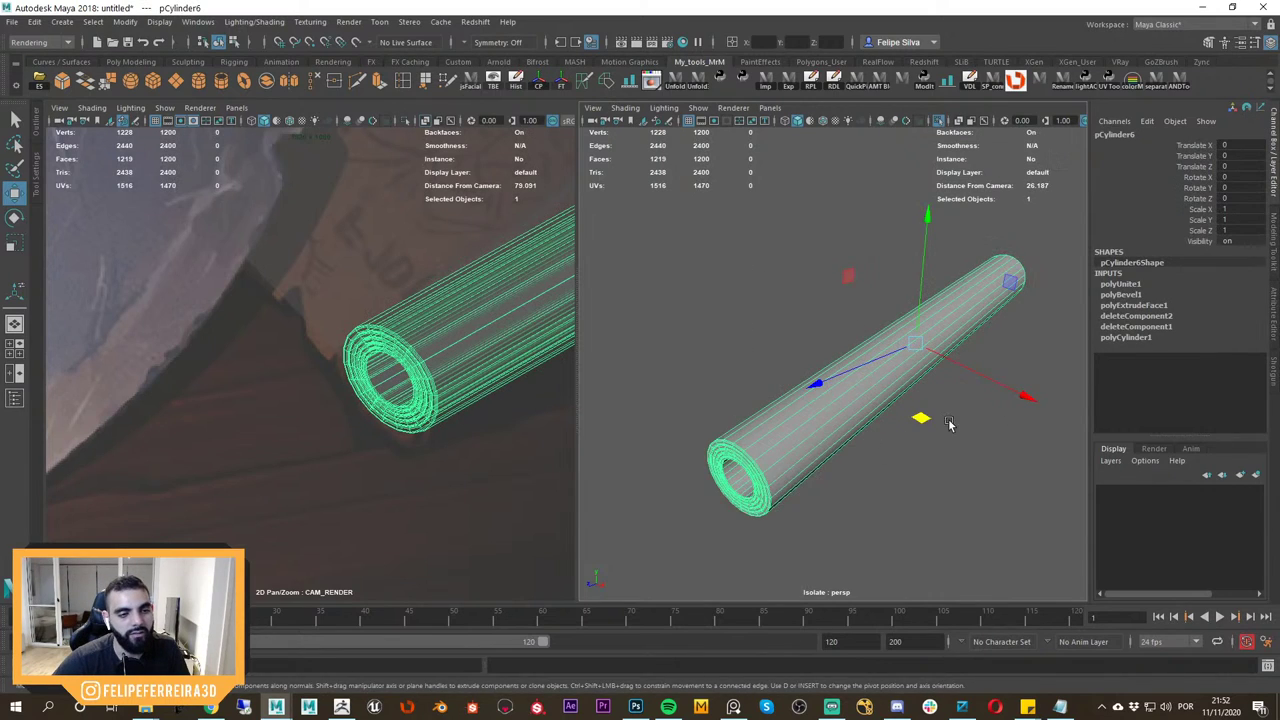
pyautogui.keyDown('alt'); pyautogui.moveTo(822, 398); pyautogui.dragTo(868, 428); pyautogui.keyUp('alt')
pyautogui.click(965, 409)
pyautogui.keyDown('alt'); pyautogui.moveTo(950, 400); pyautogui.dragTo(886, 366); pyautogui.keyUp('alt')
pyautogui.click(897, 366)
pyautogui.press('F10')
pyautogui.keyDown('alt'); pyautogui.moveTo(857, 469); pyautogui.dragTo(861, 390); pyautogui.keyUp('alt')
# Connect the selected lengthwise edges with 4 segments and return to shaded display with the whole mesh selected.
pyautogui.keyDown('shift'); pyautogui.rightClick(862, 386); pyautogui.keyUp('shift')
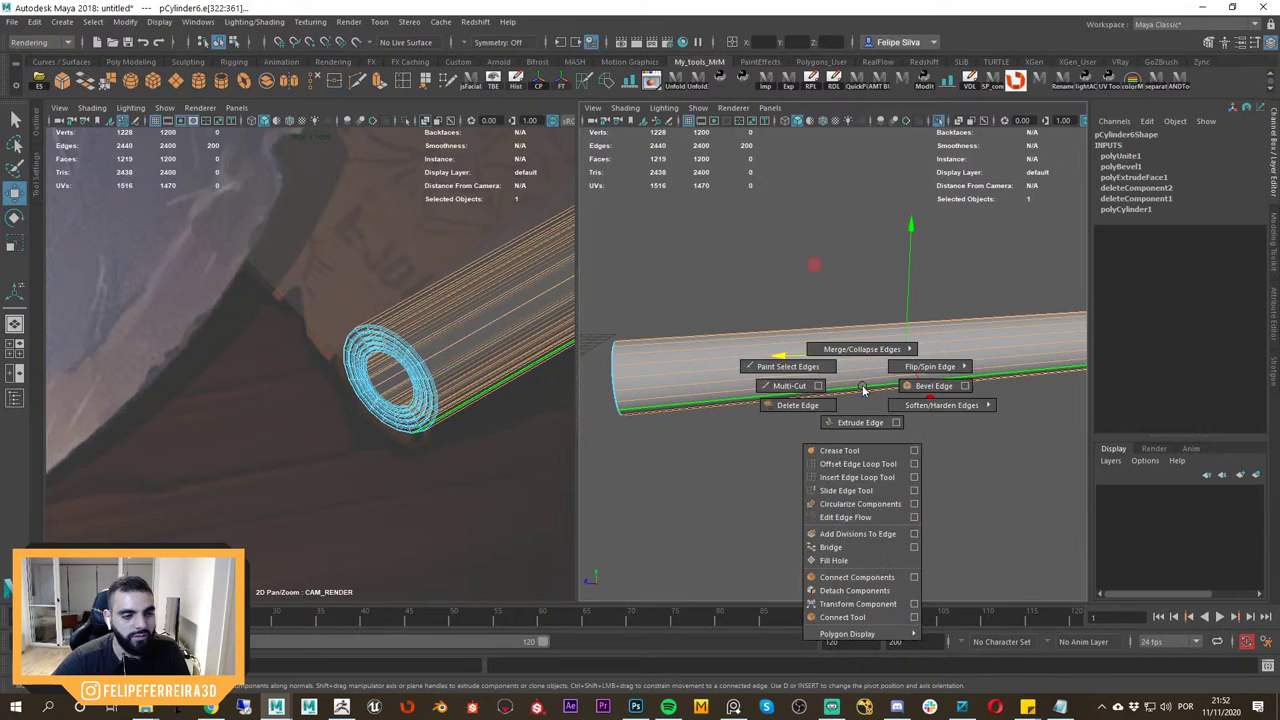
pyautogui.keyDown('shift'); pyautogui.moveTo(868, 578); pyautogui.dragTo(871, 619, button='right'); pyautogui.keyUp('shift')
pyautogui.press('4')
pyautogui.keyDown('alt'); pyautogui.moveTo(876, 490); pyautogui.dragTo(934, 474); pyautogui.keyUp('alt')
pyautogui.scroll(4, 914, 486)
pyautogui.scroll(-4, 927, 460)
pyautogui.keyDown('ctrl'); pyautogui.moveTo(906, 453); pyautogui.dragTo(957, 456, button='middle'); pyautogui.keyUp('ctrl')
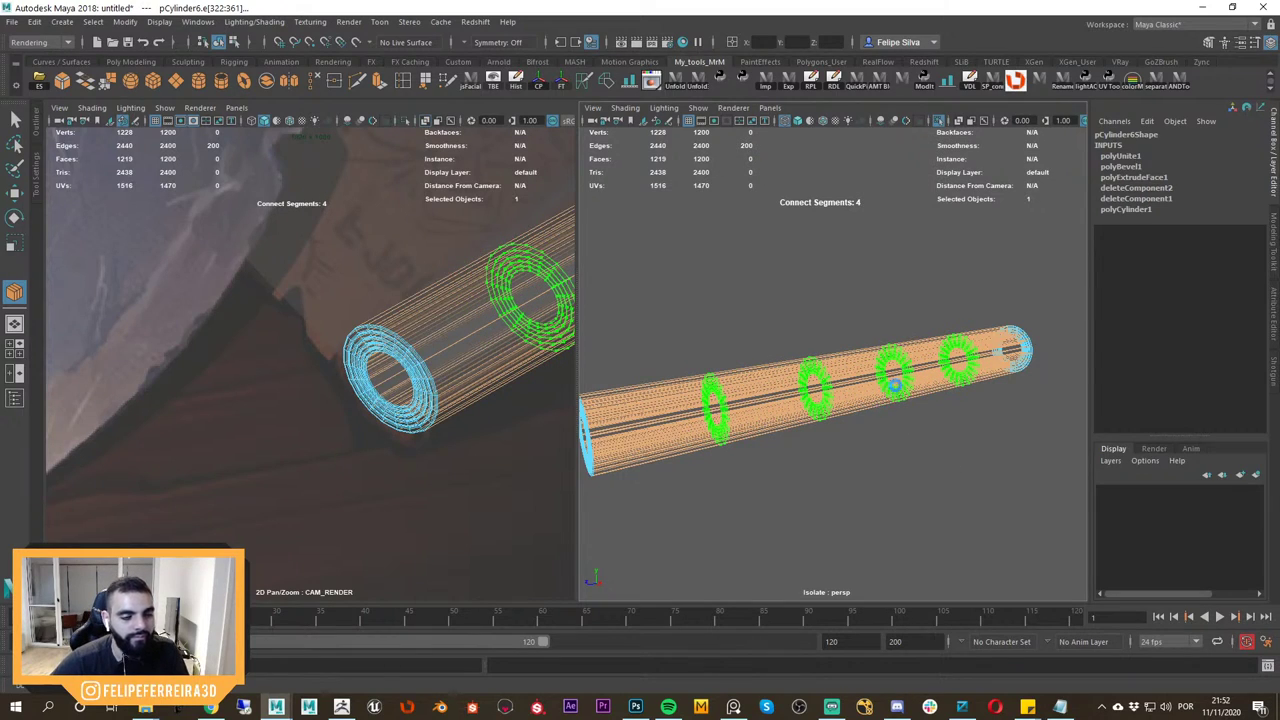
pyautogui.press('w')
pyautogui.keyDown('alt'); pyautogui.moveTo(836, 386); pyautogui.dragTo(860, 377); pyautogui.keyUp('alt')
pyautogui.click(971, 243)
pyautogui.press('5')
pyautogui.click(879, 371)
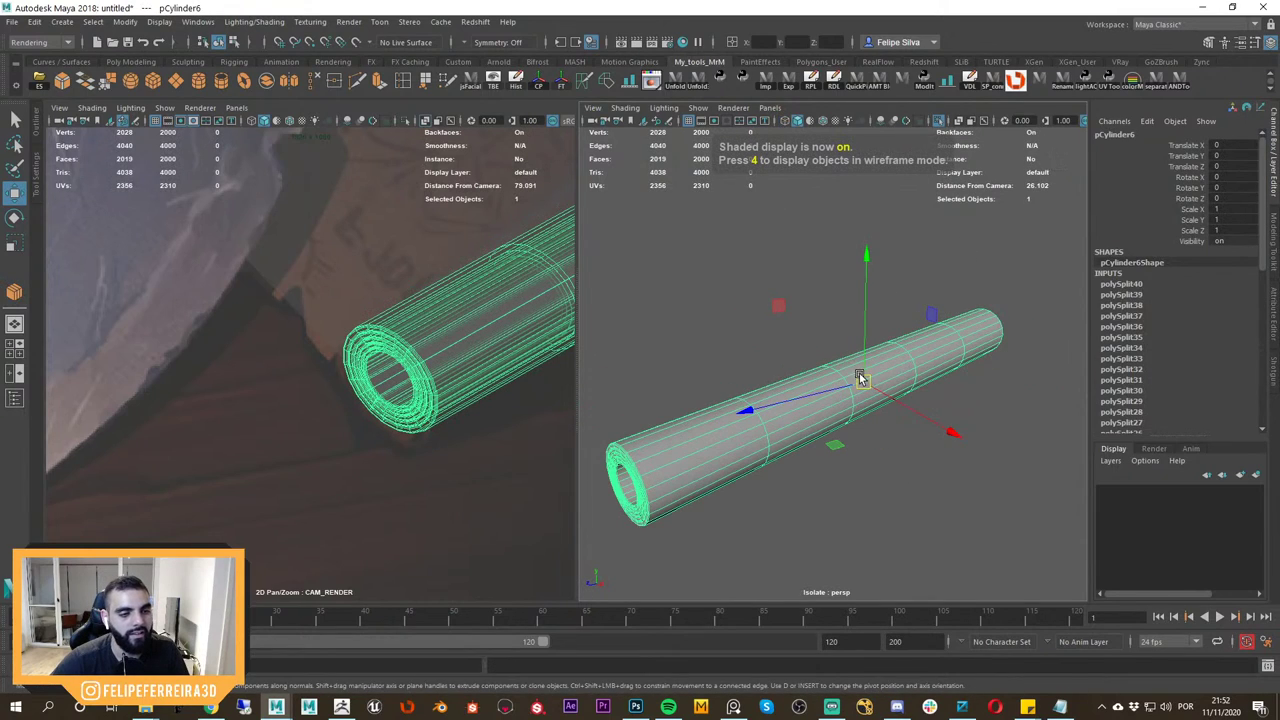
# Switch to the Modeling menu set and apply a Lattice deformer to the combined scroll mesh.
pyautogui.click(67, 42)
pyautogui.click(60, 55)
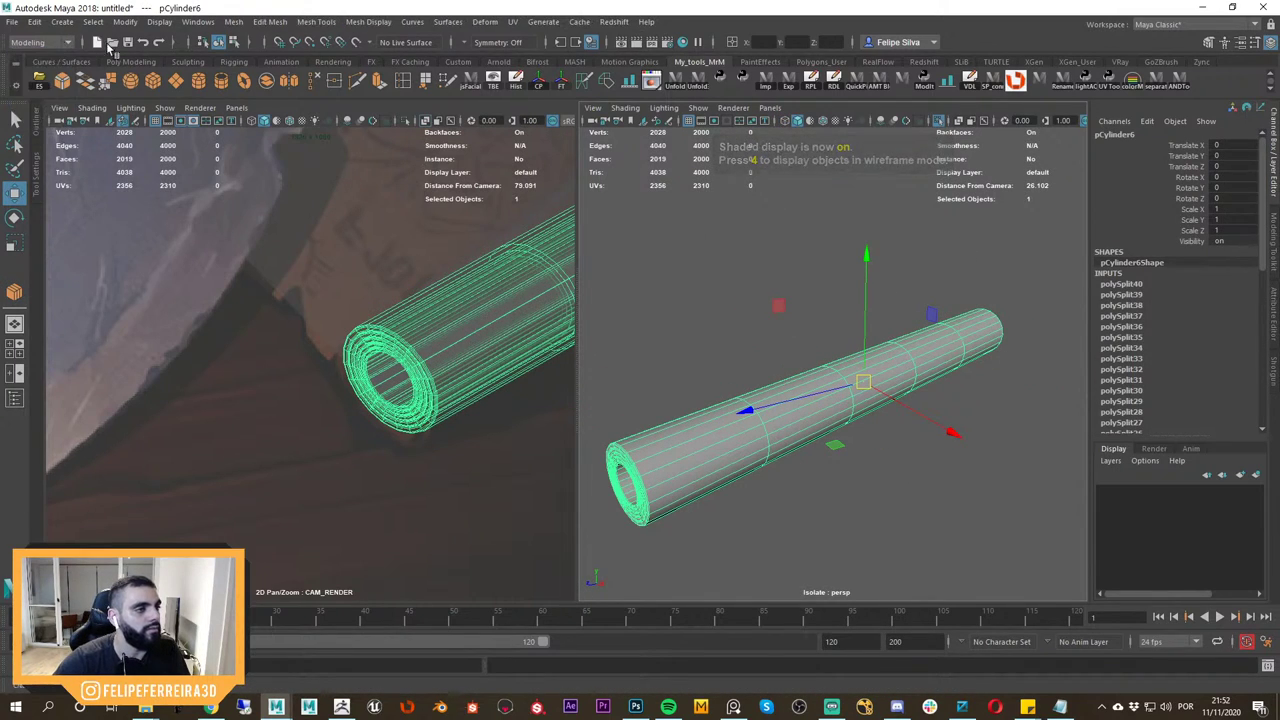
pyautogui.click(484, 22)
pyautogui.moveTo(626, 196)
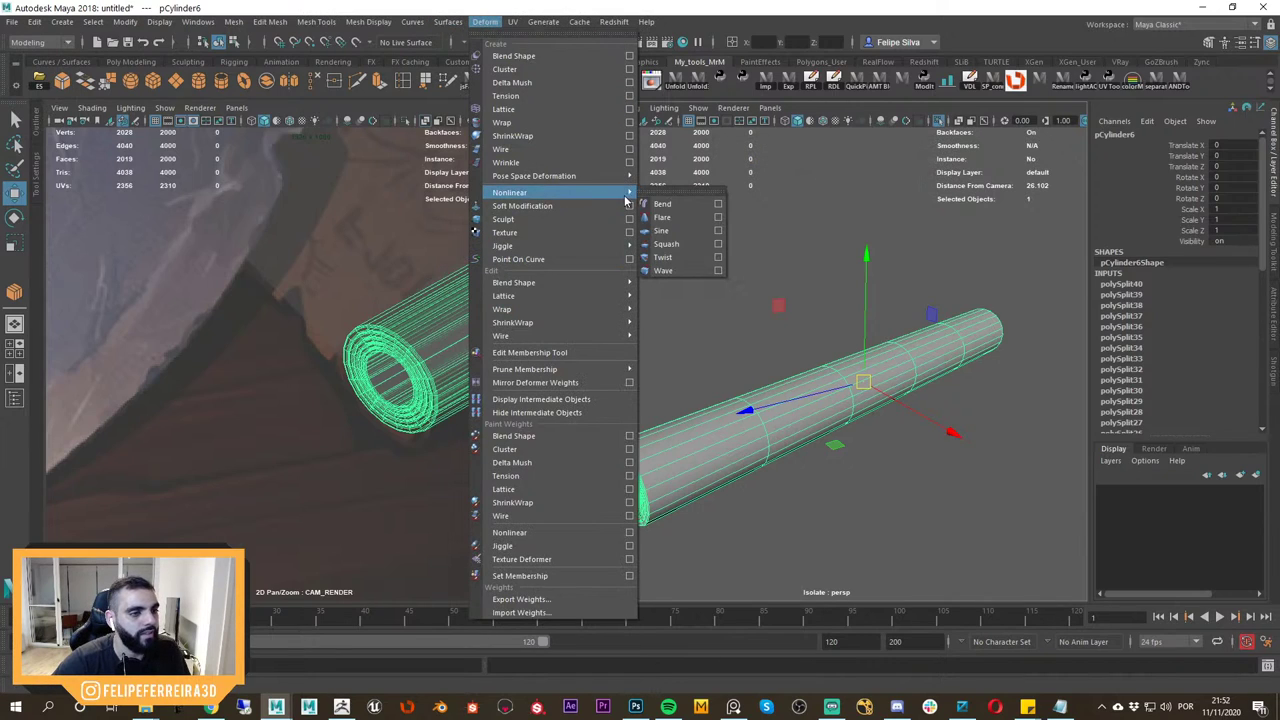
pyautogui.click(561, 109)
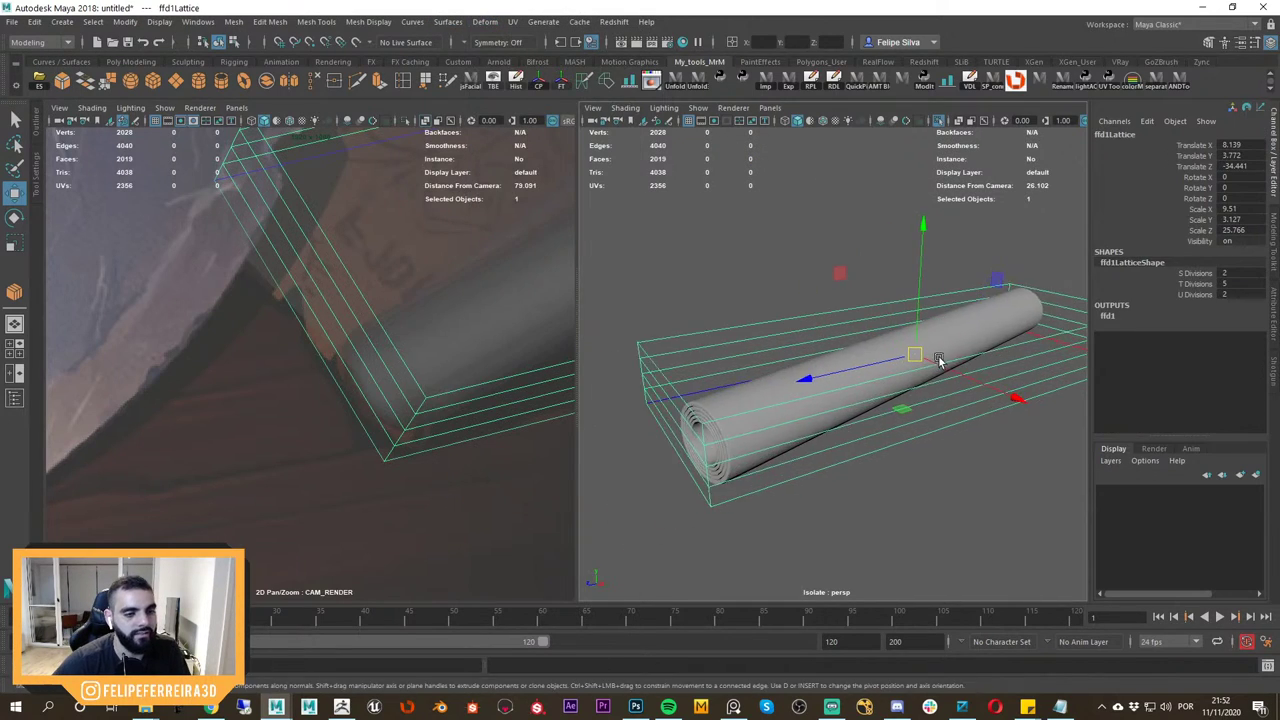
pyautogui.moveTo(912, 393)
pyautogui.keyDown('alt'); pyautogui.mouseDown()
pyautogui.moveTo(957, 443)
pyautogui.moveTo(918, 388)
pyautogui.mouseUp(); pyautogui.keyUp('alt')
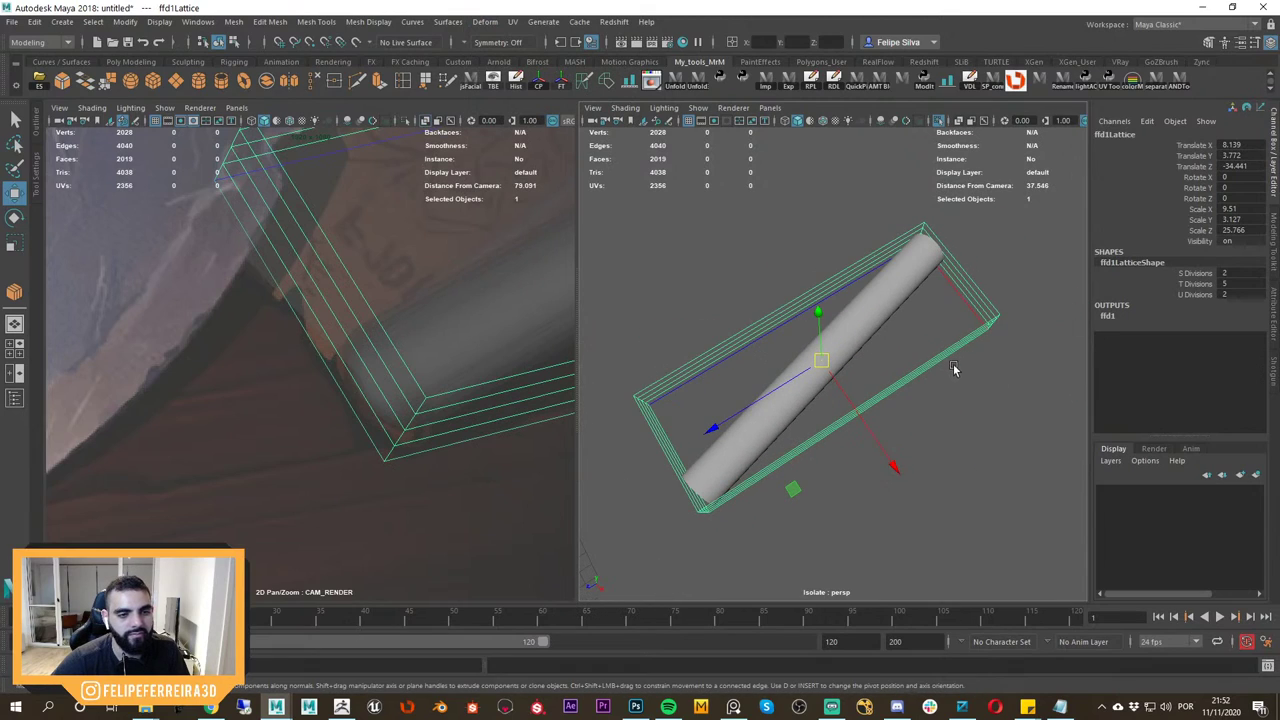
pyautogui.keyDown('alt'); pyautogui.moveTo(953, 365); pyautogui.dragTo(966, 378, button='right'); pyautogui.keyUp('alt')
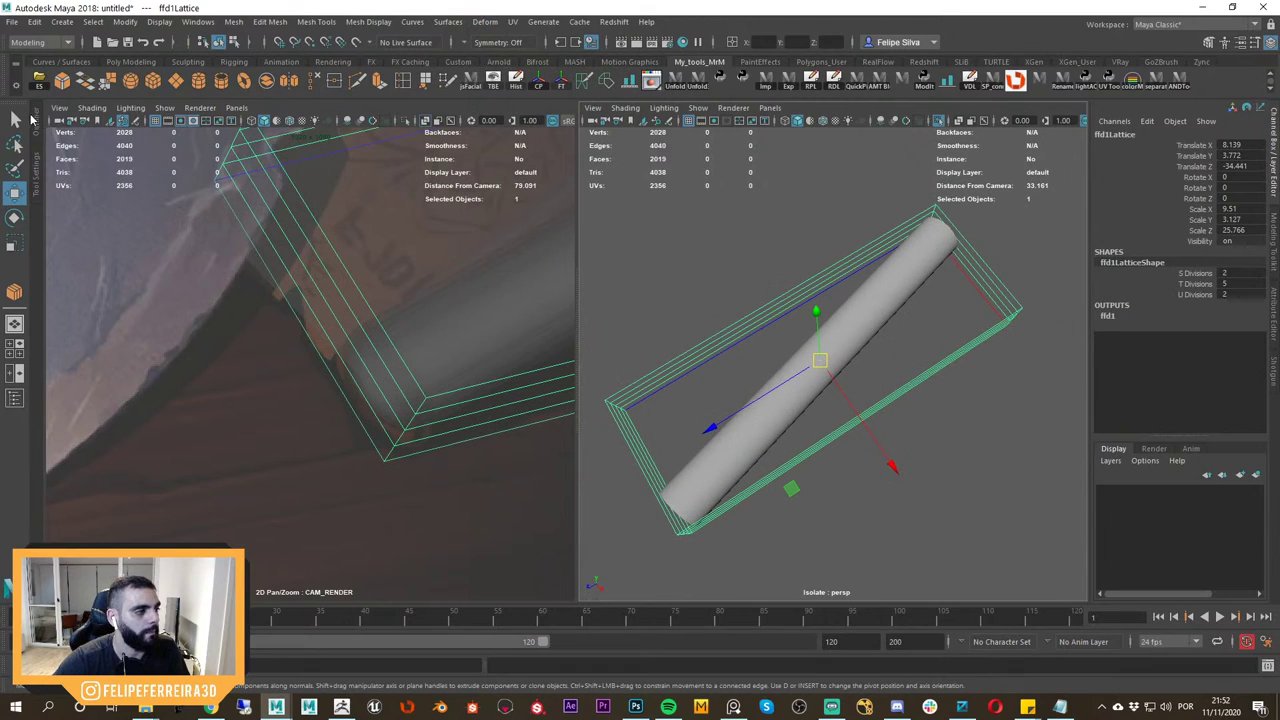
# Rotate the lattice and its base together to 12.639 degrees in Y to align them with the scroll.
pyautogui.click(37, 122)
pyautogui.keyDown('ctrl'); pyautogui.click(90, 362); pyautogui.keyUp('ctrl')
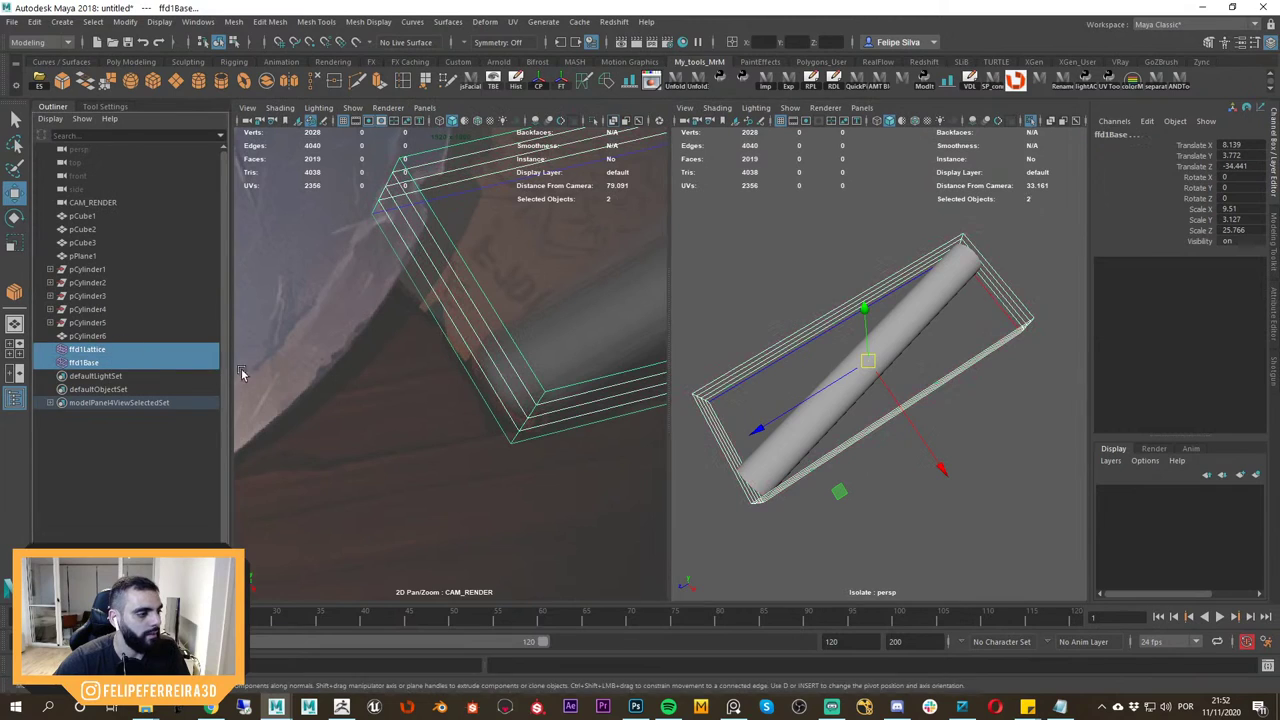
pyautogui.press('e')
pyautogui.moveTo(884, 458); pyautogui.dragTo(928, 405)
# Set the lattice's U Divisions to 5 and switch to editing its lattice points.
pyautogui.click(190, 349)
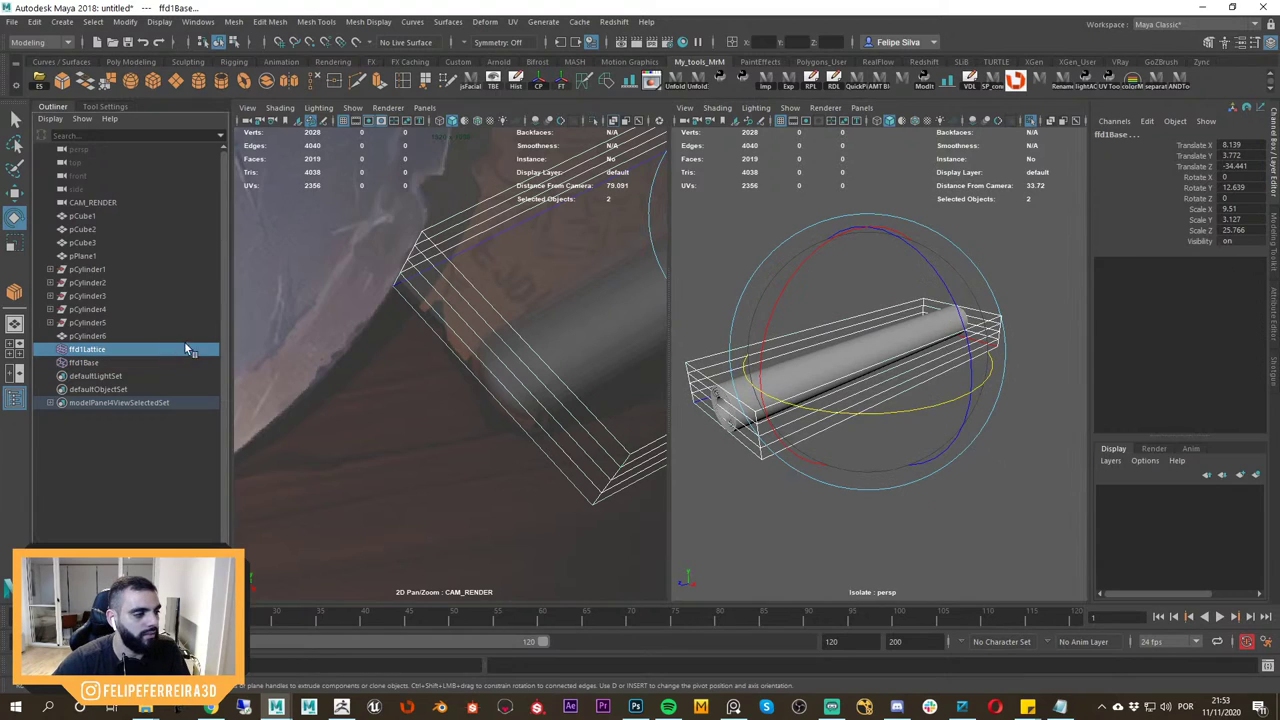
pyautogui.click(1185, 337)
pyautogui.moveTo(1058, 378); pyautogui.dragTo(1068, 379, button='middle')
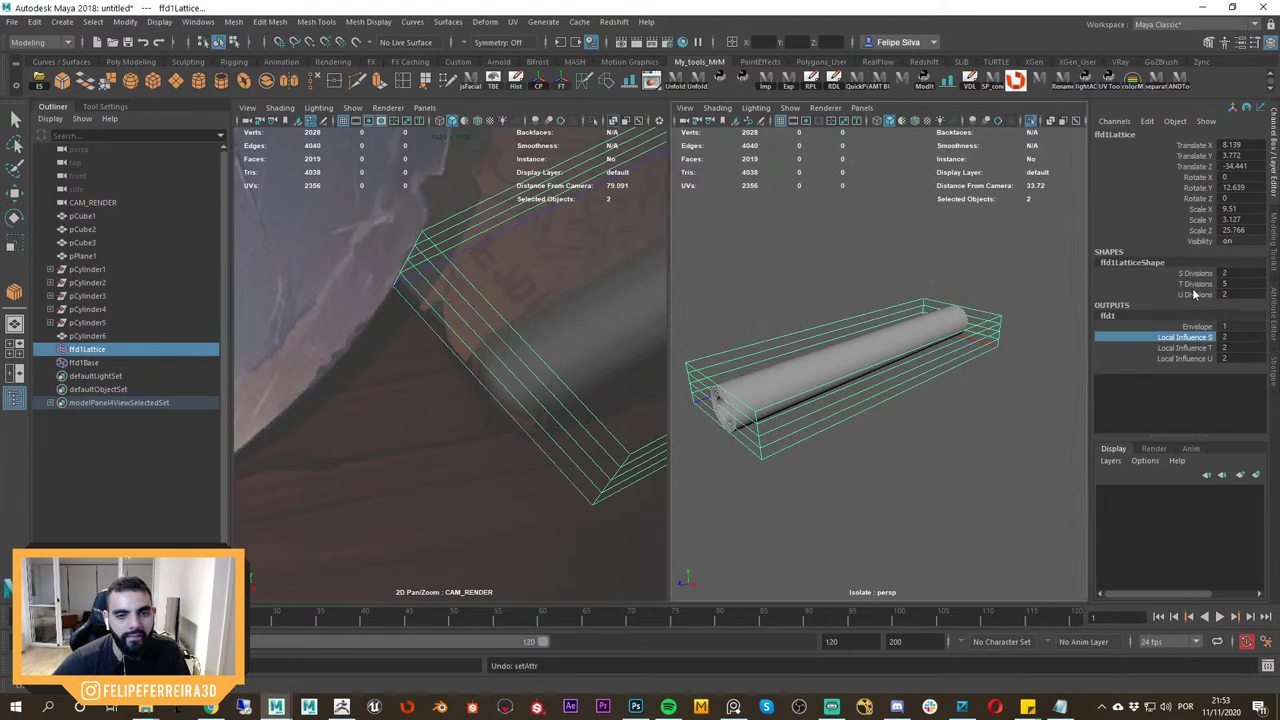
pyautogui.keyDown('alt'); pyautogui.moveTo(1045, 358); pyautogui.dragTo(1006, 424); pyautogui.keyUp('alt')
pyautogui.scroll(3, 1004, 422)
pyautogui.moveTo(964, 411); pyautogui.dragTo(940, 342, button='right')
# Select the lattice points around the scroll's middle and scale them inward.
pyautogui.keyDown('alt'); pyautogui.moveTo(948, 370); pyautogui.dragTo(892, 337); pyautogui.keyUp('alt')
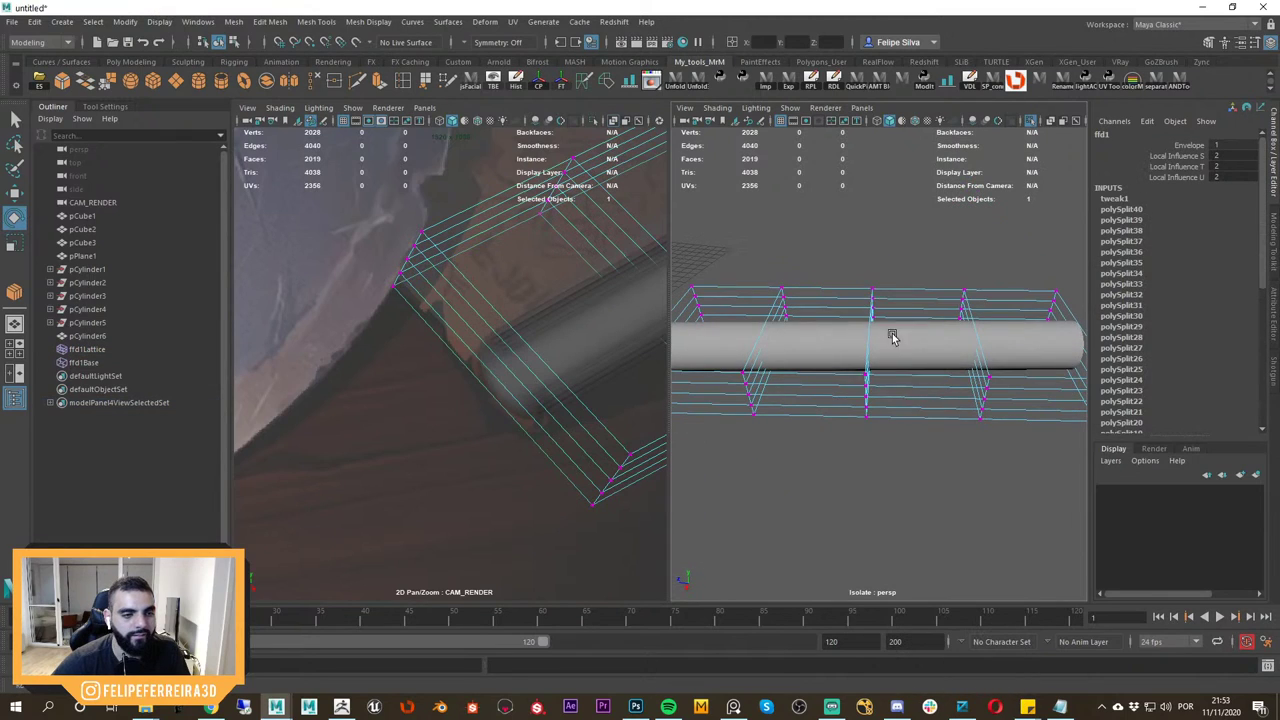
pyautogui.moveTo(918, 467); pyautogui.dragTo(835, 262)
pyautogui.keyDown('alt'); pyautogui.moveTo(890, 420); pyautogui.dragTo(954, 440); pyautogui.keyUp('alt')
pyautogui.press('r')
pyautogui.keyDown('alt'); pyautogui.moveTo(912, 385); pyautogui.dragTo(954, 371); pyautogui.keyUp('alt')
pyautogui.scroll(-2, 954, 371)
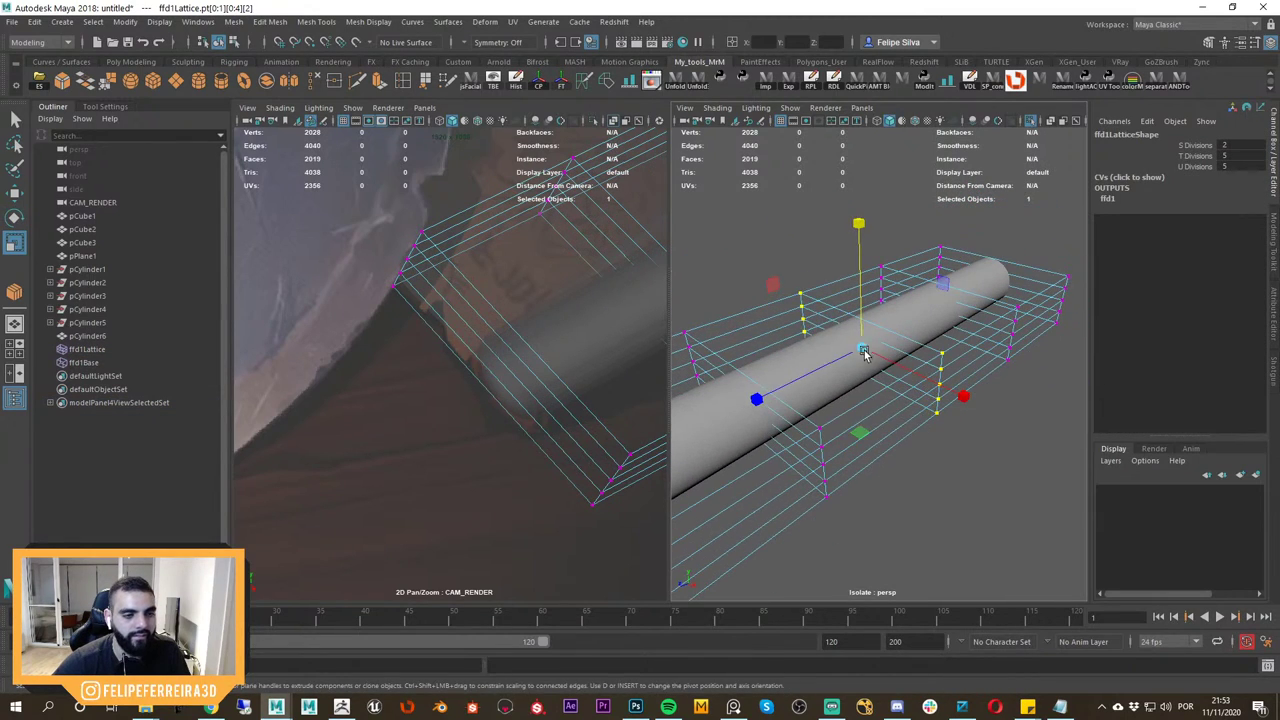
pyautogui.moveTo(862, 350); pyautogui.dragTo(968, 402)
pyautogui.keyDown('alt'); pyautogui.moveTo(968, 402); pyautogui.dragTo(1010, 302, button='middle'); pyautogui.keyUp('alt')
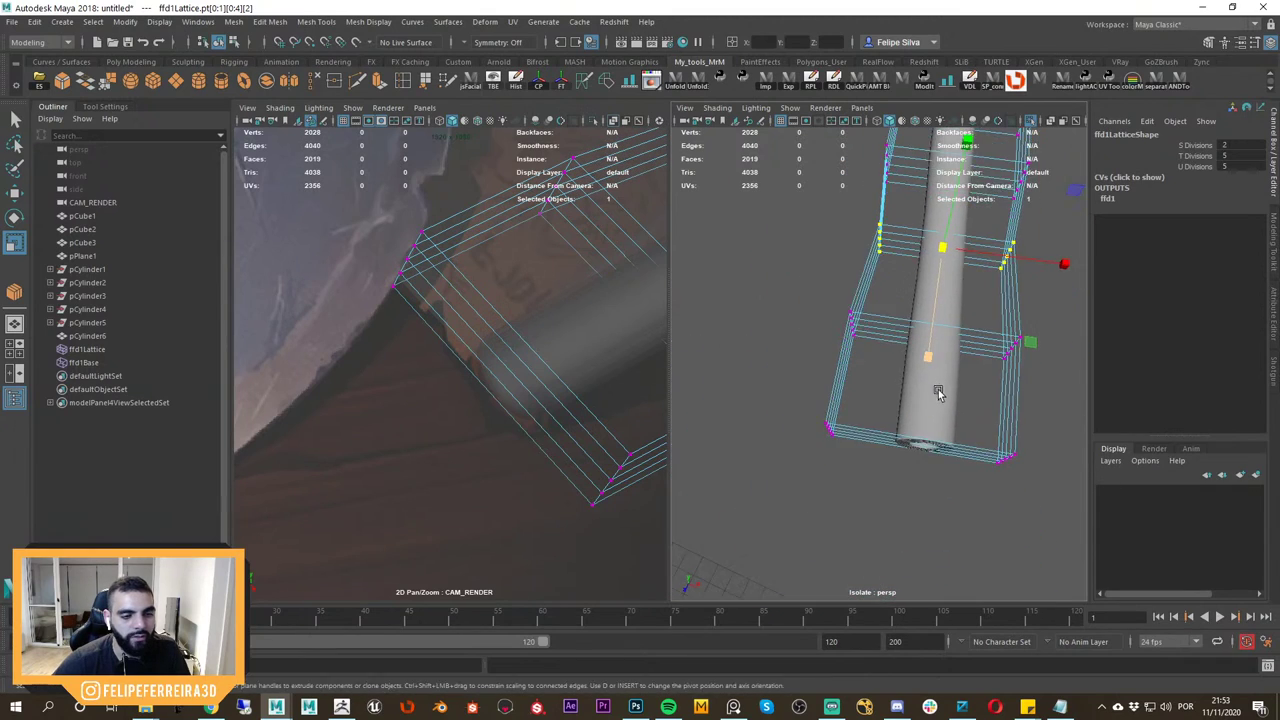
# Try scaling the lattice points at the scroll's near end uniformly and along separate axes, undoing each attempt.
pyautogui.keyDown('alt'); pyautogui.moveTo(937, 391); pyautogui.dragTo(738, 320); pyautogui.keyUp('alt')
pyautogui.moveTo(843, 506); pyautogui.dragTo(846, 508)
pyautogui.keyDown('alt'); pyautogui.moveTo(762, 415); pyautogui.dragTo(820, 423); pyautogui.keyUp('alt')
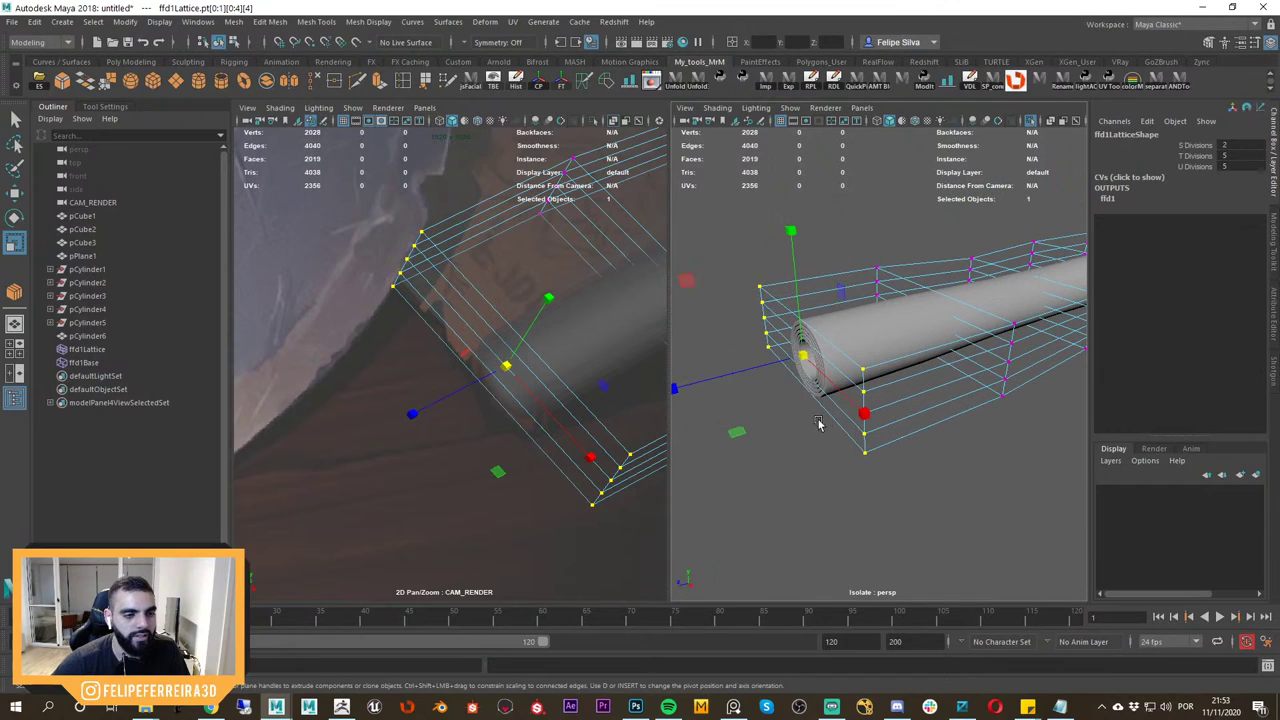
pyautogui.moveTo(804, 355); pyautogui.dragTo(904, 380)
pyautogui.hotkey('ctrl', 'z')
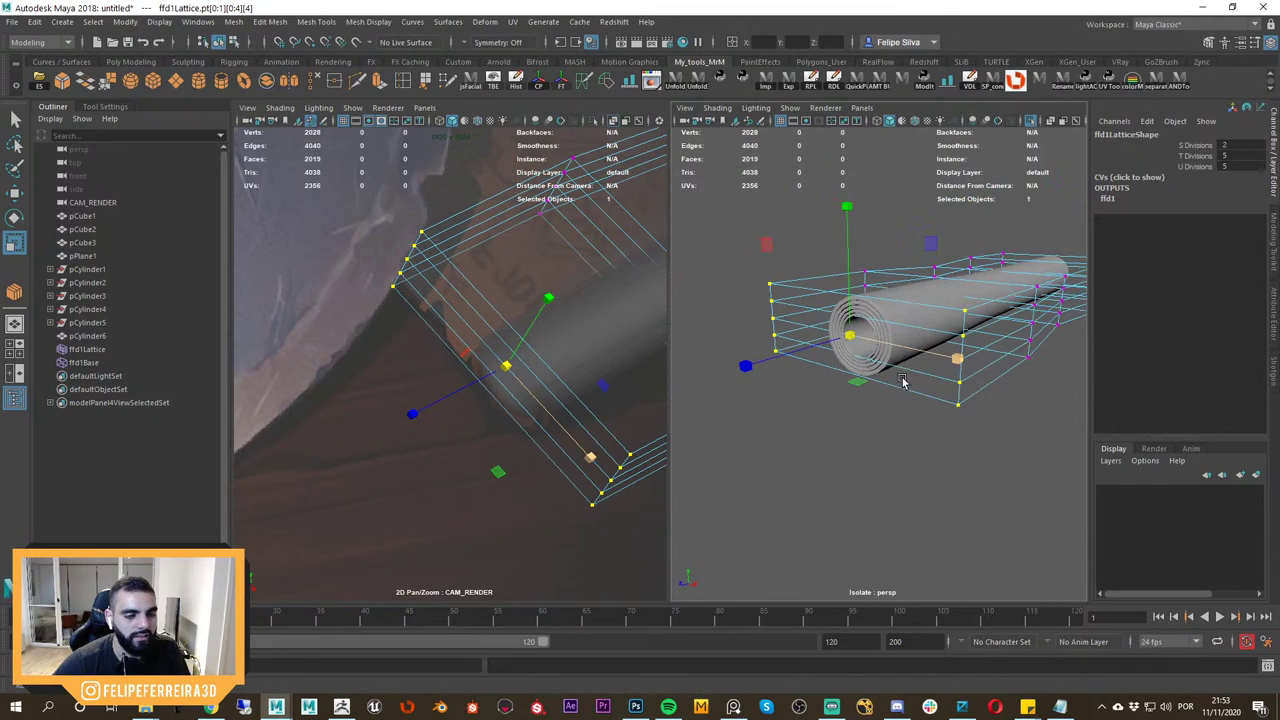
pyautogui.moveTo(849, 207); pyautogui.dragTo(849, 200)
pyautogui.hotkey('ctrl', 'z')
pyautogui.keyDown('ctrl'); pyautogui.moveTo(750, 367); pyautogui.dragTo(722, 371); pyautogui.keyUp('ctrl')
pyautogui.hotkey('ctrl', 'z')
# Leave lattice point editing and delete the lattice from the scroll.
pyautogui.press('w')
pyautogui.moveTo(940, 300); pyautogui.dragTo(1006, 280, button='right')
pyautogui.click(965, 290)
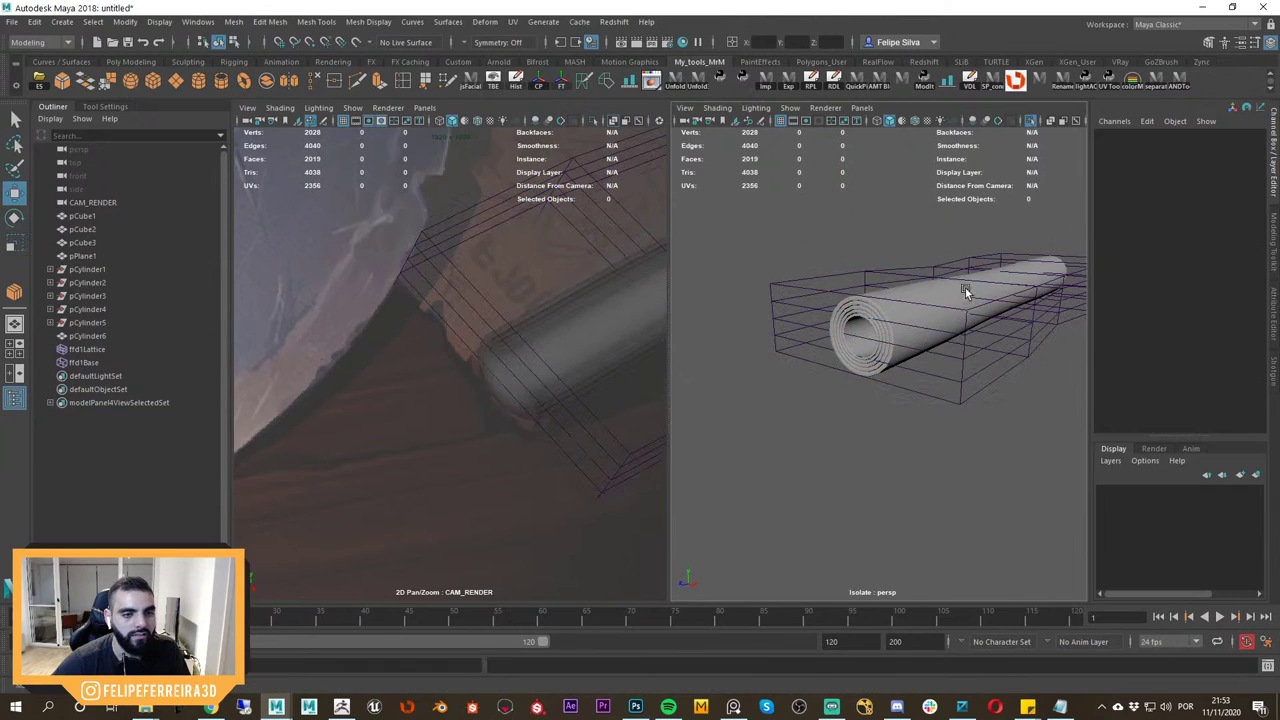
pyautogui.click(1005, 340)
pyautogui.press('Delete')
# Select the vertices of the rolled rings at the scroll's near end.
pyautogui.click(902, 354)
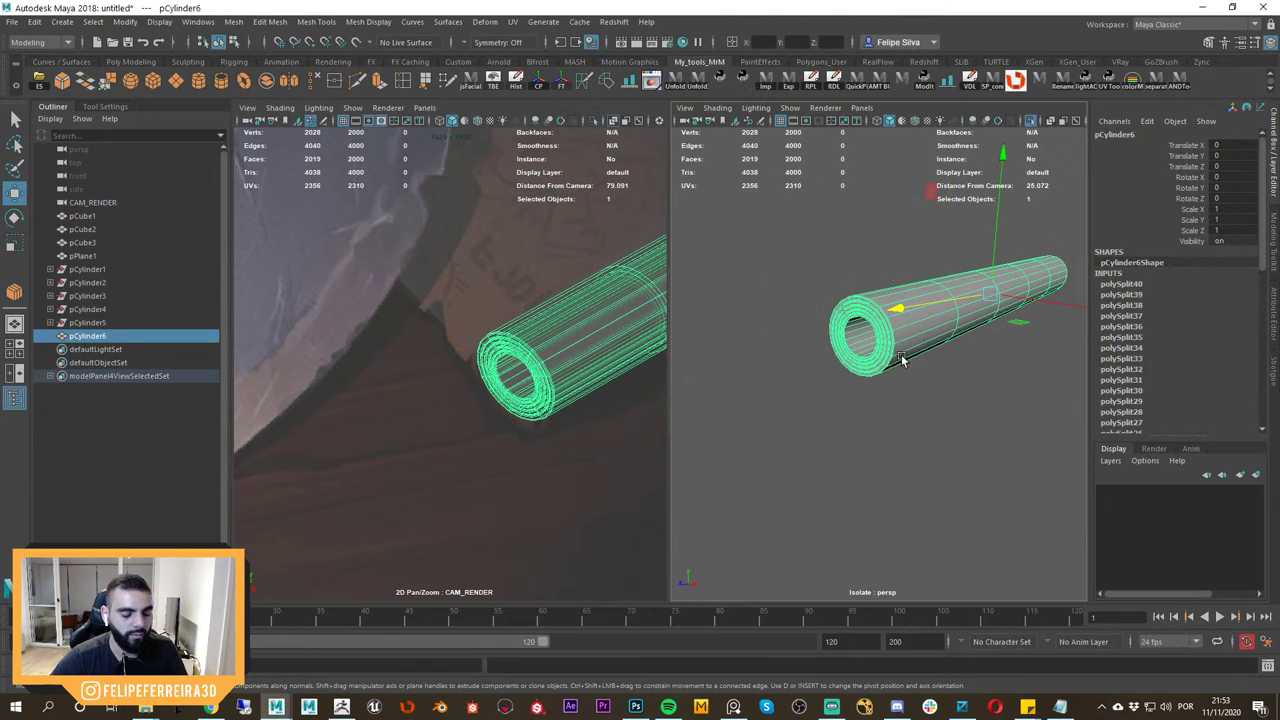
pyautogui.press('F9')
pyautogui.keyDown('alt'); pyautogui.moveTo(888, 354); pyautogui.dragTo(818, 342); pyautogui.keyUp('alt')
pyautogui.moveTo(768, 237); pyautogui.dragTo(880, 418)
pyautogui.scroll(4, 880, 418)
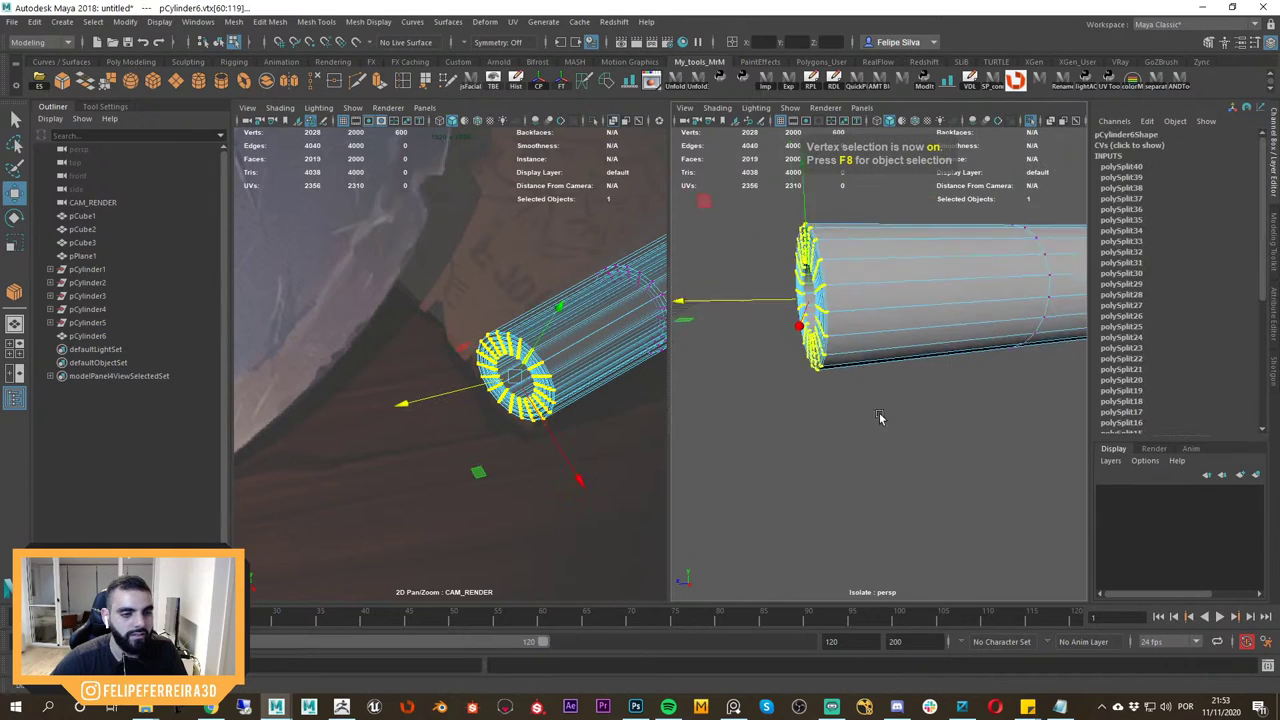
pyautogui.scroll(-4, 880, 418)
pyautogui.moveTo(746, 258); pyautogui.dragTo(880, 420)
pyautogui.scroll(3, 880, 420)
pyautogui.keyDown('alt'); pyautogui.moveTo(830, 368); pyautogui.dragTo(862, 370); pyautogui.keyUp('alt')
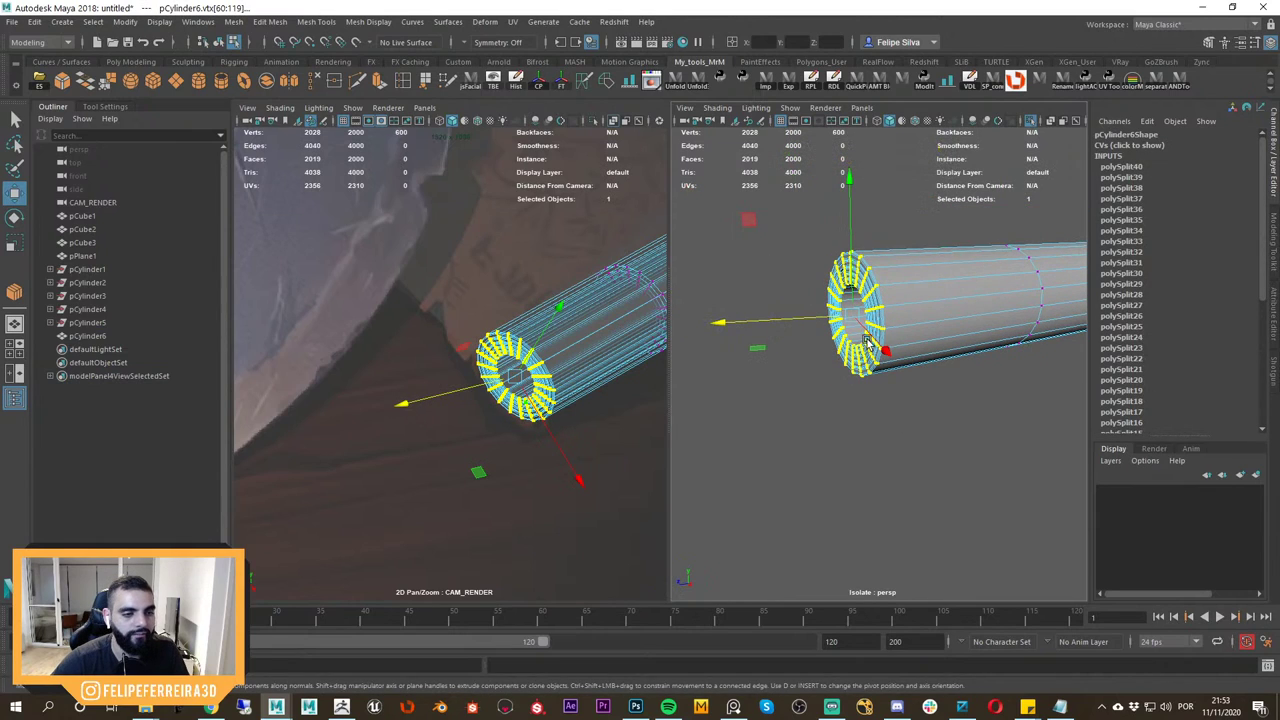
# Turn on soft selection for the near-end vertices and widen its falloff along the scroll.
pyautogui.press('b')
pyautogui.keyDown('alt'); pyautogui.moveTo(1031, 351); pyautogui.dragTo(909, 323, button='right'); pyautogui.keyUp('alt')
pyautogui.keyDown('alt'); pyautogui.moveTo(909, 323); pyautogui.dragTo(803, 356); pyautogui.keyUp('alt')
pyautogui.press('b')
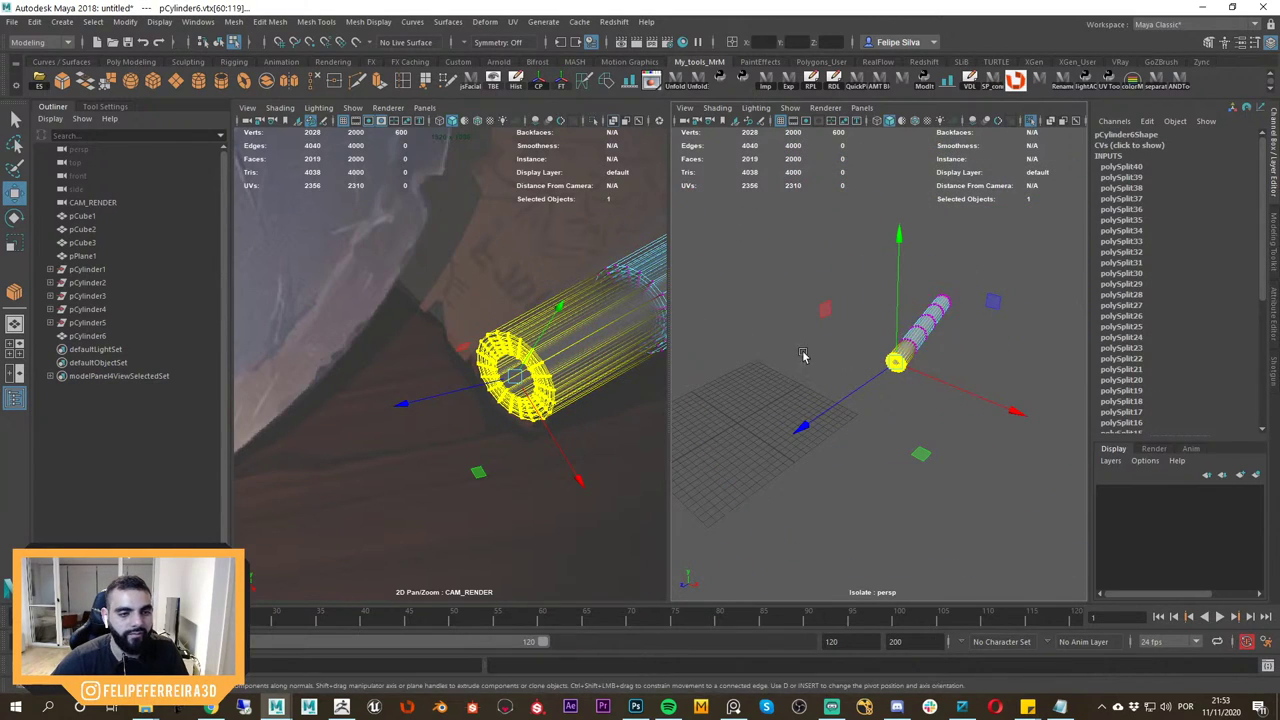
pyautogui.keyDown('alt'); pyautogui.moveTo(803, 356); pyautogui.dragTo(966, 362, button='right'); pyautogui.keyUp('alt')
pyautogui.press('b')
pyautogui.moveTo(966, 362); pyautogui.dragTo(940, 364)
pyautogui.keyDown('alt'); pyautogui.moveTo(960, 364); pyautogui.dragTo(1003, 392); pyautogui.keyUp('alt')
pyautogui.press('b')
# Scale the scroll's near end up slightly with soft selection and return to object selection.
pyautogui.press('r')
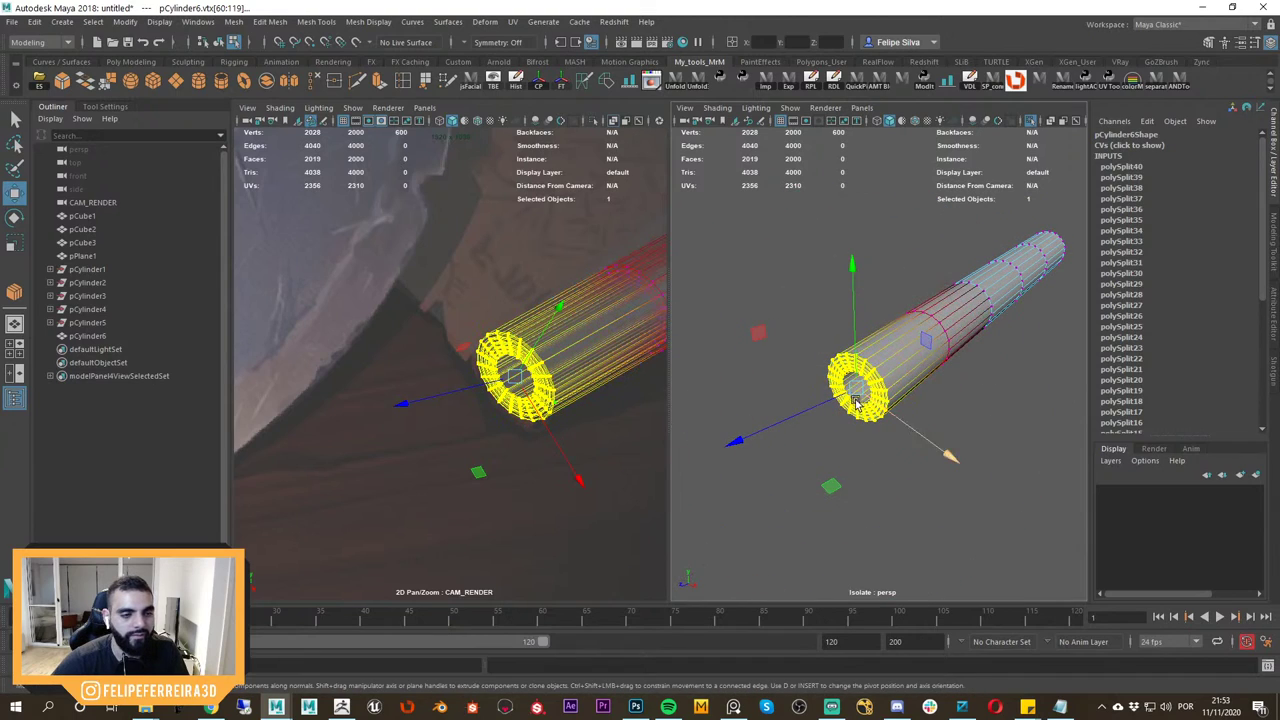
pyautogui.click(860, 388)
pyautogui.press('e')
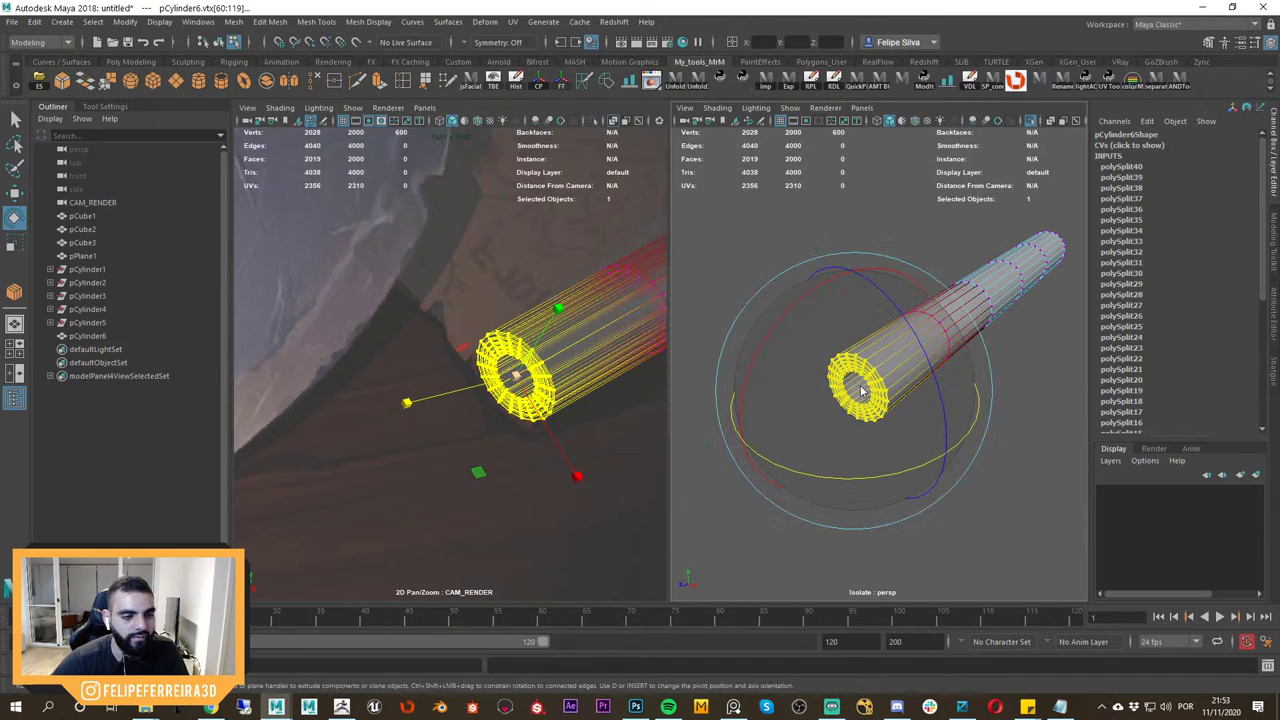
pyautogui.click(860, 387)
pyautogui.press('r')
pyautogui.click(859, 387)
pyautogui.moveTo(859, 388); pyautogui.dragTo(864, 389)
pyautogui.press('e')
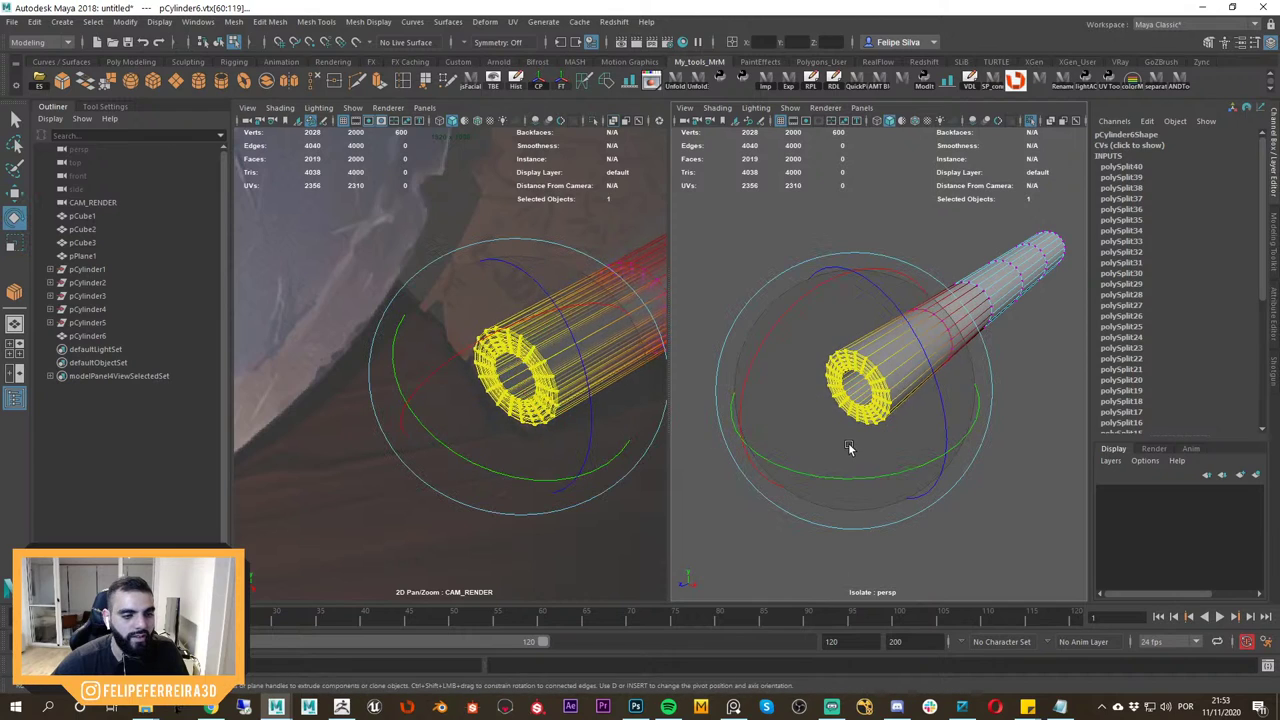
pyautogui.press('w')
pyautogui.moveTo(883, 358); pyautogui.dragTo(951, 217, button='right')
pyautogui.click(919, 299)
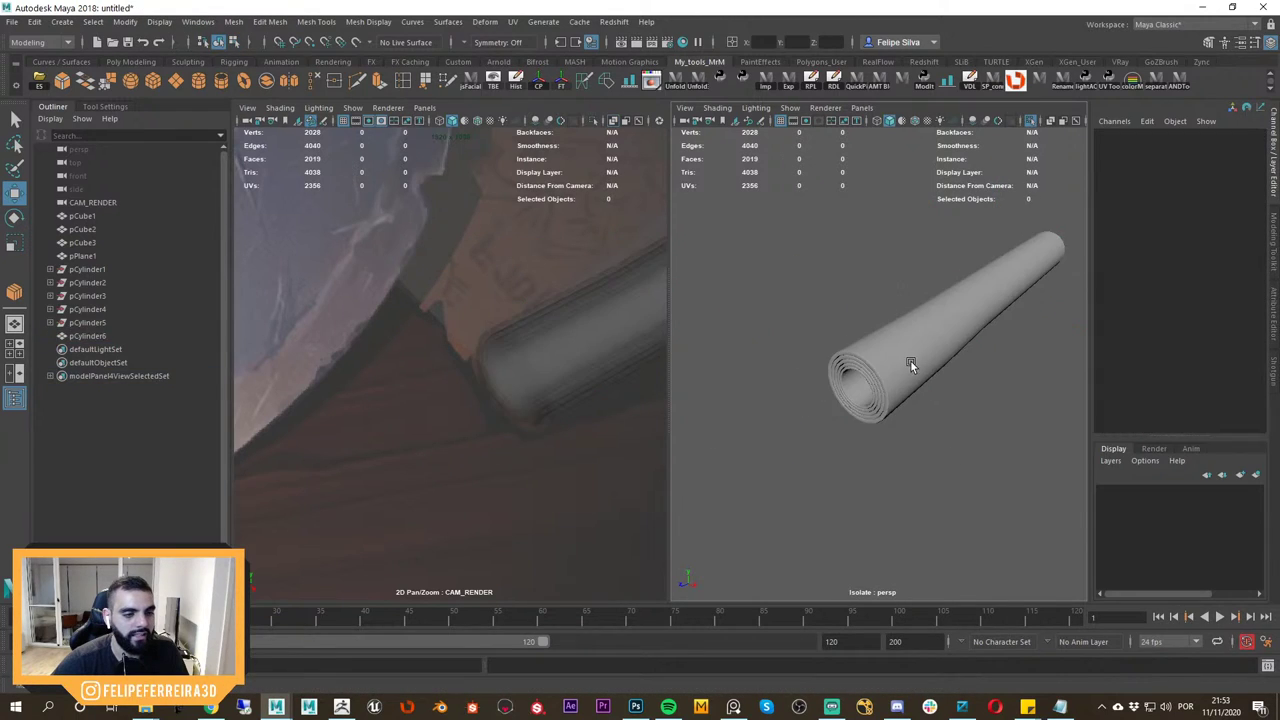
# Exit isolation to show the whole scene and reselect the scroll's near-end vertices in the top view.
pyautogui.click(910, 361)
pyautogui.hotkey('ctrl', '1')
pyautogui.click(974, 449)
pyautogui.scroll(-4, 974, 449)
pyautogui.keyDown('alt'); pyautogui.moveTo(974, 449); pyautogui.dragTo(880, 440); pyautogui.keyUp('alt')
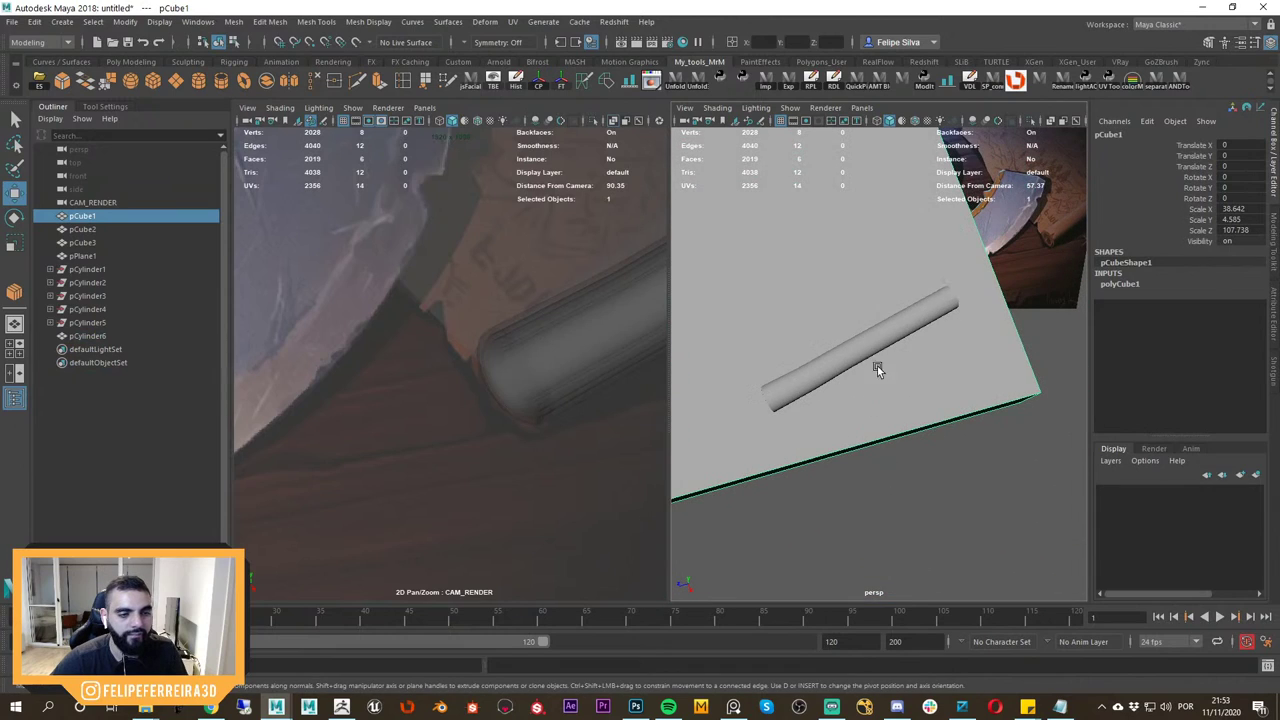
pyautogui.press('space')
pyautogui.moveTo(871, 359); pyautogui.dragTo(815, 362)
pyautogui.scroll(-1, 888, 367)
pyautogui.click(885, 314)
pyautogui.keyDown('alt'); pyautogui.moveTo(883, 327); pyautogui.dragTo(891, 349, button='middle'); pyautogui.keyUp('alt')
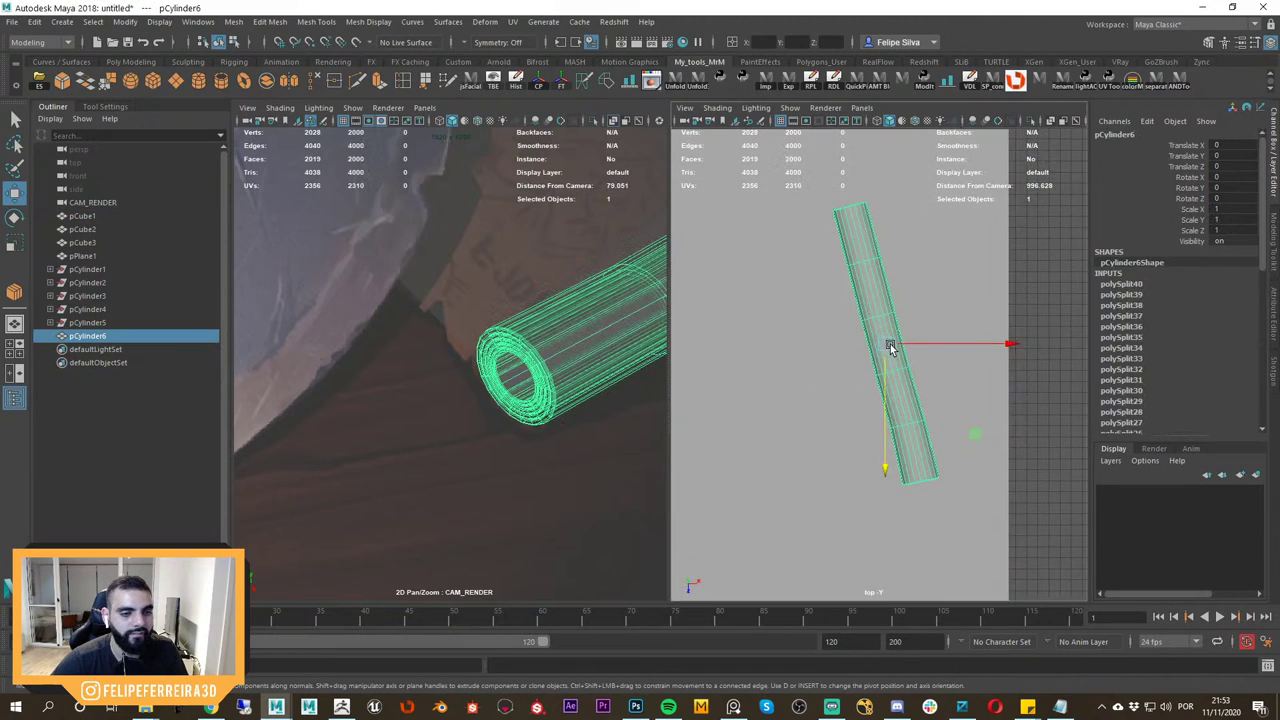
pyautogui.keyDown('alt'); pyautogui.moveTo(891, 349); pyautogui.dragTo(884, 420, button='right'); pyautogui.keyUp('alt')
pyautogui.keyDown('alt'); pyautogui.moveTo(884, 420); pyautogui.dragTo(861, 332, button='middle'); pyautogui.keyUp('alt')
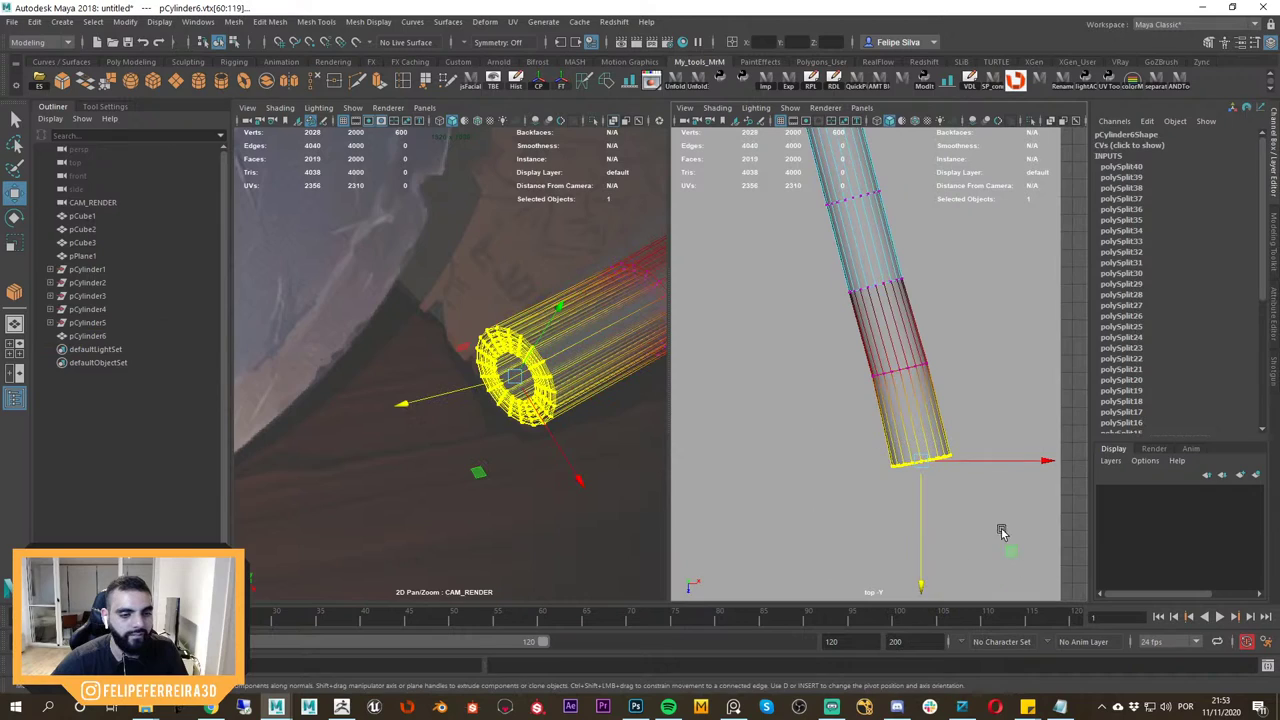
# Rotate the pivot of the near-end vertices to align with the scroll's length and bake the pivot.
pyautogui.press('e')
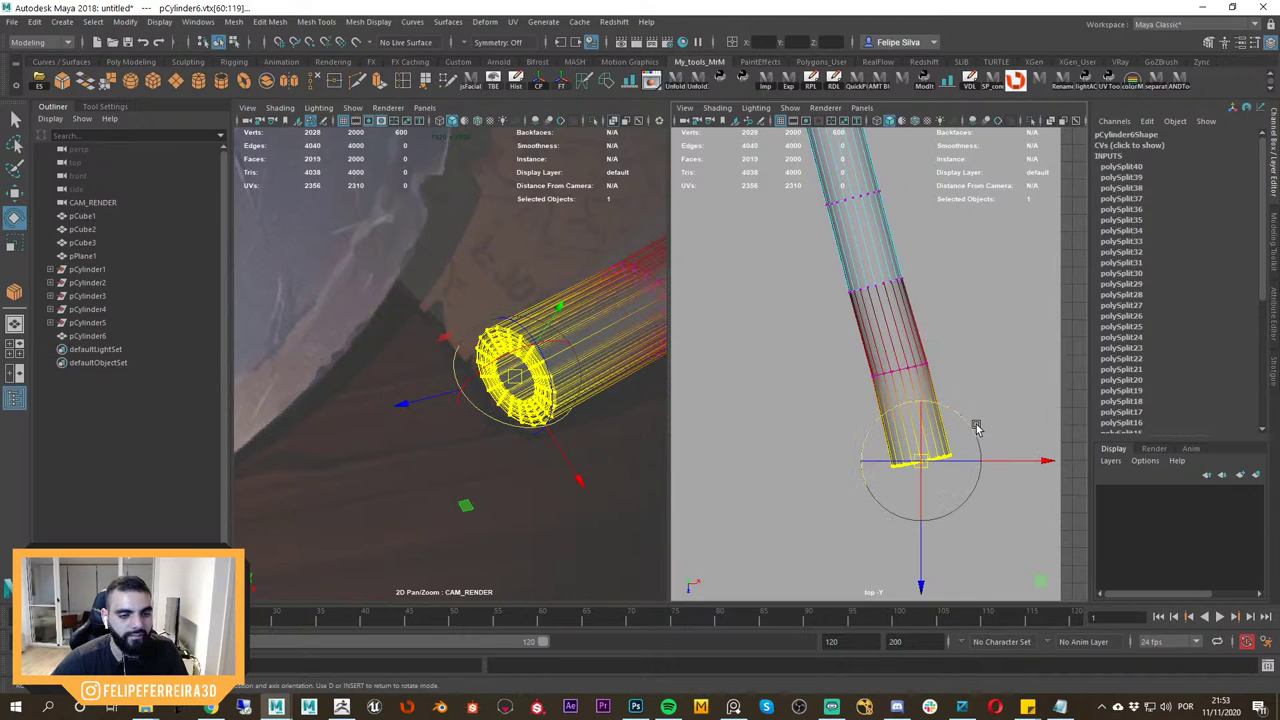
pyautogui.press('w')
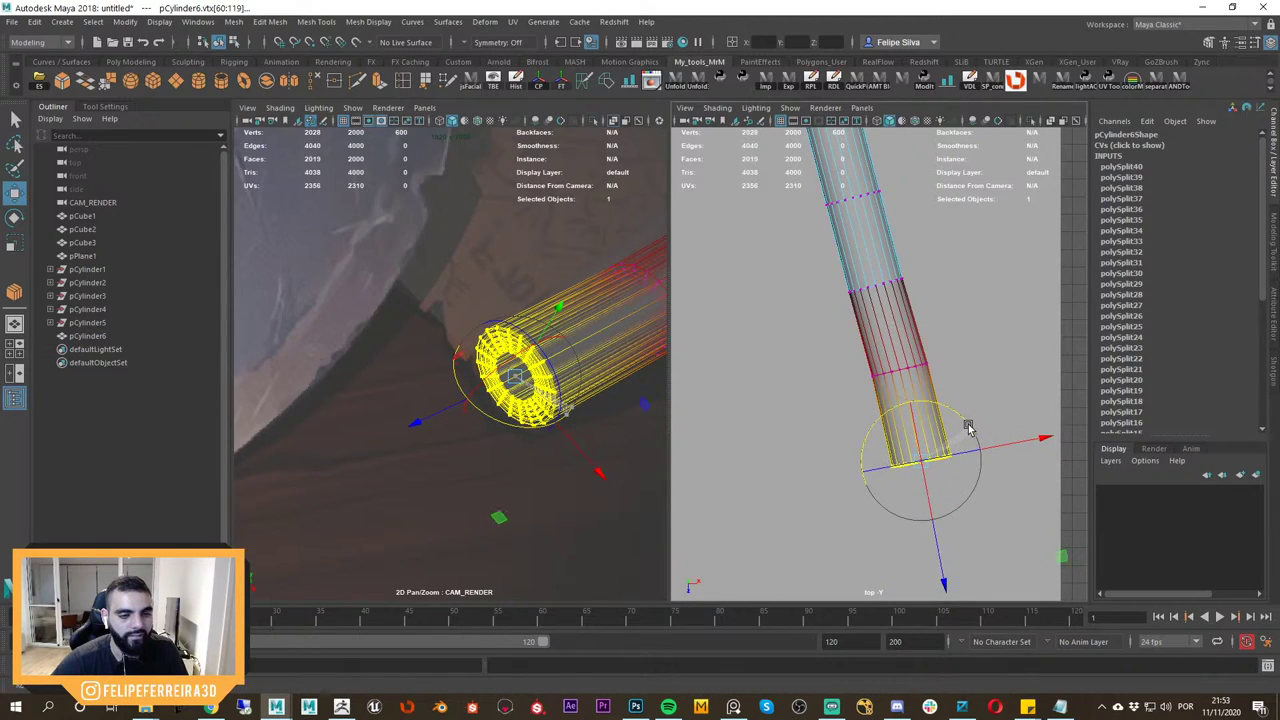
pyautogui.click(128, 22)
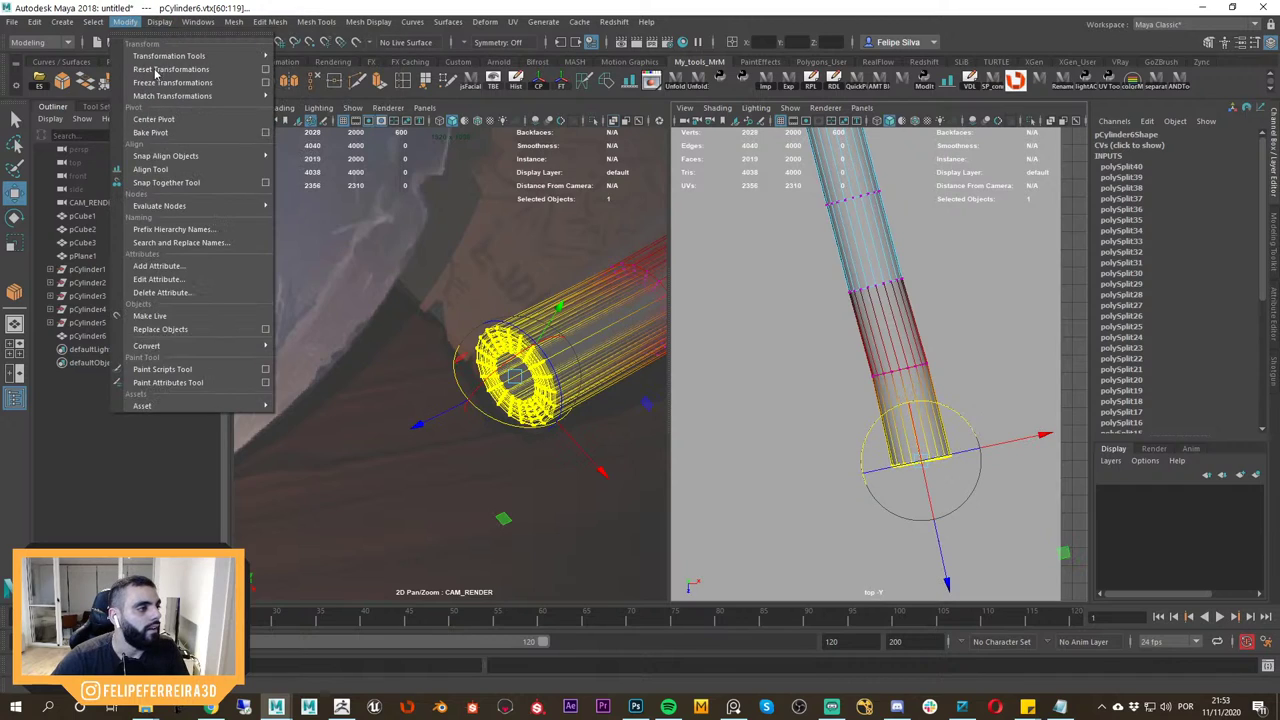
pyautogui.click(178, 134)
pyautogui.press('d')
# Enlarge the scroll's near end slightly and narrow the vertex ring around its middle.
pyautogui.keyDown('alt'); pyautogui.moveTo(919, 441); pyautogui.dragTo(898, 415, button='middle'); pyautogui.keyUp('alt')
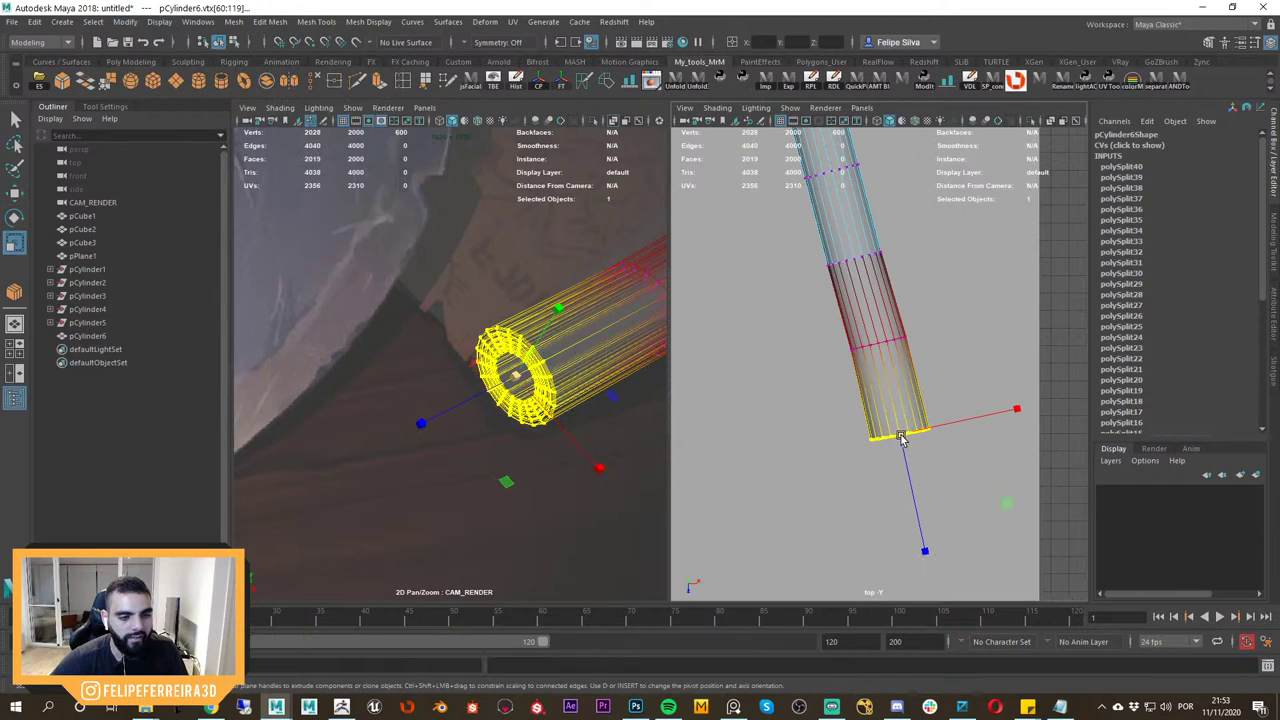
pyautogui.moveTo(901, 438); pyautogui.dragTo(909, 436)
pyautogui.keyDown('alt'); pyautogui.moveTo(909, 436); pyautogui.dragTo(942, 522, button='middle'); pyautogui.keyUp('alt')
pyautogui.moveTo(950, 318); pyautogui.dragTo(797, 378)
pyautogui.press('w')
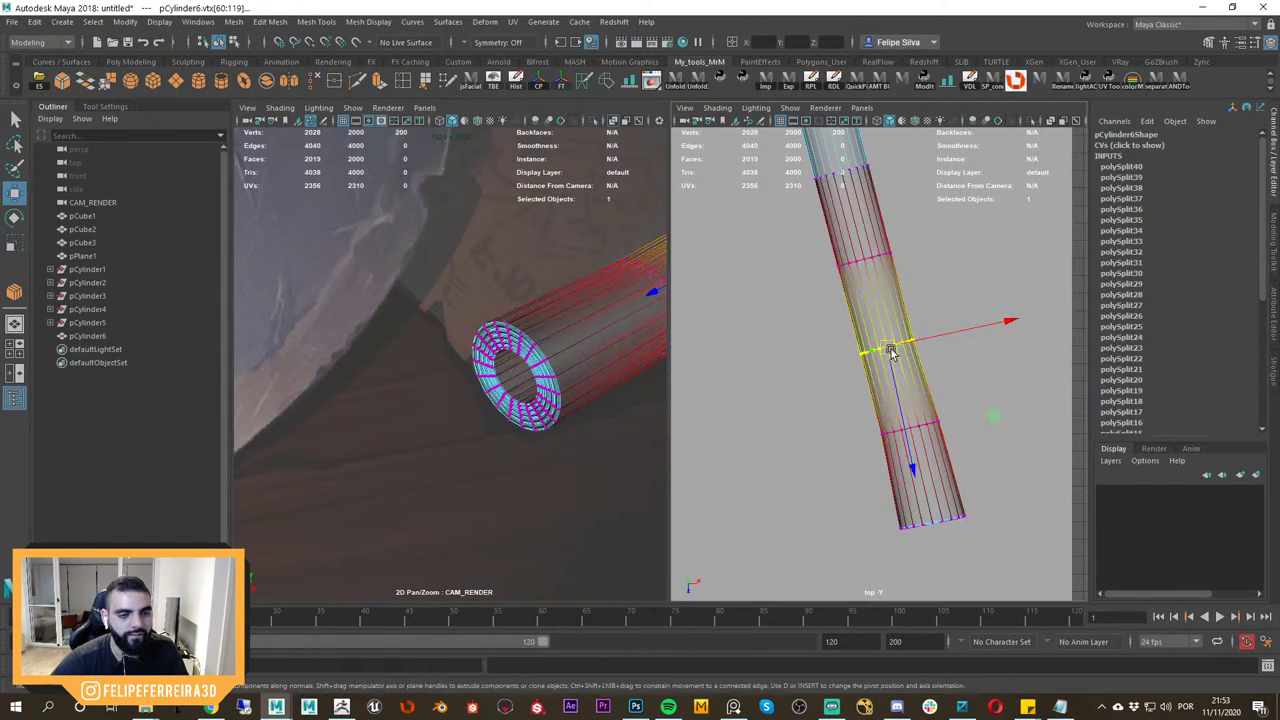
pyautogui.moveTo(907, 344); pyautogui.dragTo(904, 345)
# Widen the scroll's far end, scale the neighbouring vertex ring slightly, and return to object selection in the perspective view.
pyautogui.keyDown('alt'); pyautogui.moveTo(863, 252); pyautogui.dragTo(927, 424, button='middle'); pyautogui.keyUp('alt')
pyautogui.moveTo(928, 275); pyautogui.dragTo(928, 272)
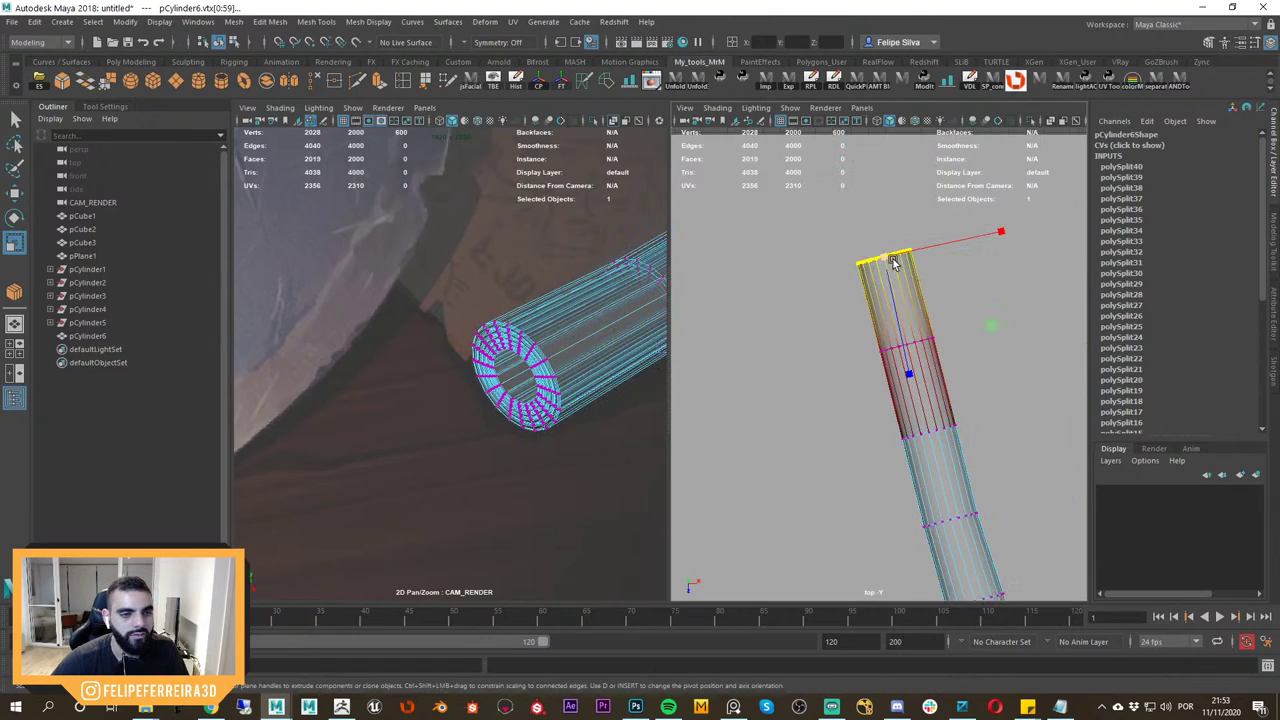
pyautogui.moveTo(941, 328); pyautogui.dragTo(825, 397)
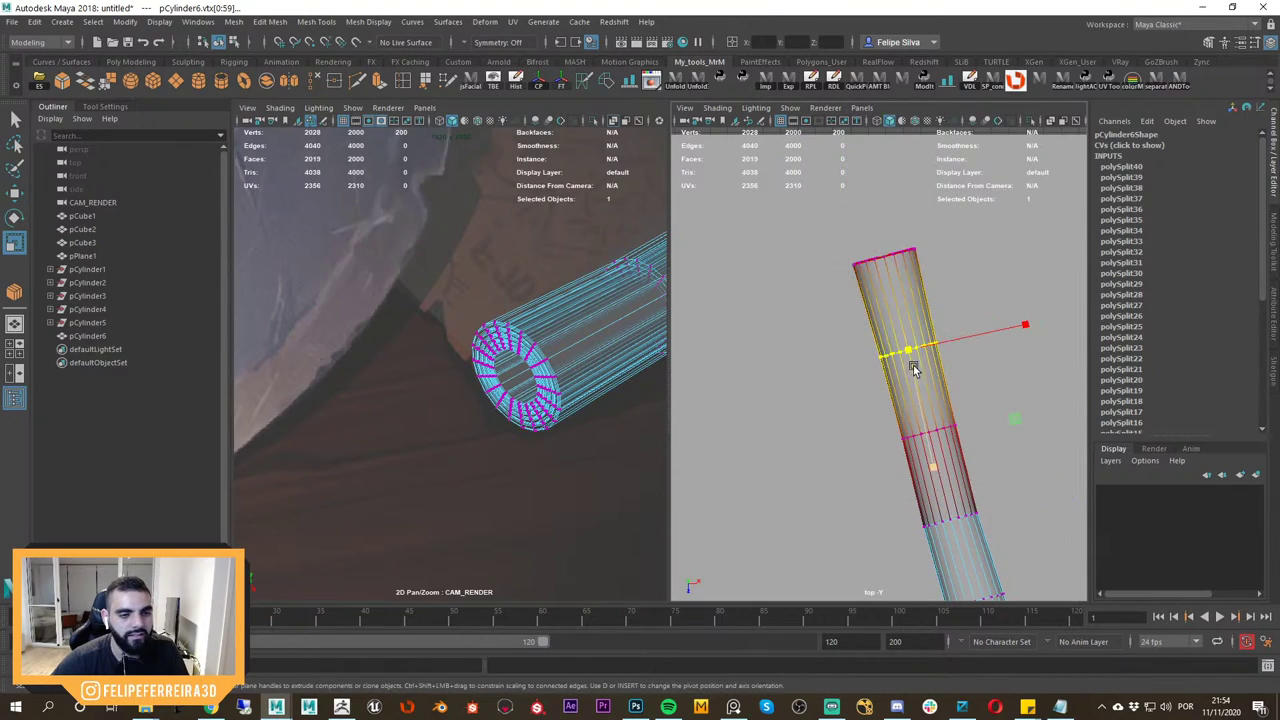
pyautogui.moveTo(932, 345); pyautogui.dragTo(931, 345)
pyautogui.scroll(-1, 920, 363)
pyautogui.moveTo(923, 341); pyautogui.dragTo(924, 374, button='right')
pyautogui.press('4')
pyautogui.press('space')
pyautogui.press('5')
pyautogui.moveTo(918, 355)
pyautogui.mouseDown()
pyautogui.moveTo(917, 320)
pyautogui.moveTo(901, 360)
pyautogui.moveTo(922, 296)
pyautogui.mouseUp()
pyautogui.moveTo(922, 298); pyautogui.dragTo(936, 286, button='right')
pyautogui.scroll(-4, 927, 301)
pyautogui.keyDown('alt'); pyautogui.moveTo(927, 301); pyautogui.dragTo(790, 361); pyautogui.keyUp('alt')
pyautogui.scroll(4, 790, 361)
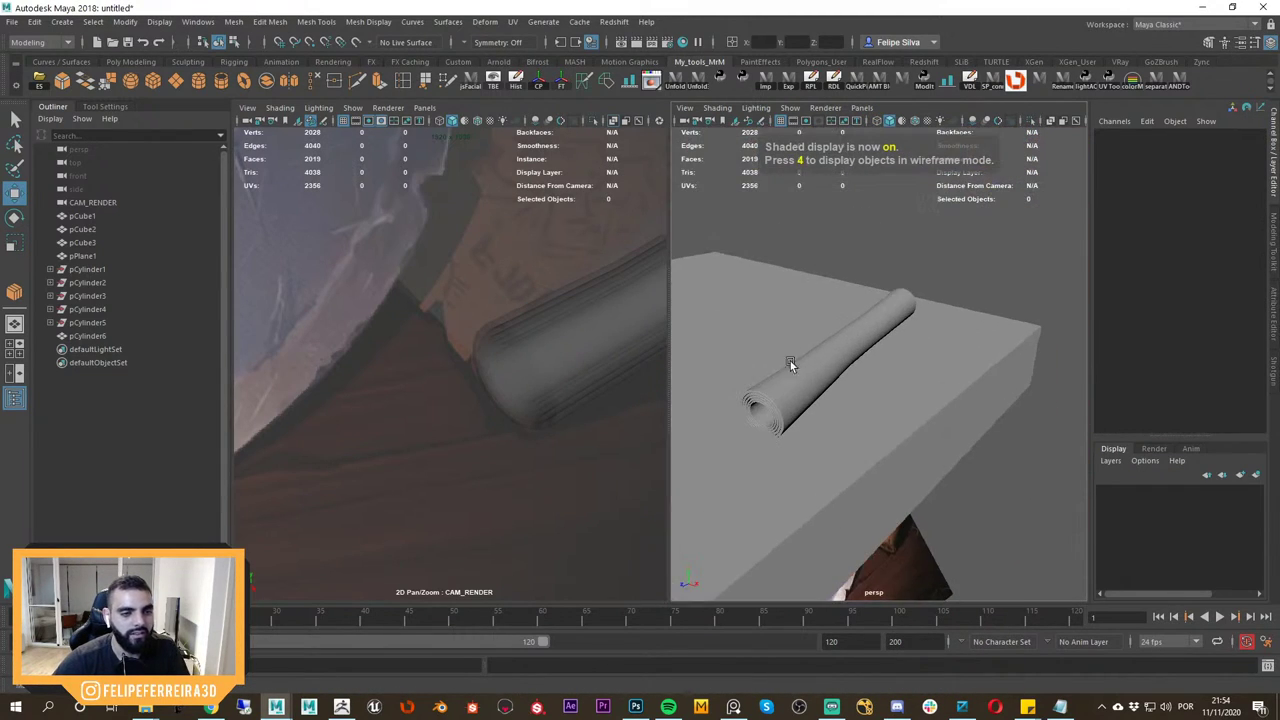
# Try moving the scroll aside to compare it with the painting in the camera view, and undo the move.
pyautogui.scroll(-4, 505, 358)
pyautogui.moveTo(505, 358); pyautogui.dragTo(410, 397, button='middle')
pyautogui.click(410, 400)
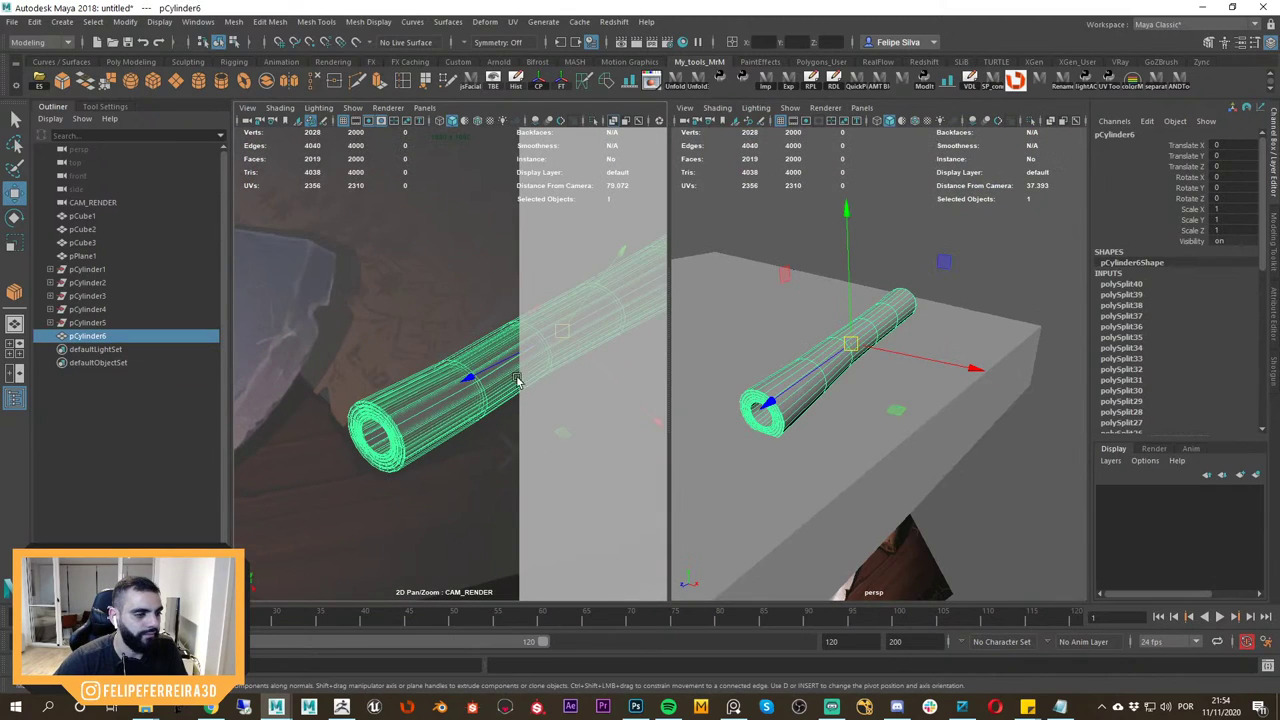
pyautogui.press('4')
pyautogui.moveTo(533, 398); pyautogui.dragTo(652, 527, button='middle')
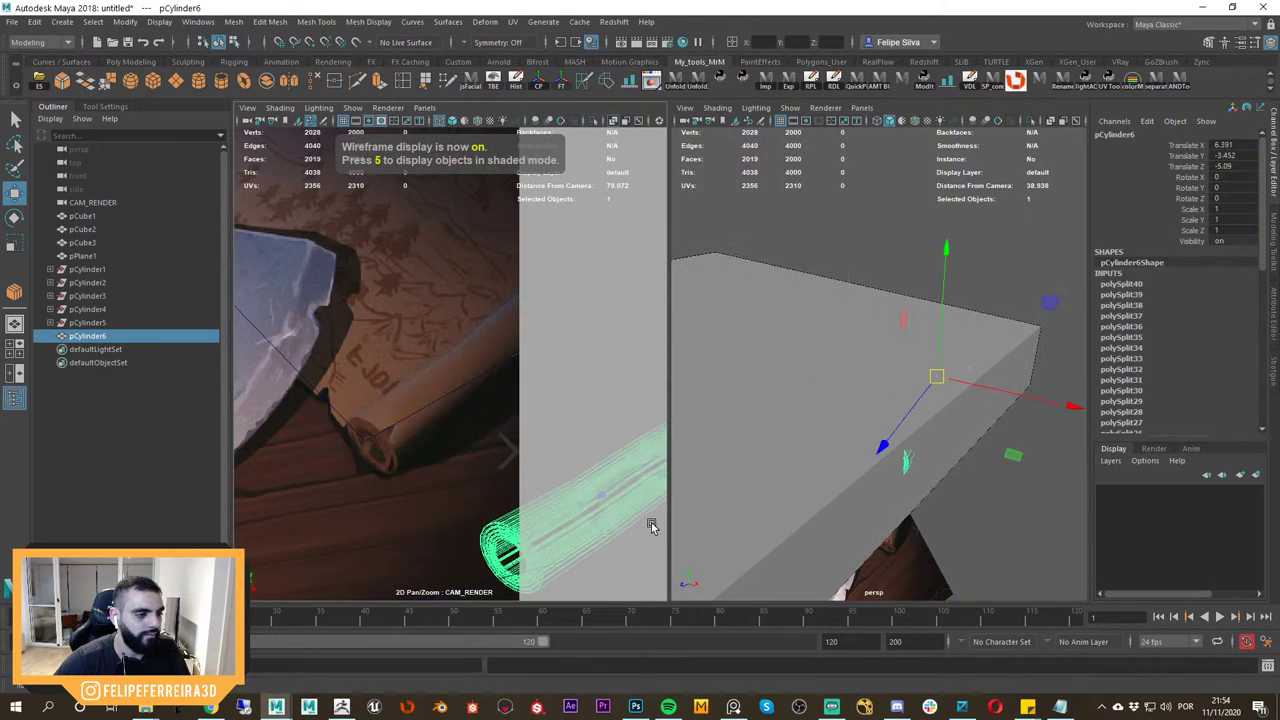
pyautogui.hotkey('ctrl', 'z')
pyautogui.press('e')
pyautogui.press('w')
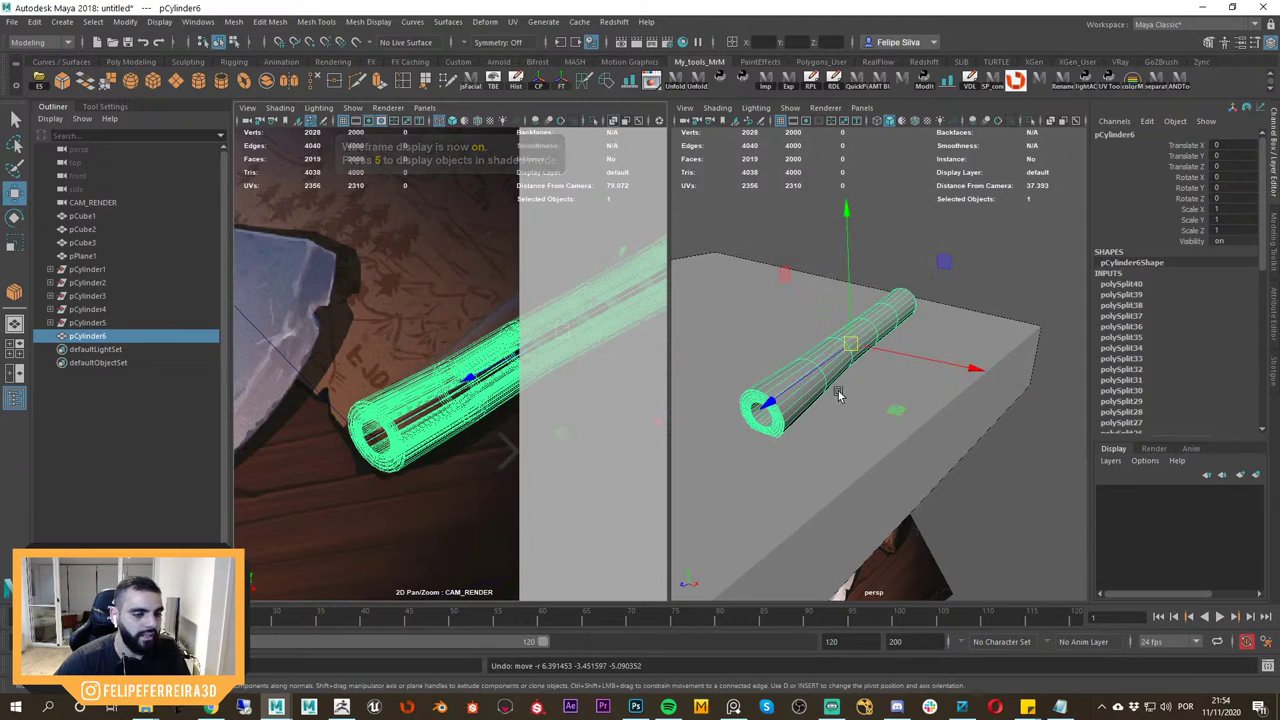
# Examine from the scroll's open end how it rests on the table, and compare it with the painting.
pyautogui.press('e')
pyautogui.keyDown('alt'); pyautogui.moveTo(838, 391); pyautogui.dragTo(975, 357); pyautogui.keyUp('alt')
pyautogui.press('w')
pyautogui.click(854, 246)
pyautogui.keyDown('alt'); pyautogui.moveTo(882, 342); pyautogui.dragTo(925, 315); pyautogui.keyUp('alt')
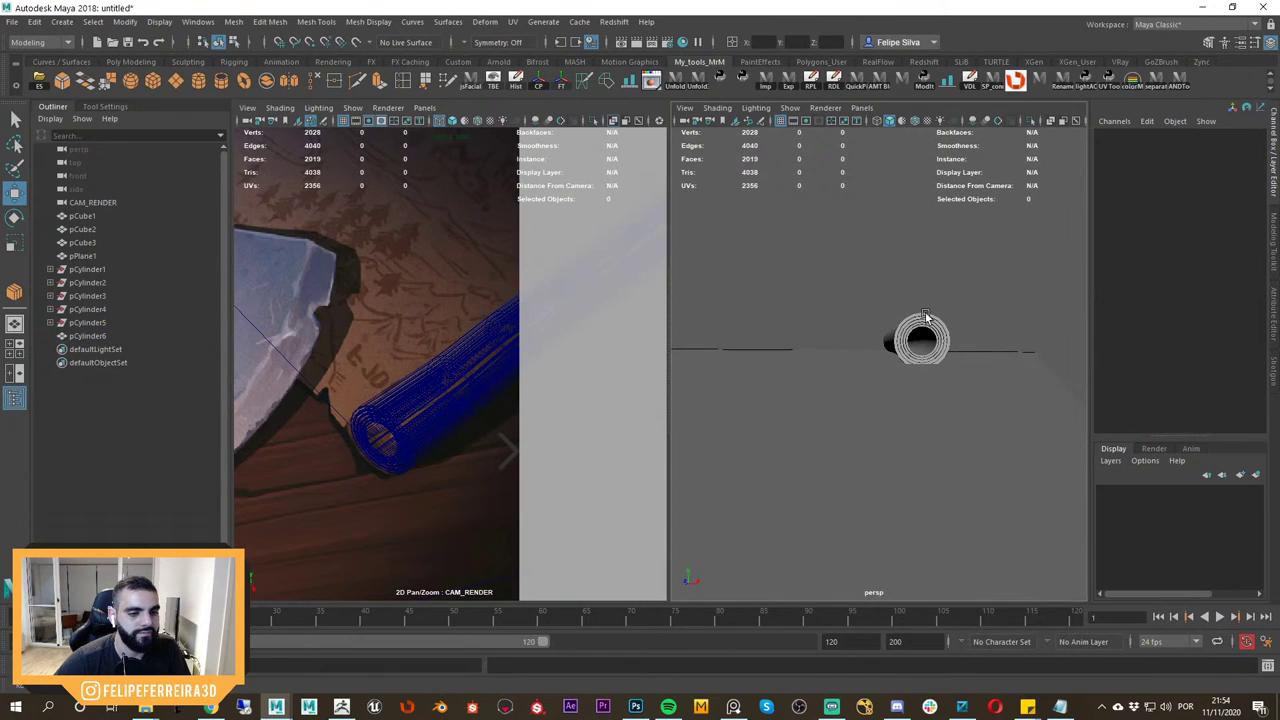
pyautogui.press('5')
pyautogui.moveTo(549, 346); pyautogui.dragTo(393, 316, button='right')
pyautogui.moveTo(393, 316); pyautogui.dragTo(510, 338, button='middle')
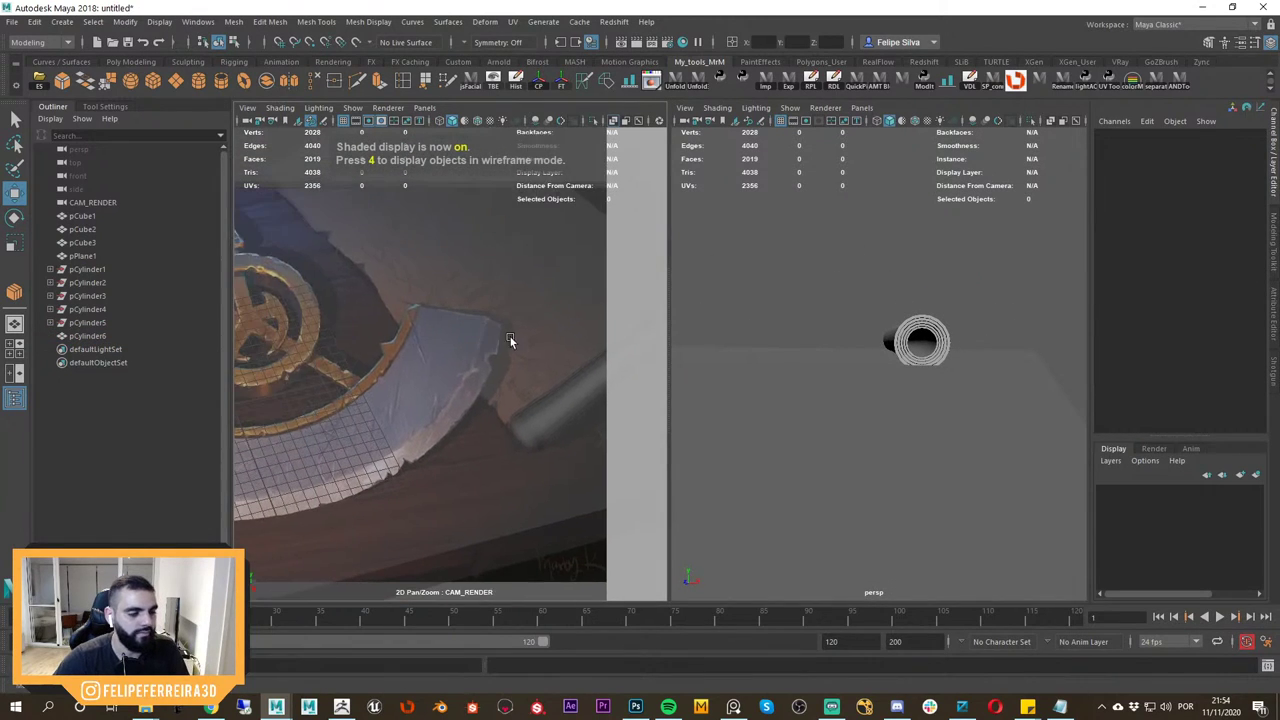
# Review the full reference painting in the render camera and the blocked-out scene from several angles.
pyautogui.press('space')
pyautogui.moveTo(567, 373); pyautogui.dragTo(470, 338, button='right')
pyautogui.moveTo(546, 314); pyautogui.dragTo(592, 331, button='middle')
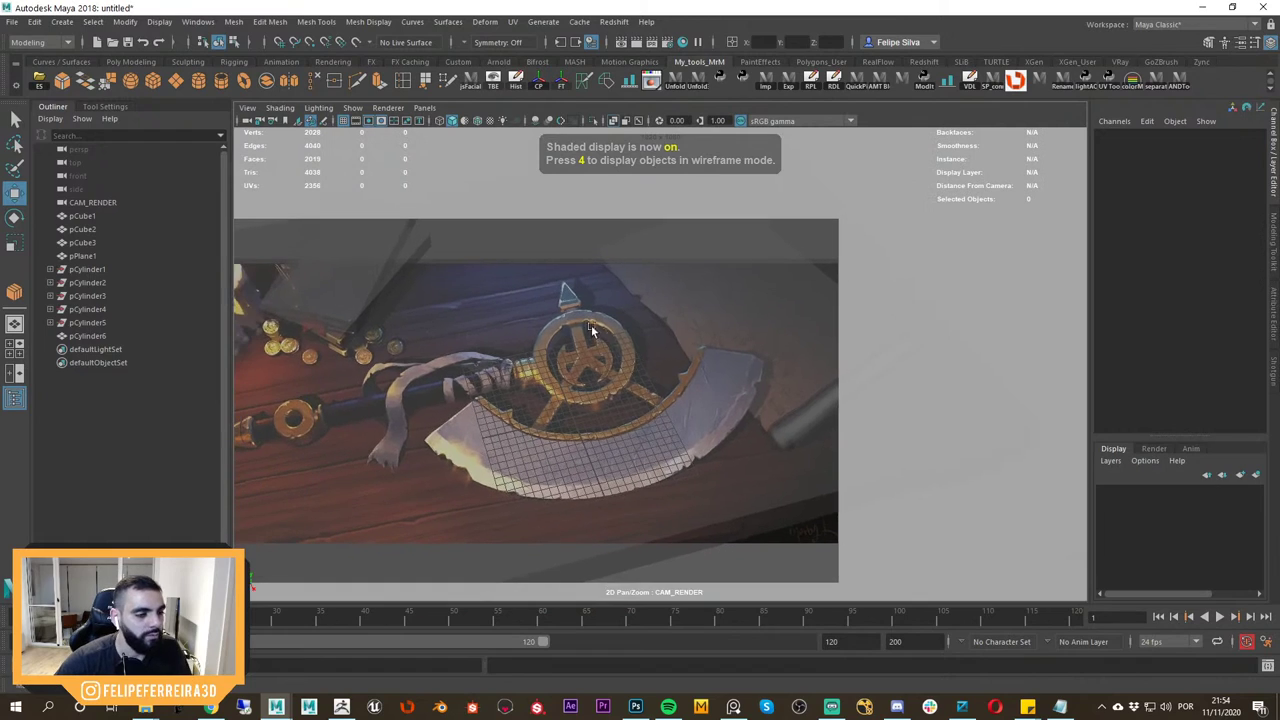
pyautogui.click(729, 344)
pyautogui.click(914, 295)
pyautogui.moveTo(608, 379); pyautogui.dragTo(681, 369, button='middle')
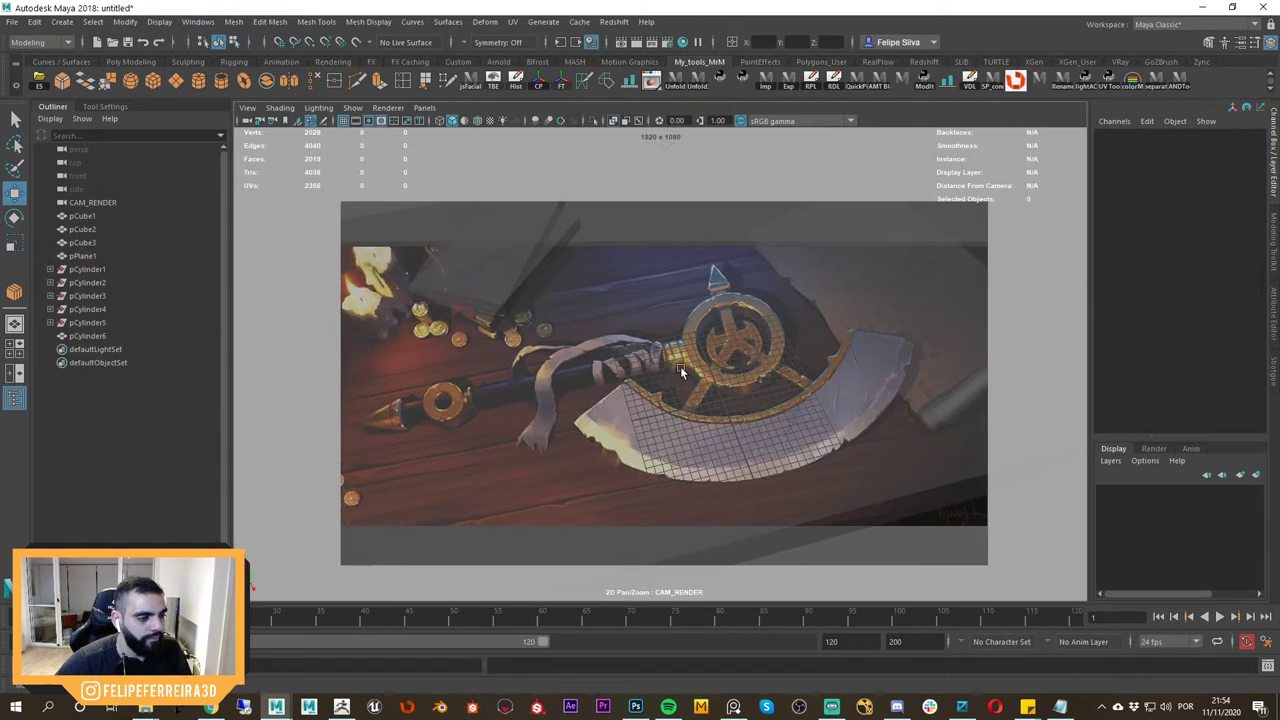
pyautogui.press('space')
pyautogui.keyDown('alt'); pyautogui.moveTo(868, 381); pyautogui.dragTo(778, 316, button='right'); pyautogui.keyUp('alt')
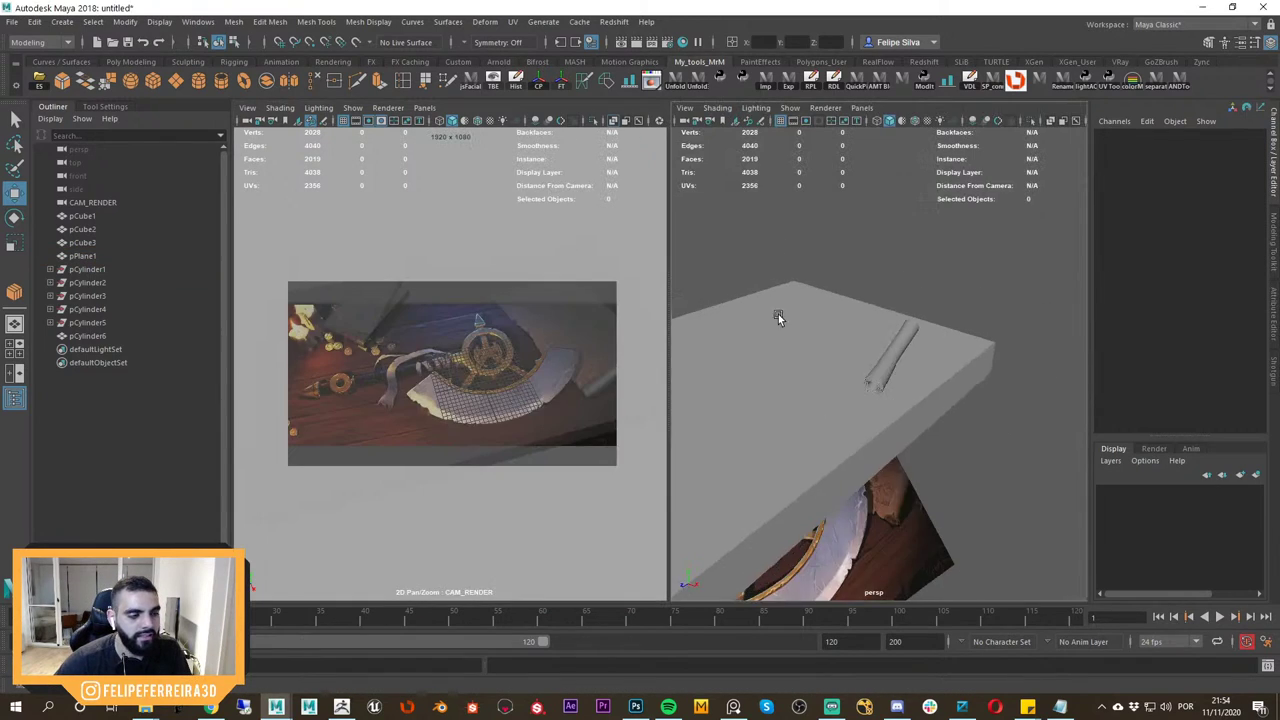
pyautogui.keyDown('alt'); pyautogui.moveTo(778, 316); pyautogui.dragTo(816, 358); pyautogui.keyUp('alt')
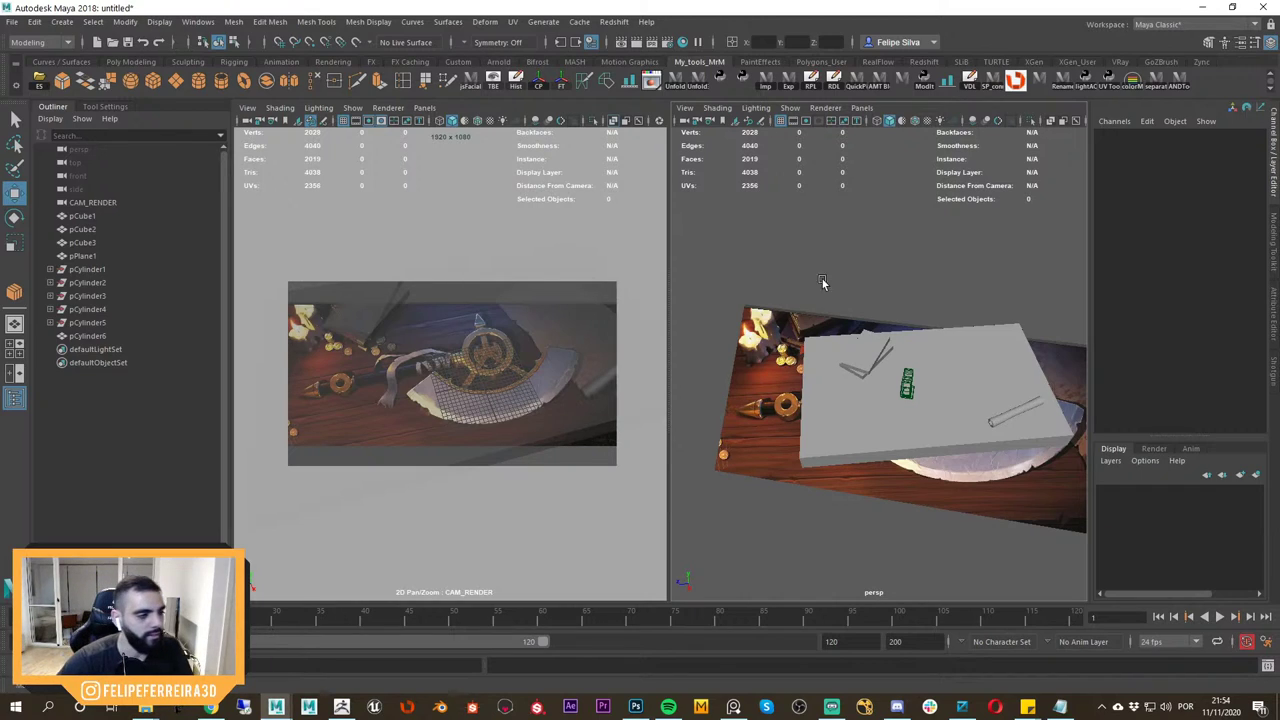
pyautogui.keyDown('alt'); pyautogui.moveTo(835, 342); pyautogui.dragTo(868, 402); pyautogui.keyUp('alt')
pyautogui.scroll(4, 856, 358)
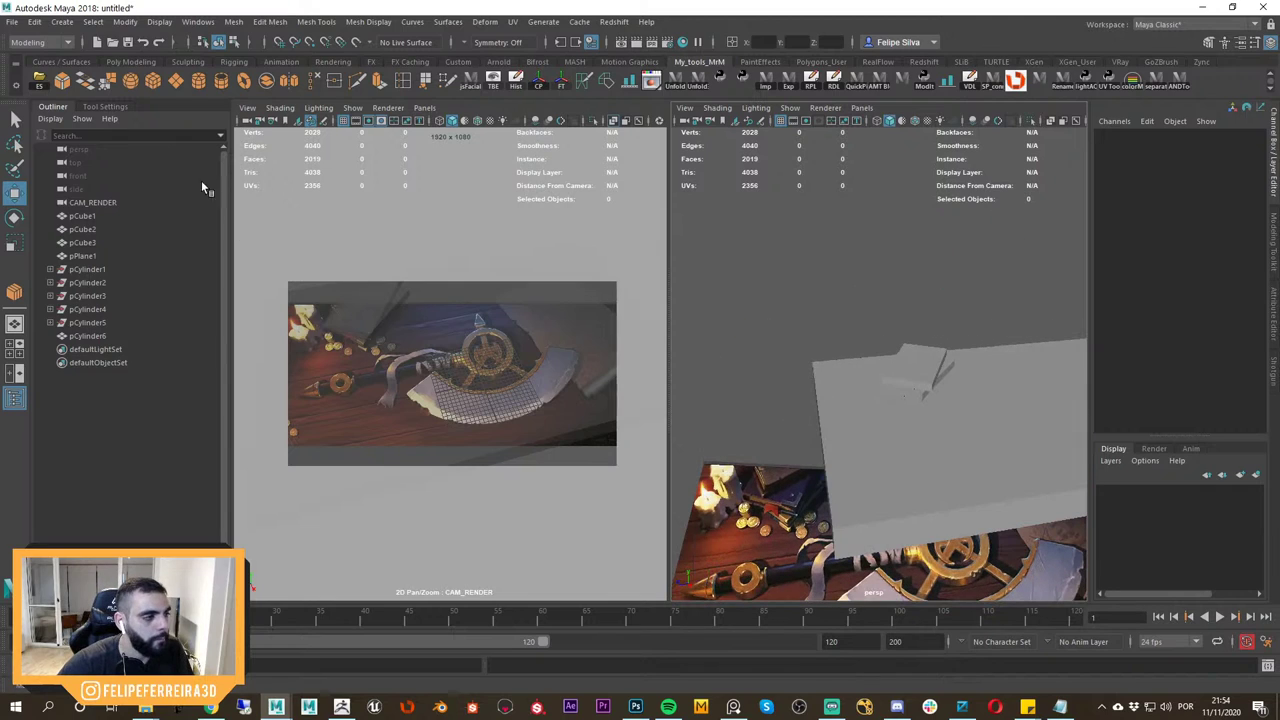
pyautogui.click(198, 84)
pyautogui.keyDown('alt'); pyautogui.moveTo(771, 423); pyautogui.dragTo(889, 425); pyautogui.keyUp('alt')
pyautogui.moveTo(894, 497); pyautogui.dragTo(707, 470)
pyautogui.keyDown('alt'); pyautogui.moveTo(808, 452); pyautogui.dragTo(928, 408); pyautogui.keyUp('alt')
pyautogui.hotkey('ctrl', 'z')
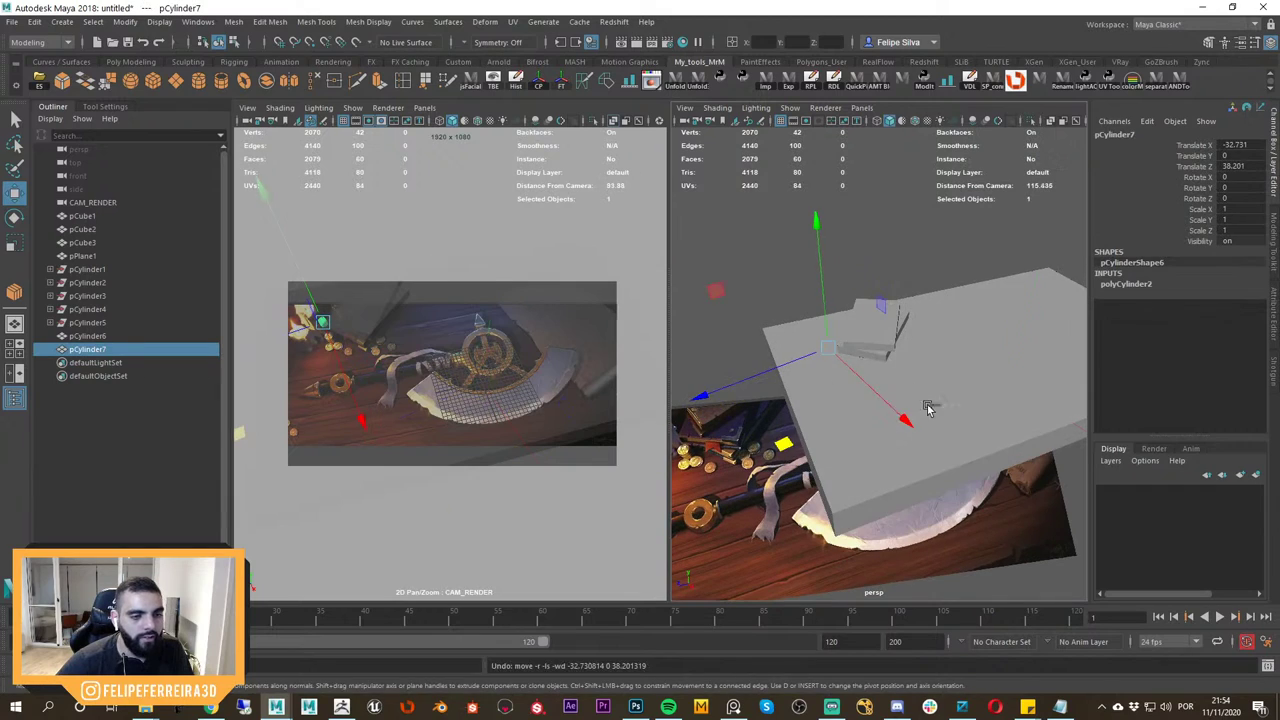
pyautogui.press('Delete')
# Create a polygon cylinder and move it across the table to the short candle in the reference painting.
pyautogui.click(203, 87)
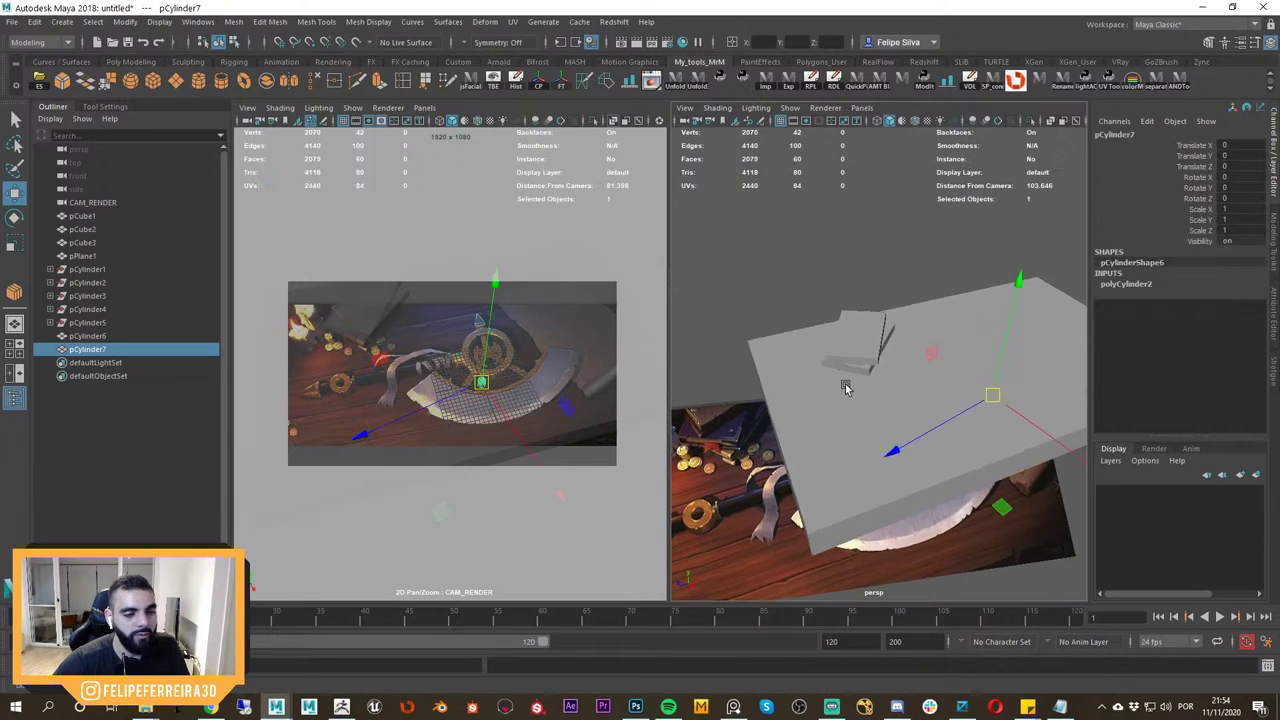
pyautogui.moveTo(846, 384)
pyautogui.keyDown('alt'); pyautogui.mouseDown()
pyautogui.moveTo(957, 363)
pyautogui.moveTo(988, 338)
pyautogui.moveTo(1004, 398)
pyautogui.mouseUp(); pyautogui.keyUp('alt')
pyautogui.press('4')
pyautogui.press('5')
pyautogui.moveTo(1046, 438); pyautogui.dragTo(875, 460)
pyautogui.moveTo(343, 350); pyautogui.dragTo(478, 356, button='middle')
pyautogui.moveTo(478, 356); pyautogui.dragTo(612, 385, button='right')
pyautogui.moveTo(440, 355); pyautogui.dragTo(529, 434, button='middle')
pyautogui.moveTo(529, 434); pyautogui.dragTo(620, 470, button='right')
pyautogui.keyDown('alt'); pyautogui.moveTo(868, 390); pyautogui.dragTo(932, 420); pyautogui.keyUp('alt')
pyautogui.press('f')
# Scale the candle cylinder uniformly to 2.616 and position it at X -25.195, Y 4.932, Z 42.882.
pyautogui.press('r')
pyautogui.moveTo(580, 409); pyautogui.dragTo(371, 352, button='middle')
pyautogui.press('w')
pyautogui.keyDown('alt'); pyautogui.moveTo(903, 386); pyautogui.dragTo(836, 503); pyautogui.keyUp('alt')
pyautogui.press('f')
pyautogui.keyDown('alt'); pyautogui.moveTo(943, 442); pyautogui.dragTo(864, 265); pyautogui.keyUp('alt')
pyautogui.press('r')
pyautogui.keyDown('alt'); pyautogui.moveTo(905, 322); pyautogui.dragTo(851, 334, button='right'); pyautogui.keyUp('alt')
pyautogui.press('w')
pyautogui.keyDown('alt'); pyautogui.moveTo(851, 334); pyautogui.dragTo(891, 397); pyautogui.keyUp('alt')
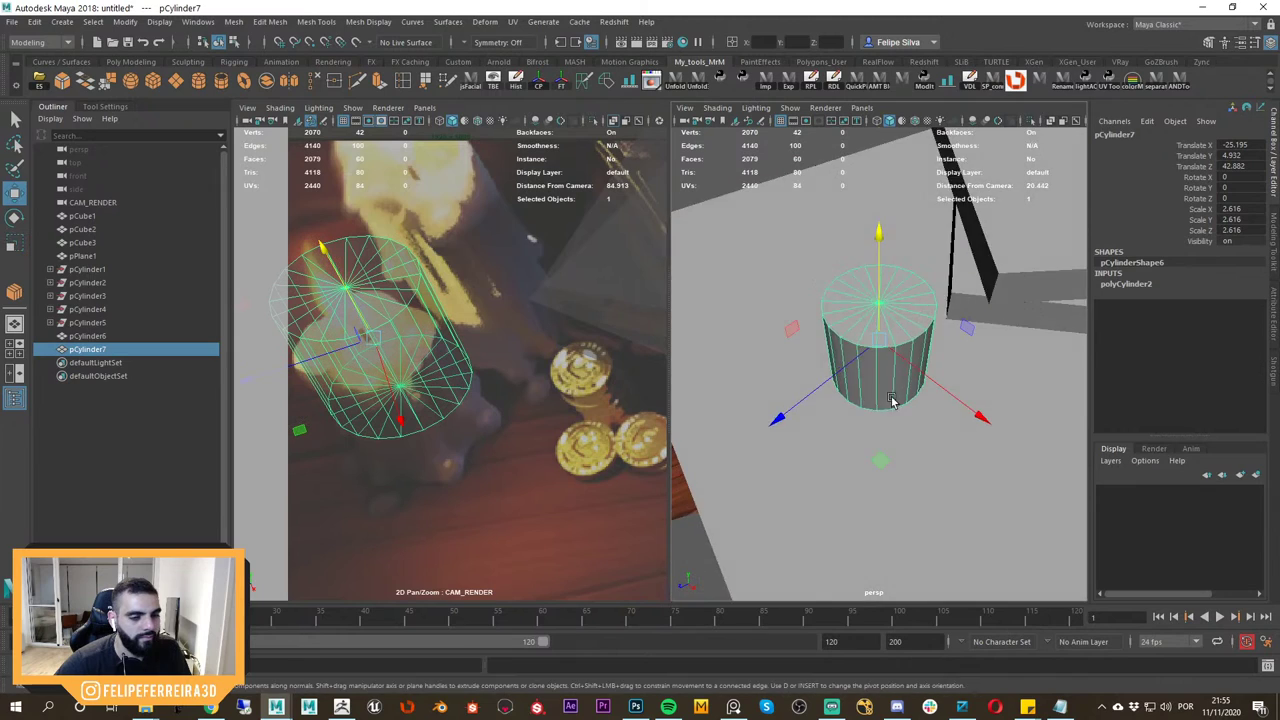
# Lower the candle cylinder slightly so its base sits on the table.
pyautogui.keyDown('alt'); pyautogui.moveTo(891, 397); pyautogui.dragTo(849, 332, button='right'); pyautogui.keyUp('alt')
pyautogui.keyDown('alt'); pyautogui.moveTo(888, 388); pyautogui.dragTo(898, 450); pyautogui.keyUp('alt')
pyautogui.moveTo(900, 495)
pyautogui.mouseDown()
pyautogui.moveTo(920, 503)
pyautogui.moveTo(908, 502)
pyautogui.mouseUp()
pyautogui.keyDown('alt'); pyautogui.moveTo(900, 470); pyautogui.dragTo(955, 450, button='right'); pyautogui.keyUp('alt')
pyautogui.keyDown('alt'); pyautogui.moveTo(955, 450); pyautogui.dragTo(930, 300); pyautogui.keyUp('alt')
pyautogui.keyDown('alt'); pyautogui.moveTo(930, 300); pyautogui.dragTo(858, 290, button='right'); pyautogui.keyUp('alt')
pyautogui.keyDown('alt'); pyautogui.moveTo(876, 385); pyautogui.dragTo(875, 350); pyautogui.keyUp('alt')
# Turn off soft selection and lower the candle cylinder's top vertices to shorten it.
pyautogui.press('F9')
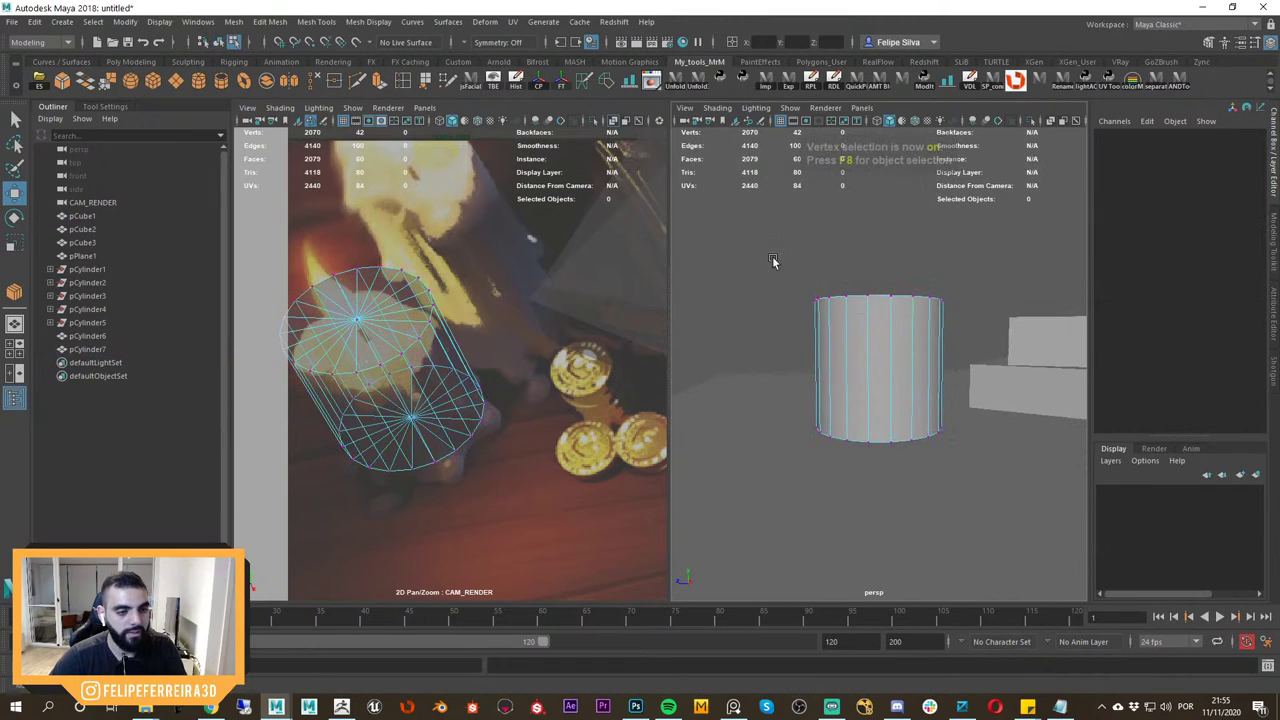
pyautogui.moveTo(771, 263); pyautogui.dragTo(940, 332)
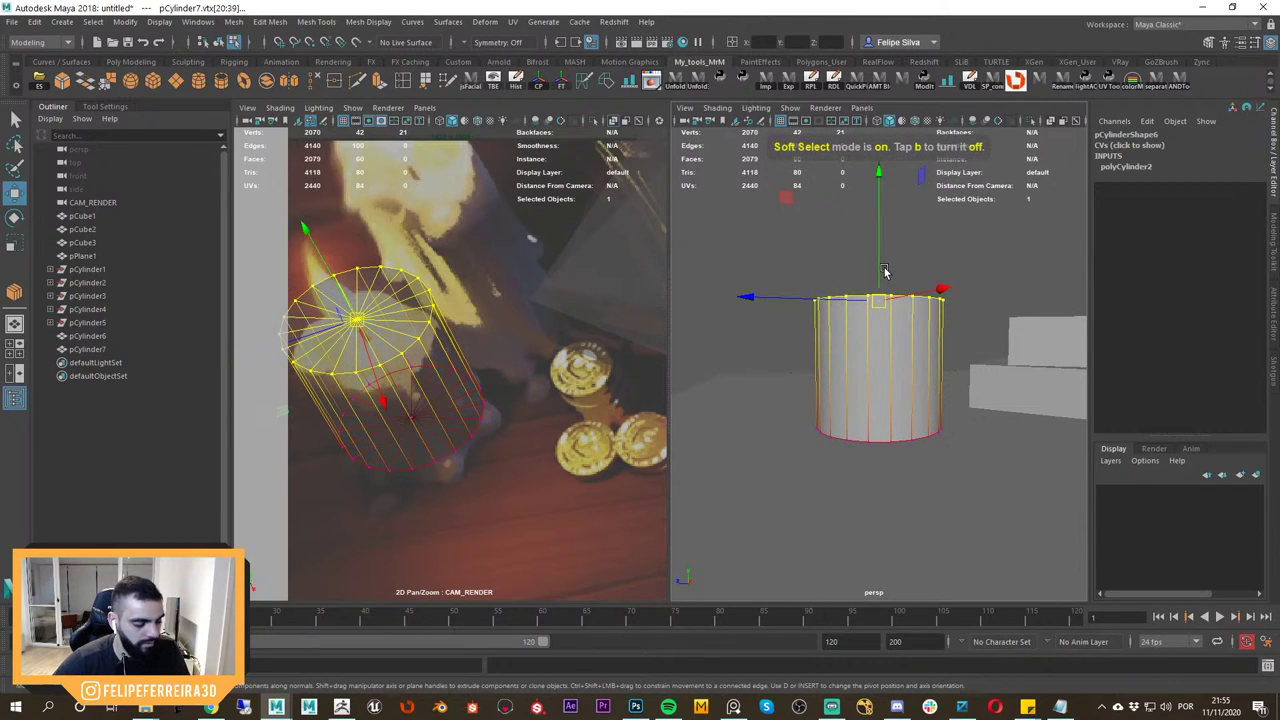
pyautogui.press('b')
pyautogui.moveTo(884, 271)
pyautogui.mouseDown()
pyautogui.moveTo(894, 314)
pyautogui.moveTo(895, 294)
pyautogui.mouseUp()
pyautogui.keyDown('alt'); pyautogui.moveTo(907, 305); pyautogui.dragTo(896, 337); pyautogui.keyUp('alt')
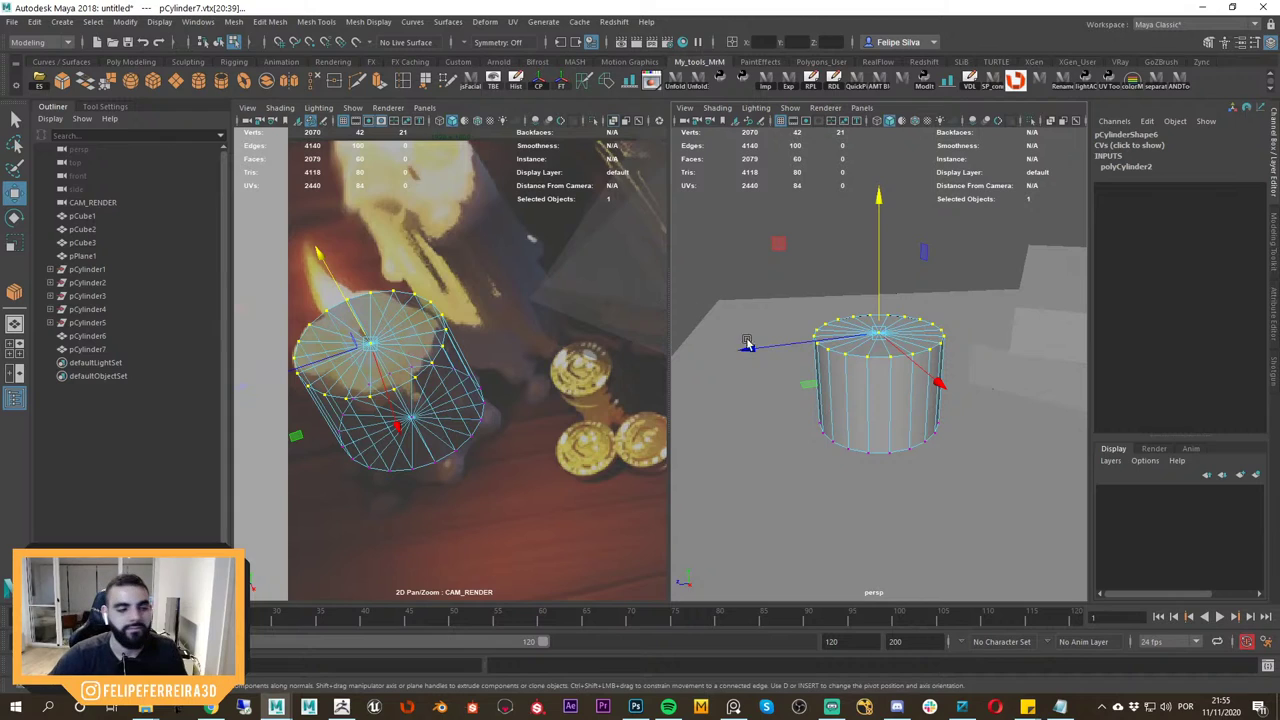
# Return to object mode and move the short candle cylinder to X -23.065, Z 42.495 to match the painting.
pyautogui.keyDown('alt'); pyautogui.moveTo(747, 343); pyautogui.dragTo(880, 300); pyautogui.keyUp('alt')
pyautogui.keyDown('alt'); pyautogui.moveTo(880, 300); pyautogui.dragTo(840, 370); pyautogui.keyUp('alt')
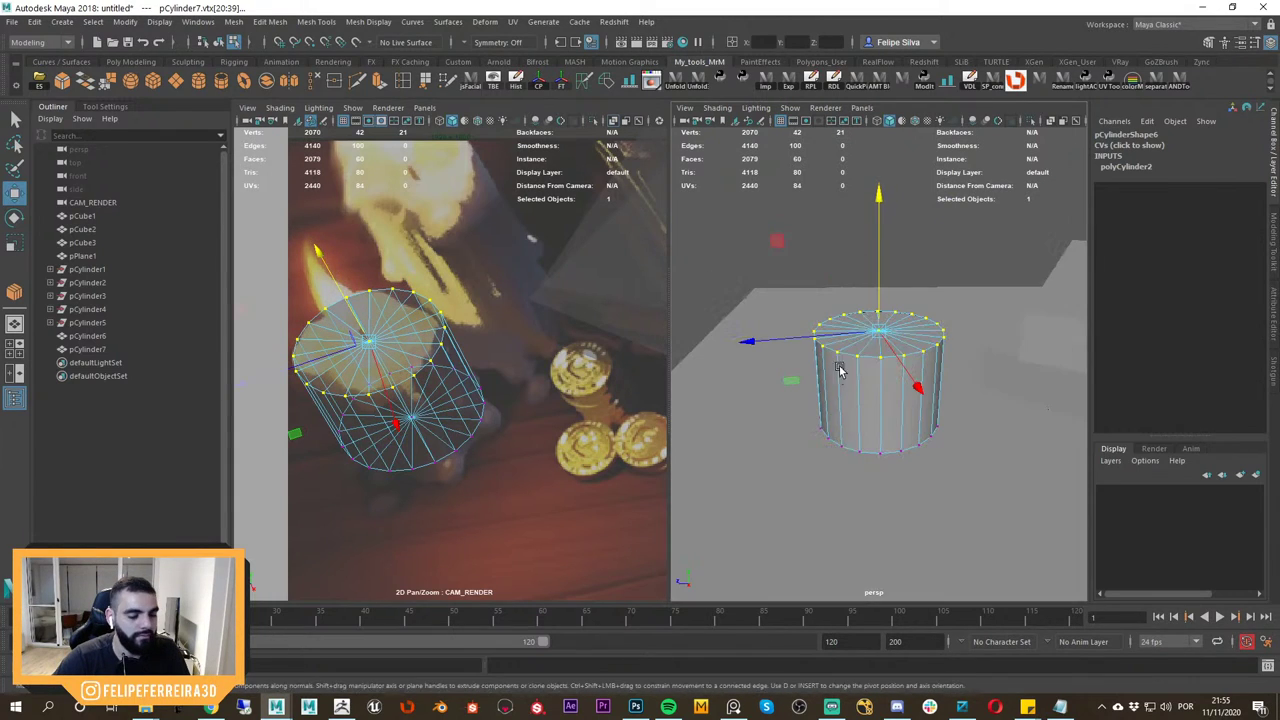
pyautogui.moveTo(888, 335); pyautogui.dragTo(940, 296, button='right')
pyautogui.click(946, 268)
pyautogui.moveTo(951, 322)
pyautogui.keyDown('alt'); pyautogui.mouseDown()
pyautogui.moveTo(930, 329)
pyautogui.moveTo(950, 320)
pyautogui.mouseUp(); pyautogui.keyUp('alt')
pyautogui.click(890, 372)
pyautogui.moveTo(495, 352); pyautogui.dragTo(445, 358, button='right')
pyautogui.moveTo(445, 358); pyautogui.dragTo(500, 343, button='middle')
pyautogui.keyDown('alt'); pyautogui.moveTo(878, 352); pyautogui.dragTo(851, 468); pyautogui.keyUp('alt')
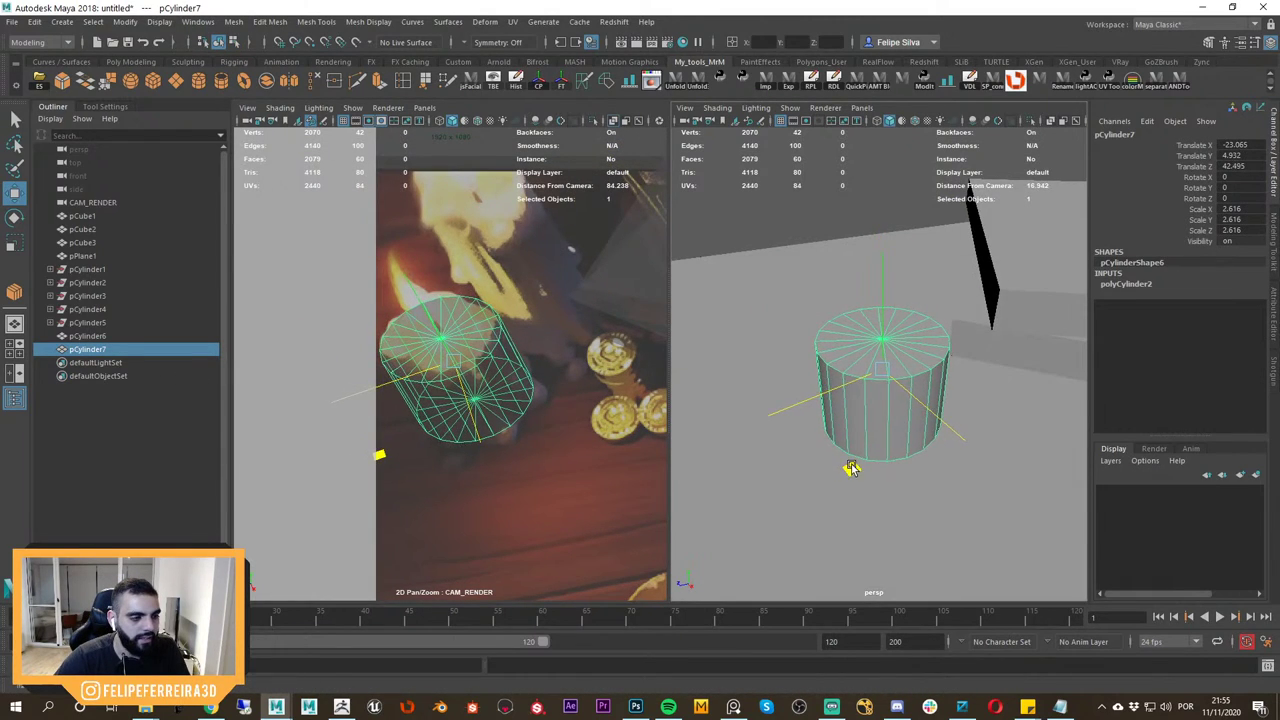
# Duplicate the short candle cylinder and move the copy to the tall candle's place at X -27.599, Z 39.747.
pyautogui.keyDown('alt'); pyautogui.moveTo(880, 325); pyautogui.dragTo(902, 388); pyautogui.keyUp('alt')
pyautogui.keyDown('alt'); pyautogui.moveTo(950, 420); pyautogui.dragTo(911, 451, button='right'); pyautogui.keyUp('alt')
pyautogui.hotkey('ctrl', 'd')
pyautogui.moveTo(901, 502); pyautogui.dragTo(904, 483)
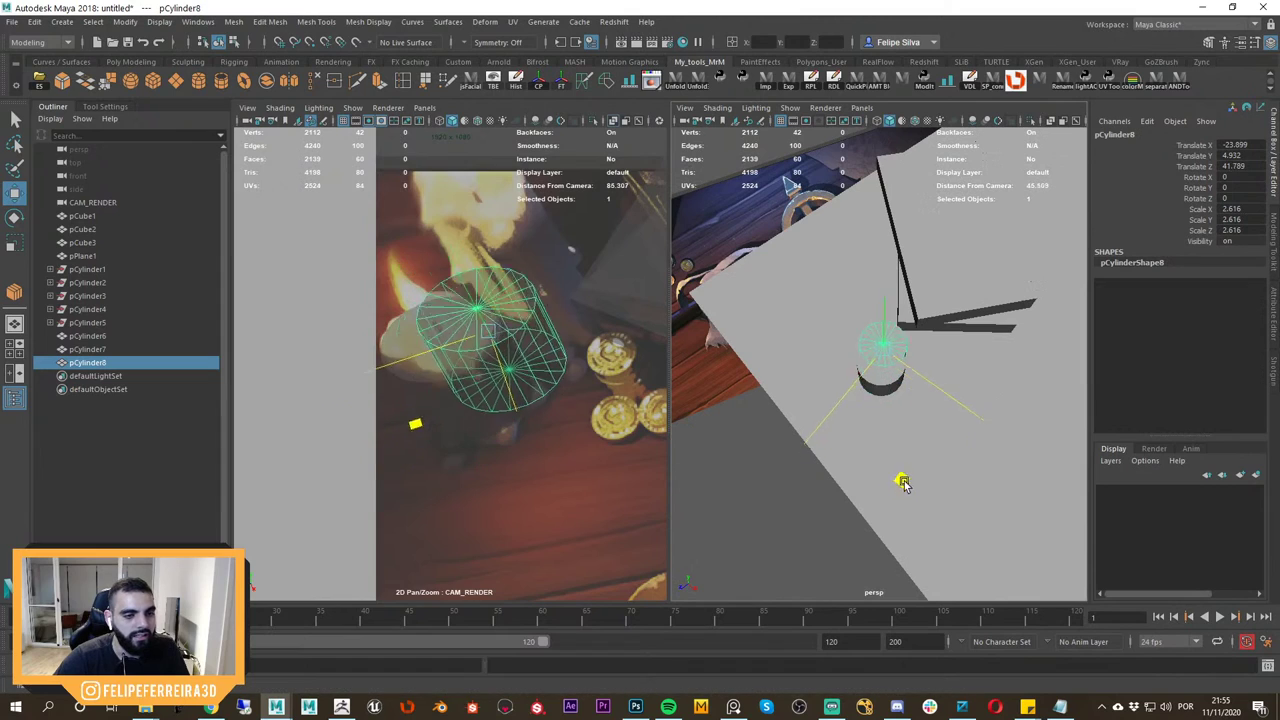
pyautogui.moveTo(902, 484); pyautogui.dragTo(890, 458, button='middle')
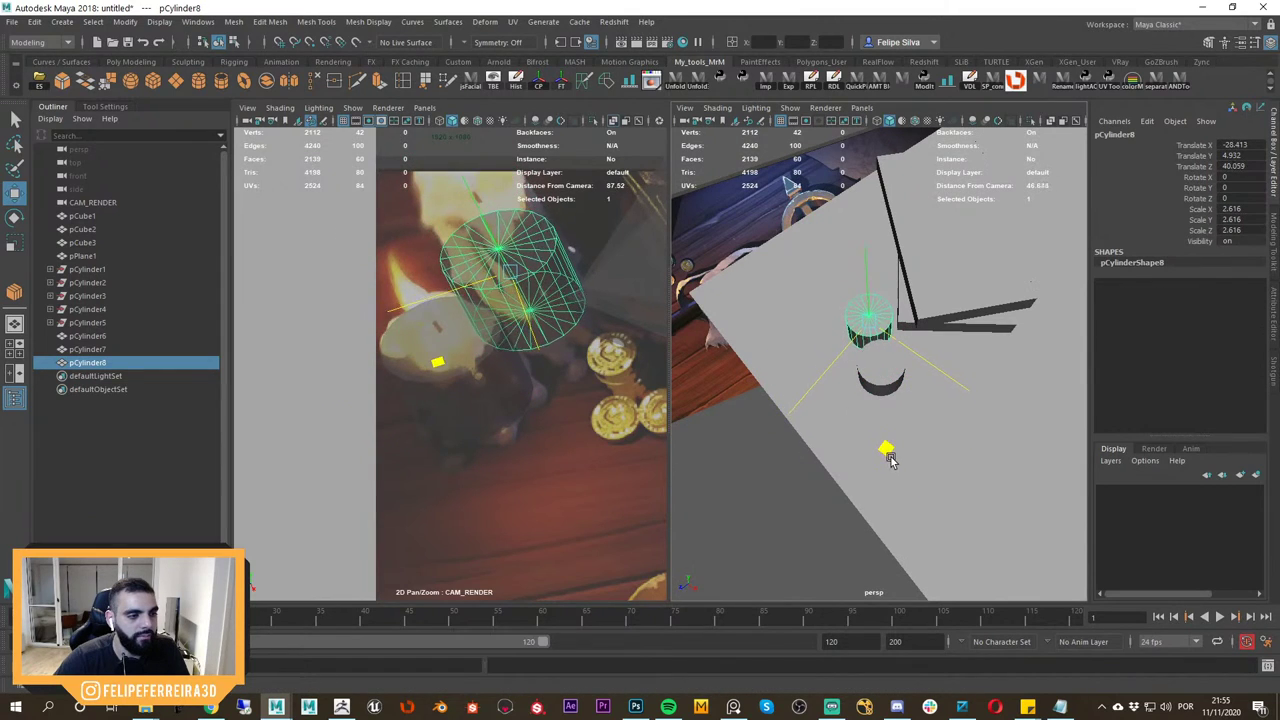
pyautogui.moveTo(890, 458); pyautogui.dragTo(893, 461)
pyautogui.press('f')
pyautogui.keyDown('alt'); pyautogui.moveTo(946, 397); pyautogui.dragTo(905, 378); pyautogui.keyUp('alt')
pyautogui.keyDown('alt'); pyautogui.moveTo(1005, 420); pyautogui.dragTo(1029, 432); pyautogui.keyUp('alt')
pyautogui.moveTo(587, 363); pyautogui.dragTo(530, 396, button='middle')
pyautogui.moveTo(530, 396); pyautogui.dragTo(533, 382, button='right')
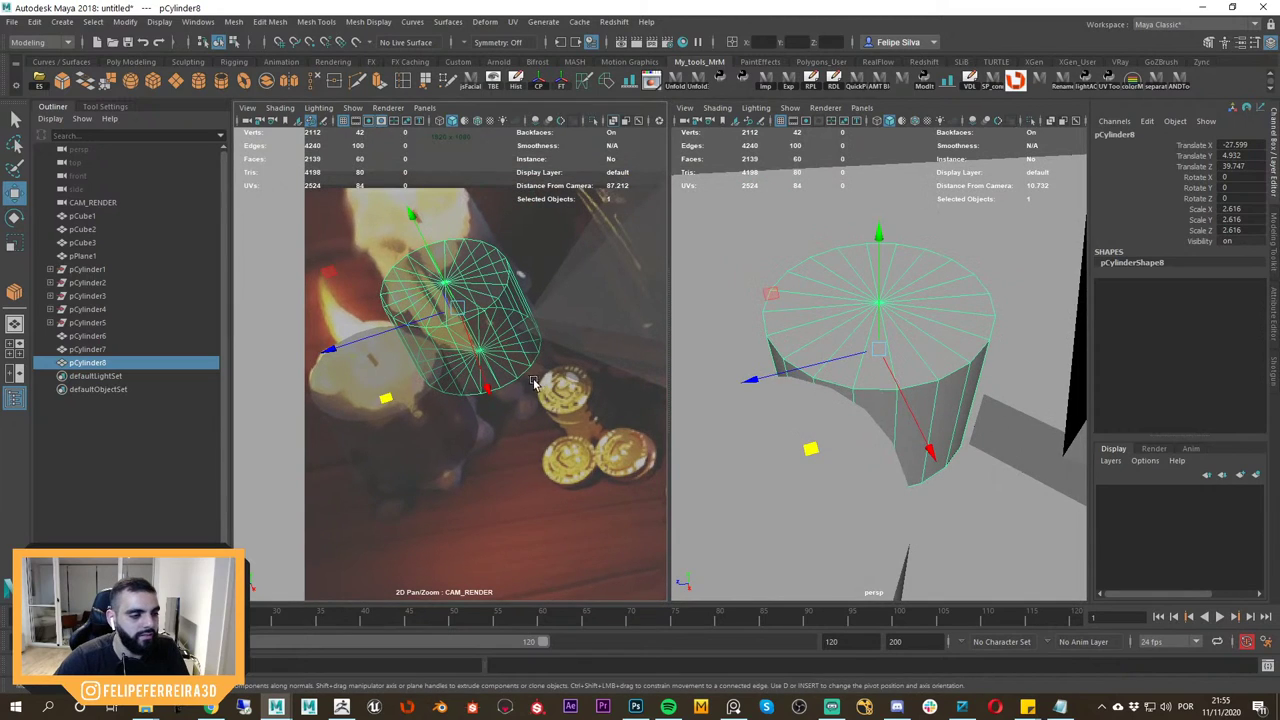
# Try to slide the copied candle cylinder further across the table.
pyautogui.press('w')
pyautogui.moveTo(387, 398); pyautogui.dragTo(272, 402)
pyautogui.hotkey('ctrl', 'z')
pyautogui.press('w')
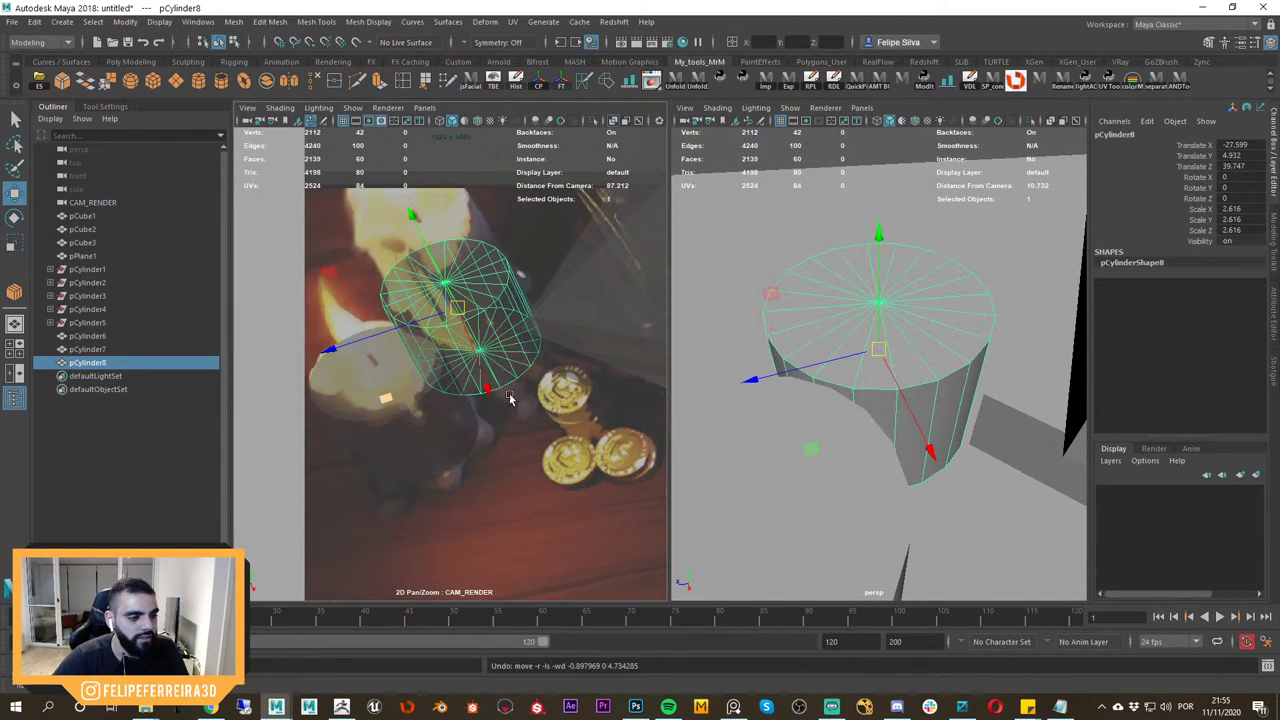
pyautogui.keyDown('alt'); pyautogui.moveTo(939, 418); pyautogui.dragTo(931, 383); pyautogui.keyUp('alt')
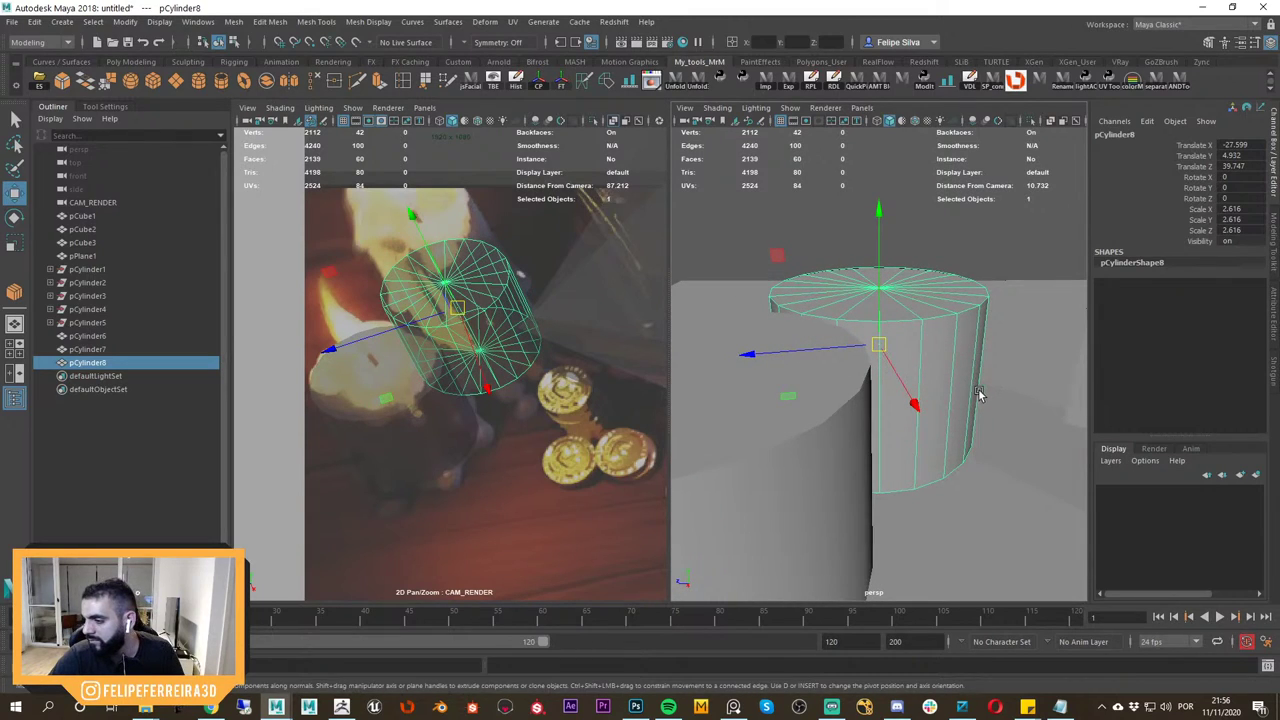
pyautogui.keyDown('alt'); pyautogui.moveTo(917, 366); pyautogui.dragTo(908, 337); pyautogui.keyUp('alt')
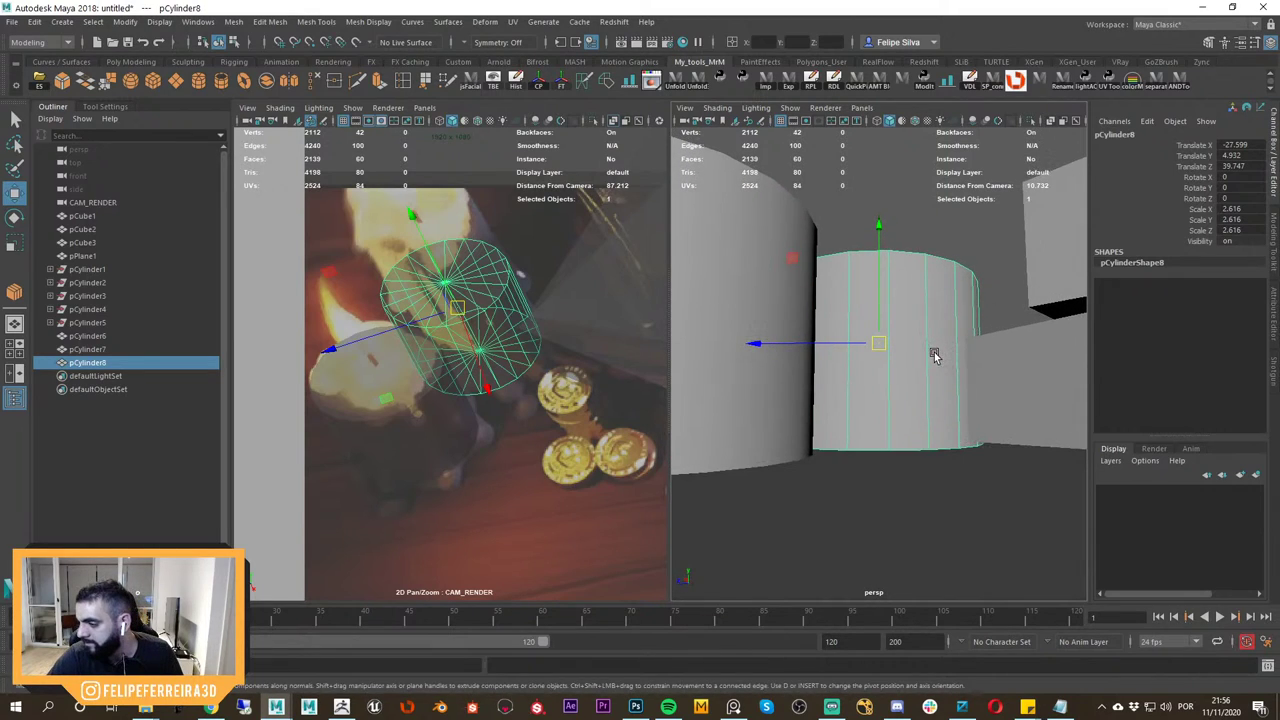
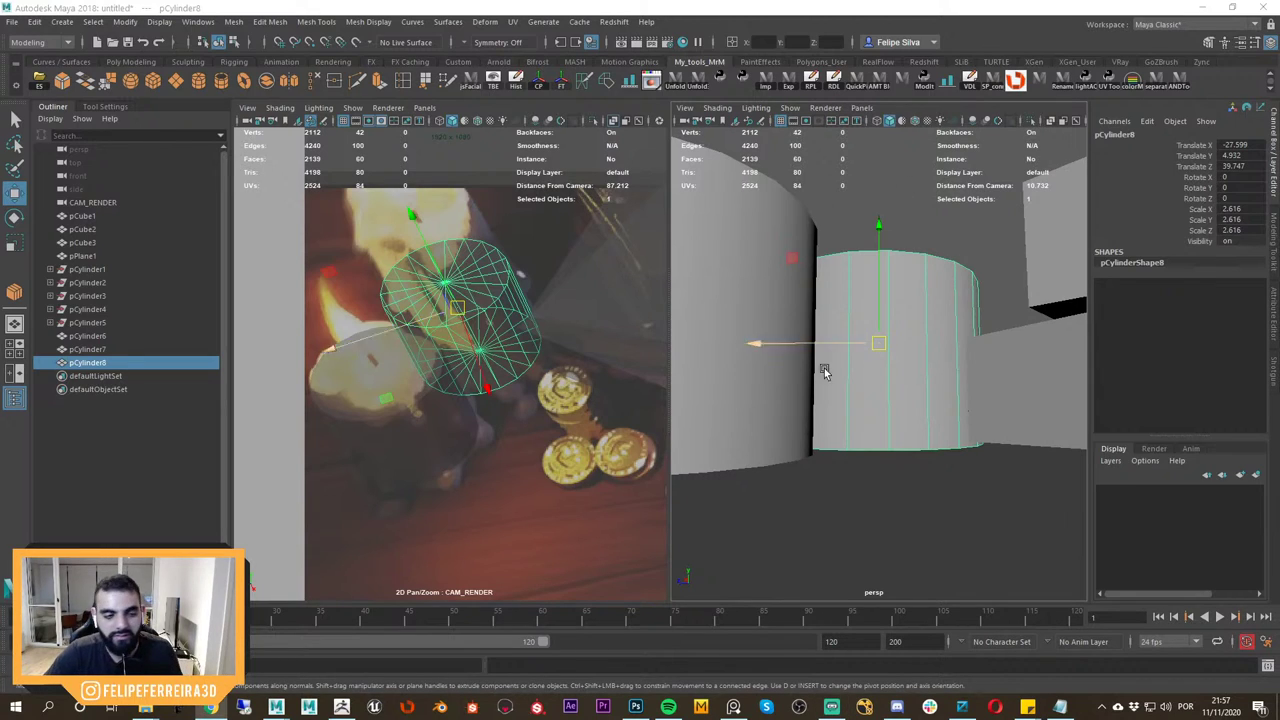
# Raise the copied cylinder's top vertices to make the taller candle, and return to object mode.
pyautogui.keyDown('alt'); pyautogui.moveTo(897, 312); pyautogui.dragTo(915, 455); pyautogui.keyUp('alt')
pyautogui.scroll(-1, 906, 383)
pyautogui.press('r')
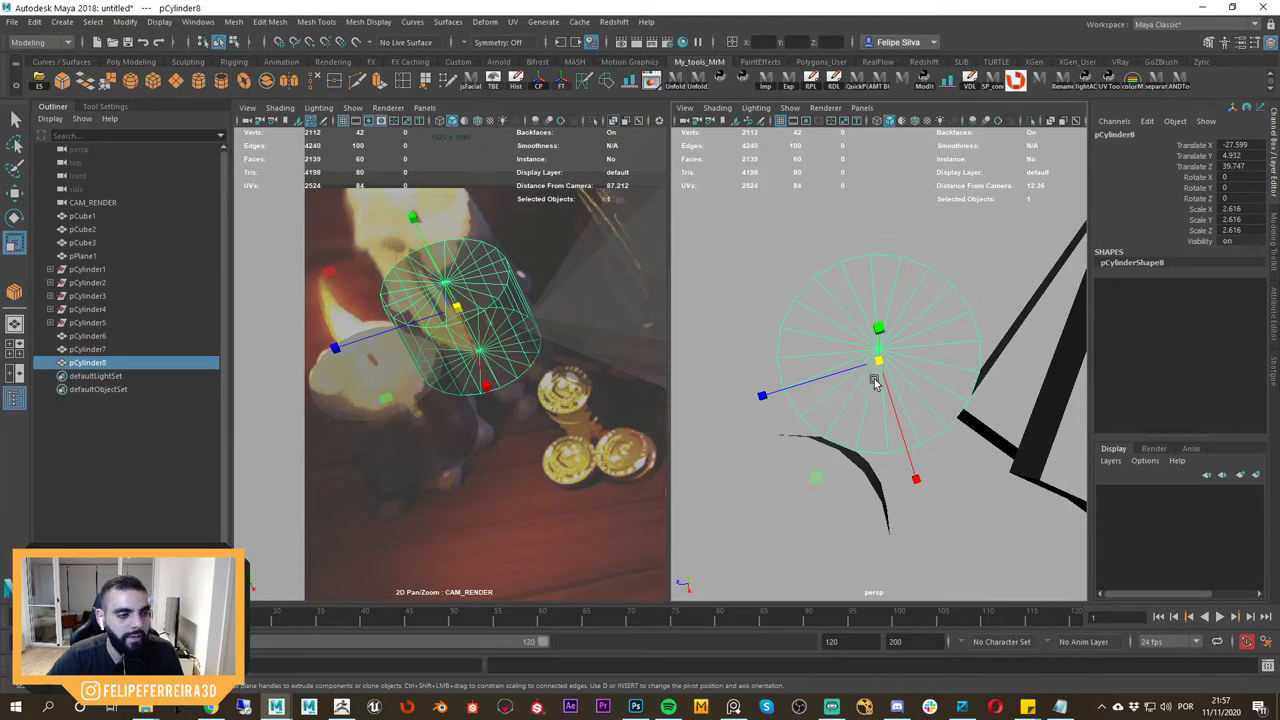
pyautogui.keyDown('alt'); pyautogui.moveTo(893, 396); pyautogui.dragTo(882, 226); pyautogui.keyUp('alt')
pyautogui.press('F9')
pyautogui.press('w')
pyautogui.scroll(-3, 889, 284)
pyautogui.scroll(-3, 935, 331)
pyautogui.keyDown('alt'); pyautogui.moveTo(905, 290); pyautogui.dragTo(863, 327); pyautogui.keyUp('alt')
pyautogui.press('F8')
pyautogui.click(943, 234)
pyautogui.scroll(-5, 928, 318)
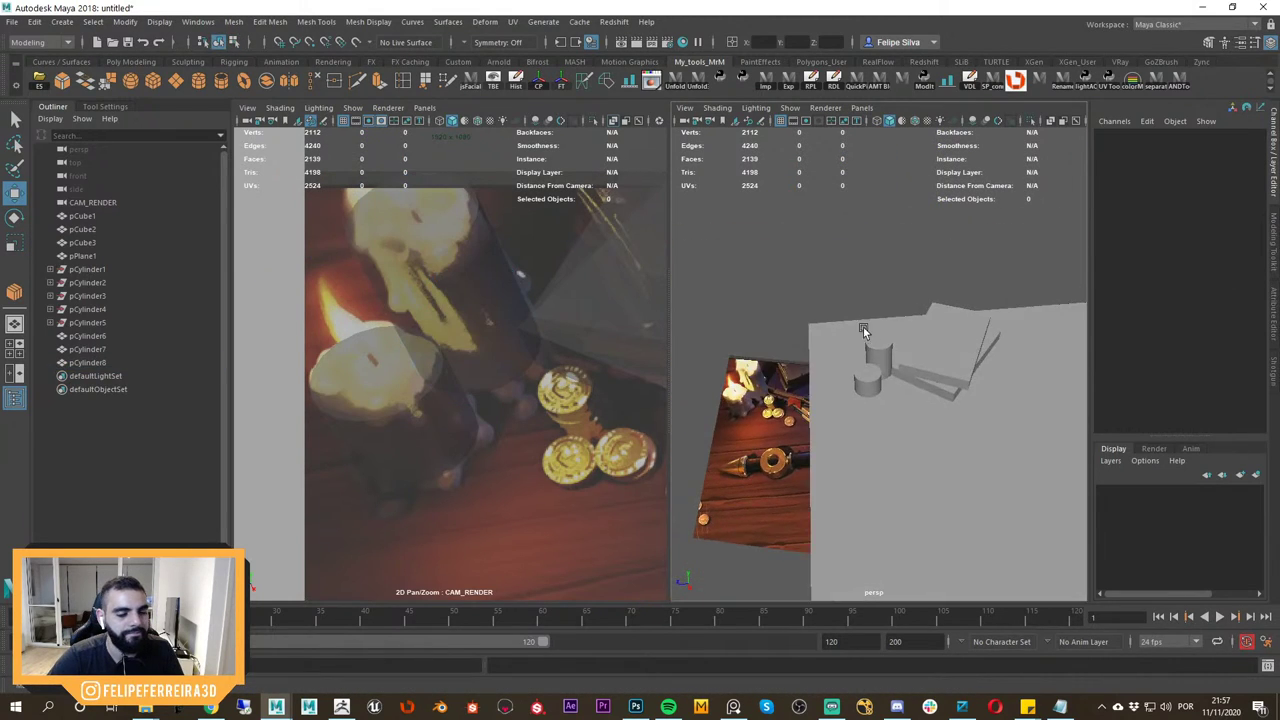
# Create a polygon sphere, snap it to the centre of the short candle's top and raise it to Y 8.867.
pyautogui.scroll(6, 911, 363)
pyautogui.keyDown('alt'); pyautogui.moveTo(896, 379); pyautogui.dragTo(910, 389, button='middle'); pyautogui.keyUp('alt')
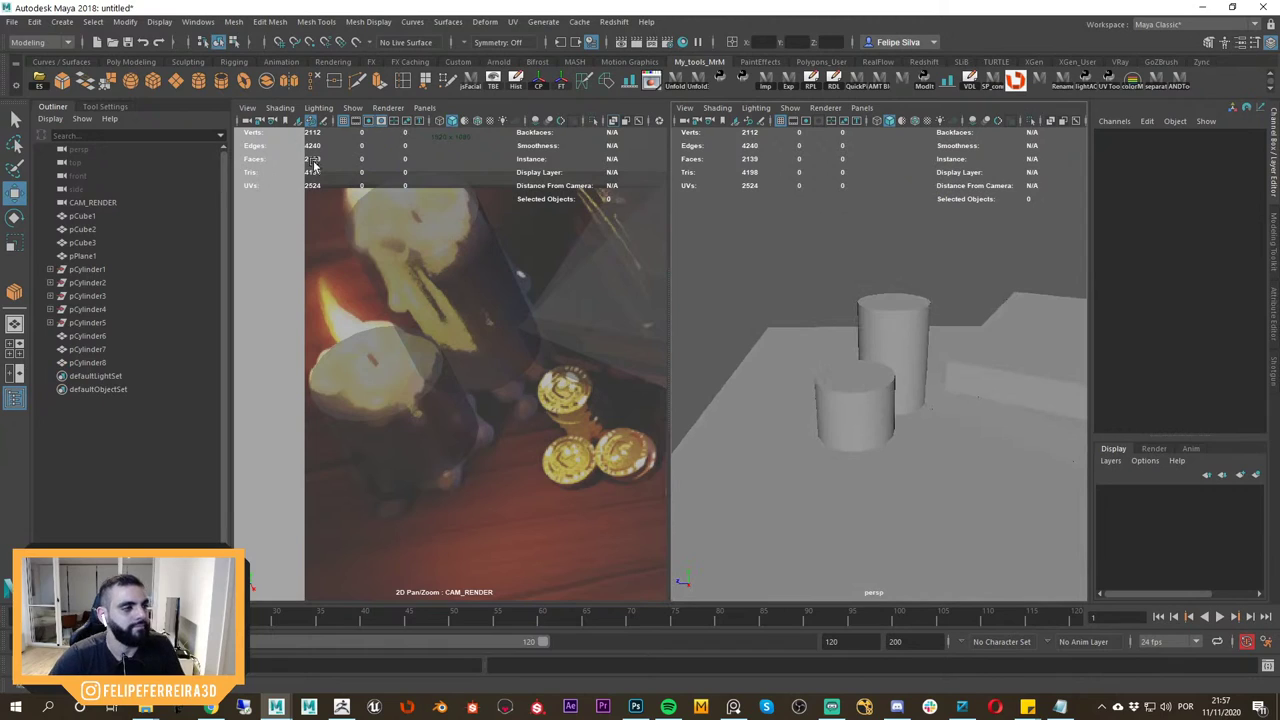
pyautogui.click(132, 82)
pyautogui.keyDown('alt'); pyautogui.moveTo(828, 352); pyautogui.dragTo(850, 386); pyautogui.keyUp('alt')
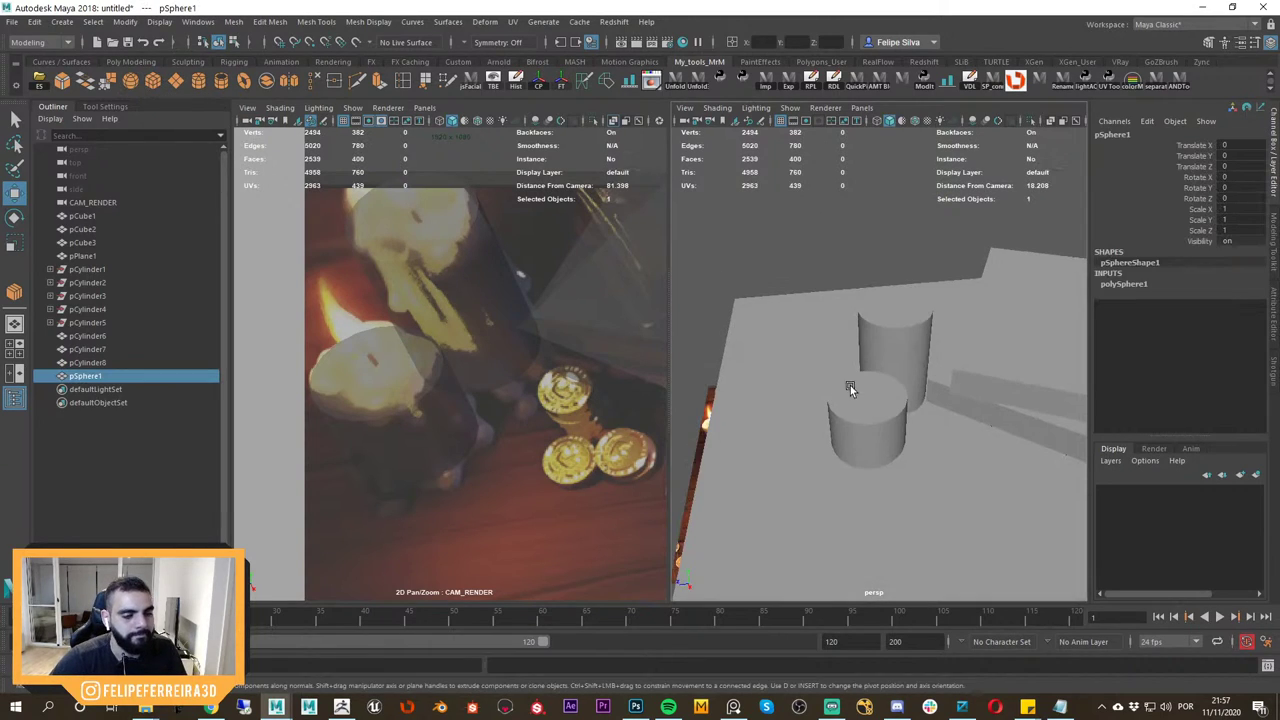
pyautogui.press('v')
pyautogui.moveTo(854, 388); pyautogui.dragTo(866, 396, button='middle')
pyautogui.moveTo(866, 379); pyautogui.dragTo(869, 346)
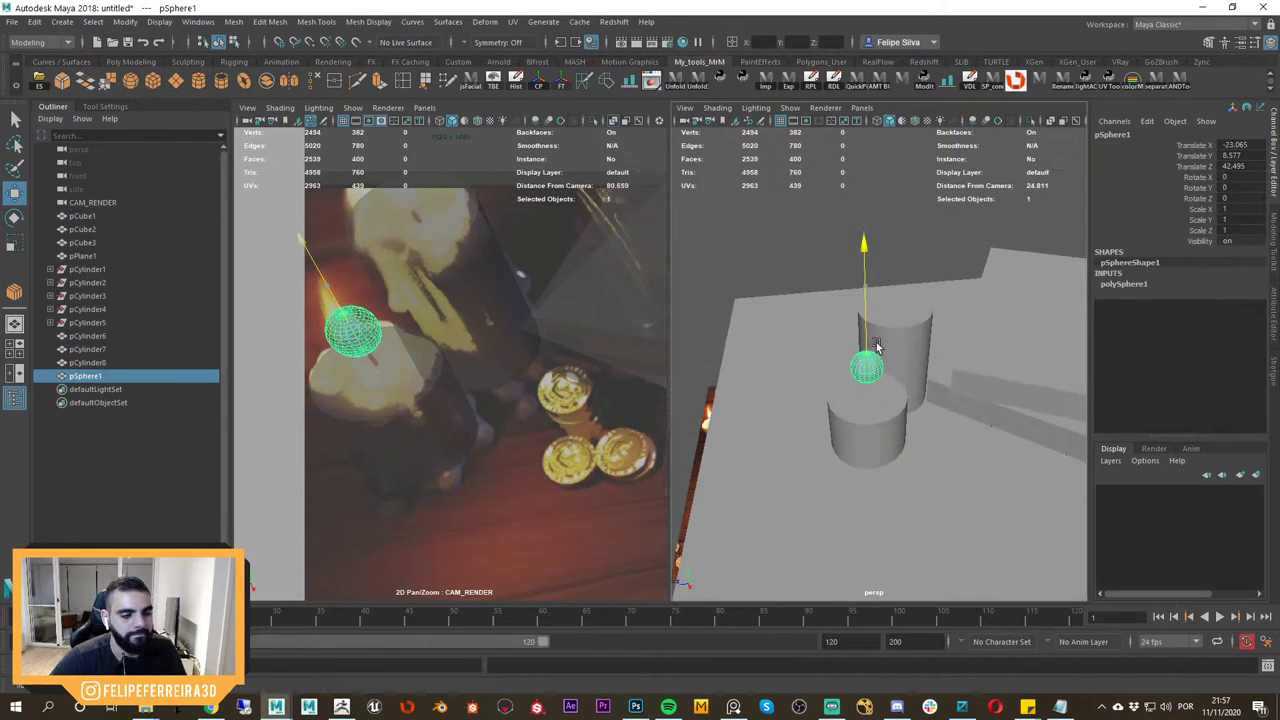
# Set the sphere's axis and height subdivisions to 8.
pyautogui.click(1160, 286)
pyautogui.moveTo(1191, 305); pyautogui.dragTo(1193, 317)
pyautogui.moveTo(998, 347); pyautogui.dragTo(910, 326, button='middle')
pyautogui.keyDown('alt'); pyautogui.moveTo(910, 326); pyautogui.dragTo(901, 427, button='right'); pyautogui.keyUp('alt')
pyautogui.keyDown('alt'); pyautogui.moveTo(901, 427); pyautogui.dragTo(992, 348); pyautogui.keyUp('alt')
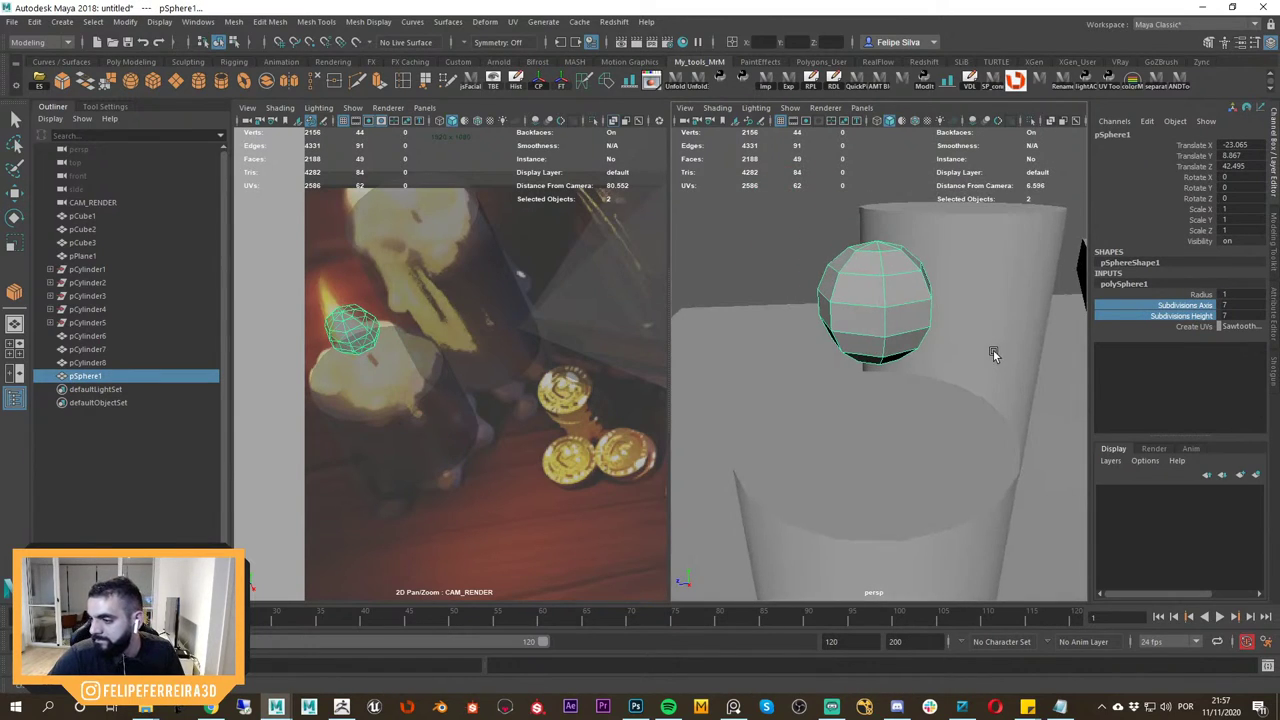
pyautogui.moveTo(993, 349); pyautogui.dragTo(1001, 351, button='middle')
# Scale the sphere uniformly to 0.513 and shift it to X -23.074, Z 42.69 over the painted flame.
pyautogui.moveTo(463, 326); pyautogui.dragTo(588, 306, button='middle')
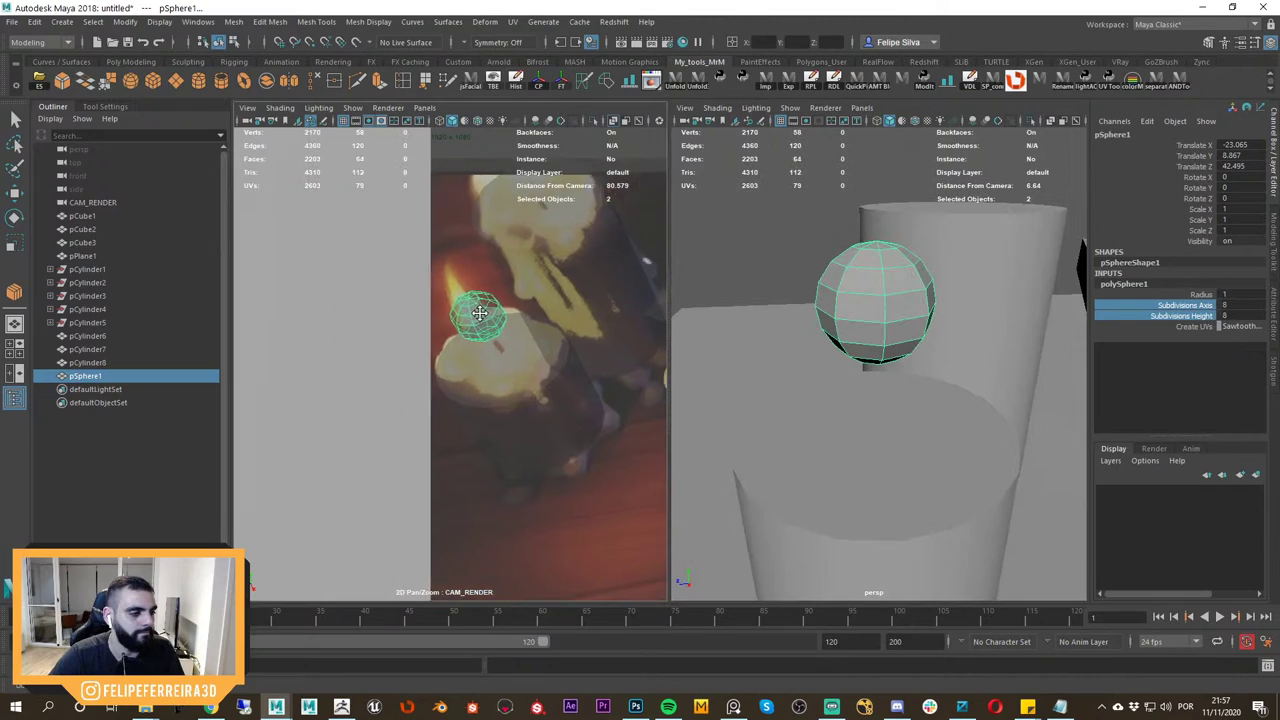
pyautogui.moveTo(588, 306); pyautogui.dragTo(563, 389, button='right')
pyautogui.press('w')
pyautogui.moveTo(526, 336); pyautogui.dragTo(523, 343, button='middle')
pyautogui.hotkey('ctrl', 'z')
pyautogui.click(511, 285)
pyautogui.press('r')
pyautogui.moveTo(511, 285); pyautogui.dragTo(476, 291)
pyautogui.press('w')
pyautogui.moveTo(436, 376); pyautogui.dragTo(428, 378)
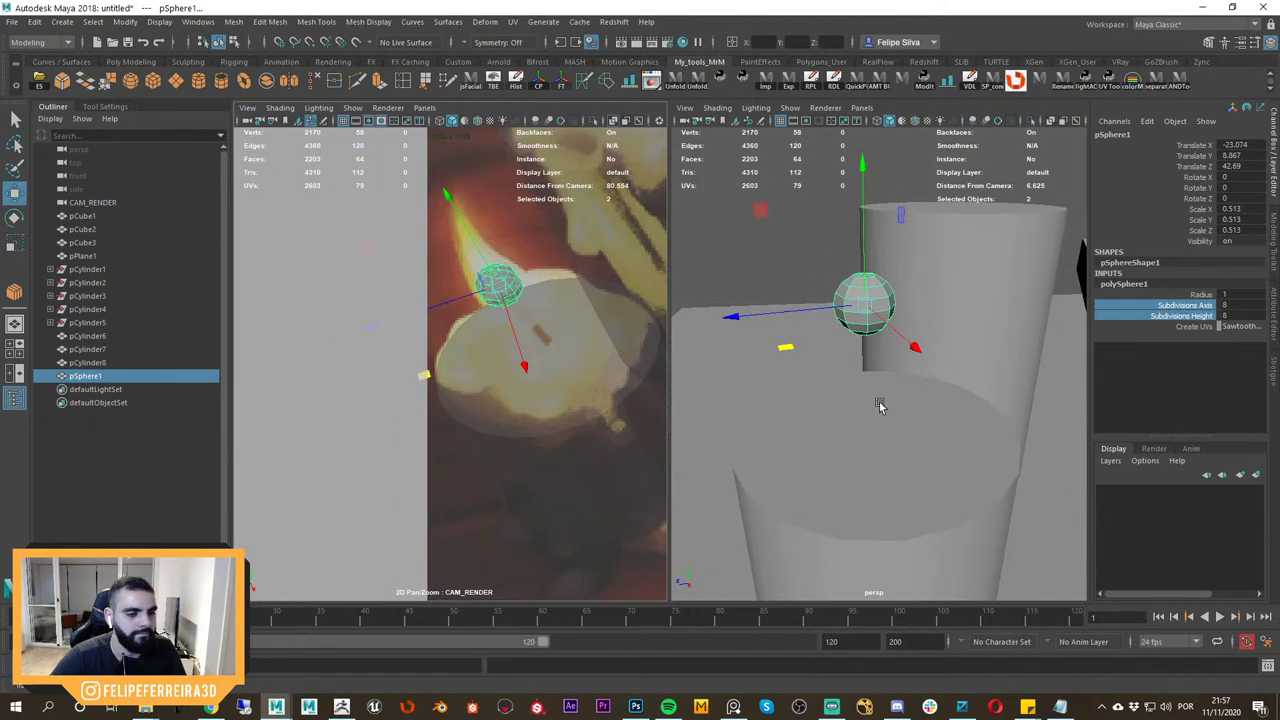
# Centre the sphere above the short candle at X -23.065, Y 7.654, Z 42.495 and scale it uniformly to 0.76.
pyautogui.keyDown('alt'); pyautogui.moveTo(888, 378); pyautogui.dragTo(858, 372, button='right'); pyautogui.keyUp('alt')
pyautogui.keyDown('shift'); pyautogui.click(875, 418); pyautogui.keyUp('shift')
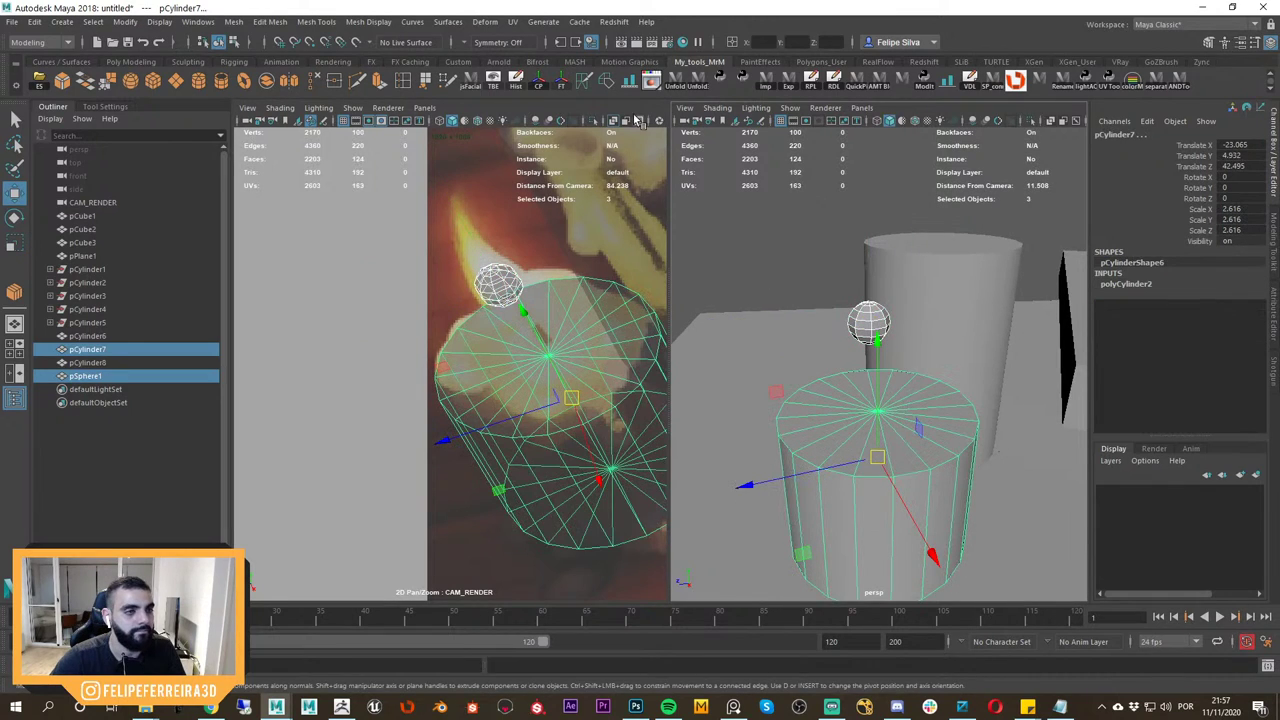
pyautogui.click(629, 82)
pyautogui.keyDown('alt'); pyautogui.moveTo(915, 300); pyautogui.dragTo(880, 290, button='right'); pyautogui.keyUp('alt')
pyautogui.keyDown('alt'); pyautogui.moveTo(880, 290); pyautogui.dragTo(893, 338); pyautogui.keyUp('alt')
pyautogui.click(871, 355)
pyautogui.press('w')
pyautogui.click(887, 315)
pyautogui.click(888, 312)
pyautogui.press('r')
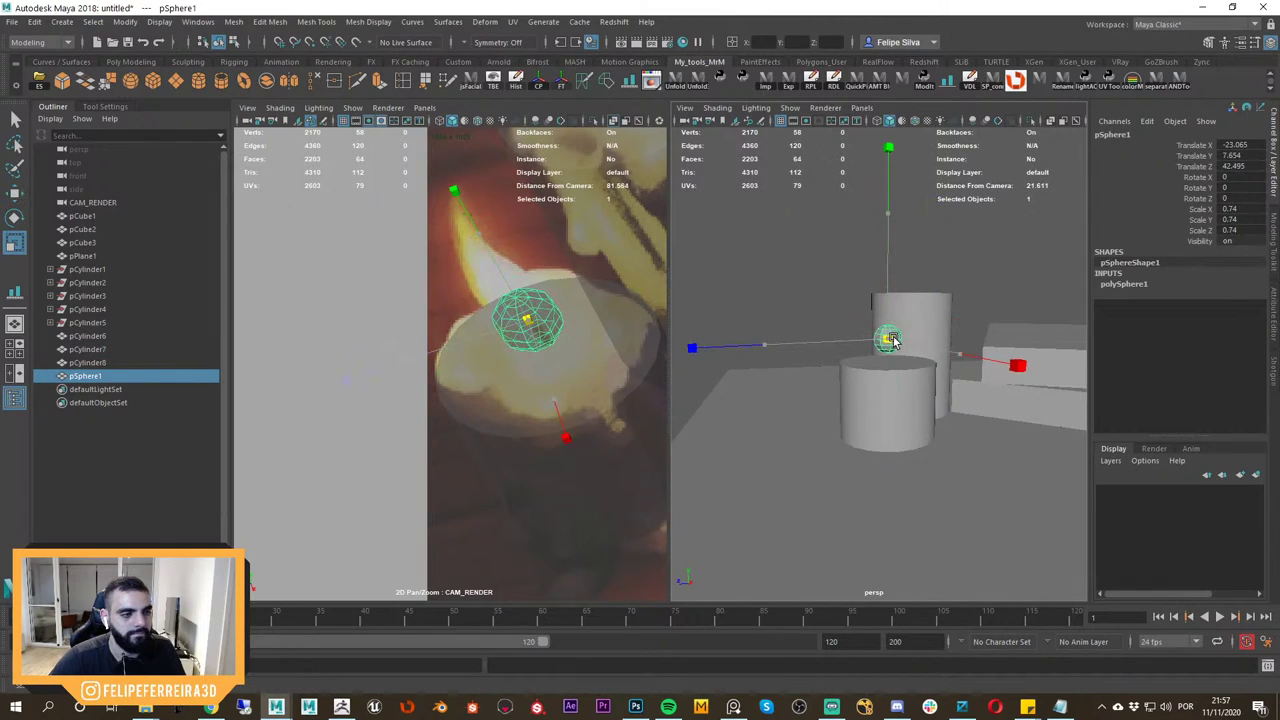
pyautogui.press('w')
# Pull the sphere's top vertex upward with soft selection to stretch it into a candle flame shape.
pyautogui.scroll(4, 908, 323)
pyautogui.moveTo(909, 301); pyautogui.dragTo(870, 298, button='right')
pyautogui.scroll(4, 870, 298)
pyautogui.keyDown('alt'); pyautogui.moveTo(872, 300); pyautogui.dragTo(917, 369); pyautogui.keyUp('alt')
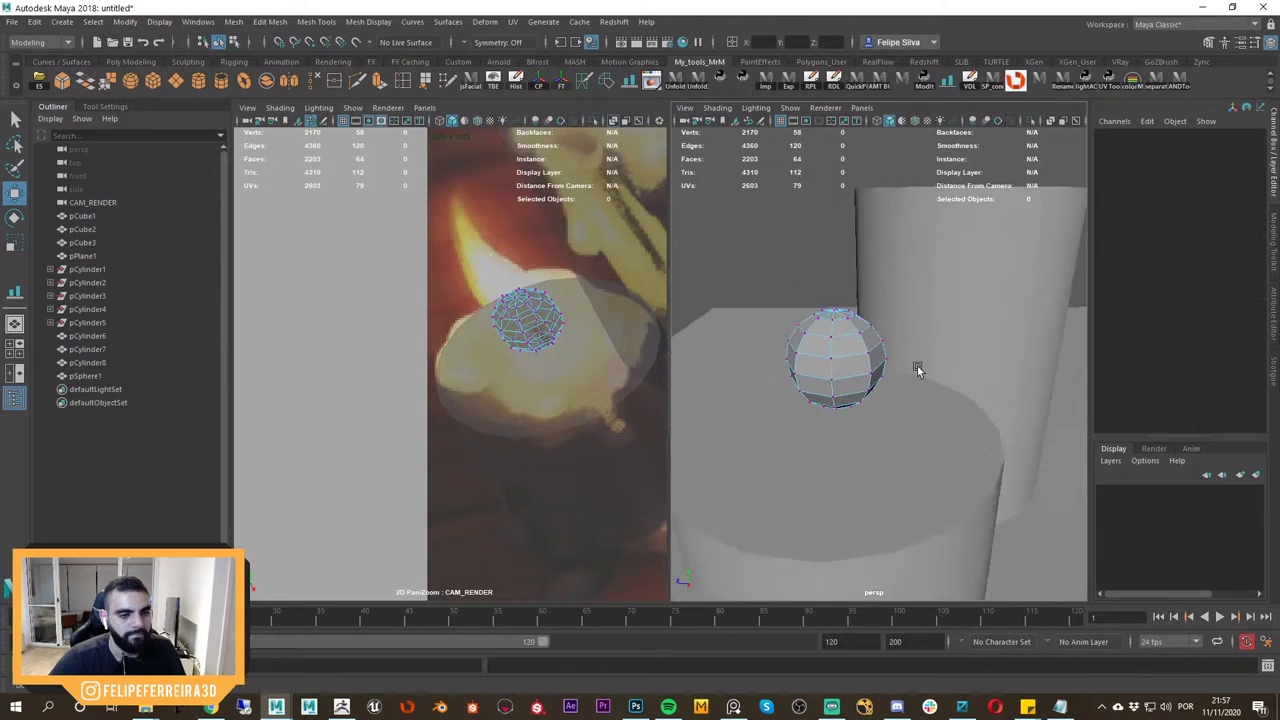
pyautogui.scroll(2, 880, 325)
pyautogui.keyDown('alt'); pyautogui.moveTo(863, 306); pyautogui.dragTo(849, 249); pyautogui.keyUp('alt')
pyautogui.moveTo(827, 206); pyautogui.dragTo(849, 238)
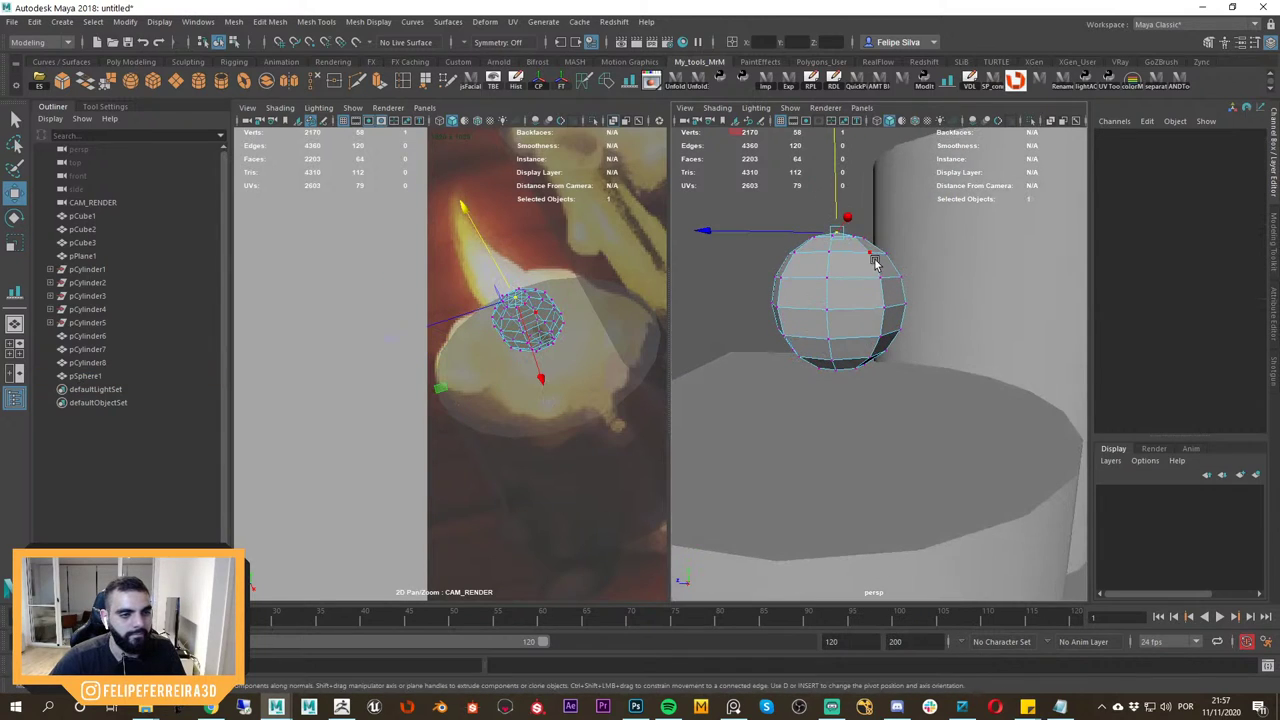
pyautogui.scroll(-5, 875, 290)
pyautogui.press('b')
pyautogui.moveTo(928, 320); pyautogui.dragTo(870, 183)
pyautogui.hotkey('ctrl', 'z')
pyautogui.press('b')
pyautogui.moveTo(854, 316); pyautogui.dragTo(870, 169)
pyautogui.press('b')
pyautogui.keyDown('alt'); pyautogui.moveTo(862, 242); pyautogui.dragTo(908, 313); pyautogui.keyUp('alt')
# Try scaling and rotating the flame's top with soft selection.
pyautogui.press('r')
pyautogui.hotkey('ctrl', 'z')
pyautogui.press('w')
pyautogui.press('e')
pyautogui.moveTo(951, 261); pyautogui.dragTo(1025, 298)
pyautogui.hotkey('ctrl', 'z')
pyautogui.keyDown('alt'); pyautogui.moveTo(951, 284); pyautogui.dragTo(906, 303); pyautogui.keyUp('alt')
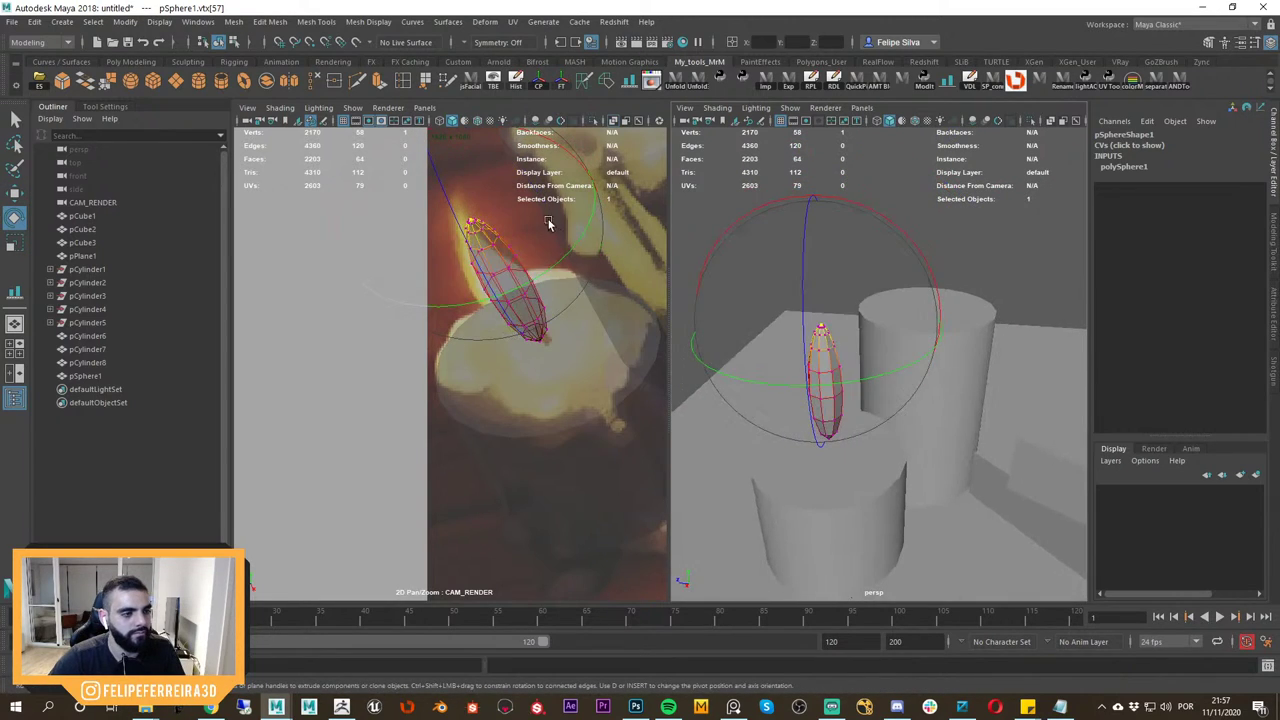
pyautogui.moveTo(549, 224); pyautogui.dragTo(612, 231)
pyautogui.hotkey('ctrl', 'z')
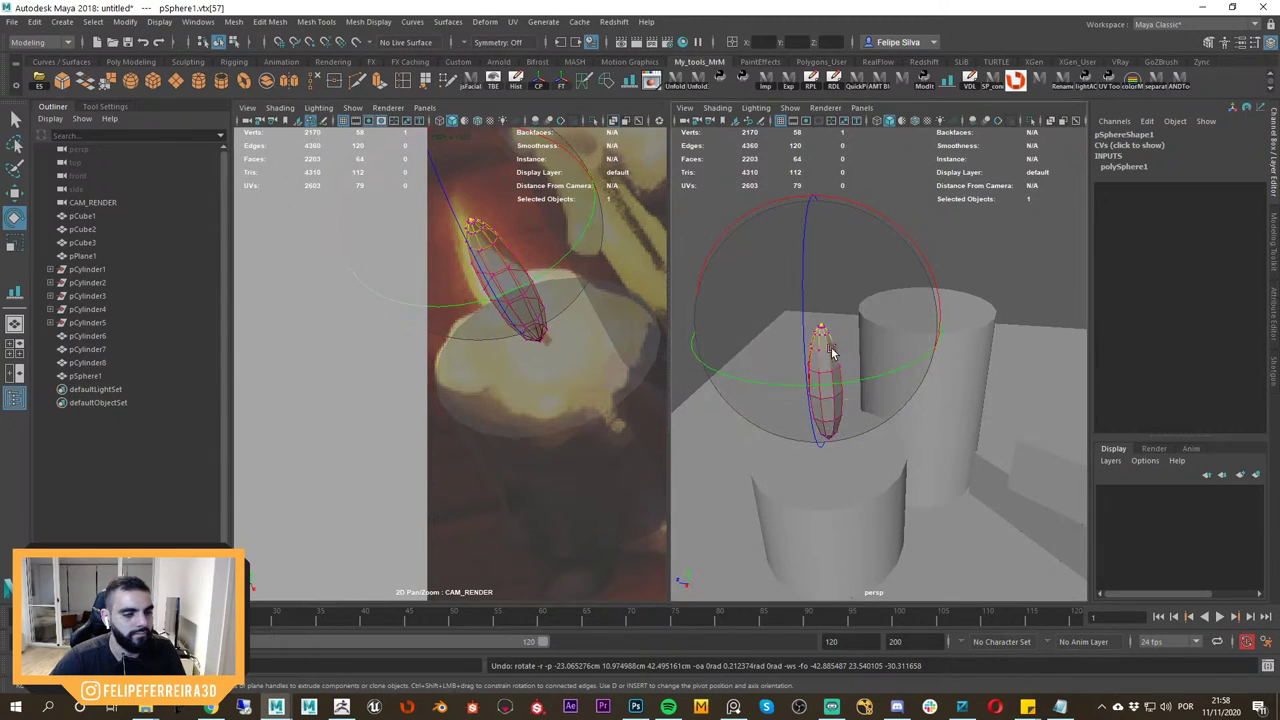
# Reduce the soft selection falloff and bend the flame's upper part to follow the painted flame.
pyautogui.press('b')
pyautogui.moveTo(831, 351); pyautogui.dragTo(797, 338)
pyautogui.moveTo(556, 214); pyautogui.dragTo(516, 215)
pyautogui.hotkey('ctrl', 'z')
pyautogui.press('b')
pyautogui.press('w')
pyautogui.press('[')
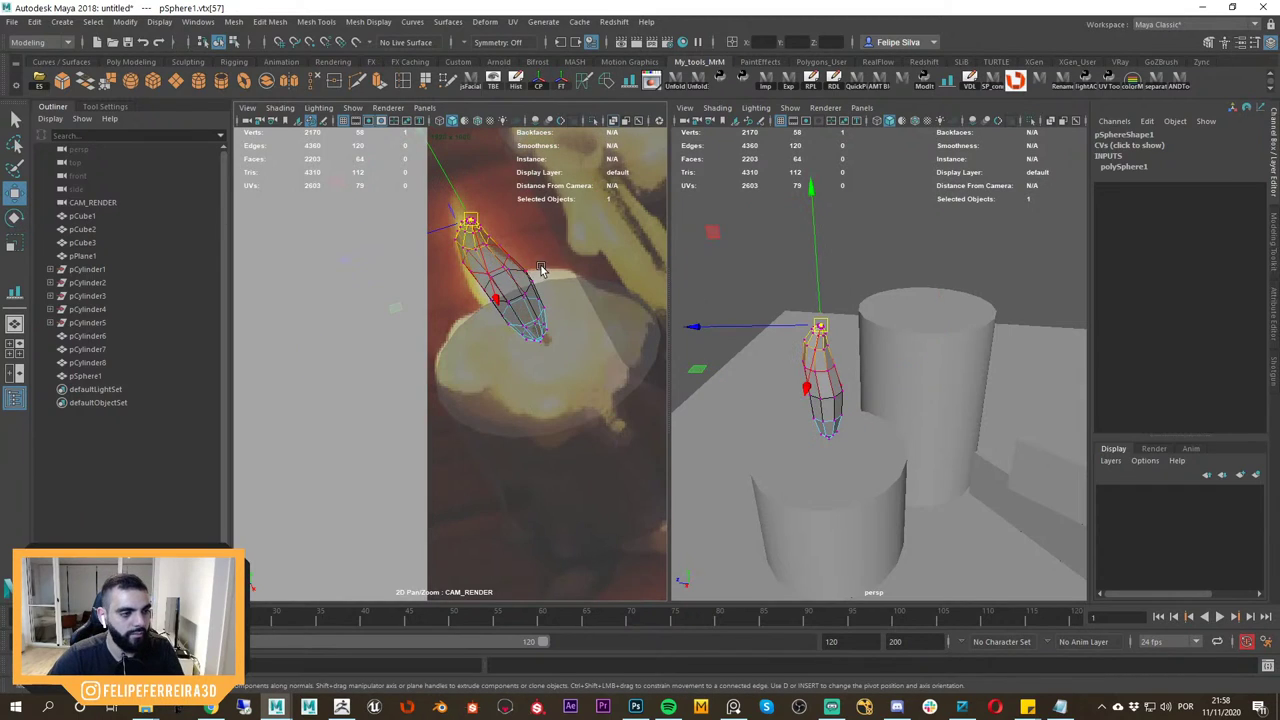
pyautogui.keyDown('alt'); pyautogui.moveTo(858, 357); pyautogui.dragTo(818, 387); pyautogui.keyUp('alt')
pyautogui.press('b')
pyautogui.moveTo(751, 419); pyautogui.dragTo(741, 415)
pyautogui.keyDown('alt'); pyautogui.moveTo(824, 350); pyautogui.dragTo(843, 304); pyautogui.keyUp('alt')
# Refine the scale of the flame's soft-selected vertices, then return to object mode and deselect the flame.
pyautogui.moveTo(836, 228); pyautogui.dragTo(907, 336)
pyautogui.press('b')
pyautogui.press('b')
pyautogui.moveTo(831, 373)
pyautogui.mouseDown()
pyautogui.moveTo(893, 377)
pyautogui.moveTo(817, 370)
pyautogui.mouseUp()
pyautogui.hotkey('ctrl', 'z')
pyautogui.press('b')
pyautogui.press('r')
pyautogui.moveTo(896, 315)
pyautogui.mouseDown()
pyautogui.moveTo(914, 316)
pyautogui.moveTo(906, 299)
pyautogui.mouseUp()
pyautogui.press('w')
pyautogui.moveTo(905, 298); pyautogui.dragTo(966, 276, button='right')
pyautogui.scroll(-4, 918, 287)
pyautogui.keyDown('alt'); pyautogui.moveTo(914, 289); pyautogui.dragTo(905, 286); pyautogui.keyUp('alt')
pyautogui.click(886, 306)
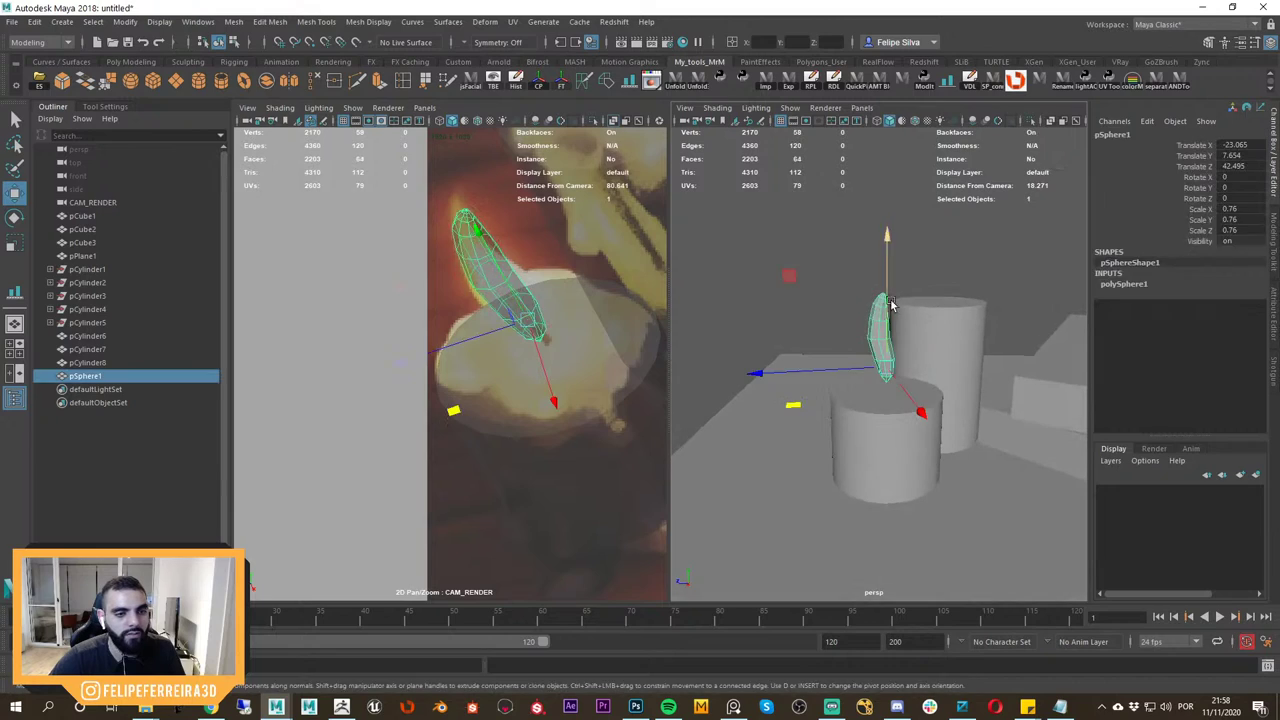
pyautogui.click(910, 284)
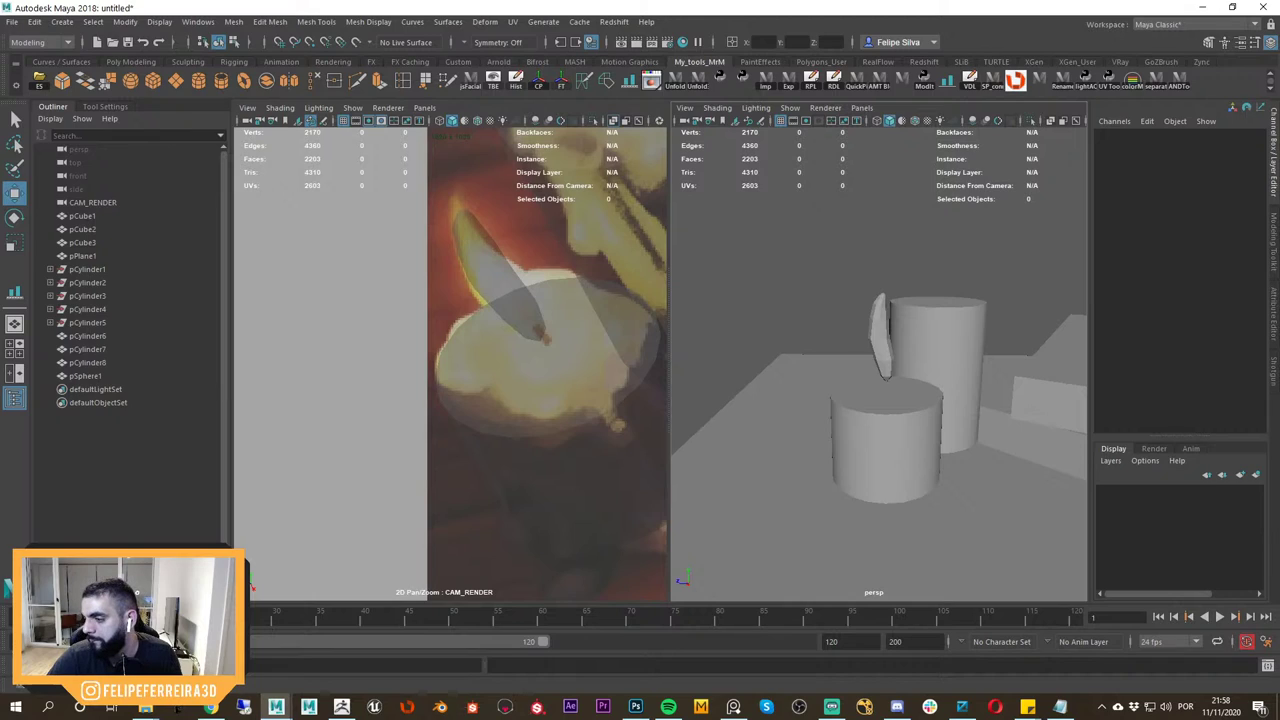
# Try to rotate the ring of vertices around the flame's tip with soft selection.
pyautogui.click(886, 332)
pyautogui.scroll(2, 890, 342)
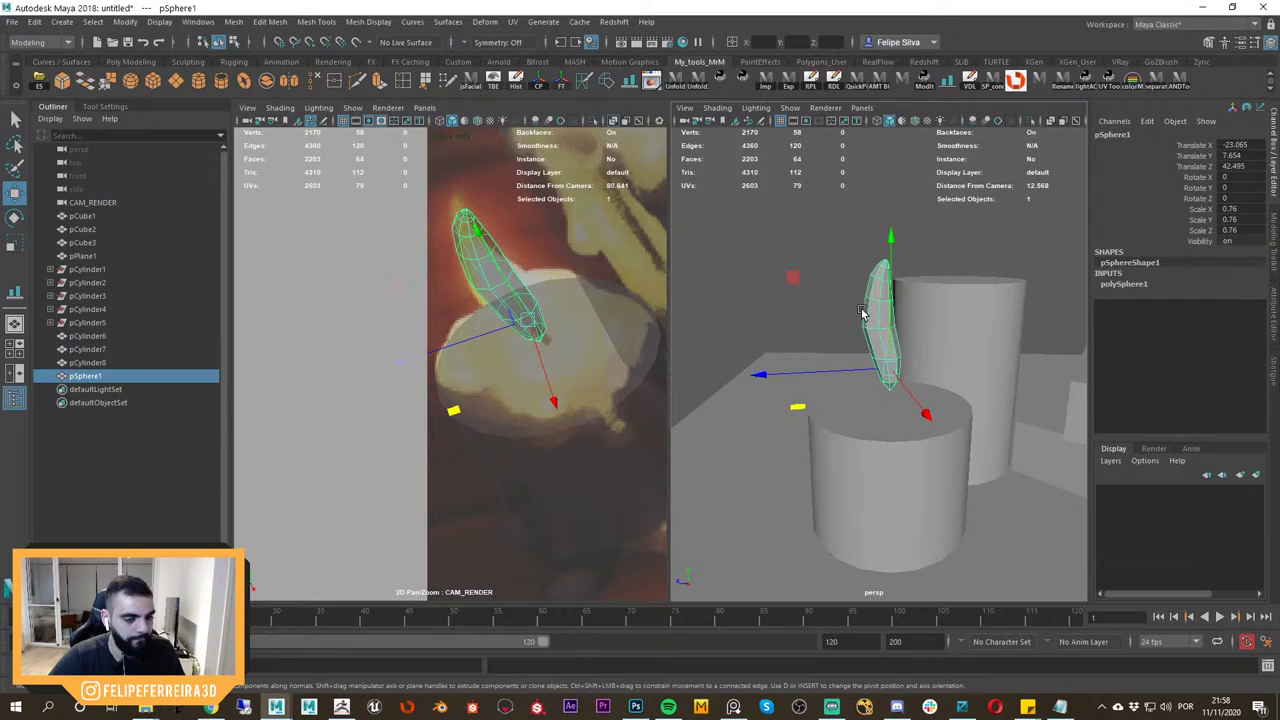
pyautogui.press('F9')
pyautogui.moveTo(855, 233); pyautogui.dragTo(817, 239)
pyautogui.press('b')
pyautogui.click(869, 207)
pyautogui.press('e')
pyautogui.moveTo(517, 190); pyautogui.dragTo(640, 215)
pyautogui.hotkey('ctrl', 'z')
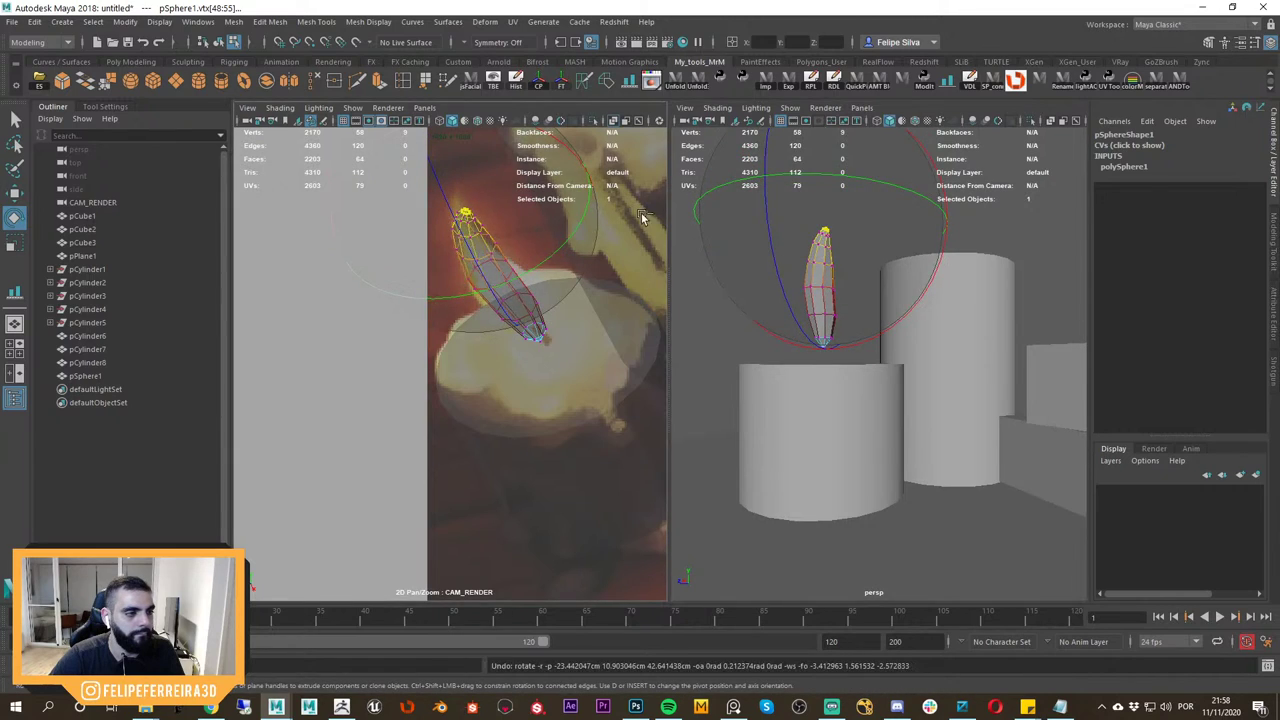
# Turn off soft selection and reshape the flame's top vertices into a sharp point.
pyautogui.press('b')
pyautogui.press('f')
pyautogui.keyDown('alt'); pyautogui.moveTo(963, 334); pyautogui.dragTo(856, 280, button='right'); pyautogui.keyUp('alt')
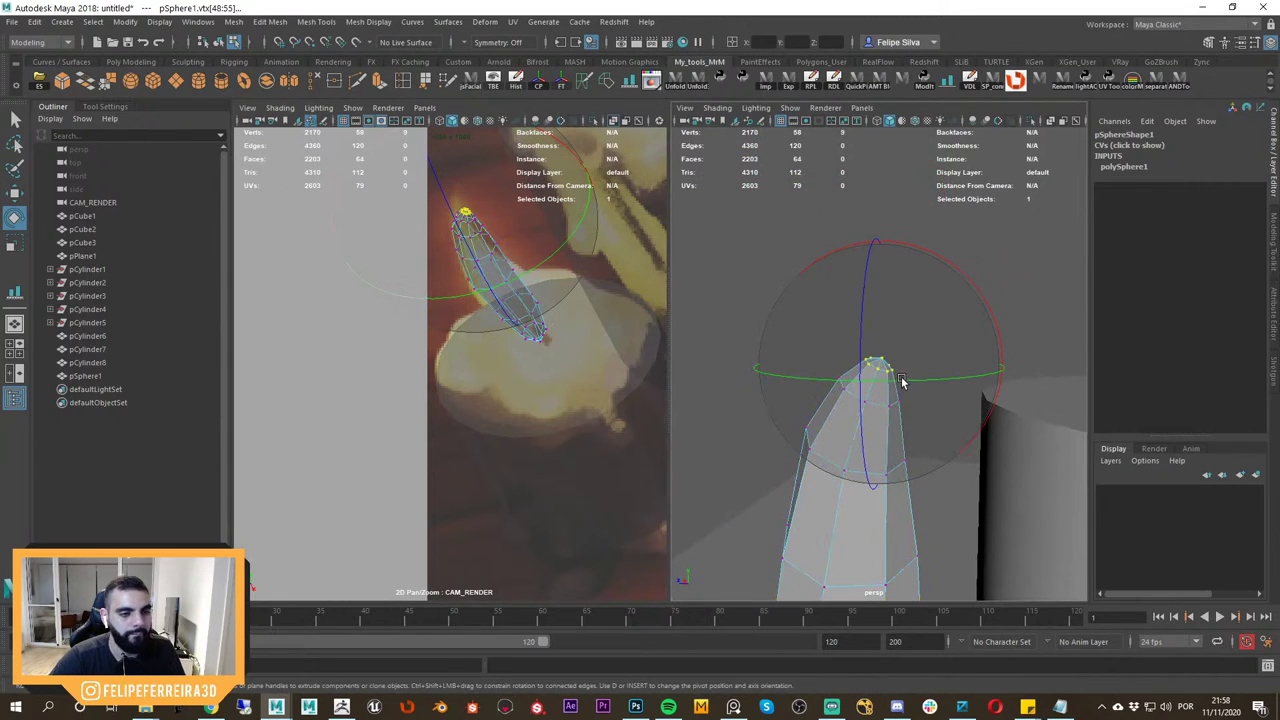
pyautogui.press('w')
pyautogui.keyDown('alt'); pyautogui.moveTo(914, 377); pyautogui.dragTo(917, 352); pyautogui.keyUp('alt')
pyautogui.moveTo(921, 328); pyautogui.dragTo(890, 351)
pyautogui.hotkey('ctrl', 'z')
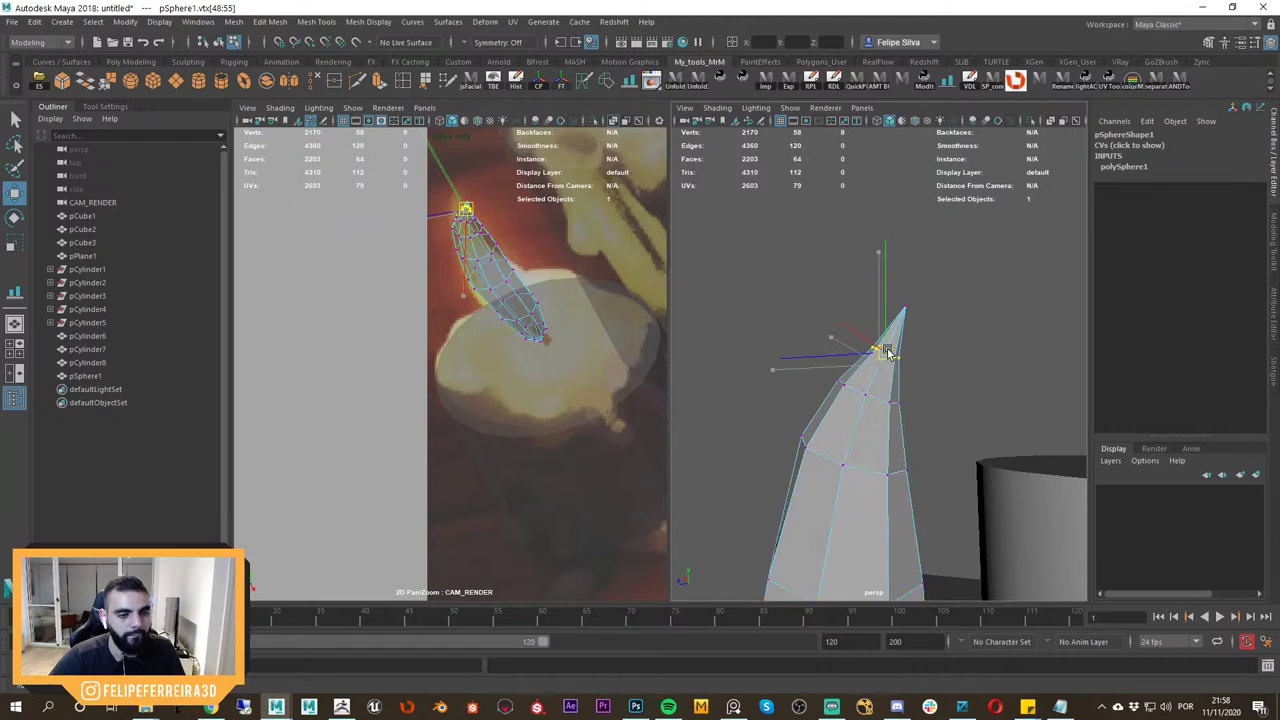
# Try moving and scaling the flame's tip vertex with soft selection on.
pyautogui.moveTo(947, 283); pyautogui.dragTo(888, 322)
pyautogui.press('b')
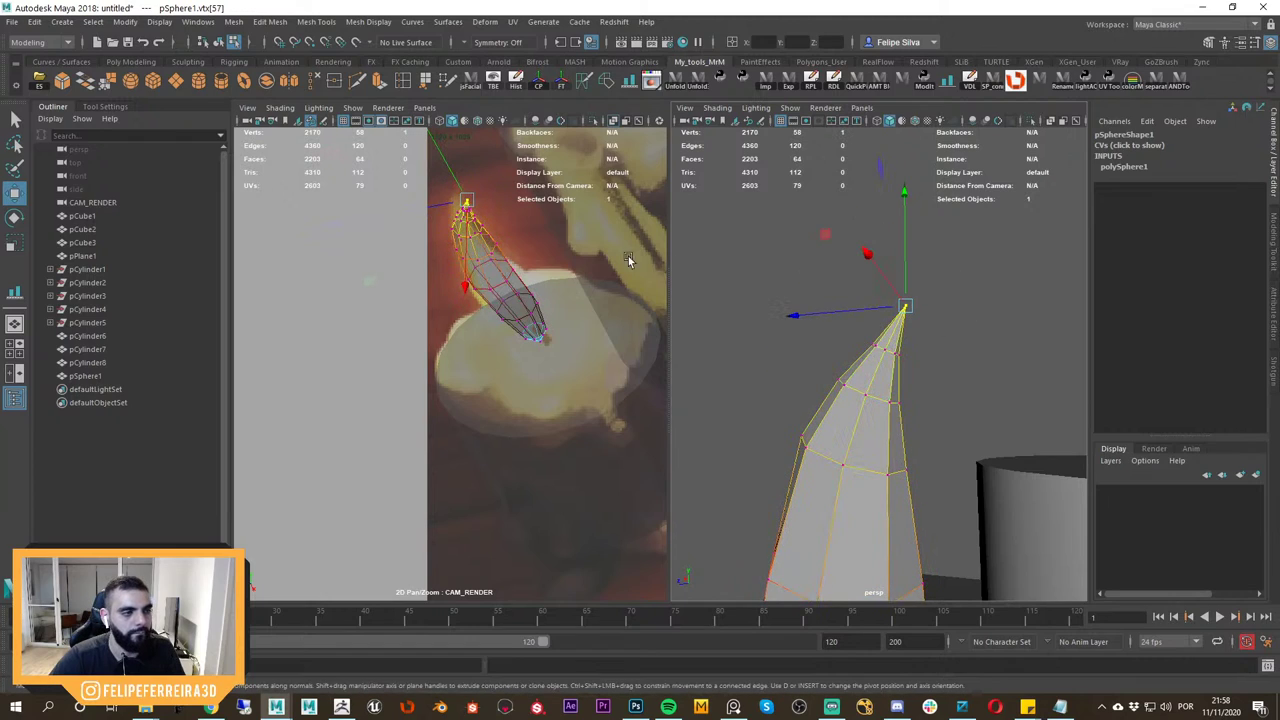
pyautogui.moveTo(515, 235); pyautogui.dragTo(557, 329, button='middle')
pyautogui.moveTo(557, 329); pyautogui.dragTo(603, 351, button='right')
pyautogui.press('e')
pyautogui.press('w')
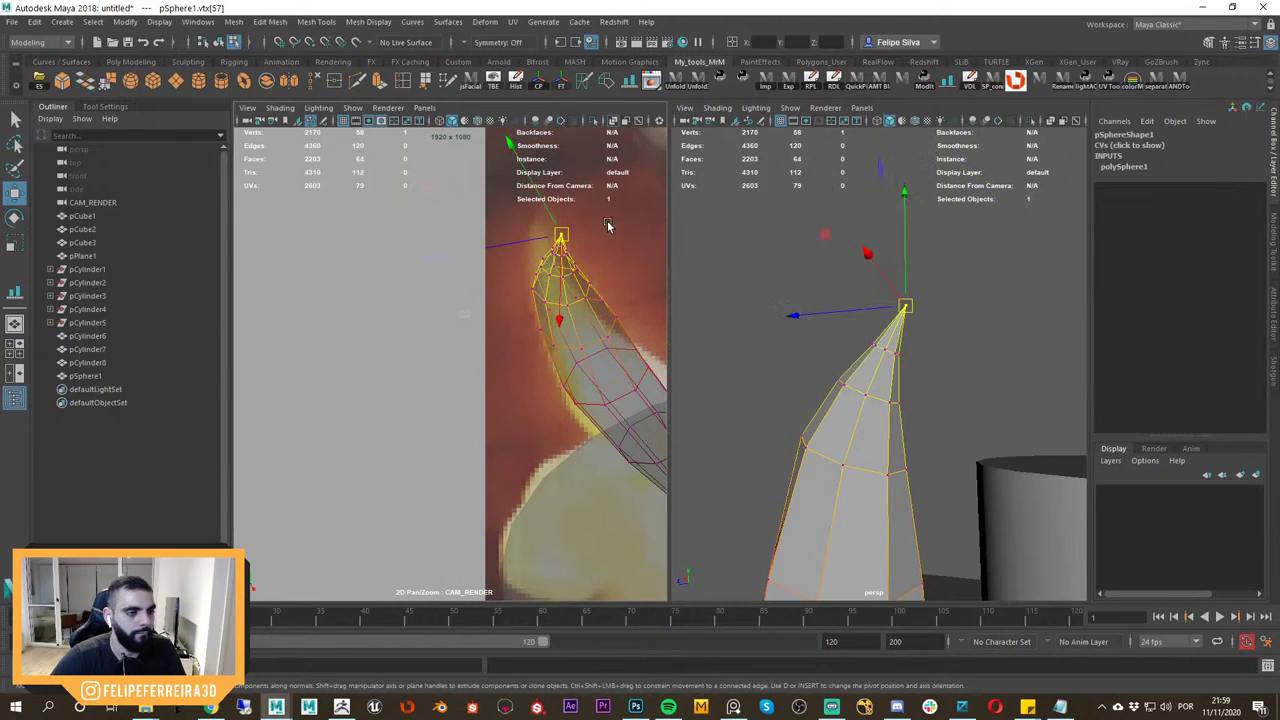
pyautogui.moveTo(561, 235)
pyautogui.mouseDown()
pyautogui.moveTo(552, 219)
pyautogui.moveTo(551, 238)
pyautogui.mouseUp()
pyautogui.hotkey('ctrl', 'z')
pyautogui.press('r')
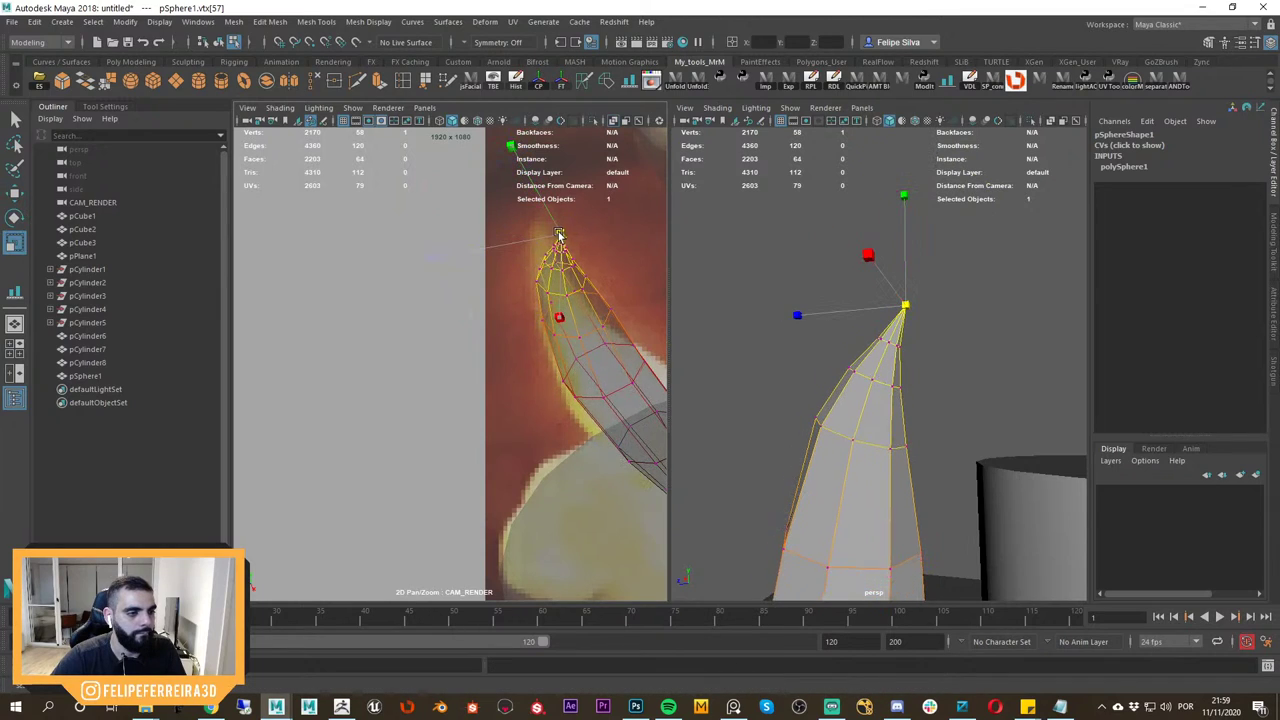
pyautogui.hotkey('ctrl', 'z')
# Turn off soft selection and scale in the second and third edge loops below the flame's tip.
pyautogui.click(912, 301)
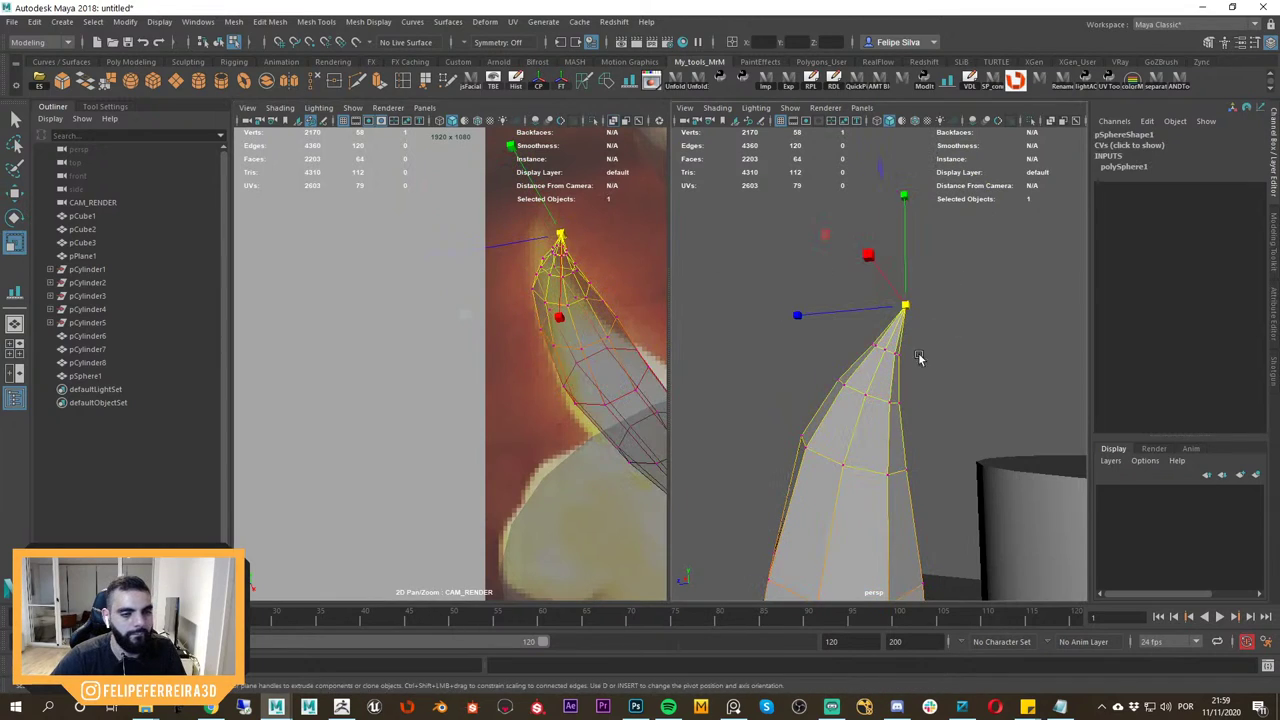
pyautogui.scroll(-2, 881, 372)
pyautogui.press('F10')
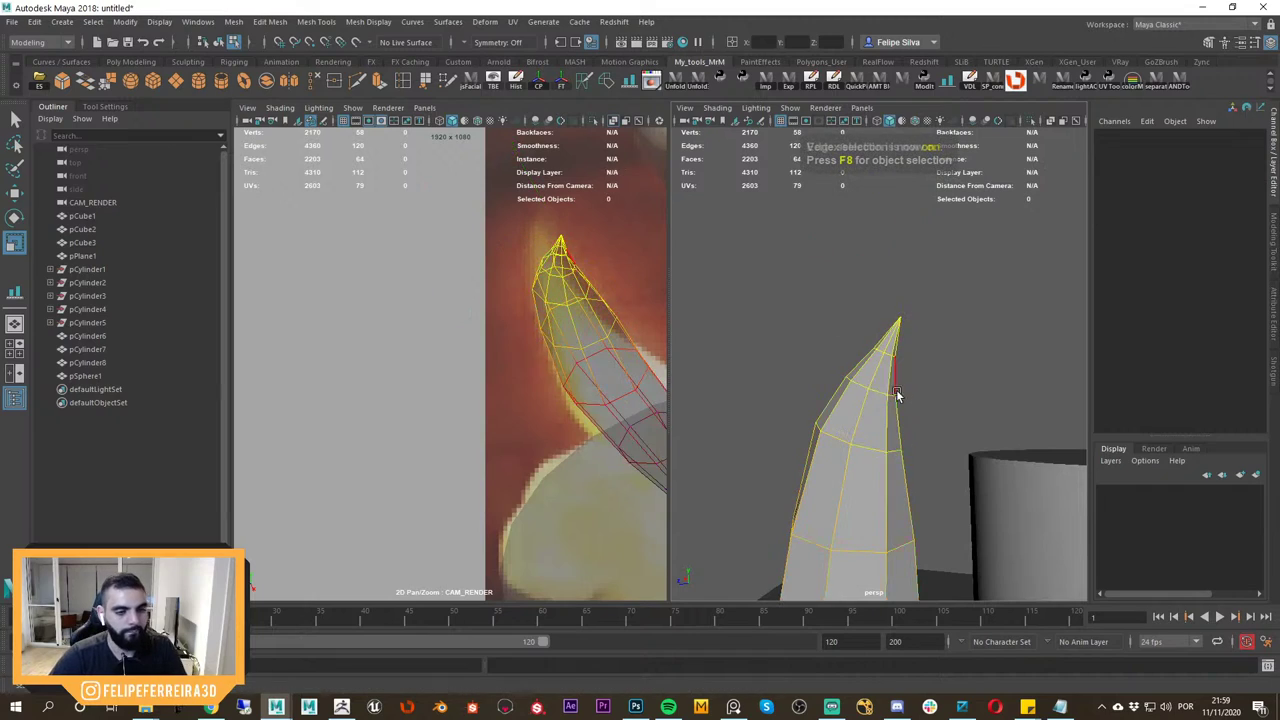
pyautogui.doubleClick(877, 385)
pyautogui.doubleClick(886, 392)
pyautogui.press('b')
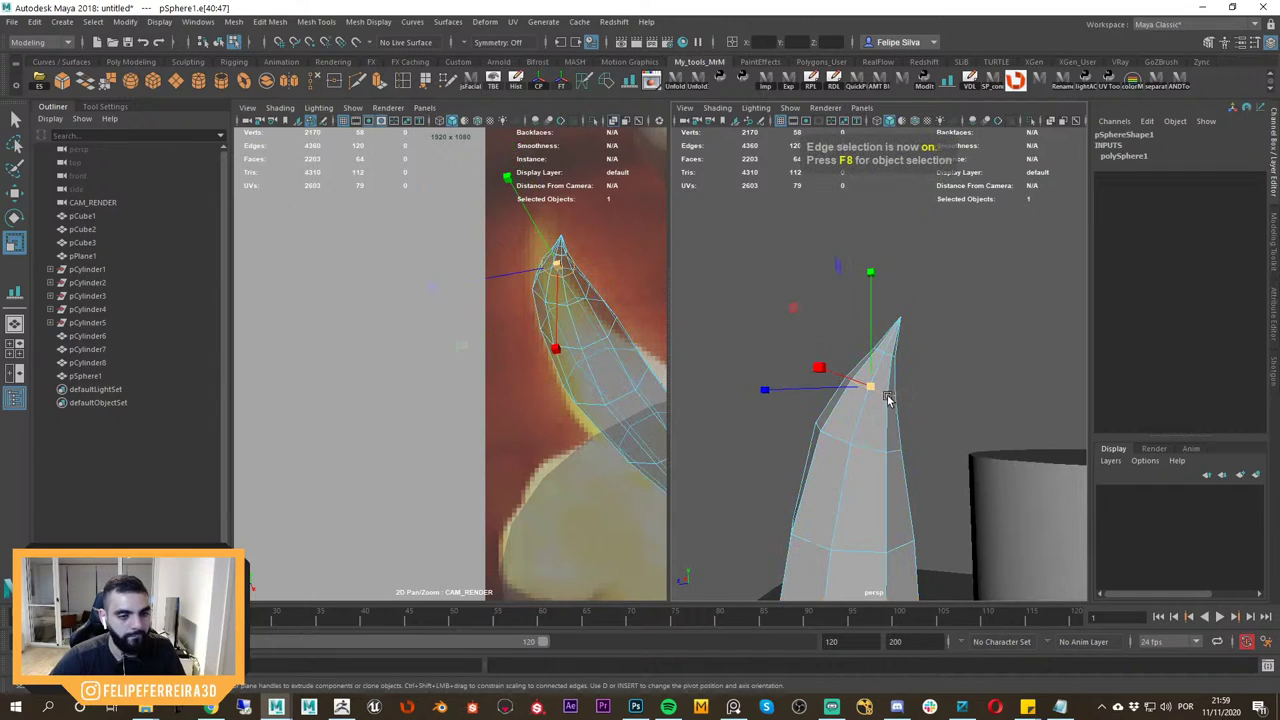
pyautogui.moveTo(876, 393); pyautogui.dragTo(867, 390)
pyautogui.doubleClick(866, 445)
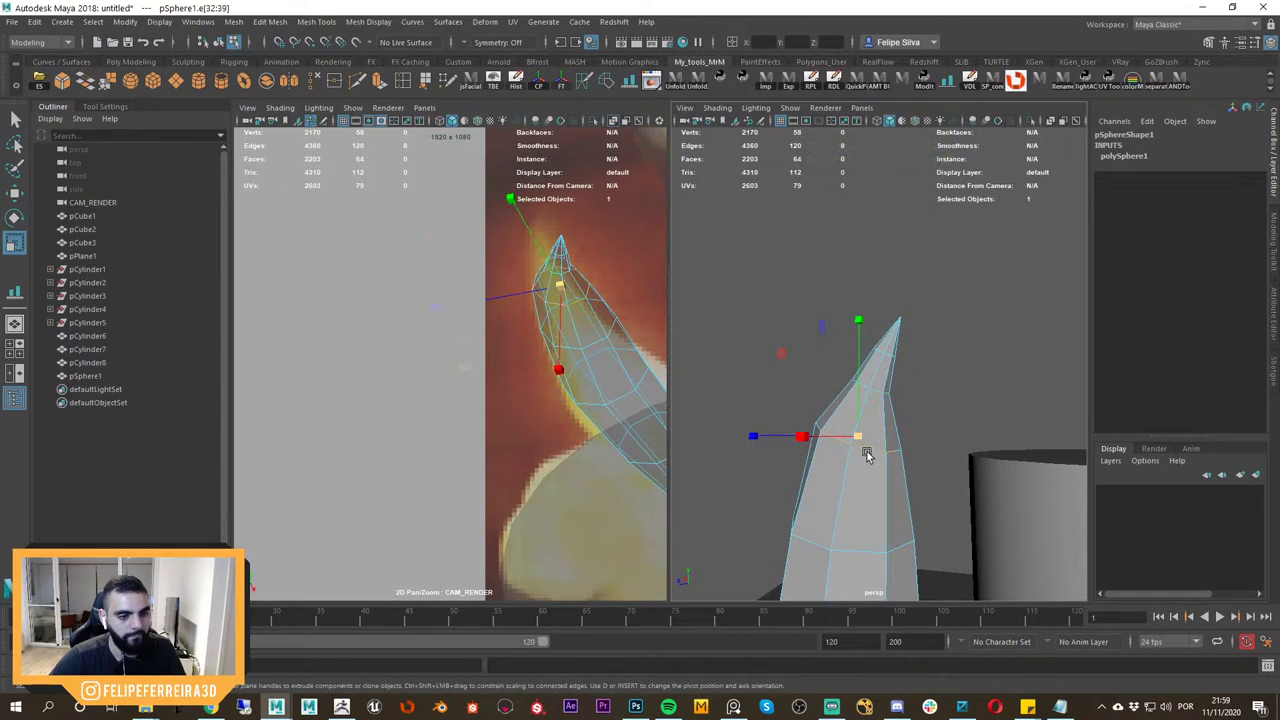
pyautogui.click(946, 380)
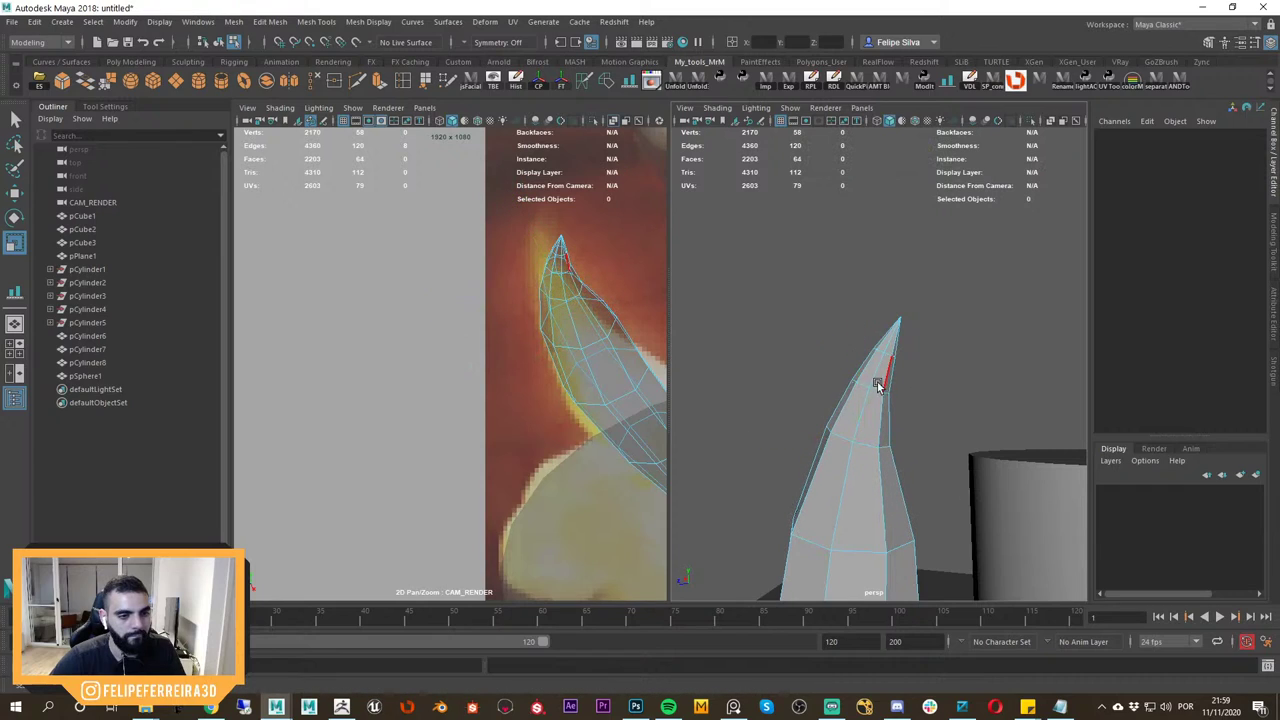
# Scale the second edge loop below the flame's tip down further to slim the point.
pyautogui.doubleClick(877, 382)
pyautogui.press('w')
pyautogui.press('r')
pyautogui.moveTo(873, 391); pyautogui.dragTo(867, 400)
pyautogui.press('w')
# Select the flame's tip vertex, turn soft selection on and try rotating the tip.
pyautogui.moveTo(900, 350); pyautogui.dragTo(840, 311, button='right')
pyautogui.moveTo(902, 318); pyautogui.dragTo(742, 279)
pyautogui.hotkey('ctrl', 'z')
pyautogui.press('b')
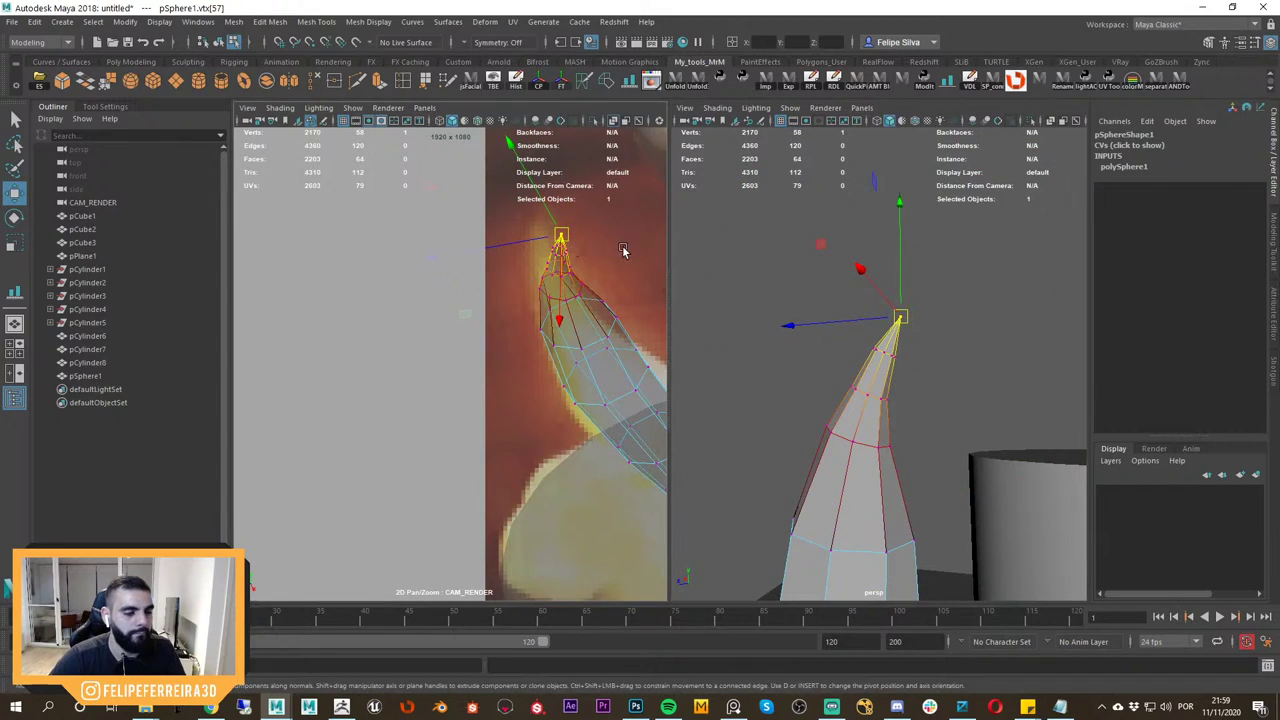
pyautogui.press('e')
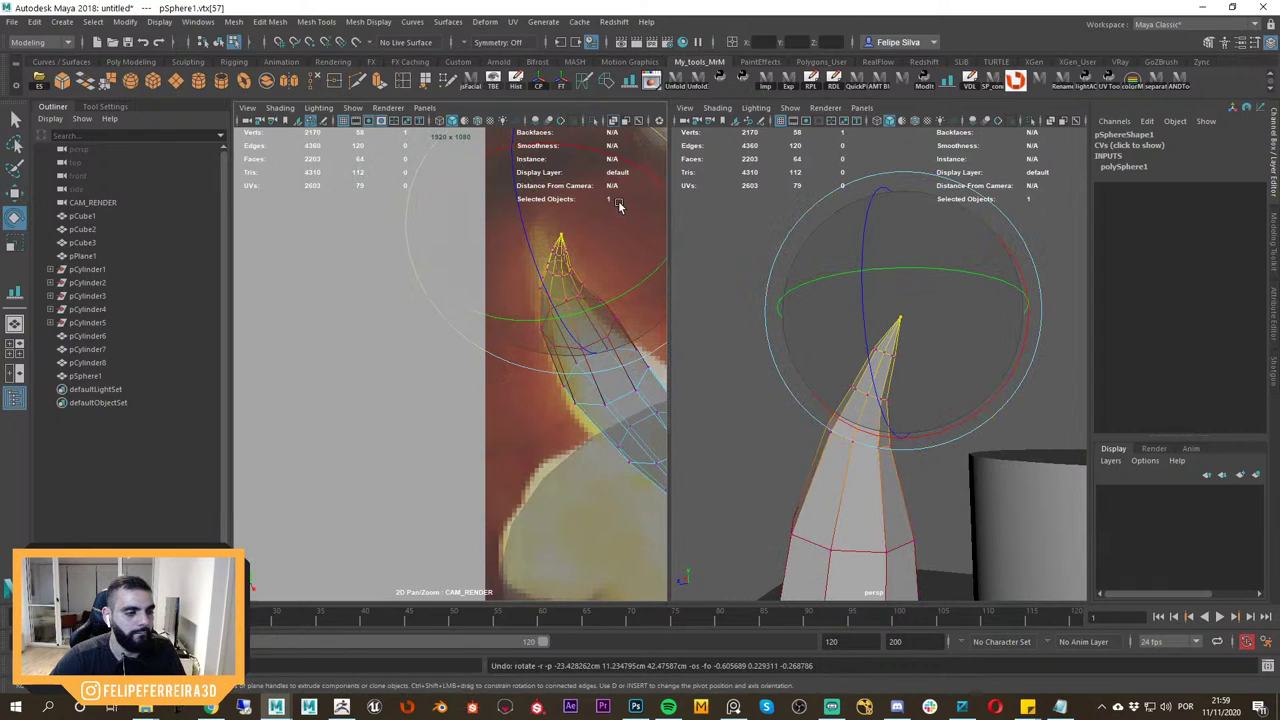
pyautogui.hotkey('ctrl', 'z')
# Shift the soft-selected tip vertex to the painted flame's tip and check the shape in smooth preview.
pyautogui.press('w')
pyautogui.moveTo(563, 242); pyautogui.dragTo(567, 232)
pyautogui.hotkey('ctrl', 'z')
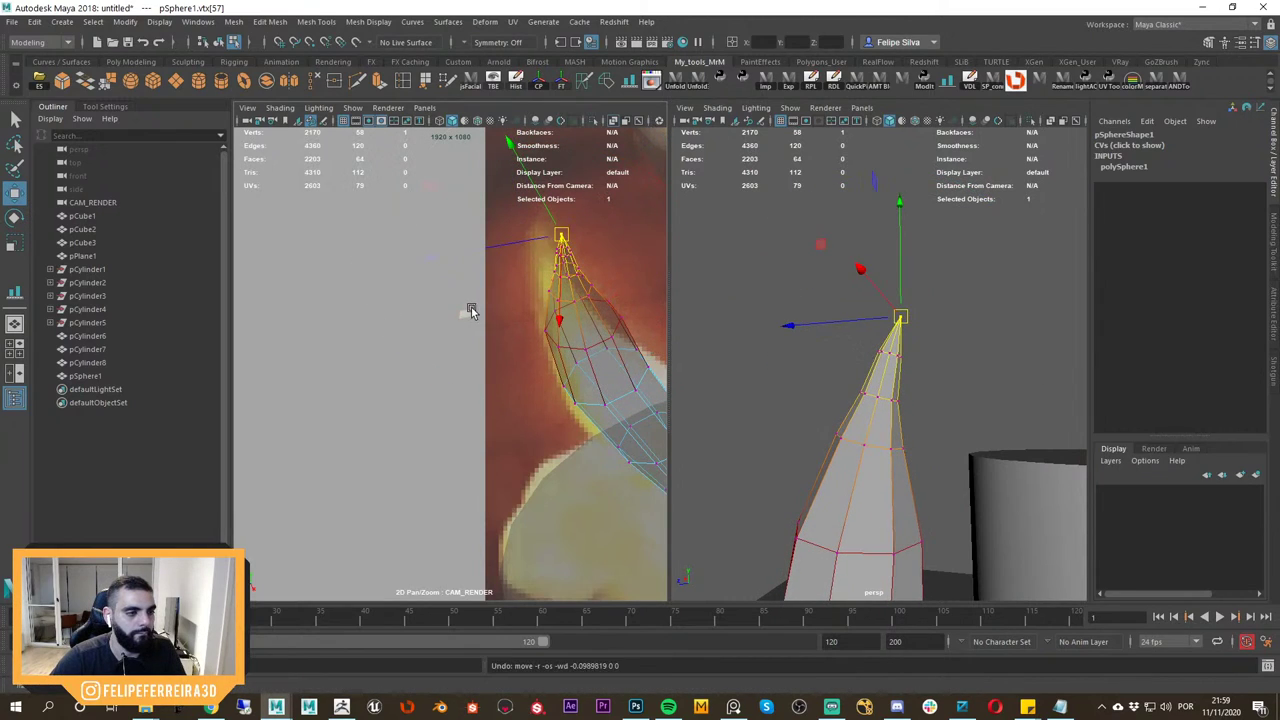
pyautogui.moveTo(468, 310); pyautogui.dragTo(448, 304)
pyautogui.press('3')
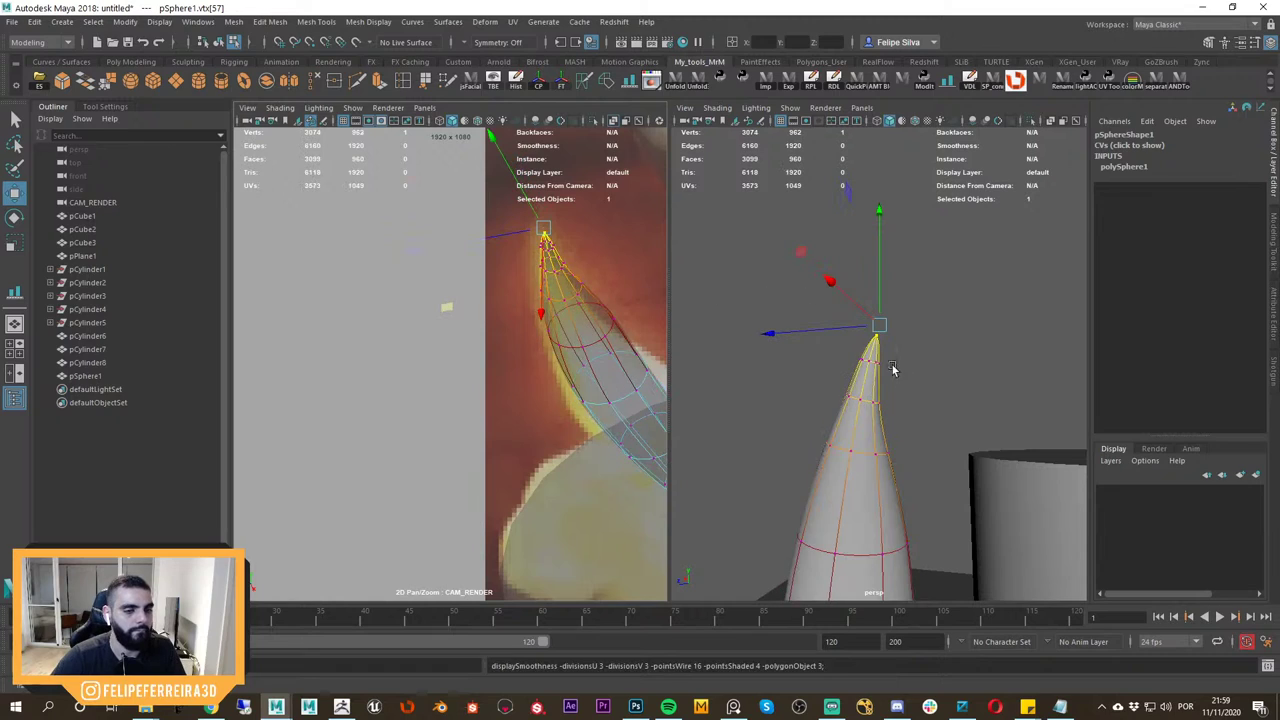
pyautogui.click(876, 394)
pyautogui.press('1')
# With soft selection off, apply Edit Edge Flow to the second and third edge loops below the flame's tip.
pyautogui.moveTo(871, 341); pyautogui.dragTo(906, 249, button='right')
pyautogui.keyDown('alt'); pyautogui.moveTo(860, 373); pyautogui.dragTo(868, 346, button='middle'); pyautogui.keyUp('alt')
pyautogui.click(895, 378)
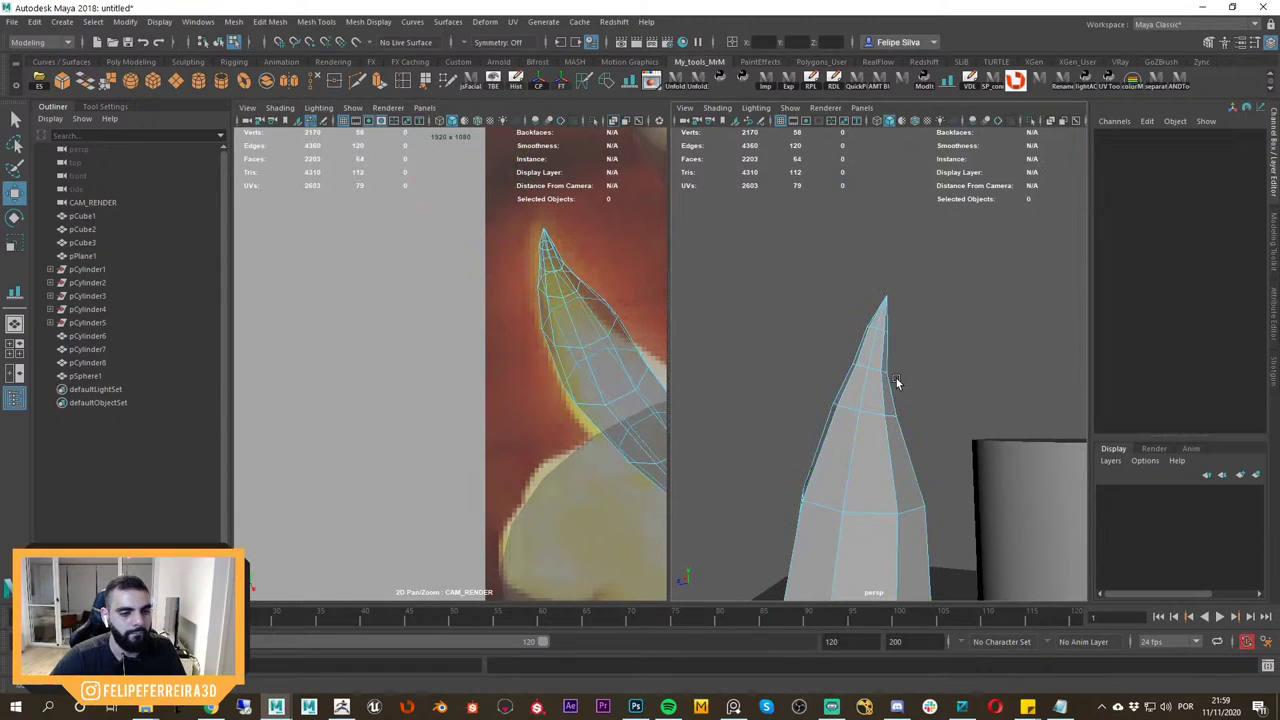
pyautogui.click(875, 372)
pyautogui.press('b')
pyautogui.click(893, 375)
pyautogui.doubleClick(877, 372)
pyautogui.keyDown('alt'); pyautogui.moveTo(877, 372); pyautogui.dragTo(892, 383, button='right'); pyautogui.keyUp('alt')
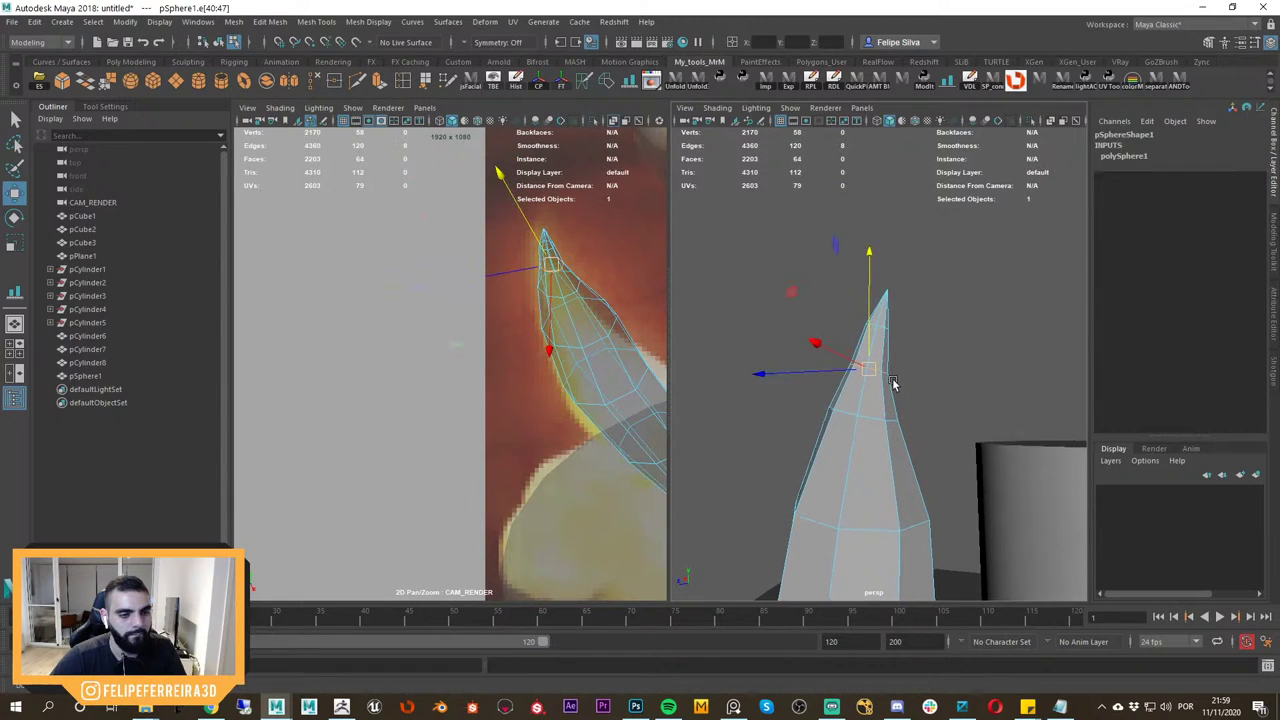
pyautogui.keyDown('shift'); pyautogui.rightClick(878, 372); pyautogui.keyUp('shift')
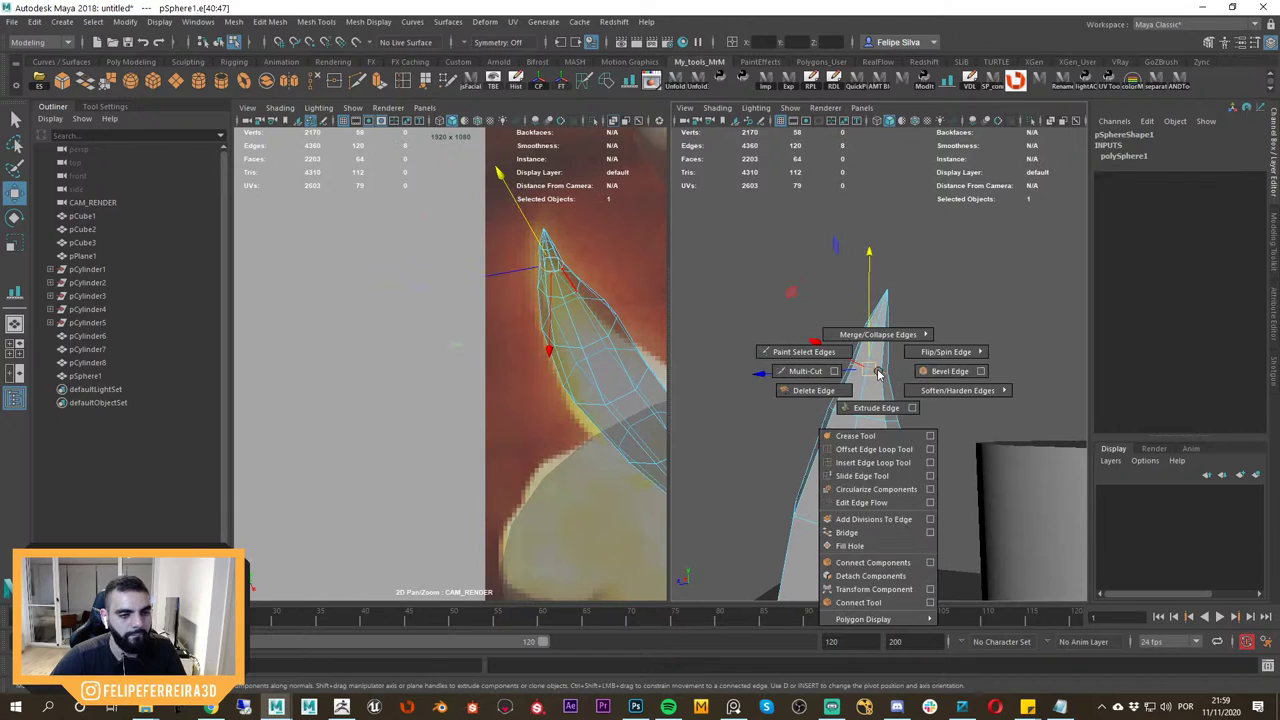
pyautogui.click(873, 506)
pyautogui.doubleClick(871, 423)
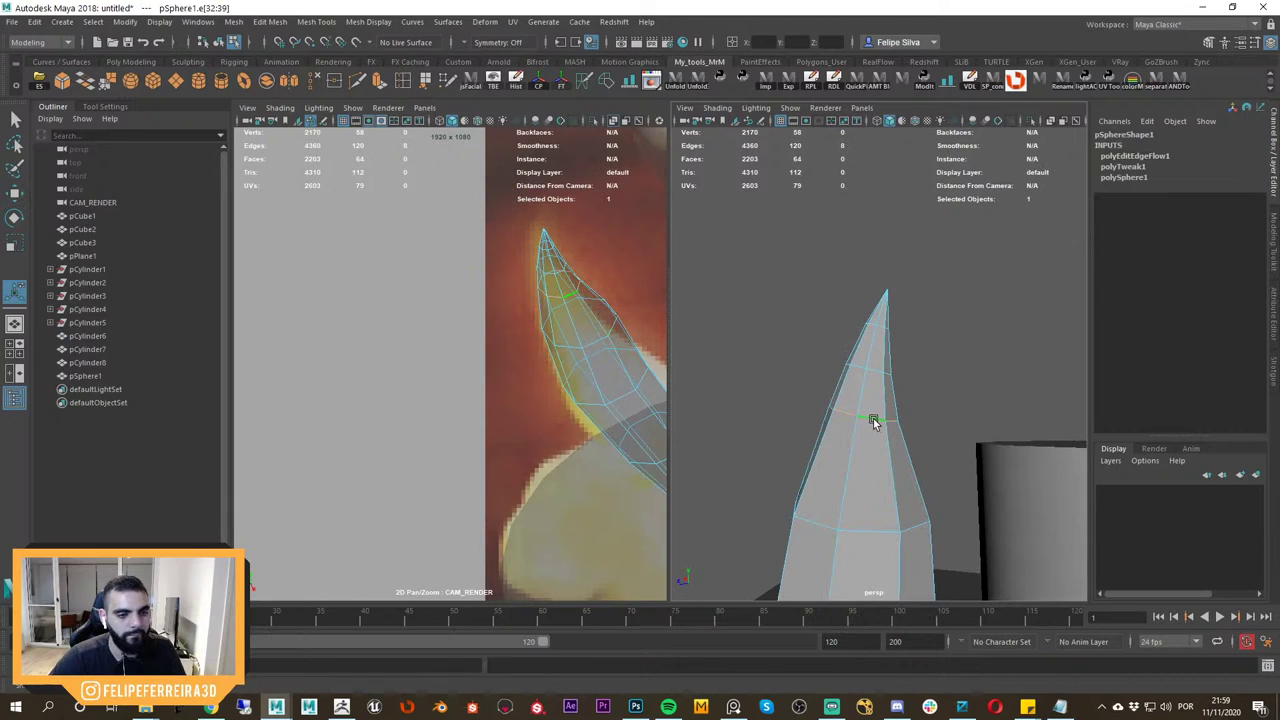
pyautogui.press('g')
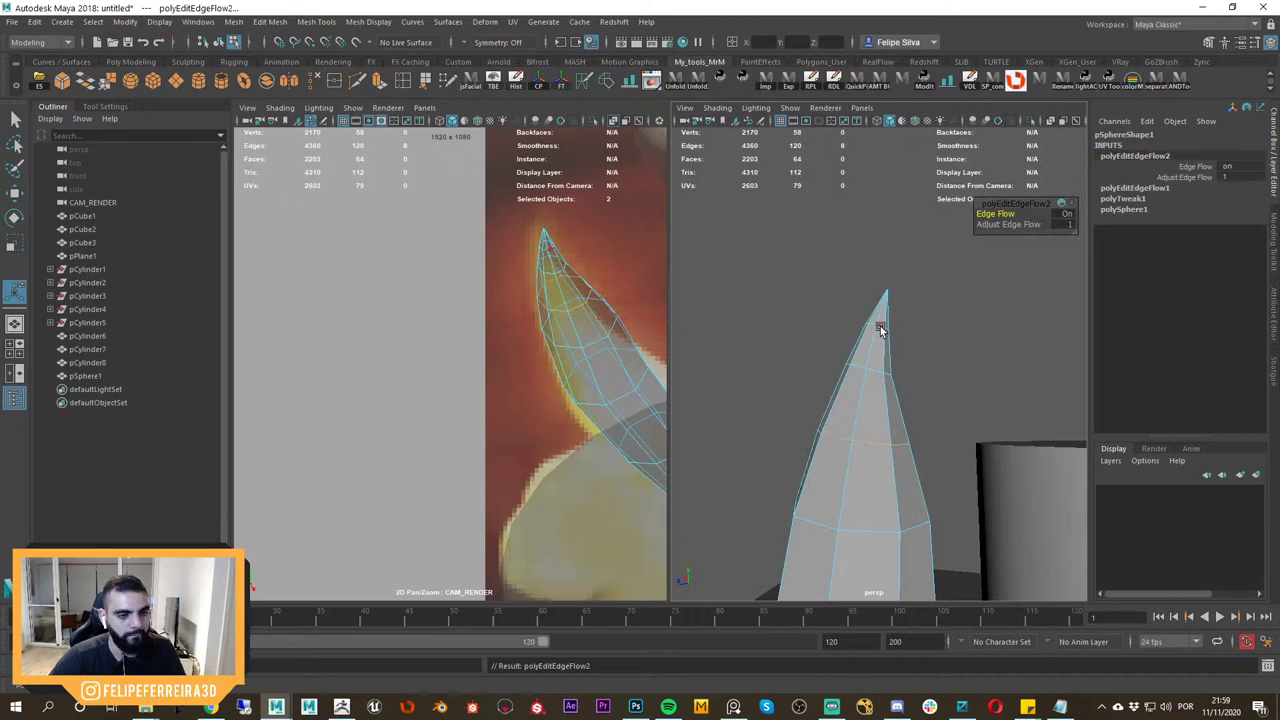
# Try Edit Edge Flow on the edge loop nearest the flame's tip.
pyautogui.click(880, 327)
pyautogui.press('g')
pyautogui.hotkey('ctrl', 'z')
pyautogui.scroll(3, 884, 325)
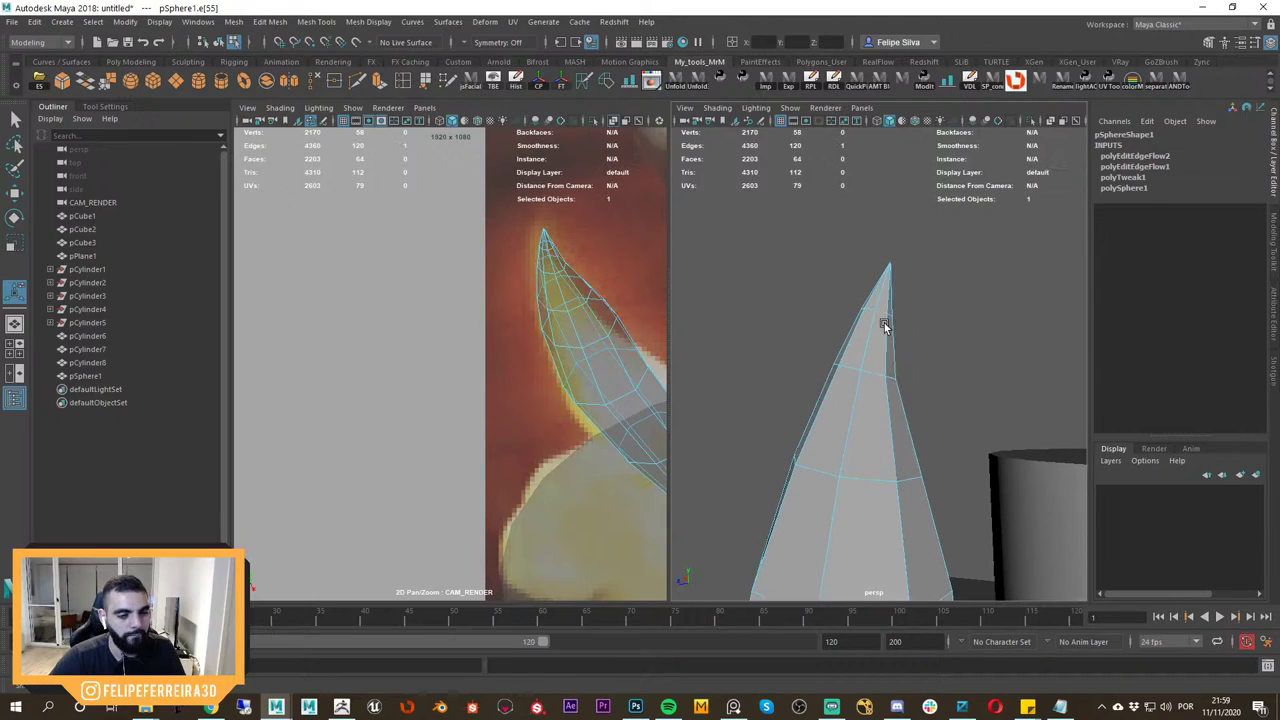
pyautogui.click(916, 316)
pyautogui.doubleClick(880, 311)
pyautogui.press('g')
pyautogui.click(906, 317)
pyautogui.hotkey('ctrl', 'z')
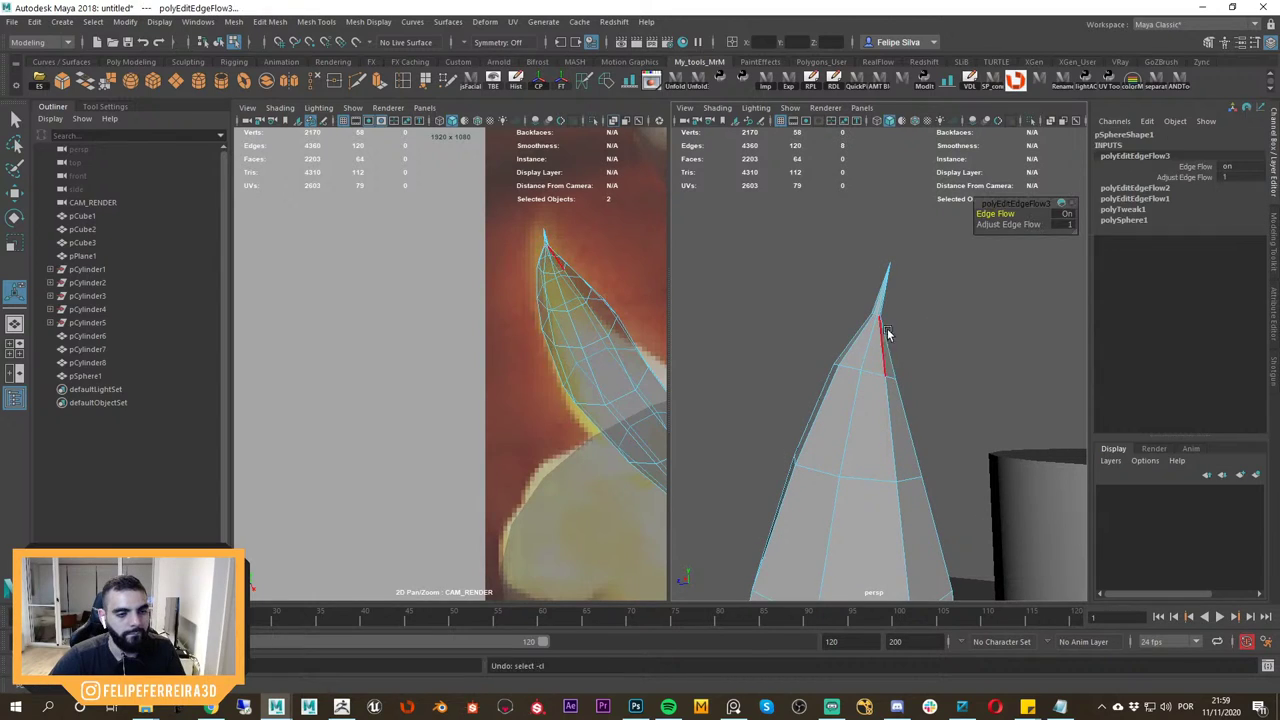
pyautogui.press('z')
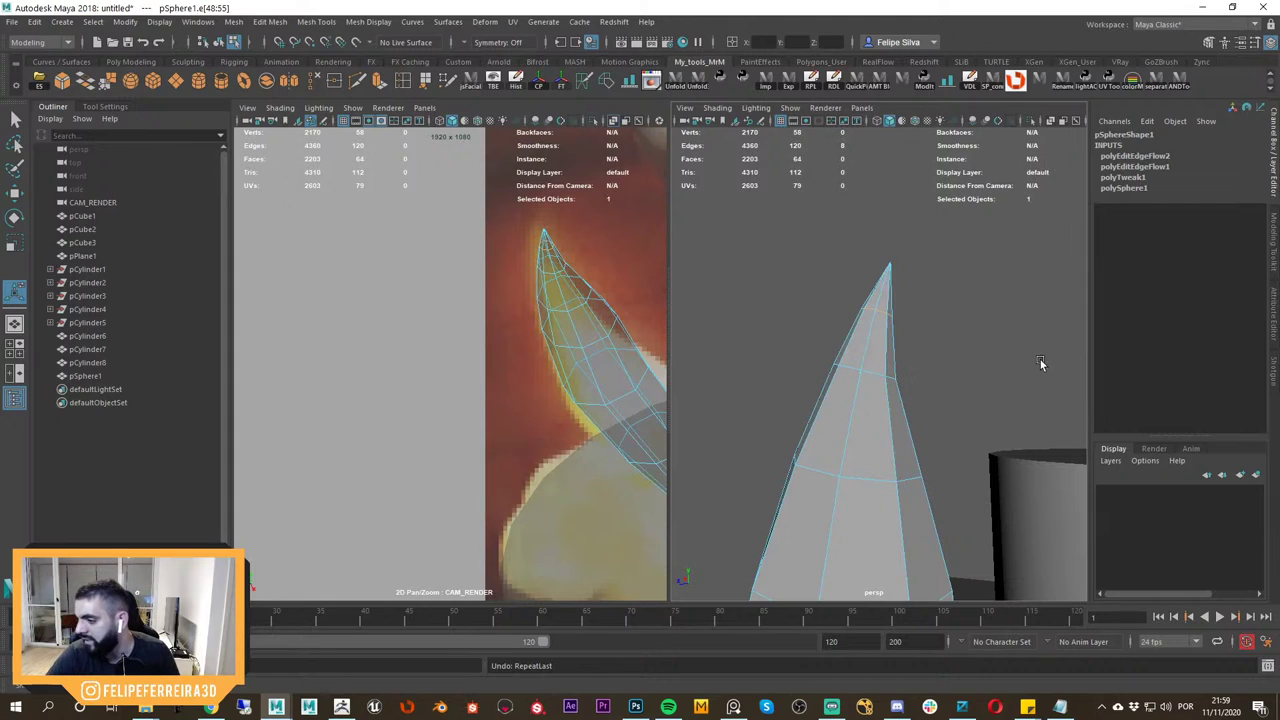
# Select the flame's upper vertex rings one at a time and adjust them to even out the contour.
pyautogui.scroll(-1, 886, 292)
pyautogui.press('w')
pyautogui.moveTo(878, 294); pyautogui.dragTo(821, 282, button='right')
pyautogui.moveTo(944, 250); pyautogui.dragTo(880, 298)
pyautogui.keyDown('alt'); pyautogui.moveTo(1000, 348); pyautogui.dragTo(903, 351); pyautogui.keyUp('alt')
pyautogui.moveTo(764, 340); pyautogui.dragTo(979, 420)
pyautogui.keyDown('alt'); pyautogui.moveTo(975, 410); pyautogui.dragTo(885, 435); pyautogui.keyUp('alt')
pyautogui.moveTo(964, 467); pyautogui.dragTo(757, 403)
pyautogui.press('r')
pyautogui.moveTo(849, 431)
pyautogui.keyDown('alt'); pyautogui.mouseDown()
pyautogui.moveTo(842, 394)
pyautogui.moveTo(859, 428)
pyautogui.mouseUp(); pyautogui.keyUp('alt')
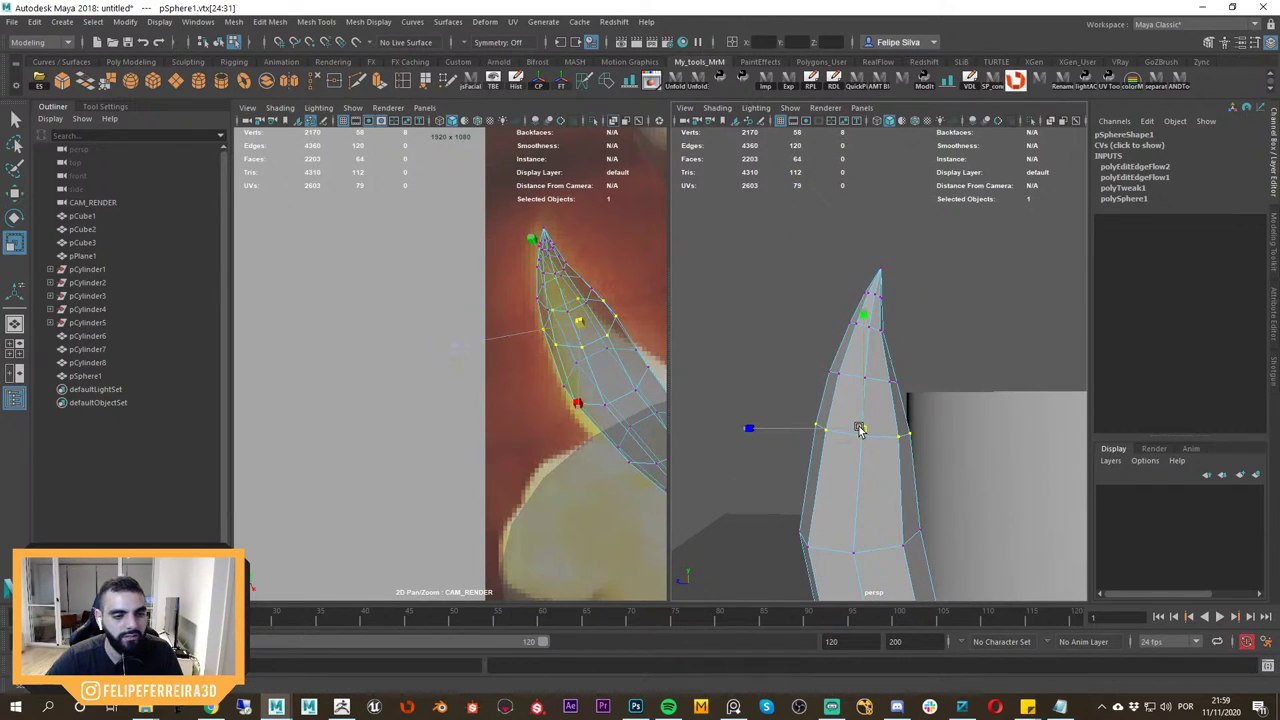
pyautogui.press('w')
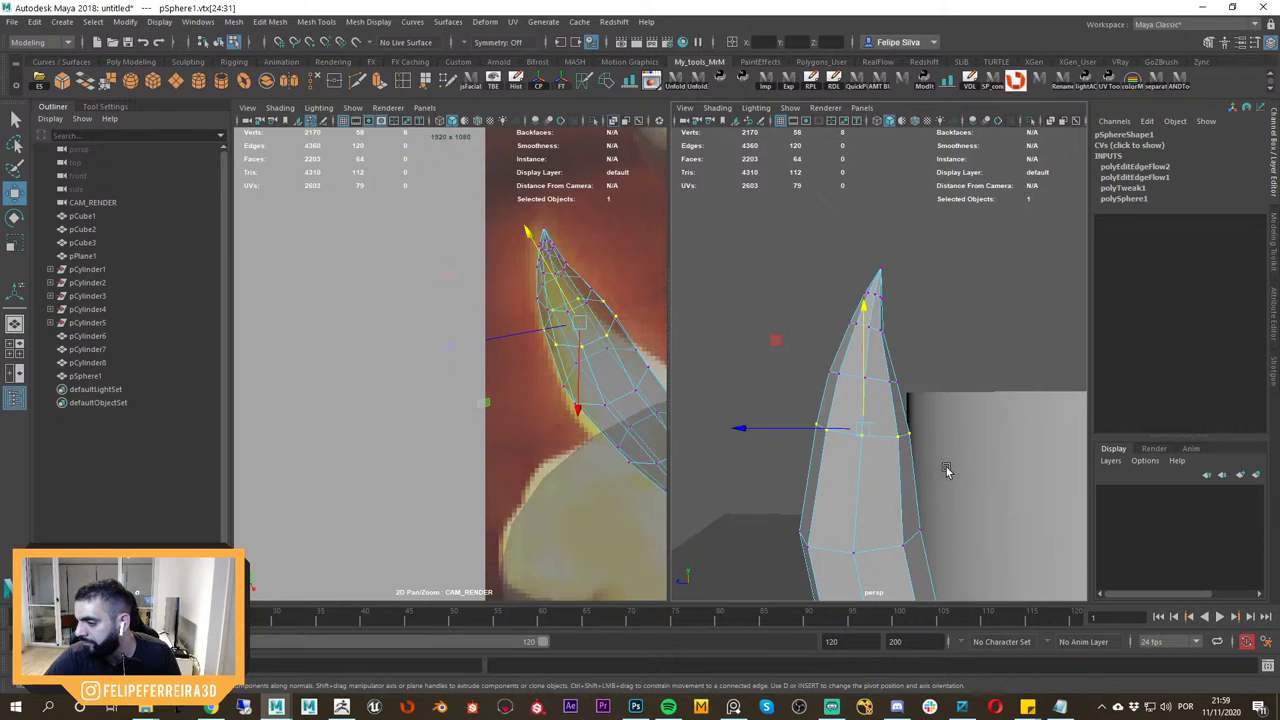
# Adjust the second vertex ring below the flame's tip, then return to object mode and deselect the flame.
pyautogui.keyDown('alt'); pyautogui.moveTo(963, 397); pyautogui.dragTo(798, 357); pyautogui.keyUp('alt')
pyautogui.press('w')
pyautogui.moveTo(805, 355)
pyautogui.keyDown('alt'); pyautogui.mouseDown()
pyautogui.moveTo(874, 360)
pyautogui.moveTo(893, 403)
pyautogui.moveTo(796, 368)
pyautogui.mouseUp(); pyautogui.keyUp('alt')
pyautogui.moveTo(948, 262); pyautogui.dragTo(826, 302)
pyautogui.moveTo(826, 302)
pyautogui.keyDown('alt'); pyautogui.mouseDown()
pyautogui.moveTo(831, 314)
pyautogui.moveTo(803, 303)
pyautogui.mouseUp(); pyautogui.keyUp('alt')
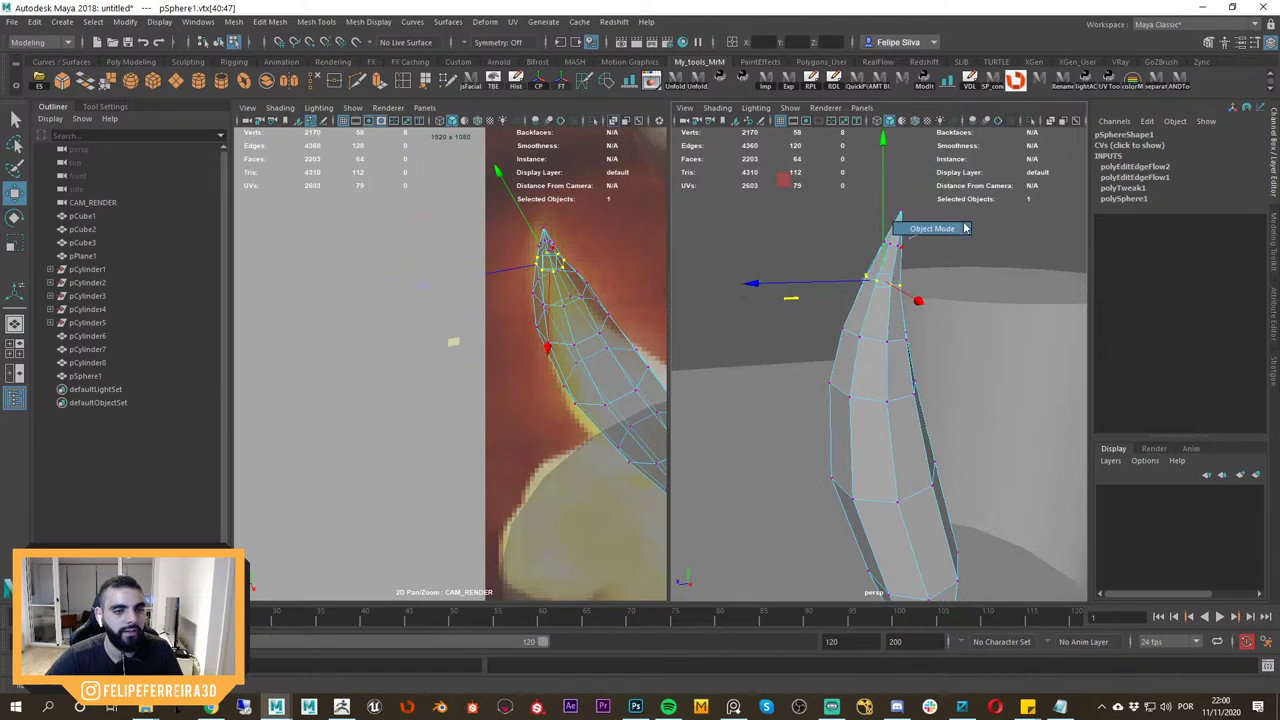
pyautogui.moveTo(901, 246); pyautogui.dragTo(965, 228, button='right')
pyautogui.click(963, 229)
pyautogui.scroll(-4, 915, 268)
pyautogui.keyDown('alt'); pyautogui.moveTo(898, 282); pyautogui.dragTo(848, 296); pyautogui.keyUp('alt')
pyautogui.moveTo(578, 449); pyautogui.dragTo(453, 379, button='middle')
pyautogui.scroll(-2, 470, 378)
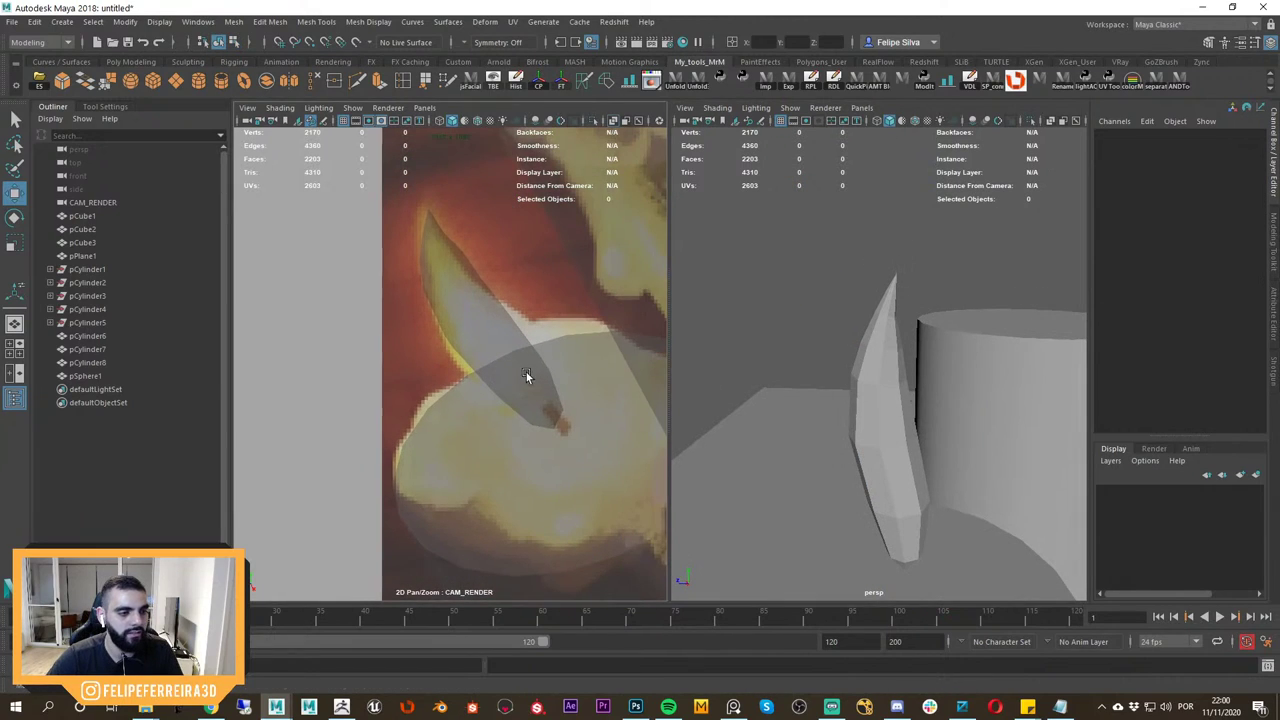
# Widen the flame's middle by scaling its central edge loop with soft selection on, then deselect it.
pyautogui.click(526, 372)
pyautogui.keyDown('alt'); pyautogui.moveTo(877, 394); pyautogui.dragTo(894, 386); pyautogui.keyUp('alt')
pyautogui.moveTo(895, 386); pyautogui.dragTo(896, 345, button='right')
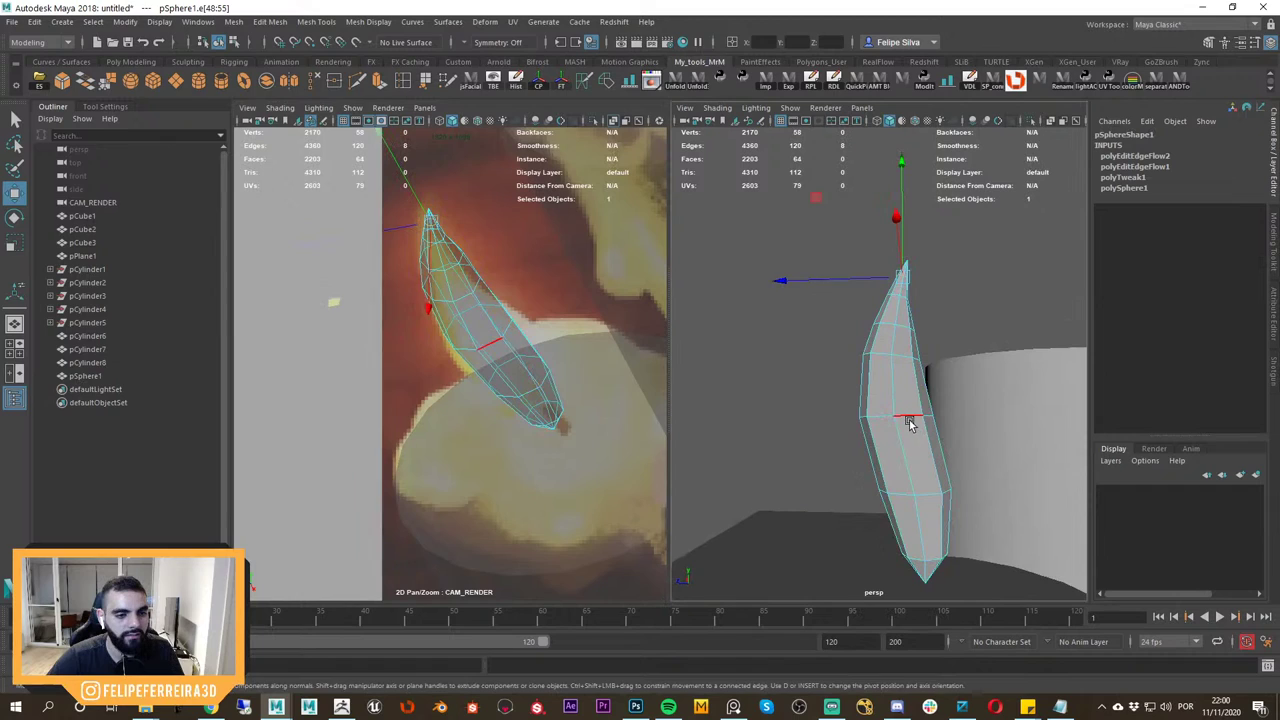
pyautogui.doubleClick(907, 420)
pyautogui.press('r')
pyautogui.press('b')
pyautogui.moveTo(932, 420); pyautogui.dragTo(900, 420)
pyautogui.press('w')
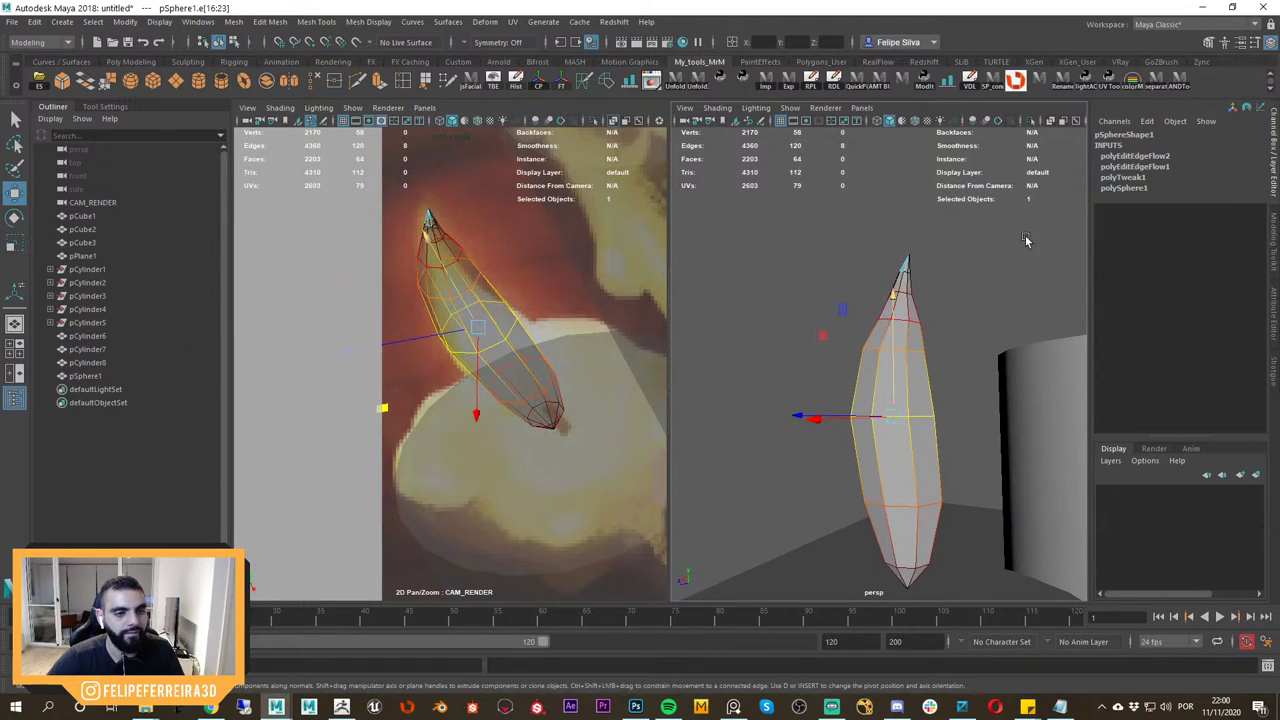
pyautogui.click(1028, 240)
# Rotate the whole flame about 19 degrees around the vertical axis, with a slight tilt.
pyautogui.scroll(-7, 926, 321)
pyautogui.keyDown('alt'); pyautogui.moveTo(926, 321); pyautogui.dragTo(914, 355); pyautogui.keyUp('alt')
pyautogui.scroll(-3, 914, 355)
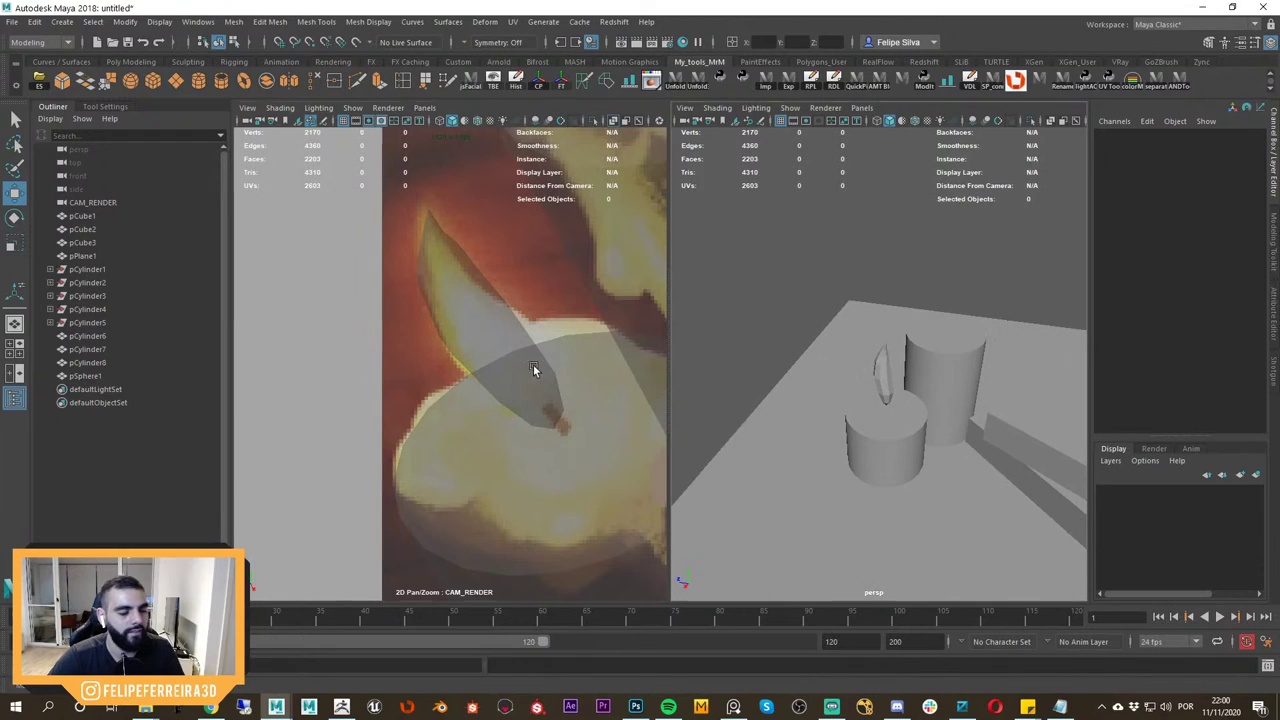
pyautogui.moveTo(533, 364); pyautogui.dragTo(454, 266, button='right')
pyautogui.moveTo(454, 266); pyautogui.dragTo(428, 343, button='middle')
pyautogui.click(449, 437)
pyautogui.press('e')
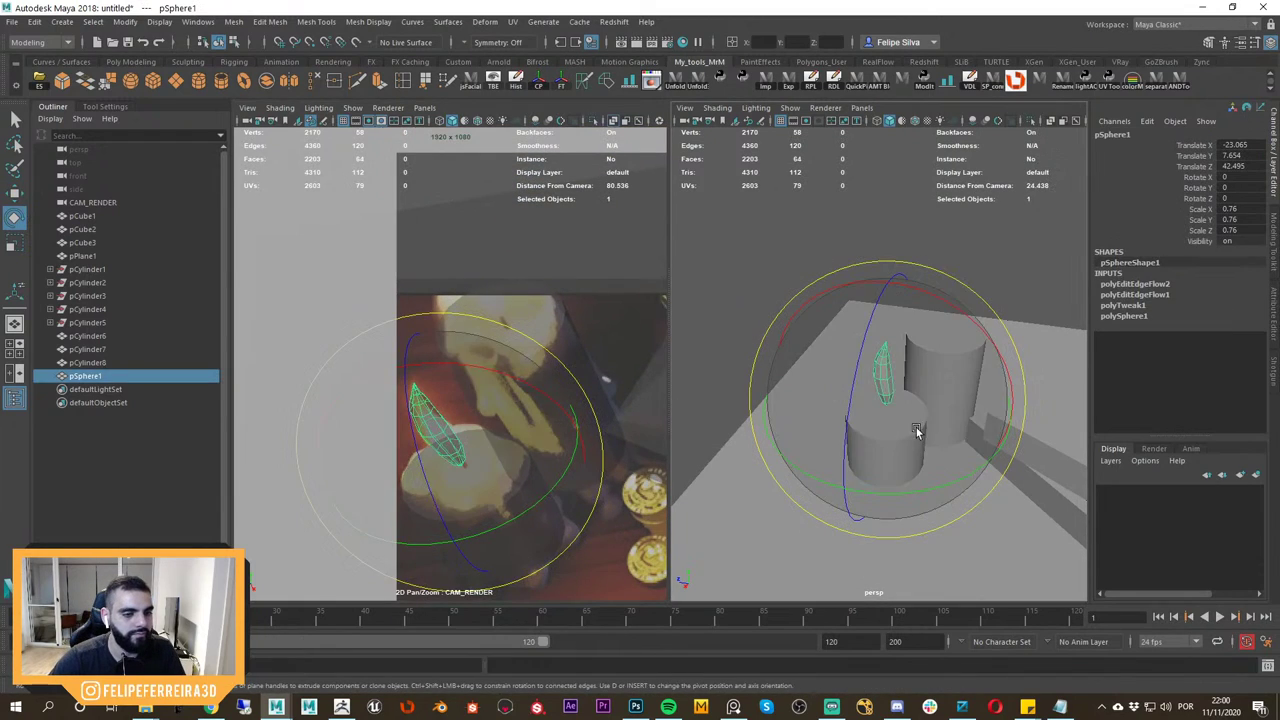
pyautogui.moveTo(921, 491); pyautogui.dragTo(973, 477)
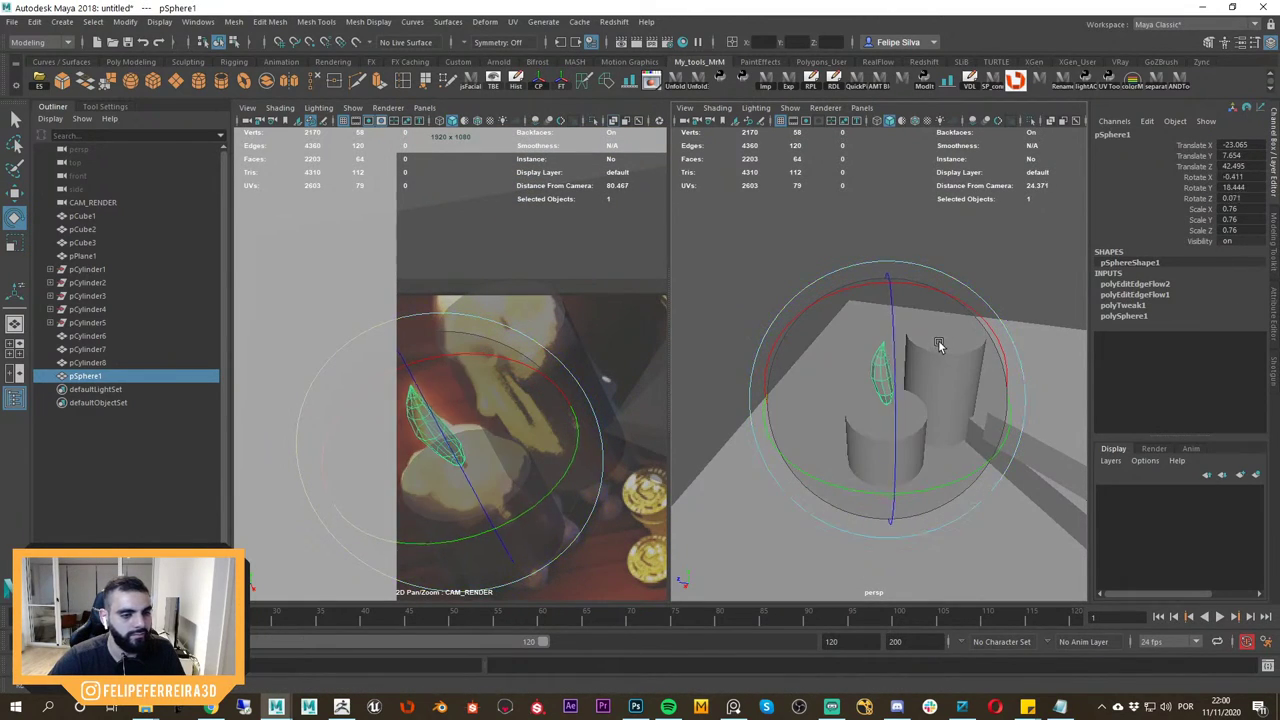
pyautogui.moveTo(939, 345); pyautogui.dragTo(917, 437)
# Duplicate the short candle's flame and move the copy onto the tall candle.
pyautogui.press('w')
pyautogui.hotkey('ctrl', 'd')
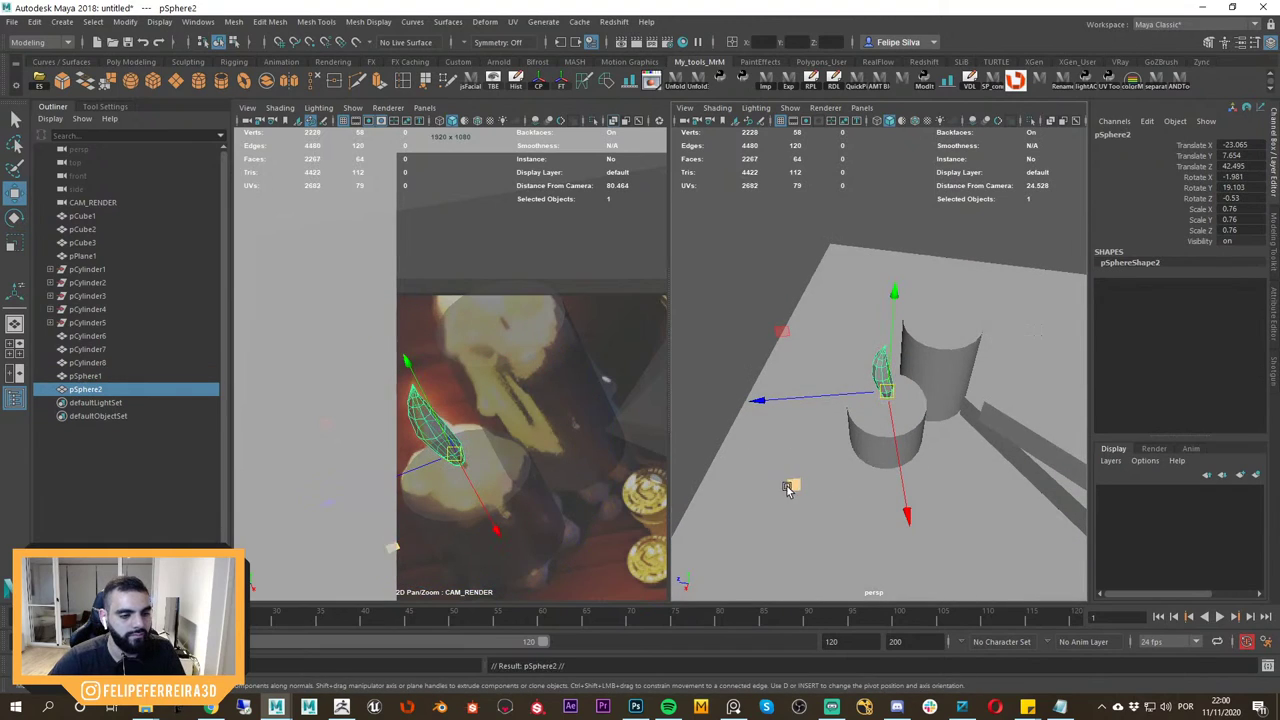
pyautogui.moveTo(787, 489); pyautogui.dragTo(846, 435)
pyautogui.keyDown('alt'); pyautogui.moveTo(848, 434); pyautogui.dragTo(925, 354); pyautogui.keyUp('alt')
# Align the copied flame with the tall candle's centre and place it just above the candle's top.
pyautogui.keyDown('shift'); pyautogui.click(960, 346); pyautogui.keyUp('shift')
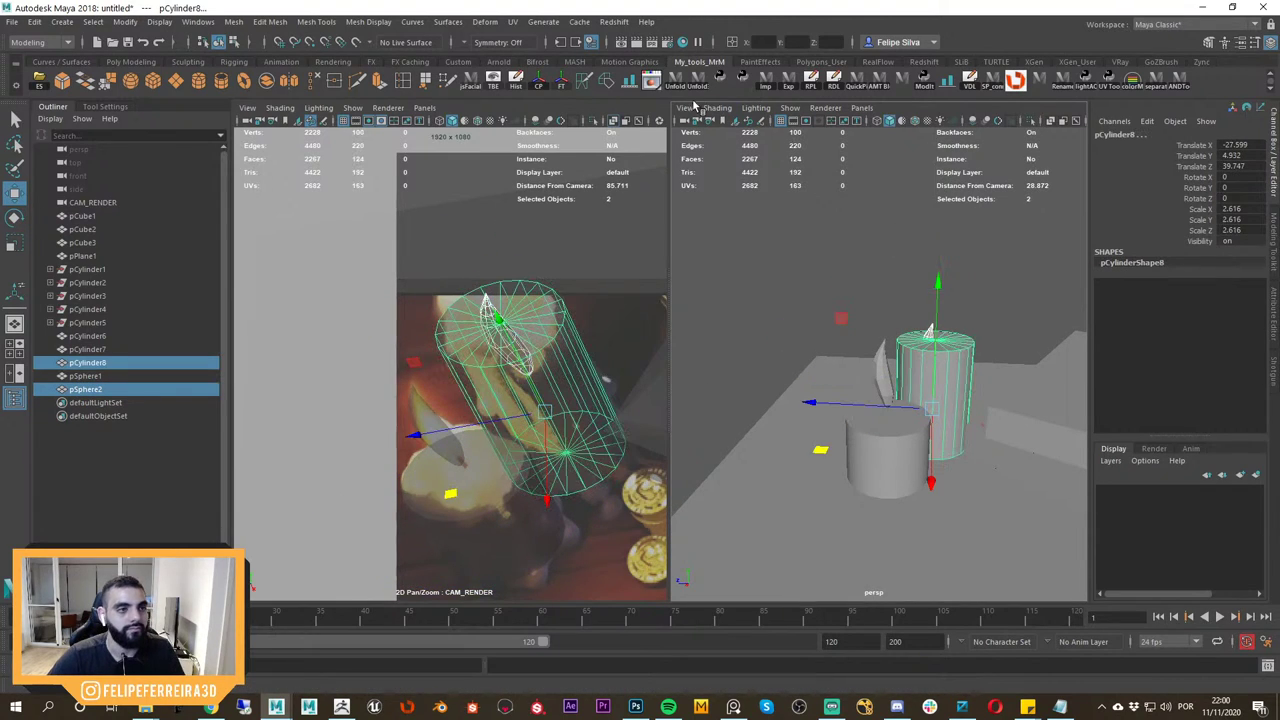
pyautogui.click(629, 82)
pyautogui.moveTo(958, 275)
pyautogui.keyDown('alt'); pyautogui.mouseDown()
pyautogui.moveTo(971, 335)
pyautogui.moveTo(909, 337)
pyautogui.moveTo(928, 325)
pyautogui.moveTo(911, 403)
pyautogui.moveTo(954, 423)
pyautogui.moveTo(936, 345)
pyautogui.moveTo(949, 271)
pyautogui.mouseUp(); pyautogui.keyUp('alt')
pyautogui.click(887, 322)
pyautogui.click(905, 467)
pyautogui.press('w')
pyautogui.click(946, 306)
pyautogui.click(912, 341)
pyautogui.keyDown('alt'); pyautogui.moveTo(932, 325); pyautogui.dragTo(854, 428); pyautogui.keyUp('alt')
pyautogui.scroll(3, 887, 423)
pyautogui.keyDown('alt'); pyautogui.moveTo(963, 377); pyautogui.dragTo(925, 292); pyautogui.keyUp('alt')
pyautogui.click(998, 287)
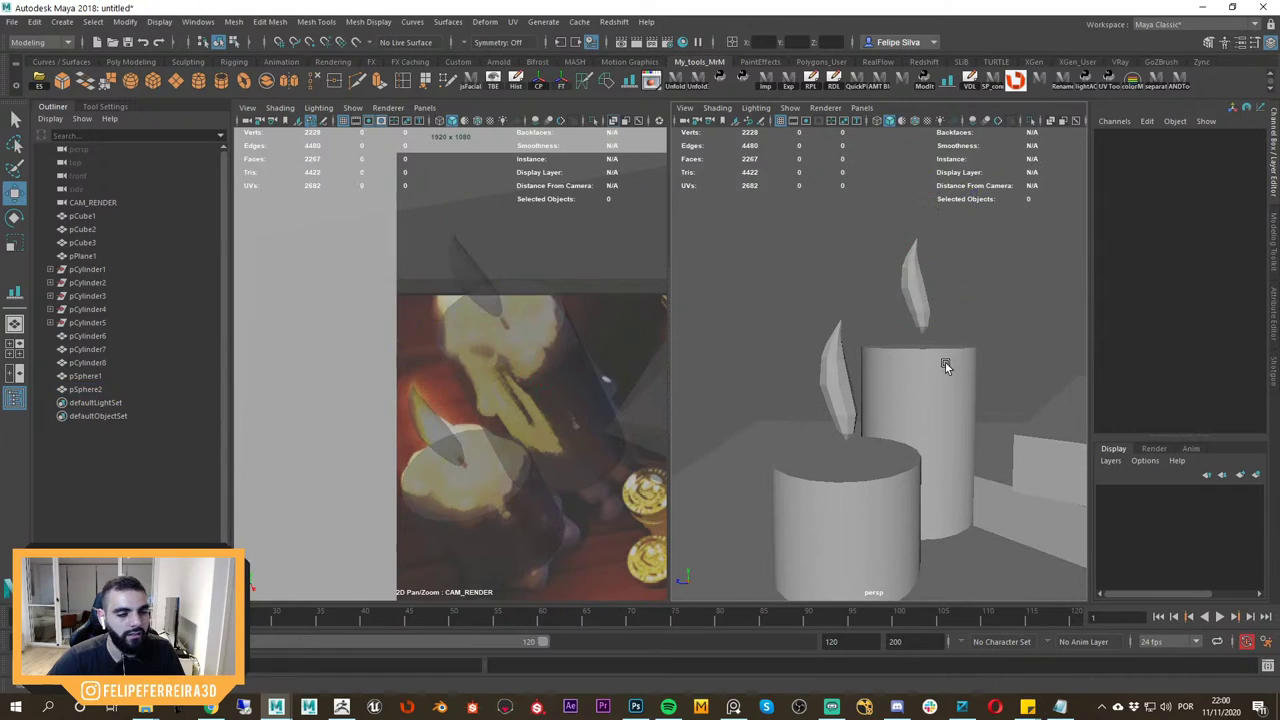
# Duplicate the tall candle's cylinder and raise the copy to Translate Y 8.271.
pyautogui.click(946, 367)
pyautogui.keyDown('alt'); pyautogui.moveTo(1007, 371); pyautogui.dragTo(987, 407); pyautogui.keyUp('alt')
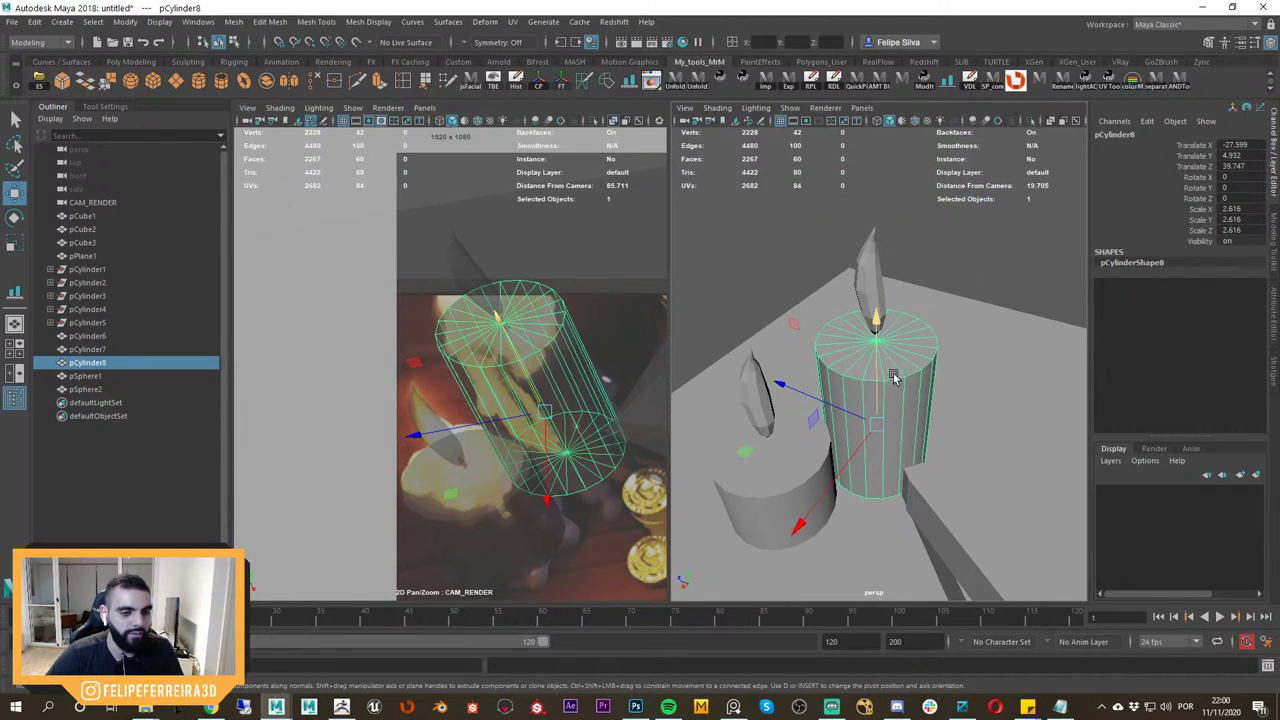
pyautogui.keyDown('alt'); pyautogui.moveTo(893, 376); pyautogui.dragTo(931, 357); pyautogui.keyUp('alt')
pyautogui.keyDown('alt'); pyautogui.moveTo(931, 357); pyautogui.dragTo(940, 394, button='right'); pyautogui.keyUp('alt')
pyautogui.click(976, 268)
pyautogui.keyDown('alt'); pyautogui.moveTo(826, 289); pyautogui.dragTo(870, 345); pyautogui.keyUp('alt')
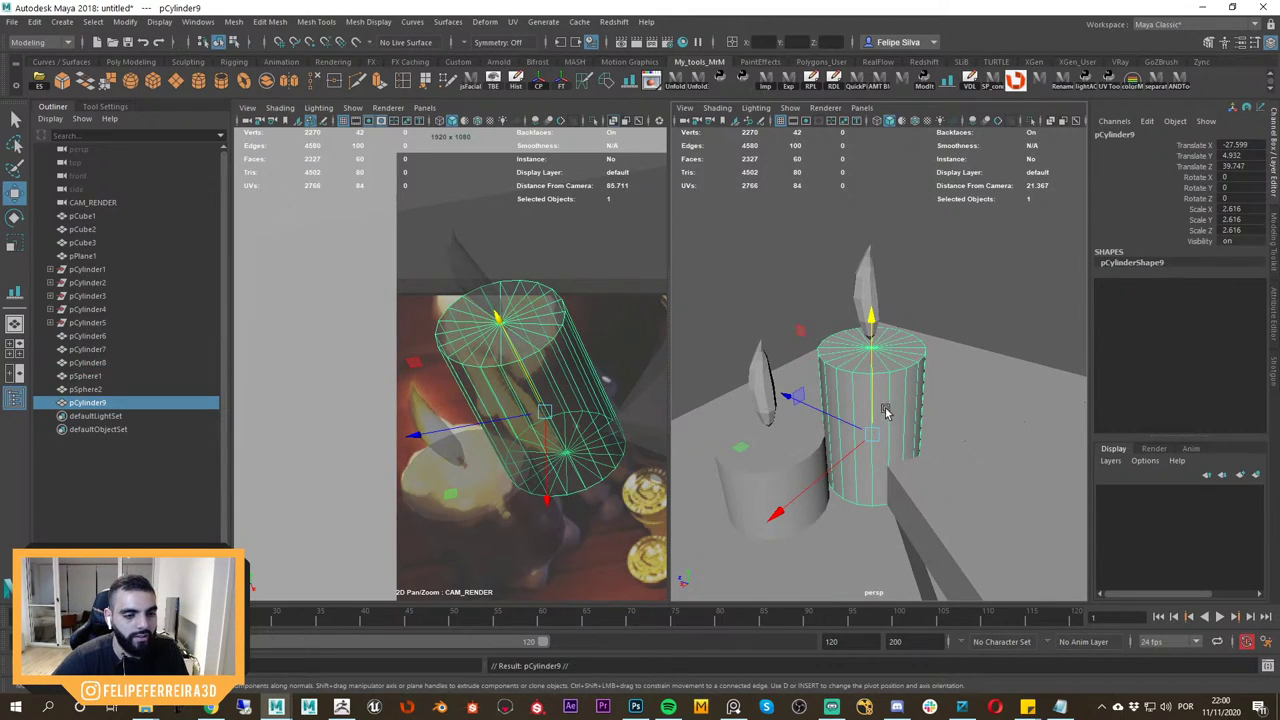
pyautogui.moveTo(886, 406); pyautogui.dragTo(880, 335)
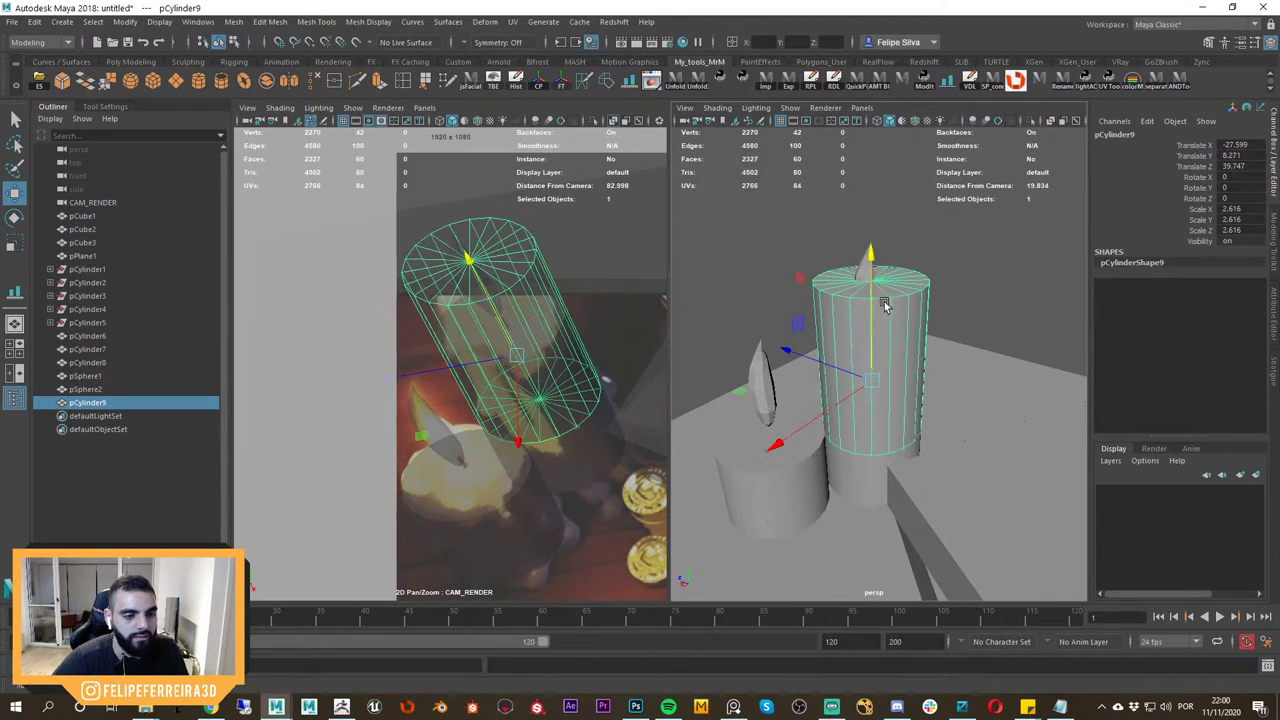
# Scale the raised cylinder copy down to a thin wick of 0.169 in X and Z and 0.934 in Y.
pyautogui.press('r')
pyautogui.moveTo(870, 262); pyautogui.dragTo(884, 318)
pyautogui.press('w')
pyautogui.press('r')
pyautogui.press('w')
pyautogui.keyDown('alt'); pyautogui.moveTo(884, 318); pyautogui.dragTo(972, 382, button='right'); pyautogui.keyUp('alt')
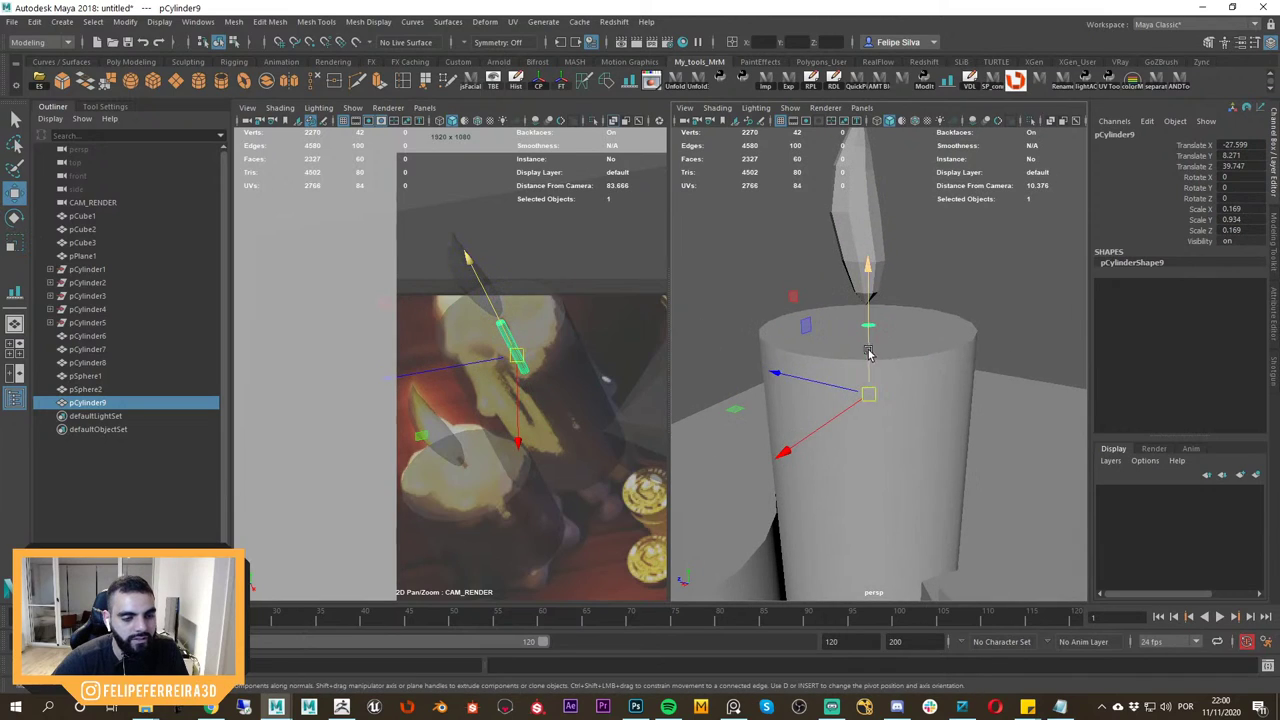
# Raise the wick to Translate Y 9.939 and scale it to 0.113, 0.5, 0.113, then show the perspective view in wireframe.
pyautogui.moveTo(869, 351); pyautogui.dragTo(869, 313)
pyautogui.press('r')
pyautogui.press('w')
pyautogui.press('r')
pyautogui.moveTo(867, 232); pyautogui.dragTo(873, 275)
pyautogui.press('w')
pyautogui.press('r')
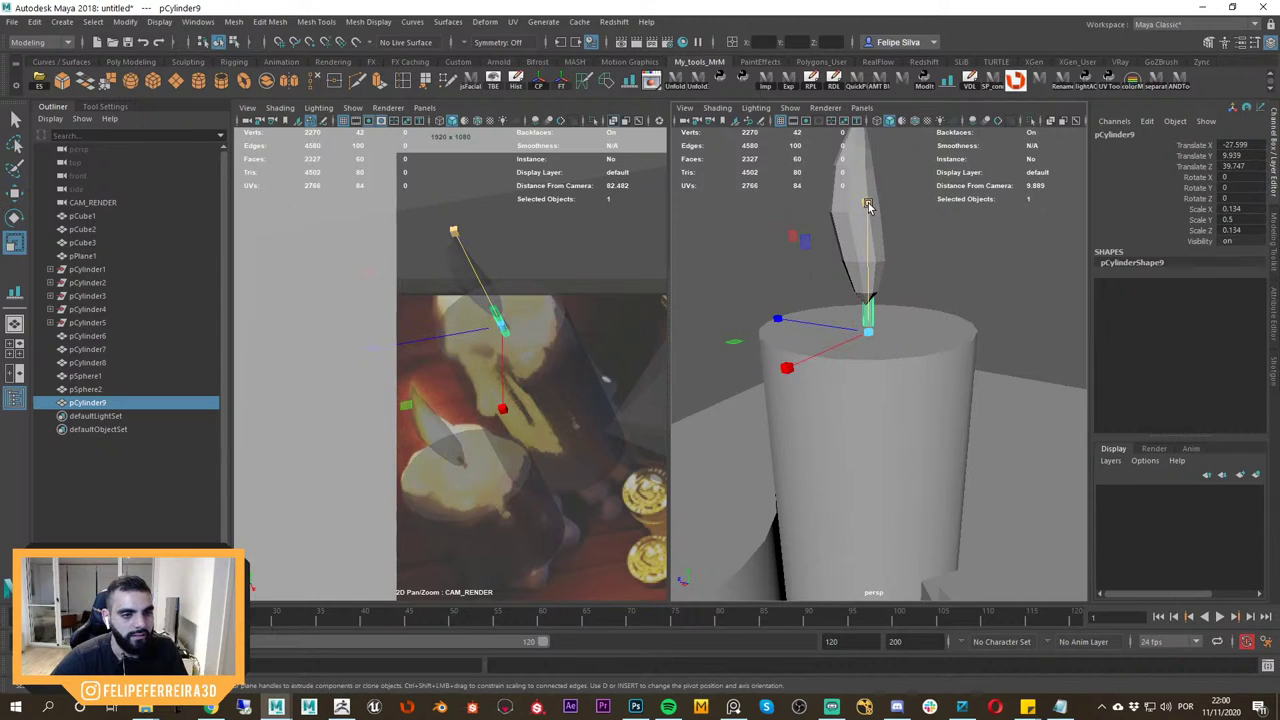
pyautogui.keyDown('ctrl'); pyautogui.moveTo(869, 203); pyautogui.dragTo(870, 226); pyautogui.keyUp('ctrl')
pyautogui.press('w')
pyautogui.keyDown('alt'); pyautogui.moveTo(870, 262); pyautogui.dragTo(914, 318); pyautogui.keyUp('alt')
pyautogui.press('4')
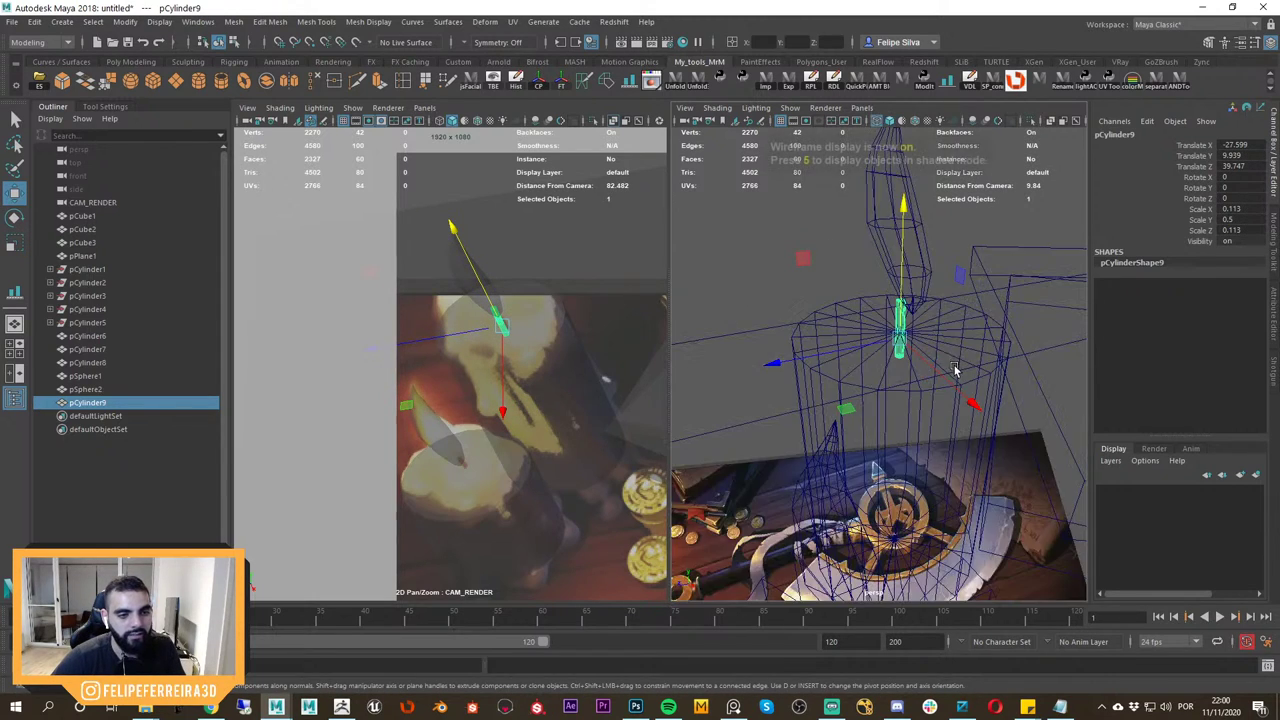
# Scale the tall candle's wick to 0.082, 0.27, 0.082 and move it to Translate Y 10.131.
pyautogui.keyDown('alt'); pyautogui.moveTo(957, 371); pyautogui.dragTo(909, 344); pyautogui.keyUp('alt')
pyautogui.press('5')
pyautogui.keyDown('alt'); pyautogui.moveTo(909, 344); pyautogui.dragTo(843, 361, button='middle'); pyautogui.keyUp('alt')
pyautogui.scroll(4, 843, 361)
pyautogui.moveTo(843, 361)
pyautogui.keyDown('alt'); pyautogui.mouseDown()
pyautogui.moveTo(891, 387)
pyautogui.moveTo(895, 342)
pyautogui.moveTo(908, 341)
pyautogui.mouseUp(); pyautogui.keyUp('alt')
pyautogui.keyDown('shift'); pyautogui.click(862, 327); pyautogui.keyUp('shift')
pyautogui.scroll(-3, 895, 342)
pyautogui.click(896, 341)
pyautogui.press('r')
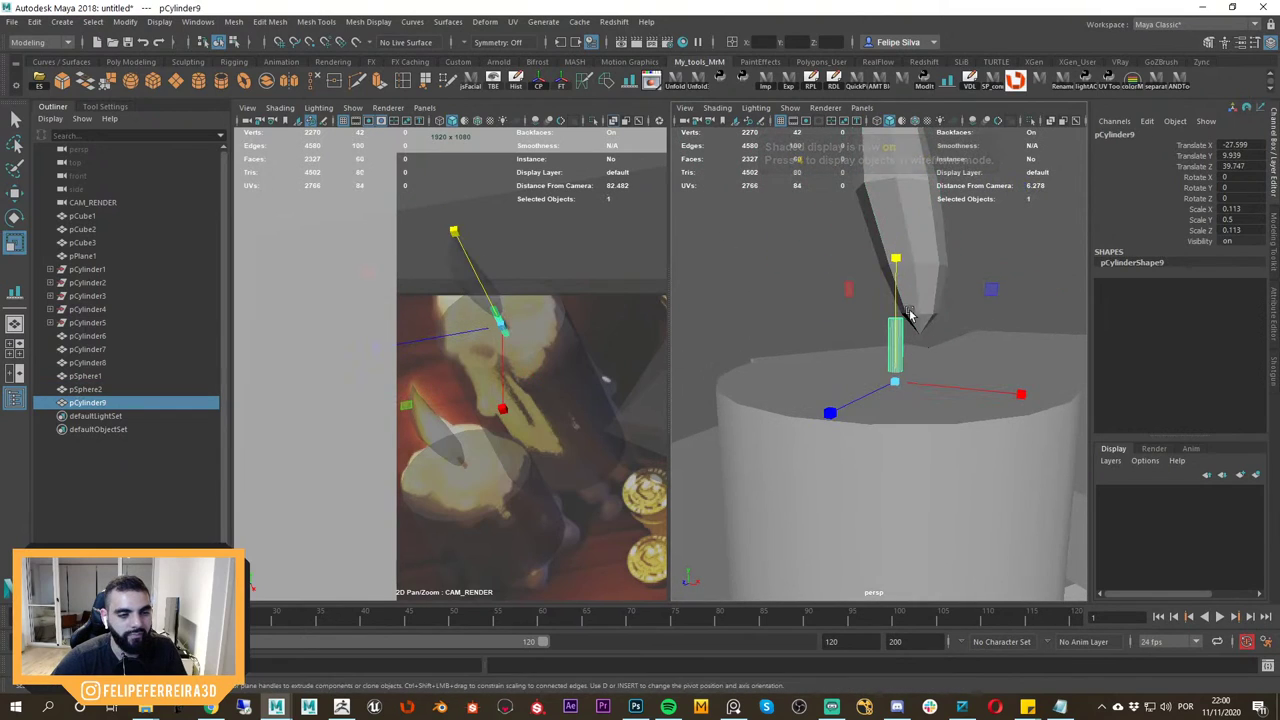
pyautogui.keyDown('ctrl'); pyautogui.moveTo(896, 259); pyautogui.dragTo(899, 279); pyautogui.keyUp('ctrl')
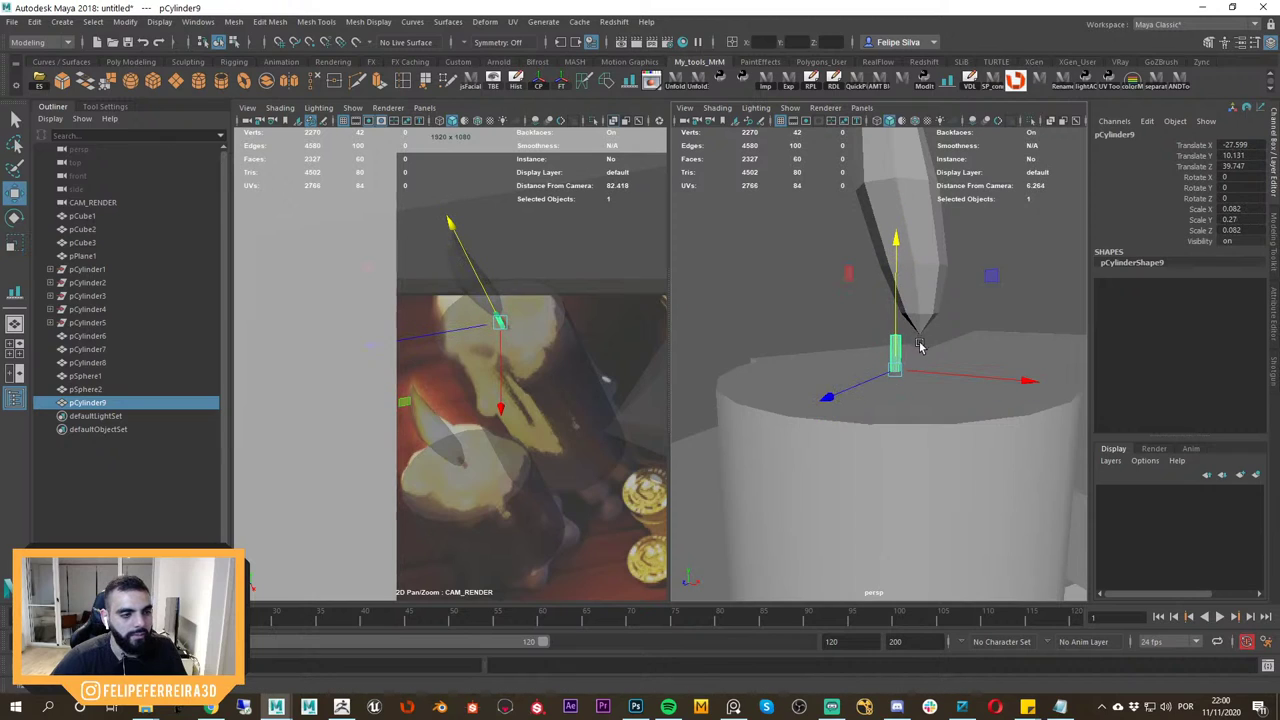
# Move the tall candle's flame to Translate -27.52, 11.424, 39.771 so its tip meets the wick's top.
pyautogui.click(934, 318)
pyautogui.keyDown('alt'); pyautogui.moveTo(920, 346); pyautogui.dragTo(949, 409); pyautogui.keyUp('alt')
pyautogui.scroll(-3, 949, 409)
pyautogui.moveTo(985, 469); pyautogui.dragTo(962, 464)
pyautogui.scroll(-3, 880, 361)
pyautogui.keyDown('alt'); pyautogui.moveTo(917, 406); pyautogui.dragTo(811, 362); pyautogui.keyUp('alt')
pyautogui.click(891, 227)
pyautogui.scroll(-4, 891, 227)
pyautogui.scroll(6, 840, 360)
pyautogui.click(844, 295)
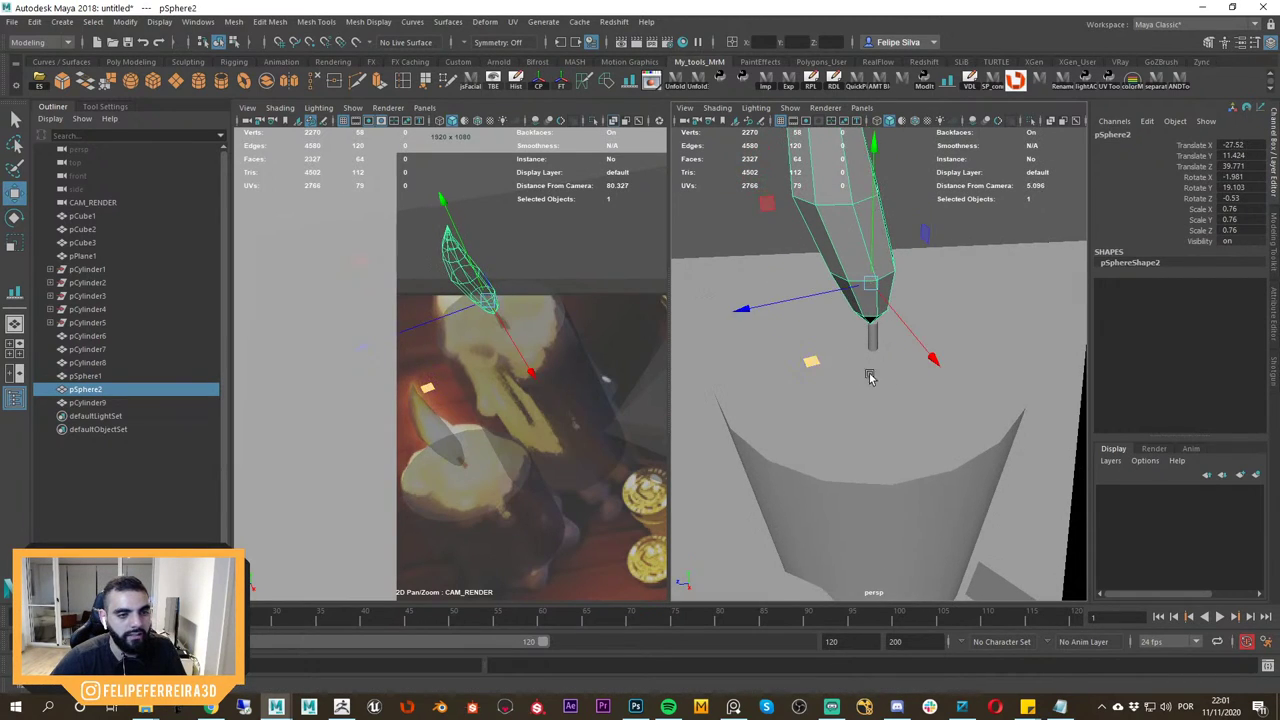
# Duplicate the tall candle's wick and place the copy under the short candle's flame at Translate -23.064, 6.509, 42.519.
pyautogui.scroll(-6, 869, 376)
pyautogui.keyDown('alt'); pyautogui.moveTo(869, 376); pyautogui.dragTo(937, 320, button='middle'); pyautogui.keyUp('alt')
pyautogui.keyDown('alt'); pyautogui.moveTo(937, 320); pyautogui.dragTo(934, 385); pyautogui.keyUp('alt')
pyautogui.keyDown('alt'); pyautogui.moveTo(923, 430); pyautogui.dragTo(1020, 262); pyautogui.keyUp('alt')
pyautogui.click(959, 347)
pyautogui.click(1028, 248)
pyautogui.keyDown('alt'); pyautogui.moveTo(966, 346); pyautogui.dragTo(951, 306); pyautogui.keyUp('alt')
pyautogui.click(949, 304)
pyautogui.keyDown('alt'); pyautogui.moveTo(949, 304); pyautogui.dragTo(911, 306, button='right'); pyautogui.keyUp('alt')
pyautogui.keyDown('alt'); pyautogui.moveTo(952, 335); pyautogui.dragTo(943, 372); pyautogui.keyUp('alt')
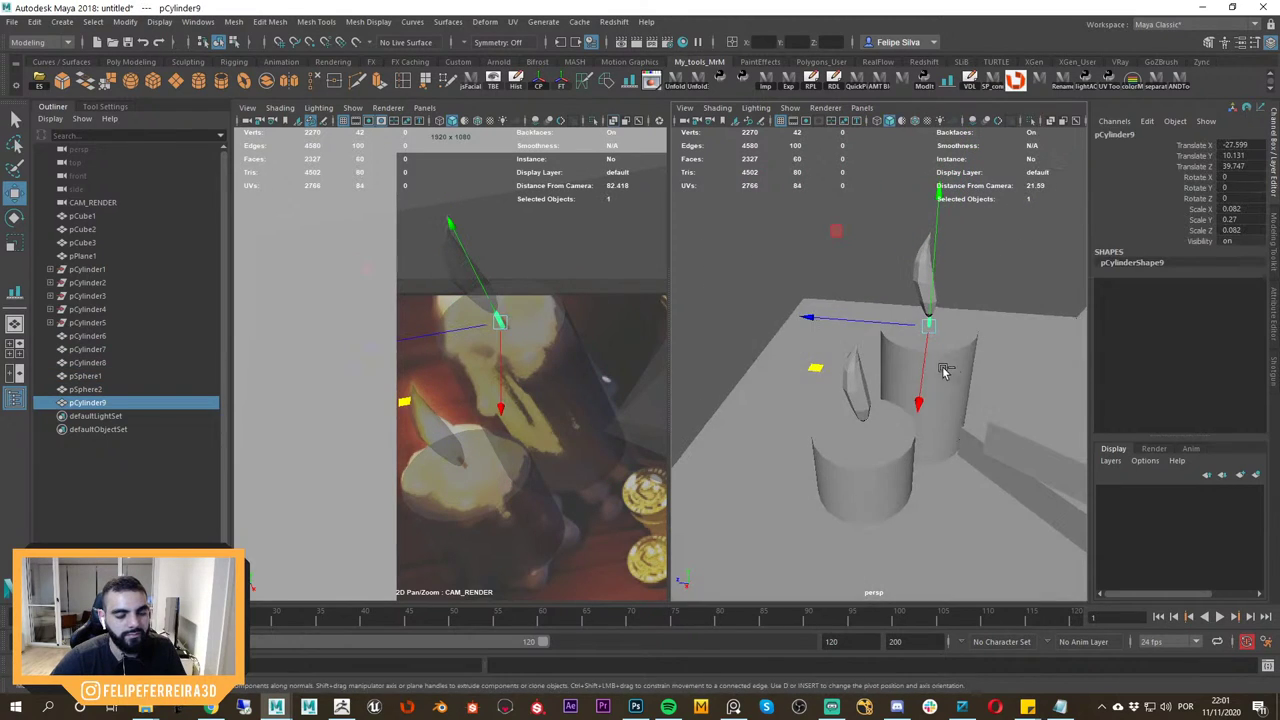
pyautogui.hotkey('ctrl', 'd')
pyautogui.keyDown('alt'); pyautogui.moveTo(891, 415); pyautogui.dragTo(906, 380, button='middle'); pyautogui.keyUp('alt')
pyautogui.keyDown('alt'); pyautogui.moveTo(906, 380); pyautogui.dragTo(946, 418, button='right'); pyautogui.keyUp('alt')
pyautogui.press('v')
pyautogui.moveTo(874, 374); pyautogui.dragTo(873, 380, button='middle')
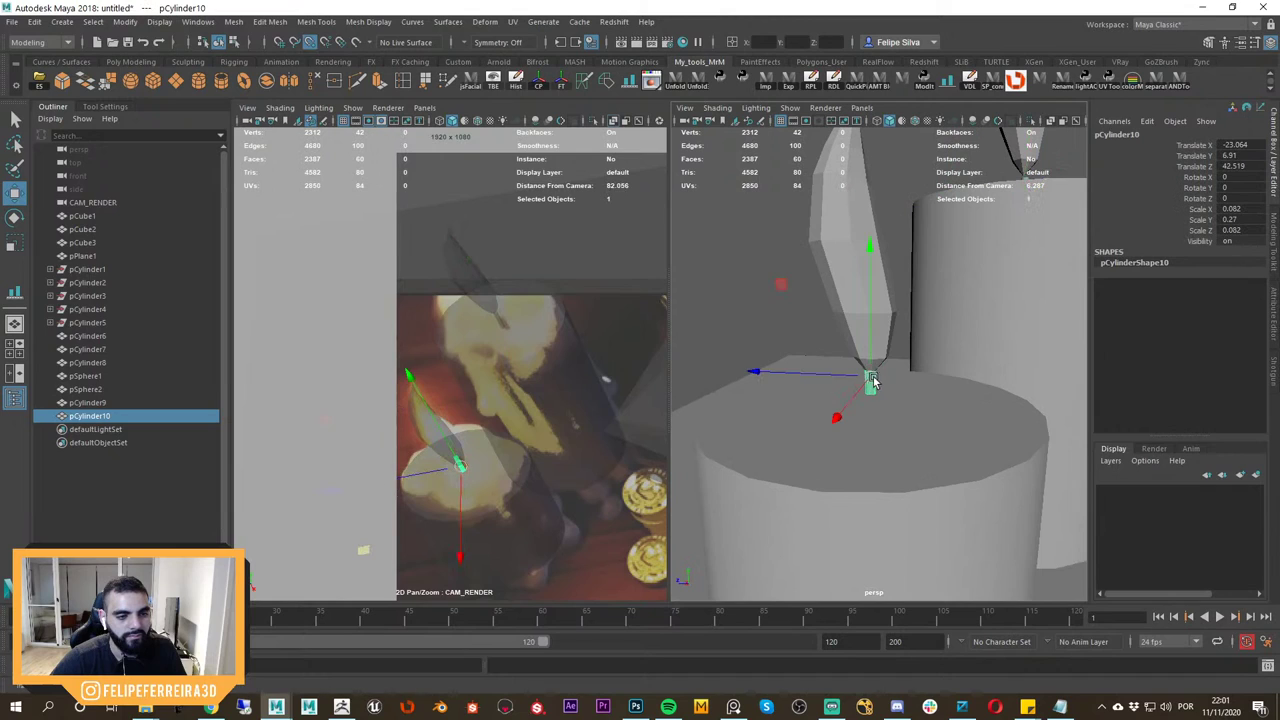
pyautogui.moveTo(873, 386); pyautogui.dragTo(875, 372)
pyautogui.keyDown('alt'); pyautogui.moveTo(875, 372); pyautogui.dragTo(986, 369); pyautogui.keyUp('alt')
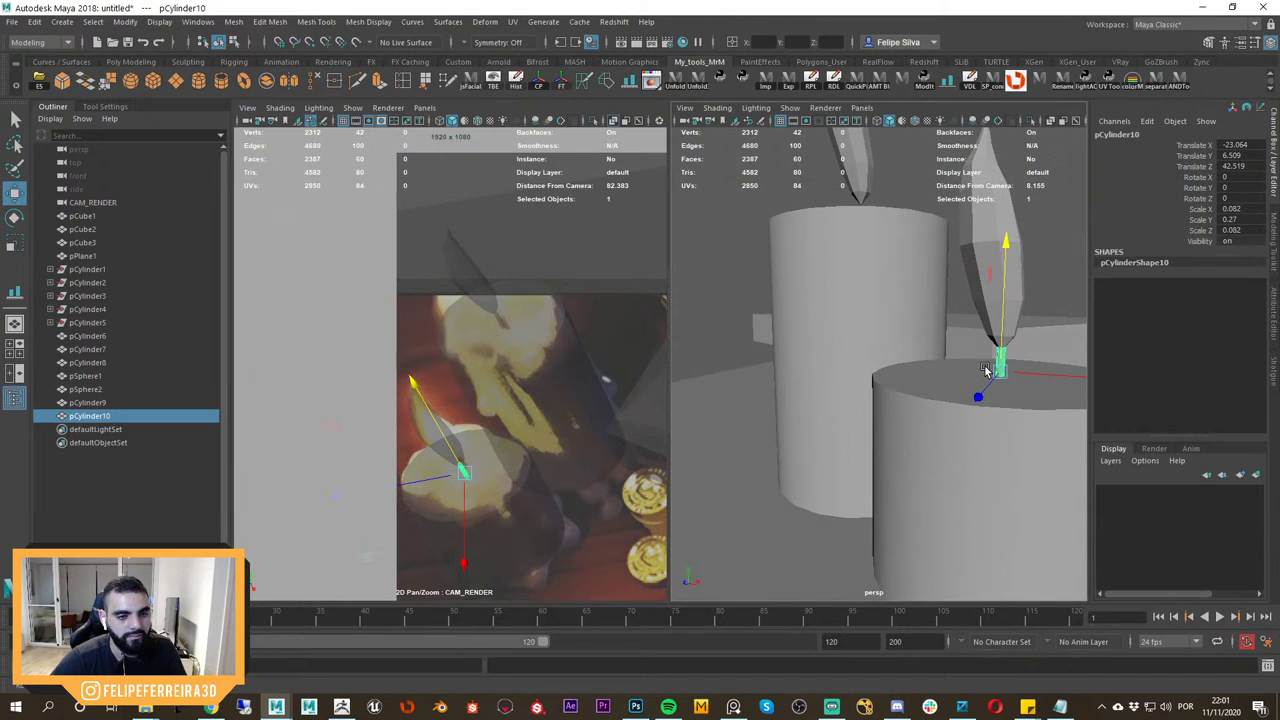
pyautogui.keyDown('alt'); pyautogui.moveTo(986, 369); pyautogui.dragTo(920, 350, button='right'); pyautogui.keyUp('alt')
pyautogui.keyDown('alt'); pyautogui.moveTo(920, 350); pyautogui.dragTo(806, 345); pyautogui.keyUp('alt')
# Examine the gold coins beside the candles in the reference painting through the render camera.
pyautogui.moveTo(520, 380); pyautogui.dragTo(434, 346, button='right')
pyautogui.moveTo(550, 375); pyautogui.dragTo(436, 358, button='middle')
pyautogui.moveTo(436, 358); pyautogui.dragTo(462, 400, button='right')
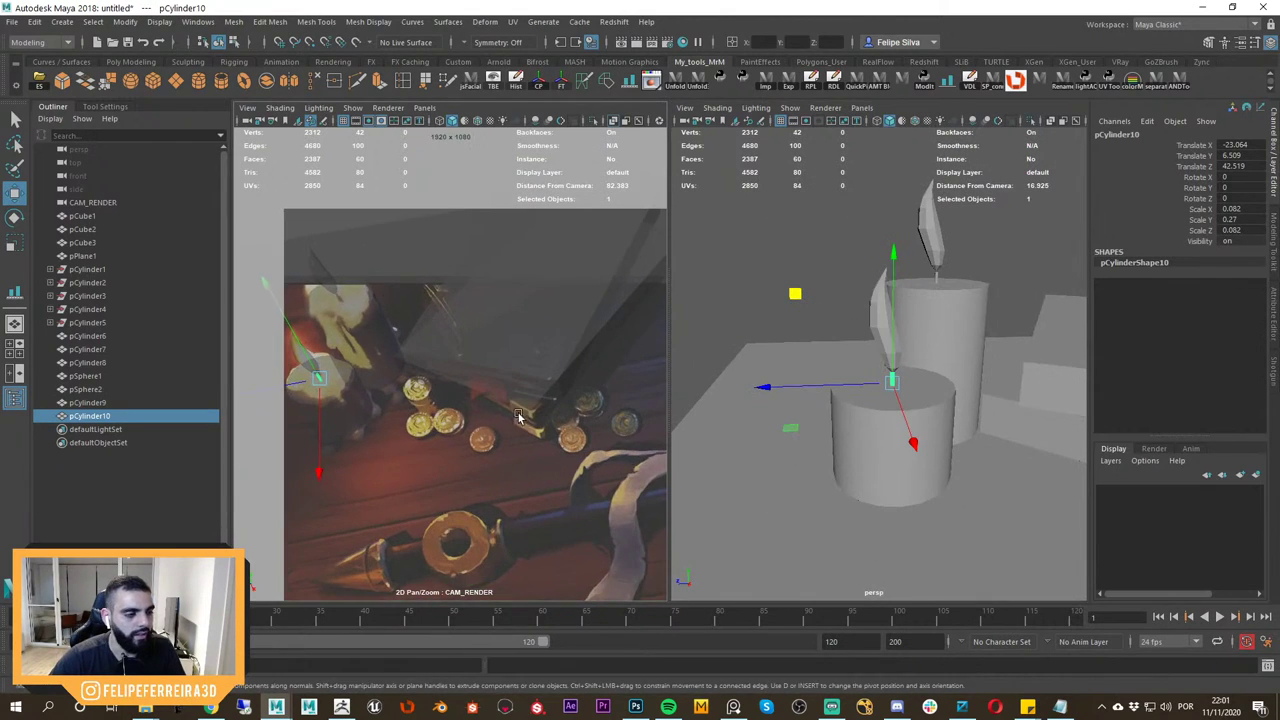
pyautogui.moveTo(450, 415); pyautogui.dragTo(466, 373, button='middle')
pyautogui.press('space')
pyautogui.moveTo(554, 386); pyautogui.dragTo(475, 210, button='right')
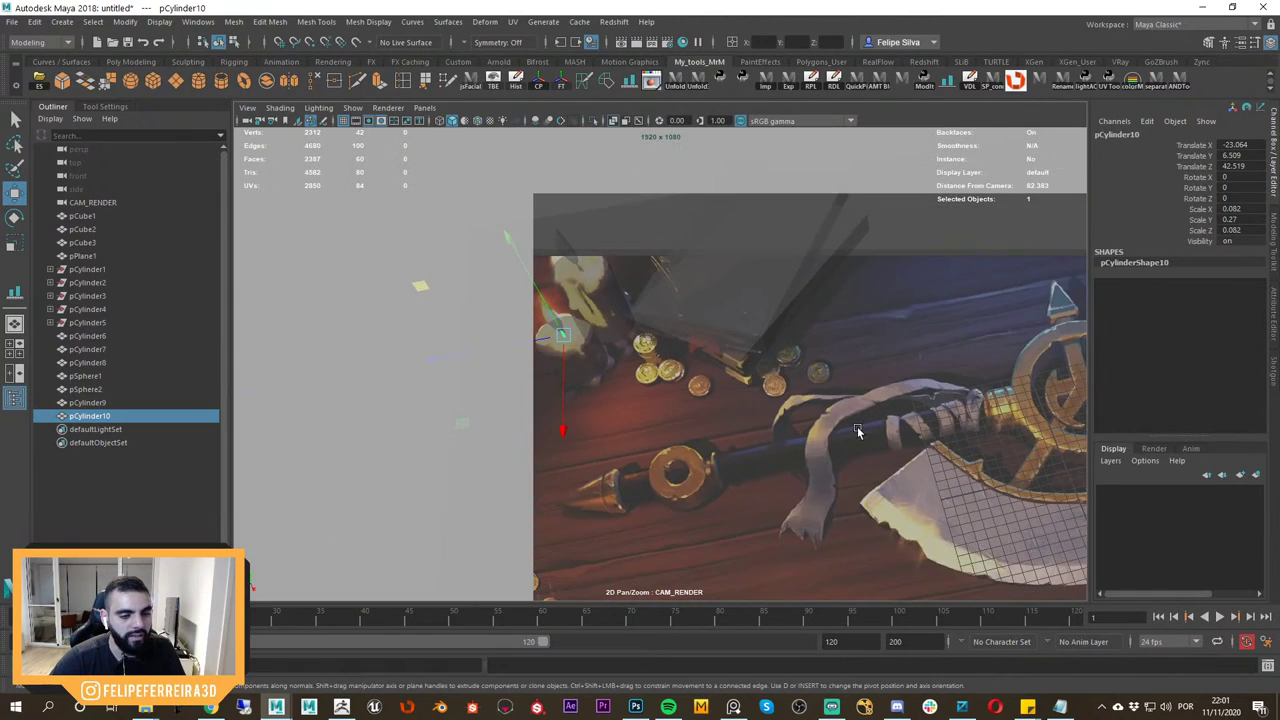
pyautogui.moveTo(860, 434); pyautogui.dragTo(731, 369, button='middle')
pyautogui.moveTo(731, 369); pyautogui.dragTo(667, 371, button='right')
pyautogui.scroll(4, 667, 372)
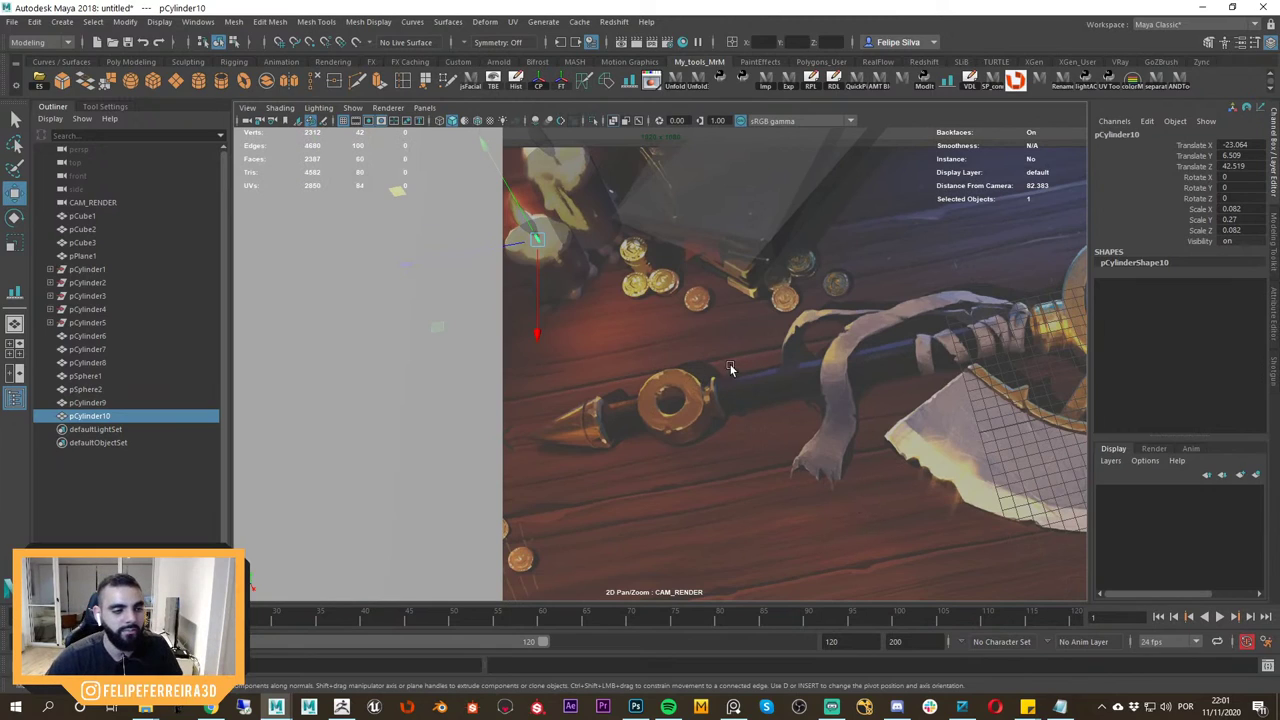
# Create a polygon cylinder for a coin and raise it above the tabletop to Translate Y 14.451.
pyautogui.click(198, 86)
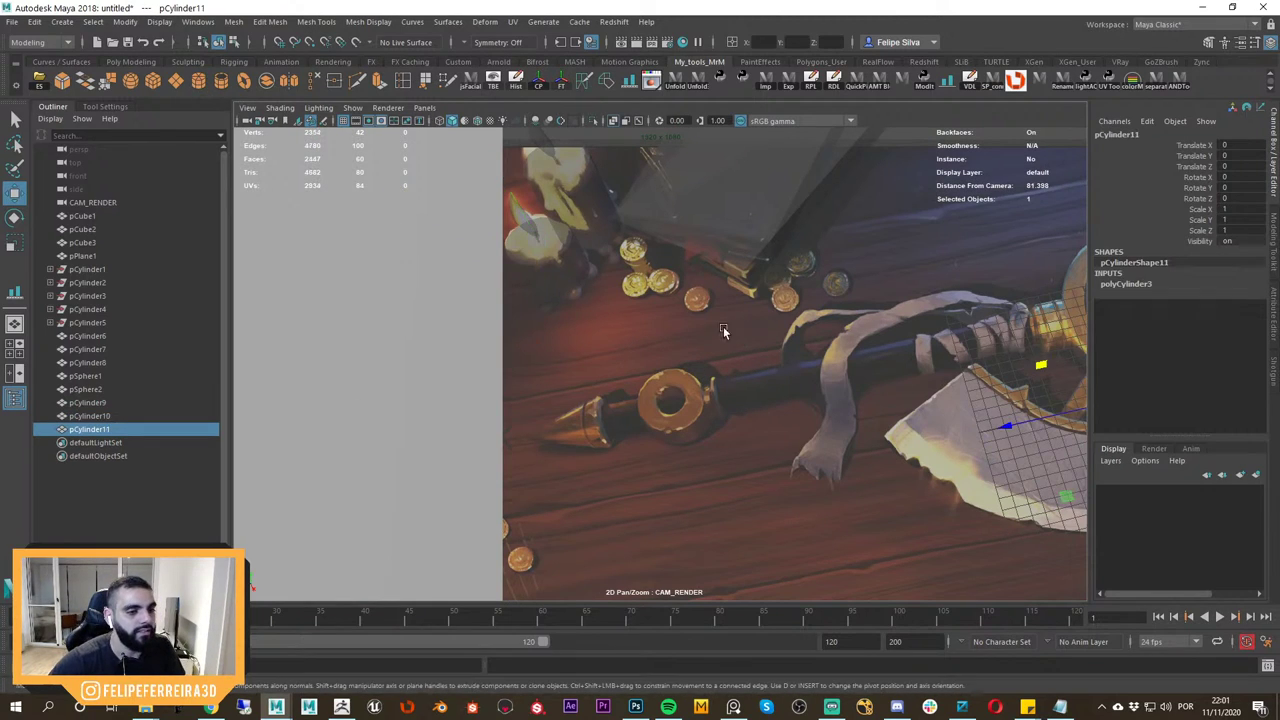
pyautogui.press('space')
pyautogui.press('f')
pyautogui.keyDown('alt'); pyautogui.moveTo(778, 349); pyautogui.dragTo(889, 401); pyautogui.keyUp('alt')
pyautogui.scroll(-8, 889, 399)
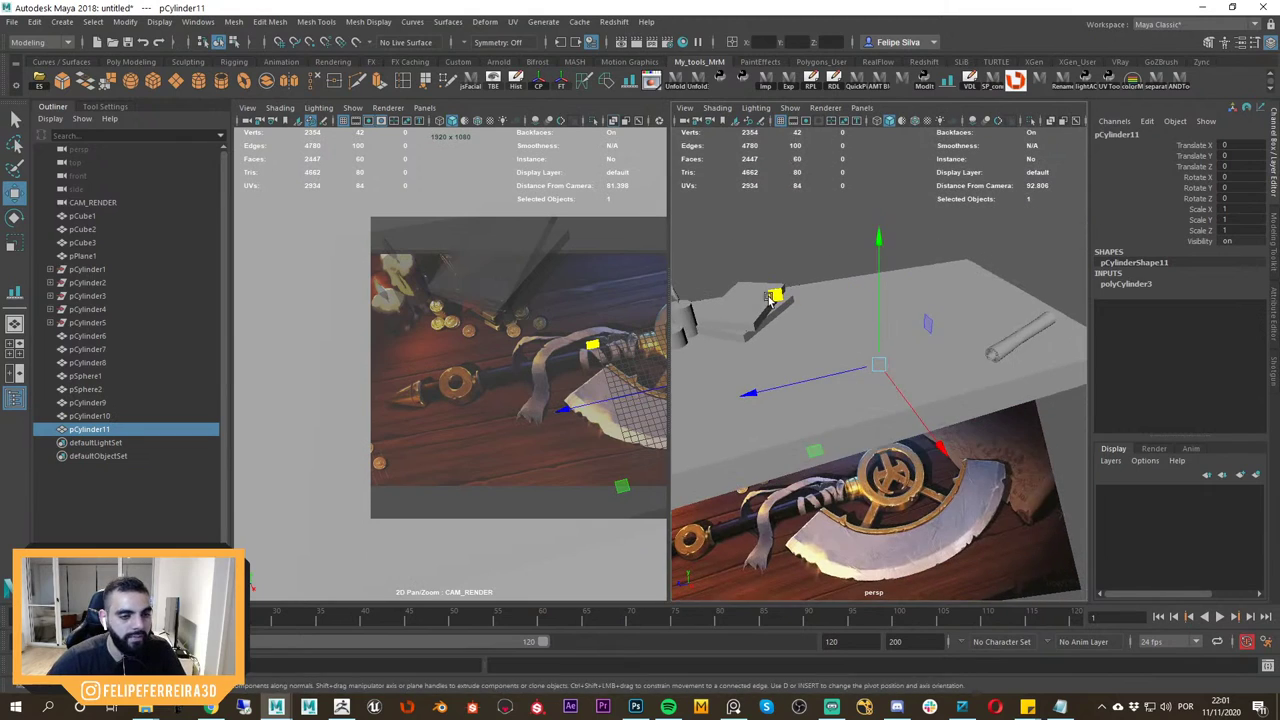
pyautogui.keyDown('alt'); pyautogui.moveTo(846, 371); pyautogui.dragTo(862, 367, button='middle'); pyautogui.keyUp('alt')
pyautogui.keyDown('alt'); pyautogui.moveTo(862, 384); pyautogui.dragTo(905, 273); pyautogui.keyUp('alt')
pyautogui.press('r')
pyautogui.press('f')
# Set the new cylinder's axis subdivisions to 16.
pyautogui.click(1142, 288)
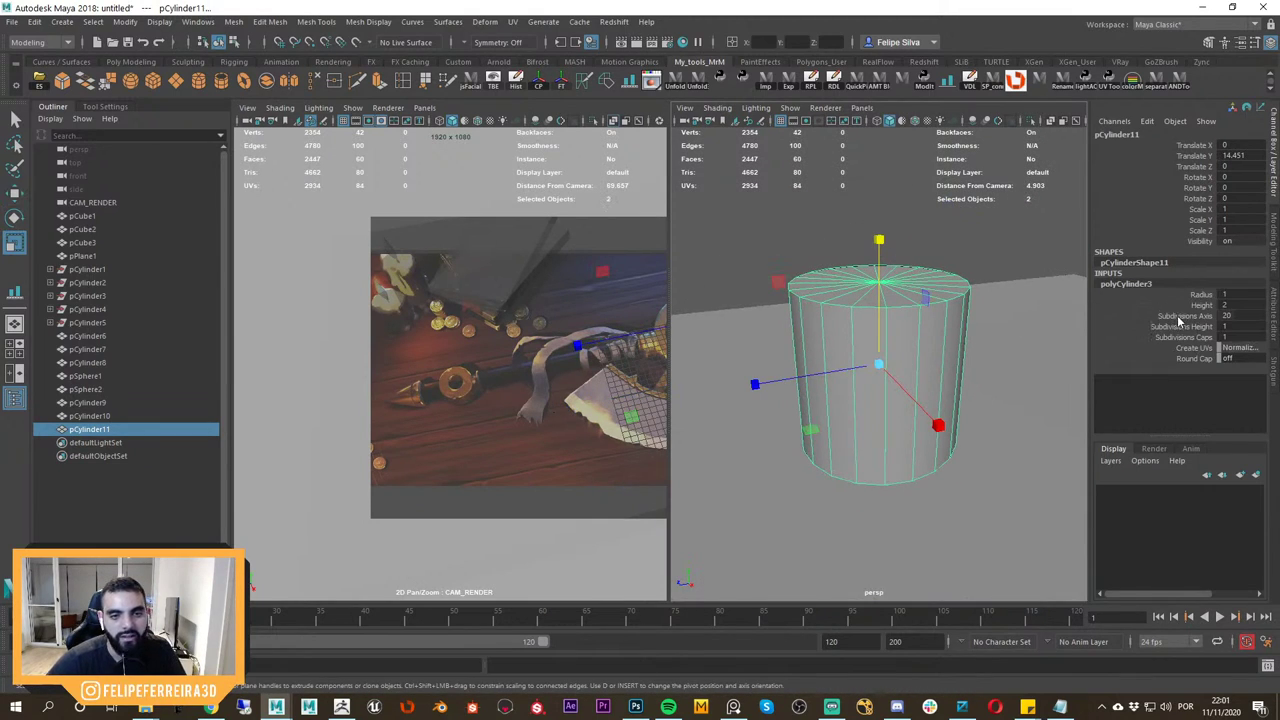
pyautogui.click(1182, 317)
pyautogui.keyDown('alt'); pyautogui.moveTo(994, 336); pyautogui.dragTo(985, 369); pyautogui.keyUp('alt')
pyautogui.moveTo(985, 368); pyautogui.dragTo(976, 358, button='middle')
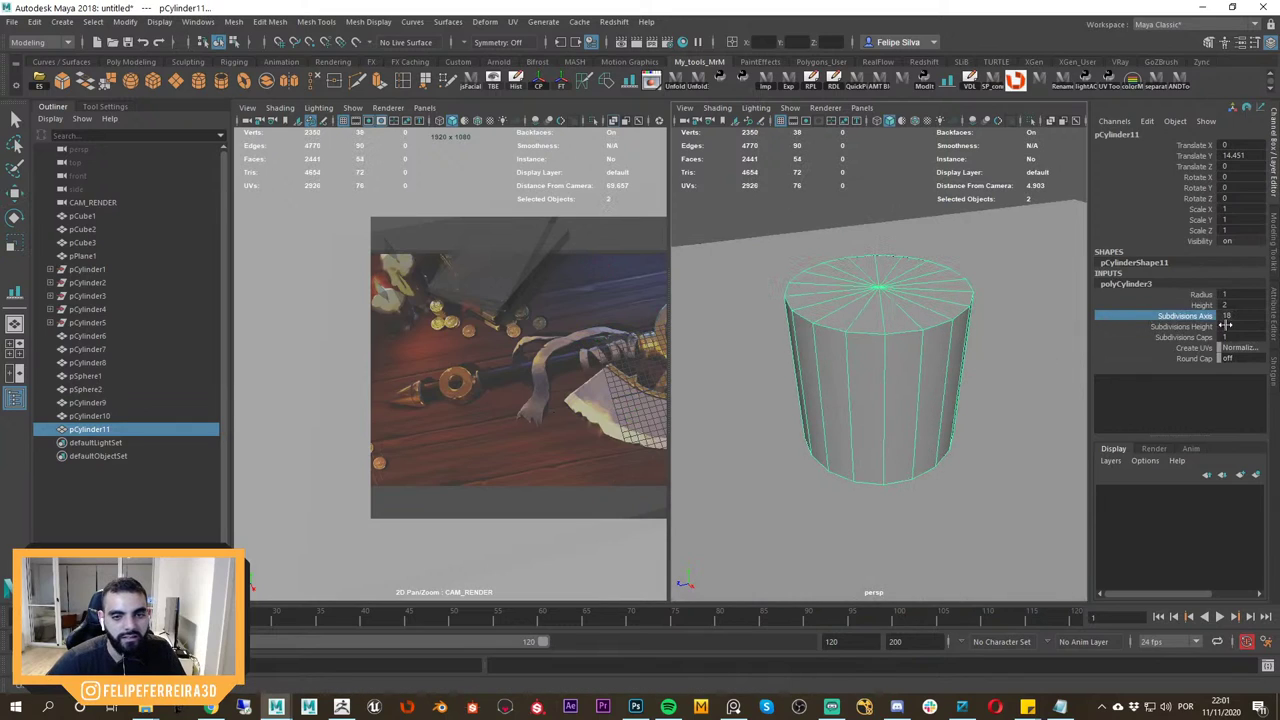
pyautogui.write('16')
pyautogui.press('Return')
pyautogui.click(915, 206)
pyautogui.moveTo(936, 280)
pyautogui.keyDown('alt'); pyautogui.mouseDown()
pyautogui.moveTo(955, 373)
pyautogui.moveTo(962, 337)
pyautogui.moveTo(945, 285)
pyautogui.moveTo(921, 284)
pyautogui.mouseUp(); pyautogui.keyUp('alt')
pyautogui.click(931, 308)
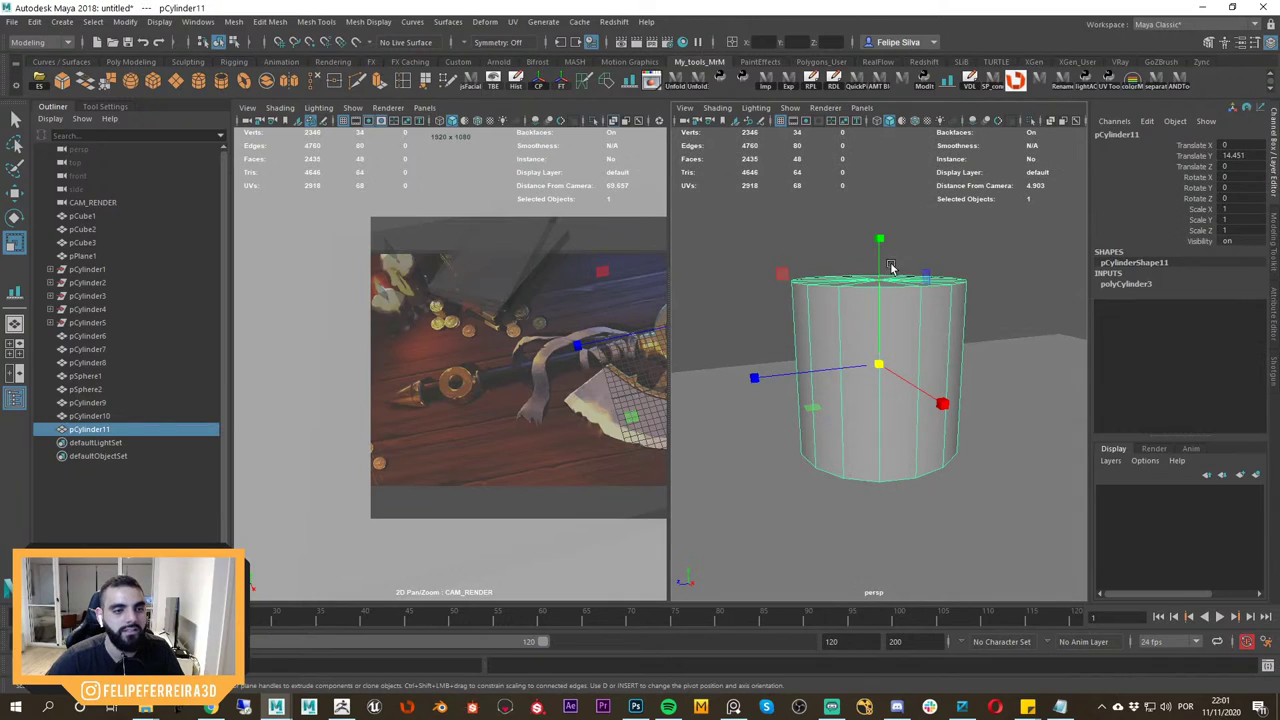
# Try the cylinder with 0 cap subdivisions and flattened to Scale Y 0.095, and undo both changes.
pyautogui.click(1144, 285)
pyautogui.click(1202, 297)
pyautogui.keyDown('alt'); pyautogui.moveTo(1058, 328); pyautogui.dragTo(1066, 393); pyautogui.keyUp('alt')
pyautogui.keyDown('alt'); pyautogui.moveTo(959, 369); pyautogui.dragTo(952, 335); pyautogui.keyUp('alt')
pyautogui.press('r')
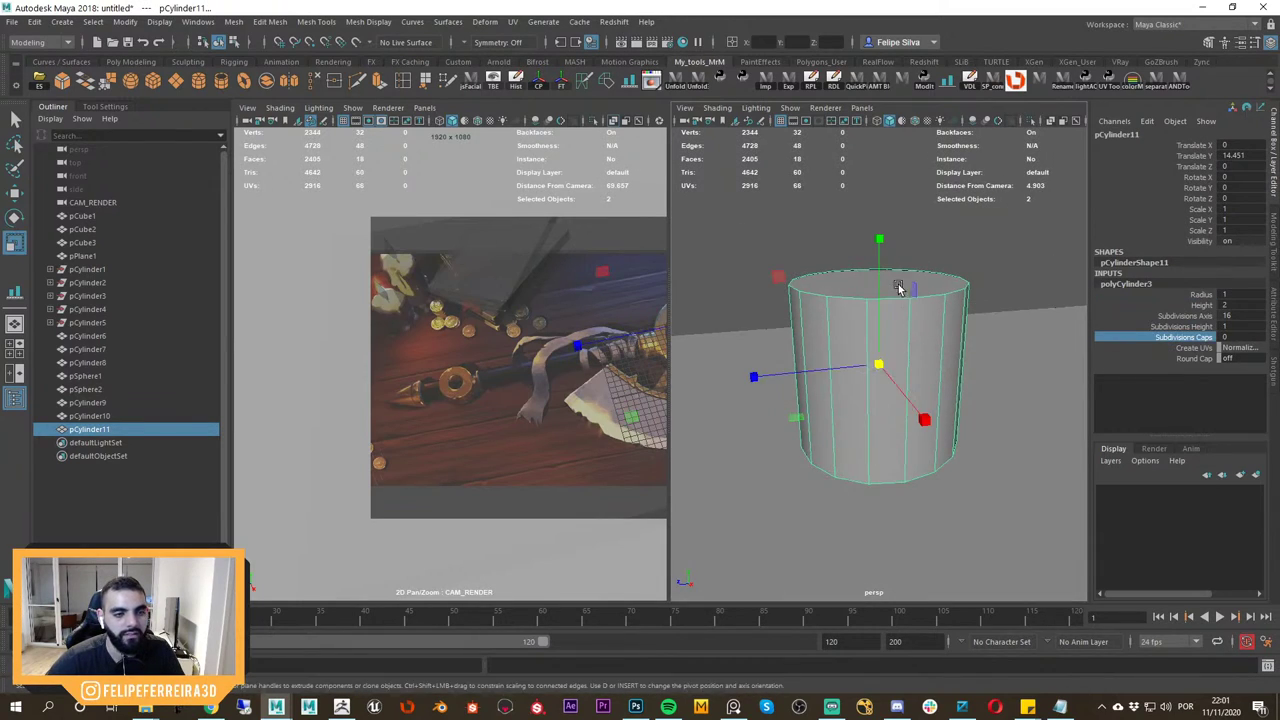
pyautogui.moveTo(882, 243); pyautogui.dragTo(891, 354)
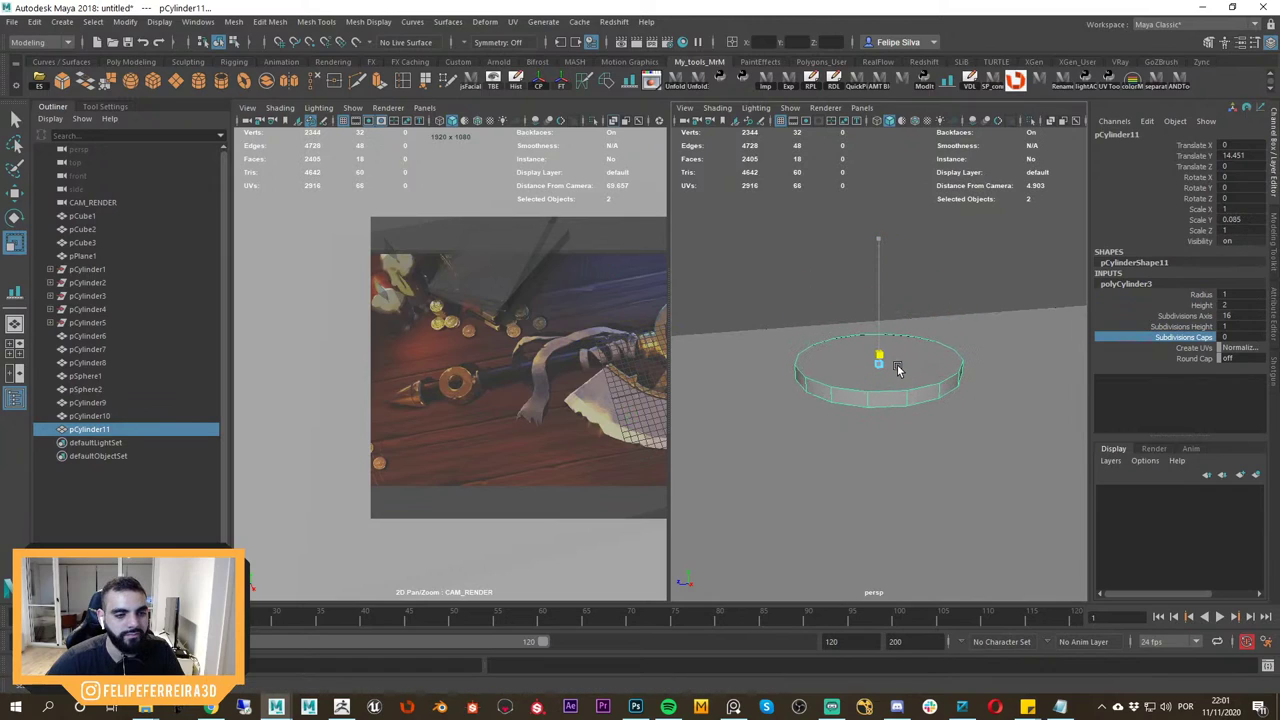
pyautogui.press('w')
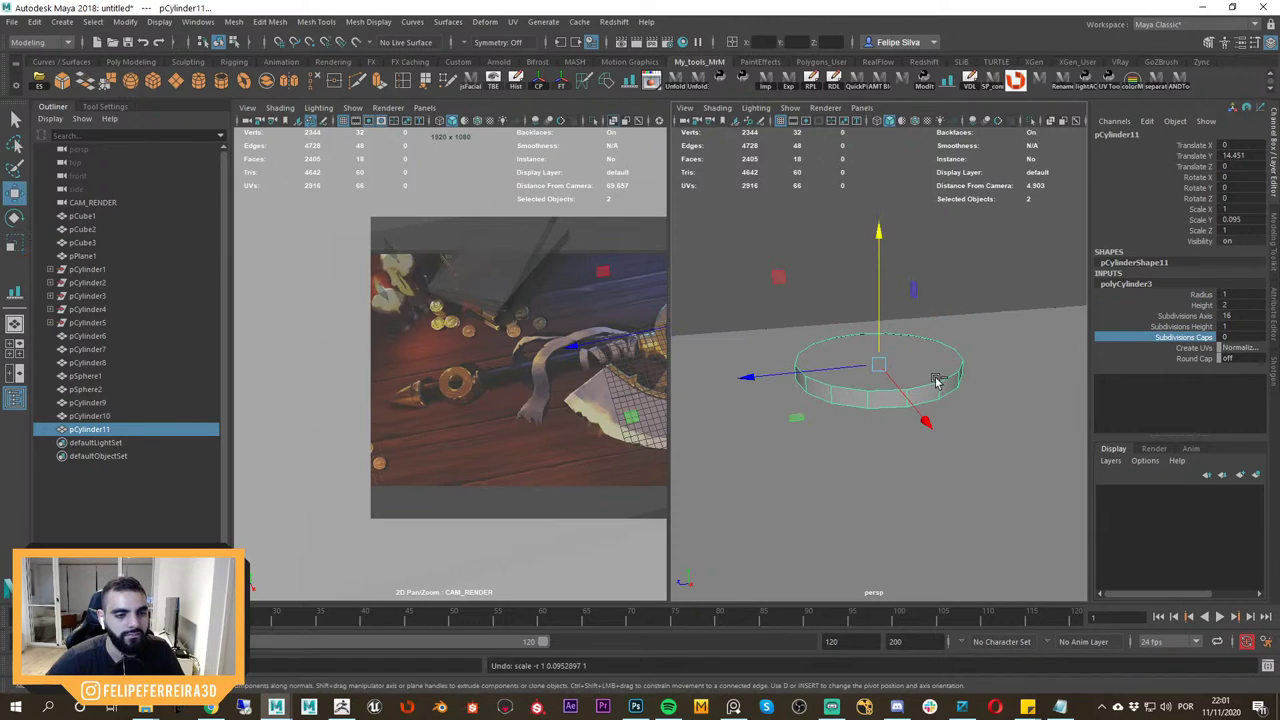
pyautogui.hotkey('ctrl', 'z')
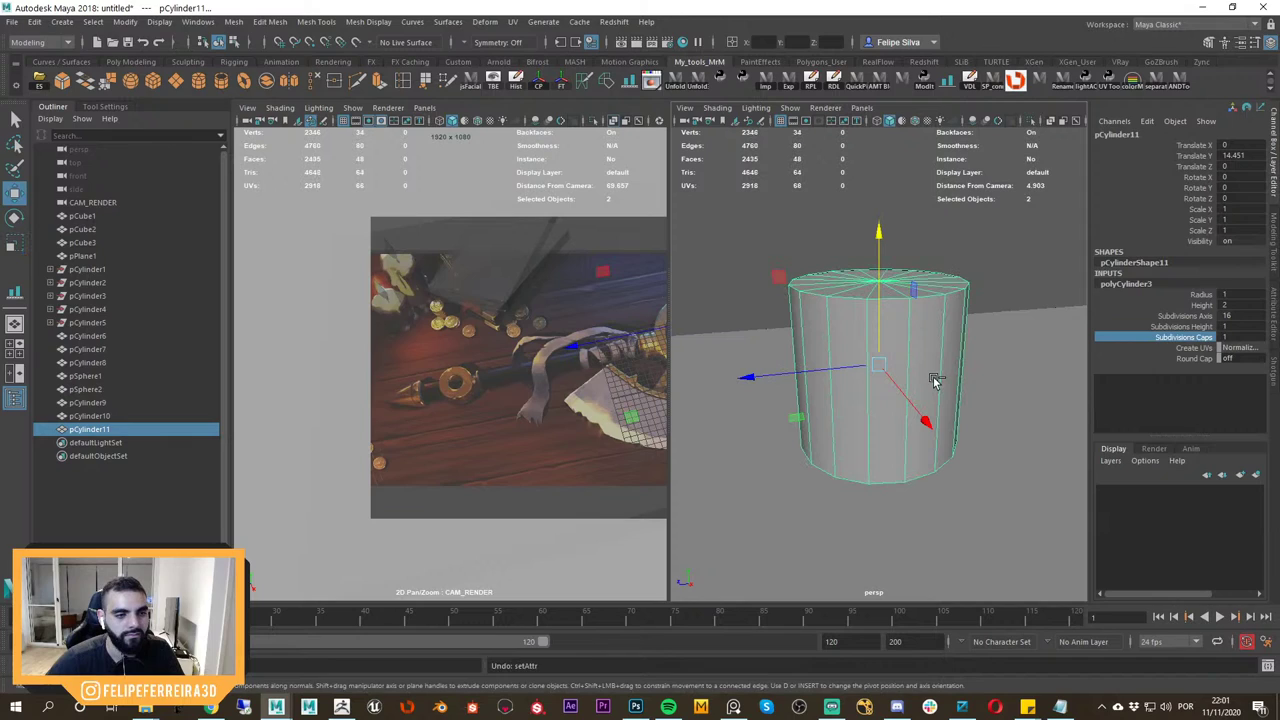
# Flatten the cylinder into a disc with Scale Y 0.105 and move it to Translate X -10.134, Z 11.281.
pyautogui.press('r')
pyautogui.moveTo(881, 241); pyautogui.dragTo(879, 355)
pyautogui.press('w')
pyautogui.keyDown('alt'); pyautogui.moveTo(838, 442); pyautogui.dragTo(872, 488); pyautogui.keyUp('alt')
pyautogui.keyDown('alt'); pyautogui.moveTo(872, 488); pyautogui.dragTo(756, 335, button='right'); pyautogui.keyUp('alt')
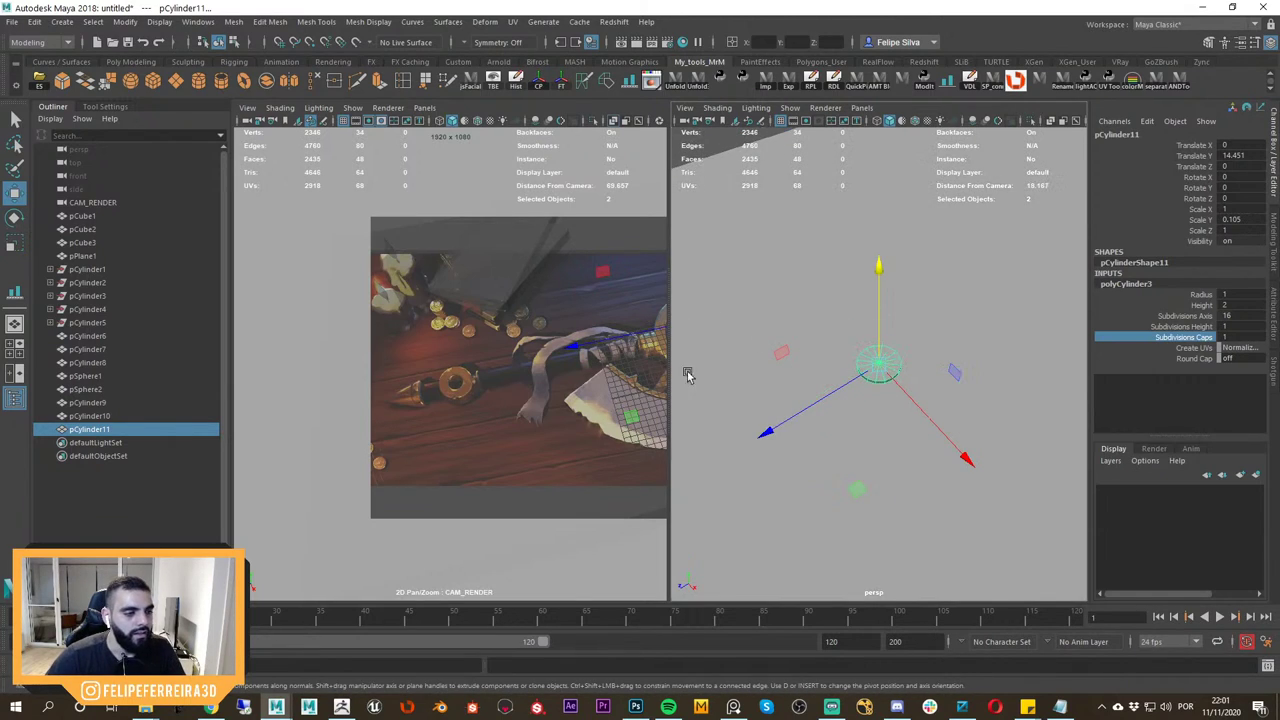
pyautogui.moveTo(868, 488); pyautogui.dragTo(592, 462)
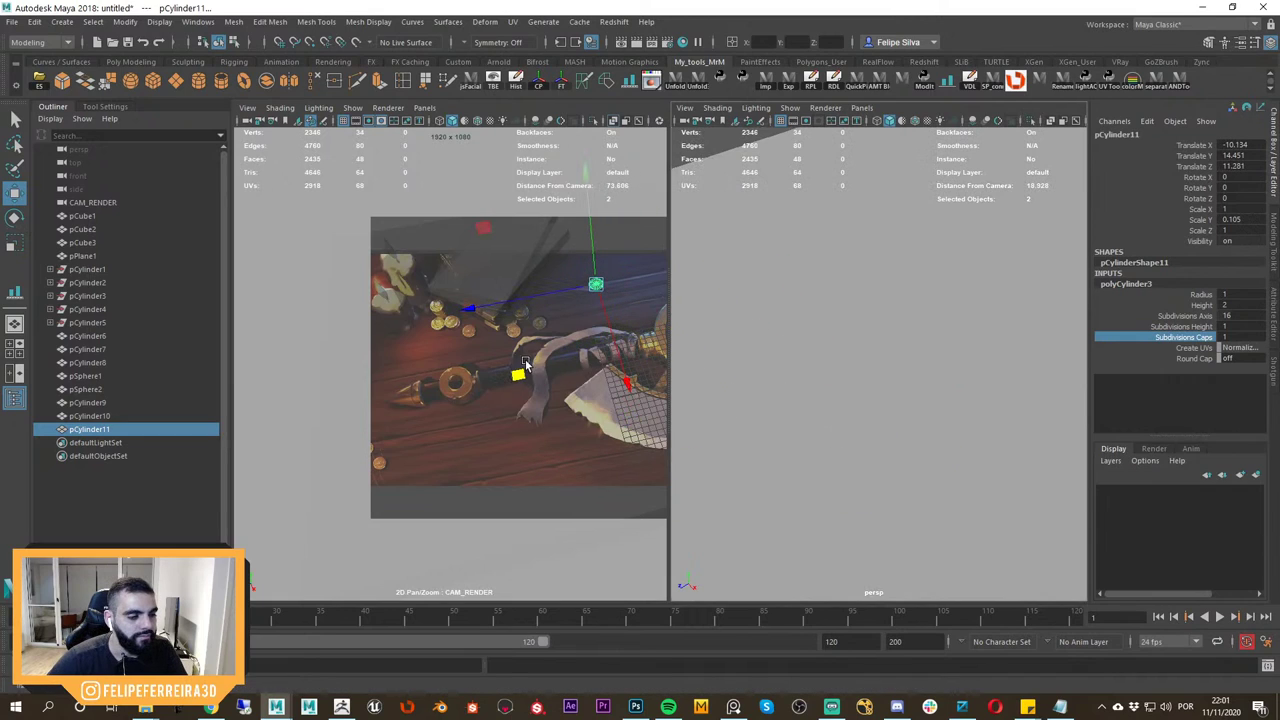
# Lower the disc onto the tabletop at Translate -5.639, 2.412, 20.24.
pyautogui.press('space')
pyautogui.moveTo(831, 318); pyautogui.dragTo(729, 378)
pyautogui.press('space')
pyautogui.press('f')
pyautogui.scroll(-8, 870, 346)
pyautogui.keyDown('alt'); pyautogui.moveTo(870, 380); pyautogui.dragTo(866, 298); pyautogui.keyUp('alt')
pyautogui.keyDown('alt'); pyautogui.moveTo(866, 405); pyautogui.dragTo(866, 329, button='middle'); pyautogui.keyUp('alt')
pyautogui.keyDown('alt'); pyautogui.moveTo(866, 329); pyautogui.dragTo(884, 298); pyautogui.keyUp('alt')
pyautogui.moveTo(879, 269); pyautogui.dragTo(846, 390)
pyautogui.press('f')
pyautogui.moveTo(882, 347); pyautogui.dragTo(887, 340)
pyautogui.press('r')
pyautogui.moveTo(890, 347)
pyautogui.keyDown('alt'); pyautogui.mouseDown()
pyautogui.moveTo(897, 386)
pyautogui.moveTo(890, 350)
pyautogui.mouseUp(); pyautogui.keyUp('alt')
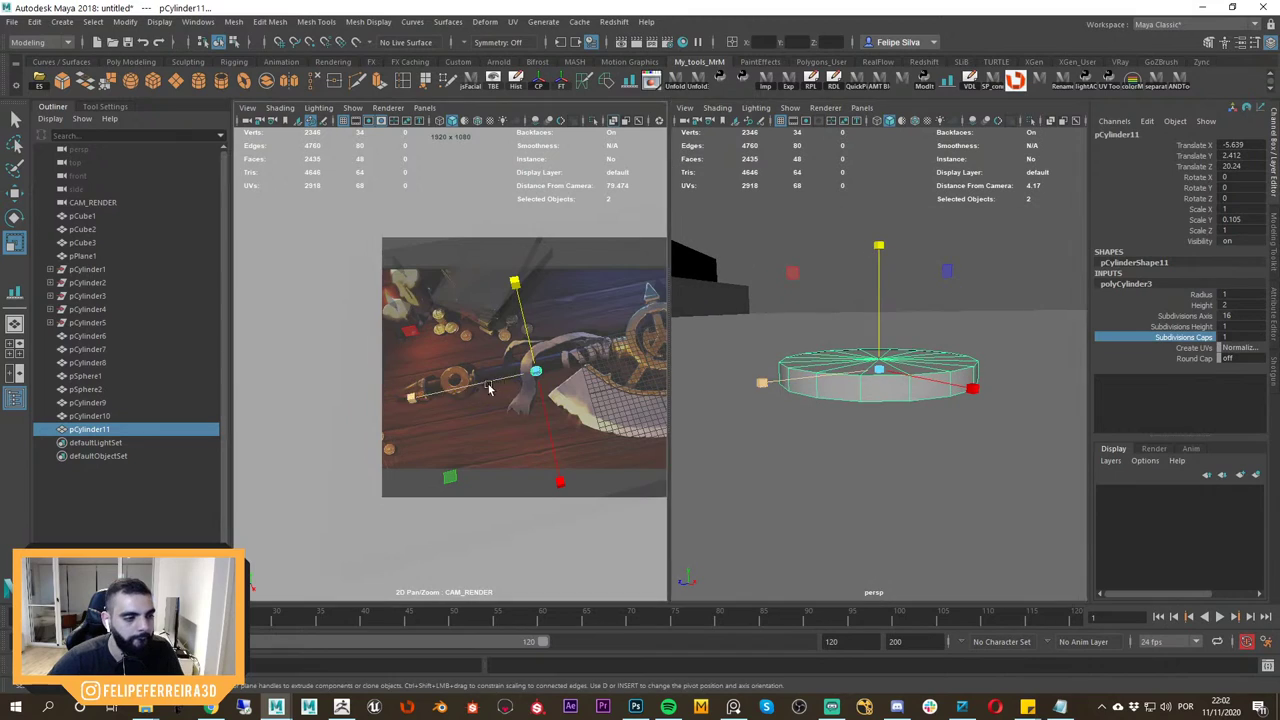
# Move the disc over the painted coin near the book corner, at Translate X -15.309, Z 24.472.
pyautogui.moveTo(491, 386); pyautogui.dragTo(575, 410, button='right')
pyautogui.moveTo(640, 420); pyautogui.dragTo(564, 440, button='middle')
pyautogui.press('q')
pyautogui.press('w')
pyautogui.moveTo(480, 506); pyautogui.dragTo(357, 365)
pyautogui.press('f')
# Thicken the coin disc to Scale Y 0.125 and raise it to Translate Y 2.417.
pyautogui.press('r')
pyautogui.keyDown('alt'); pyautogui.moveTo(930, 348); pyautogui.dragTo(890, 323, button='right'); pyautogui.keyUp('alt')
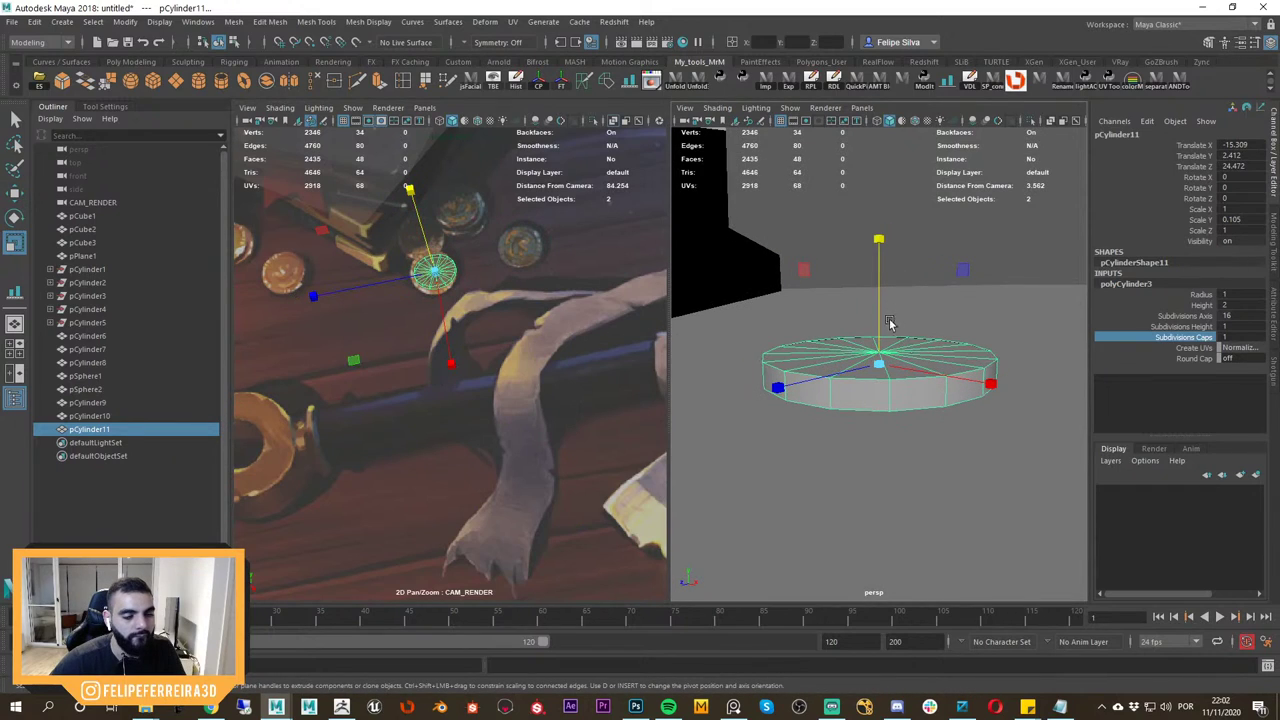
pyautogui.moveTo(883, 243); pyautogui.dragTo(882, 232)
pyautogui.press('w')
pyautogui.moveTo(884, 279)
pyautogui.mouseDown()
pyautogui.moveTo(880, 229)
pyautogui.moveTo(882, 275)
pyautogui.mouseUp()
pyautogui.press('r')
pyautogui.press('w')
# Widen the coin disc to 1.125 in X and Z to match the painted coin's size.
pyautogui.moveTo(496, 280); pyautogui.dragTo(600, 328, button='right')
pyautogui.moveTo(600, 328); pyautogui.dragTo(626, 415, button='middle')
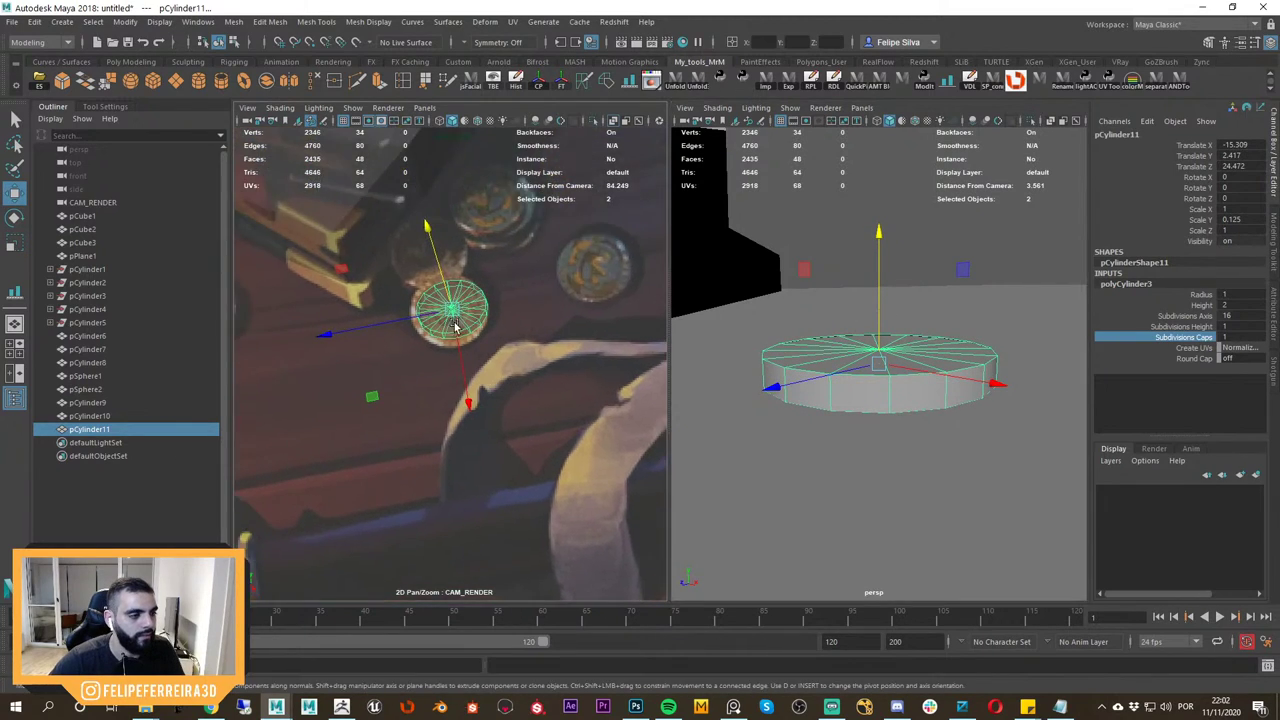
pyautogui.moveTo(500, 330); pyautogui.dragTo(620, 340, button='right')
pyautogui.press('r')
pyautogui.keyDown('ctrl'); pyautogui.moveTo(879, 243); pyautogui.dragTo(899, 237); pyautogui.keyUp('ctrl')
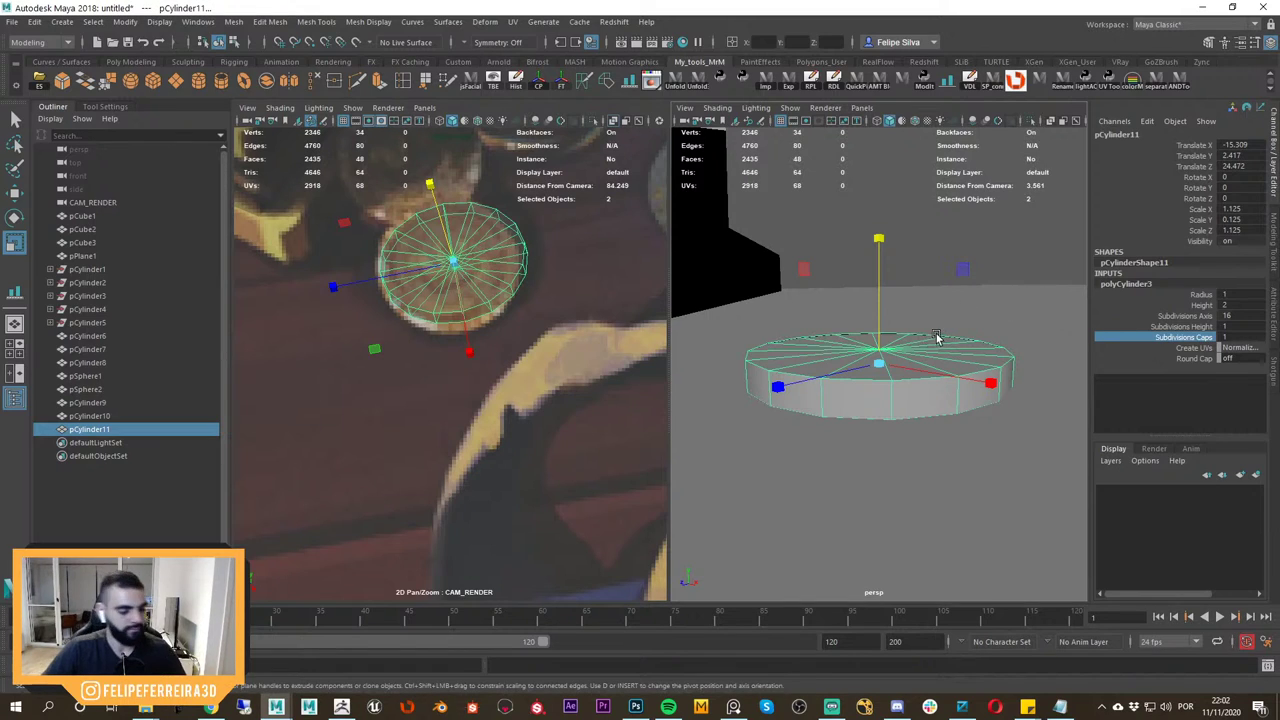
# Scale the coin disc to 1.154, 0.147, 1.154 and shift it to Translate -15.128, 2.462, 24.612.
pyautogui.scroll(2, 910, 300)
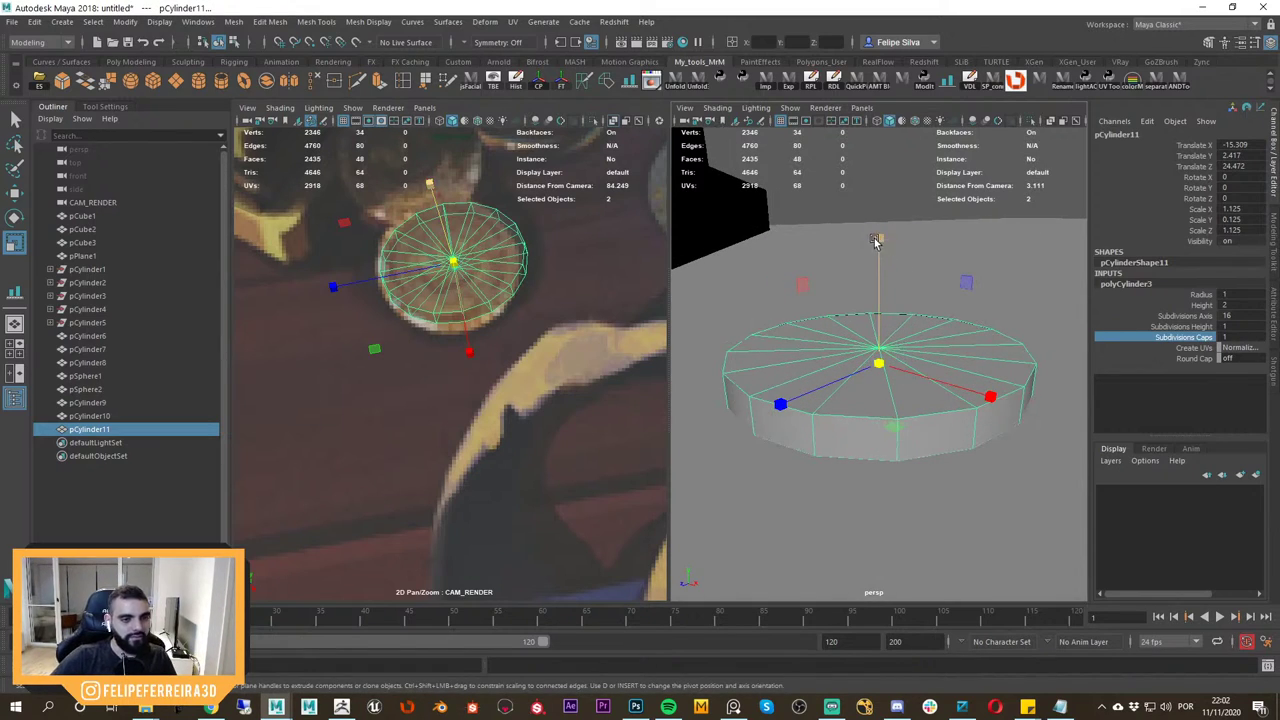
pyautogui.moveTo(875, 241)
pyautogui.mouseDown()
pyautogui.moveTo(888, 221)
pyautogui.moveTo(886, 252)
pyautogui.mouseUp()
pyautogui.press('w')
pyautogui.moveTo(894, 421); pyautogui.dragTo(903, 436)
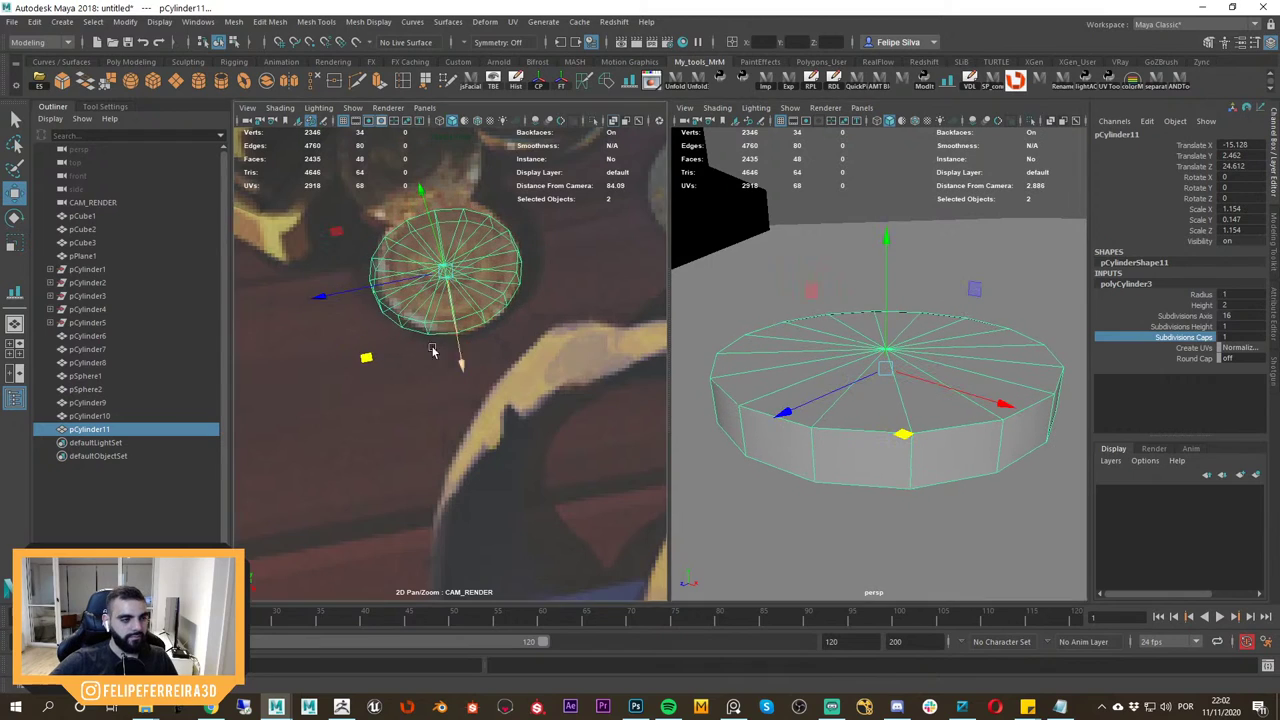
# Show the perspective view full size and isolate the coin disc.
pyautogui.scroll(-4, 433, 350)
pyautogui.moveTo(438, 354); pyautogui.dragTo(514, 386, button='middle')
pyautogui.scroll(-5, 965, 389)
pyautogui.keyDown('alt'); pyautogui.moveTo(971, 388); pyautogui.dragTo(944, 371); pyautogui.keyUp('alt')
pyautogui.press('space')
pyautogui.scroll(-5, 679, 291)
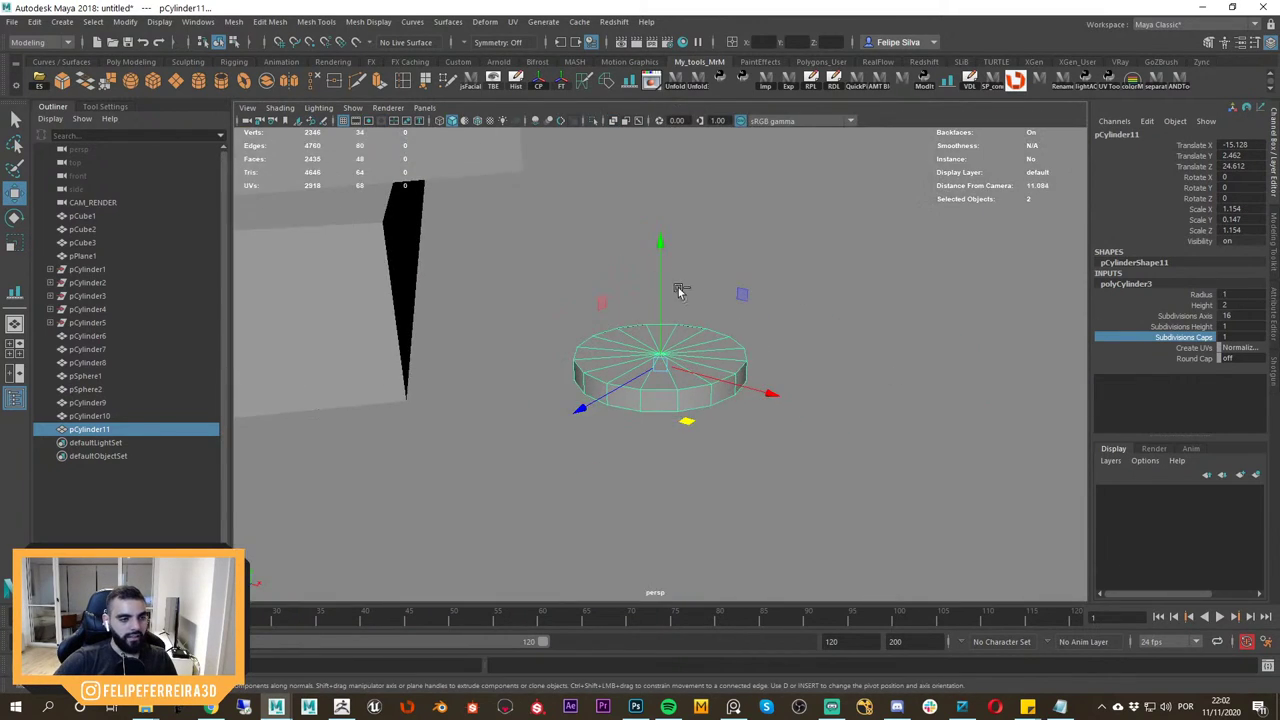
pyautogui.hotkey('ctrl', '1')
pyautogui.keyDown('alt'); pyautogui.moveTo(680, 291); pyautogui.dragTo(829, 415, button='right'); pyautogui.keyUp('alt')
pyautogui.keyDown('alt'); pyautogui.moveTo(829, 415); pyautogui.dragTo(748, 399); pyautogui.keyUp('alt')
# Bevel the coin's upper and lower rim edge loops.
pyautogui.moveTo(729, 352); pyautogui.dragTo(741, 310, button='right')
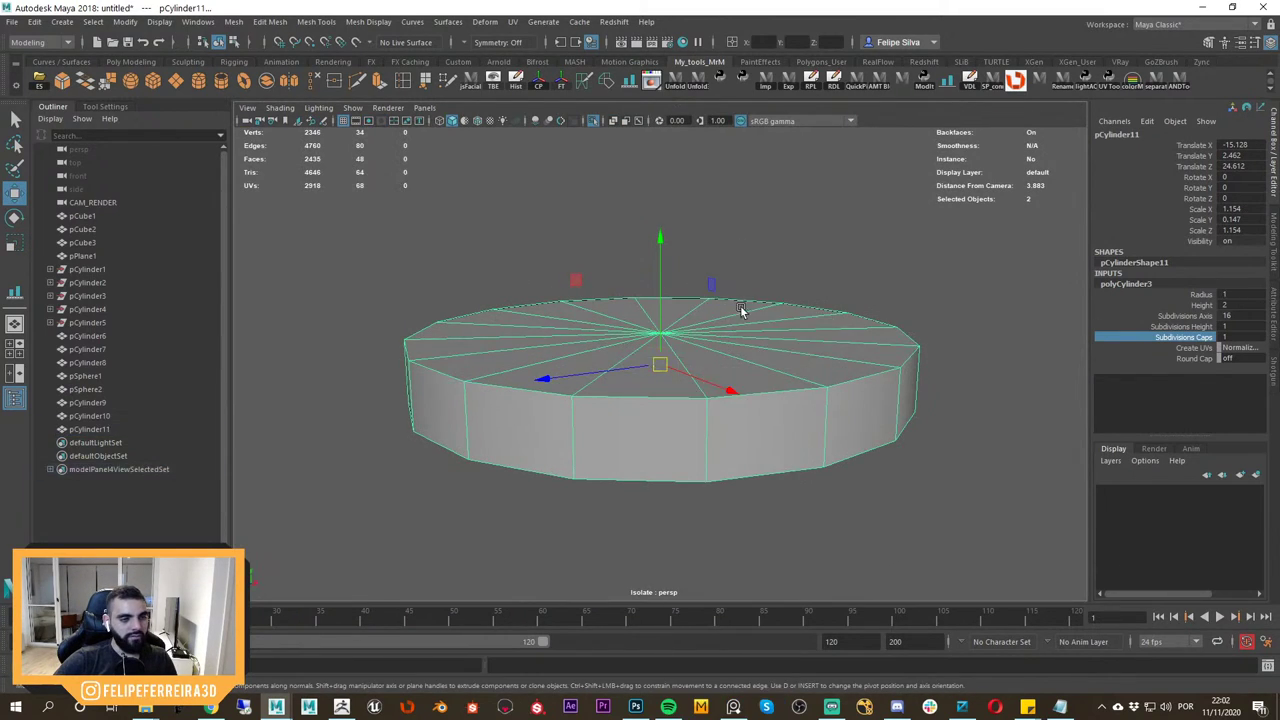
pyautogui.keyDown('alt'); pyautogui.moveTo(750, 350); pyautogui.dragTo(763, 346); pyautogui.keyUp('alt')
pyautogui.click(777, 384)
pyautogui.press('b')
pyautogui.click(784, 391)
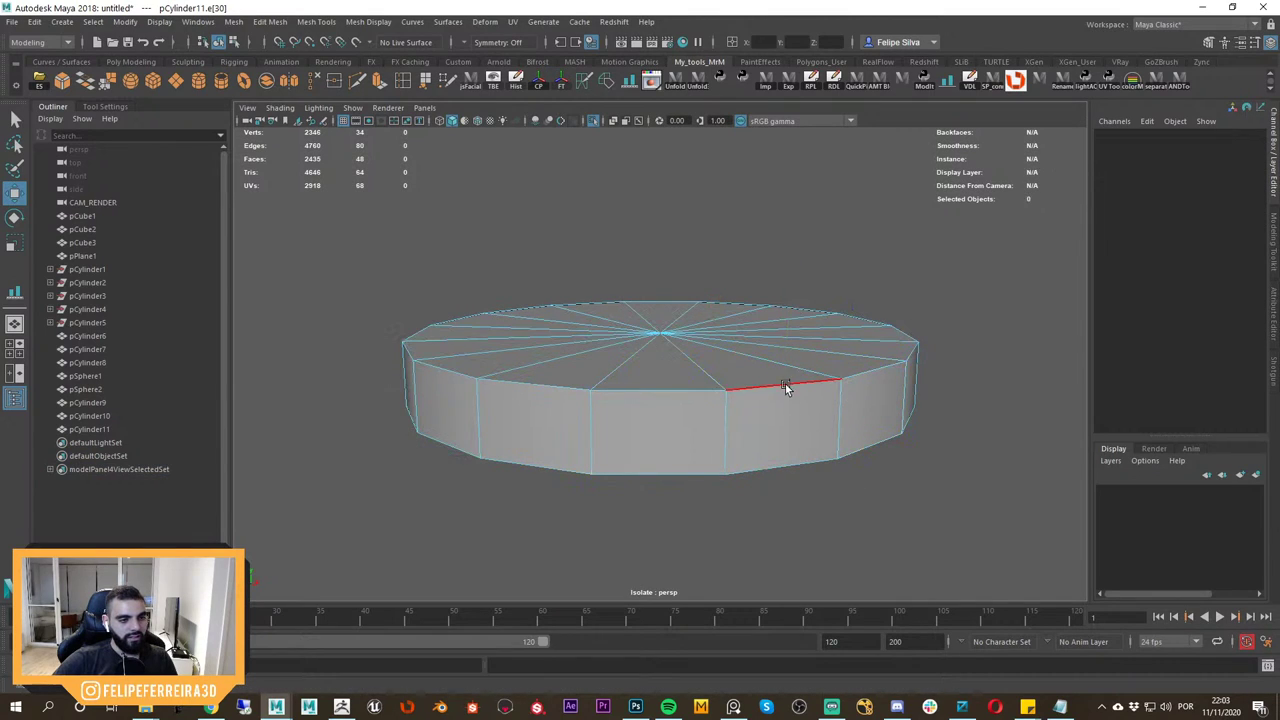
pyautogui.doubleClick(786, 386)
pyautogui.keyDown('shift'); pyautogui.doubleClick(779, 447); pyautogui.keyUp('shift')
pyautogui.keyDown('shift'); pyautogui.moveTo(774, 460); pyautogui.dragTo(831, 465, button='right'); pyautogui.keyUp('shift')
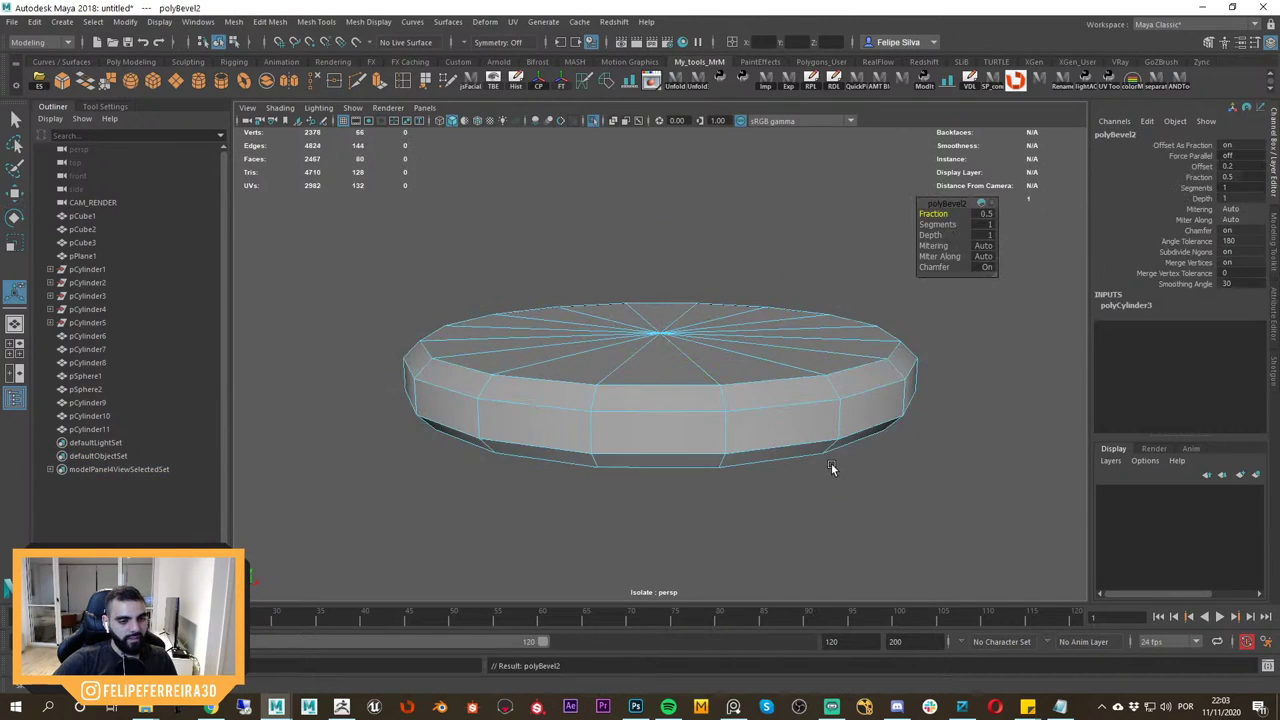
# Set the rim bevel's fraction to 0.3 and return to object mode.
pyautogui.keyDown('alt'); pyautogui.moveTo(831, 466); pyautogui.dragTo(839, 484); pyautogui.keyUp('alt')
pyautogui.click(938, 224)
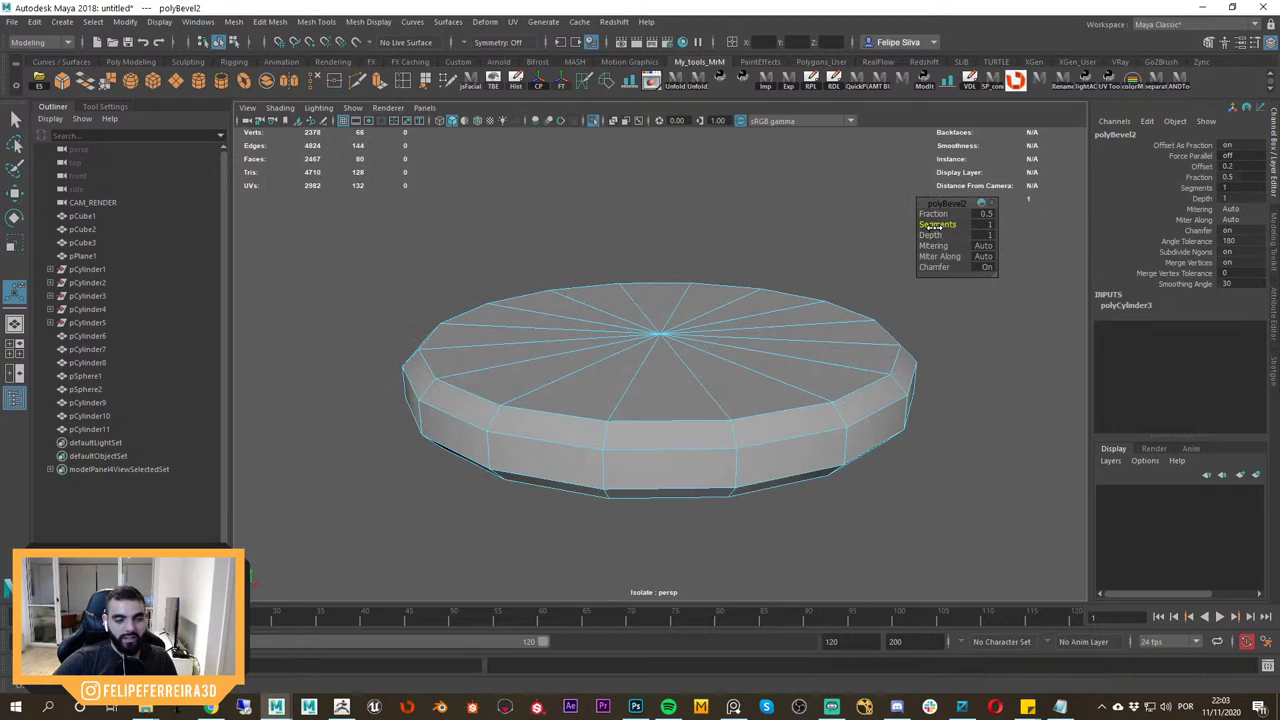
pyautogui.moveTo(941, 214); pyautogui.dragTo(921, 214)
pyautogui.moveTo(817, 327); pyautogui.dragTo(862, 311, button='right')
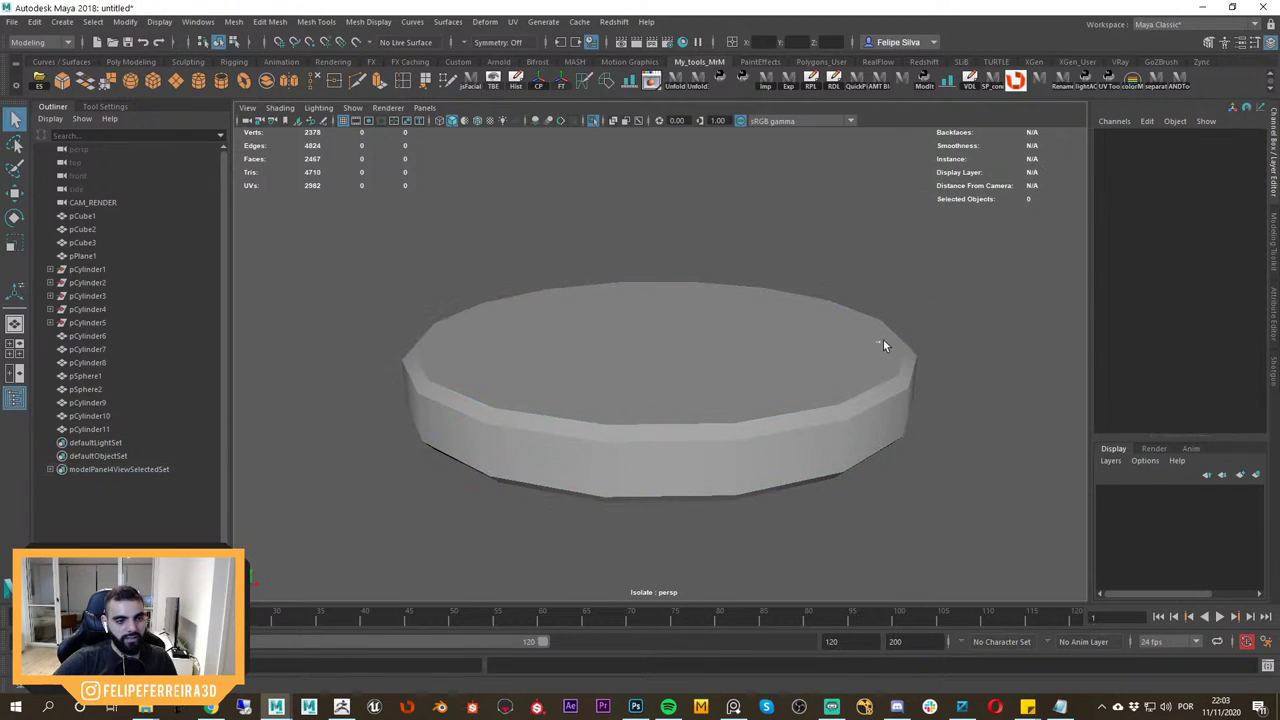
# Turn off isolation to show the coin with the whole scene again.
pyautogui.click(882, 341)
pyautogui.click(945, 347)
pyautogui.click(877, 347)
pyautogui.click(945, 348)
pyautogui.click(885, 348)
pyautogui.click(961, 349)
pyautogui.hotkey('ctrl', '1')
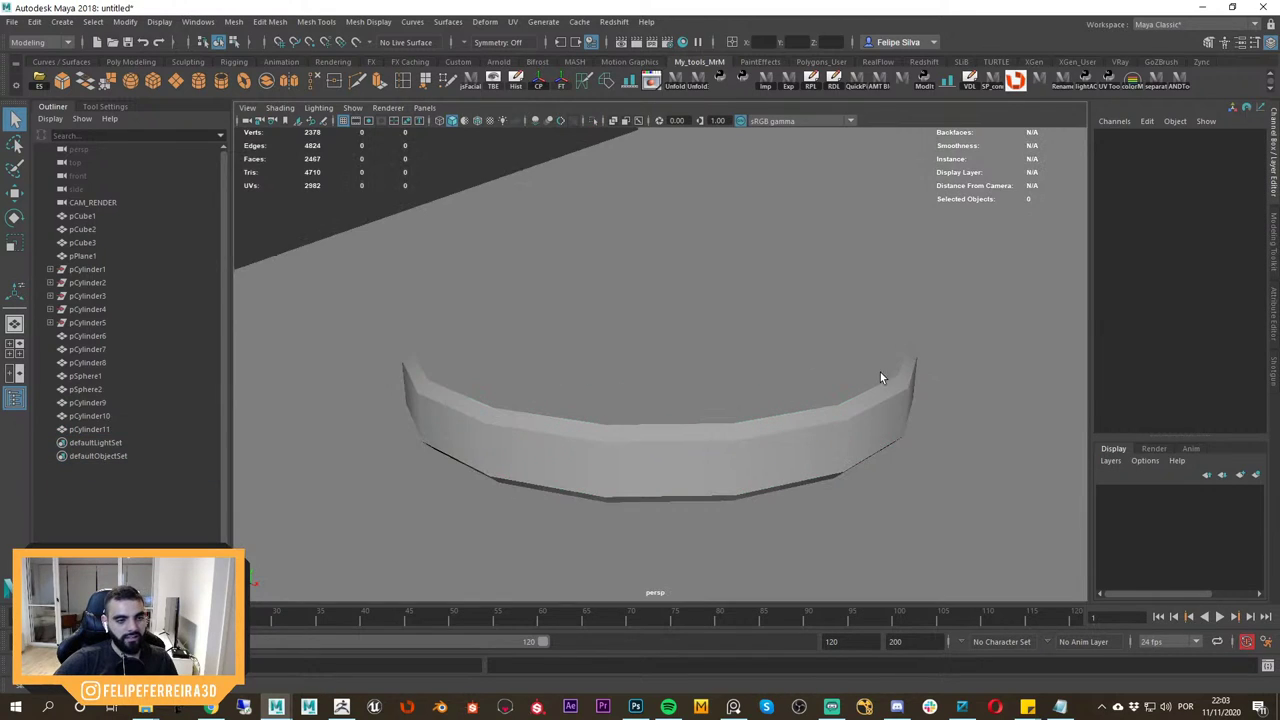
# Reduce the fraction of the coin's rim bevel to make the chamfered edges narrower.
pyautogui.keyDown('alt'); pyautogui.moveTo(882, 378); pyautogui.dragTo(849, 376); pyautogui.keyUp('alt')
pyautogui.click(850, 378)
pyautogui.keyDown('alt'); pyautogui.moveTo(880, 395); pyautogui.dragTo(863, 389, button='right'); pyautogui.keyUp('alt')
pyautogui.keyDown('alt'); pyautogui.moveTo(863, 389); pyautogui.dragTo(820, 370); pyautogui.keyUp('alt')
pyautogui.keyDown('alt'); pyautogui.moveTo(820, 370); pyautogui.dragTo(940, 446, button='right'); pyautogui.keyUp('alt')
pyautogui.click(1129, 285)
pyautogui.keyDown('alt'); pyautogui.moveTo(908, 376); pyautogui.dragTo(943, 388, button='right'); pyautogui.keyUp('alt')
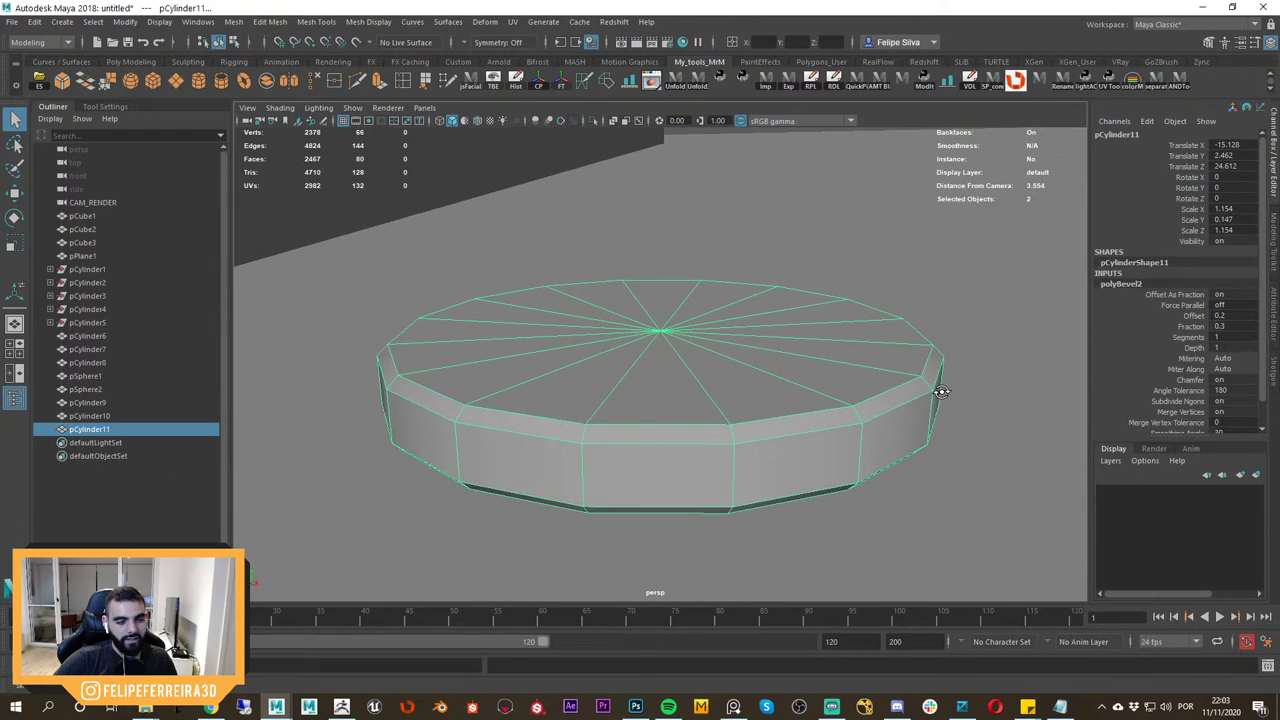
pyautogui.keyDown('alt'); pyautogui.moveTo(943, 388); pyautogui.dragTo(940, 366); pyautogui.keyUp('alt')
pyautogui.keyDown('alt'); pyautogui.moveTo(940, 366); pyautogui.dragTo(830, 371, button='middle'); pyautogui.keyUp('alt')
pyautogui.keyDown('alt'); pyautogui.moveTo(830, 371); pyautogui.dragTo(898, 380, button='right'); pyautogui.keyUp('alt')
pyautogui.keyDown('alt'); pyautogui.moveTo(898, 380); pyautogui.dragTo(893, 398); pyautogui.keyUp('alt')
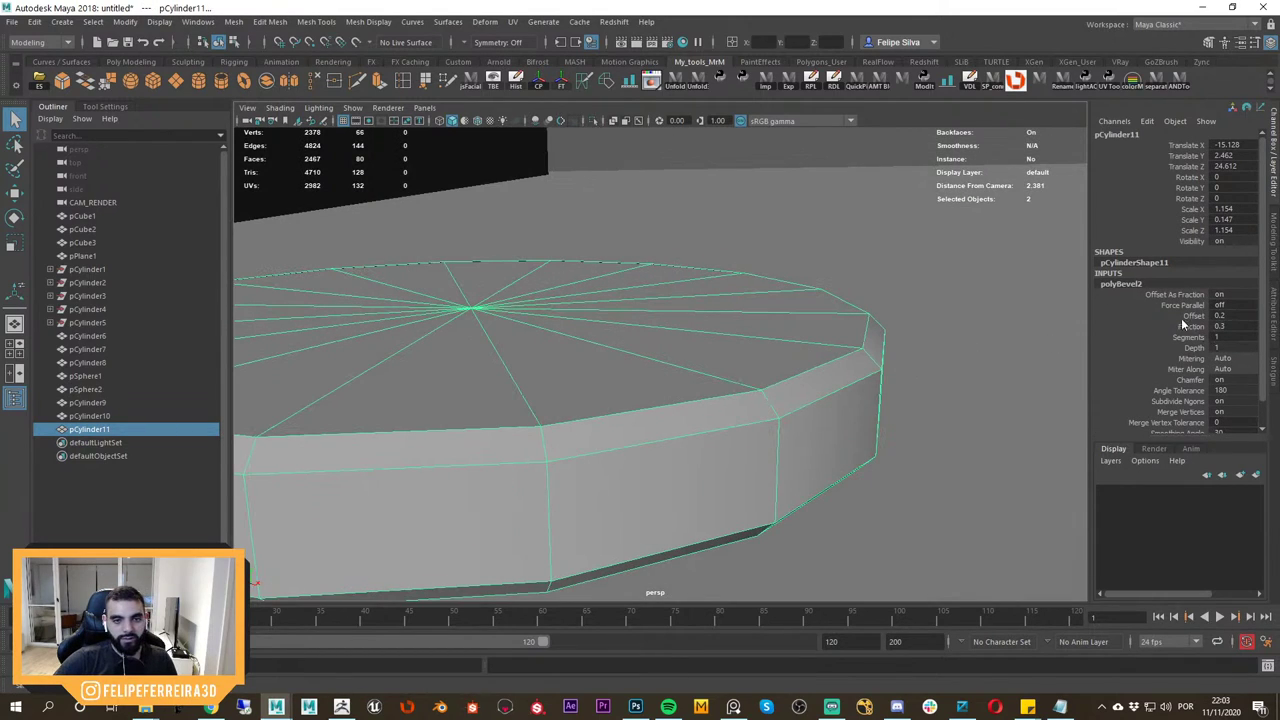
pyautogui.hotkey('ctrl', 'z')
pyautogui.click(1190, 328)
pyautogui.moveTo(1006, 362); pyautogui.dragTo(999, 383, button='middle')
pyautogui.keyDown('alt'); pyautogui.moveTo(998, 392); pyautogui.dragTo(862, 330, button='right'); pyautogui.keyUp('alt')
# Lower the coin onto the table surface, to Translate Y 2.432.
pyautogui.click(792, 173)
pyautogui.keyDown('alt'); pyautogui.moveTo(765, 177); pyautogui.dragTo(612, 205, button='right'); pyautogui.keyUp('alt')
pyautogui.keyDown('alt'); pyautogui.moveTo(662, 297); pyautogui.dragTo(648, 324); pyautogui.keyUp('alt')
pyautogui.click(658, 352)
pyautogui.press('f')
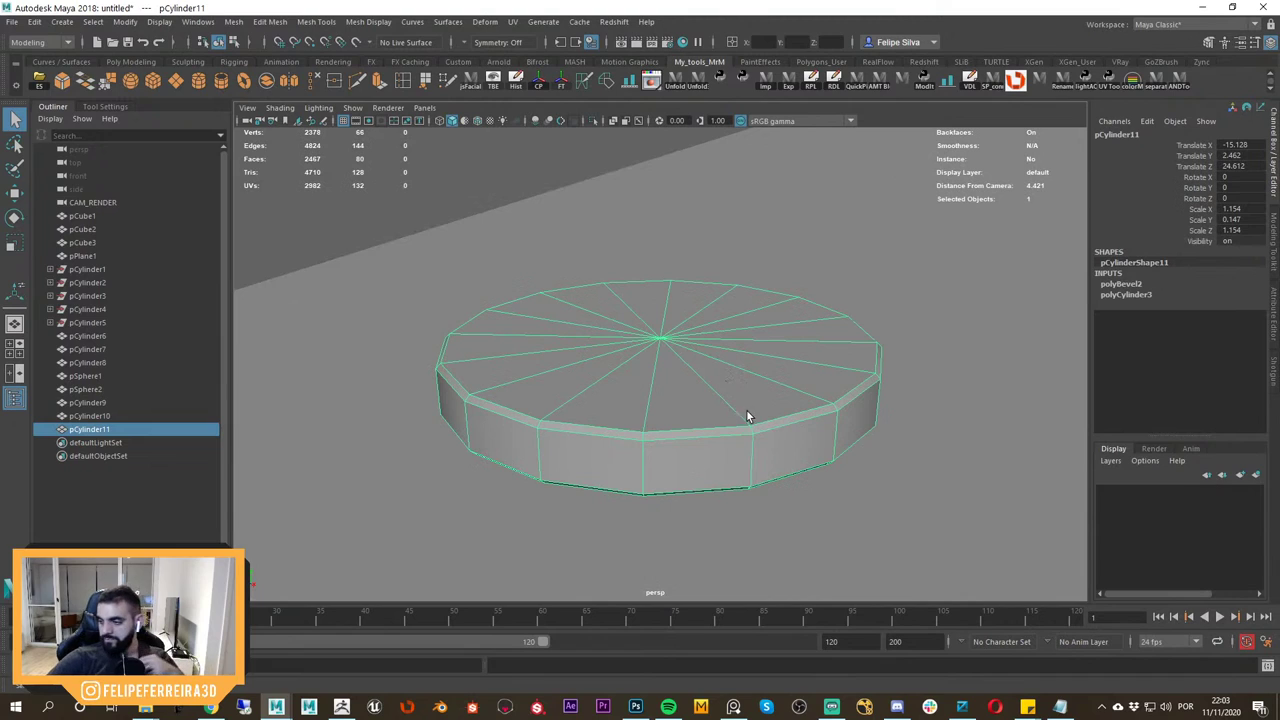
pyautogui.keyDown('alt'); pyautogui.moveTo(726, 380); pyautogui.dragTo(764, 382); pyautogui.keyUp('alt')
pyautogui.keyDown('alt'); pyautogui.moveTo(762, 368); pyautogui.dragTo(706, 314, button='right'); pyautogui.keyUp('alt')
pyautogui.press('w')
pyautogui.keyDown('alt'); pyautogui.moveTo(692, 342); pyautogui.dragTo(664, 333); pyautogui.keyUp('alt')
pyautogui.hotkey('ctrl', 'z')
pyautogui.moveTo(664, 333); pyautogui.dragTo(661, 337)
pyautogui.hotkey('ctrl', 'z')
pyautogui.hotkey('ctrl', 'z')
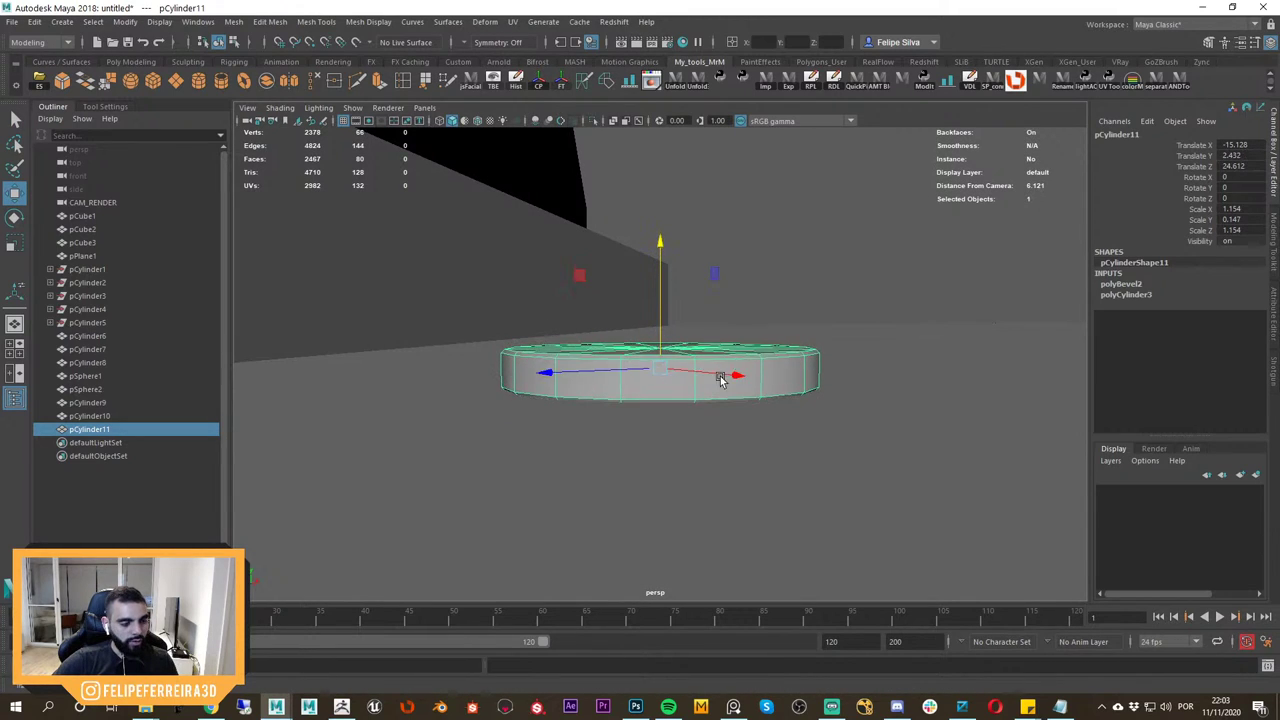
# Restore the side-by-side camera and perspective views and nudge the coin to Translate X -15.174 and Z 24.615.
pyautogui.keyDown('alt'); pyautogui.moveTo(723, 378); pyautogui.dragTo(742, 412); pyautogui.keyUp('alt')
pyautogui.keyDown('alt'); pyautogui.moveTo(742, 412); pyautogui.dragTo(637, 275, button='right'); pyautogui.keyUp('alt')
pyautogui.keyDown('alt'); pyautogui.moveTo(725, 370); pyautogui.dragTo(797, 398, button='middle'); pyautogui.keyUp('alt')
pyautogui.keyDown('alt'); pyautogui.moveTo(797, 398); pyautogui.dragTo(755, 391); pyautogui.keyUp('alt')
pyautogui.keyDown('alt'); pyautogui.moveTo(755, 391); pyautogui.dragTo(730, 370, button='right'); pyautogui.keyUp('alt')
pyautogui.keyDown('alt'); pyautogui.moveTo(752, 393); pyautogui.dragTo(791, 383); pyautogui.keyUp('alt')
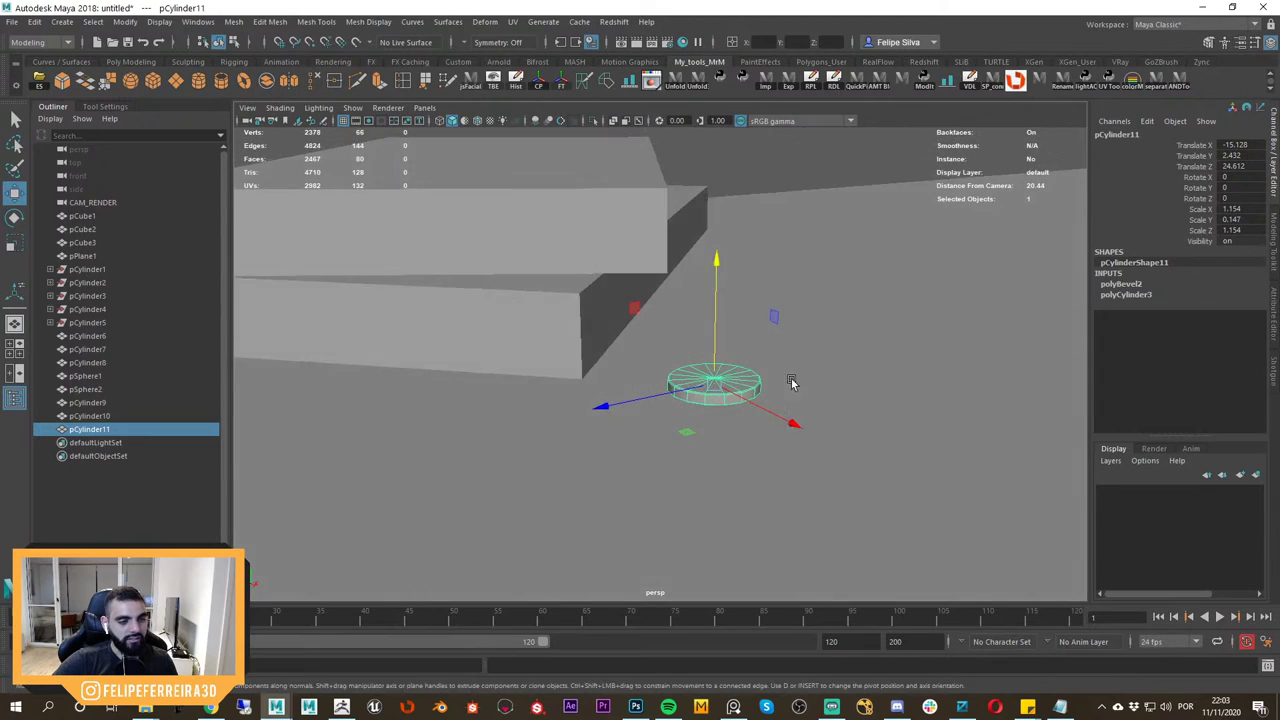
pyautogui.keyDown('alt'); pyautogui.moveTo(755, 389); pyautogui.dragTo(797, 397, button='middle'); pyautogui.keyUp('alt')
pyautogui.keyDown('alt'); pyautogui.moveTo(797, 397); pyautogui.dragTo(781, 386); pyautogui.keyUp('alt')
pyautogui.keyDown('alt'); pyautogui.moveTo(781, 386); pyautogui.dragTo(729, 337, button='right'); pyautogui.keyUp('alt')
pyautogui.press('space')
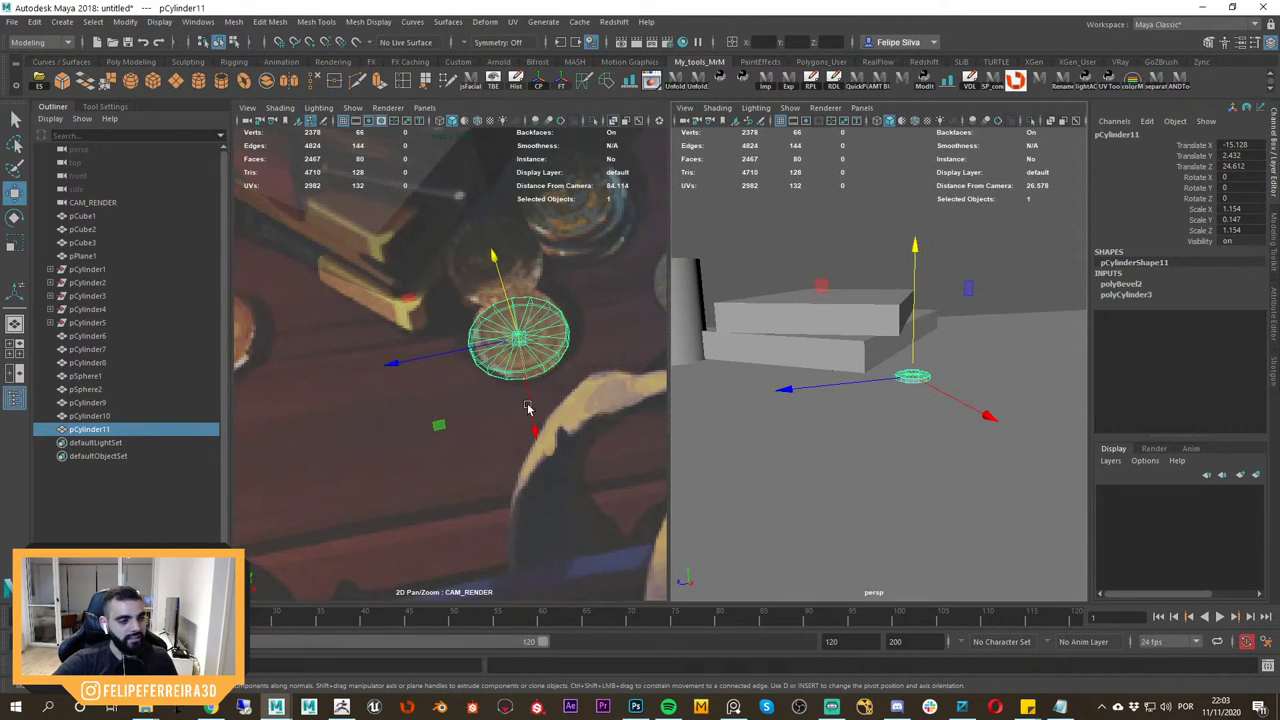
pyautogui.keyDown('alt'); pyautogui.moveTo(940, 324); pyautogui.dragTo(965, 414); pyautogui.keyUp('alt')
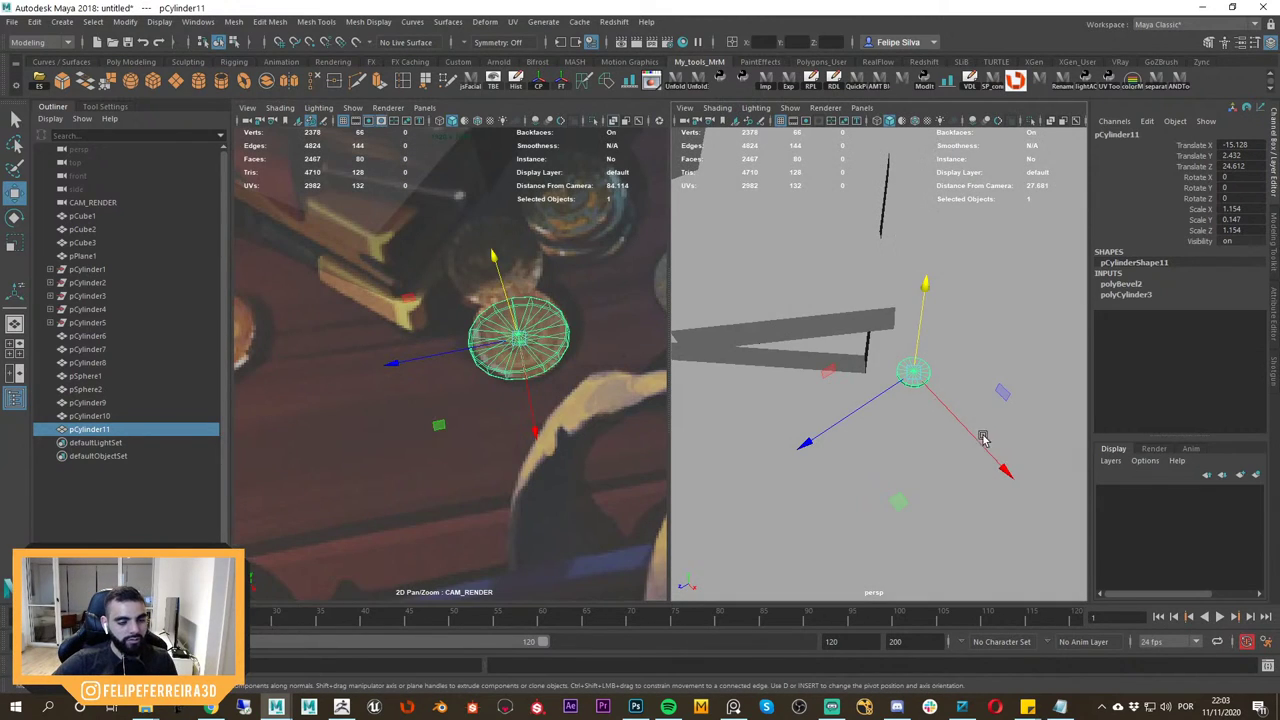
pyautogui.press('f')
pyautogui.moveTo(885, 449); pyautogui.dragTo(914, 451)
pyautogui.keyDown('alt'); pyautogui.moveTo(957, 486); pyautogui.dragTo(842, 322, button='right'); pyautogui.keyUp('alt')
pyautogui.keyDown('alt'); pyautogui.moveTo(886, 392); pyautogui.dragTo(876, 387); pyautogui.keyUp('alt')
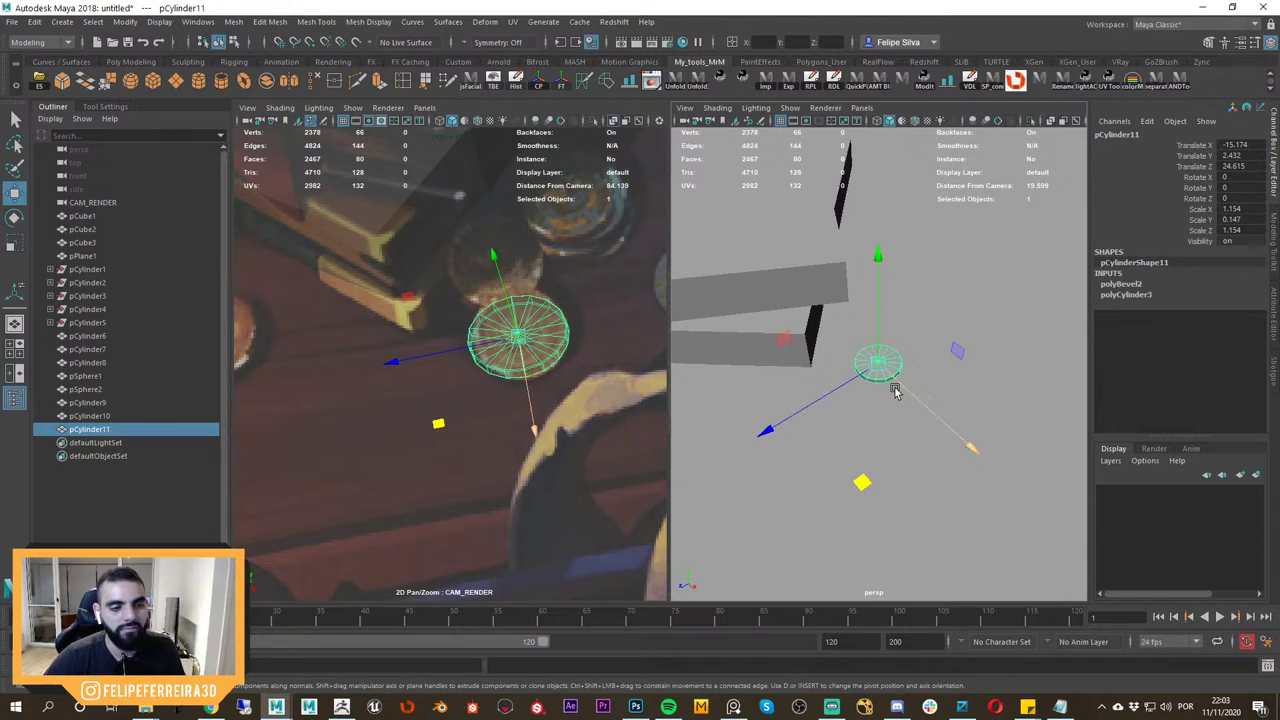
# Duplicate the coin and place the copy over the adjoining painted coin, at Translate X -17.518 and Z 24.846.
pyautogui.keyDown('alt'); pyautogui.moveTo(924, 408); pyautogui.dragTo(919, 385); pyautogui.keyUp('alt')
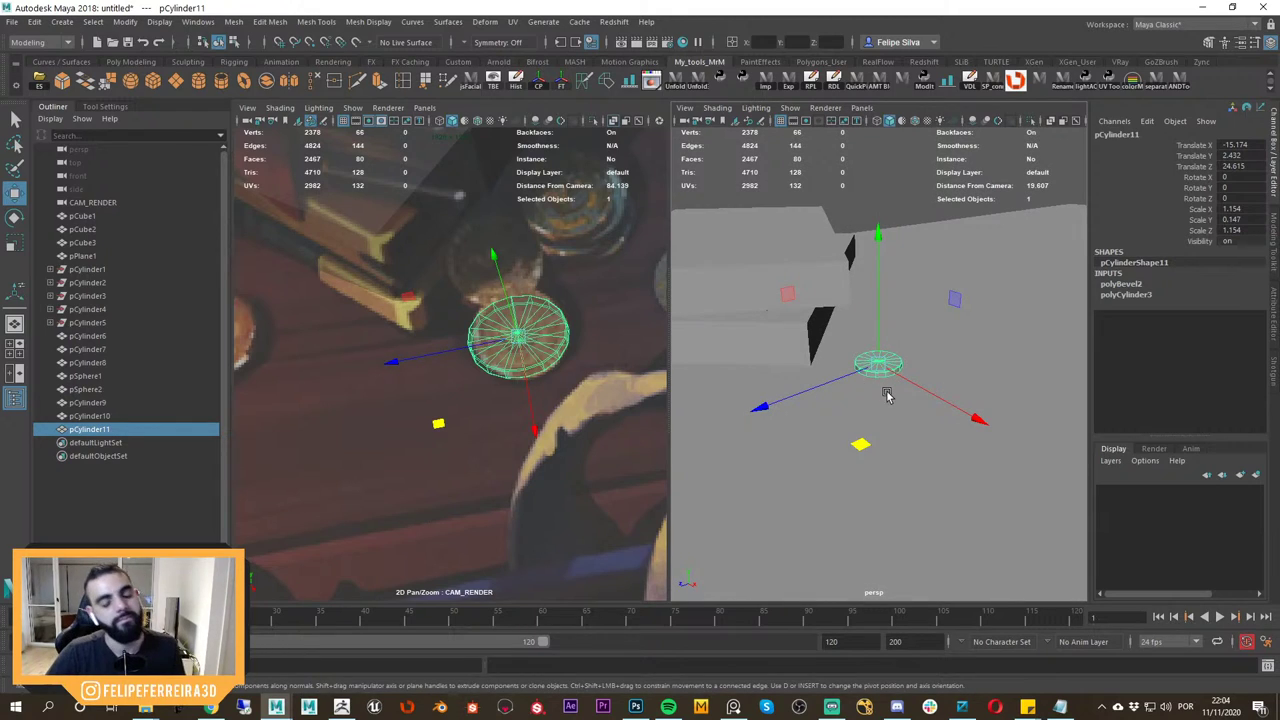
pyautogui.keyDown('alt'); pyautogui.moveTo(931, 403); pyautogui.dragTo(938, 372); pyautogui.keyUp('alt')
pyautogui.hotkey('ctrl', 'd')
pyautogui.hotkey('ctrl', 'z')
pyautogui.press('f')
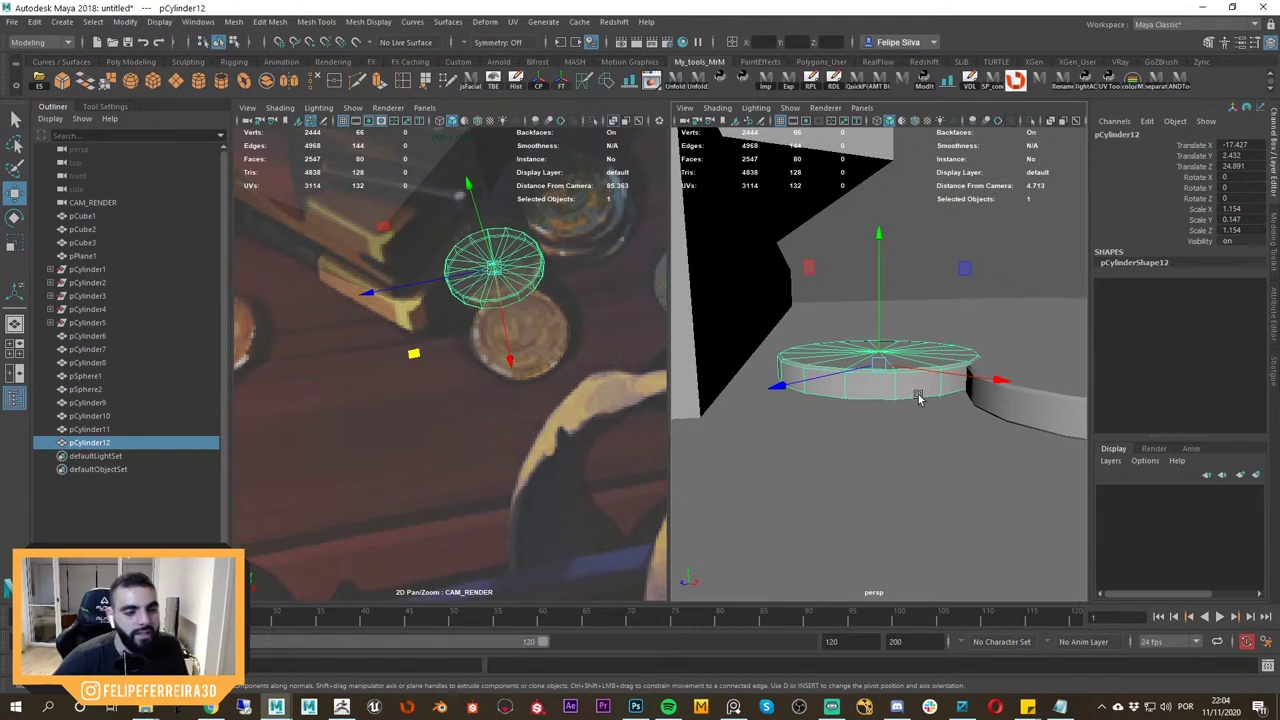
pyautogui.keyDown('alt'); pyautogui.moveTo(919, 398); pyautogui.dragTo(918, 415); pyautogui.keyUp('alt')
pyautogui.keyDown('alt'); pyautogui.moveTo(918, 415); pyautogui.dragTo(880, 391, button='middle'); pyautogui.keyUp('alt')
pyautogui.keyDown('alt'); pyautogui.moveTo(880, 391); pyautogui.dragTo(860, 386); pyautogui.keyUp('alt')
pyautogui.keyDown('alt'); pyautogui.moveTo(860, 386); pyautogui.dragTo(831, 380, button='right'); pyautogui.keyUp('alt')
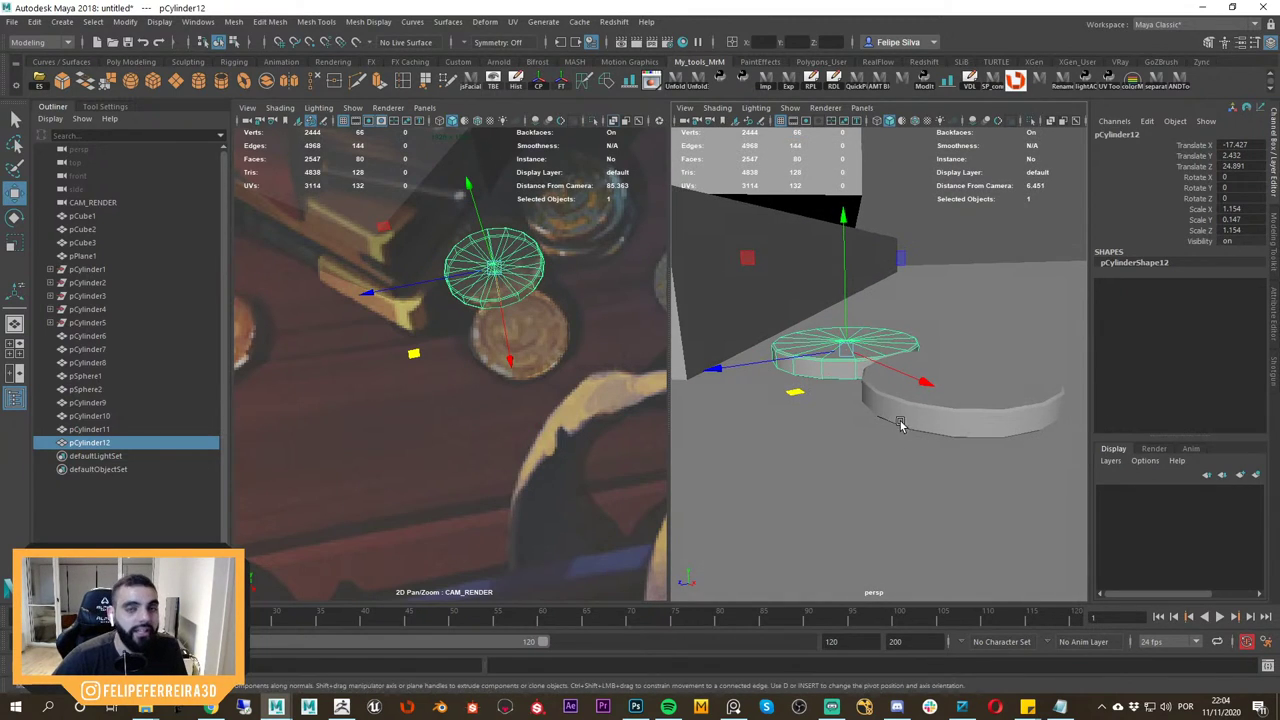
pyautogui.moveTo(872, 424)
pyautogui.keyDown('alt'); pyautogui.mouseDown()
pyautogui.moveTo(895, 424)
pyautogui.moveTo(862, 443)
pyautogui.moveTo(875, 440)
pyautogui.mouseUp(); pyautogui.keyUp('alt')
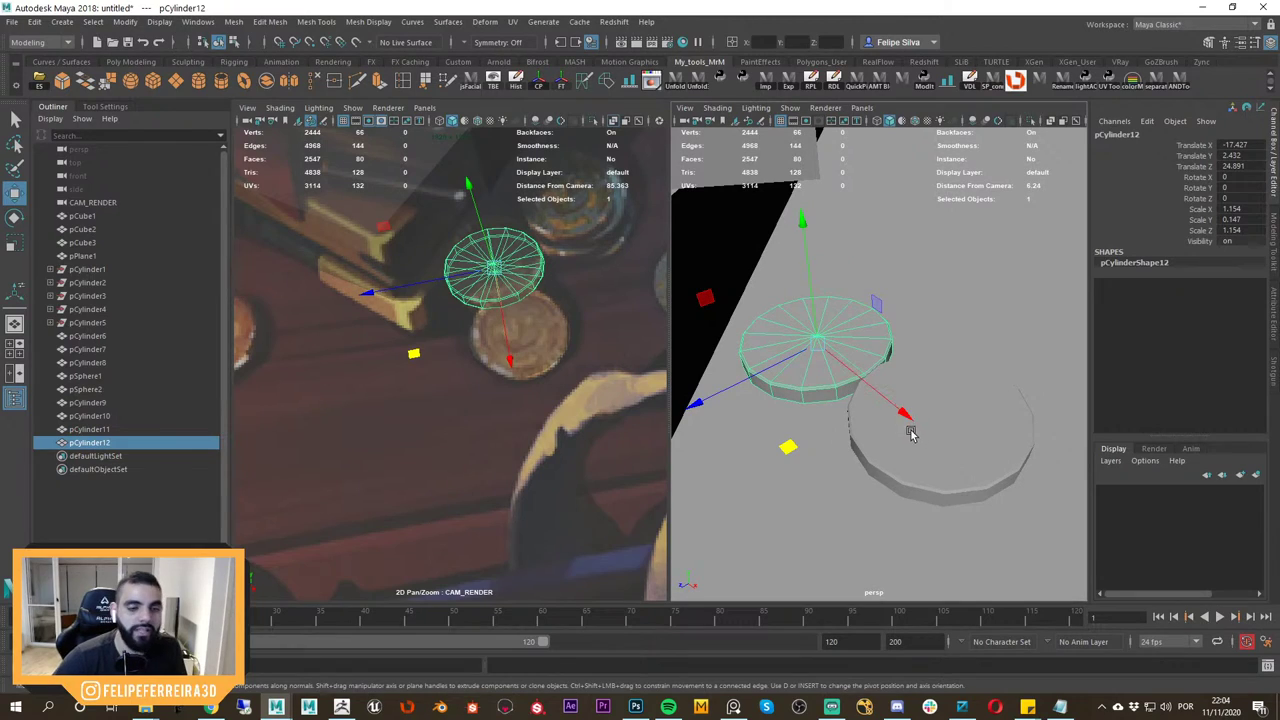
pyautogui.keyDown('alt'); pyautogui.moveTo(890, 398); pyautogui.dragTo(900, 430); pyautogui.keyUp('alt')
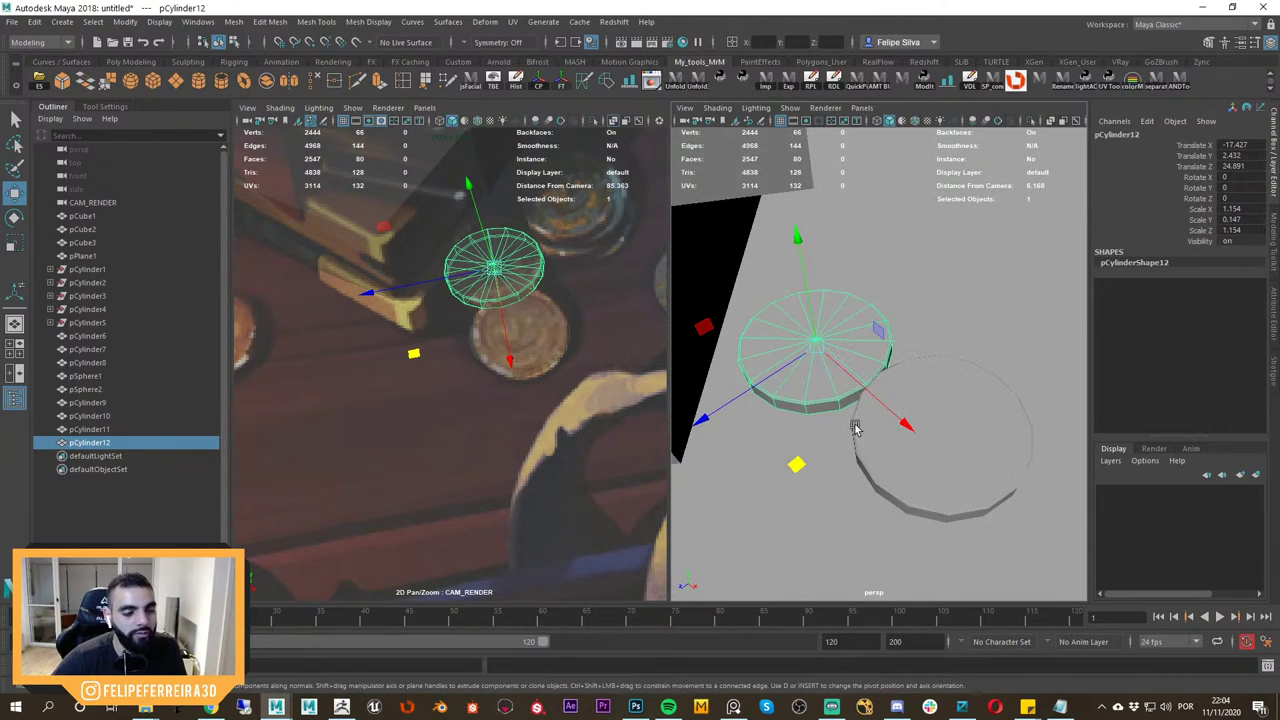
pyautogui.moveTo(536, 379); pyautogui.dragTo(508, 457, button='middle')
pyautogui.moveTo(800, 464); pyautogui.dragTo(799, 459)
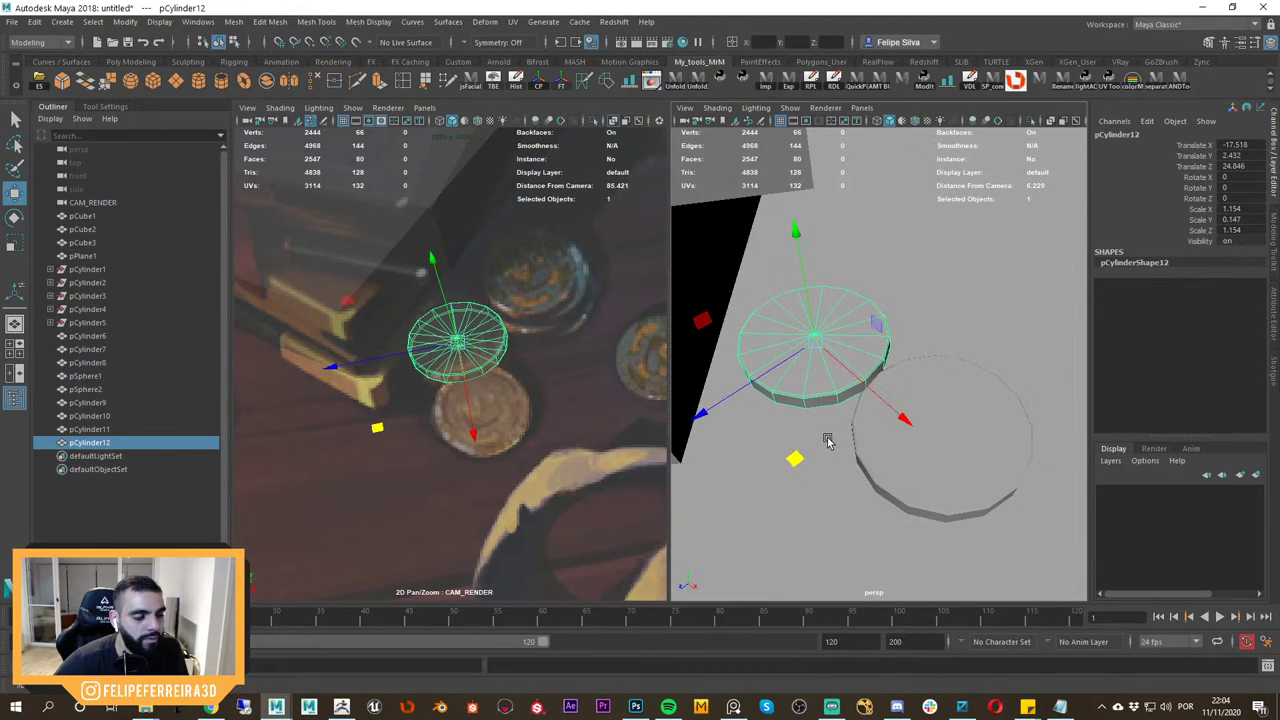
# Duplicate the second coin and place the copy behind it on the table, over the base of the painted coin stack.
pyautogui.hotkey('ctrl', 'd')
pyautogui.moveTo(810, 450); pyautogui.dragTo(857, 373, button='middle')
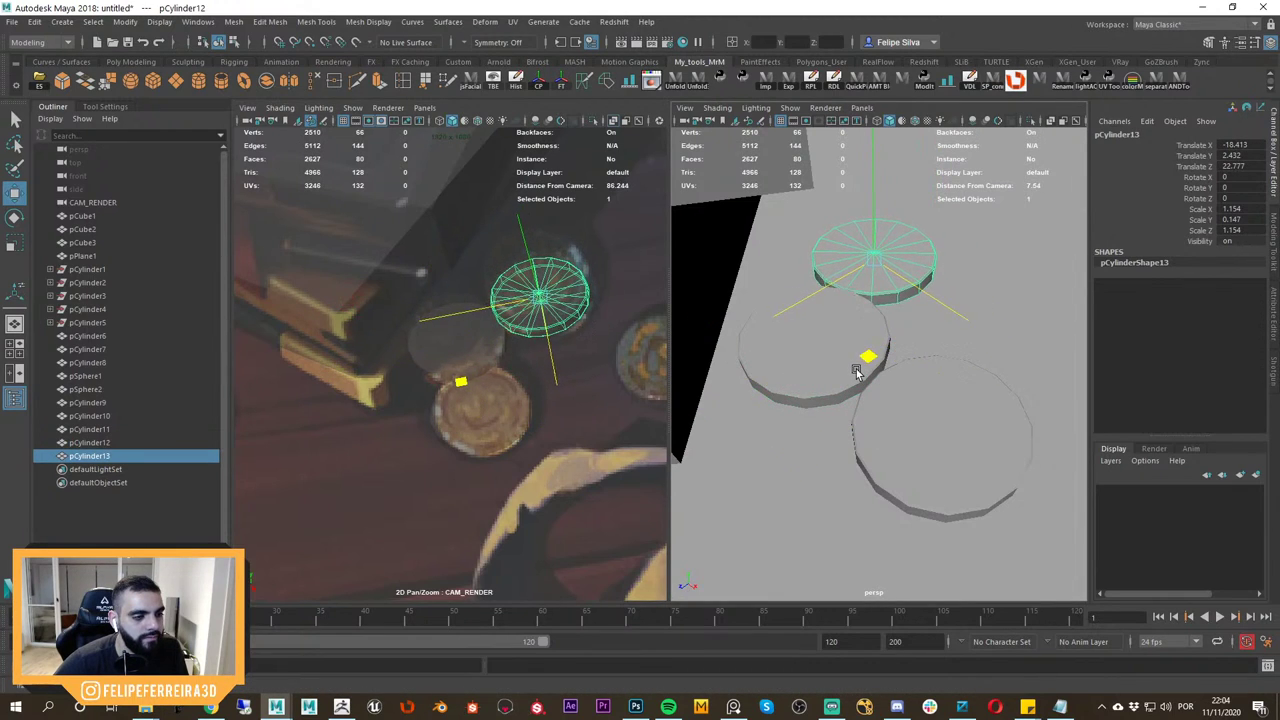
pyautogui.press('f')
pyautogui.keyDown('alt'); pyautogui.moveTo(858, 373); pyautogui.dragTo(856, 480); pyautogui.keyUp('alt')
pyautogui.scroll(-3, 886, 338)
# Stack two more coin copies on the third coin, each raised by one thickness and slightly offset.
pyautogui.hotkey('ctrl', 'd')
pyautogui.keyDown('alt'); pyautogui.moveTo(856, 480); pyautogui.dragTo(871, 374); pyautogui.keyUp('alt')
pyautogui.hotkey('ctrl', 'd')
pyautogui.moveTo(864, 312); pyautogui.dragTo(864, 299)
pyautogui.keyDown('alt'); pyautogui.moveTo(864, 299); pyautogui.dragTo(857, 350); pyautogui.keyUp('alt')
pyautogui.moveTo(801, 381); pyautogui.dragTo(820, 369)
pyautogui.moveTo(884, 303); pyautogui.dragTo(888, 285)
pyautogui.keyDown('alt'); pyautogui.moveTo(888, 285); pyautogui.dragTo(896, 333); pyautogui.keyUp('alt')
pyautogui.moveTo(840, 396); pyautogui.dragTo(884, 325)
# Duplicate the uppermost coin and place the copy slightly offset at the top of the stack beside the books.
pyautogui.hotkey('ctrl', 'd')
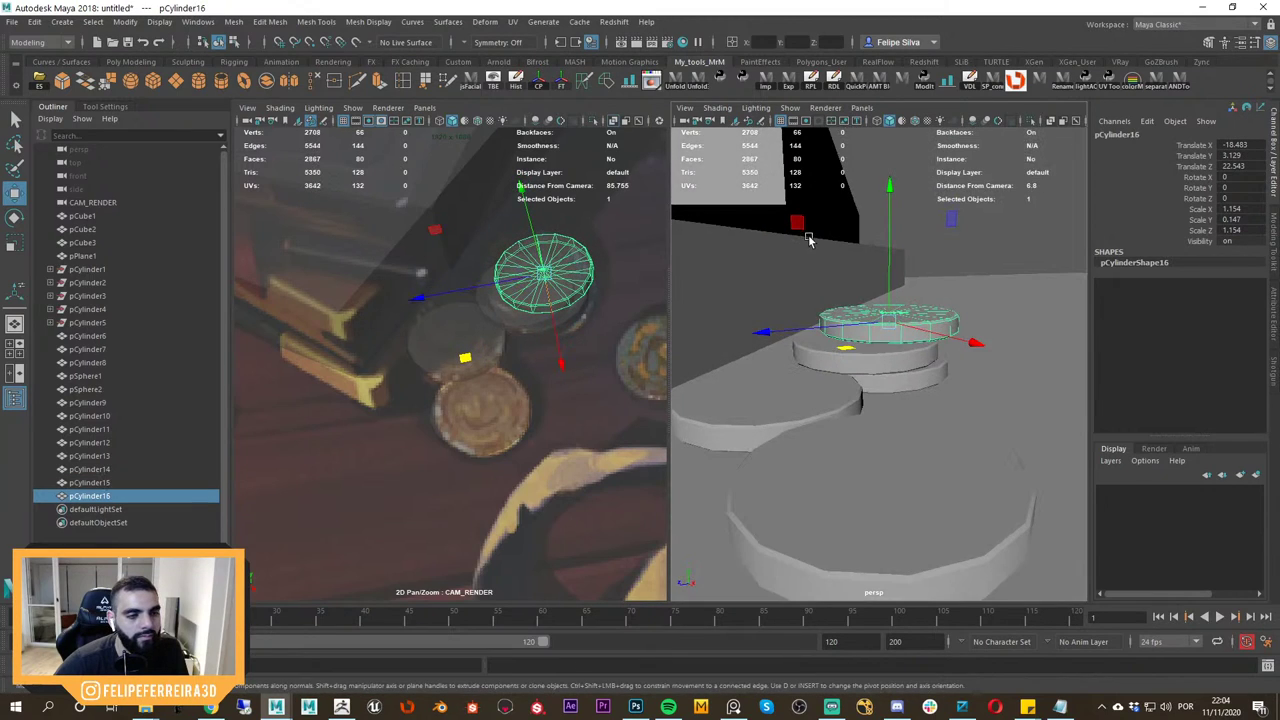
pyautogui.moveTo(798, 223); pyautogui.dragTo(784, 203)
pyautogui.keyDown('alt'); pyautogui.moveTo(848, 305); pyautogui.dragTo(836, 421); pyautogui.keyUp('alt')
pyautogui.scroll(-8, 909, 390)
pyautogui.moveTo(911, 374)
pyautogui.keyDown('alt'); pyautogui.mouseDown()
pyautogui.moveTo(899, 382)
pyautogui.moveTo(916, 388)
pyautogui.mouseUp(); pyautogui.keyUp('alt')
# Duplicate five coins of the group and move the copies to the gold coins by the candles, the front one at X -19.176, Z 37.621.
pyautogui.moveTo(603, 440); pyautogui.dragTo(490, 308)
pyautogui.keyDown('ctrl'); pyautogui.moveTo(356, 217); pyautogui.dragTo(334, 433); pyautogui.keyUp('ctrl')
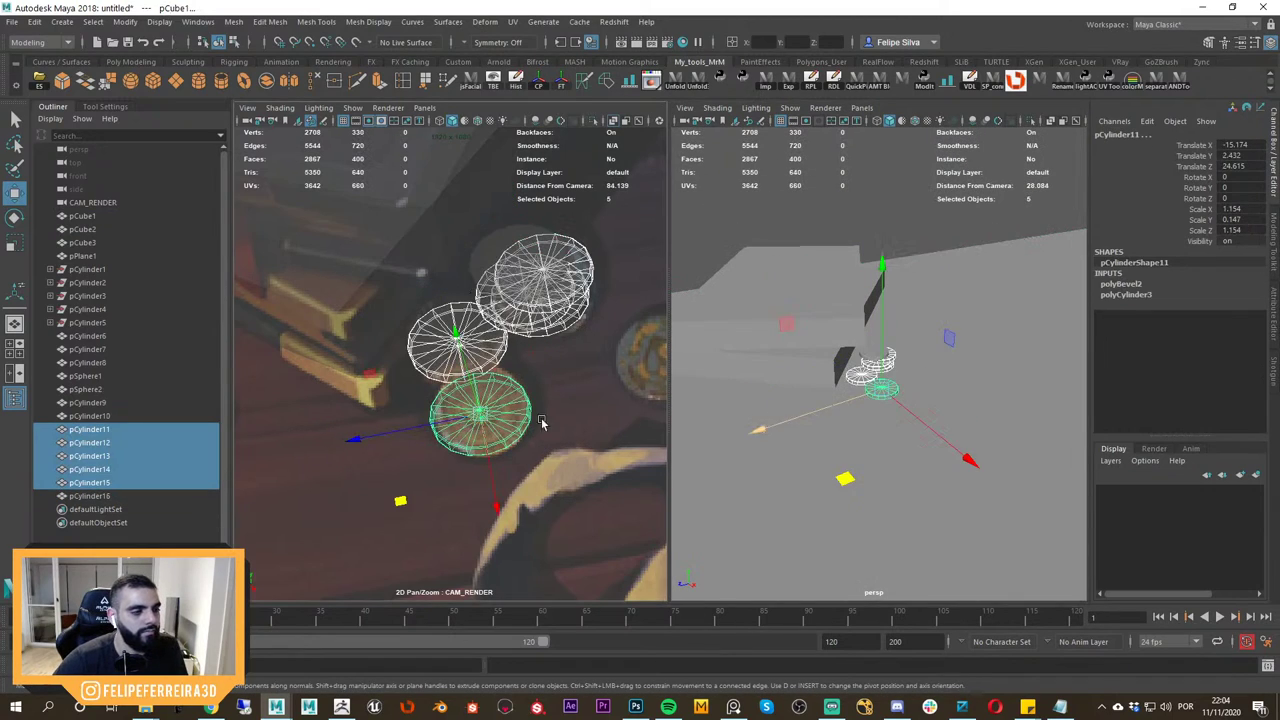
pyautogui.scroll(-8, 774, 249)
pyautogui.keyDown('alt'); pyautogui.moveTo(774, 249); pyautogui.dragTo(918, 395); pyautogui.keyUp('alt')
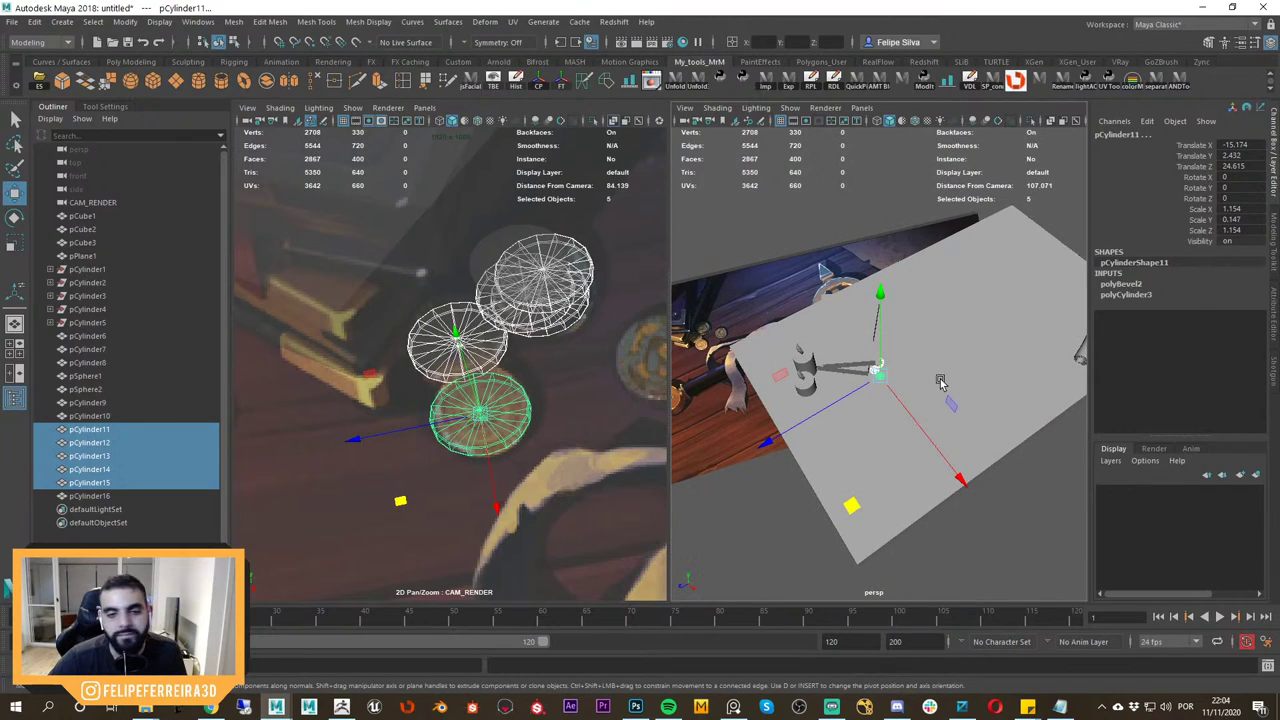
pyautogui.keyDown('alt'); pyautogui.moveTo(940, 382); pyautogui.dragTo(920, 381); pyautogui.keyUp('alt')
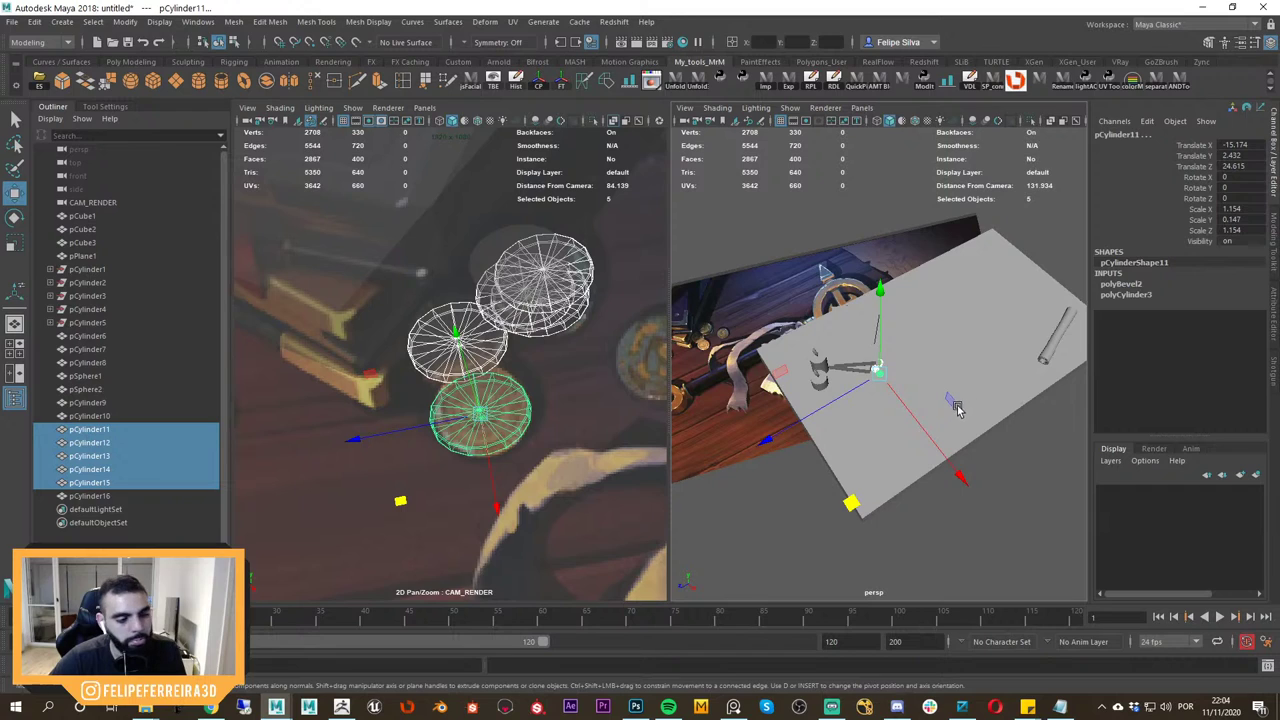
pyautogui.moveTo(543, 417); pyautogui.dragTo(440, 360, button='right')
pyautogui.moveTo(440, 360); pyautogui.dragTo(550, 357, button='middle')
pyautogui.moveTo(600, 360); pyautogui.dragTo(588, 372, button='right')
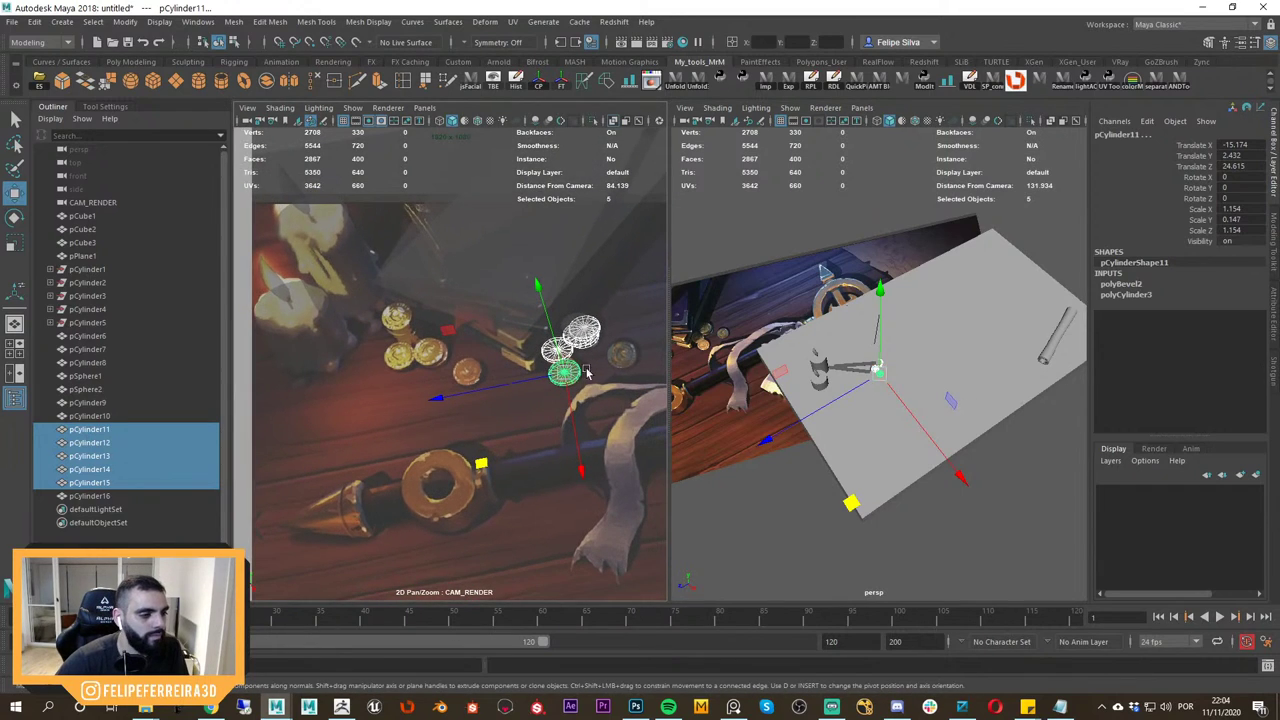
pyautogui.hotkey('ctrl', 'd')
pyautogui.moveTo(854, 507); pyautogui.dragTo(808, 516)
pyautogui.moveTo(544, 413); pyautogui.dragTo(453, 406, button='right')
pyautogui.moveTo(370, 416); pyautogui.dragTo(475, 443, button='middle')
pyautogui.moveTo(329, 452); pyautogui.dragTo(277, 503)
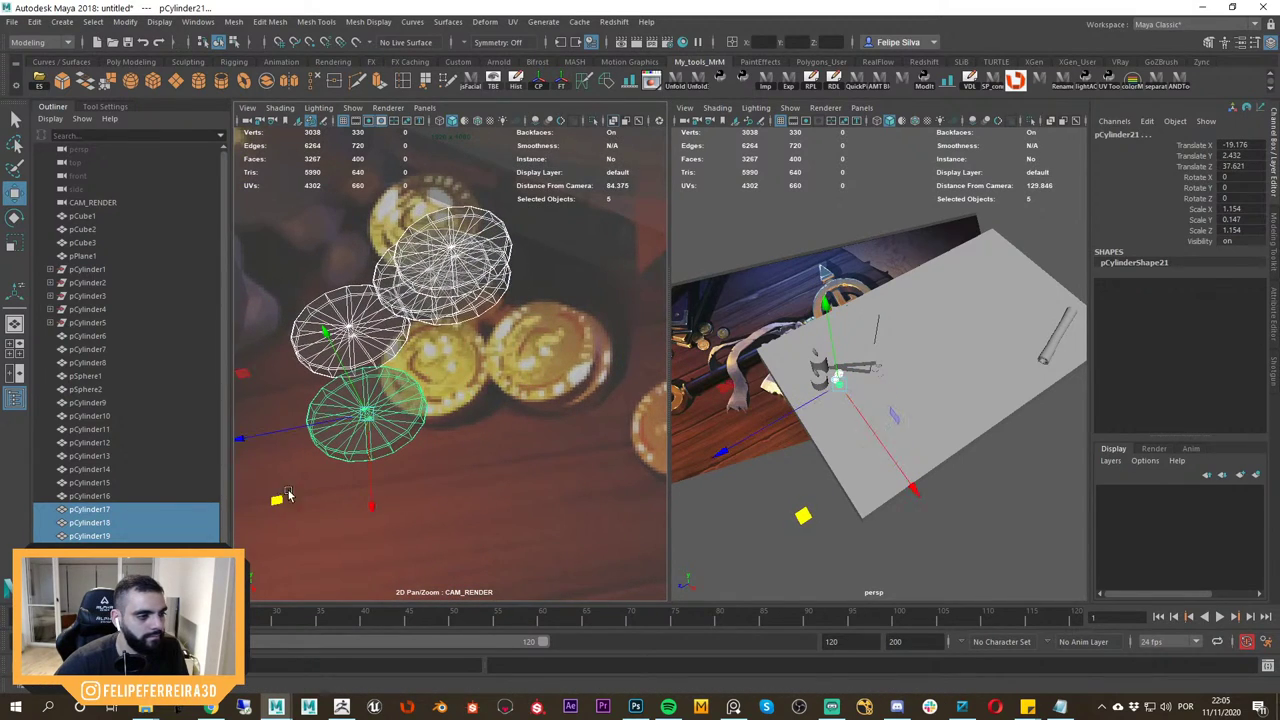
# Move two of the copied coins individually over the two gold coins at the front of the candle-side pile.
pyautogui.click(371, 347)
pyautogui.moveTo(260, 420); pyautogui.dragTo(337, 453)
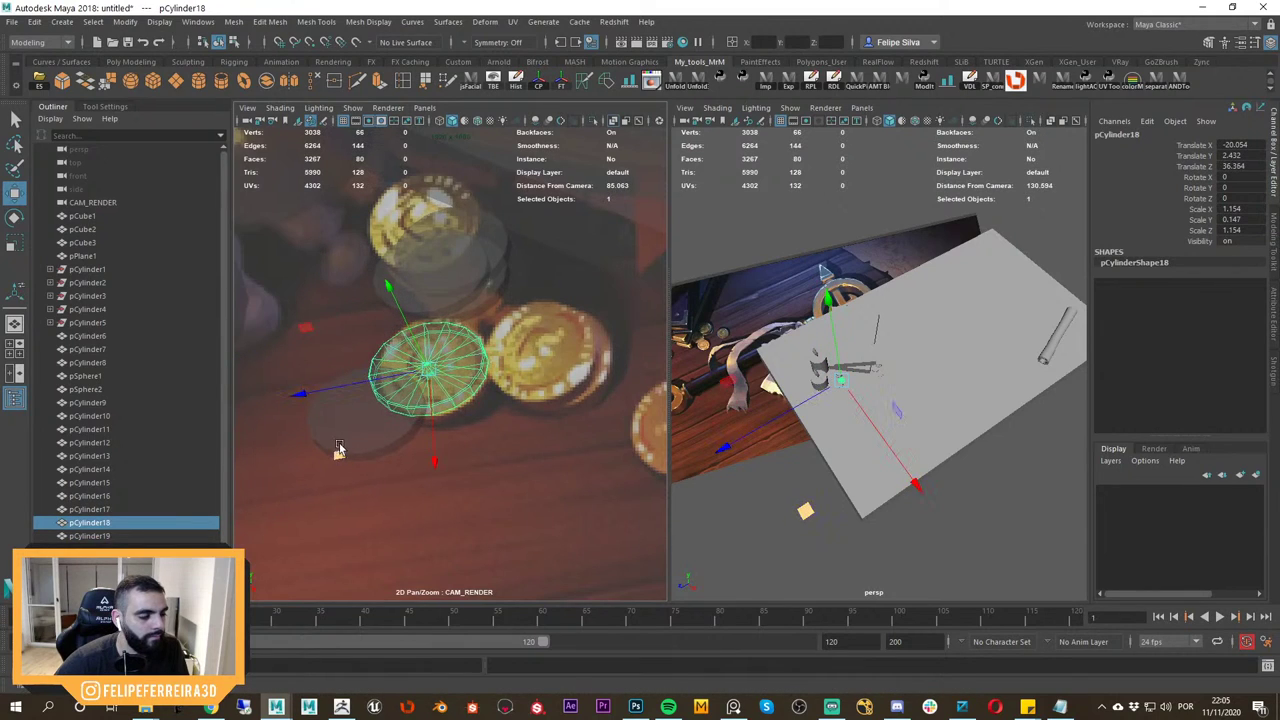
pyautogui.click(348, 438)
pyautogui.moveTo(279, 501); pyautogui.dragTo(463, 455)
# Duplicate the front coin nearer the books and rest the copy on it, slightly offset, at Translate Y 2.758.
pyautogui.press('f')
pyautogui.keyDown('alt'); pyautogui.moveTo(880, 399); pyautogui.dragTo(833, 446); pyautogui.keyUp('alt')
pyautogui.hotkey('ctrl', 'd')
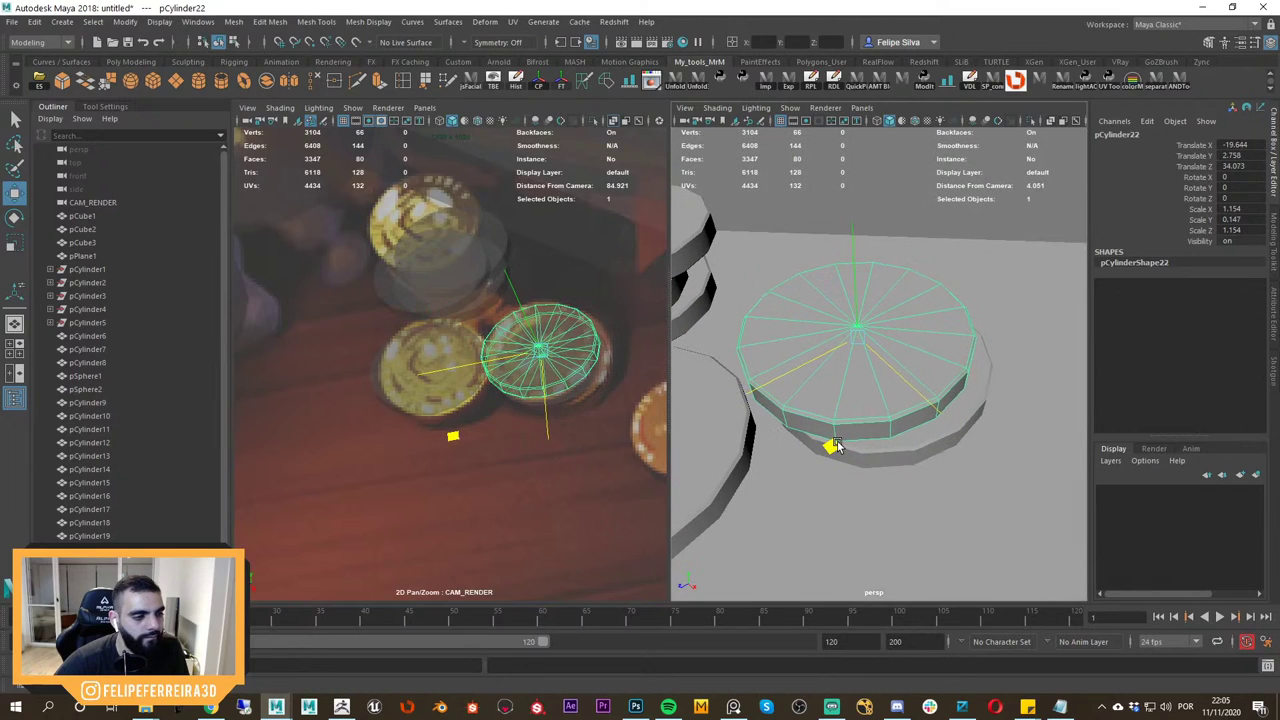
# Nudge the other front coin onto its painted counterpart and shift the stacked coins behind it together to match the reference.
pyautogui.click(482, 401)
pyautogui.moveTo(343, 449); pyautogui.dragTo(350, 445)
pyautogui.click(504, 284)
pyautogui.scroll(-3, 783, 285)
pyautogui.keyDown('alt'); pyautogui.moveTo(783, 285); pyautogui.dragTo(805, 314, button='middle'); pyautogui.keyUp('alt')
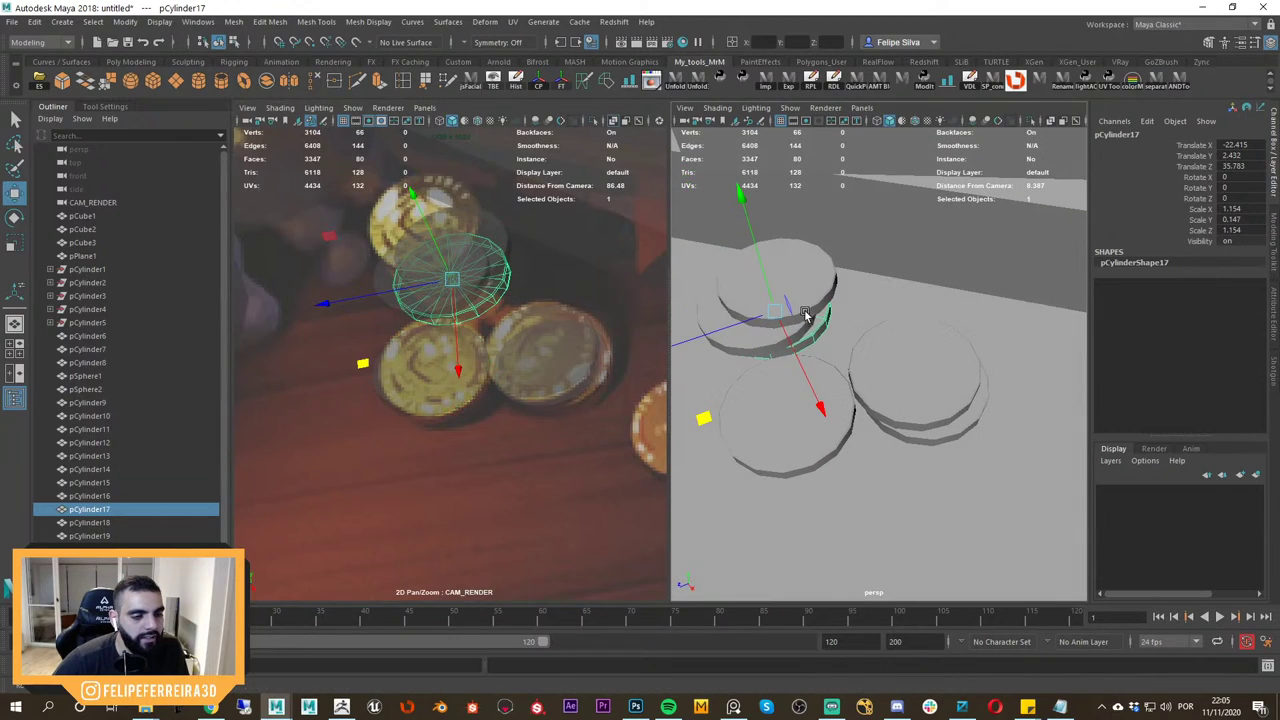
pyautogui.keyDown('shift'); pyautogui.click(756, 339); pyautogui.keyUp('shift')
pyautogui.keyDown('shift'); pyautogui.click(777, 285); pyautogui.keyUp('shift')
pyautogui.moveTo(706, 384); pyautogui.dragTo(718, 387)
# Stack three more offset coin copies on the candle-side pile, raising the top one to Translate Y 4.047.
pyautogui.click(837, 304)
pyautogui.keyDown('alt'); pyautogui.moveTo(837, 305); pyautogui.dragTo(805, 267); pyautogui.keyUp('alt')
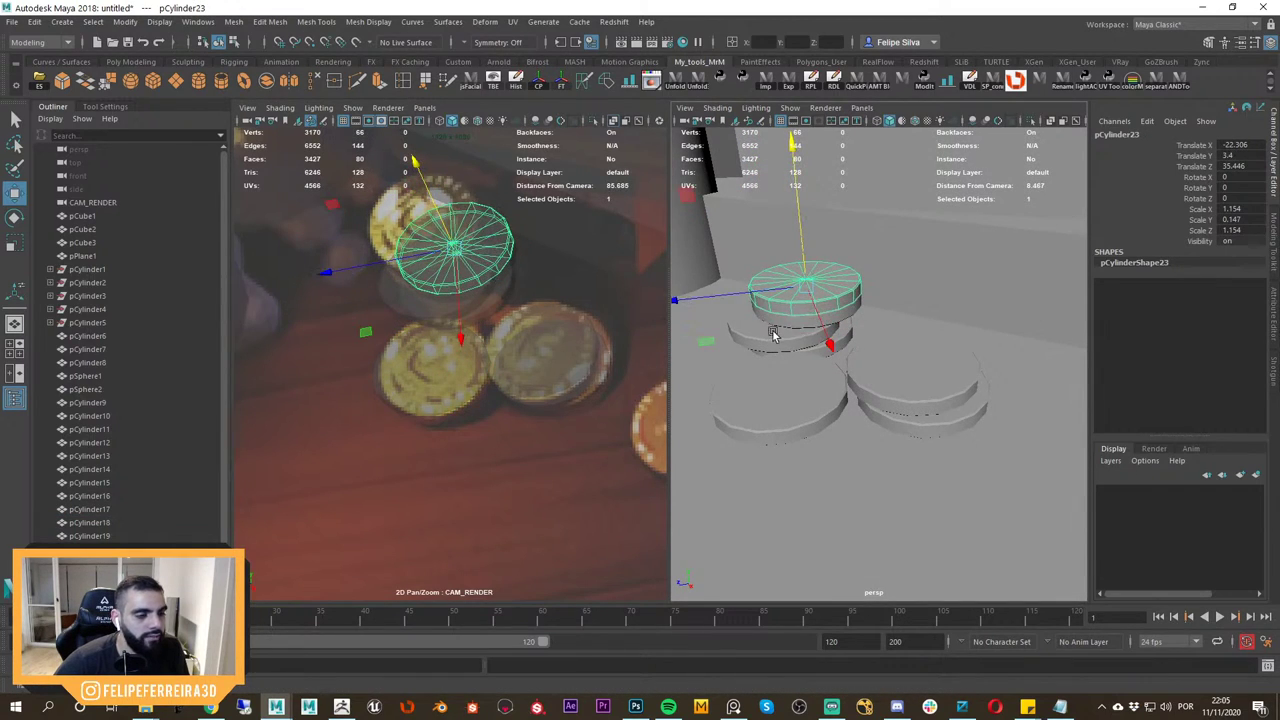
pyautogui.keyDown('alt'); pyautogui.moveTo(773, 335); pyautogui.dragTo(802, 297); pyautogui.keyUp('alt')
pyautogui.moveTo(802, 297)
pyautogui.keyDown('alt'); pyautogui.mouseDown()
pyautogui.moveTo(827, 322)
pyautogui.moveTo(796, 312)
pyautogui.mouseUp(); pyautogui.keyUp('alt')
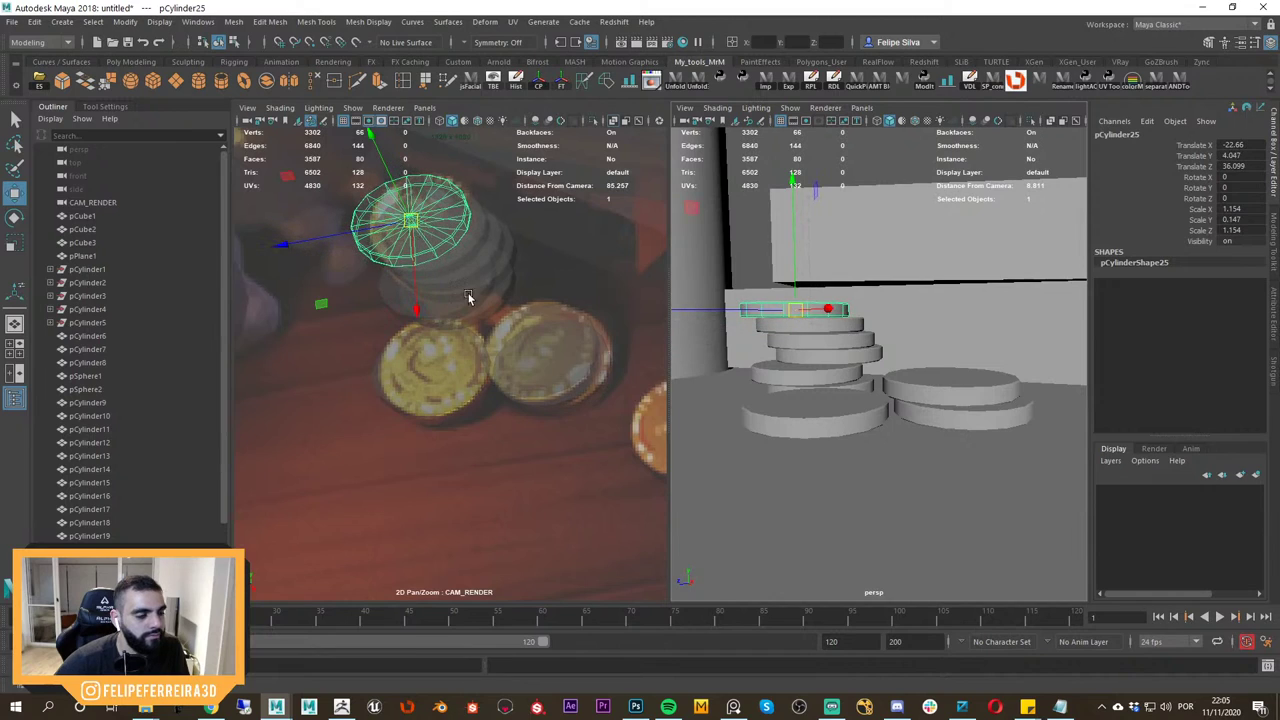
pyautogui.keyDown('alt'); pyautogui.moveTo(703, 344); pyautogui.dragTo(862, 382); pyautogui.keyUp('alt')
pyautogui.moveTo(707, 375); pyautogui.dragTo(717, 389)
pyautogui.scroll(-3, 805, 282)
pyautogui.scroll(-5, 805, 282)
pyautogui.keyDown('alt'); pyautogui.moveTo(805, 282); pyautogui.dragTo(920, 277); pyautogui.keyUp('alt')
pyautogui.click(806, 231)
pyautogui.scroll(-9, 445, 357)
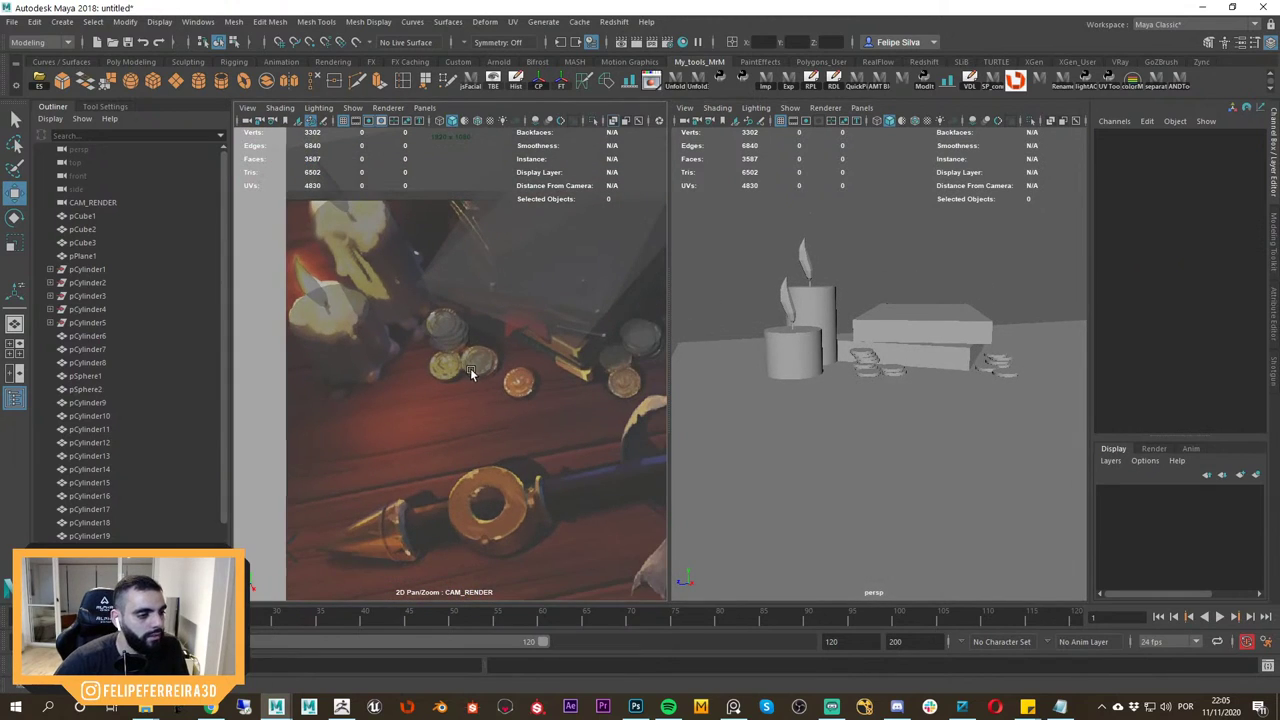
# Align the upper coin of the front pair with the painting, at Translate X -19.805 and Z 33.946.
pyautogui.scroll(6, 476, 366)
pyautogui.click(557, 383)
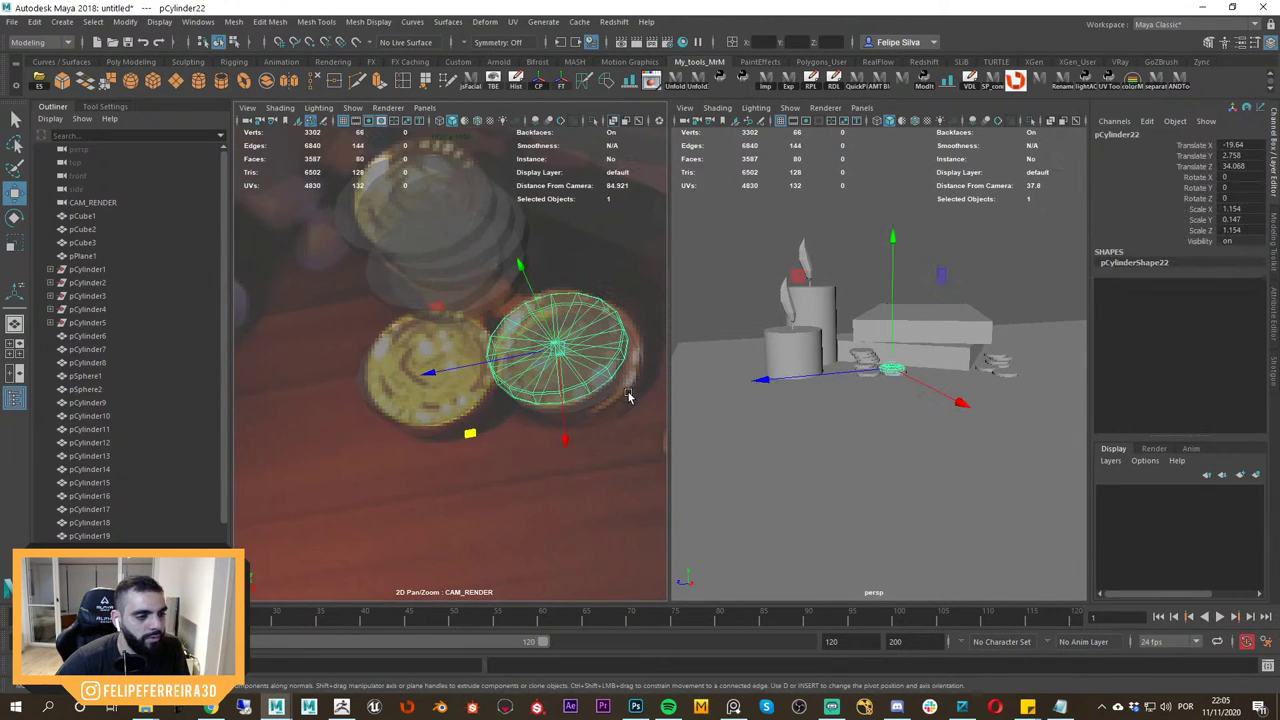
pyautogui.press('f')
pyautogui.scroll(-2, 914, 403)
pyautogui.keyDown('alt'); pyautogui.moveTo(914, 403); pyautogui.dragTo(872, 385); pyautogui.keyUp('alt')
pyautogui.moveTo(499, 490); pyautogui.dragTo(600, 401, button='middle')
pyautogui.hotkey('ctrl', 'z')
pyautogui.moveTo(469, 434); pyautogui.dragTo(467, 432)
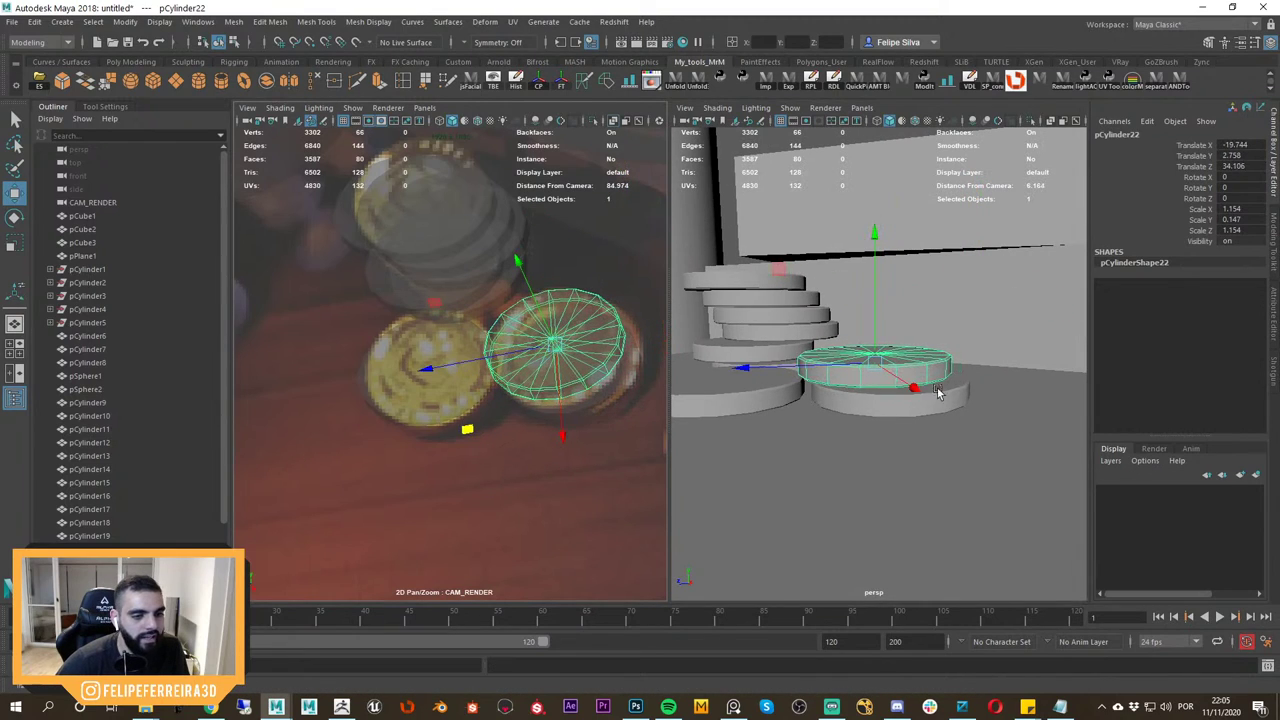
pyautogui.keyDown('alt'); pyautogui.moveTo(938, 391); pyautogui.dragTo(799, 444); pyautogui.keyUp('alt')
# Duplicate the lower coin of the front pair and place the copy over the lone painted coin, at X -17.097, Z 31.405.
pyautogui.moveTo(537, 446); pyautogui.dragTo(406, 330, button='right')
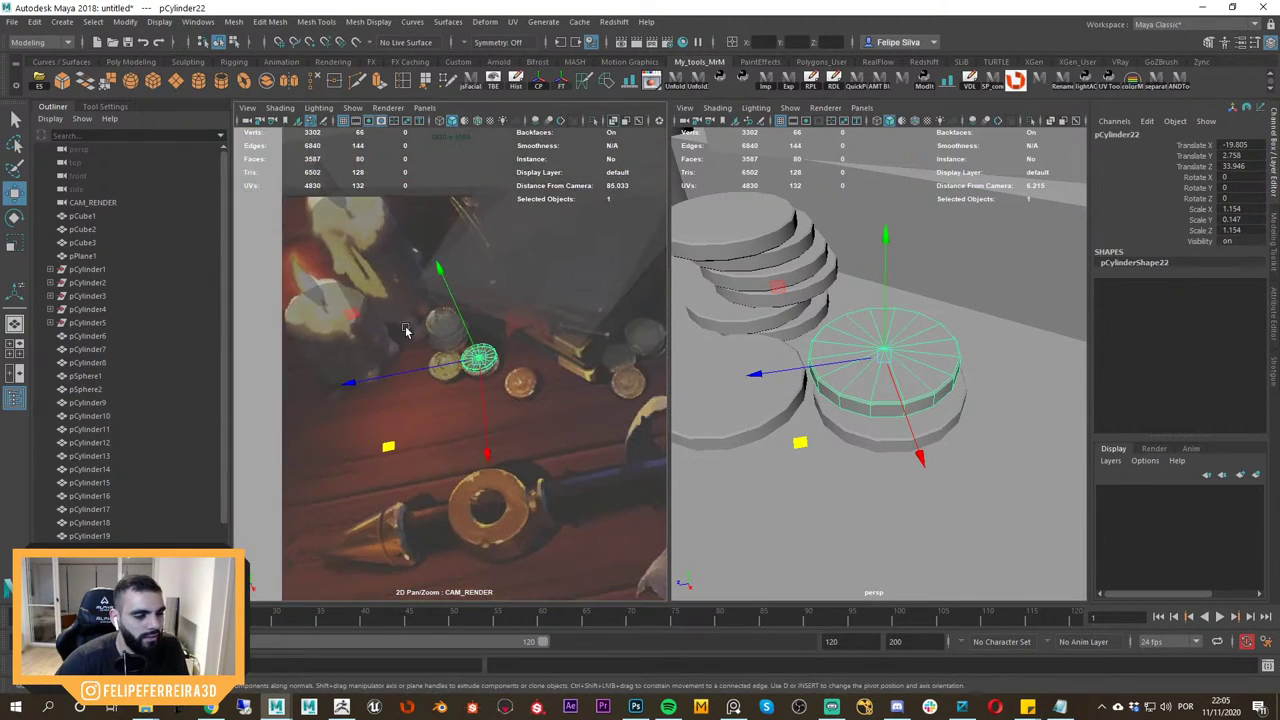
pyautogui.moveTo(512, 377); pyautogui.dragTo(604, 430, button='right')
pyautogui.click(897, 430)
pyautogui.moveTo(560, 463); pyautogui.dragTo(474, 425, button='middle')
pyautogui.hotkey('ctrl', 'd')
pyautogui.moveTo(322, 416); pyautogui.dragTo(393, 445)
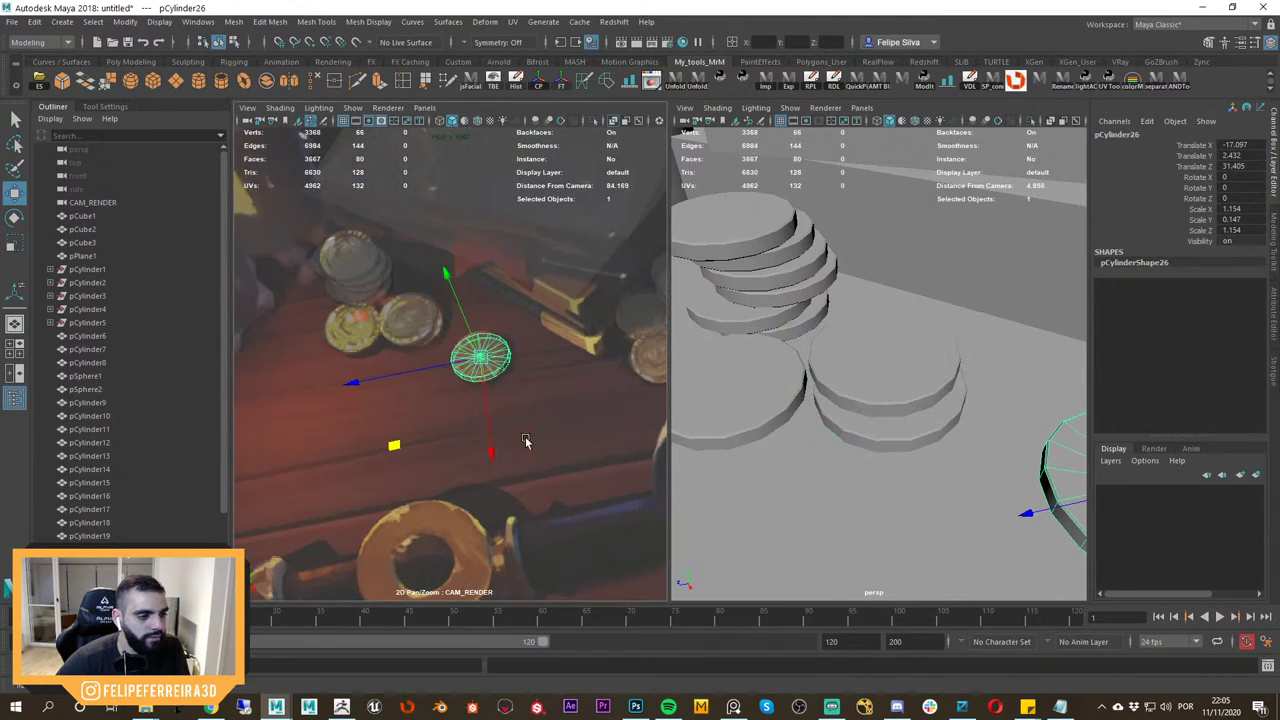
# Duplicate the lone coin and place the copy over the painted coin at the painting's lower-left edge, at X 3.02, Z 44.769.
pyautogui.moveTo(526, 441); pyautogui.dragTo(433, 283, button='right')
pyautogui.moveTo(530, 402); pyautogui.dragTo(490, 351, button='right')
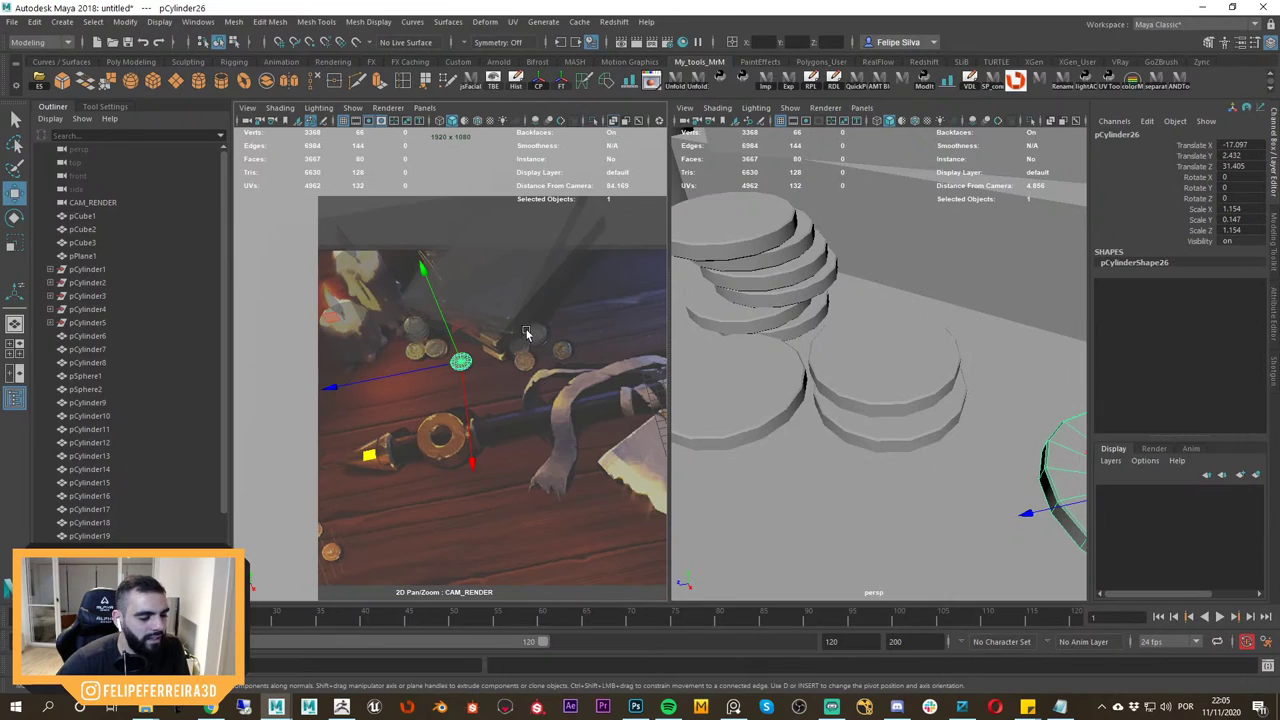
pyautogui.moveTo(415, 481); pyautogui.dragTo(519, 378, button='middle')
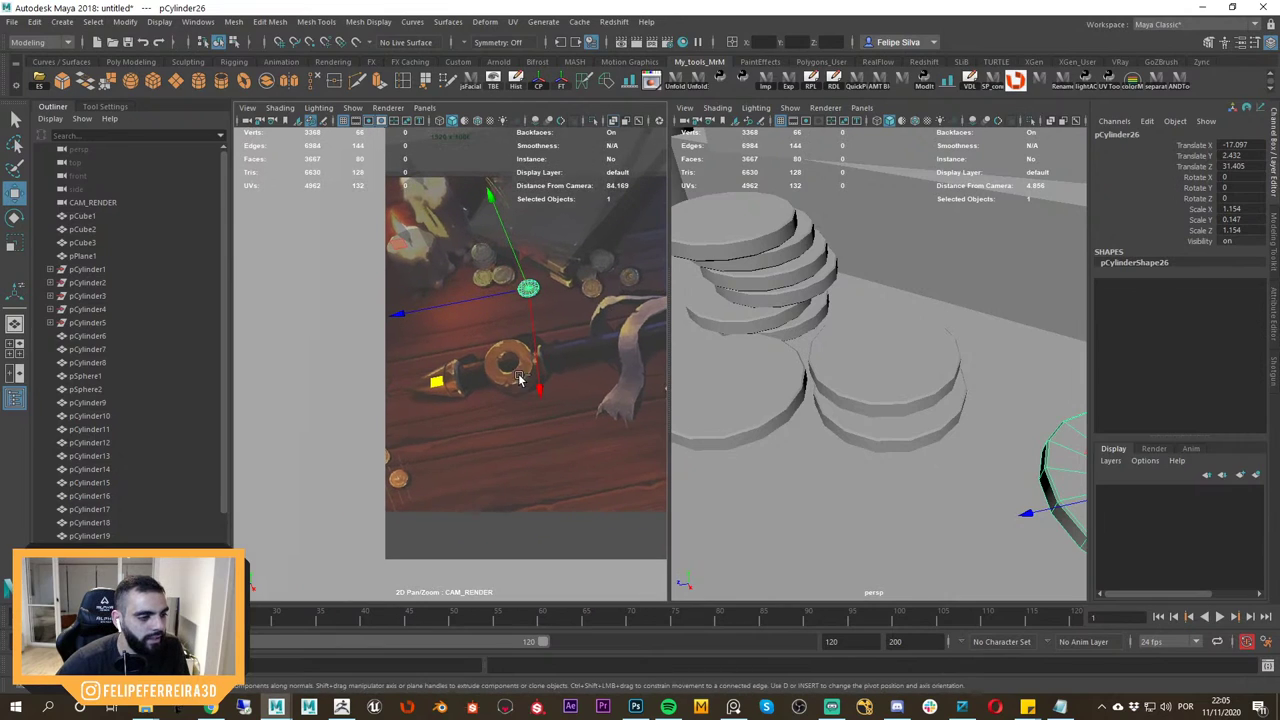
pyautogui.moveTo(438, 386); pyautogui.dragTo(317, 562, button='middle')
pyautogui.press('f')
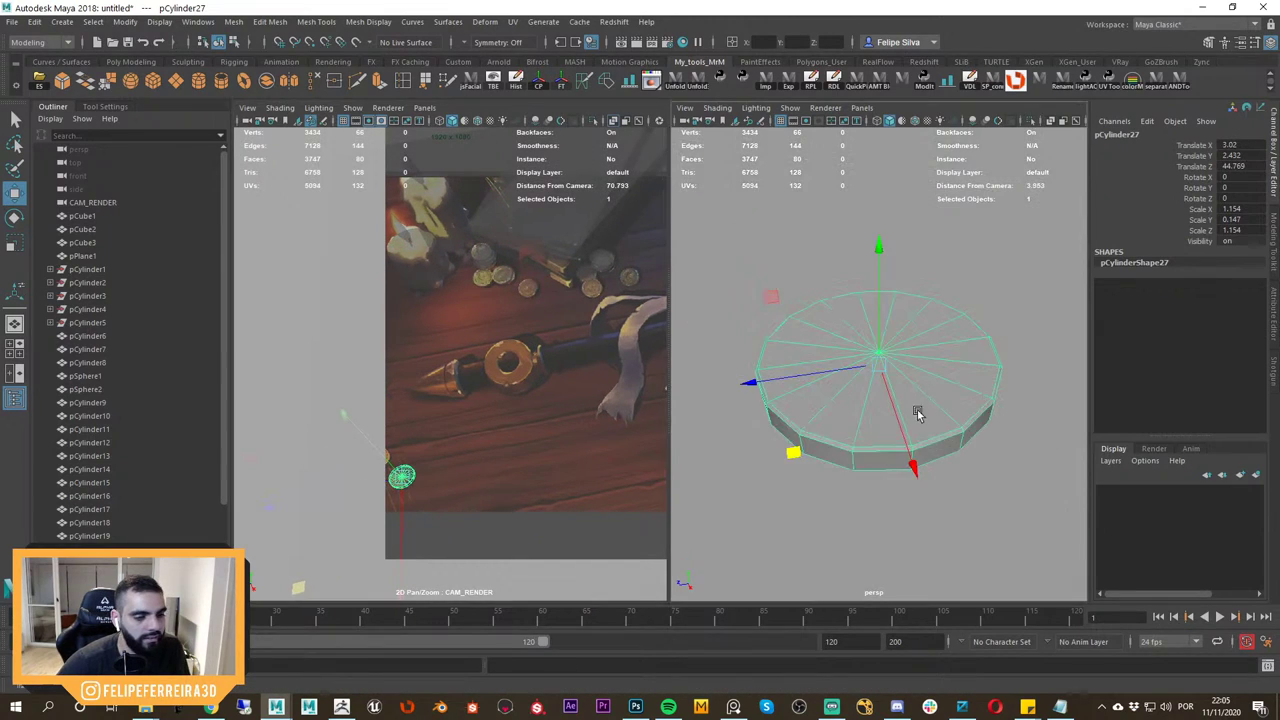
pyautogui.keyDown('alt'); pyautogui.moveTo(917, 414); pyautogui.dragTo(874, 424, button='right'); pyautogui.keyUp('alt')
pyautogui.keyDown('alt'); pyautogui.moveTo(874, 424); pyautogui.dragTo(861, 356); pyautogui.keyUp('alt')
pyautogui.moveTo(366, 469); pyautogui.dragTo(410, 387, button='middle')
pyautogui.moveTo(410, 387); pyautogui.dragTo(503, 349, button='right')
pyautogui.moveTo(435, 421); pyautogui.dragTo(456, 337, button='middle')
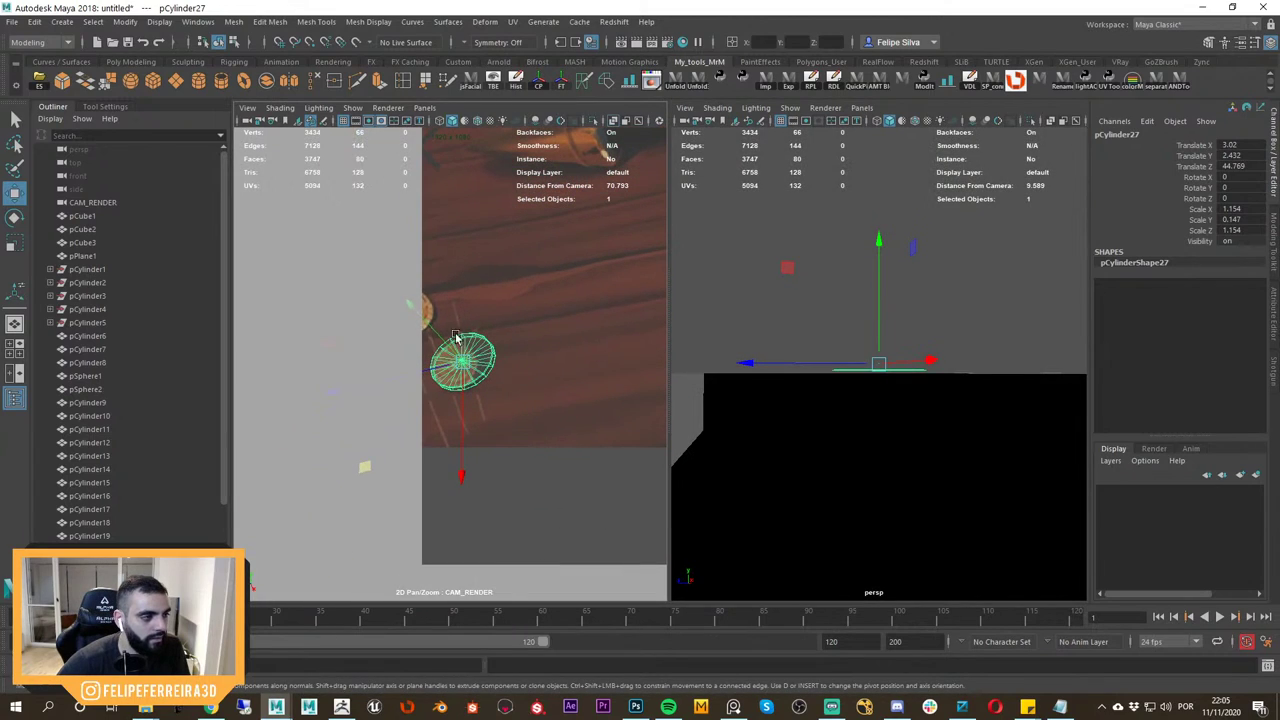
# Nudge the lower-left coin to X 3.15, Z 45.053 and scale it uniformly down to 0.994 by 0.126 by 0.994.
pyautogui.moveTo(492, 393); pyautogui.dragTo(545, 405, button='right')
pyautogui.moveTo(540, 455); pyautogui.dragTo(554, 414, button='middle')
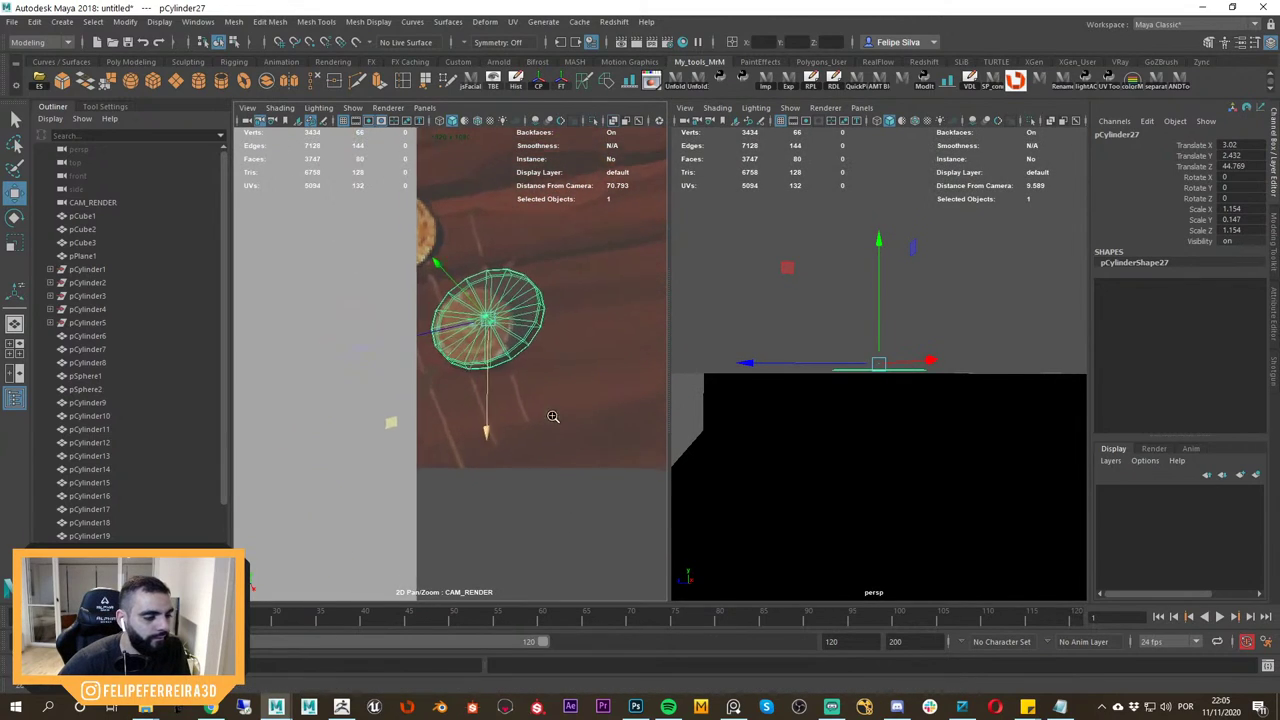
pyautogui.moveTo(393, 426)
pyautogui.mouseDown()
pyautogui.moveTo(335, 432)
pyautogui.moveTo(380, 433)
pyautogui.mouseUp()
pyautogui.press('r')
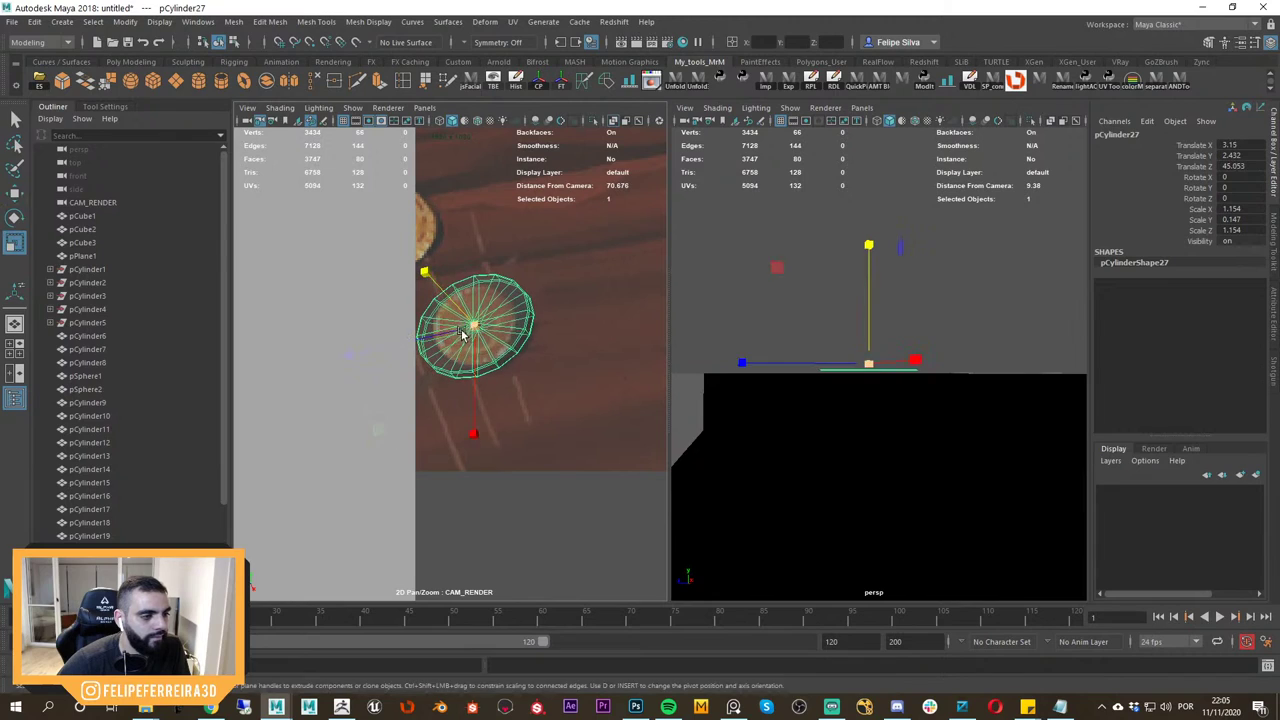
pyautogui.moveTo(479, 324); pyautogui.dragTo(469, 323)
pyautogui.press('\\')
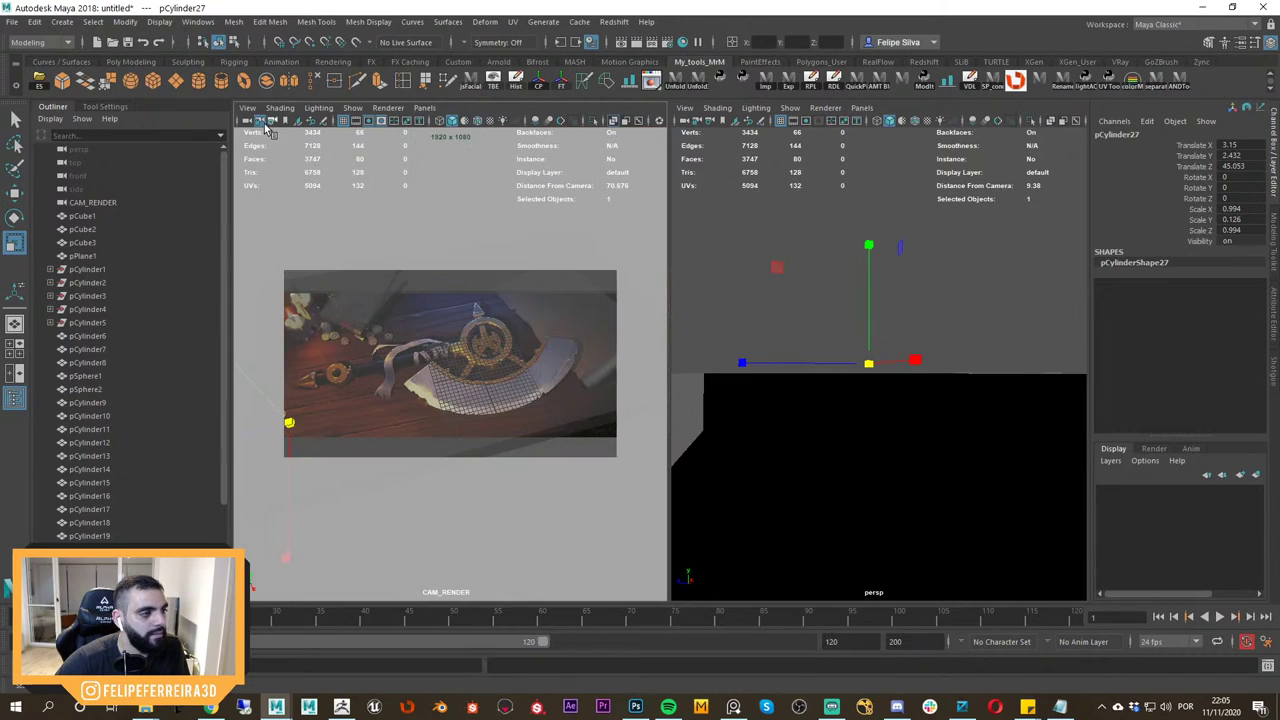
# Set the focal length of the render camera to 80.
pyautogui.click(248, 122)
pyautogui.click(1272, 312)
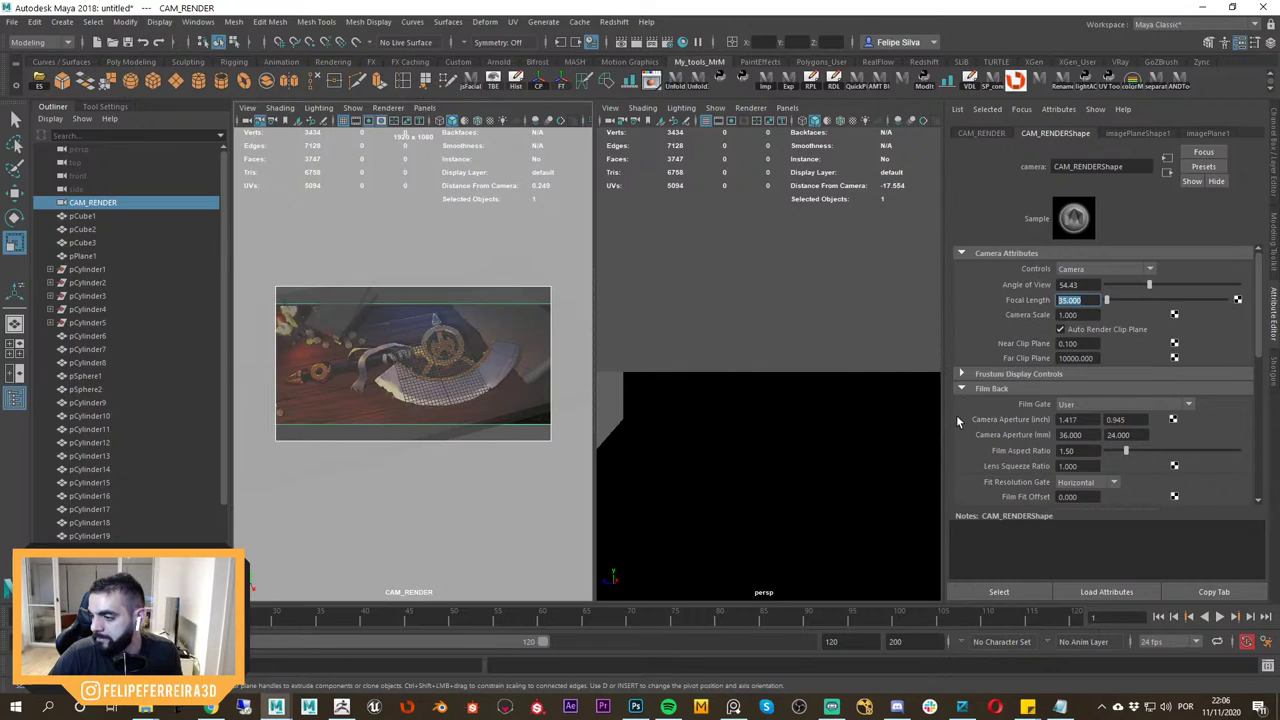
pyautogui.write('80')
pyautogui.press('Return')
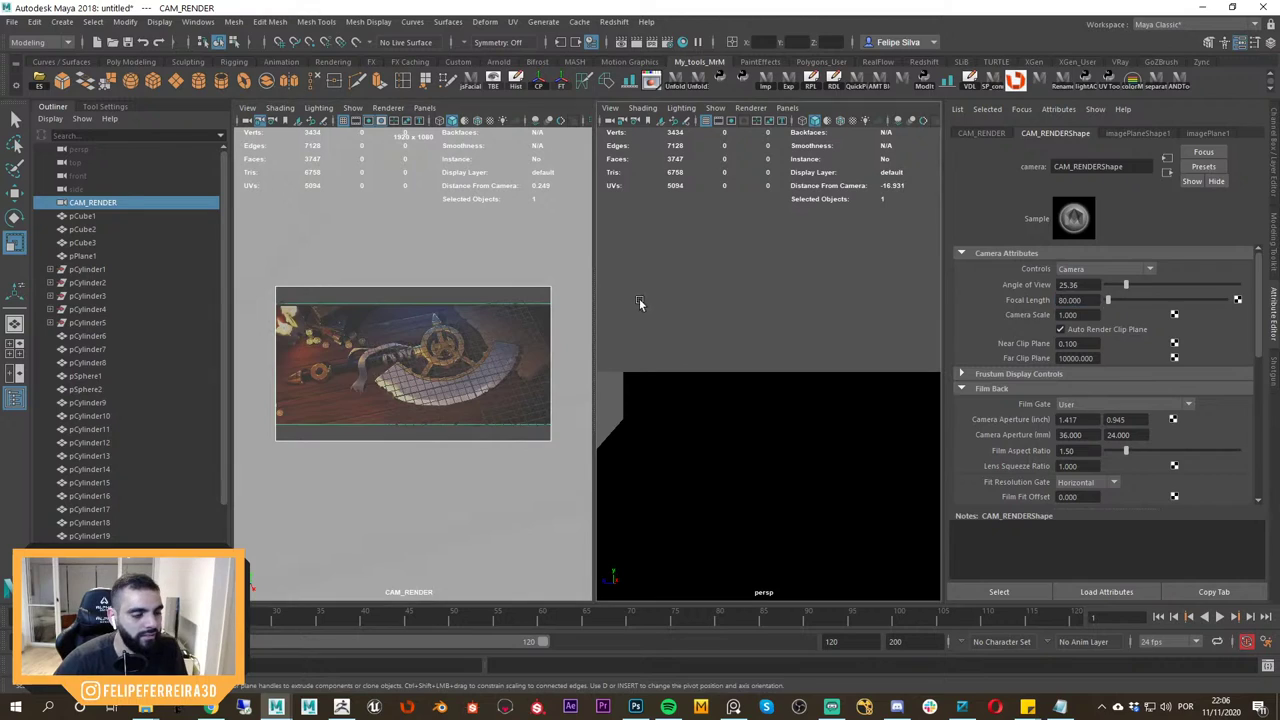
pyautogui.click(486, 314)
pyautogui.press('\\')
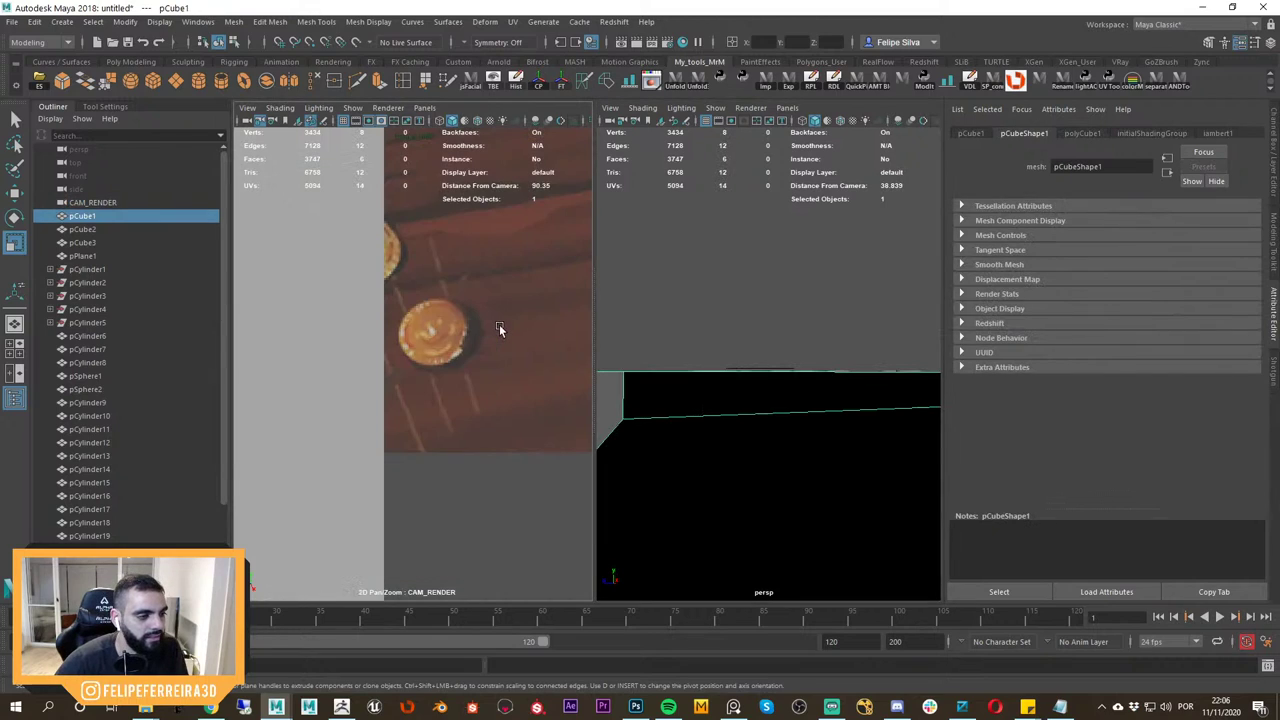
pyautogui.press('\\')
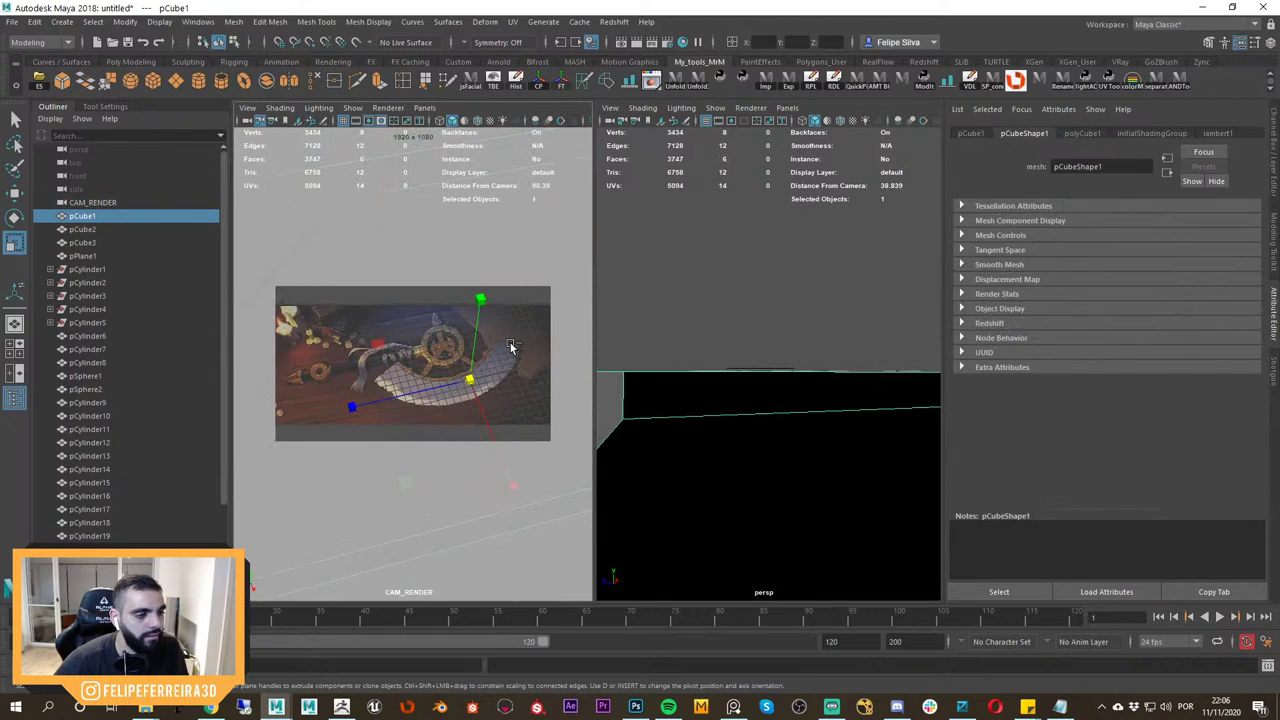
# Pull the render camera back from the table along its viewing axis to compensate for the longer lens.
pyautogui.hotkey('ctrl', 'space')
pyautogui.press('f')
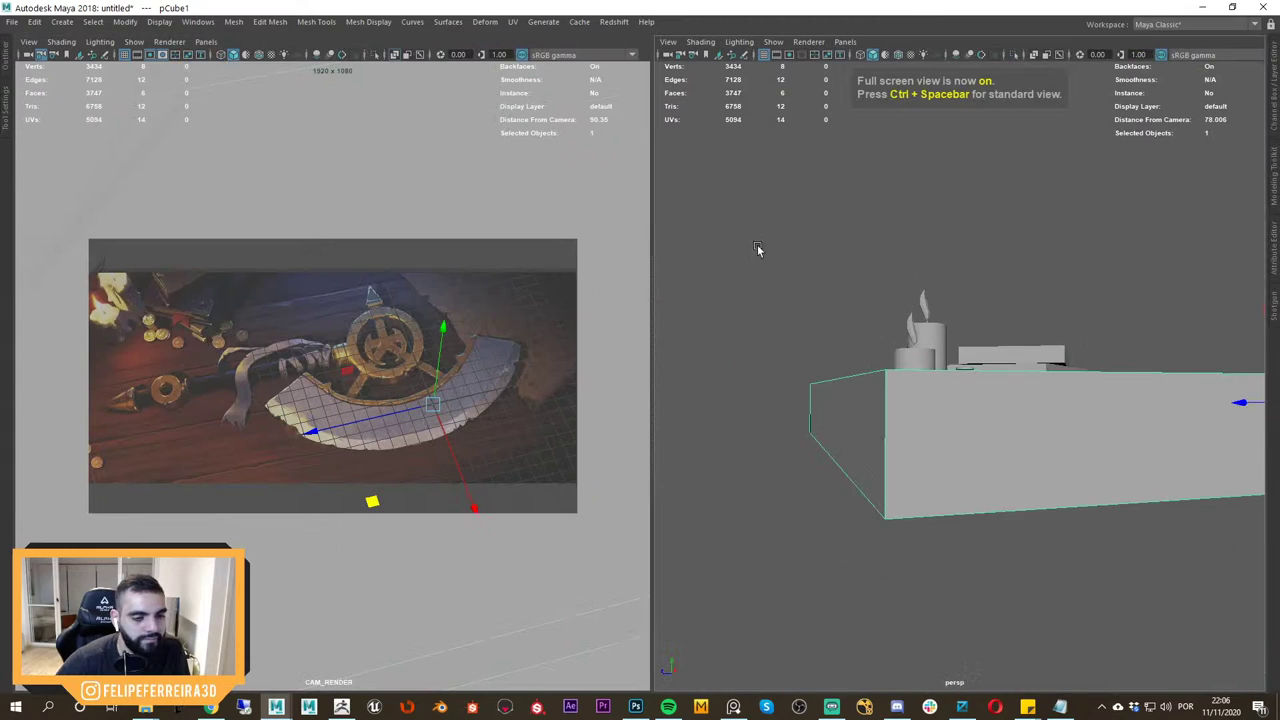
pyautogui.click(40, 55)
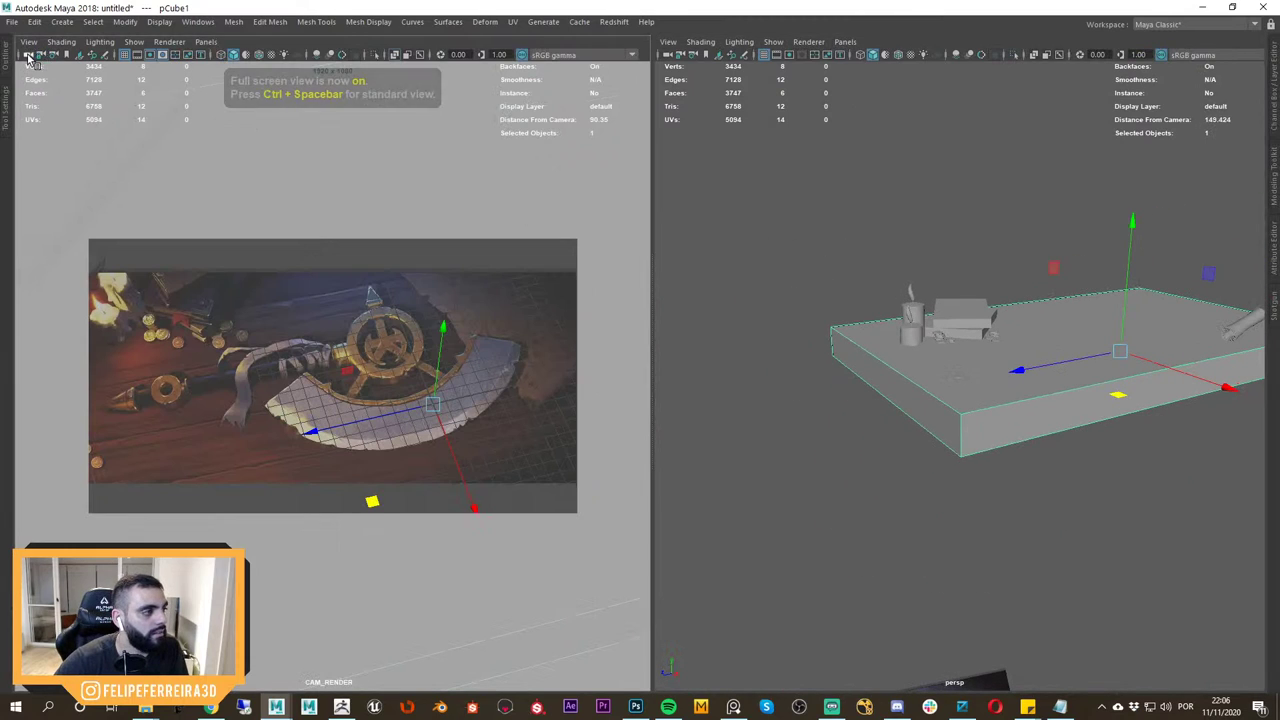
pyautogui.press('f')
pyautogui.keyDown('alt'); pyautogui.moveTo(1044, 412); pyautogui.dragTo(909, 371, button='right'); pyautogui.keyUp('alt')
pyautogui.keyDown('alt'); pyautogui.moveTo(909, 371); pyautogui.dragTo(1038, 424); pyautogui.keyUp('alt')
pyautogui.press('f')
pyautogui.hotkey('ctrl', '1')
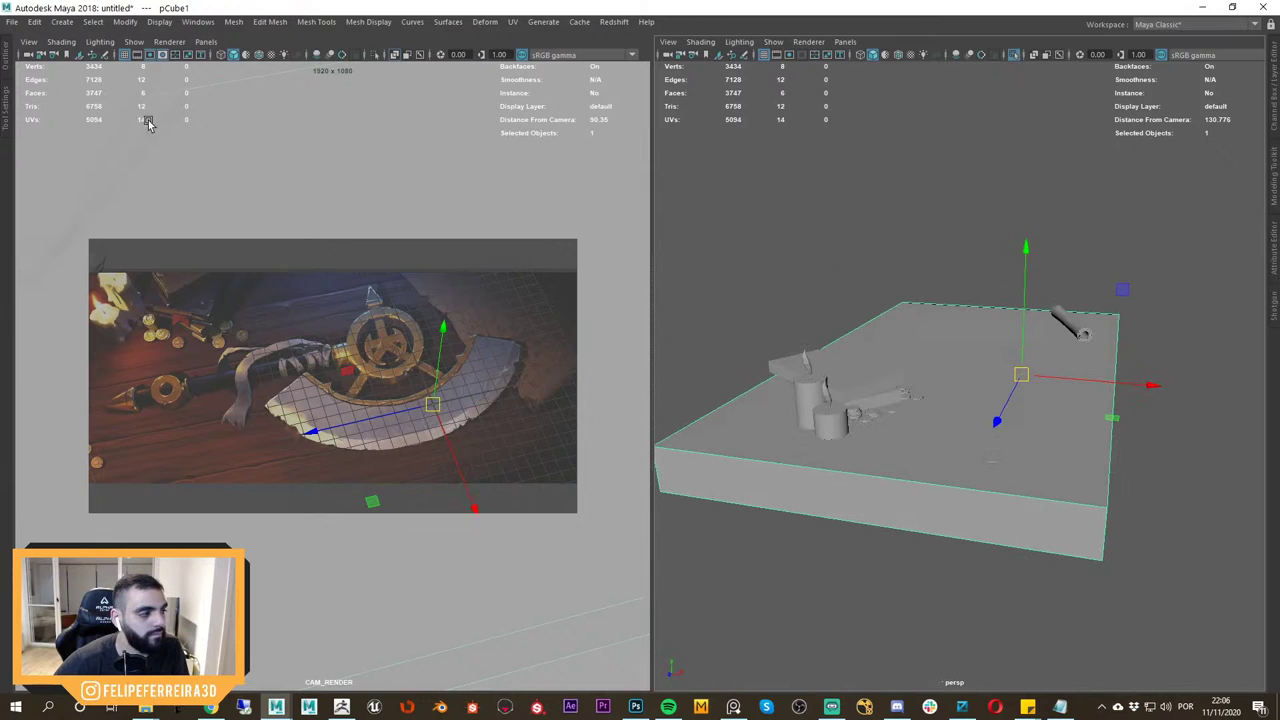
pyautogui.click(29, 55)
pyautogui.press('f')
pyautogui.keyDown('alt'); pyautogui.moveTo(1057, 350); pyautogui.dragTo(880, 235, button='right'); pyautogui.keyUp('alt')
pyautogui.keyDown('alt'); pyautogui.moveTo(880, 235); pyautogui.dragTo(1042, 385); pyautogui.keyUp('alt')
pyautogui.moveTo(1018, 331); pyautogui.dragTo(1233, 233)
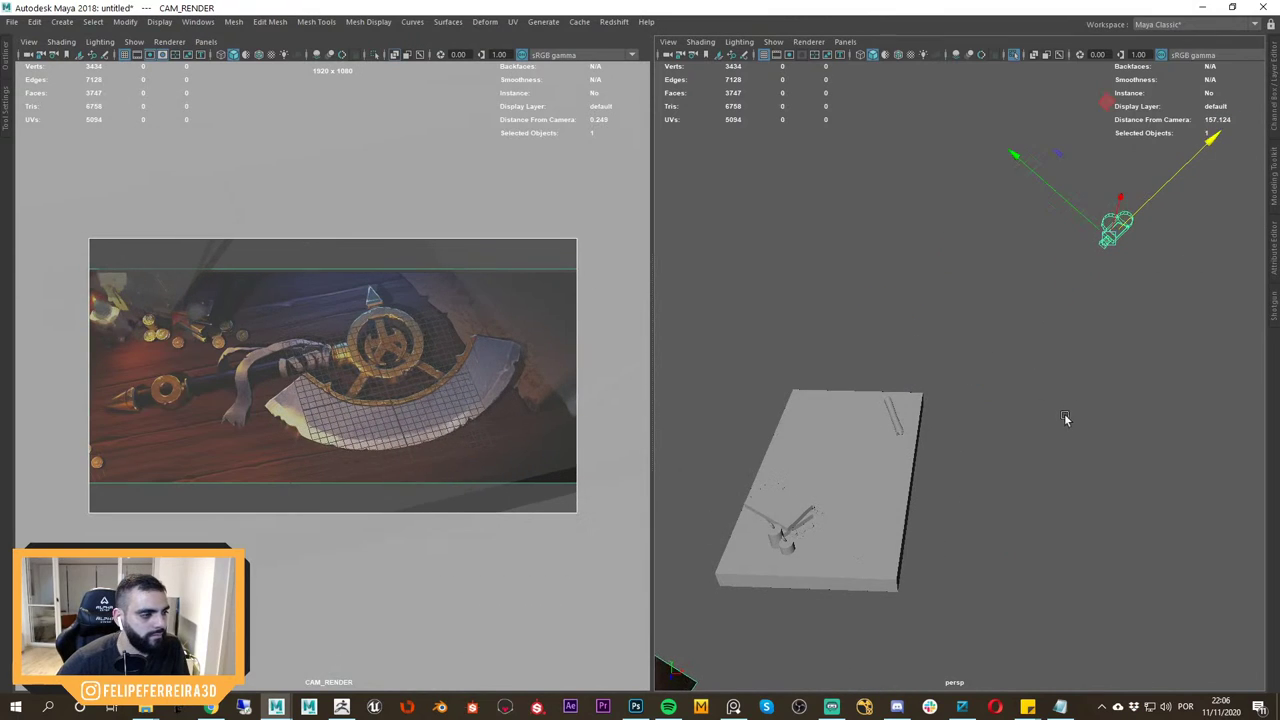
pyautogui.keyDown('alt'); pyautogui.moveTo(1066, 418); pyautogui.dragTo(938, 290, button='right'); pyautogui.keyUp('alt')
pyautogui.keyDown('alt'); pyautogui.moveTo(955, 318); pyautogui.dragTo(1092, 279); pyautogui.keyUp('alt')
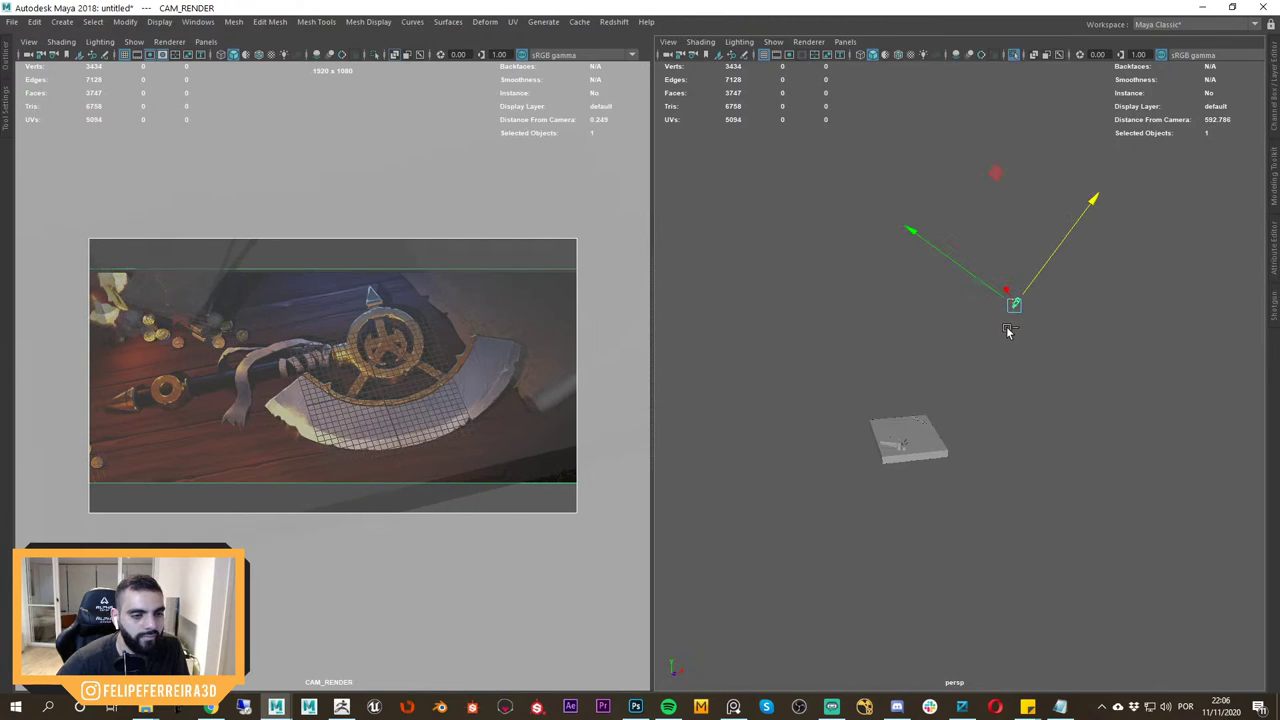
# Move the coin at the painting's lower-left edge so that it covers its painted counterpart.
pyautogui.press('\\')
pyautogui.scroll(1, 420, 351)
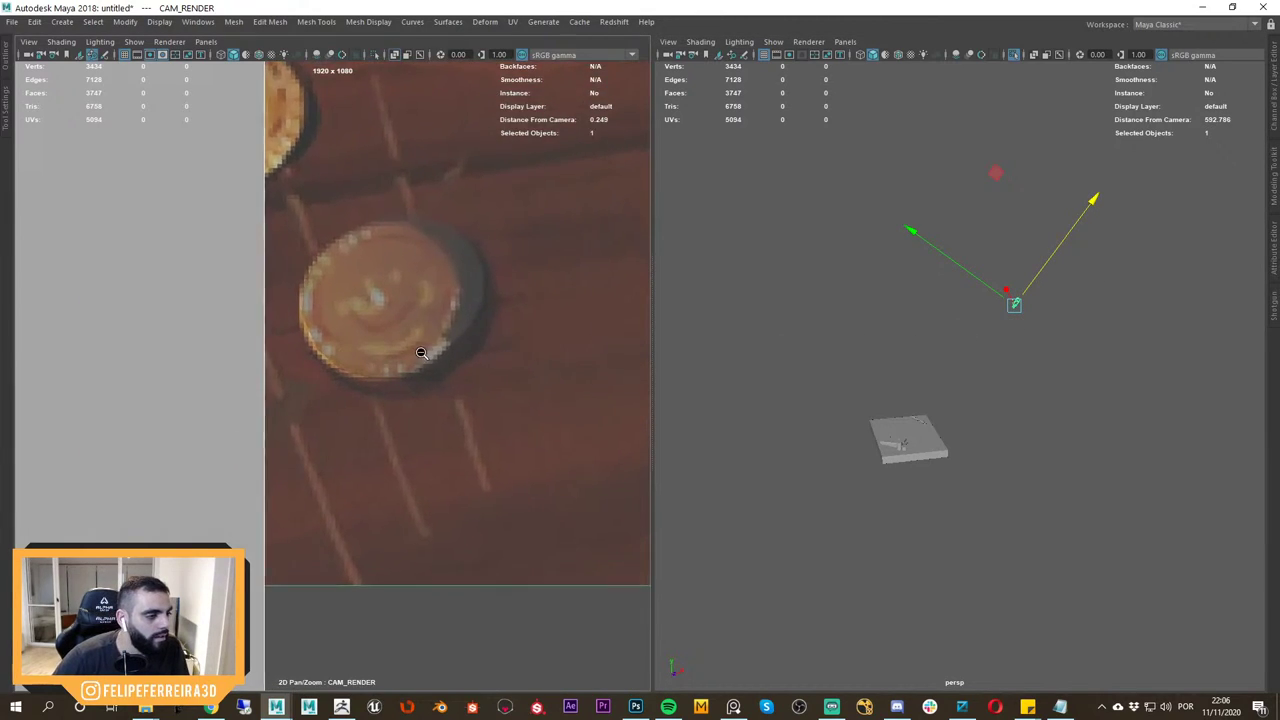
pyautogui.scroll(-6, 424, 355)
pyautogui.moveTo(446, 312); pyautogui.dragTo(396, 371, button='middle')
pyautogui.moveTo(268, 433); pyautogui.dragTo(338, 375, button='middle')
pyautogui.moveTo(338, 375); pyautogui.dragTo(458, 443, button='right')
pyautogui.click(444, 434)
pyautogui.moveTo(348, 492); pyautogui.dragTo(320, 514, button='middle')
pyautogui.moveTo(320, 512); pyautogui.dragTo(320, 512)
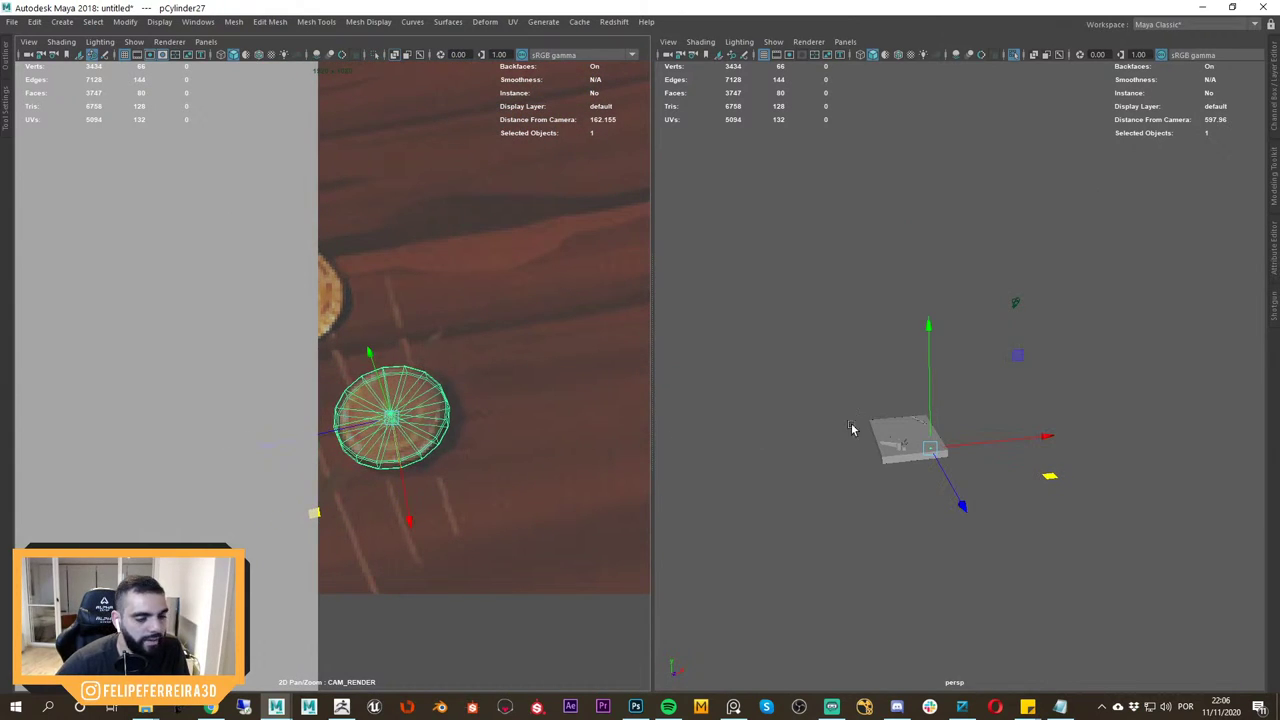
# Examine how the candles, books and coins line up with the painting and sit on the table.
pyautogui.moveTo(532, 443); pyautogui.dragTo(397, 309, button='right')
pyautogui.moveTo(468, 228); pyautogui.dragTo(203, 490, button='middle')
pyautogui.moveTo(392, 286); pyautogui.dragTo(592, 328, button='right')
pyautogui.press('f')
pyautogui.keyDown('alt'); pyautogui.moveTo(991, 420); pyautogui.dragTo(915, 445); pyautogui.keyUp('alt')
pyautogui.keyDown('alt'); pyautogui.moveTo(960, 330); pyautogui.dragTo(837, 203, button='right'); pyautogui.keyUp('alt')
pyautogui.keyDown('alt'); pyautogui.moveTo(1000, 340); pyautogui.dragTo(889, 246, button='right'); pyautogui.keyUp('alt')
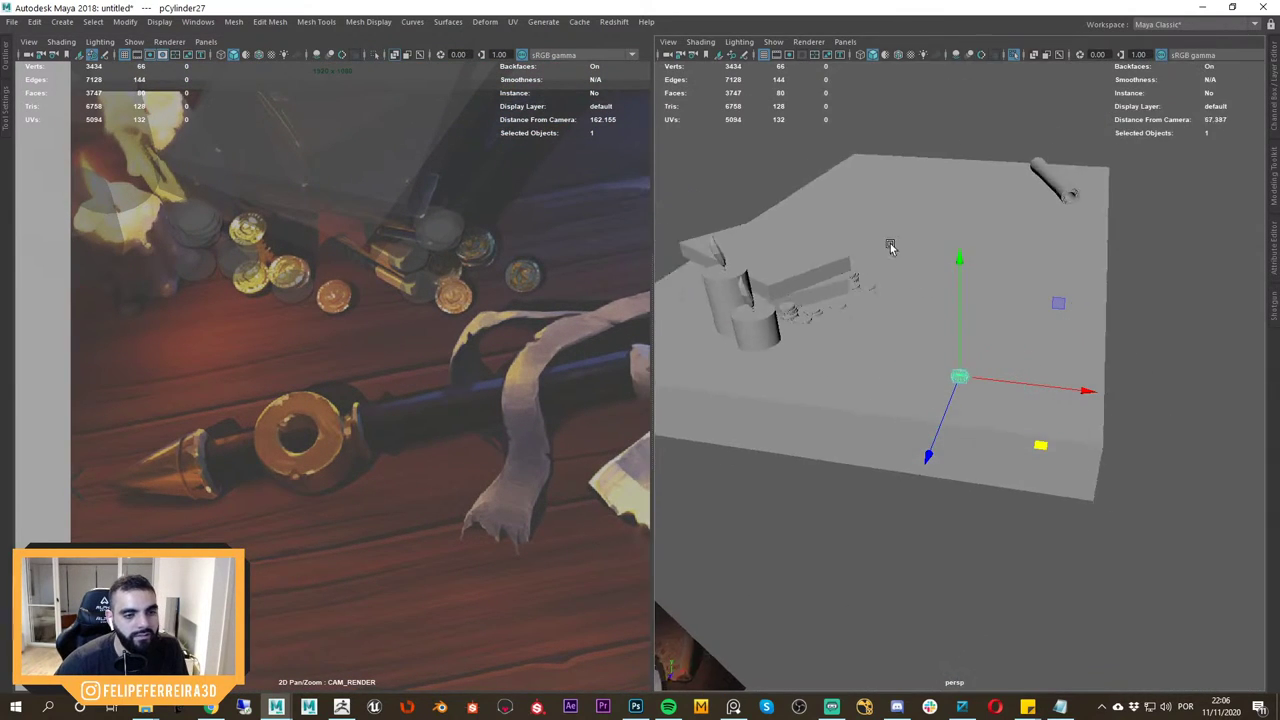
pyautogui.keyDown('alt'); pyautogui.moveTo(1020, 350); pyautogui.dragTo(844, 308); pyautogui.keyUp('alt')
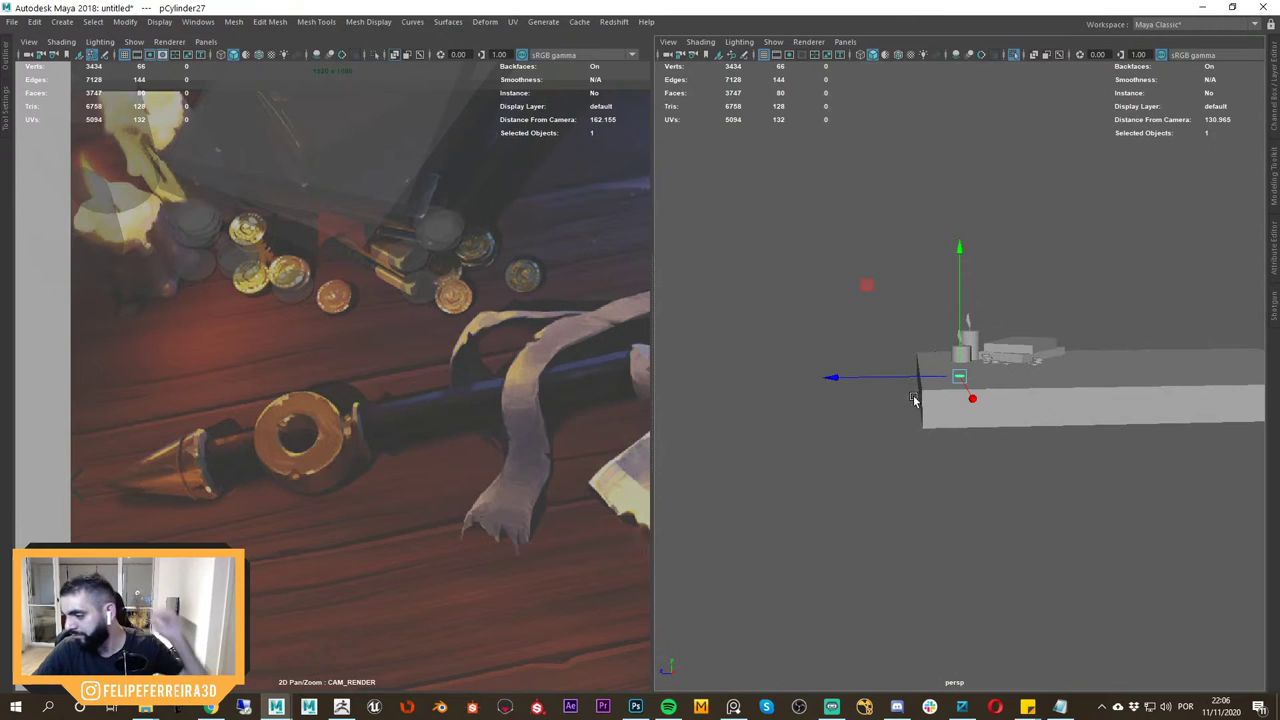
pyautogui.keyDown('alt'); pyautogui.moveTo(897, 340); pyautogui.dragTo(955, 300); pyautogui.keyUp('alt')
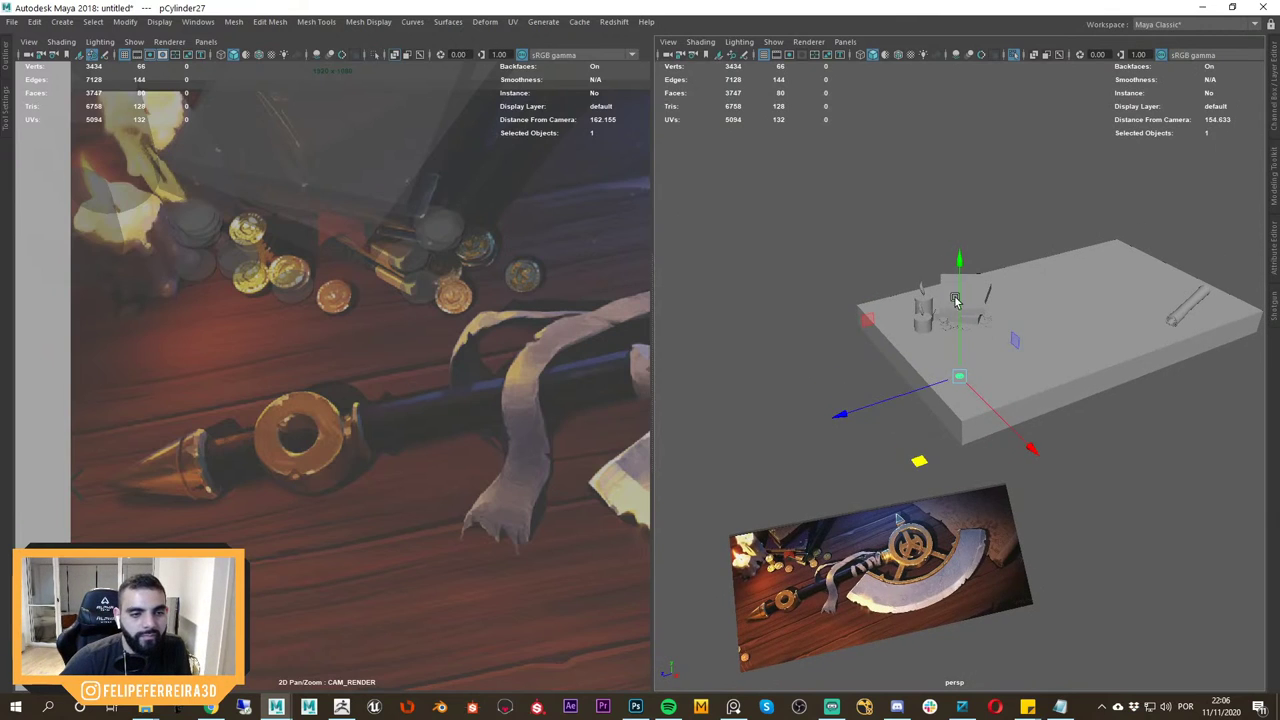
# Select the candles, books and coin piles without the table and shift them together to line up with the painting.
pyautogui.moveTo(900, 251); pyautogui.dragTo(1008, 342)
pyautogui.moveTo(416, 312); pyautogui.dragTo(385, 290, button='right')
pyautogui.moveTo(385, 290); pyautogui.dragTo(525, 368, button='middle')
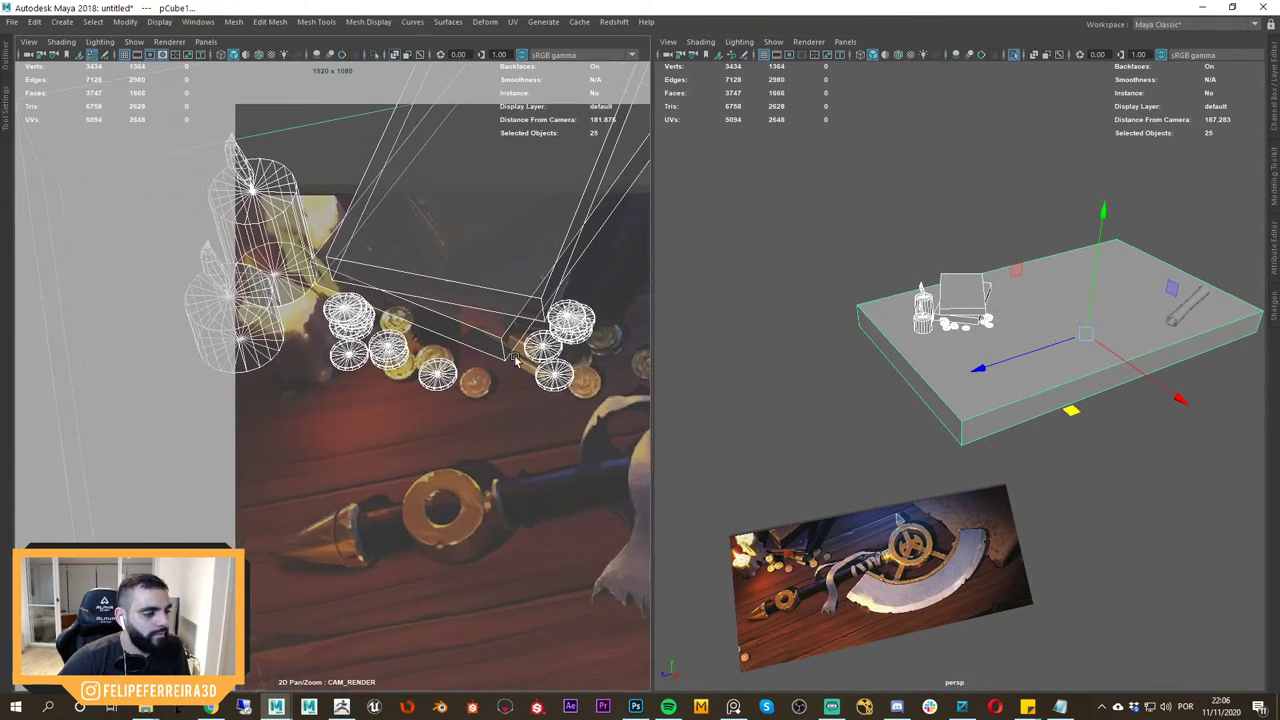
pyautogui.keyDown('ctrl'); pyautogui.moveTo(1158, 446); pyautogui.dragTo(1042, 377); pyautogui.keyUp('ctrl')
pyautogui.press('f')
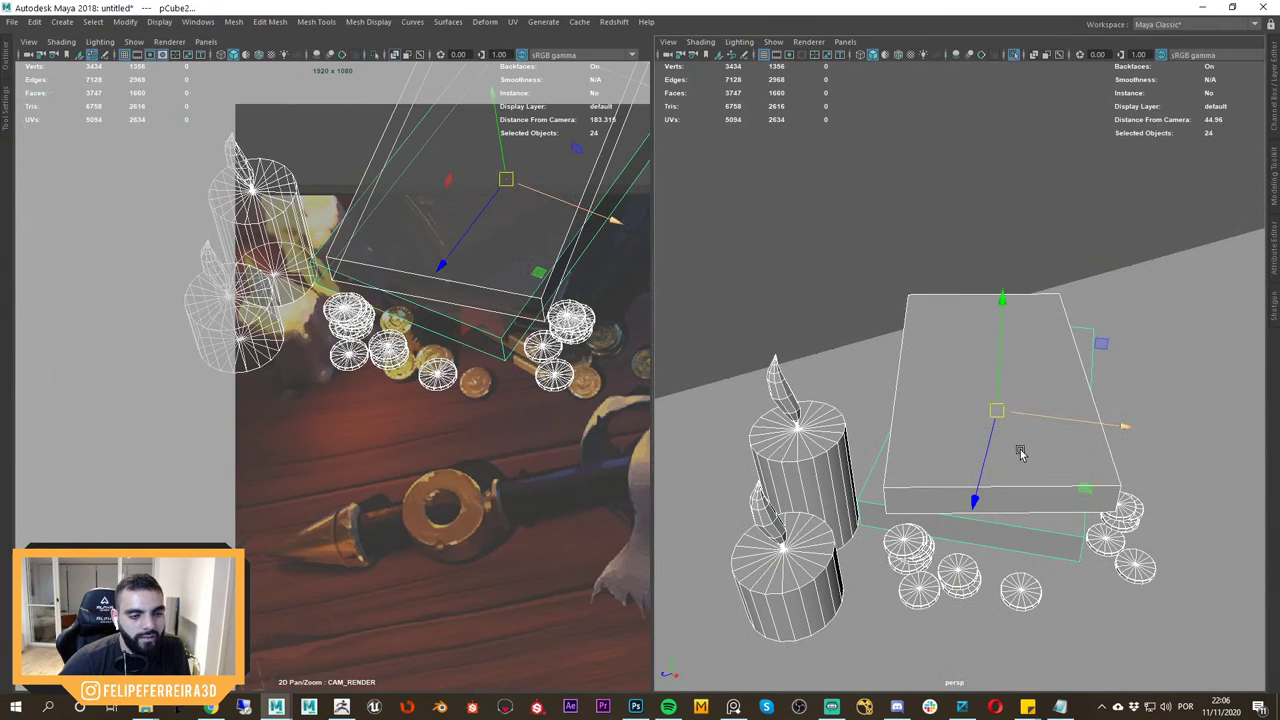
pyautogui.keyDown('alt'); pyautogui.moveTo(1020, 453); pyautogui.dragTo(977, 472, button='right'); pyautogui.keyUp('alt')
pyautogui.keyDown('alt'); pyautogui.moveTo(977, 472); pyautogui.dragTo(966, 383, button='middle'); pyautogui.keyUp('alt')
pyautogui.keyDown('alt'); pyautogui.moveTo(966, 383); pyautogui.dragTo(939, 401); pyautogui.keyUp('alt')
pyautogui.hotkey('ctrl', 'z')
pyautogui.press('w')
pyautogui.moveTo(610, 401); pyautogui.dragTo(496, 408, button='middle')
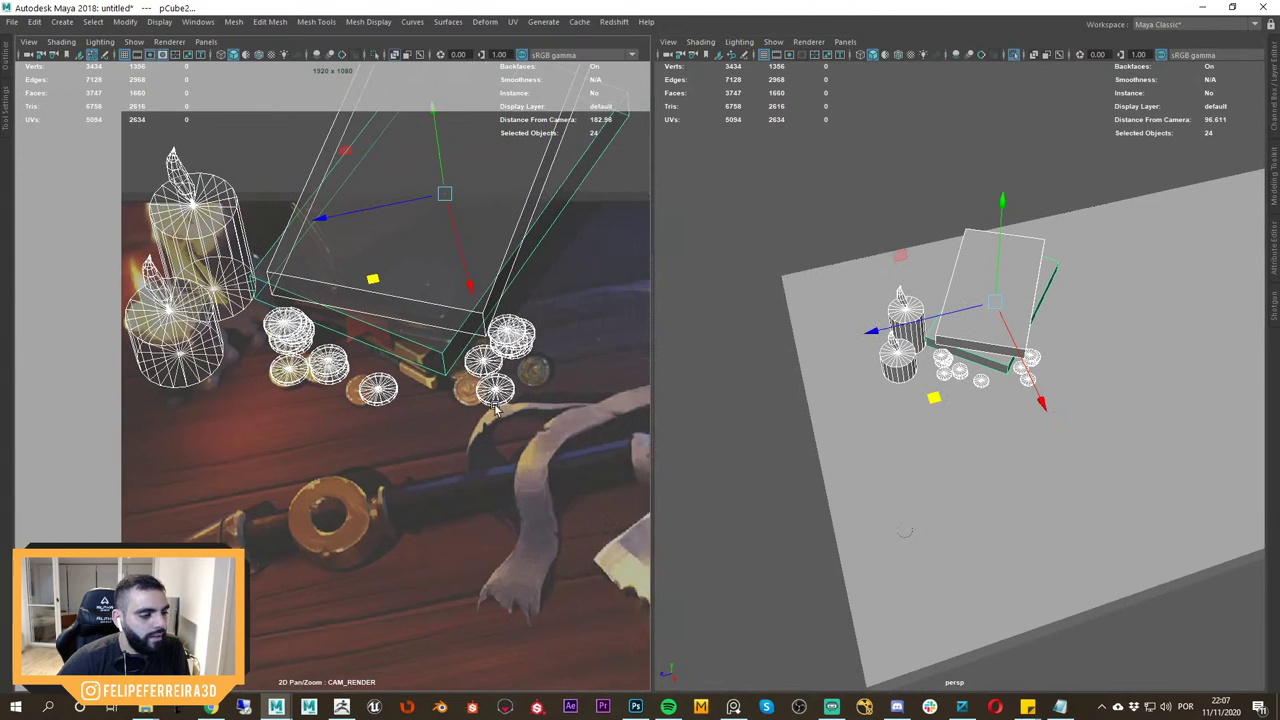
# Select the coins of the candle-side pile and its front pair and move them together onto the painted coins.
pyautogui.moveTo(396, 392); pyautogui.dragTo(583, 431, button='right')
pyautogui.moveTo(362, 456); pyautogui.dragTo(232, 275)
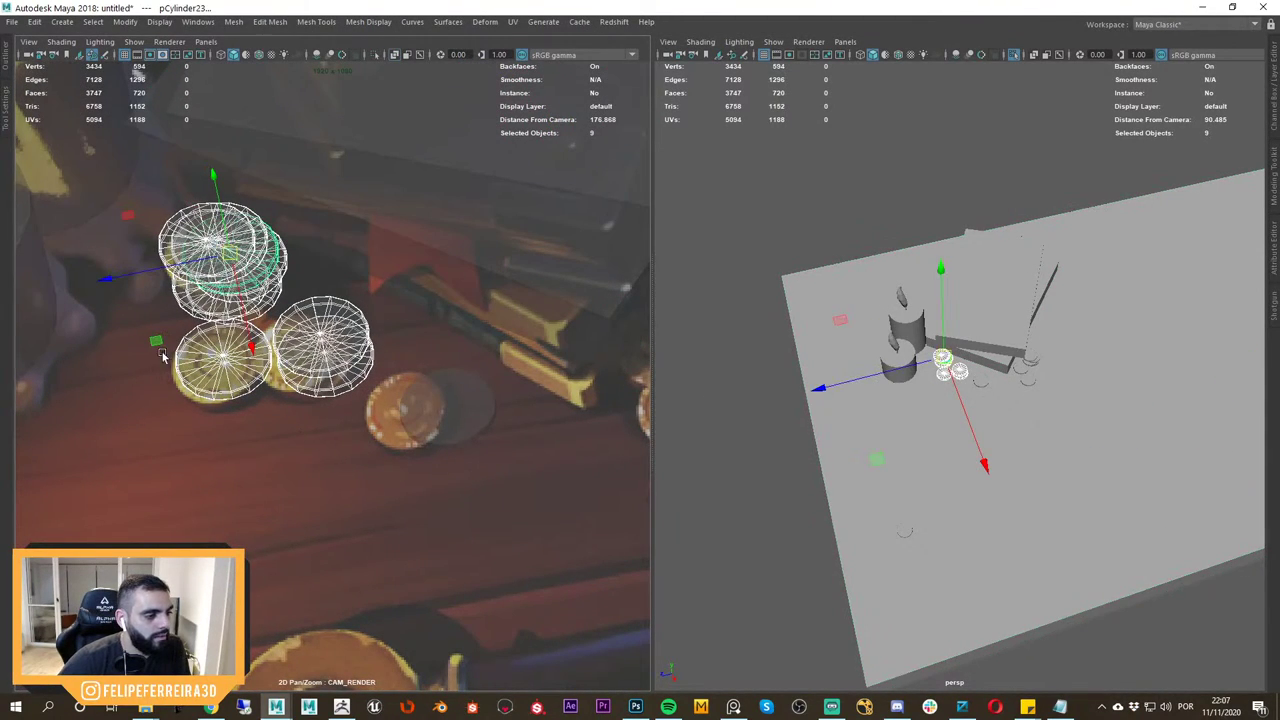
pyautogui.moveTo(156, 341)
pyautogui.mouseDown()
pyautogui.moveTo(134, 346)
pyautogui.moveTo(146, 350)
pyautogui.mouseUp()
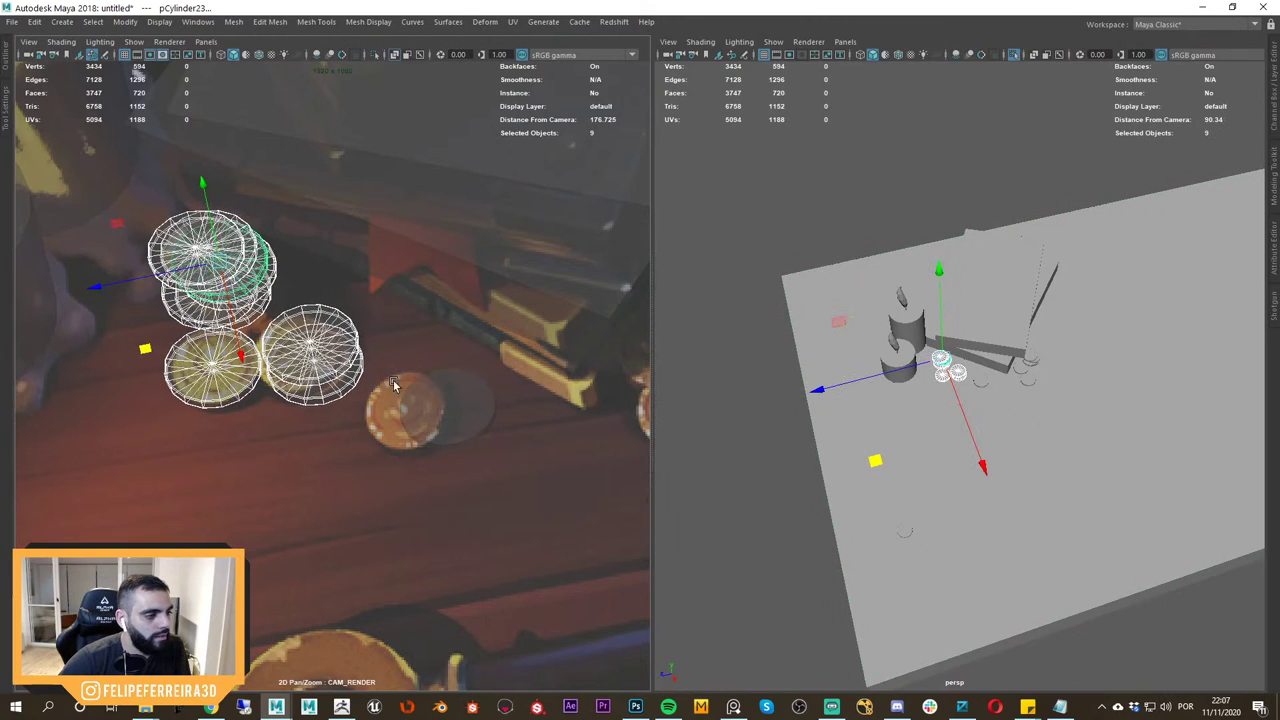
# Move the two stacked coins beside the candle-side pile over their painted counterpart.
pyautogui.click(332, 393)
pyautogui.keyDown('shift'); pyautogui.click(339, 337); pyautogui.keyUp('shift')
pyautogui.moveTo(236, 431); pyautogui.dragTo(224, 425)
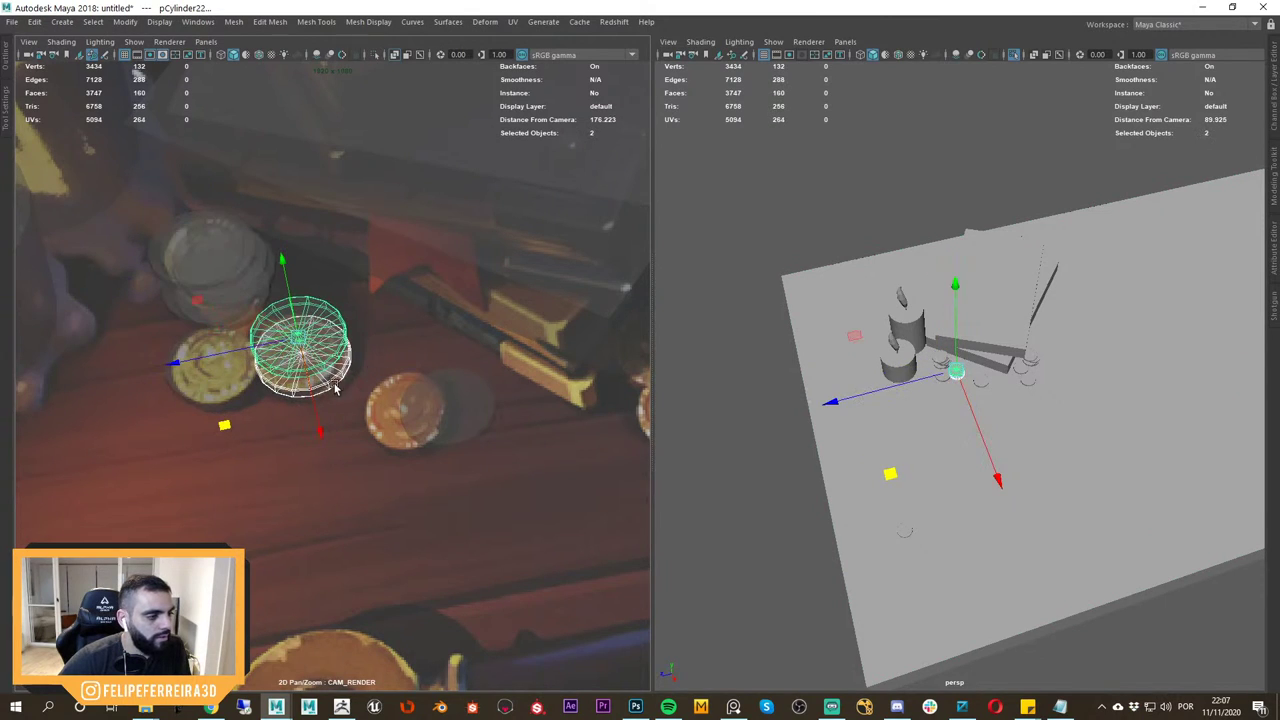
# Move the lone coin between the two coin groups so that it covers its painted counterpart.
pyautogui.keyDown('alt'); pyautogui.moveTo(961, 397); pyautogui.dragTo(1017, 417, button='right'); pyautogui.keyUp('alt')
pyautogui.keyDown('alt'); pyautogui.moveTo(1017, 417); pyautogui.dragTo(962, 383); pyautogui.keyUp('alt')
pyautogui.keyDown('alt'); pyautogui.moveTo(962, 383); pyautogui.dragTo(1005, 385, button='right'); pyautogui.keyUp('alt')
pyautogui.moveTo(776, 338); pyautogui.dragTo(764, 341)
pyautogui.keyDown('alt'); pyautogui.moveTo(804, 384); pyautogui.dragTo(809, 397); pyautogui.keyUp('alt')
pyautogui.press('f')
pyautogui.keyDown('alt'); pyautogui.moveTo(872, 386); pyautogui.dragTo(837, 391, button='right'); pyautogui.keyUp('alt')
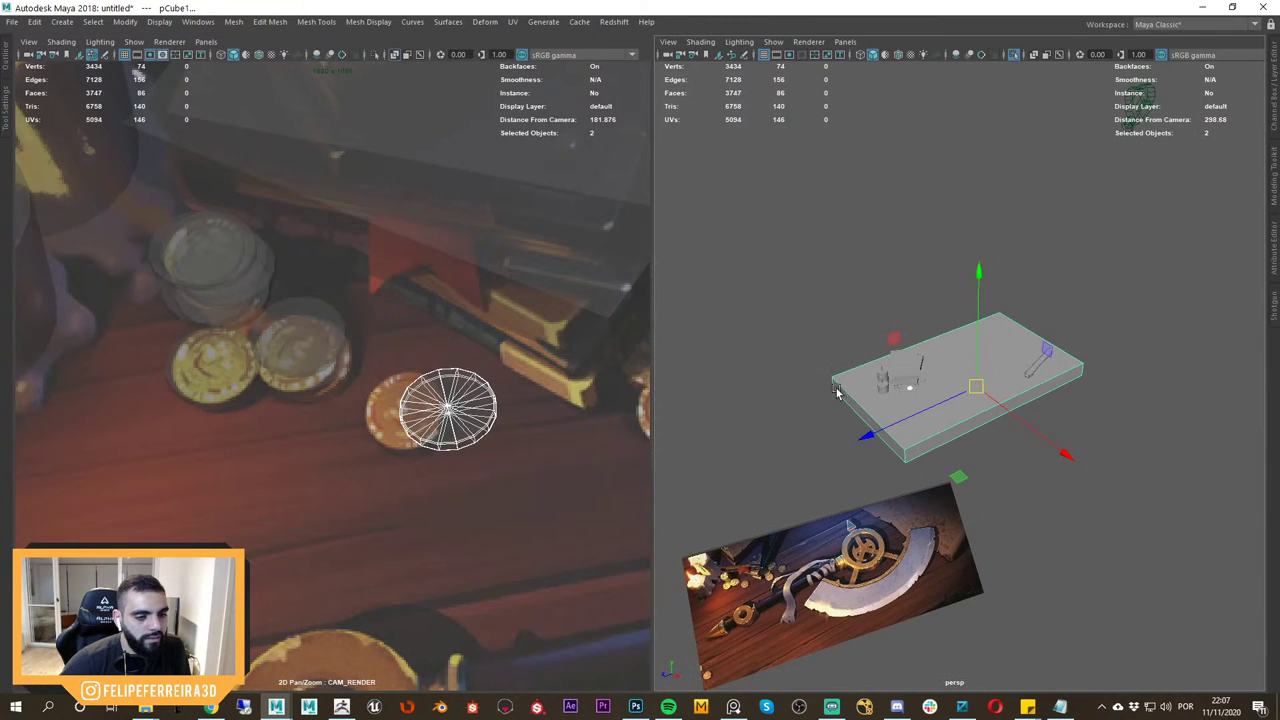
pyautogui.click(963, 461)
pyautogui.click(470, 420)
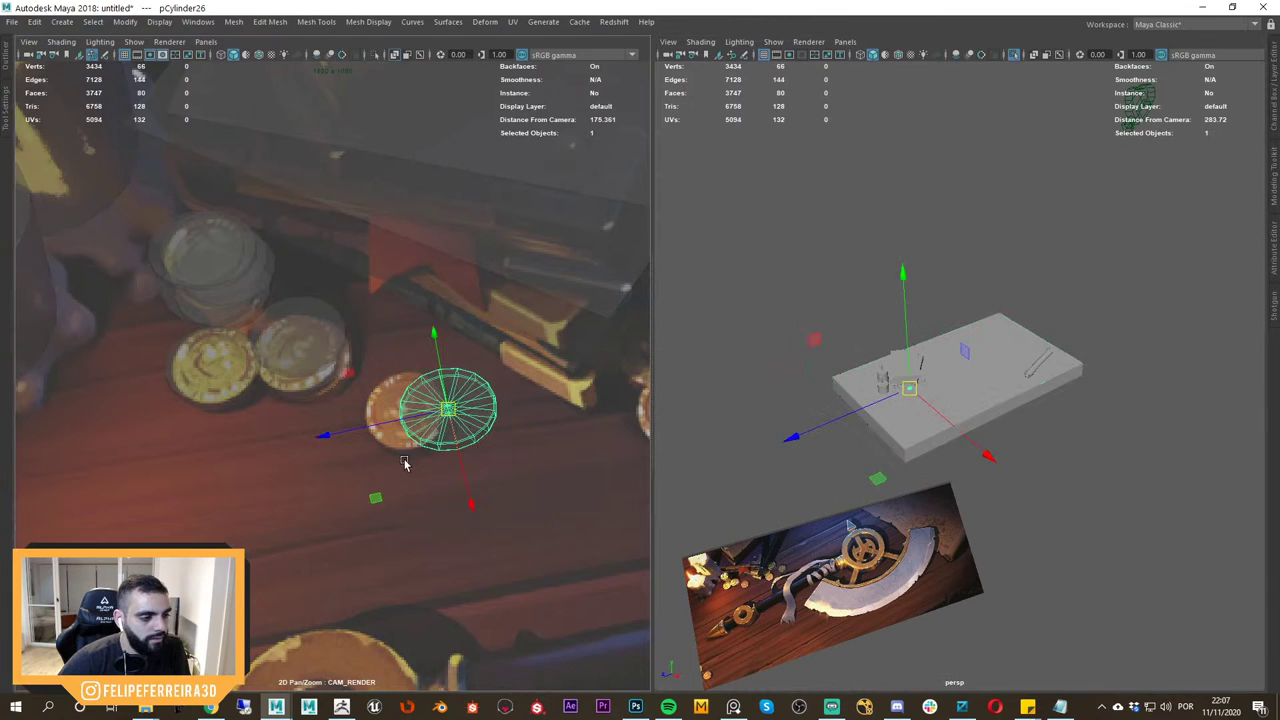
pyautogui.moveTo(376, 494); pyautogui.dragTo(335, 494)
# Move the six coins beside the books' front corner together onto the matching painted coins.
pyautogui.moveTo(527, 425); pyautogui.dragTo(416, 428, button='middle')
pyautogui.moveTo(485, 392); pyautogui.dragTo(434, 209)
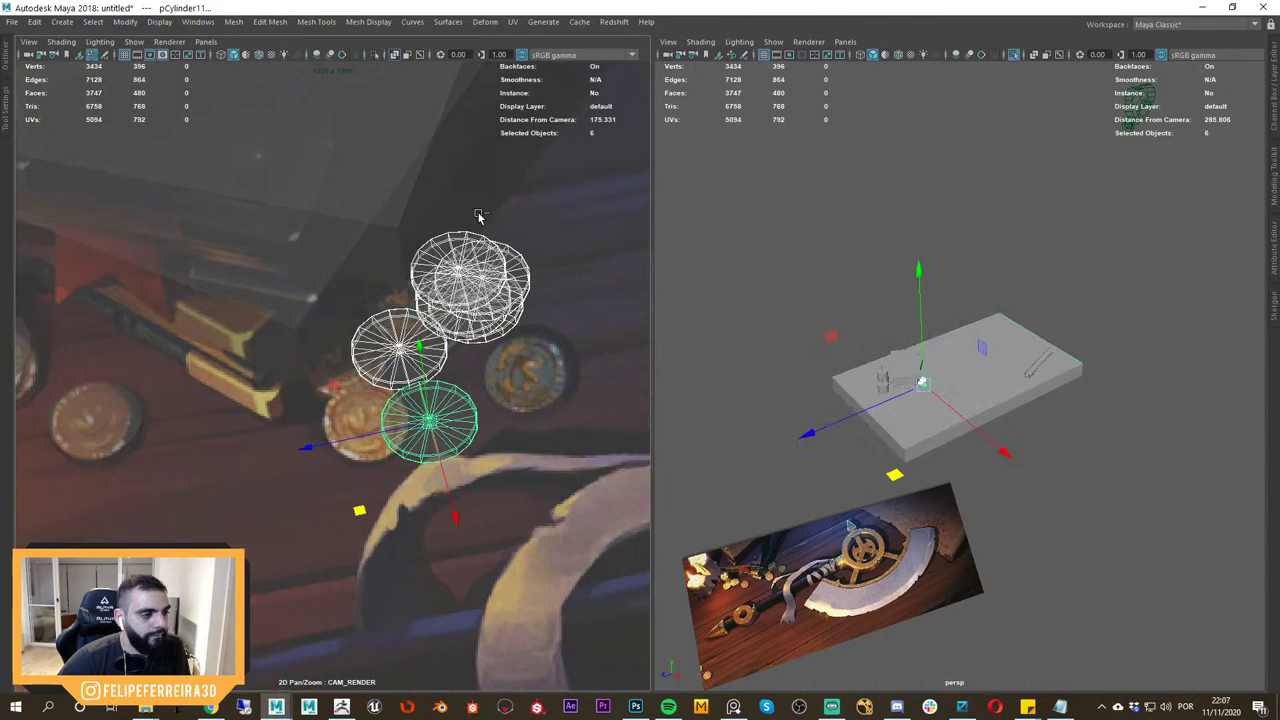
pyautogui.moveTo(355, 508); pyautogui.dragTo(292, 510, button='middle')
pyautogui.moveTo(290, 510); pyautogui.dragTo(298, 518)
pyautogui.click(548, 403)
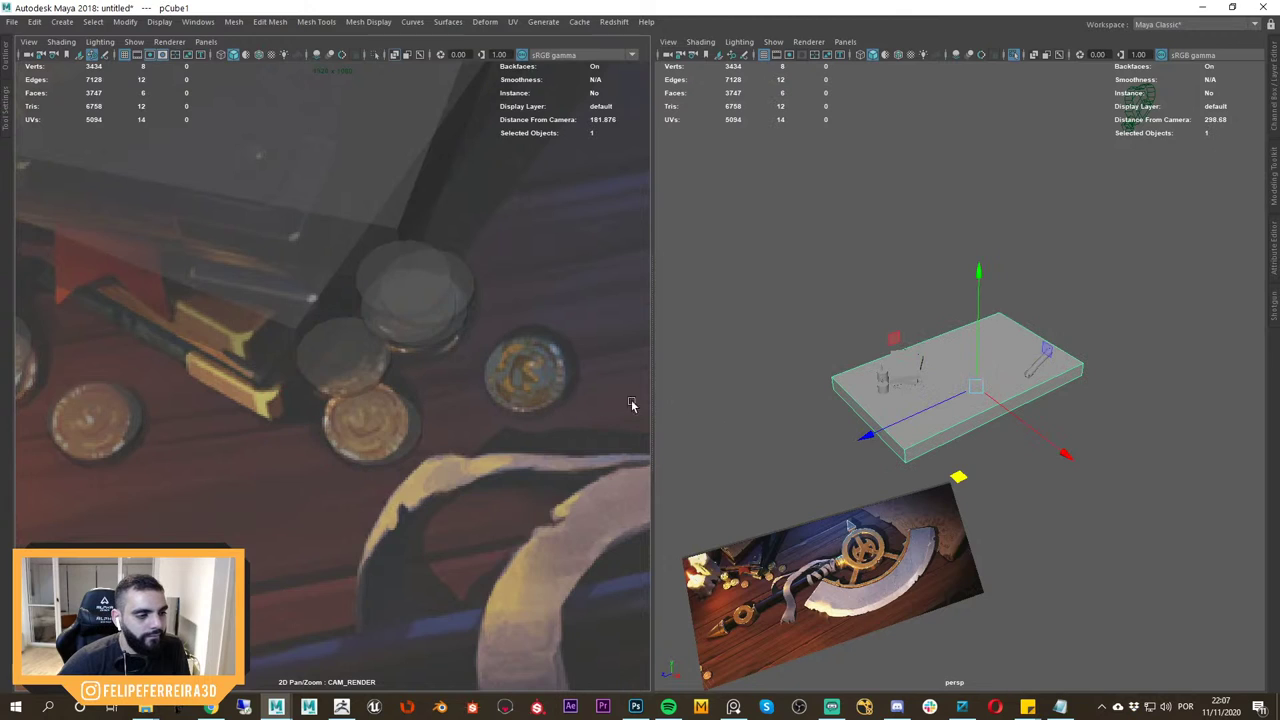
# Show the perspective view in wireframe, duplicate the front coin beside the books and place the copy over the separate painted coin.
pyautogui.press('4')
pyautogui.keyDown('alt'); pyautogui.moveTo(945, 389); pyautogui.dragTo(1040, 460, button='right'); pyautogui.keyUp('alt')
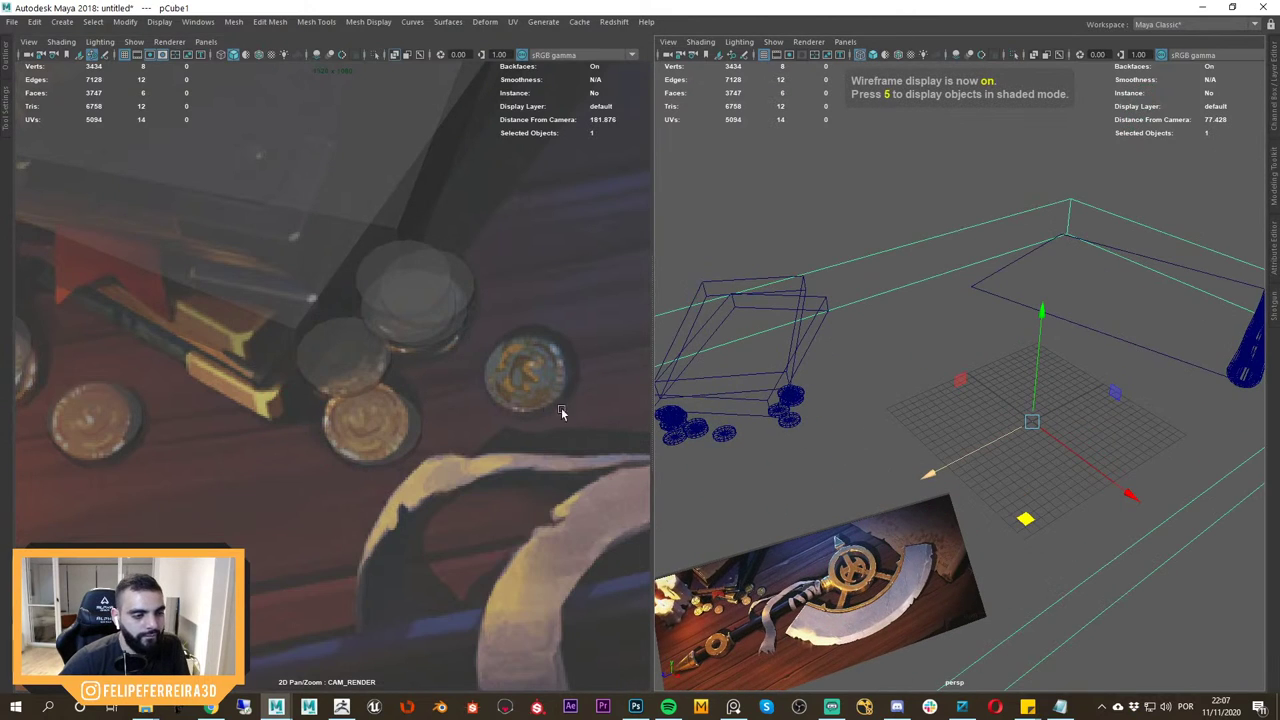
pyautogui.click(447, 331)
pyautogui.press('f')
pyautogui.keyDown('alt'); pyautogui.moveTo(923, 437); pyautogui.dragTo(745, 392, button='right'); pyautogui.keyUp('alt')
pyautogui.keyDown('alt'); pyautogui.moveTo(965, 478); pyautogui.dragTo(943, 431); pyautogui.keyUp('alt')
pyautogui.click(943, 431)
pyautogui.hotkey('ctrl', 'd')
pyautogui.moveTo(295, 520); pyautogui.dragTo(448, 467)
# Select both stacked books and rotate them together slightly about the vertical axis.
pyautogui.click(275, 318)
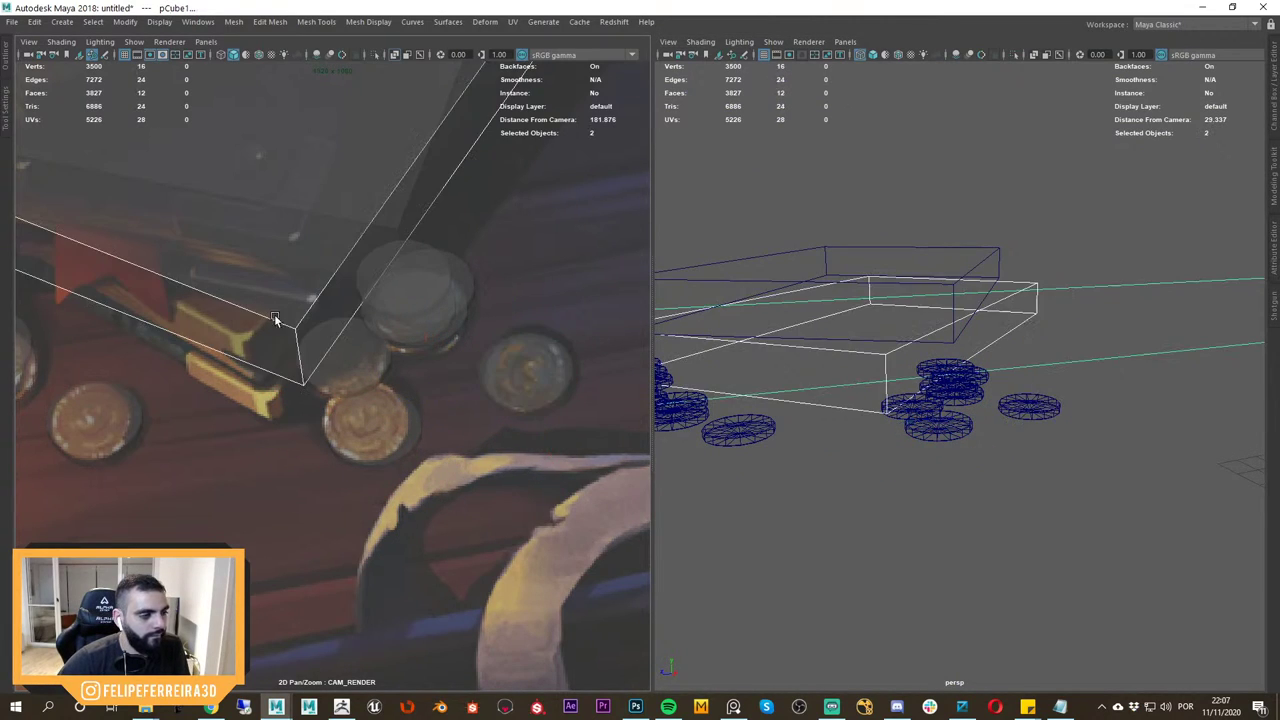
pyautogui.press('f')
pyautogui.keyDown('alt'); pyautogui.moveTo(981, 348); pyautogui.dragTo(924, 378, button='right'); pyautogui.keyUp('alt')
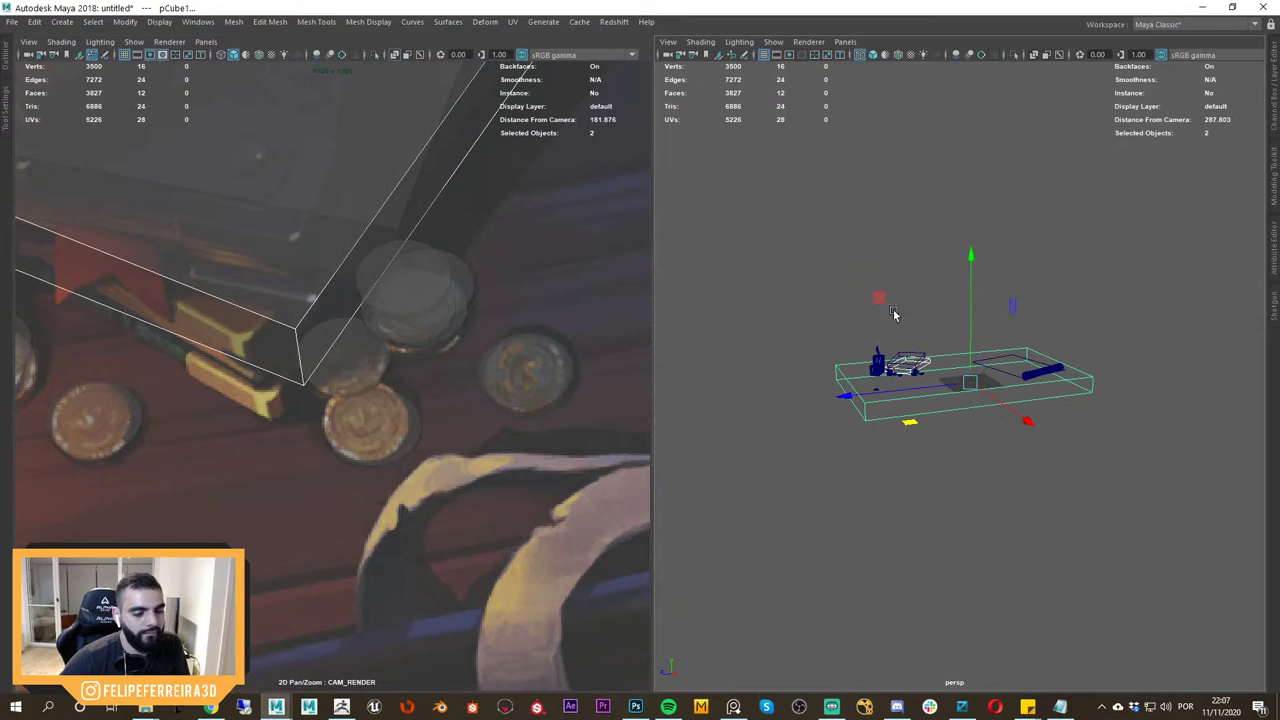
pyautogui.click(317, 326)
pyautogui.press('f')
pyautogui.moveTo(510, 343); pyautogui.dragTo(354, 306, button='right')
pyautogui.moveTo(354, 306); pyautogui.dragTo(510, 352, button='middle')
pyautogui.press('e')
pyautogui.press('w')
pyautogui.keyDown('shift'); pyautogui.click(504, 297); pyautogui.keyUp('shift')
pyautogui.press('e')
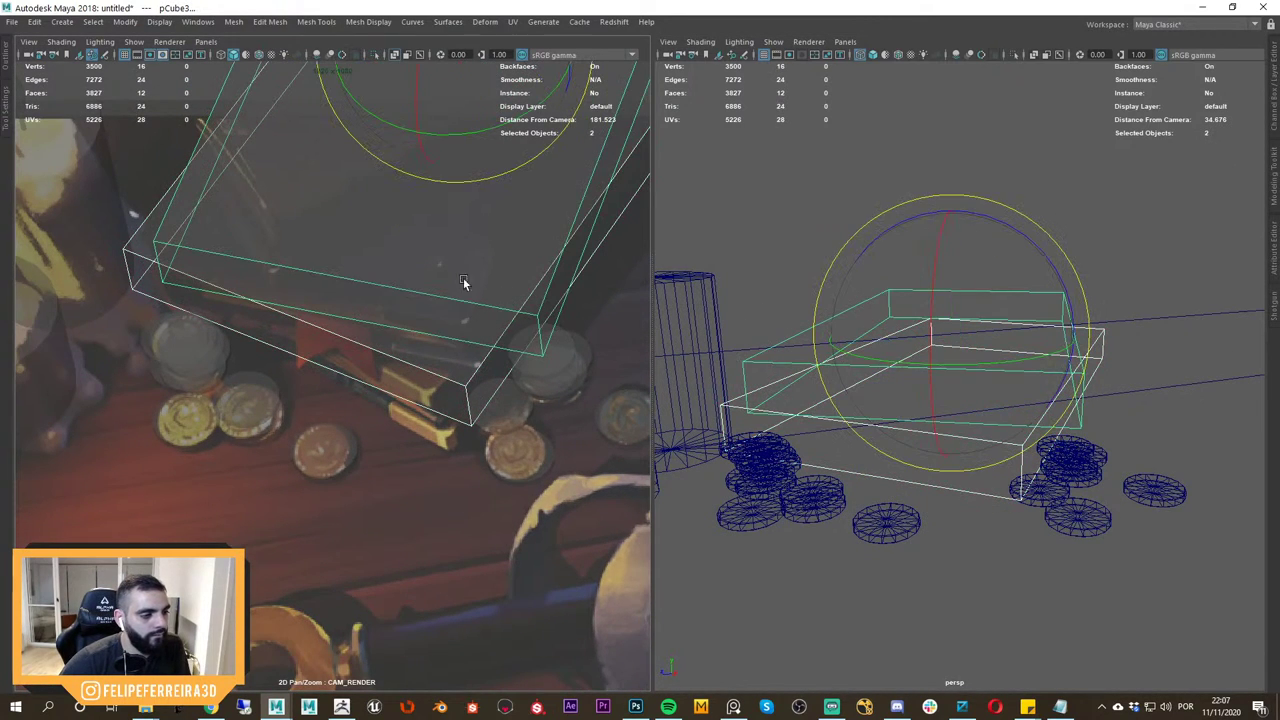
pyautogui.moveTo(474, 134); pyautogui.dragTo(466, 140)
pyautogui.press('w')
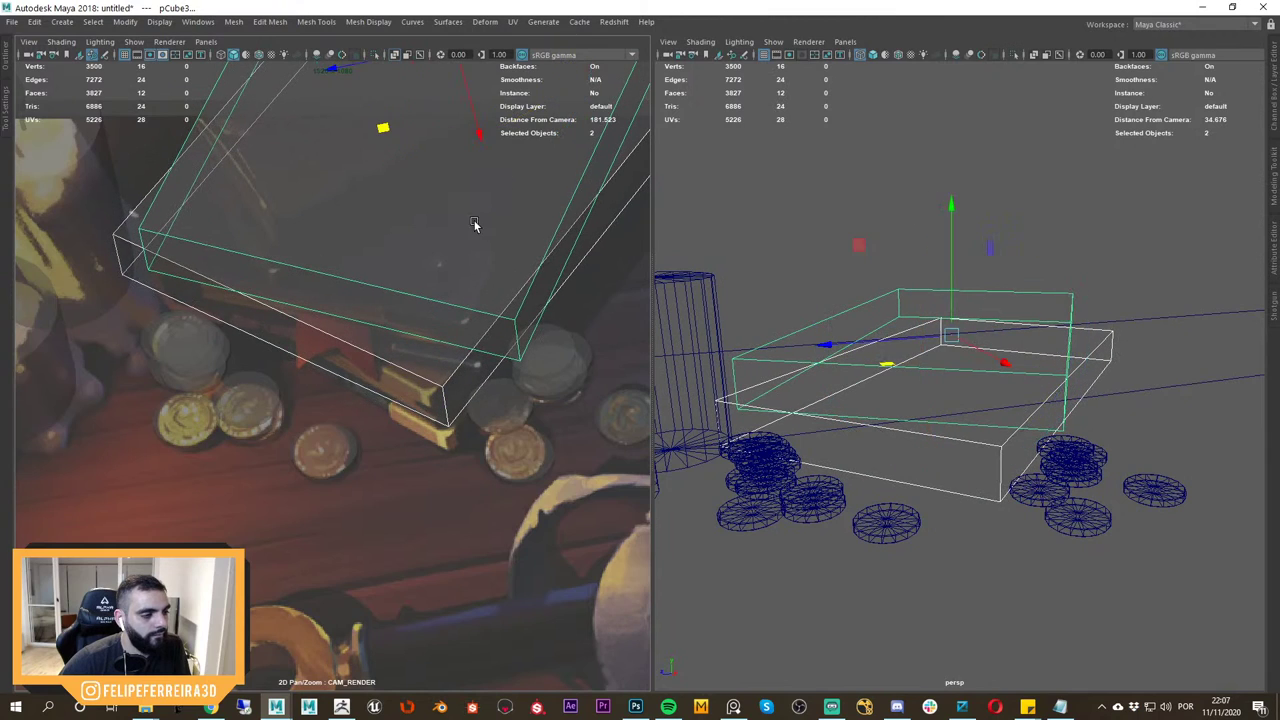
# Select only the upper book and slide it horizontally toward the candles to match the painted book.
pyautogui.keyDown('alt'); pyautogui.moveTo(910, 364); pyautogui.dragTo(909, 487); pyautogui.keyUp('alt')
pyautogui.hotkey('ctrl', 'z')
pyautogui.click(508, 317)
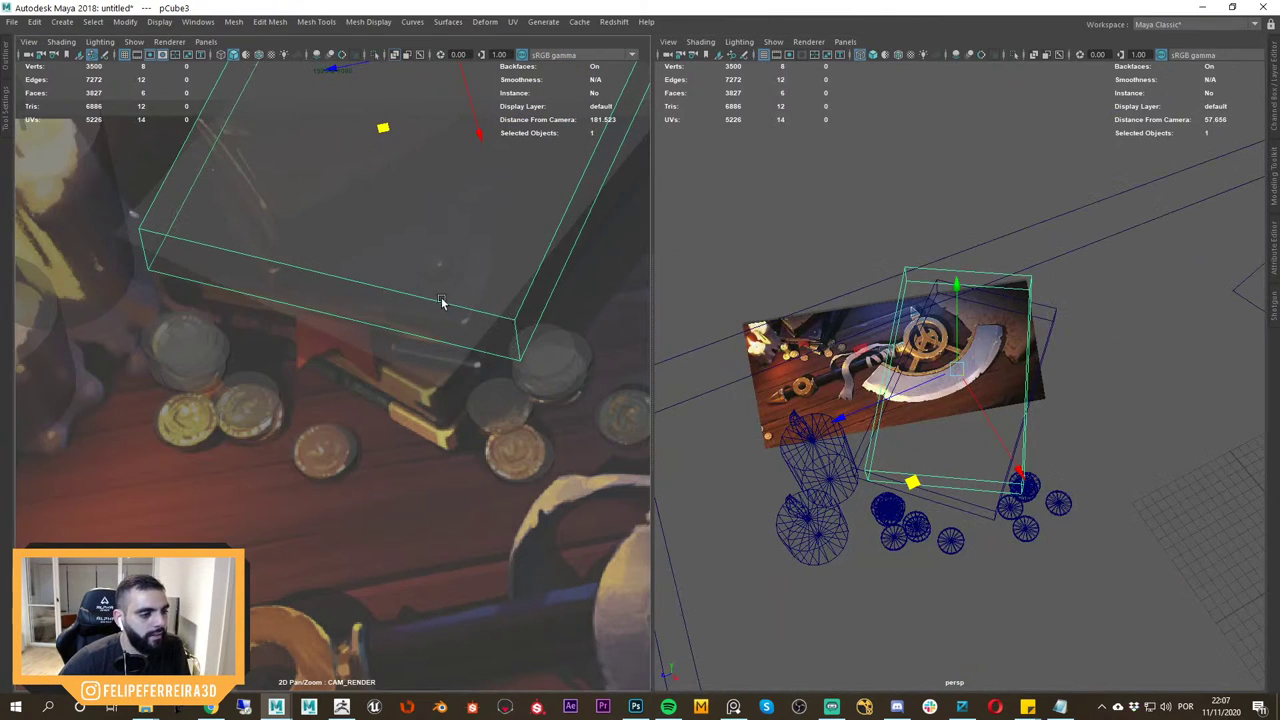
pyautogui.moveTo(386, 133); pyautogui.dragTo(340, 116)
pyautogui.moveTo(427, 225); pyautogui.dragTo(410, 332, button='middle')
pyautogui.scroll(-2, 412, 330)
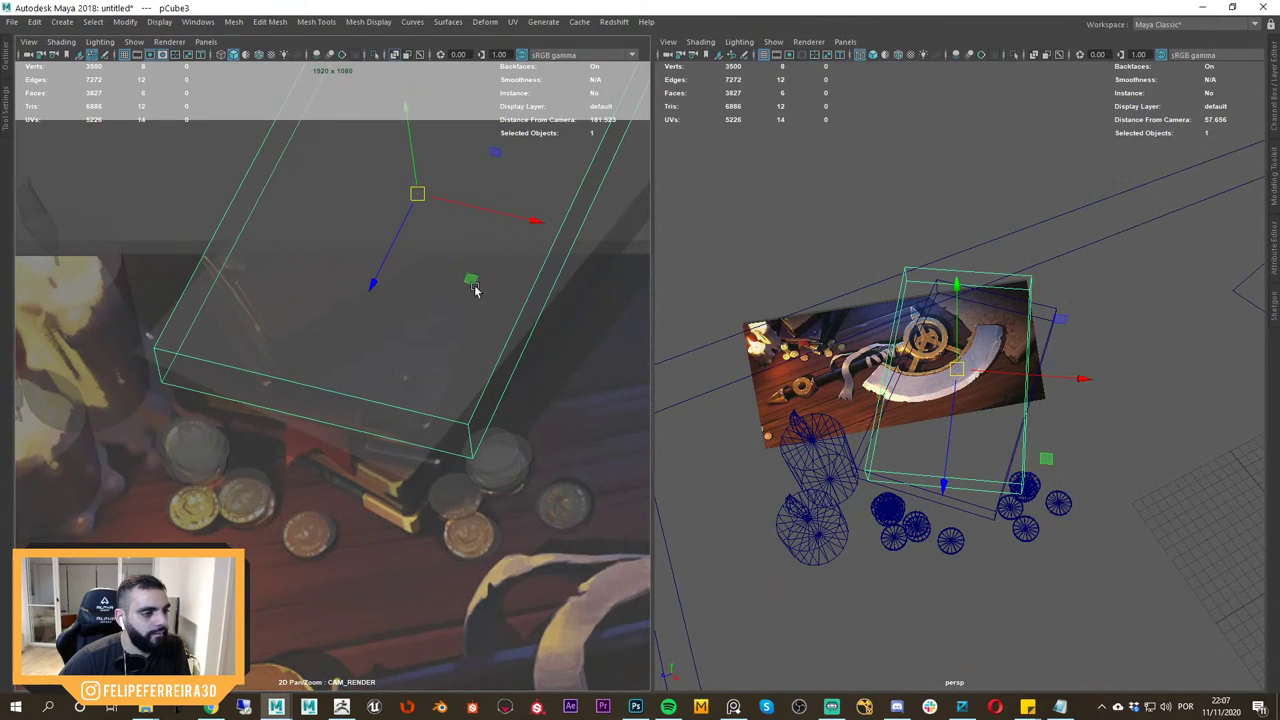
pyautogui.moveTo(472, 280); pyautogui.dragTo(448, 264)
pyautogui.moveTo(450, 265); pyautogui.dragTo(437, 290, button='middle')
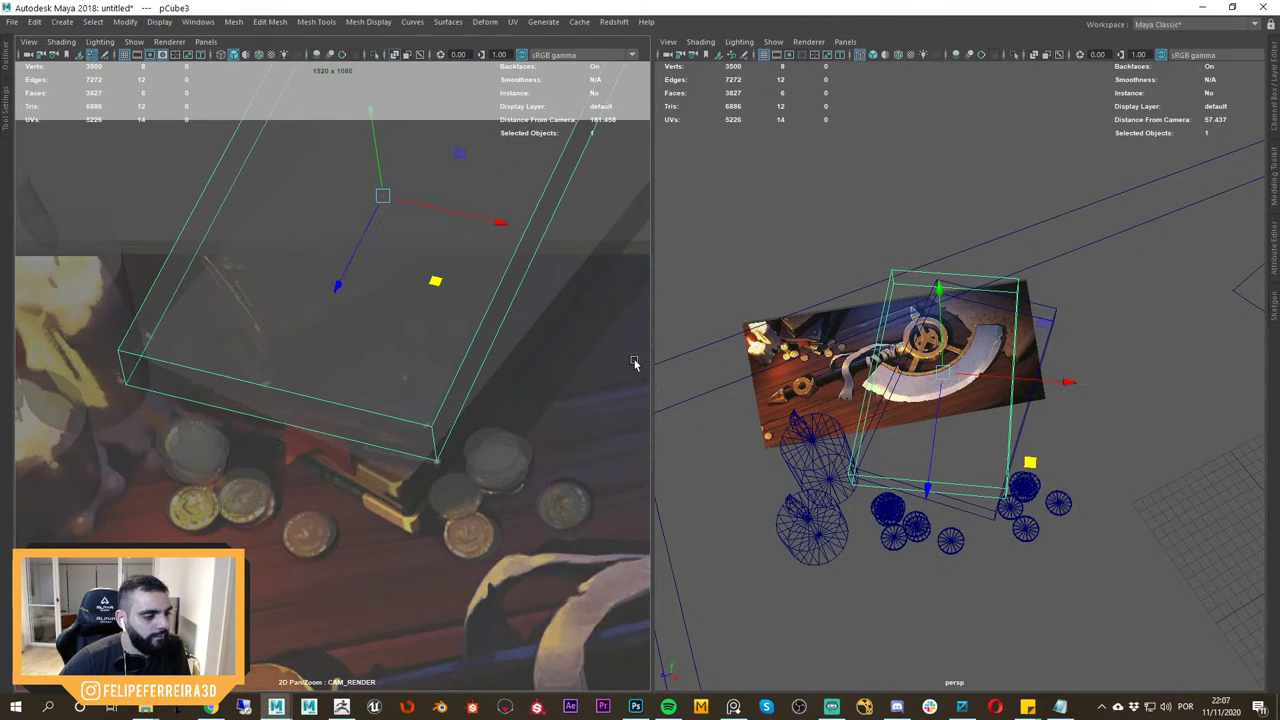
# Select the flat parchment plane and the rolled scroll without the tabletop and slide them together to match the painted parchment.
pyautogui.moveTo(603, 356); pyautogui.dragTo(437, 198, button='right')
pyautogui.moveTo(582, 412); pyautogui.dragTo(271, 206, button='middle')
pyautogui.moveTo(271, 206); pyautogui.dragTo(190, 180, button='right')
pyautogui.moveTo(564, 293); pyautogui.dragTo(431, 333, button='middle')
pyautogui.moveTo(530, 394); pyautogui.dragTo(493, 365)
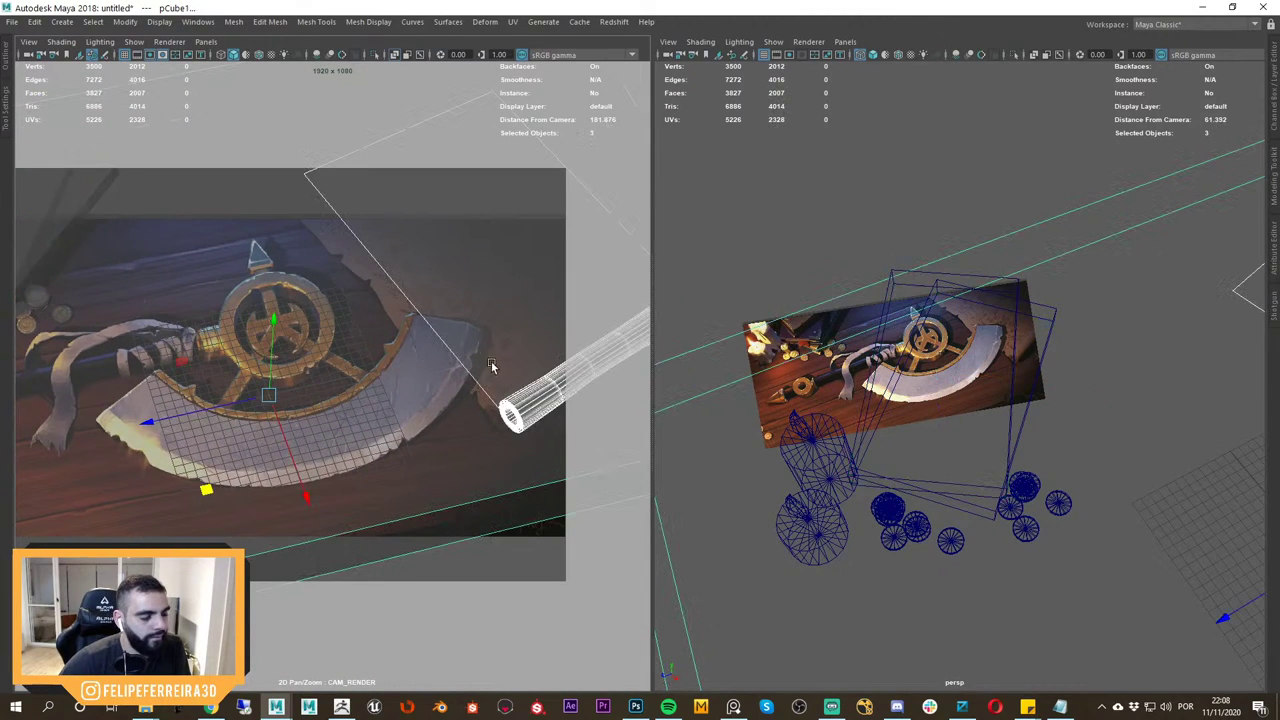
pyautogui.moveTo(494, 430); pyautogui.dragTo(494, 433)
pyautogui.moveTo(486, 440); pyautogui.dragTo(403, 423, button='middle')
pyautogui.moveTo(403, 423); pyautogui.dragTo(563, 454, button='right')
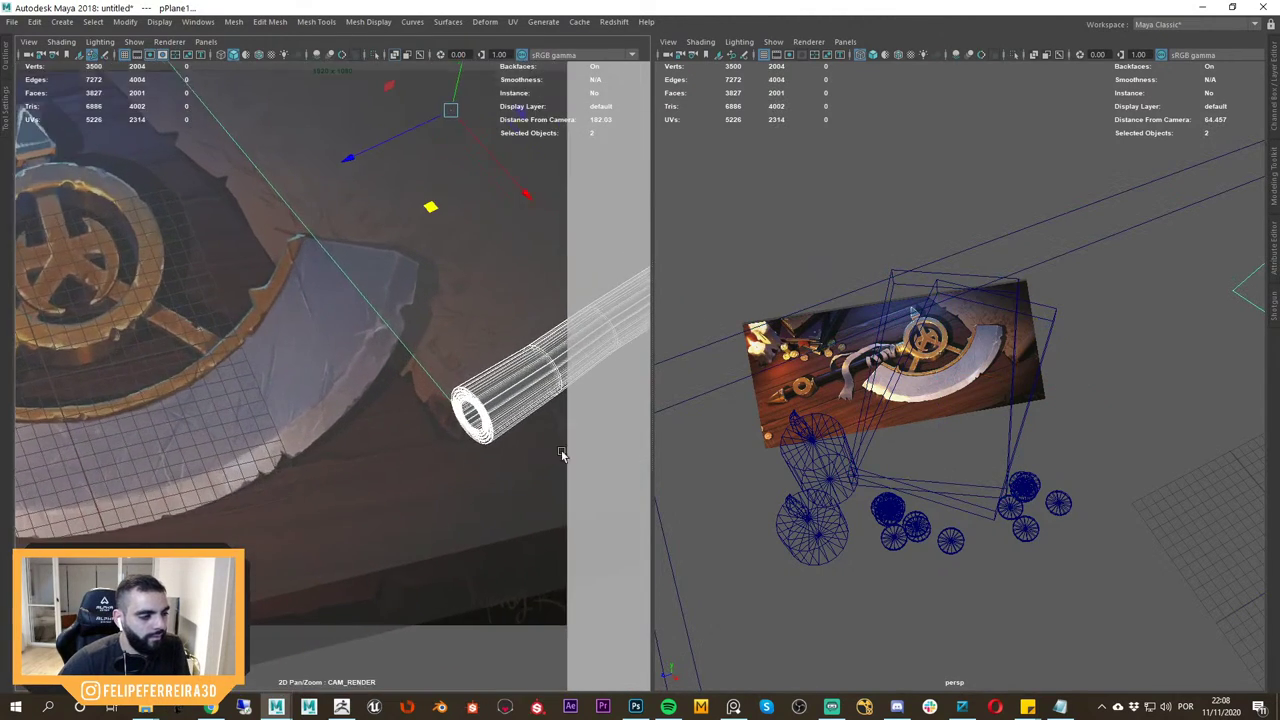
pyautogui.moveTo(424, 227); pyautogui.dragTo(460, 283, button='middle')
pyautogui.moveTo(463, 267); pyautogui.dragTo(433, 289)
# Select only the rolled scroll, slide it slightly across the tabletop to match the painted roll, and display the views shaded.
pyautogui.click(519, 484)
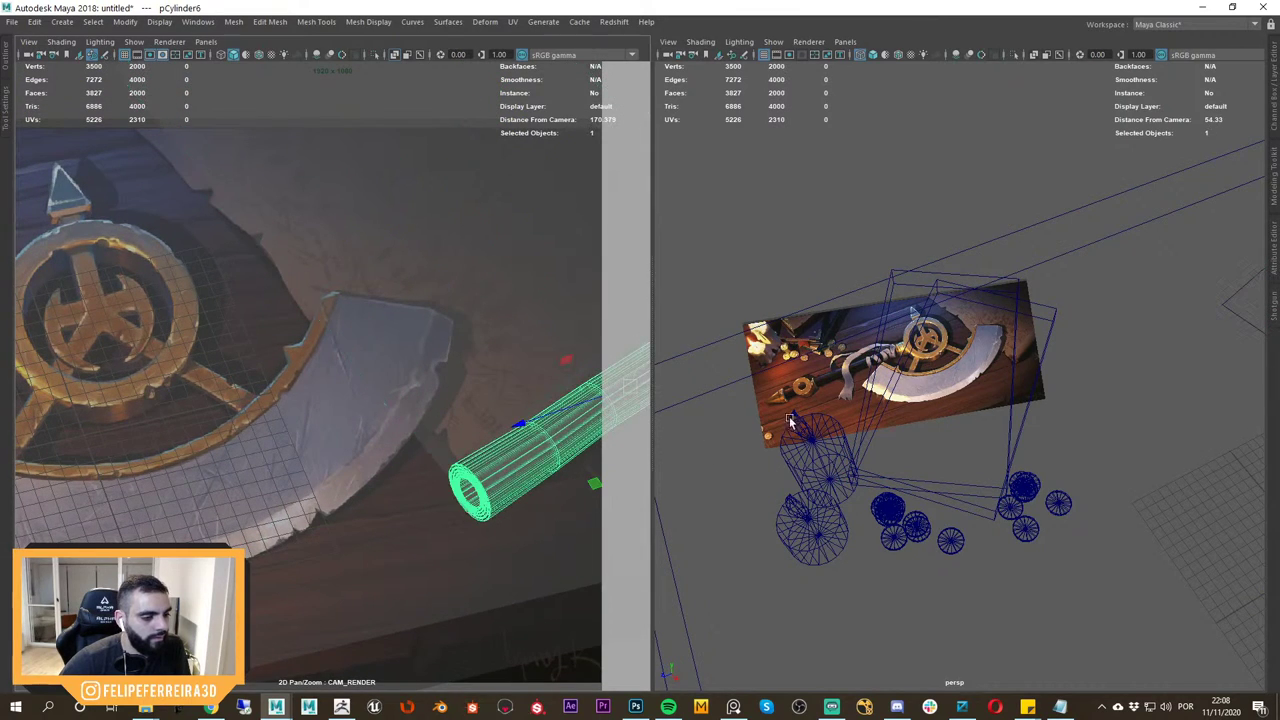
pyautogui.press('f')
pyautogui.moveTo(790, 422)
pyautogui.keyDown('alt'); pyautogui.mouseDown()
pyautogui.moveTo(937, 363)
pyautogui.moveTo(914, 374)
pyautogui.moveTo(952, 440)
pyautogui.moveTo(1006, 436)
pyautogui.moveTo(954, 435)
pyautogui.mouseUp(); pyautogui.keyUp('alt')
pyautogui.press('5')
pyautogui.press('e')
pyautogui.press('w')
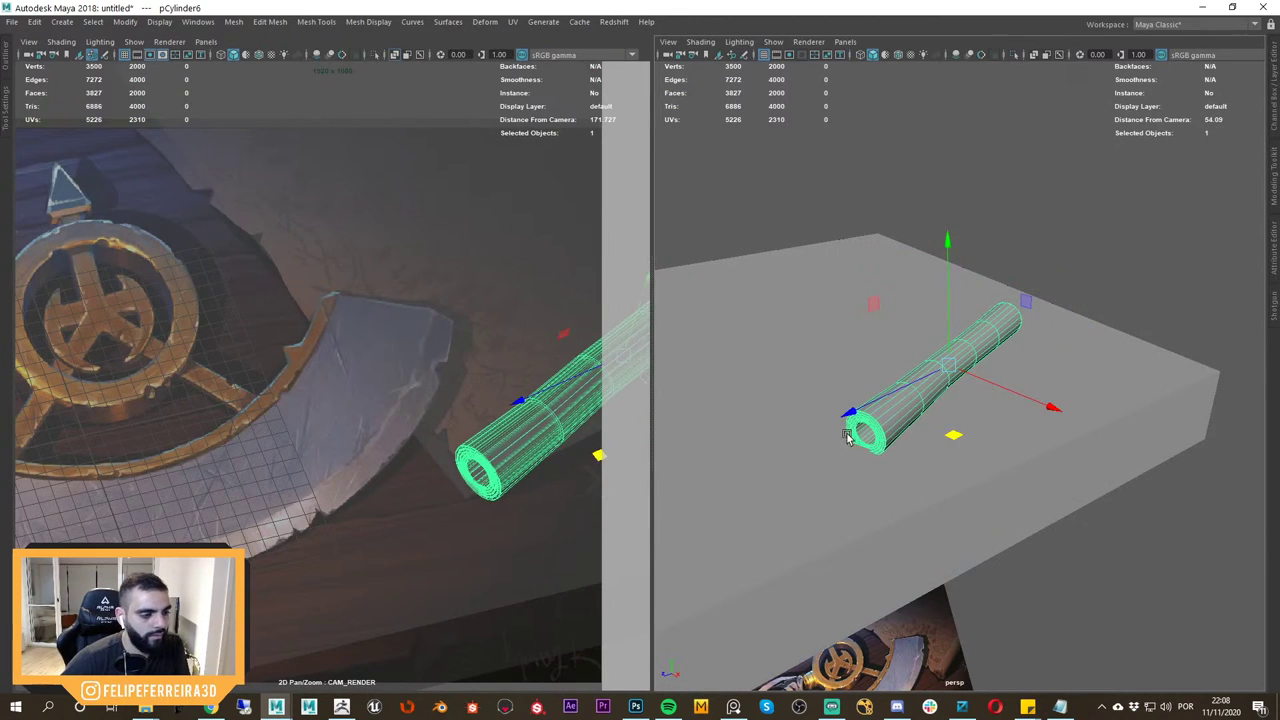
pyautogui.press('5')
# Rotate the flat parchment plane about the vertical axis and slide it until its edge follows the painted parchment.
pyautogui.click(441, 446)
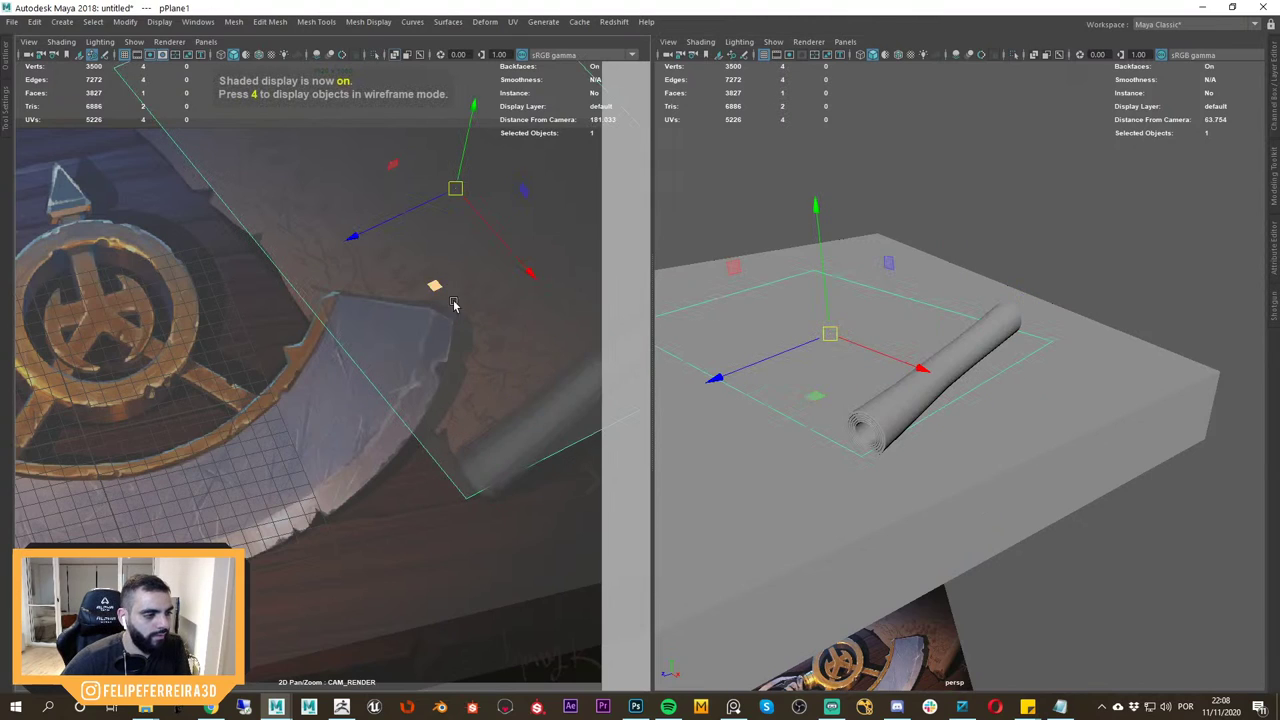
pyautogui.press('e')
pyautogui.moveTo(471, 286); pyautogui.dragTo(437, 278)
pyautogui.press('w')
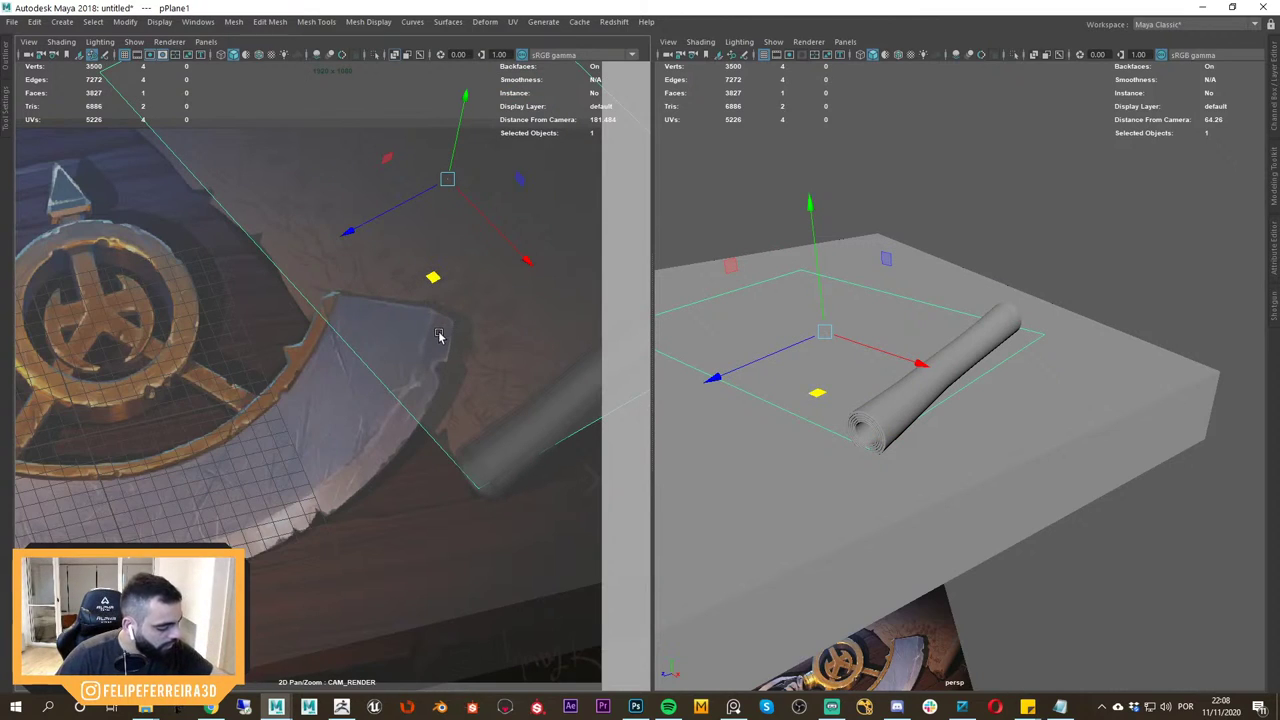
pyautogui.press('e')
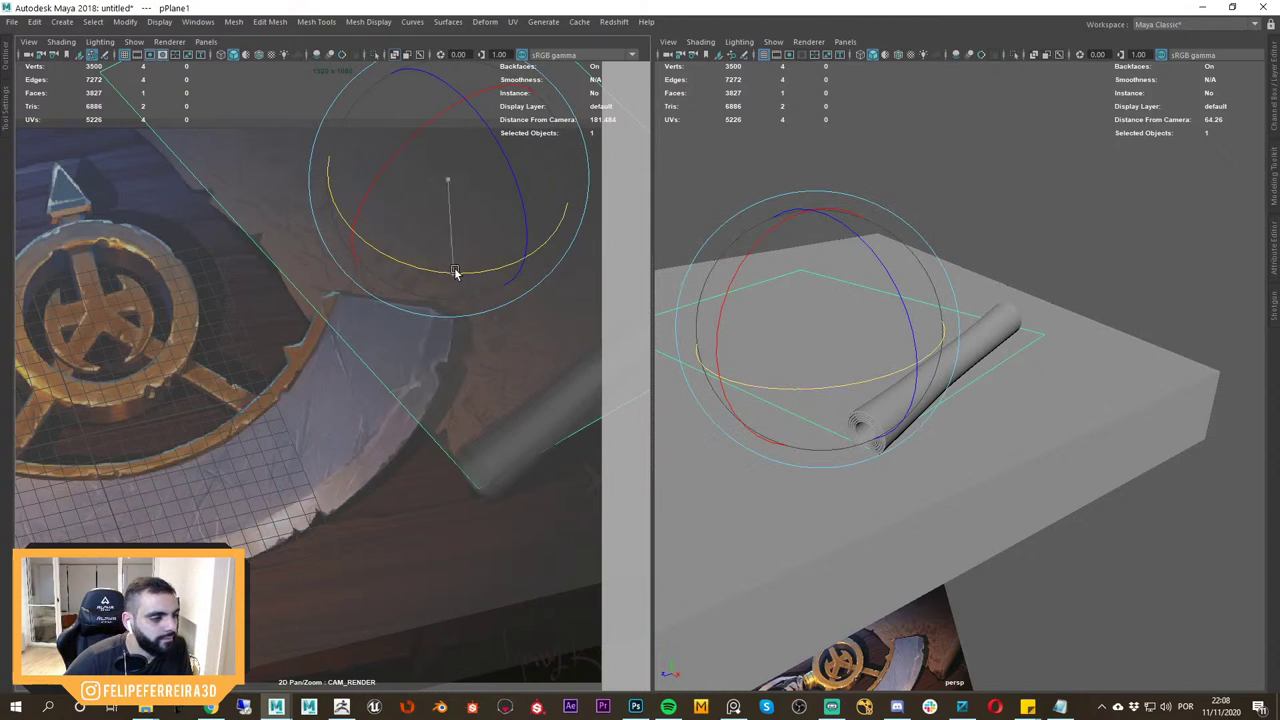
pyautogui.press('w')
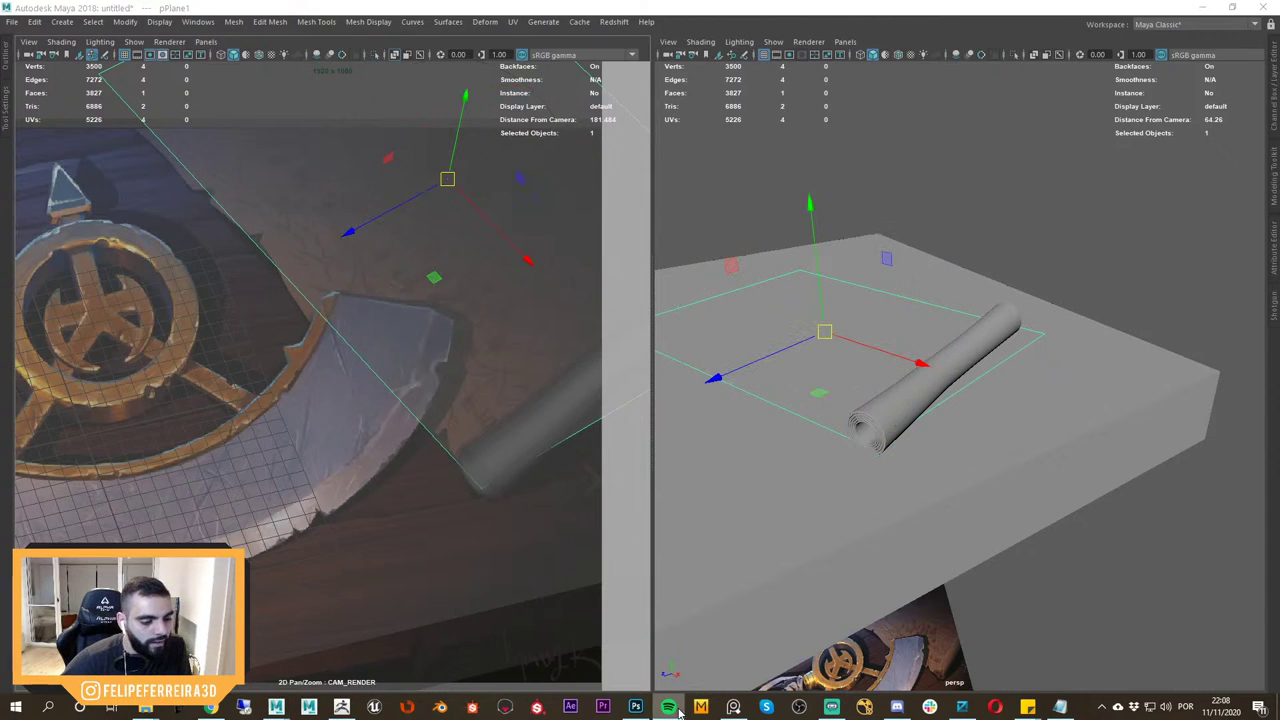
pyautogui.press('d')
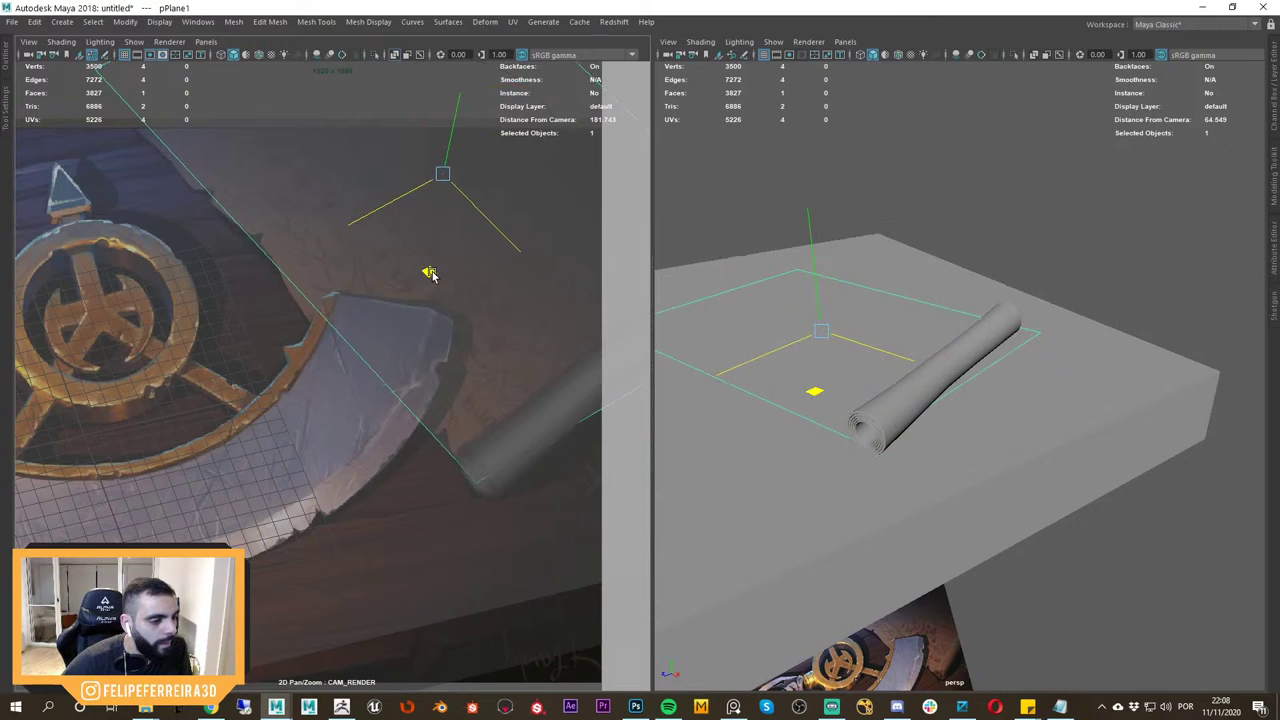
pyautogui.press('e')
pyautogui.moveTo(459, 272); pyautogui.dragTo(462, 268)
pyautogui.press('w')
# Deselect everything and examine the whole blockout in the perspective view and against the painting in the render camera.
pyautogui.click(856, 290)
pyautogui.moveTo(891, 322)
pyautogui.keyDown('alt'); pyautogui.mouseDown()
pyautogui.moveTo(843, 301)
pyautogui.moveTo(890, 322)
pyautogui.mouseUp(); pyautogui.keyUp('alt')
pyautogui.press('space')
pyautogui.keyDown('alt'); pyautogui.moveTo(985, 340); pyautogui.dragTo(572, 205, button='right'); pyautogui.keyUp('alt')
pyautogui.keyDown('alt'); pyautogui.moveTo(716, 306); pyautogui.dragTo(836, 330, button='middle'); pyautogui.keyUp('alt')
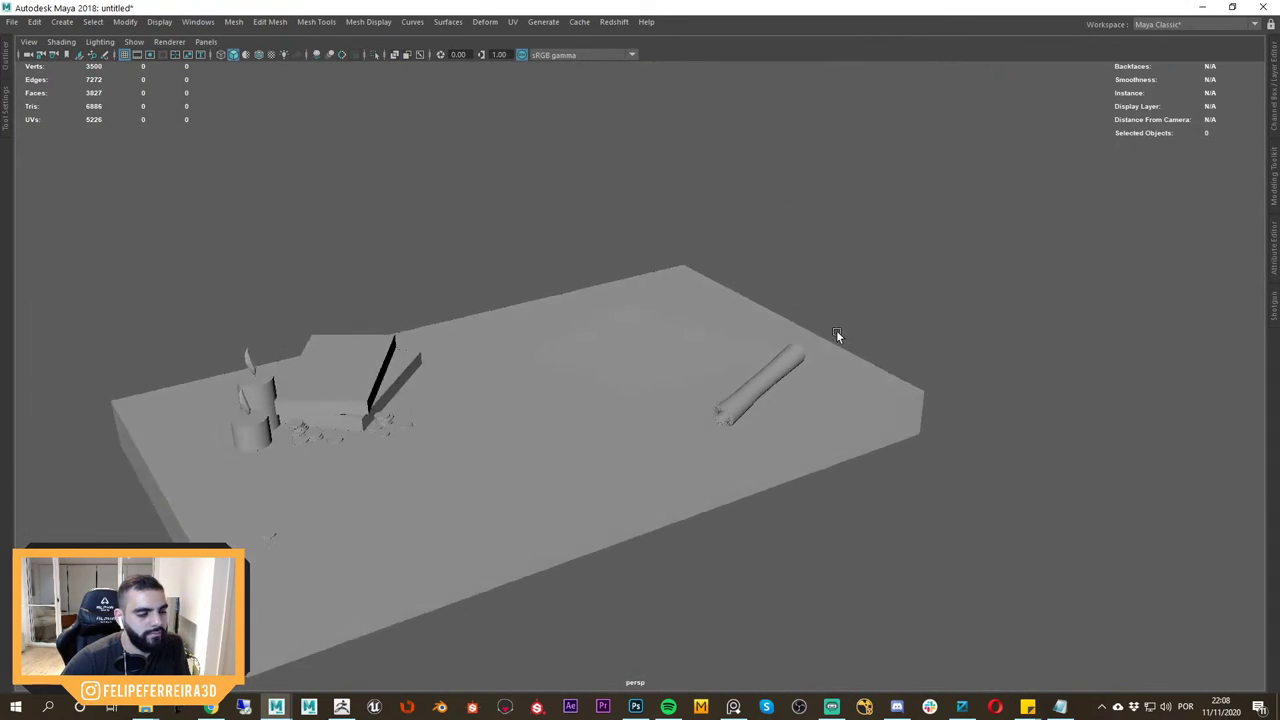
pyautogui.keyDown('alt'); pyautogui.moveTo(868, 356); pyautogui.dragTo(843, 426); pyautogui.keyUp('alt')
pyautogui.keyDown('alt'); pyautogui.moveTo(796, 333); pyautogui.dragTo(864, 361); pyautogui.keyUp('alt')
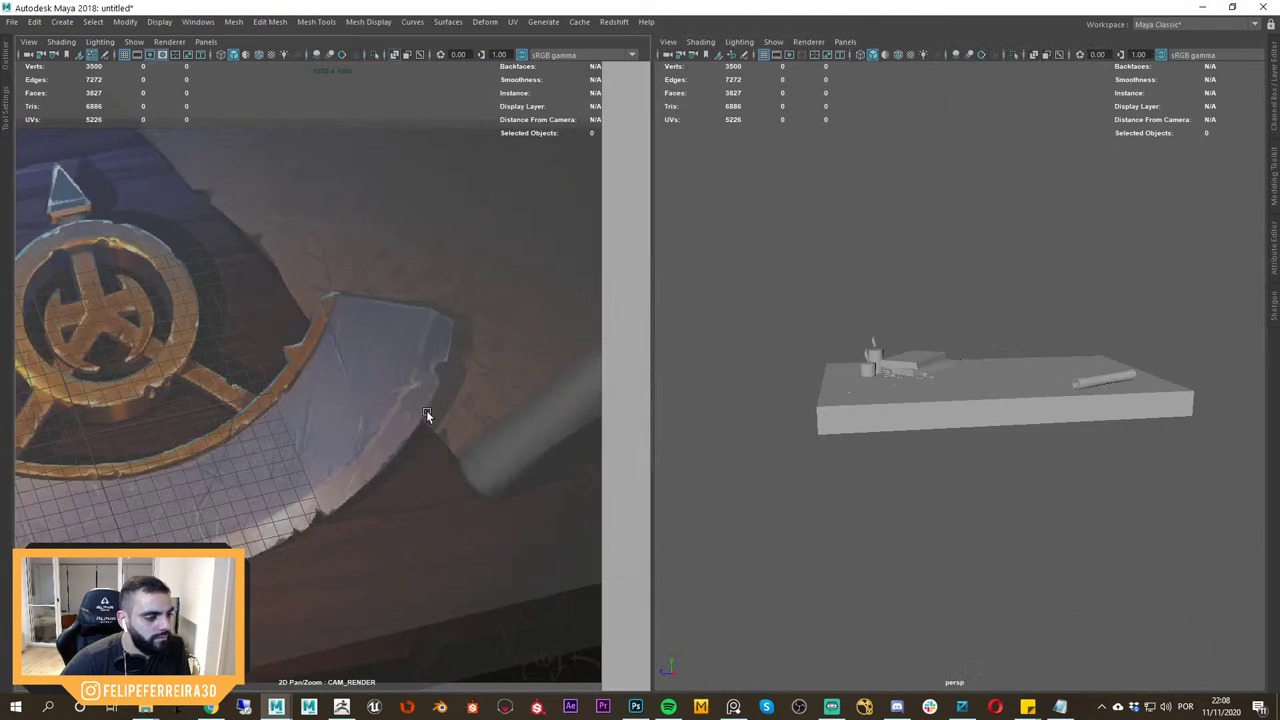
pyautogui.moveTo(426, 413); pyautogui.dragTo(189, 294, button='right')
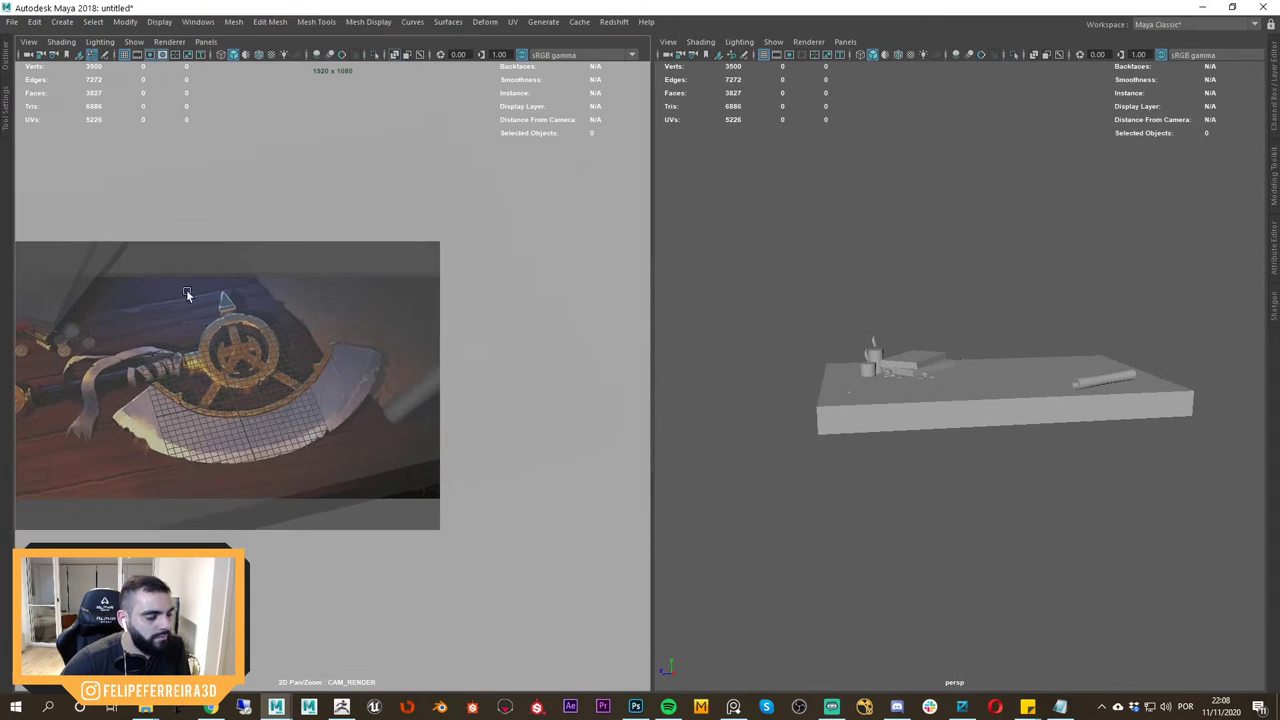
pyautogui.moveTo(189, 294); pyautogui.dragTo(383, 285, button='middle')
pyautogui.moveTo(467, 400); pyautogui.dragTo(425, 404, button='right')
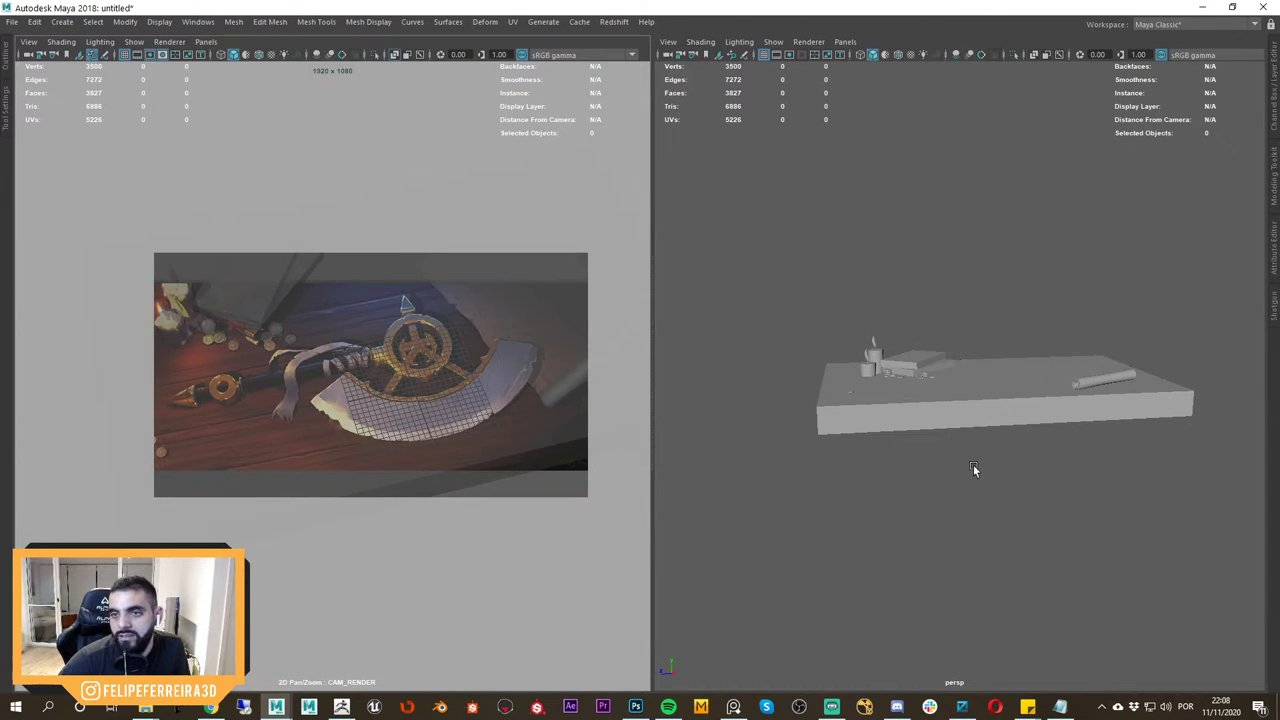
pyautogui.scroll(2, 510, 450)
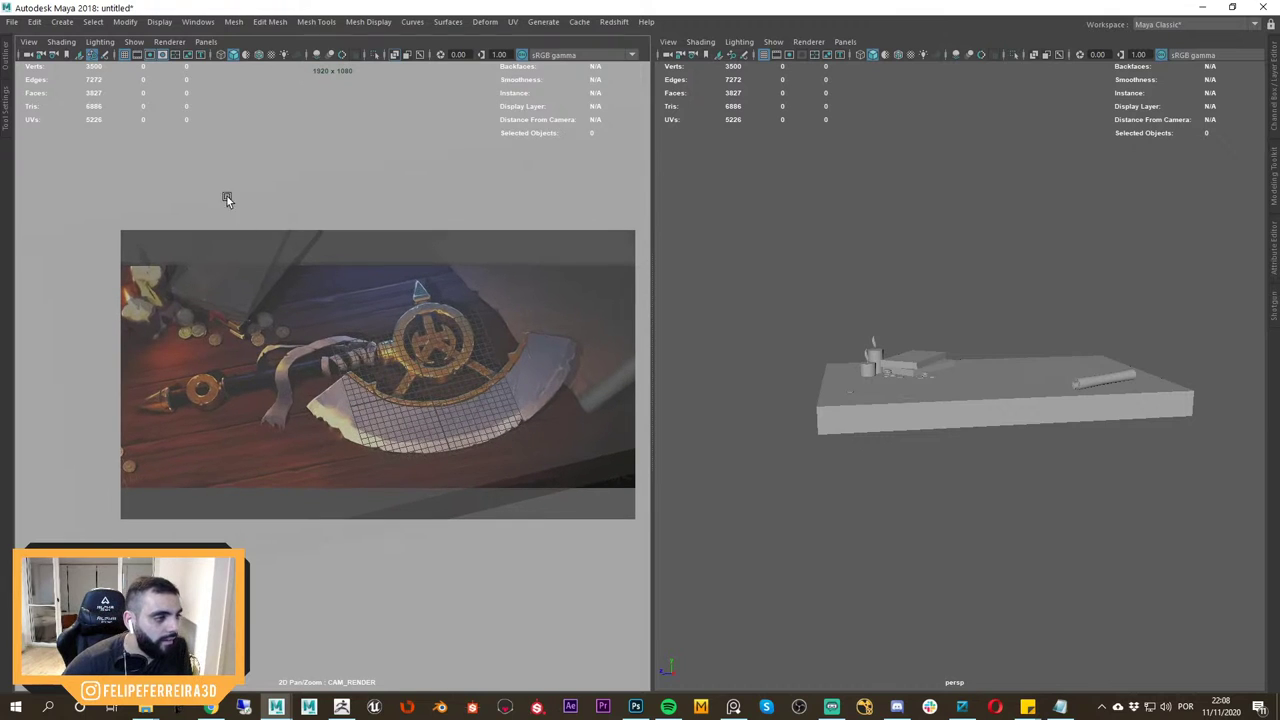
# Hide the grid in the render camera view so it no longer covers the painted axe.
pyautogui.click(129, 53)
pyautogui.moveTo(447, 363)
pyautogui.mouseDown(button='right')
pyautogui.moveTo(466, 374)
pyautogui.moveTo(445, 379)
pyautogui.mouseUp(button='right')
pyautogui.moveTo(445, 379); pyautogui.dragTo(362, 371, button='middle')
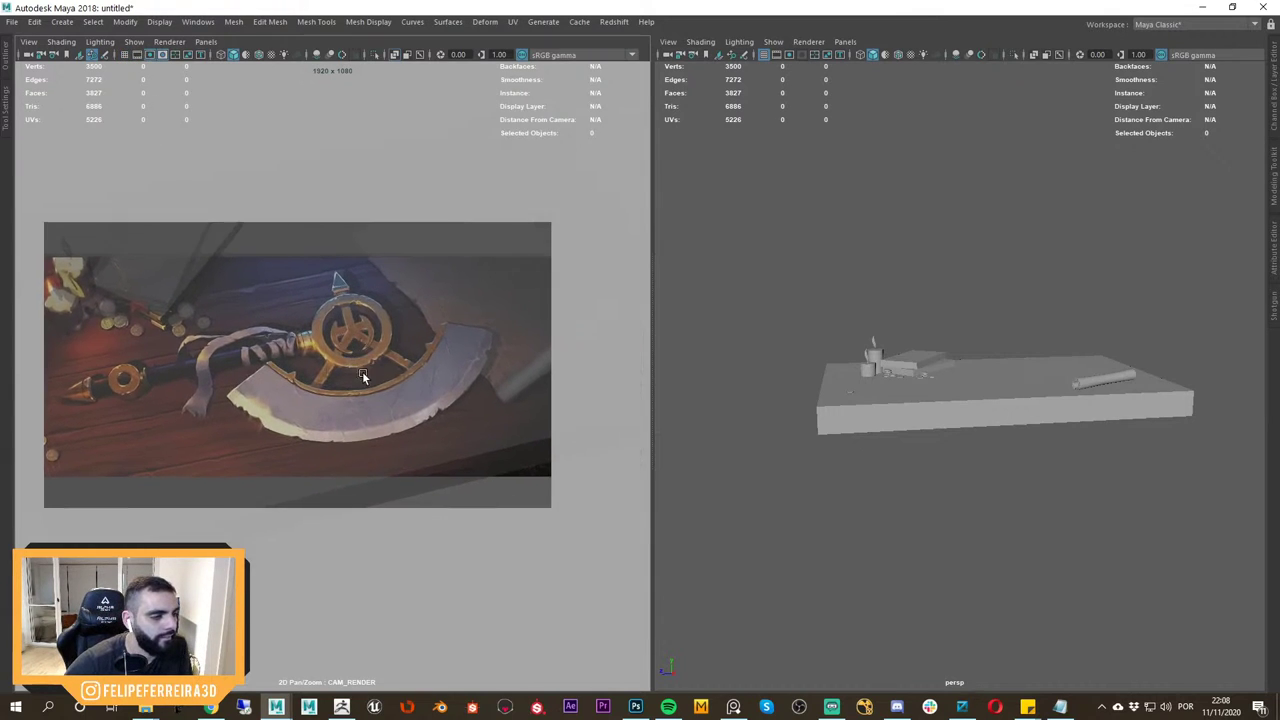
pyautogui.moveTo(362, 371); pyautogui.dragTo(378, 393, button='right')
pyautogui.moveTo(378, 393); pyautogui.dragTo(402, 392, button='middle')
pyautogui.scroll(1, 313, 360)
# Restore the full interface, create a polygon cylinder and raise it above the tabletop.
pyautogui.keyDown('alt'); pyautogui.moveTo(954, 381); pyautogui.dragTo(752, 367); pyautogui.keyUp('alt')
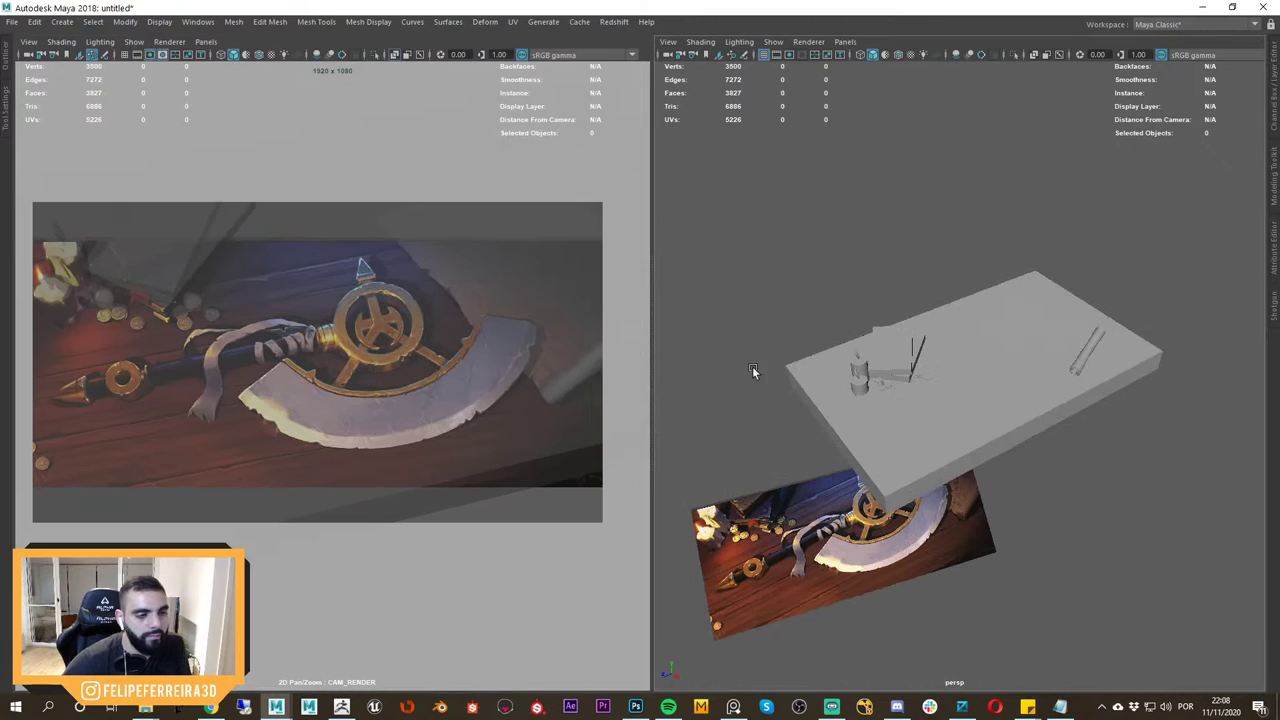
pyautogui.press('space')
pyautogui.hotkey('ctrl', 'space')
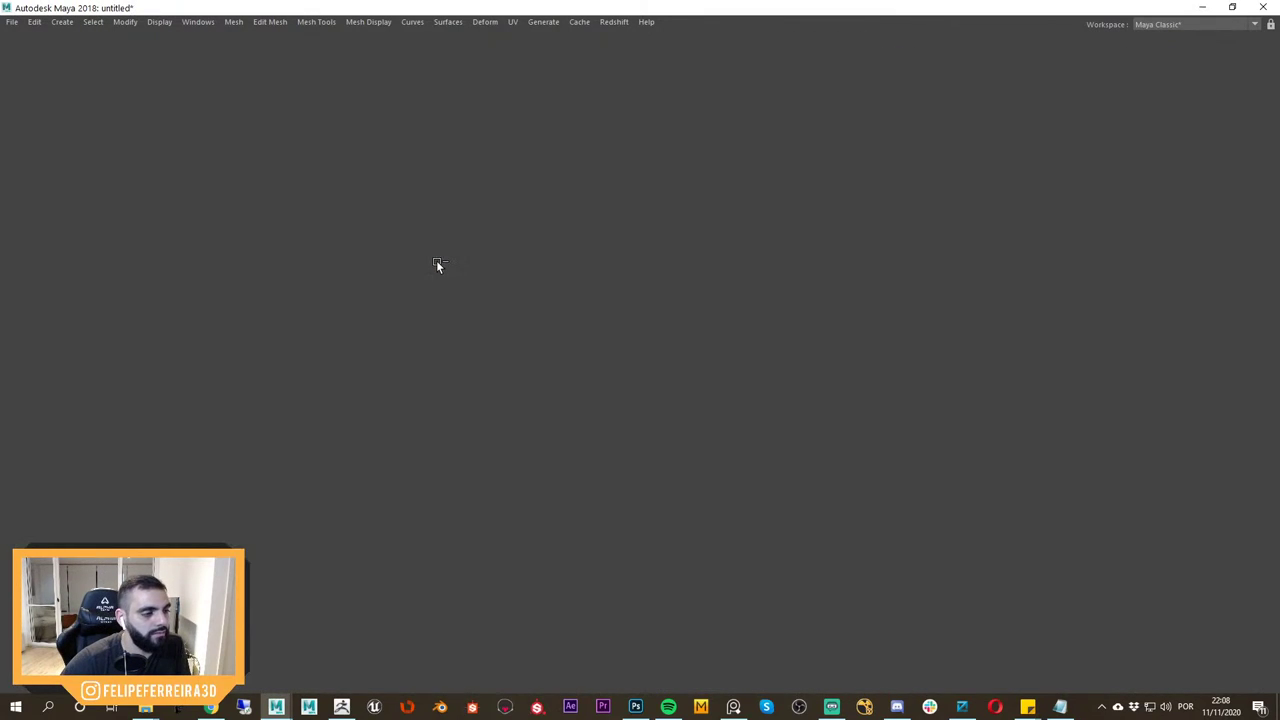
pyautogui.click(202, 84)
pyautogui.press('f')
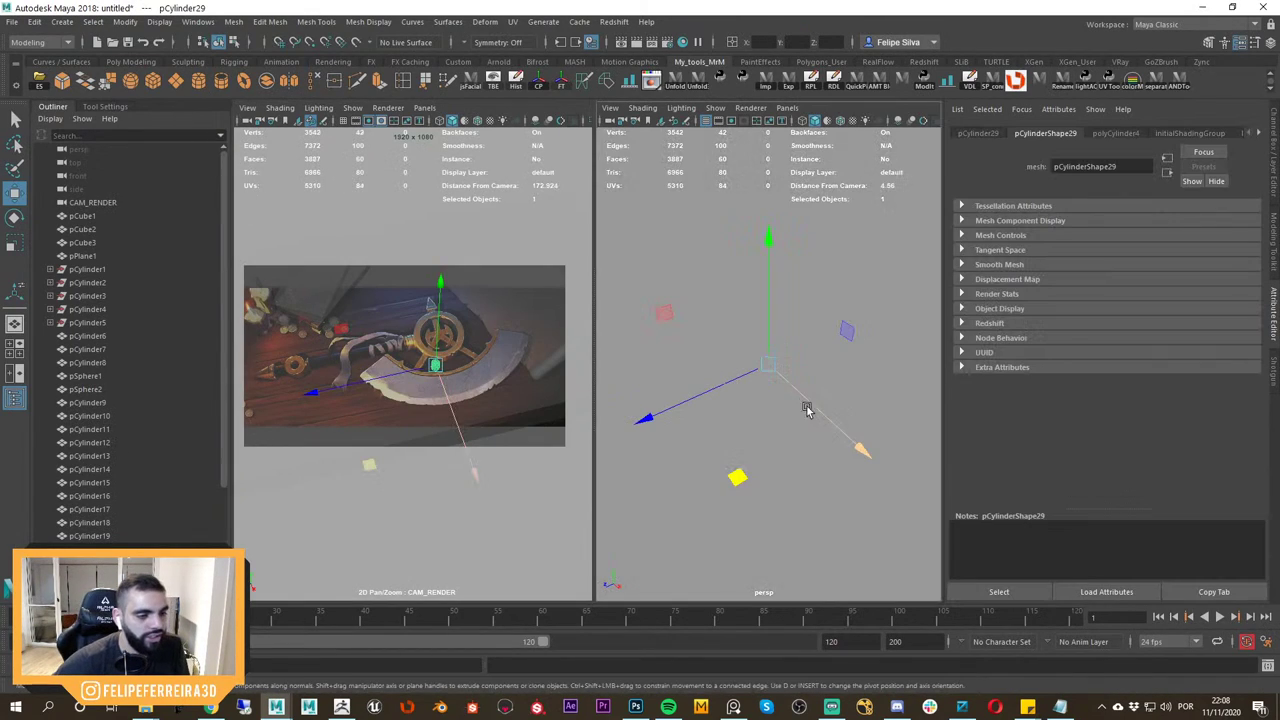
pyautogui.keyDown('alt'); pyautogui.moveTo(838, 460); pyautogui.dragTo(664, 258, button='right'); pyautogui.keyUp('alt')
pyautogui.keyDown('alt'); pyautogui.moveTo(664, 258); pyautogui.dragTo(657, 190); pyautogui.keyUp('alt')
pyautogui.moveTo(769, 337); pyautogui.dragTo(769, 277)
# Lay the new cylinder horizontally by setting its Rotate X to 90.
pyautogui.press('e')
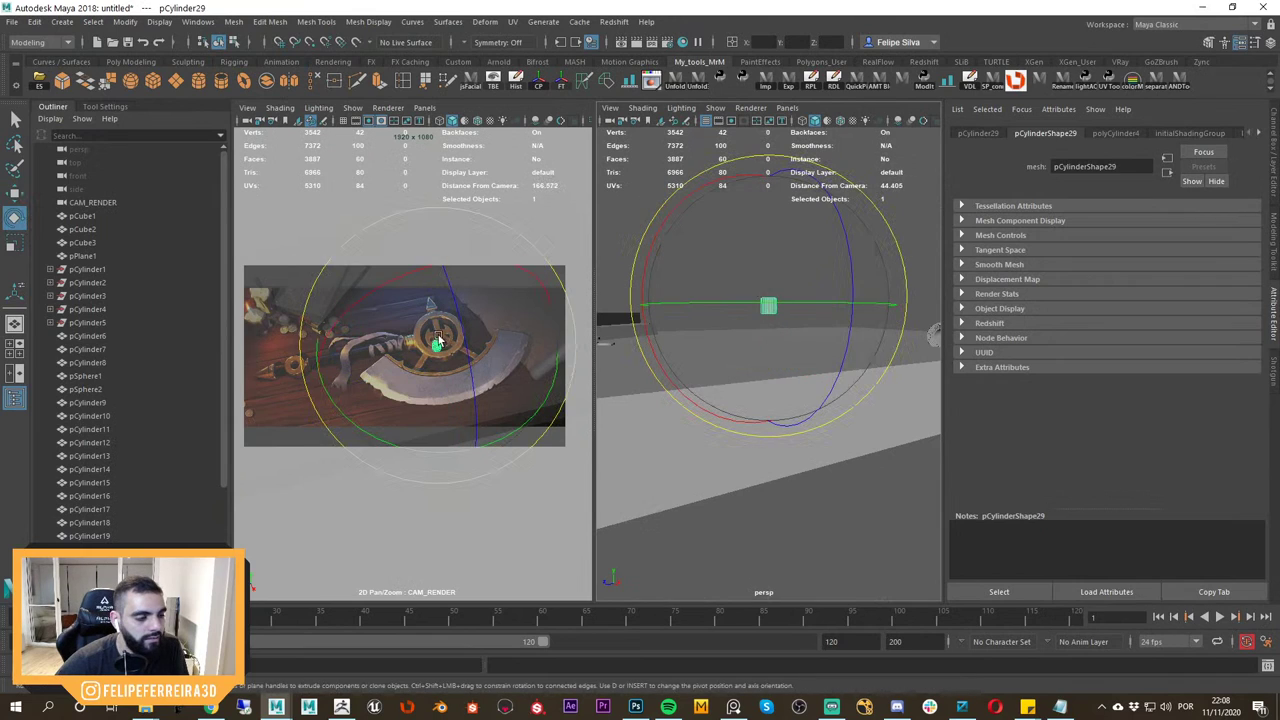
pyautogui.scroll(2, 475, 352)
pyautogui.press('space')
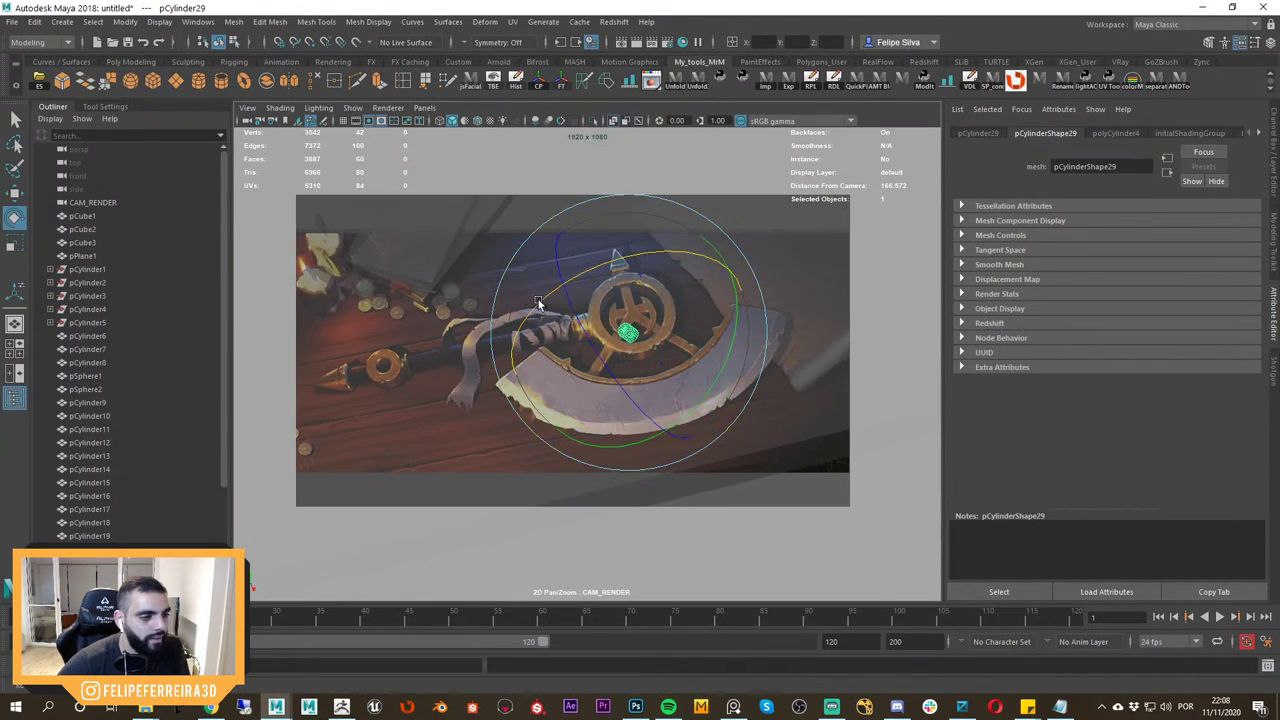
pyautogui.click(1274, 142)
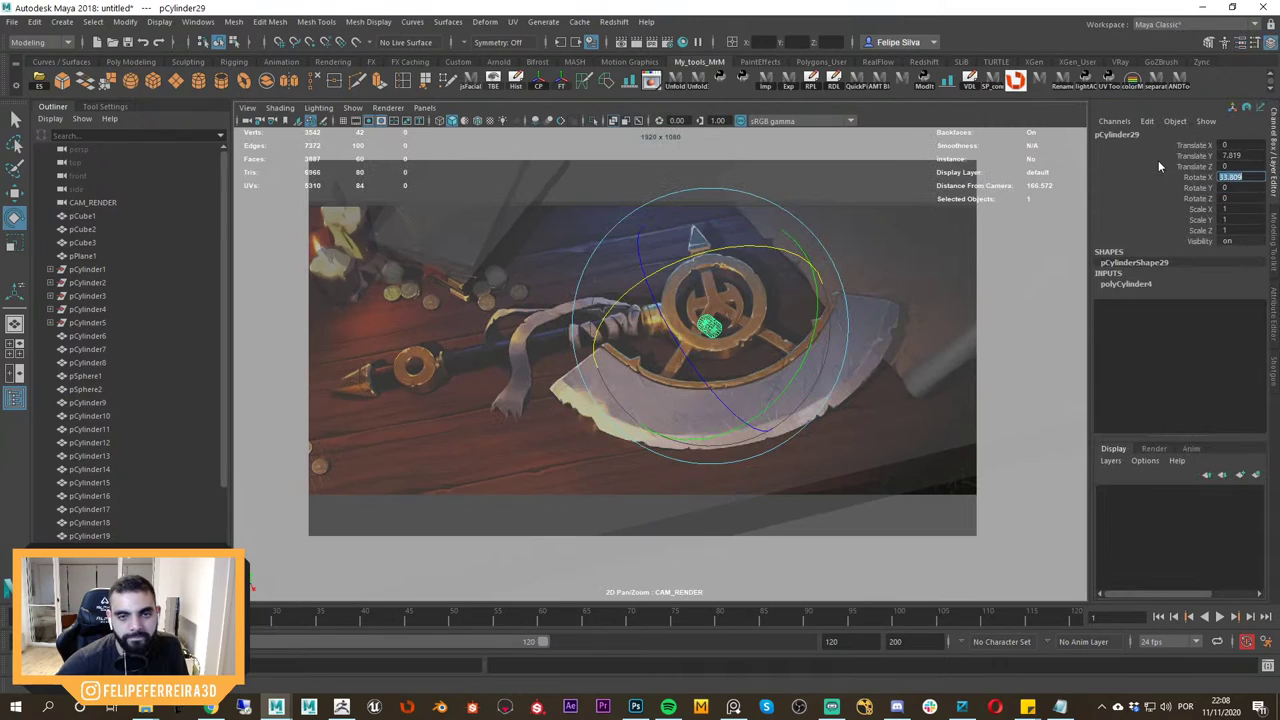
pyautogui.write('90')
pyautogui.press('Return')
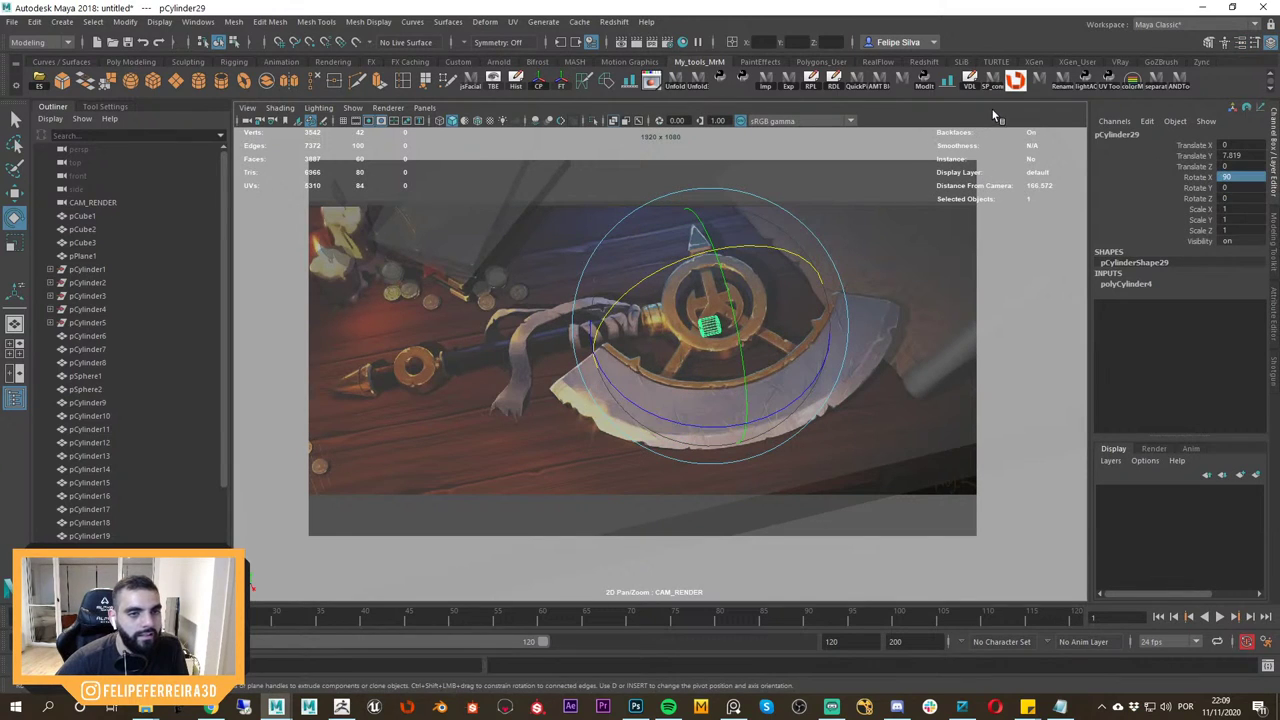
pyautogui.press('w')
pyautogui.click(248, 121)
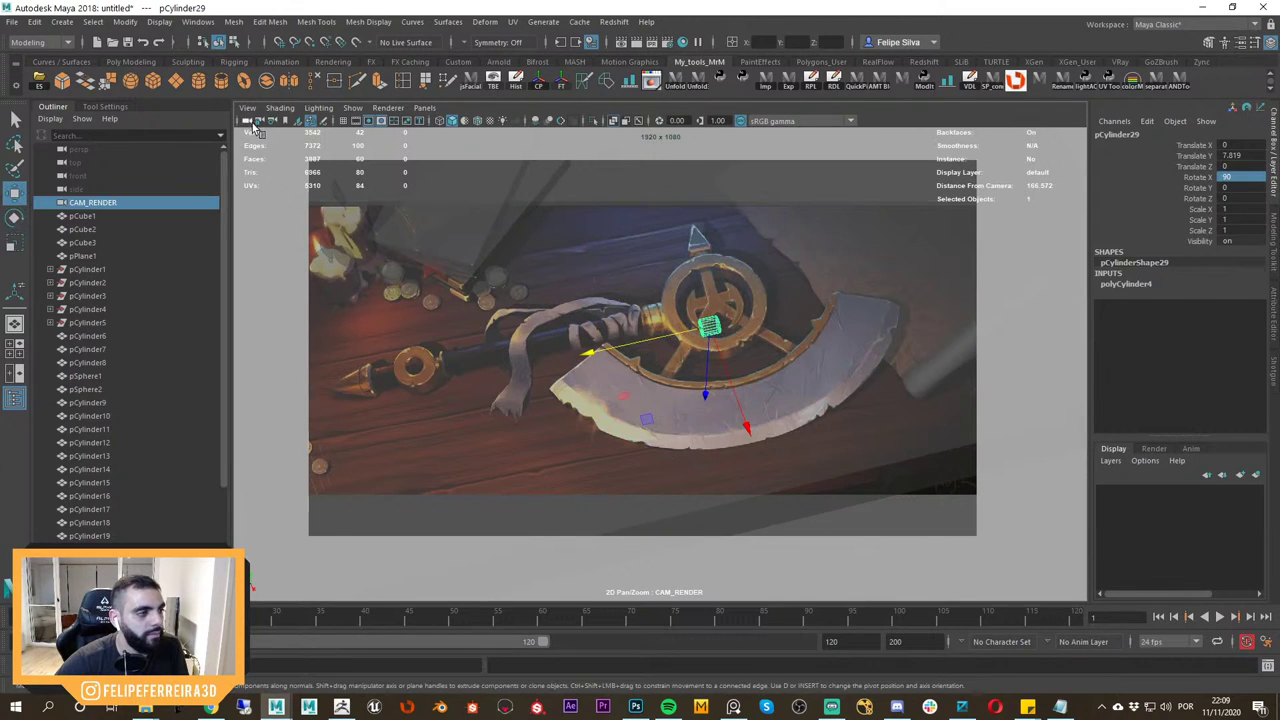
pyautogui.click(718, 329)
pyautogui.hotkey('ctrl', 'z')
pyautogui.click(720, 328)
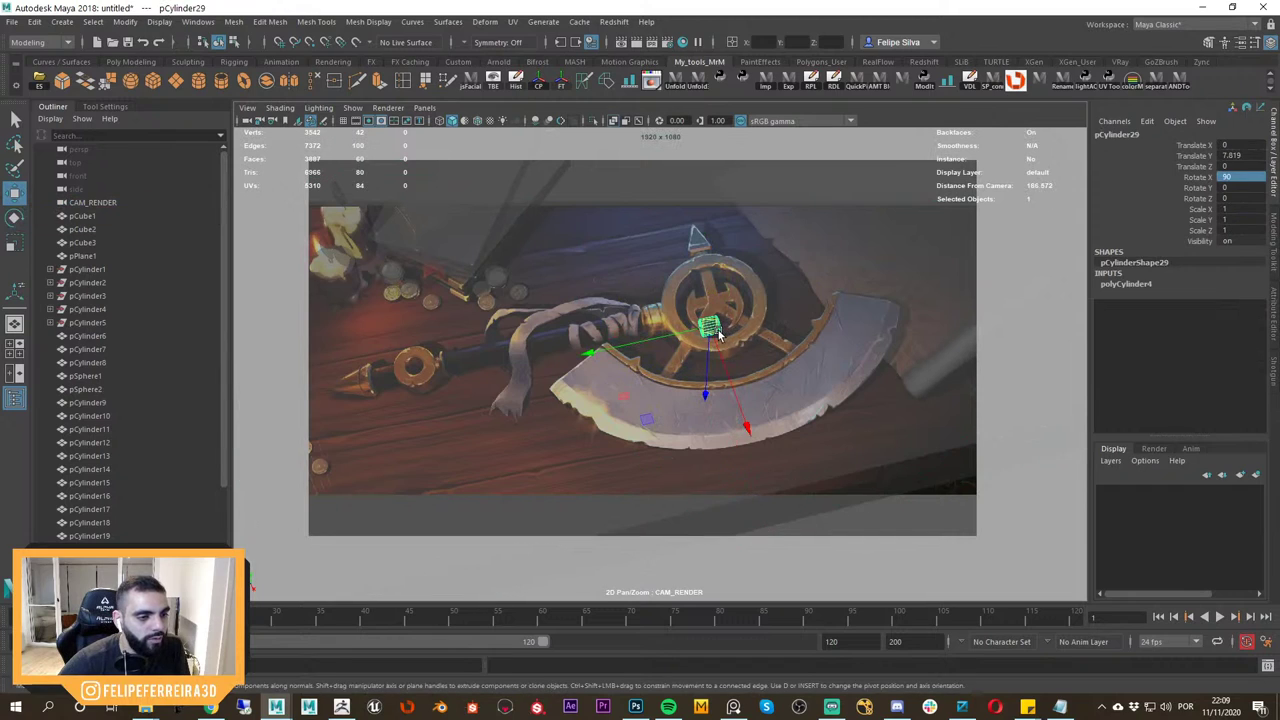
# Lower the cylinder onto the tabletop, to about -3.4 in X and 3.0 in Y.
pyautogui.press('space')
pyautogui.press('f')
pyautogui.keyDown('alt'); pyautogui.moveTo(831, 369); pyautogui.dragTo(700, 235, button='right'); pyautogui.keyUp('alt')
pyautogui.keyDown('alt'); pyautogui.moveTo(869, 383); pyautogui.dragTo(775, 260, button='right'); pyautogui.keyUp('alt')
pyautogui.keyDown('alt'); pyautogui.moveTo(775, 260); pyautogui.dragTo(897, 364); pyautogui.keyUp('alt')
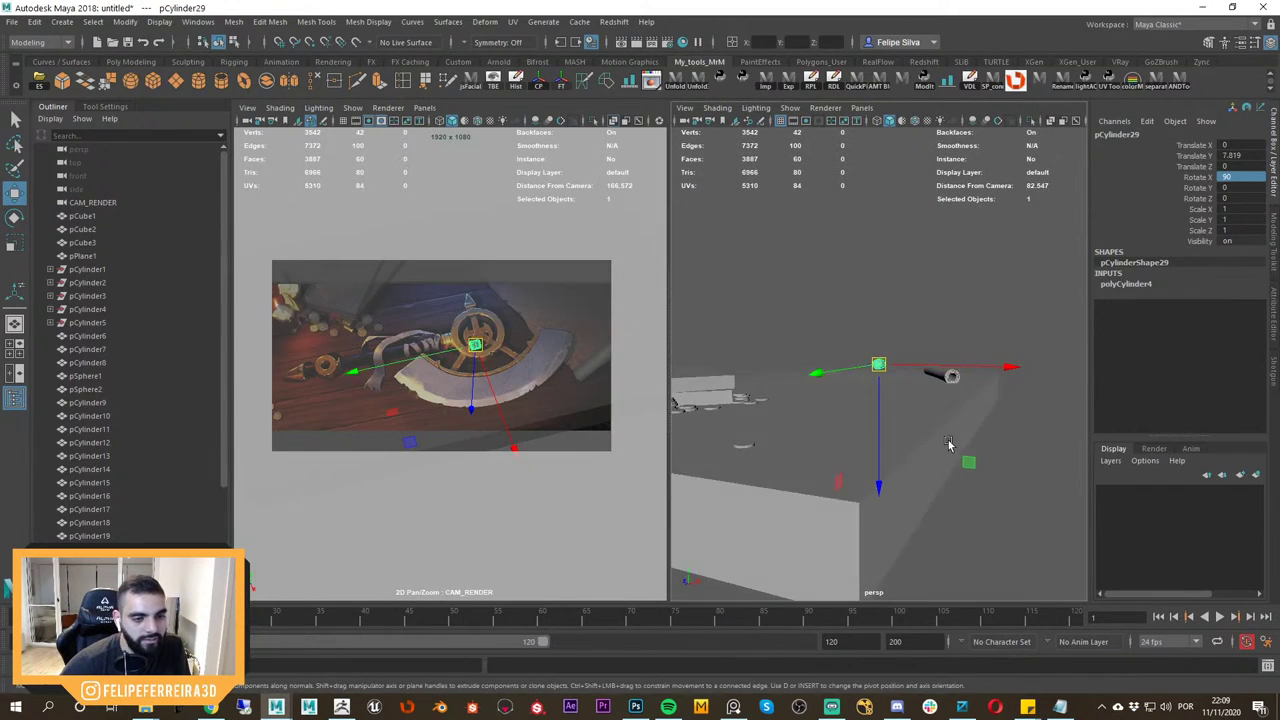
pyautogui.moveTo(968, 461); pyautogui.dragTo(953, 487)
pyautogui.scroll(2, 510, 368)
pyautogui.keyDown('alt'); pyautogui.moveTo(855, 340); pyautogui.dragTo(886, 449); pyautogui.keyUp('alt')
pyautogui.press('f')
pyautogui.keyDown('alt'); pyautogui.moveTo(886, 449); pyautogui.dragTo(791, 257, button='right'); pyautogui.keyUp('alt')
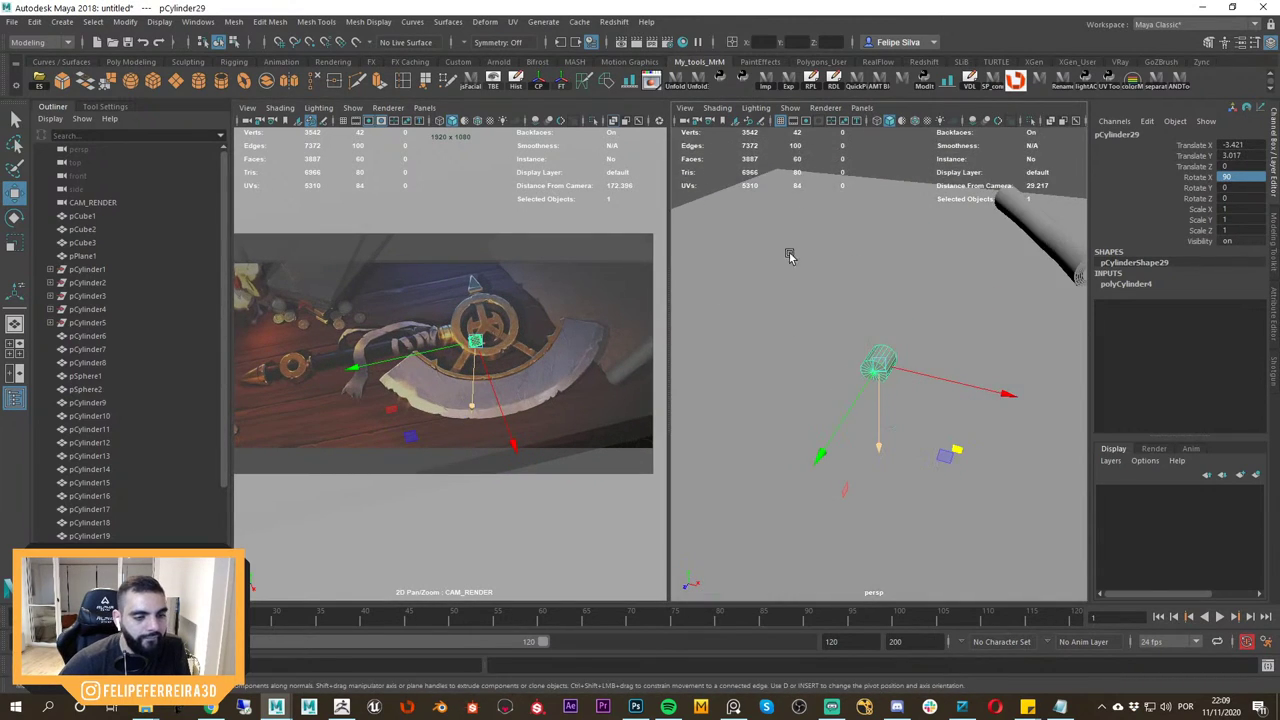
pyautogui.keyDown('alt'); pyautogui.moveTo(791, 257); pyautogui.dragTo(908, 410); pyautogui.keyUp('alt')
# Slide the cylinder across the tabletop onto the painted axe handle and show the render camera view full screen.
pyautogui.moveTo(411, 437); pyautogui.dragTo(310, 444)
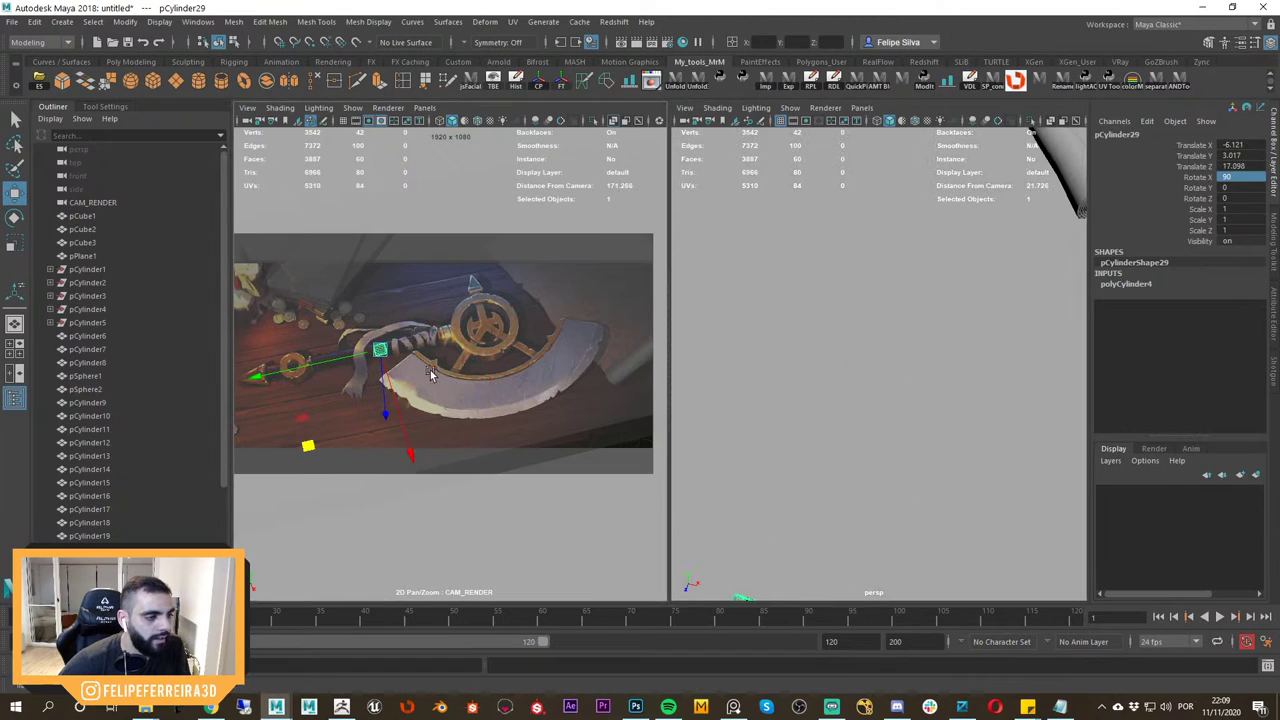
pyautogui.press('space')
pyautogui.moveTo(520, 370); pyautogui.dragTo(640, 377, button='right')
pyautogui.moveTo(640, 377); pyautogui.dragTo(698, 425, button='middle')
pyautogui.moveTo(698, 425); pyautogui.dragTo(620, 395, button='right')
pyautogui.hotkey('ctrl', 'space')
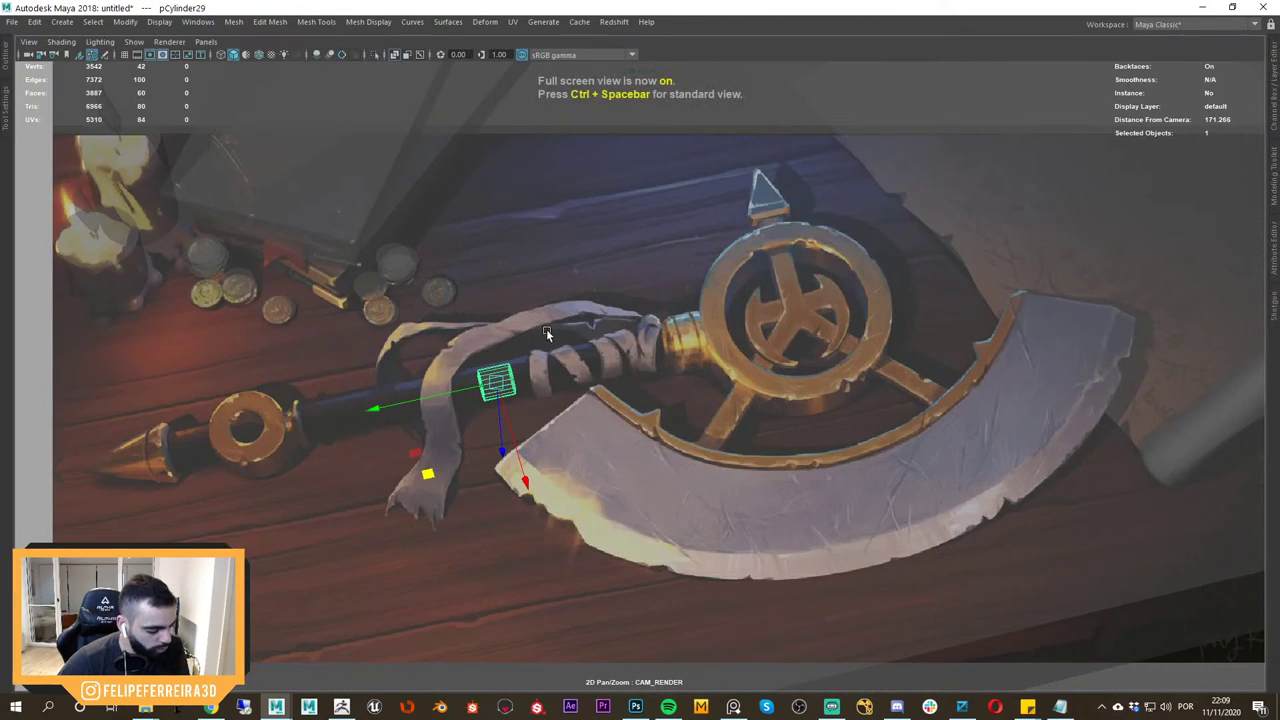
pyautogui.hotkey('ctrl', 'space')
pyautogui.hotkey('ctrl', 'space')
pyautogui.hotkey('ctrl', 'space')
pyautogui.hotkey('ctrl', 'space')
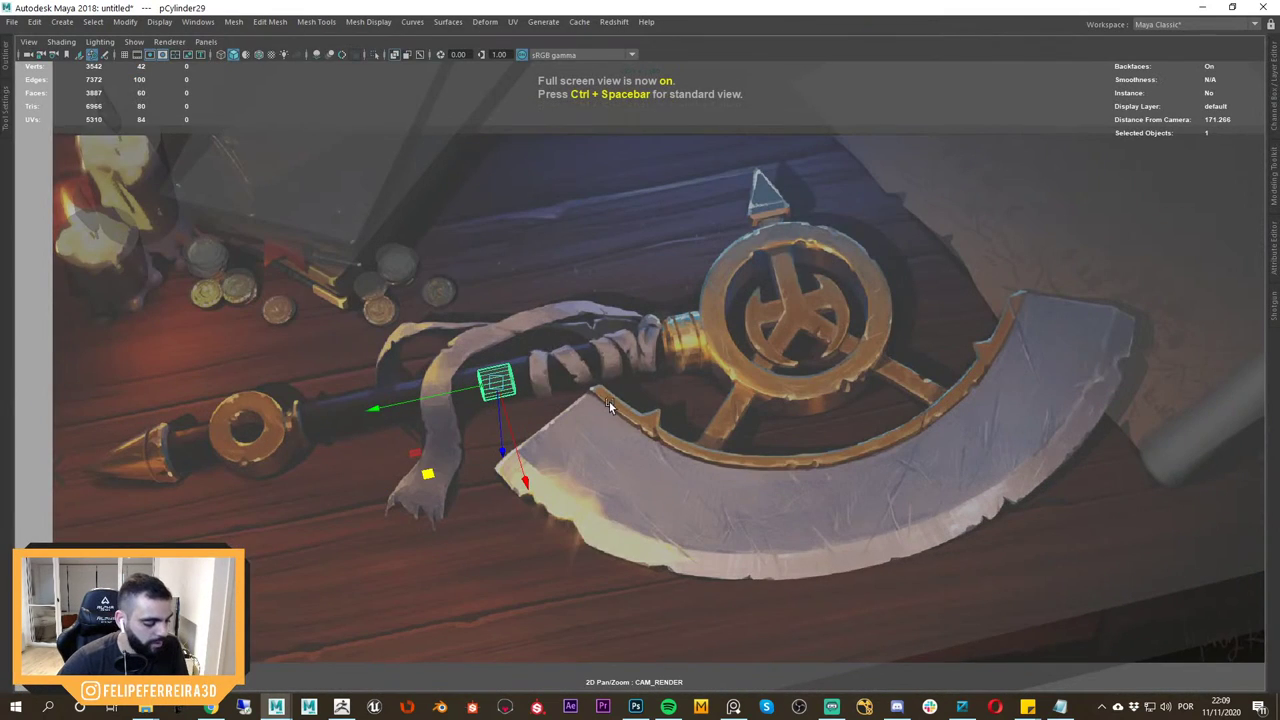
# Scale the cylinder to about 20.1 along its length and 1.2 across, and shift it to cover the painted handle.
pyautogui.moveTo(609, 401); pyautogui.dragTo(420, 290, button='right')
pyautogui.moveTo(508, 340); pyautogui.dragTo(466, 324, button='middle')
pyautogui.scroll(3, 466, 323)
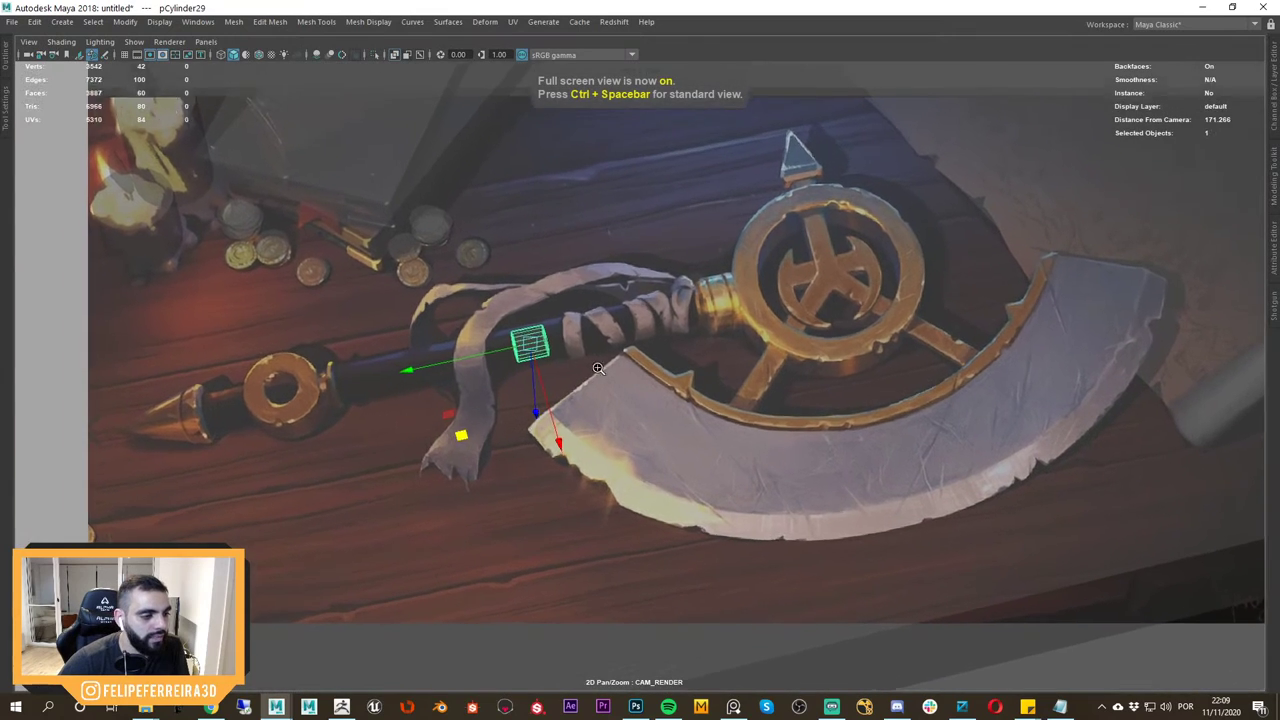
pyautogui.keyDown('ctrl'); pyautogui.moveTo(407, 366); pyautogui.dragTo(300, 392); pyautogui.keyUp('ctrl')
pyautogui.hotkey('ctrl', 'z')
pyautogui.moveTo(372, 482); pyautogui.dragTo(219, 498, button='middle')
pyautogui.moveTo(400, 490); pyautogui.dragTo(290, 498, button='middle')
pyautogui.moveTo(440, 491); pyautogui.dragTo(335, 508, button='middle')
pyautogui.moveTo(362, 526); pyautogui.dragTo(334, 529, button='middle')
pyautogui.press('w')
pyautogui.moveTo(415, 366); pyautogui.dragTo(405, 368)
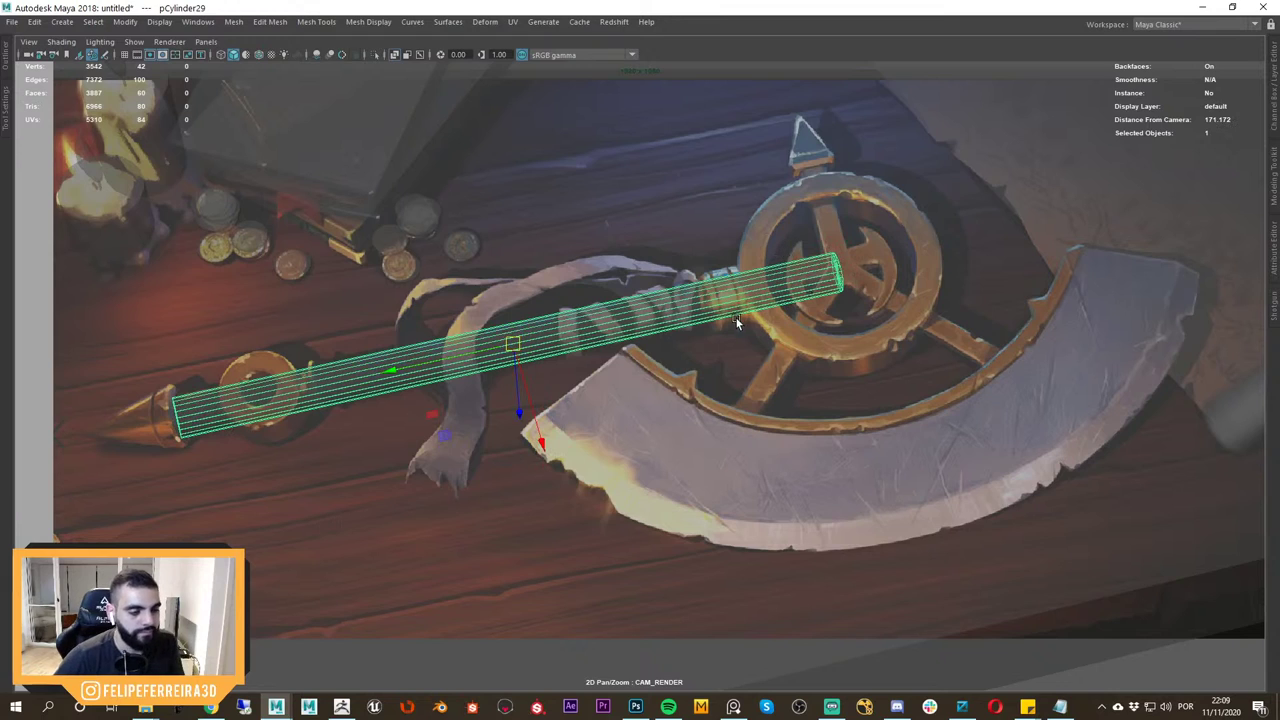
# Bring back the full interface with the perspective view and set the handle cylinder's Subdivisions Axis to 16.
pyautogui.press('space')
pyautogui.hotkey('ctrl', 'space')
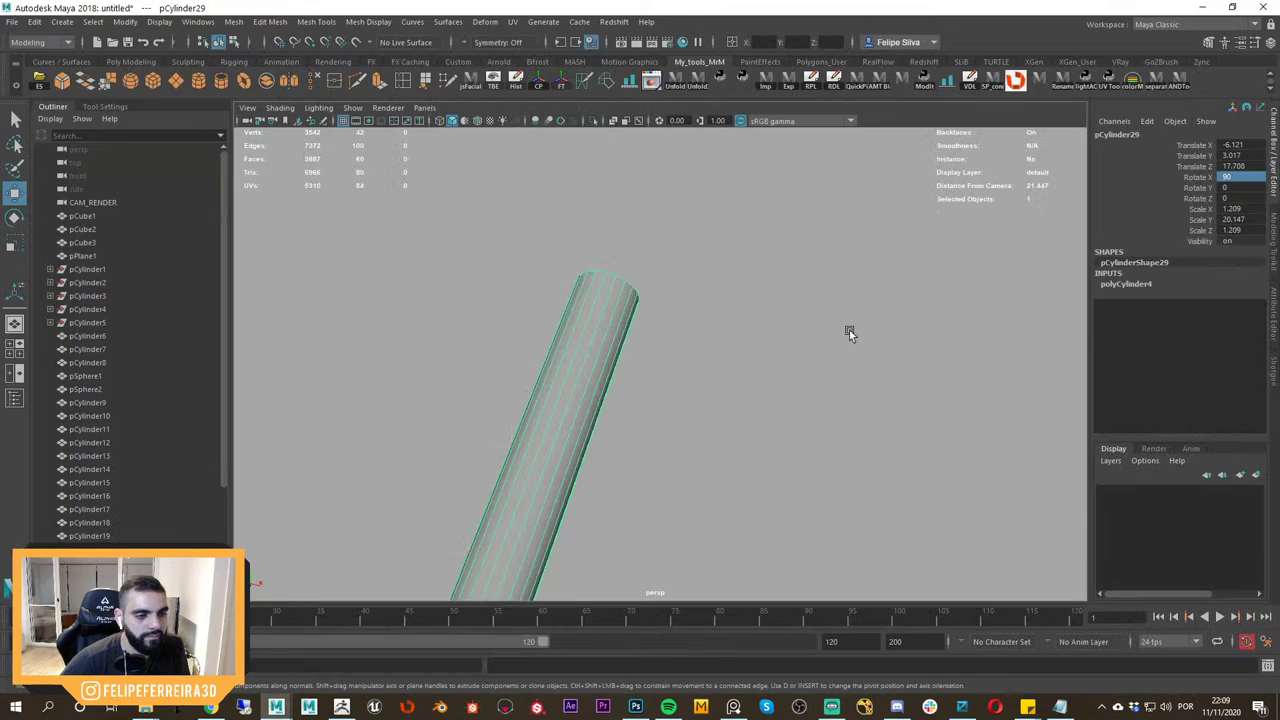
pyautogui.press('f')
pyautogui.keyDown('alt'); pyautogui.moveTo(853, 360); pyautogui.dragTo(800, 338); pyautogui.keyUp('alt')
pyautogui.scroll(3, 850, 335)
pyautogui.click(1148, 287)
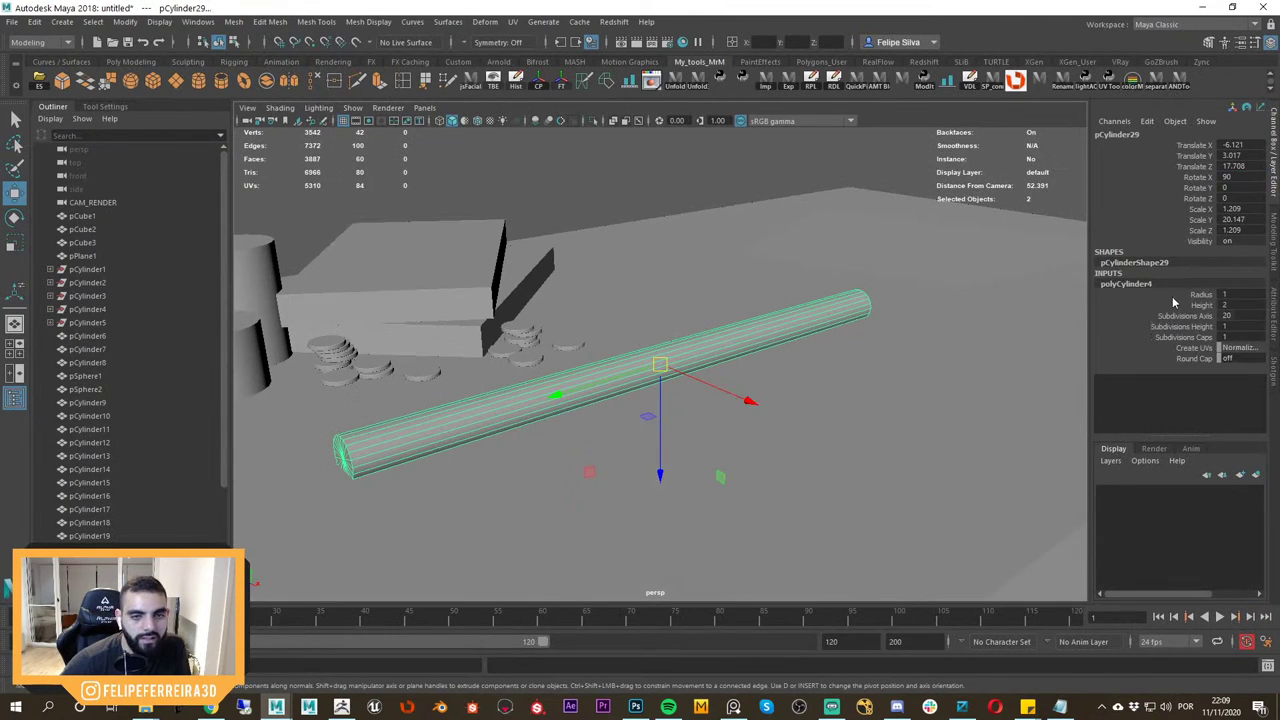
pyautogui.press('Return')
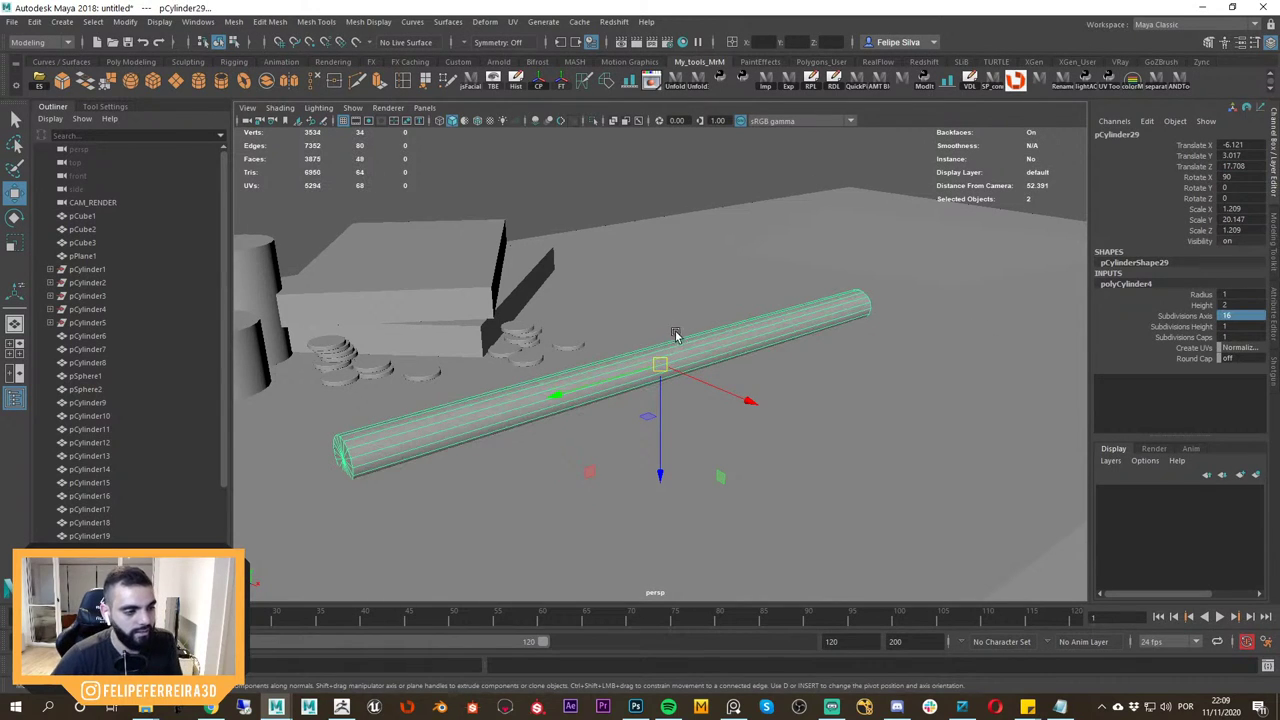
pyautogui.keyDown('alt'); pyautogui.moveTo(677, 337); pyautogui.dragTo(795, 322, button='middle'); pyautogui.keyUp('alt')
pyautogui.keyDown('alt'); pyautogui.moveTo(745, 385); pyautogui.dragTo(783, 357); pyautogui.keyUp('alt')
pyautogui.scroll(2, 811, 403)
pyautogui.keyDown('alt'); pyautogui.moveTo(780, 422); pyautogui.dragTo(803, 399); pyautogui.keyUp('alt')
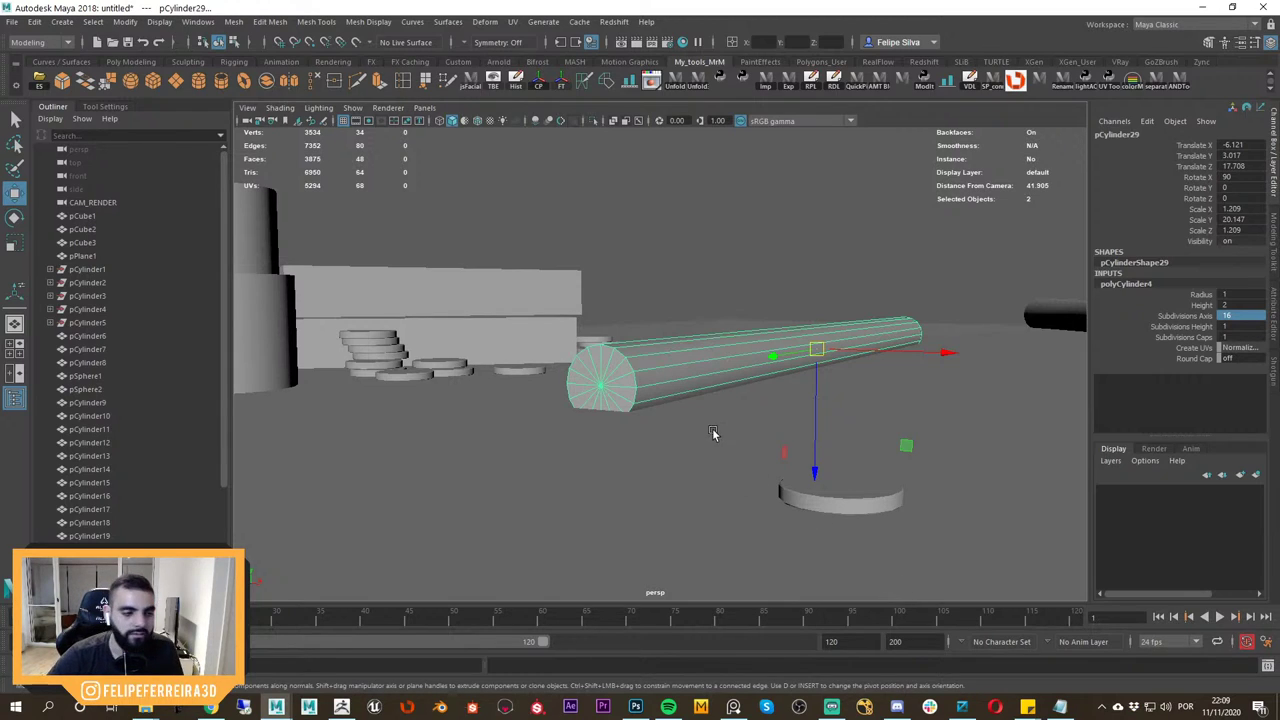
# Raise the handle cylinder to about 3.4 in Y and freeze its transformations.
pyautogui.keyDown('alt'); pyautogui.moveTo(757, 414); pyautogui.dragTo(820, 392); pyautogui.keyUp('alt')
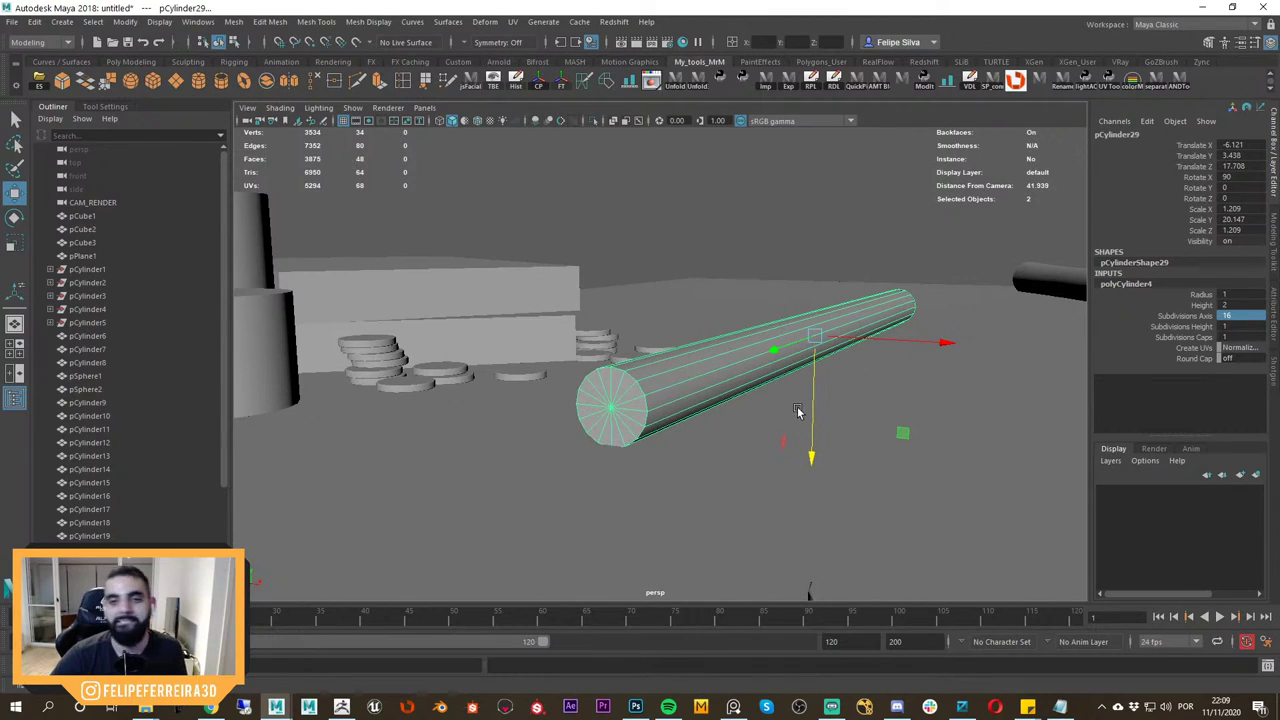
pyautogui.click(838, 707)
pyautogui.click(847, 712)
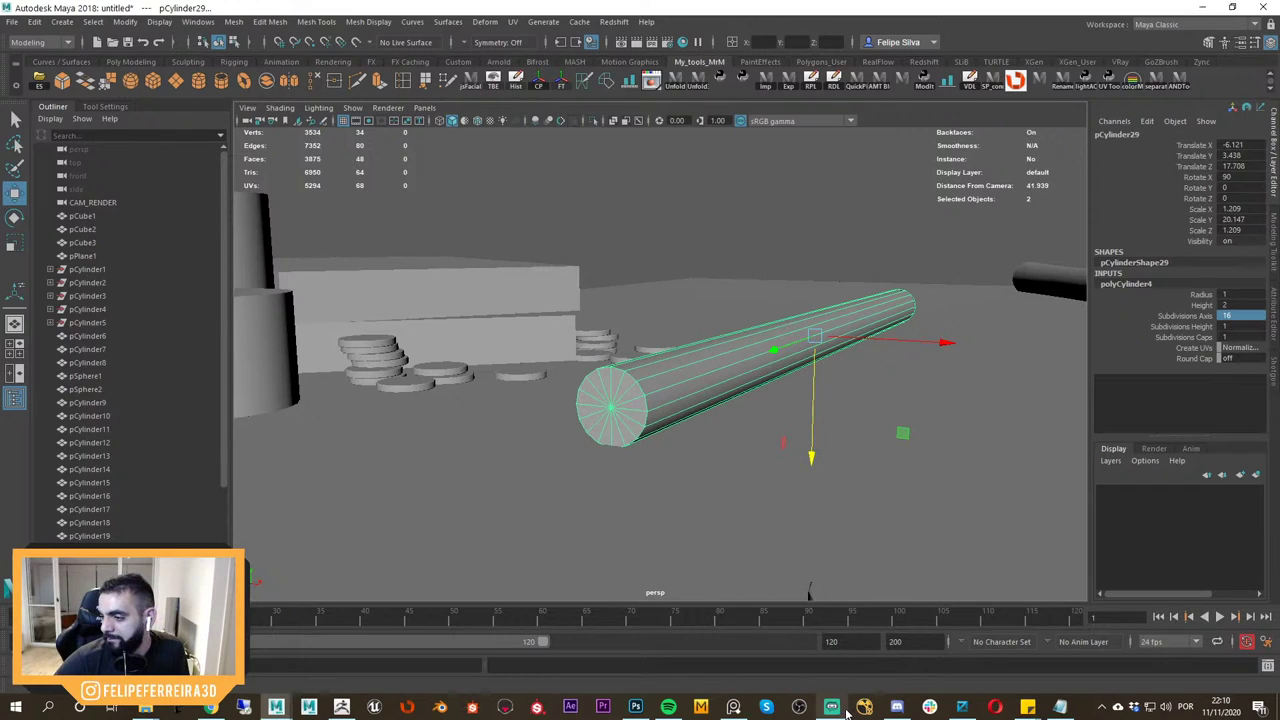
pyautogui.click(847, 712)
pyautogui.click(847, 712)
pyautogui.keyDown('alt'); pyautogui.moveTo(800, 435); pyautogui.dragTo(871, 434); pyautogui.keyUp('alt')
pyautogui.press('space')
pyautogui.moveTo(954, 400)
pyautogui.keyDown('alt'); pyautogui.mouseDown()
pyautogui.moveTo(963, 364)
pyautogui.moveTo(958, 410)
pyautogui.mouseUp(); pyautogui.keyUp('alt')
pyautogui.click(559, 84)
pyautogui.keyDown('alt'); pyautogui.moveTo(893, 330); pyautogui.dragTo(993, 482); pyautogui.keyUp('alt')
pyautogui.press('space')
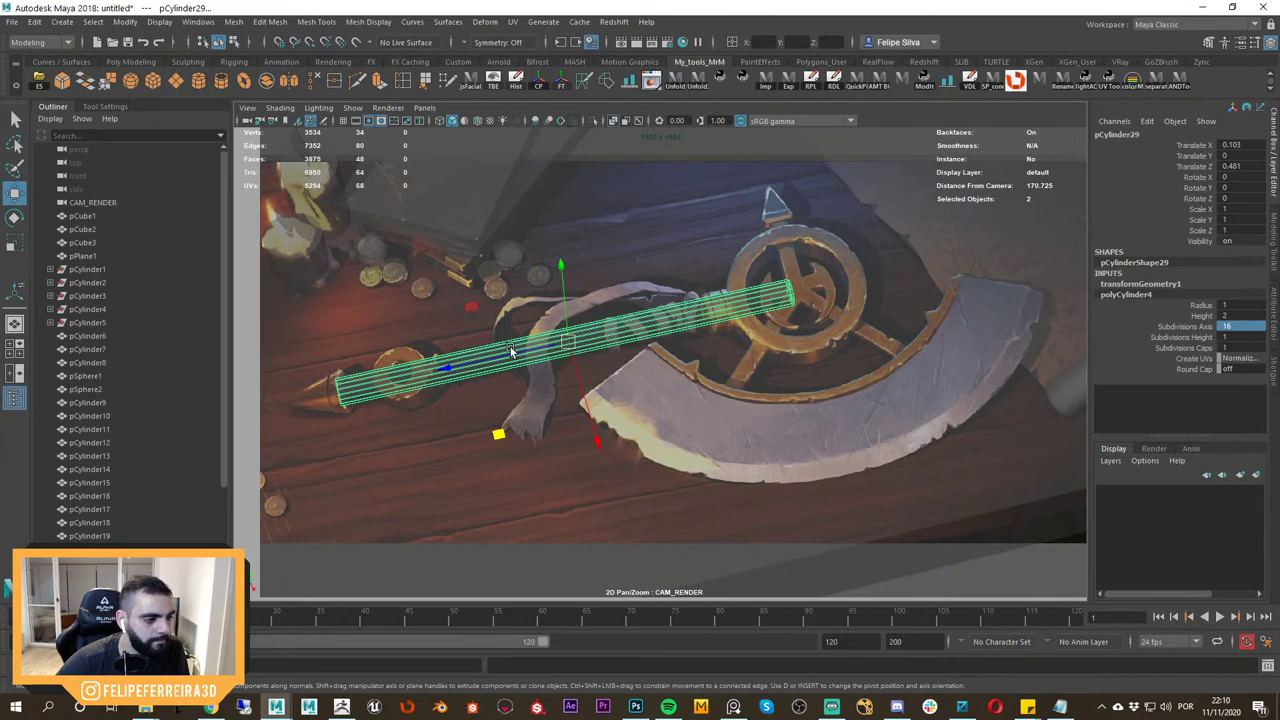
# Slide the handle cylinder along its length to -0.13 in Z in the render camera view.
pyautogui.moveTo(505, 356); pyautogui.dragTo(529, 351)
pyautogui.moveTo(529, 351); pyautogui.dragTo(512, 356, button='middle')
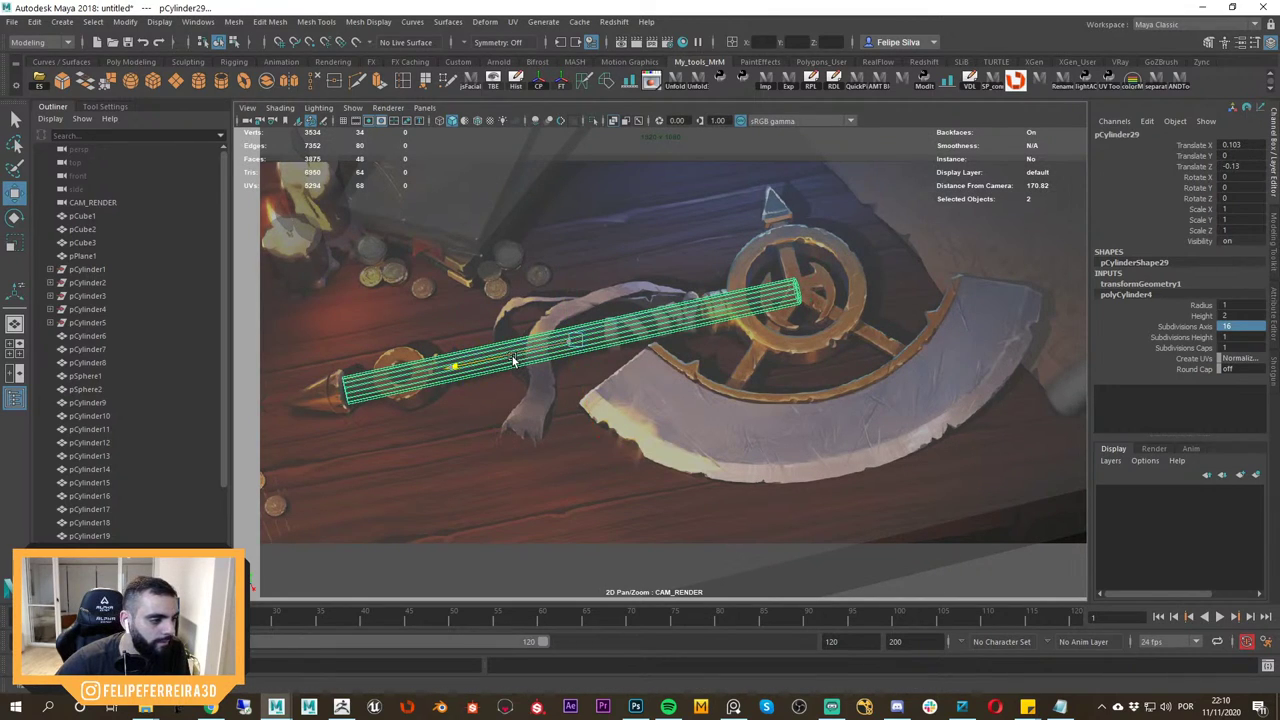
pyautogui.press('space')
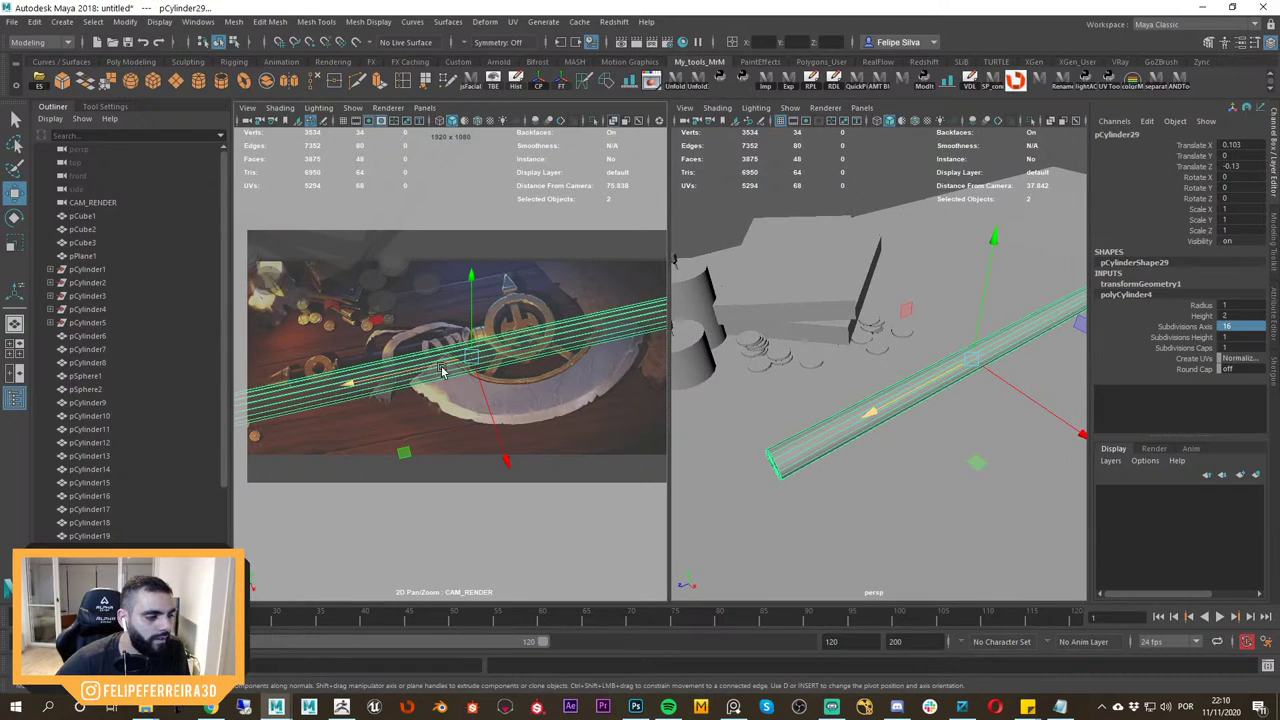
pyautogui.hotkey('ctrl', 'z')
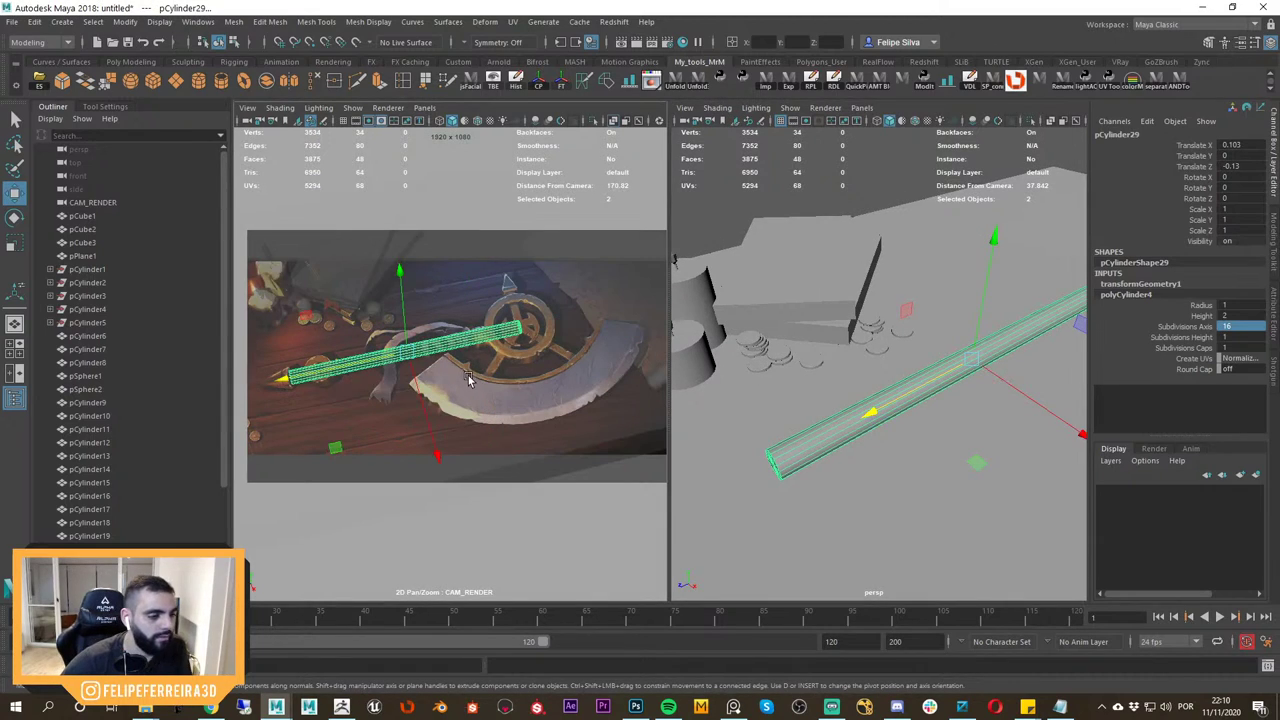
pyautogui.press('space')
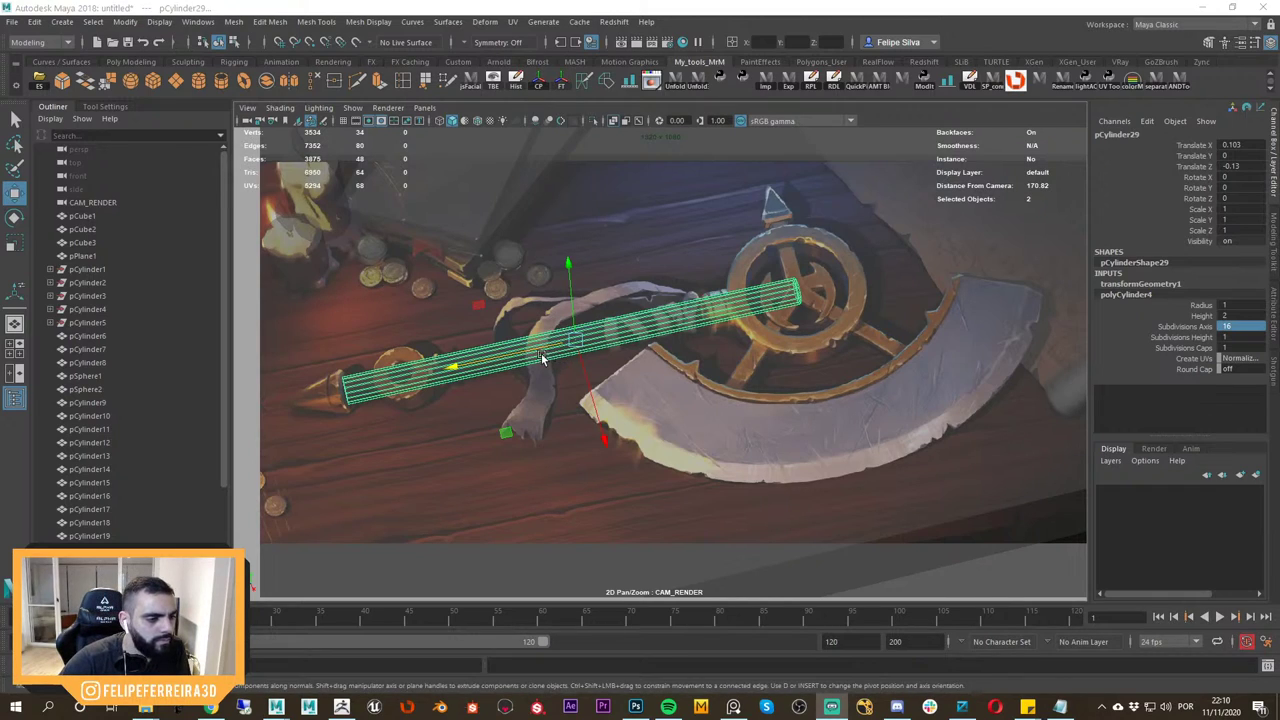
# Thin the handle cylinder to 0.941 in X and Y scale and shift it to -0.144 in Z.
pyautogui.click(566, 262)
pyautogui.press('r')
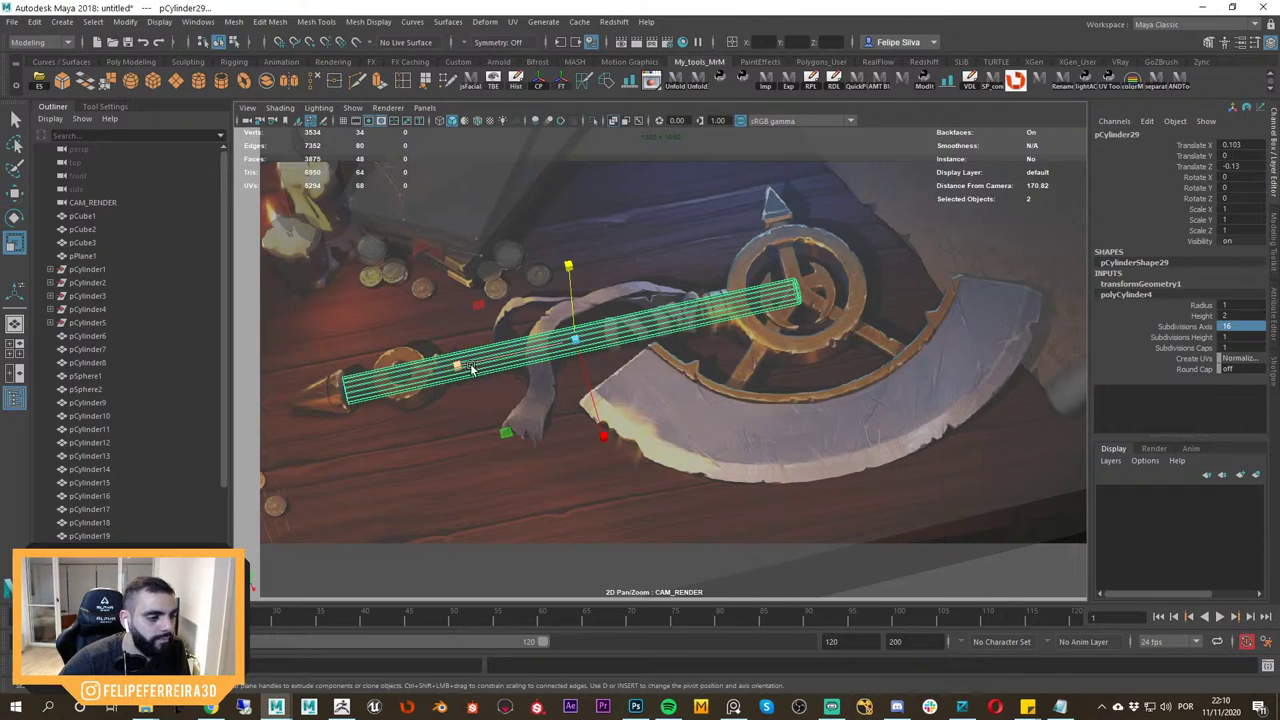
pyautogui.keyDown('ctrl'); pyautogui.moveTo(460, 368); pyautogui.dragTo(461, 371); pyautogui.keyUp('ctrl')
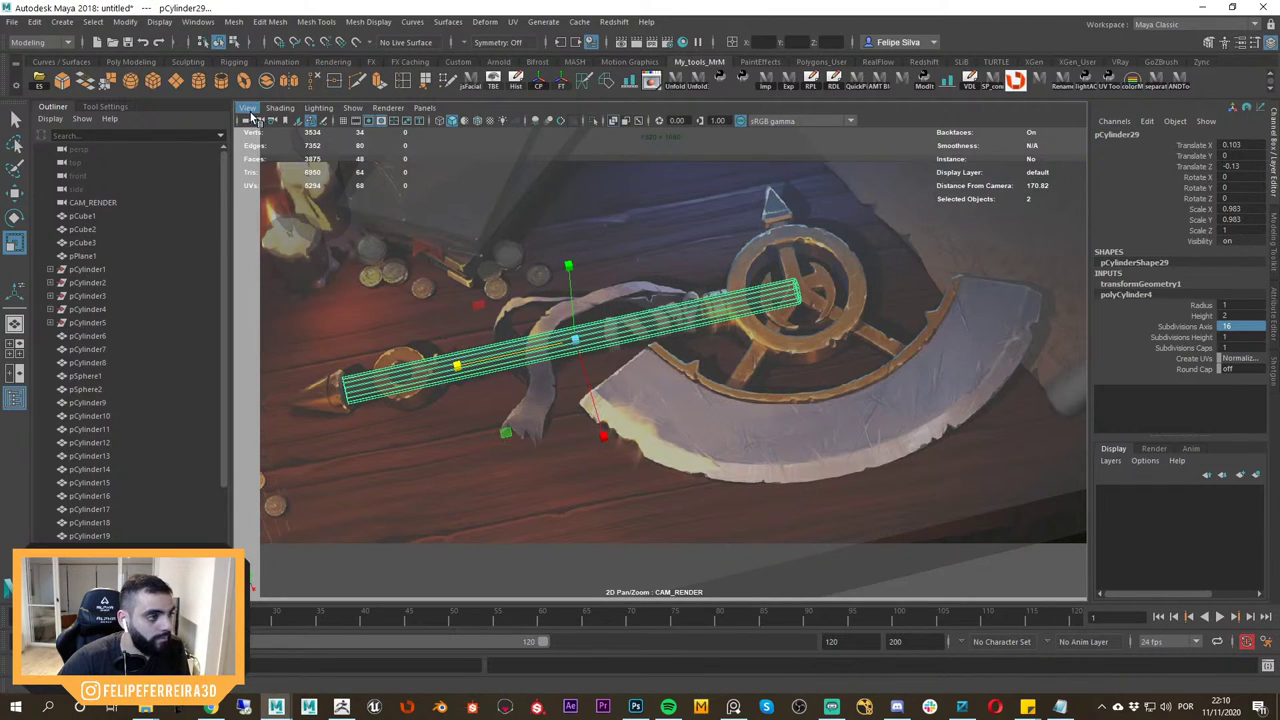
pyautogui.keyDown('alt'); pyautogui.moveTo(412, 253); pyautogui.dragTo(534, 355, button='right'); pyautogui.keyUp('alt')
pyautogui.keyDown('alt'); pyautogui.moveTo(534, 355); pyautogui.dragTo(760, 391, button='middle'); pyautogui.keyUp('alt')
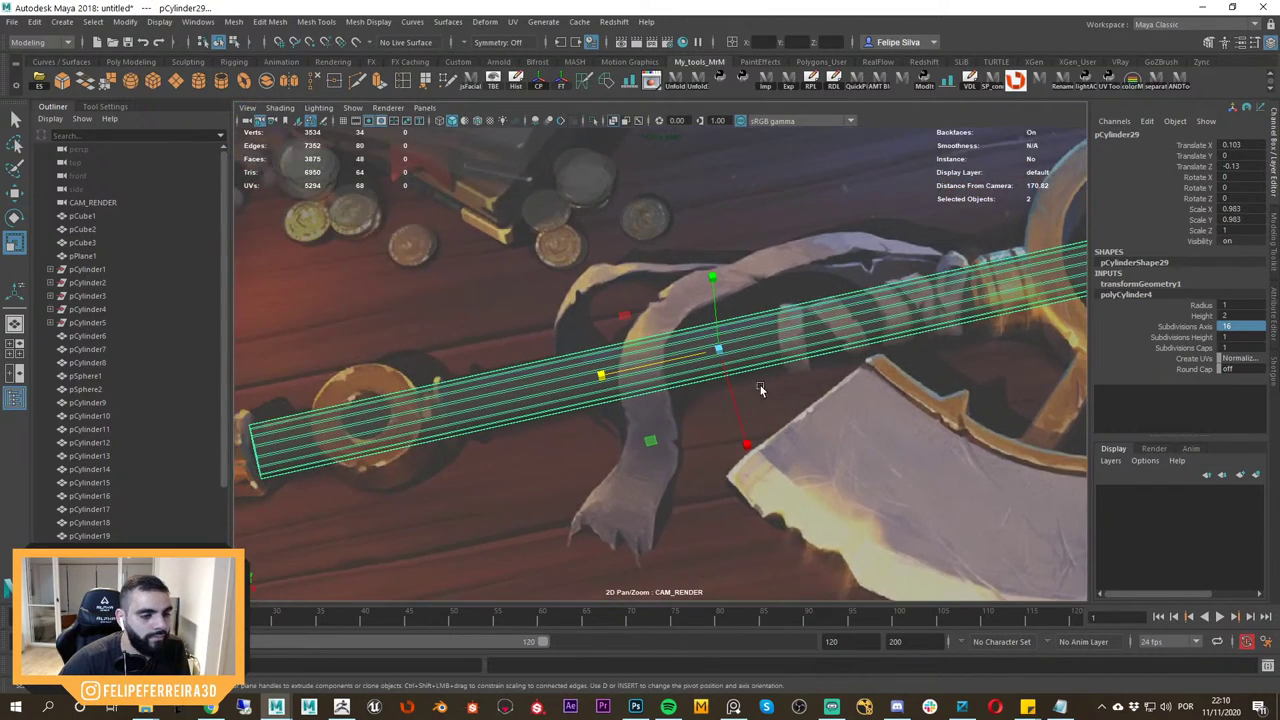
pyautogui.keyDown('alt'); pyautogui.moveTo(760, 391); pyautogui.dragTo(622, 364, button='right'); pyautogui.keyUp('alt')
pyautogui.keyDown('alt'); pyautogui.moveTo(622, 364); pyautogui.dragTo(714, 293, button='middle'); pyautogui.keyUp('alt')
pyautogui.moveTo(714, 293); pyautogui.dragTo(706, 313, button='right')
pyautogui.moveTo(731, 279)
pyautogui.keyDown('ctrl'); pyautogui.mouseDown()
pyautogui.moveTo(809, 289)
pyautogui.moveTo(737, 281)
pyautogui.moveTo(748, 276)
pyautogui.mouseUp(); pyautogui.keyUp('ctrl')
pyautogui.press('w')
pyautogui.press('space')
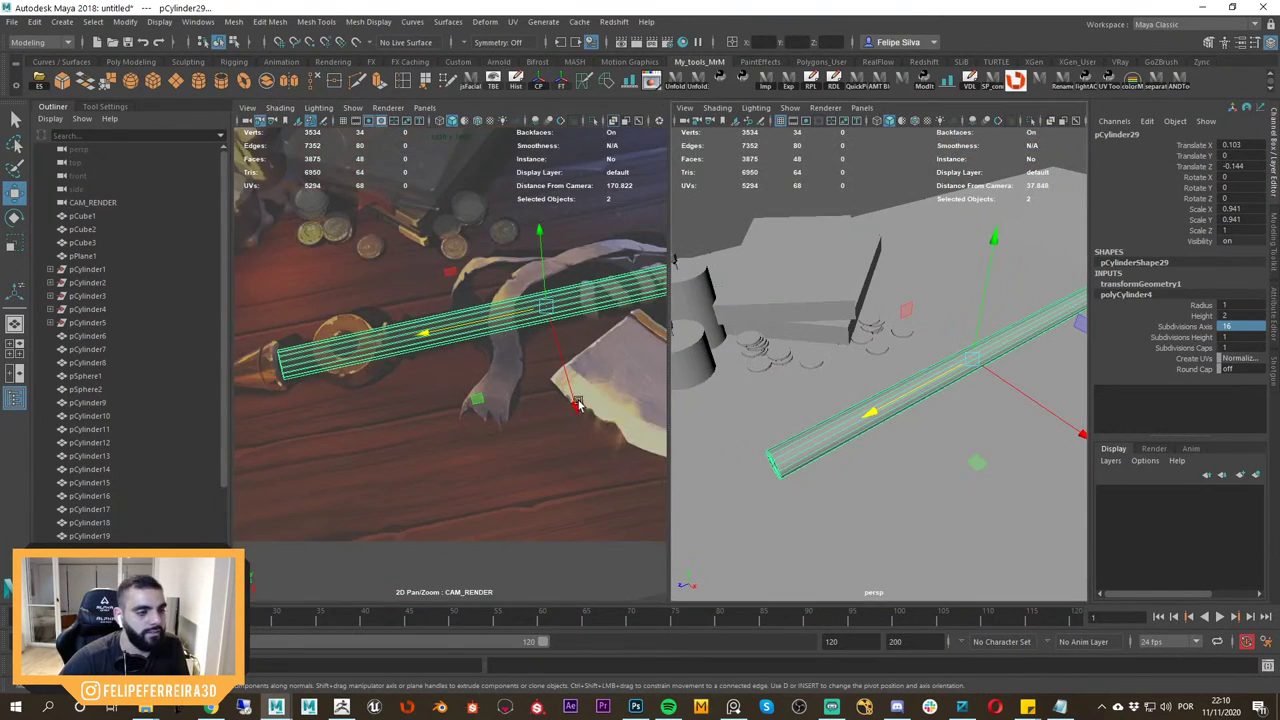
# Move the cylinder's end vertices at the axe head back to the painted gold collar to shorten the handle.
pyautogui.moveTo(577, 399); pyautogui.dragTo(423, 329, button='right')
pyautogui.moveTo(423, 329); pyautogui.dragTo(314, 308, button='middle')
pyautogui.moveTo(314, 308); pyautogui.dragTo(708, 262, button='right')
pyautogui.press('space')
pyautogui.press('f')
pyautogui.press('space')
pyautogui.press('space')
pyautogui.moveTo(706, 262); pyautogui.dragTo(752, 421, button='middle')
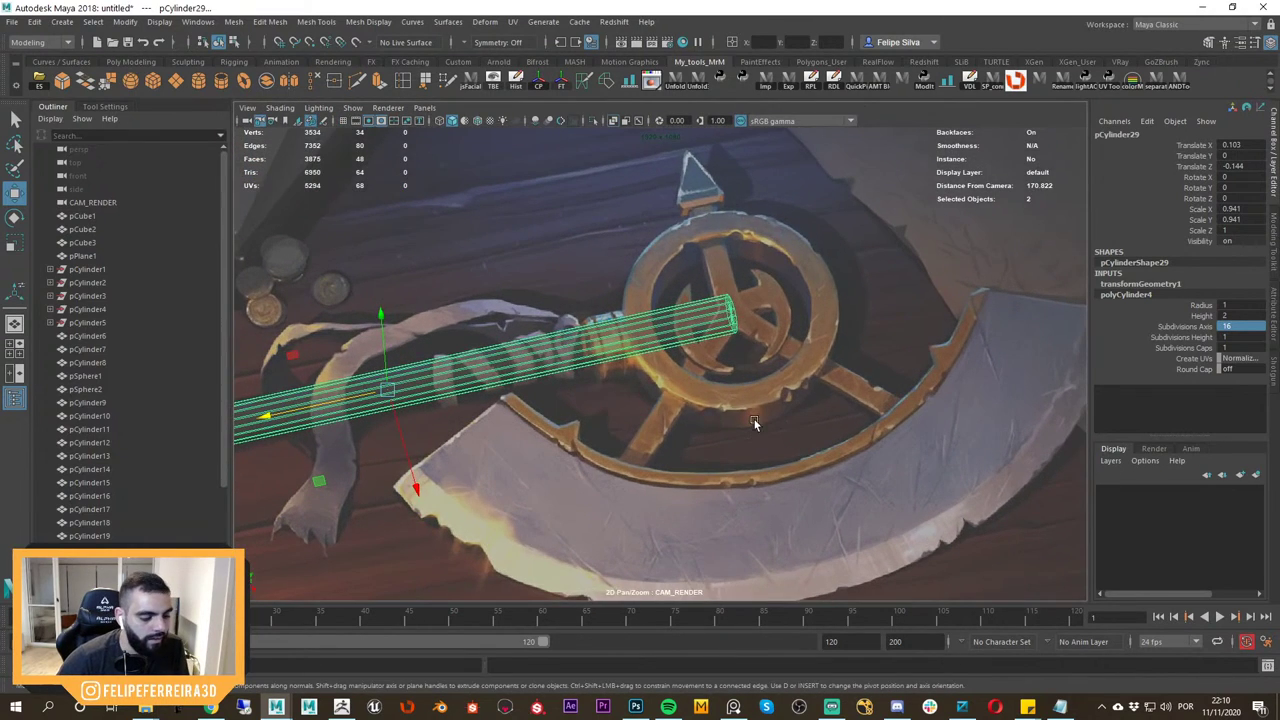
pyautogui.press('F9')
pyautogui.moveTo(660, 253); pyautogui.dragTo(772, 375)
pyautogui.moveTo(712, 323); pyautogui.dragTo(557, 365)
pyautogui.press('space')
pyautogui.press('f')
pyautogui.keyDown('alt'); pyautogui.moveTo(823, 288); pyautogui.dragTo(690, 284, button='right'); pyautogui.keyUp('alt')
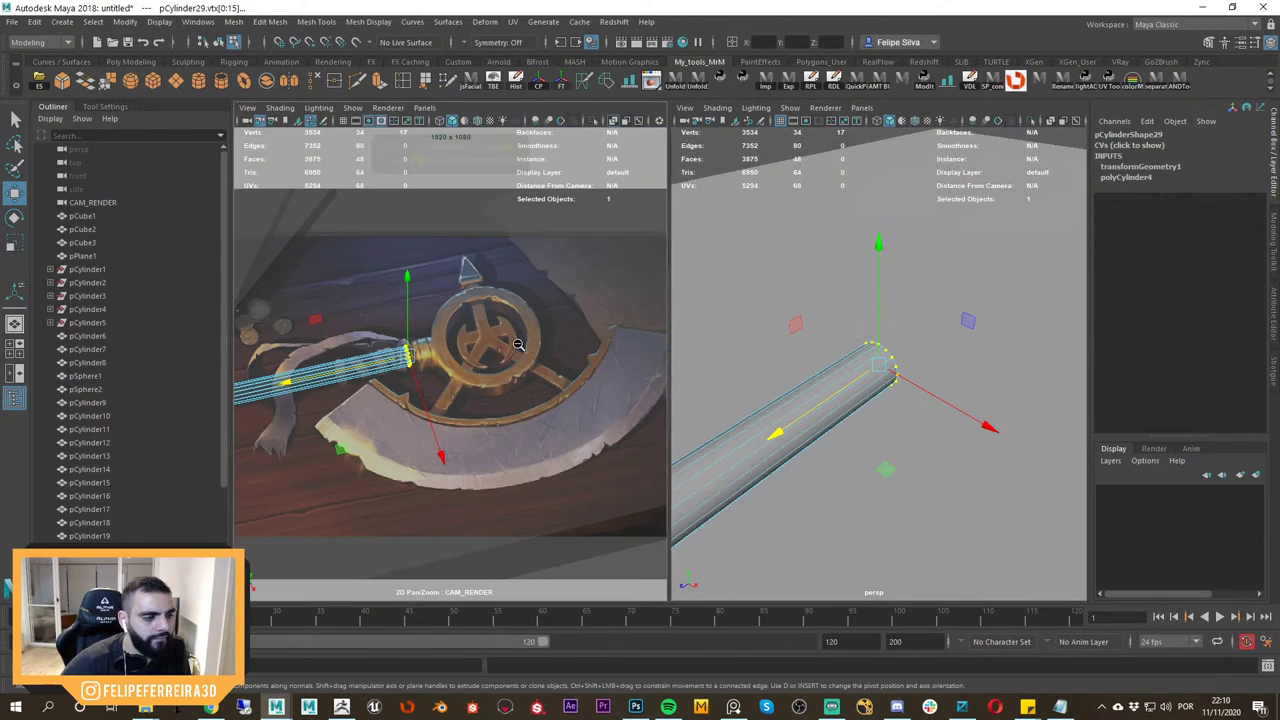
pyautogui.moveTo(510, 318); pyautogui.dragTo(386, 323, button='right')
pyautogui.moveTo(386, 323); pyautogui.dragTo(518, 304, button='middle')
pyautogui.moveTo(518, 304); pyautogui.dragTo(542, 368, button='right')
pyautogui.press('space')
pyautogui.scroll(-2, 581, 367)
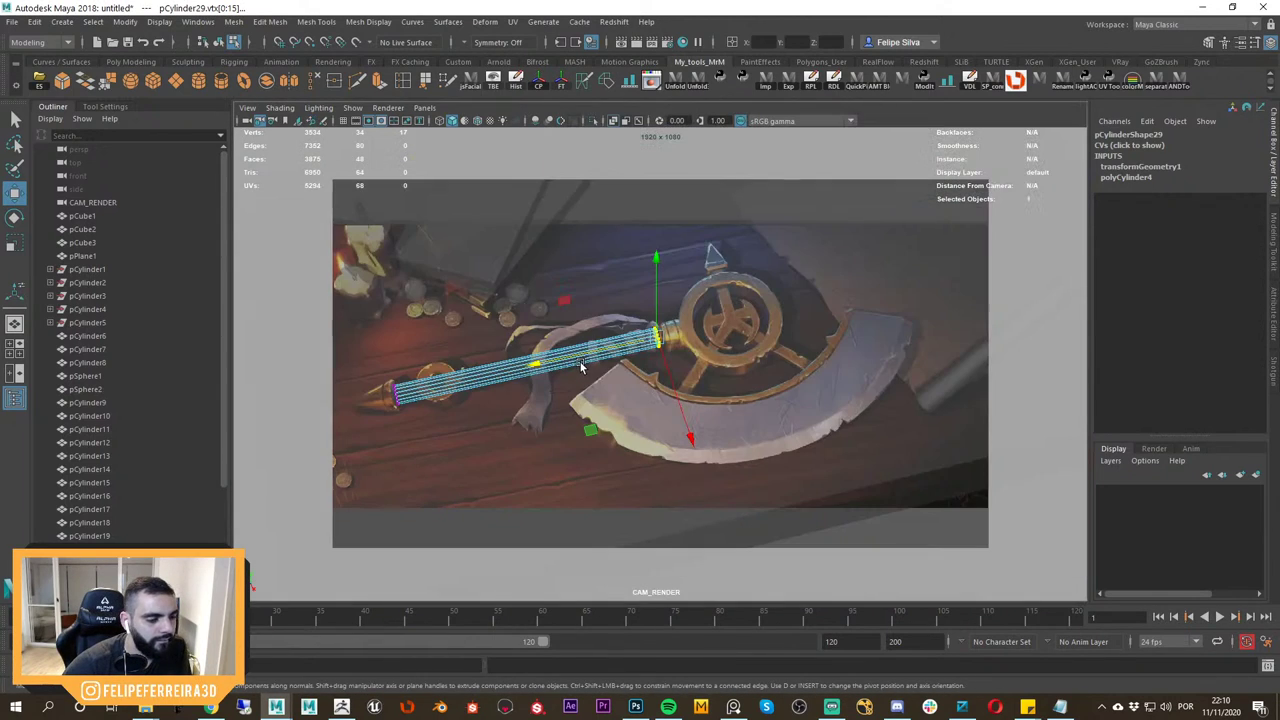
# Duplicate the handle cylinder, shorten the copy to 0.128 in Z scale and move it to about 14.7 in Z.
pyautogui.press('\\')
pyautogui.moveTo(628, 384); pyautogui.dragTo(475, 390, button='middle')
pyautogui.moveTo(560, 375); pyautogui.dragTo(710, 350, button='right')
pyautogui.moveTo(565, 388); pyautogui.dragTo(656, 377, button='middle')
pyautogui.moveTo(600, 342); pyautogui.dragTo(646, 337, button='right')
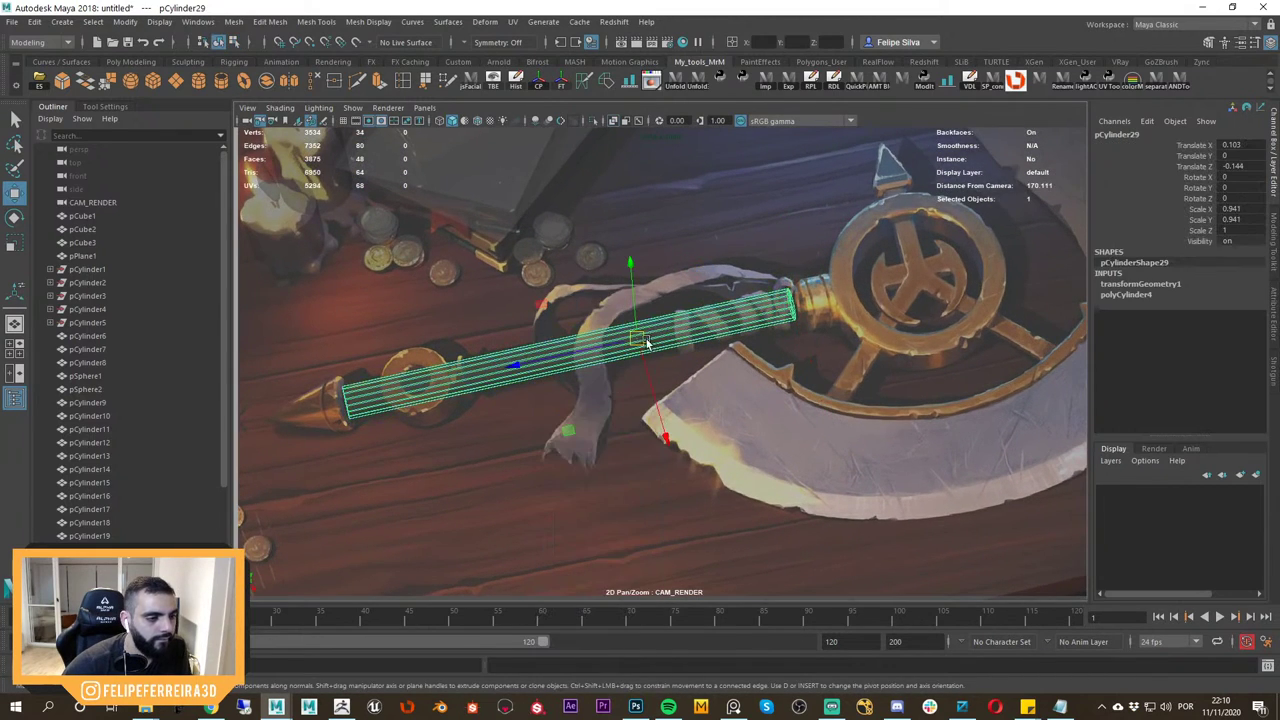
pyautogui.moveTo(514, 384); pyautogui.dragTo(650, 346, button='middle')
pyautogui.moveTo(650, 346); pyautogui.dragTo(680, 362, button='right')
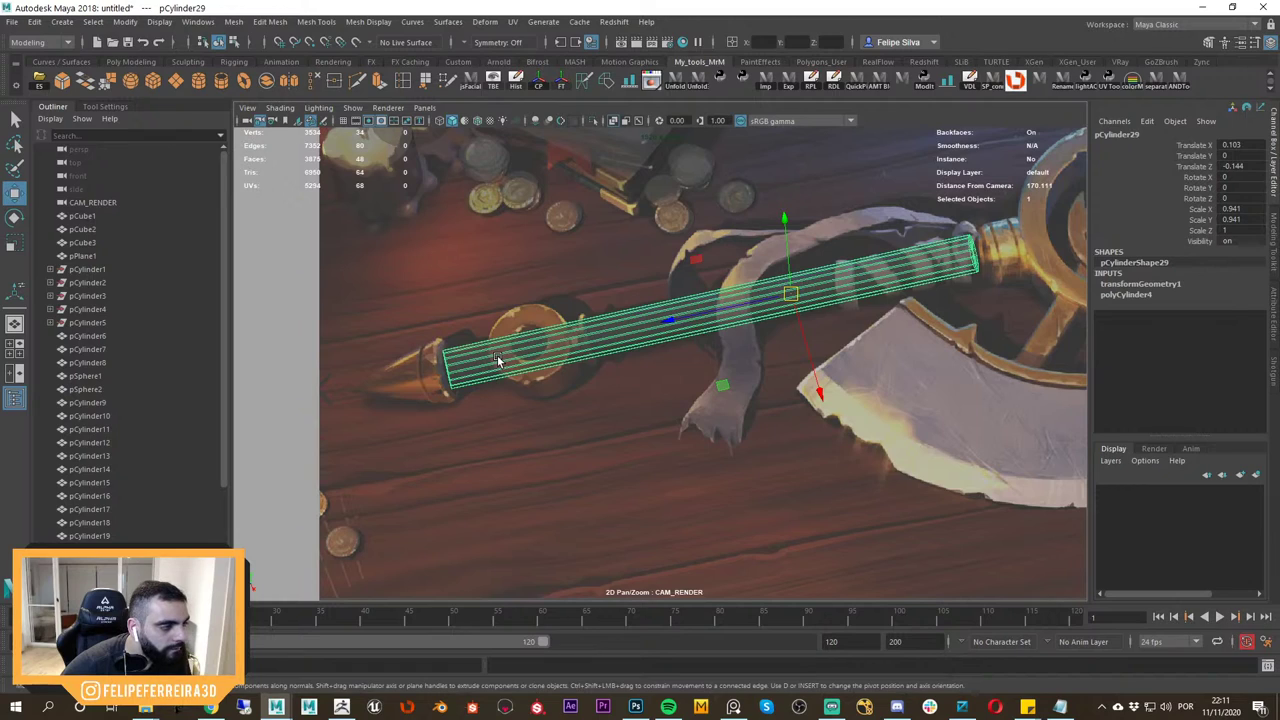
pyautogui.hotkey('ctrl', 'd')
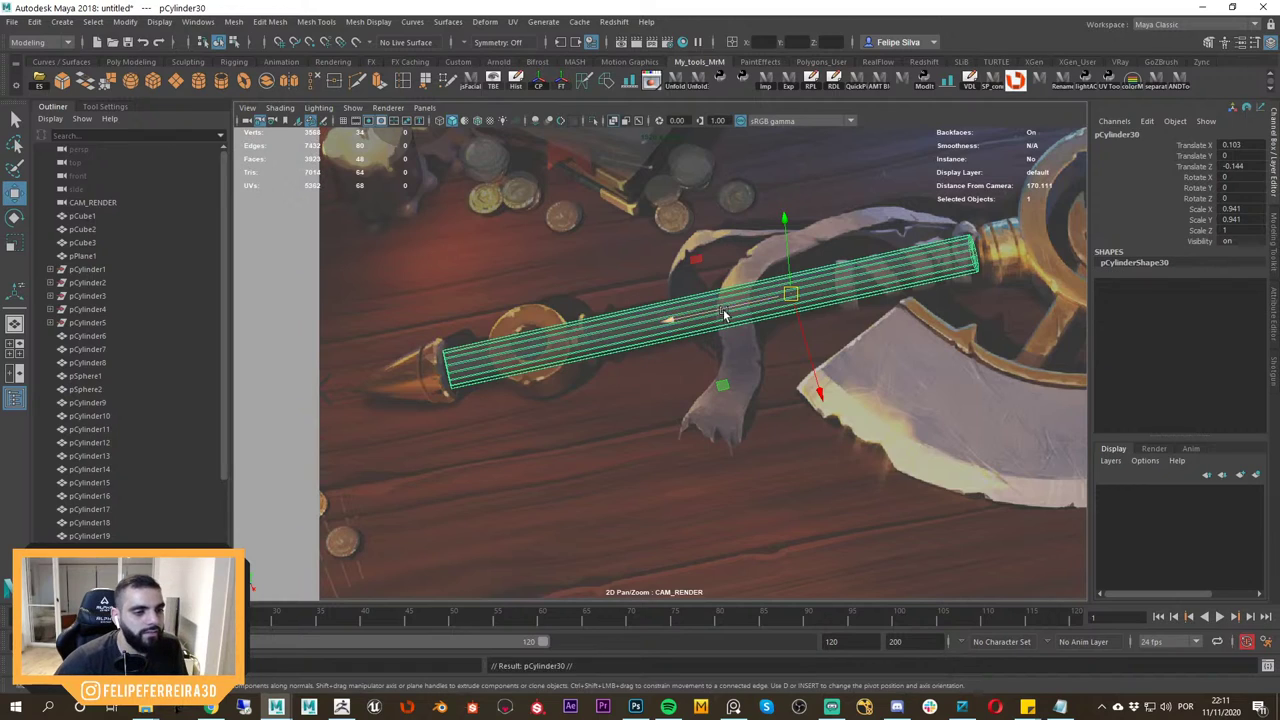
pyautogui.moveTo(725, 312); pyautogui.dragTo(562, 369)
pyautogui.press('r')
pyautogui.press('w')
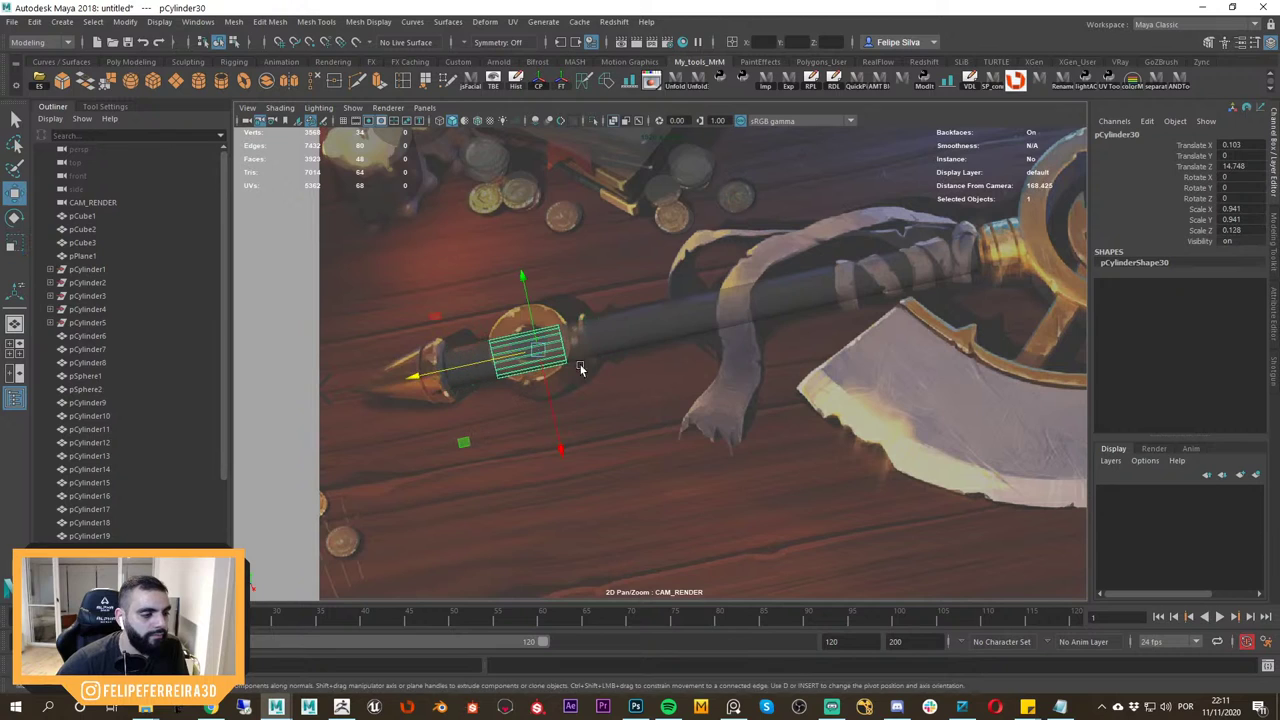
# Show the render camera and perspective views side by side with the Outliner collapsed.
pyautogui.press('space')
pyautogui.press('f')
pyautogui.keyDown('alt'); pyautogui.moveTo(874, 337); pyautogui.dragTo(740, 290, button='right'); pyautogui.keyUp('alt')
pyautogui.keyDown('alt'); pyautogui.moveTo(847, 384); pyautogui.dragTo(879, 397, button='right'); pyautogui.keyUp('alt')
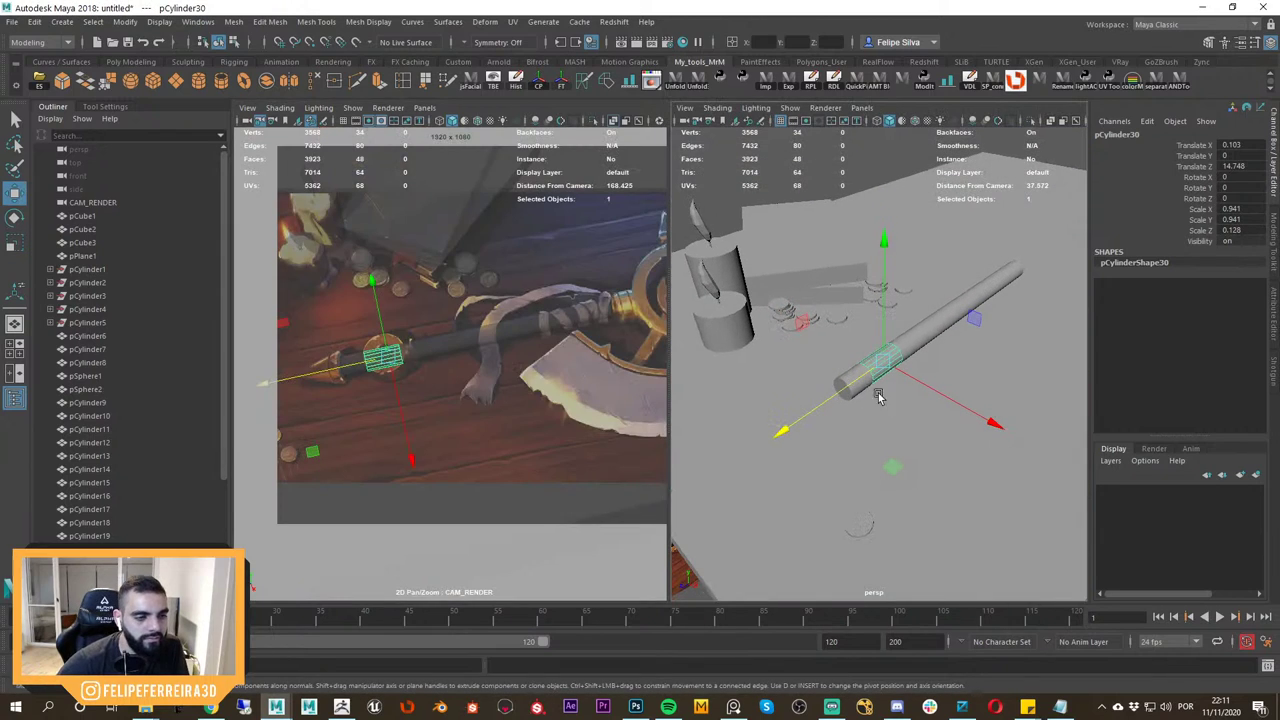
pyautogui.click(60, 106)
pyautogui.moveTo(328, 356); pyautogui.dragTo(337, 354, button='middle')
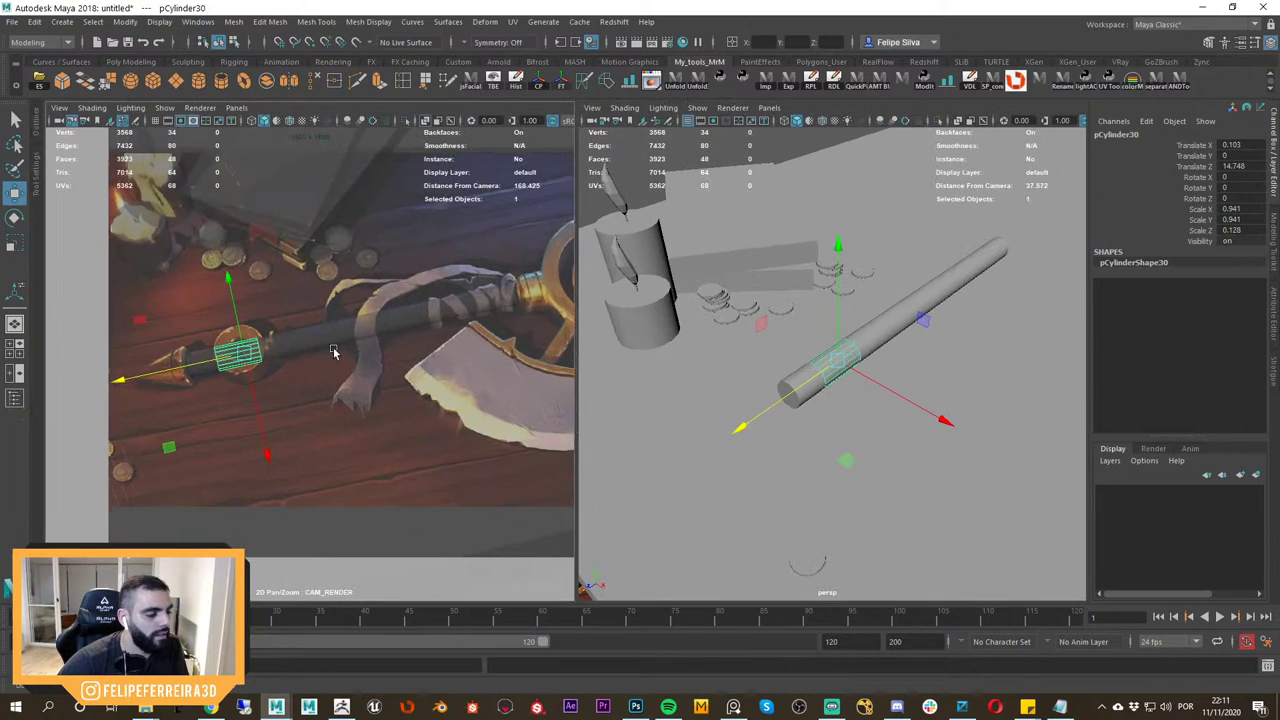
pyautogui.moveTo(337, 354); pyautogui.dragTo(350, 372, button='right')
pyautogui.moveTo(320, 384); pyautogui.dragTo(367, 376, button='middle')
pyautogui.moveTo(368, 376); pyautogui.dragTo(402, 372, button='right')
pyautogui.keyDown('alt'); pyautogui.moveTo(812, 404); pyautogui.dragTo(871, 366, button='middle'); pyautogui.keyUp('alt')
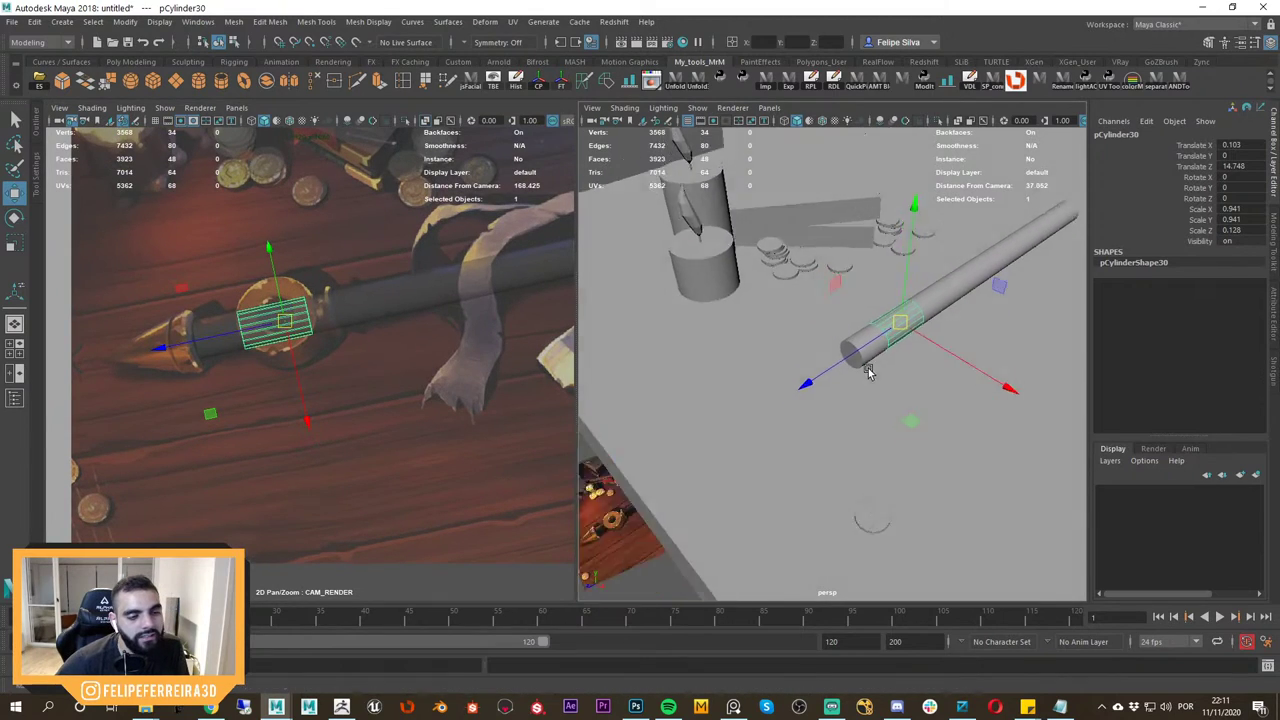
# Slide the short cylinder past the handle's end onto the painted metal spike, to about 21.5 in Z.
pyautogui.keyDown('alt'); pyautogui.moveTo(871, 366); pyautogui.dragTo(852, 388); pyautogui.keyUp('alt')
pyautogui.moveTo(868, 348); pyautogui.dragTo(831, 353)
pyautogui.press('r')
pyautogui.press('w')
pyautogui.press('f')
# Scale the short cylinder's end vertices, widening the base and narrowing the outer end into a cone.
pyautogui.press('F9')
pyautogui.moveTo(889, 255); pyautogui.dragTo(908, 384)
pyautogui.press('r')
pyautogui.keyDown('ctrl'); pyautogui.moveTo(825, 361); pyautogui.dragTo(808, 329); pyautogui.keyUp('ctrl')
pyautogui.moveTo(659, 283); pyautogui.dragTo(772, 454)
pyautogui.keyDown('alt'); pyautogui.moveTo(722, 426); pyautogui.dragTo(838, 410); pyautogui.keyUp('alt')
pyautogui.press('r')
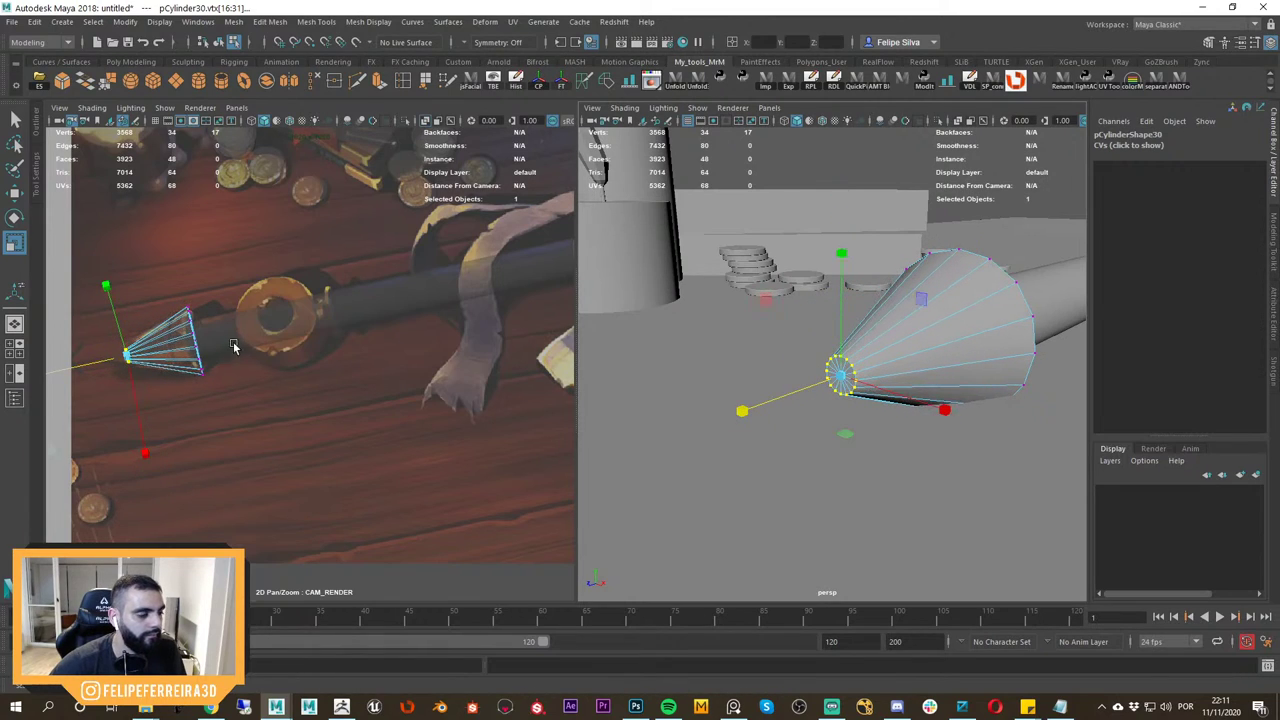
# Pull the cone's outer vertices out to the painted spike's point and scale them narrower.
pyautogui.moveTo(237, 349); pyautogui.dragTo(434, 344, button='middle')
pyautogui.moveTo(434, 344); pyautogui.dragTo(570, 402, button='right')
pyautogui.press('w')
pyautogui.moveTo(800, 392); pyautogui.dragTo(722, 427)
pyautogui.press('r')
pyautogui.press('w')
pyautogui.press('r')
pyautogui.keyDown('ctrl'); pyautogui.moveTo(644, 438); pyautogui.dragTo(849, 380); pyautogui.keyUp('ctrl')
pyautogui.press('f')
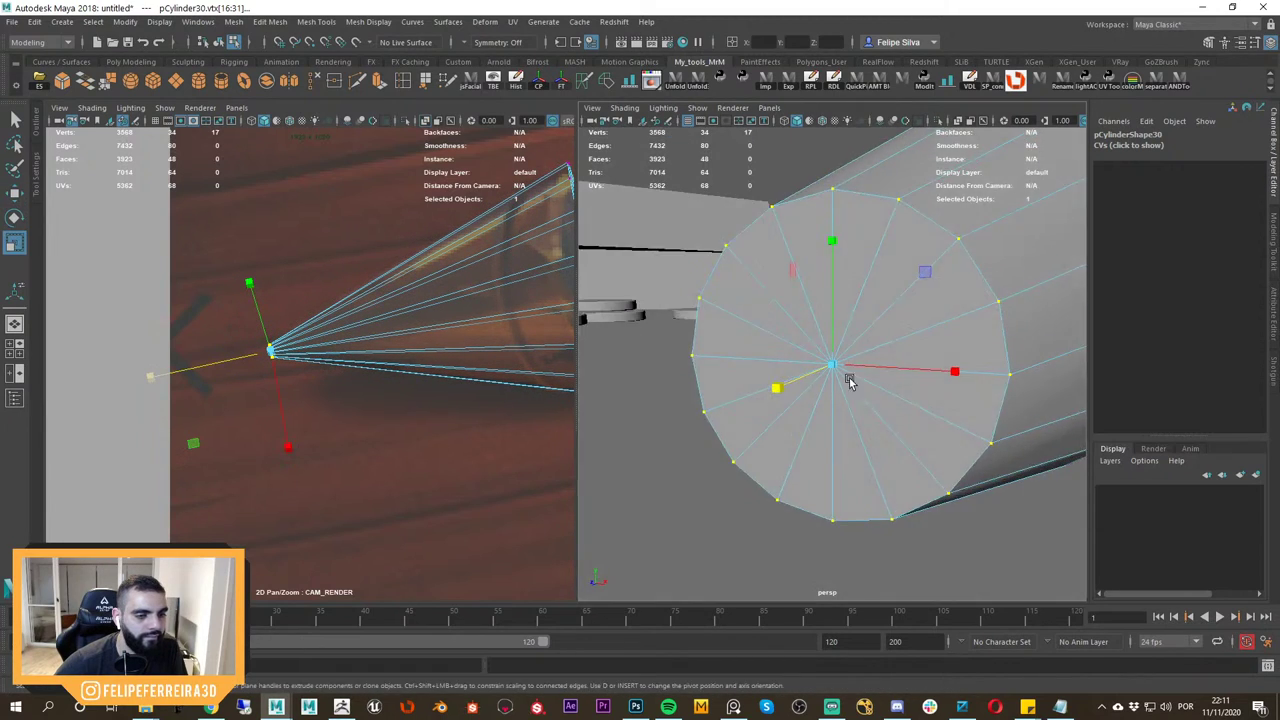
# Return to object mode and delete the cone.
pyautogui.keyDown('alt'); pyautogui.moveTo(849, 380); pyautogui.dragTo(914, 406, button='right'); pyautogui.keyUp('alt')
pyautogui.keyDown('alt'); pyautogui.moveTo(914, 406); pyautogui.dragTo(852, 386); pyautogui.keyUp('alt')
pyautogui.keyDown('alt'); pyautogui.moveTo(852, 386); pyautogui.dragTo(910, 284, button='right'); pyautogui.keyUp('alt')
pyautogui.click(933, 264)
pyautogui.keyDown('alt'); pyautogui.moveTo(933, 261); pyautogui.dragTo(838, 329); pyautogui.keyUp('alt')
pyautogui.click(885, 327)
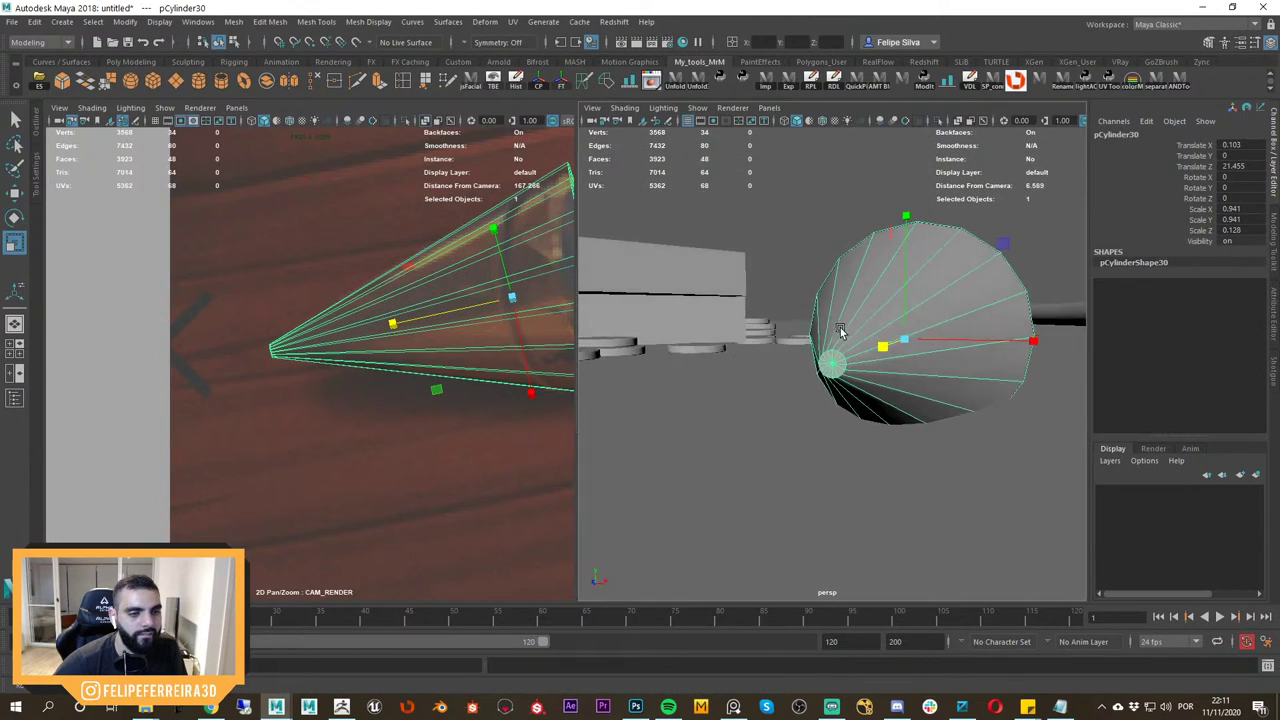
pyautogui.keyDown('alt'); pyautogui.moveTo(838, 329); pyautogui.dragTo(803, 272, button='right'); pyautogui.keyUp('alt')
pyautogui.keyDown('alt'); pyautogui.moveTo(803, 272); pyautogui.dragTo(734, 318); pyautogui.keyUp('alt')
pyautogui.keyDown('alt'); pyautogui.moveTo(734, 318); pyautogui.dragTo(794, 334, button='right'); pyautogui.keyUp('alt')
pyautogui.keyDown('alt'); pyautogui.moveTo(794, 334); pyautogui.dragTo(821, 354); pyautogui.keyUp('alt')
pyautogui.press('Delete')
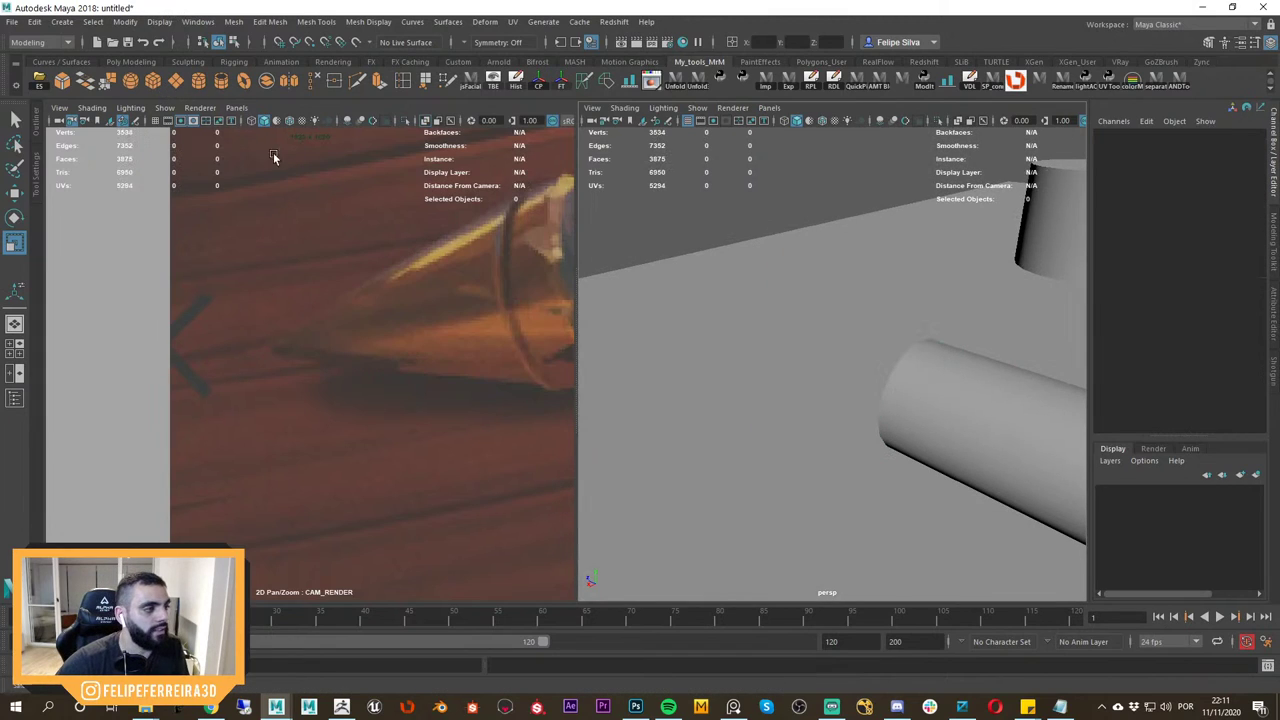
# Create a polygon cube, snap it to the handle's end cap and pull it out to about 39.4 in Z.
pyautogui.click(62, 81)
pyautogui.press('w')
pyautogui.keyDown('alt'); pyautogui.moveTo(908, 403); pyautogui.dragTo(985, 412); pyautogui.keyUp('alt')
pyautogui.keyDown('alt'); pyautogui.moveTo(985, 412); pyautogui.dragTo(959, 384, button='right'); pyautogui.keyUp('alt')
pyautogui.keyDown('alt'); pyautogui.moveTo(959, 384); pyautogui.dragTo(920, 394); pyautogui.keyUp('alt')
pyautogui.keyDown('alt'); pyautogui.moveTo(920, 394); pyautogui.dragTo(952, 404, button='right'); pyautogui.keyUp('alt')
pyautogui.press('v')
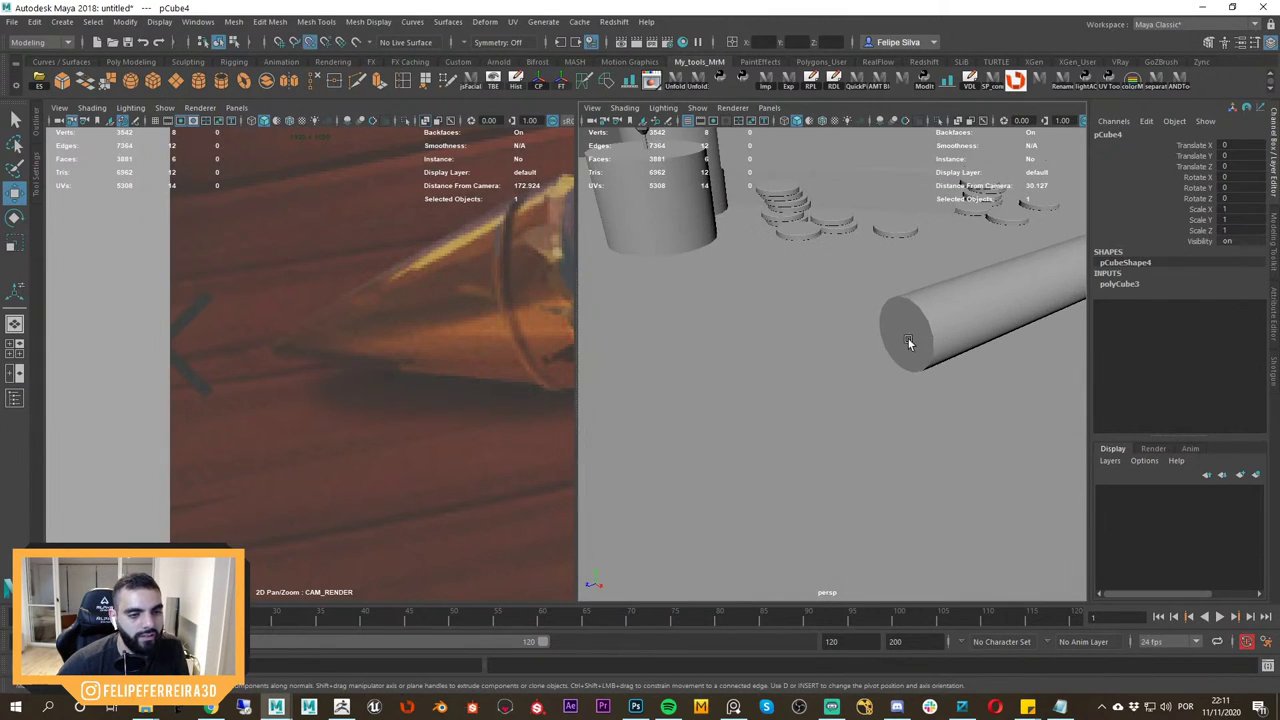
pyautogui.middleClick(908, 342)
pyautogui.moveTo(895, 348); pyautogui.dragTo(770, 374)
pyautogui.press('r')
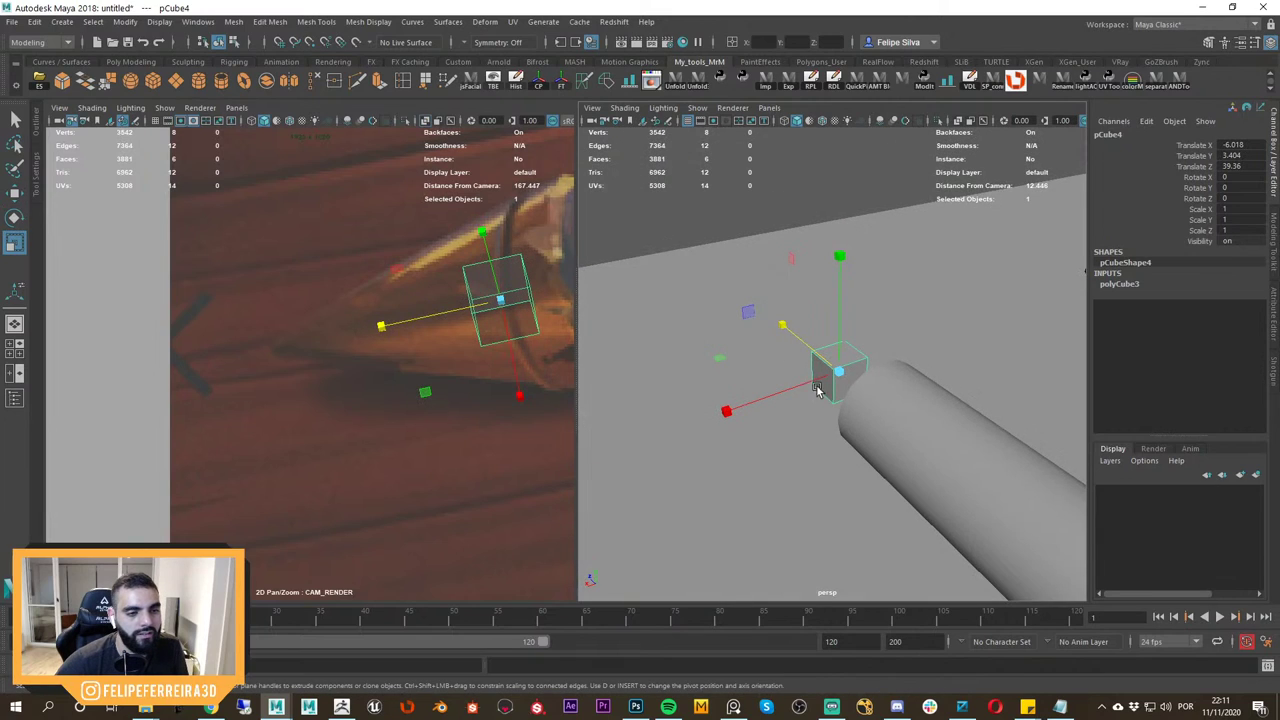
# Apply Smooth to the cube twice to turn it into a sphere.
pyautogui.keyDown('alt'); pyautogui.moveTo(818, 390); pyautogui.dragTo(891, 428, button='right'); pyautogui.keyUp('alt')
pyautogui.keyDown('alt'); pyautogui.moveTo(891, 428); pyautogui.dragTo(883, 388); pyautogui.keyUp('alt')
pyautogui.keyDown('alt'); pyautogui.moveTo(883, 388); pyautogui.dragTo(877, 386, button='right'); pyautogui.keyUp('alt')
pyautogui.press('w')
pyautogui.keyDown('alt'); pyautogui.moveTo(877, 386); pyautogui.dragTo(837, 373, button='middle'); pyautogui.keyUp('alt')
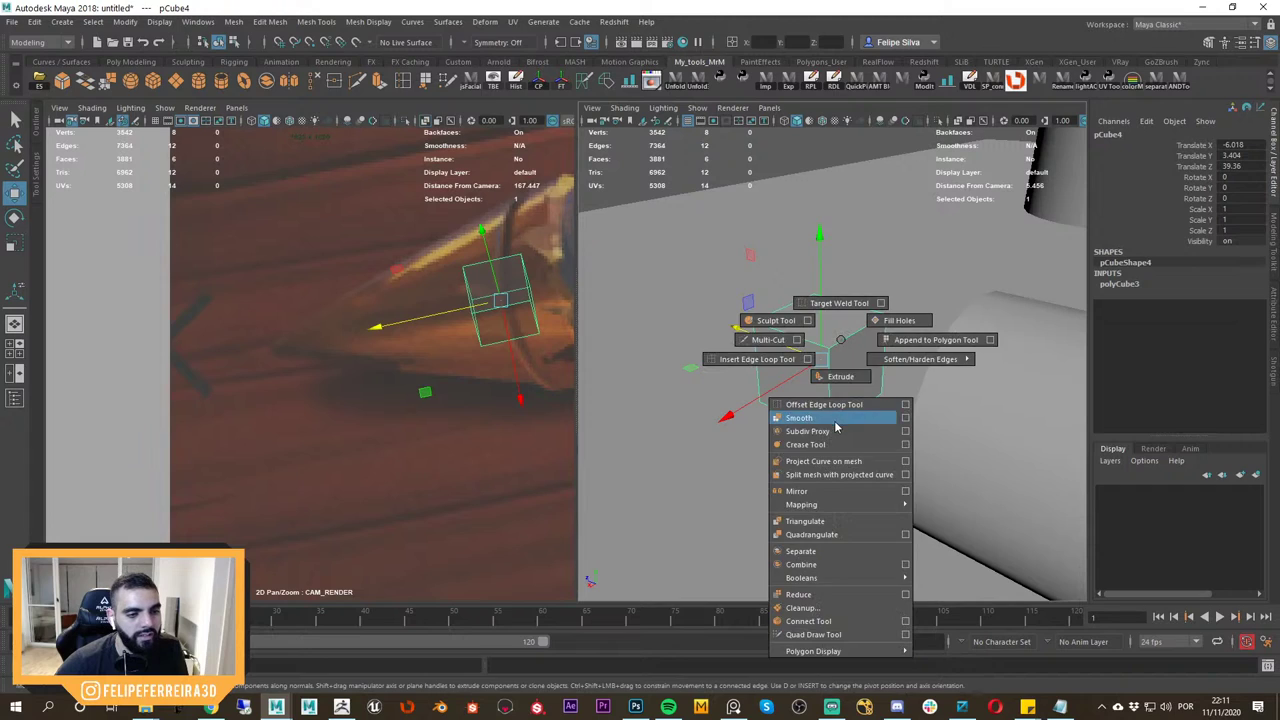
pyautogui.keyDown('shift'); pyautogui.moveTo(835, 422); pyautogui.dragTo(831, 419, button='right'); pyautogui.keyUp('shift')
pyautogui.press('w')
pyautogui.click(806, 257)
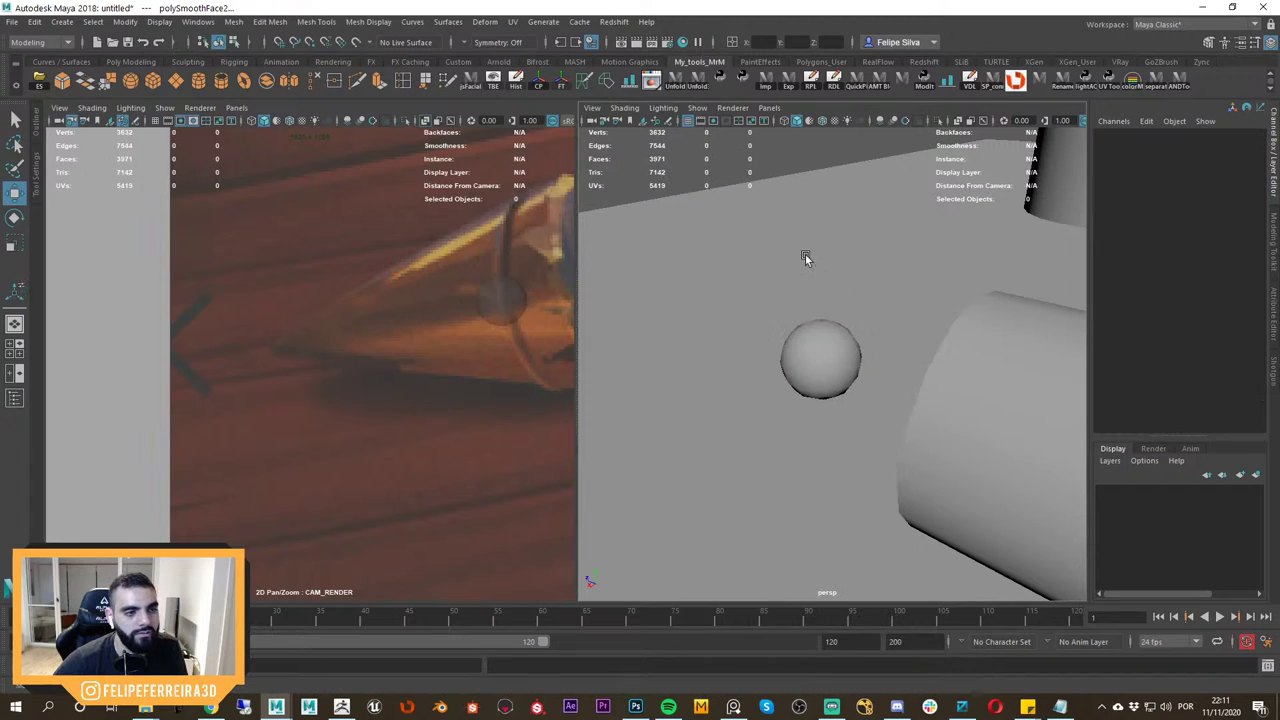
pyautogui.click(826, 362)
# Delete the faces of the sphere's half that faces the handle.
pyautogui.keyDown('alt'); pyautogui.moveTo(826, 364); pyautogui.dragTo(864, 372); pyautogui.keyUp('alt')
pyautogui.keyDown('alt'); pyautogui.moveTo(864, 372); pyautogui.dragTo(889, 376, button='right'); pyautogui.keyUp('alt')
pyautogui.keyDown('alt'); pyautogui.moveTo(889, 378); pyautogui.dragTo(880, 339); pyautogui.keyUp('alt')
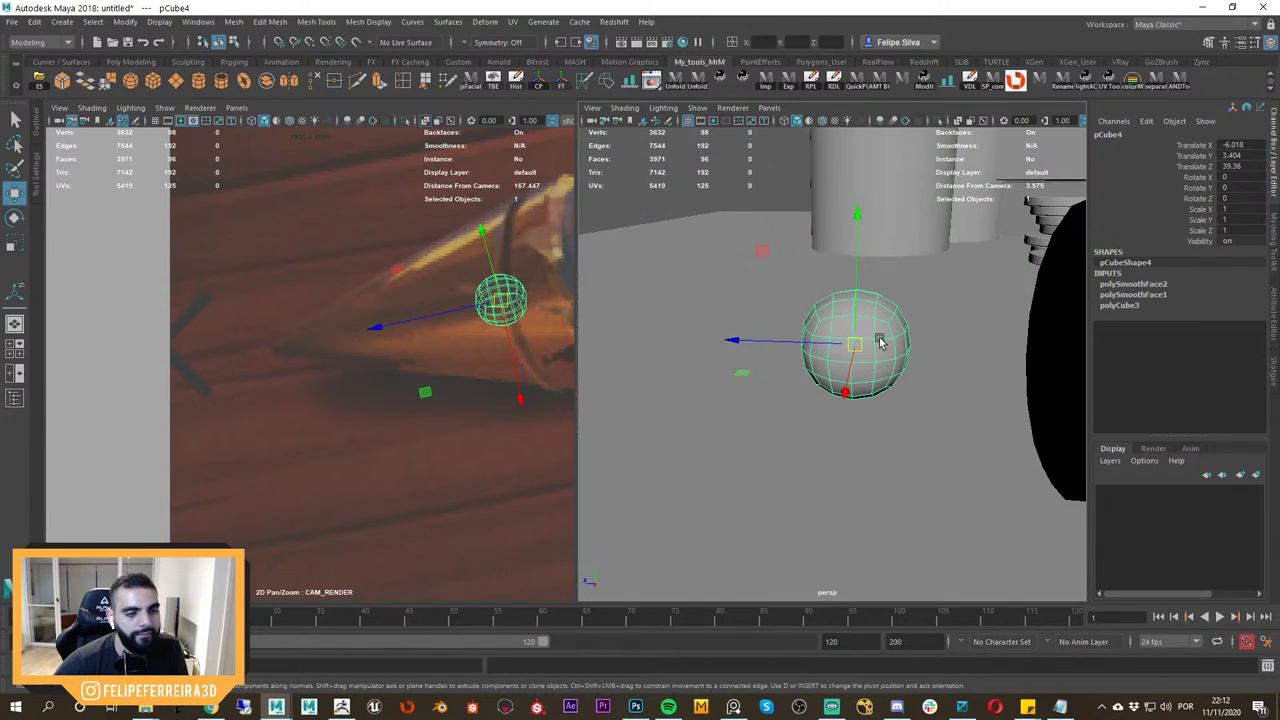
pyautogui.moveTo(880, 336); pyautogui.dragTo(884, 357, button='right')
pyautogui.moveTo(884, 427); pyautogui.dragTo(884, 430)
pyautogui.press('f')
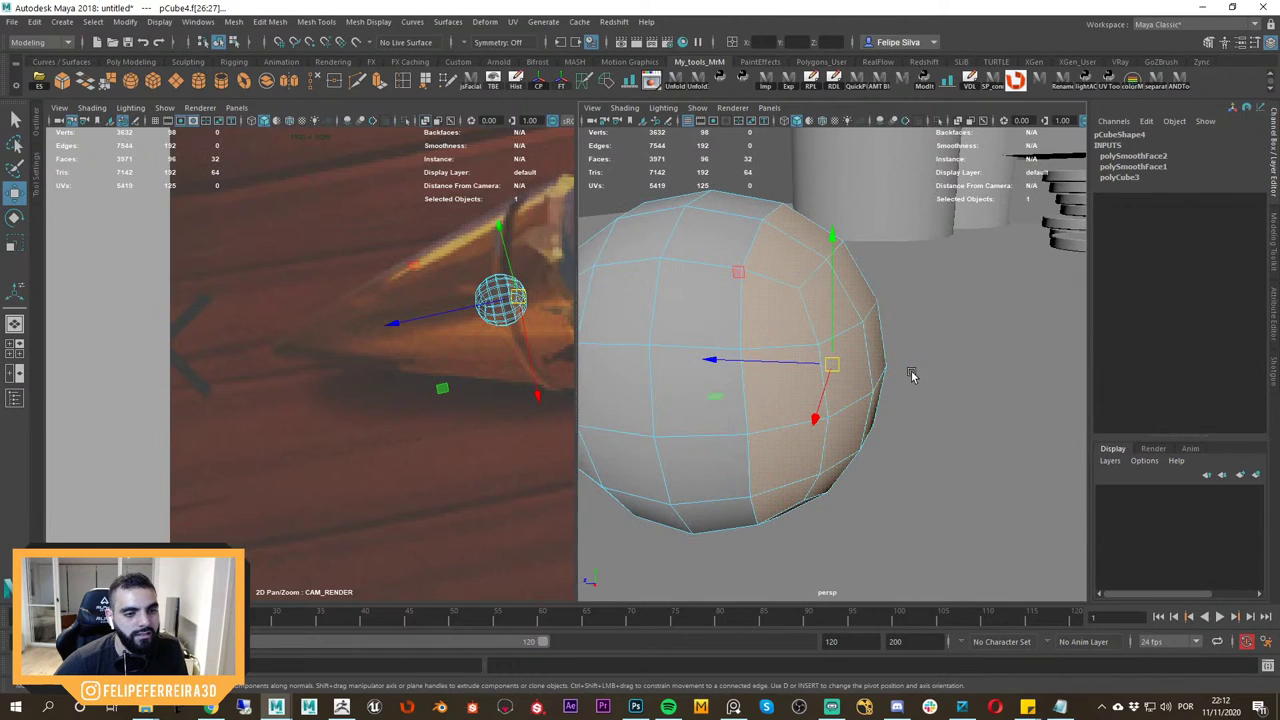
pyautogui.keyDown('alt'); pyautogui.moveTo(914, 374); pyautogui.dragTo(797, 320, button='right'); pyautogui.keyUp('alt')
pyautogui.keyDown('alt'); pyautogui.moveTo(797, 320); pyautogui.dragTo(826, 350); pyautogui.keyUp('alt')
pyautogui.press('Delete')
# Extrude the half sphere's open border edge loop and scale it inward to form a rim.
pyautogui.moveTo(793, 326); pyautogui.dragTo(802, 260, button='right')
pyautogui.doubleClick(794, 322)
pyautogui.keyDown('alt'); pyautogui.moveTo(836, 336); pyautogui.dragTo(782, 347); pyautogui.keyUp('alt')
pyautogui.press('r')
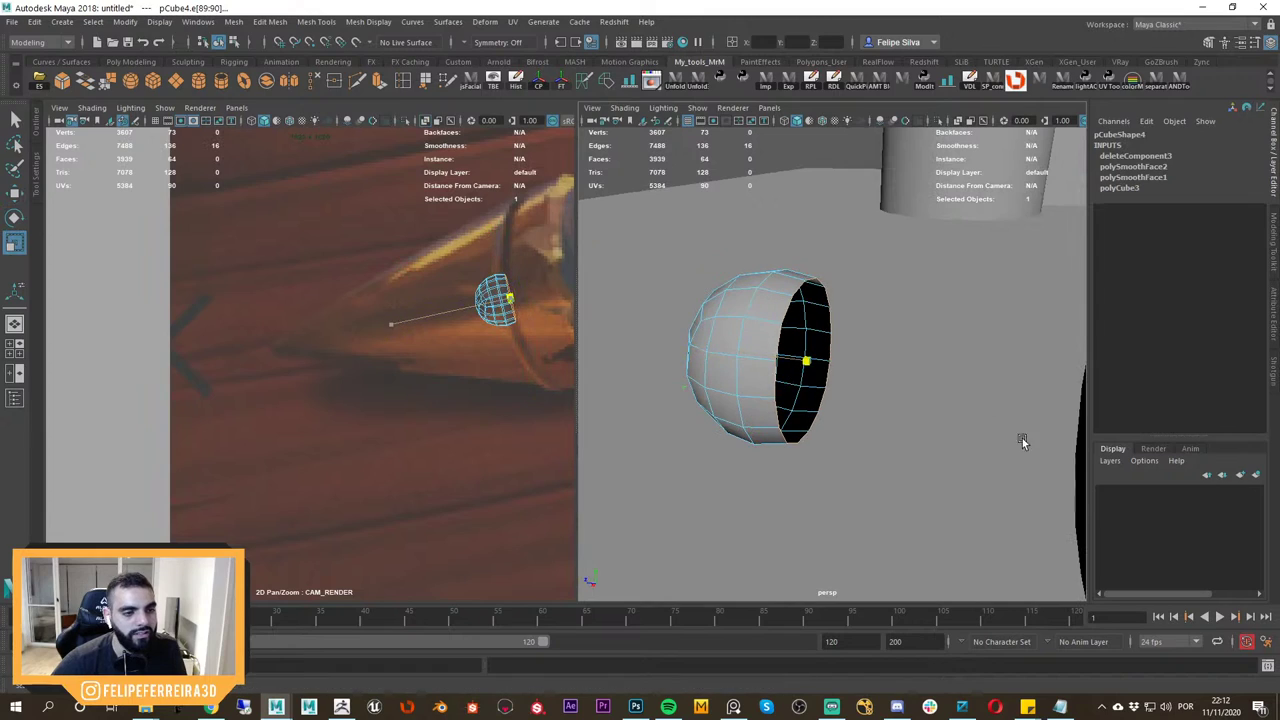
pyautogui.keyDown('shift'); pyautogui.moveTo(815, 364); pyautogui.dragTo(820, 397, button='right'); pyautogui.keyUp('shift')
pyautogui.press('r')
pyautogui.keyDown('alt'); pyautogui.moveTo(833, 393); pyautogui.dragTo(811, 370); pyautogui.keyUp('alt')
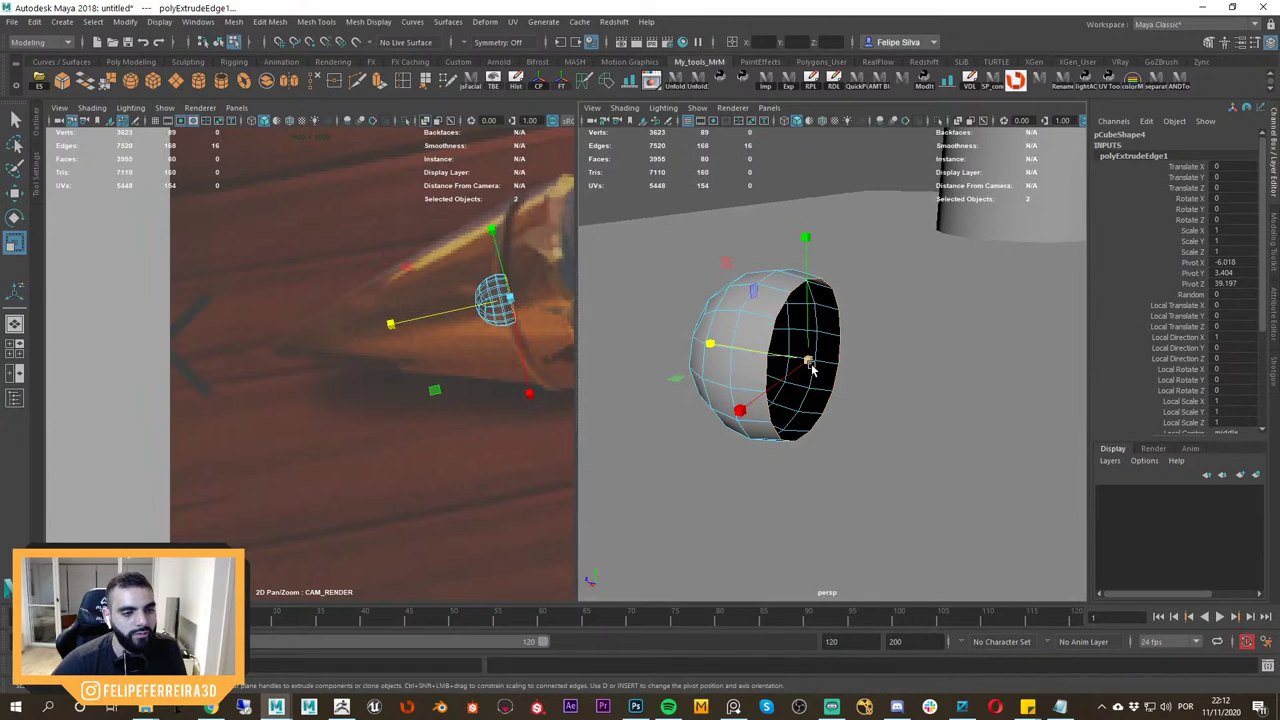
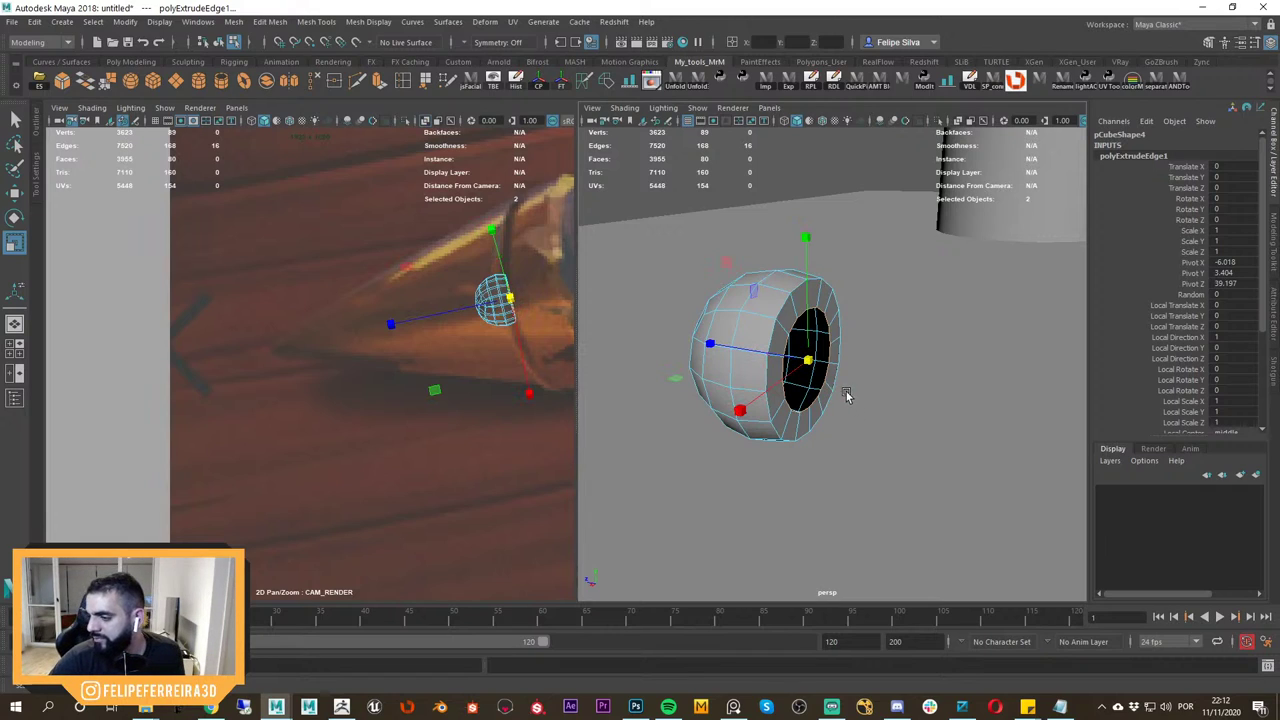
pyautogui.moveTo(837, 374)
pyautogui.keyDown('alt'); pyautogui.mouseDown()
pyautogui.moveTo(806, 366)
pyautogui.moveTo(828, 375)
pyautogui.mouseUp(); pyautogui.keyUp('alt')
pyautogui.keyDown('alt'); pyautogui.moveTo(828, 375); pyautogui.dragTo(866, 392, button='right'); pyautogui.keyUp('alt')
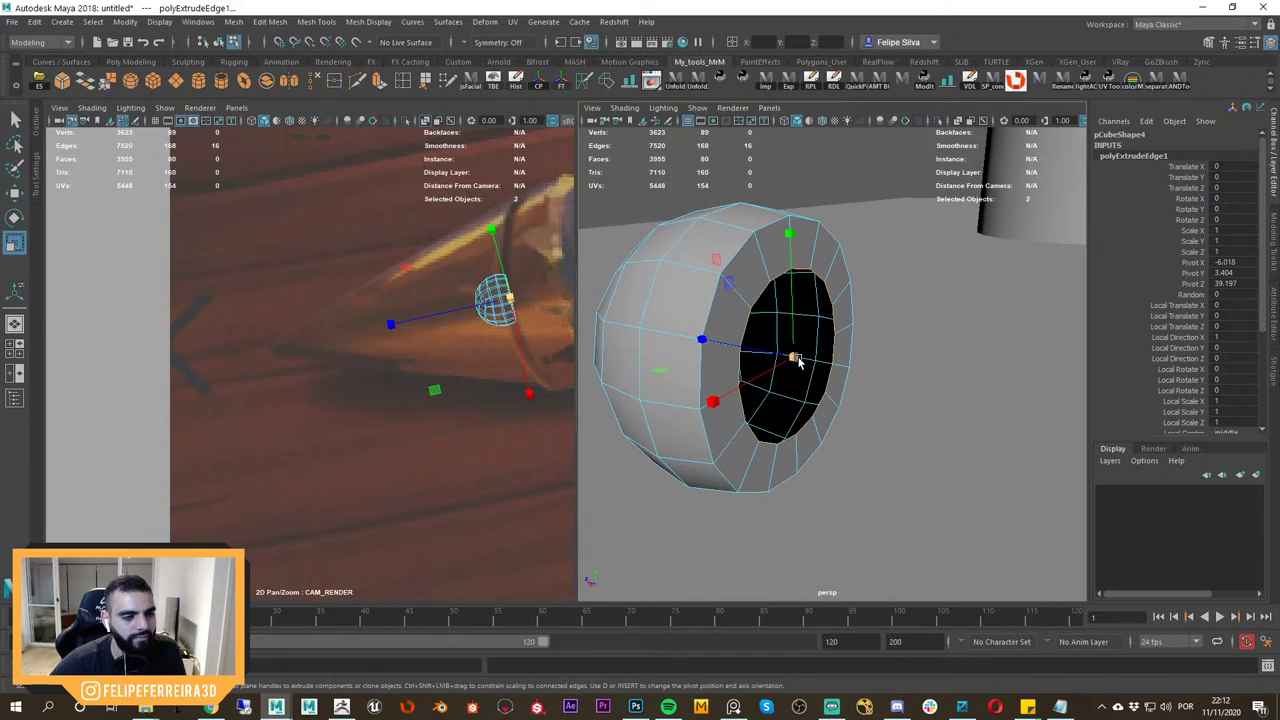
# Undo the inward scaling of the rim and delete the extruded rim from the half sphere's open border.
pyautogui.moveTo(796, 358)
pyautogui.mouseDown()
pyautogui.moveTo(735, 354)
pyautogui.moveTo(817, 320)
pyautogui.moveTo(800, 335)
pyautogui.mouseUp()
pyautogui.hotkey('ctrl', 'z')
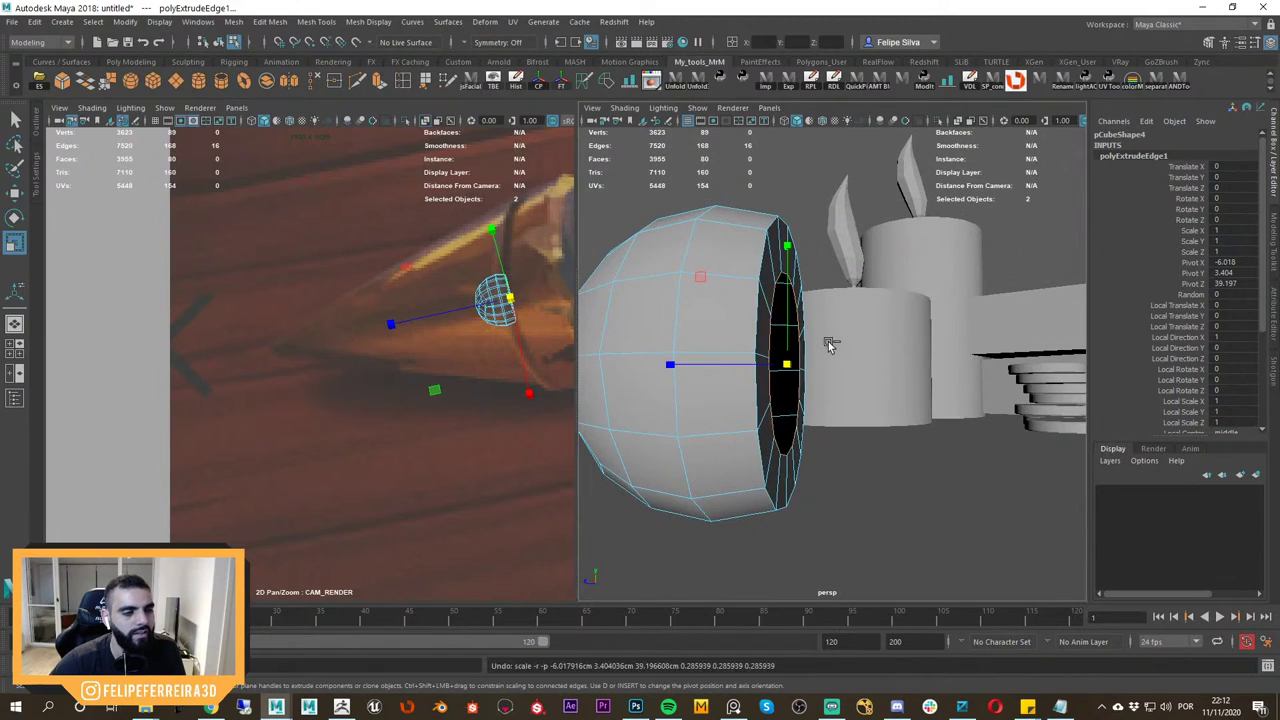
pyautogui.hotkey('ctrl', 'z')
pyautogui.keyDown('alt'); pyautogui.moveTo(831, 346); pyautogui.dragTo(780, 334, button='right'); pyautogui.keyUp('alt')
pyautogui.keyDown('alt'); pyautogui.moveTo(780, 334); pyautogui.dragTo(786, 297); pyautogui.keyUp('alt')
pyautogui.press('w')
pyautogui.moveTo(787, 297); pyautogui.dragTo(835, 287, button='right')
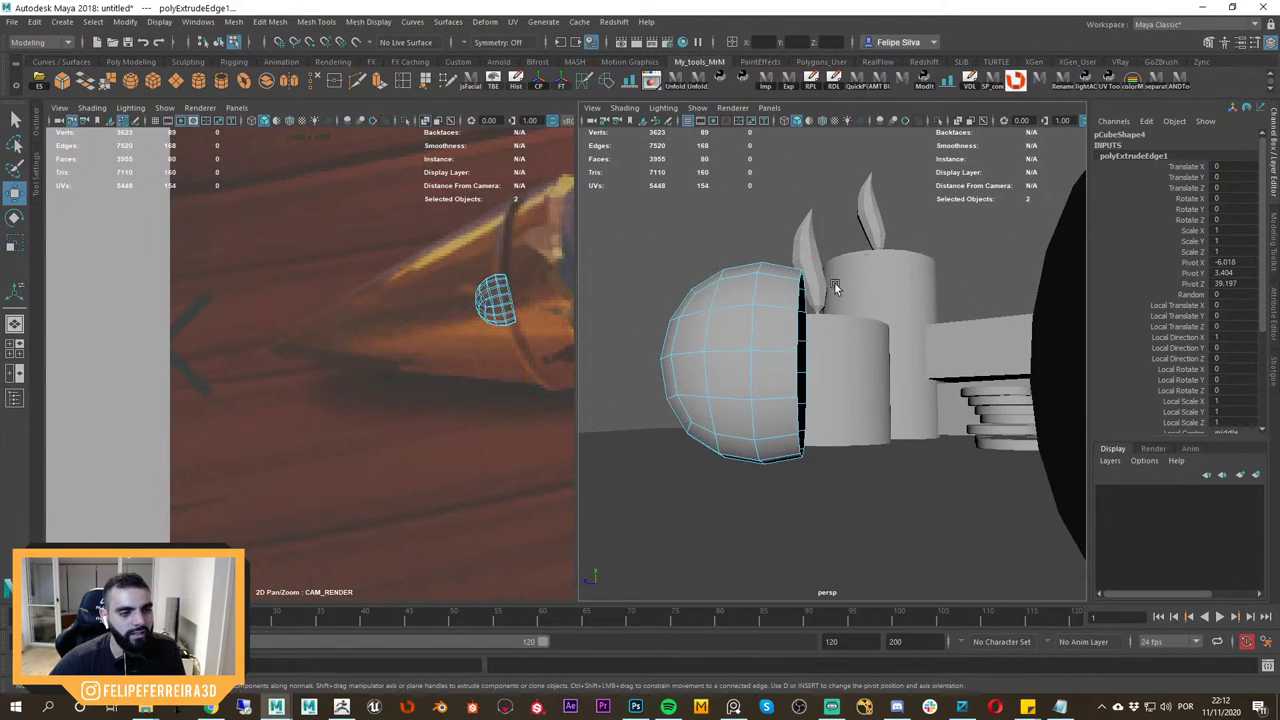
pyautogui.moveTo(811, 460); pyautogui.dragTo(822, 451)
pyautogui.hotkey('ctrl', 'z')
pyautogui.moveTo(892, 228); pyautogui.dragTo(785, 495)
pyautogui.press('Delete')
# Select the half sphere's open border edge loop and close it with Fill Hole.
pyautogui.moveTo(739, 334); pyautogui.dragTo(741, 302, button='right')
pyautogui.keyDown('alt'); pyautogui.moveTo(788, 325); pyautogui.dragTo(735, 338); pyautogui.keyUp('alt')
pyautogui.moveTo(734, 342); pyautogui.dragTo(785, 322, button='right')
pyautogui.doubleClick(767, 291)
pyautogui.click(767, 291)
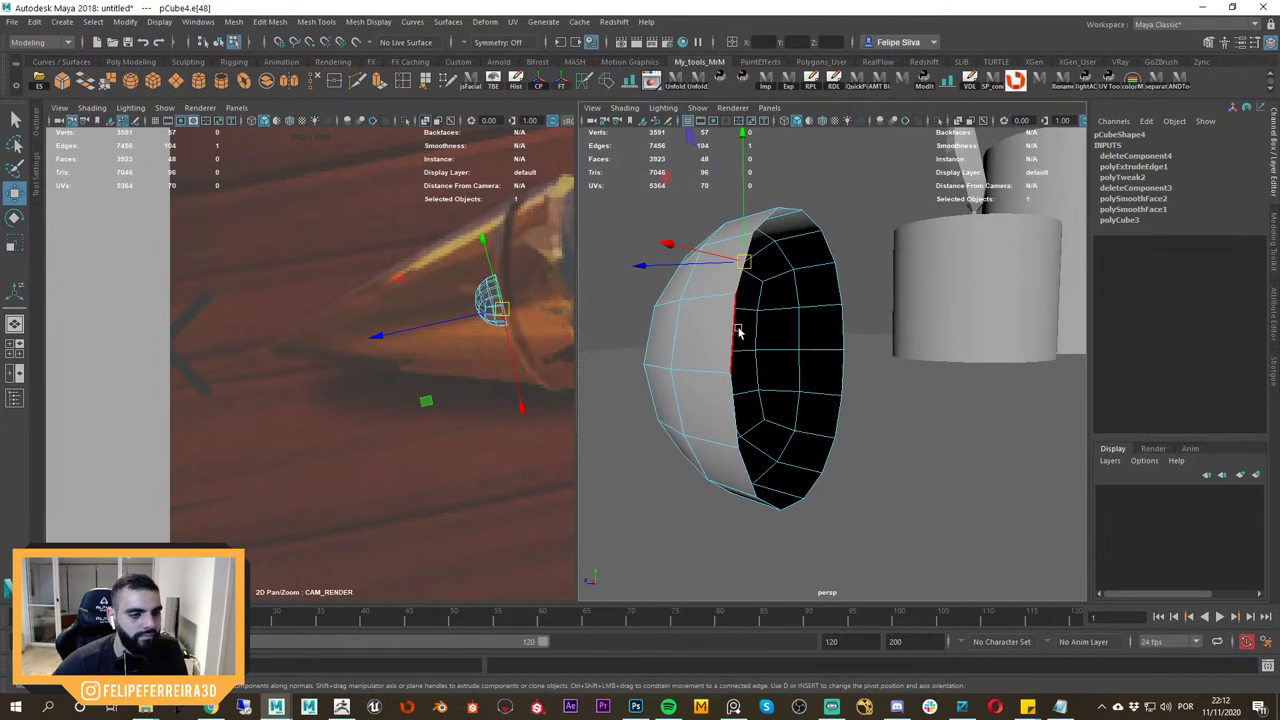
pyautogui.keyDown('alt'); pyautogui.moveTo(740, 346); pyautogui.dragTo(723, 334); pyautogui.keyUp('alt')
pyautogui.keyDown('shift'); pyautogui.moveTo(723, 332); pyautogui.dragTo(730, 352, button='right'); pyautogui.keyUp('shift')
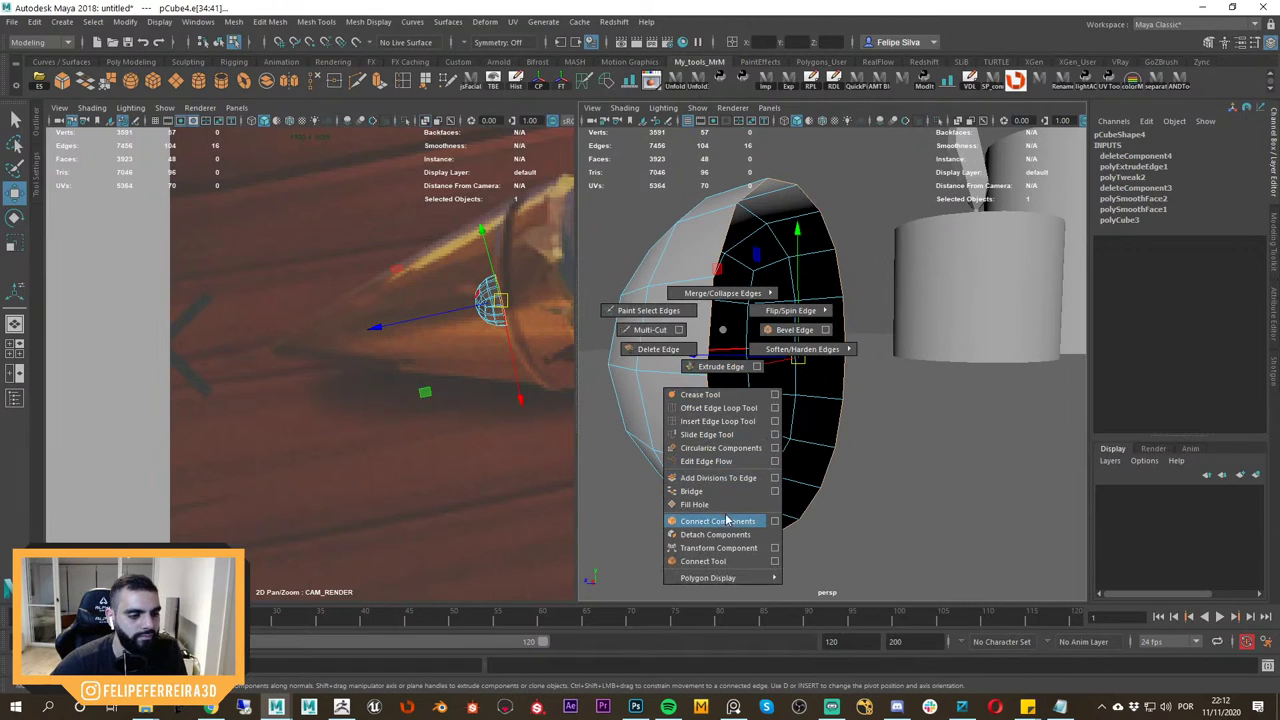
pyautogui.keyDown('shift'); pyautogui.moveTo(722, 502); pyautogui.dragTo(725, 504, button='right'); pyautogui.keyUp('shift')
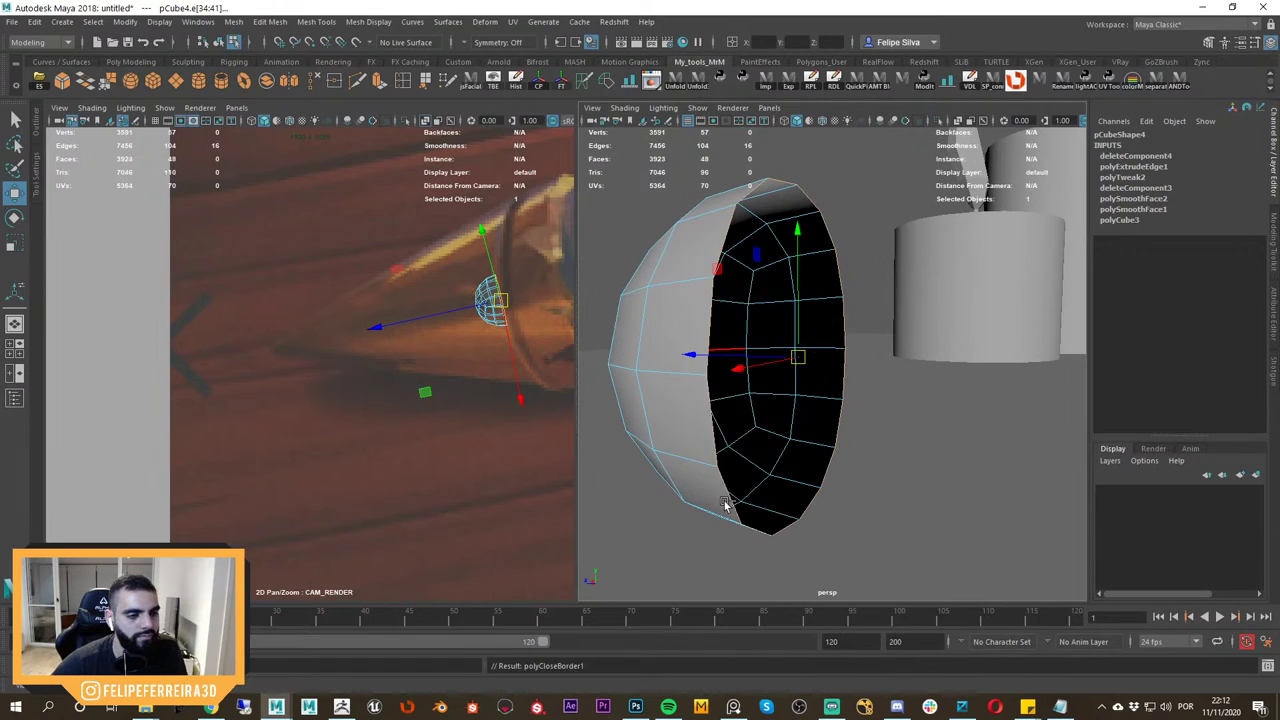
pyautogui.keyDown('alt'); pyautogui.moveTo(800, 358); pyautogui.dragTo(768, 299, button='right'); pyautogui.keyUp('alt')
pyautogui.keyDown('alt'); pyautogui.moveTo(768, 302); pyautogui.dragTo(791, 335); pyautogui.keyUp('alt')
# Scale the closed half sphere uniformly to about 4.3.
pyautogui.moveTo(791, 335); pyautogui.dragTo(850, 305, button='right')
pyautogui.keyDown('alt'); pyautogui.moveTo(826, 352); pyautogui.dragTo(787, 323, button='right'); pyautogui.keyUp('alt')
pyautogui.moveTo(847, 366); pyautogui.dragTo(1150, 368)
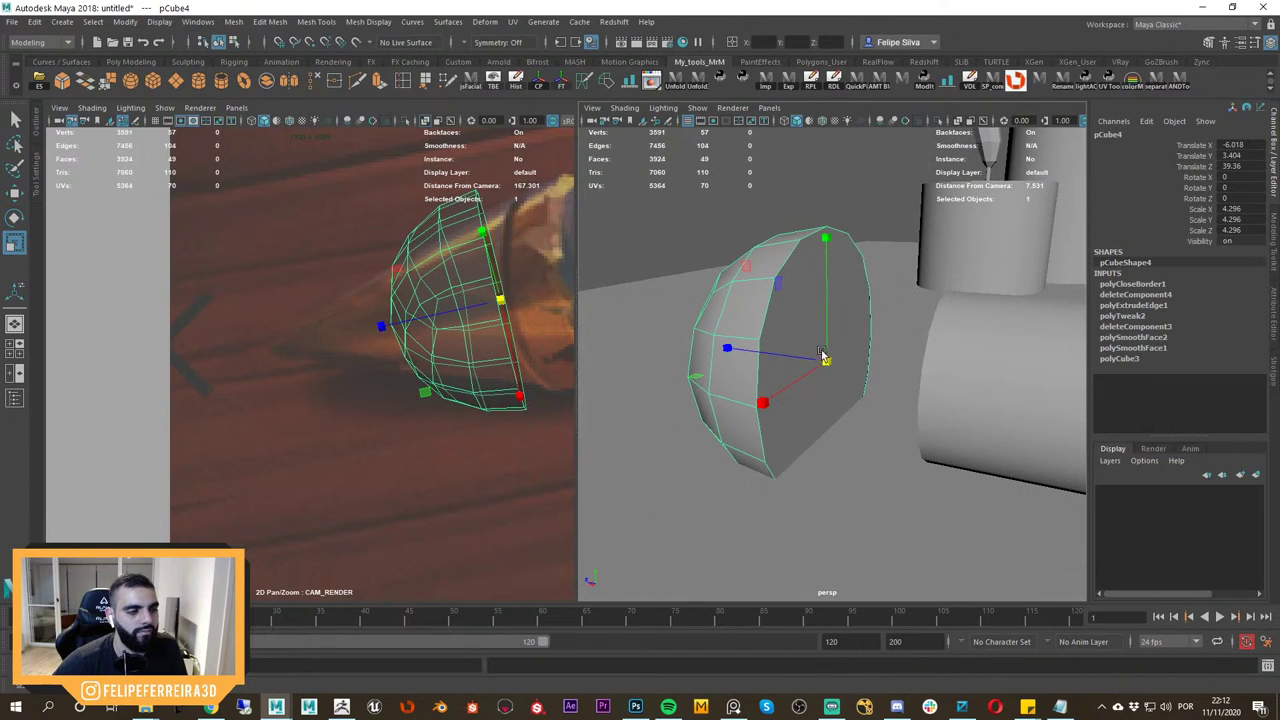
pyautogui.press('w')
pyautogui.moveTo(503, 360); pyautogui.dragTo(435, 345, button='right')
pyautogui.moveTo(435, 345); pyautogui.dragTo(370, 375, button='middle')
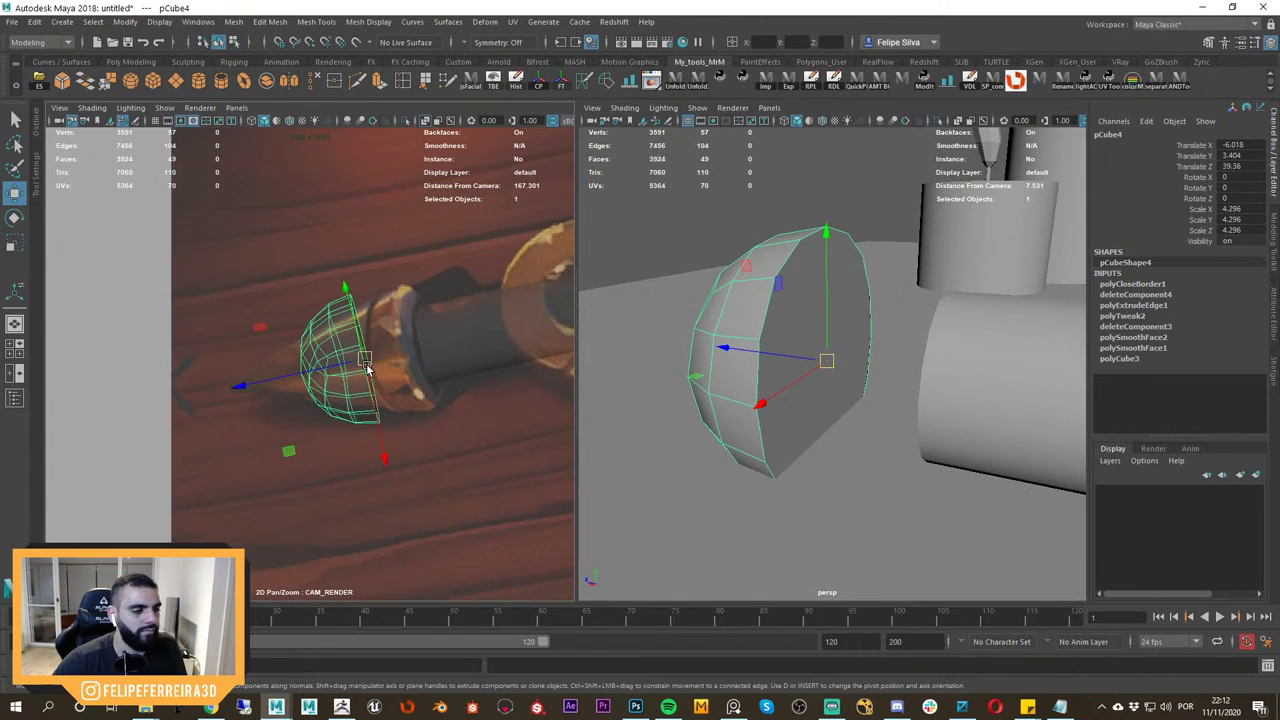
# Pull the dome's tip vertex outward along Z with soft selection to stretch the dome into a pointed cone.
pyautogui.press('r')
pyautogui.keyDown('alt'); pyautogui.moveTo(823, 366); pyautogui.dragTo(777, 353); pyautogui.keyUp('alt')
pyautogui.moveTo(766, 341)
pyautogui.mouseDown(button='right')
pyautogui.moveTo(743, 360)
pyautogui.moveTo(769, 376)
pyautogui.moveTo(748, 345)
pyautogui.mouseUp(button='right')
pyautogui.keyDown('alt'); pyautogui.moveTo(748, 345); pyautogui.dragTo(826, 345); pyautogui.keyUp('alt')
pyautogui.moveTo(840, 340); pyautogui.dragTo(785, 336, button='right')
pyautogui.click(829, 382)
pyautogui.keyDown('alt'); pyautogui.moveTo(829, 390); pyautogui.dragTo(755, 388); pyautogui.keyUp('alt')
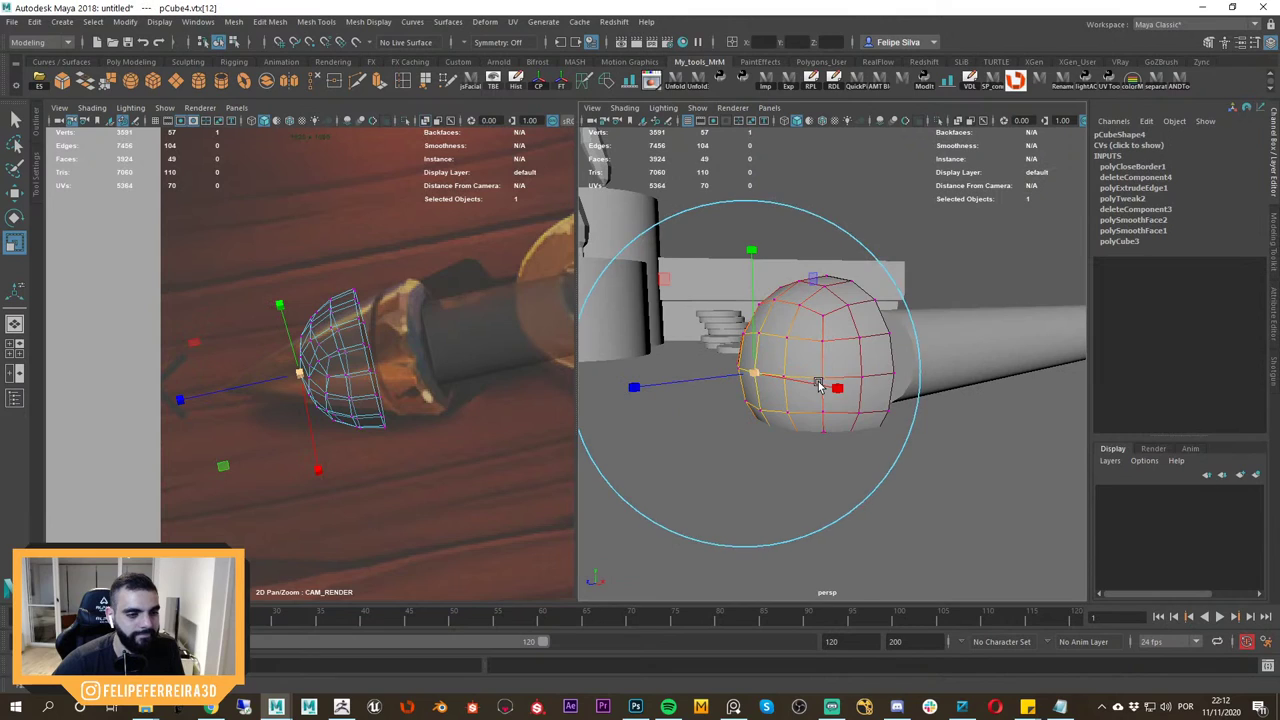
pyautogui.keyDown('alt'); pyautogui.moveTo(819, 386); pyautogui.dragTo(766, 363, button='right'); pyautogui.keyUp('alt')
pyautogui.keyDown('alt'); pyautogui.moveTo(766, 363); pyautogui.dragTo(729, 386); pyautogui.keyUp('alt')
pyautogui.press('w')
pyautogui.keyDown('alt'); pyautogui.moveTo(729, 386); pyautogui.dragTo(826, 383, button='middle'); pyautogui.keyUp('alt')
pyautogui.keyDown('alt'); pyautogui.moveTo(826, 383); pyautogui.dragTo(812, 376); pyautogui.keyUp('alt')
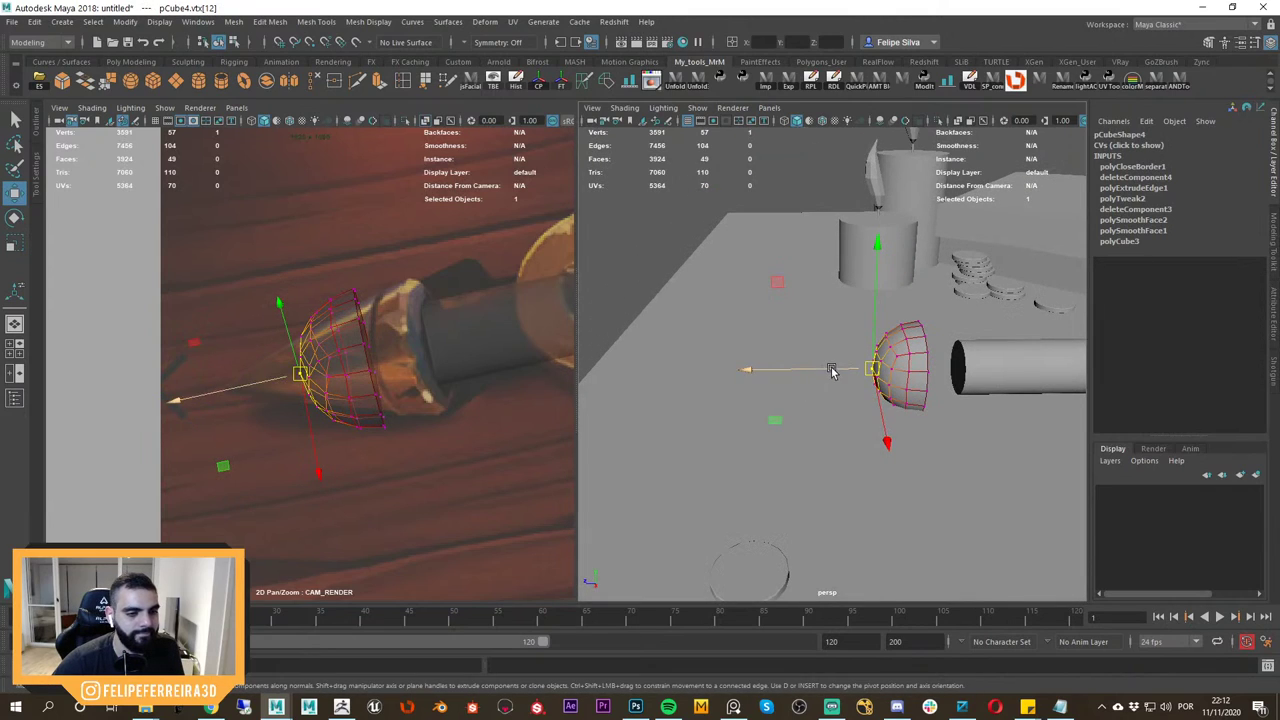
pyautogui.hotkey('ctrl', 'z')
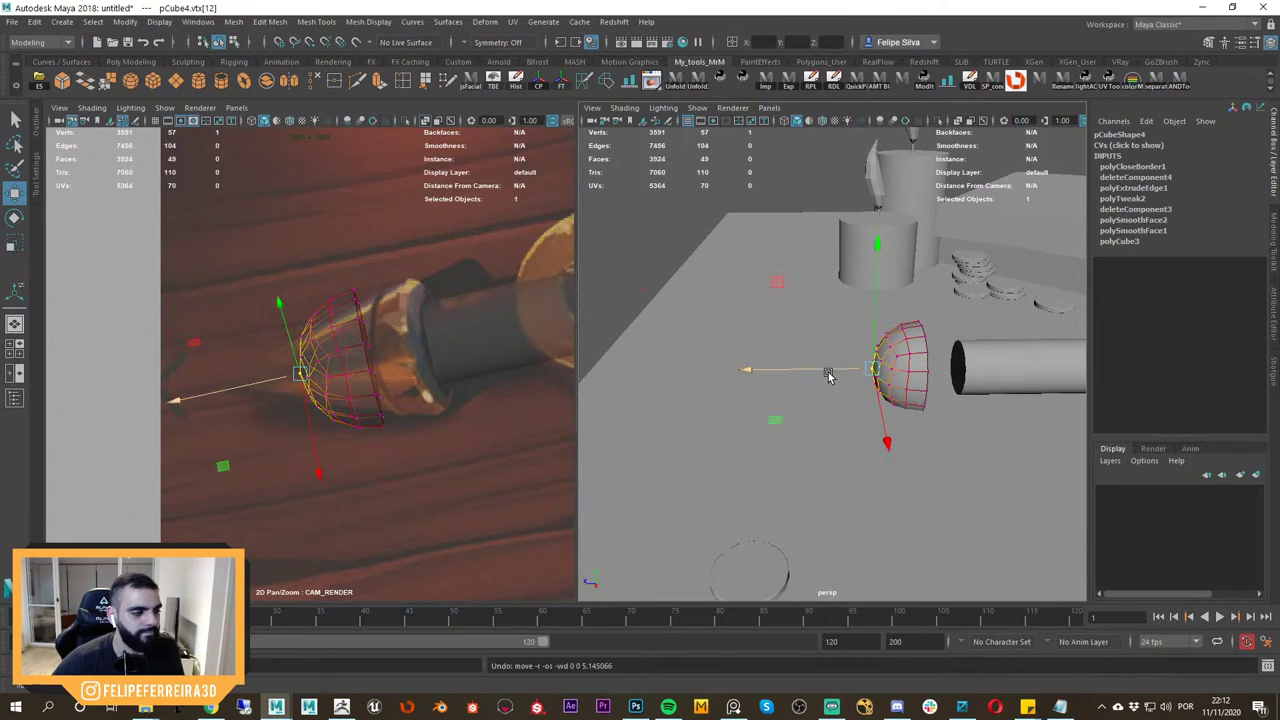
pyautogui.moveTo(831, 371); pyautogui.dragTo(769, 372)
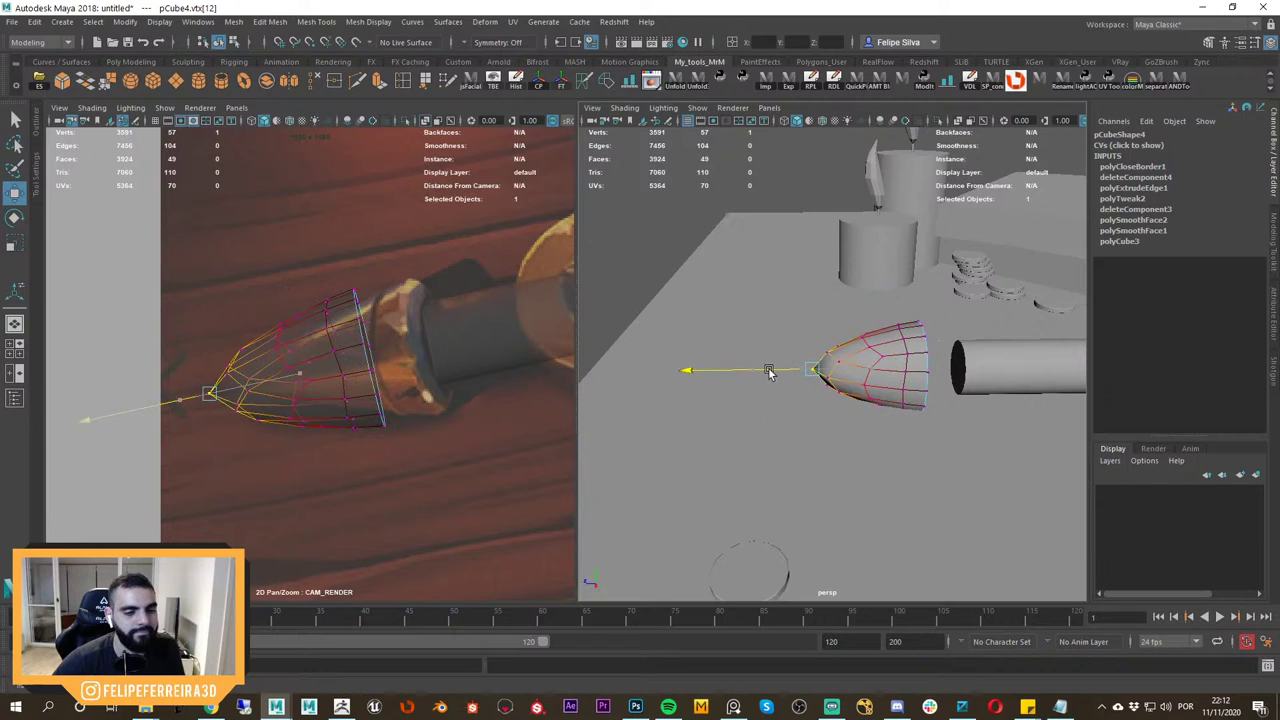
# Widen the whole cone to a scale of about 5.18 in X and Y.
pyautogui.press('w')
pyautogui.keyDown('alt'); pyautogui.moveTo(880, 371); pyautogui.dragTo(863, 363); pyautogui.keyUp('alt')
pyautogui.moveTo(863, 338); pyautogui.dragTo(815, 329, button='right')
pyautogui.keyDown('alt'); pyautogui.moveTo(835, 378); pyautogui.dragTo(864, 352); pyautogui.keyUp('alt')
pyautogui.click(927, 248)
pyautogui.keyDown('alt'); pyautogui.moveTo(915, 274); pyautogui.dragTo(791, 363); pyautogui.keyUp('alt')
pyautogui.click(868, 350)
pyautogui.press('r')
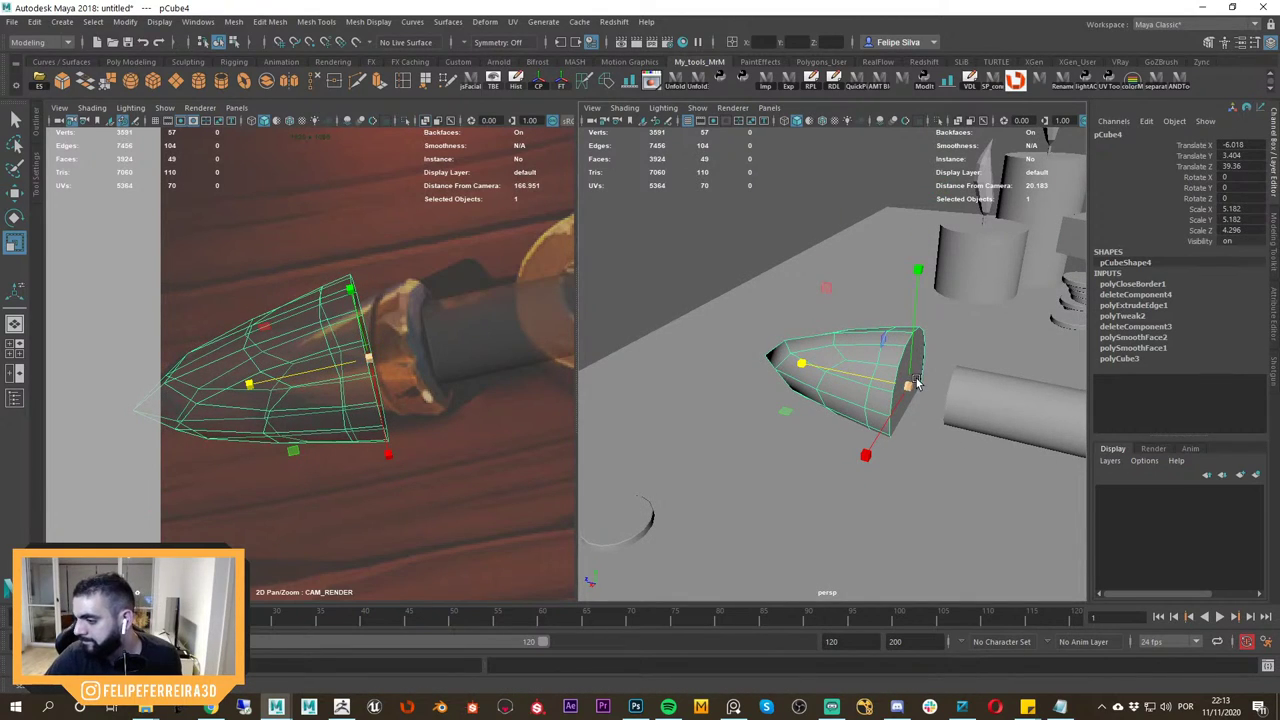
# Move the cone toward the handle to about 38.53 in Z, undoing the extra shift beyond that.
pyautogui.moveTo(908, 378)
pyautogui.keyDown('alt'); pyautogui.mouseDown()
pyautogui.moveTo(877, 370)
pyautogui.moveTo(893, 386)
pyautogui.mouseUp(); pyautogui.keyUp('alt')
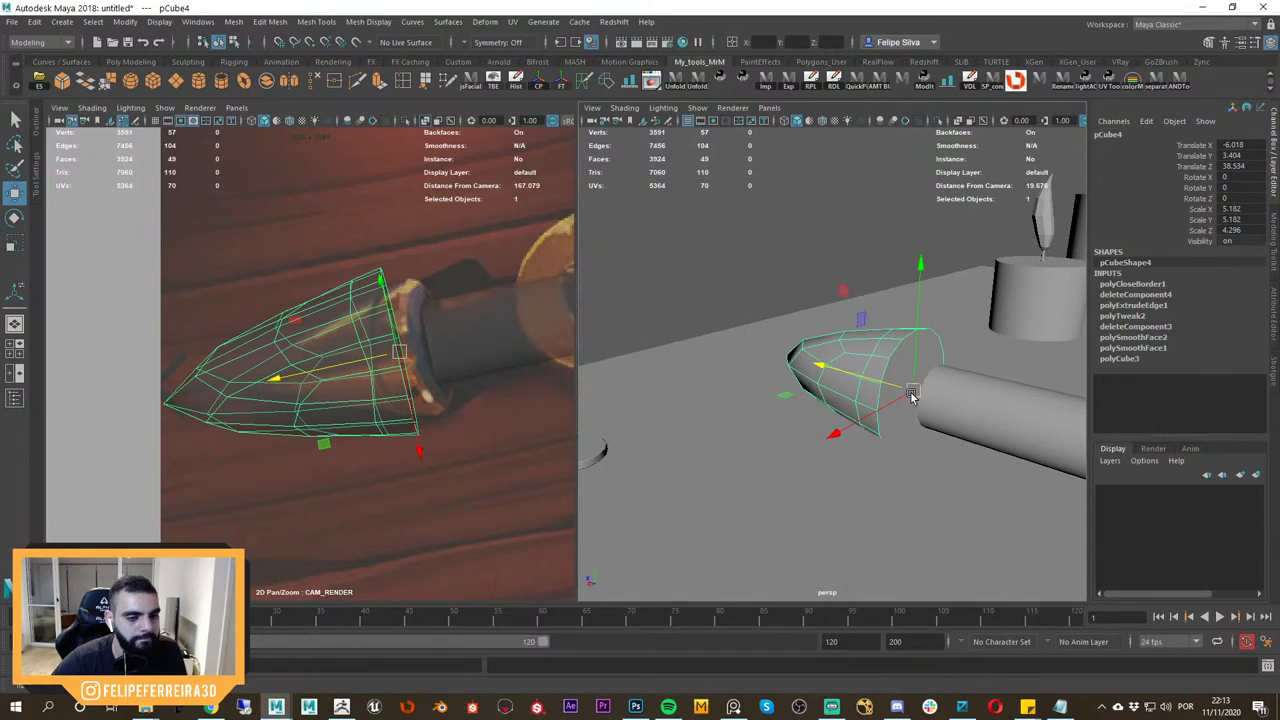
pyautogui.moveTo(367, 357); pyautogui.dragTo(395, 367)
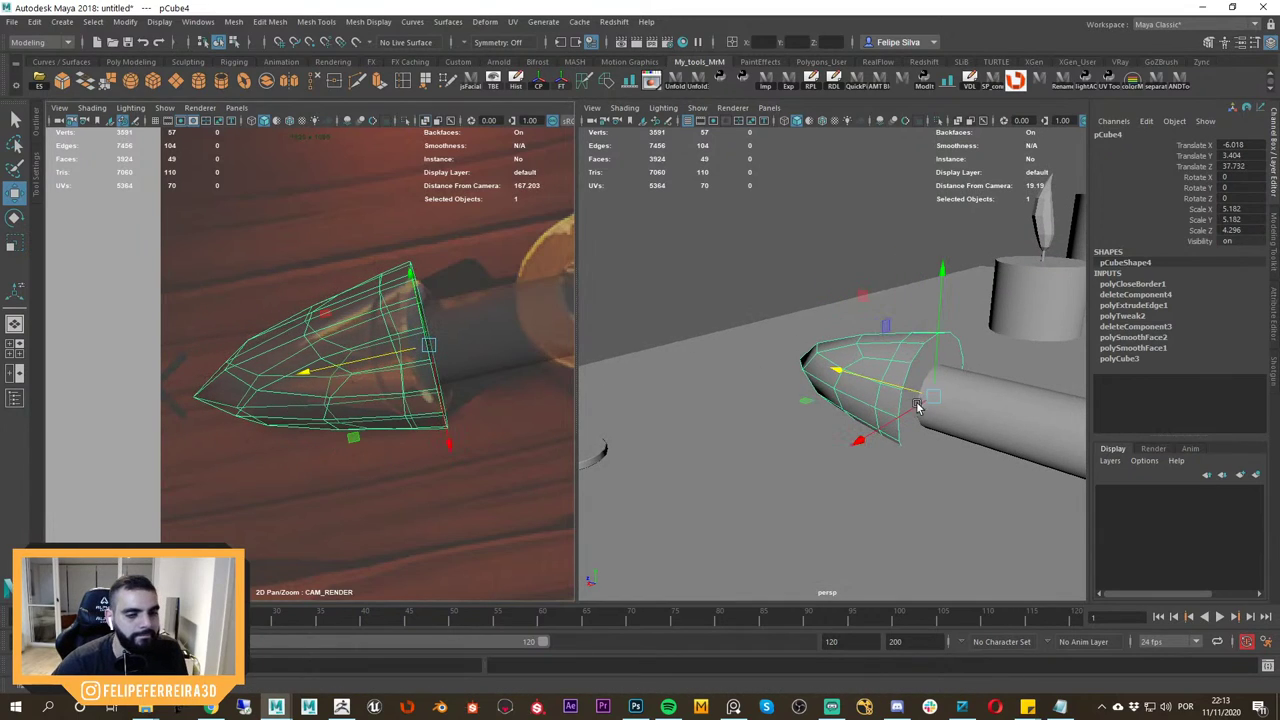
pyautogui.keyDown('alt'); pyautogui.moveTo(917, 405); pyautogui.dragTo(977, 346); pyautogui.keyUp('alt')
pyautogui.hotkey('ctrl', 'z')
# Isolate the cone and the handle cylinder in the perspective view.
pyautogui.keyDown('shift'); pyautogui.click(977, 345); pyautogui.keyUp('shift')
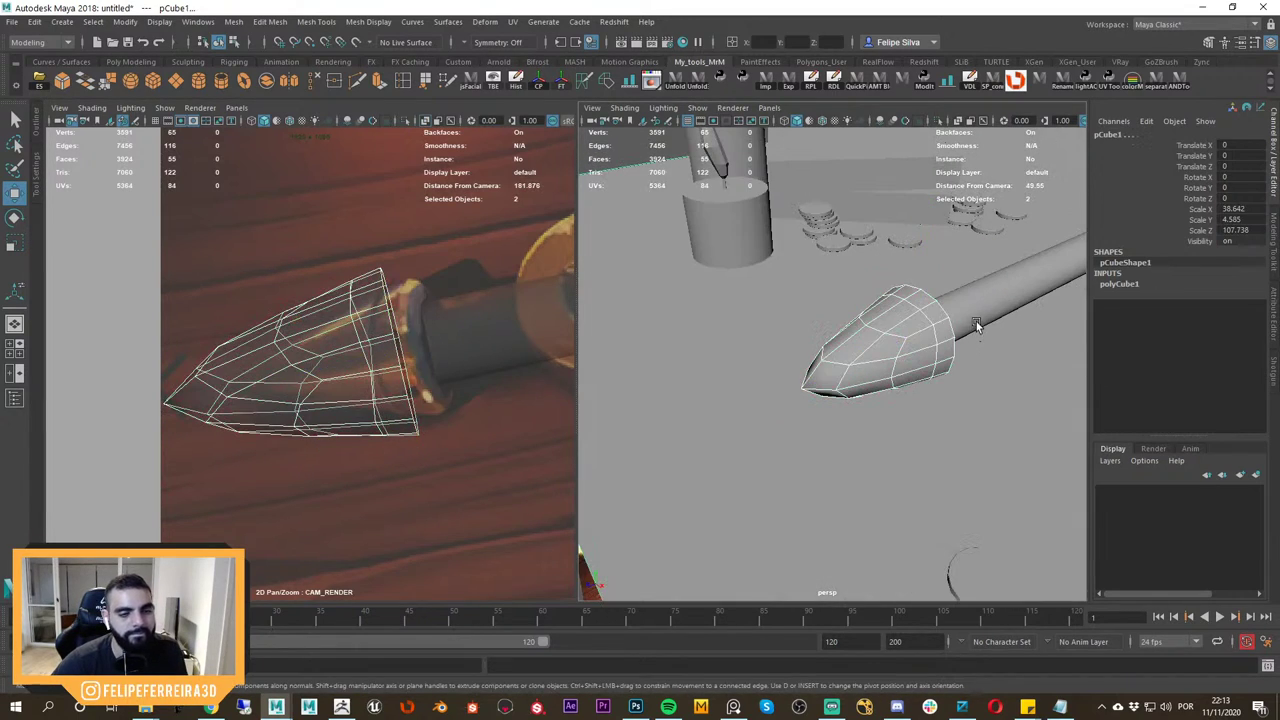
pyautogui.keyDown('shift'); pyautogui.click(964, 304); pyautogui.keyUp('shift')
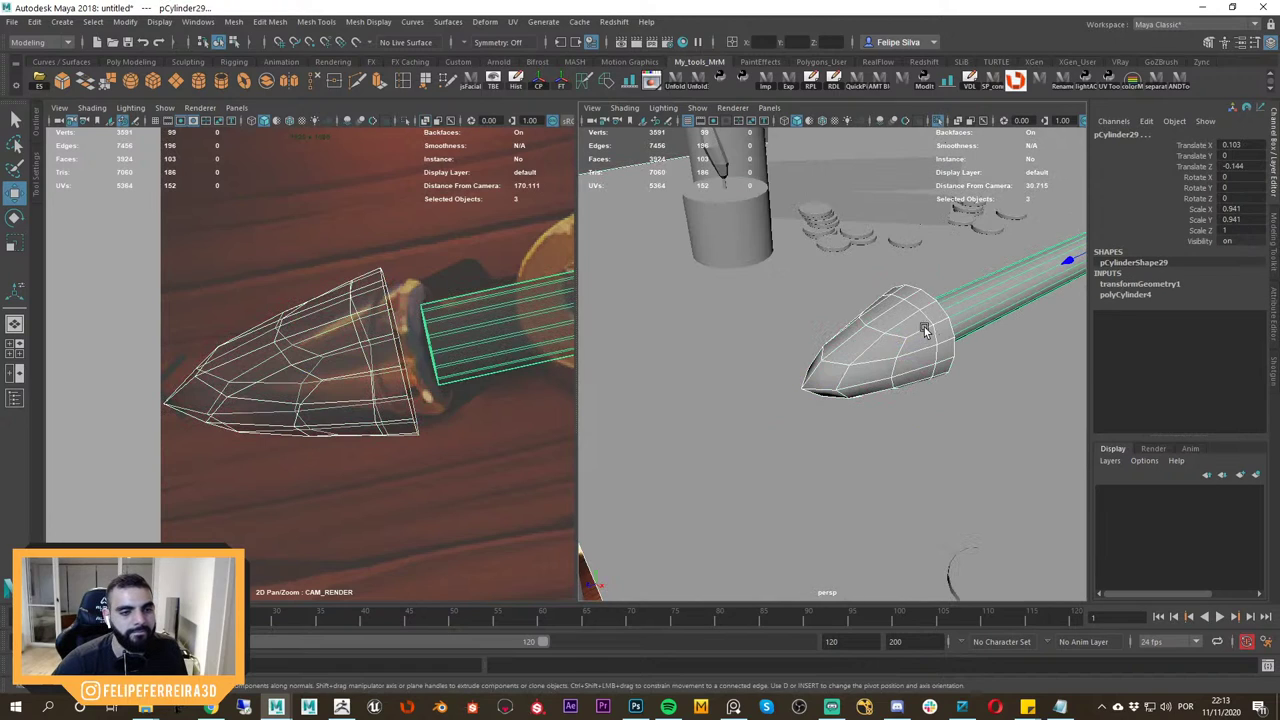
pyautogui.click(925, 331)
pyautogui.keyDown('shift'); pyautogui.click(977, 308); pyautogui.keyUp('shift')
pyautogui.hotkey('ctrl', '1')
pyautogui.press('f')
pyautogui.keyDown('alt'); pyautogui.moveTo(931, 371); pyautogui.dragTo(880, 345); pyautogui.keyUp('alt')
# Scale the cone down to about 4.45 in X and Y and 3.69 in Z, and move it to about 37.88 in Z.
pyautogui.click(665, 381)
pyautogui.press('f')
pyautogui.keyDown('alt'); pyautogui.moveTo(667, 384); pyautogui.dragTo(880, 374); pyautogui.keyUp('alt')
pyautogui.keyDown('alt'); pyautogui.moveTo(736, 232); pyautogui.dragTo(797, 373); pyautogui.keyUp('alt')
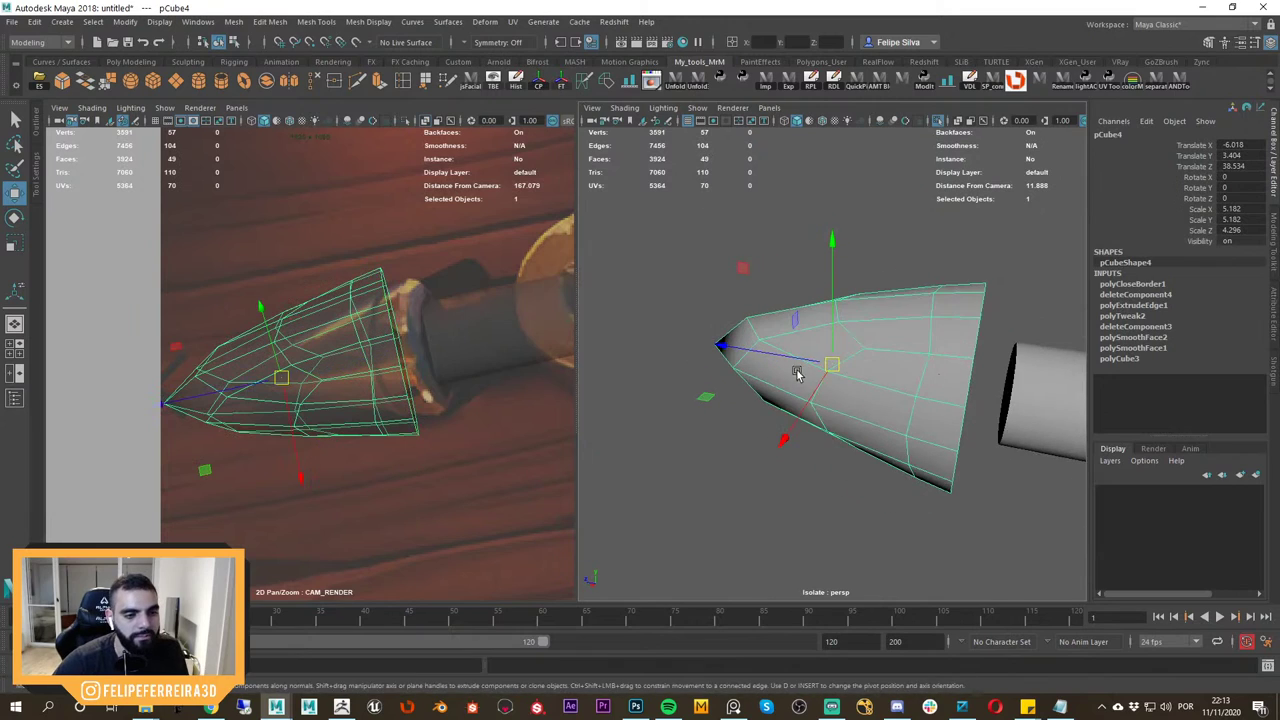
pyautogui.moveTo(908, 374); pyautogui.dragTo(879, 375)
pyautogui.press('r')
pyautogui.press('3')
pyautogui.click(796, 262)
pyautogui.keyDown('alt'); pyautogui.moveTo(800, 268); pyautogui.dragTo(985, 312); pyautogui.keyUp('alt')
pyautogui.click(882, 349)
pyautogui.press('1')
pyautogui.keyDown('alt'); pyautogui.moveTo(884, 350); pyautogui.dragTo(795, 354); pyautogui.keyUp('alt')
pyautogui.keyDown('alt'); pyautogui.moveTo(795, 354); pyautogui.dragTo(863, 383, button='right'); pyautogui.keyUp('alt')
pyautogui.keyDown('alt'); pyautogui.moveTo(863, 383); pyautogui.dragTo(810, 353); pyautogui.keyUp('alt')
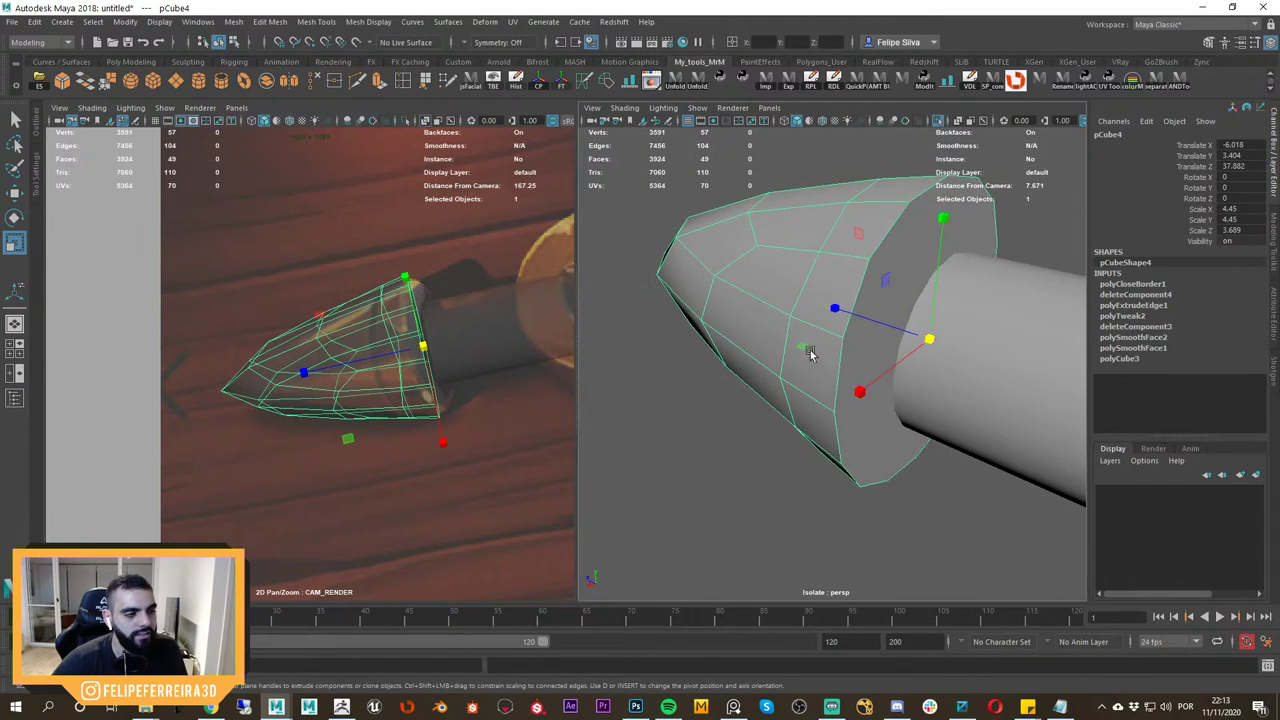
# Slide the cone along the handle's axis to about 37.75 in Z to align it with the painted spike.
pyautogui.moveTo(911, 334); pyautogui.dragTo(918, 338)
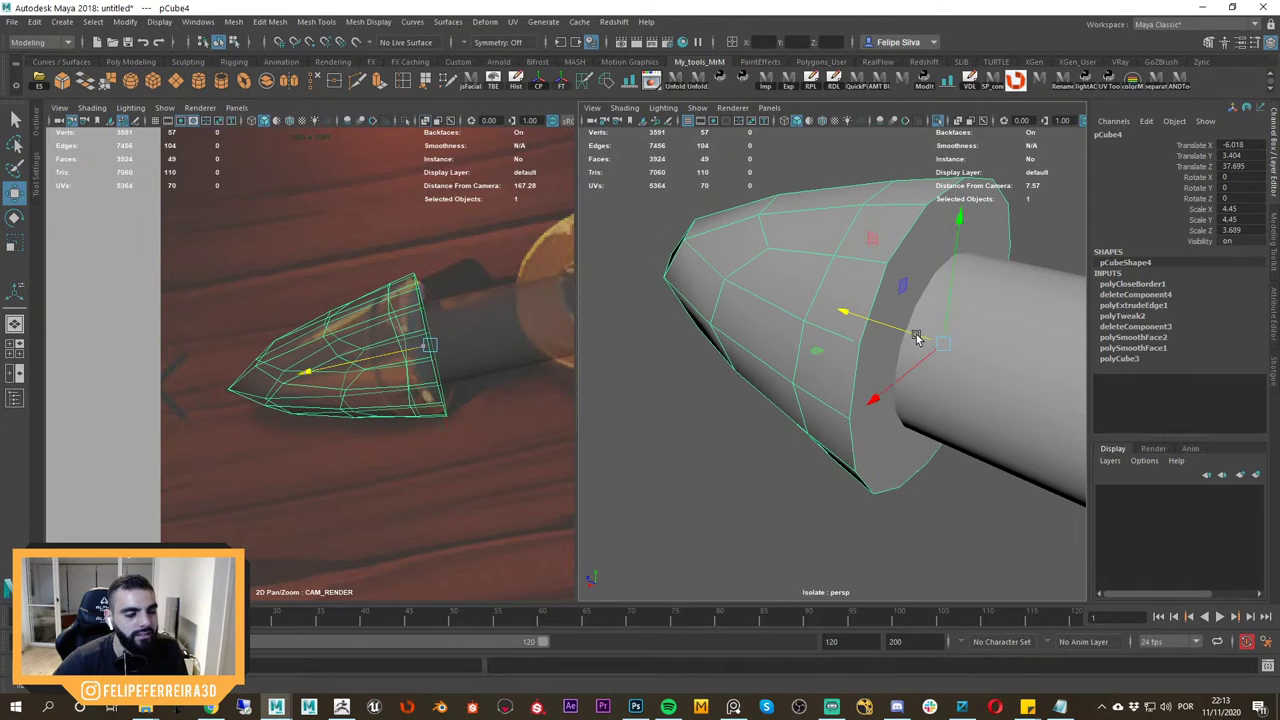
pyautogui.moveTo(330, 381); pyautogui.dragTo(343, 380, button='middle')
pyautogui.moveTo(343, 380); pyautogui.dragTo(525, 440, button='right')
pyautogui.keyDown('alt'); pyautogui.moveTo(966, 317); pyautogui.dragTo(780, 318, button='right'); pyautogui.keyUp('alt')
pyautogui.keyDown('alt'); pyautogui.moveTo(780, 318); pyautogui.dragTo(829, 323); pyautogui.keyUp('alt')
pyautogui.keyDown('alt'); pyautogui.moveTo(829, 323); pyautogui.dragTo(866, 342, button='right'); pyautogui.keyUp('alt')
pyautogui.keyDown('alt'); pyautogui.moveTo(866, 342); pyautogui.dragTo(850, 384); pyautogui.keyUp('alt')
pyautogui.moveTo(848, 363); pyautogui.dragTo(845, 359)
pyautogui.keyDown('alt'); pyautogui.moveTo(845, 359); pyautogui.dragTo(875, 332); pyautogui.keyUp('alt')
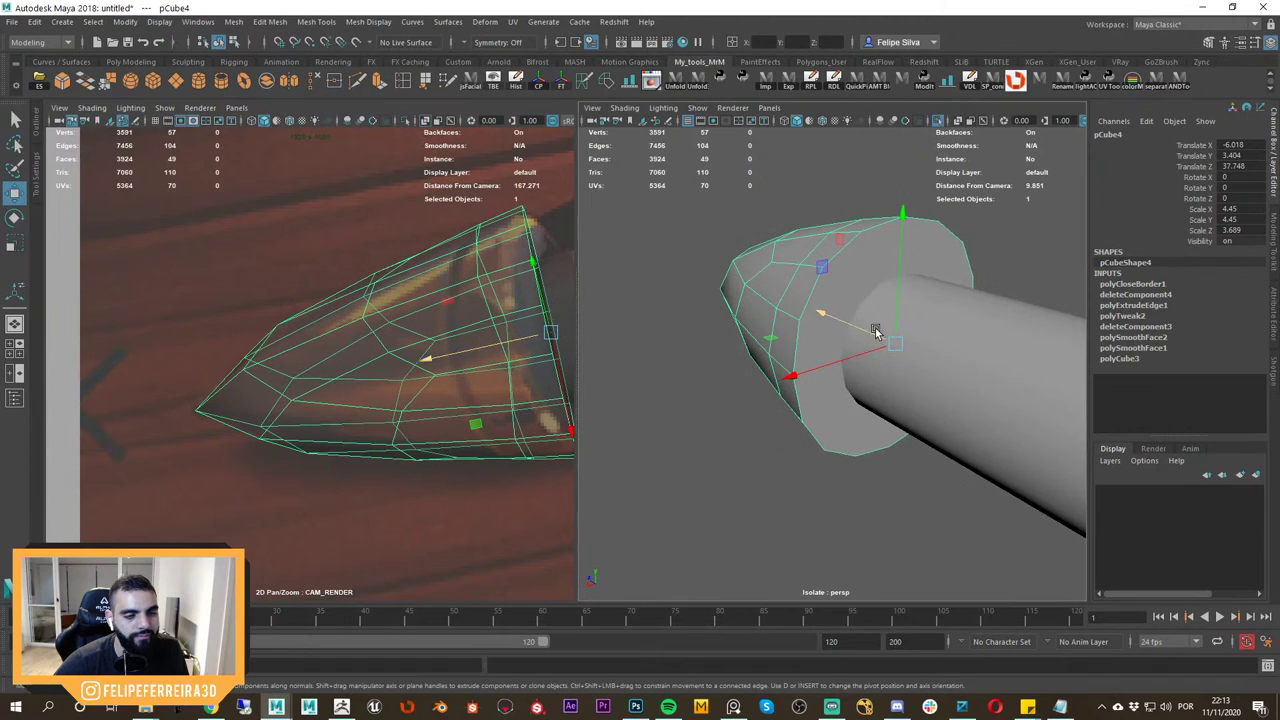
# Extrude the cone's base cap face twice, scaling it inward toward the handle's outline.
pyautogui.press('F11')
pyautogui.click(933, 266)
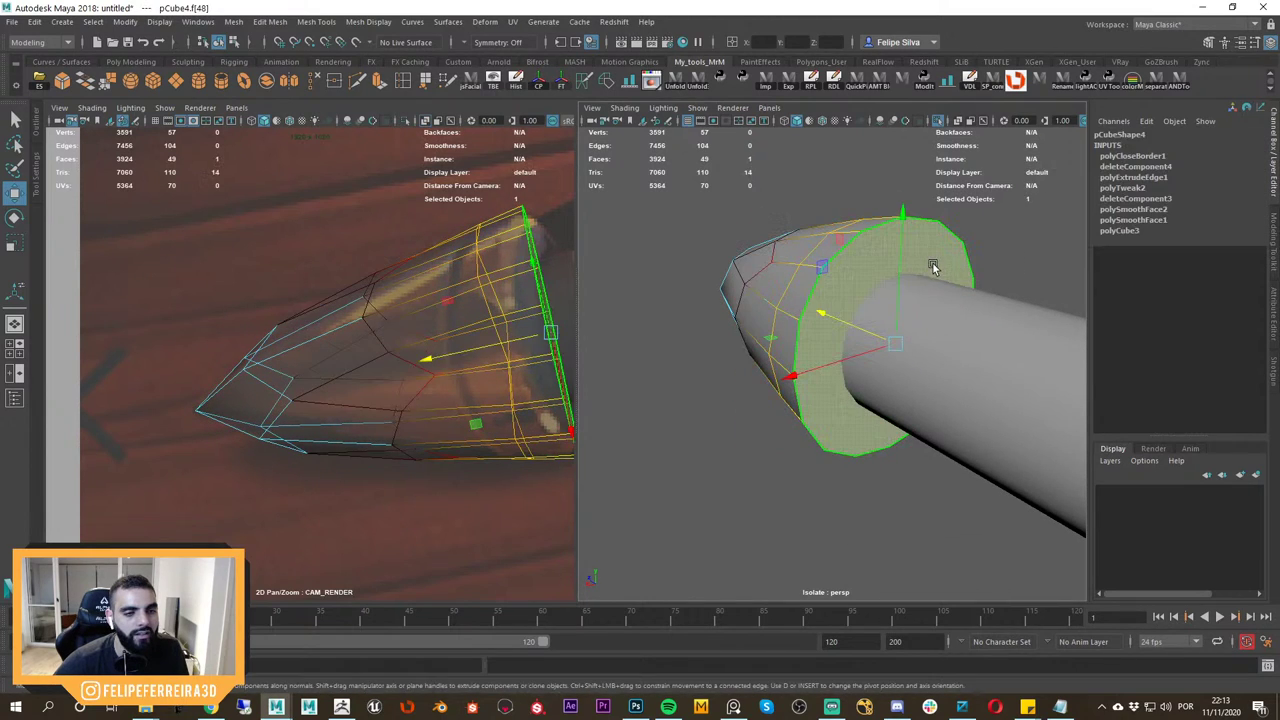
pyautogui.hotkey('ctrl', 'e')
pyautogui.press('r')
pyautogui.moveTo(896, 344); pyautogui.dragTo(849, 338)
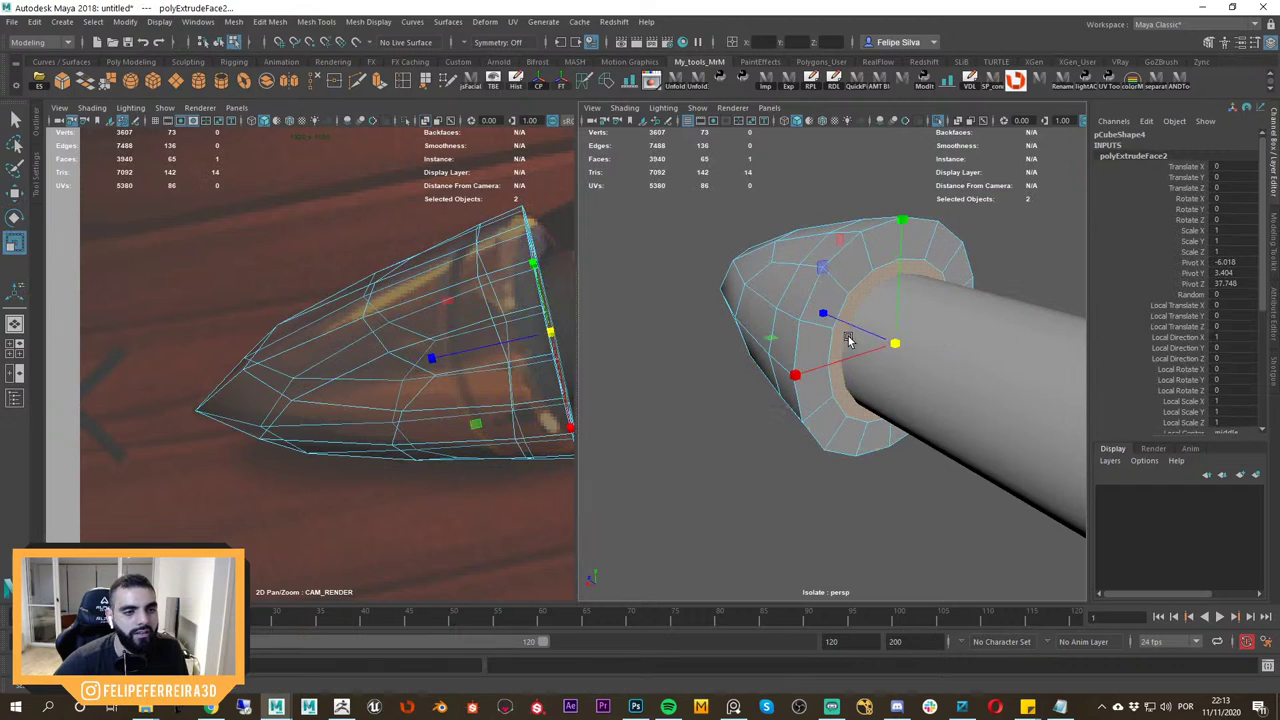
pyautogui.hotkey('ctrl', 'e')
pyautogui.press('r')
# Narrow the cone to about 4.31 in X and Y and check it in smooth preview.
pyautogui.click(1003, 177)
pyautogui.keyDown('alt'); pyautogui.moveTo(1003, 177); pyautogui.dragTo(953, 339); pyautogui.keyUp('alt')
pyautogui.click(869, 262)
pyautogui.press('3')
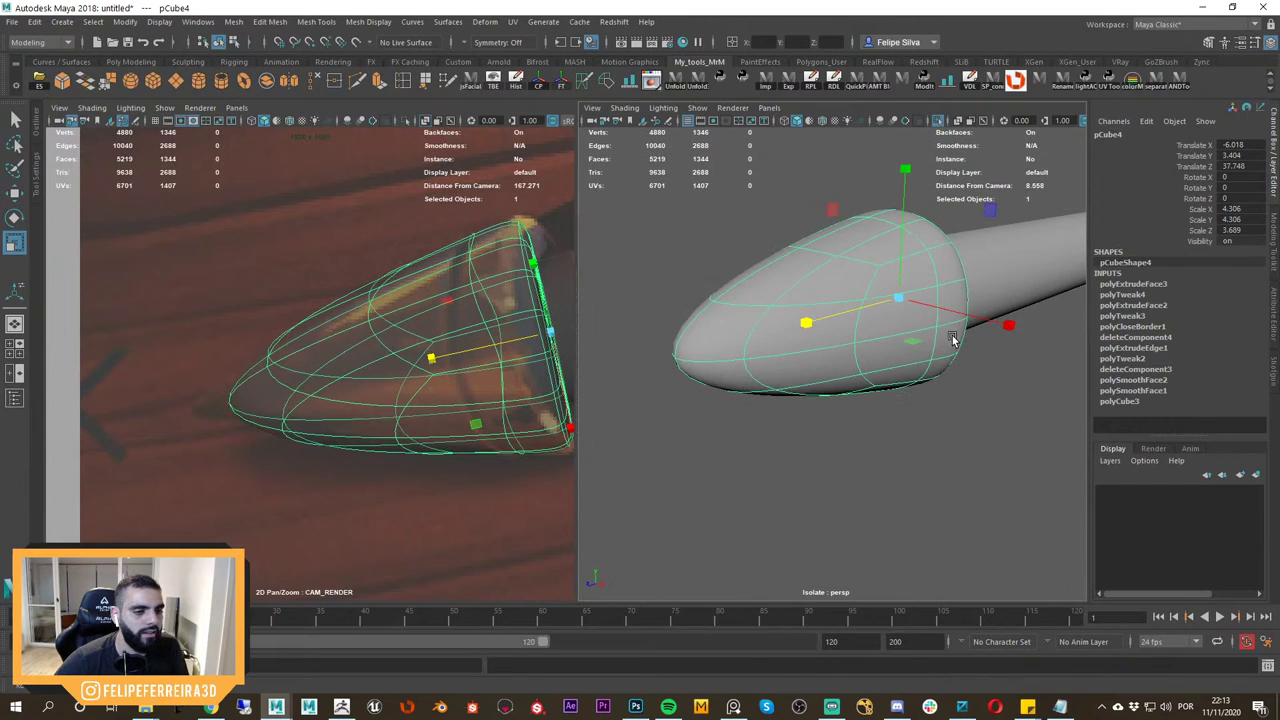
pyautogui.press('1')
# Soft-select the spike's tip vertex, and compare the spike's smoothed shape with the painting.
pyautogui.rightClick(784, 312)
pyautogui.moveTo(784, 312); pyautogui.dragTo(714, 294, button='right')
pyautogui.keyDown('alt'); pyautogui.moveTo(716, 305); pyautogui.dragTo(806, 291, button='middle'); pyautogui.keyUp('alt')
pyautogui.keyDown('alt'); pyautogui.moveTo(806, 291); pyautogui.dragTo(831, 322); pyautogui.keyUp('alt')
pyautogui.press('b')
pyautogui.keyDown('alt'); pyautogui.moveTo(831, 325); pyautogui.dragTo(787, 337, button='right'); pyautogui.keyUp('alt')
pyautogui.moveTo(864, 347); pyautogui.dragTo(866, 348)
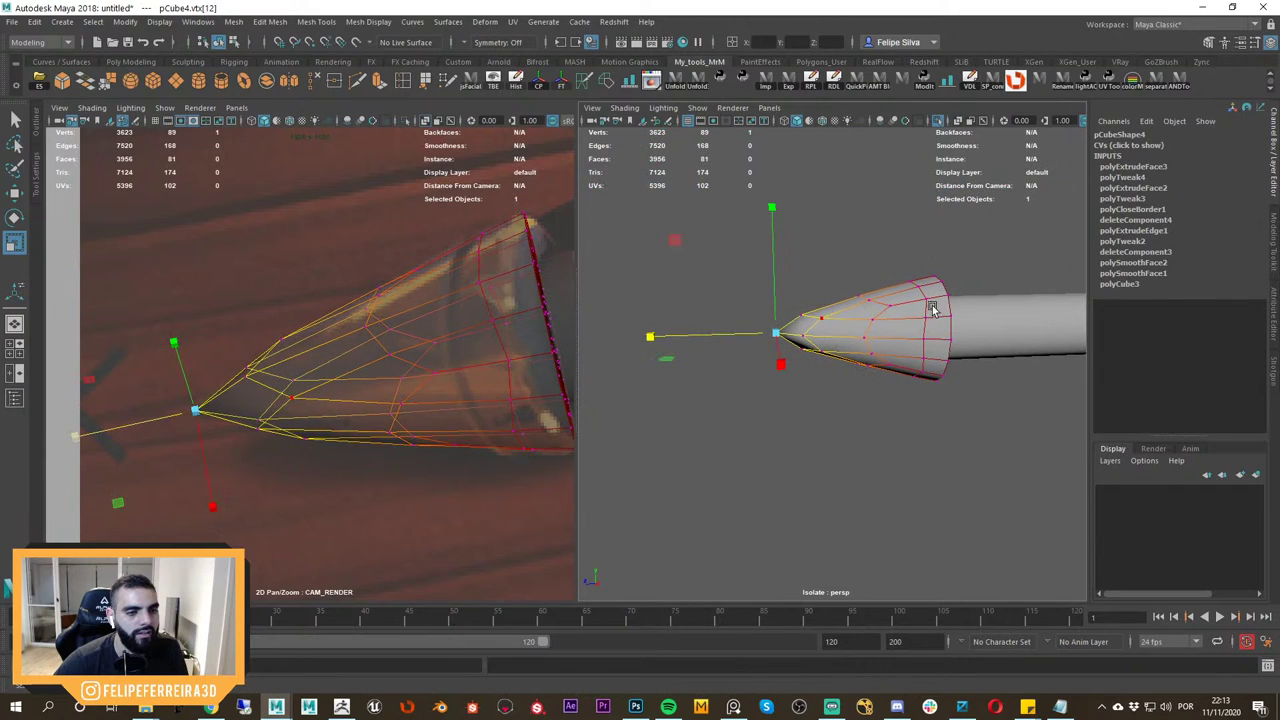
pyautogui.press('3')
pyautogui.moveTo(922, 304); pyautogui.dragTo(950, 264, button='right')
pyautogui.click(951, 256)
pyautogui.click(898, 308)
pyautogui.click(951, 254)
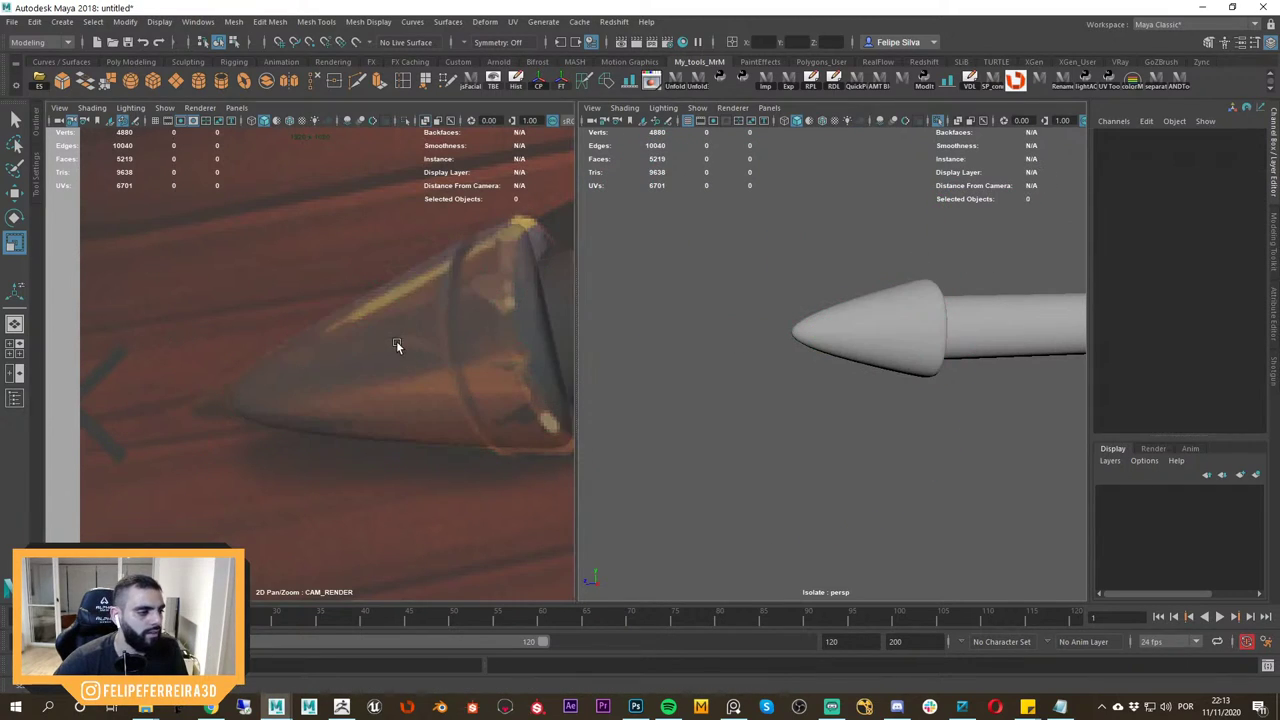
# Pull only the spike's tip vertex farther out along Z so the smoothed spike ends in a sharper point.
pyautogui.click(397, 342)
pyautogui.press('1')
pyautogui.keyDown('alt'); pyautogui.moveTo(750, 327); pyautogui.dragTo(888, 373, button='right'); pyautogui.keyUp('alt')
pyautogui.moveTo(803, 314); pyautogui.dragTo(738, 304, button='right')
pyautogui.moveTo(700, 283); pyautogui.dragTo(767, 345)
pyautogui.press('3')
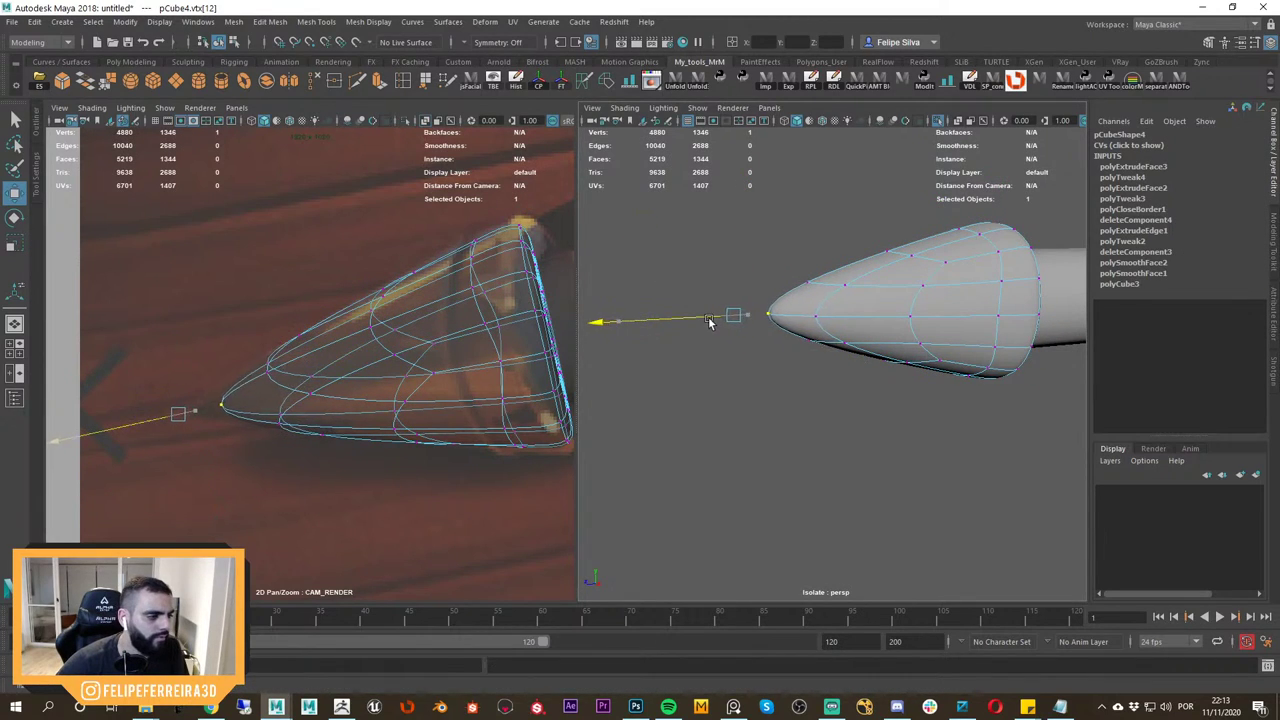
pyautogui.press('1')
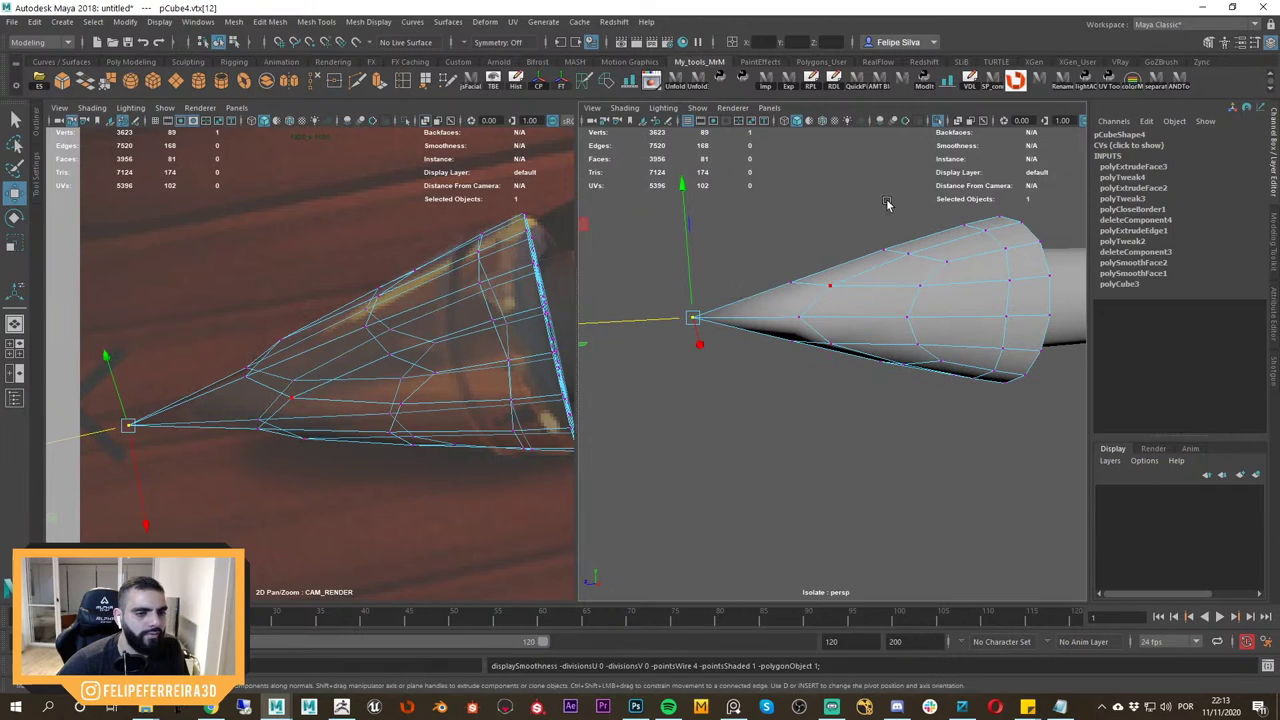
# Show the spike in smooth preview and inspect it against the painting and around the handle.
pyautogui.click(886, 200)
pyautogui.keyDown('alt'); pyautogui.moveTo(886, 204); pyautogui.dragTo(847, 287, button='right'); pyautogui.keyUp('alt')
pyautogui.keyDown('alt'); pyautogui.moveTo(847, 287); pyautogui.dragTo(824, 352); pyautogui.keyUp('alt')
pyautogui.moveTo(829, 365); pyautogui.dragTo(877, 305, button='right')
pyautogui.click(872, 360)
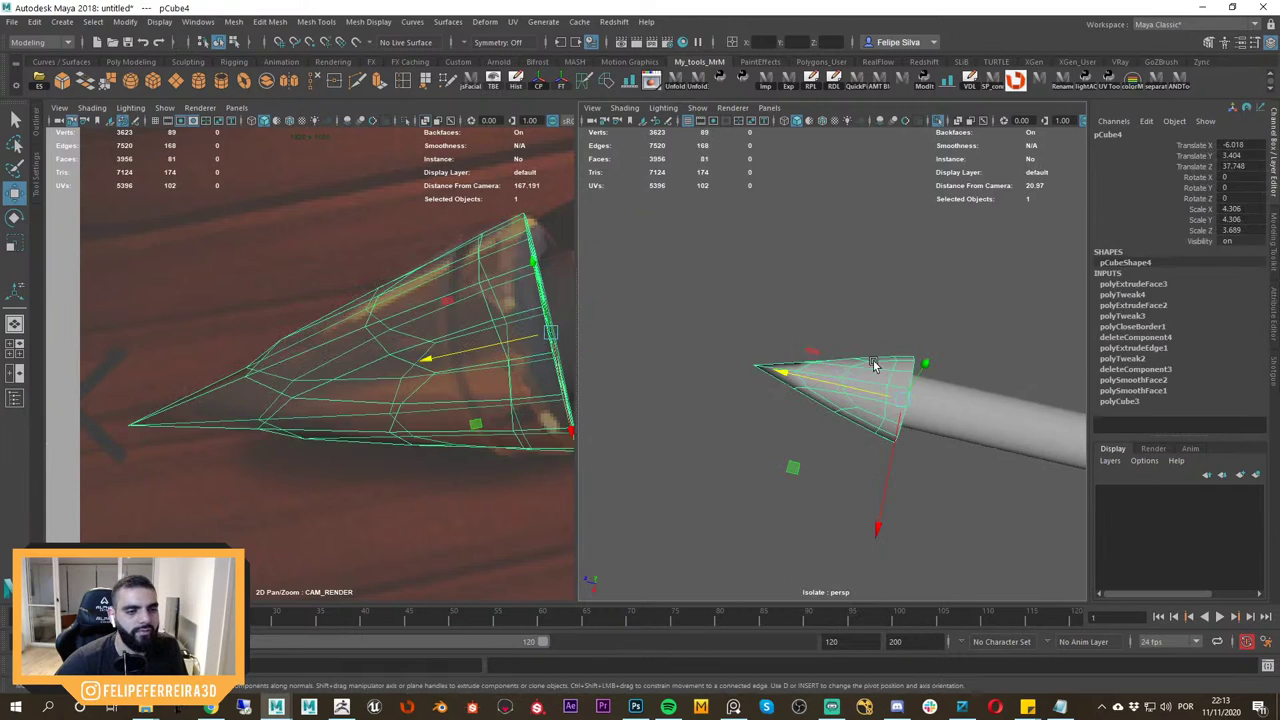
pyautogui.press('3')
pyautogui.click(876, 312)
pyautogui.keyDown('alt'); pyautogui.moveTo(876, 312); pyautogui.dragTo(770, 310); pyautogui.keyUp('alt')
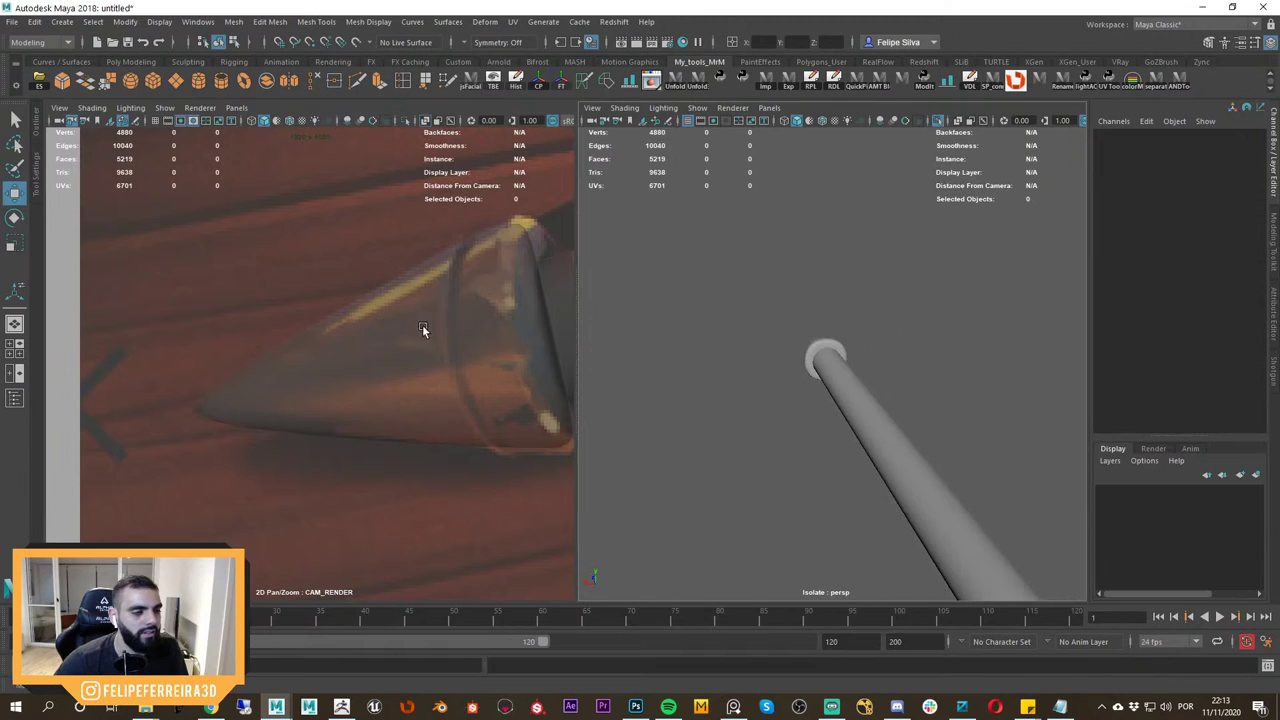
# Return the spike to its unsmoothed display and bring its base rim into close view.
pyautogui.click(488, 344)
pyautogui.press('1')
pyautogui.keyDown('alt'); pyautogui.moveTo(931, 323); pyautogui.dragTo(1043, 388); pyautogui.keyUp('alt')
pyautogui.scroll(6, 850, 379)
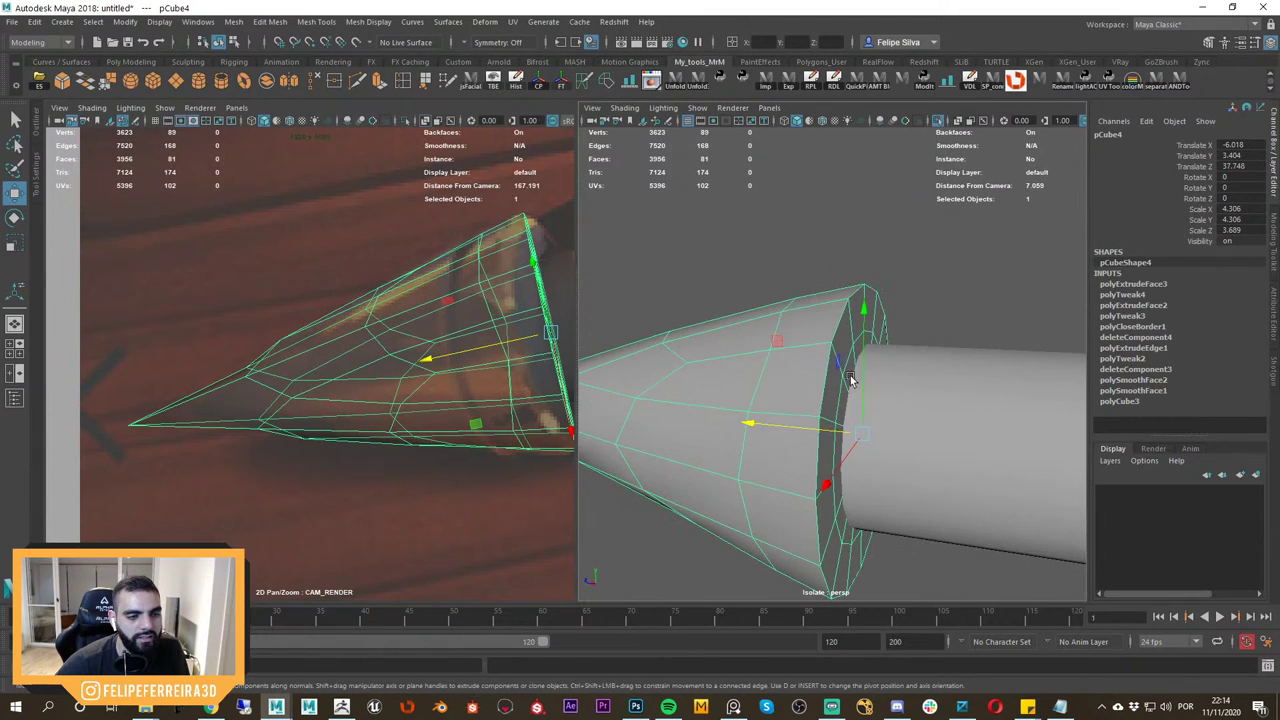
# Bevel the edge loop around the cone's base rim with a fraction of 0.27 and an increased segment count.
pyautogui.moveTo(819, 338); pyautogui.dragTo(908, 319, button='right')
pyautogui.doubleClick(830, 324)
pyautogui.scroll(3, 832, 322)
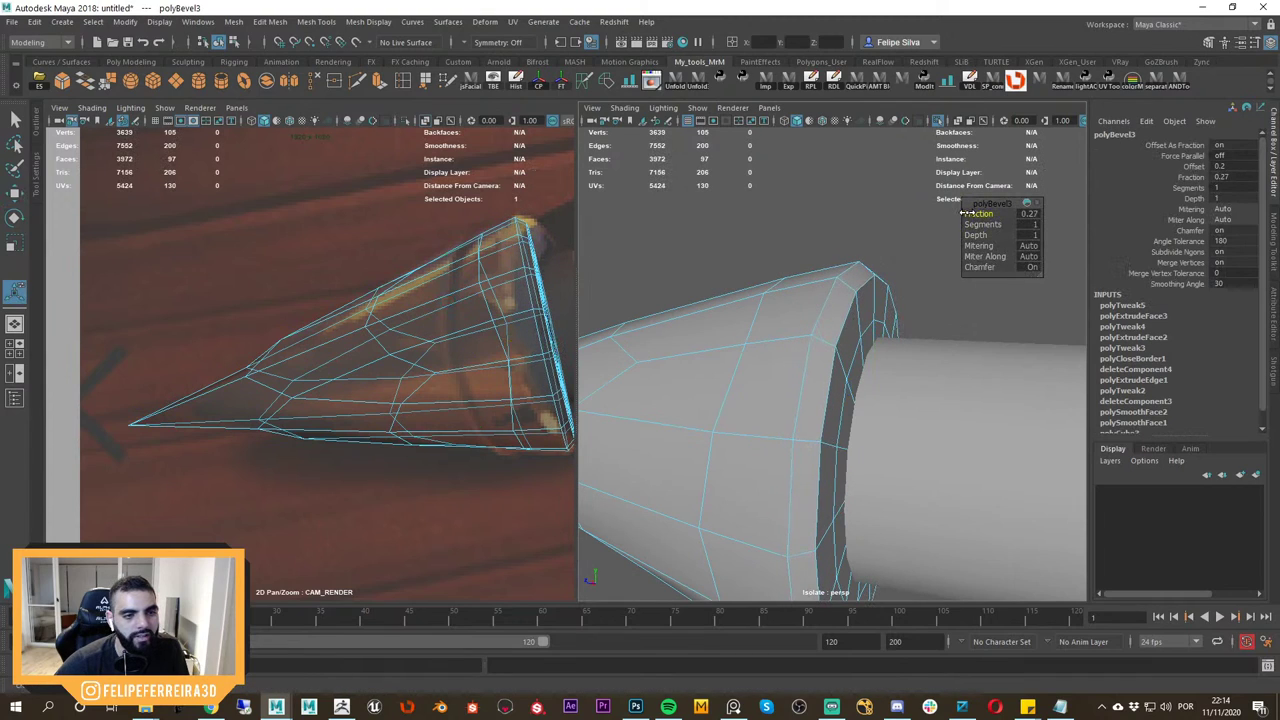
pyautogui.moveTo(1011, 230); pyautogui.dragTo(1024, 230)
pyautogui.press('q')
pyautogui.moveTo(847, 283); pyautogui.dragTo(884, 262, button='right')
# Preview the bevelled cone smoothed and inspect how its rim meets the shaft from several angles.
pyautogui.press('3')
pyautogui.click(916, 264)
pyautogui.scroll(-6, 916, 264)
pyautogui.keyDown('alt'); pyautogui.moveTo(914, 265); pyautogui.dragTo(860, 299); pyautogui.keyUp('alt')
pyautogui.click(801, 353)
pyautogui.scroll(5, 792, 360)
pyautogui.keyDown('alt'); pyautogui.moveTo(810, 375); pyautogui.dragTo(881, 408); pyautogui.keyUp('alt')
pyautogui.keyDown('alt'); pyautogui.moveTo(881, 410); pyautogui.dragTo(803, 338, button='right'); pyautogui.keyUp('alt')
pyautogui.keyDown('alt'); pyautogui.moveTo(867, 459); pyautogui.dragTo(846, 475); pyautogui.keyUp('alt')
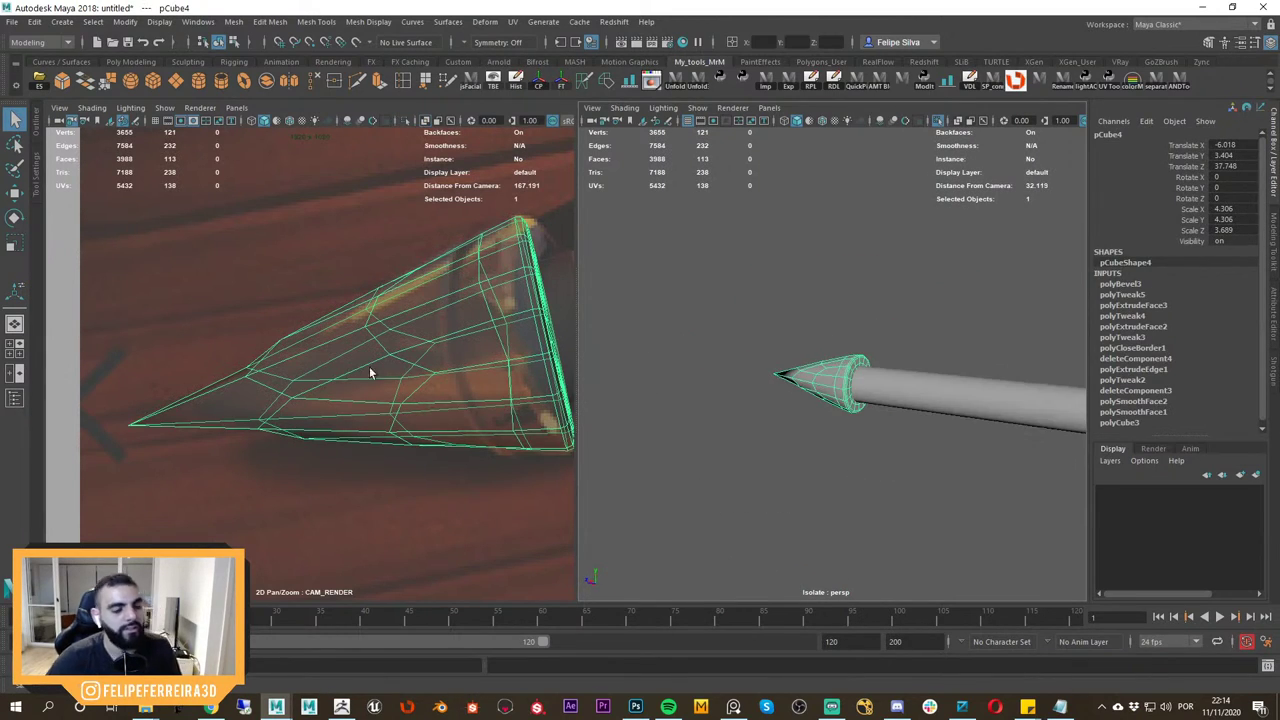
# Create a polygon pipe and snap it onto the shaft at the golden ring shown in the camera view's reference.
pyautogui.moveTo(370, 368); pyautogui.dragTo(270, 340, button='right')
pyautogui.moveTo(475, 347); pyautogui.dragTo(342, 414, button='middle')
pyautogui.moveTo(342, 412); pyautogui.dragTo(410, 471, button='right')
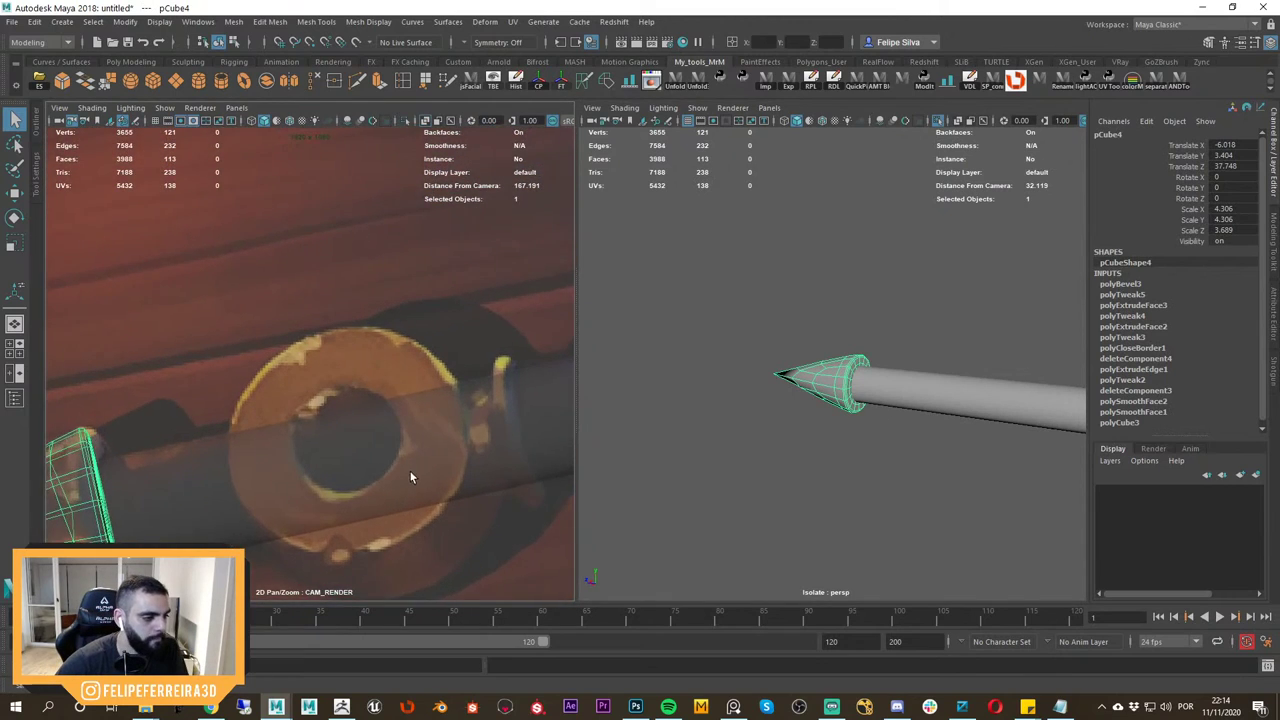
pyautogui.moveTo(448, 464); pyautogui.dragTo(406, 411, button='middle')
pyautogui.moveTo(406, 411); pyautogui.dragTo(372, 385, button='right')
pyautogui.moveTo(300, 319); pyautogui.dragTo(277, 283, button='middle')
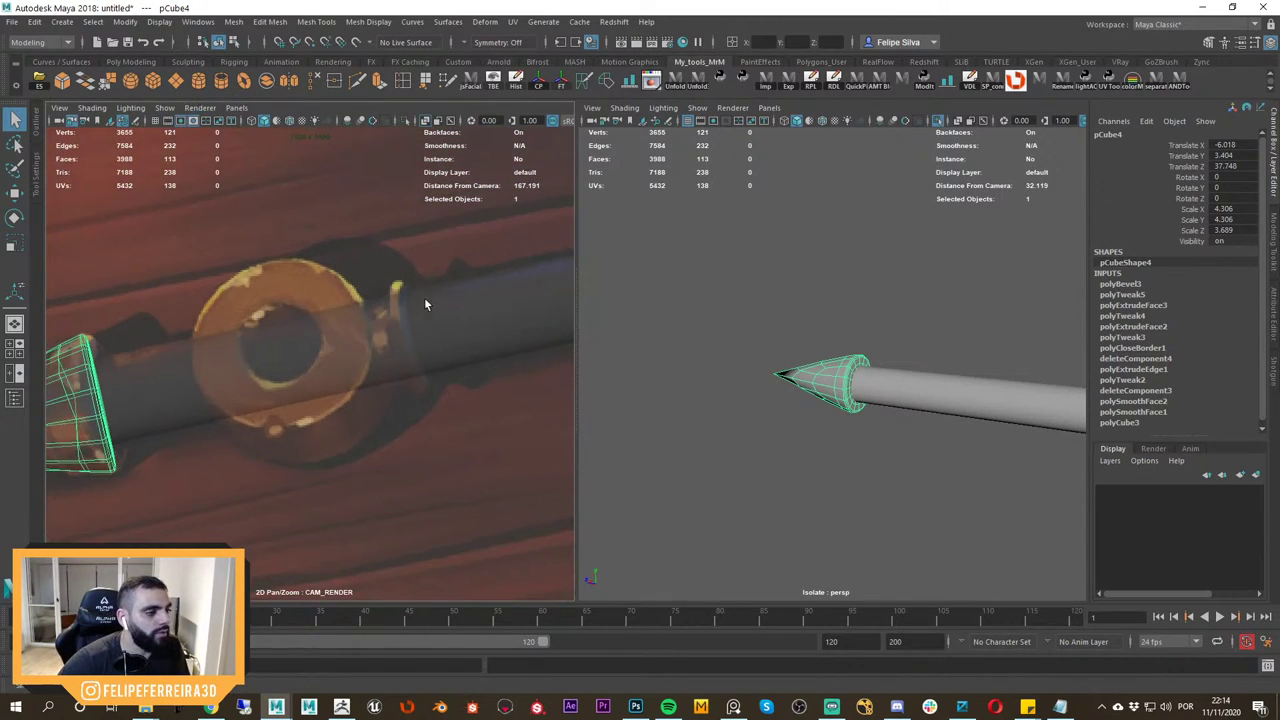
pyautogui.click(243, 81)
pyautogui.press('w')
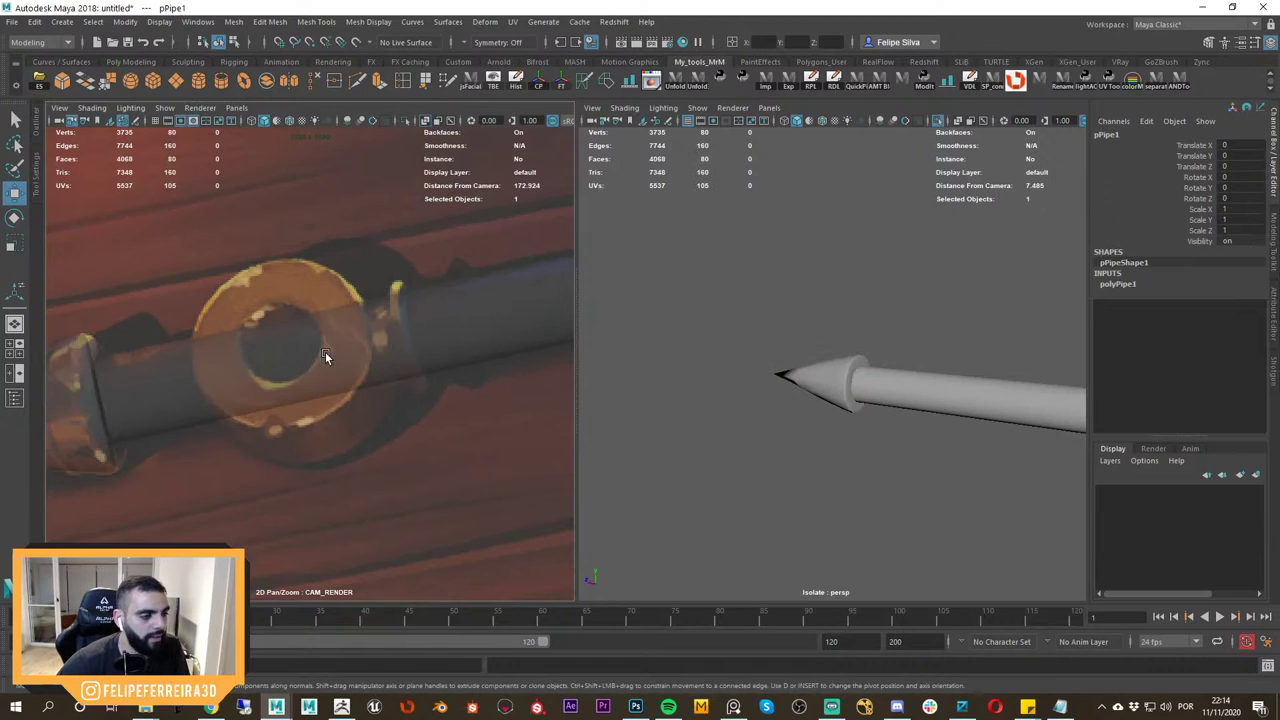
pyautogui.press('v')
pyautogui.middleClick(327, 352)
pyautogui.moveTo(107, 411); pyautogui.dragTo(294, 355)
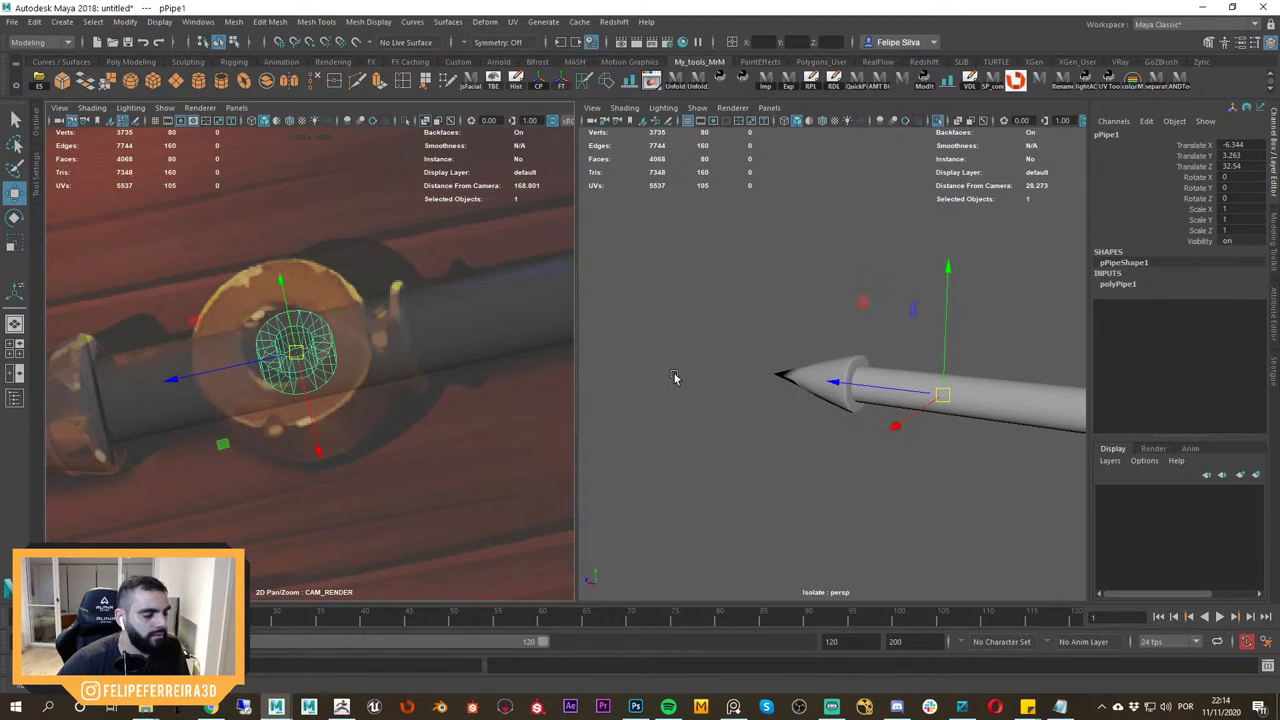
# Exit the isolated view and enlarge the pipe's radius to roughly match the ring's outer size in the reference.
pyautogui.press('f')
pyautogui.keyDown('alt'); pyautogui.moveTo(900, 372); pyautogui.dragTo(988, 397); pyautogui.keyUp('alt')
pyautogui.keyDown('alt'); pyautogui.moveTo(988, 397); pyautogui.dragTo(834, 314, button='right'); pyautogui.keyUp('alt')
pyautogui.hotkey('ctrl', '1')
pyautogui.keyDown('alt'); pyautogui.moveTo(834, 314); pyautogui.dragTo(878, 400); pyautogui.keyUp('alt')
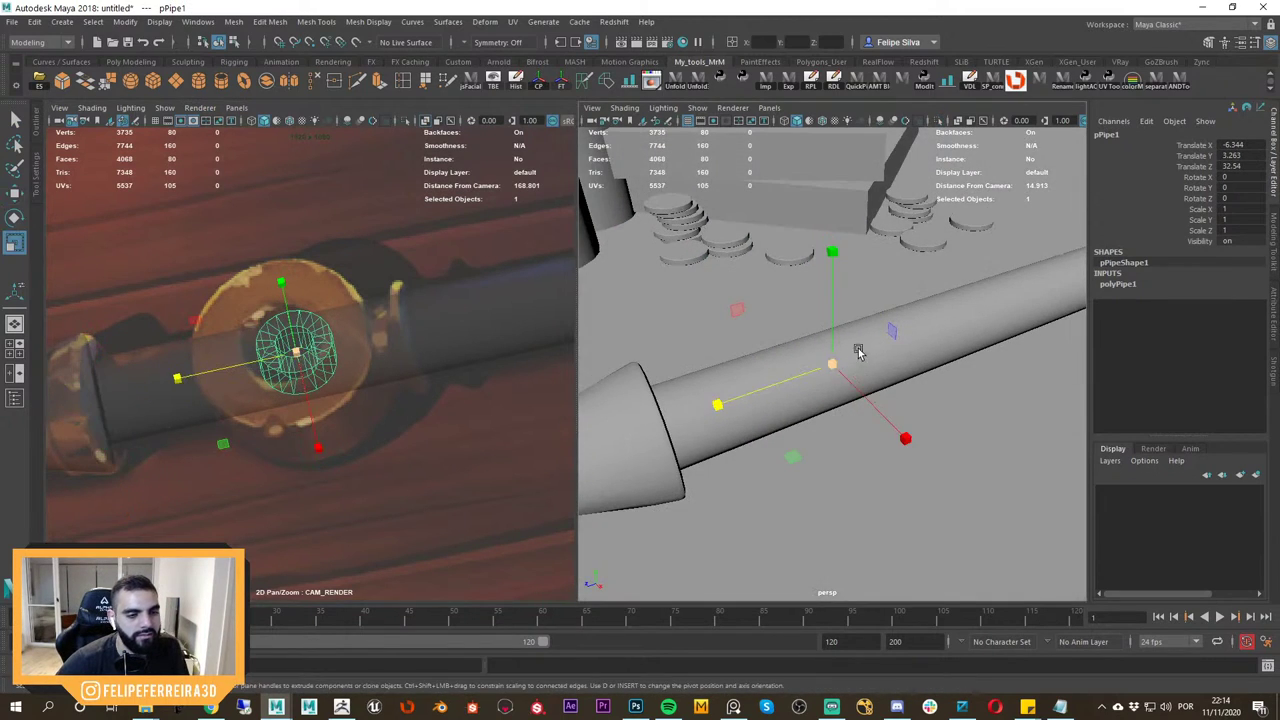
pyautogui.click(1149, 285)
pyautogui.moveTo(930, 353); pyautogui.dragTo(1045, 357, button='middle')
# Set up a top view beside the camera view, frame the pipe over the shaft, and select the pipe.
pyautogui.press('w')
pyautogui.keyDown('alt'); pyautogui.moveTo(860, 357); pyautogui.dragTo(933, 285); pyautogui.keyUp('alt')
pyautogui.keyDown('alt'); pyautogui.moveTo(936, 266); pyautogui.dragTo(907, 279, button='right'); pyautogui.keyUp('alt')
pyautogui.keyDown('shift'); pyautogui.click(907, 279); pyautogui.keyUp('shift')
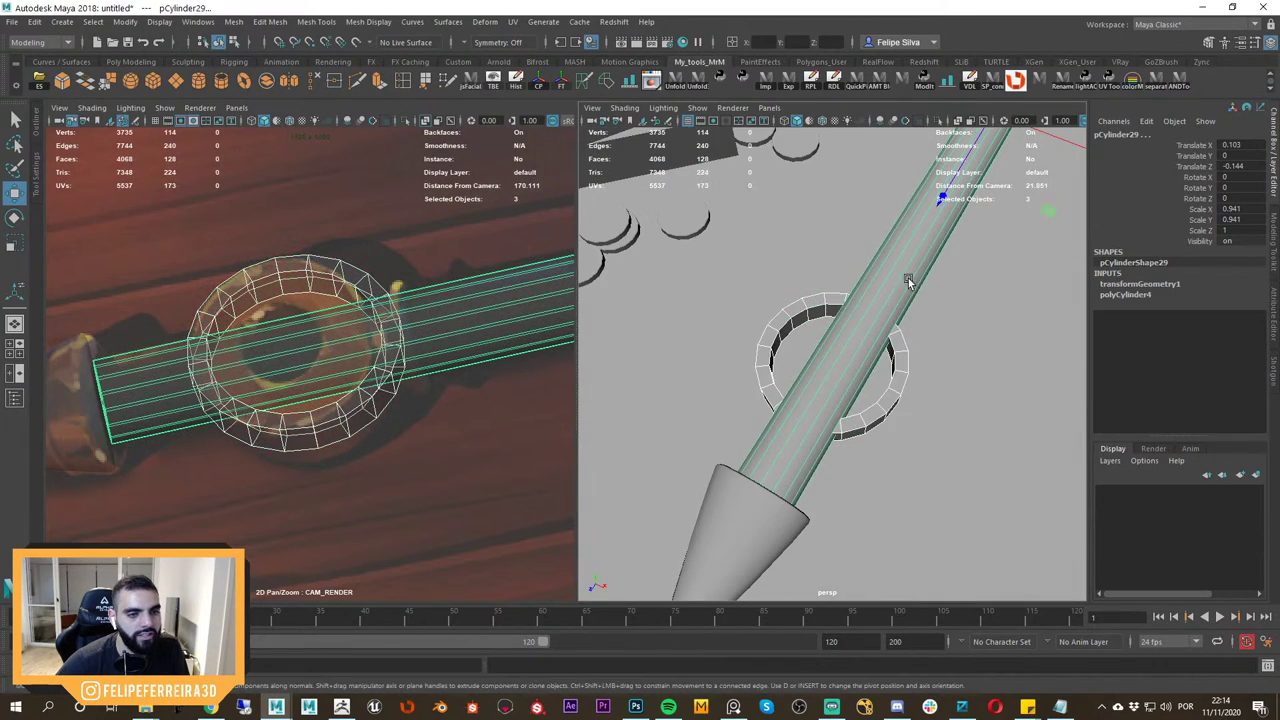
pyautogui.press('space')
pyautogui.keyDown('alt'); pyautogui.moveTo(929, 322); pyautogui.dragTo(810, 307, button='right'); pyautogui.keyUp('alt')
pyautogui.press('space')
pyautogui.moveTo(747, 316); pyautogui.dragTo(808, 318)
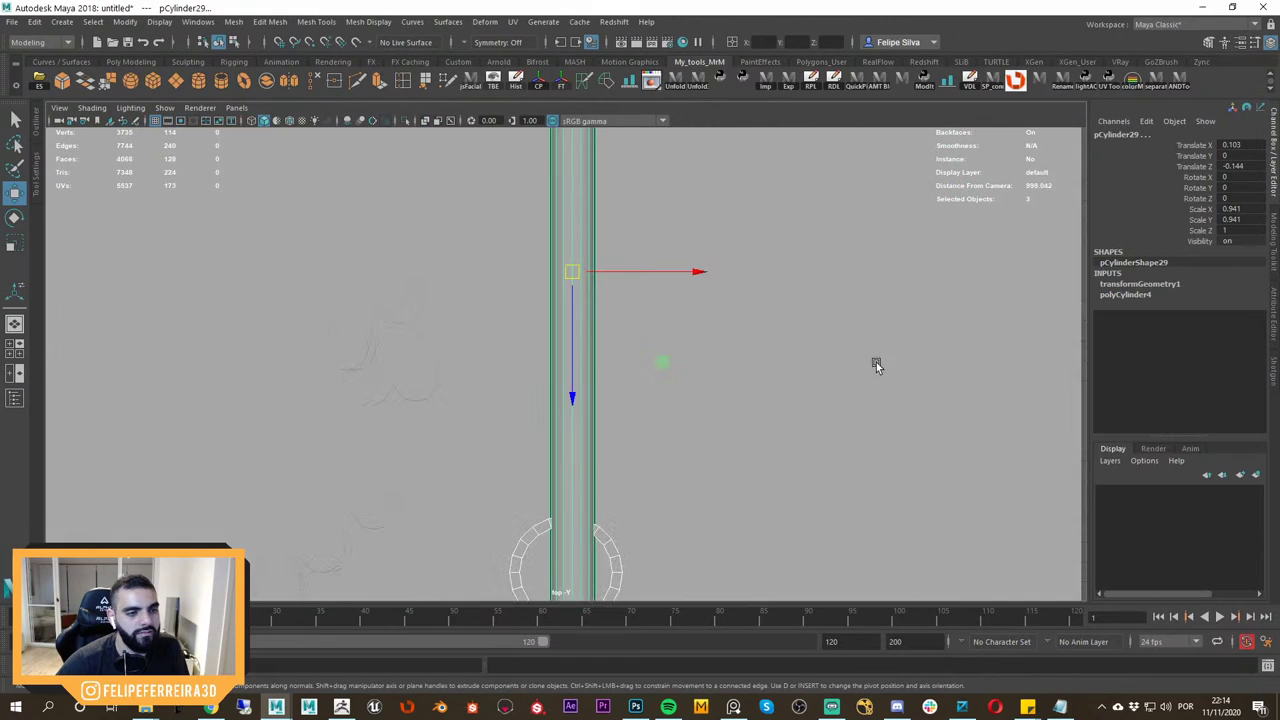
pyautogui.keyDown('alt'); pyautogui.moveTo(874, 358); pyautogui.dragTo(766, 298, button='right'); pyautogui.keyUp('alt')
pyautogui.press('space')
pyautogui.keyDown('alt'); pyautogui.moveTo(850, 378); pyautogui.dragTo(775, 388, button='right'); pyautogui.keyUp('alt')
pyautogui.keyDown('alt'); pyautogui.moveTo(934, 500); pyautogui.dragTo(907, 395, button='middle'); pyautogui.keyUp('alt')
pyautogui.keyDown('alt'); pyautogui.moveTo(907, 395); pyautogui.dragTo(953, 394, button='right'); pyautogui.keyUp('alt')
pyautogui.click(774, 276)
pyautogui.keyDown('alt'); pyautogui.moveTo(764, 260); pyautogui.dragTo(838, 355, button='middle'); pyautogui.keyUp('alt')
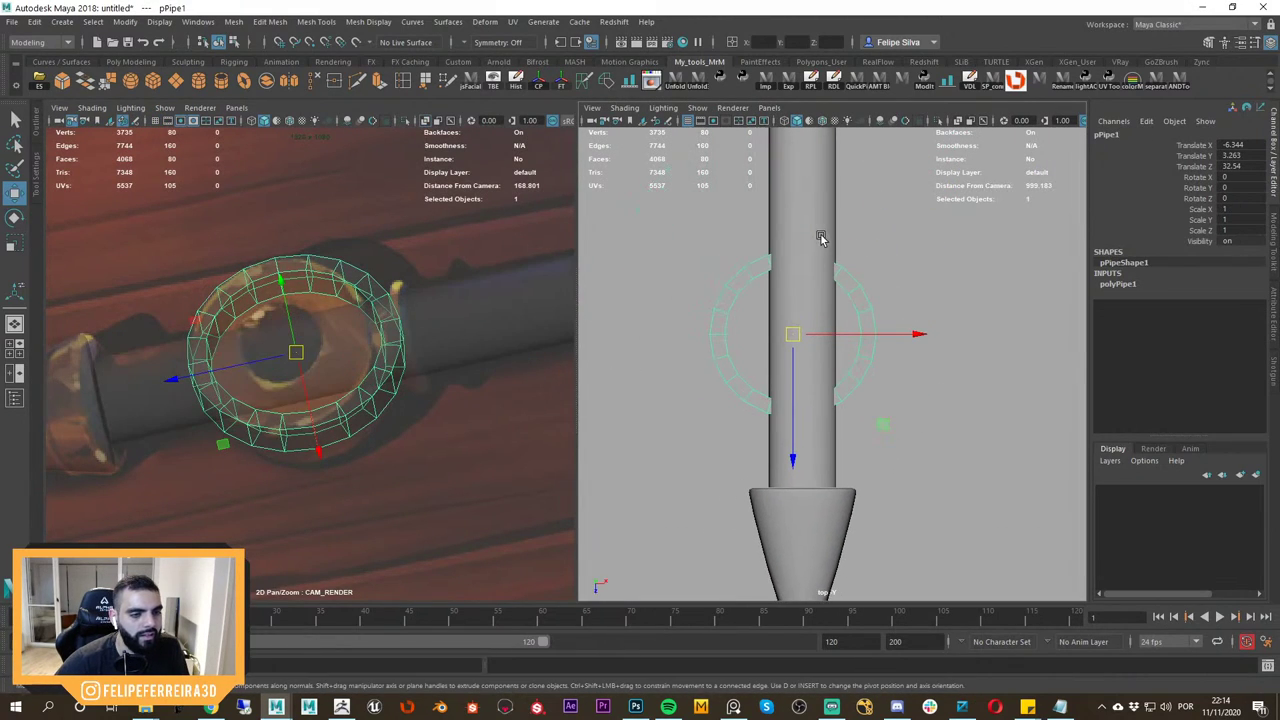
# Centre the pipe across the shaft at a Translate X of -6.018.
pyautogui.click(876, 320)
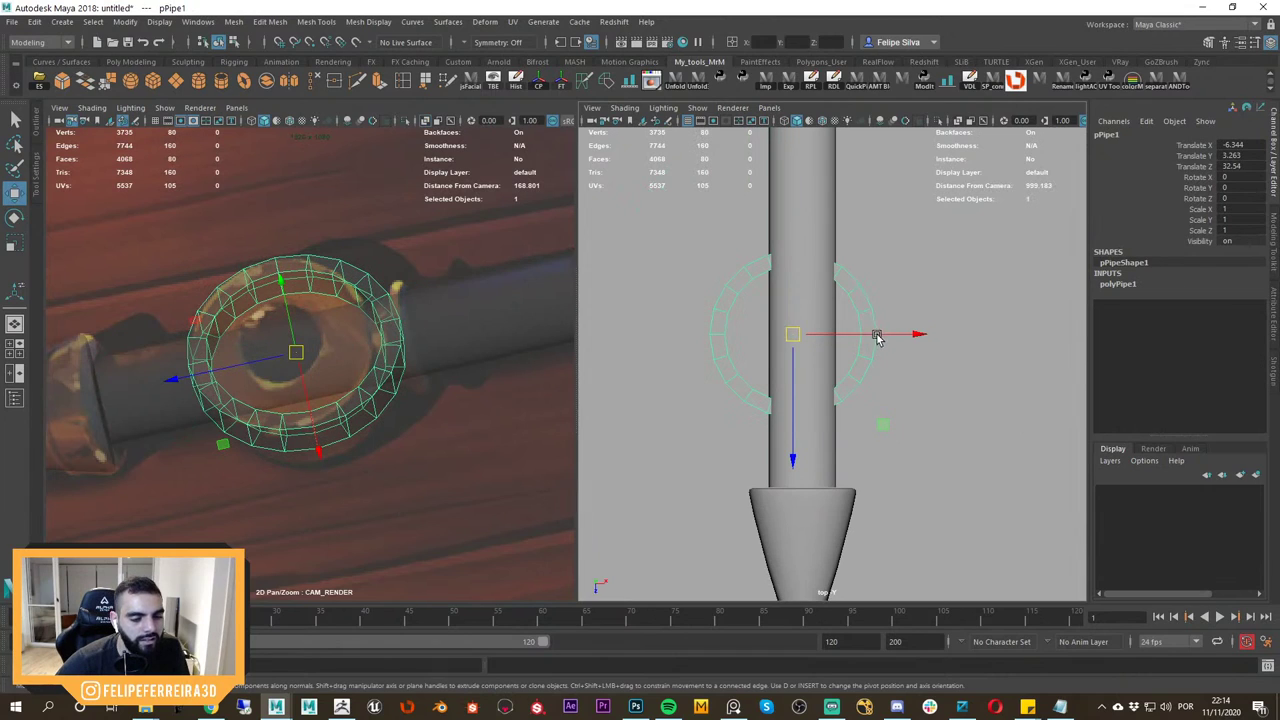
pyautogui.moveTo(876, 337); pyautogui.dragTo(885, 342)
pyautogui.keyDown('shift'); pyautogui.click(811, 252); pyautogui.keyUp('shift')
pyautogui.keyDown('alt'); pyautogui.moveTo(808, 248); pyautogui.dragTo(658, 166, button='right'); pyautogui.keyUp('alt')
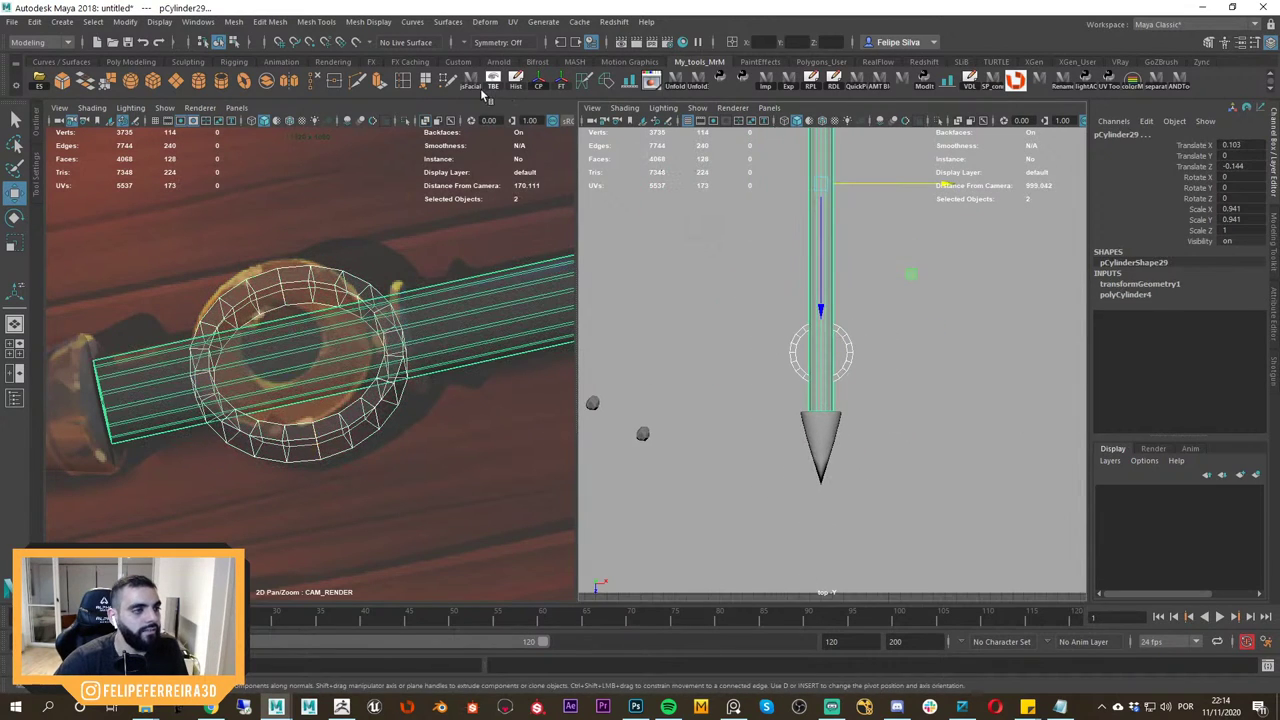
pyautogui.scroll(3, 818, 424)
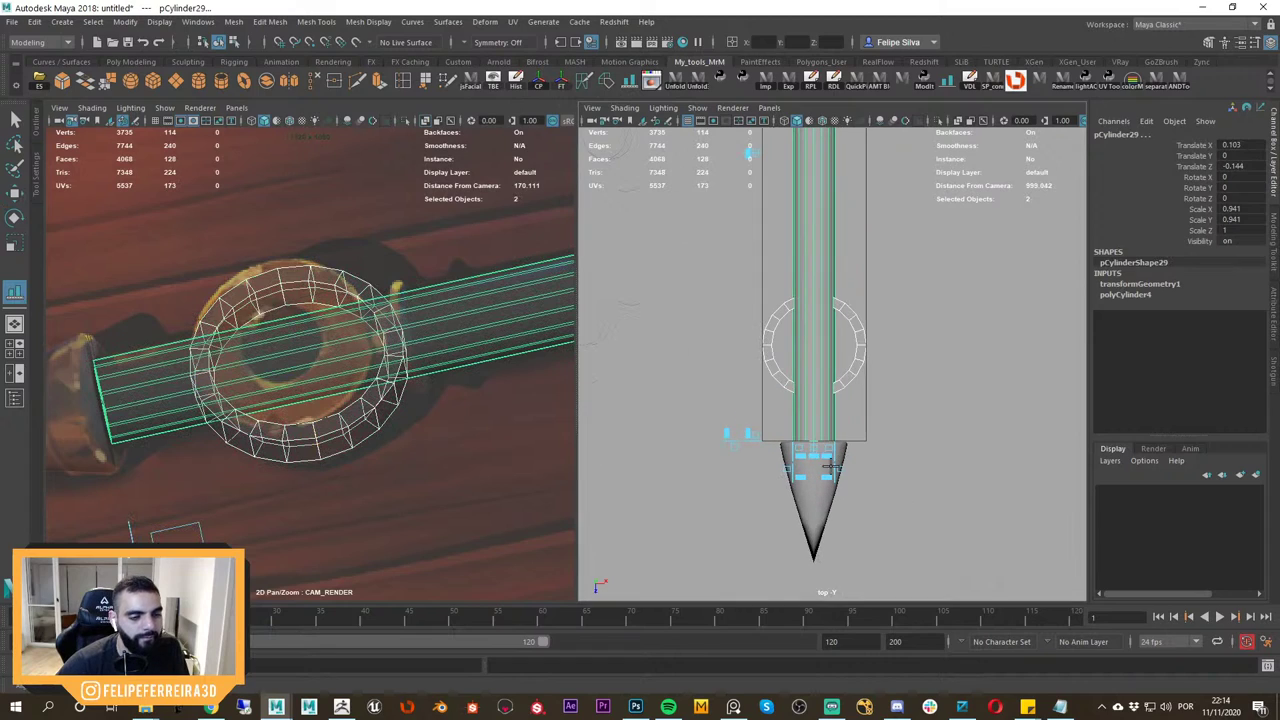
pyautogui.keyDown('alt'); pyautogui.moveTo(816, 453); pyautogui.dragTo(1008, 487, button='right'); pyautogui.keyUp('alt')
pyautogui.press('w')
pyautogui.click(887, 361)
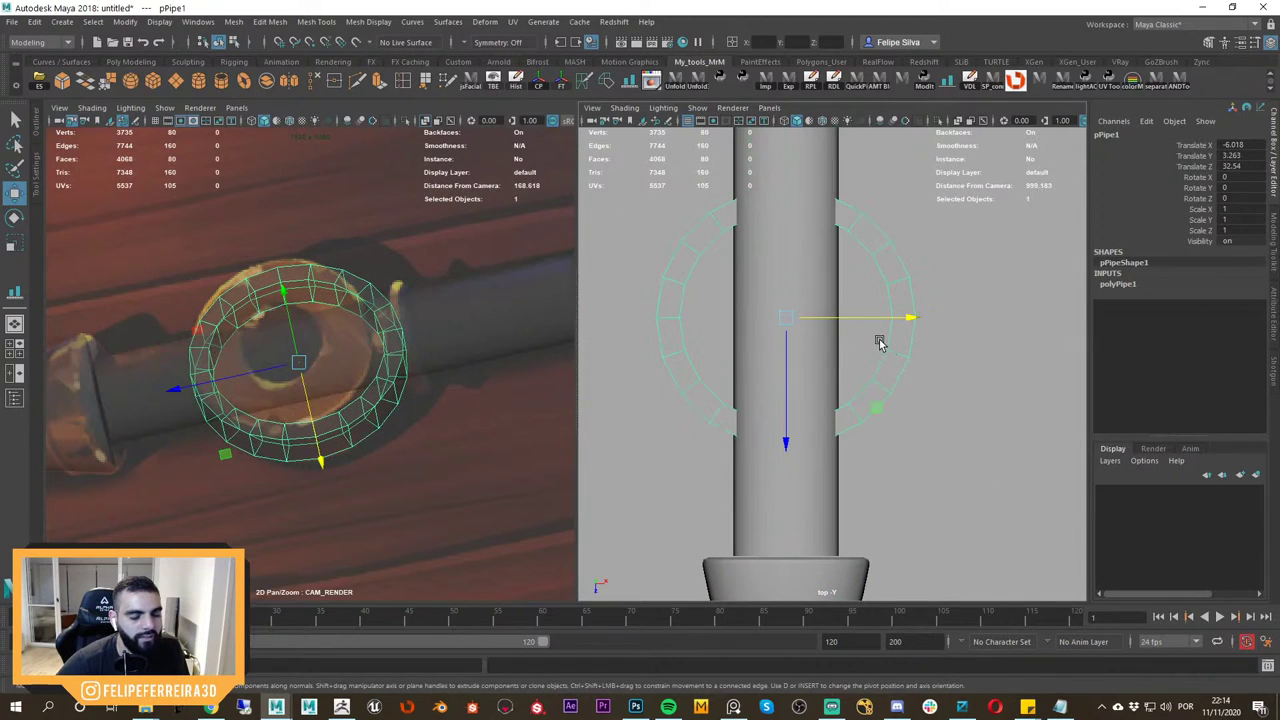
# Reduce the pipe's radius to 2.68 and slide it toward the cone to a Translate Z of 32.844.
pyautogui.press('space')
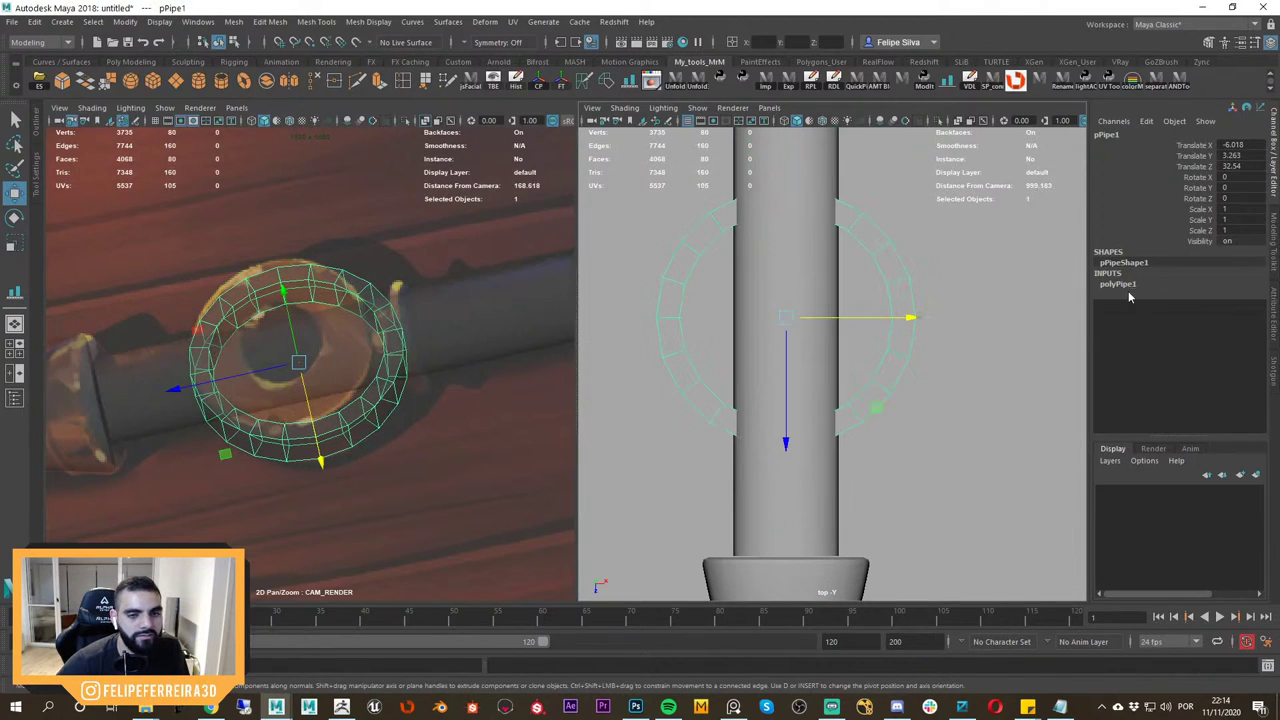
pyautogui.click(1119, 285)
pyautogui.click(1195, 295)
pyautogui.moveTo(966, 326)
pyautogui.keyDown('ctrl'); pyautogui.mouseDown(button='middle')
pyautogui.moveTo(923, 317)
pyautogui.moveTo(957, 327)
pyautogui.mouseUp(button='middle'); pyautogui.keyUp('ctrl')
pyautogui.press('w')
pyautogui.moveTo(787, 384); pyautogui.dragTo(797, 399)
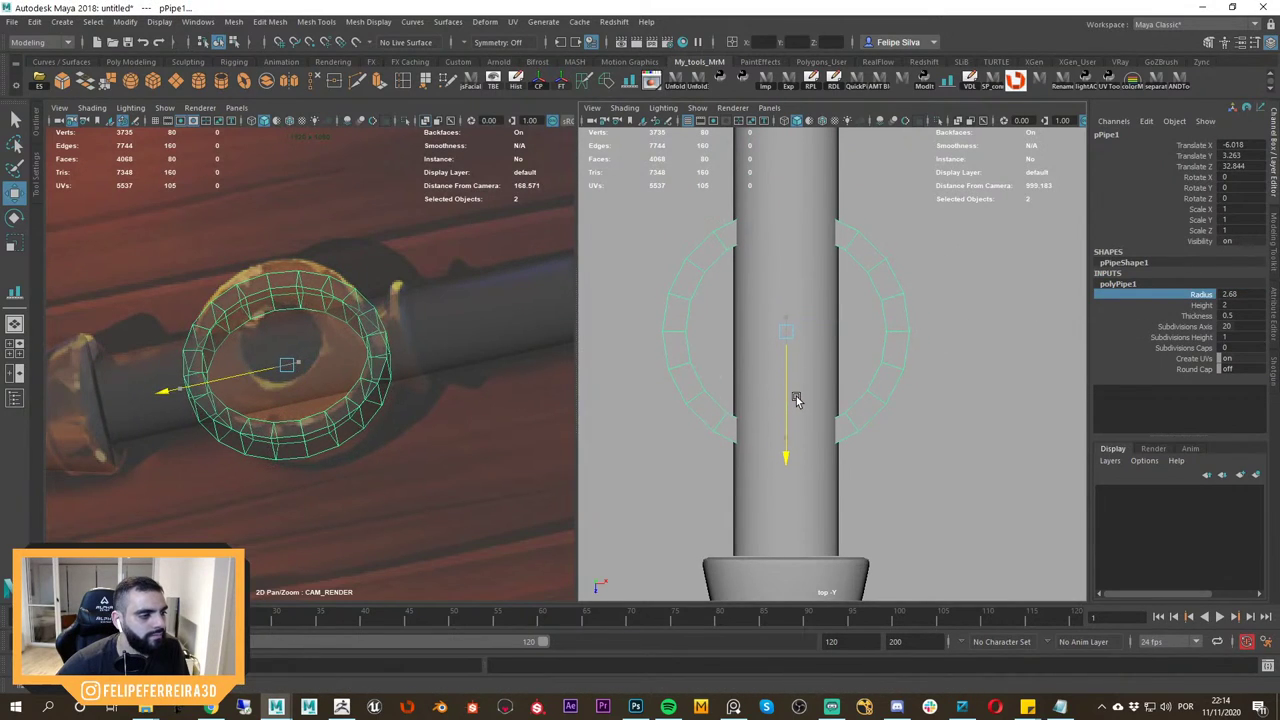
# Return to the perspective view and increase the pipe's height to 3.89.
pyautogui.press('space')
pyautogui.moveTo(845, 359); pyautogui.dragTo(866, 289)
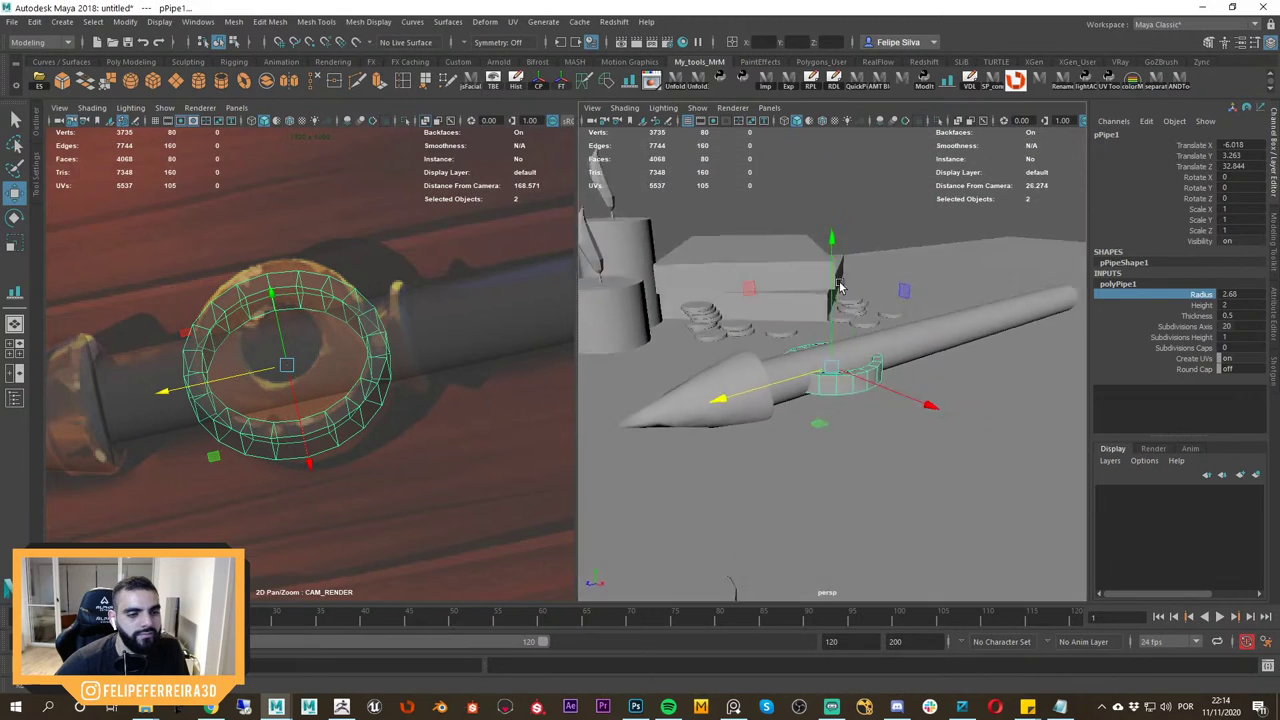
pyautogui.scroll(3, 866, 375)
pyautogui.keyDown('alt'); pyautogui.moveTo(866, 385); pyautogui.dragTo(966, 389); pyautogui.keyUp('alt')
pyautogui.moveTo(966, 389); pyautogui.dragTo(990, 387, button='middle')
pyautogui.hotkey('ctrl', 'z')
pyautogui.moveTo(966, 386)
pyautogui.keyDown('alt'); pyautogui.mouseDown()
pyautogui.moveTo(955, 368)
pyautogui.moveTo(948, 386)
pyautogui.mouseUp(); pyautogui.keyUp('alt')
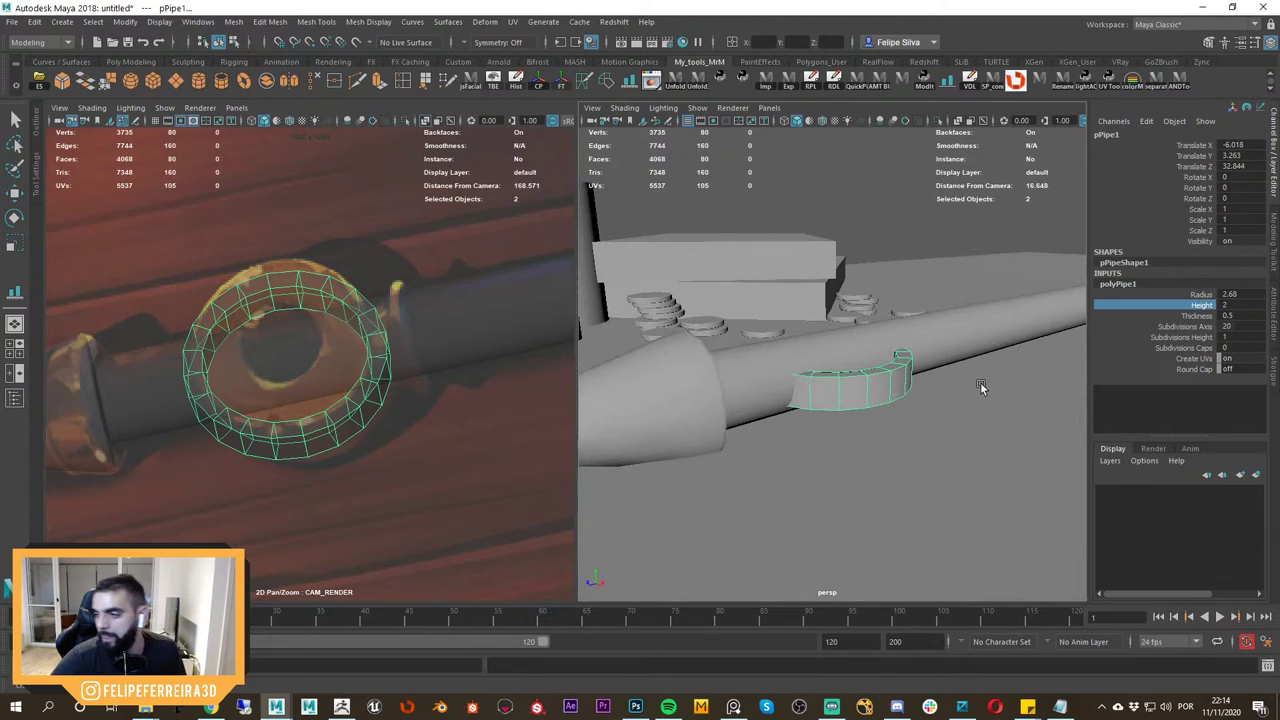
pyautogui.scroll(3, 935, 389)
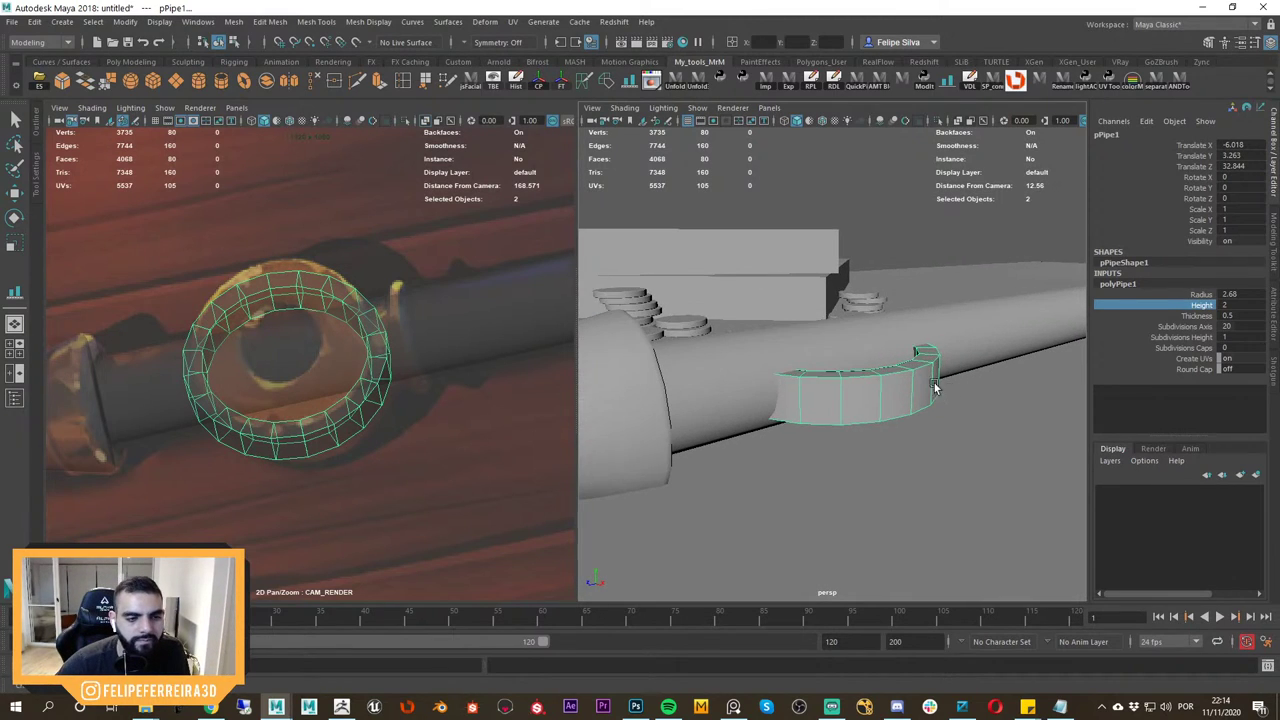
pyautogui.moveTo(935, 387); pyautogui.dragTo(1049, 410, button='middle')
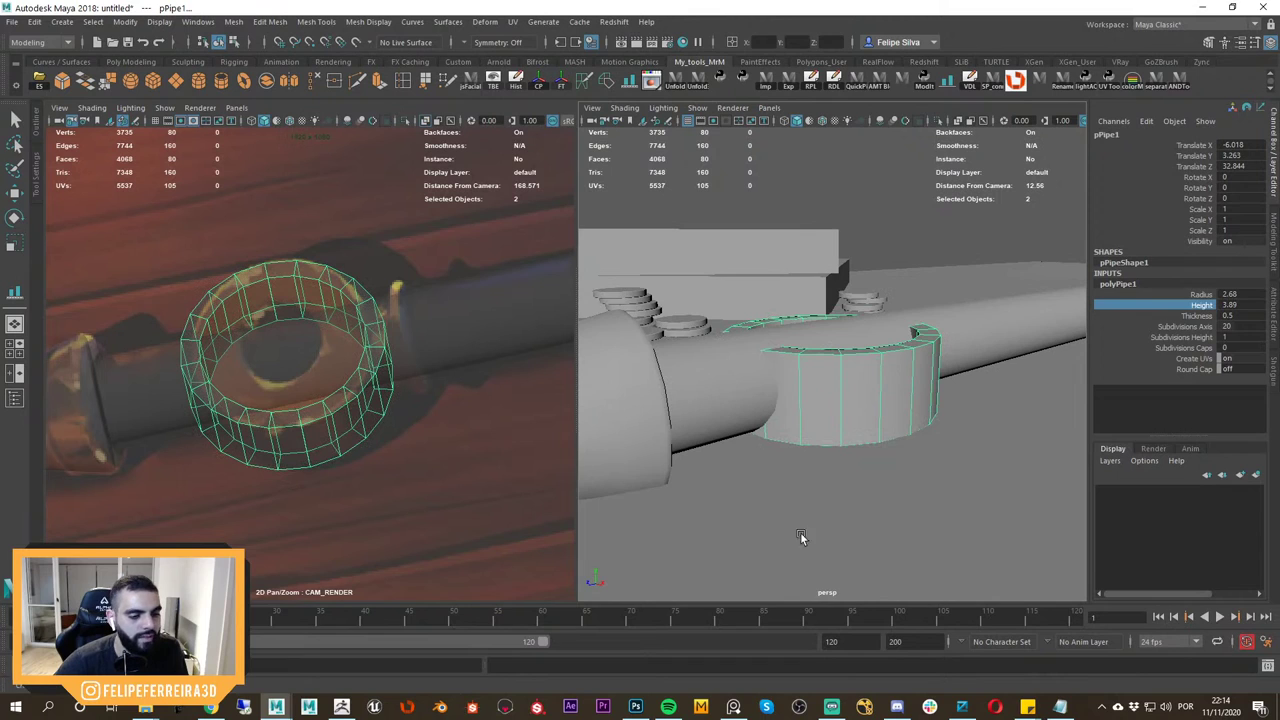
# Check the ring's proportions on the reference board and increase the pipe's height to 6.43.
pyautogui.click(733, 706)
pyautogui.keyDown('alt'); pyautogui.moveTo(832, 392); pyautogui.dragTo(822, 365, button='right'); pyautogui.keyUp('alt')
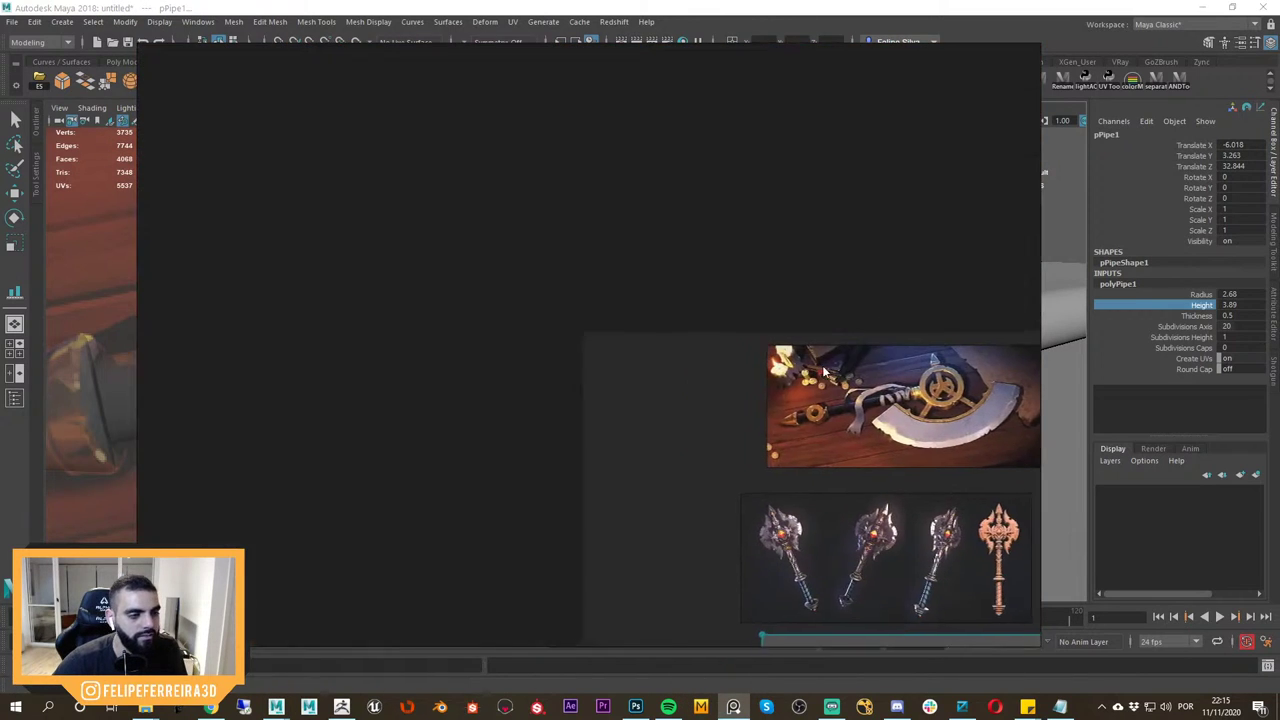
pyautogui.keyDown('alt'); pyautogui.moveTo(862, 412); pyautogui.dragTo(996, 476, button='right'); pyautogui.keyUp('alt')
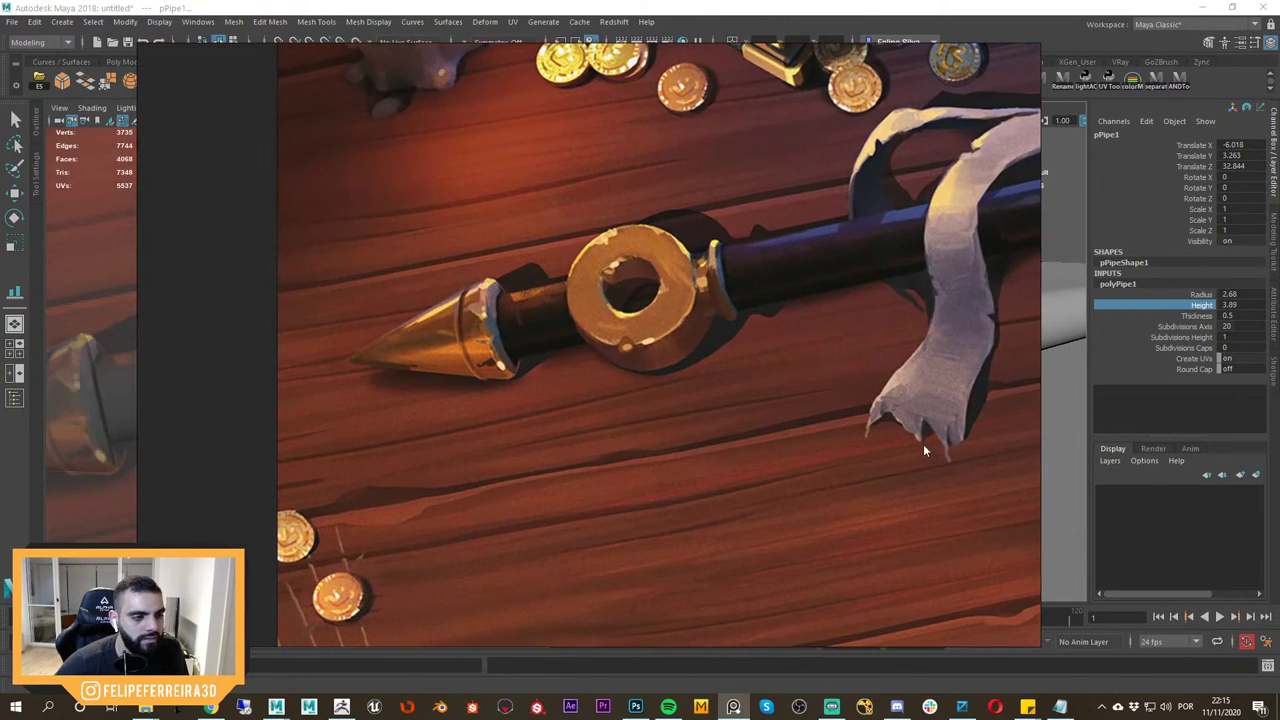
pyautogui.hotkey('alt', 'Tab')
pyautogui.keyDown('alt'); pyautogui.moveTo(875, 410); pyautogui.dragTo(872, 440); pyautogui.keyUp('alt')
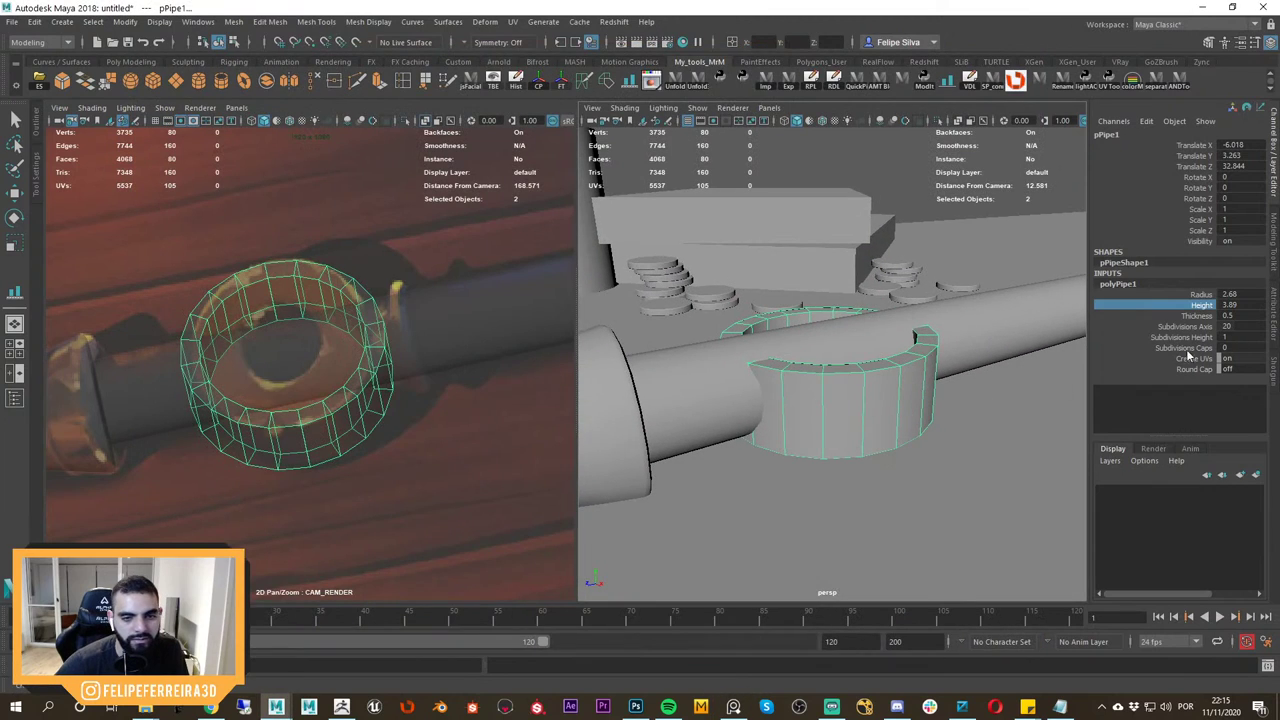
pyautogui.keyDown('alt'); pyautogui.moveTo(978, 378); pyautogui.dragTo(1006, 352); pyautogui.keyUp('alt')
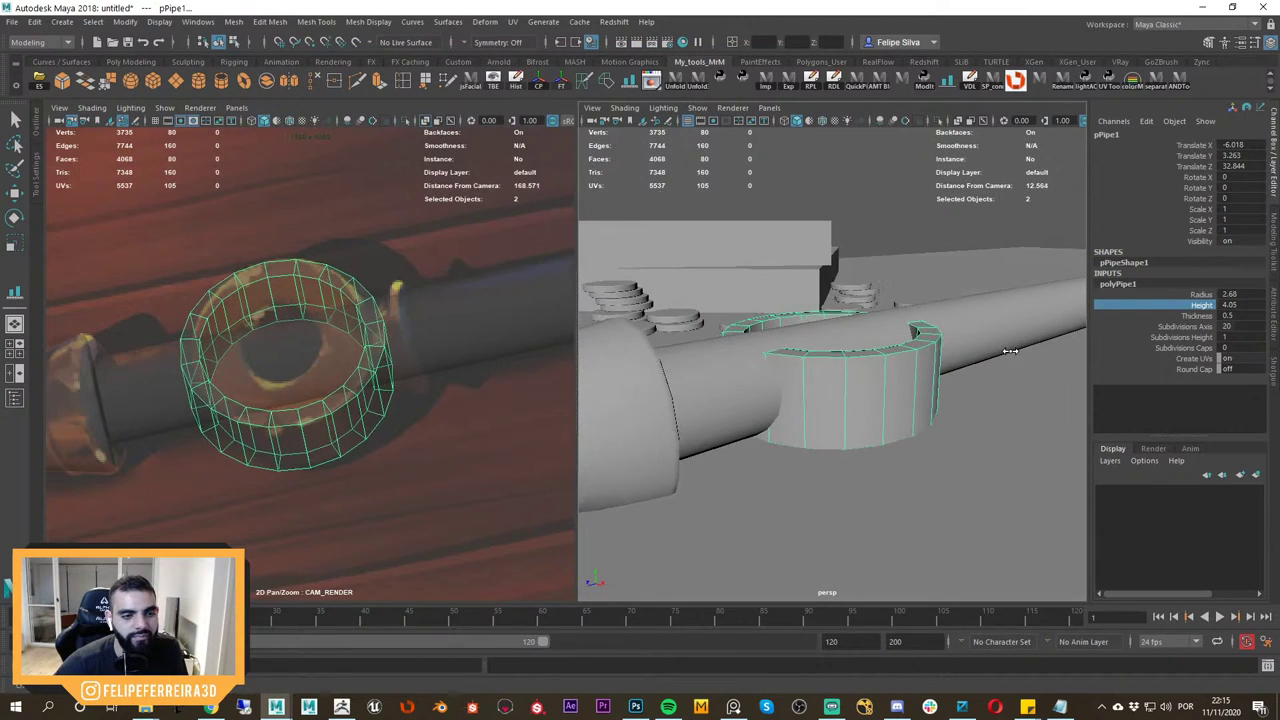
pyautogui.moveTo(1008, 352); pyautogui.dragTo(1163, 402, button='middle')
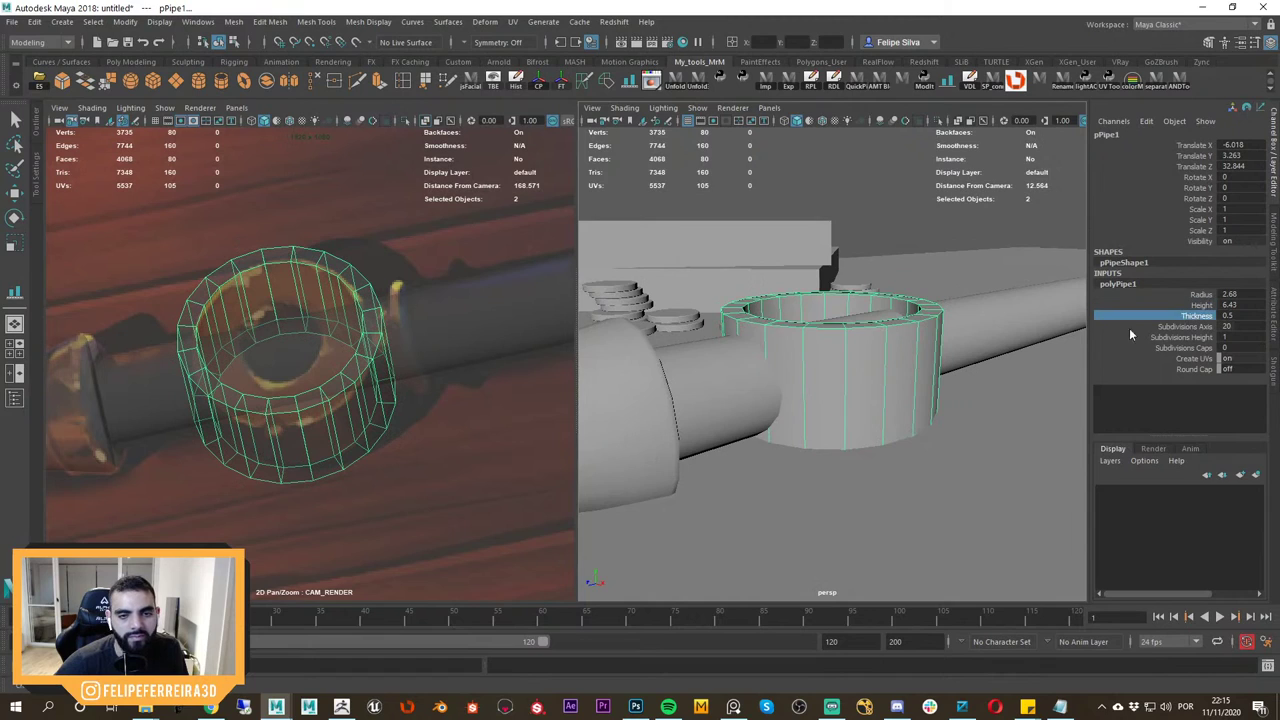
# Increase the pipe's thickness to 1.41, comparing its centre hole with the reference artwork.
pyautogui.keyDown('alt'); pyautogui.moveTo(908, 304); pyautogui.dragTo(890, 378); pyautogui.keyUp('alt')
pyautogui.moveTo(937, 393)
pyautogui.mouseDown(button='middle')
pyautogui.moveTo(925, 393)
pyautogui.moveTo(998, 398)
pyautogui.moveTo(935, 390)
pyautogui.mouseUp(button='middle')
pyautogui.hotkey('alt', 'Tab')
pyautogui.hotkey('alt', 'Tab')
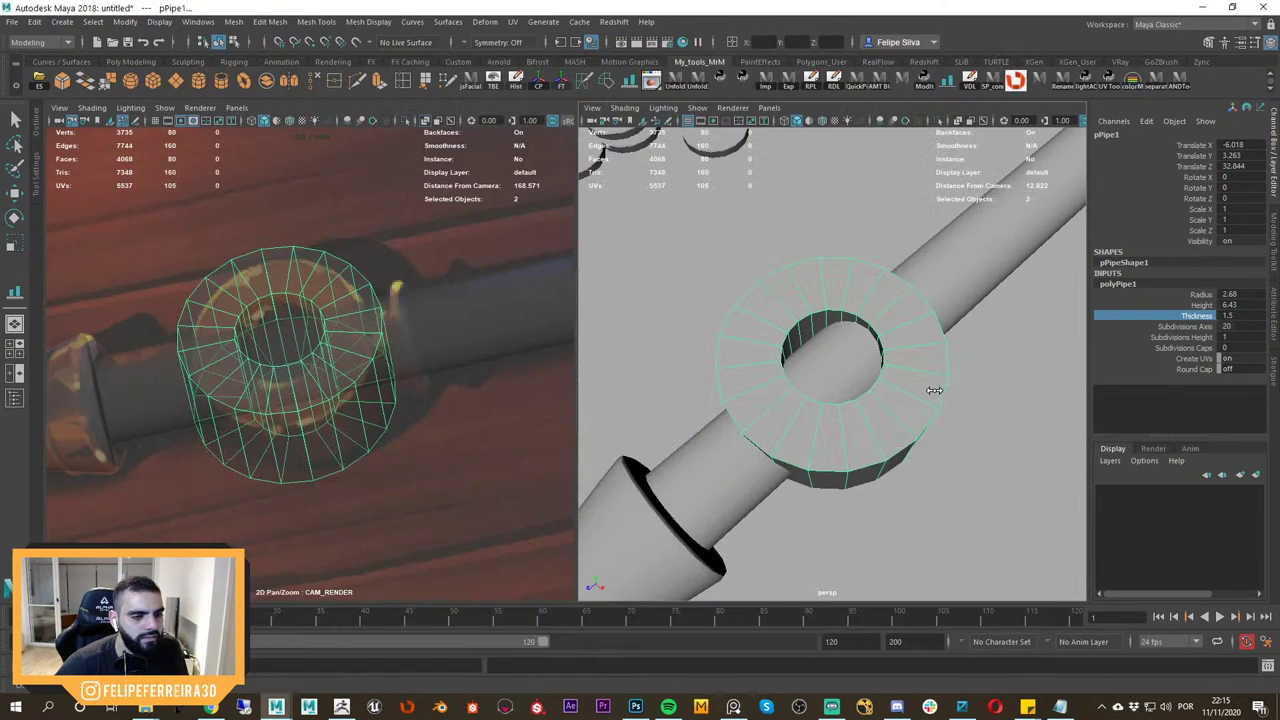
pyautogui.hotkey('alt', 'Tab')
pyautogui.hotkey('alt', 'Tab')
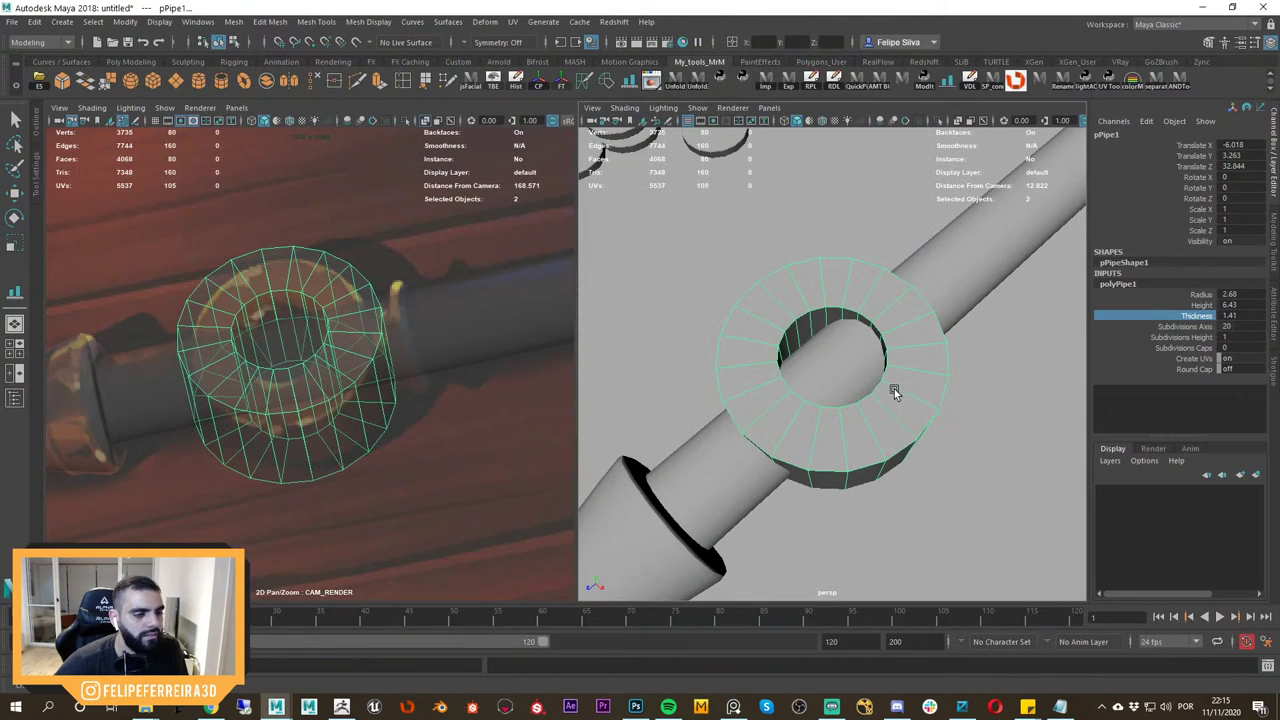
# Examine the pipe on the shaft with and without isolation and compare its proportions with the reference artwork.
pyautogui.keyDown('alt'); pyautogui.moveTo(893, 390); pyautogui.dragTo(804, 325, button='right'); pyautogui.keyUp('alt')
pyautogui.keyDown('alt'); pyautogui.moveTo(804, 326); pyautogui.dragTo(903, 370); pyautogui.keyUp('alt')
pyautogui.hotkey('ctrl', '1')
pyautogui.click(886, 315)
pyautogui.keyDown('alt'); pyautogui.moveTo(886, 315); pyautogui.dragTo(803, 299); pyautogui.keyUp('alt')
pyautogui.click(857, 366)
pyautogui.hotkey('ctrl', '1')
pyautogui.hotkey('alt', 'Tab')
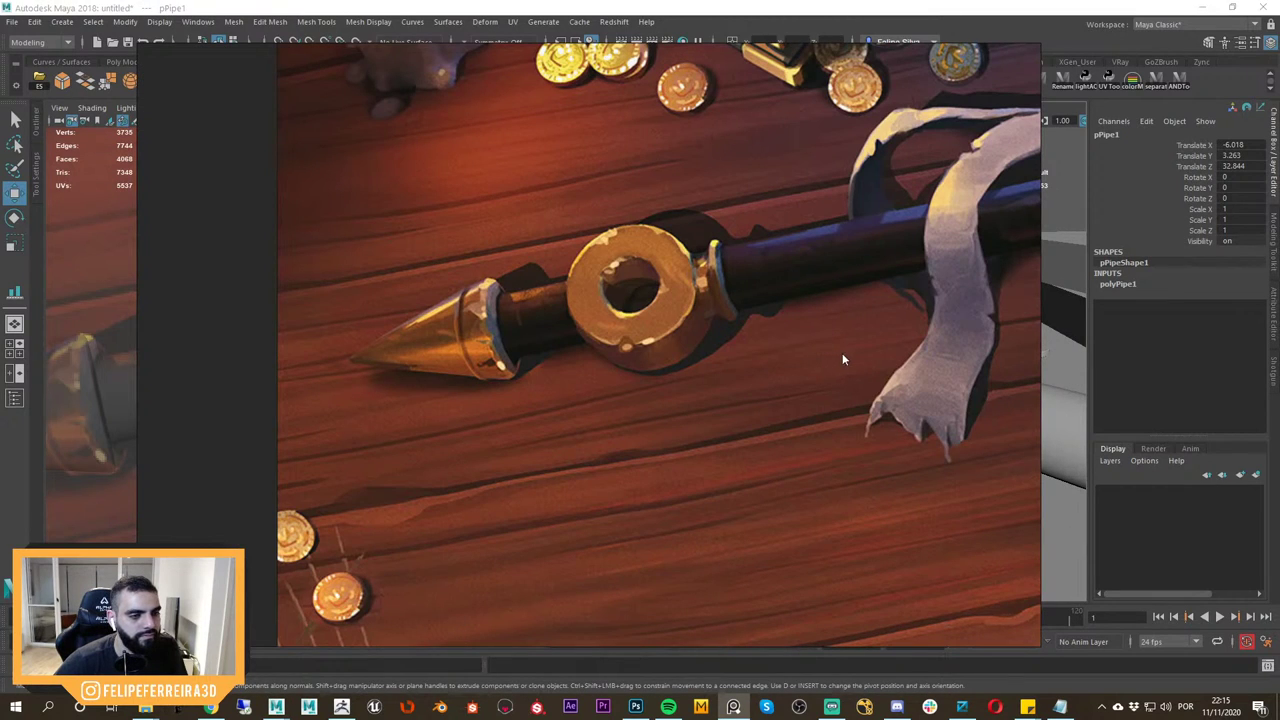
pyautogui.hotkey('alt', 'Tab')
pyautogui.hotkey('alt', 'Tab')
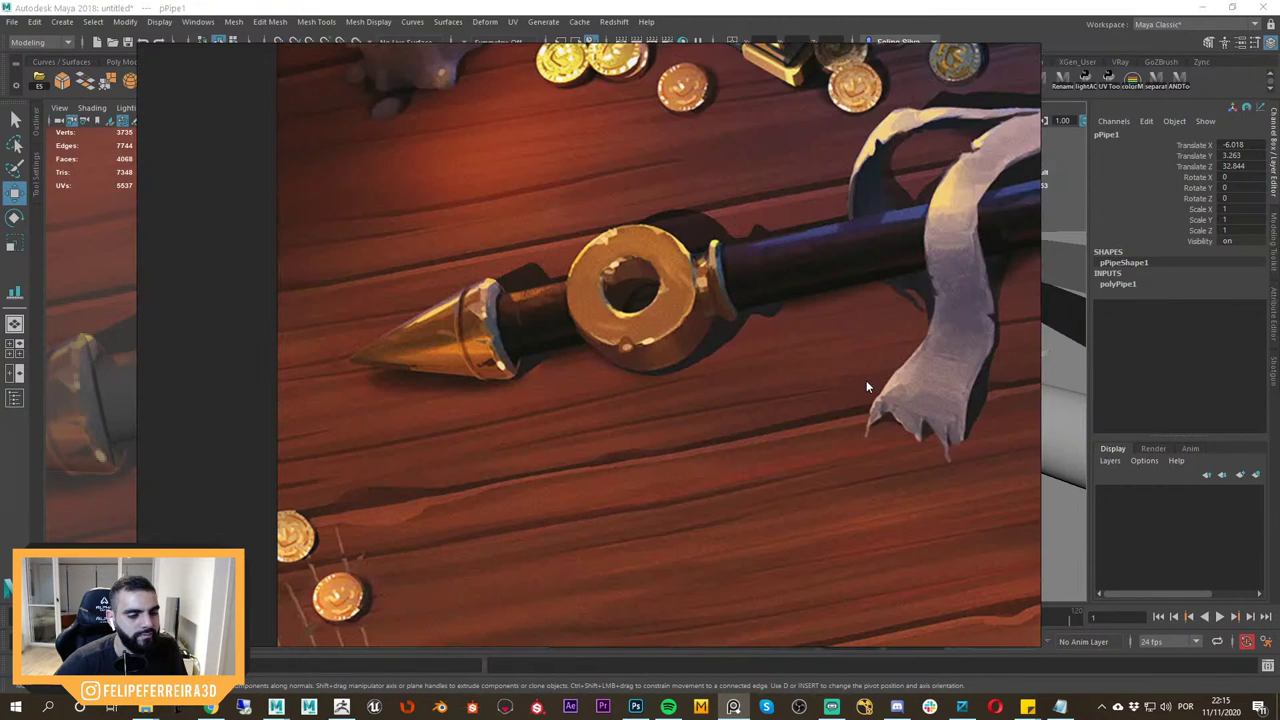
pyautogui.hotkey('alt', 'Tab')
pyautogui.keyDown('alt'); pyautogui.moveTo(867, 382); pyautogui.dragTo(865, 354); pyautogui.keyUp('alt')
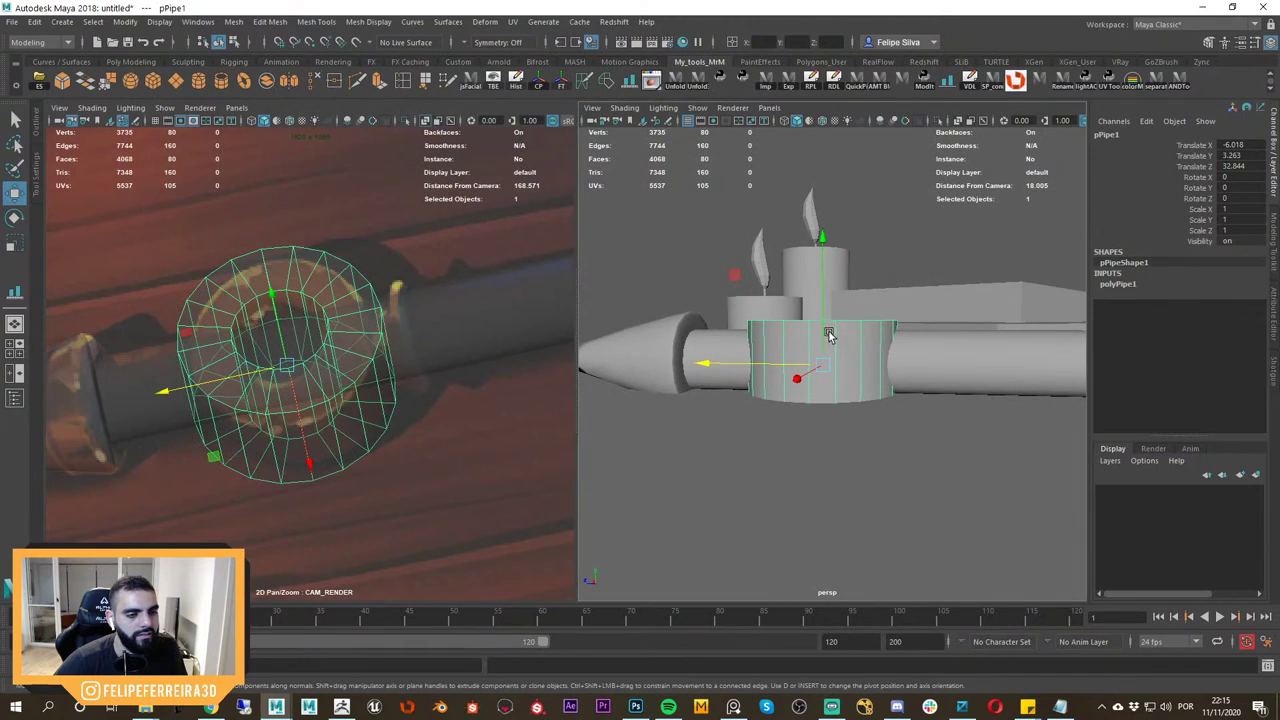
# Scale the pipe down vertically to match the height of the ring in the reference.
pyautogui.press('r')
pyautogui.moveTo(825, 244); pyautogui.dragTo(823, 286)
pyautogui.press('w')
pyautogui.press('r')
pyautogui.press('w')
pyautogui.press('r')
pyautogui.hotkey('alt', 'Tab')
pyautogui.moveTo(824, 242); pyautogui.dragTo(835, 342)
pyautogui.hotkey('alt', 'Tab')
# Insert two edge loops around the shaft cylinder, one within the pipe's wall on each side of its hole.
pyautogui.click(896, 280)
pyautogui.click(917, 380)
pyautogui.keyDown('alt'); pyautogui.moveTo(916, 384); pyautogui.dragTo(908, 406); pyautogui.keyUp('alt')
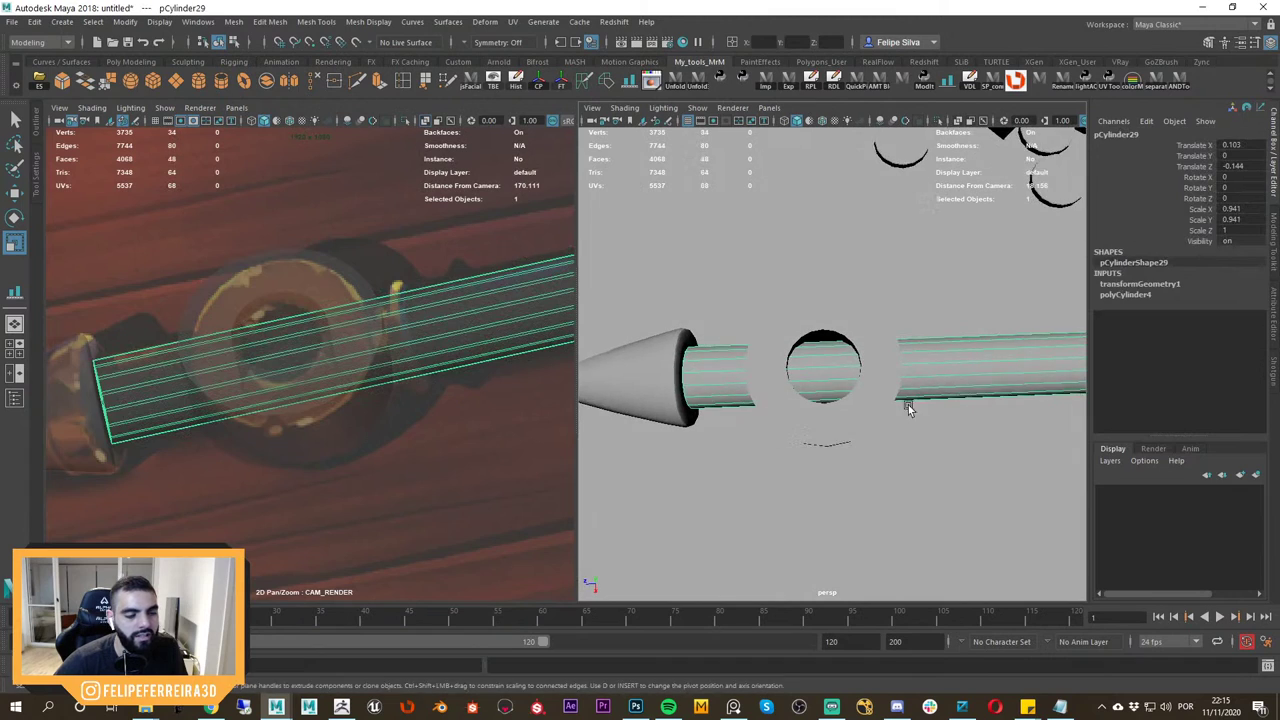
pyautogui.keyDown('alt'); pyautogui.moveTo(908, 405); pyautogui.dragTo(878, 391, button='right'); pyautogui.keyUp('alt')
pyautogui.keyDown('alt'); pyautogui.moveTo(777, 382); pyautogui.dragTo(822, 380, button='middle'); pyautogui.keyUp('alt')
pyautogui.moveTo(795, 375); pyautogui.dragTo(799, 373)
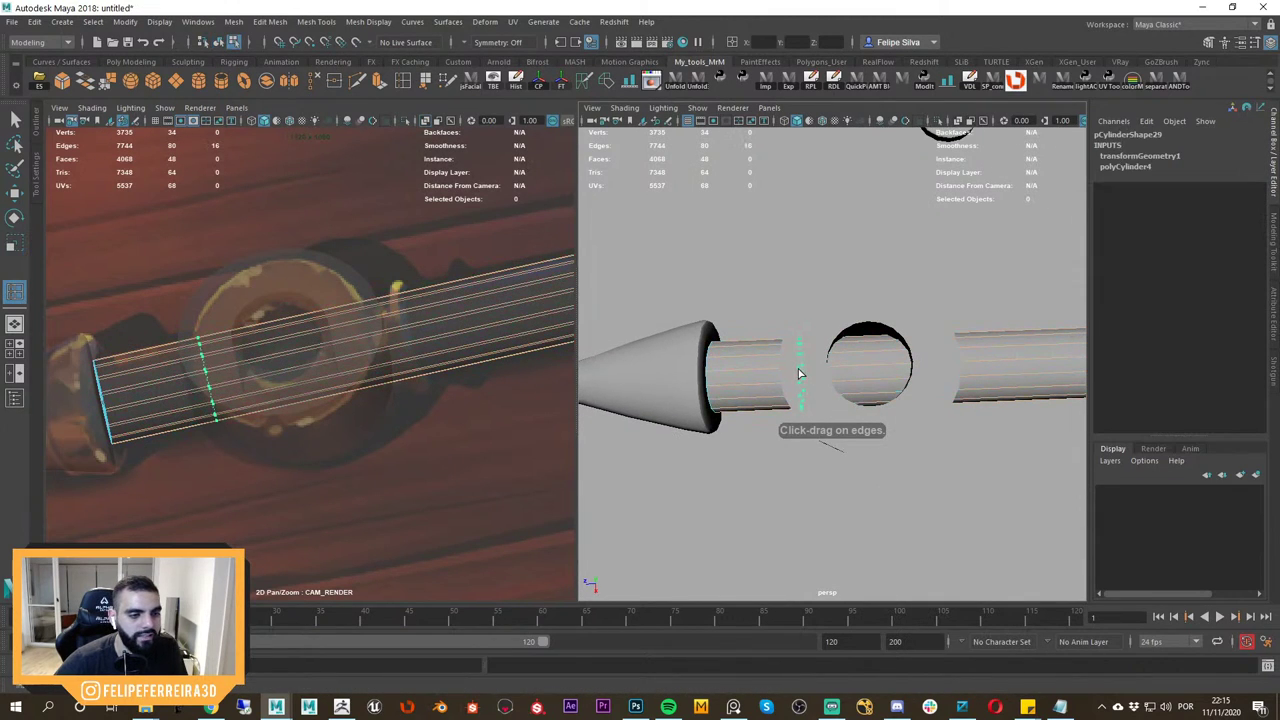
pyautogui.click(800, 374)
pyautogui.press('g')
pyautogui.moveTo(957, 360); pyautogui.dragTo(946, 368)
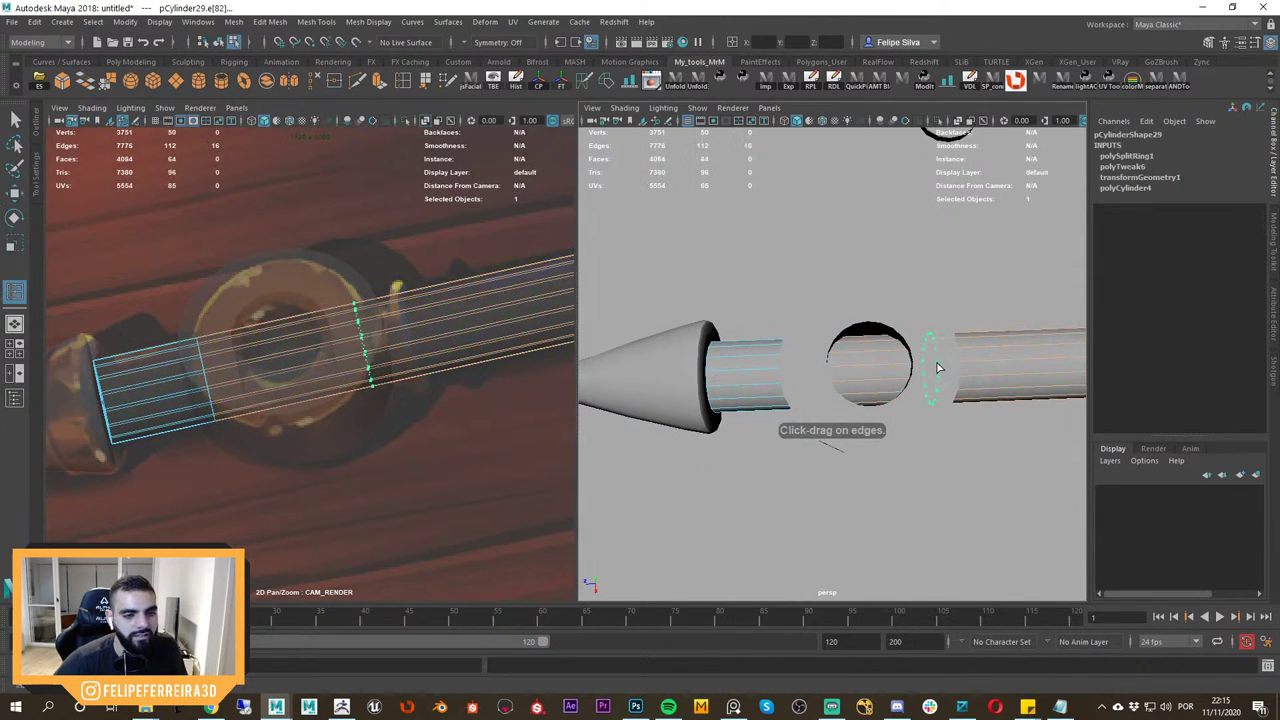
pyautogui.click(938, 368)
# Delete the shaft faces between the two edge loops to clear the pipe's hole, and return to object mode.
pyautogui.moveTo(997, 362); pyautogui.dragTo(1003, 389, button='right')
pyautogui.moveTo(810, 298); pyautogui.dragTo(870, 446)
pyautogui.press('Delete')
pyautogui.moveTo(935, 356); pyautogui.dragTo(998, 321, button='right')
pyautogui.keyDown('alt'); pyautogui.moveTo(985, 340); pyautogui.dragTo(923, 306); pyautogui.keyUp('alt')
pyautogui.keyDown('alt'); pyautogui.moveTo(923, 306); pyautogui.dragTo(849, 334, button='right'); pyautogui.keyUp('alt')
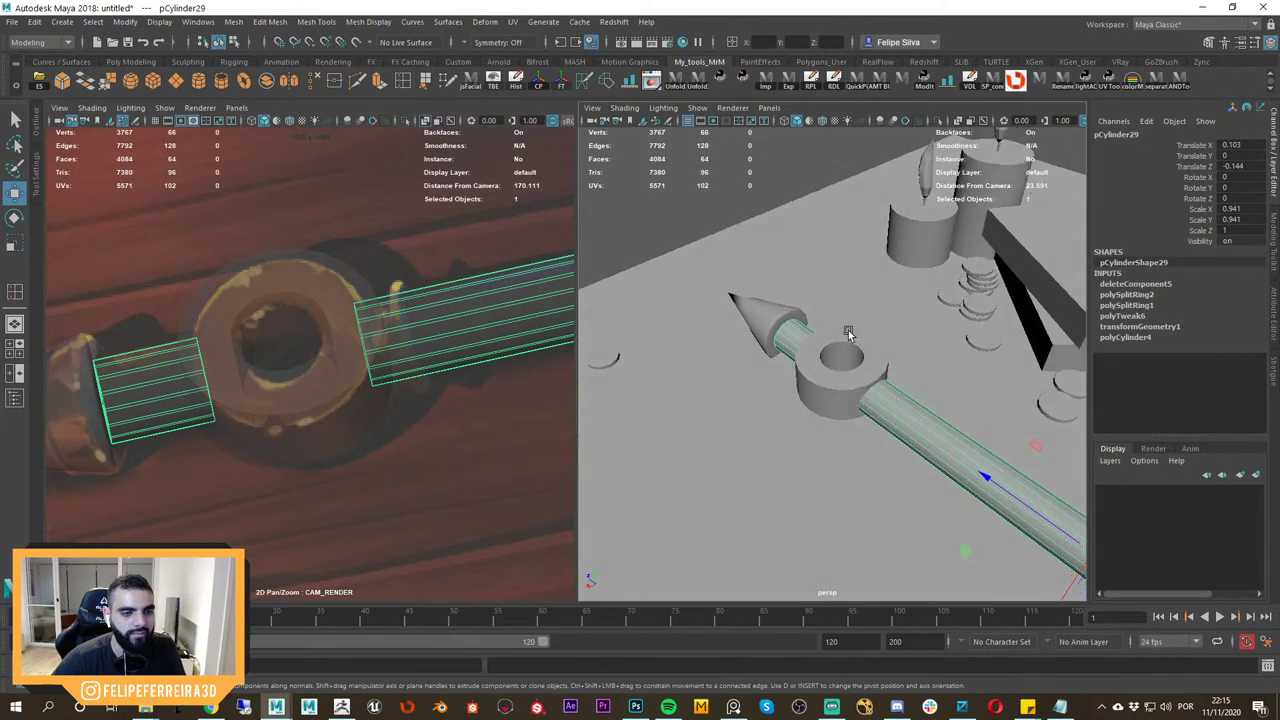
# Select the pipe and scale it down to 0.886 in X and Z.
pyautogui.click(802, 321)
pyautogui.keyDown('alt'); pyautogui.moveTo(849, 334); pyautogui.dragTo(846, 376); pyautogui.keyUp('alt')
pyautogui.click(328, 325)
pyautogui.press('r')
pyautogui.keyDown('ctrl'); pyautogui.moveTo(887, 235); pyautogui.dragTo(943, 394); pyautogui.keyUp('ctrl')
pyautogui.press('w')
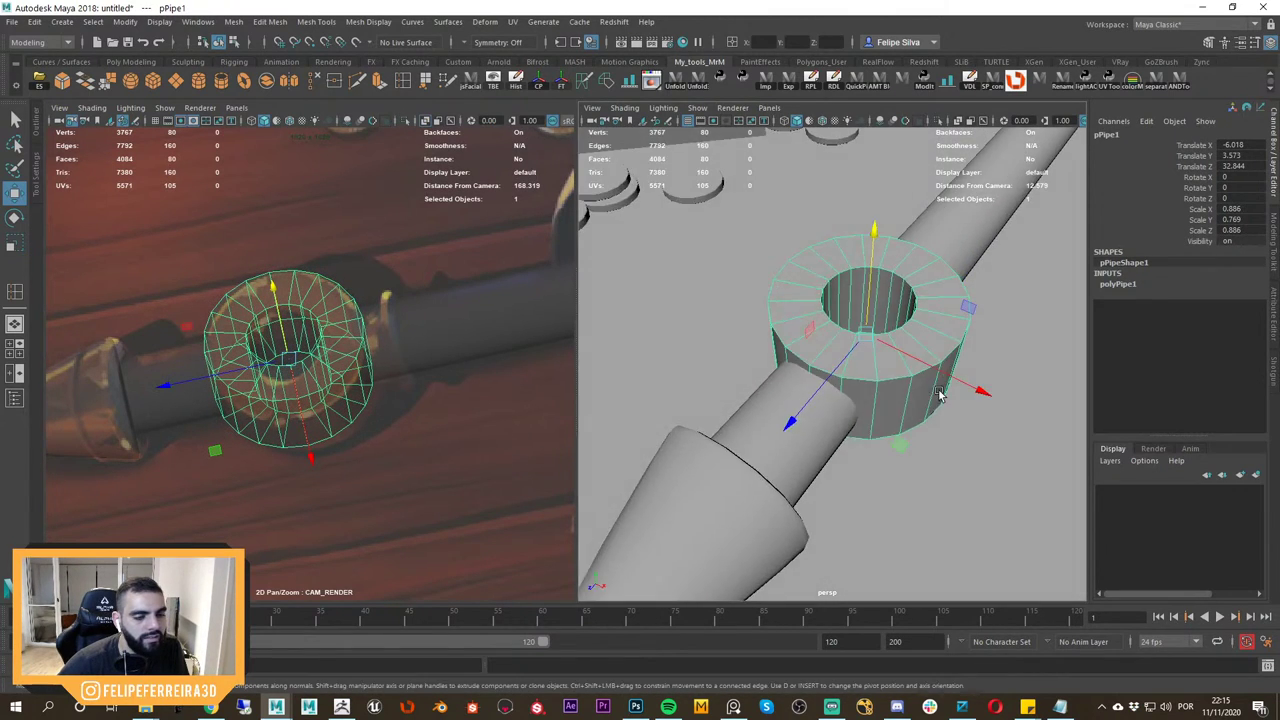
# Examine the modelled ring and shaft from several angles against the ring and adjoining collar in the reference artwork.
pyautogui.keyDown('alt'); pyautogui.moveTo(943, 394); pyautogui.dragTo(914, 366, button='right'); pyautogui.keyUp('alt')
pyautogui.keyDown('alt'); pyautogui.moveTo(914, 366); pyautogui.dragTo(649, 267); pyautogui.keyUp('alt')
pyautogui.click(649, 267)
pyautogui.keyDown('alt'); pyautogui.moveTo(835, 350); pyautogui.dragTo(750, 350); pyautogui.keyUp('alt')
pyautogui.keyDown('alt'); pyautogui.moveTo(750, 350); pyautogui.dragTo(687, 370, button='right'); pyautogui.keyUp('alt')
pyautogui.moveTo(430, 374); pyautogui.dragTo(361, 376, button='right')
pyautogui.scroll(6, 361, 376)
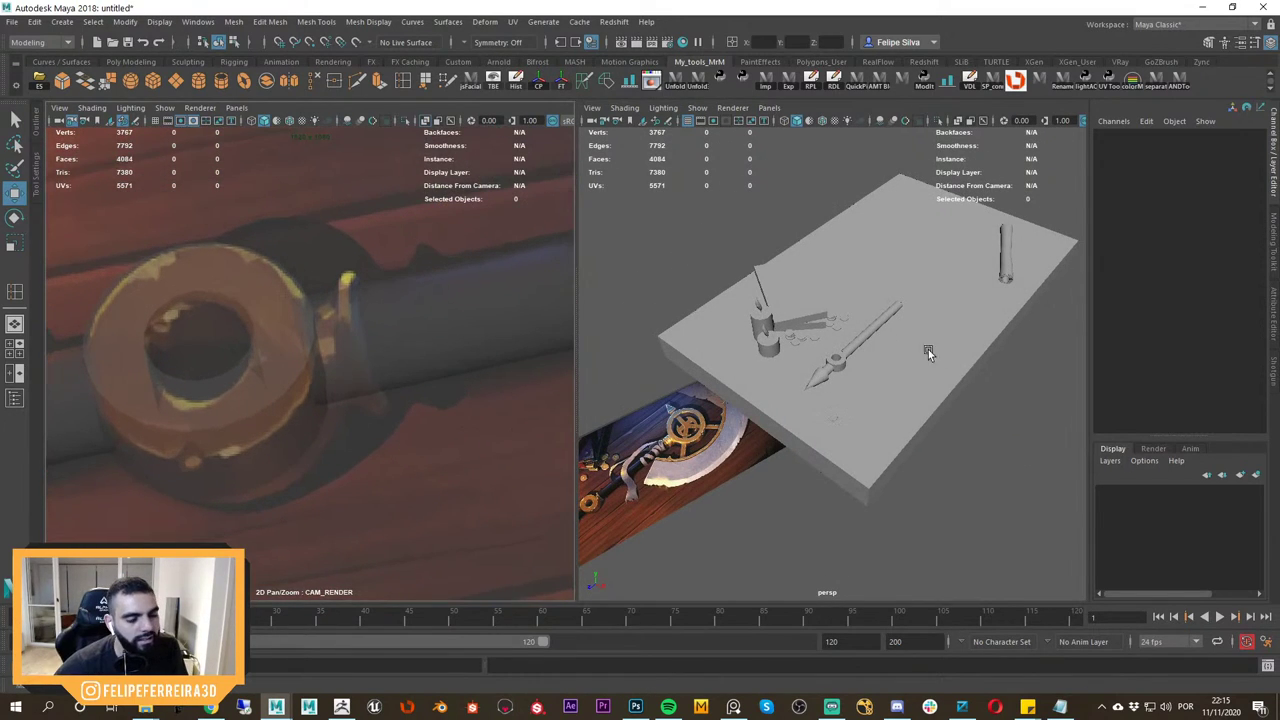
pyautogui.keyDown('alt'); pyautogui.moveTo(928, 349); pyautogui.dragTo(790, 340); pyautogui.keyUp('alt')
pyautogui.keyDown('alt'); pyautogui.moveTo(790, 340); pyautogui.dragTo(925, 418, button='right'); pyautogui.keyUp('alt')
pyautogui.keyDown('alt'); pyautogui.moveTo(814, 372); pyautogui.dragTo(832, 380); pyautogui.keyUp('alt')
pyautogui.scroll(3, 840, 390)
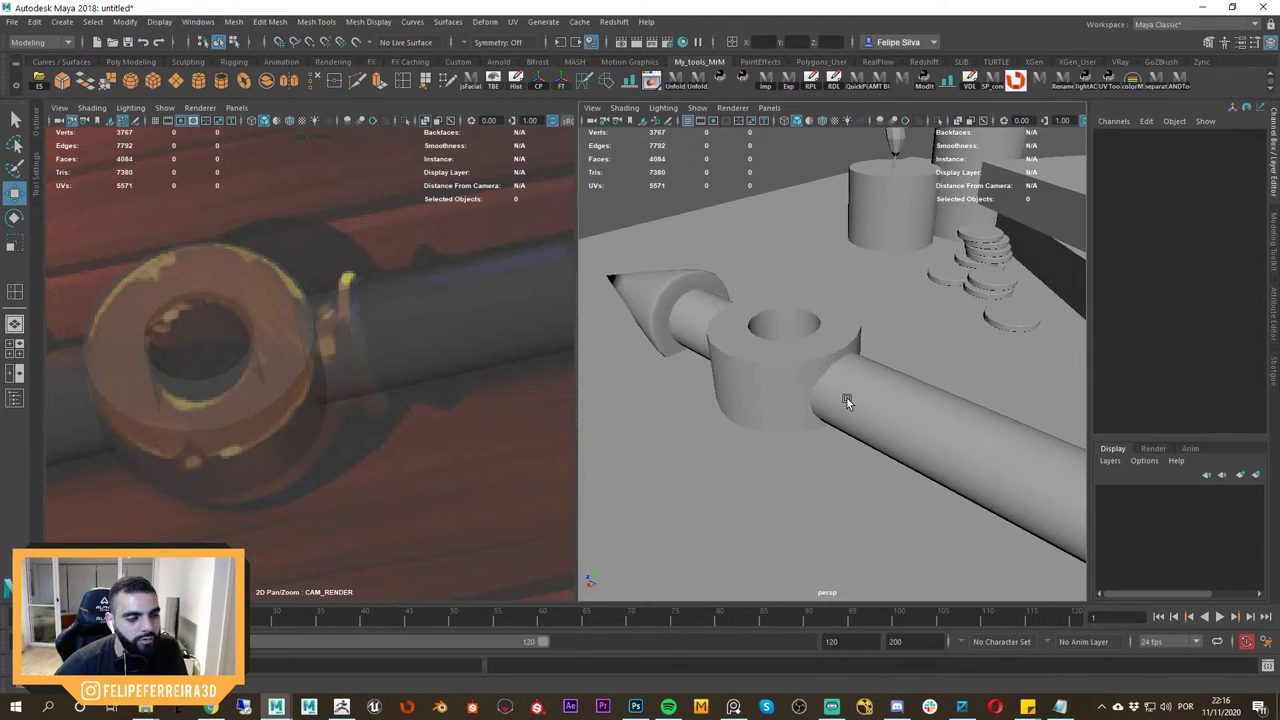
pyautogui.scroll(2, 370, 385)
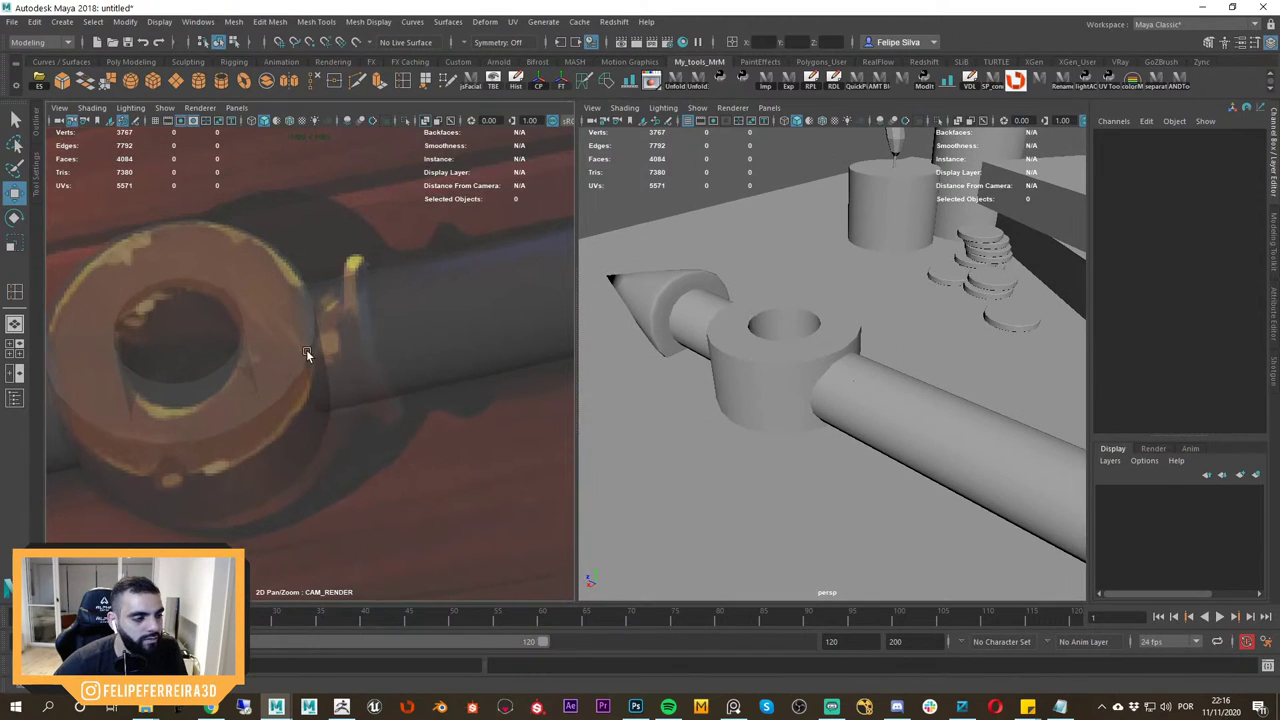
pyautogui.moveTo(366, 352); pyautogui.dragTo(377, 348, button='middle')
pyautogui.moveTo(377, 348); pyautogui.dragTo(386, 360, button='right')
pyautogui.keyDown('alt'); pyautogui.moveTo(776, 393); pyautogui.dragTo(814, 396); pyautogui.keyUp('alt')
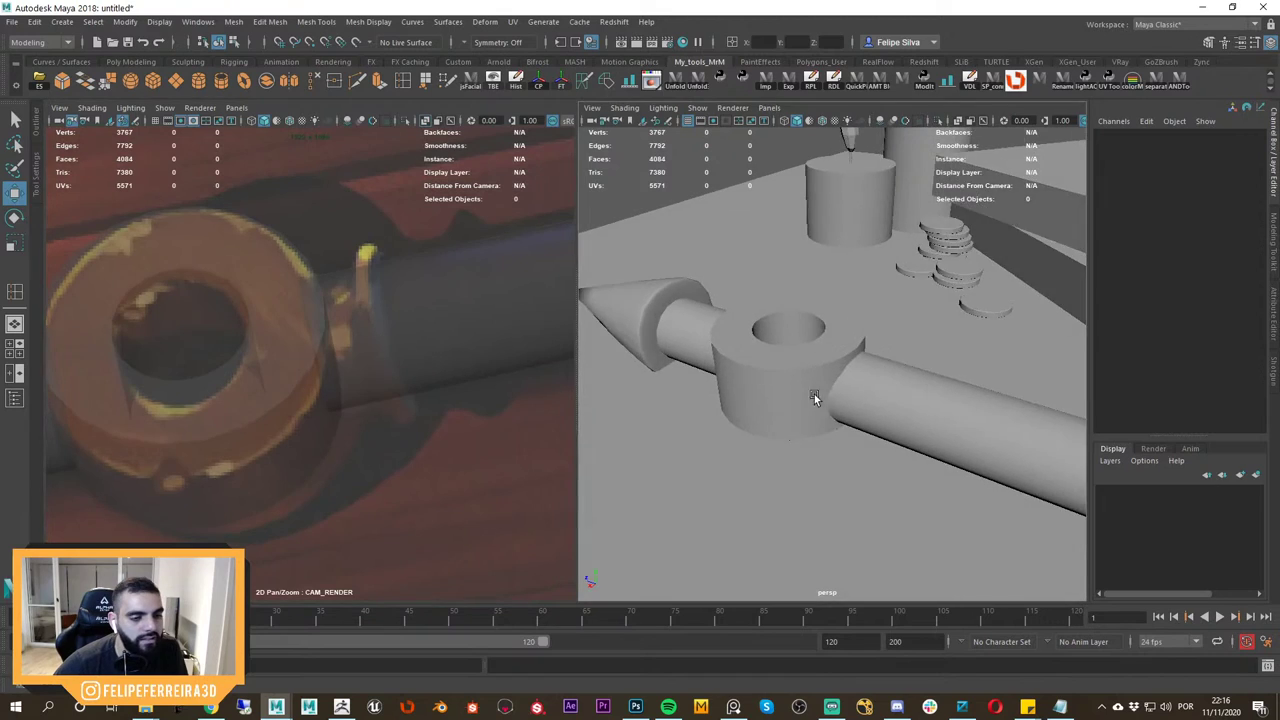
# Inspect the joint between the pipe and the shaft cylinder up close, selecting each part in turn.
pyautogui.keyDown('alt'); pyautogui.moveTo(814, 394); pyautogui.dragTo(850, 412, button='right'); pyautogui.keyUp('alt')
pyautogui.keyDown('alt'); pyautogui.moveTo(850, 412); pyautogui.dragTo(803, 396, button='middle'); pyautogui.keyUp('alt')
pyautogui.keyDown('alt'); pyautogui.moveTo(803, 396); pyautogui.dragTo(755, 365); pyautogui.keyUp('alt')
pyautogui.click(754, 365)
pyautogui.keyDown('alt'); pyautogui.moveTo(834, 389); pyautogui.dragTo(808, 360, button='right'); pyautogui.keyUp('alt')
pyautogui.keyDown('alt'); pyautogui.moveTo(808, 360); pyautogui.dragTo(865, 369); pyautogui.keyUp('alt')
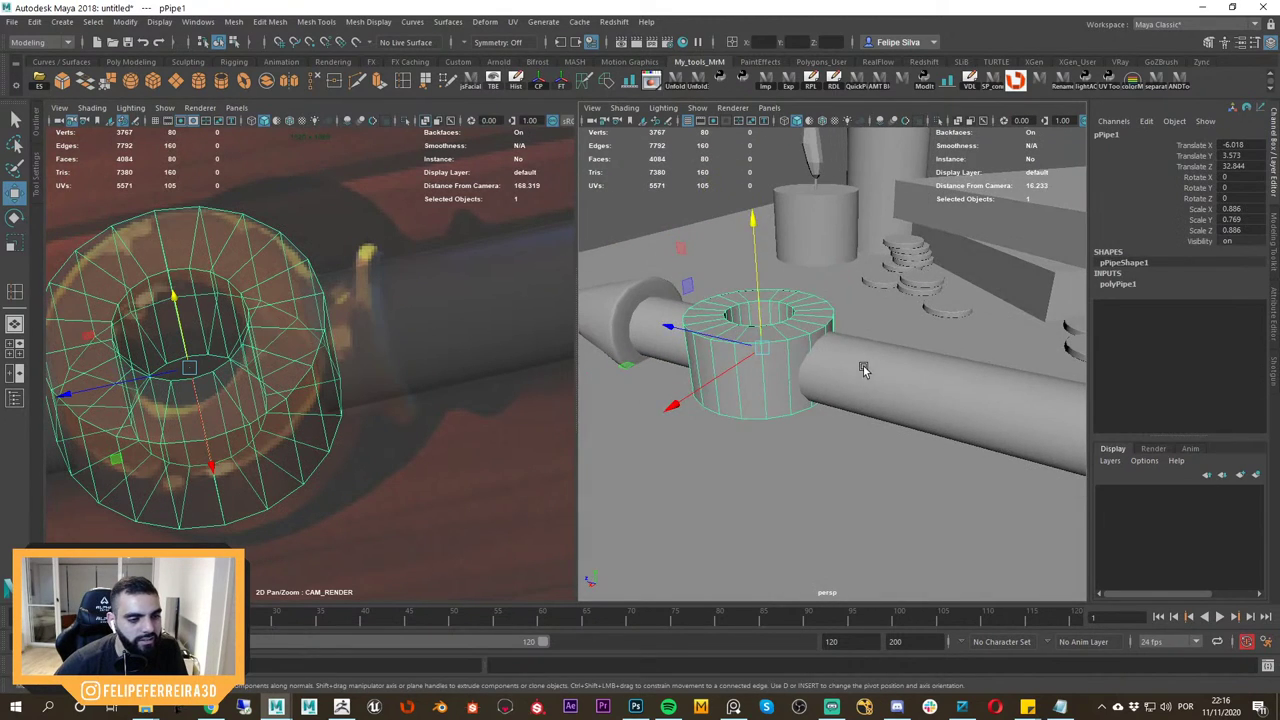
pyautogui.click(865, 369)
pyautogui.keyDown('alt'); pyautogui.moveTo(888, 394); pyautogui.dragTo(850, 385, button='right'); pyautogui.keyUp('alt')
pyautogui.keyDown('alt'); pyautogui.moveTo(850, 385); pyautogui.dragTo(875, 392); pyautogui.keyUp('alt')
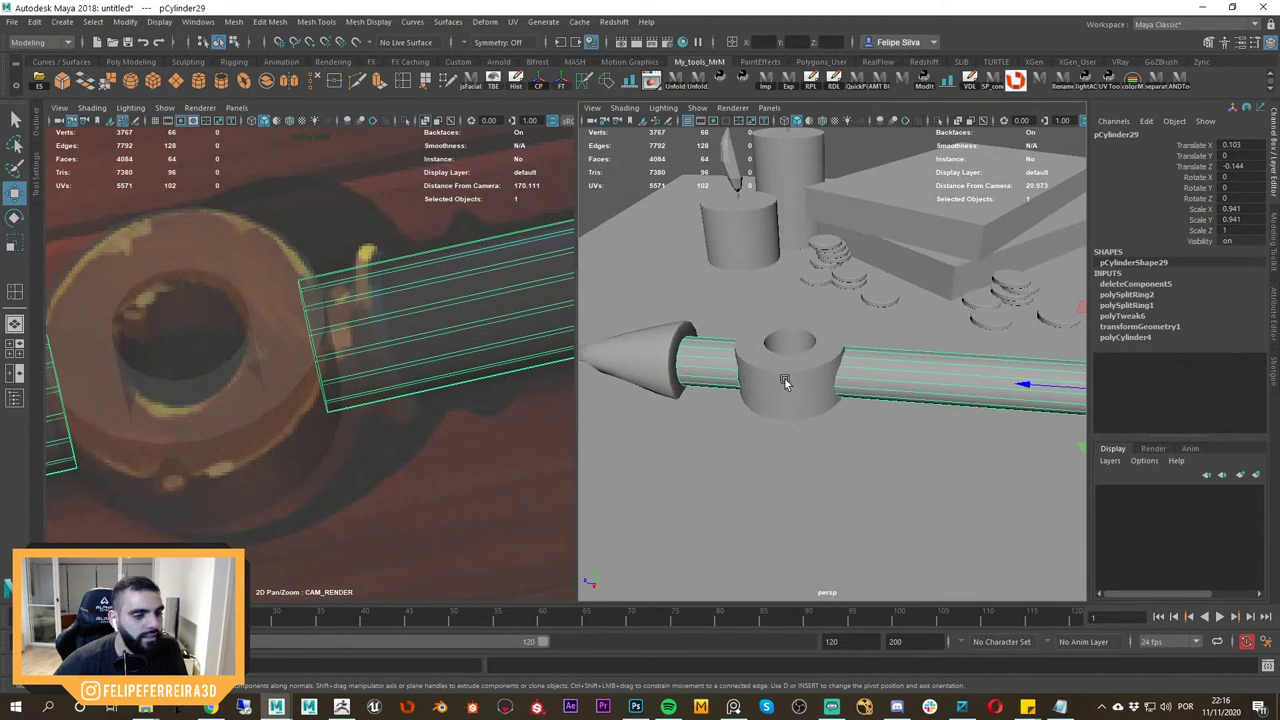
pyautogui.keyDown('alt'); pyautogui.moveTo(785, 383); pyautogui.dragTo(857, 374); pyautogui.keyUp('alt')
pyautogui.keyDown('alt'); pyautogui.moveTo(857, 374); pyautogui.dragTo(757, 374, button='middle'); pyautogui.keyUp('alt')
pyautogui.keyDown('alt'); pyautogui.moveTo(757, 374); pyautogui.dragTo(858, 382, button='right'); pyautogui.keyUp('alt')
pyautogui.keyDown('alt'); pyautogui.moveTo(768, 376); pyautogui.dragTo(797, 383); pyautogui.keyUp('alt')
pyautogui.keyDown('alt'); pyautogui.moveTo(797, 383); pyautogui.dragTo(822, 380, button='right'); pyautogui.keyUp('alt')
pyautogui.keyDown('alt'); pyautogui.moveTo(817, 374); pyautogui.dragTo(755, 335); pyautogui.keyUp('alt')
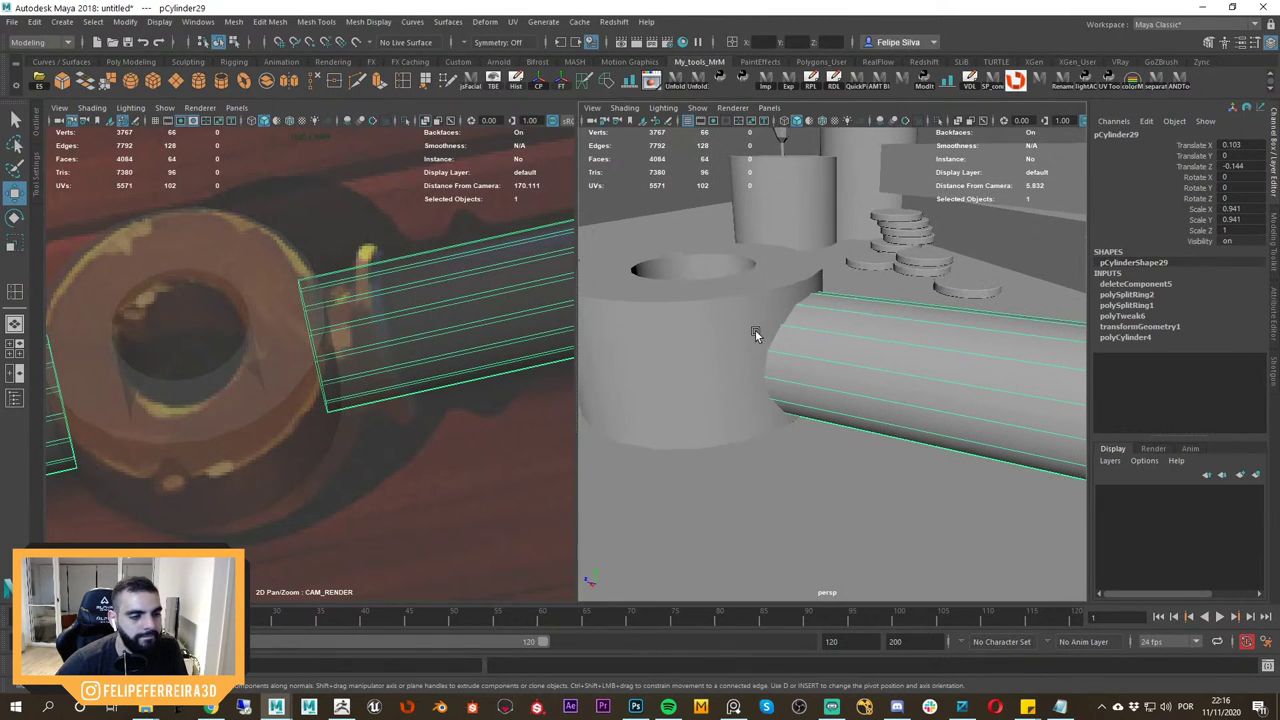
# Isolate the pipe together with the shaft cylinder in the perspective view and clear the selection.
pyautogui.click(743, 322)
pyautogui.hotkey('ctrl', '1')
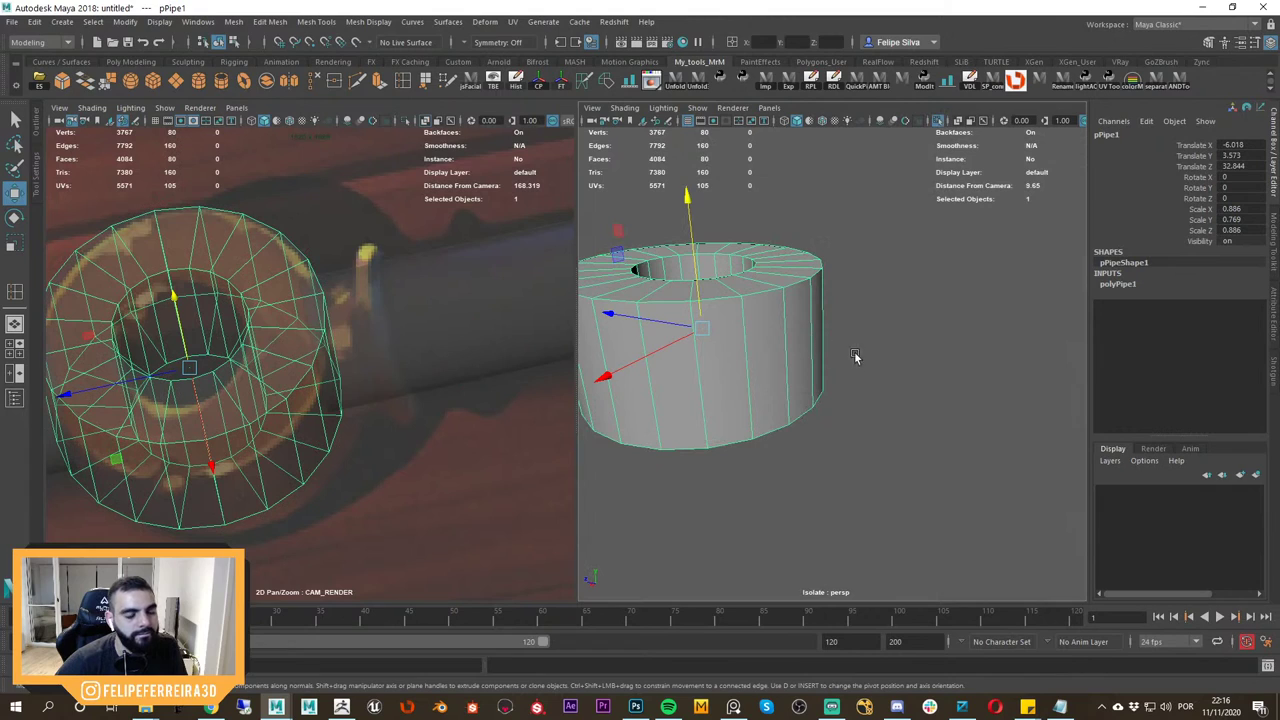
pyautogui.keyDown('alt'); pyautogui.moveTo(855, 355); pyautogui.dragTo(768, 334, button='right'); pyautogui.keyUp('alt')
pyautogui.keyDown('alt'); pyautogui.moveTo(768, 334); pyautogui.dragTo(812, 346); pyautogui.keyUp('alt')
pyautogui.hotkey('ctrl', '1')
pyautogui.keyDown('shift'); pyautogui.click(832, 358); pyautogui.keyUp('shift')
pyautogui.hotkey('ctrl', '1')
pyautogui.click(833, 191)
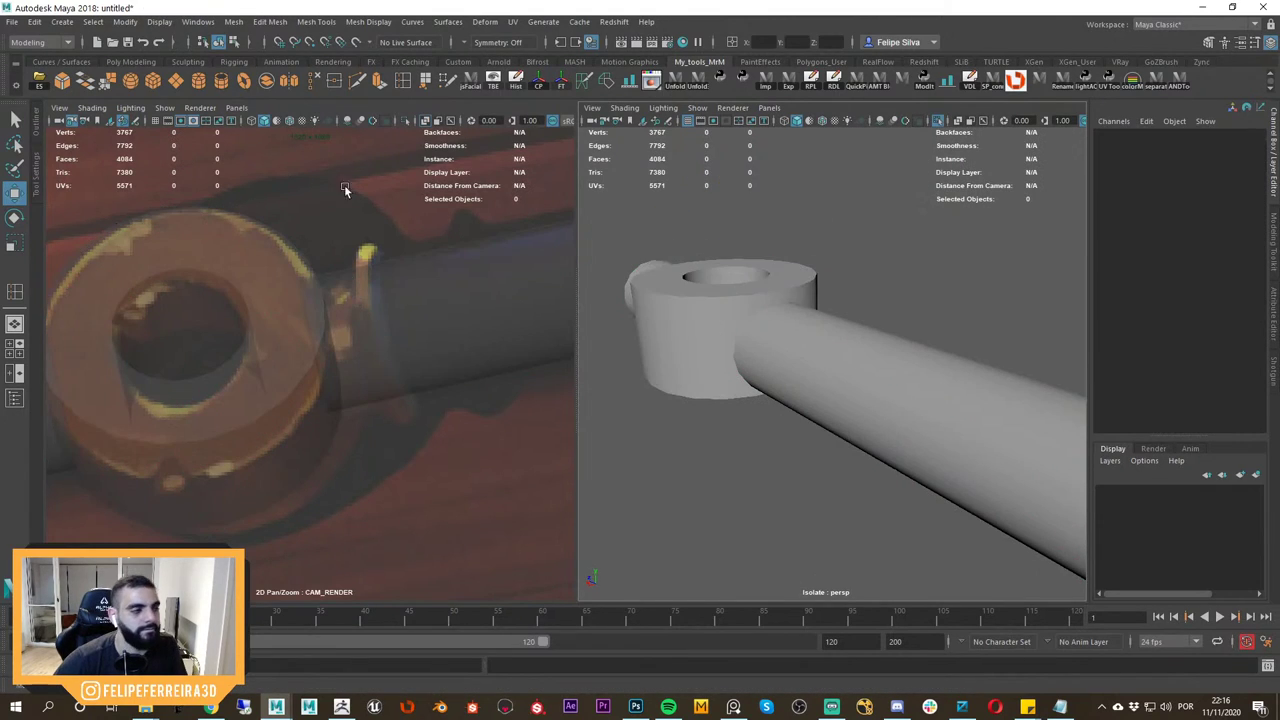
# Create a polygon cylinder and snap it to the pipe's outer edge above the point where the shaft begins.
pyautogui.click(174, 81)
pyautogui.keyDown('alt'); pyautogui.moveTo(738, 300); pyautogui.dragTo(766, 331); pyautogui.keyUp('alt')
pyautogui.press('v')
pyautogui.moveTo(780, 330); pyautogui.dragTo(791, 326, button='middle')
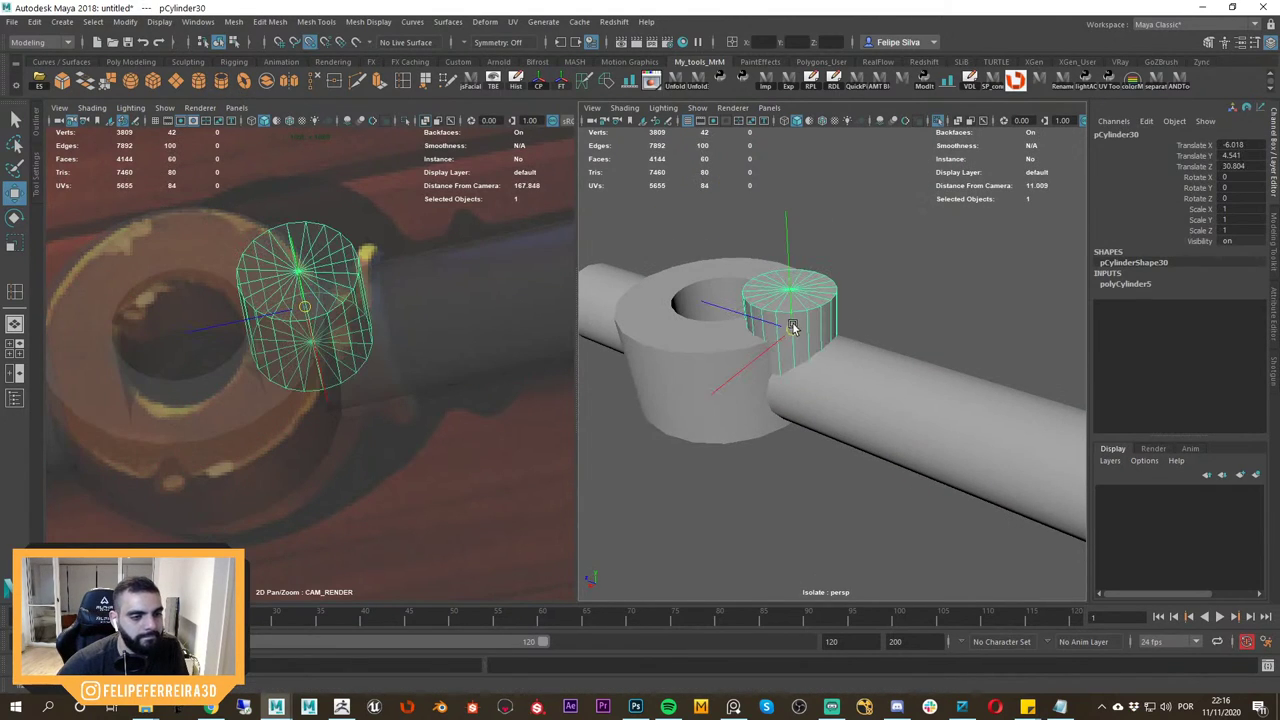
# Rotate the new cylinder to 90 degrees in X so that it lies along the shaft.
pyautogui.press('e')
pyautogui.moveTo(858, 268); pyautogui.dragTo(887, 312)
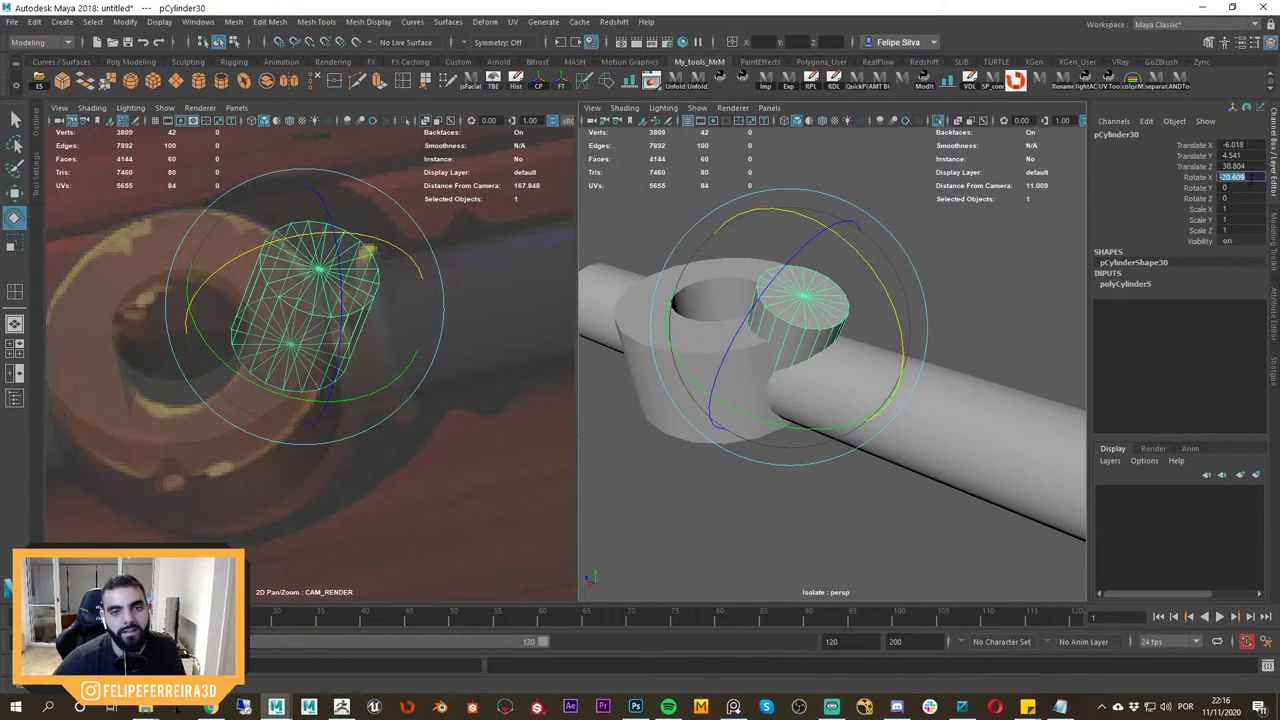
pyautogui.write('90')
pyautogui.press('Return')
pyautogui.keyDown('alt'); pyautogui.moveTo(788, 352); pyautogui.dragTo(829, 377); pyautogui.keyUp('alt')
pyautogui.press('w')
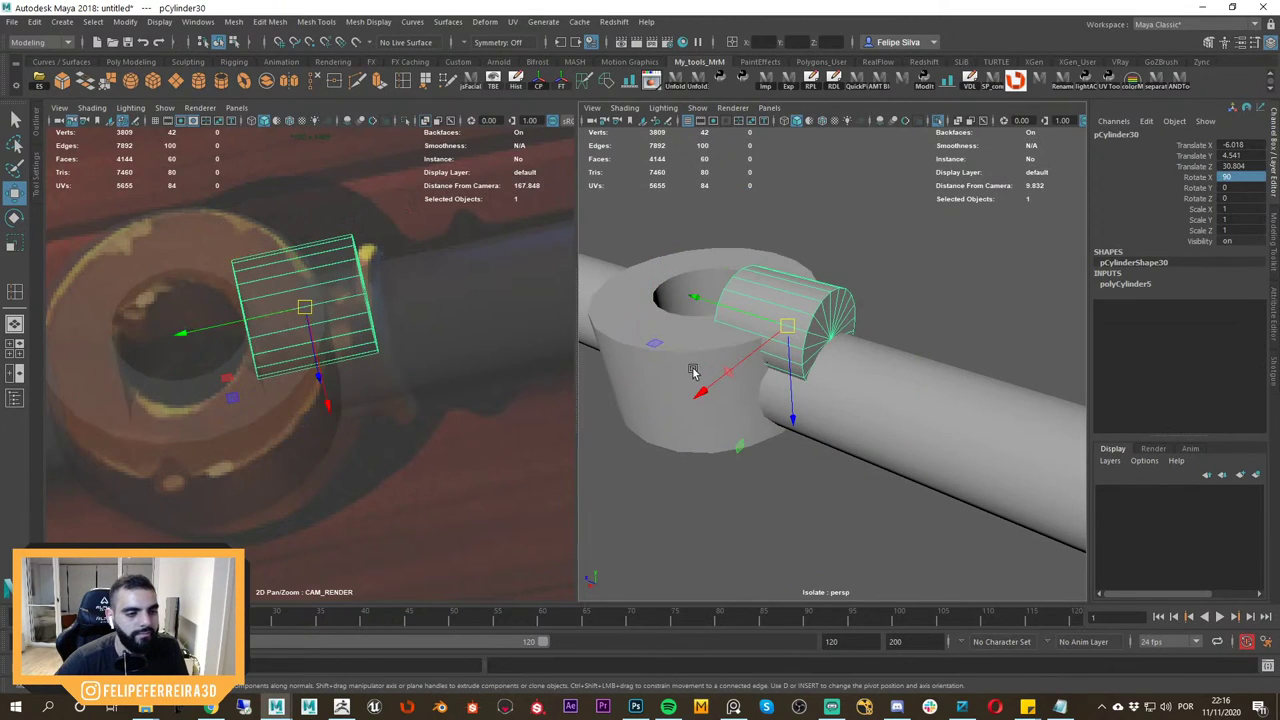
# Align the new cylinder vertically with the centre of the pipe using the Align tool.
pyautogui.keyDown('shift'); pyautogui.click(692, 368); pyautogui.keyUp('shift')
pyautogui.keyDown('alt'); pyautogui.moveTo(708, 352); pyautogui.dragTo(730, 321, button='right'); pyautogui.keyUp('alt')
pyautogui.keyDown('alt'); pyautogui.moveTo(730, 321); pyautogui.dragTo(678, 197); pyautogui.keyUp('alt')
pyautogui.click(632, 86)
pyautogui.keyDown('alt'); pyautogui.moveTo(724, 290); pyautogui.dragTo(710, 366); pyautogui.keyUp('alt')
pyautogui.click(871, 349)
pyautogui.press('w')
pyautogui.keyDown('alt'); pyautogui.moveTo(806, 318); pyautogui.dragTo(795, 330); pyautogui.keyUp('alt')
pyautogui.keyDown('alt'); pyautogui.moveTo(795, 330); pyautogui.dragTo(876, 351, button='right'); pyautogui.keyUp('alt')
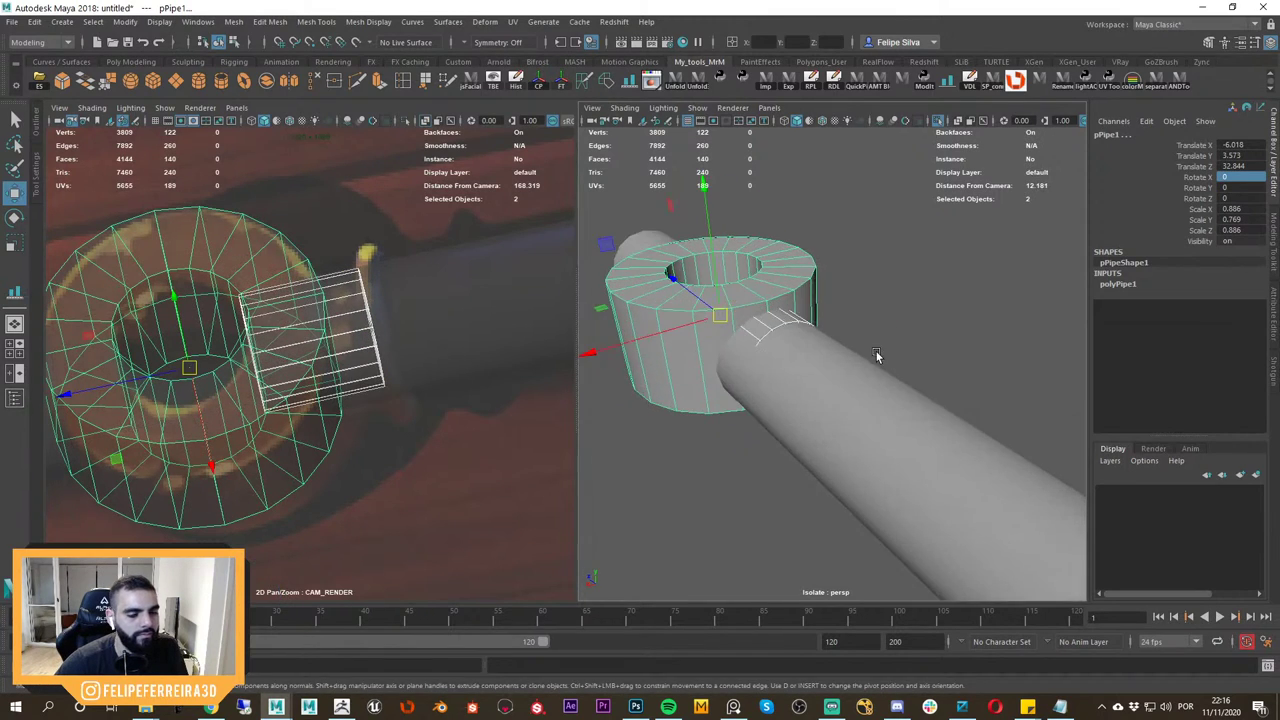
# Select the small cylinder, check the reference artwork, and scale it up to 1.133 in X and Z.
pyautogui.keyDown('alt'); pyautogui.moveTo(876, 351); pyautogui.dragTo(788, 412); pyautogui.keyUp('alt')
pyautogui.click(845, 337)
pyautogui.click(754, 323)
pyautogui.press('r')
pyautogui.hotkey('alt', 'Tab')
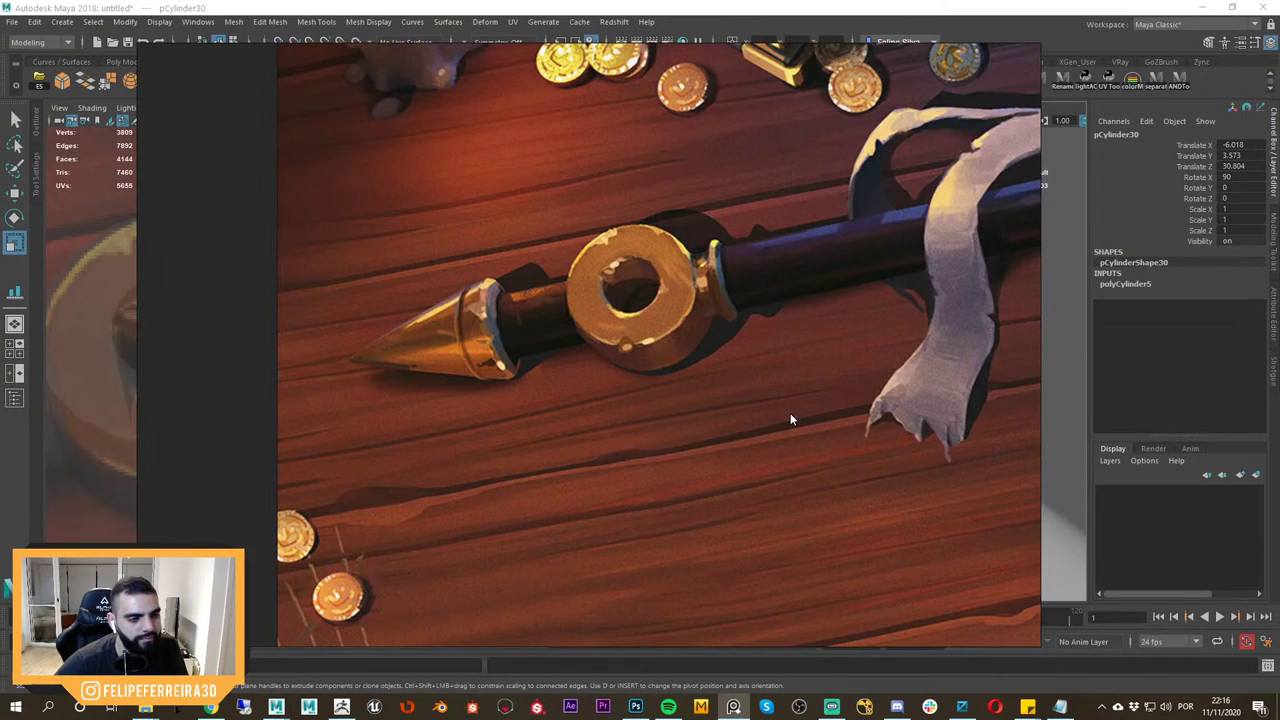
pyautogui.hotkey('alt', 'Tab')
pyautogui.keyDown('alt'); pyautogui.moveTo(806, 418); pyautogui.dragTo(828, 408); pyautogui.keyUp('alt')
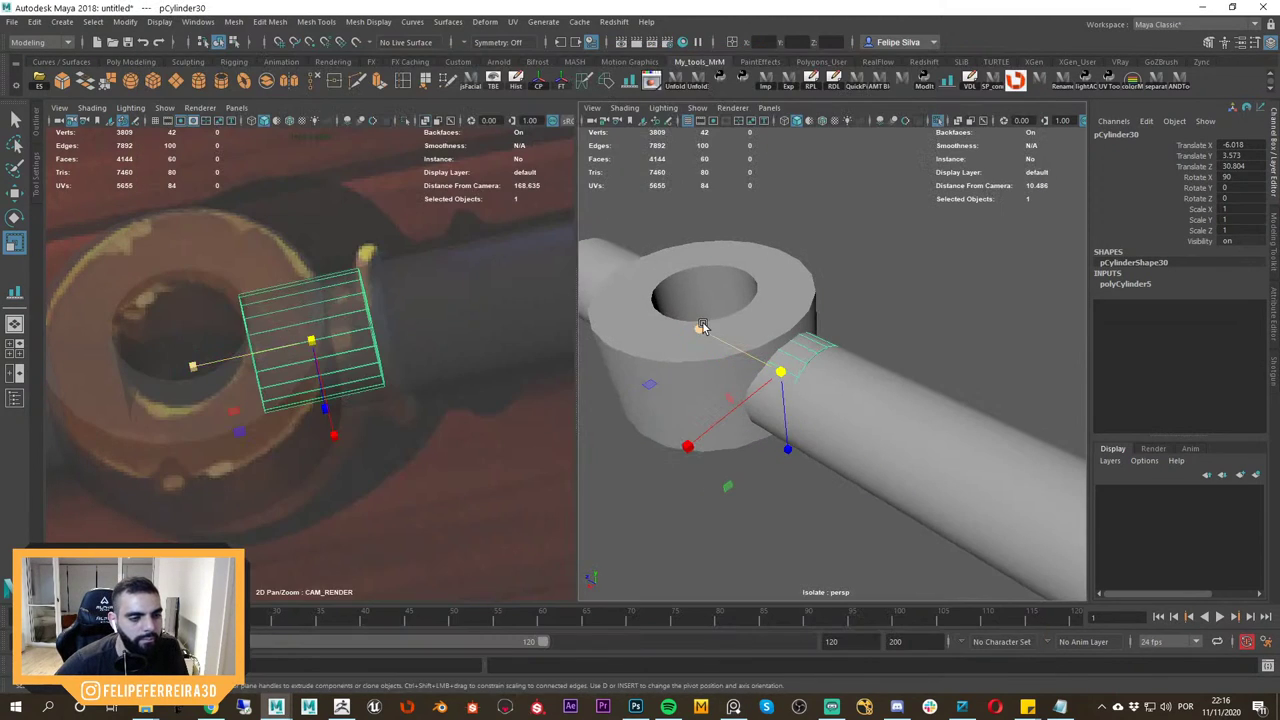
pyautogui.keyDown('ctrl'); pyautogui.moveTo(699, 327); pyautogui.dragTo(687, 317); pyautogui.keyUp('ctrl')
# Align the small cylinder vertically with the centre of the shaft cylinder.
pyautogui.keyDown('shift'); pyautogui.click(866, 404); pyautogui.keyUp('shift')
pyautogui.scroll(-3, 866, 404)
pyautogui.keyDown('alt'); pyautogui.moveTo(862, 399); pyautogui.dragTo(826, 336); pyautogui.keyUp('alt')
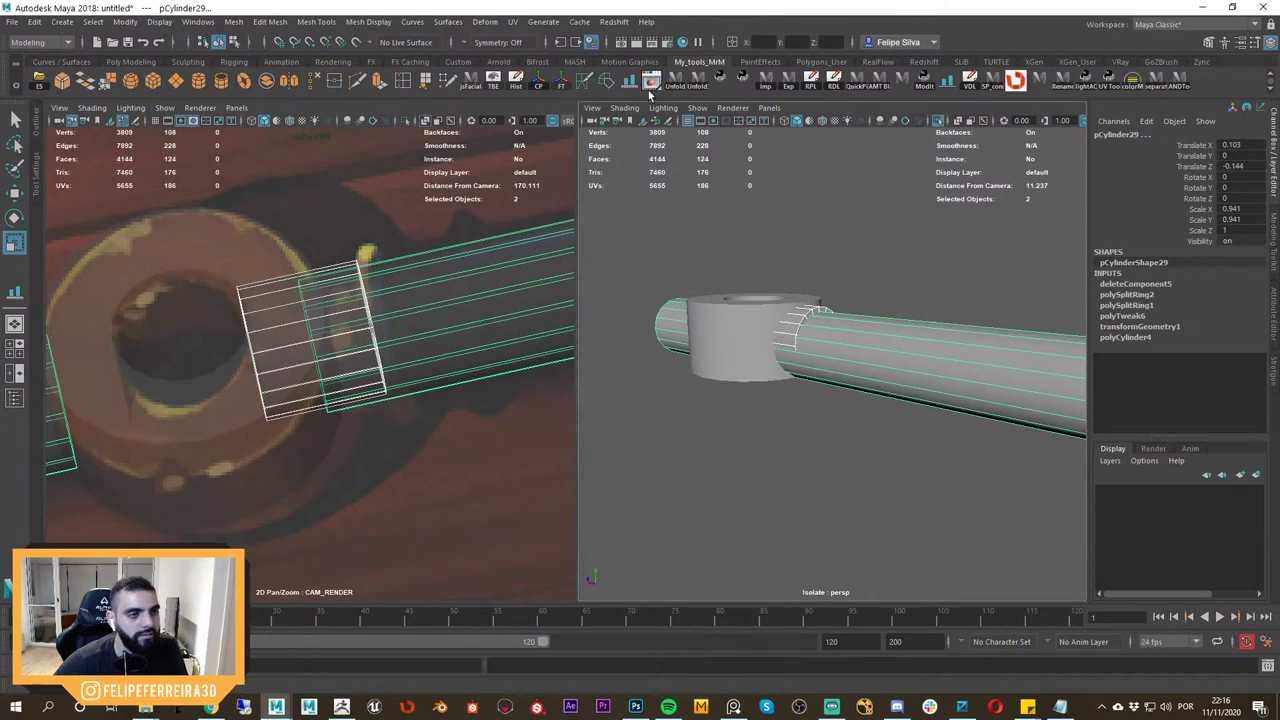
pyautogui.click(646, 329)
pyautogui.scroll(-4, 731, 276)
pyautogui.scroll(6, 840, 366)
pyautogui.keyDown('alt'); pyautogui.moveTo(846, 369); pyautogui.dragTo(840, 345); pyautogui.keyUp('alt')
# Select the small cylinder and enlarge it to 1.23 in X and Z so that it wraps the shaft.
pyautogui.press('w')
pyautogui.click(783, 305)
pyautogui.click(780, 308)
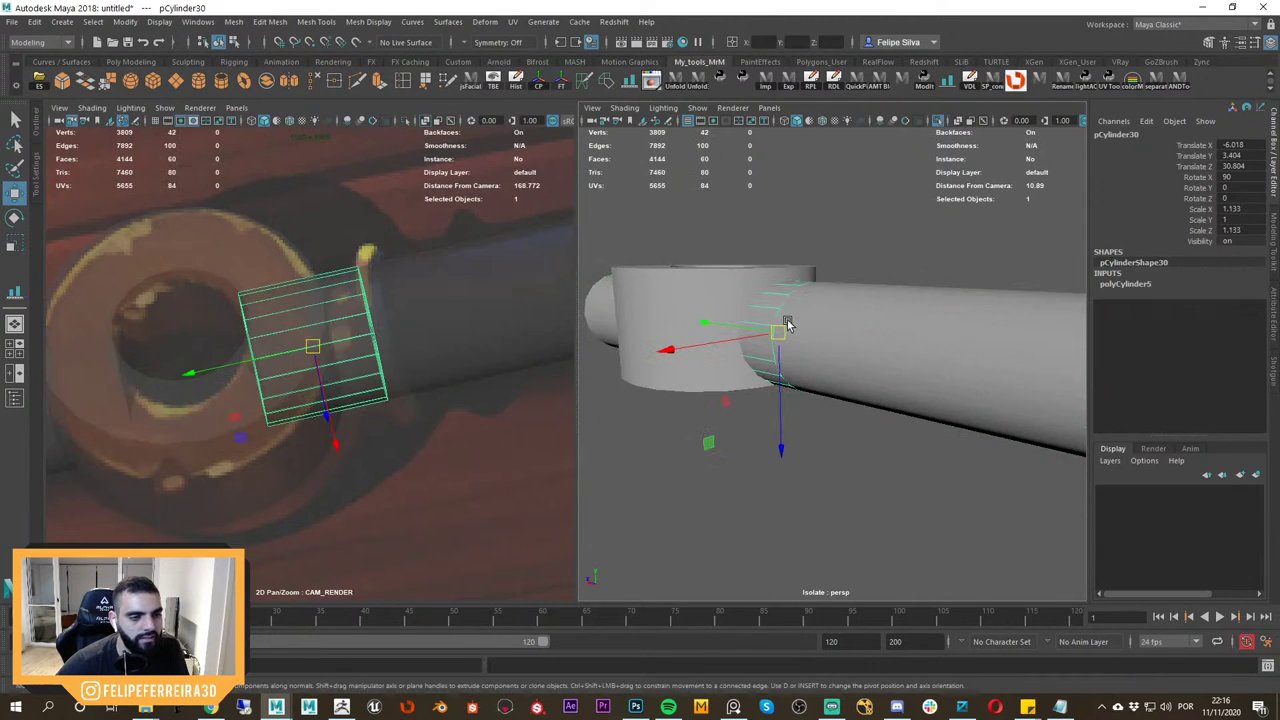
pyautogui.press('r')
pyautogui.keyDown('ctrl'); pyautogui.moveTo(708, 325); pyautogui.dragTo(697, 324); pyautogui.keyUp('ctrl')
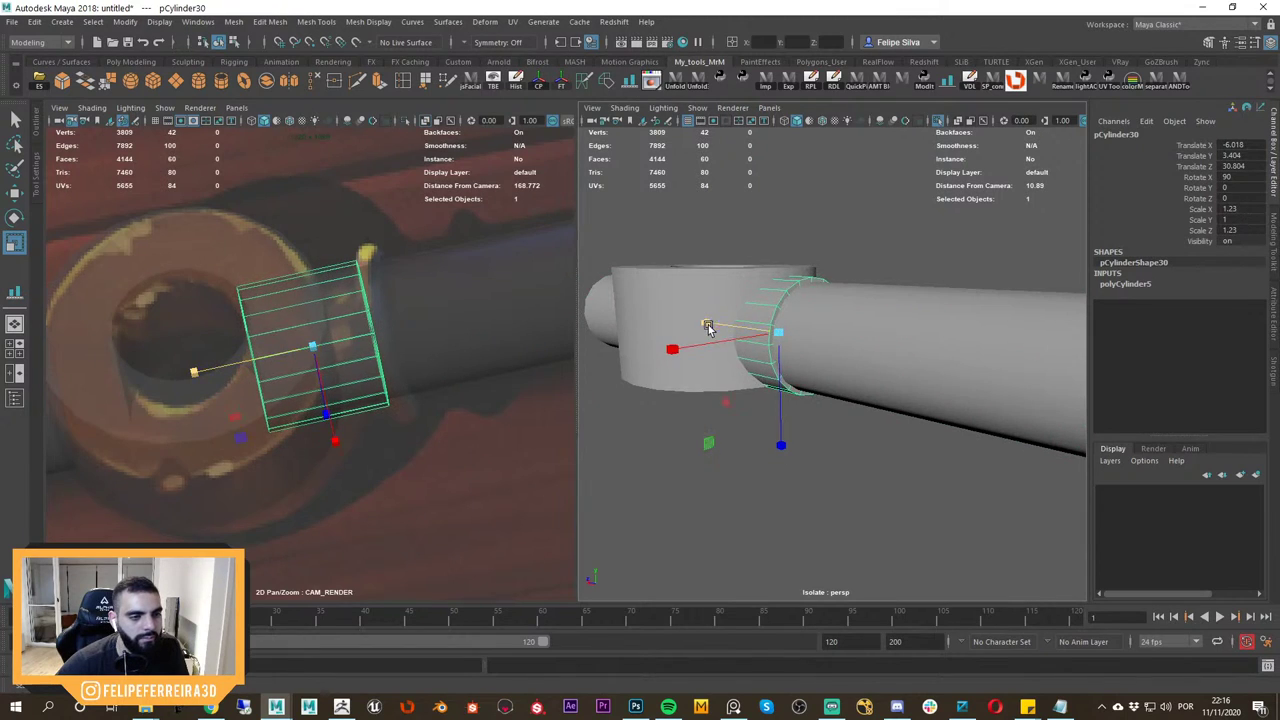
# Following the reference artwork, shorten the collar cylinder to 0.89 in scale Y and shift it along the shaft to Z 30.889.
pyautogui.hotkey('alt', 'Tab')
pyautogui.hotkey('alt', 'Tab')
pyautogui.hotkey('alt', 'Tab')
pyautogui.moveTo(815, 355); pyautogui.dragTo(831, 370, button='middle')
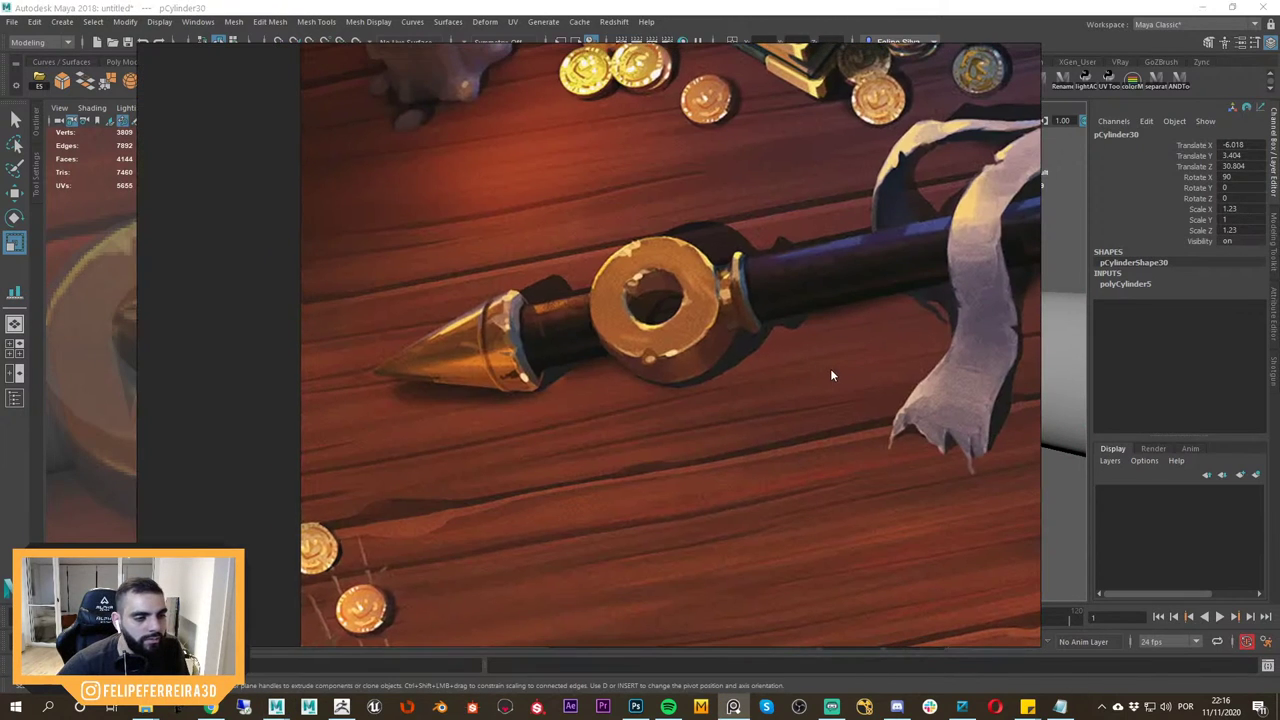
pyautogui.hotkey('alt', 'Tab')
pyautogui.keyDown('alt'); pyautogui.moveTo(806, 360); pyautogui.dragTo(858, 384); pyautogui.keyUp('alt')
pyautogui.scroll(3, 837, 343)
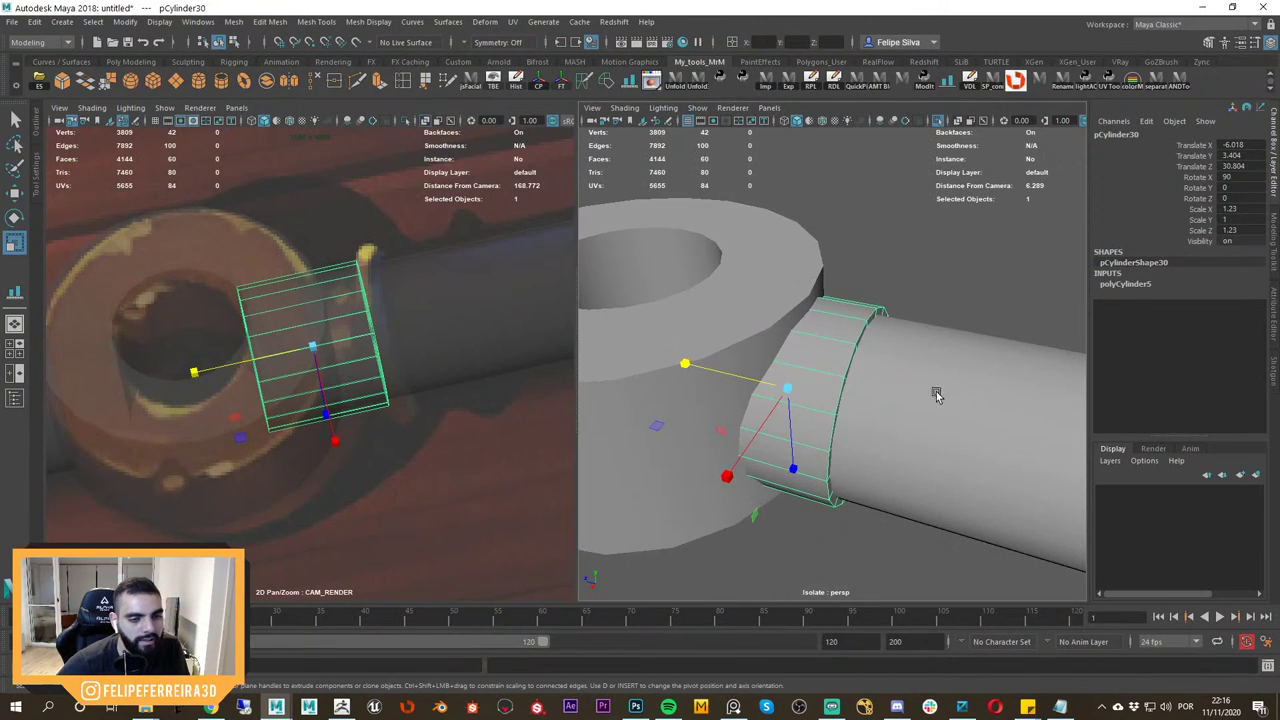
pyautogui.moveTo(937, 396)
pyautogui.keyDown('alt'); pyautogui.mouseDown()
pyautogui.moveTo(983, 413)
pyautogui.moveTo(932, 409)
pyautogui.mouseUp(); pyautogui.keyUp('alt')
pyautogui.hotkey('alt', 'Tab')
pyautogui.hotkey('alt', 'Tab')
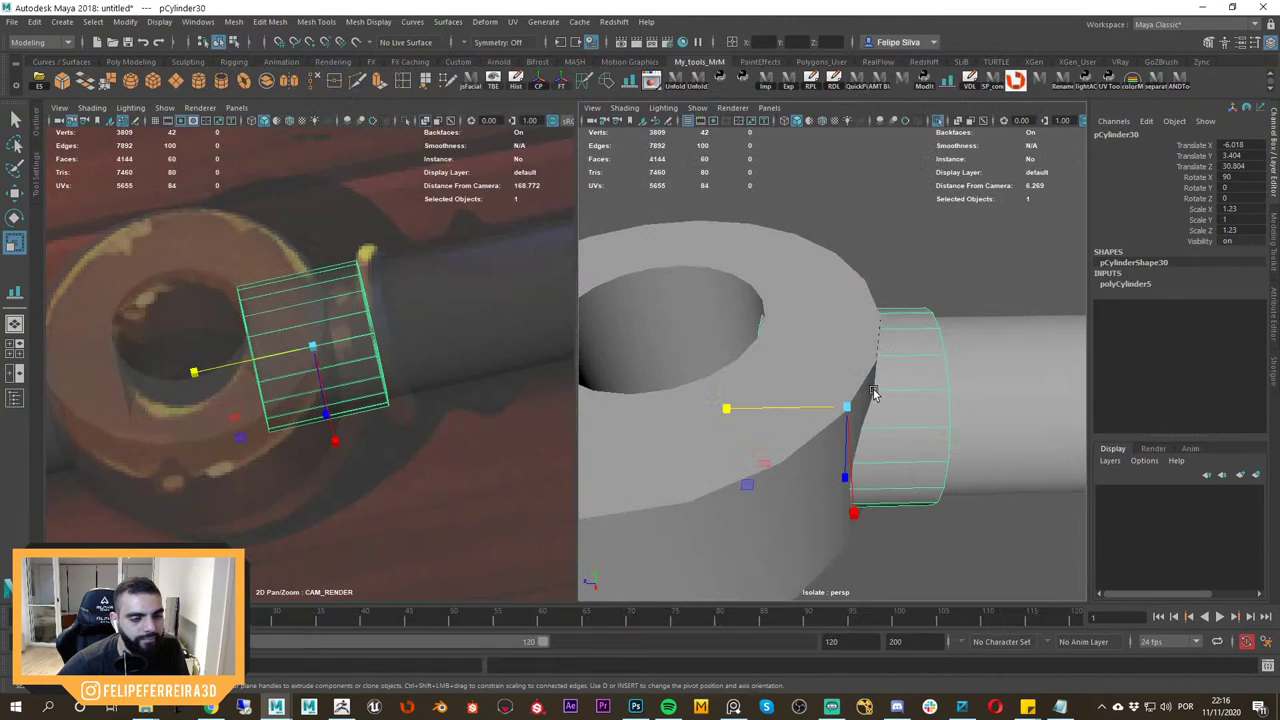
pyautogui.moveTo(728, 409); pyautogui.dragTo(808, 405)
pyautogui.press('w')
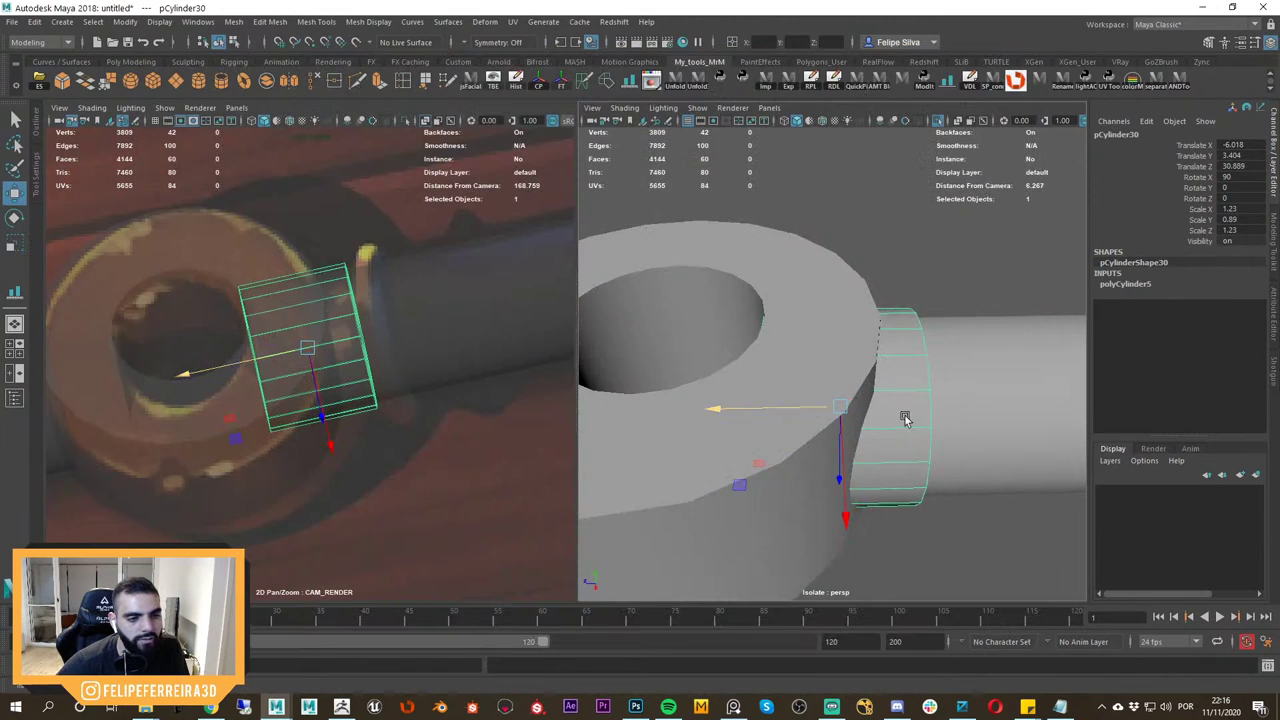
# Extrude the collar's cap faces on the shaft side and move them a short way along the shaft to form a narrow band.
pyautogui.keyDown('alt'); pyautogui.moveTo(905, 418); pyautogui.dragTo(822, 362); pyautogui.keyUp('alt')
pyautogui.scroll(-3, 822, 362)
pyautogui.hotkey('alt', 'Tab')
pyautogui.hotkey('alt', 'Tab')
pyautogui.scroll(5, 897, 383)
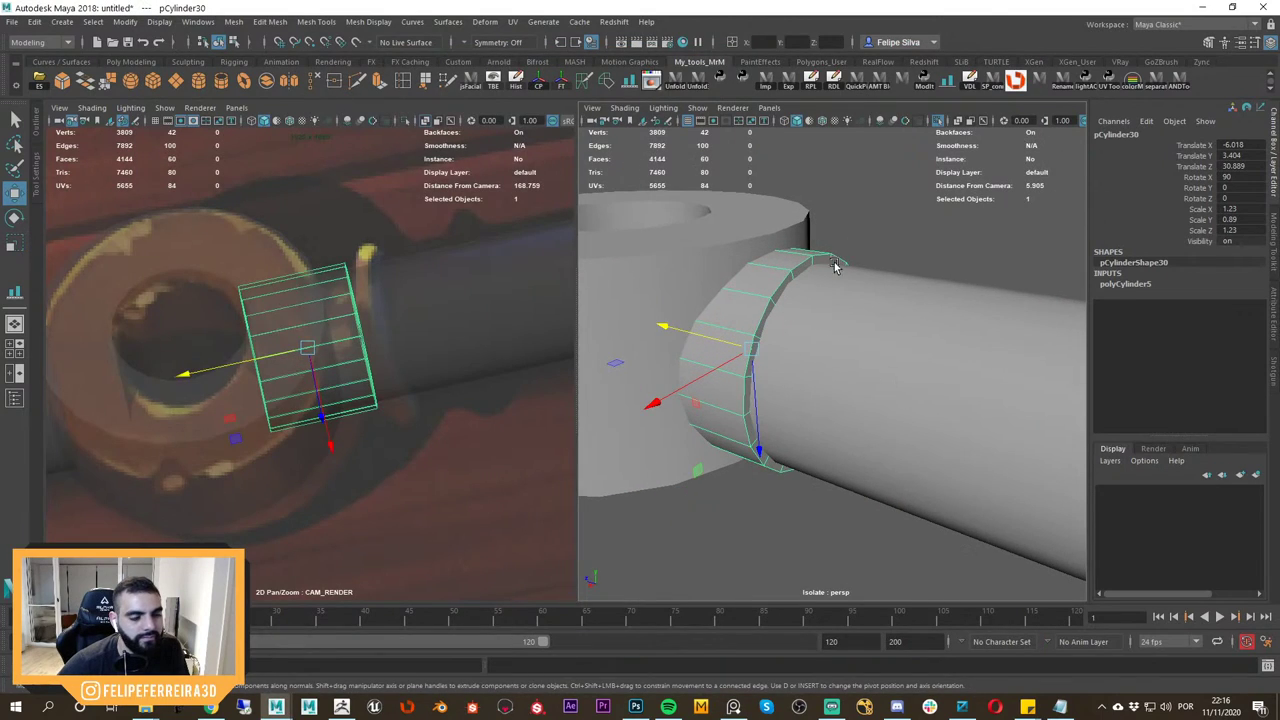
pyautogui.moveTo(836, 243); pyautogui.dragTo(838, 262, button='right')
pyautogui.press('4')
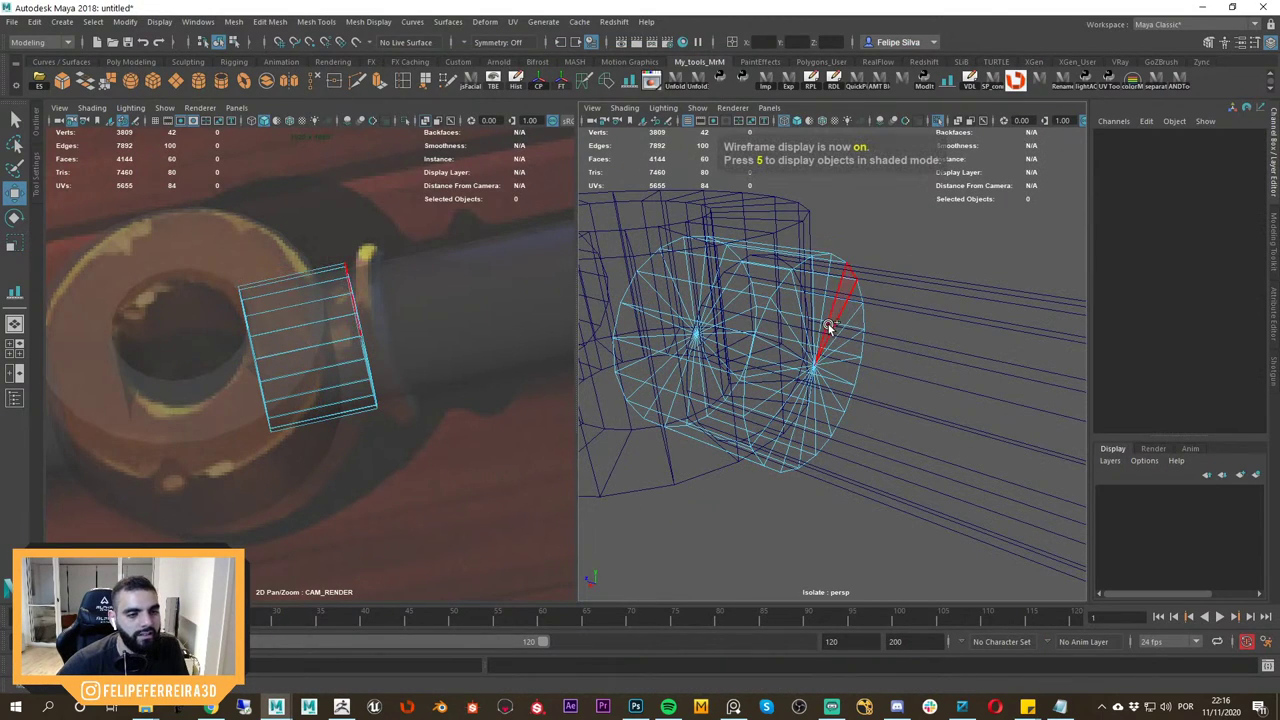
pyautogui.moveTo(825, 353); pyautogui.dragTo(830, 356)
pyautogui.press('5')
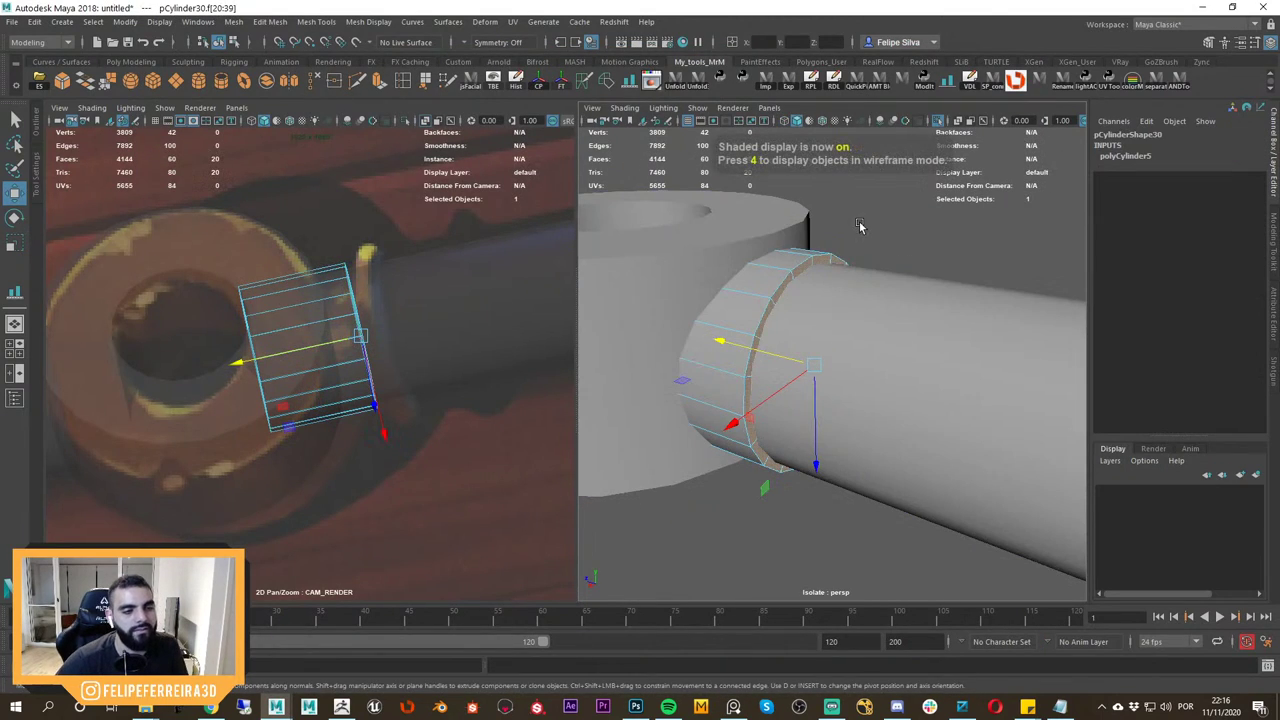
pyautogui.keyDown('shift'); pyautogui.moveTo(859, 225); pyautogui.dragTo(864, 267, button='right'); pyautogui.keyUp('shift')
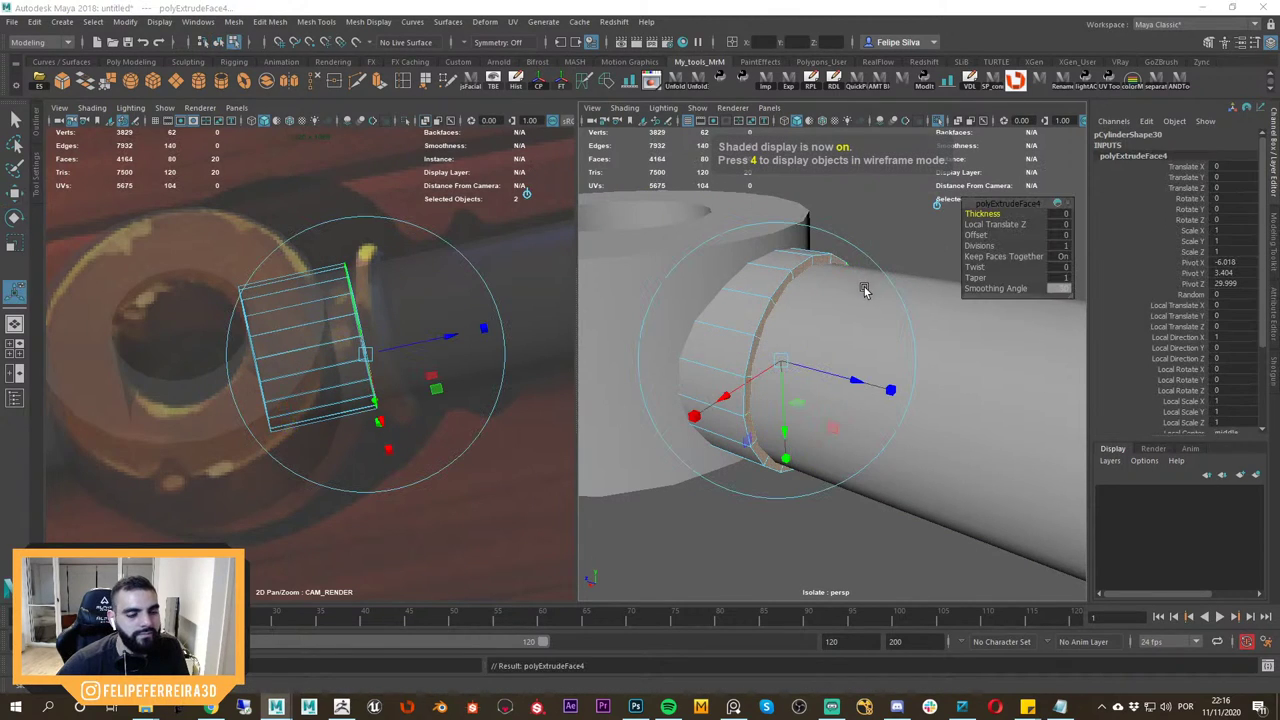
pyautogui.hotkey('alt', 'Tab')
pyautogui.hotkey('alt', 'Tab')
pyautogui.press('w')
pyautogui.moveTo(787, 358); pyautogui.dragTo(850, 380)
pyautogui.hotkey('alt', 'Tab')
pyautogui.hotkey('alt', 'Tab')
pyautogui.hotkey('alt', 'Tab')
pyautogui.hotkey('alt', 'Tab')
pyautogui.keyDown('alt'); pyautogui.moveTo(886, 346); pyautogui.dragTo(929, 331, button='right'); pyautogui.keyUp('alt')
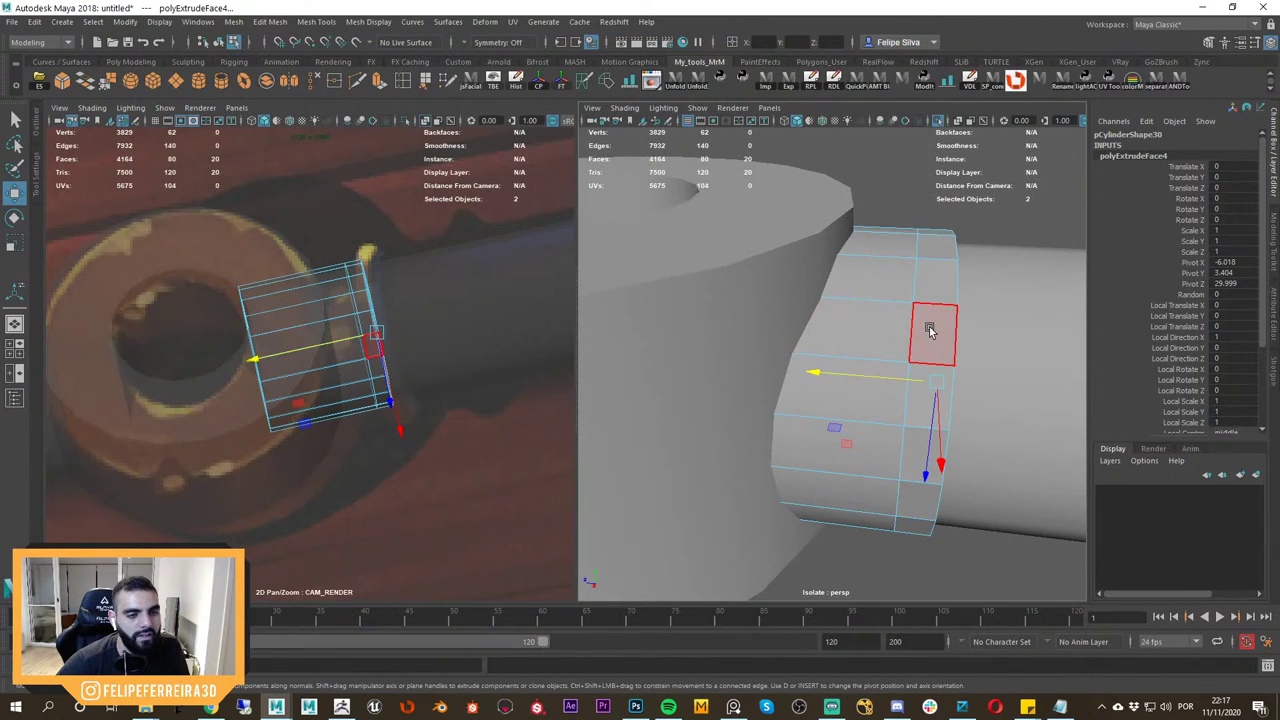
# Select the loop of faces around the narrow end band and extrude it outward with a thickness of 0.17.
pyautogui.click(930, 331)
pyautogui.keyDown('shift'); pyautogui.doubleClick(940, 283); pyautogui.keyUp('shift')
pyautogui.keyDown('shift'); pyautogui.moveTo(941, 283); pyautogui.dragTo(941, 298, button='right'); pyautogui.keyUp('shift')
pyautogui.keyDown('alt'); pyautogui.moveTo(941, 302); pyautogui.dragTo(918, 396); pyautogui.keyUp('alt')
pyautogui.moveTo(984, 215); pyautogui.dragTo(1001, 216)
pyautogui.keyDown('alt'); pyautogui.moveTo(842, 254); pyautogui.dragTo(797, 328); pyautogui.keyUp('alt')
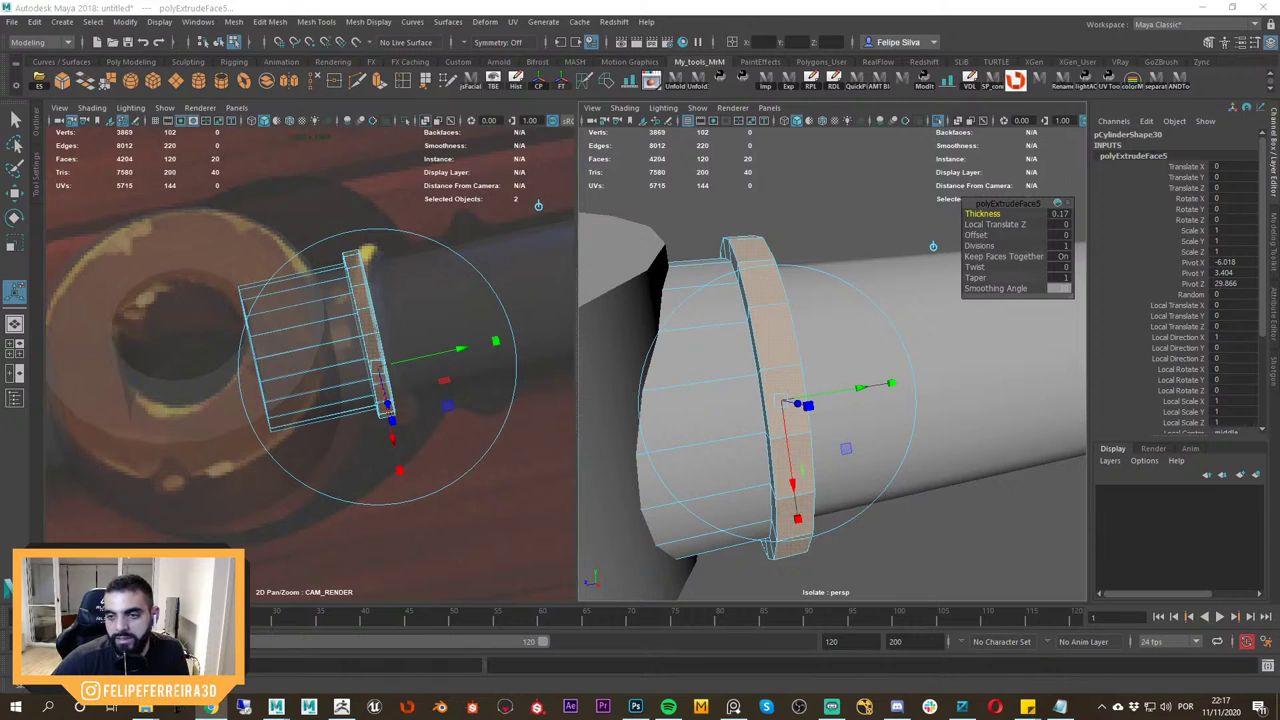
pyautogui.keyDown('alt'); pyautogui.moveTo(866, 368); pyautogui.dragTo(851, 390); pyautogui.keyUp('alt')
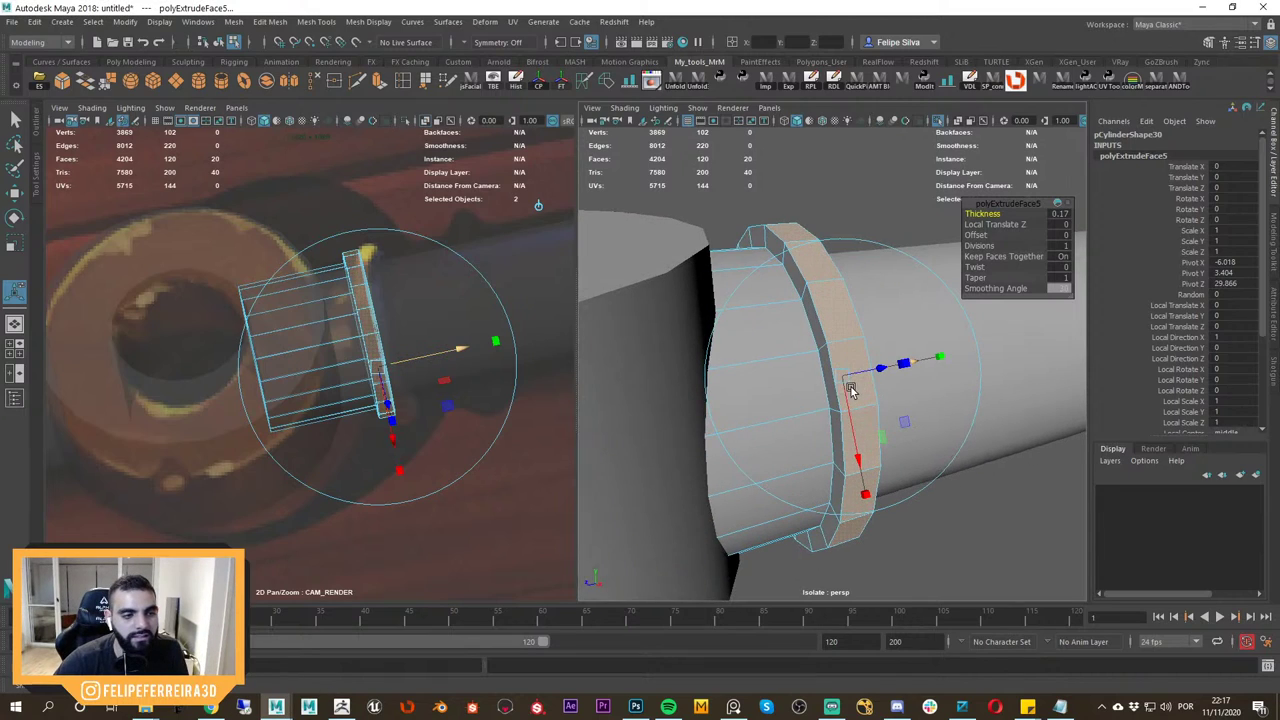
# In the top view, select the flange's vertices on the shaft side and move them along the shaft to widen the flange.
pyautogui.hotkey('alt', 'Tab')
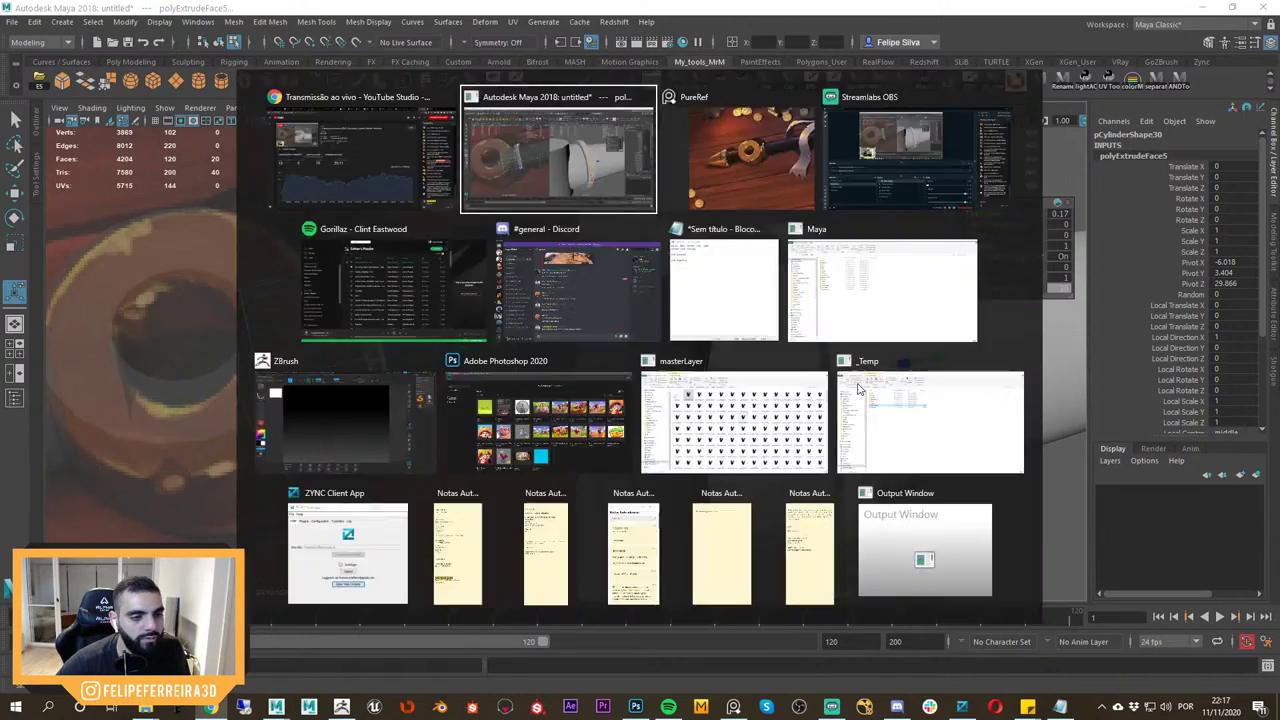
pyautogui.hotkey('alt', 'Tab')
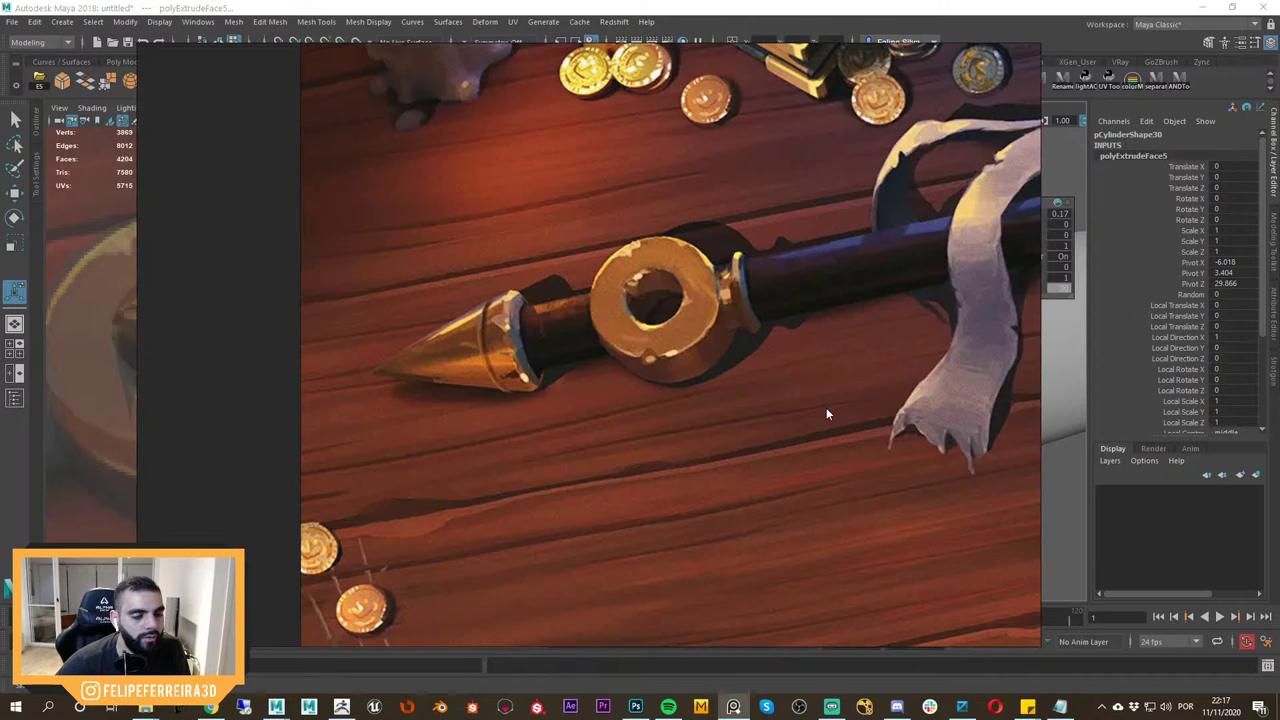
pyautogui.hotkey('alt', 'Tab')
pyautogui.keyDown('alt'); pyautogui.moveTo(826, 407); pyautogui.dragTo(779, 388); pyautogui.keyUp('alt')
pyautogui.press('w')
pyautogui.press('space')
pyautogui.moveTo(768, 262); pyautogui.dragTo(722, 262)
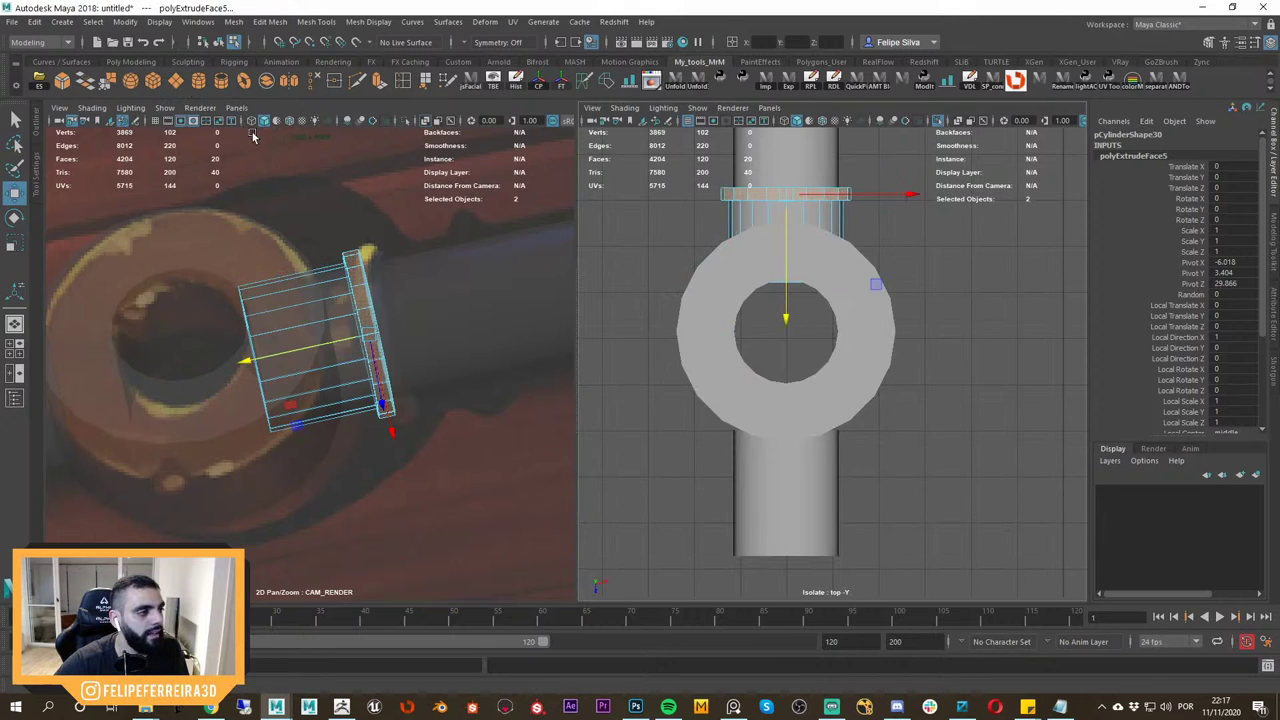
pyautogui.scroll(5, 846, 349)
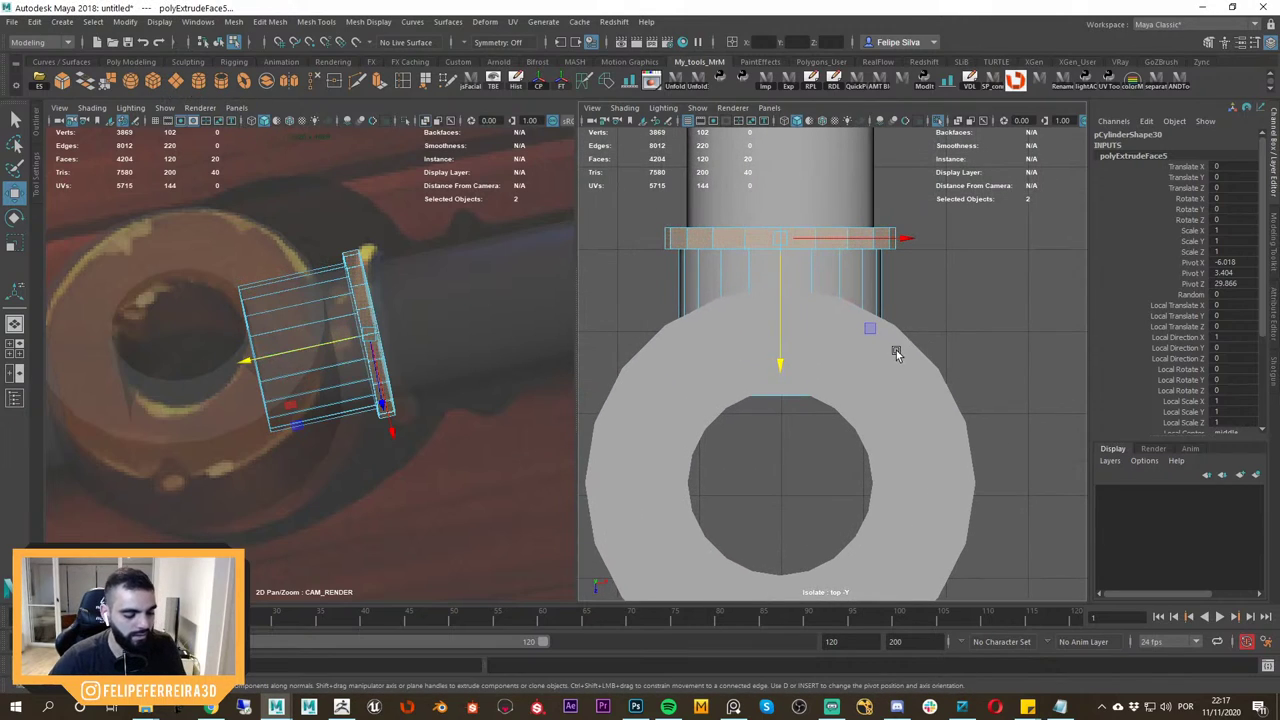
pyautogui.press('F9')
pyautogui.keyDown('alt'); pyautogui.moveTo(793, 250); pyautogui.dragTo(866, 360, button='middle'); pyautogui.keyUp('alt')
pyautogui.scroll(3, 866, 360)
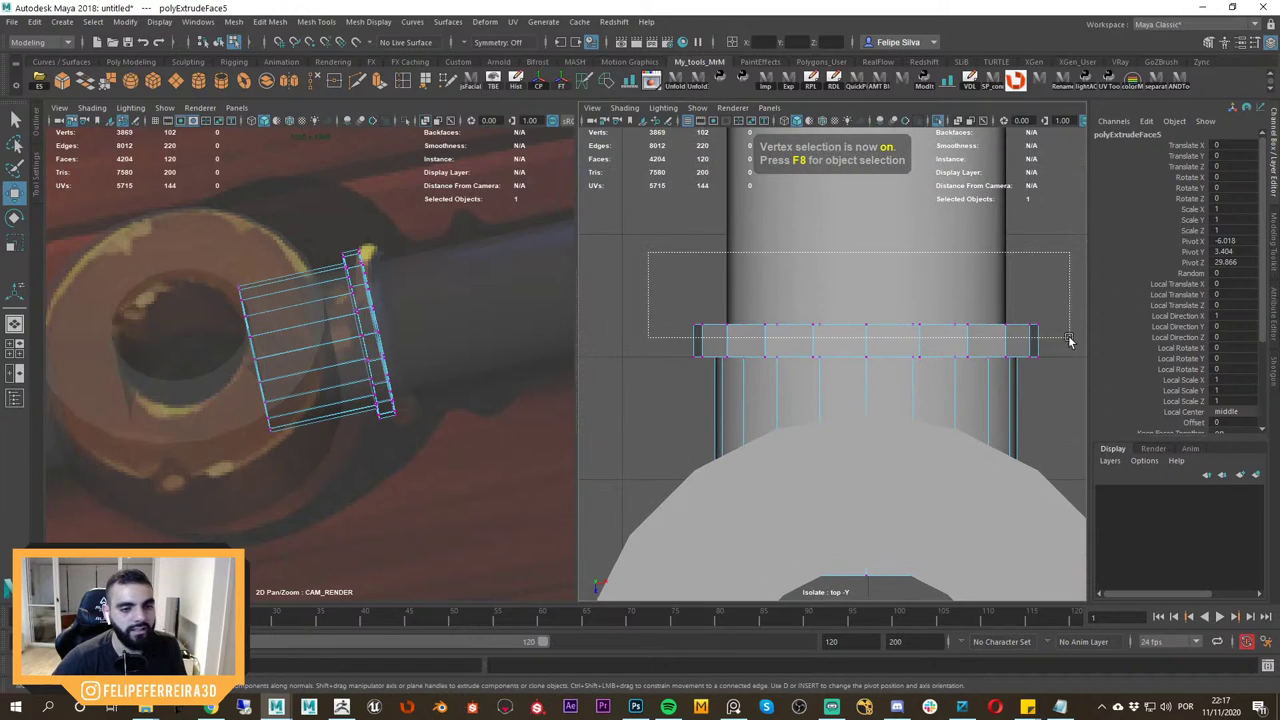
pyautogui.moveTo(1069, 341); pyautogui.dragTo(1069, 342)
pyautogui.press('4')
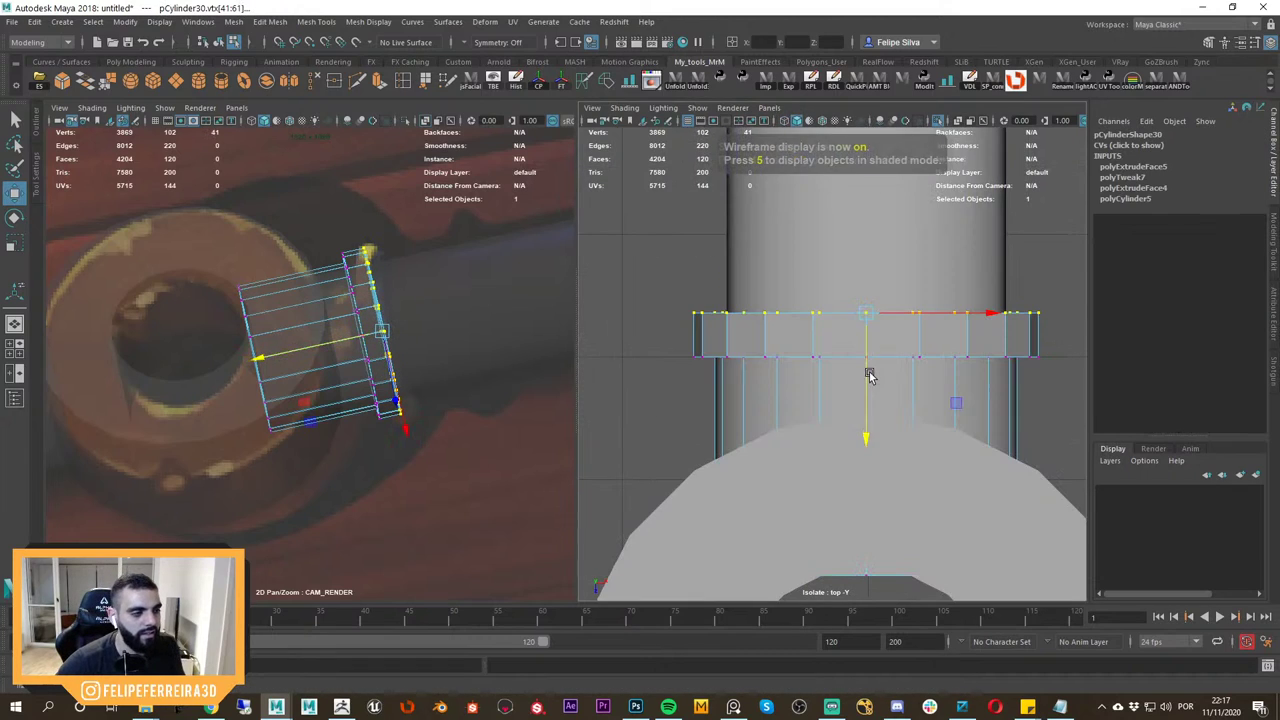
# Move the flange's shaft-side vertices slightly farther along the shaft in the top view, then return to object selection in perspective.
pyautogui.press('5')
pyautogui.moveTo(869, 373); pyautogui.dragTo(872, 290)
pyautogui.press('space')
pyautogui.moveTo(872, 290)
pyautogui.keyDown('alt'); pyautogui.mouseDown()
pyautogui.moveTo(792, 291)
pyautogui.moveTo(899, 358)
pyautogui.mouseUp(); pyautogui.keyUp('alt')
pyautogui.press('4')
pyautogui.press('5')
pyautogui.scroll(3, 899, 358)
pyautogui.moveTo(831, 239); pyautogui.dragTo(848, 212, button='right')
pyautogui.click(848, 210)
pyautogui.moveTo(840, 235)
pyautogui.keyDown('alt'); pyautogui.mouseDown()
pyautogui.moveTo(869, 268)
pyautogui.moveTo(848, 266)
pyautogui.mouseUp(); pyautogui.keyUp('alt')
# Compare the collar with the reference artwork and examine how its flange and body join the ring and shaft.
pyautogui.hotkey('alt', 'Tab')
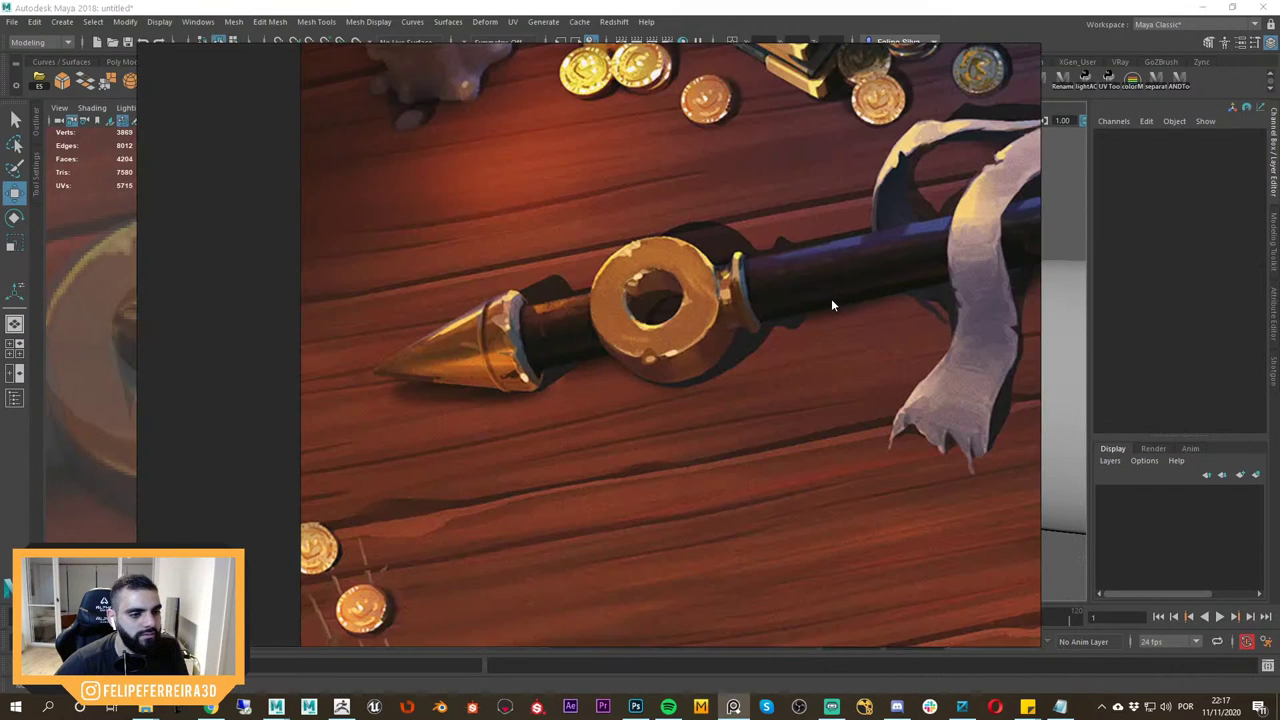
pyautogui.hotkey('alt', 'Tab')
pyautogui.scroll(-5, 838, 332)
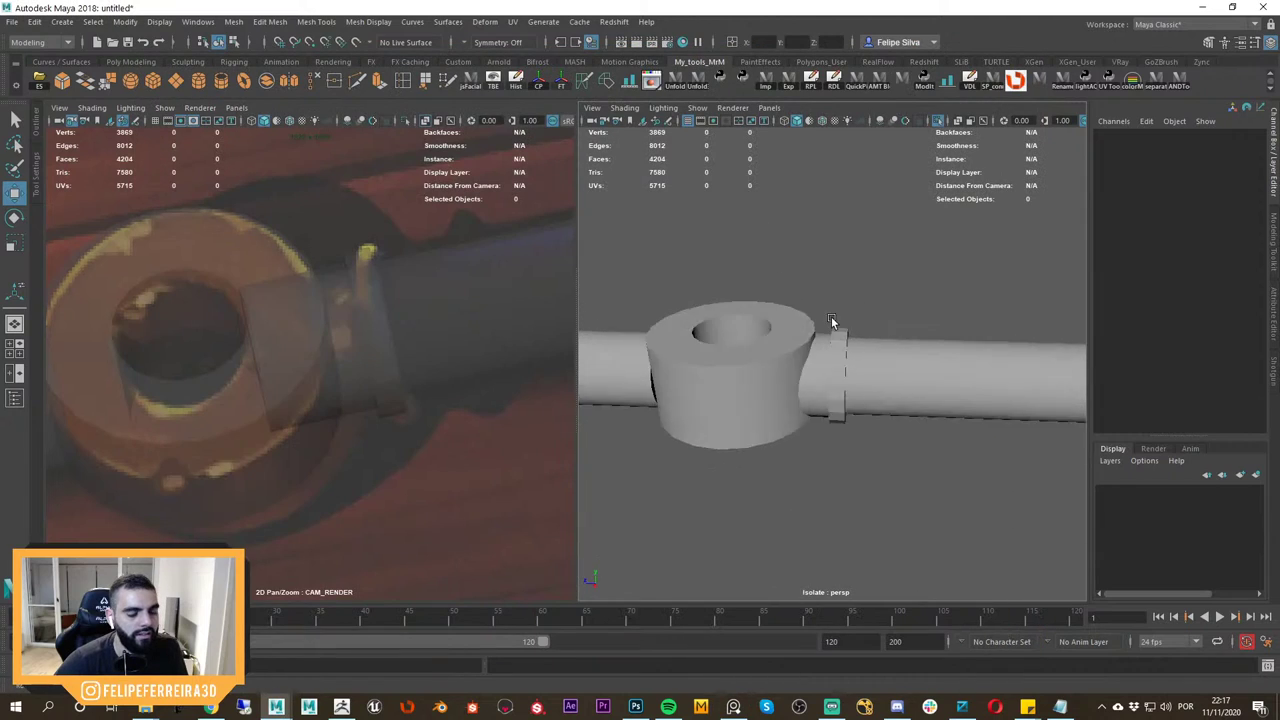
pyautogui.keyDown('alt'); pyautogui.moveTo(831, 316); pyautogui.dragTo(784, 368); pyautogui.keyUp('alt')
pyautogui.scroll(5, 836, 341)
pyautogui.click(778, 360)
pyautogui.keyDown('shift'); pyautogui.click(750, 325); pyautogui.keyUp('shift')
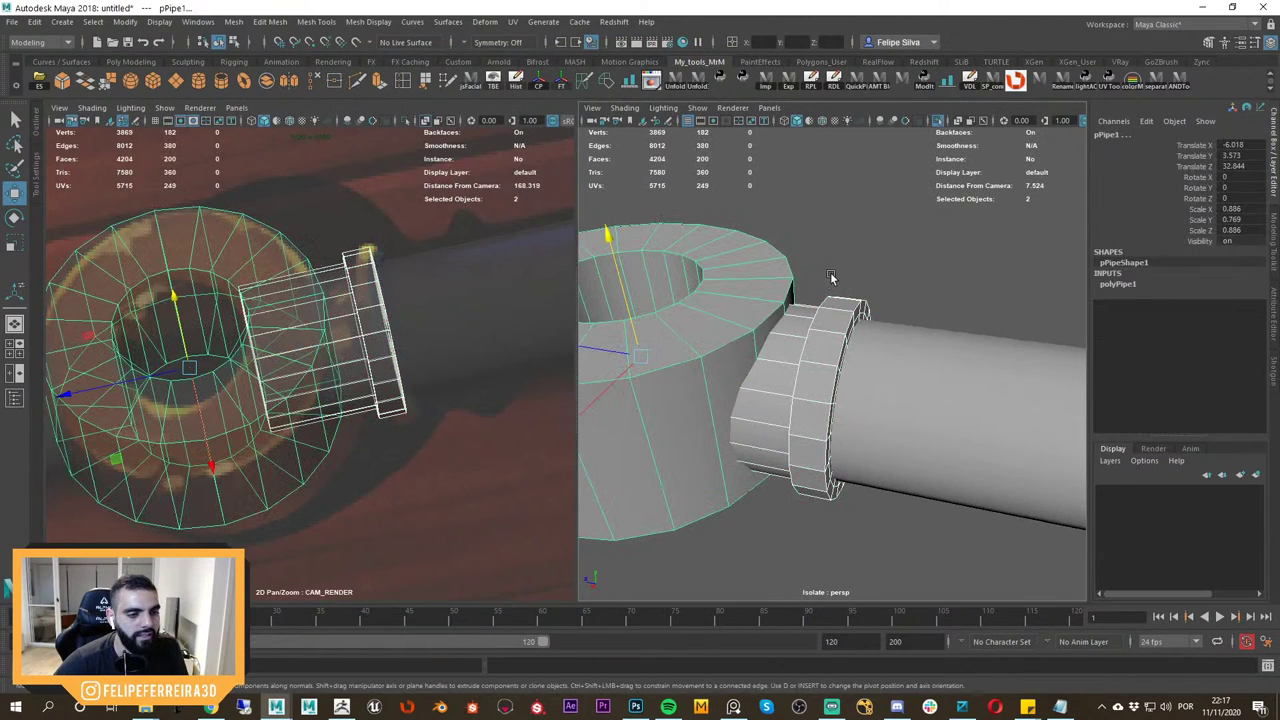
pyautogui.keyDown('alt'); pyautogui.moveTo(782, 306); pyautogui.dragTo(793, 331); pyautogui.keyUp('alt')
pyautogui.click(843, 267)
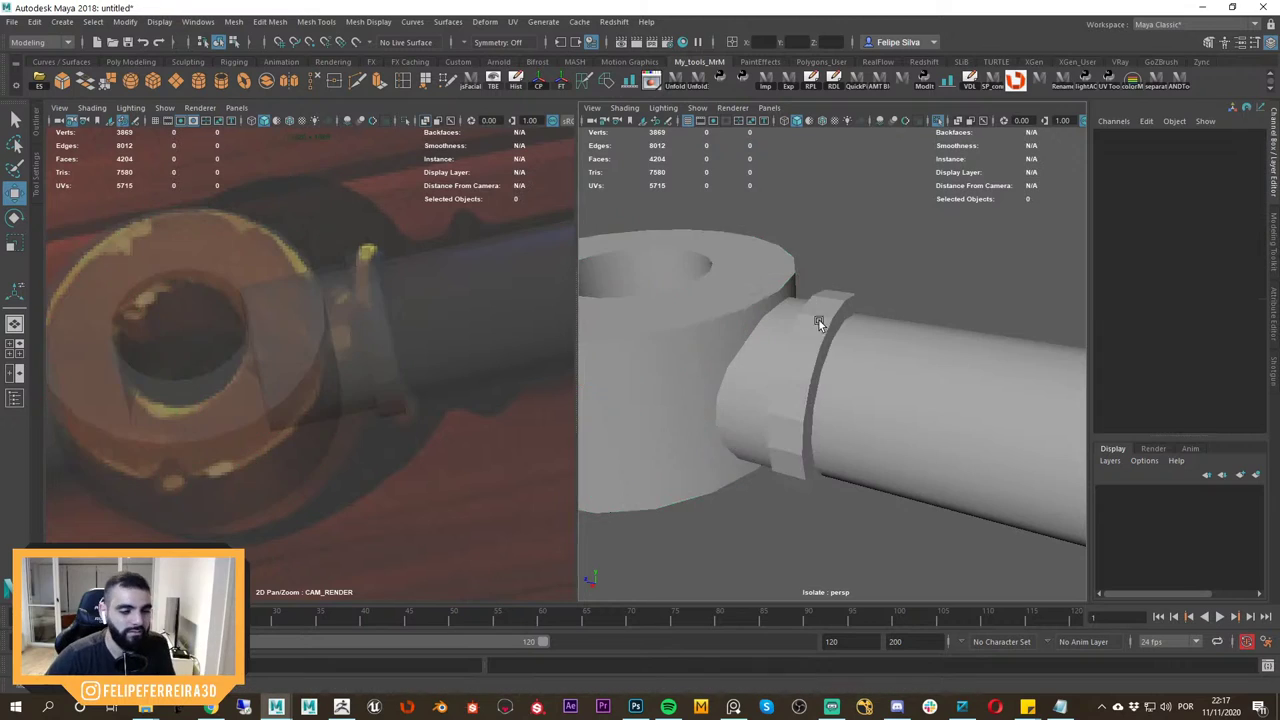
pyautogui.keyDown('alt'); pyautogui.moveTo(820, 323); pyautogui.dragTo(714, 243, button='right'); pyautogui.keyUp('alt')
pyautogui.keyDown('alt'); pyautogui.moveTo(714, 243); pyautogui.dragTo(860, 387); pyautogui.keyUp('alt')
pyautogui.scroll(8, 860, 387)
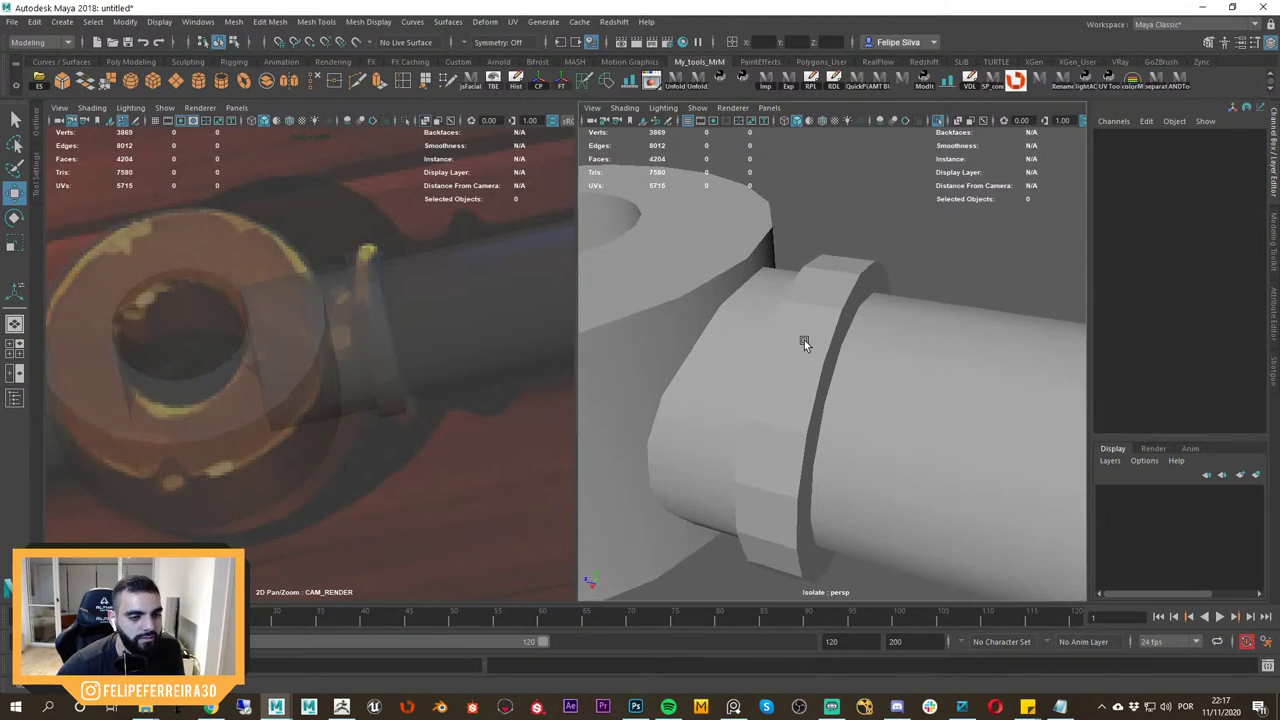
# Bevel the two outer edge loops of the collar's flange with one segment.
pyautogui.click(804, 340)
pyautogui.keyDown('alt'); pyautogui.moveTo(806, 340); pyautogui.dragTo(903, 264); pyautogui.keyUp('alt')
pyautogui.rightClick(900, 259)
pyautogui.moveTo(900, 260); pyautogui.dragTo(900, 223, button='right')
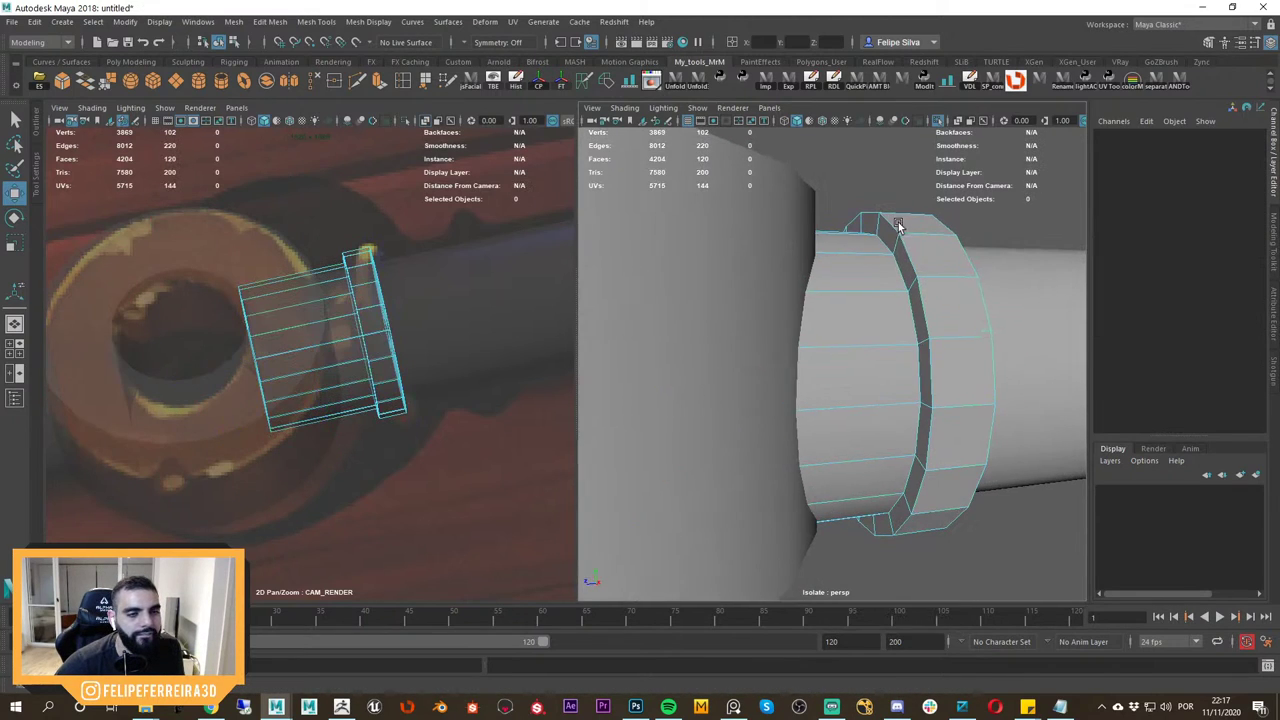
pyautogui.doubleClick(913, 263)
pyautogui.keyDown('alt'); pyautogui.moveTo(914, 263); pyautogui.dragTo(808, 275); pyautogui.keyUp('alt')
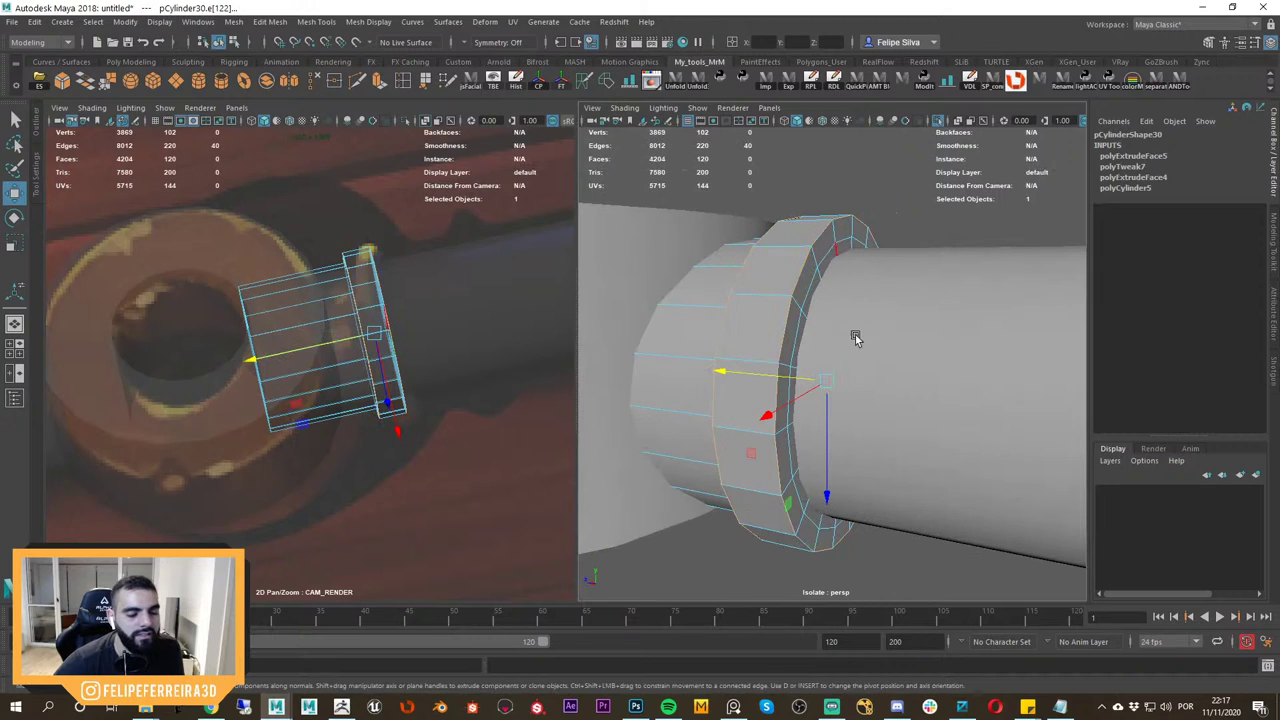
pyautogui.scroll(3, 830, 316)
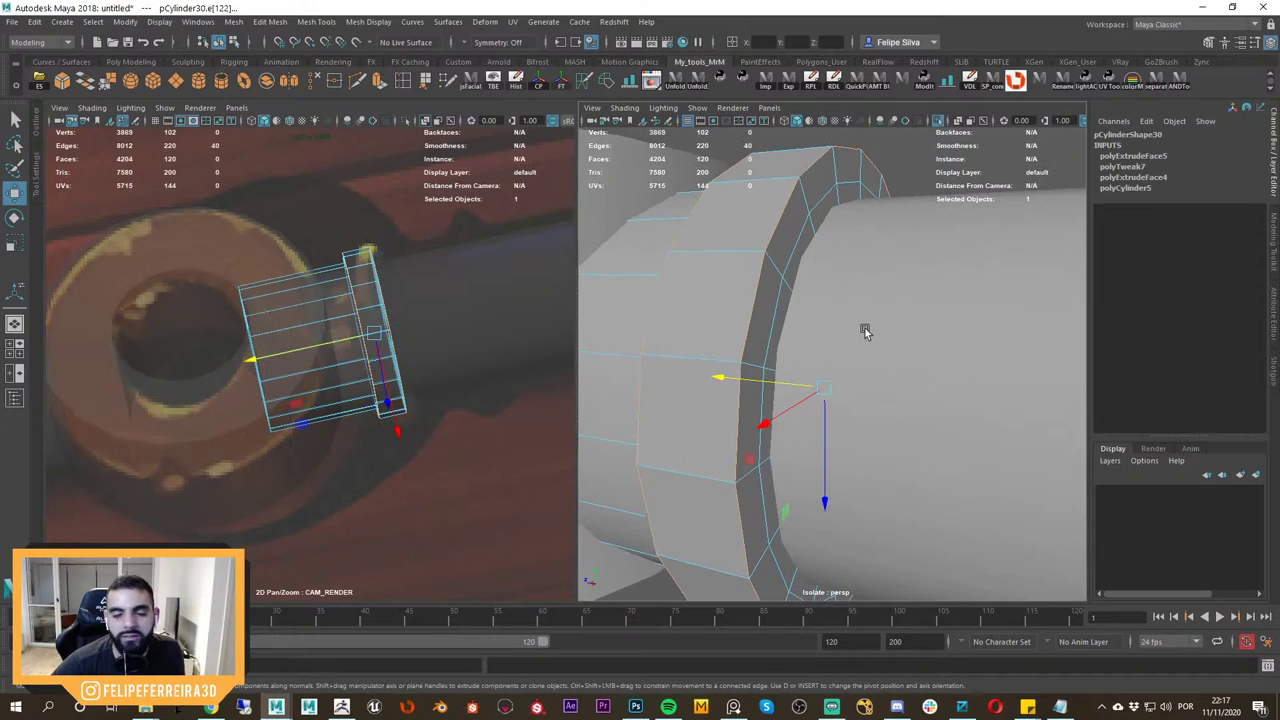
pyautogui.keyDown('alt'); pyautogui.moveTo(866, 332); pyautogui.dragTo(840, 338); pyautogui.keyUp('alt')
pyautogui.scroll(3, 838, 330)
pyautogui.keyDown('shift'); pyautogui.moveTo(813, 224); pyautogui.dragTo(866, 232, button='right'); pyautogui.keyUp('shift')
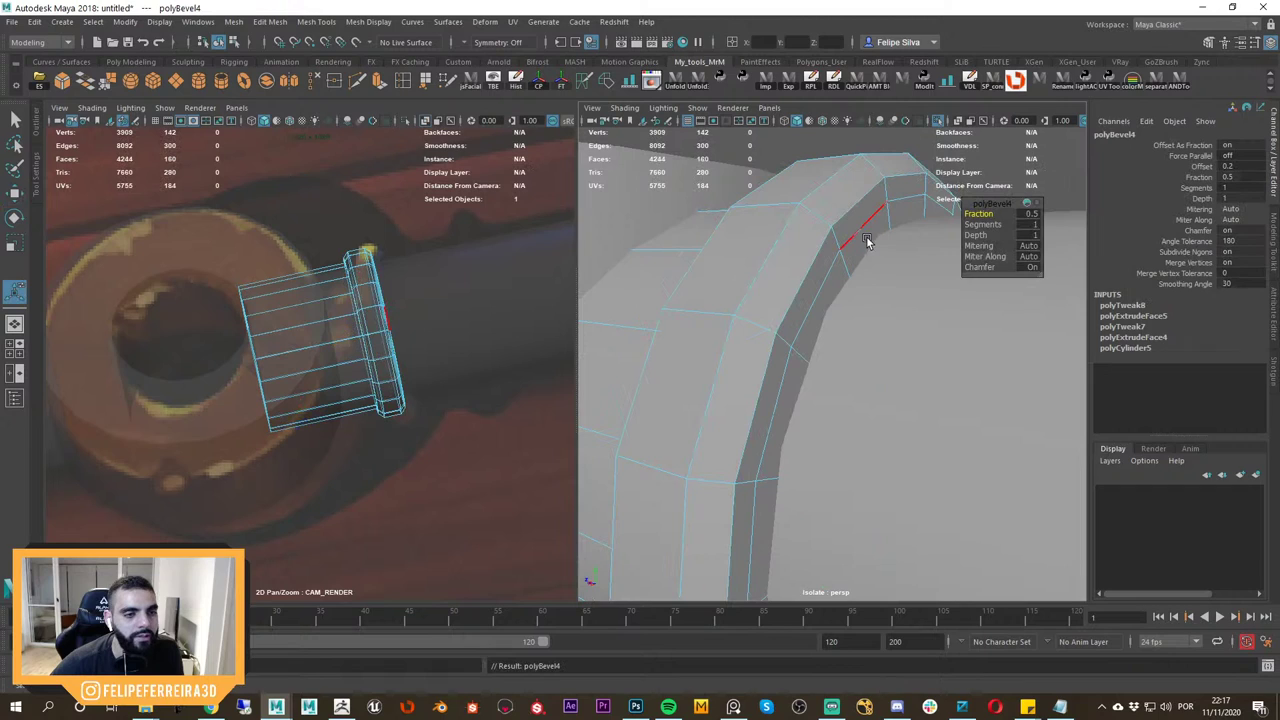
pyautogui.moveTo(987, 215); pyautogui.dragTo(868, 240)
pyautogui.scroll(-3, 853, 218)
pyautogui.press('q')
# Examine the ring, beveled collar and shaft together from several angles.
pyautogui.click(942, 224)
pyautogui.keyDown('alt'); pyautogui.moveTo(942, 224); pyautogui.dragTo(765, 260); pyautogui.keyUp('alt')
pyautogui.scroll(-5, 898, 252)
pyautogui.click(954, 305)
pyautogui.click(873, 266)
pyautogui.scroll(-6, 780, 186)
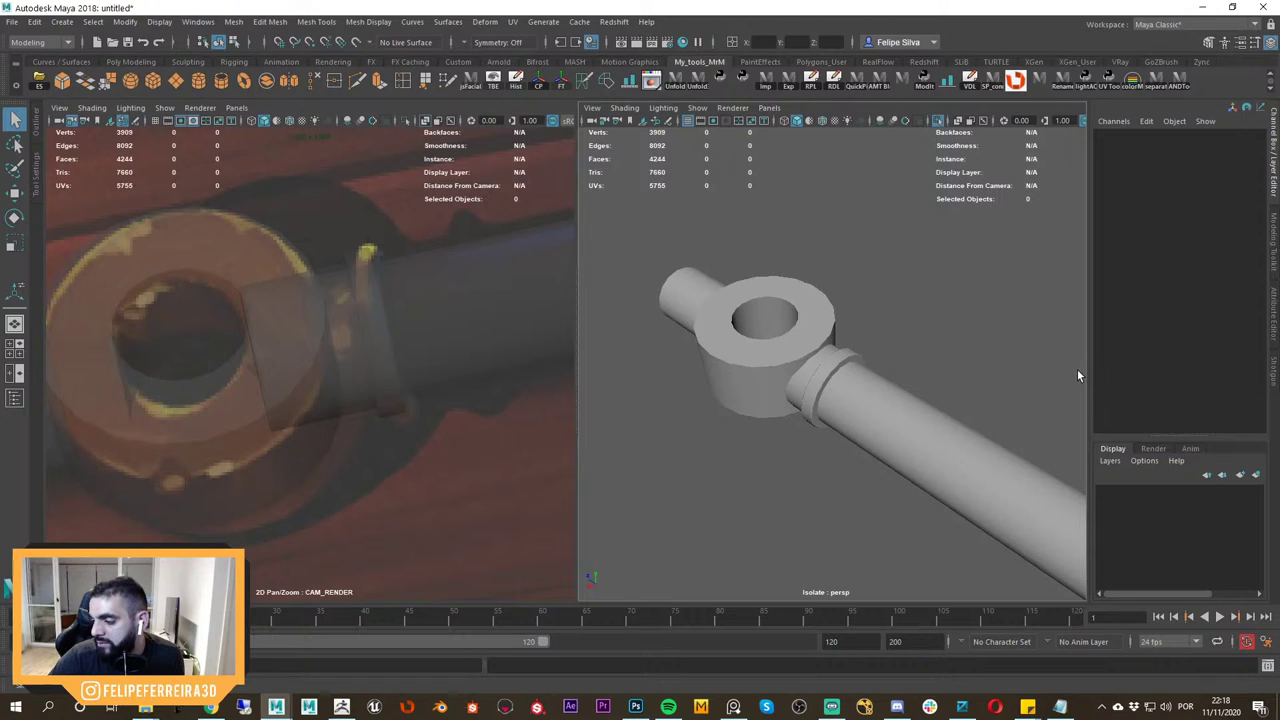
pyautogui.keyDown('alt'); pyautogui.moveTo(758, 361); pyautogui.dragTo(838, 286); pyautogui.keyUp('alt')
pyautogui.scroll(5, 835, 396)
pyautogui.click(850, 402)
pyautogui.scroll(-2, 835, 356)
pyautogui.click(850, 281)
pyautogui.press('w')
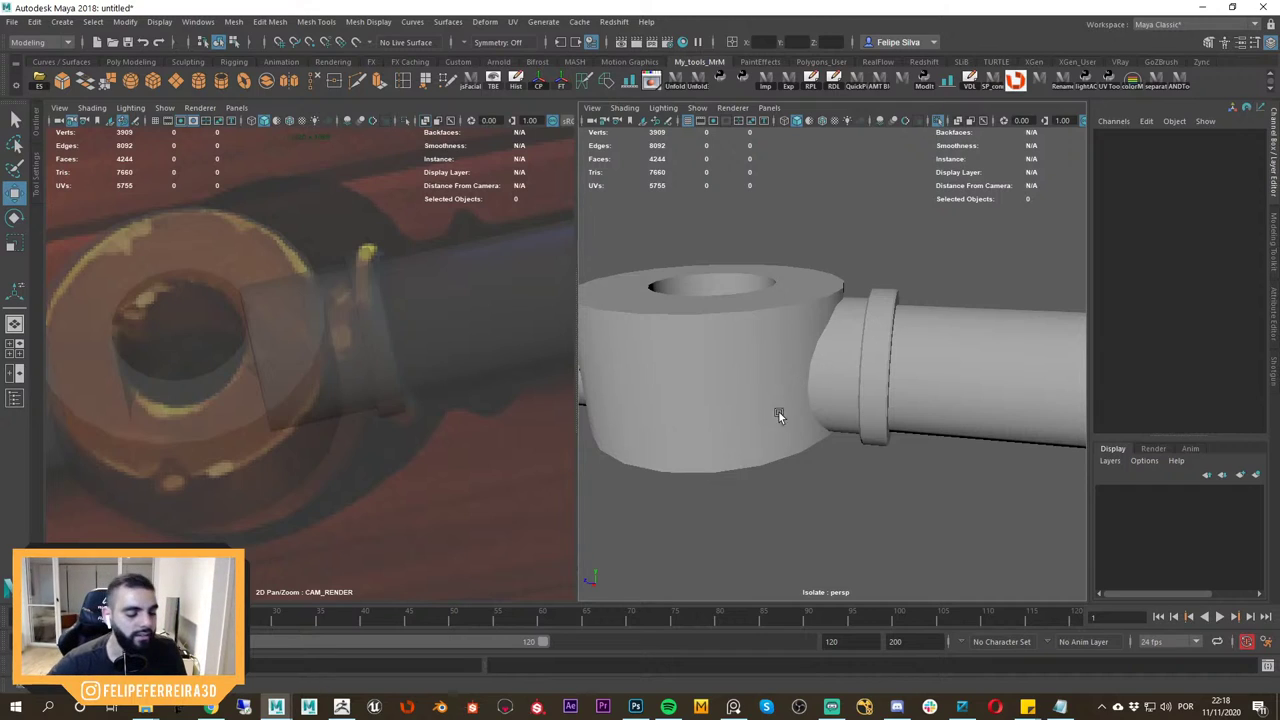
pyautogui.keyDown('alt'); pyautogui.moveTo(895, 374); pyautogui.dragTo(866, 314, button='right'); pyautogui.keyUp('alt')
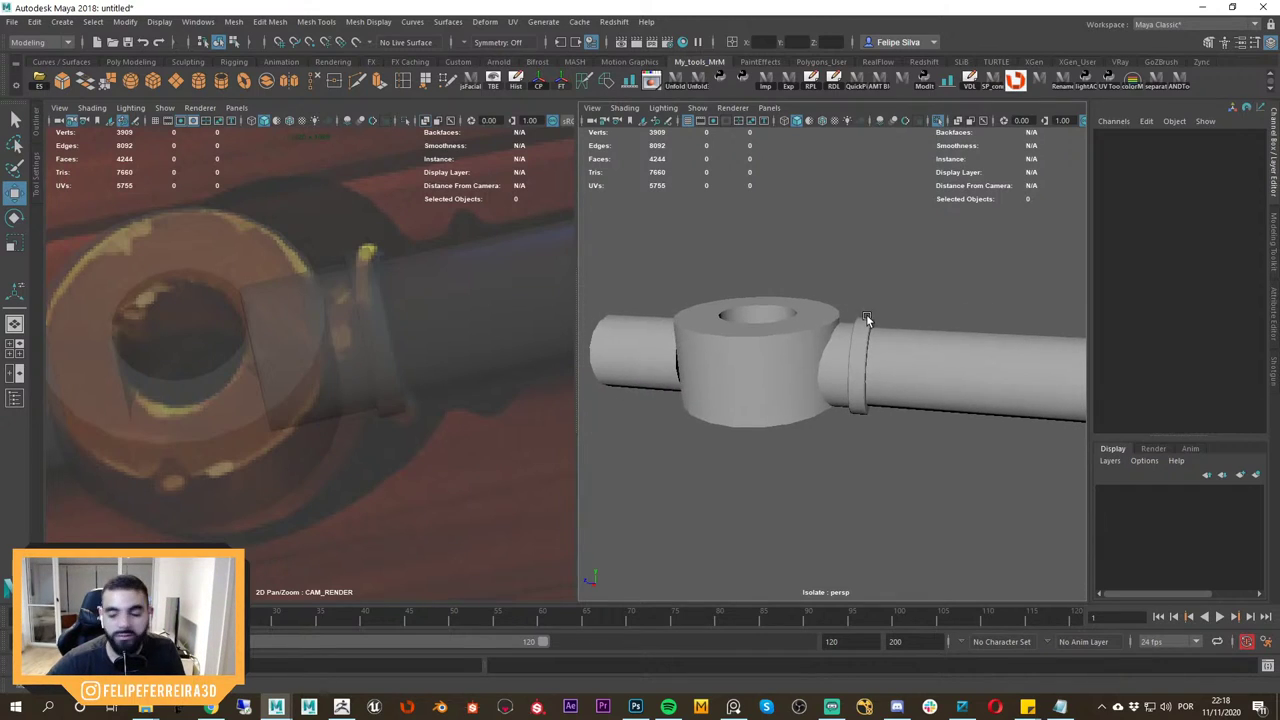
pyautogui.keyDown('alt'); pyautogui.moveTo(897, 341); pyautogui.dragTo(891, 366); pyautogui.keyUp('alt')
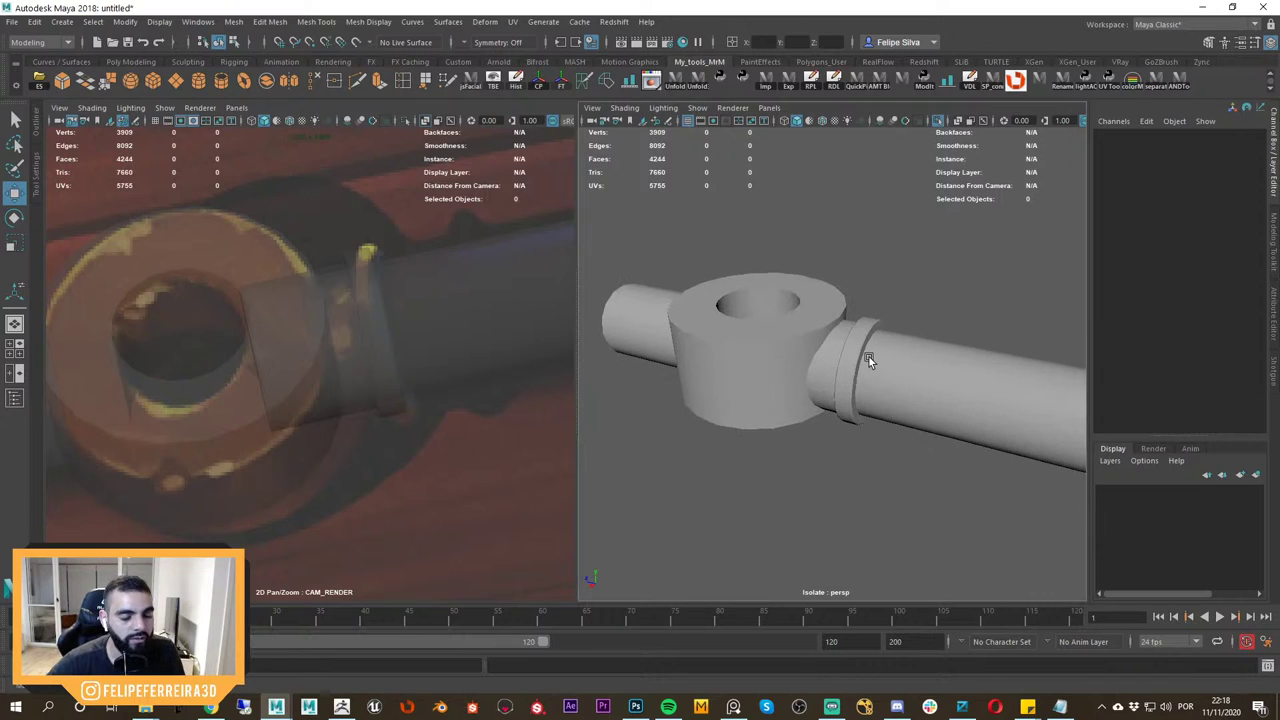
pyautogui.keyDown('alt'); pyautogui.moveTo(869, 357); pyautogui.dragTo(834, 339, button='right'); pyautogui.keyUp('alt')
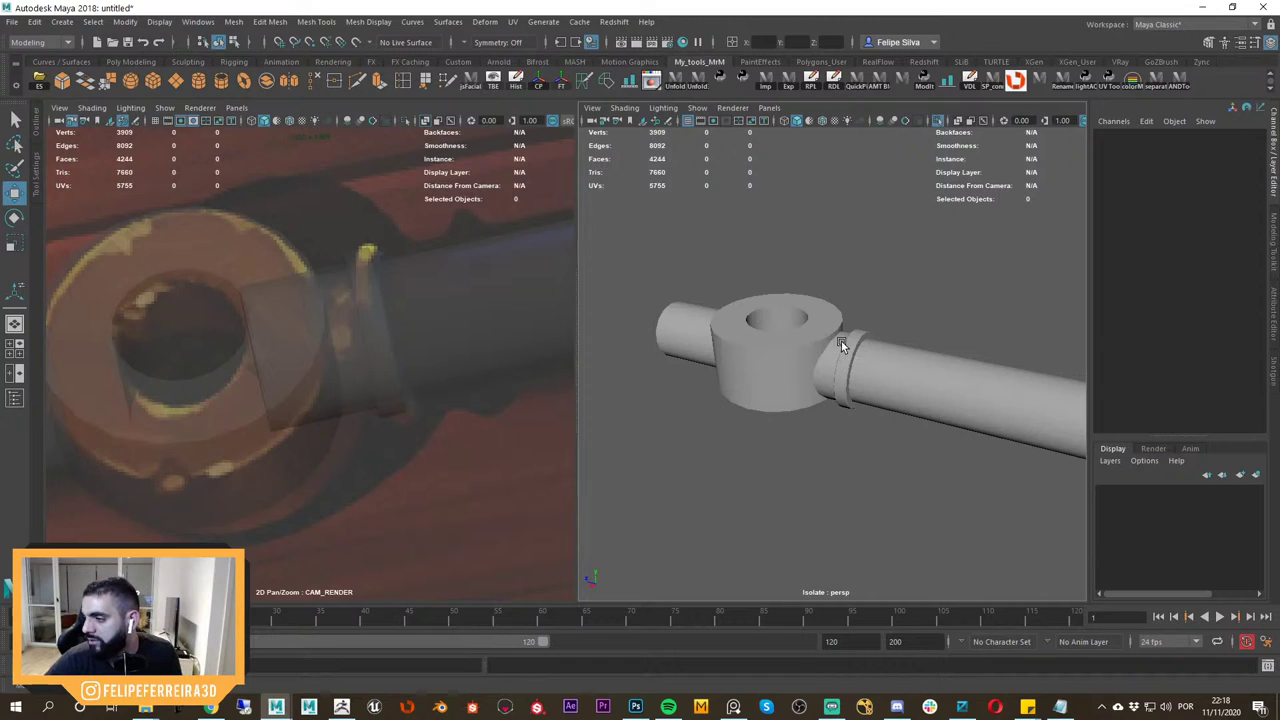
# Turn off isolation to show the whole scene and frame the shorter candle's flame in the perspective view.
pyautogui.hotkey('ctrl', '1')
pyautogui.keyDown('alt'); pyautogui.moveTo(835, 344); pyautogui.dragTo(831, 303, button='right'); pyautogui.keyUp('alt')
pyautogui.keyDown('alt'); pyautogui.moveTo(831, 303); pyautogui.dragTo(831, 351); pyautogui.keyUp('alt')
pyautogui.click(785, 248)
pyautogui.press('f')
pyautogui.keyDown('alt'); pyautogui.moveTo(831, 351); pyautogui.dragTo(826, 316, button='right'); pyautogui.keyUp('alt')
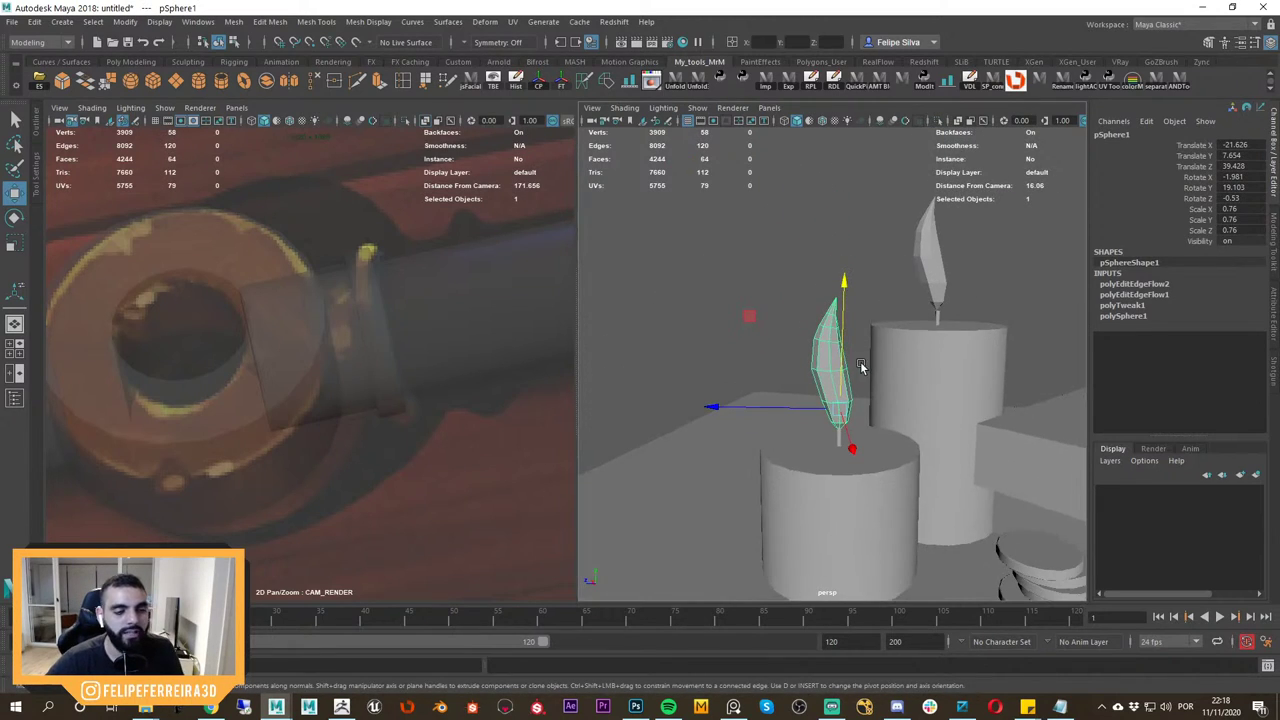
pyautogui.click(823, 281)
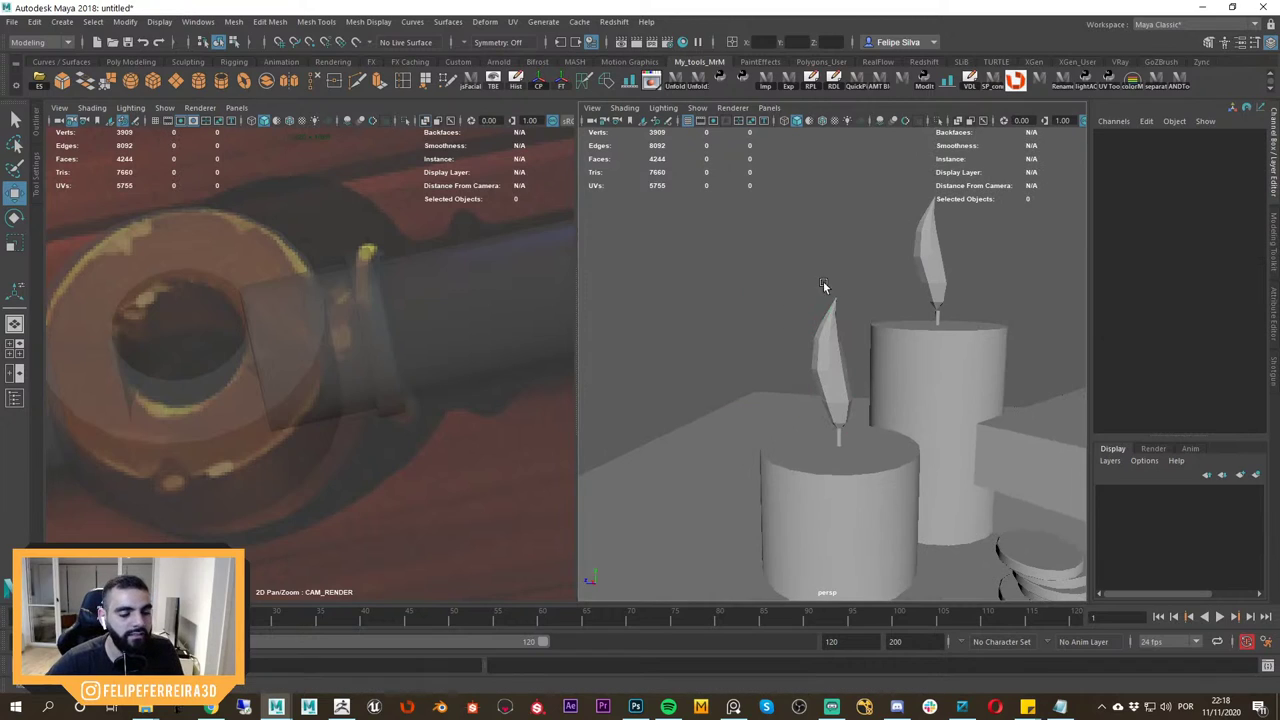
# Review the full render camera frame shaded without X-ray and compare the blocked-out scene with the complete axe reference.
pyautogui.press('\\')
pyautogui.press('5')
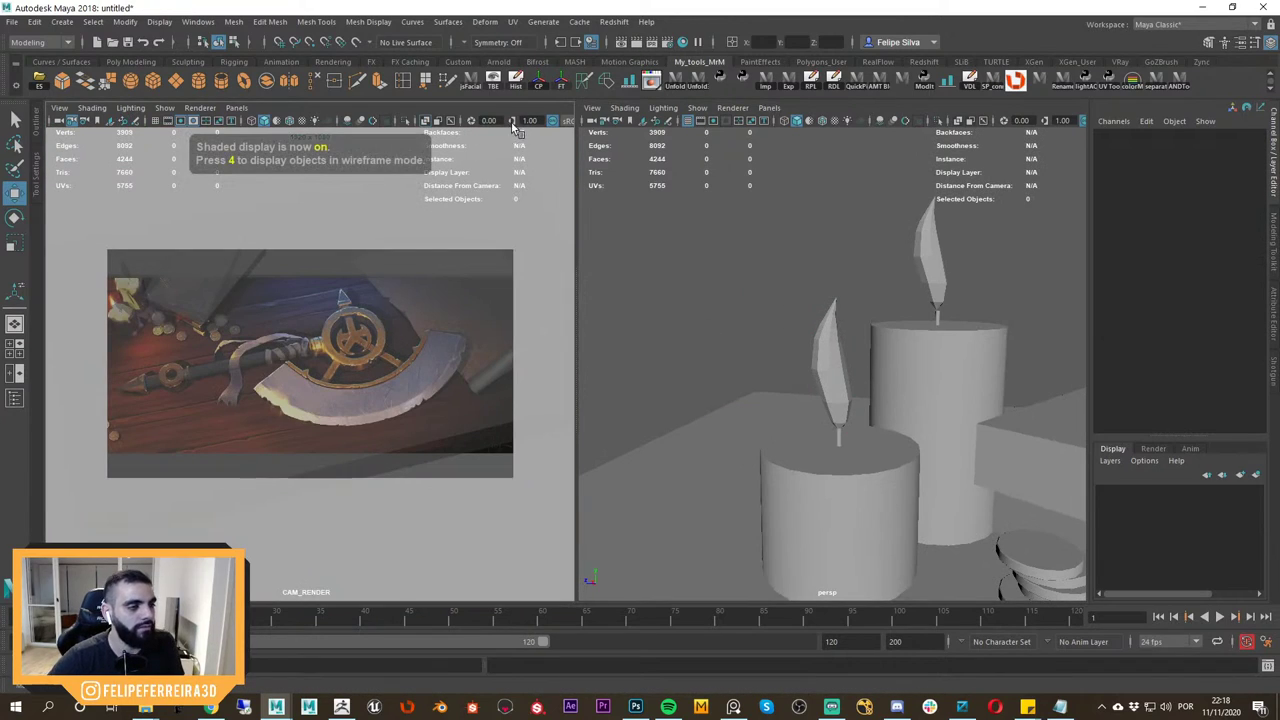
pyautogui.press('space')
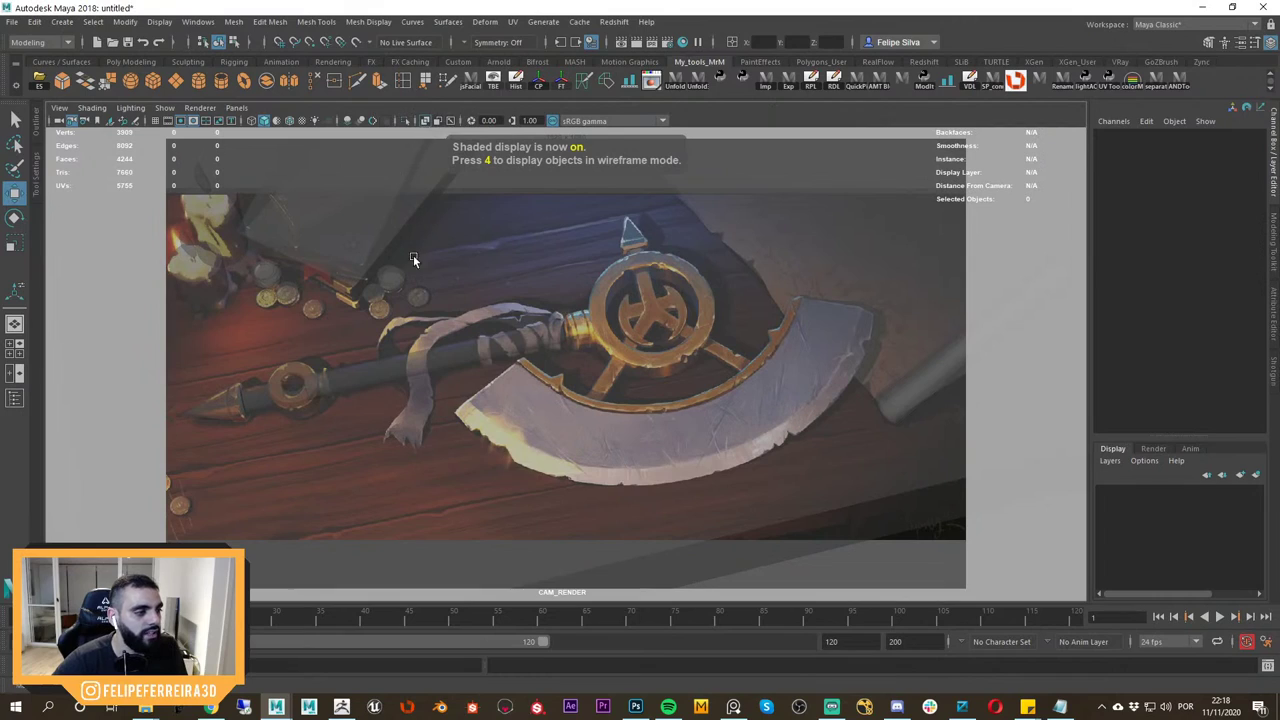
pyautogui.click(426, 121)
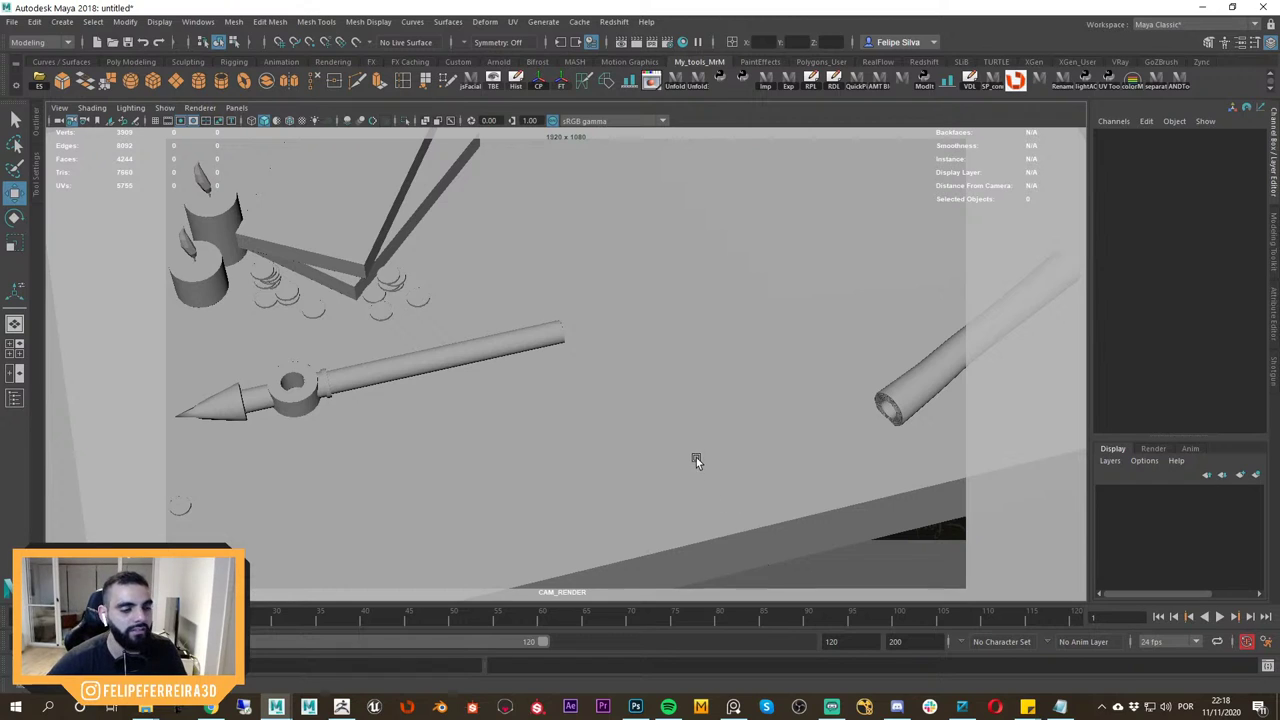
pyautogui.click(733, 707)
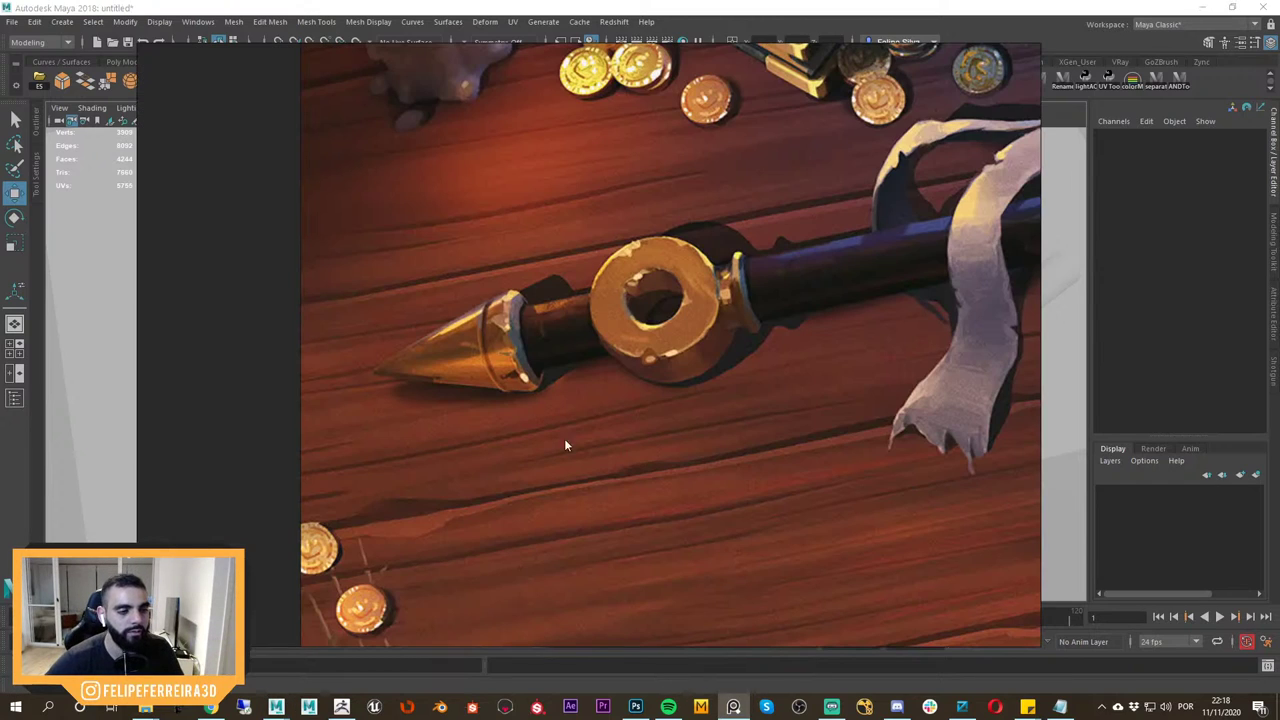
pyautogui.moveTo(849, 371); pyautogui.dragTo(815, 397, button='middle')
pyautogui.scroll(-10, 825, 390)
pyautogui.moveTo(928, 392); pyautogui.dragTo(645, 332, button='middle')
pyautogui.click(645, 332)
pyautogui.scroll(5, 645, 332)
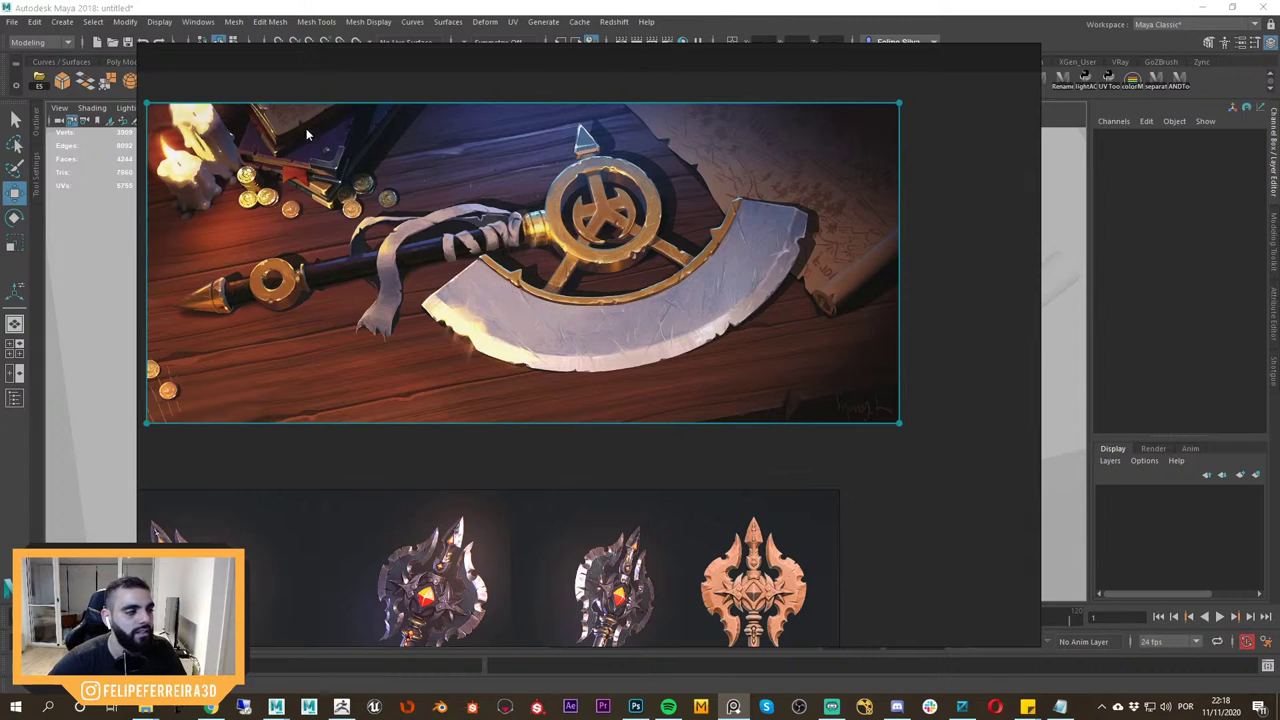
pyautogui.click(769, 7)
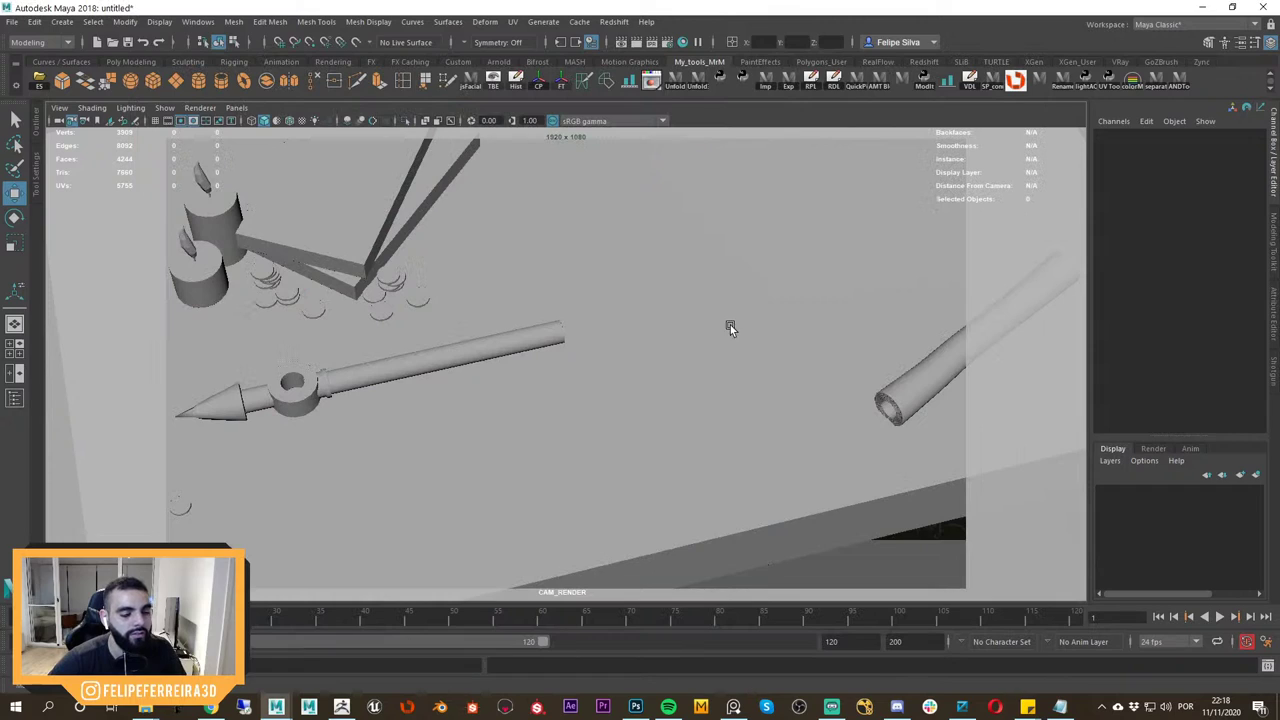
# Inspect the candle flame's shape from several angles and check it against the reference artwork.
pyautogui.press('space')
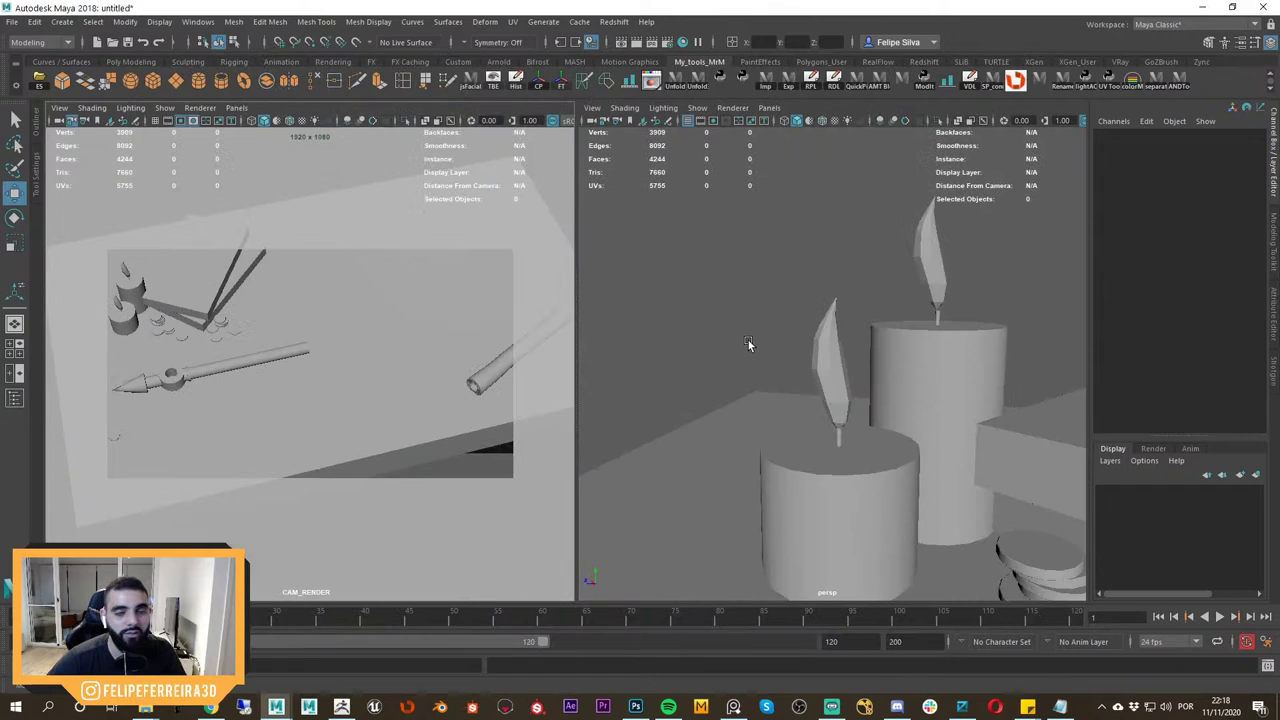
pyautogui.click(822, 362)
pyautogui.click(774, 256)
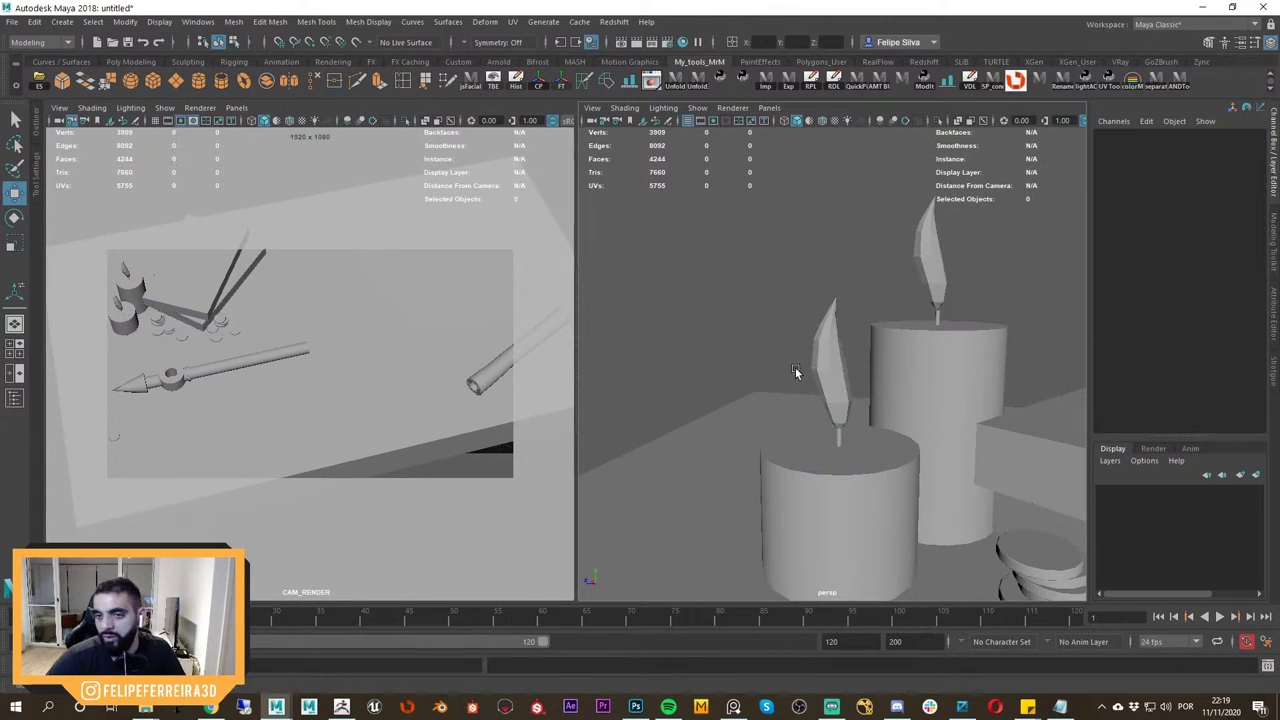
pyautogui.click(822, 362)
pyautogui.press('f')
pyautogui.keyDown('alt'); pyautogui.moveTo(822, 365); pyautogui.dragTo(871, 389); pyautogui.keyUp('alt')
pyautogui.keyDown('alt'); pyautogui.moveTo(871, 389); pyautogui.dragTo(705, 322, button='right'); pyautogui.keyUp('alt')
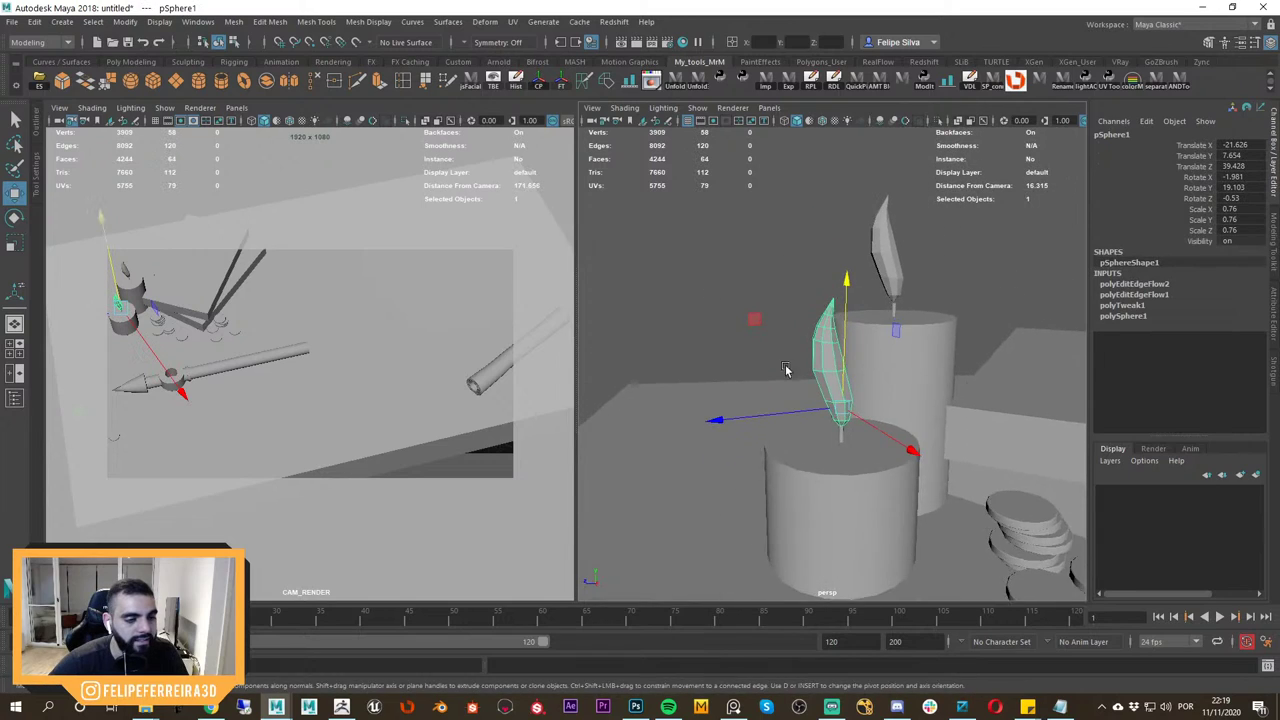
pyautogui.keyDown('alt'); pyautogui.moveTo(789, 369); pyautogui.dragTo(863, 423); pyautogui.keyUp('alt')
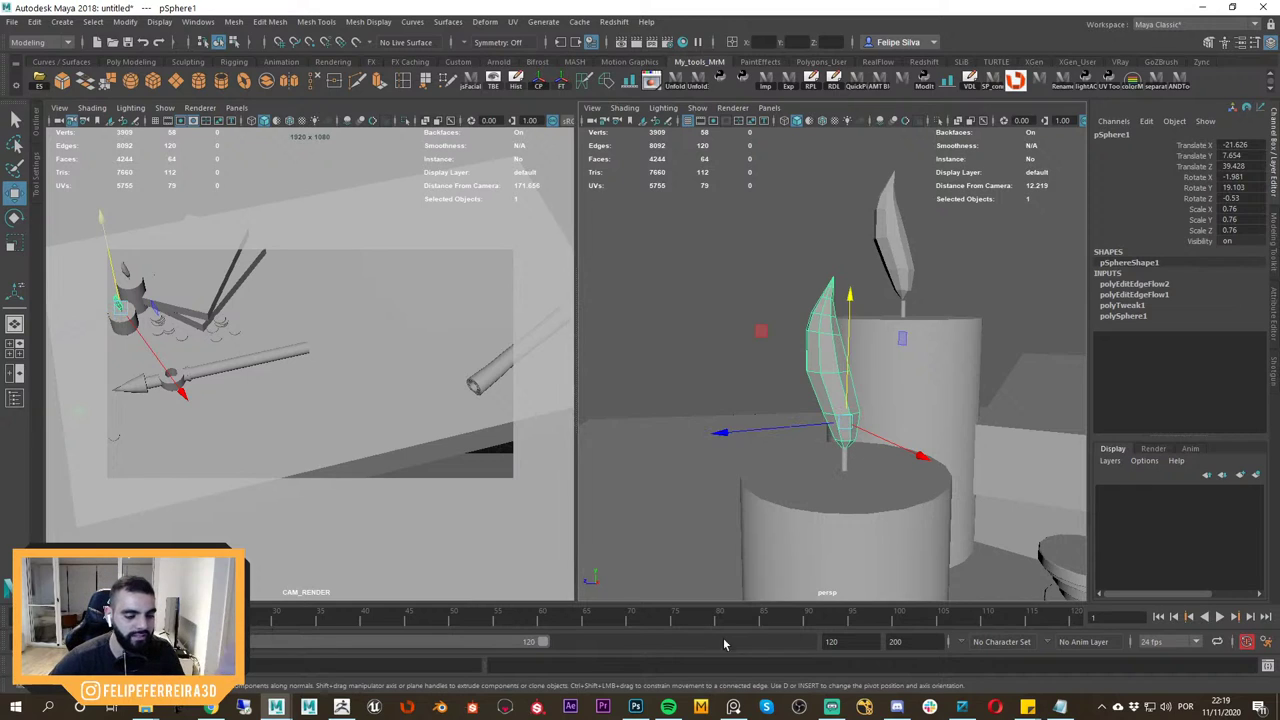
pyautogui.click(733, 708)
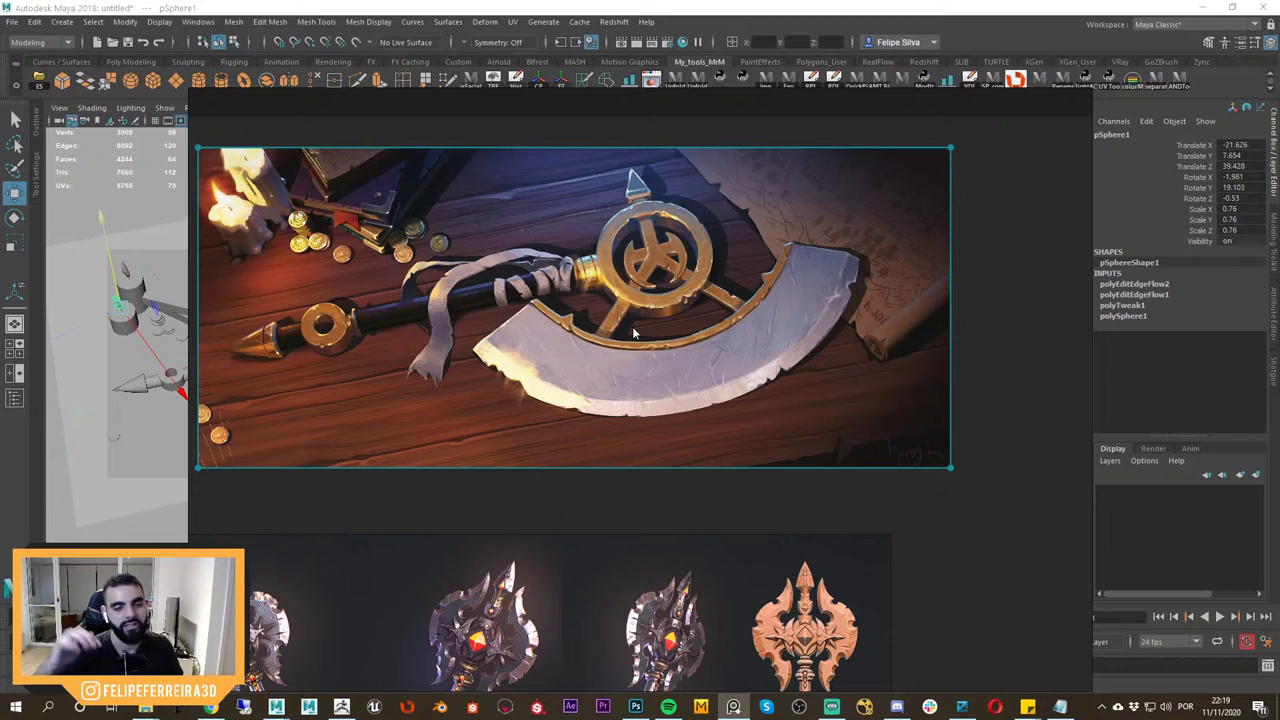
pyautogui.click(900, 17)
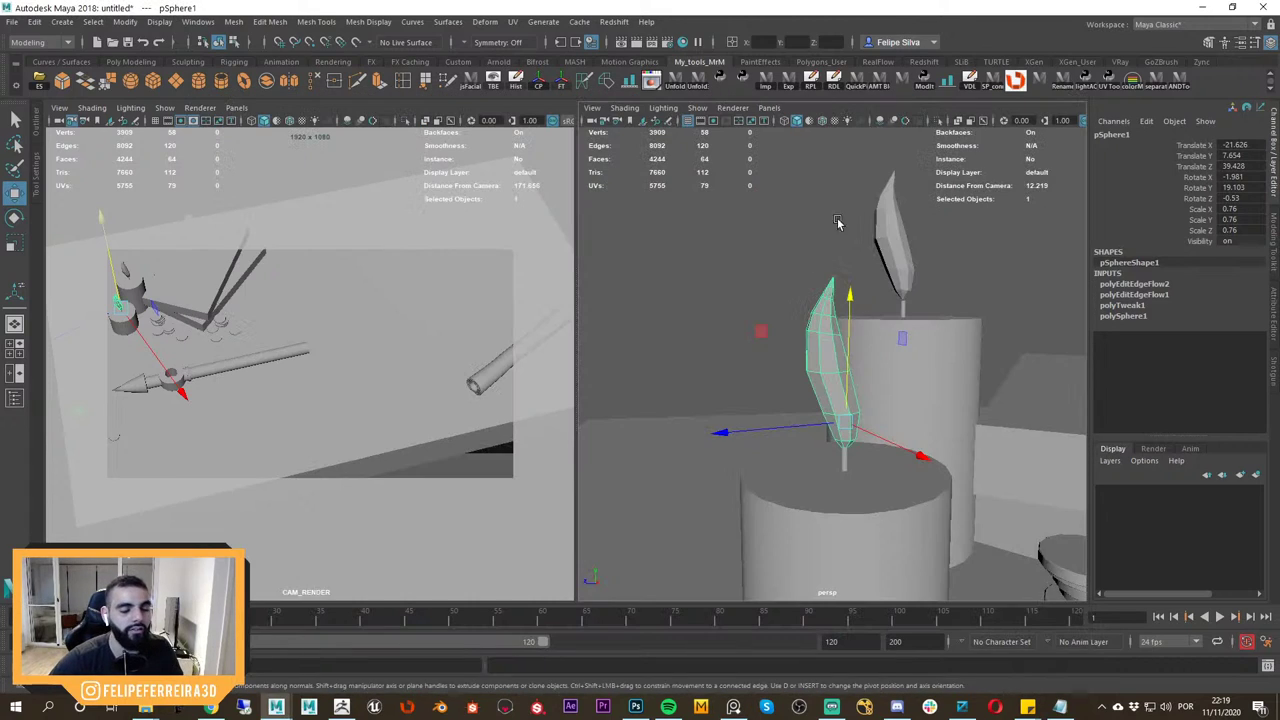
pyautogui.scroll(2, 808, 350)
pyautogui.keyDown('alt'); pyautogui.moveTo(845, 400); pyautogui.dragTo(825, 420); pyautogui.keyUp('alt')
pyautogui.keyDown('alt'); pyautogui.moveTo(825, 420); pyautogui.dragTo(940, 474, button='right'); pyautogui.keyUp('alt')
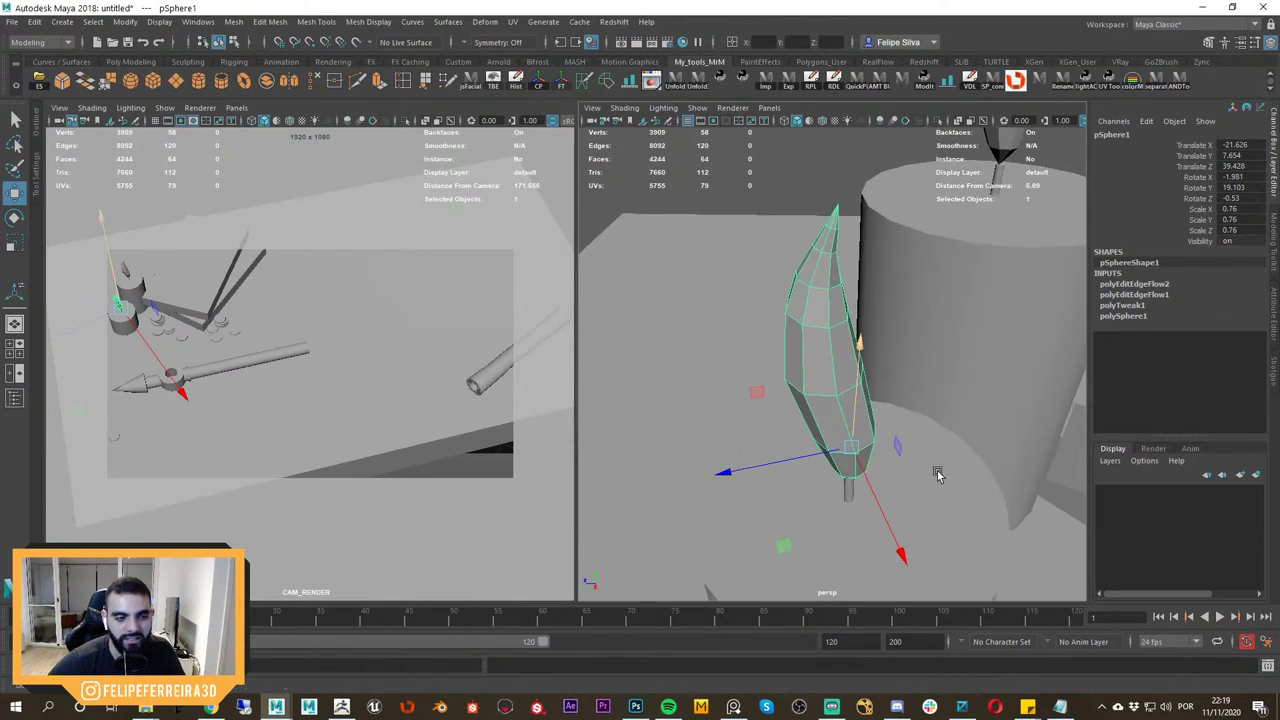
pyautogui.keyDown('alt'); pyautogui.moveTo(940, 474); pyautogui.dragTo(889, 366); pyautogui.keyUp('alt')
pyautogui.click(757, 277)
pyautogui.keyDown('alt'); pyautogui.moveTo(757, 280); pyautogui.dragTo(771, 345); pyautogui.keyUp('alt')
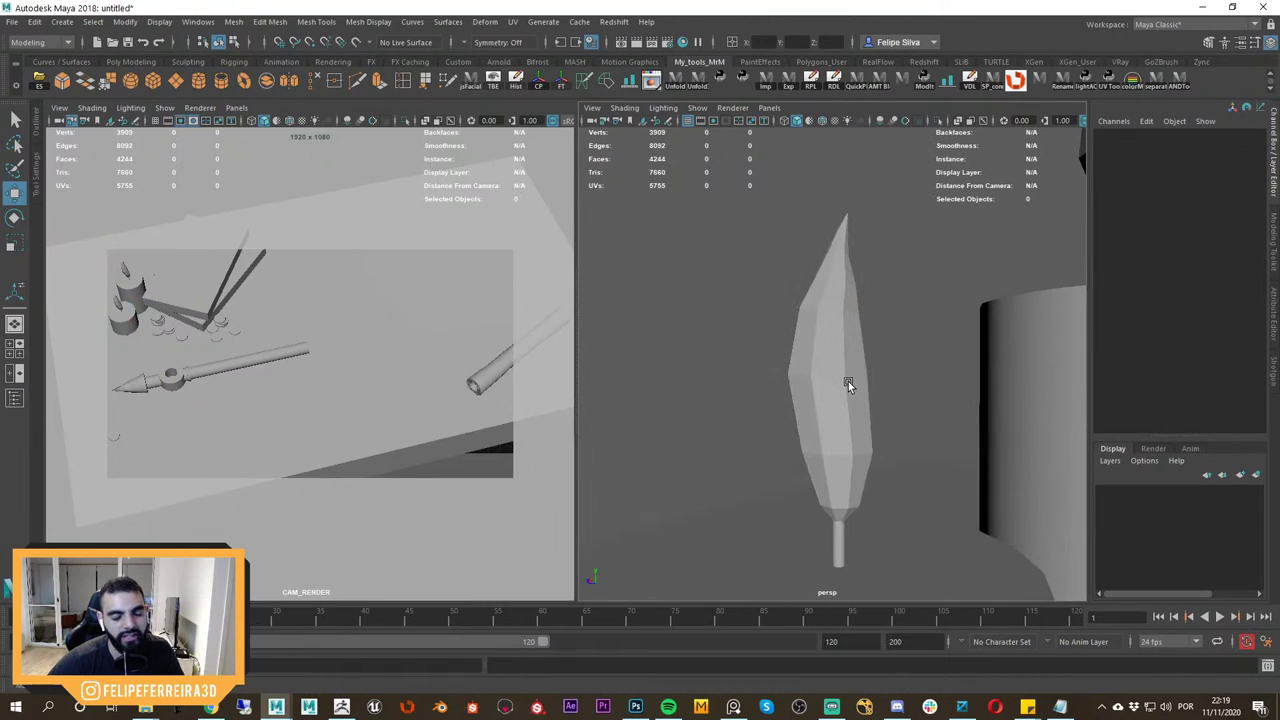
pyautogui.keyDown('alt'); pyautogui.moveTo(848, 381); pyautogui.dragTo(788, 370); pyautogui.keyUp('alt')
pyautogui.scroll(-3, 788, 370)
pyautogui.keyDown('alt'); pyautogui.moveTo(815, 435); pyautogui.dragTo(846, 489); pyautogui.keyUp('alt')
pyautogui.scroll(-4, 846, 489)
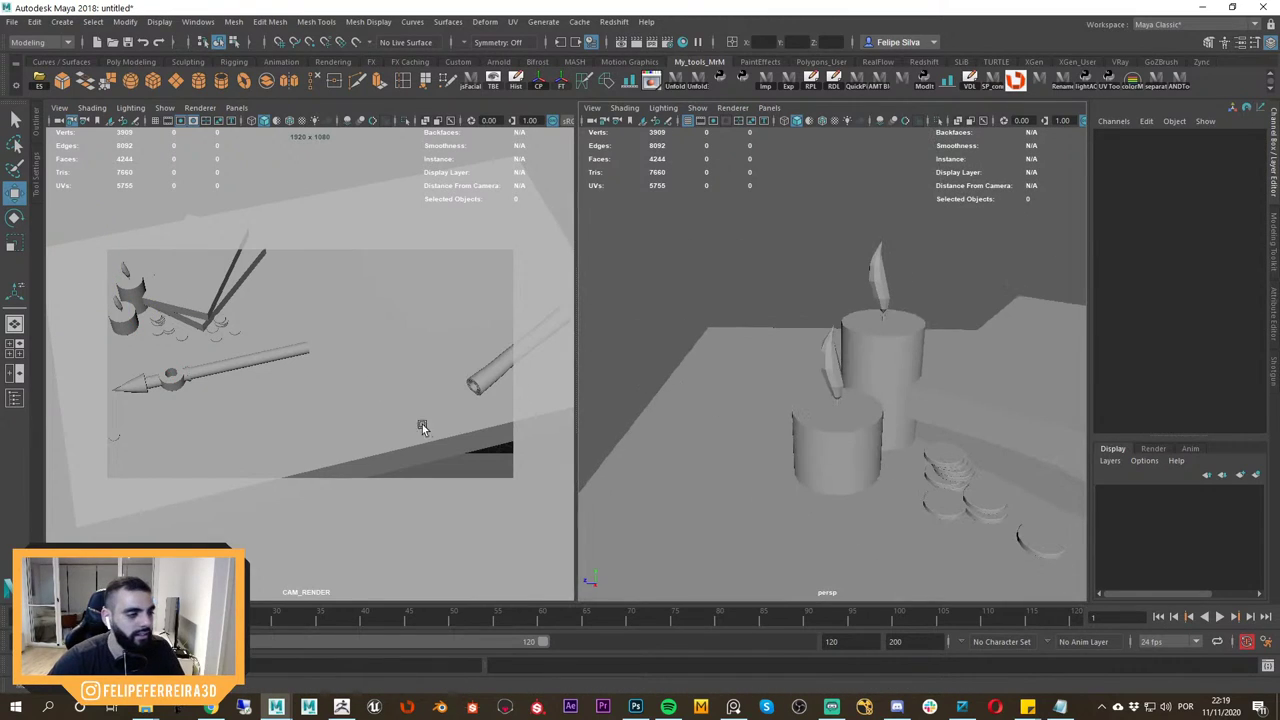
# Compare the handle's ring and flange with the artwork in wireframe through the render camera, and turn on X-ray for the shaded model.
pyautogui.press('space')
pyautogui.press('4')
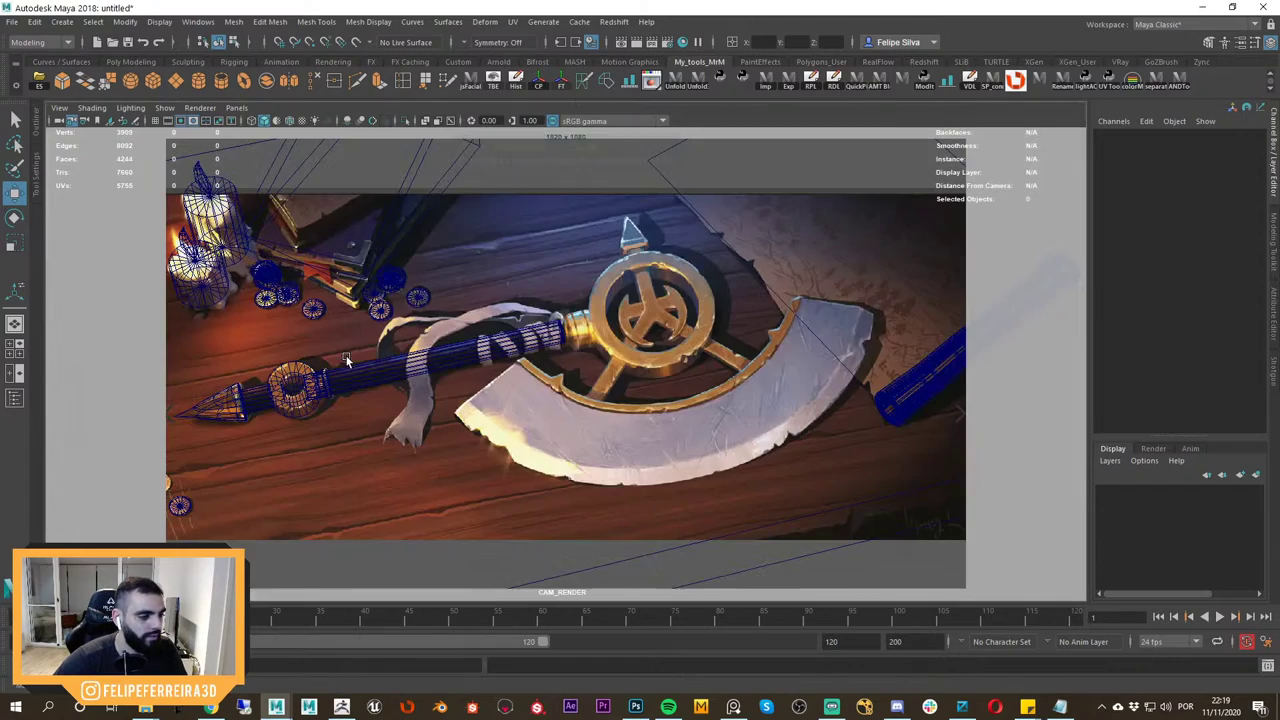
pyautogui.press('\\')
pyautogui.scroll(-10, 611, 393)
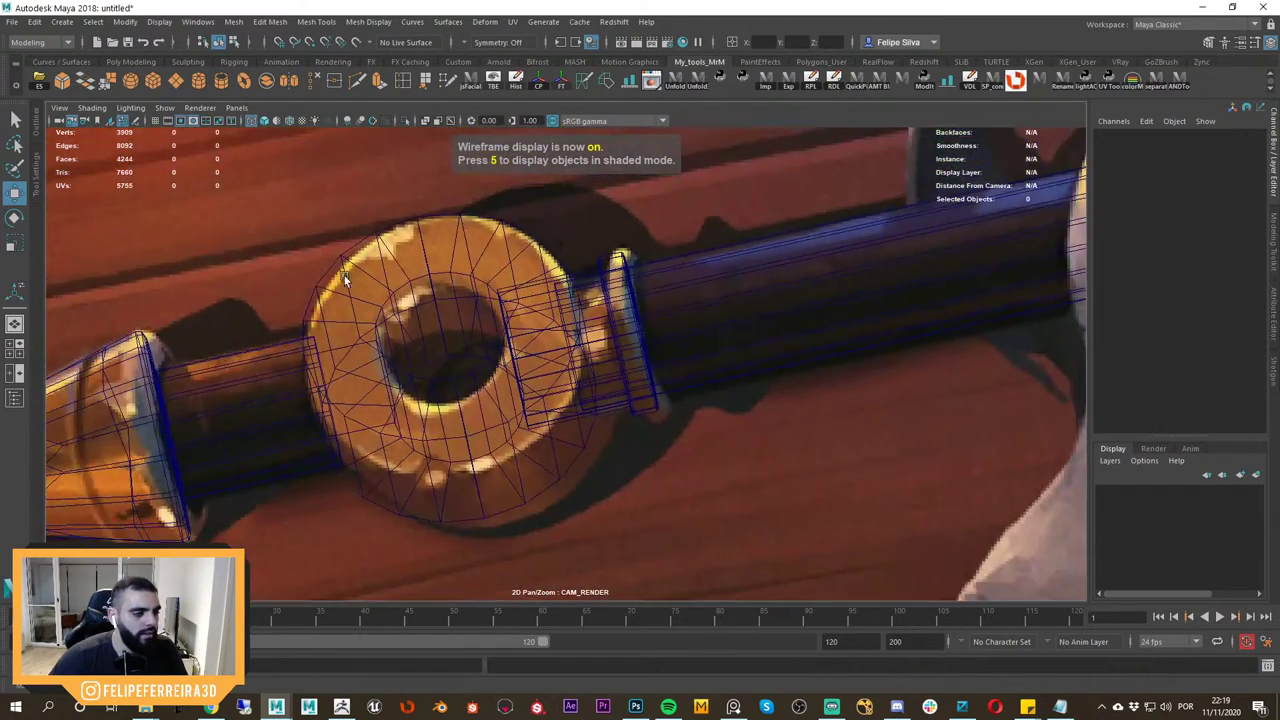
pyautogui.press('5')
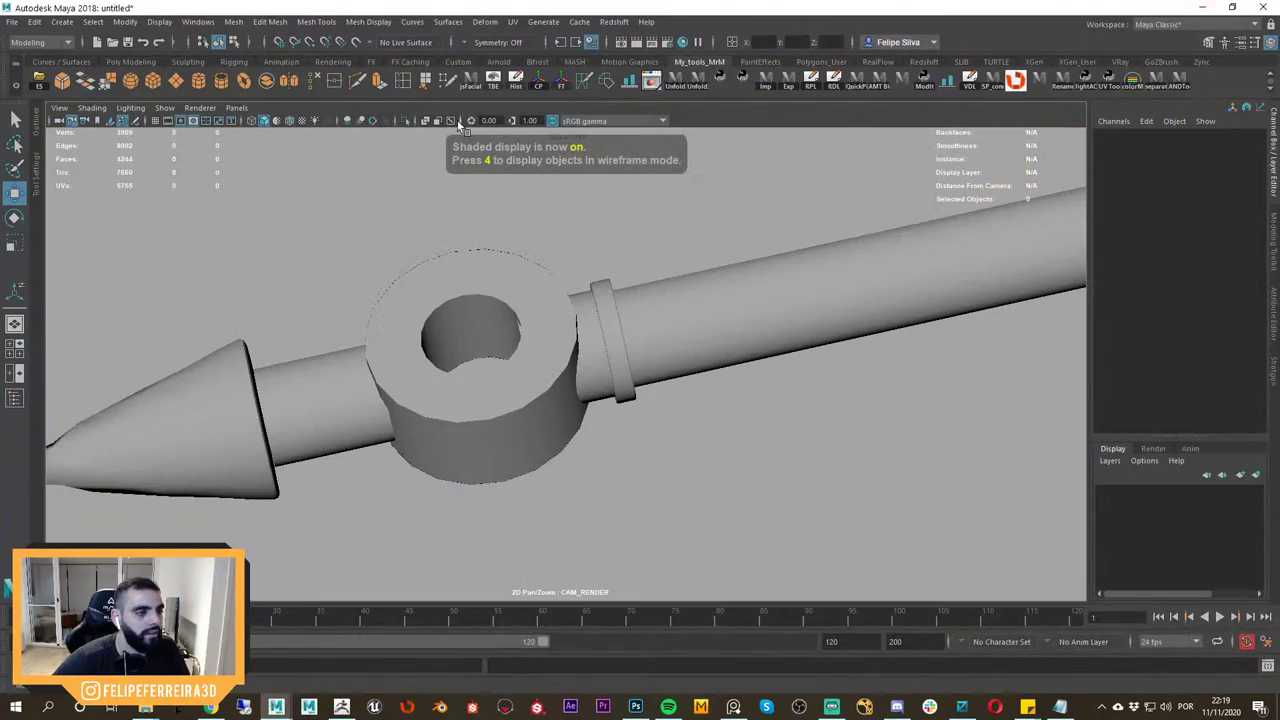
pyautogui.click(425, 121)
# Examine the shaft's end and the painted golden collar through the render camera, and frame the whole scene in the perspective view.
pyautogui.moveTo(632, 362); pyautogui.dragTo(372, 198, button='right')
pyautogui.moveTo(890, 322); pyautogui.dragTo(550, 424, button='middle')
pyautogui.click(639, 363)
pyautogui.moveTo(692, 388); pyautogui.dragTo(566, 374, button='middle')
pyautogui.moveTo(566, 374); pyautogui.dragTo(886, 449, button='right')
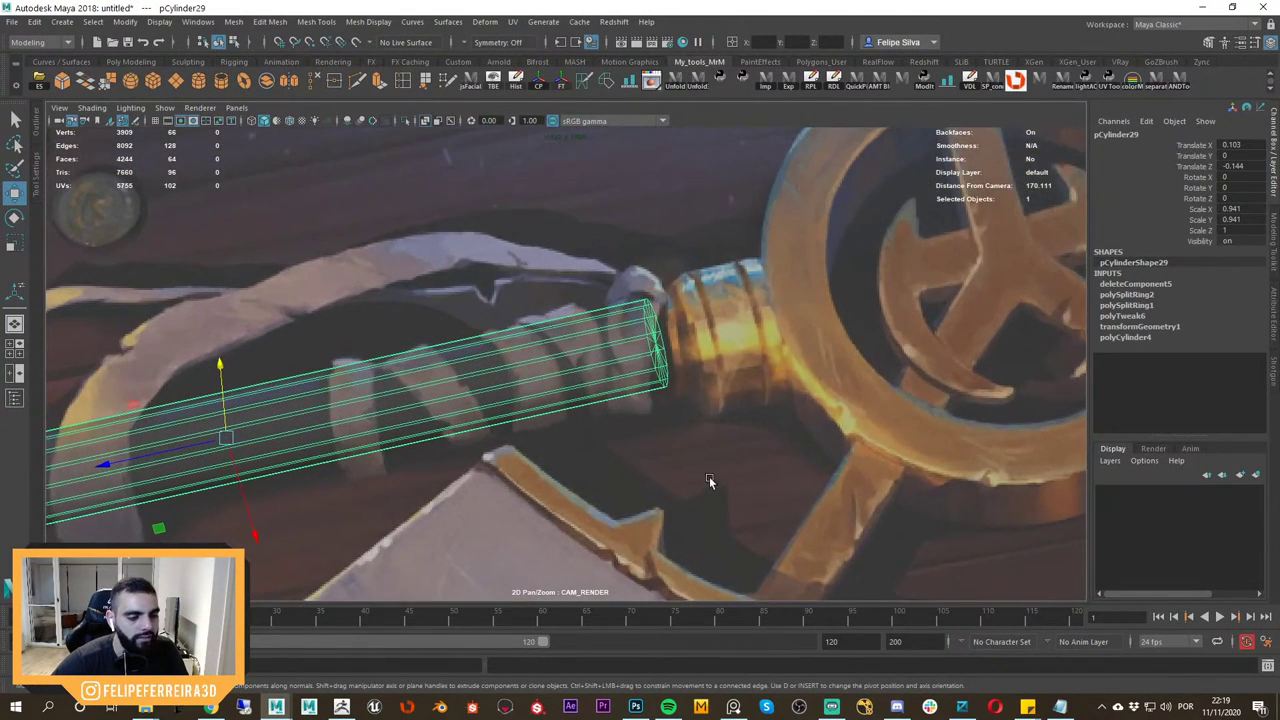
pyautogui.press('space')
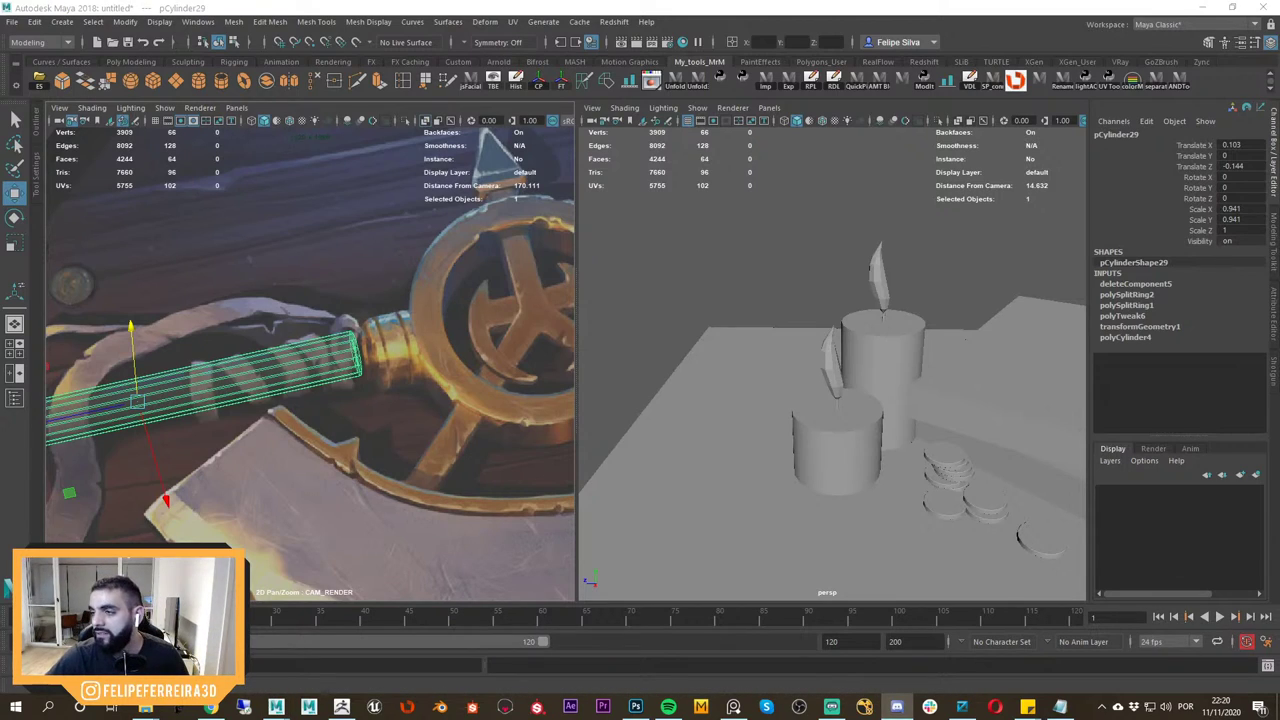
pyautogui.hotkey('alt', 'Tab')
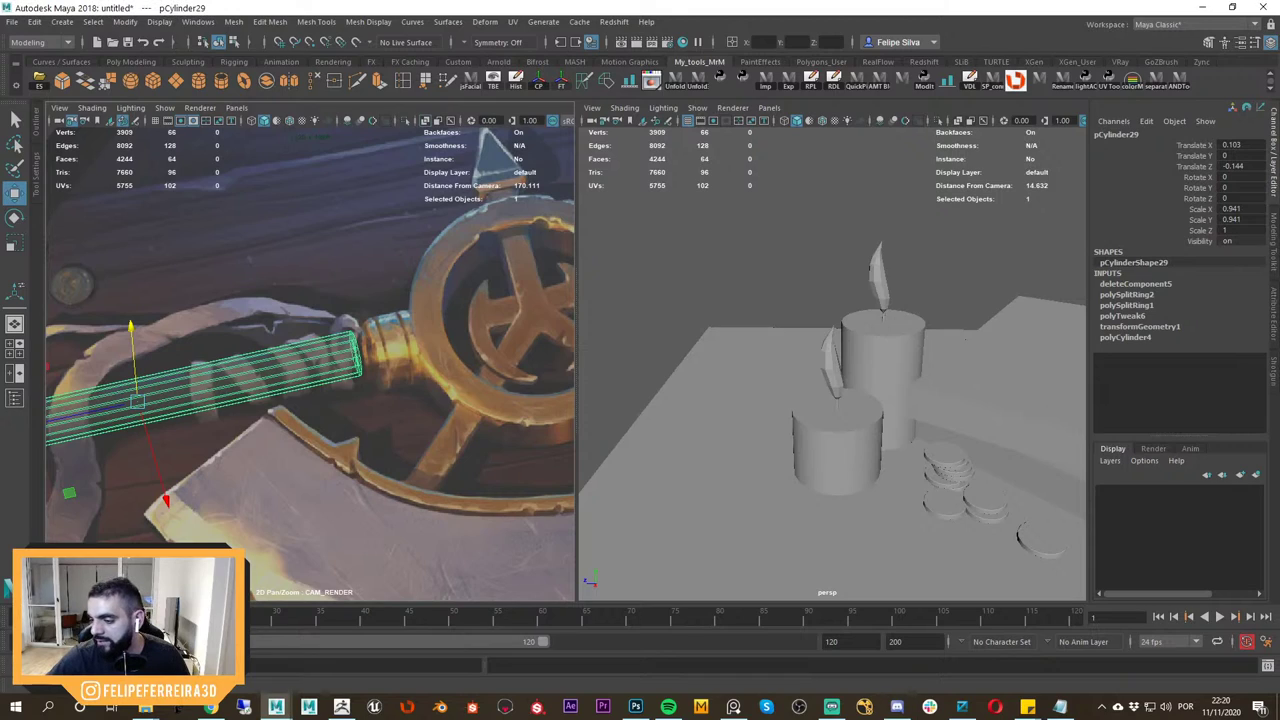
pyautogui.hotkey('alt', 'Tab')
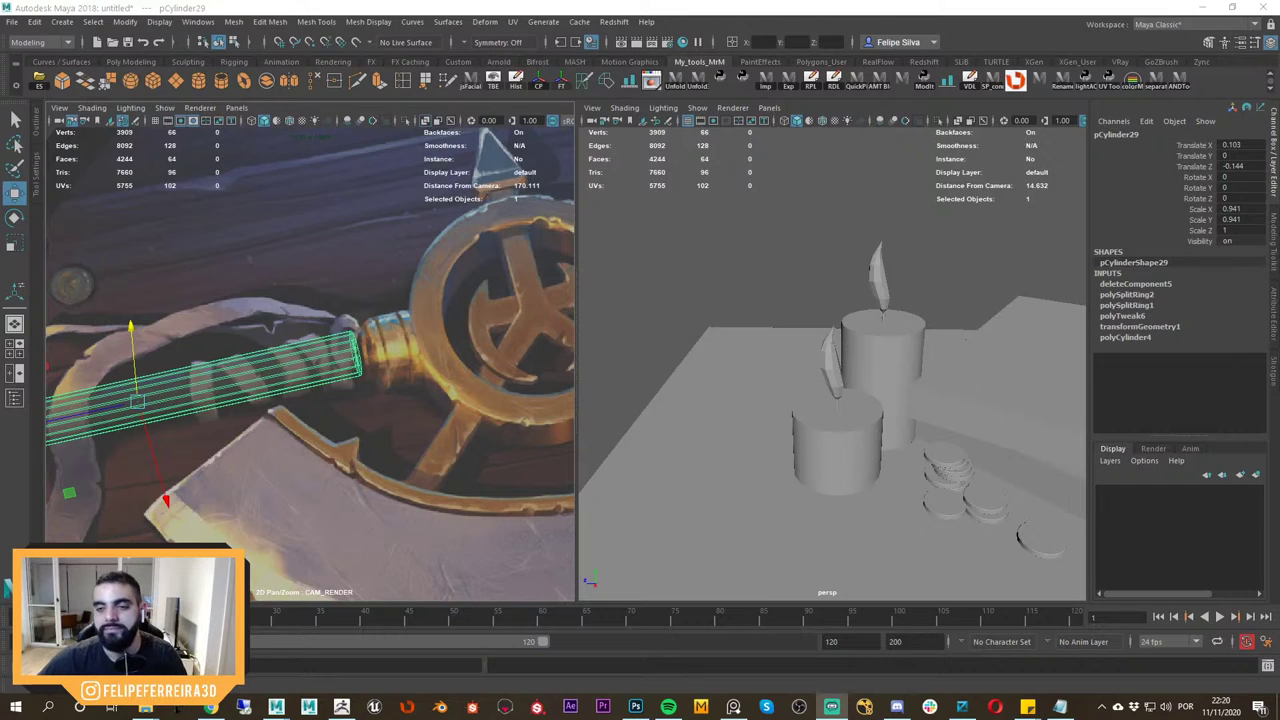
pyautogui.click(681, 313)
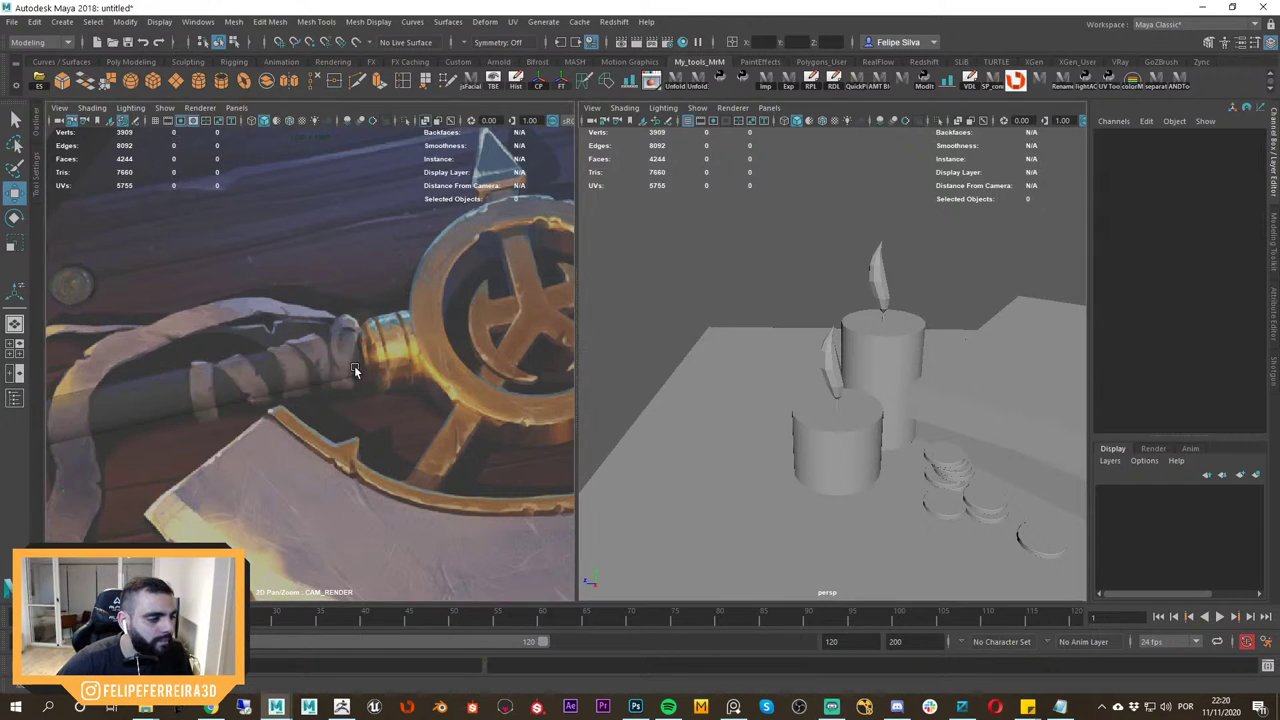
pyautogui.moveTo(354, 367); pyautogui.dragTo(340, 332, button='middle')
pyautogui.scroll(3, 340, 332)
pyautogui.scroll(-6, 858, 398)
pyautogui.keyDown('alt'); pyautogui.moveTo(858, 398); pyautogui.dragTo(832, 363); pyautogui.keyUp('alt')
pyautogui.click(356, 372)
pyautogui.hotkey('shift', '\\')
pyautogui.click(393, 330)
pyautogui.hotkey('shift', '\\')
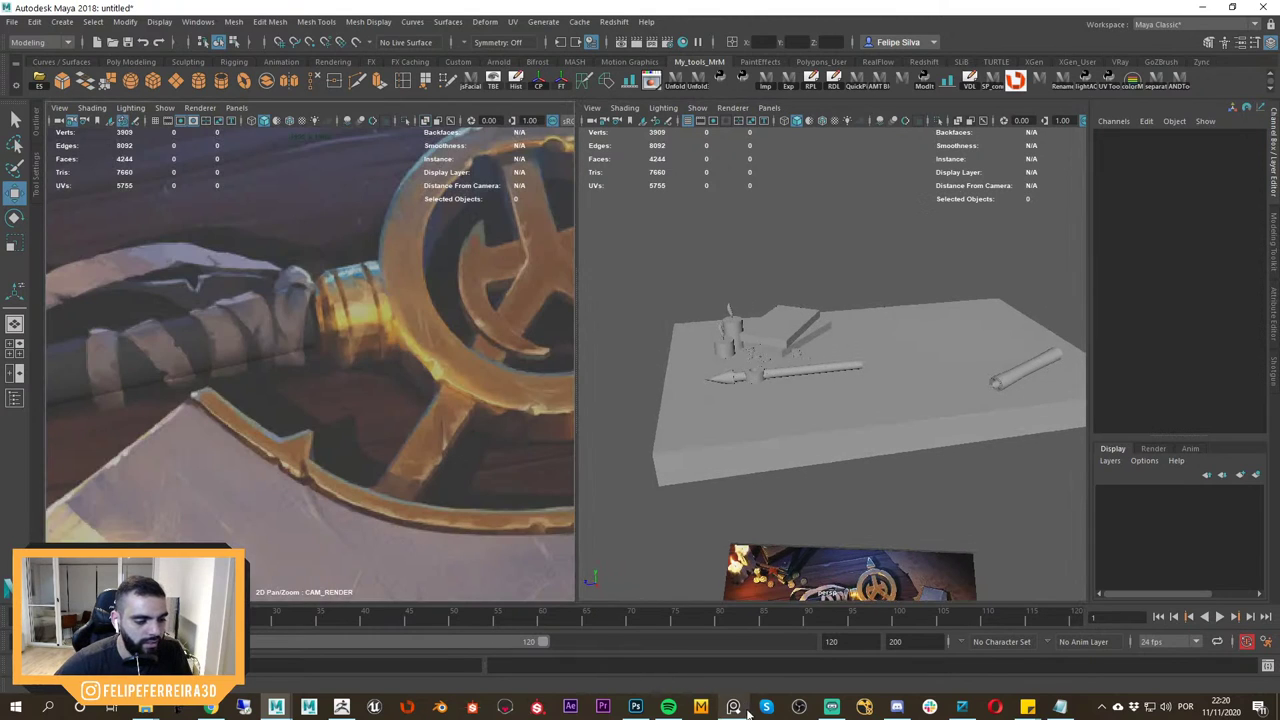
# Switch to the reference image viewer and examine the golden collar between the wrapped shaft and the axe head's ring up close.
pyautogui.click(734, 706)
pyautogui.scroll(4, 605, 265)
pyautogui.moveTo(605, 265); pyautogui.dragTo(724, 332, button='middle')
pyautogui.scroll(4, 648, 360)
pyautogui.scroll(-1, 724, 400)
pyautogui.moveTo(724, 505); pyautogui.dragTo(709, 343, button='middle')
pyautogui.scroll(-1, 709, 343)
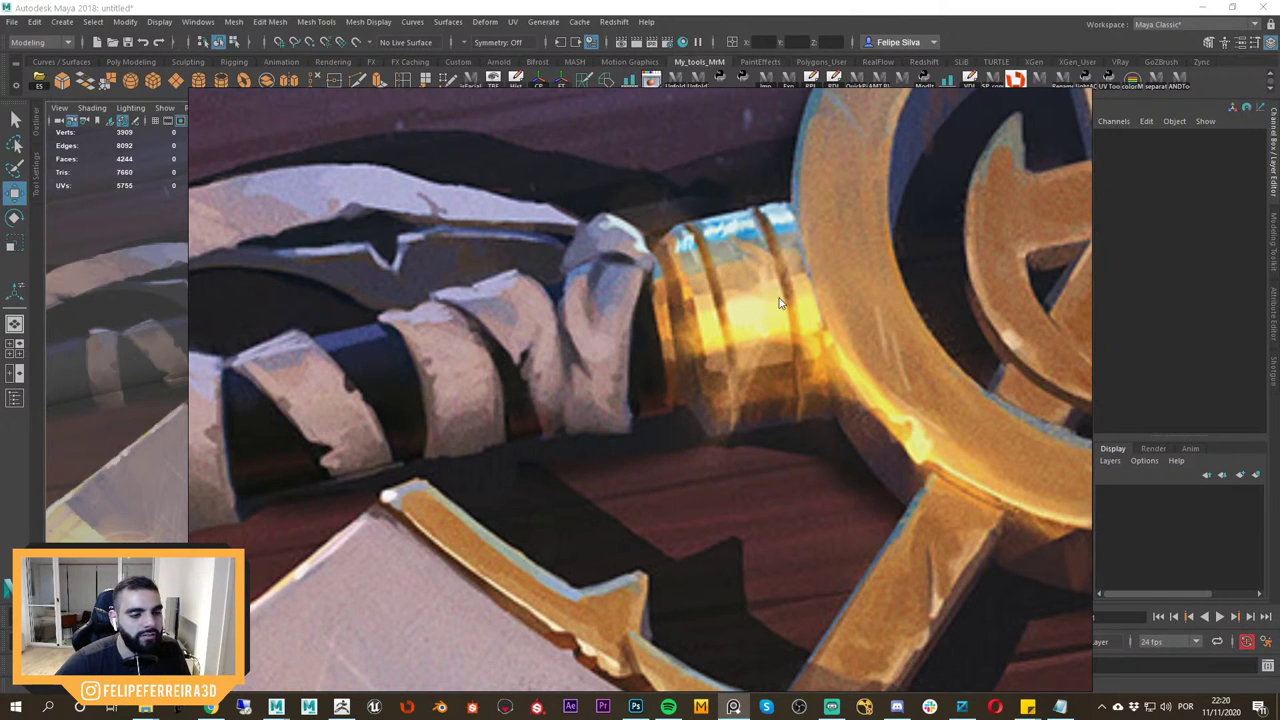
pyautogui.click(835, 6)
# Create a polygon cylinder for the golden collar and snap it to the shaft's end nearest the axe head.
pyautogui.moveTo(423, 268); pyautogui.dragTo(446, 296, button='middle')
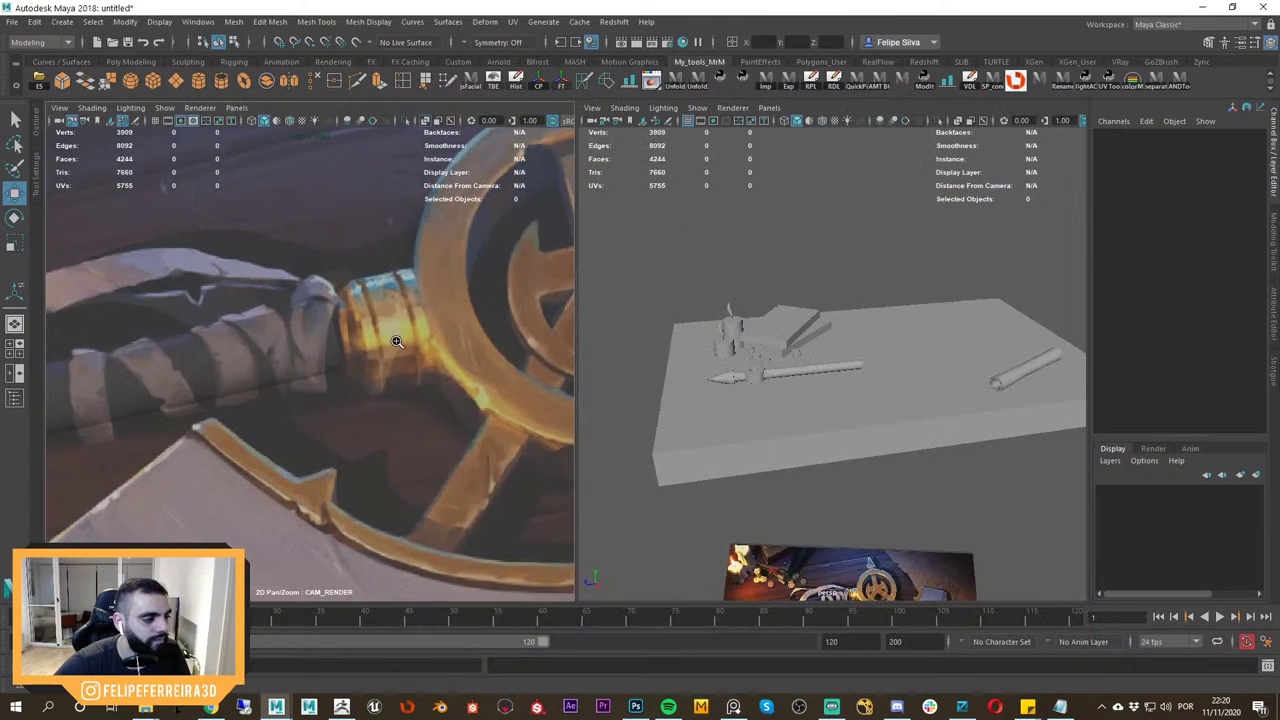
pyautogui.scroll(3, 348, 345)
pyautogui.keyDown('alt'); pyautogui.moveTo(712, 335); pyautogui.dragTo(783, 357); pyautogui.keyUp('alt')
pyautogui.keyDown('alt'); pyautogui.moveTo(783, 357); pyautogui.dragTo(856, 418, button='right'); pyautogui.keyUp('alt')
pyautogui.moveTo(856, 418)
pyautogui.keyDown('alt'); pyautogui.mouseDown()
pyautogui.moveTo(901, 412)
pyautogui.moveTo(879, 408)
pyautogui.mouseUp(); pyautogui.keyUp('alt')
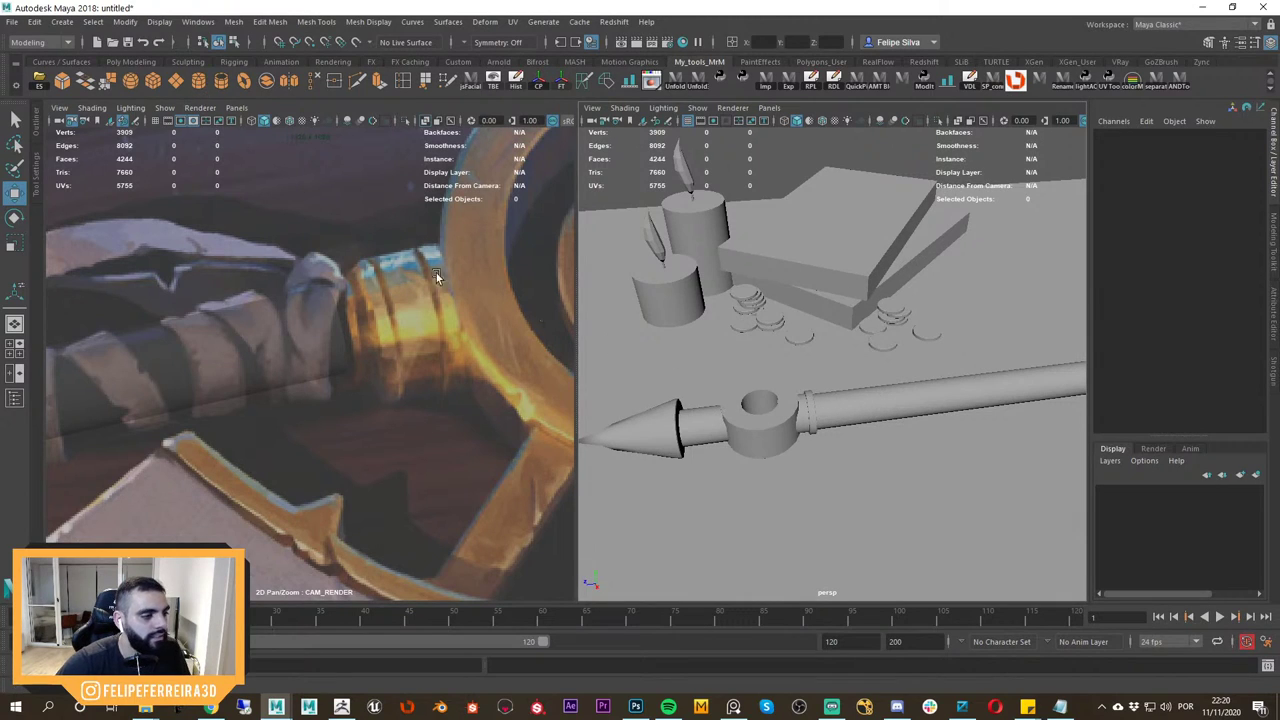
pyautogui.press('g')
pyautogui.keyDown('alt'); pyautogui.moveTo(866, 417); pyautogui.dragTo(781, 391); pyautogui.keyUp('alt')
pyautogui.moveTo(781, 391)
pyautogui.keyDown('alt'); pyautogui.mouseDown(button='right')
pyautogui.moveTo(757, 394)
pyautogui.moveTo(786, 392)
pyautogui.mouseUp(button='right'); pyautogui.keyUp('alt')
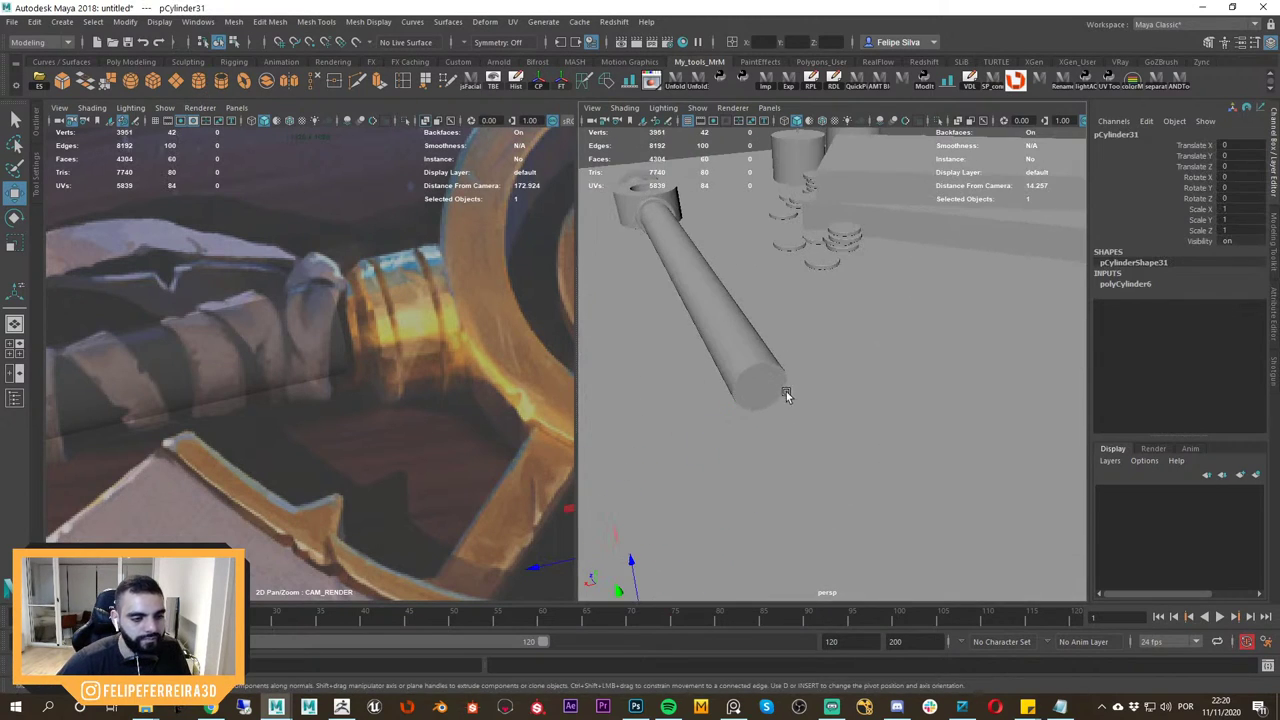
pyautogui.press('v')
pyautogui.moveTo(786, 392); pyautogui.dragTo(759, 387, button='middle')
# Give the collar cylinder 16 axis subdivisions and rotate it 90 degrees about X to align with the shaft.
pyautogui.click(1183, 286)
pyautogui.click(1240, 316)
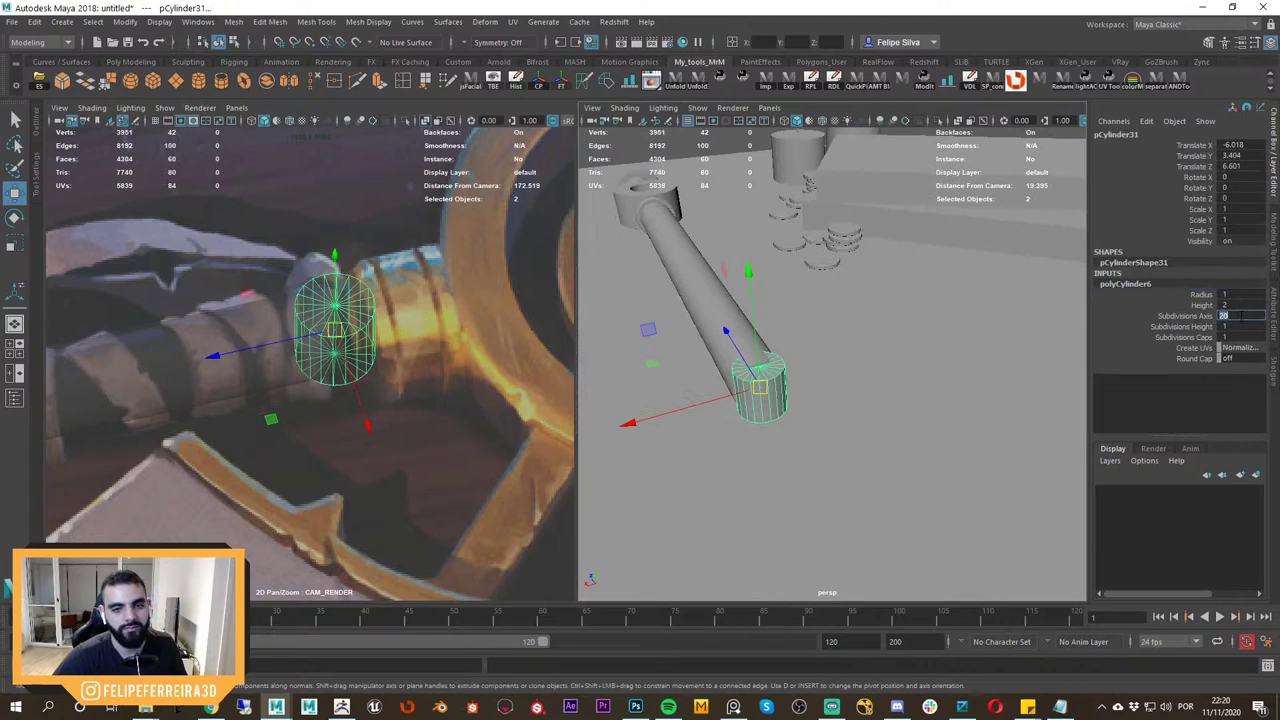
pyautogui.write('16')
pyautogui.press('Return')
pyautogui.moveTo(750, 364); pyautogui.dragTo(808, 398)
pyautogui.press('e')
pyautogui.hotkey('ctrl', 'z')
pyautogui.click(1252, 177)
pyautogui.write('90')
pyautogui.press('Return')
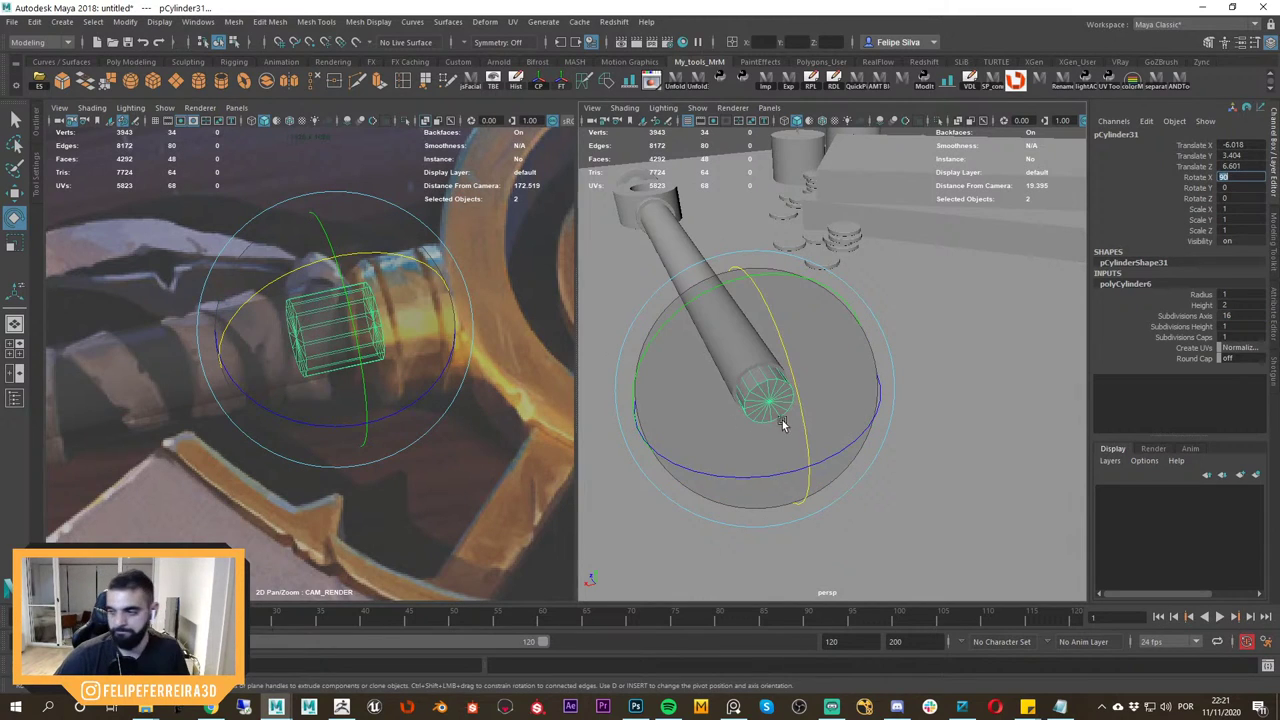
# Widen the collar cylinder to about 1.6 on X and Z, slide it along the shaft to Z 5.711, and check the reference.
pyautogui.keyDown('alt'); pyautogui.moveTo(820, 388); pyautogui.dragTo(890, 385); pyautogui.keyUp('alt')
pyautogui.scroll(6, 890, 385)
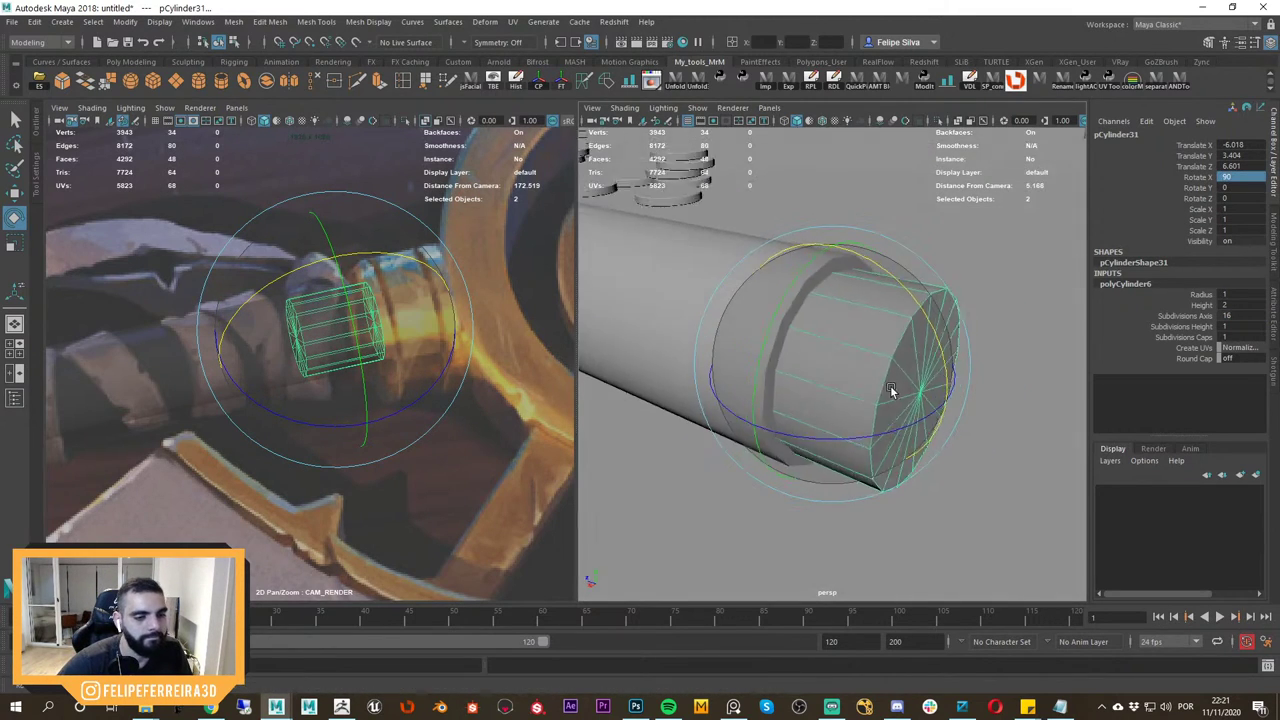
pyautogui.keyDown('alt'); pyautogui.moveTo(890, 385); pyautogui.dragTo(863, 371, button='right'); pyautogui.keyUp('alt')
pyautogui.keyDown('alt'); pyautogui.moveTo(863, 371); pyautogui.dragTo(880, 377); pyautogui.keyUp('alt')
pyautogui.press('r')
pyautogui.press('w')
pyautogui.moveTo(792, 363); pyautogui.dragTo(826, 371)
pyautogui.press('r')
pyautogui.press('w')
pyautogui.click(733, 706)
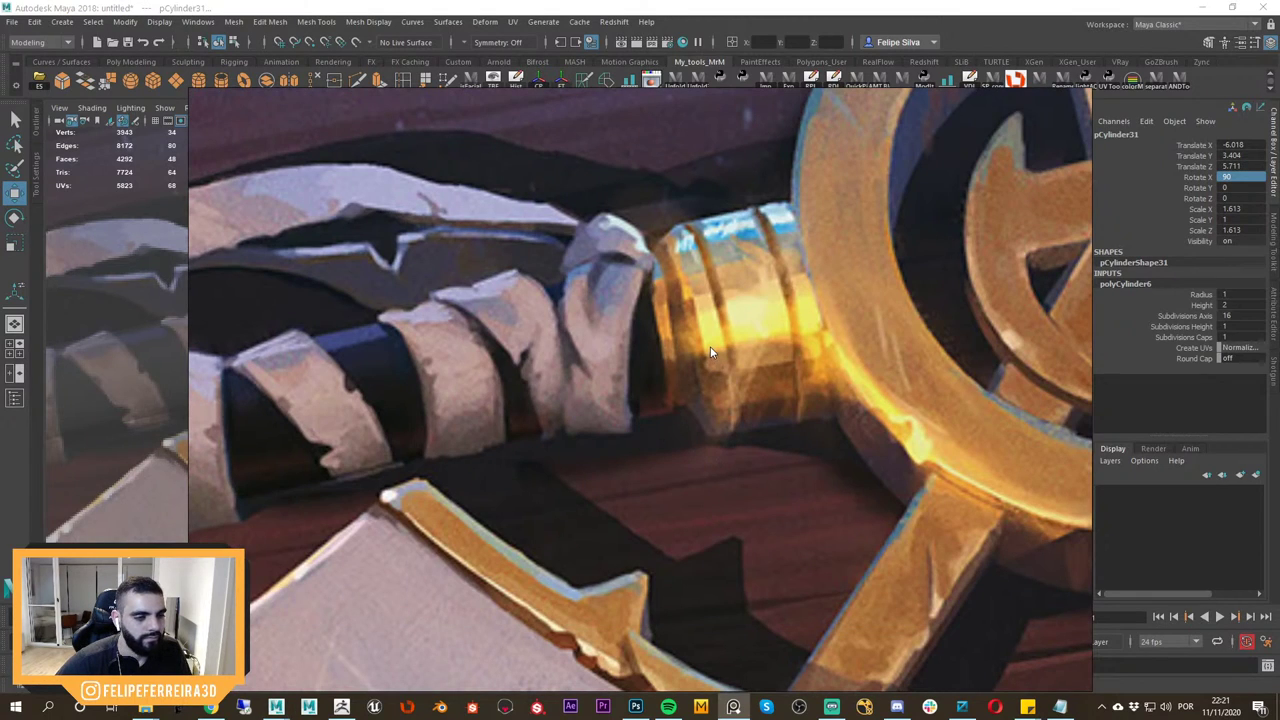
pyautogui.hotkey('alt', 'Tab')
# Scale the collar to 1.567 on X and Z and move it along its axis to Z 4.923, over the painted collar.
pyautogui.keyDown('alt'); pyautogui.moveTo(820, 367); pyautogui.dragTo(861, 365); pyautogui.keyUp('alt')
pyautogui.press('r')
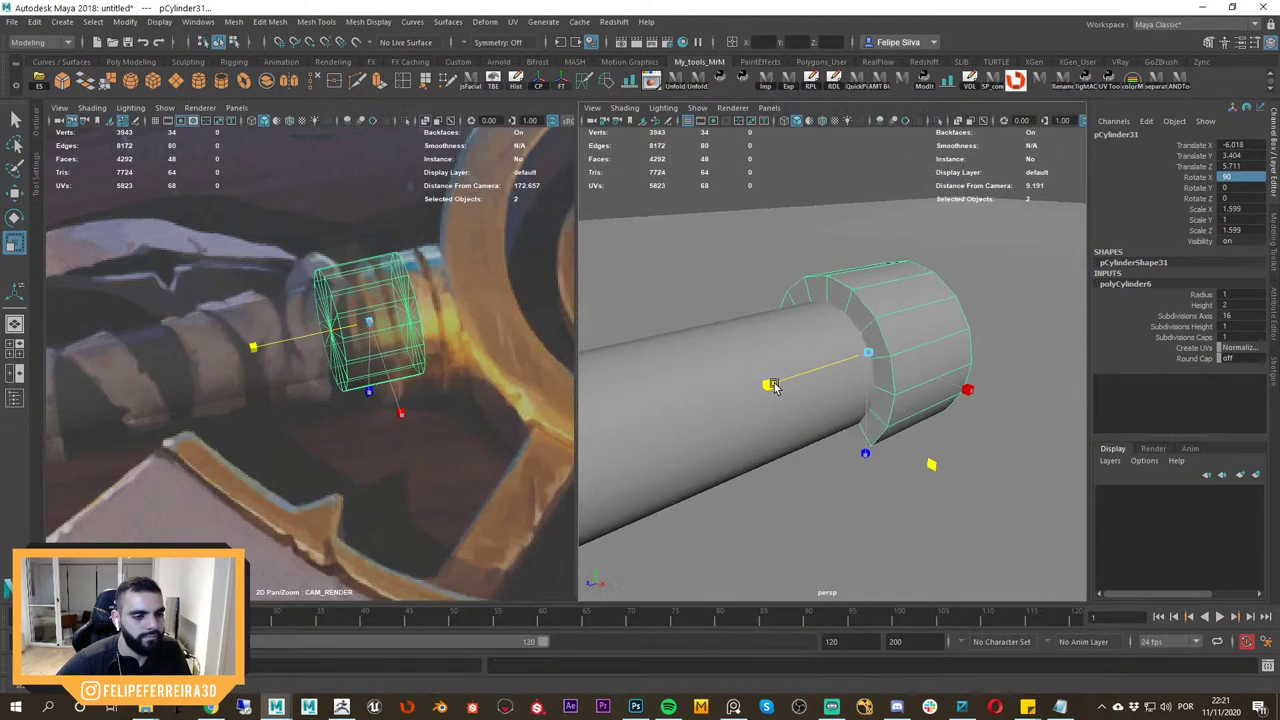
pyautogui.keyDown('ctrl'); pyautogui.moveTo(773, 387); pyautogui.dragTo(776, 385); pyautogui.keyUp('ctrl')
pyautogui.press('w')
pyautogui.keyDown('alt'); pyautogui.moveTo(776, 385); pyautogui.dragTo(830, 377); pyautogui.keyUp('alt')
pyautogui.moveTo(830, 377); pyautogui.dragTo(872, 366)
pyautogui.keyDown('alt'); pyautogui.moveTo(872, 366); pyautogui.dragTo(912, 342); pyautogui.keyUp('alt')
pyautogui.hotkey('alt', 'Tab')
pyautogui.hotkey('alt', 'Tab')
# Select the collar's end-cap faces facing the shaft and extrude them toward the shaft.
pyautogui.moveTo(898, 327); pyautogui.dragTo(907, 352, button='right')
pyautogui.moveTo(908, 342)
pyautogui.mouseDown()
pyautogui.moveTo(917, 361)
pyautogui.moveTo(878, 374)
pyautogui.moveTo(884, 409)
pyautogui.mouseUp()
pyautogui.scroll(3, 916, 460)
pyautogui.keyDown('shift'); pyautogui.click(912, 474); pyautogui.keyUp('shift')
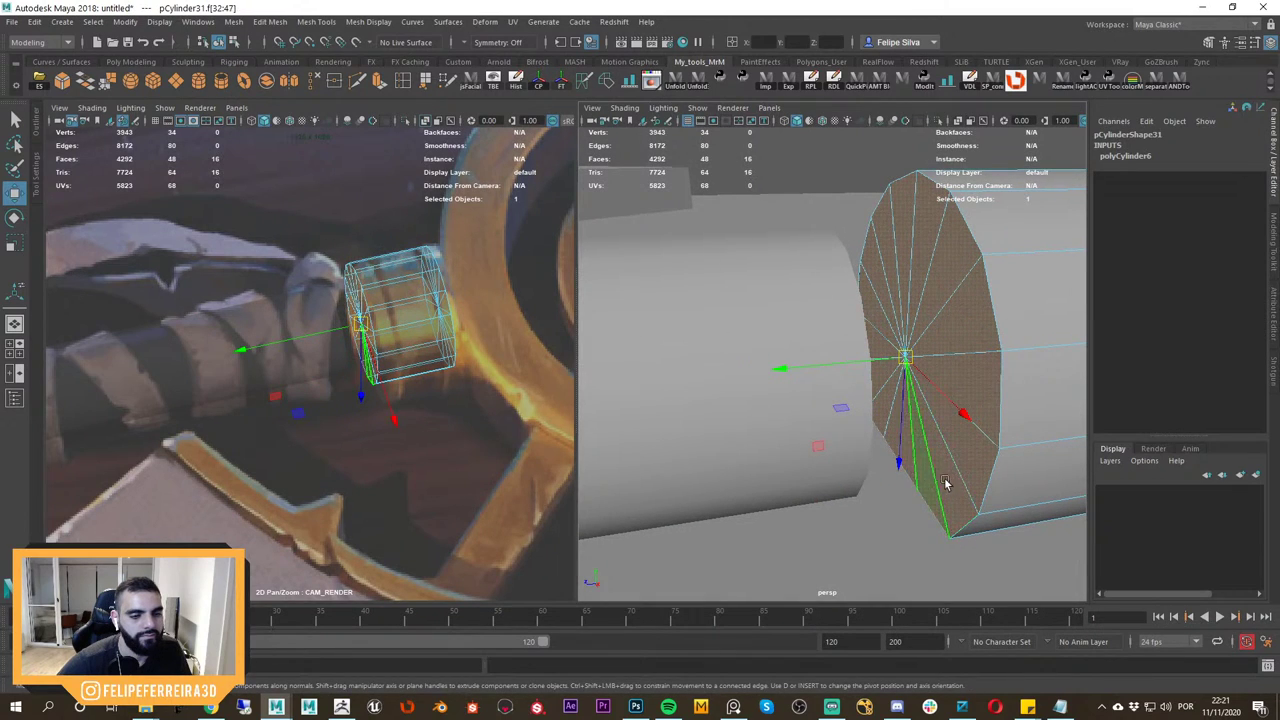
pyautogui.scroll(-3, 947, 485)
pyautogui.hotkey('alt', 'Tab')
pyautogui.hotkey('alt', 'Tab')
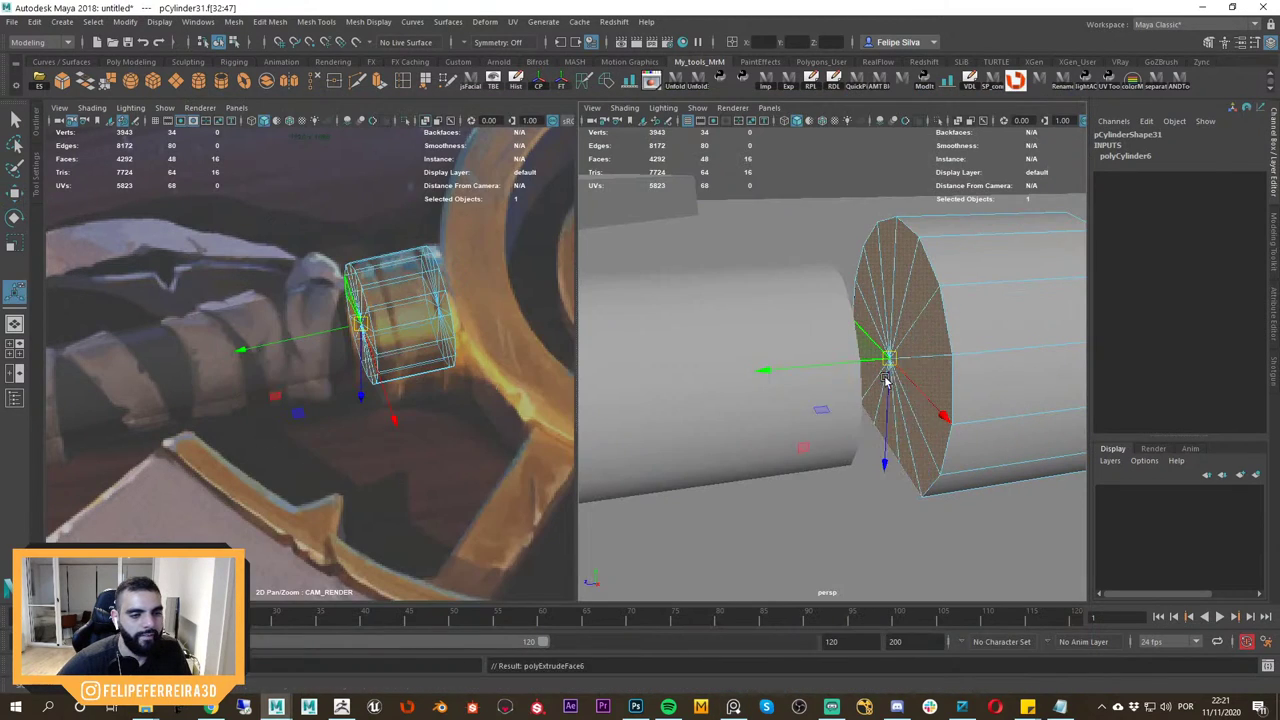
pyautogui.hotkey('ctrl', 'e')
pyautogui.moveTo(857, 368); pyautogui.dragTo(819, 370)
# Shrink the extruded cap into a taper and shift it along the collar's axis, comparing its shape with the reference.
pyautogui.press('r')
pyautogui.hotkey('alt', 'Tab')
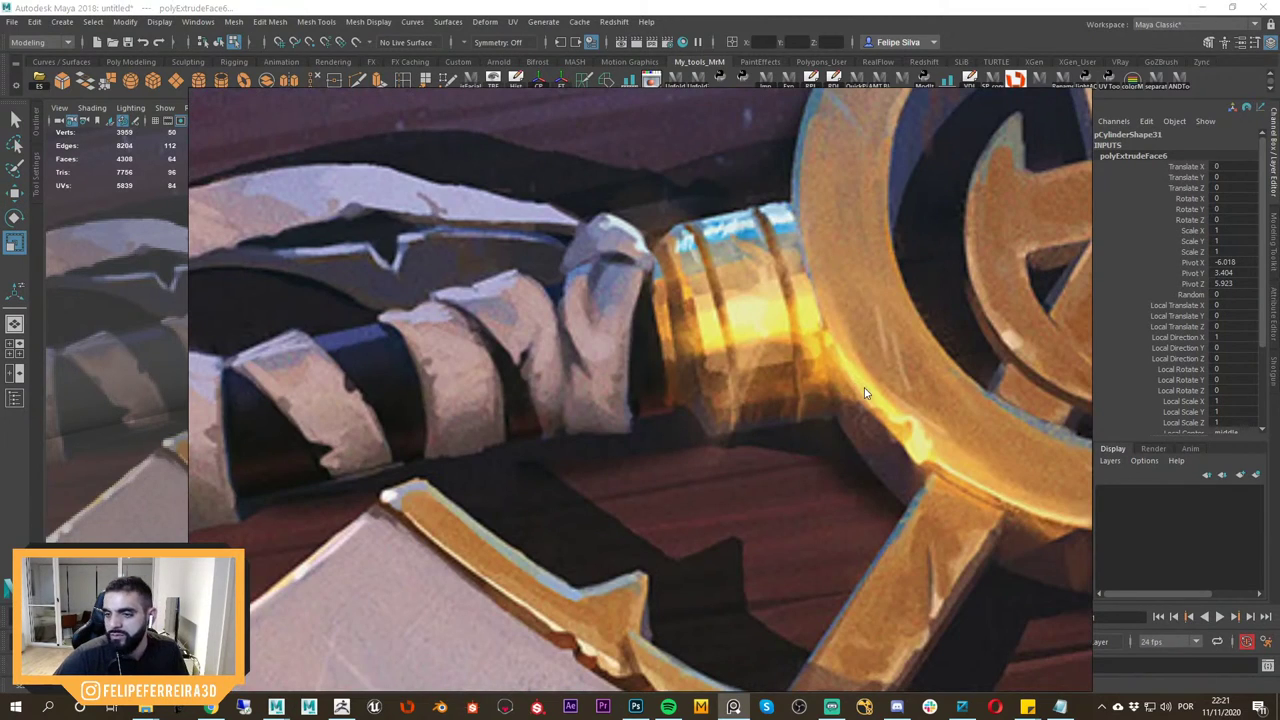
pyautogui.hotkey('alt', 'Tab')
pyautogui.keyDown('alt'); pyautogui.moveTo(842, 362); pyautogui.dragTo(797, 366); pyautogui.keyUp('alt')
pyautogui.press('w')
pyautogui.keyDown('alt'); pyautogui.moveTo(797, 366); pyautogui.dragTo(897, 371); pyautogui.keyUp('alt')
pyautogui.hotkey('alt', 'Tab')
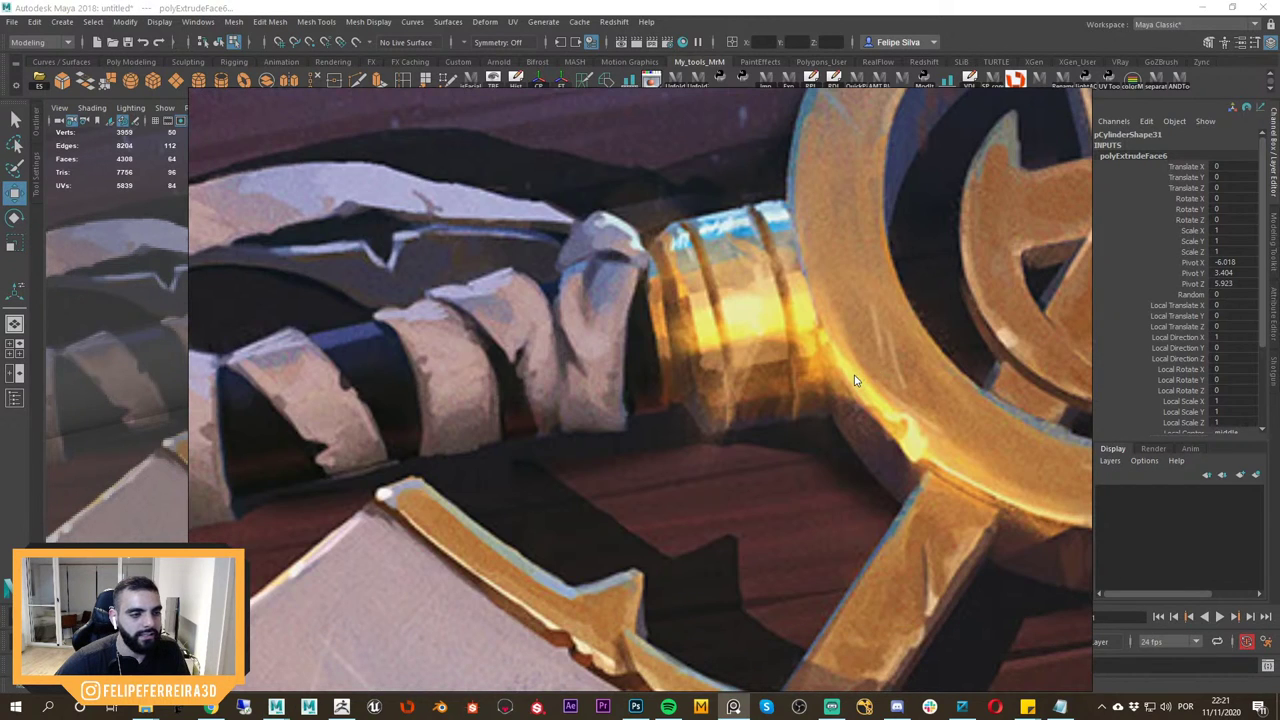
pyautogui.hotkey('alt', 'Tab')
pyautogui.hotkey('alt', 'Tab')
pyautogui.hotkey('alt', 'Tab')
pyautogui.keyDown('alt'); pyautogui.moveTo(854, 384); pyautogui.dragTo(804, 367); pyautogui.keyUp('alt')
pyautogui.press('r')
pyautogui.press('w')
pyautogui.moveTo(804, 367); pyautogui.dragTo(806, 366)
# Refine the tapered cap's diameter and position so it meets the shaft's end, rechecking the reference artwork.
pyautogui.keyDown('alt'); pyautogui.moveTo(806, 366); pyautogui.dragTo(869, 381); pyautogui.keyUp('alt')
pyautogui.press('r')
pyautogui.press('w')
pyautogui.press('r')
pyautogui.press('w')
pyautogui.hotkey('ctrl', 'z')
pyautogui.press('r')
pyautogui.press('w')
pyautogui.hotkey('alt', 'Tab')
pyautogui.hotkey('alt', 'Tab')
pyautogui.hotkey('alt', 'Tab')
pyautogui.hotkey('alt', 'Tab')
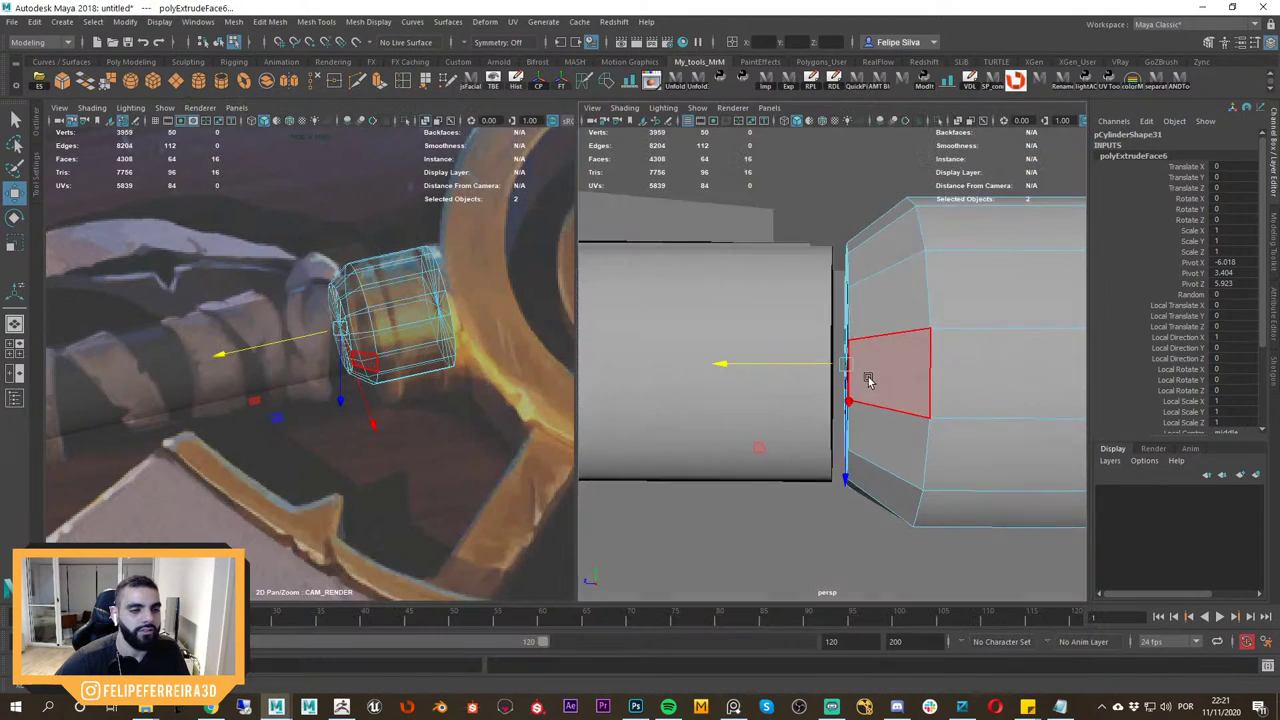
pyautogui.hotkey('alt', 'Tab')
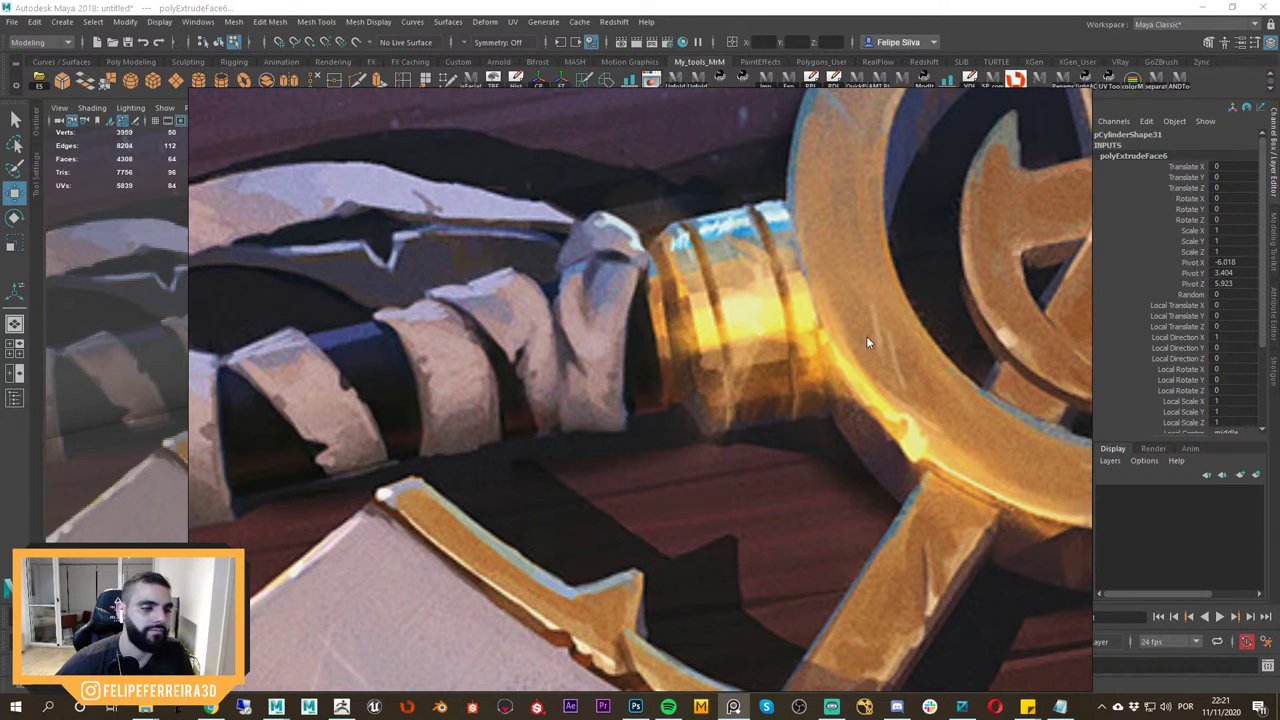
pyautogui.hotkey('alt', 'Tab')
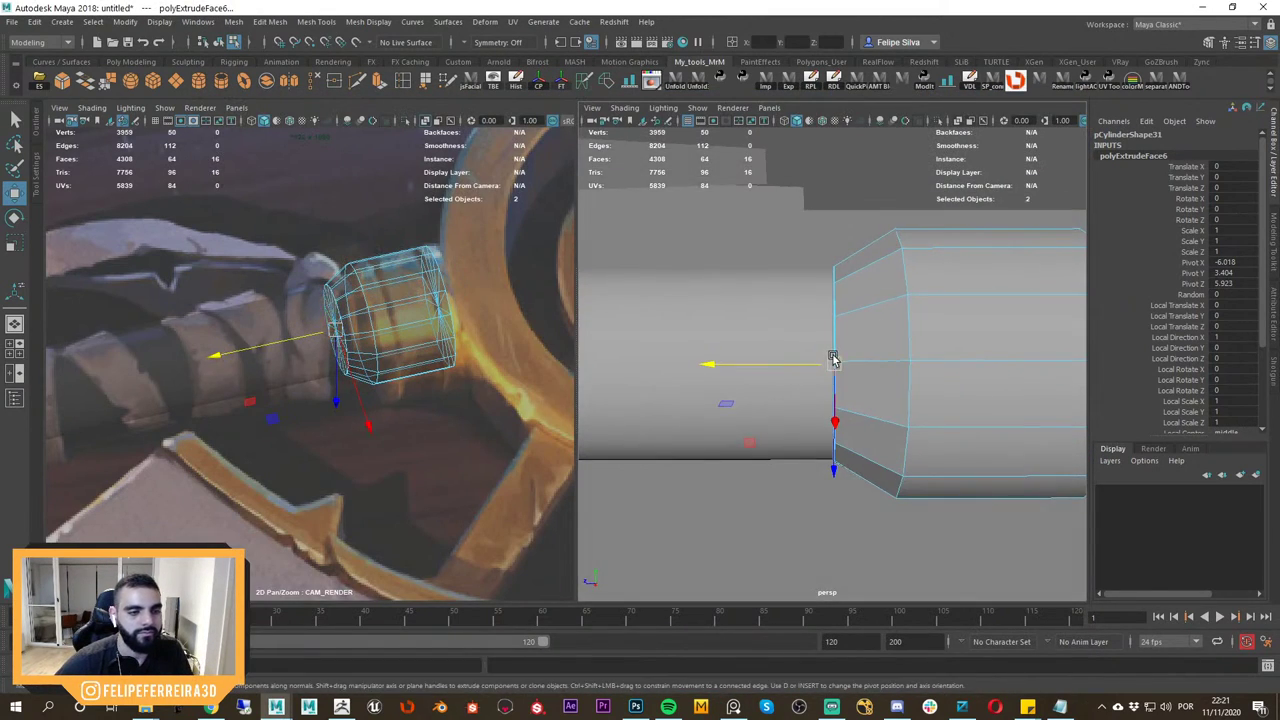
# Extrude the tapered cap once more toward the shaft as a short straight lip, and return to object mode.
pyautogui.hotkey('ctrl', 'e')
pyautogui.press('w')
pyautogui.moveTo(807, 365); pyautogui.dragTo(786, 364)
pyautogui.moveTo(880, 284); pyautogui.dragTo(930, 251, button='right')
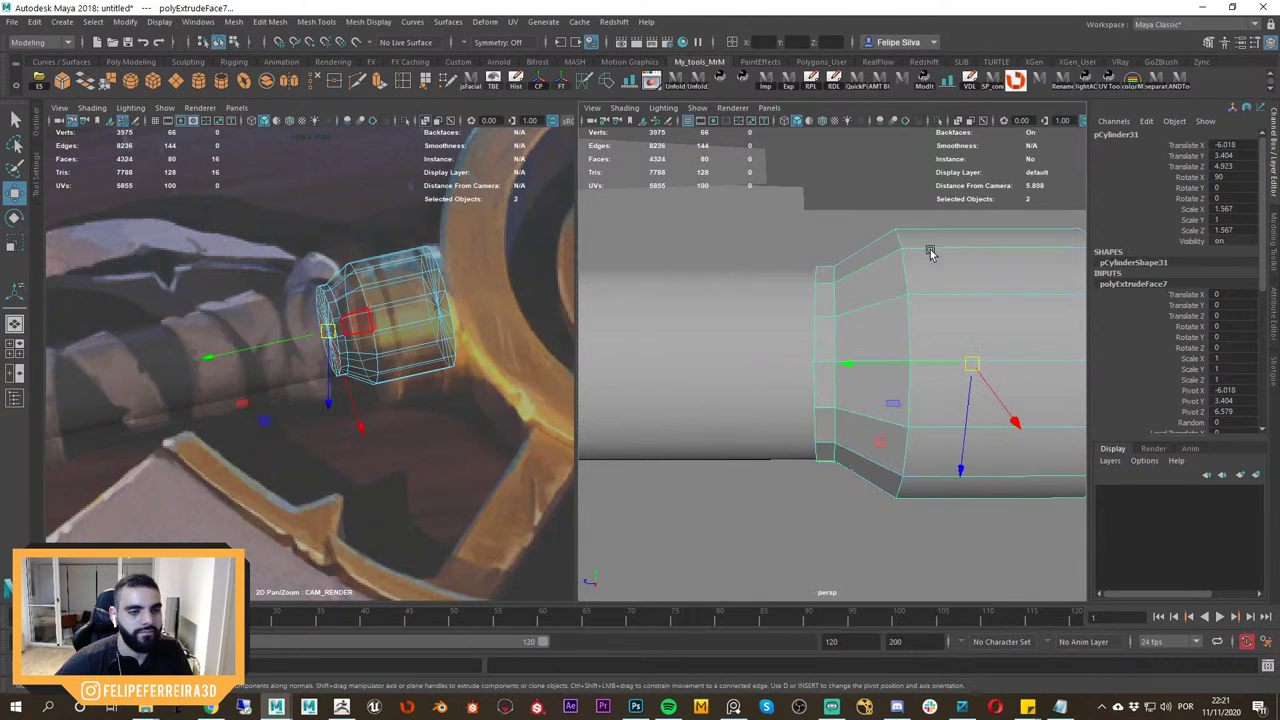
# Reposition the whole collar to Z 4.768 and slim it to 1.447 on X and Z to match the artwork.
pyautogui.moveTo(854, 371); pyautogui.dragTo(881, 355)
pyautogui.hotkey('ctrl', 'z')
pyautogui.press('r')
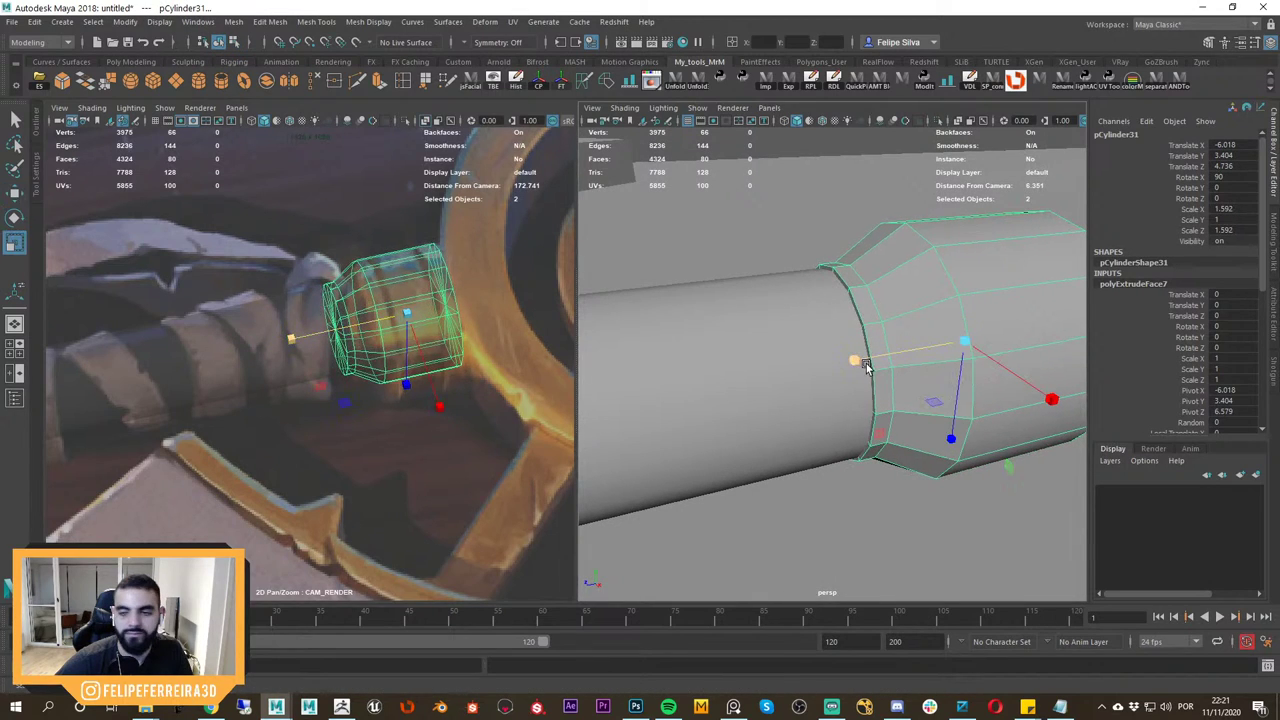
pyautogui.hotkey('alt', 'Tab')
pyautogui.hotkey('alt', 'Tab')
pyautogui.moveTo(858, 360)
pyautogui.keyDown('ctrl'); pyautogui.mouseDown()
pyautogui.moveTo(879, 364)
pyautogui.moveTo(806, 363)
pyautogui.moveTo(879, 370)
pyautogui.mouseUp(); pyautogui.keyUp('ctrl')
pyautogui.press('w')
# In the top wireframe view, move all collar vertices except the shaft-side end ring away from the shaft to lengthen the lip.
pyautogui.keyDown('alt'); pyautogui.moveTo(880, 369); pyautogui.dragTo(836, 346); pyautogui.keyUp('alt')
pyautogui.press('space')
pyautogui.keyDown('alt'); pyautogui.moveTo(792, 321); pyautogui.dragTo(902, 420, button='right'); pyautogui.keyUp('alt')
pyautogui.press('4')
pyautogui.keyDown('alt'); pyautogui.moveTo(902, 420); pyautogui.dragTo(902, 381, button='middle'); pyautogui.keyUp('alt')
pyautogui.keyDown('alt'); pyautogui.moveTo(902, 381); pyautogui.dragTo(937, 393, button='right'); pyautogui.keyUp('alt')
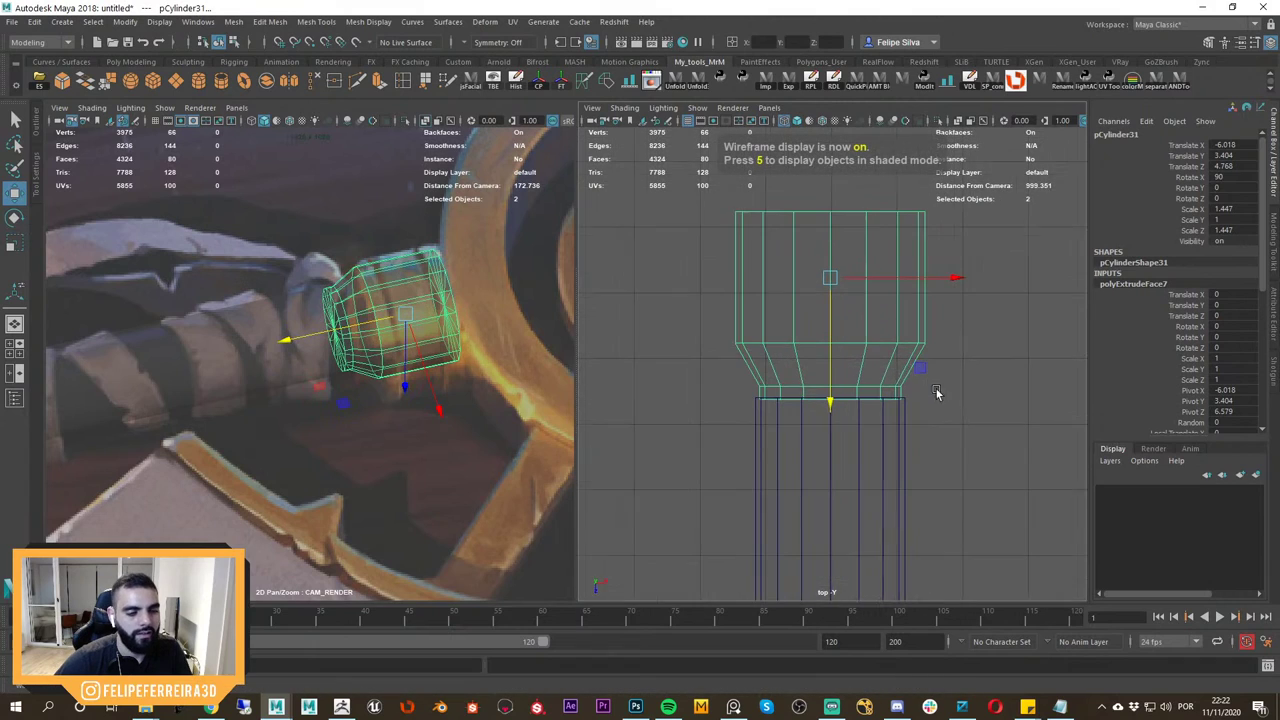
pyautogui.press('F9')
pyautogui.moveTo(679, 175); pyautogui.dragTo(996, 394)
pyautogui.moveTo(831, 390); pyautogui.dragTo(829, 310)
# Return to the shaded perspective view, leave vertex editing and reselect the whole collar.
pyautogui.press('space')
pyautogui.press('5')
pyautogui.moveTo(884, 390)
pyautogui.keyDown('alt'); pyautogui.mouseDown()
pyautogui.moveTo(846, 369)
pyautogui.moveTo(887, 386)
pyautogui.moveTo(880, 400)
pyautogui.moveTo(687, 366)
pyautogui.mouseUp(); pyautogui.keyUp('alt')
pyautogui.moveTo(403, 338); pyautogui.dragTo(376, 404, button='middle')
pyautogui.moveTo(376, 404); pyautogui.dragTo(440, 406, button='right')
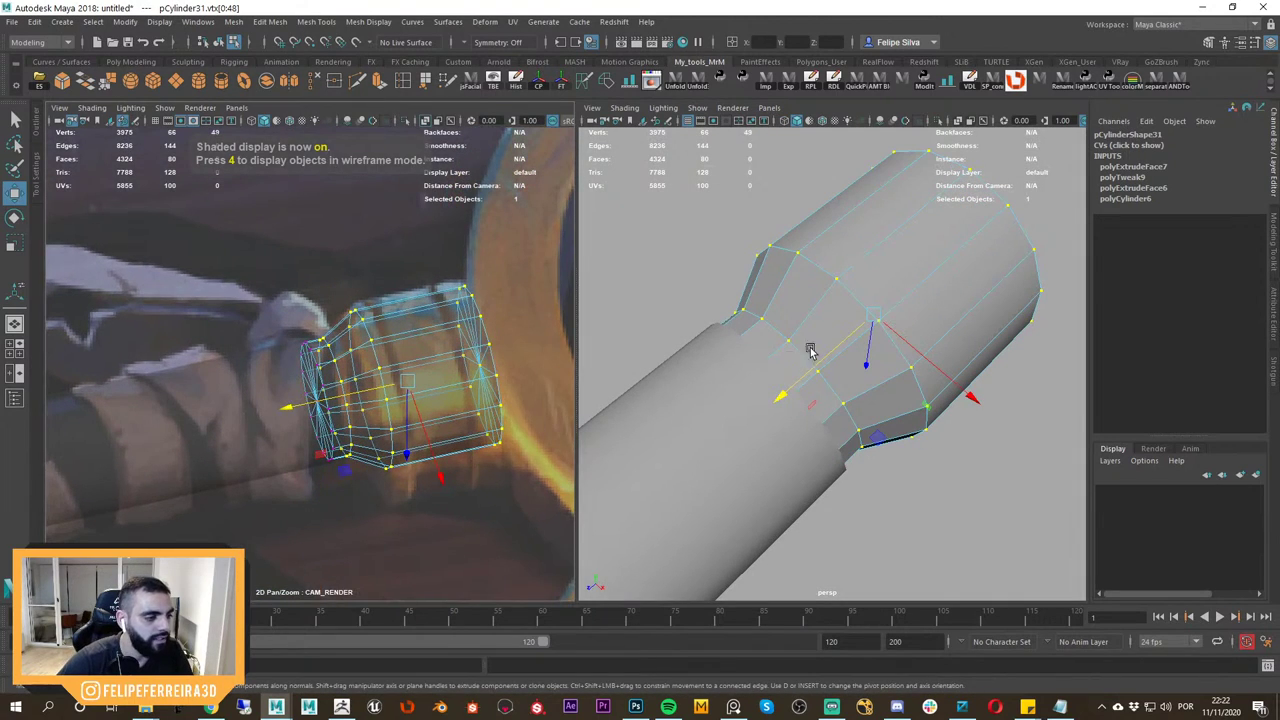
pyautogui.moveTo(849, 263); pyautogui.dragTo(885, 240, button='right')
pyautogui.keyDown('alt'); pyautogui.moveTo(862, 300); pyautogui.dragTo(832, 256); pyautogui.keyUp('alt')
pyautogui.click(851, 262)
pyautogui.click(861, 297)
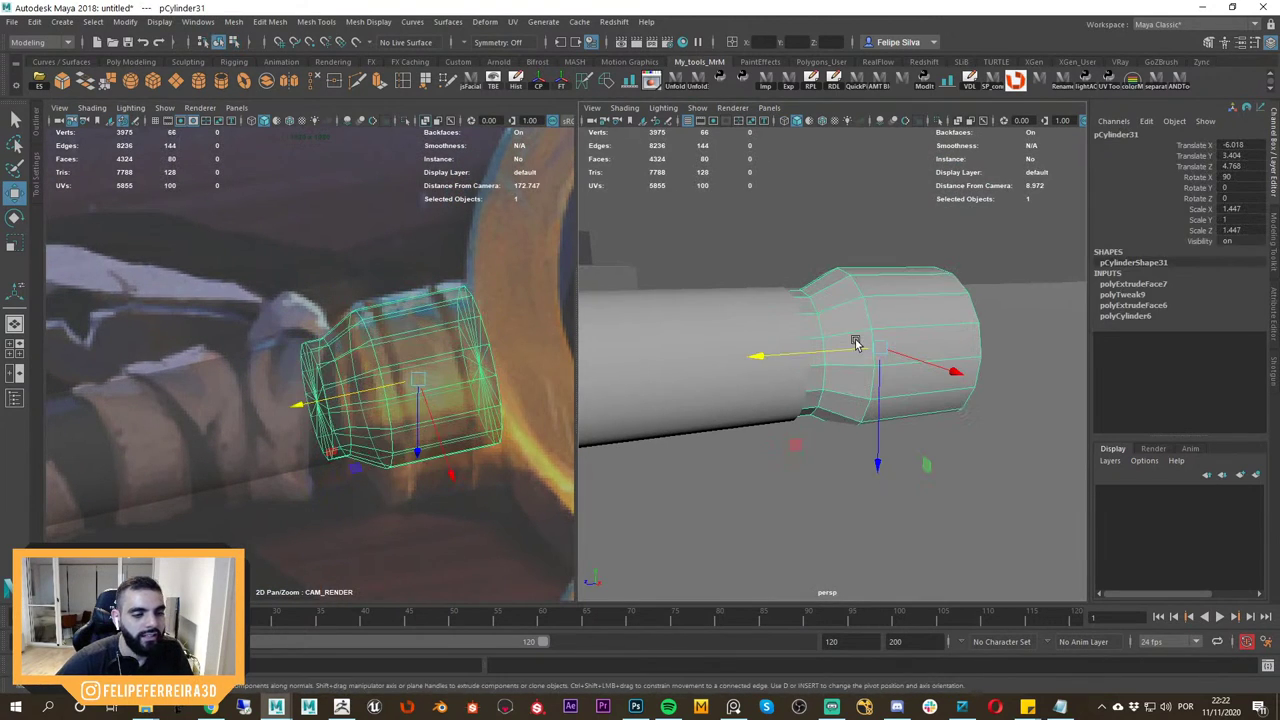
# Widen the collar to 1.479 on X and Z, comparing its proportions with the painted golden collar.
pyautogui.press('r')
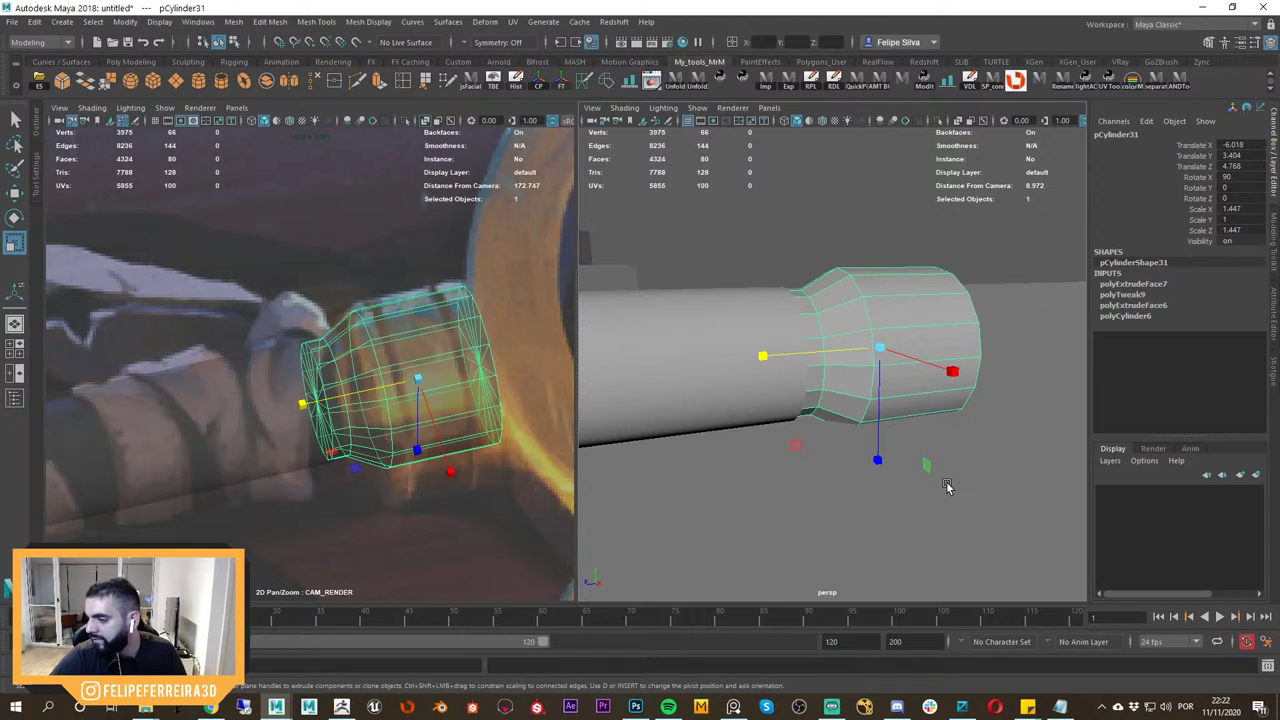
pyautogui.keyDown('alt'); pyautogui.moveTo(818, 378); pyautogui.dragTo(852, 404); pyautogui.keyUp('alt')
pyautogui.moveTo(432, 394); pyautogui.dragTo(435, 378, button='middle')
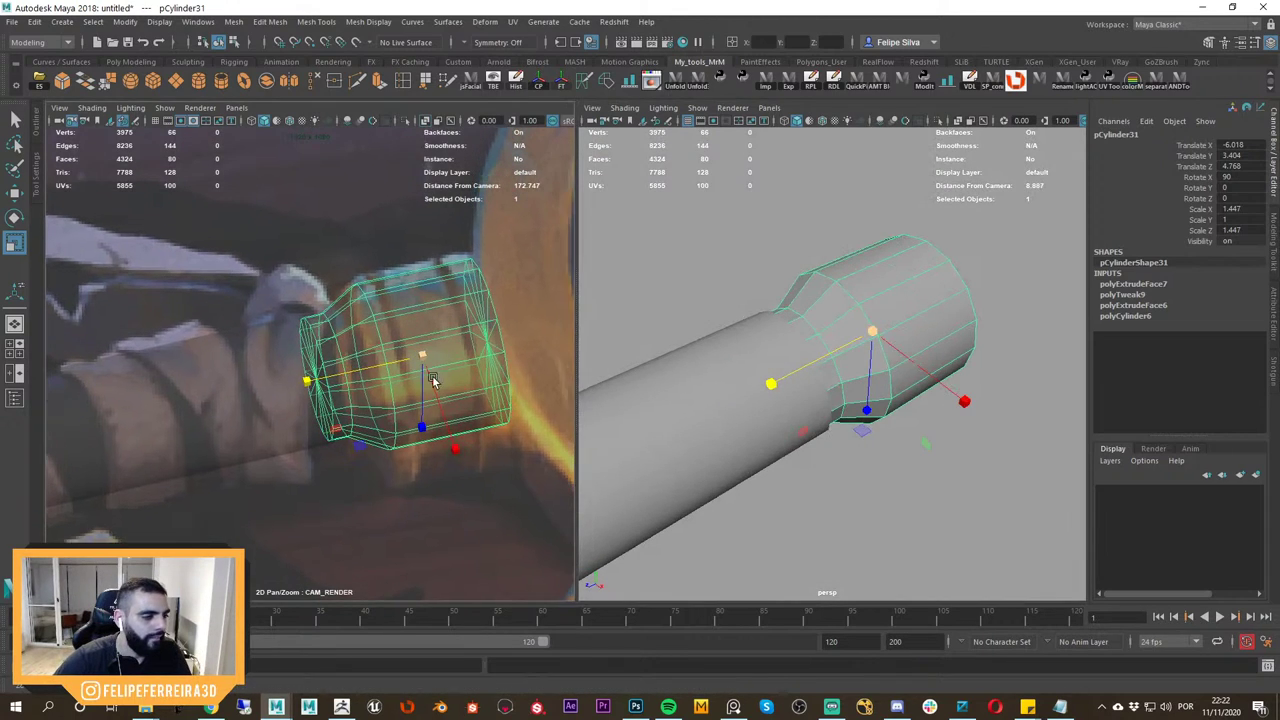
pyautogui.click(853, 370)
pyautogui.keyDown('alt'); pyautogui.moveTo(853, 370); pyautogui.dragTo(808, 378); pyautogui.keyUp('alt')
pyautogui.hotkey('alt', 'Tab')
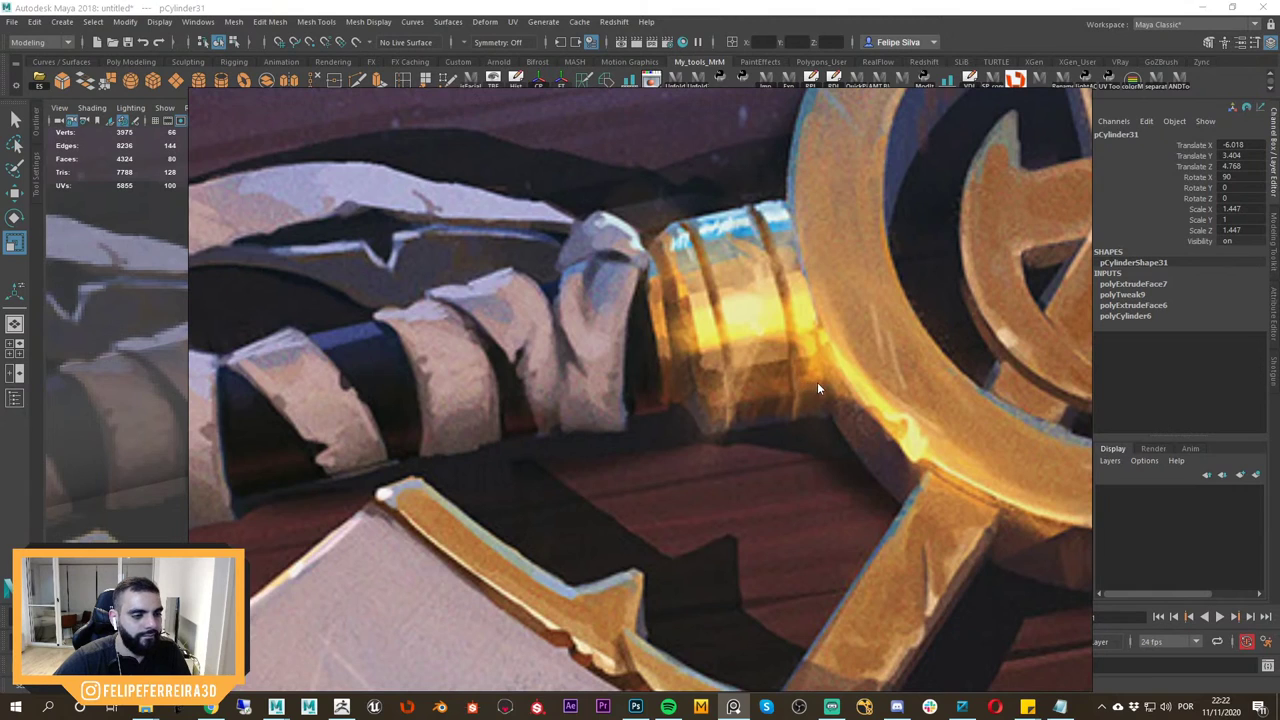
pyautogui.hotkey('alt', 'Tab')
pyautogui.hotkey('alt', 'Tab')
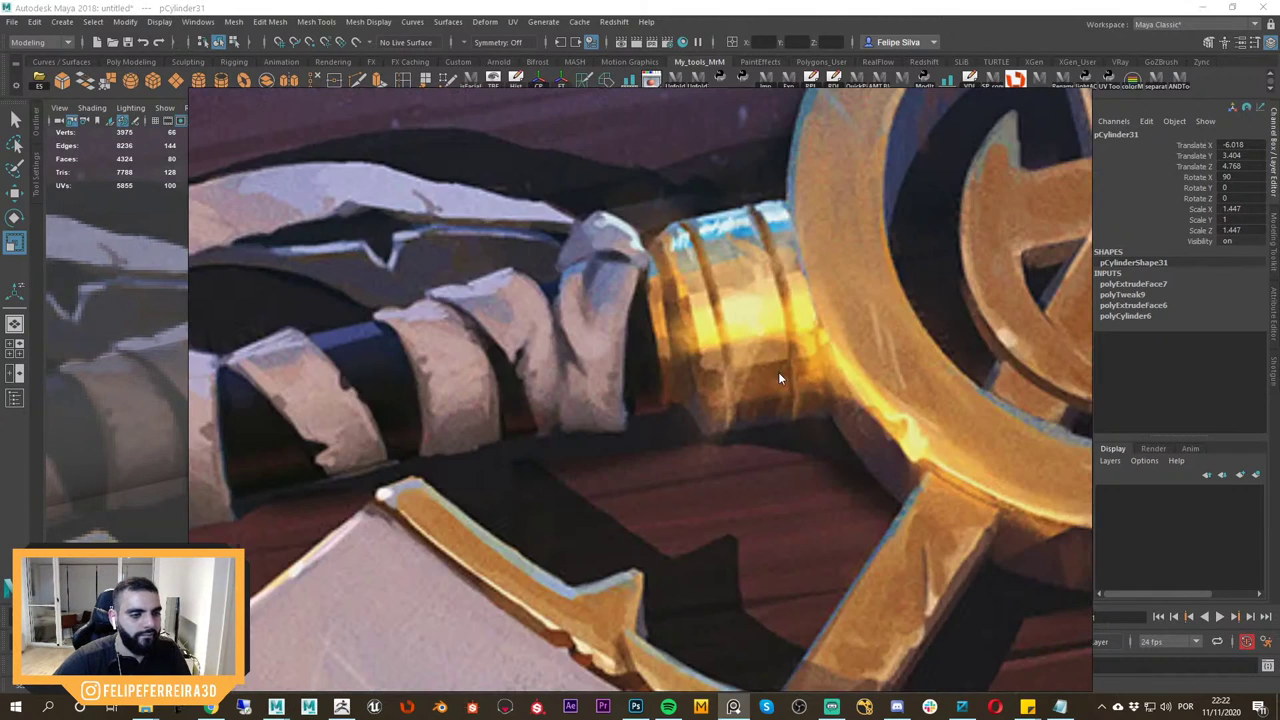
pyautogui.hotkey('alt', 'Tab')
pyautogui.keyDown('alt'); pyautogui.moveTo(780, 376); pyautogui.dragTo(769, 352); pyautogui.keyUp('alt')
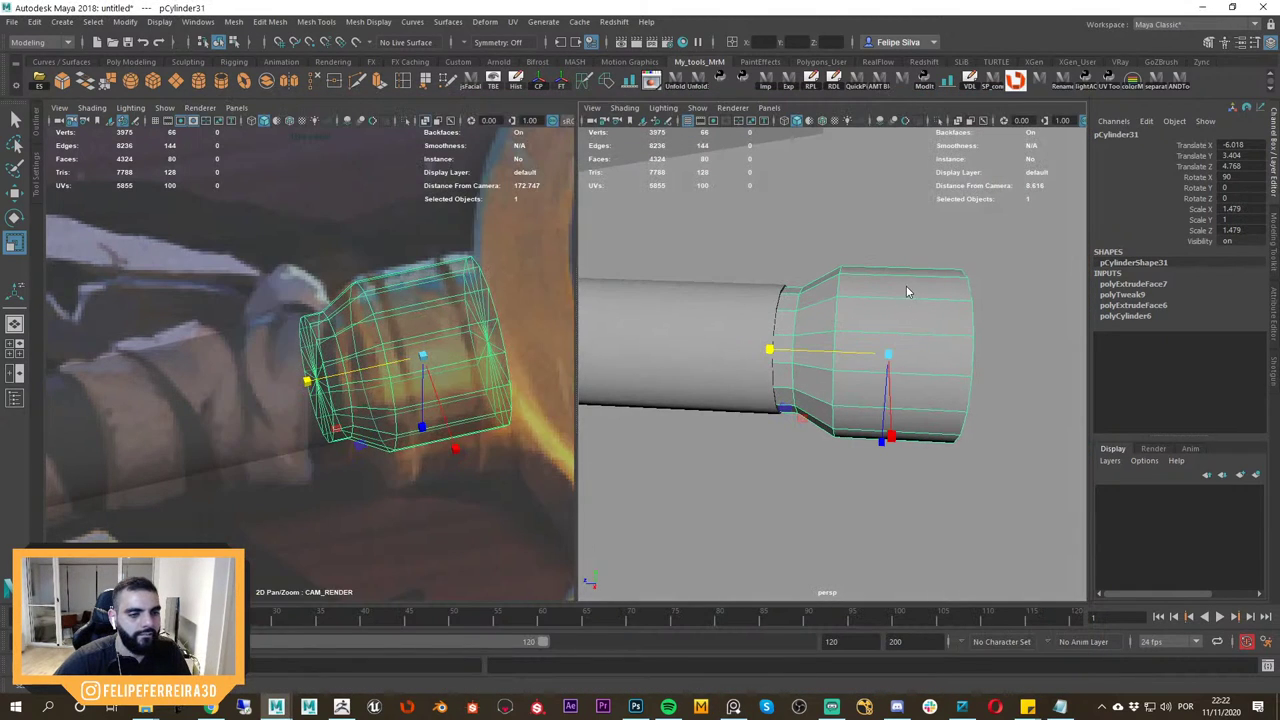
# Scale the side faces of the collar's wide section outward on X and Z, comparing the shape with the painted reference.
pyautogui.moveTo(908, 291); pyautogui.dragTo(907, 338, button='right')
pyautogui.moveTo(924, 215); pyautogui.dragTo(982, 458)
pyautogui.keyDown('alt'); pyautogui.moveTo(917, 416); pyautogui.dragTo(843, 374); pyautogui.keyUp('alt')
pyautogui.keyDown('ctrl'); pyautogui.moveTo(772, 354); pyautogui.dragTo(752, 355); pyautogui.keyUp('ctrl')
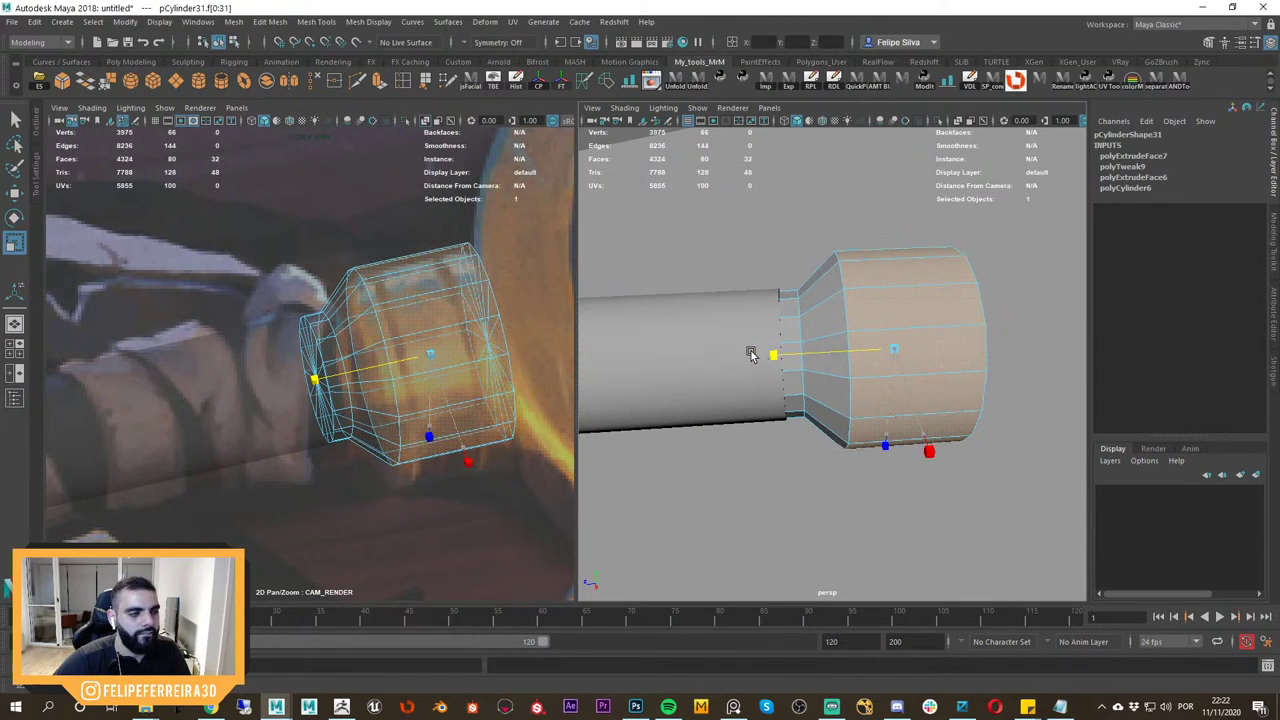
pyautogui.keyDown('alt'); pyautogui.moveTo(824, 316); pyautogui.dragTo(742, 329); pyautogui.keyUp('alt')
pyautogui.press('w')
pyautogui.hotkey('alt', 'Tab')
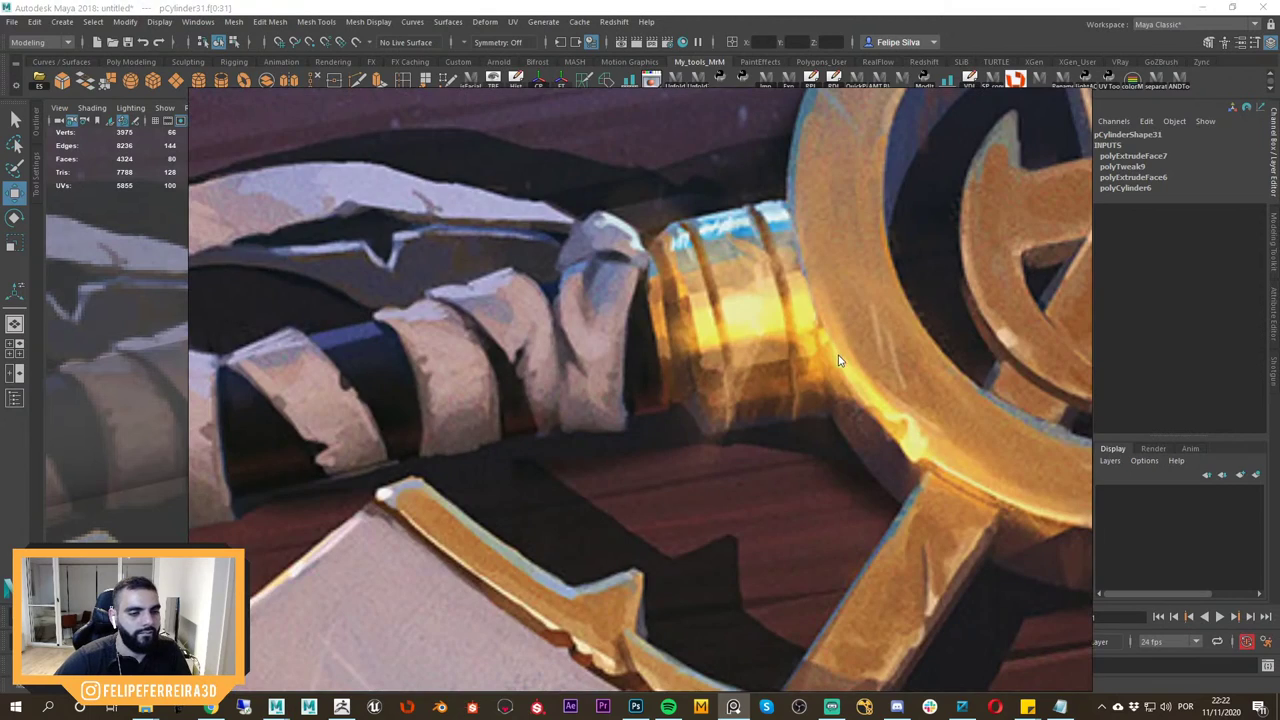
pyautogui.hotkey('alt', 'Tab')
# Move the vertex ring at the collar's wide end slightly away from the shaft and return to object mode.
pyautogui.moveTo(845, 301); pyautogui.dragTo(800, 302, button='right')
pyautogui.keyDown('alt'); pyautogui.moveTo(865, 326); pyautogui.dragTo(895, 240); pyautogui.keyUp('alt')
pyautogui.keyDown('alt'); pyautogui.moveTo(895, 240); pyautogui.dragTo(823, 218, button='right'); pyautogui.keyUp('alt')
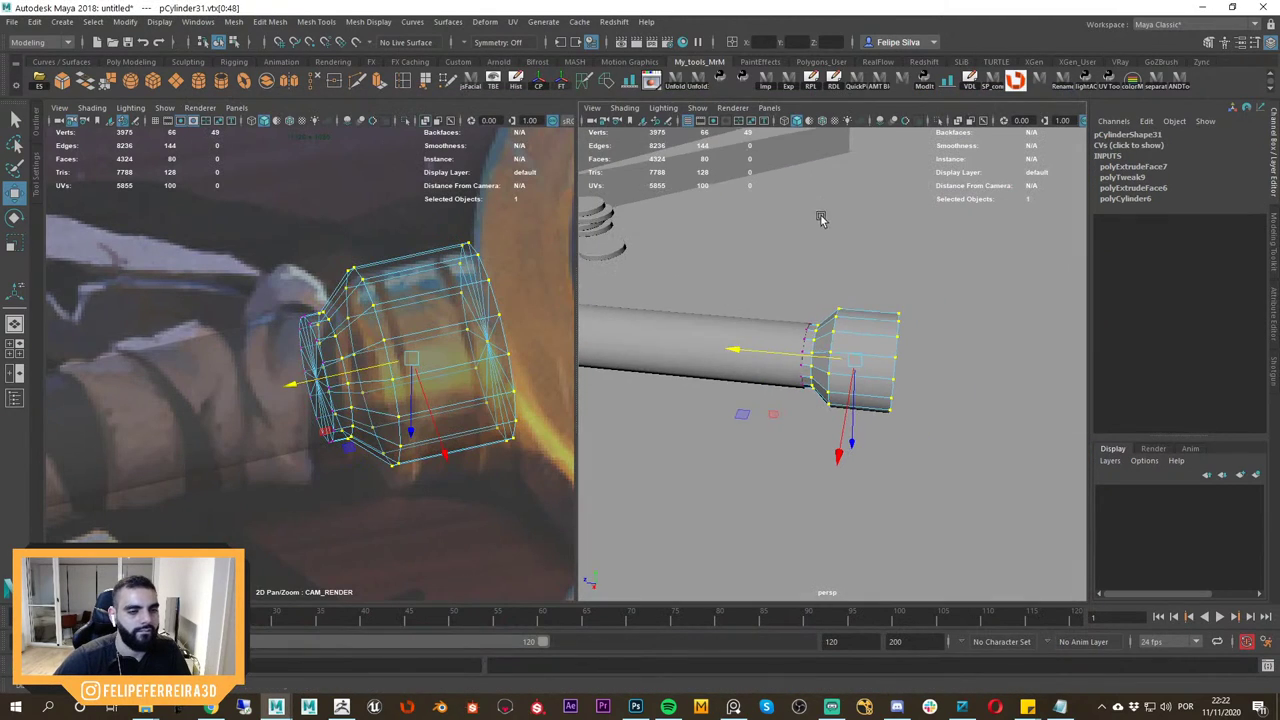
pyautogui.moveTo(868, 262); pyautogui.dragTo(885, 394)
pyautogui.moveTo(827, 358); pyautogui.dragTo(836, 357)
pyautogui.moveTo(346, 391); pyautogui.dragTo(256, 388, button='middle')
pyautogui.scroll(-7, 348, 297)
pyautogui.scroll(-2, 345, 347)
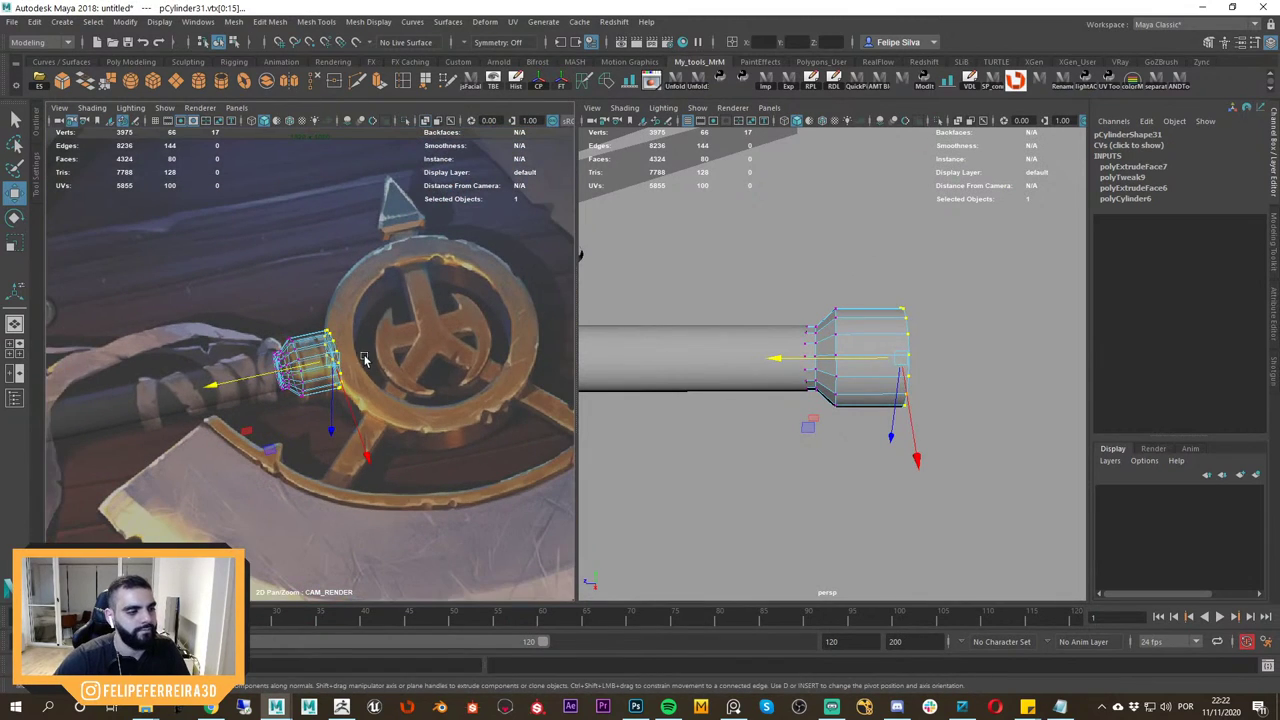
pyautogui.scroll(-3, 823, 370)
pyautogui.moveTo(851, 356); pyautogui.dragTo(950, 307, button='right')
# Examine the shaft and collar from several angles and against the painted axe head, reselecting the collar.
pyautogui.scroll(-3, 865, 345)
pyautogui.keyDown('alt'); pyautogui.moveTo(865, 345); pyautogui.dragTo(892, 333); pyautogui.keyUp('alt')
pyautogui.click(883, 312)
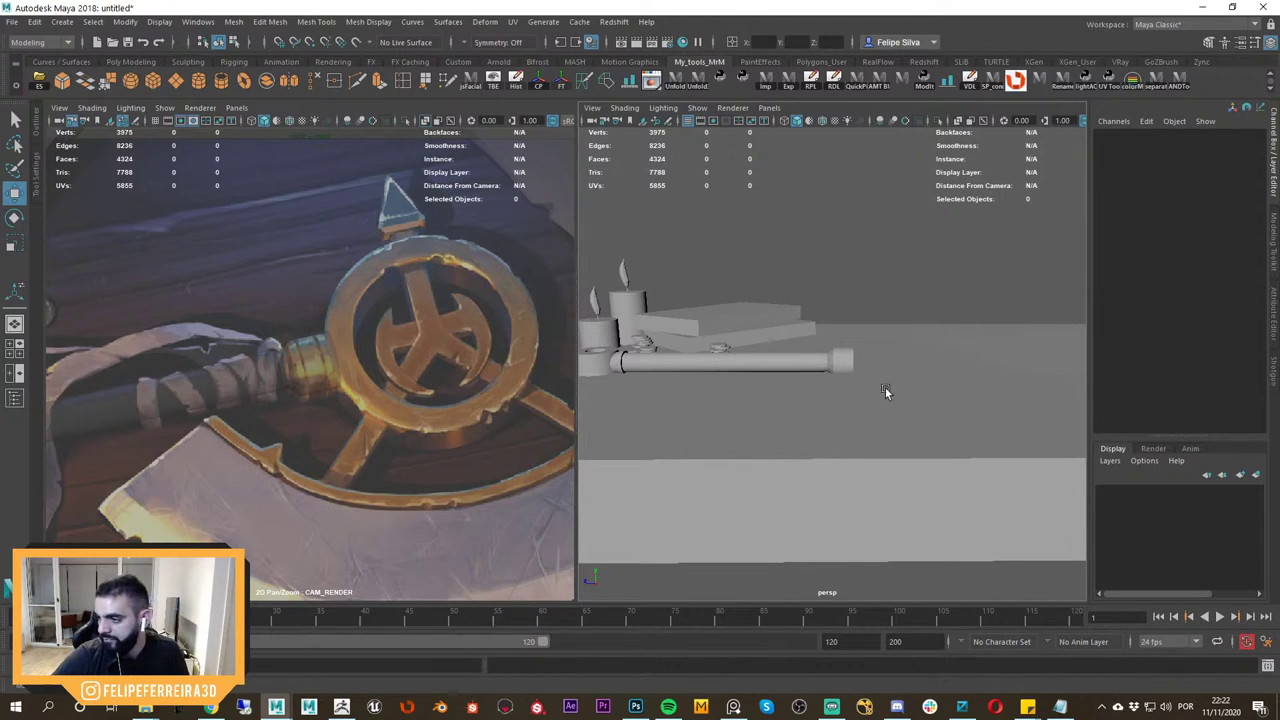
pyautogui.keyDown('alt'); pyautogui.moveTo(769, 371); pyautogui.dragTo(820, 402); pyautogui.keyUp('alt')
pyautogui.scroll(5, 356, 378)
pyautogui.click(373, 374)
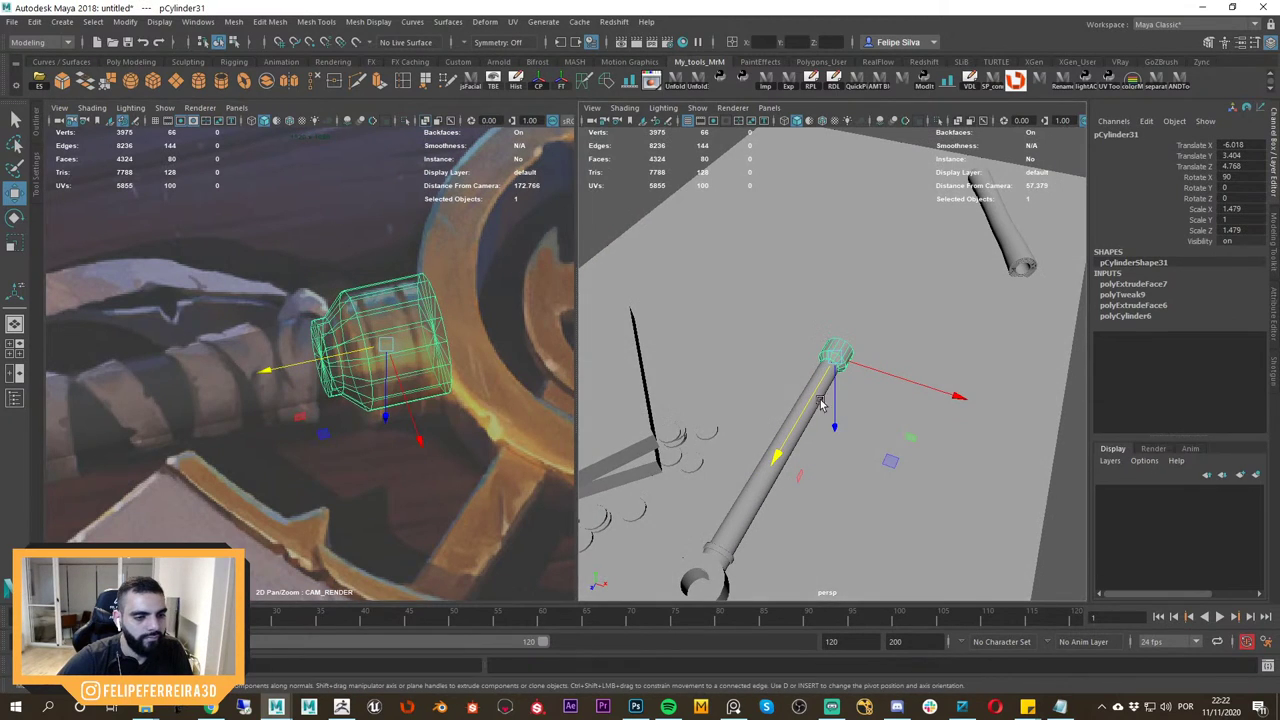
pyautogui.moveTo(546, 394); pyautogui.dragTo(414, 366, button='middle')
pyautogui.scroll(-5, 400, 340)
pyautogui.moveTo(386, 314); pyautogui.dragTo(416, 346, button='middle')
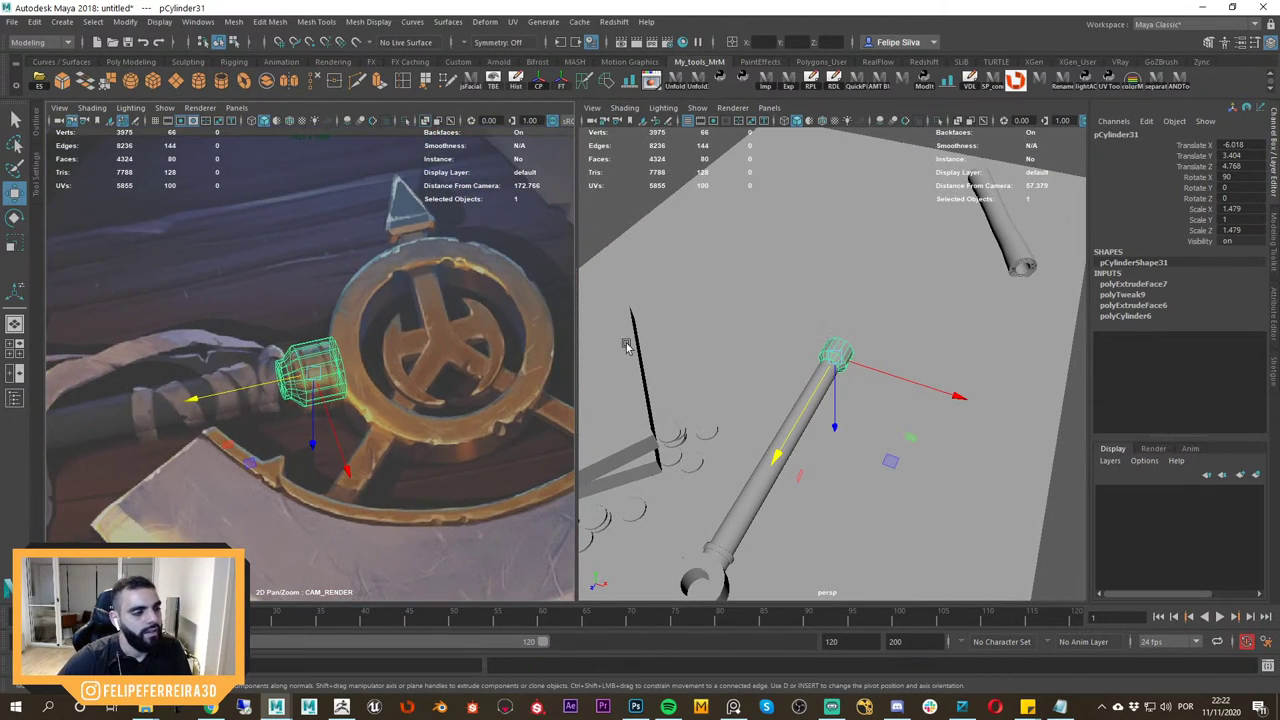
# Create a polygon pipe for the axe head's ring and delete the surplus second pipe.
pyautogui.click(221, 82)
pyautogui.click(222, 82)
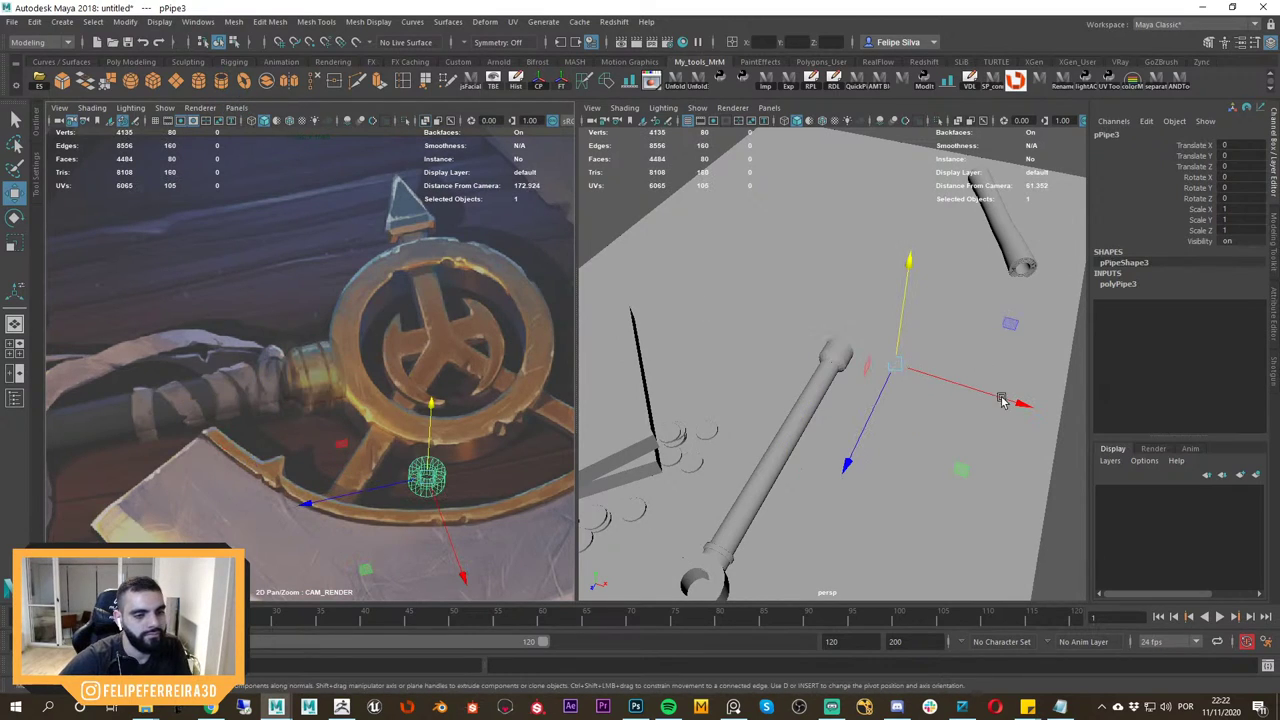
pyautogui.moveTo(959, 467); pyautogui.dragTo(937, 411)
pyautogui.press('4')
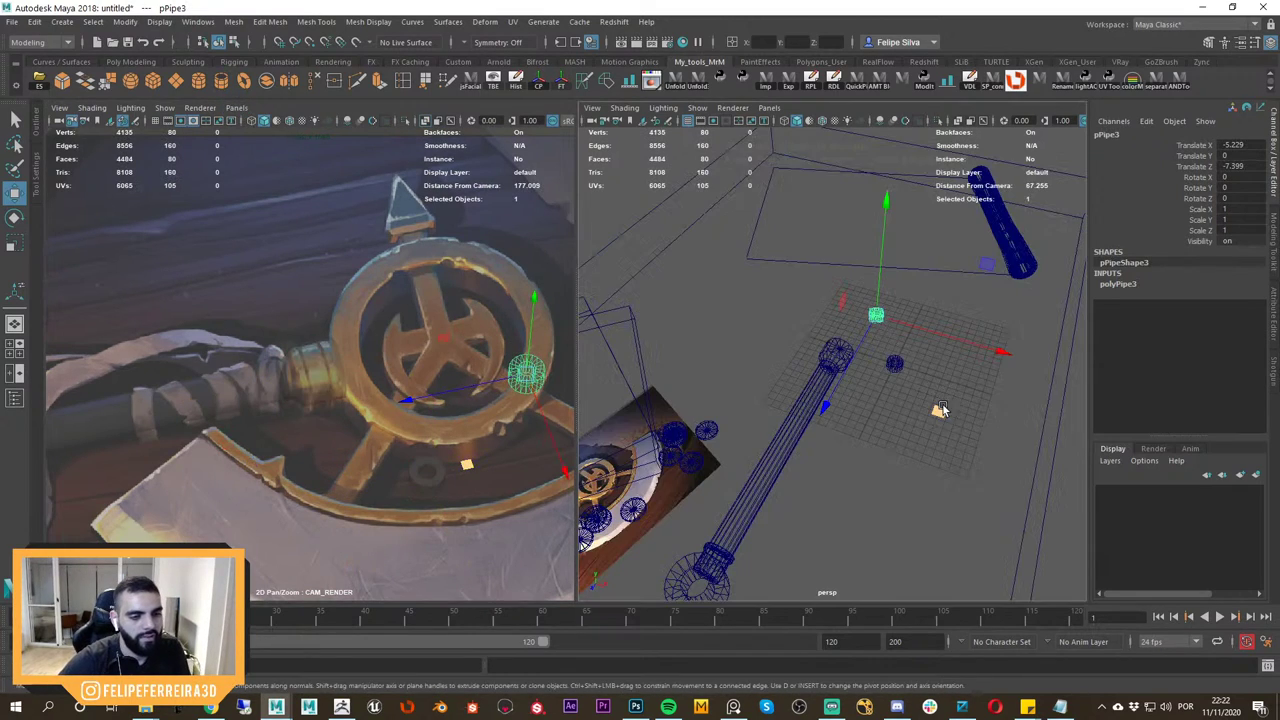
pyautogui.press('Delete')
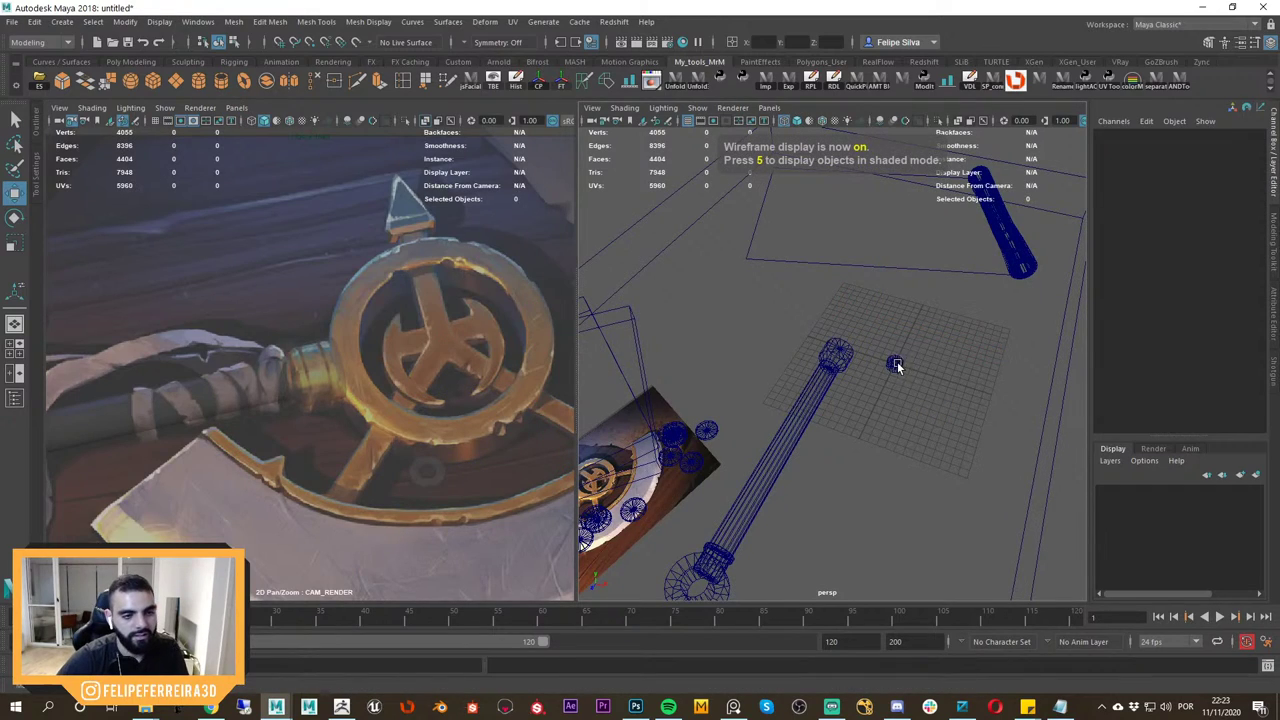
# Move the remaining pipe over the painted ring's centre, to X -4.781, Y 6.087 and Z -1.264.
pyautogui.click(897, 363)
pyautogui.press('5')
pyautogui.moveTo(902, 332); pyautogui.dragTo(906, 298)
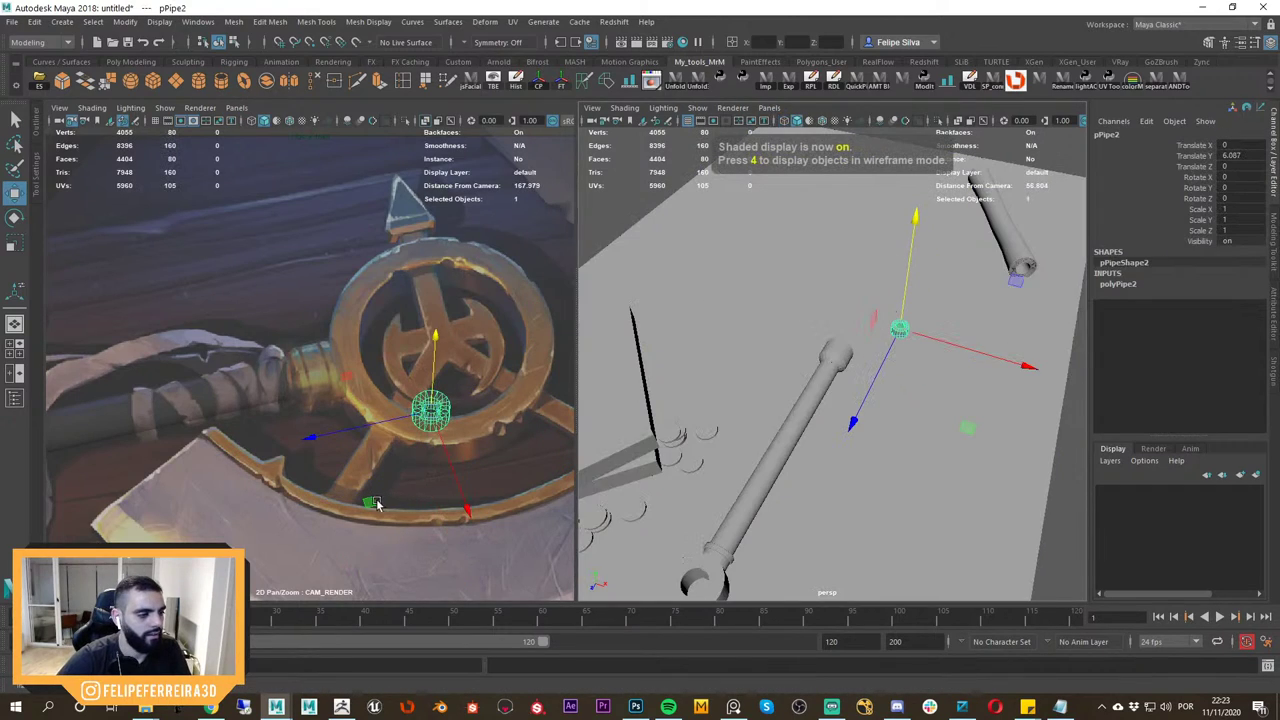
pyautogui.moveTo(375, 502); pyautogui.dragTo(370, 427)
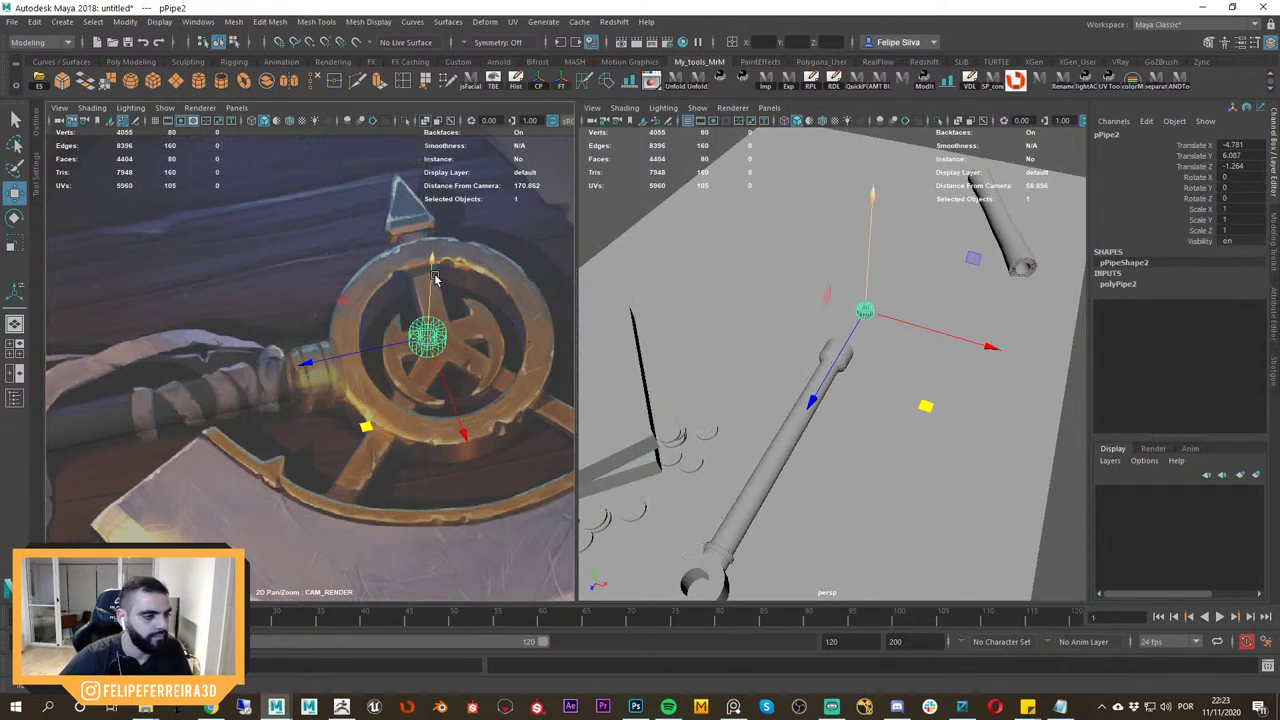
# Enlarge the pipe's radius to 6.4 and shift it to Z -2.46 to fit the painted ring.
pyautogui.click(1142, 287)
pyautogui.click(1186, 296)
pyautogui.moveTo(900, 371); pyautogui.dragTo(976, 374, button='middle')
pyautogui.press('w')
pyautogui.keyDown('alt'); pyautogui.moveTo(946, 372); pyautogui.dragTo(841, 368); pyautogui.keyUp('alt')
pyautogui.keyDown('alt'); pyautogui.moveTo(860, 370); pyautogui.dragTo(894, 300); pyautogui.keyUp('alt')
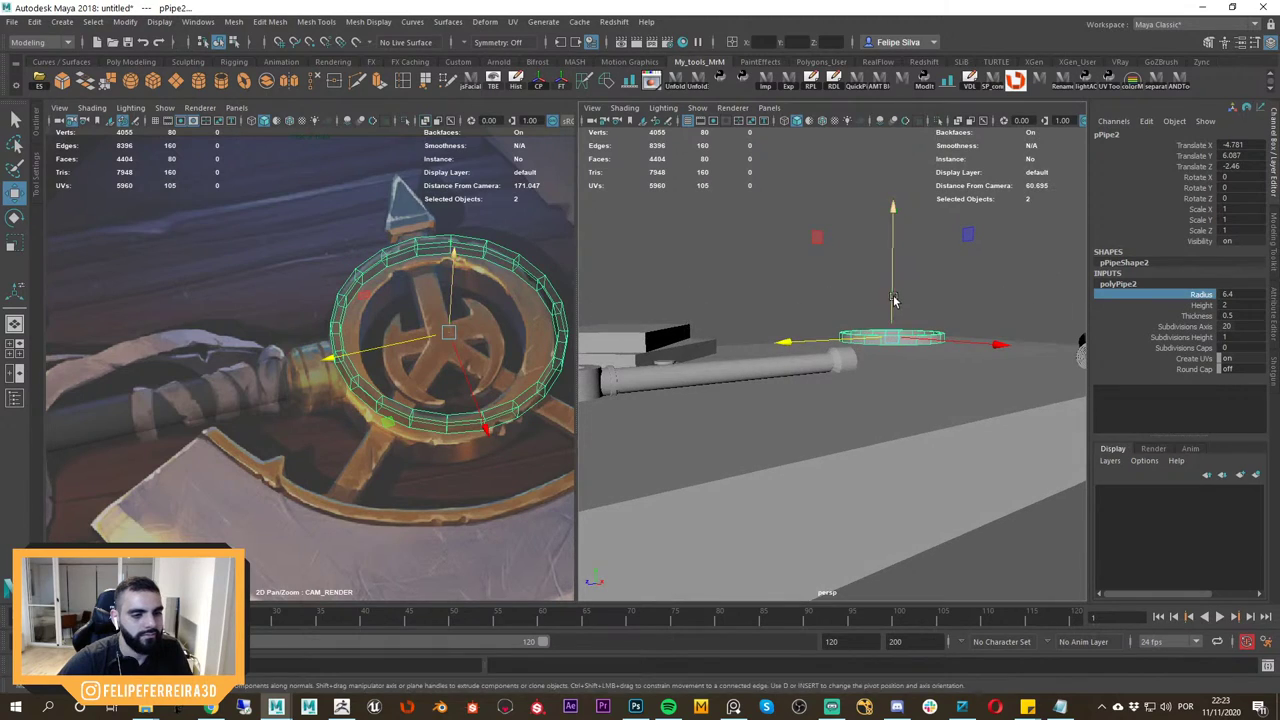
# Align the pipe's centre to the collar on the X and Y axes with the Align tool and reselect the pipe.
pyautogui.keyDown('shift'); pyautogui.click(850, 362); pyautogui.keyUp('shift')
pyautogui.click(629, 84)
pyautogui.keyDown('alt'); pyautogui.moveTo(843, 333); pyautogui.dragTo(810, 349); pyautogui.keyUp('alt')
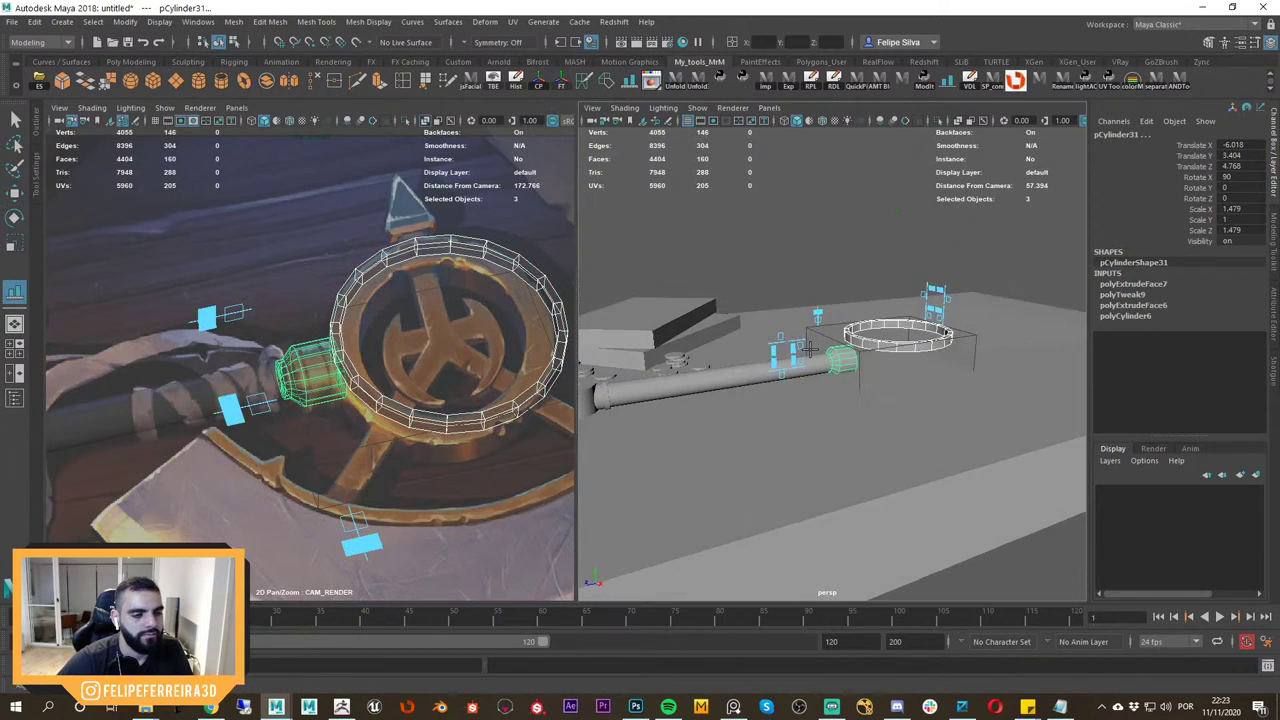
pyautogui.scroll(5, 835, 360)
pyautogui.click(775, 343)
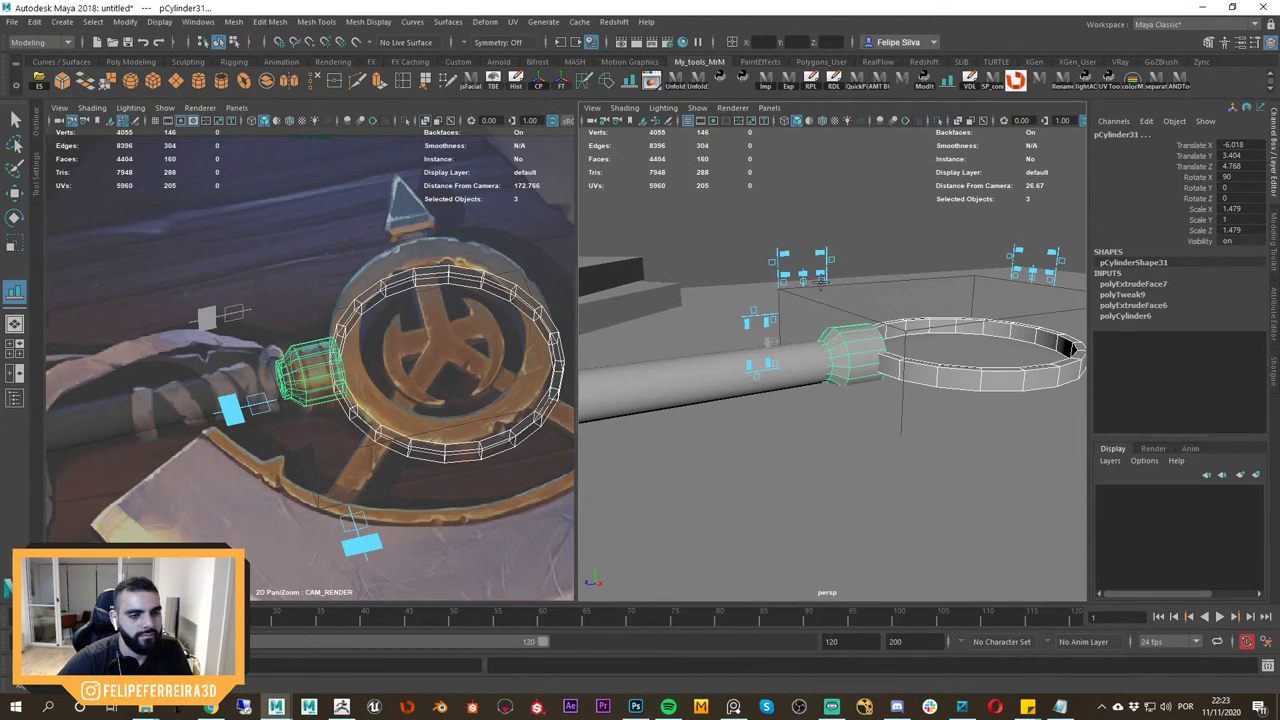
pyautogui.click(1035, 274)
pyautogui.press('w')
pyautogui.click(928, 242)
pyautogui.click(985, 325)
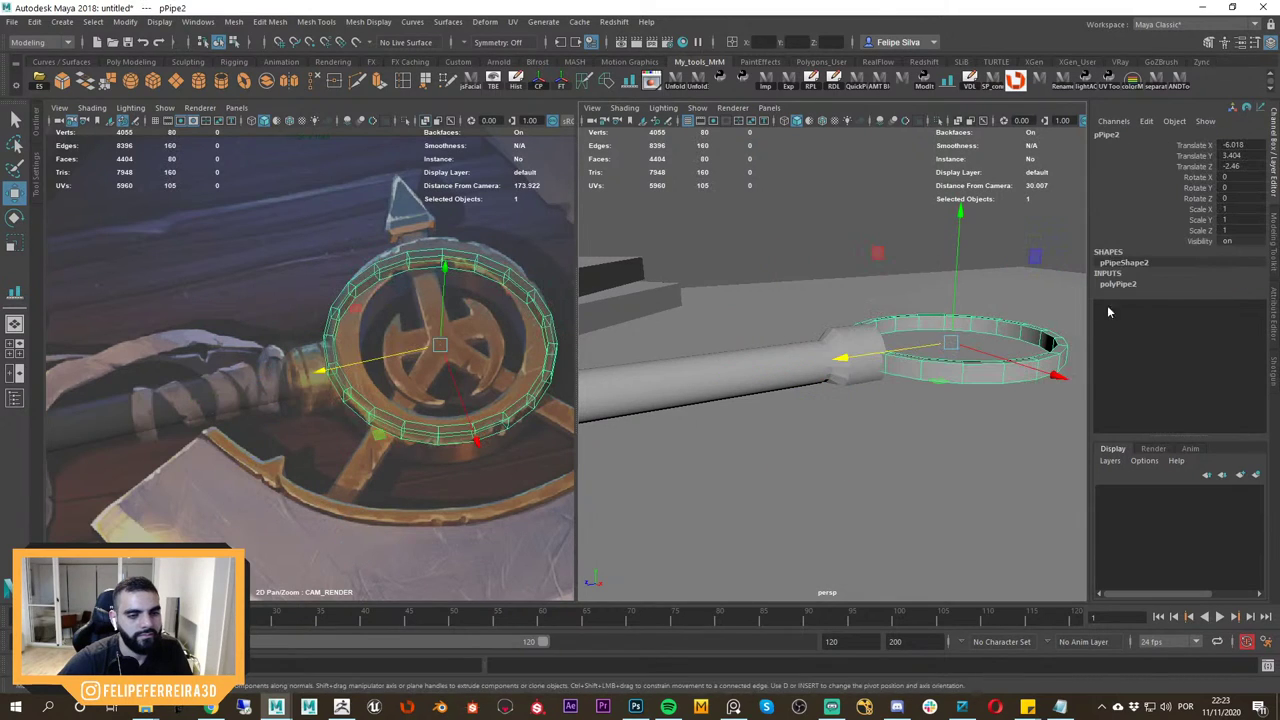
# Shift the ring to Z -3.063 and set its radius to 6.8.
pyautogui.click(1122, 285)
pyautogui.click(1195, 294)
pyautogui.moveTo(945, 335); pyautogui.dragTo(979, 344, button='middle')
pyautogui.press('w')
pyautogui.moveTo(930, 354)
pyautogui.keyDown('alt'); pyautogui.mouseDown()
pyautogui.moveTo(908, 362)
pyautogui.moveTo(910, 346)
pyautogui.mouseUp(); pyautogui.keyUp('alt')
pyautogui.doubleClick(1227, 294)
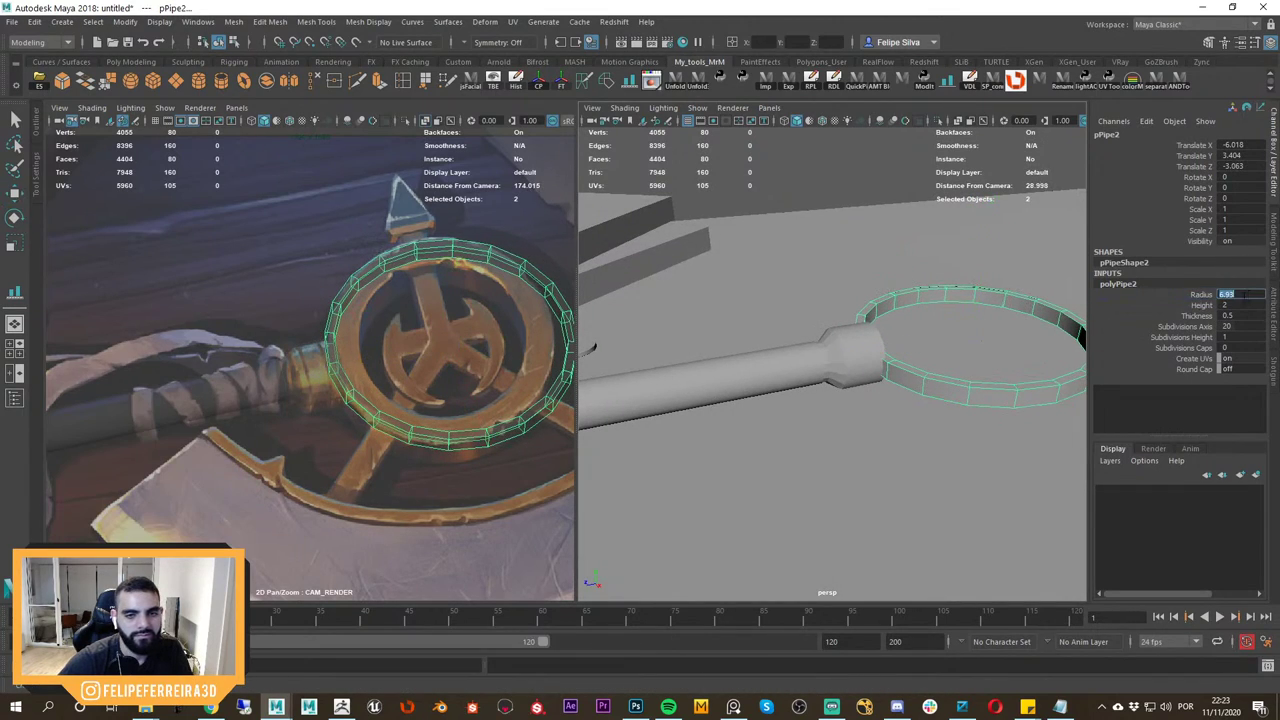
pyautogui.write('6.8')
pyautogui.press('Return')
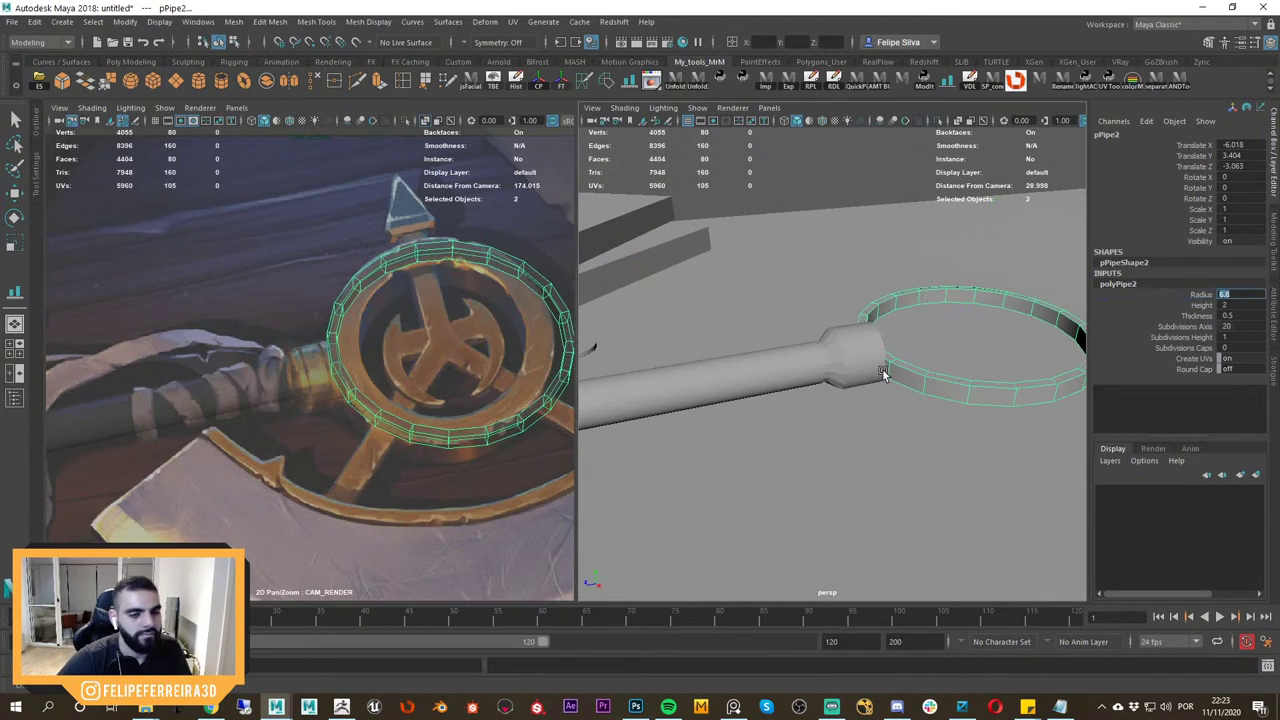
# Refine the ring's radius to 6.61 and increase its thickness to 1.67 to match the painted ring.
pyautogui.keyDown('alt'); pyautogui.moveTo(883, 373); pyautogui.dragTo(912, 386); pyautogui.keyUp('alt')
pyautogui.moveTo(1030, 324); pyautogui.dragTo(825, 345, button='middle')
pyautogui.press('w')
pyautogui.click(1198, 316)
pyautogui.keyDown('alt'); pyautogui.moveTo(825, 345); pyautogui.dragTo(910, 366, button='right'); pyautogui.keyUp('alt')
pyautogui.moveTo(889, 365); pyautogui.dragTo(948, 371, button='middle')
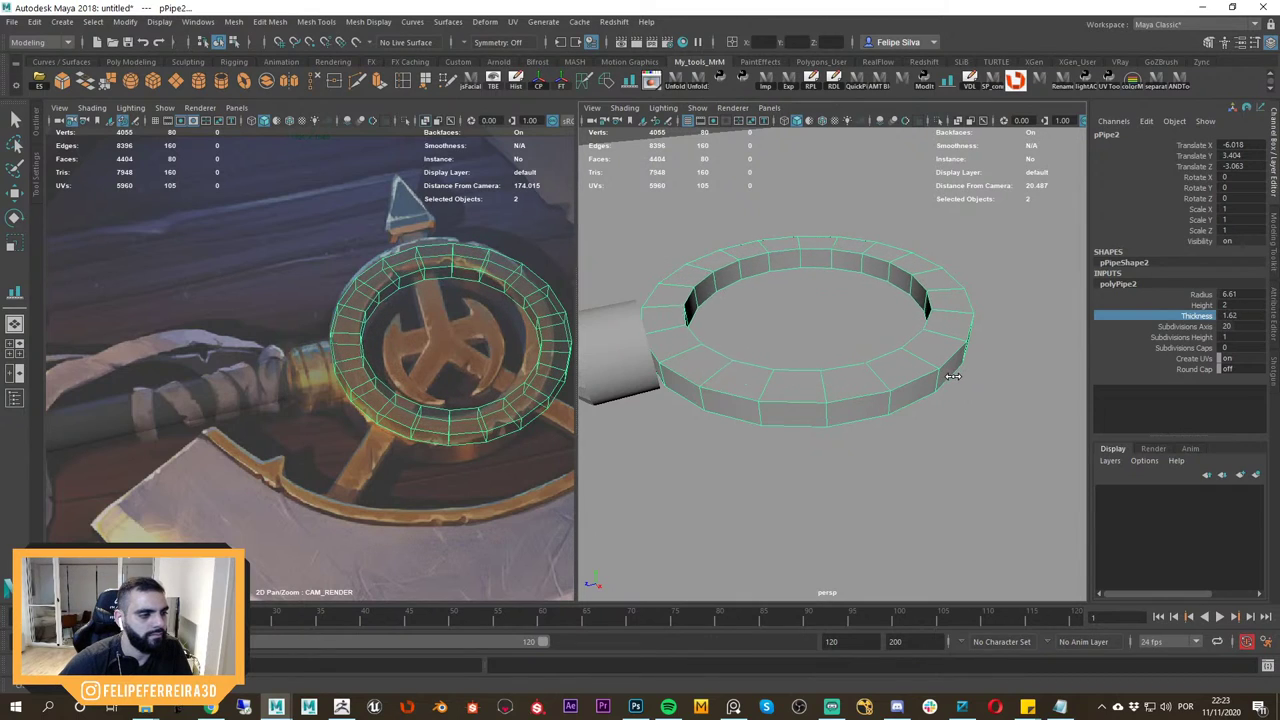
pyautogui.press('w')
pyautogui.keyDown('alt'); pyautogui.moveTo(889, 374); pyautogui.dragTo(945, 406); pyautogui.keyUp('alt')
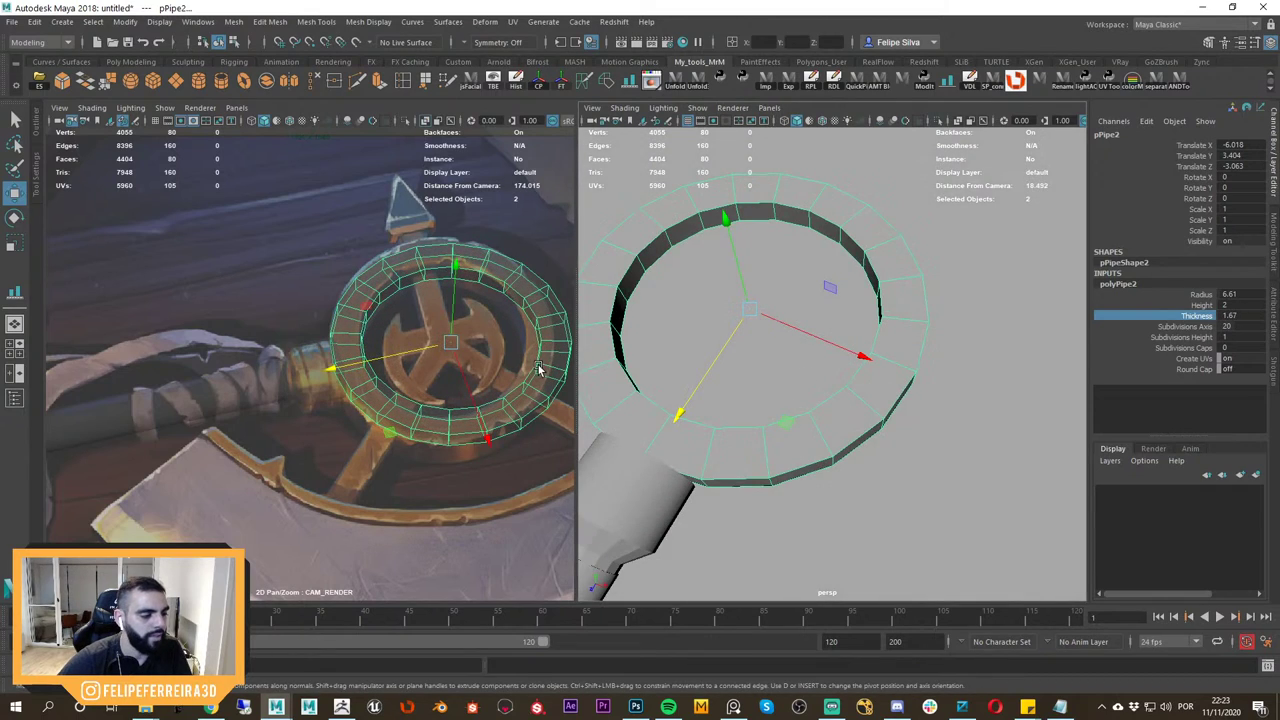
# Maximize the render camera view and save the scene as axe_Scene_Modeling.0001.mb in the project's scenes folder.
pyautogui.press('space')
pyautogui.moveTo(690, 402); pyautogui.dragTo(400, 244, button='right')
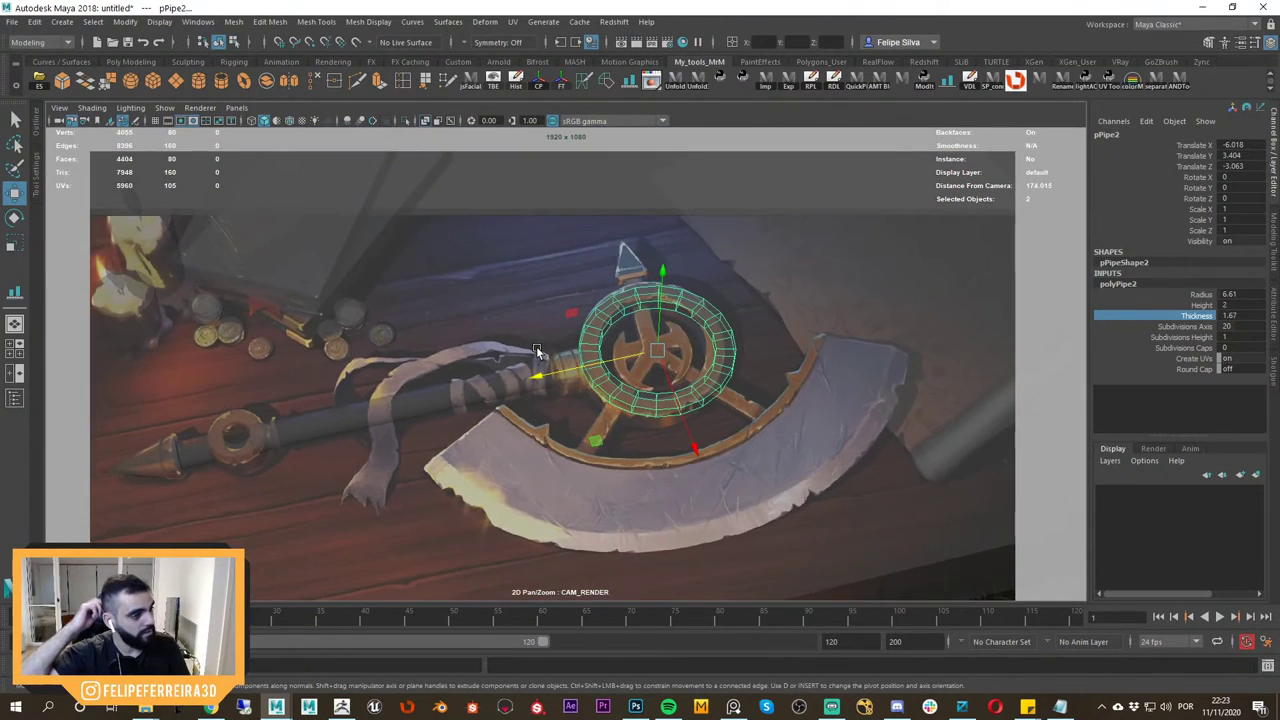
pyautogui.press('q')
pyautogui.hotkey('ctrl', 's')
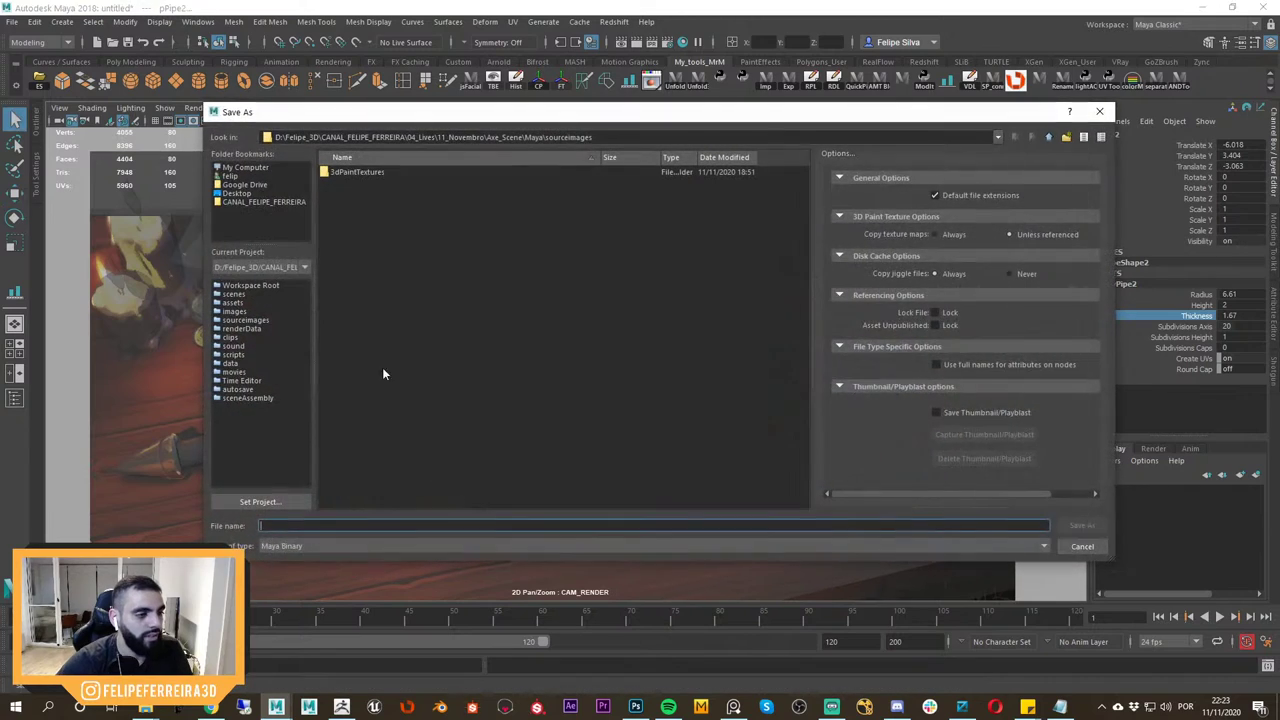
pyautogui.click(256, 293)
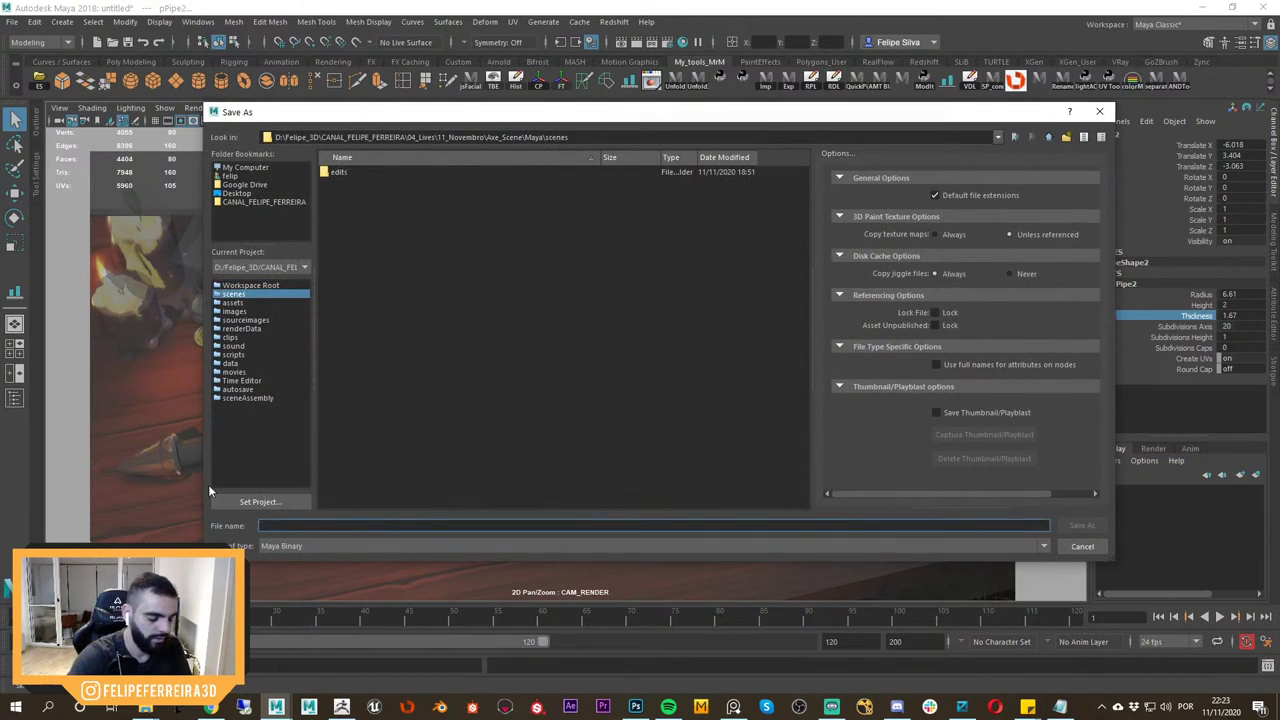
pyautogui.write('axe_Scene')
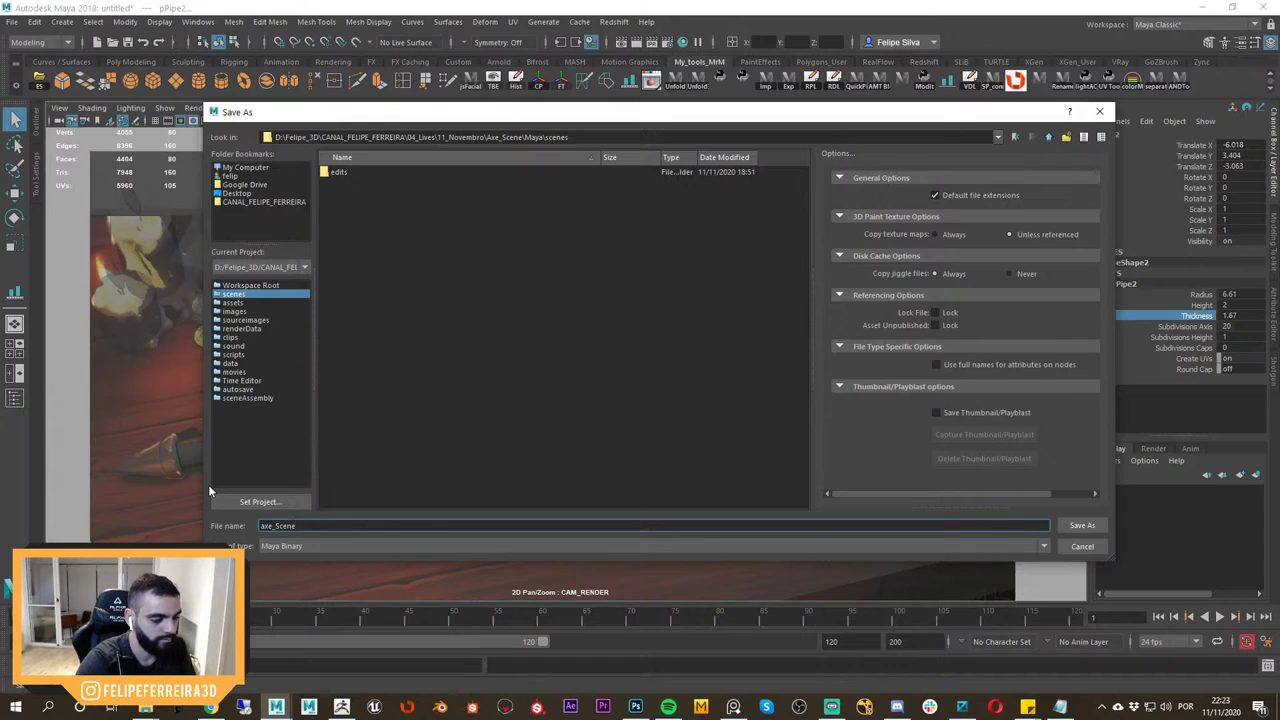
pyautogui.write('_M')
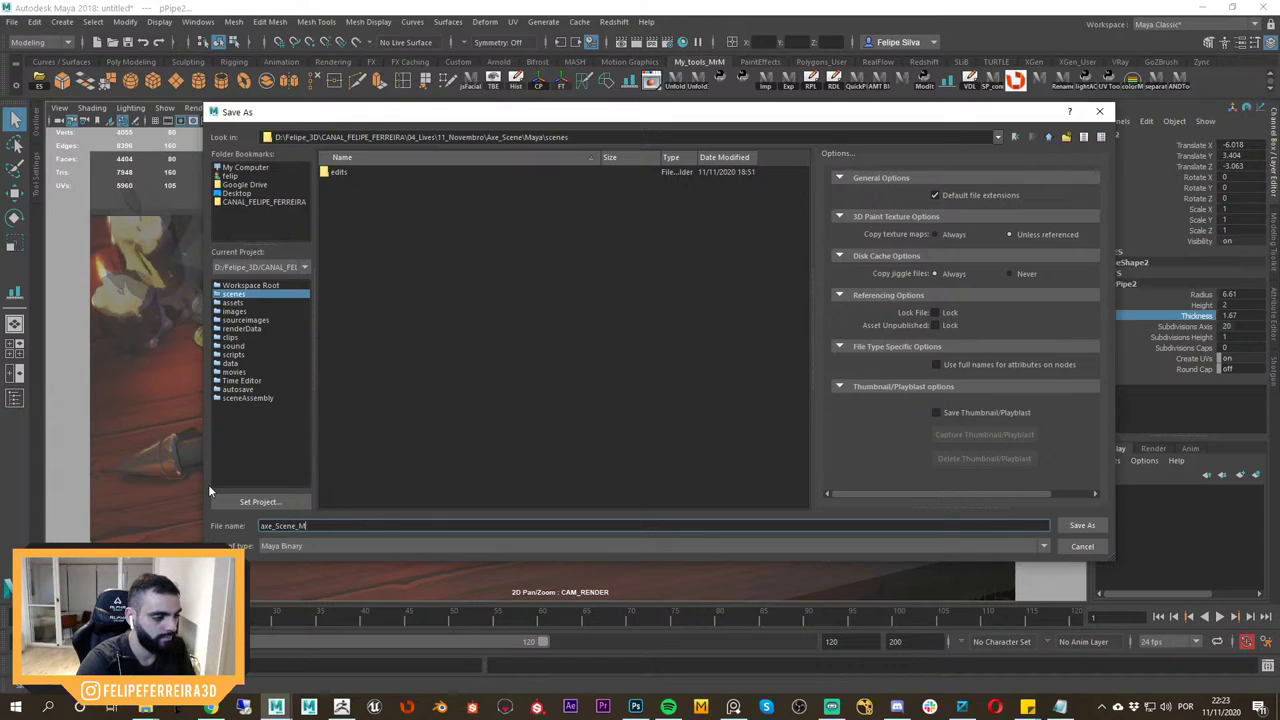
pyautogui.write('odel')
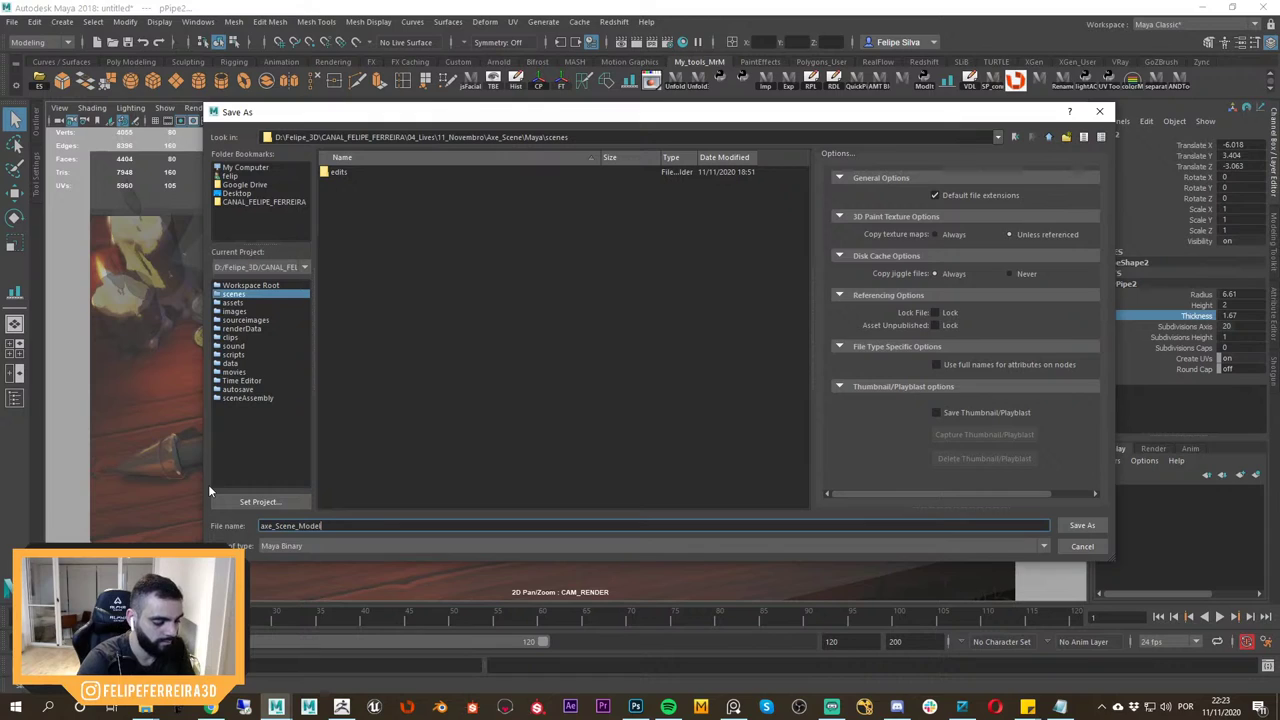
pyautogui.write('ing.0001.mb')
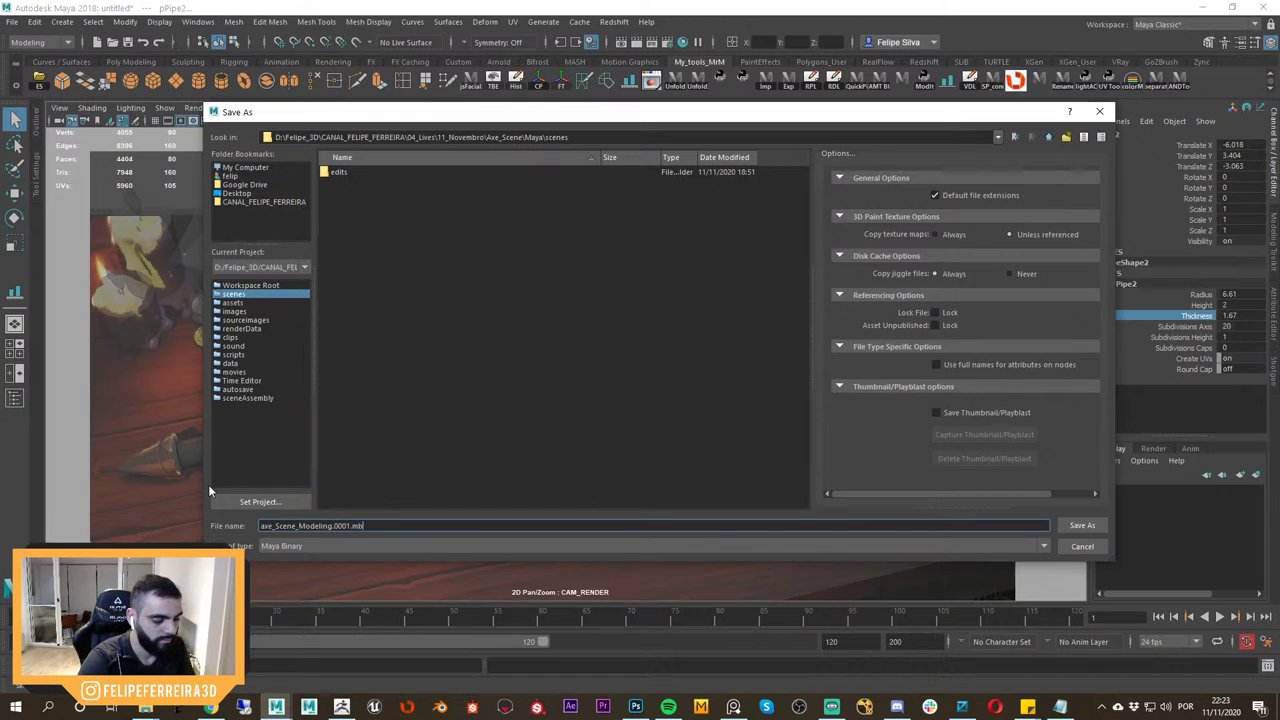
pyautogui.press('Return')
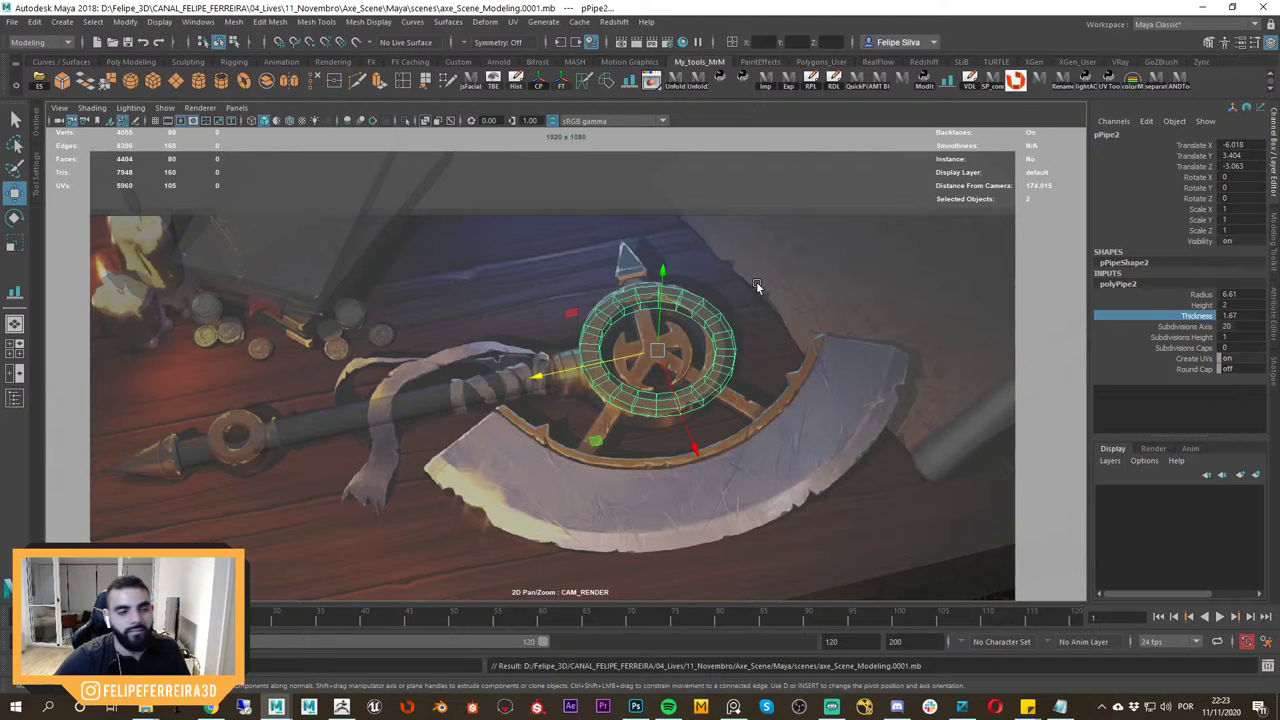
# Restore the two-view layout and raise the ring's height to 6.51, checking it against the reference painting.
pyautogui.press('space')
pyautogui.moveTo(365, 376); pyautogui.dragTo(560, 450, button='right')
pyautogui.moveTo(560, 450); pyautogui.dragTo(494, 428, button='middle')
pyautogui.keyDown('alt'); pyautogui.moveTo(797, 410); pyautogui.dragTo(767, 337); pyautogui.keyUp('alt')
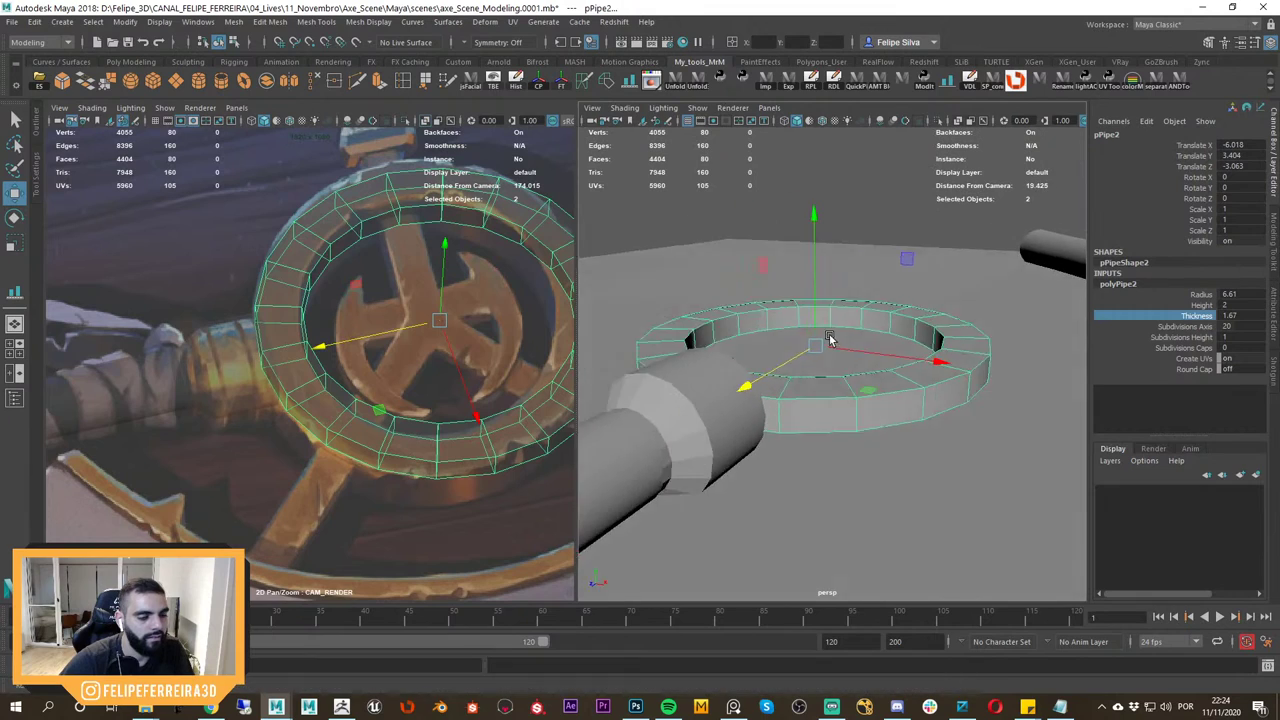
pyautogui.click(1201, 305)
pyautogui.moveTo(950, 340); pyautogui.dragTo(1062, 360, button='middle')
pyautogui.hotkey('alt', 'Tab')
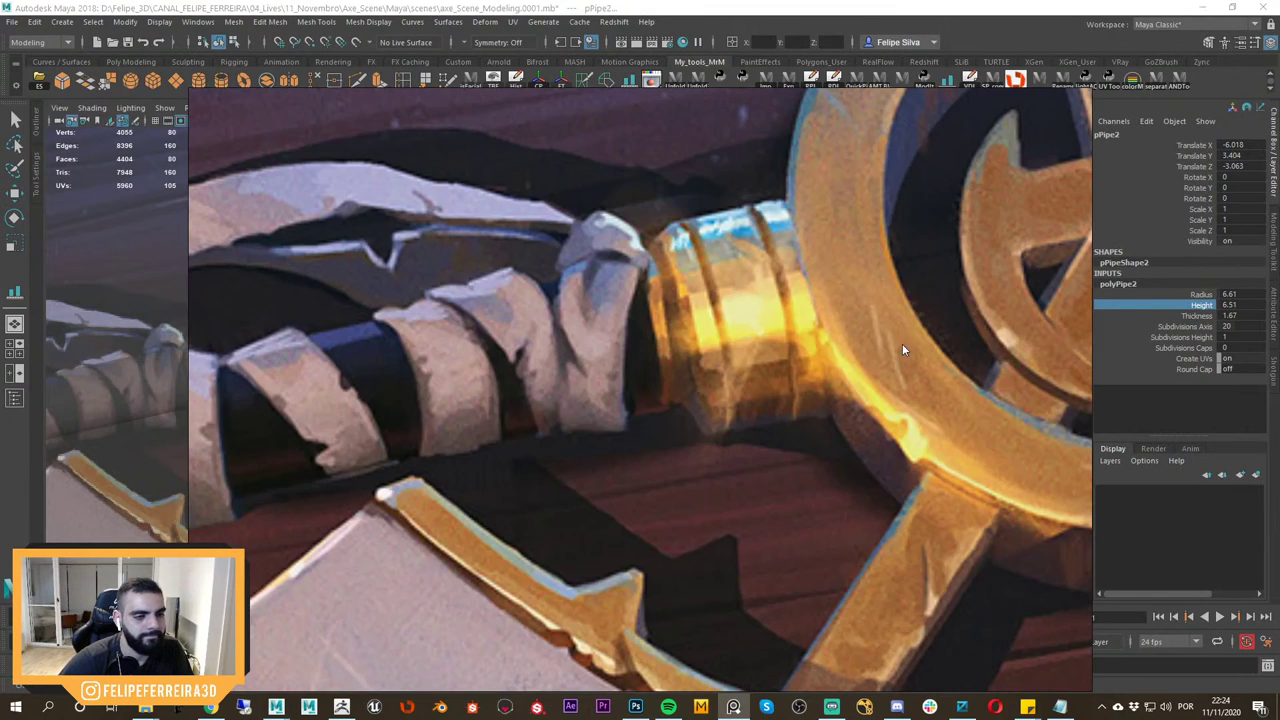
# Isolate the ring and collar and show them in a wireframe side view.
pyautogui.press('space')
pyautogui.click(625, 366)
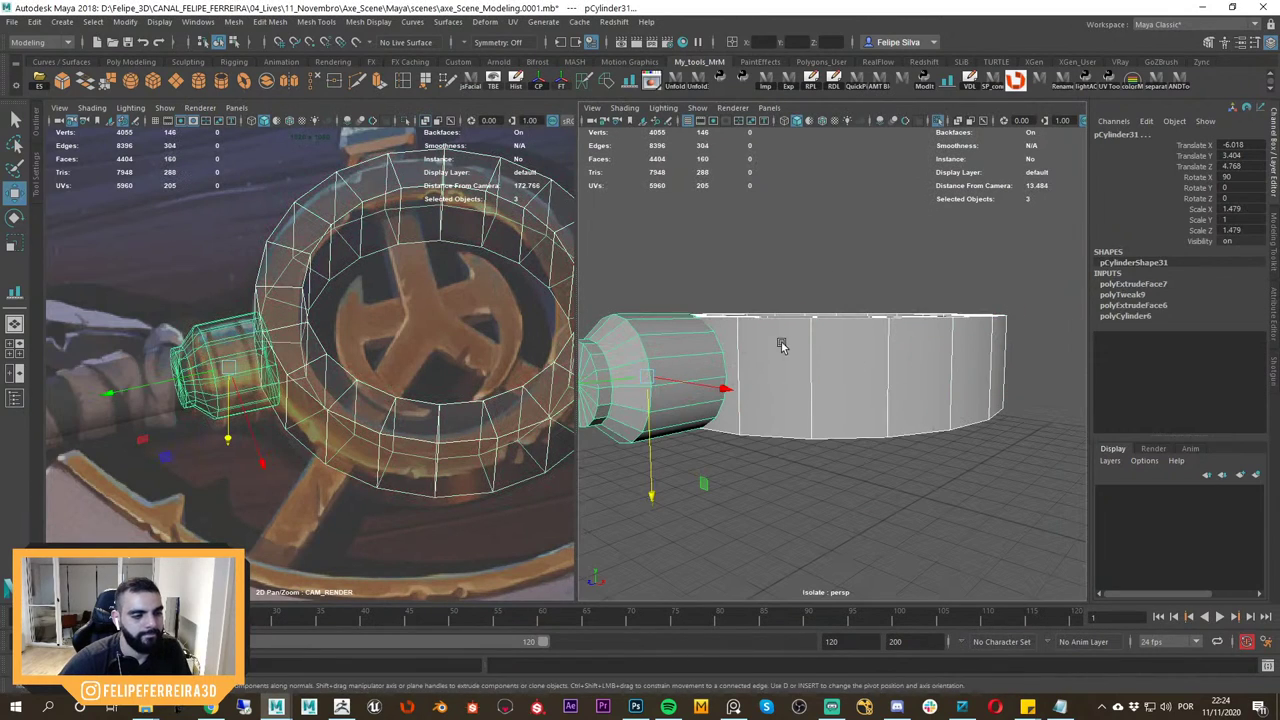
pyautogui.press('space')
pyautogui.moveTo(767, 345); pyautogui.dragTo(841, 347)
pyautogui.press('4')
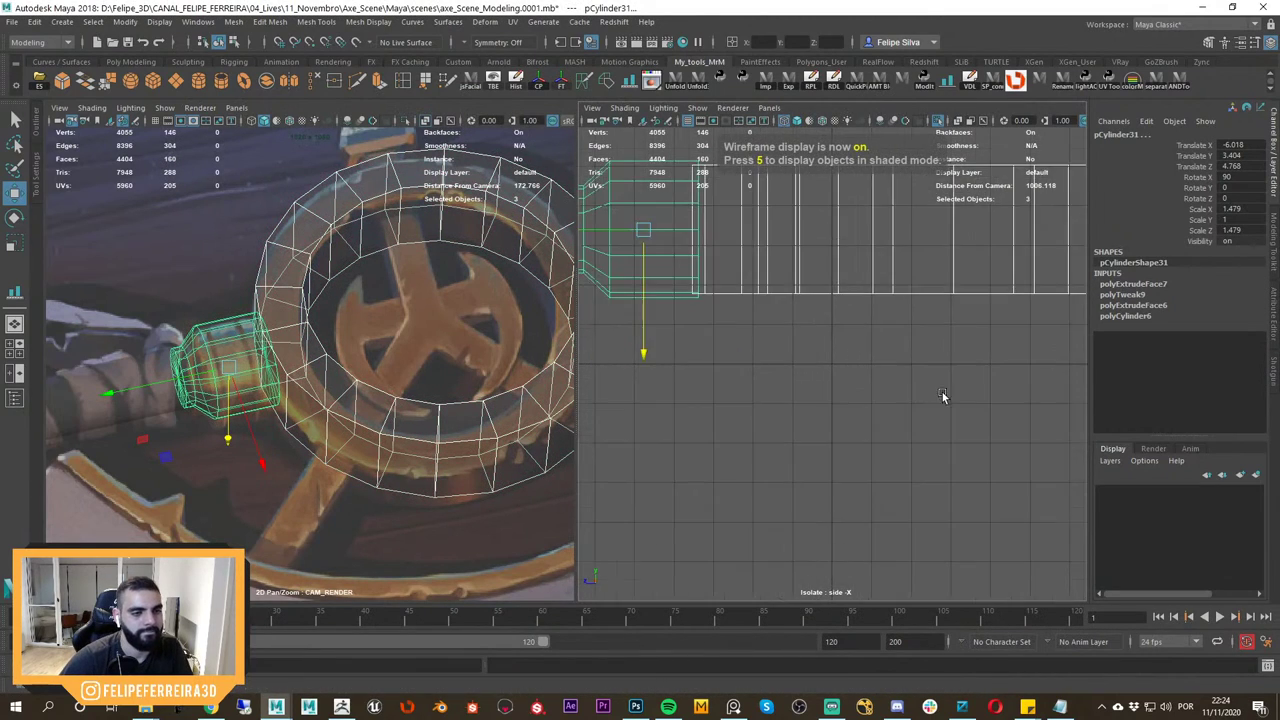
# Increase the ring's height to 7.1 relative to the collar and switch back to the perspective view.
pyautogui.click(863, 412)
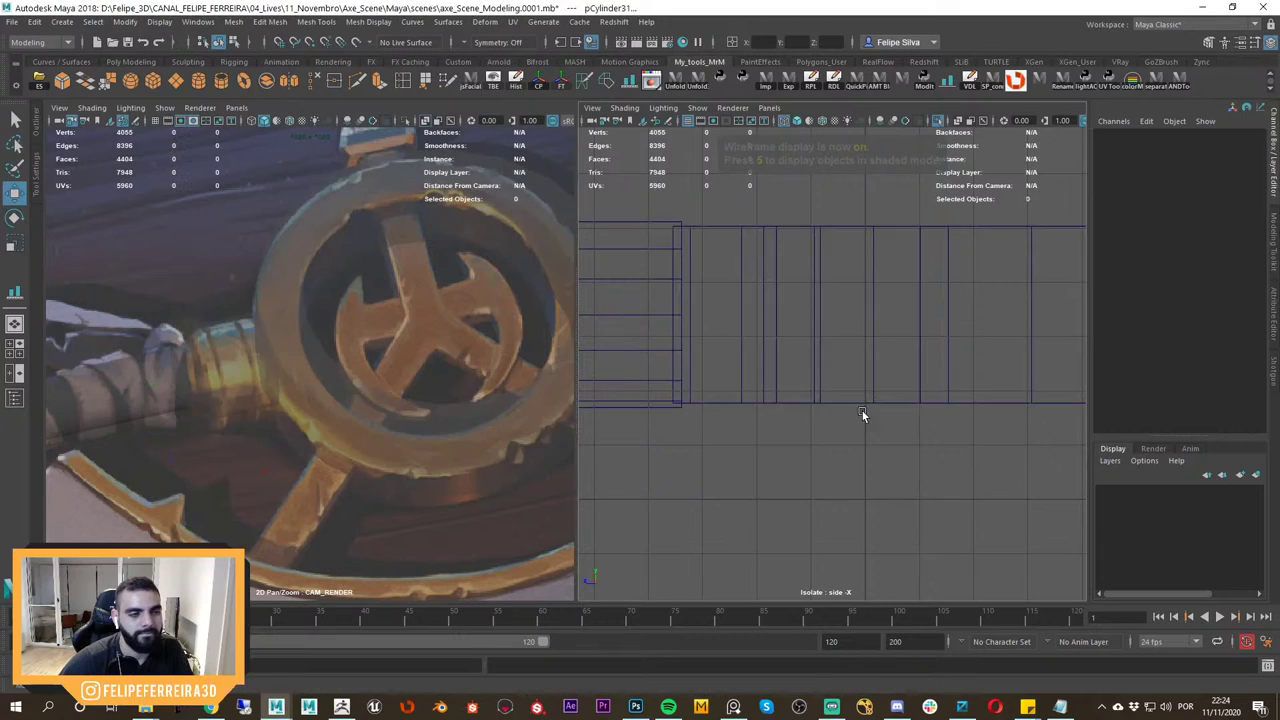
pyautogui.click(866, 404)
pyautogui.click(1118, 284)
pyautogui.click(1200, 305)
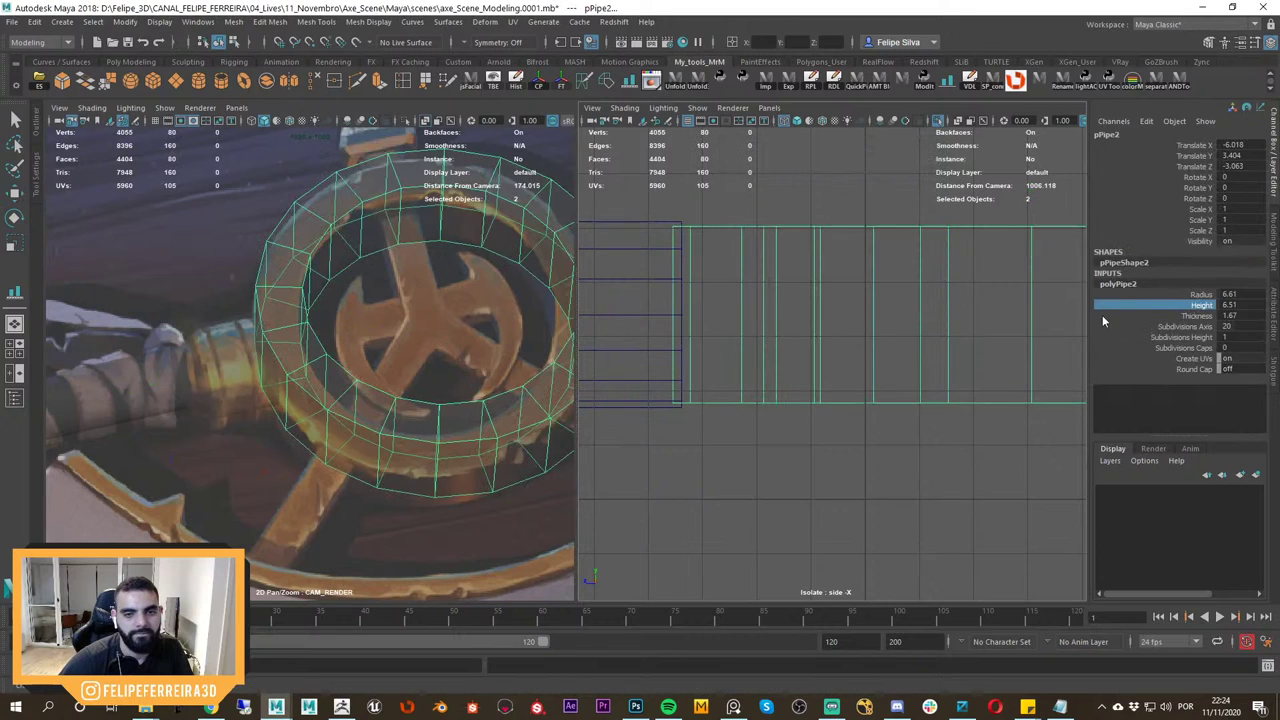
pyautogui.moveTo(943, 356); pyautogui.dragTo(977, 357, button='middle')
pyautogui.press('space')
pyautogui.moveTo(870, 300); pyautogui.dragTo(871, 264)
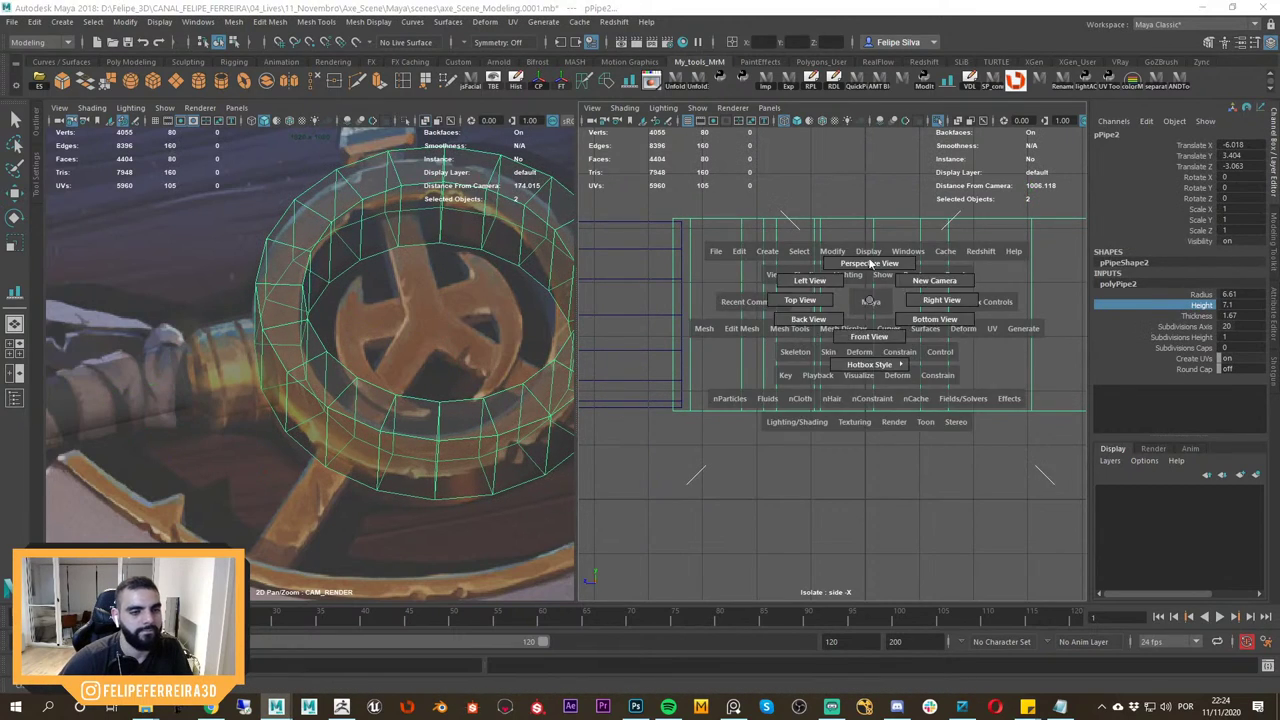
# Show the perspective view shaded, end the isolation of the ring and collar, and select only the ring.
pyautogui.press('5')
pyautogui.keyDown('alt'); pyautogui.moveTo(931, 354); pyautogui.dragTo(928, 430); pyautogui.keyUp('alt')
pyautogui.scroll(-5, 928, 350)
pyautogui.click(911, 229)
pyautogui.press('w')
pyautogui.hotkey('ctrl', '1')
pyautogui.scroll(-3, 925, 380)
pyautogui.keyDown('alt'); pyautogui.moveTo(925, 380); pyautogui.dragTo(800, 308); pyautogui.keyUp('alt')
pyautogui.moveTo(374, 354)
pyautogui.mouseDown(button='right')
pyautogui.moveTo(330, 324)
pyautogui.moveTo(397, 410)
pyautogui.moveTo(309, 249)
pyautogui.mouseUp(button='right')
pyautogui.click(424, 413)
# Maximize the render camera view on the whole axe in shaded display and save the scene.
pyautogui.press('space')
pyautogui.moveTo(520, 360); pyautogui.dragTo(340, 250, button='right')
pyautogui.moveTo(649, 351)
pyautogui.mouseDown(button='right')
pyautogui.moveTo(676, 412)
pyautogui.moveTo(700, 422)
pyautogui.mouseUp(button='right')
pyautogui.moveTo(647, 423); pyautogui.dragTo(697, 401, button='middle')
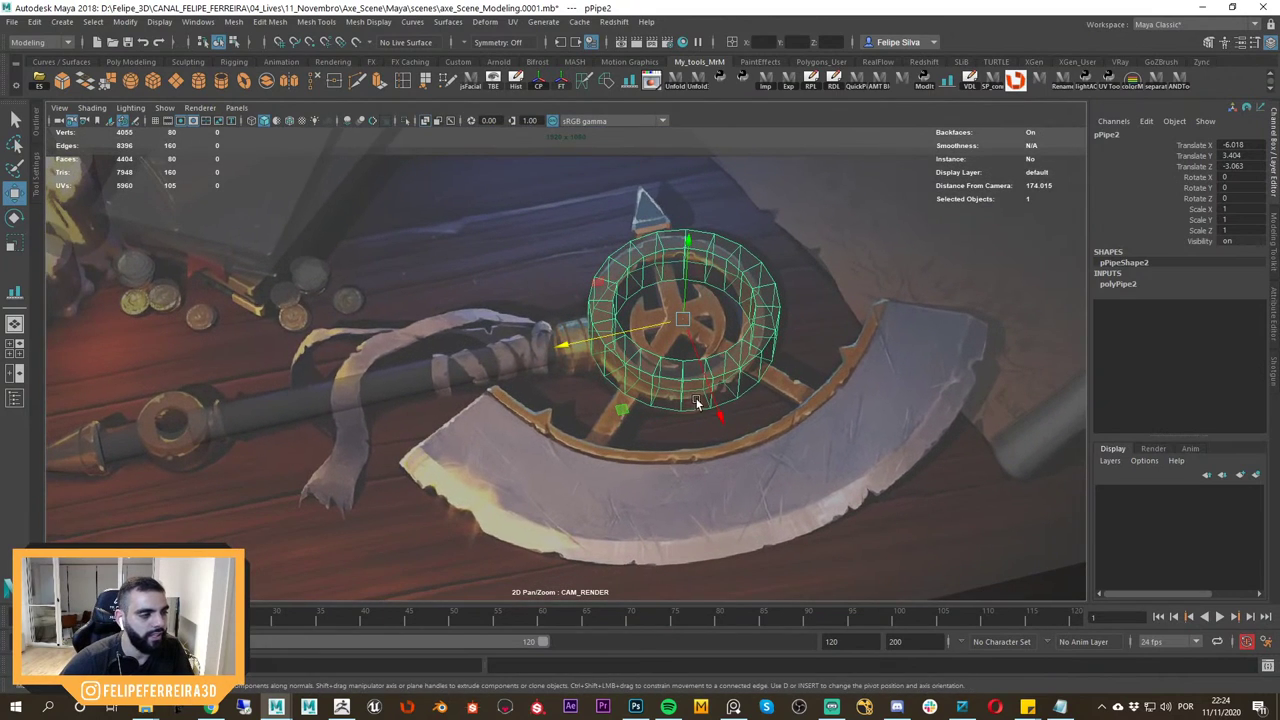
pyautogui.press('space')
pyautogui.moveTo(549, 391); pyautogui.dragTo(423, 348, button='right')
pyautogui.press('space')
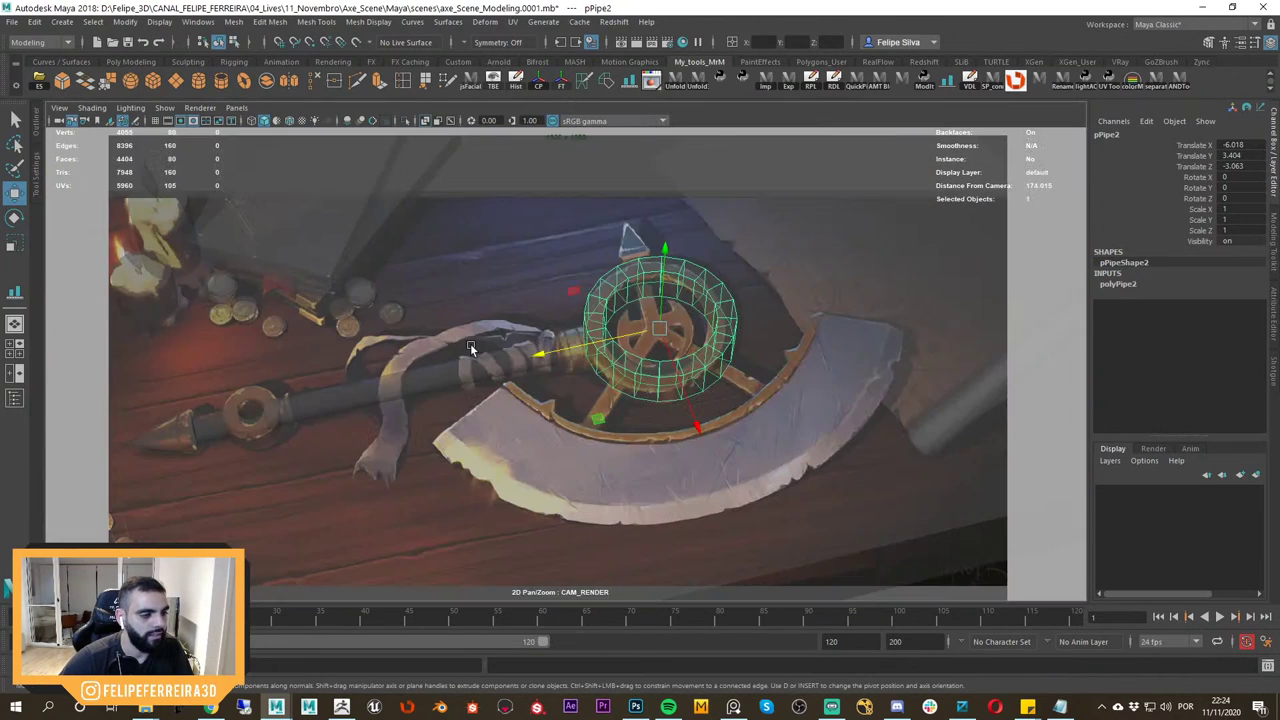
pyautogui.press('5')
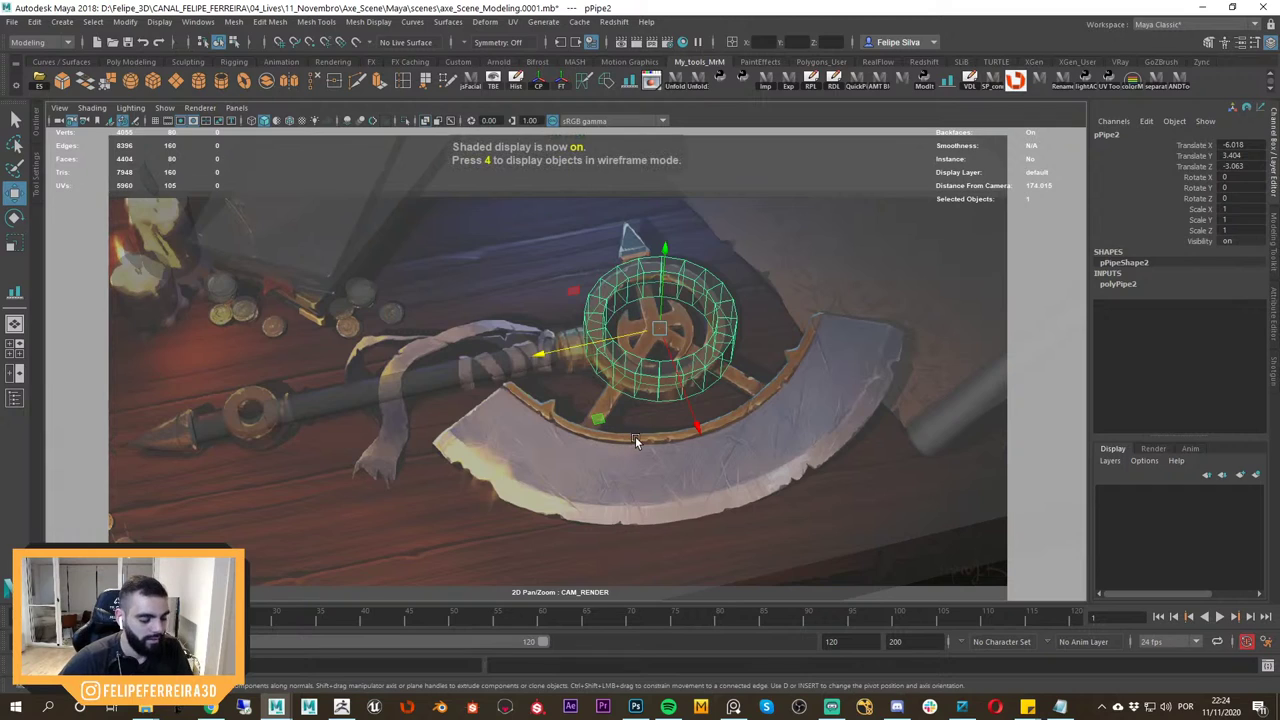
pyautogui.hotkey('ctrl', 's')
# Unlock the render camera and try small orbits to line the ring up with the painting.
pyautogui.click(73, 122)
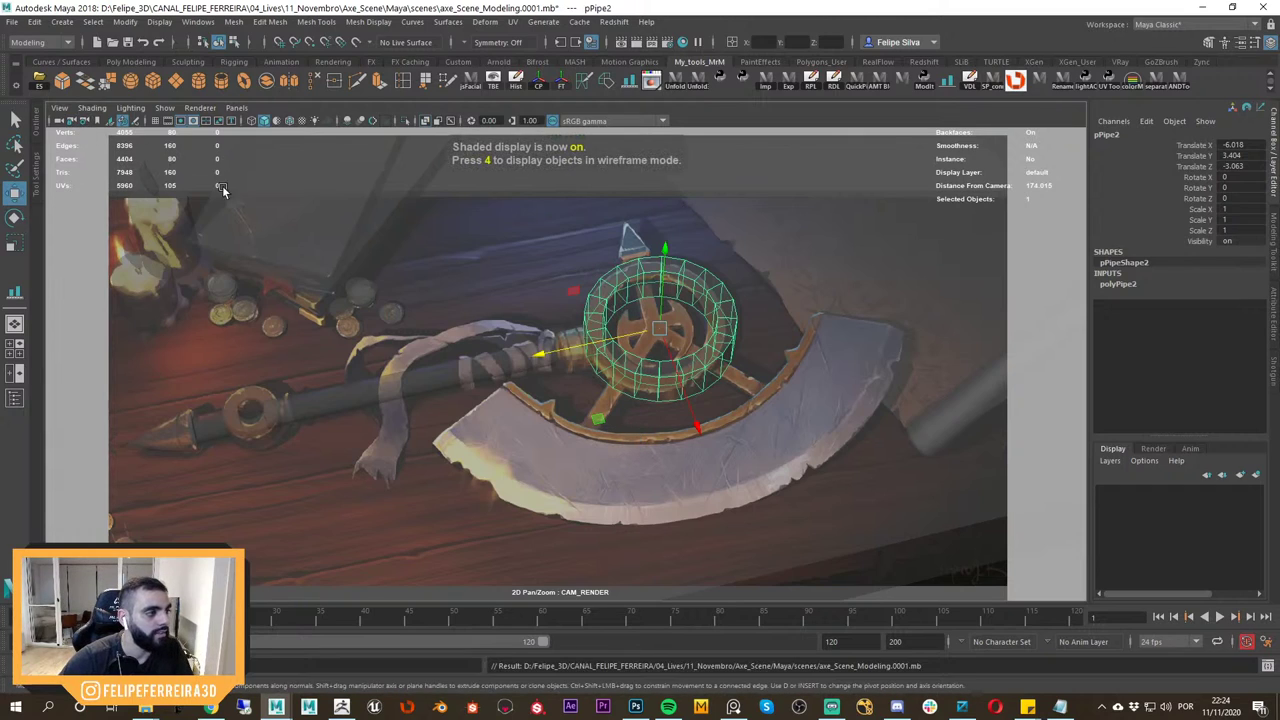
pyautogui.keyDown('alt'); pyautogui.moveTo(621, 384); pyautogui.dragTo(629, 376, button='middle'); pyautogui.keyUp('alt')
pyautogui.keyDown('alt'); pyautogui.moveTo(630, 380); pyautogui.dragTo(622, 377); pyautogui.keyUp('alt')
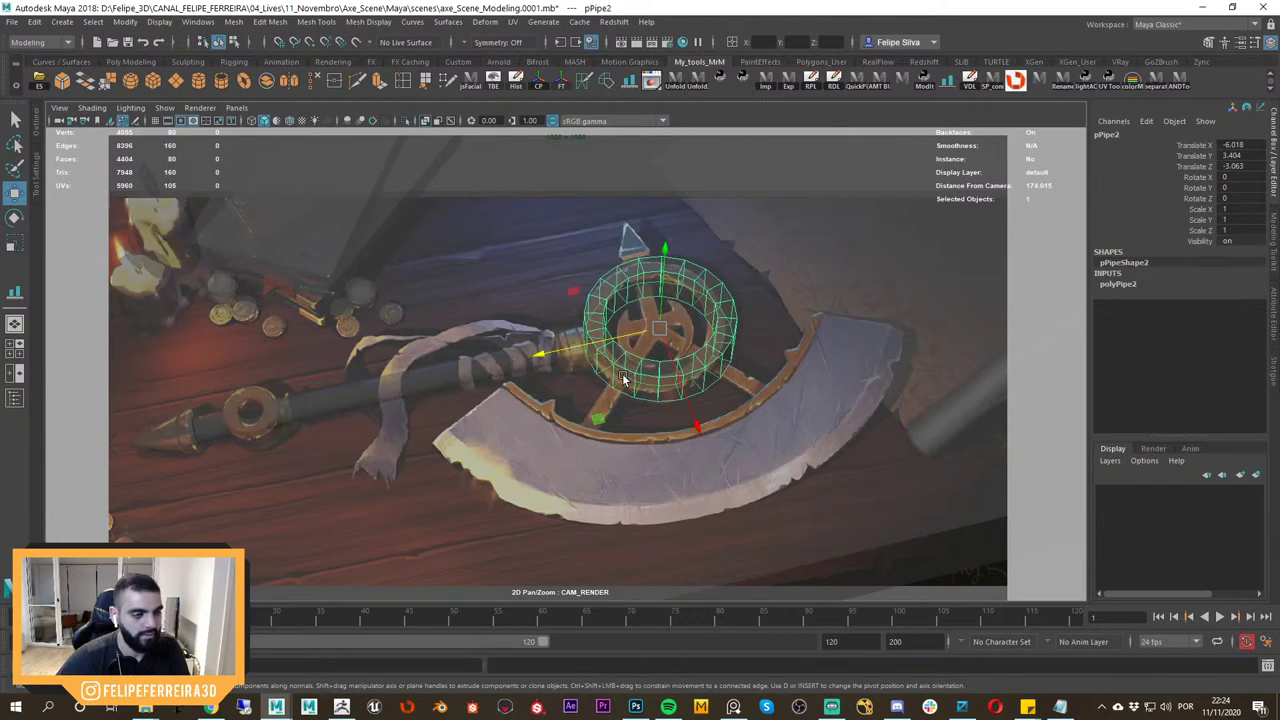
pyautogui.press('[')
pyautogui.press('[')
pyautogui.press('[')
pyautogui.press('[')
pyautogui.press('[')
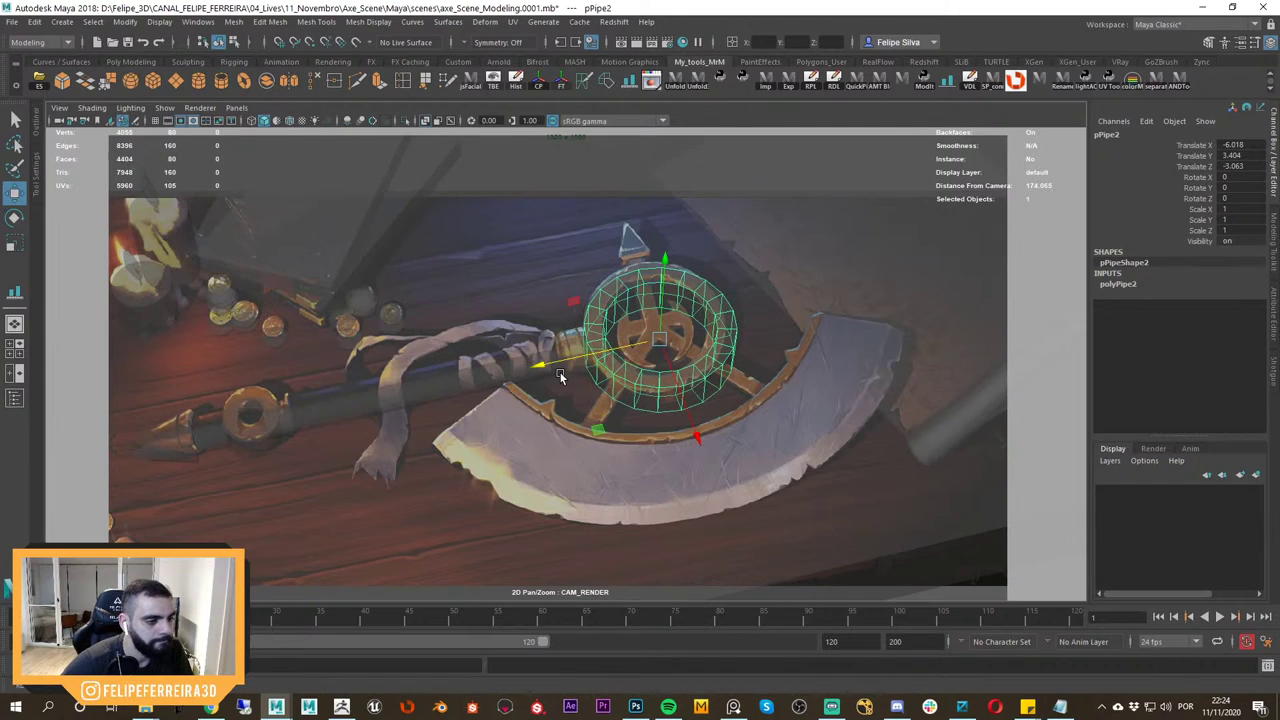
pyautogui.keyDown('alt'); pyautogui.moveTo(615, 358); pyautogui.dragTo(619, 420); pyautogui.keyUp('alt')
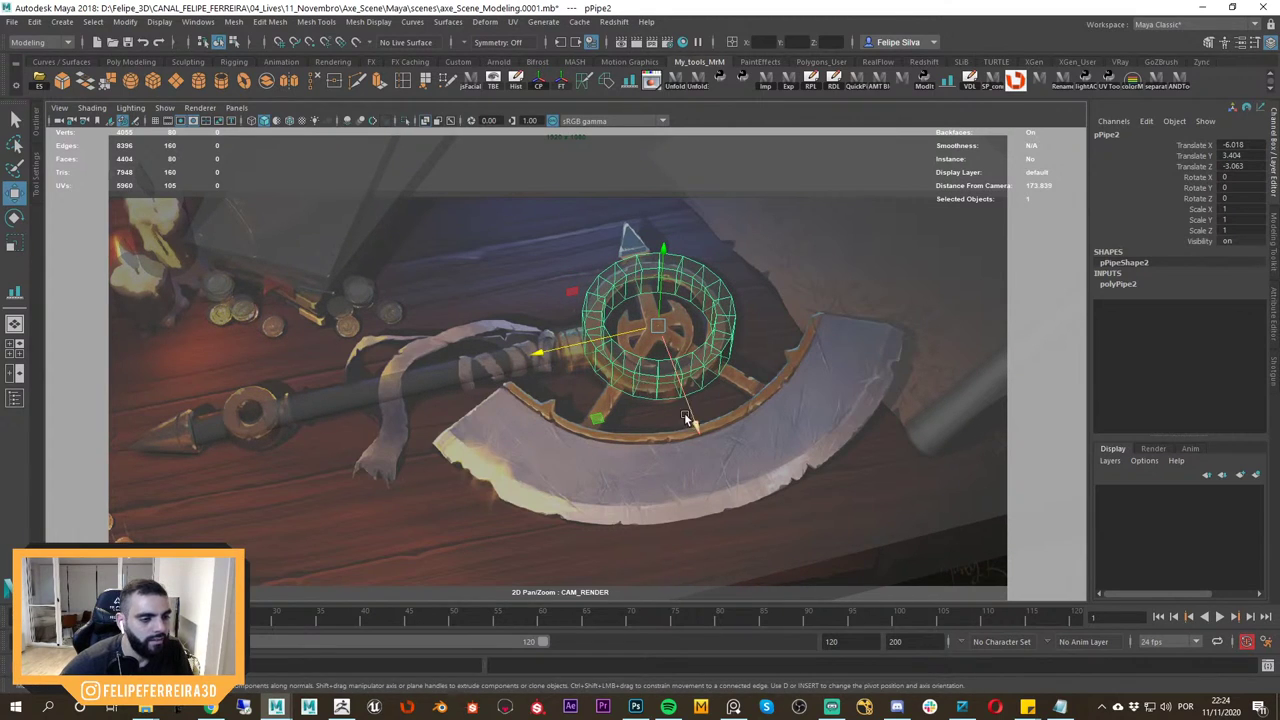
# Try scaling the ring in X and Z by about 0.9 and undo the scaling.
pyautogui.press('r')
pyautogui.moveTo(658, 325); pyautogui.dragTo(665, 271)
pyautogui.hotkey('ctrl', 'z')
pyautogui.hotkey('ctrl', 'z')
pyautogui.click(633, 261)
pyautogui.hotkey('ctrl', 'z')
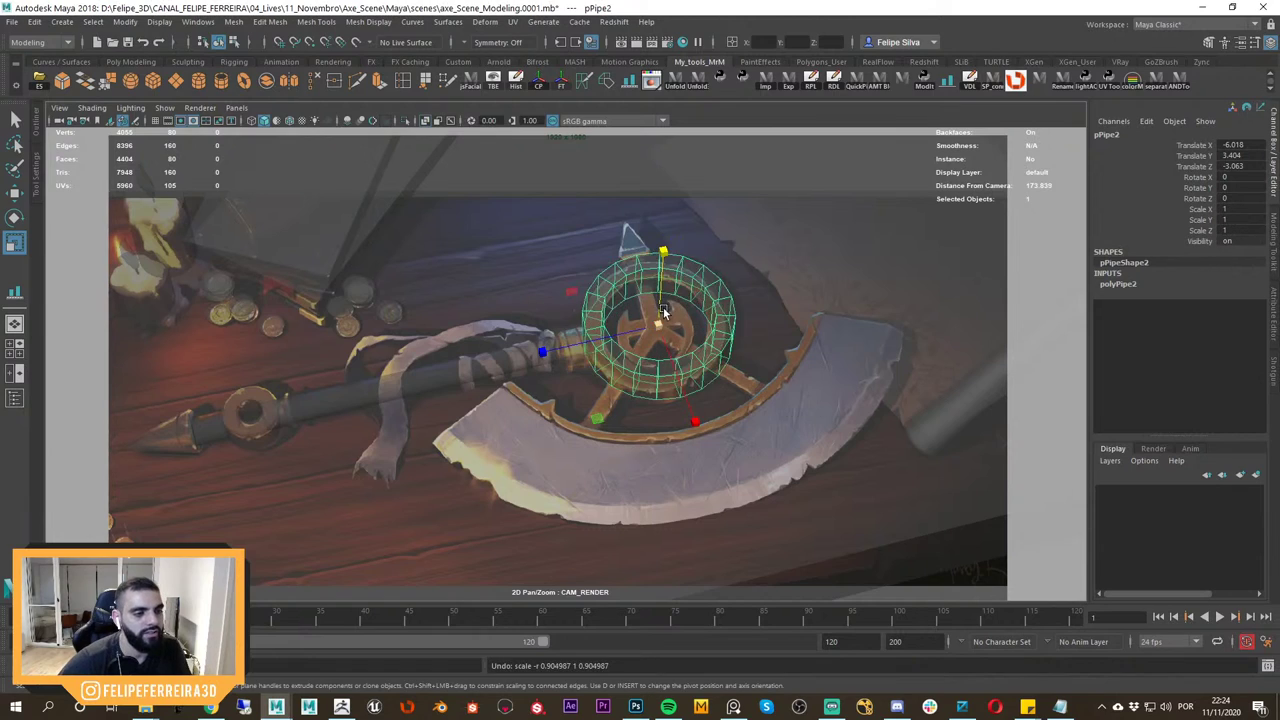
# Restore the two-view layout, frame the ring in the perspective view and show it close-up in the render camera.
pyautogui.press('space')
pyautogui.scroll(3, 424, 327)
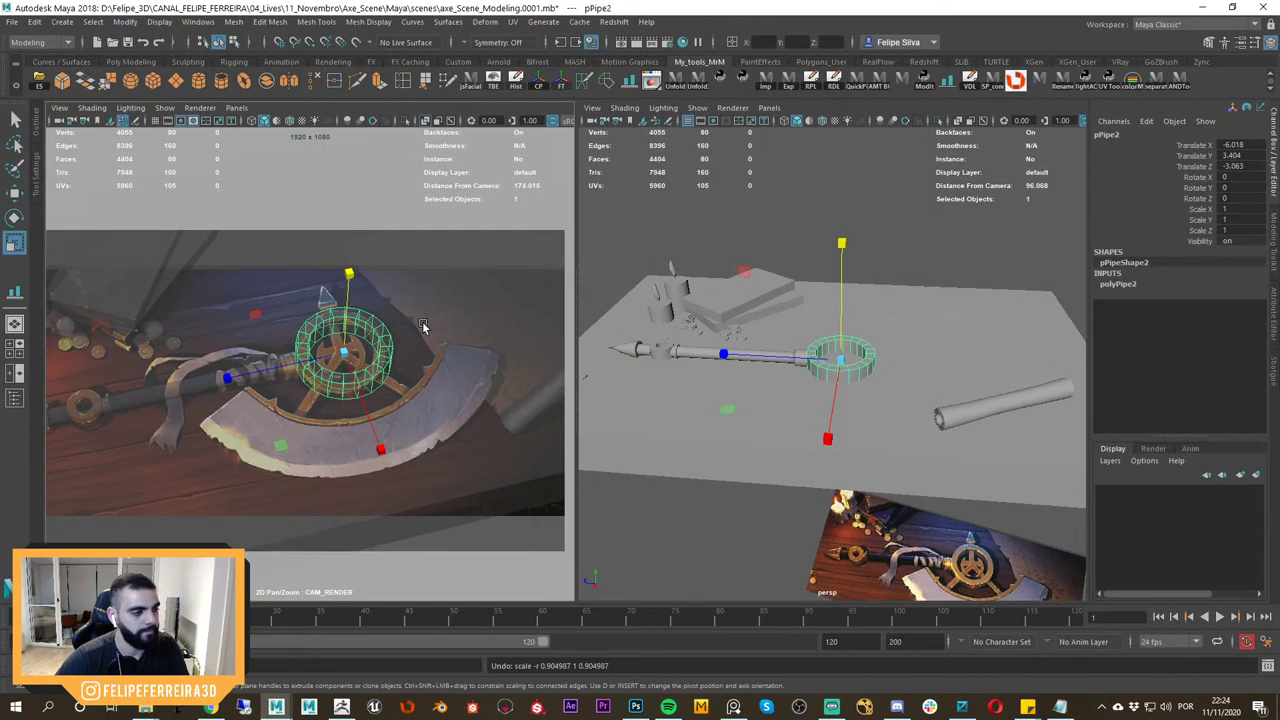
pyautogui.scroll(-3, 424, 327)
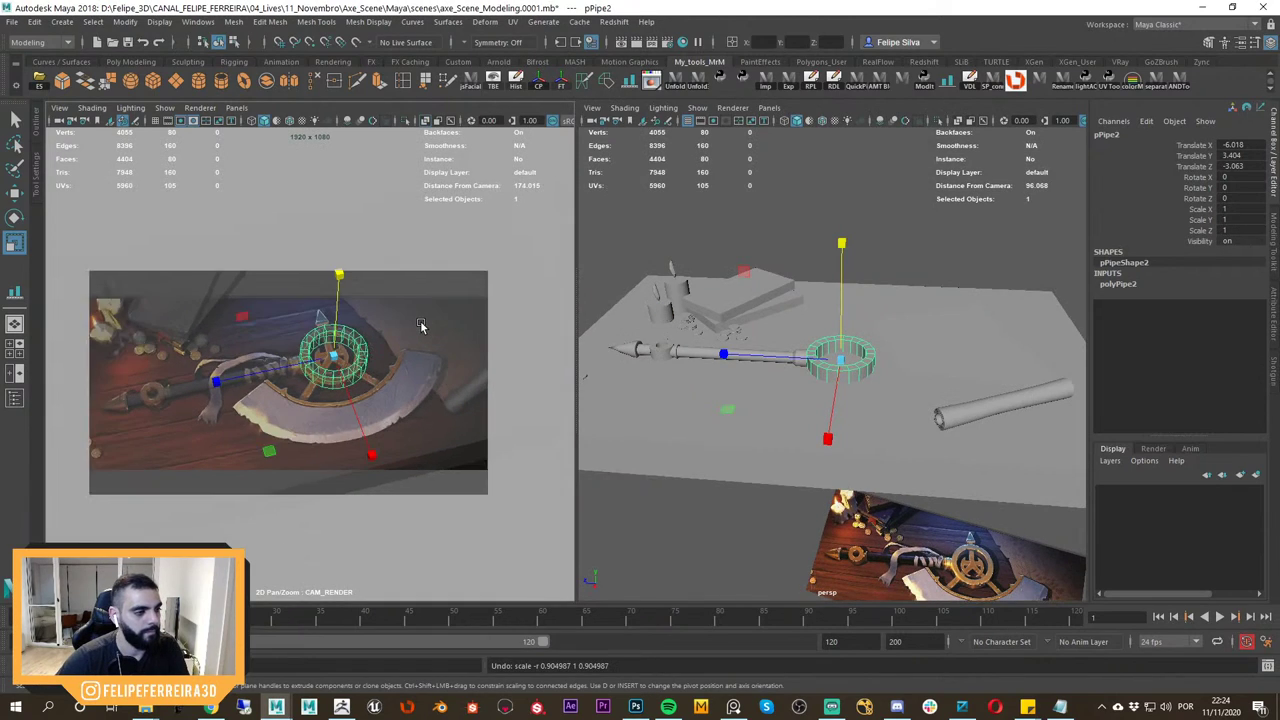
pyautogui.scroll(2, 421, 325)
pyautogui.click(489, 283)
pyautogui.press('\\')
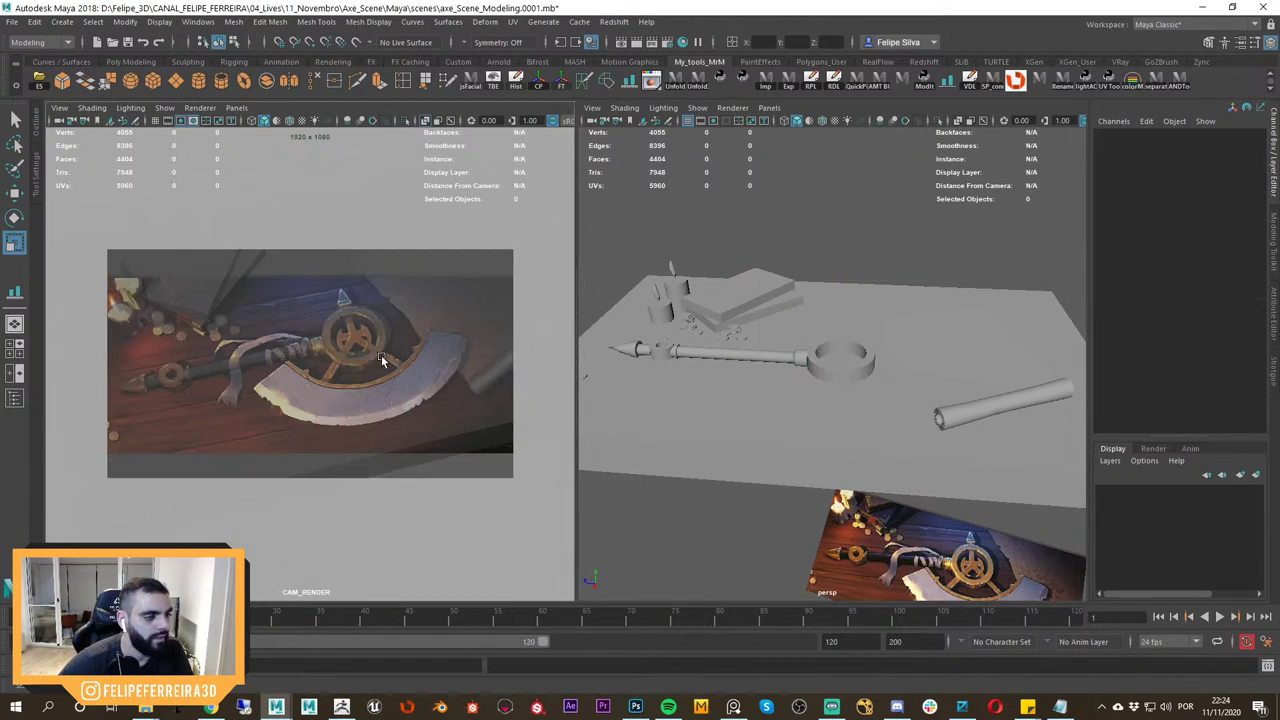
pyautogui.keyDown('alt'); pyautogui.moveTo(799, 362); pyautogui.dragTo(828, 366); pyautogui.keyUp('alt')
pyautogui.click(835, 366)
pyautogui.press('f')
pyautogui.press('\\')
pyautogui.scroll(5, 372, 386)
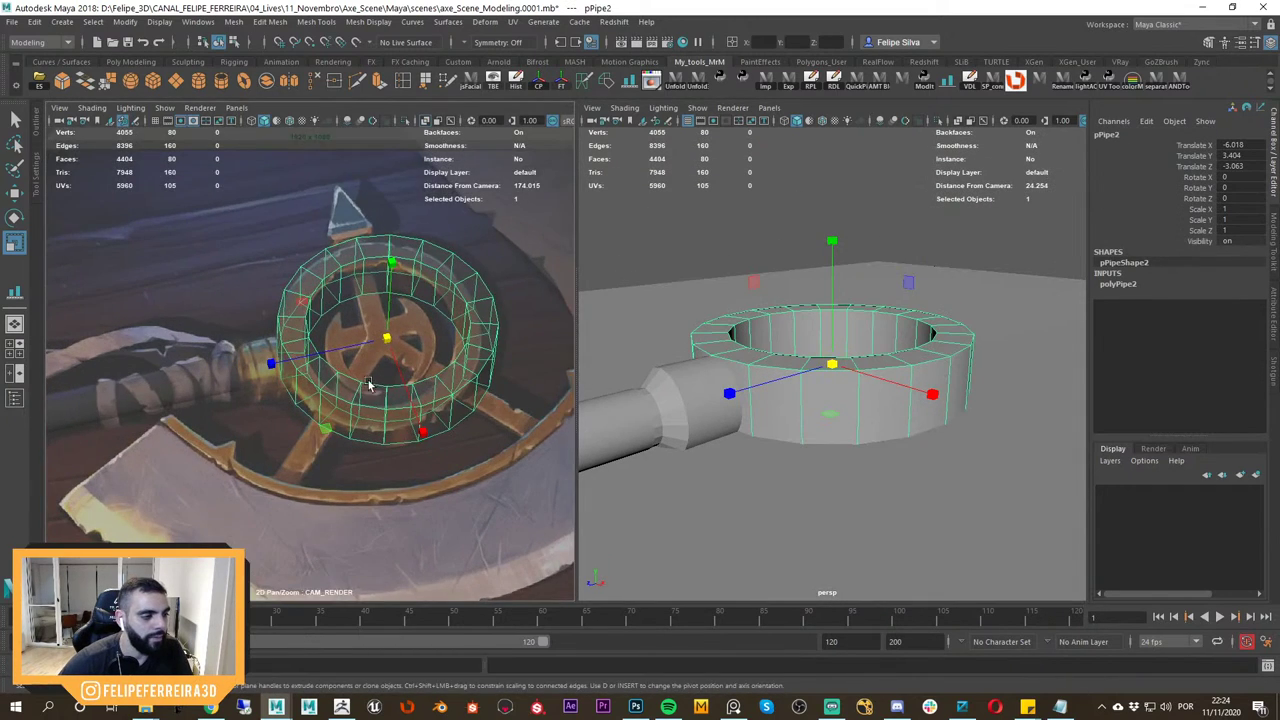
# Select the ring together with the handle's collar and examine how they meet from the side.
pyautogui.moveTo(369, 386); pyautogui.dragTo(396, 348, button='middle')
pyautogui.keyDown('alt'); pyautogui.moveTo(856, 373); pyautogui.dragTo(726, 369); pyautogui.keyUp('alt')
pyautogui.hotkey('ctrl', 'z')
pyautogui.keyDown('shift'); pyautogui.click(666, 343); pyautogui.keyUp('shift')
pyautogui.hotkey('ctrl', '1')
pyautogui.hotkey('ctrl', '1')
pyautogui.keyDown('alt'); pyautogui.moveTo(726, 369); pyautogui.dragTo(829, 375, button='middle'); pyautogui.keyUp('alt')
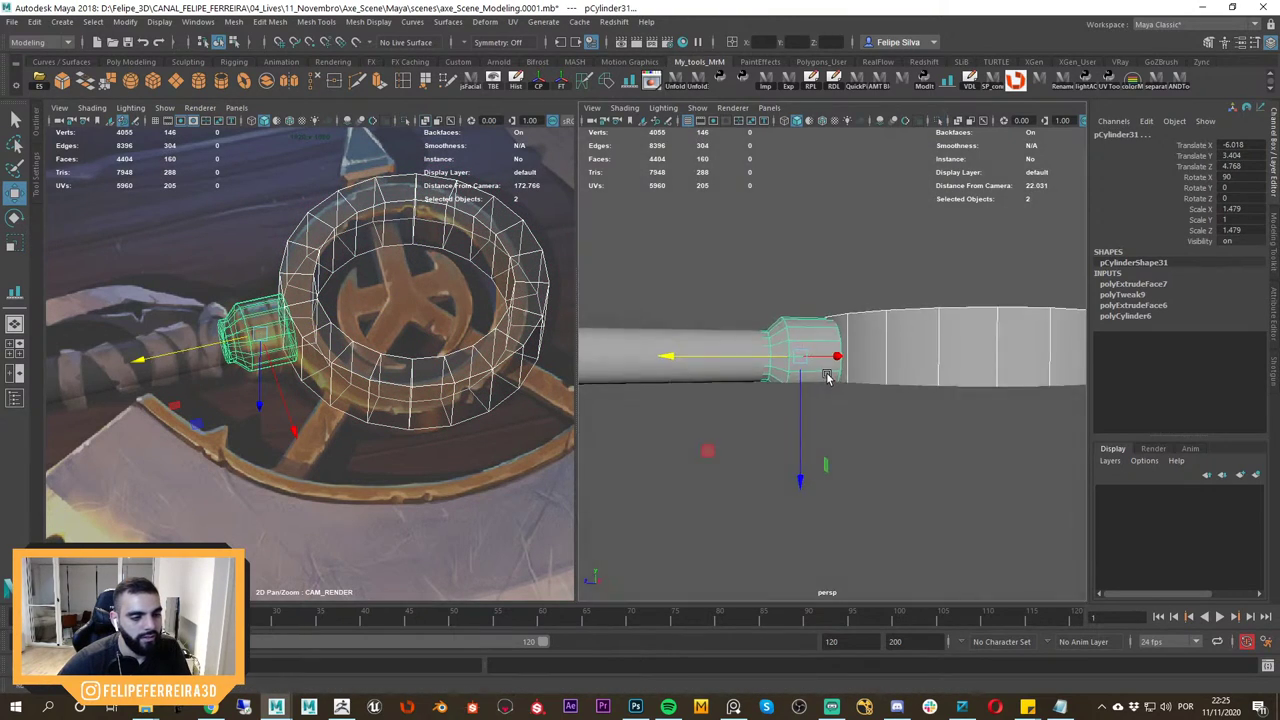
pyautogui.moveTo(829, 375)
pyautogui.keyDown('alt'); pyautogui.mouseDown()
pyautogui.moveTo(845, 382)
pyautogui.moveTo(825, 390)
pyautogui.mouseUp(); pyautogui.keyUp('alt')
pyautogui.scroll(-3, 845, 382)
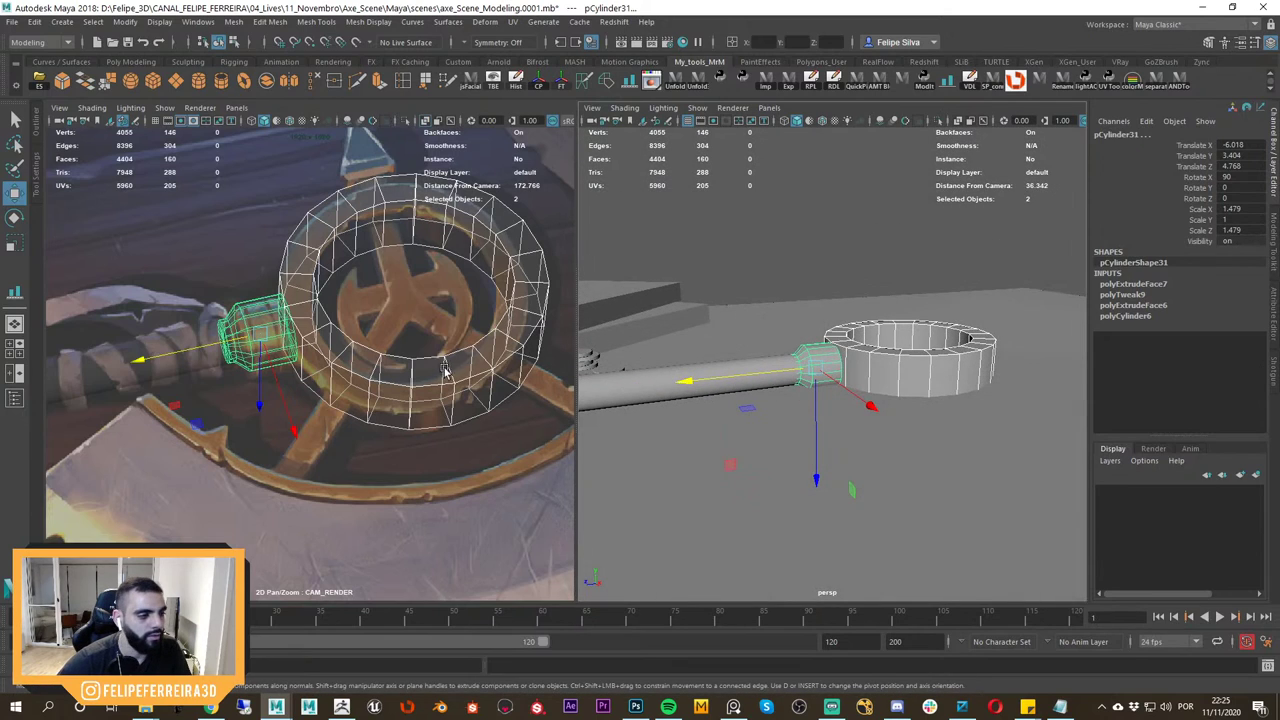
# Hide the large tabletop cube under the axe and select the ring again in the render view.
pyautogui.keyDown('alt'); pyautogui.moveTo(908, 349); pyautogui.dragTo(877, 391); pyautogui.keyUp('alt')
pyautogui.click(900, 430)
pyautogui.scroll(-4, 890, 423)
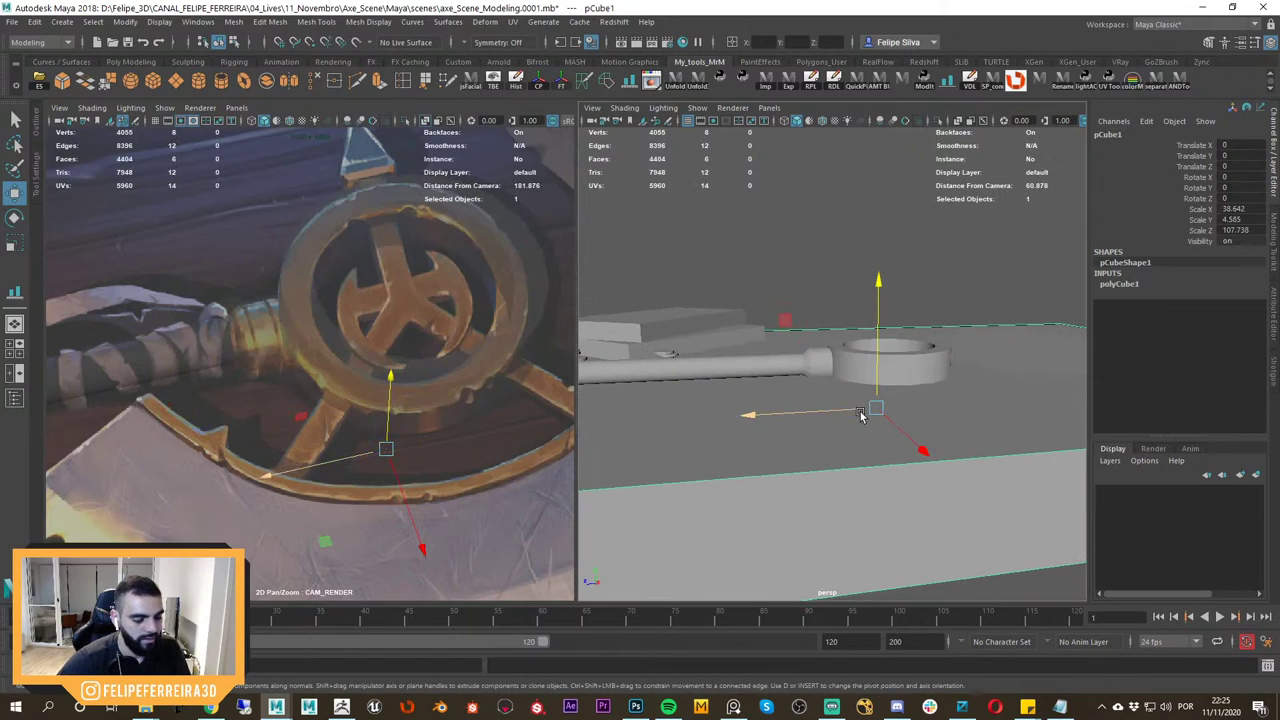
pyautogui.hotkey('ctrl', 'h')
pyautogui.moveTo(467, 340); pyautogui.dragTo(400, 358, button='middle')
pyautogui.click(440, 341)
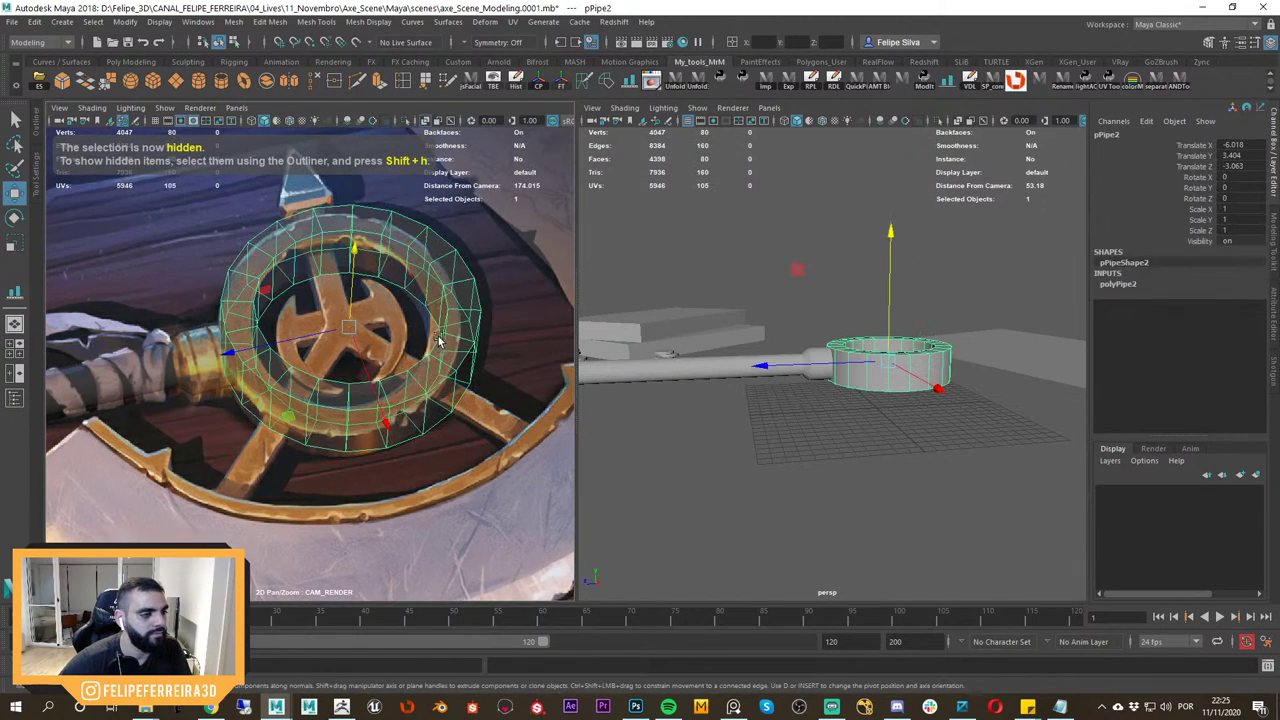
# Compare the ring with the painting in shaded, wireframe and X-ray display, ending in X-ray with the ring selected.
pyautogui.press('5')
pyautogui.click(428, 121)
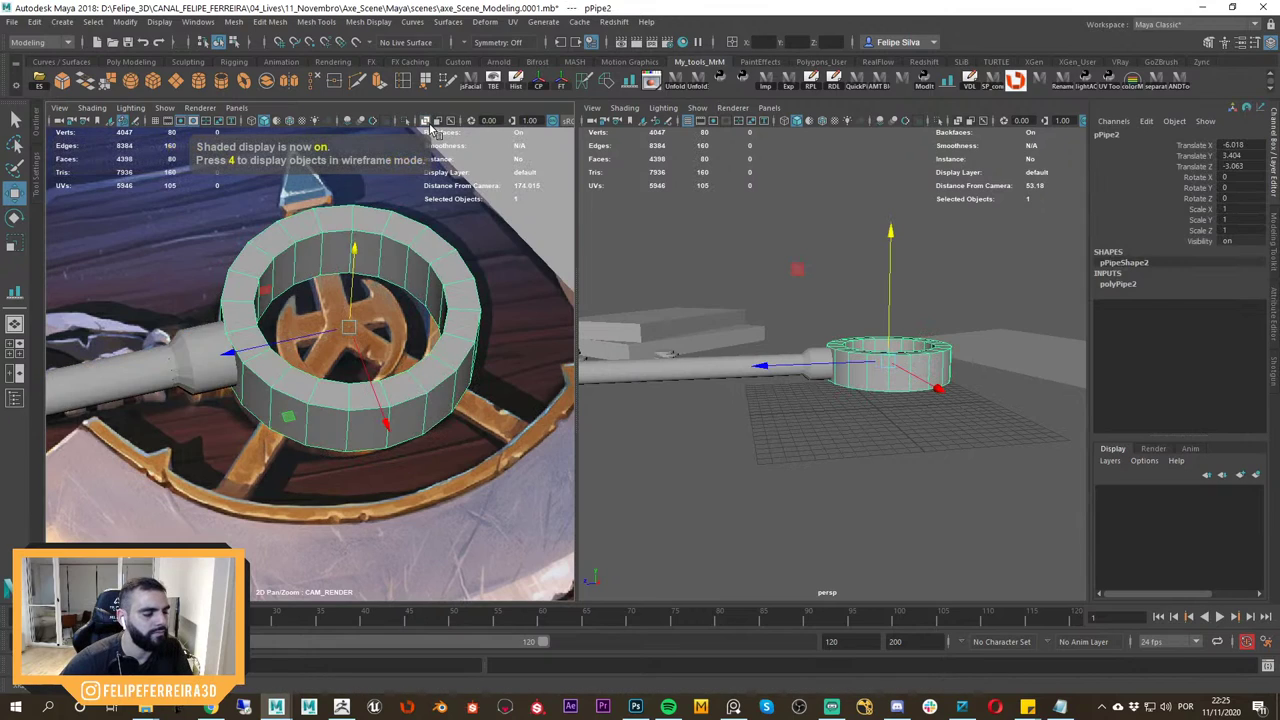
pyautogui.press('4')
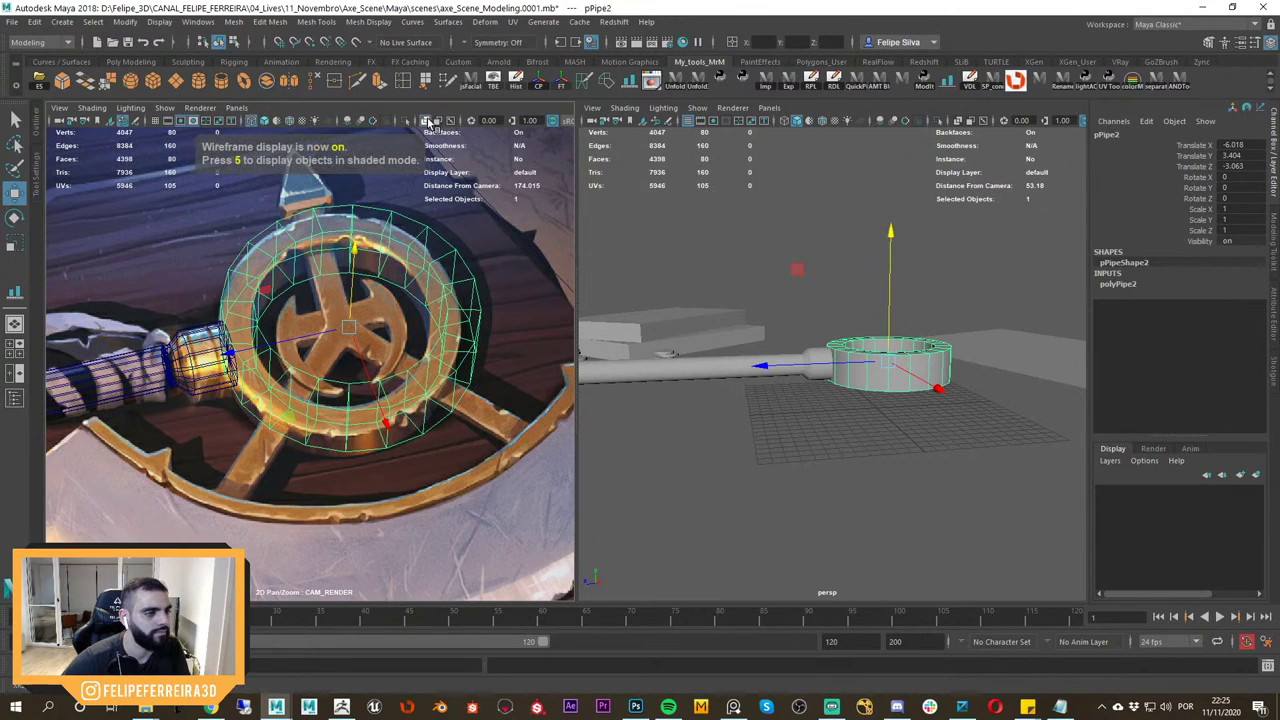
pyautogui.click(582, 218)
pyautogui.click(430, 289)
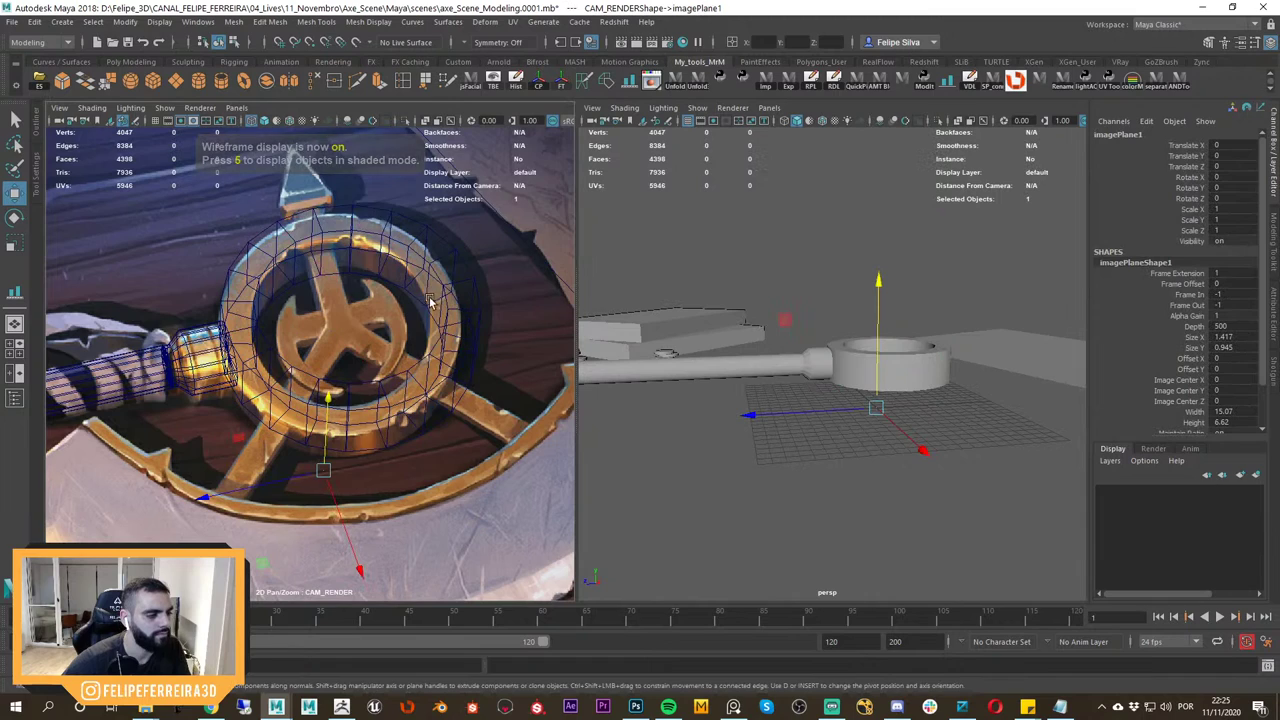
pyautogui.press('5')
pyautogui.click(425, 121)
pyautogui.click(449, 339)
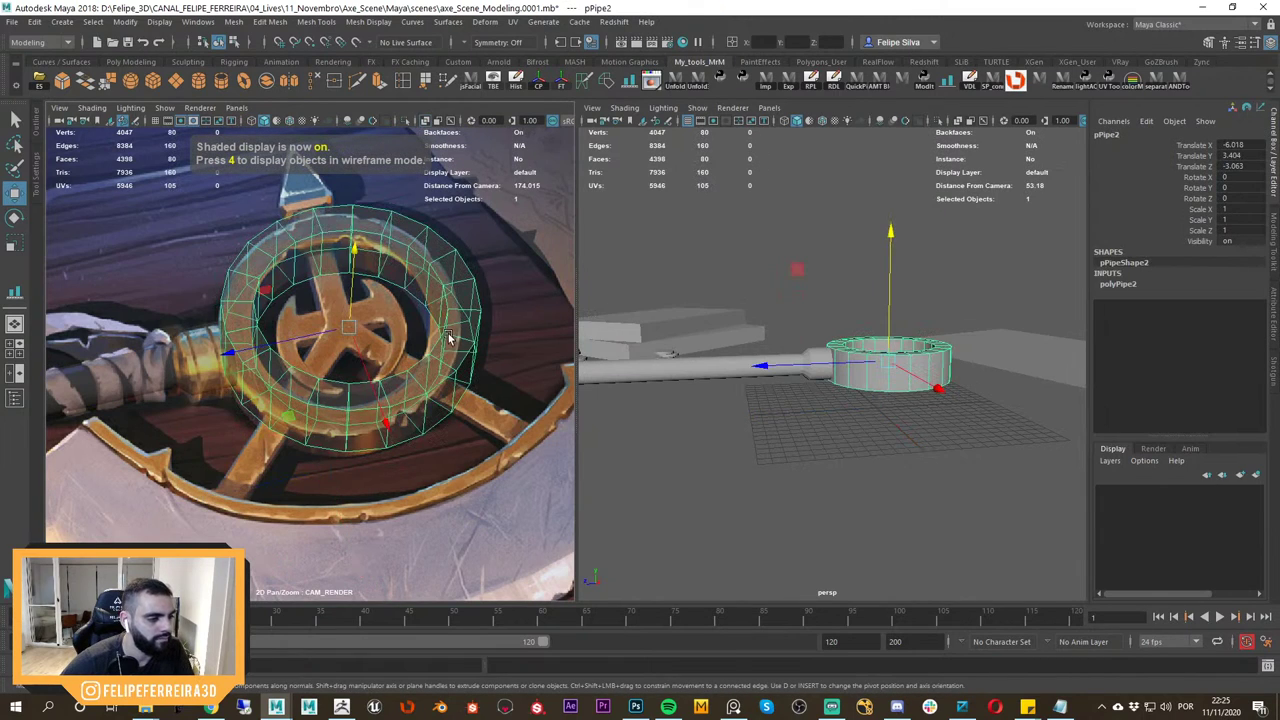
# Frame the ring in the perspective view and examine its thickness and joint with the collar from several angles.
pyautogui.moveTo(398, 366); pyautogui.dragTo(450, 357, button='middle')
pyautogui.moveTo(450, 357); pyautogui.dragTo(490, 352, button='right')
pyautogui.press('f')
pyautogui.keyDown('alt'); pyautogui.moveTo(831, 363); pyautogui.dragTo(889, 397); pyautogui.keyUp('alt')
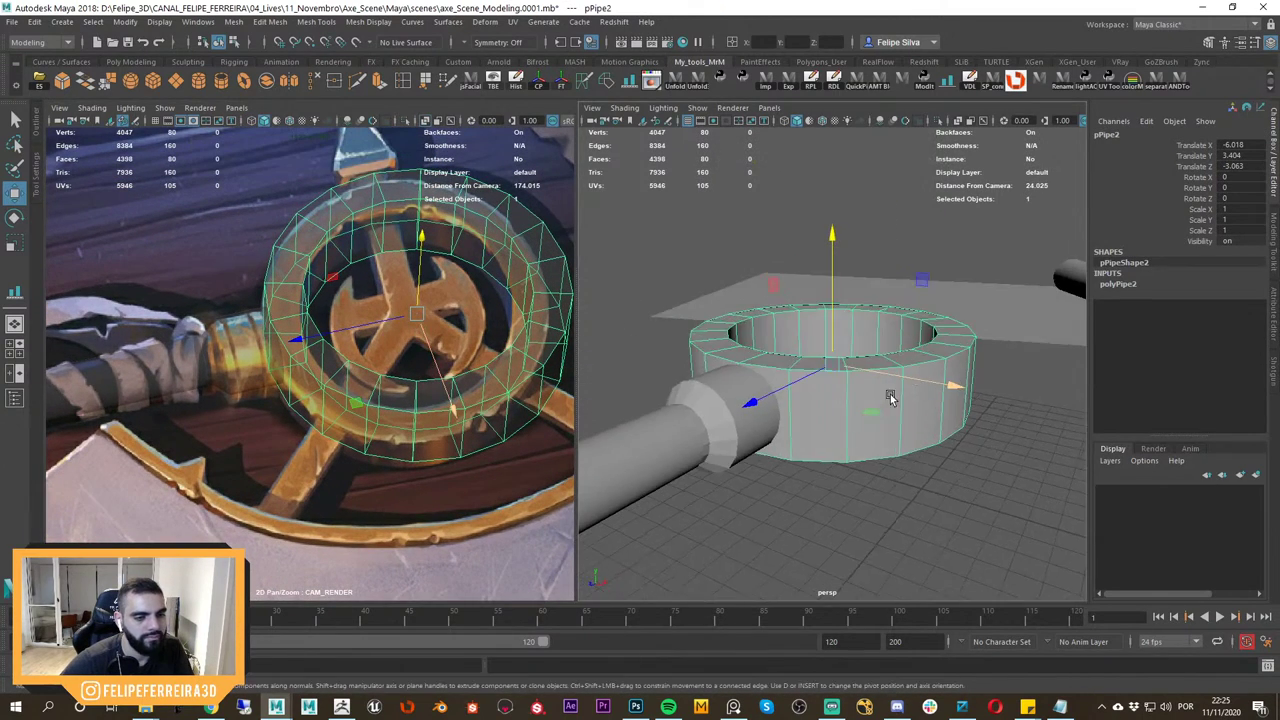
pyautogui.keyDown('alt'); pyautogui.moveTo(889, 397); pyautogui.dragTo(841, 348, button='right'); pyautogui.keyUp('alt')
pyautogui.keyDown('alt'); pyautogui.moveTo(834, 349); pyautogui.dragTo(803, 334); pyautogui.keyUp('alt')
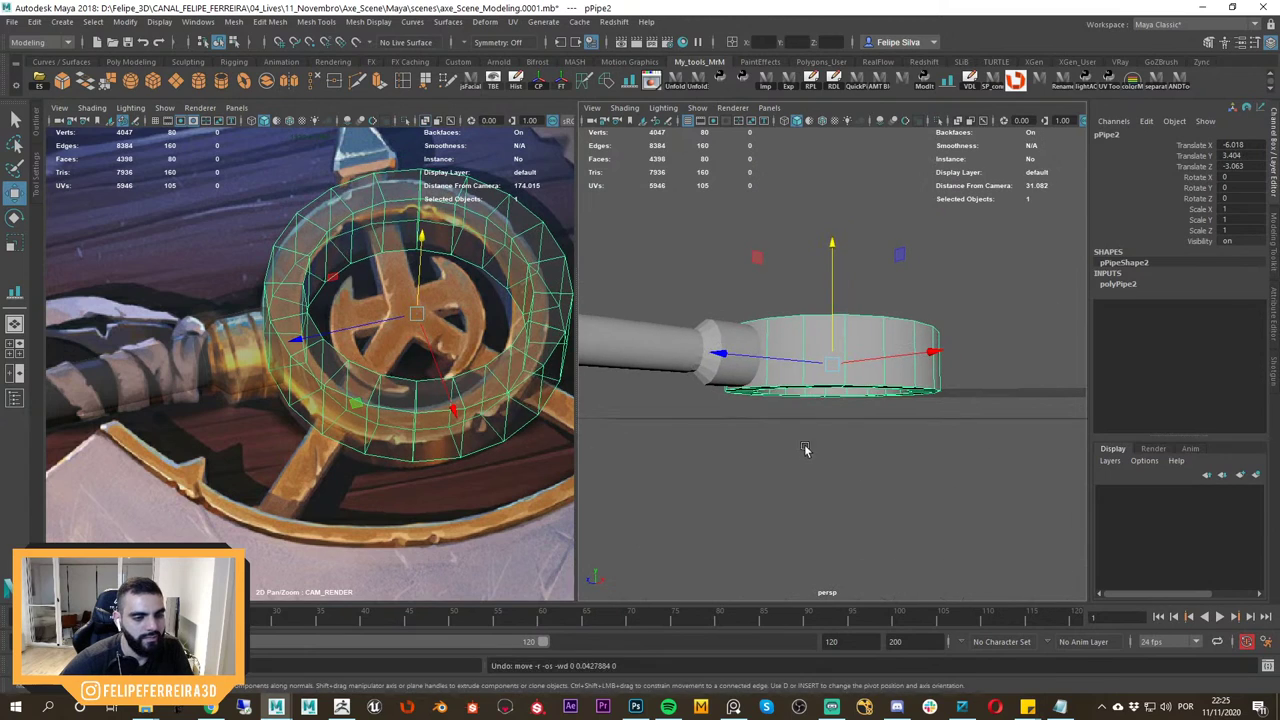
# Switch to the reference image viewer and examine the ring, collar and whole axe head in the painting.
pyautogui.hotkey('alt', 'Tab')
pyautogui.moveTo(876, 409); pyautogui.dragTo(620, 368, button='middle')
pyautogui.moveTo(811, 347); pyautogui.dragTo(774, 353, button='middle')
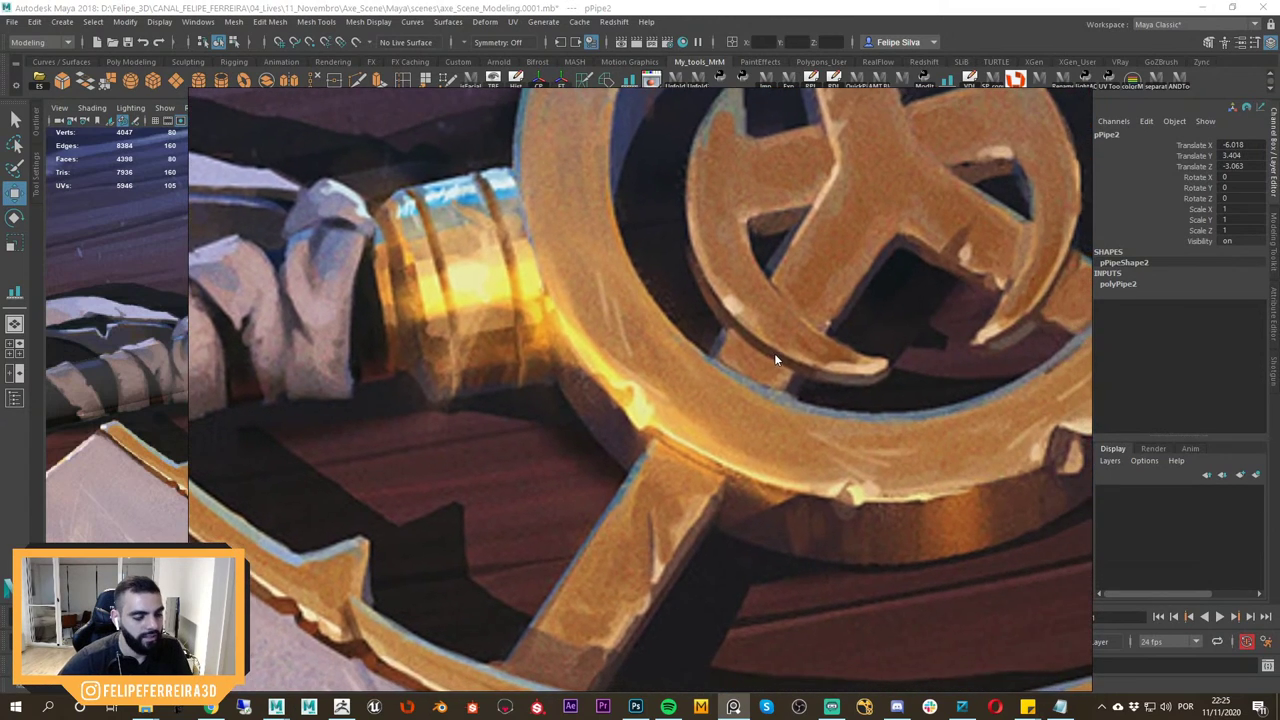
pyautogui.scroll(-3, 774, 341)
pyautogui.scroll(-4, 780, 340)
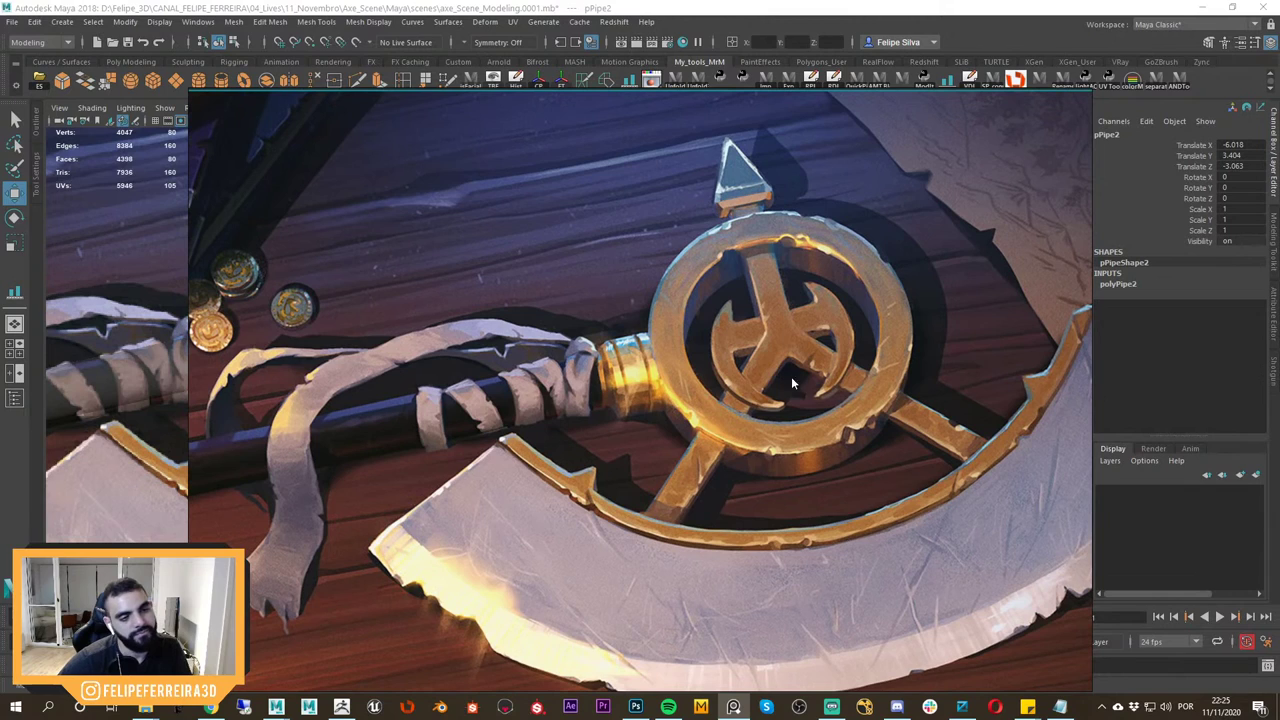
# Return to Maya, show the ring framed in the top view and compare its shape with the reference painting again.
pyautogui.press('space')
pyautogui.press('space')
pyautogui.moveTo(764, 344); pyautogui.dragTo(690, 345)
pyautogui.press('f')
pyautogui.scroll(-4, 829, 370)
pyautogui.scroll(2, 826, 351)
pyautogui.scroll(-1, 451, 368)
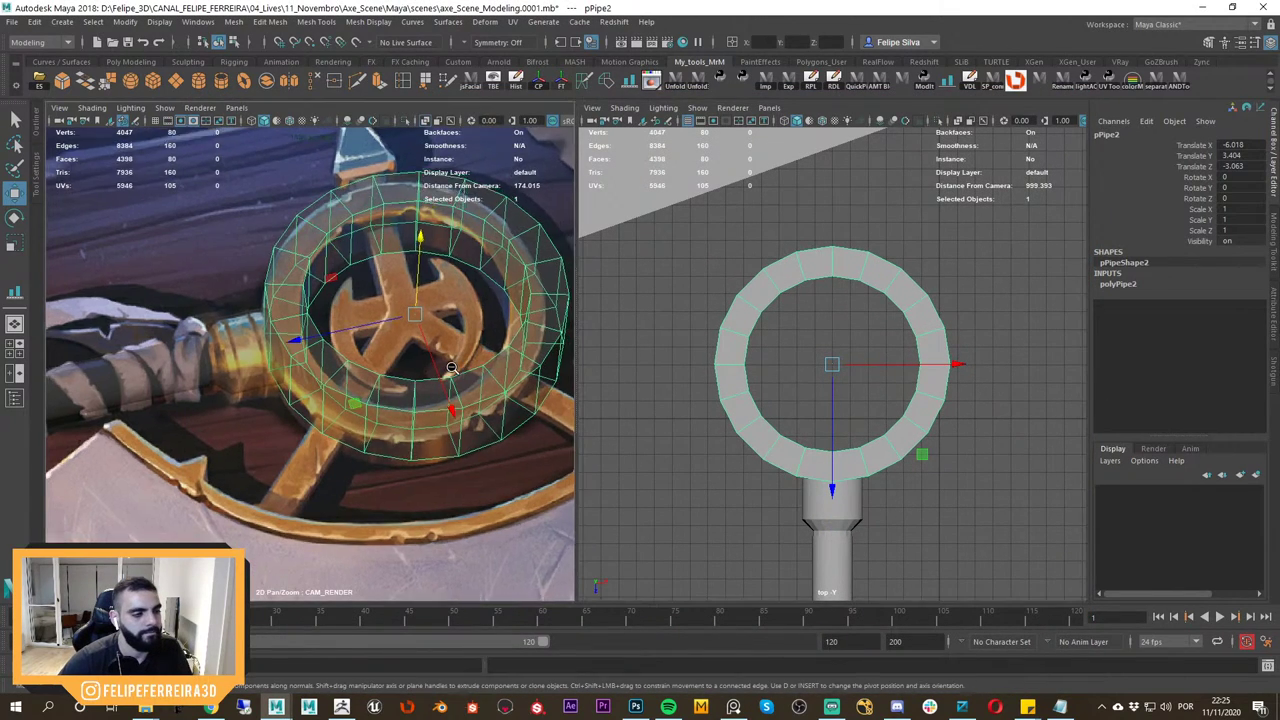
pyautogui.moveTo(451, 368); pyautogui.dragTo(425, 370, button='right')
pyautogui.moveTo(425, 370); pyautogui.dragTo(400, 396, button='middle')
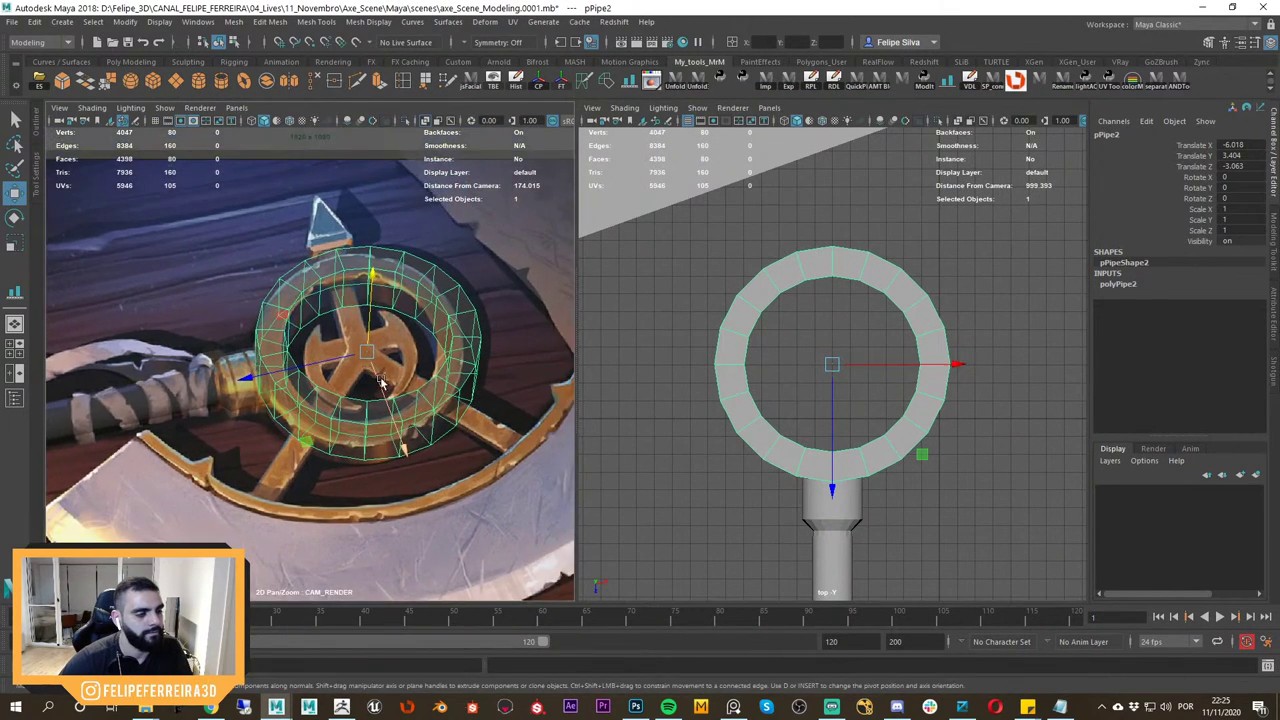
pyautogui.moveTo(400, 396); pyautogui.dragTo(545, 400, button='right')
pyautogui.hotkey('alt', 'Tab')
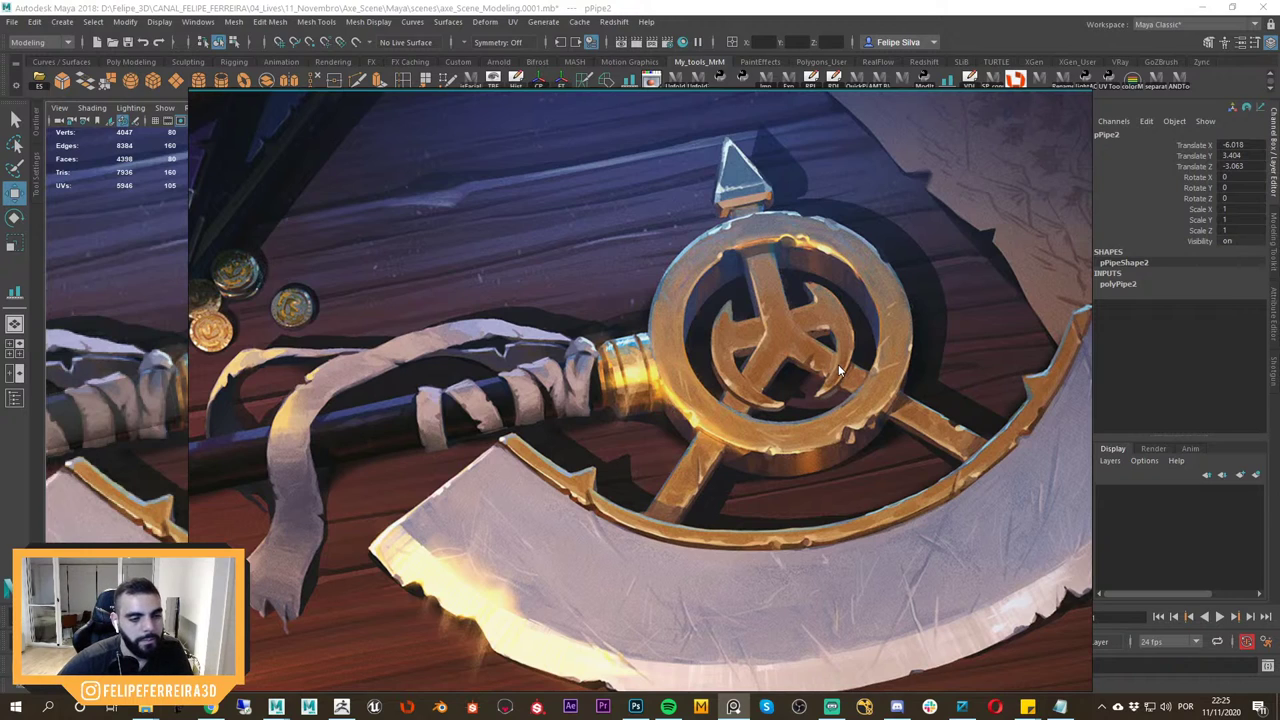
pyautogui.press('space')
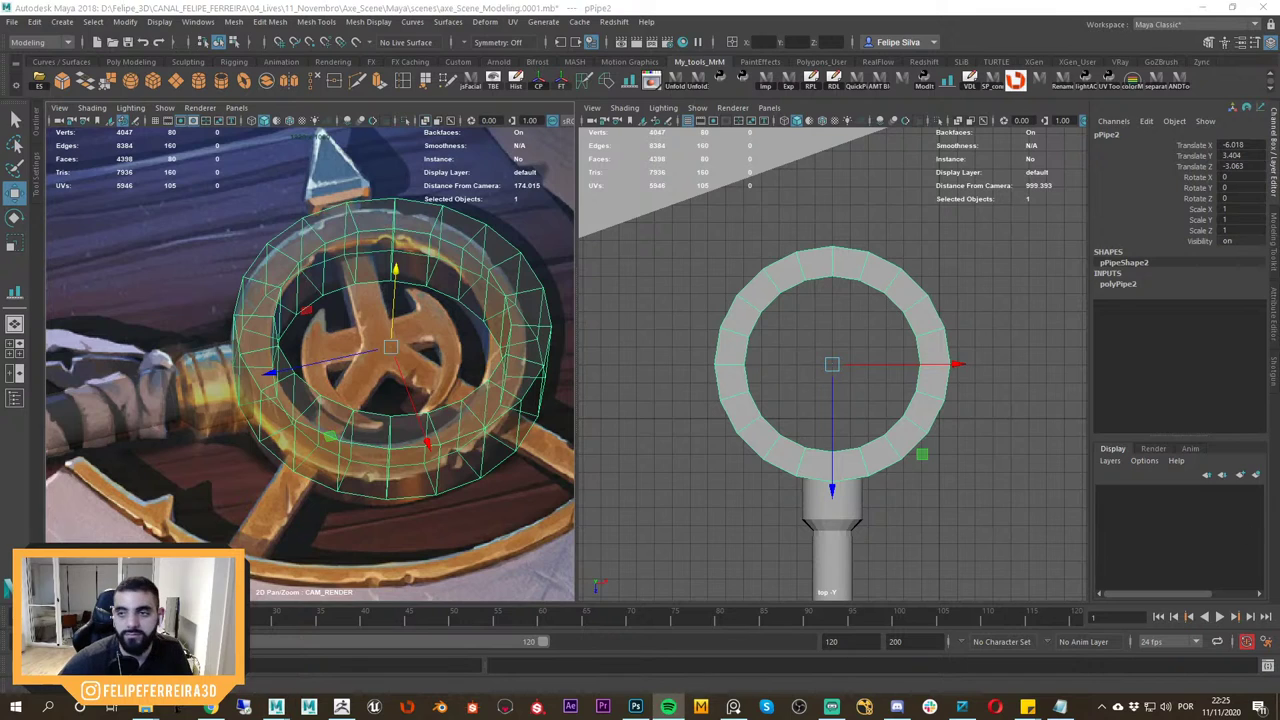
# Play another track from Father's Playlist in Spotify and minimize the player.
pyautogui.moveTo(1279, 146); pyautogui.dragTo(560, 87)
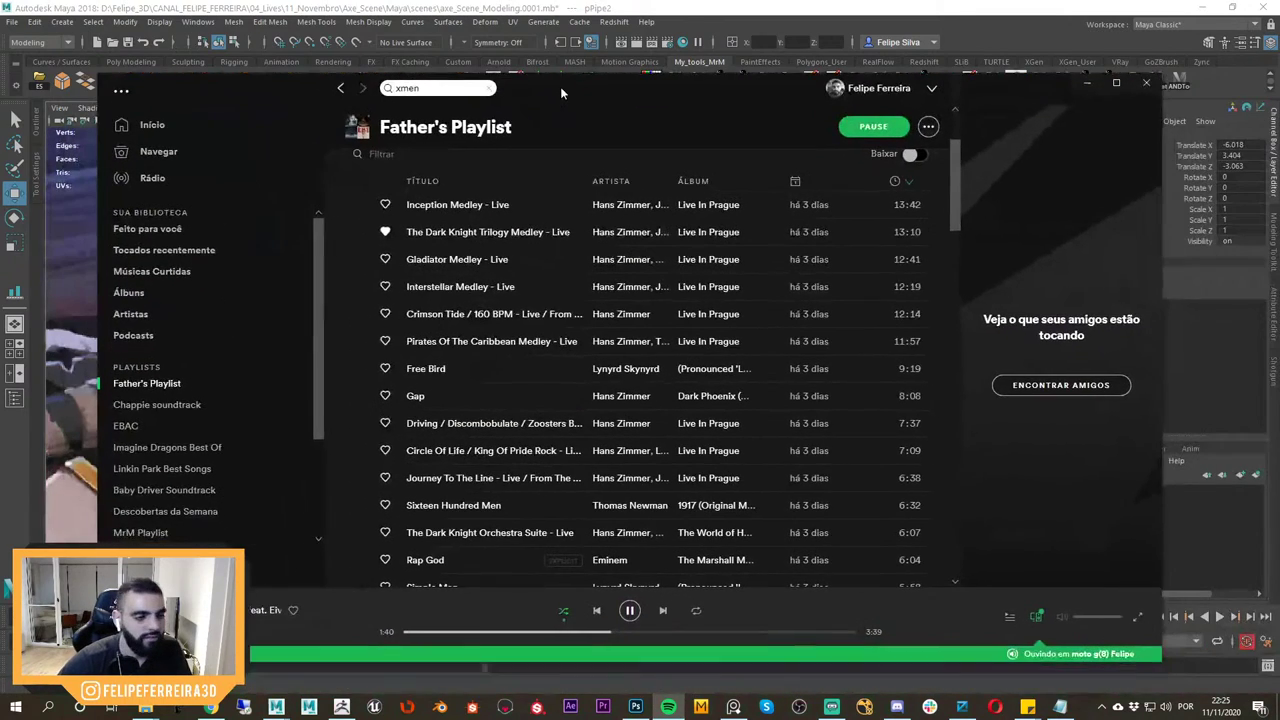
pyautogui.moveTo(961, 227); pyautogui.dragTo(958, 351)
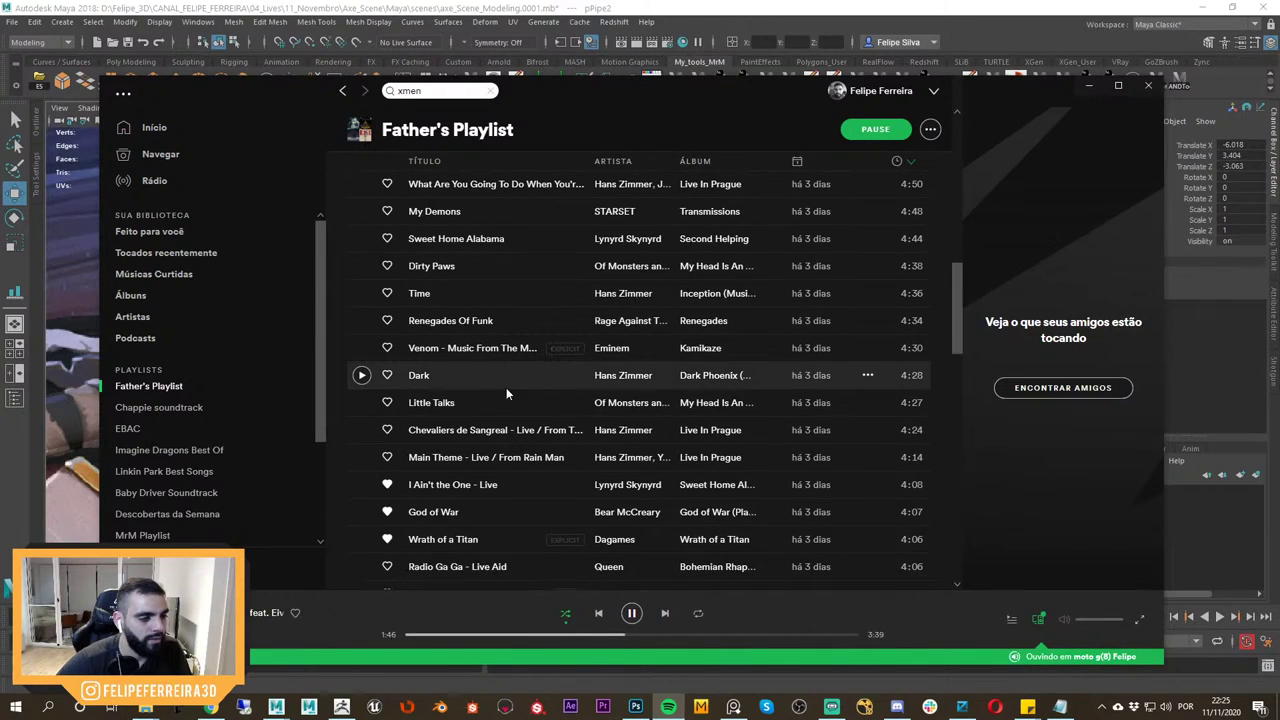
pyautogui.click(362, 340)
pyautogui.click(1090, 87)
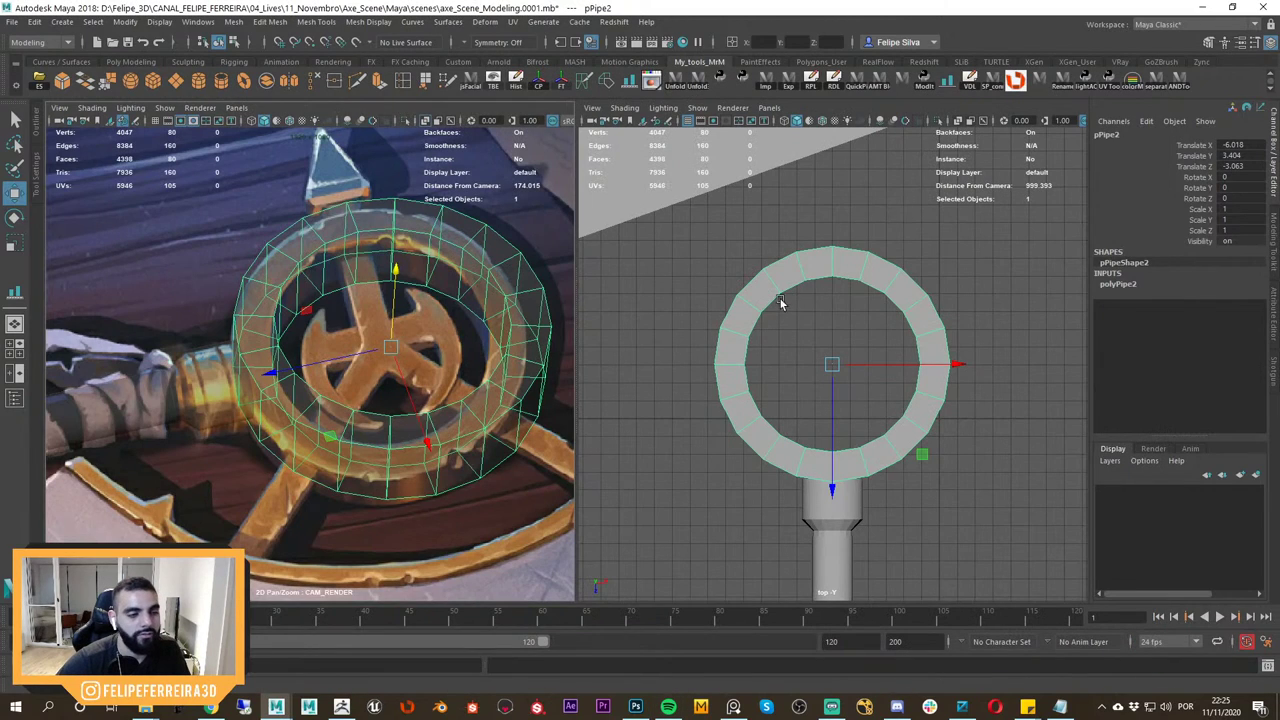
# Try adjusting the ring's thickness in its polyPipe2 settings and undo the change.
pyautogui.click(938, 263)
pyautogui.click(900, 287)
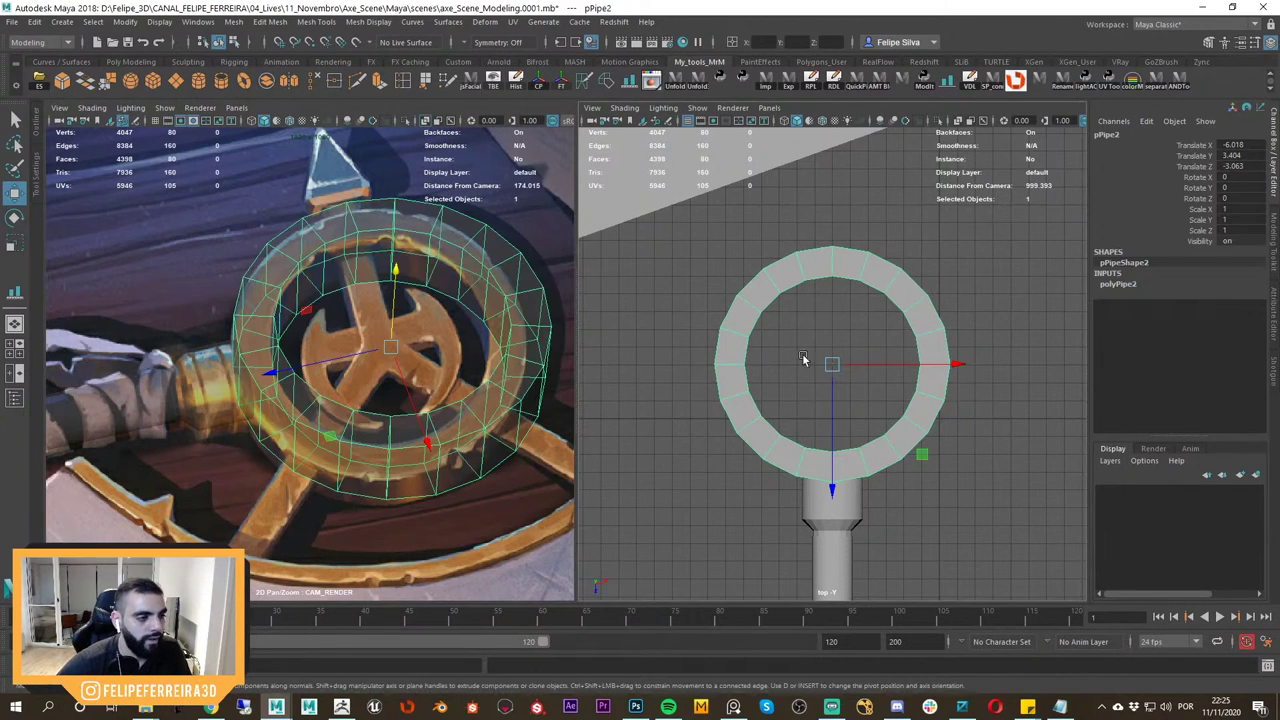
pyautogui.click(1120, 285)
pyautogui.click(1187, 317)
pyautogui.moveTo(965, 346); pyautogui.dragTo(980, 349, button='middle')
pyautogui.hotkey('ctrl', 'z')
# Return to the perspective view, create a polygon cube and raise it to a Translate Y of 8.336.
pyautogui.press('space')
pyautogui.moveTo(888, 343); pyautogui.dragTo(796, 360)
pyautogui.click(835, 463)
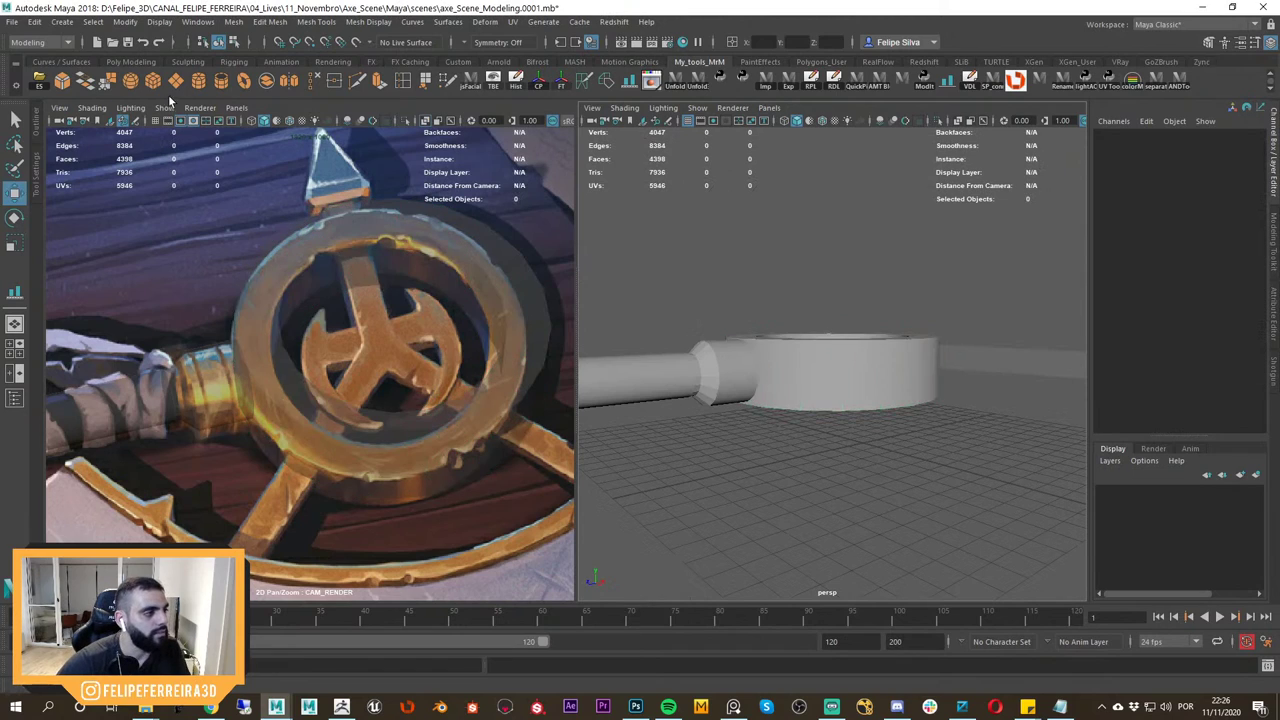
pyautogui.keyDown('shift'); pyautogui.moveTo(392, 233); pyautogui.dragTo(394, 285, button='right'); pyautogui.keyUp('shift')
pyautogui.scroll(-5, 854, 374)
pyautogui.keyDown('alt'); pyautogui.moveTo(854, 374); pyautogui.dragTo(864, 425); pyautogui.keyUp('alt')
pyautogui.moveTo(849, 394); pyautogui.dragTo(850, 330)
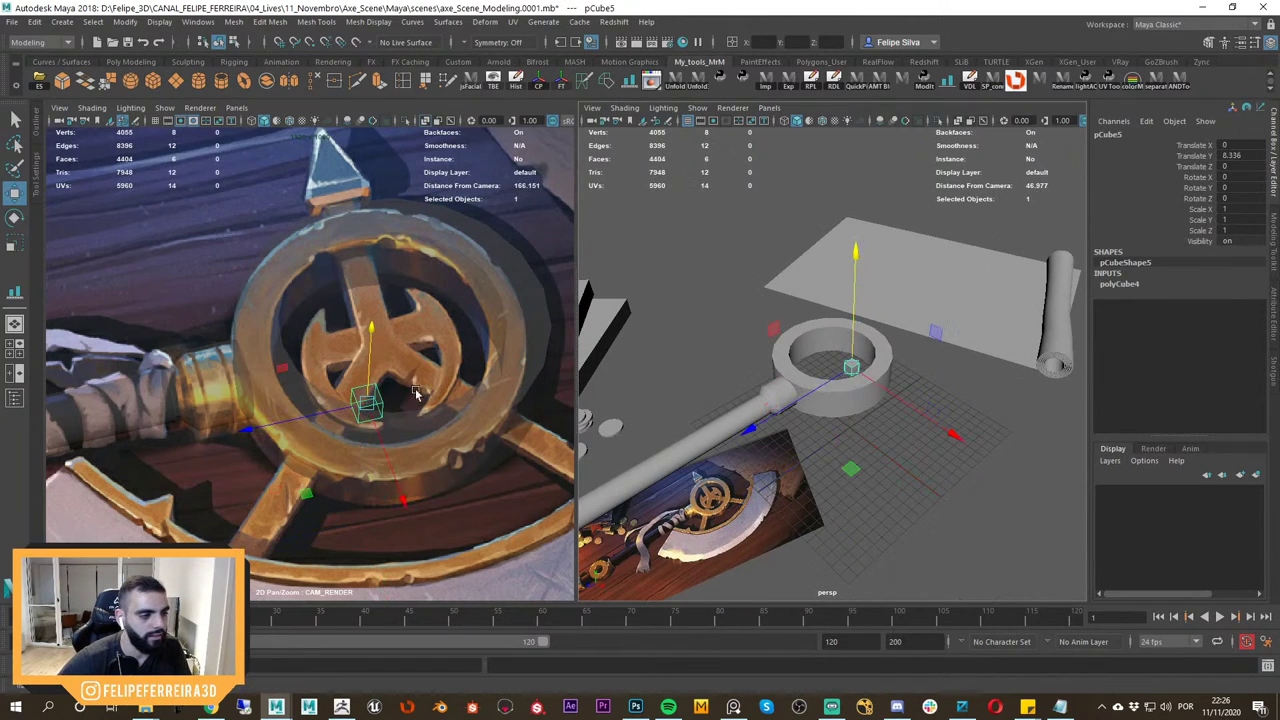
# Move the cube onto the upper arm of the ring's inner emblem, at Translate X -5.689 and Z -1.73, ready for scaling.
pyautogui.middleClick(307, 495)
pyautogui.moveTo(307, 495); pyautogui.dragTo(308, 378)
pyautogui.press('r')
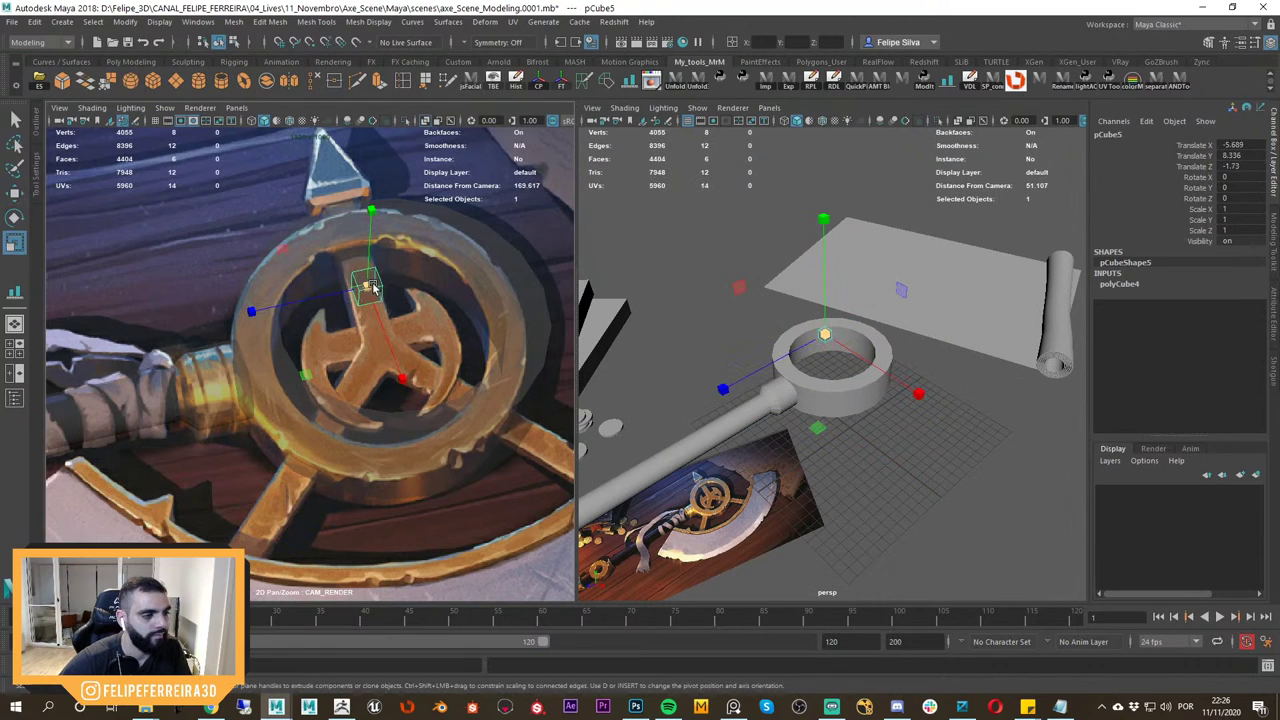
# Scale the cube uniformly to 1.283 and check the emblem against the axe artwork in PureRef.
pyautogui.moveTo(368, 289); pyautogui.dragTo(380, 290)
pyautogui.keyDown('alt'); pyautogui.moveTo(845, 366); pyautogui.dragTo(845, 358); pyautogui.keyUp('alt')
pyautogui.hotkey('alt', 'Tab')
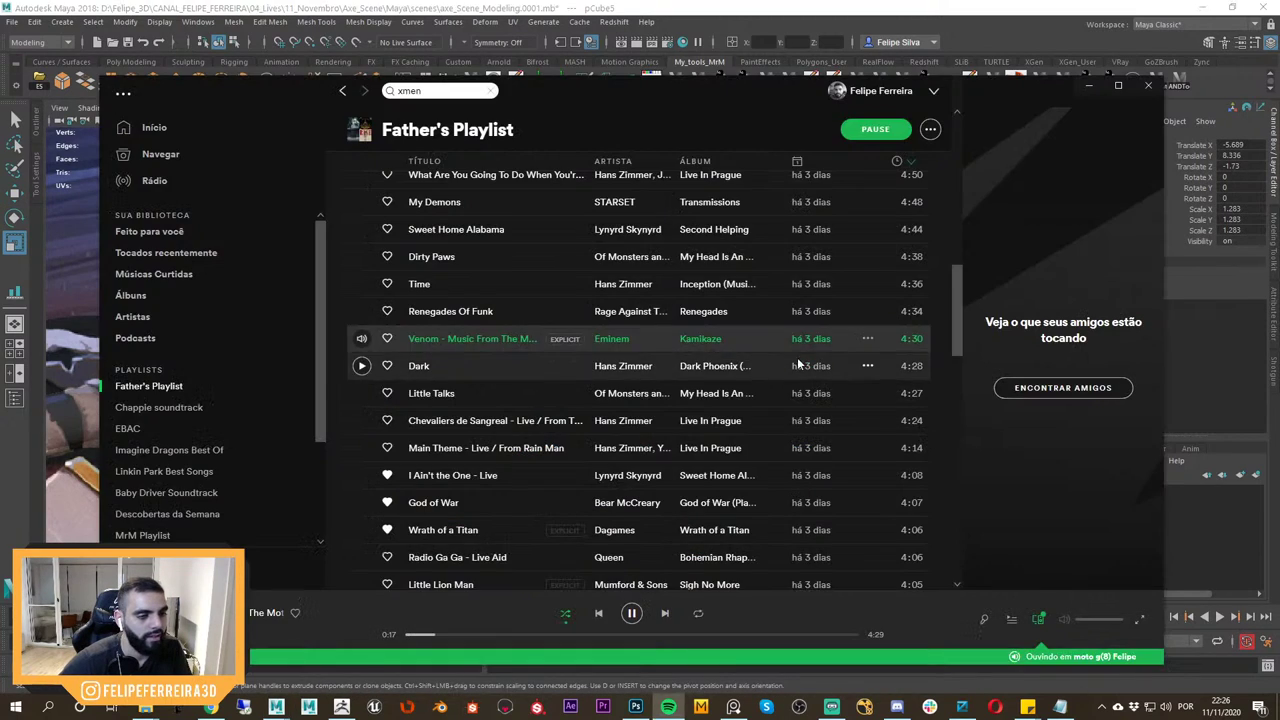
pyautogui.hotkey('alt', 'Tab')
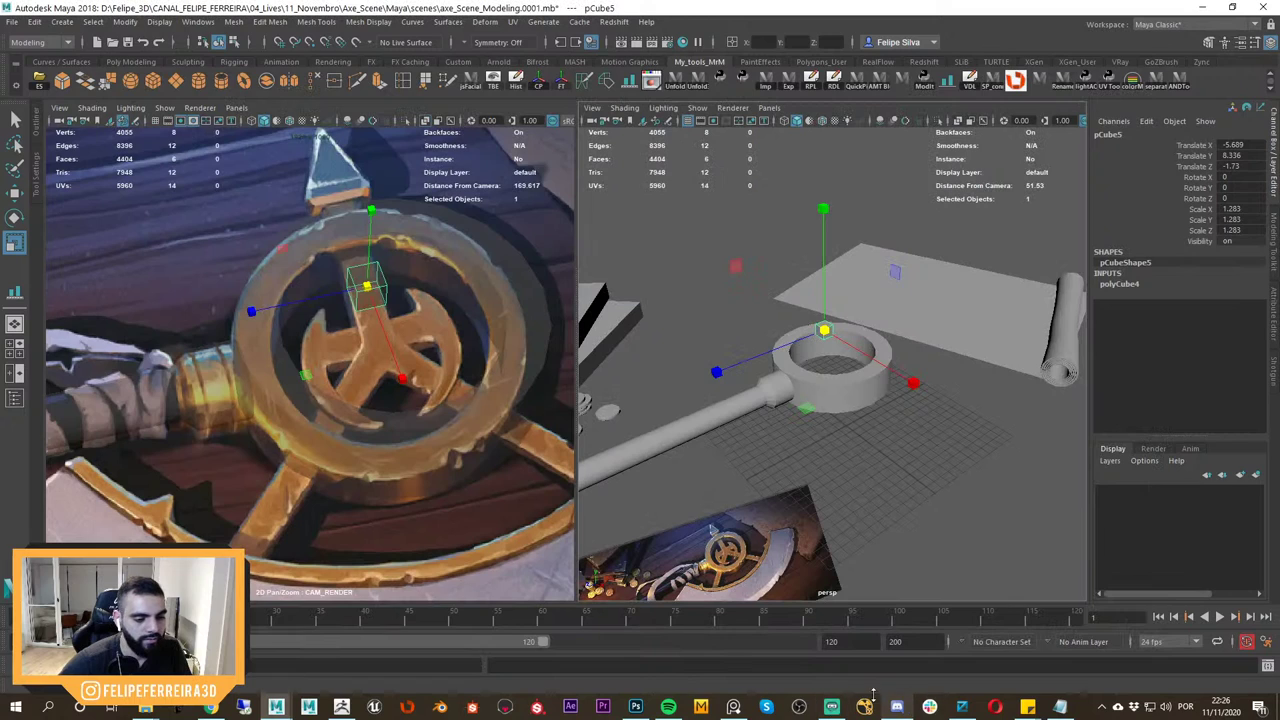
pyautogui.click(735, 706)
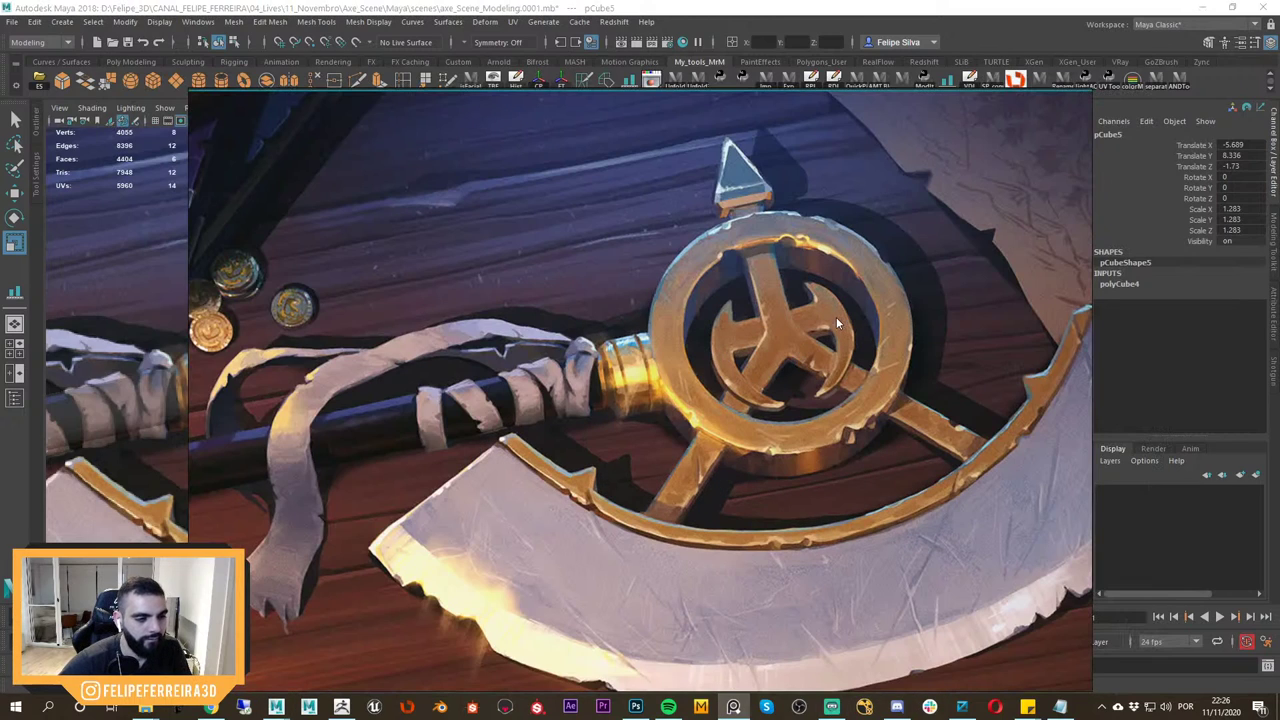
pyautogui.hotkey('alt', 'Tab')
pyautogui.keyDown('alt'); pyautogui.moveTo(857, 323); pyautogui.dragTo(831, 346); pyautogui.keyUp('alt')
pyautogui.scroll(4, 831, 346)
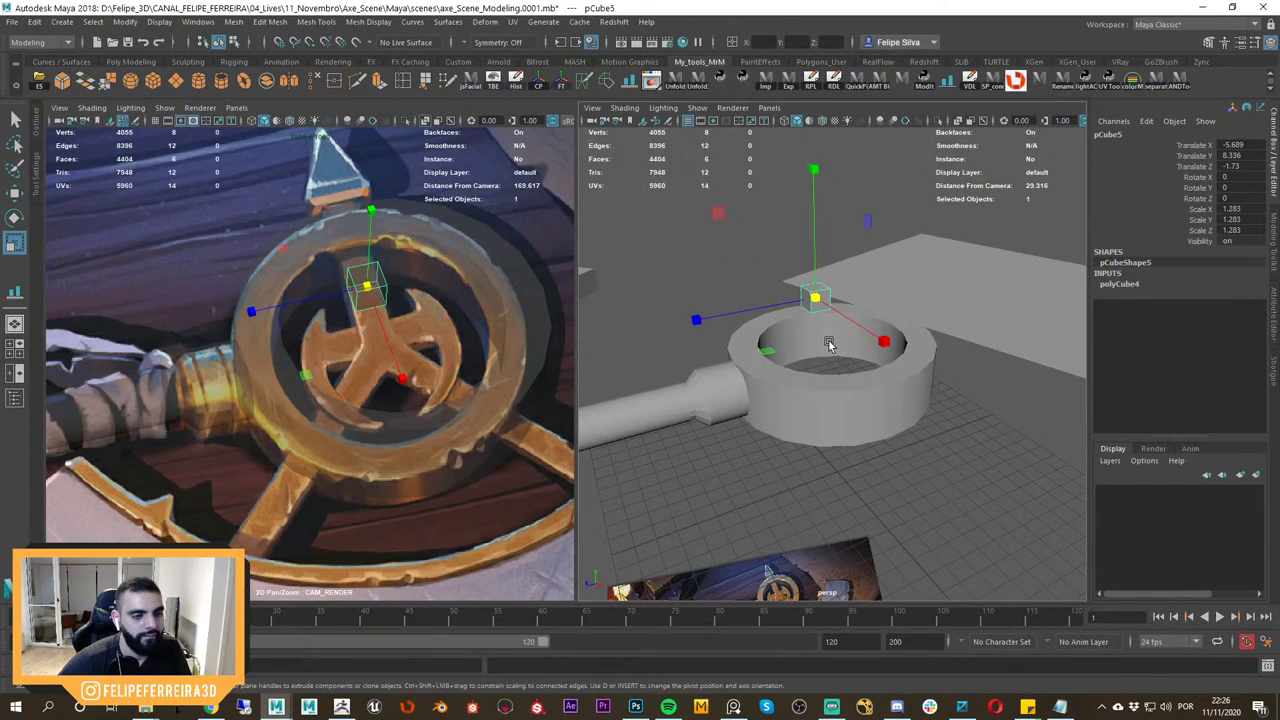
# Align the cube vertically with the ring's centre at Translate Y 3.404, leaving only the cube selected.
pyautogui.press('w')
pyautogui.keyDown('shift'); pyautogui.click(827, 308); pyautogui.keyUp('shift')
pyautogui.click(629, 82)
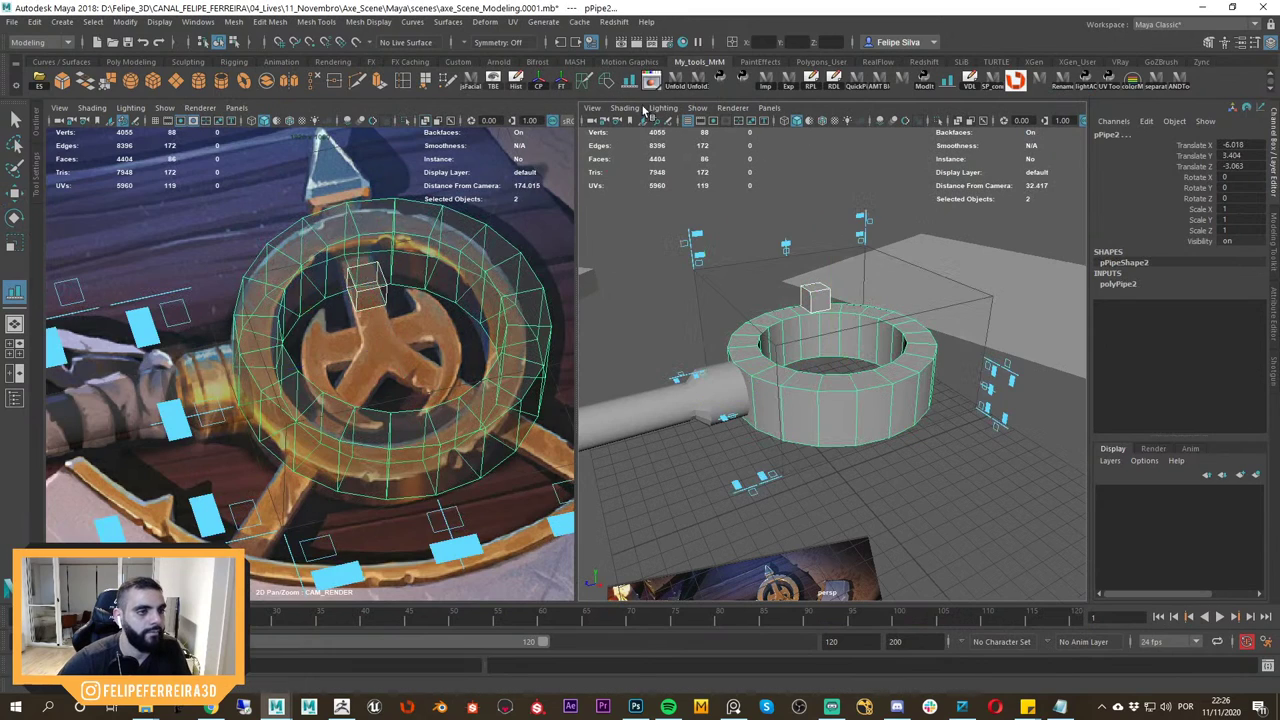
pyautogui.keyDown('alt'); pyautogui.moveTo(724, 392); pyautogui.dragTo(818, 356); pyautogui.keyUp('alt')
pyautogui.click(987, 368)
pyautogui.keyDown('alt'); pyautogui.moveTo(978, 369); pyautogui.dragTo(920, 403); pyautogui.keyUp('alt')
pyautogui.press('w')
pyautogui.scroll(4, 920, 403)
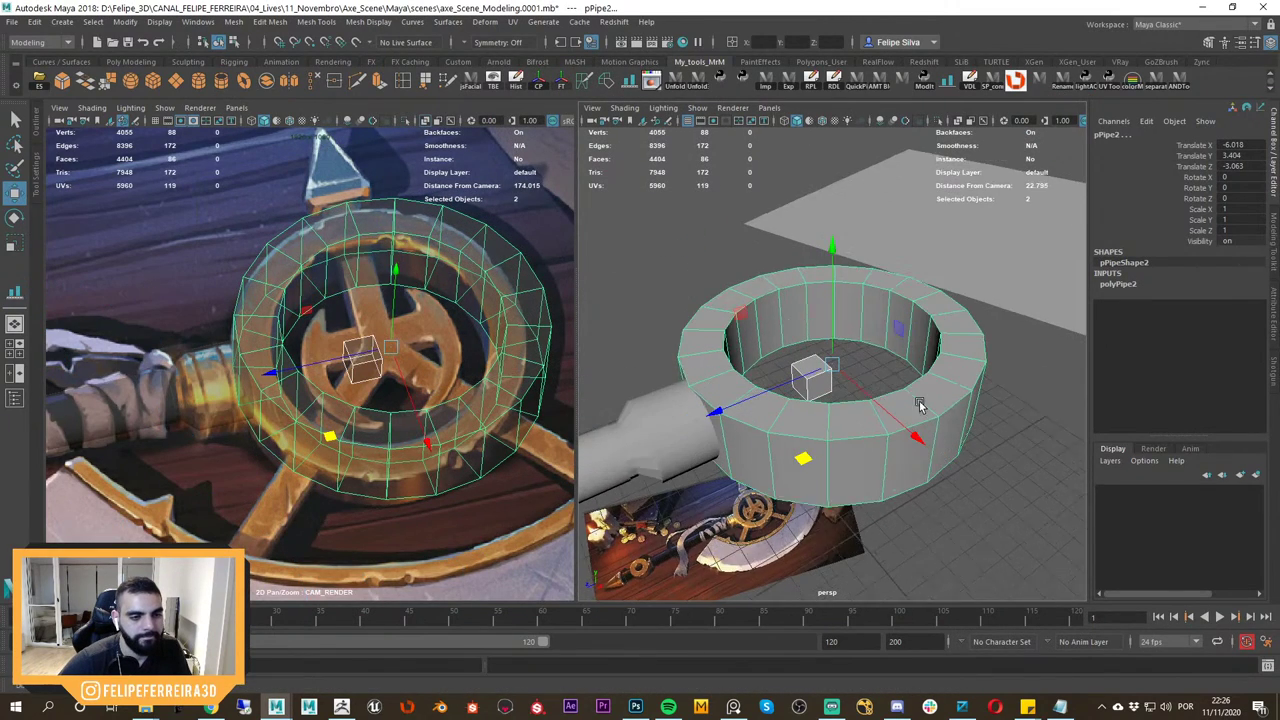
pyautogui.click(900, 526)
pyautogui.click(828, 385)
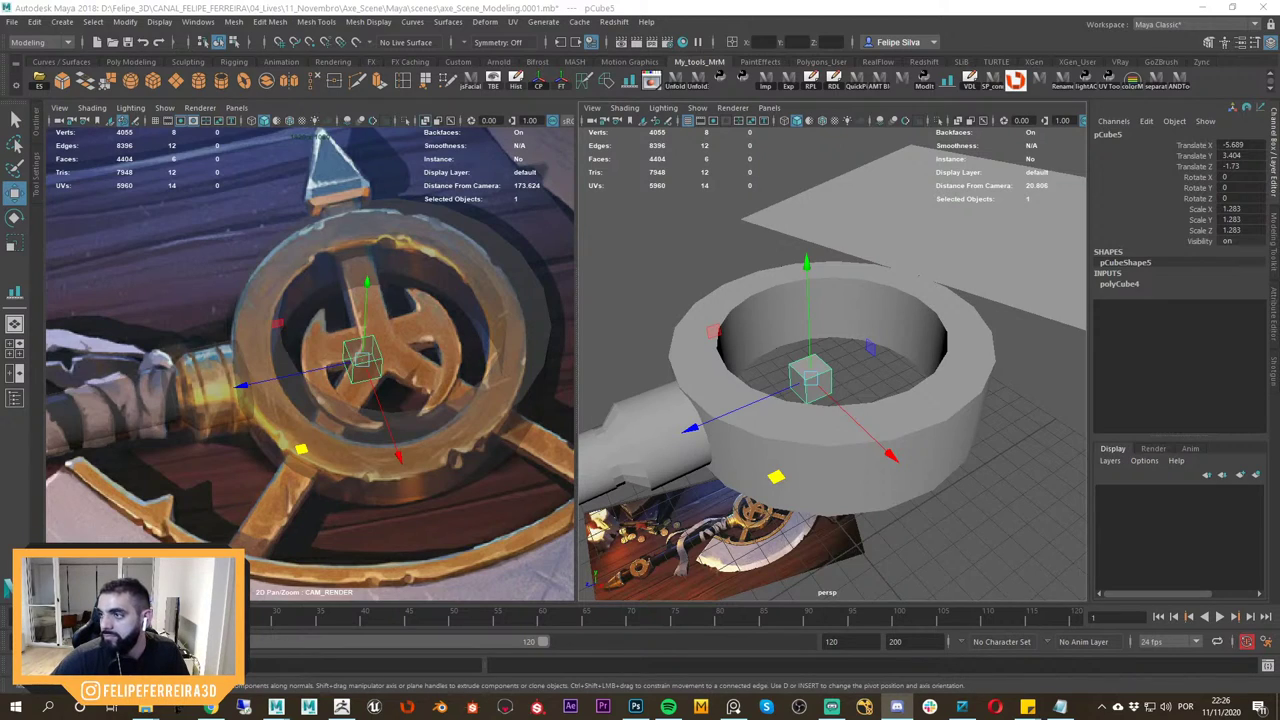
# Move the cube along X to -10.637, towards the ring's inner wall on the spearhead side.
pyautogui.keyDown('alt'); pyautogui.moveTo(820, 423); pyautogui.dragTo(836, 425); pyautogui.keyUp('alt')
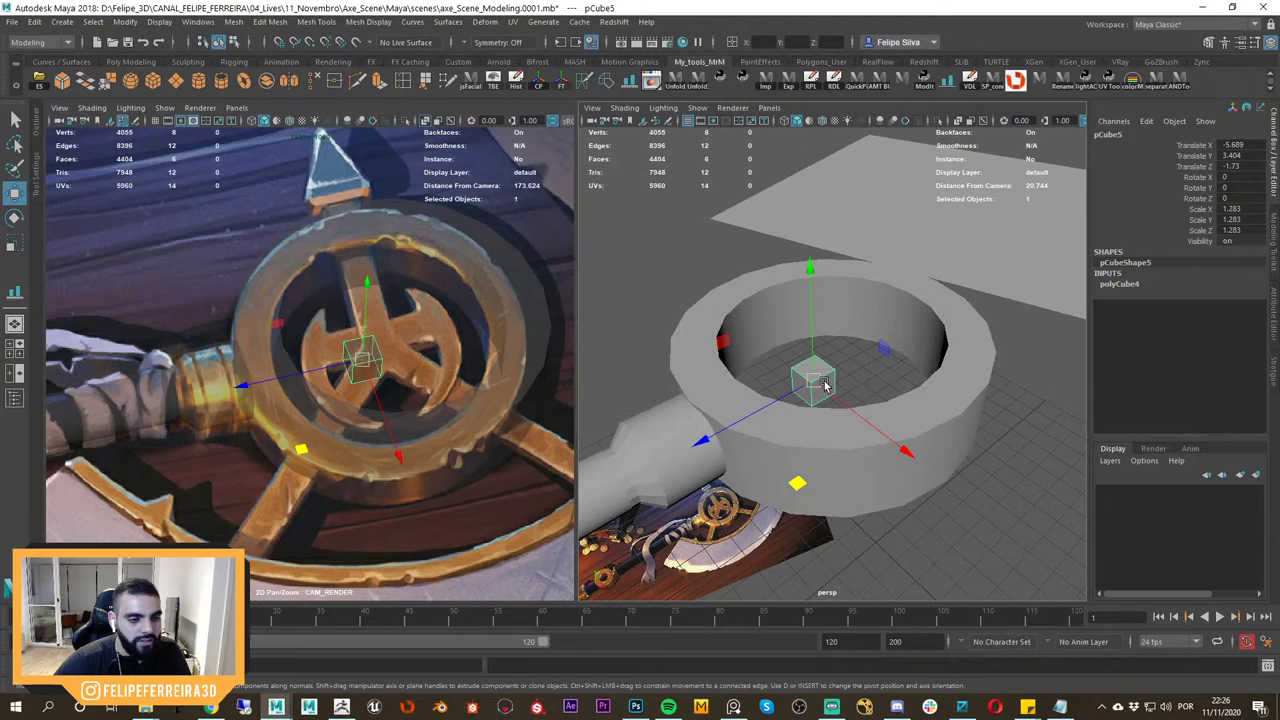
pyautogui.press('r')
pyautogui.moveTo(813, 380); pyautogui.dragTo(755, 348)
pyautogui.hotkey('ctrl', 'z')
pyautogui.press('w')
# Align the cube with the ring's centre in depth at Translate Z -3.063 and select the cube alone.
pyautogui.keyDown('shift'); pyautogui.click(825, 303); pyautogui.keyUp('shift')
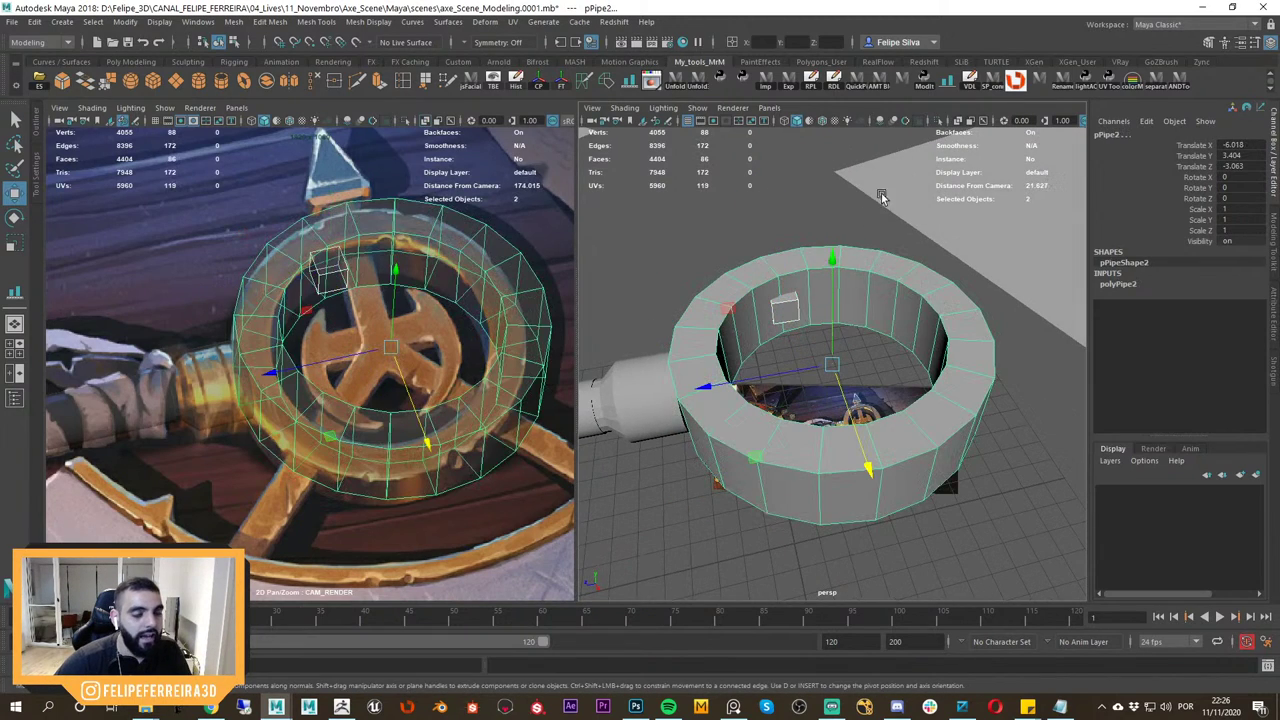
pyautogui.click(629, 84)
pyautogui.keyDown('alt'); pyautogui.moveTo(855, 335); pyautogui.dragTo(855, 422); pyautogui.keyUp('alt')
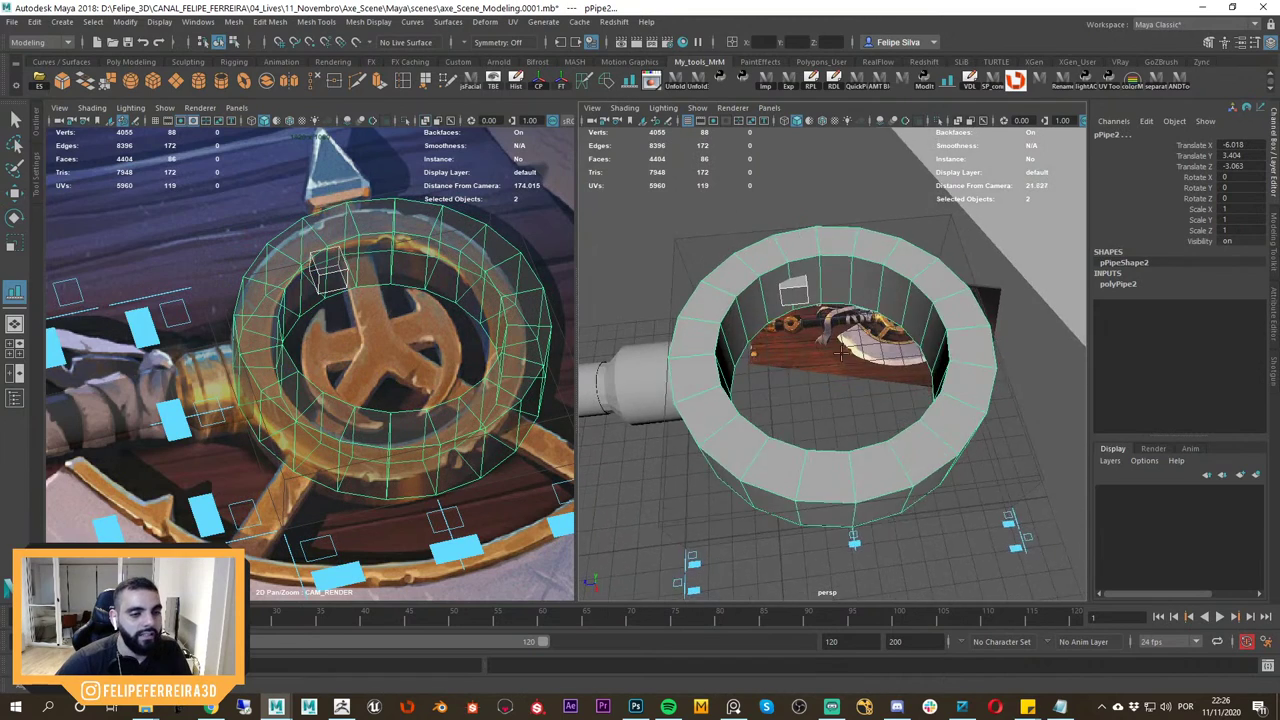
pyautogui.scroll(-3, 855, 423)
pyautogui.click(848, 488)
pyautogui.press('w')
pyautogui.click(841, 221)
pyautogui.click(826, 307)
pyautogui.keyDown('alt'); pyautogui.moveTo(828, 308); pyautogui.dragTo(846, 258); pyautogui.keyUp('alt')
# Shift the cube to Translate X -10.034 and scale it uniformly to 1.466 to match the emblem arm's width.
pyautogui.press('r')
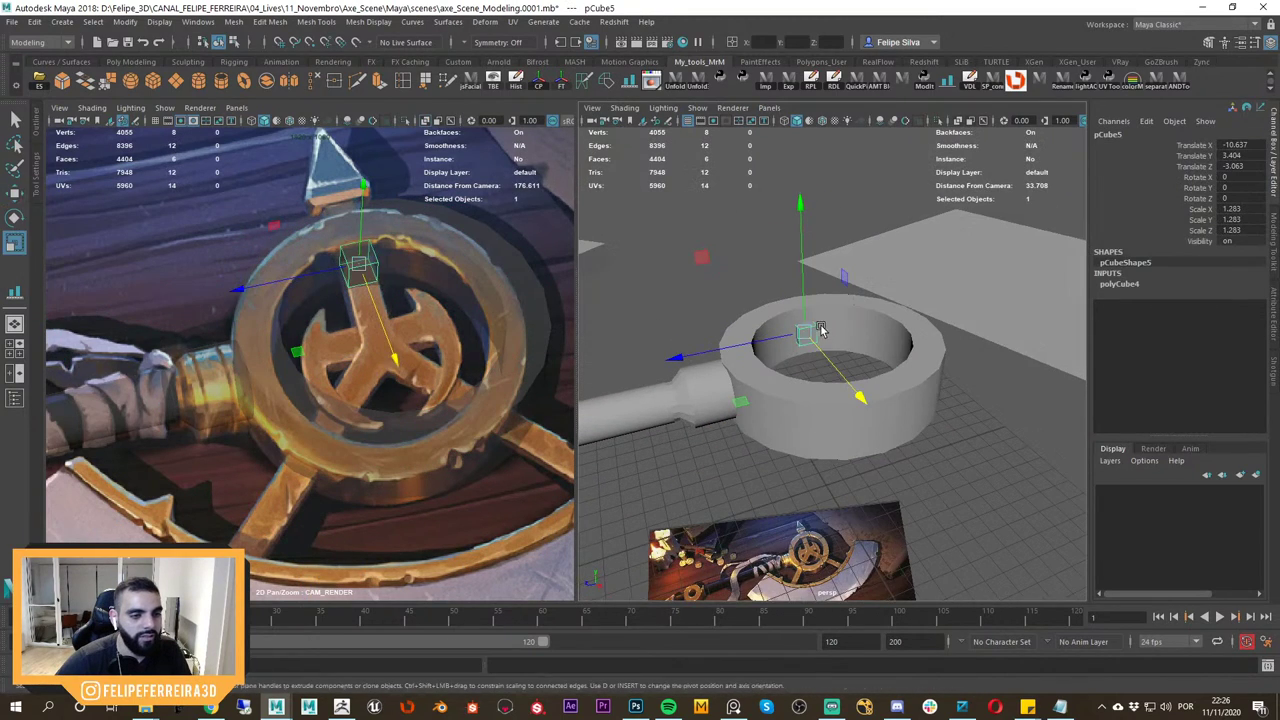
pyautogui.moveTo(800, 332); pyautogui.dragTo(802, 336)
pyautogui.moveTo(802, 352)
pyautogui.keyDown('alt'); pyautogui.mouseDown()
pyautogui.moveTo(806, 332)
pyautogui.moveTo(824, 345)
pyautogui.moveTo(774, 331)
pyautogui.moveTo(808, 352)
pyautogui.mouseUp(); pyautogui.keyUp('alt')
pyautogui.scroll(2, 803, 334)
pyautogui.press('w')
pyautogui.press('r')
pyautogui.press('w')
pyautogui.press('f')
pyautogui.scroll(-8, 746, 314)
pyautogui.moveTo(746, 314)
pyautogui.keyDown('alt'); pyautogui.mouseDown()
pyautogui.moveTo(803, 329)
pyautogui.moveTo(745, 331)
pyautogui.mouseUp(); pyautogui.keyUp('alt')
pyautogui.press('r')
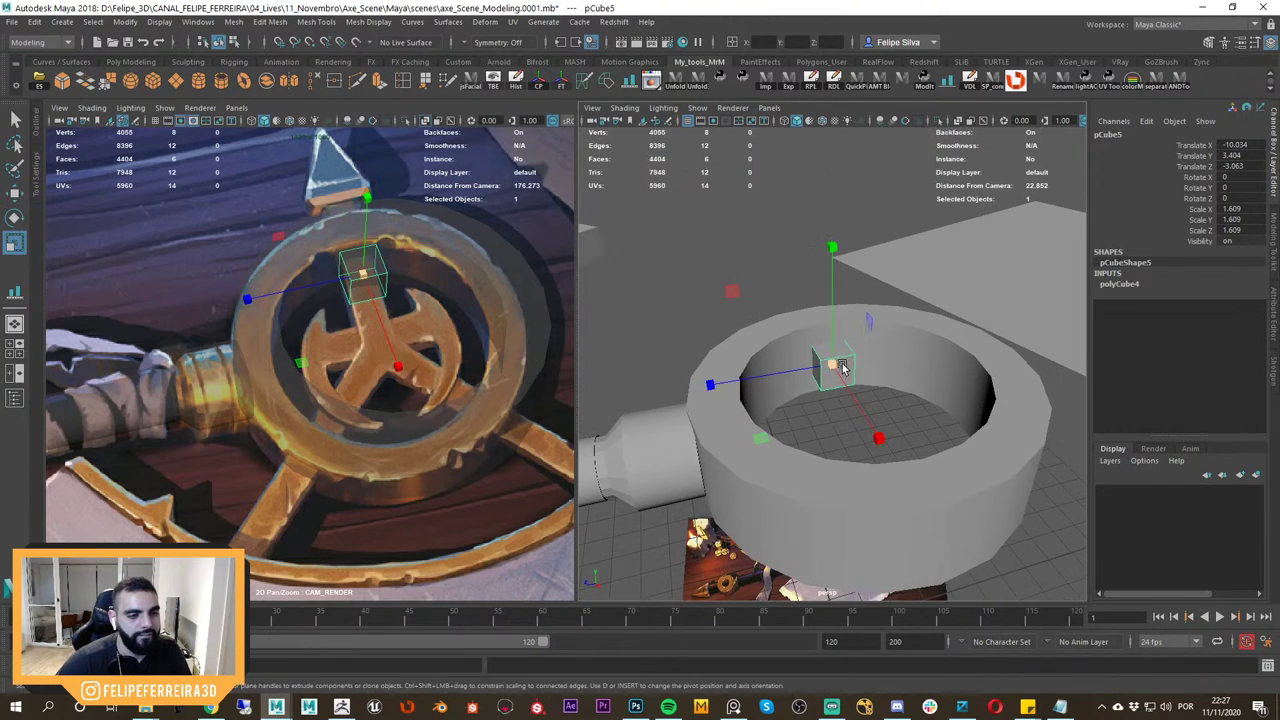
pyautogui.moveTo(837, 364); pyautogui.dragTo(843, 386)
pyautogui.click(766, 280)
pyautogui.click(836, 361)
# Stretch the cube into a bar by moving its inner end vertices along X to the emblem's centre.
pyautogui.moveTo(843, 386); pyautogui.dragTo(809, 383, button='right')
pyautogui.keyDown('alt'); pyautogui.moveTo(808, 360); pyautogui.dragTo(908, 397); pyautogui.keyUp('alt')
pyautogui.moveTo(938, 299); pyautogui.dragTo(945, 397)
pyautogui.press('w')
pyautogui.keyDown('alt'); pyautogui.moveTo(944, 397); pyautogui.dragTo(887, 392); pyautogui.keyUp('alt')
pyautogui.keyDown('alt'); pyautogui.moveTo(887, 392); pyautogui.dragTo(918, 384, button='right'); pyautogui.keyUp('alt')
pyautogui.keyDown('alt'); pyautogui.moveTo(918, 384); pyautogui.dragTo(917, 398); pyautogui.keyUp('alt')
pyautogui.moveTo(402, 380)
pyautogui.mouseDown()
pyautogui.moveTo(417, 419)
pyautogui.moveTo(395, 390)
pyautogui.mouseUp()
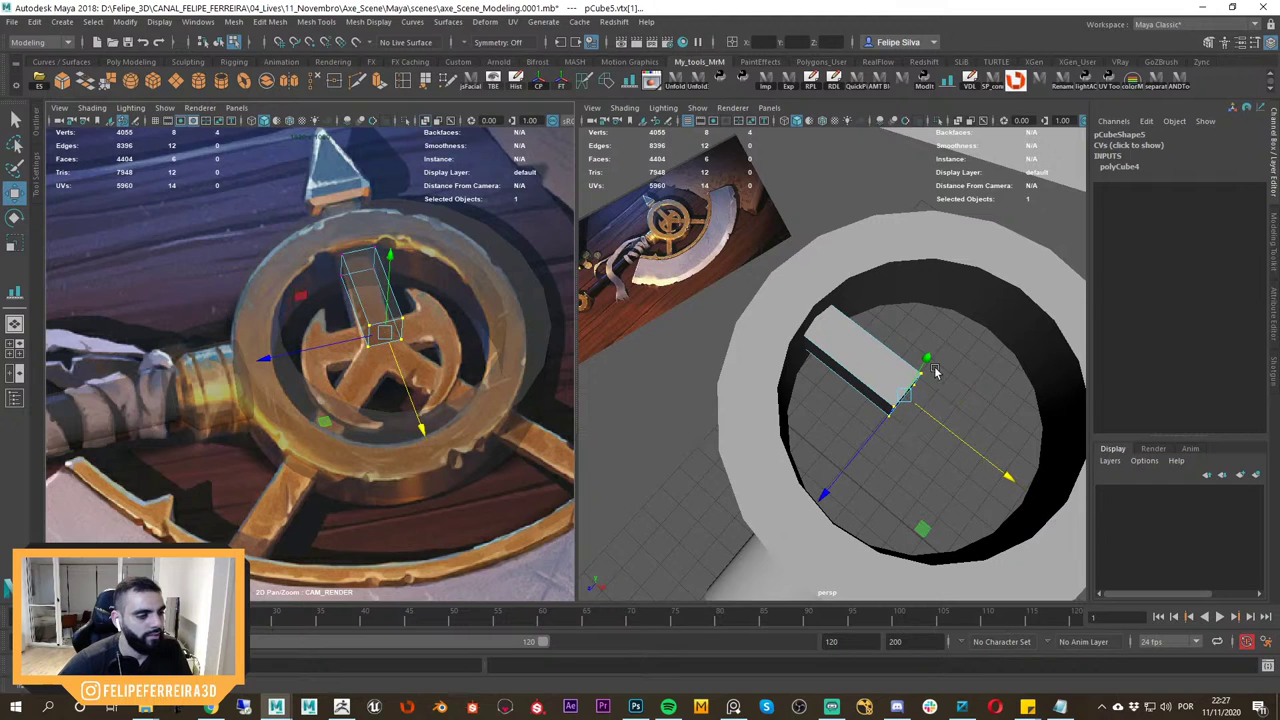
pyautogui.keyDown('alt'); pyautogui.moveTo(935, 371); pyautogui.dragTo(853, 336); pyautogui.keyUp('alt')
pyautogui.keyDown('alt'); pyautogui.moveTo(853, 336); pyautogui.dragTo(889, 326, button='right'); pyautogui.keyUp('alt')
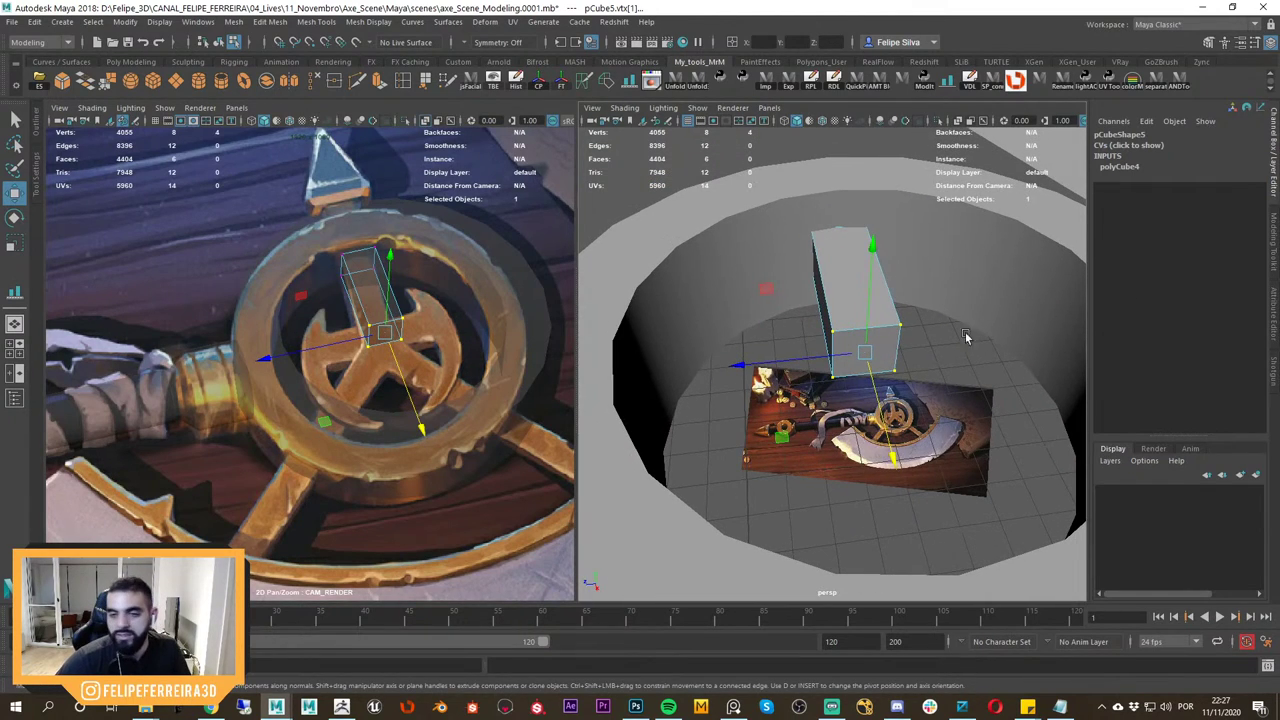
pyautogui.keyDown('alt'); pyautogui.moveTo(874, 378); pyautogui.dragTo(866, 341); pyautogui.keyUp('alt')
pyautogui.moveTo(942, 256); pyautogui.dragTo(946, 252, button='right')
pyautogui.keyDown('alt'); pyautogui.moveTo(942, 254); pyautogui.dragTo(828, 200, button='right'); pyautogui.keyUp('alt')
pyautogui.click(850, 216)
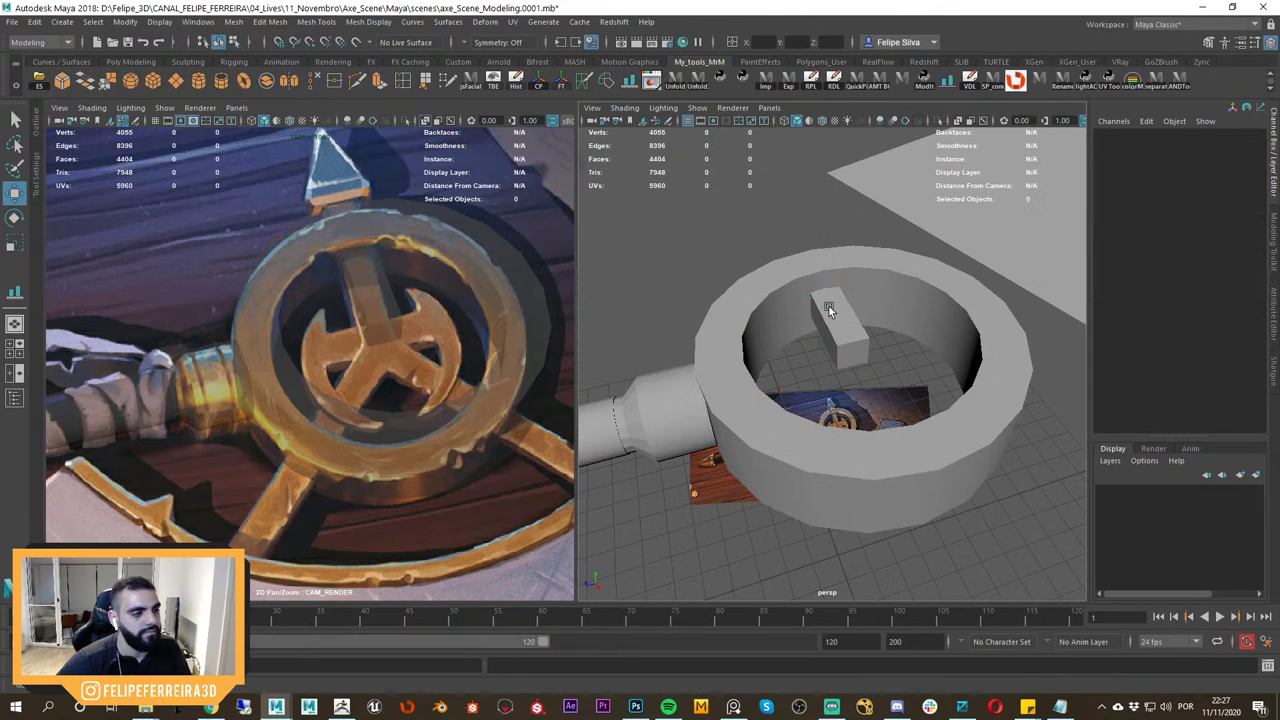
# Extend the bar's outer end vertices along X through the ring to the base of the spearhead.
pyautogui.click(831, 309)
pyautogui.keyDown('alt'); pyautogui.moveTo(833, 311); pyautogui.dragTo(892, 352); pyautogui.keyUp('alt')
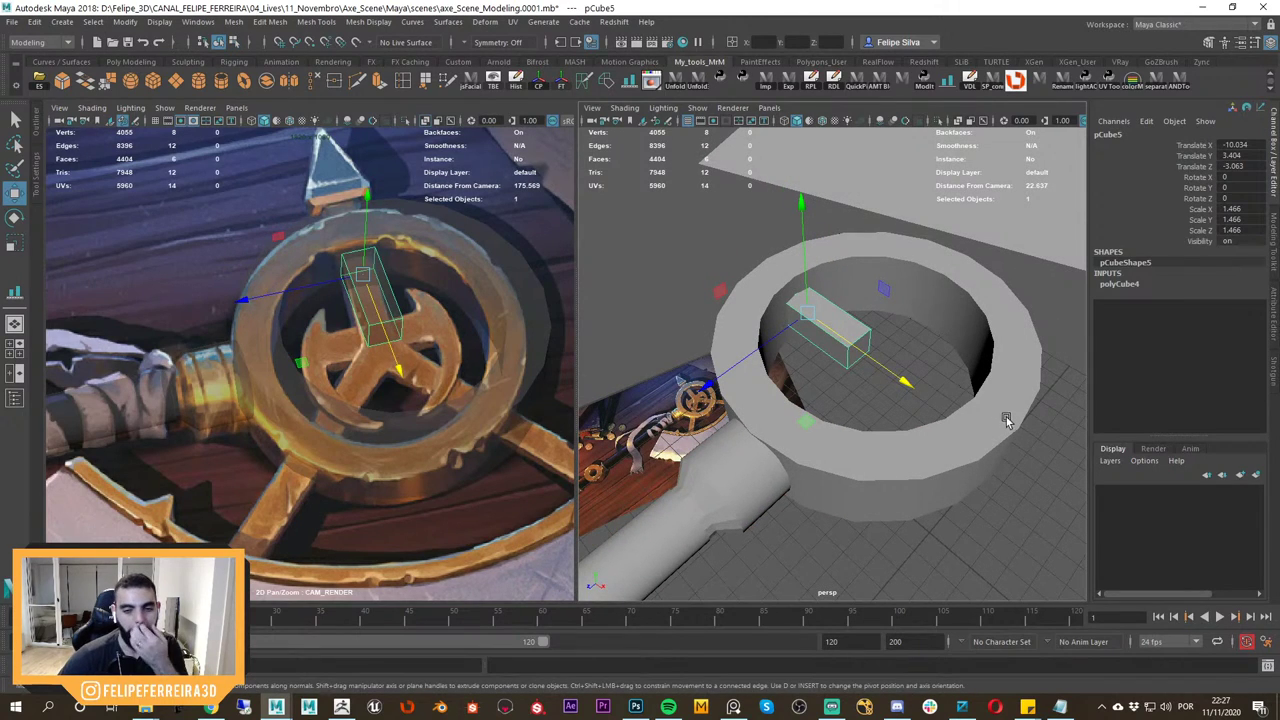
pyautogui.press('F9')
pyautogui.keyDown('alt'); pyautogui.moveTo(800, 334); pyautogui.dragTo(868, 343); pyautogui.keyUp('alt')
pyautogui.moveTo(680, 277); pyautogui.dragTo(797, 390)
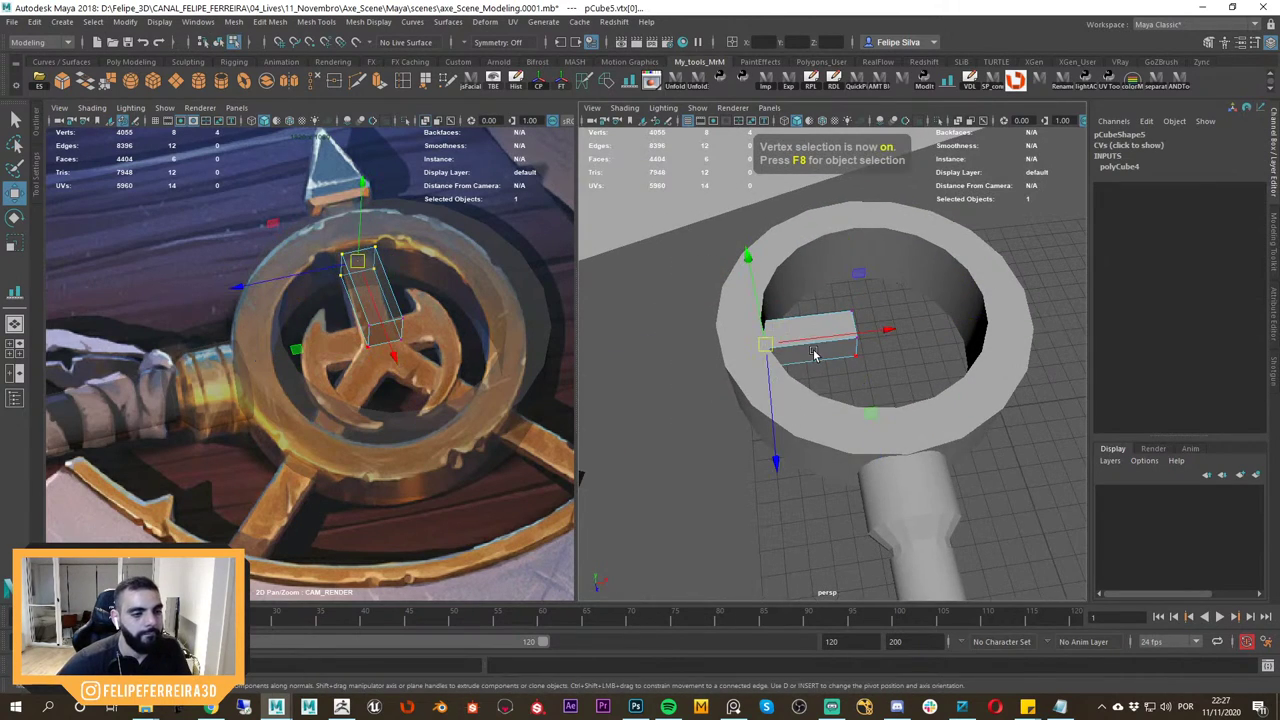
pyautogui.moveTo(804, 336); pyautogui.dragTo(738, 338)
pyautogui.keyDown('alt'); pyautogui.moveTo(738, 338); pyautogui.dragTo(812, 328); pyautogui.keyUp('alt')
pyautogui.moveTo(798, 356); pyautogui.dragTo(829, 365)
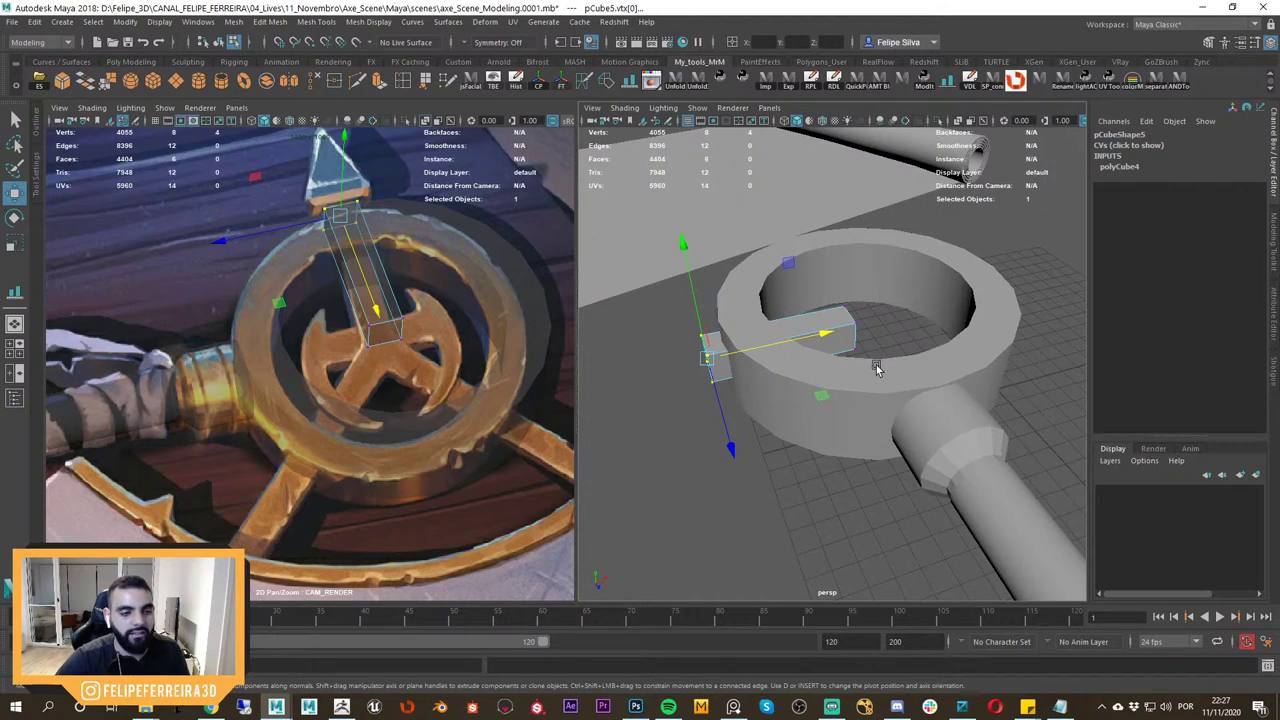
pyautogui.keyDown('alt'); pyautogui.moveTo(876, 369); pyautogui.dragTo(797, 325); pyautogui.keyUp('alt')
pyautogui.keyDown('alt'); pyautogui.moveTo(806, 318); pyautogui.dragTo(863, 375, button='middle'); pyautogui.keyUp('alt')
pyautogui.moveTo(864, 376); pyautogui.dragTo(906, 291, button='right')
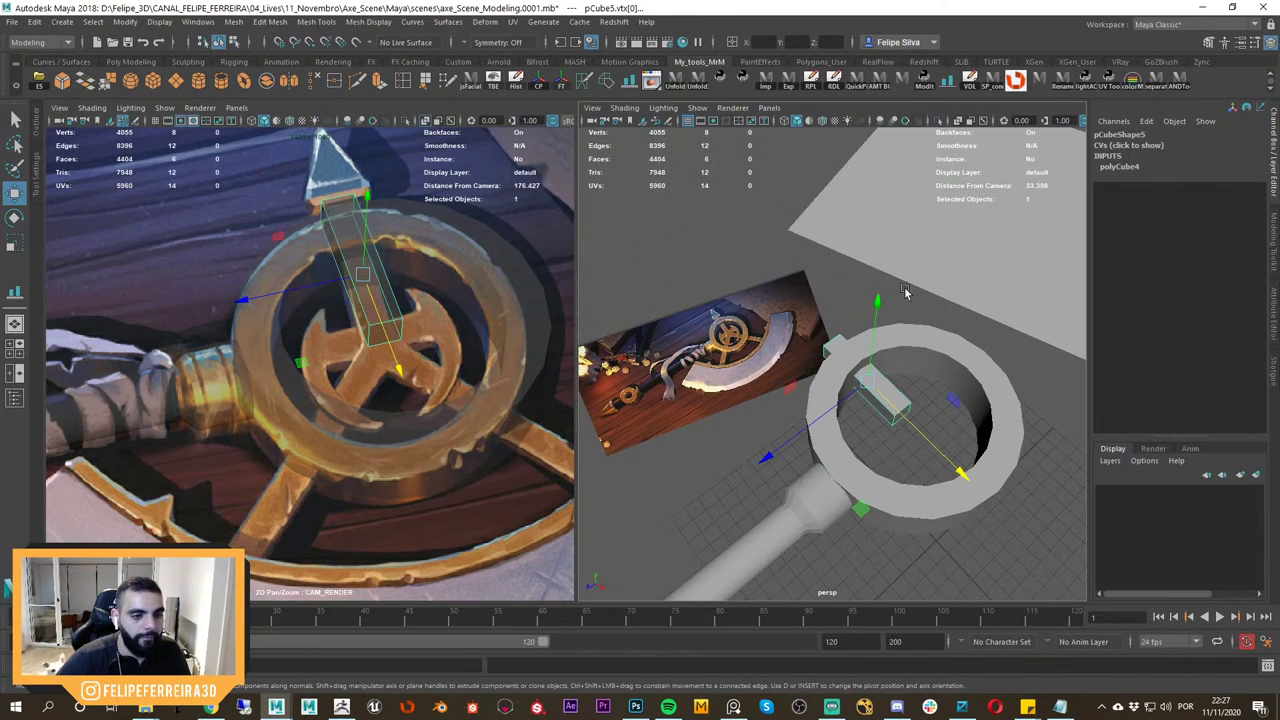
pyautogui.click(906, 291)
pyautogui.click(837, 343)
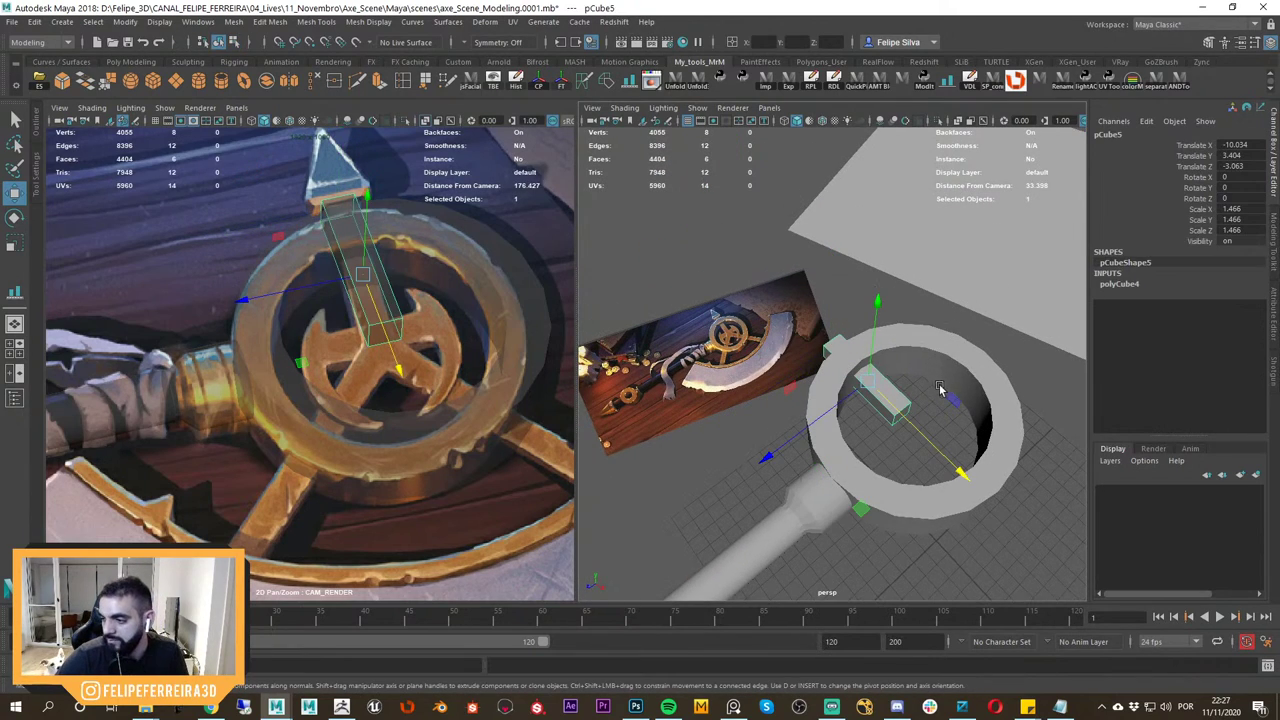
# Fine-tune the bar's position to Translate Y 3.504 and Translate X -9.726.
pyautogui.keyDown('alt'); pyautogui.moveTo(940, 388); pyautogui.dragTo(954, 394, button='right'); pyautogui.keyUp('alt')
pyautogui.keyDown('alt'); pyautogui.moveTo(954, 394); pyautogui.dragTo(956, 384); pyautogui.keyUp('alt')
pyautogui.click(765, 290)
pyautogui.click(377, 274)
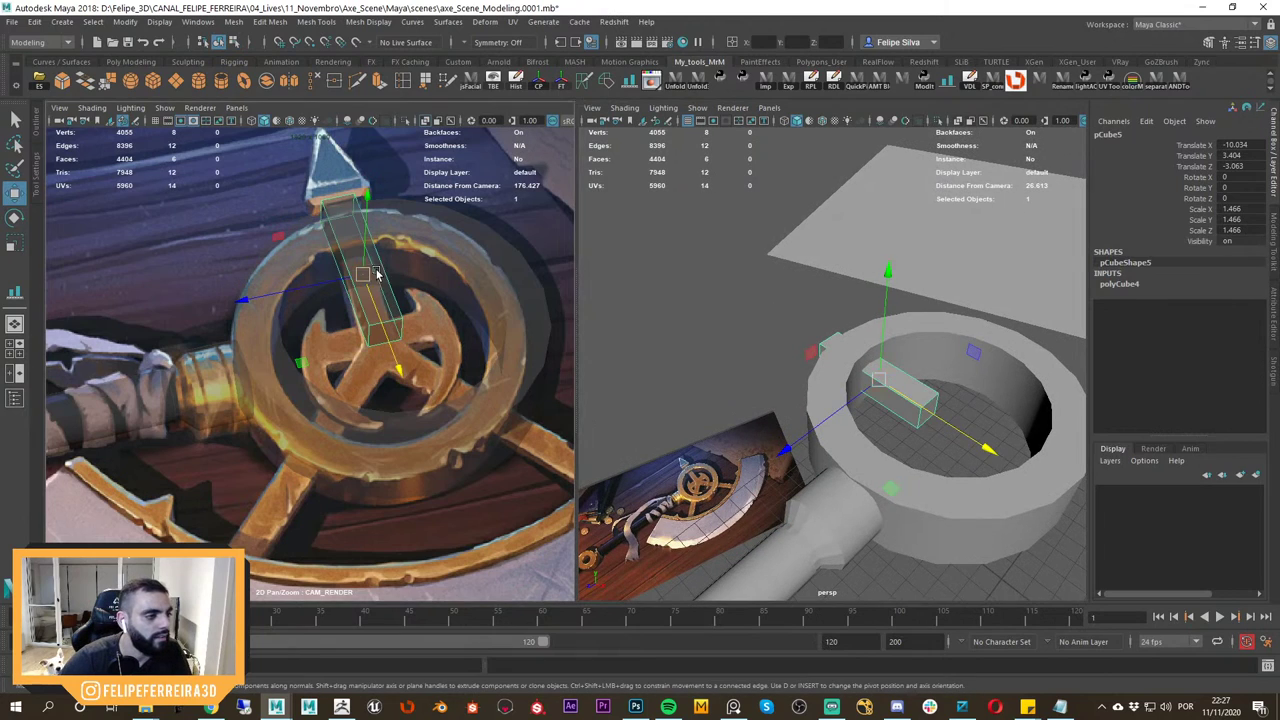
pyautogui.keyDown('alt'); pyautogui.moveTo(905, 347); pyautogui.dragTo(837, 326); pyautogui.keyUp('alt')
pyautogui.keyDown('alt'); pyautogui.moveTo(837, 326); pyautogui.dragTo(885, 368, button='right'); pyautogui.keyUp('alt')
pyautogui.moveTo(885, 368)
pyautogui.keyDown('alt'); pyautogui.mouseDown()
pyautogui.moveTo(902, 365)
pyautogui.moveTo(877, 380)
pyautogui.moveTo(881, 365)
pyautogui.mouseUp(); pyautogui.keyUp('alt')
pyautogui.keyDown('alt'); pyautogui.moveTo(881, 365); pyautogui.dragTo(873, 380); pyautogui.keyUp('alt')
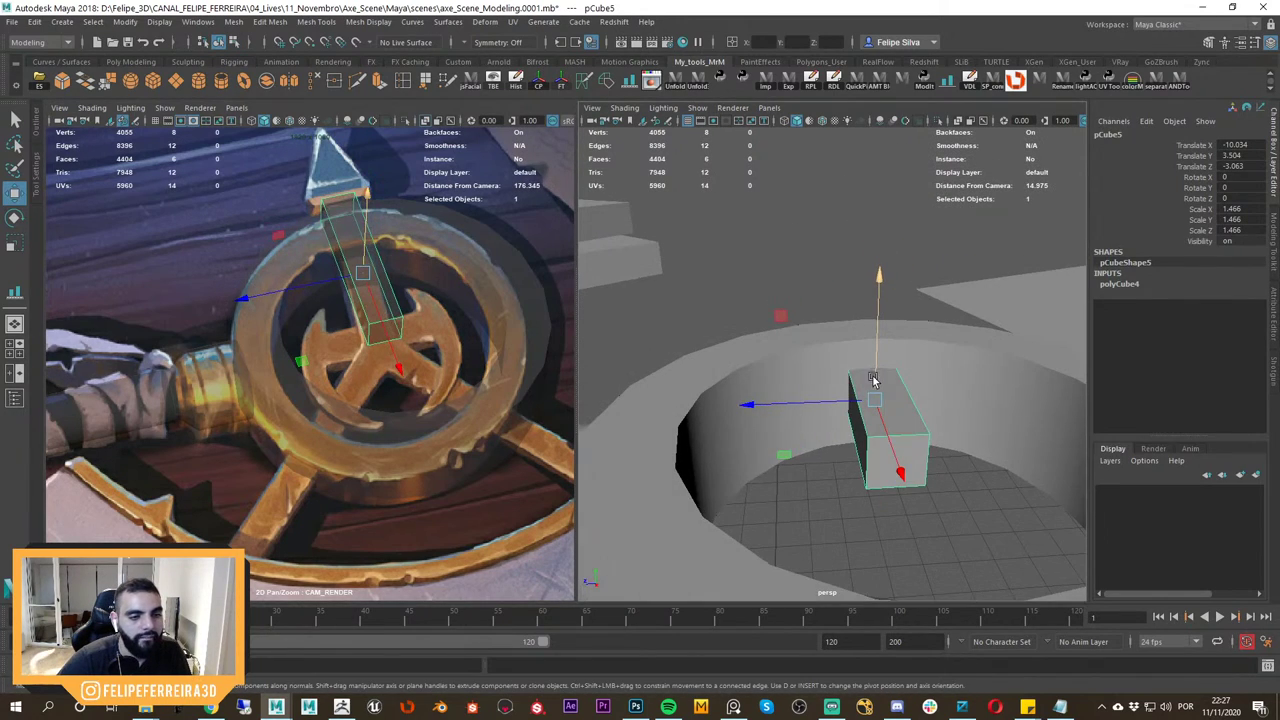
pyautogui.moveTo(377, 320); pyautogui.dragTo(379, 327)
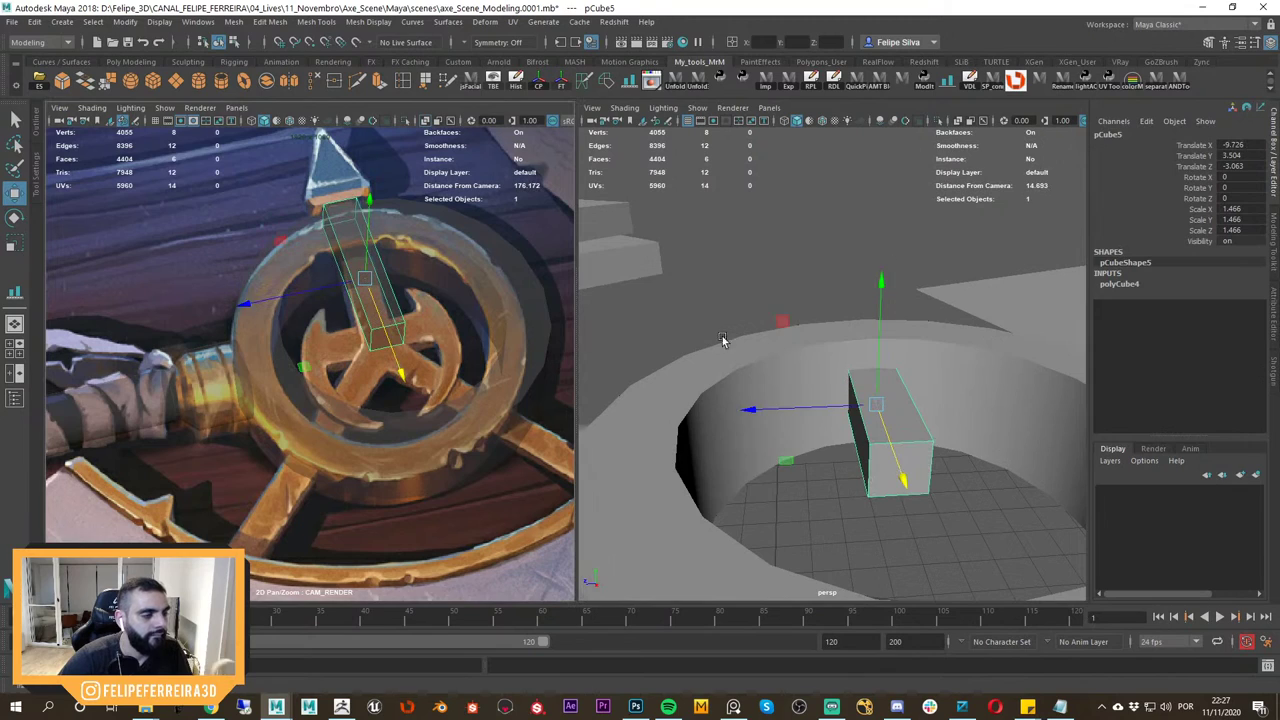
# Duplicate the bar as a spearhead block at Translate X -14.454, scaled to 0.436 in X and 2.309 in Y and Z.
pyautogui.keyDown('alt'); pyautogui.moveTo(735, 344); pyautogui.dragTo(712, 336, button='right'); pyautogui.keyUp('alt')
pyautogui.keyDown('alt'); pyautogui.moveTo(712, 336); pyautogui.dragTo(838, 358); pyautogui.keyUp('alt')
pyautogui.hotkey('ctrl', 'd')
pyautogui.press('r')
pyautogui.press('w')
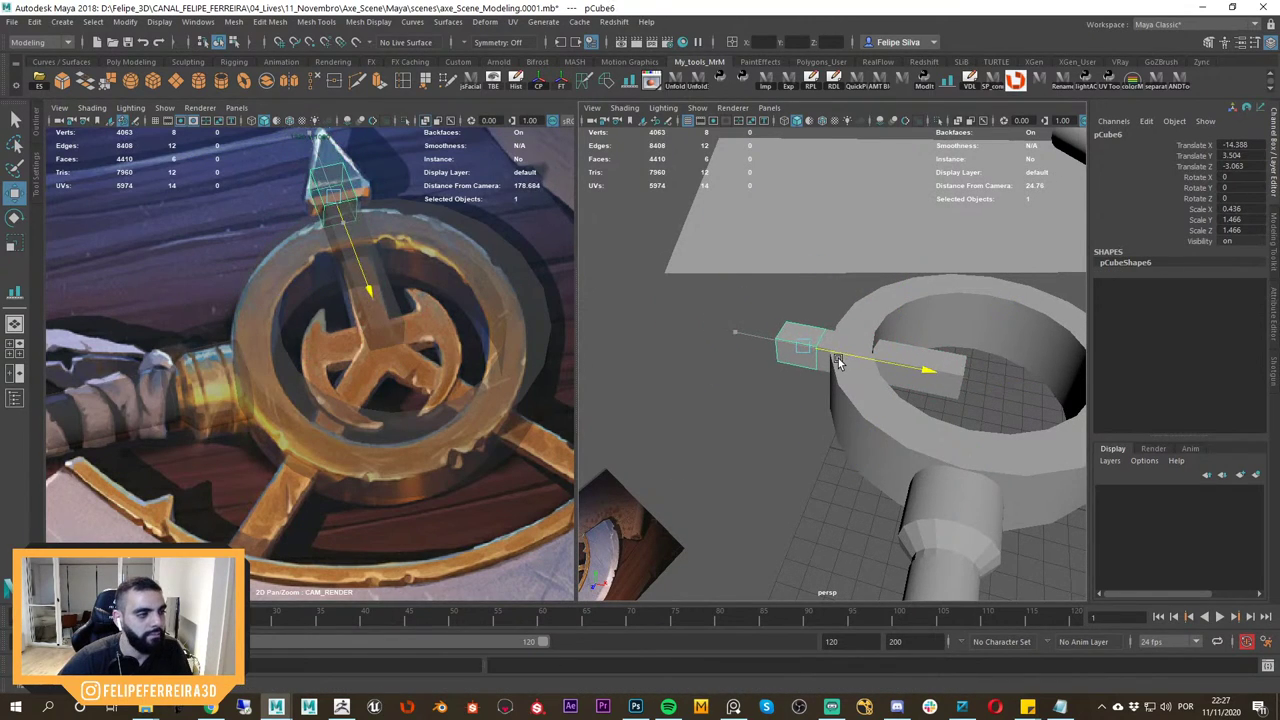
pyautogui.press('r')
pyautogui.keyDown('ctrl'); pyautogui.moveTo(930, 374); pyautogui.dragTo(990, 396); pyautogui.keyUp('ctrl')
pyautogui.press('w')
pyautogui.moveTo(832, 374)
pyautogui.keyDown('alt'); pyautogui.mouseDown()
pyautogui.moveTo(852, 380)
pyautogui.moveTo(831, 366)
pyautogui.mouseUp(); pyautogui.keyUp('alt')
# Scale down the outer end face of the duplicated block to taper it into a spearhead.
pyautogui.moveTo(808, 342); pyautogui.dragTo(814, 375, button='right')
pyautogui.click(843, 378)
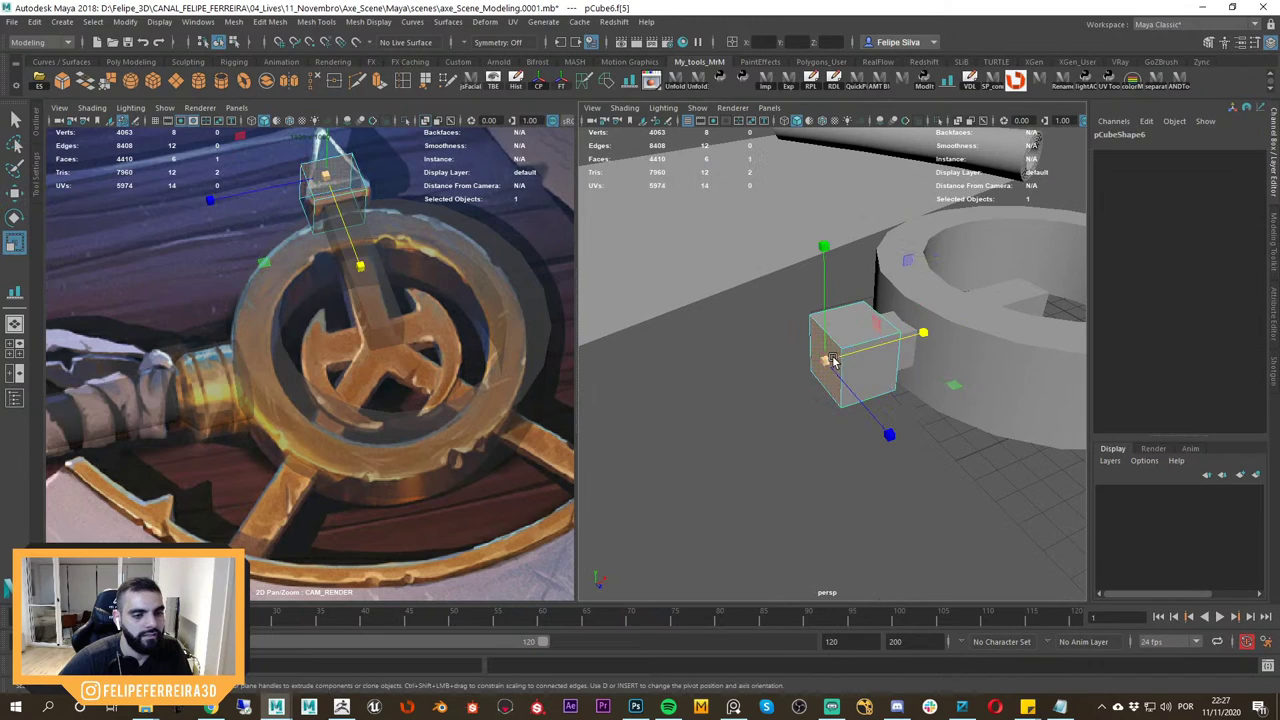
pyautogui.moveTo(826, 358); pyautogui.dragTo(791, 368)
pyautogui.press('w')
pyautogui.keyDown('alt'); pyautogui.moveTo(884, 354); pyautogui.dragTo(857, 354); pyautogui.keyUp('alt')
# Compare the tapered spearhead with the artwork in the render camera view and in PureRef.
pyautogui.click(864, 338)
pyautogui.moveTo(358, 222); pyautogui.dragTo(375, 358, button='middle')
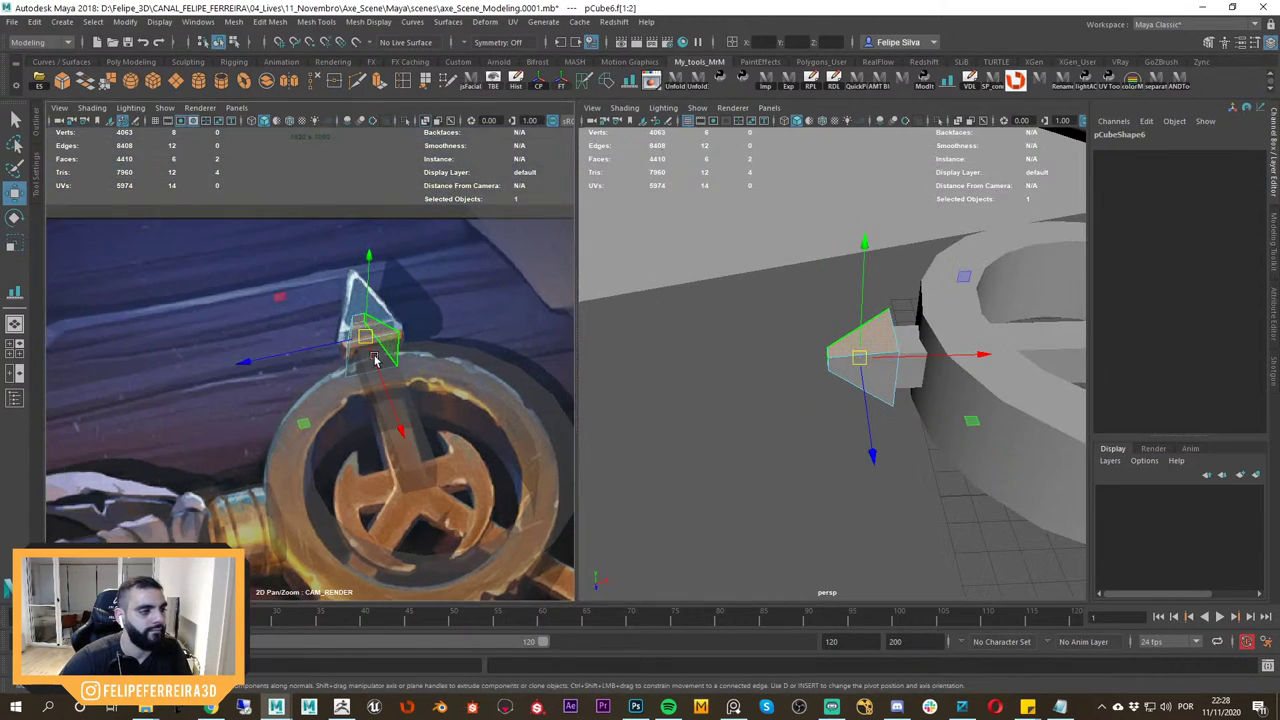
pyautogui.moveTo(375, 358); pyautogui.dragTo(450, 356, button='right')
pyautogui.keyDown('alt'); pyautogui.moveTo(948, 370); pyautogui.dragTo(931, 362, button='right'); pyautogui.keyUp('alt')
pyautogui.keyDown('alt'); pyautogui.moveTo(931, 362); pyautogui.dragTo(803, 293); pyautogui.keyUp('alt')
pyautogui.hotkey('alt', 'Tab')
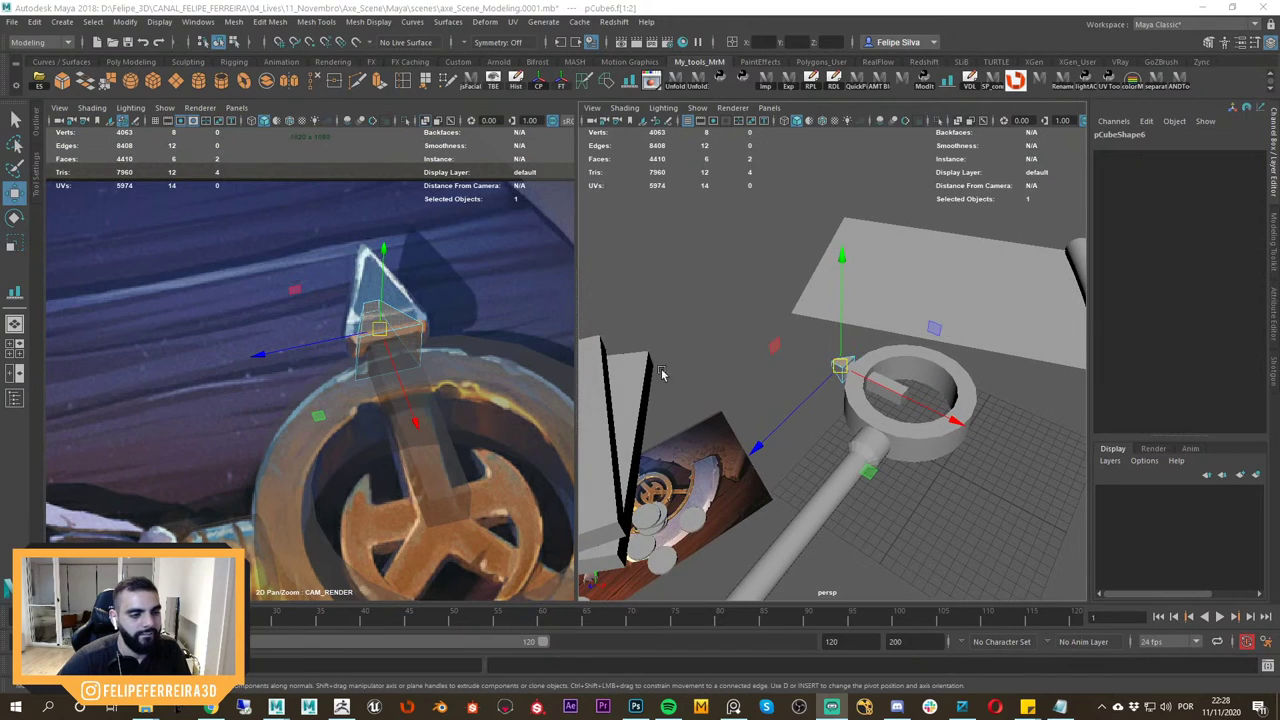
pyautogui.hotkey('alt', 'Tab')
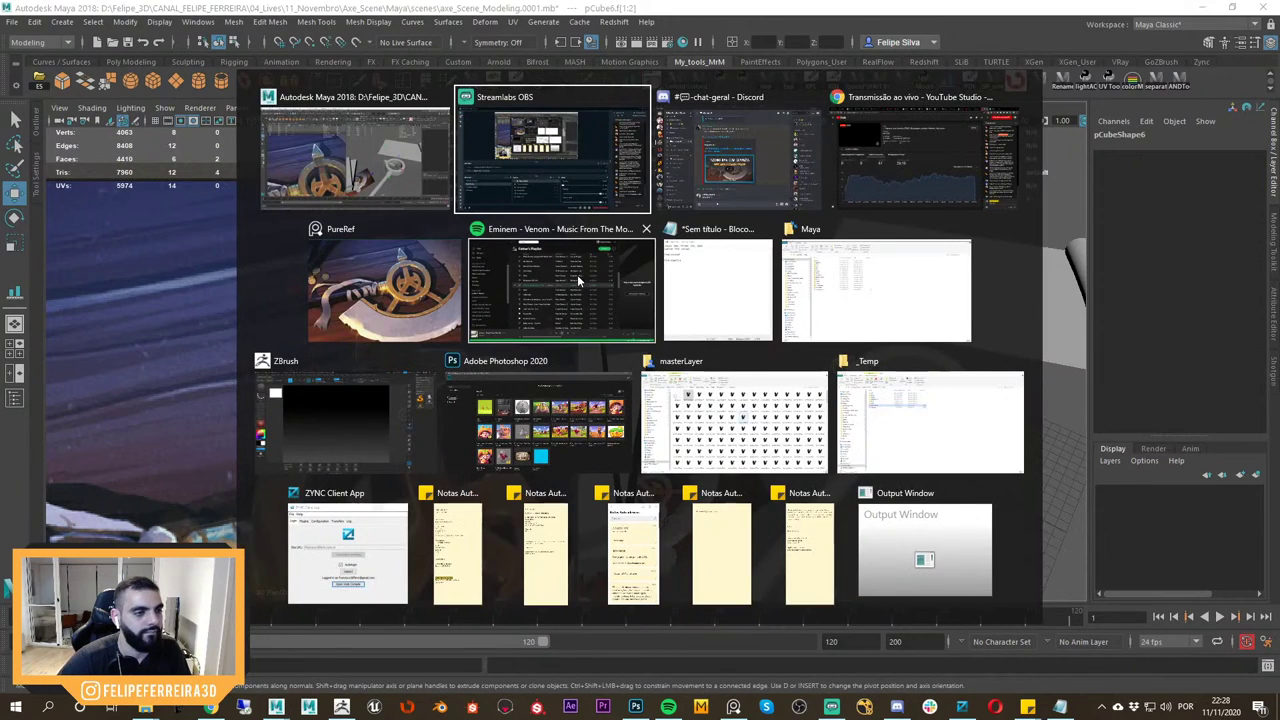
pyautogui.click(412, 285)
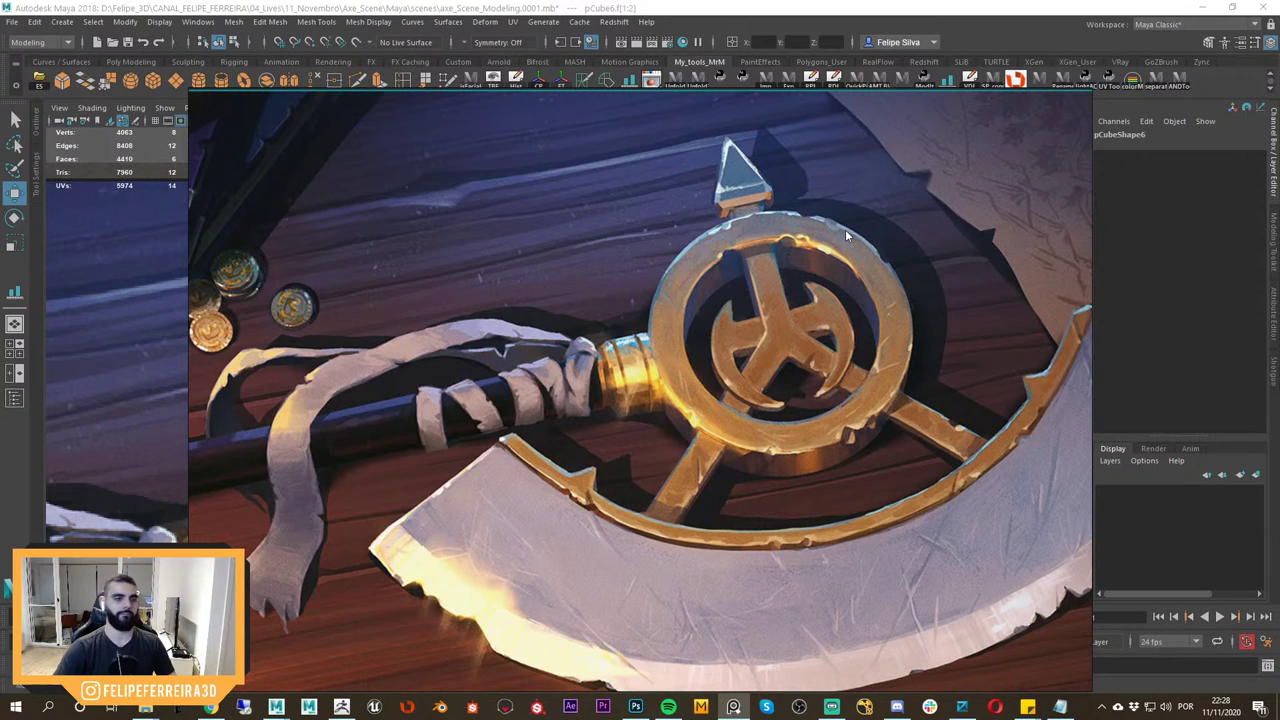
pyautogui.hotkey('alt', 'Tab')
# Show the perspective view full size, frame the spearhead and widen it slightly in Y and Z.
pyautogui.keyDown('alt'); pyautogui.moveTo(852, 290); pyautogui.dragTo(920, 372); pyautogui.keyUp('alt')
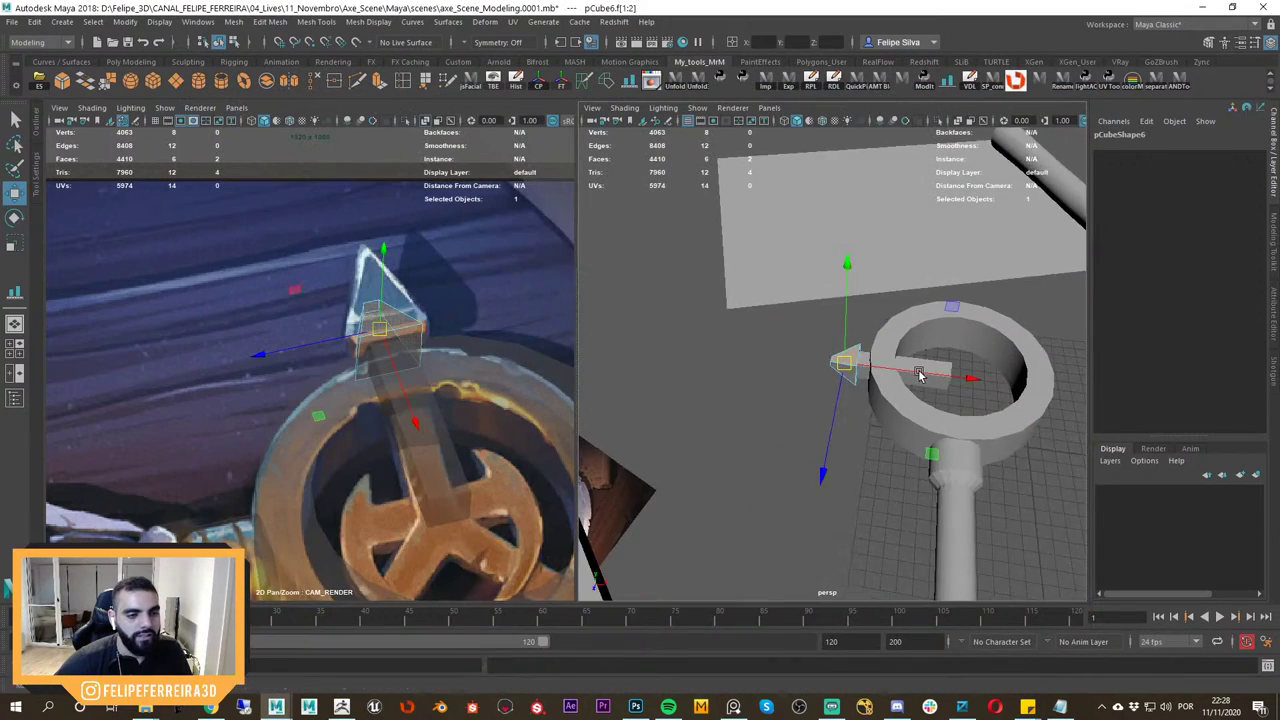
pyautogui.scroll(5, 897, 367)
pyautogui.press('F8')
pyautogui.keyDown('alt'); pyautogui.moveTo(948, 246); pyautogui.dragTo(914, 263); pyautogui.keyUp('alt')
pyautogui.press('space')
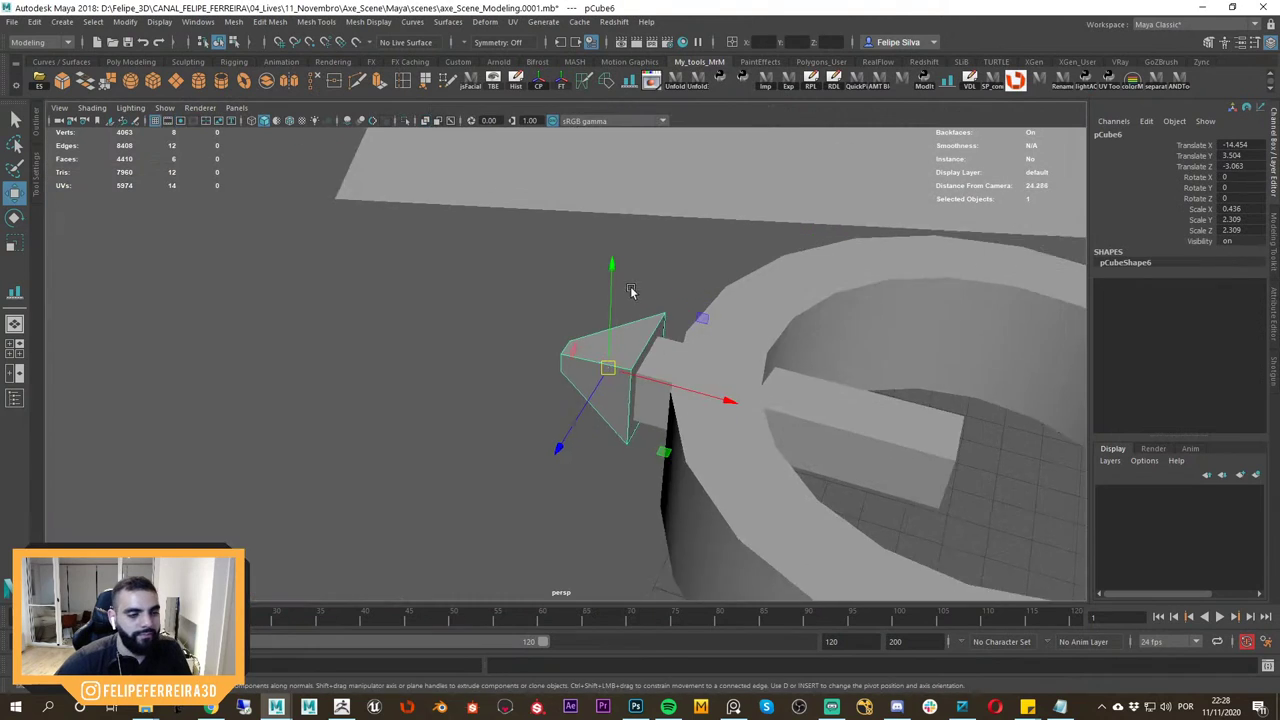
pyautogui.keyDown('alt'); pyautogui.moveTo(631, 291); pyautogui.dragTo(601, 327); pyautogui.keyUp('alt')
pyautogui.scroll(-1, 590, 325)
pyautogui.press('f')
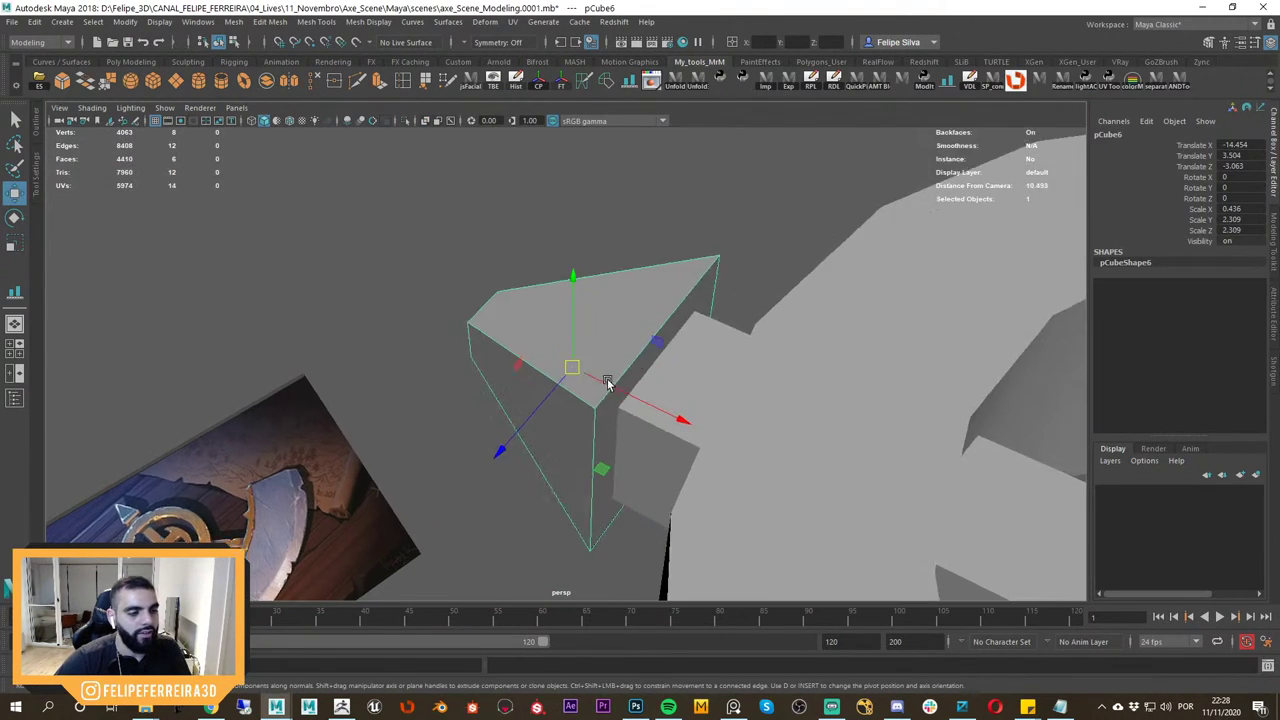
pyautogui.keyDown('alt'); pyautogui.moveTo(606, 380); pyautogui.dragTo(668, 460); pyautogui.keyUp('alt')
pyautogui.keyDown('alt'); pyautogui.moveTo(668, 460); pyautogui.dragTo(741, 456); pyautogui.keyUp('alt')
pyautogui.hotkey('ctrl', 'z')
pyautogui.keyDown('alt'); pyautogui.moveTo(709, 408); pyautogui.dragTo(672, 391); pyautogui.keyUp('alt')
pyautogui.keyDown('ctrl'); pyautogui.moveTo(683, 396); pyautogui.dragTo(700, 406); pyautogui.keyUp('ctrl')
pyautogui.keyDown('alt'); pyautogui.moveTo(700, 406); pyautogui.dragTo(643, 402); pyautogui.keyUp('alt')
# Select the spearhead's tip vertices and scale them down in Y and Z to sharpen the point.
pyautogui.press('F9')
pyautogui.moveTo(426, 249); pyautogui.dragTo(546, 419)
pyautogui.keyDown('alt'); pyautogui.moveTo(546, 419); pyautogui.dragTo(576, 405); pyautogui.keyUp('alt')
pyautogui.press('w')
pyautogui.moveTo(577, 361); pyautogui.dragTo(525, 366)
pyautogui.hotkey('ctrl', 'z')
pyautogui.keyDown('alt'); pyautogui.moveTo(525, 366); pyautogui.dragTo(567, 396); pyautogui.keyUp('alt')
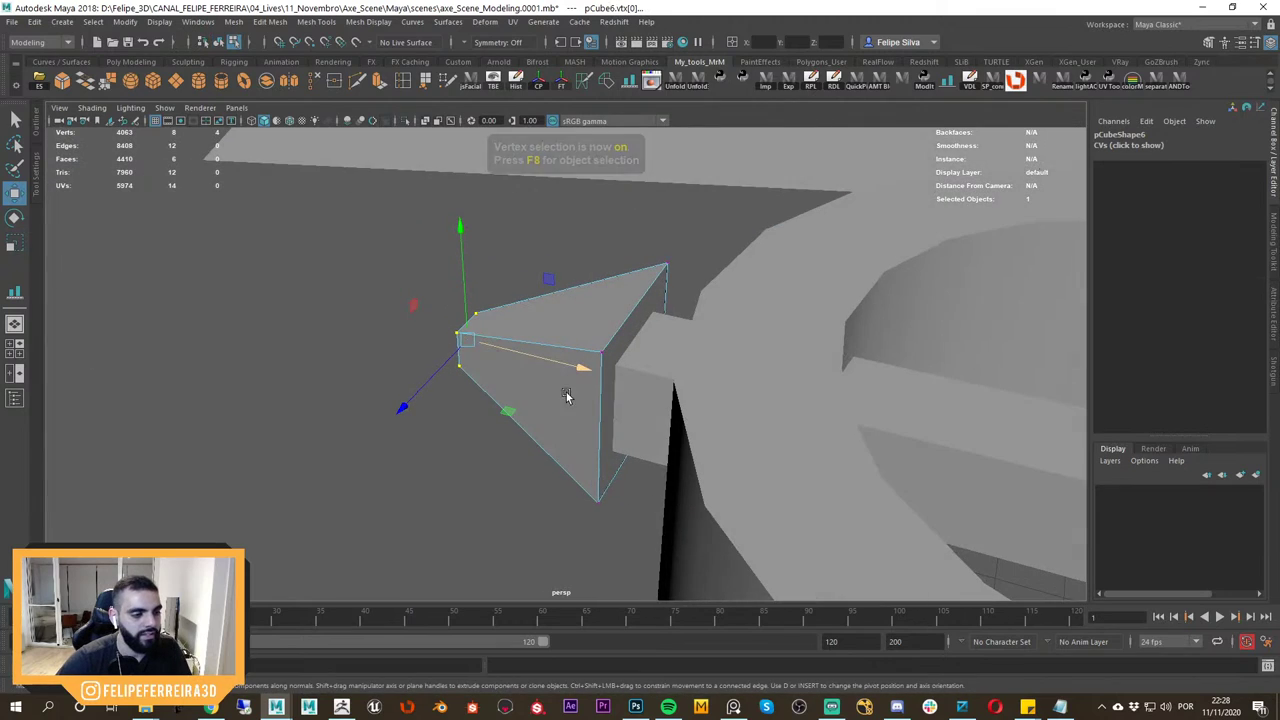
pyautogui.press('r')
pyautogui.keyDown('ctrl'); pyautogui.moveTo(470, 342); pyautogui.dragTo(655, 362); pyautogui.keyUp('ctrl')
pyautogui.press('w')
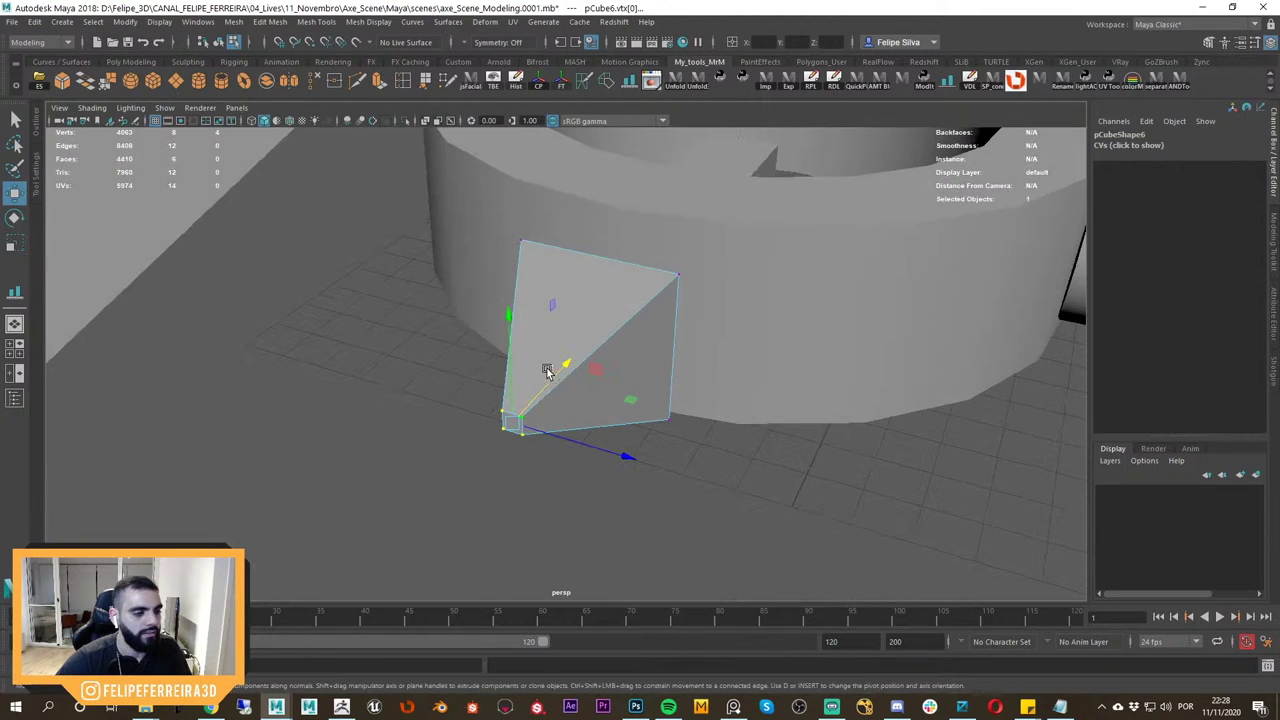
# Undo the last tip vertex move, readjust the tip along X and bring up the PureRef artwork for comparison.
pyautogui.click(548, 369)
pyautogui.scroll(-3, 565, 369)
pyautogui.hotkey('ctrl', 'z')
pyautogui.moveTo(565, 372)
pyautogui.keyDown('alt'); pyautogui.mouseDown()
pyautogui.moveTo(517, 412)
pyautogui.moveTo(556, 376)
pyautogui.mouseUp(); pyautogui.keyUp('alt')
pyautogui.keyDown('alt'); pyautogui.moveTo(645, 394); pyautogui.dragTo(570, 398); pyautogui.keyUp('alt')
pyautogui.moveTo(585, 399); pyautogui.dragTo(620, 388)
pyautogui.hotkey('alt', 'Tab')
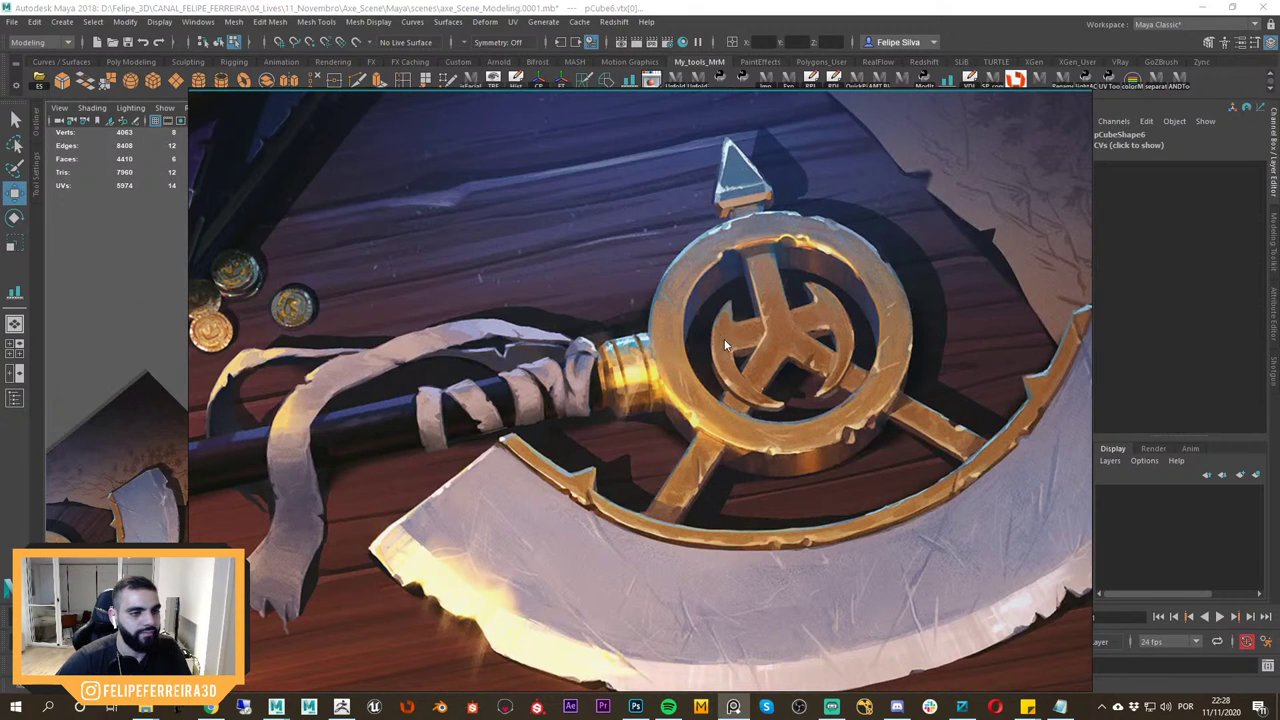
# Examine the spearhead and its base up close in the PureRef artwork and compare them with the model.
pyautogui.hotkey('alt', 'Tab')
pyautogui.keyDown('alt'); pyautogui.moveTo(738, 341); pyautogui.dragTo(669, 338); pyautogui.keyUp('alt')
pyautogui.hotkey('alt', 'Tab')
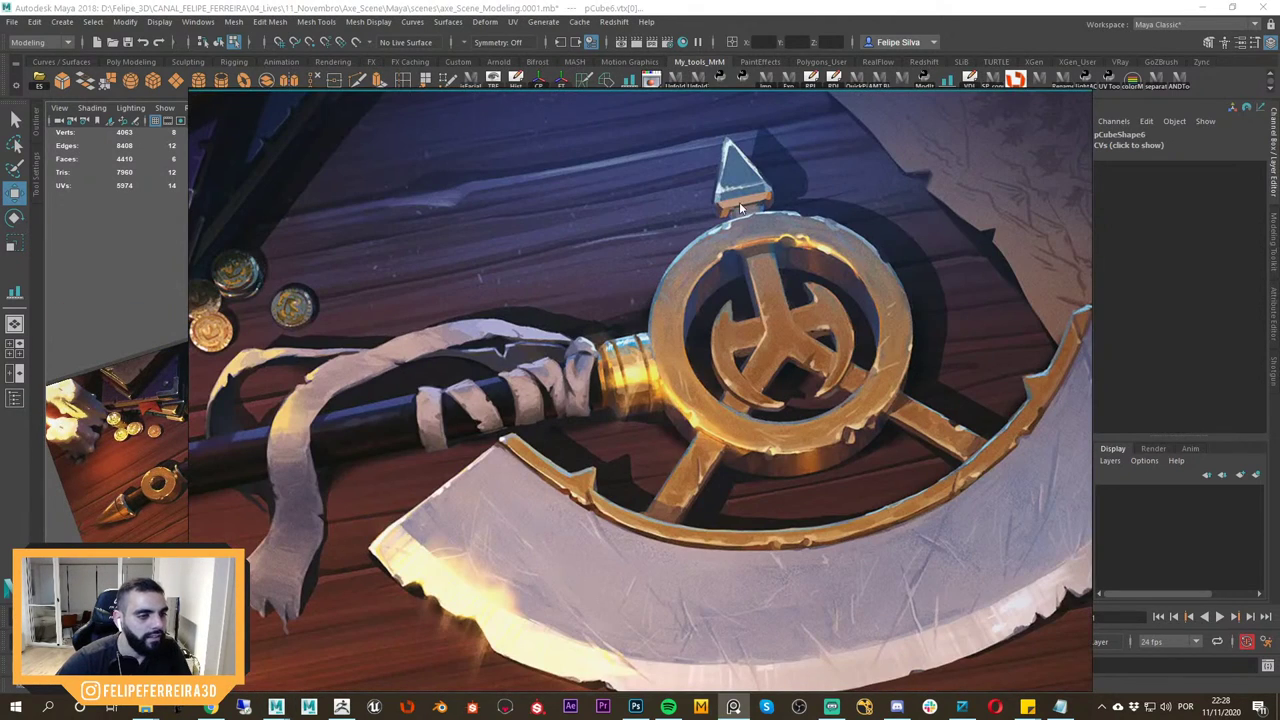
pyautogui.moveTo(752, 199); pyautogui.dragTo(760, 317, button='middle')
pyautogui.scroll(5, 760, 317)
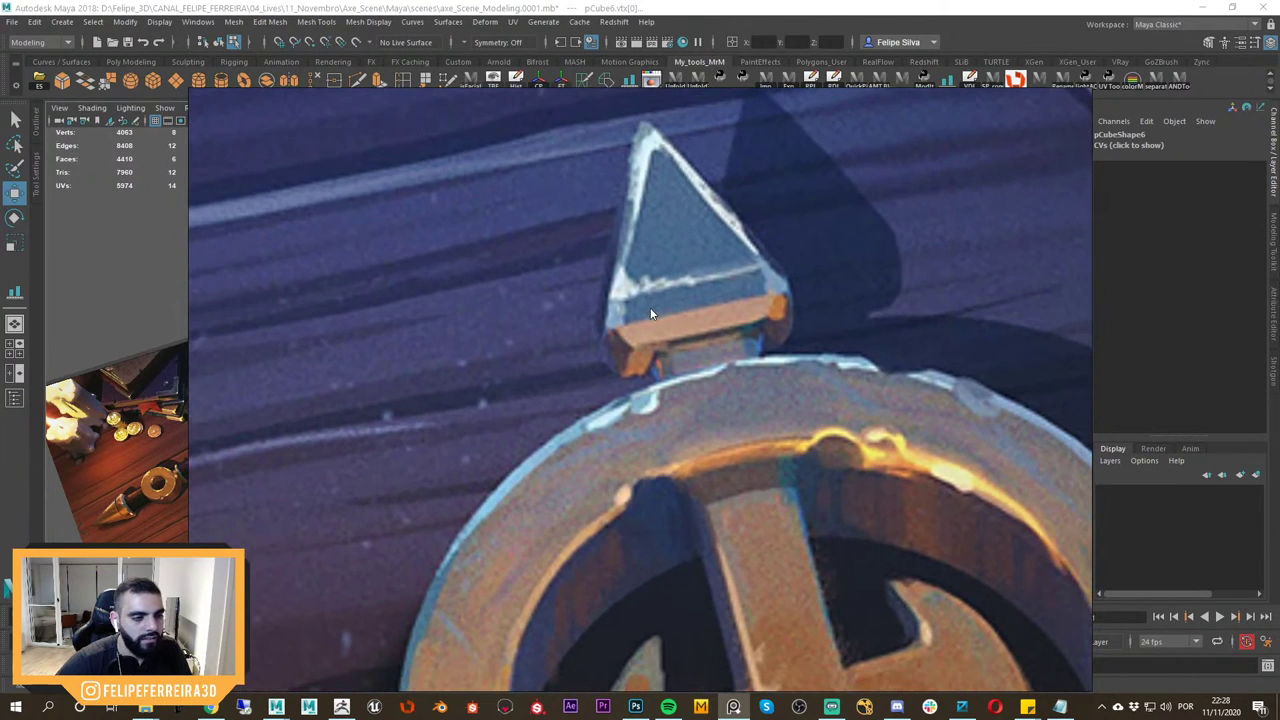
pyautogui.hotkey('alt', 'Tab')
pyautogui.keyDown('alt'); pyautogui.moveTo(700, 316); pyautogui.dragTo(725, 335); pyautogui.keyUp('alt')
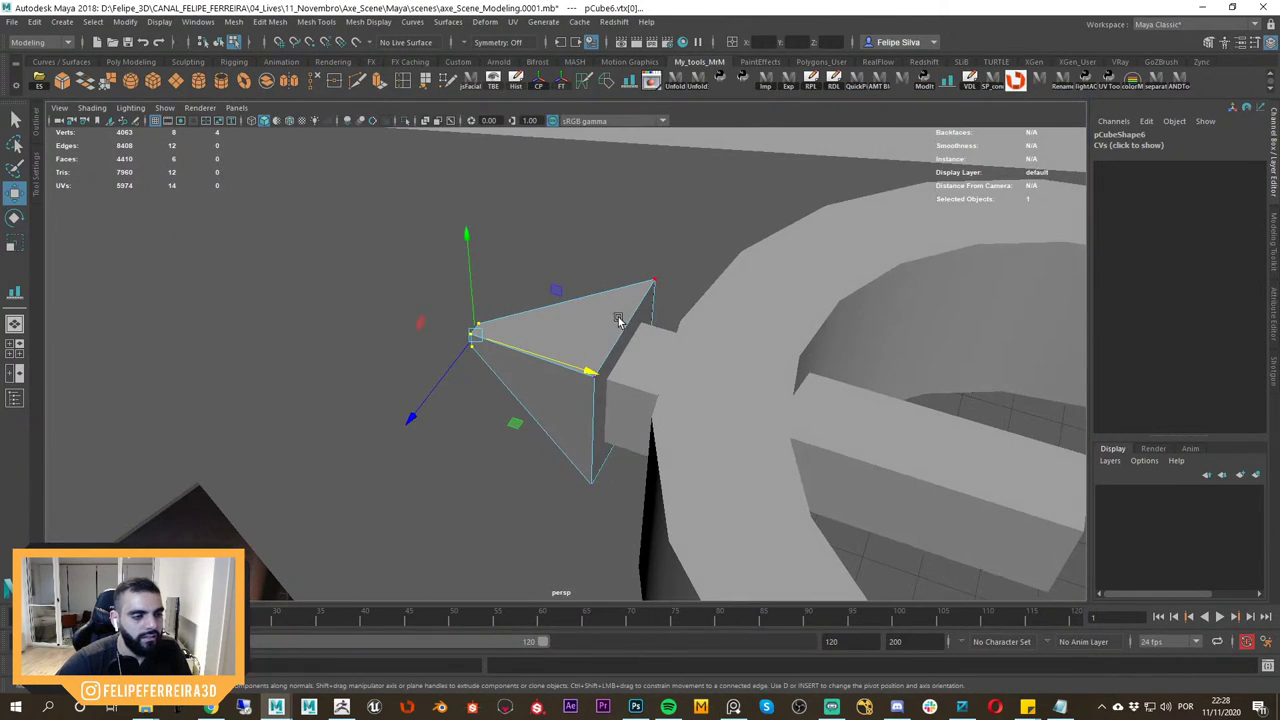
# Return the spearhead to object selection, adjust it along X and show the render camera view beside the perspective view.
pyautogui.moveTo(617, 316); pyautogui.dragTo(646, 277, button='right')
pyautogui.press('r')
pyautogui.click(619, 320)
pyautogui.moveTo(570, 366); pyautogui.dragTo(619, 384)
pyautogui.press('w')
pyautogui.press('space')
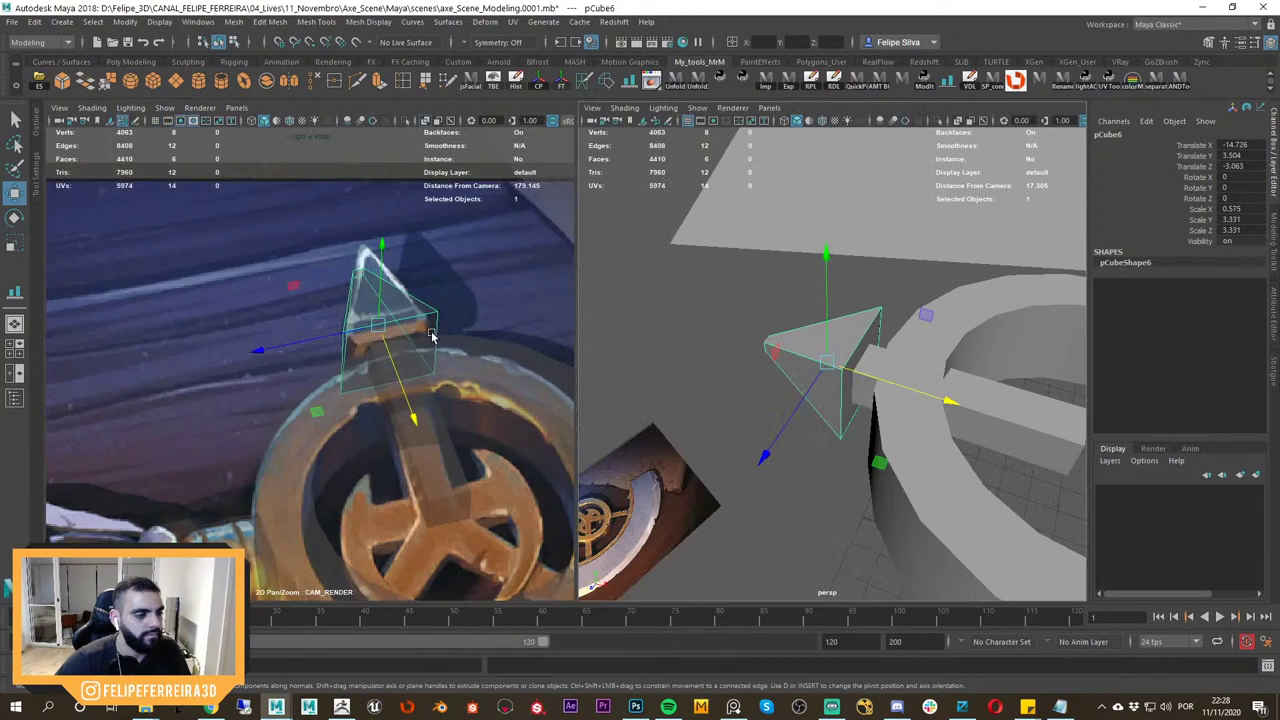
pyautogui.click(421, 363)
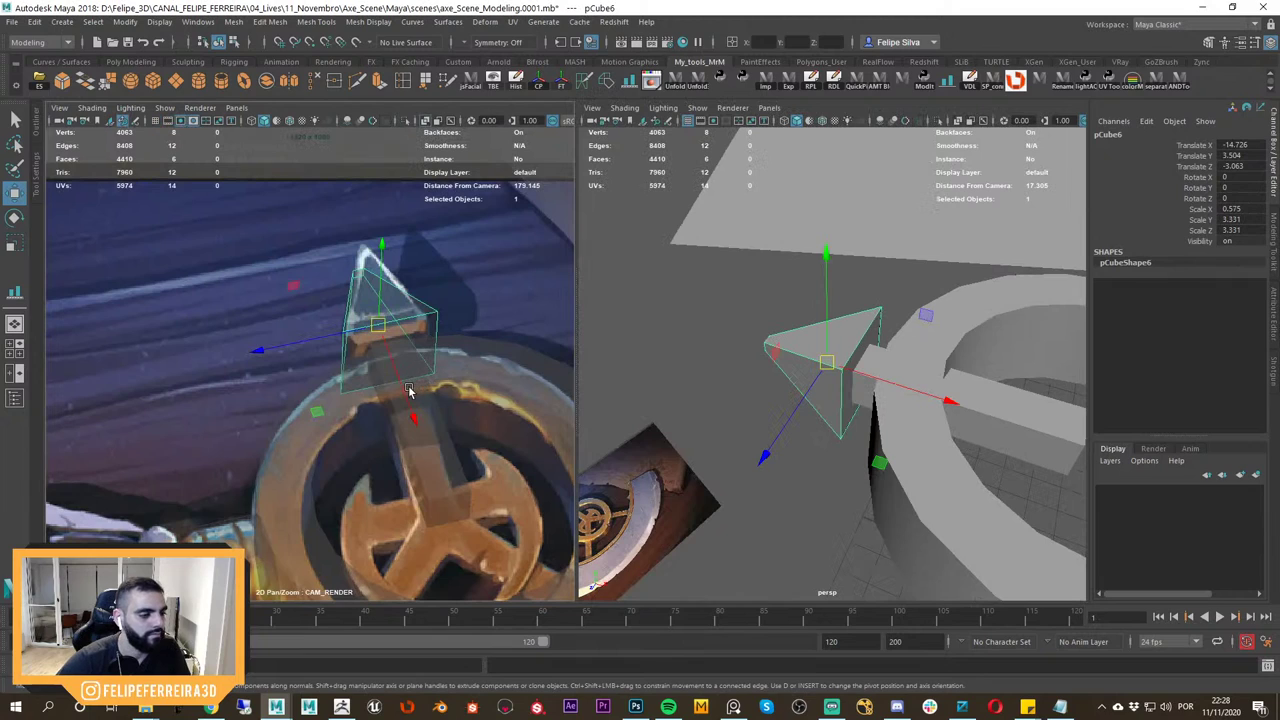
pyautogui.press('5')
pyautogui.moveTo(409, 390); pyautogui.dragTo(406, 382)
pyautogui.hotkey('ctrl', 'z')
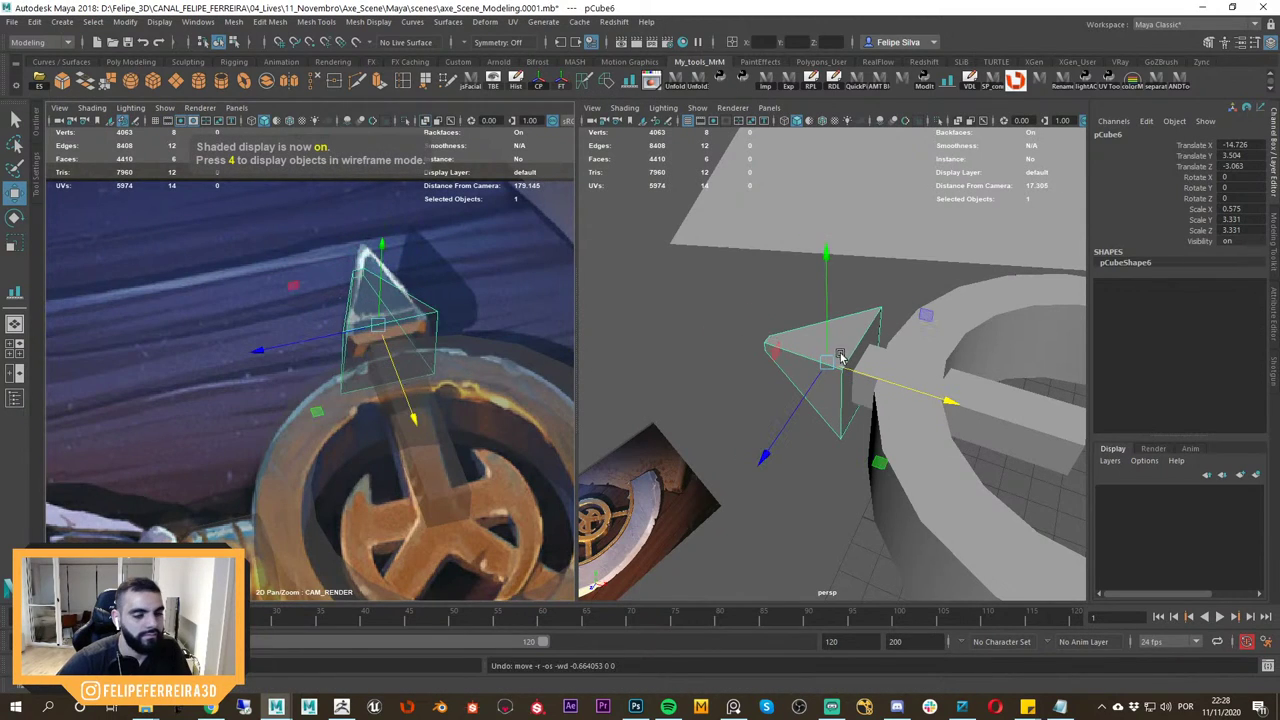
# Scale the spearhead down uniformly to 0.48 in X and 2.78 in Y and Z, then clear the selection.
pyautogui.keyDown('alt'); pyautogui.moveTo(840, 358); pyautogui.dragTo(810, 361); pyautogui.keyUp('alt')
pyautogui.hotkey('ctrl', 'z')
pyautogui.press('r')
pyautogui.press('w')
pyautogui.keyDown('alt'); pyautogui.moveTo(905, 350); pyautogui.dragTo(863, 371); pyautogui.keyUp('alt')
pyautogui.keyDown('alt'); pyautogui.moveTo(863, 371); pyautogui.dragTo(765, 340, button='right'); pyautogui.keyUp('alt')
pyautogui.click(748, 368)
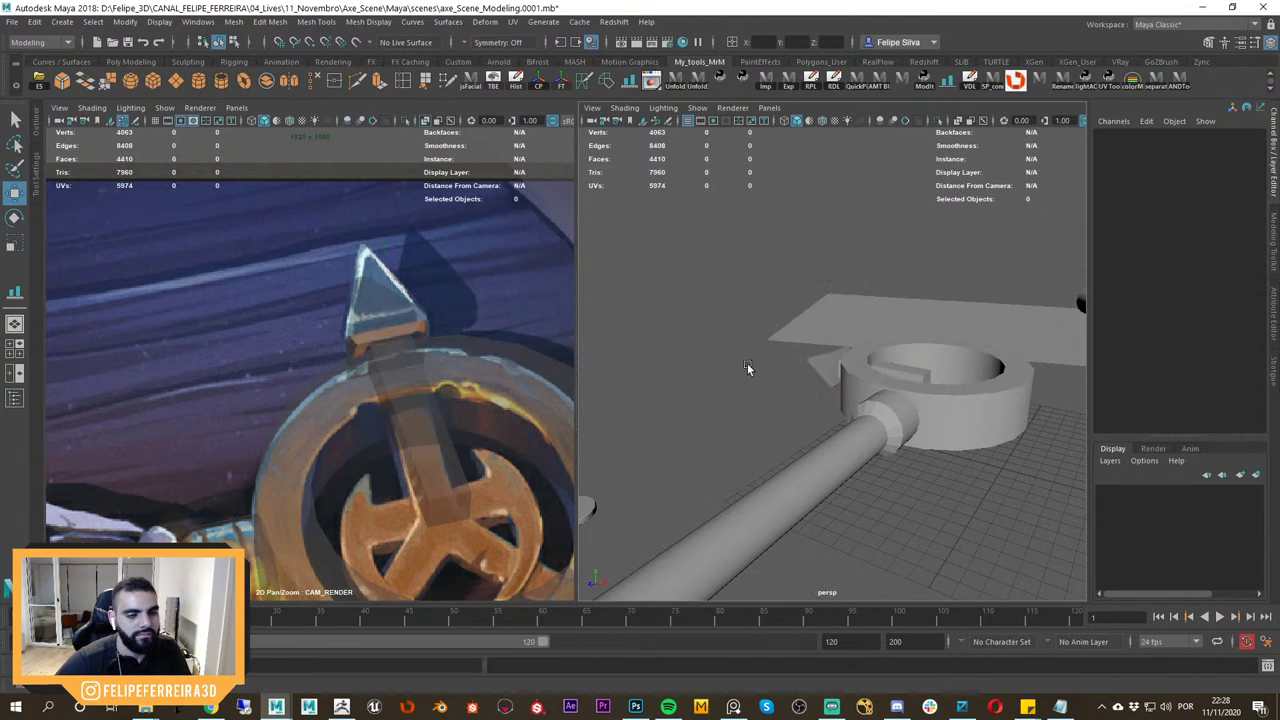
# Select the emblem's upper bar, shift it slightly along X to -9.919 and deselect it.
pyautogui.keyDown('alt'); pyautogui.moveTo(748, 368); pyautogui.dragTo(835, 468); pyautogui.keyUp('alt')
pyautogui.keyDown('alt'); pyautogui.moveTo(835, 468); pyautogui.dragTo(808, 386, button='right'); pyautogui.keyUp('alt')
pyautogui.keyDown('alt'); pyautogui.moveTo(808, 386); pyautogui.dragTo(752, 401); pyautogui.keyUp('alt')
pyautogui.keyDown('alt'); pyautogui.moveTo(752, 401); pyautogui.dragTo(1010, 460, button='right'); pyautogui.keyUp('alt')
pyautogui.keyDown('alt'); pyautogui.moveTo(1010, 460); pyautogui.dragTo(893, 394); pyautogui.keyUp('alt')
pyautogui.click(843, 369)
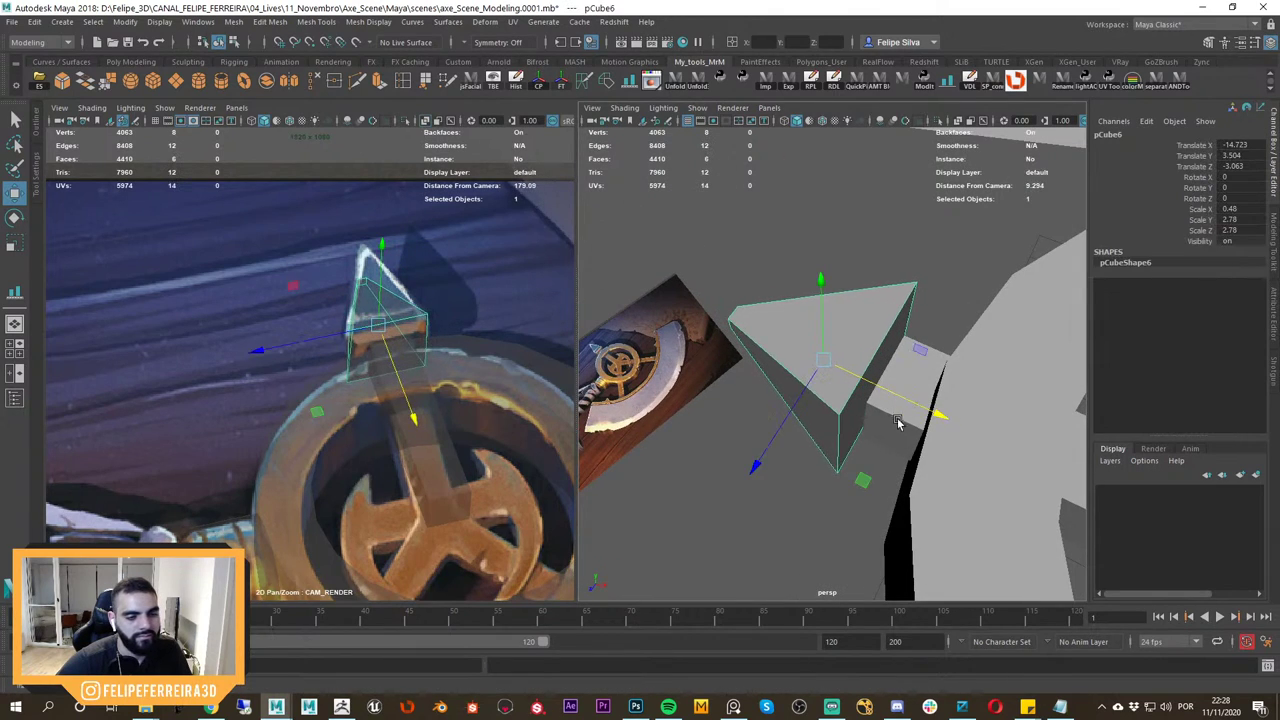
pyautogui.click(896, 420)
pyautogui.keyDown('alt'); pyautogui.moveTo(896, 420); pyautogui.dragTo(766, 374, button='middle'); pyautogui.keyUp('alt')
pyautogui.keyDown('alt'); pyautogui.moveTo(766, 374); pyautogui.dragTo(740, 346, button='right'); pyautogui.keyUp('alt')
pyautogui.moveTo(955, 422); pyautogui.dragTo(946, 418)
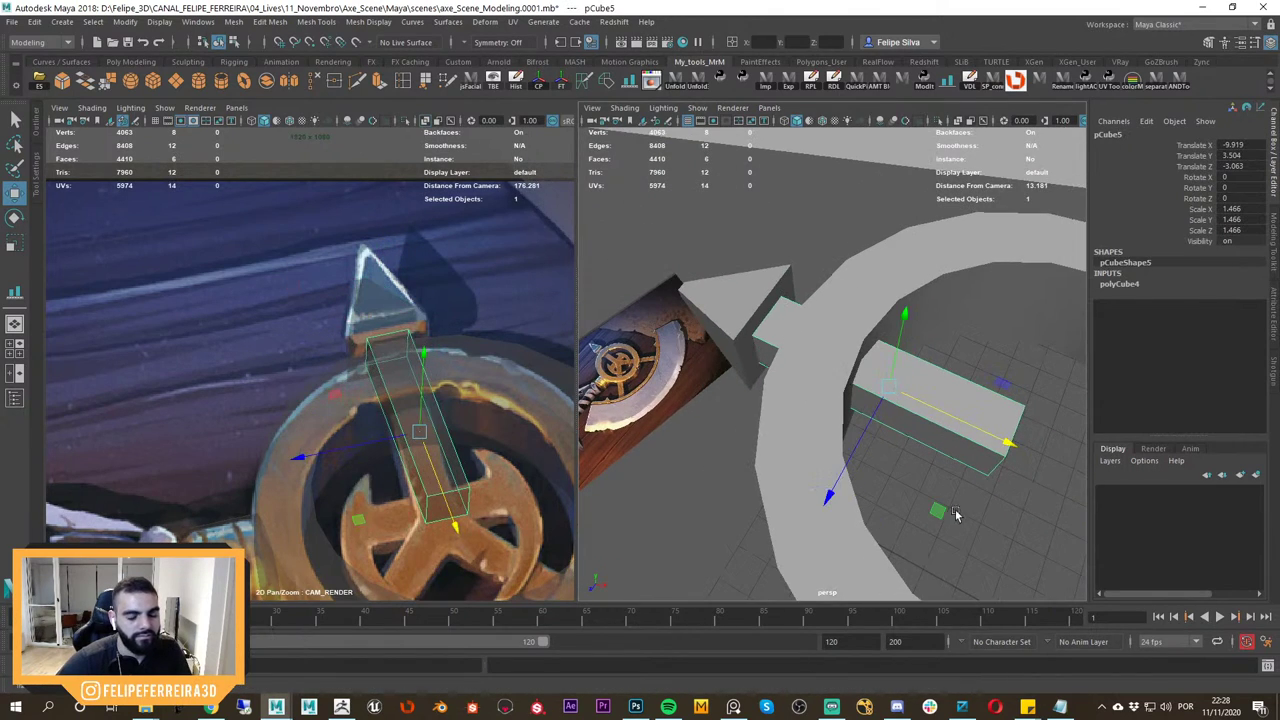
pyautogui.click(956, 514)
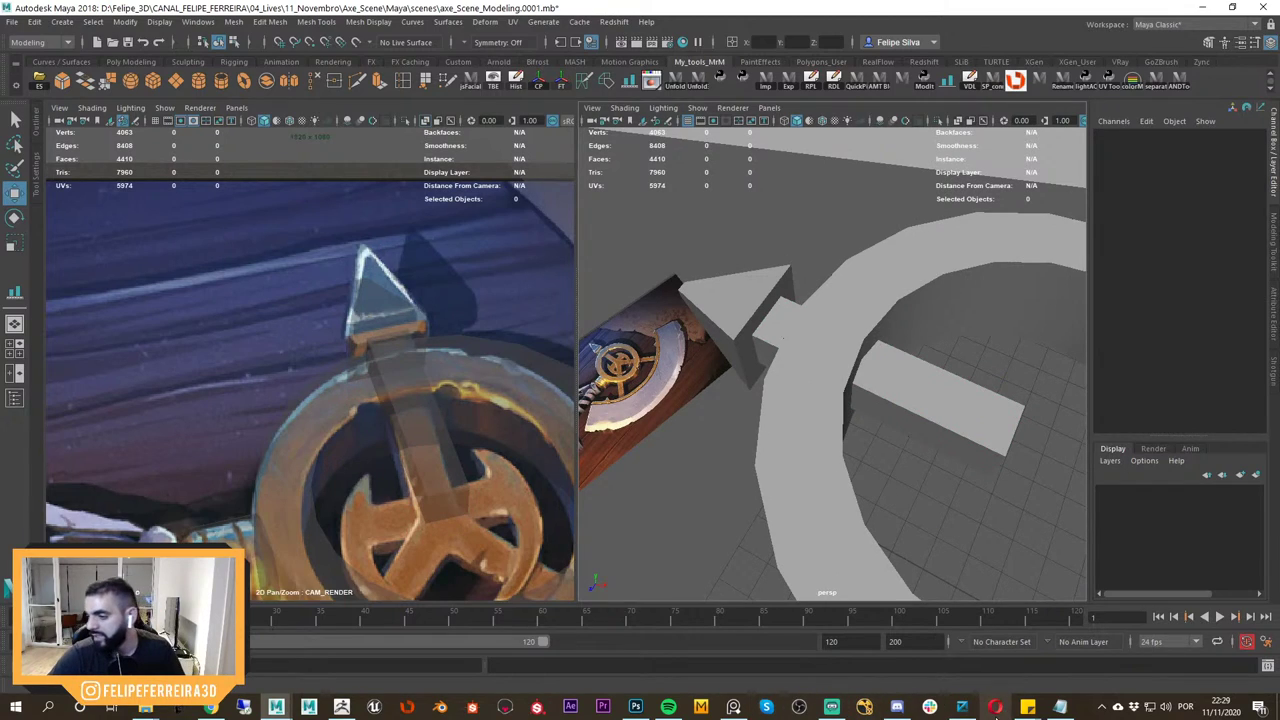
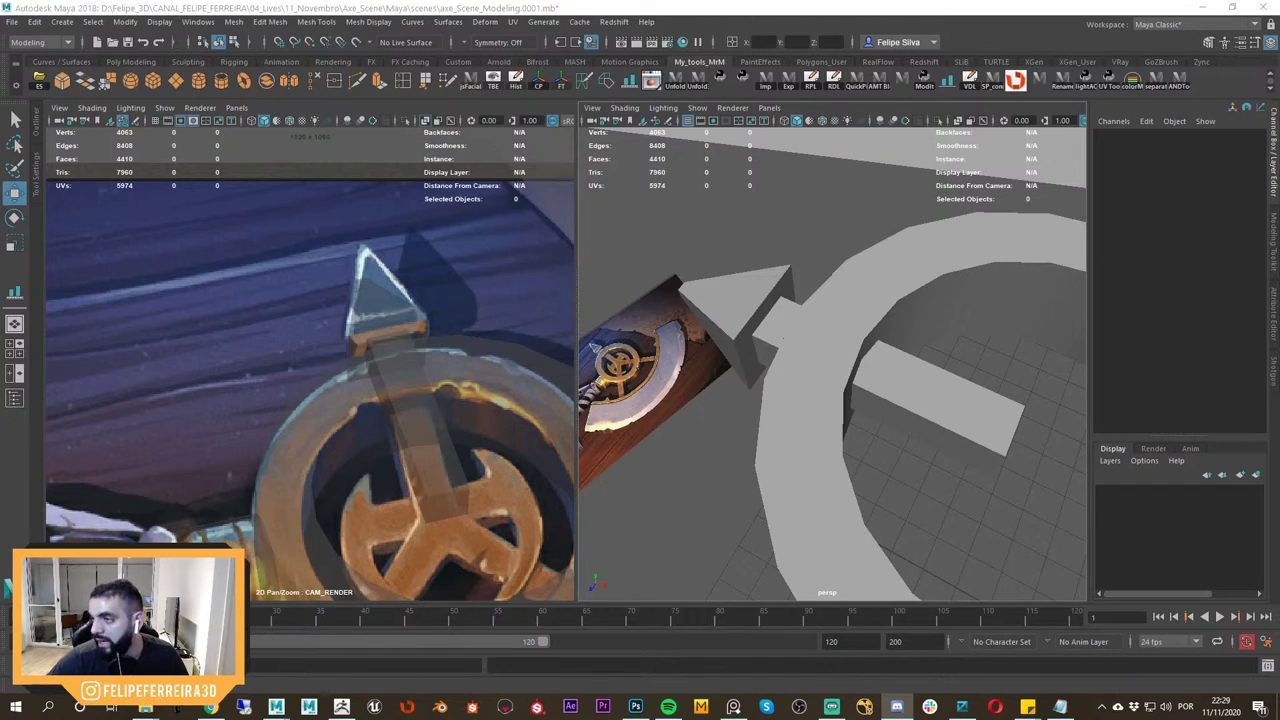
pyautogui.hotkey('alt', 'Tab')
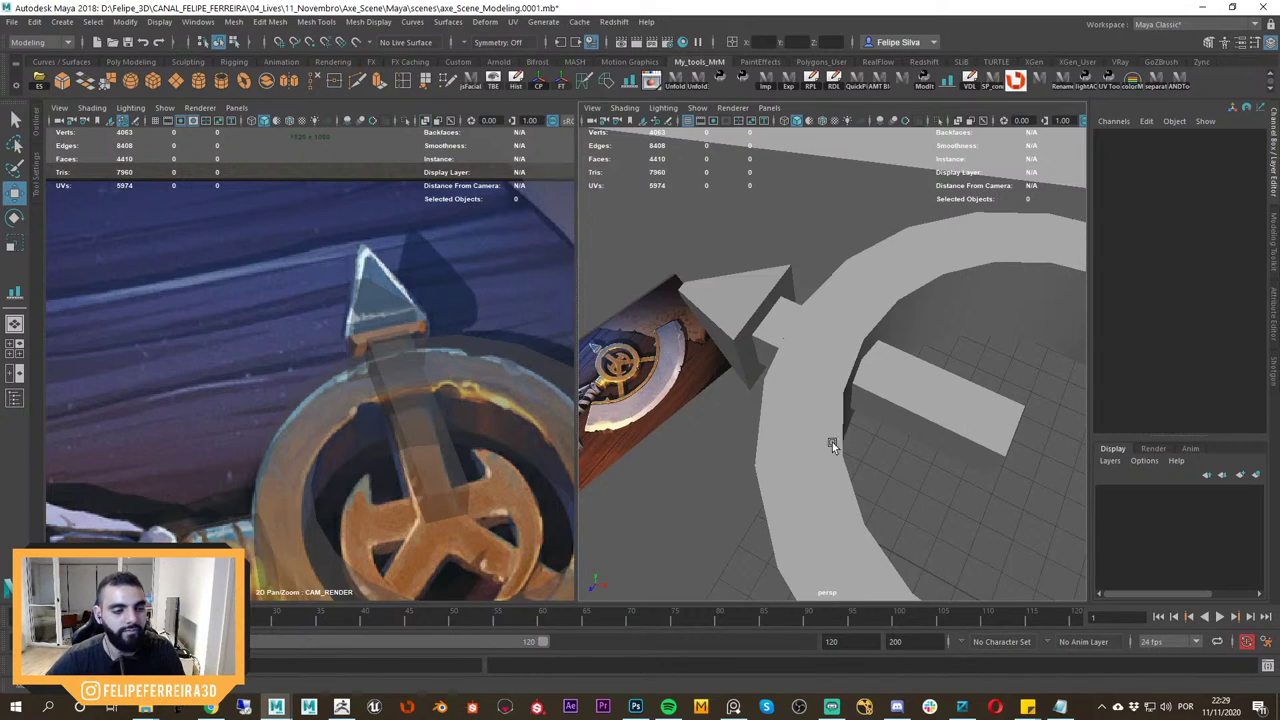
pyautogui.click(1166, 708)
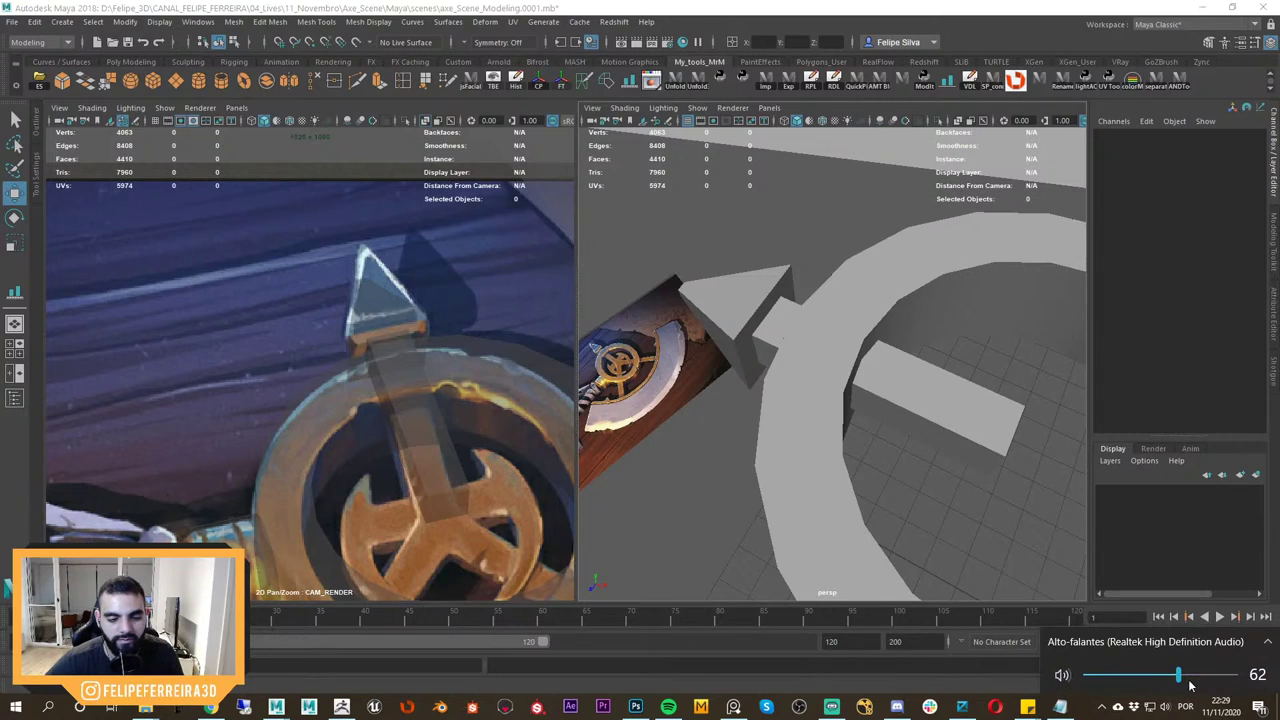
pyautogui.click(982, 531)
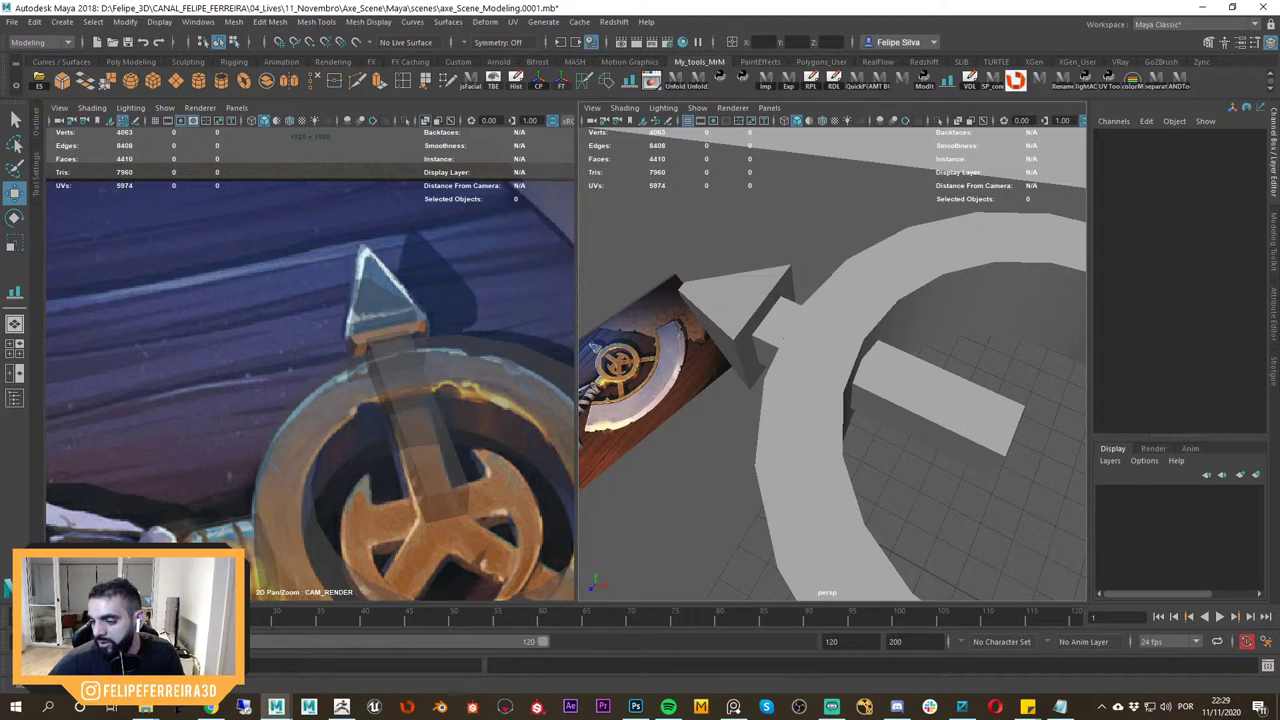
pyautogui.hotkey('alt', 'Tab')
pyautogui.hotkey('alt', 'Tab')
# Frame the spearhead in the perspective view and inspect its shape from several angles.
pyautogui.keyDown('alt'); pyautogui.moveTo(813, 441); pyautogui.dragTo(838, 440); pyautogui.keyUp('alt')
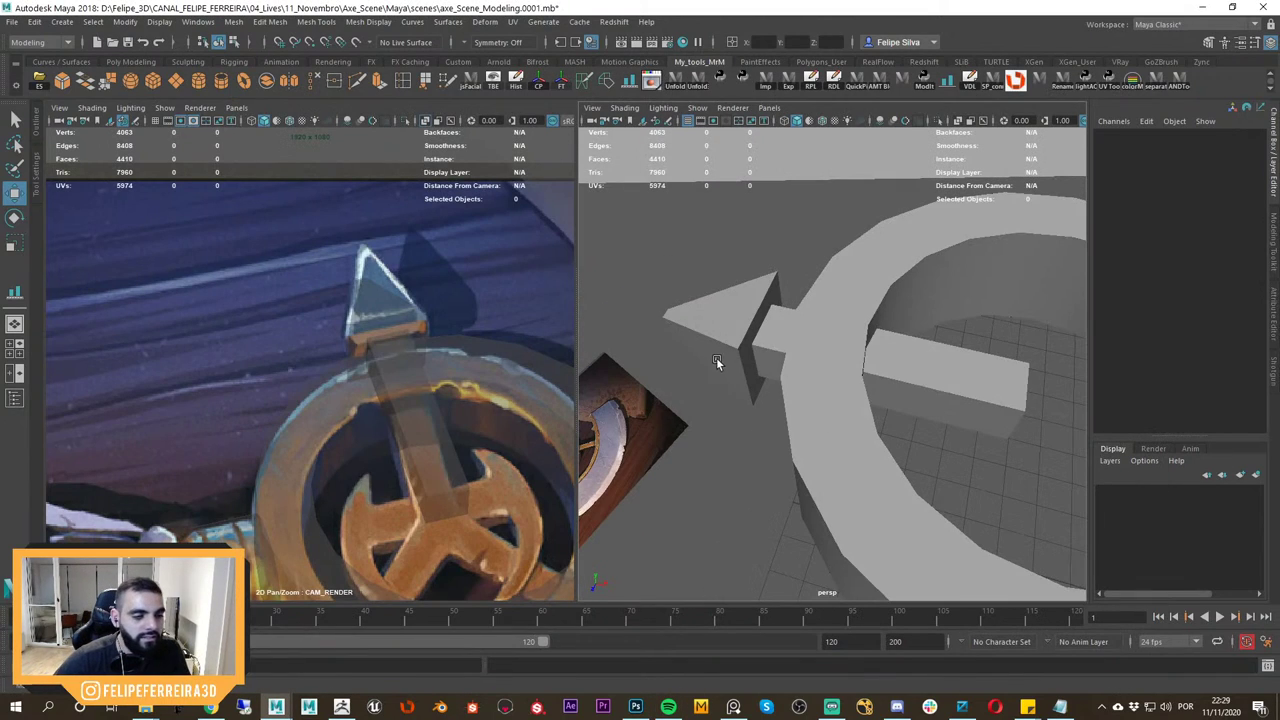
pyautogui.click(743, 371)
pyautogui.press('f')
pyautogui.keyDown('alt'); pyautogui.moveTo(748, 374); pyautogui.dragTo(838, 424); pyautogui.keyUp('alt')
pyautogui.press('r')
pyautogui.click(786, 248)
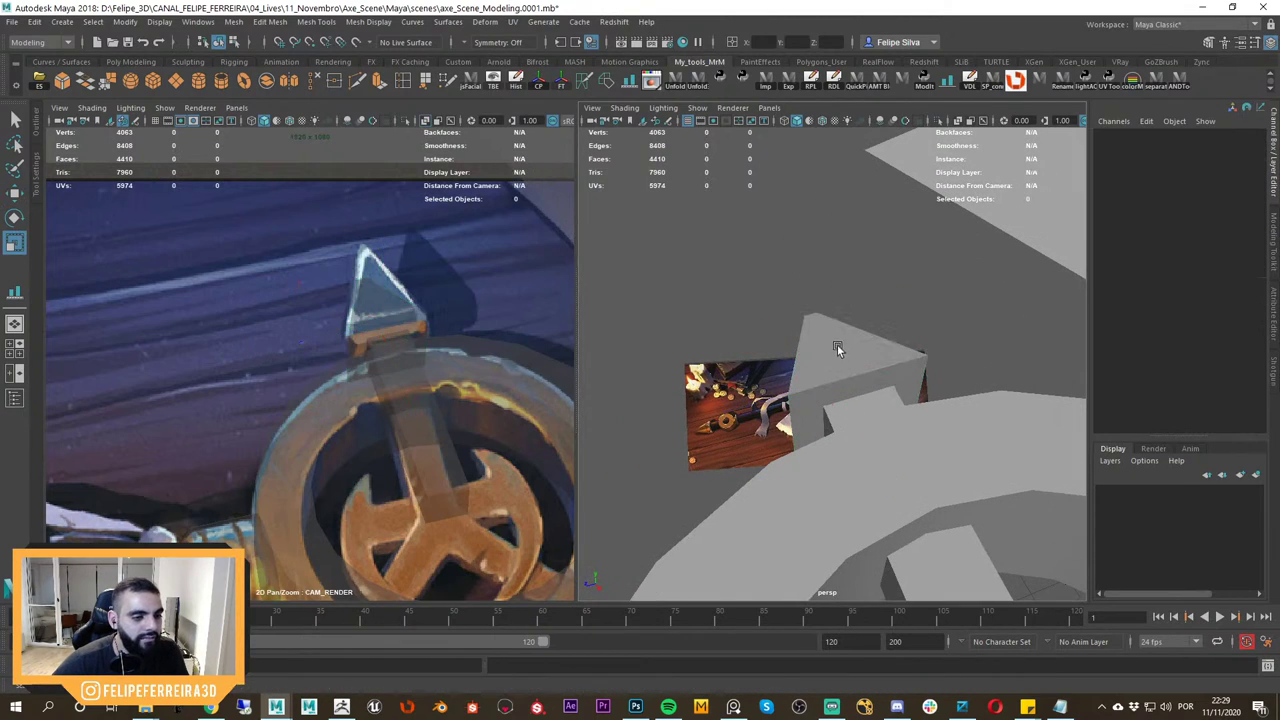
pyautogui.click(837, 348)
pyautogui.keyDown('alt'); pyautogui.moveTo(837, 348); pyautogui.dragTo(838, 389); pyautogui.keyUp('alt')
pyautogui.press('w')
pyautogui.hotkey('ctrl', 'z')
pyautogui.press('w')
# Select the spearhead's tip vertices, nudge them outward along X and clear the selection.
pyautogui.press('F9')
pyautogui.moveTo(738, 346); pyautogui.dragTo(785, 430)
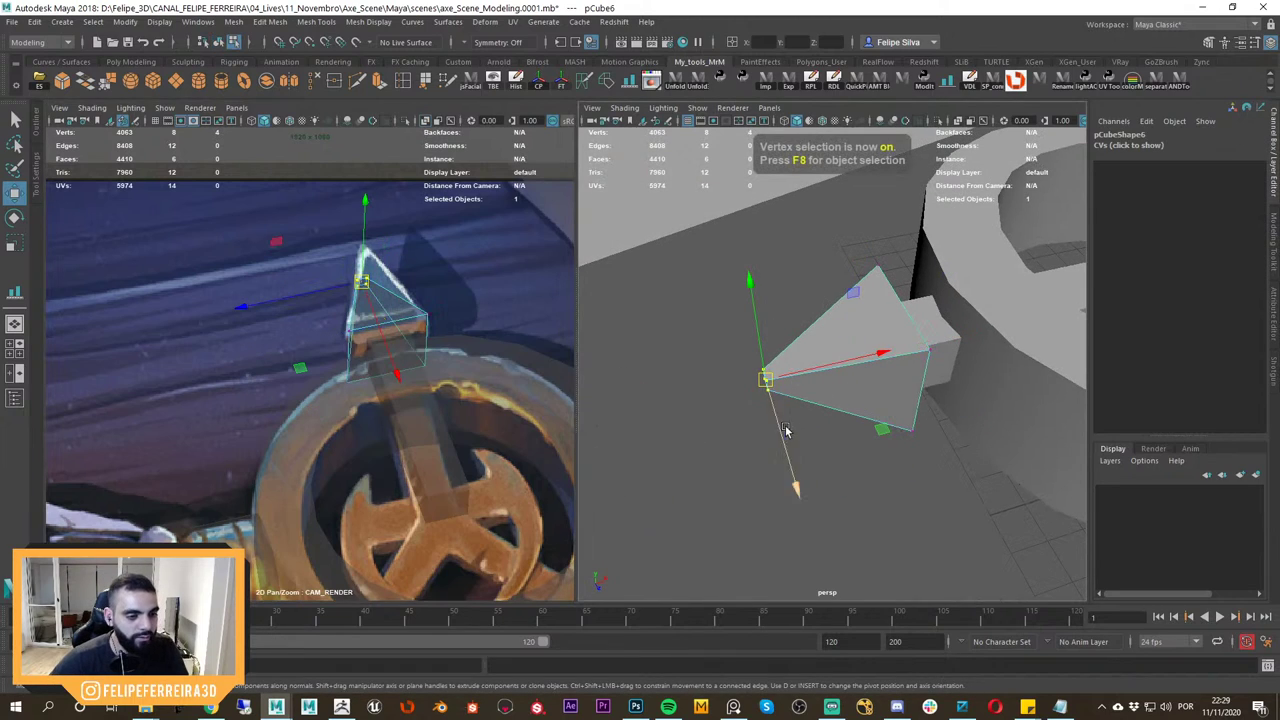
pyautogui.moveTo(824, 366)
pyautogui.mouseDown()
pyautogui.moveTo(783, 368)
pyautogui.moveTo(814, 369)
pyautogui.mouseUp()
pyautogui.keyDown('alt'); pyautogui.moveTo(848, 376); pyautogui.dragTo(863, 430); pyautogui.keyUp('alt')
pyautogui.moveTo(844, 340); pyautogui.dragTo(919, 328, button='right')
pyautogui.click(847, 508)
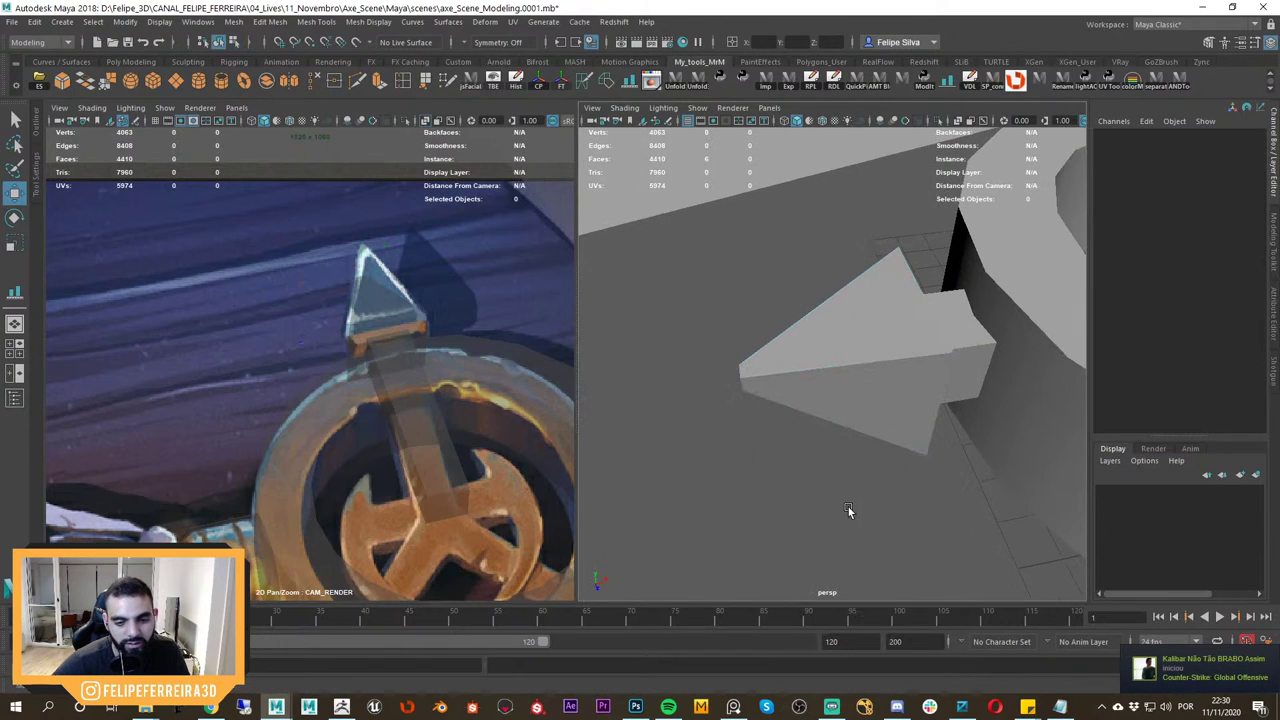
# Try adjusting the spearhead's four tip vertices again and undo the change.
pyautogui.keyDown('alt'); pyautogui.moveTo(950, 507); pyautogui.dragTo(829, 434); pyautogui.keyUp('alt')
pyautogui.click(830, 420)
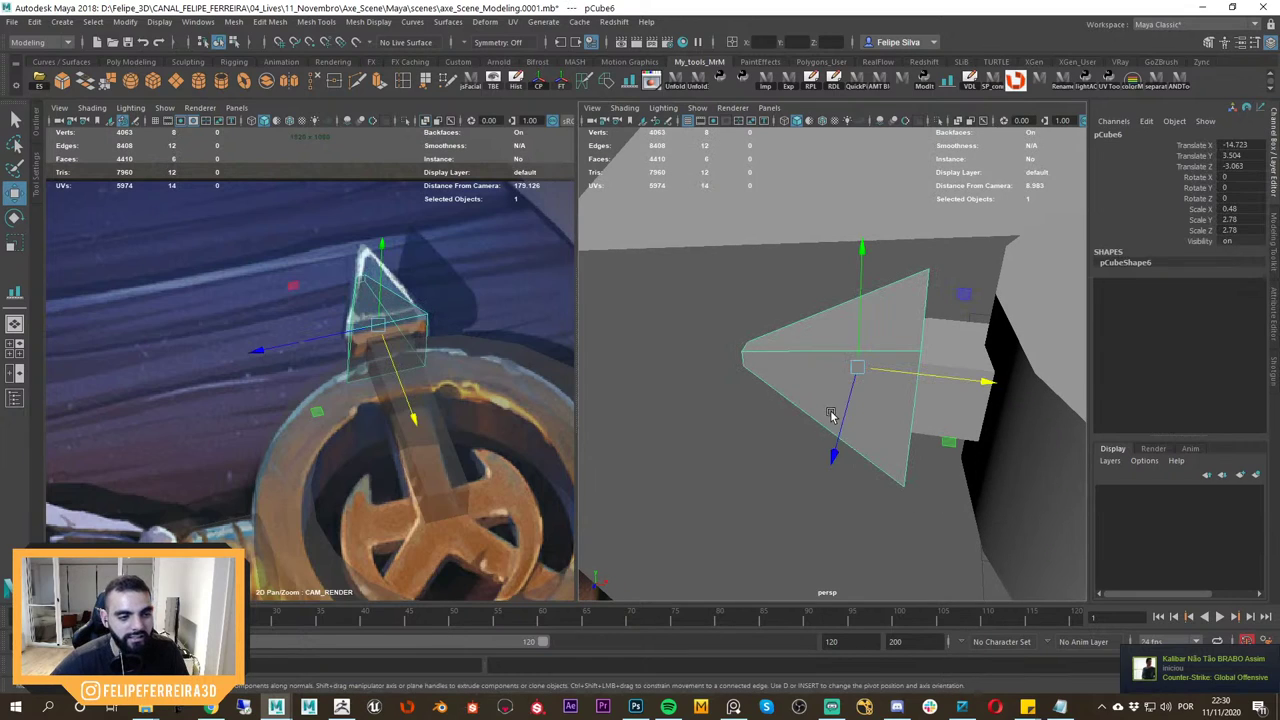
pyautogui.moveTo(830, 414); pyautogui.dragTo(775, 400, button='right')
pyautogui.moveTo(718, 322); pyautogui.dragTo(918, 396)
pyautogui.click(836, 370)
pyautogui.click(830, 375)
pyautogui.hotkey('ctrl', 'z')
pyautogui.click(825, 367)
pyautogui.moveTo(829, 386); pyautogui.dragTo(909, 303, button='right')
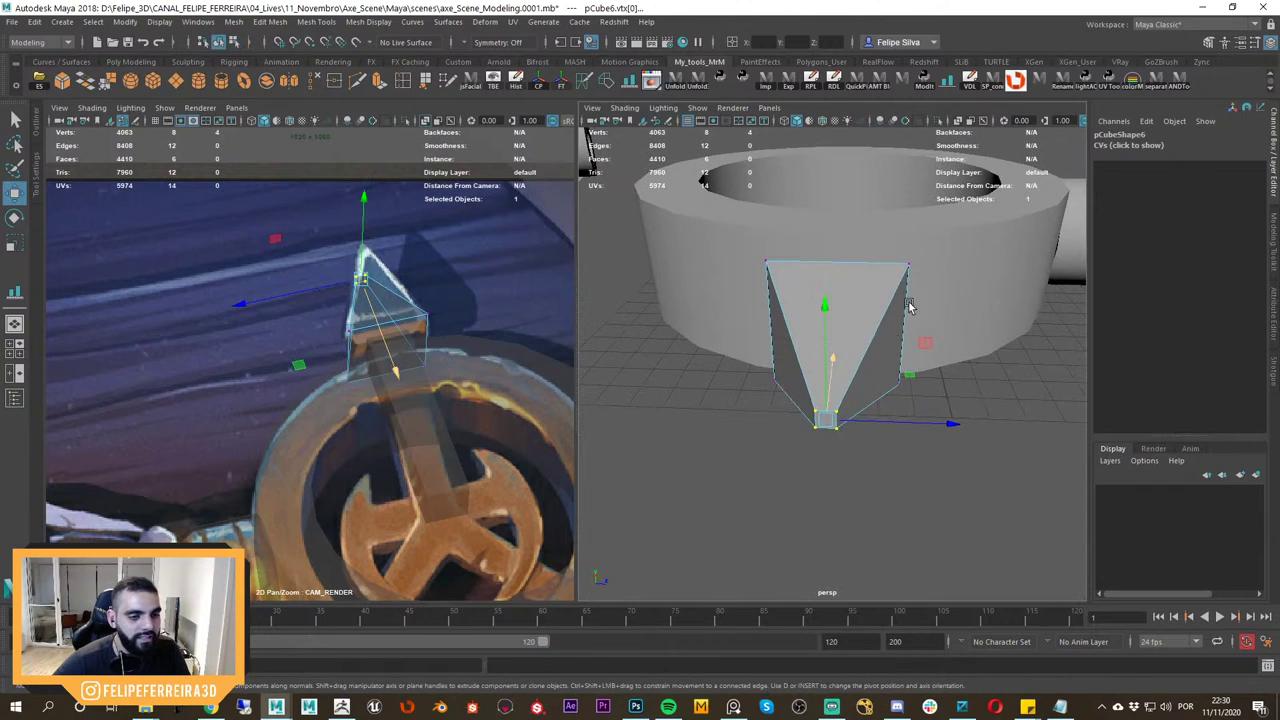
# Select the whole spearhead and widen it to a scale of 2.964 in Y and Z.
pyautogui.click(880, 414)
pyautogui.click(831, 398)
pyautogui.press('r')
pyautogui.keyDown('alt'); pyautogui.moveTo(922, 393); pyautogui.dragTo(854, 398); pyautogui.keyUp('alt')
pyautogui.keyDown('ctrl'); pyautogui.moveTo(926, 330); pyautogui.dragTo(936, 331); pyautogui.keyUp('ctrl')
pyautogui.moveTo(874, 432)
pyautogui.keyDown('alt'); pyautogui.mouseDown()
pyautogui.moveTo(806, 470)
pyautogui.moveTo(886, 423)
pyautogui.moveTo(831, 397)
pyautogui.moveTo(833, 449)
pyautogui.moveTo(888, 440)
pyautogui.mouseUp(); pyautogui.keyUp('alt')
pyautogui.click(887, 386)
pyautogui.press('w')
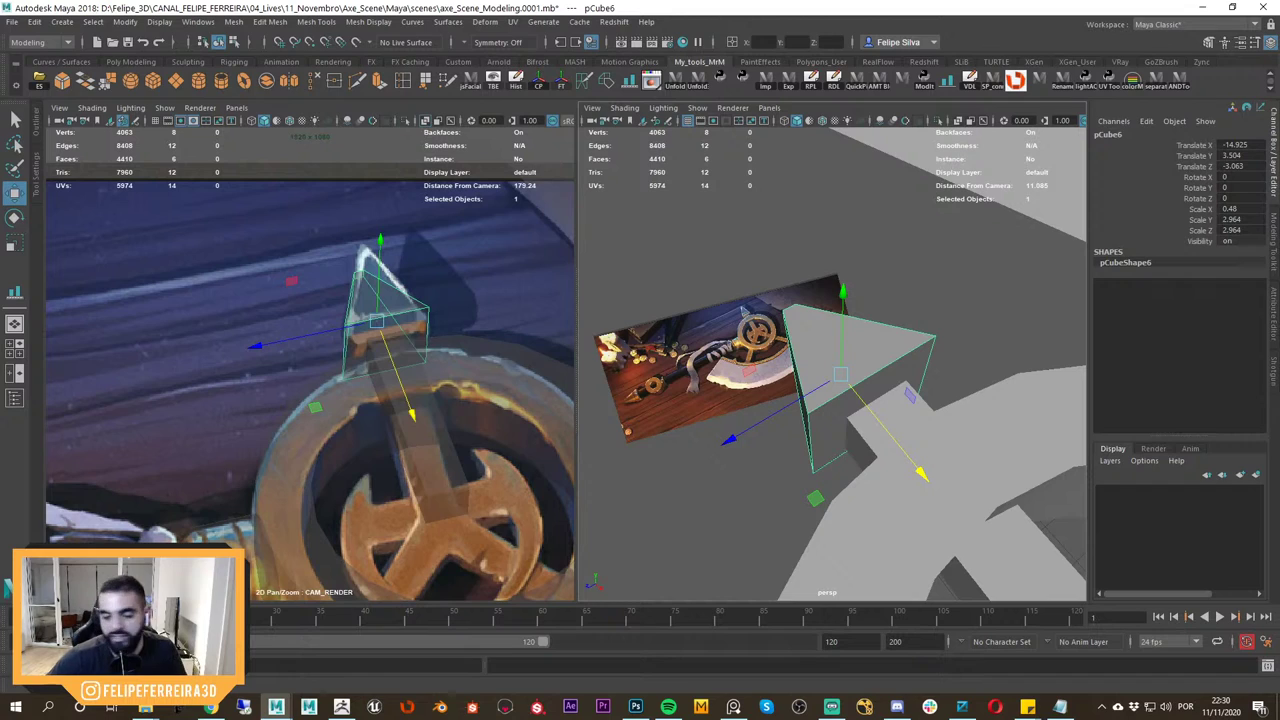
# Undo the last spearhead move and fine-tune its position along X to -14.775.
pyautogui.keyDown('alt'); pyautogui.moveTo(853, 398); pyautogui.dragTo(963, 392); pyautogui.keyUp('alt')
pyautogui.hotkey('ctrl', 'z')
pyautogui.press('w')
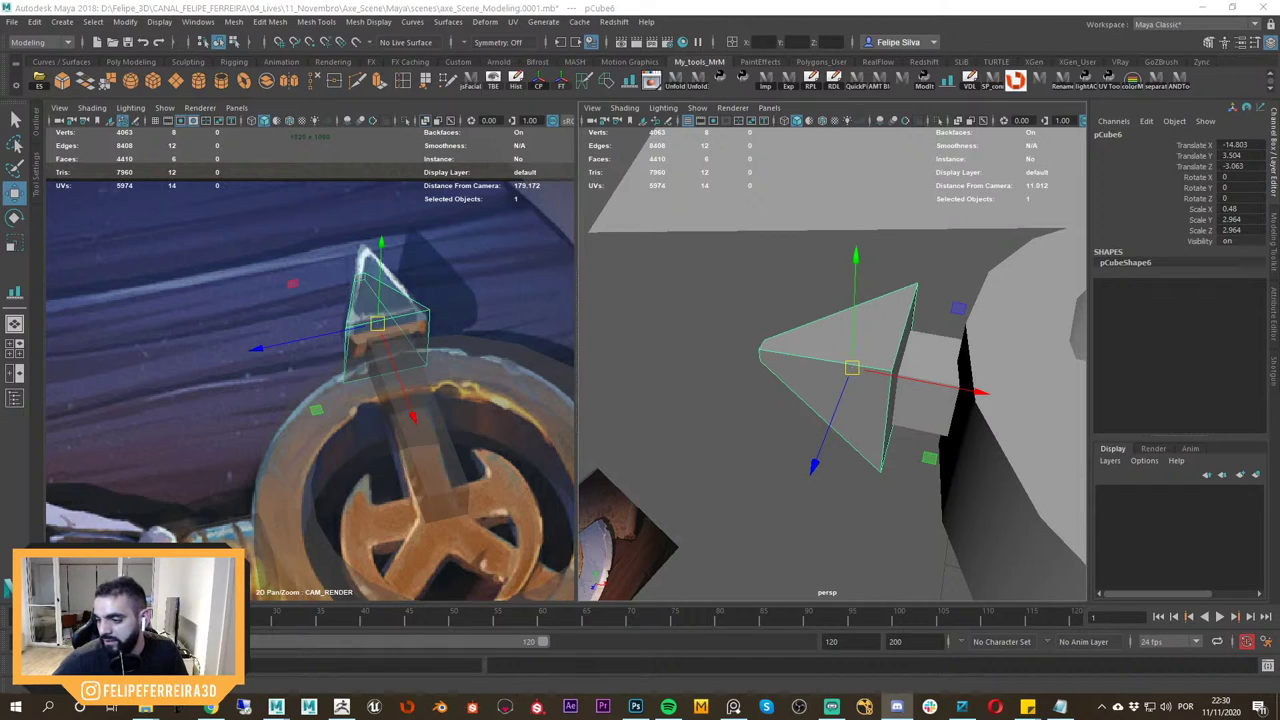
pyautogui.hotkey('alt', 'Tab')
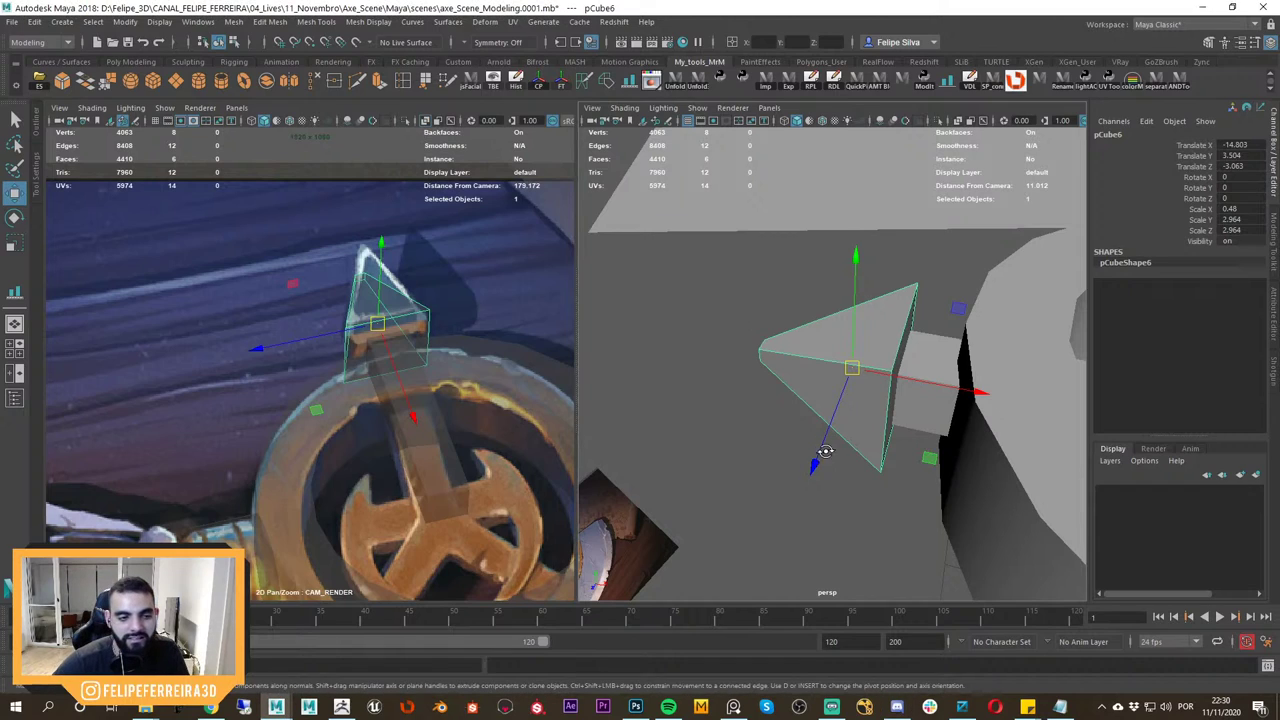
pyautogui.keyDown('alt'); pyautogui.moveTo(825, 451); pyautogui.dragTo(817, 460); pyautogui.keyUp('alt')
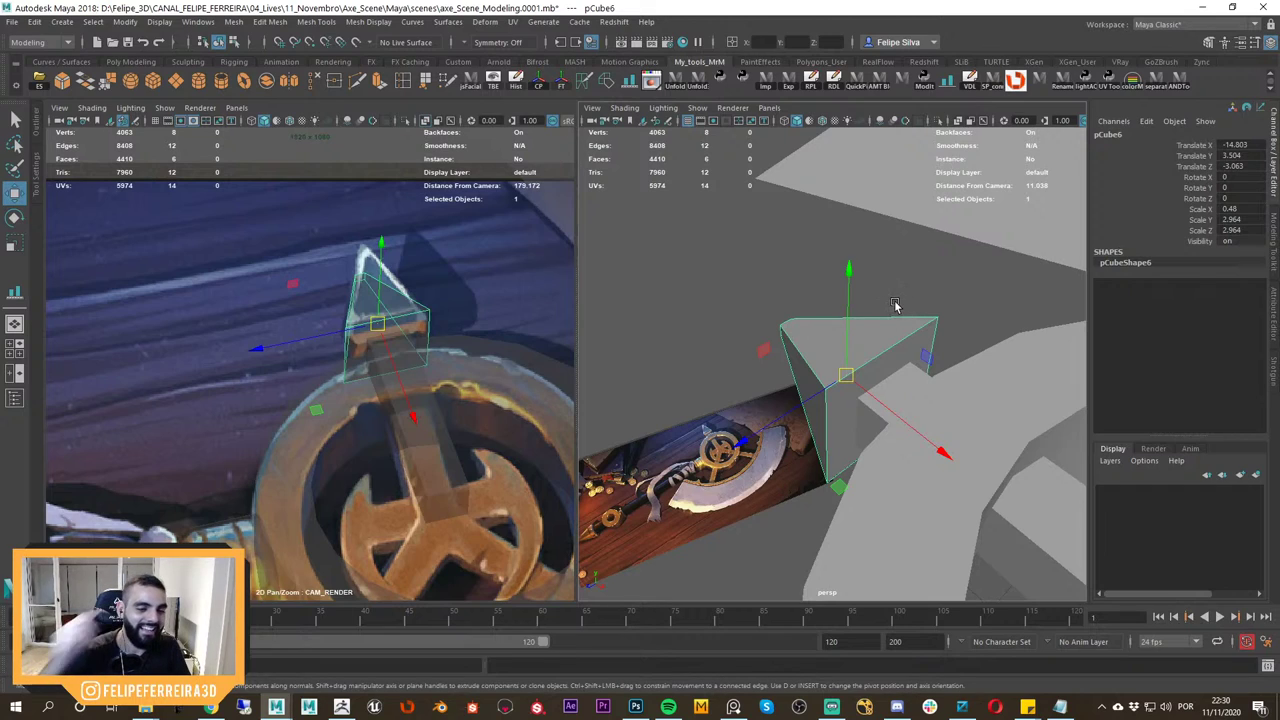
pyautogui.keyDown('alt'); pyautogui.moveTo(958, 374); pyautogui.dragTo(707, 404); pyautogui.keyUp('alt')
pyautogui.hotkey('ctrl', 'z')
pyautogui.keyDown('alt'); pyautogui.moveTo(883, 397); pyautogui.dragTo(886, 337); pyautogui.keyUp('alt')
# Switch the spearhead to edge selection and frame one of its base edges.
pyautogui.moveTo(886, 337); pyautogui.dragTo(889, 308, button='right')
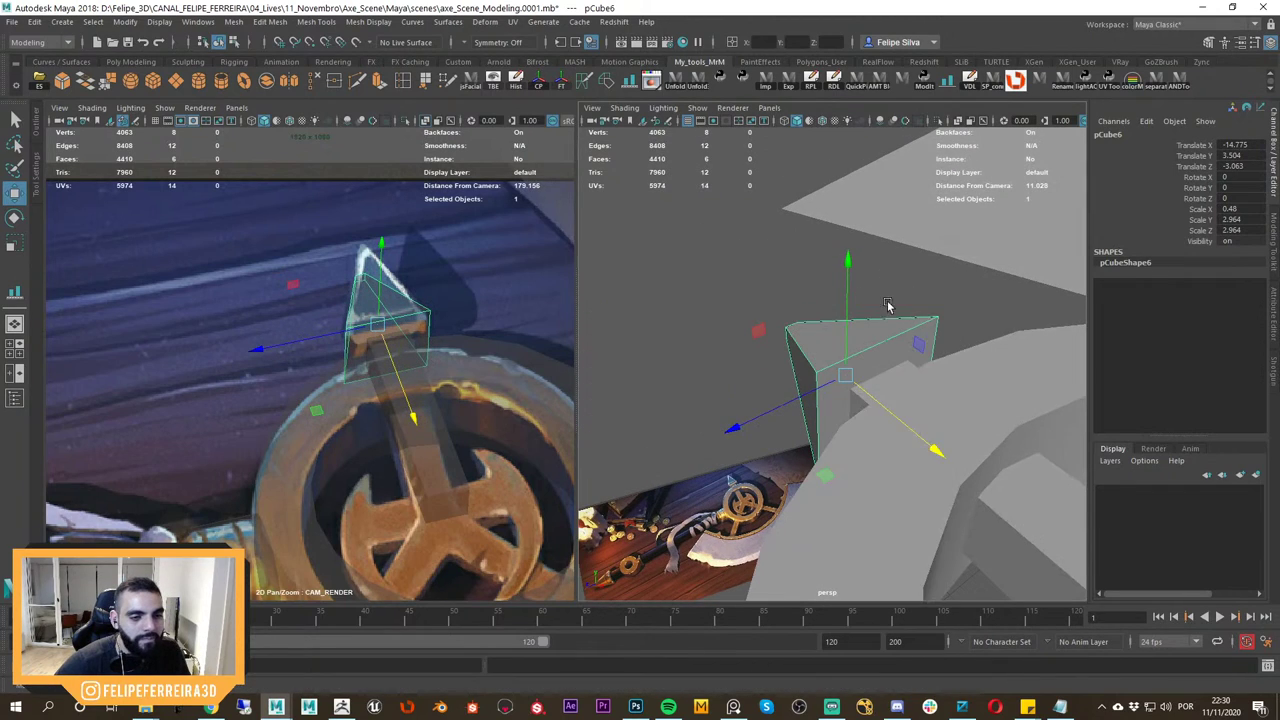
pyautogui.click(888, 337)
pyautogui.press('f')
pyautogui.keyDown('alt'); pyautogui.moveTo(888, 338); pyautogui.dragTo(911, 362); pyautogui.keyUp('alt')
pyautogui.scroll(-5, 911, 362)
pyautogui.click(784, 463)
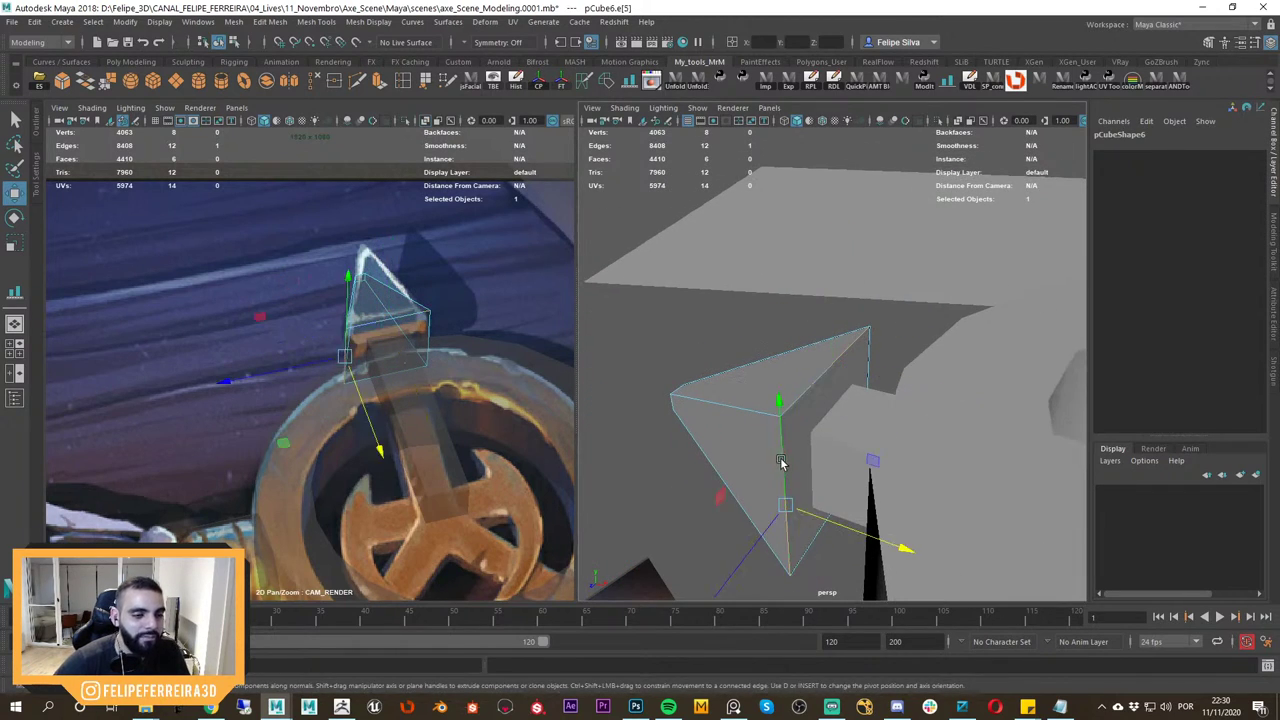
pyautogui.press('f')
pyautogui.scroll(-2, 831, 291)
pyautogui.keyDown('alt'); pyautogui.moveTo(831, 291); pyautogui.dragTo(822, 349, button='middle'); pyautogui.keyUp('alt')
# Select the four edges around the spearhead's base and bevel them with a fraction of 0.22.
pyautogui.click(854, 266)
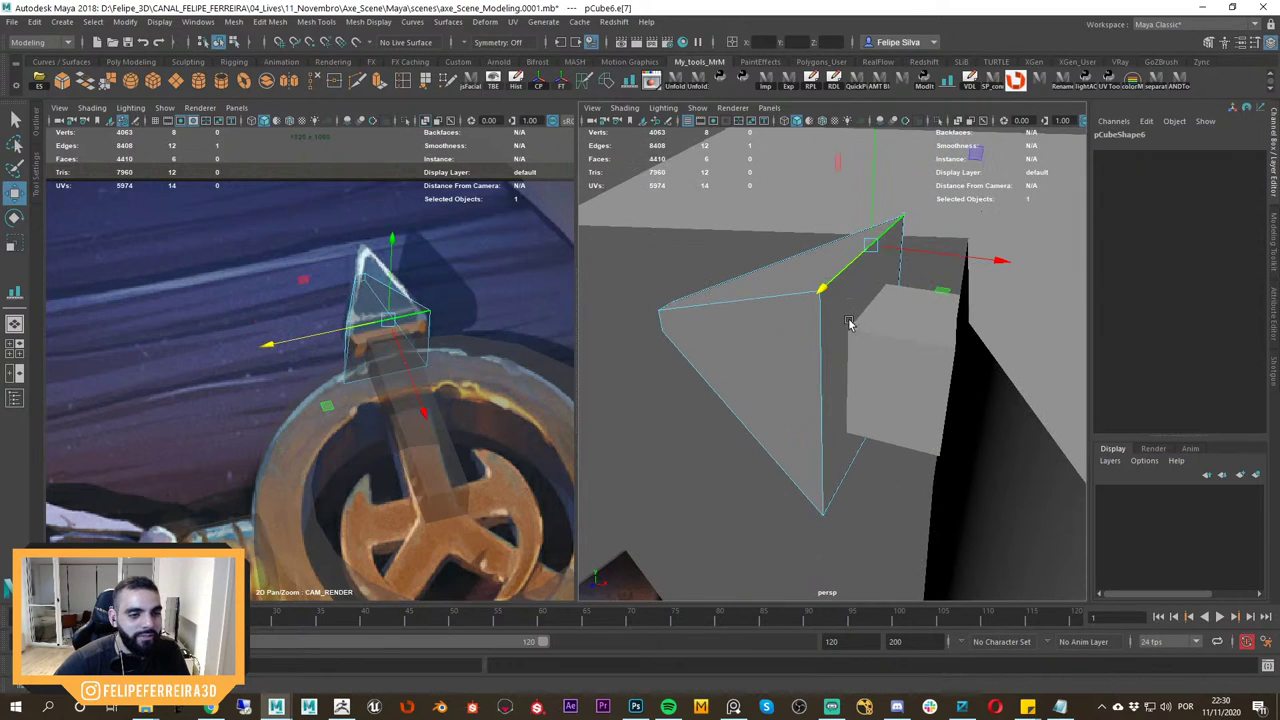
pyautogui.keyDown('shift'); pyautogui.click(831, 365); pyautogui.keyUp('shift')
pyautogui.press('4')
pyautogui.keyDown('alt'); pyautogui.moveTo(827, 397); pyautogui.dragTo(862, 418); pyautogui.keyUp('alt')
pyautogui.keyDown('shift'); pyautogui.click(943, 280); pyautogui.keyUp('shift')
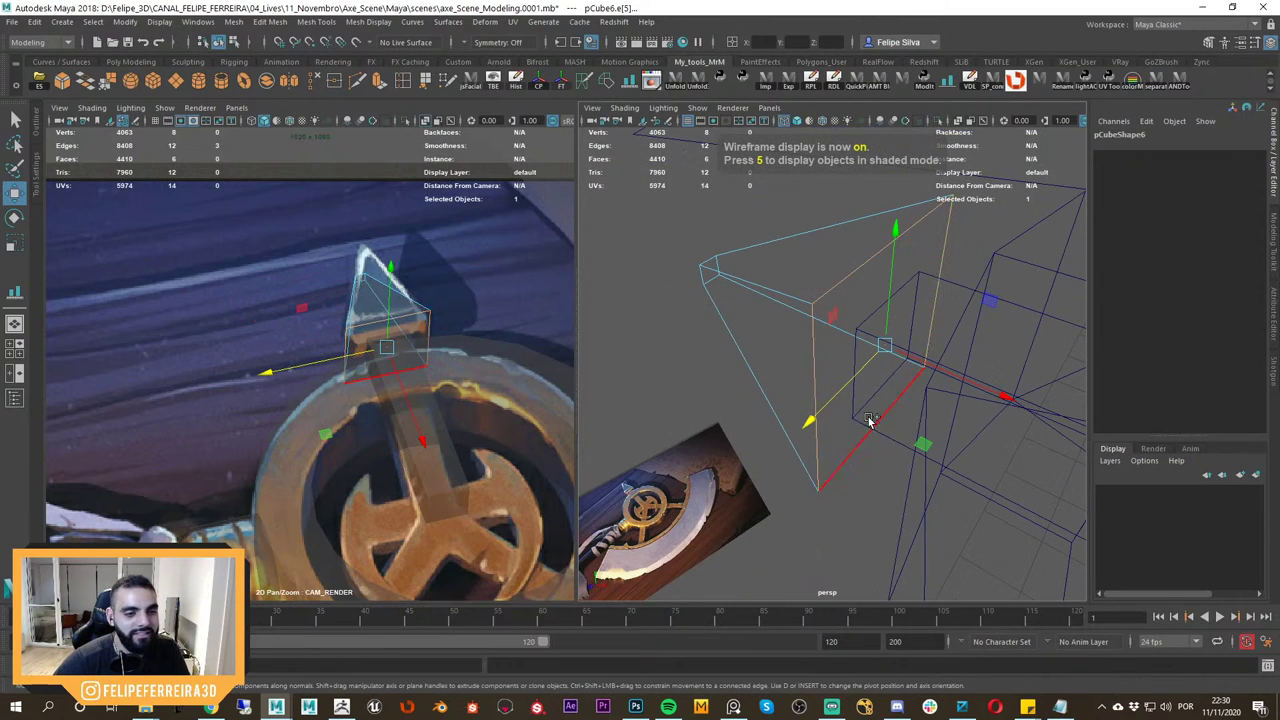
pyautogui.keyDown('shift'); pyautogui.click(869, 421); pyautogui.keyUp('shift')
pyautogui.keyDown('shift'); pyautogui.moveTo(870, 422); pyautogui.dragTo(931, 418, button='right'); pyautogui.keyUp('shift')
pyautogui.press('5')
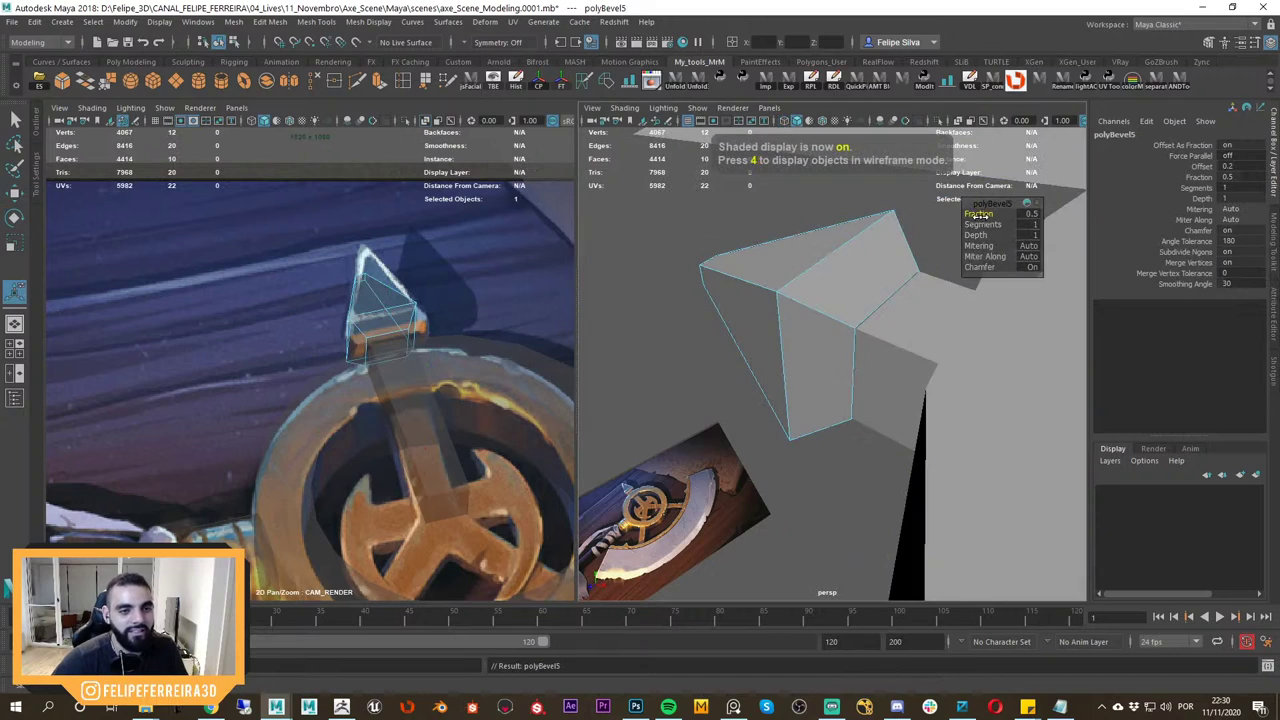
pyautogui.moveTo(982, 215); pyautogui.dragTo(957, 216)
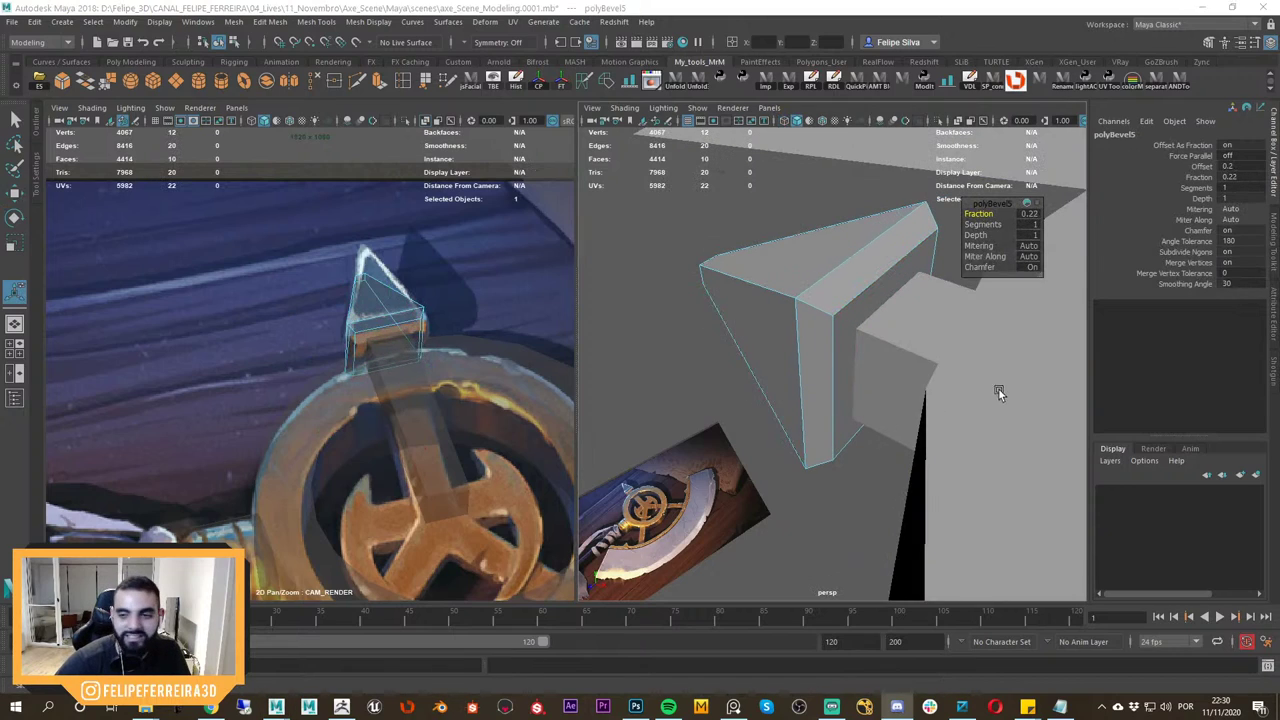
# Compare the bevelled spearhead with the PureRef artwork from several viewing angles.
pyautogui.hotkey('alt', 'Tab')
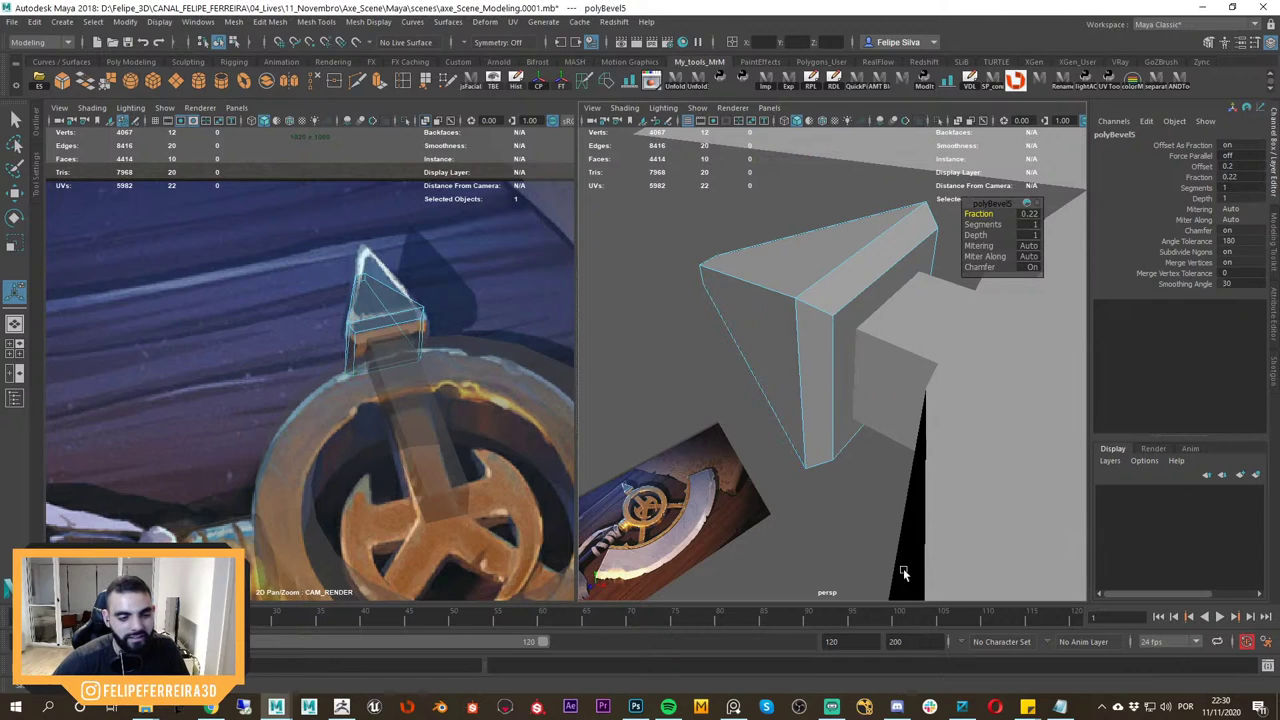
pyautogui.click(736, 707)
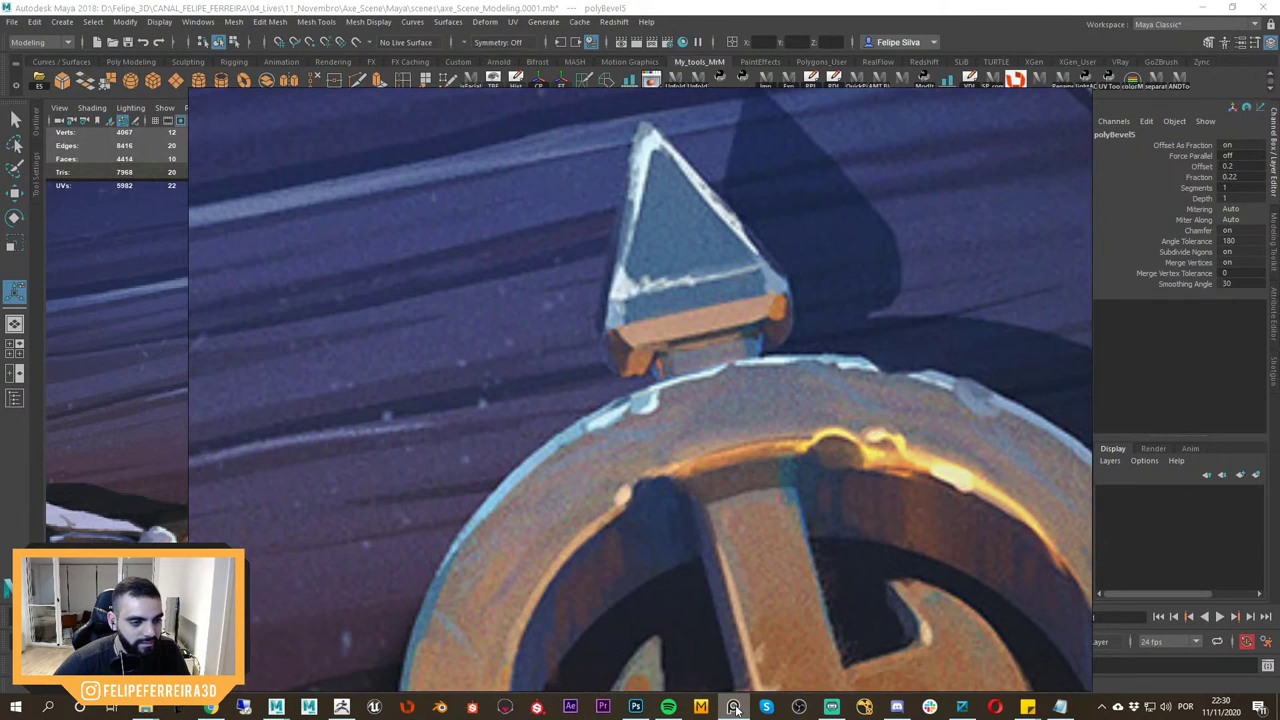
pyautogui.click(736, 709)
pyautogui.keyDown('alt'); pyautogui.moveTo(746, 388); pyautogui.dragTo(806, 526); pyautogui.keyUp('alt')
pyautogui.click(736, 707)
pyautogui.click(736, 707)
pyautogui.click(736, 707)
pyautogui.click(736, 707)
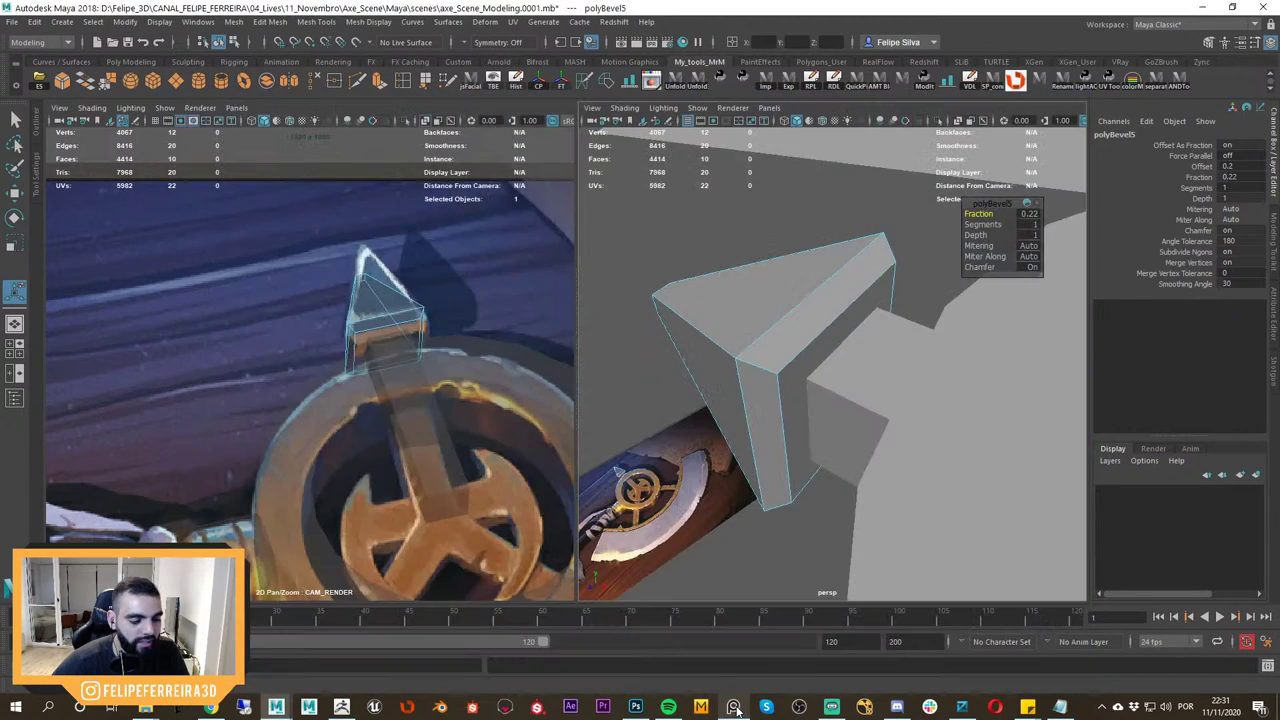
pyautogui.click(736, 707)
pyautogui.click(736, 707)
pyautogui.keyDown('alt'); pyautogui.moveTo(910, 345); pyautogui.dragTo(1002, 266); pyautogui.keyUp('alt')
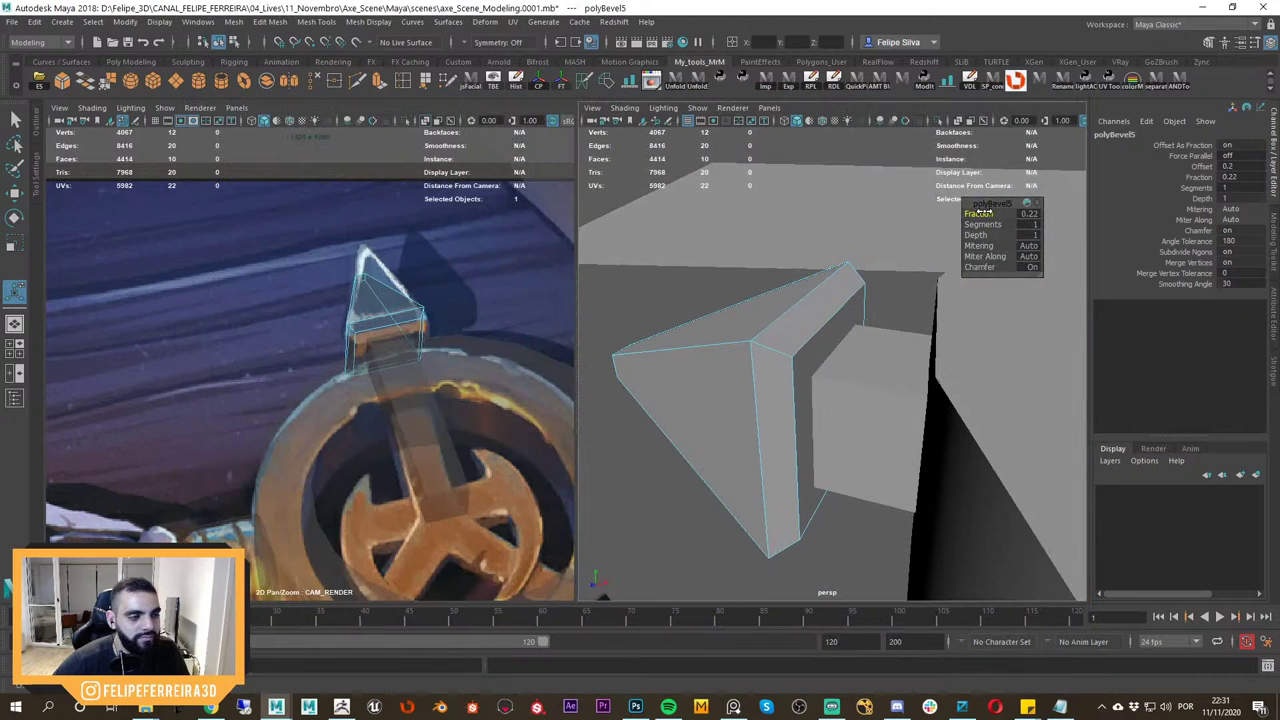
# Finish the bevel, return the spearhead to object selection and deselect it.
pyautogui.press('w')
pyautogui.moveTo(798, 306); pyautogui.dragTo(758, 260, button='right')
pyautogui.click(915, 312)
pyautogui.keyDown('alt'); pyautogui.moveTo(758, 260); pyautogui.dragTo(585, 344); pyautogui.keyUp('alt')
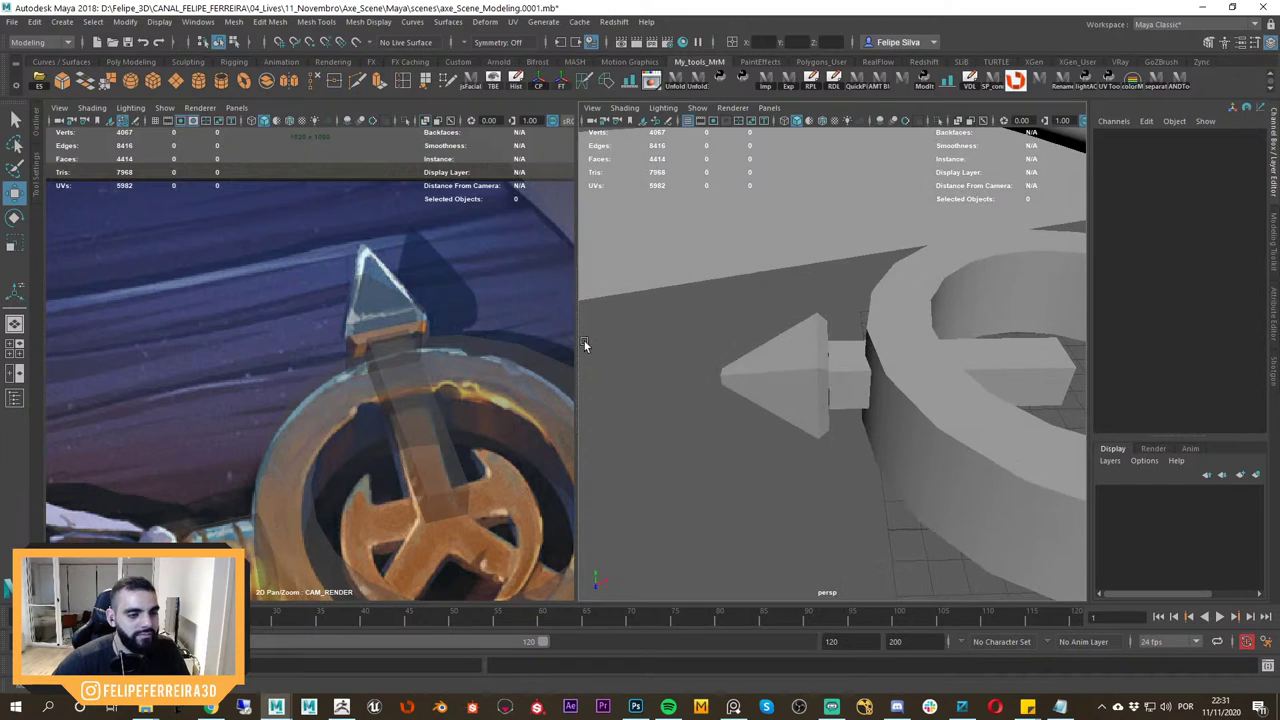
# Extend the square bar's inner end toward the ring's centre by moving its end vertices, following the artwork in the camera view.
pyautogui.moveTo(463, 364); pyautogui.dragTo(371, 340, button='right')
pyautogui.moveTo(420, 470); pyautogui.dragTo(370, 330, button='middle')
pyautogui.moveTo(370, 330); pyautogui.dragTo(475, 396, button='right')
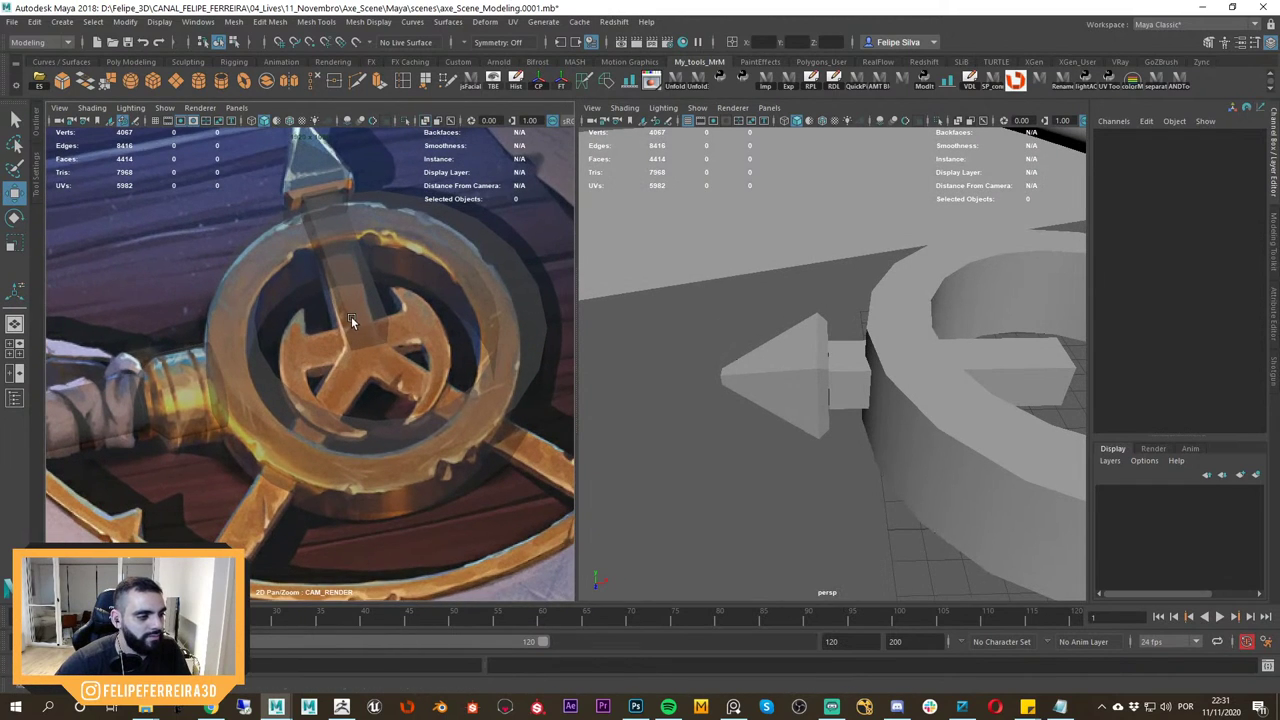
pyautogui.click(352, 317)
pyautogui.keyDown('alt'); pyautogui.moveTo(920, 389); pyautogui.dragTo(743, 389); pyautogui.keyUp('alt')
pyautogui.keyDown('alt'); pyautogui.moveTo(743, 389); pyautogui.dragTo(851, 434, button='right'); pyautogui.keyUp('alt')
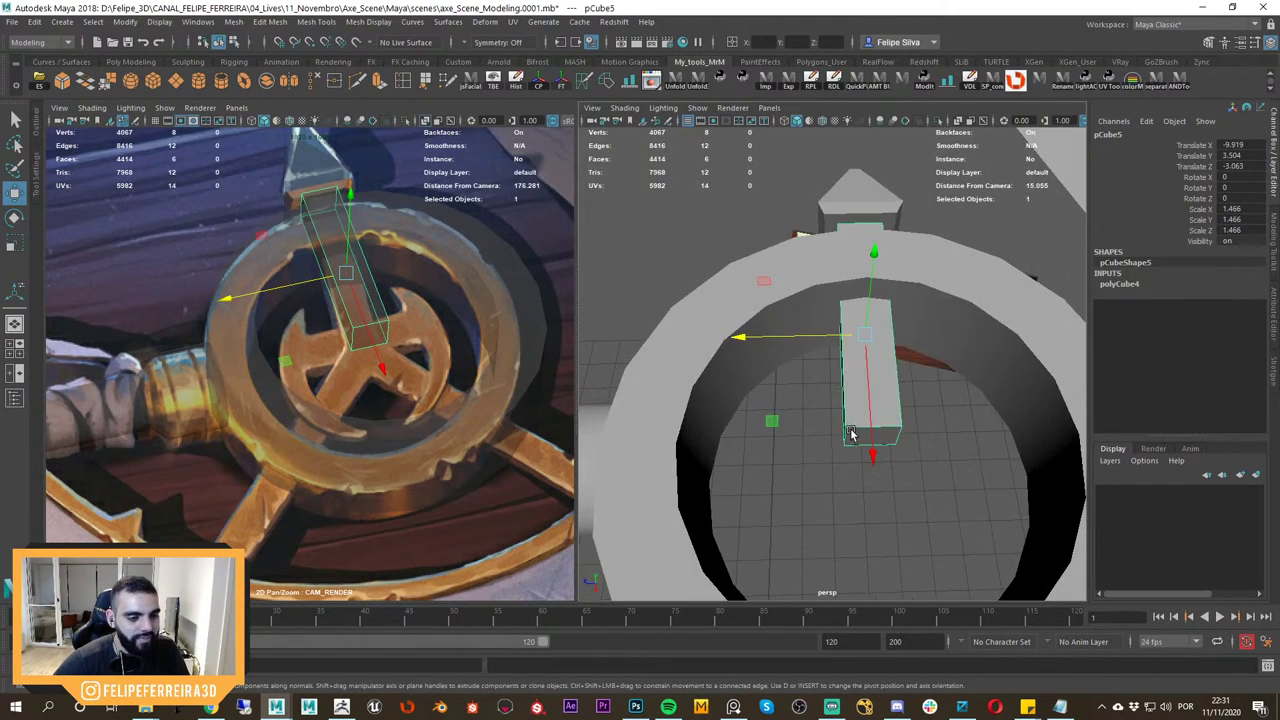
pyautogui.keyDown('alt'); pyautogui.moveTo(851, 434); pyautogui.dragTo(851, 404); pyautogui.keyUp('alt')
pyautogui.scroll(-1, 851, 404)
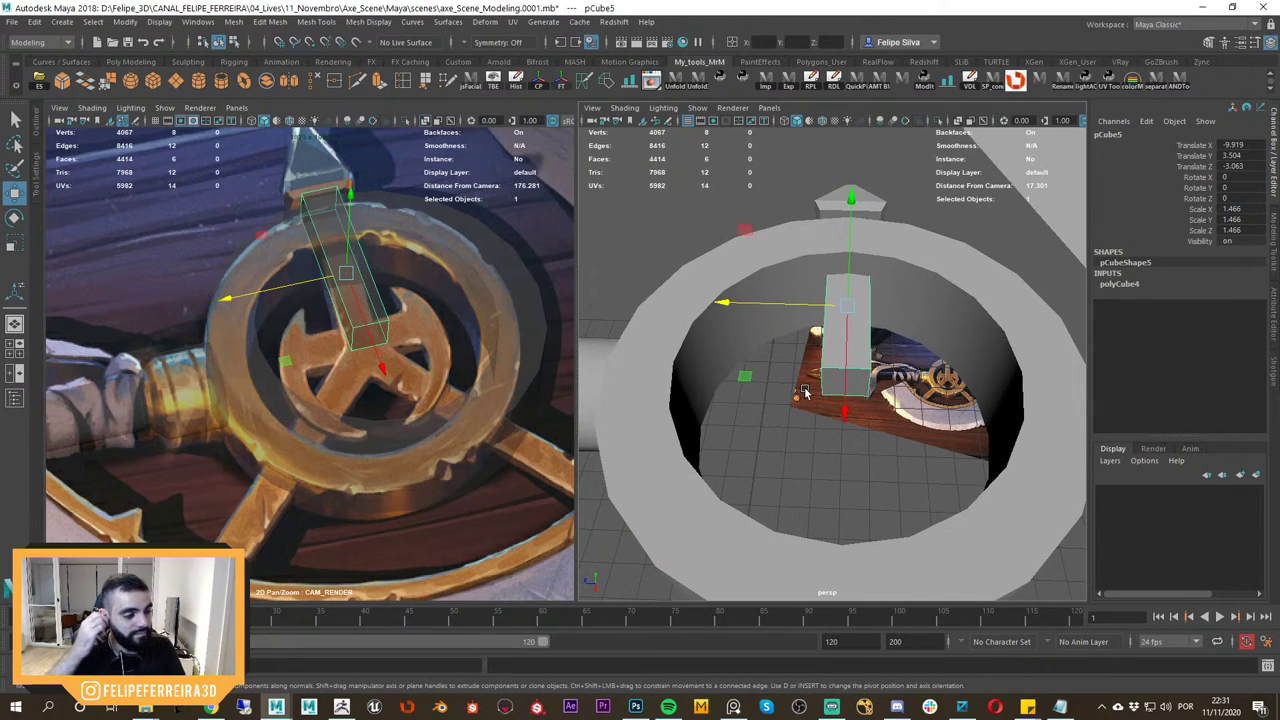
pyautogui.keyDown('alt'); pyautogui.moveTo(868, 362); pyautogui.dragTo(885, 402); pyautogui.keyUp('alt')
pyautogui.keyDown('alt'); pyautogui.moveTo(885, 402); pyautogui.dragTo(930, 421, button='right'); pyautogui.keyUp('alt')
pyautogui.keyDown('alt'); pyautogui.moveTo(874, 428); pyautogui.dragTo(889, 405); pyautogui.keyUp('alt')
pyautogui.press('F9')
pyautogui.moveTo(1011, 494); pyautogui.dragTo(812, 372)
pyautogui.moveTo(850, 419)
pyautogui.keyDown('alt'); pyautogui.mouseDown()
pyautogui.moveTo(839, 408)
pyautogui.moveTo(845, 422)
pyautogui.mouseUp(); pyautogui.keyUp('alt')
pyautogui.moveTo(877, 487); pyautogui.dragTo(851, 389)
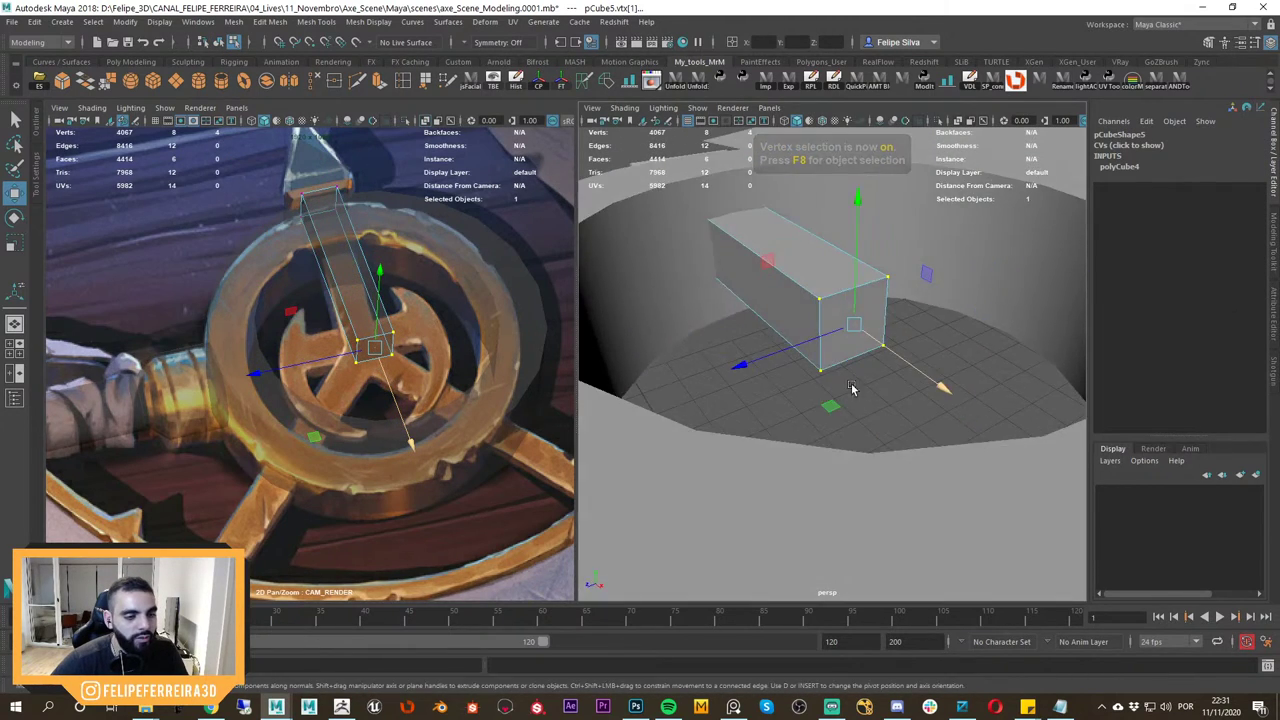
# Split the square bar lengthwise with an edge loop centred at 0.5.
pyautogui.keyDown('alt'); pyautogui.moveTo(851, 389); pyautogui.dragTo(818, 368, button='right'); pyautogui.keyUp('alt')
pyautogui.moveTo(825, 307); pyautogui.dragTo(889, 288, button='right')
pyautogui.click(917, 354)
pyautogui.click(866, 340)
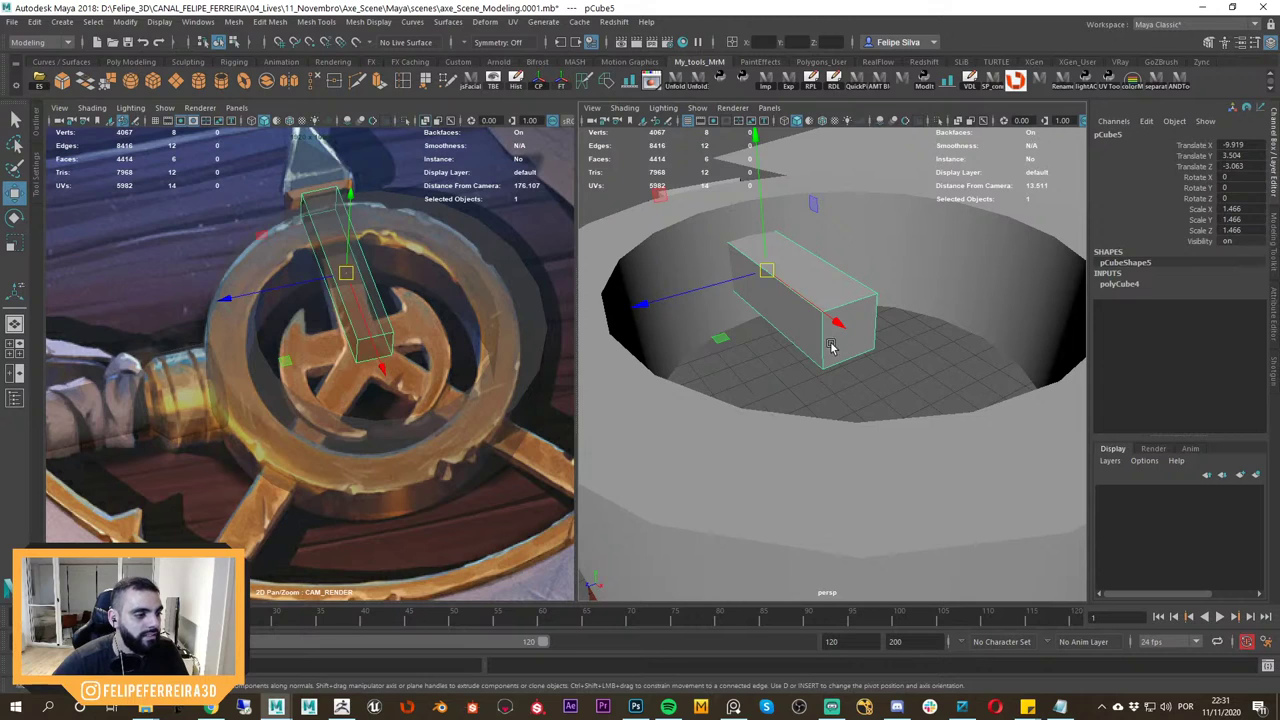
pyautogui.keyDown('alt'); pyautogui.moveTo(831, 346); pyautogui.dragTo(838, 370); pyautogui.keyUp('alt')
pyautogui.keyDown('alt'); pyautogui.moveTo(838, 370); pyautogui.dragTo(857, 380, button='right'); pyautogui.keyUp('alt')
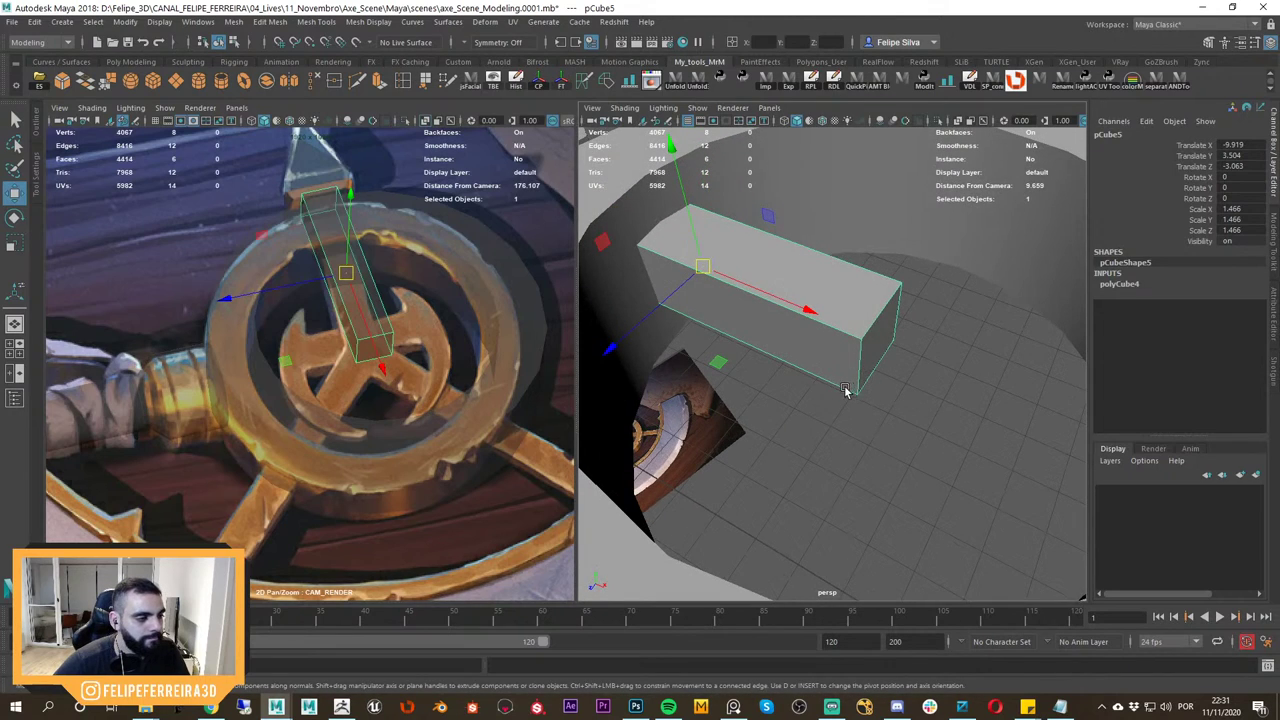
pyautogui.keyDown('alt'); pyautogui.moveTo(868, 392); pyautogui.dragTo(820, 345); pyautogui.keyUp('alt')
pyautogui.keyDown('shift'); pyautogui.moveTo(835, 309); pyautogui.dragTo(809, 337, button='right'); pyautogui.keyUp('shift')
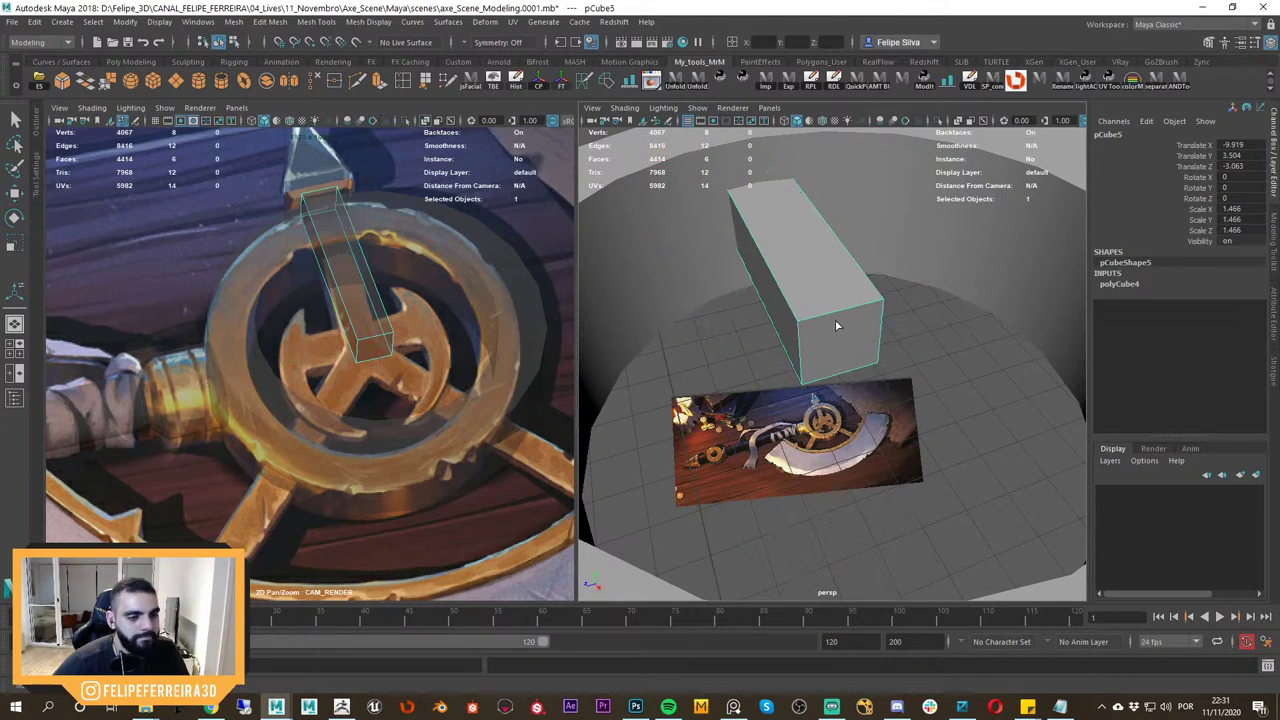
pyautogui.keyDown('alt'); pyautogui.moveTo(836, 321); pyautogui.dragTo(826, 311); pyautogui.keyUp('alt')
pyautogui.press('w')
pyautogui.moveTo(827, 305); pyautogui.dragTo(808, 537, button='right')
pyautogui.click(831, 305)
pyautogui.keyDown('shift'); pyautogui.doubleClick(821, 371); pyautogui.keyUp('shift')
pyautogui.press('w')
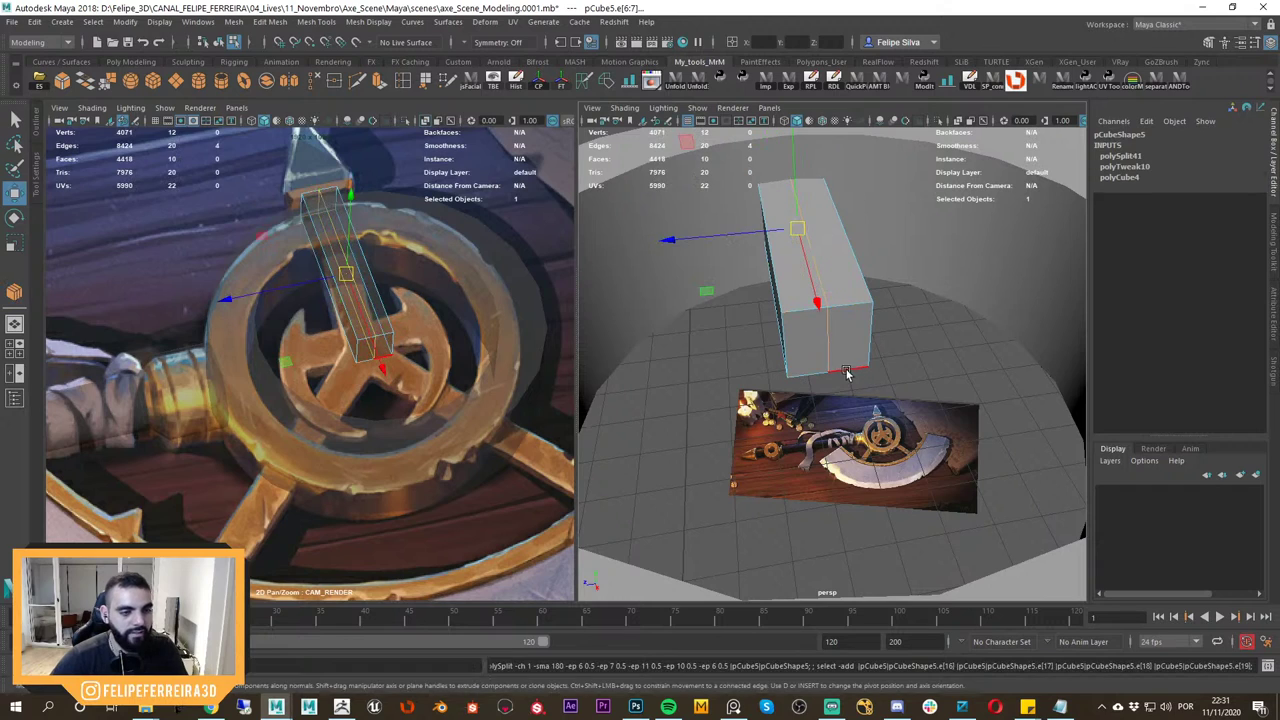
# Select the two faces at the split bar's inner end.
pyautogui.moveTo(827, 348); pyautogui.dragTo(826, 378, button='right')
pyautogui.click(808, 358)
pyautogui.keyDown('alt'); pyautogui.moveTo(808, 358); pyautogui.dragTo(857, 394); pyautogui.keyUp('alt')
pyautogui.keyDown('shift'); pyautogui.click(888, 371); pyautogui.keyUp('shift')
pyautogui.keyDown('alt'); pyautogui.moveTo(886, 369); pyautogui.dragTo(850, 353, button='right'); pyautogui.keyUp('alt')
pyautogui.keyDown('shift'); pyautogui.moveTo(873, 367); pyautogui.dragTo(847, 394, button='right'); pyautogui.keyUp('shift')
pyautogui.press('w')
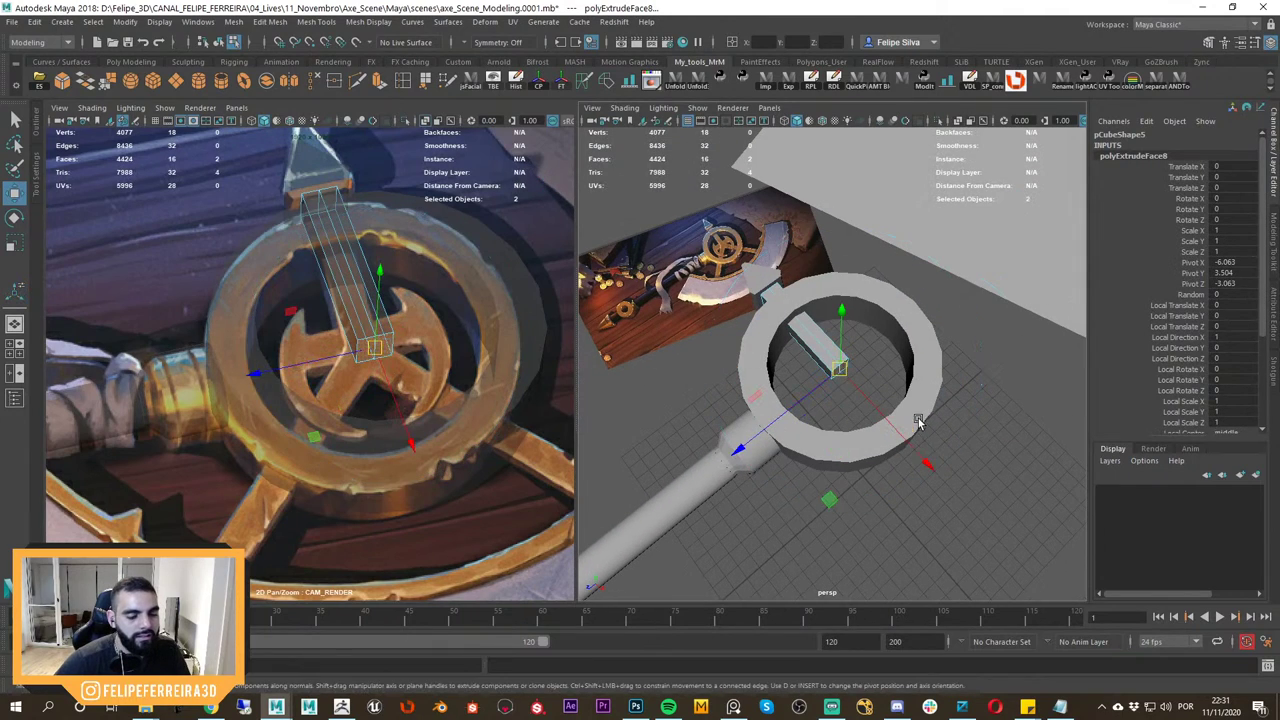
pyautogui.hotkey('ctrl', 'z')
pyautogui.scroll(8, 910, 400)
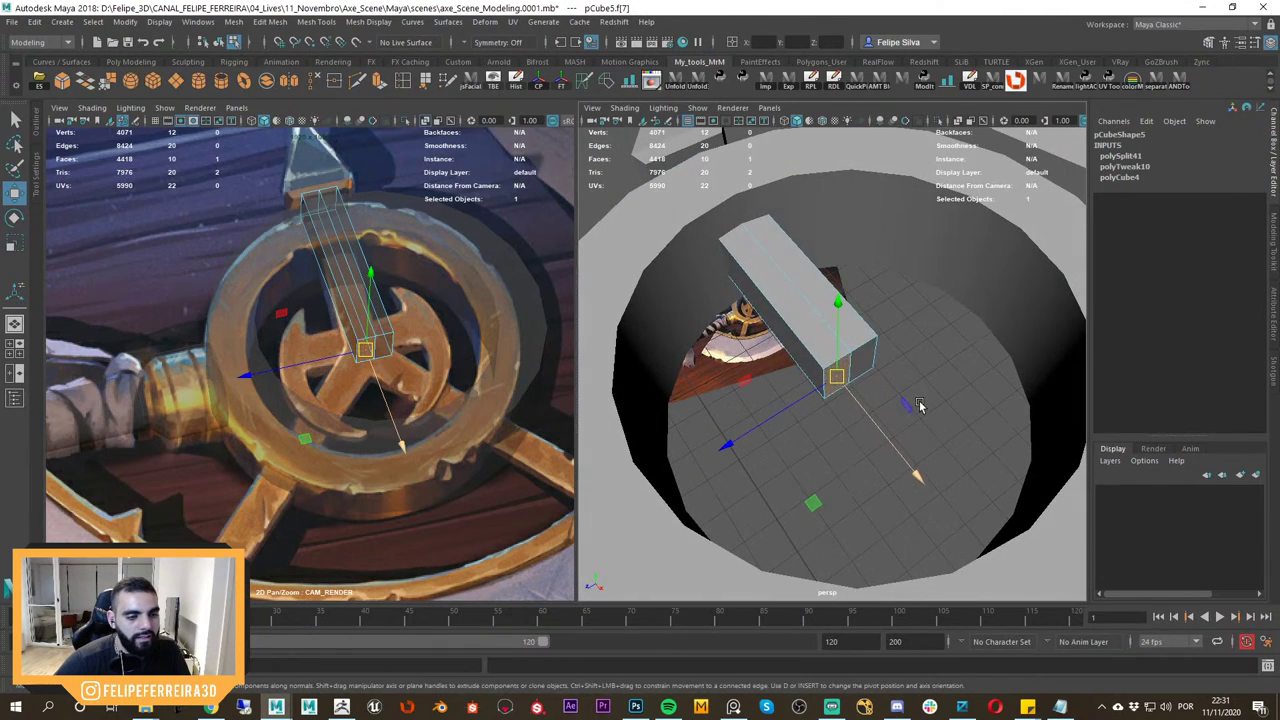
pyautogui.hotkey('ctrl', 'z')
# Extrude both inner end faces past the ring with Keep Faces Together off and a thickness of about 10.86.
pyautogui.keyDown('shift'); pyautogui.click(868, 366); pyautogui.keyUp('shift')
pyautogui.keyDown('alt'); pyautogui.moveTo(868, 374); pyautogui.dragTo(857, 362); pyautogui.keyUp('alt')
pyautogui.keyDown('shift'); pyautogui.moveTo(857, 362); pyautogui.dragTo(862, 398, button='right'); pyautogui.keyUp('shift')
pyautogui.moveTo(988, 214); pyautogui.dragTo(1022, 214)
pyautogui.keyDown('alt'); pyautogui.moveTo(898, 380); pyautogui.dragTo(748, 340, button='right'); pyautogui.keyUp('alt')
pyautogui.moveTo(985, 215); pyautogui.dragTo(1022, 215)
pyautogui.moveTo(376, 389); pyautogui.dragTo(553, 427, button='right')
pyautogui.keyDown('alt'); pyautogui.moveTo(897, 368); pyautogui.dragTo(857, 396); pyautogui.keyUp('alt')
pyautogui.keyDown('alt'); pyautogui.moveTo(857, 396); pyautogui.dragTo(902, 403, button='right'); pyautogui.keyUp('alt')
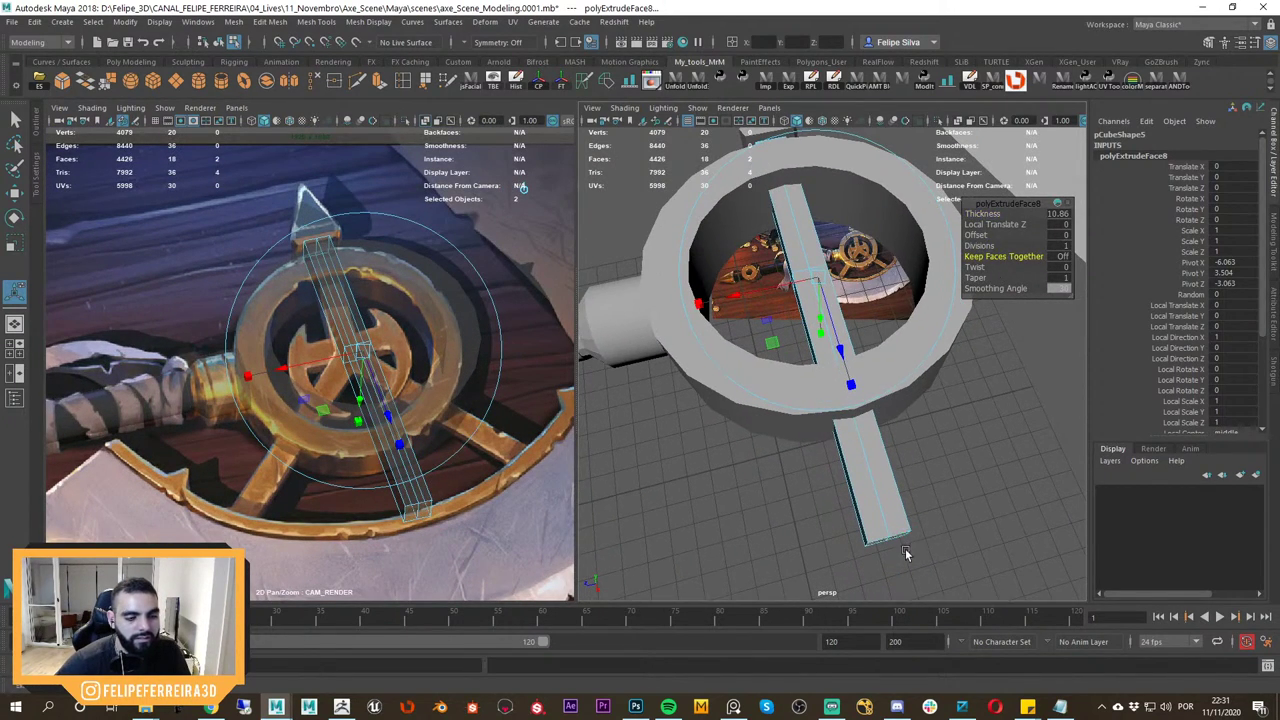
pyautogui.click(905, 538)
pyautogui.keyDown('shift'); pyautogui.click(872, 545); pyautogui.keyUp('shift')
pyautogui.keyDown('alt'); pyautogui.moveTo(872, 545); pyautogui.dragTo(888, 421); pyautogui.keyUp('alt')
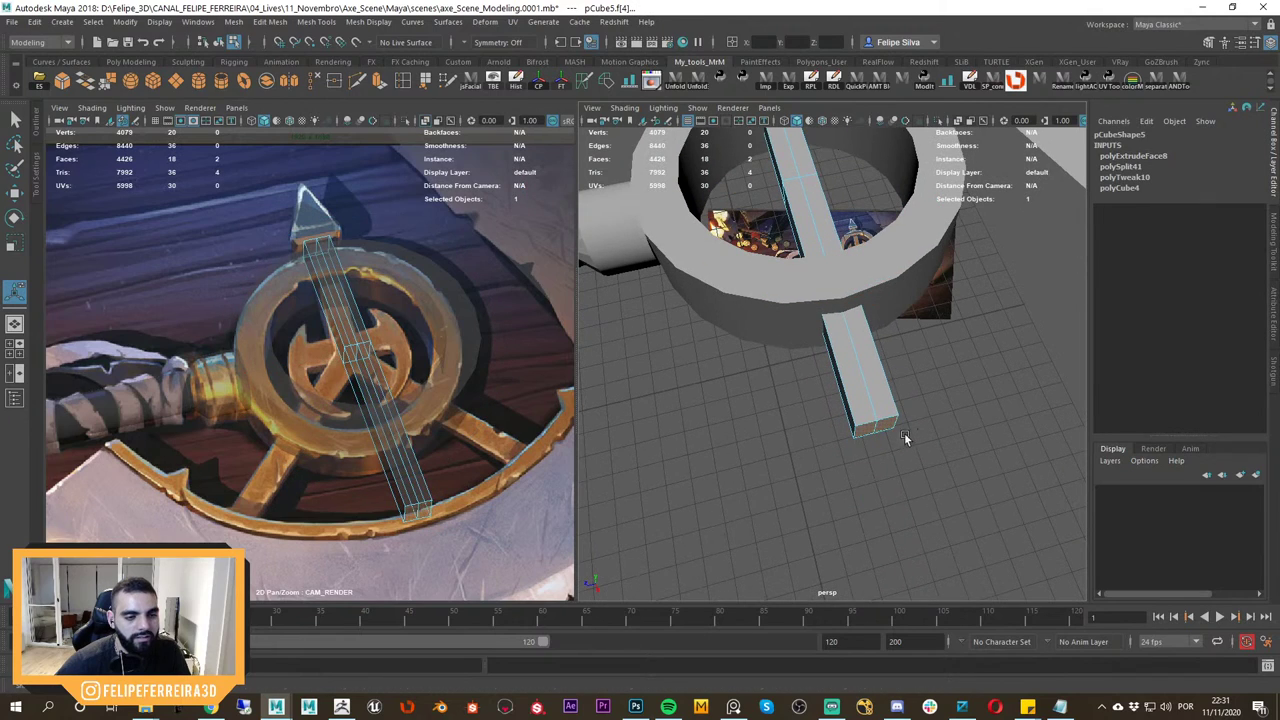
pyautogui.press('w')
pyautogui.press('r')
pyautogui.moveTo(755, 458); pyautogui.dragTo(730, 452)
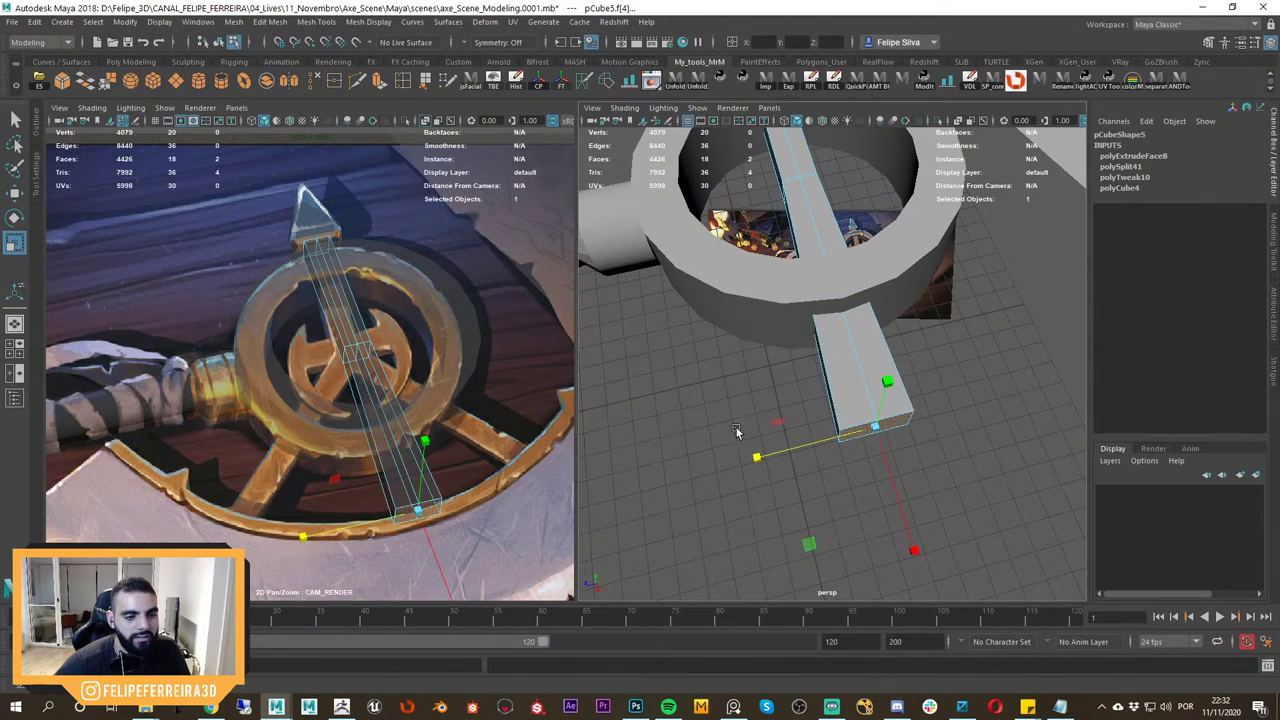
pyautogui.hotkey('ctrl', 'z')
# Spread the two extruded arms into a Y shape by moving their ends apart toward the blade supports in the artwork.
pyautogui.scroll(4, 928, 457)
pyautogui.click(931, 459)
pyautogui.press('w')
pyautogui.moveTo(931, 459); pyautogui.dragTo(1011, 471)
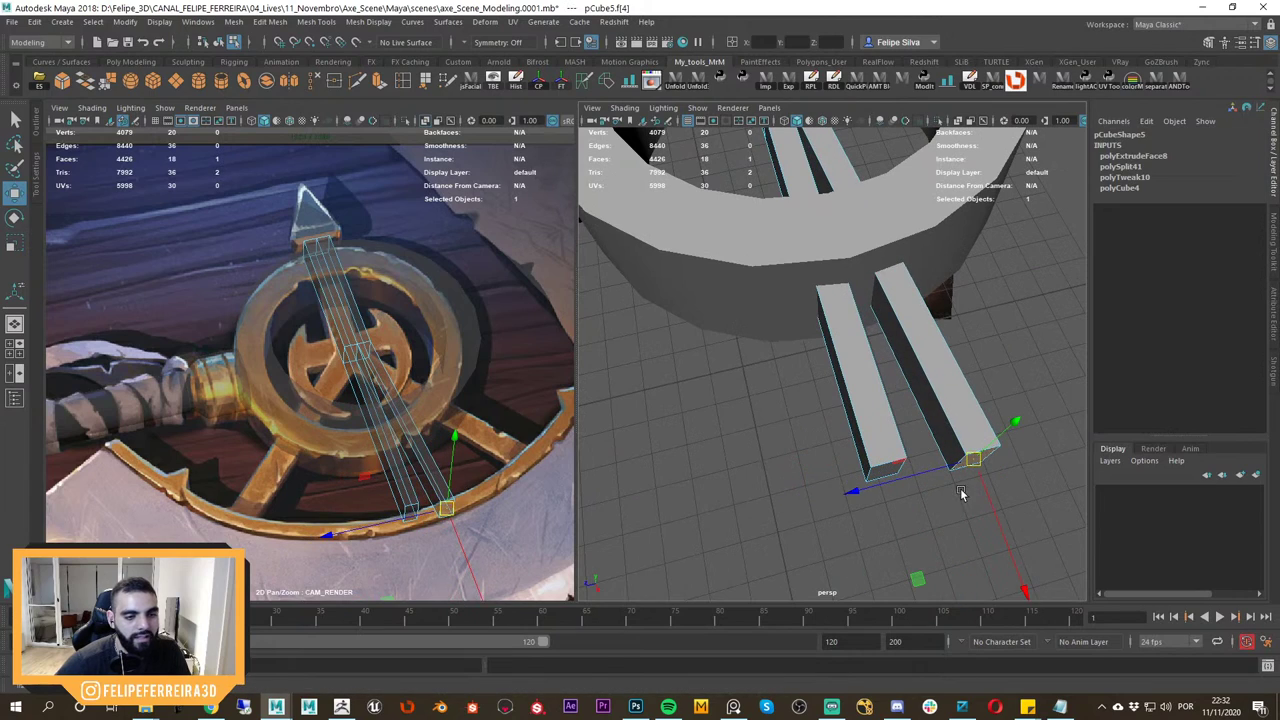
pyautogui.hotkey('ctrl', 'z')
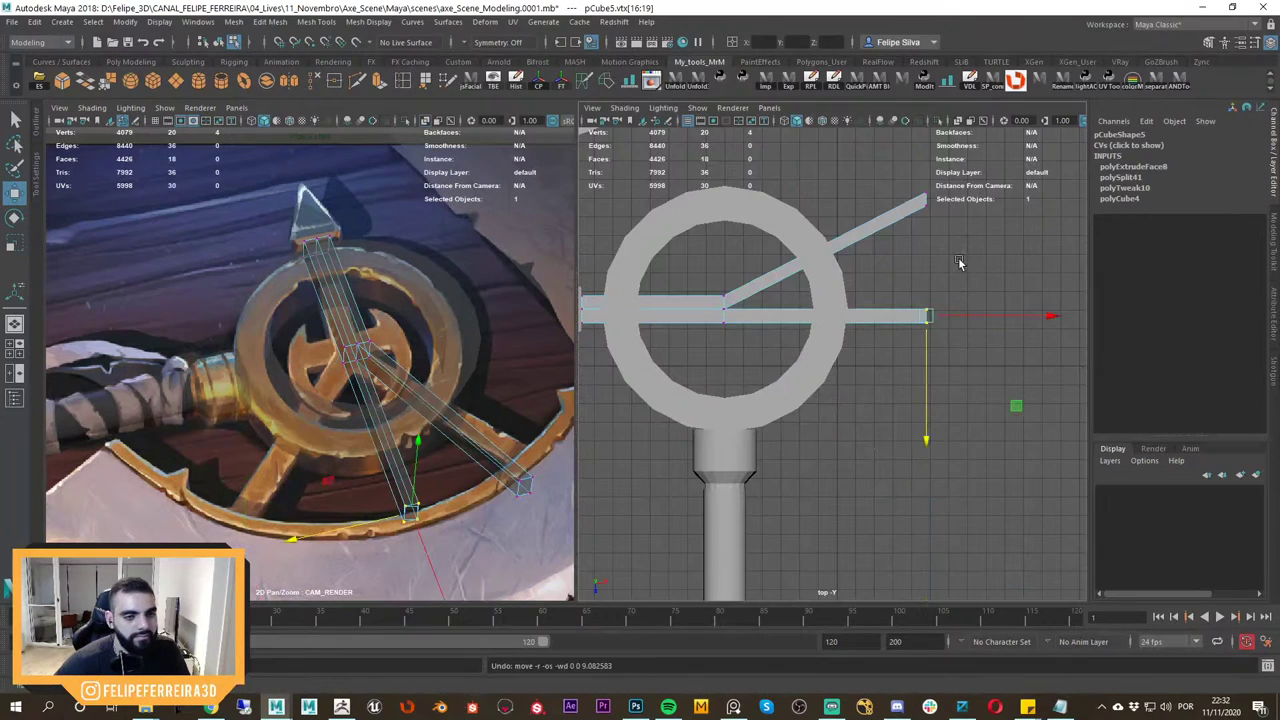
pyautogui.moveTo(984, 177); pyautogui.dragTo(860, 418)
pyautogui.hotkey('ctrl', 'z')
pyautogui.moveTo(928, 385); pyautogui.dragTo(928, 486)
pyautogui.keyDown('alt'); pyautogui.moveTo(928, 486); pyautogui.dragTo(922, 445, button='right'); pyautogui.keyUp('alt')
pyautogui.keyDown('alt'); pyautogui.moveTo(922, 445); pyautogui.dragTo(904, 375, button='middle'); pyautogui.keyUp('alt')
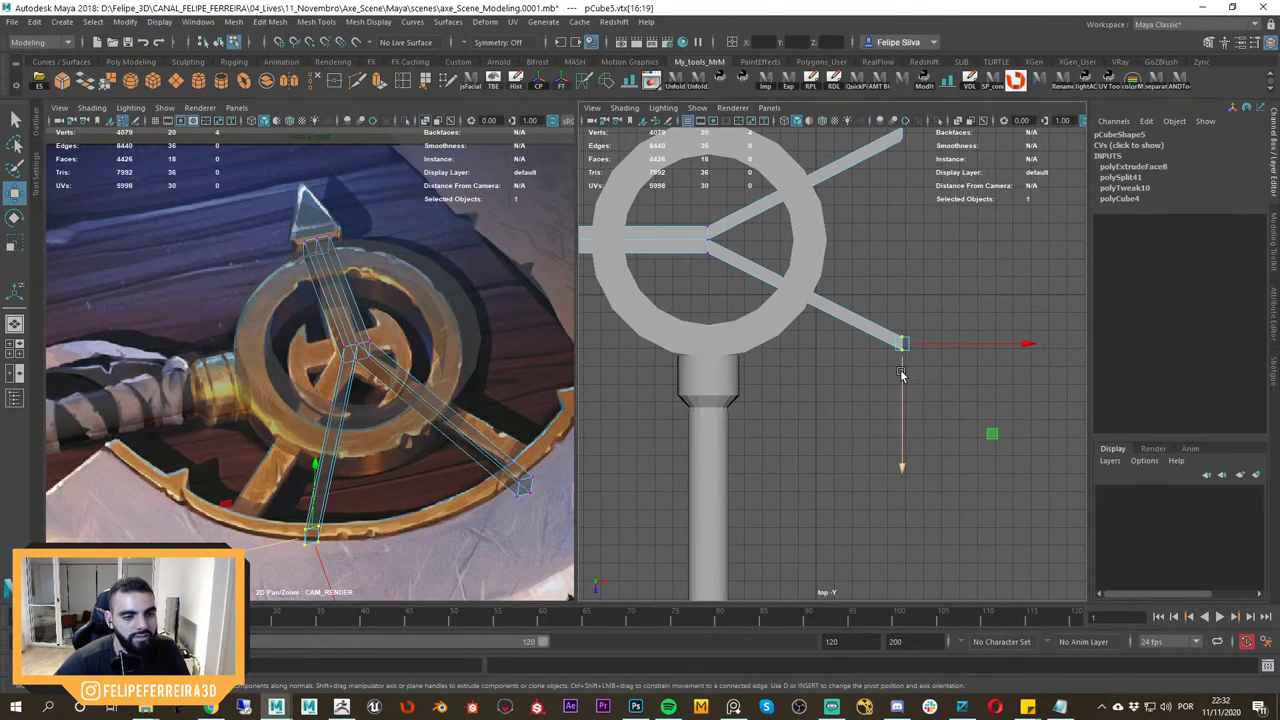
pyautogui.moveTo(904, 375); pyautogui.dragTo(907, 463)
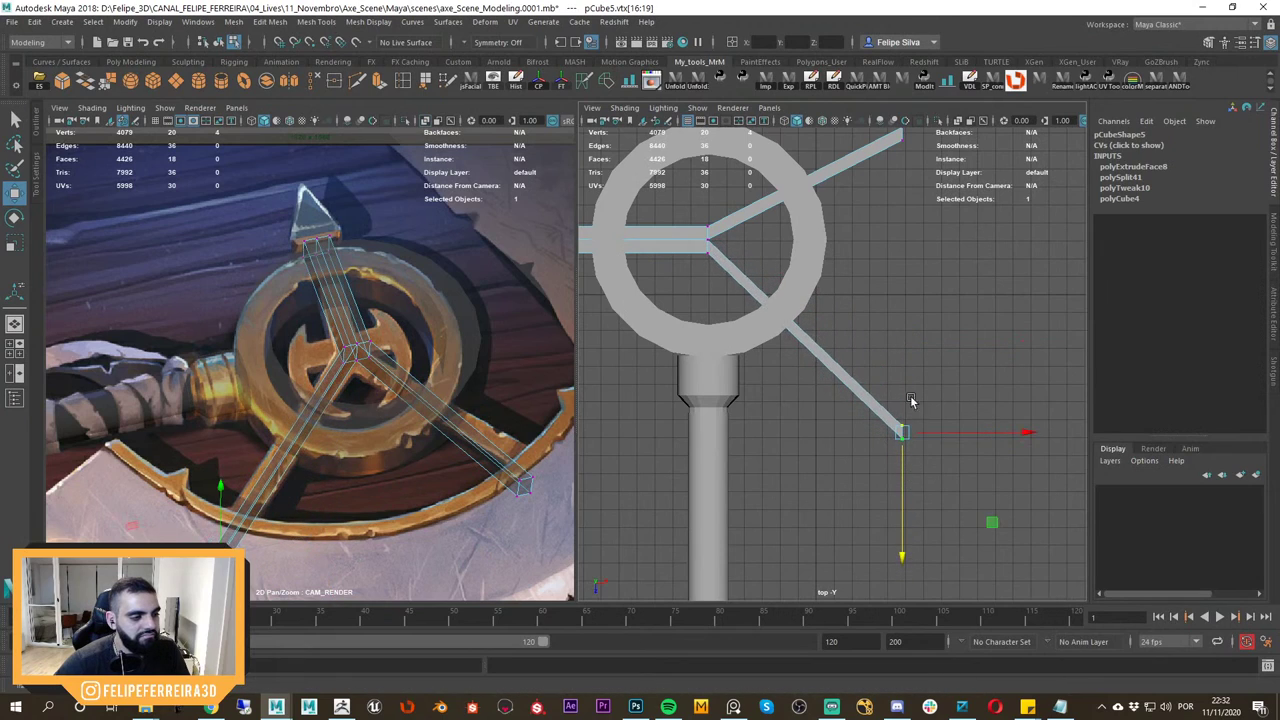
# Pull both arm ends inward and adjust their spread individually to match the artwork's support angles.
pyautogui.keyDown('alt'); pyautogui.moveTo(916, 325); pyautogui.dragTo(906, 398, button='middle'); pyautogui.keyUp('alt')
pyautogui.moveTo(912, 180); pyautogui.dragTo(892, 230)
pyautogui.moveTo(933, 148); pyautogui.dragTo(860, 518)
pyautogui.moveTo(932, 345); pyautogui.dragTo(879, 347)
pyautogui.moveTo(951, 433); pyautogui.dragTo(830, 510)
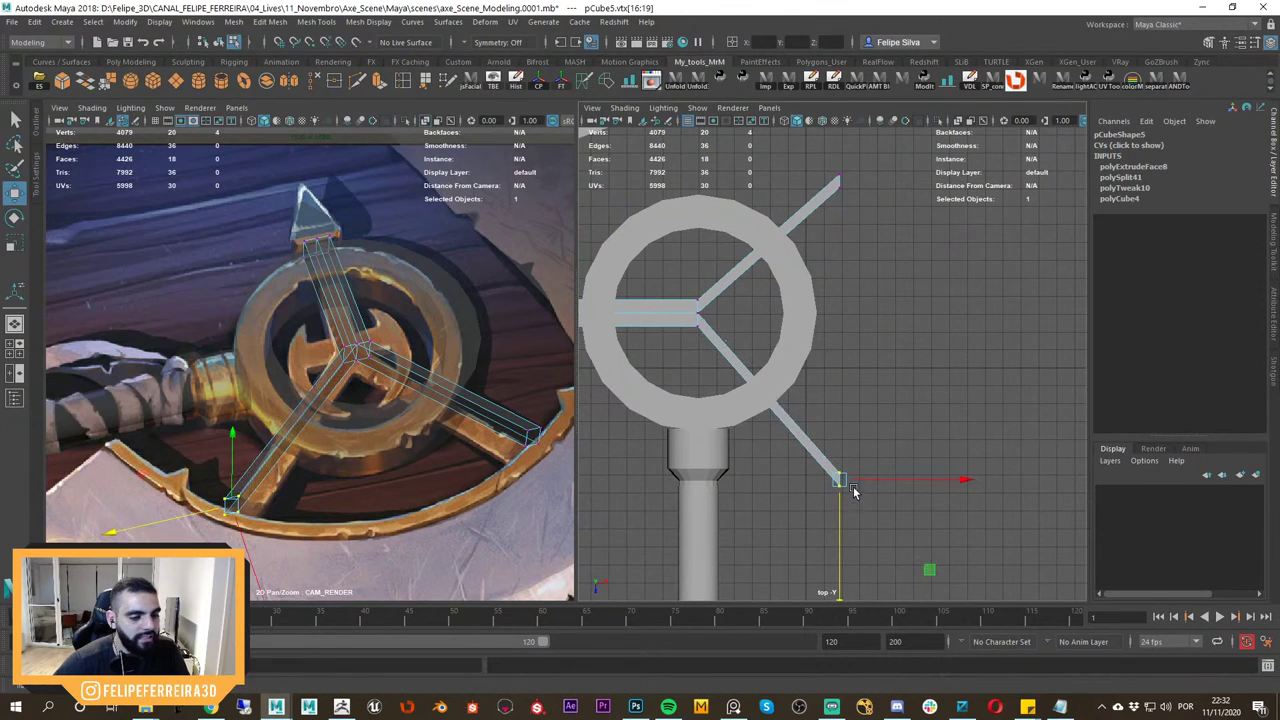
pyautogui.keyDown('alt'); pyautogui.moveTo(739, 355); pyautogui.dragTo(786, 365, button='right'); pyautogui.keyUp('alt')
pyautogui.keyDown('alt'); pyautogui.moveTo(786, 365); pyautogui.dragTo(845, 434, button='middle'); pyautogui.keyUp('alt')
pyautogui.keyDown('alt'); pyautogui.moveTo(836, 356); pyautogui.dragTo(882, 182, button='right'); pyautogui.keyUp('alt')
pyautogui.moveTo(881, 182); pyautogui.dragTo(900, 293)
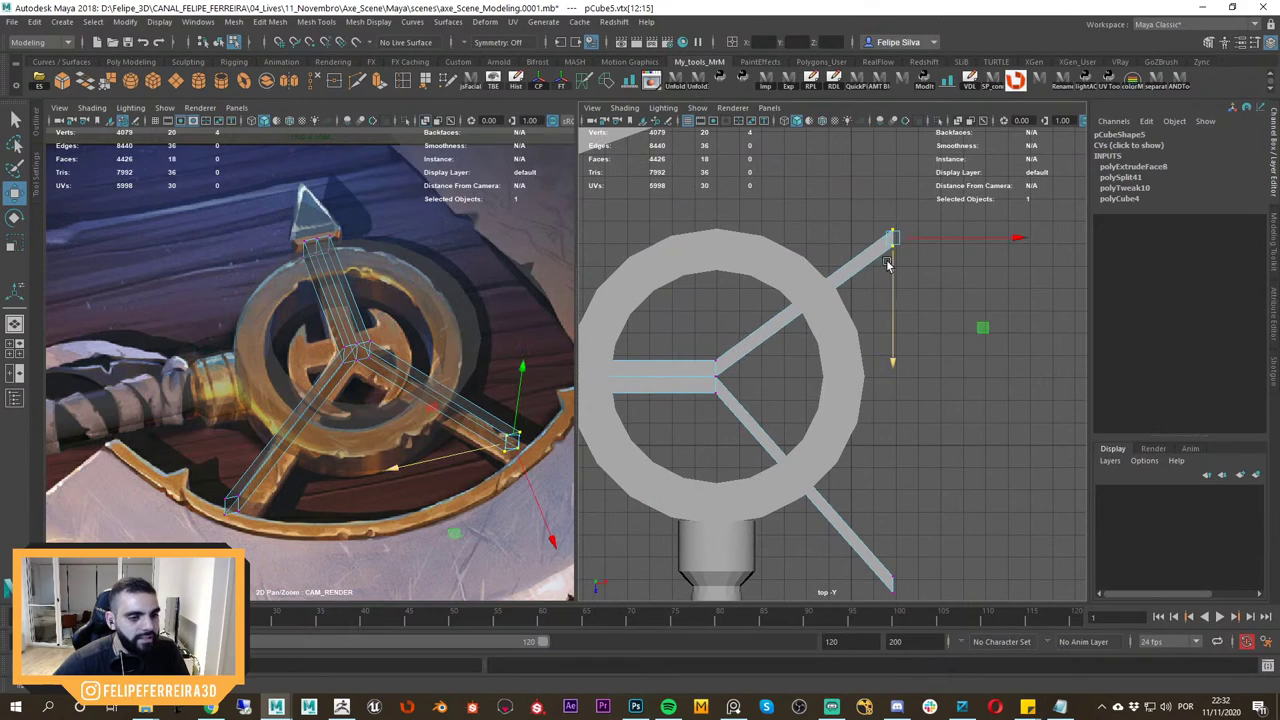
# Select the end vertices of both arms and move them slightly outward to the blade's golden rim.
pyautogui.keyDown('alt'); pyautogui.moveTo(920, 378); pyautogui.dragTo(908, 320, button='middle'); pyautogui.keyUp('alt')
pyautogui.moveTo(932, 155); pyautogui.dragTo(863, 555)
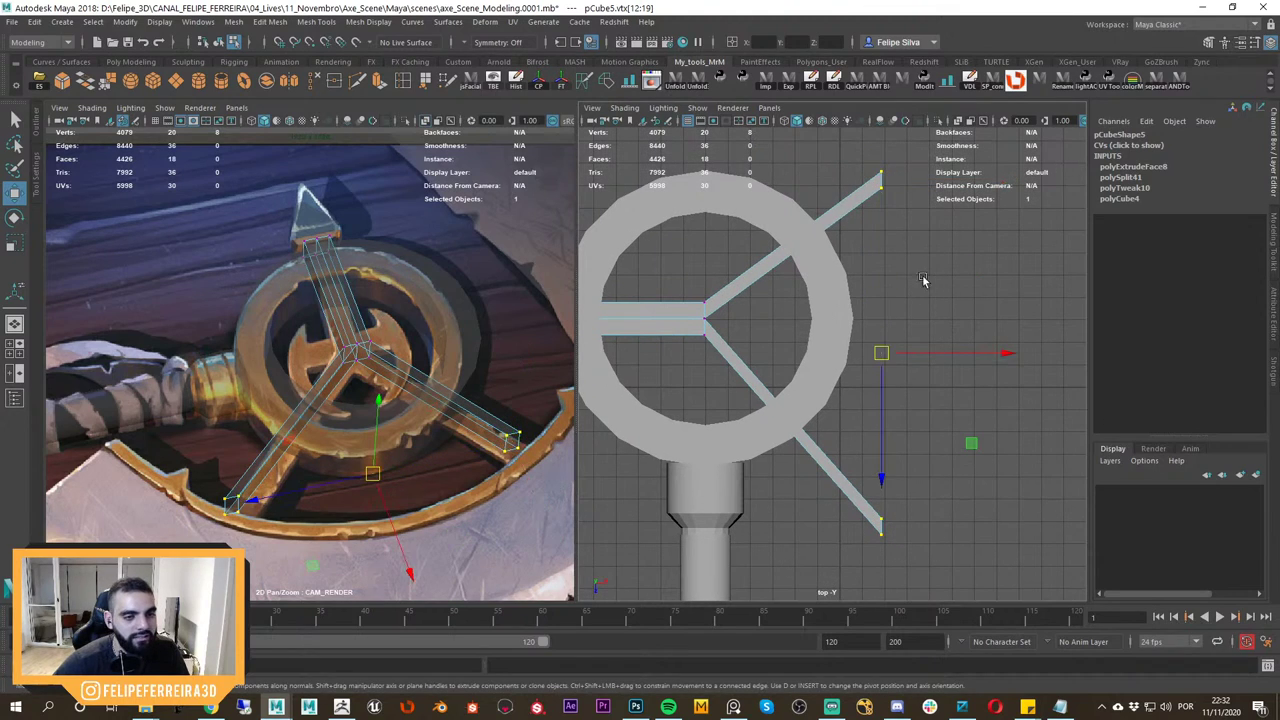
pyautogui.press('r')
pyautogui.moveTo(997, 353); pyautogui.dragTo(947, 359)
pyautogui.press('w')
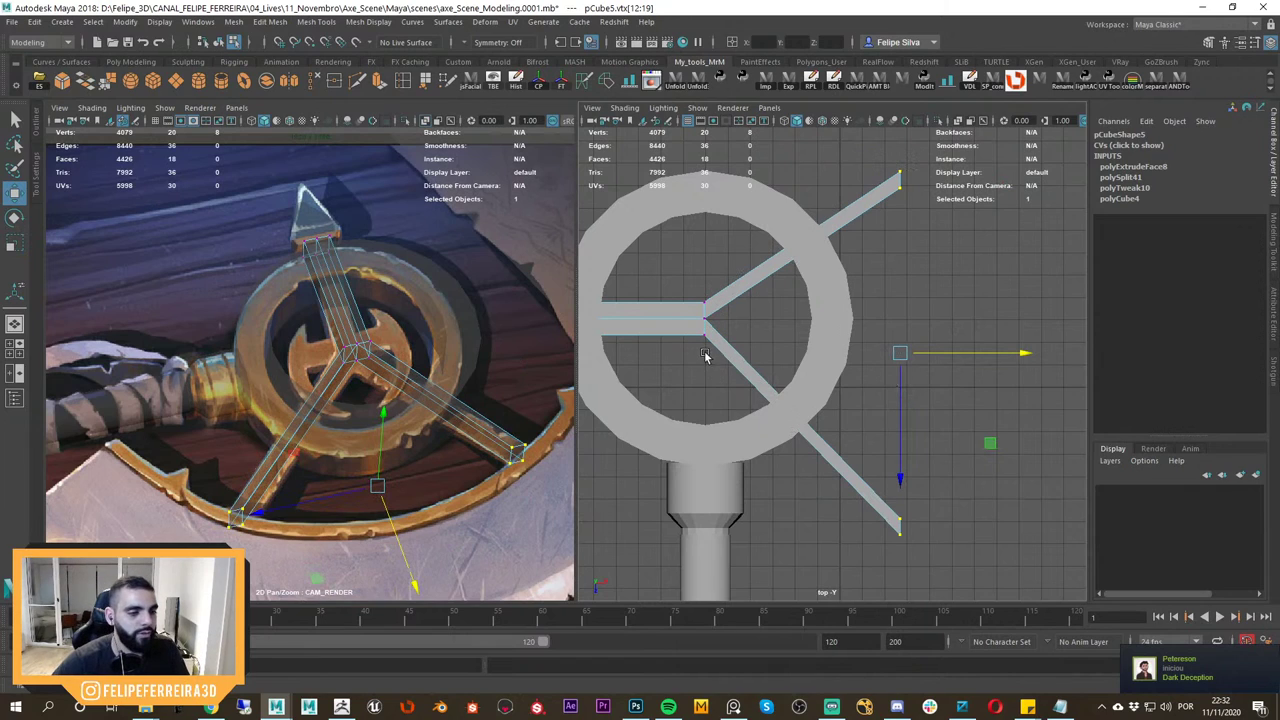
# Thicken both arms by moving the junction's middle vertices together with one corner of each arm end outward.
pyautogui.scroll(3, 771, 386)
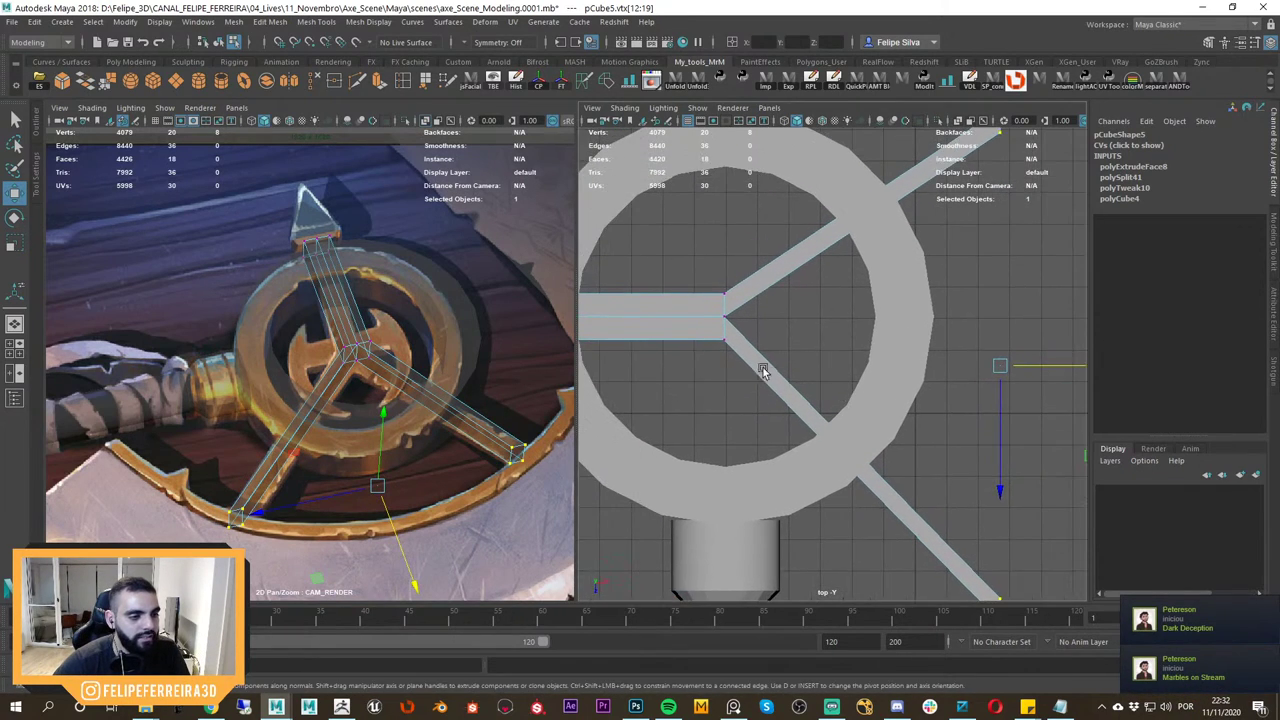
pyautogui.scroll(2, 763, 385)
pyautogui.keyDown('alt'); pyautogui.moveTo(720, 371); pyautogui.dragTo(746, 380, button='middle'); pyautogui.keyUp('alt')
pyautogui.keyDown('alt'); pyautogui.moveTo(746, 380); pyautogui.dragTo(772, 386, button='right'); pyautogui.keyUp('alt')
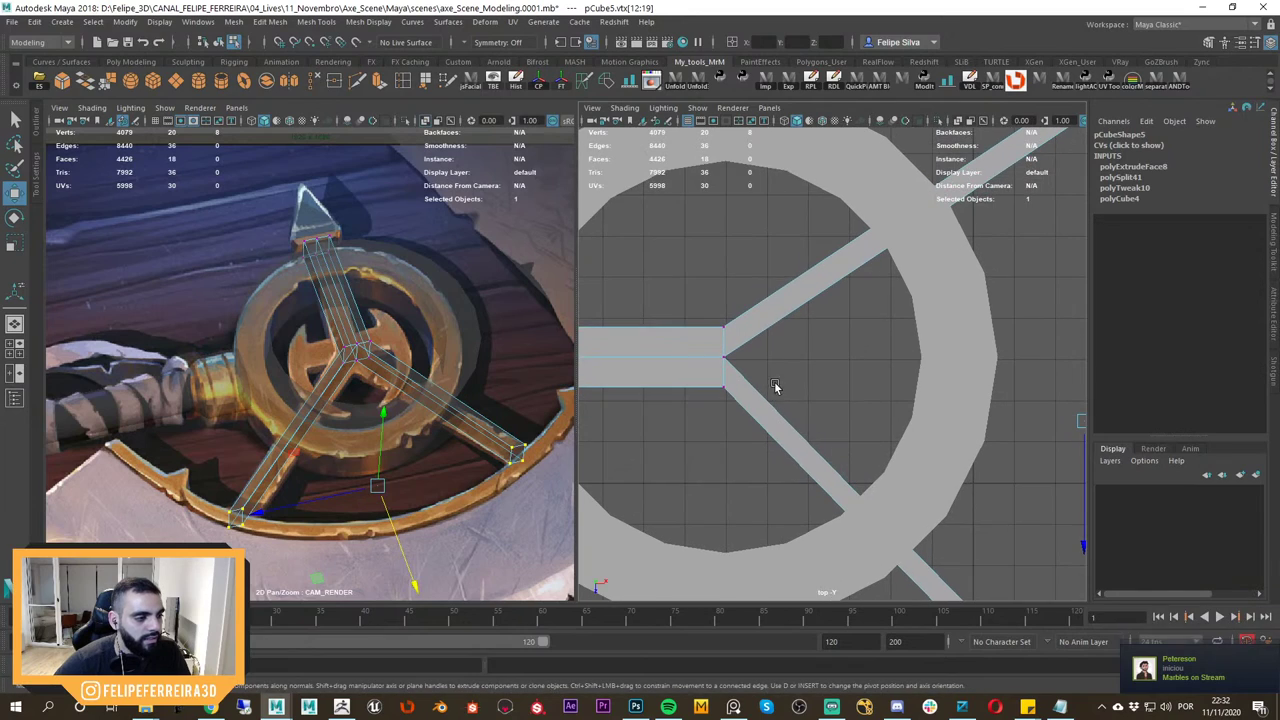
pyautogui.moveTo(712, 345); pyautogui.dragTo(786, 362)
pyautogui.hotkey('ctrl', 'z')
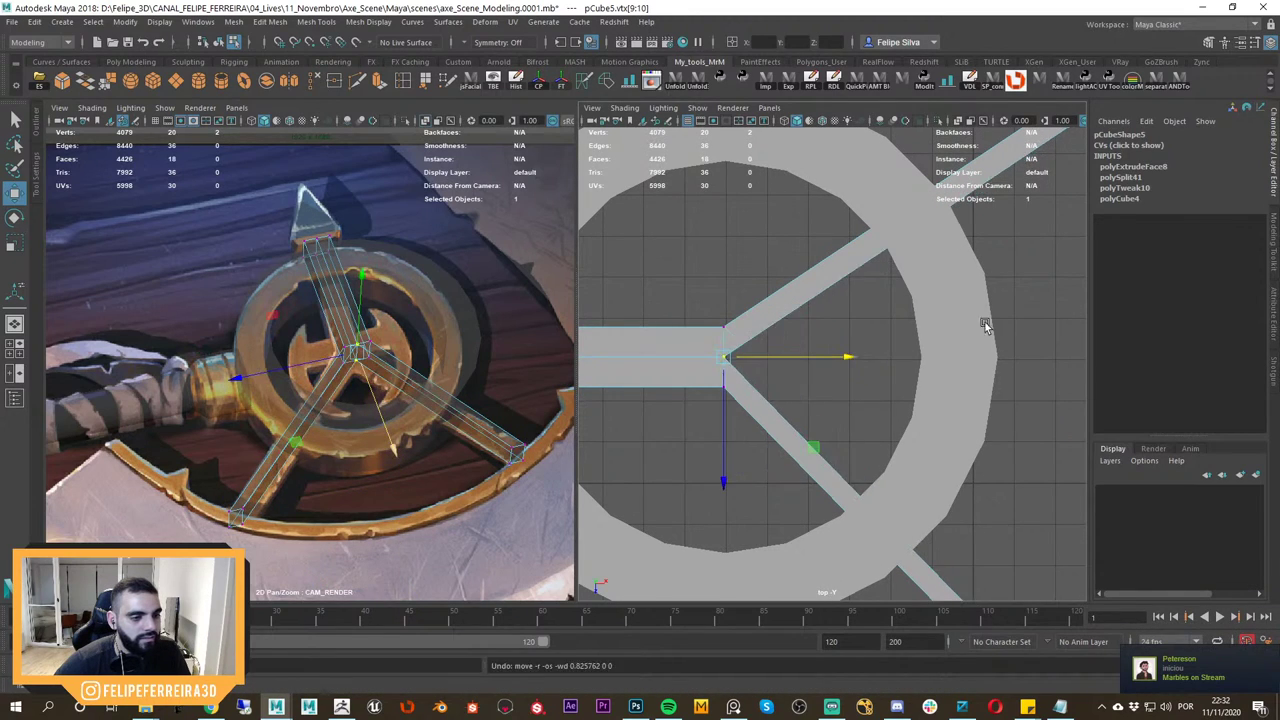
pyautogui.scroll(-3, 988, 320)
pyautogui.moveTo(1029, 247); pyautogui.dragTo(981, 196)
pyautogui.keyDown('alt'); pyautogui.moveTo(959, 354); pyautogui.dragTo(945, 289, button='middle'); pyautogui.keyUp('alt')
pyautogui.keyDown('shift'); pyautogui.moveTo(1027, 465); pyautogui.dragTo(976, 543); pyautogui.keyUp('shift')
pyautogui.moveTo(908, 337); pyautogui.dragTo(928, 341)
pyautogui.scroll(-3, 935, 310)
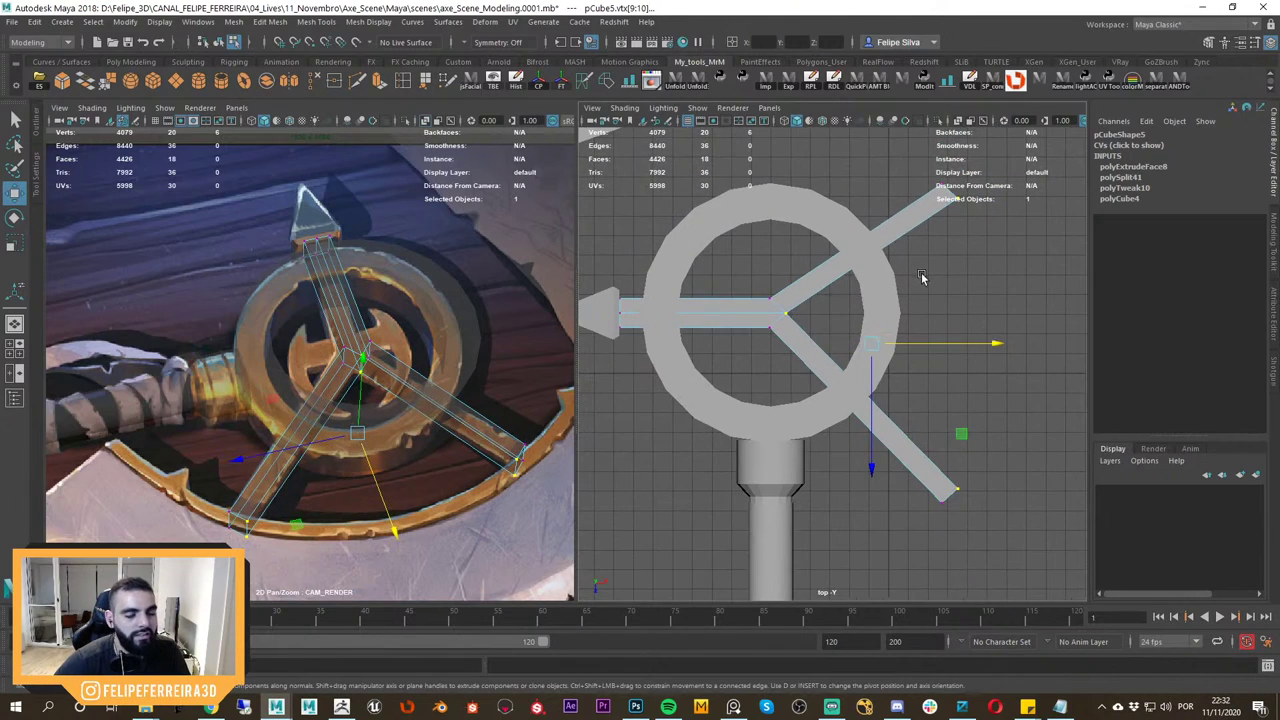
# Adjust the corner vertices at the arm ends to refine the shape of their tips.
pyautogui.click(986, 284)
pyautogui.keyDown('alt'); pyautogui.moveTo(991, 270); pyautogui.dragTo(918, 311, button='middle'); pyautogui.keyUp('alt')
pyautogui.moveTo(835, 187); pyautogui.dragTo(875, 280)
pyautogui.moveTo(888, 202)
pyautogui.mouseDown()
pyautogui.moveTo(849, 227)
pyautogui.moveTo(876, 220)
pyautogui.mouseUp()
pyautogui.press('w')
pyautogui.hotkey('ctrl', 'z')
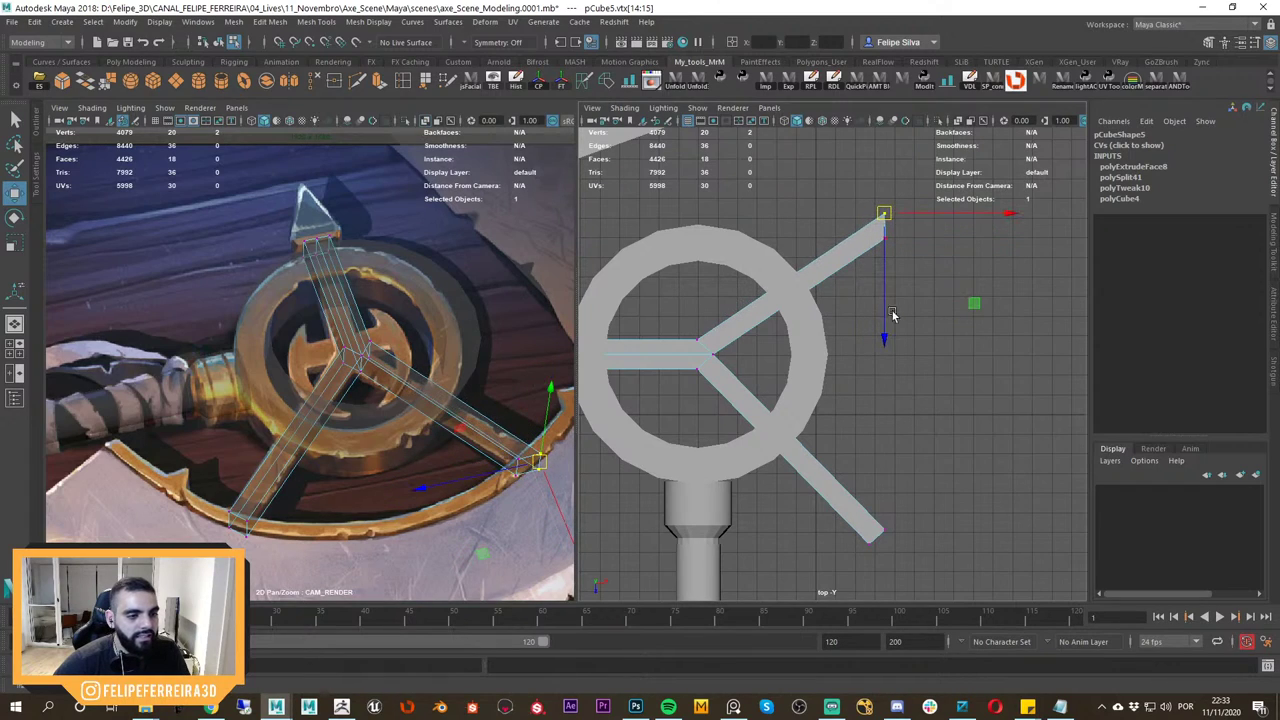
pyautogui.keyDown('alt'); pyautogui.moveTo(883, 580); pyautogui.dragTo(845, 456, button='middle'); pyautogui.keyUp('alt')
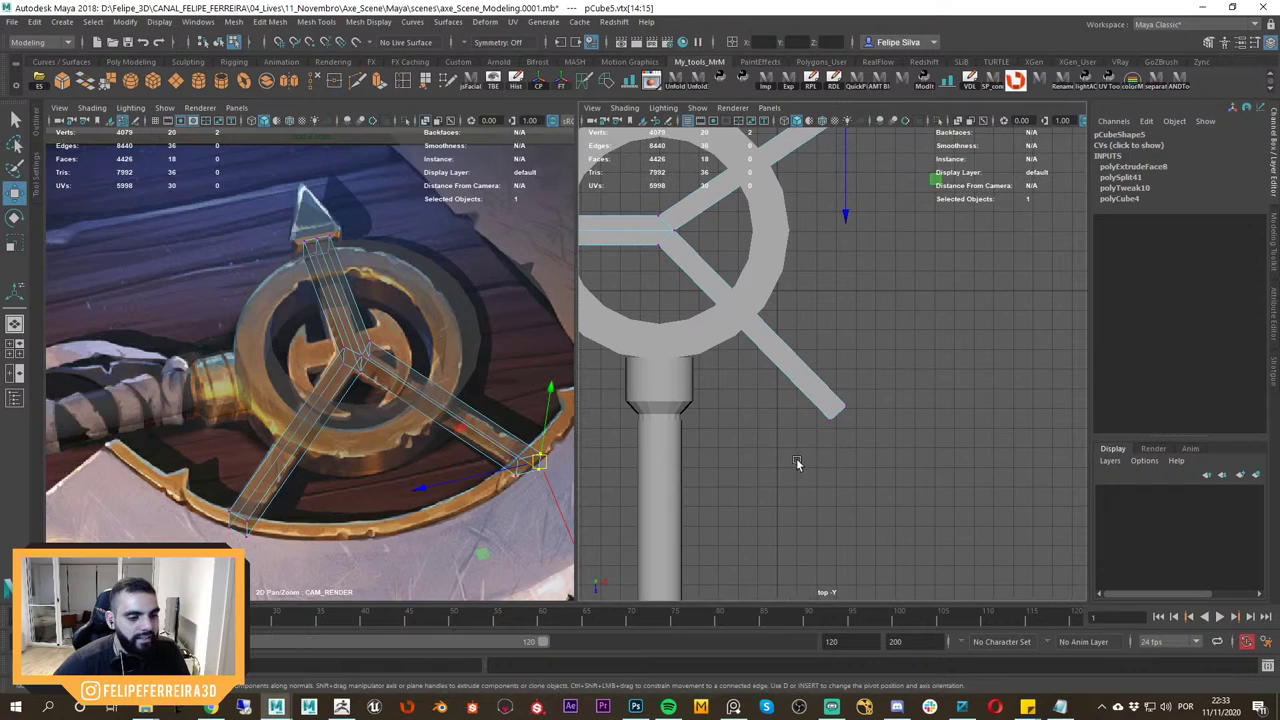
pyautogui.moveTo(797, 463); pyautogui.dragTo(835, 424)
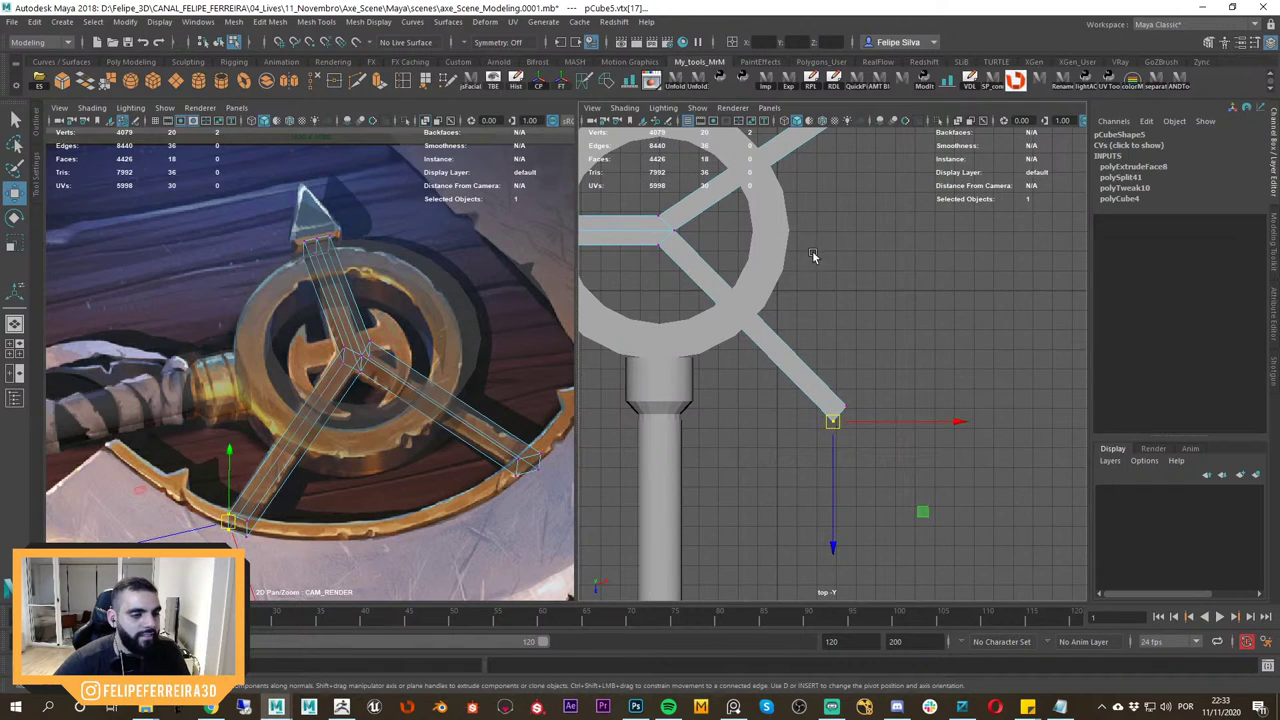
# Return to object selection and check the Y-shaped support in the top view against the camera artwork.
pyautogui.press('space')
pyautogui.moveTo(809, 246); pyautogui.dragTo(866, 342)
pyautogui.moveTo(866, 342); pyautogui.dragTo(926, 311, button='right')
pyautogui.click(926, 309)
pyautogui.keyDown('alt'); pyautogui.moveTo(926, 309); pyautogui.dragTo(797, 338); pyautogui.keyUp('alt')
pyautogui.press('space')
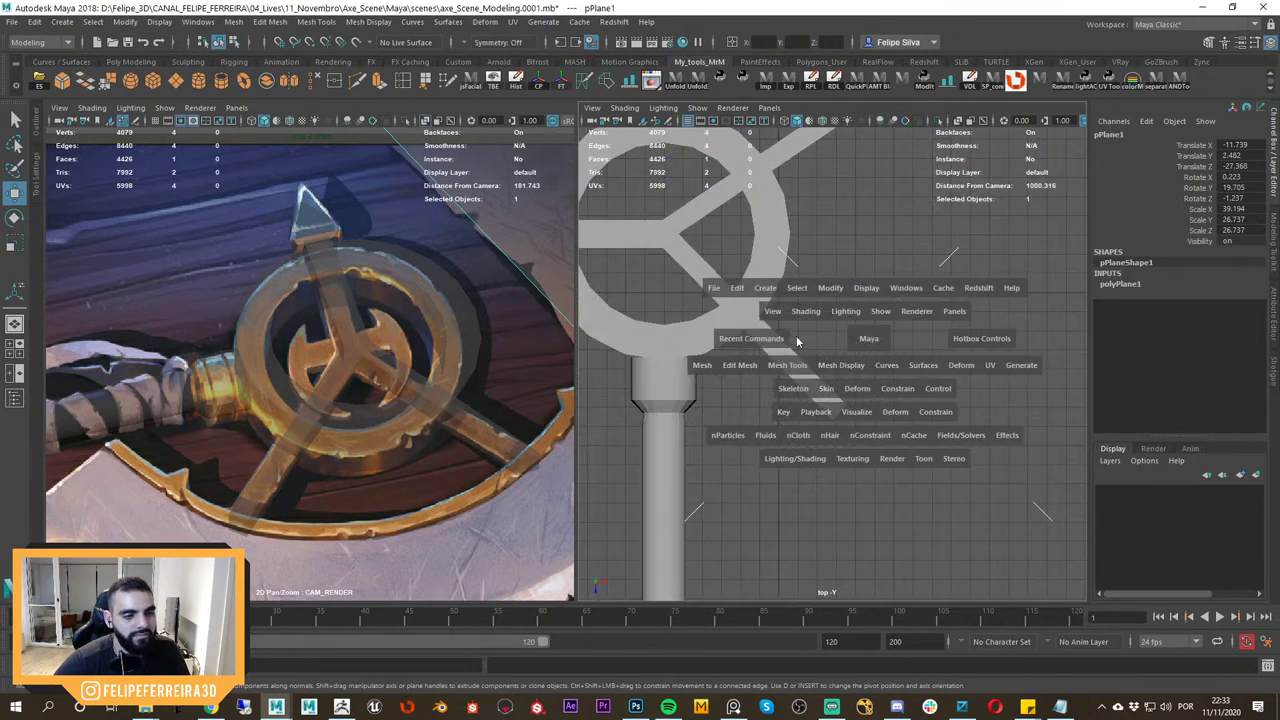
pyautogui.keyDown('alt'); pyautogui.moveTo(797, 338); pyautogui.dragTo(737, 206, button='right'); pyautogui.keyUp('alt')
pyautogui.keyDown('alt'); pyautogui.moveTo(737, 206); pyautogui.dragTo(803, 290, button='middle'); pyautogui.keyUp('alt')
pyautogui.click(883, 302)
pyautogui.scroll(4, 897, 332)
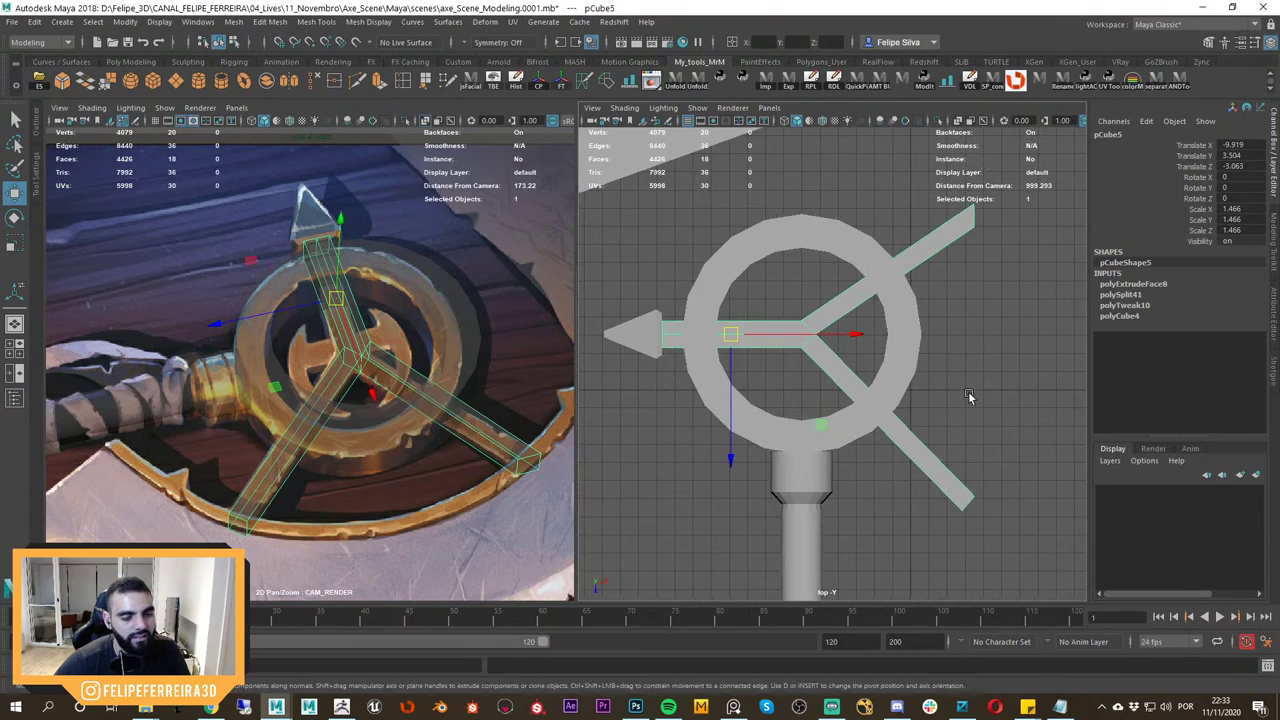
pyautogui.press('space')
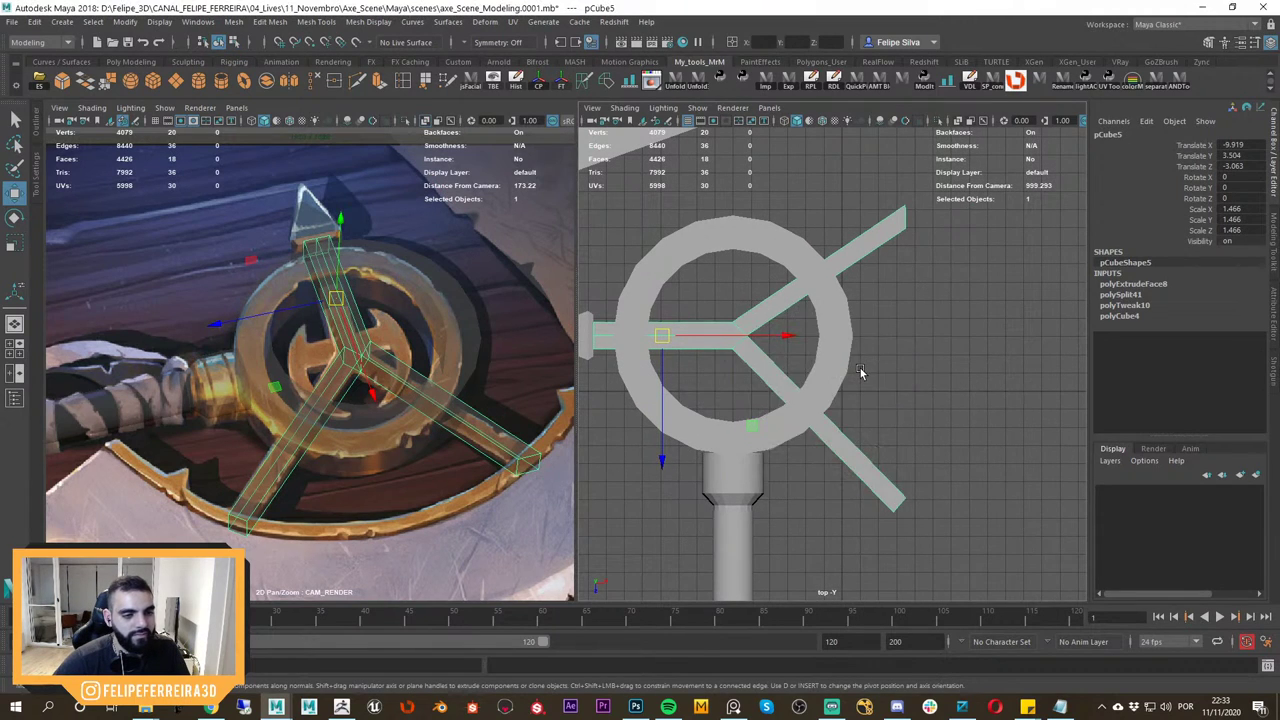
# Fine-tune the end vertices of the arm pointing away from the handle, working in the top view.
pyautogui.press('space')
pyautogui.scroll(-2, 703, 331)
pyautogui.keyDown('alt'); pyautogui.moveTo(770, 368); pyautogui.dragTo(819, 364, button='middle'); pyautogui.keyUp('alt')
pyautogui.press('F9')
pyautogui.press('space')
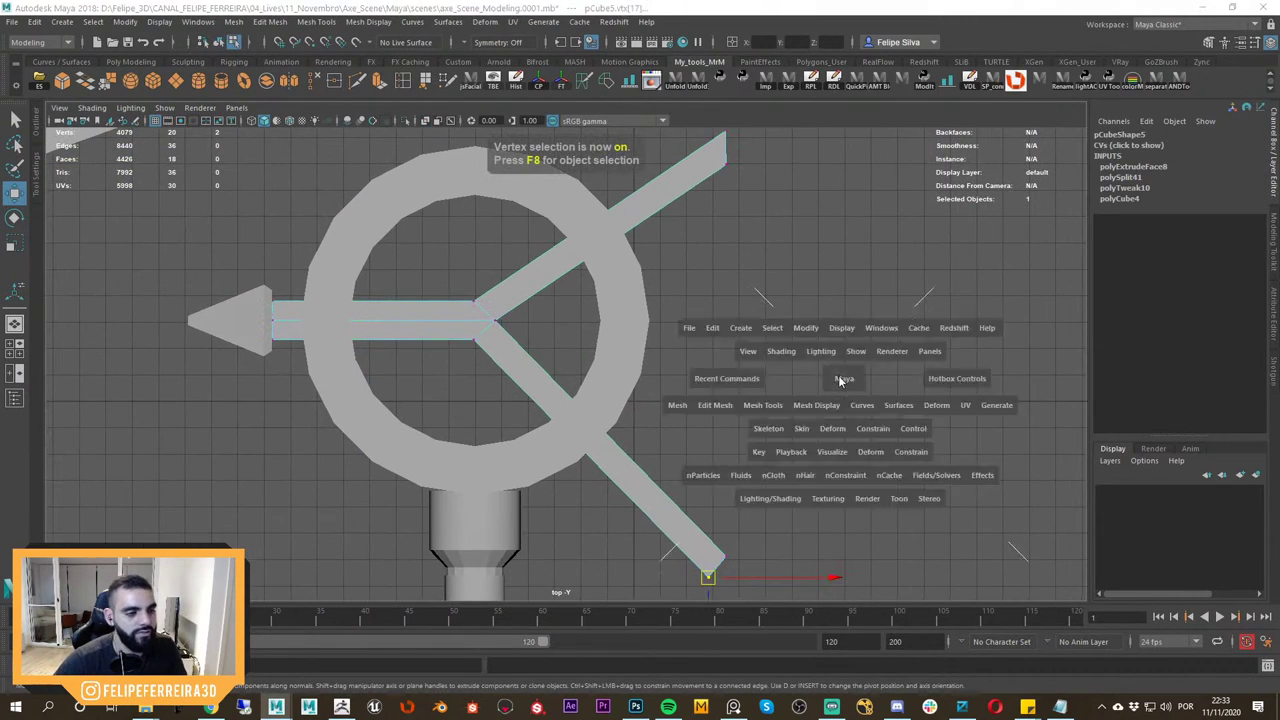
pyautogui.scroll(-3, 812, 322)
pyautogui.moveTo(915, 259); pyautogui.dragTo(892, 321)
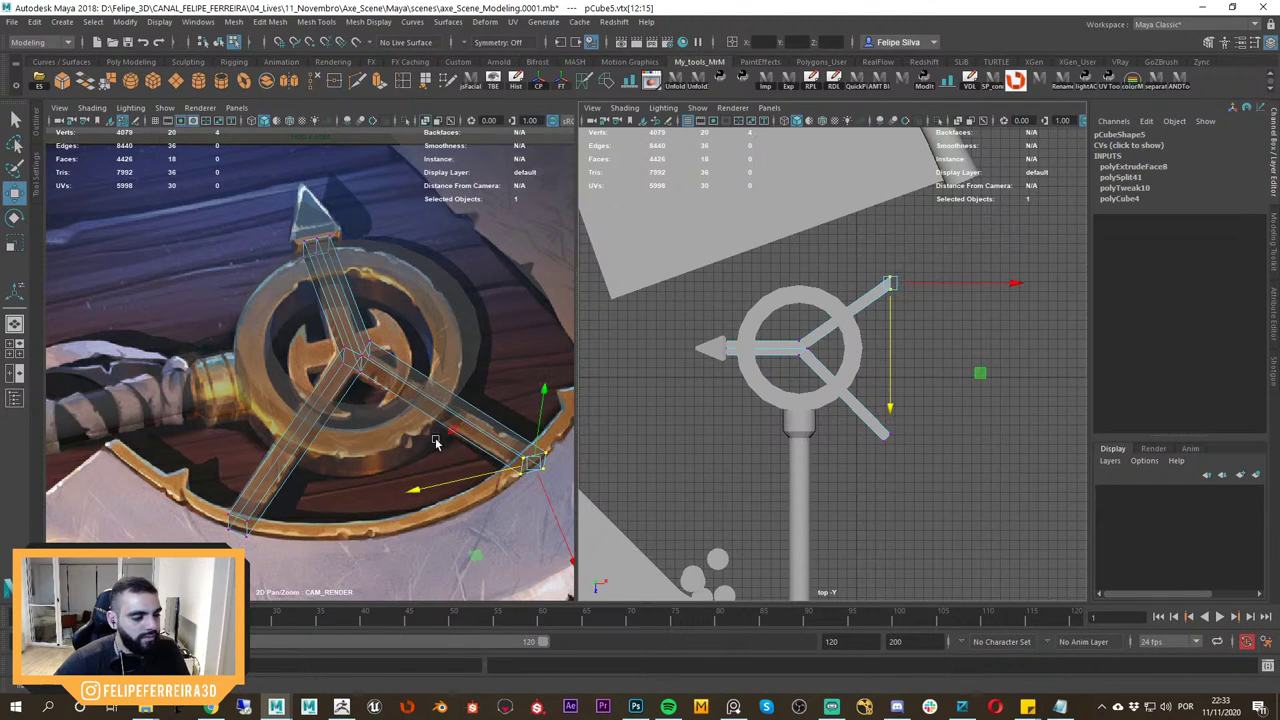
# Return the Y-shaped support to object selection, deselect it and frame the whole blade area in the camera view.
pyautogui.moveTo(502, 436); pyautogui.dragTo(450, 425, button='right')
pyautogui.moveTo(450, 425); pyautogui.dragTo(411, 389, button='middle')
pyautogui.moveTo(405, 343); pyautogui.dragTo(462, 315, button='right')
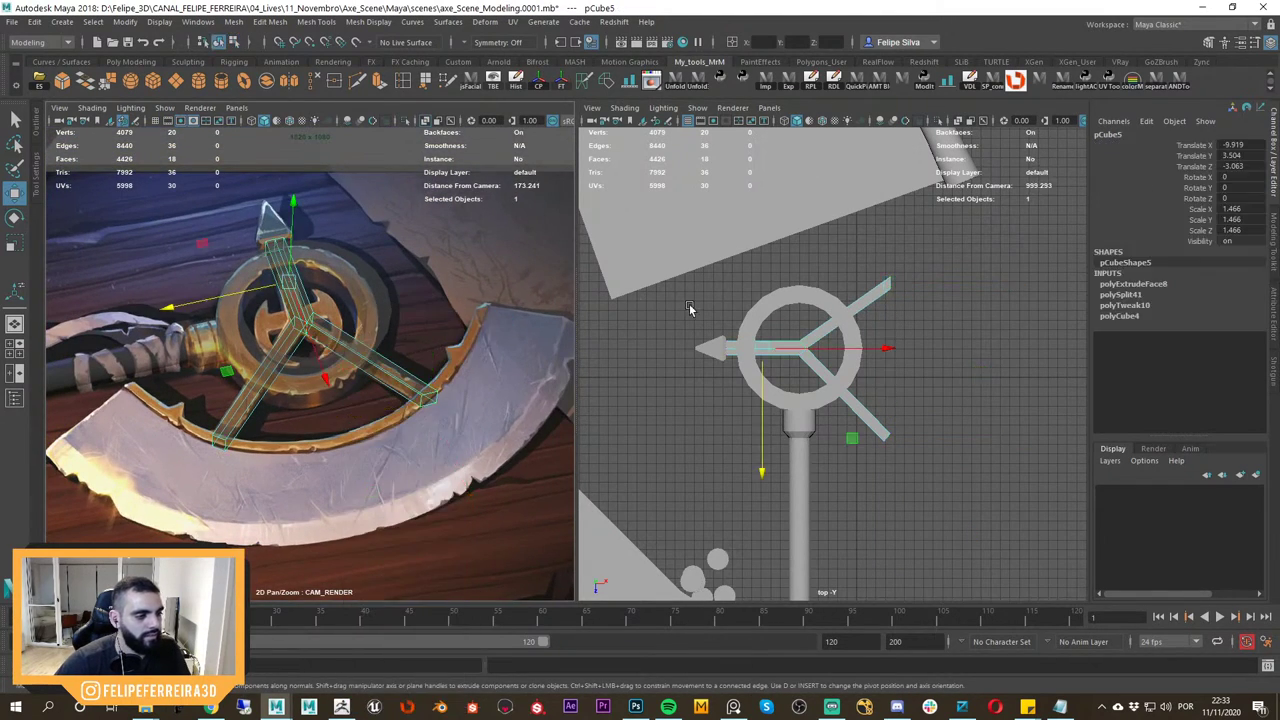
pyautogui.click(689, 308)
pyautogui.click(449, 380)
pyautogui.click(677, 336)
pyautogui.keyDown('alt'); pyautogui.moveTo(788, 396); pyautogui.dragTo(769, 390, button='right'); pyautogui.keyUp('alt')
pyautogui.keyDown('alt'); pyautogui.moveTo(769, 390); pyautogui.dragTo(727, 381, button='middle'); pyautogui.keyUp('alt')
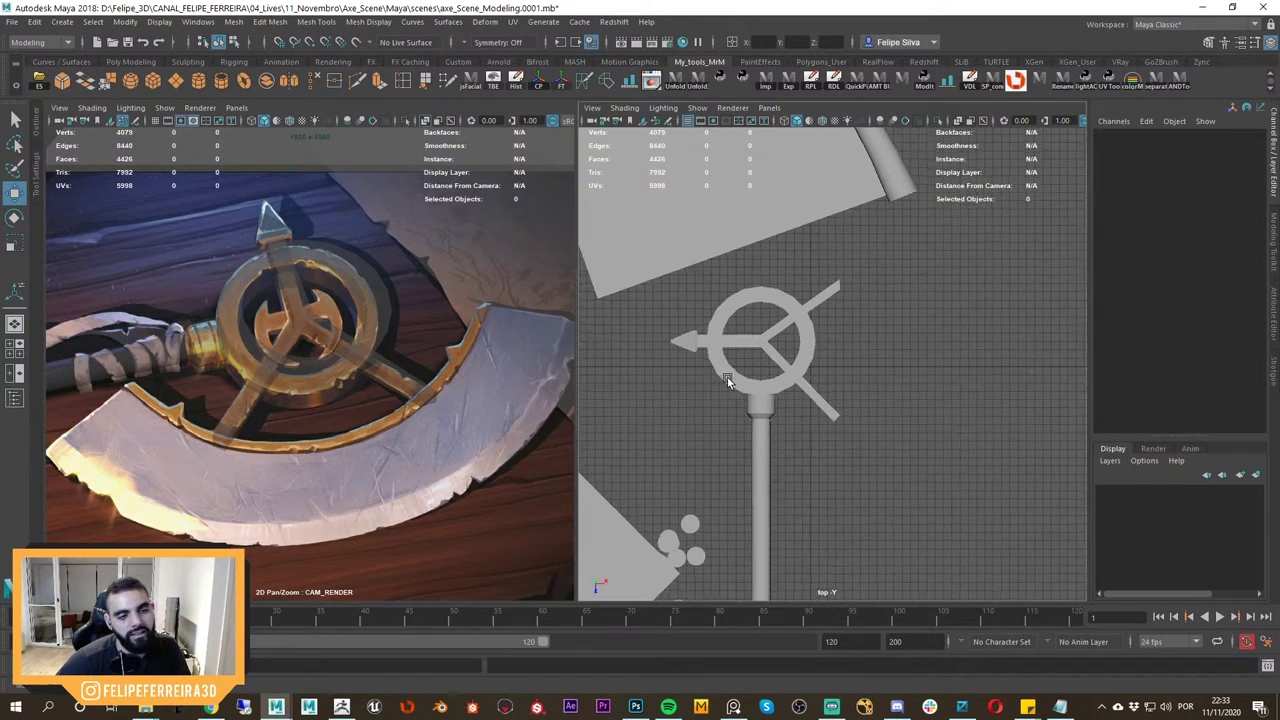
# Create a polygon cube beside the two arm ends in the top view and scale it uniformly to about 2.68.
pyautogui.click(154, 82)
pyautogui.moveTo(842, 369)
pyautogui.mouseDown()
pyautogui.moveTo(872, 366)
pyautogui.moveTo(849, 365)
pyautogui.mouseUp()
pyautogui.press('r')
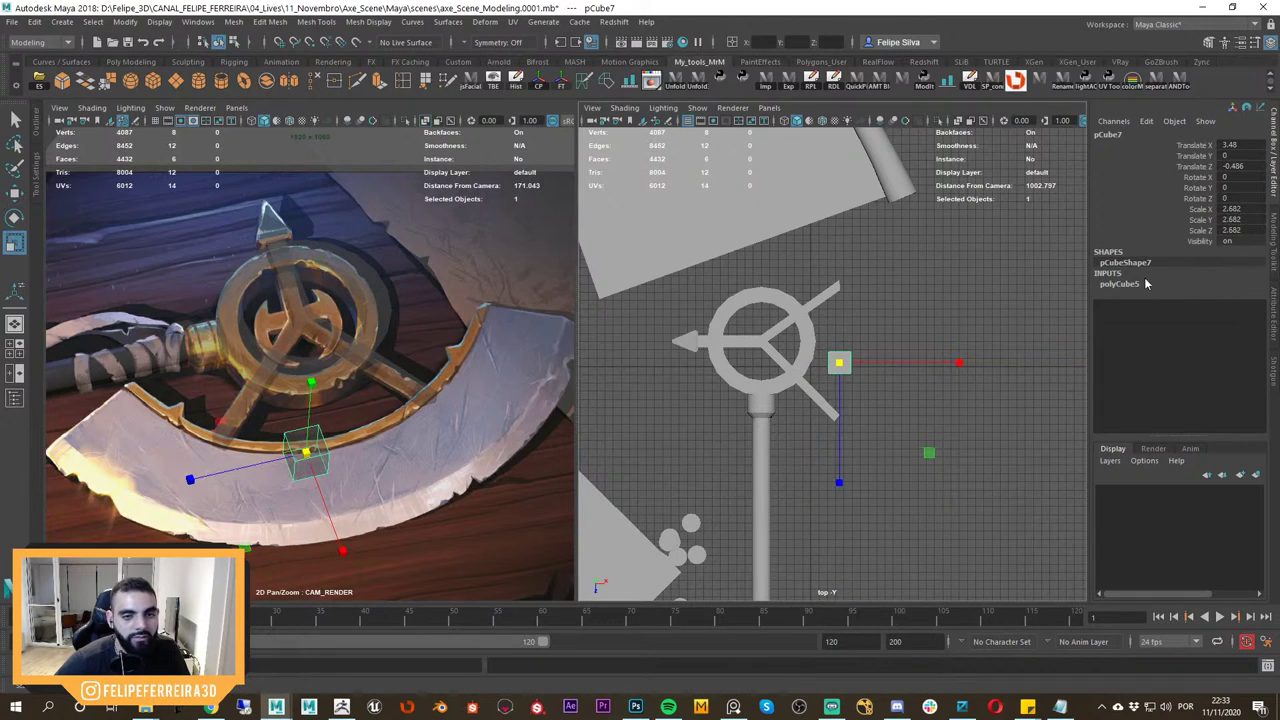
# Stretch the cube into a long bar across the arm ends by setting its construction depth to 11.8.
pyautogui.click(1143, 284)
pyautogui.click(1142, 294)
pyautogui.moveTo(950, 348); pyautogui.dragTo(1033, 370, button='middle')
pyautogui.hotkey('ctrl', 'z')
pyautogui.click(1178, 305)
pyautogui.hotkey('ctrl', 'z')
pyautogui.click(1200, 316)
pyautogui.moveTo(932, 396); pyautogui.dragTo(986, 410, button='middle')
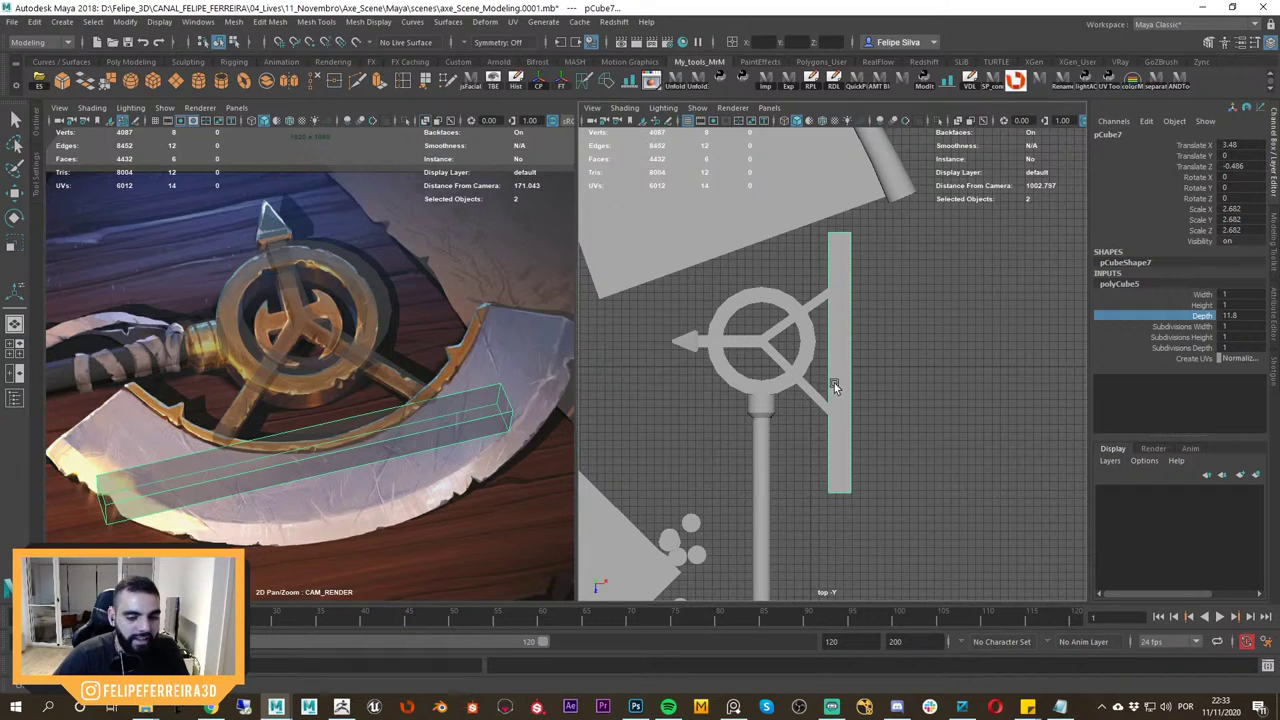
# Align the bar with the centre of the Y-shaped support along Z in the top view.
pyautogui.keyDown('alt'); pyautogui.moveTo(867, 391); pyautogui.dragTo(839, 396, button='middle'); pyautogui.keyUp('alt')
pyautogui.keyDown('alt'); pyautogui.moveTo(839, 396); pyautogui.dragTo(889, 391, button='right'); pyautogui.keyUp('alt')
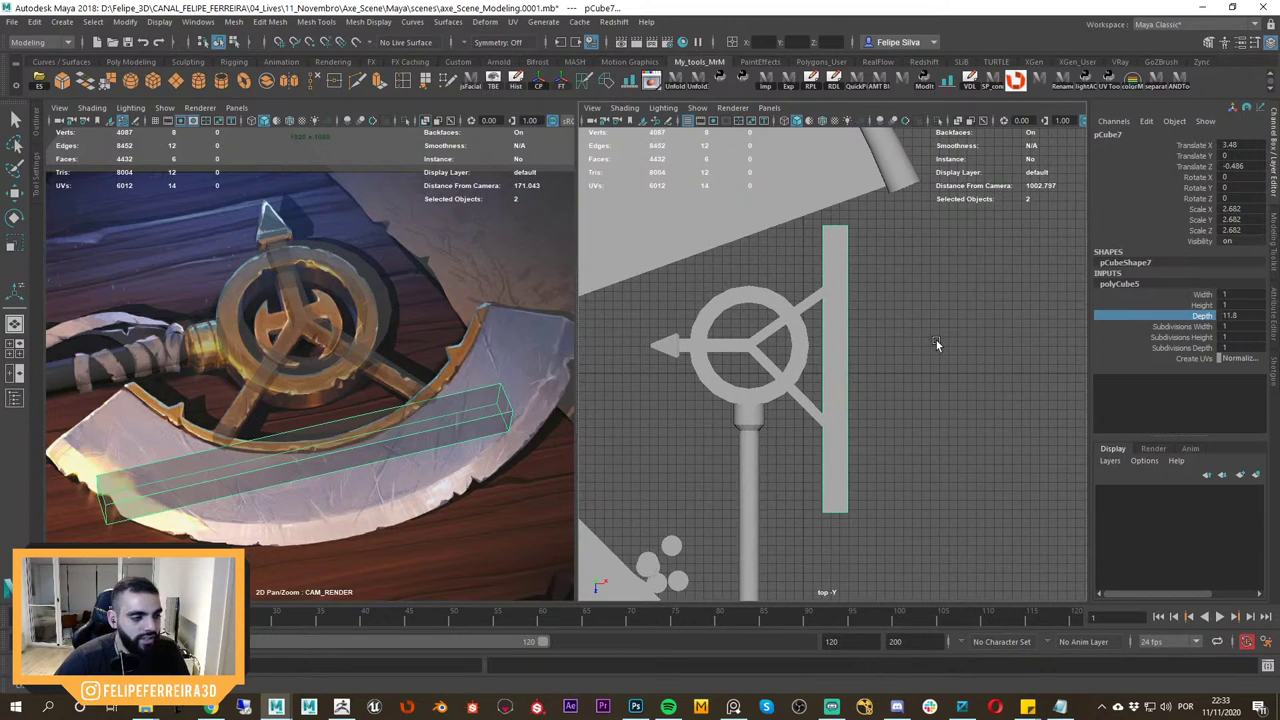
pyautogui.press('r')
pyautogui.keyDown('shift'); pyautogui.click(828, 339); pyautogui.keyUp('shift')
pyautogui.keyDown('shift'); pyautogui.click(826, 339); pyautogui.keyUp('shift')
pyautogui.keyDown('shift'); pyautogui.click(804, 304); pyautogui.keyUp('shift')
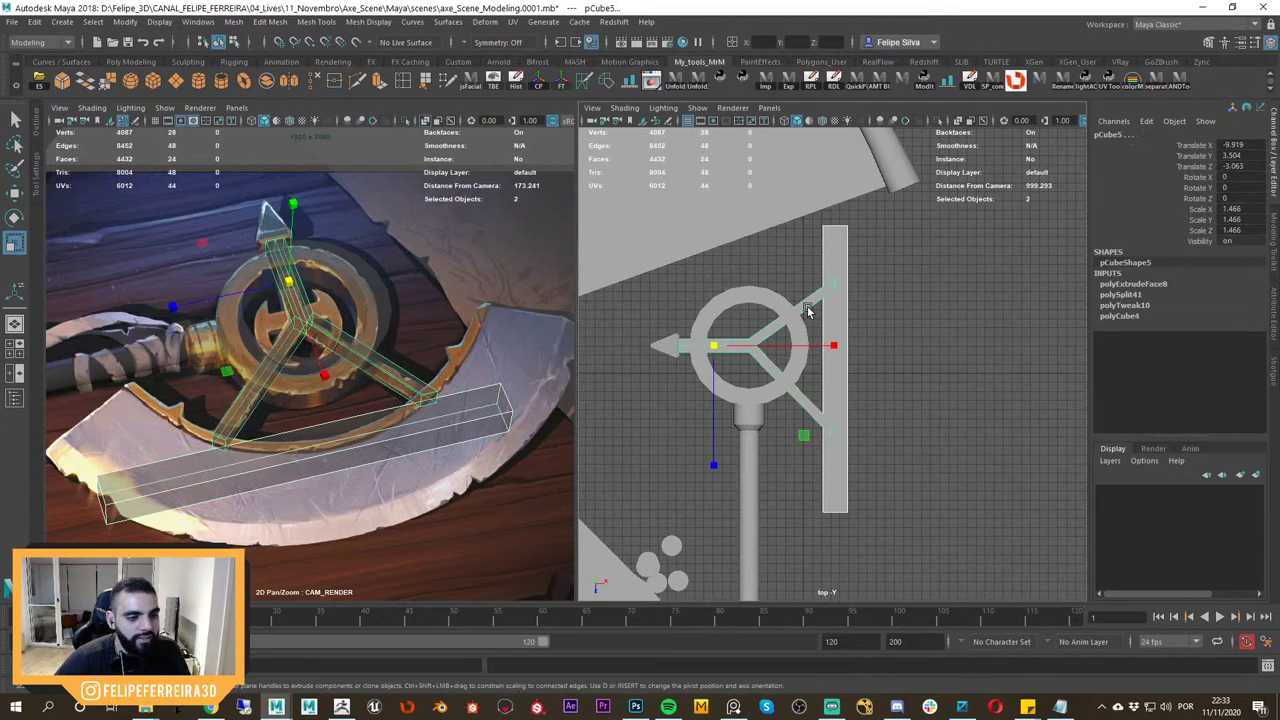
pyautogui.click(631, 85)
pyautogui.click(671, 355)
pyautogui.press('w')
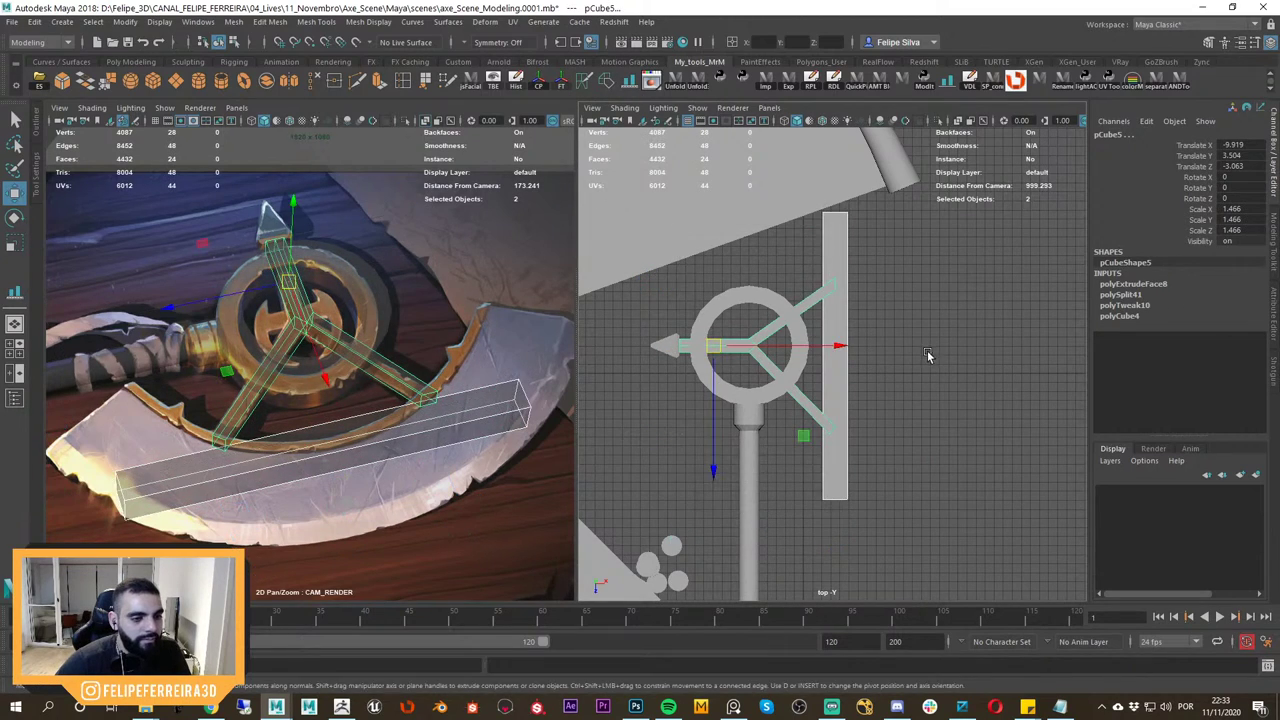
# Thin the bar by setting its construction width to 0.5.
pyautogui.click(929, 354)
pyautogui.click(842, 353)
pyautogui.click(1150, 288)
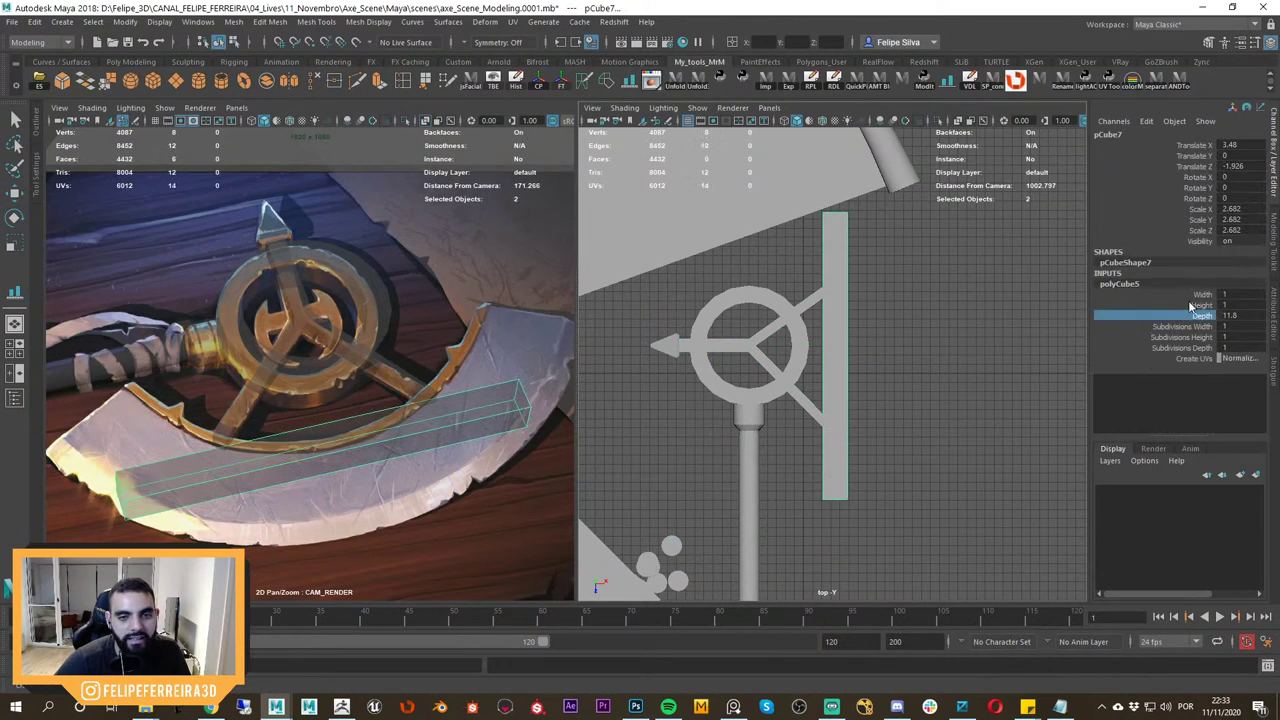
pyautogui.click(1195, 305)
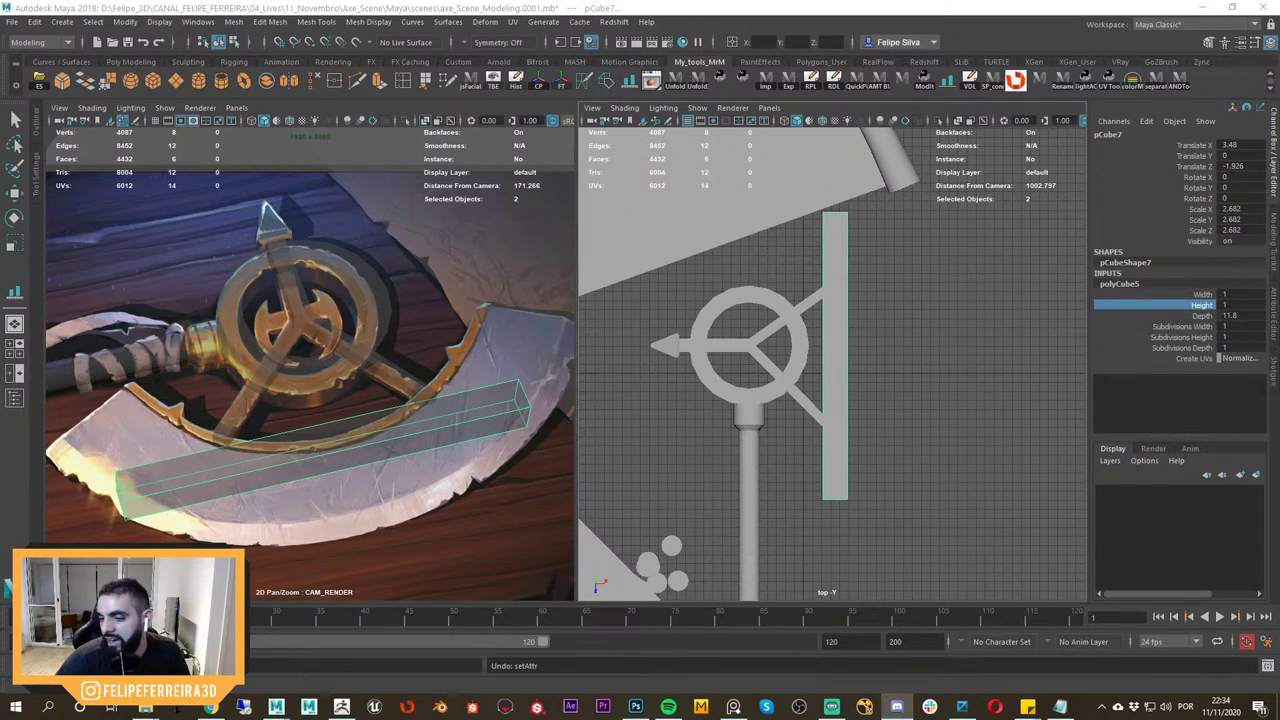
pyautogui.scroll(1, 978, 370)
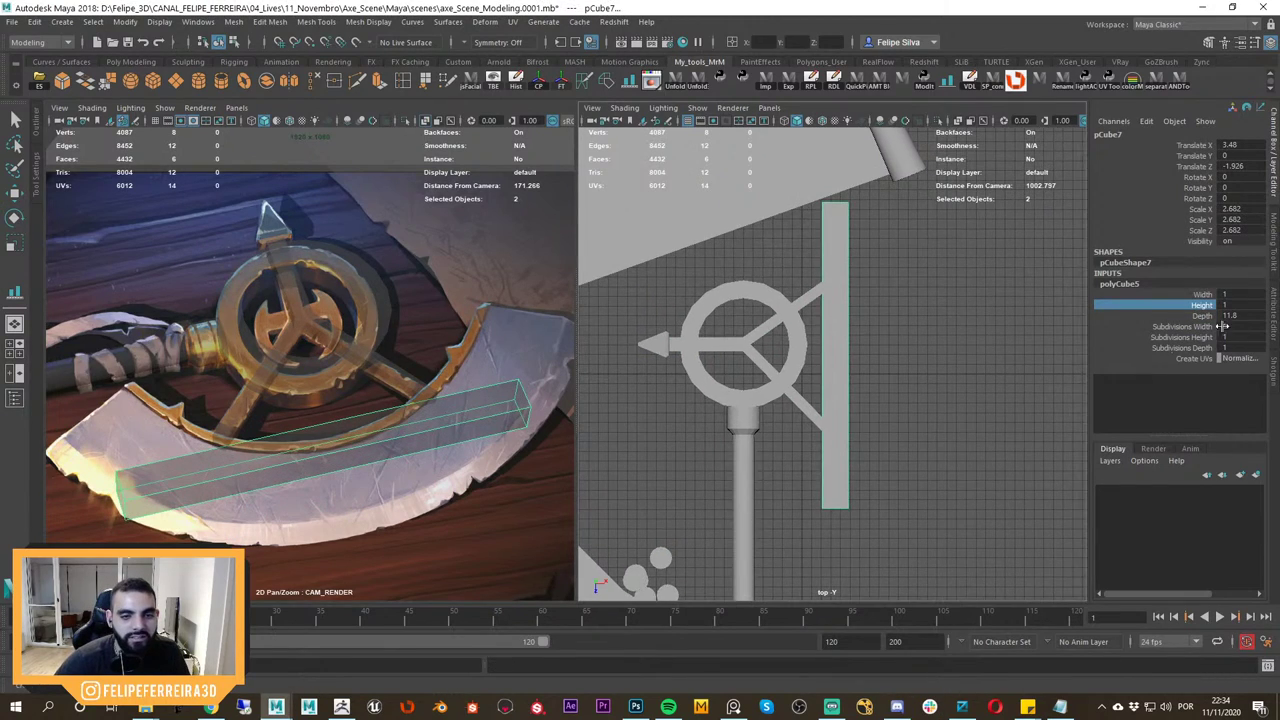
pyautogui.click(1205, 316)
pyautogui.click(1203, 306)
pyautogui.moveTo(1036, 333); pyautogui.dragTo(1058, 333, button='middle')
pyautogui.hotkey('ctrl', 'z')
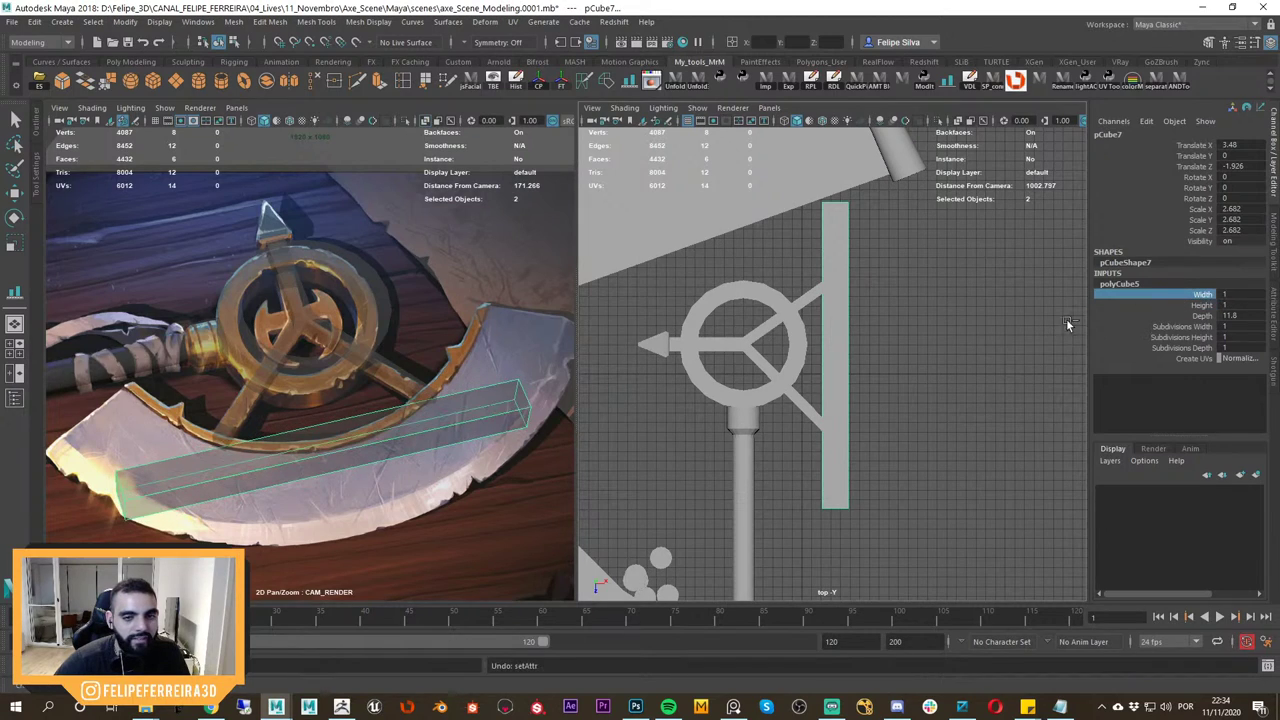
pyautogui.moveTo(951, 330); pyautogui.dragTo(920, 330, button='middle')
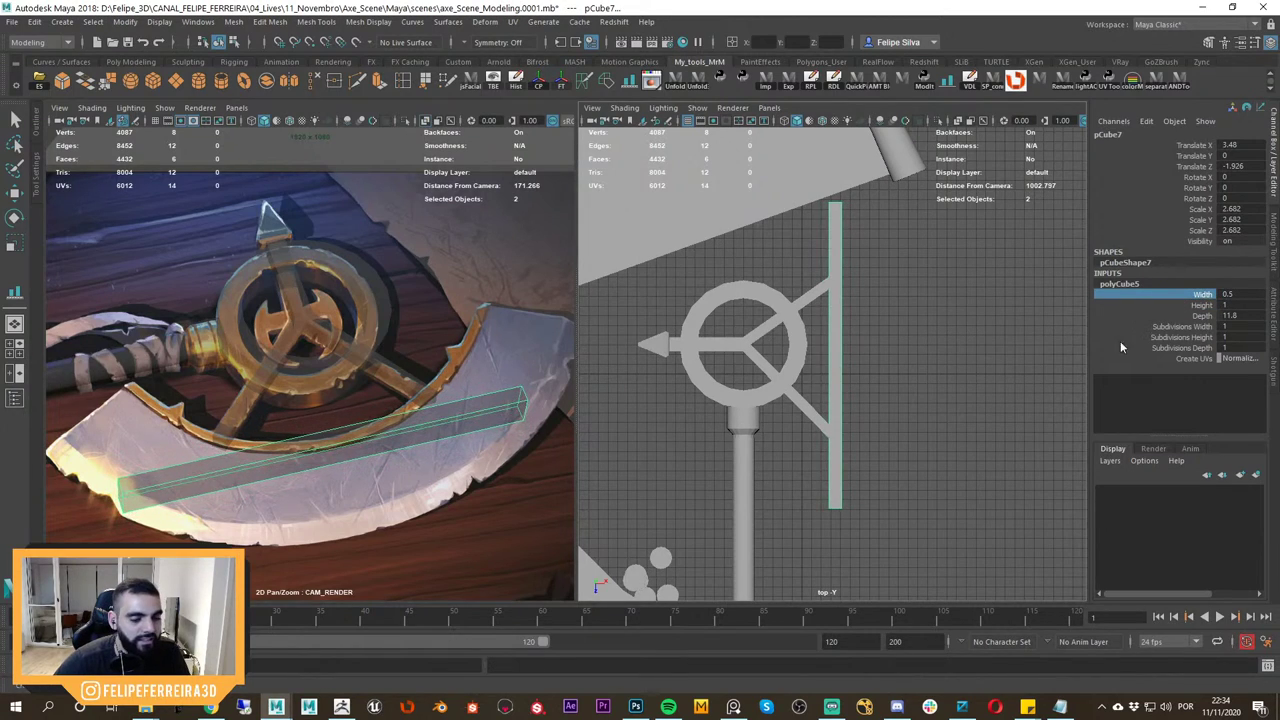
# Divide the bar along its length by setting its depth subdivisions to 8.
pyautogui.click(1178, 329)
pyautogui.click(1160, 338)
pyautogui.hotkey('ctrl', 'z')
pyautogui.moveTo(1006, 366); pyautogui.dragTo(1048, 381, button='middle')
pyautogui.click(1172, 349)
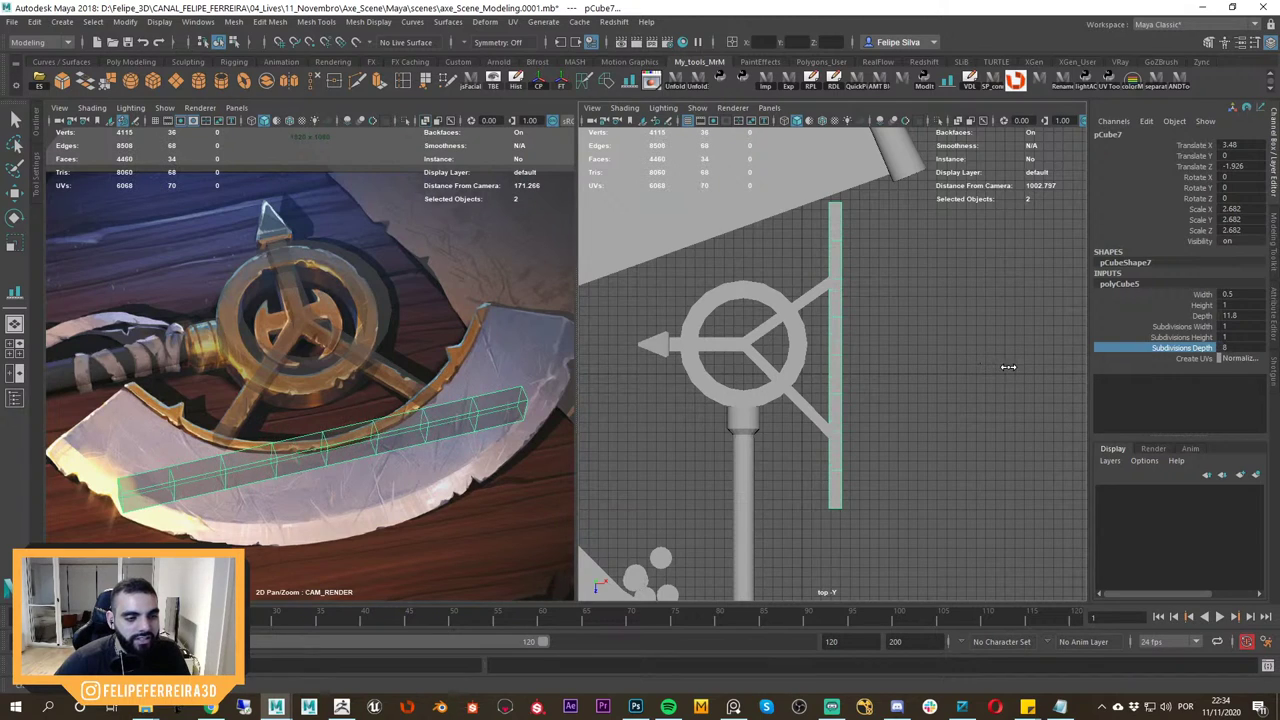
# Align the bar vertically with the centre of the Y-shaped support in the perspective view.
pyautogui.press('space')
pyautogui.moveTo(880, 352); pyautogui.dragTo(783, 355)
pyautogui.keyDown('shift'); pyautogui.click(817, 328); pyautogui.keyUp('shift')
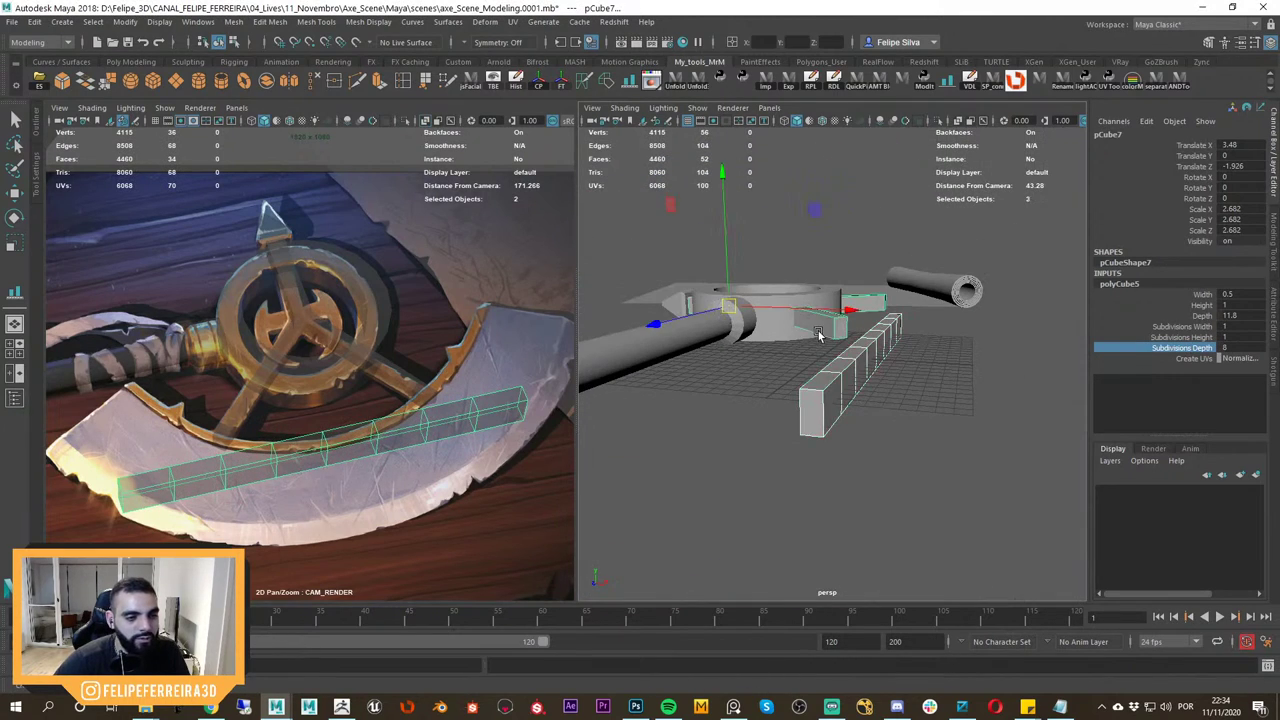
pyautogui.click(630, 82)
pyautogui.keyDown('alt'); pyautogui.moveTo(880, 289); pyautogui.dragTo(800, 287); pyautogui.keyUp('alt')
pyautogui.click(983, 306)
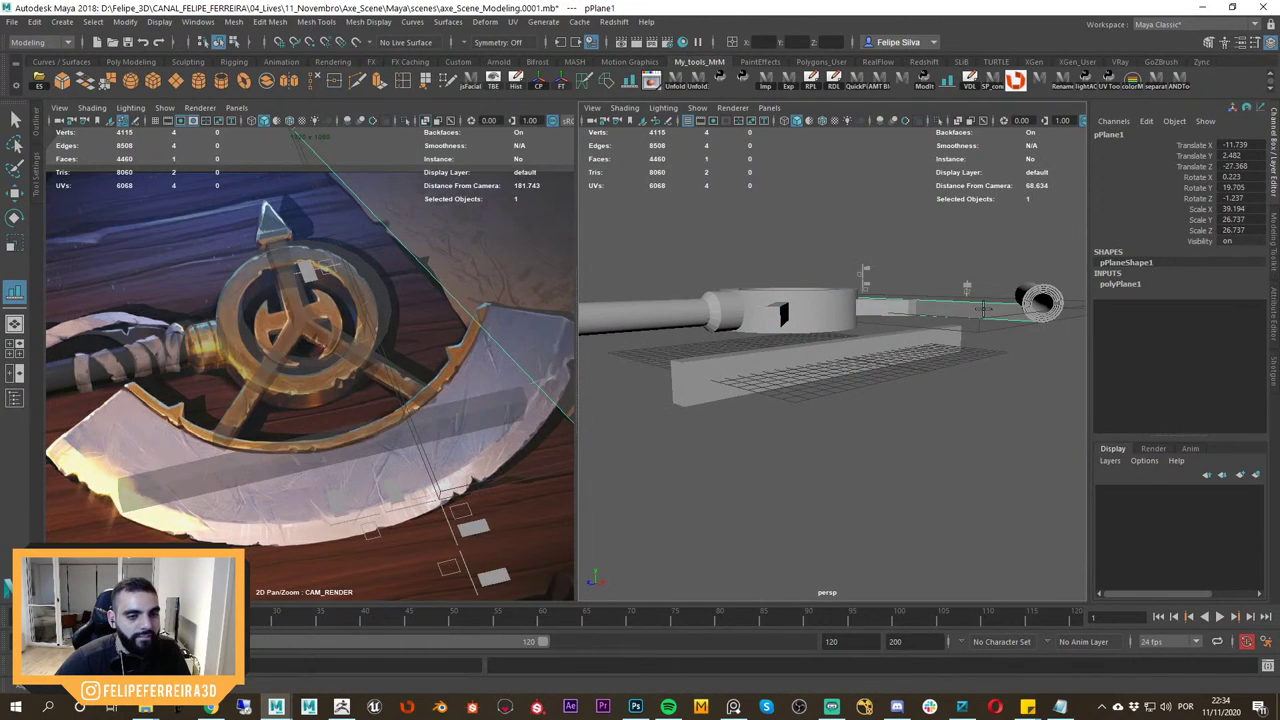
pyautogui.hotkey('ctrl', 'z')
pyautogui.click(973, 305)
pyautogui.press('w')
# Reduce the bar's height by scaling it to about 2.075 in Y.
pyautogui.keyDown('alt'); pyautogui.moveTo(896, 364); pyautogui.dragTo(906, 410); pyautogui.keyUp('alt')
pyautogui.click(908, 312)
pyautogui.press('f')
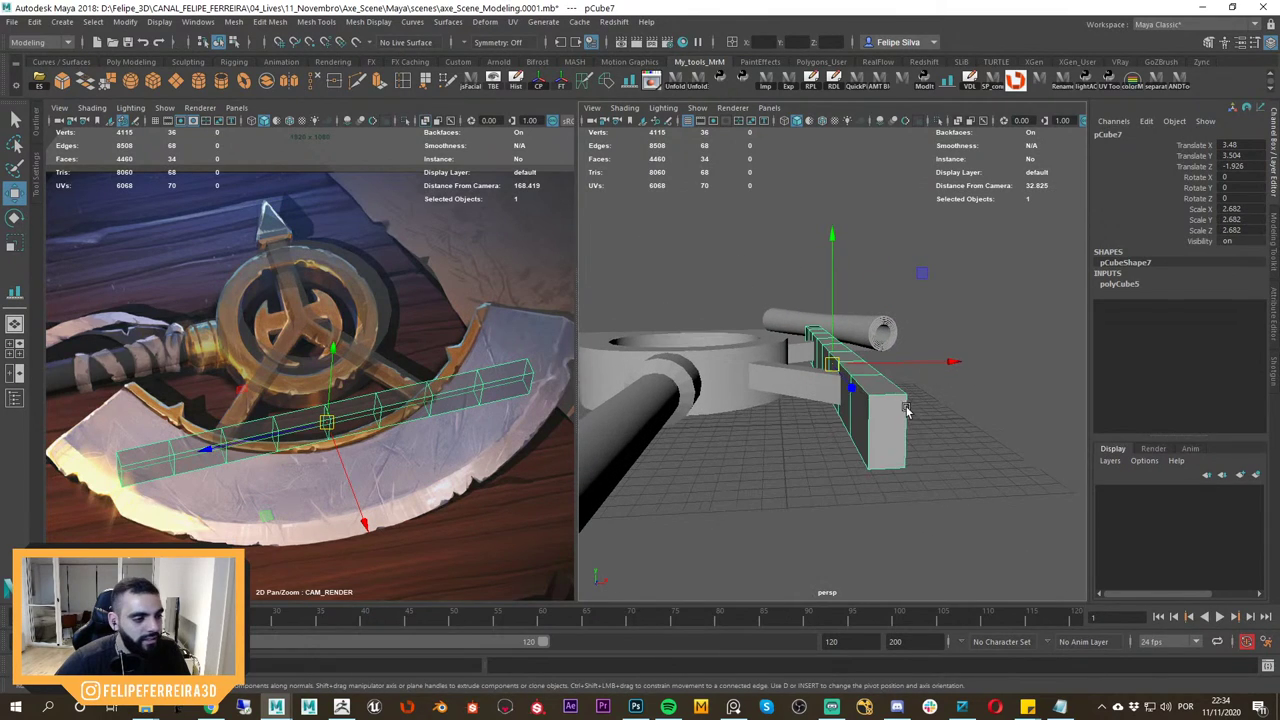
pyautogui.press('r')
pyautogui.moveTo(822, 290)
pyautogui.keyDown('alt'); pyautogui.mouseDown()
pyautogui.moveTo(854, 271)
pyautogui.moveTo(822, 290)
pyautogui.mouseUp(); pyautogui.keyUp('alt')
pyautogui.scroll(2, 843, 245)
pyautogui.moveTo(833, 242); pyautogui.dragTo(838, 271)
pyautogui.keyDown('alt'); pyautogui.moveTo(840, 299); pyautogui.dragTo(848, 422); pyautogui.keyUp('alt')
pyautogui.scroll(-4, 848, 422)
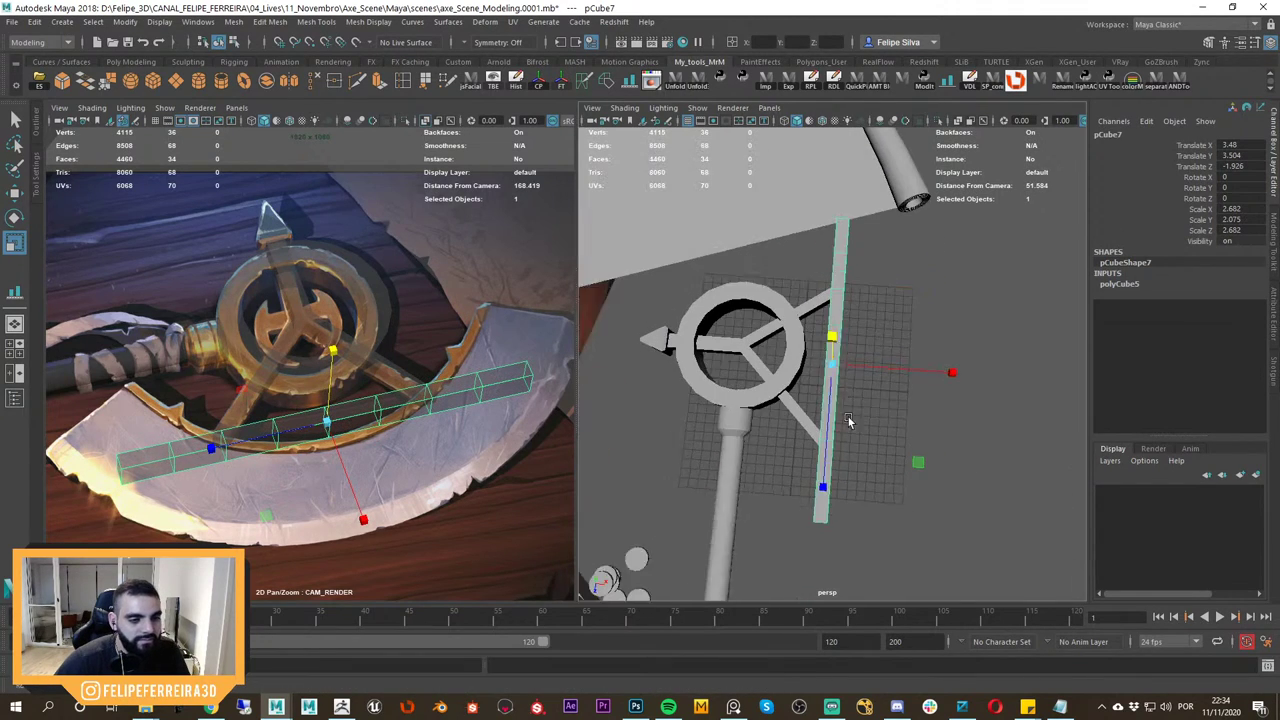
# Lengthen the bar in the top view by setting its construction depth to 12.44.
pyautogui.press('space')
pyautogui.moveTo(843, 371); pyautogui.dragTo(772, 364)
pyautogui.keyDown('alt'); pyautogui.moveTo(742, 312); pyautogui.dragTo(868, 367, button='right'); pyautogui.keyUp('alt')
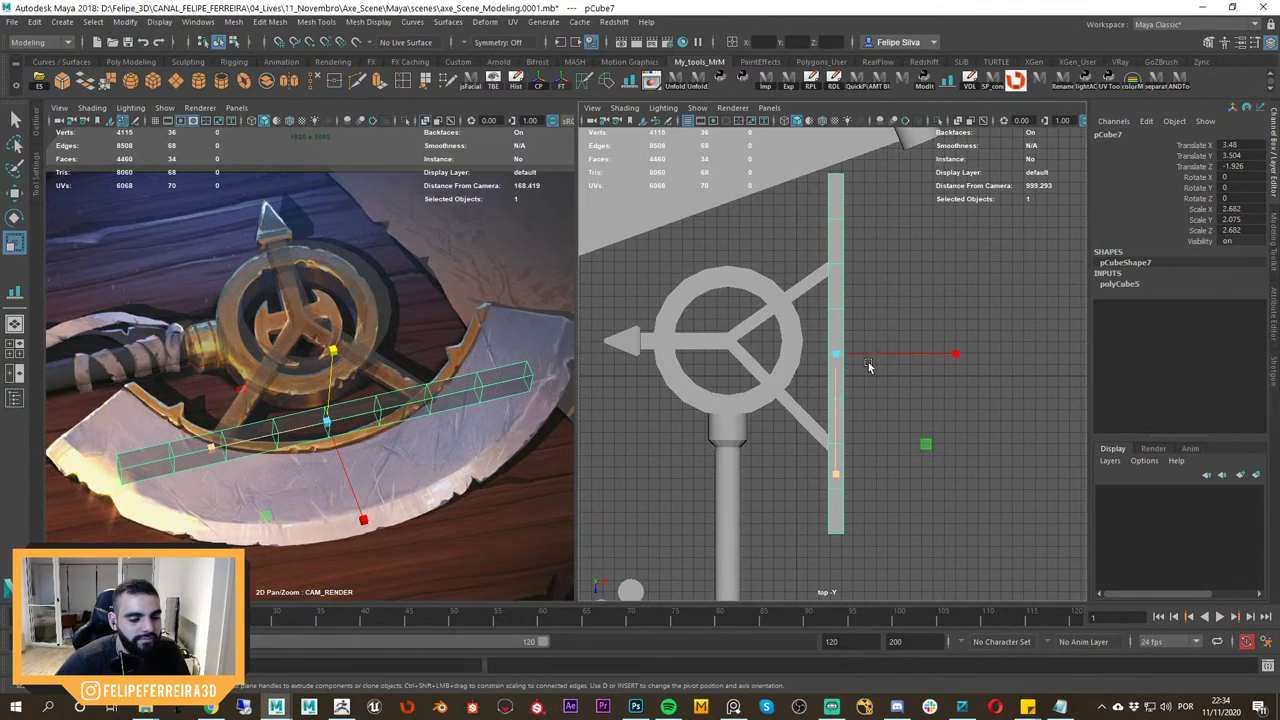
pyautogui.click(1120, 284)
pyautogui.click(1200, 315)
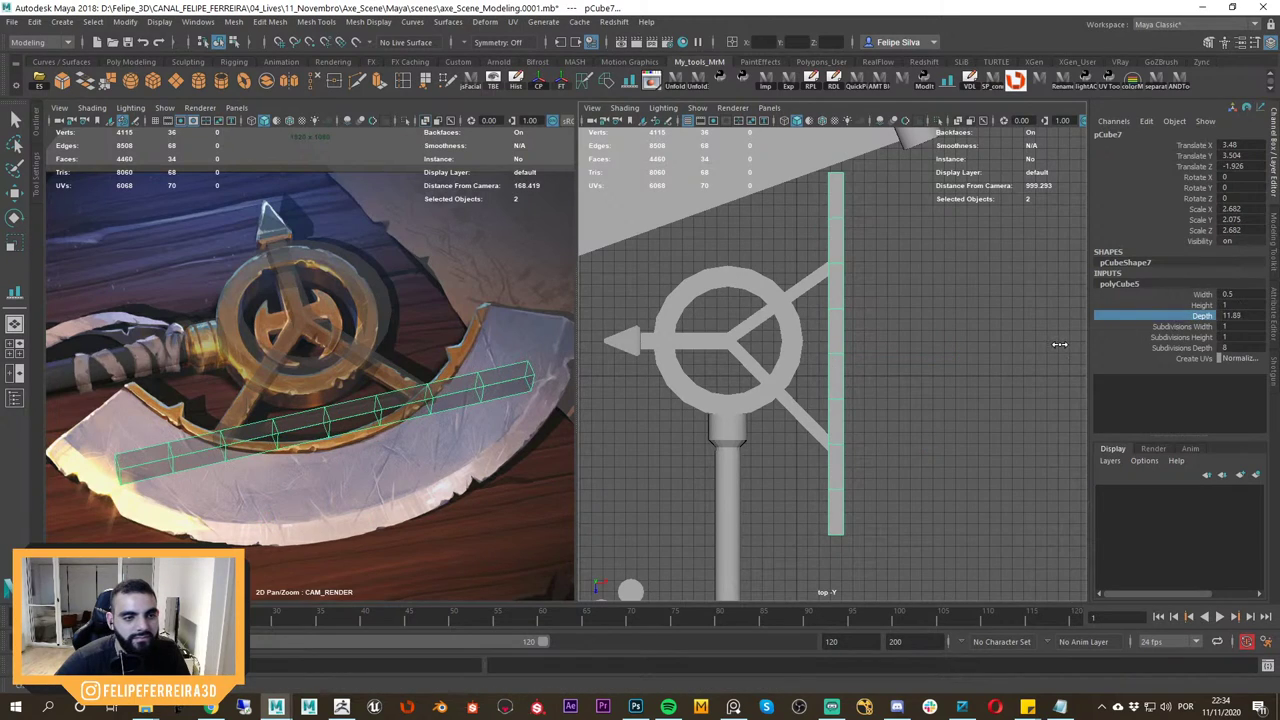
pyautogui.moveTo(1046, 352); pyautogui.dragTo(1064, 354, button='middle')
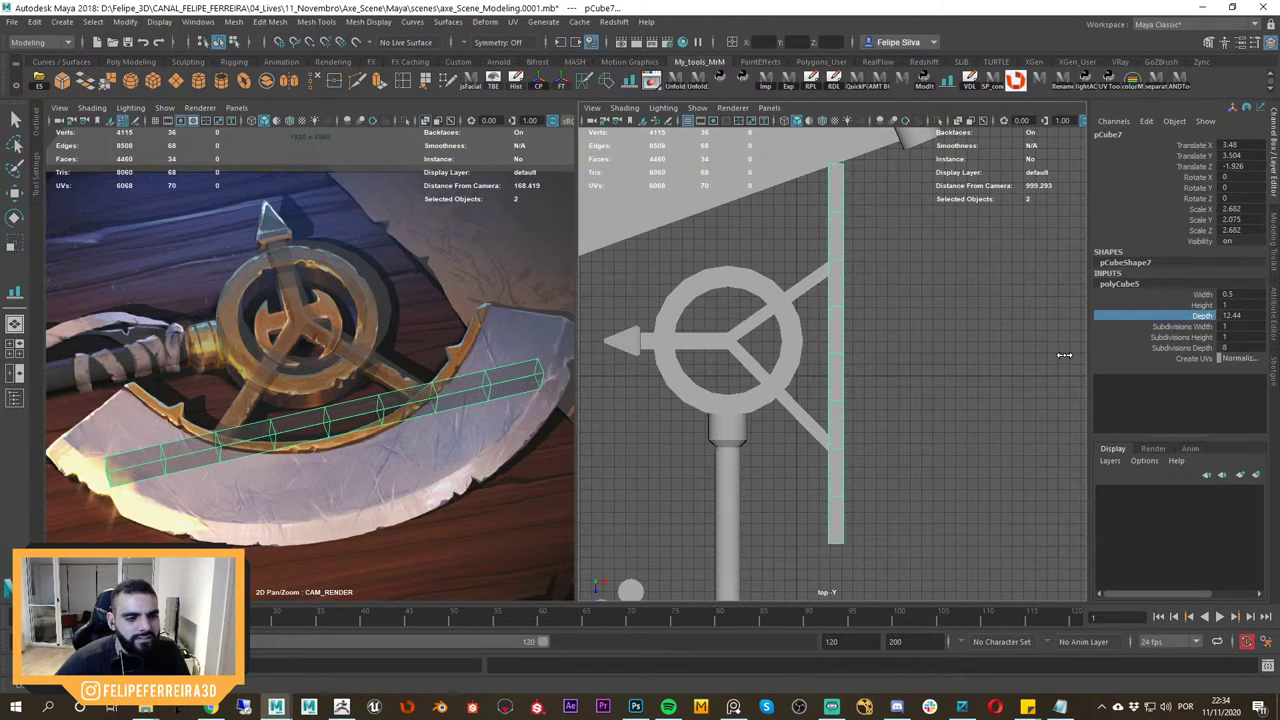
pyautogui.click(887, 336)
# Select the long bar and add a nonlinear Bend deformer to it.
pyautogui.click(831, 327)
pyautogui.press('r')
pyautogui.keyDown('alt'); pyautogui.moveTo(855, 340); pyautogui.dragTo(800, 334, button='right'); pyautogui.keyUp('alt')
pyautogui.press('w')
pyautogui.keyDown('alt'); pyautogui.moveTo(800, 334); pyautogui.dragTo(830, 362, button='middle'); pyautogui.keyUp('alt')
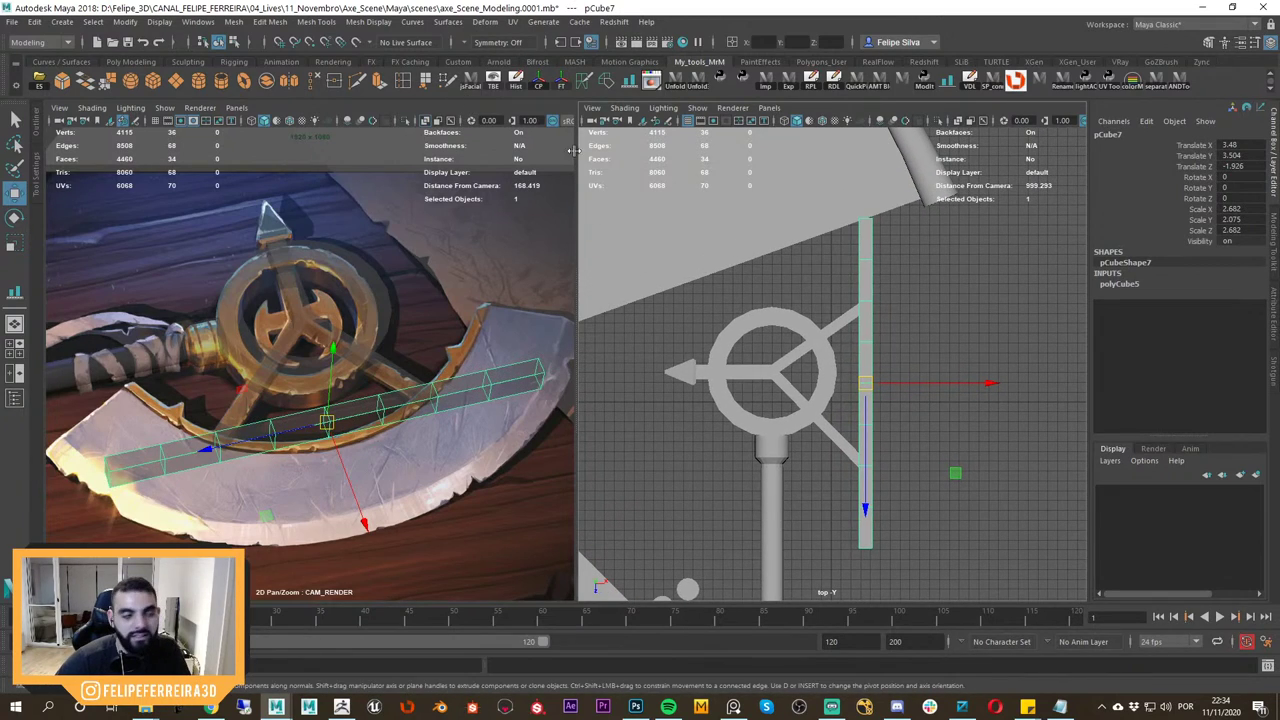
pyautogui.click(485, 21)
pyautogui.moveTo(532, 289)
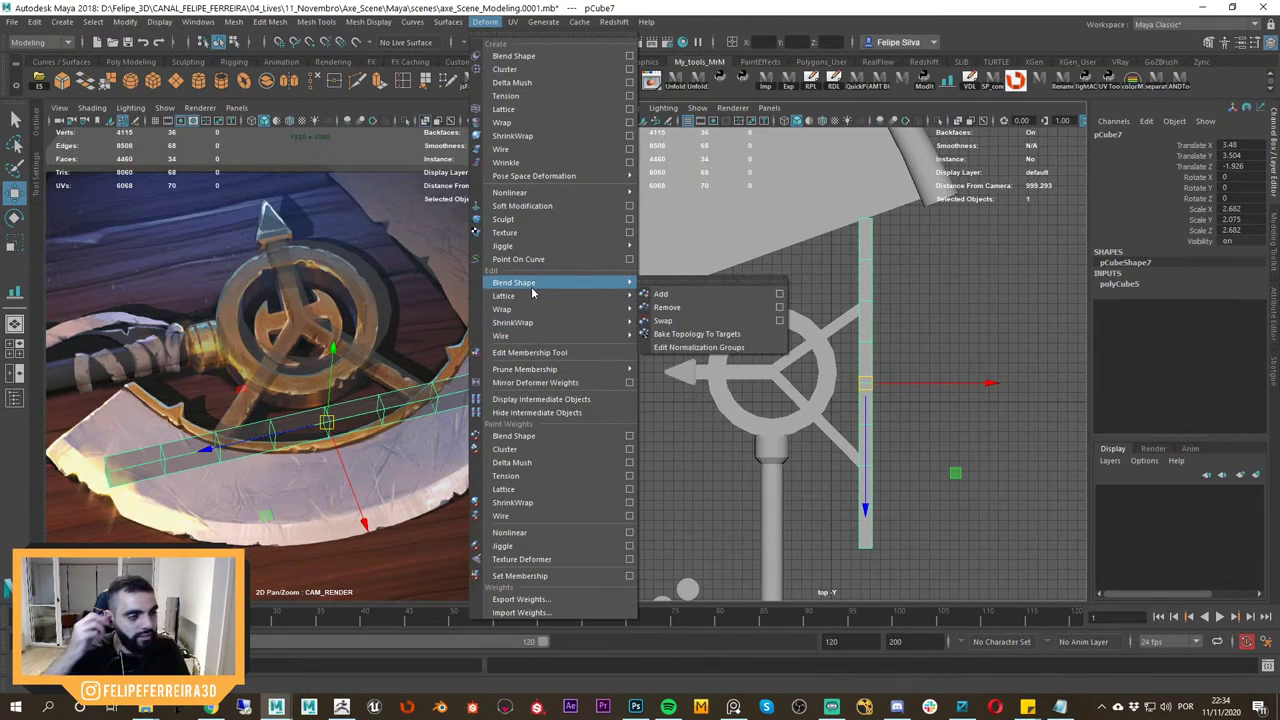
pyautogui.moveTo(630, 197)
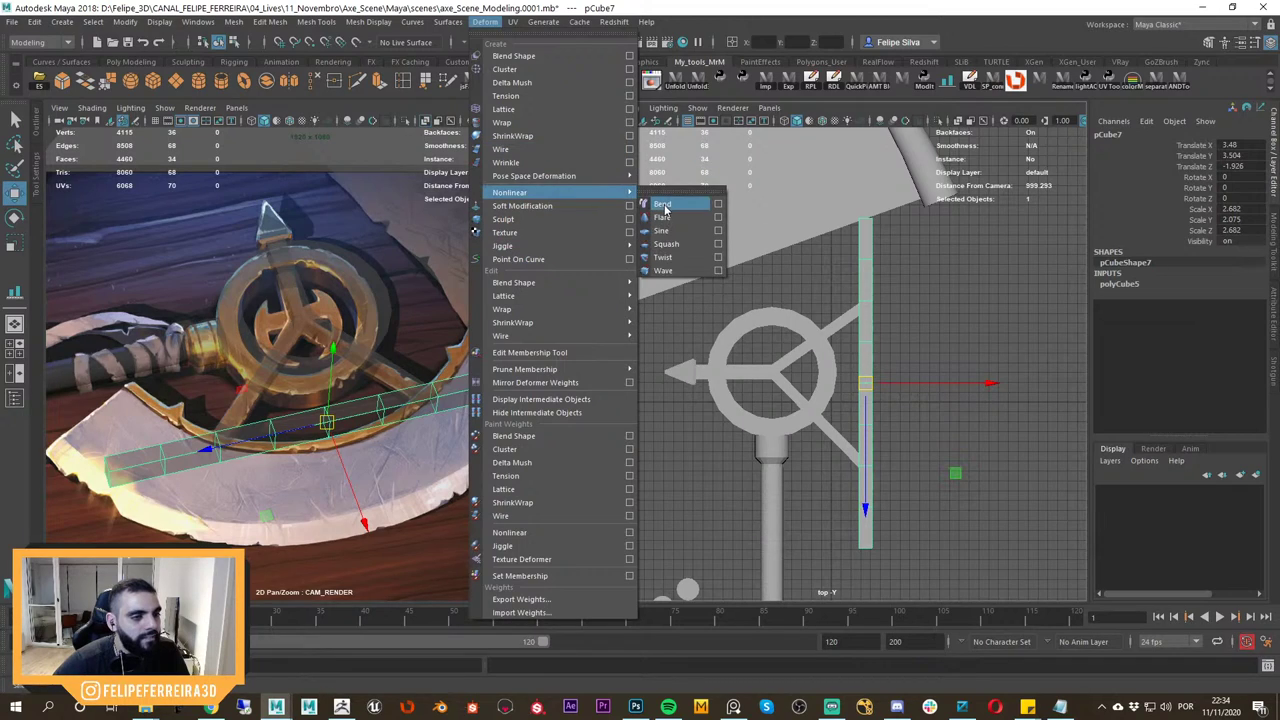
pyautogui.click(665, 205)
# Try a curvature of about -163.9 on the bend deformer in its default orientation, and undo it.
pyautogui.click(1133, 294)
pyautogui.click(1176, 309)
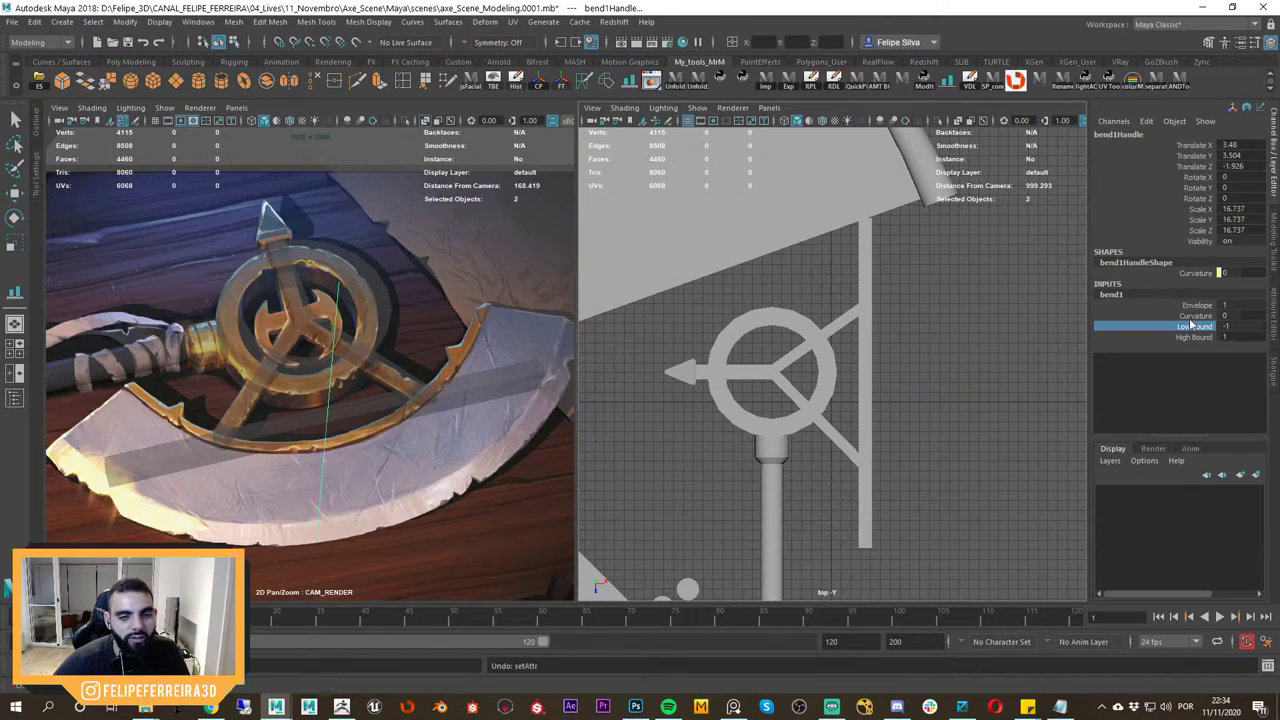
pyautogui.click(1193, 316)
pyautogui.moveTo(1008, 350); pyautogui.dragTo(926, 356, button='middle')
pyautogui.hotkey('ctrl', 'z')
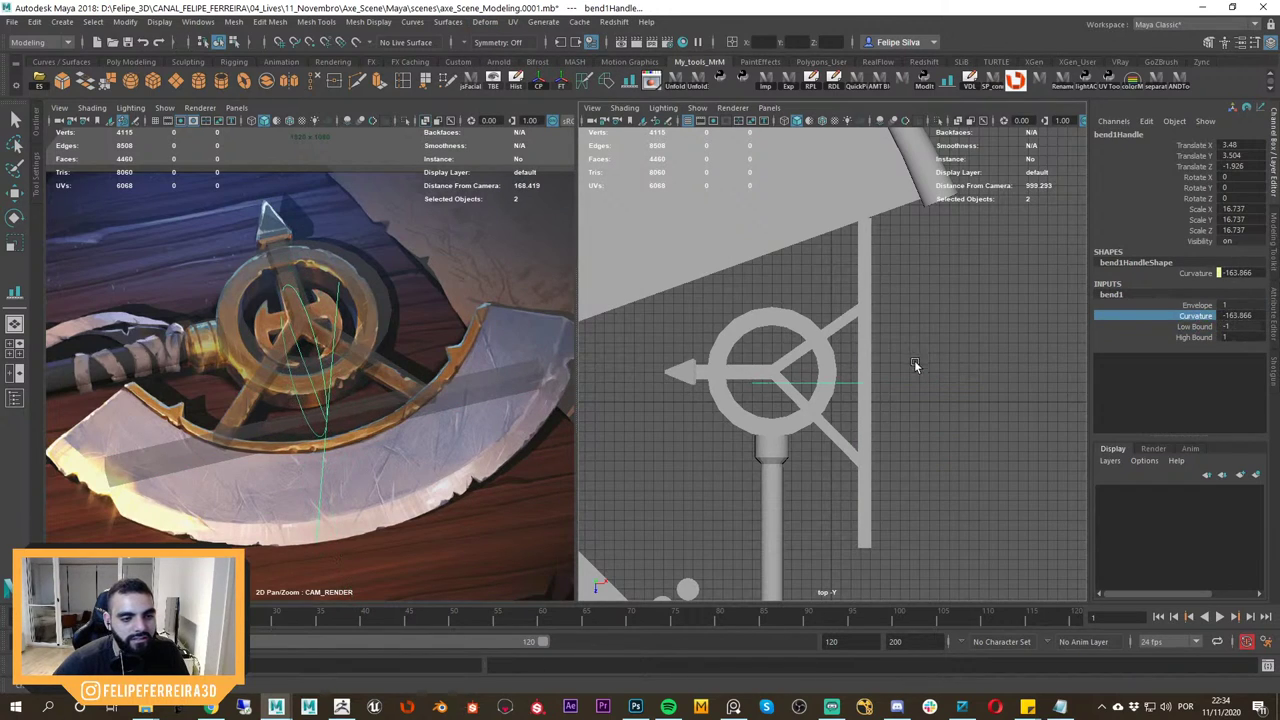
pyautogui.keyDown('alt'); pyautogui.moveTo(915, 366); pyautogui.dragTo(926, 335); pyautogui.keyUp('alt')
pyautogui.press('space')
pyautogui.keyDown('alt'); pyautogui.moveTo(926, 335); pyautogui.dragTo(865, 315); pyautogui.keyUp('alt')
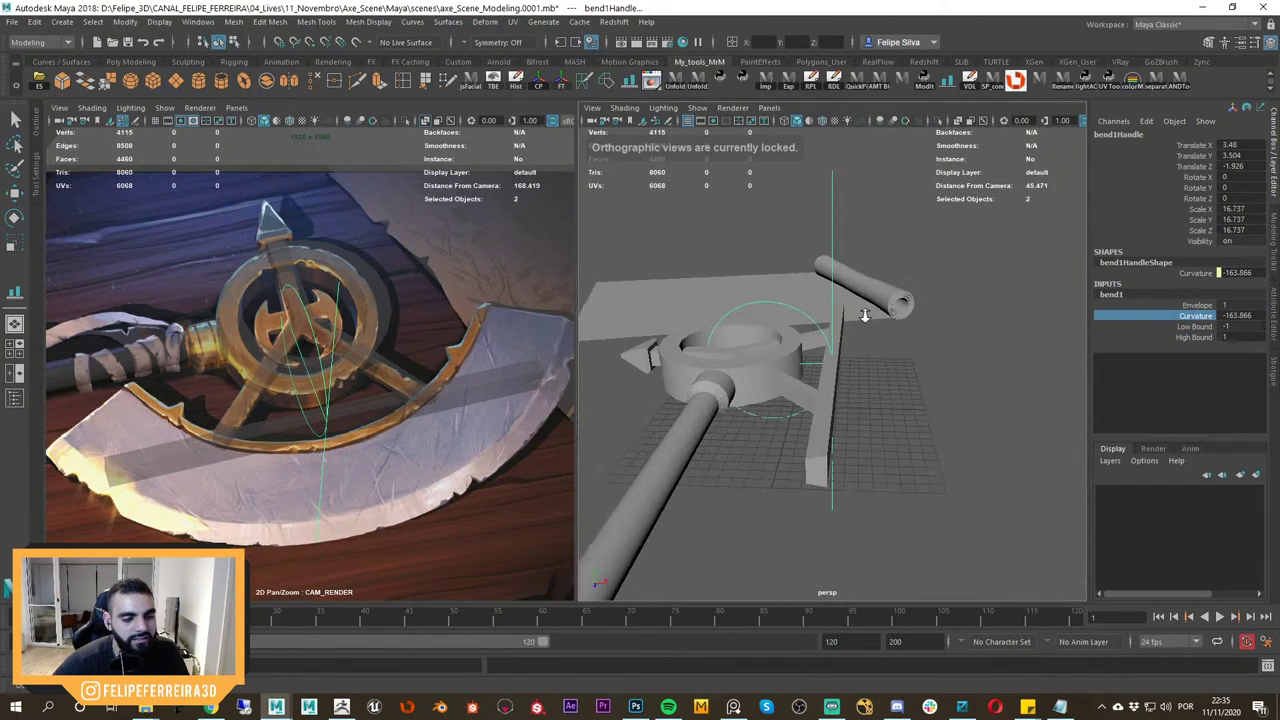
pyautogui.keyDown('alt'); pyautogui.moveTo(865, 315); pyautogui.dragTo(891, 346, button='right'); pyautogui.keyUp('alt')
pyautogui.hotkey('ctrl', 'z')
# Rotate the bend deformer handle to 90 degrees in X so it lies along the bar.
pyautogui.press('e')
pyautogui.moveTo(834, 329); pyautogui.dragTo(837, 394)
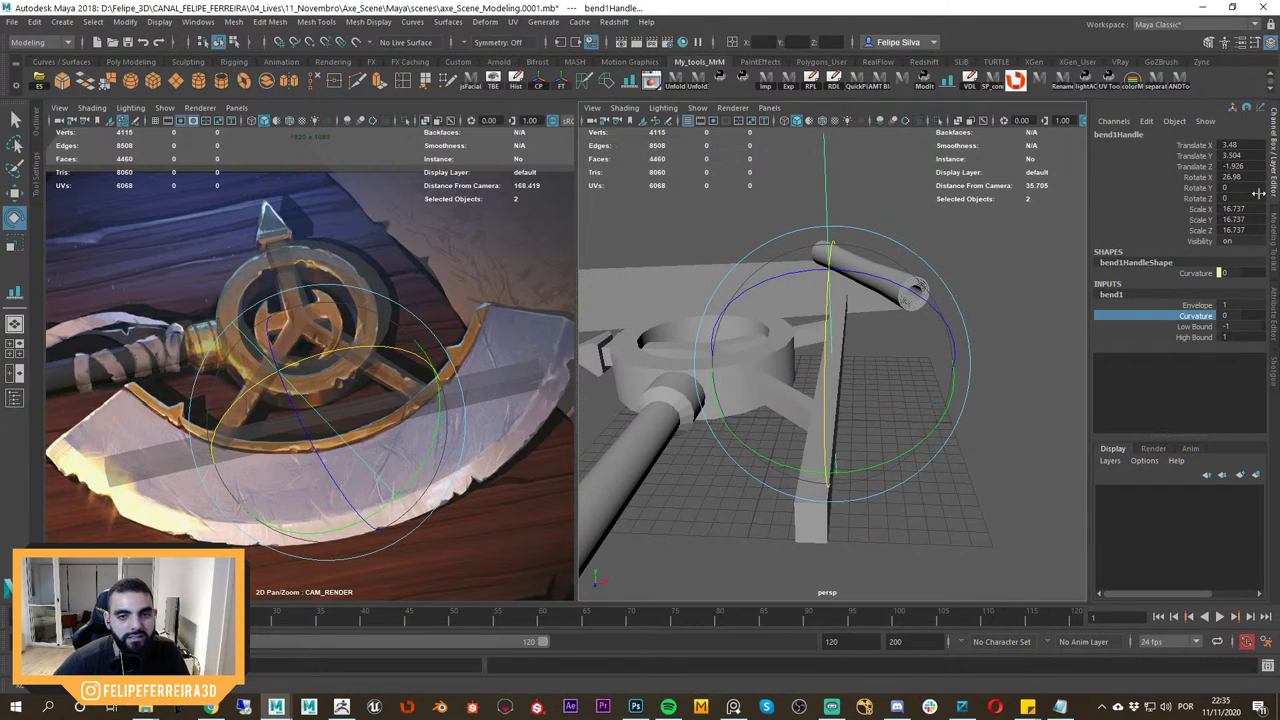
pyautogui.hotkey('ctrl', 'z')
pyautogui.press('Return')
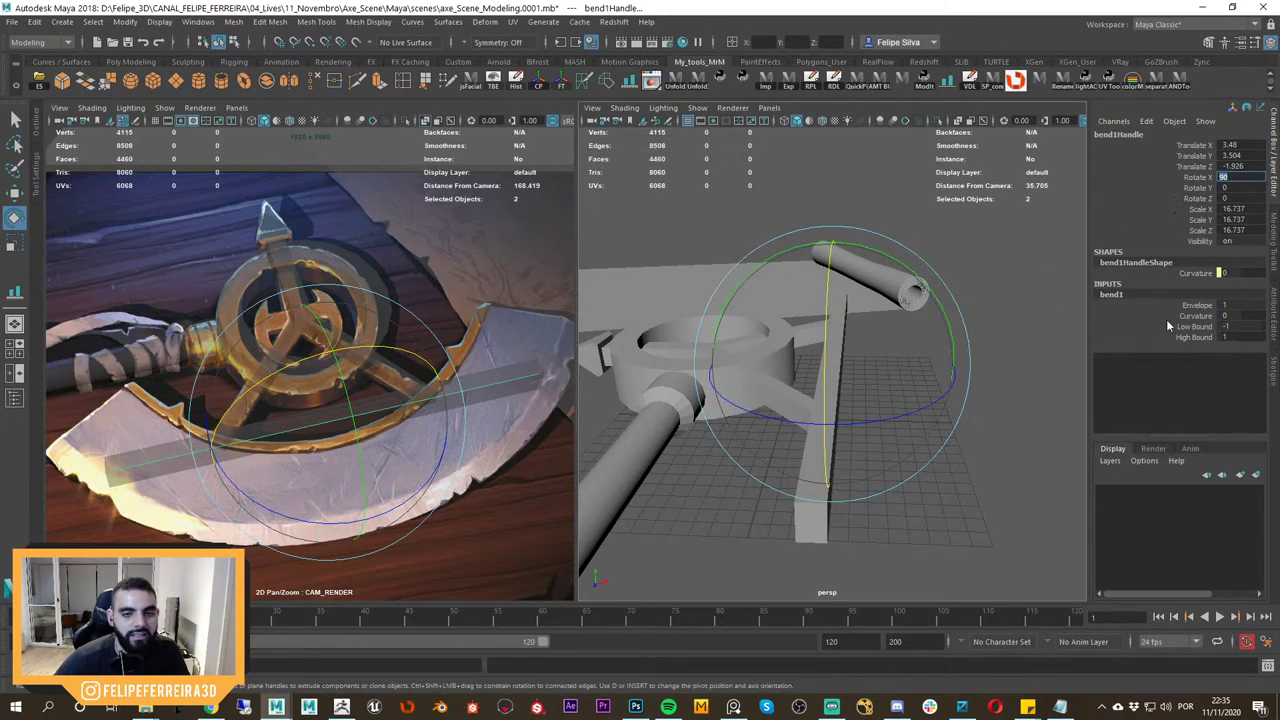
# Bend the bar into an arc by setting the deformer's curvature to about -73.3.
pyautogui.click(1181, 306)
pyautogui.click(1150, 326)
pyautogui.click(1185, 317)
pyautogui.moveTo(1030, 340); pyautogui.dragTo(983, 369, button='middle')
# Move the arc together with its bend handle outward to about 5.65 in X to follow the blade's inner edge.
pyautogui.press('w')
pyautogui.keyDown('alt'); pyautogui.moveTo(930, 390); pyautogui.dragTo(825, 425); pyautogui.keyUp('alt')
pyautogui.keyDown('shift'); pyautogui.click(812, 416); pyautogui.keyUp('shift')
pyautogui.moveTo(867, 367); pyautogui.dragTo(846, 406)
pyautogui.scroll(-2, 850, 405)
pyautogui.press('space')
pyautogui.scroll(-1, 880, 397)
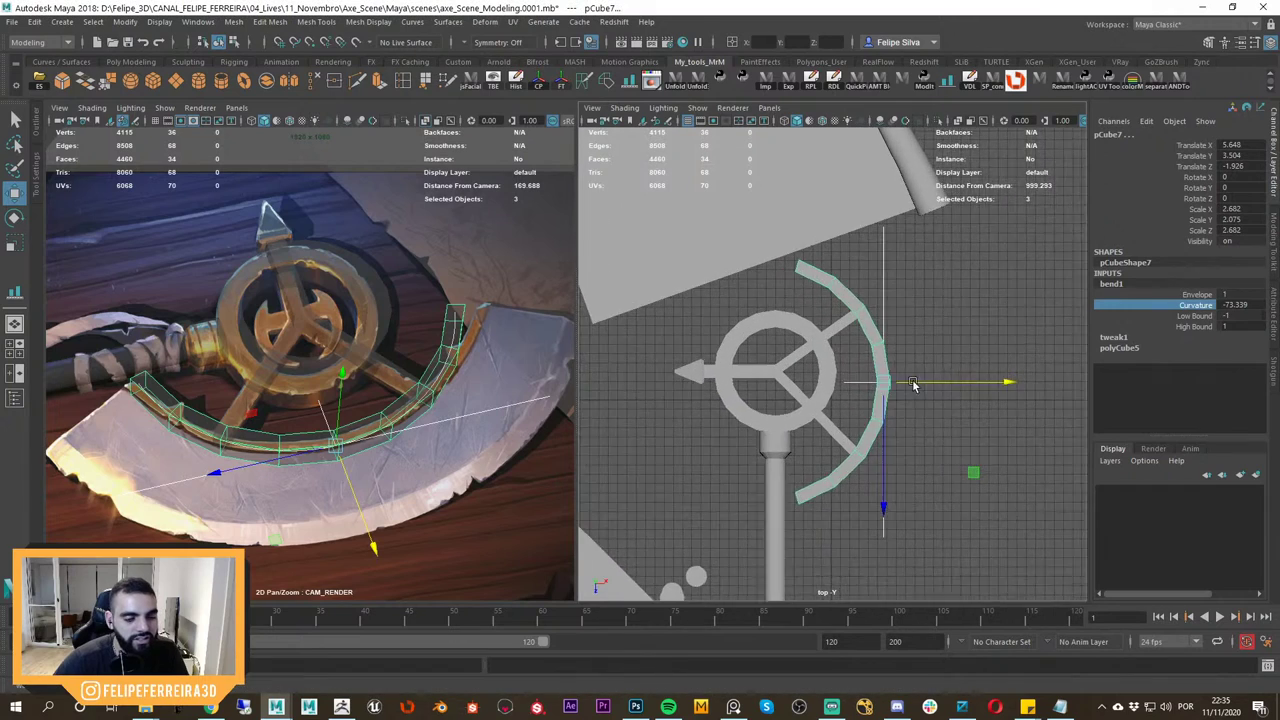
# Select the bend handle and relax the arc's curvature to about -63.0 to match the blade artwork.
pyautogui.scroll(4, 912, 386)
pyautogui.keyDown('alt'); pyautogui.moveTo(990, 362); pyautogui.dragTo(907, 373, button='middle'); pyautogui.keyUp('alt')
pyautogui.click(905, 370)
pyautogui.click(809, 330)
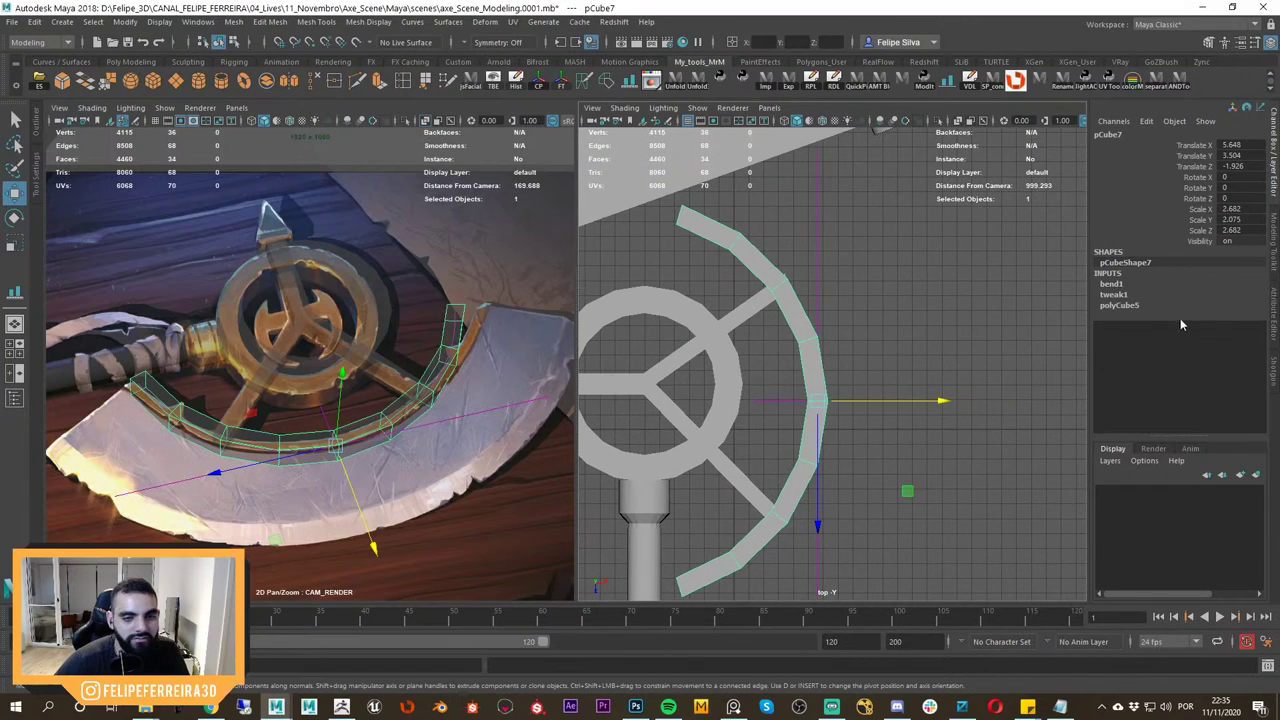
pyautogui.click(826, 287)
pyautogui.click(821, 266)
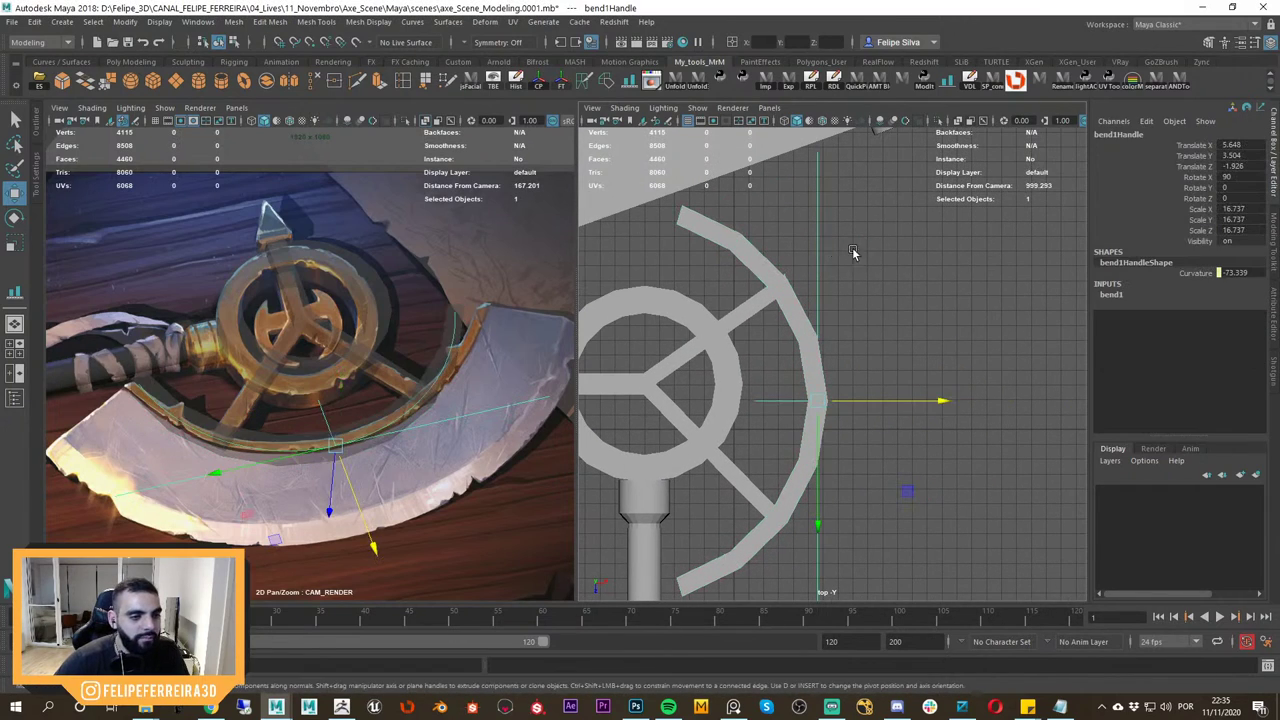
pyautogui.scroll(-1, 880, 255)
pyautogui.click(1129, 296)
pyautogui.click(1193, 318)
pyautogui.moveTo(1002, 359)
pyautogui.mouseDown(button='middle')
pyautogui.moveTo(970, 366)
pyautogui.moveTo(1004, 379)
pyautogui.mouseUp(button='middle')
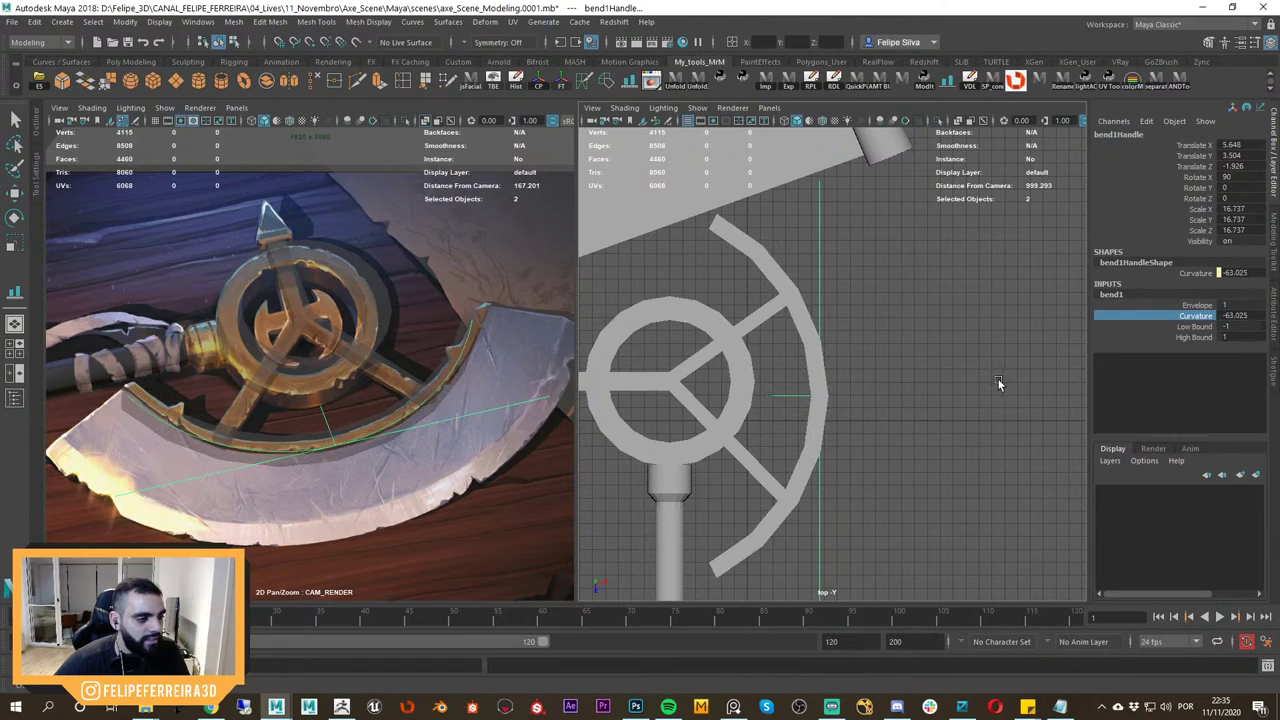
# Move the arc and its bend handle along Z to about -2.5 to match the artwork, and deselect them.
pyautogui.press('w')
pyautogui.keyDown('alt'); pyautogui.moveTo(859, 385); pyautogui.dragTo(871, 367, button='middle'); pyautogui.keyUp('alt')
pyautogui.keyDown('alt'); pyautogui.moveTo(871, 367); pyautogui.dragTo(855, 366, button='right'); pyautogui.keyUp('alt')
pyautogui.moveTo(852, 351); pyautogui.dragTo(830, 405)
pyautogui.moveTo(833, 413); pyautogui.dragTo(833, 414)
pyautogui.hotkey('ctrl', 'z')
pyautogui.press('w')
pyautogui.moveTo(831, 407)
pyautogui.mouseDown()
pyautogui.moveTo(796, 402)
pyautogui.moveTo(831, 430)
pyautogui.mouseUp()
pyautogui.press('w')
pyautogui.click(885, 348)
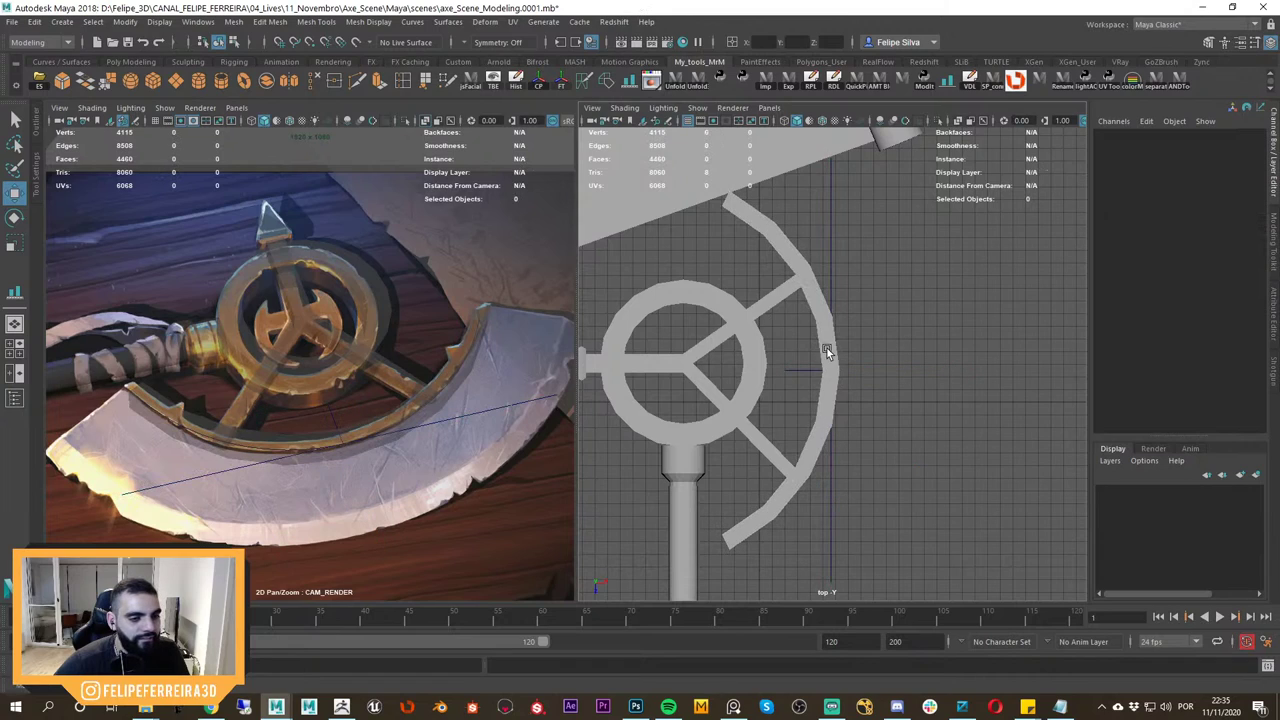
# Reselect the bend handle and fine-tune its curvature to about -63.26.
pyautogui.click(819, 304)
pyautogui.moveTo(831, 281); pyautogui.dragTo(822, 266)
pyautogui.click(1139, 294)
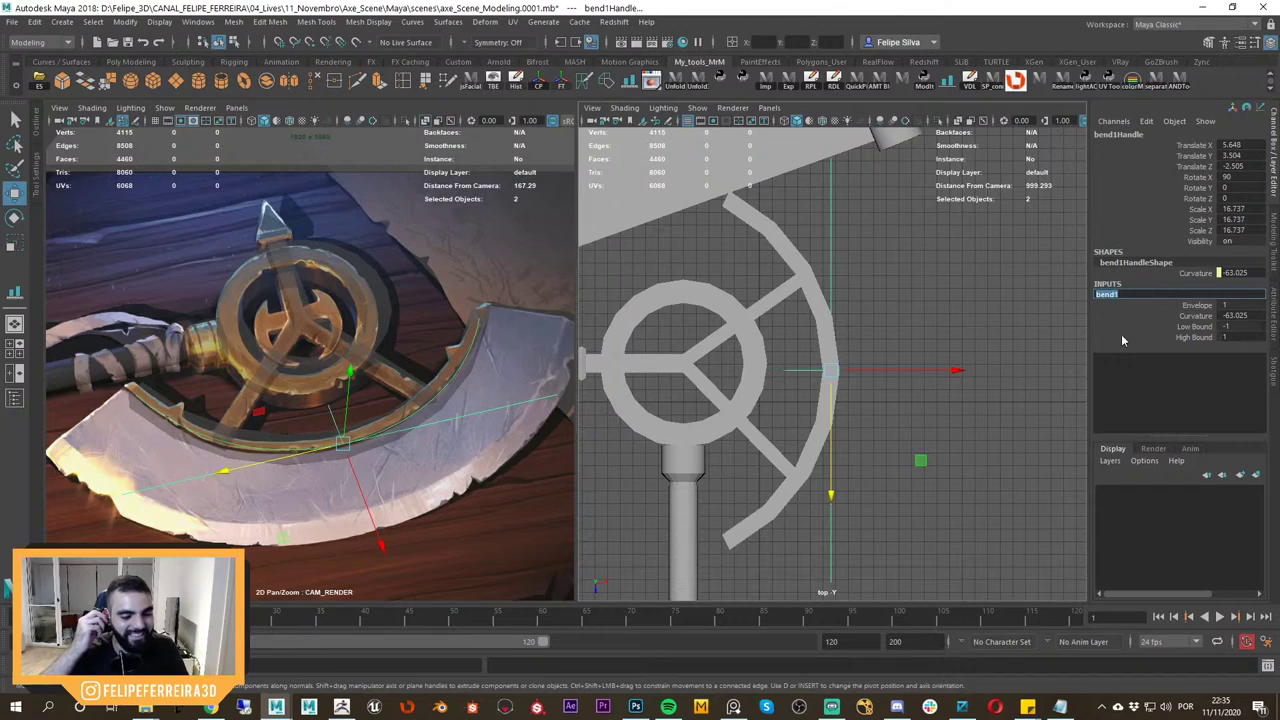
pyautogui.click(1194, 316)
pyautogui.moveTo(1048, 343)
pyautogui.mouseDown(button='middle')
pyautogui.moveTo(1019, 343)
pyautogui.moveTo(1030, 343)
pyautogui.mouseUp(button='middle')
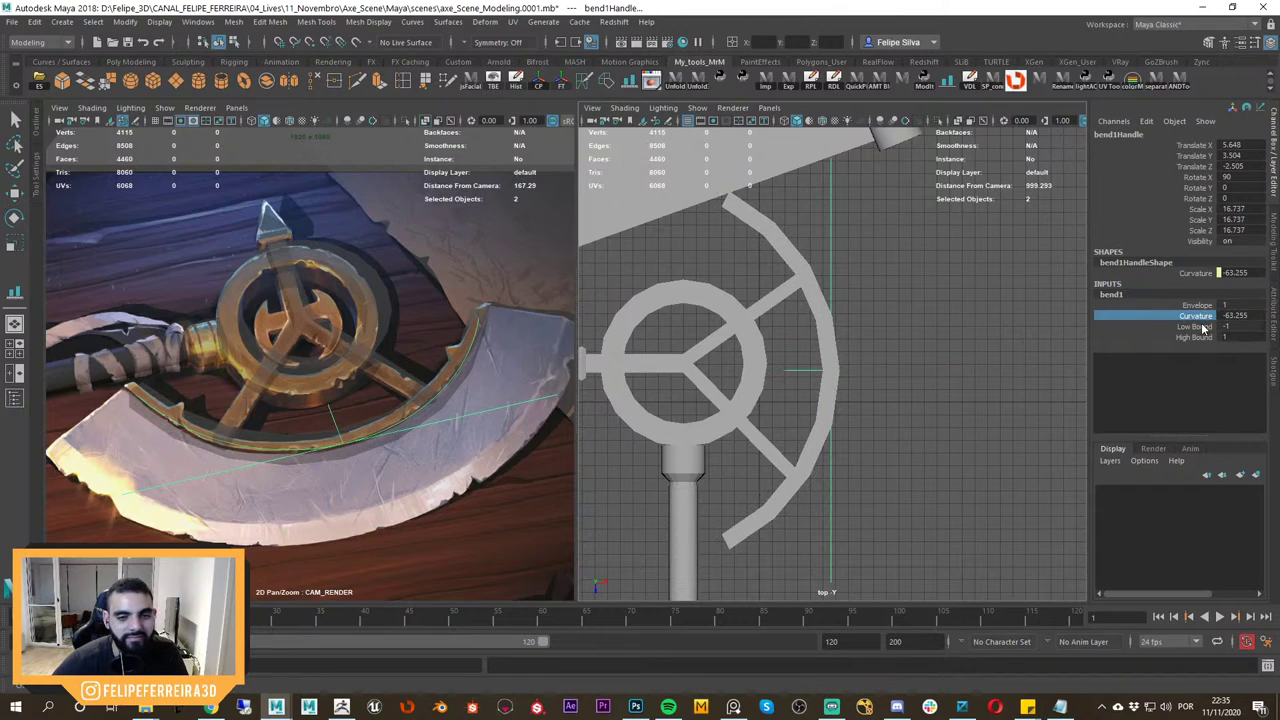
# Select the curved rim bar and open the dimension settings of its original cube, polyCube5.
pyautogui.click(810, 272)
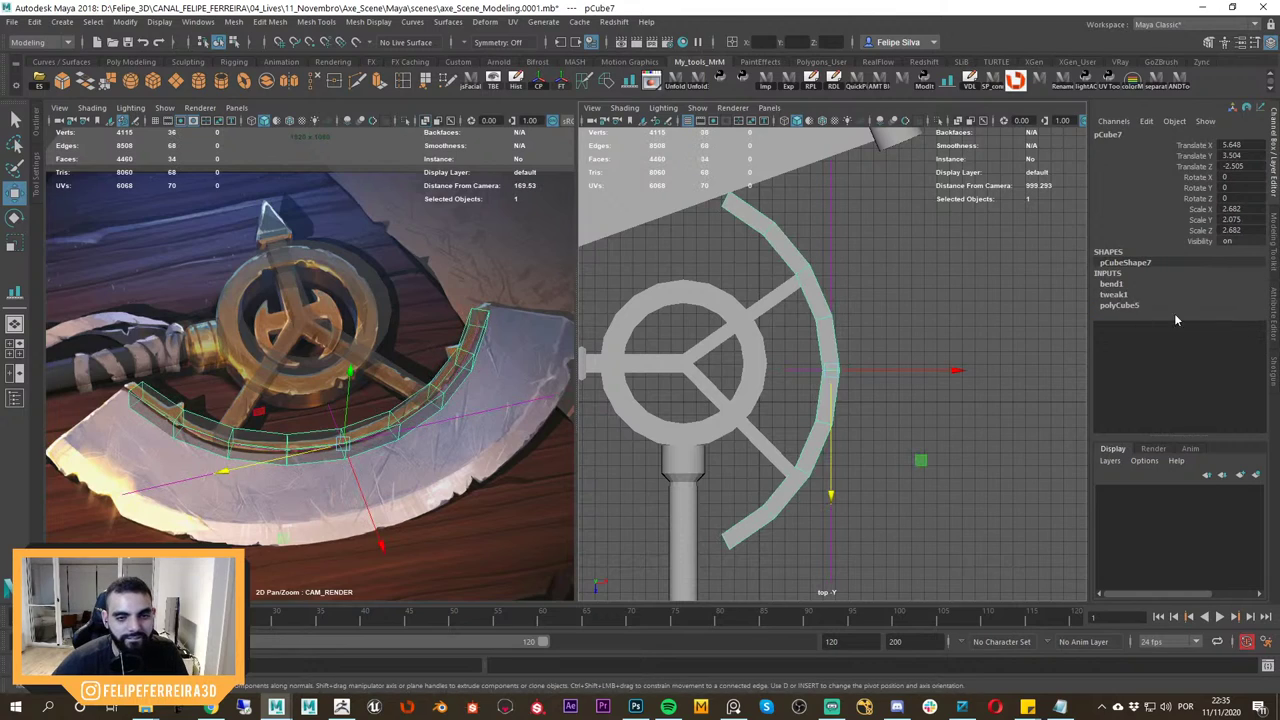
pyautogui.click(1118, 284)
pyautogui.click(1124, 339)
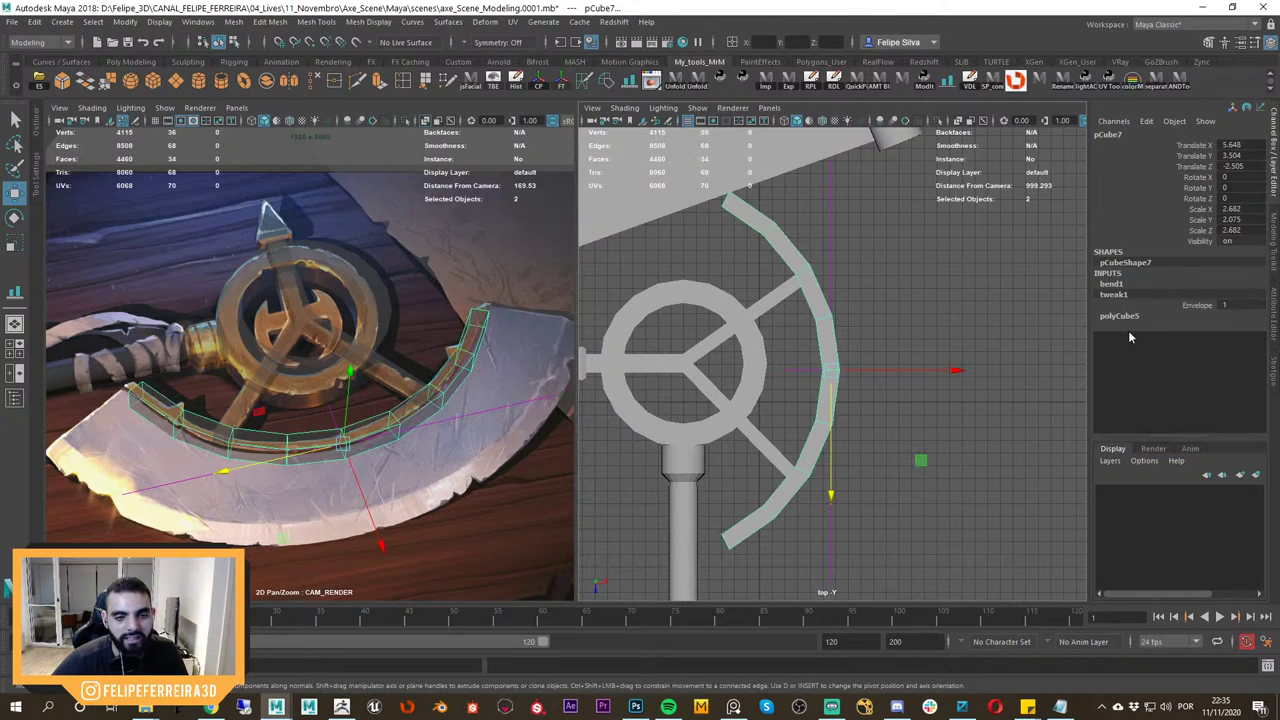
pyautogui.click(1134, 318)
pyautogui.click(1201, 317)
pyautogui.click(1199, 337)
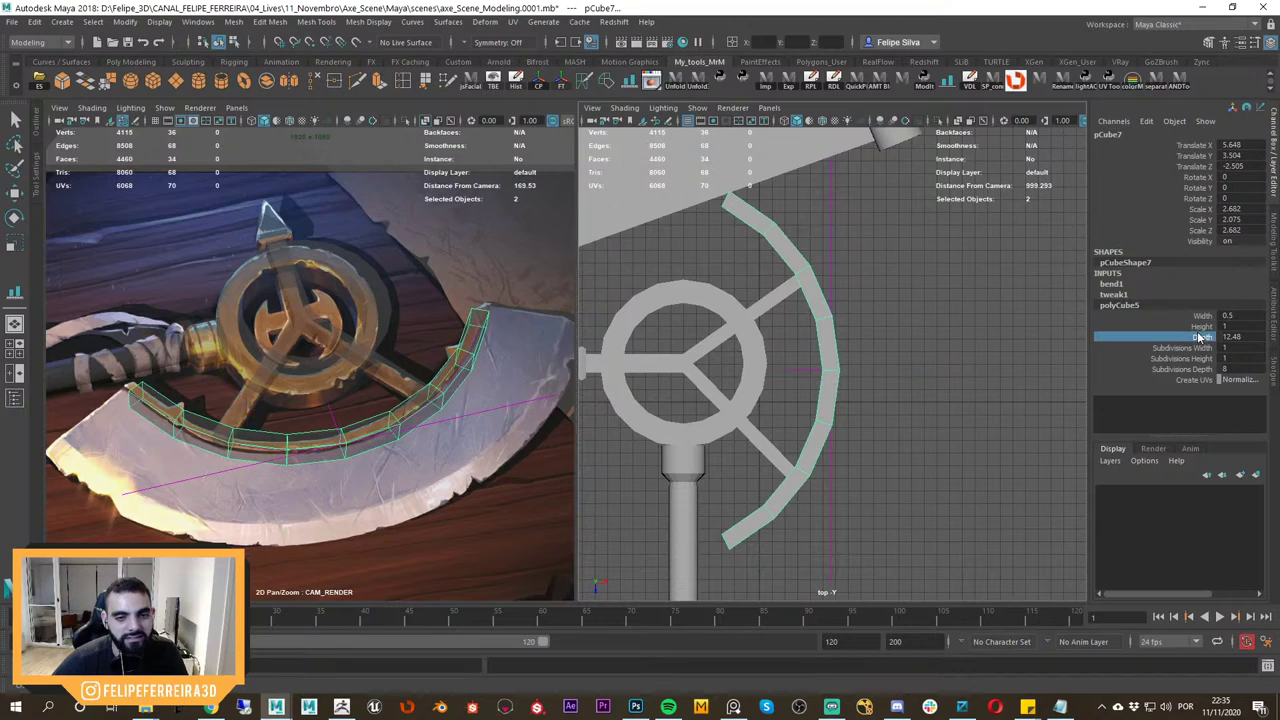
pyautogui.hotkey('ctrl', 'z')
pyautogui.click(1122, 318)
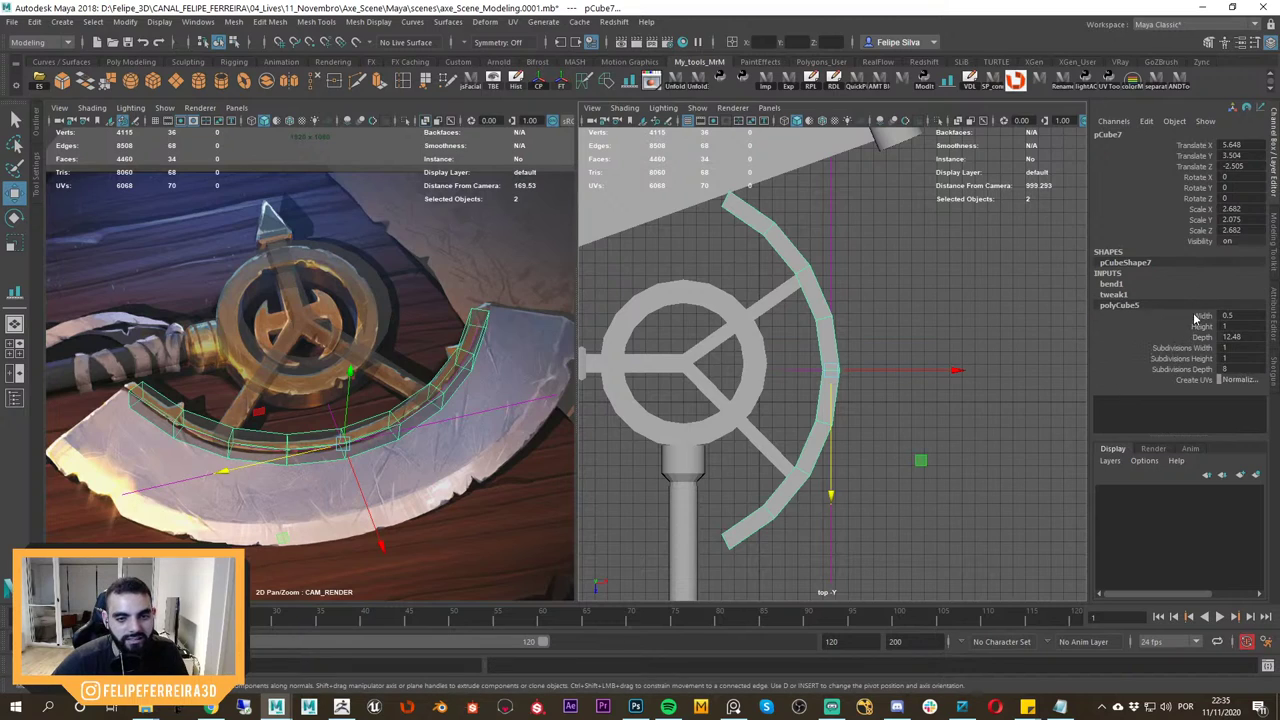
# Try adjusting the width and height of the rim's original cube, undoing each change.
pyautogui.click(1200, 317)
pyautogui.moveTo(1064, 342); pyautogui.dragTo(1042, 363, button='middle')
pyautogui.hotkey('ctrl', 'z')
pyautogui.click(1204, 329)
pyautogui.hotkey('ctrl', 'z')
pyautogui.hotkey('ctrl', 'z')
# Lengthen the rim by setting its original cube's depth to about 12.93, and show it in perspective.
pyautogui.click(1142, 319)
pyautogui.click(1198, 328)
pyautogui.hotkey('ctrl', 'z')
pyautogui.click(1200, 338)
pyautogui.press('space')
pyautogui.moveTo(890, 350)
pyautogui.mouseDown()
pyautogui.moveTo(893, 324)
pyautogui.moveTo(908, 340)
pyautogui.mouseUp()
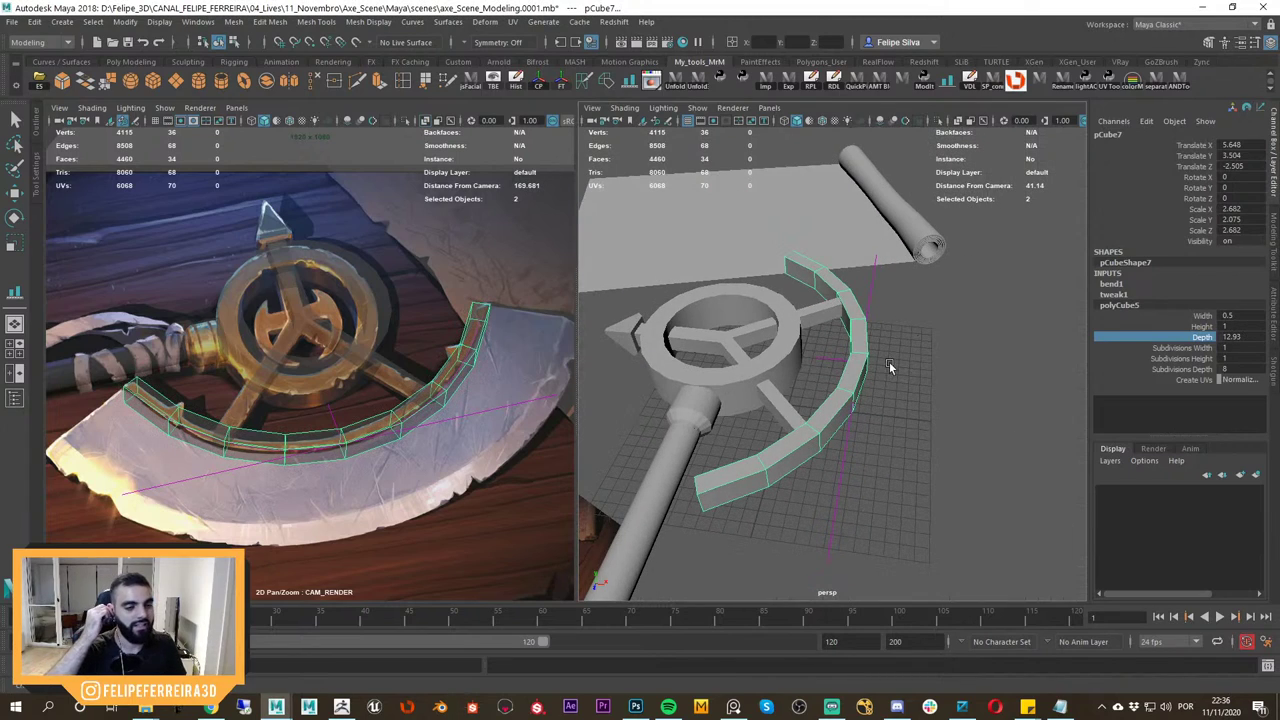
# Examine the curved rim from several angles and compare its outline with the blade artwork through the render camera.
pyautogui.click(939, 377)
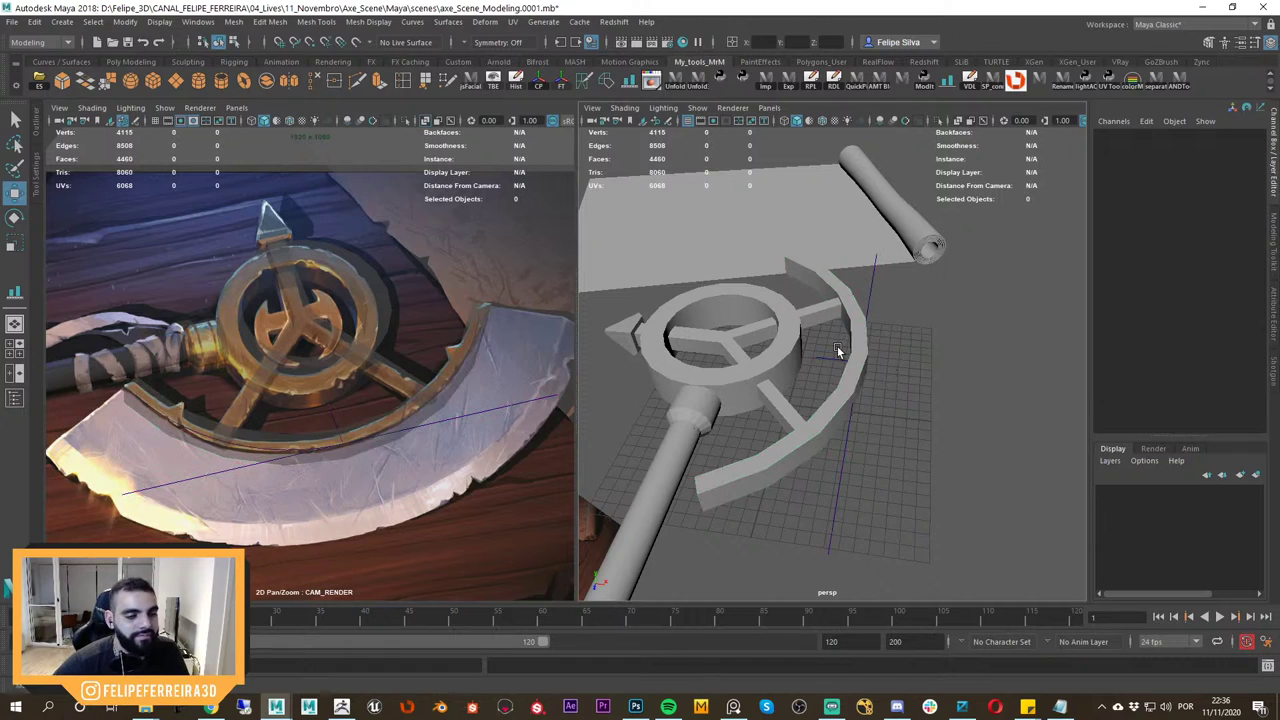
pyautogui.click(862, 346)
pyautogui.keyDown('alt'); pyautogui.moveTo(894, 354); pyautogui.dragTo(949, 372); pyautogui.keyUp('alt')
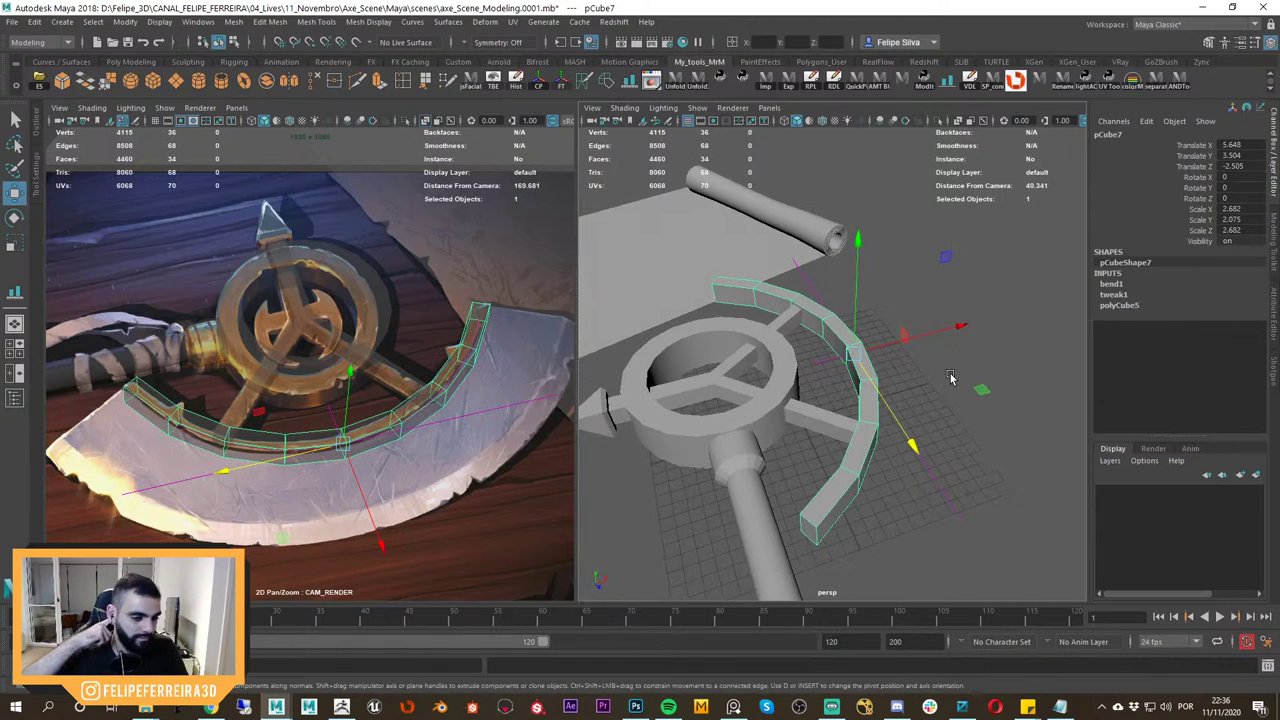
pyautogui.keyDown('alt'); pyautogui.moveTo(1025, 344); pyautogui.dragTo(903, 511); pyautogui.keyUp('alt')
pyautogui.scroll(-8, 903, 508)
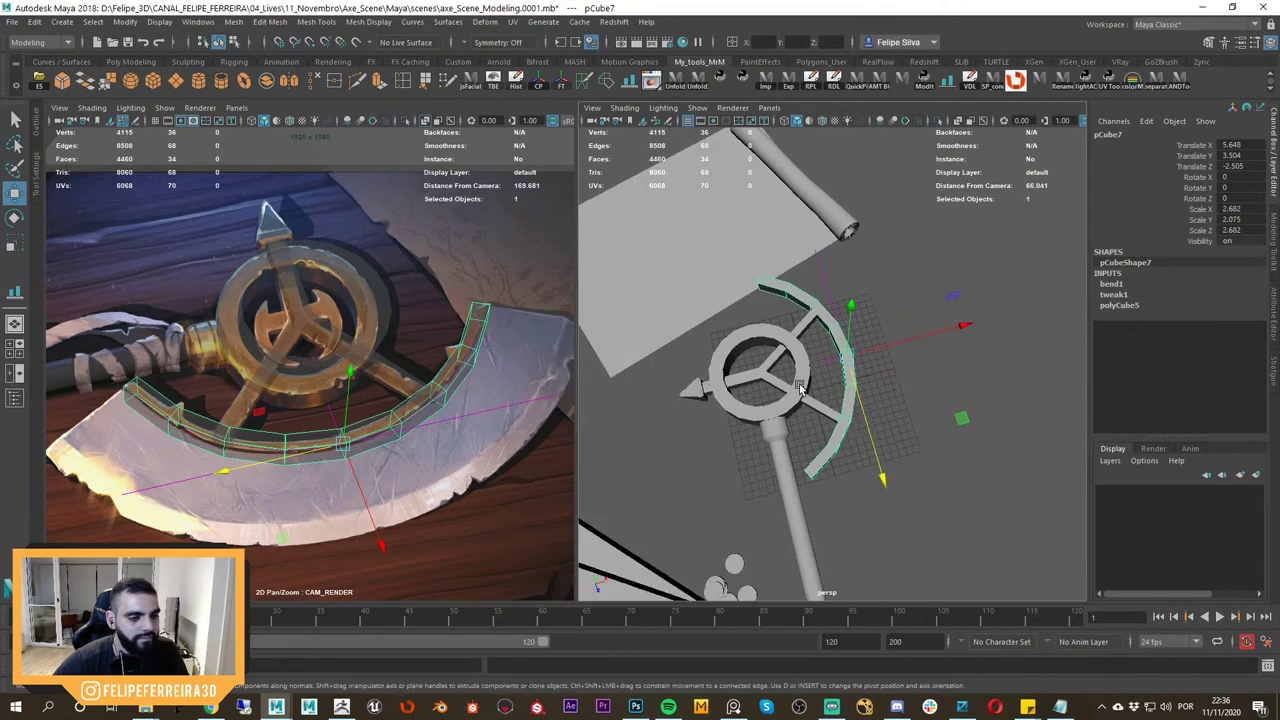
pyautogui.keyDown('alt'); pyautogui.moveTo(896, 446); pyautogui.dragTo(910, 466); pyautogui.keyUp('alt')
pyautogui.moveTo(421, 380); pyautogui.dragTo(409, 362, button='right')
pyautogui.moveTo(409, 362); pyautogui.dragTo(455, 385, button='middle')
pyautogui.moveTo(455, 385); pyautogui.dragTo(421, 413, button='right')
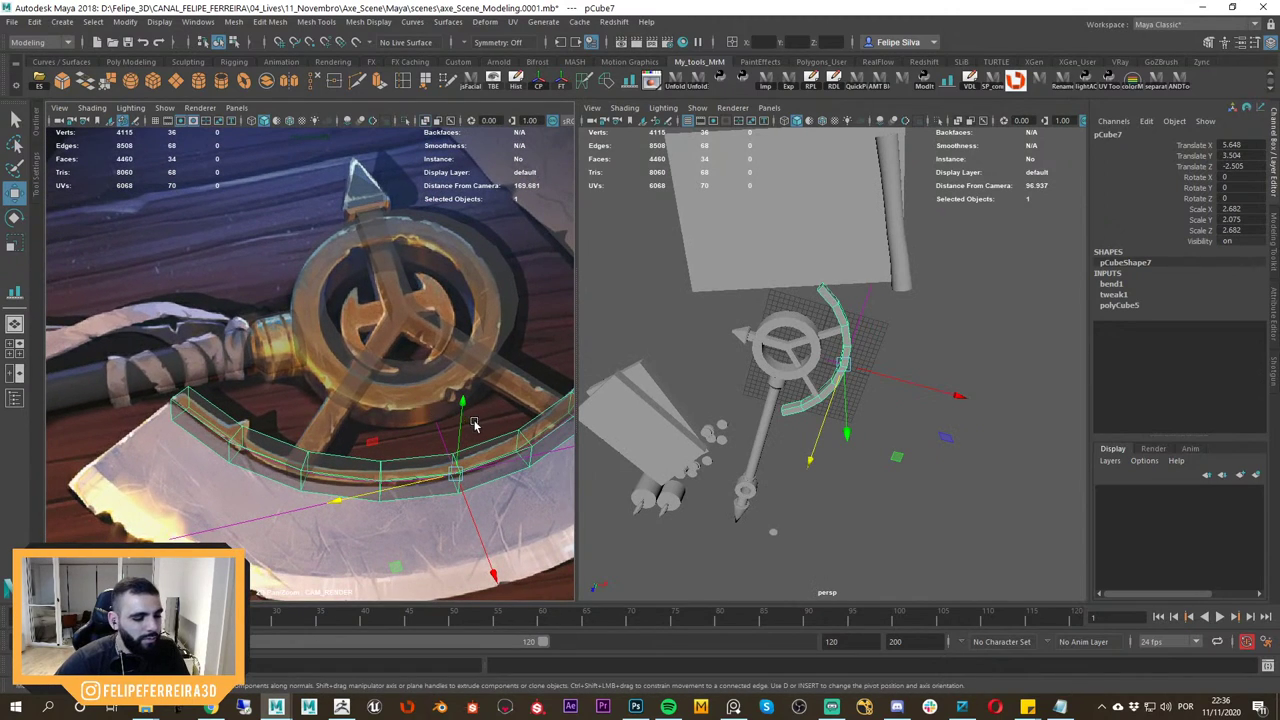
pyautogui.moveTo(512, 418); pyautogui.dragTo(419, 414, button='middle')
pyautogui.moveTo(440, 427); pyautogui.dragTo(418, 418, button='right')
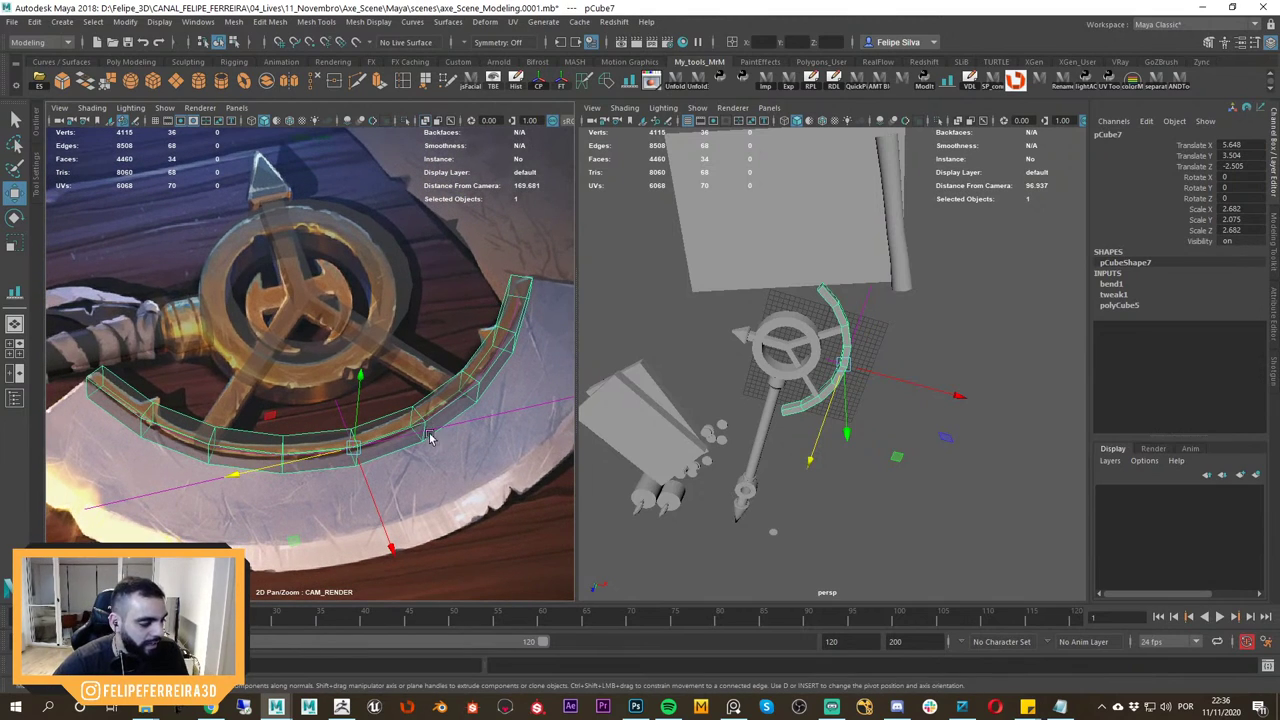
pyautogui.moveTo(483, 424); pyautogui.dragTo(440, 403, button='right')
pyautogui.moveTo(440, 403); pyautogui.dragTo(421, 407, button='middle')
pyautogui.moveTo(421, 405); pyautogui.dragTo(437, 425, button='right')
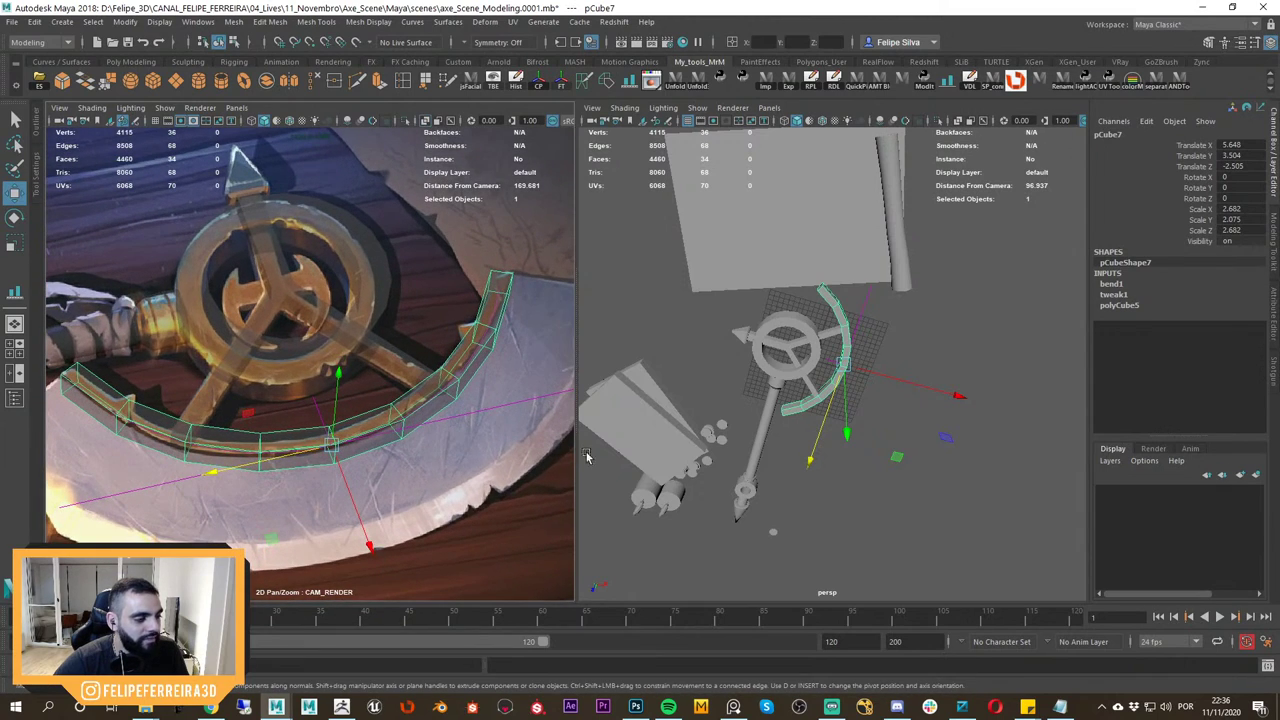
pyautogui.keyDown('alt'); pyautogui.moveTo(945, 404); pyautogui.dragTo(935, 380); pyautogui.keyUp('alt')
pyautogui.scroll(5, 934, 381)
pyautogui.click(885, 438)
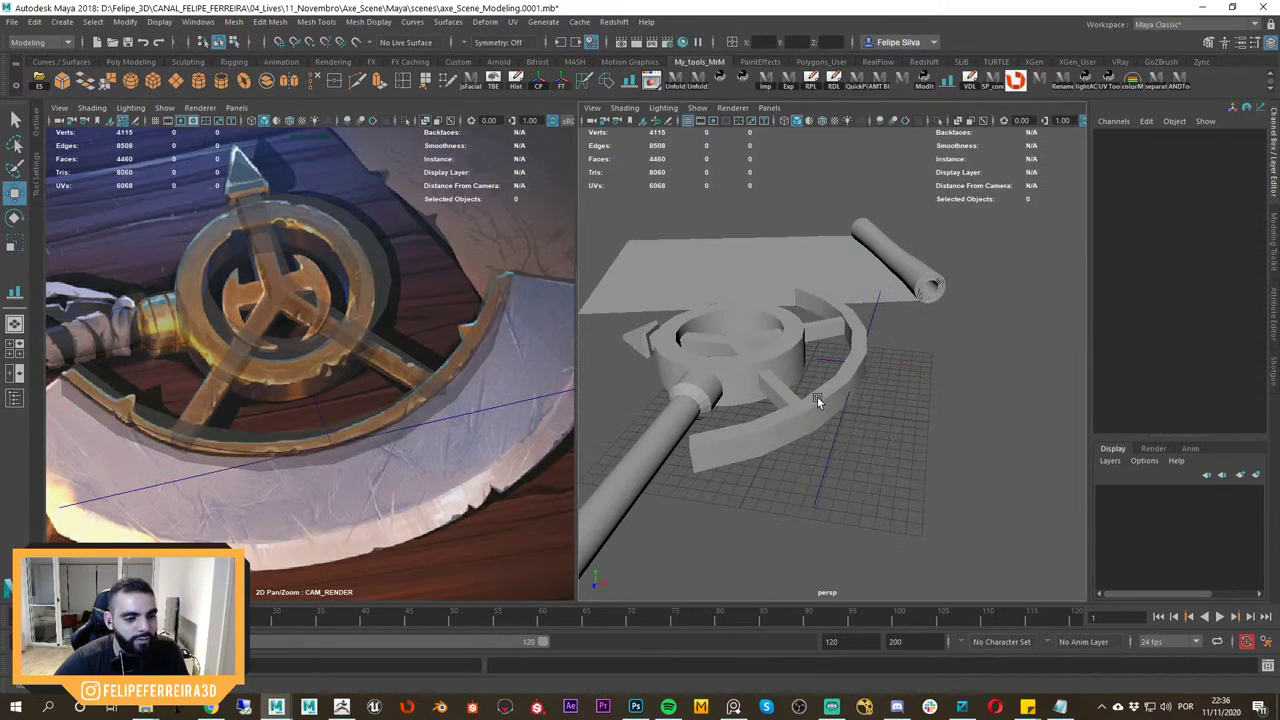
pyautogui.click(817, 403)
pyautogui.scroll(3, 845, 415)
pyautogui.keyDown('alt'); pyautogui.moveTo(849, 417); pyautogui.dragTo(908, 401); pyautogui.keyUp('alt')
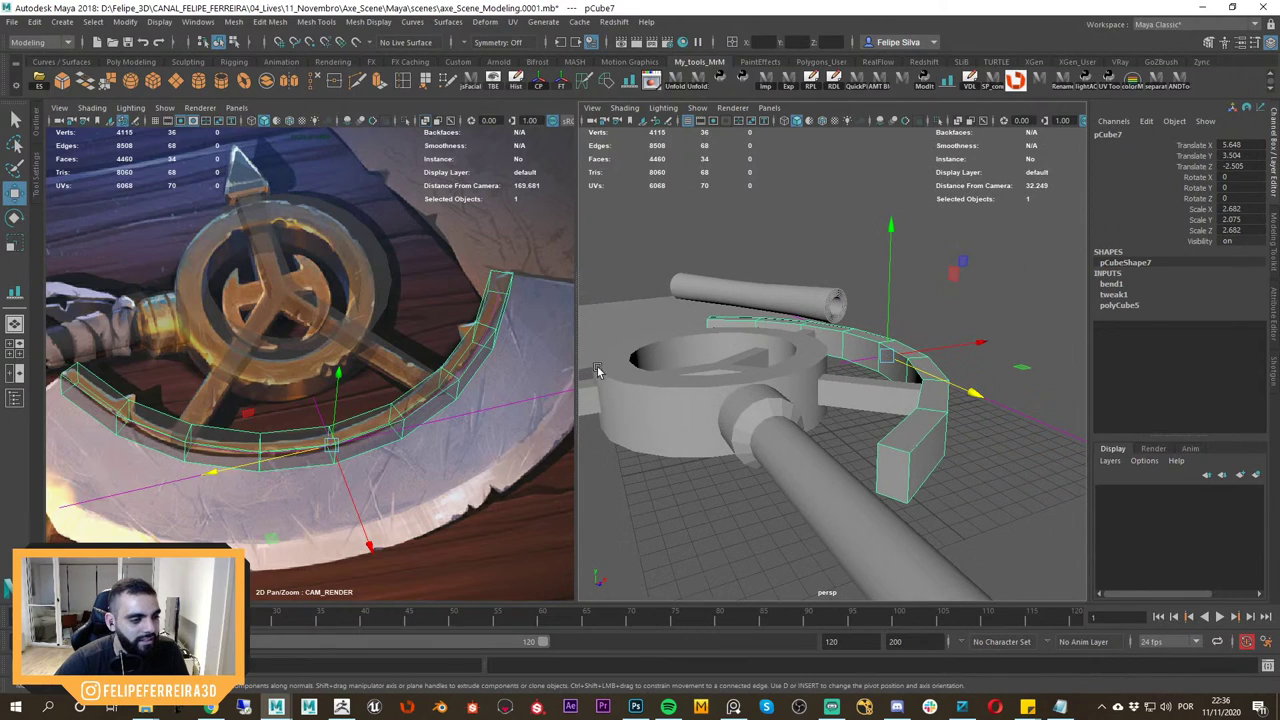
# Switch to the reference image and study the blade rim's ends up close, then return to Maya.
pyautogui.click(735, 704)
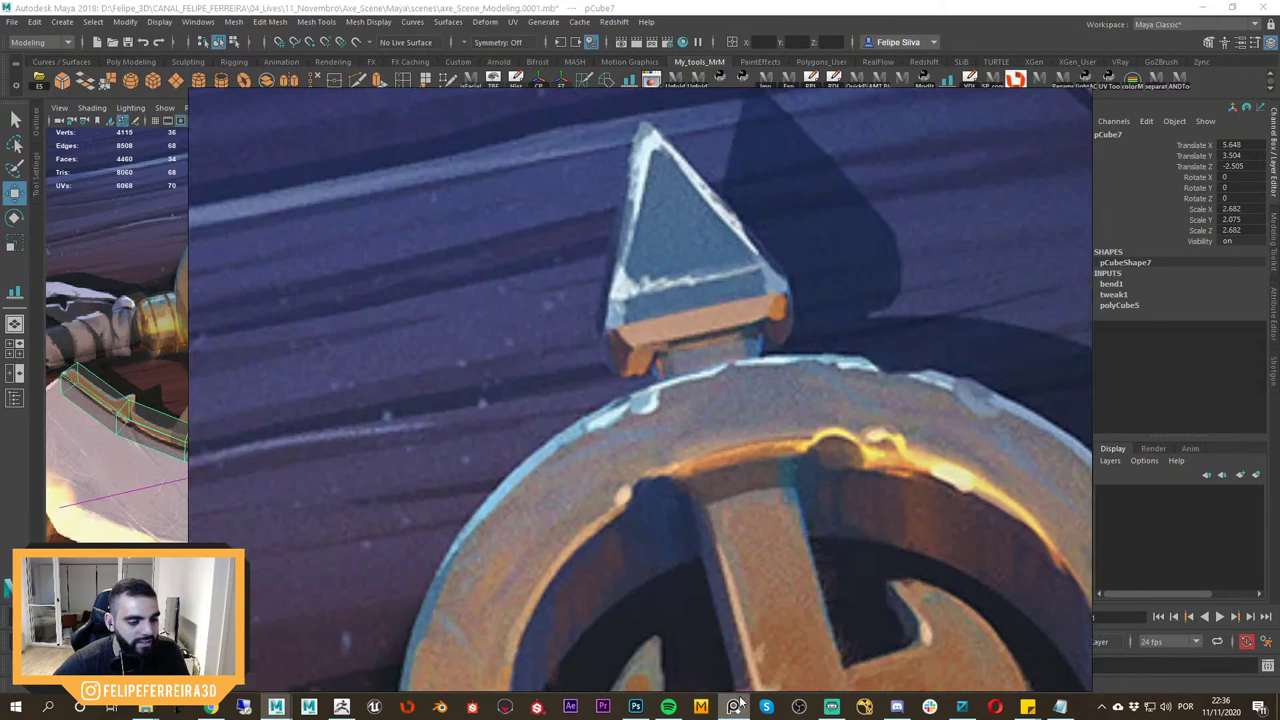
pyautogui.scroll(-4, 760, 448)
pyautogui.moveTo(890, 618); pyautogui.dragTo(624, 361, button='middle')
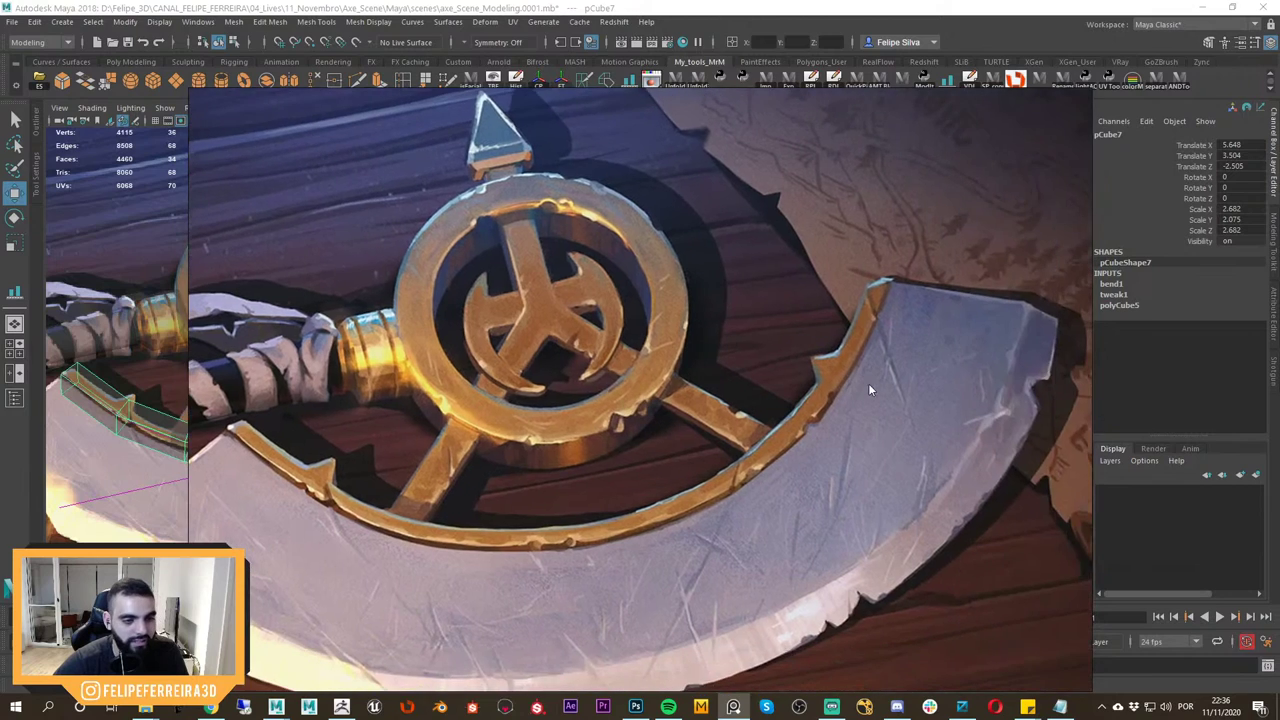
pyautogui.scroll(3, 880, 385)
pyautogui.scroll(-1, 900, 387)
pyautogui.doubleClick(822, 383)
pyautogui.doubleClick(822, 383)
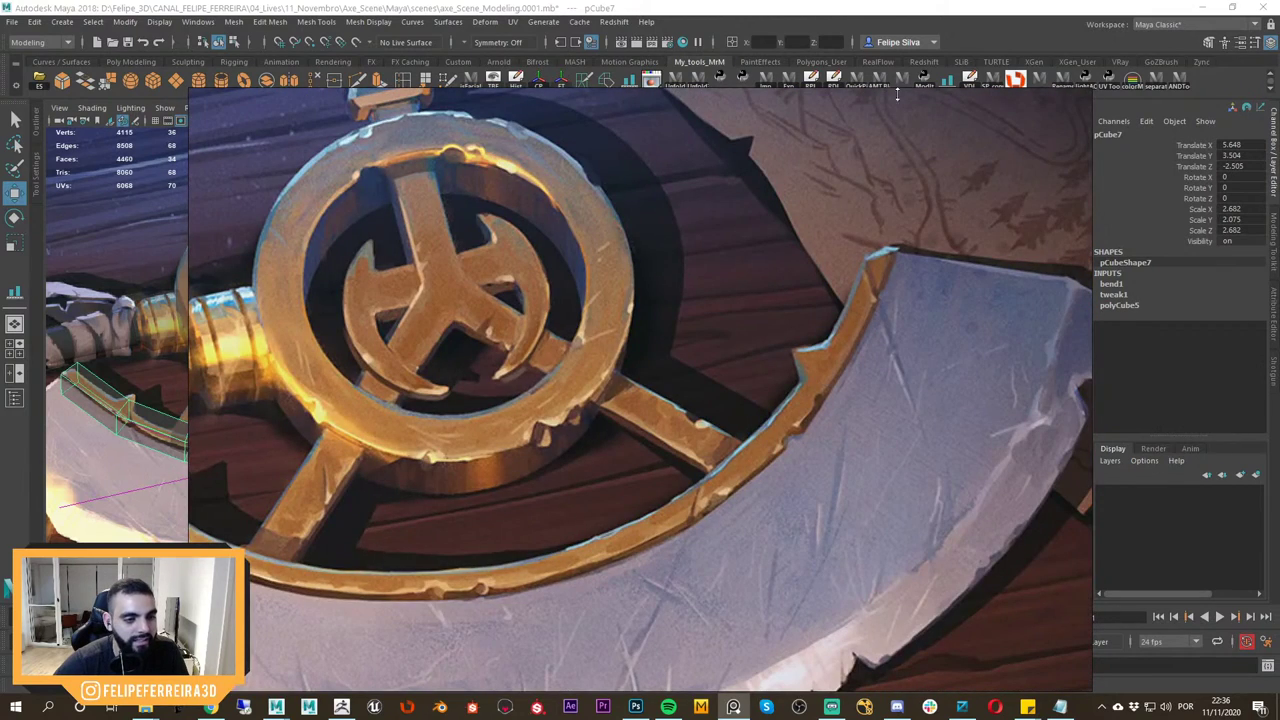
pyautogui.click(903, 11)
# Select the inner corner vertices at both ends of the rim in the top view.
pyautogui.press('space')
pyautogui.keyDown('alt'); pyautogui.moveTo(853, 376); pyautogui.dragTo(806, 364); pyautogui.keyUp('alt')
pyautogui.scroll(2, 826, 360)
pyautogui.keyDown('alt'); pyautogui.moveTo(804, 254); pyautogui.dragTo(950, 419, button='middle'); pyautogui.keyUp('alt')
pyautogui.scroll(5, 962, 397)
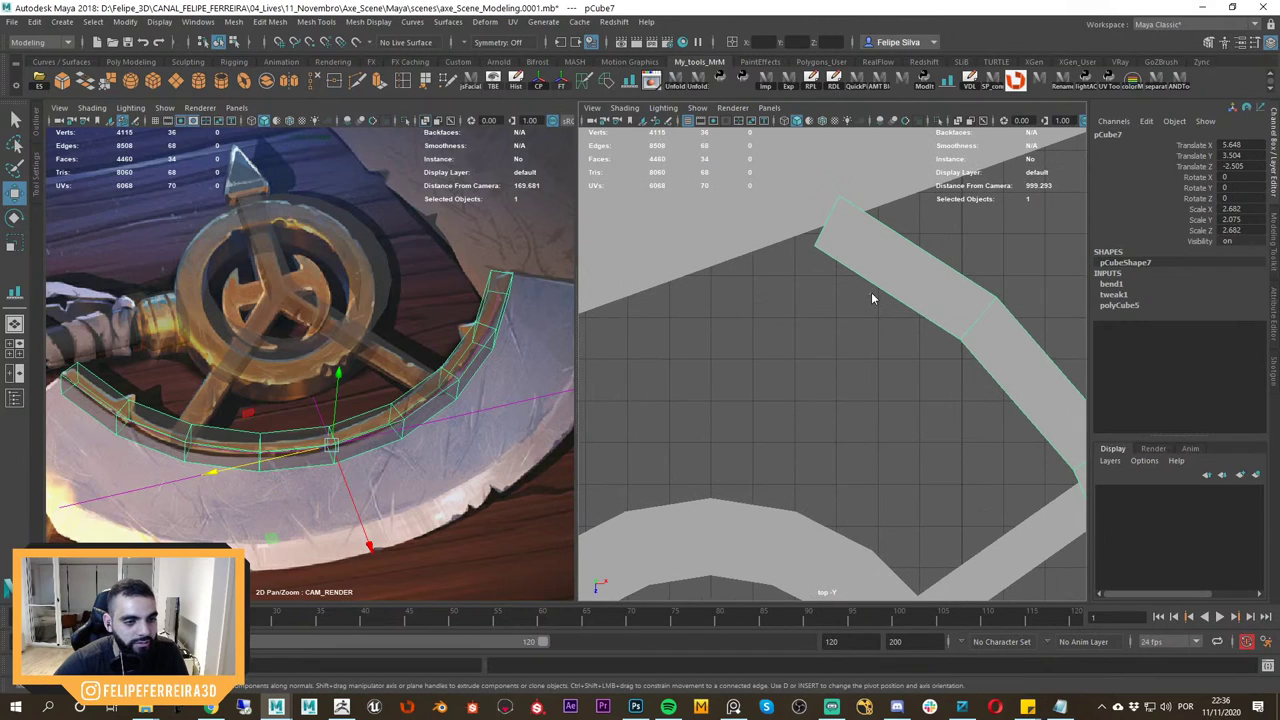
pyautogui.moveTo(871, 301); pyautogui.dragTo(803, 298, button='right')
pyautogui.moveTo(778, 292); pyautogui.dragTo(834, 231)
pyautogui.scroll(-5, 920, 368)
pyautogui.keyDown('alt'); pyautogui.moveTo(902, 480); pyautogui.dragTo(849, 128, button='middle'); pyautogui.keyUp('alt')
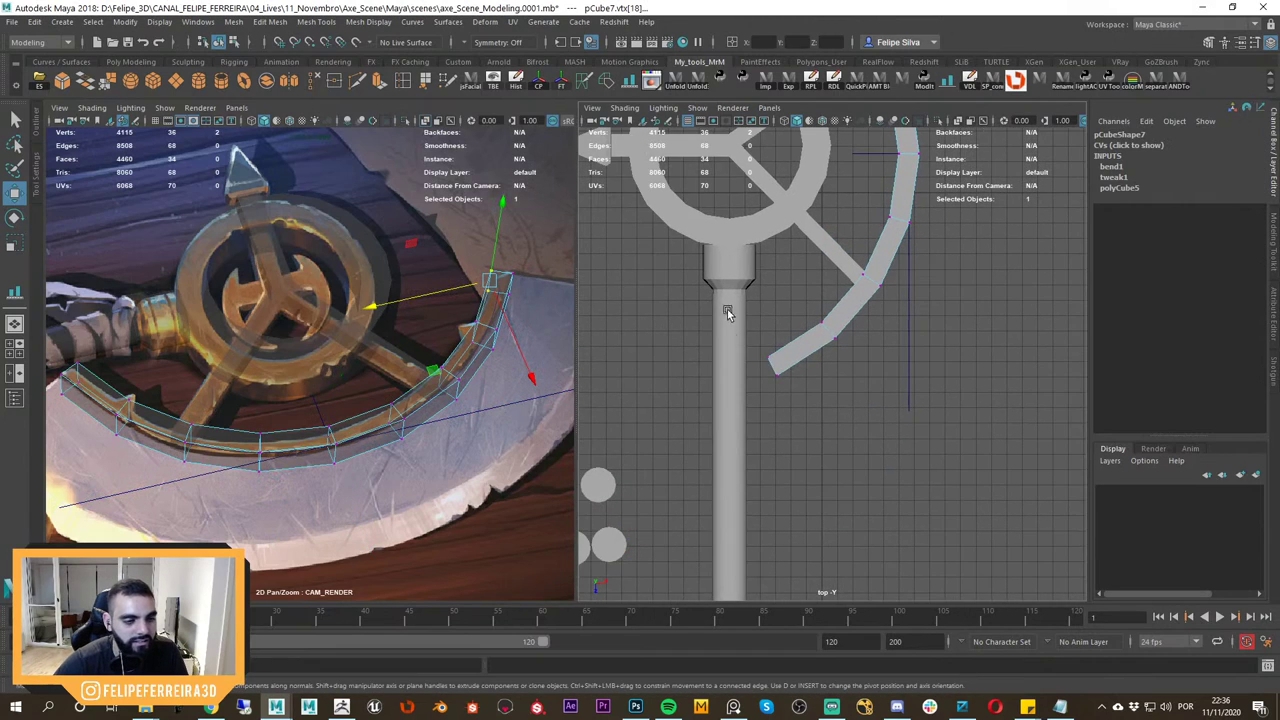
pyautogui.keyDown('shift'); pyautogui.moveTo(726, 307); pyautogui.dragTo(788, 369); pyautogui.keyUp('shift')
pyautogui.middleClick(509, 335)
pyautogui.moveTo(509, 335); pyautogui.dragTo(447, 433, button='middle')
pyautogui.moveTo(447, 433); pyautogui.dragTo(585, 420, button='right')
pyautogui.press('f')
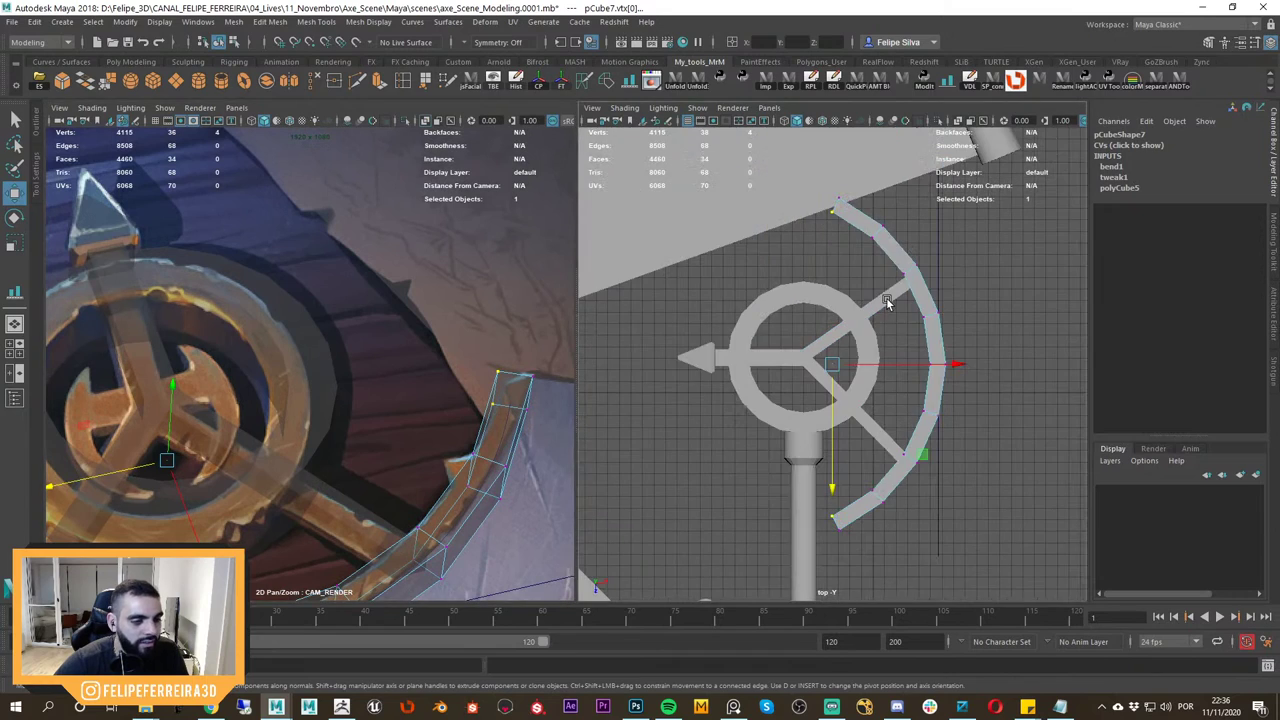
# Try moving the selected end vertices, undo the move, and reselect the rim as a whole object.
pyautogui.press('w')
pyautogui.scroll(5, 915, 366)
pyautogui.keyDown('alt'); pyautogui.moveTo(938, 364); pyautogui.dragTo(945, 391, button='middle'); pyautogui.keyUp('alt')
pyautogui.moveTo(946, 391); pyautogui.dragTo(950, 395)
pyautogui.hotkey('ctrl', 'z')
pyautogui.scroll(-2, 909, 367)
pyautogui.moveTo(940, 323); pyautogui.dragTo(995, 304, button='right')
pyautogui.click(1000, 298)
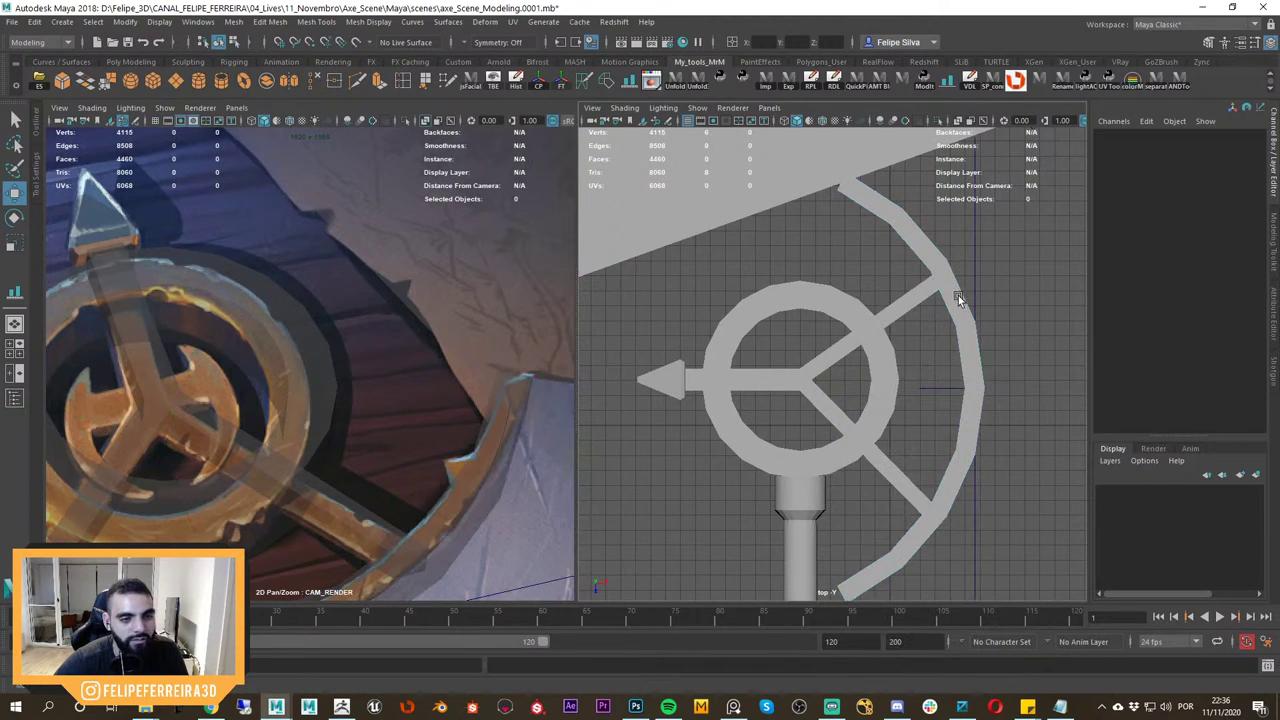
pyautogui.click(960, 300)
# Delete the rim's construction history and center its pivot.
pyautogui.scroll(-2, 909, 299)
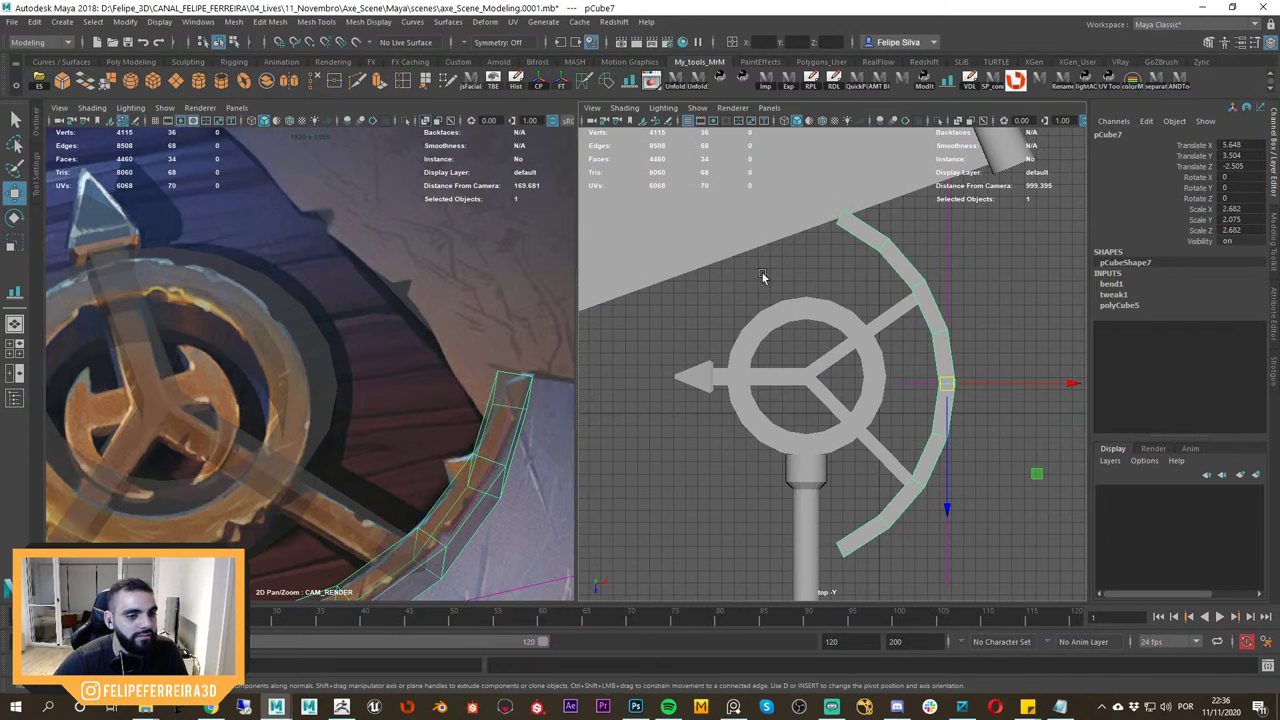
pyautogui.press('space')
pyautogui.moveTo(927, 363); pyautogui.dragTo(803, 391)
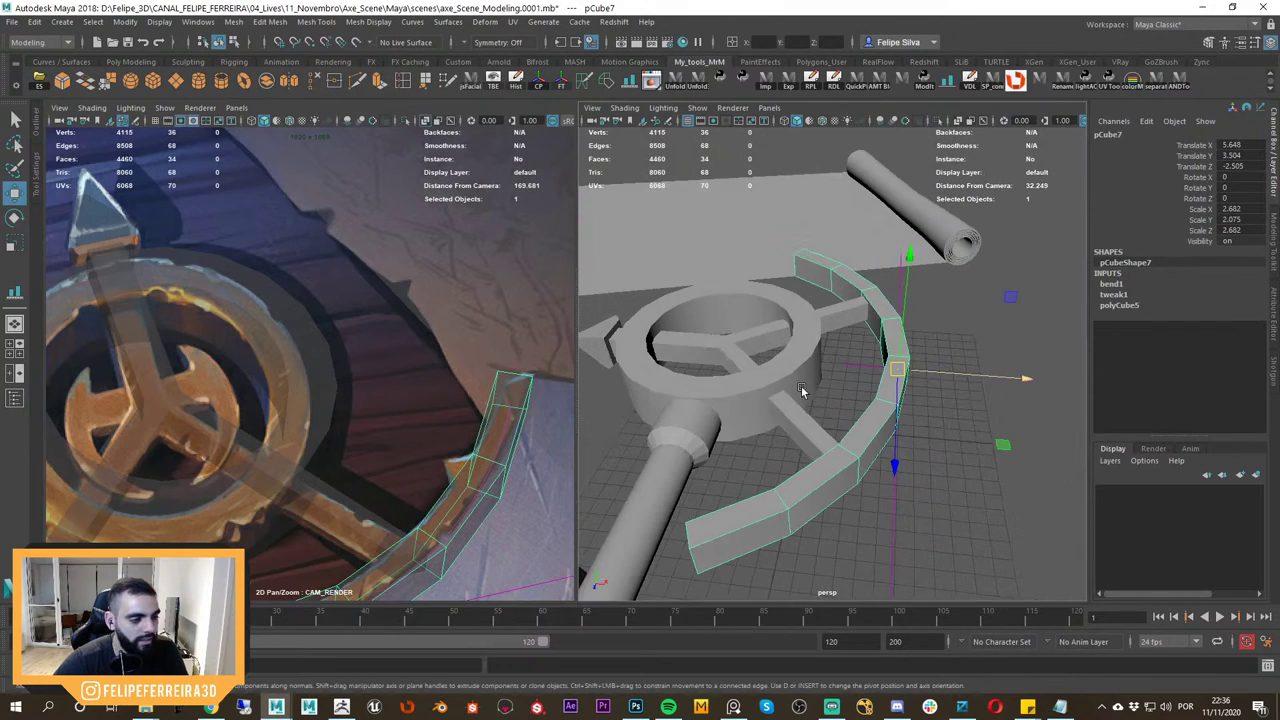
pyautogui.scroll(-3, 343, 446)
pyautogui.moveTo(350, 450); pyautogui.dragTo(408, 399, button='middle')
pyautogui.middleClick(639, 425)
pyautogui.keyDown('alt'); pyautogui.moveTo(925, 360); pyautogui.dragTo(890, 414); pyautogui.keyUp('alt')
pyautogui.press('space')
pyautogui.moveTo(845, 268); pyautogui.dragTo(785, 274)
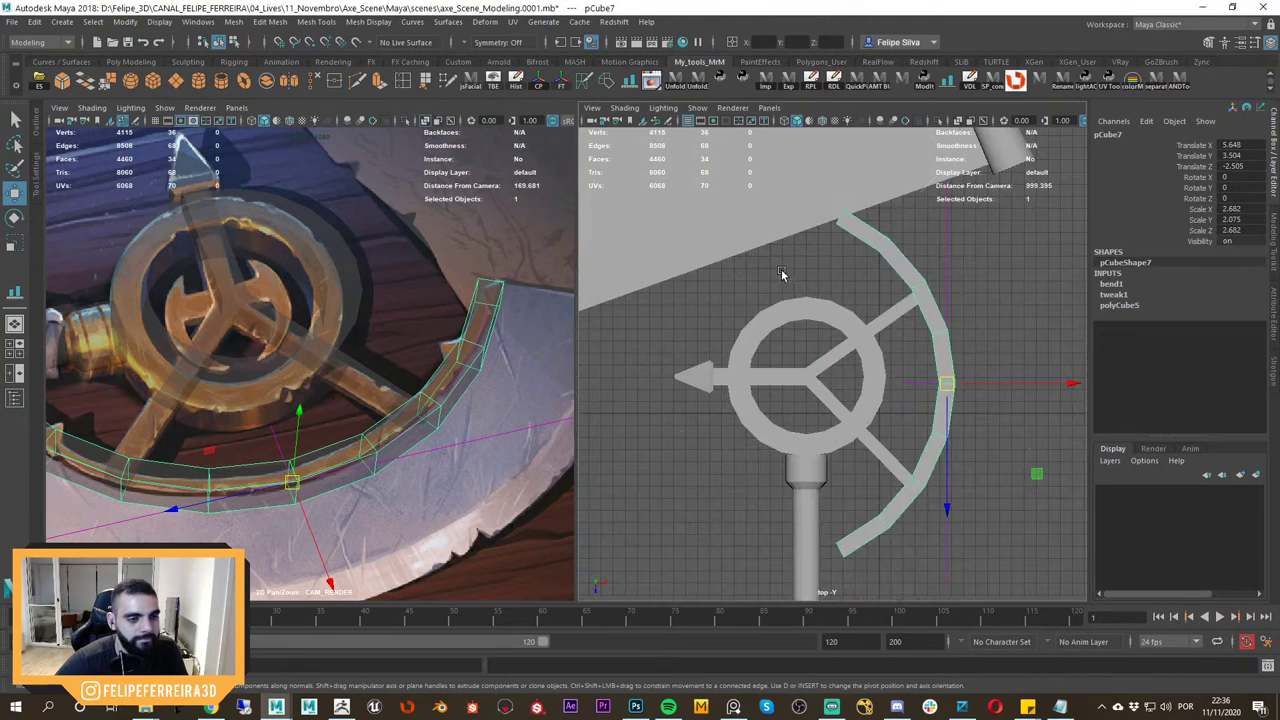
pyautogui.click(516, 86)
pyautogui.click(535, 88)
# Taper both rim ends by moving their inner corner vertices outward along X and scaling them slightly along Z.
pyautogui.keyDown('alt'); pyautogui.moveTo(892, 301); pyautogui.dragTo(899, 313, button='middle'); pyautogui.keyUp('alt')
pyautogui.moveTo(867, 274); pyautogui.dragTo(814, 272, button='right')
pyautogui.moveTo(816, 272); pyautogui.dragTo(858, 230)
pyautogui.keyDown('shift'); pyautogui.moveTo(816, 497); pyautogui.dragTo(855, 558); pyautogui.keyUp('shift')
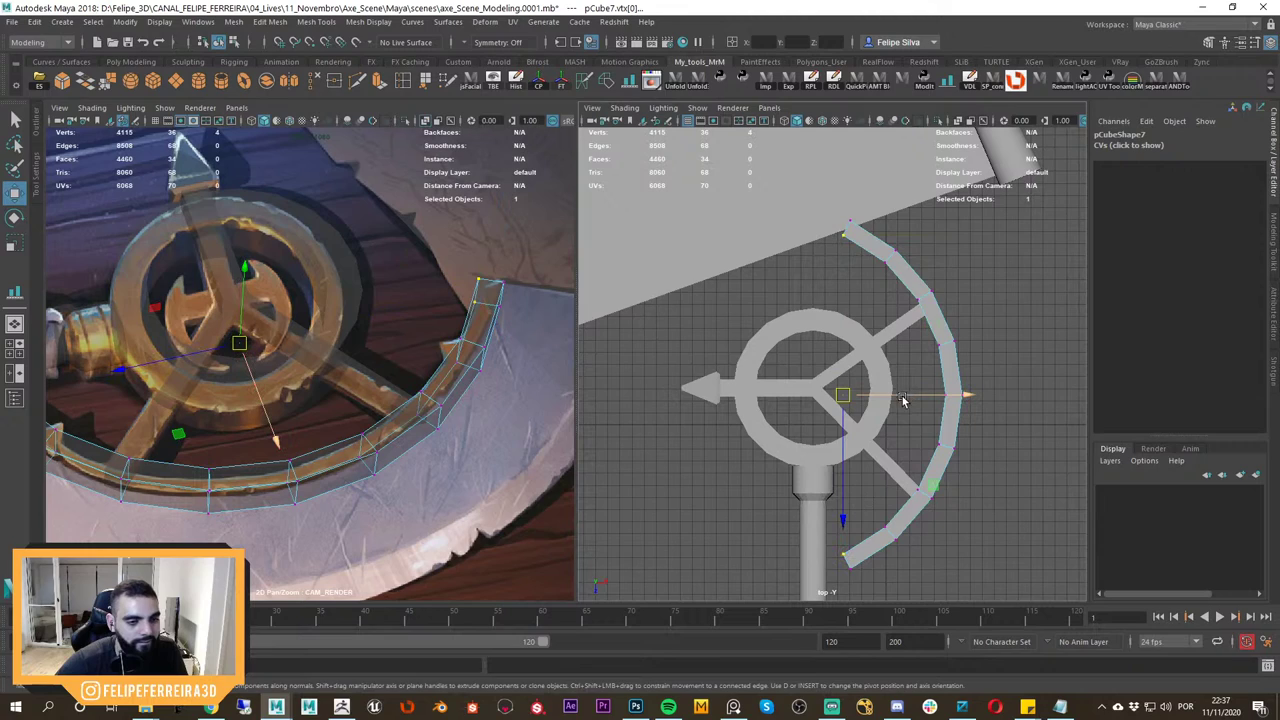
pyautogui.moveTo(903, 400); pyautogui.dragTo(899, 420)
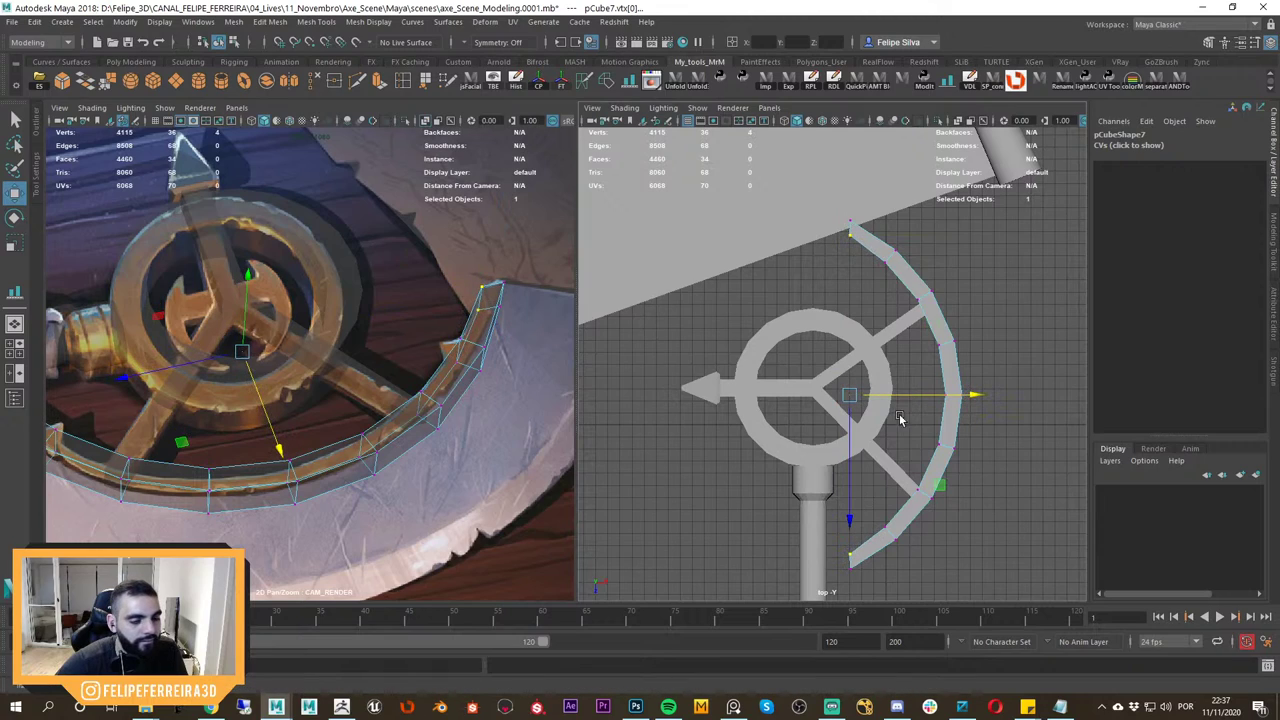
pyautogui.press('r')
pyautogui.moveTo(850, 518); pyautogui.dragTo(850, 514)
pyautogui.press('w')
pyautogui.moveTo(897, 395); pyautogui.dragTo(897, 397)
# Return to object mode and examine the tapered rim's height and ends in perspective against the rest of the axe.
pyautogui.press('space')
pyautogui.moveTo(883, 267); pyautogui.dragTo(883, 230)
pyautogui.keyDown('alt'); pyautogui.moveTo(883, 240); pyautogui.dragTo(907, 263); pyautogui.keyUp('alt')
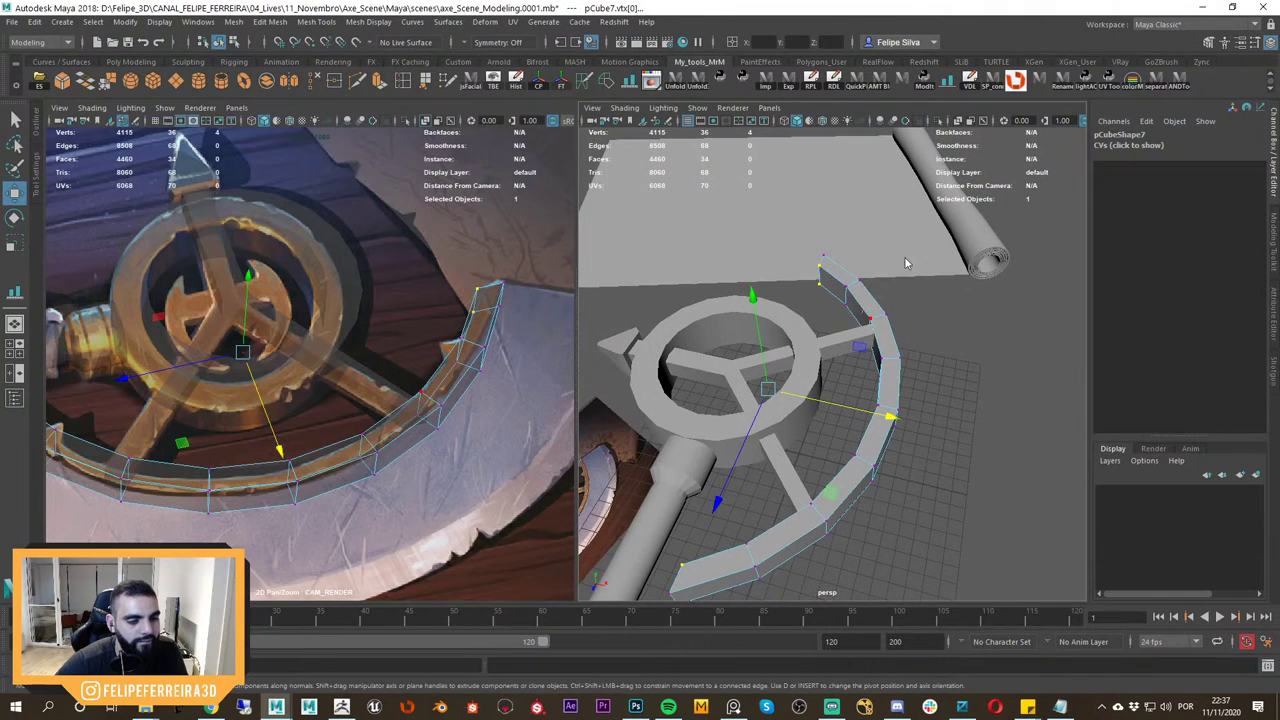
pyautogui.press('F8')
pyautogui.scroll(-4, 935, 340)
pyautogui.click(949, 391)
pyautogui.keyDown('alt'); pyautogui.moveTo(942, 389); pyautogui.dragTo(849, 341); pyautogui.keyUp('alt')
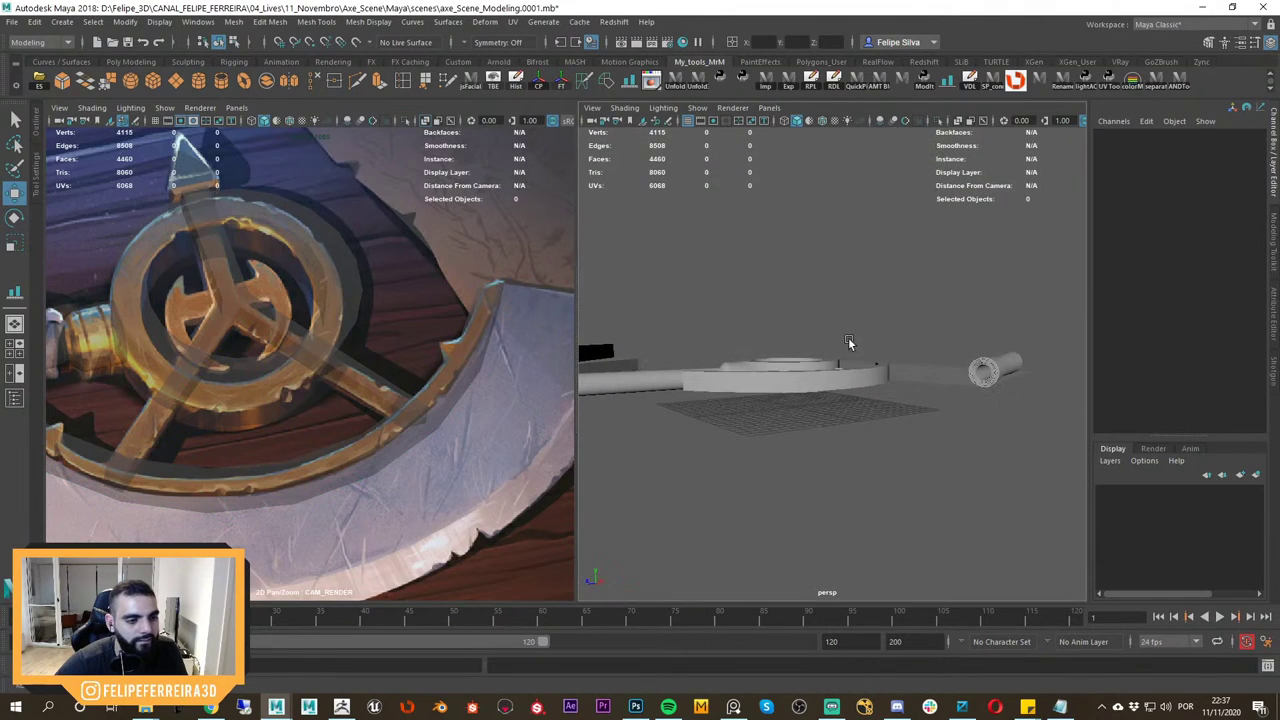
pyautogui.click(791, 377)
pyautogui.keyDown('alt'); pyautogui.moveTo(833, 388); pyautogui.dragTo(896, 402); pyautogui.keyUp('alt')
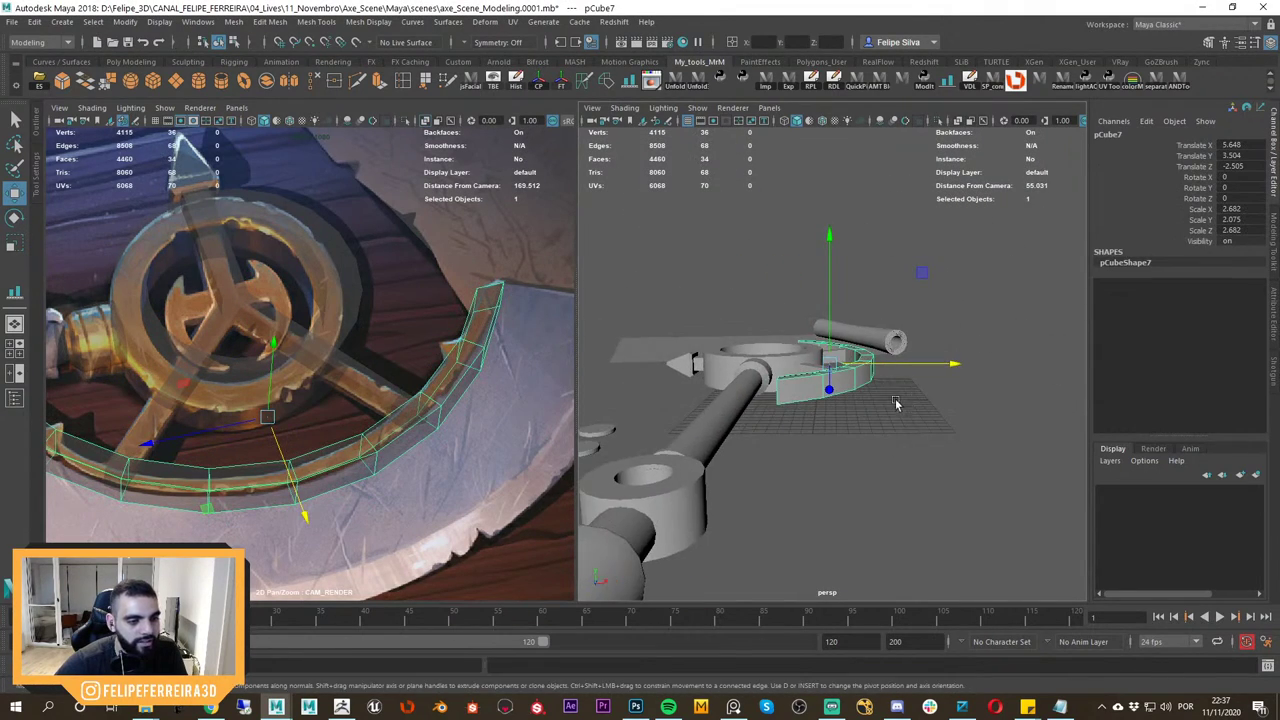
# Switch to the reference image and examine the whole axe painting.
pyautogui.hotkey('alt', 'Tab')
pyautogui.moveTo(812, 405); pyautogui.dragTo(745, 385, button='middle')
pyautogui.scroll(-6, 748, 399)
pyautogui.moveTo(625, 397); pyautogui.dragTo(780, 380, button='middle')
pyautogui.scroll(3, 780, 382)
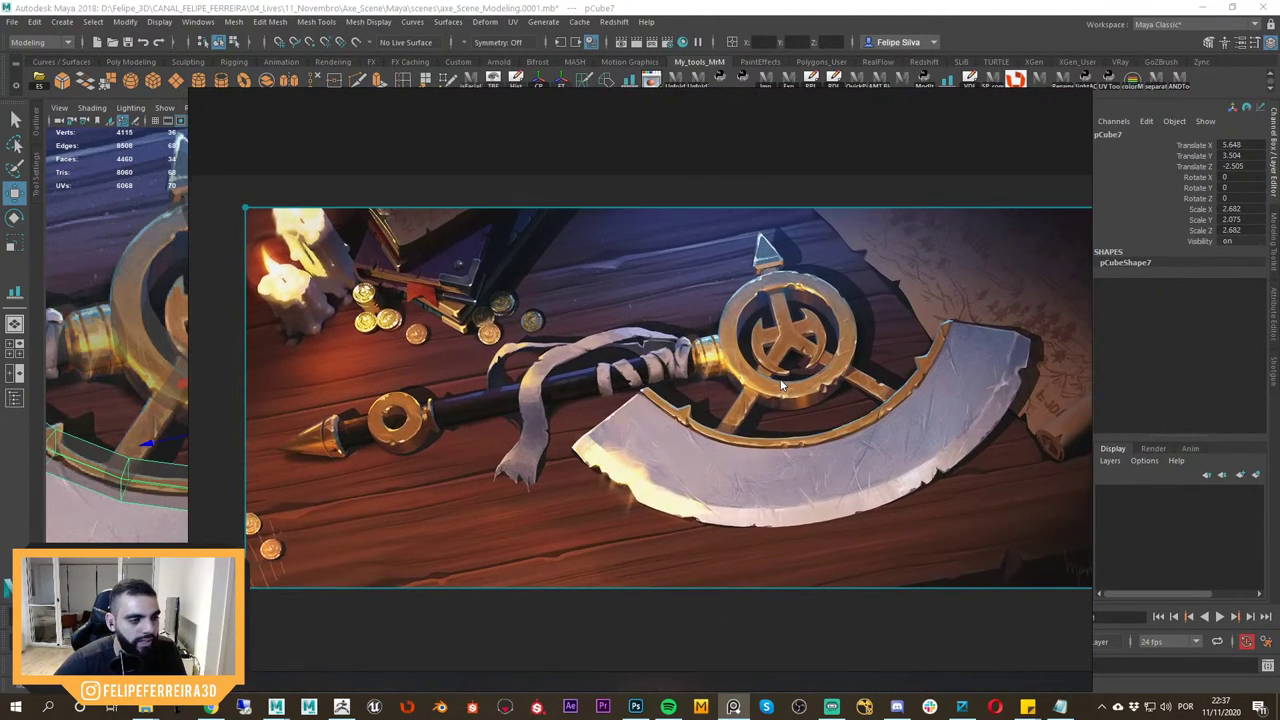
# Examine the axe, books and coins in the reference painting and return to Maya.
pyautogui.scroll(-1, 780, 388)
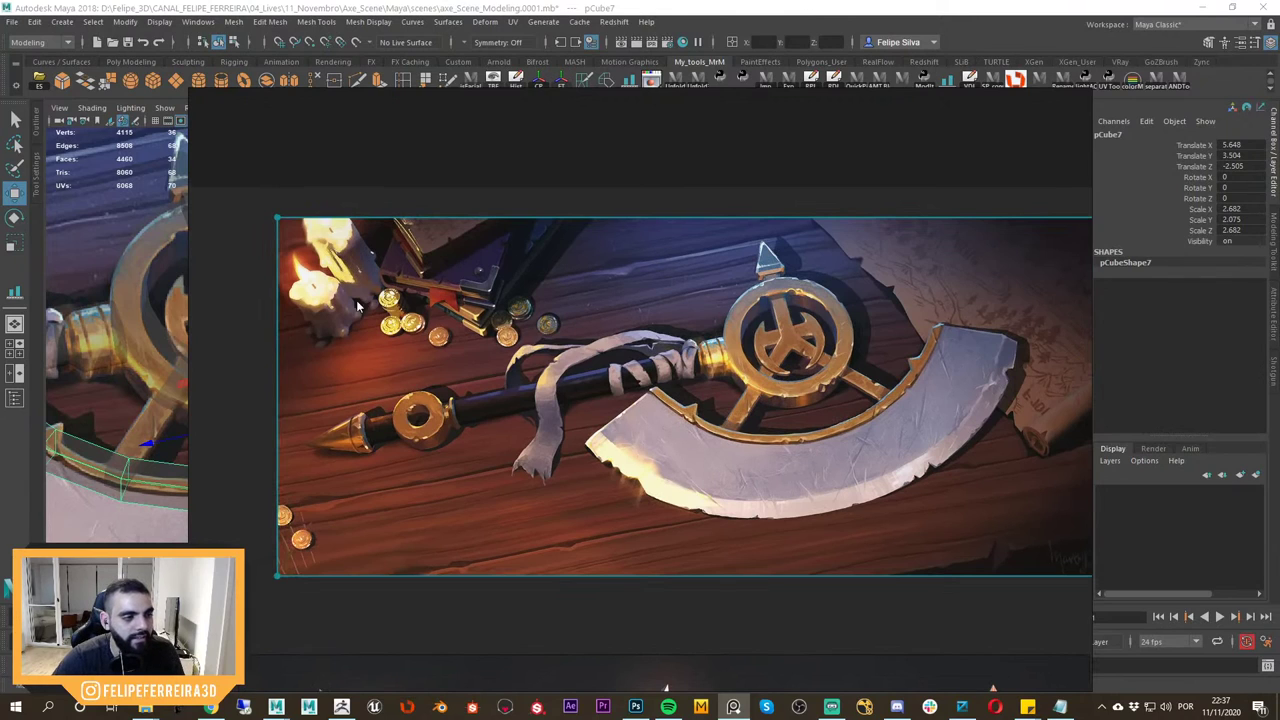
pyautogui.moveTo(463, 303); pyautogui.dragTo(569, 357, button='middle')
pyautogui.scroll(6, 548, 338)
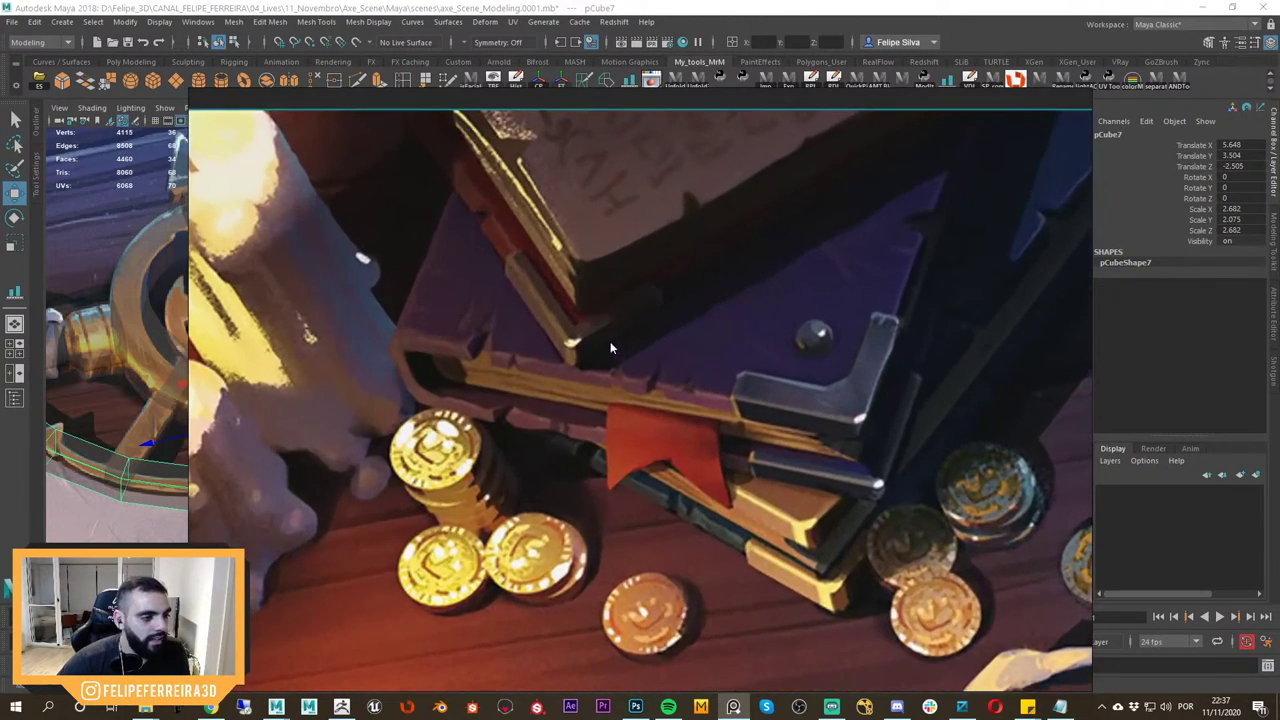
pyautogui.scroll(-4, 517, 351)
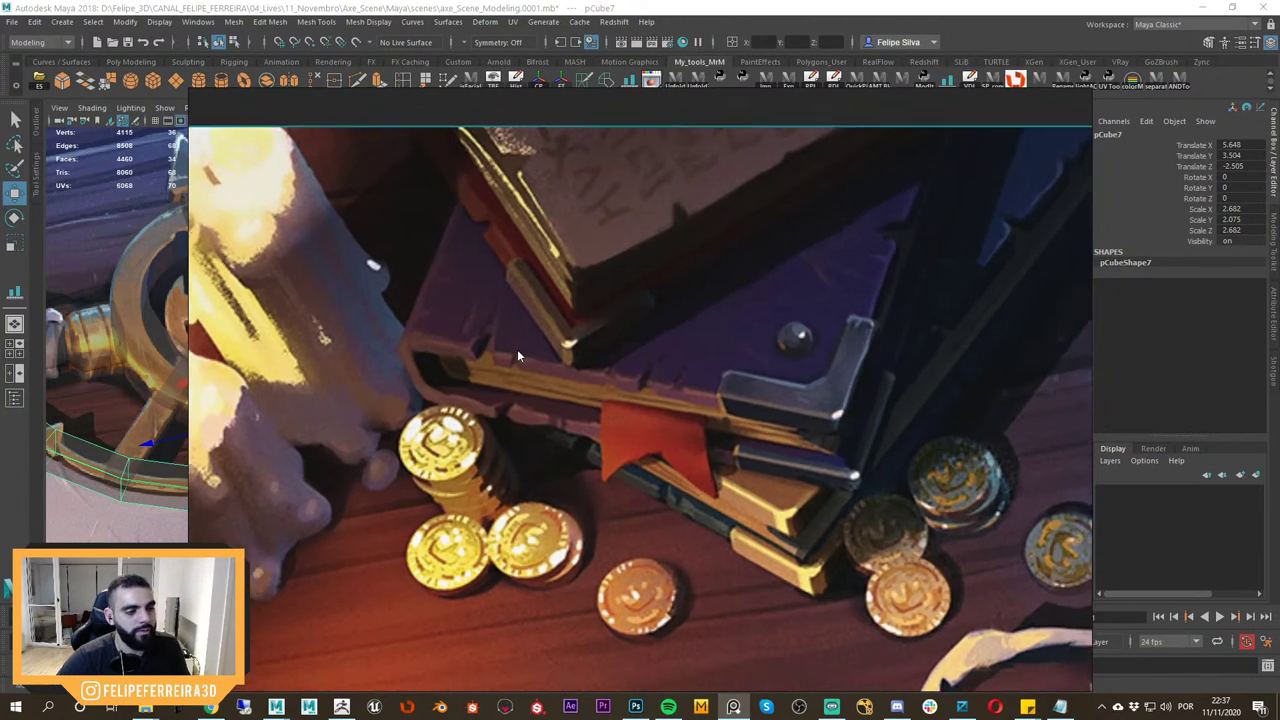
pyautogui.scroll(6, 497, 352)
pyautogui.scroll(-6, 575, 380)
pyautogui.click(756, 14)
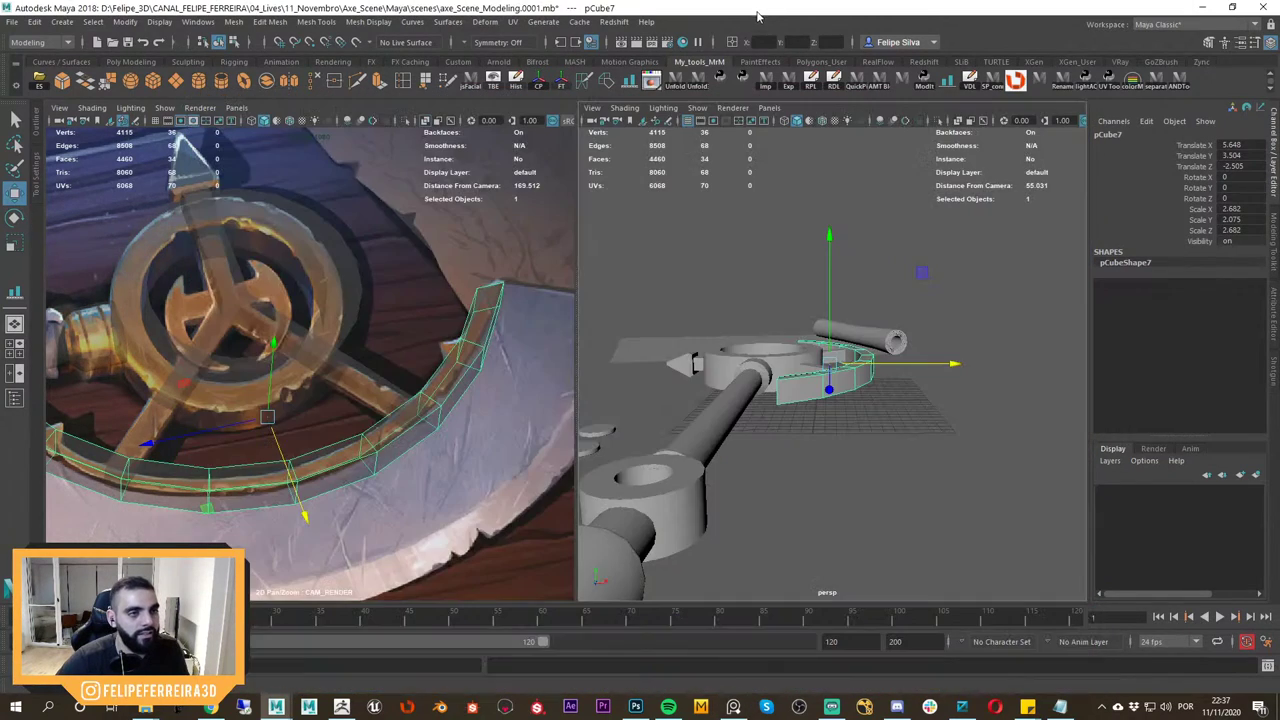
# Scale the curved blade rim vertically to a Y scale of 3.084 and show the model from above.
pyautogui.keyDown('alt'); pyautogui.moveTo(828, 255); pyautogui.dragTo(769, 387); pyautogui.keyUp('alt')
pyautogui.press('r')
pyautogui.press('space')
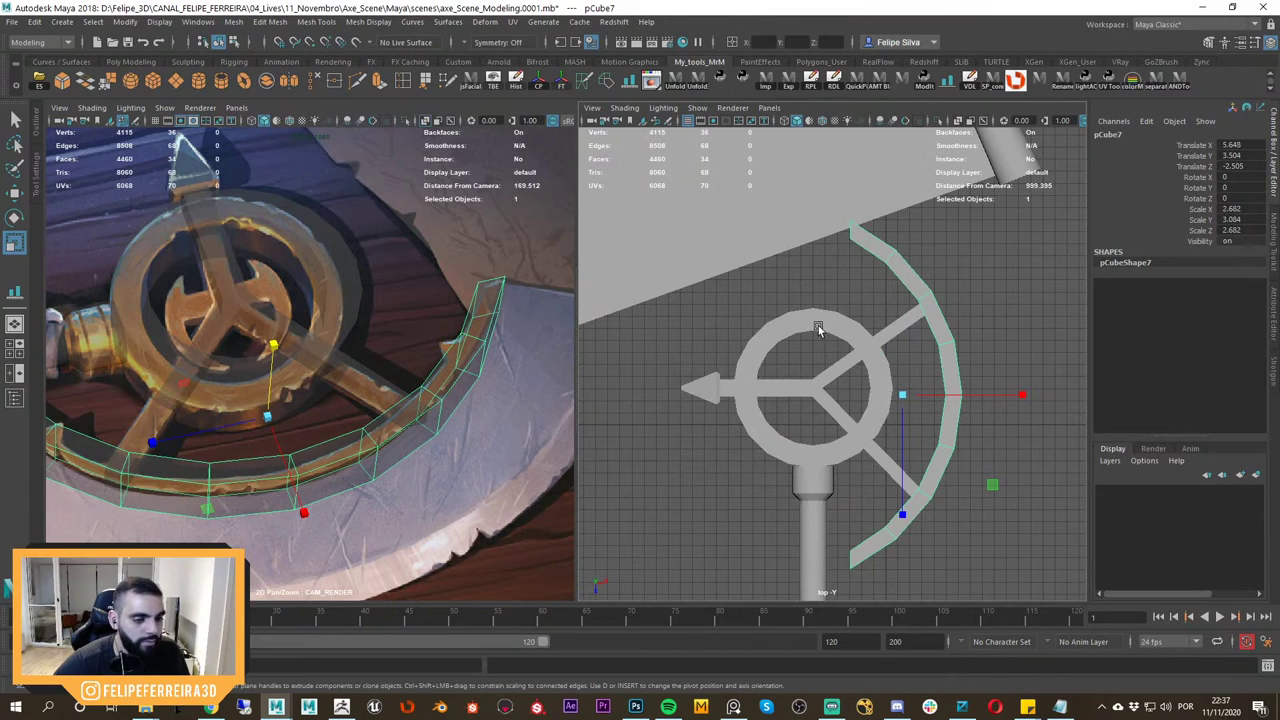
# Check the curved rim's fit over the painted axe in the camera view, undo the stray vertical scaling and clear the selection.
pyautogui.moveTo(436, 344); pyautogui.dragTo(395, 384, button='right')
pyautogui.moveTo(395, 384); pyautogui.dragTo(443, 380, button='middle')
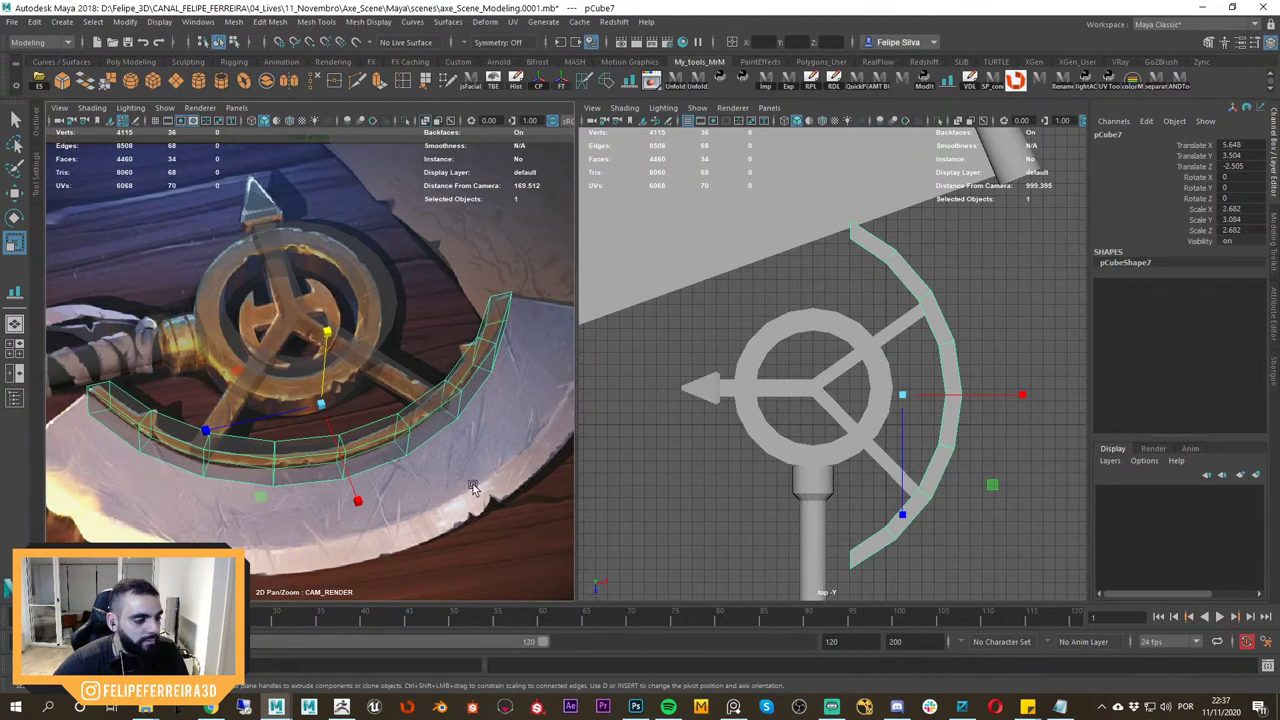
pyautogui.moveTo(297, 492); pyautogui.dragTo(391, 451, button='middle')
pyautogui.moveTo(301, 420); pyautogui.dragTo(317, 463, button='middle')
pyautogui.moveTo(432, 411); pyautogui.dragTo(531, 427, button='right')
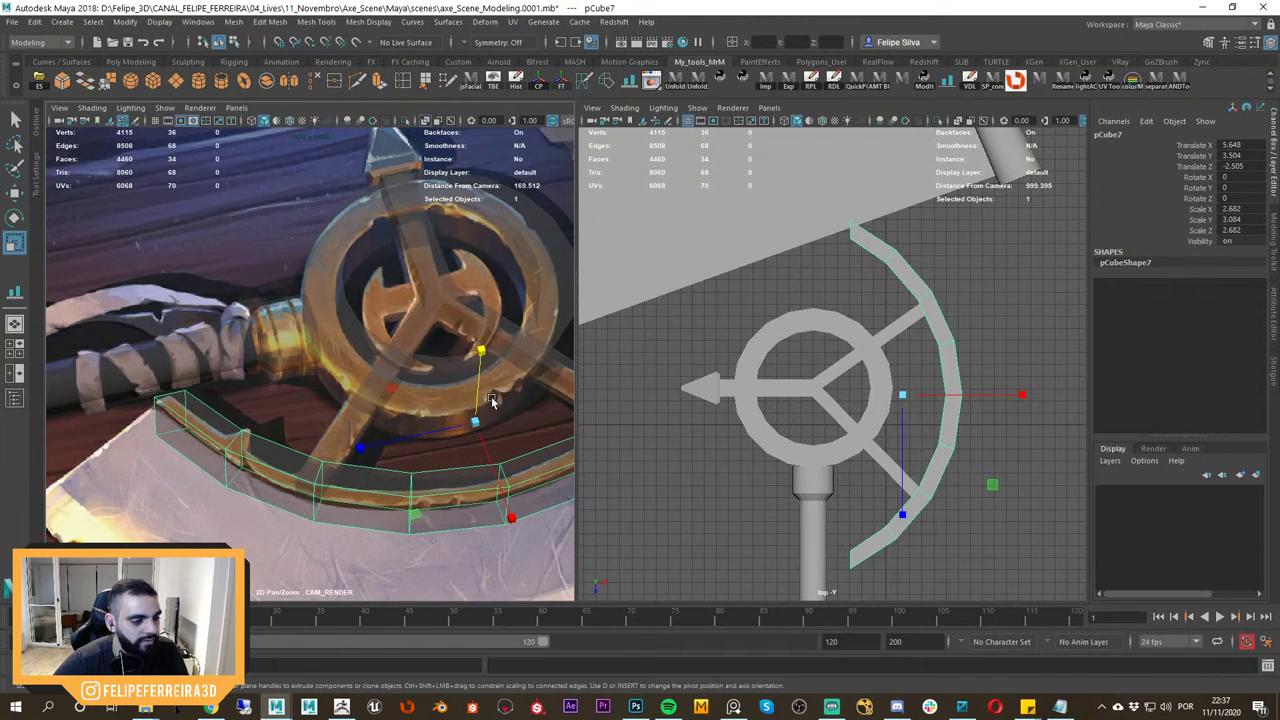
pyautogui.moveTo(491, 399); pyautogui.dragTo(457, 409, button='middle')
pyautogui.hotkey('ctrl', 'z')
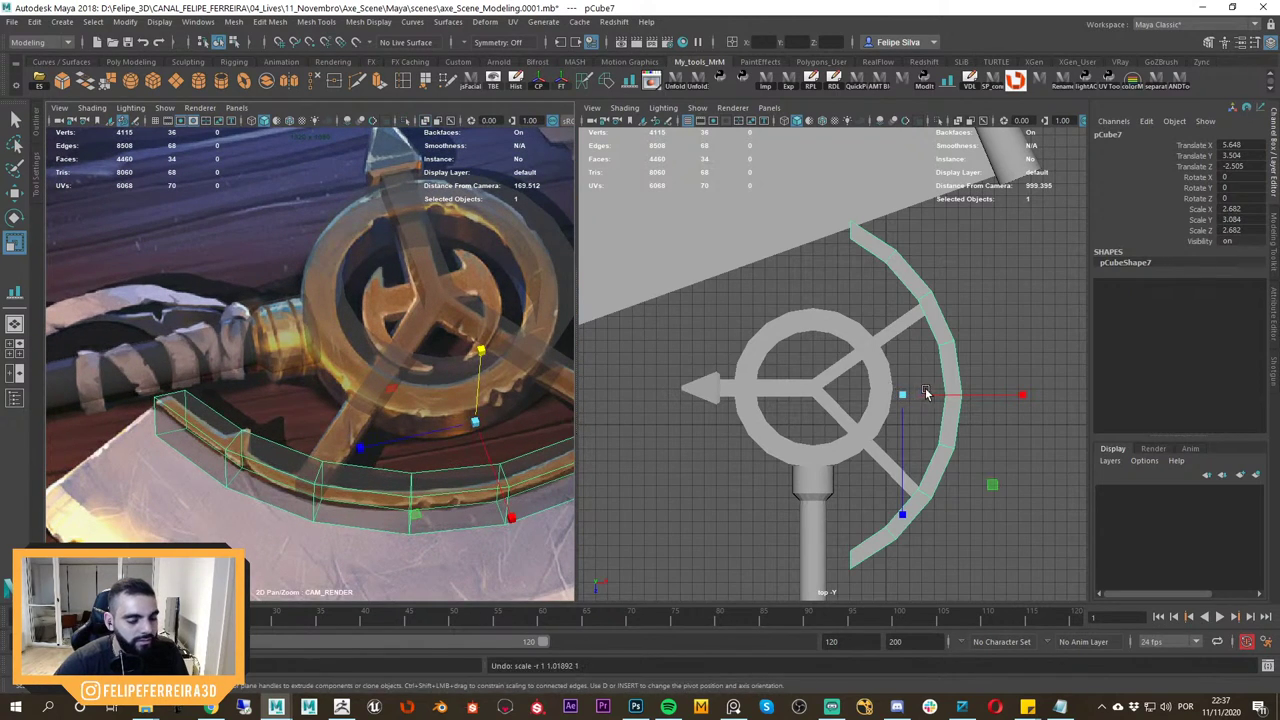
pyautogui.keyDown('alt'); pyautogui.moveTo(925, 391); pyautogui.dragTo(1025, 422, button='right'); pyautogui.keyUp('alt')
pyautogui.keyDown('alt'); pyautogui.moveTo(1025, 422); pyautogui.dragTo(892, 391, button='middle'); pyautogui.keyUp('alt')
pyautogui.moveTo(501, 382); pyautogui.dragTo(381, 336, button='right')
pyautogui.moveTo(381, 336); pyautogui.dragTo(304, 290, button='middle')
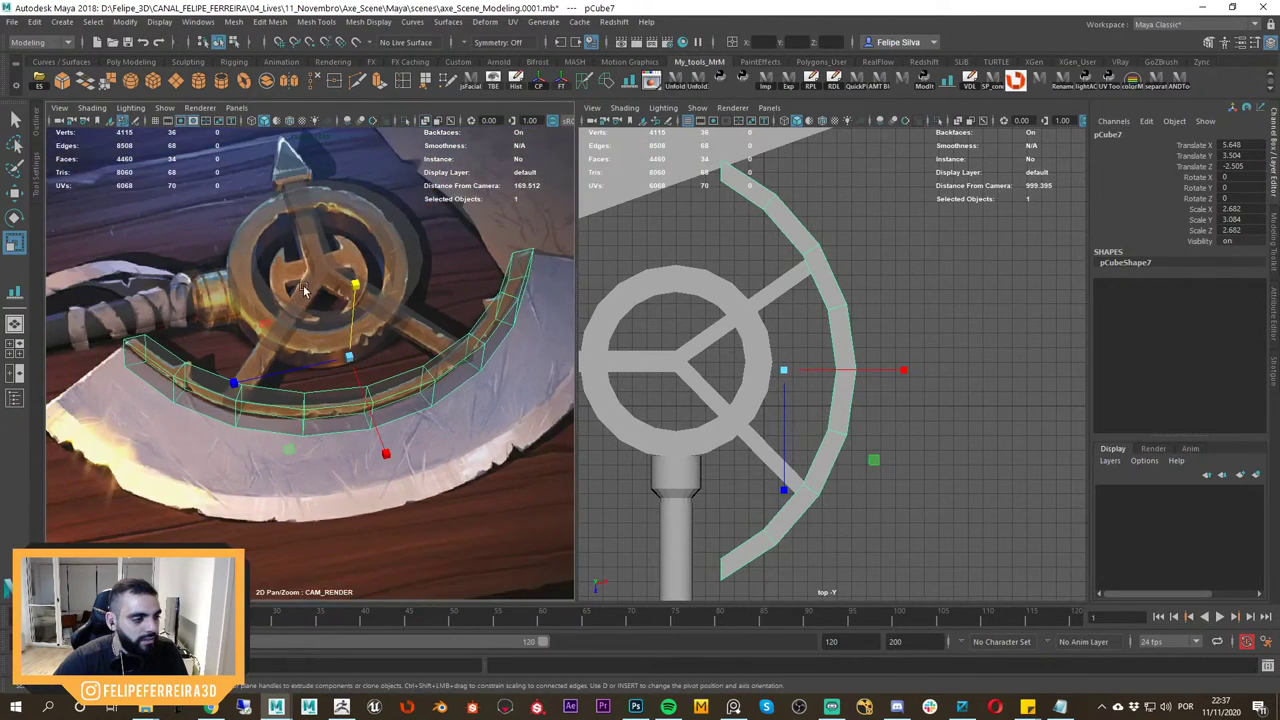
pyautogui.moveTo(304, 290); pyautogui.dragTo(303, 323, button='right')
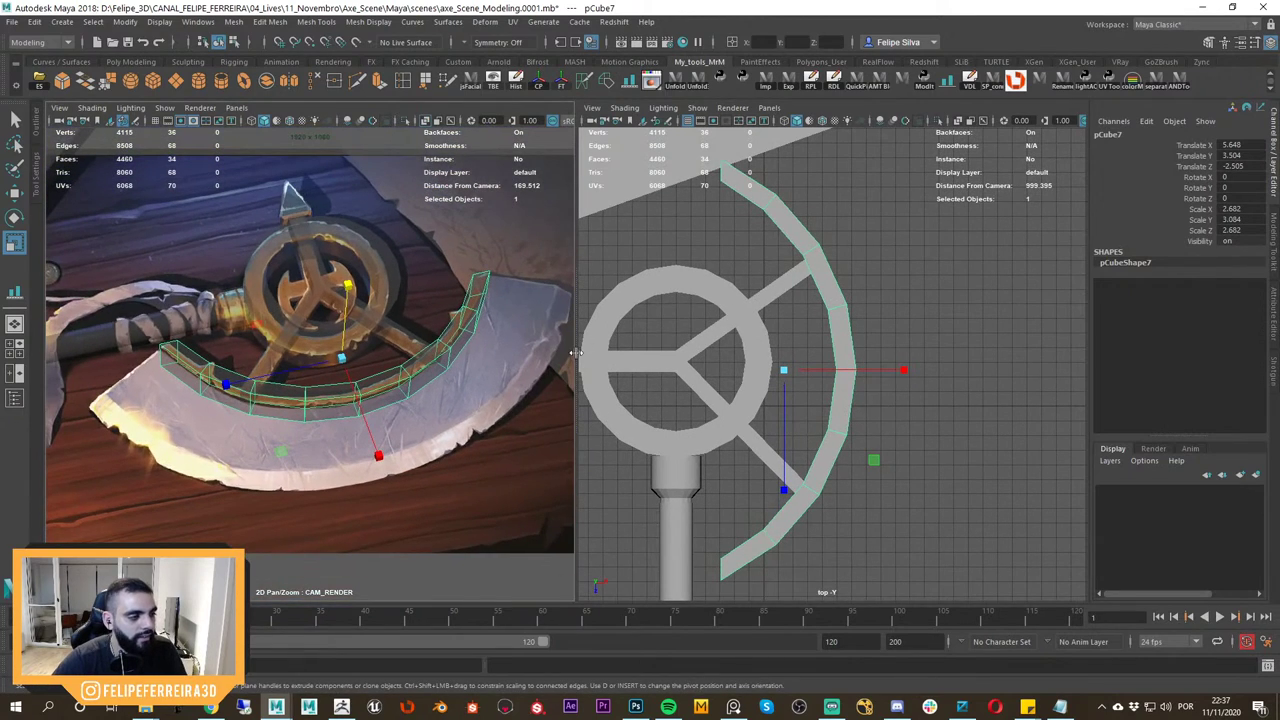
pyautogui.click(888, 323)
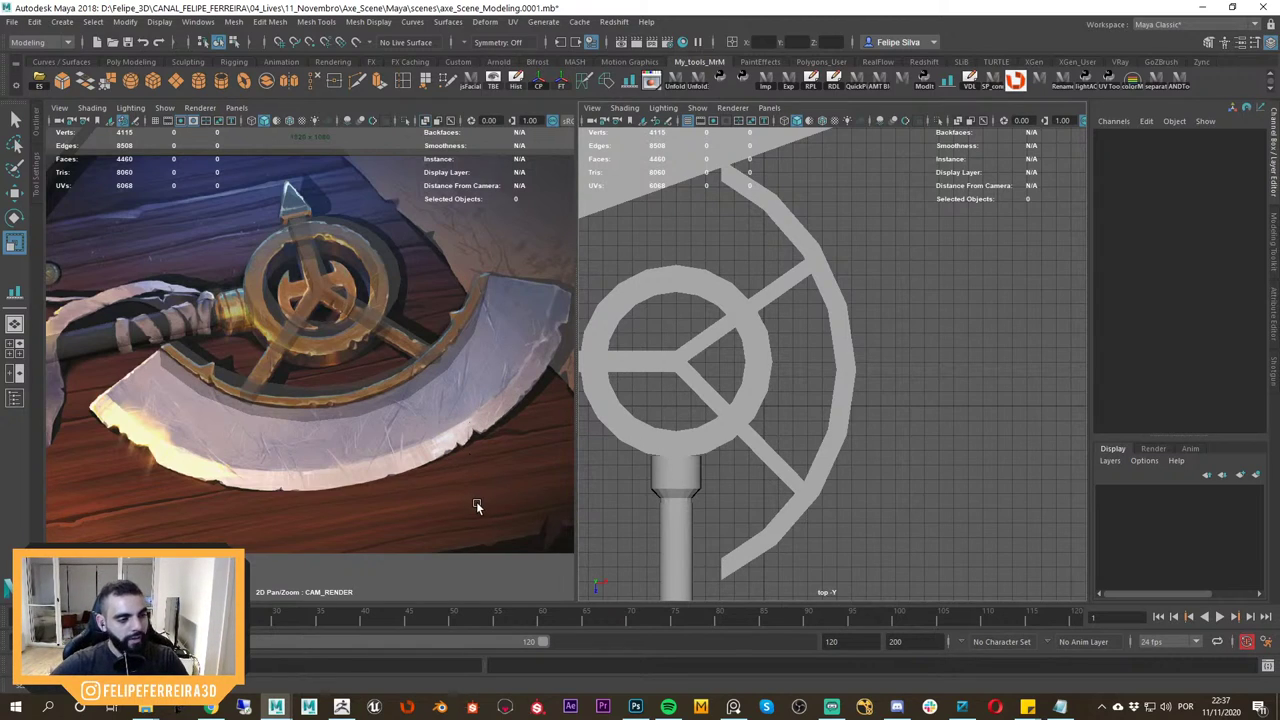
pyautogui.hotkey('ctrl', 'z')
pyautogui.hotkey('ctrl', 'z')
pyautogui.hotkey('ctrl', 'z')
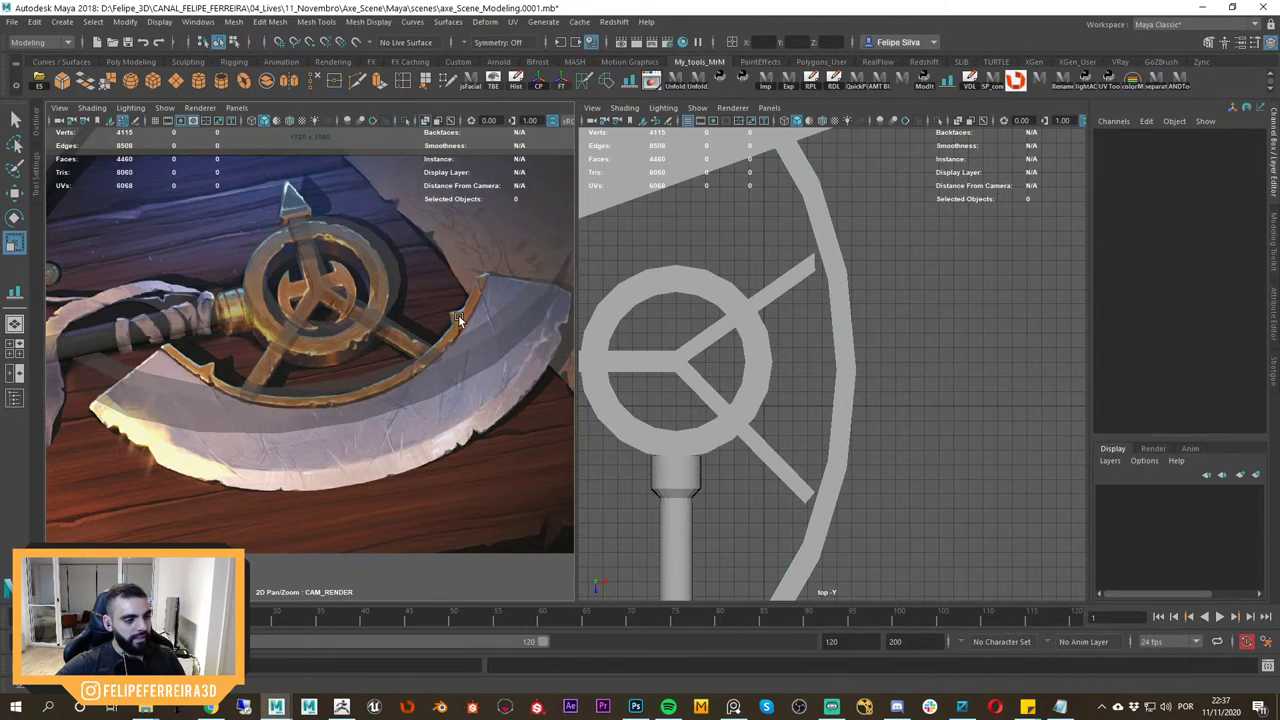
pyautogui.moveTo(493, 273); pyautogui.dragTo(347, 328, button='middle')
pyautogui.moveTo(347, 328); pyautogui.dragTo(441, 378, button='right')
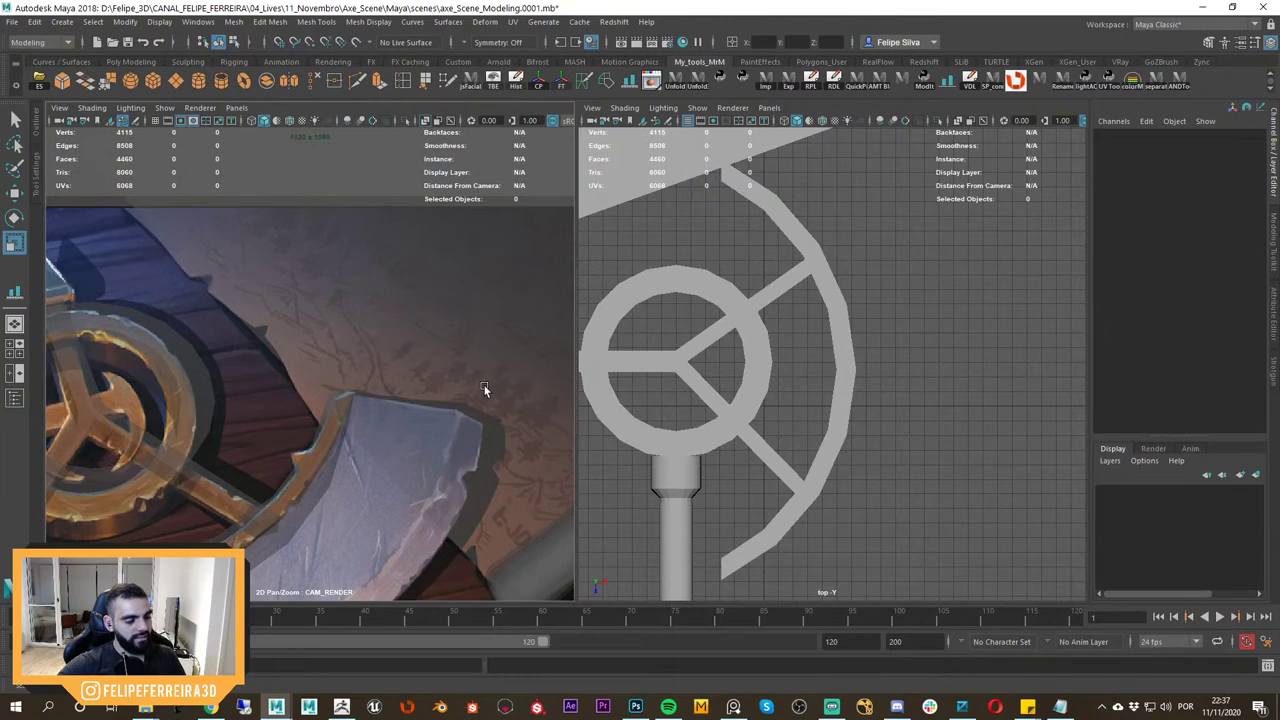
pyautogui.moveTo(461, 380); pyautogui.dragTo(455, 379)
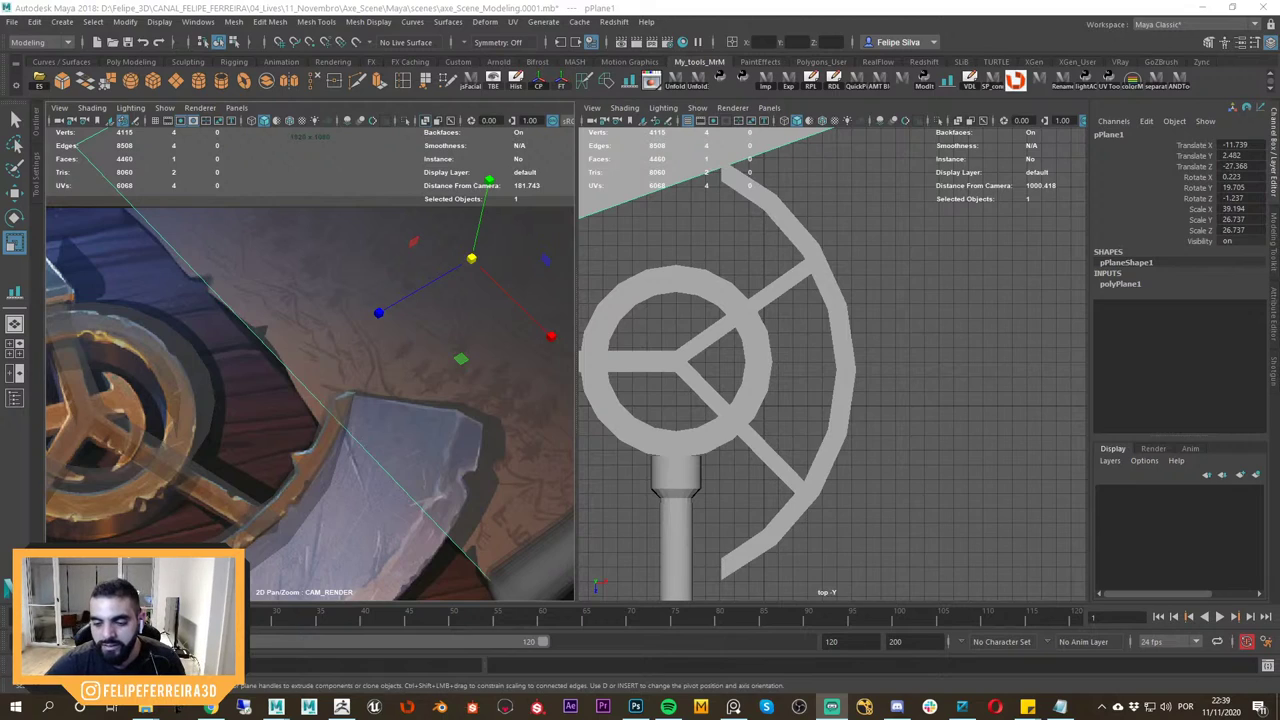
pyautogui.click(1170, 706)
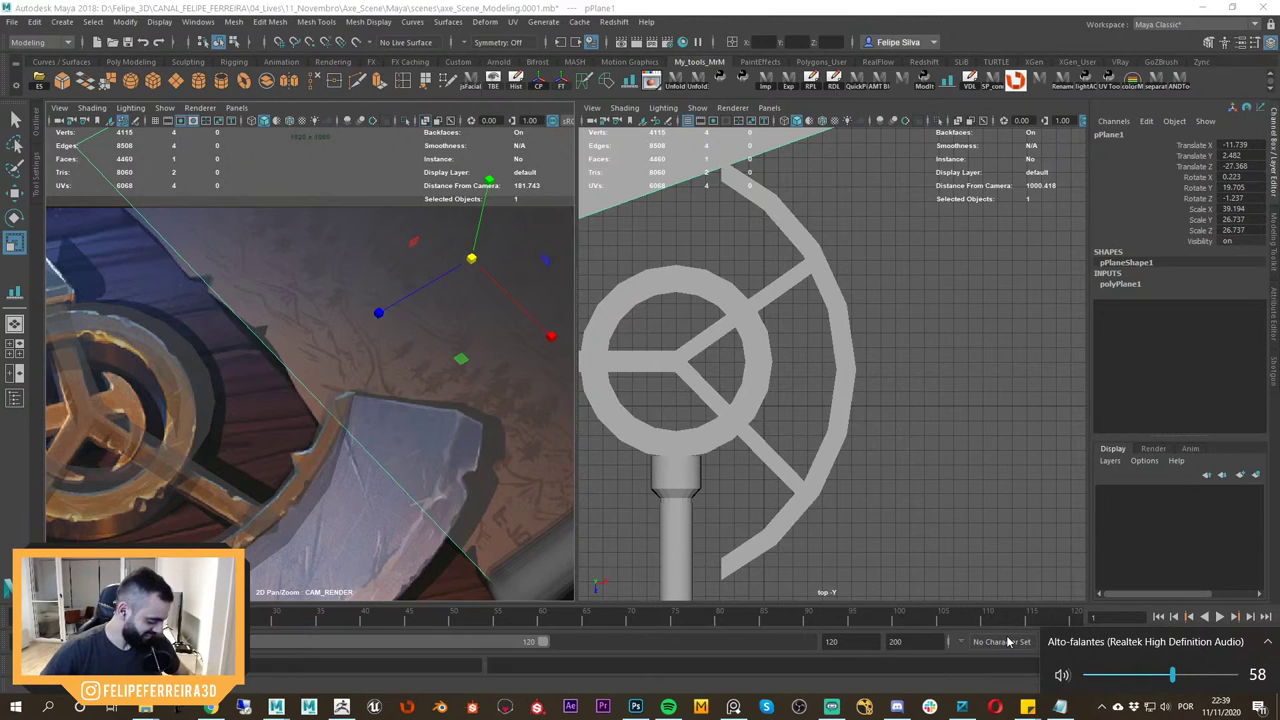
pyautogui.click(1165, 708)
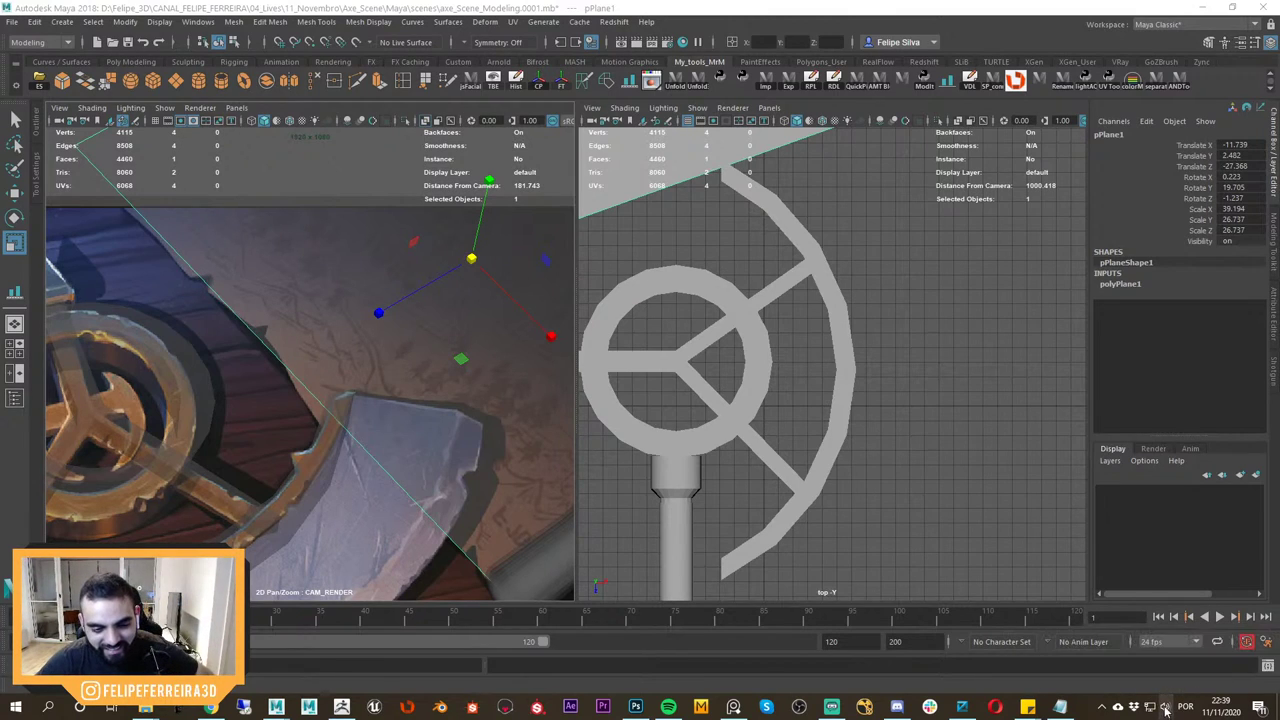
pyautogui.click(876, 378)
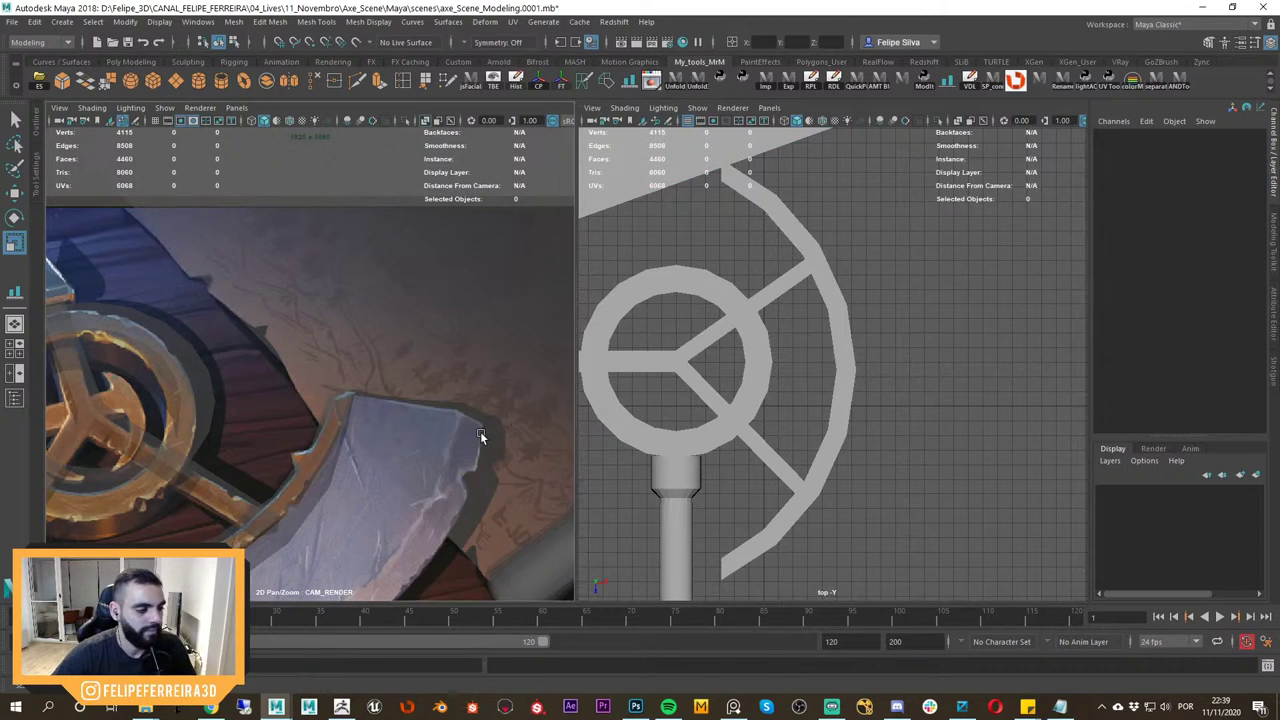
# Examine the painted blade in the camera view and the modelled axe head in perspective.
pyautogui.moveTo(480, 431); pyautogui.dragTo(387, 413, button='right')
pyautogui.moveTo(387, 413); pyautogui.dragTo(475, 326, button='middle')
pyautogui.scroll(-2, 437, 376)
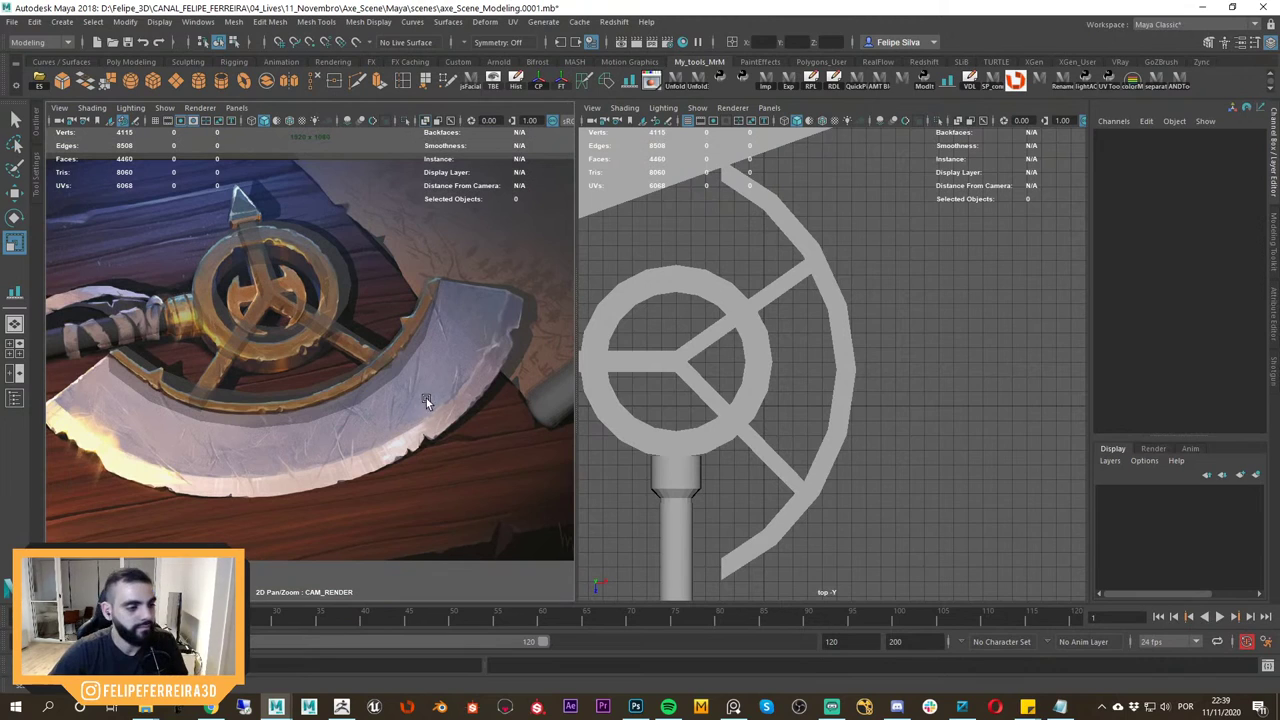
pyautogui.moveTo(418, 373); pyautogui.dragTo(456, 350, button='middle')
pyautogui.moveTo(456, 350); pyautogui.dragTo(426, 345, button='right')
pyautogui.press('space')
pyautogui.moveTo(857, 305)
pyautogui.mouseDown()
pyautogui.moveTo(859, 270)
pyautogui.moveTo(834, 267)
pyautogui.moveTo(838, 297)
pyautogui.mouseUp()
pyautogui.keyDown('alt'); pyautogui.moveTo(838, 297); pyautogui.dragTo(799, 320, button='right'); pyautogui.keyUp('alt')
pyautogui.keyDown('alt'); pyautogui.moveTo(799, 320); pyautogui.dragTo(896, 401); pyautogui.keyUp('alt')
pyautogui.moveTo(432, 354); pyautogui.dragTo(408, 350, button='middle')
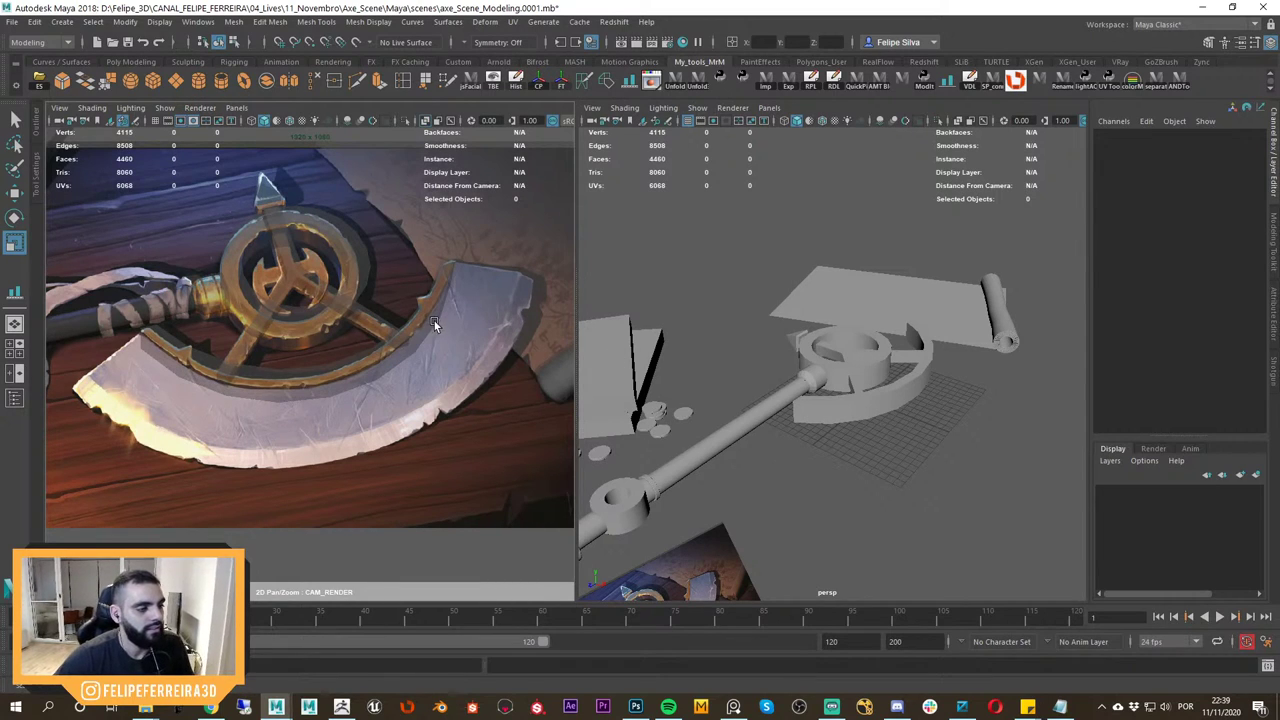
# Duplicate the eight outer side faces of the curved rim as a separate strip.
pyautogui.click(434, 322)
pyautogui.press('f')
pyautogui.keyDown('alt'); pyautogui.moveTo(925, 415); pyautogui.dragTo(855, 360); pyautogui.keyUp('alt')
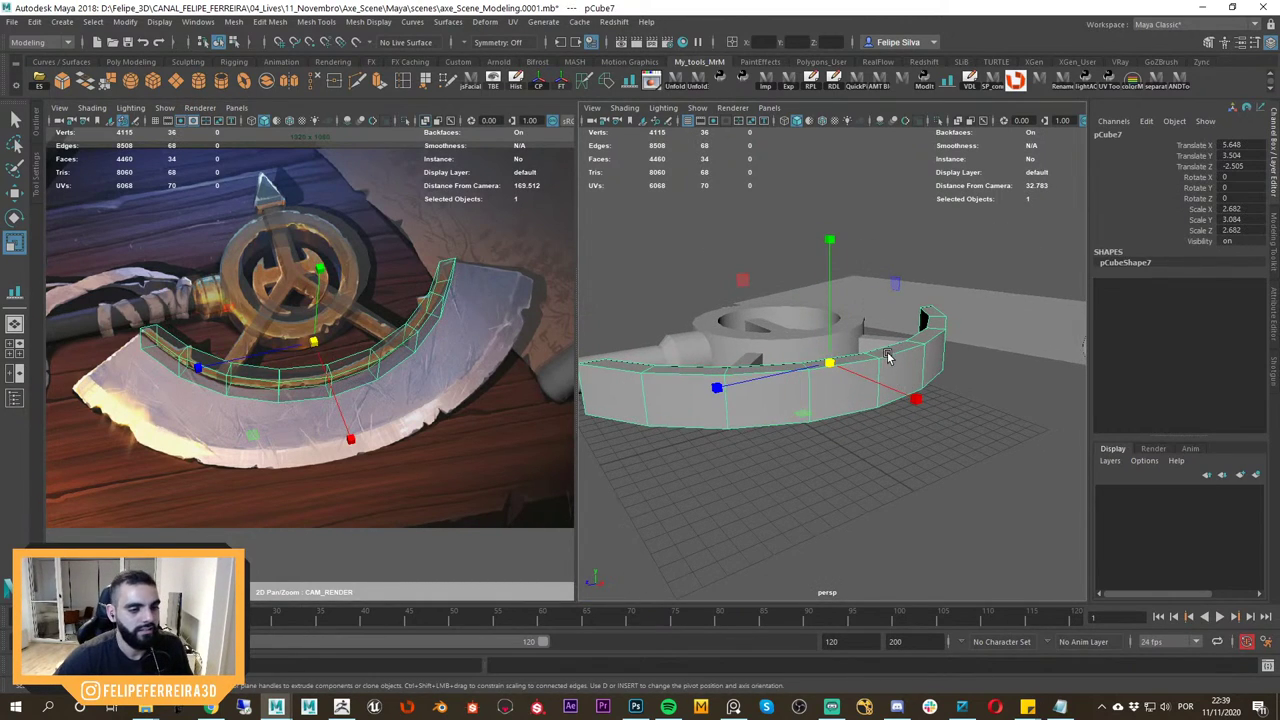
pyautogui.moveTo(887, 343); pyautogui.dragTo(889, 385, button='right')
pyautogui.keyDown('alt'); pyautogui.moveTo(886, 400); pyautogui.dragTo(951, 411, button='middle'); pyautogui.keyUp('alt')
pyautogui.keyDown('alt'); pyautogui.moveTo(951, 411); pyautogui.dragTo(988, 409); pyautogui.keyUp('alt')
pyautogui.moveTo(757, 404)
pyautogui.mouseDown()
pyautogui.moveTo(907, 391)
pyautogui.moveTo(986, 367)
pyautogui.moveTo(778, 380)
pyautogui.mouseUp()
pyautogui.moveTo(756, 389); pyautogui.dragTo(904, 388)
pyautogui.moveTo(850, 388)
pyautogui.keyDown('alt'); pyautogui.mouseDown()
pyautogui.moveTo(894, 394)
pyautogui.moveTo(851, 383)
pyautogui.mouseUp(); pyautogui.keyUp('alt')
pyautogui.moveTo(851, 383)
pyautogui.keyDown('alt'); pyautogui.mouseDown(button='right')
pyautogui.moveTo(910, 400)
pyautogui.moveTo(875, 497)
pyautogui.moveTo(880, 608)
pyautogui.moveTo(933, 438)
pyautogui.mouseUp(button='right'); pyautogui.keyUp('alt')
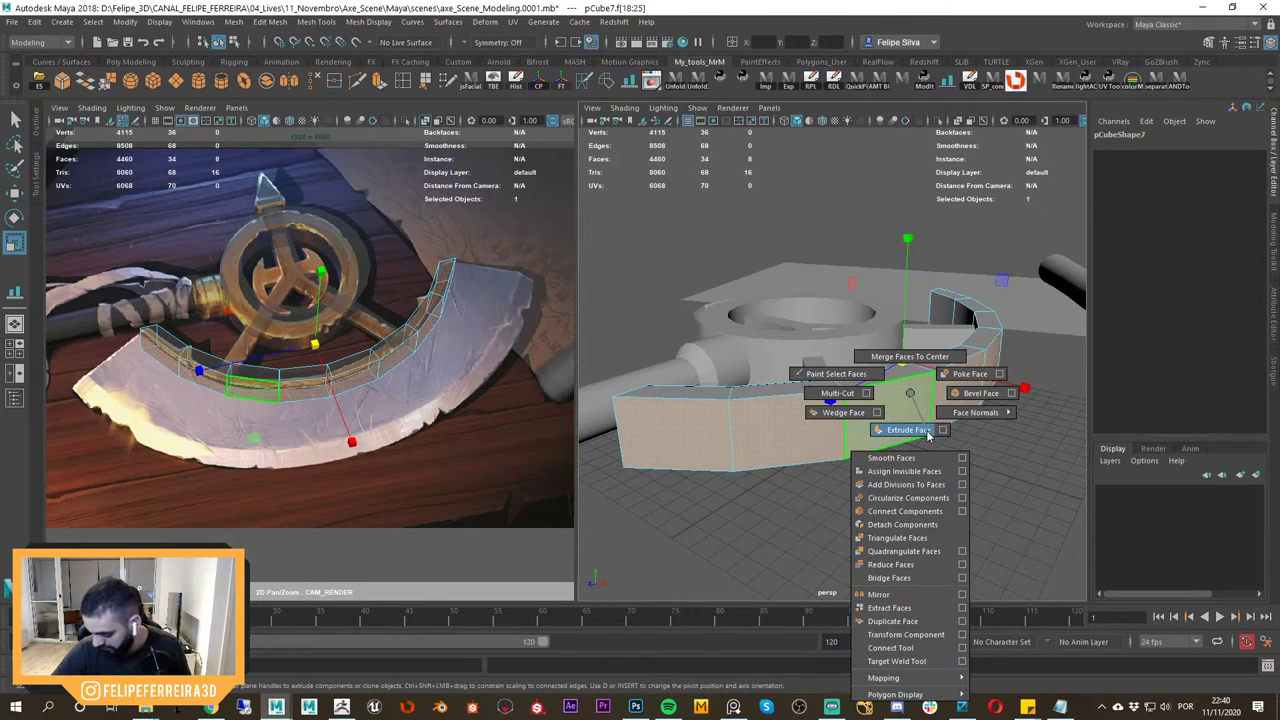
pyautogui.keyDown('shift'); pyautogui.moveTo(928, 435); pyautogui.dragTo(912, 622, button='right'); pyautogui.keyUp('shift')
# Select the duplicated face strip as an object, centre its pivot and delete its history.
pyautogui.keyDown('alt'); pyautogui.moveTo(947, 473); pyautogui.dragTo(940, 505); pyautogui.keyUp('alt')
pyautogui.press('w')
pyautogui.moveTo(926, 339); pyautogui.dragTo(986, 302, button='right')
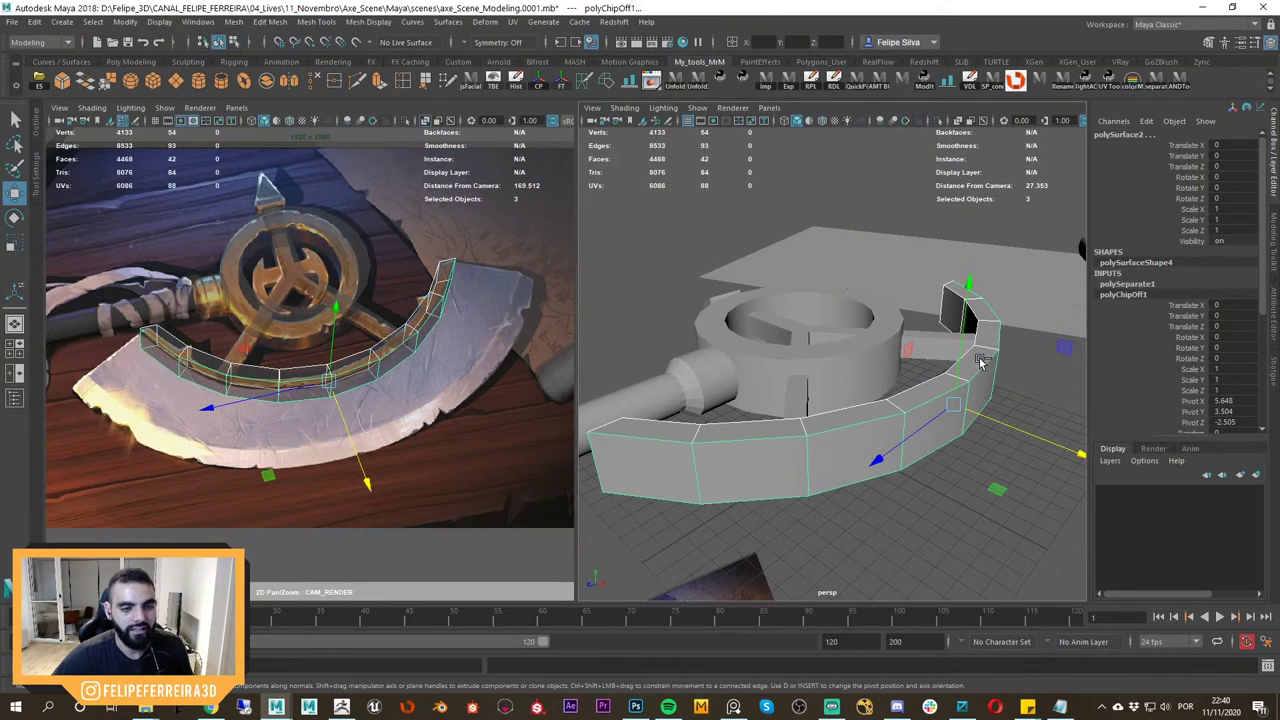
pyautogui.click(980, 357)
pyautogui.click(542, 86)
pyautogui.click(517, 84)
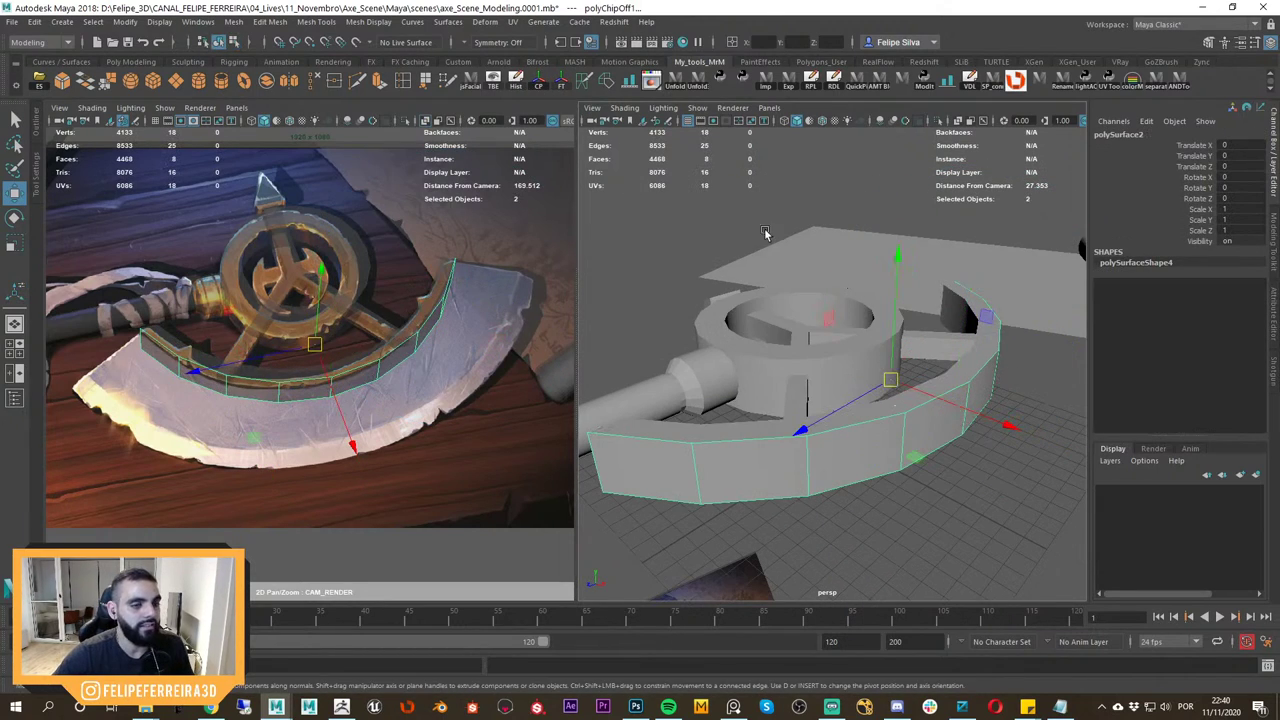
# Check the blade's thickness in the reference painting and reduce the duplicated strip's Y scale to 0.752.
pyautogui.press('r')
pyautogui.moveTo(903, 268); pyautogui.dragTo(882, 350)
pyautogui.hotkey('ctrl', 'z')
pyautogui.click(733, 707)
pyautogui.moveTo(968, 648); pyautogui.dragTo(358, 245, button='middle')
pyautogui.moveTo(1060, 225); pyautogui.dragTo(775, 358, button='middle')
pyautogui.scroll(2, 740, 332)
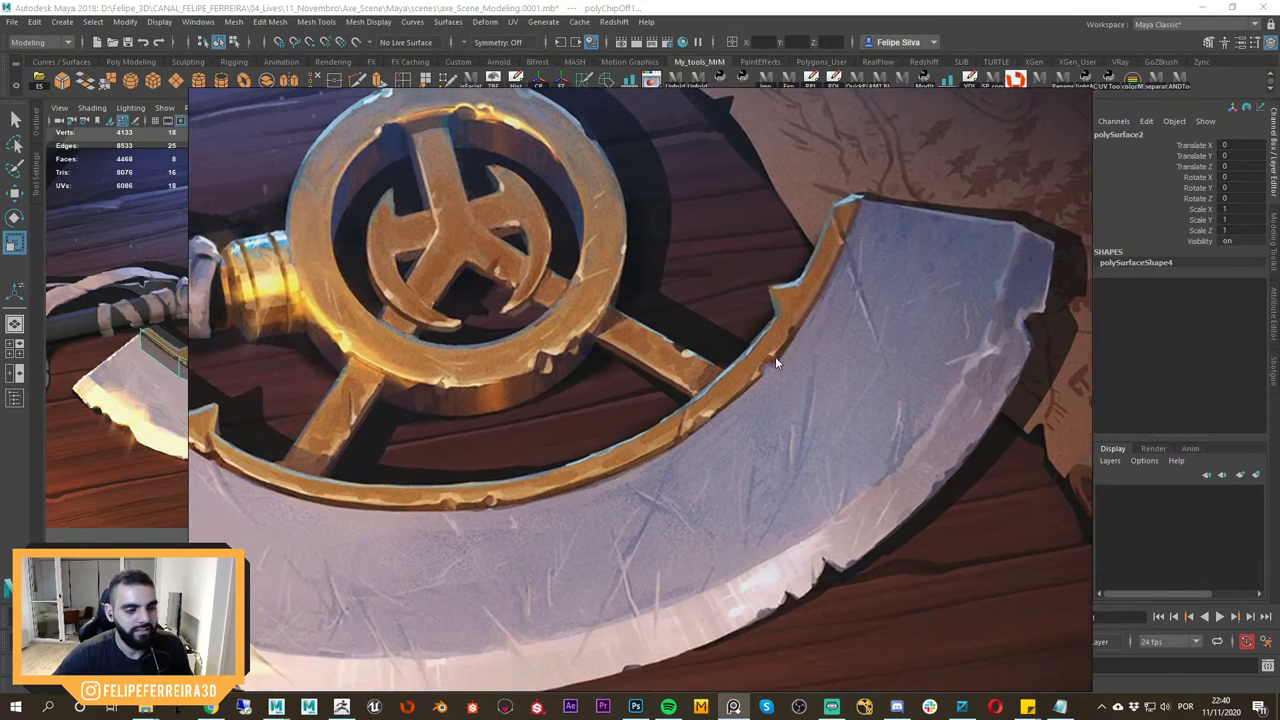
pyautogui.hotkey('alt', 'Tab')
pyautogui.moveTo(891, 230); pyautogui.dragTo(890, 258)
pyautogui.scroll(-3, 894, 305)
pyautogui.press('w')
pyautogui.keyDown('alt'); pyautogui.moveTo(894, 305); pyautogui.dragTo(811, 360); pyautogui.keyUp('alt')
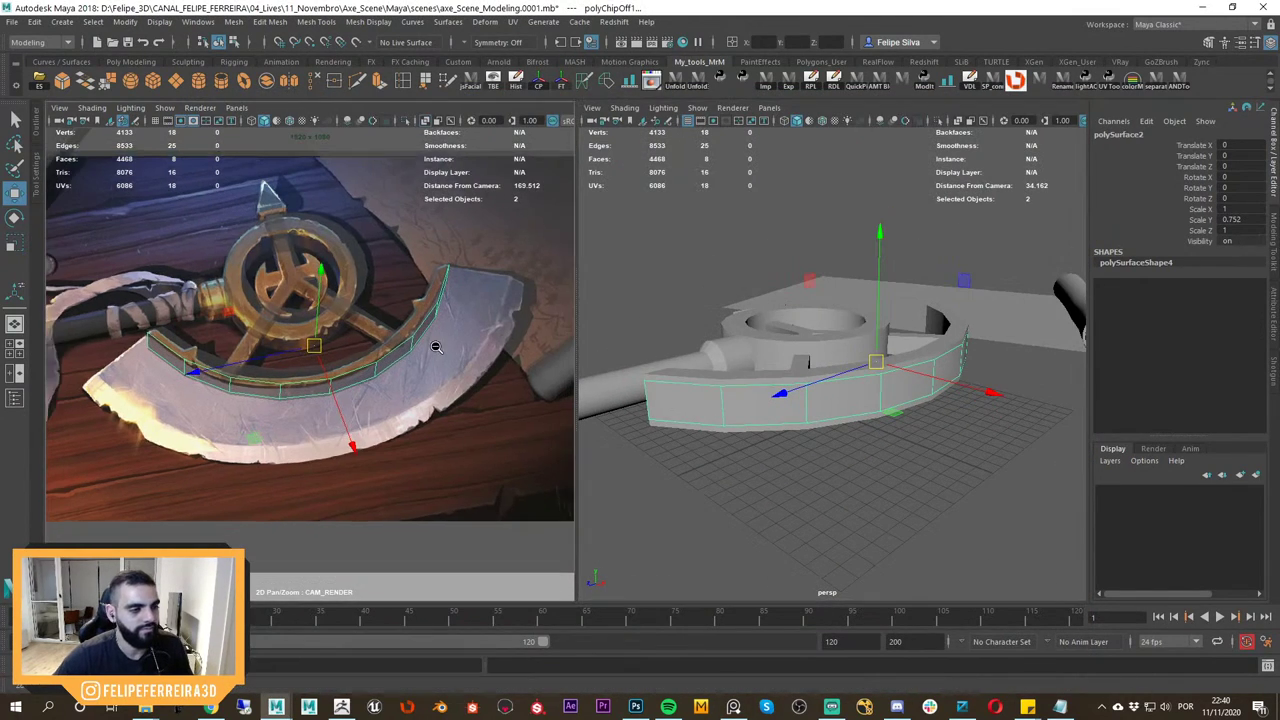
# Extrude the strip's faces outward with a thickness of 5.59 to form the blade body.
pyautogui.keyDown('shift'); pyautogui.moveTo(948, 366); pyautogui.dragTo(951, 402, button='right'); pyautogui.keyUp('shift')
pyautogui.keyDown('alt'); pyautogui.moveTo(951, 385); pyautogui.dragTo(958, 418); pyautogui.keyUp('alt')
pyautogui.moveTo(1004, 214); pyautogui.dragTo(1033, 433)
pyautogui.moveTo(1033, 433); pyautogui.dragTo(977, 430, button='middle')
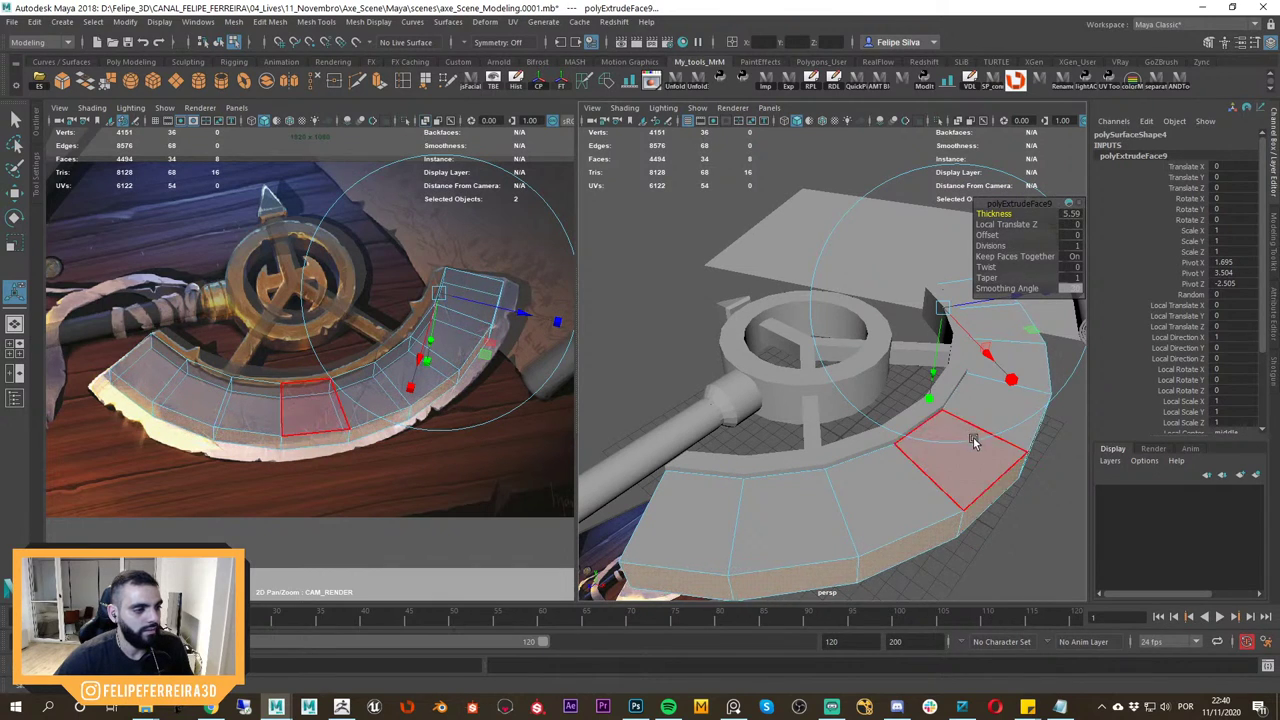
pyautogui.keyDown('alt'); pyautogui.moveTo(973, 440); pyautogui.dragTo(935, 396); pyautogui.keyUp('alt')
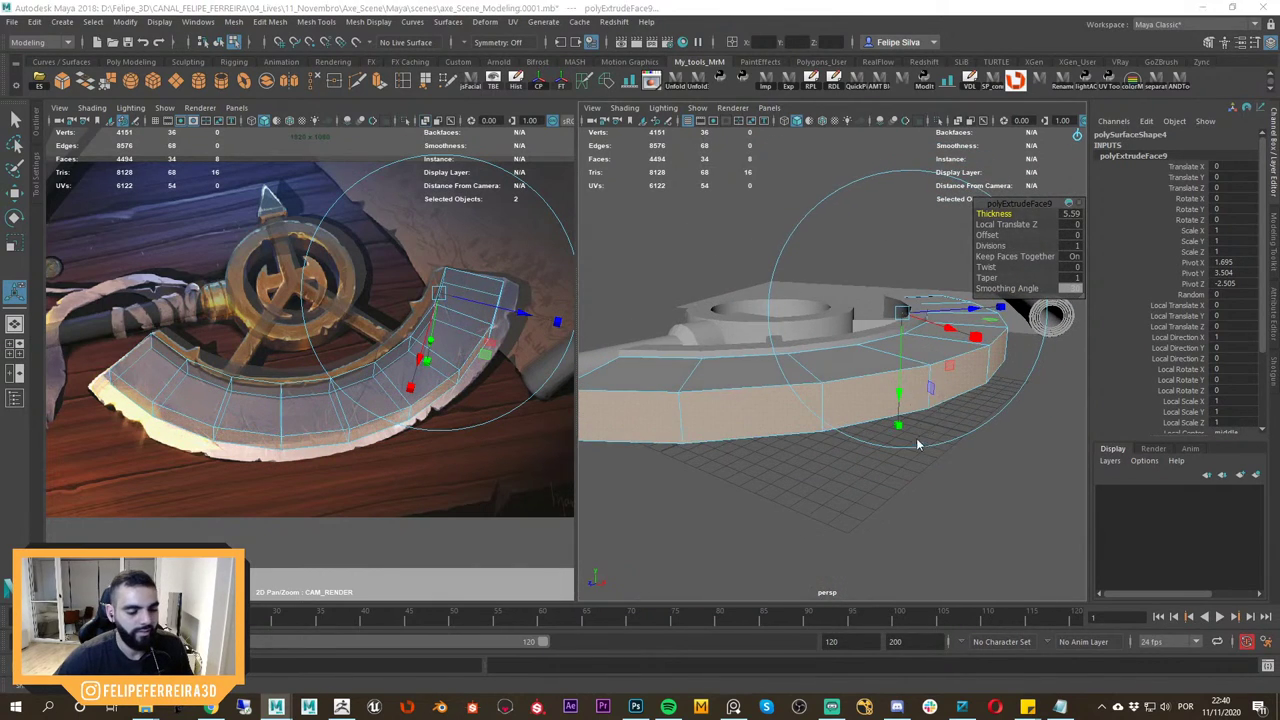
# Scale the blade's outer edge faces down vertically to taper the blade, checking the shape against the reference painting.
pyautogui.hotkey('alt', 'Tab')
pyautogui.moveTo(899, 411); pyautogui.dragTo(918, 367, button='middle')
pyautogui.hotkey('alt', 'Tab')
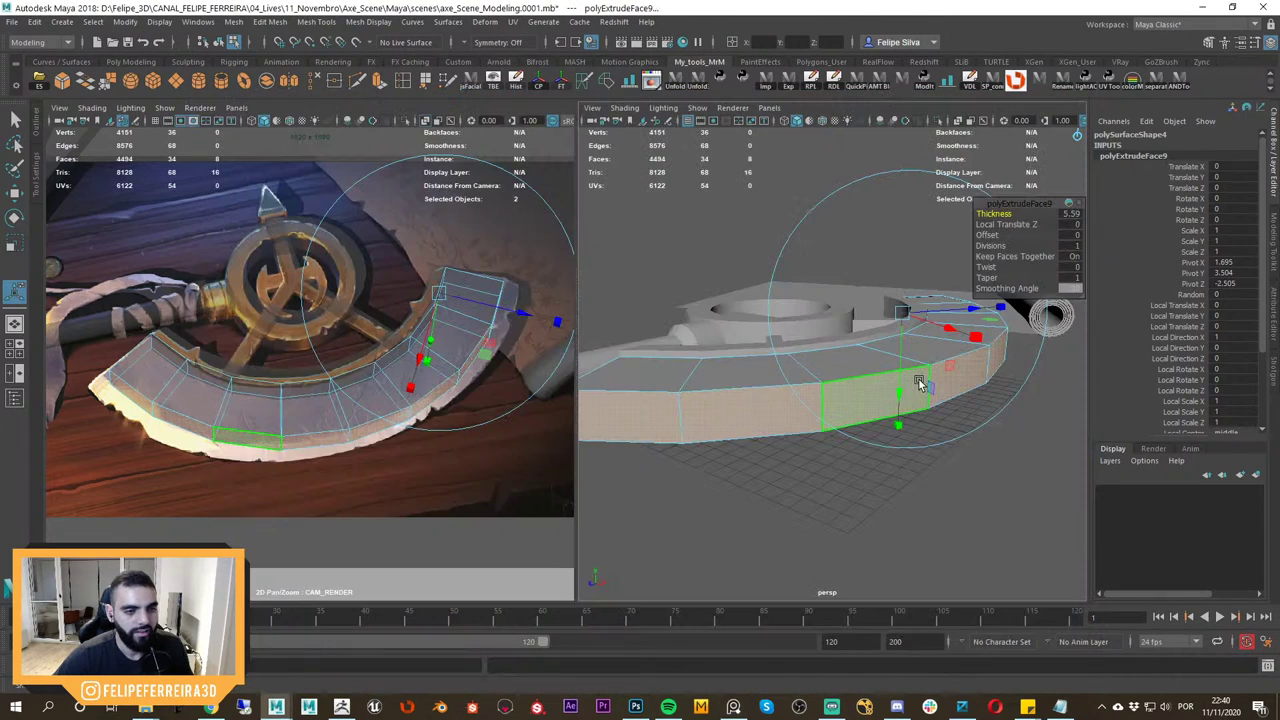
pyautogui.keyDown('alt'); pyautogui.moveTo(919, 383); pyautogui.dragTo(897, 384); pyautogui.keyUp('alt')
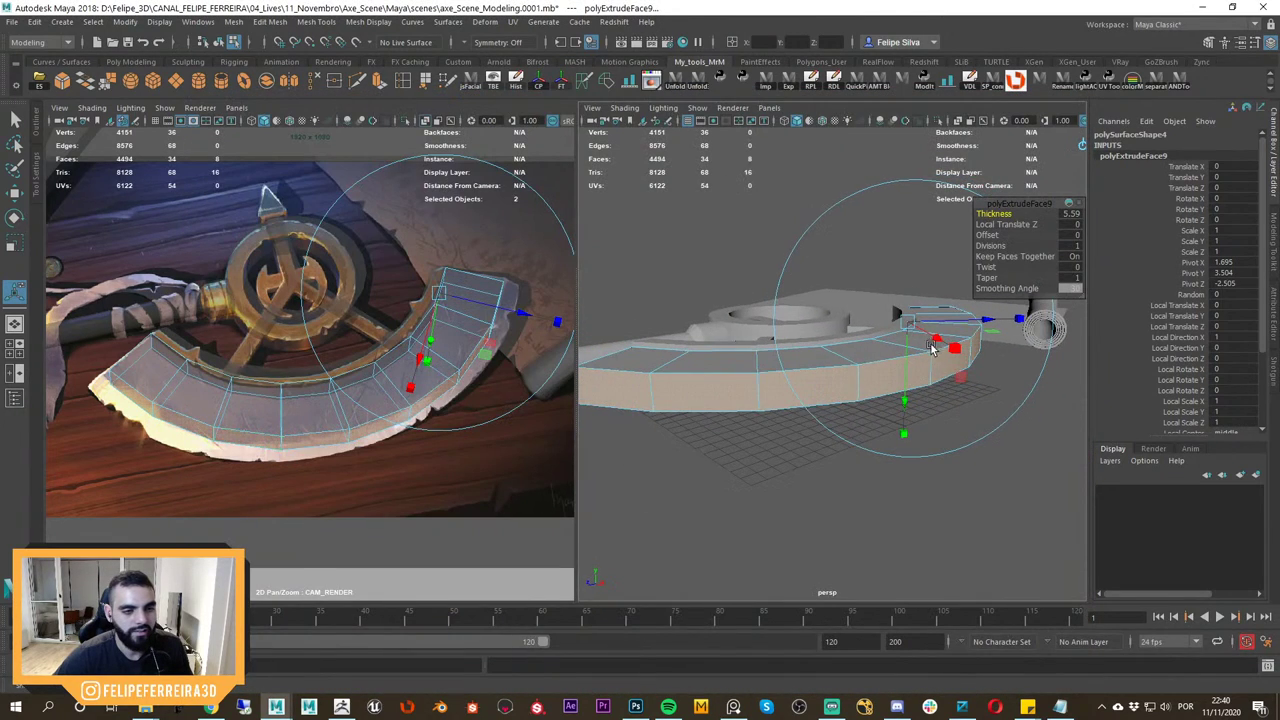
pyautogui.press('r')
pyautogui.moveTo(871, 233); pyautogui.dragTo(880, 282)
pyautogui.hotkey('alt', 'Tab')
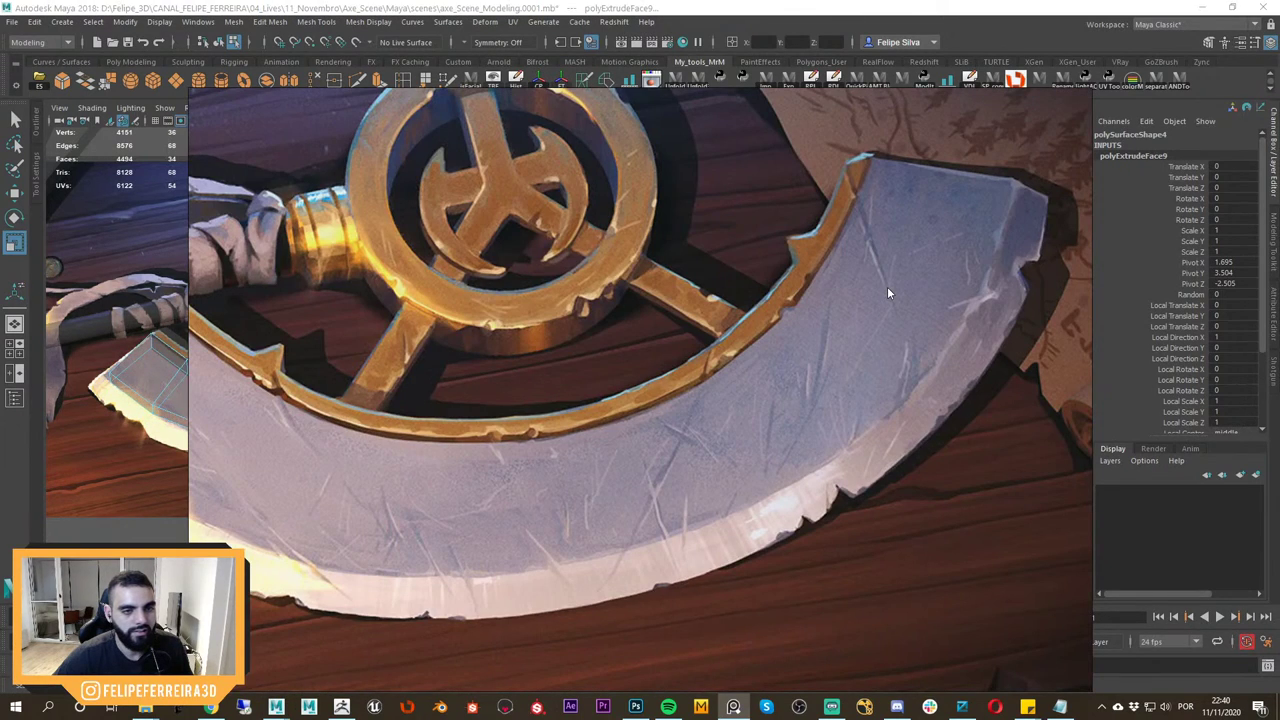
pyautogui.hotkey('alt', 'Tab')
pyautogui.moveTo(871, 233); pyautogui.dragTo(873, 209)
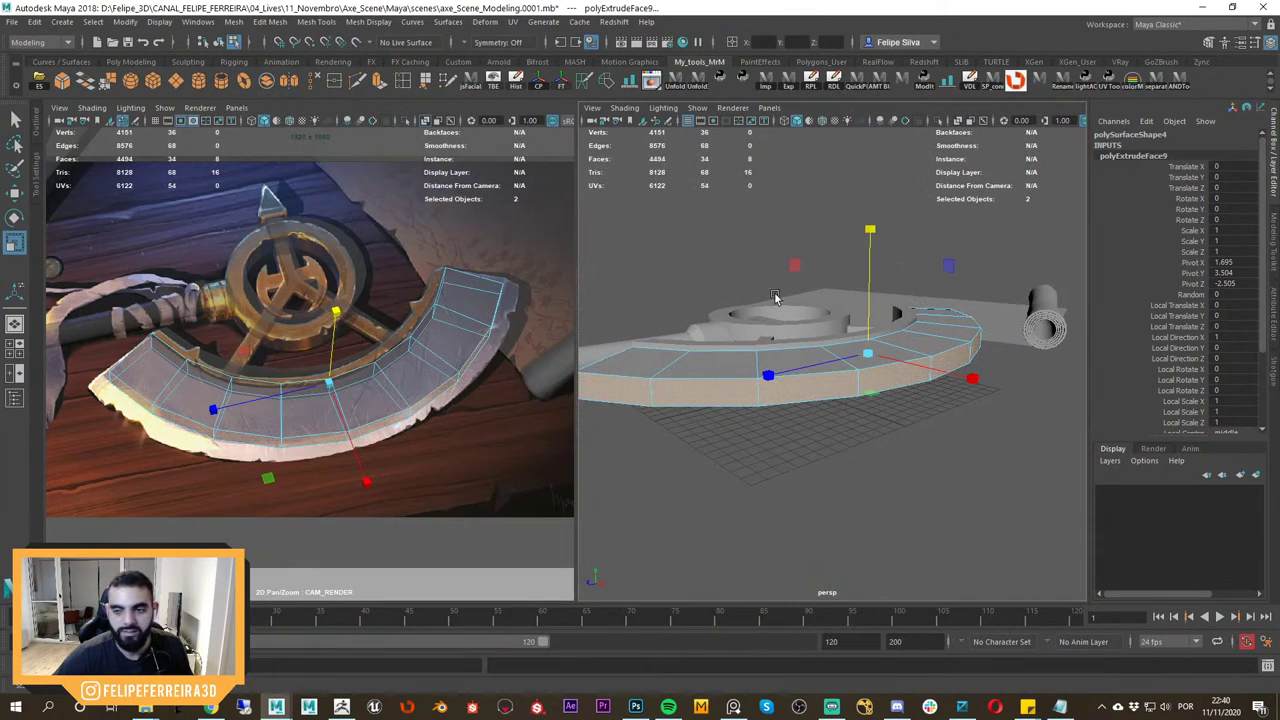
pyautogui.keyDown('alt'); pyautogui.moveTo(869, 352); pyautogui.dragTo(885, 359); pyautogui.keyUp('alt')
# Extrude the blade's outer edge faces again with thickness 1.38 and offset 0.71 to form the sharpened edge.
pyautogui.hotkey('ctrl', 'e')
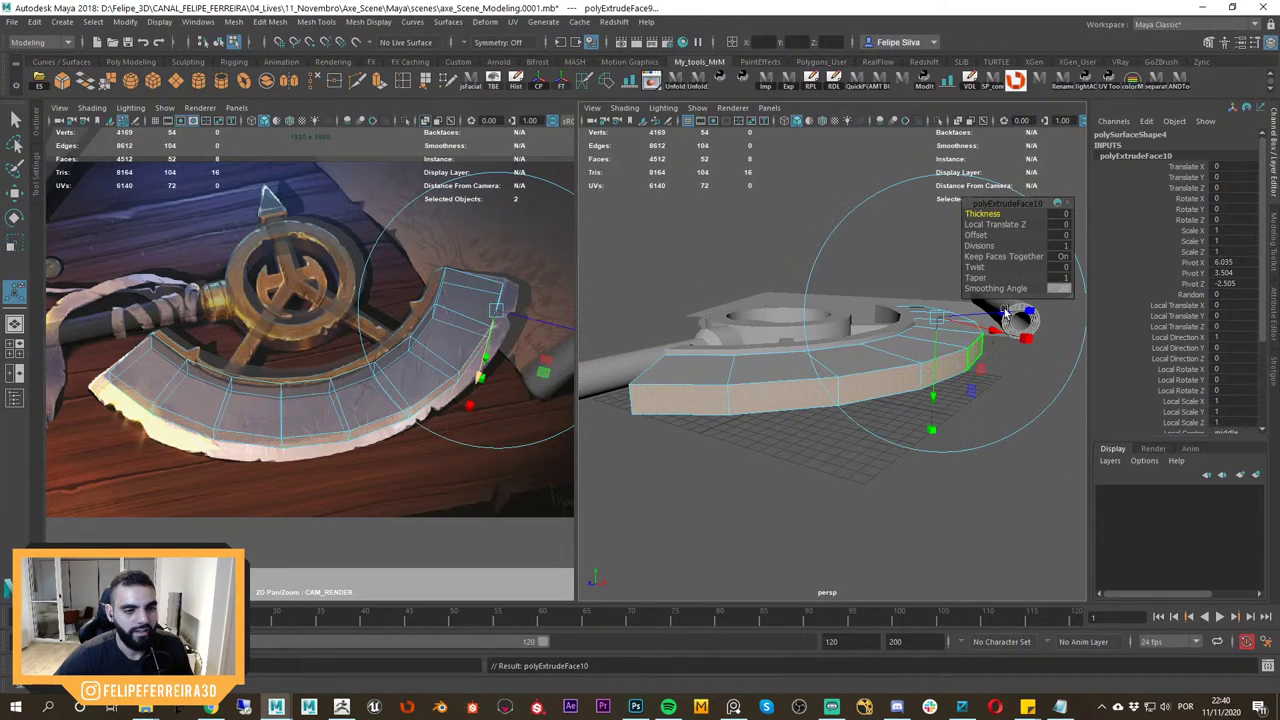
pyautogui.moveTo(984, 237); pyautogui.dragTo(1005, 215)
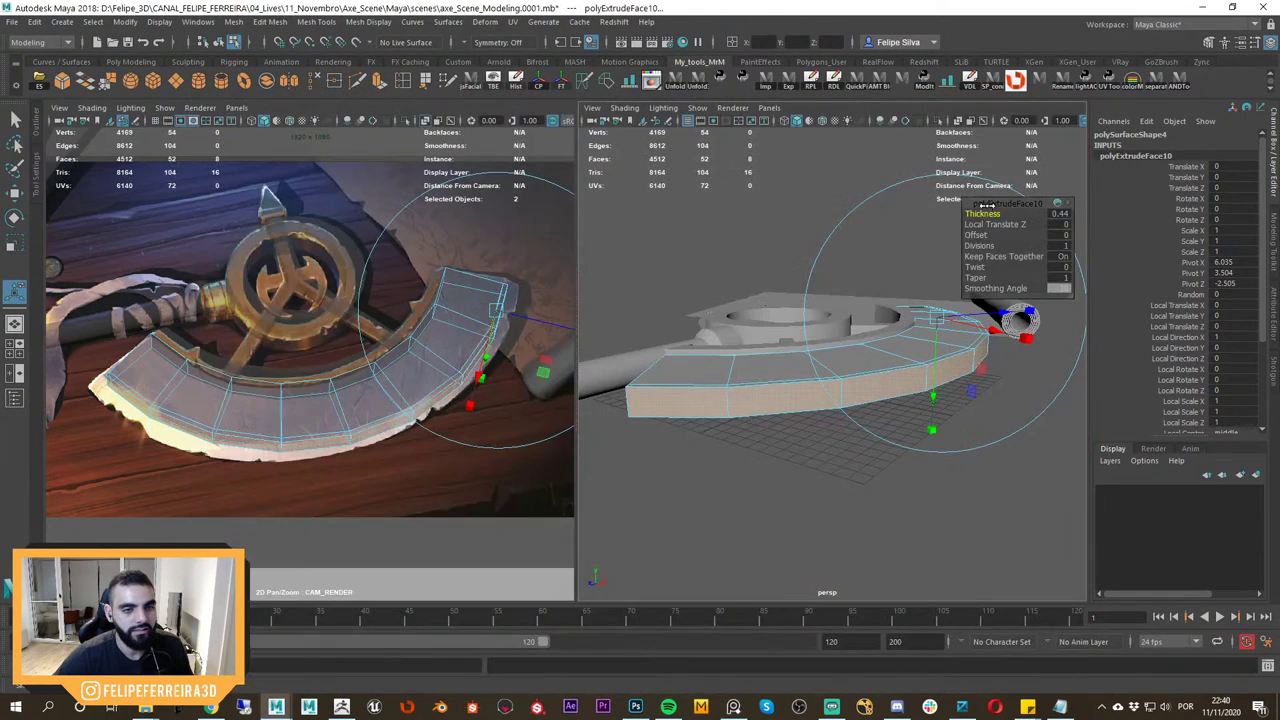
pyautogui.moveTo(987, 205); pyautogui.dragTo(1025, 240)
pyautogui.moveTo(857, 341)
pyautogui.keyDown('alt'); pyautogui.mouseDown()
pyautogui.moveTo(846, 380)
pyautogui.moveTo(845, 356)
pyautogui.mouseUp(); pyautogui.keyUp('alt')
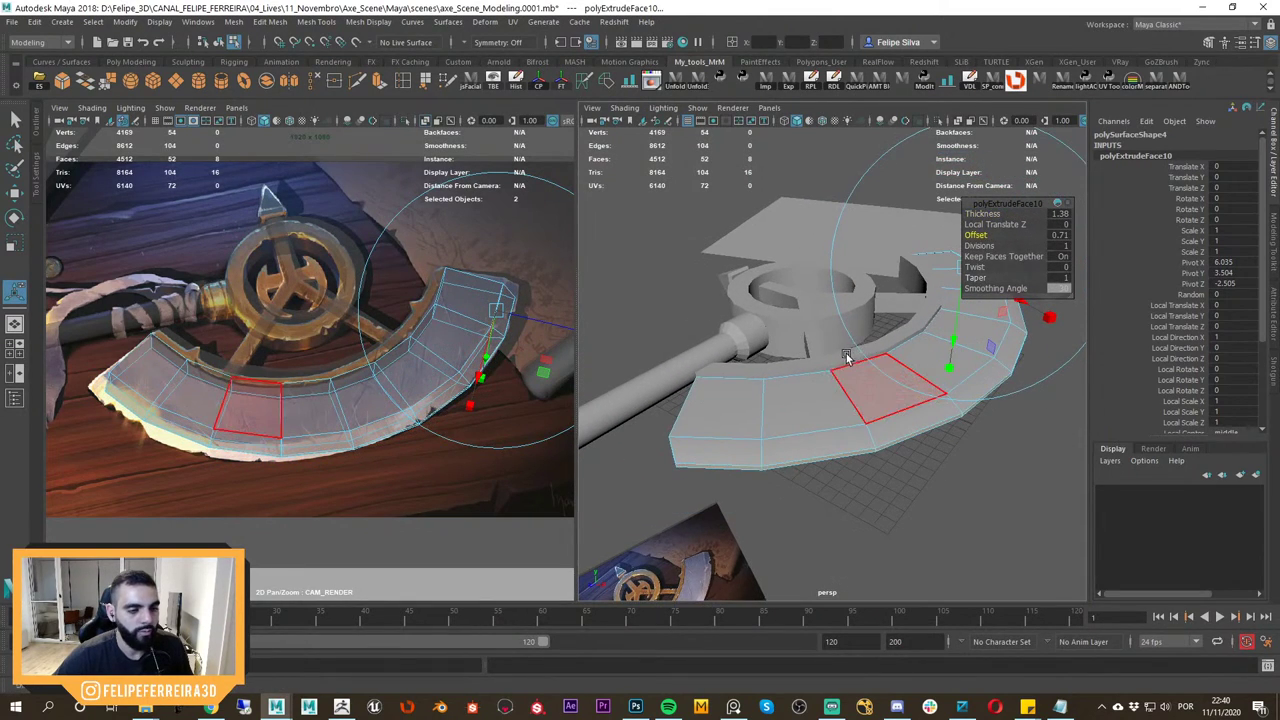
pyautogui.moveTo(509, 391); pyautogui.dragTo(466, 416, button='middle')
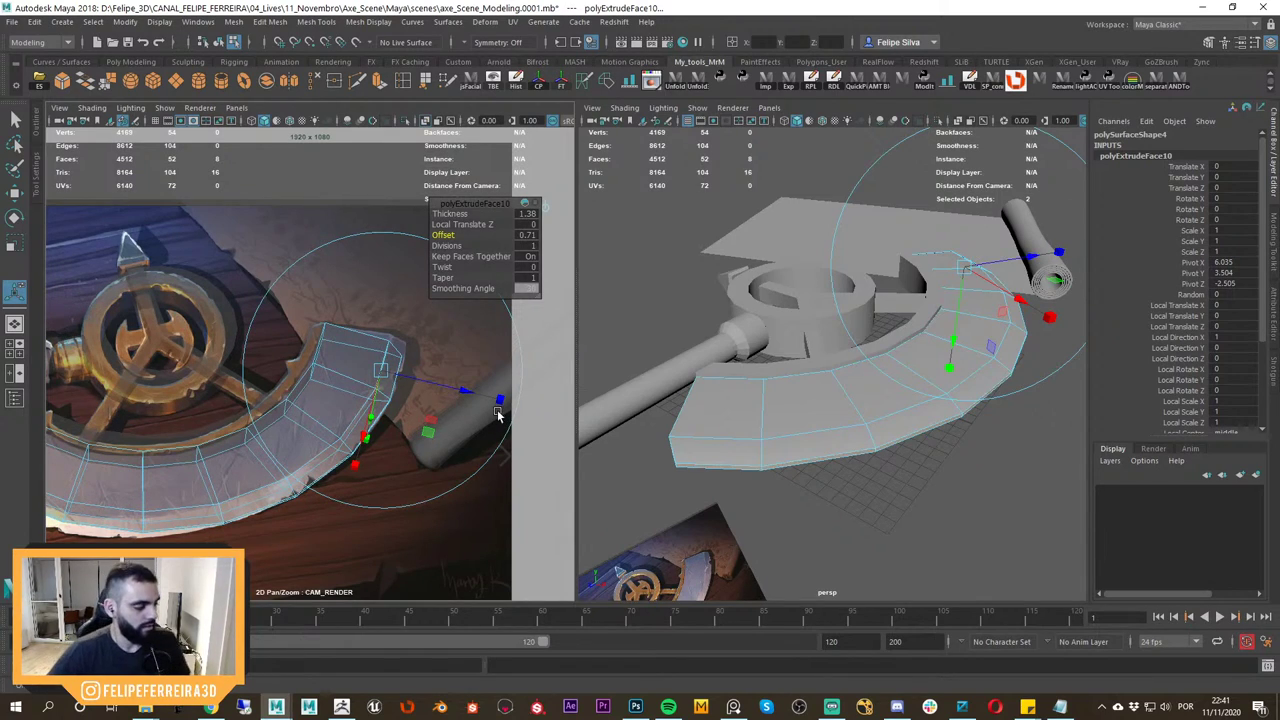
# Compare the extruded blade's end and sharpened edge with the painted blade in the reference painting.
pyautogui.keyDown('alt'); pyautogui.moveTo(915, 352); pyautogui.dragTo(762, 370); pyautogui.keyUp('alt')
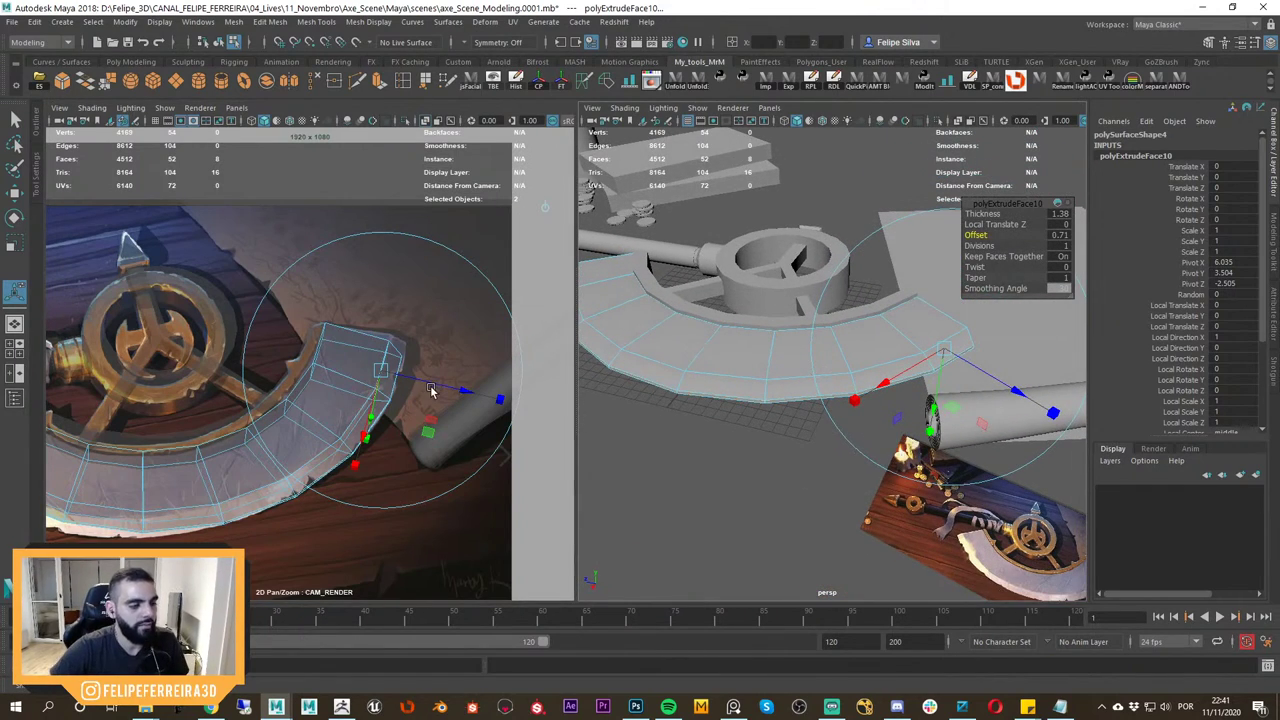
pyautogui.keyDown('alt'); pyautogui.moveTo(865, 379); pyautogui.dragTo(790, 398); pyautogui.keyUp('alt')
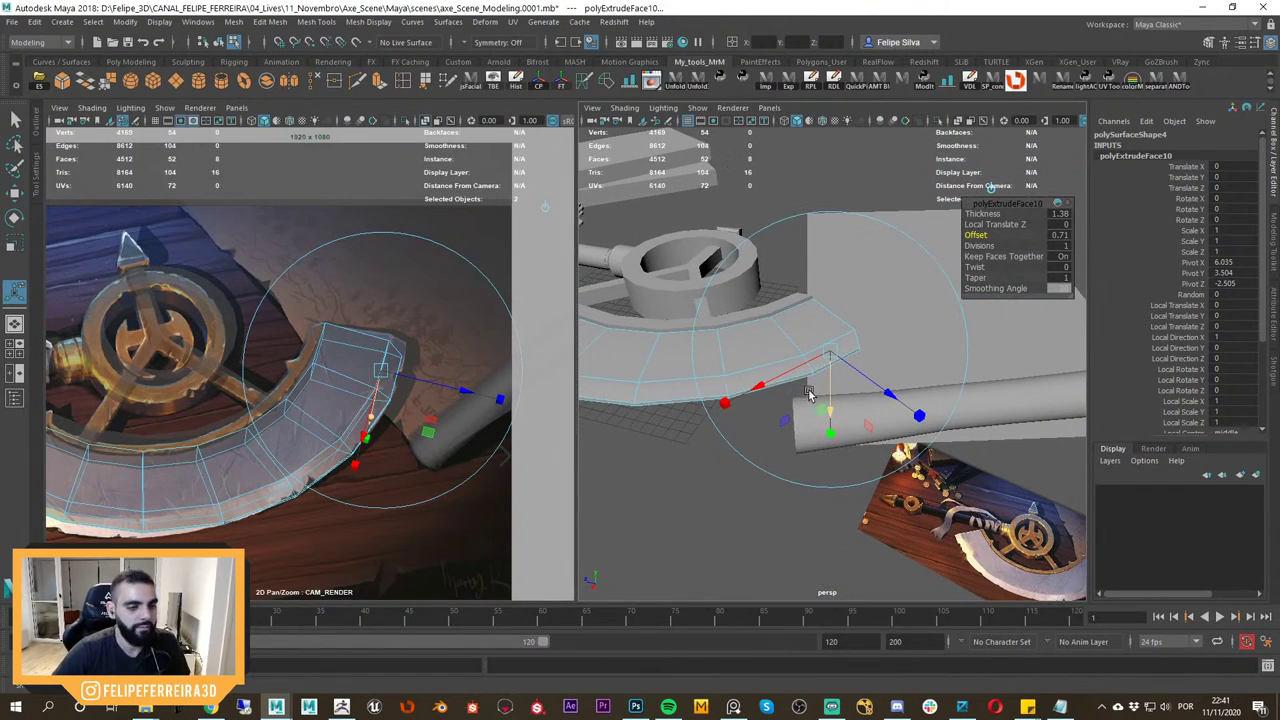
pyautogui.keyDown('alt'); pyautogui.moveTo(806, 384); pyautogui.dragTo(801, 382, button='middle'); pyautogui.keyUp('alt')
pyautogui.moveTo(429, 392); pyautogui.dragTo(404, 391, button='middle')
pyautogui.moveTo(404, 391); pyautogui.dragTo(467, 427, button='right')
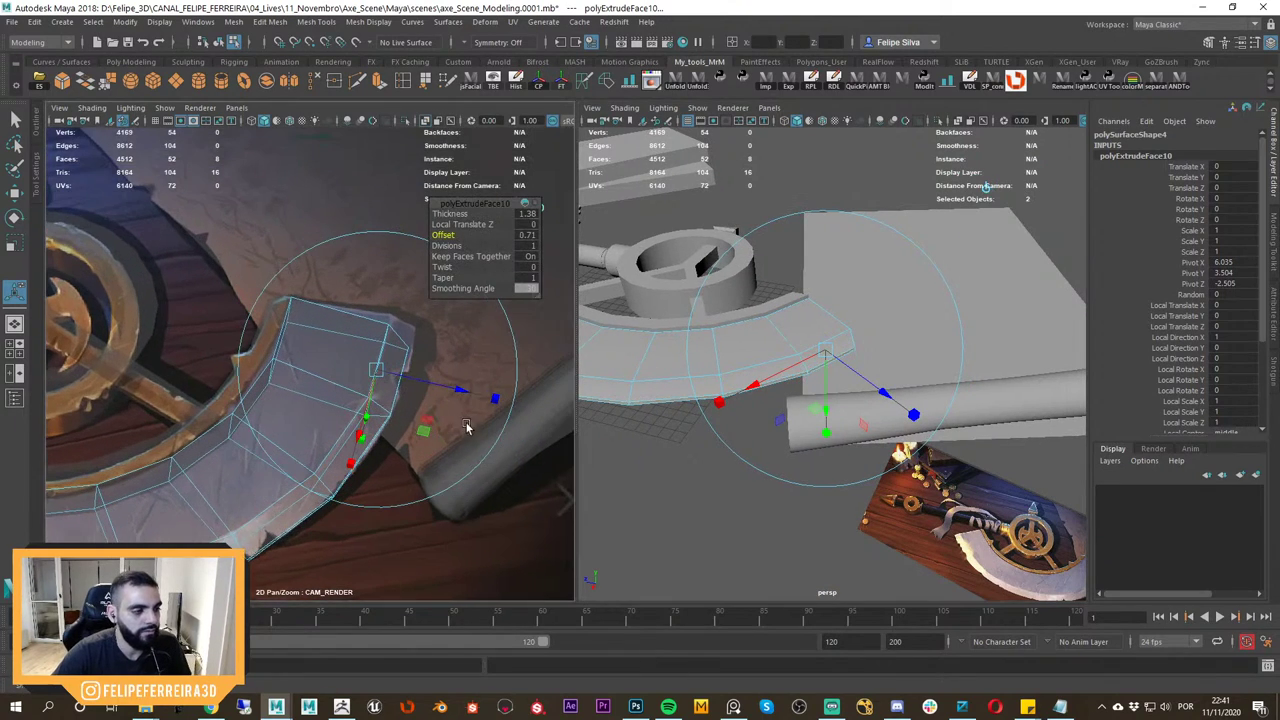
pyautogui.moveTo(986, 357)
pyautogui.keyDown('alt'); pyautogui.mouseDown()
pyautogui.moveTo(826, 394)
pyautogui.moveTo(901, 352)
pyautogui.moveTo(858, 373)
pyautogui.mouseUp(); pyautogui.keyUp('alt')
pyautogui.hotkey('alt', 'Tab')
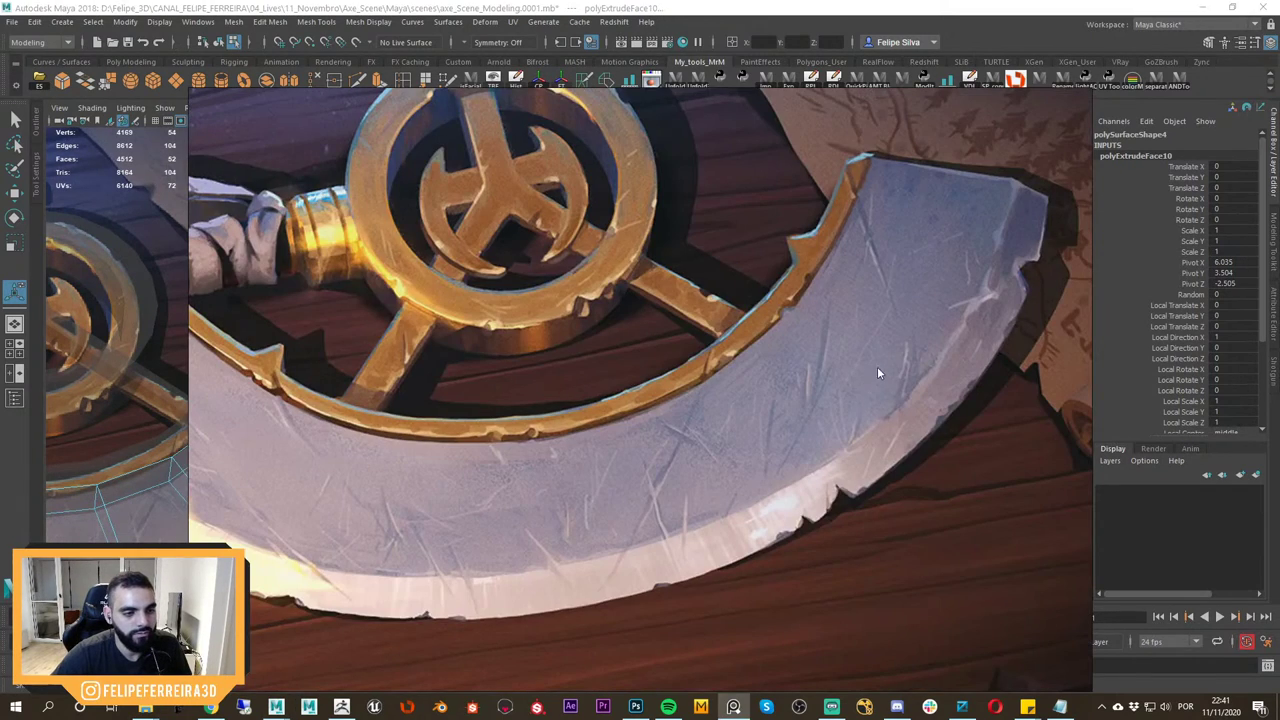
pyautogui.hotkey('alt', 'Tab')
# Finish the extrusion, return to object selection, and isolate the blade in the top view.
pyautogui.moveTo(980, 214); pyautogui.dragTo(994, 214)
pyautogui.keyDown('alt'); pyautogui.moveTo(928, 255); pyautogui.dragTo(797, 375); pyautogui.keyUp('alt')
pyautogui.press('space')
pyautogui.keyDown('alt'); pyautogui.moveTo(834, 270); pyautogui.dragTo(848, 429, button='middle'); pyautogui.keyUp('alt')
pyautogui.scroll(3, 846, 420)
pyautogui.press('w')
pyautogui.moveTo(817, 311); pyautogui.dragTo(876, 275, button='right')
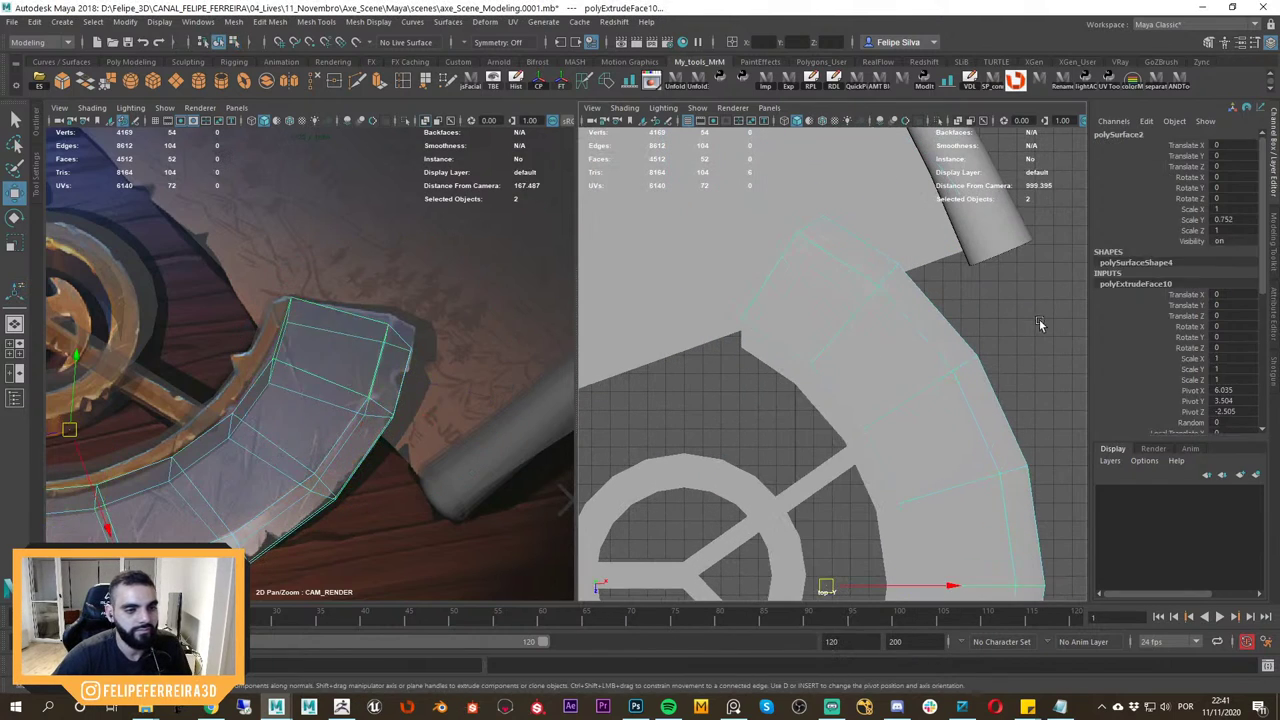
pyautogui.click(1040, 325)
pyautogui.moveTo(1041, 325); pyautogui.dragTo(814, 394)
pyautogui.hotkey('ctrl', '1')
pyautogui.click(982, 307)
pyautogui.click(875, 301)
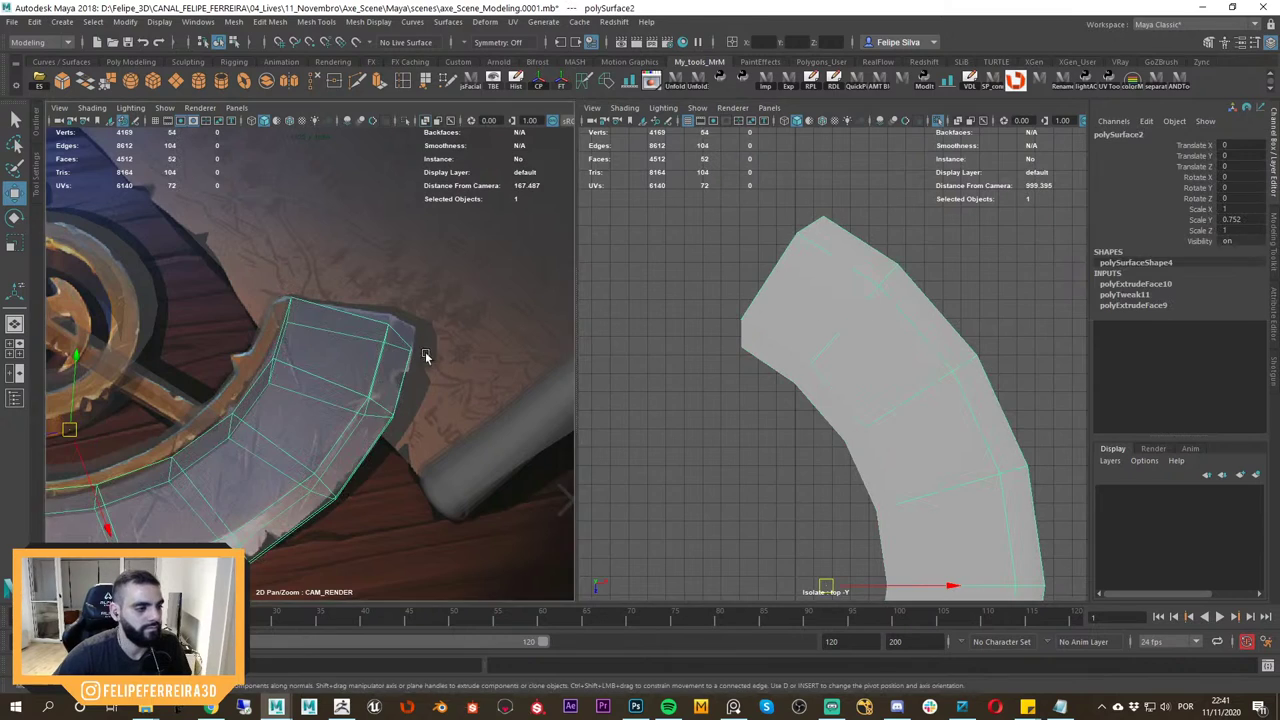
pyautogui.scroll(3, 425, 353)
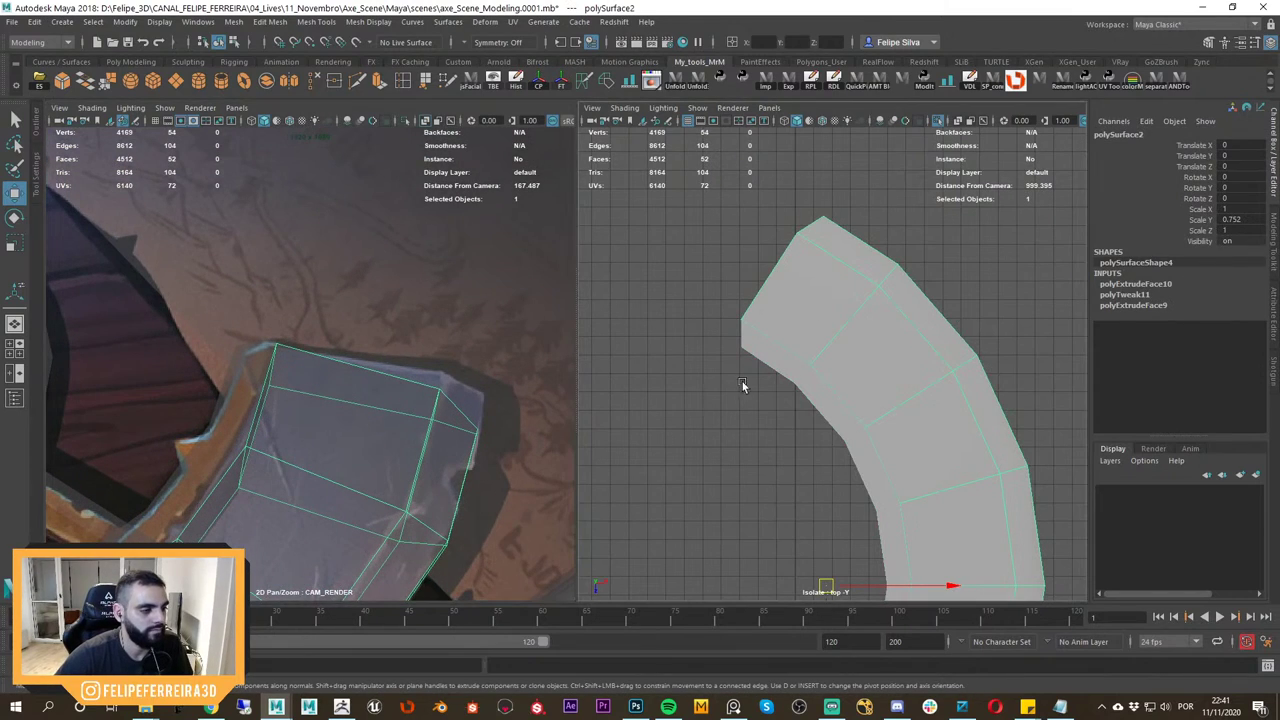
# Move the outer corner vertices at the blade end nearest the scroll to match the painted tip.
pyautogui.press('F8')
pyautogui.click(822, 217)
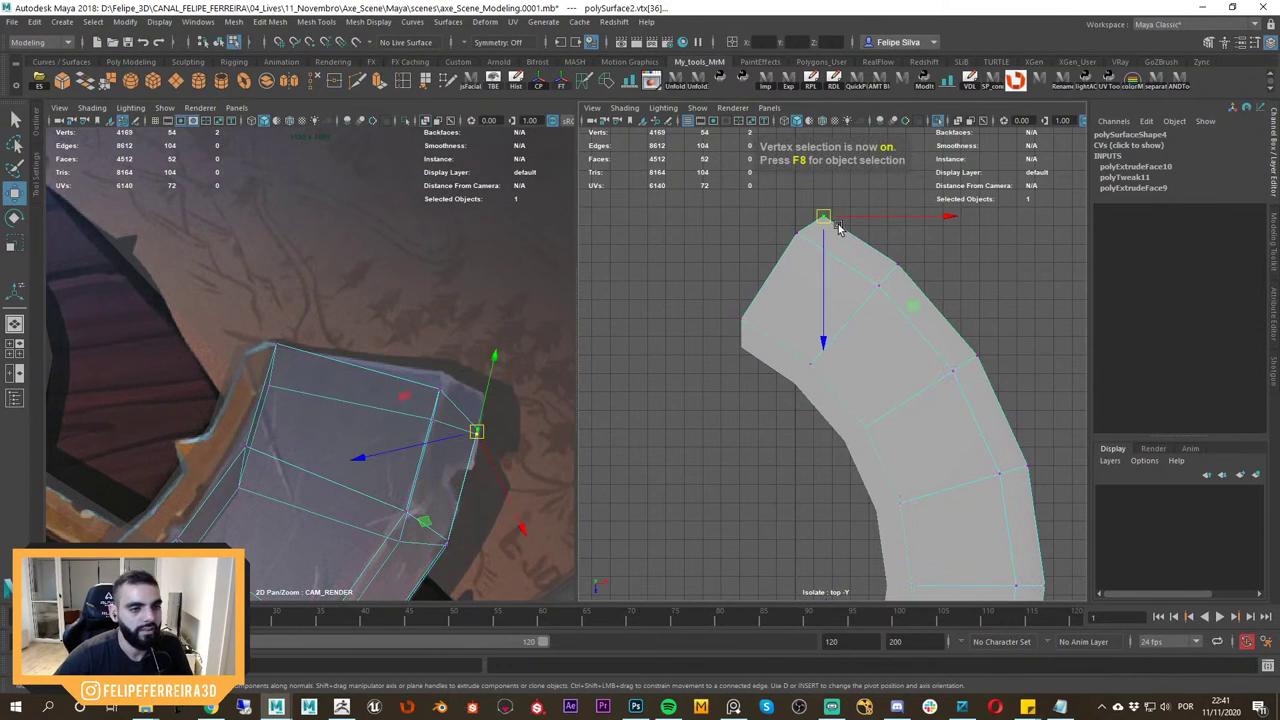
pyautogui.moveTo(823, 216); pyautogui.dragTo(795, 207)
pyautogui.hotkey('ctrl', 'z')
pyautogui.moveTo(417, 470); pyautogui.dragTo(238, 326, button='right')
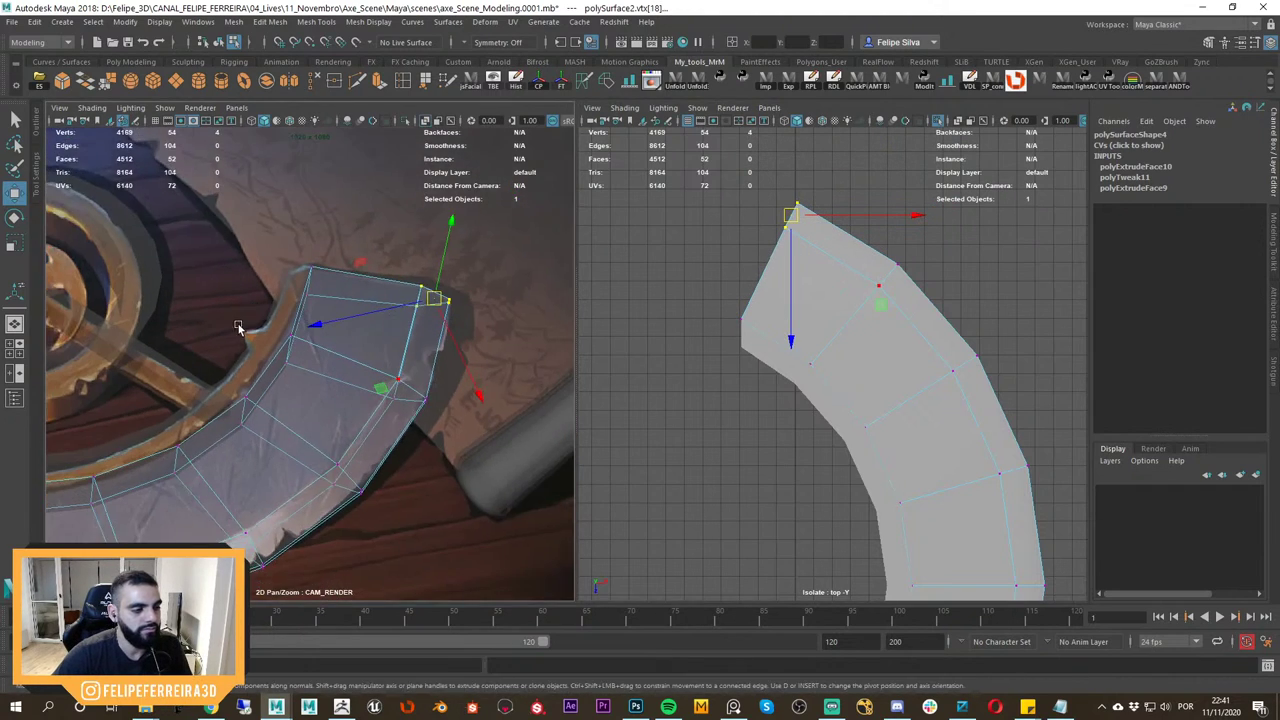
# Move the outer corner vertices at the blade end nearest the cloth-wrapped handle onto the painted tip.
pyautogui.moveTo(238, 326); pyautogui.dragTo(301, 369, button='middle')
pyautogui.keyDown('alt'); pyautogui.moveTo(300, 370); pyautogui.dragTo(286, 446); pyautogui.keyUp('alt')
pyautogui.press('f')
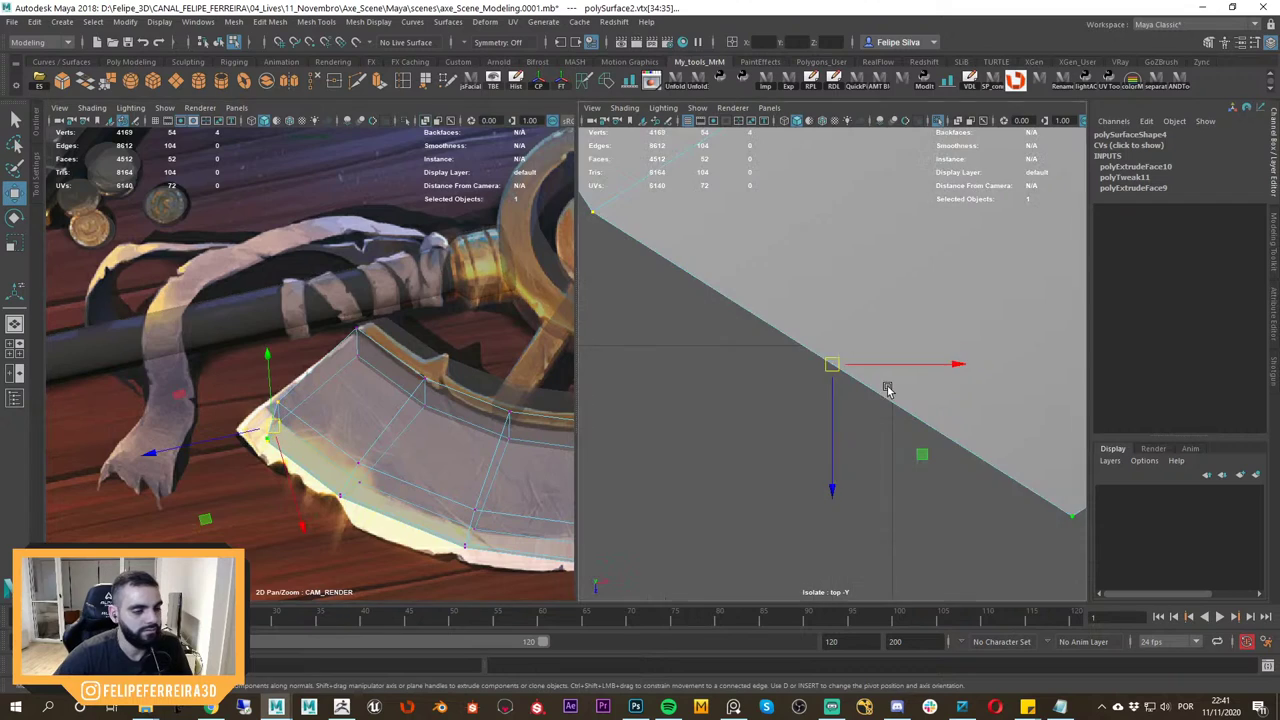
pyautogui.moveTo(905, 416)
pyautogui.keyDown('alt'); pyautogui.mouseDown(button='right')
pyautogui.moveTo(880, 388)
pyautogui.moveTo(885, 424)
pyautogui.mouseUp(button='right'); pyautogui.keyUp('alt')
pyautogui.moveTo(916, 434); pyautogui.dragTo(835, 395)
pyautogui.keyDown('shift'); pyautogui.moveTo(760, 320); pyautogui.dragTo(840, 425); pyautogui.keyUp('shift')
pyautogui.hotkey('ctrl', 'z')
pyautogui.moveTo(838, 423); pyautogui.dragTo(831, 431)
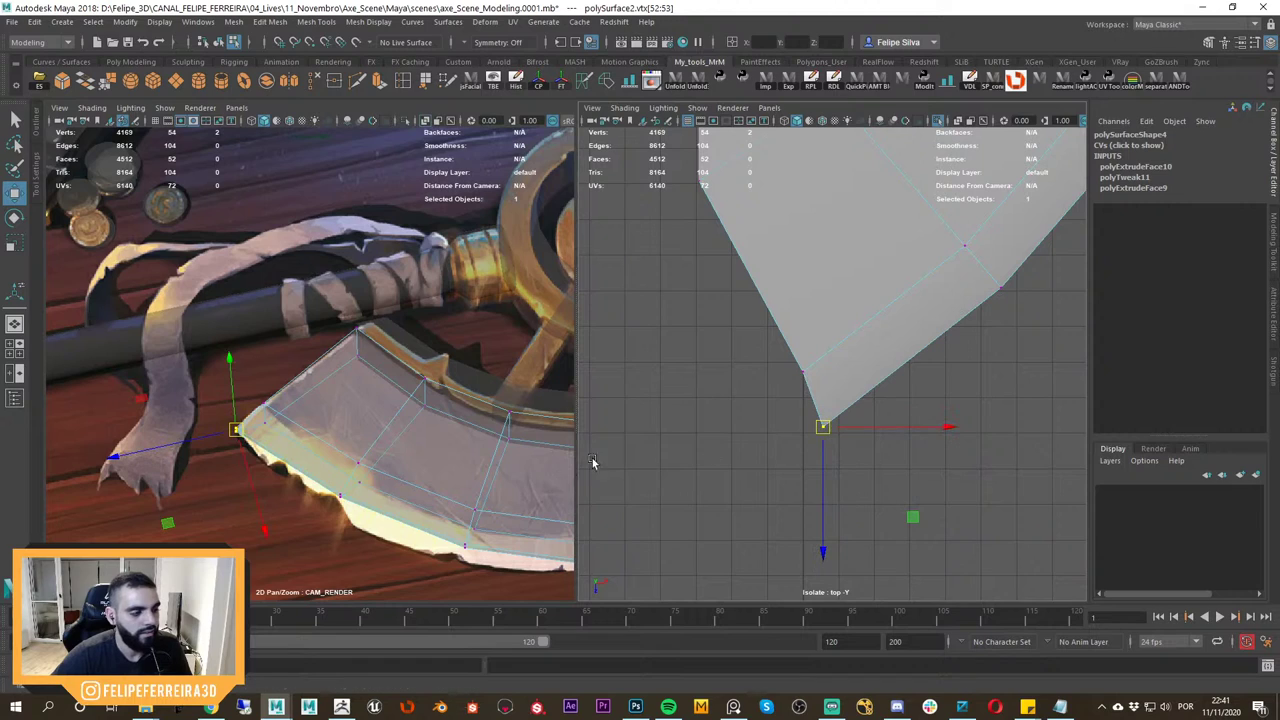
# Reposition the neighbouring outer-edge vertices along the blade's curve to follow the painted cutting edge.
pyautogui.moveTo(474, 508); pyautogui.dragTo(345, 450, button='middle')
pyautogui.scroll(-2, 345, 450)
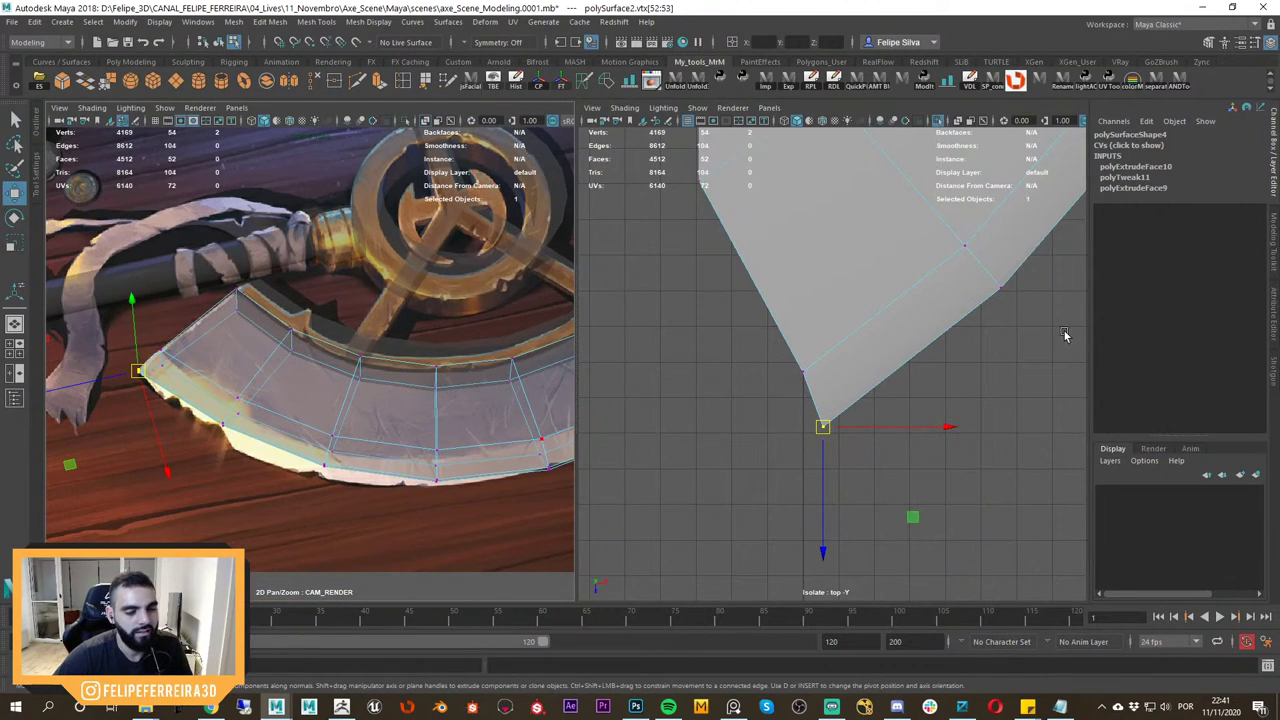
pyautogui.moveTo(1050, 327); pyautogui.dragTo(1012, 302)
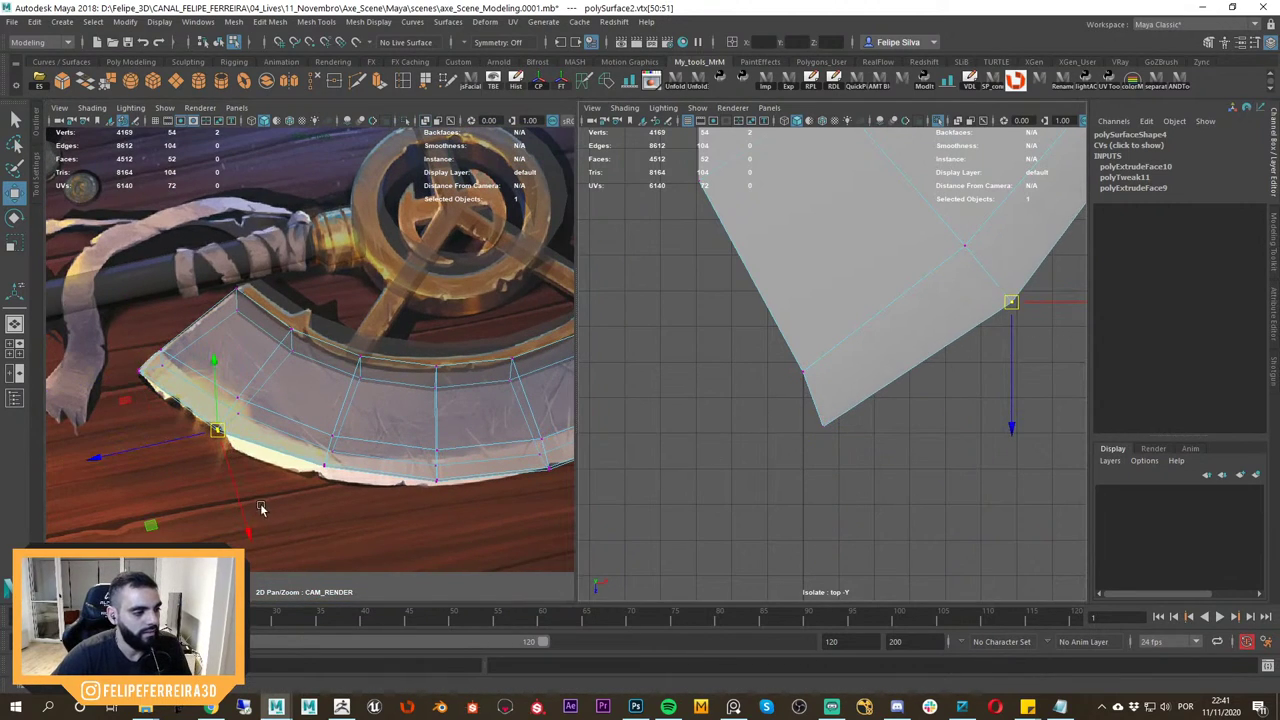
pyautogui.keyDown('alt'); pyautogui.moveTo(960, 331); pyautogui.dragTo(777, 476, button='middle'); pyautogui.keyUp('alt')
pyautogui.moveTo(940, 240); pyautogui.dragTo(938, 239)
pyautogui.moveTo(973, 258); pyautogui.dragTo(984, 271)
pyautogui.keyDown('alt'); pyautogui.moveTo(1050, 197); pyautogui.dragTo(885, 394, button='middle'); pyautogui.keyUp('alt')
pyautogui.moveTo(967, 316); pyautogui.dragTo(917, 248)
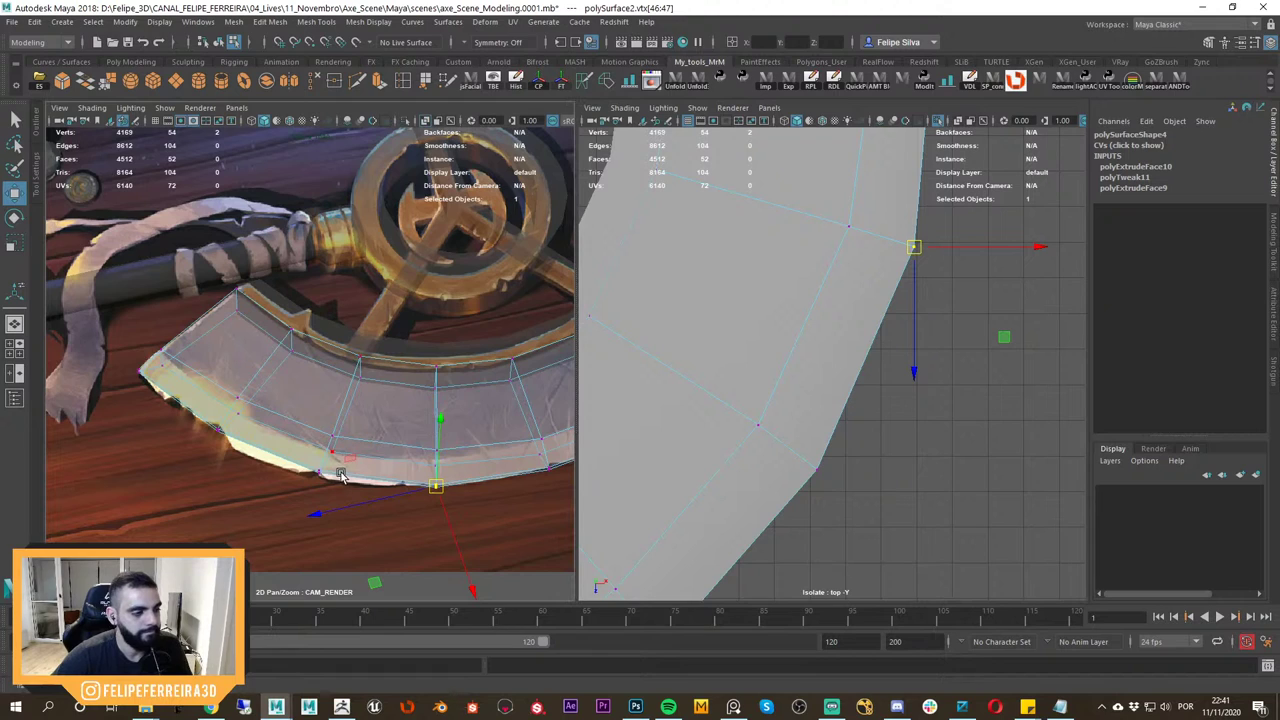
# Review the reshaped blade in perspective as a whole object, both isolated and with the rest of the scene.
pyautogui.moveTo(530, 379); pyautogui.dragTo(408, 408, button='middle')
pyautogui.moveTo(408, 408); pyautogui.dragTo(466, 366, button='right')
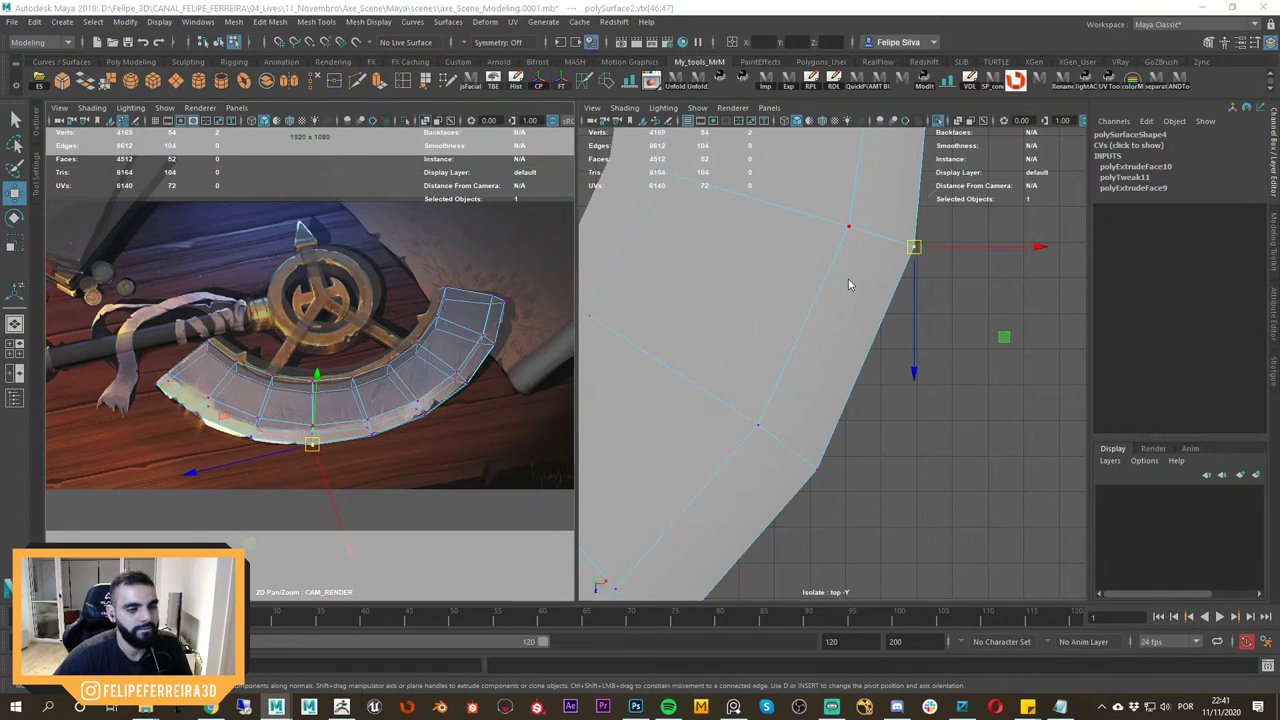
pyautogui.press('space')
pyautogui.moveTo(850, 285); pyautogui.dragTo(855, 245)
pyautogui.keyDown('alt'); pyautogui.moveTo(883, 286); pyautogui.dragTo(823, 371, button='right'); pyautogui.keyUp('alt')
pyautogui.keyDown('alt'); pyautogui.moveTo(823, 371); pyautogui.dragTo(850, 330); pyautogui.keyUp('alt')
pyautogui.keyDown('alt'); pyautogui.moveTo(850, 330); pyautogui.dragTo(909, 391, button='right'); pyautogui.keyUp('alt')
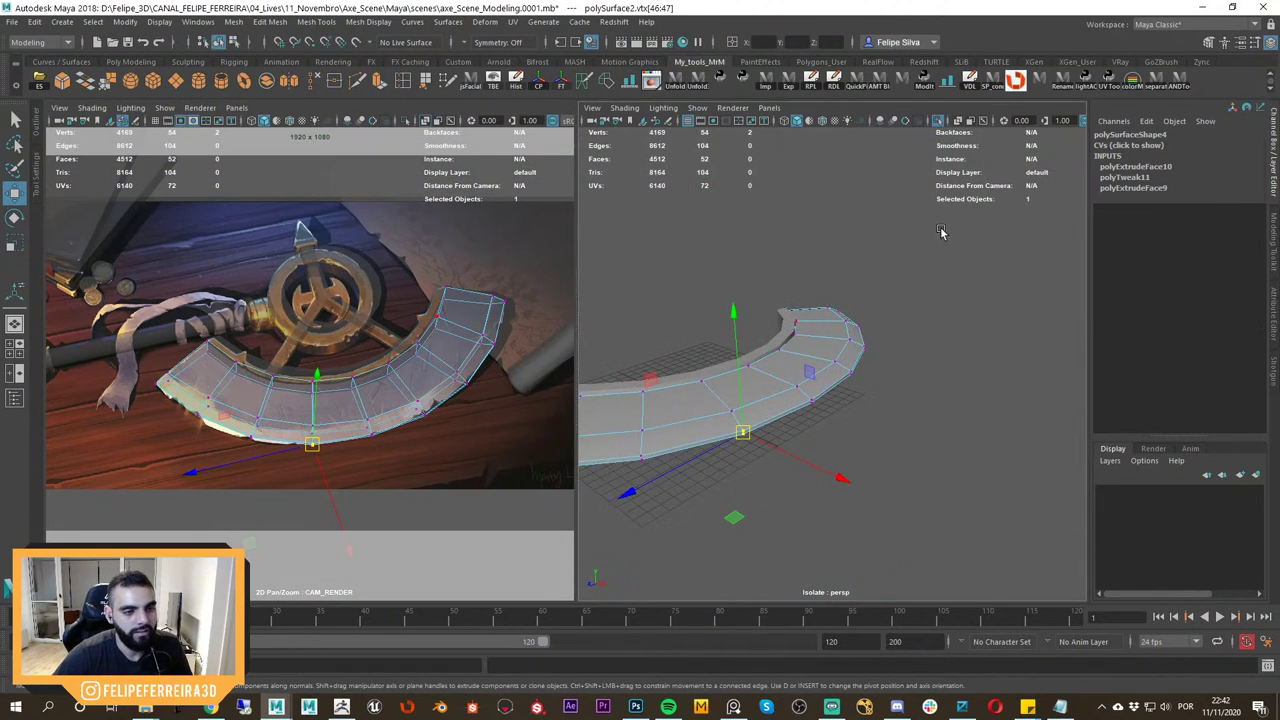
pyautogui.press('F8')
pyautogui.click(941, 232)
pyautogui.click(860, 352)
pyautogui.hotkey('ctrl', '1')
pyautogui.click(948, 383)
pyautogui.keyDown('alt'); pyautogui.moveTo(886, 363); pyautogui.dragTo(898, 453); pyautogui.keyUp('alt')
pyautogui.click(892, 338)
pyautogui.hotkey('ctrl', '1')
pyautogui.click(988, 414)
pyautogui.click(930, 414)
pyautogui.click(869, 414)
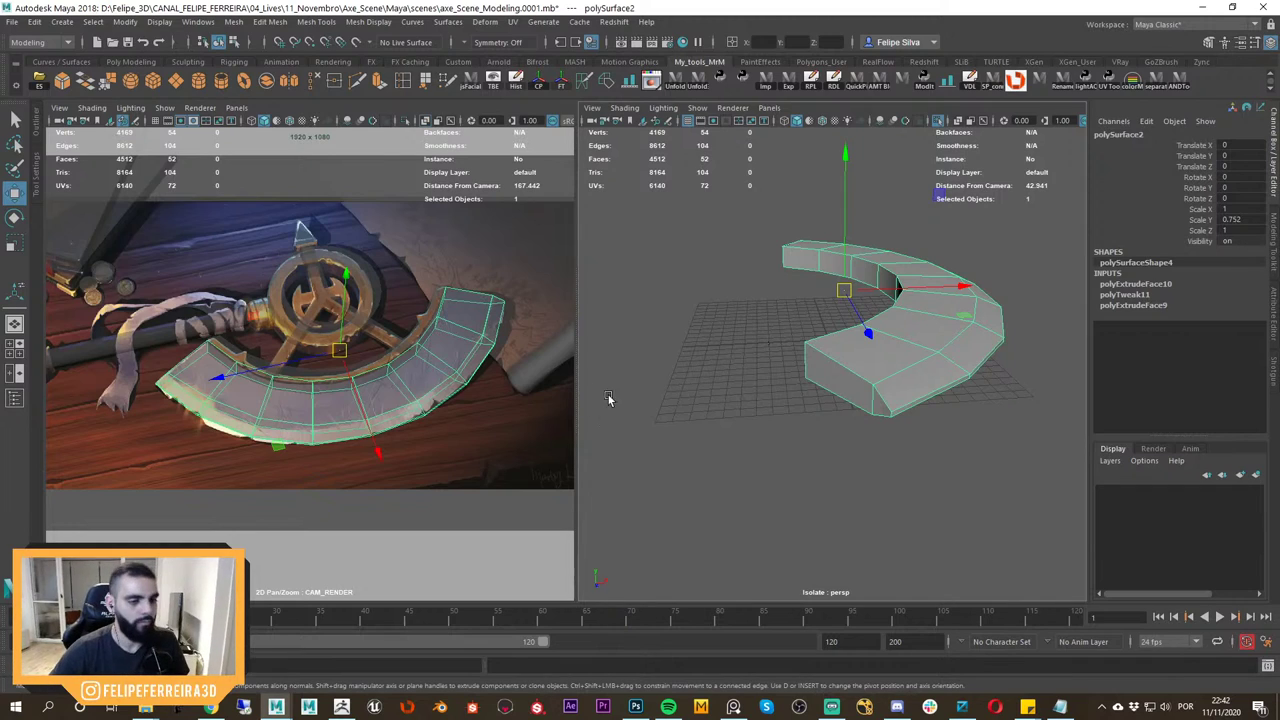
# Turn off X-ray in the render camera view and display the models as wireframe over the painting.
pyautogui.moveTo(436, 425); pyautogui.dragTo(447, 397, button='middle')
pyautogui.moveTo(447, 397); pyautogui.dragTo(337, 348, button='right')
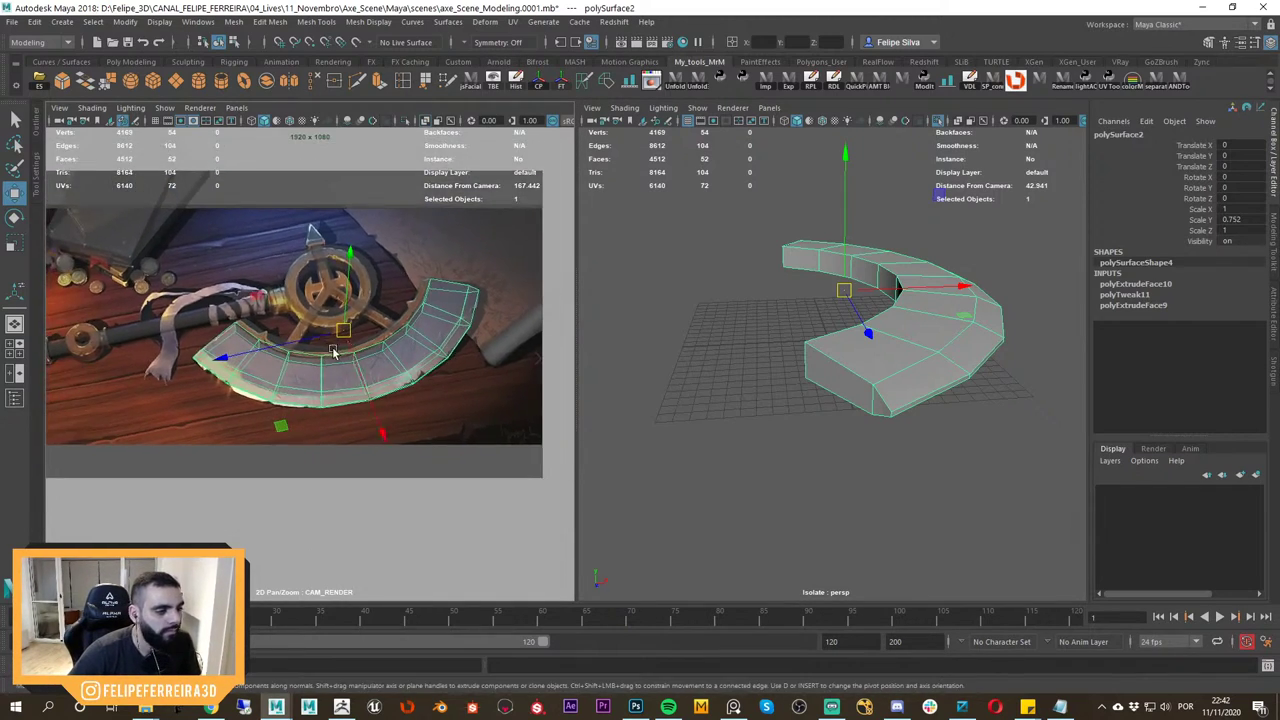
pyautogui.moveTo(337, 348); pyautogui.dragTo(410, 358, button='middle')
pyautogui.click(672, 405)
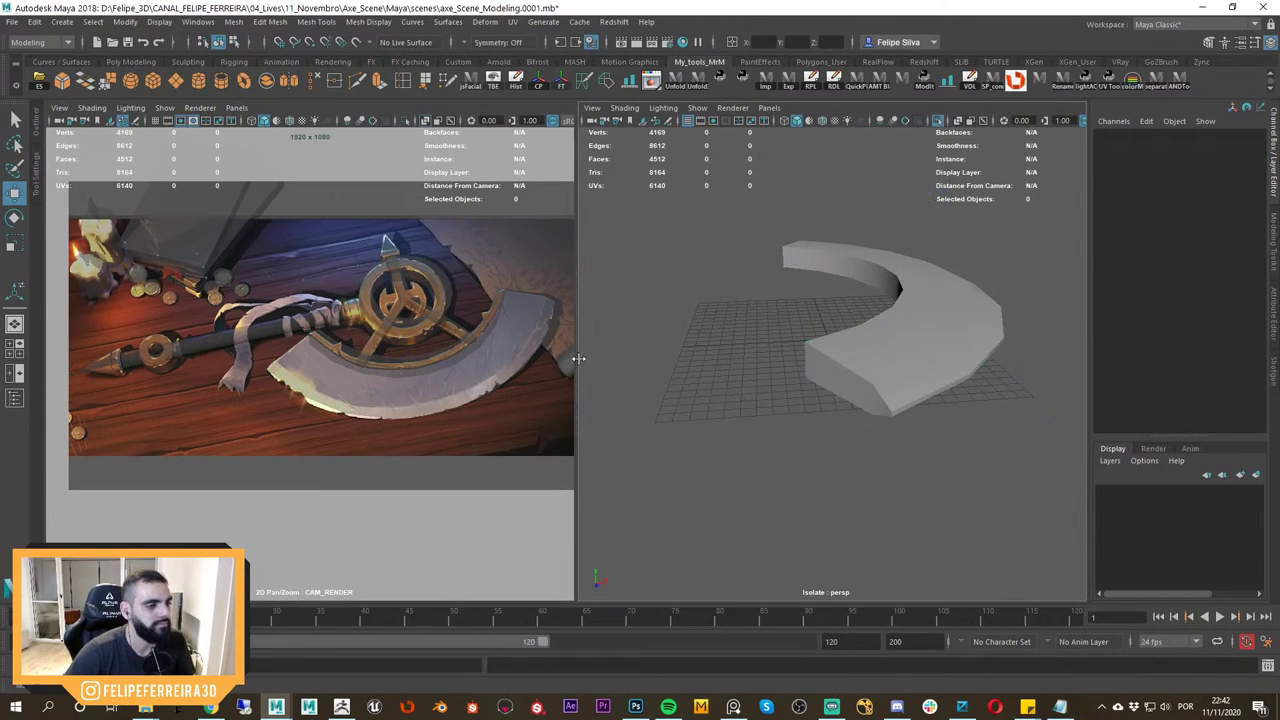
pyautogui.press('5')
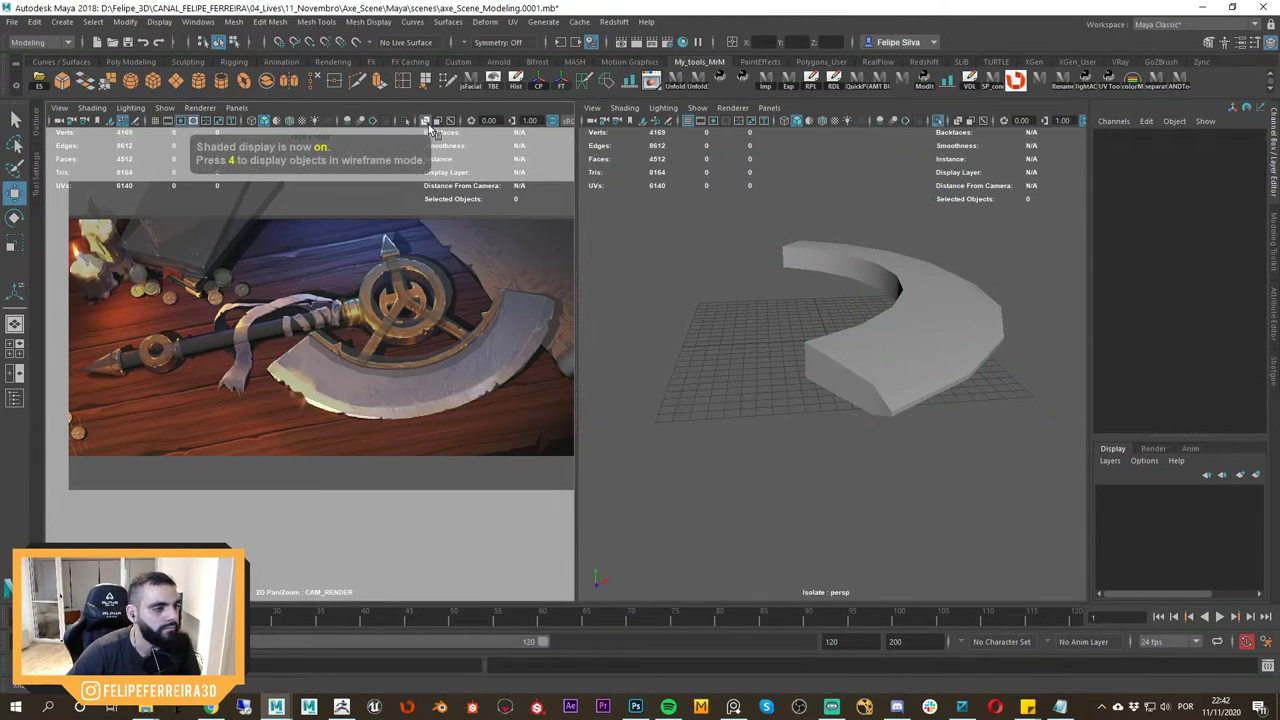
pyautogui.click(428, 123)
pyautogui.click(597, 334)
pyautogui.click(415, 323)
pyautogui.click(600, 392)
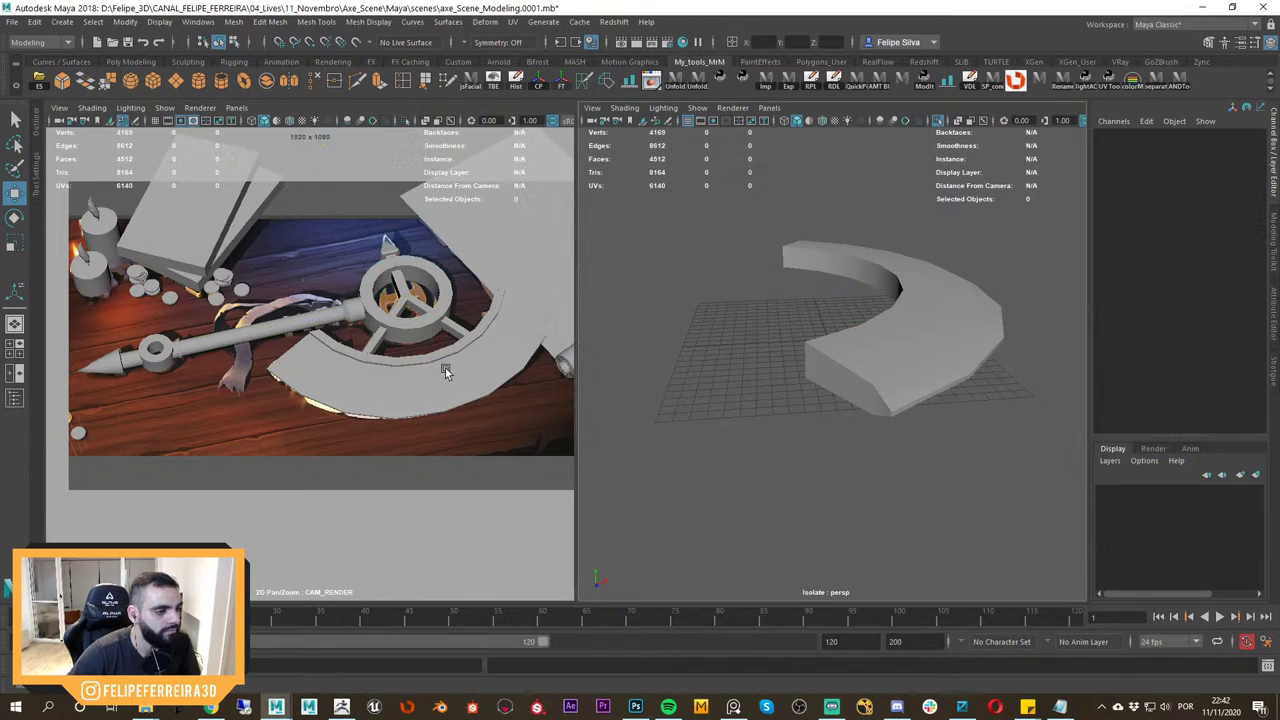
pyautogui.press('space')
pyautogui.press('space')
pyautogui.press('4')
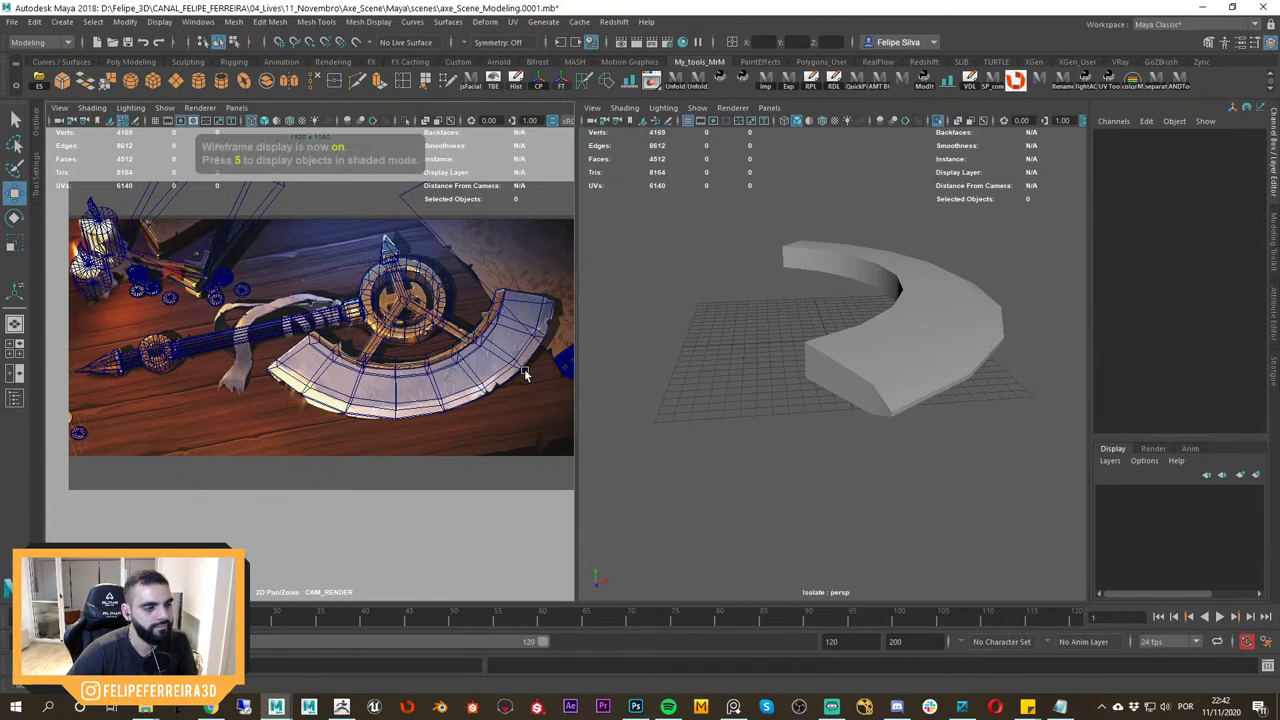
# Examine the blade's cutting edge in the full scene and against the reference painting.
pyautogui.keyDown('alt'); pyautogui.moveTo(863, 377); pyautogui.dragTo(823, 328); pyautogui.keyUp('alt')
pyautogui.hotkey('ctrl', '1')
pyautogui.click(834, 337)
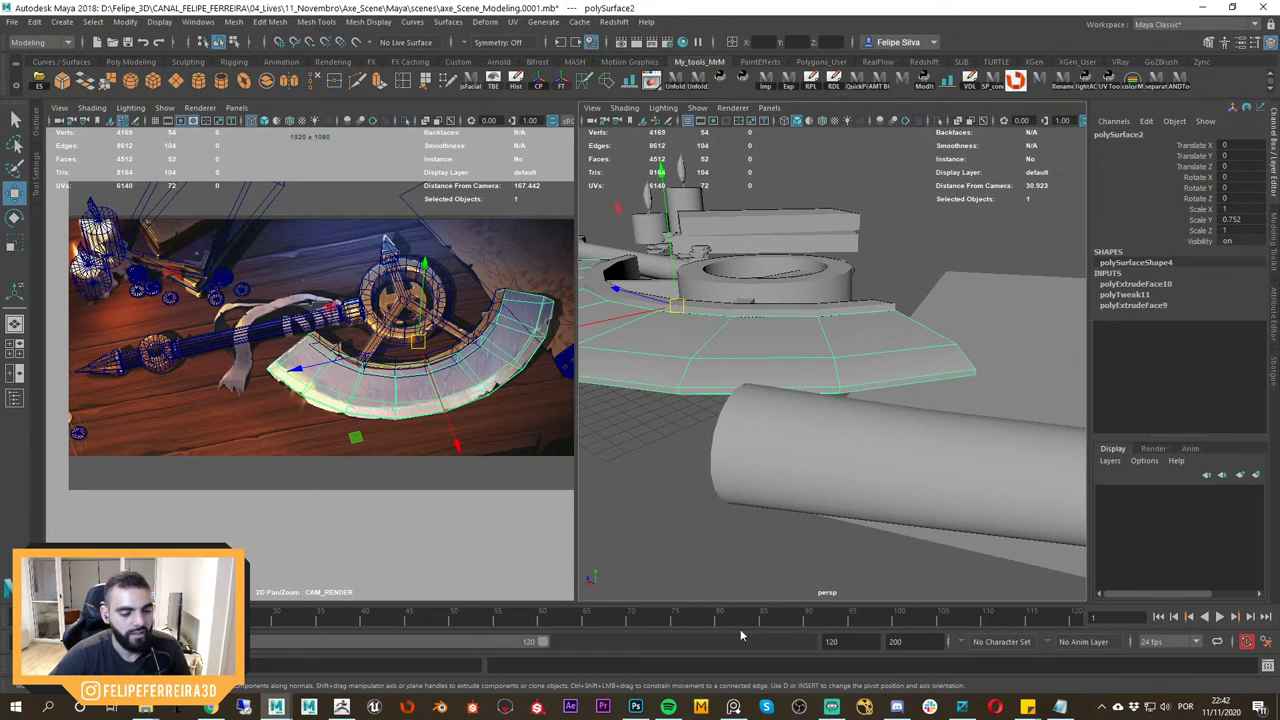
pyautogui.click(736, 704)
pyautogui.hotkey('alt', 'Tab')
pyautogui.moveTo(962, 387)
pyautogui.keyDown('alt'); pyautogui.mouseDown()
pyautogui.moveTo(937, 366)
pyautogui.moveTo(963, 366)
pyautogui.mouseUp(); pyautogui.keyUp('alt')
pyautogui.press('space')
pyautogui.click(952, 361)
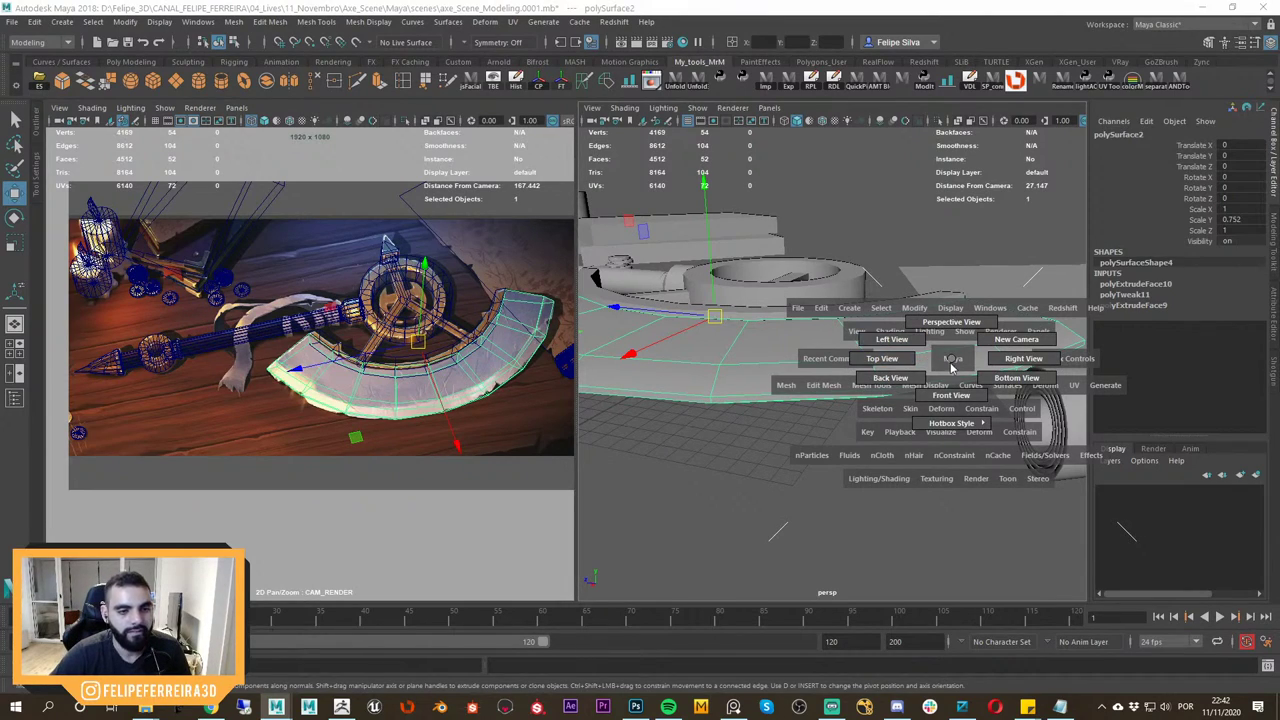
pyautogui.press('space')
pyautogui.moveTo(950, 361); pyautogui.dragTo(957, 338)
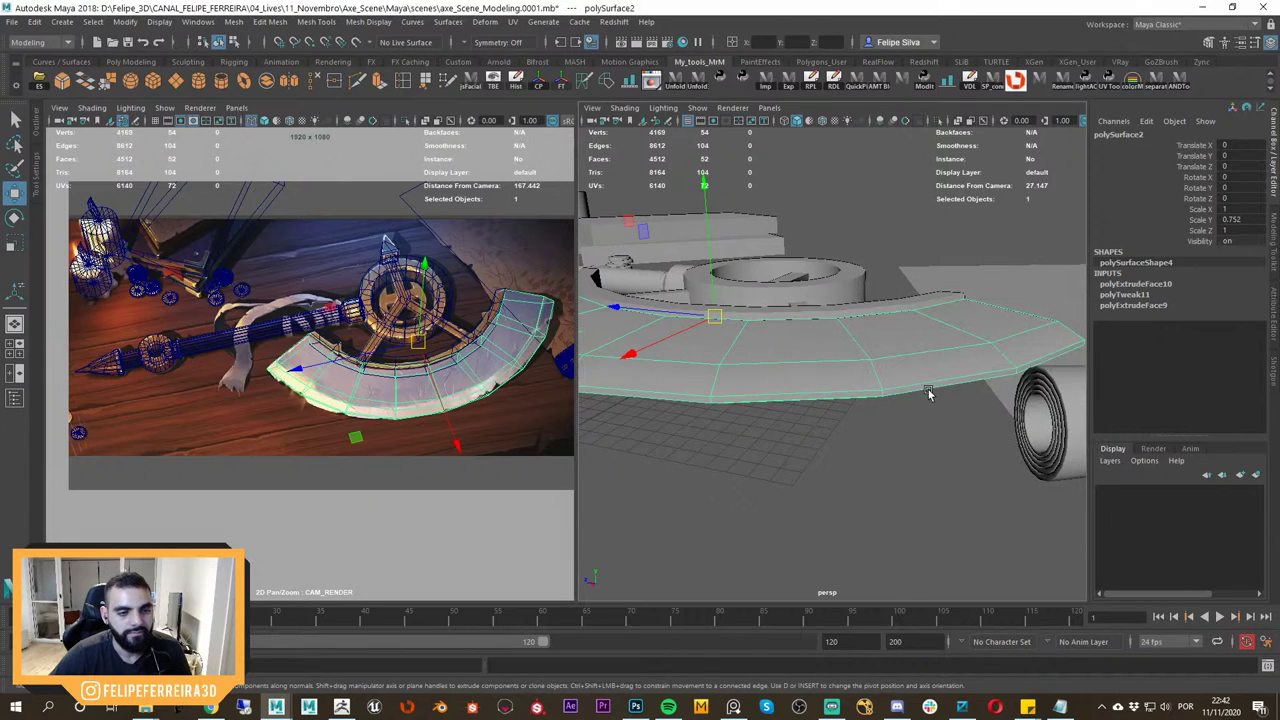
# Isolate the blade, switch it to vertex selection, and frame its end nearest the scroll in the top view.
pyautogui.hotkey('ctrl', '1')
pyautogui.press('f')
pyautogui.keyDown('alt'); pyautogui.moveTo(946, 414); pyautogui.dragTo(949, 429); pyautogui.keyUp('alt')
pyautogui.keyDown('alt'); pyautogui.moveTo(949, 429); pyautogui.dragTo(857, 374, button='middle'); pyautogui.keyUp('alt')
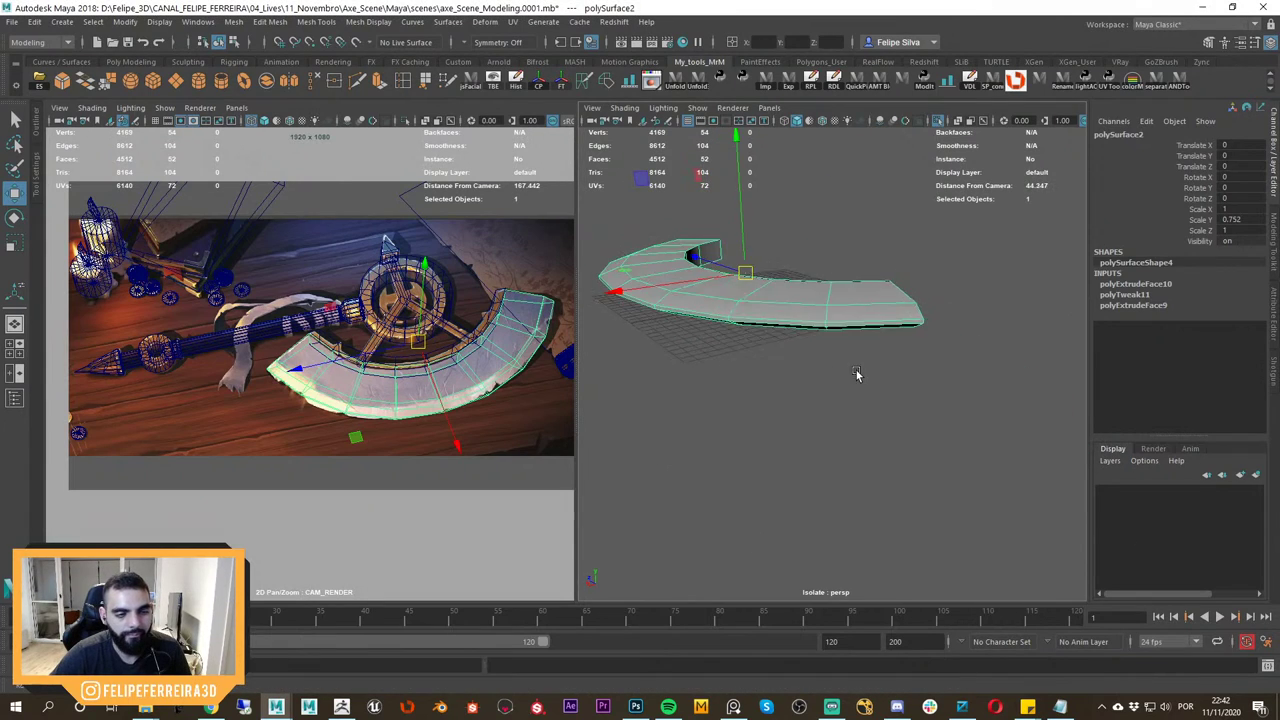
pyautogui.keyDown('alt'); pyautogui.moveTo(857, 374); pyautogui.dragTo(994, 373, button='right'); pyautogui.keyUp('alt')
pyautogui.moveTo(963, 299); pyautogui.dragTo(905, 298, button='right')
pyautogui.keyDown('alt'); pyautogui.moveTo(917, 312); pyautogui.dragTo(864, 364); pyautogui.keyUp('alt')
pyautogui.press('space')
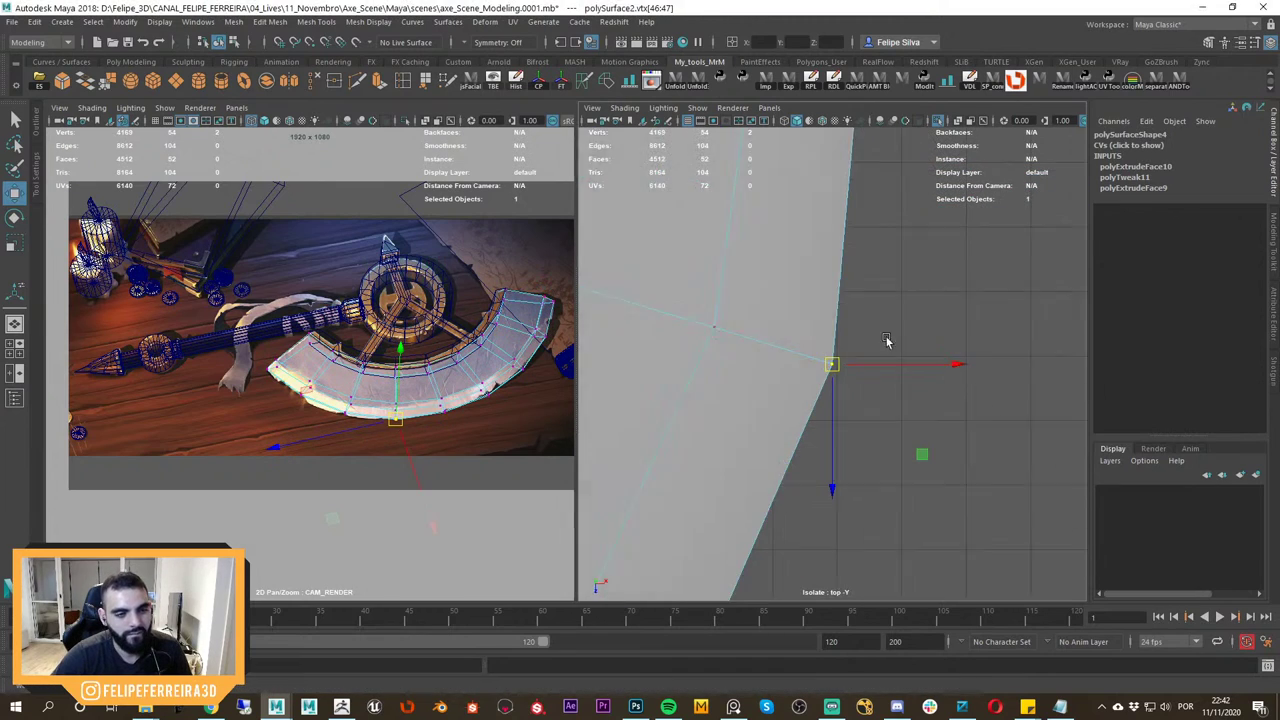
pyautogui.keyDown('alt'); pyautogui.moveTo(888, 343); pyautogui.dragTo(823, 199, button='right'); pyautogui.keyUp('alt')
pyautogui.keyDown('alt'); pyautogui.moveTo(823, 199); pyautogui.dragTo(912, 367, button='middle'); pyautogui.keyUp('alt')
pyautogui.keyDown('alt'); pyautogui.moveTo(744, 142); pyautogui.dragTo(908, 350, button='middle'); pyautogui.keyUp('alt')
# Select all the vertices along the blade's outer cutting edge and try scaling them down vertically.
pyautogui.moveTo(945, 217); pyautogui.dragTo(836, 271)
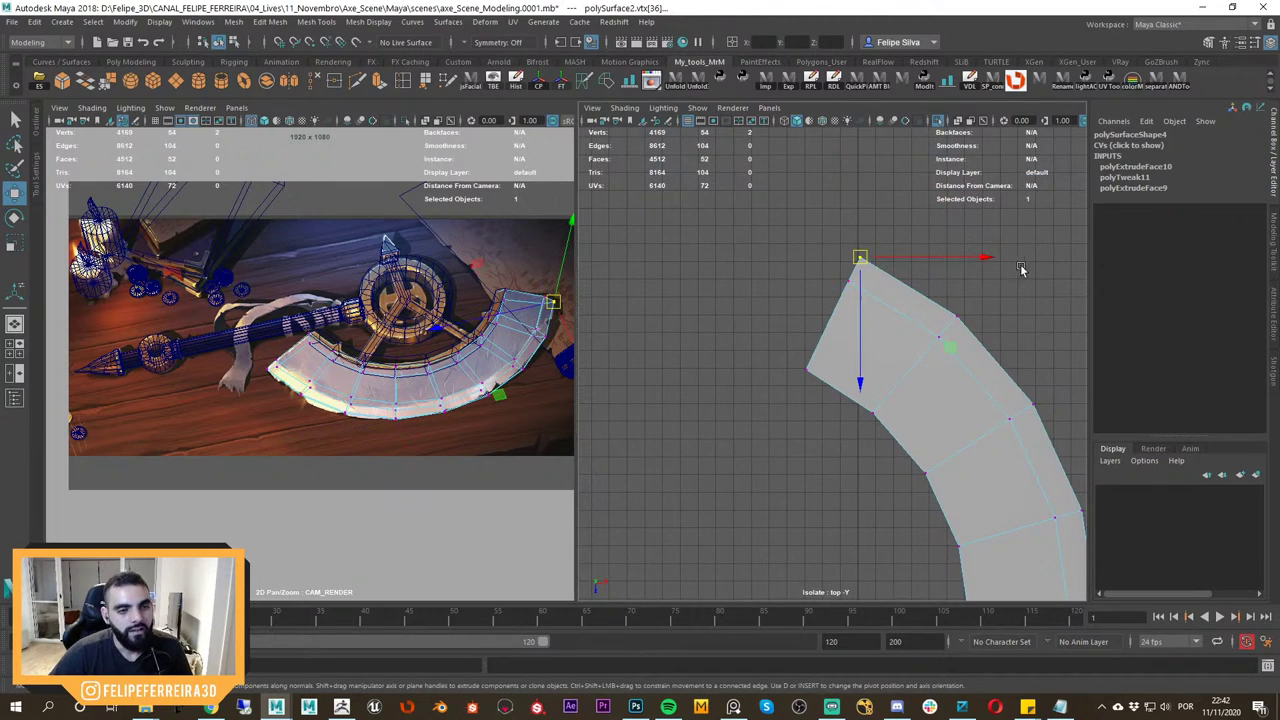
pyautogui.keyDown('shift'); pyautogui.moveTo(1018, 264); pyautogui.dragTo(953, 325); pyautogui.keyUp('shift')
pyautogui.keyDown('alt'); pyautogui.moveTo(969, 334); pyautogui.dragTo(852, 239, button='middle'); pyautogui.keyUp('alt')
pyautogui.keyDown('shift'); pyautogui.moveTo(1009, 250); pyautogui.dragTo(912, 323); pyautogui.keyUp('shift')
pyautogui.keyDown('shift'); pyautogui.moveTo(1053, 343); pyautogui.dragTo(957, 429); pyautogui.keyUp('shift')
pyautogui.keyDown('alt'); pyautogui.moveTo(1019, 488); pyautogui.dragTo(966, 331, button='middle'); pyautogui.keyUp('alt')
pyautogui.keyDown('shift'); pyautogui.moveTo(984, 315); pyautogui.dragTo(912, 412); pyautogui.keyUp('shift')
pyautogui.keyDown('alt'); pyautogui.moveTo(996, 428); pyautogui.dragTo(1003, 305, button='middle'); pyautogui.keyUp('alt')
pyautogui.keyDown('shift'); pyautogui.moveTo(1003, 305); pyautogui.dragTo(909, 408); pyautogui.keyUp('shift')
pyautogui.keyDown('alt'); pyautogui.moveTo(920, 406); pyautogui.dragTo(956, 294, button='middle'); pyautogui.keyUp('alt')
pyautogui.keyDown('shift'); pyautogui.moveTo(984, 428); pyautogui.dragTo(896, 364); pyautogui.keyUp('shift')
pyautogui.keyDown('alt'); pyautogui.moveTo(903, 458); pyautogui.dragTo(966, 363, button='middle'); pyautogui.keyUp('alt')
pyautogui.keyDown('shift'); pyautogui.moveTo(951, 416); pyautogui.dragTo(890, 349); pyautogui.keyUp('shift')
pyautogui.moveTo(892, 474)
pyautogui.keyDown('shift'); pyautogui.mouseDown()
pyautogui.moveTo(788, 424)
pyautogui.moveTo(779, 406)
pyautogui.moveTo(834, 350)
pyautogui.mouseUp(); pyautogui.keyUp('shift')
pyautogui.press('space')
pyautogui.press('4')
pyautogui.press('5')
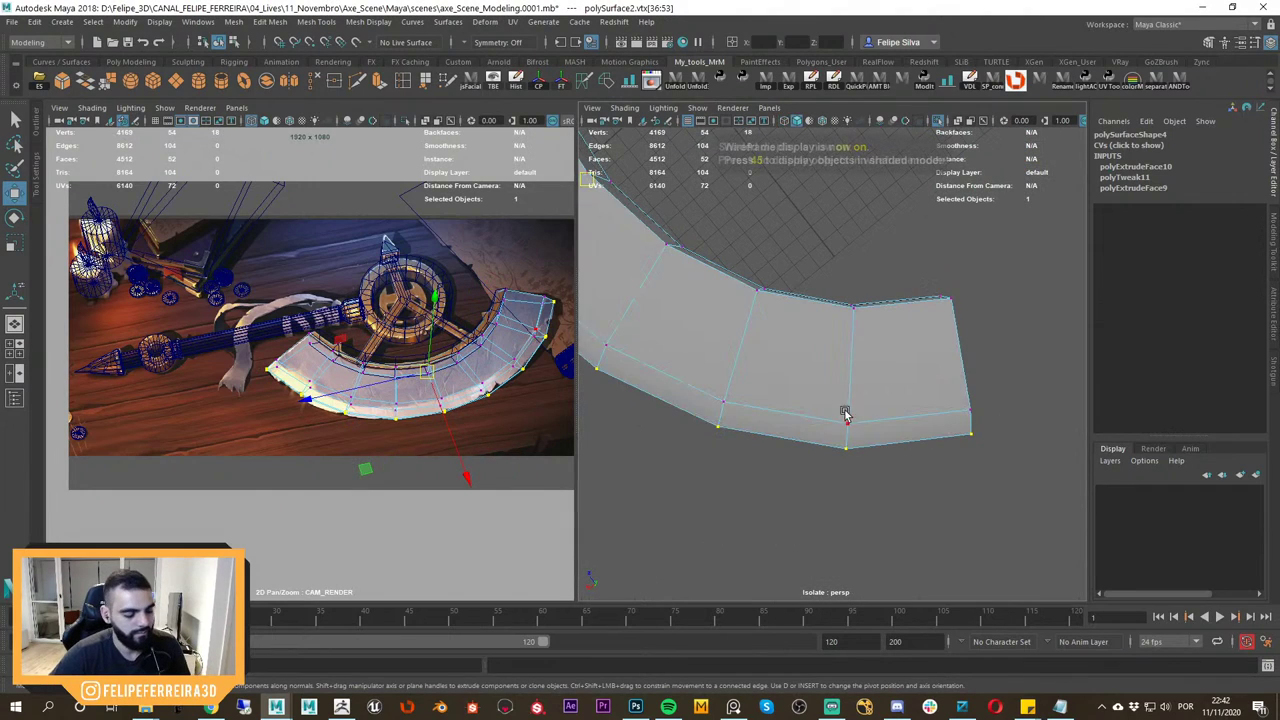
pyautogui.press('f')
pyautogui.moveTo(846, 414)
pyautogui.keyDown('alt'); pyautogui.mouseDown()
pyautogui.moveTo(832, 390)
pyautogui.moveTo(891, 343)
pyautogui.moveTo(920, 346)
pyautogui.mouseUp(); pyautogui.keyUp('alt')
pyautogui.keyDown('alt'); pyautogui.moveTo(920, 346); pyautogui.dragTo(951, 363, button='right'); pyautogui.keyUp('alt')
pyautogui.keyDown('alt'); pyautogui.moveTo(951, 363); pyautogui.dragTo(948, 374); pyautogui.keyUp('alt')
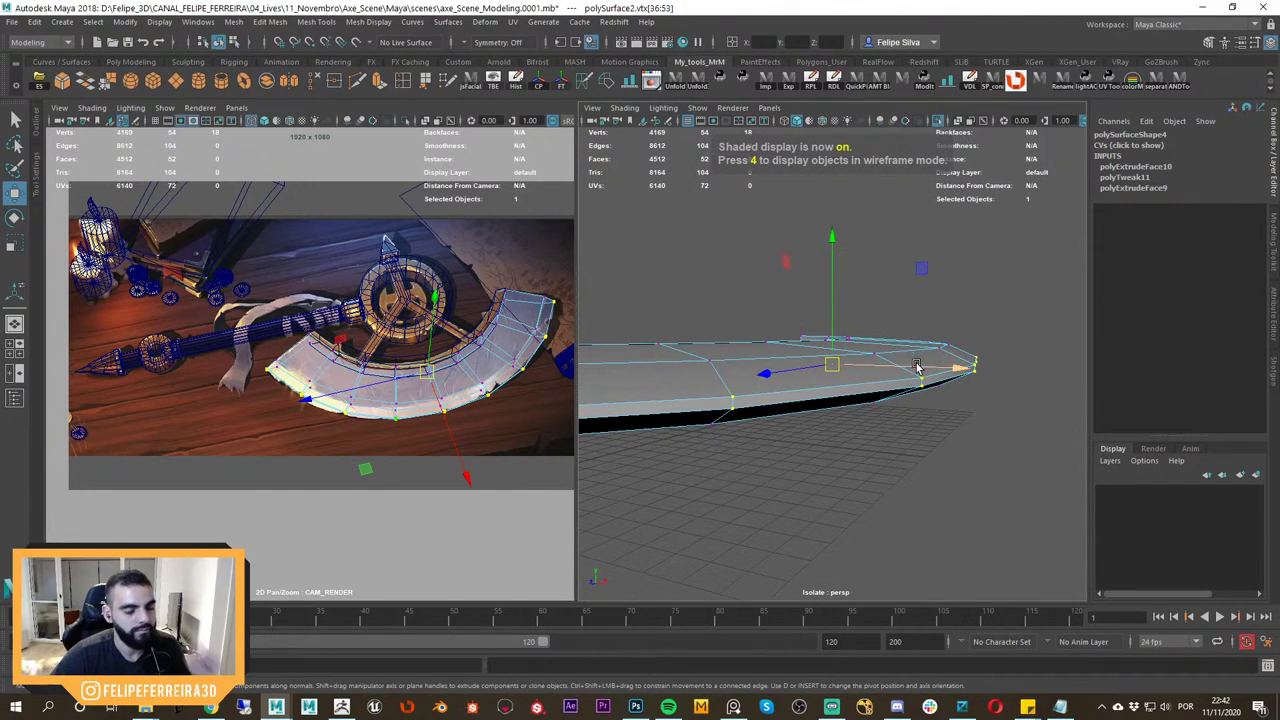
pyautogui.press('r')
pyautogui.moveTo(832, 244); pyautogui.dragTo(829, 287)
pyautogui.press('w')
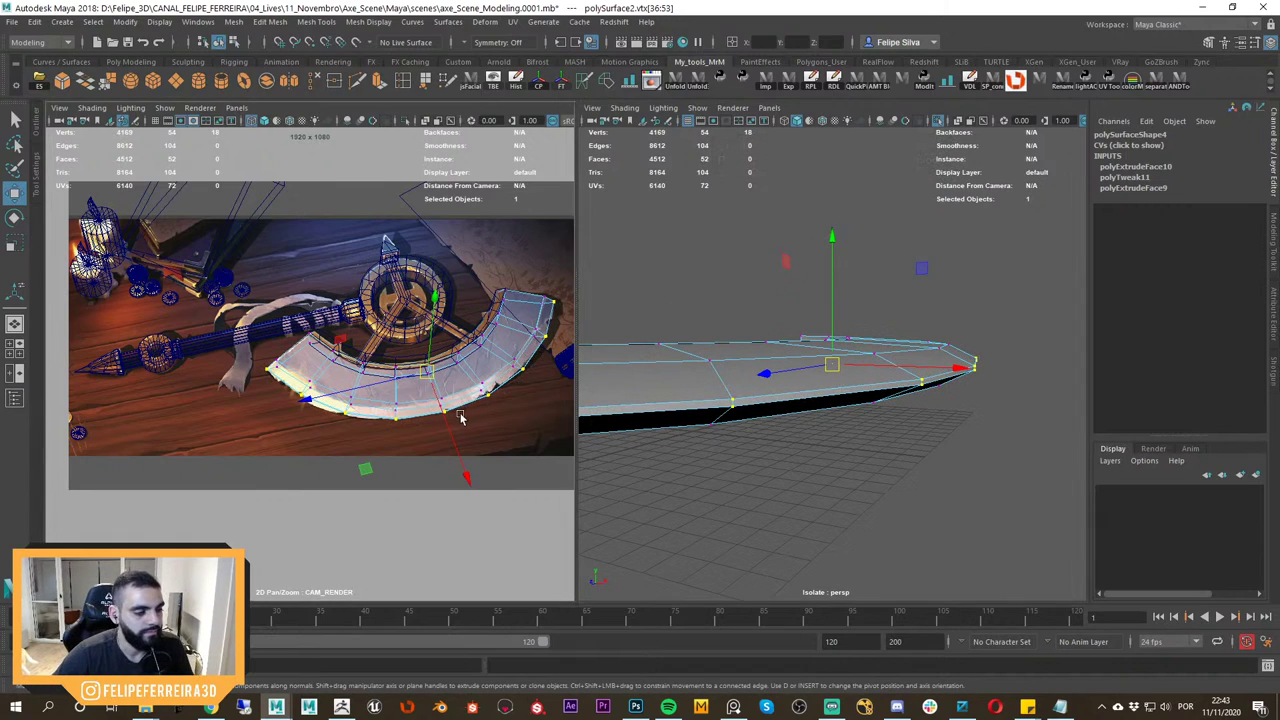
# Examine how the blade's outer-edge vertices follow the chipped cutting edge in the painting.
pyautogui.moveTo(463, 420); pyautogui.dragTo(394, 380, button='middle')
pyautogui.moveTo(394, 380); pyautogui.dragTo(655, 447, button='right')
pyautogui.moveTo(655, 447); pyautogui.dragTo(500, 443, button='middle')
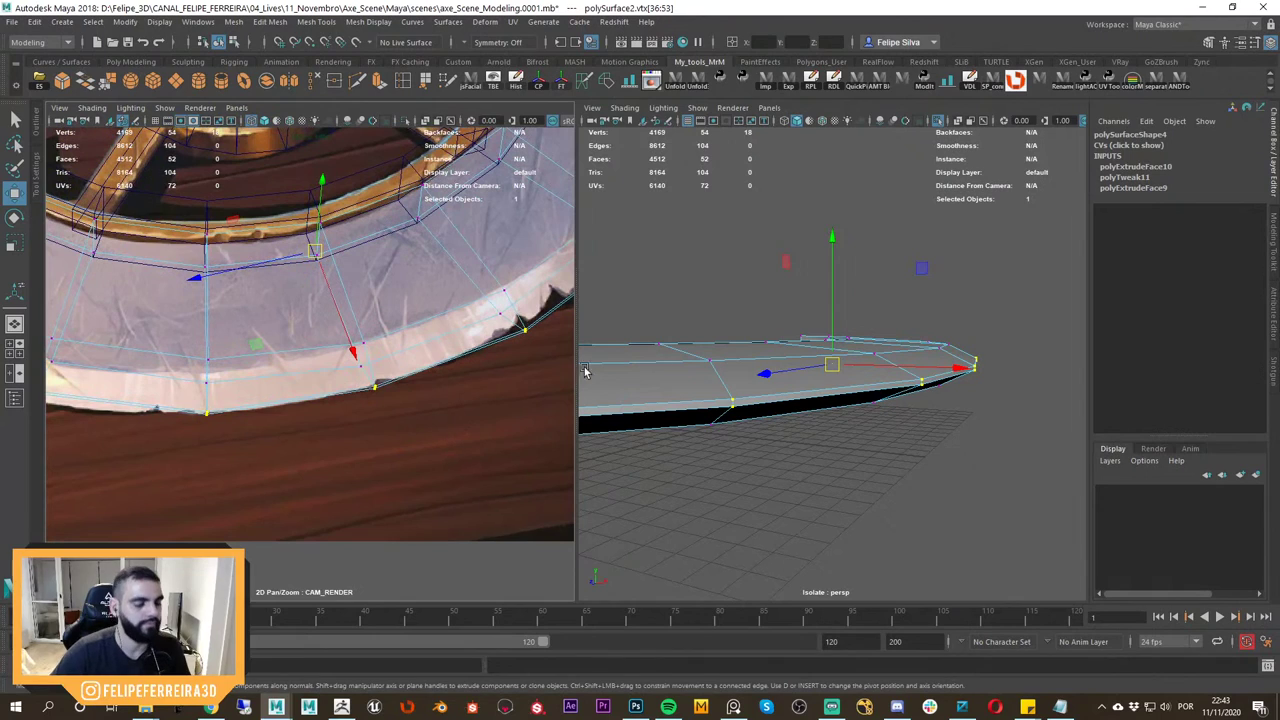
pyautogui.keyDown('alt'); pyautogui.moveTo(898, 378); pyautogui.dragTo(887, 385); pyautogui.keyUp('alt')
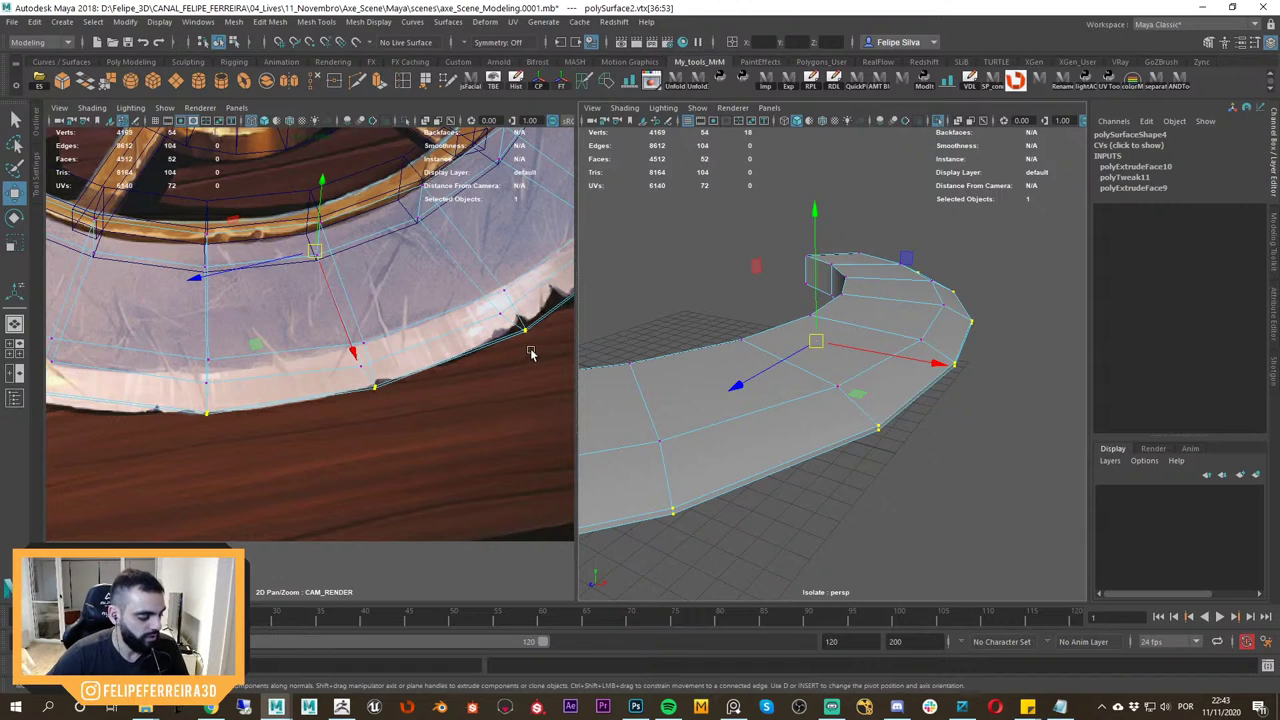
pyautogui.moveTo(523, 340); pyautogui.dragTo(460, 377, button='middle')
pyautogui.moveTo(460, 377); pyautogui.dragTo(423, 371, button='right')
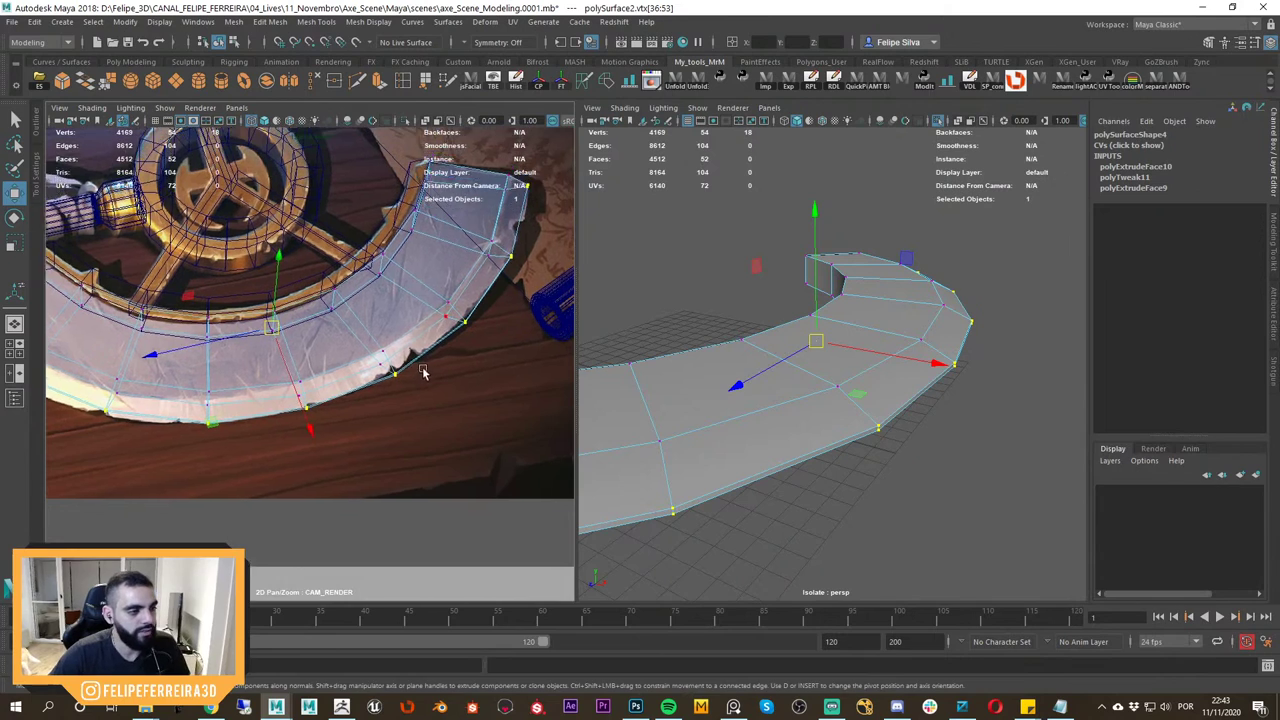
pyautogui.keyDown('alt'); pyautogui.moveTo(423, 372); pyautogui.dragTo(489, 372); pyautogui.keyUp('alt')
# Frame the whole blade in the top view and select the vertices at the outer corner of its far end.
pyautogui.keyDown('alt'); pyautogui.moveTo(930, 314); pyautogui.dragTo(855, 344); pyautogui.keyUp('alt')
pyautogui.press('space')
pyautogui.moveTo(855, 344); pyautogui.dragTo(800, 346)
pyautogui.press('f')
pyautogui.keyDown('alt'); pyautogui.moveTo(857, 366); pyautogui.dragTo(908, 372, button='right'); pyautogui.keyUp('alt')
pyautogui.moveTo(903, 368); pyautogui.dragTo(905, 367)
pyautogui.keyDown('alt'); pyautogui.moveTo(835, 312); pyautogui.dragTo(860, 351, button='middle'); pyautogui.keyUp('alt')
pyautogui.keyDown('alt'); pyautogui.moveTo(860, 351); pyautogui.dragTo(899, 359, button='right'); pyautogui.keyUp('alt')
pyautogui.moveTo(882, 191); pyautogui.dragTo(790, 216)
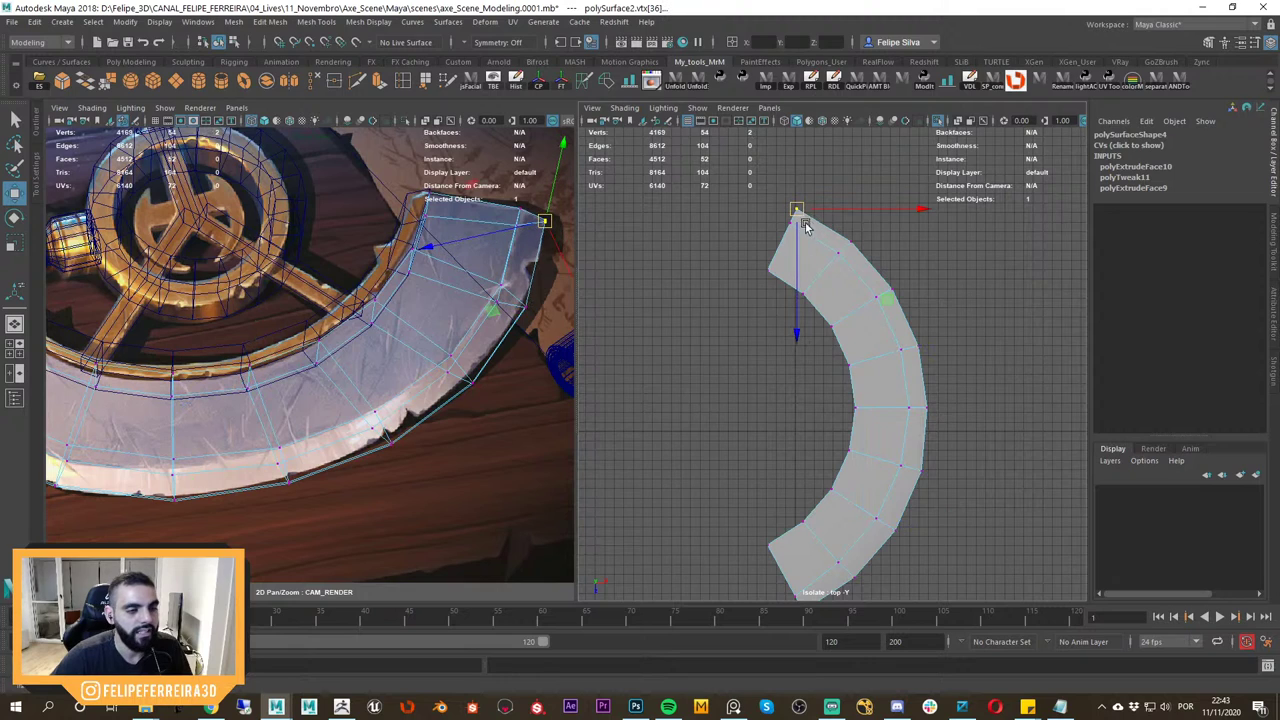
# Check the vertices at the blade's opposite end against the painting, then clear the selection in the perspective view.
pyautogui.keyDown('alt'); pyautogui.moveTo(810, 450); pyautogui.dragTo(857, 295, button='middle'); pyautogui.keyUp('alt')
pyautogui.moveTo(297, 393); pyautogui.dragTo(440, 392, button='middle')
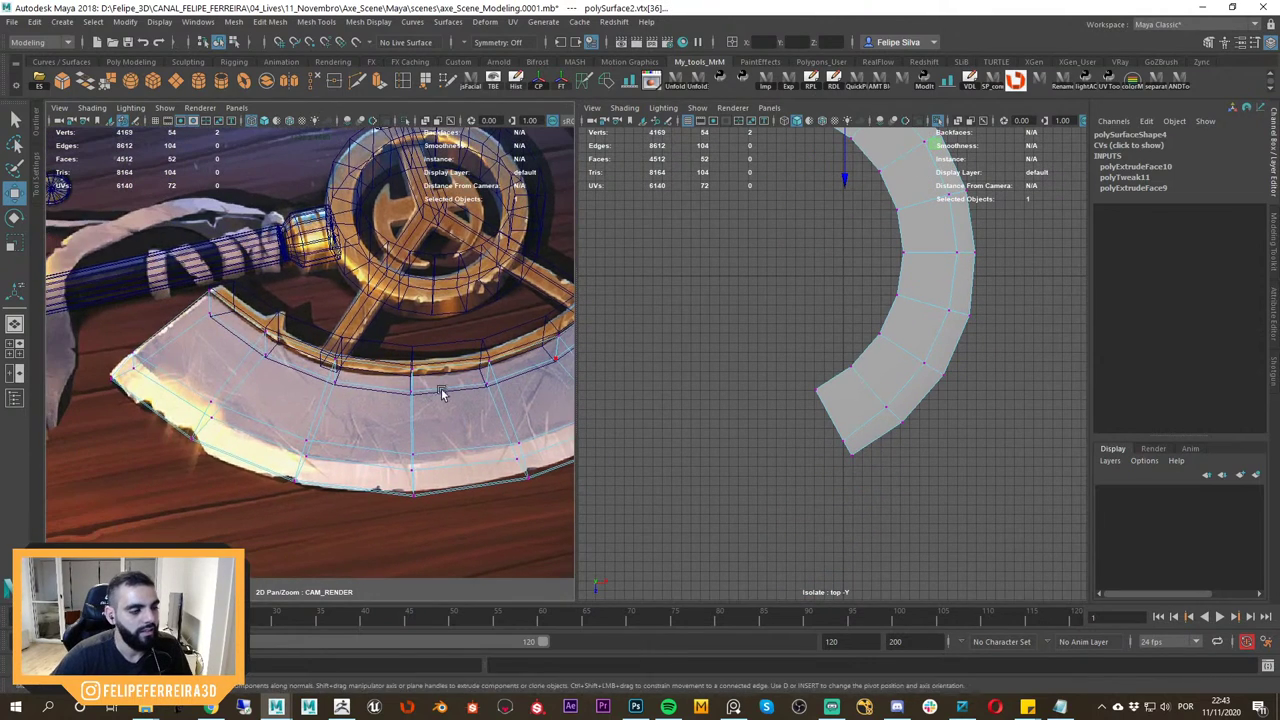
pyautogui.moveTo(890, 470); pyautogui.dragTo(842, 441)
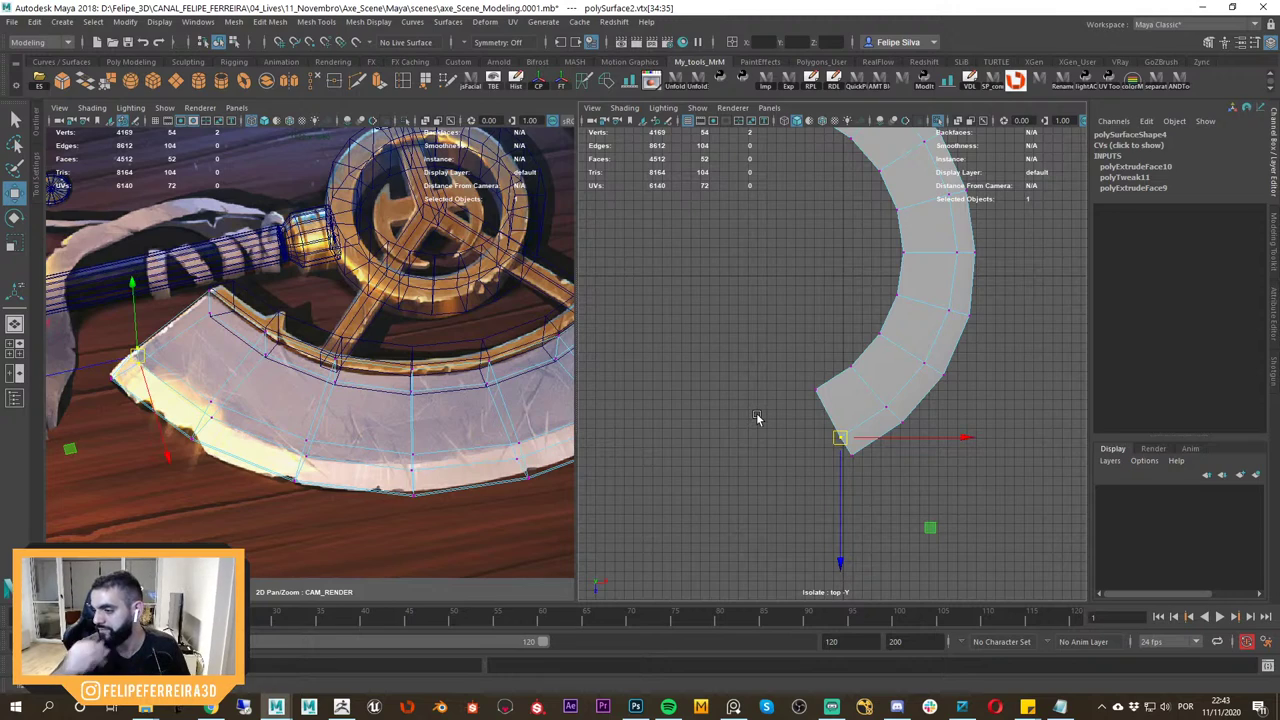
pyautogui.keyDown('alt'); pyautogui.moveTo(936, 209); pyautogui.dragTo(893, 353, button='middle'); pyautogui.keyUp('alt')
pyautogui.press('space')
pyautogui.moveTo(893, 353); pyautogui.dragTo(912, 284)
pyautogui.click(906, 310)
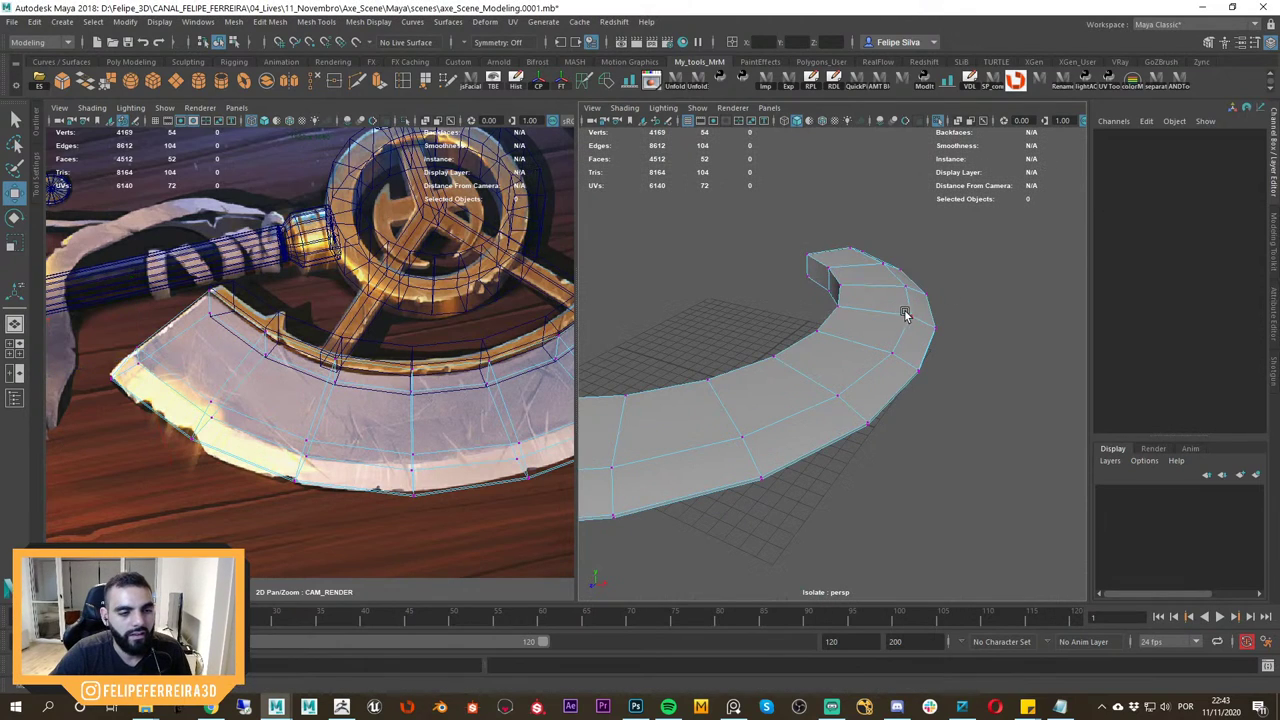
pyautogui.keyDown('alt'); pyautogui.moveTo(923, 332); pyautogui.dragTo(911, 317); pyautogui.keyUp('alt')
pyautogui.moveTo(912, 317); pyautogui.dragTo(957, 301, button='right')
pyautogui.click(937, 332)
pyautogui.keyDown('alt'); pyautogui.moveTo(940, 336); pyautogui.dragTo(969, 358); pyautogui.keyUp('alt')
pyautogui.keyDown('shift'); pyautogui.moveTo(937, 340); pyautogui.dragTo(880, 364, button='right'); pyautogui.keyUp('shift')
pyautogui.keyDown('alt'); pyautogui.moveTo(880, 364); pyautogui.dragTo(914, 362); pyautogui.keyUp('alt')
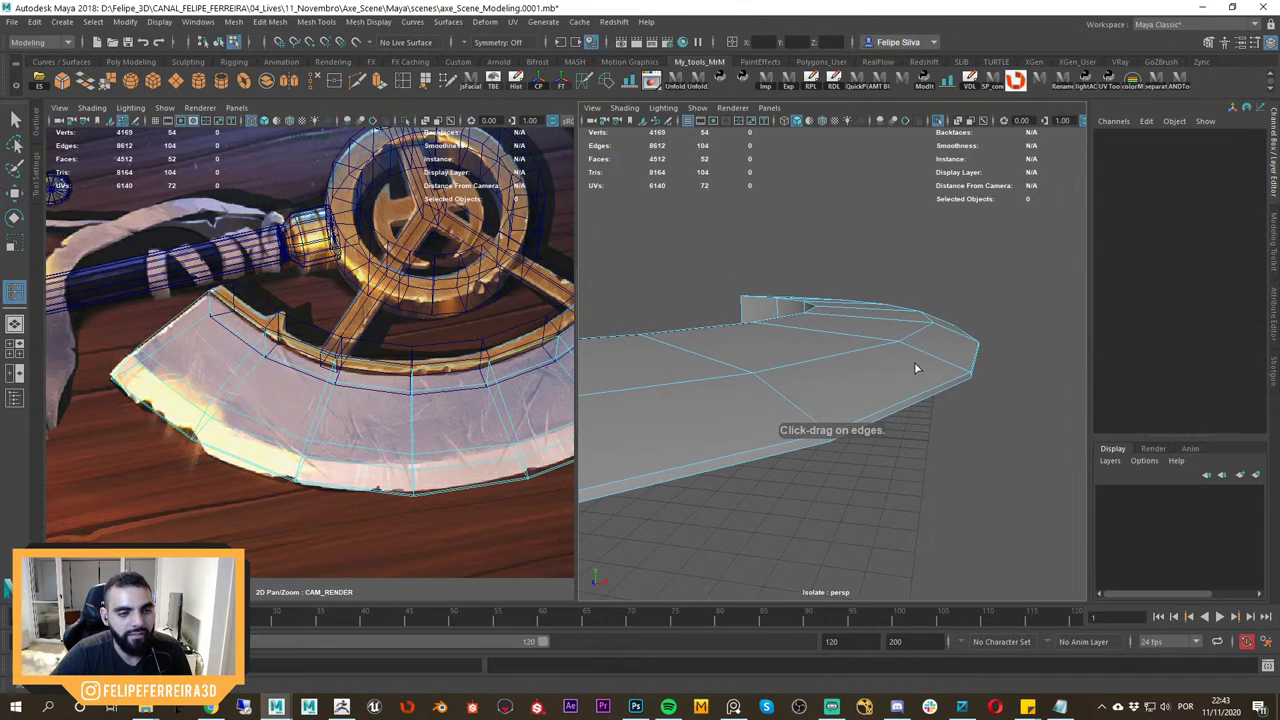
pyautogui.press('w')
# Insert two edge loops close beside the blade's existing lengthwise edge, then bring the full scene back out of isolation.
pyautogui.moveTo(910, 339); pyautogui.dragTo(955, 322, button='right')
pyautogui.click(936, 328)
pyautogui.keyDown('alt'); pyautogui.moveTo(937, 330); pyautogui.dragTo(952, 341); pyautogui.keyUp('alt')
pyautogui.keyDown('shift'); pyautogui.moveTo(952, 339); pyautogui.dragTo(880, 361, button='right'); pyautogui.keyUp('shift')
pyautogui.click(938, 344)
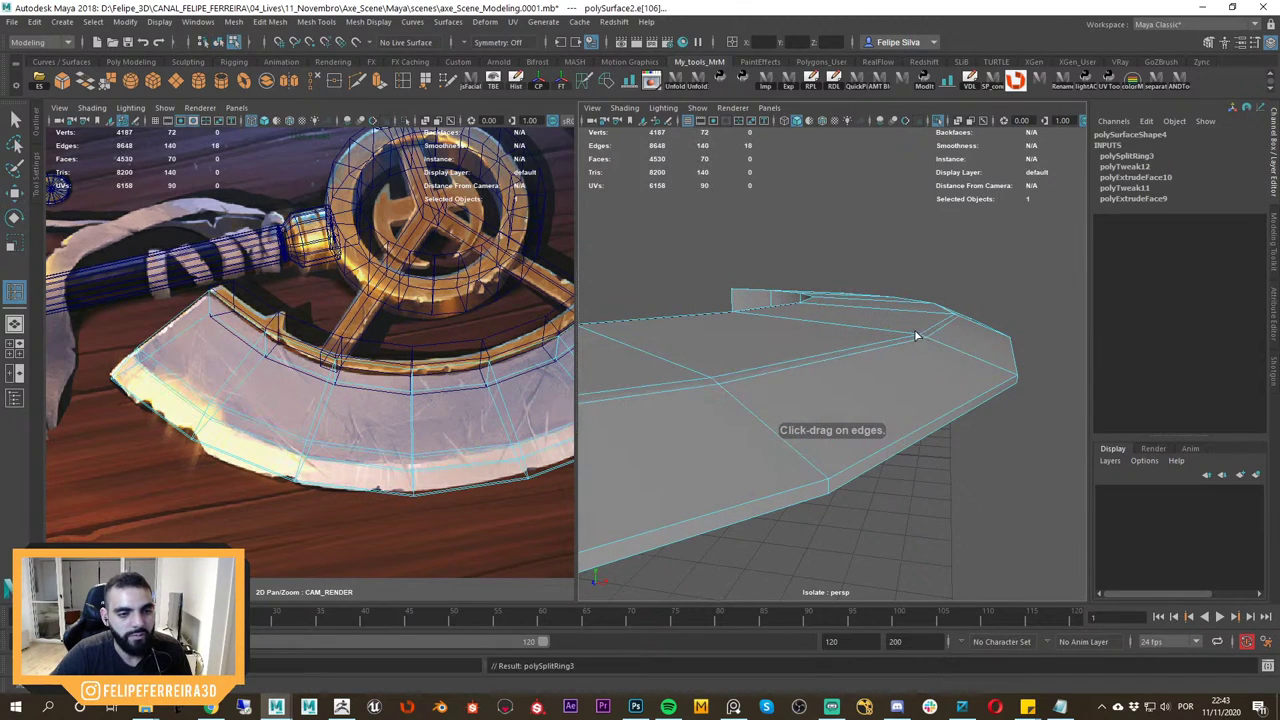
pyautogui.moveTo(915, 332); pyautogui.dragTo(910, 332)
pyautogui.keyDown('alt'); pyautogui.moveTo(911, 334); pyautogui.dragTo(922, 343); pyautogui.keyUp('alt')
pyautogui.press('w')
pyautogui.click(971, 289)
pyautogui.keyDown('alt'); pyautogui.moveTo(972, 290); pyautogui.dragTo(885, 397); pyautogui.keyUp('alt')
pyautogui.hotkey('ctrl', '1')
# Review the axe, books, candles and coins together from several angles in the perspective view.
pyautogui.scroll(-4, 830, 325)
pyautogui.moveTo(260, 317); pyautogui.dragTo(392, 378, button='middle')
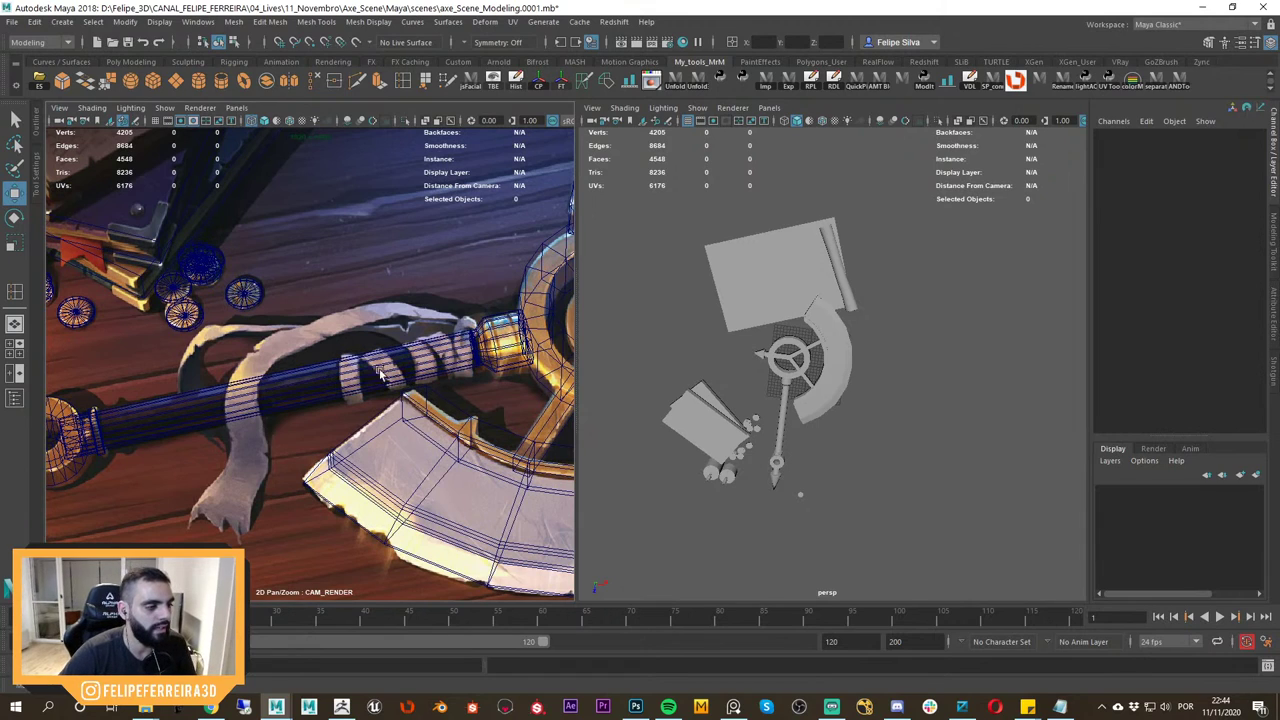
pyautogui.keyDown('alt'); pyautogui.moveTo(801, 364); pyautogui.dragTo(715, 345); pyautogui.keyUp('alt')
pyautogui.keyDown('alt'); pyautogui.moveTo(725, 350); pyautogui.dragTo(837, 406, button='right'); pyautogui.keyUp('alt')
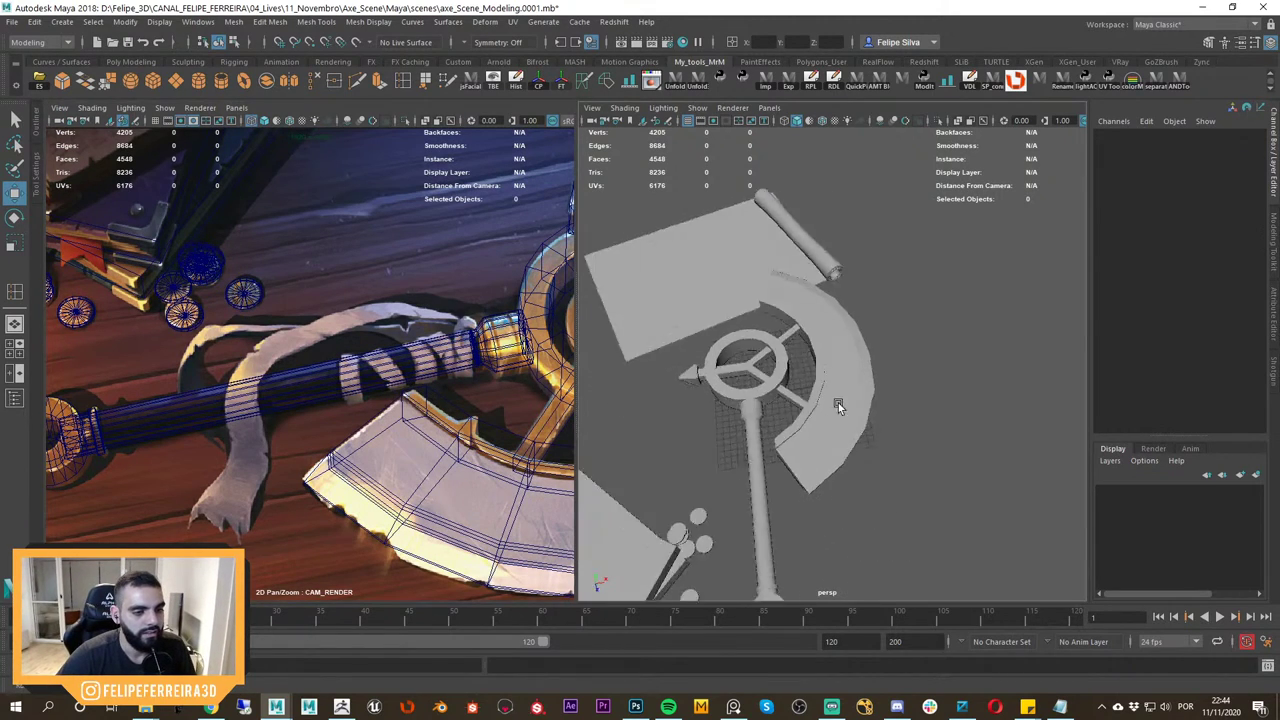
pyautogui.keyDown('alt'); pyautogui.moveTo(837, 406); pyautogui.dragTo(720, 385); pyautogui.keyUp('alt')
pyautogui.keyDown('alt'); pyautogui.moveTo(784, 362); pyautogui.dragTo(841, 345, button='middle'); pyautogui.keyUp('alt')
pyautogui.keyDown('alt'); pyautogui.moveTo(841, 345); pyautogui.dragTo(770, 325); pyautogui.keyUp('alt')
pyautogui.keyDown('alt'); pyautogui.moveTo(785, 340); pyautogui.dragTo(844, 369, button='right'); pyautogui.keyUp('alt')
pyautogui.keyDown('alt'); pyautogui.moveTo(844, 369); pyautogui.dragTo(958, 372, button='middle'); pyautogui.keyUp('alt')
pyautogui.keyDown('alt'); pyautogui.moveTo(958, 372); pyautogui.dragTo(889, 349); pyautogui.keyUp('alt')
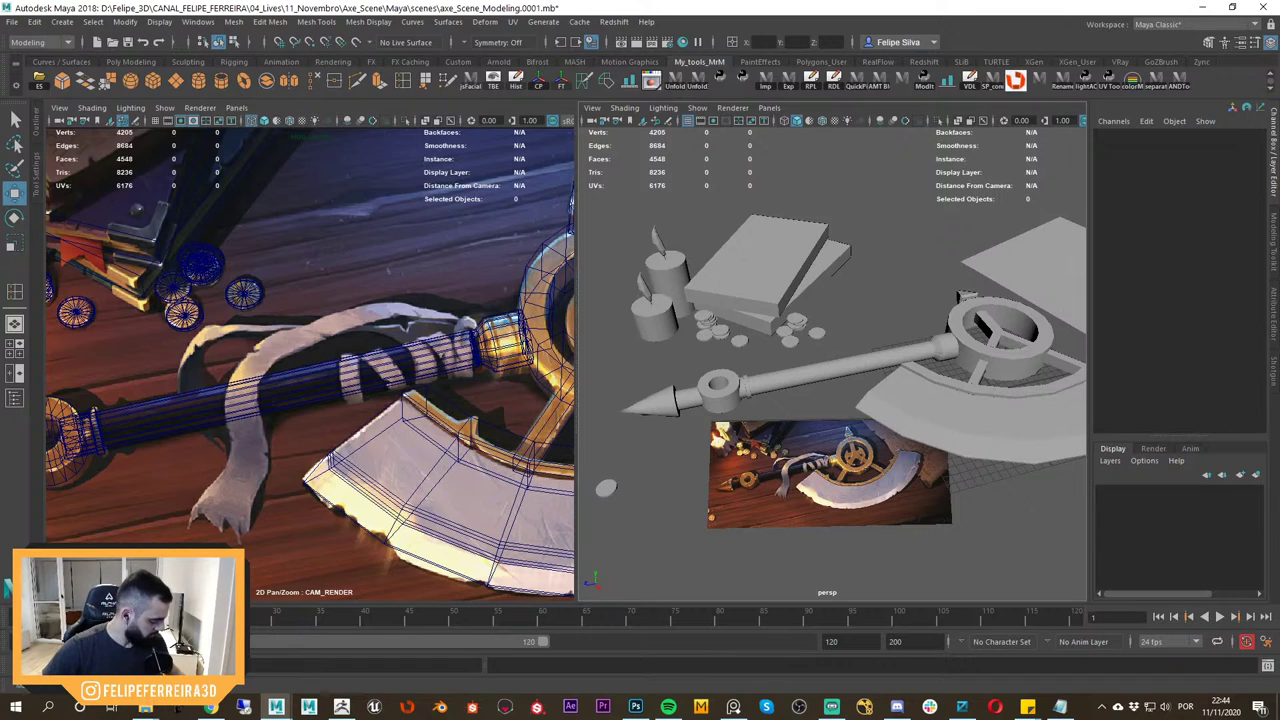
# Compare the scene's wireframes with the painting through the render camera, from the candles to the axe head.
pyautogui.moveTo(353, 341); pyautogui.dragTo(365, 315, button='middle')
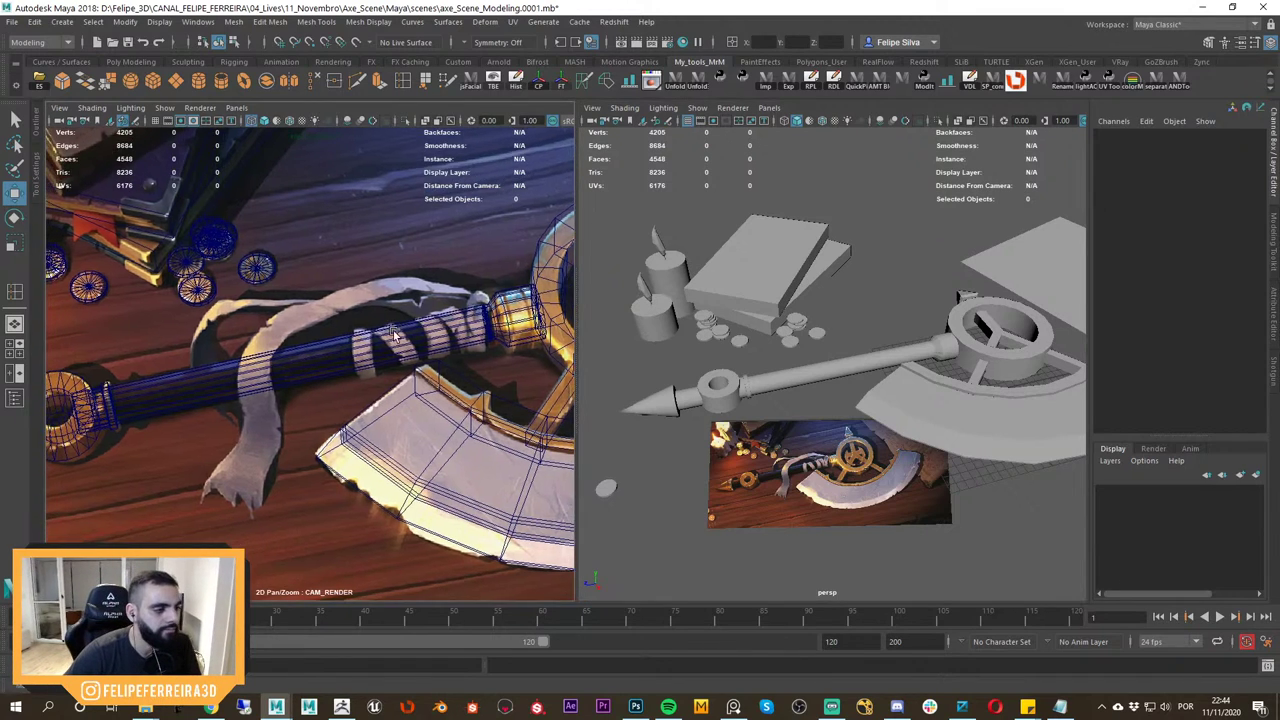
pyautogui.moveTo(365, 315); pyautogui.dragTo(178, 355, button='right')
pyautogui.moveTo(178, 355); pyautogui.dragTo(224, 381, button='middle')
pyautogui.moveTo(224, 381); pyautogui.dragTo(329, 343, button='right')
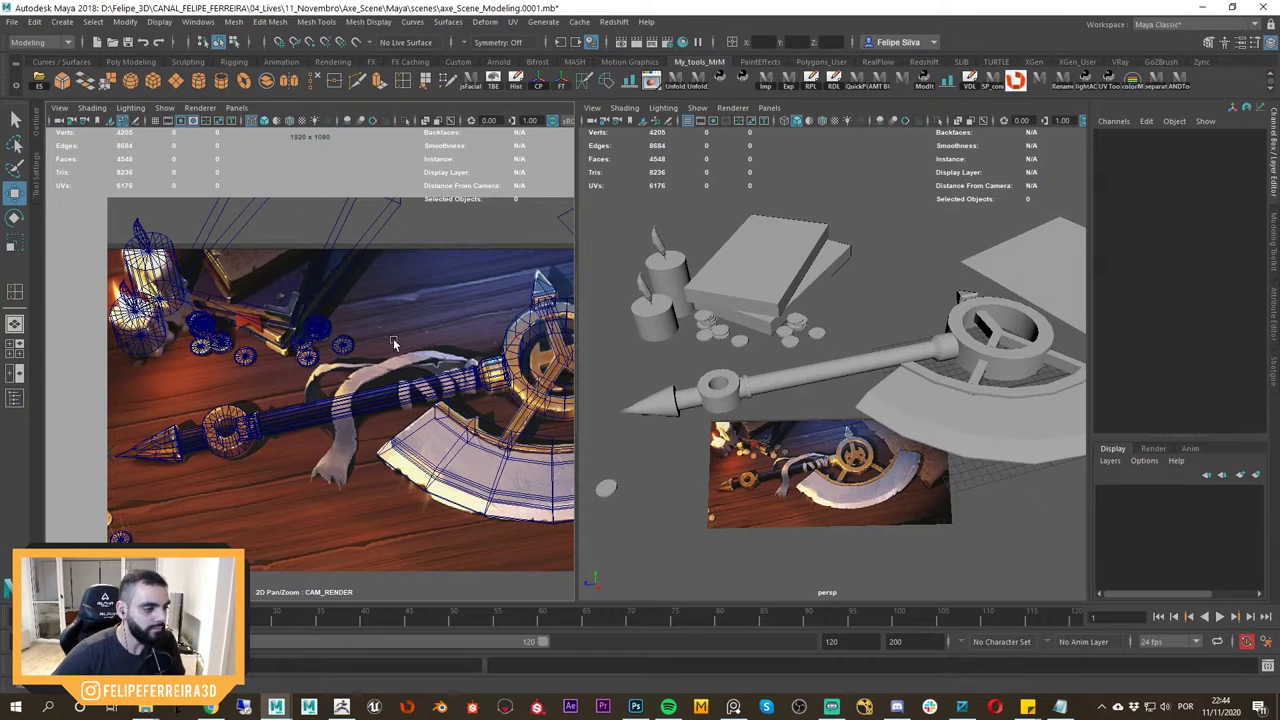
pyautogui.click(671, 204)
pyautogui.moveTo(391, 342); pyautogui.dragTo(357, 334, button='middle')
pyautogui.moveTo(357, 334); pyautogui.dragTo(302, 304, button='right')
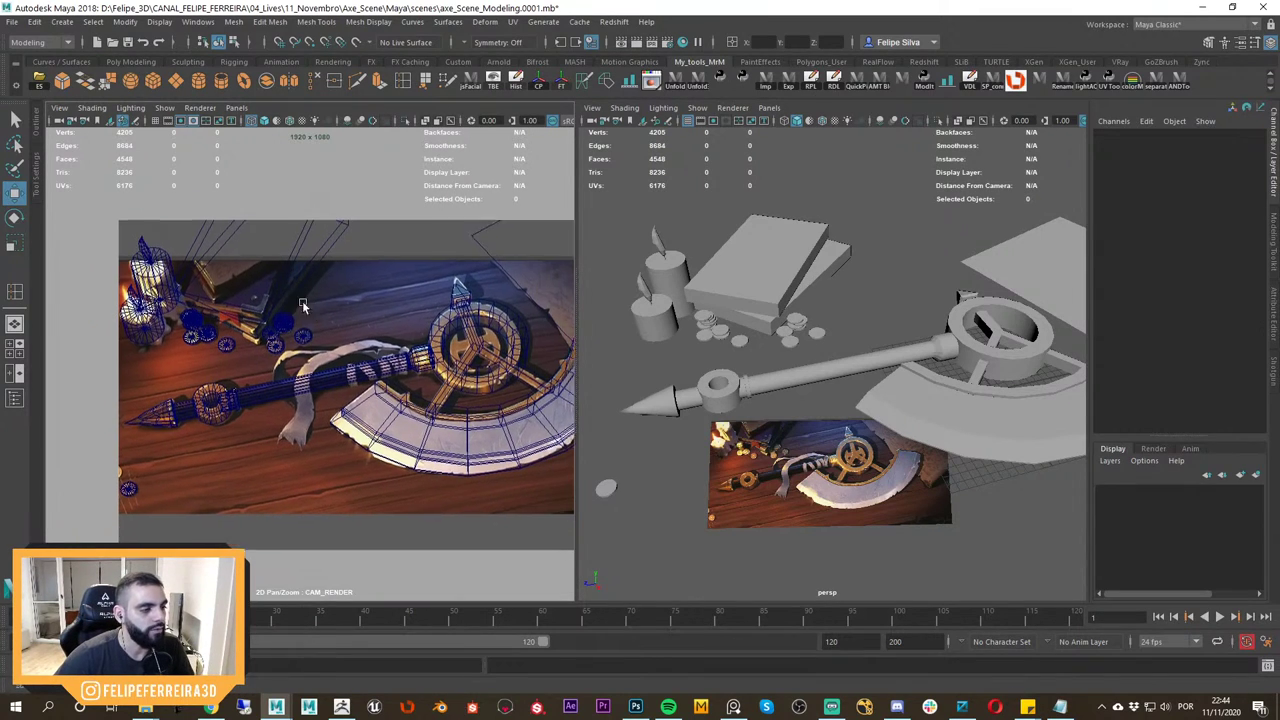
pyautogui.moveTo(302, 303); pyautogui.dragTo(261, 280, button='middle')
pyautogui.moveTo(261, 280); pyautogui.dragTo(333, 326, button='right')
pyautogui.moveTo(301, 305); pyautogui.dragTo(309, 319, button='middle')
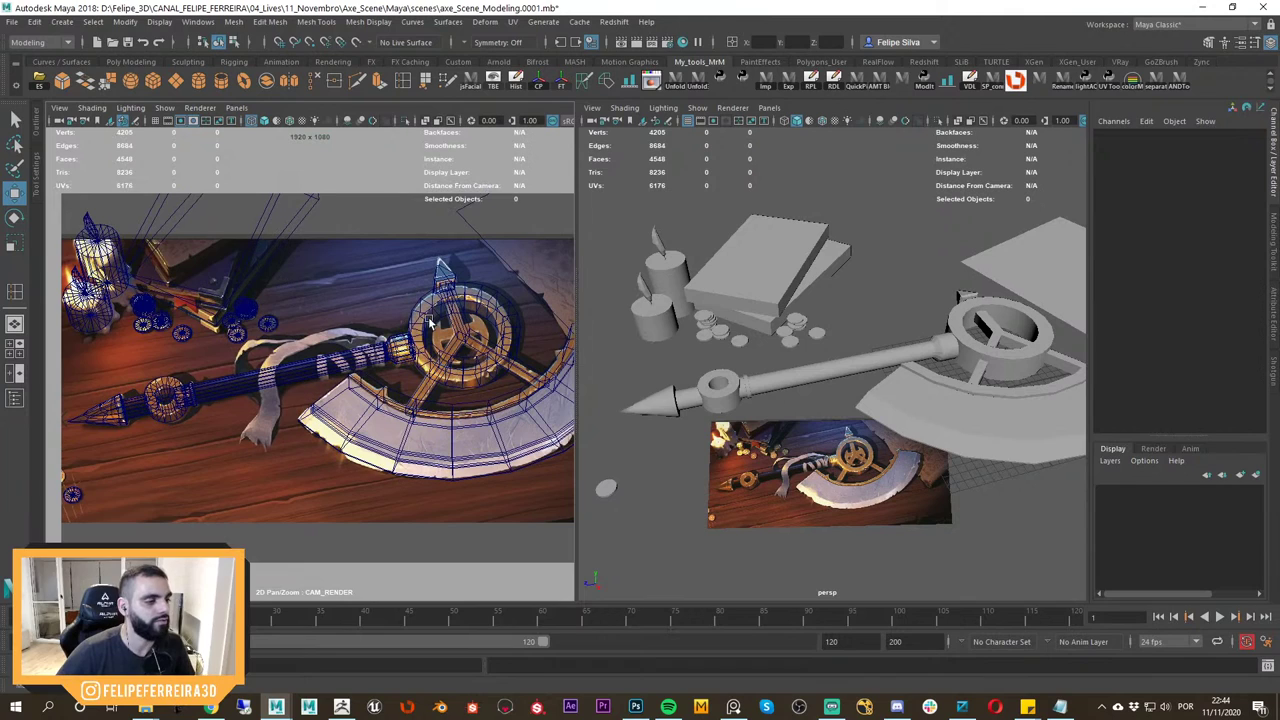
pyautogui.moveTo(430, 319); pyautogui.dragTo(348, 274, button='middle')
pyautogui.moveTo(348, 274); pyautogui.dragTo(316, 270, button='right')
pyautogui.moveTo(316, 270); pyautogui.dragTo(306, 279, button='middle')
pyautogui.moveTo(306, 279); pyautogui.dragTo(398, 298, button='right')
pyautogui.moveTo(398, 298); pyautogui.dragTo(358, 335, button='middle')
pyautogui.moveTo(358, 335); pyautogui.dragTo(420, 353, button='right')
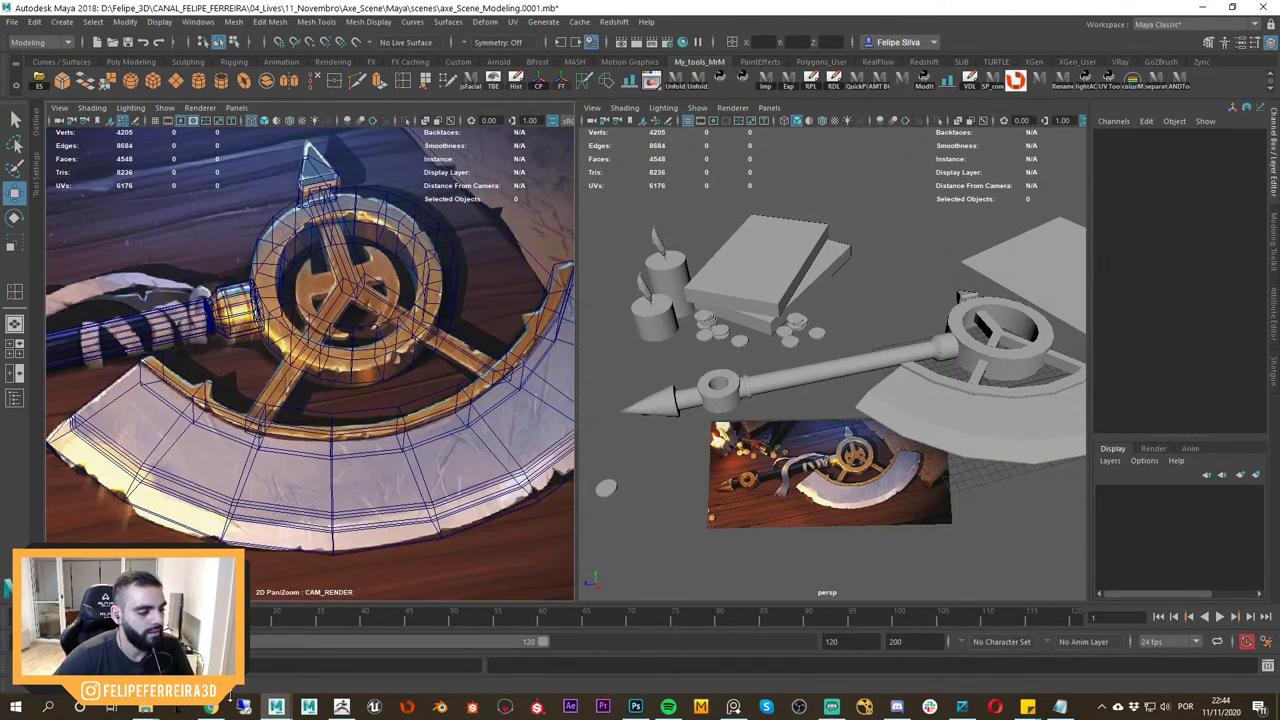
pyautogui.click(211, 707)
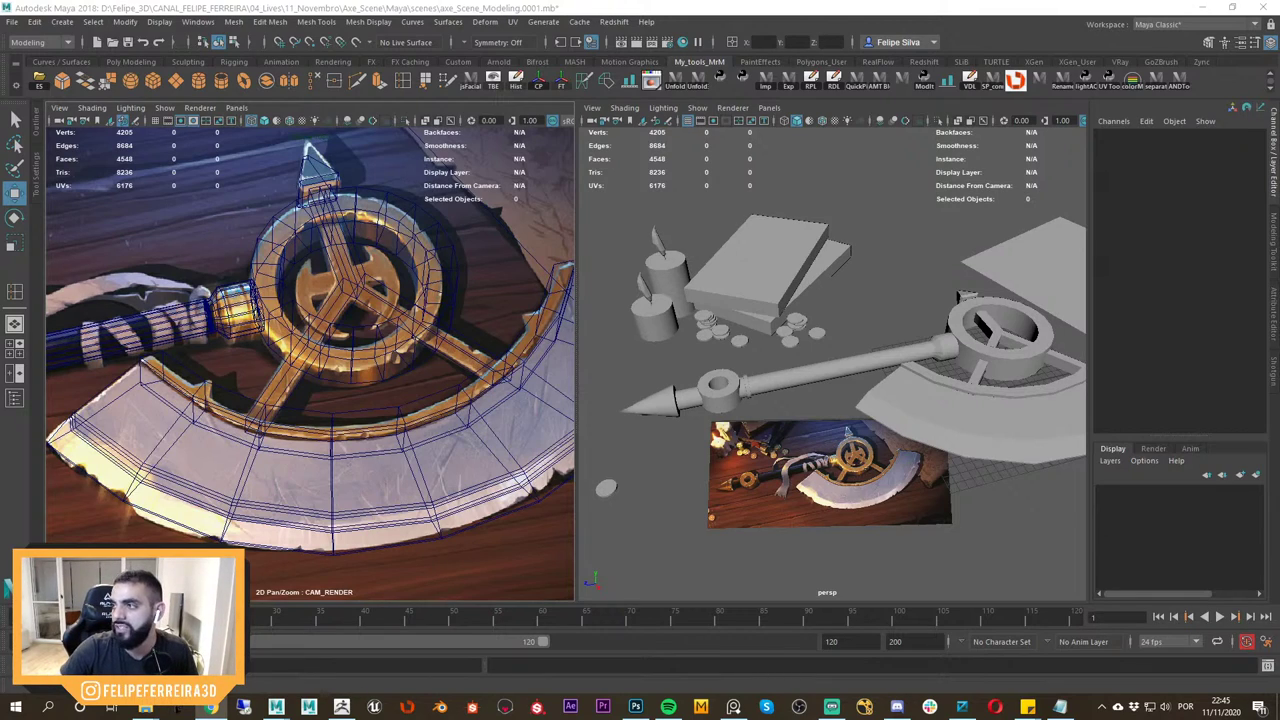
pyautogui.hotkey('alt', 'Tab')
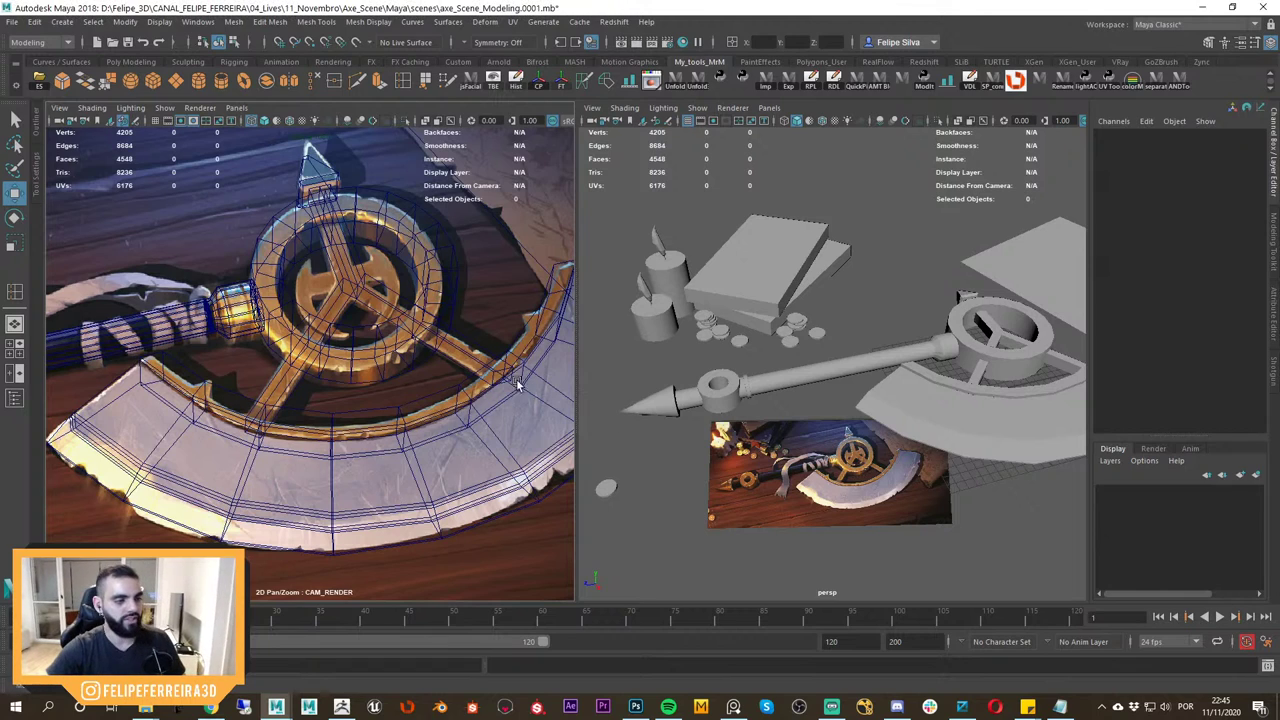
# Examine the crescent-shaped ornament inside the axe's ring in the painting and the matching spoke hub in the top view.
pyautogui.click(842, 202)
pyautogui.keyDown('alt'); pyautogui.moveTo(818, 343); pyautogui.dragTo(792, 388); pyautogui.keyUp('alt')
pyautogui.moveTo(354, 415); pyautogui.dragTo(350, 385, button='right')
pyautogui.moveTo(325, 330); pyautogui.dragTo(309, 378, button='middle')
pyautogui.moveTo(309, 378); pyautogui.dragTo(417, 338, button='right')
pyautogui.moveTo(417, 338); pyautogui.dragTo(390, 388, button='middle')
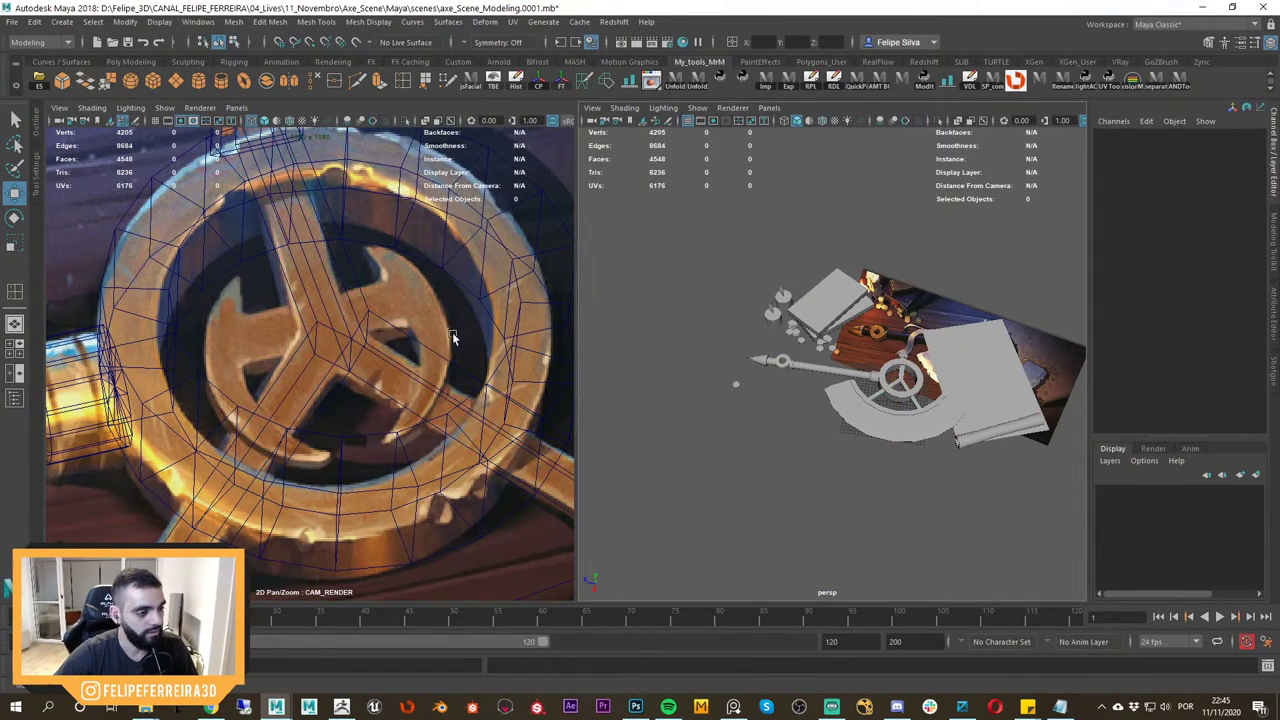
pyautogui.scroll(1, 370, 355)
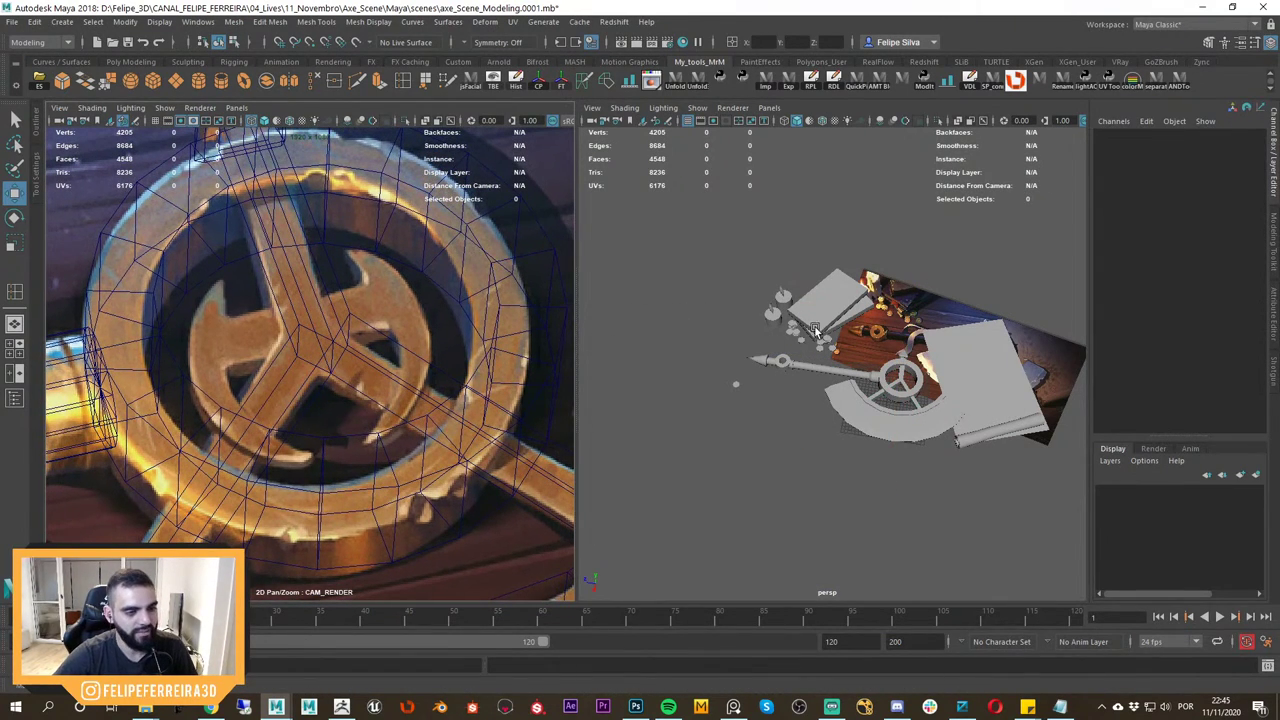
pyautogui.keyDown('alt'); pyautogui.moveTo(815, 330); pyautogui.dragTo(880, 357); pyautogui.keyUp('alt')
pyautogui.press('space')
pyautogui.keyDown('alt'); pyautogui.moveTo(808, 365); pyautogui.dragTo(820, 359, button='middle'); pyautogui.keyUp('alt')
pyautogui.moveTo(341, 338); pyautogui.dragTo(337, 358, button='middle')
pyautogui.scroll(3, 337, 358)
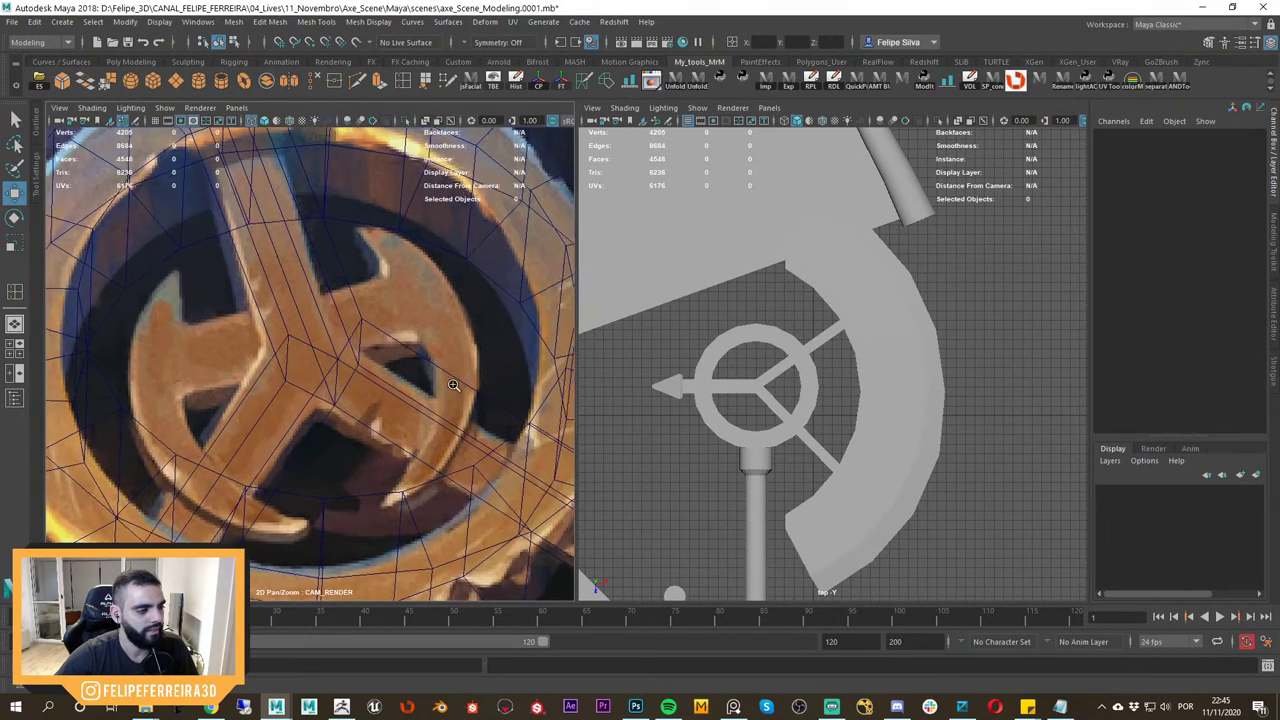
pyautogui.keyDown('alt'); pyautogui.moveTo(764, 382); pyautogui.dragTo(796, 406); pyautogui.keyUp('alt')
pyautogui.keyDown('alt'); pyautogui.moveTo(796, 406); pyautogui.dragTo(883, 378, button='middle'); pyautogui.keyUp('alt')
pyautogui.scroll(6, 839, 358)
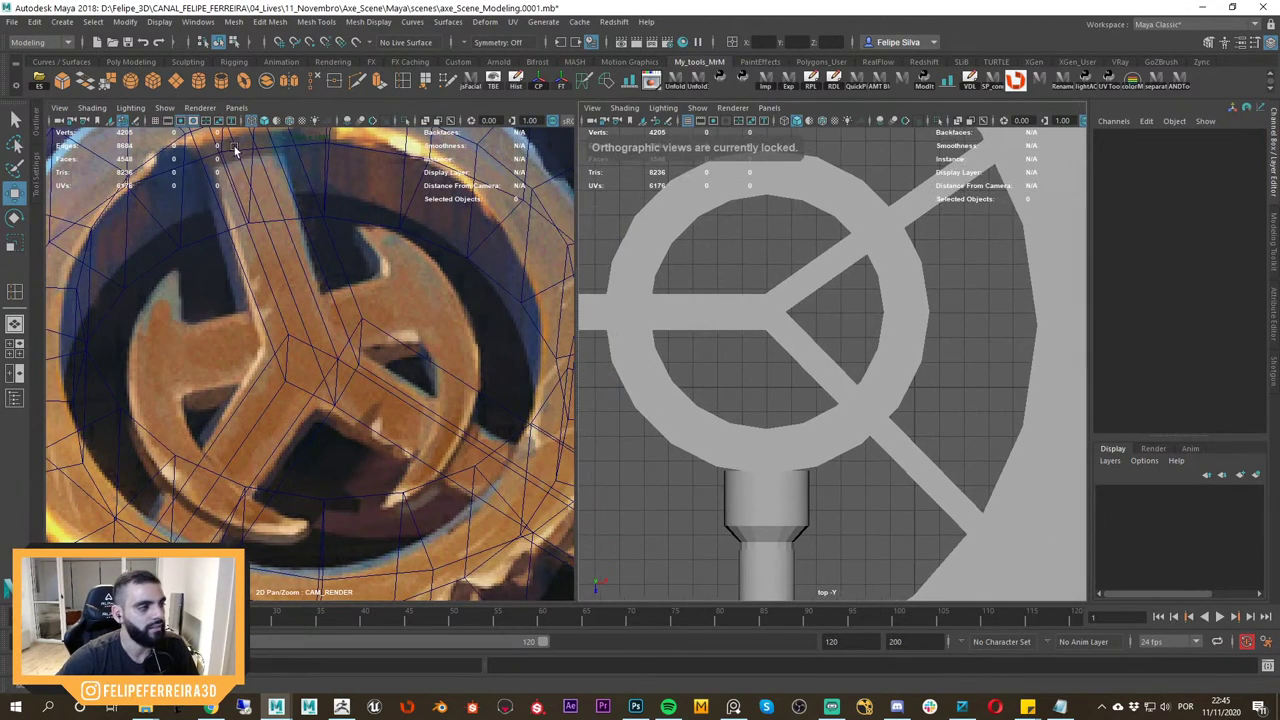
# Create a cube, position it at the hub where the spokes meet, and scale it uniformly to 1.375.
pyautogui.click(154, 82)
pyautogui.press('v')
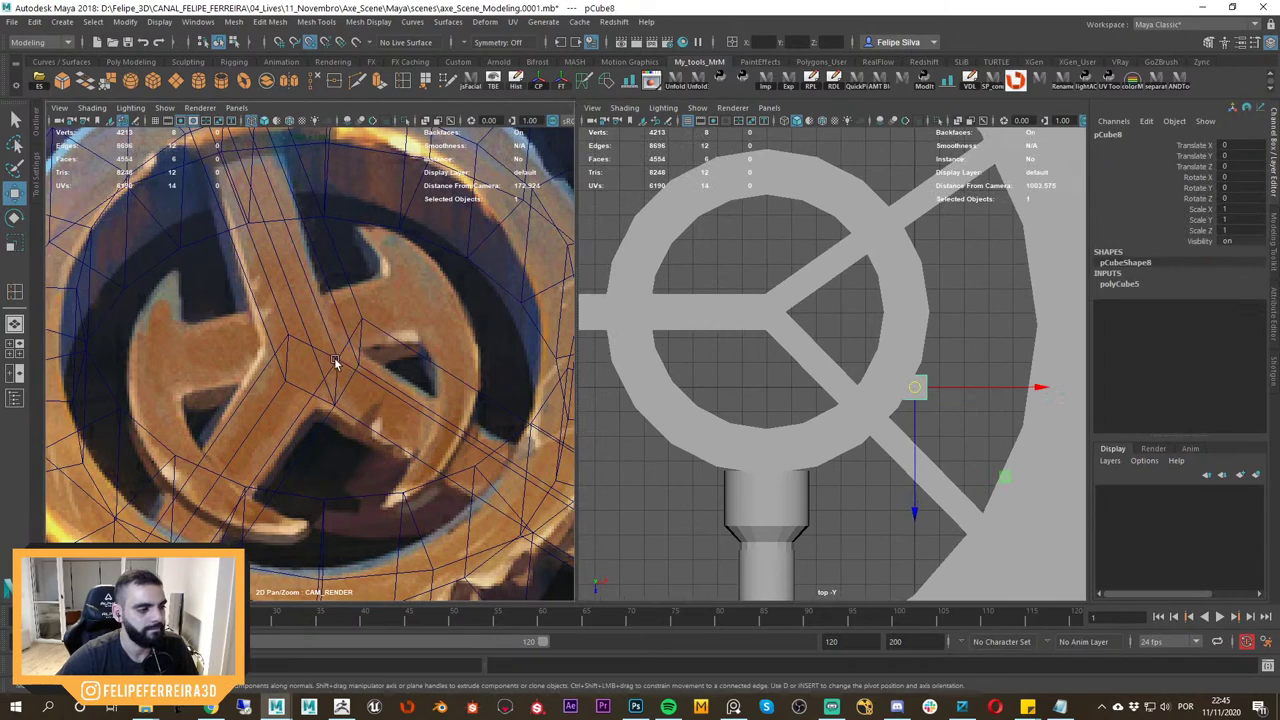
pyautogui.middleClick(335, 362)
pyautogui.moveTo(785, 312); pyautogui.dragTo(880, 325)
pyautogui.press('r')
pyautogui.press('w')
pyautogui.keyDown('shift'); pyautogui.click(742, 299); pyautogui.keyUp('shift')
pyautogui.click(760, 264)
pyautogui.click(765, 306)
# Frame the new cube in the perspective view and isolate it together with the spokes.
pyautogui.press('space')
pyautogui.press('f')
pyautogui.keyDown('alt'); pyautogui.moveTo(880, 325); pyautogui.dragTo(791, 268, button='right'); pyautogui.keyUp('alt')
pyautogui.keyDown('alt'); pyautogui.moveTo(791, 268); pyautogui.dragTo(863, 294); pyautogui.keyUp('alt')
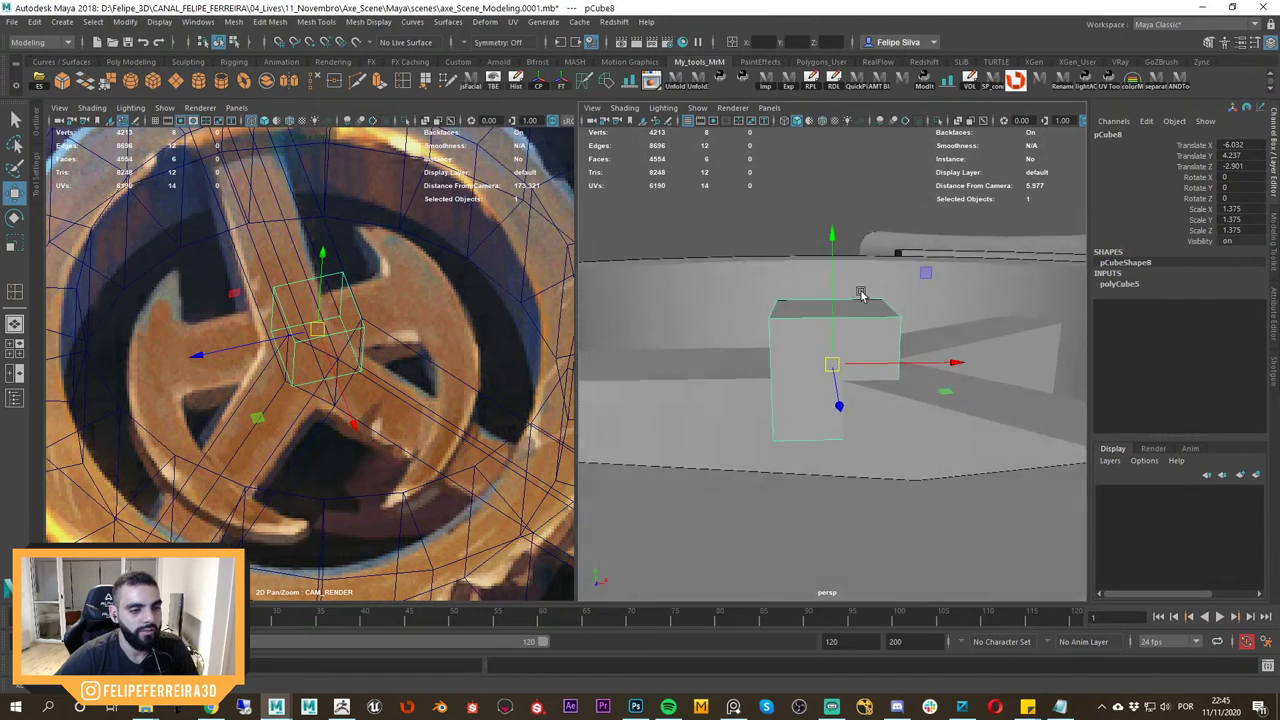
pyautogui.keyDown('alt'); pyautogui.moveTo(863, 294); pyautogui.dragTo(808, 304, button='right'); pyautogui.keyUp('alt')
pyautogui.keyDown('alt'); pyautogui.moveTo(808, 304); pyautogui.dragTo(832, 334); pyautogui.keyUp('alt')
pyautogui.keyDown('shift'); pyautogui.click(766, 385); pyautogui.keyUp('shift')
pyautogui.hotkey('ctrl', '1')
# Lower the cube to Translate Y 3.529 and flatten it to Scale Y 1.228 to fit the spokes.
pyautogui.click(829, 317)
pyautogui.click(830, 347)
pyautogui.moveTo(832, 335)
pyautogui.mouseDown()
pyautogui.moveTo(831, 368)
pyautogui.moveTo(846, 307)
pyautogui.moveTo(838, 331)
pyautogui.mouseUp()
pyautogui.press('r')
pyautogui.moveTo(833, 278); pyautogui.dragTo(833, 293)
pyautogui.press('w')
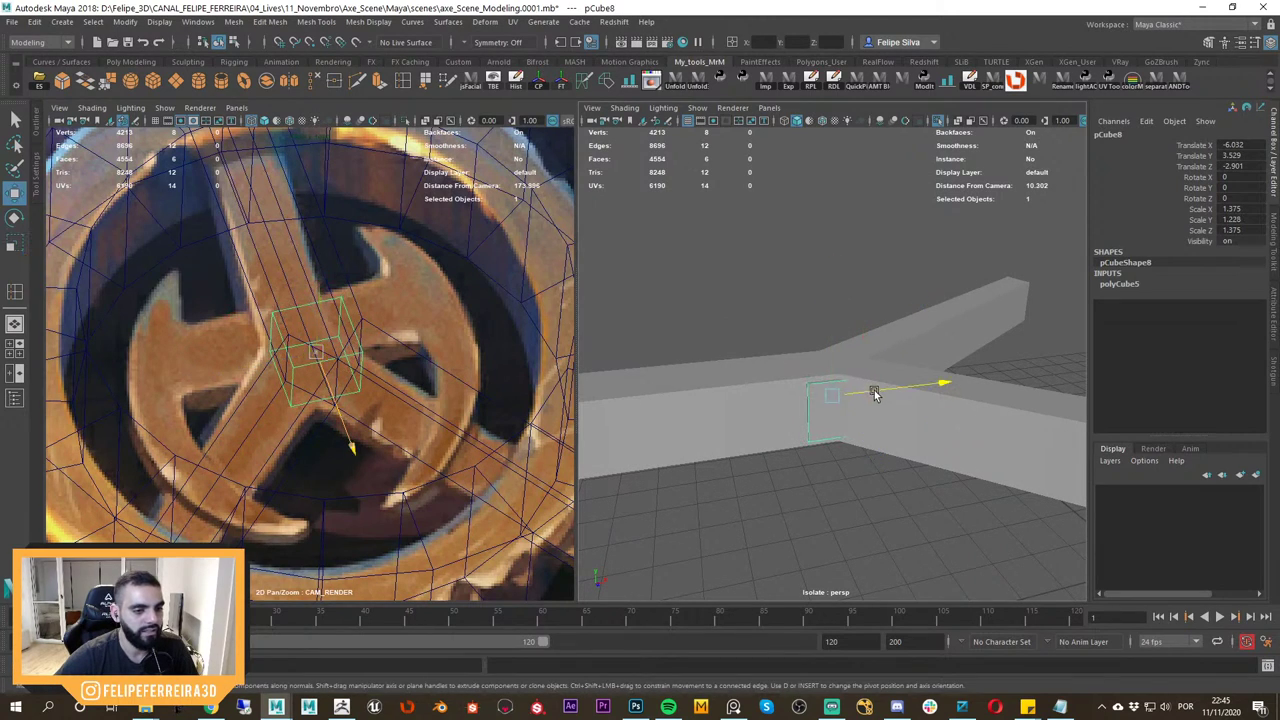
# Move the block to Translate X -6.325 and stretch it across the hub to Scale Z 2.901.
pyautogui.moveTo(874, 391); pyautogui.dragTo(853, 447)
pyautogui.press('r')
pyautogui.moveTo(809, 492); pyautogui.dragTo(803, 537)
pyautogui.keyDown('alt'); pyautogui.moveTo(828, 472); pyautogui.dragTo(656, 524); pyautogui.keyUp('alt')
pyautogui.hotkey('ctrl', 'z')
pyautogui.scroll(-3, 789, 449)
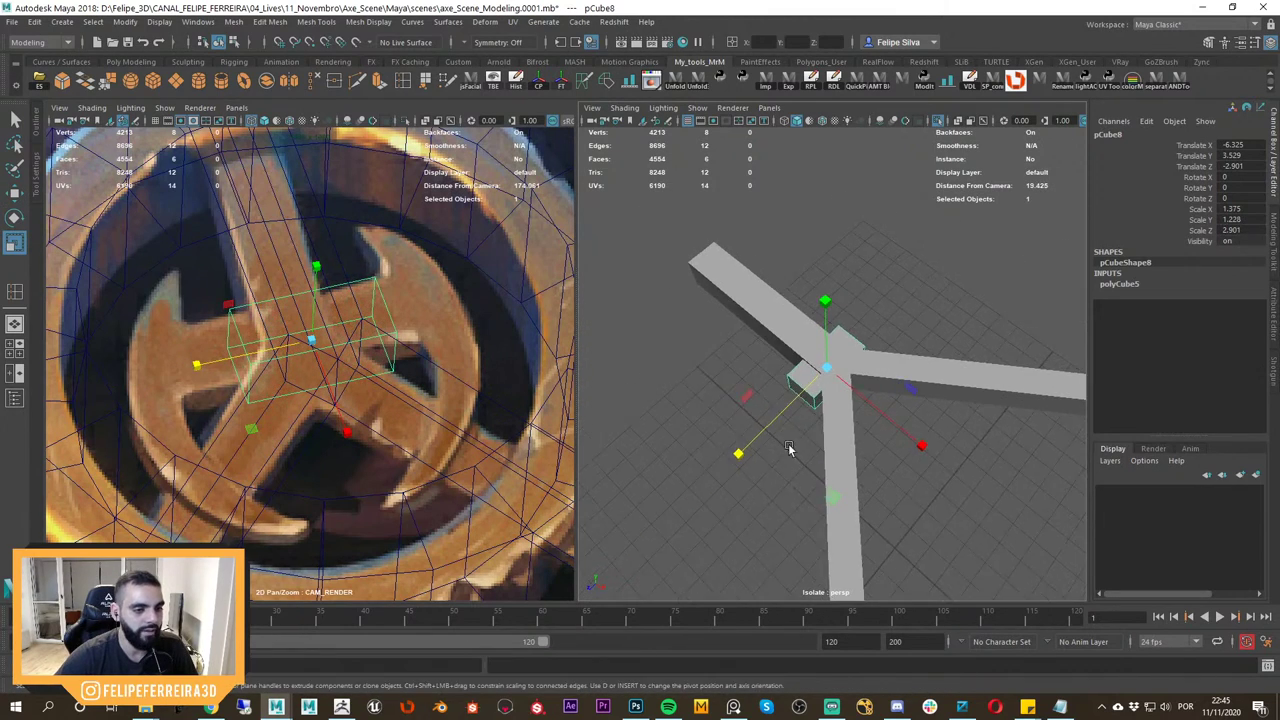
# Lengthen the block to Scale Z 4.168 and shift it to Translate Z -3.002.
pyautogui.keyDown('alt'); pyautogui.moveTo(789, 449); pyautogui.dragTo(733, 441); pyautogui.keyUp('alt')
pyautogui.moveTo(714, 380)
pyautogui.mouseDown()
pyautogui.moveTo(649, 384)
pyautogui.moveTo(712, 380)
pyautogui.mouseUp()
pyautogui.press('w')
pyautogui.press('r')
pyautogui.press('w')
pyautogui.moveTo(793, 367); pyautogui.dragTo(799, 367)
pyautogui.keyDown('alt'); pyautogui.moveTo(799, 367); pyautogui.dragTo(854, 371); pyautogui.keyUp('alt')
# Bring the full scene back out of isolation and check how the block sits inside the ring.
pyautogui.press('space')
pyautogui.keyDown('alt'); pyautogui.moveTo(846, 320); pyautogui.dragTo(815, 368); pyautogui.keyUp('alt')
pyautogui.press('space')
pyautogui.hotkey('ctrl', '1')
pyautogui.keyDown('alt'); pyautogui.moveTo(815, 368); pyautogui.dragTo(834, 376, button='right'); pyautogui.keyUp('alt')
pyautogui.keyDown('alt'); pyautogui.moveTo(834, 376); pyautogui.dragTo(771, 371); pyautogui.keyUp('alt')
# Shorten the block to Scale Z 3.844 in the top view, then try shifting it along Z and undo that move.
pyautogui.press('space')
pyautogui.press('r')
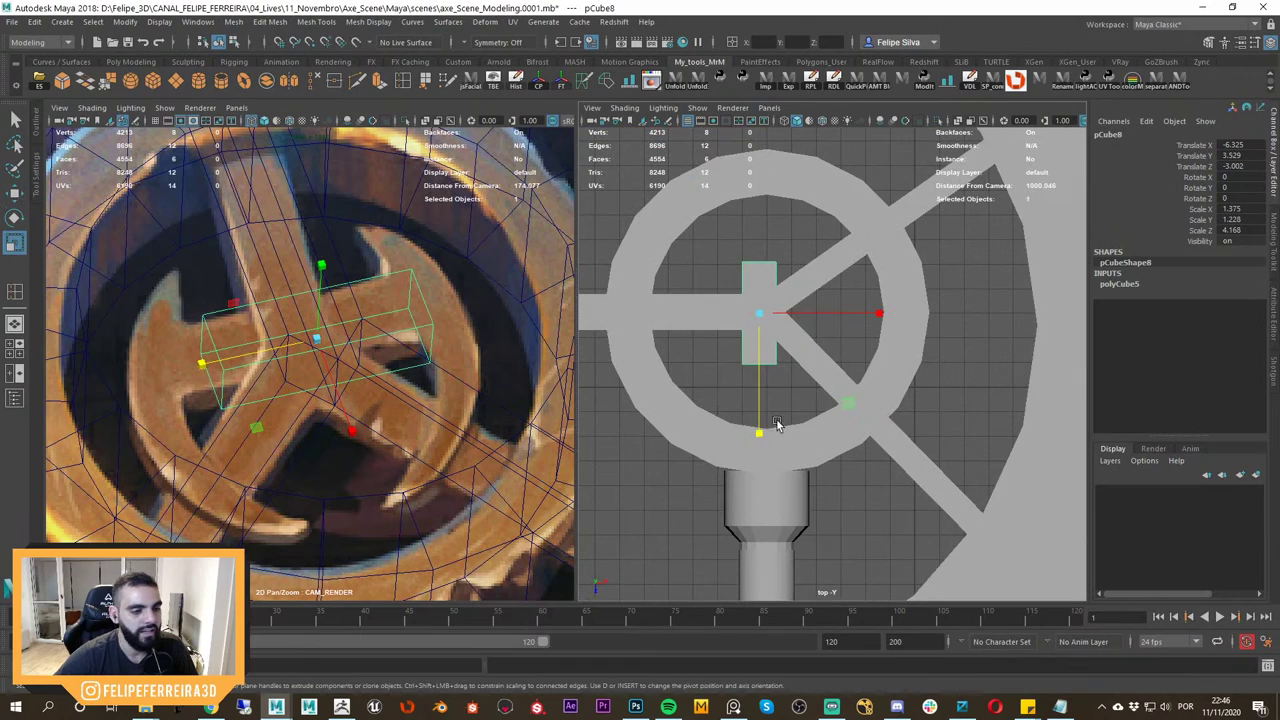
pyautogui.moveTo(760, 433); pyautogui.dragTo(761, 424)
pyautogui.press('w')
pyautogui.keyDown('alt'); pyautogui.moveTo(766, 387); pyautogui.dragTo(799, 403, button='middle'); pyautogui.keyUp('alt')
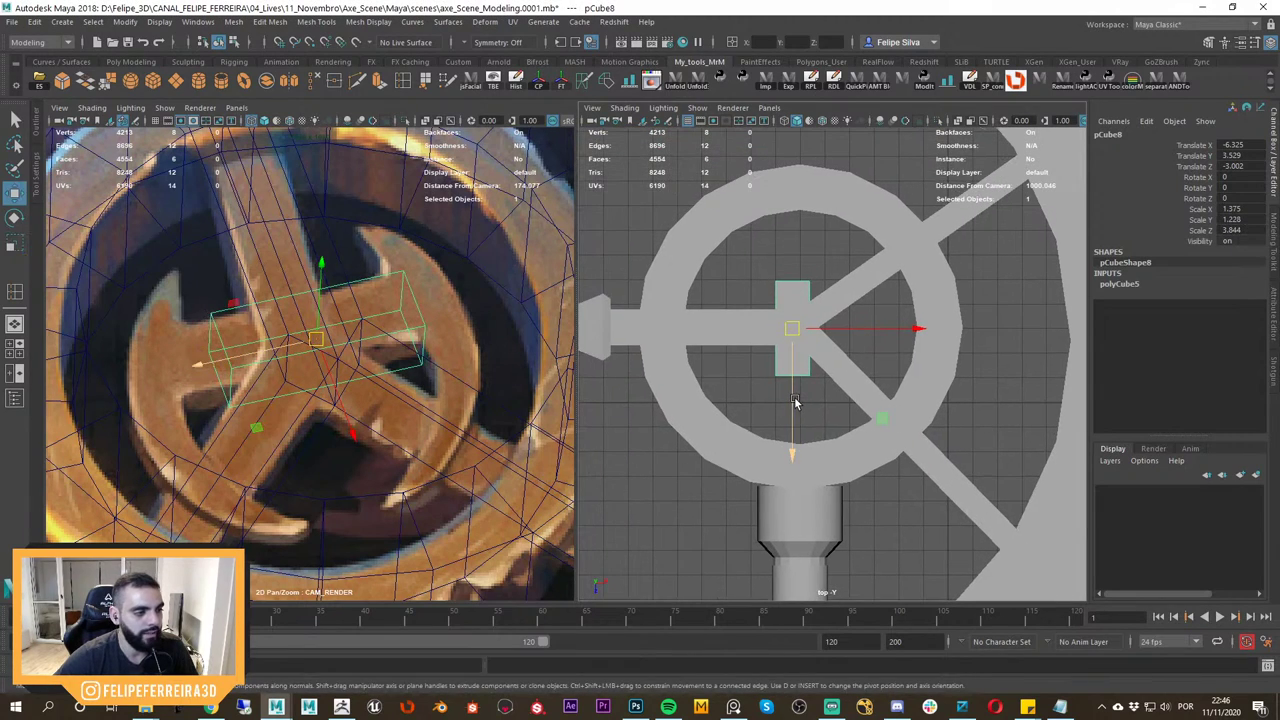
pyautogui.moveTo(795, 400); pyautogui.dragTo(797, 405)
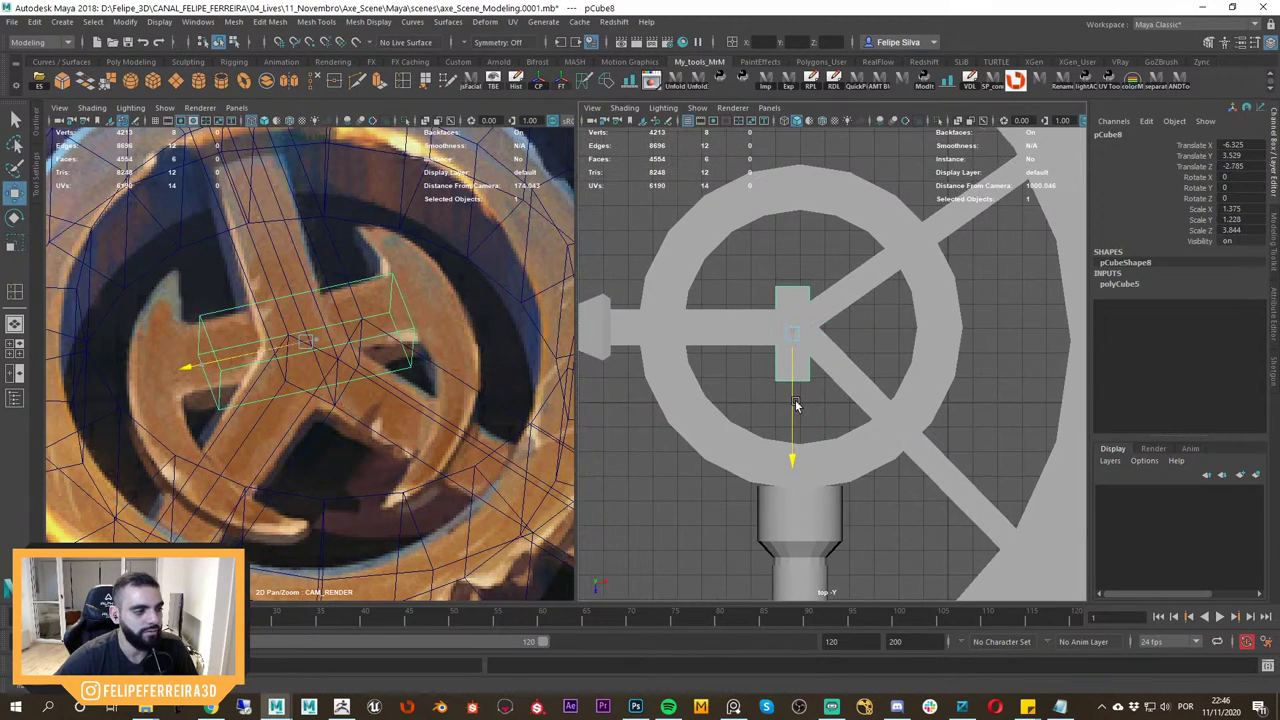
pyautogui.hotkey('ctrl', 'z')
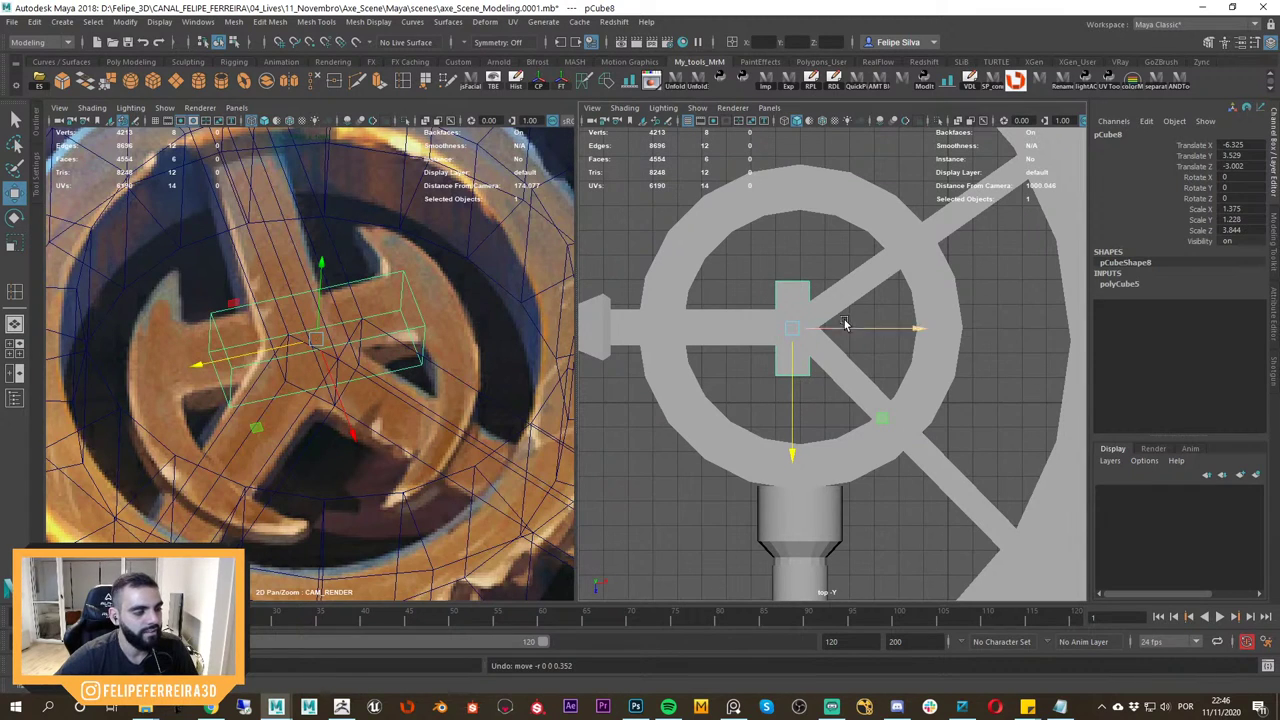
# Insert one edge loop near each end of the block across the hub, using wireframe display.
pyautogui.keyDown('alt'); pyautogui.moveTo(830, 297); pyautogui.dragTo(870, 359, button='middle'); pyautogui.keyUp('alt')
pyautogui.keyDown('alt'); pyautogui.moveTo(870, 359); pyautogui.dragTo(900, 383, button='right'); pyautogui.keyUp('alt')
pyautogui.keyDown('alt'); pyautogui.moveTo(900, 383); pyautogui.dragTo(884, 371, button='middle'); pyautogui.keyUp('alt')
pyautogui.keyDown('alt'); pyautogui.moveTo(845, 343); pyautogui.dragTo(868, 362, button='right'); pyautogui.keyUp('alt')
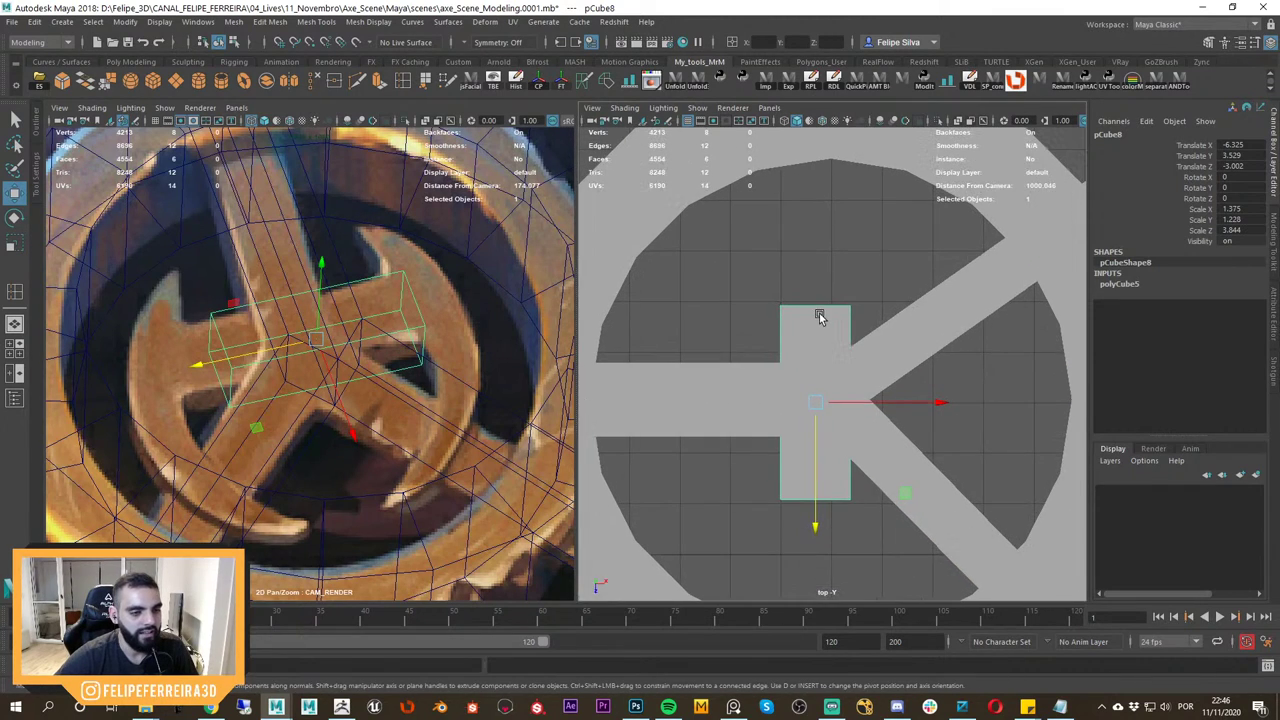
pyautogui.keyDown('shift'); pyautogui.moveTo(820, 317); pyautogui.dragTo(750, 334, button='right'); pyautogui.keyUp('shift')
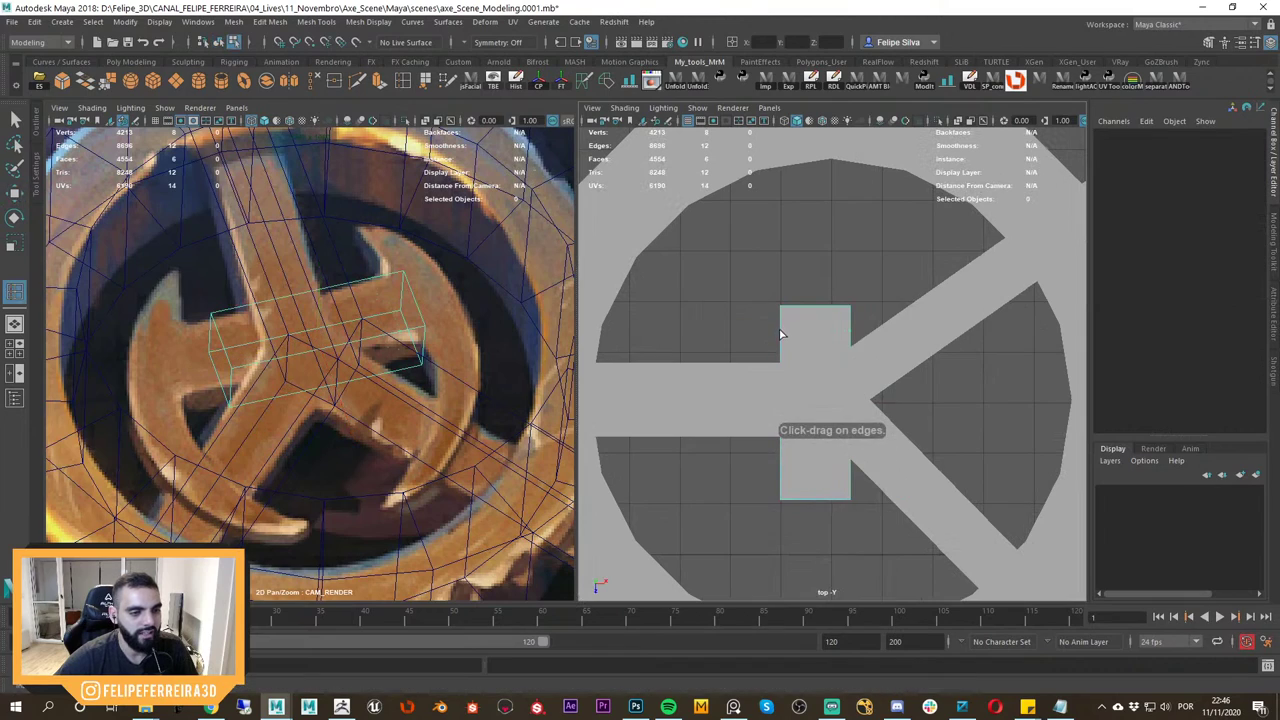
pyautogui.click(781, 333)
pyautogui.press('4')
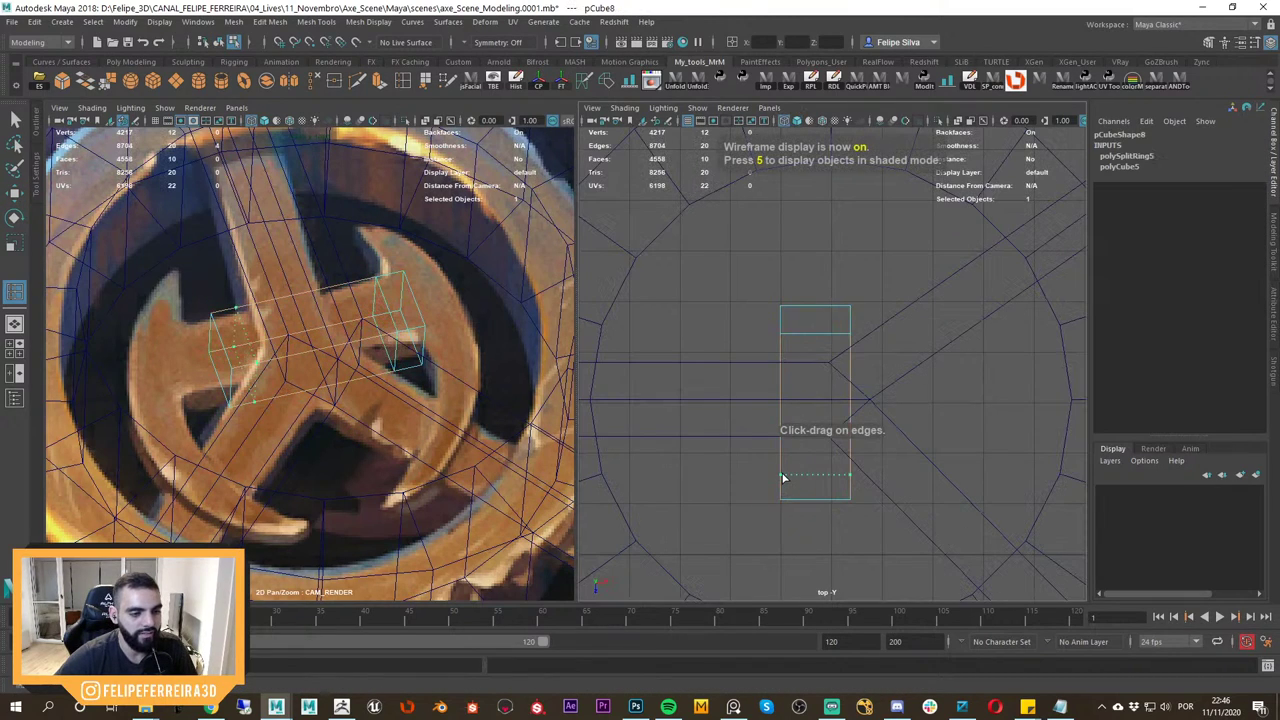
pyautogui.click(782, 476)
pyautogui.press('w')
# Extrude the block's two small end faces on the side facing the ring's spike and pull them toward the spike.
pyautogui.moveTo(825, 307); pyautogui.dragTo(827, 343, button='right')
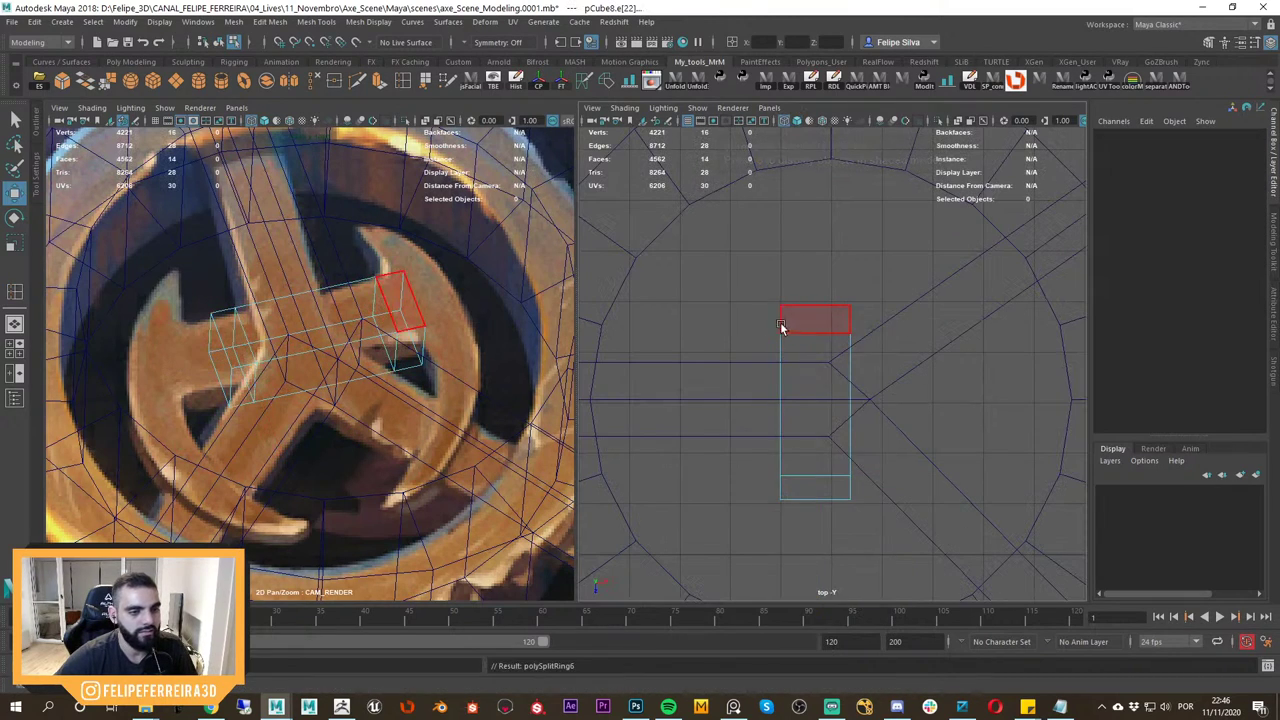
pyautogui.click(797, 322)
pyautogui.hotkey('ctrl', 'z')
pyautogui.moveTo(760, 482); pyautogui.dragTo(794, 492)
pyautogui.moveTo(724, 267); pyautogui.dragTo(824, 530)
pyautogui.keyDown('ctrl'); pyautogui.moveTo(967, 225); pyautogui.dragTo(837, 515); pyautogui.keyUp('ctrl')
pyautogui.keyDown('ctrl'); pyautogui.moveTo(947, 401); pyautogui.dragTo(722, 417); pyautogui.keyUp('ctrl')
pyautogui.hotkey('ctrl', 'e')
pyautogui.press('w')
pyautogui.moveTo(863, 402); pyautogui.dragTo(793, 401)
pyautogui.click(817, 343)
pyautogui.press('5')
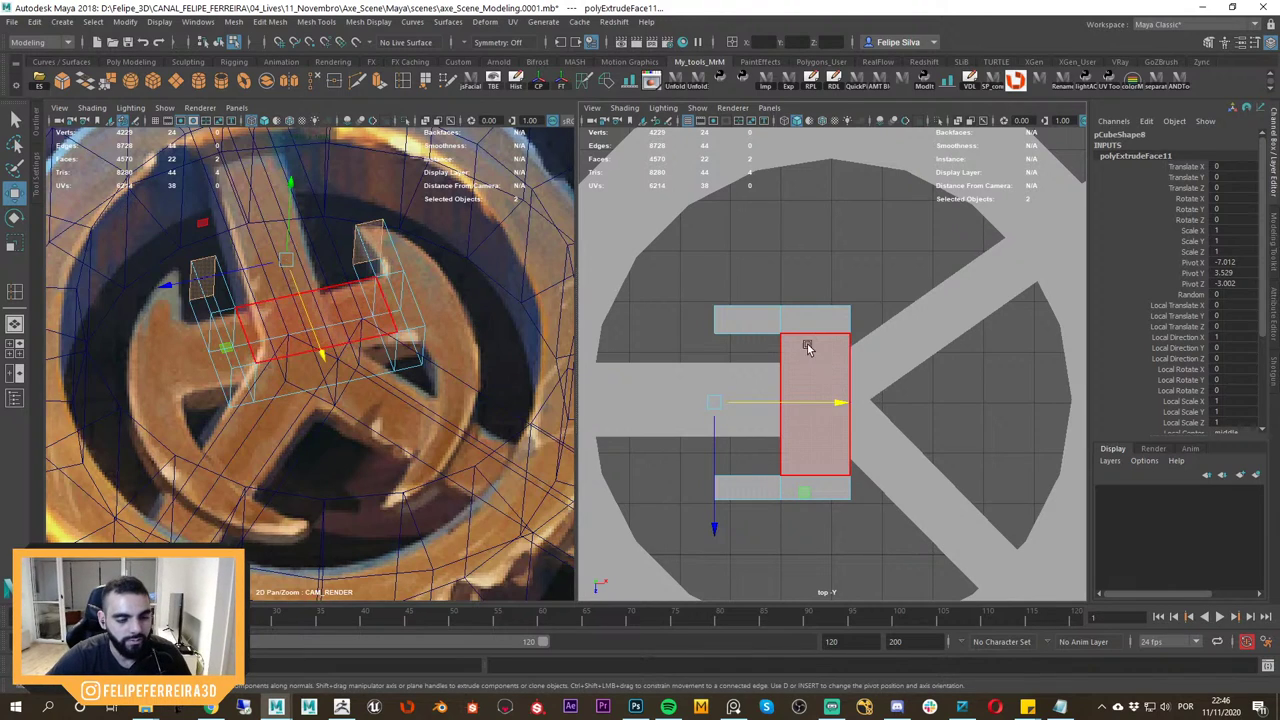
# Check the extruded prongs beside the spoke in the perspective view against the painted ornament.
pyautogui.scroll(-1, 803, 349)
pyautogui.press('space')
pyautogui.moveTo(797, 344); pyautogui.dragTo(801, 304)
pyautogui.keyDown('alt'); pyautogui.moveTo(836, 348); pyautogui.dragTo(884, 343); pyautogui.keyUp('alt')
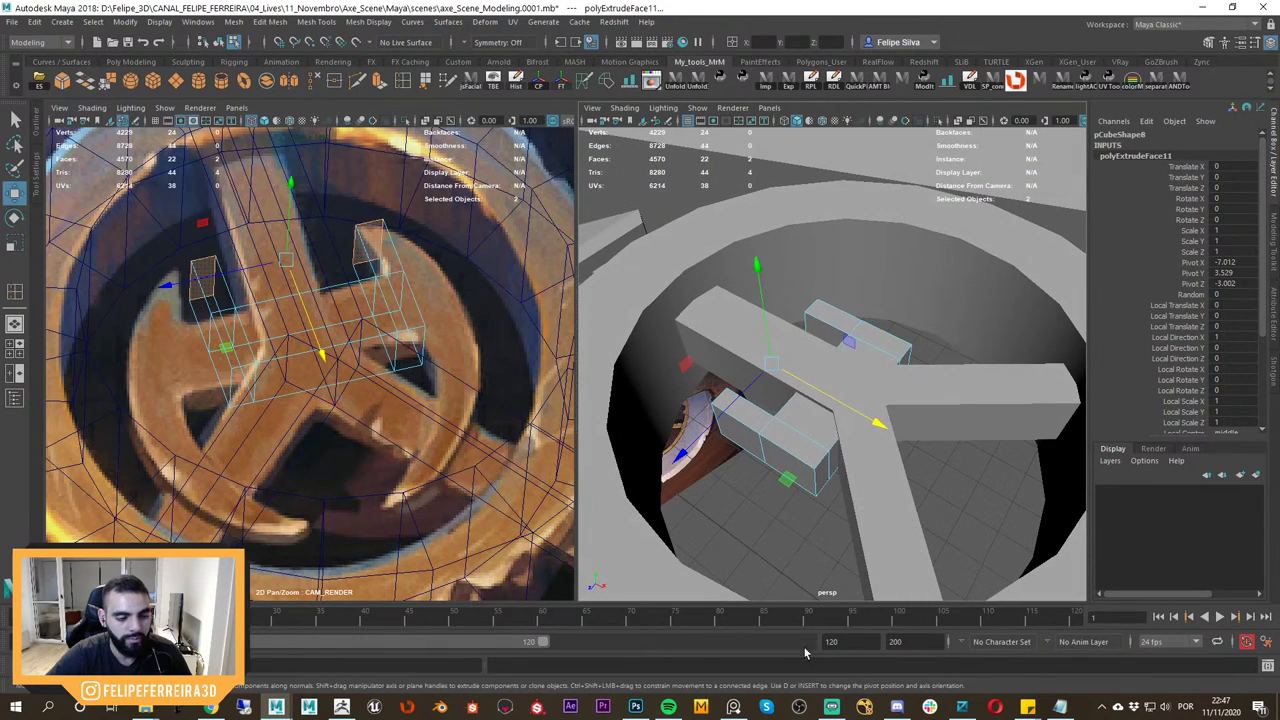
pyautogui.keyDown('alt'); pyautogui.moveTo(791, 340); pyautogui.dragTo(791, 354); pyautogui.keyUp('alt')
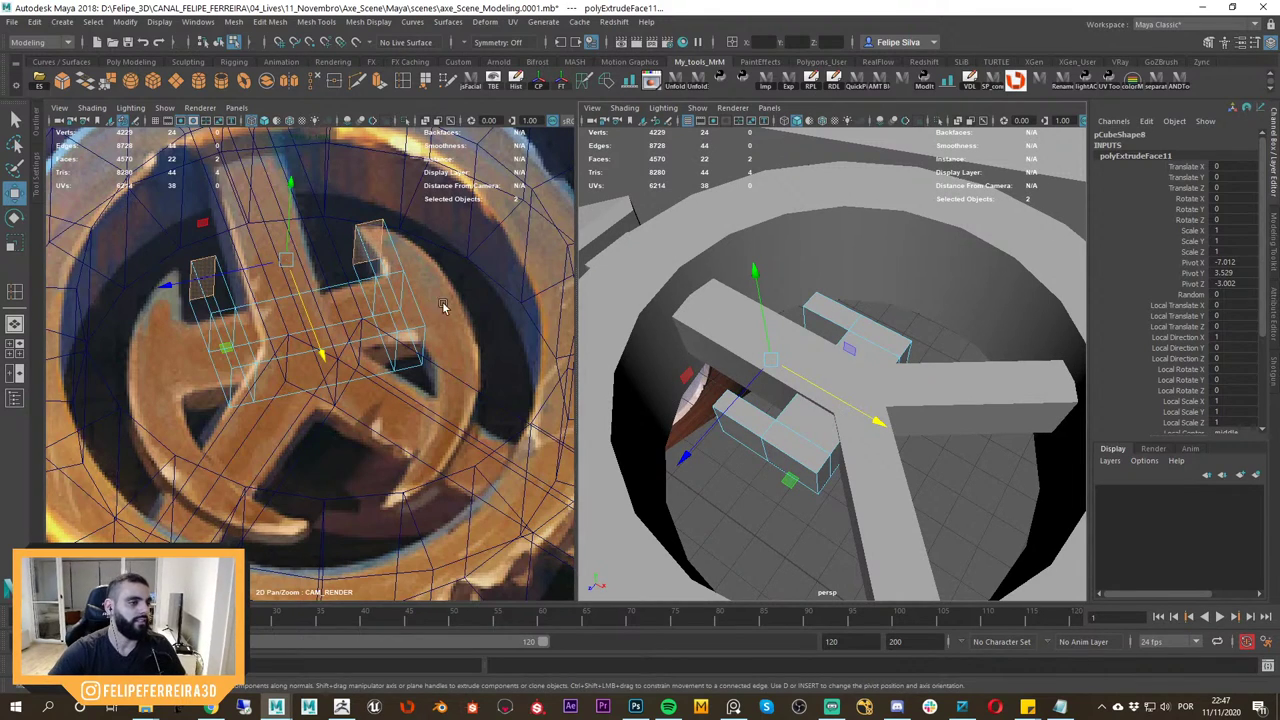
# In the top view, scale the four outer corner columns of the block's body outward along Z, so both prongs taper toward their tips.
pyautogui.keyDown('alt'); pyautogui.moveTo(865, 345); pyautogui.dragTo(883, 331); pyautogui.keyUp('alt')
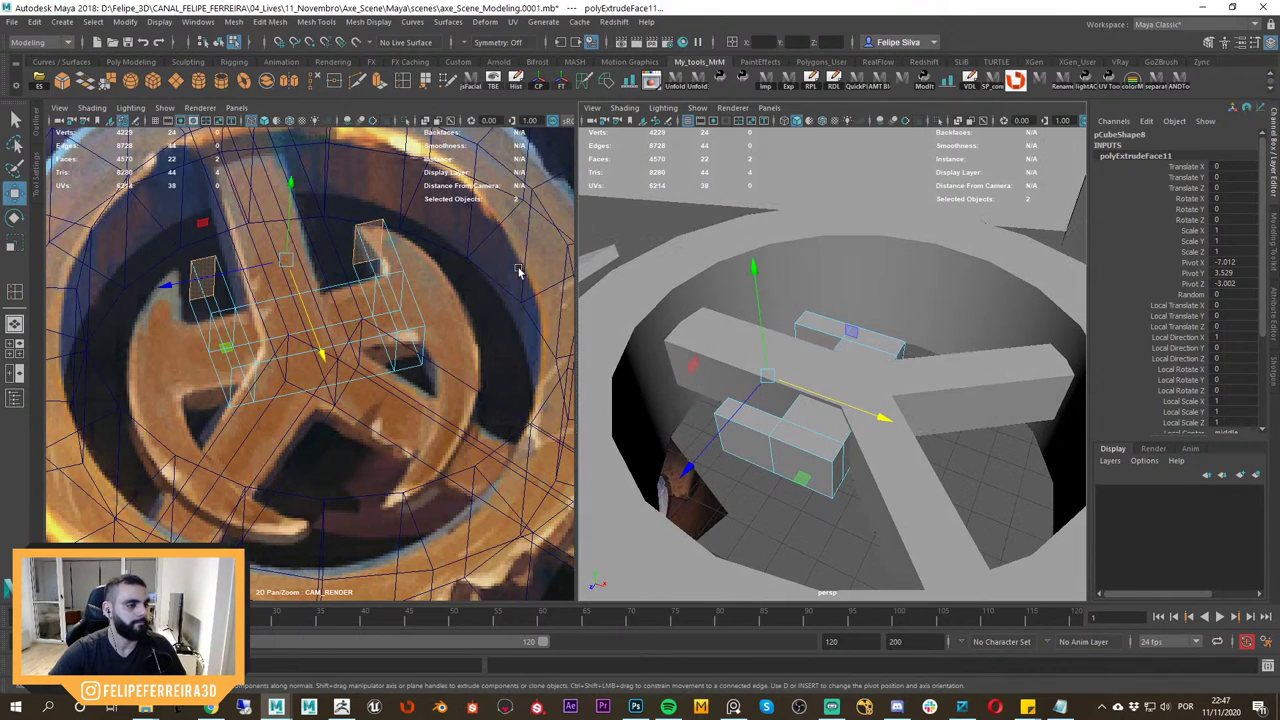
pyautogui.moveTo(316, 267); pyautogui.dragTo(340, 269, button='middle')
pyautogui.moveTo(340, 269); pyautogui.dragTo(420, 292, button='right')
pyautogui.moveTo(420, 292); pyautogui.dragTo(400, 329, button='middle')
pyautogui.keyDown('alt'); pyautogui.moveTo(840, 326); pyautogui.dragTo(834, 354, button='right'); pyautogui.keyUp('alt')
pyautogui.keyDown('alt'); pyautogui.moveTo(834, 354); pyautogui.dragTo(756, 338); pyautogui.keyUp('alt')
pyautogui.press('space')
pyautogui.click(820, 341)
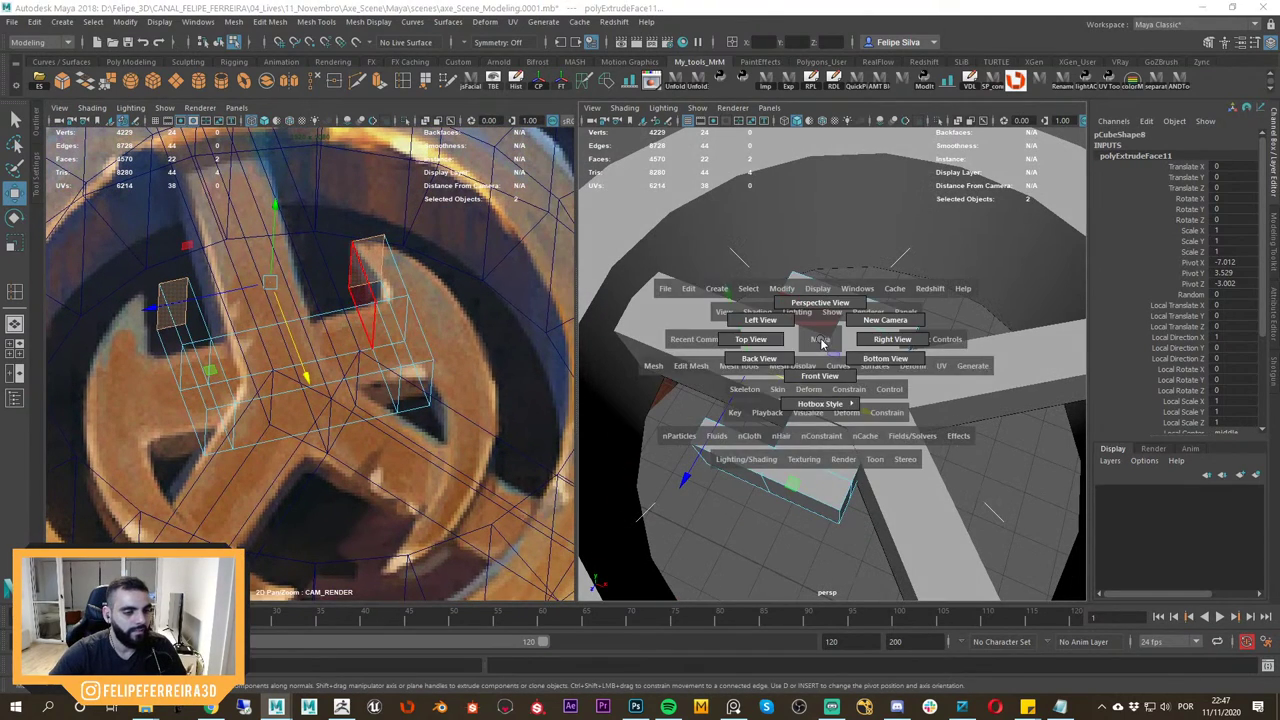
pyautogui.keyDown('alt'); pyautogui.moveTo(764, 331); pyautogui.dragTo(777, 354, button='middle'); pyautogui.keyUp('alt')
pyautogui.moveTo(776, 350); pyautogui.dragTo(629, 294, button='right')
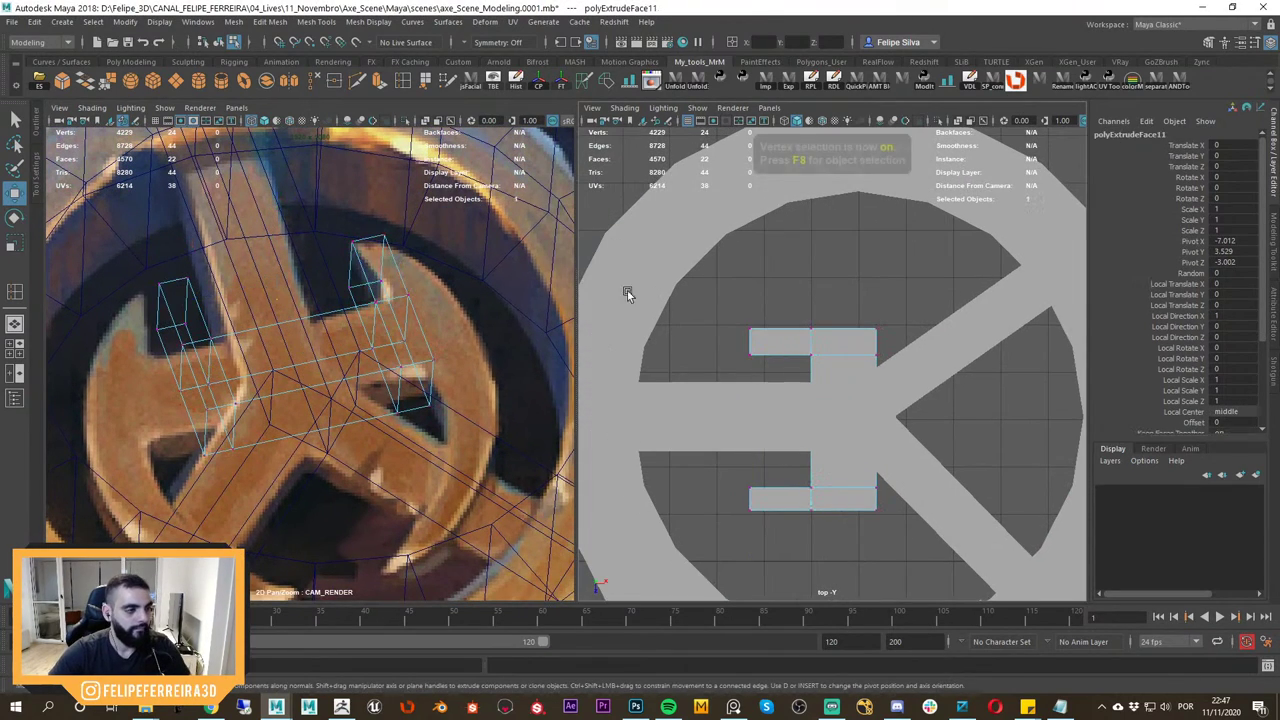
pyautogui.click(320, 222)
pyautogui.moveTo(688, 289); pyautogui.dragTo(760, 391)
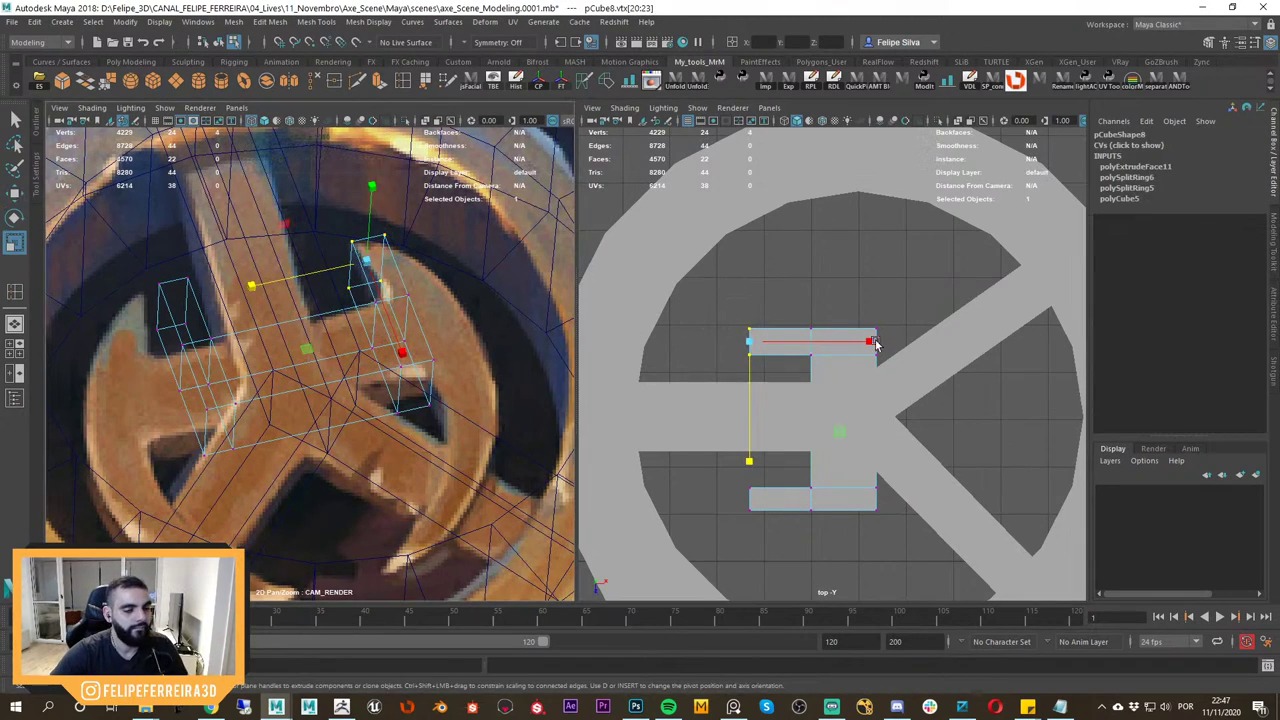
pyautogui.scroll(1, 828, 340)
pyautogui.moveTo(856, 296); pyautogui.dragTo(785, 332)
pyautogui.keyDown('shift'); pyautogui.moveTo(953, 277); pyautogui.dragTo(823, 334); pyautogui.keyUp('shift')
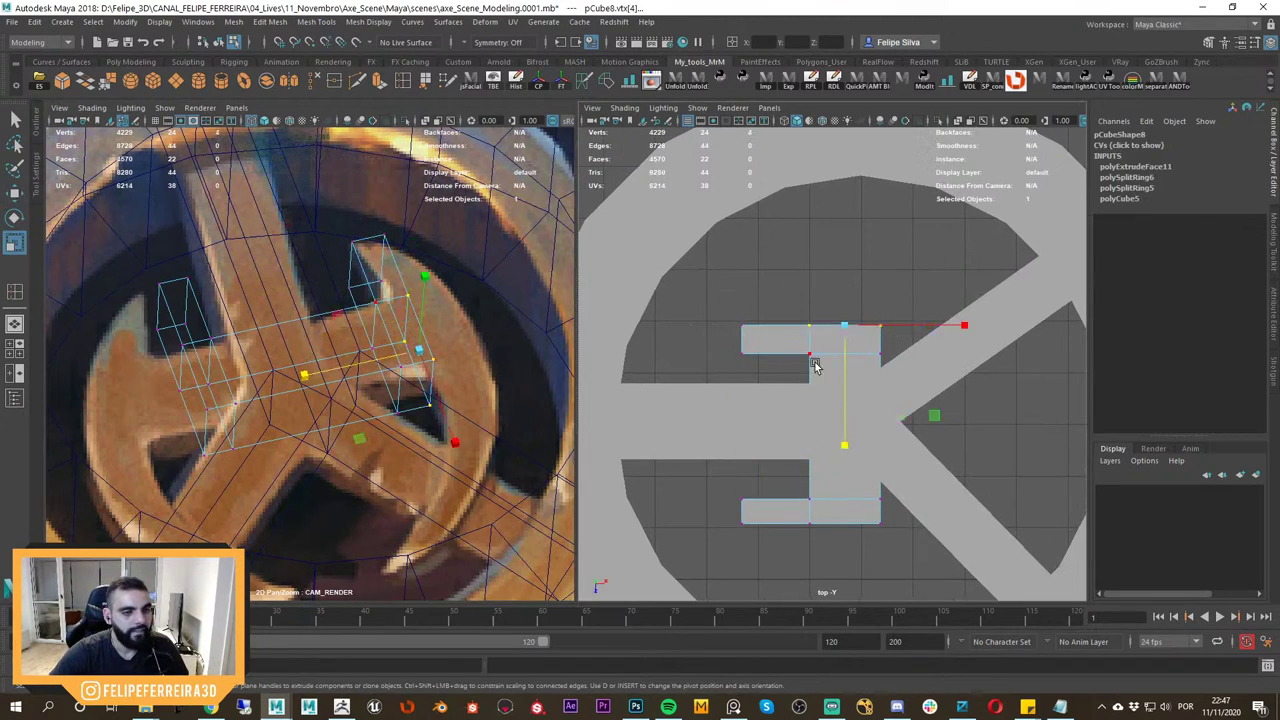
pyautogui.moveTo(760, 527); pyautogui.dragTo(760, 527)
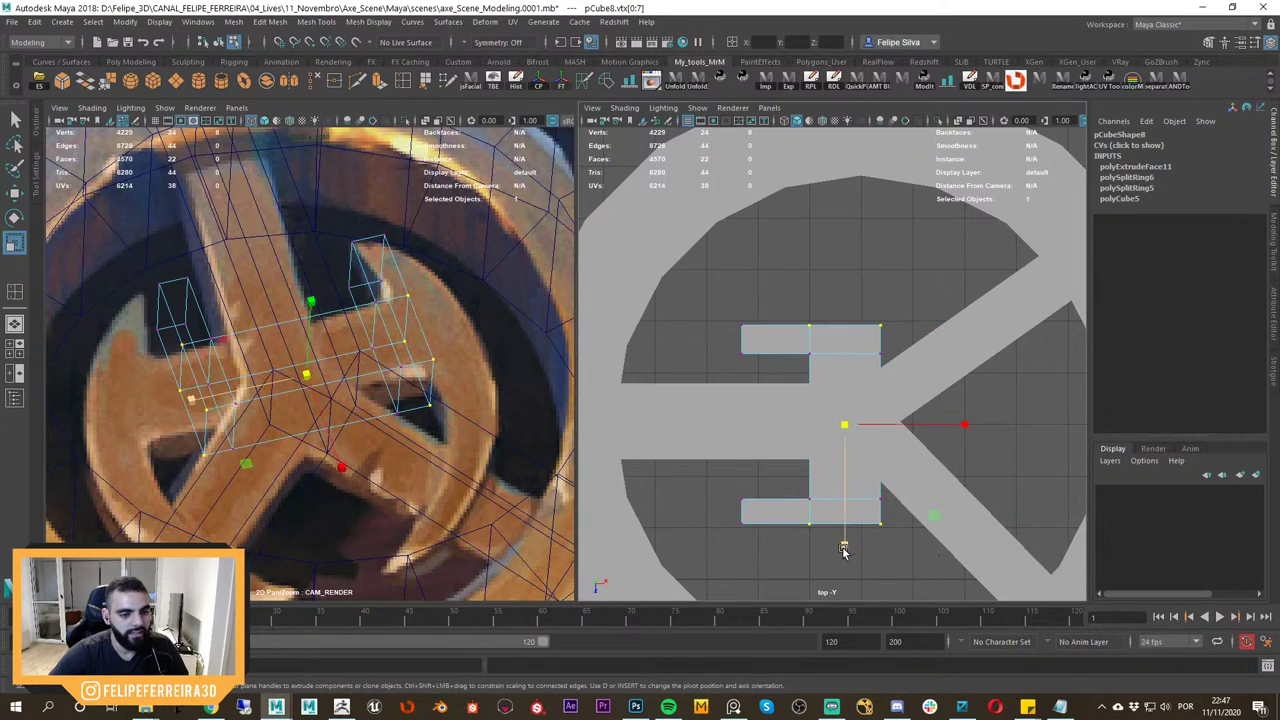
pyautogui.moveTo(843, 549); pyautogui.dragTo(860, 588)
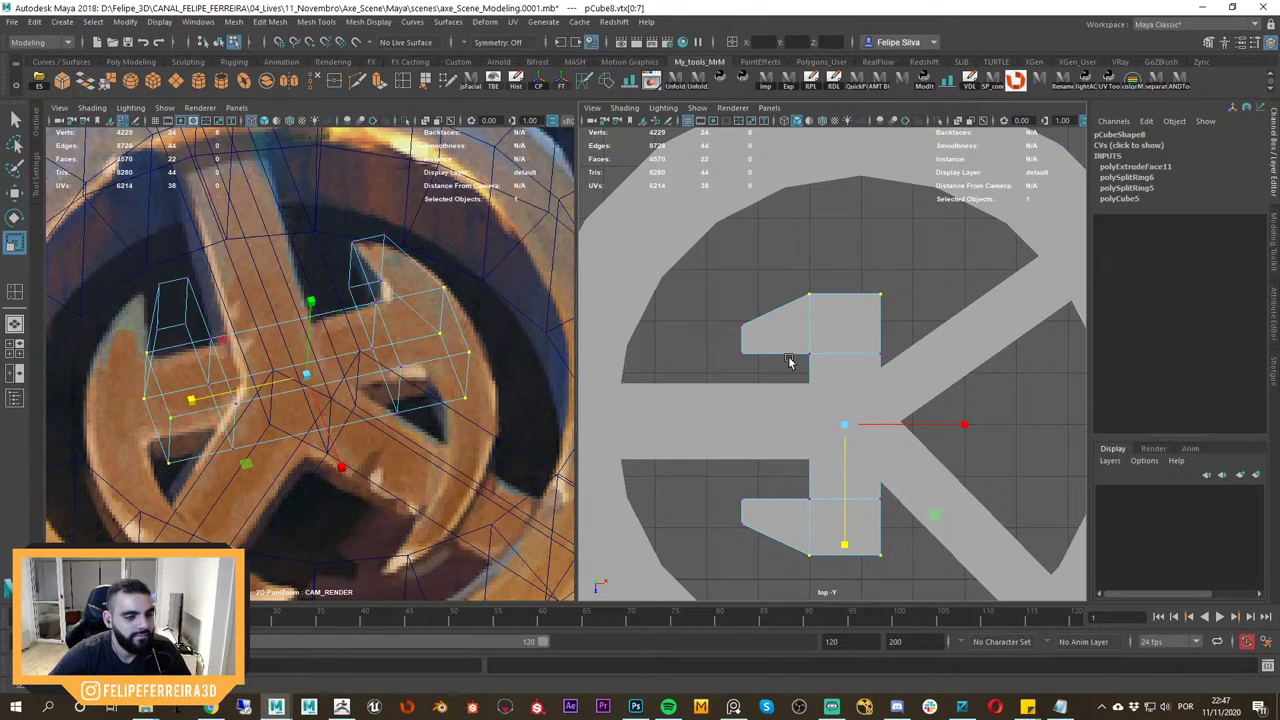
# Move the inner tip vertices of both prongs outward along X toward the ring to lengthen the points.
pyautogui.keyDown('alt'); pyautogui.moveTo(789, 360); pyautogui.dragTo(798, 361, button='middle'); pyautogui.keyUp('alt')
pyautogui.moveTo(731, 308); pyautogui.dragTo(727, 361)
pyautogui.press('w')
pyautogui.hotkey('ctrl', 'z')
pyautogui.keyDown('shift'); pyautogui.moveTo(763, 484); pyautogui.dragTo(739, 512); pyautogui.keyUp('shift')
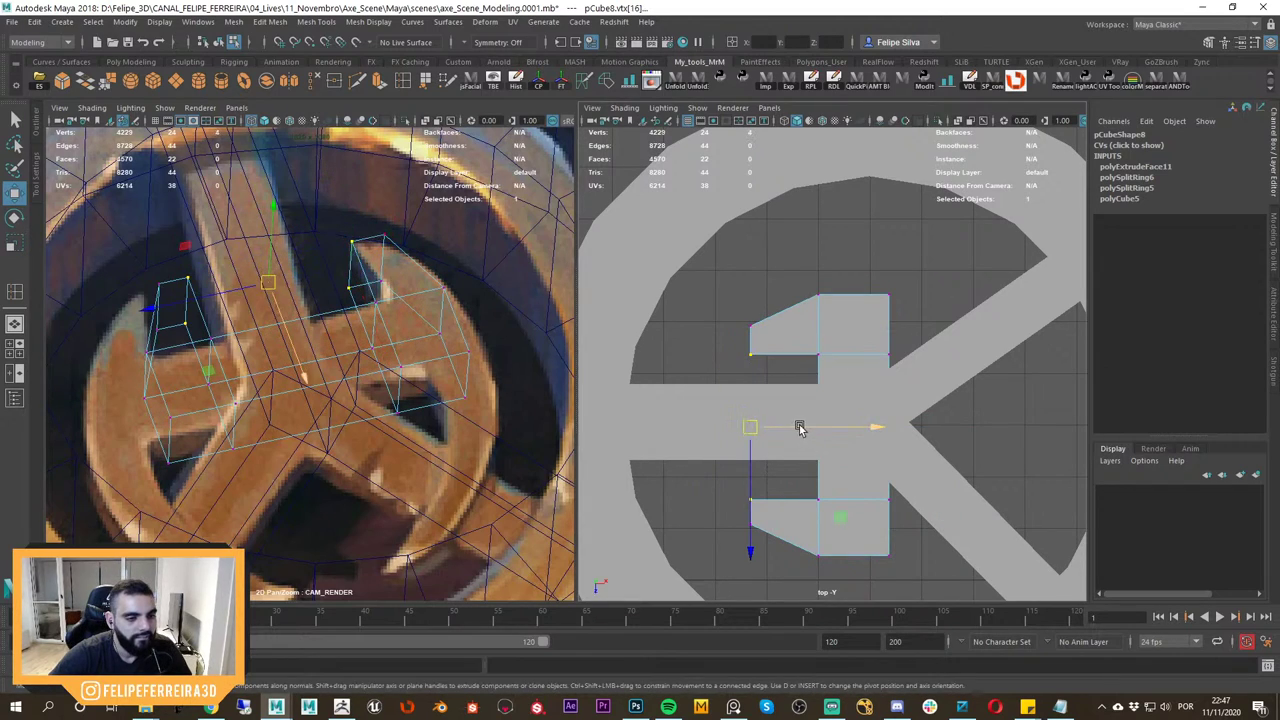
pyautogui.moveTo(799, 427); pyautogui.dragTo(776, 427)
# Shift the outer tip vertices of both prongs slightly back along X and spread them apart along Z to round the outline.
pyautogui.moveTo(769, 304); pyautogui.dragTo(737, 341)
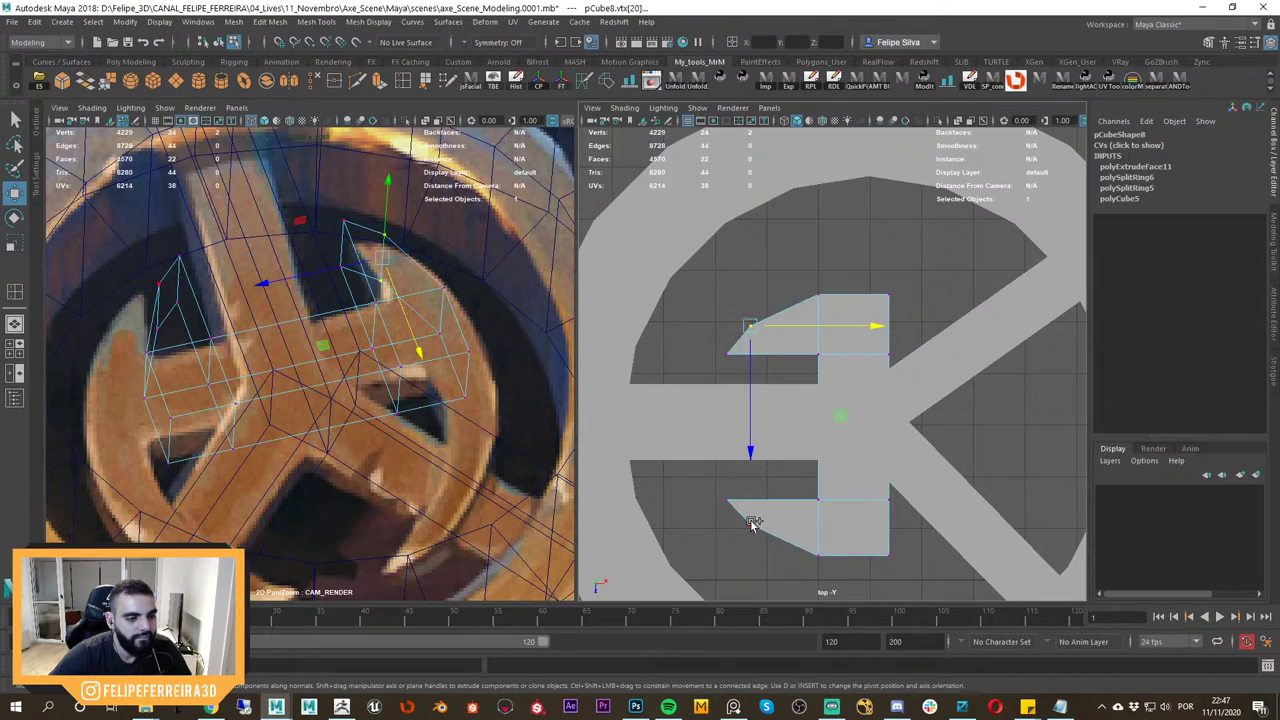
pyautogui.keyDown('shift'); pyautogui.moveTo(751, 521); pyautogui.dragTo(739, 540); pyautogui.keyUp('shift')
pyautogui.moveTo(819, 423); pyautogui.dragTo(827, 424)
pyautogui.press('r')
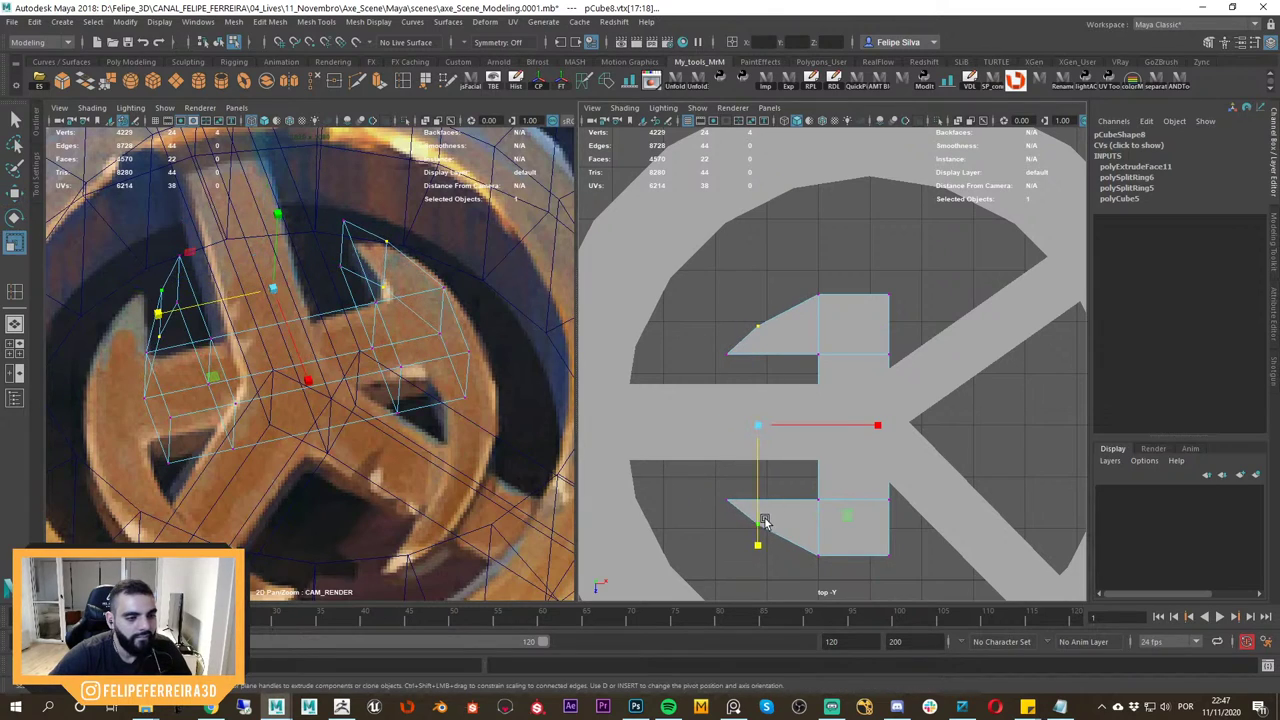
pyautogui.moveTo(759, 544); pyautogui.dragTo(761, 551)
# Extrude the block's two end faces on the side opposite the prongs and pull them along the diagonal spokes, using the painting as reference.
pyautogui.click(818, 295)
pyautogui.scroll(-3, 844, 343)
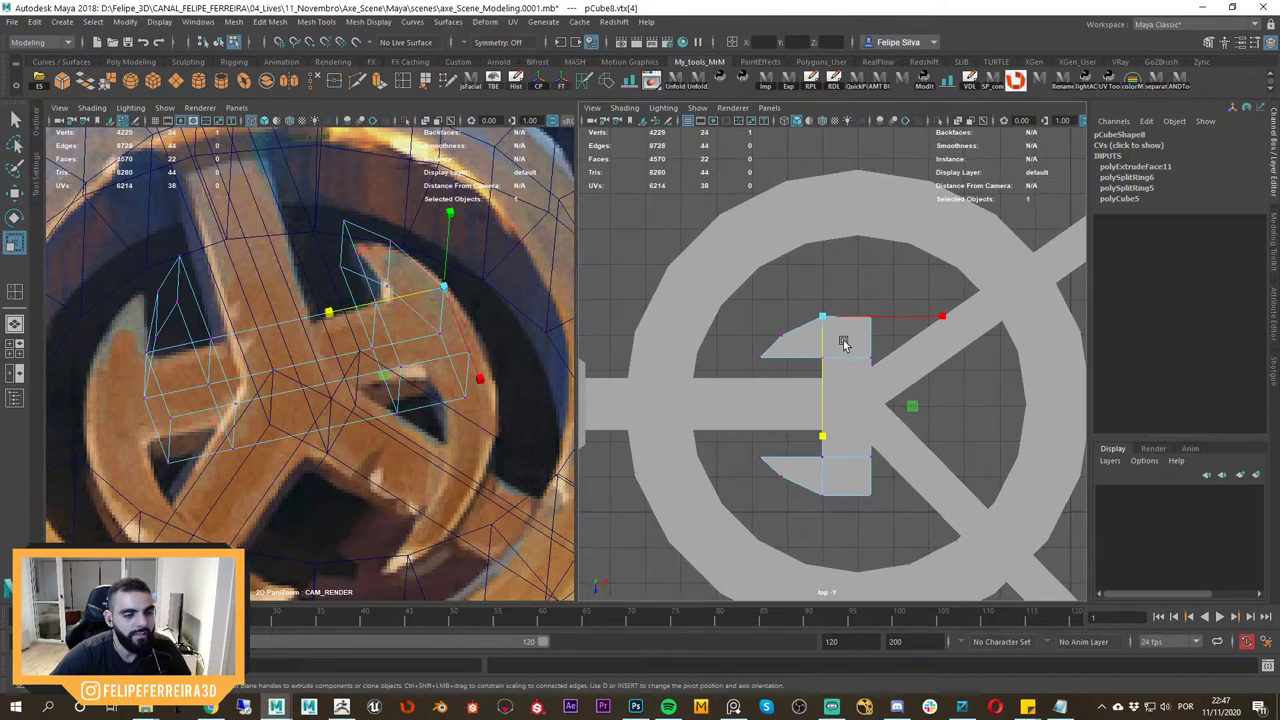
pyautogui.scroll(2, 884, 368)
pyautogui.moveTo(806, 285); pyautogui.dragTo(810, 322, button='right')
pyautogui.click(849, 300)
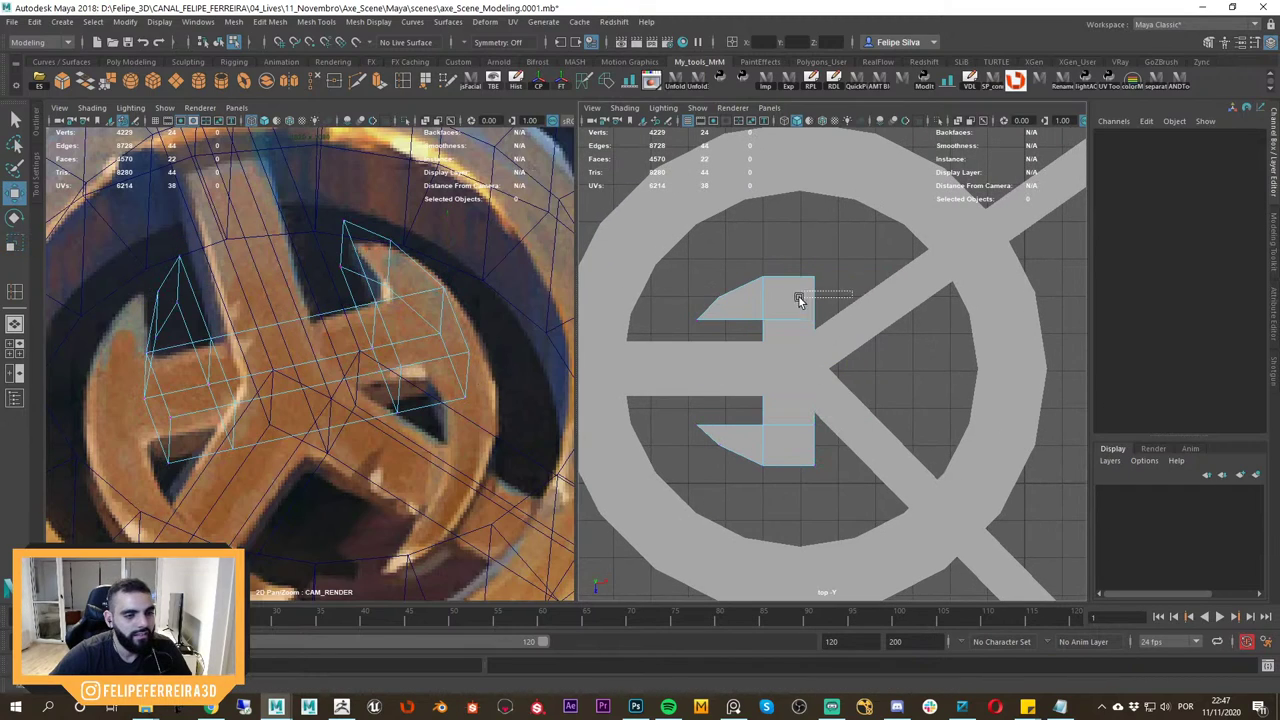
pyautogui.moveTo(799, 297); pyautogui.dragTo(799, 299)
pyautogui.keyDown('shift'); pyautogui.click(803, 448); pyautogui.keyUp('shift')
pyautogui.keyDown('shift'); pyautogui.click(797, 394); pyautogui.keyUp('shift')
pyautogui.keyDown('ctrl'); pyautogui.moveTo(735, 243); pyautogui.dragTo(774, 527); pyautogui.keyUp('ctrl')
pyautogui.keyDown('shift'); pyautogui.moveTo(843, 281); pyautogui.dragTo(842, 316, button='right'); pyautogui.keyUp('shift')
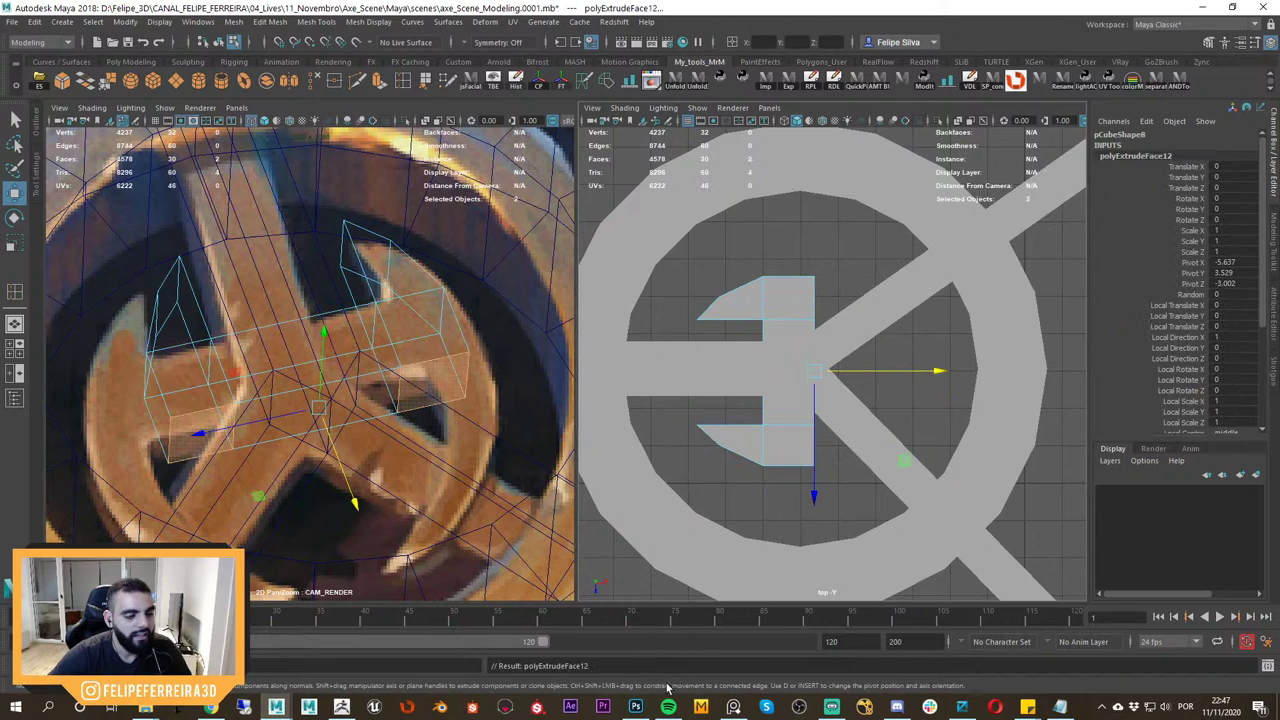
pyautogui.click(733, 706)
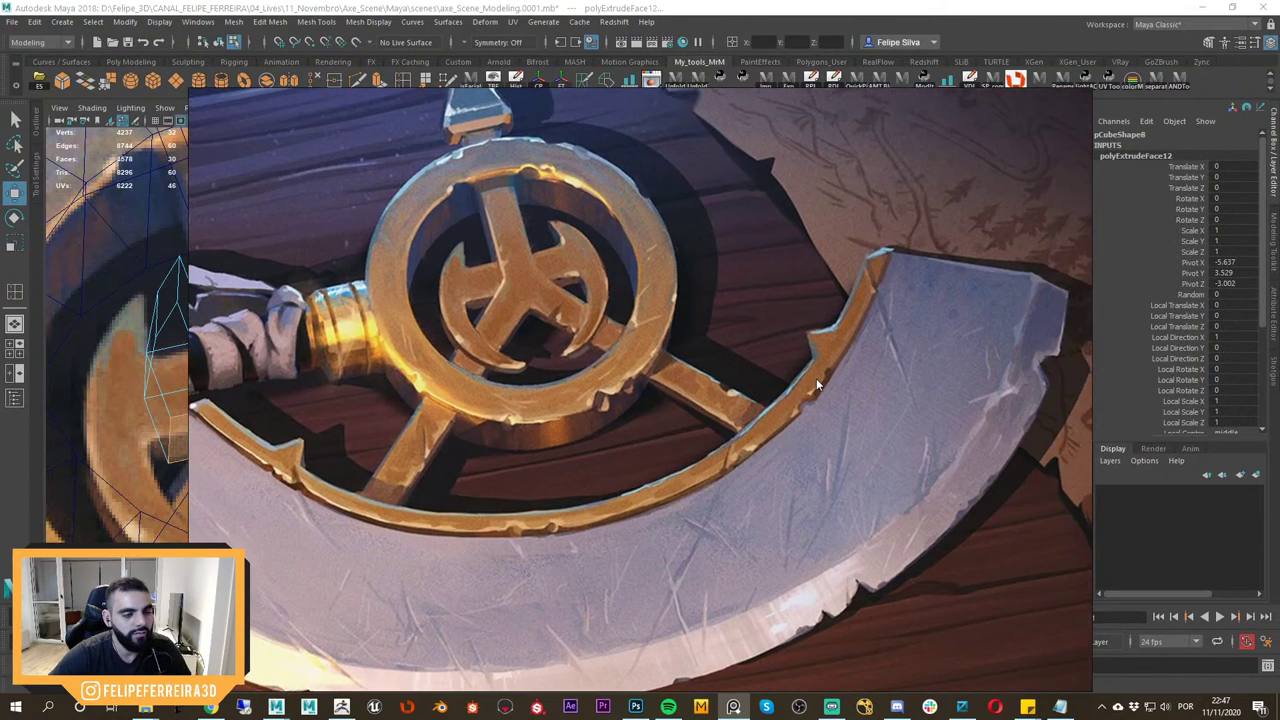
pyautogui.hotkey('alt', 'Tab')
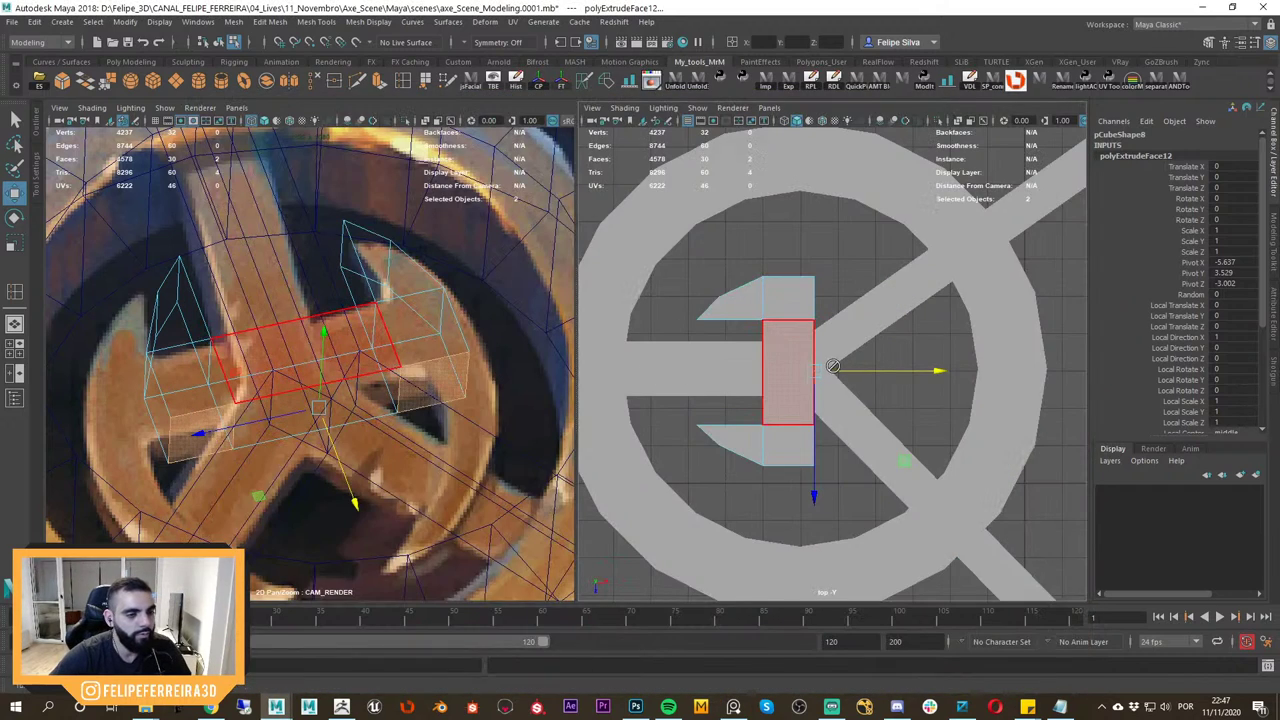
pyautogui.keyDown('alt'); pyautogui.moveTo(813, 362); pyautogui.dragTo(816, 332); pyautogui.keyUp('alt')
pyautogui.press('space')
pyautogui.scroll(-4, 824, 345)
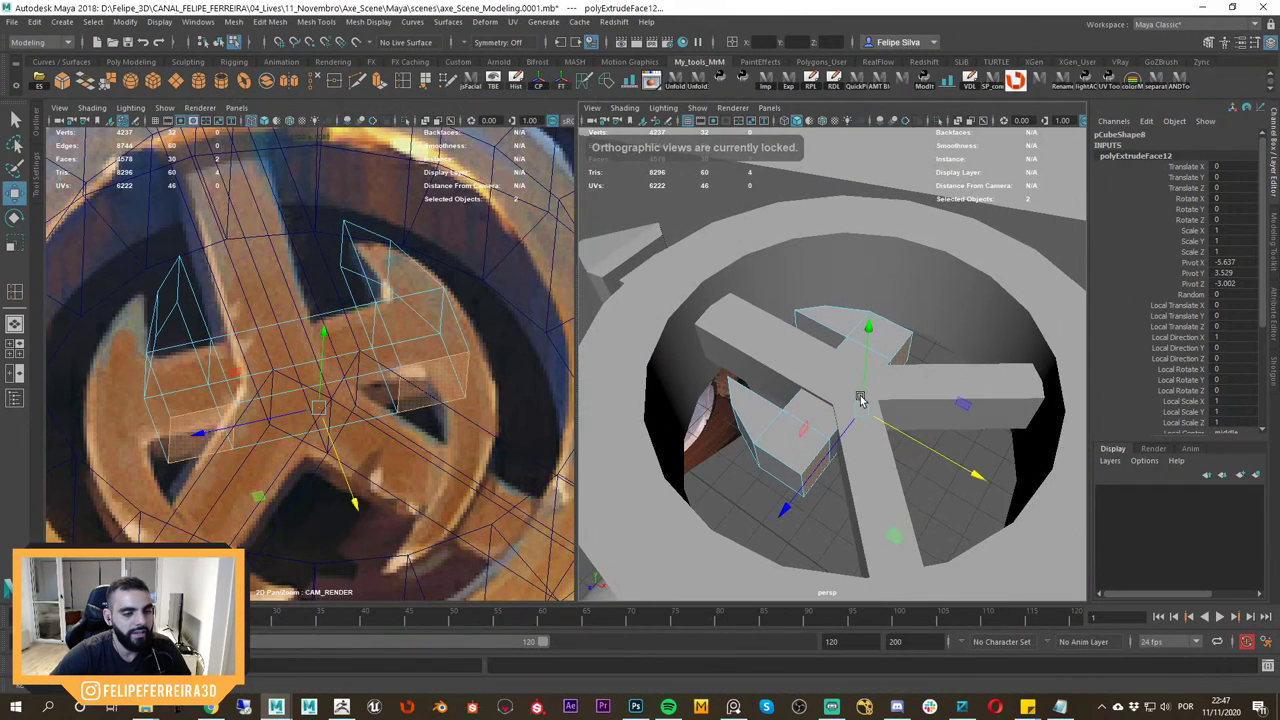
pyautogui.moveTo(902, 427); pyautogui.dragTo(977, 469)
pyautogui.keyDown('alt'); pyautogui.moveTo(898, 424); pyautogui.dragTo(905, 459); pyautogui.keyUp('alt')
# Compare the ornament with the painting and widen the whole object to Scale Z 4.54.
pyautogui.hotkey('alt', 'Tab')
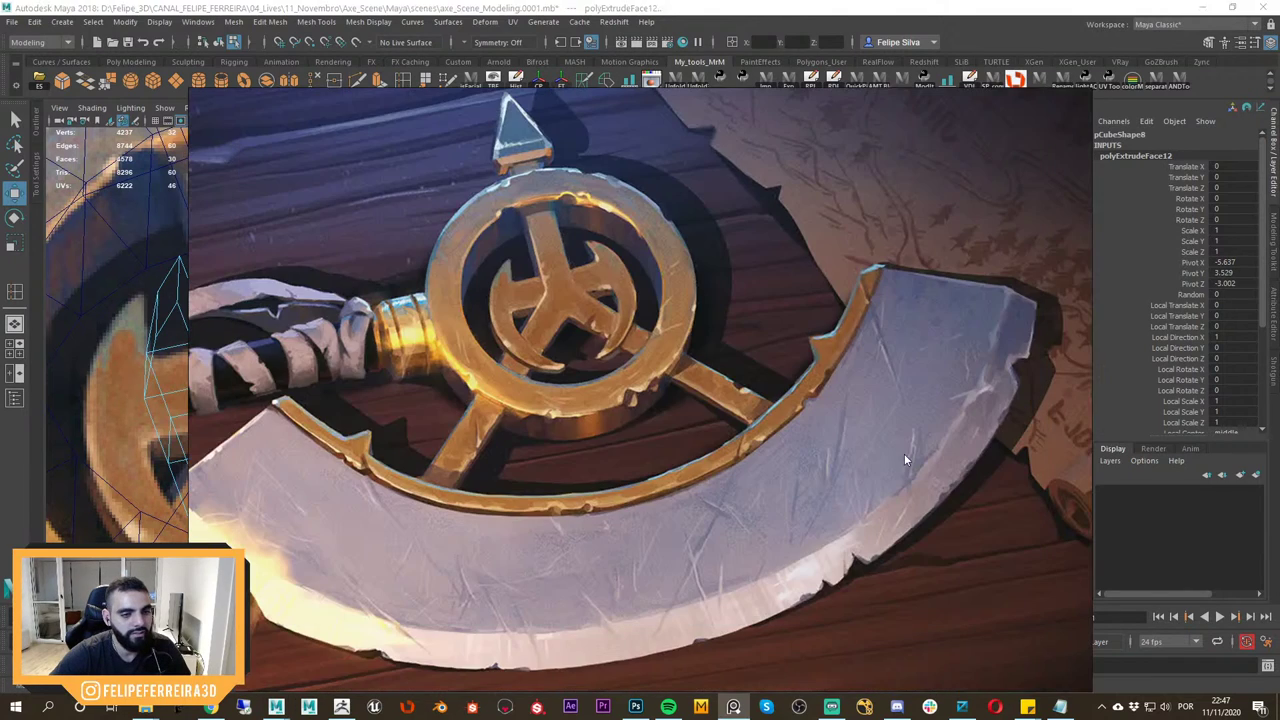
pyautogui.hotkey('alt', 'Tab')
pyautogui.keyDown('alt'); pyautogui.moveTo(831, 400); pyautogui.dragTo(815, 370); pyautogui.keyUp('alt')
pyautogui.moveTo(823, 300); pyautogui.dragTo(860, 236, button='right')
pyautogui.press('r')
pyautogui.click(860, 275)
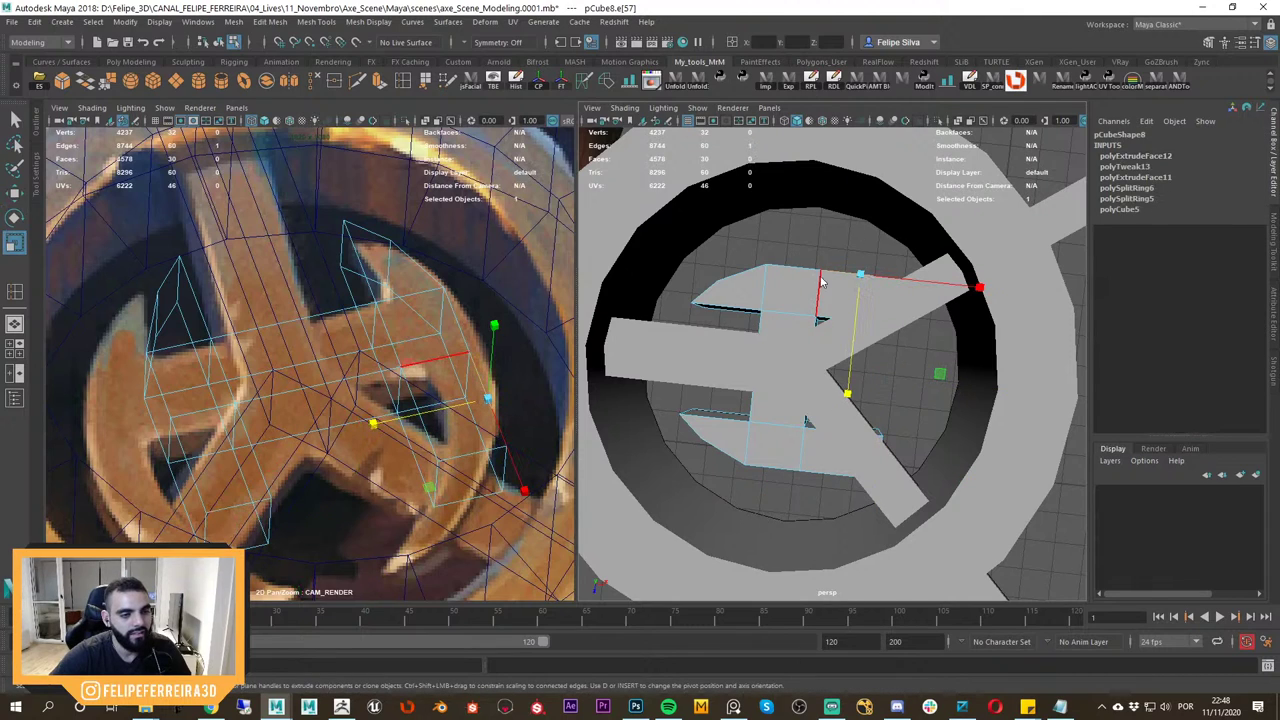
pyautogui.moveTo(820, 316); pyautogui.dragTo(850, 275, button='right')
pyautogui.click(818, 256)
pyautogui.click(806, 284)
pyautogui.hotkey('alt', 'Tab')
pyautogui.hotkey('alt', 'Tab')
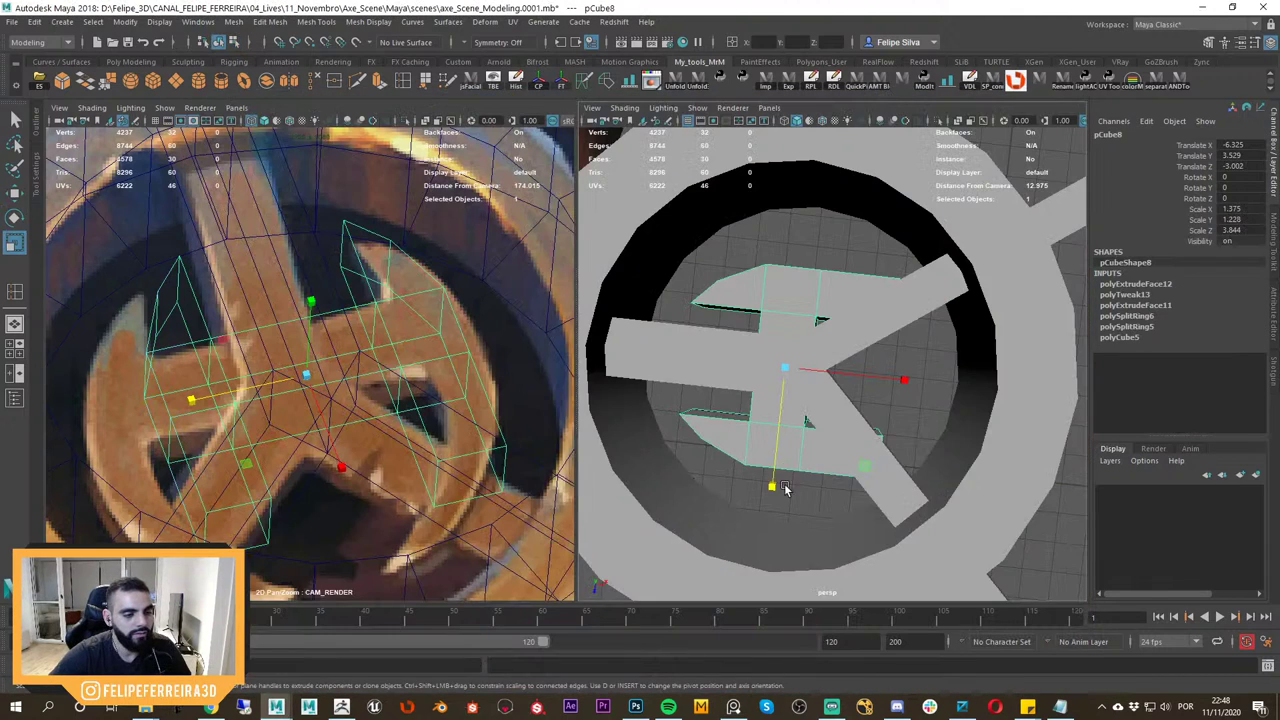
pyautogui.moveTo(769, 488); pyautogui.dragTo(771, 510)
pyautogui.press('w')
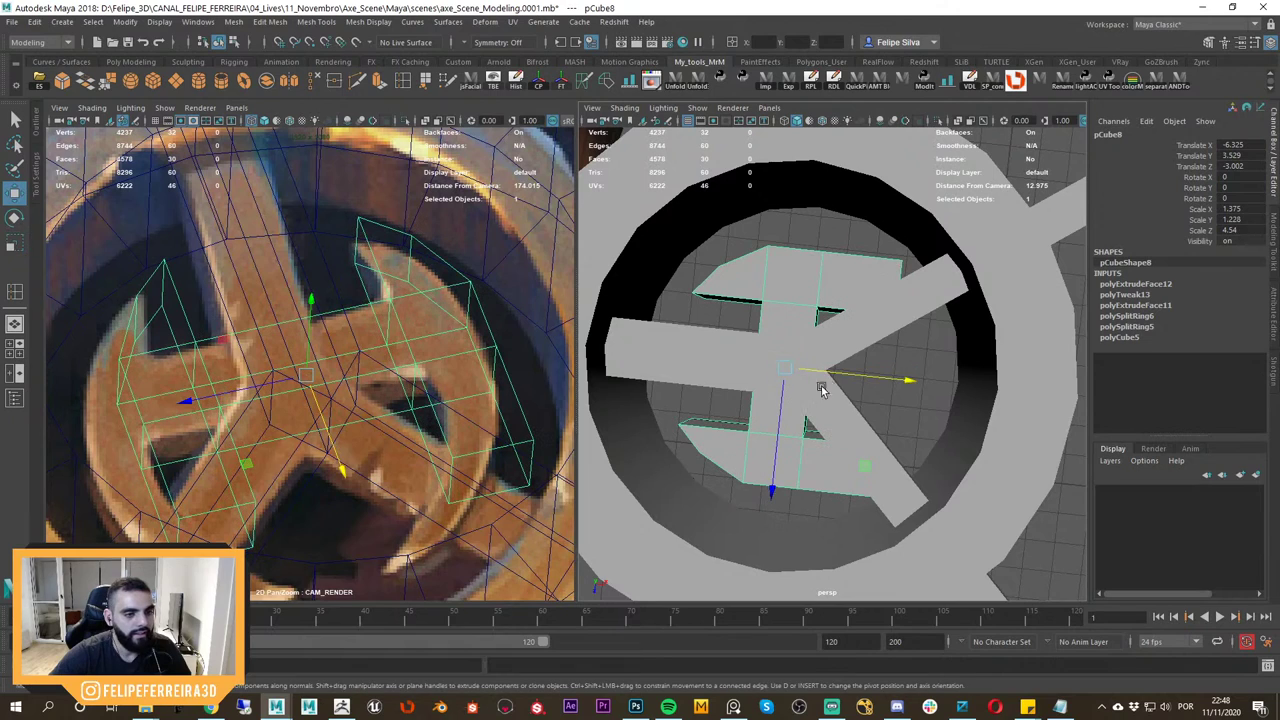
# In the top view, scale the inner vertices of both arms outward along Z to make the arms thinner.
pyautogui.press('F8')
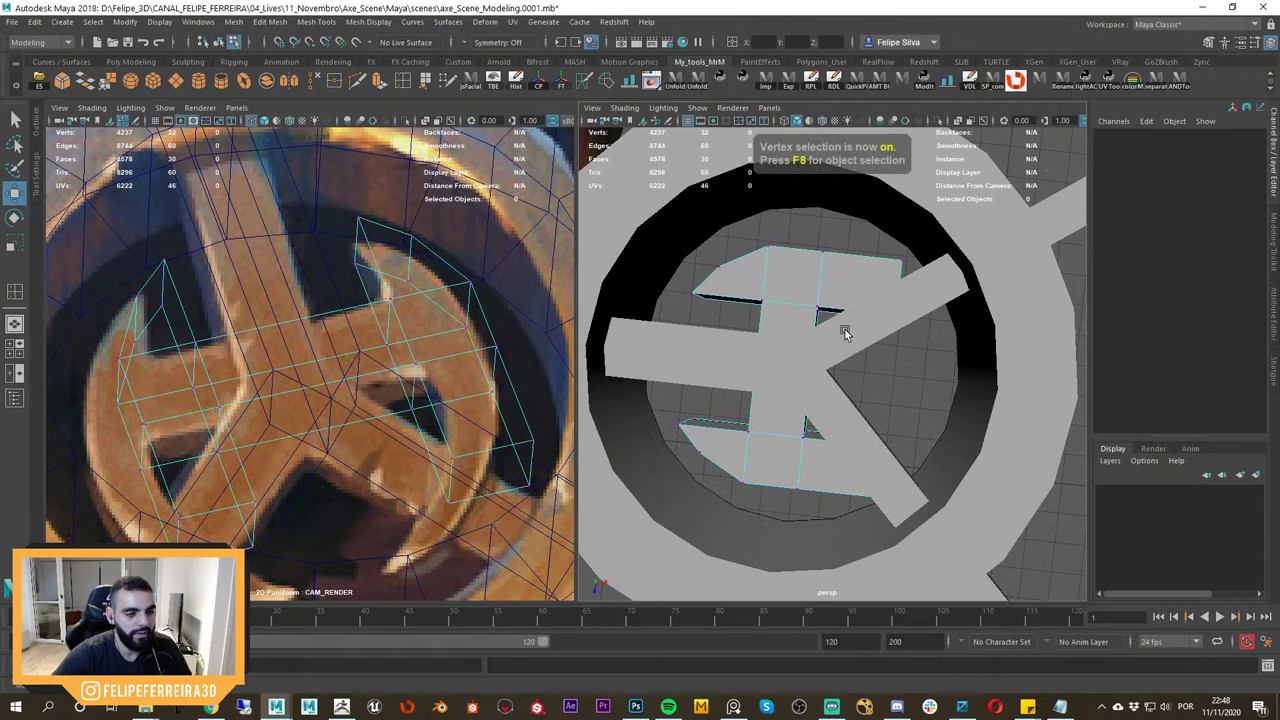
pyautogui.keyDown('alt'); pyautogui.moveTo(845, 332); pyautogui.dragTo(783, 337); pyautogui.keyUp('alt')
pyautogui.press('space')
pyautogui.keyDown('alt'); pyautogui.moveTo(783, 337); pyautogui.dragTo(900, 355, button='right'); pyautogui.keyUp('alt')
pyautogui.moveTo(957, 345); pyautogui.dragTo(668, 291)
pyautogui.keyDown('shift'); pyautogui.moveTo(947, 460); pyautogui.dragTo(948, 461); pyautogui.keyUp('shift')
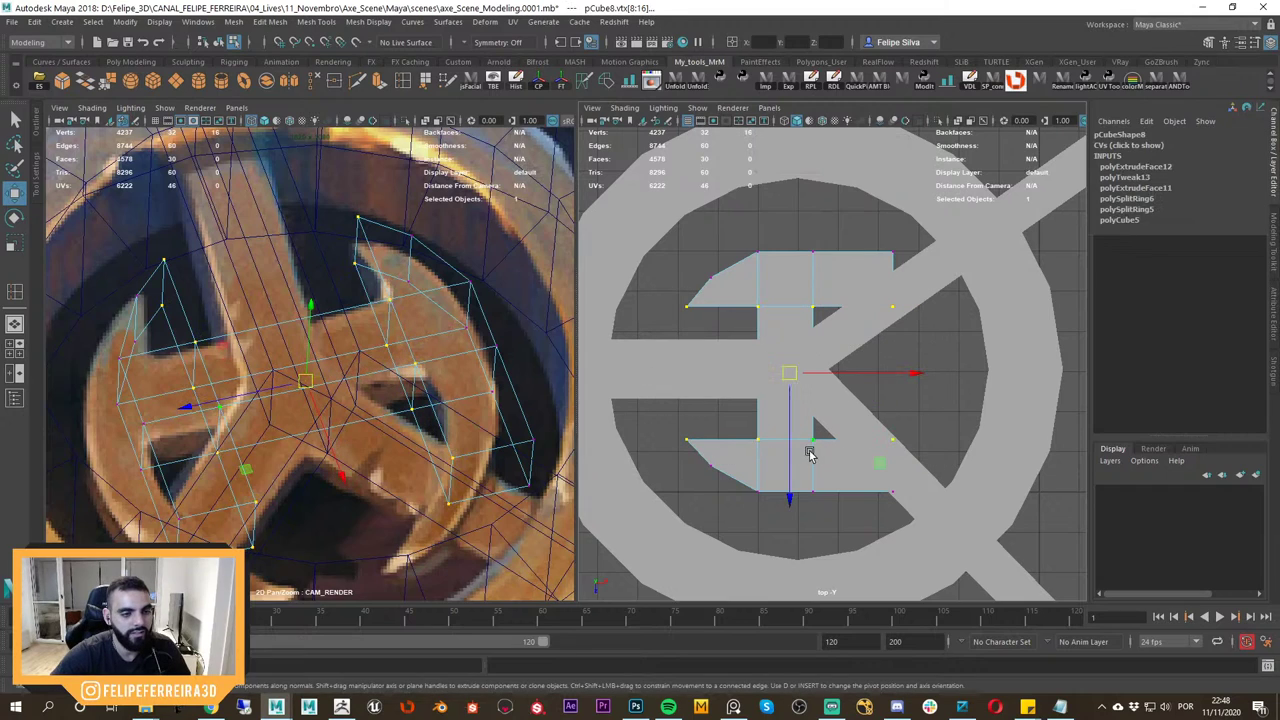
pyautogui.press('r')
pyautogui.moveTo(789, 496); pyautogui.dragTo(790, 511)
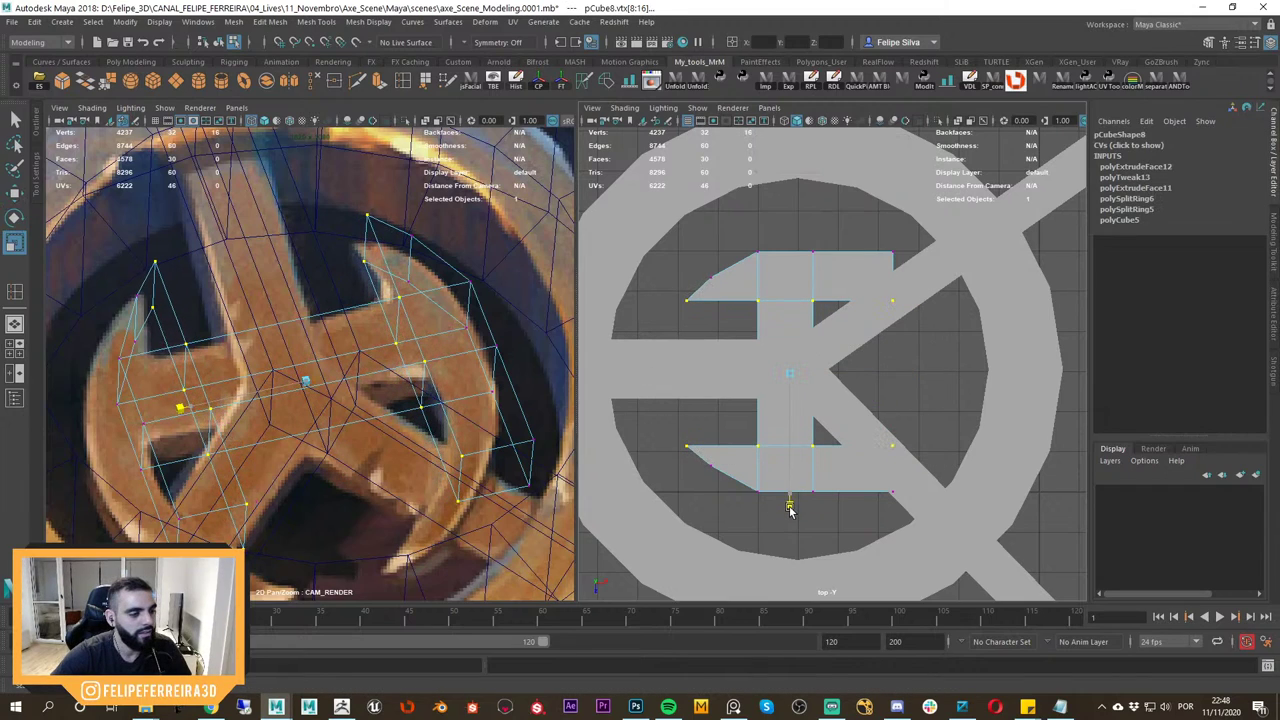
pyautogui.press('w')
# Compare the ornament with the painting and move the middle vertex column slightly along X toward the prongs, narrowing the crossbar.
pyautogui.hotkey('alt', 'Tab')
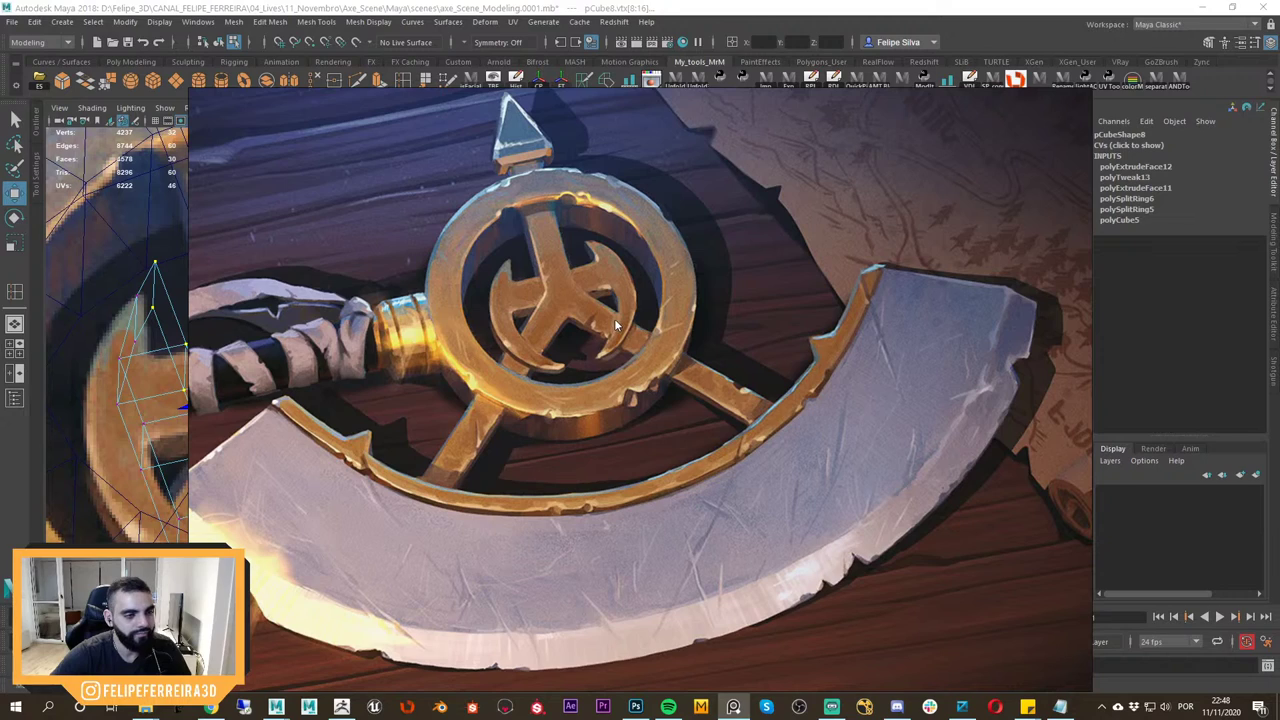
pyautogui.hotkey('alt', 'Tab')
pyautogui.hotkey('alt', 'Tab')
pyautogui.hotkey('alt', 'Tab')
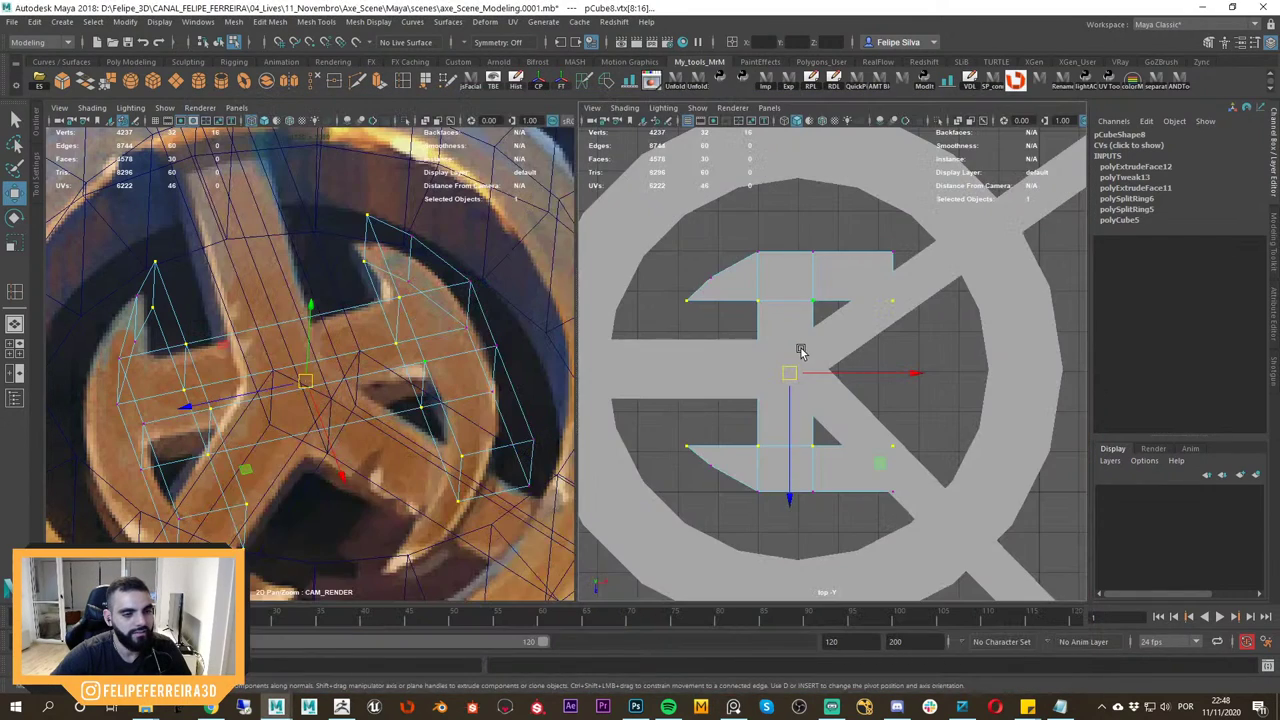
pyautogui.hotkey('alt', 'Tab')
pyautogui.hotkey('alt', 'Tab')
pyautogui.moveTo(861, 234); pyautogui.dragTo(807, 524)
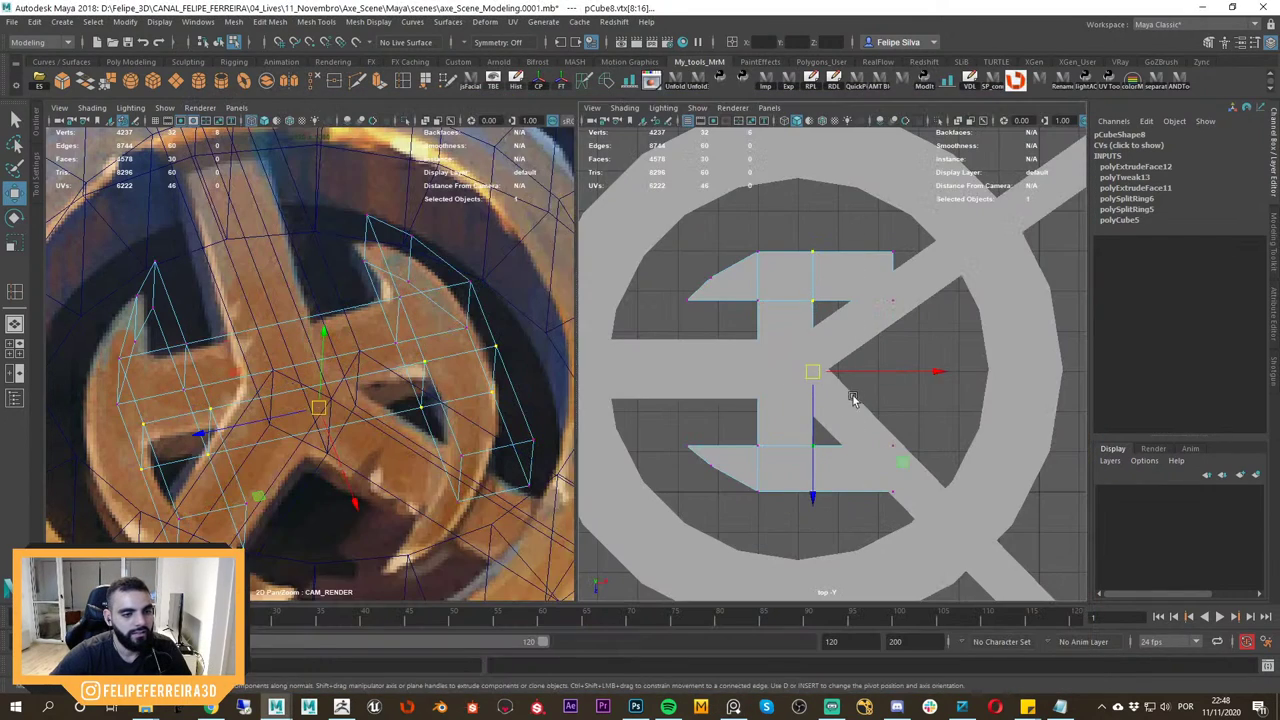
pyautogui.moveTo(848, 372); pyautogui.dragTo(841, 372)
# Scale the outer edge vertices of both arms slightly inward along Z, checking the thickness against the painting.
pyautogui.hotkey('alt', 'Tab')
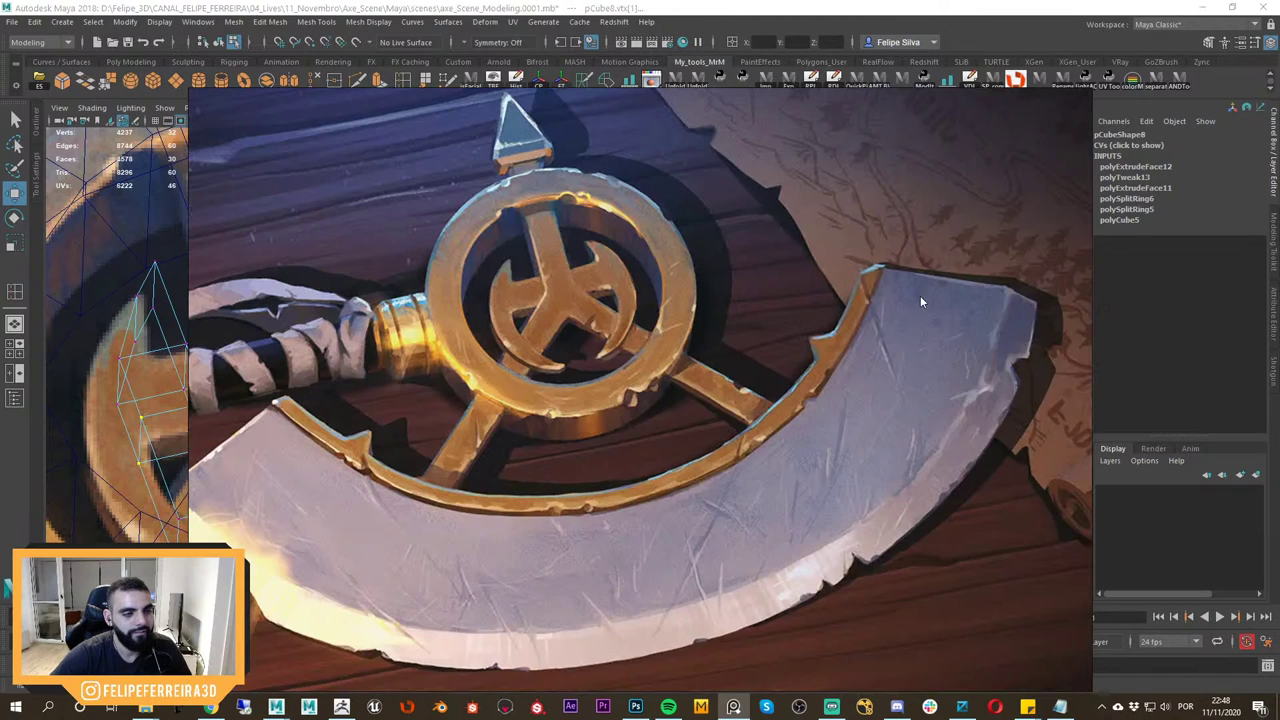
pyautogui.hotkey('alt', 'Tab')
pyautogui.moveTo(891, 251); pyautogui.dragTo(801, 263, button='right')
pyautogui.hotkey('alt', 'Tab')
pyautogui.hotkey('alt', 'Tab')
pyautogui.moveTo(914, 221); pyautogui.dragTo(740, 265)
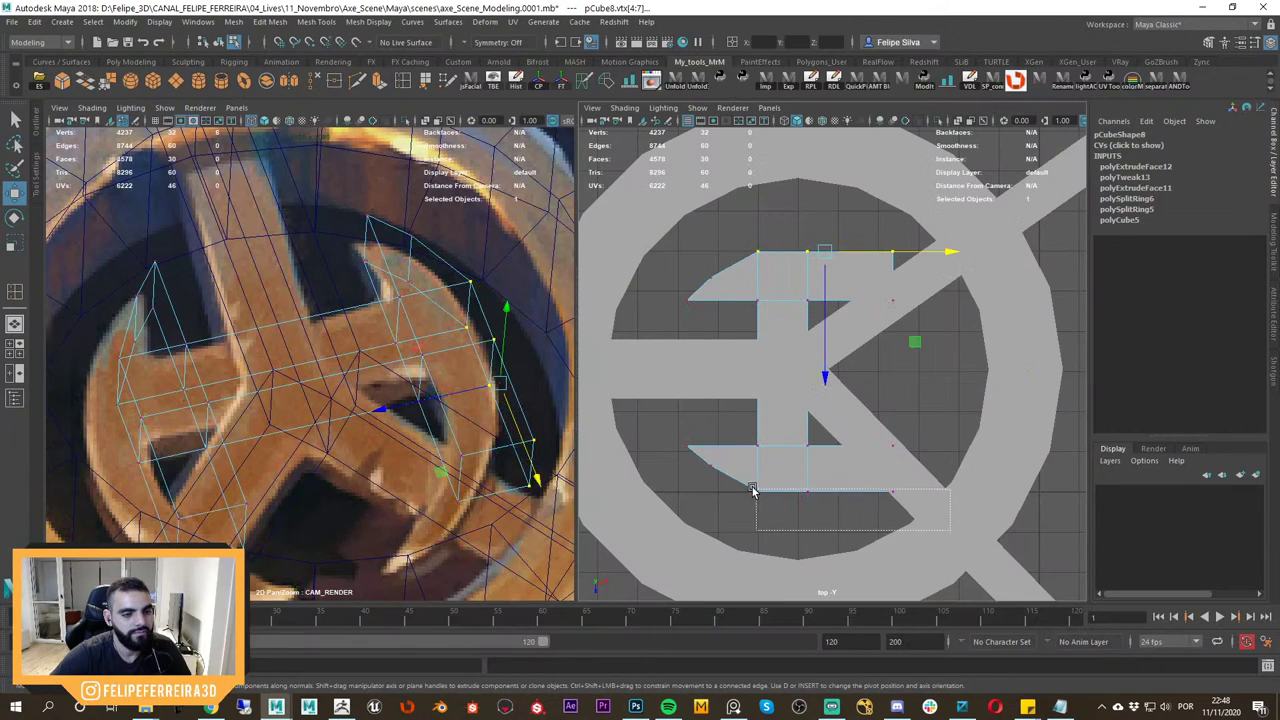
pyautogui.keyDown('shift'); pyautogui.moveTo(753, 490); pyautogui.dragTo(753, 492); pyautogui.keyUp('shift')
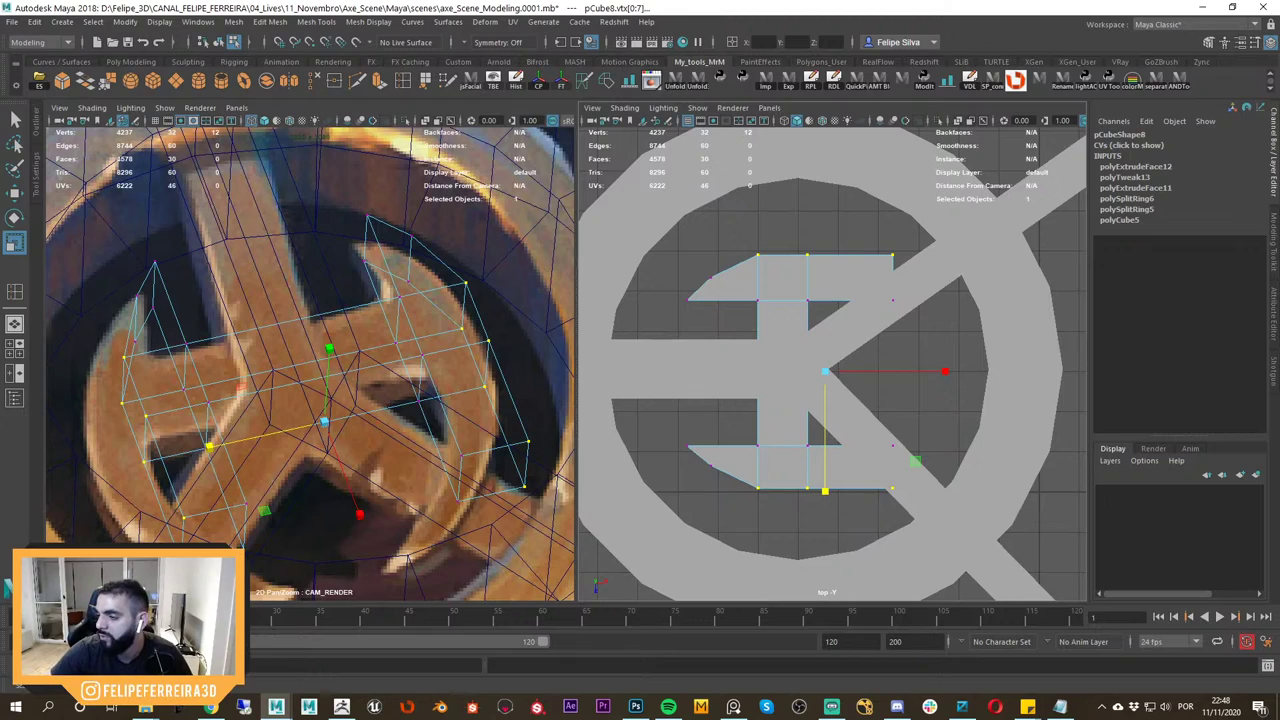
# Return to object selection and inspect the reshaped ornament inside the ring in the perspective view.
pyautogui.keyDown('alt'); pyautogui.moveTo(835, 271); pyautogui.dragTo(881, 232, button='right'); pyautogui.keyUp('alt')
pyautogui.click(822, 277)
pyautogui.press('space')
pyautogui.moveTo(822, 277); pyautogui.dragTo(824, 236)
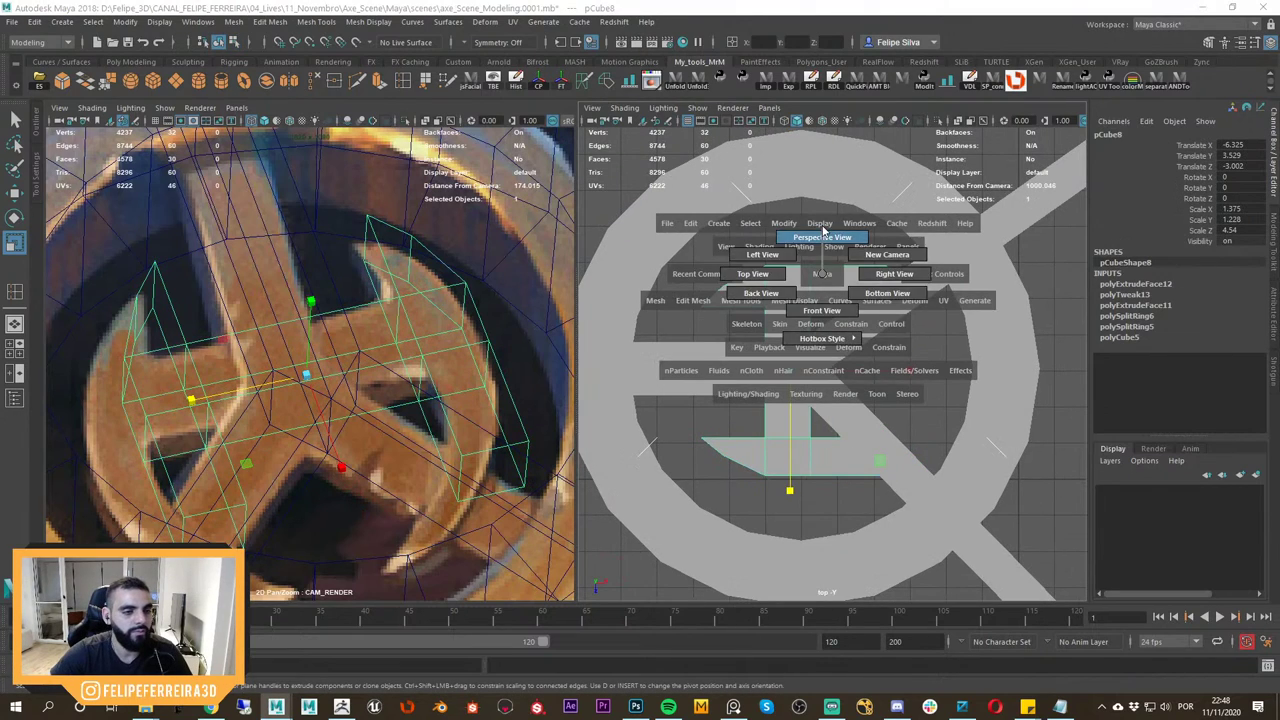
pyautogui.keyDown('alt'); pyautogui.moveTo(835, 300); pyautogui.dragTo(835, 277); pyautogui.keyUp('alt')
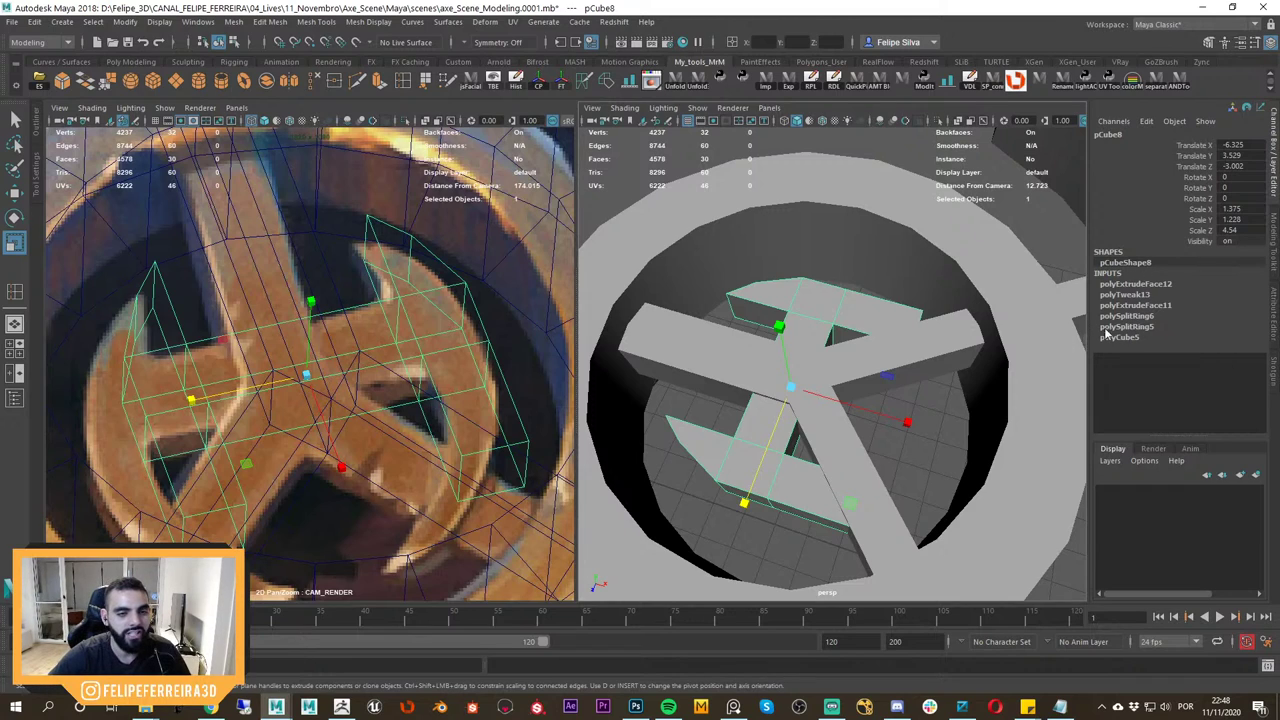
pyautogui.moveTo(916, 338)
pyautogui.keyDown('alt'); pyautogui.mouseDown()
pyautogui.moveTo(888, 318)
pyautogui.moveTo(892, 352)
pyautogui.moveTo(912, 351)
pyautogui.mouseUp(); pyautogui.keyUp('alt')
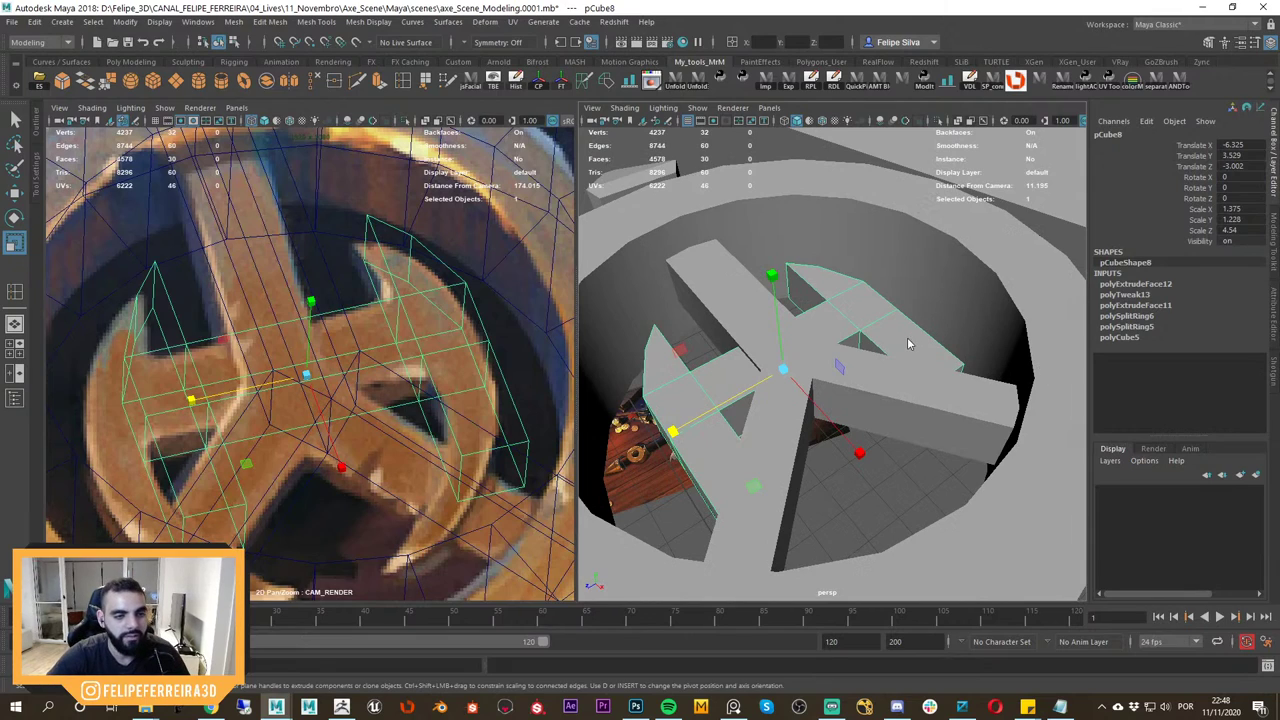
# Try inserting an edge loop across one of the extruded rear arms, then undo it.
pyautogui.keyDown('shift'); pyautogui.moveTo(908, 344); pyautogui.dragTo(822, 361, button='right'); pyautogui.keyUp('shift')
pyautogui.click(925, 335)
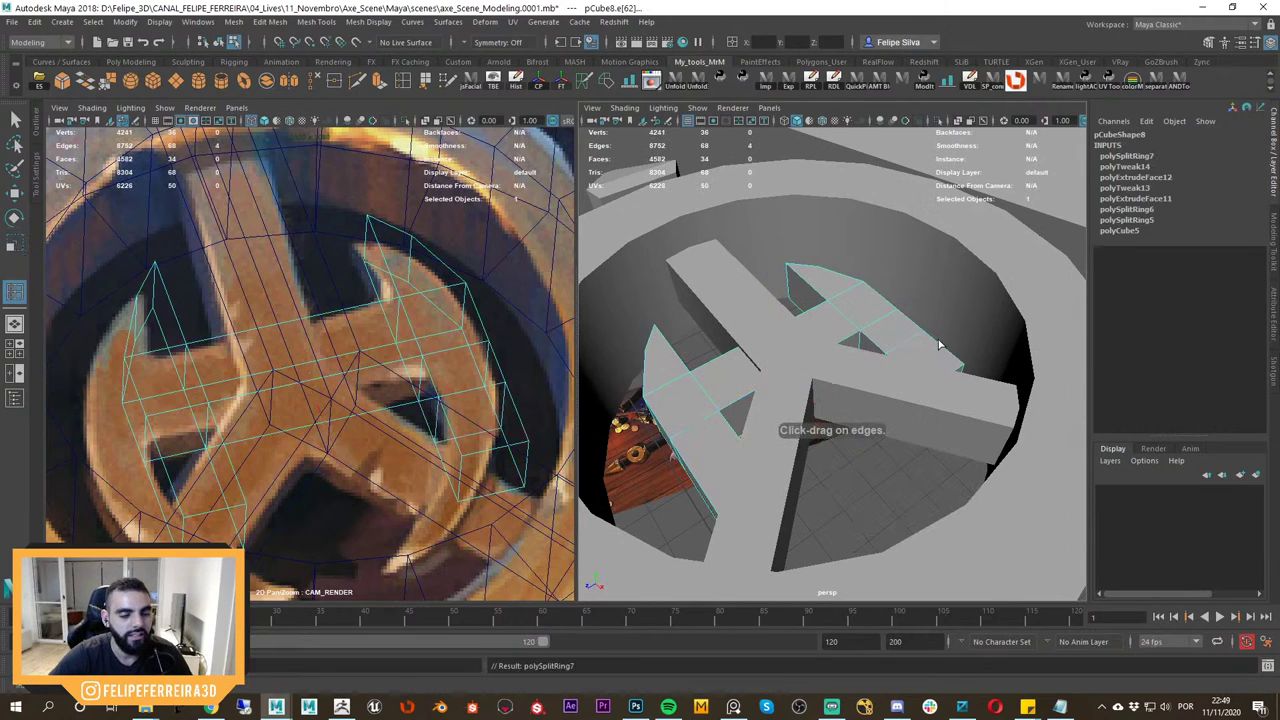
pyautogui.hotkey('ctrl', 'z')
pyautogui.press('w')
# Reselect the whole ornament and examine its arms against the spokes from above.
pyautogui.moveTo(898, 328); pyautogui.dragTo(920, 314, button='right')
pyautogui.click(763, 147)
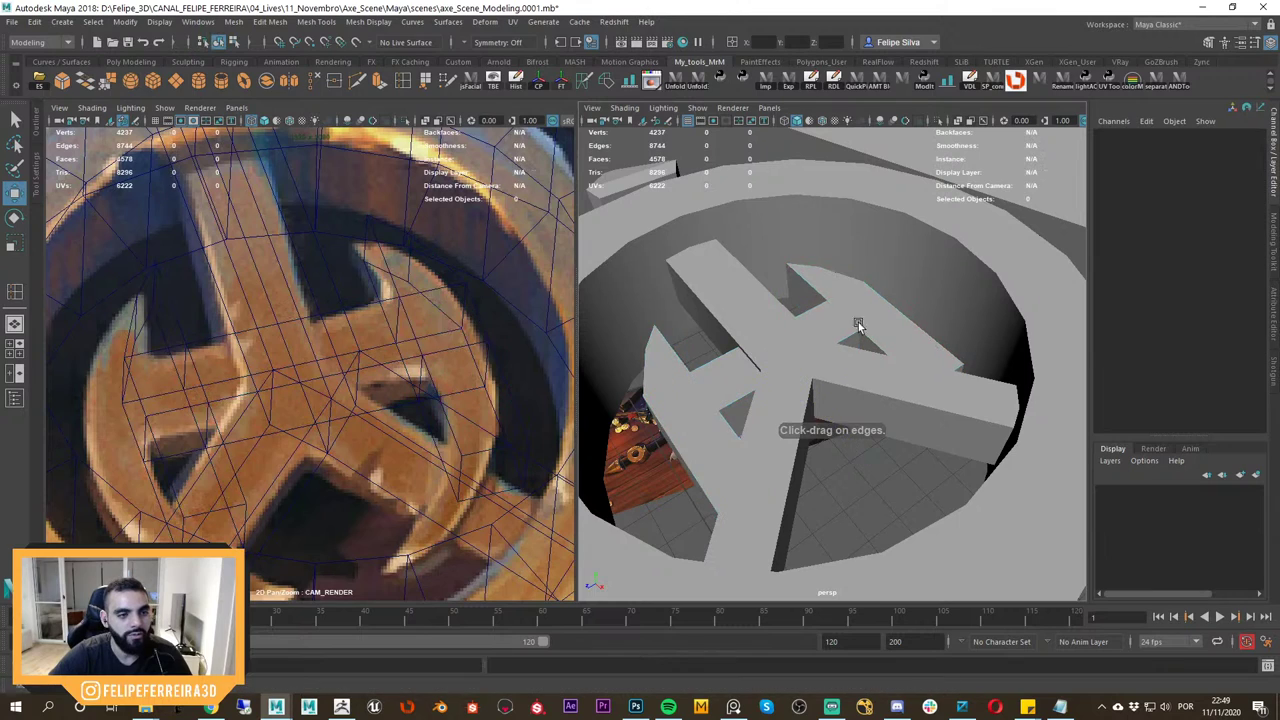
pyautogui.click(858, 326)
pyautogui.keyDown('alt'); pyautogui.moveTo(858, 326); pyautogui.dragTo(985, 448); pyautogui.keyUp('alt')
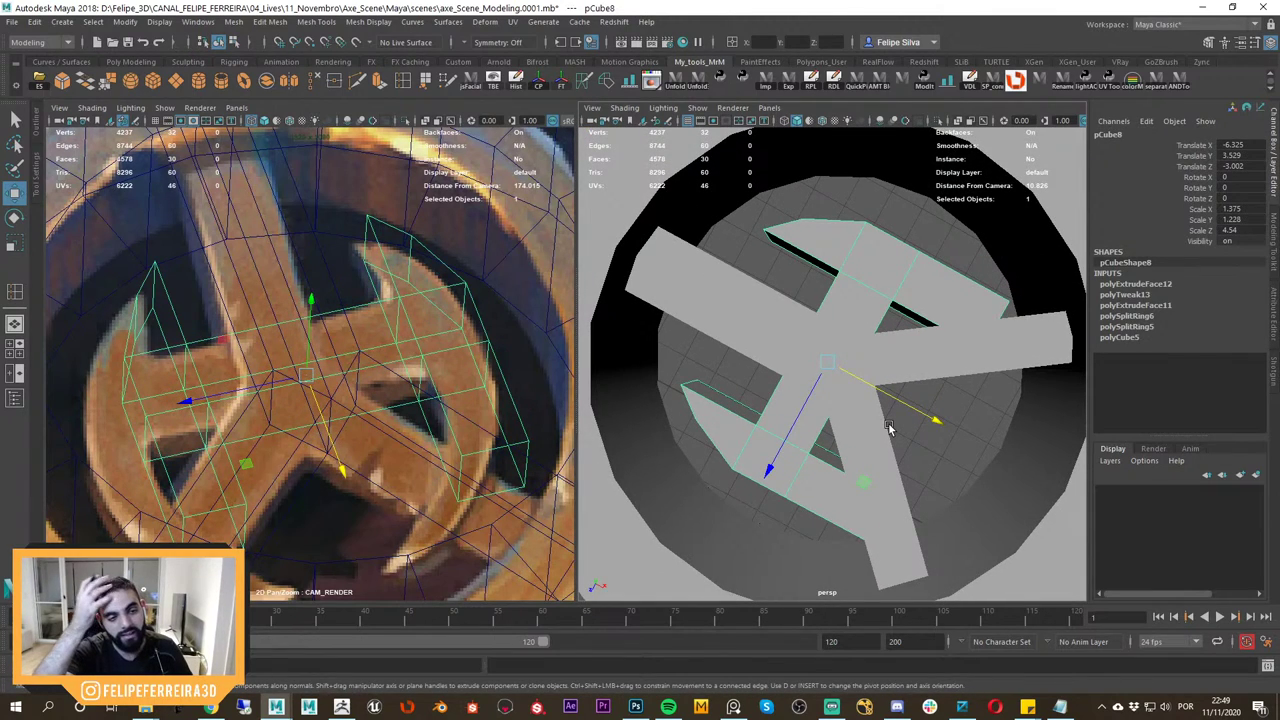
# Examine the crescent ornament's arms against the spokes from the orthographic top view.
pyautogui.moveTo(907, 340)
pyautogui.keyDown('alt'); pyautogui.mouseDown()
pyautogui.moveTo(818, 357)
pyautogui.moveTo(840, 322)
pyautogui.moveTo(863, 371)
pyautogui.moveTo(816, 367)
pyautogui.mouseUp(); pyautogui.keyUp('alt')
pyautogui.press('space')
pyautogui.press('4')
pyautogui.press('5')
pyautogui.moveTo(912, 389)
pyautogui.keyDown('alt'); pyautogui.mouseDown(button='right')
pyautogui.moveTo(871, 366)
pyautogui.moveTo(852, 304)
pyautogui.mouseUp(button='right'); pyautogui.keyUp('alt')
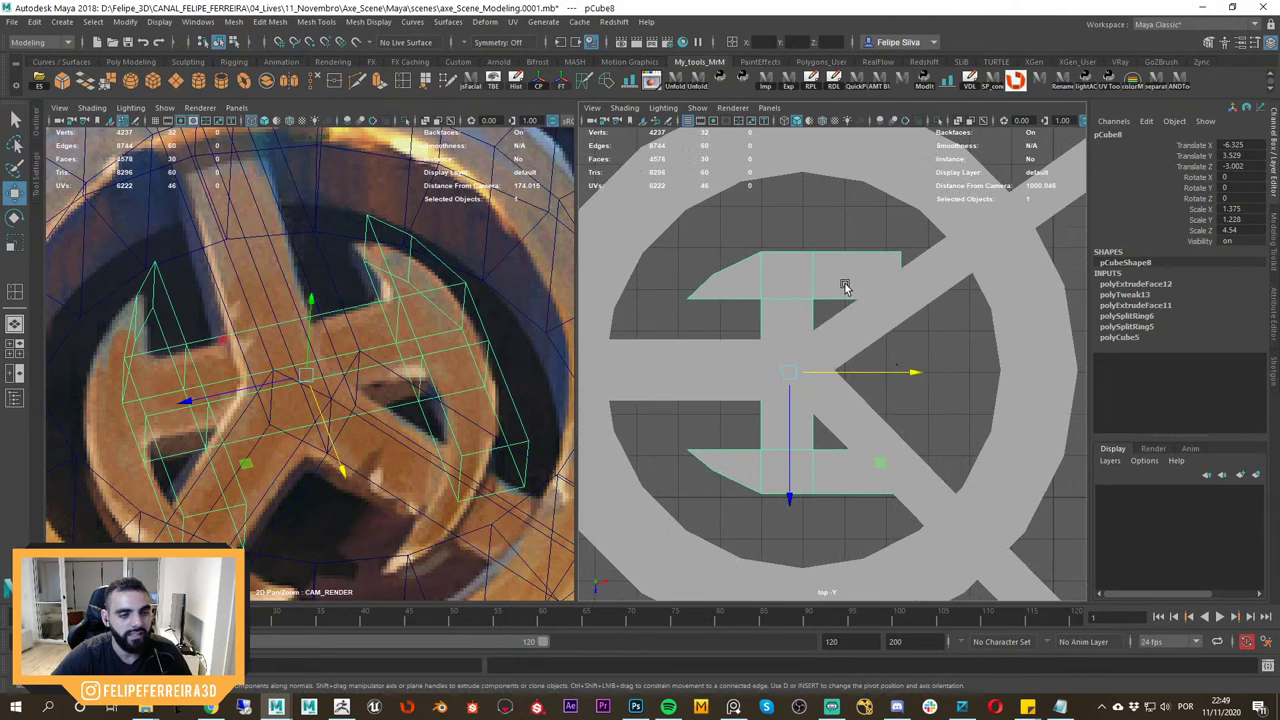
pyautogui.scroll(2, 836, 287)
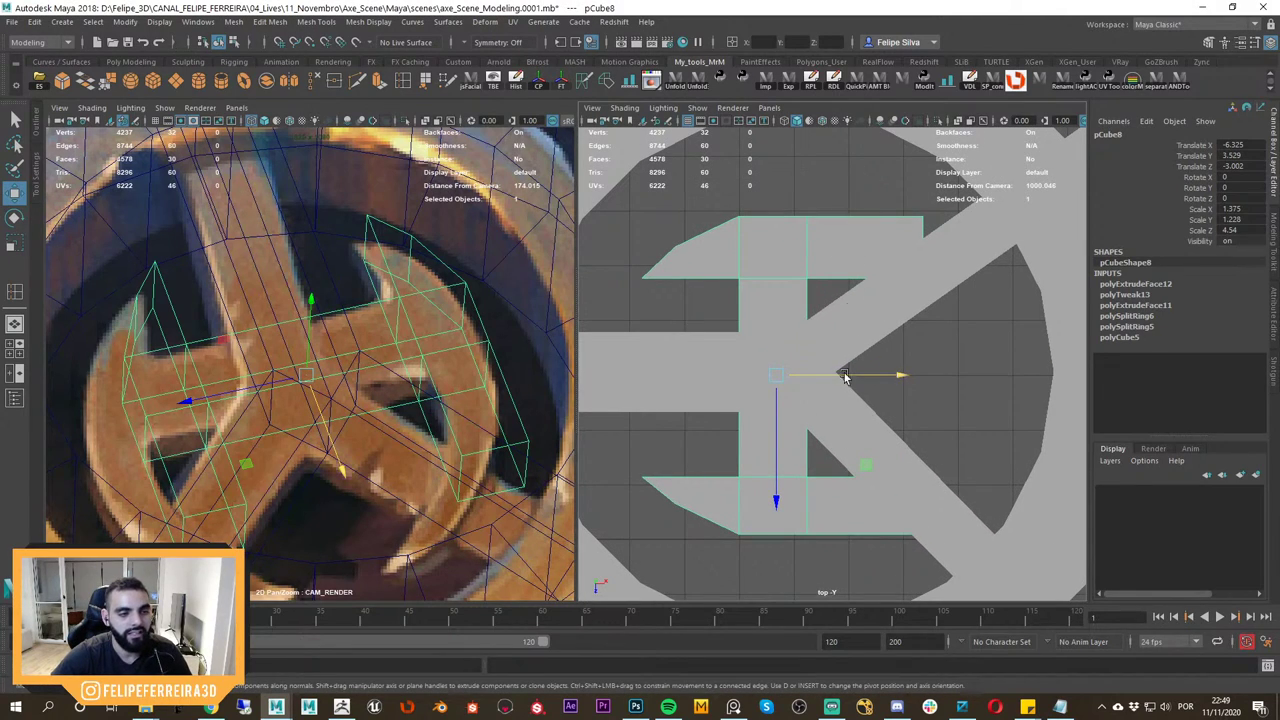
# Try inserting an edge loop across the rear part of the ornament's upper arm, then undo it.
pyautogui.keyDown('shift'); pyautogui.moveTo(838, 265); pyautogui.dragTo(784, 284, button='right'); pyautogui.keyUp('shift')
pyautogui.click(849, 217)
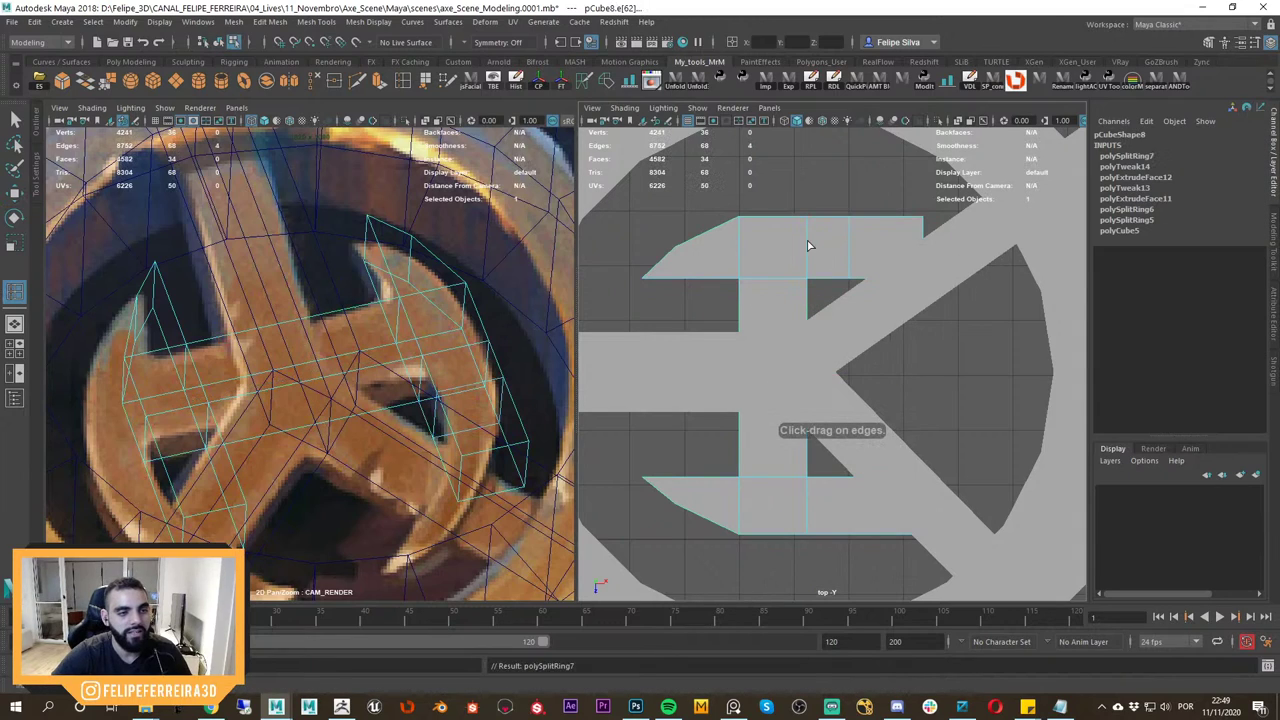
pyautogui.click(808, 245)
pyautogui.hotkey('ctrl', 'z')
pyautogui.hotkey('ctrl', 'z')
pyautogui.hotkey('ctrl', 'z')
# Select the rear end vertices of both ornament arms and scale them inward along Z to taper the arms.
pyautogui.press('w')
pyautogui.moveTo(846, 246); pyautogui.dragTo(890, 226, button='right')
pyautogui.click(849, 231)
pyautogui.click(849, 231)
pyautogui.press('space')
pyautogui.moveTo(851, 240); pyautogui.dragTo(749, 346)
pyautogui.press('space')
pyautogui.keyDown('alt'); pyautogui.moveTo(858, 328); pyautogui.dragTo(842, 380, button='middle'); pyautogui.keyUp('alt')
pyautogui.press('F9')
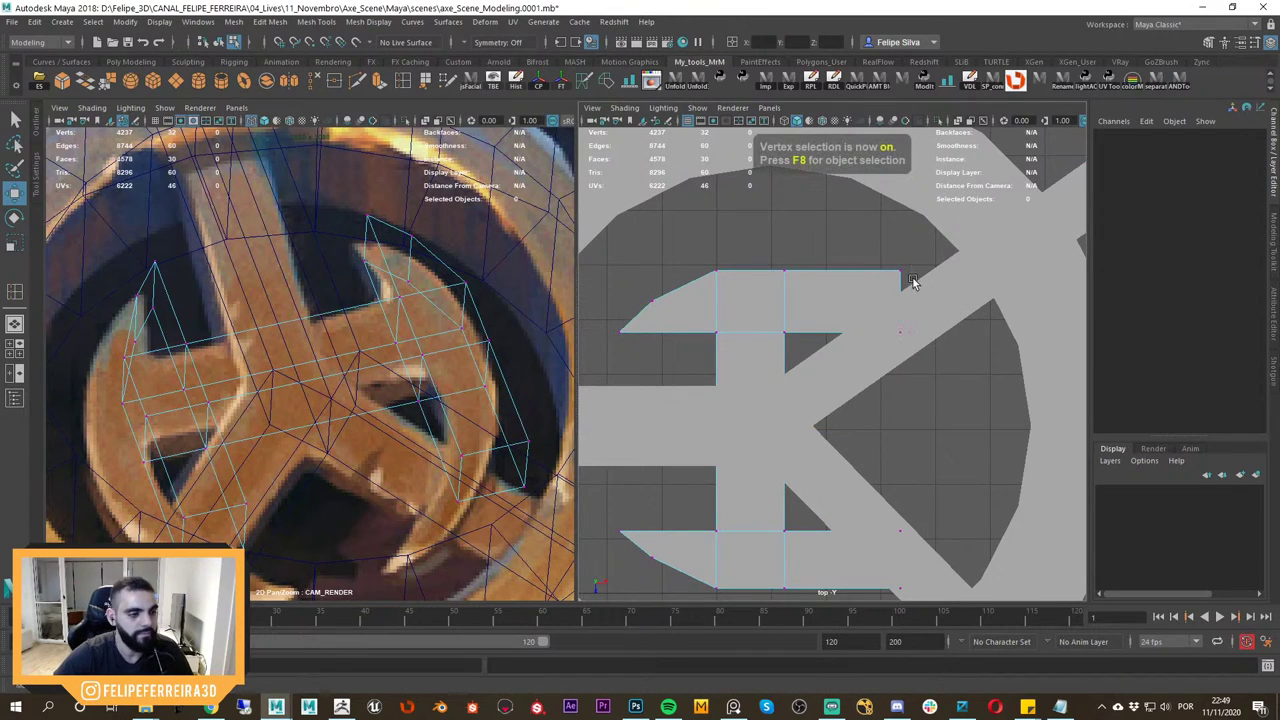
pyautogui.moveTo(925, 249); pyautogui.dragTo(870, 375)
pyautogui.press('r')
pyautogui.keyDown('alt'); pyautogui.moveTo(940, 498); pyautogui.dragTo(928, 402, button='middle'); pyautogui.keyUp('alt')
pyautogui.keyDown('shift'); pyautogui.moveTo(931, 390); pyautogui.dragTo(873, 520); pyautogui.keyUp('shift')
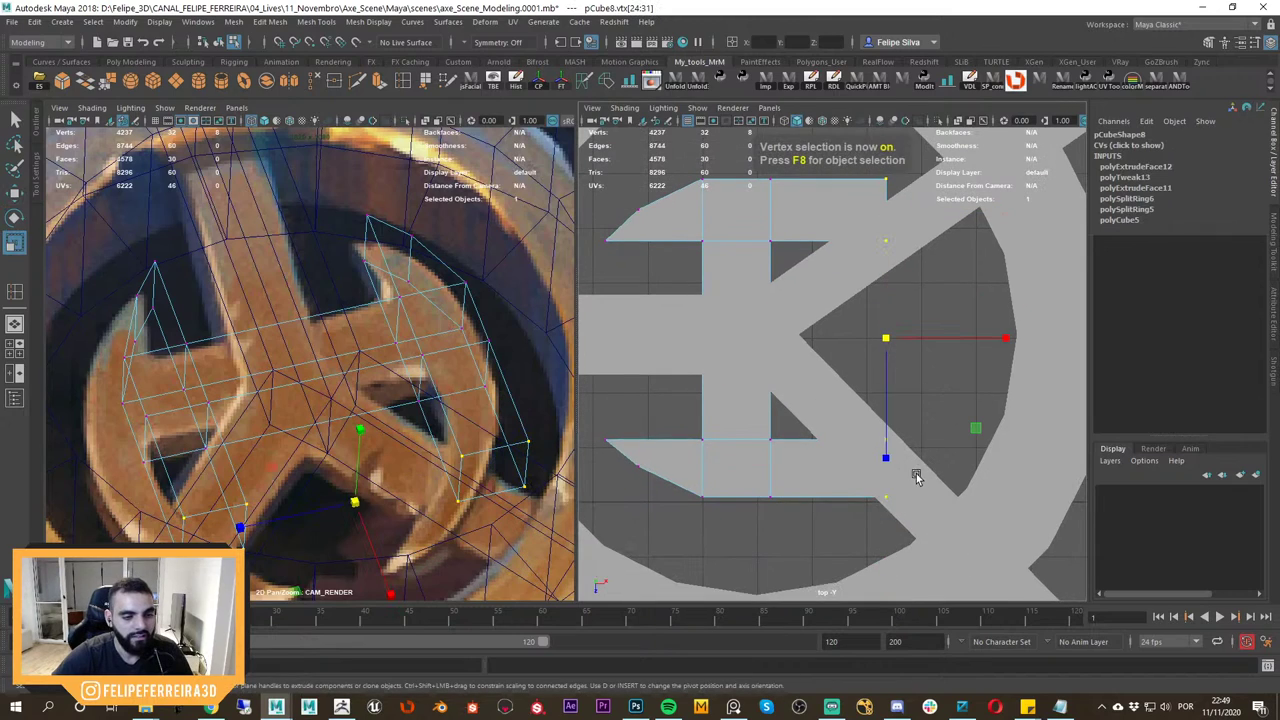
pyautogui.moveTo(887, 458)
pyautogui.mouseDown()
pyautogui.moveTo(901, 443)
pyautogui.moveTo(887, 462)
pyautogui.mouseUp()
pyautogui.hotkey('ctrl', 'z')
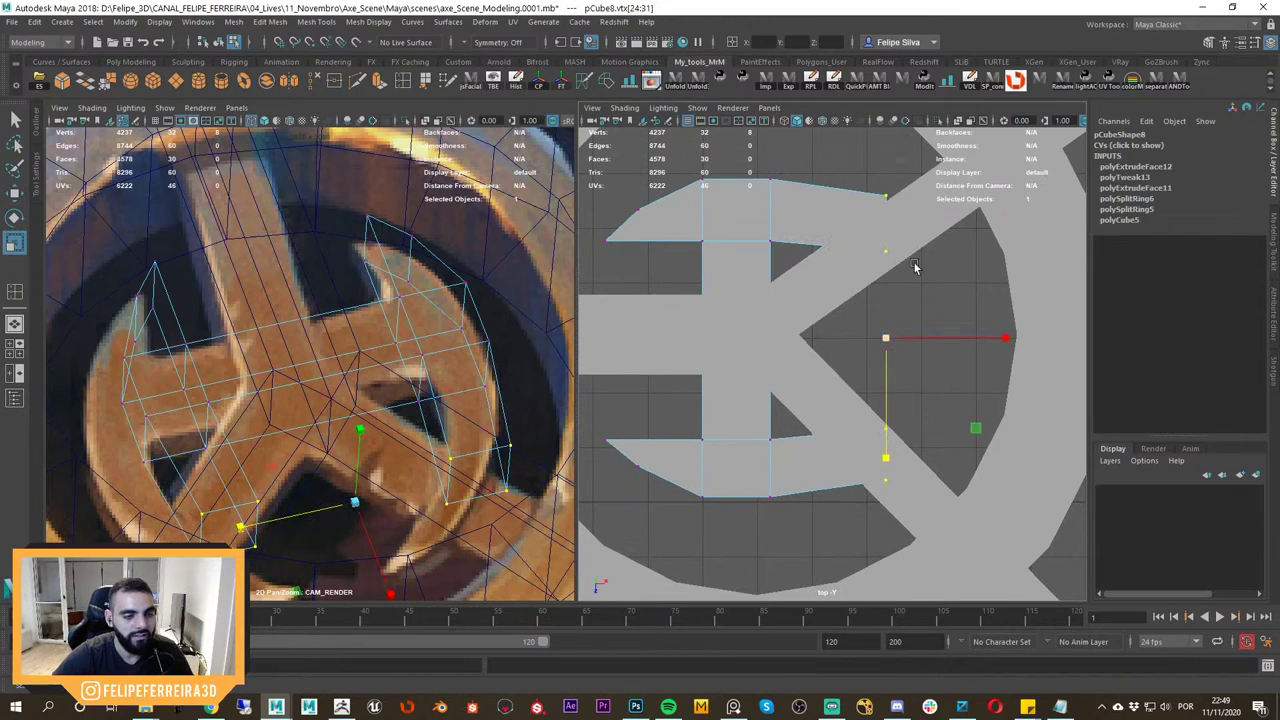
# Pull the upper arm's rear end vertices inward, then scale and rotate them to narrow and angle the end.
pyautogui.moveTo(908, 172); pyautogui.dragTo(870, 273)
pyautogui.press('w')
pyautogui.moveTo(889, 229); pyautogui.dragTo(852, 216)
pyautogui.press('r')
pyautogui.moveTo(851, 333); pyautogui.dragTo(851, 330)
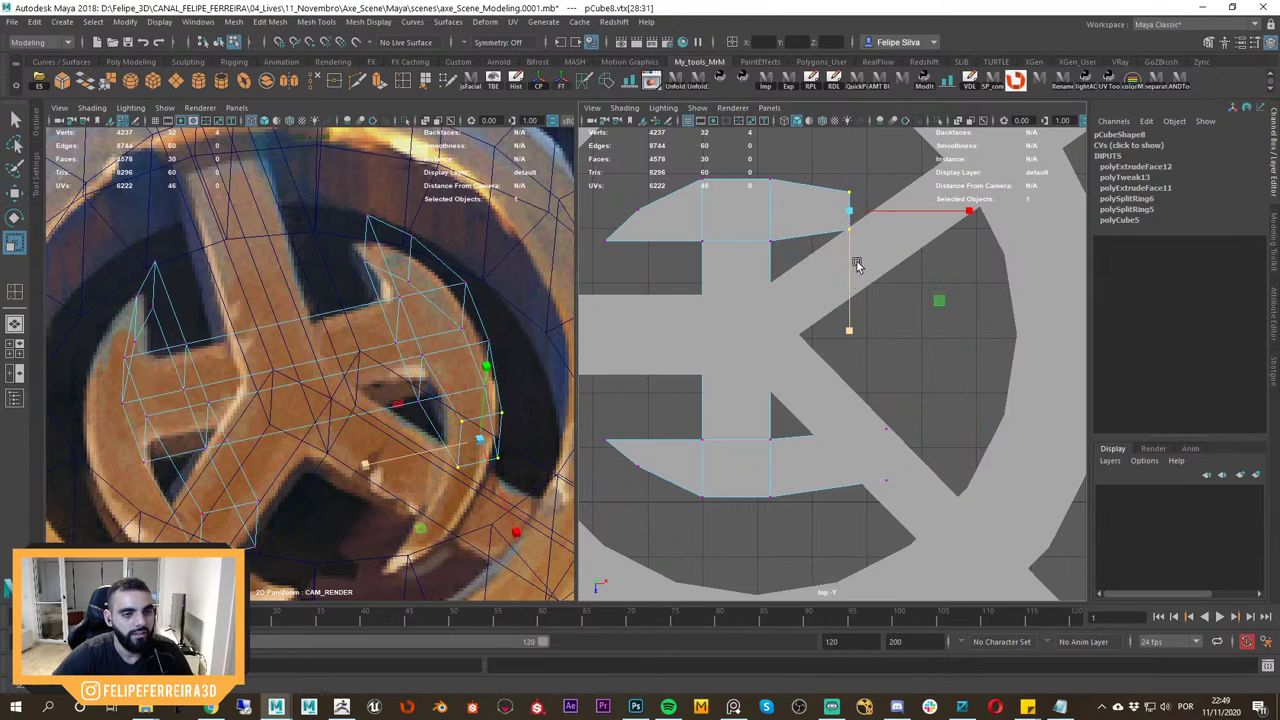
pyautogui.press('e')
pyautogui.press('w')
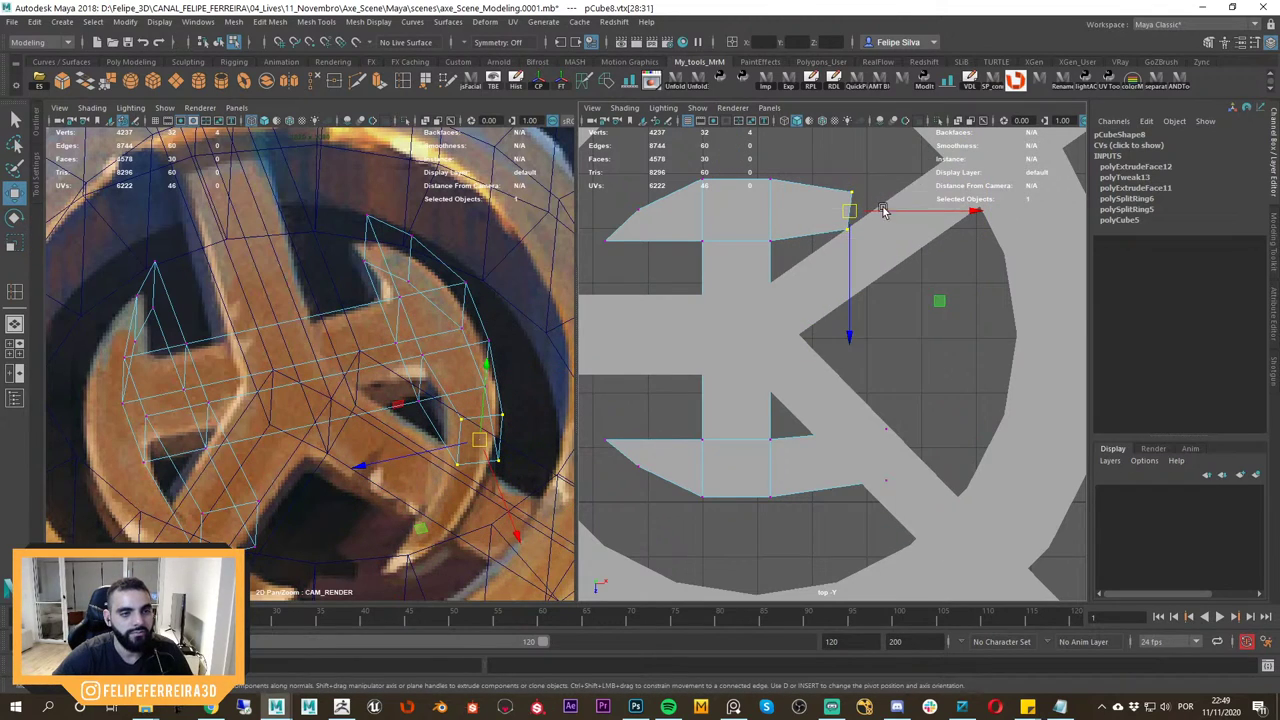
# Extrude the upper arm's rear end face, then move, rotate and scale it to follow the ring's curve.
pyautogui.press('F11')
pyautogui.moveTo(874, 244); pyautogui.dragTo(826, 172)
pyautogui.keyDown('ctrl'); pyautogui.moveTo(768, 141); pyautogui.dragTo(823, 248); pyautogui.keyUp('ctrl')
pyautogui.keyDown('shift'); pyautogui.moveTo(866, 188); pyautogui.dragTo(863, 226, button='right'); pyautogui.keyUp('shift')
pyautogui.press('w')
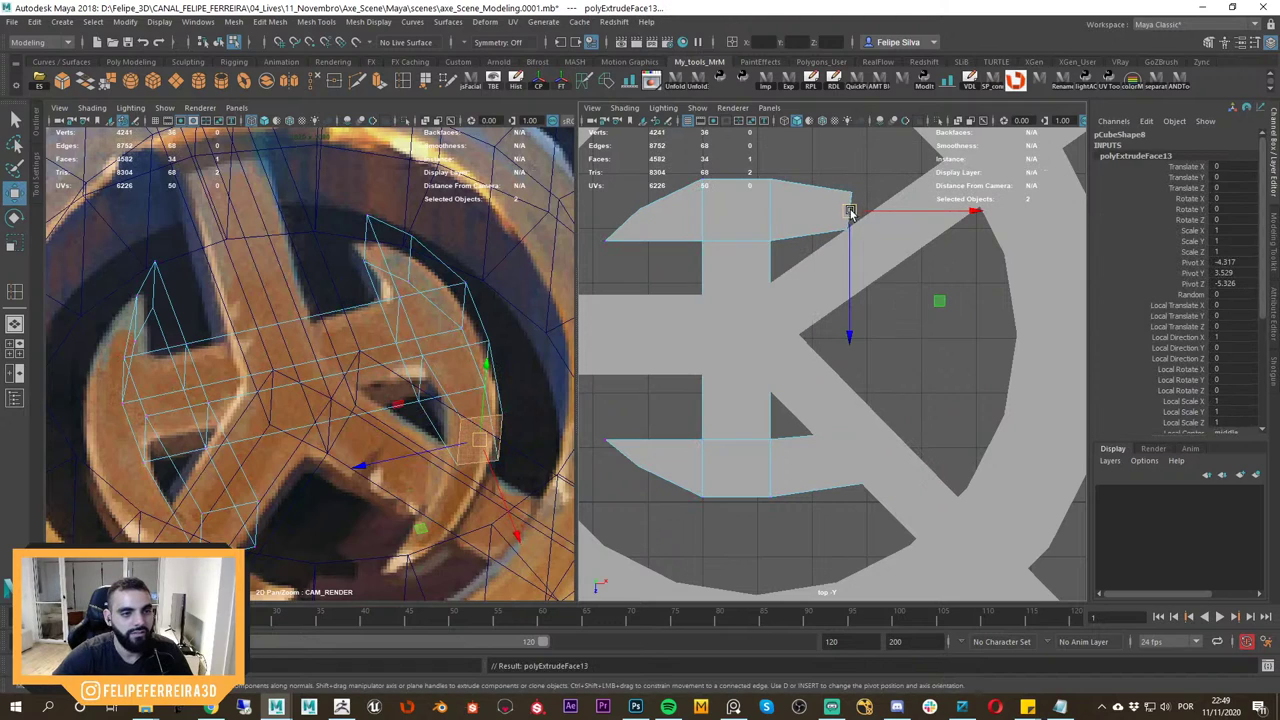
pyautogui.moveTo(850, 213); pyautogui.dragTo(914, 243)
pyautogui.press('e')
pyautogui.press('4')
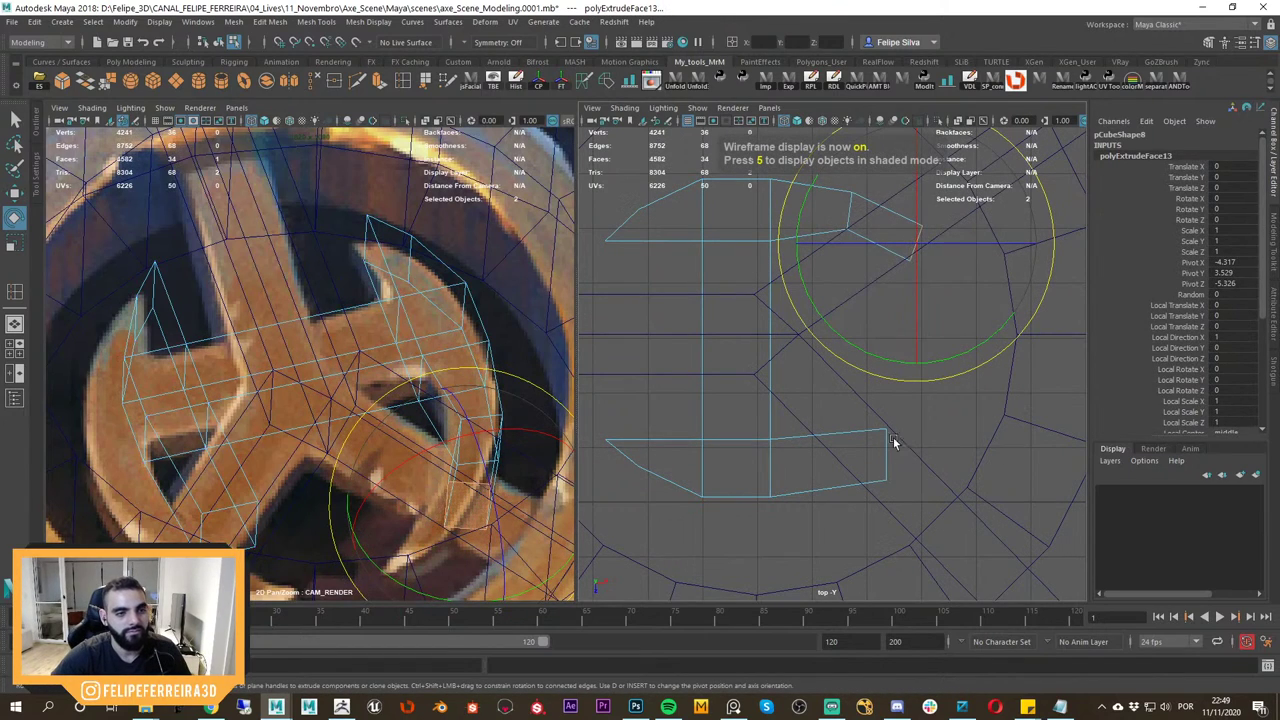
pyautogui.press('w')
pyautogui.moveTo(916, 243); pyautogui.dragTo(905, 260)
pyautogui.press('e')
pyautogui.moveTo(1006, 337); pyautogui.dragTo(964, 373)
pyautogui.press('r')
pyautogui.moveTo(904, 262); pyautogui.dragTo(886, 304)
# Extrude the arm's end face again and scale it along X into a narrow tip.
pyautogui.press('w')
pyautogui.hotkey('ctrl', 'e')
pyautogui.press('w')
pyautogui.press('r')
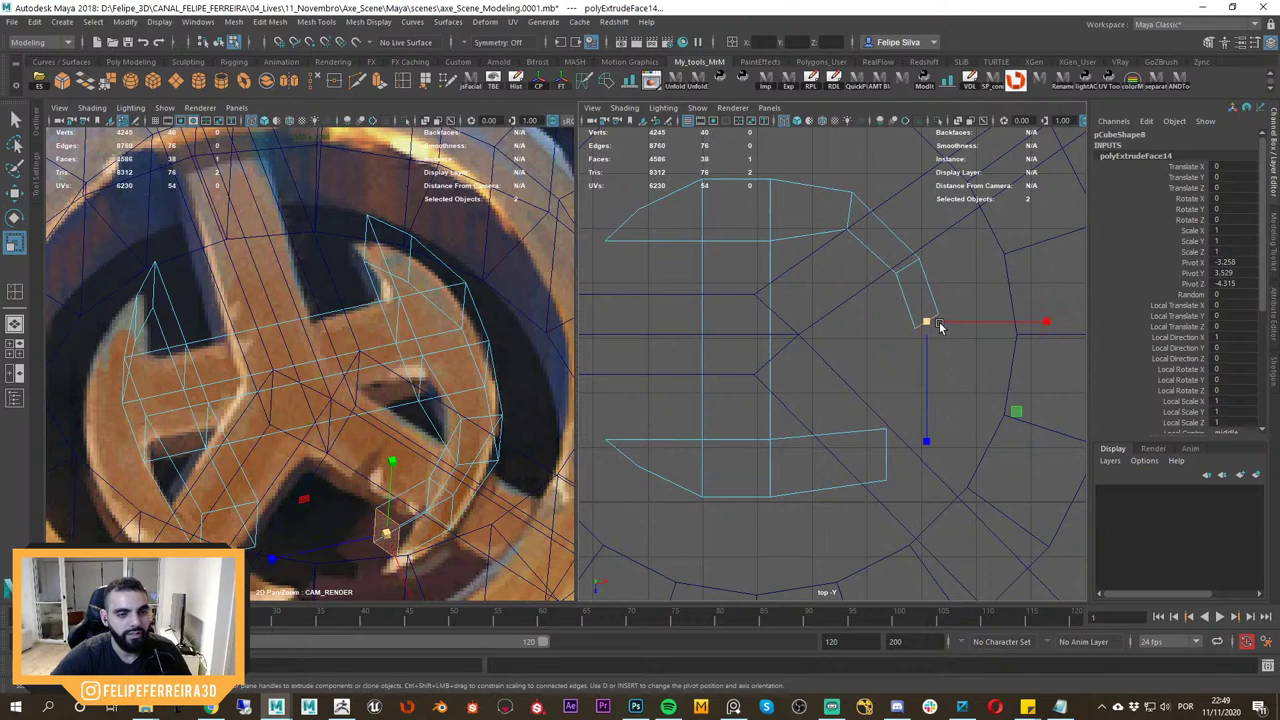
pyautogui.moveTo(1042, 322); pyautogui.dragTo(951, 323)
pyautogui.press('w')
# Move the new tip's vertices farther along the curve, checking the prong against the painting and in perspective.
pyautogui.moveTo(933, 315); pyautogui.dragTo(856, 300, button='right')
pyautogui.keyDown('alt'); pyautogui.moveTo(858, 300); pyautogui.dragTo(1096, 303, button='right'); pyautogui.keyUp('alt')
pyautogui.moveTo(1052, 240); pyautogui.dragTo(1010, 270)
pyautogui.keyDown('alt'); pyautogui.moveTo(1008, 269); pyautogui.dragTo(891, 340, button='middle'); pyautogui.keyUp('alt')
pyautogui.moveTo(920, 333)
pyautogui.mouseDown()
pyautogui.moveTo(920, 362)
pyautogui.moveTo(882, 400)
pyautogui.moveTo(929, 365)
pyautogui.mouseUp()
pyautogui.keyDown('alt'); pyautogui.moveTo(929, 364); pyautogui.dragTo(863, 289, button='right'); pyautogui.keyUp('alt')
pyautogui.press('space')
pyautogui.press('5')
pyautogui.moveTo(853, 336)
pyautogui.mouseDown()
pyautogui.moveTo(853, 266)
pyautogui.moveTo(868, 308)
pyautogui.mouseUp()
pyautogui.keyDown('alt'); pyautogui.moveTo(880, 316); pyautogui.dragTo(858, 314, button='right'); pyautogui.keyUp('alt')
pyautogui.keyDown('alt'); pyautogui.moveTo(858, 314); pyautogui.dragTo(880, 430); pyautogui.keyUp('alt')
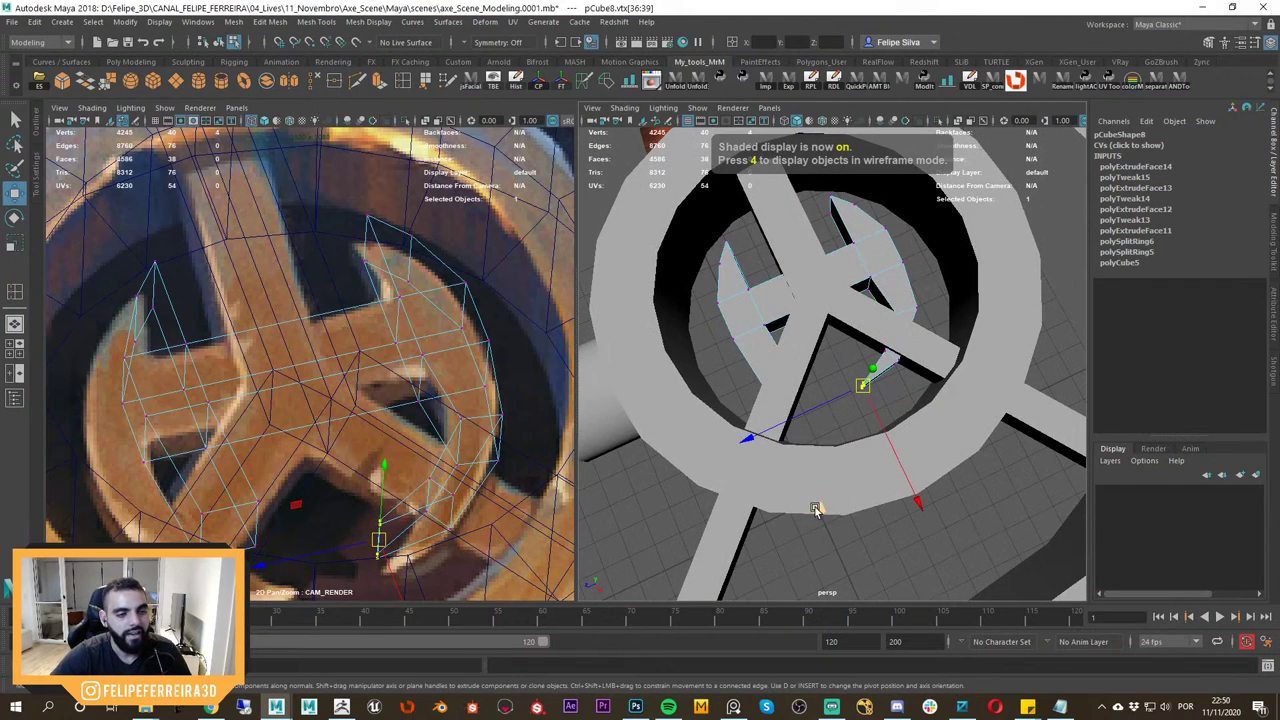
pyautogui.moveTo(818, 509); pyautogui.dragTo(827, 512)
pyautogui.keyDown('alt'); pyautogui.moveTo(803, 406); pyautogui.dragTo(870, 455); pyautogui.keyUp('alt')
# Scale and adjust the joint vertices just before the tip in the top-view wireframe to refine the prong's bend.
pyautogui.press('space')
pyautogui.moveTo(853, 369); pyautogui.dragTo(792, 369)
pyautogui.keyDown('alt'); pyautogui.moveTo(850, 376); pyautogui.dragTo(924, 388, button='right'); pyautogui.keyUp('alt')
pyautogui.keyDown('alt'); pyautogui.moveTo(924, 388); pyautogui.dragTo(948, 418, button='middle'); pyautogui.keyUp('alt')
pyautogui.press('4')
pyautogui.keyDown('alt'); pyautogui.moveTo(896, 352); pyautogui.dragTo(957, 371, button='middle'); pyautogui.keyUp('alt')
pyautogui.moveTo(968, 377); pyautogui.dragTo(950, 325)
pyautogui.click(943, 333)
pyautogui.press('r')
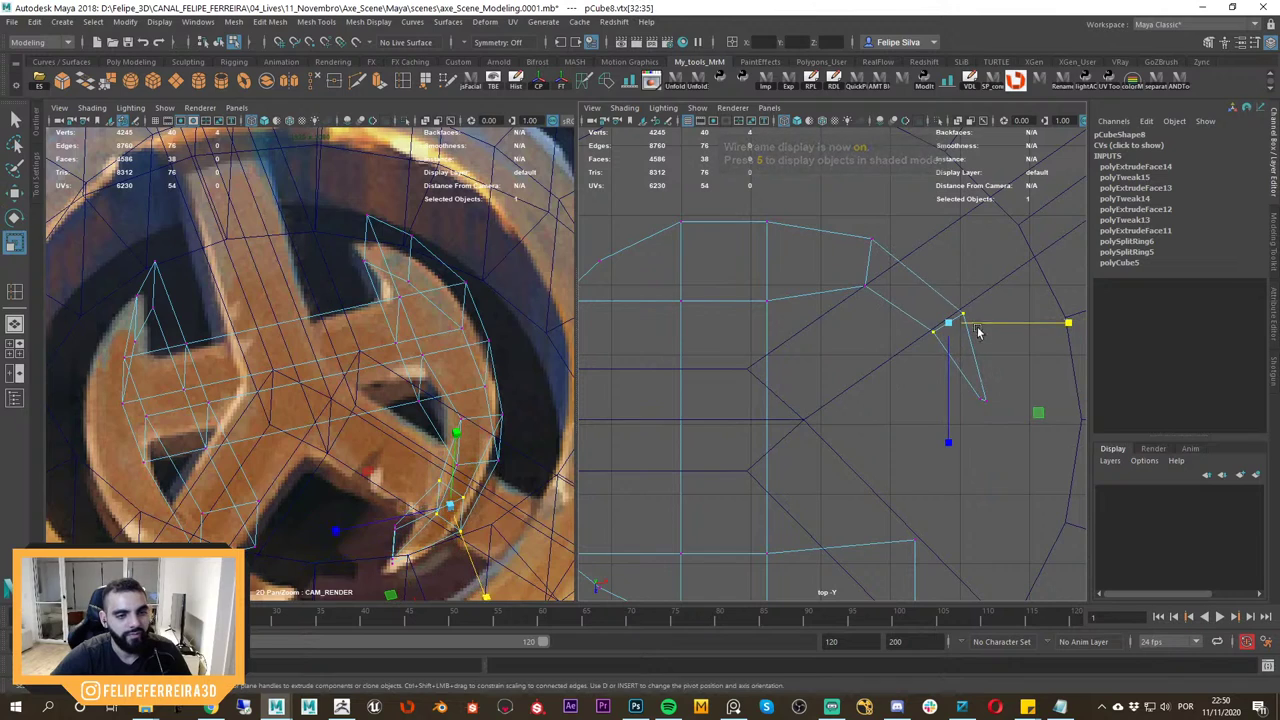
pyautogui.press('e')
pyautogui.press('r')
pyautogui.moveTo(1069, 323); pyautogui.dragTo(1054, 325)
pyautogui.press('e')
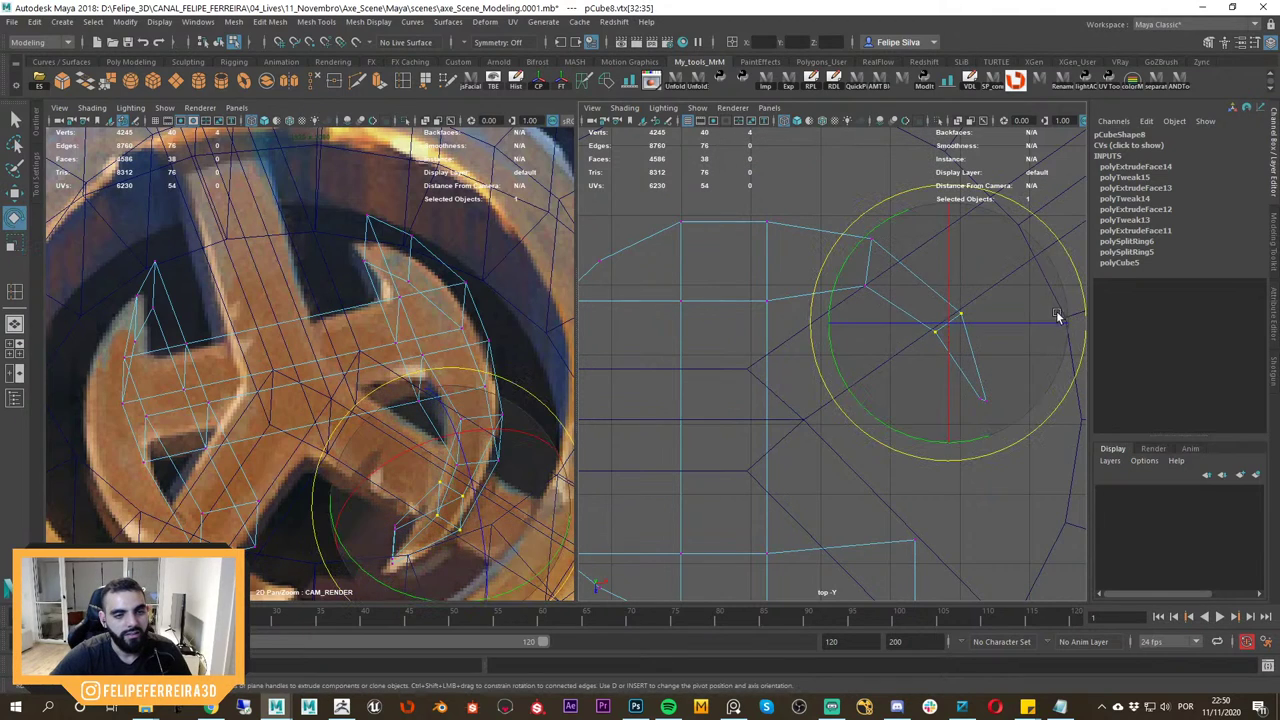
pyautogui.press('w')
pyautogui.keyDown('alt'); pyautogui.moveTo(1004, 326); pyautogui.dragTo(924, 335, button='middle'); pyautogui.keyUp('alt')
pyautogui.moveTo(922, 290); pyautogui.dragTo(881, 320)
pyautogui.keyDown('alt'); pyautogui.moveTo(784, 384); pyautogui.dragTo(850, 365, button='middle'); pyautogui.keyUp('alt')
pyautogui.moveTo(910, 228); pyautogui.dragTo(836, 297)
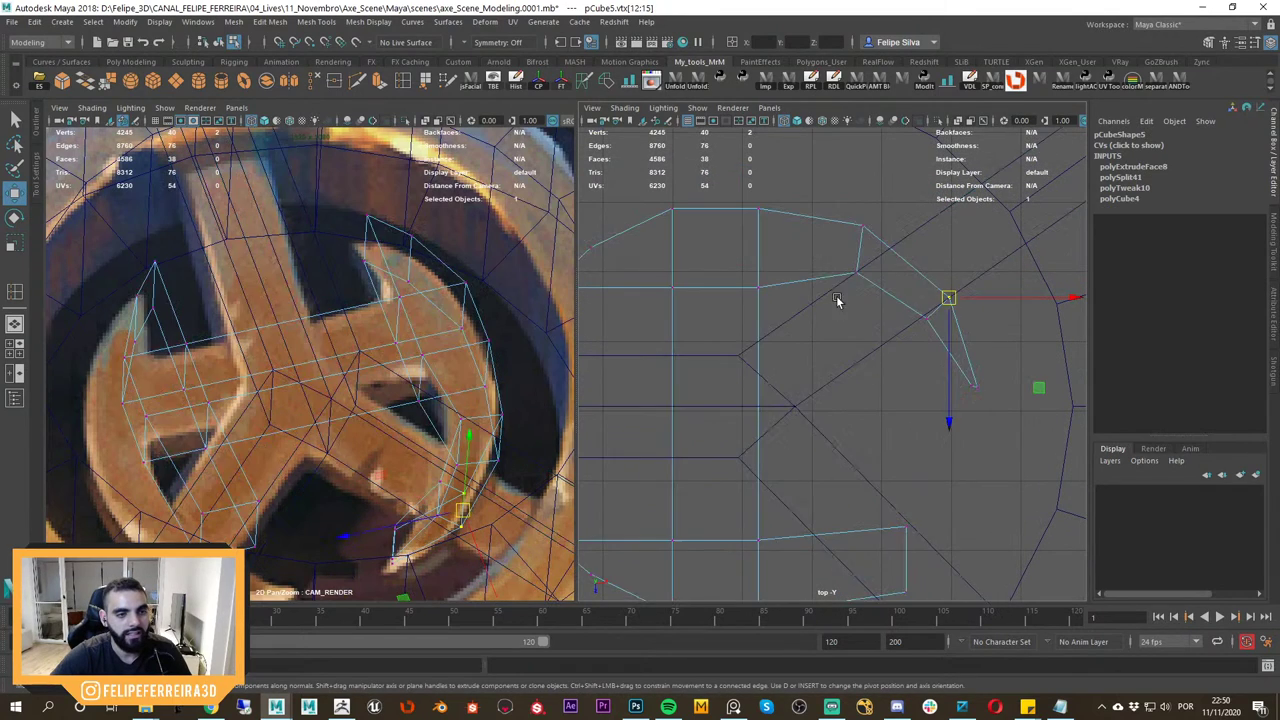
pyautogui.hotkey('ctrl', 'z')
pyautogui.keyDown('alt'); pyautogui.moveTo(785, 282); pyautogui.dragTo(844, 272, button='middle'); pyautogui.keyUp('alt')
pyautogui.press('5')
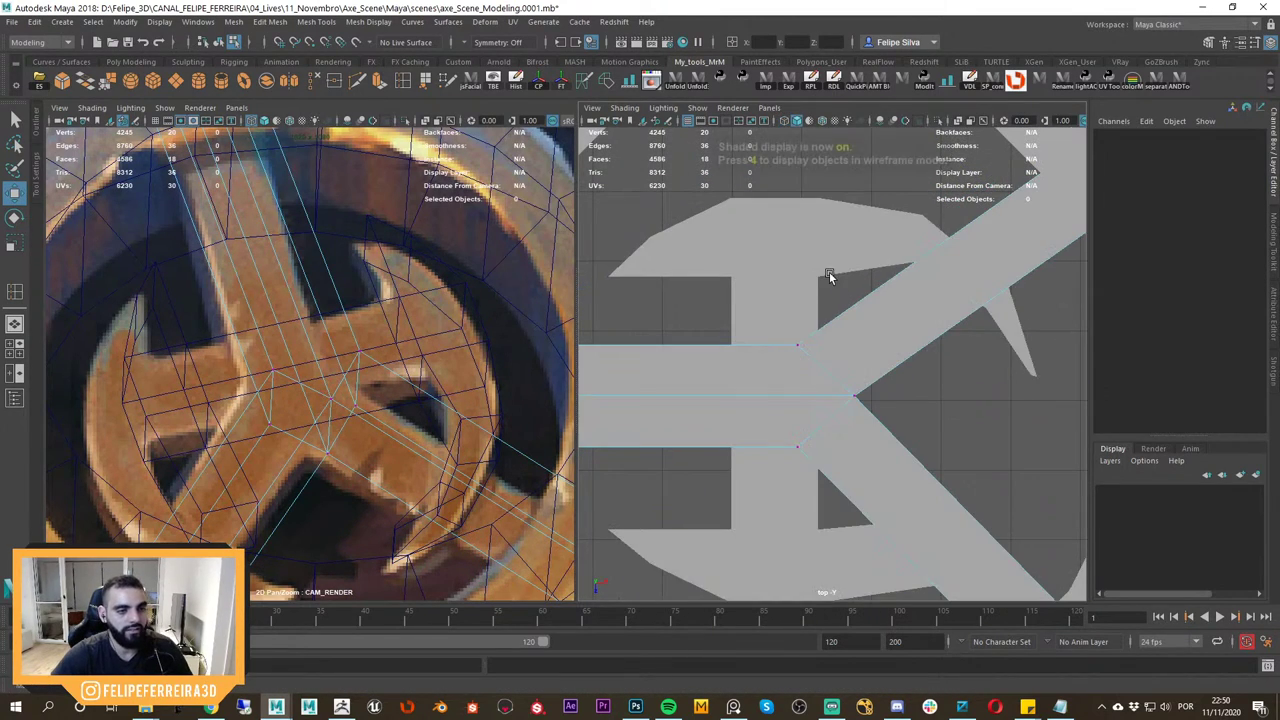
pyautogui.hotkey('ctrl', 'z')
pyautogui.press('4')
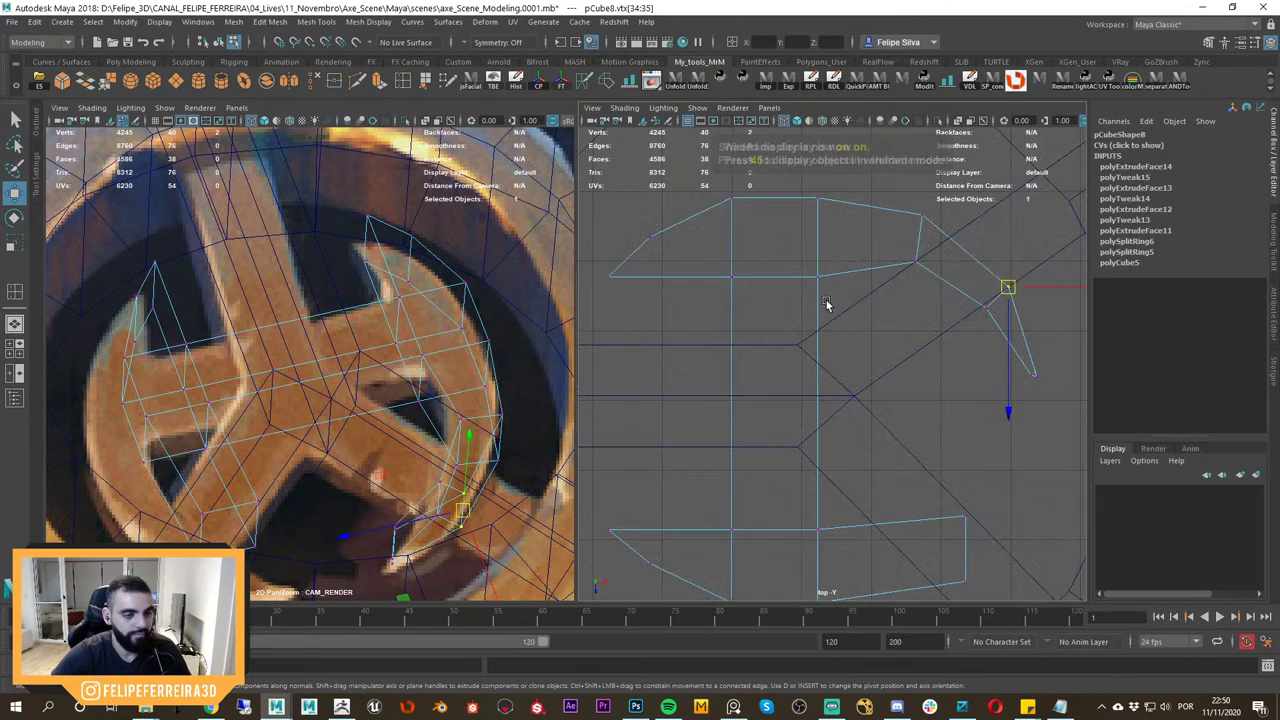
pyautogui.moveTo(862, 265); pyautogui.dragTo(731, 304)
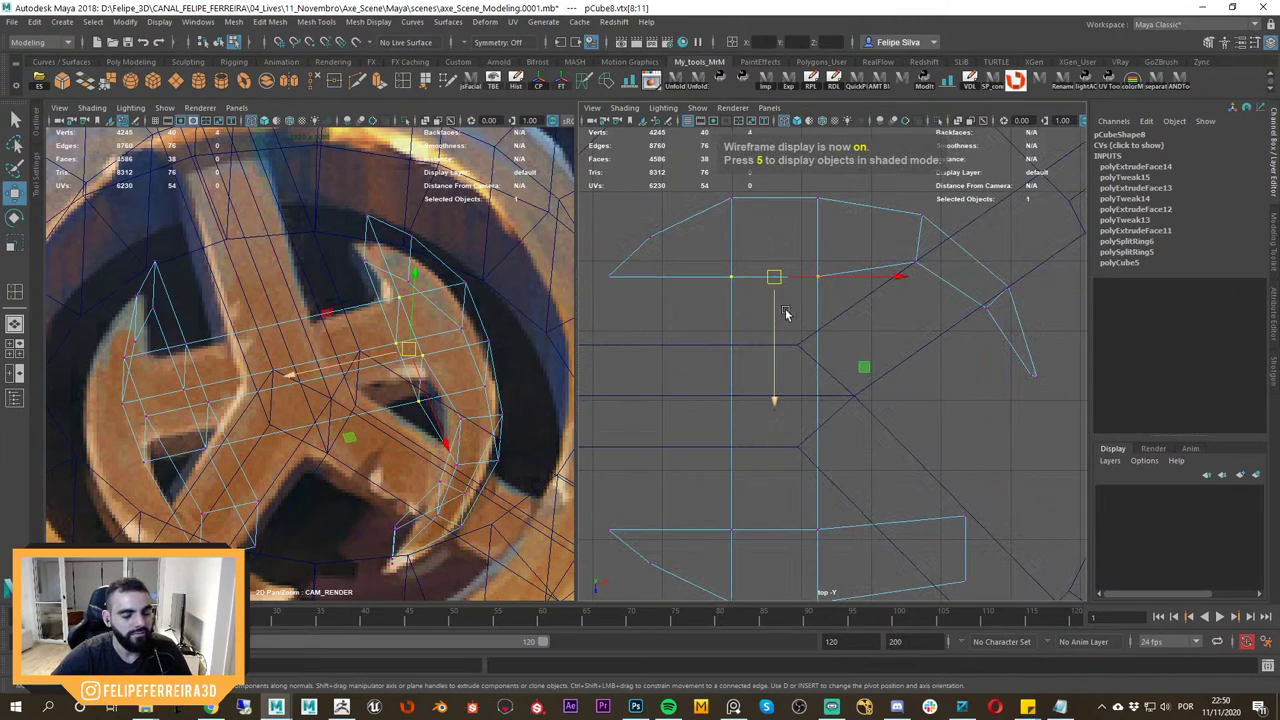
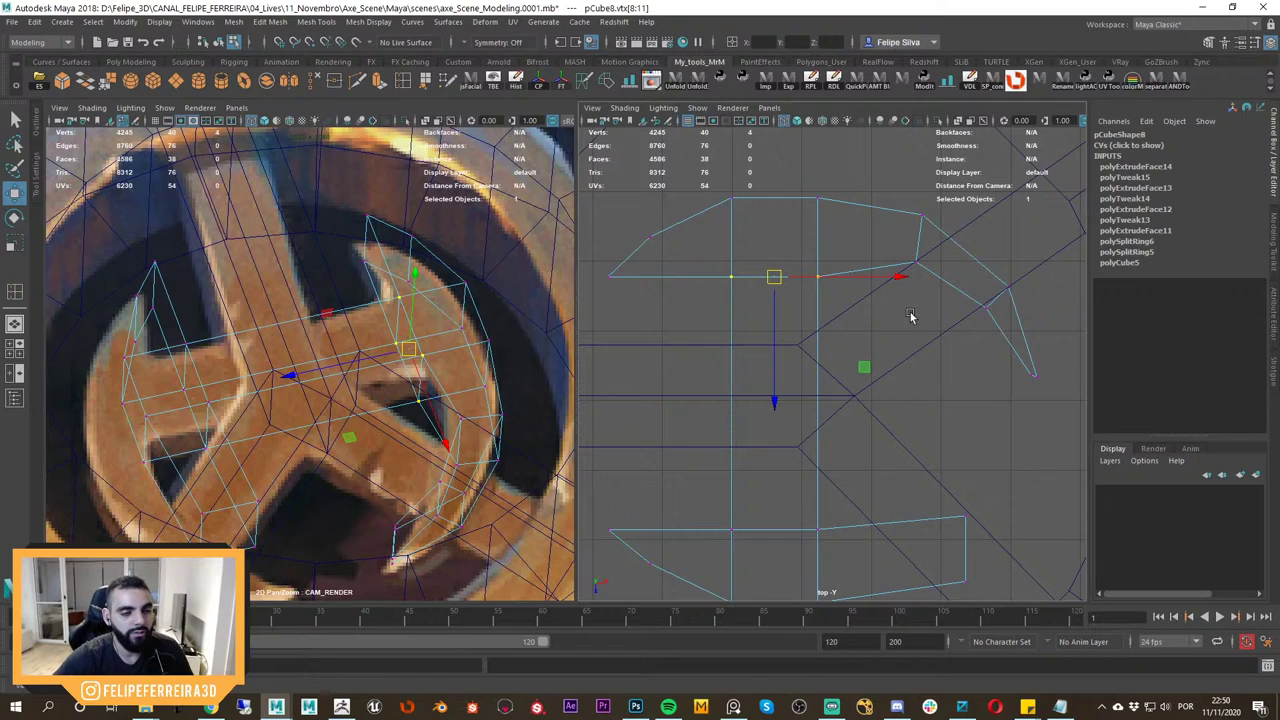
pyautogui.keyDown('alt'); pyautogui.moveTo(910, 315); pyautogui.dragTo(851, 351, button='middle'); pyautogui.keyUp('alt')
pyautogui.scroll(1, 853, 370)
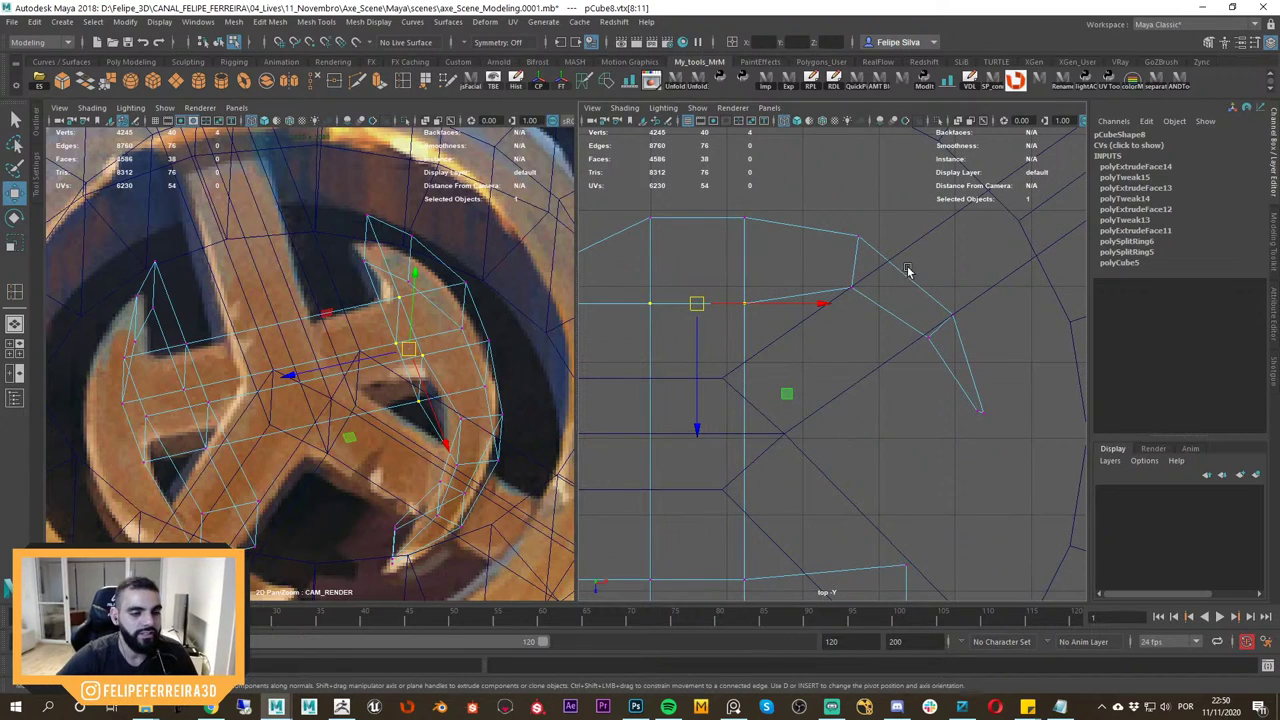
pyautogui.moveTo(888, 267); pyautogui.dragTo(855, 336)
pyautogui.hotkey('ctrl', 'z')
pyautogui.hotkey('ctrl', 'z')
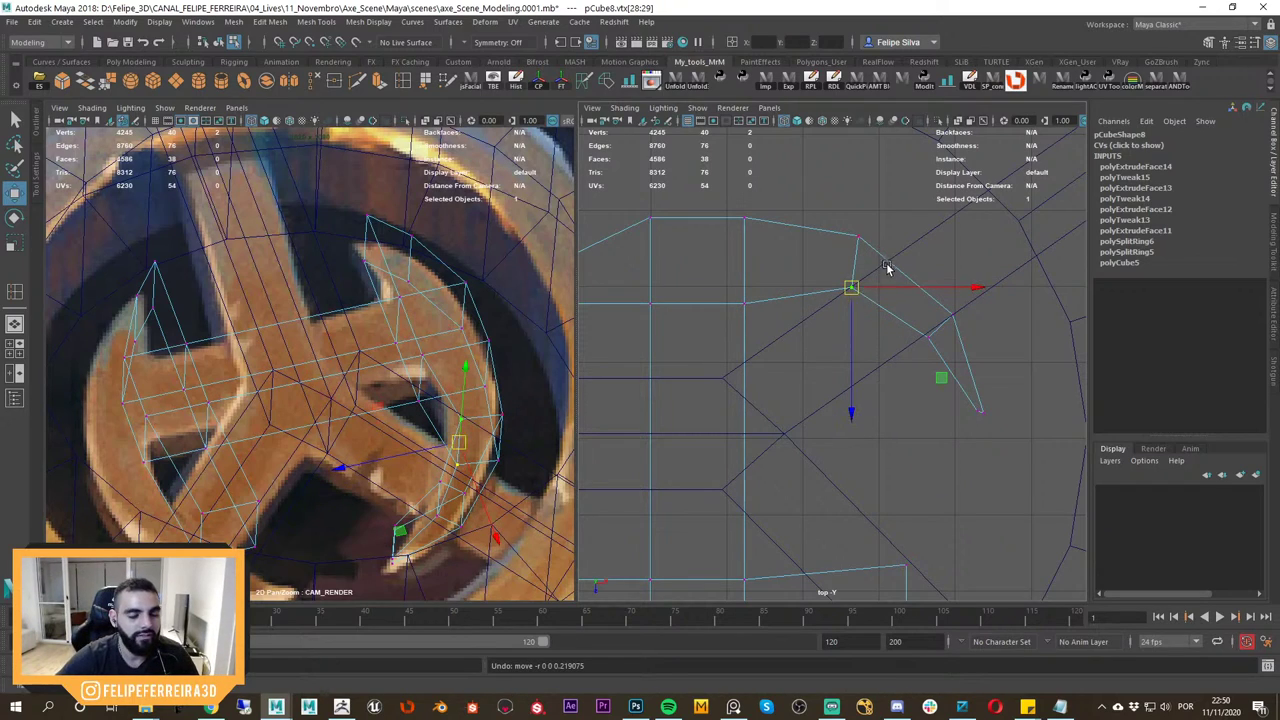
# Reposition the inner and outer joint vertices along the extruded prong to smooth its curve.
pyautogui.moveTo(873, 268); pyautogui.dragTo(806, 329)
pyautogui.moveTo(854, 289); pyautogui.dragTo(860, 296)
pyautogui.moveTo(888, 218); pyautogui.dragTo(860, 321)
pyautogui.moveTo(974, 261); pyautogui.dragTo(945, 367)
pyautogui.moveTo(928, 338); pyautogui.dragTo(931, 346)
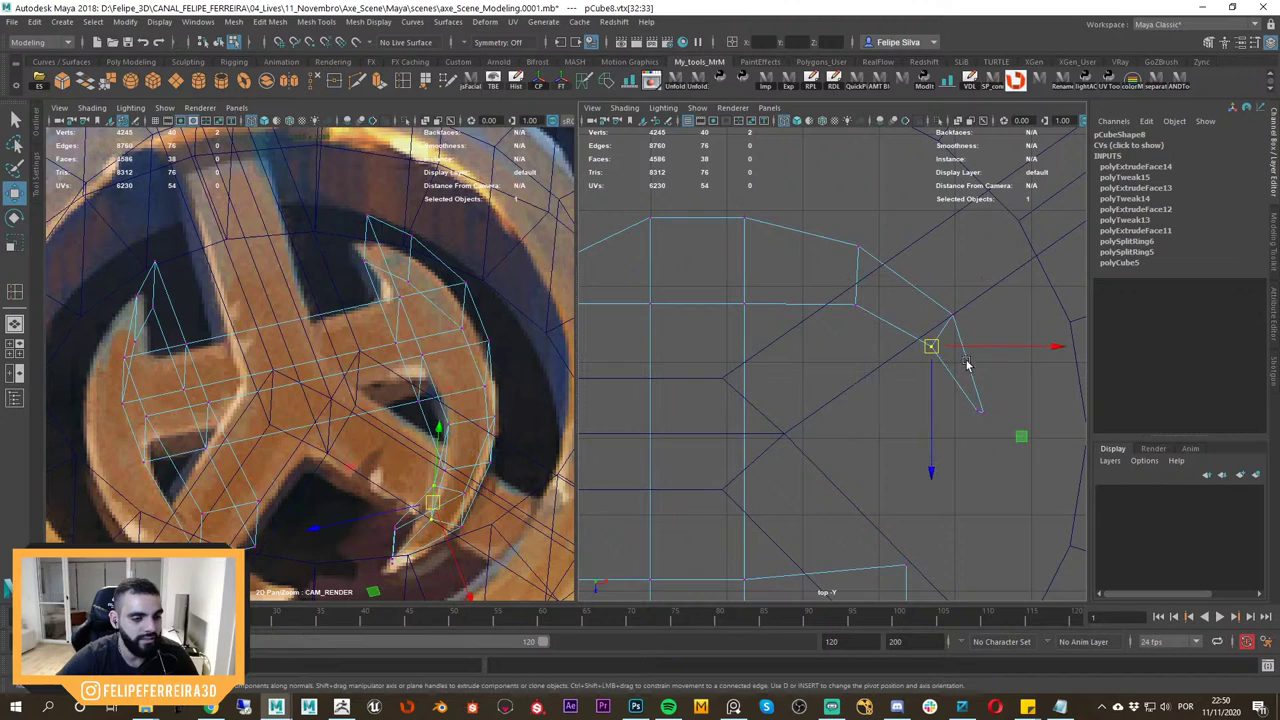
# Move the prong's tip vertices outward, and try a slight rotation of them that is undone.
pyautogui.moveTo(942, 443); pyautogui.dragTo(941, 444)
pyautogui.press('e')
pyautogui.moveTo(1004, 410)
pyautogui.mouseDown()
pyautogui.moveTo(983, 430)
pyautogui.moveTo(1002, 404)
pyautogui.mouseUp()
pyautogui.hotkey('ctrl', 'z')
pyautogui.press('w')
pyautogui.keyDown('alt'); pyautogui.moveTo(963, 401); pyautogui.dragTo(909, 369, button='middle'); pyautogui.keyUp('alt')
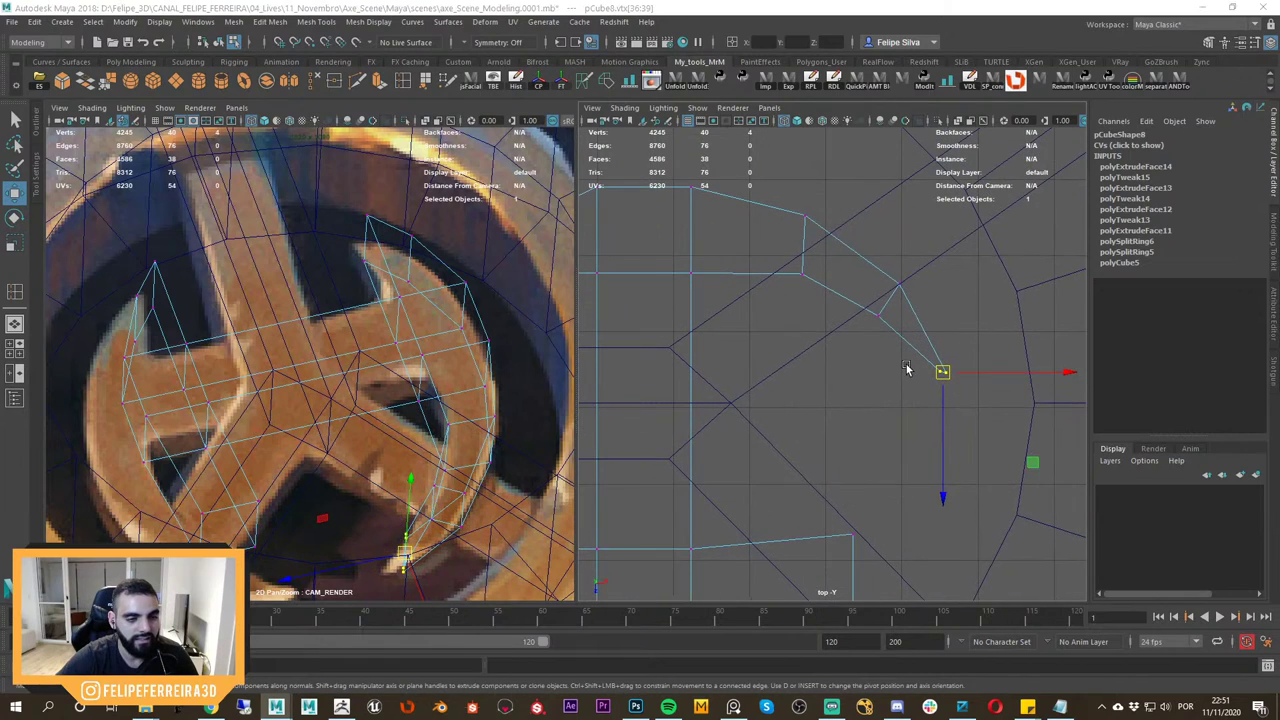
# Select one vertical pair of tip vertices in the perspective view and slide it across the XZ plane to narrow the tip.
pyautogui.press('space')
pyautogui.moveTo(907, 367); pyautogui.dragTo(900, 309)
pyautogui.press('5')
pyautogui.keyDown('alt'); pyautogui.moveTo(908, 372); pyautogui.dragTo(954, 414, button='right'); pyautogui.keyUp('alt')
pyautogui.press('f')
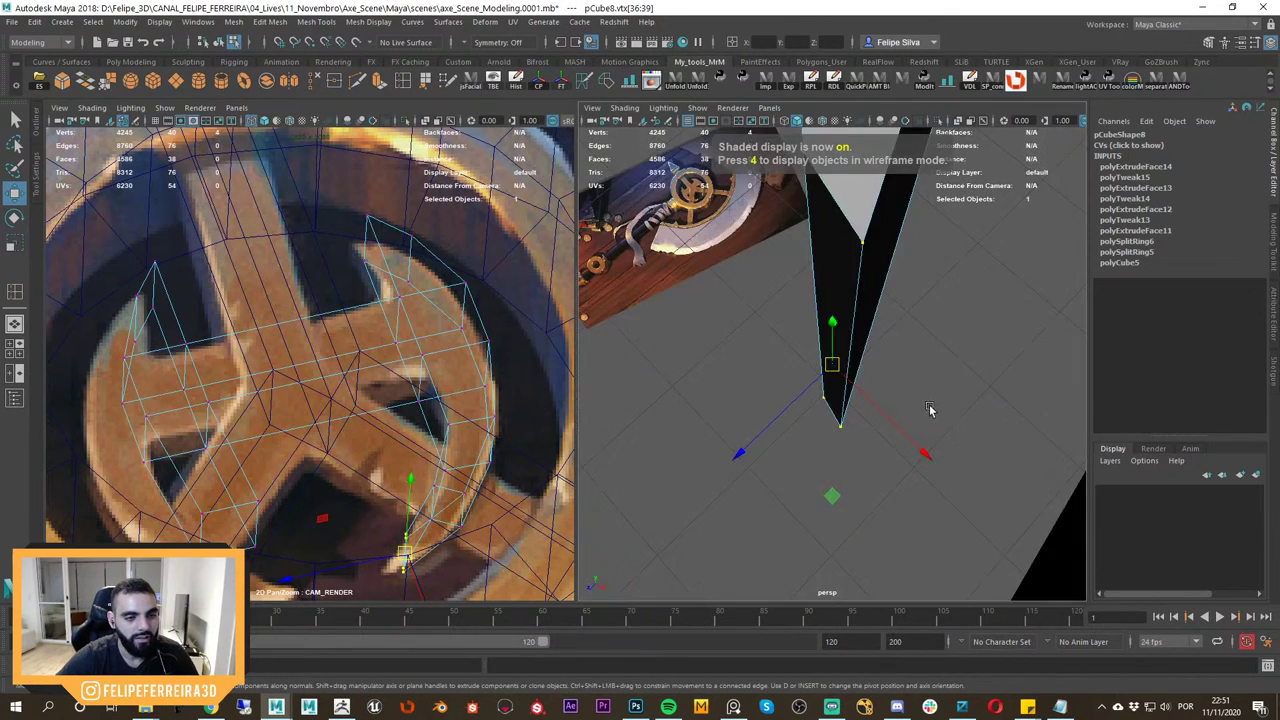
pyautogui.keyDown('alt'); pyautogui.moveTo(931, 411); pyautogui.dragTo(914, 414); pyautogui.keyUp('alt')
pyautogui.keyDown('alt'); pyautogui.moveTo(914, 414); pyautogui.dragTo(837, 358, button='right'); pyautogui.keyUp('alt')
pyautogui.keyDown('alt'); pyautogui.moveTo(837, 358); pyautogui.dragTo(871, 415); pyautogui.keyUp('alt')
pyautogui.click(897, 364)
pyautogui.click(834, 346)
pyautogui.keyDown('shift'); pyautogui.click(831, 373); pyautogui.keyUp('shift')
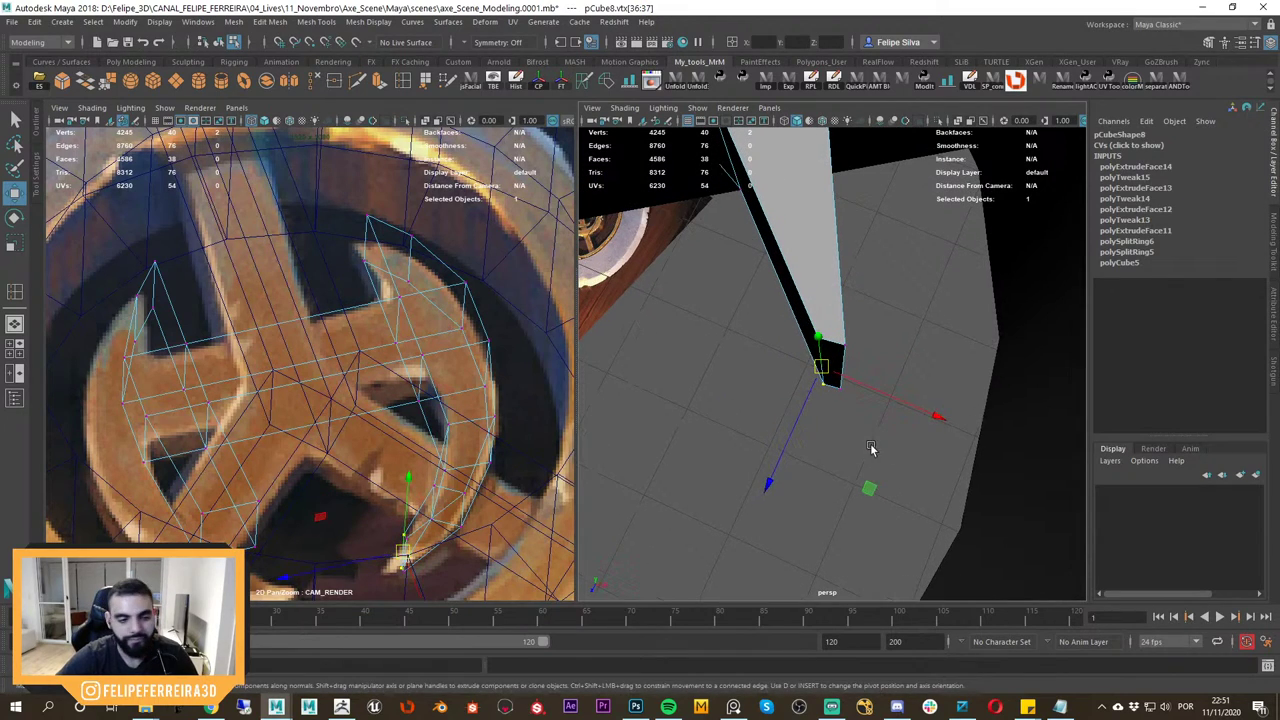
pyautogui.moveTo(870, 485); pyautogui.dragTo(878, 487)
pyautogui.keyDown('alt'); pyautogui.moveTo(879, 402); pyautogui.dragTo(878, 416); pyautogui.keyUp('alt')
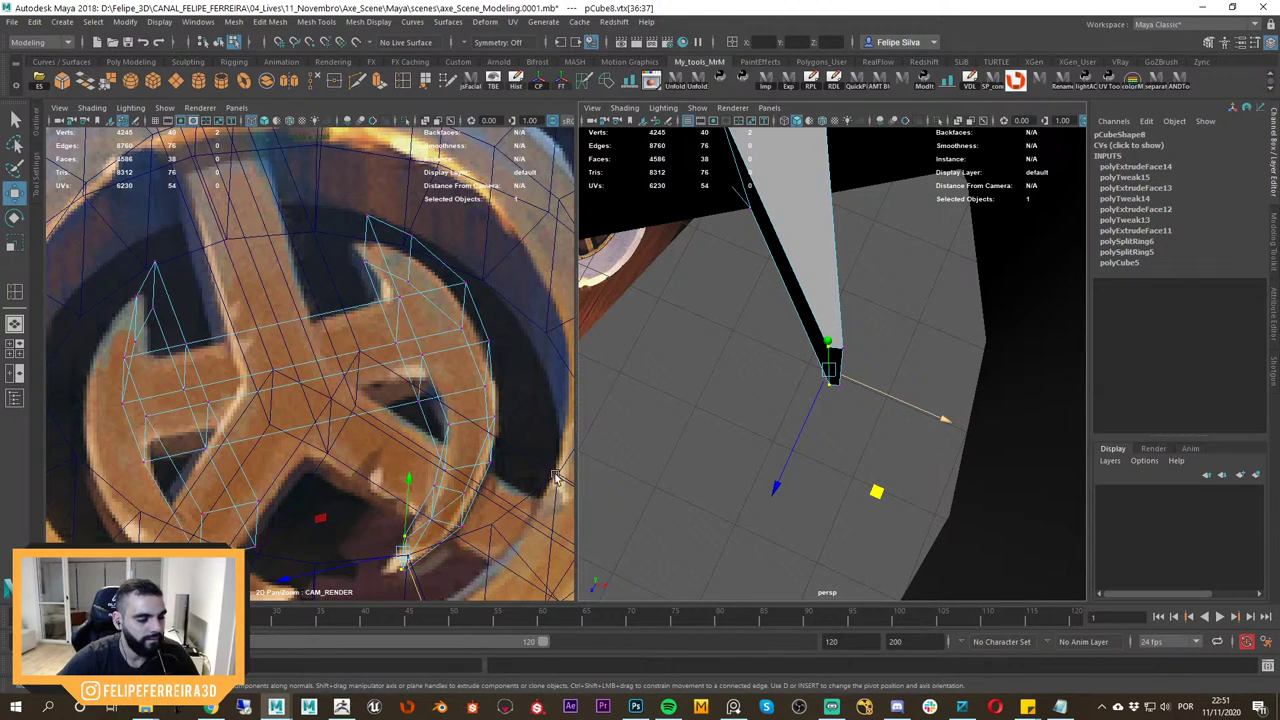
# Isolate the ornament in the top view and insert two edge loops across the segments of its curved arm.
pyautogui.keyDown('alt'); pyautogui.moveTo(850, 400); pyautogui.dragTo(643, 203, button='right'); pyautogui.keyUp('alt')
pyautogui.keyDown('alt'); pyautogui.moveTo(643, 203); pyautogui.dragTo(727, 339); pyautogui.keyUp('alt')
pyautogui.press('space')
pyautogui.keyDown('alt'); pyautogui.moveTo(727, 339); pyautogui.dragTo(715, 250, button='right'); pyautogui.keyUp('alt')
pyautogui.moveTo(798, 332); pyautogui.dragTo(908, 326, button='right')
pyautogui.click(849, 343)
pyautogui.hotkey('ctrl', '1')
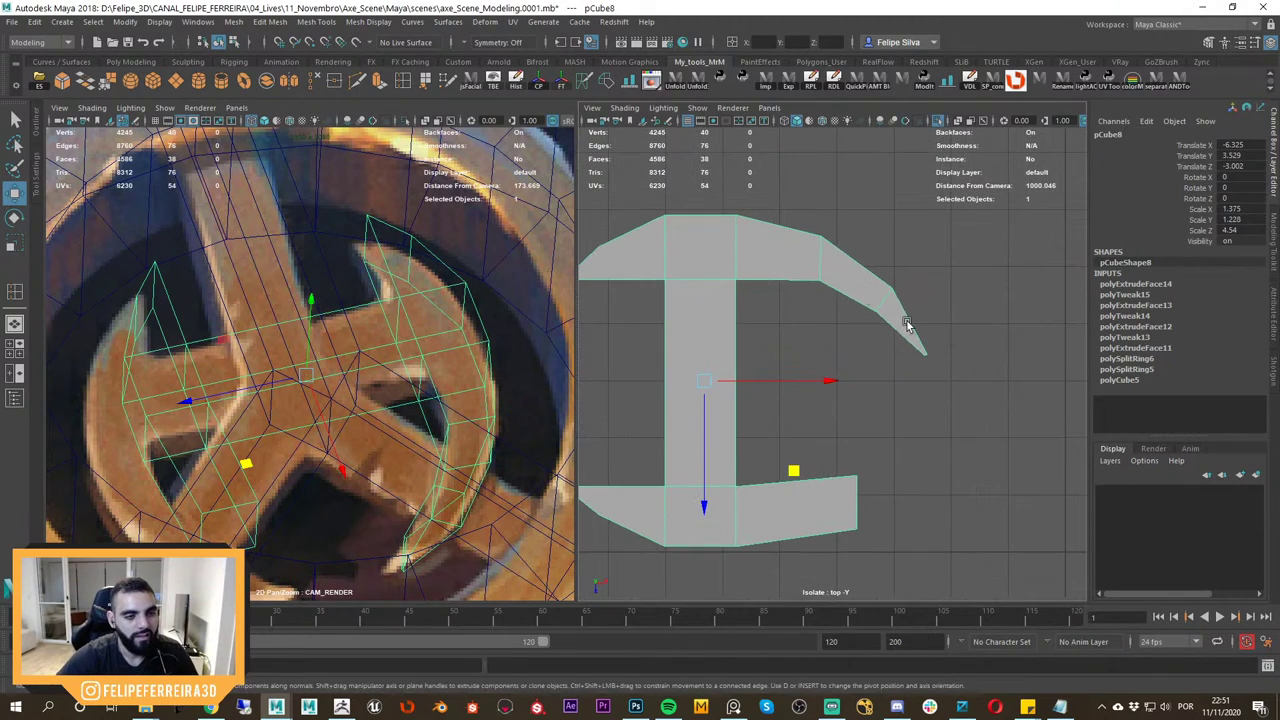
pyautogui.keyDown('shift'); pyautogui.moveTo(844, 278); pyautogui.dragTo(802, 300, button='right'); pyautogui.keyUp('shift')
pyautogui.moveTo(782, 281); pyautogui.dragTo(776, 282)
pyautogui.click(848, 297)
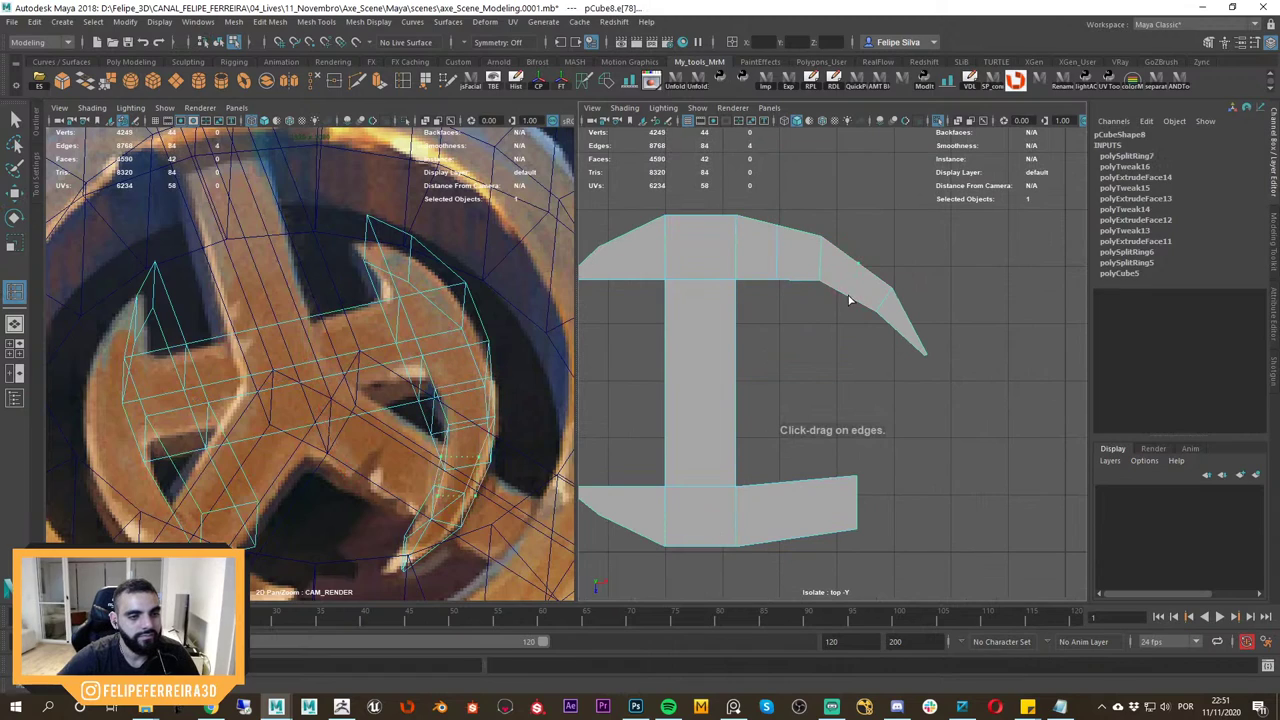
# Move the vertices of the new edge loops and the joint between them outward to round the arm.
pyautogui.press('w')
pyautogui.moveTo(862, 285); pyautogui.dragTo(796, 272, button='right')
pyautogui.keyDown('alt'); pyautogui.moveTo(796, 272); pyautogui.dragTo(842, 286, button='right'); pyautogui.keyUp('alt')
pyautogui.moveTo(805, 160); pyautogui.dragTo(745, 292)
pyautogui.keyDown('alt'); pyautogui.moveTo(745, 292); pyautogui.dragTo(776, 324, button='middle'); pyautogui.keyUp('alt')
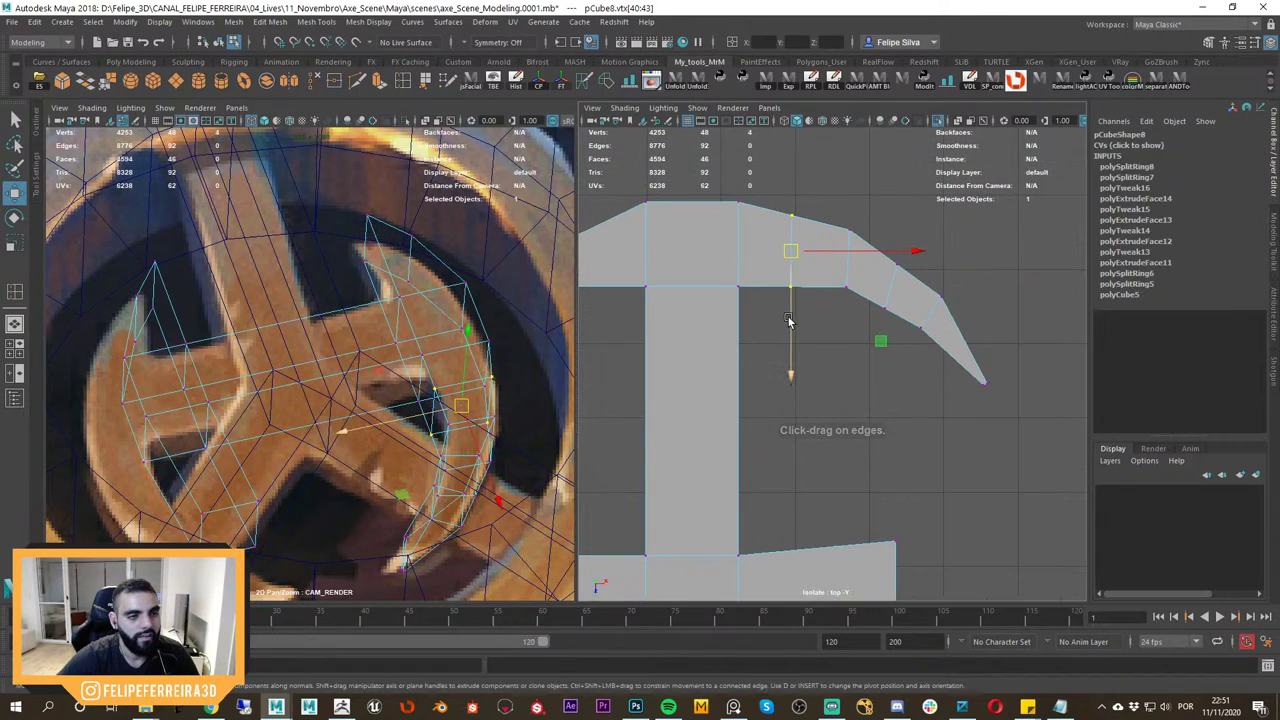
pyautogui.moveTo(791, 321); pyautogui.dragTo(793, 315)
pyautogui.moveTo(887, 223); pyautogui.dragTo(844, 286)
pyautogui.moveTo(884, 250); pyautogui.dragTo(904, 272)
pyautogui.moveTo(862, 322)
pyautogui.keyDown('shift'); pyautogui.mouseDown()
pyautogui.moveTo(894, 298)
pyautogui.moveTo(877, 309)
pyautogui.mouseUp(); pyautogui.keyUp('shift')
pyautogui.click(940, 250)
pyautogui.moveTo(891, 278); pyautogui.dragTo(897, 277)
# Adjust the last joint and tip vertices of the curved arm so the prong tapers smoothly.
pyautogui.moveTo(980, 306); pyautogui.dragTo(929, 288)
pyautogui.keyDown('shift'); pyautogui.moveTo(912, 340); pyautogui.dragTo(938, 311); pyautogui.keyUp('shift')
pyautogui.moveTo(1028, 350); pyautogui.dragTo(980, 375)
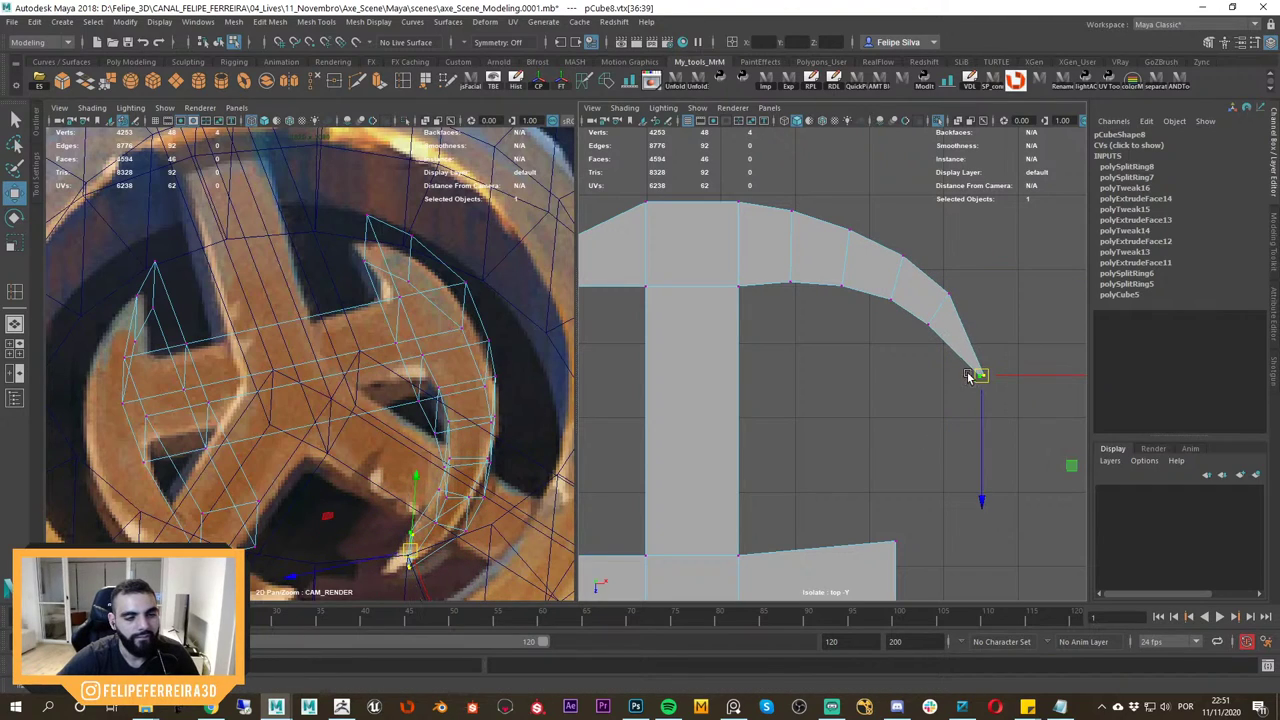
pyautogui.click(949, 295)
pyautogui.moveTo(951, 296); pyautogui.dragTo(952, 298)
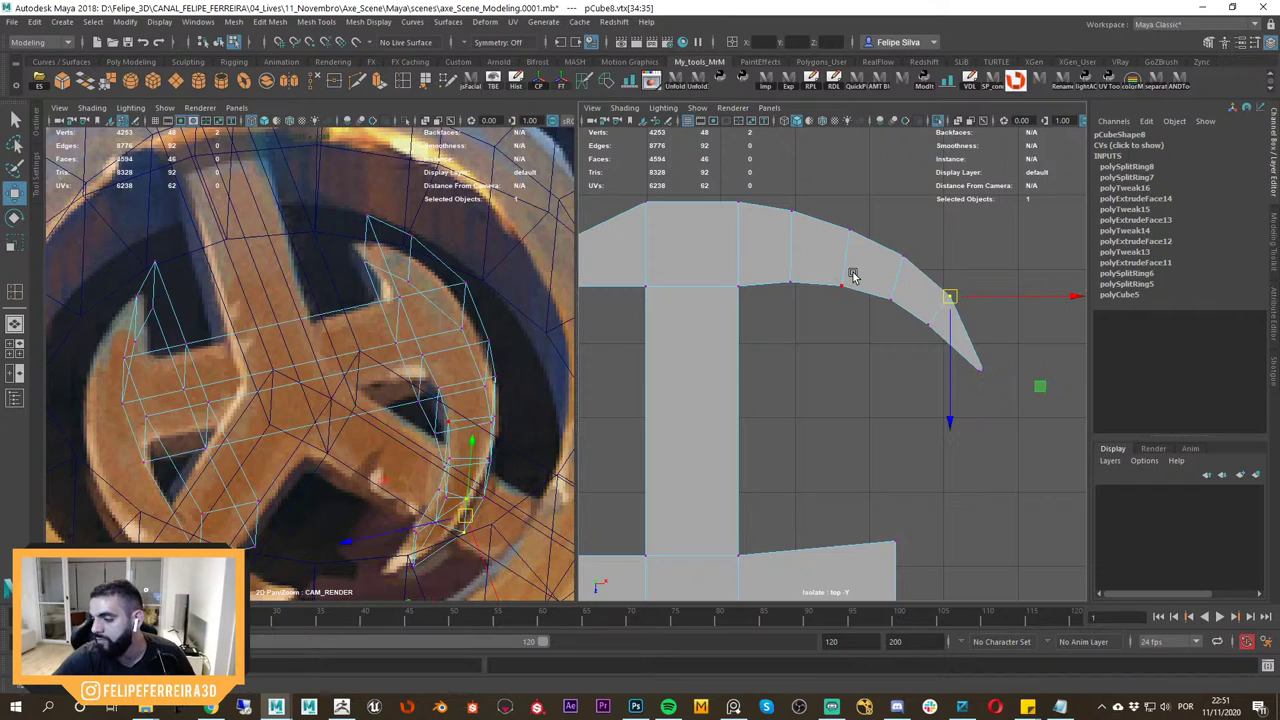
pyautogui.scroll(1, 985, 310)
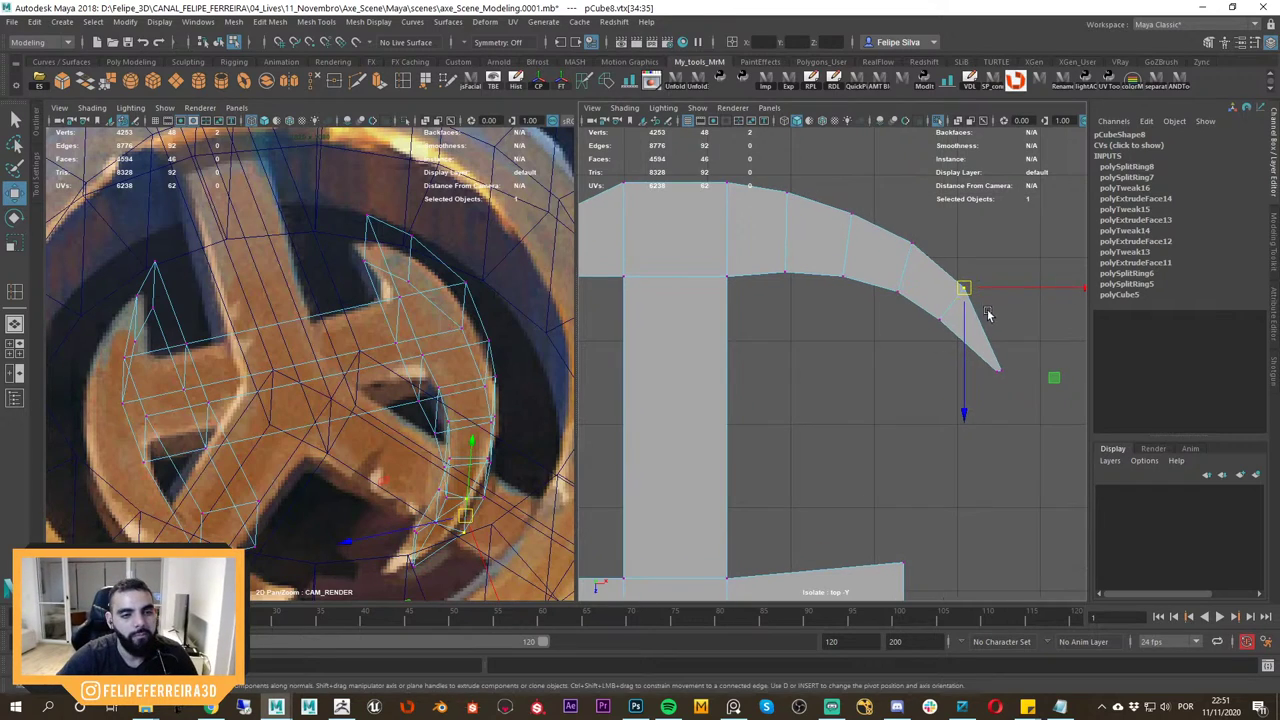
# Scale the prong's four tip vertices closer together along X to sharpen the point.
pyautogui.moveTo(1002, 385); pyautogui.dragTo(1003, 373)
pyautogui.press('r')
pyautogui.keyDown('alt'); pyautogui.moveTo(1006, 389); pyautogui.dragTo(925, 402, button='middle'); pyautogui.keyUp('alt')
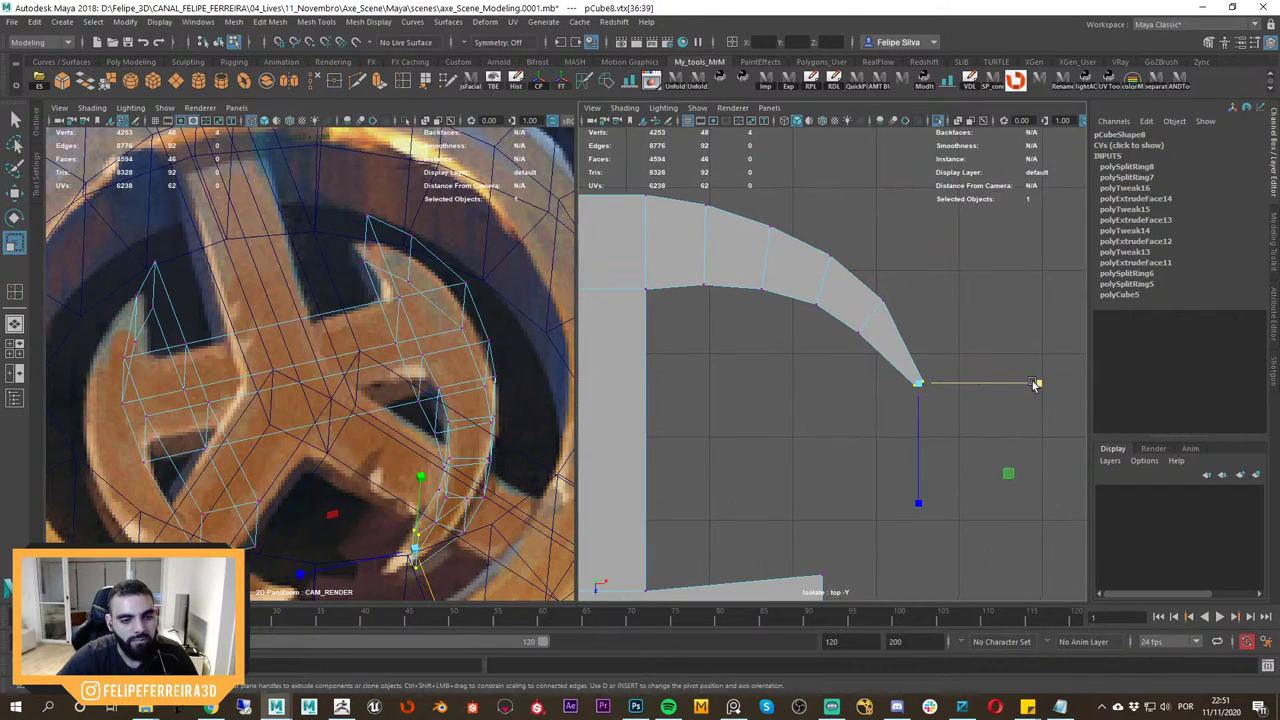
pyautogui.moveTo(1037, 383); pyautogui.dragTo(1015, 384)
# Nudge the outer vertices at the curved arm's middle joint to smooth its outline.
pyautogui.press('w')
pyautogui.moveTo(935, 271); pyautogui.dragTo(820, 350)
pyautogui.keyDown('alt'); pyautogui.moveTo(867, 326); pyautogui.dragTo(919, 343, button='middle'); pyautogui.keyUp('alt')
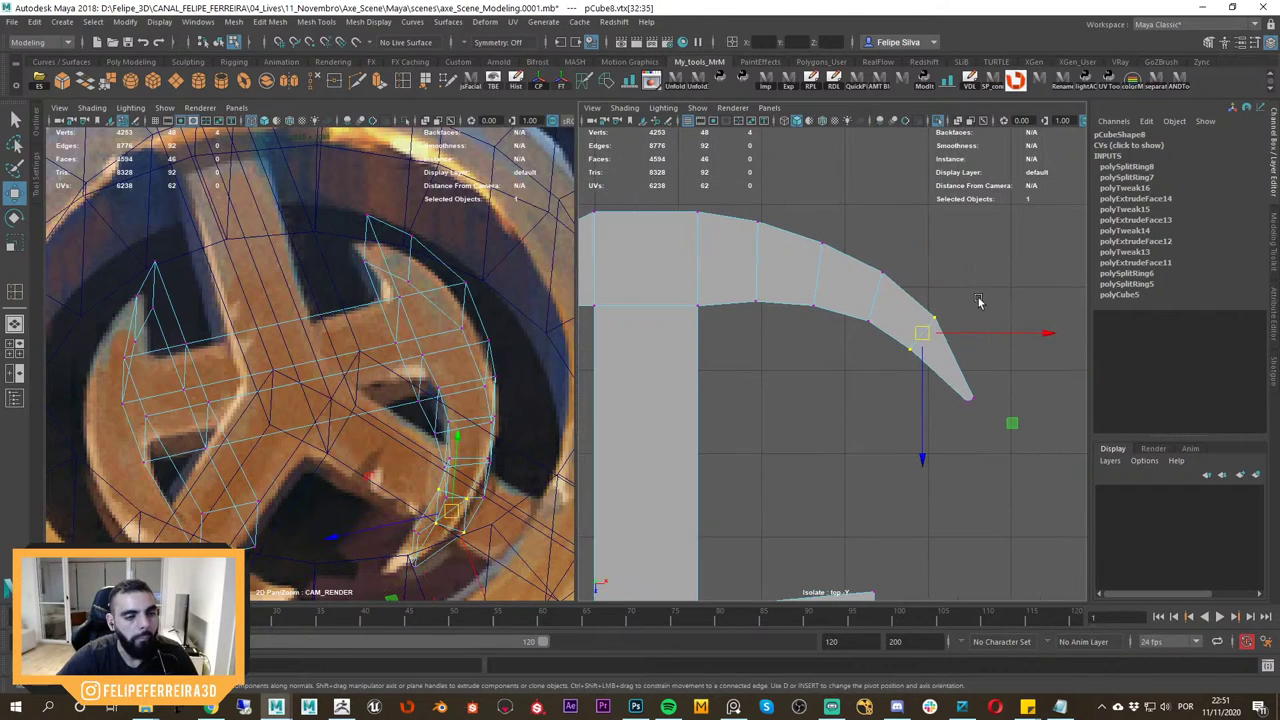
pyautogui.moveTo(849, 222); pyautogui.dragTo(829, 250)
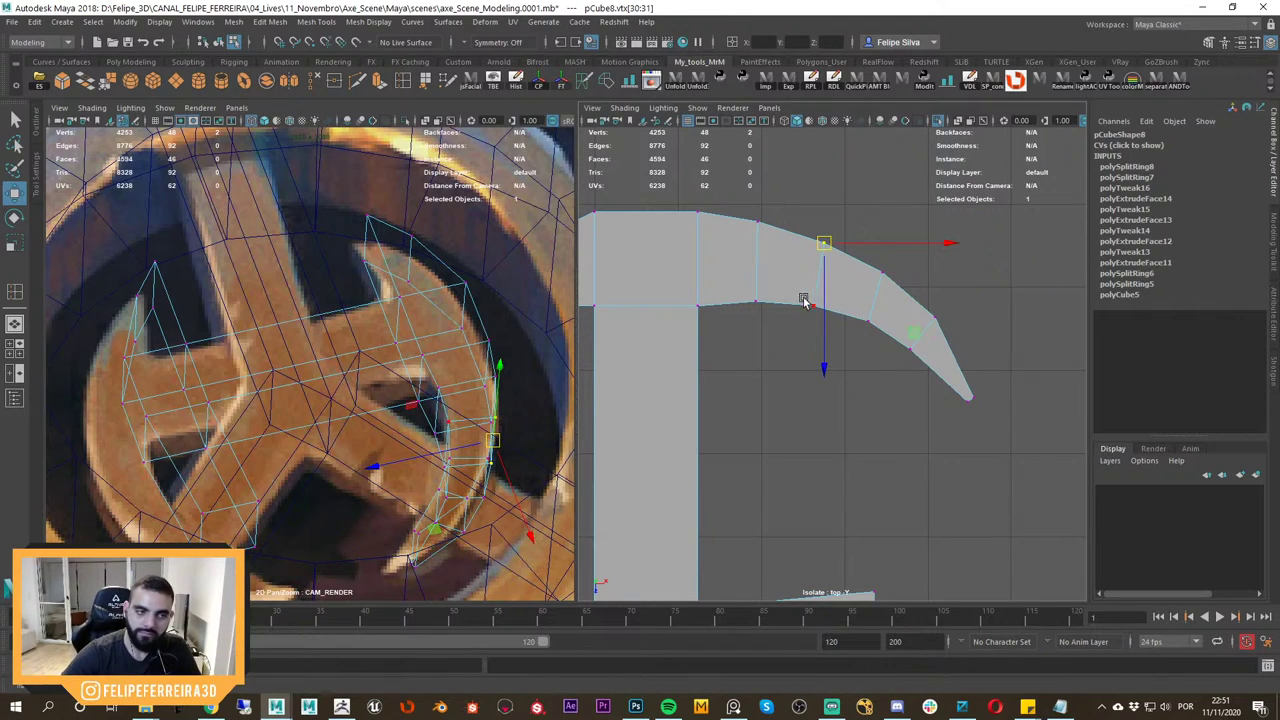
pyautogui.keyDown('alt'); pyautogui.moveTo(805, 301); pyautogui.dragTo(903, 306, button='middle'); pyautogui.keyUp('alt')
pyautogui.keyDown('alt'); pyautogui.moveTo(806, 328); pyautogui.dragTo(840, 319, button='middle'); pyautogui.keyUp('alt')
pyautogui.keyDown('alt'); pyautogui.moveTo(840, 319); pyautogui.dragTo(802, 307, button='right'); pyautogui.keyUp('alt')
# Shift the inner-edge vertices of the short arm, the crossbar junction and the curved arm along Z to even the thickness.
pyautogui.moveTo(860, 307); pyautogui.dragTo(732, 356)
pyautogui.keyDown('alt'); pyautogui.moveTo(740, 355); pyautogui.dragTo(795, 350, button='right'); pyautogui.keyUp('alt')
pyautogui.keyDown('alt'); pyautogui.moveTo(796, 350); pyautogui.dragTo(869, 352, button='middle'); pyautogui.keyUp('alt')
pyautogui.keyDown('shift'); pyautogui.moveTo(727, 298); pyautogui.dragTo(686, 338); pyautogui.keyUp('shift')
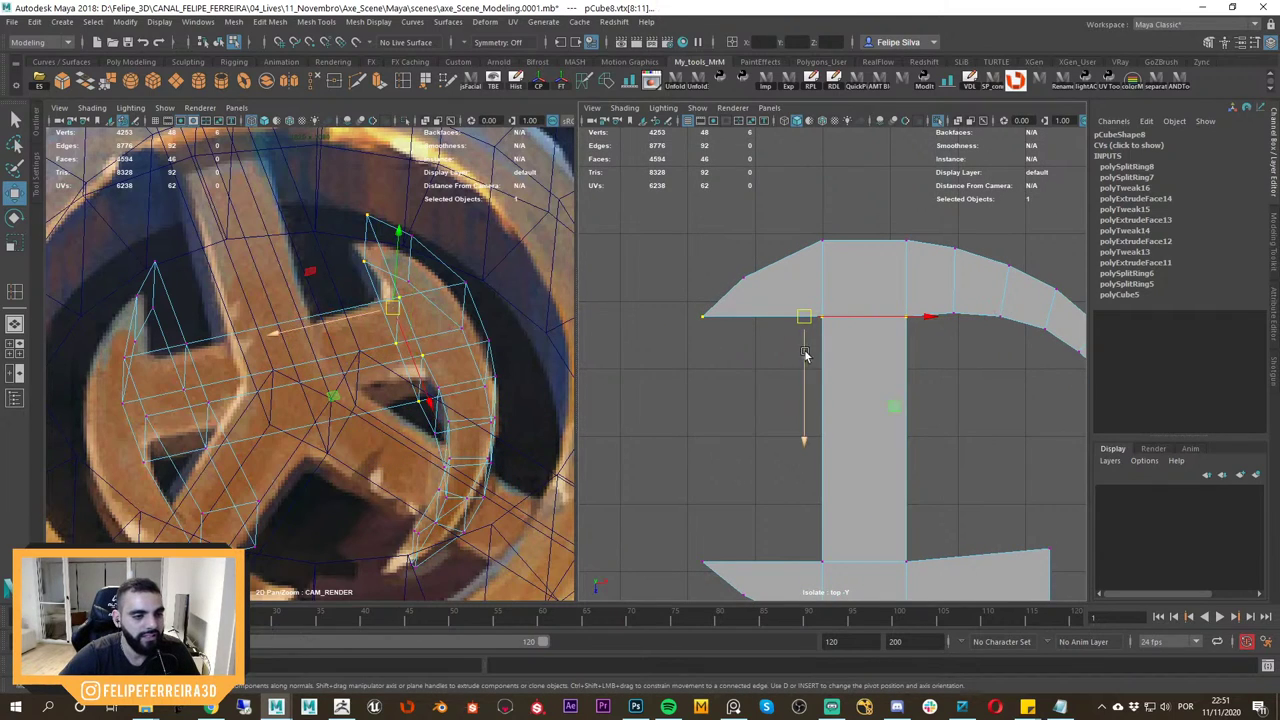
pyautogui.moveTo(805, 353); pyautogui.dragTo(809, 353)
pyautogui.keyDown('alt'); pyautogui.moveTo(984, 338); pyautogui.dragTo(863, 340, button='middle'); pyautogui.keyUp('alt')
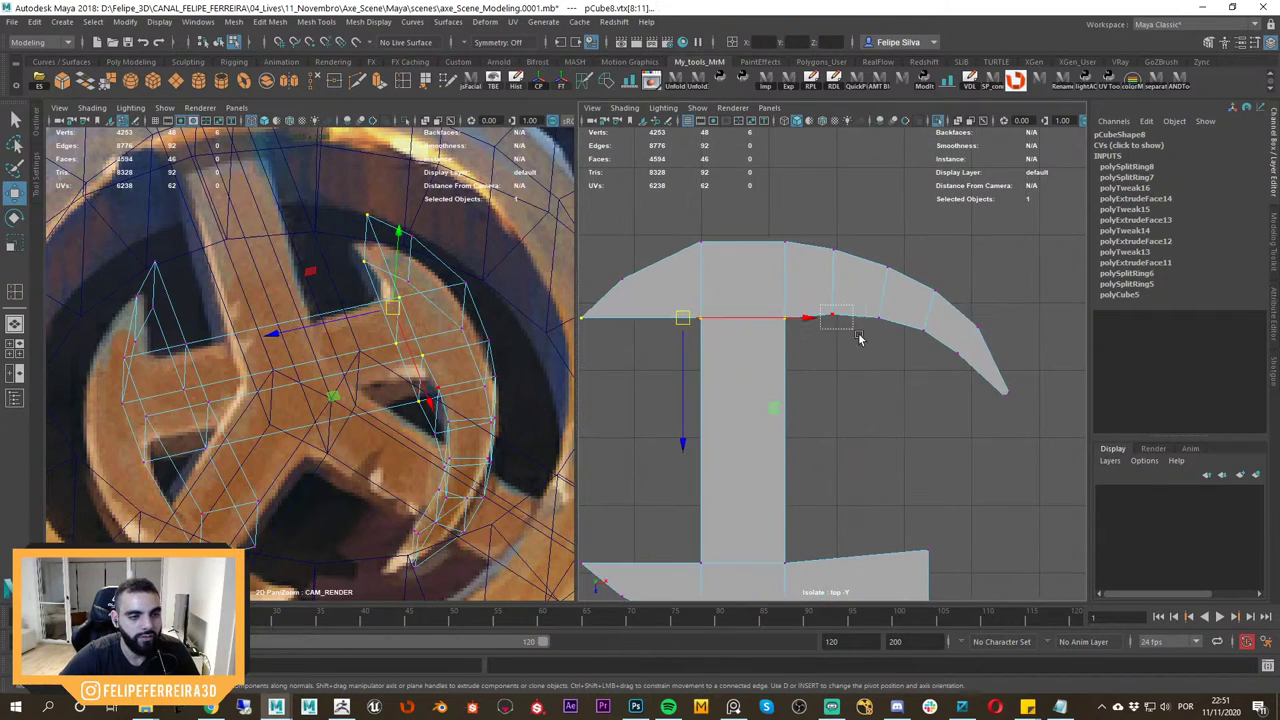
pyautogui.moveTo(859, 335); pyautogui.dragTo(904, 310)
pyautogui.keyDown('shift'); pyautogui.moveTo(913, 354); pyautogui.dragTo(938, 317); pyautogui.keyUp('shift')
pyautogui.moveTo(880, 368); pyautogui.dragTo(882, 375)
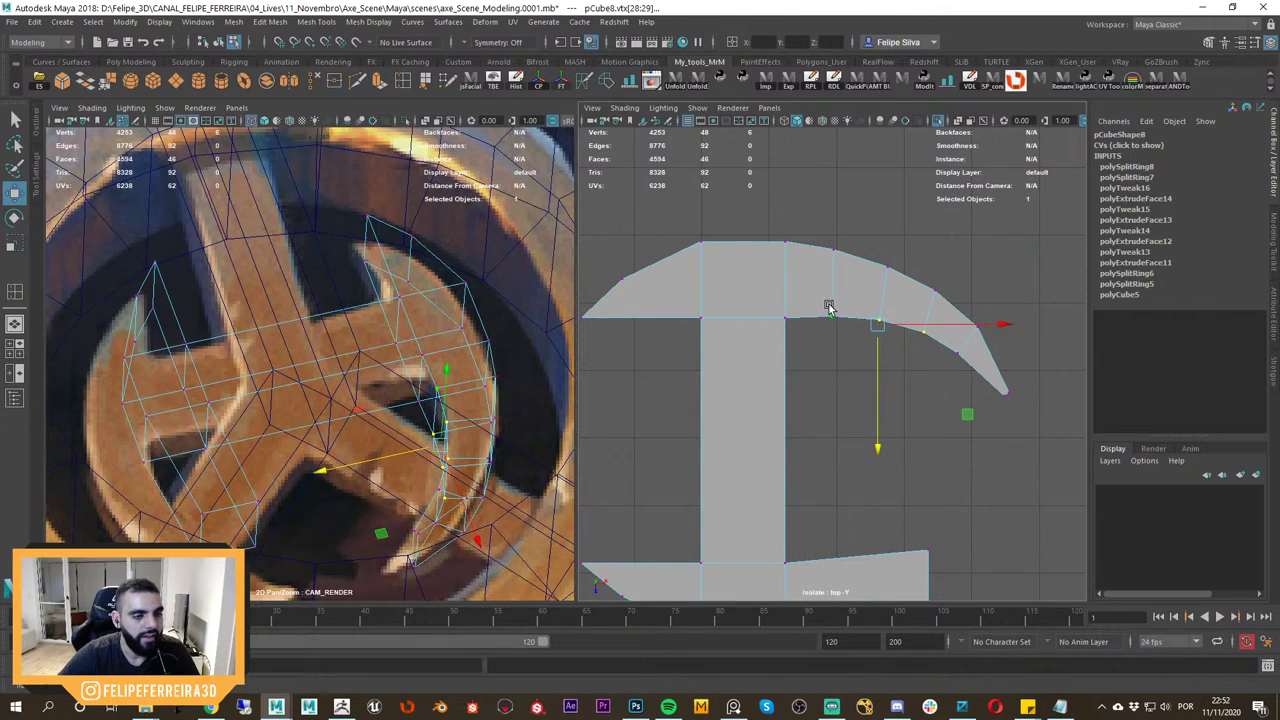
# Examine the isolated ornament in the perspective view, then return to the top view with it selected.
pyautogui.press('F8')
pyautogui.click(935, 219)
pyautogui.press('space')
pyautogui.moveTo(849, 291); pyautogui.dragTo(804, 336)
pyautogui.scroll(-3, 882, 232)
pyautogui.scroll(4, 785, 307)
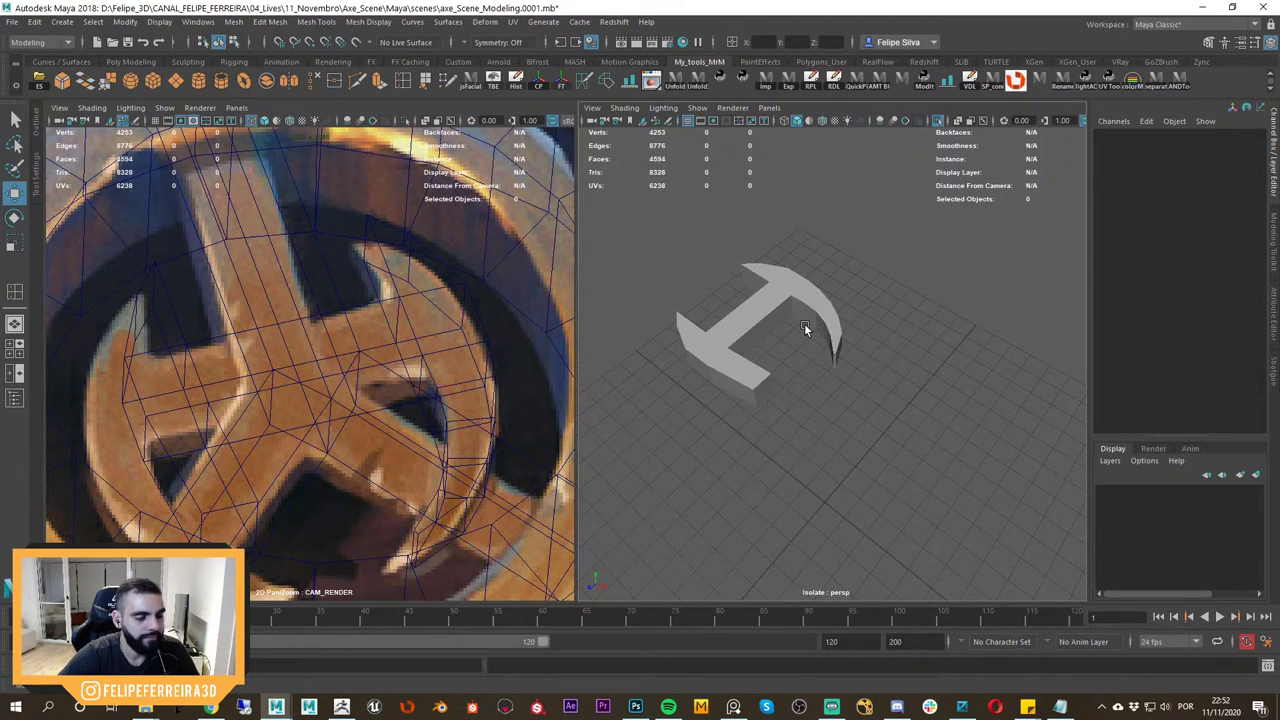
pyautogui.click(806, 328)
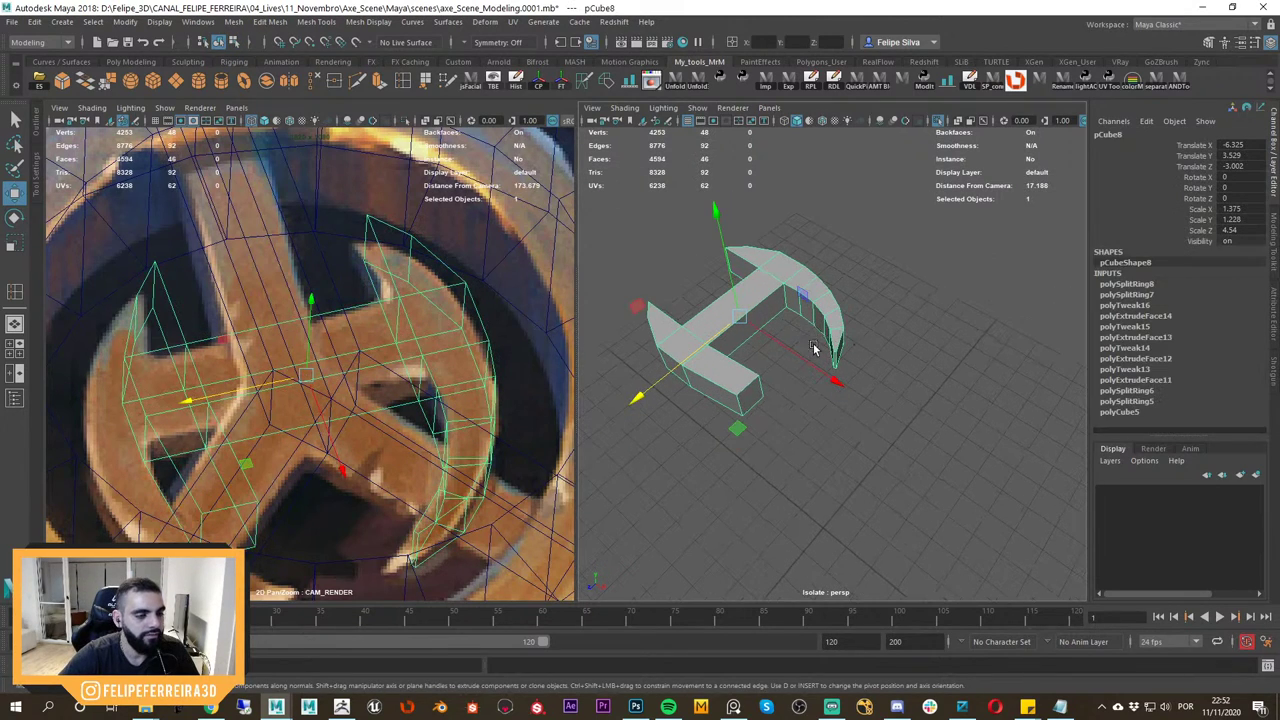
pyautogui.keyDown('alt'); pyautogui.moveTo(813, 347); pyautogui.dragTo(806, 368); pyautogui.keyUp('alt')
pyautogui.press('space')
pyautogui.click(770, 324)
pyautogui.press('space')
pyautogui.moveTo(770, 324); pyautogui.dragTo(743, 338)
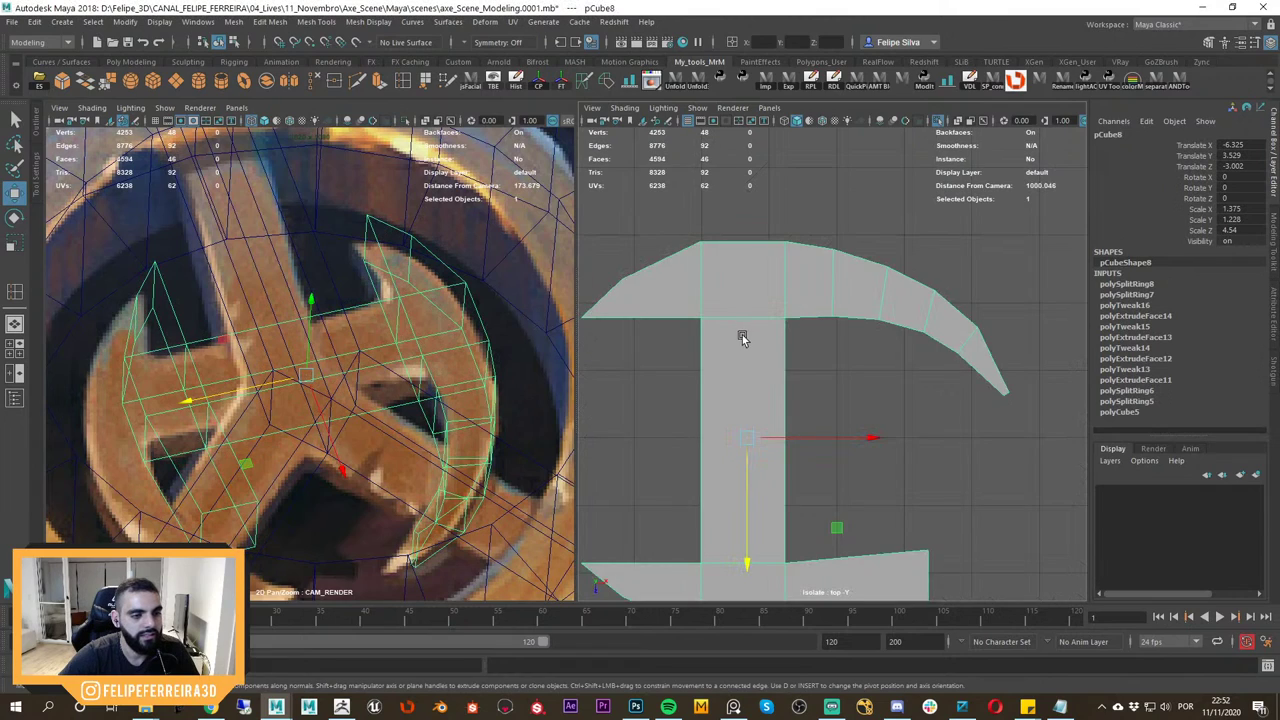
# Insert one edge loop across the middle of the ornament's crossbar with Connect.
pyautogui.keyDown('shift'); pyautogui.moveTo(774, 359); pyautogui.dragTo(711, 374, button='right'); pyautogui.keyUp('shift')
pyautogui.keyDown('alt'); pyautogui.moveTo(741, 380); pyautogui.dragTo(777, 342, button='middle'); pyautogui.keyUp('alt')
pyautogui.press('w')
pyautogui.moveTo(785, 358); pyautogui.dragTo(794, 252, button='right')
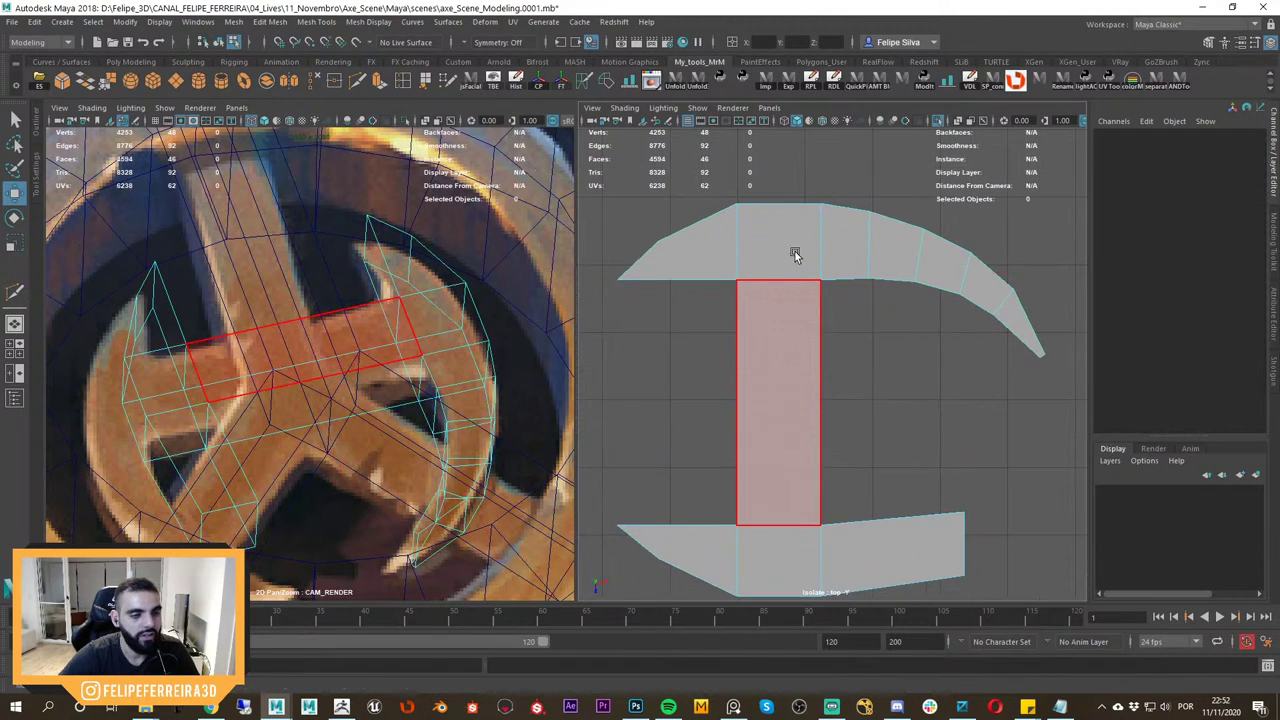
pyautogui.keyDown('shift'); pyautogui.moveTo(803, 373); pyautogui.dragTo(805, 603, button='right'); pyautogui.keyUp('shift')
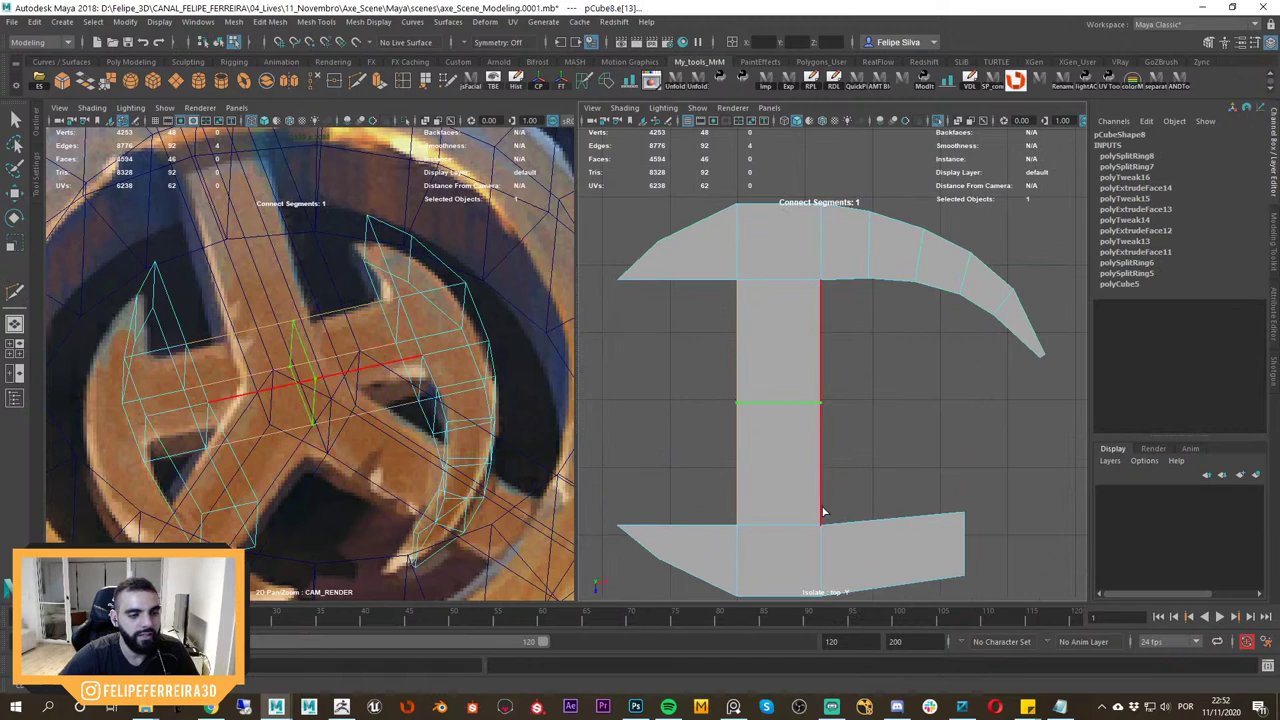
pyautogui.press('w')
# Delete the ornament's unshaped half below the crossbar's middle edge loop.
pyautogui.moveTo(851, 339); pyautogui.dragTo(849, 380, button='right')
pyautogui.scroll(-6, 831, 374)
pyautogui.keyDown('alt'); pyautogui.moveTo(831, 374); pyautogui.dragTo(814, 328, button='middle'); pyautogui.keyUp('alt')
pyautogui.moveTo(986, 518); pyautogui.dragTo(724, 358)
pyautogui.press('Delete')
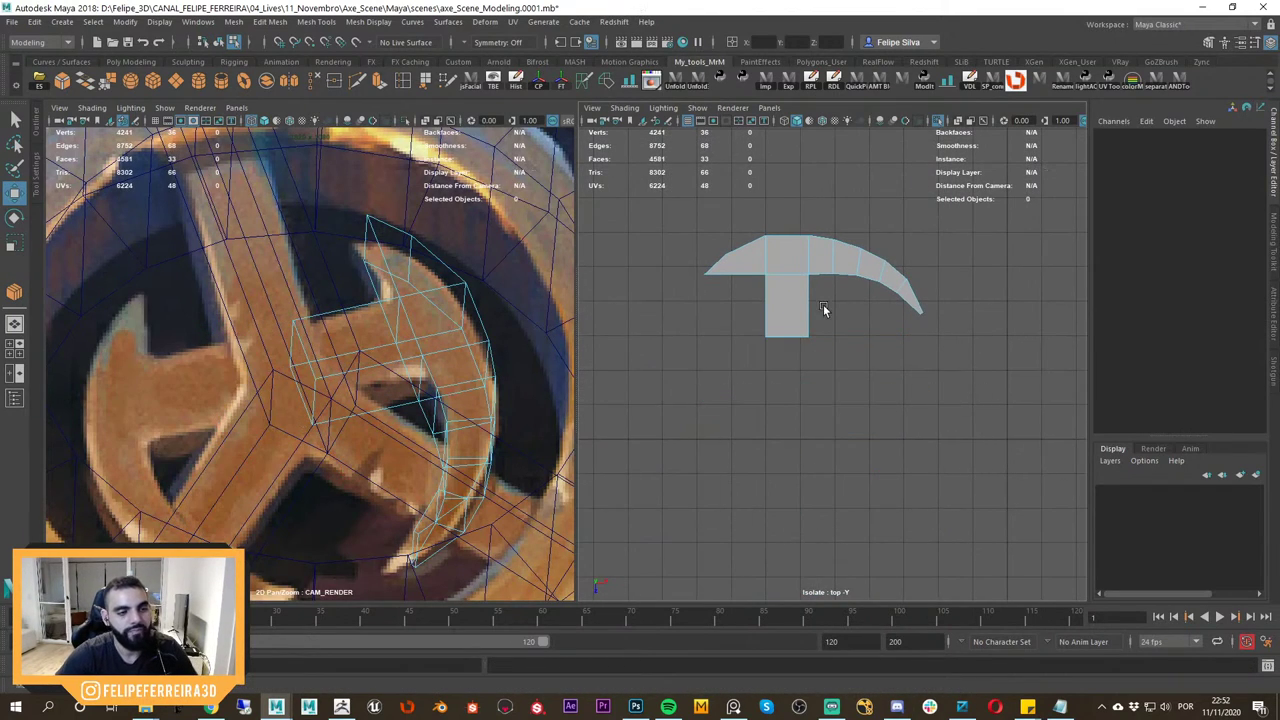
# Select the remaining half as an object and snap its pivot to a corner of the crossbar's cut end.
pyautogui.moveTo(817, 303); pyautogui.dragTo(857, 283, button='right')
pyautogui.click(856, 288)
pyautogui.click(853, 254)
pyautogui.scroll(2, 830, 264)
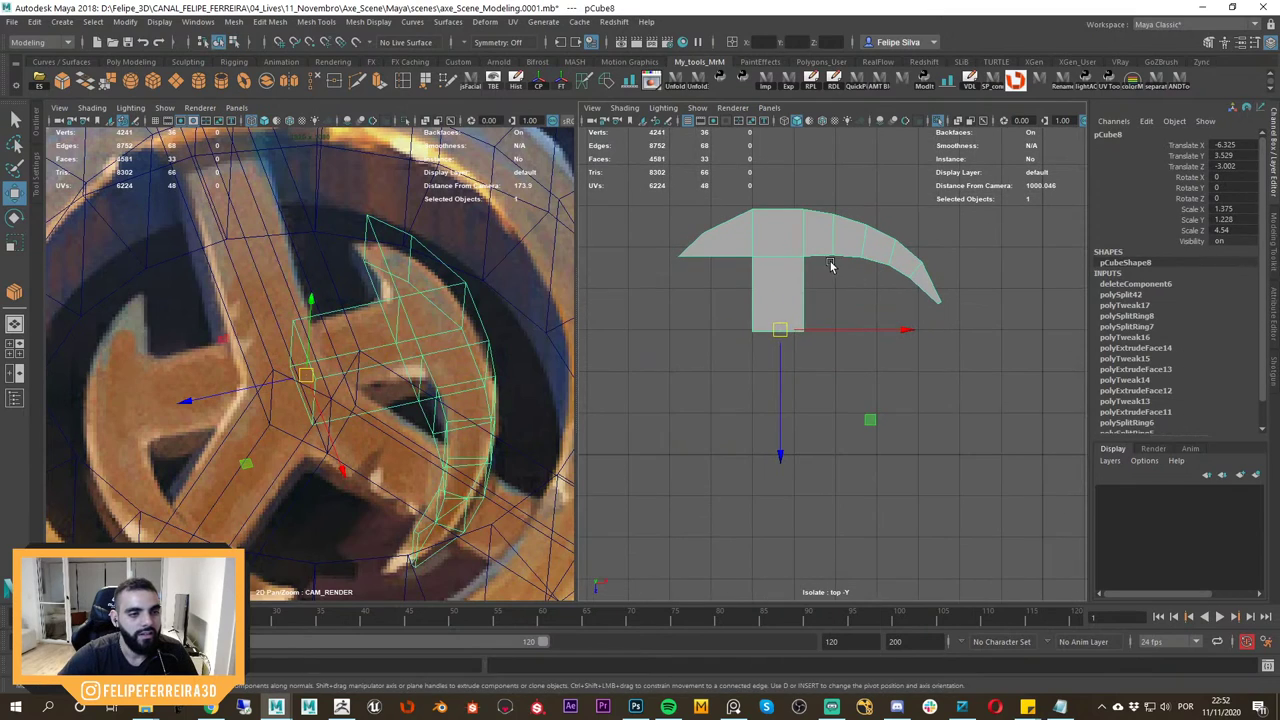
pyautogui.press('d')
pyautogui.moveTo(818, 286); pyautogui.dragTo(890, 374, button='middle')
pyautogui.scroll(-1, 802, 280)
pyautogui.scroll(2, 831, 313)
pyautogui.scroll(2, 850, 378)
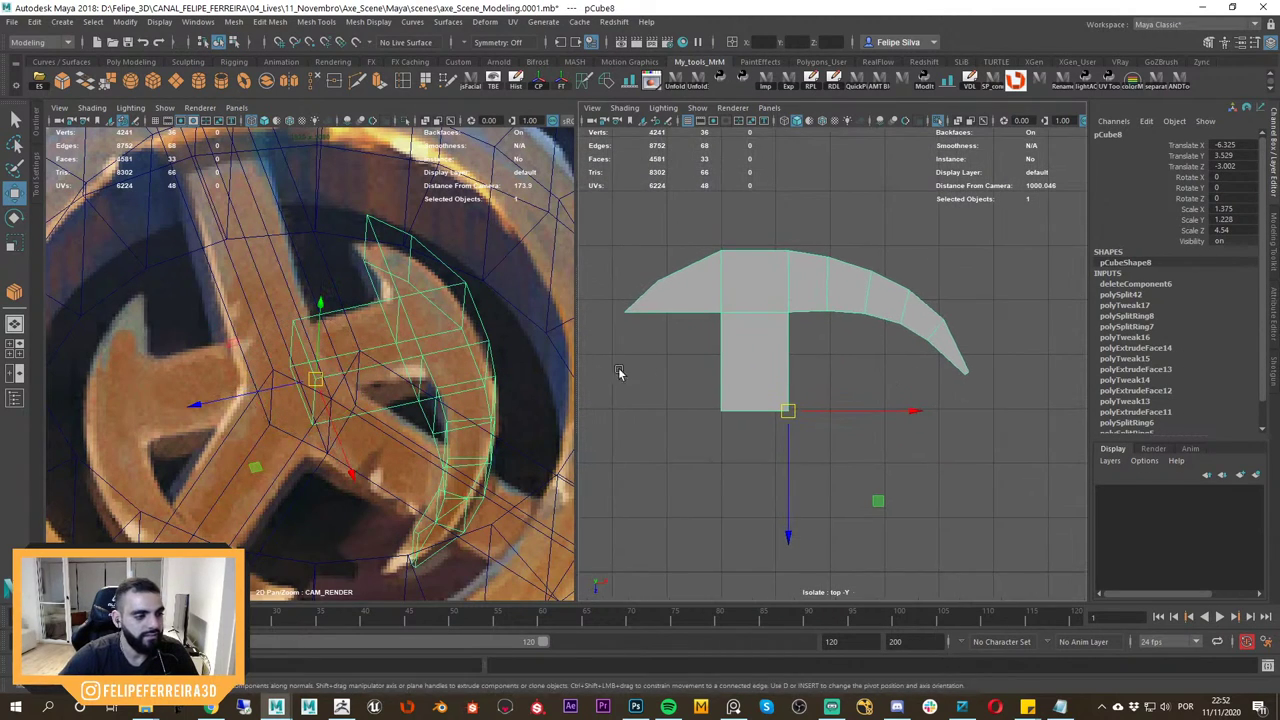
# Move the crossbar junction, the adjacent curved-arm joint and the short arm's outer vertices outward to round the silhouette.
pyautogui.scroll(2, 824, 333)
pyautogui.press('F9')
pyautogui.moveTo(808, 200); pyautogui.dragTo(743, 321)
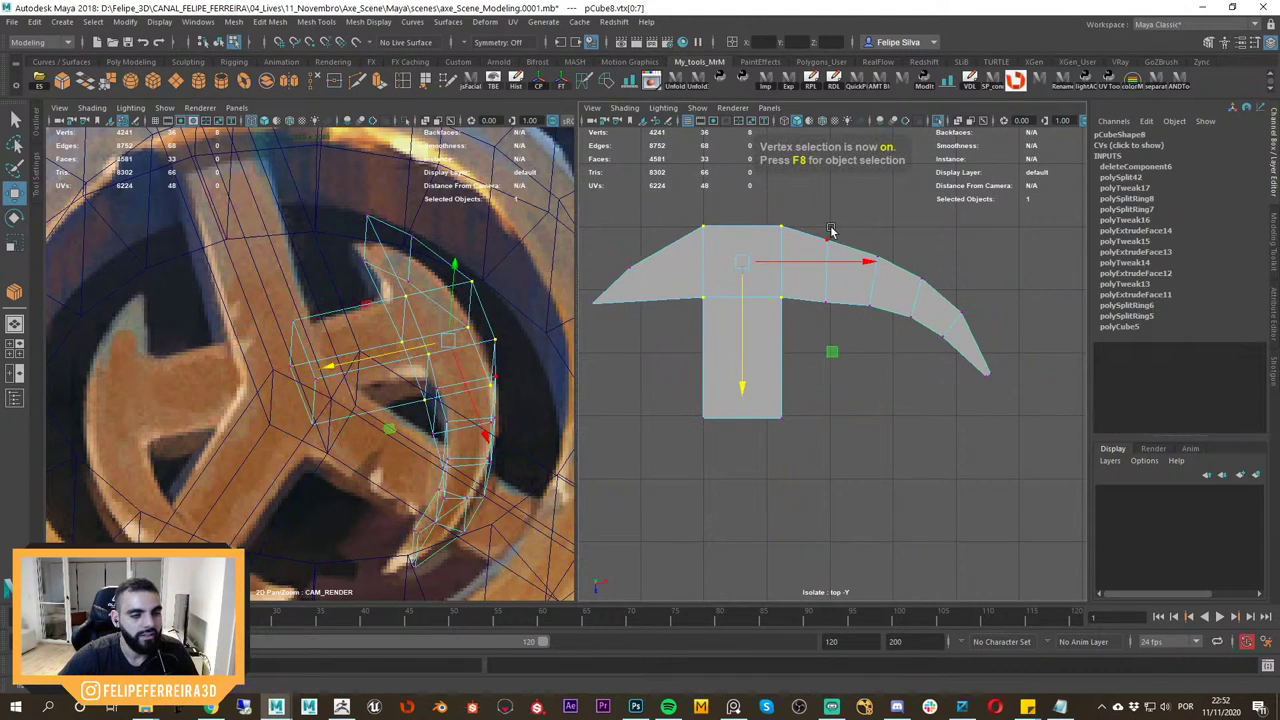
pyautogui.moveTo(832, 228); pyautogui.dragTo(801, 360)
pyautogui.moveTo(829, 311); pyautogui.dragTo(829, 305)
pyautogui.keyDown('alt'); pyautogui.moveTo(697, 284); pyautogui.dragTo(799, 303, button='middle'); pyautogui.keyUp('alt')
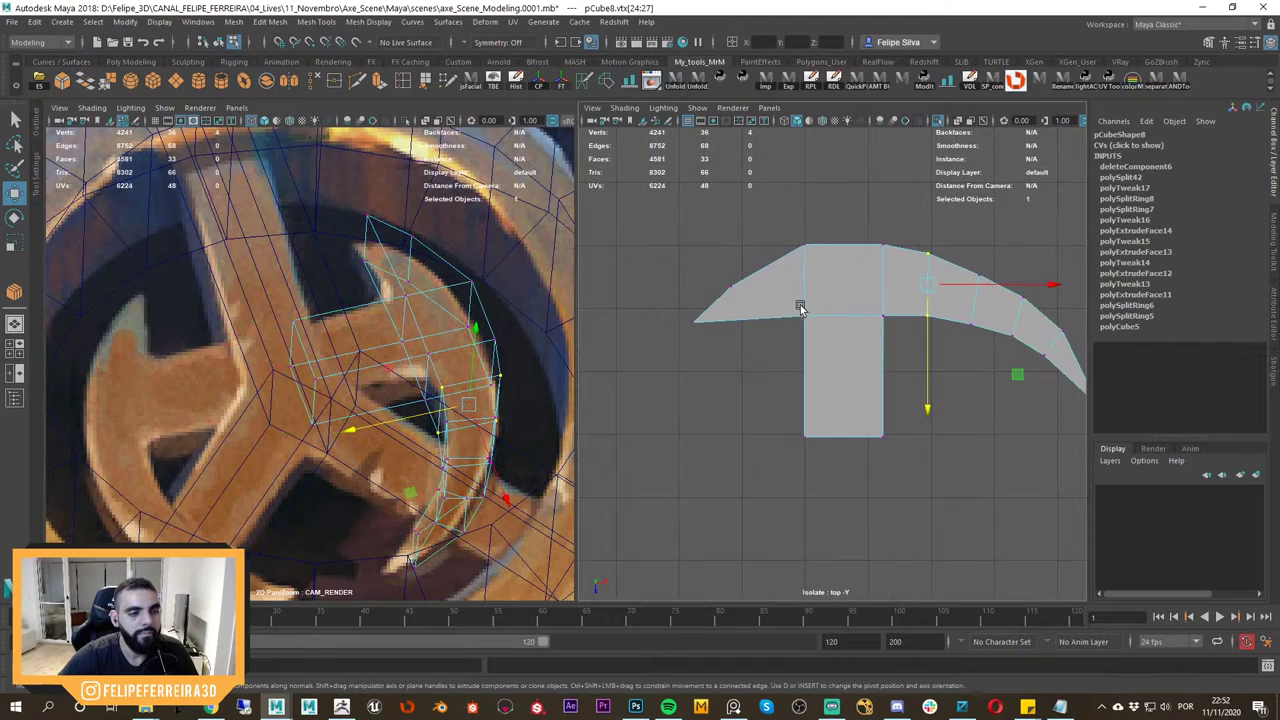
pyautogui.moveTo(723, 280); pyautogui.dragTo(736, 283)
pyautogui.moveTo(719, 356)
pyautogui.mouseDown()
pyautogui.moveTo(682, 308)
pyautogui.moveTo(694, 337)
pyautogui.moveTo(731, 346)
pyautogui.mouseUp()
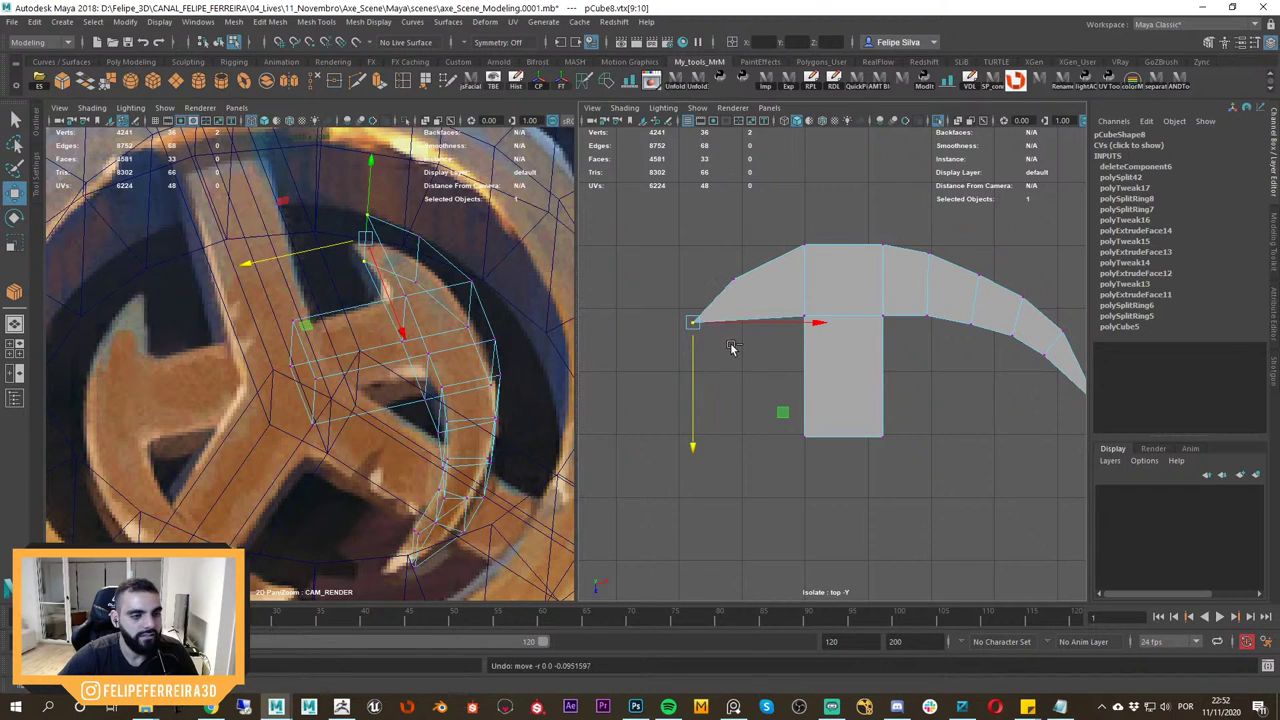
# Insert an edge loop across the short arm between its bend and the crossbar junction.
pyautogui.moveTo(836, 284); pyautogui.dragTo(917, 209, button='right')
pyautogui.click(814, 277)
pyautogui.keyDown('alt'); pyautogui.moveTo(814, 277); pyautogui.dragTo(878, 324, button='middle'); pyautogui.keyUp('alt')
pyautogui.scroll(3, 886, 337)
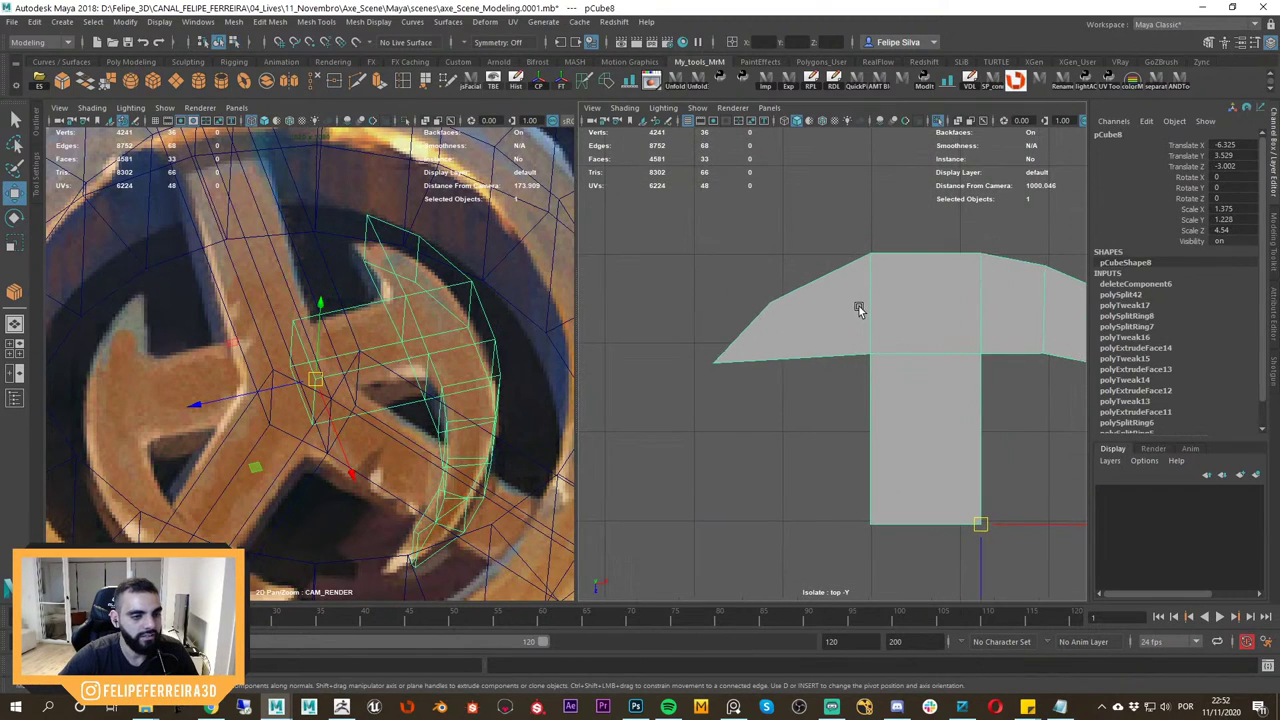
pyautogui.keyDown('shift'); pyautogui.moveTo(859, 306); pyautogui.dragTo(770, 328, button='right'); pyautogui.keyUp('shift')
pyautogui.click(806, 357)
pyautogui.press('w')
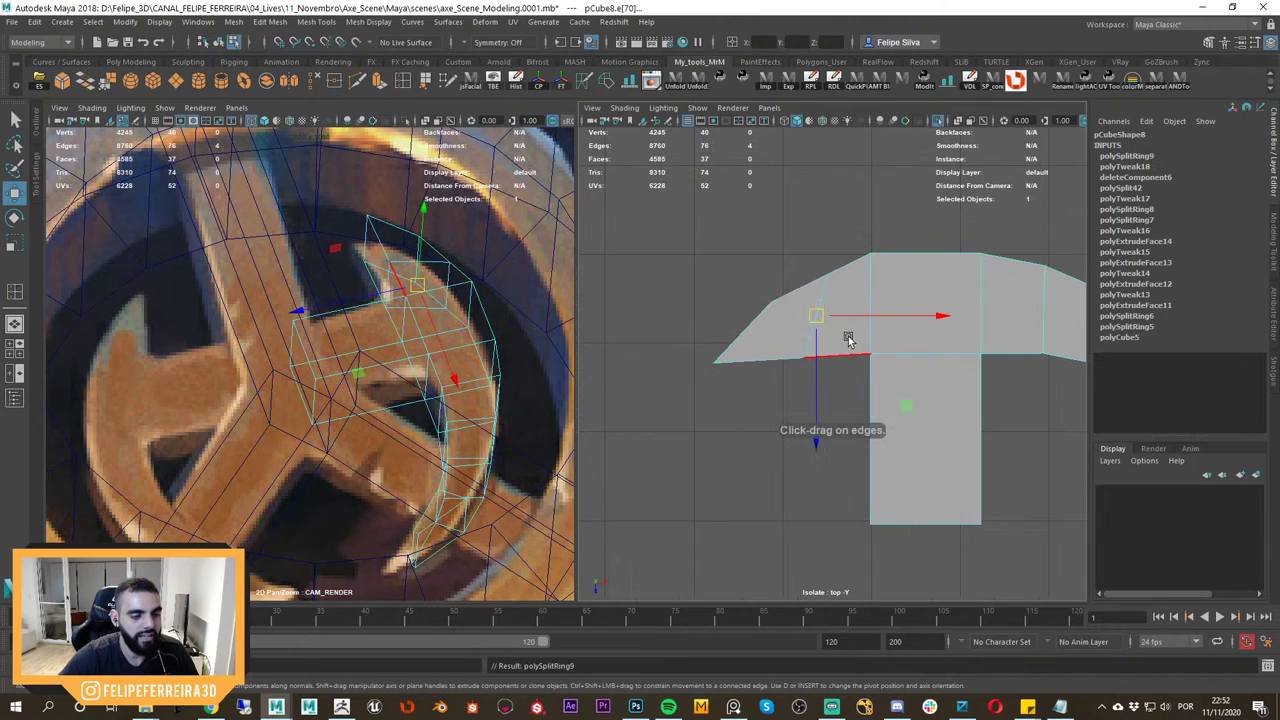
pyautogui.click(849, 338)
# Move the short arm's tip, bend and new loop vertices to curve it into a tapered prong.
pyautogui.moveTo(849, 338); pyautogui.dragTo(792, 350, button='right')
pyautogui.moveTo(786, 391); pyautogui.dragTo(815, 350)
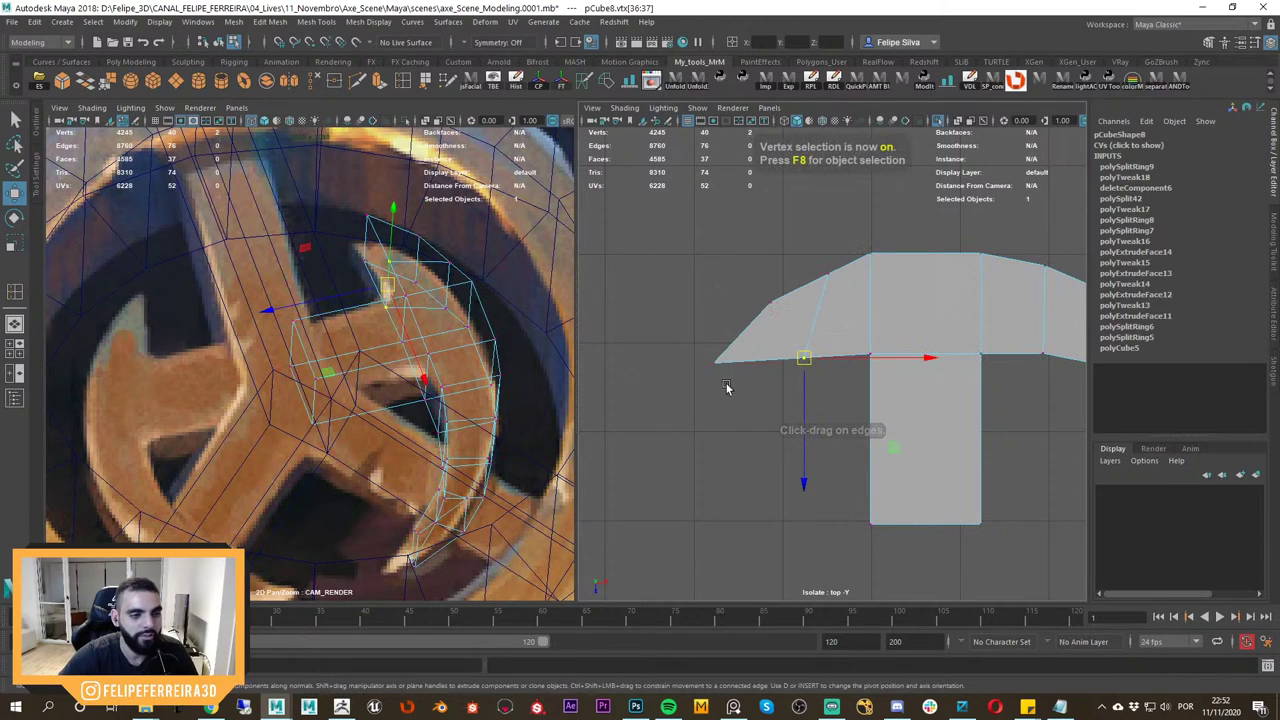
pyautogui.moveTo(727, 388); pyautogui.dragTo(703, 348)
pyautogui.moveTo(716, 393); pyautogui.dragTo(717, 409)
pyautogui.moveTo(734, 285); pyautogui.dragTo(785, 324)
pyautogui.moveTo(771, 303); pyautogui.dragTo(756, 313)
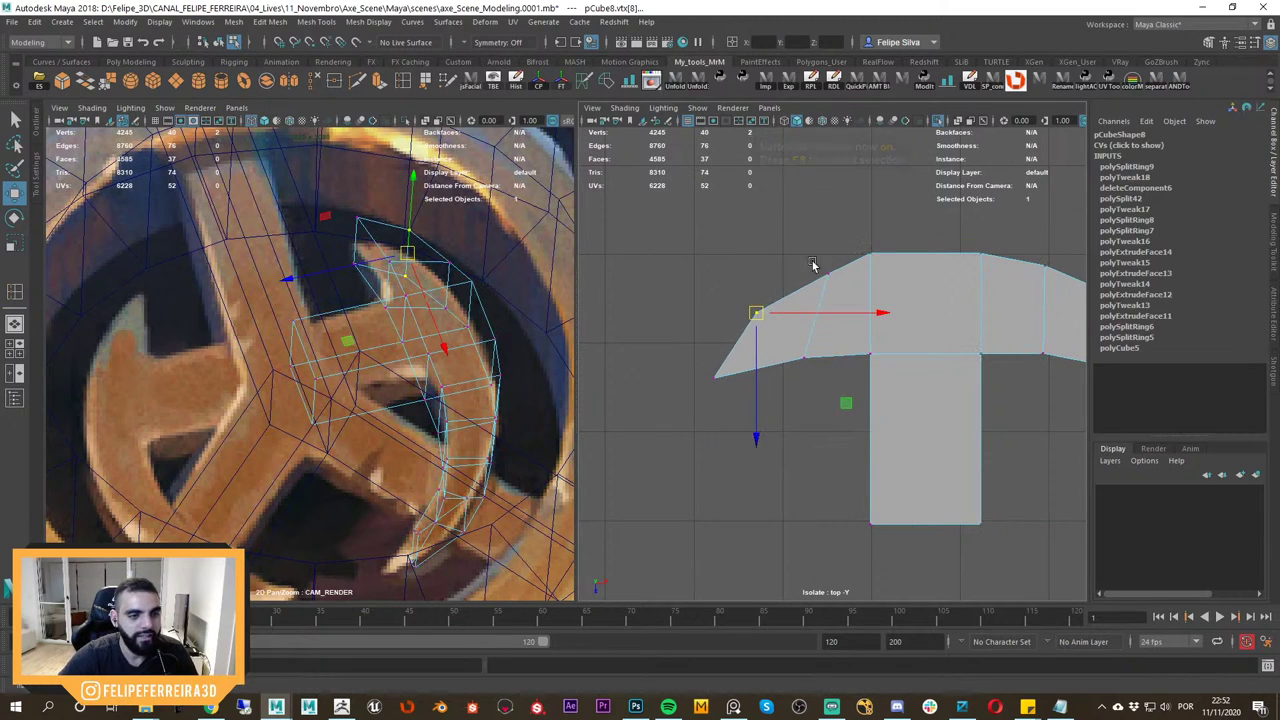
pyautogui.moveTo(840, 256); pyautogui.dragTo(803, 281)
pyautogui.scroll(-4, 814, 290)
pyautogui.keyDown('alt'); pyautogui.moveTo(809, 315); pyautogui.dragTo(785, 303, button='middle'); pyautogui.keyUp('alt')
pyautogui.keyDown('alt'); pyautogui.moveTo(785, 303); pyautogui.dragTo(904, 404, button='right'); pyautogui.keyUp('alt')
pyautogui.keyDown('alt'); pyautogui.moveTo(904, 404); pyautogui.dragTo(841, 388, button='middle'); pyautogui.keyUp('alt')
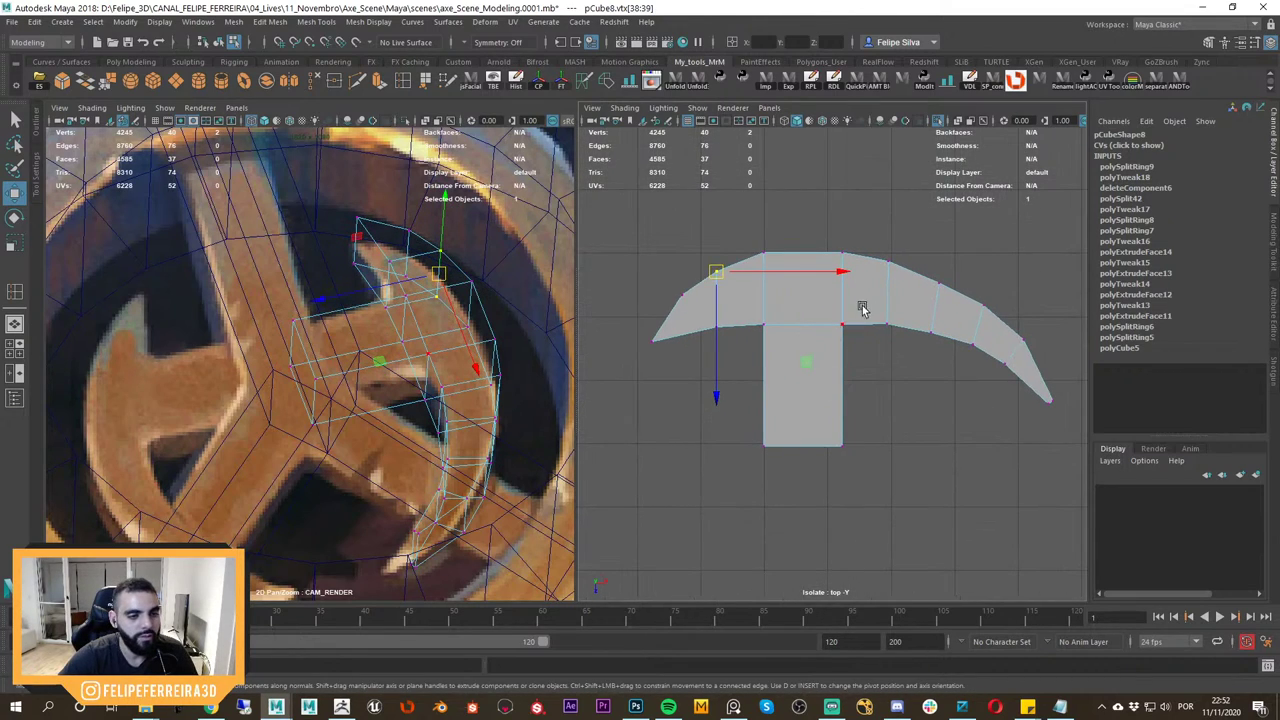
# Adjust the long arm's tip, last joint and outer middle vertices to refine its curve.
pyautogui.moveTo(864, 320); pyautogui.dragTo(738, 505)
pyautogui.keyDown('alt'); pyautogui.moveTo(899, 366); pyautogui.dragTo(828, 352, button='middle'); pyautogui.keyUp('alt')
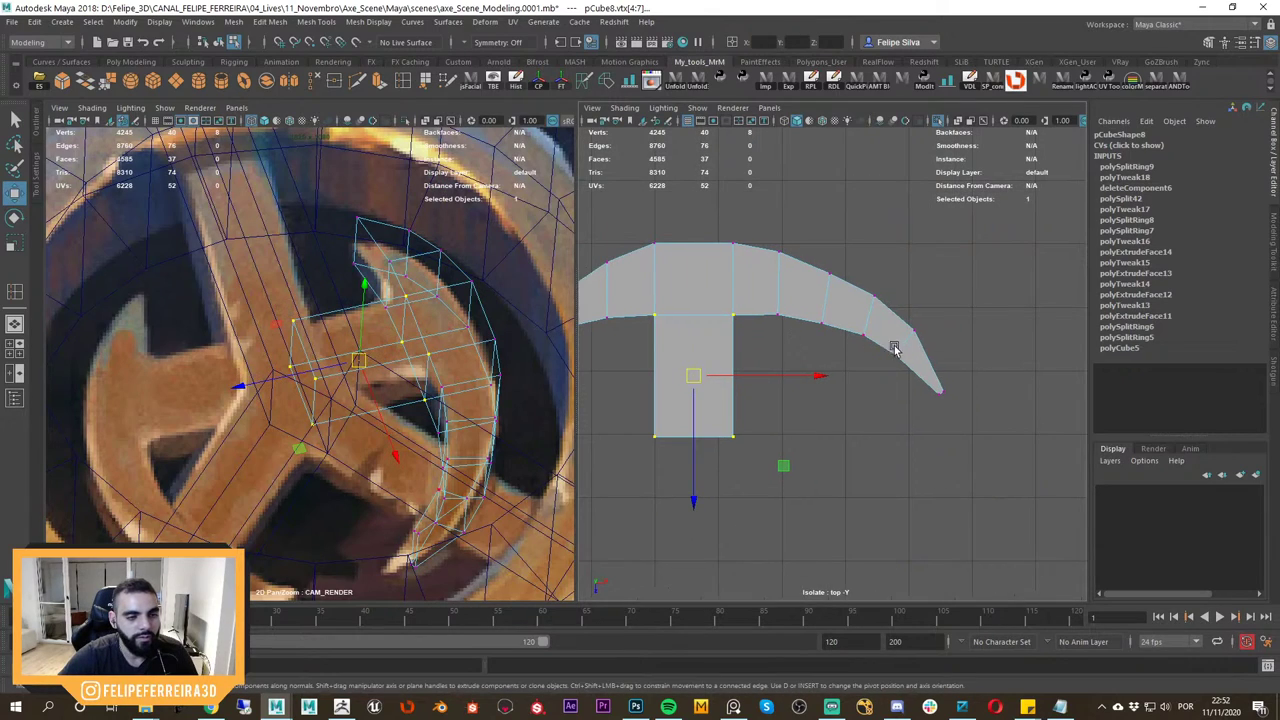
pyautogui.moveTo(998, 302); pyautogui.dragTo(886, 447)
pyautogui.moveTo(920, 393); pyautogui.dragTo(920, 397)
pyautogui.moveTo(900, 271); pyautogui.dragTo(822, 344)
pyautogui.click(877, 300)
pyautogui.moveTo(844, 250)
pyautogui.mouseDown()
pyautogui.moveTo(823, 289)
pyautogui.moveTo(820, 258)
pyautogui.mouseUp()
# Examine the half ornament among the ring's spokes in perspective, then isolate it again in the top view.
pyautogui.press('space')
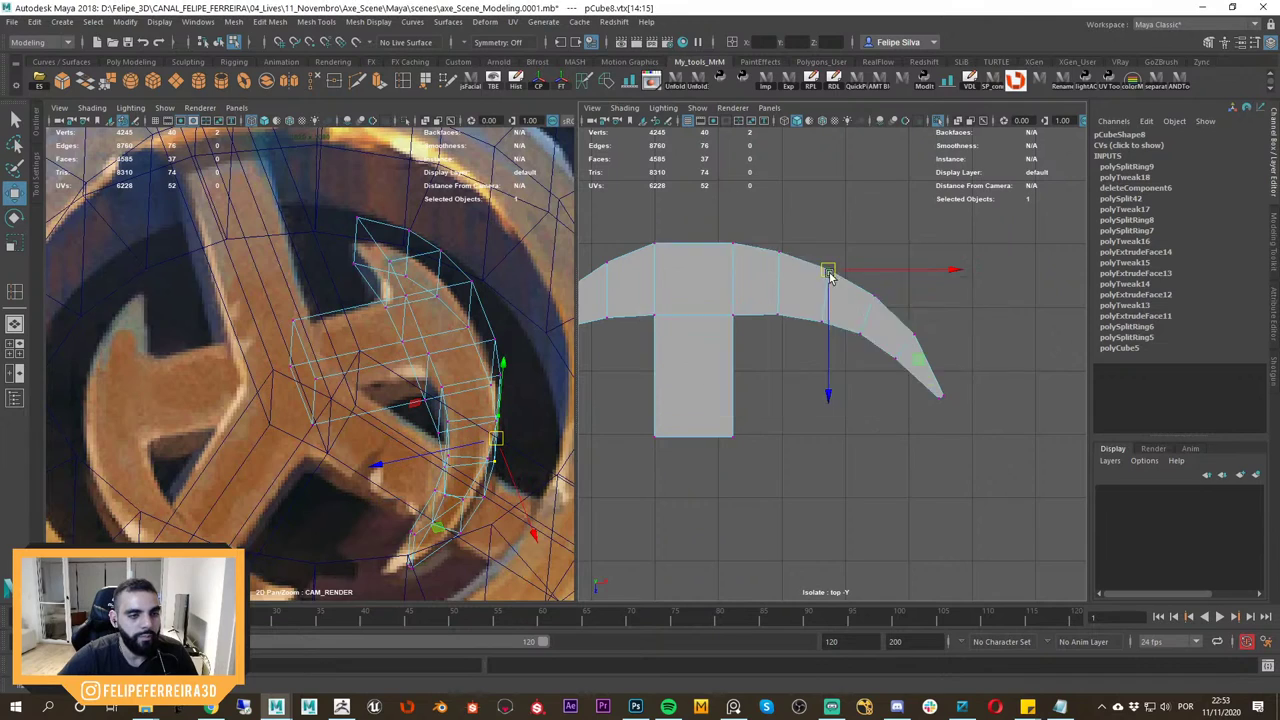
pyautogui.press('F8')
pyautogui.click(804, 311)
pyautogui.keyDown('alt'); pyautogui.moveTo(804, 311); pyautogui.dragTo(740, 322); pyautogui.keyUp('alt')
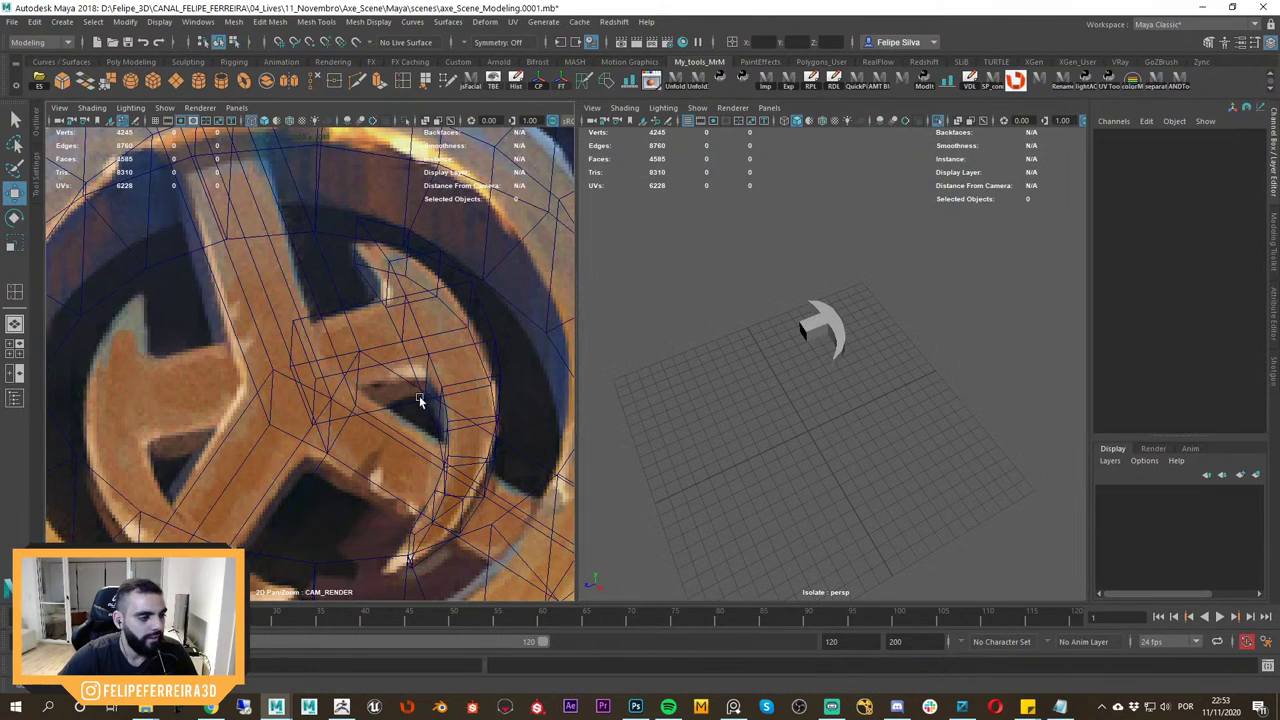
pyautogui.moveTo(419, 394); pyautogui.dragTo(453, 373, button='middle')
pyautogui.click(826, 327)
pyautogui.press('f')
pyautogui.hotkey('ctrl', '1')
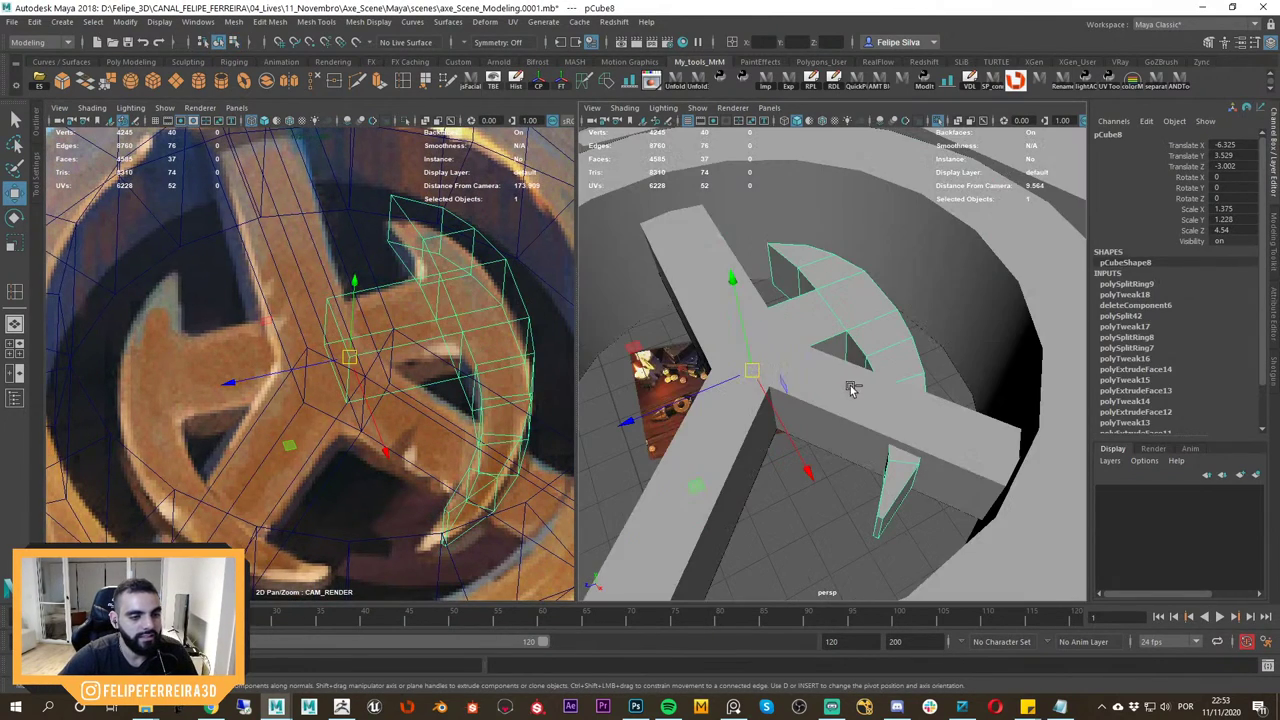
pyautogui.keyDown('alt'); pyautogui.moveTo(828, 388); pyautogui.dragTo(862, 372, button='middle'); pyautogui.keyUp('alt')
pyautogui.hotkey('ctrl', '1')
pyautogui.press('space')
pyautogui.moveTo(856, 368); pyautogui.dragTo(768, 341)
pyautogui.keyDown('alt'); pyautogui.moveTo(868, 414); pyautogui.dragTo(857, 374, button='middle'); pyautogui.keyUp('alt')
# Duplicate the half ornament and try scaling the copy along Z.
pyautogui.hotkey('ctrl', 'd')
pyautogui.press('r')
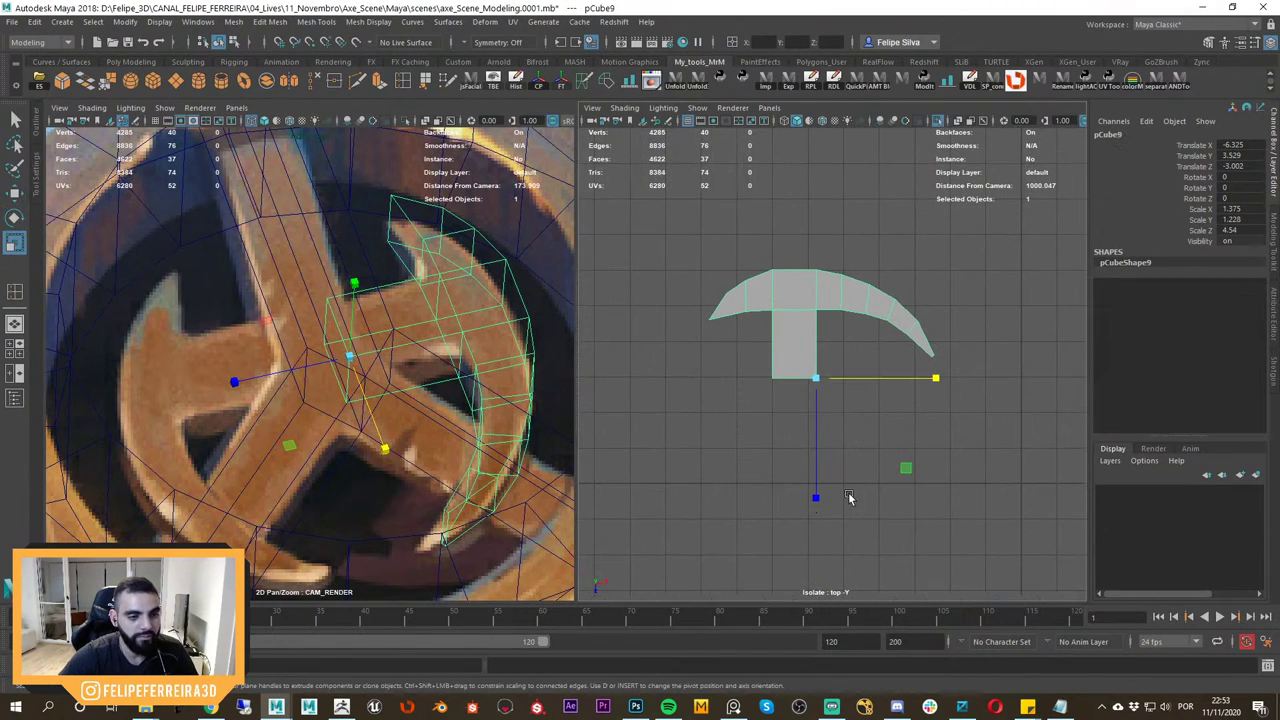
pyautogui.moveTo(817, 498); pyautogui.dragTo(819, 467)
pyautogui.hotkey('ctrl', 'z')
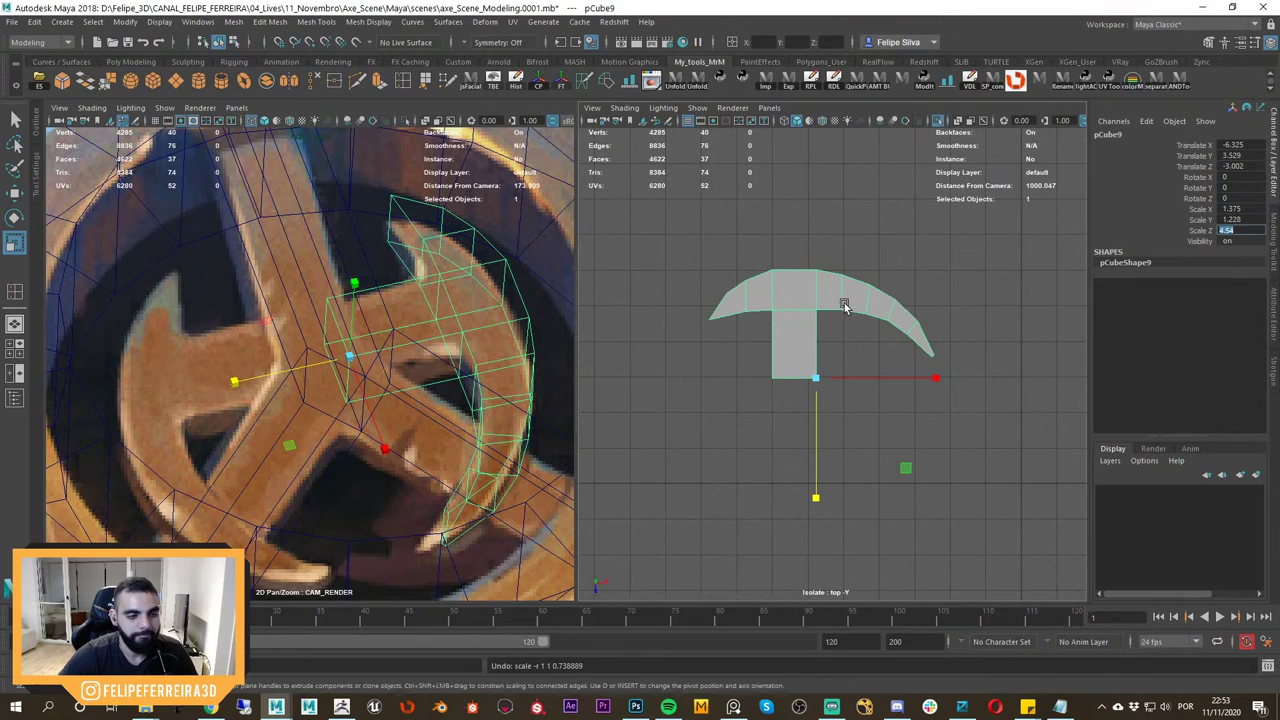
# Freeze the copy's transformations and set its Scale Z to -1 to mirror it across the crossbar's cut end.
pyautogui.scroll(1, 846, 303)
pyautogui.press('w')
pyautogui.click(564, 86)
pyautogui.scroll(2, 896, 350)
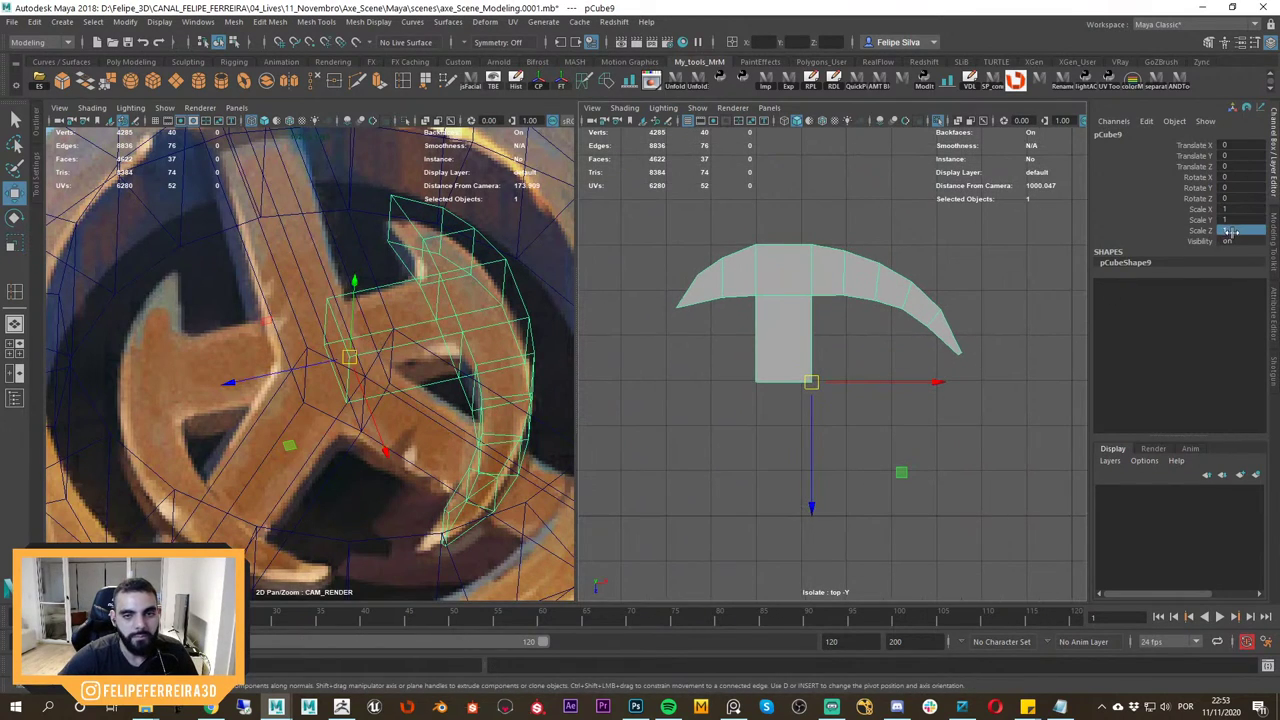
pyautogui.write('-1')
pyautogui.press('Return')
pyautogui.click(840, 345)
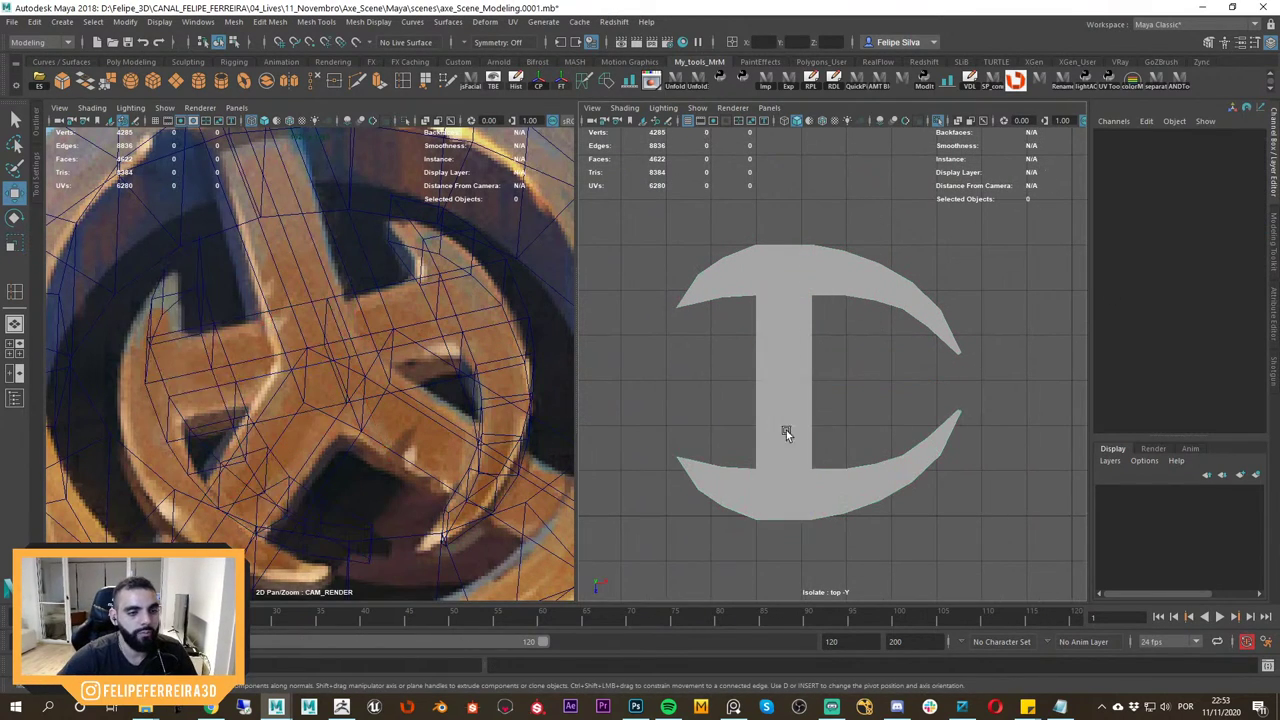
# Combine the two mirrored ornament halves into one mesh.
pyautogui.click(786, 430)
pyautogui.keyDown('shift'); pyautogui.click(799, 348); pyautogui.keyUp('shift')
pyautogui.keyDown('shift'); pyautogui.moveTo(799, 346); pyautogui.dragTo(789, 568, button='right'); pyautogui.keyUp('shift')
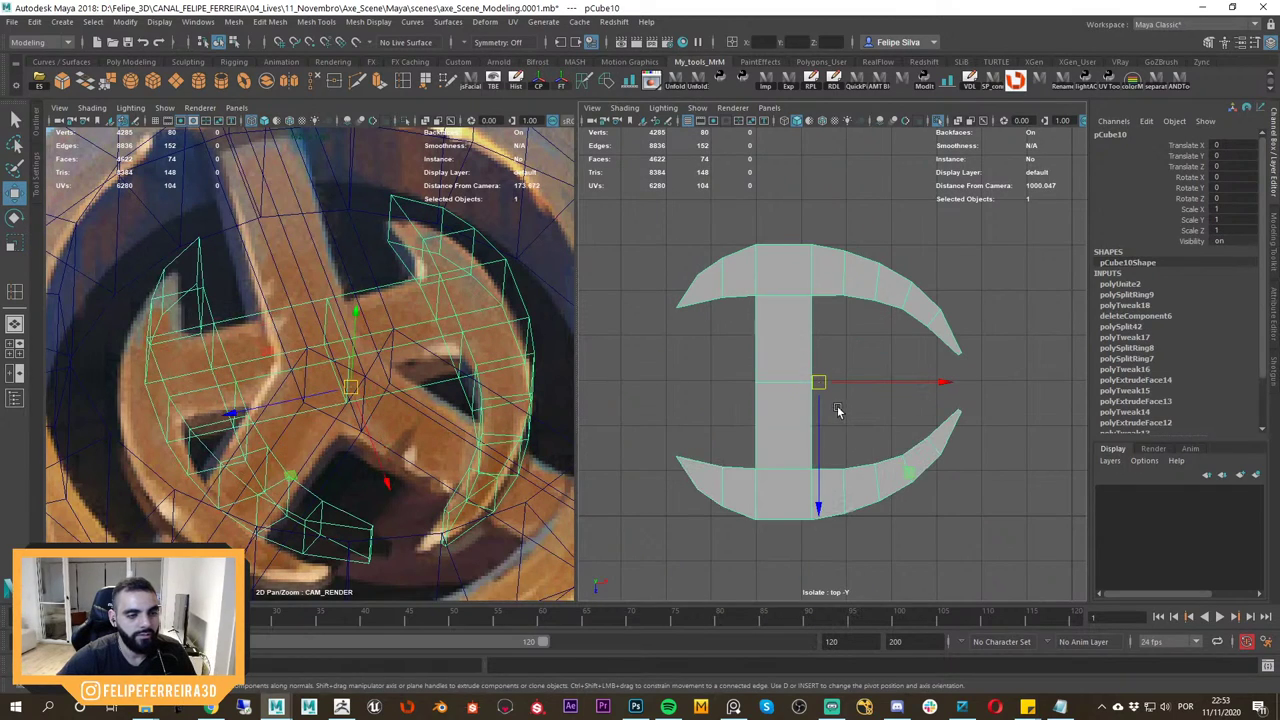
# Merge the overlapping vertices along the crossbar's middle seam.
pyautogui.press('4')
pyautogui.moveTo(803, 342); pyautogui.dragTo(738, 342, button='right')
pyautogui.moveTo(661, 318); pyautogui.dragTo(885, 424)
pyautogui.scroll(3, 862, 380)
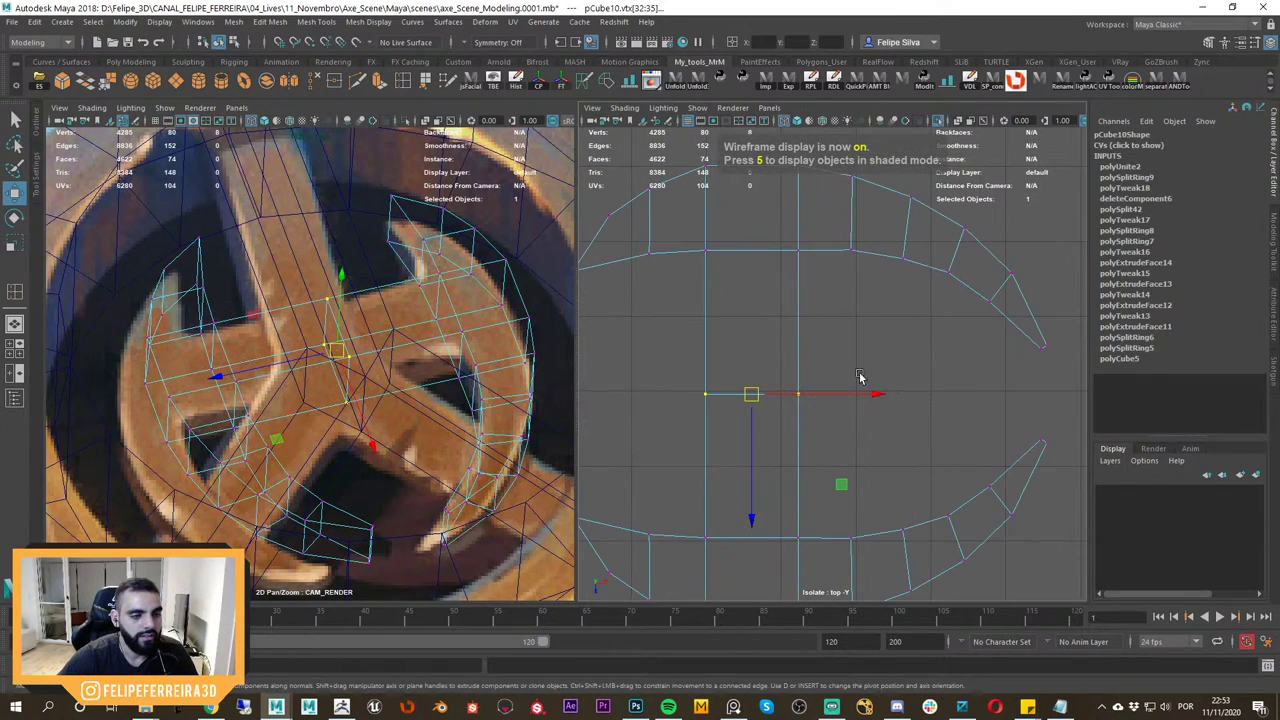
pyautogui.keyDown('alt'); pyautogui.moveTo(731, 389); pyautogui.dragTo(792, 409, button='middle'); pyautogui.keyUp('alt')
pyautogui.click(108, 82)
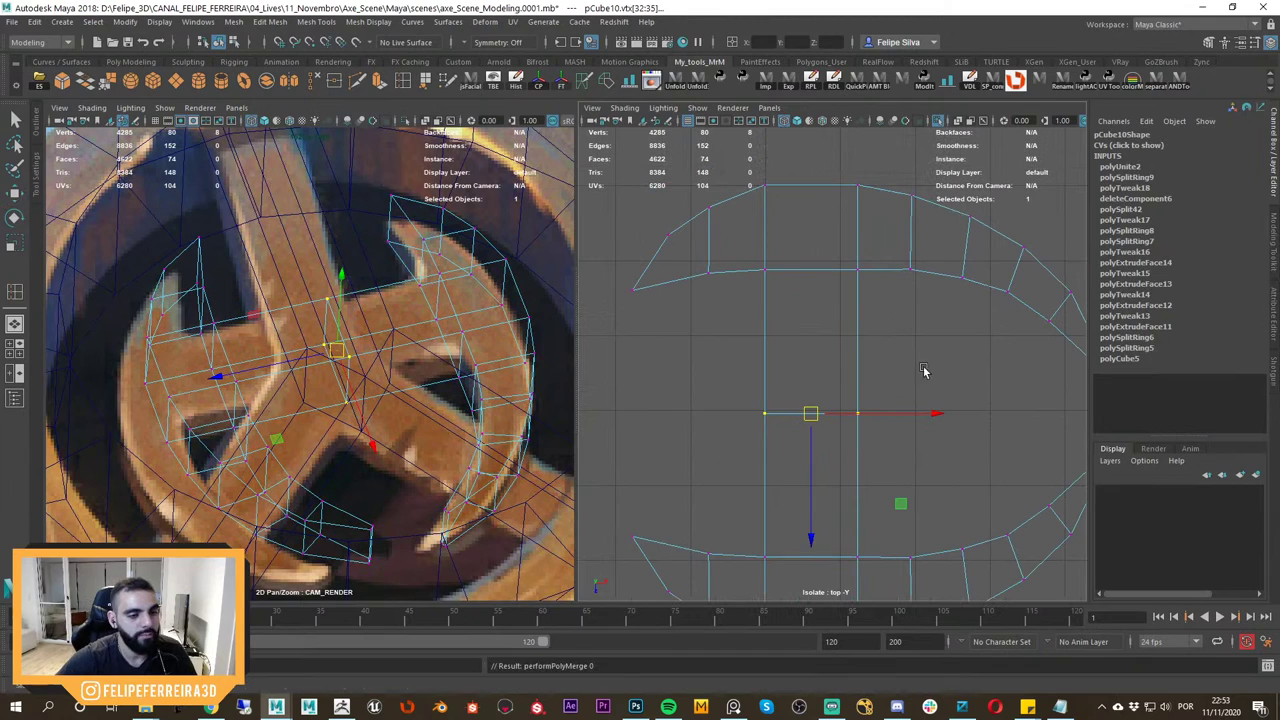
# Inspect the combined ornament in shaded perspective with smooth mesh preview, then return to the unsmoothed display.
pyautogui.press('space')
pyautogui.moveTo(910, 358); pyautogui.dragTo(907, 322)
pyautogui.press('5')
pyautogui.press('q')
pyautogui.press('F8')
pyautogui.press('3')
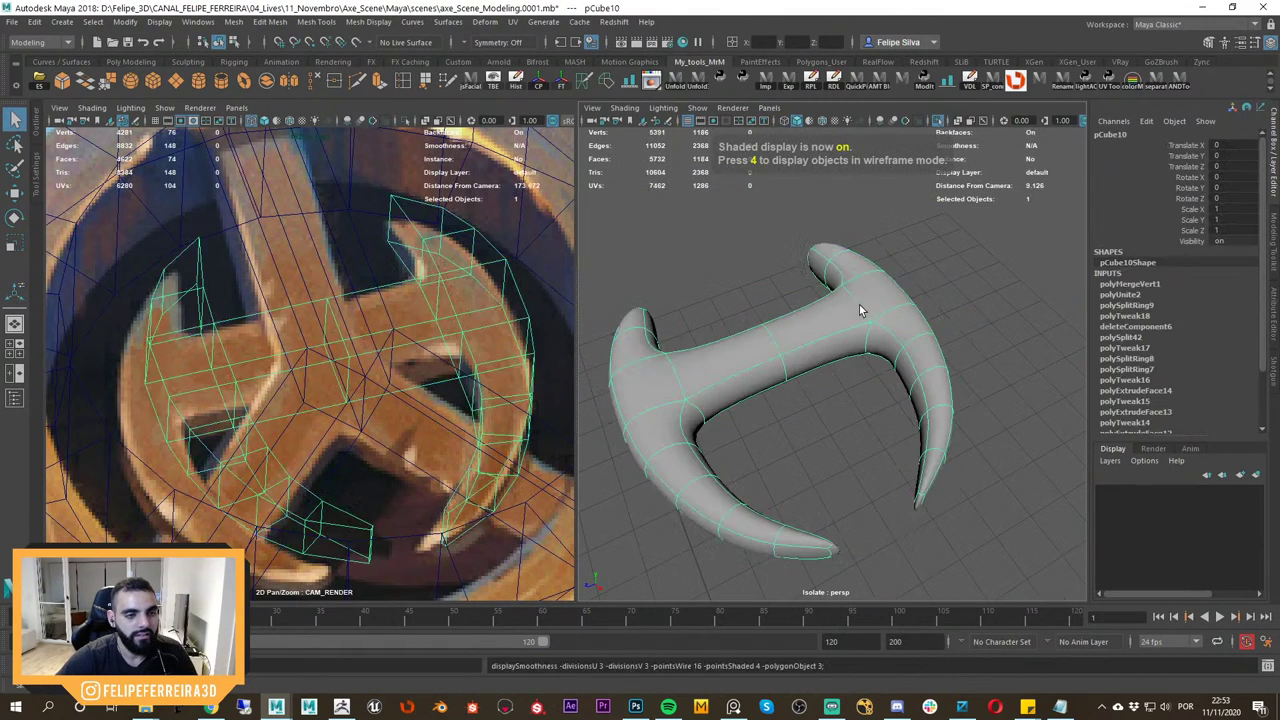
pyautogui.press('1')
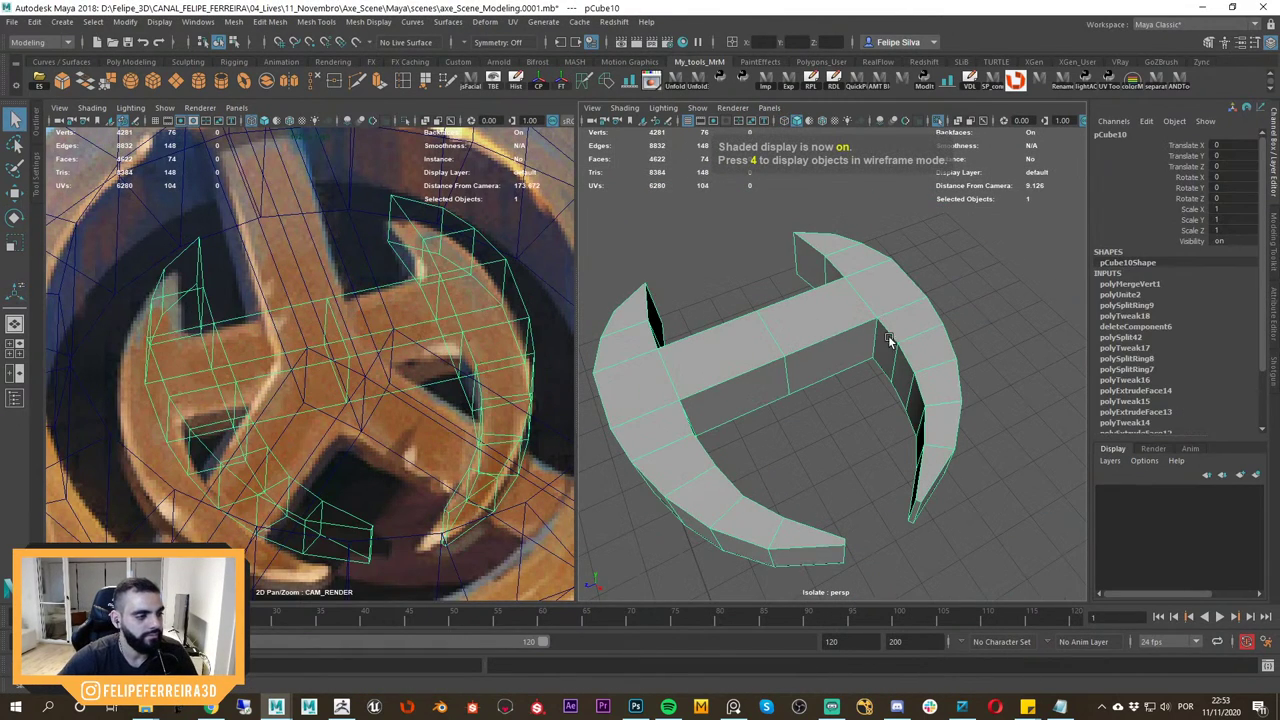
# Try to stretch the combined ornament along Z to a scale of 1.159 and shift it to Translate Z 0.058.
pyautogui.press('w')
pyautogui.press('r')
pyautogui.moveTo(674, 433); pyautogui.dragTo(652, 438)
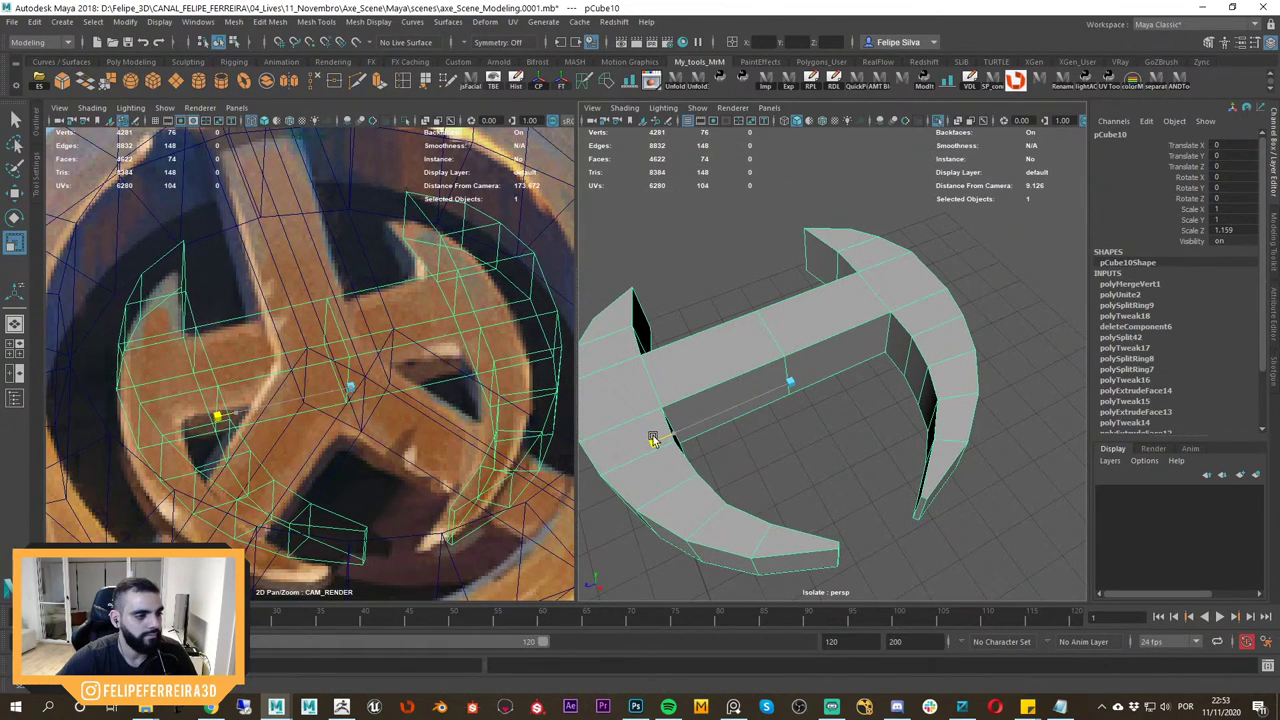
pyautogui.press('w')
pyautogui.moveTo(755, 396)
pyautogui.mouseDown()
pyautogui.moveTo(739, 412)
pyautogui.moveTo(768, 397)
pyautogui.mouseUp()
pyautogui.scroll(-3, 820, 354)
pyautogui.hotkey('ctrl', '1')
pyautogui.keyDown('alt'); pyautogui.moveTo(874, 377); pyautogui.dragTo(867, 406); pyautogui.keyUp('alt')
pyautogui.scroll(-3, 867, 406)
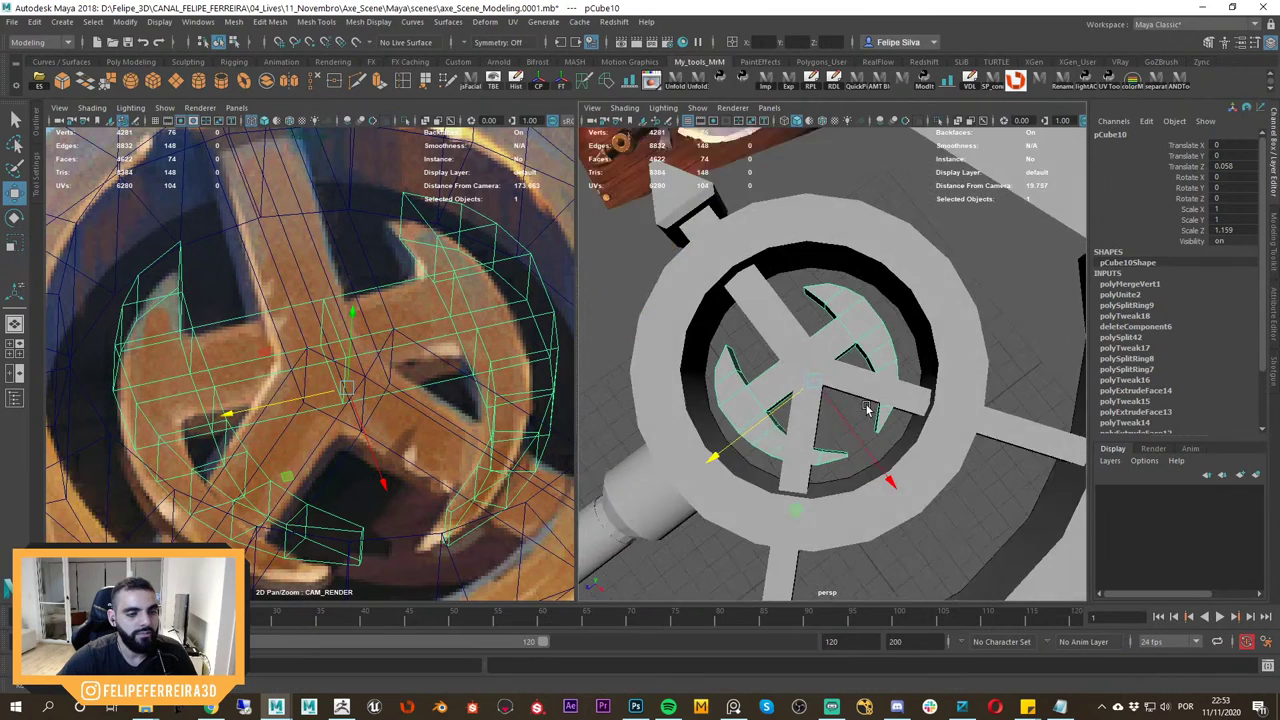
# Undo the ornament's Z stretch and shift.
pyautogui.hotkey('ctrl', 'z')
pyautogui.hotkey('ctrl', '1')
pyautogui.hotkey('ctrl', 'z')
pyautogui.hotkey('ctrl', 'z')
pyautogui.hotkey('ctrl', 'z')
# Exit isolation to show the whole scene and widen the crescent ornament slightly along Z inside the ring.
pyautogui.hotkey('ctrl', '1')
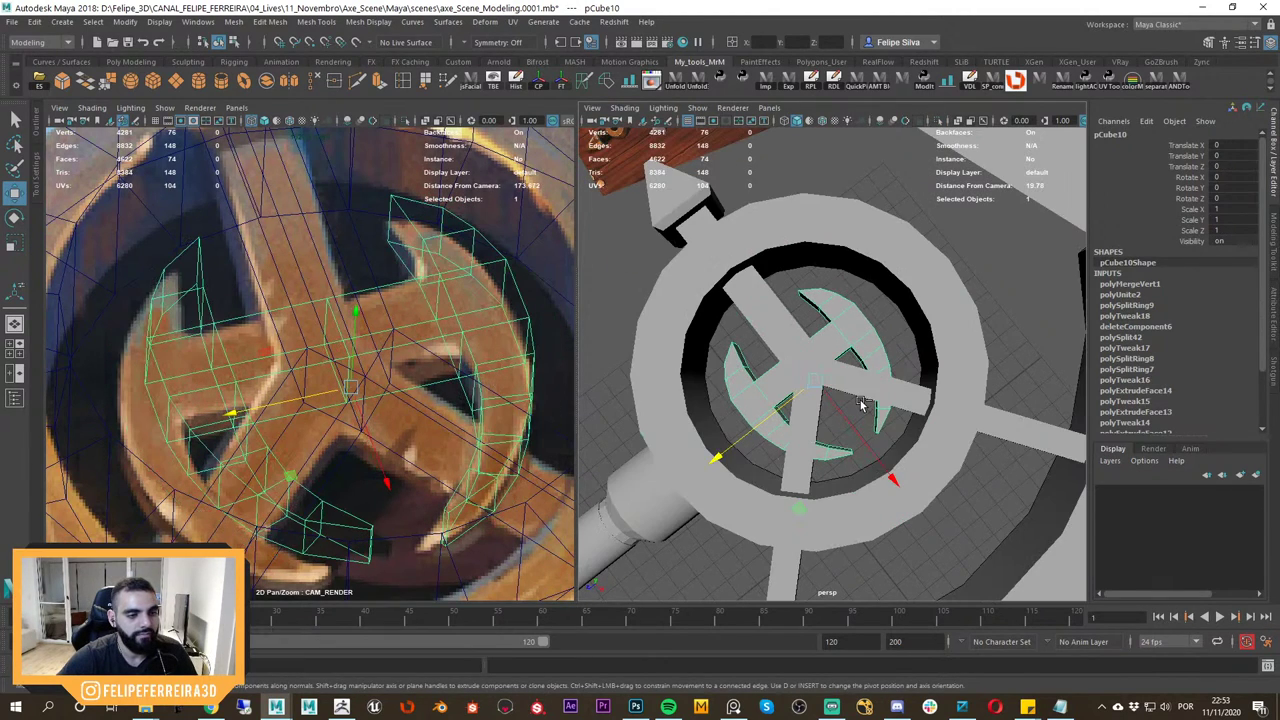
pyautogui.press('r')
pyautogui.moveTo(719, 455); pyautogui.dragTo(706, 466)
pyautogui.scroll(-5, 854, 283)
pyautogui.click(905, 247)
pyautogui.keyDown('alt'); pyautogui.moveTo(905, 247); pyautogui.dragTo(851, 257); pyautogui.keyUp('alt')
pyautogui.scroll(-3, 851, 257)
pyautogui.moveTo(486, 357); pyautogui.dragTo(334, 283, button='right')
pyautogui.moveTo(334, 283); pyautogui.dragTo(367, 310, button='middle')
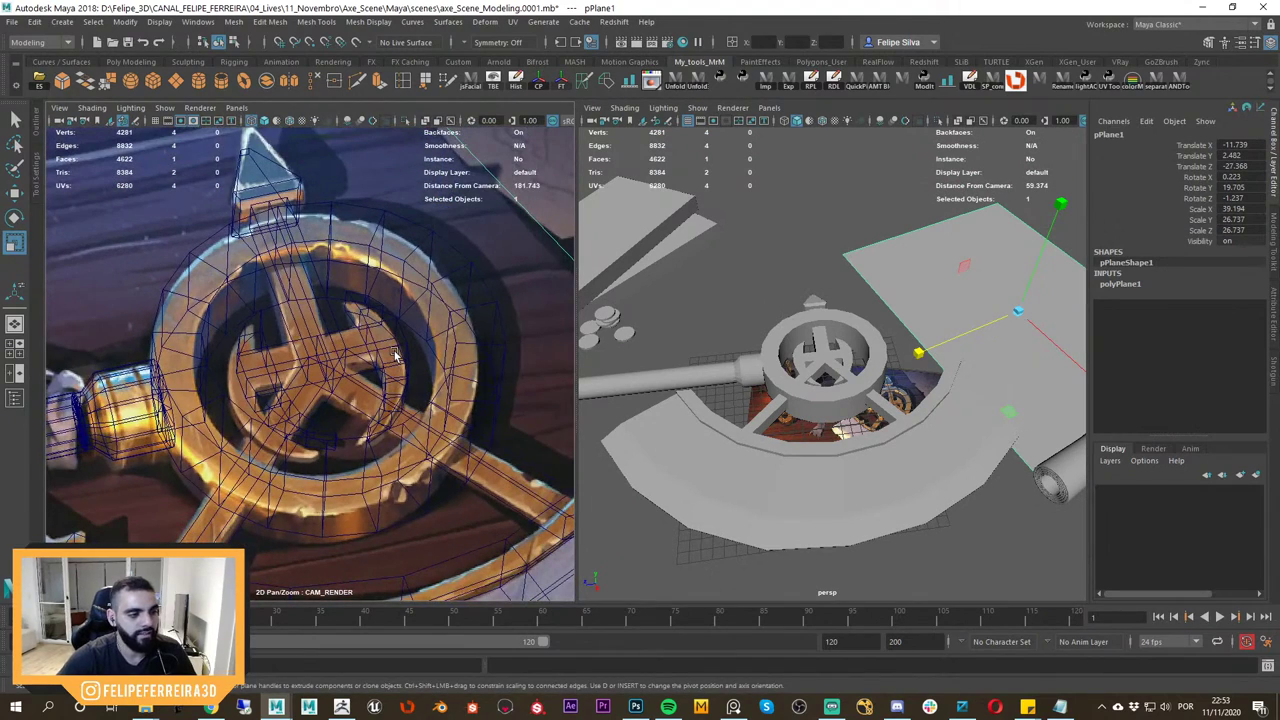
# Compare the axe handle with the reference painting and save the scene incrementally as axe_Scene_Modeling.0002.mb.
pyautogui.keyDown('alt'); pyautogui.moveTo(981, 354); pyautogui.dragTo(846, 369); pyautogui.keyUp('alt')
pyautogui.moveTo(397, 332); pyautogui.dragTo(150, 374, button='right')
pyautogui.moveTo(150, 374); pyautogui.dragTo(376, 344, button='middle')
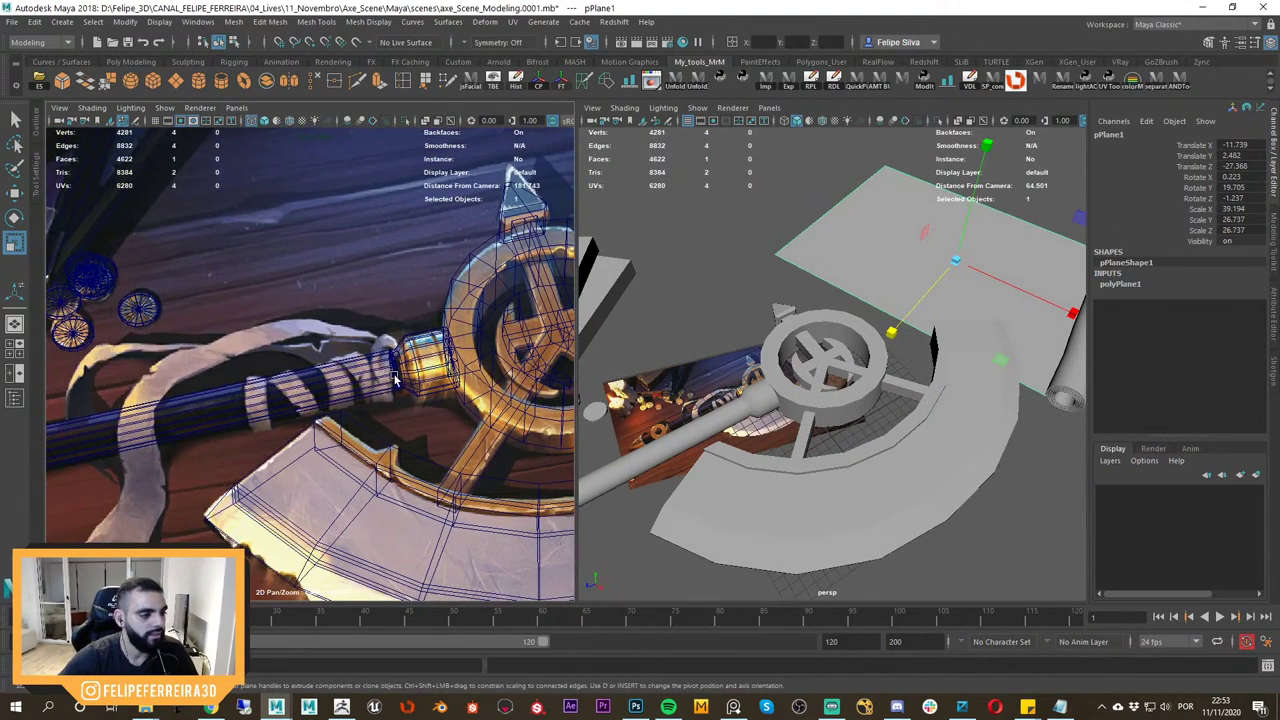
pyautogui.click(750, 413)
pyautogui.press('f')
pyautogui.keyDown('alt'); pyautogui.moveTo(947, 355); pyautogui.dragTo(907, 397, button='middle'); pyautogui.keyUp('alt')
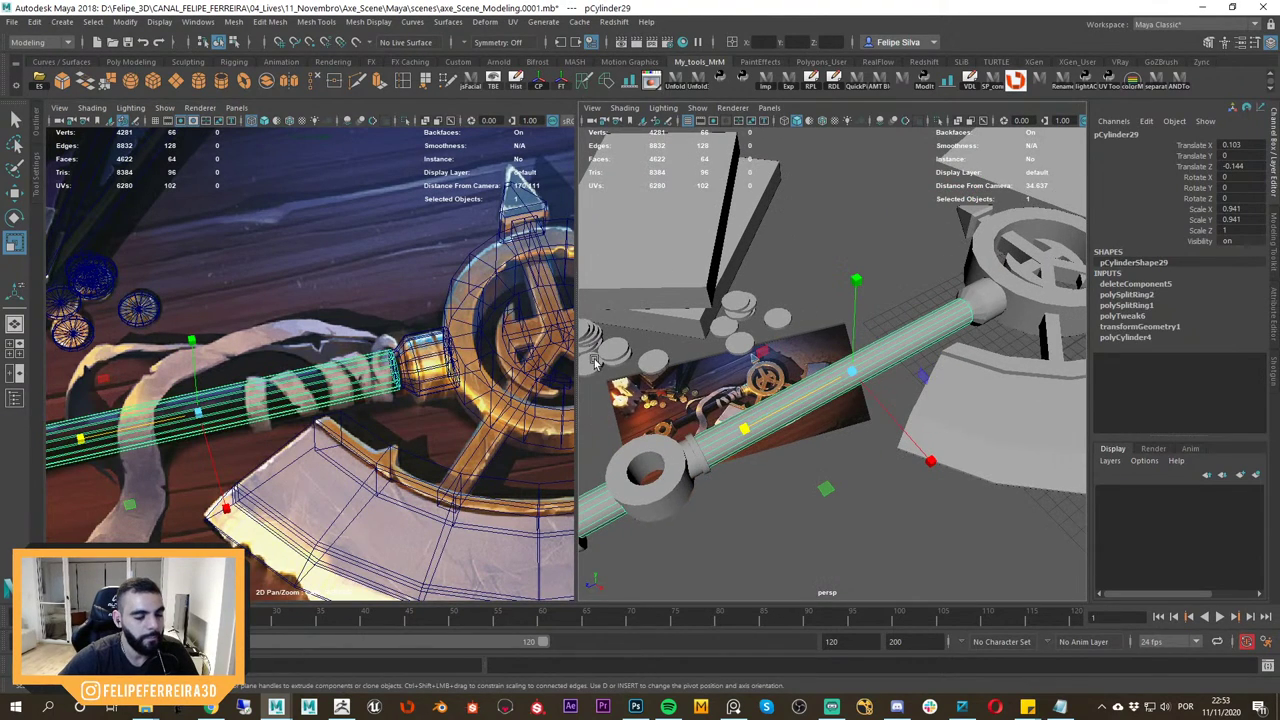
pyautogui.moveTo(355, 388); pyautogui.dragTo(280, 399, button='right')
pyautogui.keyDown('alt'); pyautogui.moveTo(280, 398); pyautogui.dragTo(365, 397); pyautogui.keyUp('alt')
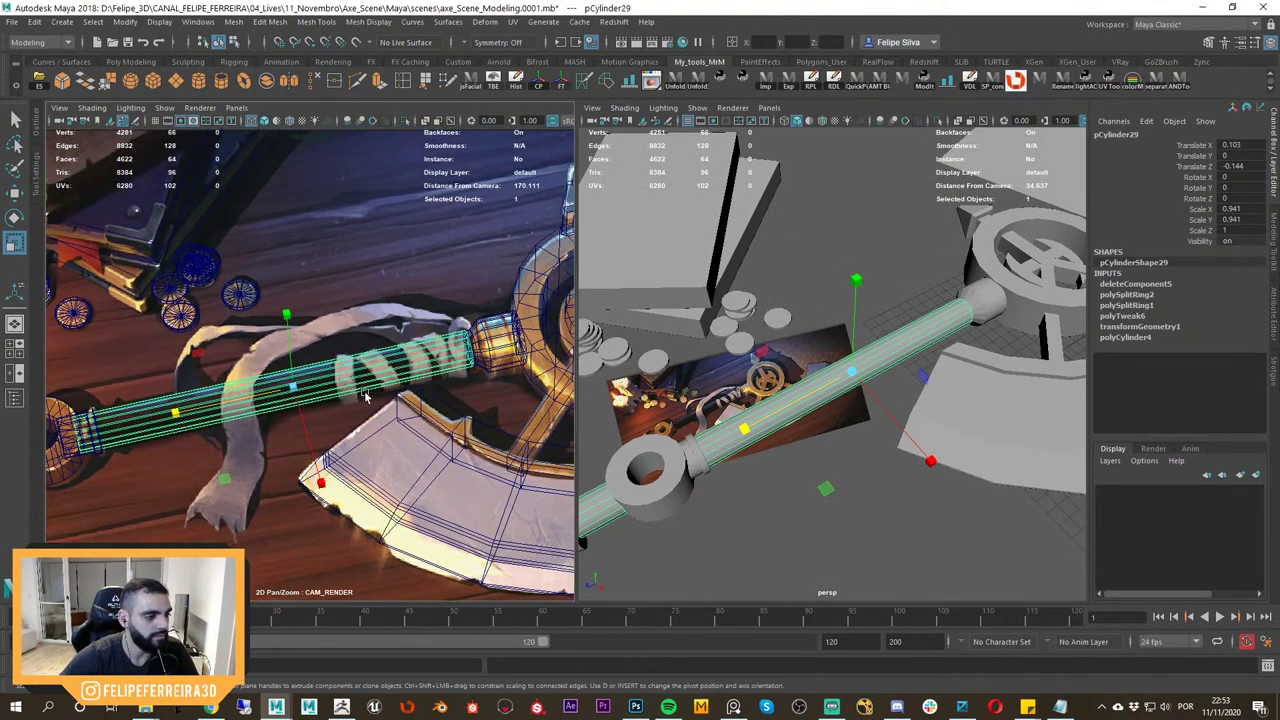
pyautogui.click(940, 542)
pyautogui.hotkey('ctrl', 'alt', 's')
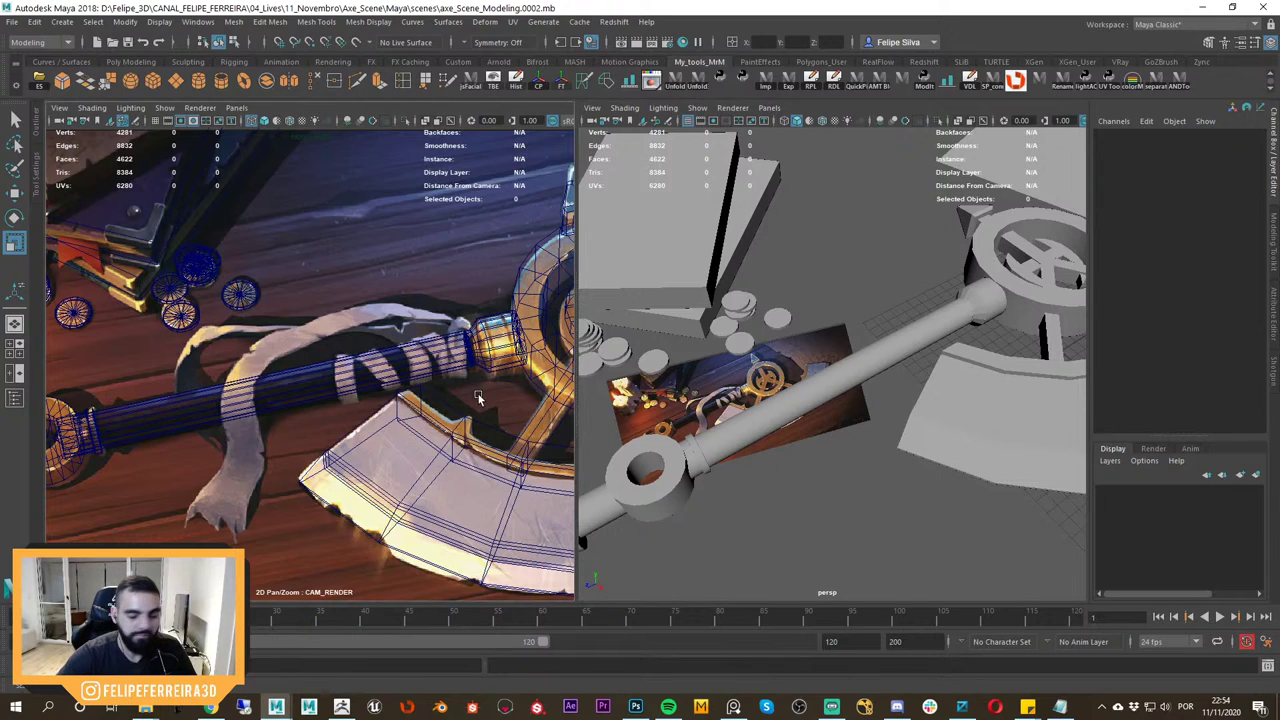
# Unhide the last hidden object, the thick tabletop slab beneath the axe and props.
pyautogui.moveTo(403, 391); pyautogui.dragTo(359, 372, button='right')
pyautogui.moveTo(359, 372); pyautogui.dragTo(321, 358, button='middle')
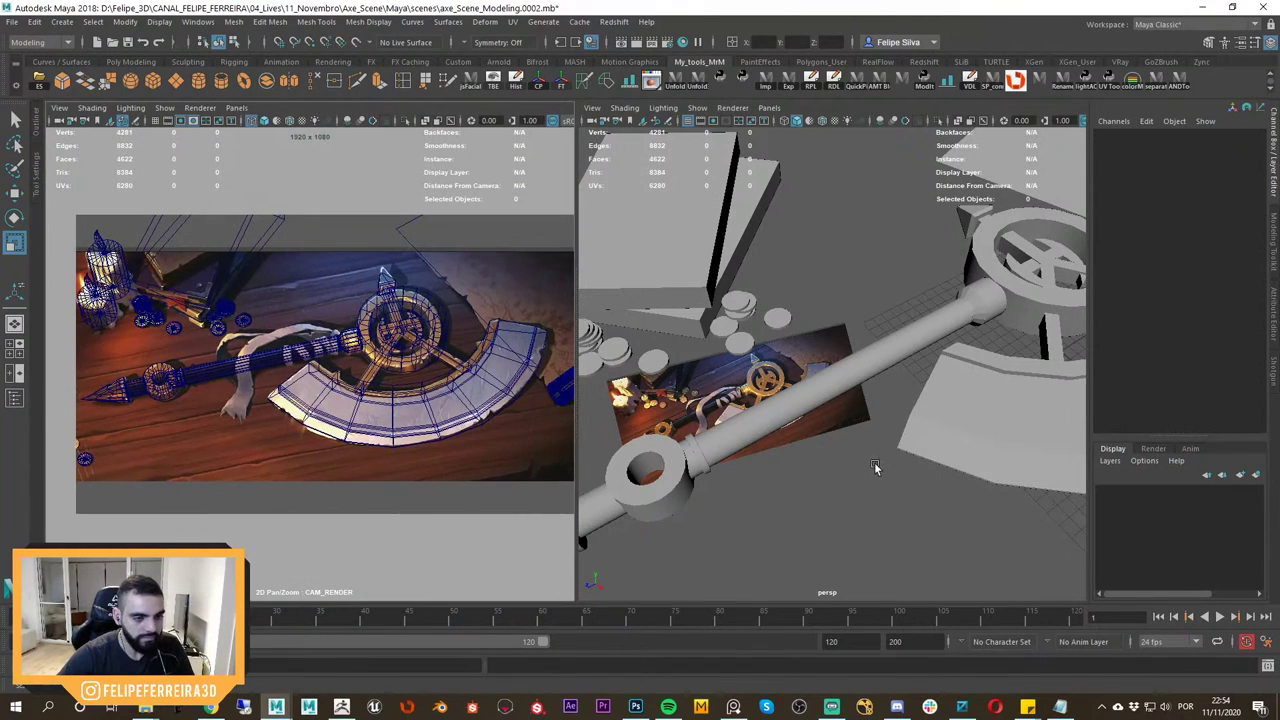
pyautogui.keyDown('alt'); pyautogui.moveTo(874, 468); pyautogui.dragTo(872, 485); pyautogui.keyUp('alt')
pyautogui.hotkey('ctrl', 'shift', 'h')
pyautogui.keyDown('alt'); pyautogui.moveTo(871, 474); pyautogui.dragTo(863, 477, button='right'); pyautogui.keyUp('alt')
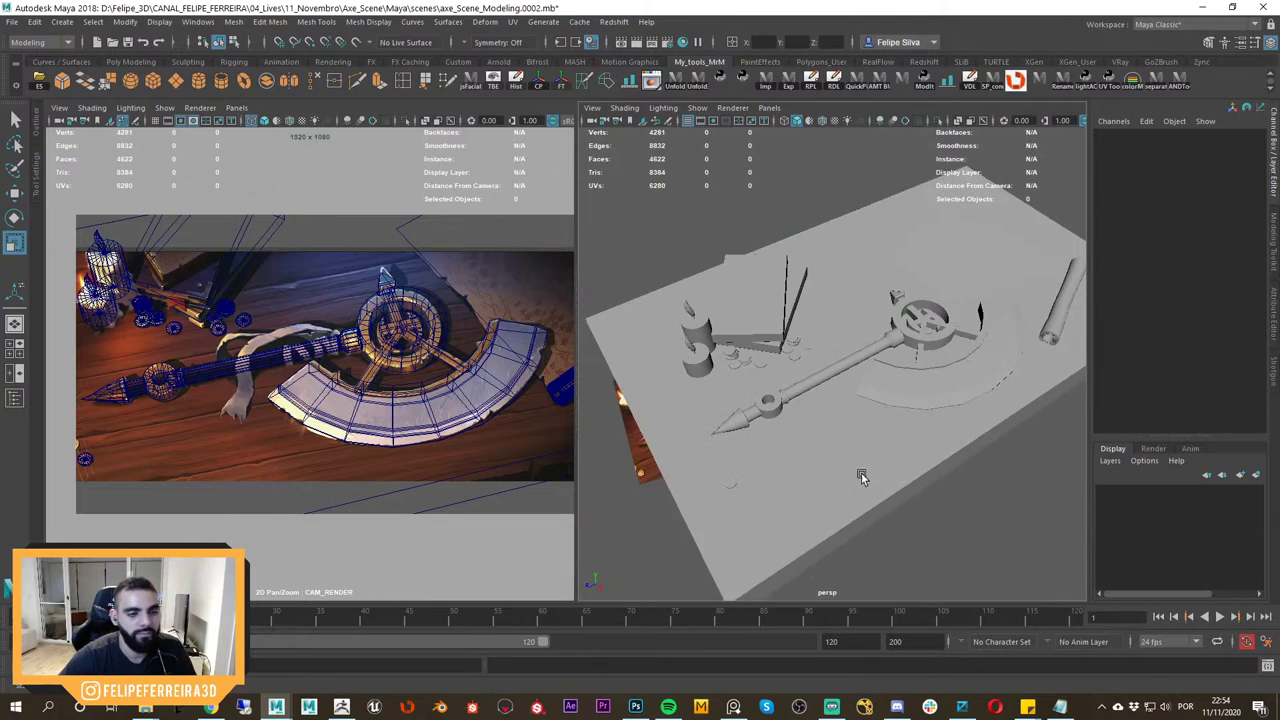
pyautogui.click(880, 479)
pyautogui.click(948, 488)
pyautogui.scroll(-2, 396, 388)
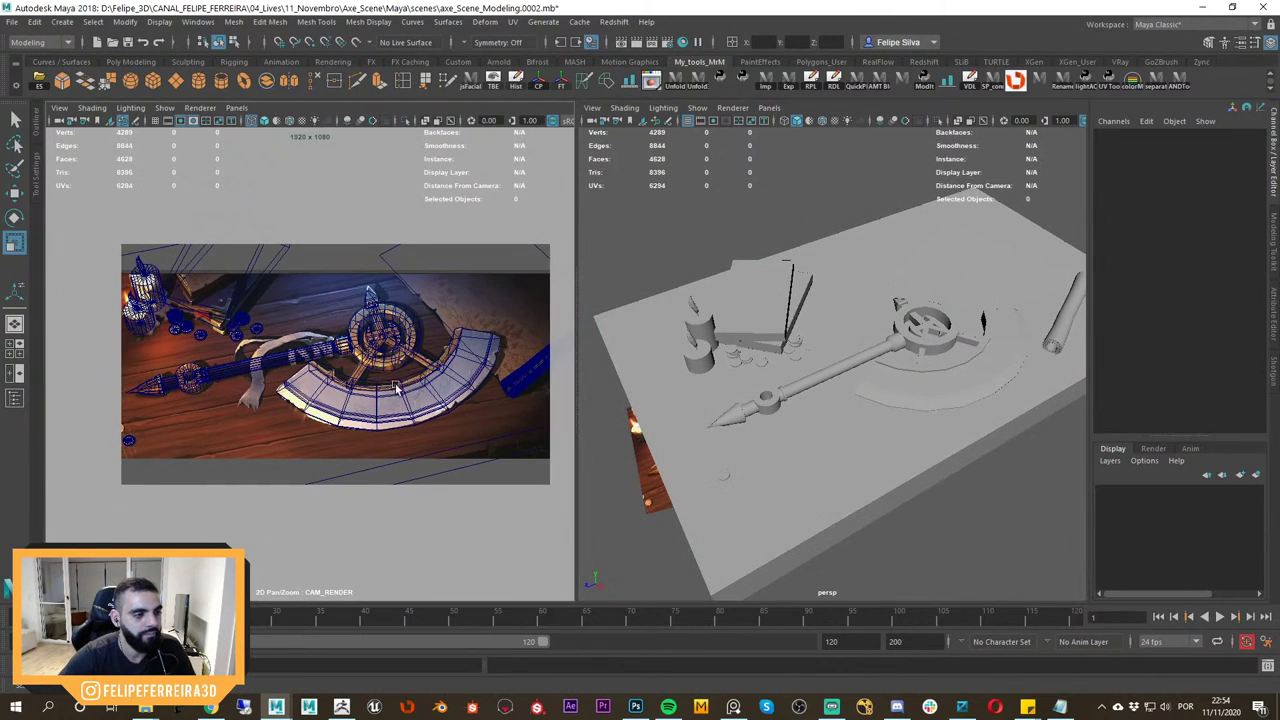
pyautogui.click(446, 312)
pyautogui.click(495, 282)
pyautogui.click(482, 297)
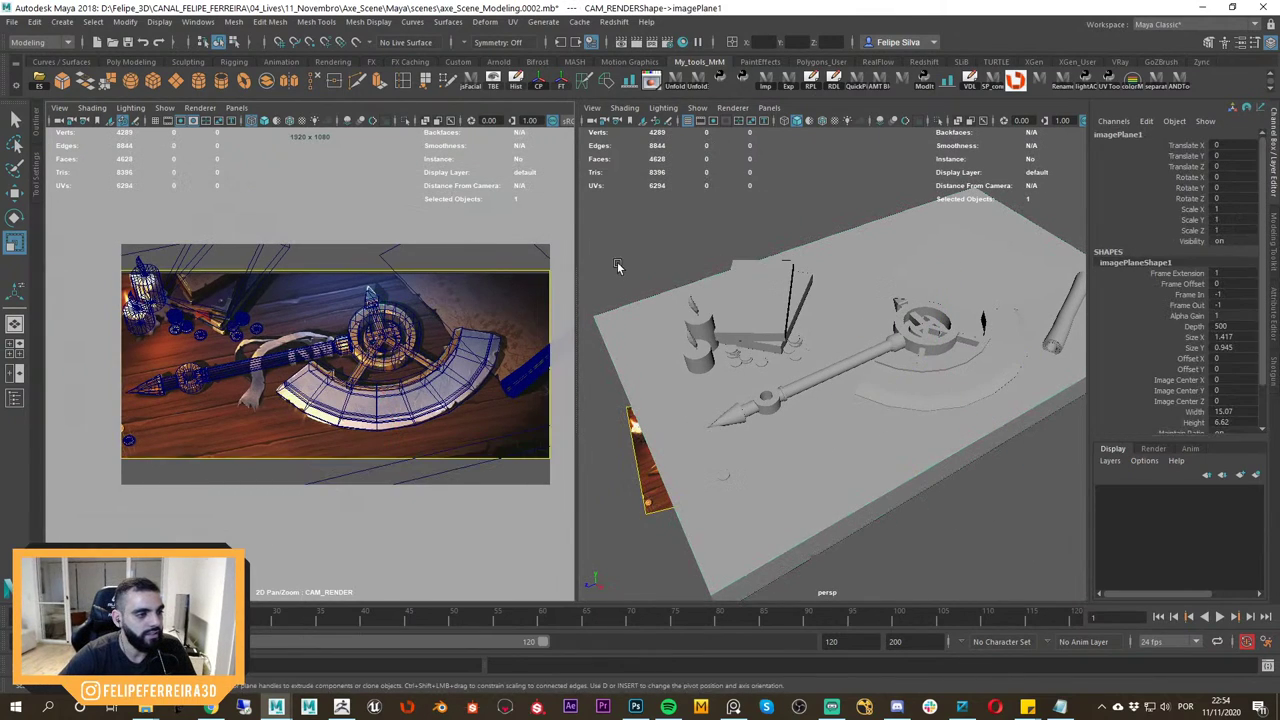
pyautogui.click(657, 245)
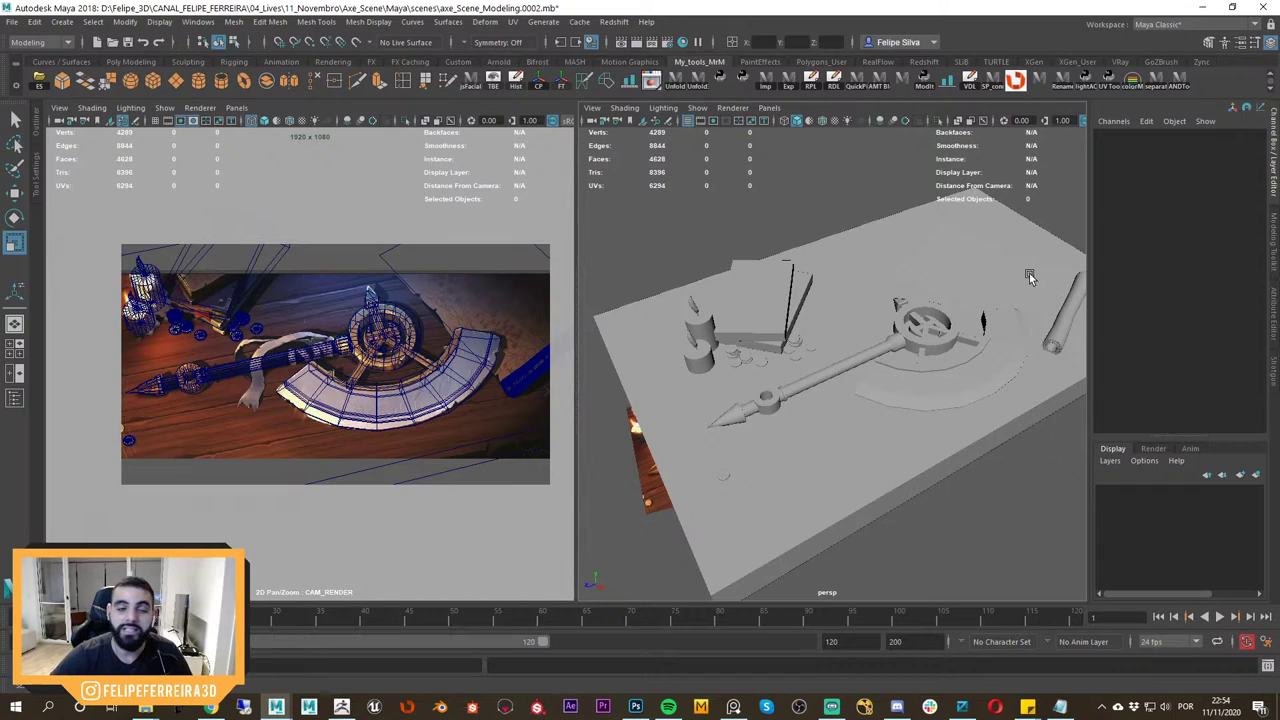
pyautogui.keyDown('alt'); pyautogui.moveTo(911, 404); pyautogui.dragTo(900, 435); pyautogui.keyUp('alt')
pyautogui.keyDown('alt'); pyautogui.moveTo(900, 435); pyautogui.dragTo(844, 392, button='right'); pyautogui.keyUp('alt')
pyautogui.keyDown('alt'); pyautogui.moveTo(863, 408); pyautogui.dragTo(850, 400); pyautogui.keyUp('alt')
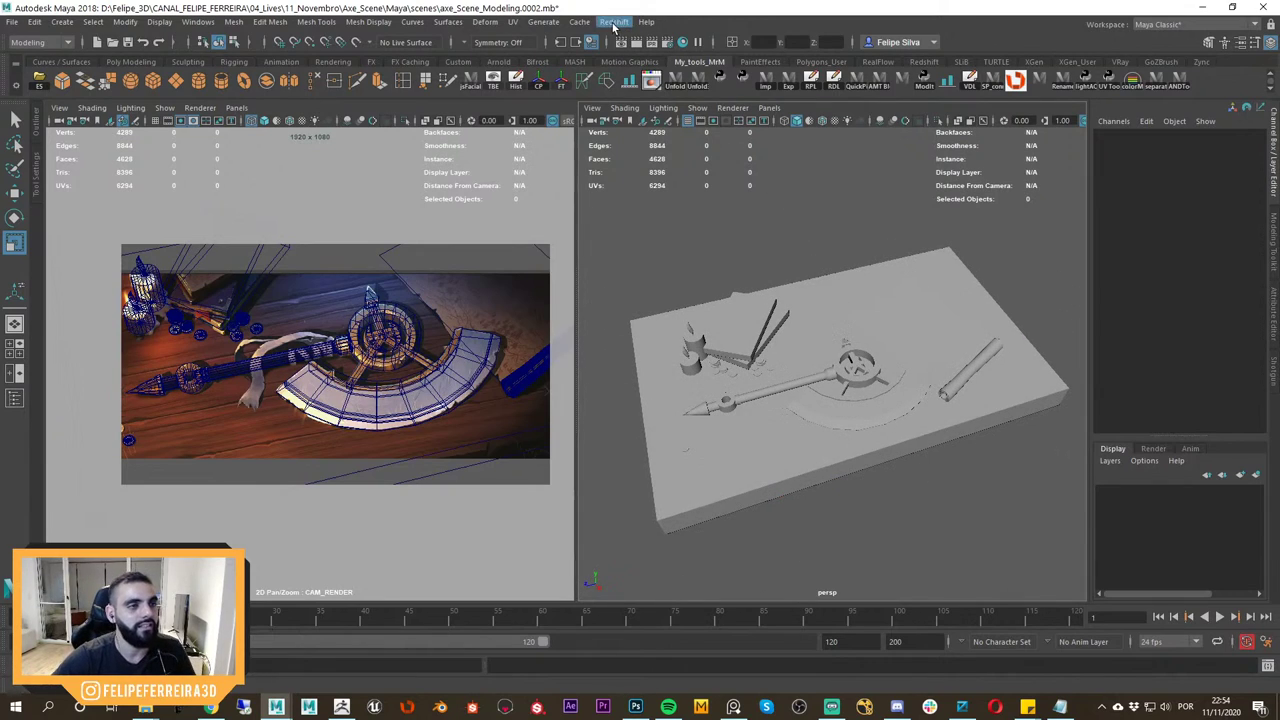
# Set the scene's renderer to Redshift in the render settings and show its output options.
pyautogui.click(667, 42)
pyautogui.click(585, 137)
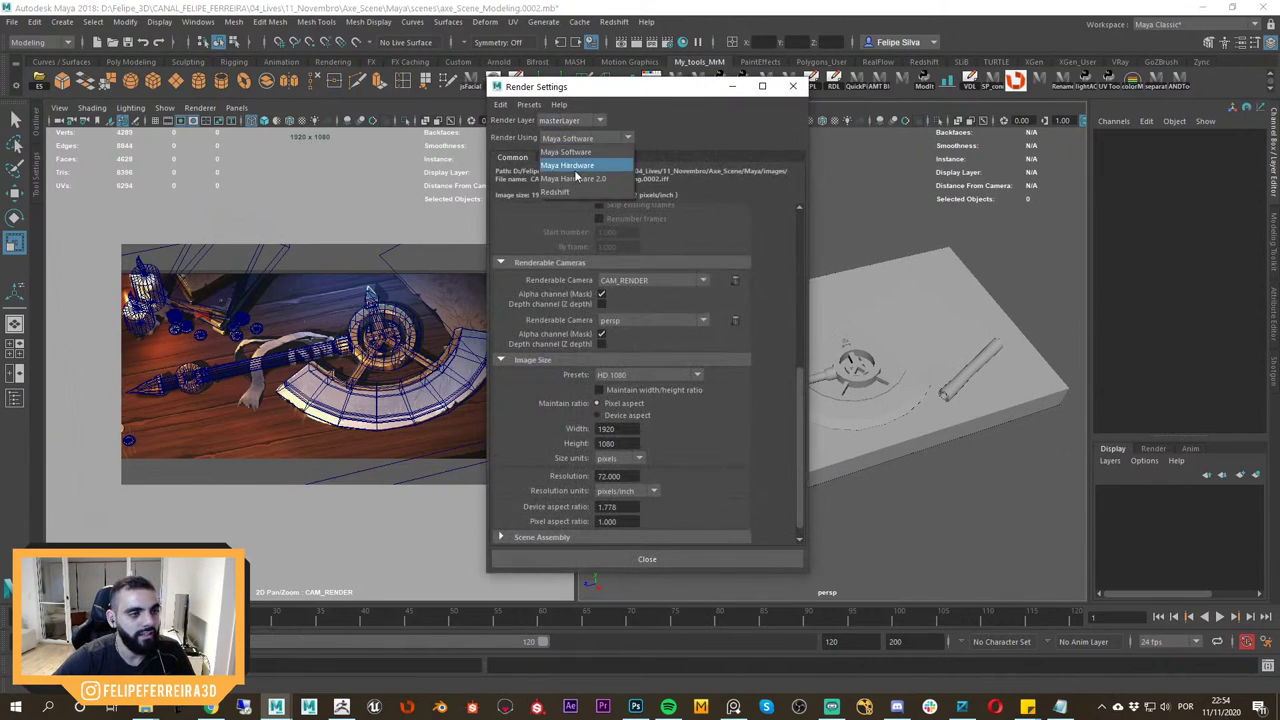
pyautogui.click(578, 170)
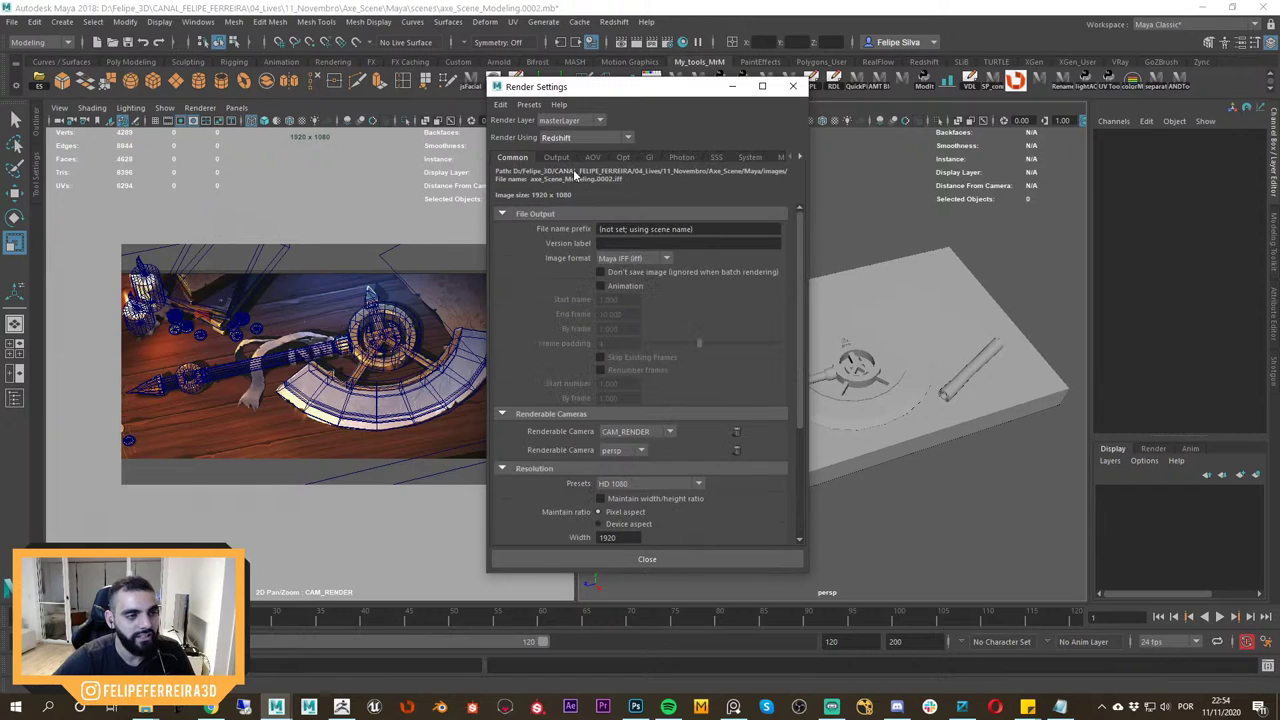
pyautogui.click(556, 157)
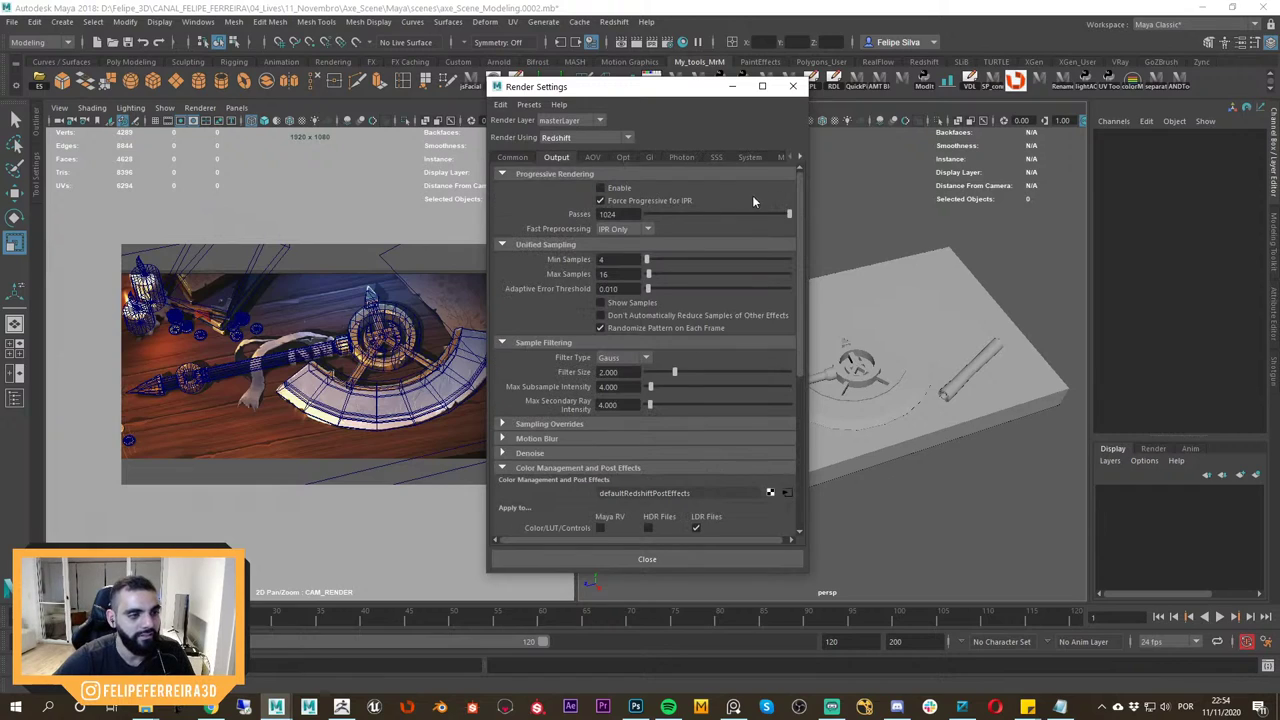
# Set the primary GI engine to Irradiance Cache and the secondary GI engine to Brute Force, then close the render settings.
pyautogui.click(623, 158)
pyautogui.click(650, 158)
pyautogui.click(643, 190)
pyautogui.click(637, 232)
pyautogui.click(653, 206)
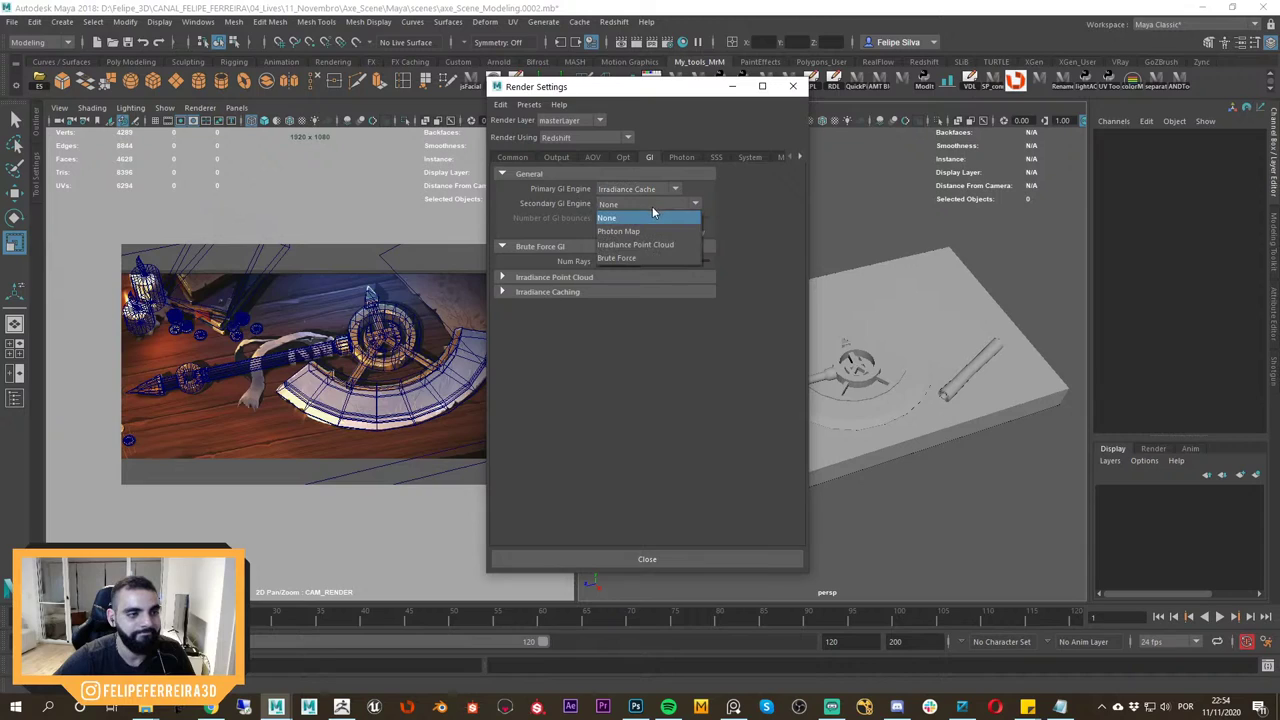
pyautogui.click(640, 258)
pyautogui.click(522, 158)
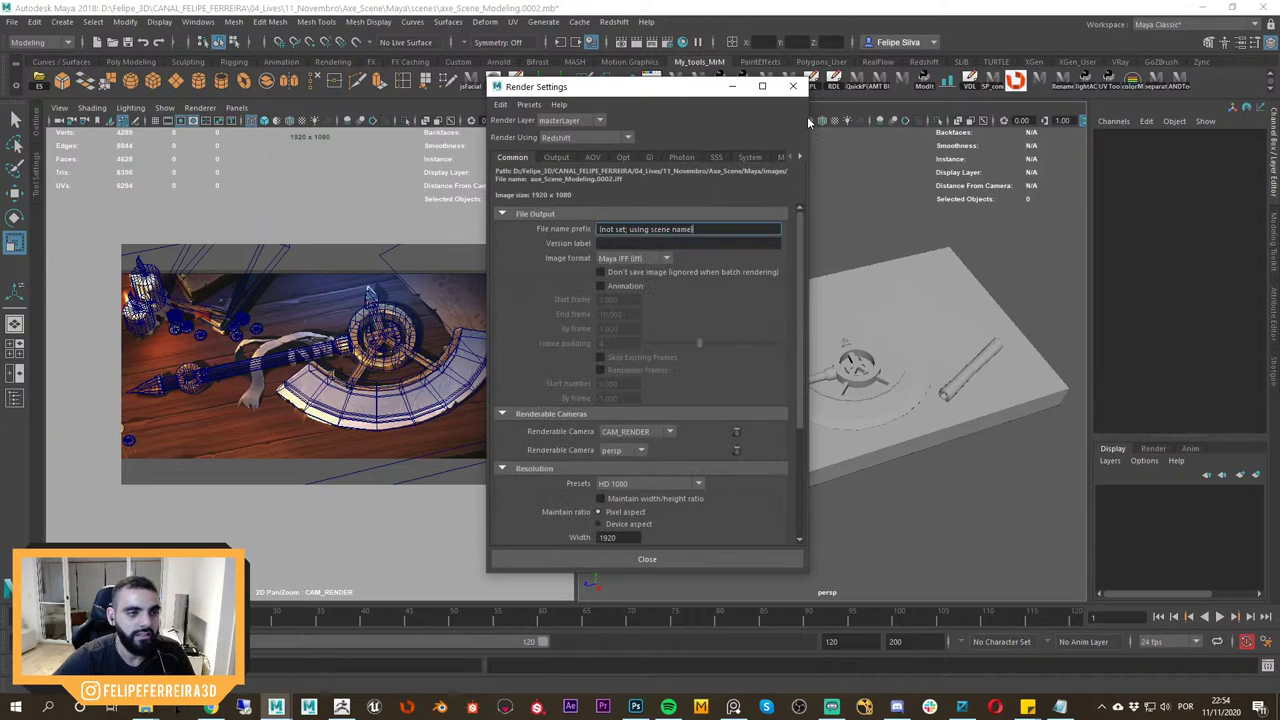
pyautogui.click(794, 88)
# Create a Redshift Physical Light, place it at about X 30.8, Y 24.8, and scale it uniformly to about 10.7.
pyautogui.keyDown('alt'); pyautogui.moveTo(890, 357); pyautogui.dragTo(866, 350, button='right'); pyautogui.keyUp('alt')
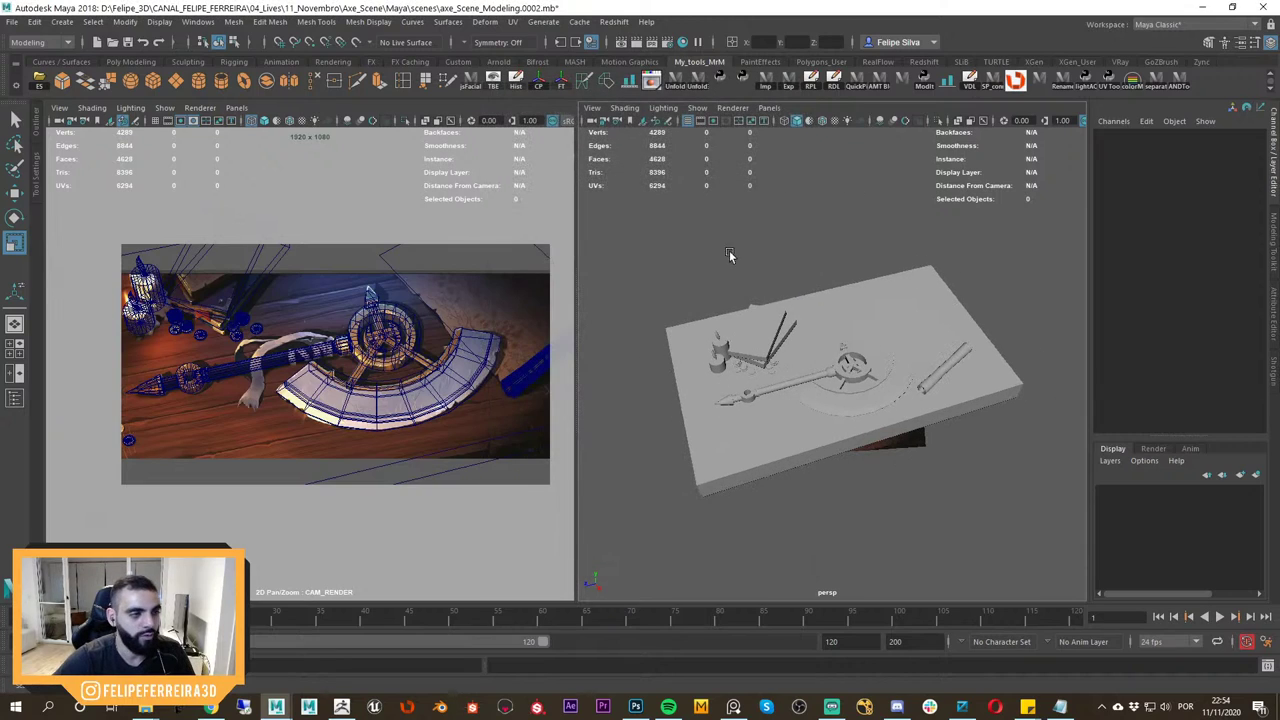
pyautogui.click(614, 21)
pyautogui.moveTo(680, 116)
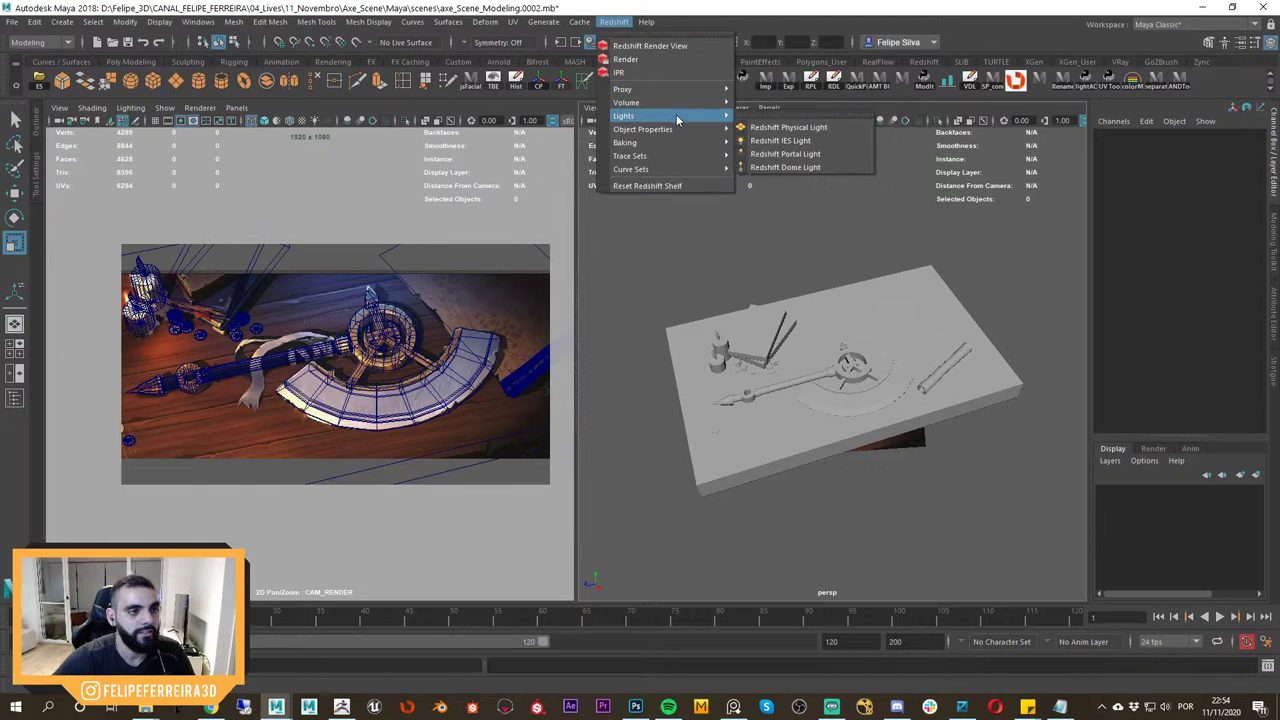
pyautogui.click(818, 130)
pyautogui.press('w')
pyautogui.keyDown('alt'); pyautogui.moveTo(835, 350); pyautogui.dragTo(925, 372); pyautogui.keyUp('alt')
pyautogui.moveTo(938, 295); pyautogui.dragTo(991, 260)
pyautogui.press('r')
pyautogui.moveTo(901, 337); pyautogui.dragTo(1067, 463)
# Rotate the physical light towards the tabletop, to about X -10.9, Y 73.8 and Z 12.6 degrees.
pyautogui.press('e')
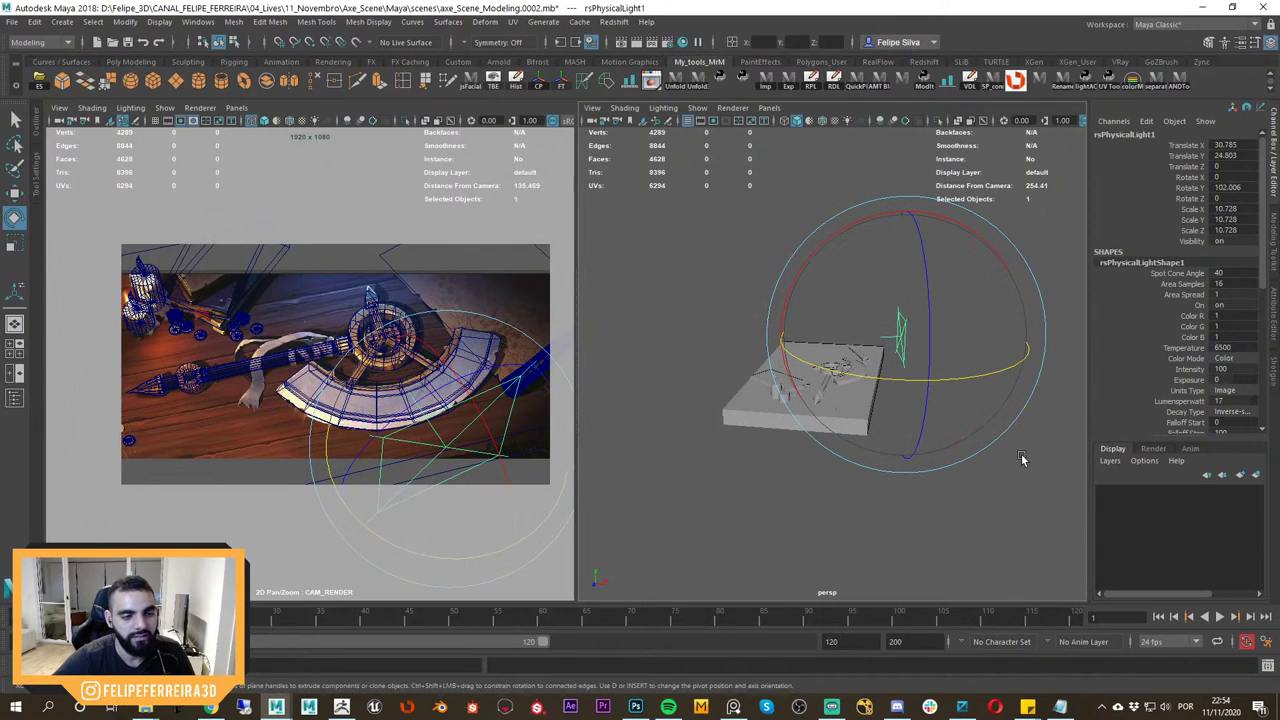
pyautogui.moveTo(990, 375); pyautogui.dragTo(974, 440)
pyautogui.press('w')
pyautogui.press('e')
pyautogui.moveTo(925, 330); pyautogui.dragTo(917, 291)
pyautogui.press('w')
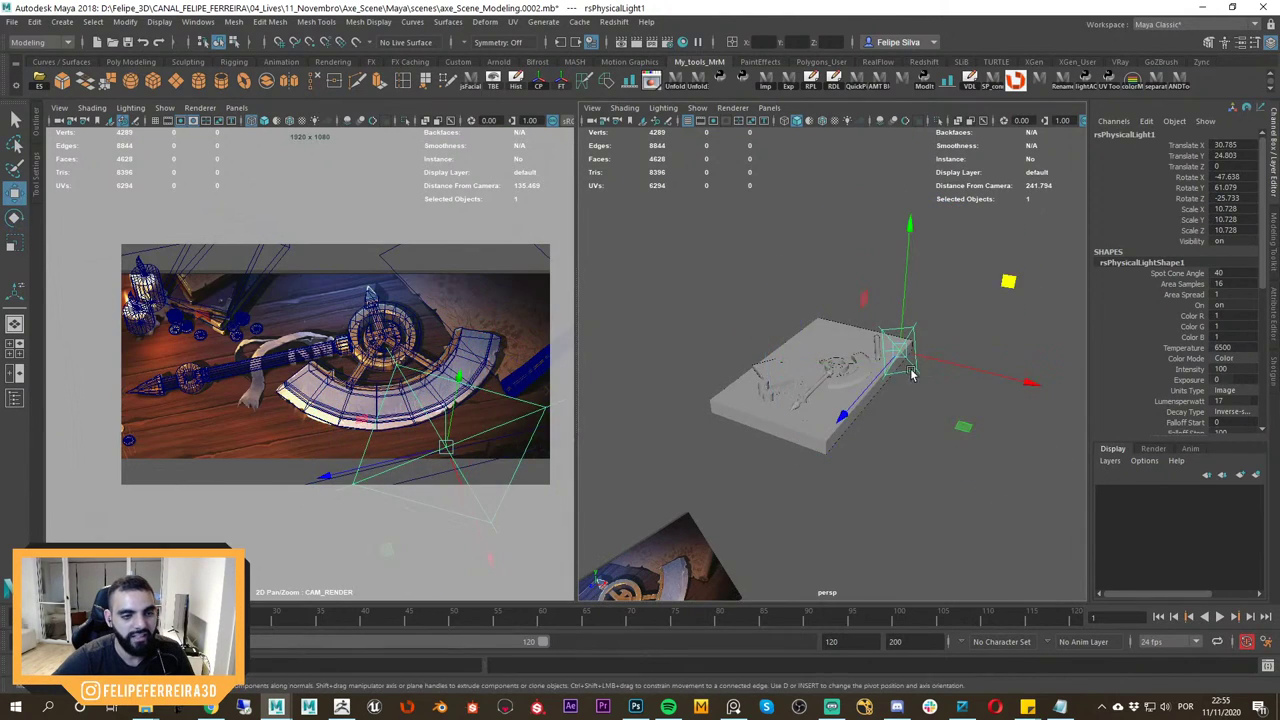
pyautogui.press('e')
pyautogui.keyDown('alt'); pyautogui.moveTo(914, 371); pyautogui.dragTo(907, 341); pyautogui.keyUp('alt')
pyautogui.press('e')
pyautogui.moveTo(906, 340); pyautogui.dragTo(914, 371)
pyautogui.press('w')
pyautogui.keyDown('alt'); pyautogui.moveTo(914, 371); pyautogui.dragTo(925, 389, button='right'); pyautogui.keyUp('alt')
pyautogui.press('e')
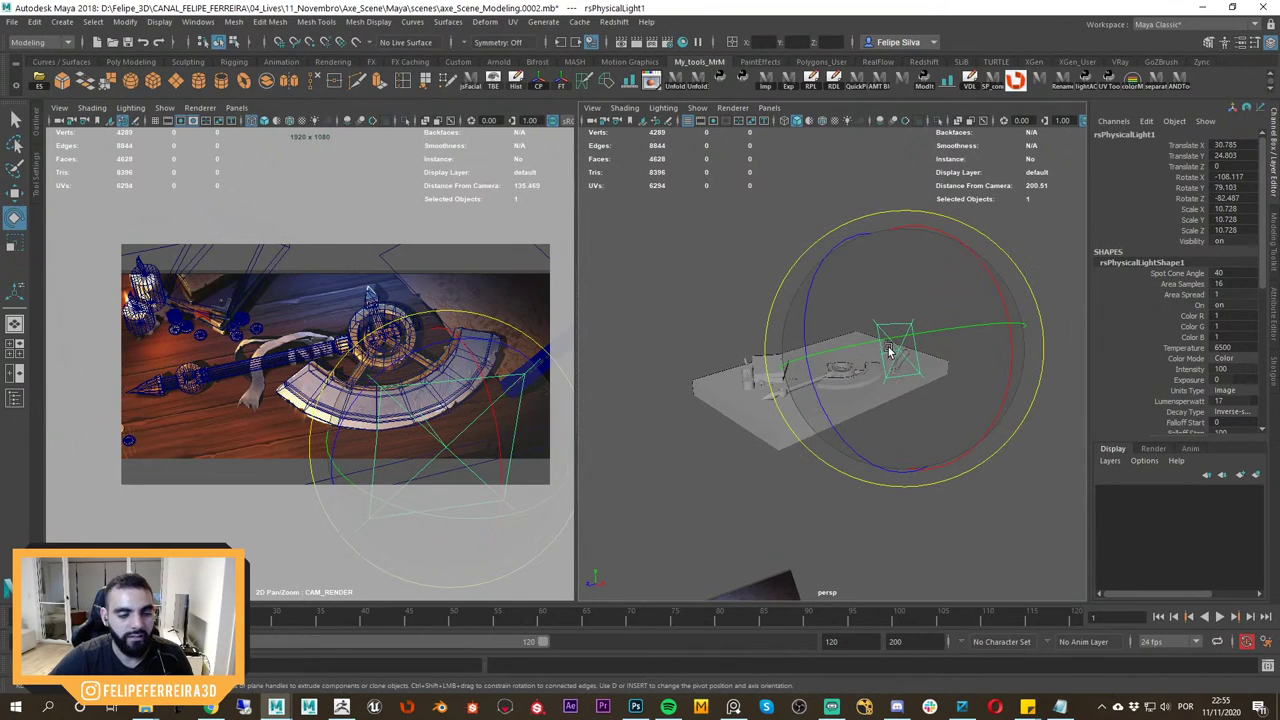
pyautogui.moveTo(894, 351); pyautogui.dragTo(868, 334)
pyautogui.press('w')
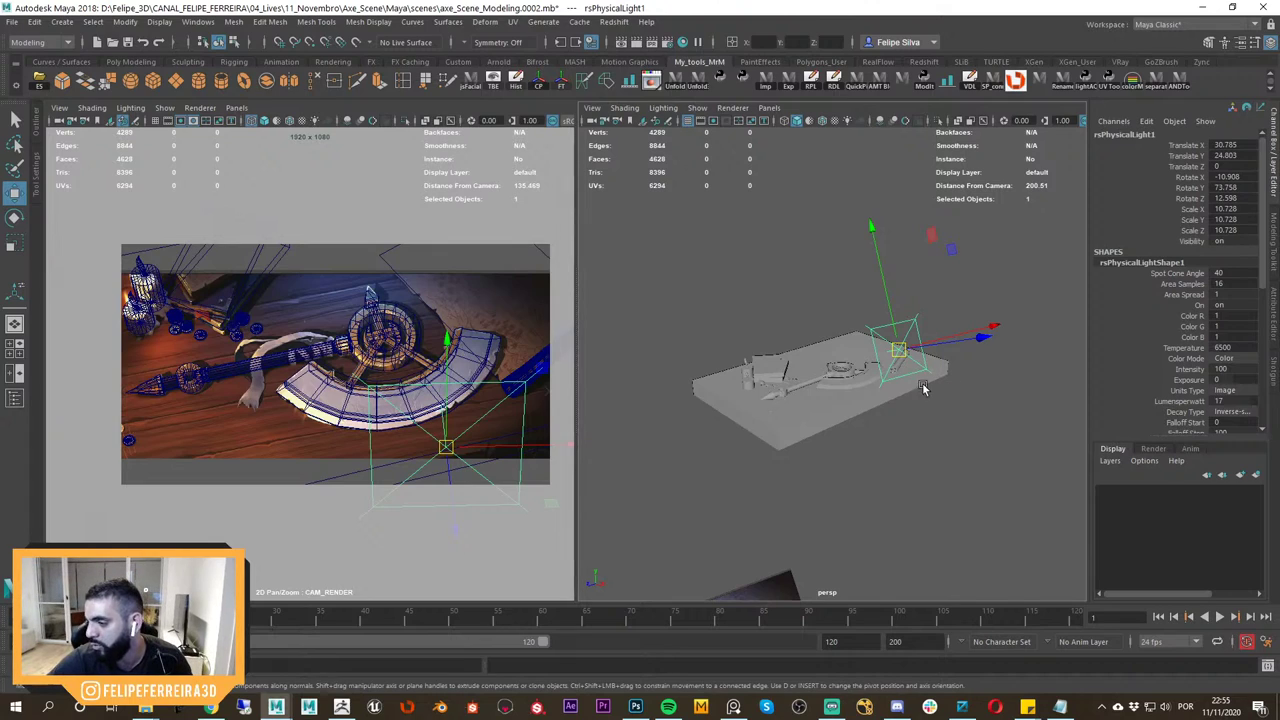
# Move the physical light above and outside the tabletop's edge, to about X 51.5, Y 37.7, Z 32.5.
pyautogui.moveTo(923, 388)
pyautogui.keyDown('alt'); pyautogui.mouseDown()
pyautogui.moveTo(895, 401)
pyautogui.moveTo(937, 417)
pyautogui.moveTo(938, 389)
pyautogui.mouseUp(); pyautogui.keyUp('alt')
pyautogui.keyDown('alt'); pyautogui.moveTo(938, 389); pyautogui.dragTo(963, 335, button='right'); pyautogui.keyUp('alt')
pyautogui.moveTo(960, 231); pyautogui.dragTo(950, 203)
pyautogui.keyDown('alt'); pyautogui.moveTo(828, 336); pyautogui.dragTo(745, 476); pyautogui.keyUp('alt')
pyautogui.keyDown('alt'); pyautogui.moveTo(825, 440); pyautogui.dragTo(780, 427); pyautogui.keyUp('alt')
pyautogui.press('e')
pyautogui.press('w')
pyautogui.moveTo(743, 377); pyautogui.dragTo(734, 368)
pyautogui.keyDown('alt'); pyautogui.moveTo(670, 402); pyautogui.dragTo(660, 345); pyautogui.keyUp('alt')
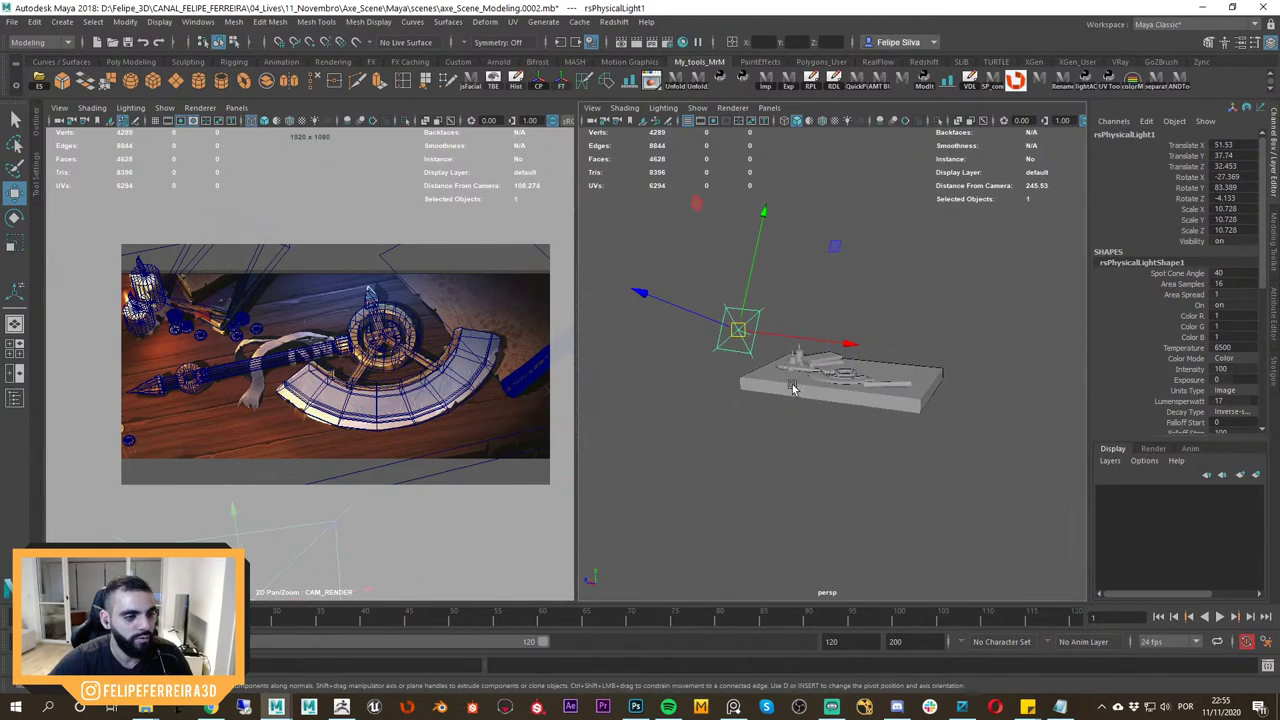
# Tilt the physical light towards the props, to about X -42.3, Y 64.3, Z -16.2 degrees, and deselect it.
pyautogui.press('e')
pyautogui.moveTo(762, 383); pyautogui.dragTo(703, 377)
pyautogui.press('w')
pyautogui.click(466, 186)
pyautogui.press('space')
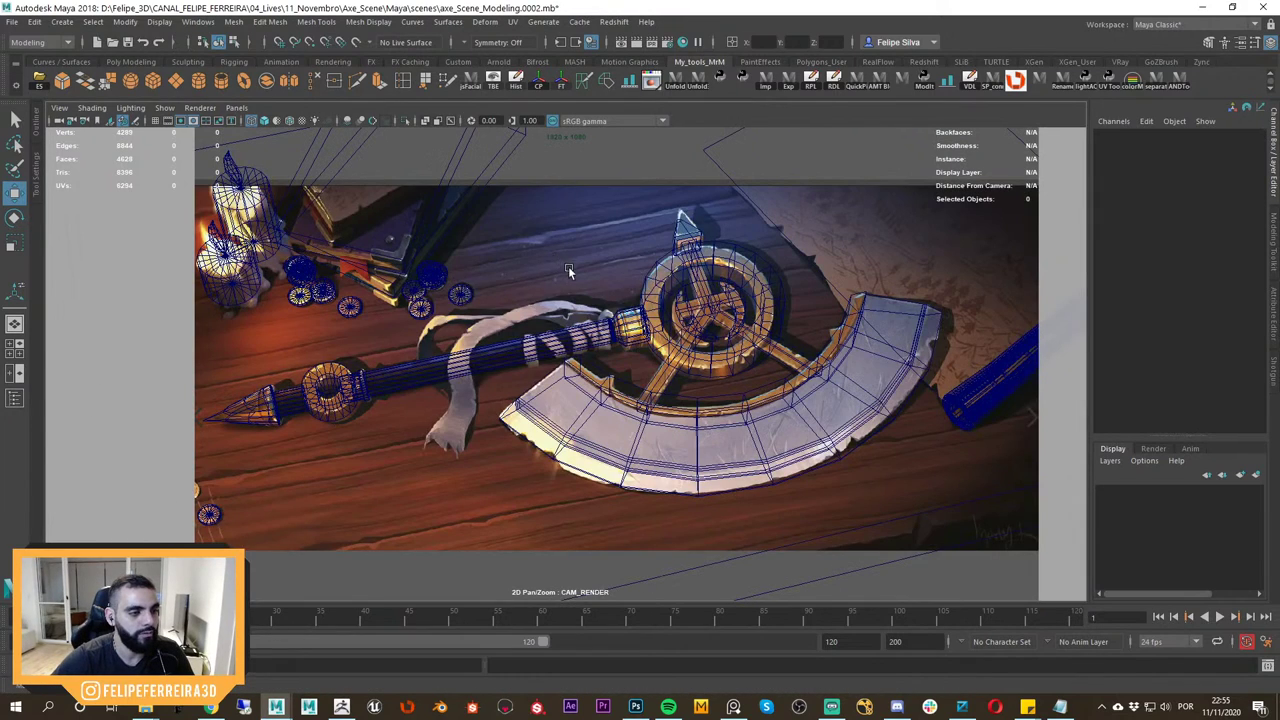
pyautogui.press('space')
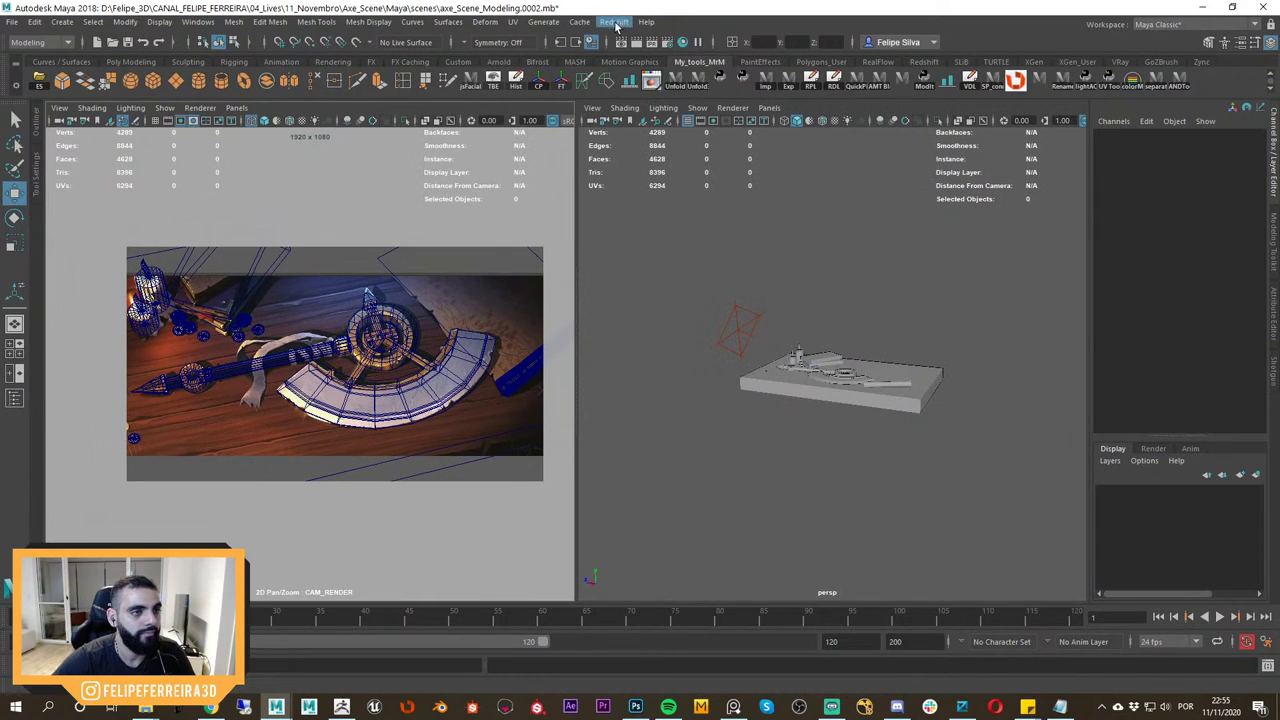
# Start a Redshift IPR render of the scene and fit the whole image in the render view.
pyautogui.click(611, 24)
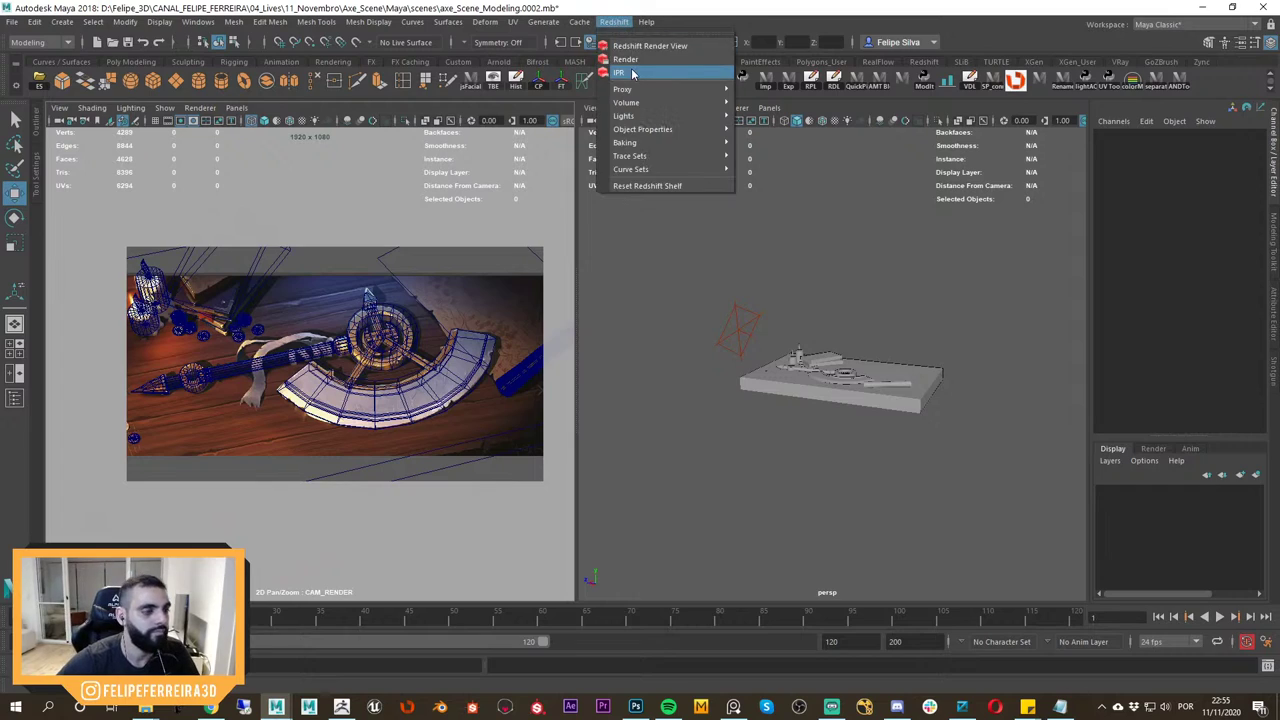
pyautogui.click(633, 72)
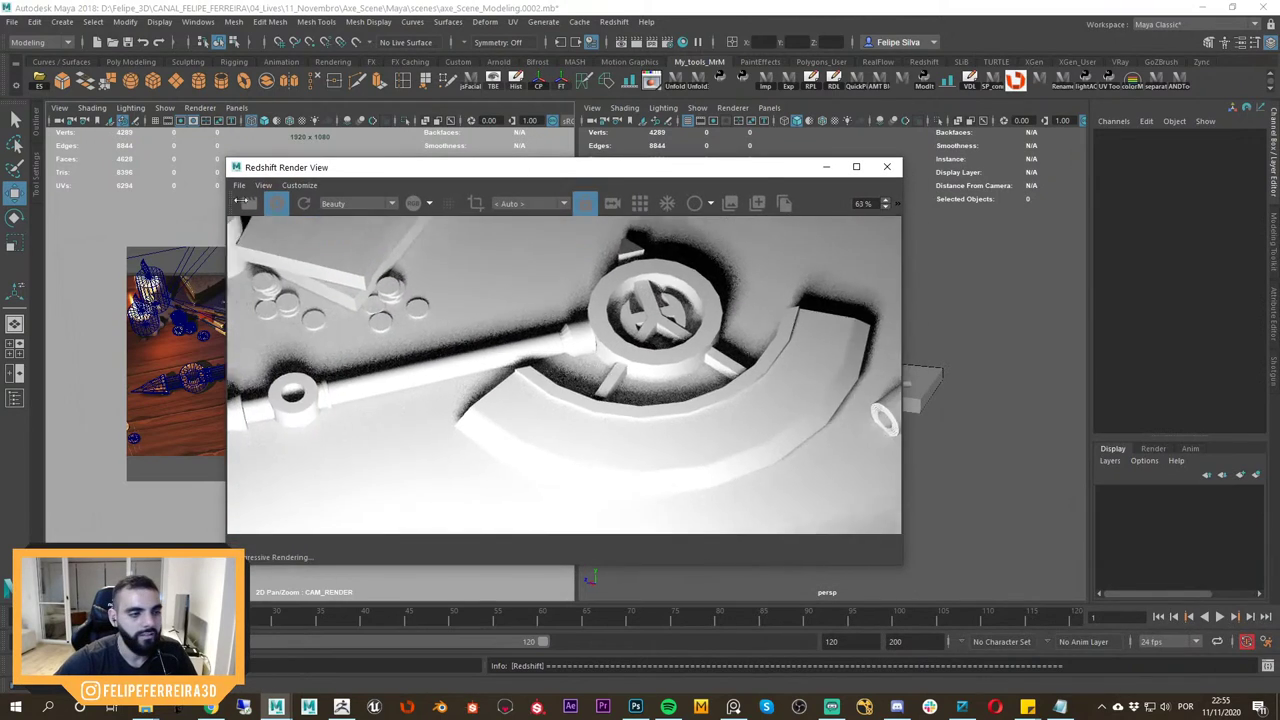
pyautogui.keyDown('alt'); pyautogui.moveTo(240, 201); pyautogui.dragTo(175, 280, button='right'); pyautogui.keyUp('alt')
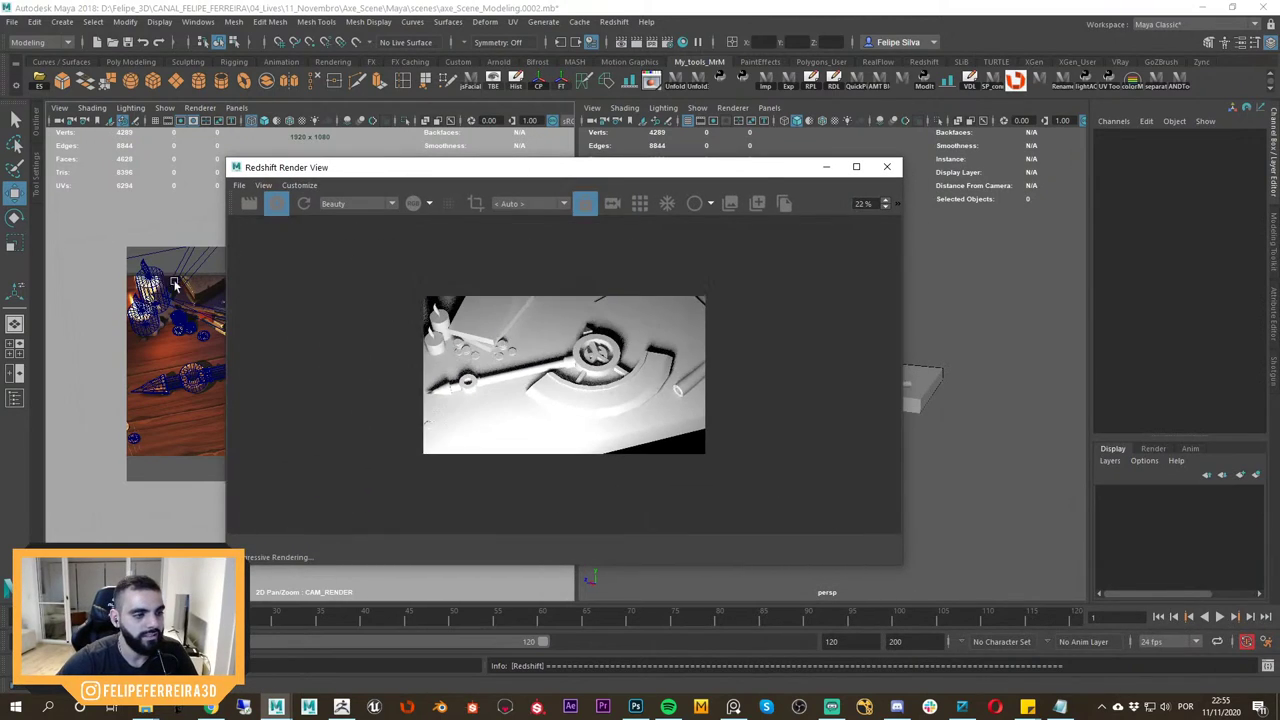
pyautogui.keyDown('alt'); pyautogui.moveTo(396, 332); pyautogui.dragTo(540, 336, button='right'); pyautogui.keyUp('alt')
# Stop the IPR render and reposition the render view window so the perspective viewport is clear.
pyautogui.moveTo(693, 170); pyautogui.dragTo(634, 485)
pyautogui.click(121, 199)
pyautogui.click(377, 433)
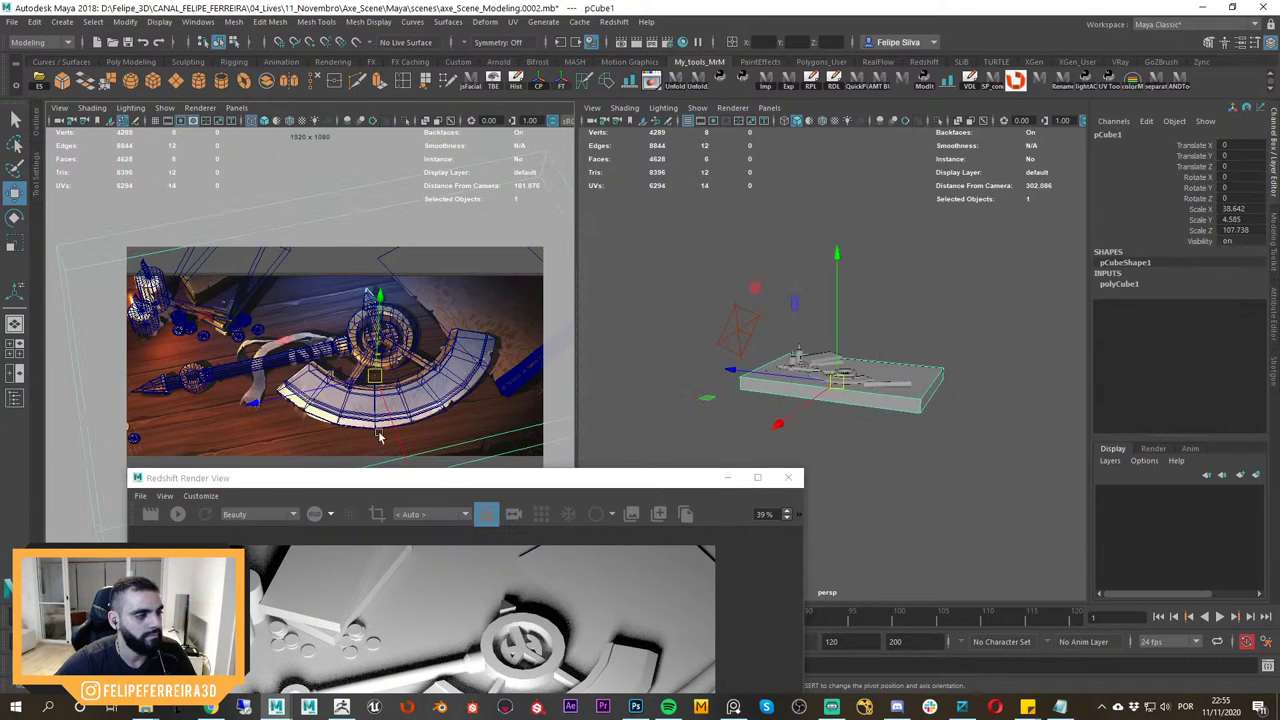
pyautogui.moveTo(442, 478); pyautogui.dragTo(375, 174)
pyautogui.moveTo(582, 177); pyautogui.dragTo(504, 162)
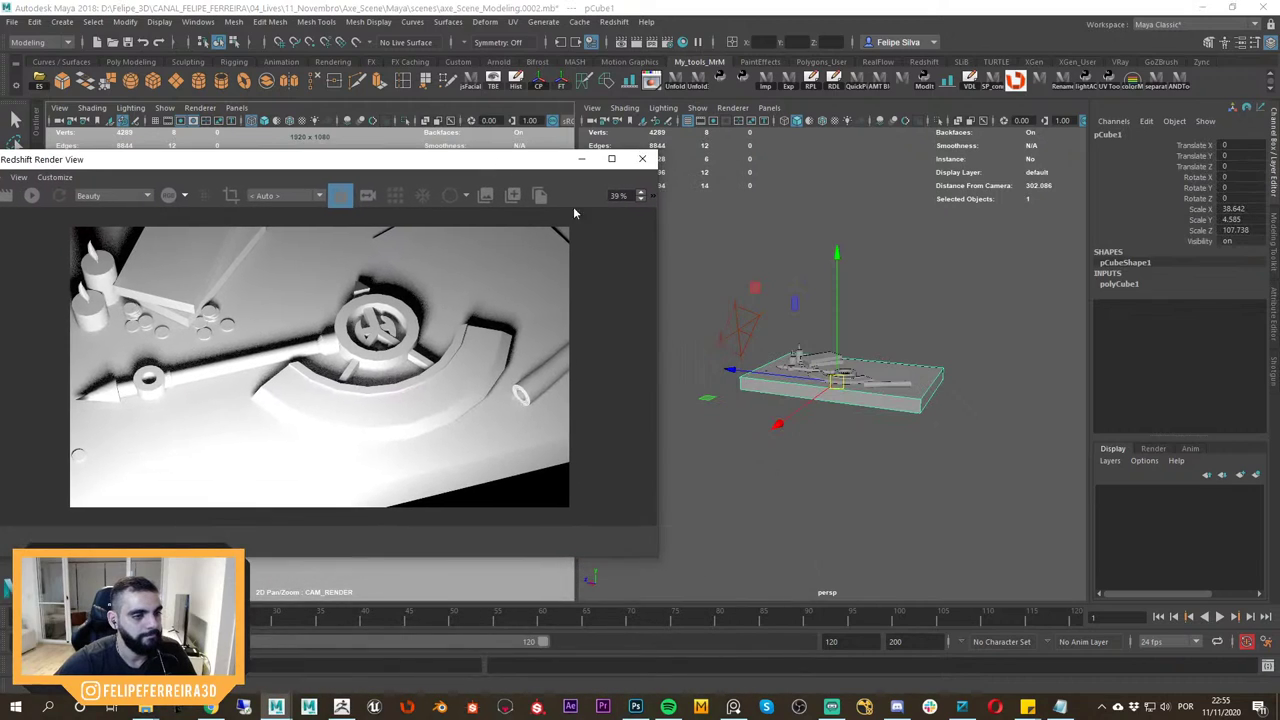
pyautogui.scroll(-1, 804, 361)
# Select the physical light and restart the Redshift IPR render through the CAM_RENDER camera.
pyautogui.click(761, 321)
pyautogui.moveTo(296, 161); pyautogui.dragTo(362, 151)
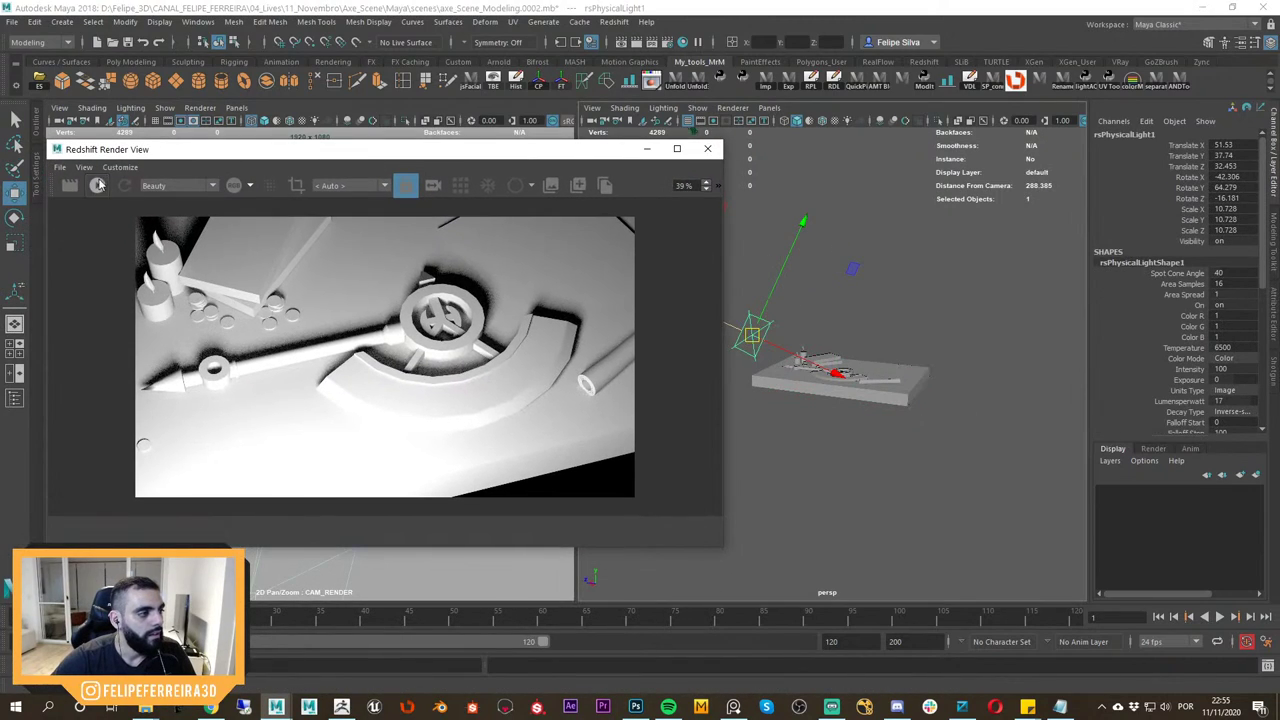
pyautogui.click(345, 186)
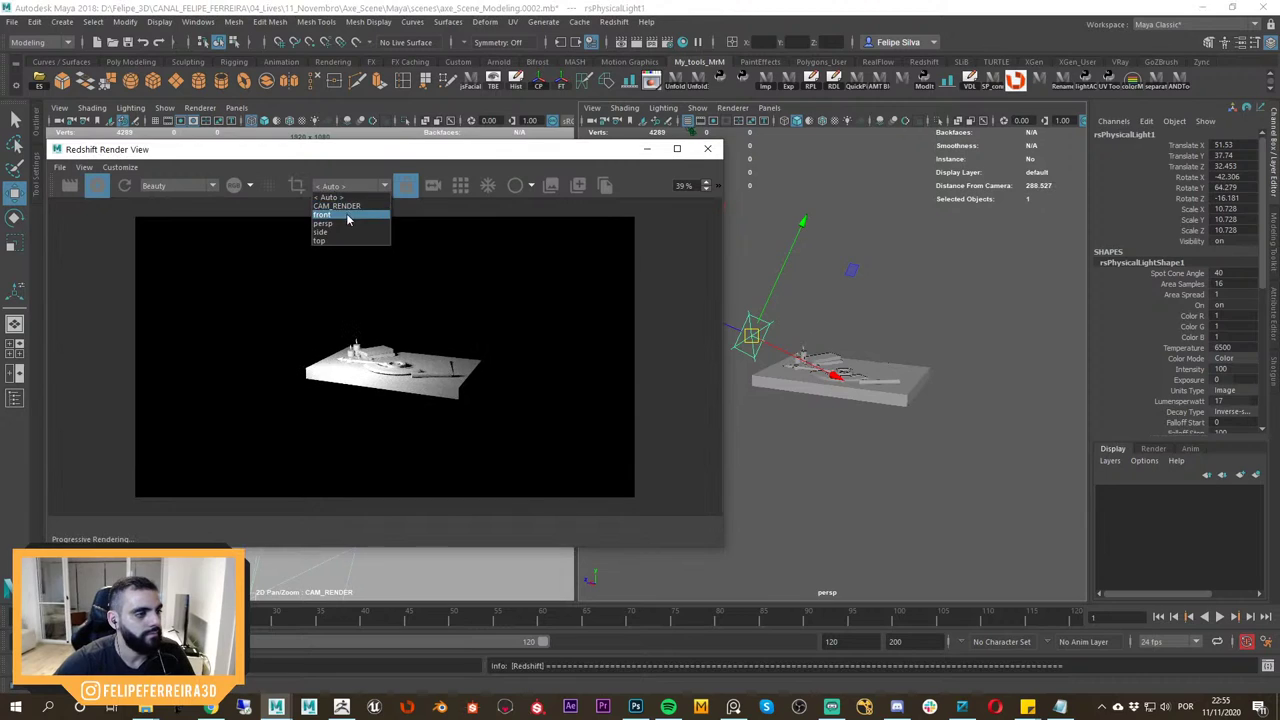
# Move the physical light farther from the tabletop, to about X 90.8, Y 39.5, Z 50.4, and scale it to about 28.6.
pyautogui.keyDown('alt'); pyautogui.moveTo(869, 384); pyautogui.dragTo(834, 297); pyautogui.keyUp('alt')
pyautogui.hotkey('ctrl', 'z')
pyautogui.moveTo(766, 329); pyautogui.dragTo(711, 299)
pyautogui.keyDown('alt'); pyautogui.moveTo(809, 313); pyautogui.dragTo(871, 363, button='middle'); pyautogui.keyUp('alt')
pyautogui.moveTo(776, 242); pyautogui.dragTo(757, 268)
pyautogui.press('r')
pyautogui.keyDown('alt'); pyautogui.moveTo(818, 388); pyautogui.dragTo(868, 399); pyautogui.keyUp('alt')
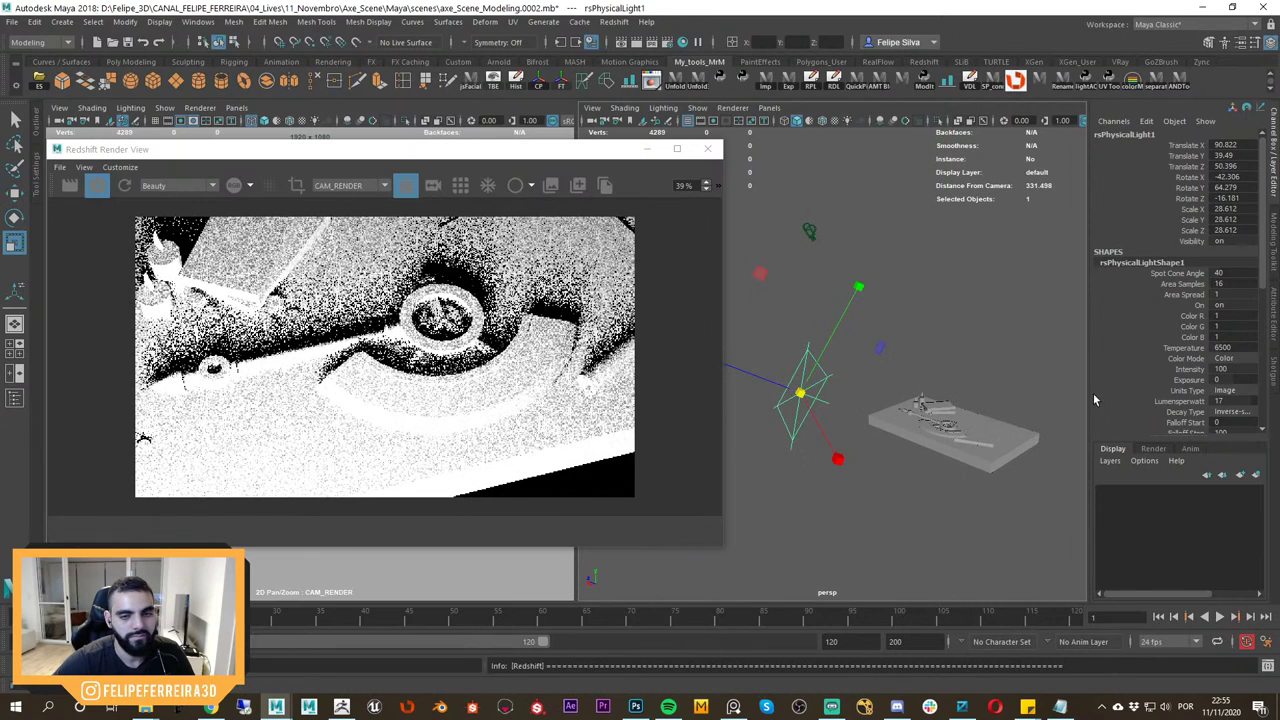
# Lower the physical light's intensity multiplier to about 31.5 and tint its color pale yellow.
pyautogui.hotkey('ctrl', 'a')
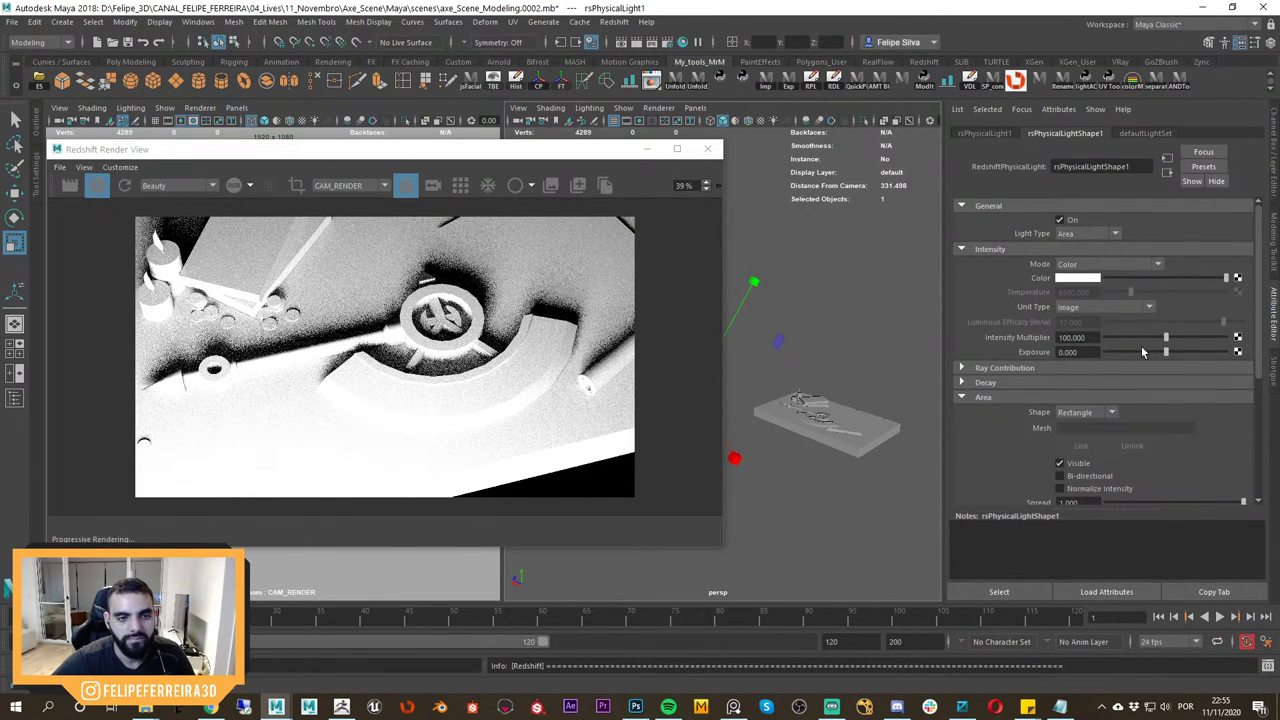
pyautogui.moveTo(1166, 338); pyautogui.dragTo(1123, 340)
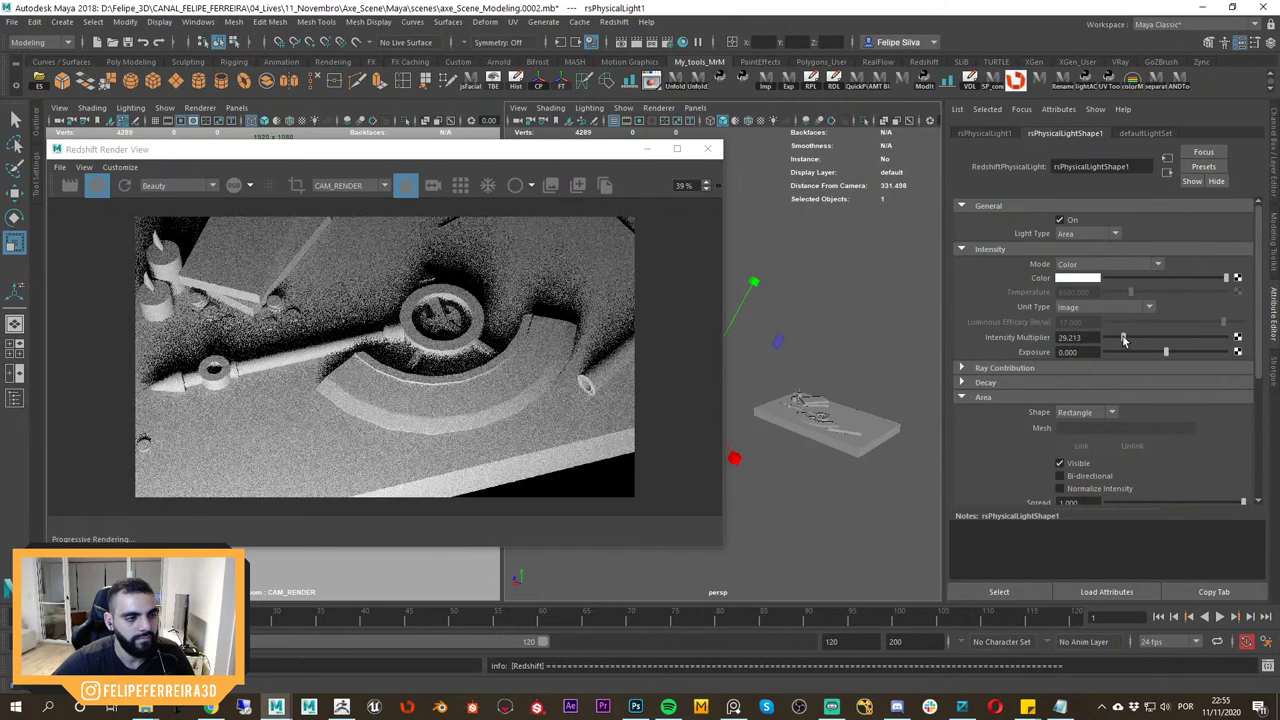
pyautogui.click(1080, 278)
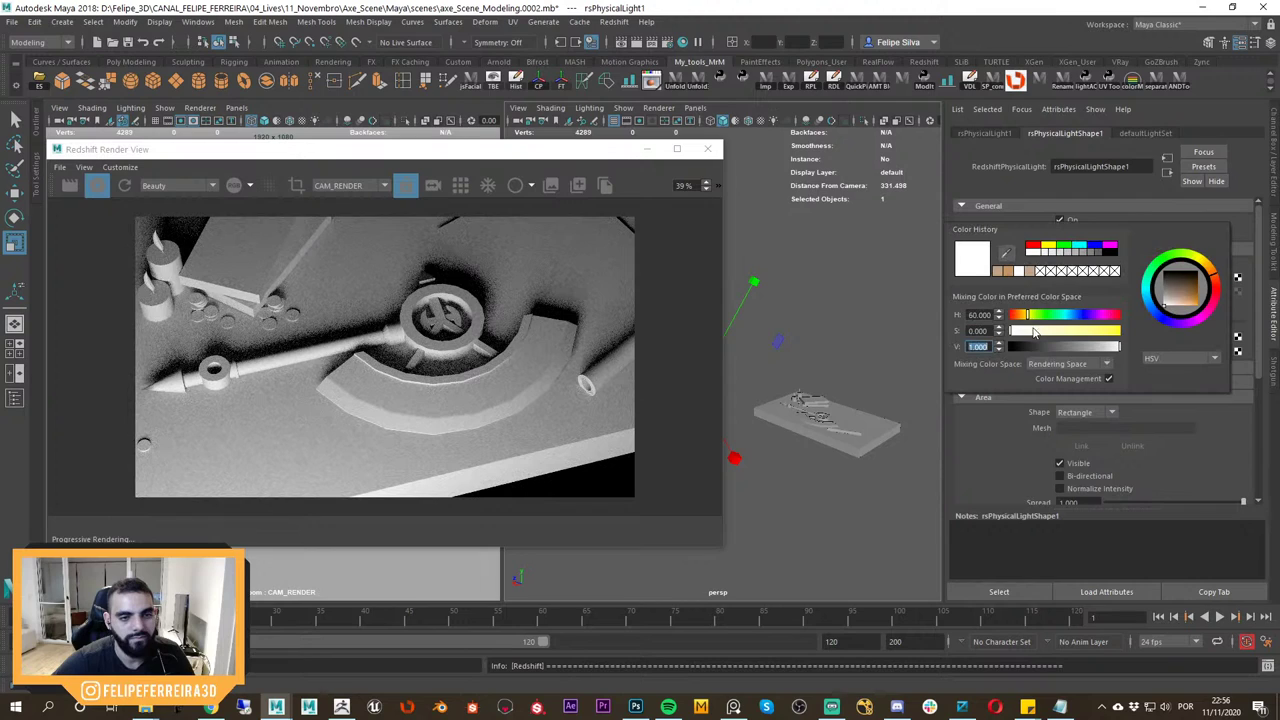
pyautogui.moveTo(1058, 338); pyautogui.dragTo(1055, 338)
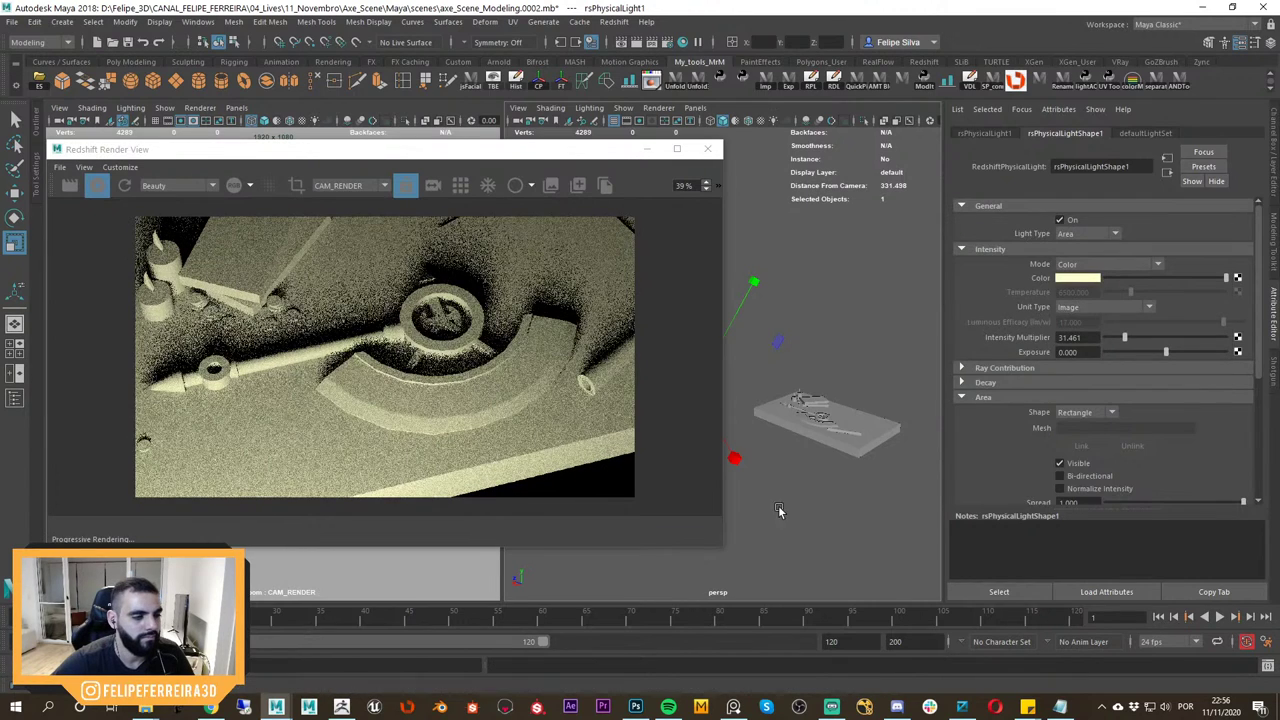
# Deselect the physical light and stop the IPR render.
pyautogui.click(780, 511)
pyautogui.keyDown('alt'); pyautogui.moveTo(484, 346); pyautogui.dragTo(468, 346, button='right'); pyautogui.keyUp('alt')
pyautogui.scroll(1, 426, 359)
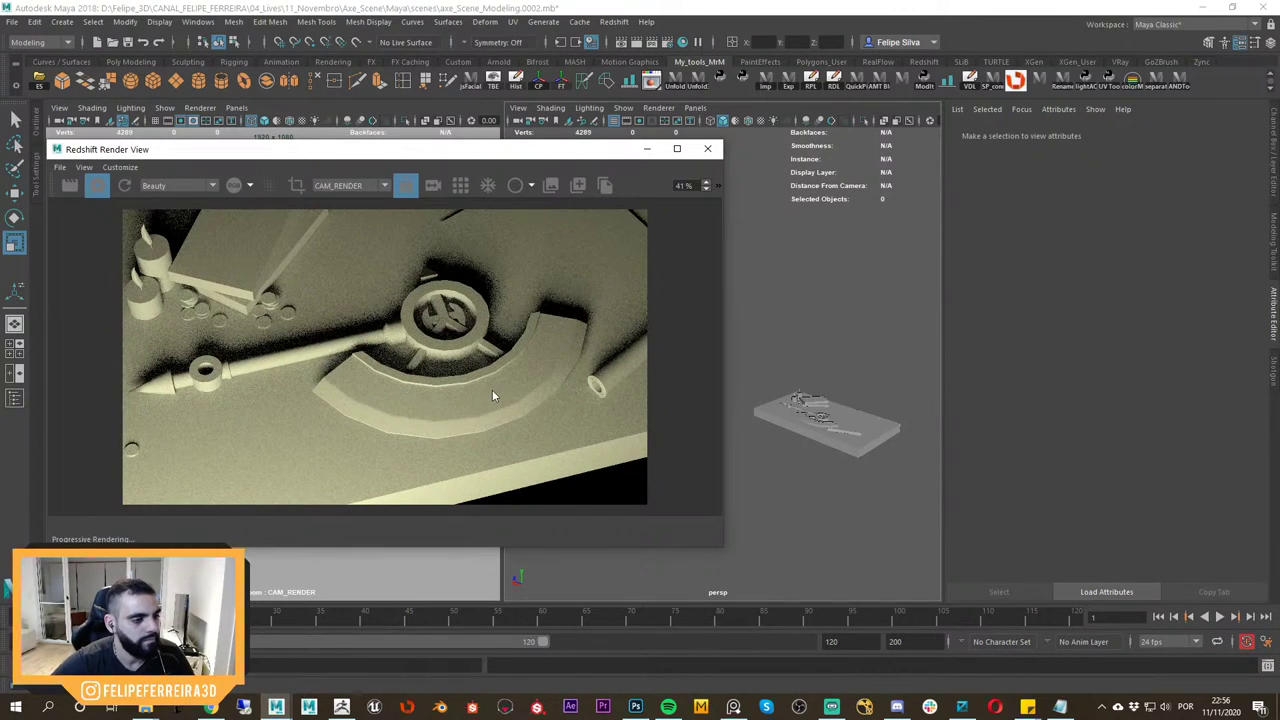
pyautogui.click(97, 186)
pyautogui.moveTo(403, 358); pyautogui.dragTo(449, 383, button='middle')
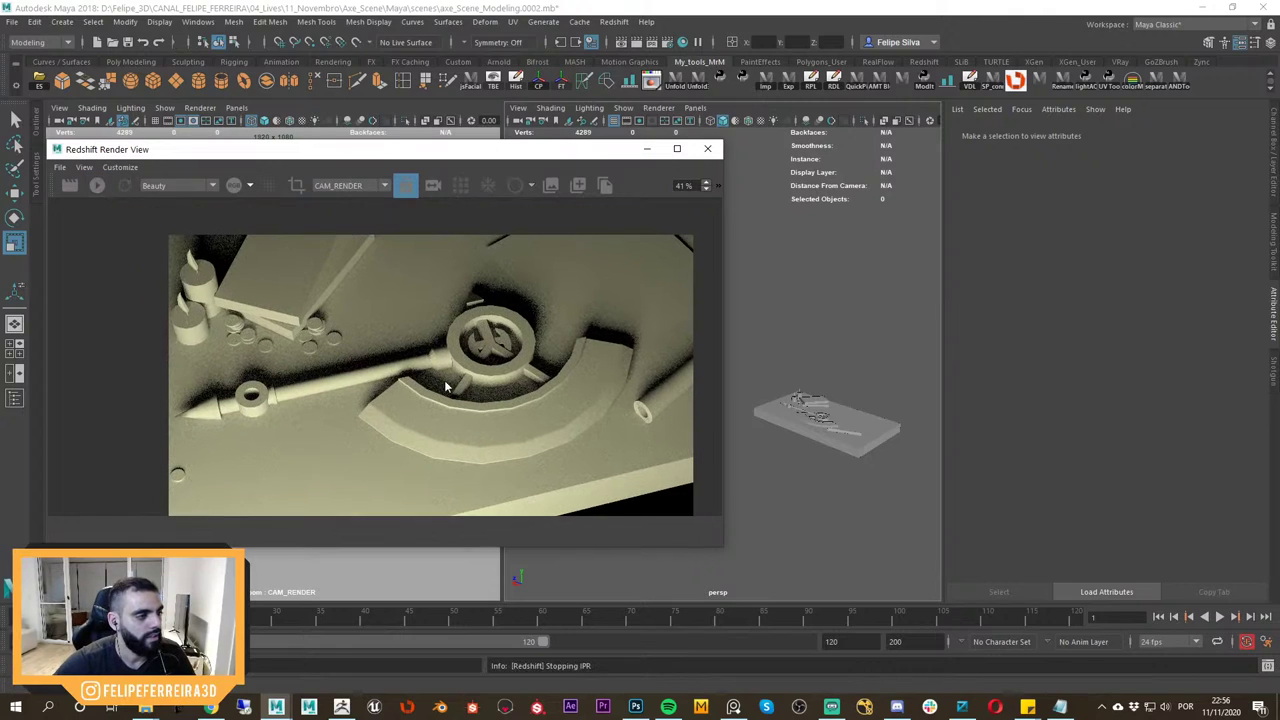
# Examine the lighting and shadows on the props in the stopped render, and close the render view.
pyautogui.scroll(-2, 444, 383)
pyautogui.moveTo(410, 156); pyautogui.dragTo(418, 146)
pyautogui.scroll(4, 449, 338)
pyautogui.scroll(-1, 449, 338)
pyautogui.moveTo(449, 338); pyautogui.dragTo(360, 312, button='middle')
pyautogui.press('f')
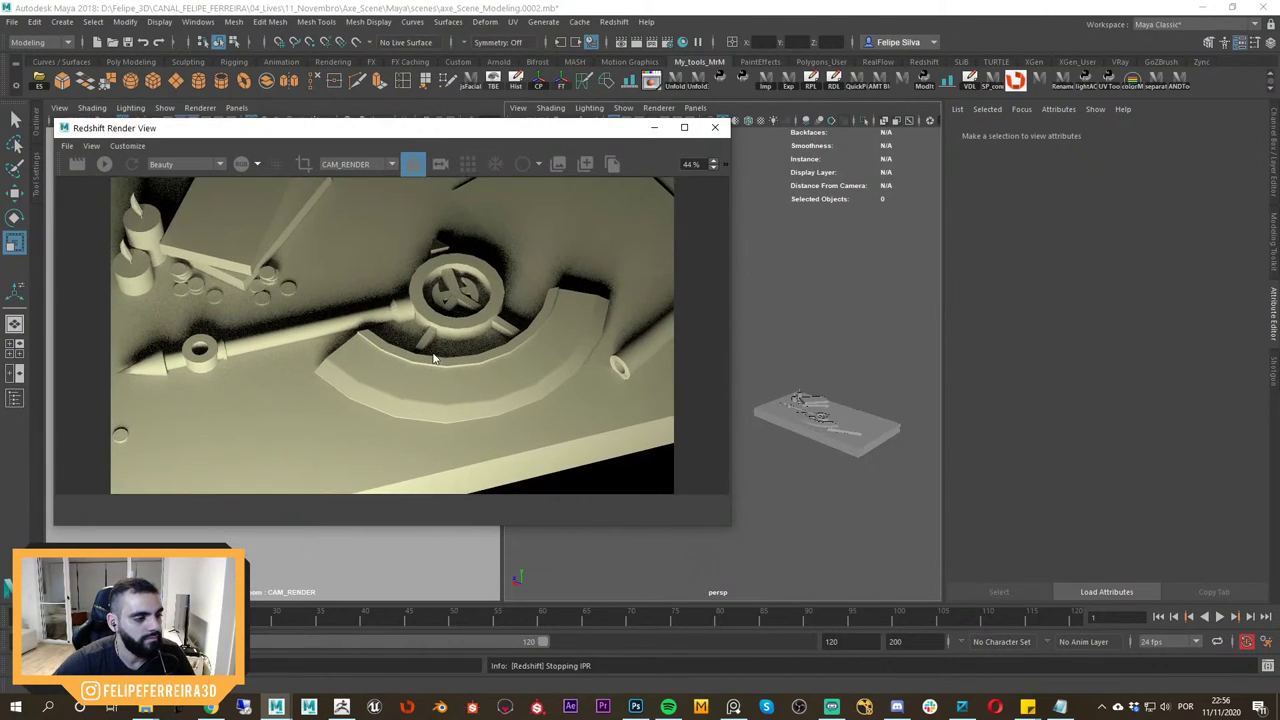
pyautogui.scroll(-2, 442, 357)
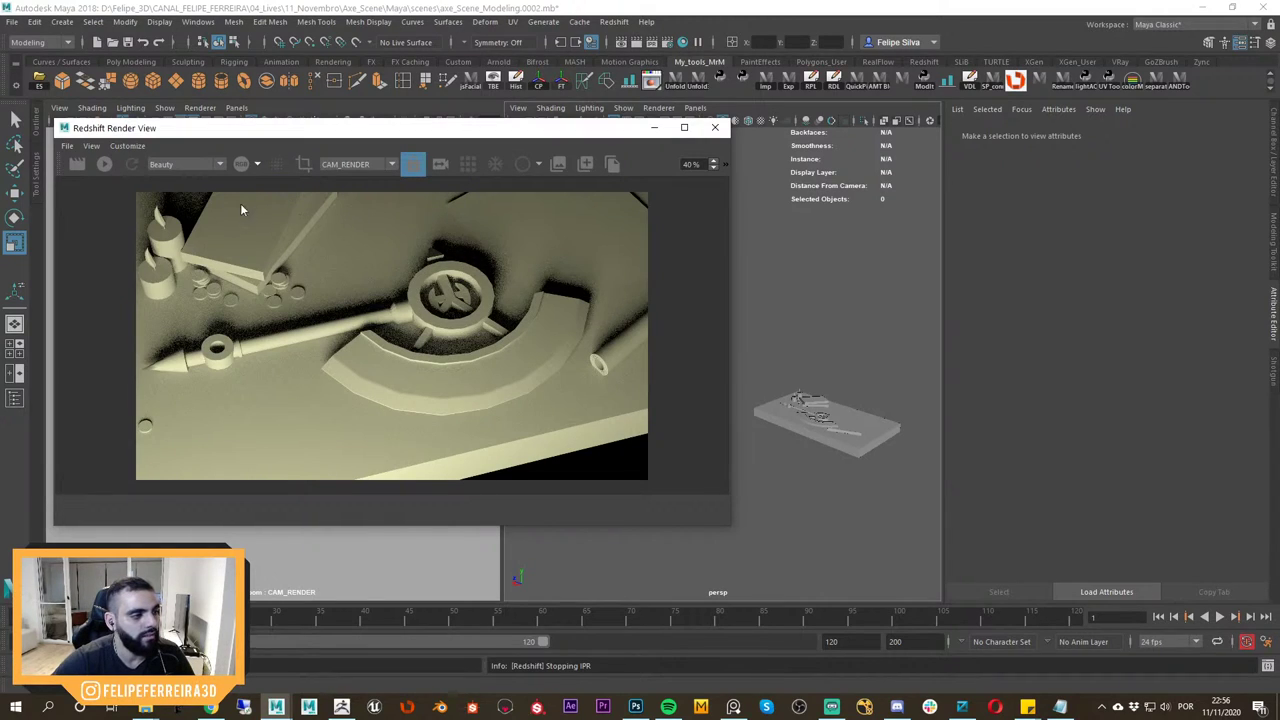
pyautogui.moveTo(293, 260); pyautogui.dragTo(342, 303, button='middle')
pyautogui.scroll(-1, 281, 261)
pyautogui.scroll(2, 285, 255)
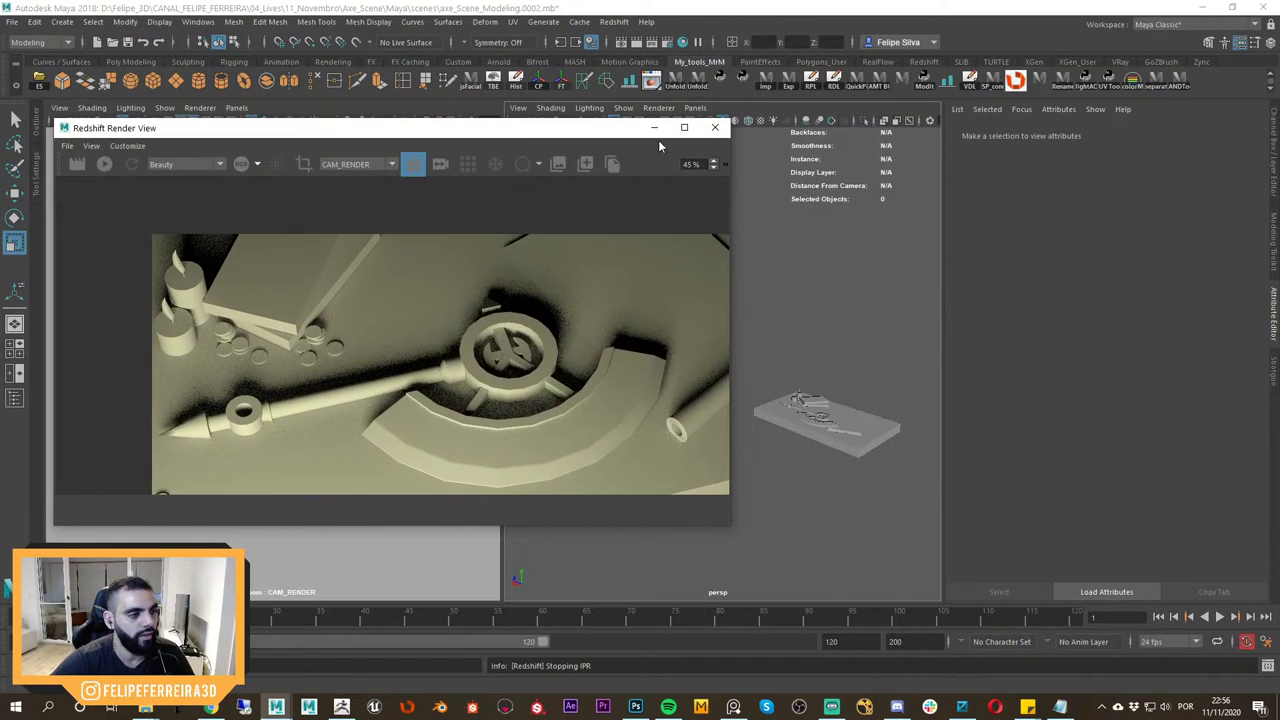
pyautogui.click(714, 127)
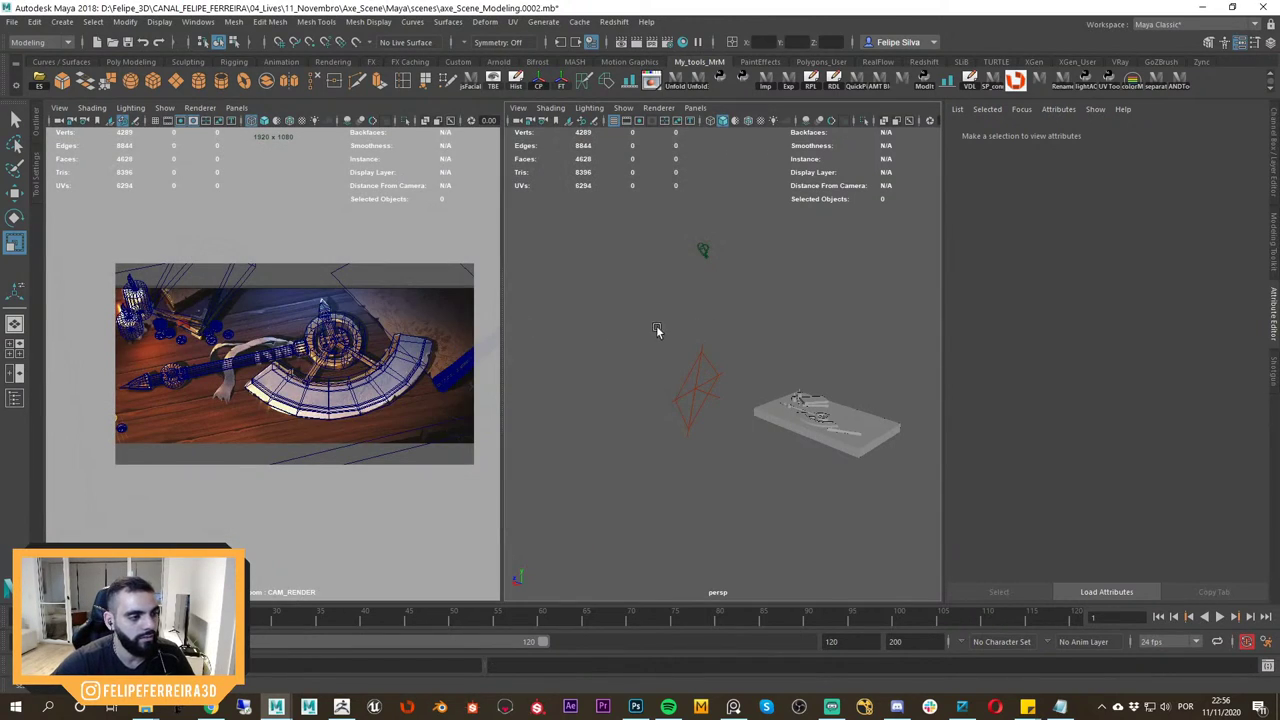
# Examine the tabletop, its props and the curved axe blade in the perspective view.
pyautogui.keyDown('alt'); pyautogui.moveTo(796, 434); pyautogui.dragTo(735, 417); pyautogui.keyUp('alt')
pyautogui.click(809, 419)
pyautogui.press('f')
pyautogui.scroll(-3, 735, 417)
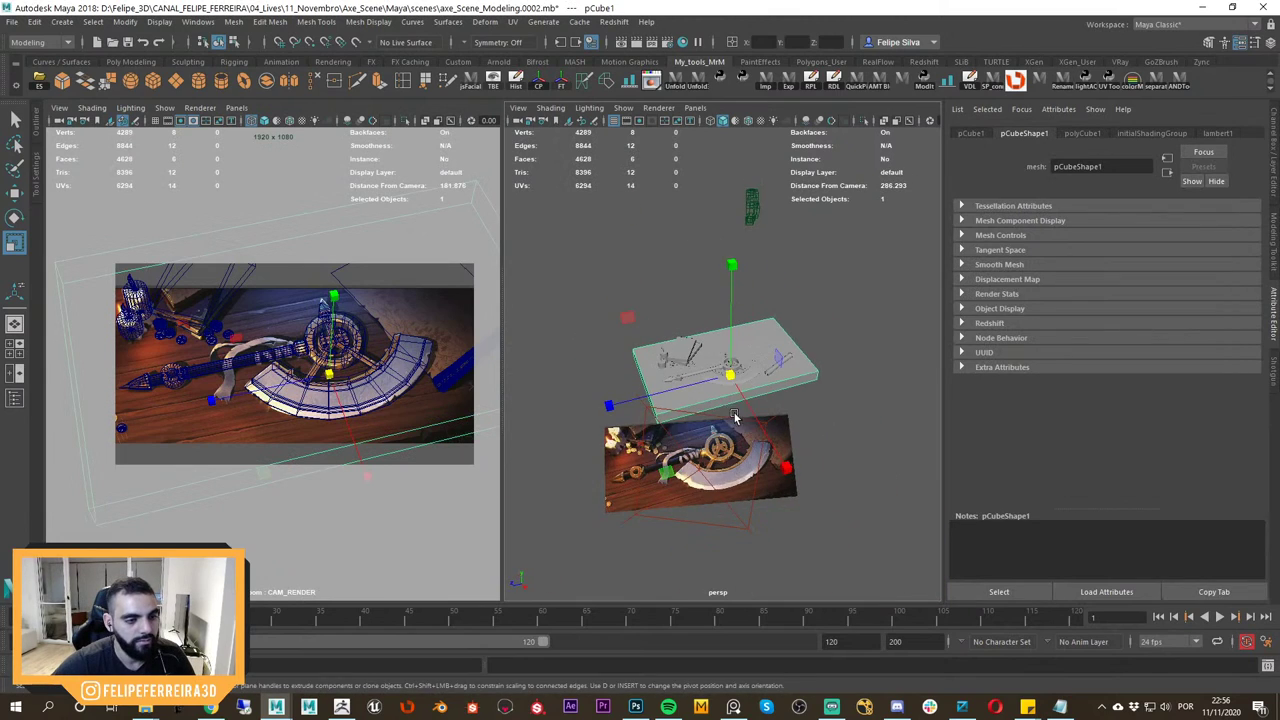
pyautogui.keyDown('alt'); pyautogui.moveTo(735, 417); pyautogui.dragTo(784, 458, button='right'); pyautogui.keyUp('alt')
pyautogui.keyDown('alt'); pyautogui.moveTo(804, 446); pyautogui.dragTo(825, 445); pyautogui.keyUp('alt')
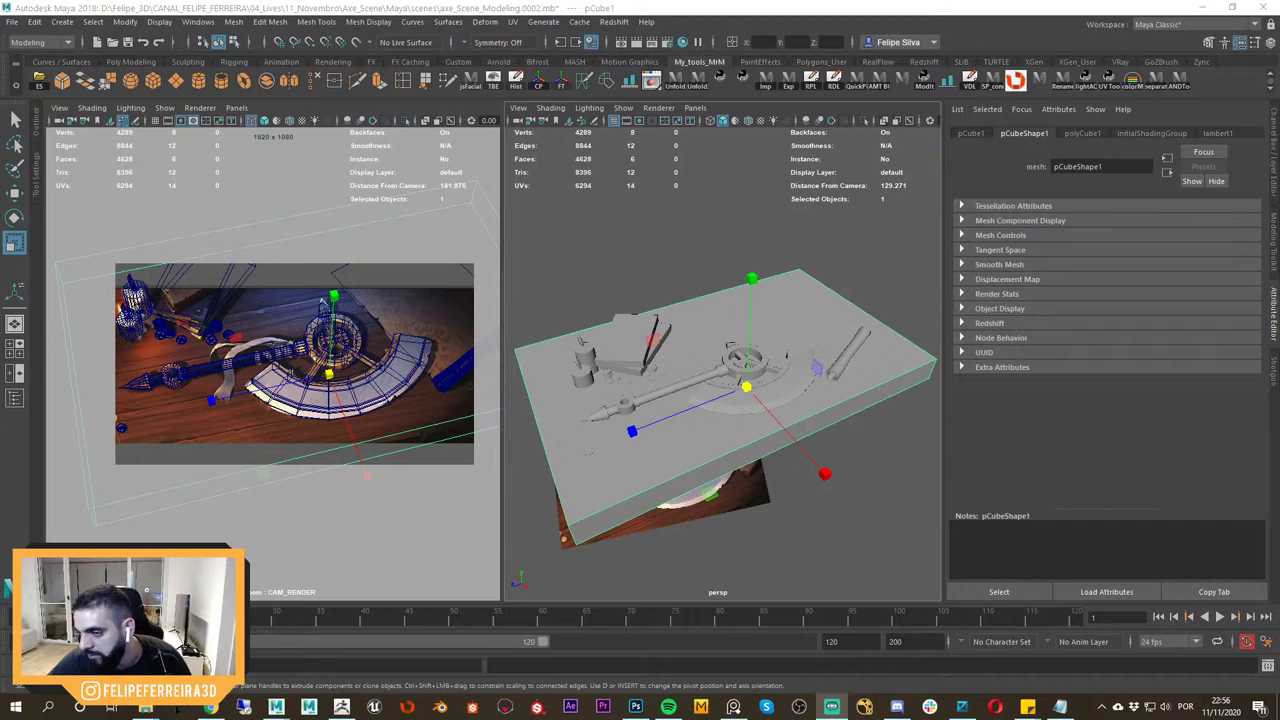
pyautogui.click(766, 430)
pyautogui.keyDown('alt'); pyautogui.moveTo(770, 440); pyautogui.dragTo(700, 426); pyautogui.keyUp('alt')
pyautogui.press('space')
pyautogui.click(680, 464)
pyautogui.press('f')
pyautogui.keyDown('alt'); pyautogui.moveTo(700, 426); pyautogui.dragTo(594, 377, button='right'); pyautogui.keyUp('alt')
pyautogui.keyDown('alt'); pyautogui.moveTo(594, 377); pyautogui.dragTo(674, 383, button='middle'); pyautogui.keyUp('alt')
pyautogui.keyDown('alt'); pyautogui.moveTo(674, 383); pyautogui.dragTo(703, 434); pyautogui.keyUp('alt')
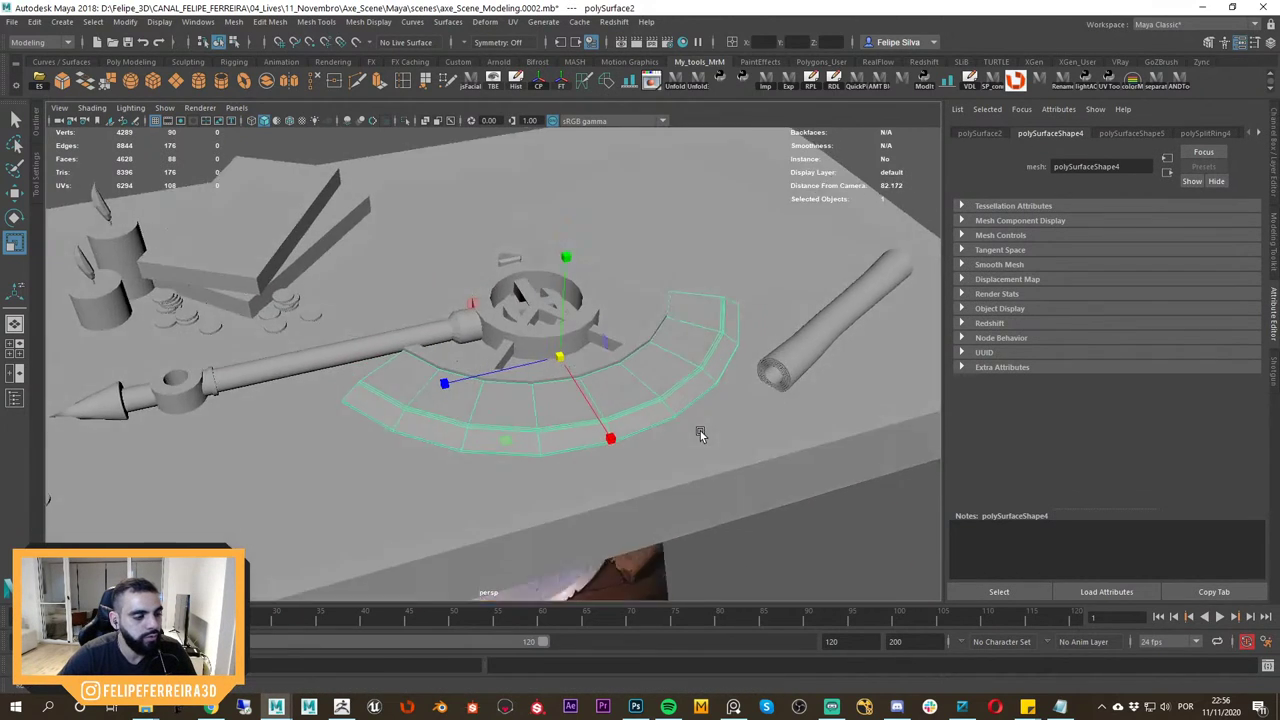
pyautogui.keyDown('alt'); pyautogui.moveTo(703, 434); pyautogui.dragTo(765, 477, button='middle'); pyautogui.keyUp('alt')
pyautogui.keyDown('alt'); pyautogui.moveTo(765, 477); pyautogui.dragTo(634, 334); pyautogui.keyUp('alt')
pyautogui.press('space')
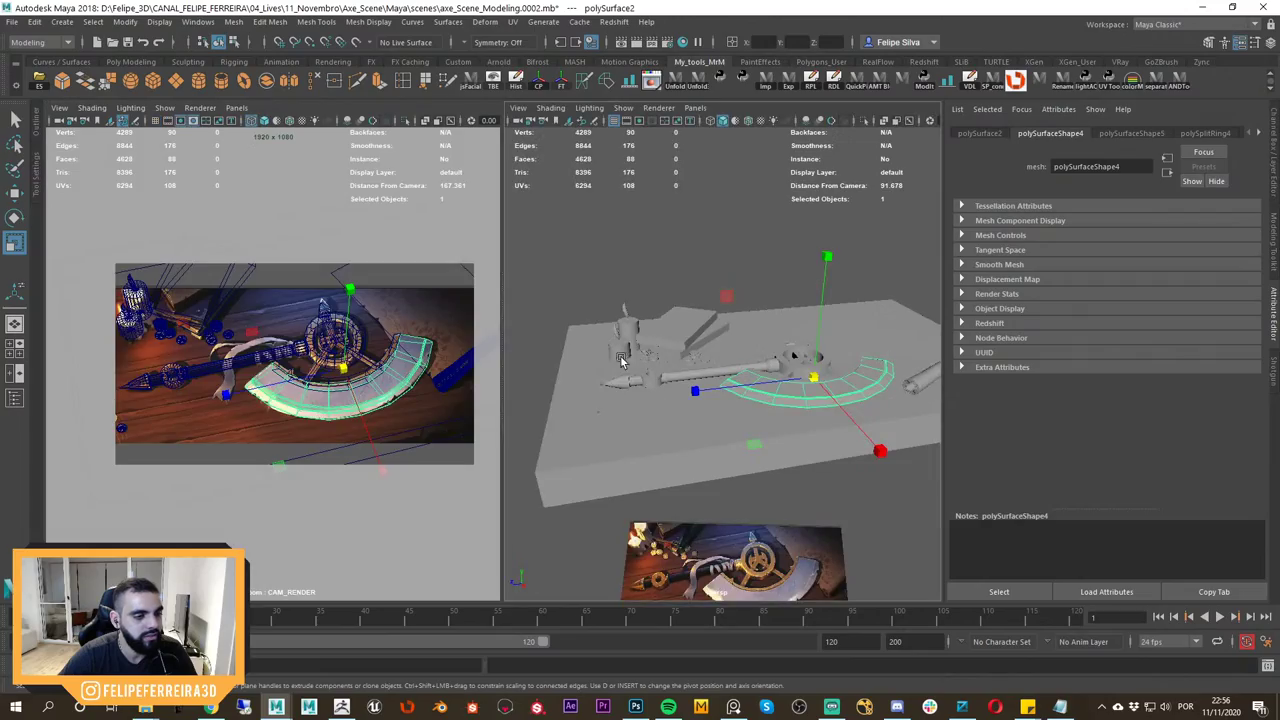
# Examine the cloth strip wrapped around the axe handle in the reference painting through the render camera.
pyautogui.moveTo(247, 375); pyautogui.dragTo(313, 392, button='right')
pyautogui.press('space')
pyautogui.moveTo(466, 350); pyautogui.dragTo(542, 368, button='right')
pyautogui.moveTo(542, 368); pyautogui.dragTo(560, 360, button='middle')
pyautogui.moveTo(560, 360); pyautogui.dragTo(571, 362, button='right')
pyautogui.moveTo(571, 362); pyautogui.dragTo(636, 360, button='middle')
pyautogui.moveTo(636, 360); pyautogui.dragTo(687, 408, button='right')
pyautogui.scroll(-5, 631, 406)
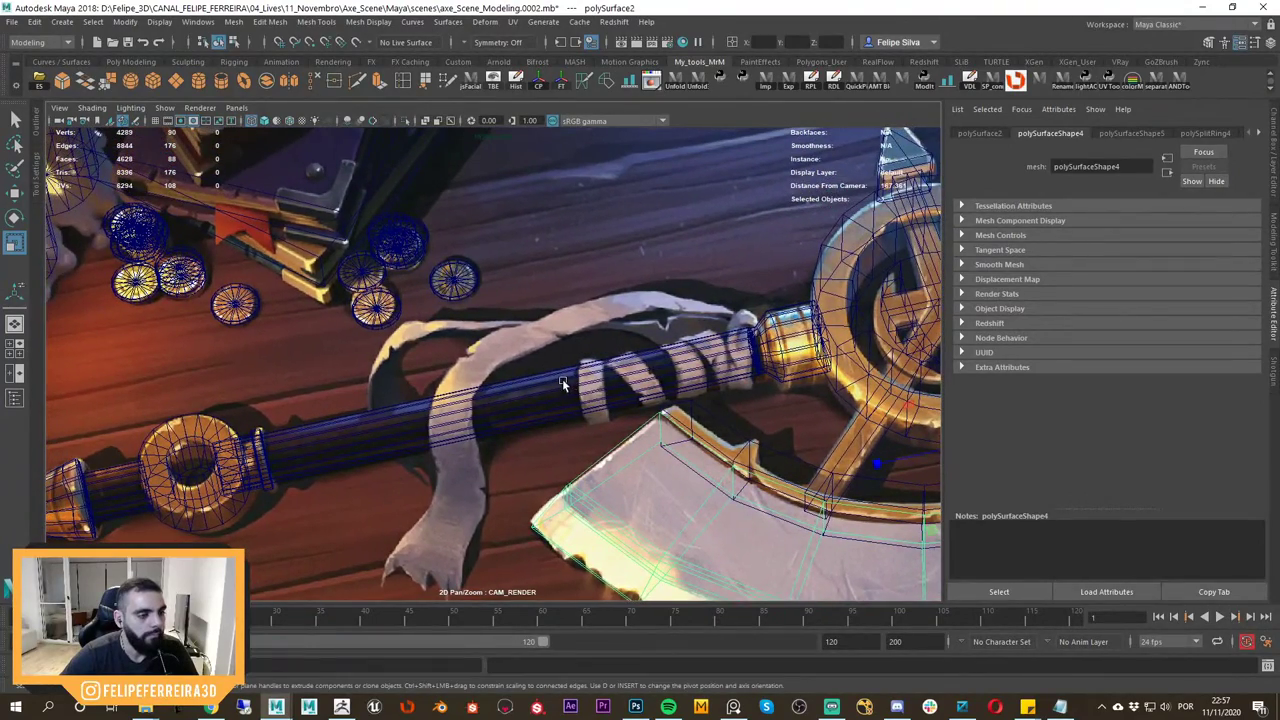
pyautogui.scroll(-4, 477, 315)
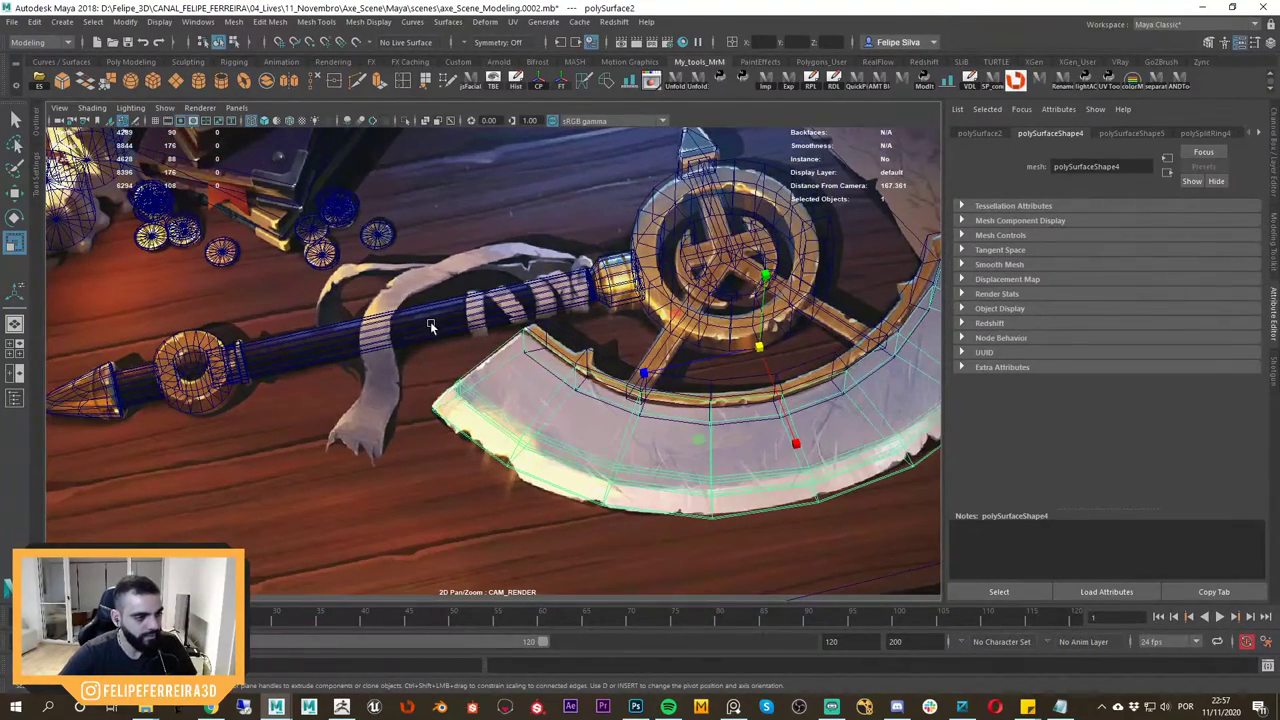
pyautogui.moveTo(422, 321); pyautogui.dragTo(395, 313, button='middle')
pyautogui.moveTo(395, 313); pyautogui.dragTo(375, 298, button='right')
pyautogui.moveTo(377, 308); pyautogui.dragTo(370, 333, button='middle')
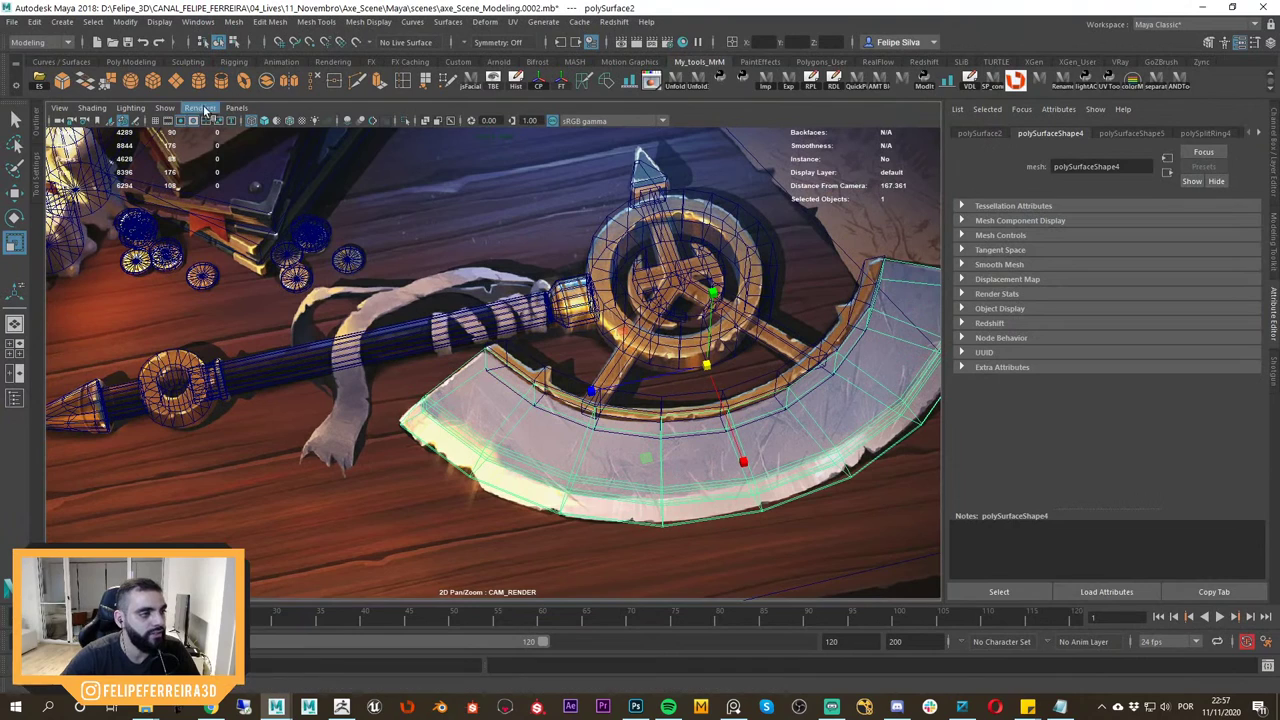
# Create a polygon plane near the cloth strip's frayed end, at about X -1.1, Z 23, with width and height subdivisions of 1.
pyautogui.click(178, 86)
pyautogui.press('w')
pyautogui.moveTo(612, 474); pyautogui.dragTo(271, 534)
pyautogui.click(1272, 190)
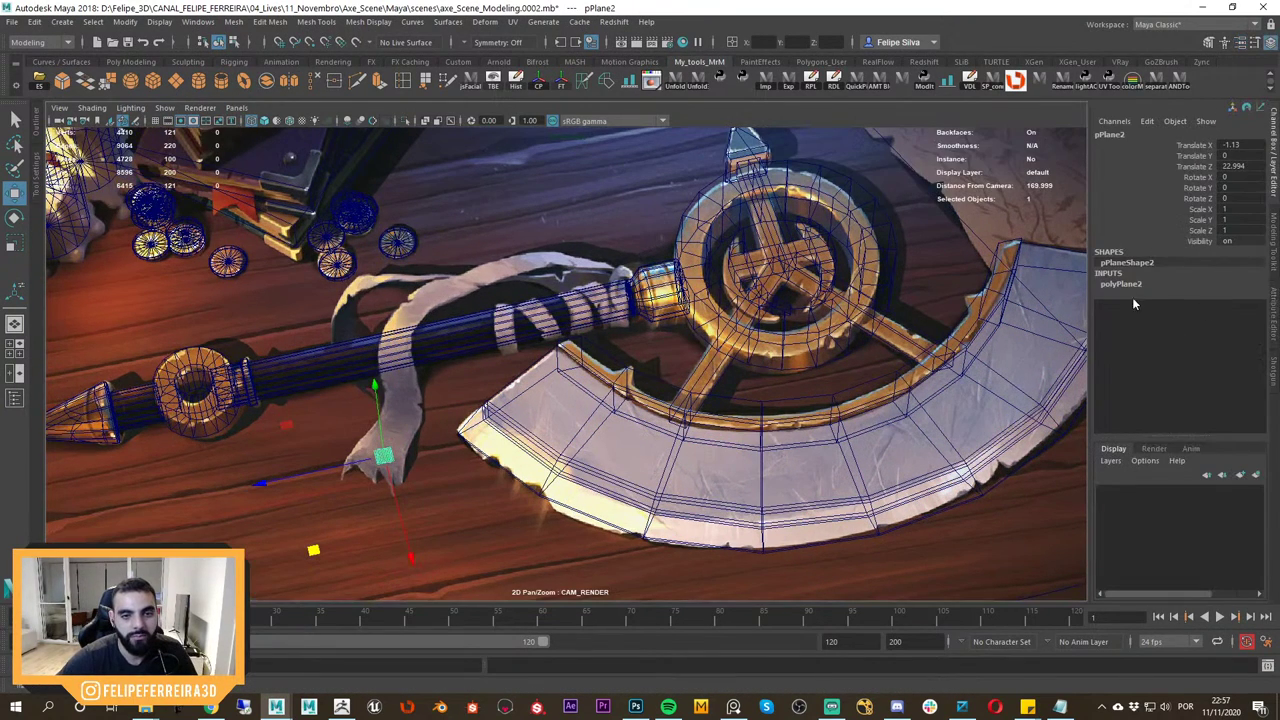
pyautogui.click(1129, 286)
pyautogui.click(1180, 317)
pyautogui.press('w')
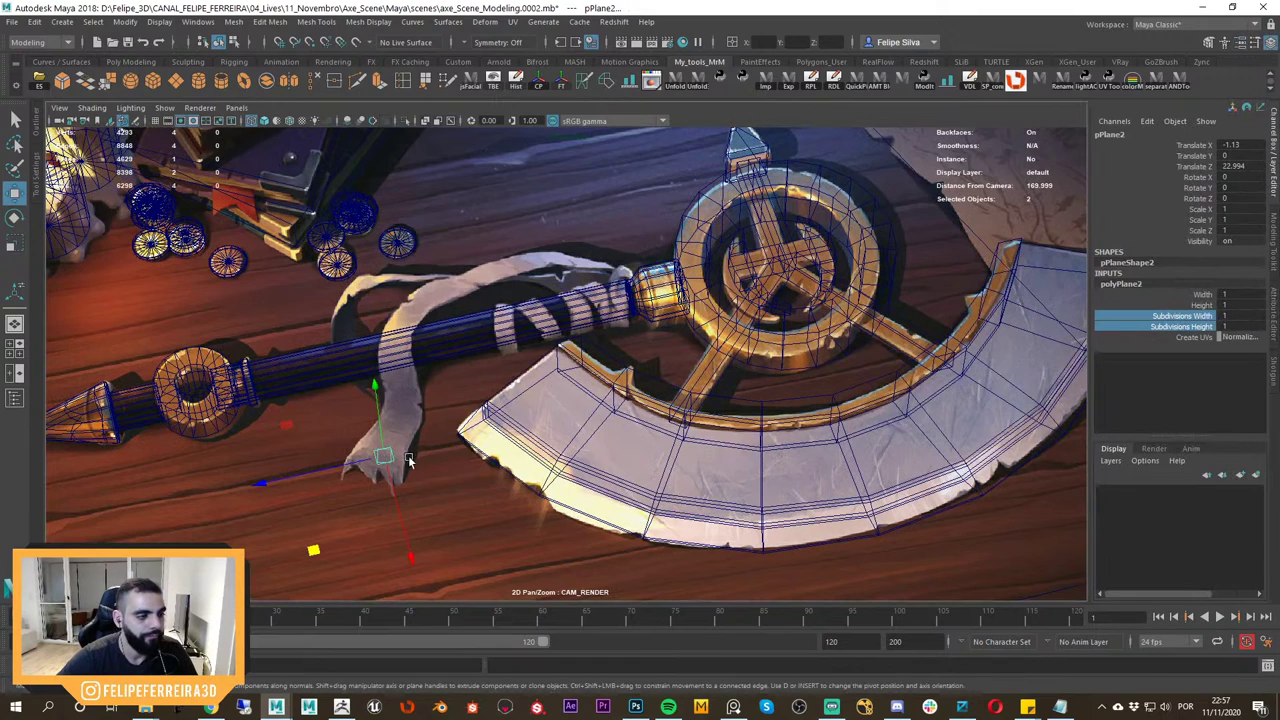
# Rotate the plane about 55.8 degrees in Y and scale it to about 2.5 to match the cloth strip's end.
pyautogui.press('r')
pyautogui.moveTo(385, 456); pyautogui.dragTo(436, 464)
pyautogui.press('e')
pyautogui.moveTo(385, 556); pyautogui.dragTo(504, 536)
pyautogui.press('r')
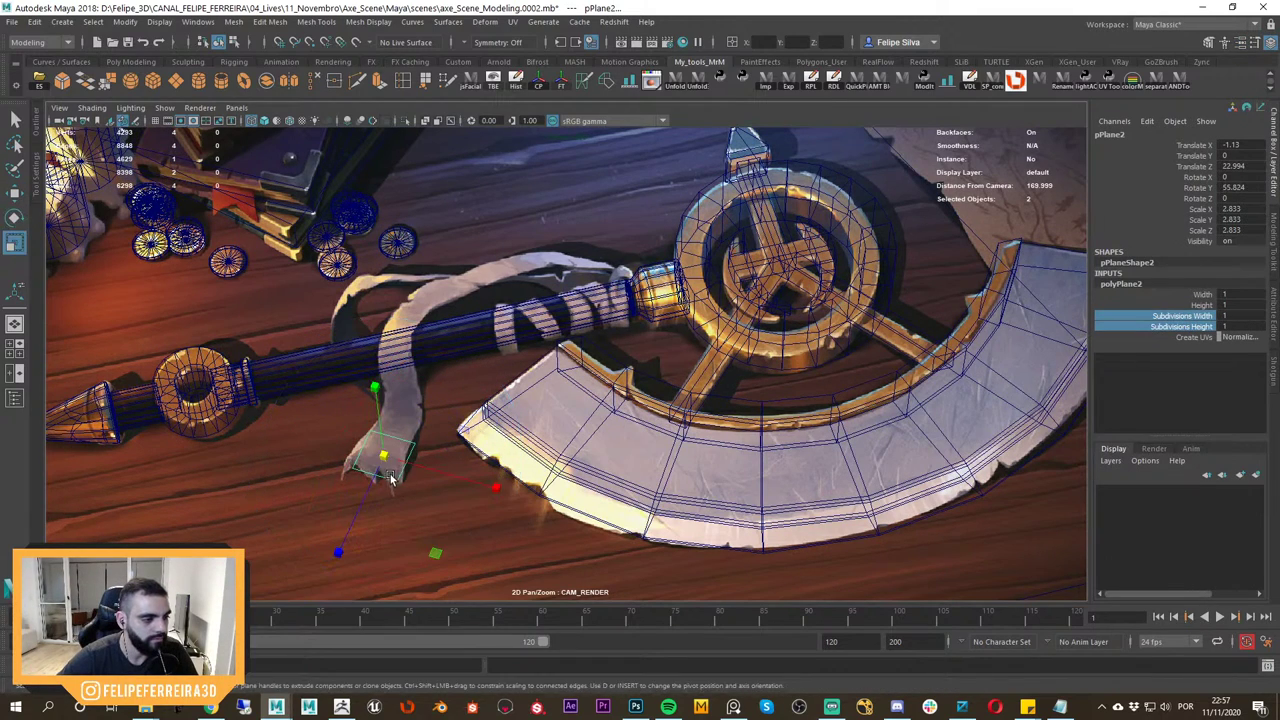
pyautogui.press('w')
pyautogui.moveTo(387, 457); pyautogui.dragTo(384, 449)
pyautogui.press('r')
pyautogui.click(388, 451)
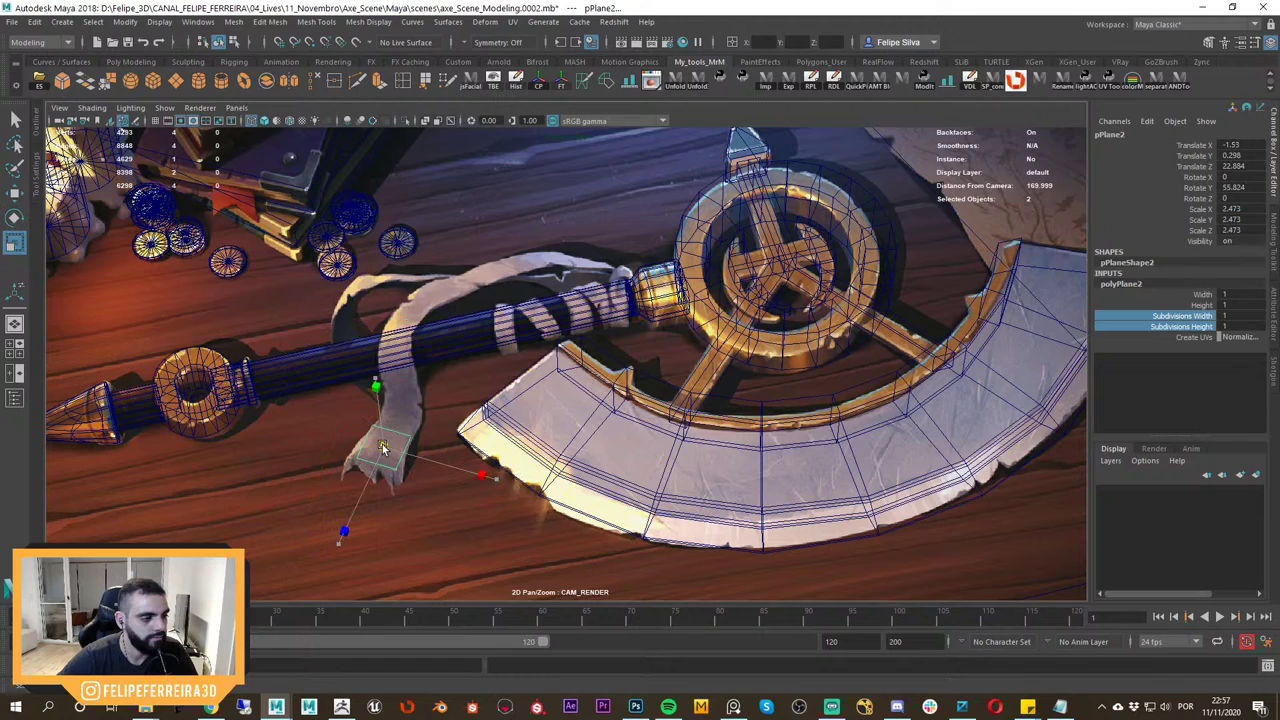
# Raise the plane just above the tabletop and shift it to about X -0.6, Y 2.3, Z 23.4.
pyautogui.press('space')
pyautogui.press('f')
pyautogui.keyDown('alt'); pyautogui.moveTo(871, 354); pyautogui.dragTo(920, 394); pyautogui.keyUp('alt')
pyautogui.keyDown('alt'); pyautogui.moveTo(920, 394); pyautogui.dragTo(806, 336, button='right'); pyautogui.keyUp('alt')
pyautogui.press('w')
pyautogui.moveTo(834, 333); pyautogui.dragTo(841, 283)
pyautogui.keyDown('alt'); pyautogui.moveTo(841, 283); pyautogui.dragTo(838, 374); pyautogui.keyUp('alt')
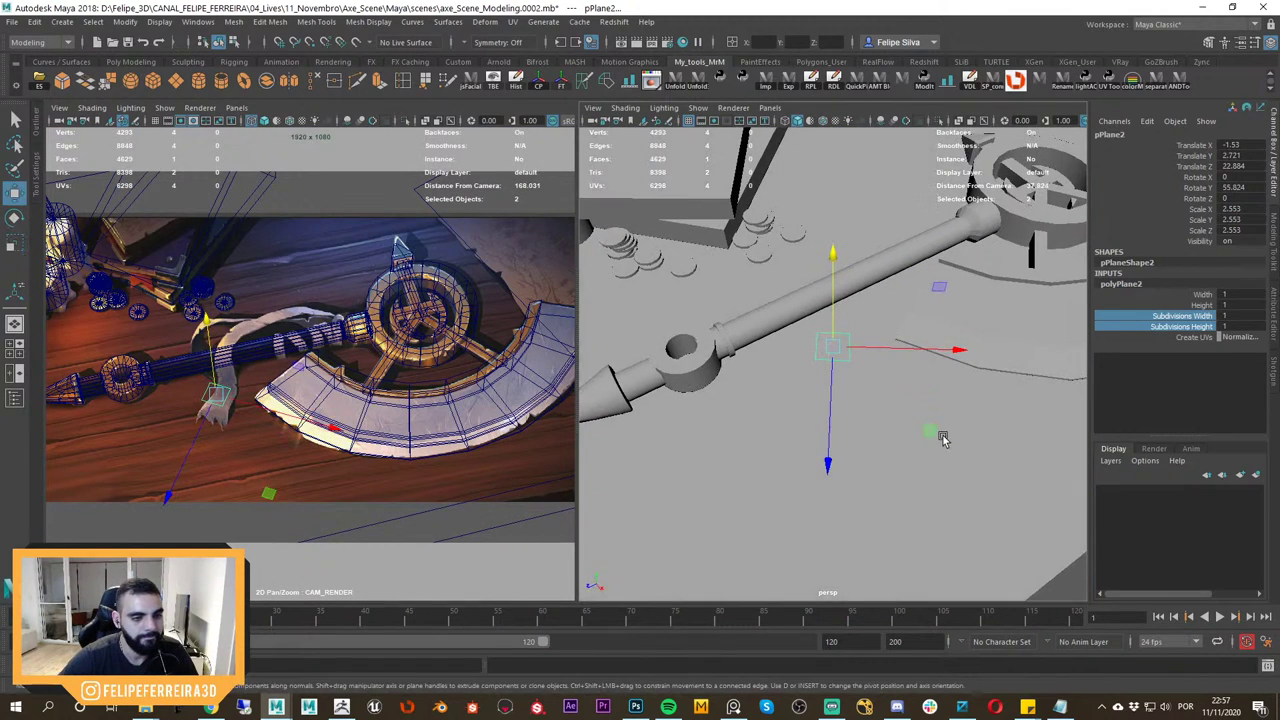
pyautogui.moveTo(940, 435); pyautogui.dragTo(950, 441)
pyautogui.keyDown('alt'); pyautogui.moveTo(950, 441); pyautogui.dragTo(838, 309); pyautogui.keyUp('alt')
pyautogui.scroll(5, 836, 288)
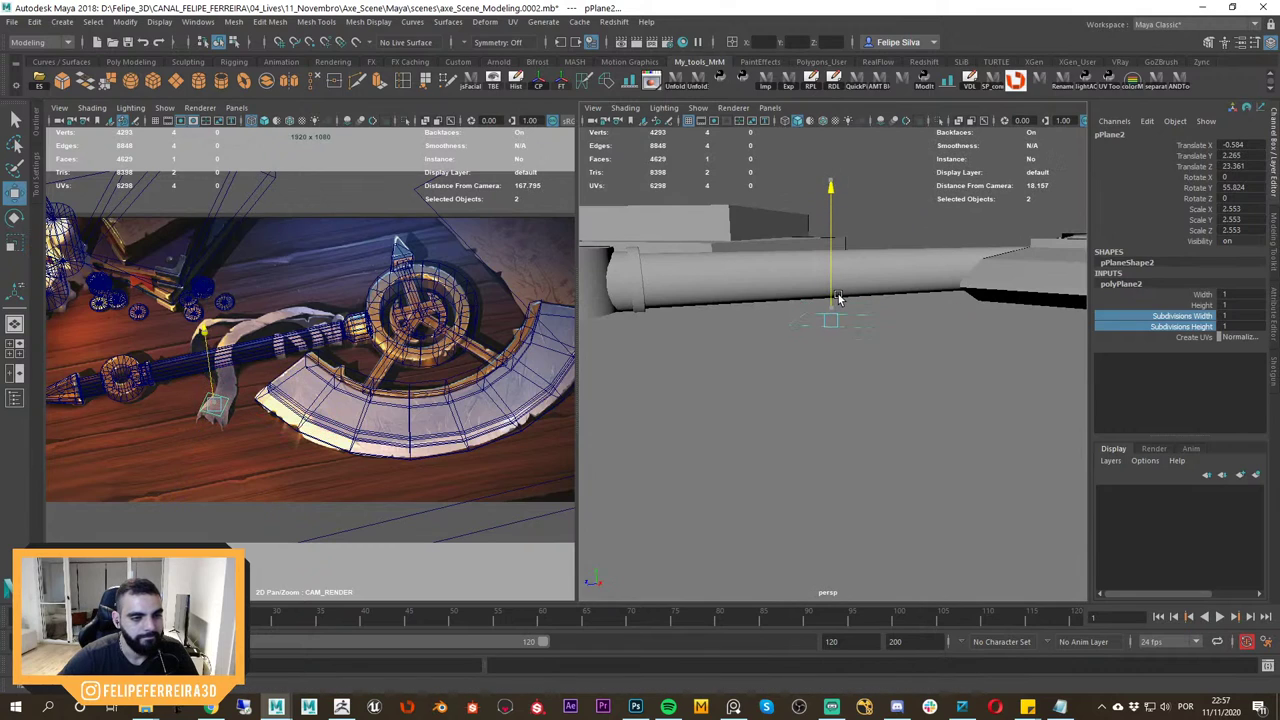
# Align the plane with the cloth strip's frayed end in the camera view, at about X 0.2, Z 23.3.
pyautogui.moveTo(294, 420); pyautogui.dragTo(398, 400, button='middle')
pyautogui.moveTo(398, 400); pyautogui.dragTo(500, 500, button='right')
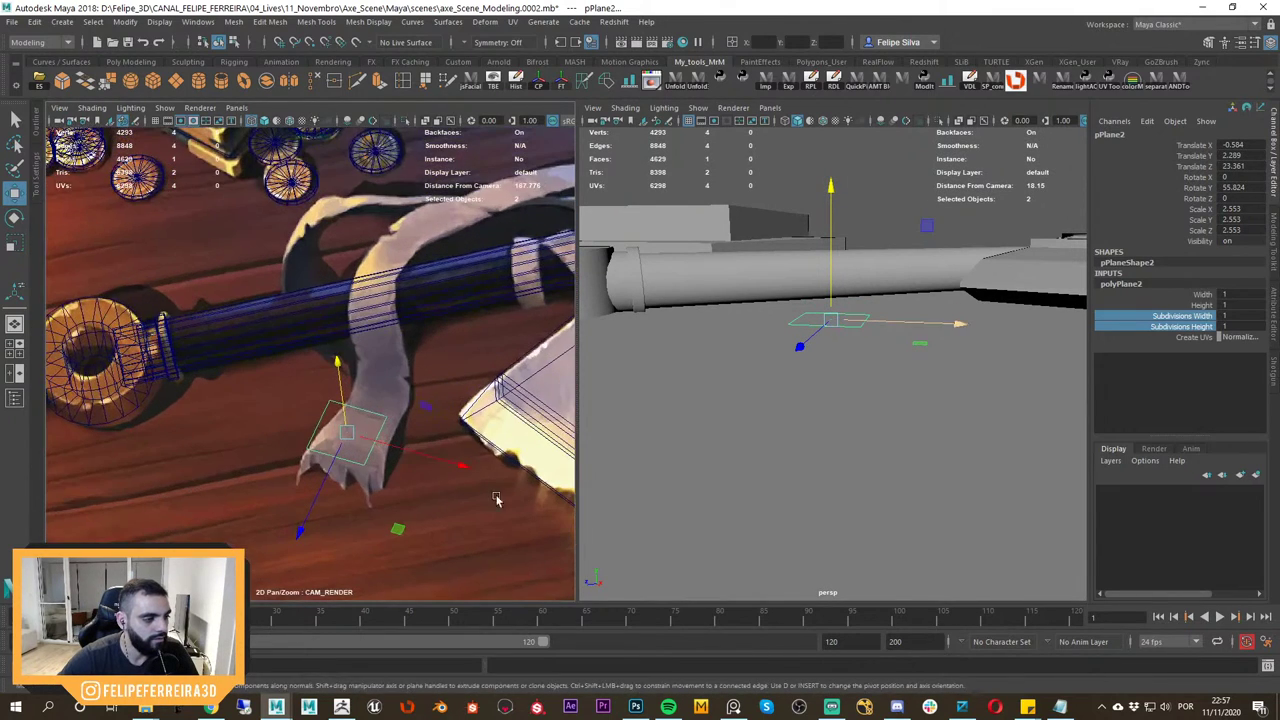
pyautogui.moveTo(397, 530); pyautogui.dragTo(402, 549)
pyautogui.press('f')
pyautogui.keyDown('alt'); pyautogui.moveTo(838, 340); pyautogui.dragTo(843, 423); pyautogui.keyUp('alt')
pyautogui.keyDown('alt'); pyautogui.moveTo(843, 423); pyautogui.dragTo(721, 346, button='right'); pyautogui.keyUp('alt')
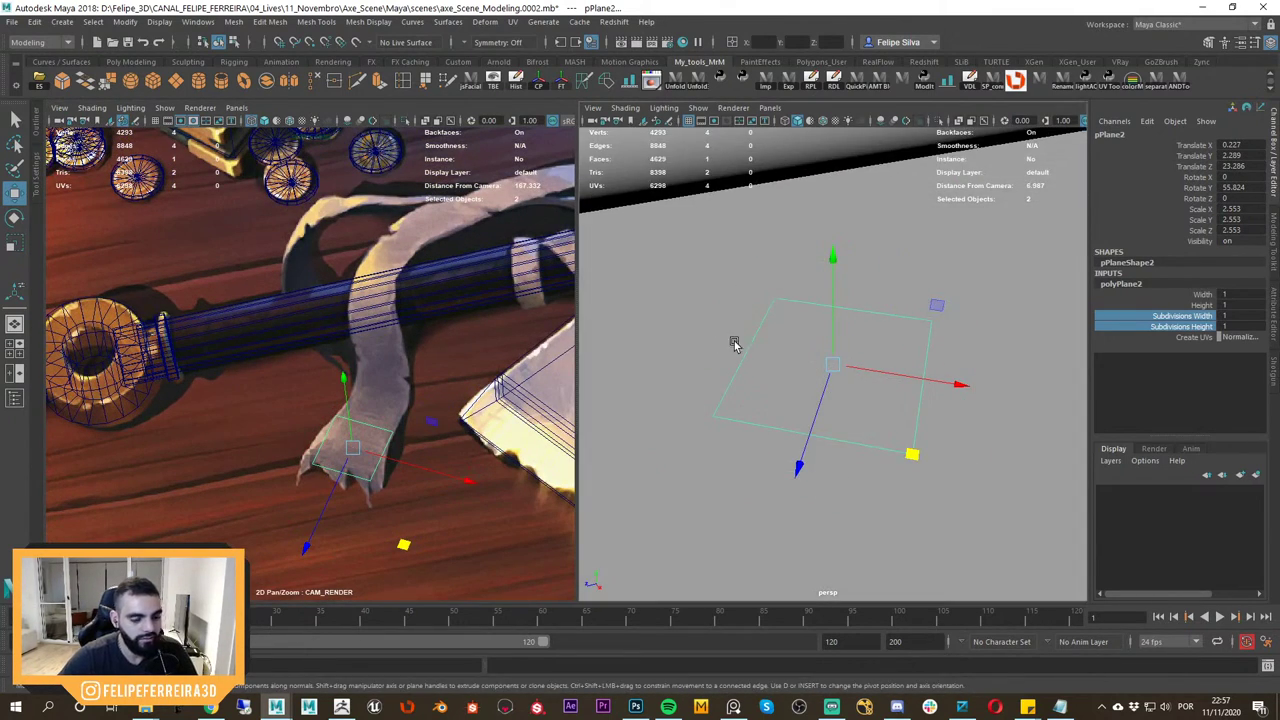
# Extrude the plane's edge nearest the handle to add a second segment along the cloth strip.
pyautogui.press('F9')
pyautogui.moveTo(717, 245); pyautogui.dragTo(1005, 363)
pyautogui.keyDown('alt'); pyautogui.moveTo(970, 360); pyautogui.dragTo(908, 357); pyautogui.keyUp('alt')
pyautogui.press('r')
pyautogui.press('w')
pyautogui.keyDown('alt'); pyautogui.moveTo(908, 357); pyautogui.dragTo(870, 328, button='right'); pyautogui.keyUp('alt')
pyautogui.press('F10')
pyautogui.click(886, 325)
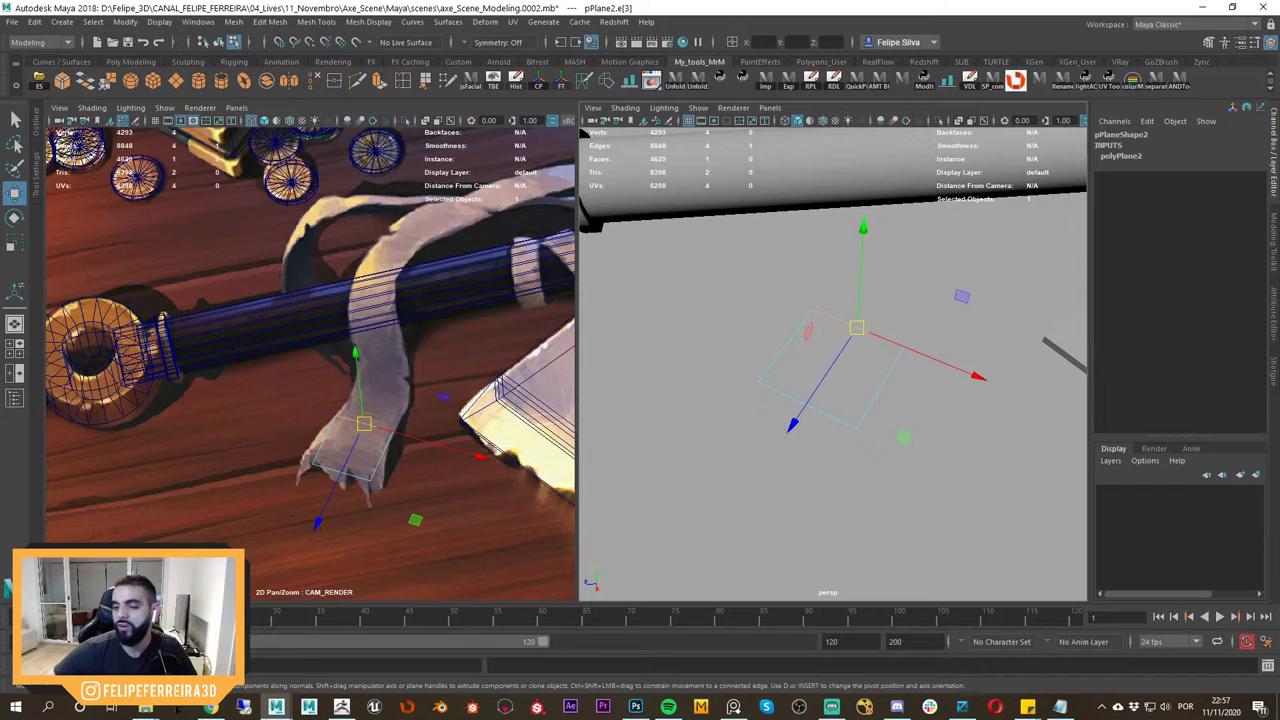
pyautogui.keyDown('alt'); pyautogui.moveTo(923, 357); pyautogui.dragTo(896, 393); pyautogui.keyUp('alt')
pyautogui.keyDown('shift'); pyautogui.moveTo(899, 384); pyautogui.dragTo(866, 406, button='right'); pyautogui.keyUp('shift')
pyautogui.keyDown('alt'); pyautogui.moveTo(866, 406); pyautogui.dragTo(890, 440); pyautogui.keyUp('alt')
pyautogui.press('w')
pyautogui.keyDown('alt'); pyautogui.moveTo(891, 443); pyautogui.dragTo(859, 474, button='middle'); pyautogui.keyUp('alt')
pyautogui.moveTo(410, 524); pyautogui.dragTo(439, 457)
# Scale and reposition the second segment's end edge to fit the cloth strip's width in the painting.
pyautogui.press('r')
pyautogui.moveTo(395, 357); pyautogui.dragTo(383, 357)
pyautogui.press('w')
pyautogui.moveTo(440, 449); pyautogui.dragTo(427, 467)
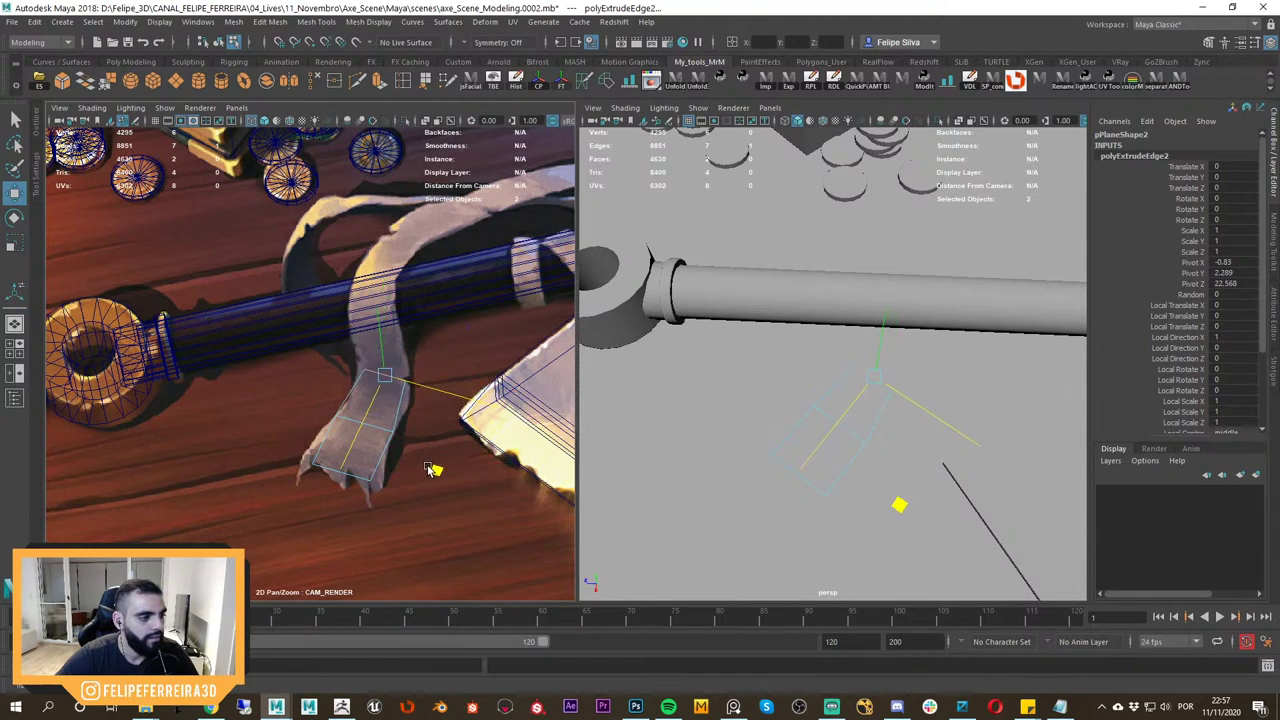
pyautogui.press('r')
pyautogui.moveTo(385, 376); pyautogui.dragTo(396, 376)
pyautogui.press('w')
pyautogui.moveTo(433, 466); pyautogui.dragTo(436, 470)
# Extrude the end edge up towards the handle, rotating and scaling it to follow the cloth strip's bend.
pyautogui.hotkey('ctrl', 'e')
pyautogui.press('w')
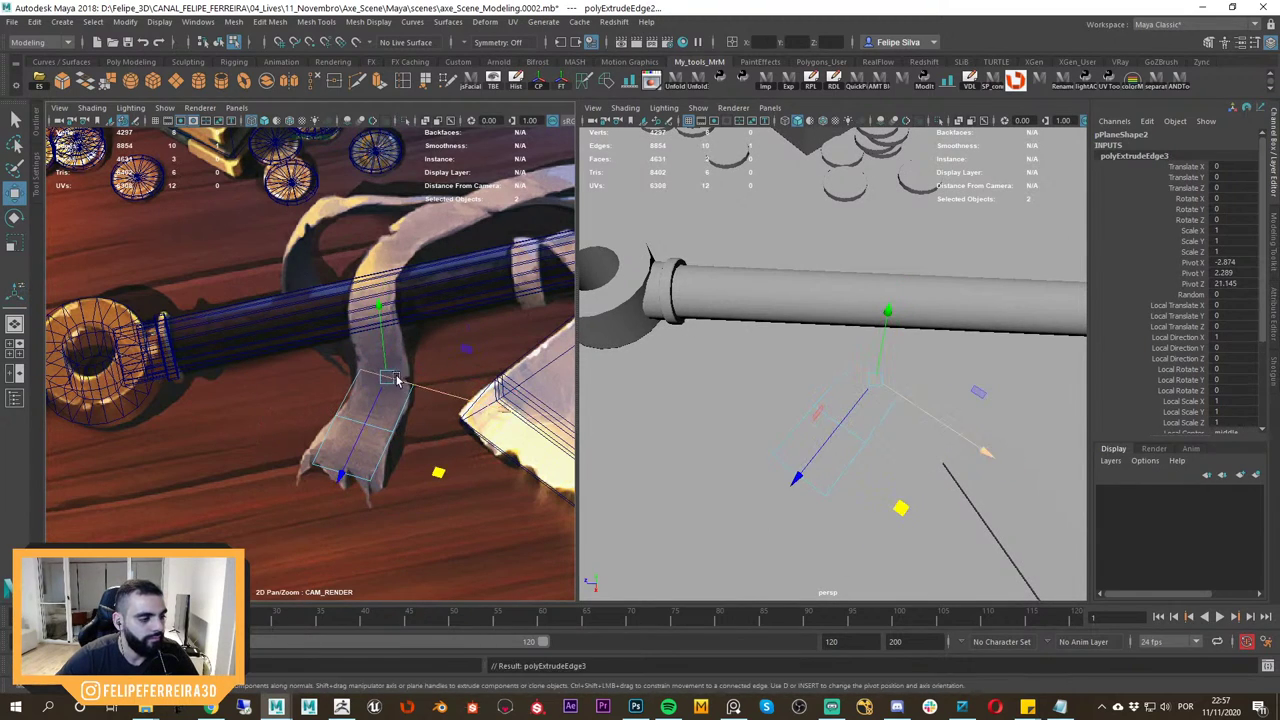
pyautogui.moveTo(393, 378); pyautogui.dragTo(387, 341)
pyautogui.press('e')
pyautogui.moveTo(459, 431); pyautogui.dragTo(490, 384)
pyautogui.press('r')
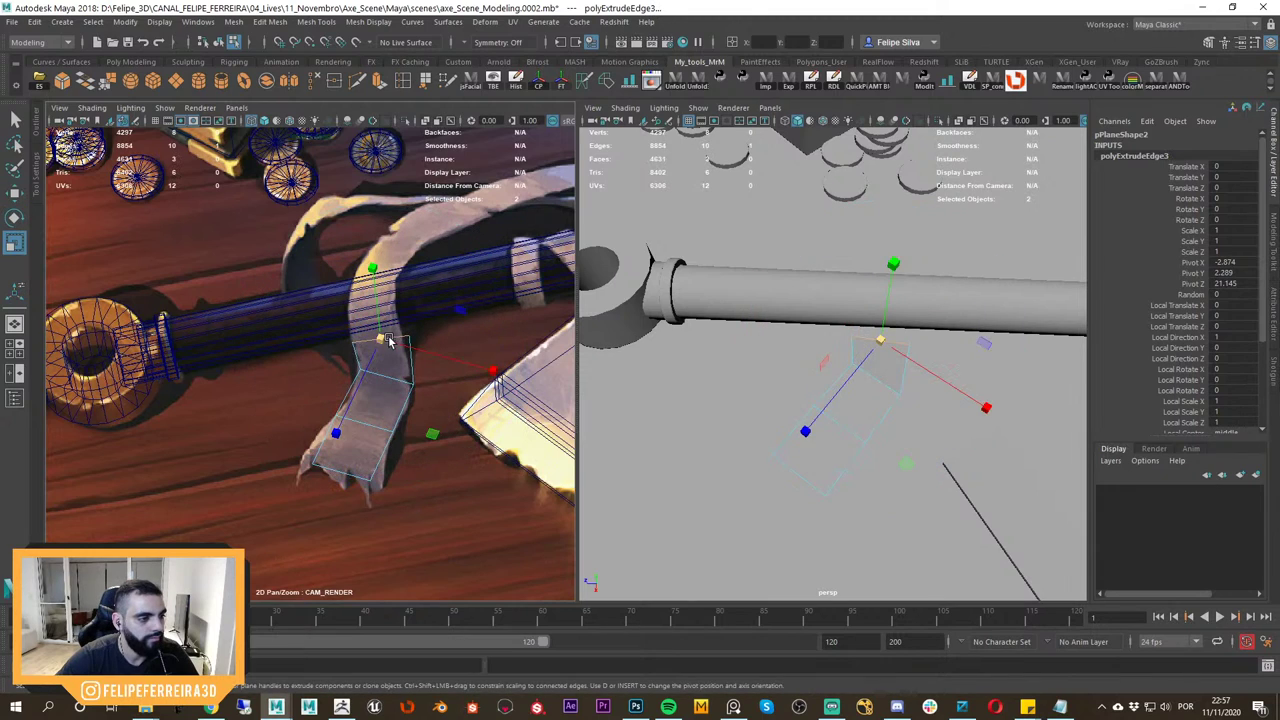
pyautogui.moveTo(389, 341); pyautogui.dragTo(377, 332)
pyautogui.press('w')
pyautogui.keyDown('alt'); pyautogui.moveTo(378, 333); pyautogui.dragTo(387, 358, button='middle'); pyautogui.keyUp('alt')
# Extrude the cloth strip's end edge and raise the new segment up against the side of the axe handle.
pyautogui.hotkey('ctrl', 'e')
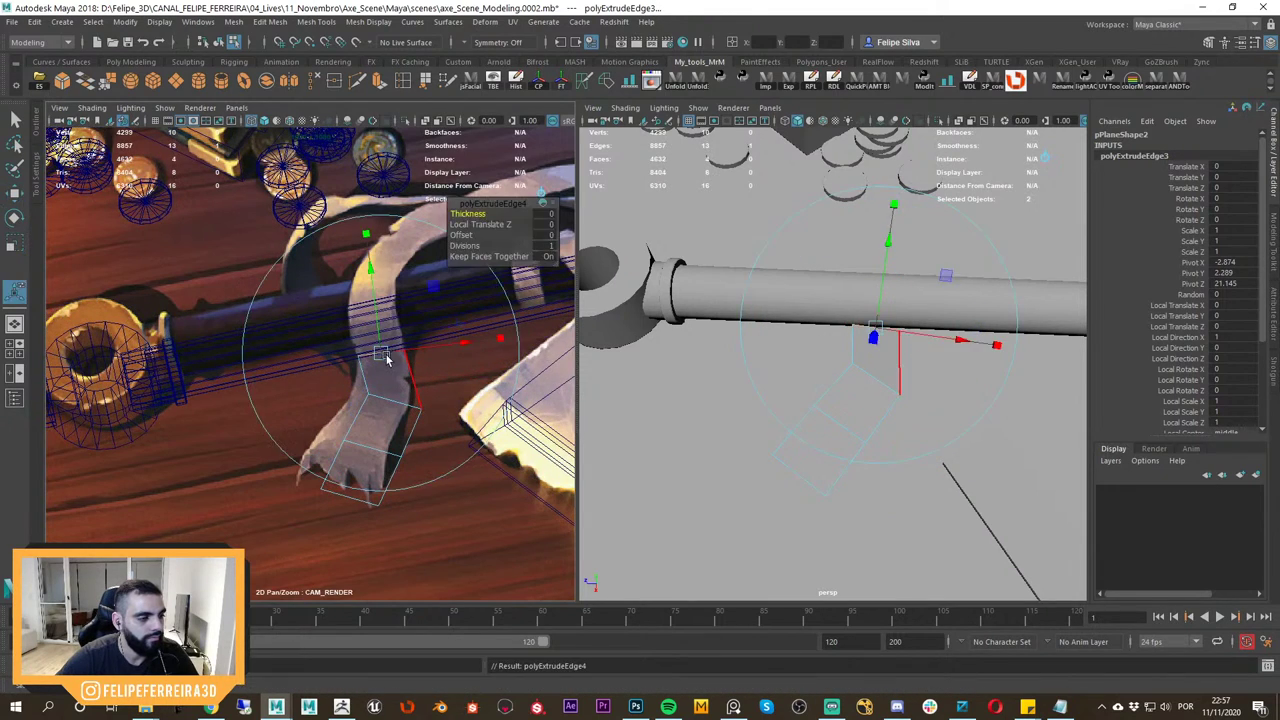
pyautogui.press('w')
pyautogui.press('[')
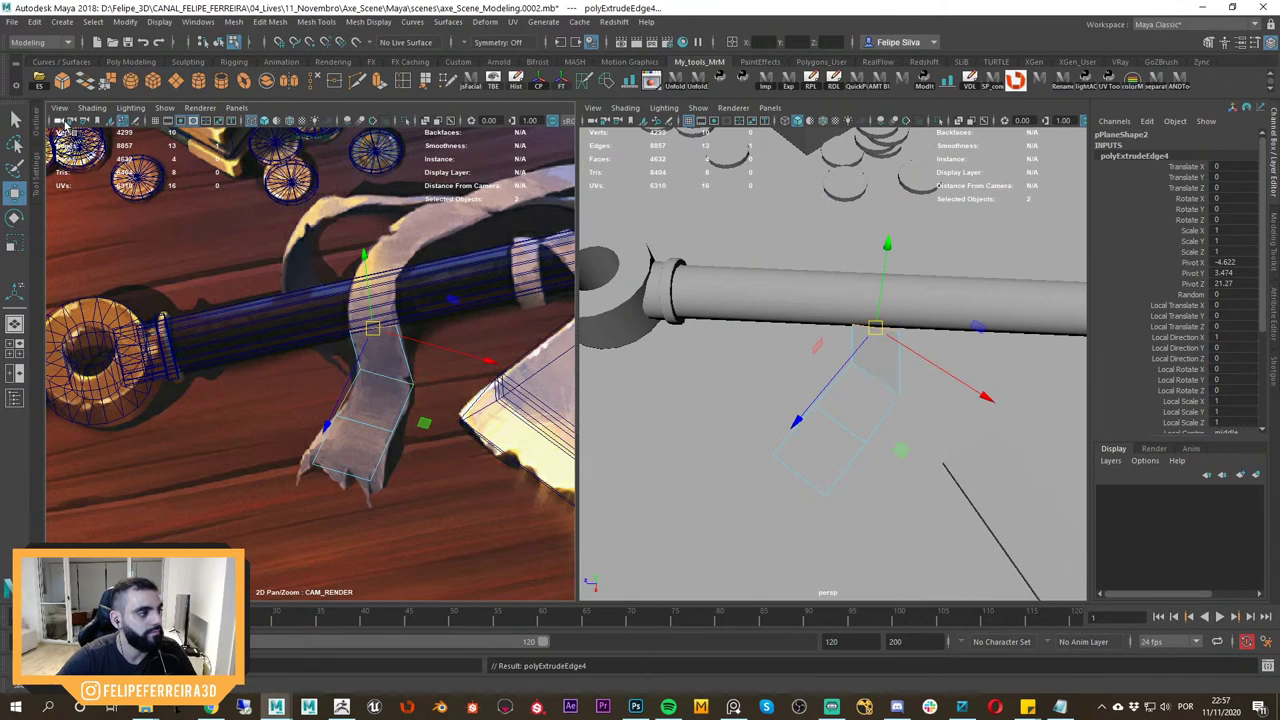
pyautogui.moveTo(420, 365); pyautogui.dragTo(330, 416, button='middle')
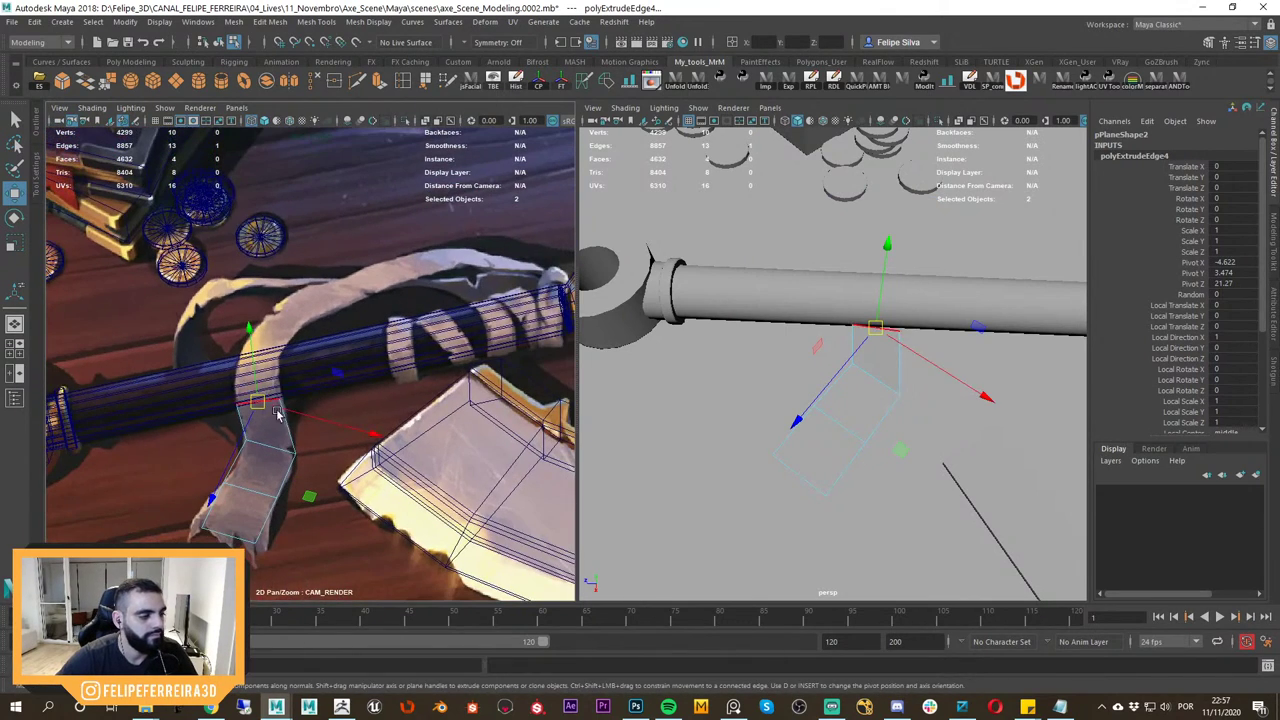
pyautogui.moveTo(260, 403); pyautogui.dragTo(262, 396)
pyautogui.hotkey('ctrl', 'z')
pyautogui.keyDown('alt'); pyautogui.moveTo(877, 377); pyautogui.dragTo(975, 327); pyautogui.keyUp('alt')
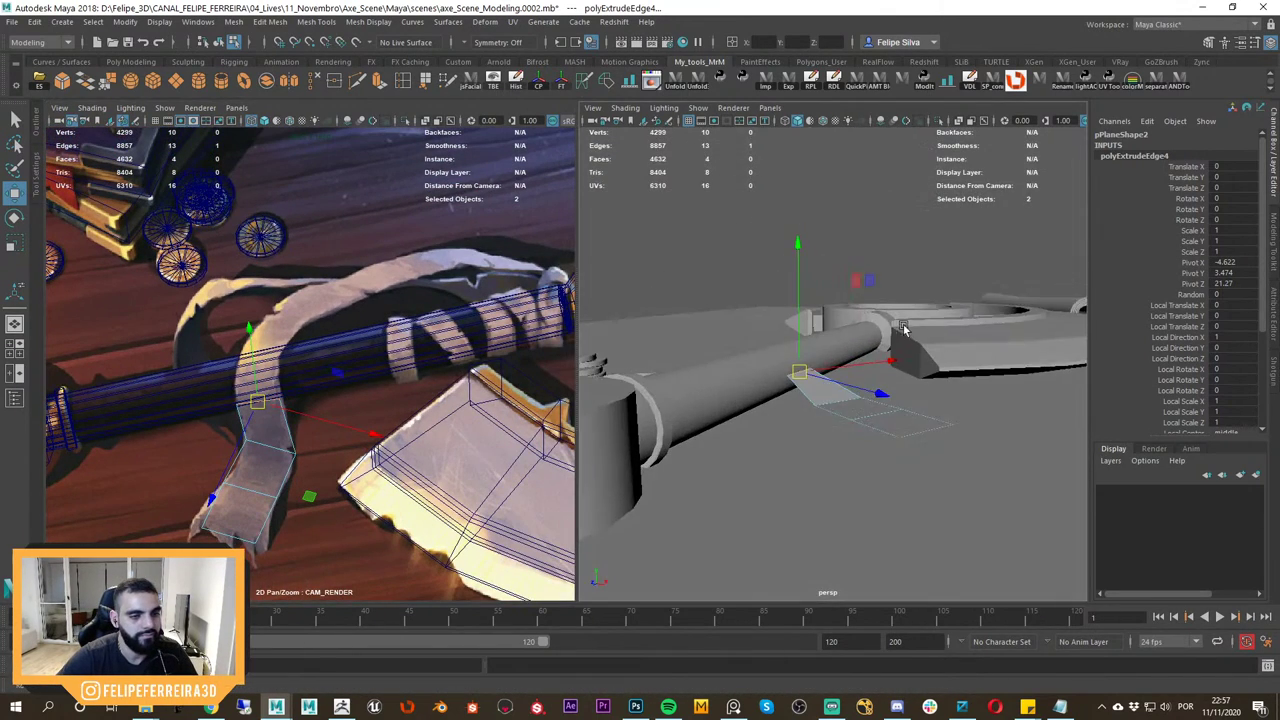
pyautogui.scroll(4, 831, 406)
pyautogui.moveTo(775, 357); pyautogui.dragTo(775, 328)
pyautogui.keyDown('alt'); pyautogui.moveTo(785, 328); pyautogui.dragTo(808, 375); pyautogui.keyUp('alt')
pyautogui.moveTo(308, 487); pyautogui.dragTo(309, 463)
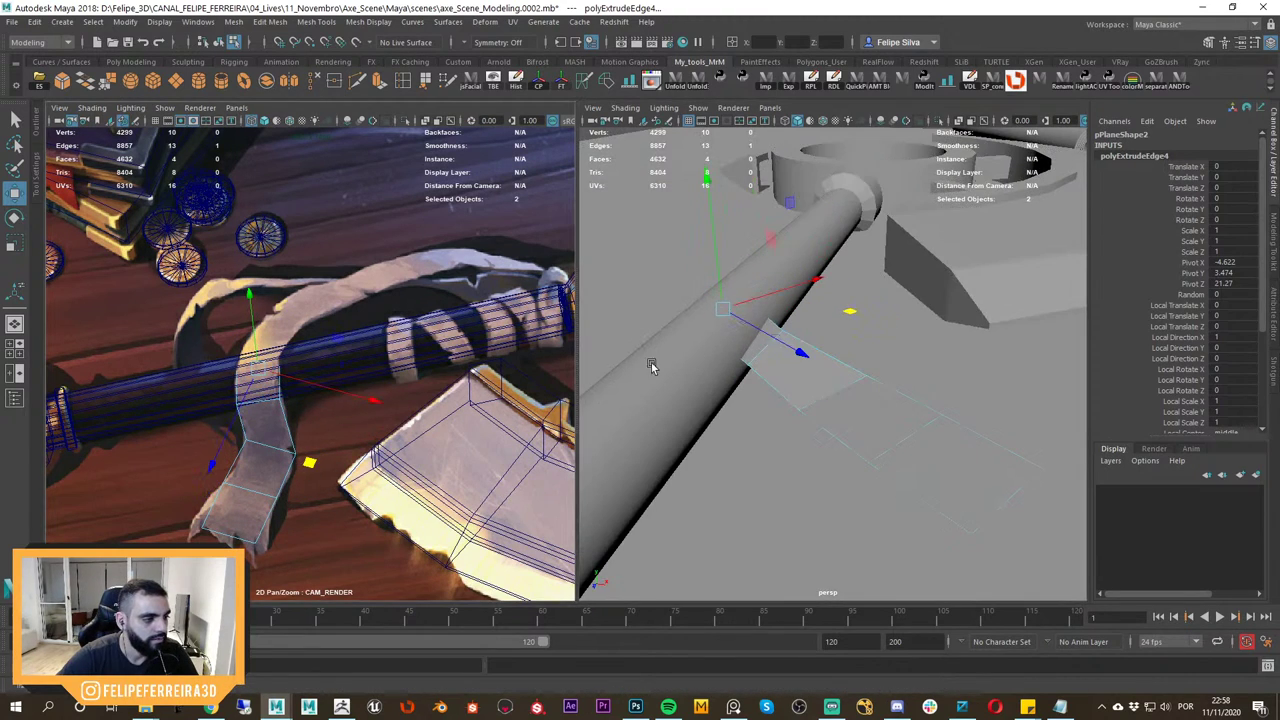
pyautogui.keyDown('alt'); pyautogui.moveTo(672, 370); pyautogui.dragTo(734, 338); pyautogui.keyUp('alt')
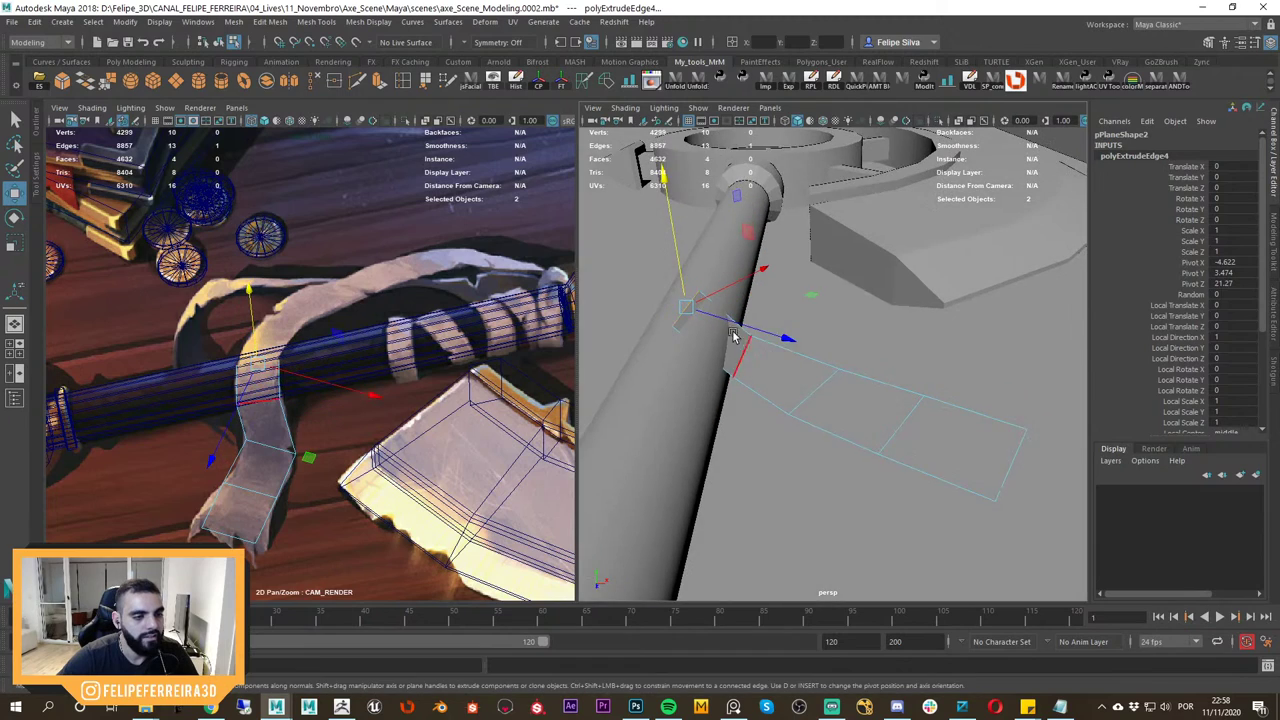
pyautogui.moveTo(810, 306); pyautogui.dragTo(823, 308)
# Rotate, scale and reposition the new end edge so the strip follows the handle's curved side.
pyautogui.press('e')
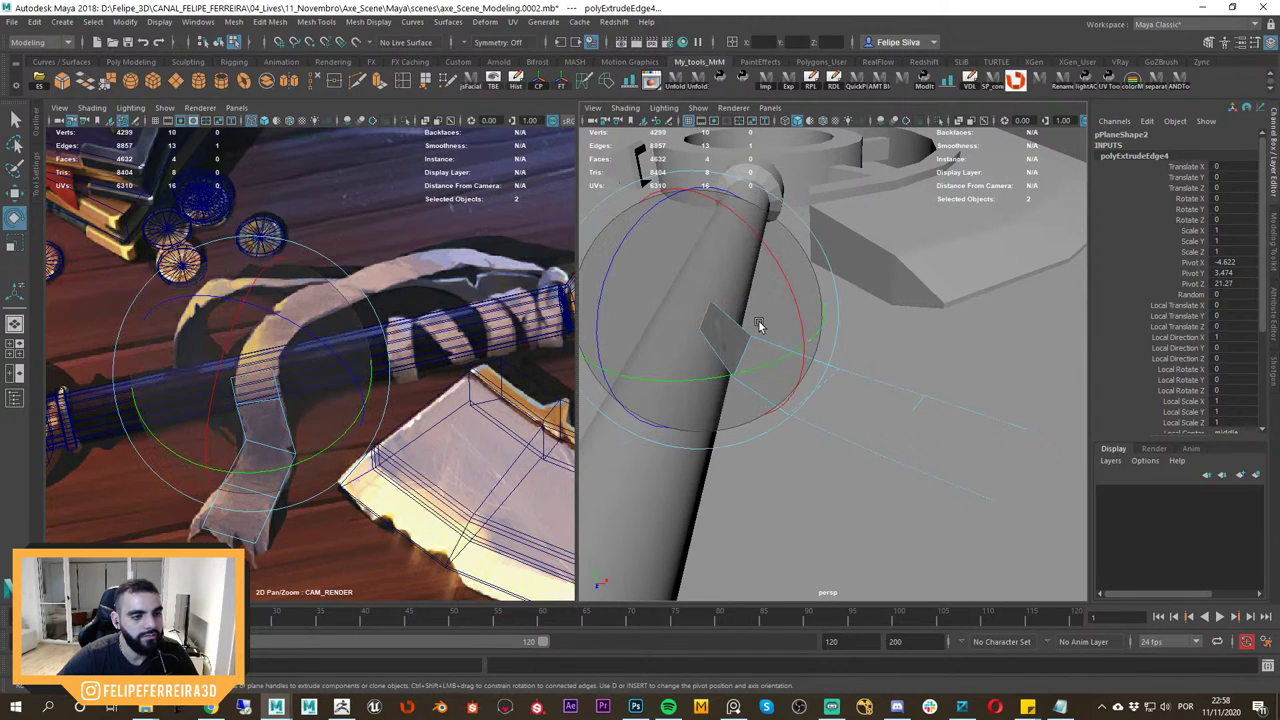
pyautogui.press('w')
pyautogui.keyDown('alt'); pyautogui.moveTo(730, 288); pyautogui.dragTo(680, 336); pyautogui.keyUp('alt')
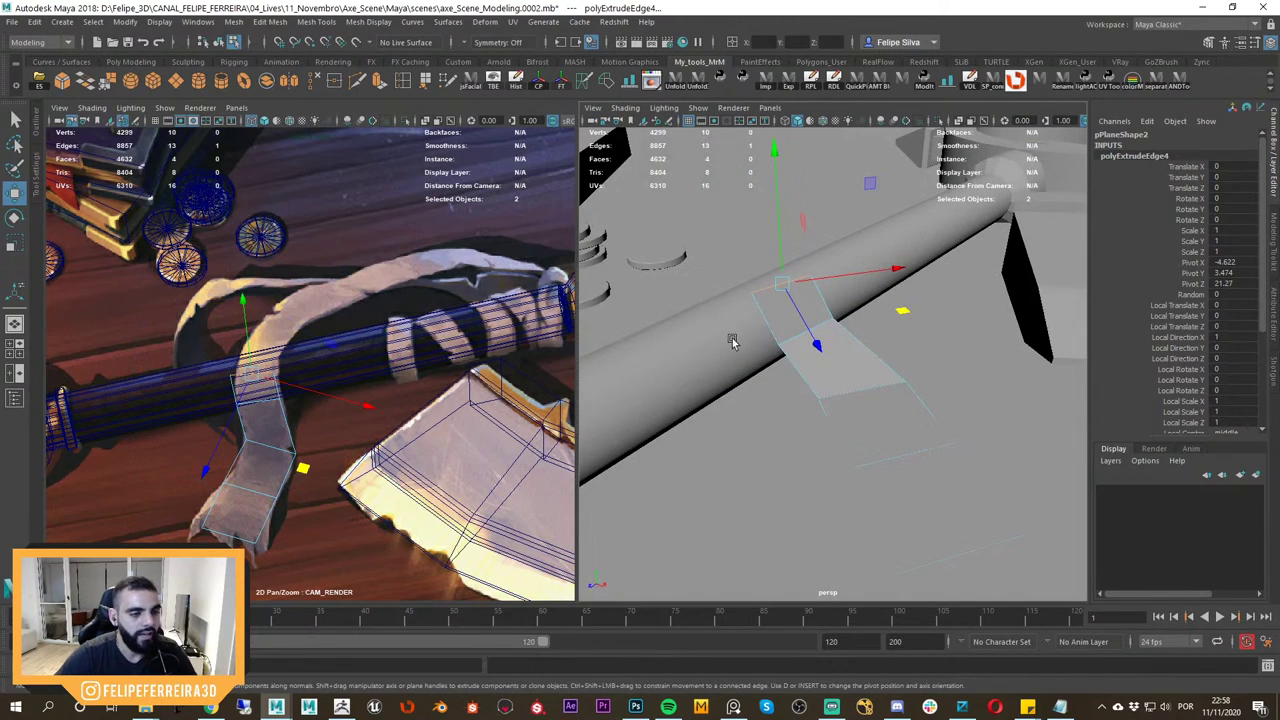
pyautogui.press('r')
pyautogui.keyDown('alt'); pyautogui.moveTo(835, 294); pyautogui.dragTo(825, 320); pyautogui.keyUp('alt')
pyautogui.press('w')
pyautogui.press('f')
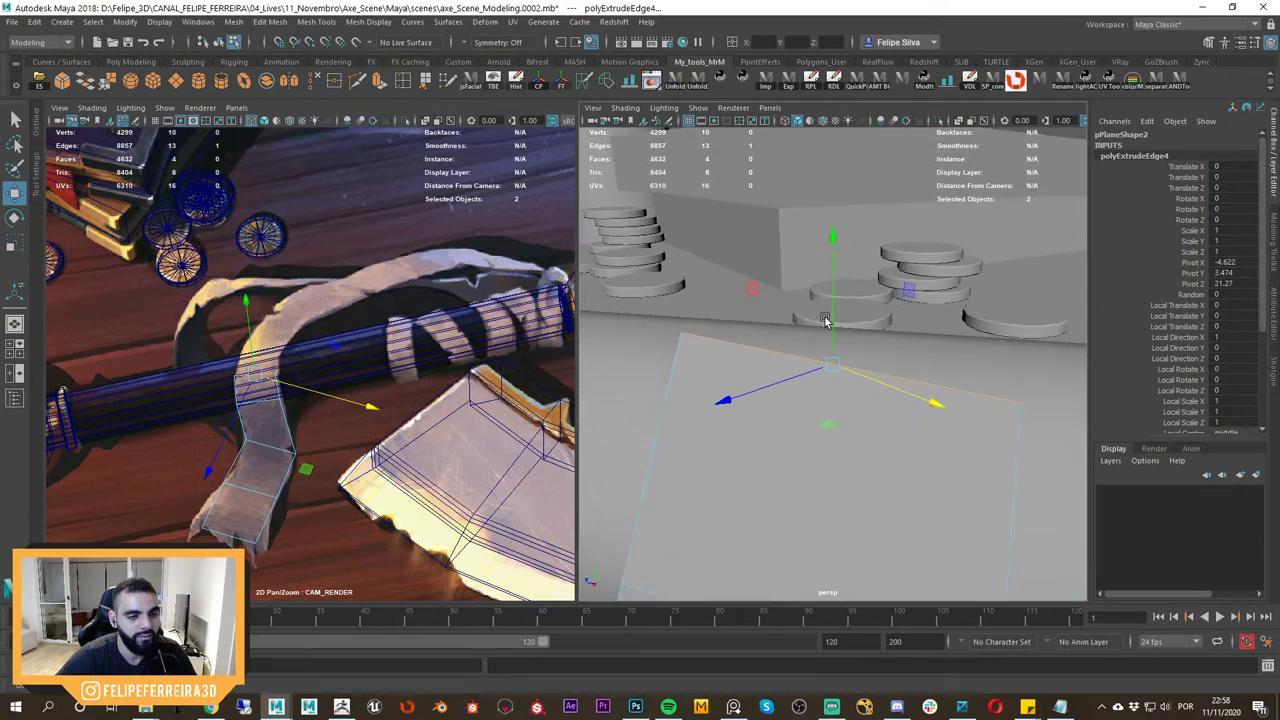
pyautogui.keyDown('alt'); pyautogui.moveTo(825, 320); pyautogui.dragTo(789, 320, button='right'); pyautogui.keyUp('alt')
pyautogui.keyDown('alt'); pyautogui.moveTo(789, 320); pyautogui.dragTo(877, 383); pyautogui.keyUp('alt')
pyautogui.press('e')
pyautogui.press('w')
pyautogui.press('e')
pyautogui.press('w')
pyautogui.keyDown('alt'); pyautogui.moveTo(837, 329); pyautogui.dragTo(767, 366); pyautogui.keyUp('alt')
# Extrude the end edge onto the top of the handle and scale it to the painted strip's width.
pyautogui.hotkey('ctrl', 'e')
pyautogui.press('w')
pyautogui.moveTo(845, 364); pyautogui.dragTo(854, 353)
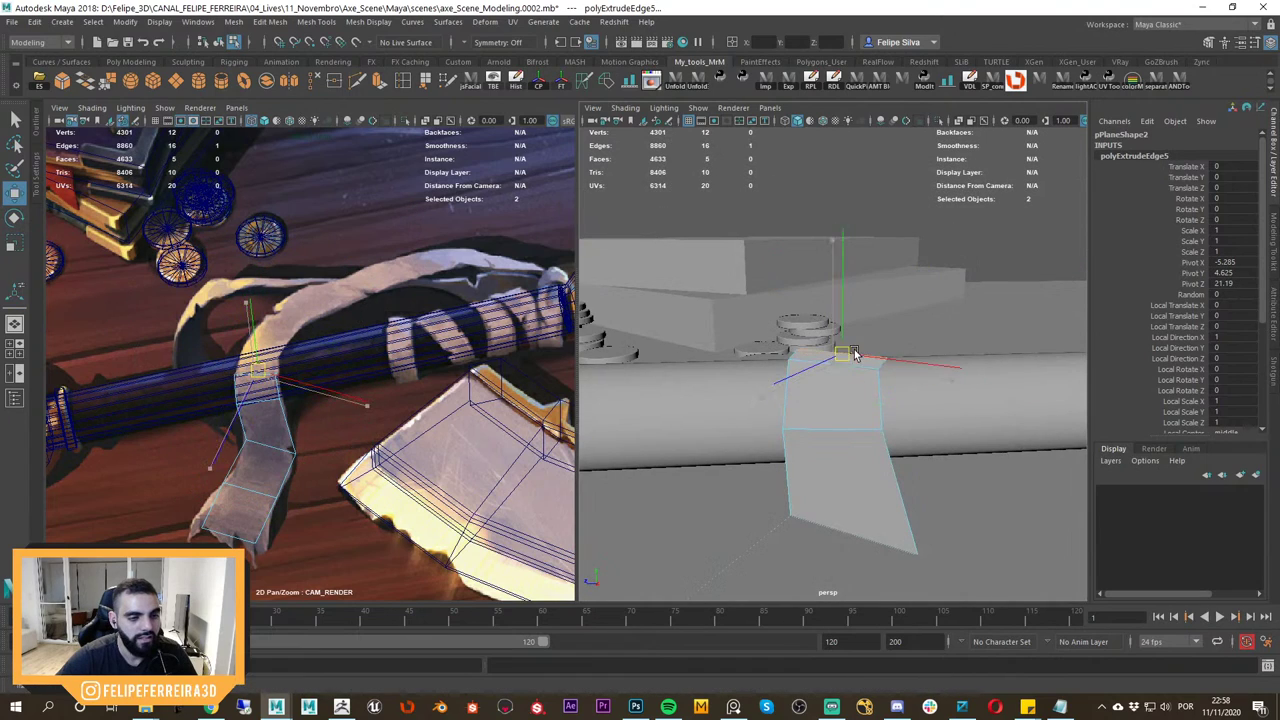
pyautogui.moveTo(258, 368); pyautogui.dragTo(261, 346)
pyautogui.keyDown('alt'); pyautogui.moveTo(898, 384); pyautogui.dragTo(875, 363); pyautogui.keyUp('alt')
pyautogui.moveTo(877, 318); pyautogui.dragTo(934, 371)
pyautogui.press('r')
pyautogui.moveTo(838, 319); pyautogui.dragTo(828, 320)
pyautogui.press('w')
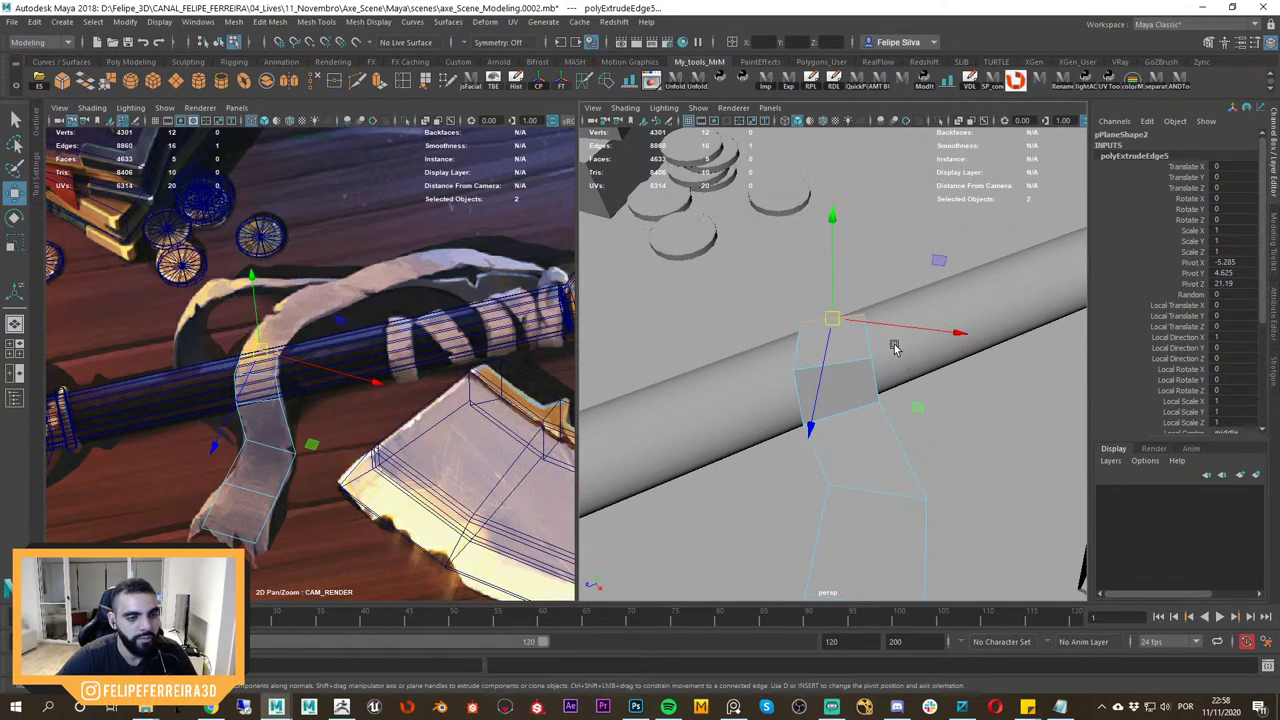
pyautogui.moveTo(918, 407); pyautogui.dragTo(911, 406)
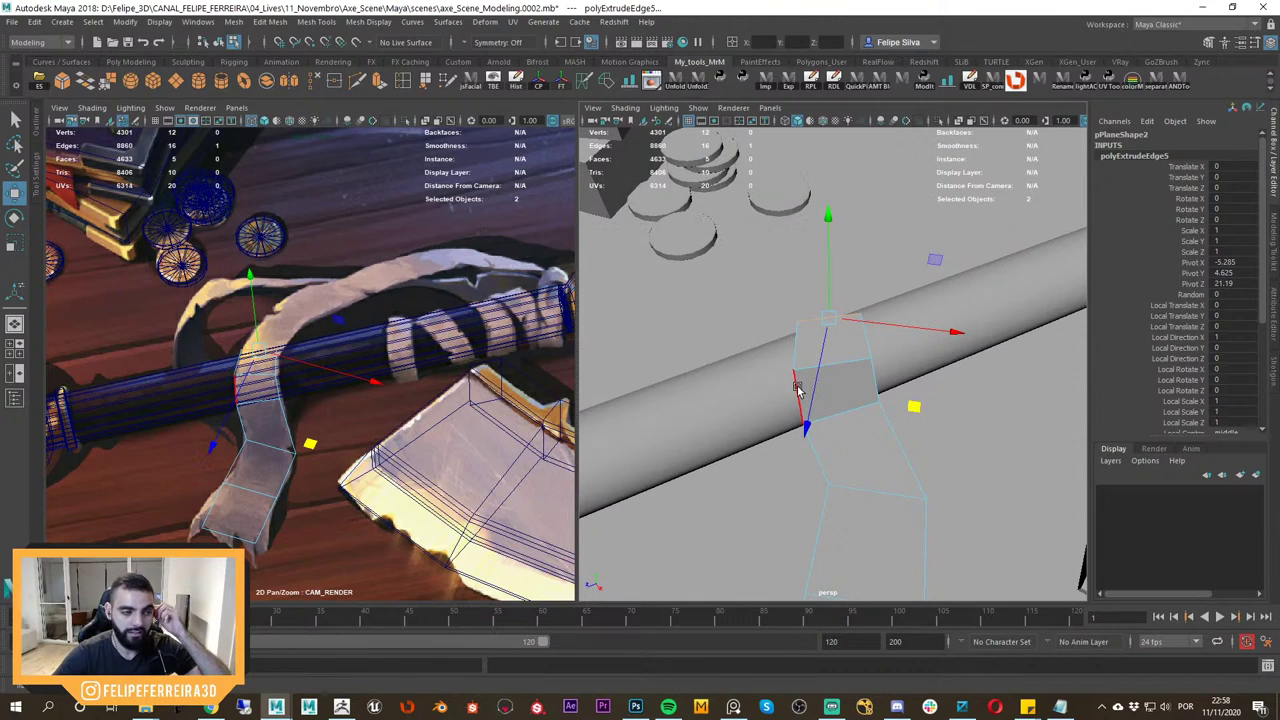
# Rotate and shift the end edge so the segment lies across the top of the handle.
pyautogui.keyDown('alt'); pyautogui.moveTo(813, 378); pyautogui.dragTo(876, 347); pyautogui.keyUp('alt')
pyautogui.moveTo(861, 336); pyautogui.dragTo(815, 388)
pyautogui.press('e')
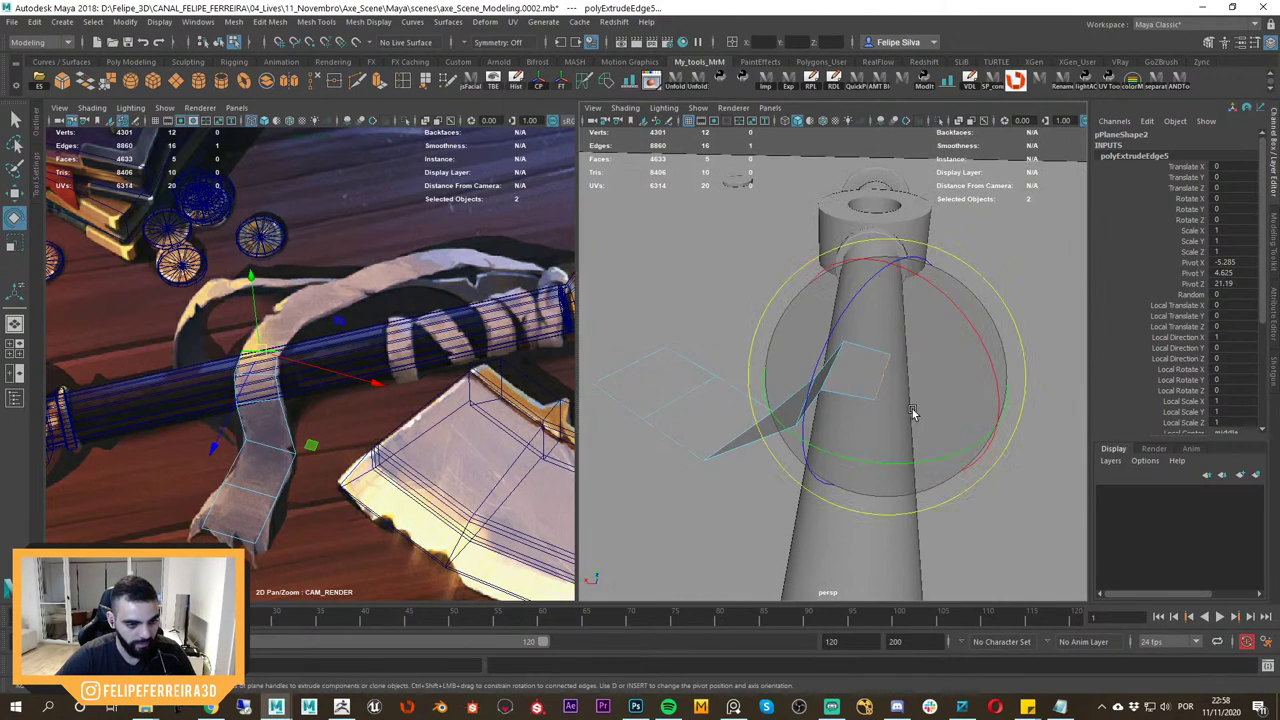
pyautogui.moveTo(914, 414); pyautogui.dragTo(877, 429)
pyautogui.press('w')
pyautogui.moveTo(883, 375)
pyautogui.mouseDown()
pyautogui.moveTo(883, 394)
pyautogui.moveTo(902, 377)
pyautogui.mouseUp()
pyautogui.press('e')
pyautogui.press('w')
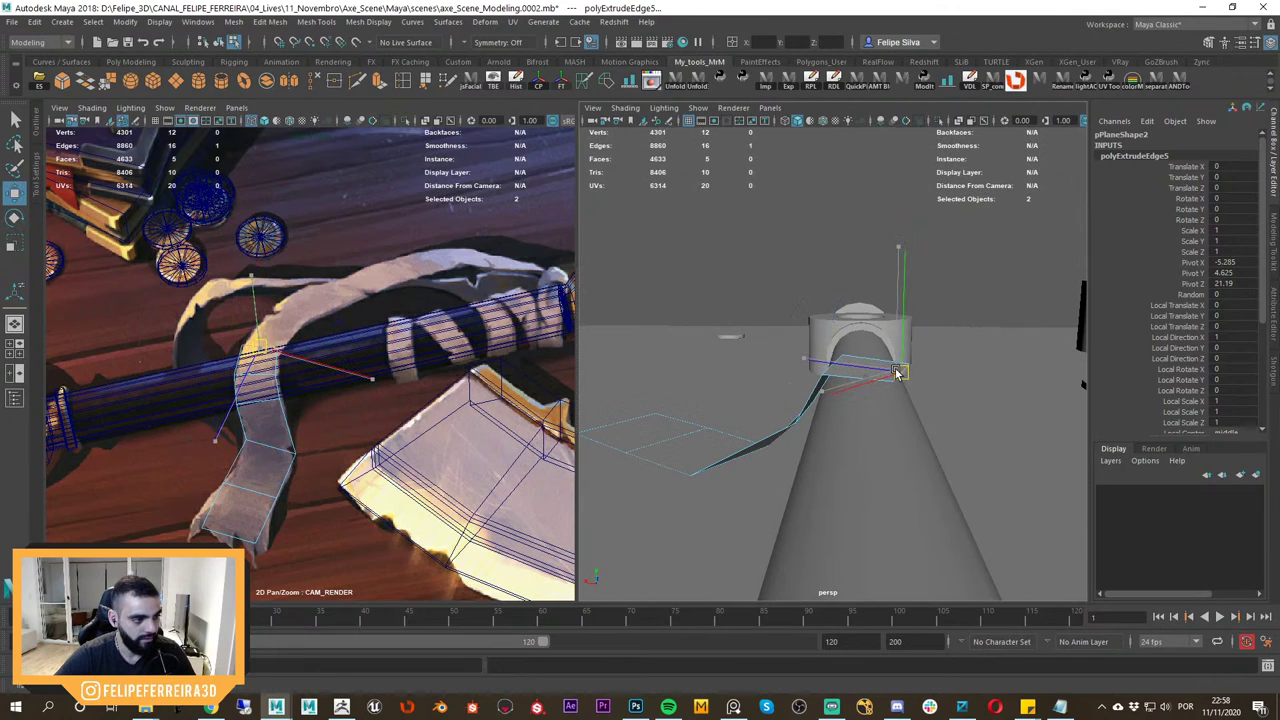
pyautogui.press('f')
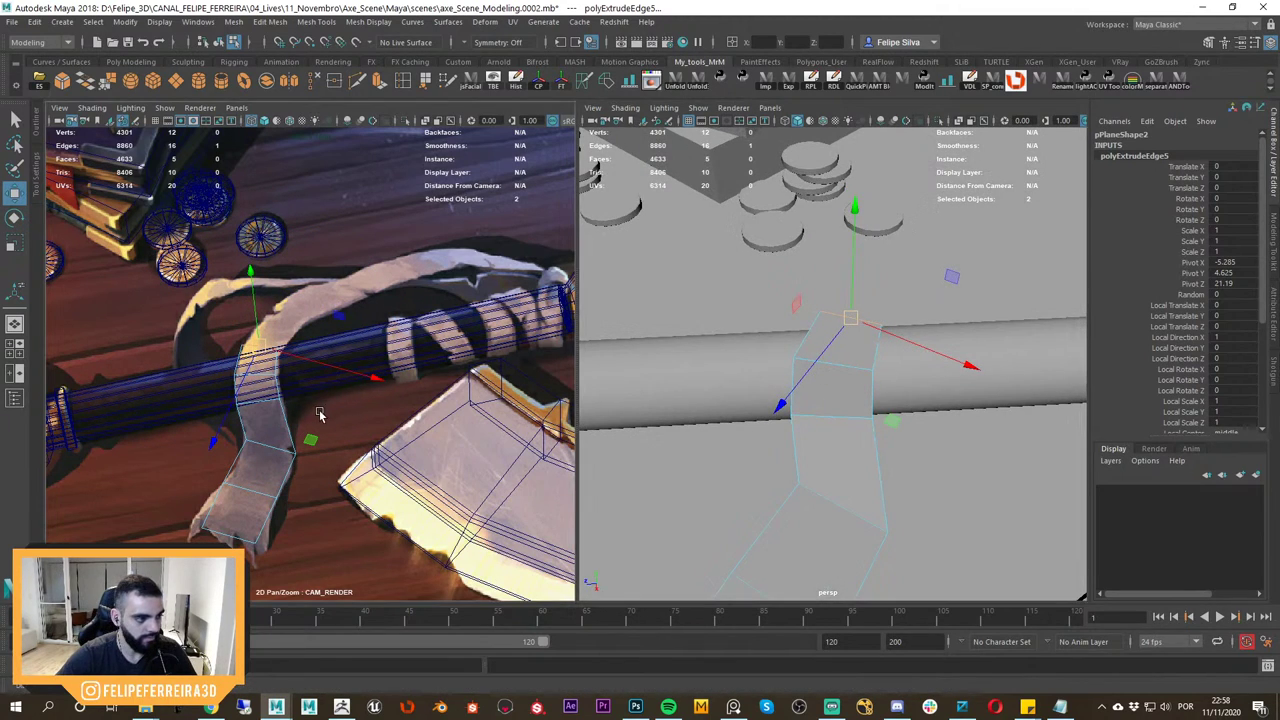
# Extrude another segment from the end edge past the far side of the handle, following the painted strip.
pyautogui.moveTo(320, 414); pyautogui.dragTo(306, 450, button='middle')
pyautogui.hotkey('ctrl', 'e')
pyautogui.press('w')
pyautogui.moveTo(192, 418); pyautogui.dragTo(228, 386)
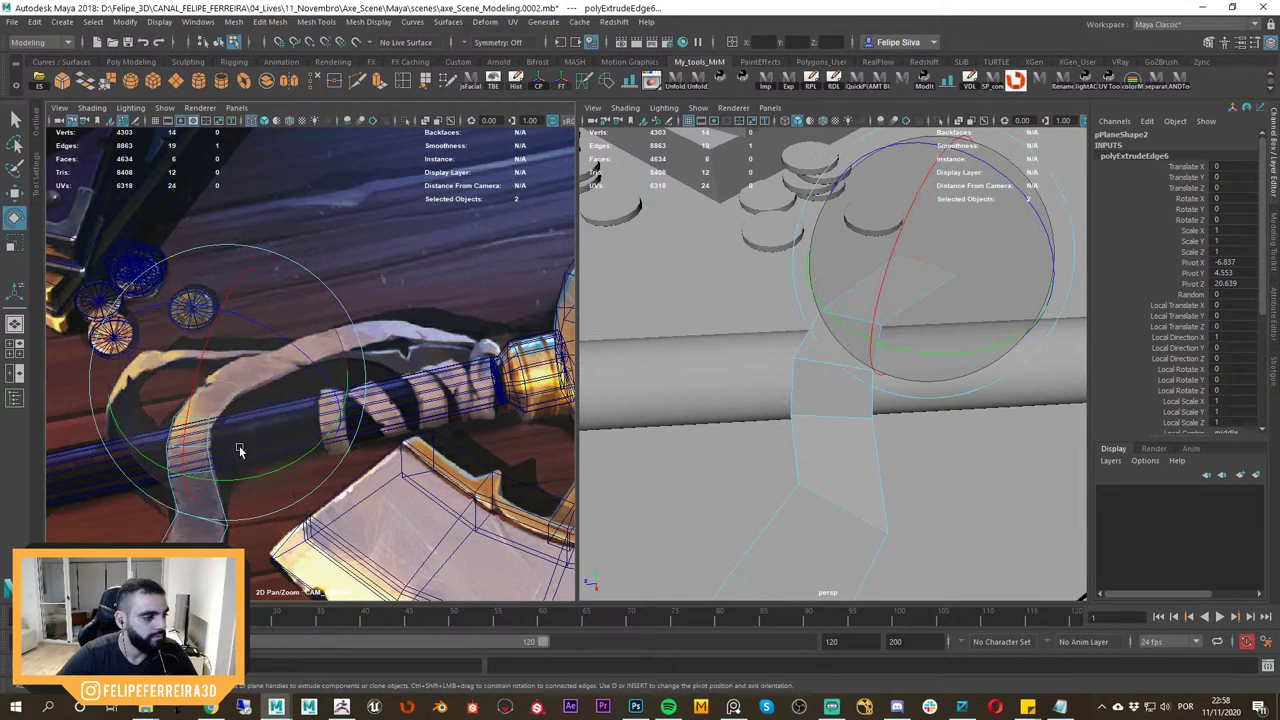
# Extrude one more segment along the strip's curve behind the handle and rotate its end edge to match the painting.
pyautogui.press('w')
pyautogui.keyDown('shift'); pyautogui.moveTo(232, 386); pyautogui.dragTo(291, 352); pyautogui.keyUp('shift')
pyautogui.press('e')
pyautogui.moveTo(336, 451); pyautogui.dragTo(286, 461)
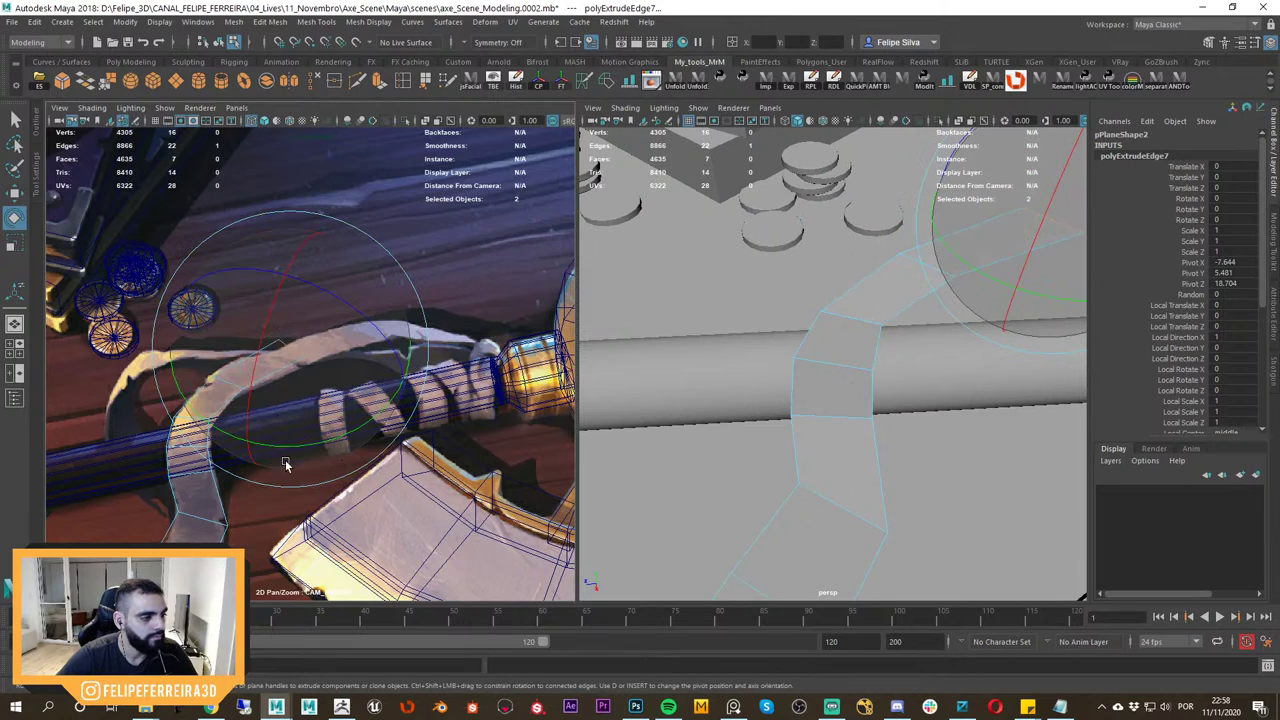
pyautogui.press('w')
pyautogui.moveTo(290, 351); pyautogui.dragTo(298, 357)
# Select the four vertices of the last segment and lower them behind the handle towards the ground.
pyautogui.press('f')
pyautogui.keyDown('alt'); pyautogui.moveTo(909, 360); pyautogui.dragTo(806, 366, button='right'); pyautogui.keyUp('alt')
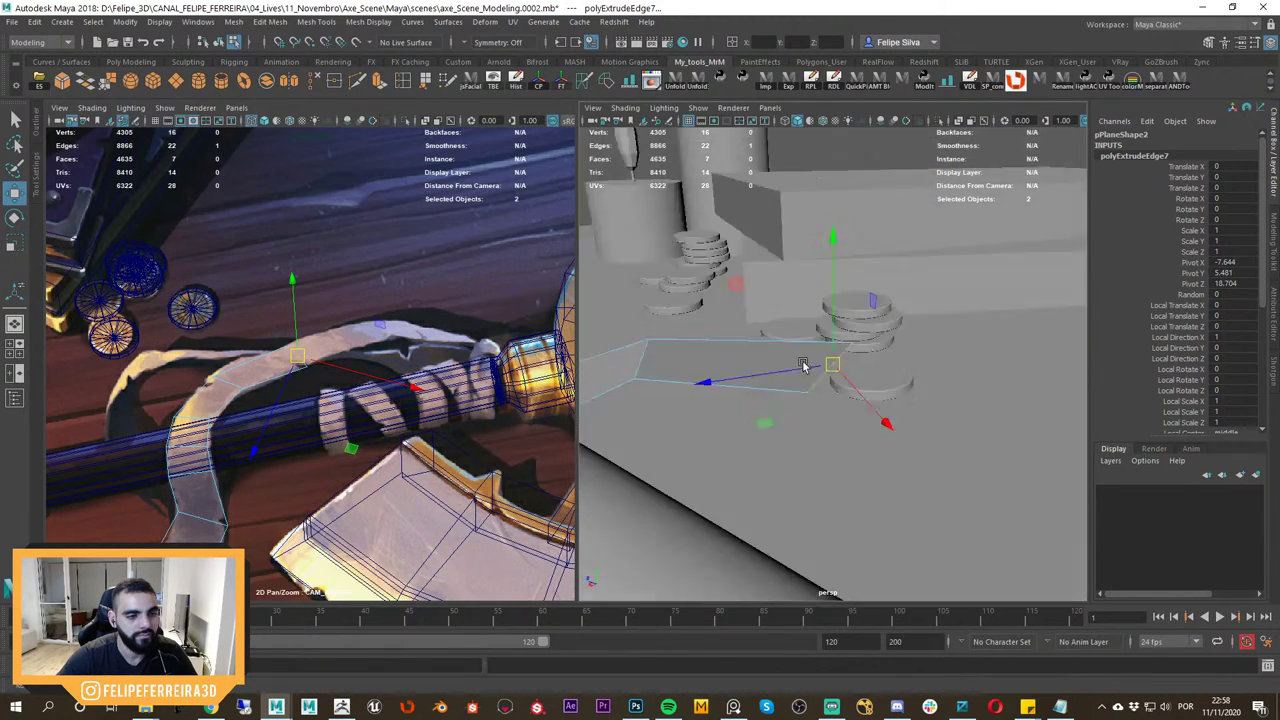
pyautogui.keyDown('alt'); pyautogui.moveTo(806, 366); pyautogui.dragTo(896, 377); pyautogui.keyUp('alt')
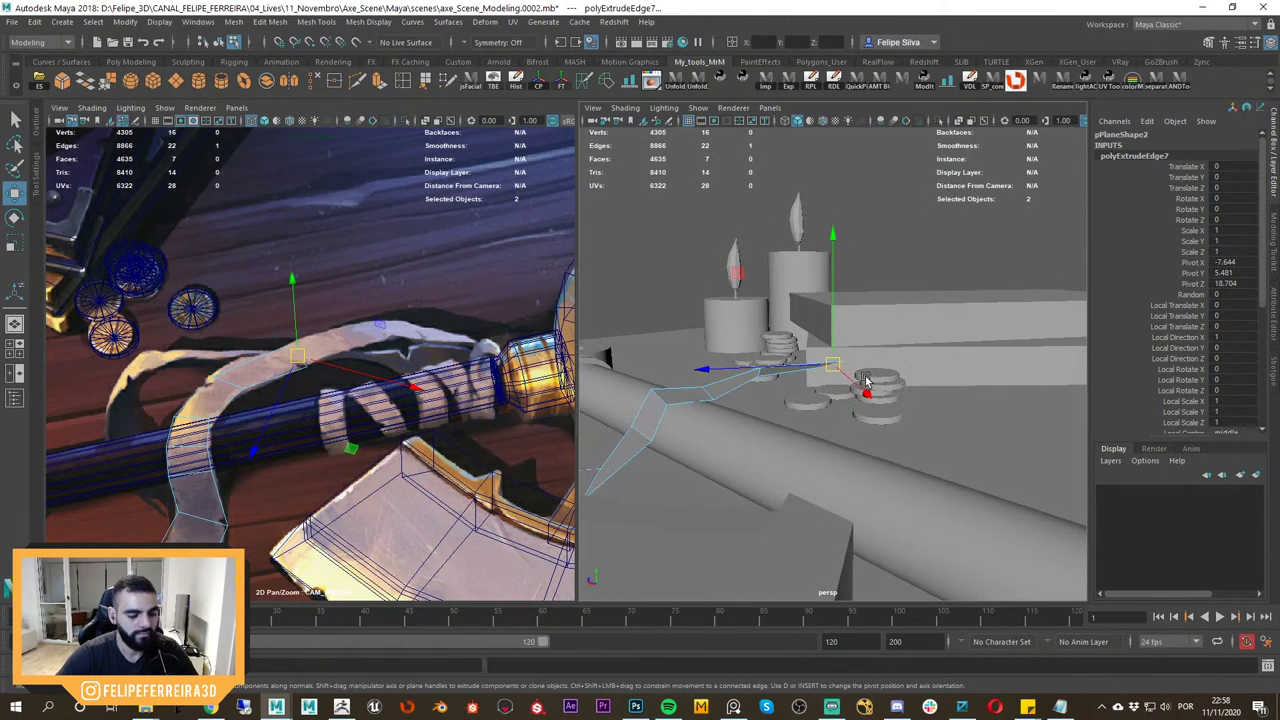
pyautogui.press('F9')
pyautogui.moveTo(952, 297); pyautogui.dragTo(742, 404)
pyautogui.moveTo(793, 346); pyautogui.dragTo(795, 355)
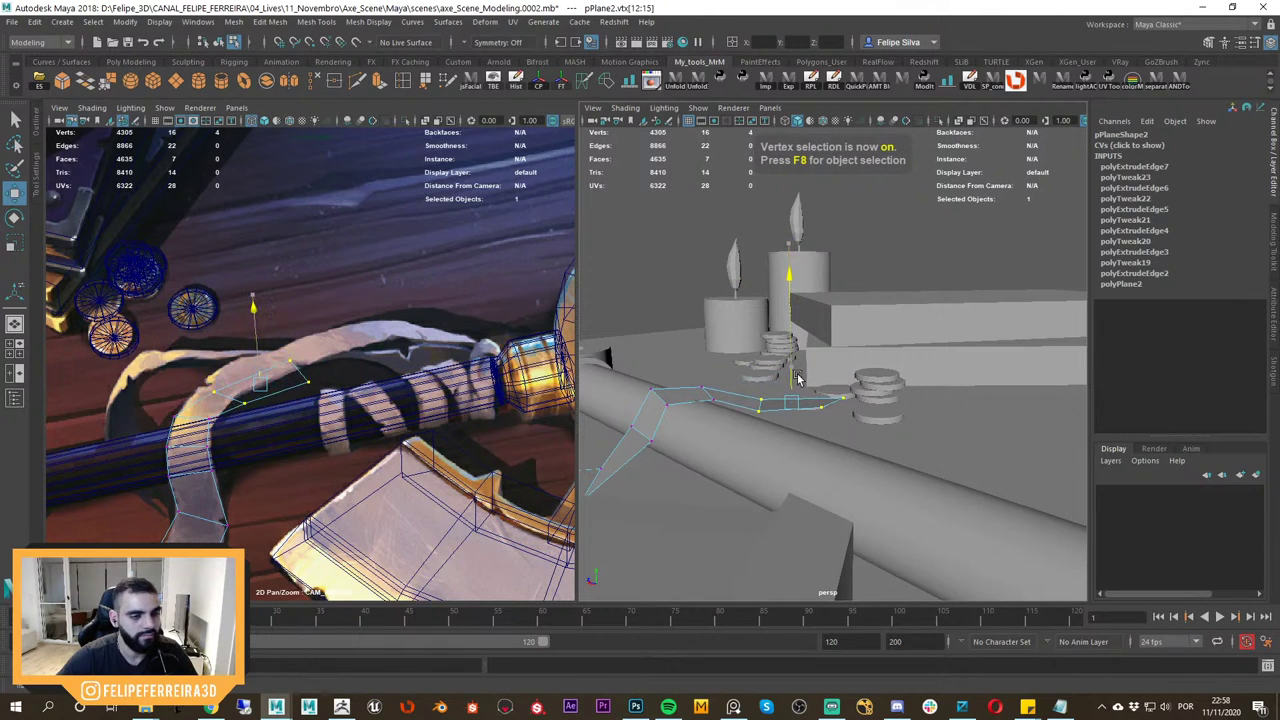
# Reposition the last segment's four vertices so the strip drops down beside the handle.
pyautogui.keyDown('alt'); pyautogui.moveTo(905, 405); pyautogui.dragTo(826, 488); pyautogui.keyUp('alt')
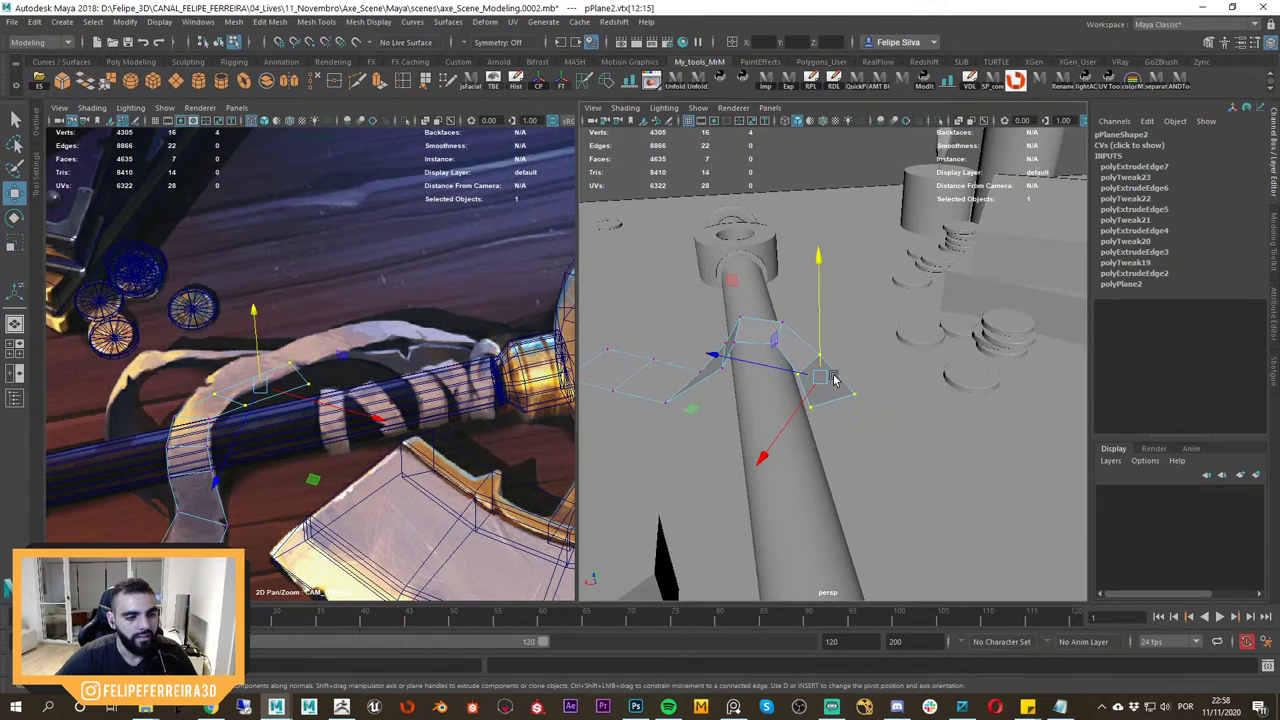
pyautogui.press('e')
pyautogui.keyDown('alt'); pyautogui.moveTo(791, 377); pyautogui.dragTo(782, 310); pyautogui.keyUp('alt')
pyautogui.press('w')
pyautogui.keyDown('alt'); pyautogui.moveTo(832, 421); pyautogui.dragTo(798, 486); pyautogui.keyUp('alt')
pyautogui.moveTo(806, 366); pyautogui.dragTo(830, 403)
pyautogui.moveTo(830, 403)
pyautogui.keyDown('alt'); pyautogui.mouseDown()
pyautogui.moveTo(828, 378)
pyautogui.moveTo(846, 410)
pyautogui.mouseUp(); pyautogui.keyUp('alt')
# Adjust the last segment's two vertex pairs separately to smooth the strip's descent behind the handle.
pyautogui.moveTo(958, 397); pyautogui.dragTo(896, 400)
pyautogui.keyDown('alt'); pyautogui.moveTo(896, 400); pyautogui.dragTo(715, 397); pyautogui.keyUp('alt')
pyautogui.keyDown('alt'); pyautogui.moveTo(915, 396); pyautogui.dragTo(715, 394); pyautogui.keyUp('alt')
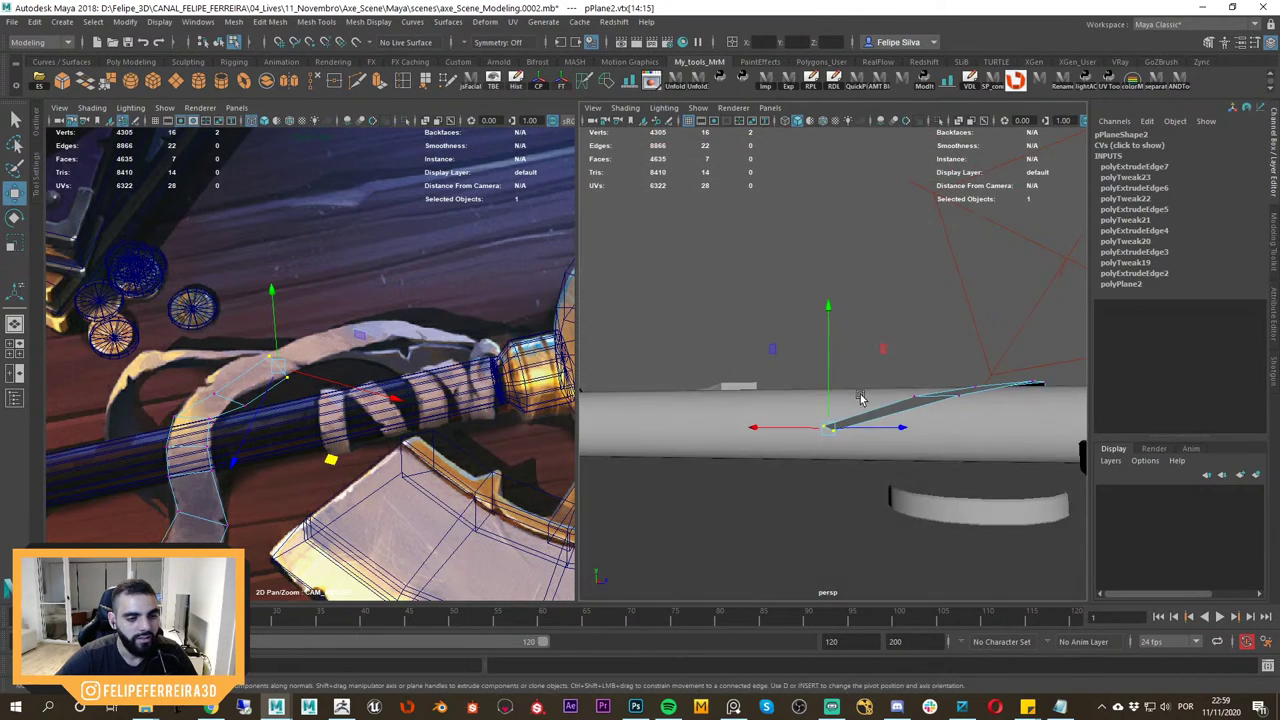
pyautogui.keyDown('alt'); pyautogui.moveTo(860, 397); pyautogui.dragTo(899, 420); pyautogui.keyUp('alt')
pyautogui.keyDown('alt'); pyautogui.moveTo(899, 440); pyautogui.dragTo(877, 402); pyautogui.keyUp('alt')
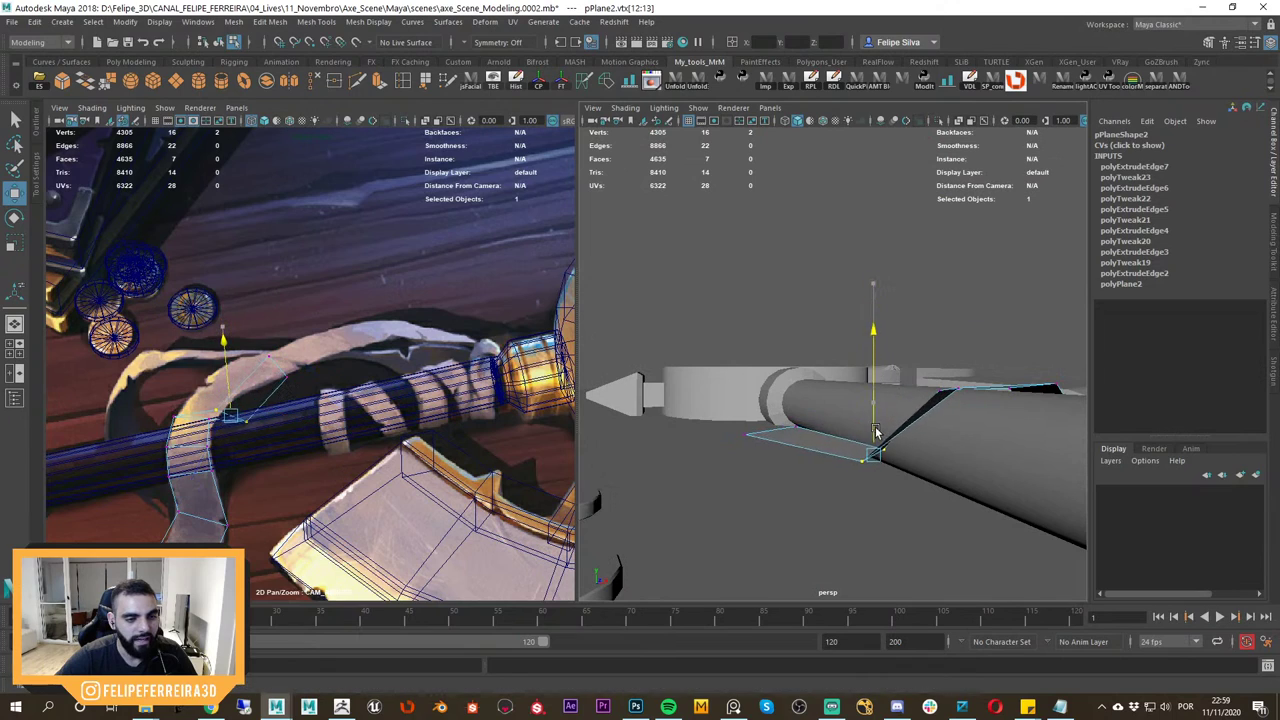
pyautogui.keyDown('alt'); pyautogui.moveTo(872, 448); pyautogui.dragTo(1060, 522); pyautogui.keyUp('alt')
# Align the two end vertices with the painted strip in the camera view and lower them close to the ground.
pyautogui.moveTo(284, 512); pyautogui.dragTo(267, 493)
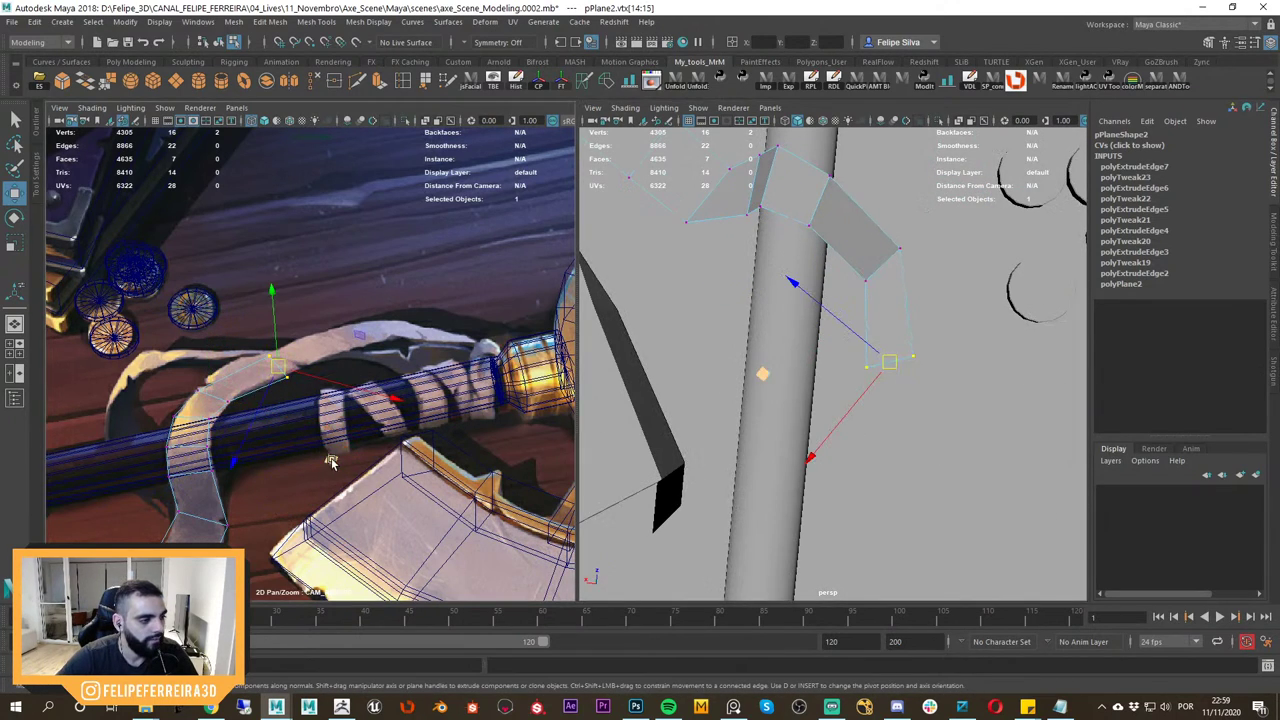
pyautogui.moveTo(332, 462); pyautogui.dragTo(323, 459, button='middle')
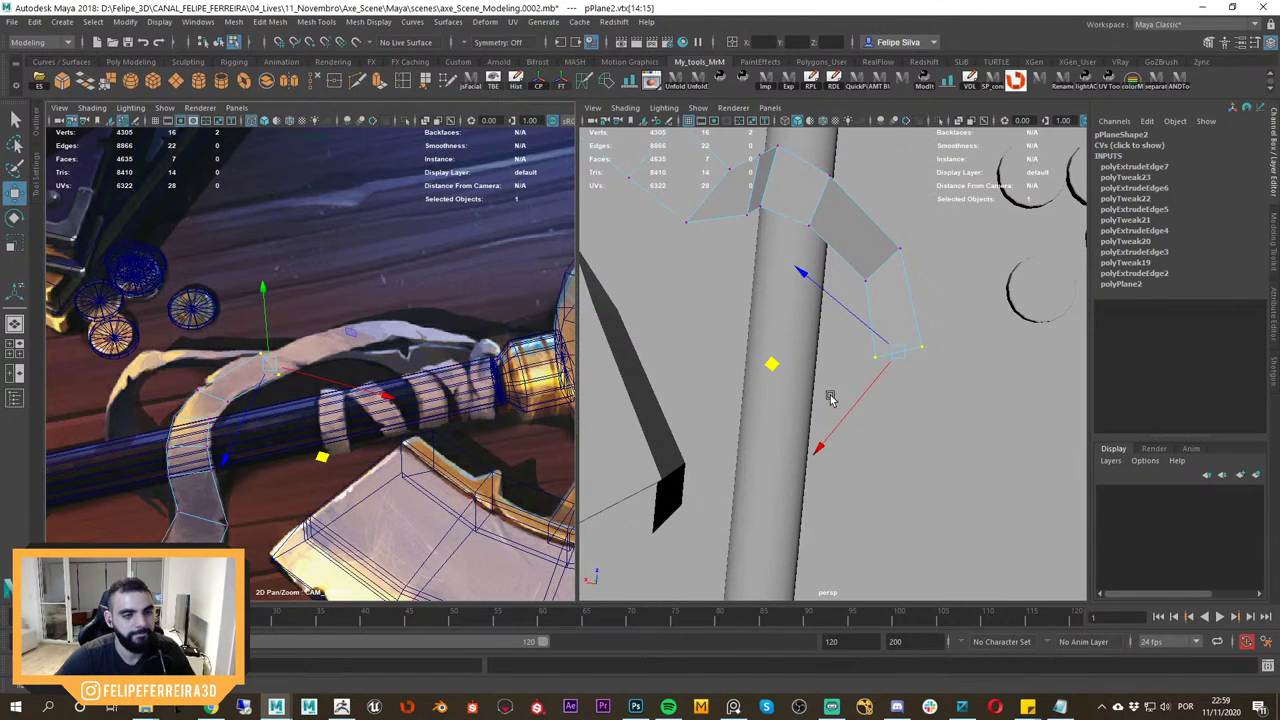
pyautogui.keyDown('alt'); pyautogui.moveTo(830, 398); pyautogui.dragTo(884, 397); pyautogui.keyUp('alt')
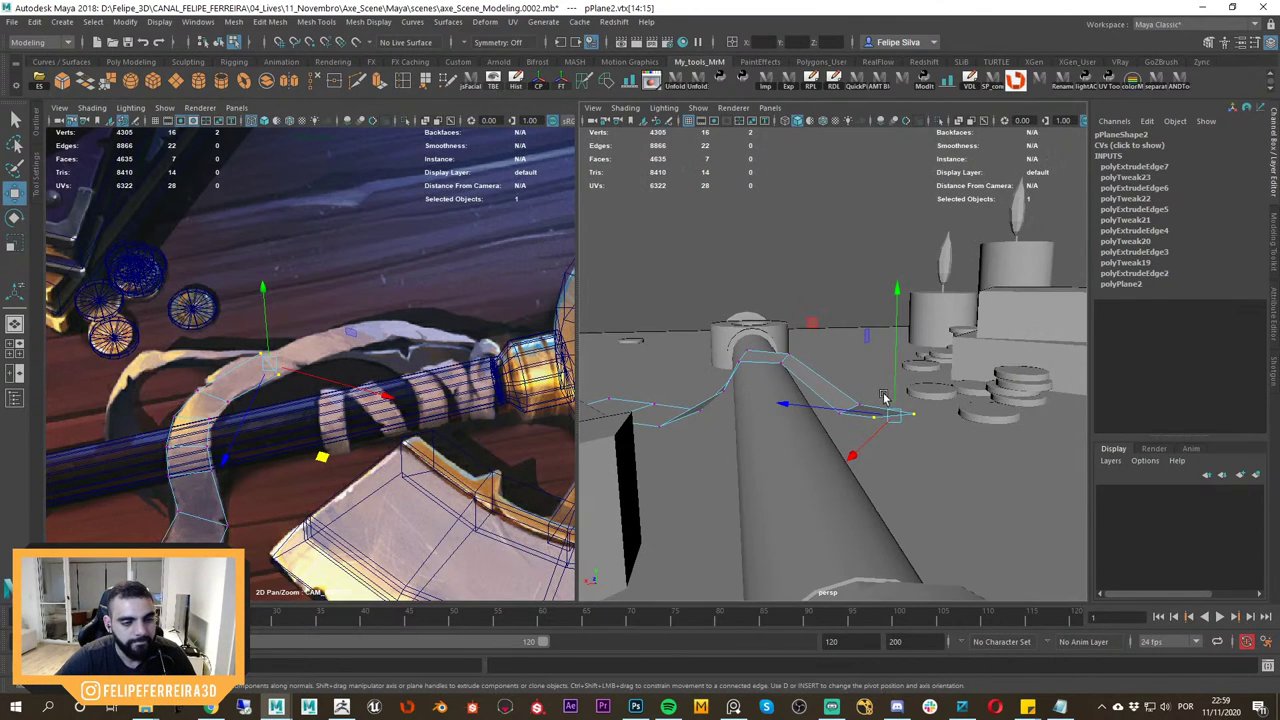
pyautogui.moveTo(900, 420); pyautogui.dragTo(895, 427, button='middle')
pyautogui.moveTo(895, 388); pyautogui.dragTo(898, 414)
pyautogui.keyDown('alt'); pyautogui.moveTo(898, 414); pyautogui.dragTo(734, 425); pyautogui.keyUp('alt')
pyautogui.moveTo(332, 471); pyautogui.dragTo(322, 461)
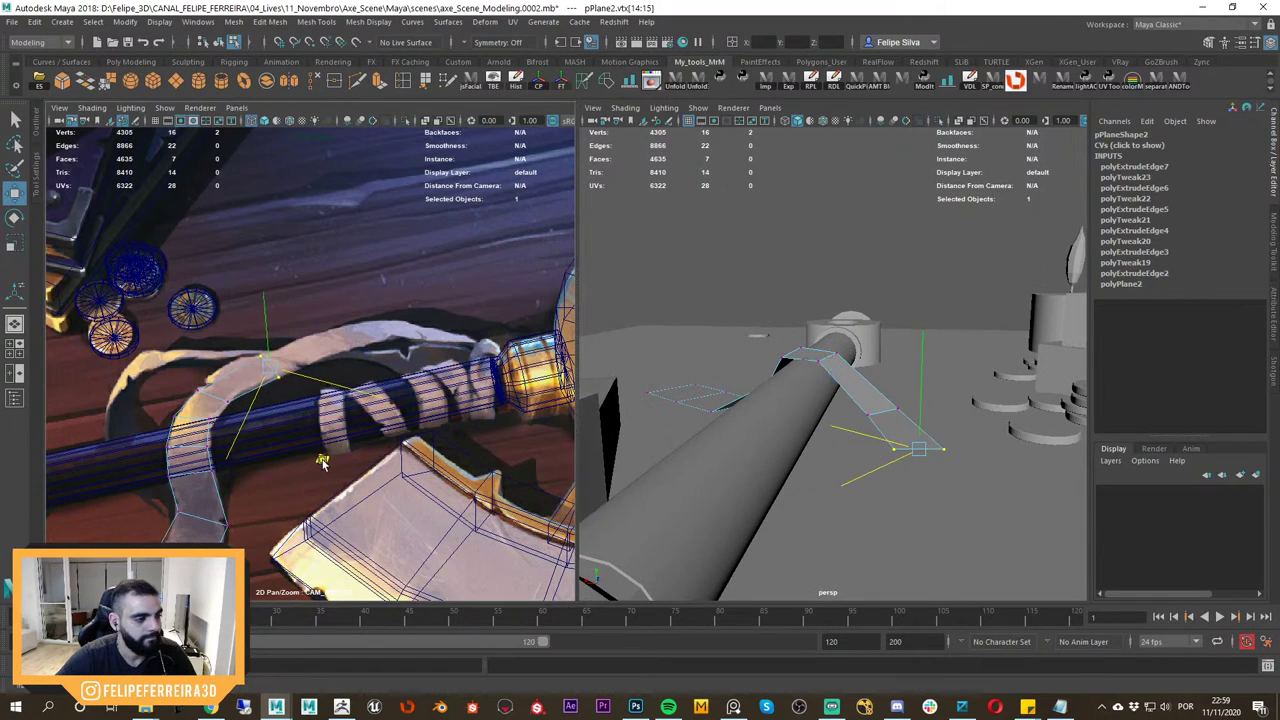
# Extrude the strip's end edge to add another segment along the painted curve, then adjust its height.
pyautogui.press('F10')
pyautogui.hotkey('ctrl', 'e')
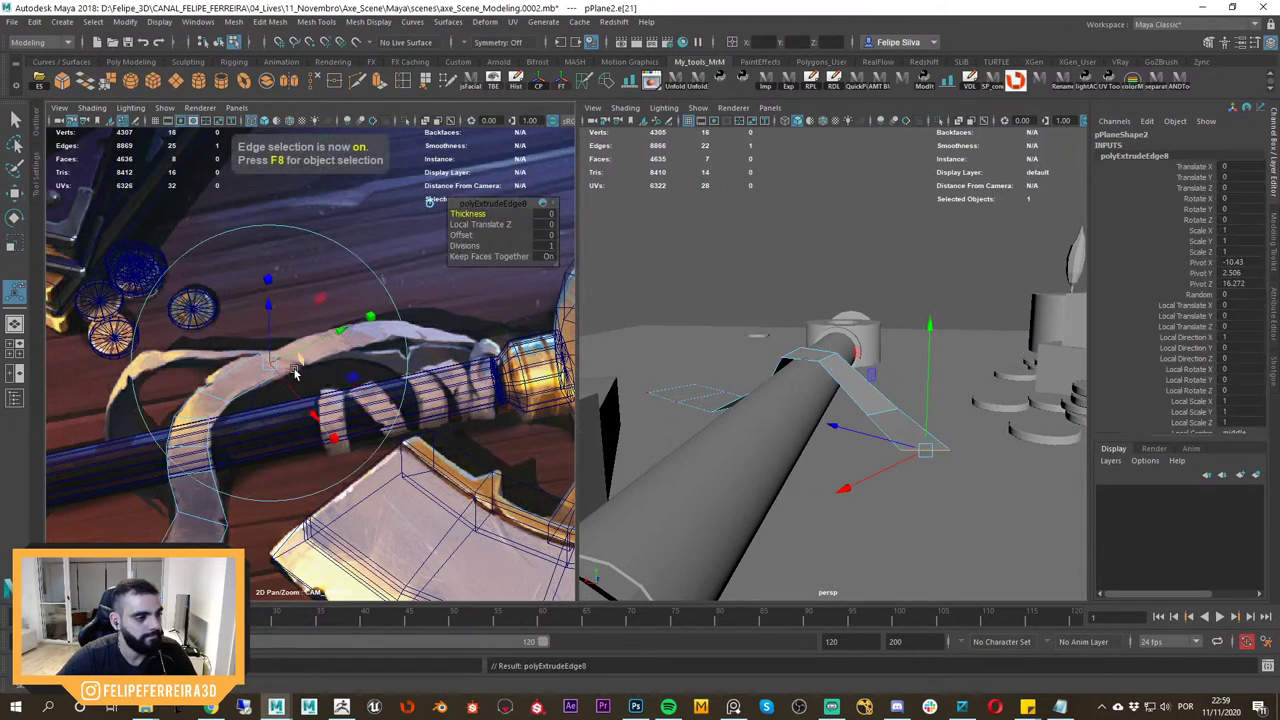
pyautogui.press('w')
pyautogui.moveTo(271, 366); pyautogui.dragTo(322, 350)
pyautogui.moveTo(898, 438)
pyautogui.keyDown('alt'); pyautogui.mouseDown()
pyautogui.moveTo(903, 411)
pyautogui.moveTo(923, 431)
pyautogui.moveTo(910, 437)
pyautogui.moveTo(936, 402)
pyautogui.moveTo(908, 424)
pyautogui.mouseUp(); pyautogui.keyUp('alt')
pyautogui.press('e')
pyautogui.press('w')
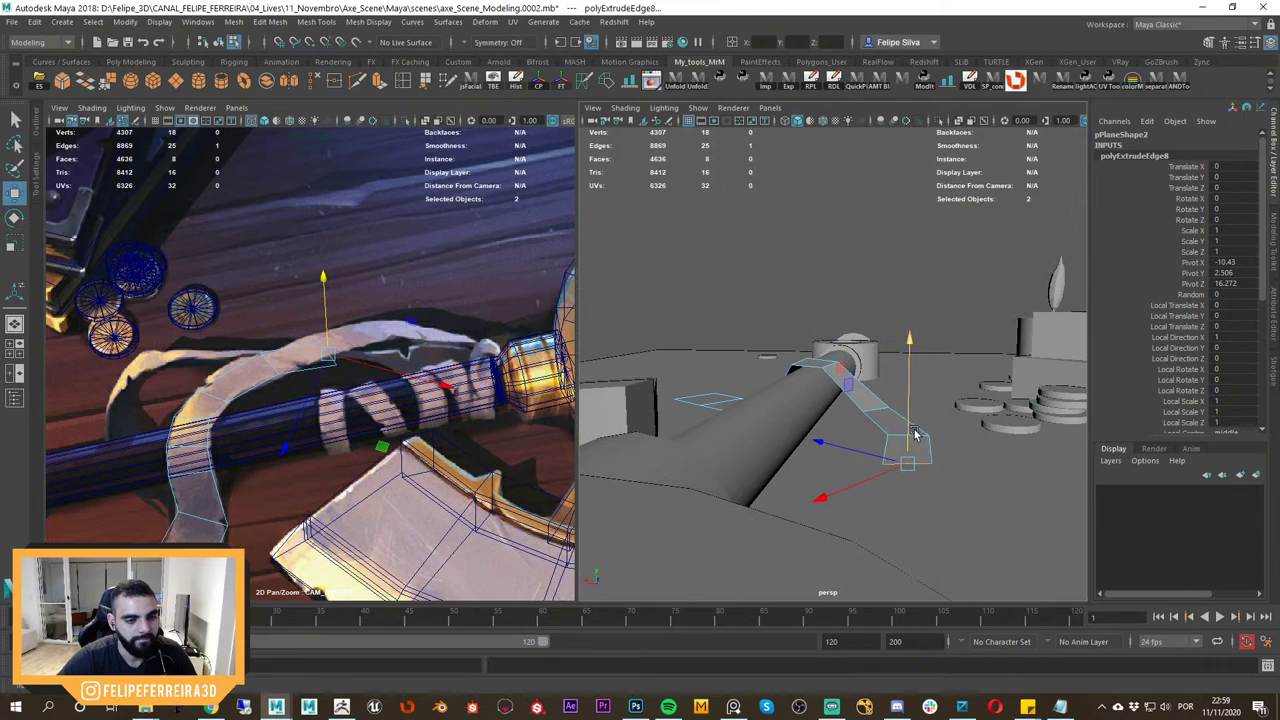
# Fine-tune the height of the cross edges at the start and end of the newest segment.
pyautogui.click(909, 424)
pyautogui.press('e')
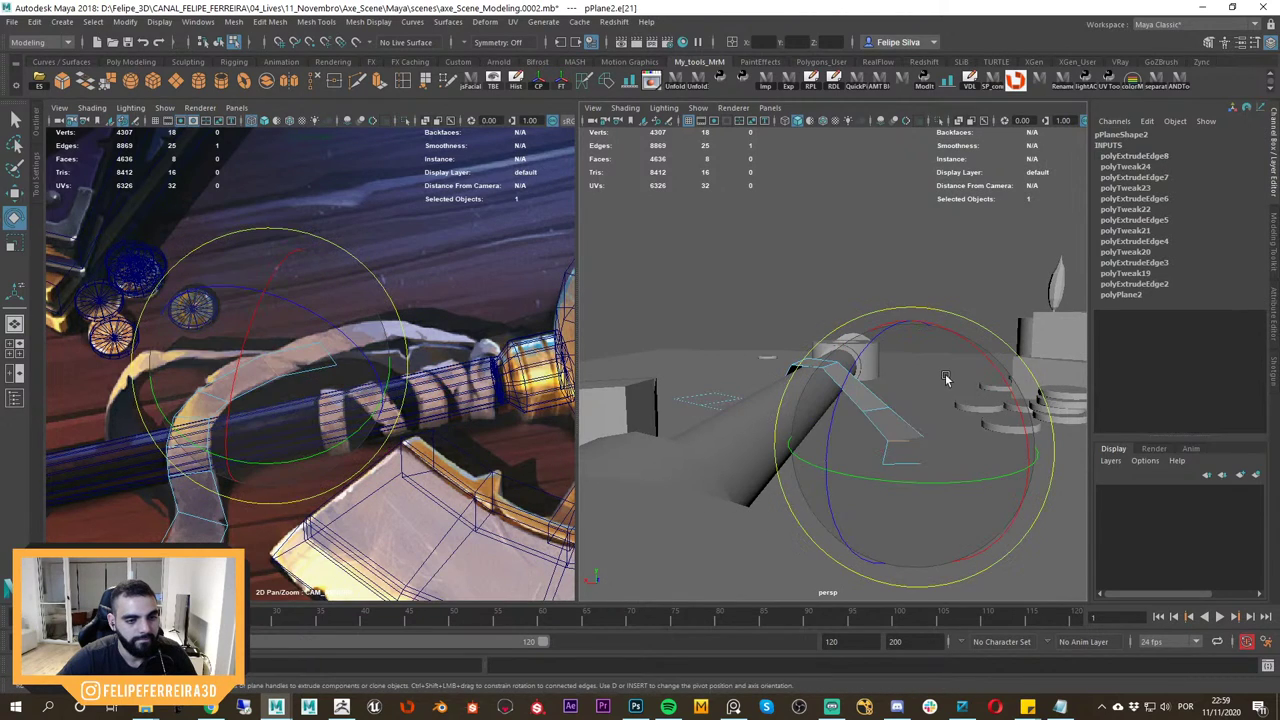
pyautogui.press('w')
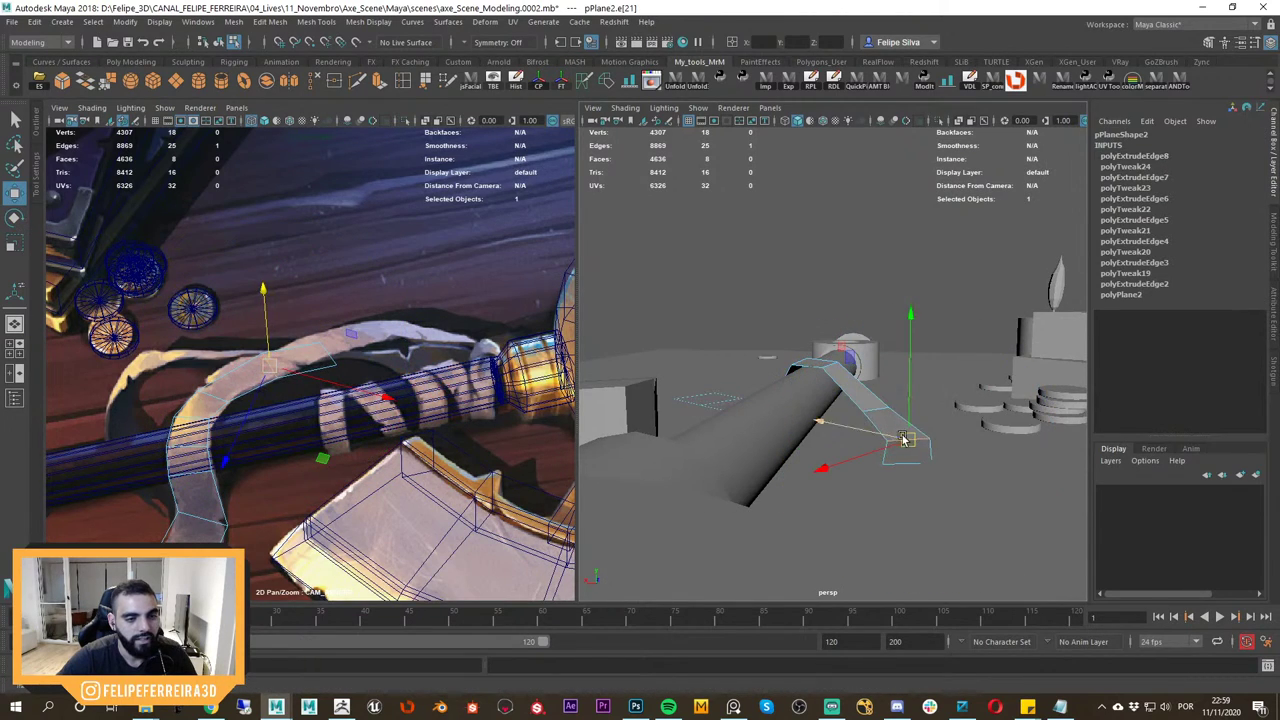
pyautogui.click(903, 467)
pyautogui.moveTo(911, 441); pyautogui.dragTo(910, 437)
pyautogui.keyDown('alt'); pyautogui.moveTo(902, 434); pyautogui.dragTo(897, 444); pyautogui.keyUp('alt')
# Move the two end vertices to line up with the painted strip's outline in the camera view.
pyautogui.press('F9')
pyautogui.moveTo(419, 368); pyautogui.dragTo(419, 438, button='middle')
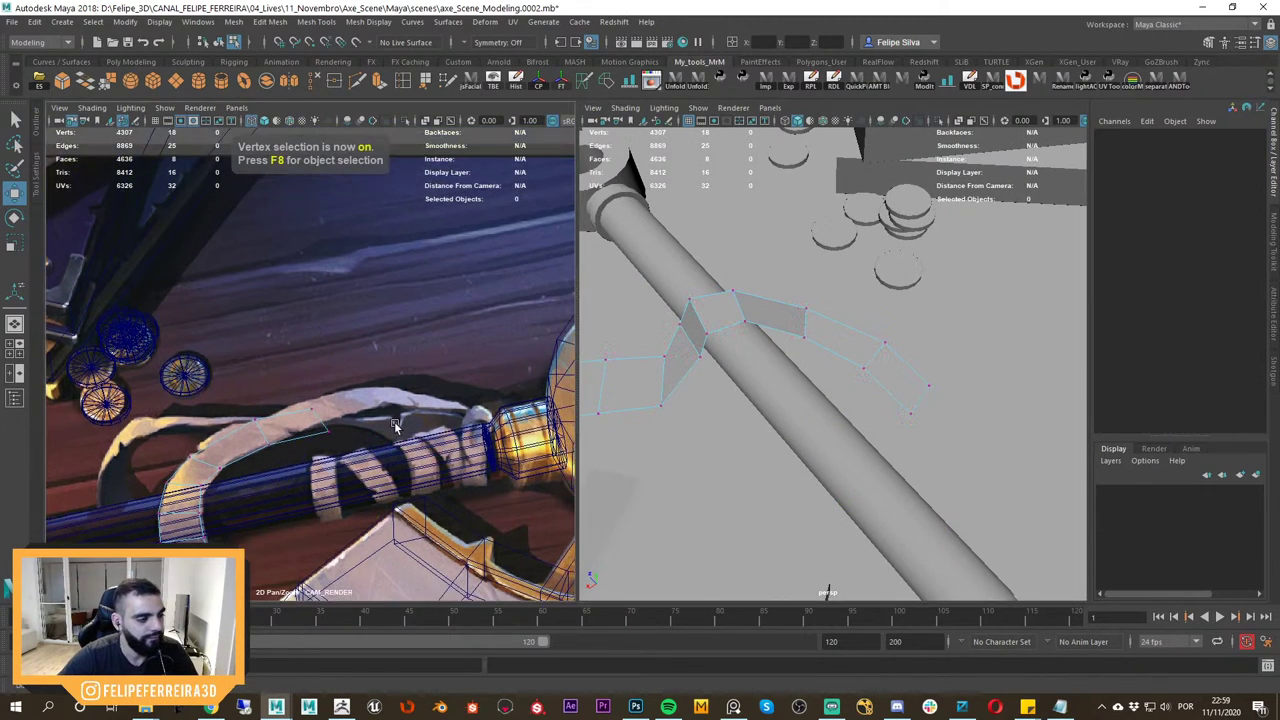
pyautogui.moveTo(419, 438); pyautogui.dragTo(445, 430, button='right')
pyautogui.moveTo(290, 397); pyautogui.dragTo(347, 470)
pyautogui.moveTo(372, 519); pyautogui.dragTo(368, 515)
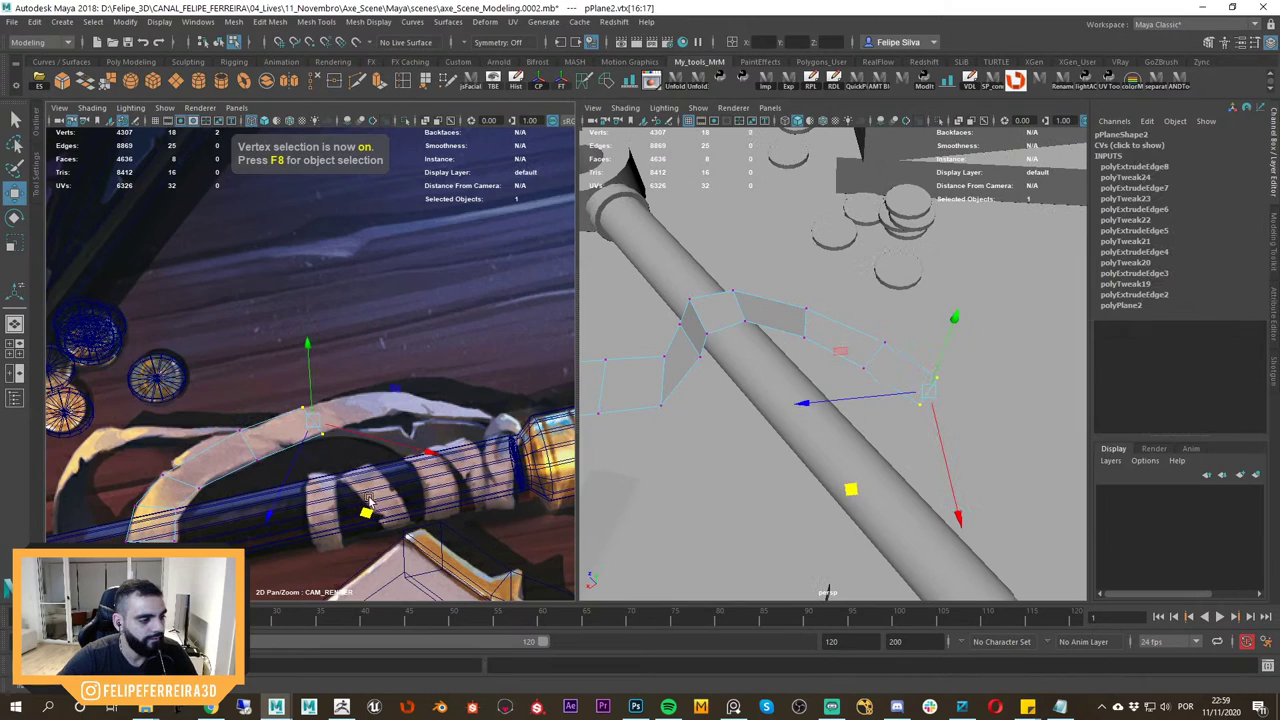
# Extrude the end edge along the strip's upper curve towards the handle's wrapped grip and fit it to the painting.
pyautogui.press('F10')
pyautogui.hotkey('ctrl', 'e')
pyautogui.press('w')
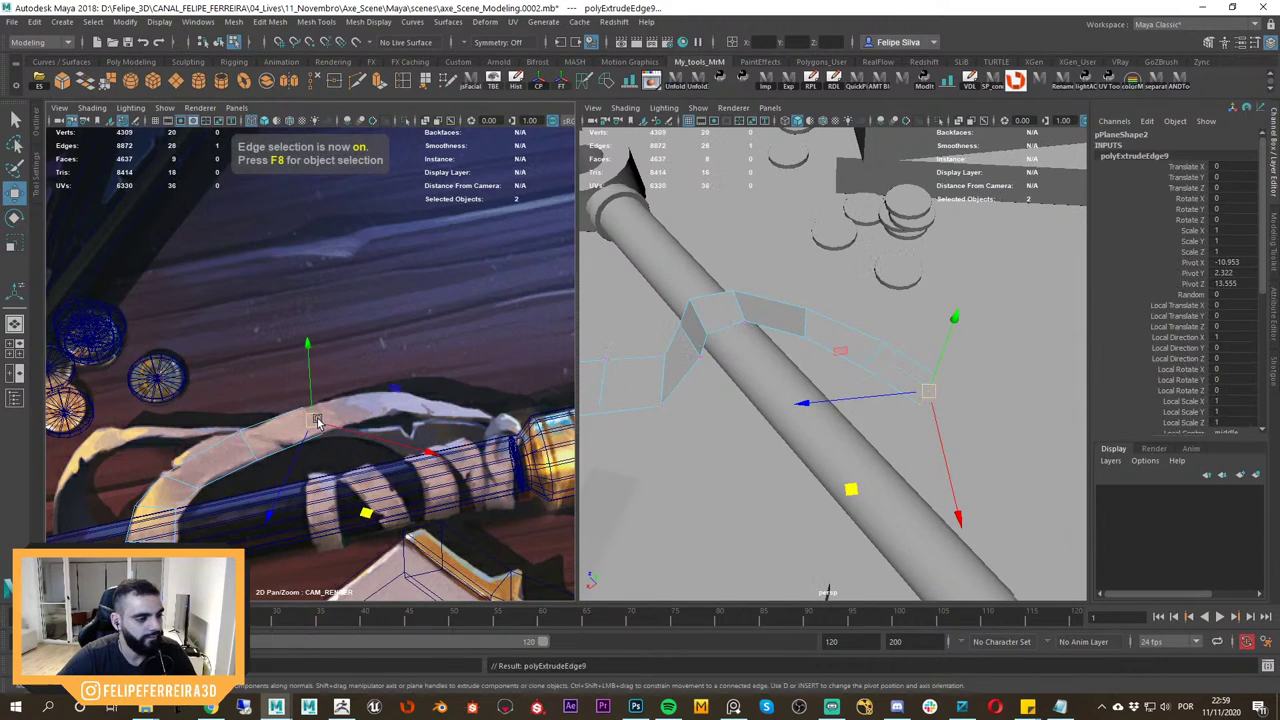
pyautogui.moveTo(314, 421); pyautogui.dragTo(380, 406)
pyautogui.press('r')
pyautogui.press('w')
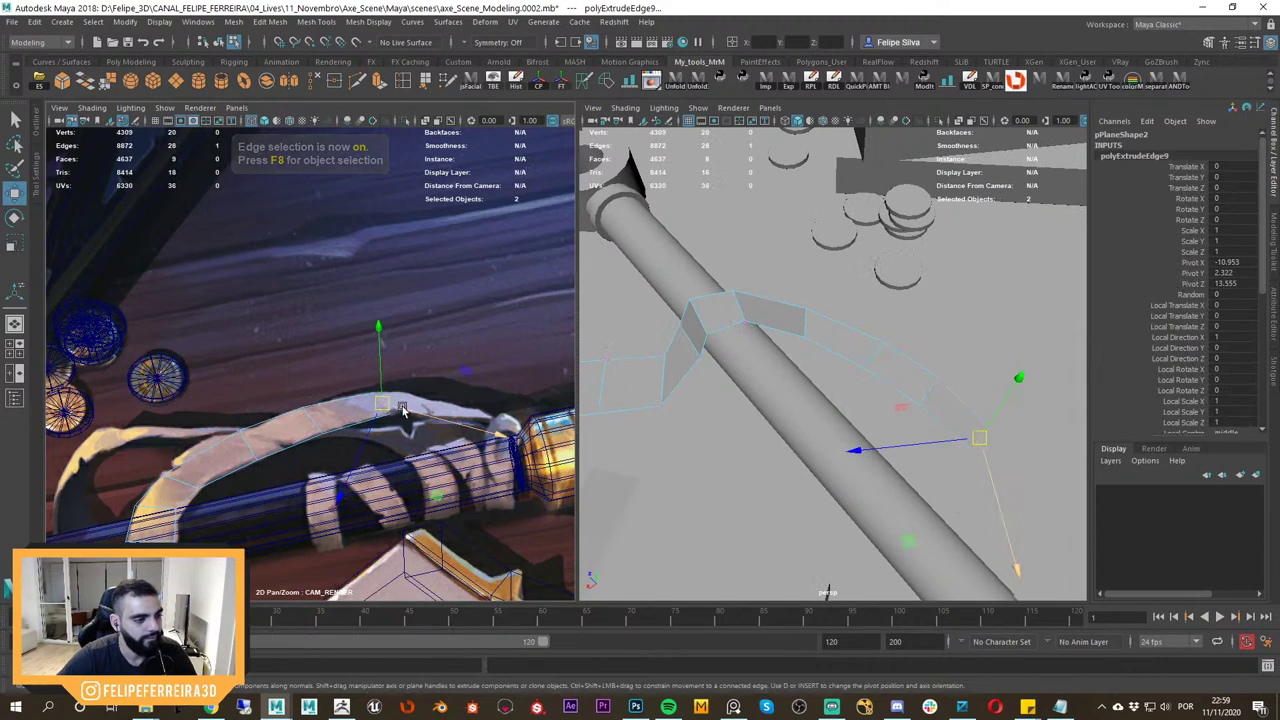
# Rotate and fine-tune the strip's end edge to follow the painted upper curve in the camera view.
pyautogui.moveTo(470, 428); pyautogui.dragTo(358, 388, button='middle')
pyautogui.keyDown('alt'); pyautogui.moveTo(940, 427); pyautogui.dragTo(938, 345); pyautogui.keyUp('alt')
pyautogui.keyDown('alt'); pyautogui.moveTo(796, 379); pyautogui.dragTo(778, 417, button='middle'); pyautogui.keyUp('alt')
pyautogui.keyDown('alt'); pyautogui.moveTo(720, 360); pyautogui.dragTo(734, 394); pyautogui.keyUp('alt')
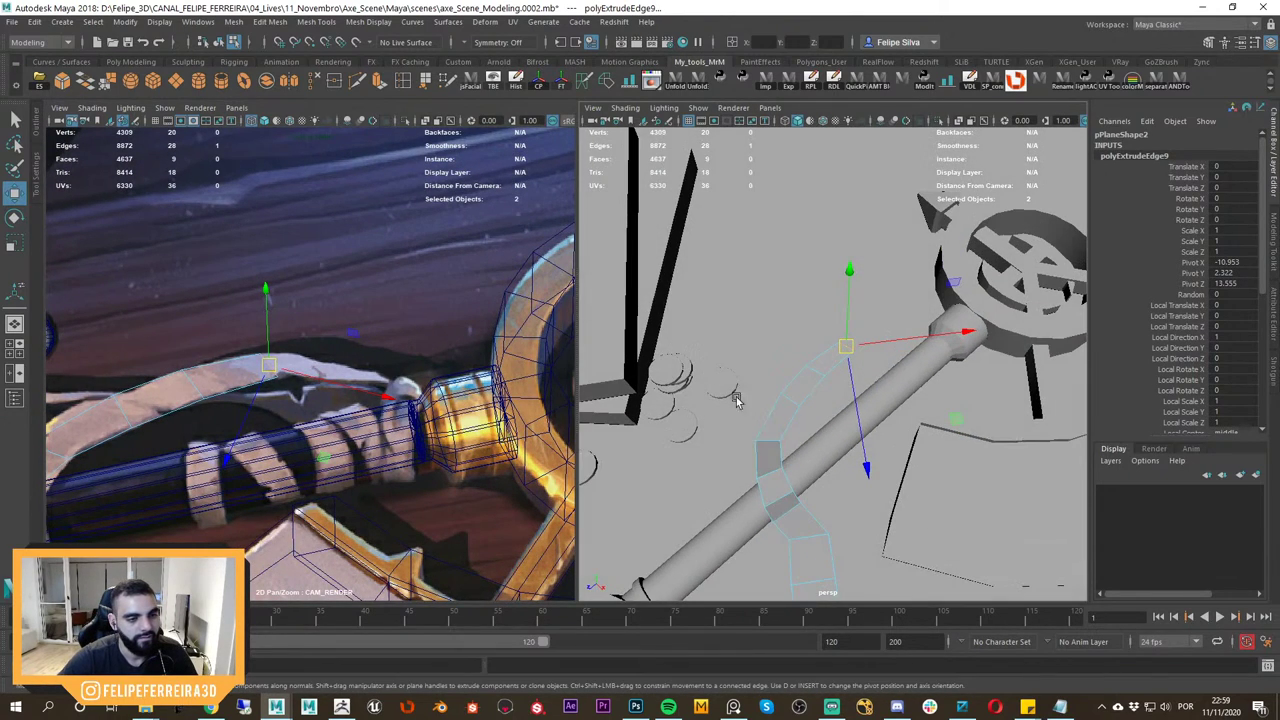
pyautogui.moveTo(406, 416); pyautogui.dragTo(336, 412, button='middle')
pyautogui.scroll(1, 336, 412)
pyautogui.moveTo(194, 362); pyautogui.dragTo(195, 363)
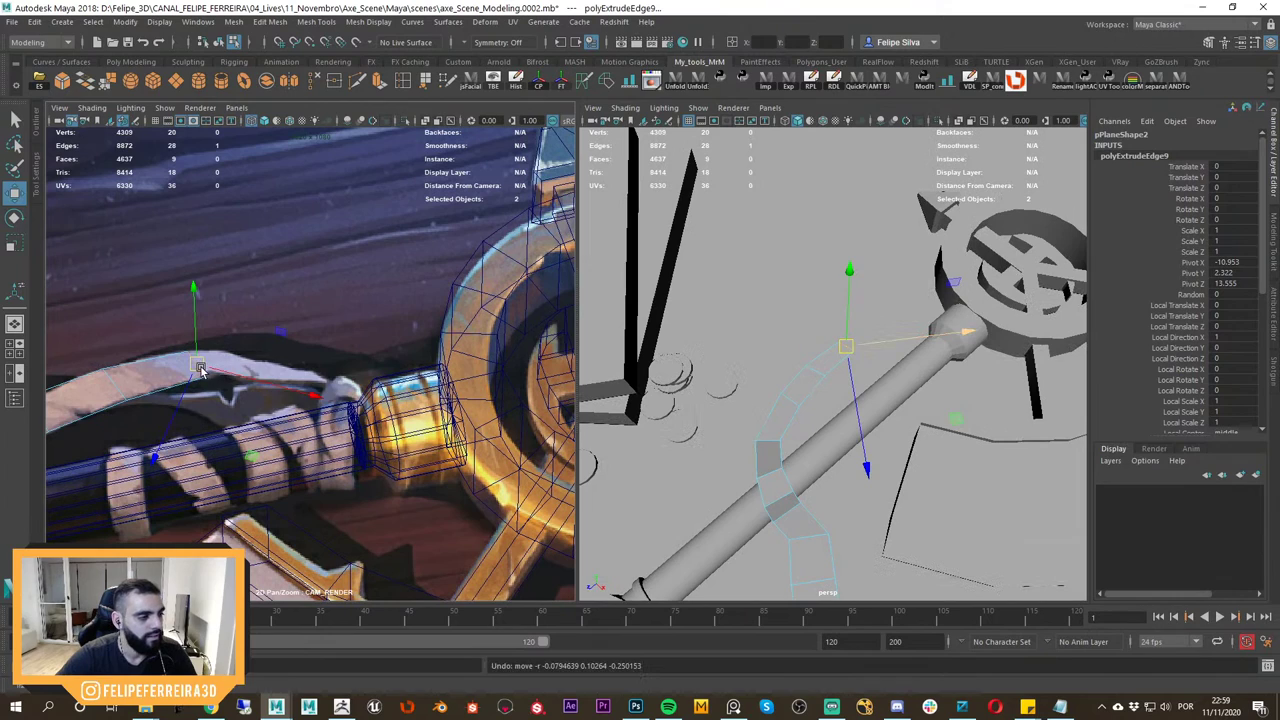
pyautogui.press('r')
pyautogui.moveTo(249, 426); pyautogui.dragTo(335, 431, button='middle')
pyautogui.scroll(1, 335, 431)
pyautogui.press('e')
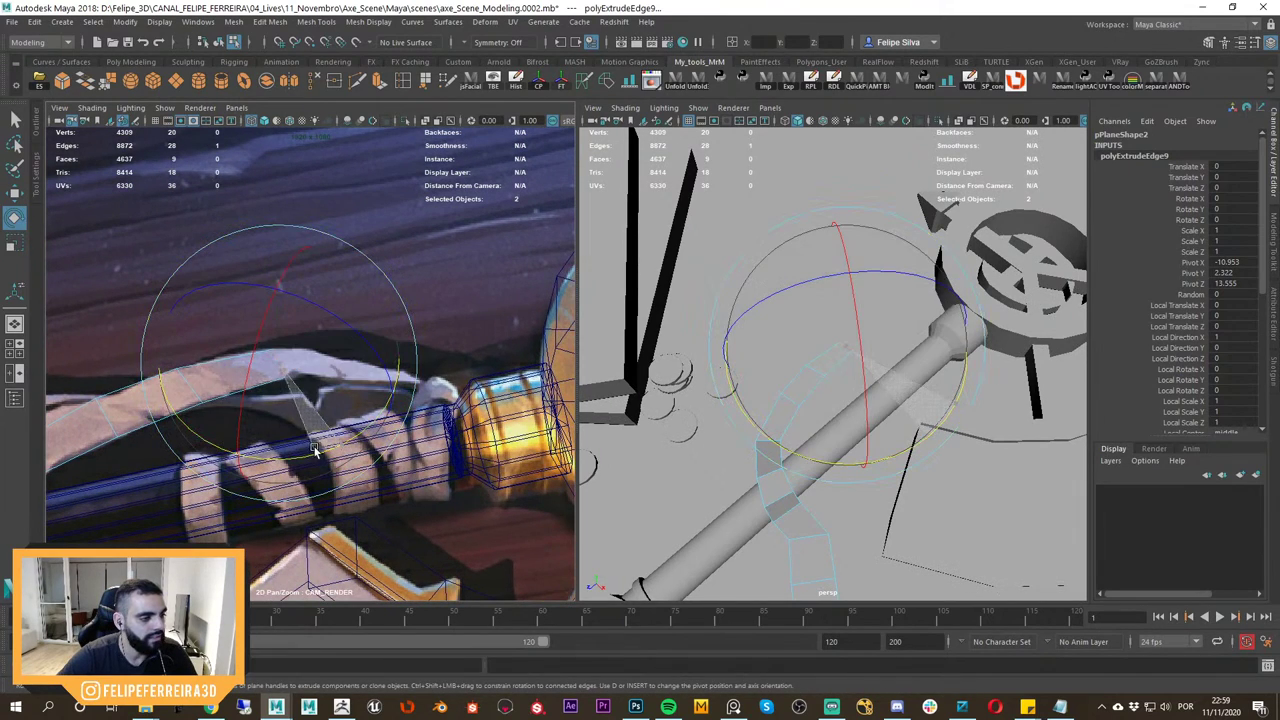
# Extrude the strip's end edge and move it along the painted curve towards the wrapped grip.
pyautogui.hotkey('ctrl', 'e')
pyautogui.moveTo(338, 383)
pyautogui.mouseDown()
pyautogui.moveTo(365, 387)
pyautogui.moveTo(352, 368)
pyautogui.mouseUp()
pyautogui.press('r')
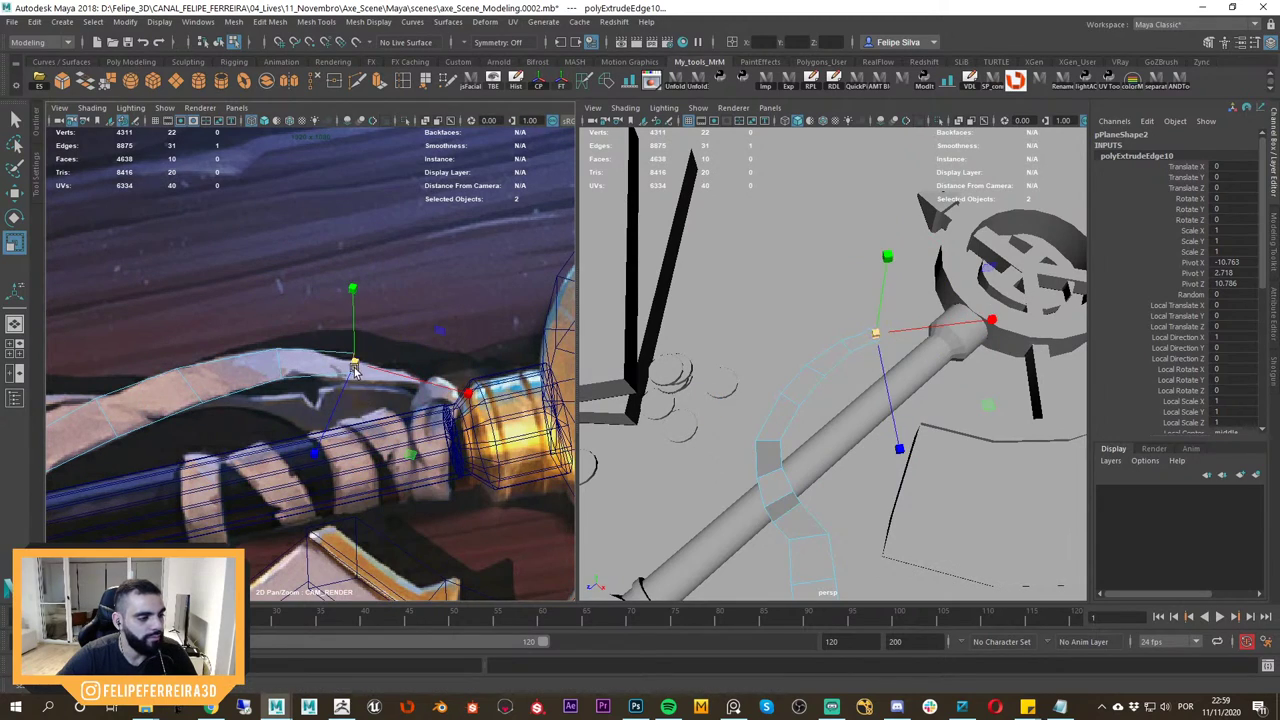
pyautogui.press('w')
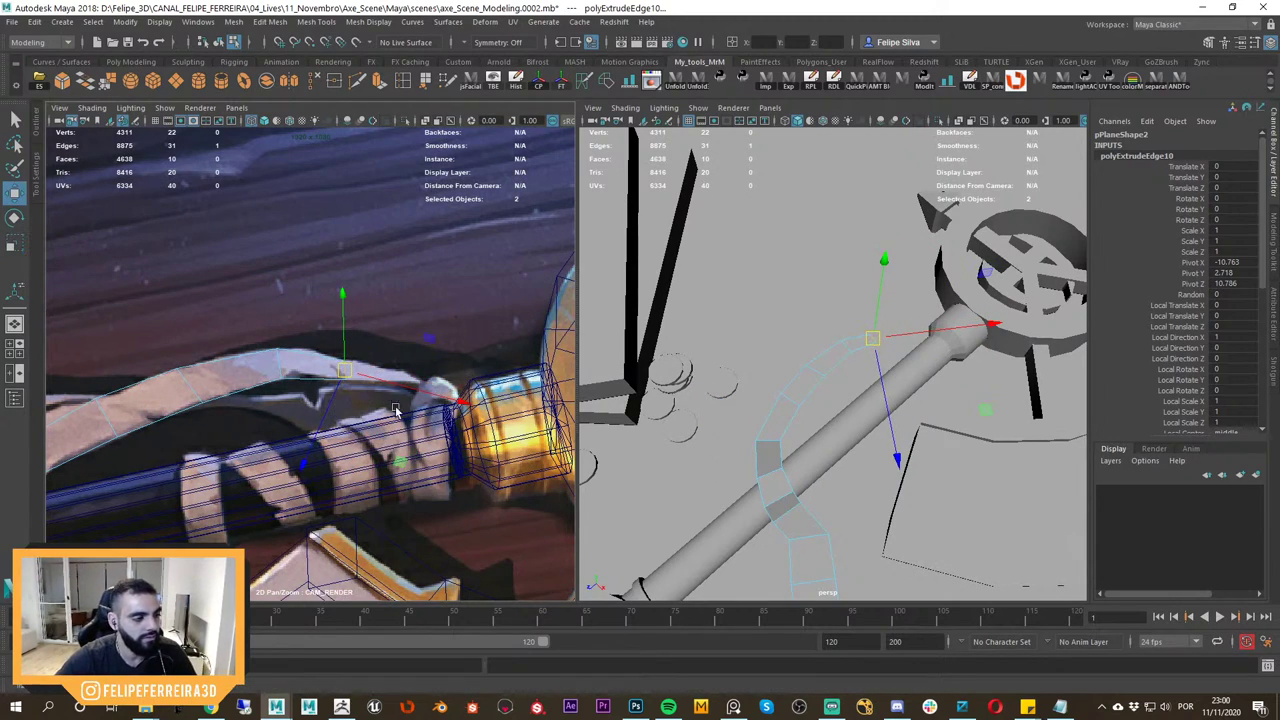
pyautogui.moveTo(396, 410); pyautogui.dragTo(397, 383, button='middle')
pyautogui.keyDown('alt'); pyautogui.moveTo(917, 378); pyautogui.dragTo(969, 377); pyautogui.keyUp('alt')
pyautogui.keyDown('alt'); pyautogui.moveTo(969, 377); pyautogui.dragTo(860, 420, button='right'); pyautogui.keyUp('alt')
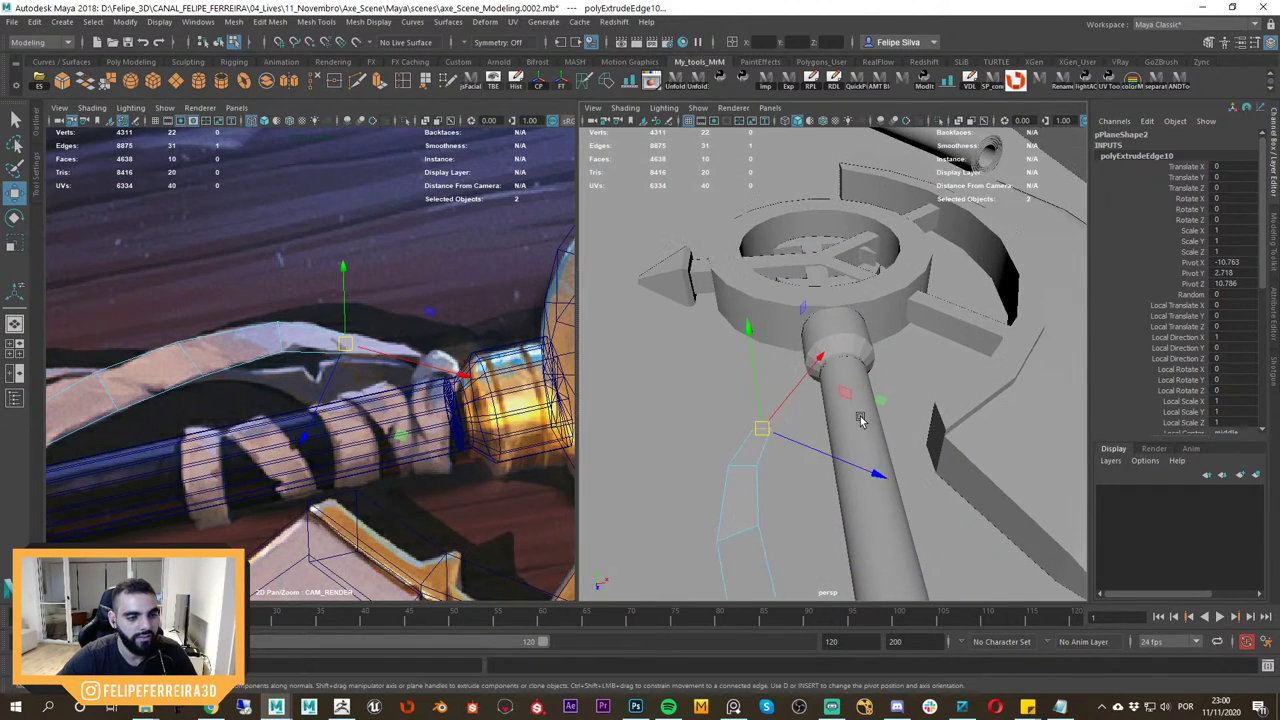
# Adjust the height of the strip's last two cross edges beside the handle.
pyautogui.keyDown('alt'); pyautogui.moveTo(860, 420); pyautogui.dragTo(822, 443); pyautogui.keyUp('alt')
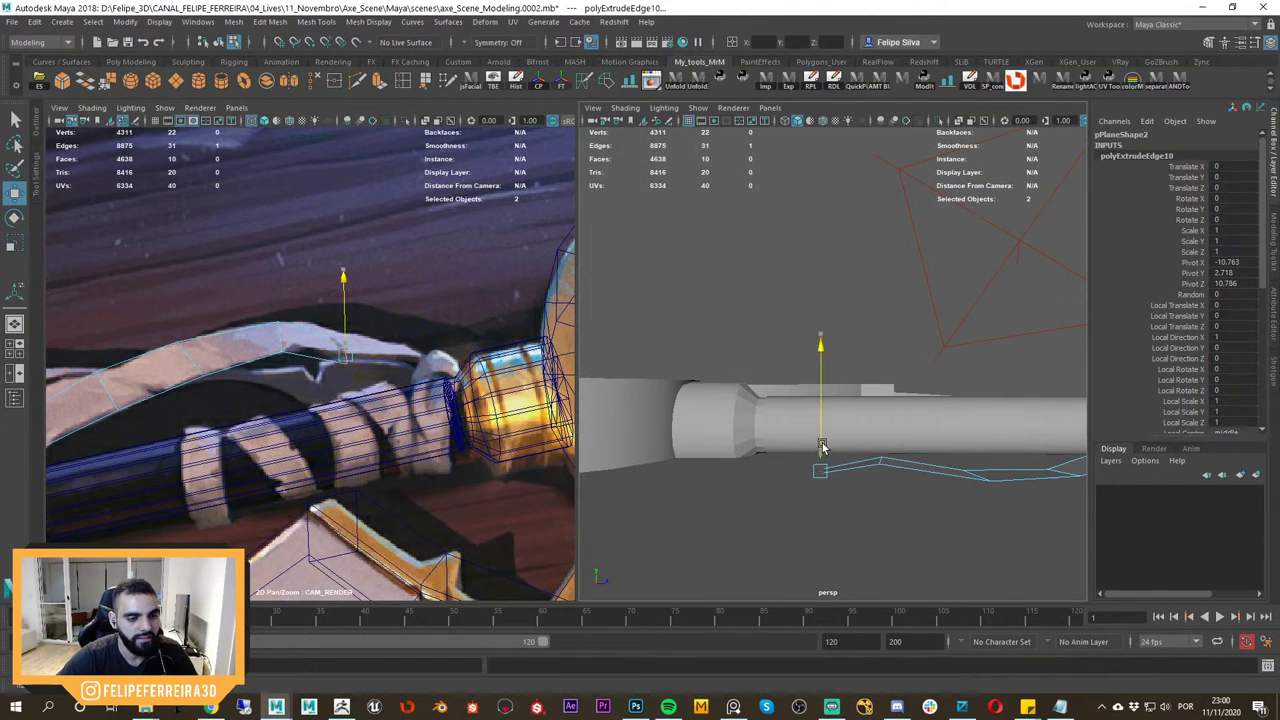
pyautogui.keyDown('alt'); pyautogui.moveTo(945, 477); pyautogui.dragTo(845, 502); pyautogui.keyUp('alt')
pyautogui.keyDown('alt'); pyautogui.moveTo(845, 502); pyautogui.dragTo(953, 529, button='right'); pyautogui.keyUp('alt')
pyautogui.keyDown('alt'); pyautogui.moveTo(800, 531); pyautogui.dragTo(822, 484, button='middle'); pyautogui.keyUp('alt')
pyautogui.click(822, 461)
pyautogui.hotkey('ctrl', 'z')
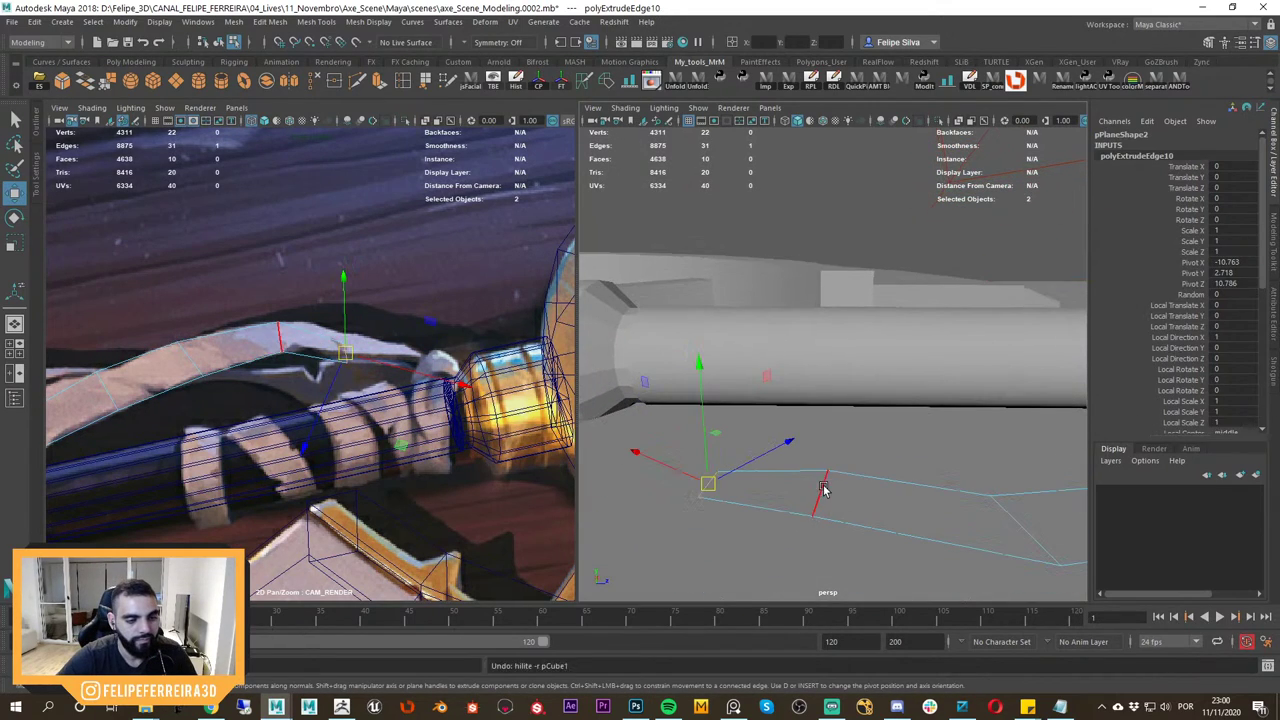
pyautogui.click(824, 487)
pyautogui.moveTo(821, 459); pyautogui.dragTo(922, 446)
pyautogui.click(796, 472)
pyautogui.moveTo(781, 445); pyautogui.dragTo(894, 354)
# Extrude the end edge again, then rotate and move it to meet the painted strip at the grip.
pyautogui.hotkey('ctrl', 'e')
pyautogui.press('w')
pyautogui.moveTo(873, 287); pyautogui.dragTo(890, 263)
pyautogui.press('e')
pyautogui.moveTo(919, 409); pyautogui.dragTo(794, 466)
pyautogui.press('w')
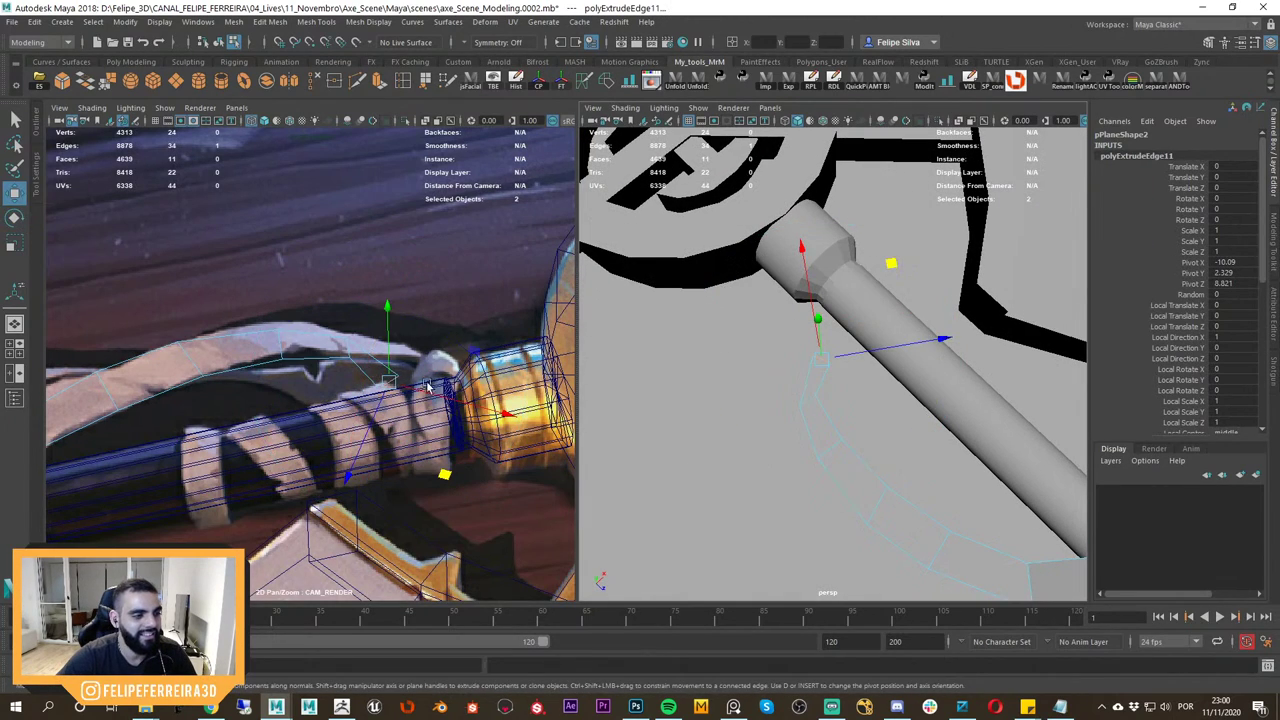
pyautogui.moveTo(438, 480); pyautogui.dragTo(461, 458)
pyautogui.keyDown('alt'); pyautogui.moveTo(896, 380); pyautogui.dragTo(778, 387); pyautogui.keyUp('alt')
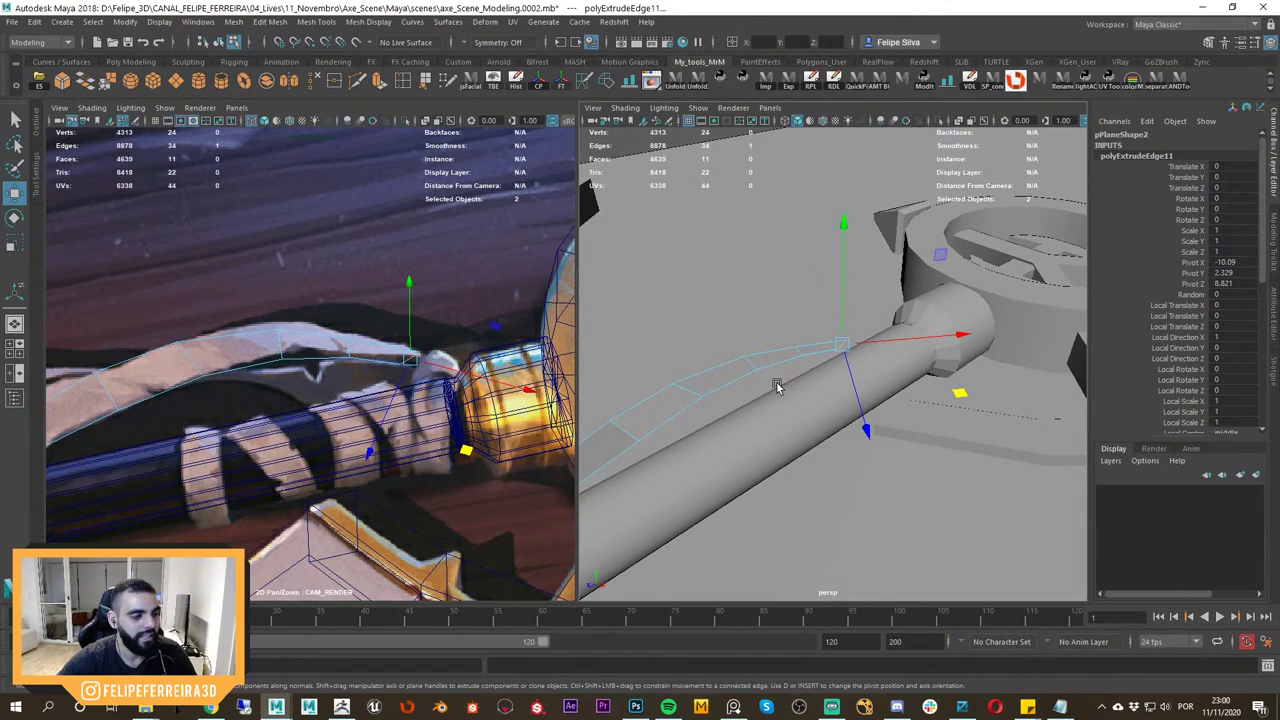
# Move the vertex pairs along the strip's upper curve to match the painted outline in the camera view.
pyautogui.moveTo(351, 397); pyautogui.dragTo(277, 387, button='right')
pyautogui.moveTo(277, 387); pyautogui.dragTo(379, 395, button='middle')
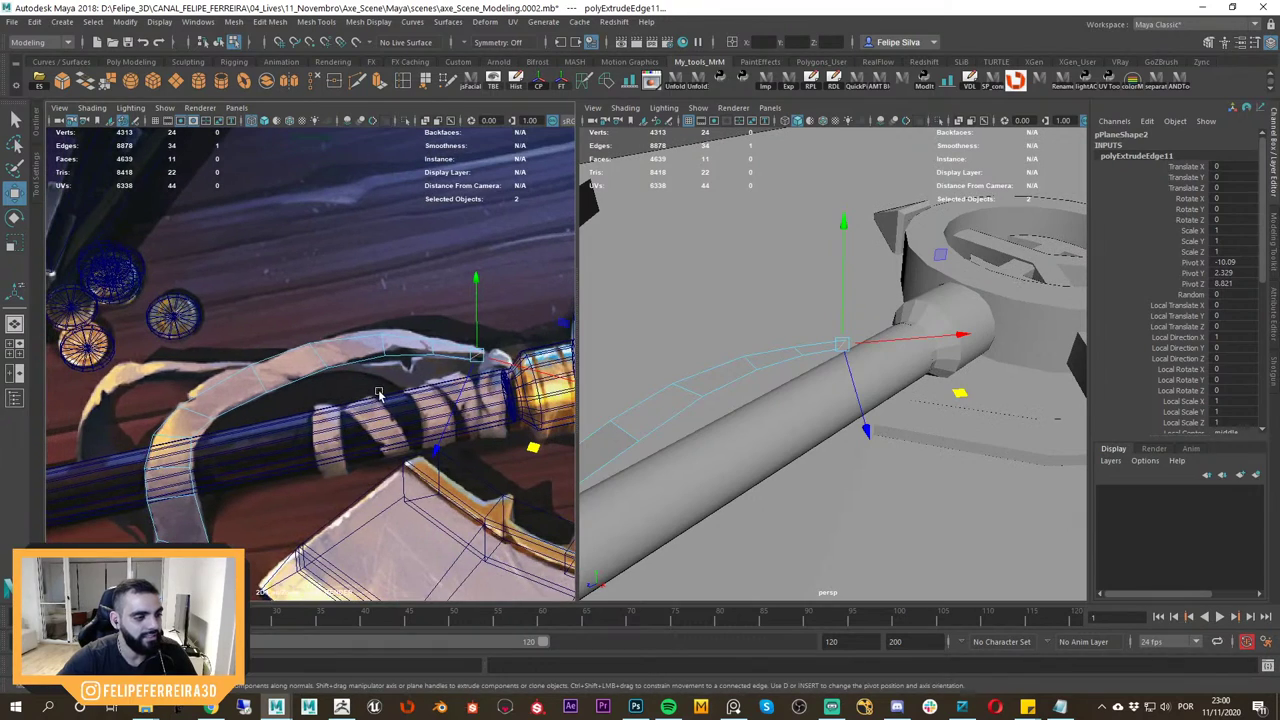
pyautogui.press('F9')
pyautogui.moveTo(372, 281); pyautogui.dragTo(408, 384)
pyautogui.moveTo(437, 437); pyautogui.dragTo(433, 430)
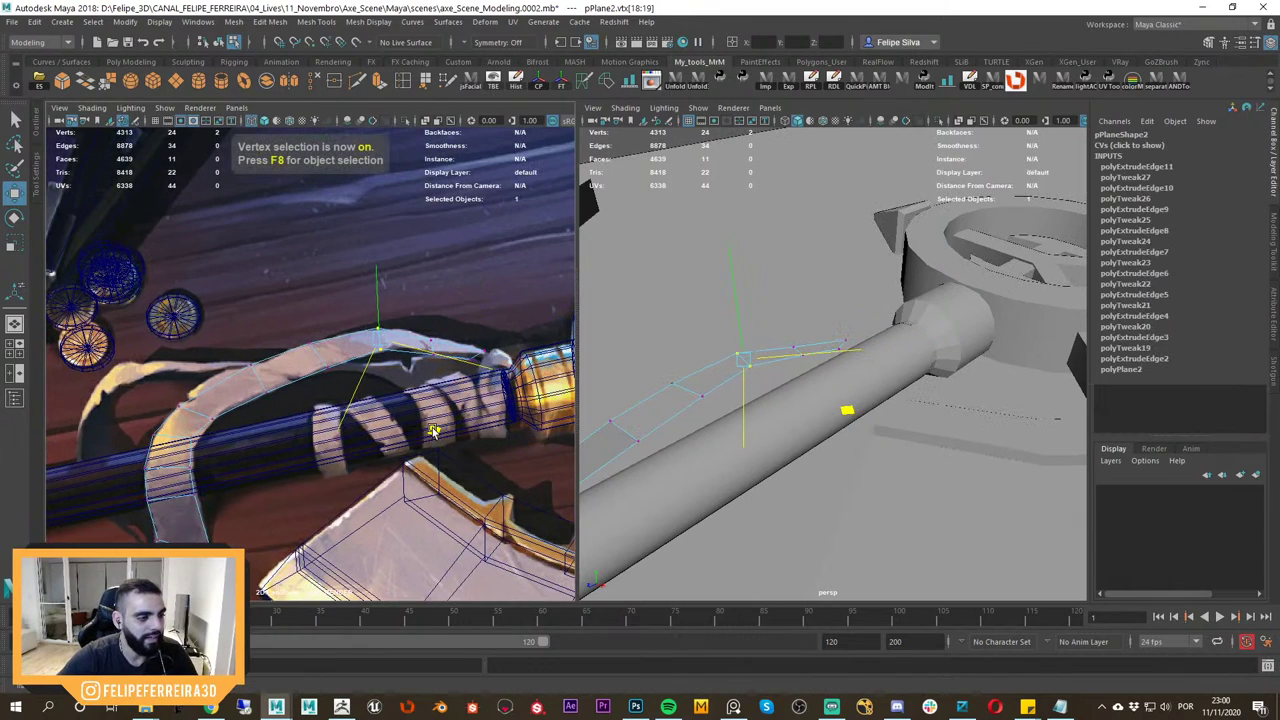
pyautogui.moveTo(448, 294); pyautogui.dragTo(411, 370)
pyautogui.moveTo(489, 440); pyautogui.dragTo(485, 433)
pyautogui.moveTo(368, 310); pyautogui.dragTo(409, 372)
pyautogui.moveTo(435, 430); pyautogui.dragTo(433, 435)
pyautogui.moveTo(334, 403); pyautogui.dragTo(451, 383, button='middle')
# Adjust vertices on the strip's upper curve in the perspective view and turn on its smooth preview.
pyautogui.moveTo(348, 318); pyautogui.dragTo(391, 384)
pyautogui.keyDown('alt'); pyautogui.moveTo(722, 408); pyautogui.dragTo(912, 416); pyautogui.keyUp('alt')
pyautogui.keyDown('alt'); pyautogui.moveTo(1027, 400); pyautogui.dragTo(892, 416); pyautogui.keyUp('alt')
pyautogui.moveTo(886, 316); pyautogui.dragTo(819, 389)
pyautogui.press('3')
pyautogui.keyDown('alt'); pyautogui.moveTo(904, 392); pyautogui.dragTo(862, 438); pyautogui.keyUp('alt')
# Reposition the vertex pairs where the strip crosses over the handle so it bends smoothly across it.
pyautogui.moveTo(324, 465); pyautogui.dragTo(449, 436, button='middle')
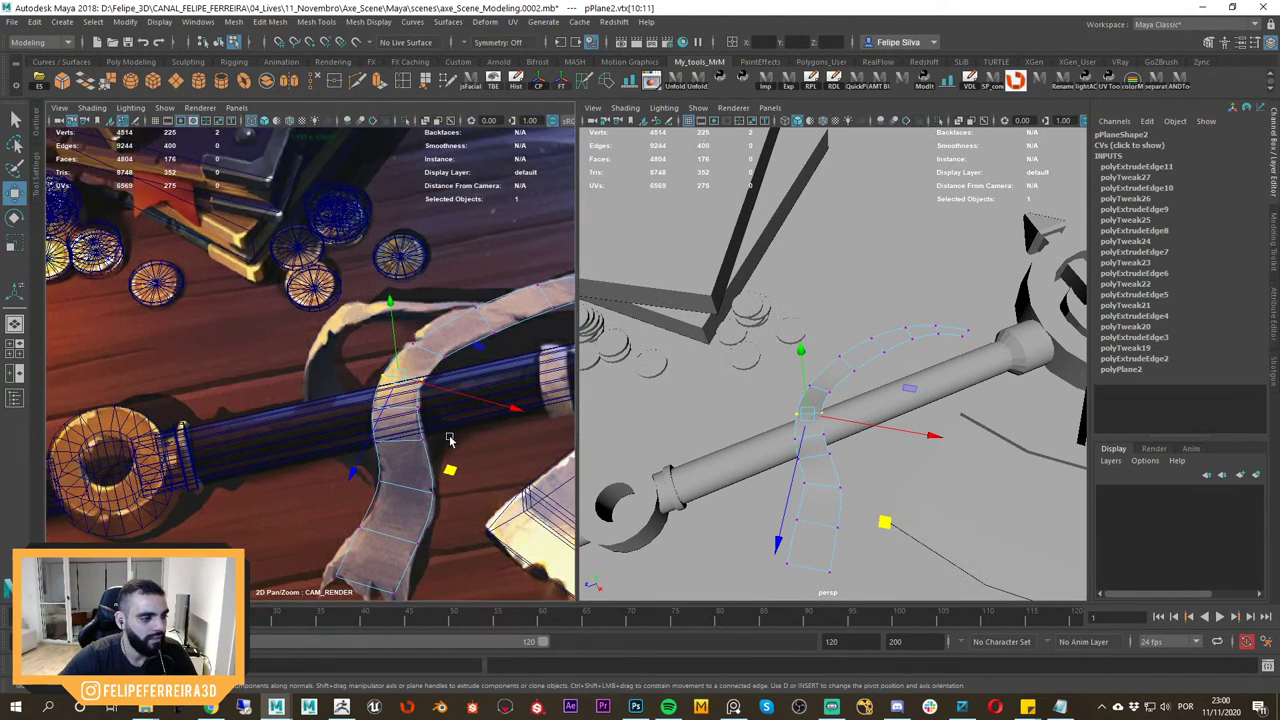
pyautogui.moveTo(449, 436); pyautogui.dragTo(506, 431, button='right')
pyautogui.keyDown('alt'); pyautogui.moveTo(822, 424); pyautogui.dragTo(935, 390); pyautogui.keyUp('alt')
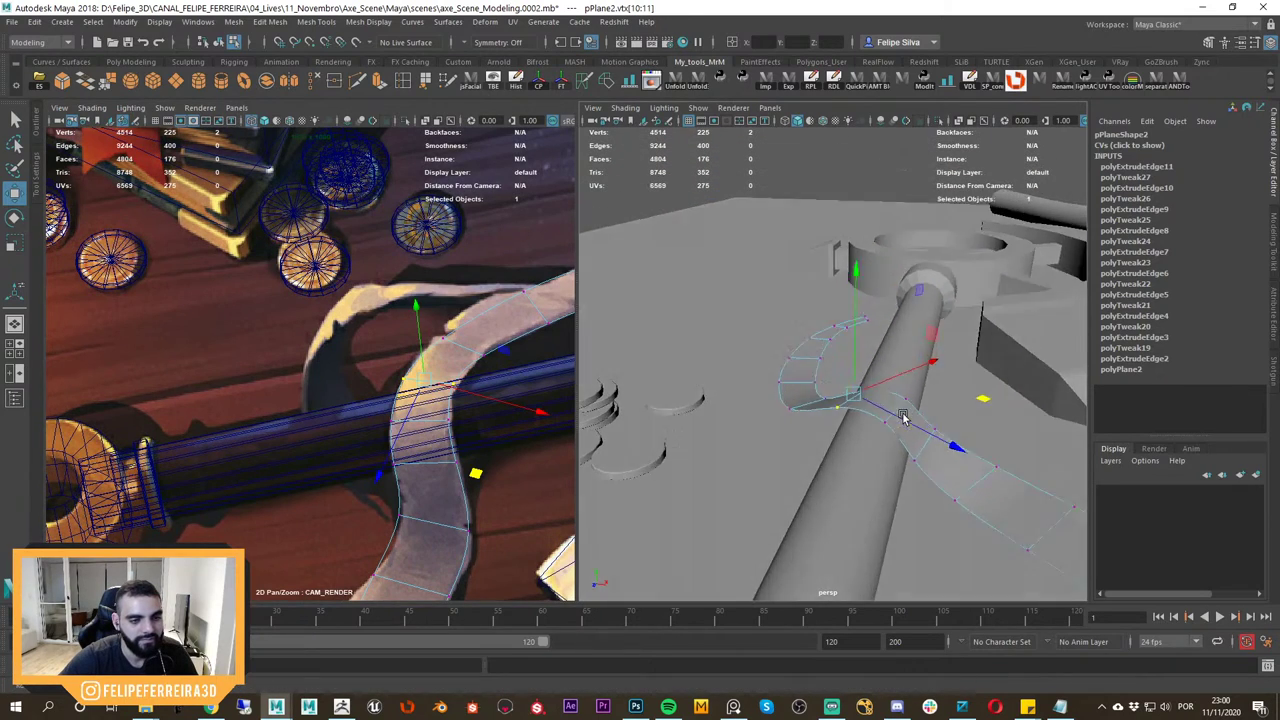
pyautogui.press('e')
pyautogui.press('w')
pyautogui.moveTo(1019, 398); pyautogui.dragTo(1021, 399)
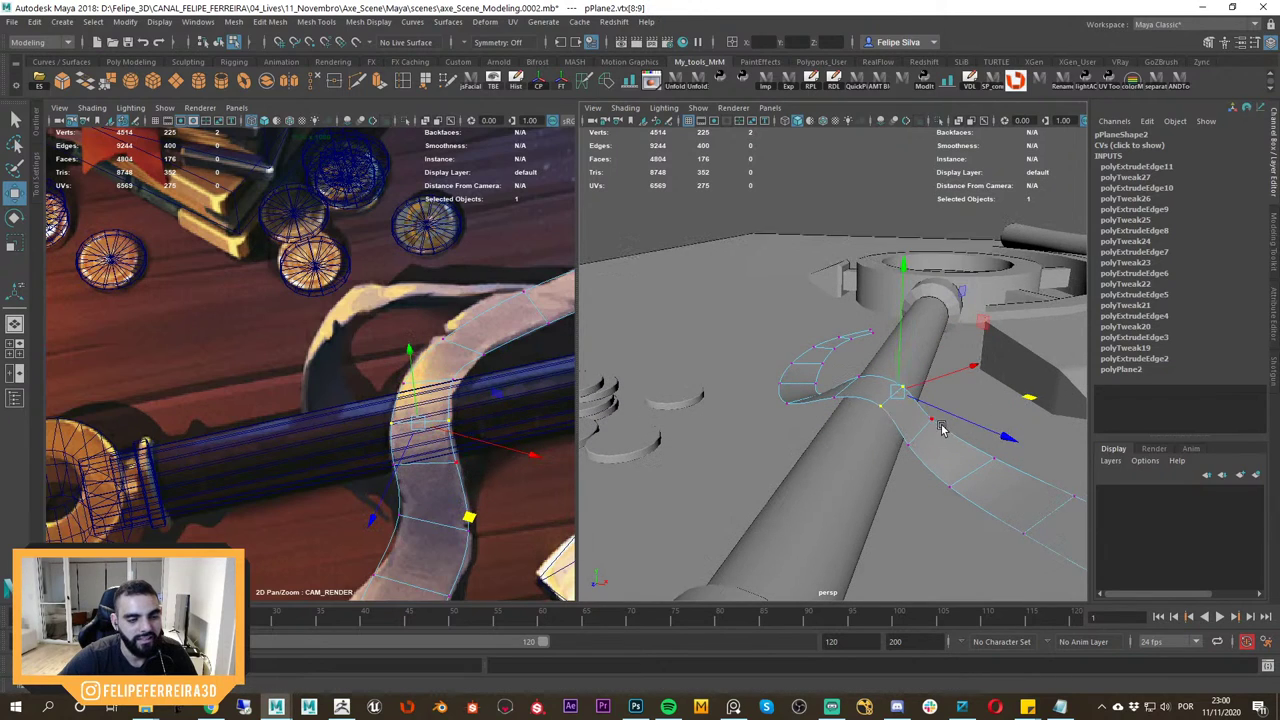
pyautogui.press('e')
pyautogui.press('w')
# Leave vertex editing, deselect the strip and show wireframe on shaded in the perspective view.
pyautogui.keyDown('alt'); pyautogui.moveTo(929, 434); pyautogui.dragTo(814, 444); pyautogui.keyUp('alt')
pyautogui.keyDown('alt'); pyautogui.moveTo(831, 446); pyautogui.dragTo(804, 432, button='right'); pyautogui.keyUp('alt')
pyautogui.moveTo(808, 375); pyautogui.dragTo(893, 286, button='right')
pyautogui.click(657, 203)
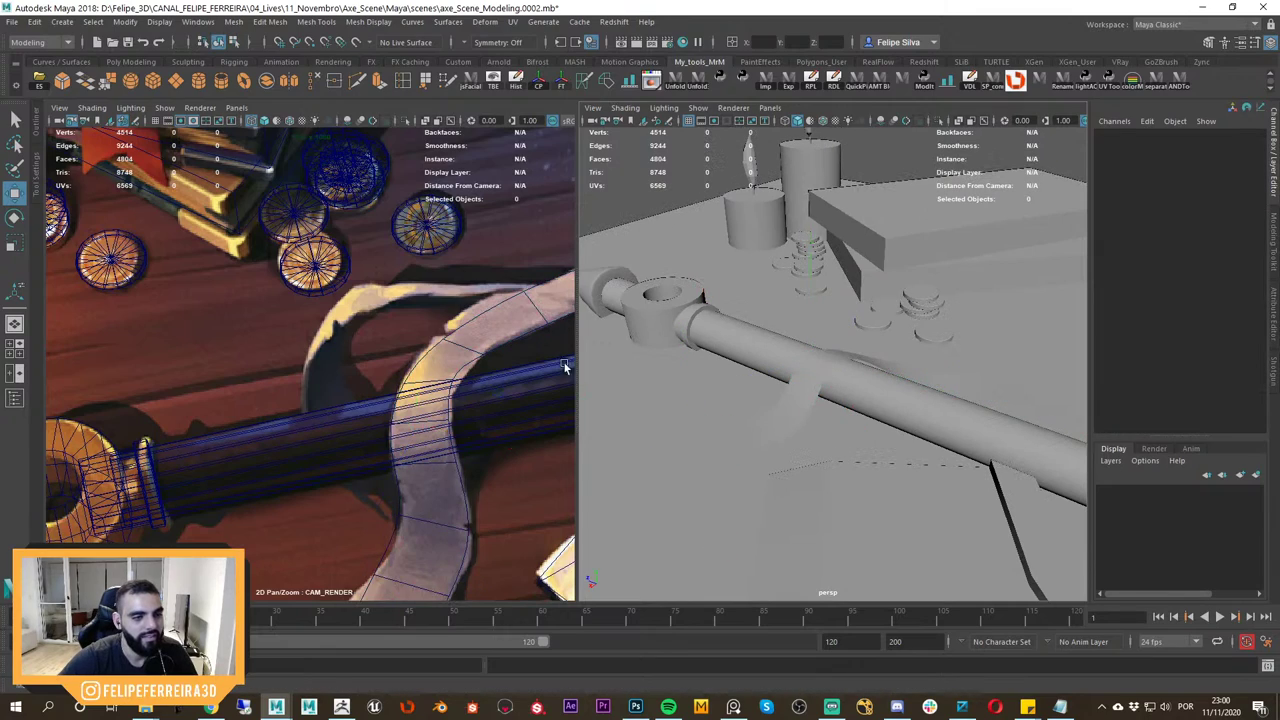
pyautogui.moveTo(520, 368); pyautogui.dragTo(410, 370, button='right')
pyautogui.moveTo(450, 368); pyautogui.dragTo(335, 385, button='middle')
pyautogui.keyDown('alt'); pyautogui.moveTo(745, 400); pyautogui.dragTo(861, 306); pyautogui.keyUp('alt')
pyautogui.click(825, 121)
pyautogui.keyDown('alt'); pyautogui.moveTo(880, 262); pyautogui.dragTo(887, 329); pyautogui.keyUp('alt')
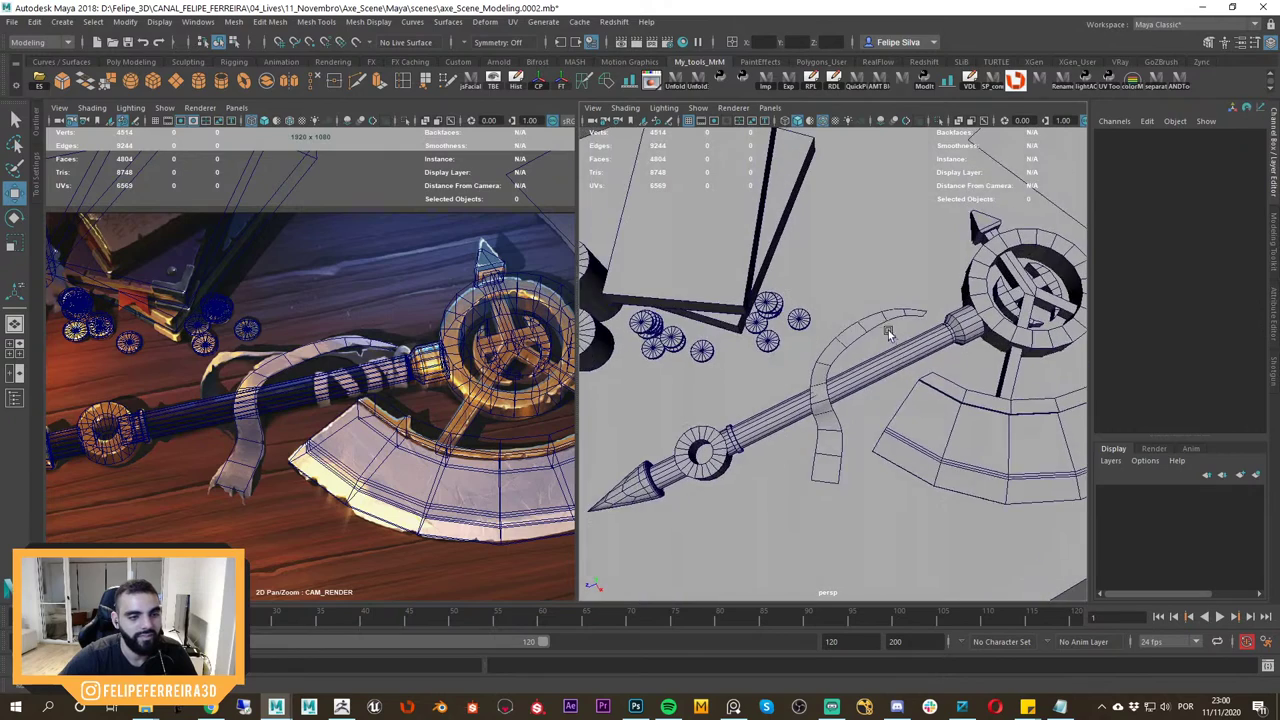
pyautogui.keyDown('alt'); pyautogui.moveTo(887, 329); pyautogui.dragTo(863, 330, button='middle'); pyautogui.keyUp('alt')
# Turn off the strip's smooth preview and extrude its end edge towards the axe head's collar.
pyautogui.click(861, 315)
pyautogui.moveTo(383, 388); pyautogui.dragTo(326, 409, button='middle')
pyautogui.moveTo(326, 409); pyautogui.dragTo(450, 447, button='right')
pyautogui.moveTo(322, 413); pyautogui.dragTo(373, 406, button='middle')
pyautogui.moveTo(373, 406); pyautogui.dragTo(414, 411, button='right')
pyautogui.press('1')
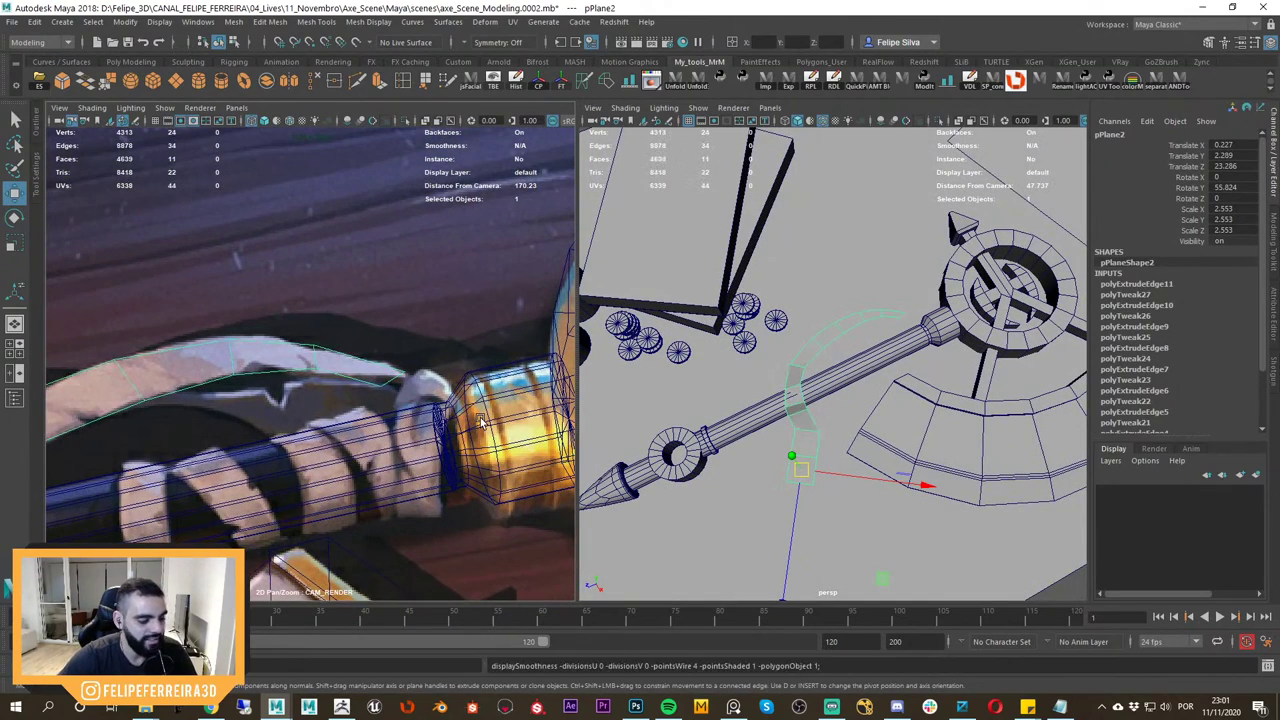
pyautogui.press('F10')
pyautogui.click(394, 381)
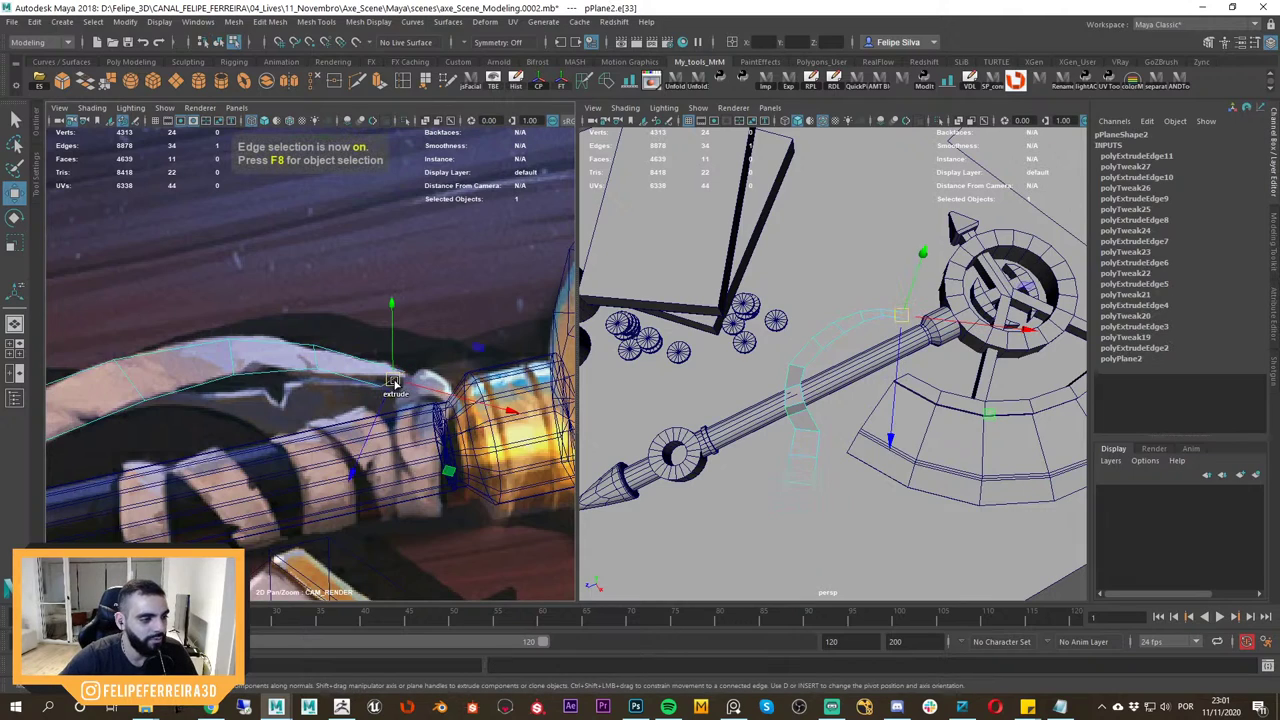
pyautogui.keyDown('shift'); pyautogui.moveTo(394, 381); pyautogui.dragTo(396, 420, button='right'); pyautogui.keyUp('shift')
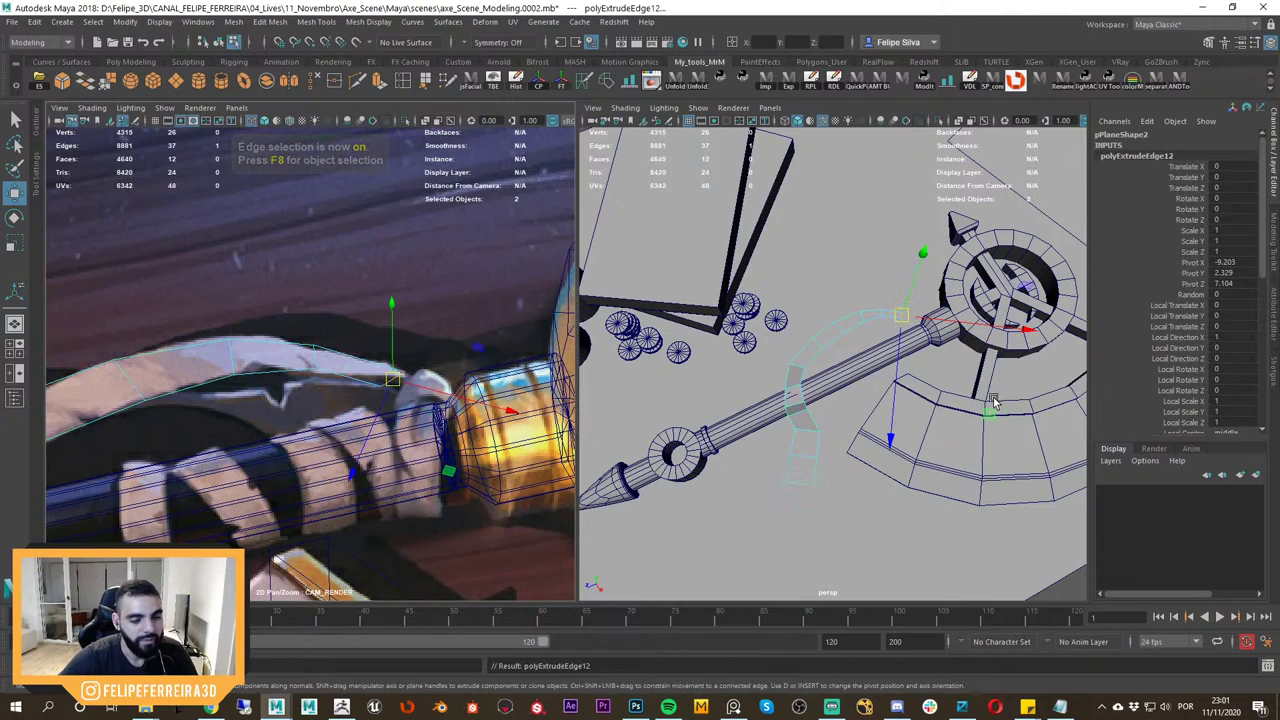
pyautogui.moveTo(989, 412); pyautogui.dragTo(992, 415)
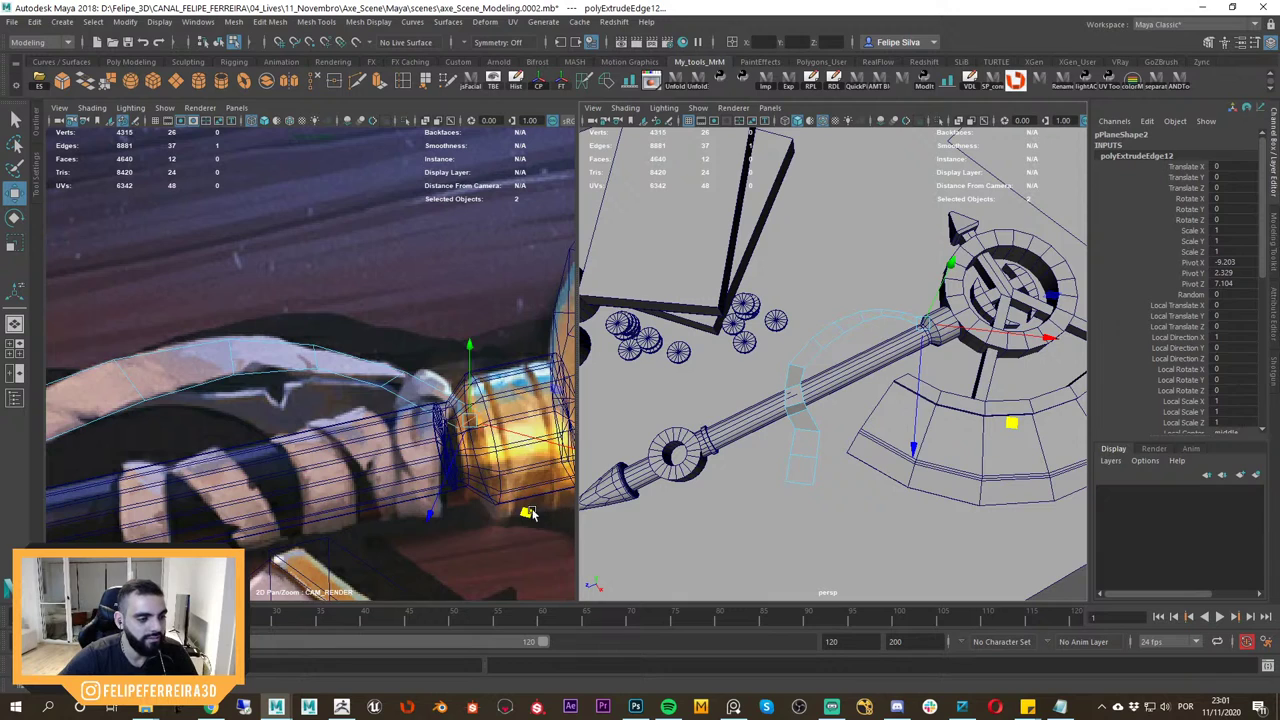
# Reposition the new end edge beside the collar and adjust its height close to the handle.
pyautogui.press('f')
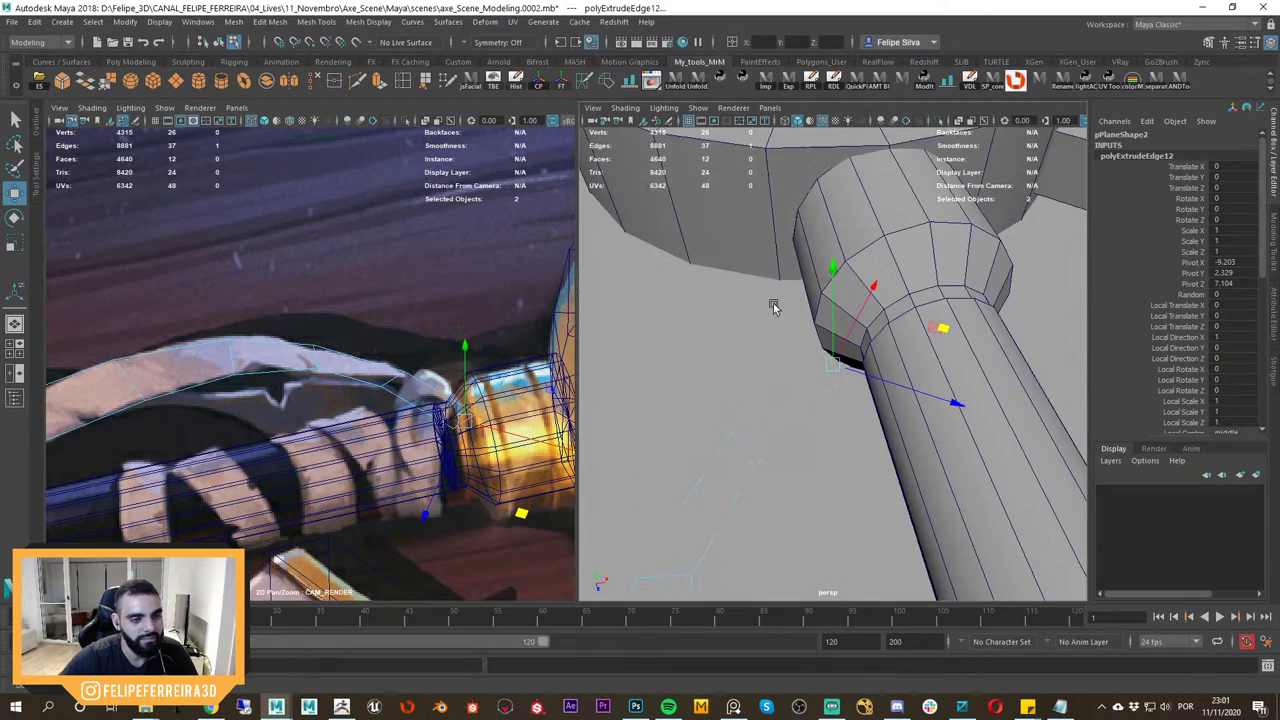
pyautogui.keyDown('alt'); pyautogui.moveTo(774, 307); pyautogui.dragTo(872, 410); pyautogui.keyUp('alt')
pyautogui.moveTo(983, 317); pyautogui.dragTo(996, 356)
pyautogui.keyDown('alt'); pyautogui.moveTo(975, 354); pyautogui.dragTo(956, 314); pyautogui.keyUp('alt')
pyautogui.press('e')
pyautogui.press('w')
pyautogui.press('e')
pyautogui.press('w')
pyautogui.press('w')
pyautogui.keyDown('alt'); pyautogui.moveTo(904, 336); pyautogui.dragTo(856, 307); pyautogui.keyUp('alt')
pyautogui.click(847, 320)
pyautogui.click(854, 314)
pyautogui.moveTo(856, 307)
pyautogui.keyDown('alt'); pyautogui.mouseDown()
pyautogui.moveTo(852, 334)
pyautogui.moveTo(856, 316)
pyautogui.mouseUp(); pyautogui.keyUp('alt')
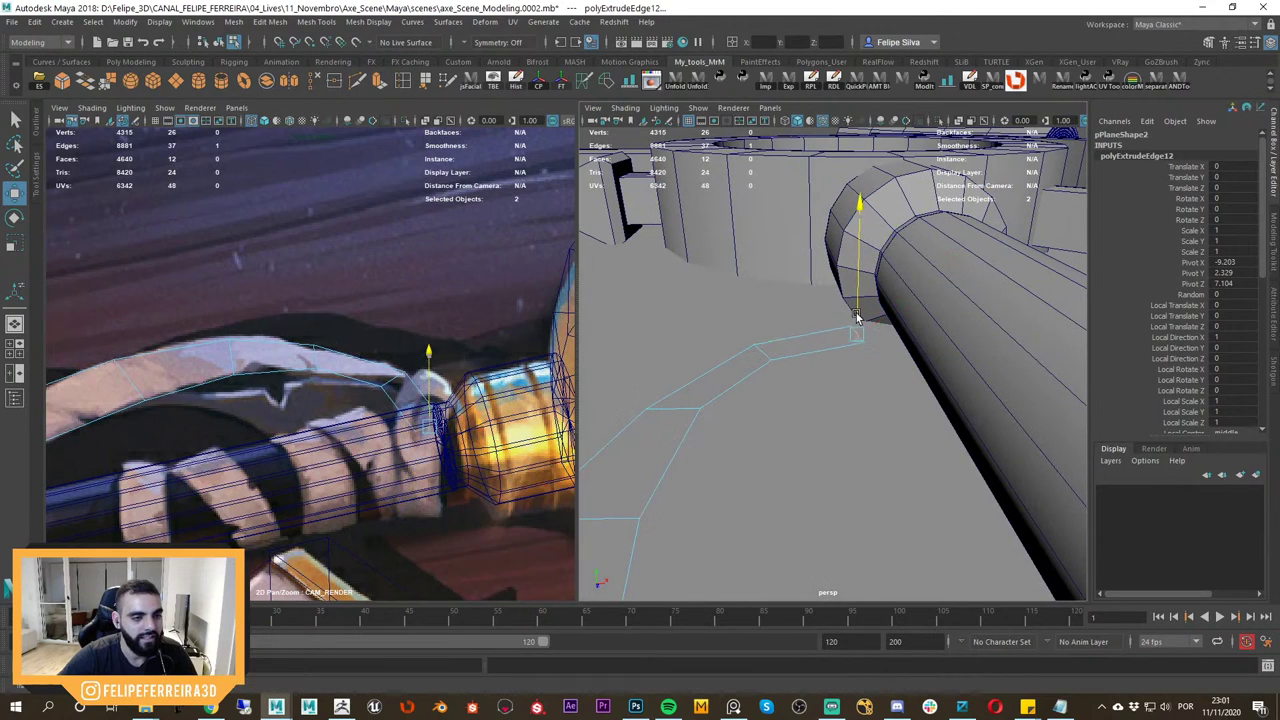
# Adjust the cross edge just before the strip's end beside the collar.
pyautogui.click(752, 353)
pyautogui.click(766, 354)
pyautogui.press('e')
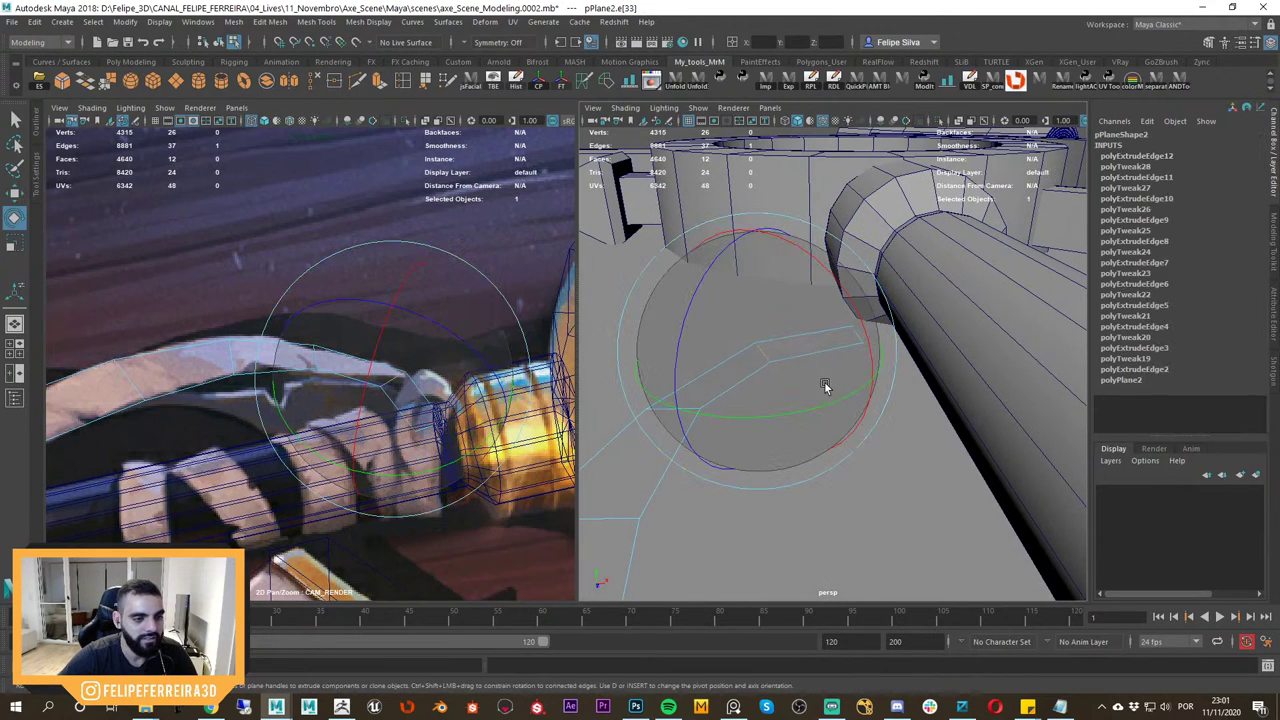
pyautogui.press('w')
pyautogui.keyDown('alt'); pyautogui.moveTo(762, 347); pyautogui.dragTo(766, 329); pyautogui.keyUp('alt')
pyautogui.press('e')
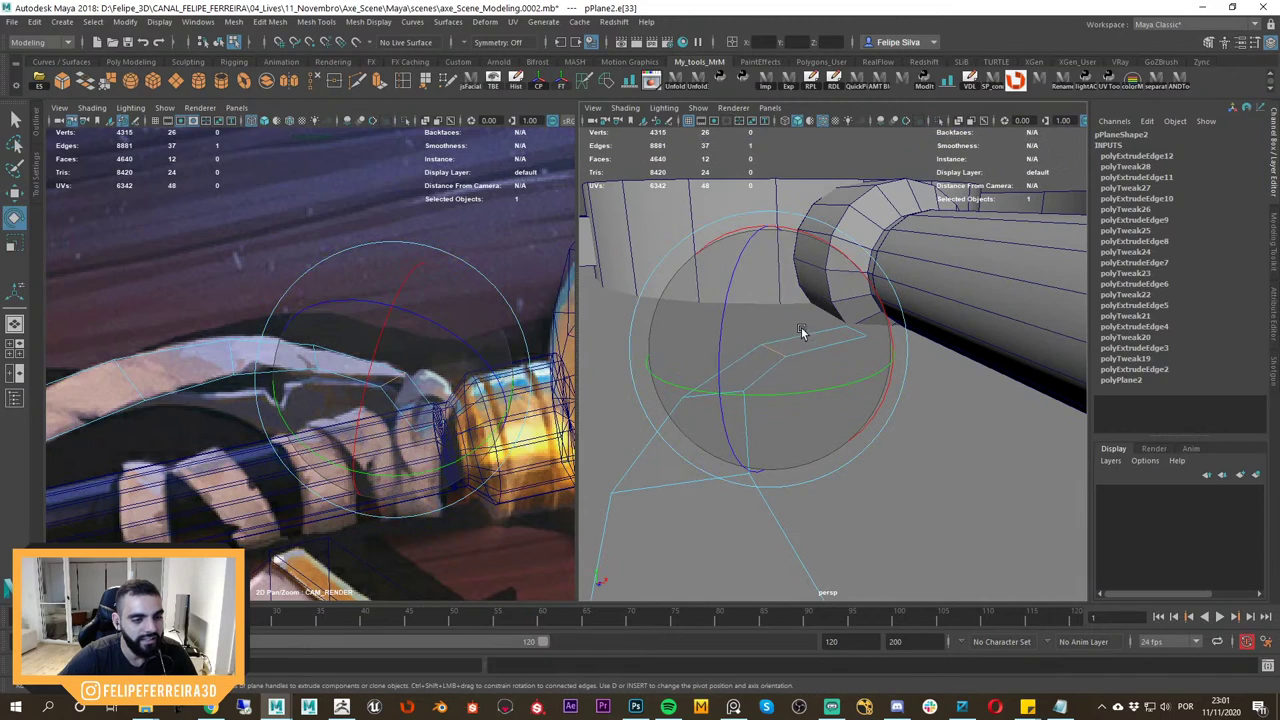
pyautogui.press('w')
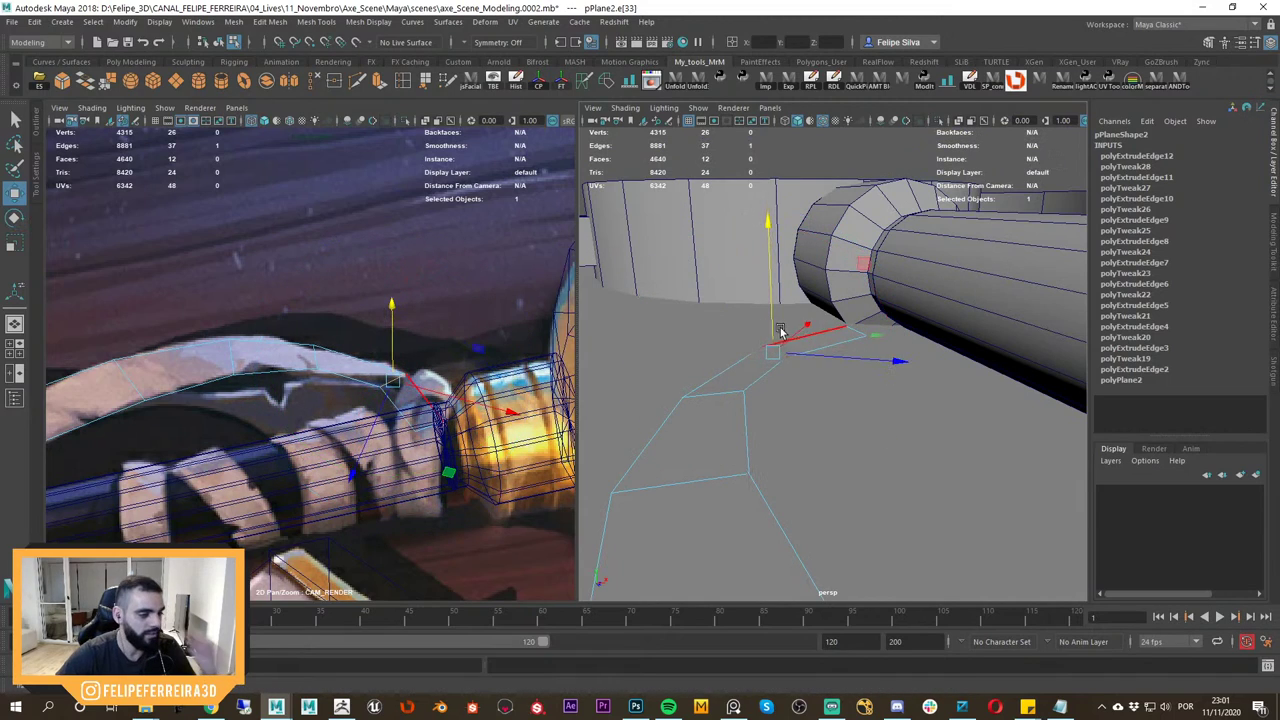
# Fine-tune the height of the strip's end edge under the collar.
pyautogui.keyDown('alt'); pyautogui.moveTo(790, 330); pyautogui.dragTo(857, 322); pyautogui.keyUp('alt')
pyautogui.click(856, 341)
pyautogui.moveTo(857, 318); pyautogui.dragTo(855, 318)
pyautogui.press('e')
pyautogui.press('w')
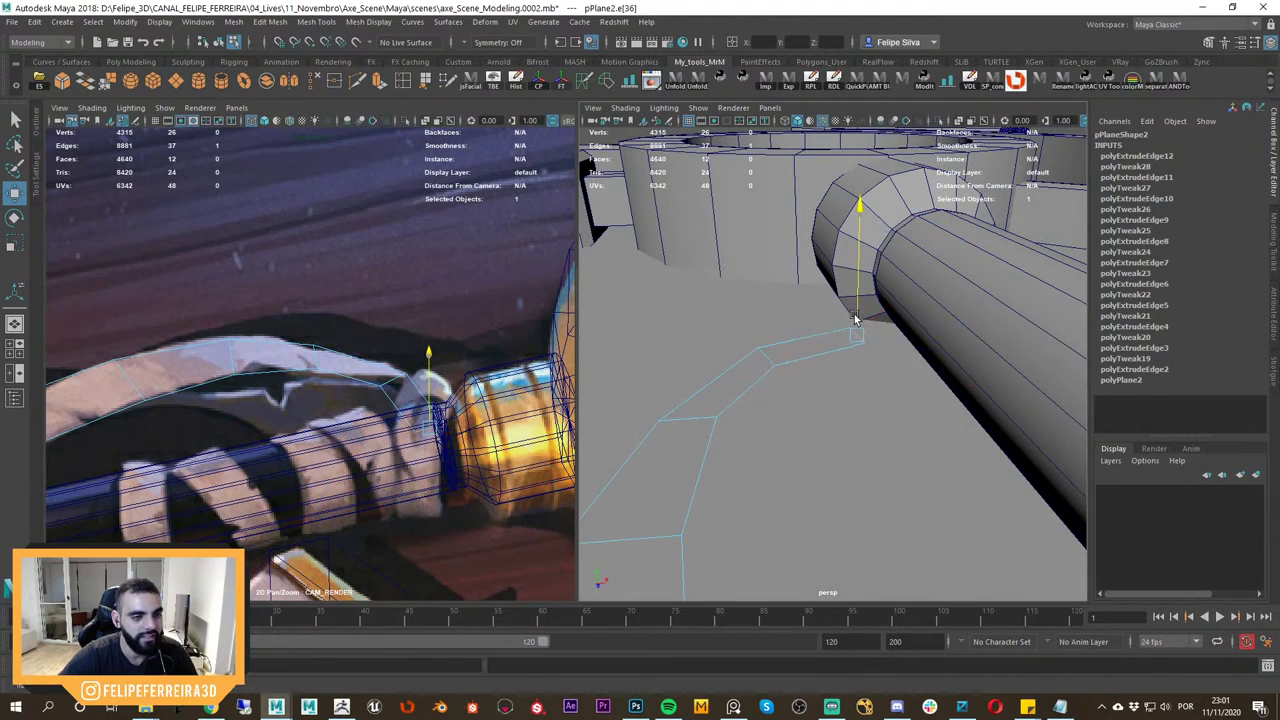
# Turn on the strip's smooth preview and return to object selection.
pyautogui.click(400, 379)
pyautogui.press('3')
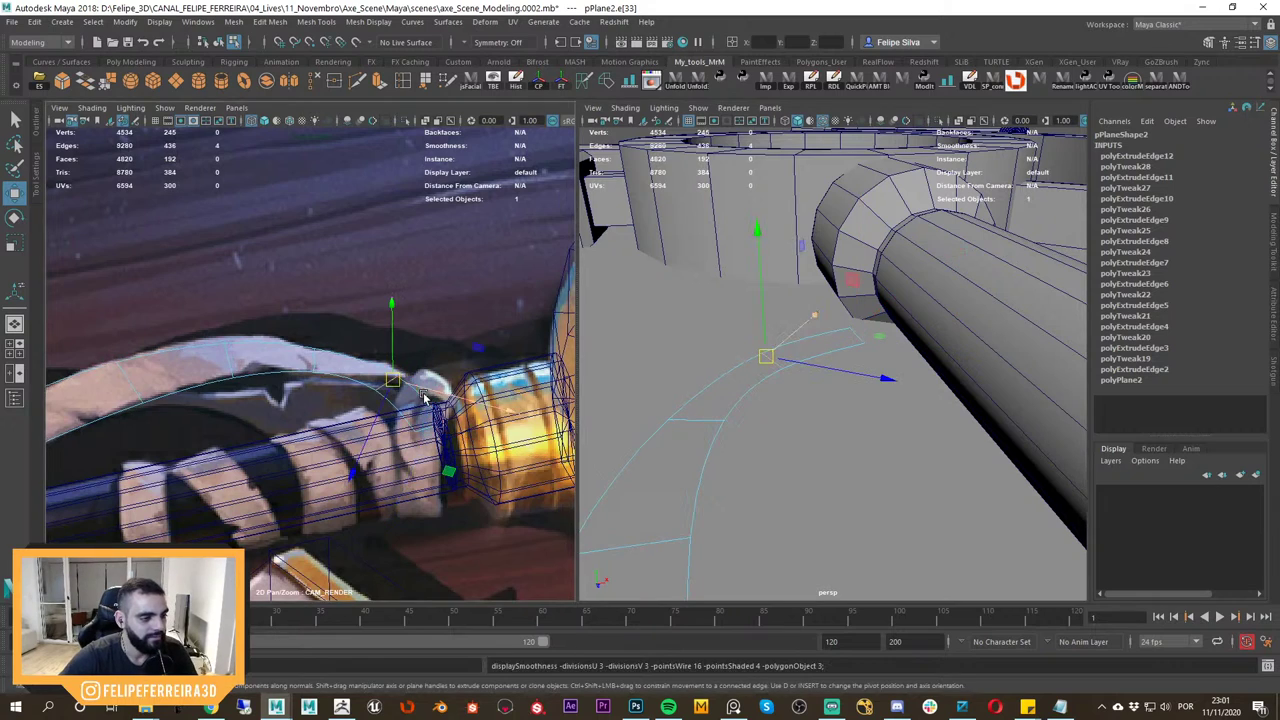
pyautogui.moveTo(402, 384); pyautogui.dragTo(300, 392, button='right')
pyautogui.moveTo(300, 392); pyautogui.dragTo(432, 367, button='middle')
pyautogui.rightClick(428, 302)
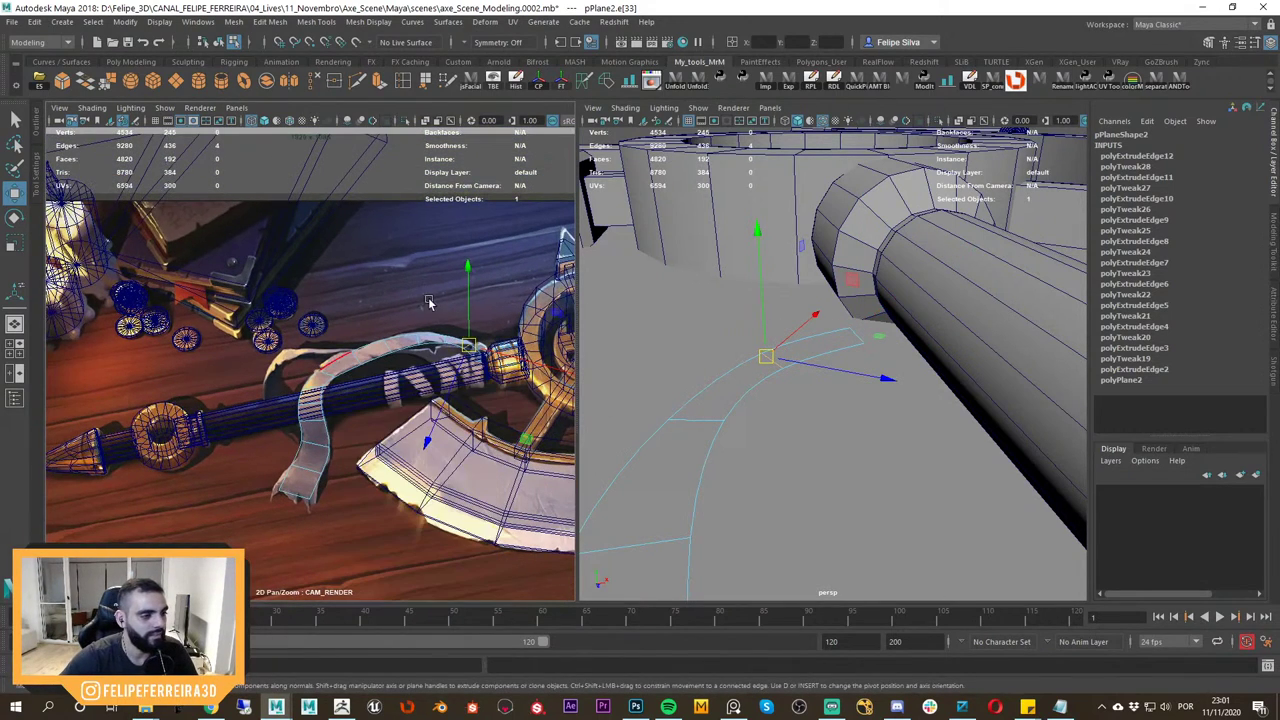
pyautogui.moveTo(420, 342); pyautogui.dragTo(488, 310, button='right')
# Examine the smoothed strip's shape around the handle from above and from low angles.
pyautogui.keyDown('alt'); pyautogui.moveTo(877, 396); pyautogui.dragTo(821, 370, button='right'); pyautogui.keyUp('alt')
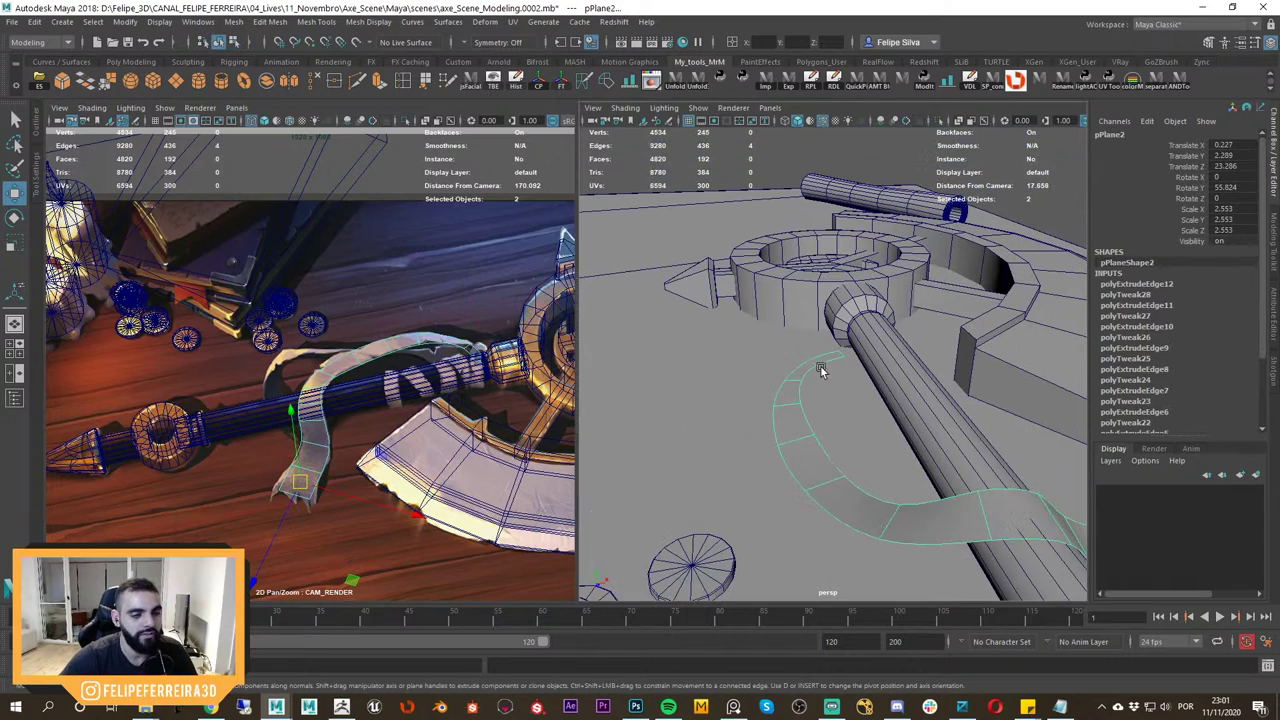
pyautogui.click(752, 157)
pyautogui.keyDown('alt'); pyautogui.moveTo(860, 270); pyautogui.dragTo(765, 349); pyautogui.keyUp('alt')
pyautogui.keyDown('alt'); pyautogui.moveTo(840, 349); pyautogui.dragTo(797, 337, button='right'); pyautogui.keyUp('alt')
pyautogui.keyDown('alt'); pyautogui.moveTo(797, 337); pyautogui.dragTo(853, 373, button='middle'); pyautogui.keyUp('alt')
pyautogui.keyDown('alt'); pyautogui.moveTo(853, 373); pyautogui.dragTo(850, 378); pyautogui.keyUp('alt')
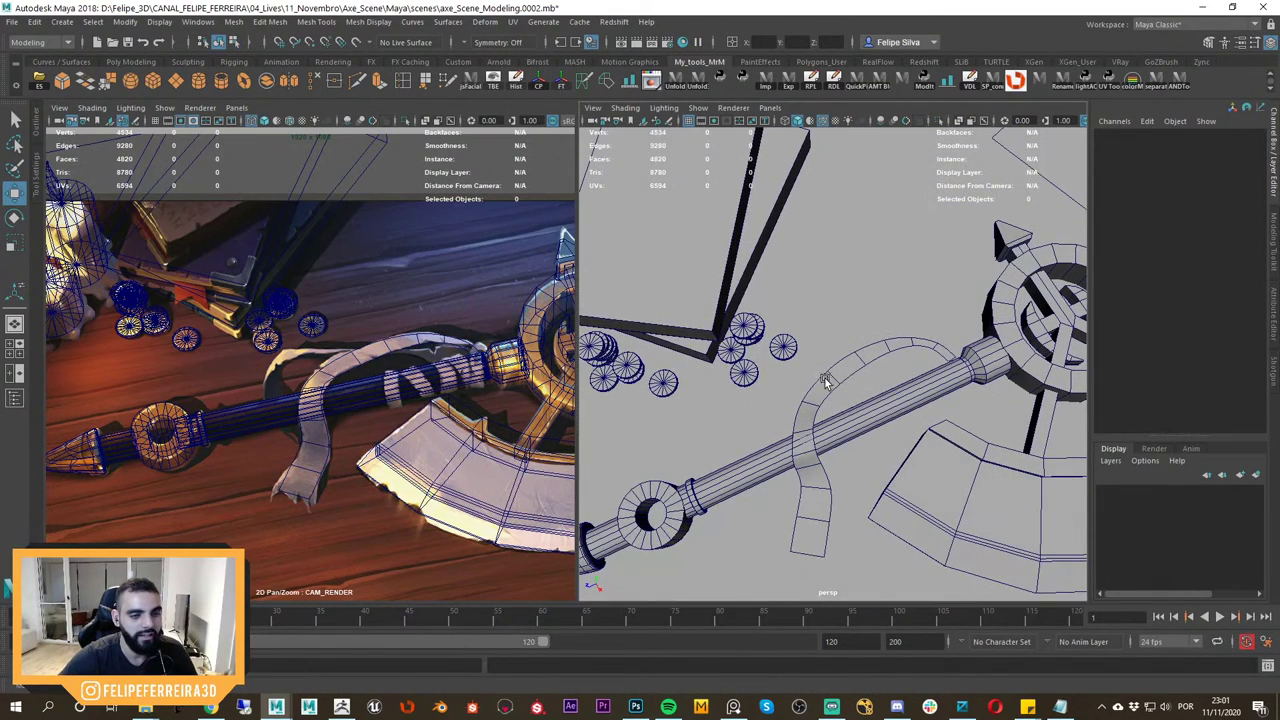
pyautogui.click(826, 381)
pyautogui.keyDown('alt'); pyautogui.moveTo(900, 443); pyautogui.dragTo(862, 268); pyautogui.keyUp('alt')
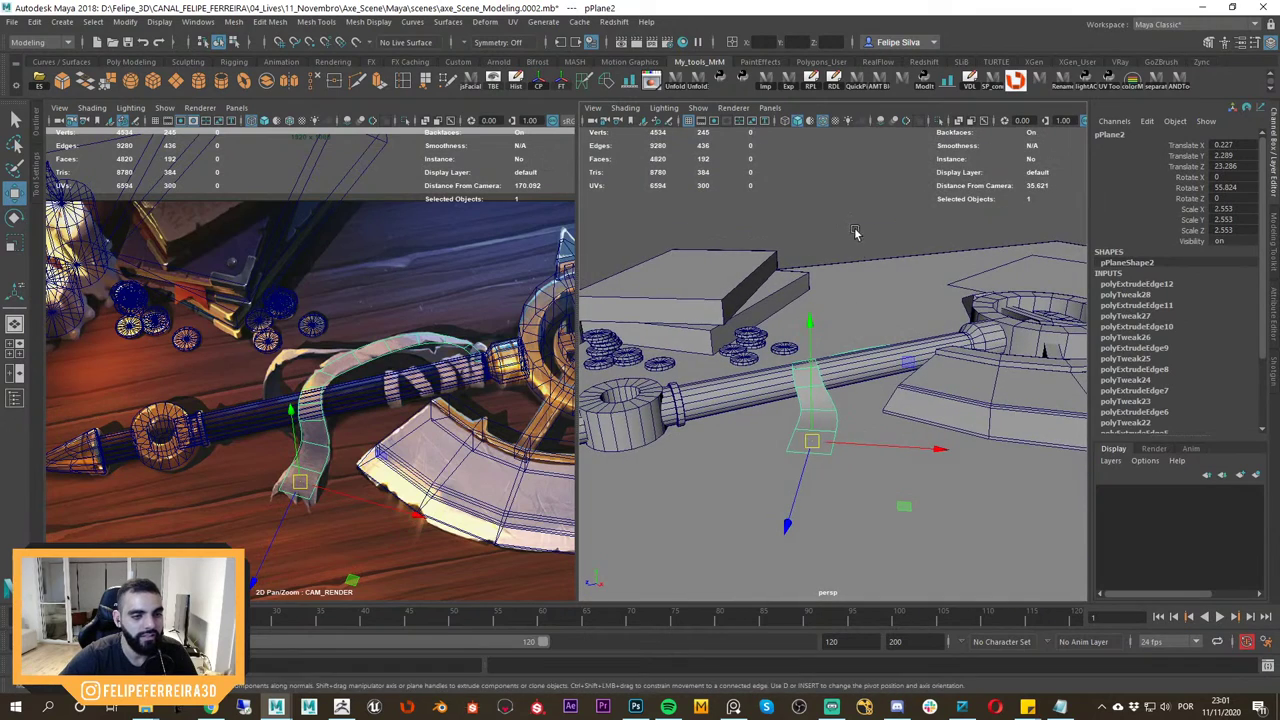
pyautogui.click(854, 233)
pyautogui.keyDown('alt'); pyautogui.moveTo(848, 336); pyautogui.dragTo(843, 378); pyautogui.keyUp('alt')
# Switch the strip to vertex editing and fit the corner vertices of its lower torn end to the painting.
pyautogui.moveTo(338, 463); pyautogui.dragTo(395, 385, button='middle')
pyautogui.moveTo(395, 385); pyautogui.dragTo(540, 505, button='right')
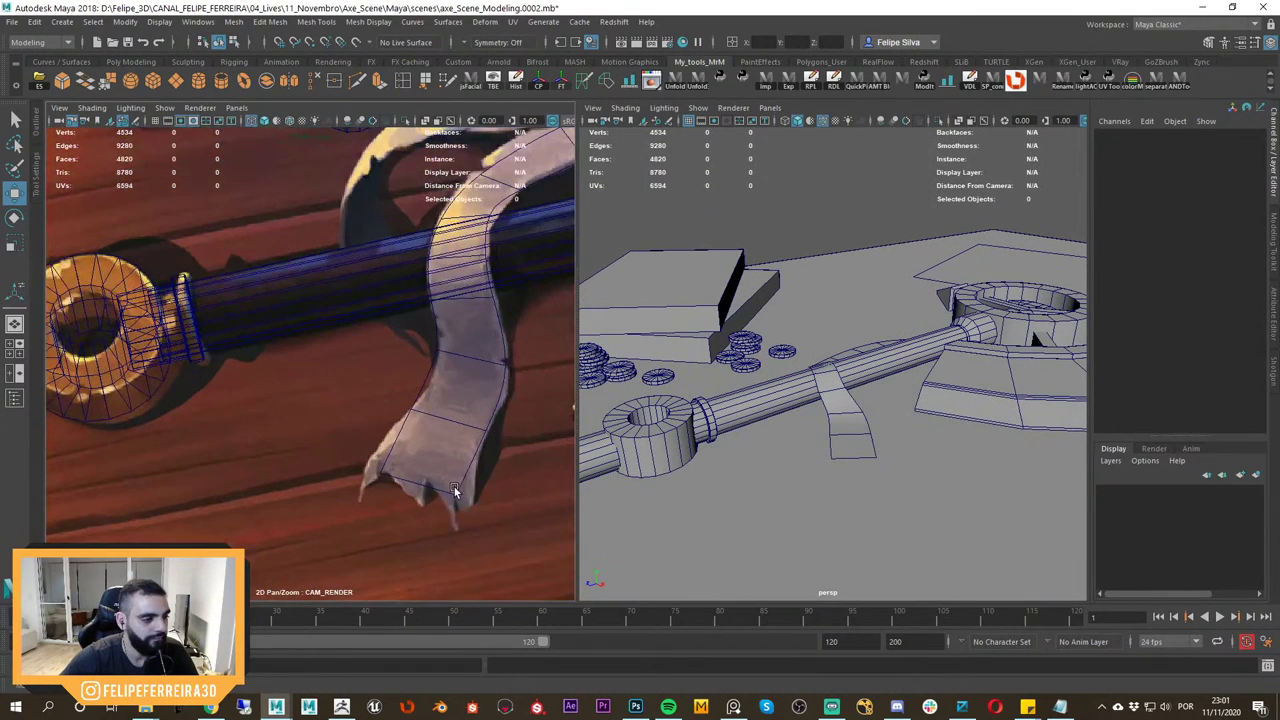
pyautogui.click(457, 492)
pyautogui.press('F9')
pyautogui.click(368, 470)
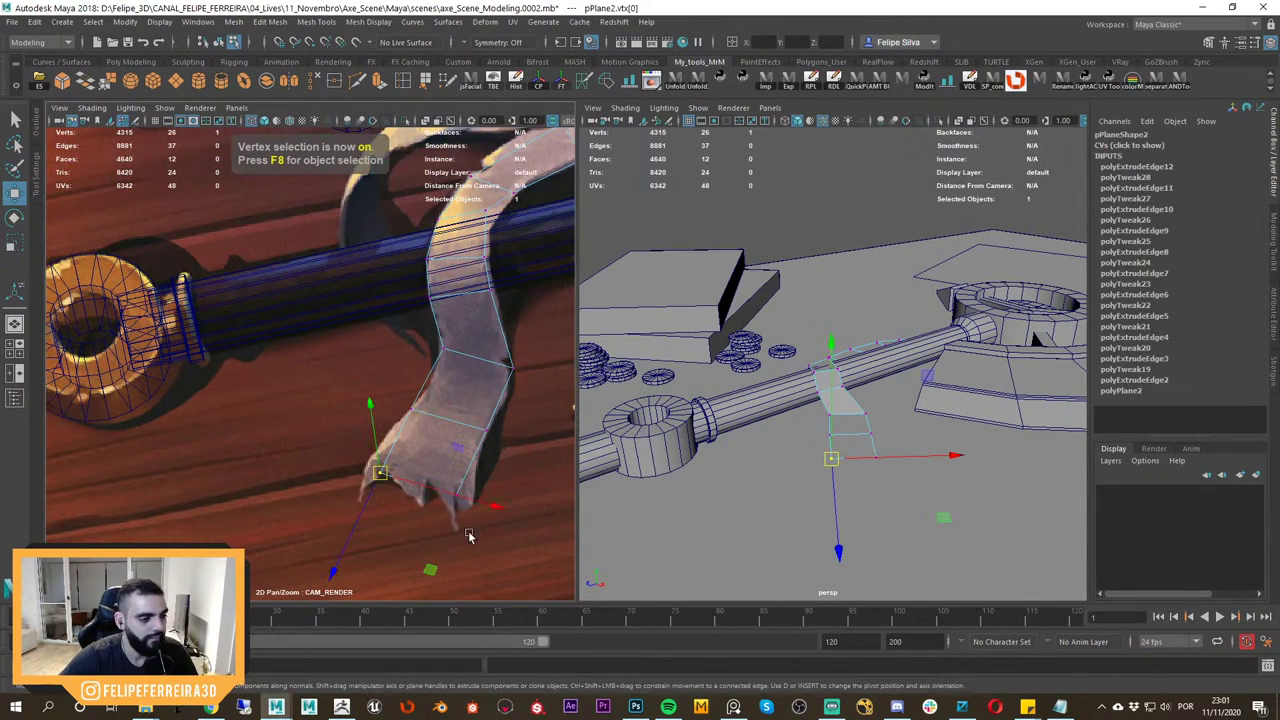
pyautogui.click(458, 495)
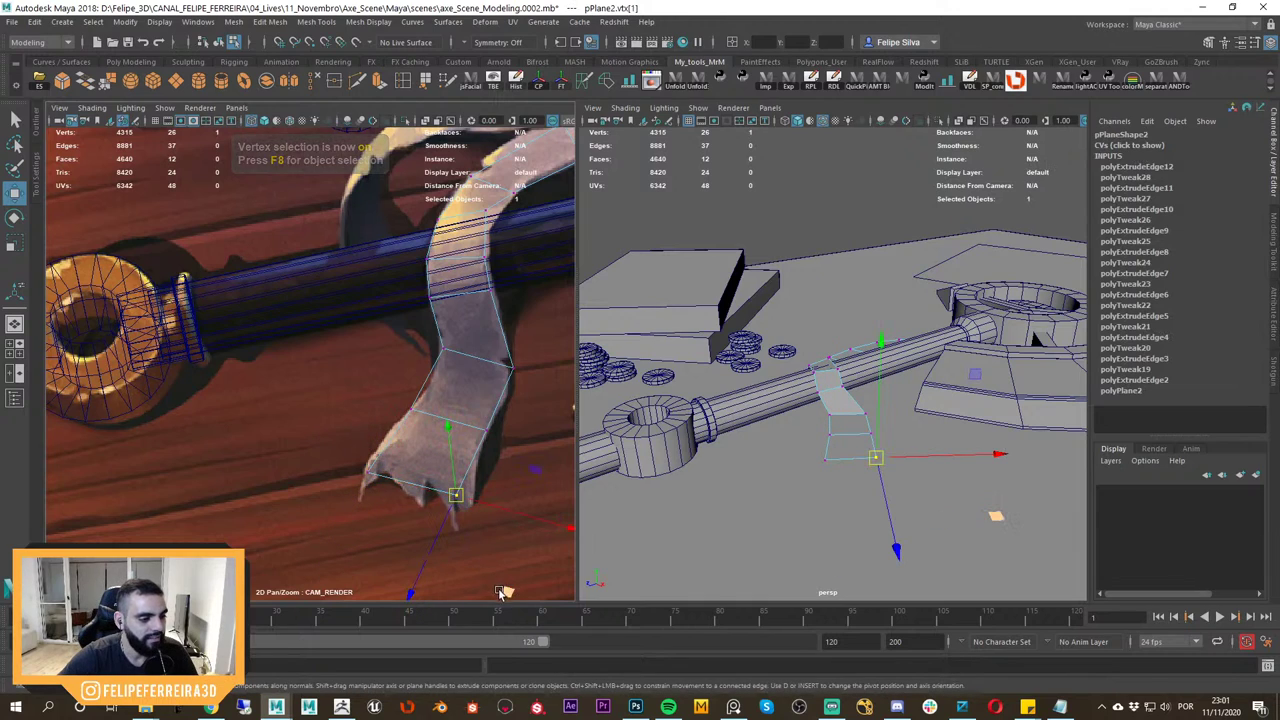
pyautogui.press('\\')
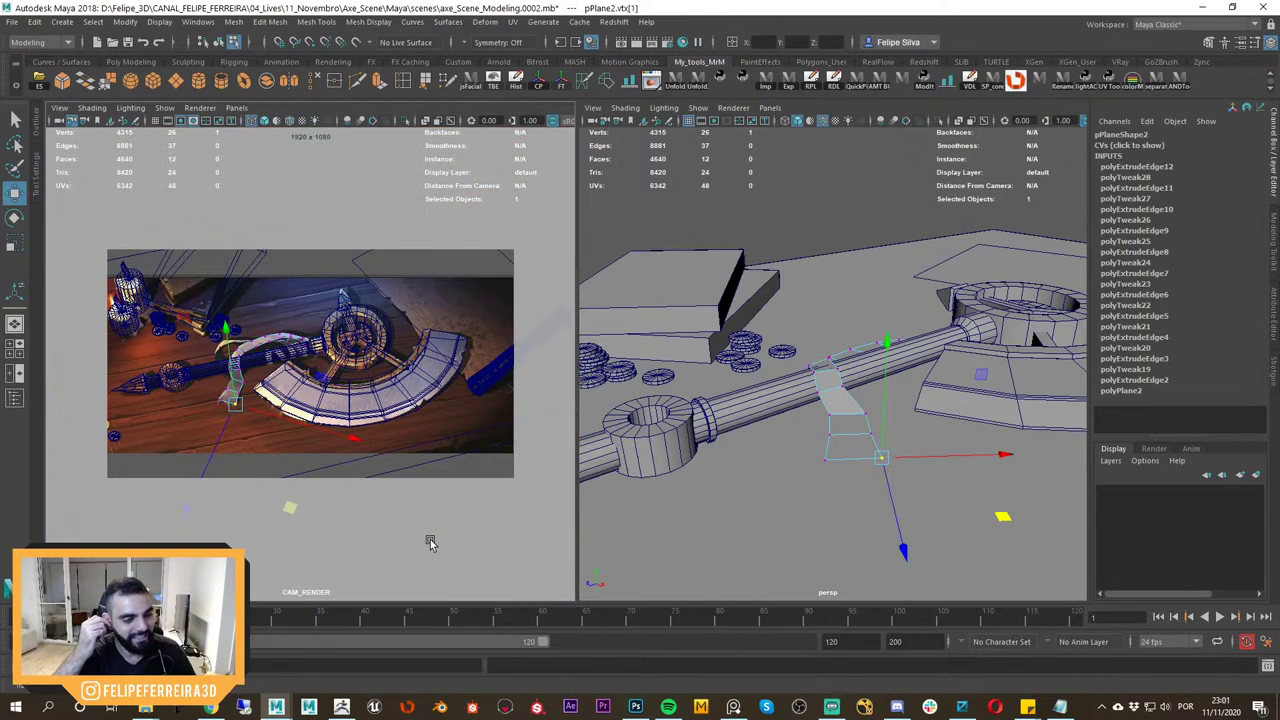
pyautogui.press('\\')
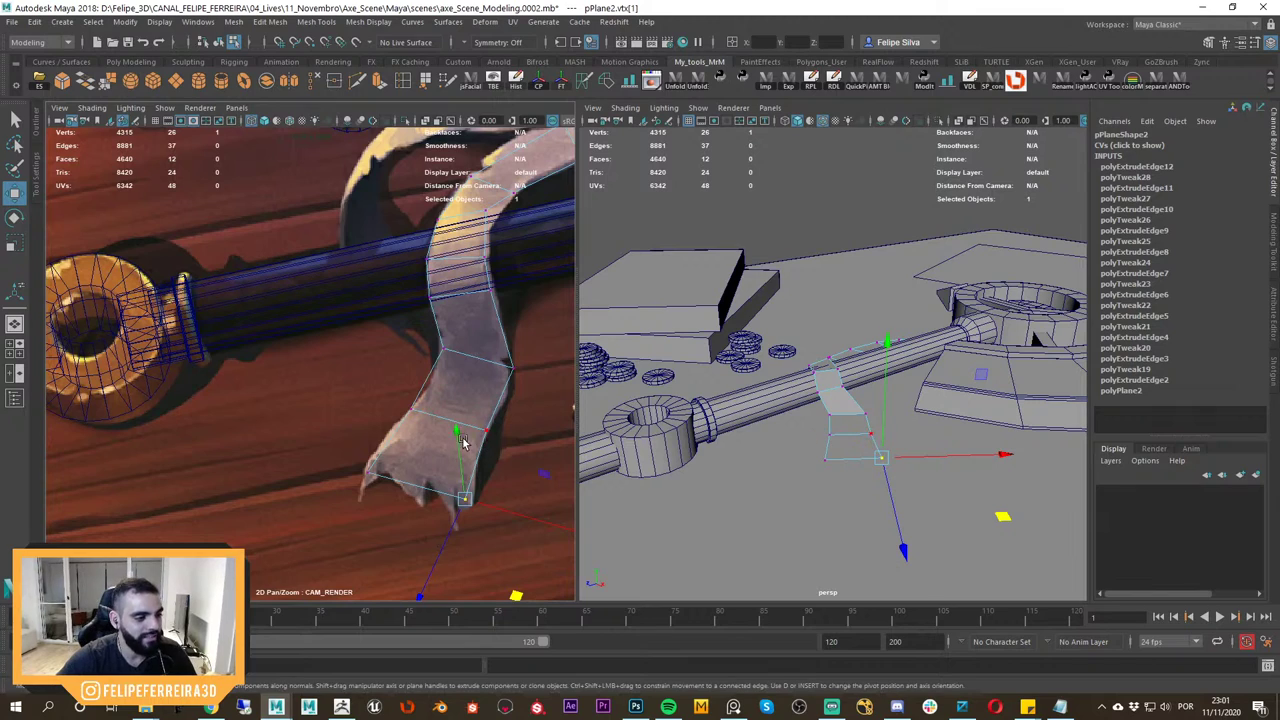
# Move both vertices of the cross edge at the strip's bend below the handle to the painted outline and preview it smoothed.
pyautogui.moveTo(450, 393); pyautogui.dragTo(388, 411, button='middle')
pyautogui.moveTo(388, 411); pyautogui.dragTo(431, 415, button='right')
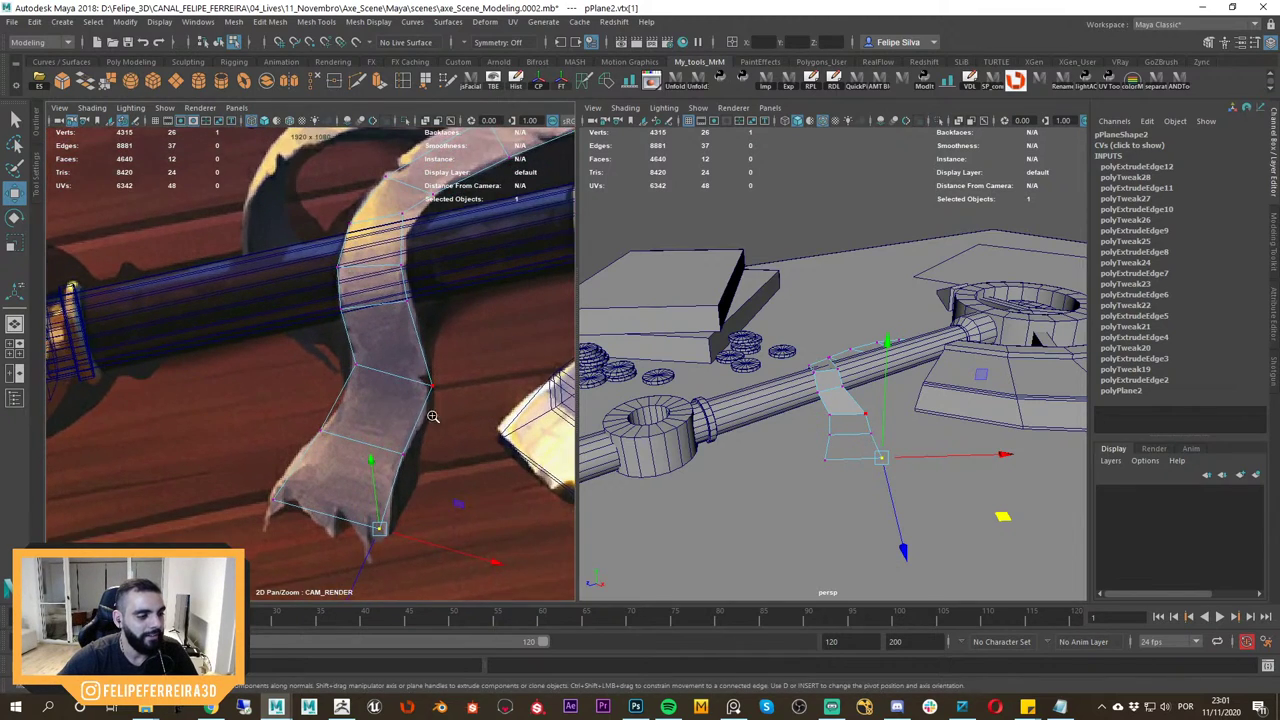
pyautogui.click(439, 390)
pyautogui.moveTo(494, 497); pyautogui.dragTo(494, 487)
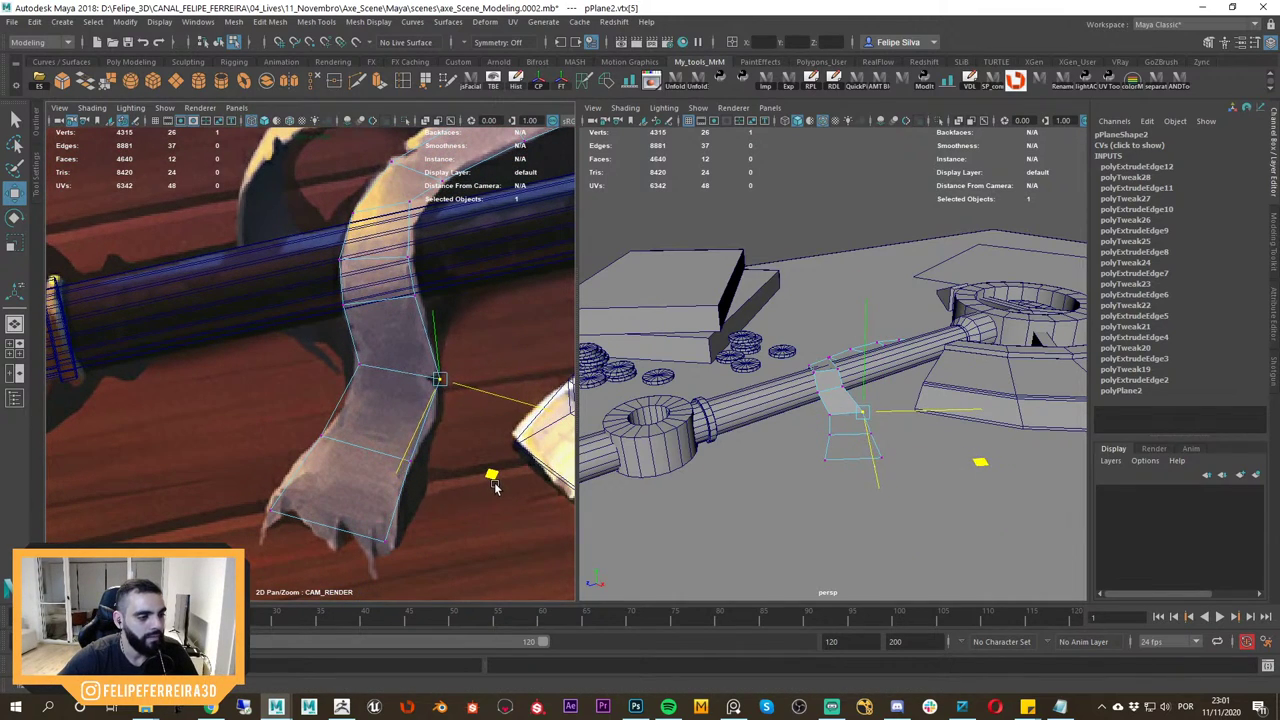
pyautogui.click(361, 366)
pyautogui.moveTo(411, 461); pyautogui.dragTo(413, 474)
pyautogui.press('3')
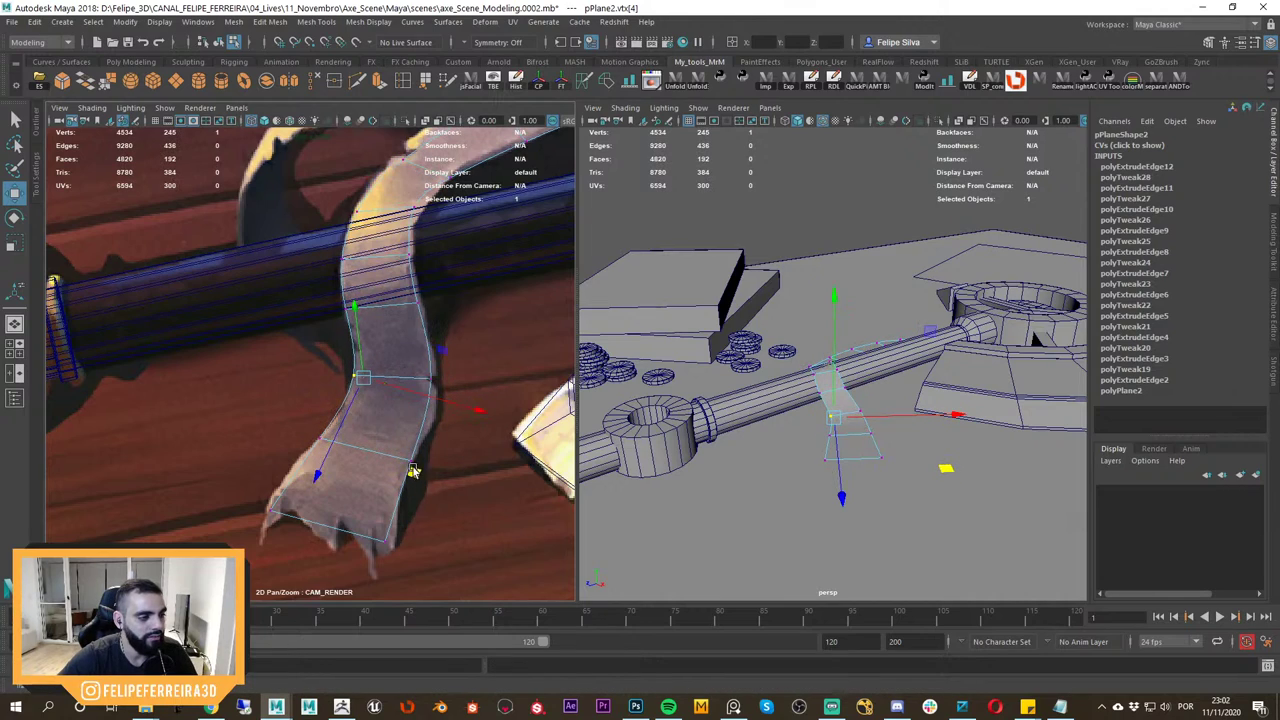
# Refine the outer vertex of the strip's bend below the handle, comparing the smoothed shape with the painted outline.
pyautogui.press('1')
pyautogui.press('3')
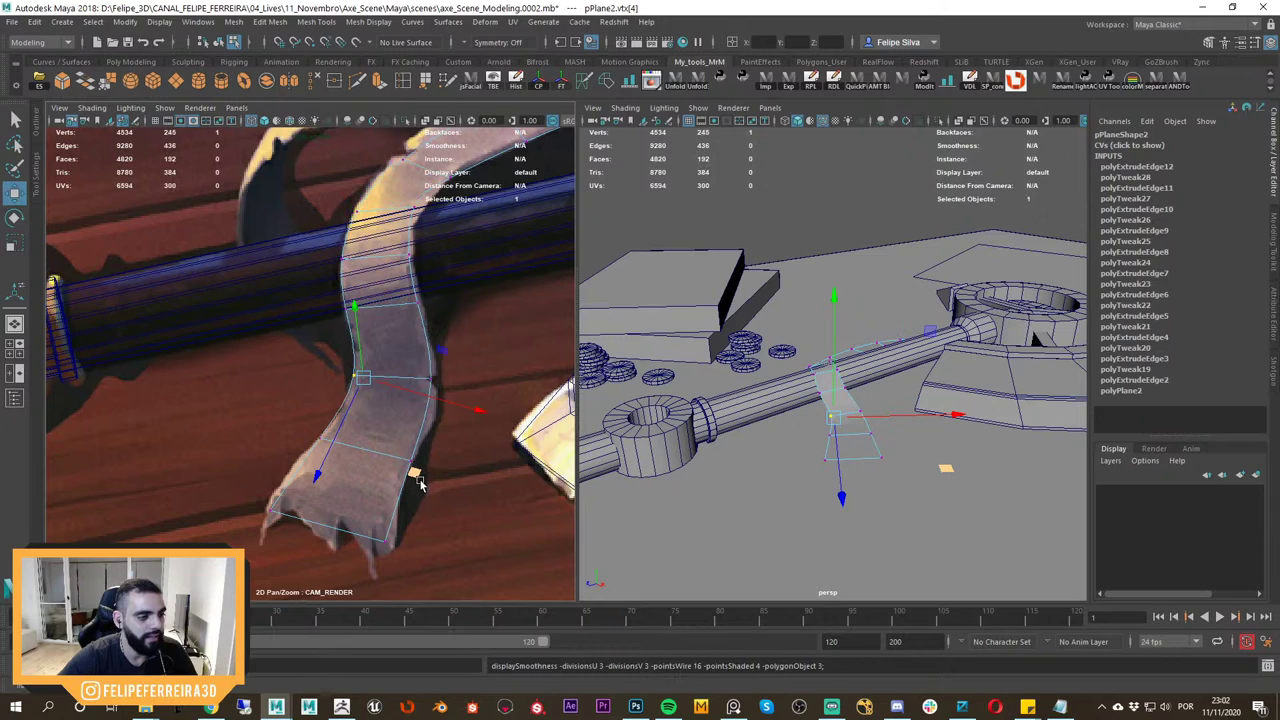
pyautogui.click(417, 480)
pyautogui.moveTo(494, 353); pyautogui.dragTo(379, 418)
pyautogui.press('1')
pyautogui.press('3')
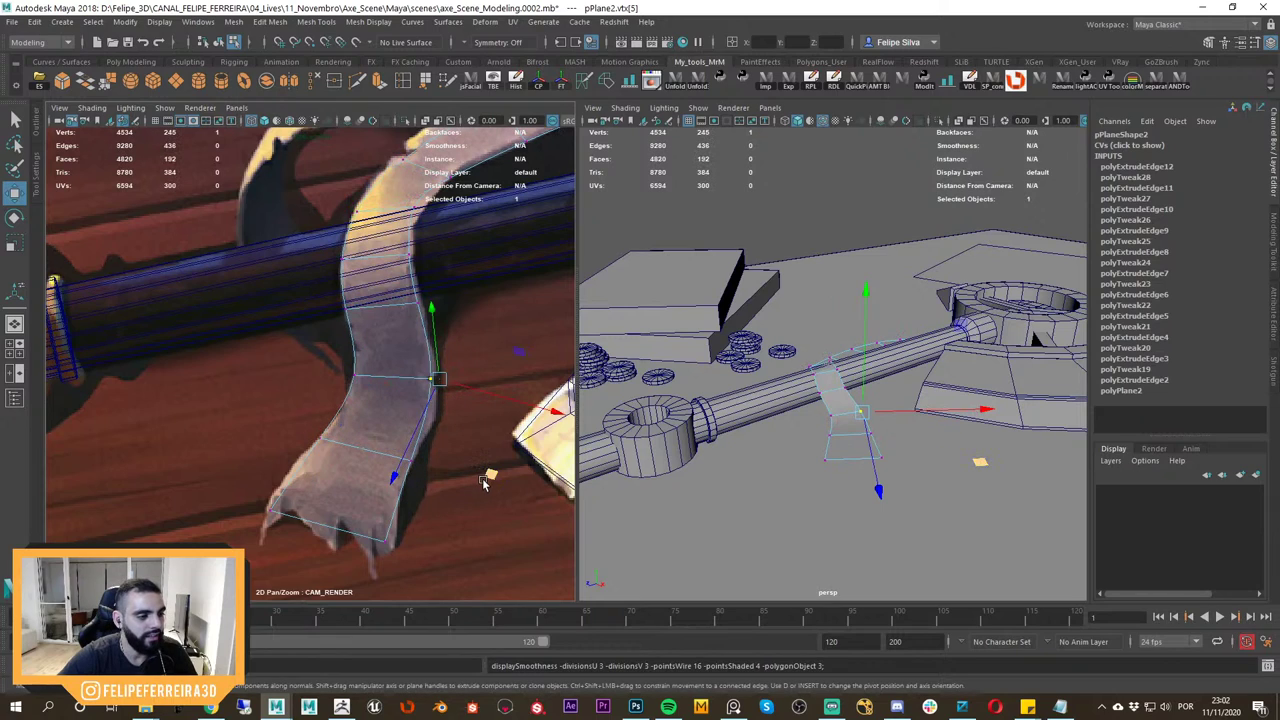
pyautogui.moveTo(483, 478); pyautogui.dragTo(490, 479)
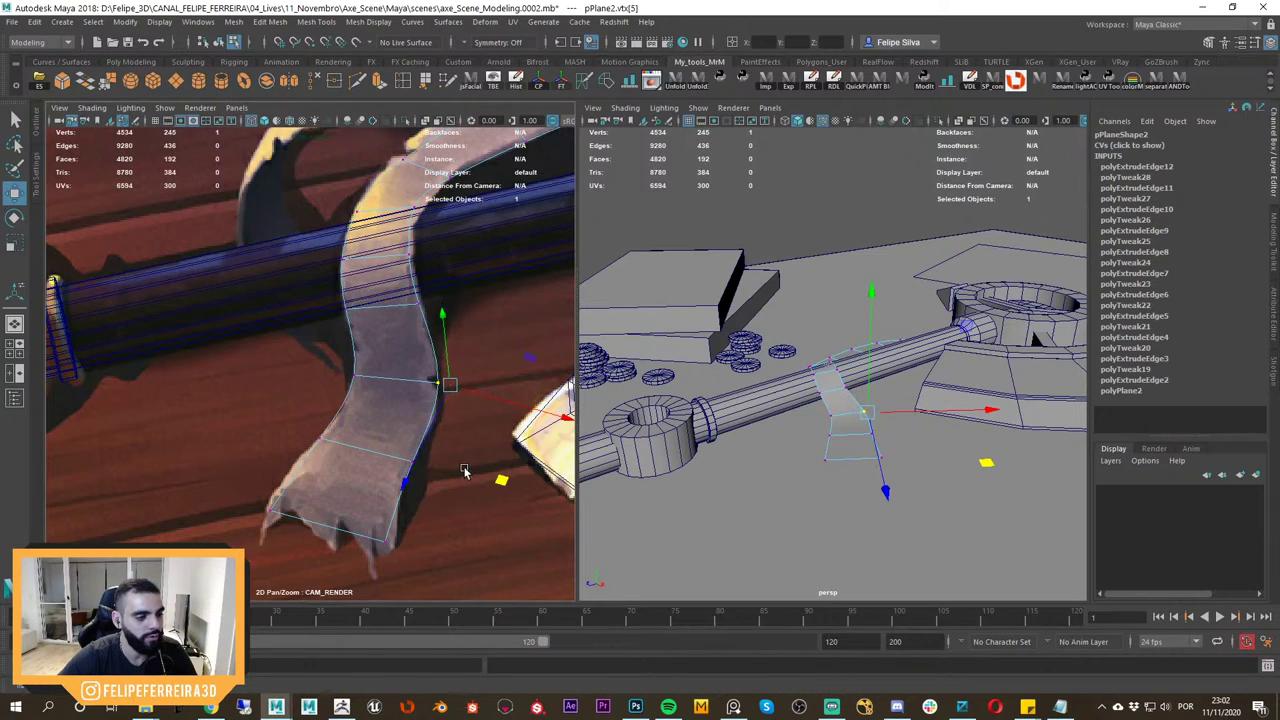
# Adjust the outer vertex of the cross edge just above the strip's torn end, checking it in smooth preview.
pyautogui.press('1')
pyautogui.press('3')
pyautogui.press('3')
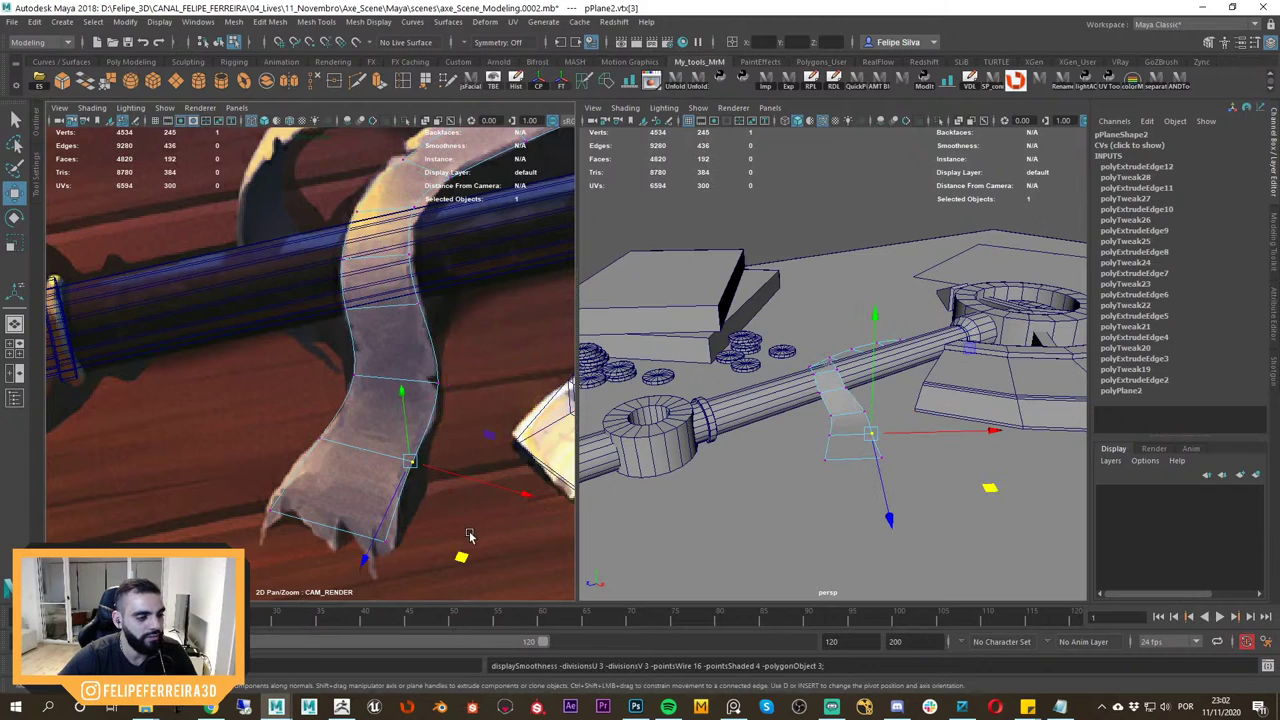
pyautogui.press('1')
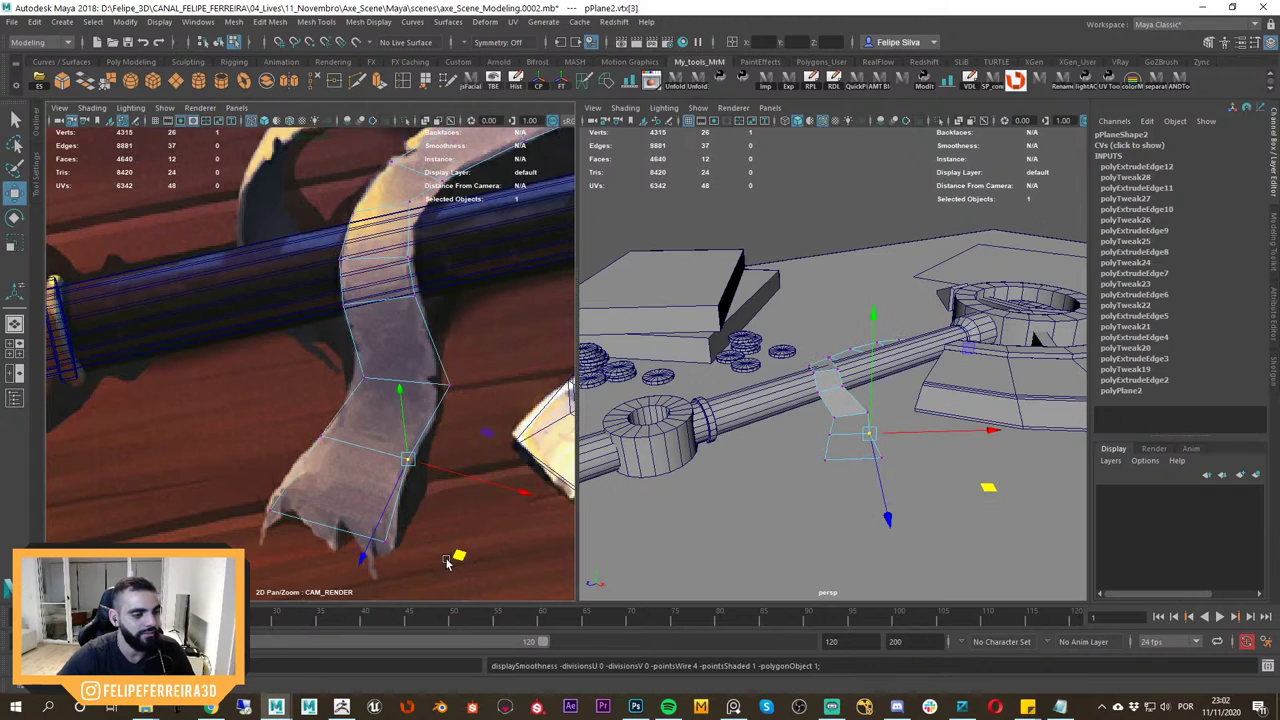
pyautogui.press('3')
# Move the outer corner vertex of the torn end slightly outward and check the smoothed outline against the painting.
pyautogui.moveTo(430, 517); pyautogui.dragTo(364, 570)
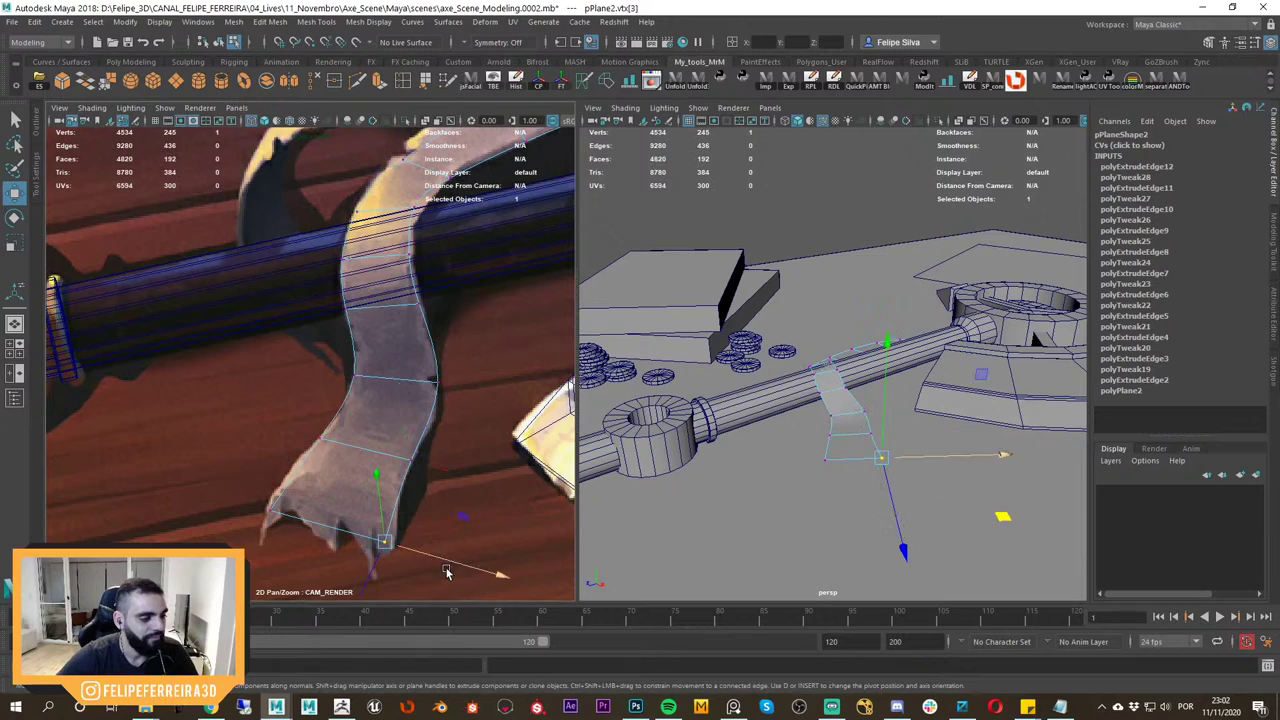
pyautogui.moveTo(440, 549); pyautogui.dragTo(445, 428, button='middle')
pyautogui.press('1')
pyautogui.moveTo(441, 521); pyautogui.dragTo(449, 525)
pyautogui.press('3')
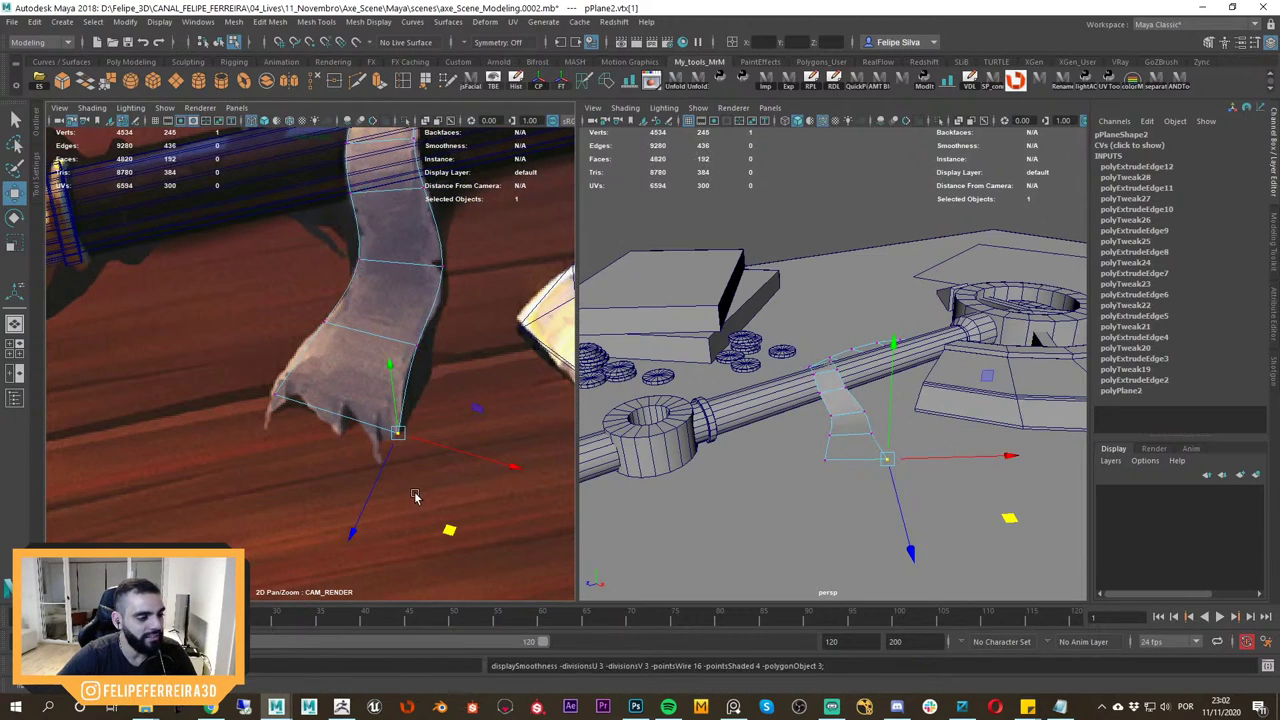
pyautogui.press('1')
# Adjust the upper-side vertex on the strip's arch above the handle to follow the painted cloth edge.
pyautogui.moveTo(458, 278); pyautogui.dragTo(442, 416, button='middle')
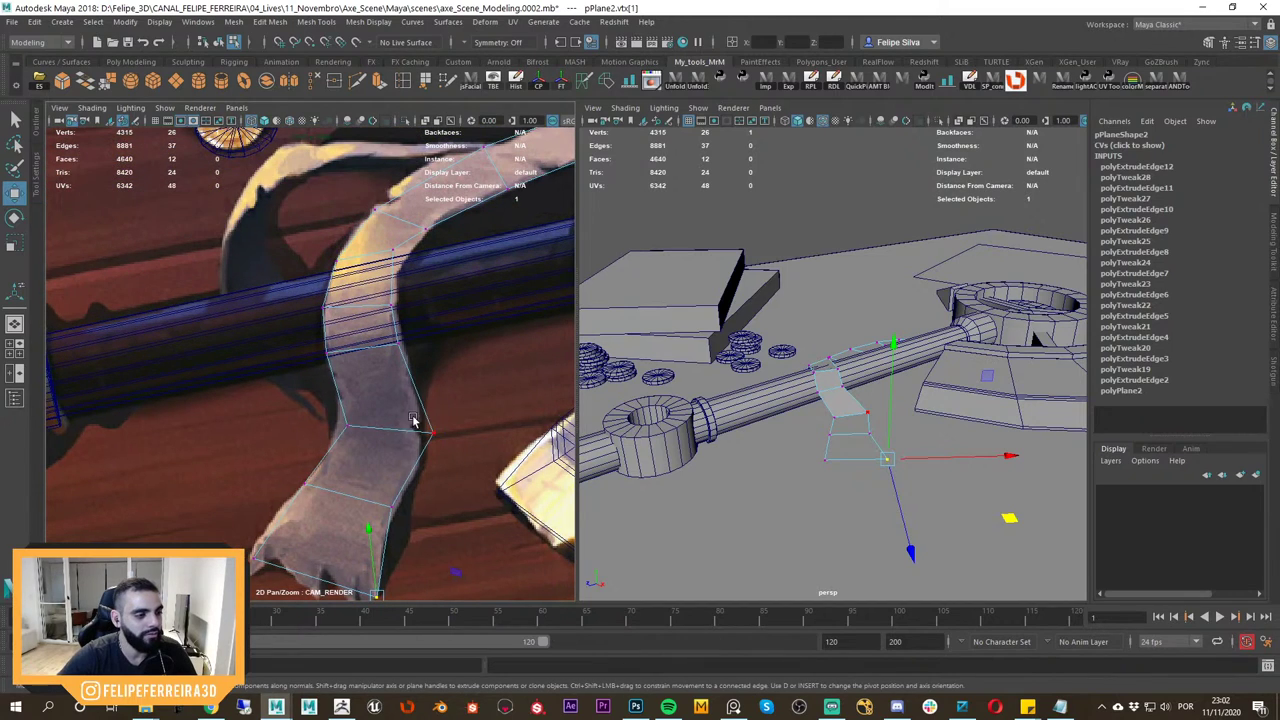
pyautogui.press('3')
pyautogui.moveTo(385, 384); pyautogui.dragTo(420, 556, button='middle')
pyautogui.rightClick(433, 388)
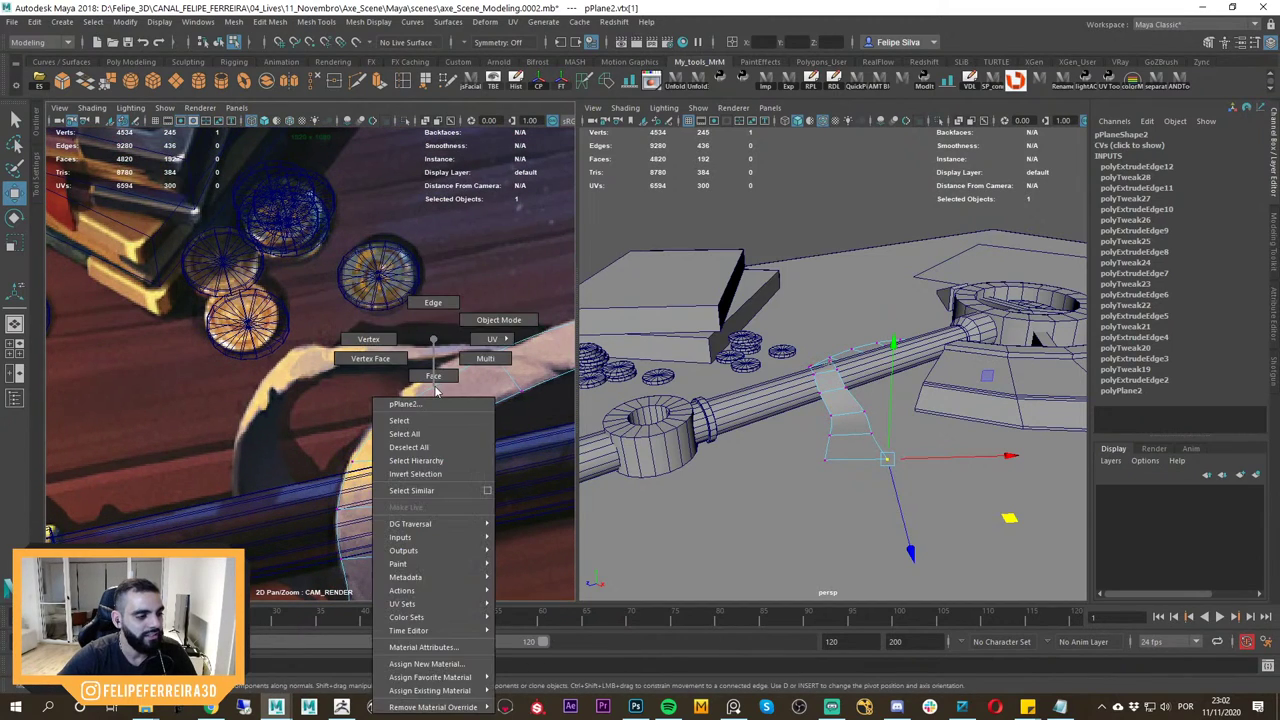
pyautogui.moveTo(392, 333); pyautogui.dragTo(390, 334, button='right')
pyautogui.press('1')
pyautogui.moveTo(466, 334); pyautogui.dragTo(511, 382)
pyautogui.hotkey('shift', '\\')
pyautogui.press('3')
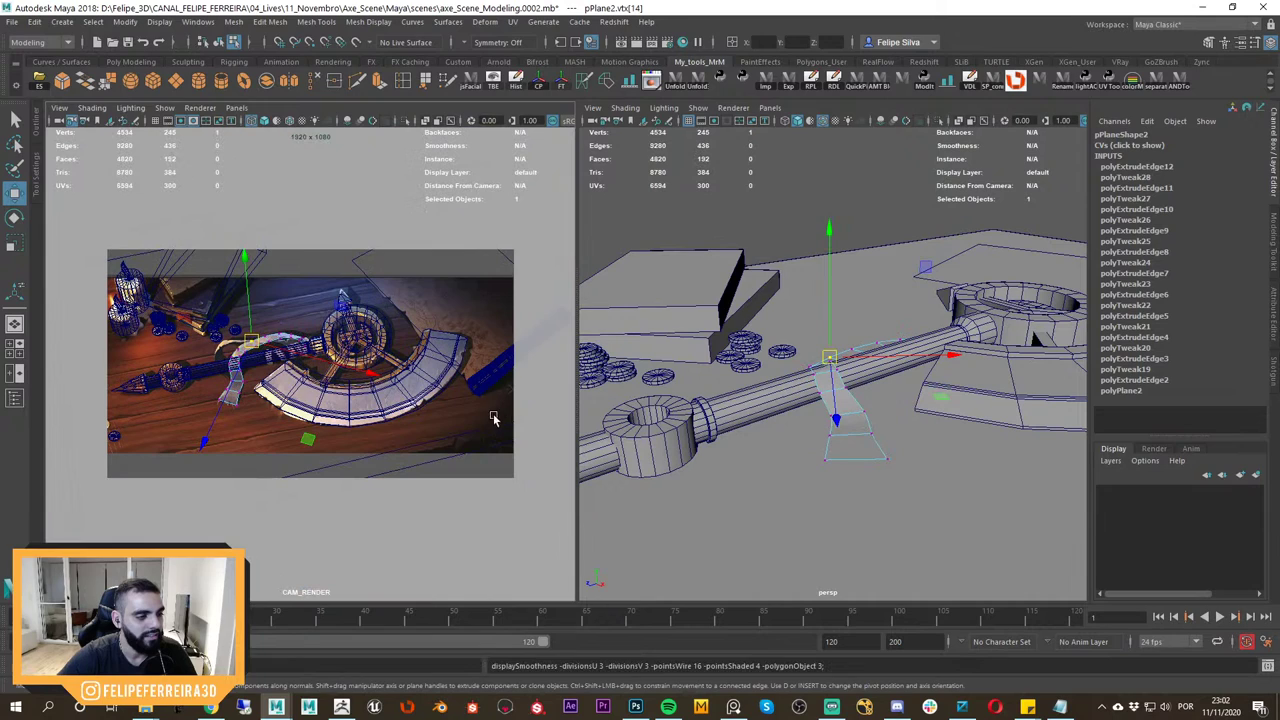
pyautogui.press('4')
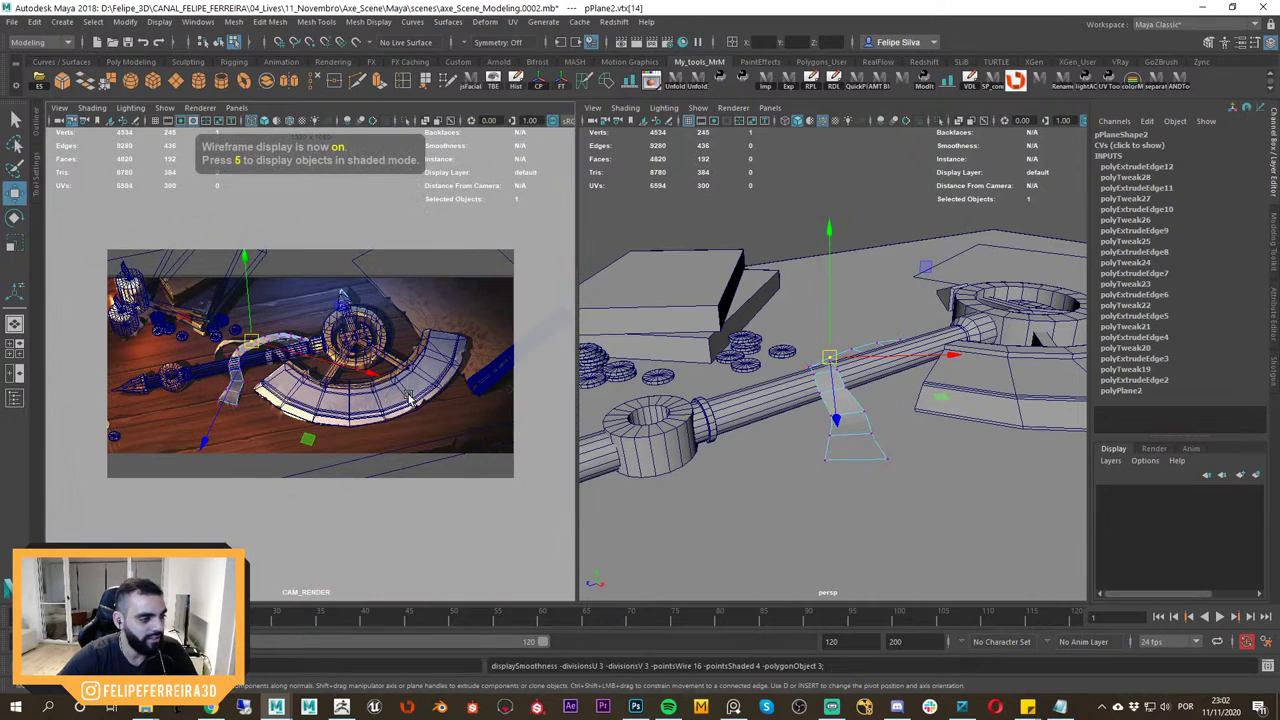
pyautogui.press('\\')
pyautogui.moveTo(460, 406); pyautogui.dragTo(352, 389, button='middle')
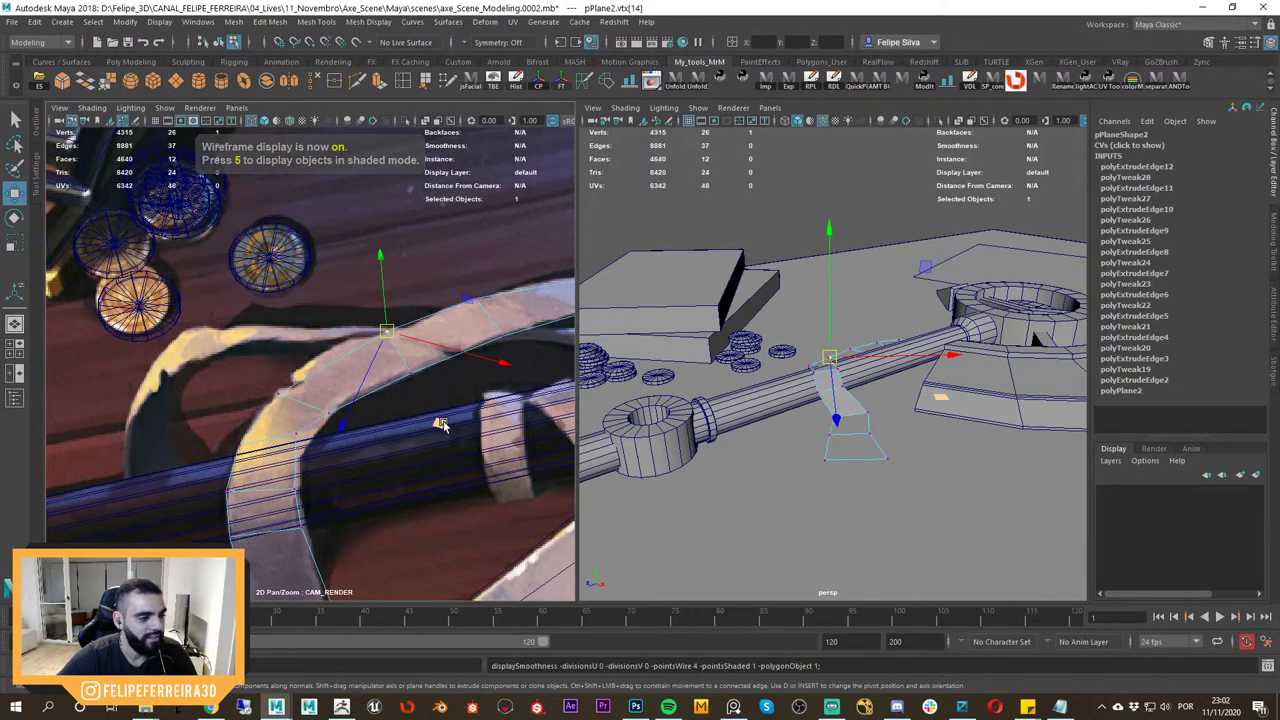
pyautogui.moveTo(441, 425); pyautogui.dragTo(430, 423)
# Adjust the outer vertex where the arch curves down and the inner vertex of the arch, and turn off smooth preview.
pyautogui.moveTo(271, 362); pyautogui.dragTo(321, 410)
pyautogui.moveTo(339, 486); pyautogui.dragTo(334, 482)
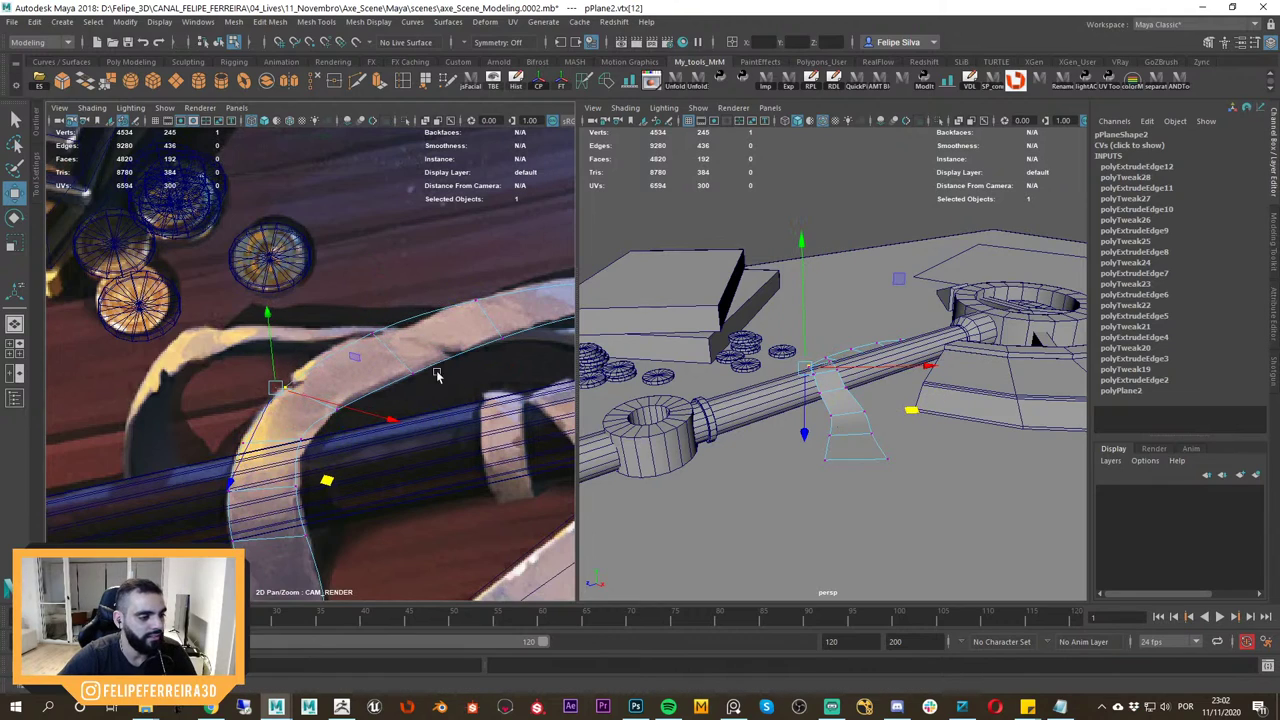
pyautogui.moveTo(436, 366); pyautogui.dragTo(397, 387)
pyautogui.moveTo(457, 469); pyautogui.dragTo(451, 467)
pyautogui.press('1')
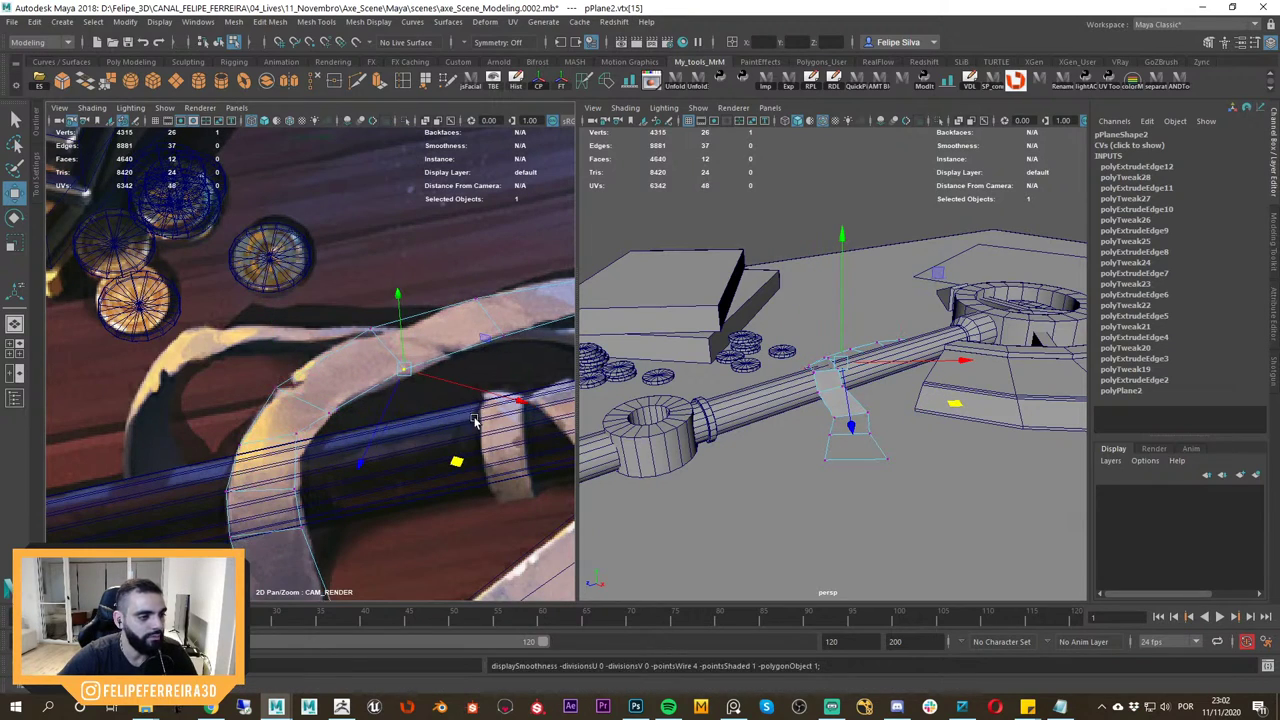
# Leave vertex editing and examine the whole strip against the reference painting.
pyautogui.moveTo(474, 416); pyautogui.dragTo(248, 376, button='right')
pyautogui.moveTo(495, 353); pyautogui.dragTo(429, 374, button='middle')
pyautogui.moveTo(419, 347); pyautogui.dragTo(472, 311, button='right')
pyautogui.click(612, 236)
pyautogui.click(428, 352)
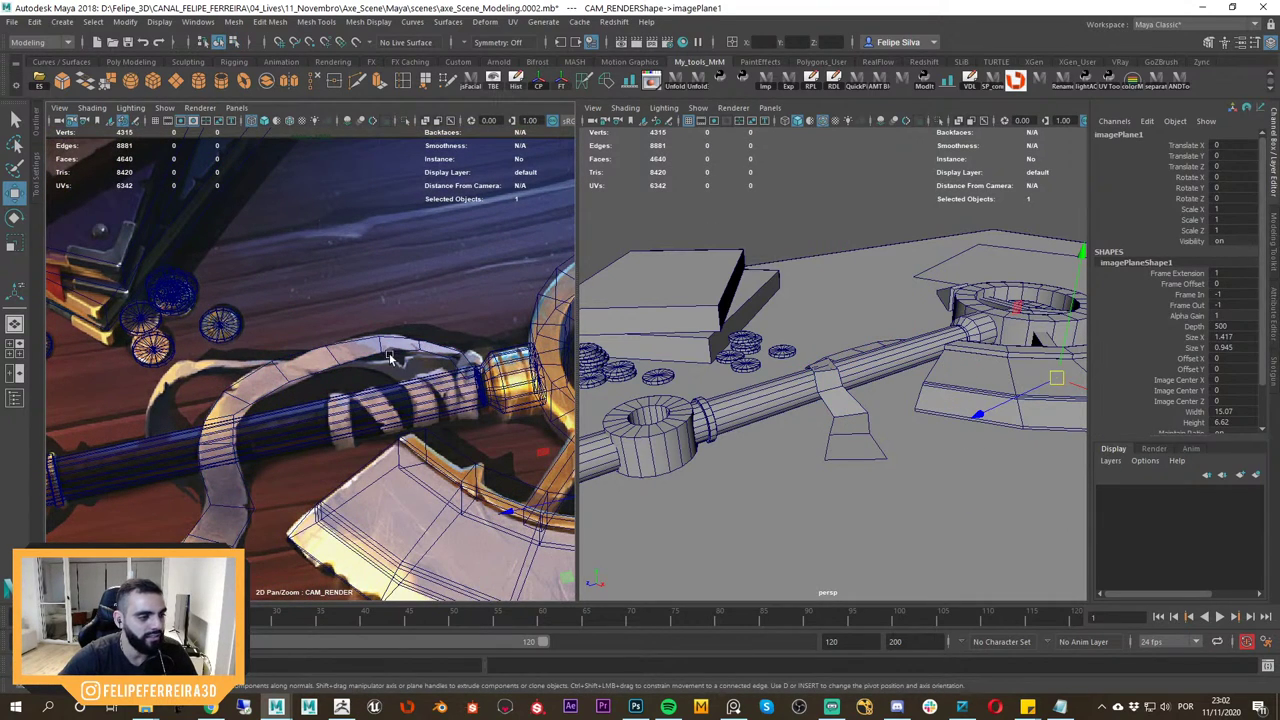
pyautogui.moveTo(328, 420); pyautogui.dragTo(398, 342, button='middle')
pyautogui.moveTo(398, 342); pyautogui.dragTo(339, 317, button='right')
pyautogui.click(341, 318)
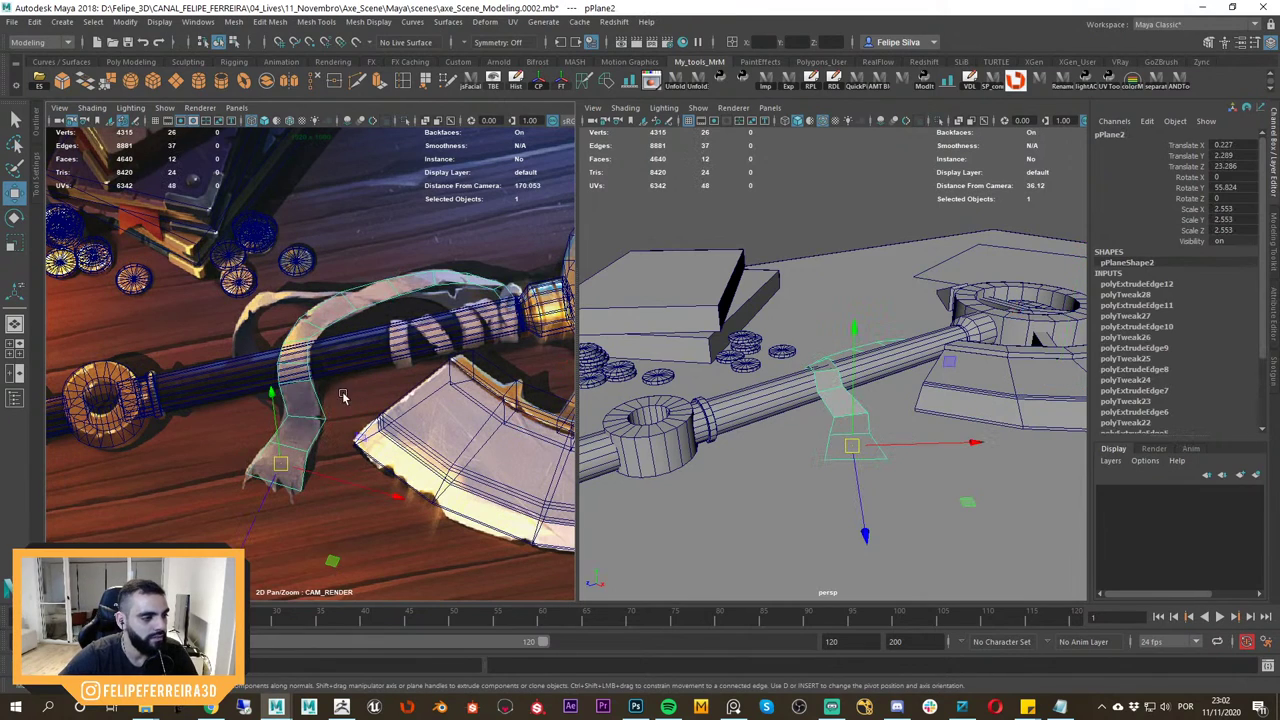
pyautogui.moveTo(316, 385); pyautogui.dragTo(372, 415, button='middle')
pyautogui.moveTo(372, 415); pyautogui.dragTo(394, 436, button='right')
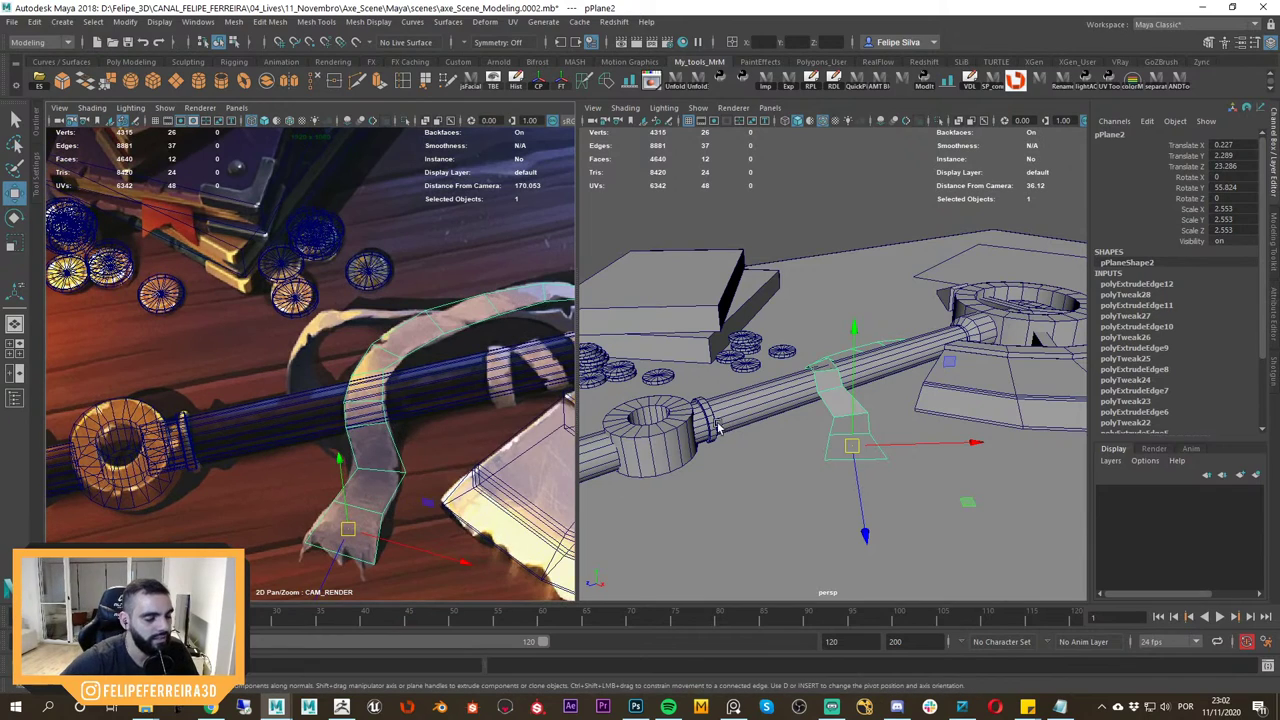
# Create a polygon plane beside the strip near the handle and rotate it about 20.6 degrees around Y.
pyautogui.click(177, 82)
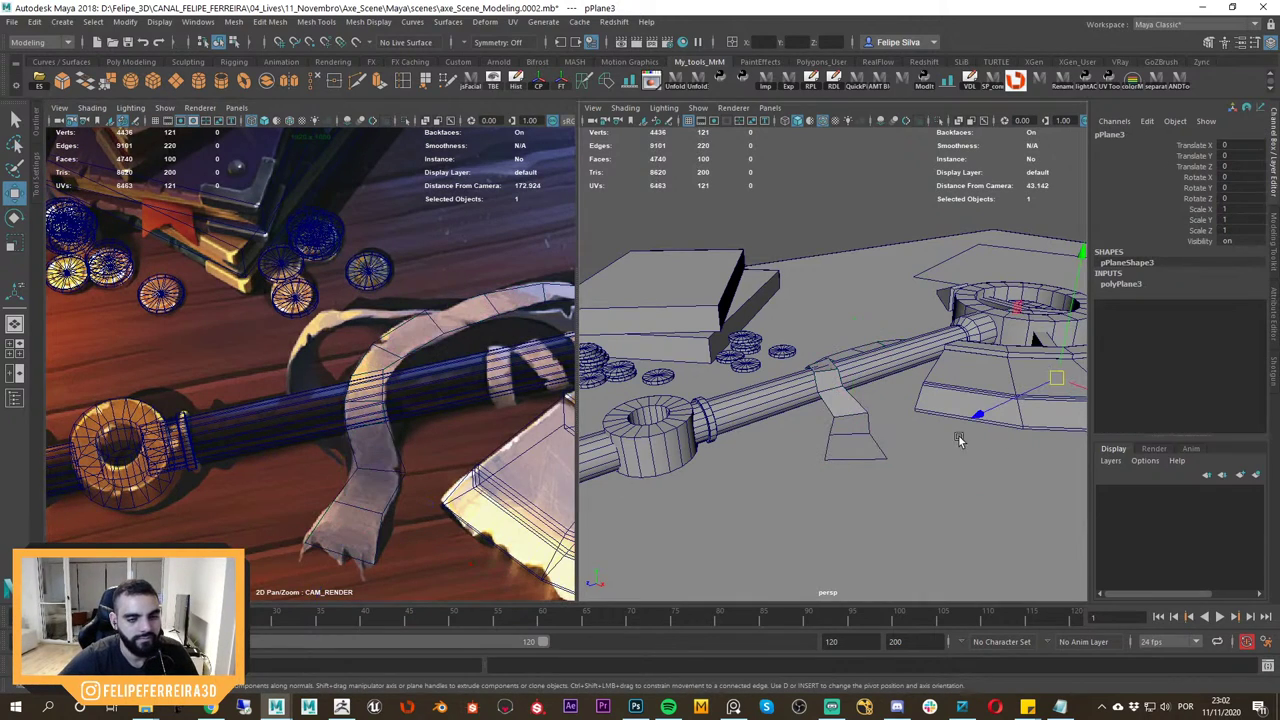
pyautogui.keyDown('alt'); pyautogui.moveTo(958, 437); pyautogui.dragTo(618, 472); pyautogui.keyUp('alt')
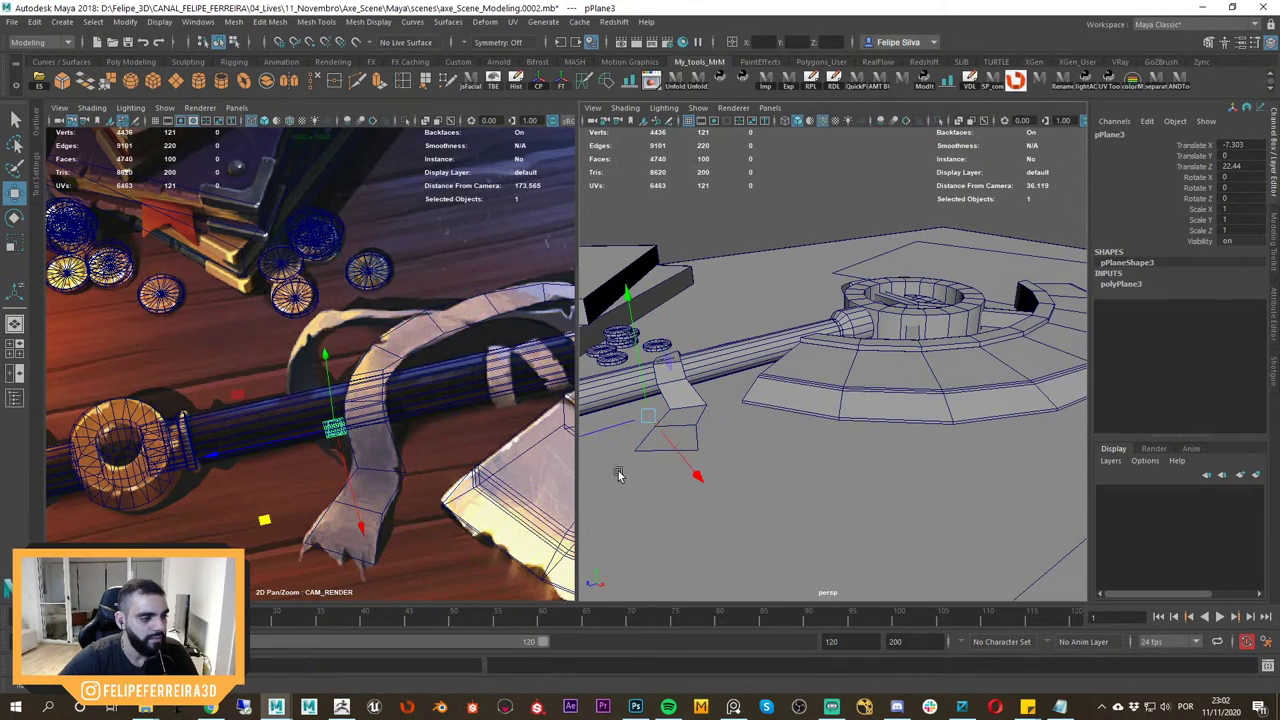
pyautogui.press('e')
pyautogui.moveTo(347, 528); pyautogui.dragTo(382, 521)
pyautogui.press('f')
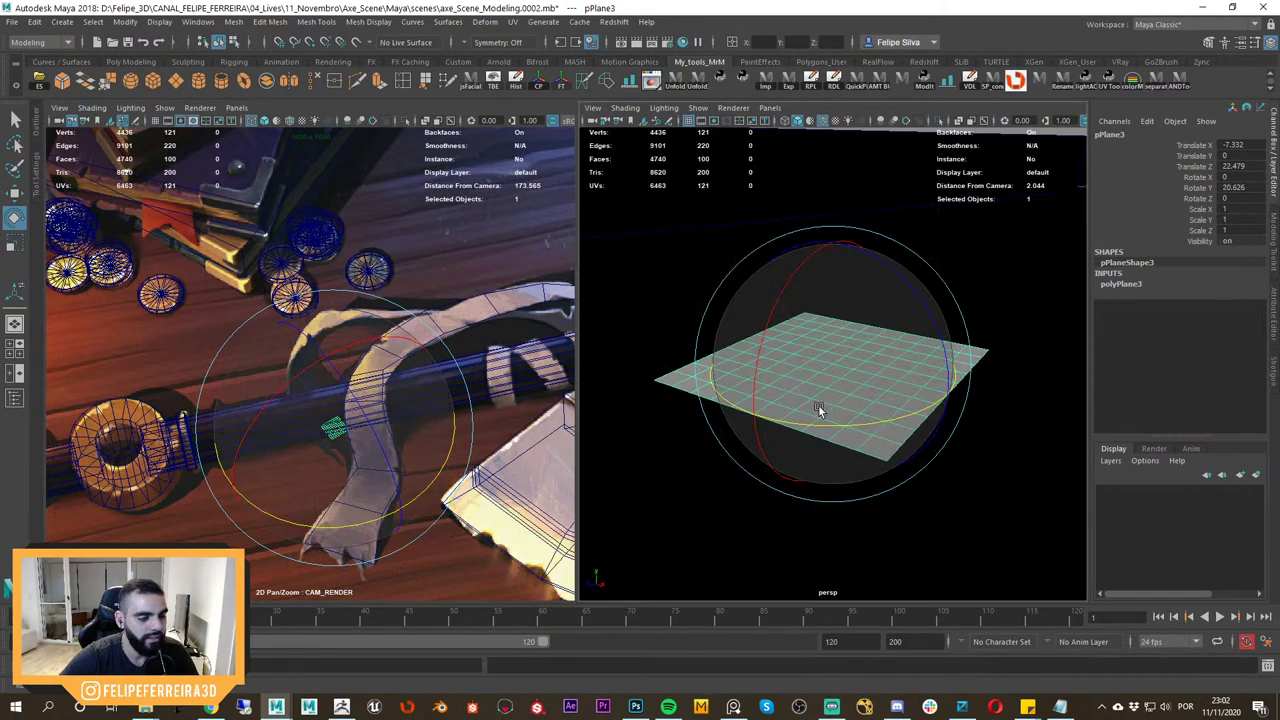
pyautogui.keyDown('alt'); pyautogui.moveTo(819, 406); pyautogui.dragTo(700, 213, button='right'); pyautogui.keyUp('alt')
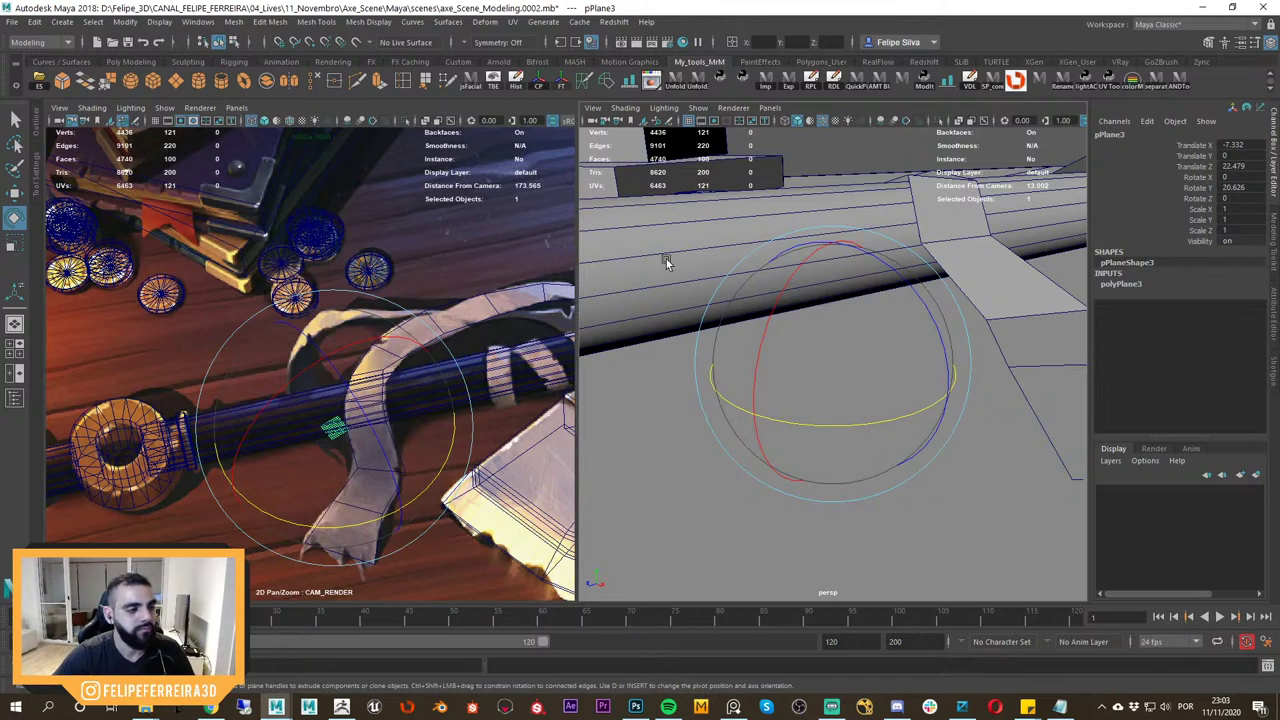
# Scale the new plane uniformly to about 1.33 and set its width and height subdivisions to 1.
pyautogui.moveTo(514, 384); pyautogui.dragTo(362, 371, button='middle')
pyautogui.keyDown('alt'); pyautogui.moveTo(362, 372); pyautogui.dragTo(350, 357); pyautogui.keyUp('alt')
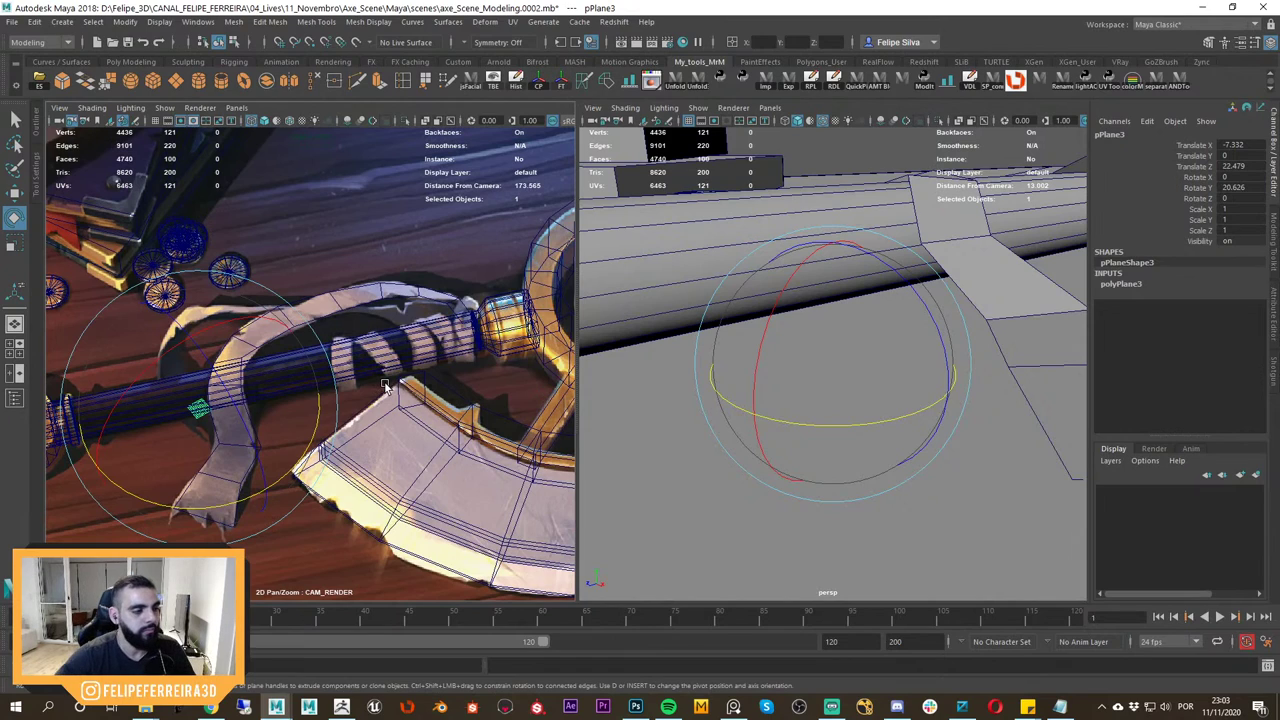
pyautogui.press('w')
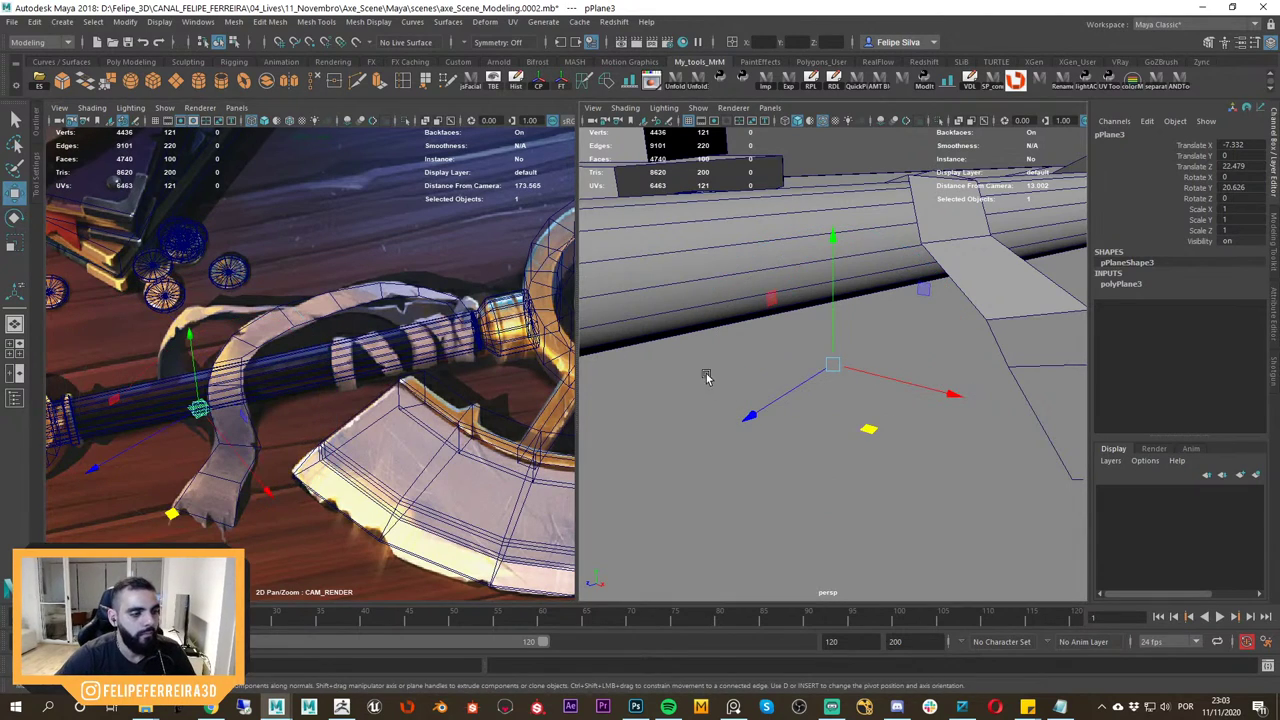
pyautogui.moveTo(292, 449); pyautogui.dragTo(364, 440, button='middle')
pyautogui.press('r')
pyautogui.moveTo(271, 400); pyautogui.dragTo(298, 400)
pyautogui.click(1126, 287)
pyautogui.moveTo(1181, 317); pyautogui.dragTo(1180, 326)
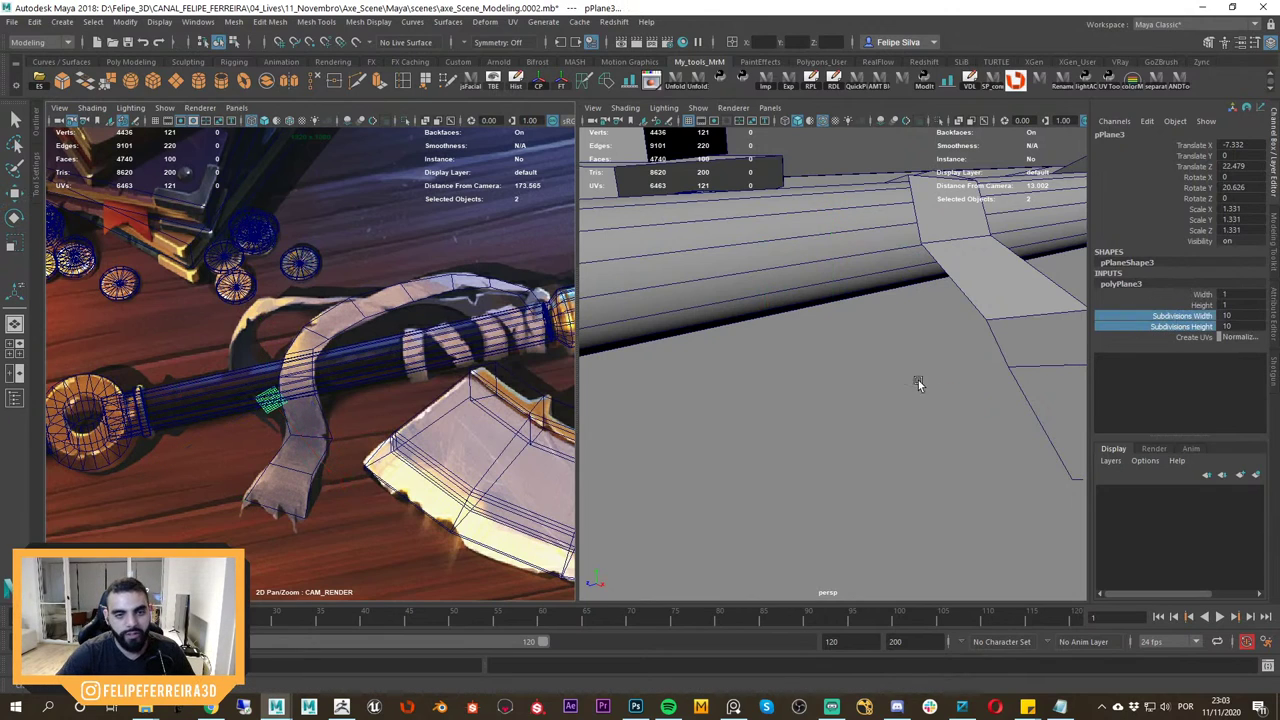
pyautogui.moveTo(918, 380); pyautogui.dragTo(782, 376, button='middle')
pyautogui.scroll(4, 377, 446)
pyautogui.moveTo(286, 440); pyautogui.dragTo(366, 437, button='middle')
pyautogui.scroll(3, 366, 437)
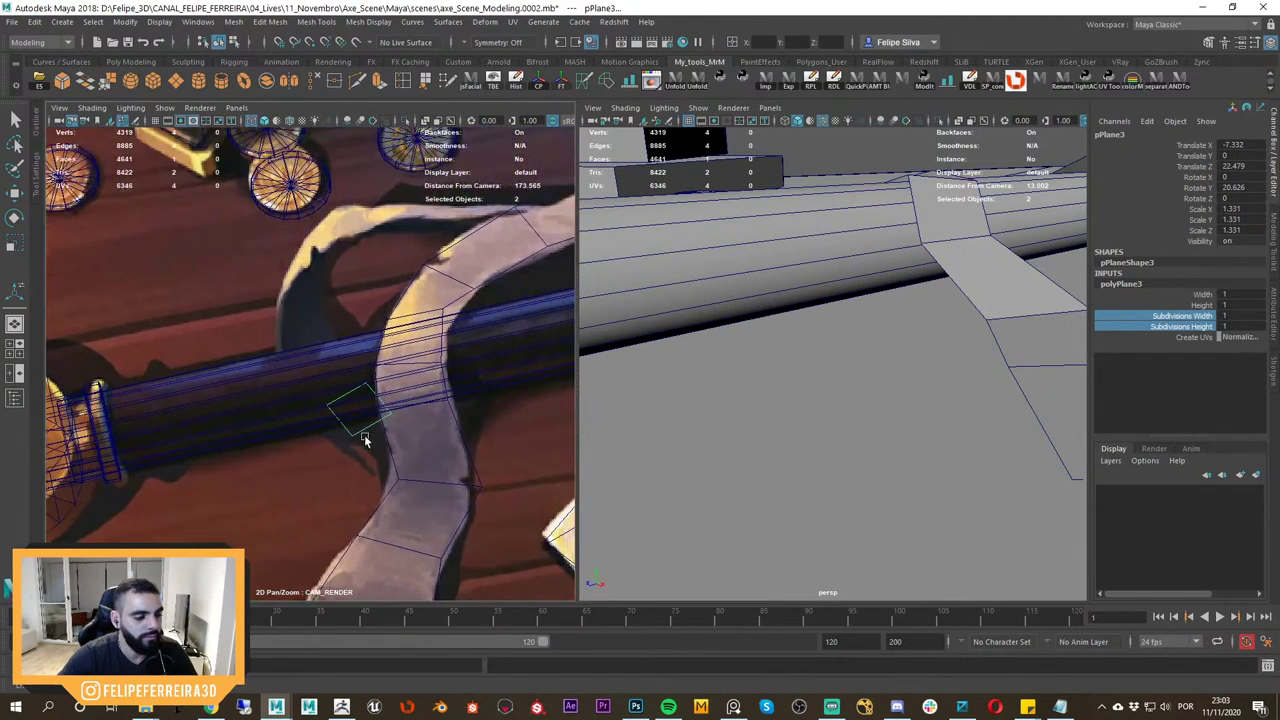
# Enlarge the single-face plane to a scale of about 1.81 and rotate it to about 25 degrees around Y.
pyautogui.press('r')
pyautogui.moveTo(366, 414); pyautogui.dragTo(382, 416)
pyautogui.press('e')
pyautogui.moveTo(386, 508); pyautogui.dragTo(398, 508)
pyautogui.press('w')
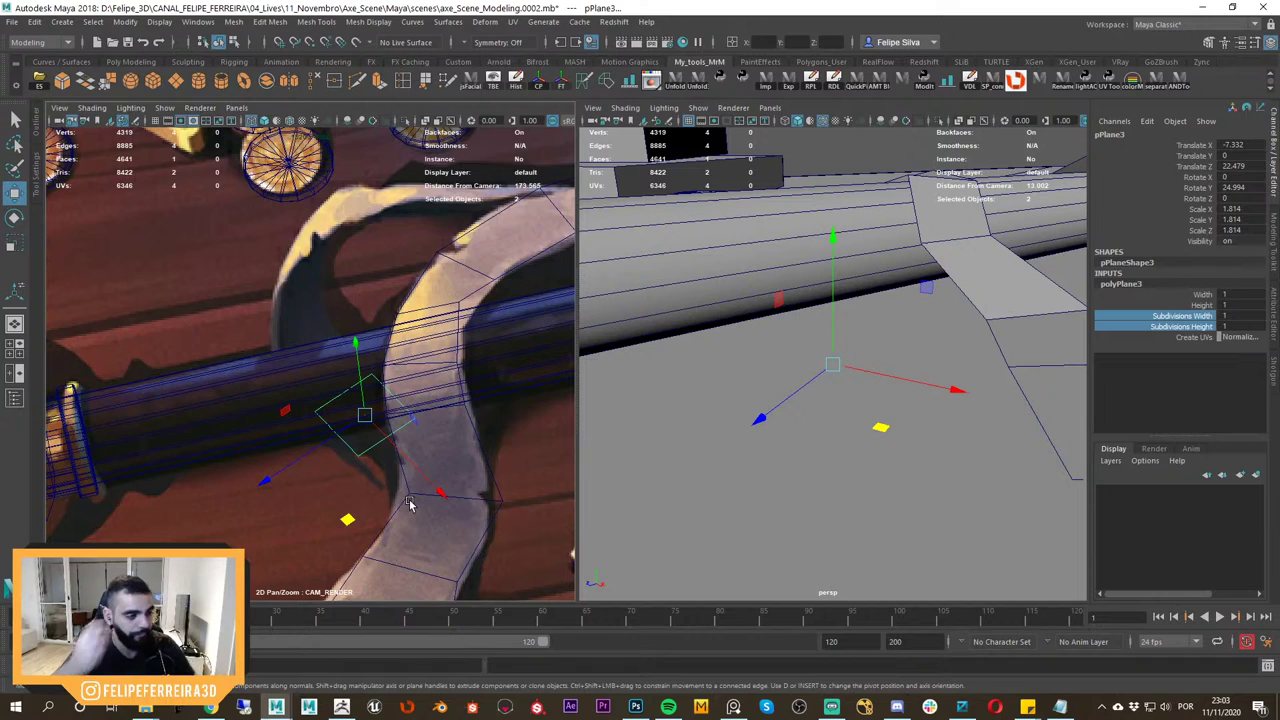
pyautogui.keyDown('alt'); pyautogui.moveTo(838, 420); pyautogui.dragTo(822, 393); pyautogui.keyUp('alt')
pyautogui.press('r')
pyautogui.press('w')
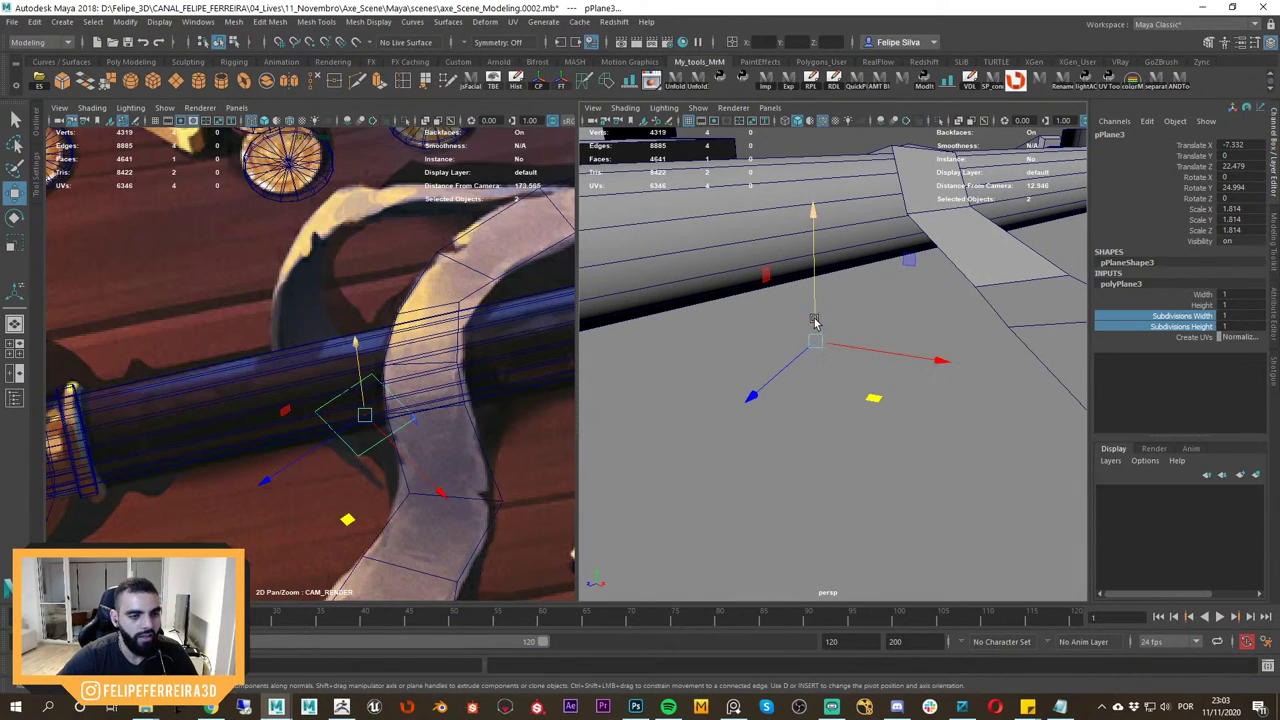
# Move the small plane onto the axe handle beside the front cloth strip, to about X -7.35, Y 2.29, Z 23.22.
pyautogui.moveTo(815, 317); pyautogui.dragTo(826, 249)
pyautogui.keyDown('alt'); pyautogui.moveTo(826, 252); pyautogui.dragTo(866, 336); pyautogui.keyUp('alt')
pyautogui.moveTo(883, 396); pyautogui.dragTo(906, 434)
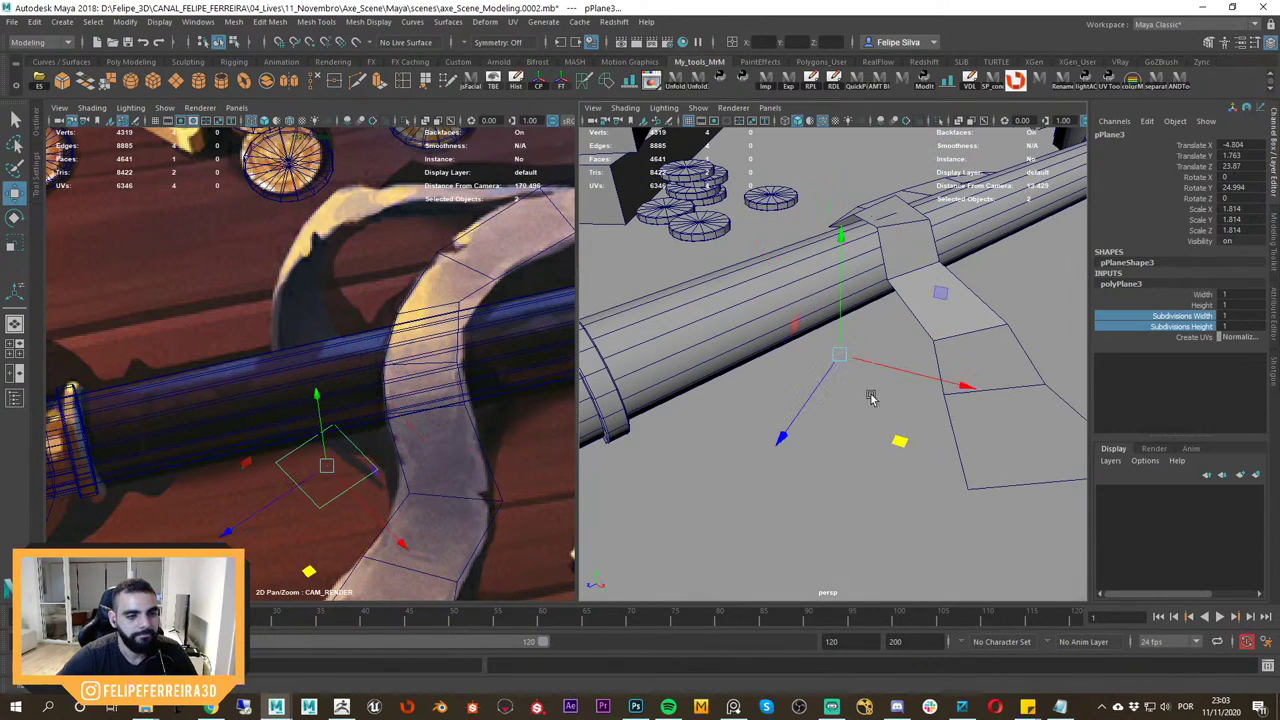
pyautogui.moveTo(844, 313); pyautogui.dragTo(842, 270)
pyautogui.keyDown('alt'); pyautogui.moveTo(860, 320); pyautogui.dragTo(845, 286); pyautogui.keyUp('alt')
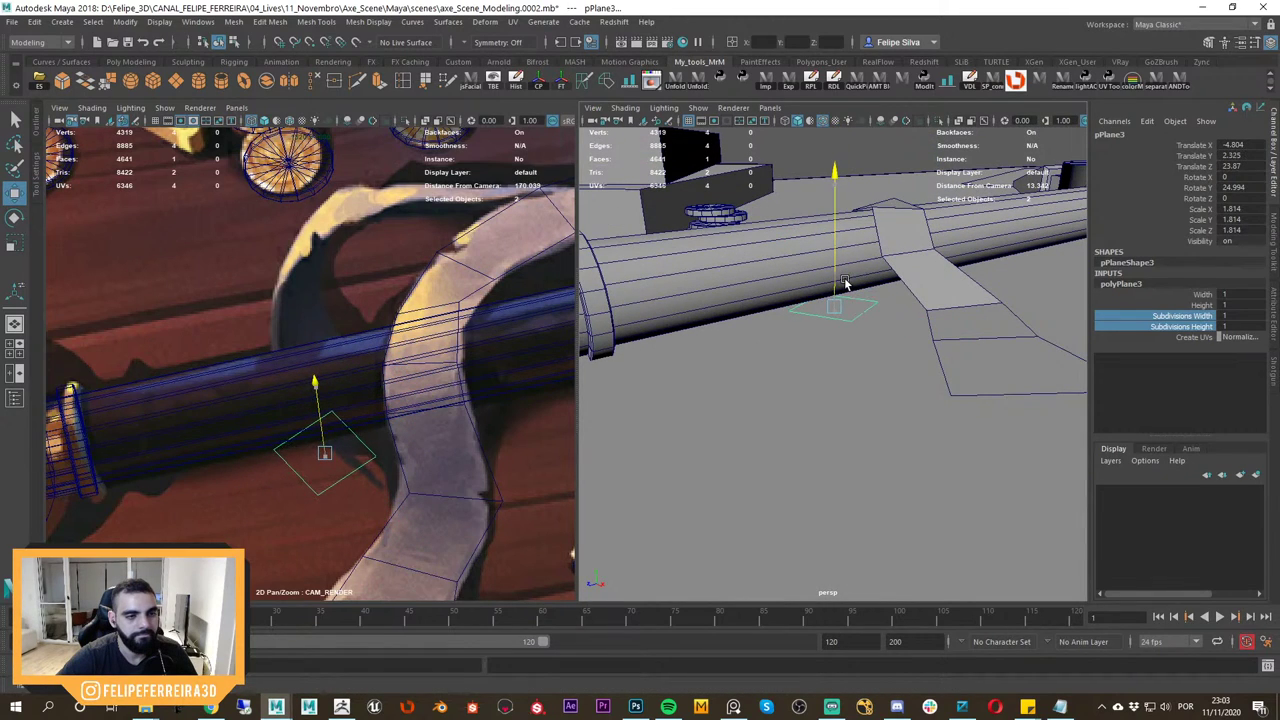
pyautogui.moveTo(310, 557); pyautogui.dragTo(311, 471)
pyautogui.press('\\')
pyautogui.keyDown('alt'); pyautogui.moveTo(816, 360); pyautogui.dragTo(872, 331); pyautogui.keyUp('alt')
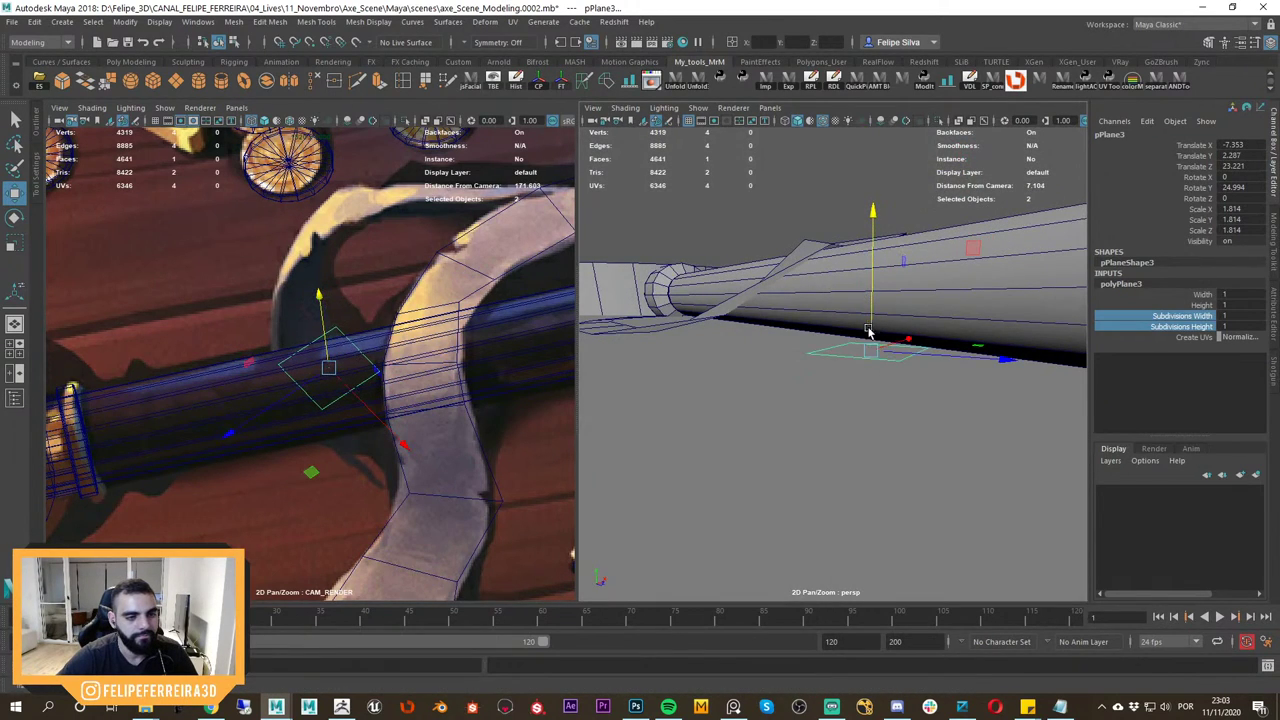
# Extrude the plane's rear edge and raise the new edge along the back cloth strip in the reference painting.
pyautogui.moveTo(300, 385); pyautogui.dragTo(319, 425, button='middle')
pyautogui.moveTo(319, 425)
pyautogui.mouseDown(button='right')
pyautogui.moveTo(366, 425)
pyautogui.moveTo(336, 408)
pyautogui.mouseUp(button='right')
pyautogui.press('F10')
pyautogui.click(340, 386)
pyautogui.press('w')
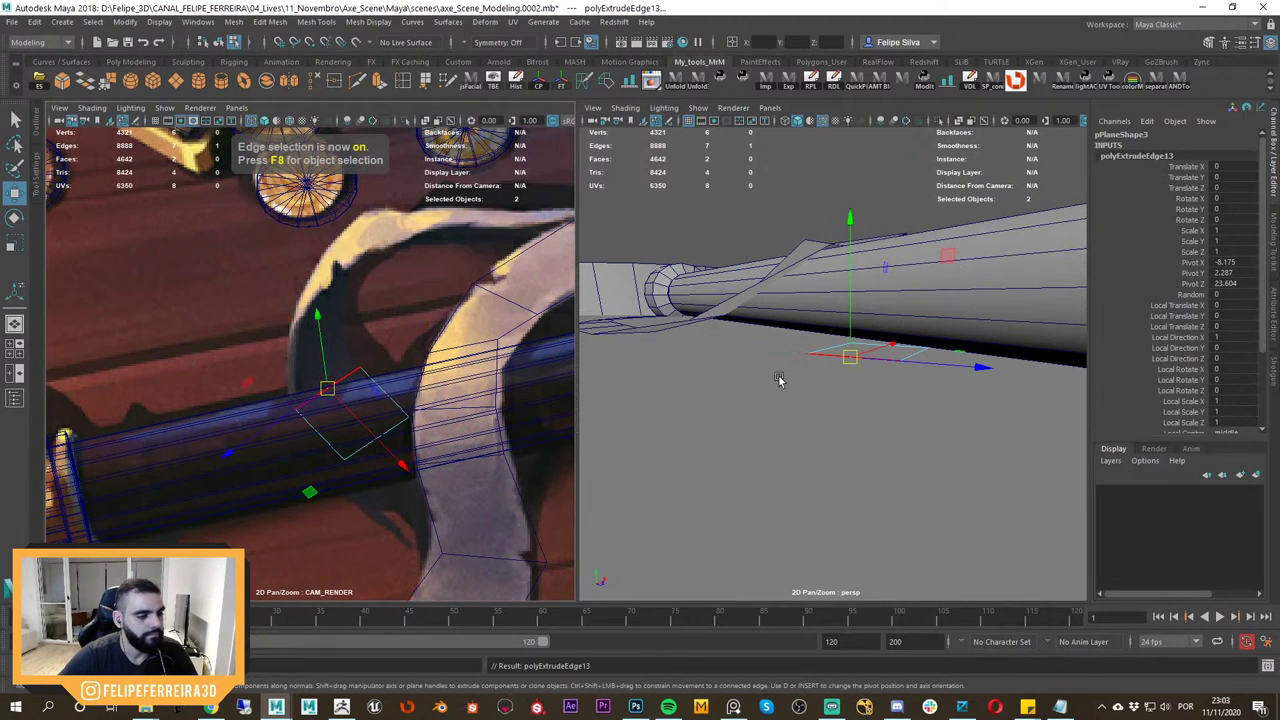
pyautogui.keyDown('alt'); pyautogui.moveTo(780, 380); pyautogui.dragTo(845, 368); pyautogui.keyUp('alt')
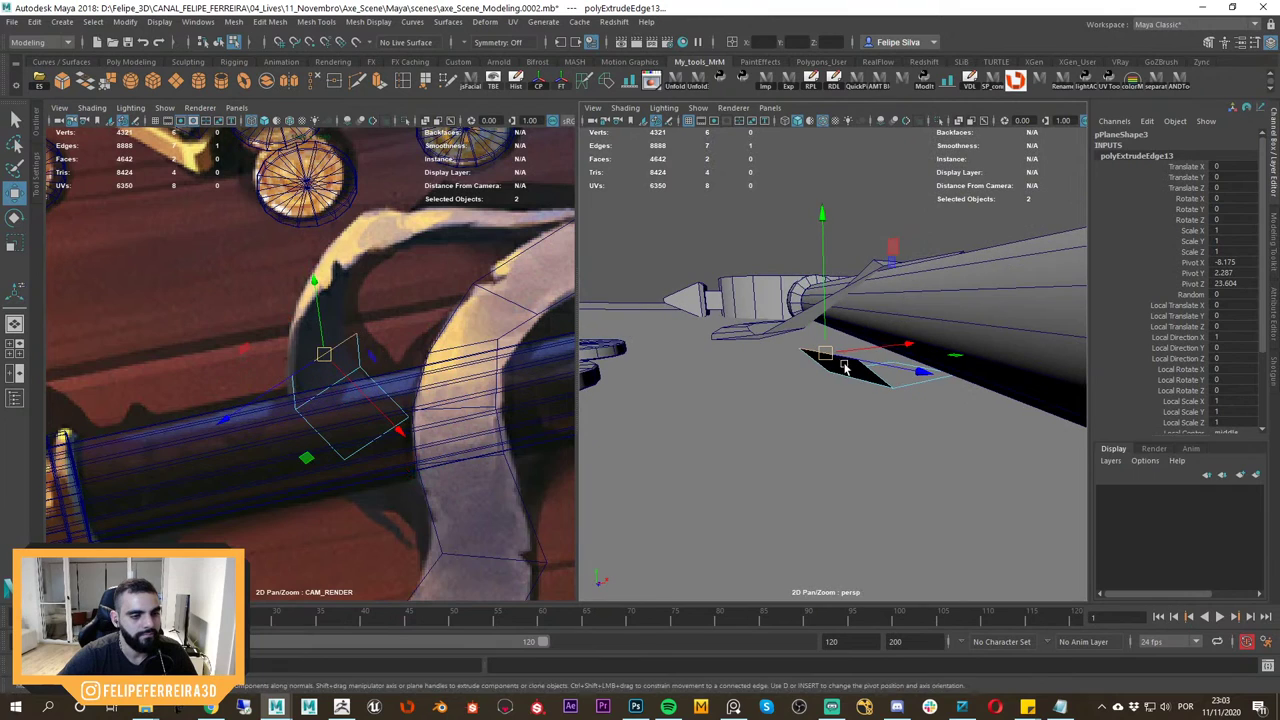
pyautogui.moveTo(322, 360); pyautogui.dragTo(327, 318)
pyautogui.keyDown('alt'); pyautogui.moveTo(812, 358); pyautogui.dragTo(785, 305); pyautogui.keyUp('alt')
# Extrude the strip's end edge two more times, placing each new edge along the painted strip's upward curve.
pyautogui.press('r')
pyautogui.hotkey('ctrl', 'e')
pyautogui.press('w')
pyautogui.press('e')
pyautogui.moveTo(434, 327); pyautogui.dragTo(337, 426, button='middle')
pyautogui.hotkey('ctrl', 'e')
pyautogui.press('w')
pyautogui.keyDown('alt'); pyautogui.moveTo(832, 328); pyautogui.dragTo(905, 308); pyautogui.keyUp('alt')
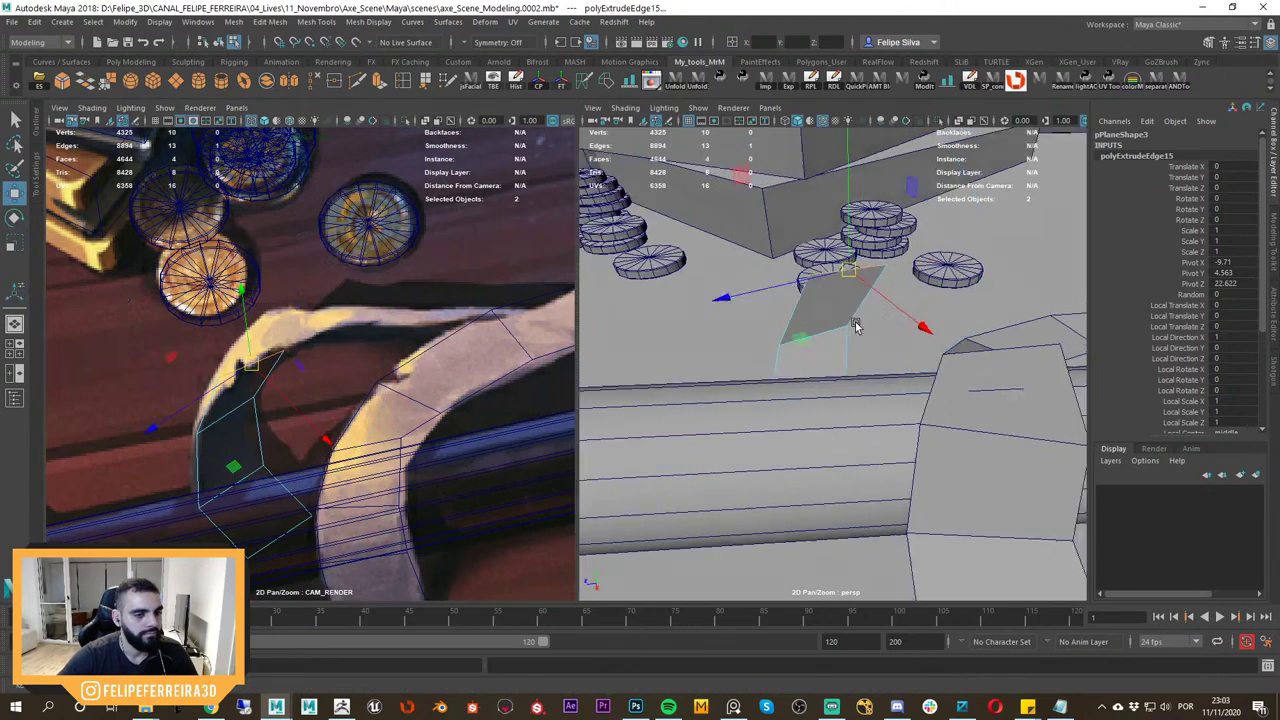
# Rotate and shift the strip's end edge towards the bend, undoing the last sideways move.
pyautogui.press('e')
pyautogui.keyDown('alt'); pyautogui.moveTo(887, 261); pyautogui.dragTo(968, 298); pyautogui.keyUp('alt')
pyautogui.moveTo(938, 300); pyautogui.dragTo(978, 316)
pyautogui.press('w')
pyautogui.keyDown('alt'); pyautogui.moveTo(980, 317); pyautogui.dragTo(931, 314); pyautogui.keyUp('alt')
pyautogui.press('e')
pyautogui.press('w')
pyautogui.moveTo(815, 313); pyautogui.dragTo(948, 350)
pyautogui.hotkey('ctrl', 'z')
# Reposition the strip's end edge horizontally and vertically over the top of the painted bend.
pyautogui.keyDown('alt'); pyautogui.moveTo(946, 332); pyautogui.dragTo(905, 416); pyautogui.keyUp('alt')
pyautogui.press('e')
pyautogui.press('w')
pyautogui.moveTo(946, 512); pyautogui.dragTo(921, 391)
pyautogui.press('e')
pyautogui.press('w')
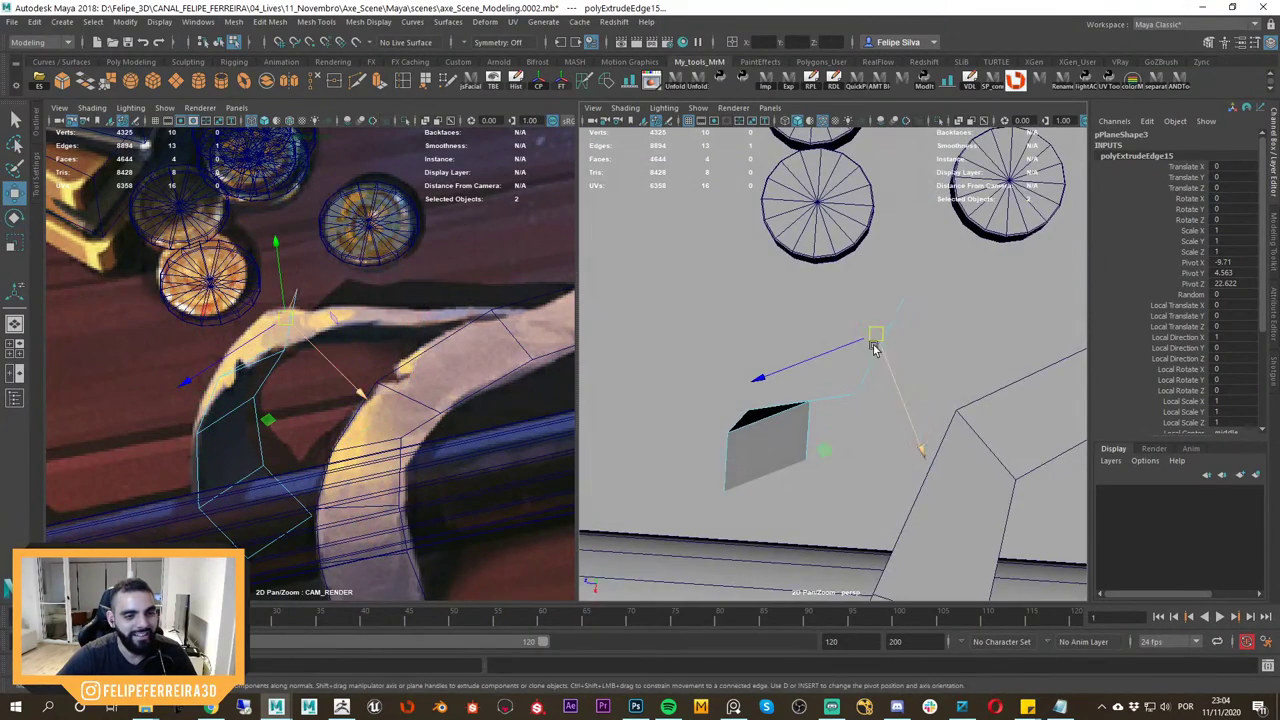
pyautogui.moveTo(873, 345); pyautogui.dragTo(883, 311)
pyautogui.moveTo(938, 266); pyautogui.dragTo(889, 271)
pyautogui.moveTo(889, 271)
pyautogui.keyDown('alt'); pyautogui.mouseDown()
pyautogui.moveTo(1011, 294)
pyautogui.moveTo(926, 294)
pyautogui.moveTo(859, 333)
pyautogui.moveTo(887, 277)
pyautogui.moveTo(891, 287)
pyautogui.mouseUp(); pyautogui.keyUp('alt')
# Turn on the smooth mesh preview for the strip and shift the edge before its end horizontally to refine the curve.
pyautogui.press('3')
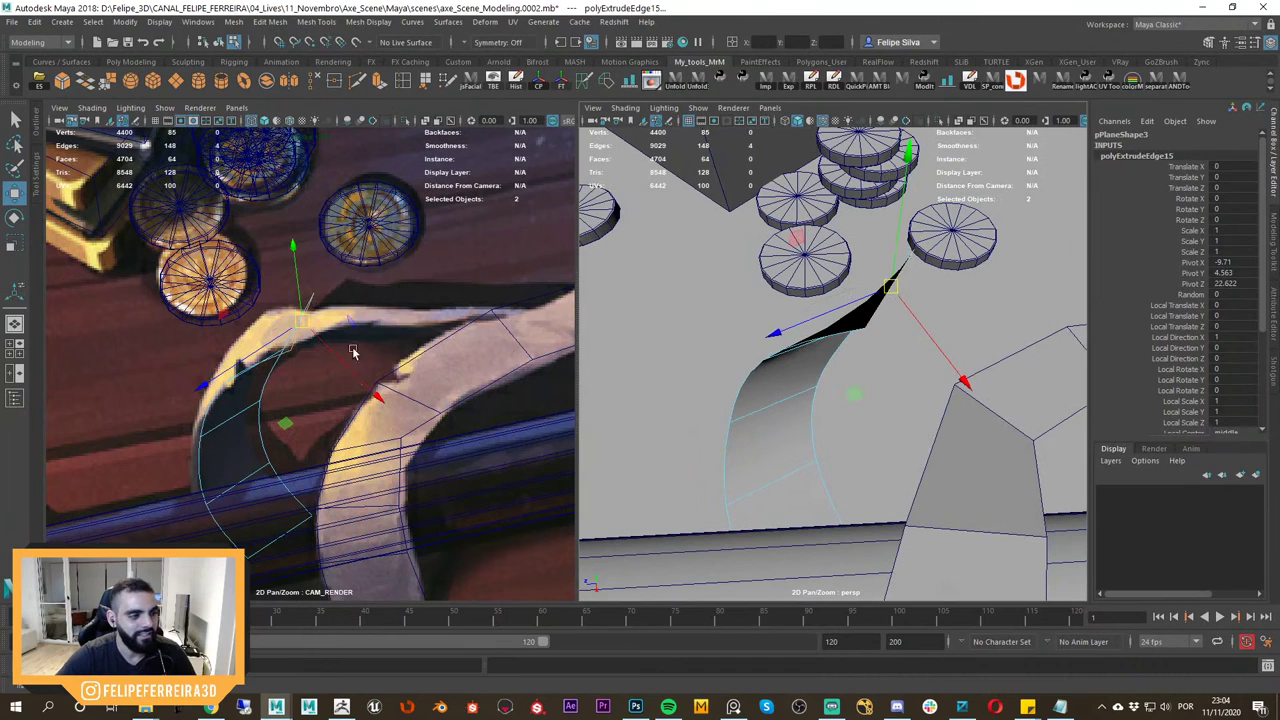
pyautogui.scroll(1, 352, 347)
pyautogui.moveTo(352, 347); pyautogui.dragTo(442, 366, button='middle')
pyautogui.keyDown('alt'); pyautogui.moveTo(831, 345); pyautogui.dragTo(810, 415); pyautogui.keyUp('alt')
pyautogui.click(813, 308)
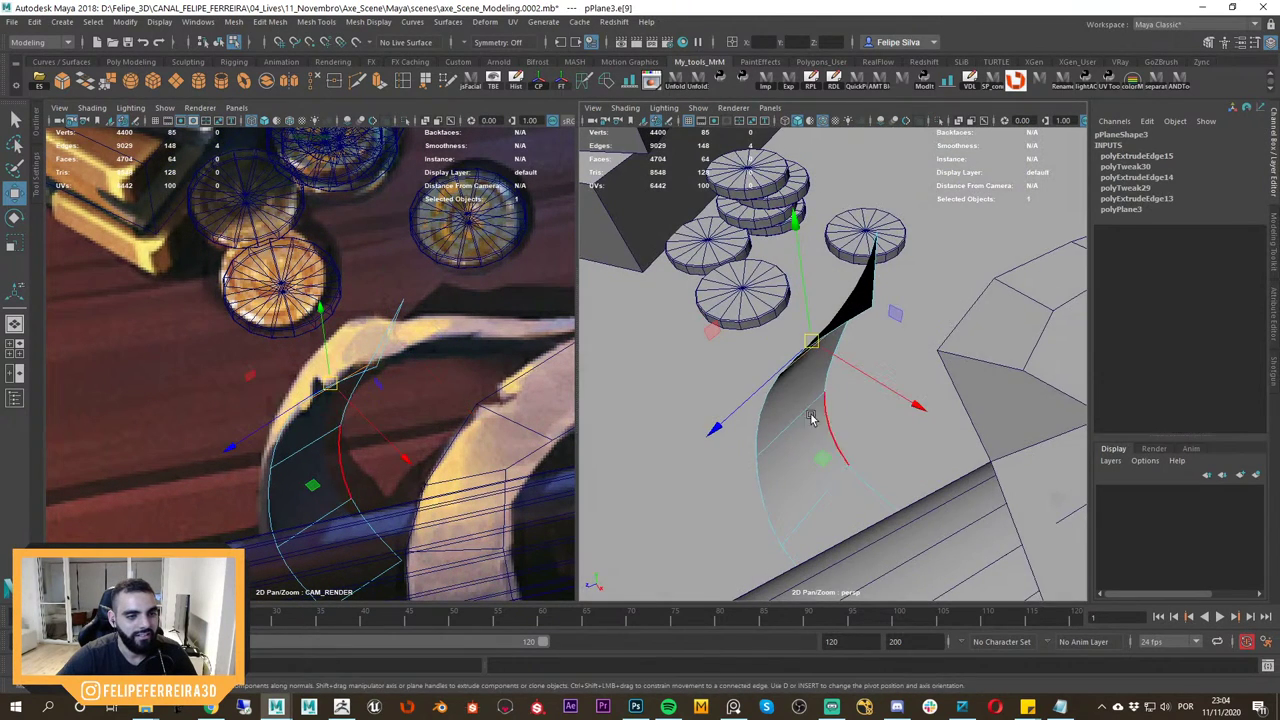
pyautogui.moveTo(822, 460); pyautogui.dragTo(801, 430)
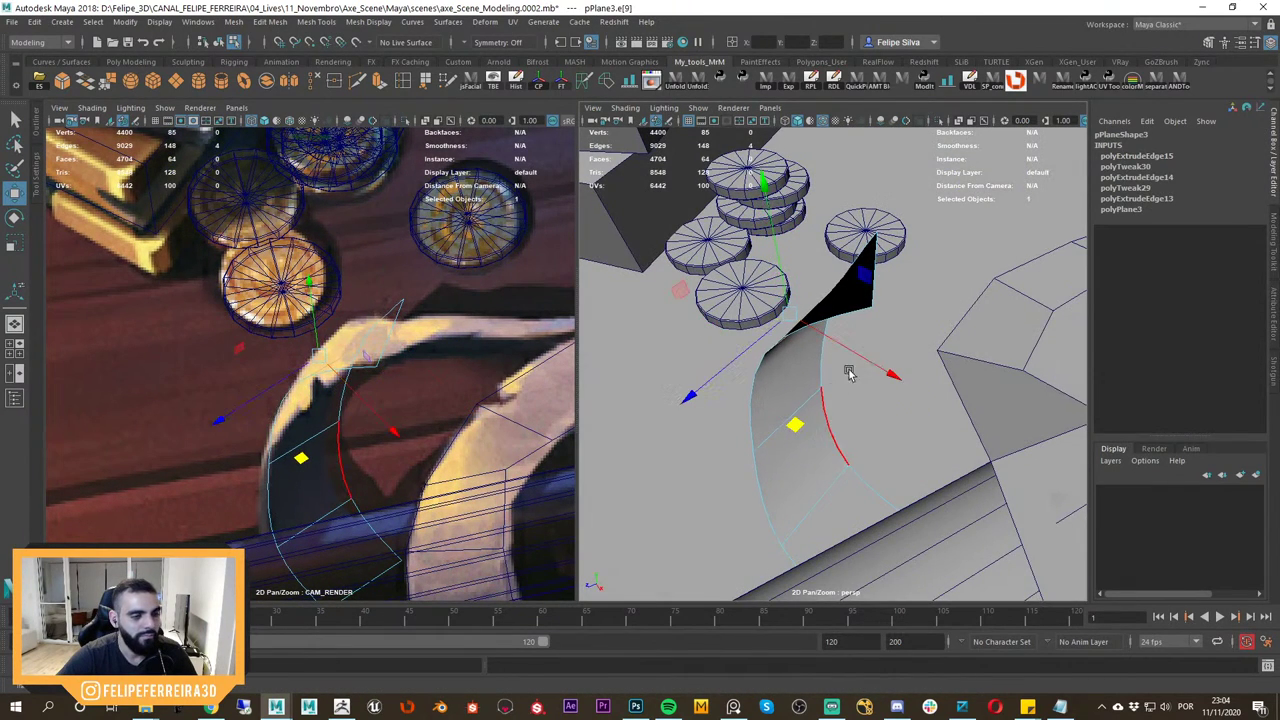
# Select the strip's end edge and scale it down to match the narrowing of the painted cloth.
pyautogui.click(870, 296)
pyautogui.keyDown('alt'); pyautogui.moveTo(868, 298); pyautogui.dragTo(808, 324); pyautogui.keyUp('alt')
pyautogui.press('e')
pyautogui.press('t')
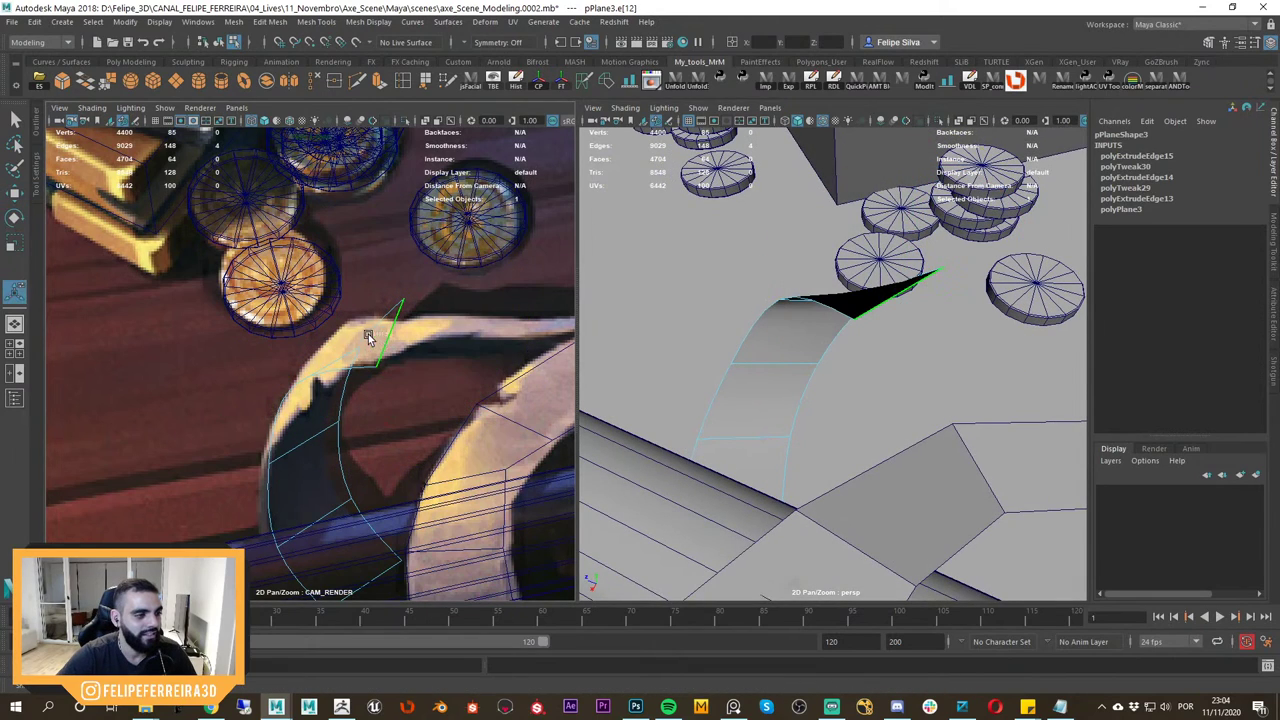
pyautogui.press('r')
pyautogui.moveTo(389, 334)
pyautogui.mouseDown()
pyautogui.moveTo(369, 340)
pyautogui.moveTo(400, 337)
pyautogui.mouseUp()
pyautogui.press('w')
pyautogui.keyDown('alt'); pyautogui.moveTo(835, 314); pyautogui.dragTo(821, 290); pyautogui.keyUp('alt')
pyautogui.moveTo(458, 280); pyautogui.dragTo(458, 485, button='middle')
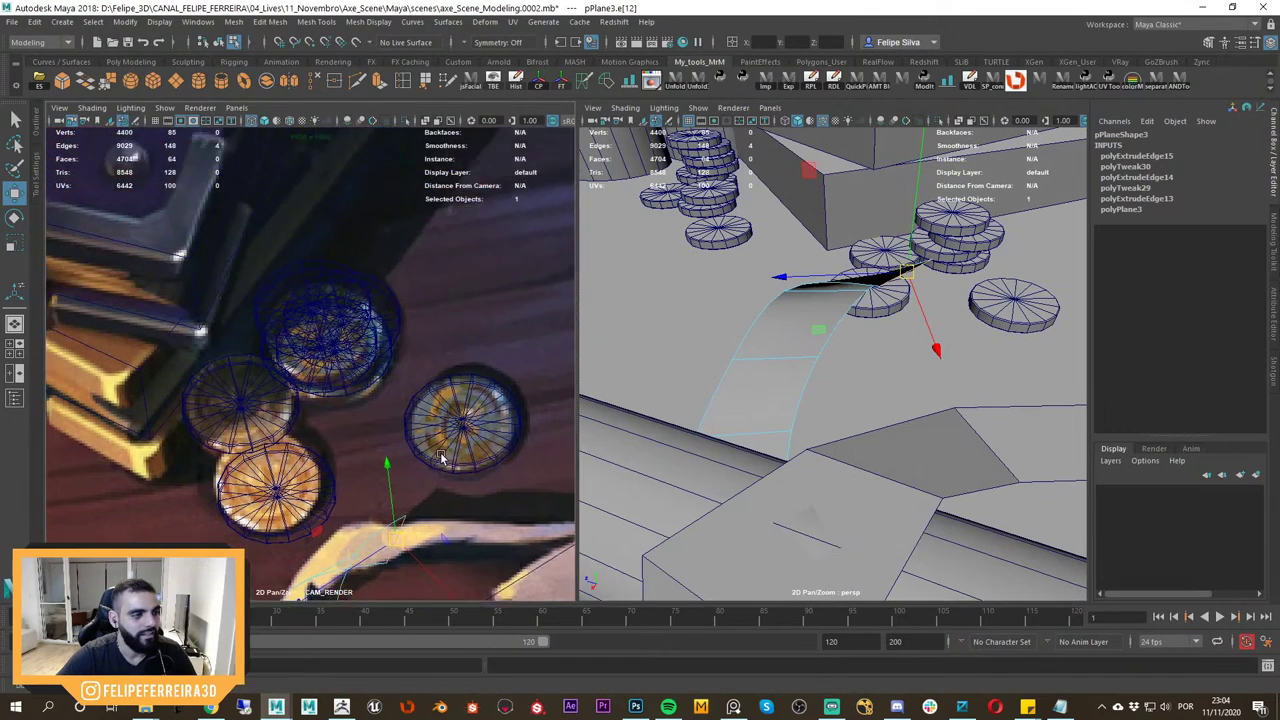
pyautogui.moveTo(194, 203); pyautogui.dragTo(359, 270, button='middle')
pyautogui.moveTo(555, 568); pyautogui.dragTo(335, 293, button='middle')
pyautogui.press('r')
pyautogui.moveTo(354, 346); pyautogui.dragTo(323, 364)
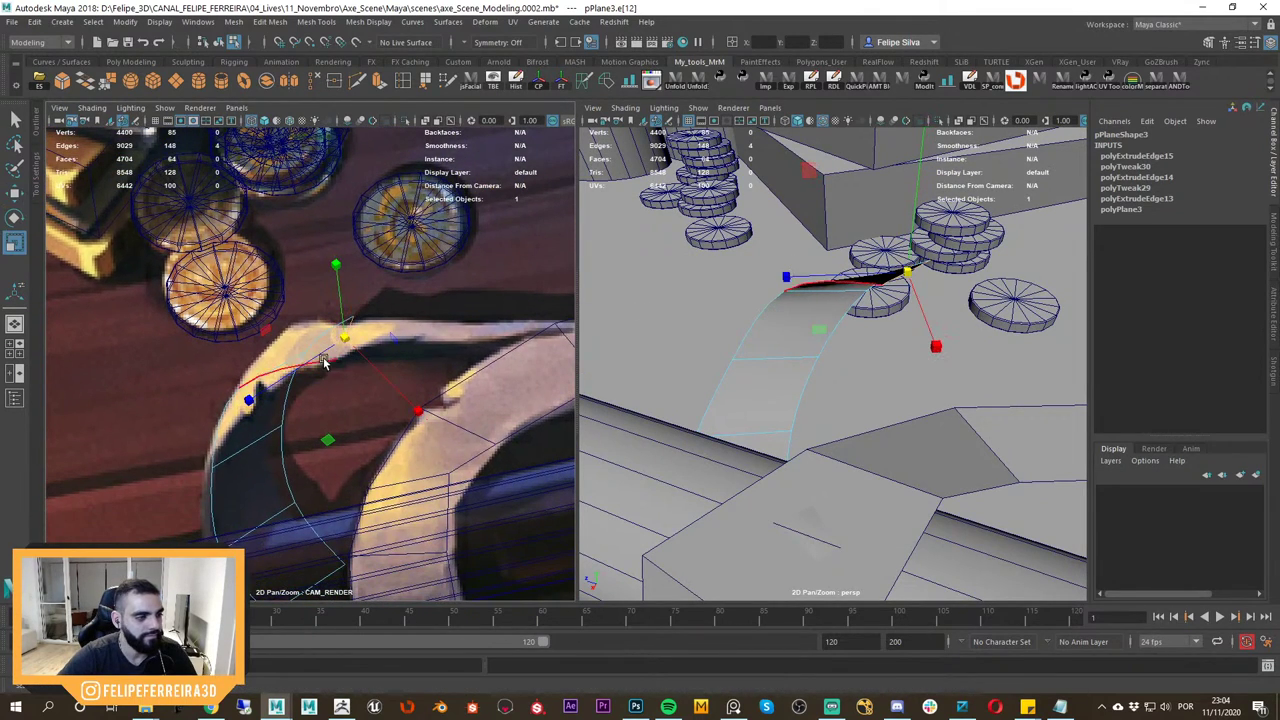
# Extrude the strip's end edge along the painted cloth towards the front strip.
pyautogui.keyDown('alt'); pyautogui.moveTo(917, 343); pyautogui.dragTo(666, 329); pyautogui.keyUp('alt')
pyautogui.press('w')
pyautogui.keyDown('shift'); pyautogui.moveTo(348, 340); pyautogui.dragTo(440, 341); pyautogui.keyUp('shift')
pyautogui.press('r')
pyautogui.scroll(-3, 857, 323)
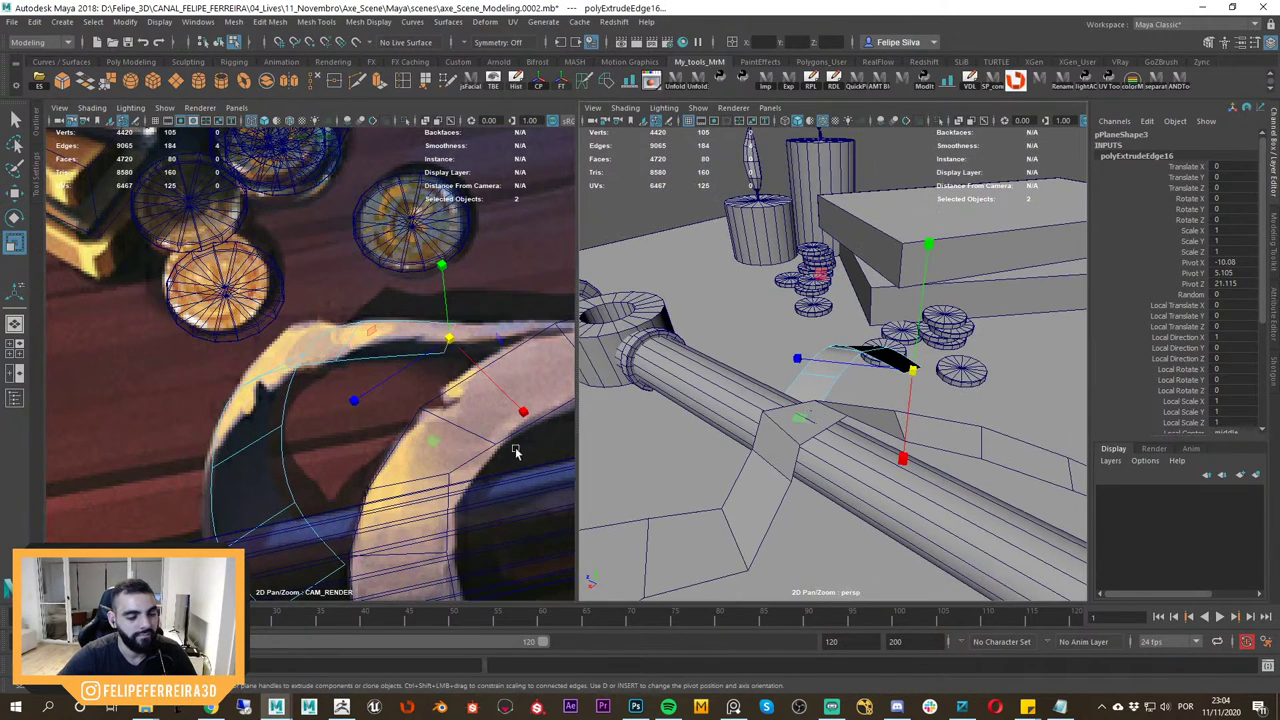
# Switch to the reference image viewer, examine the cloth strips around the axe handle, and return to Maya.
pyautogui.press('\\')
pyautogui.press('\\')
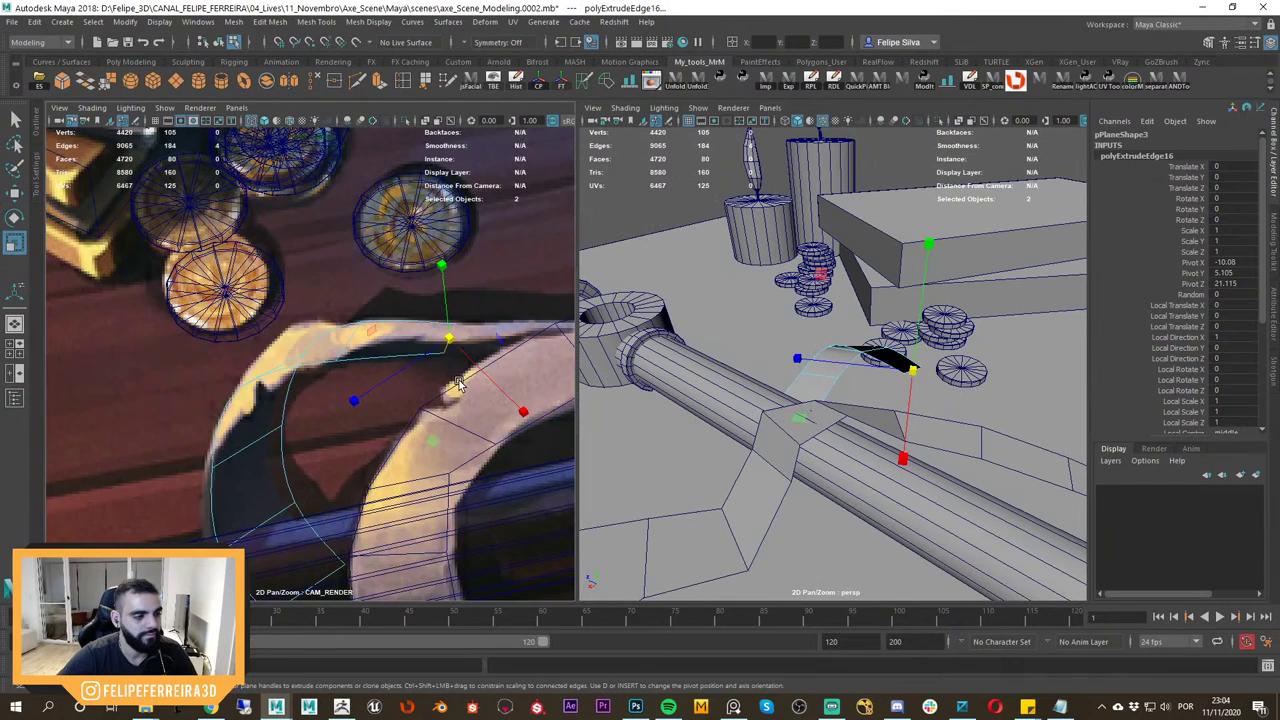
pyautogui.click(735, 707)
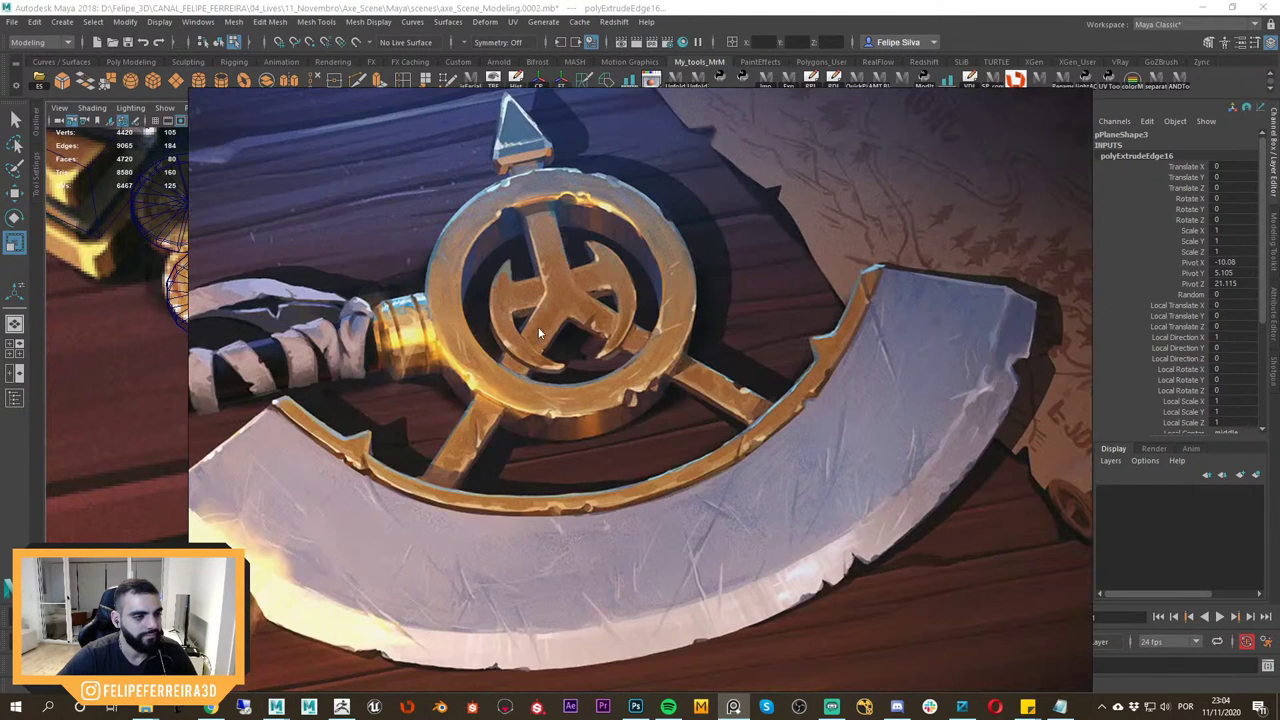
pyautogui.moveTo(538, 328)
pyautogui.mouseDown(button='middle')
pyautogui.moveTo(557, 361)
pyautogui.moveTo(688, 346)
pyautogui.moveTo(642, 361)
pyautogui.mouseUp(button='middle')
pyautogui.moveTo(642, 361); pyautogui.dragTo(679, 373, button='right')
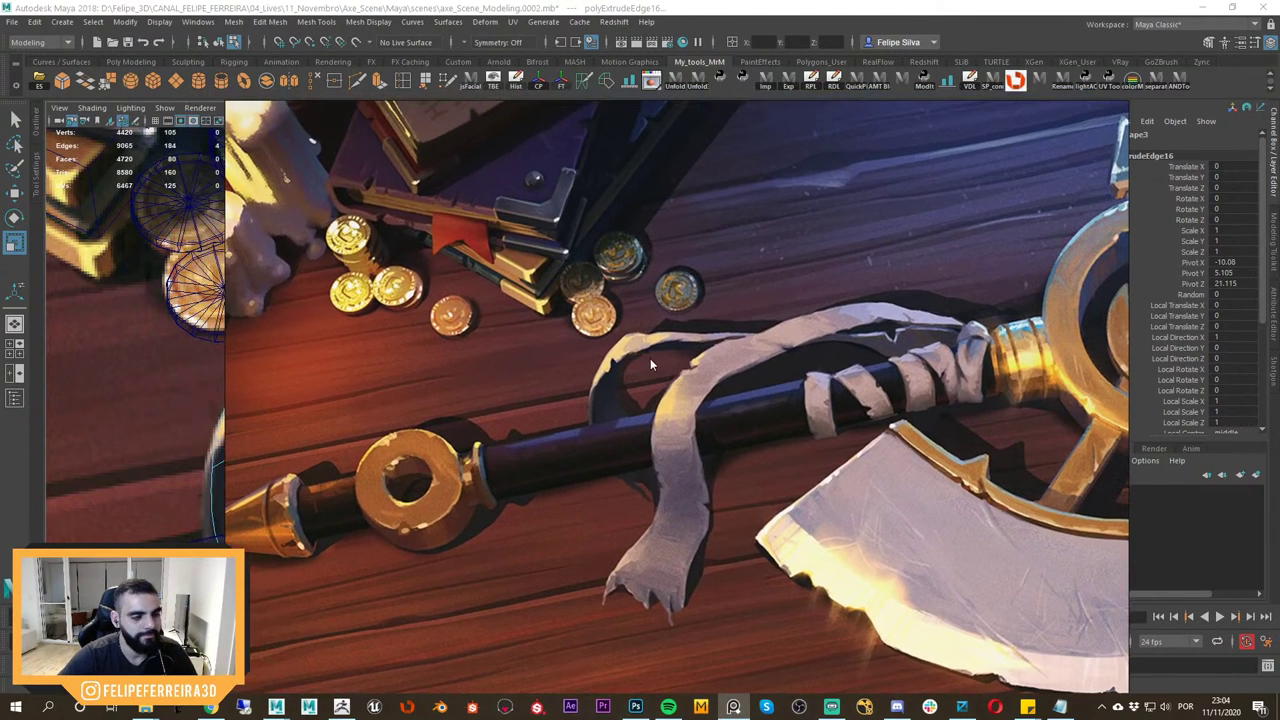
pyautogui.moveTo(651, 360); pyautogui.dragTo(629, 344, button='middle')
pyautogui.hotkey('alt', 'Tab')
# Rotate the newly extruded end edge to align it with the painted strip.
pyautogui.keyDown('alt'); pyautogui.moveTo(798, 360); pyautogui.dragTo(757, 363); pyautogui.keyUp('alt')
pyautogui.keyDown('alt'); pyautogui.moveTo(757, 363); pyautogui.dragTo(854, 415, button='right'); pyautogui.keyUp('alt')
pyautogui.moveTo(854, 415)
pyautogui.keyDown('alt'); pyautogui.mouseDown()
pyautogui.moveTo(847, 443)
pyautogui.moveTo(868, 446)
pyautogui.mouseUp(); pyautogui.keyUp('alt')
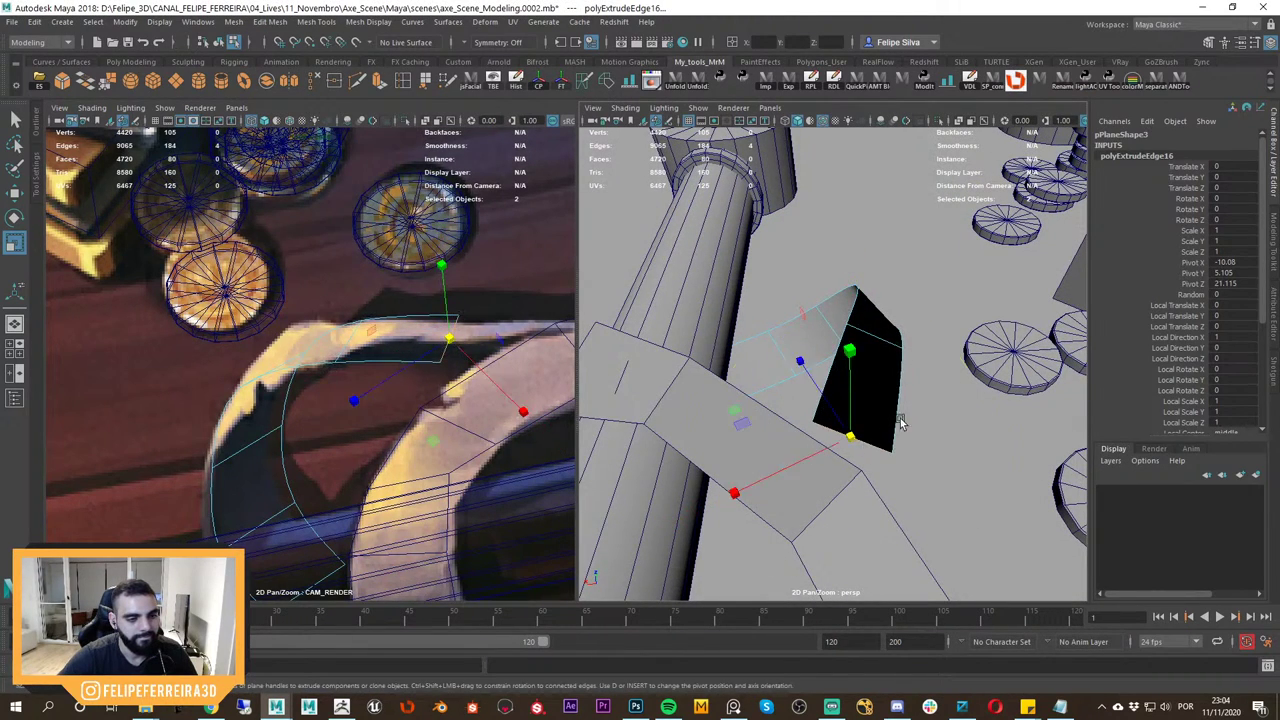
pyautogui.press('e')
pyautogui.moveTo(436, 370); pyautogui.dragTo(427, 327)
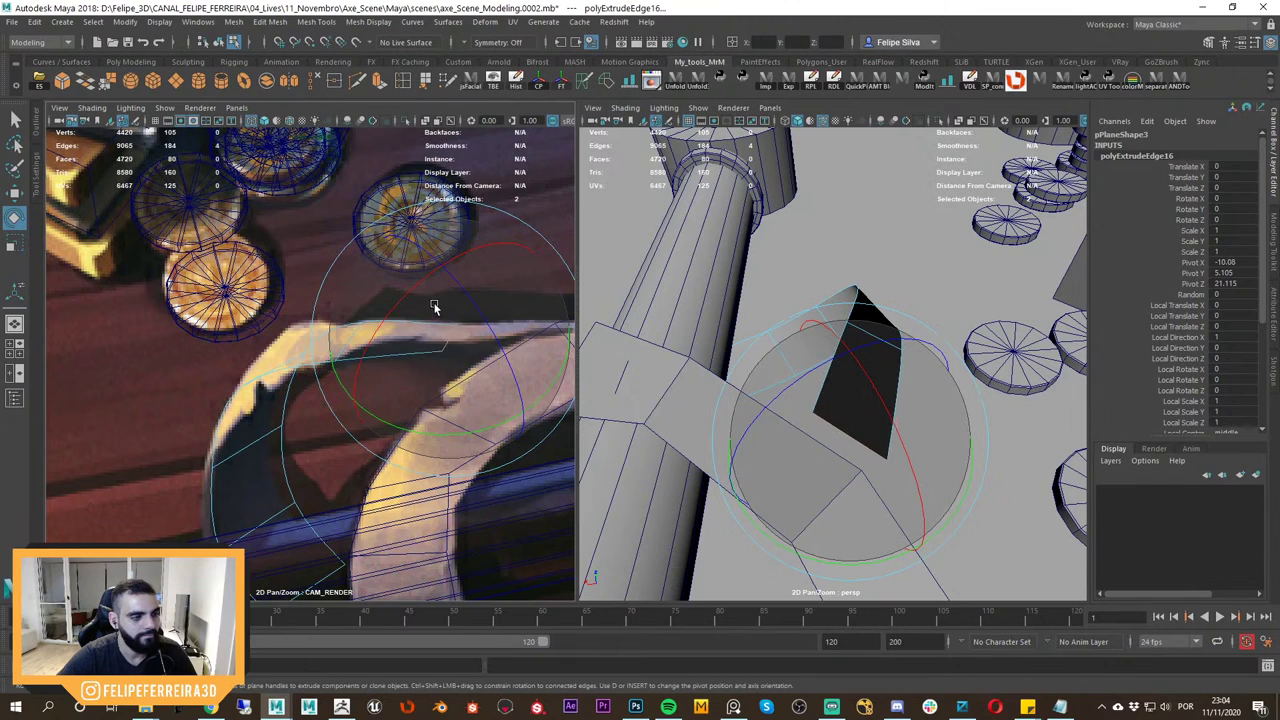
pyautogui.press('w')
# Select the cross edges around the strip's bend and adjust their scale and orientation to refine the curve.
pyautogui.keyDown('alt'); pyautogui.moveTo(893, 421); pyautogui.dragTo(844, 357); pyautogui.keyUp('alt')
pyautogui.click(856, 315)
pyautogui.press('r')
pyautogui.press('e')
pyautogui.press('w')
pyautogui.click(889, 327)
pyautogui.press('r')
pyautogui.moveTo(904, 315); pyautogui.dragTo(814, 363)
pyautogui.press('w')
pyautogui.press('e')
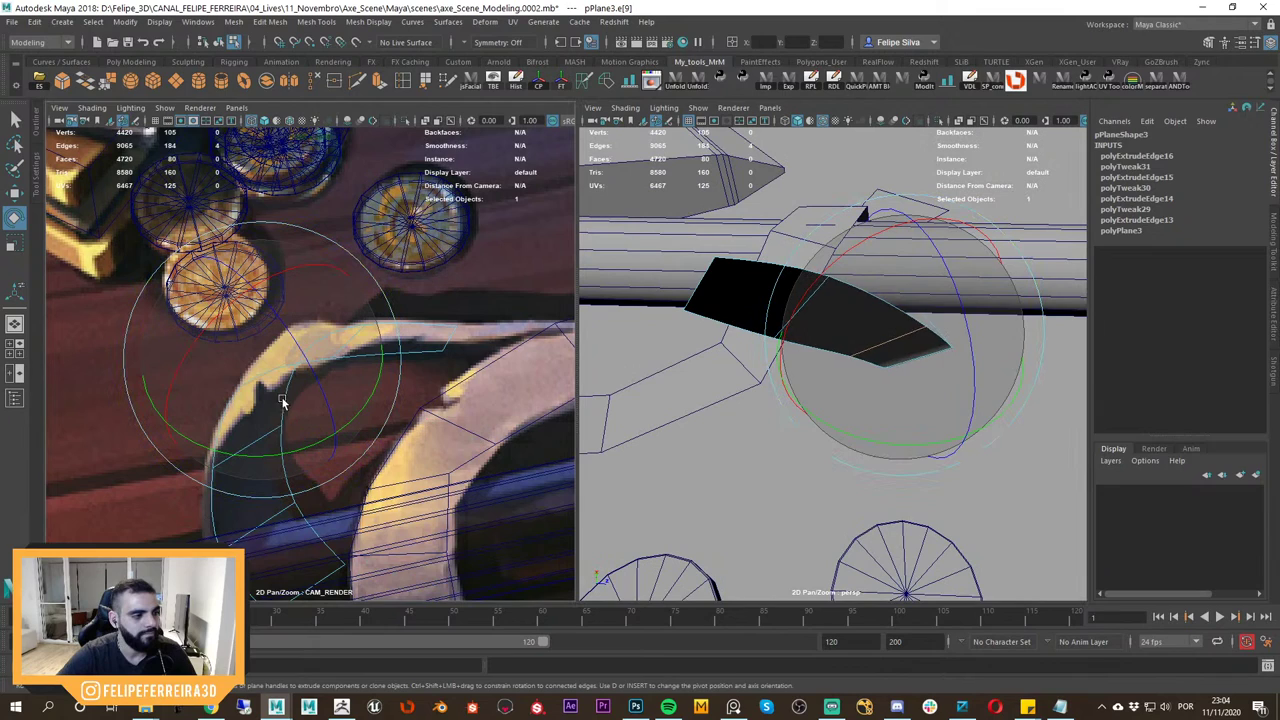
pyautogui.press('w')
# Shift the end edge and the cross edge before it horizontally to align them with the painted strip.
pyautogui.click(448, 342)
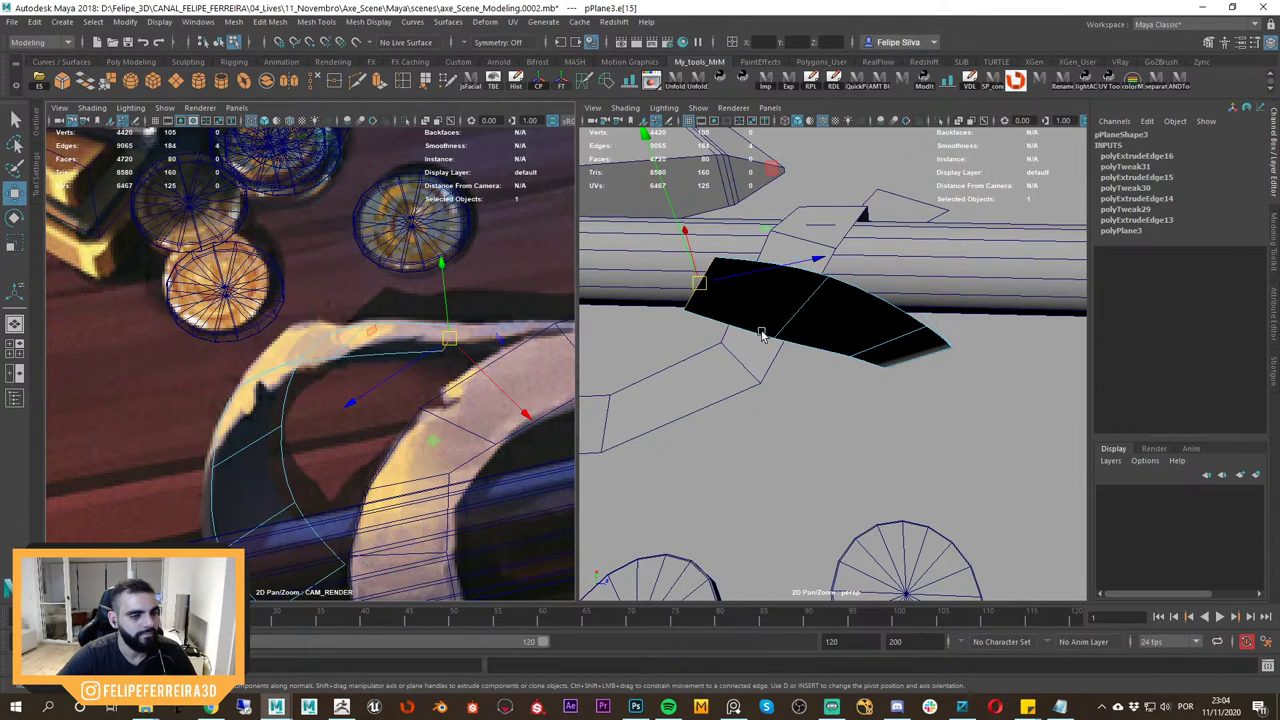
pyautogui.keyDown('alt'); pyautogui.moveTo(762, 335); pyautogui.dragTo(828, 350); pyautogui.keyUp('alt')
pyautogui.moveTo(433, 441); pyautogui.dragTo(437, 436)
pyautogui.click(338, 354)
pyautogui.moveTo(329, 441); pyautogui.dragTo(322, 434)
pyautogui.keyDown('alt'); pyautogui.moveTo(831, 360); pyautogui.dragTo(924, 349); pyautogui.keyUp('alt')
pyautogui.click(1006, 356)
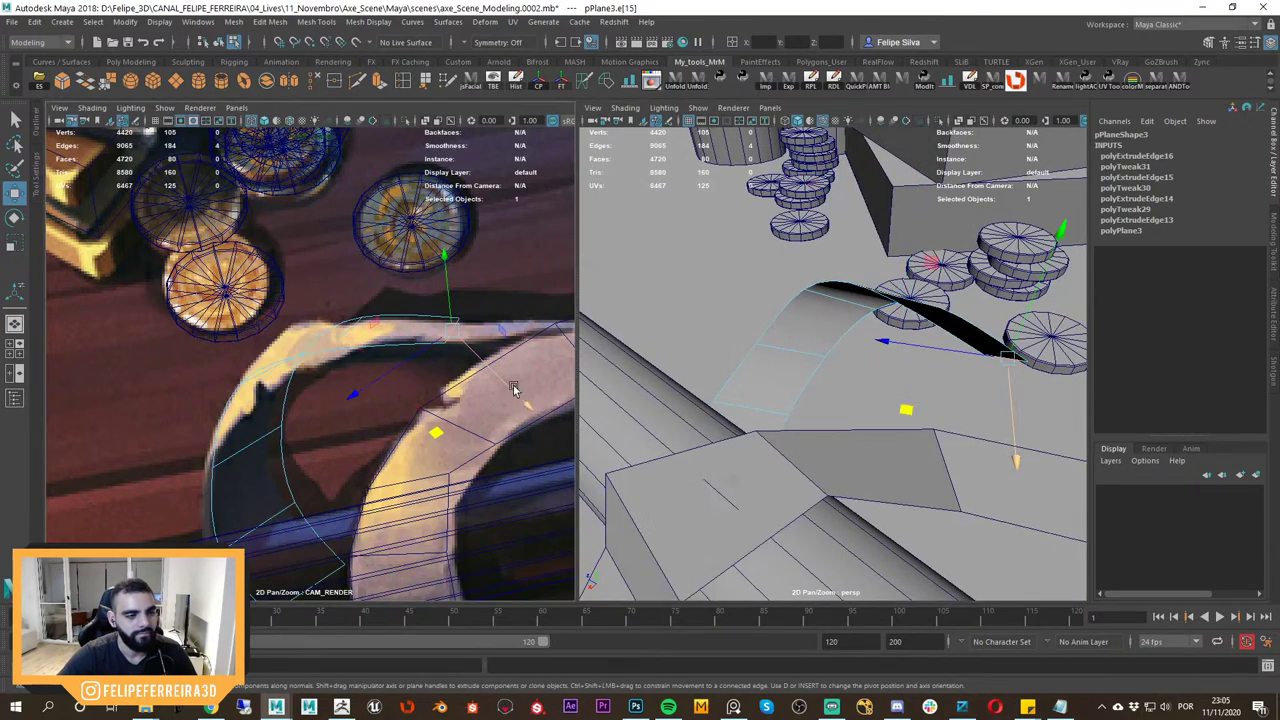
# Compare the whole back strip in the scene with the cloth in the reference image.
pyautogui.moveTo(514, 388); pyautogui.dragTo(362, 367, button='middle')
pyautogui.keyDown('alt'); pyautogui.moveTo(957, 363); pyautogui.dragTo(1125, 371); pyautogui.keyUp('alt')
pyautogui.scroll(-6, 831, 374)
pyautogui.moveTo(399, 426); pyautogui.dragTo(268, 291, button='right')
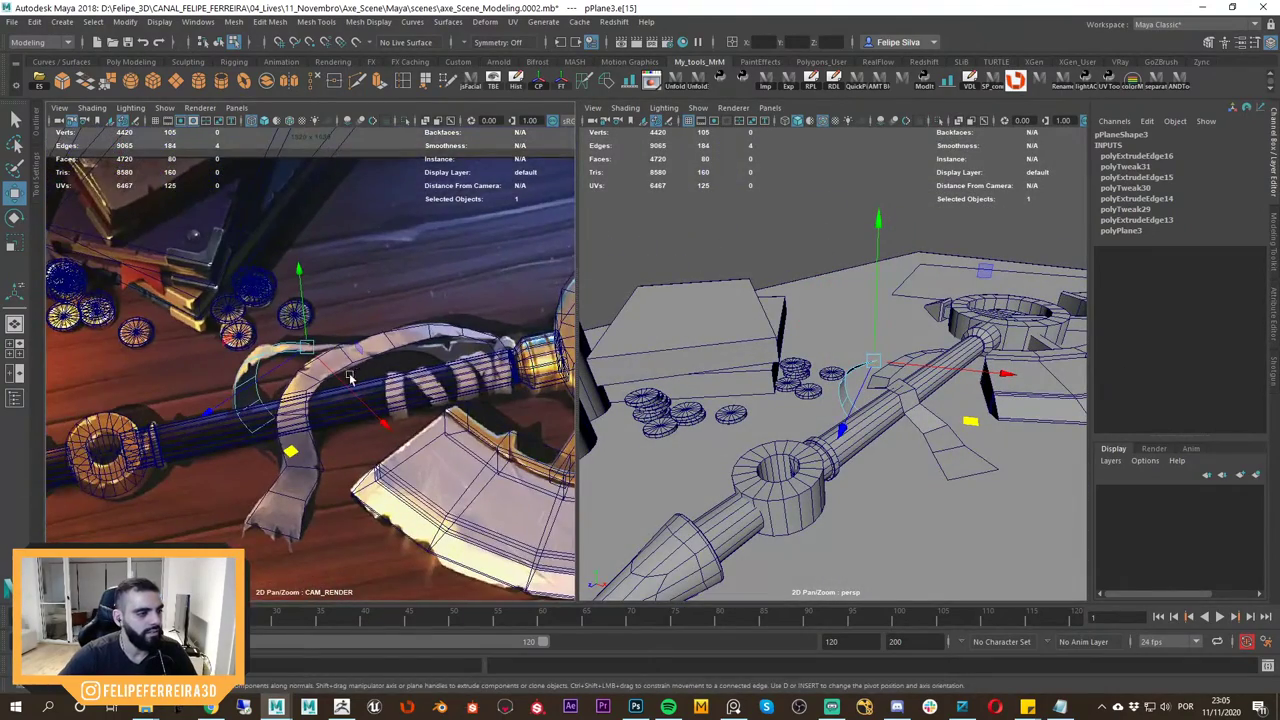
pyautogui.keyDown('alt'); pyautogui.moveTo(349, 378); pyautogui.dragTo(268, 318); pyautogui.keyUp('alt')
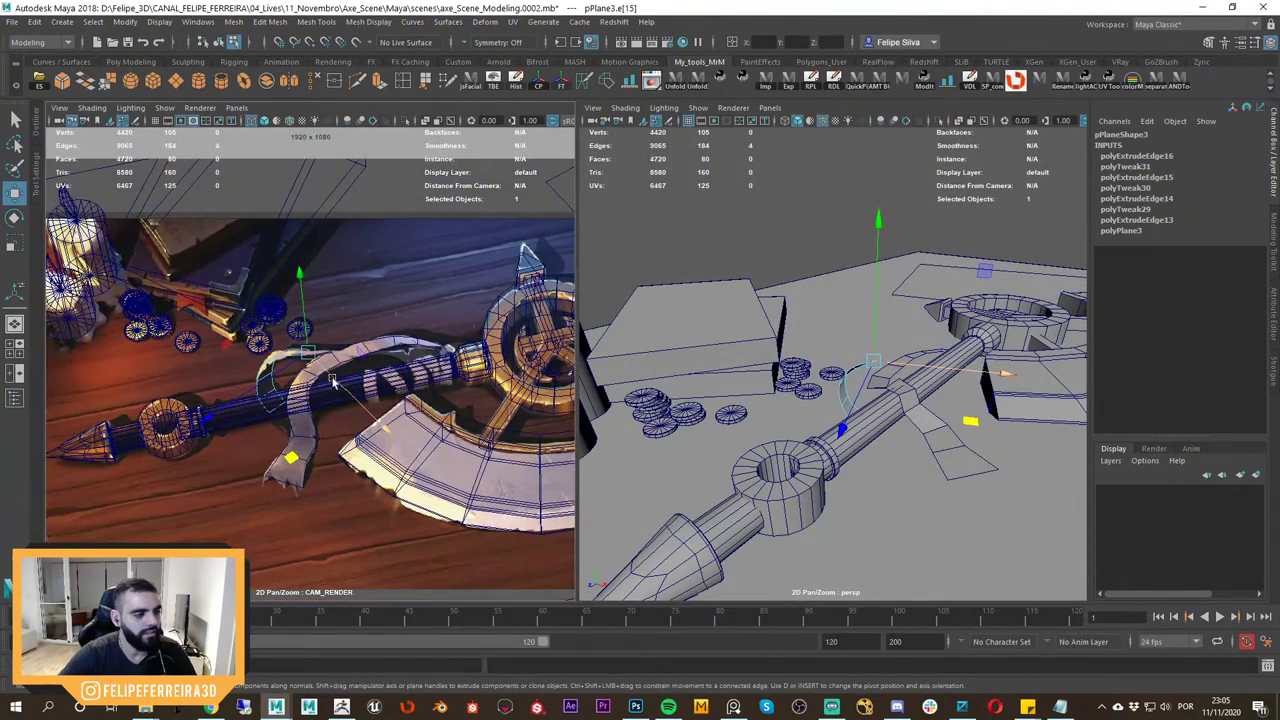
pyautogui.click(733, 706)
pyautogui.moveTo(670, 354); pyautogui.dragTo(586, 414, button='middle')
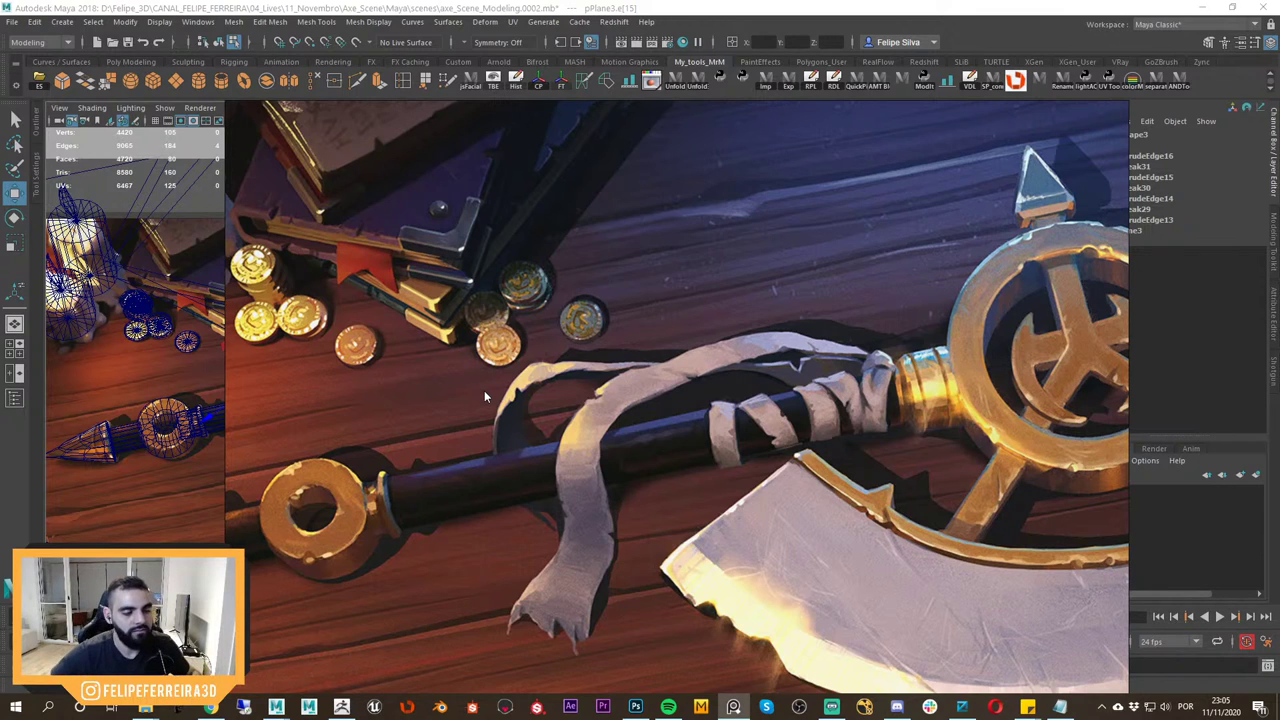
# Switch to vertex selection and lower the vertices of the back strip's upper section.
pyautogui.keyDown('alt'); pyautogui.moveTo(718, 397); pyautogui.dragTo(779, 352); pyautogui.keyUp('alt')
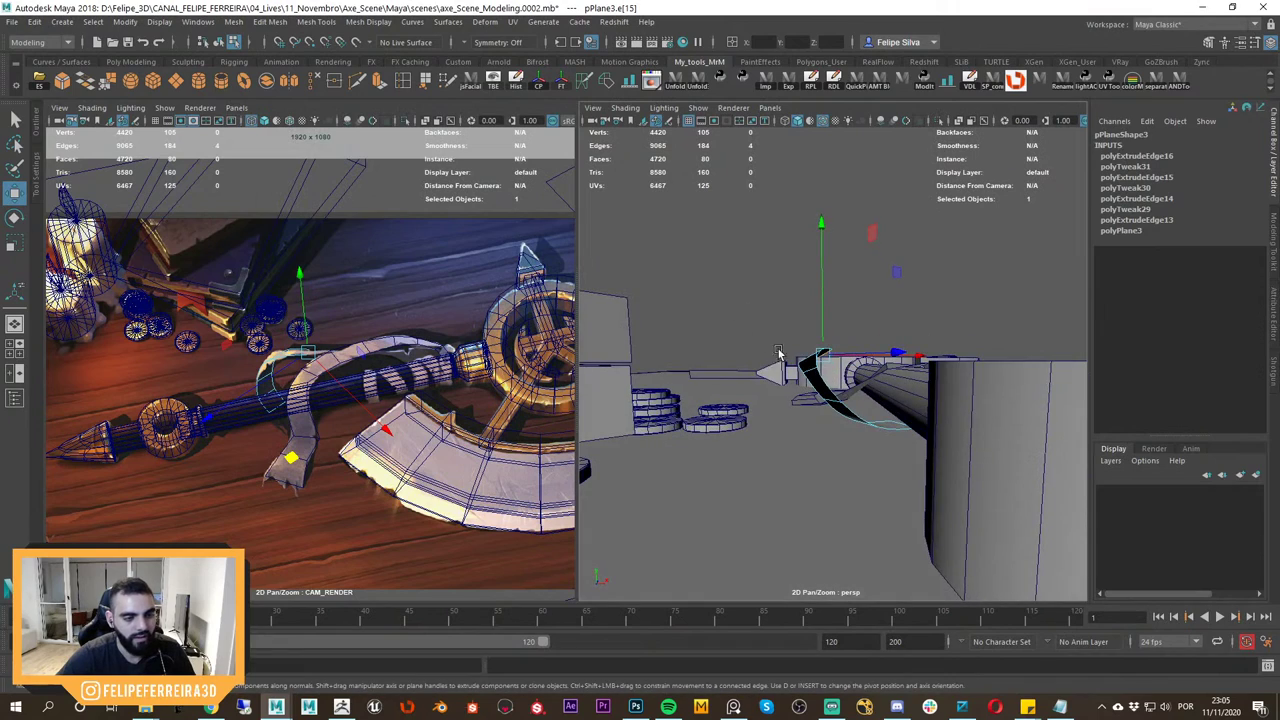
pyautogui.press('F9')
pyautogui.moveTo(723, 289); pyautogui.dragTo(861, 457)
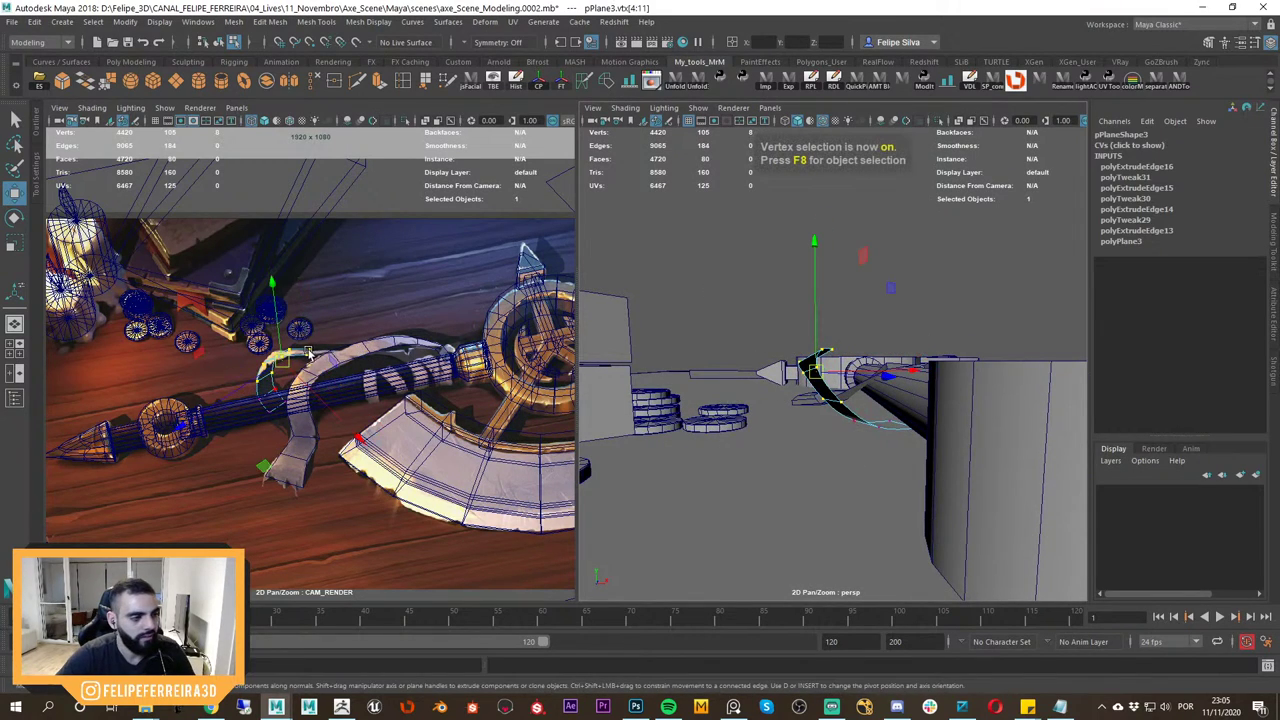
pyautogui.keyDown('alt'); pyautogui.moveTo(898, 351); pyautogui.dragTo(870, 385); pyautogui.keyUp('alt')
pyautogui.moveTo(771, 306); pyautogui.dragTo(898, 428)
pyautogui.moveTo(858, 372); pyautogui.dragTo(857, 396)
# Select the vertices at the strip's lower bend and shift its outer vertex horizontally to follow the painted outline.
pyautogui.moveTo(328, 400); pyautogui.dragTo(390, 417, button='middle')
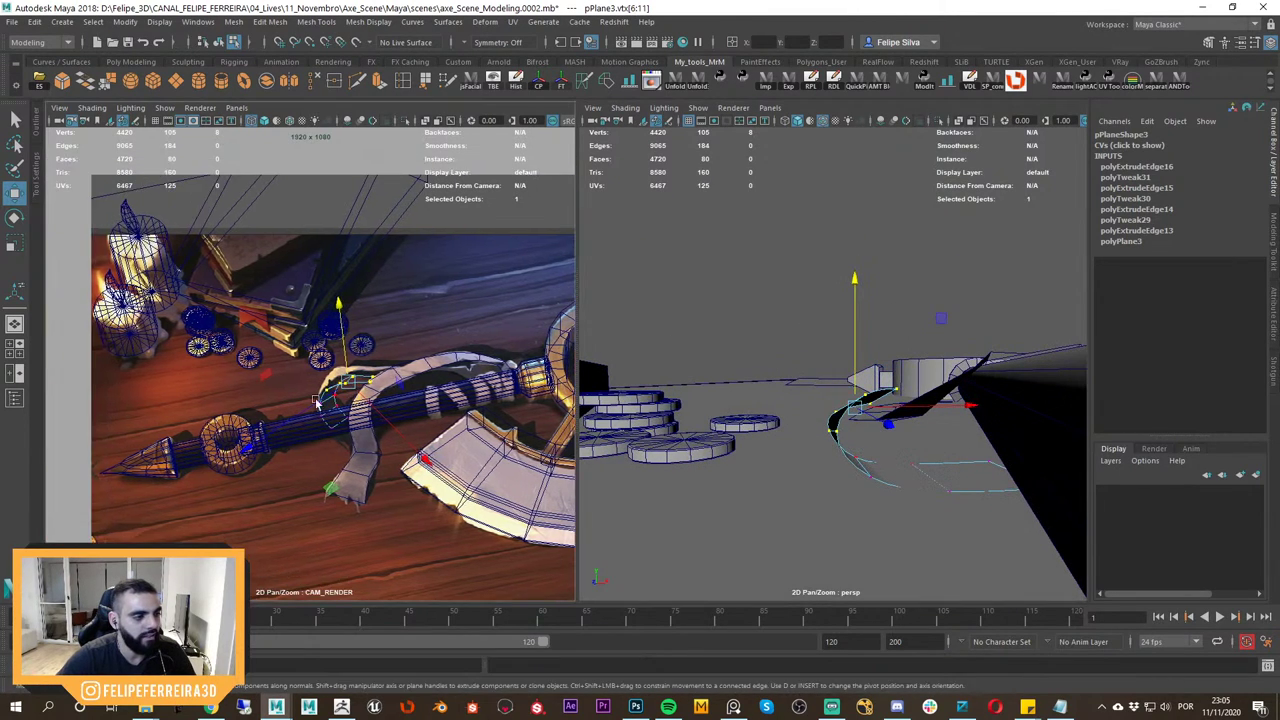
pyautogui.moveTo(390, 417); pyautogui.dragTo(415, 447, button='right')
pyautogui.keyDown('alt'); pyautogui.moveTo(416, 449); pyautogui.dragTo(324, 423, button='middle'); pyautogui.keyUp('alt')
pyautogui.keyDown('alt'); pyautogui.moveTo(868, 453); pyautogui.dragTo(915, 418); pyautogui.keyUp('alt')
pyautogui.moveTo(917, 420); pyautogui.dragTo(628, 493)
pyautogui.keyDown('alt'); pyautogui.moveTo(650, 460); pyautogui.dragTo(768, 365); pyautogui.keyUp('alt')
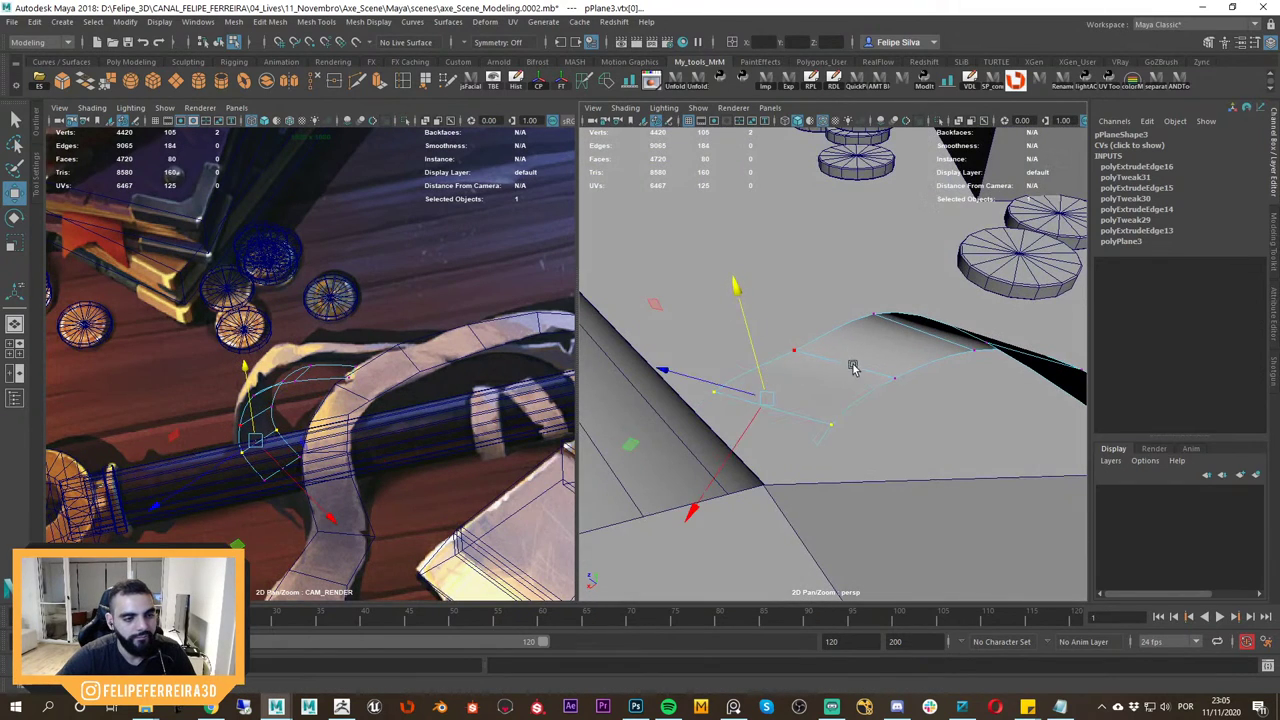
pyautogui.keyDown('alt'); pyautogui.moveTo(851, 369); pyautogui.dragTo(803, 409); pyautogui.keyUp('alt')
pyautogui.click(747, 471)
pyautogui.keyDown('alt'); pyautogui.moveTo(755, 470); pyautogui.dragTo(869, 399); pyautogui.keyUp('alt')
pyautogui.moveTo(963, 467); pyautogui.dragTo(929, 483)
pyautogui.moveTo(252, 390); pyautogui.dragTo(288, 386, button='middle')
pyautogui.scroll(3, 288, 386)
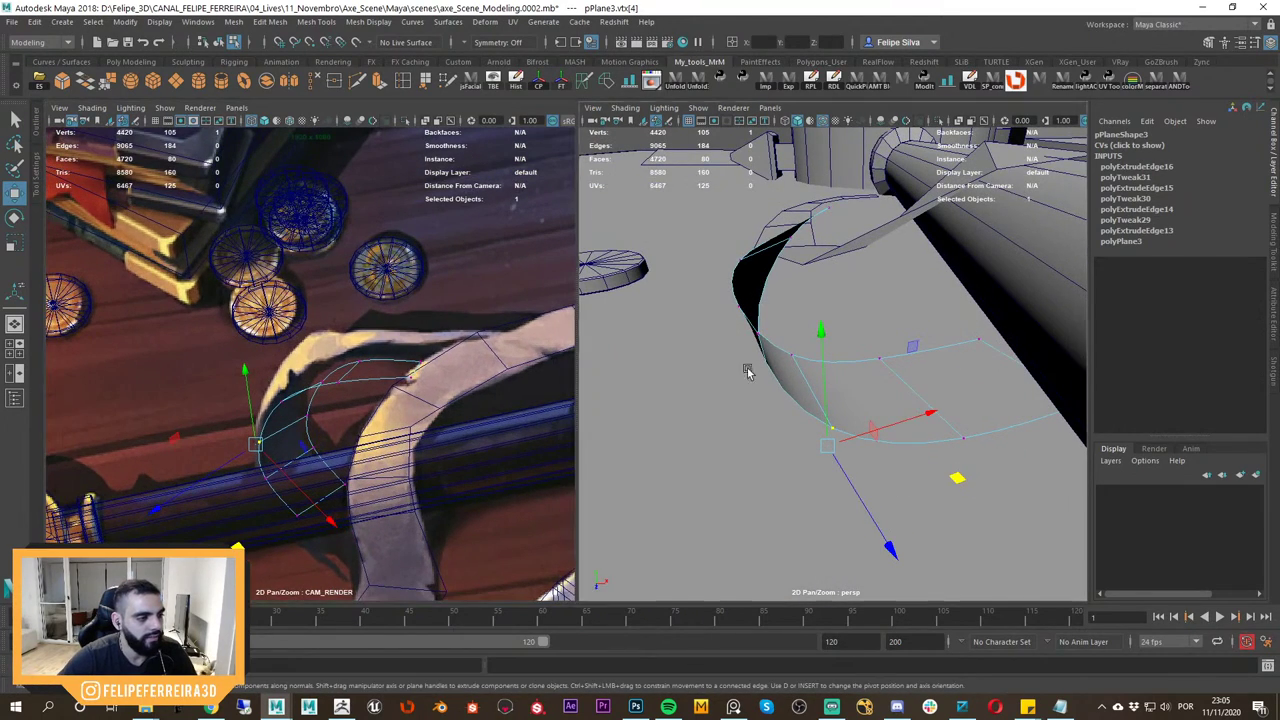
# Select the six vertices of the strip's upper section, shift them horizontally onto the painted cloth, and lower them.
pyautogui.keyDown('alt'); pyautogui.moveTo(862, 352); pyautogui.dragTo(828, 322); pyautogui.keyUp('alt')
pyautogui.moveTo(1038, 223); pyautogui.dragTo(775, 350)
pyautogui.moveTo(323, 480); pyautogui.dragTo(317, 455)
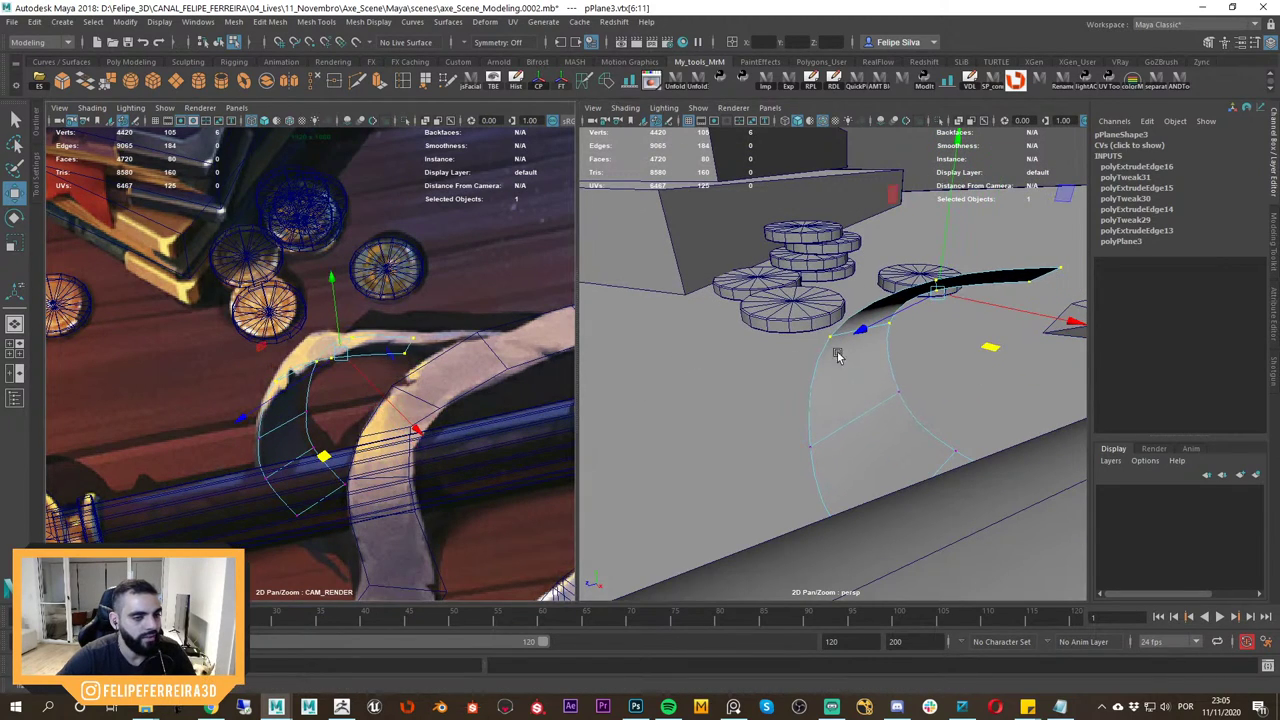
pyautogui.keyDown('alt'); pyautogui.moveTo(837, 350); pyautogui.dragTo(918, 306); pyautogui.keyUp('alt')
pyautogui.moveTo(821, 283); pyautogui.dragTo(827, 305)
# Lower the inner vertex at the strip's bend and adjust the neighbouring vertices along the inner border.
pyautogui.click(866, 397)
pyautogui.moveTo(866, 368); pyautogui.dragTo(866, 372)
pyautogui.keyDown('alt'); pyautogui.moveTo(866, 372); pyautogui.dragTo(869, 480); pyautogui.keyUp('alt')
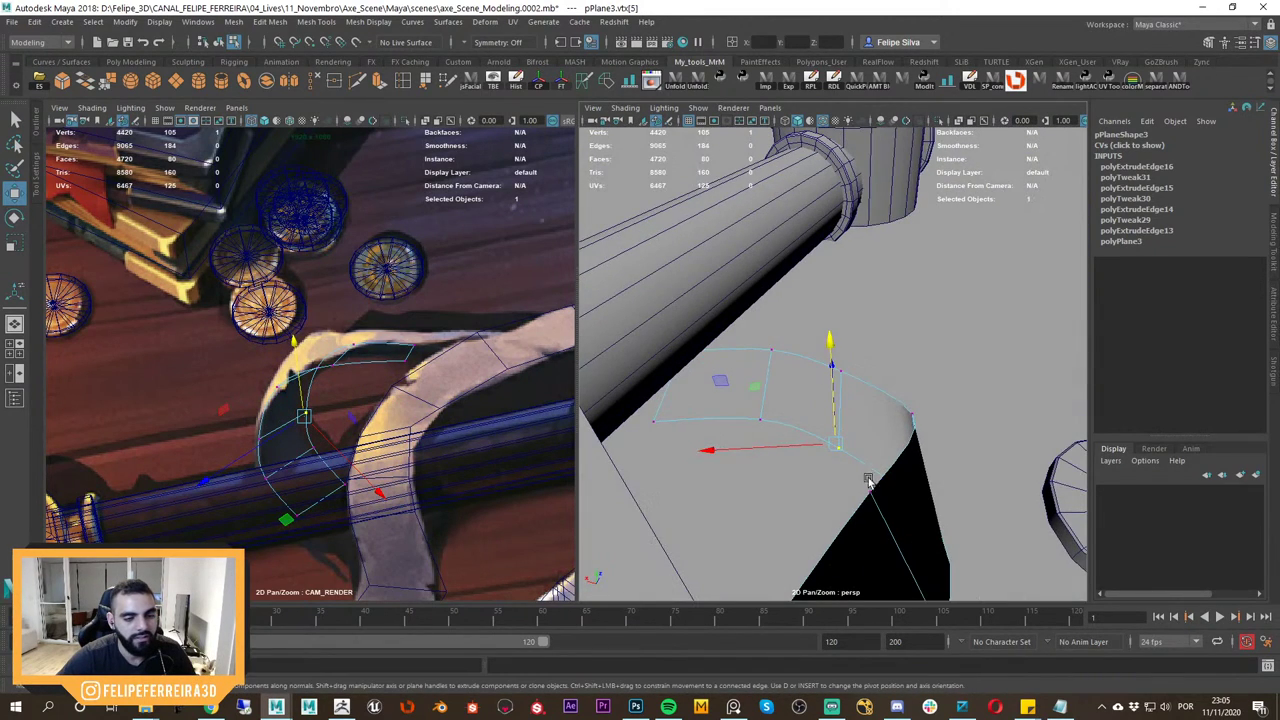
pyautogui.click(715, 426)
pyautogui.moveTo(704, 408); pyautogui.dragTo(636, 442, button='right')
pyautogui.keyDown('alt'); pyautogui.moveTo(814, 480); pyautogui.dragTo(1037, 443); pyautogui.keyUp('alt')
pyautogui.click(838, 413)
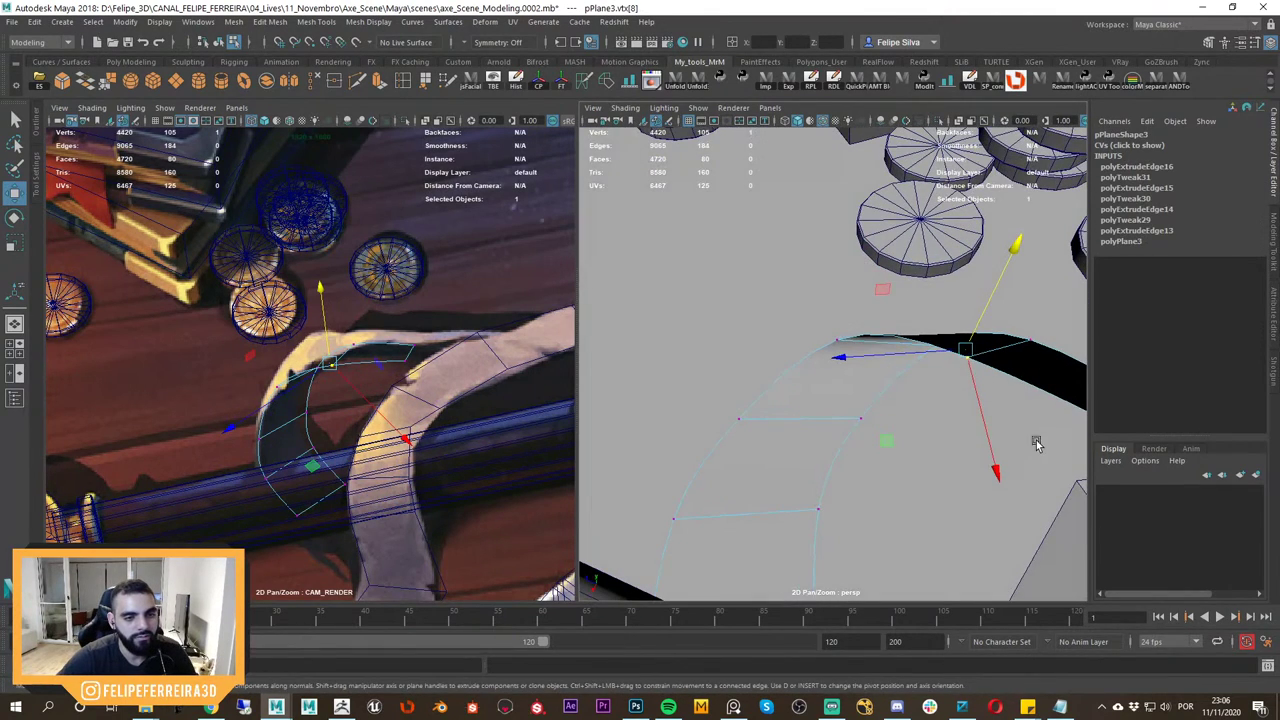
# Select the four vertices of the strip's last segment and shift them horizontally to reshape the curve.
pyautogui.moveTo(976, 332); pyautogui.dragTo(936, 301)
pyautogui.keyDown('shift'); pyautogui.click(985, 330); pyautogui.keyUp('shift')
pyautogui.keyDown('alt'); pyautogui.moveTo(965, 358); pyautogui.dragTo(898, 340); pyautogui.keyUp('alt')
pyautogui.moveTo(916, 370)
pyautogui.keyDown('alt'); pyautogui.mouseDown()
pyautogui.moveTo(954, 309)
pyautogui.moveTo(1013, 339)
pyautogui.moveTo(937, 382)
pyautogui.mouseUp(); pyautogui.keyUp('alt')
pyautogui.press('e')
pyautogui.press('w')
pyautogui.moveTo(1005, 277); pyautogui.dragTo(768, 470)
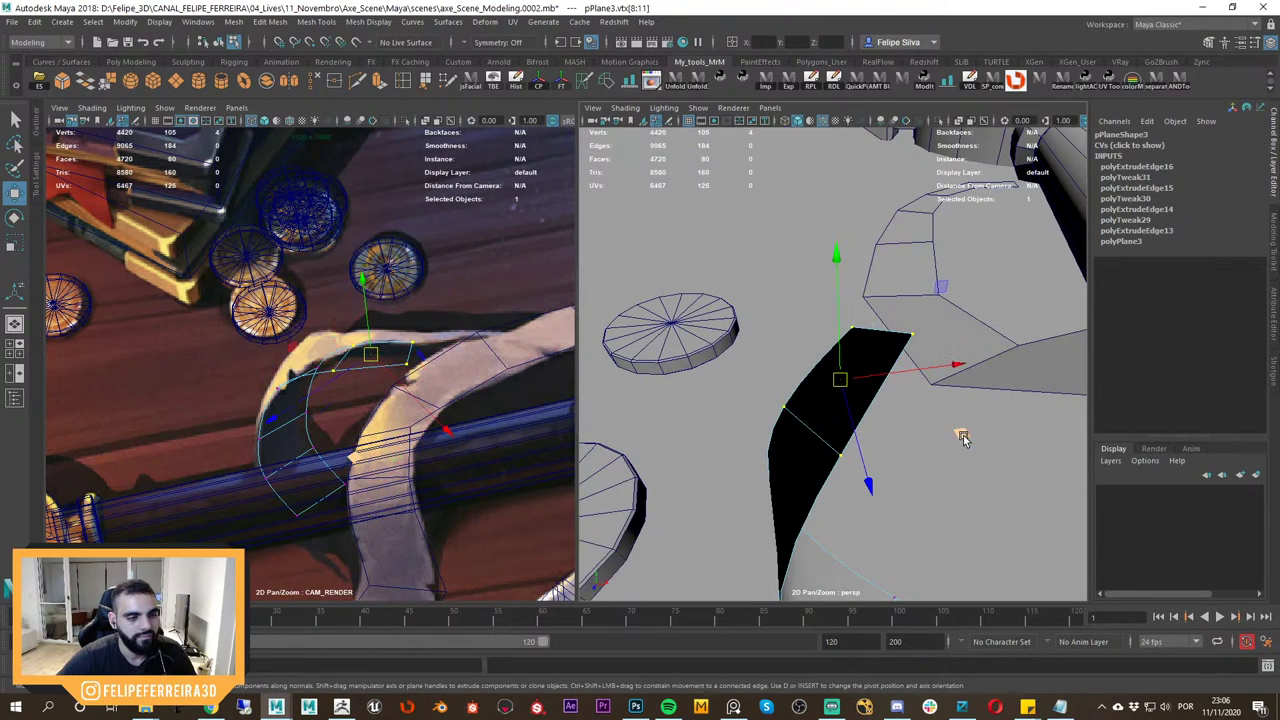
pyautogui.moveTo(963, 438); pyautogui.dragTo(923, 424)
# Select the strip's end vertices, shift them horizontally, and scale them to match the reference.
pyautogui.keyDown('alt'); pyautogui.moveTo(957, 402); pyautogui.dragTo(912, 428); pyautogui.keyUp('alt')
pyautogui.moveTo(979, 268); pyautogui.dragTo(828, 358)
pyautogui.moveTo(954, 399); pyautogui.dragTo(962, 405)
pyautogui.press('r')
pyautogui.moveTo(876, 323); pyautogui.dragTo(897, 294)
pyautogui.press('e')
# Lower the four vertices of the back strip's last segment, and lower its two end vertices further.
pyautogui.keyDown('alt'); pyautogui.moveTo(888, 372); pyautogui.dragTo(938, 306); pyautogui.keyUp('alt')
pyautogui.press('w')
pyautogui.keyDown('alt'); pyautogui.moveTo(868, 325); pyautogui.dragTo(830, 312); pyautogui.keyUp('alt')
pyautogui.moveTo(847, 209); pyautogui.dragTo(848, 231)
pyautogui.keyDown('alt'); pyautogui.moveTo(815, 370); pyautogui.dragTo(774, 382); pyautogui.keyUp('alt')
pyautogui.moveTo(751, 334); pyautogui.dragTo(751, 346)
pyautogui.press('e')
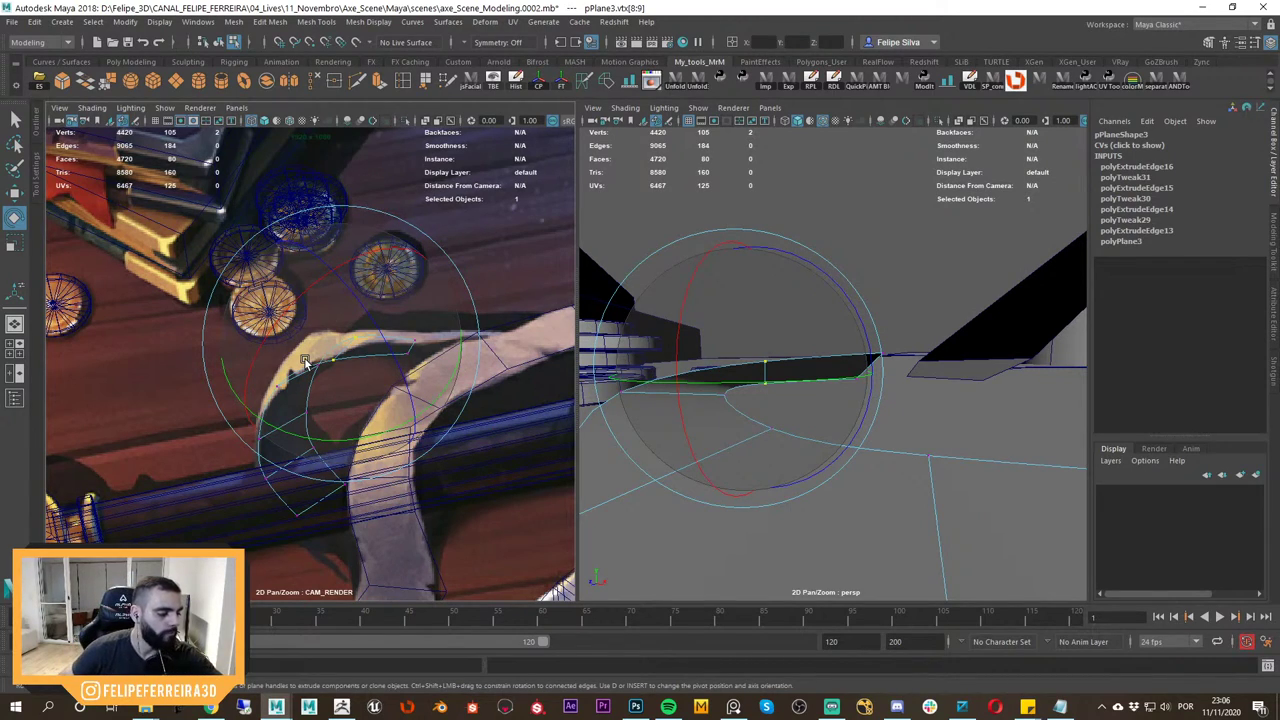
pyautogui.press('w')
pyautogui.moveTo(795, 386)
pyautogui.keyDown('alt'); pyautogui.mouseDown()
pyautogui.moveTo(832, 440)
pyautogui.moveTo(849, 430)
pyautogui.mouseUp(); pyautogui.keyUp('alt')
# Select the strip's end edge and shift it horizontally onto the painted cloth in the render camera.
pyautogui.press('F10')
pyautogui.click(876, 376)
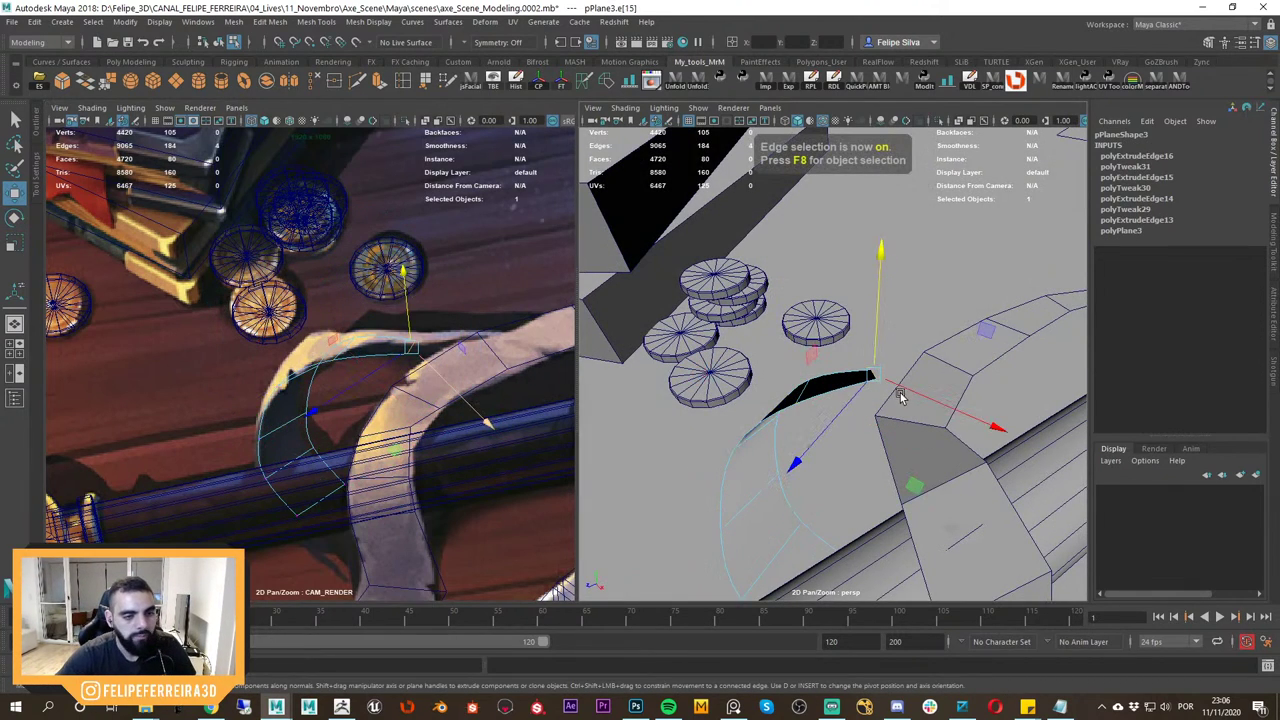
pyautogui.moveTo(420, 400); pyautogui.dragTo(340, 456, button='middle')
pyautogui.moveTo(340, 456); pyautogui.dragTo(438, 464, button='right')
pyautogui.moveTo(321, 516); pyautogui.dragTo(329, 506)
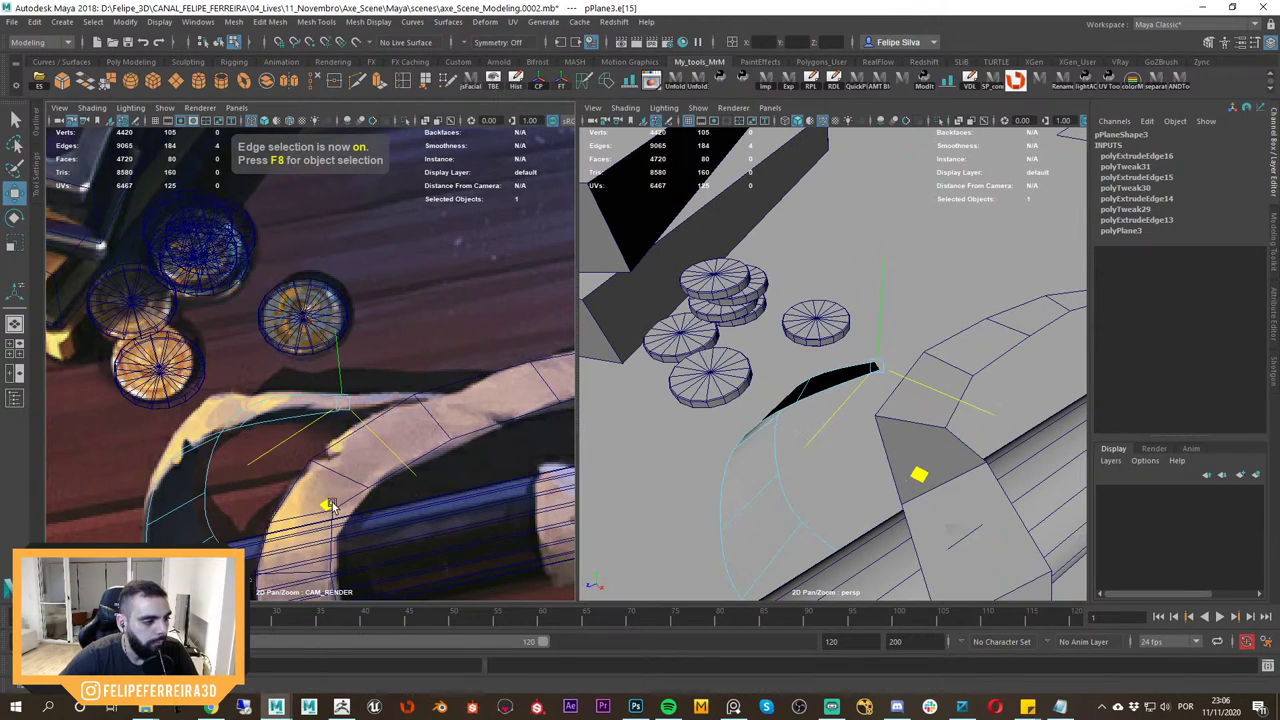
# Extrude the strip's end edge and extend the new segment along the painted cloth toward the front strip.
pyautogui.keyDown('alt'); pyautogui.moveTo(882, 408); pyautogui.dragTo(831, 443); pyautogui.keyUp('alt')
pyautogui.keyDown('shift'); pyautogui.moveTo(337, 411); pyautogui.dragTo(334, 452, button='right'); pyautogui.keyUp('shift')
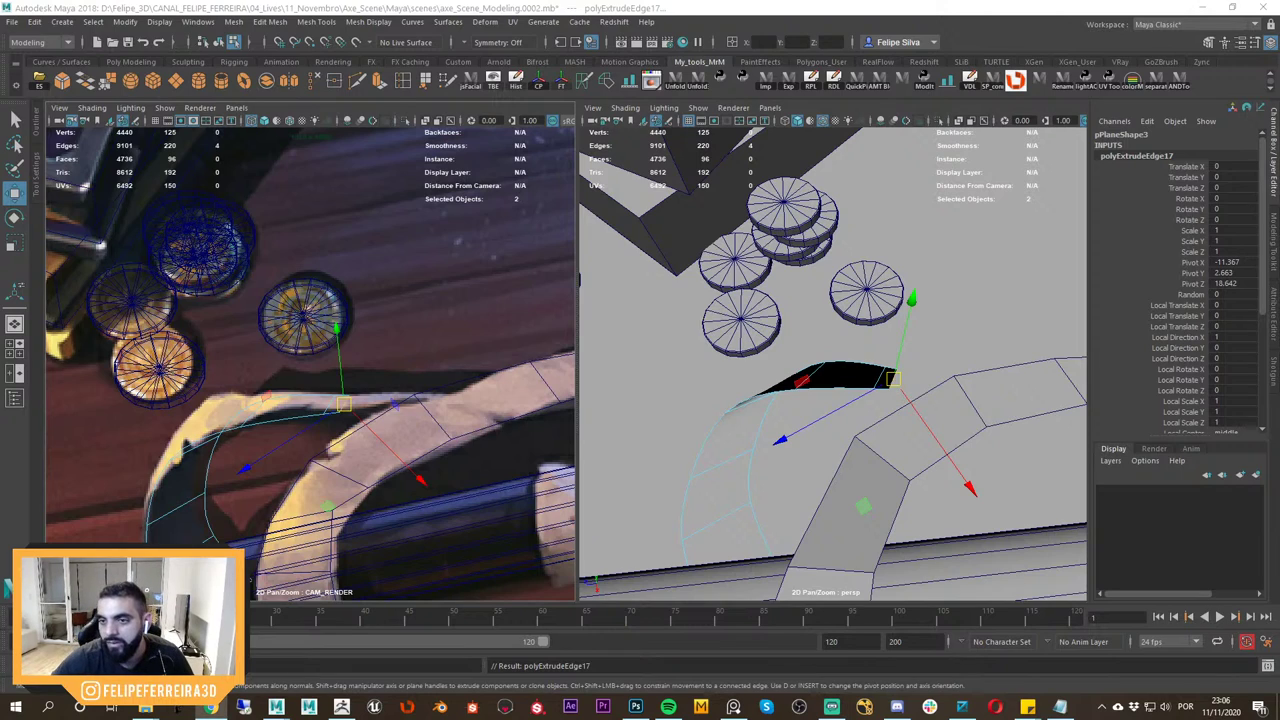
pyautogui.moveTo(378, 440); pyautogui.dragTo(341, 420)
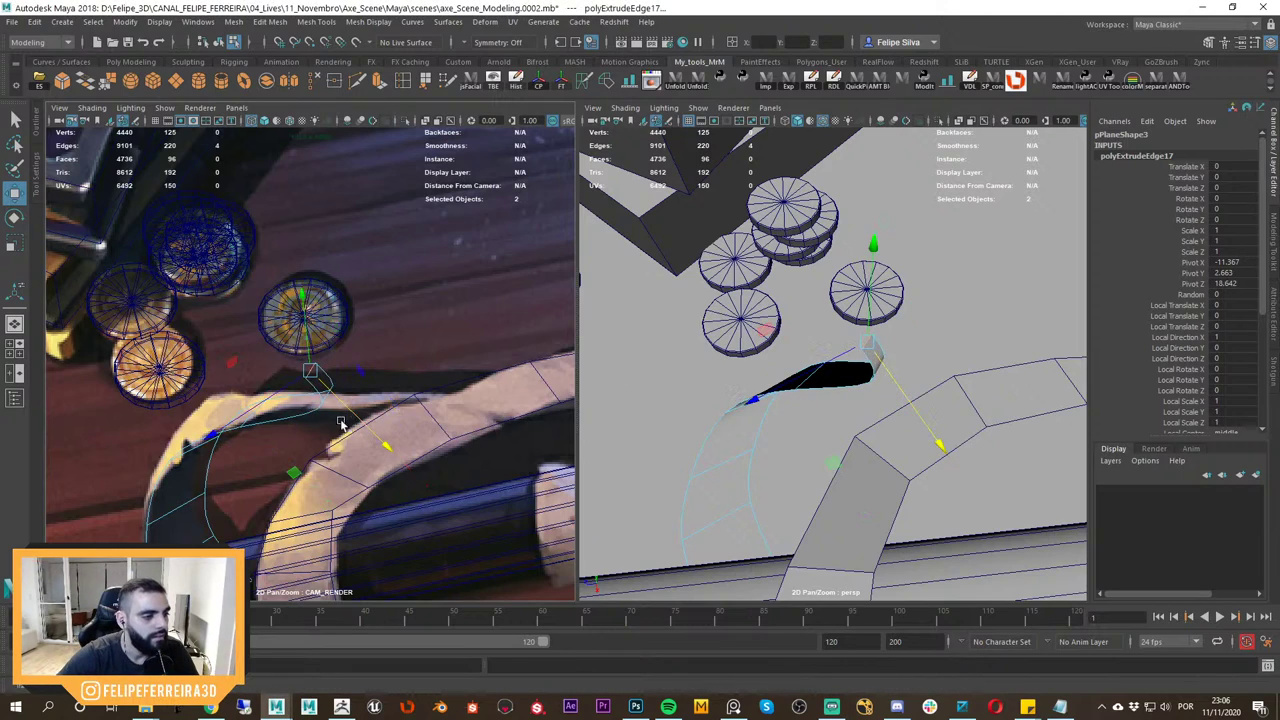
pyautogui.hotkey('ctrl', 'z')
pyautogui.moveTo(395, 457); pyautogui.dragTo(294, 416, button='middle')
pyautogui.keyDown('alt'); pyautogui.moveTo(757, 420); pyautogui.dragTo(871, 420); pyautogui.keyUp('alt')
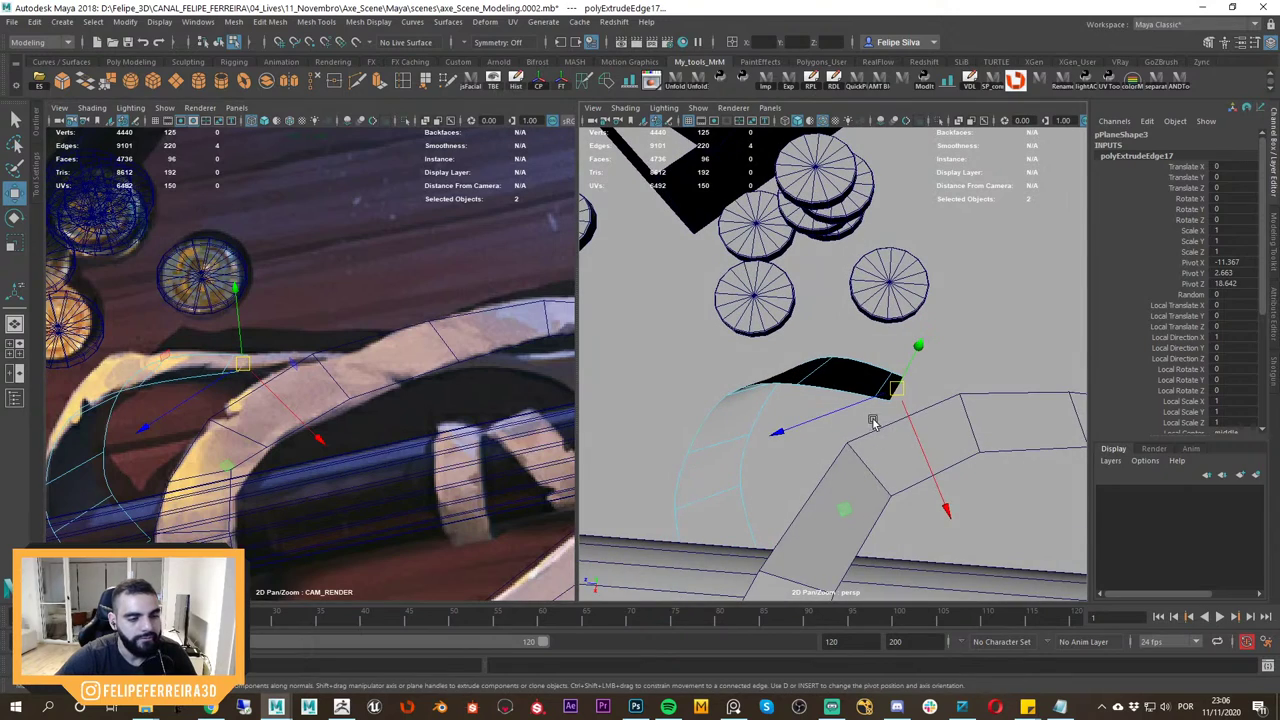
pyautogui.moveTo(896, 422); pyautogui.dragTo(920, 430, button='middle')
pyautogui.hotkey('ctrl', 'z')
pyautogui.moveTo(247, 368); pyautogui.dragTo(289, 363)
# Extrude the end edge again and extend the new segment across the front cloth strip.
pyautogui.keyDown('shift'); pyautogui.moveTo(296, 364); pyautogui.dragTo(296, 399, button='right'); pyautogui.keyUp('shift')
pyautogui.press('w')
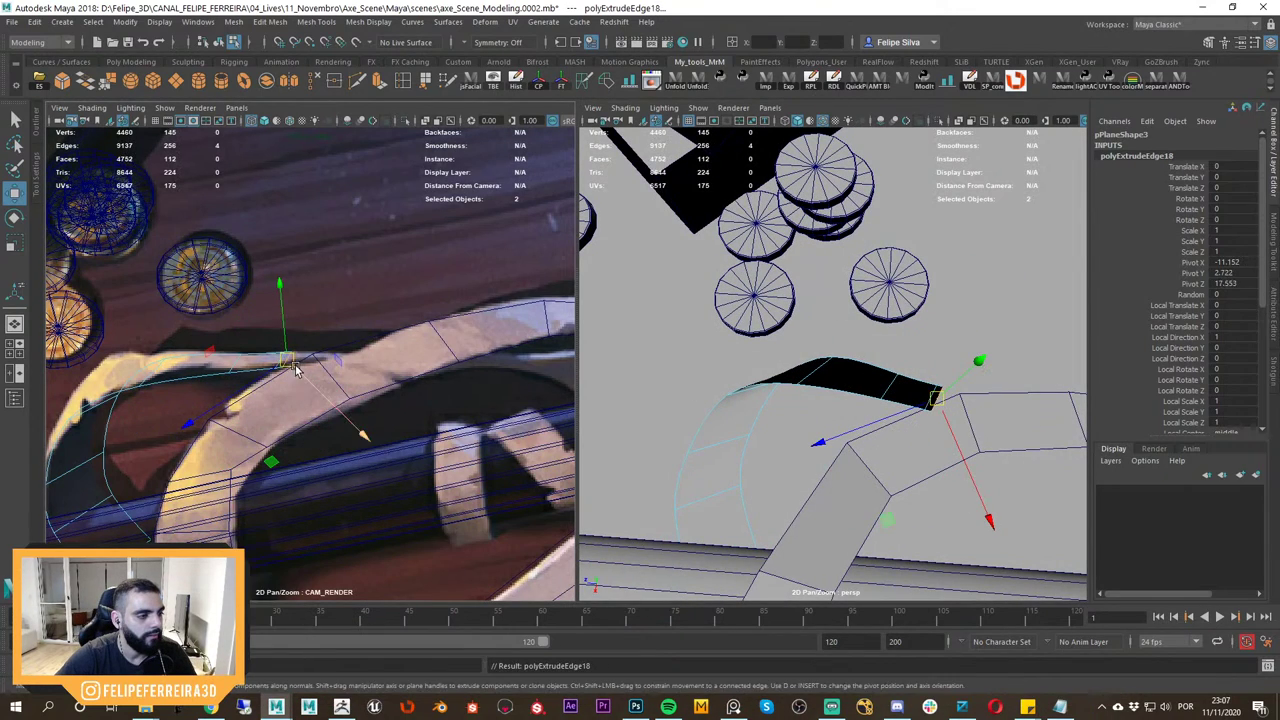
pyautogui.moveTo(288, 361); pyautogui.dragTo(366, 355)
pyautogui.press('r')
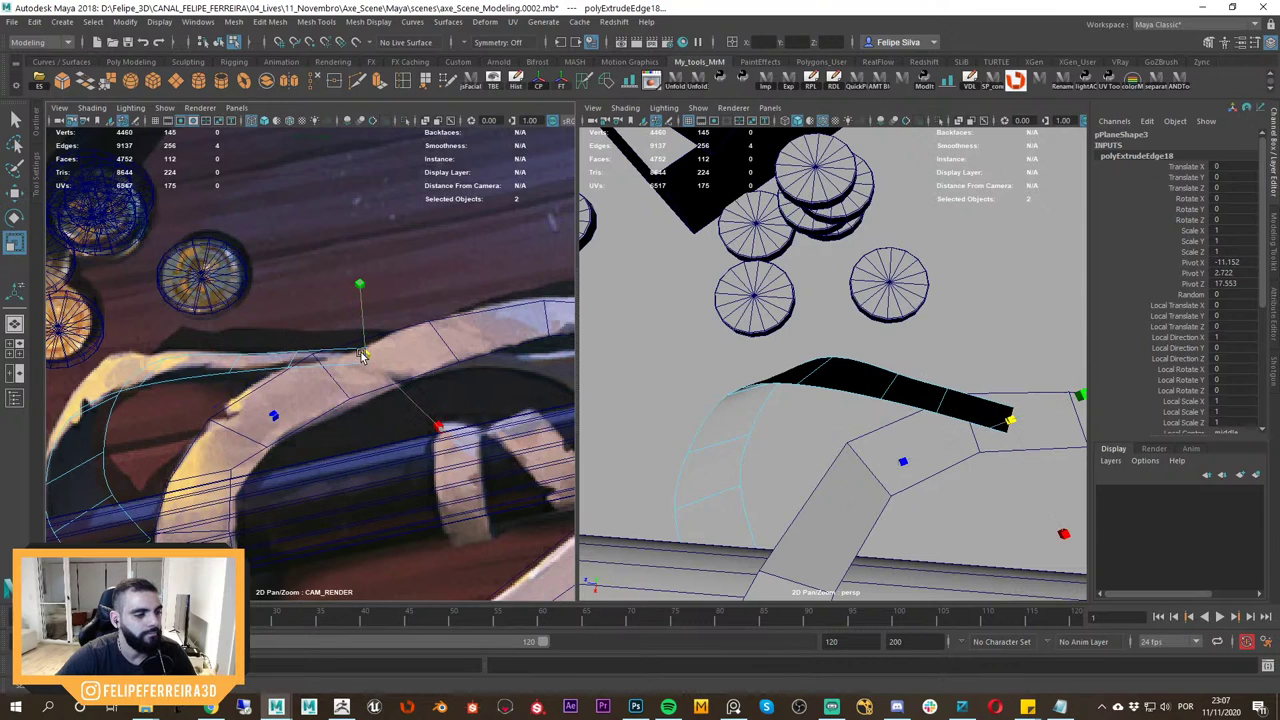
# Lower the new end edge and adjust its orientation so the back strip passes beneath the front strip.
pyautogui.press('f')
pyautogui.scroll(-4, 755, 291)
pyautogui.keyDown('alt'); pyautogui.moveTo(949, 411); pyautogui.dragTo(858, 406); pyautogui.keyUp('alt')
pyautogui.scroll(-3, 755, 291)
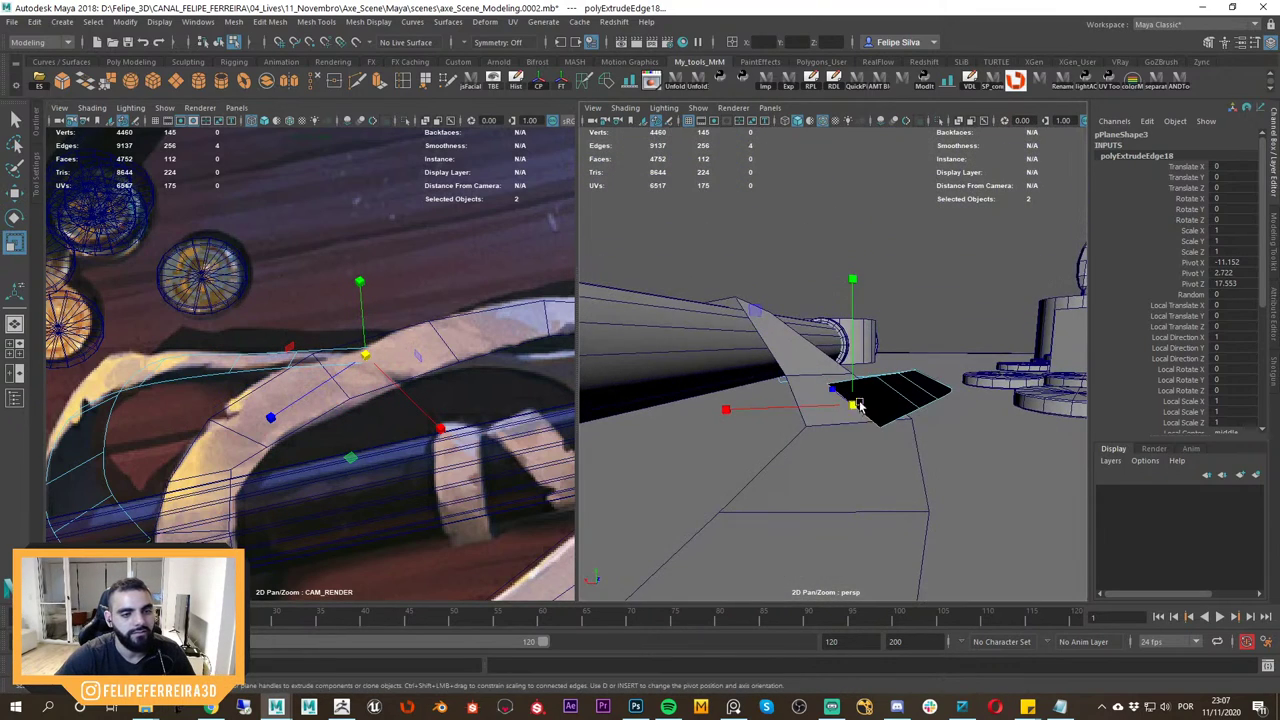
pyautogui.press('e')
pyautogui.press('w')
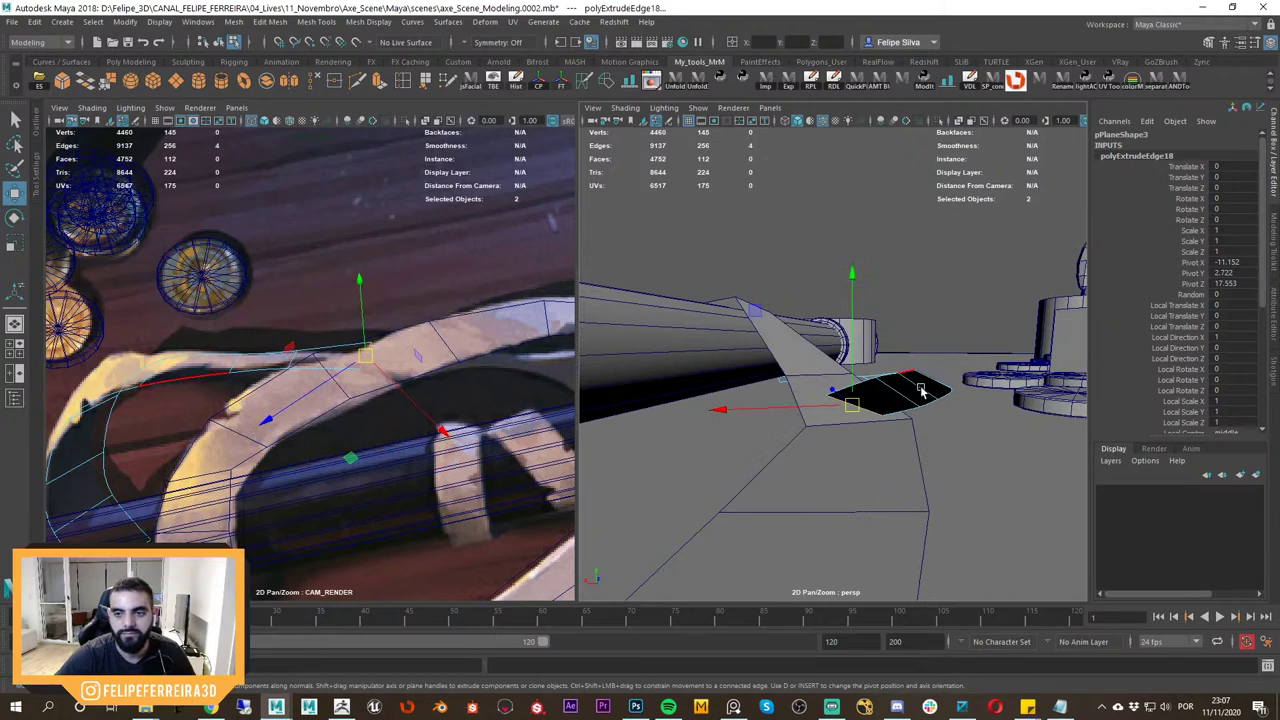
pyautogui.moveTo(851, 370); pyautogui.dragTo(987, 388)
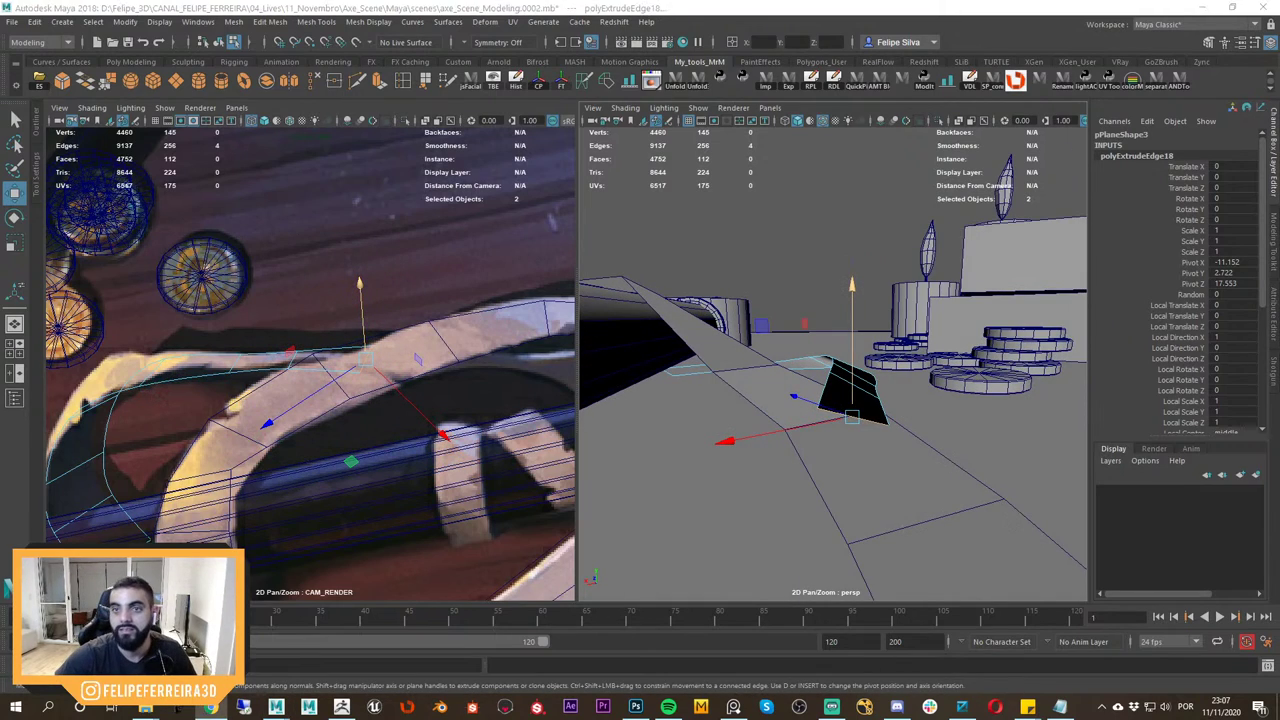
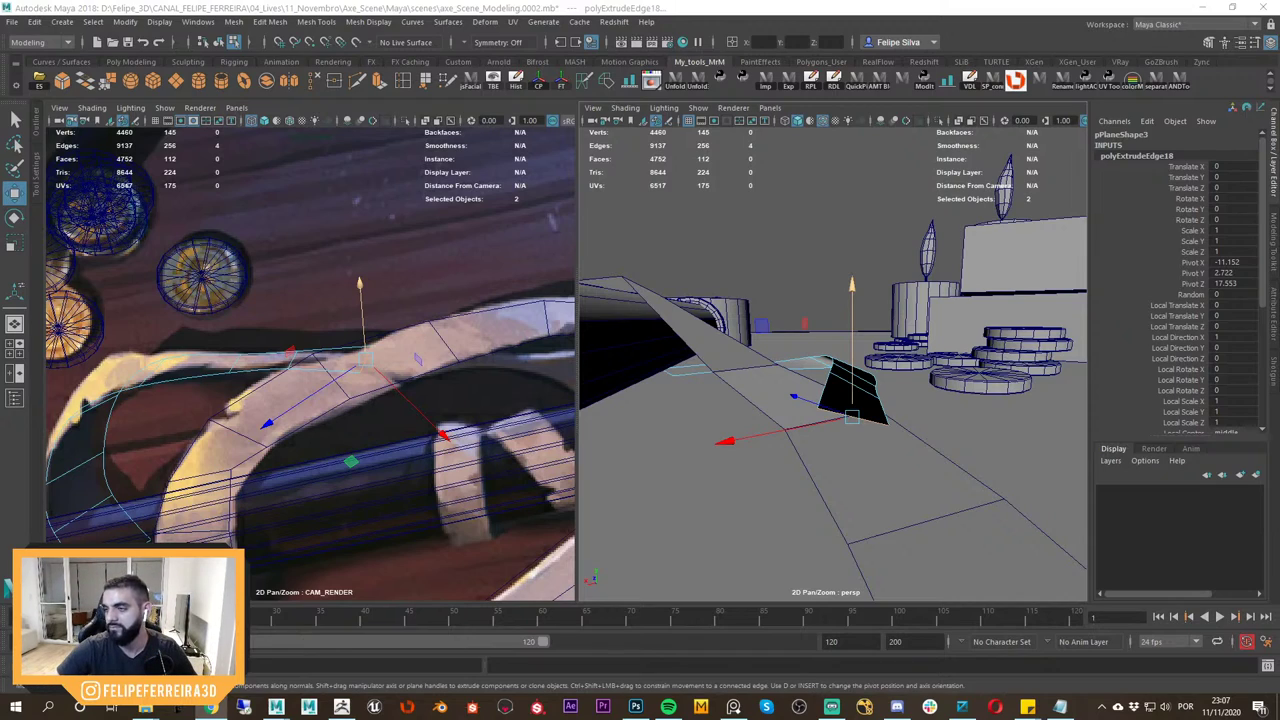
pyautogui.hotkey('alt', 'Tab')
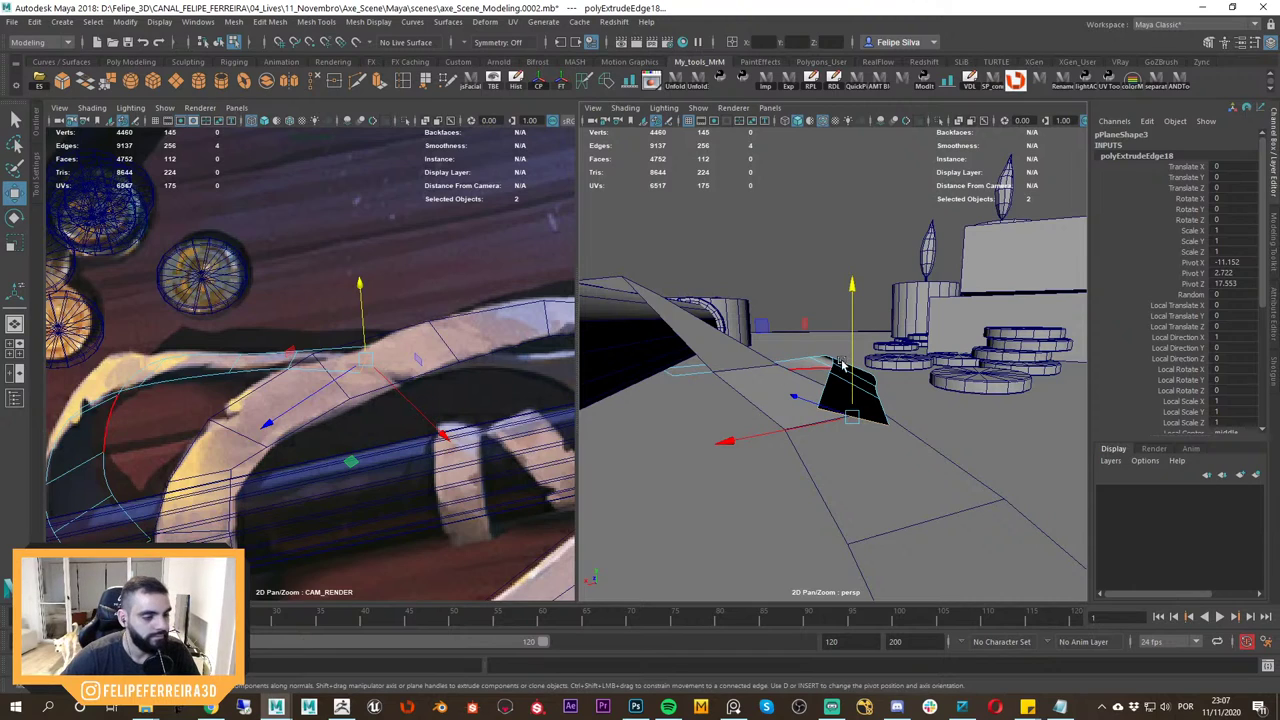
pyautogui.keyDown('alt'); pyautogui.moveTo(842, 365); pyautogui.dragTo(852, 396); pyautogui.keyUp('alt')
pyautogui.press('e')
pyautogui.press('w')
pyautogui.keyDown('alt'); pyautogui.moveTo(858, 396); pyautogui.dragTo(938, 451); pyautogui.keyUp('alt')
pyautogui.press('e')
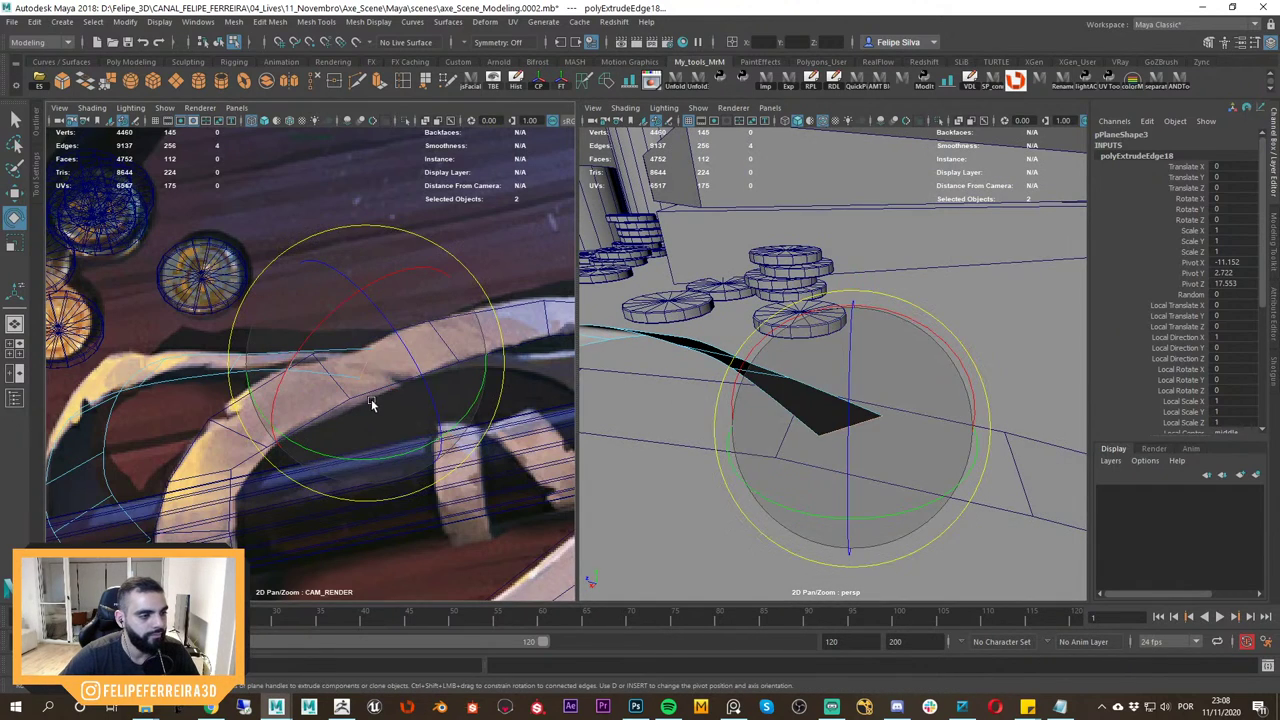
pyautogui.press('w')
pyautogui.keyDown('alt'); pyautogui.moveTo(836, 386); pyautogui.dragTo(850, 432); pyautogui.keyUp('alt')
# Select the cross edge just before the strip's end and adjust it to smooth the bend.
pyautogui.click(770, 358)
pyautogui.keyDown('alt'); pyautogui.moveTo(770, 358); pyautogui.dragTo(883, 369); pyautogui.keyUp('alt')
pyautogui.press('e')
pyautogui.press('w')
pyautogui.press('r')
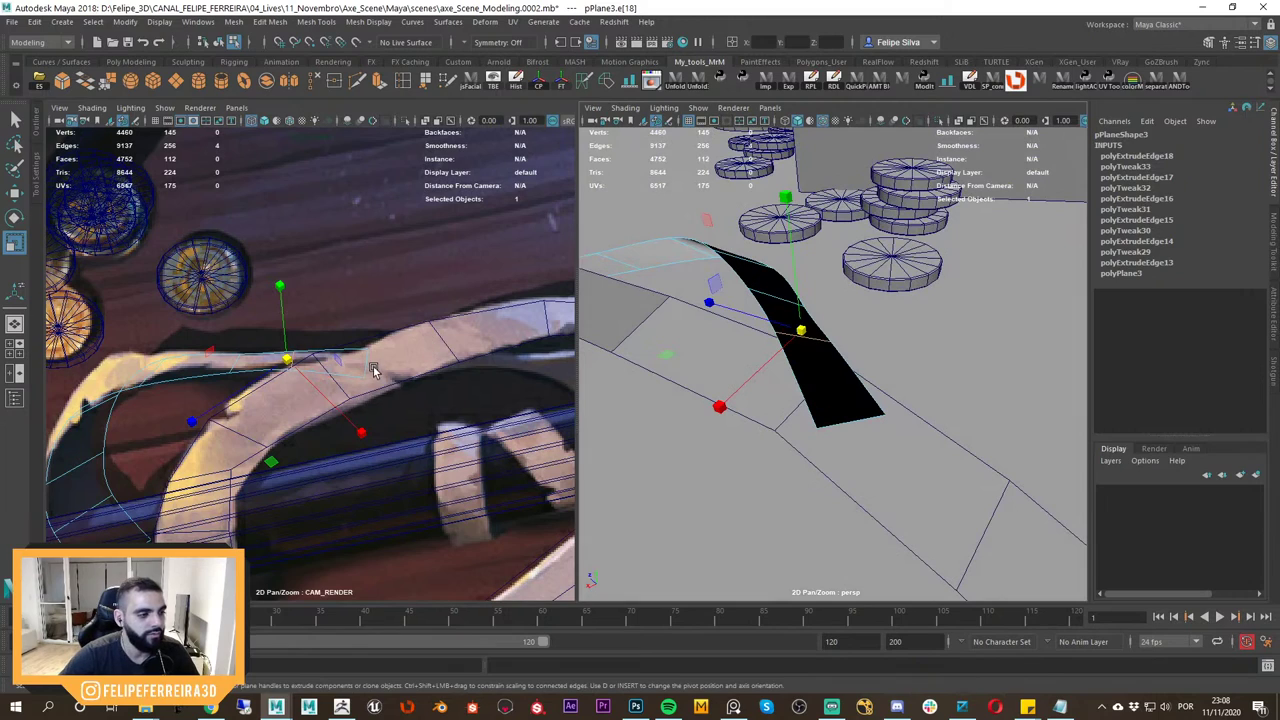
# Extrude the strip's end edge and extend the new segment past the front strip toward the axe head.
pyautogui.click(377, 366)
pyautogui.click(365, 367)
pyautogui.click(854, 424)
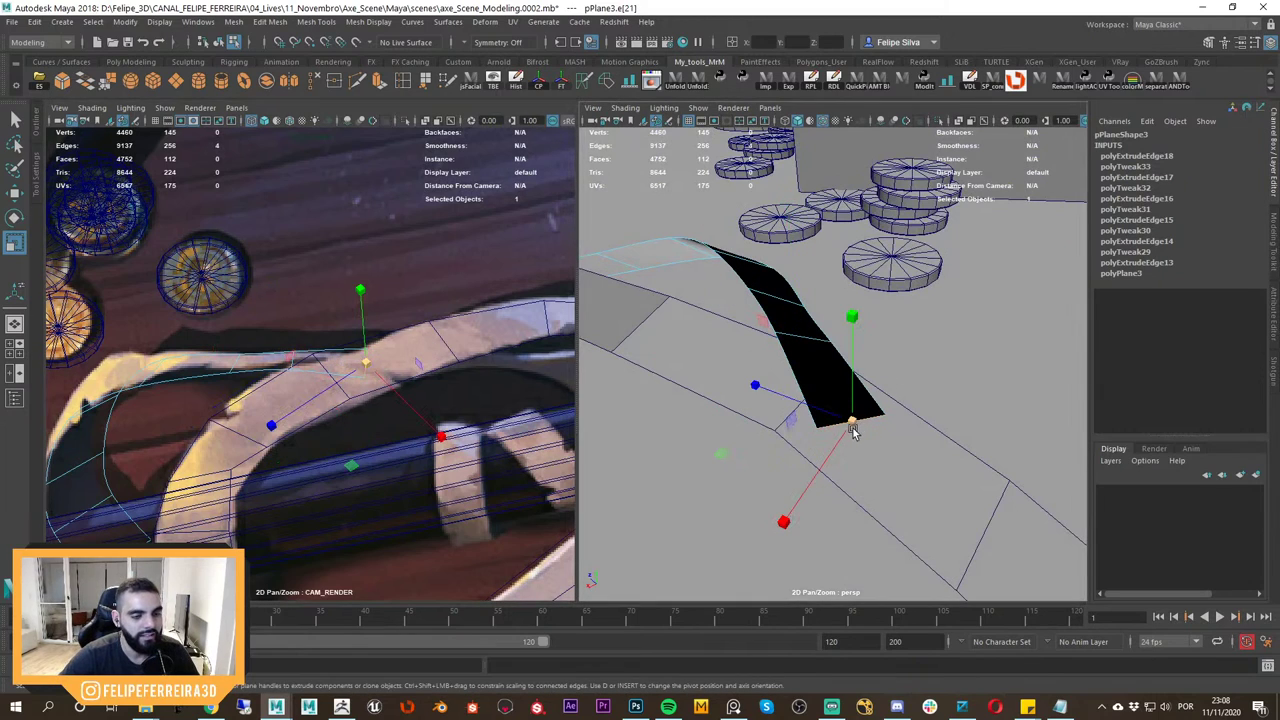
pyautogui.keyDown('alt'); pyautogui.moveTo(854, 428); pyautogui.dragTo(838, 408); pyautogui.keyUp('alt')
pyautogui.keyDown('shift'); pyautogui.moveTo(837, 412); pyautogui.dragTo(826, 443, button='right'); pyautogui.keyUp('shift')
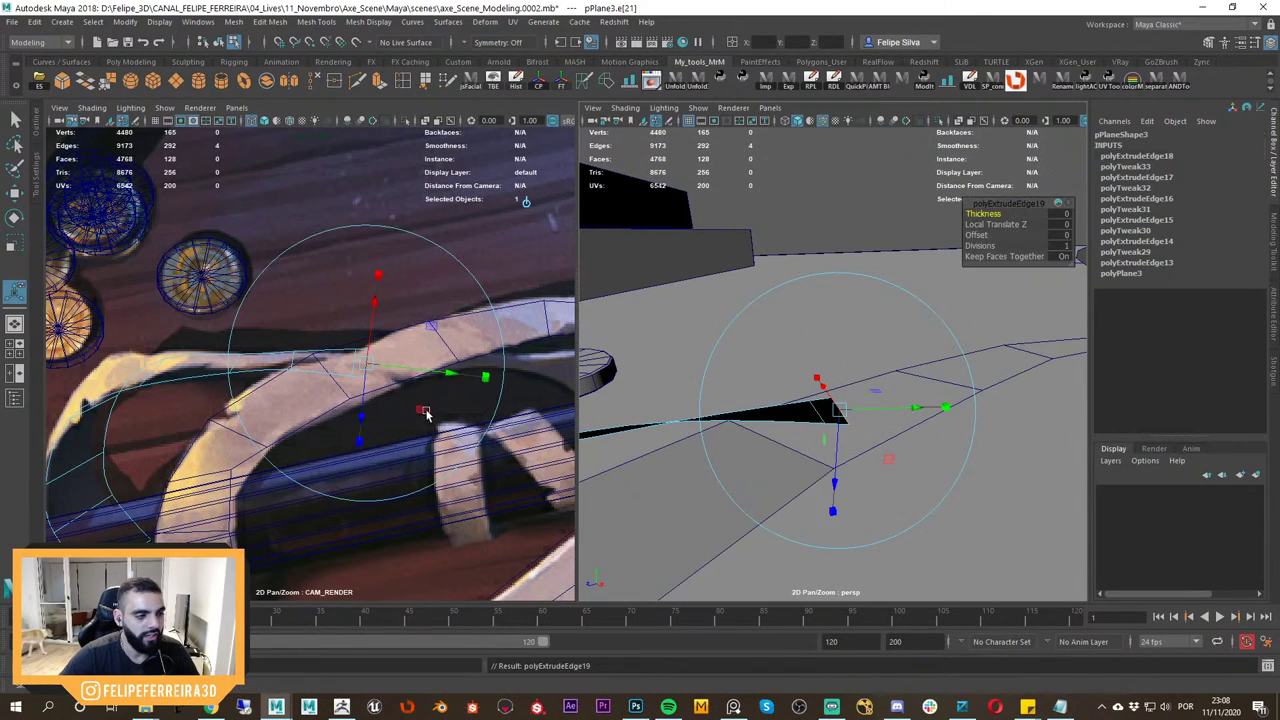
pyautogui.press('w')
pyautogui.moveTo(447, 427); pyautogui.dragTo(358, 418, button='middle')
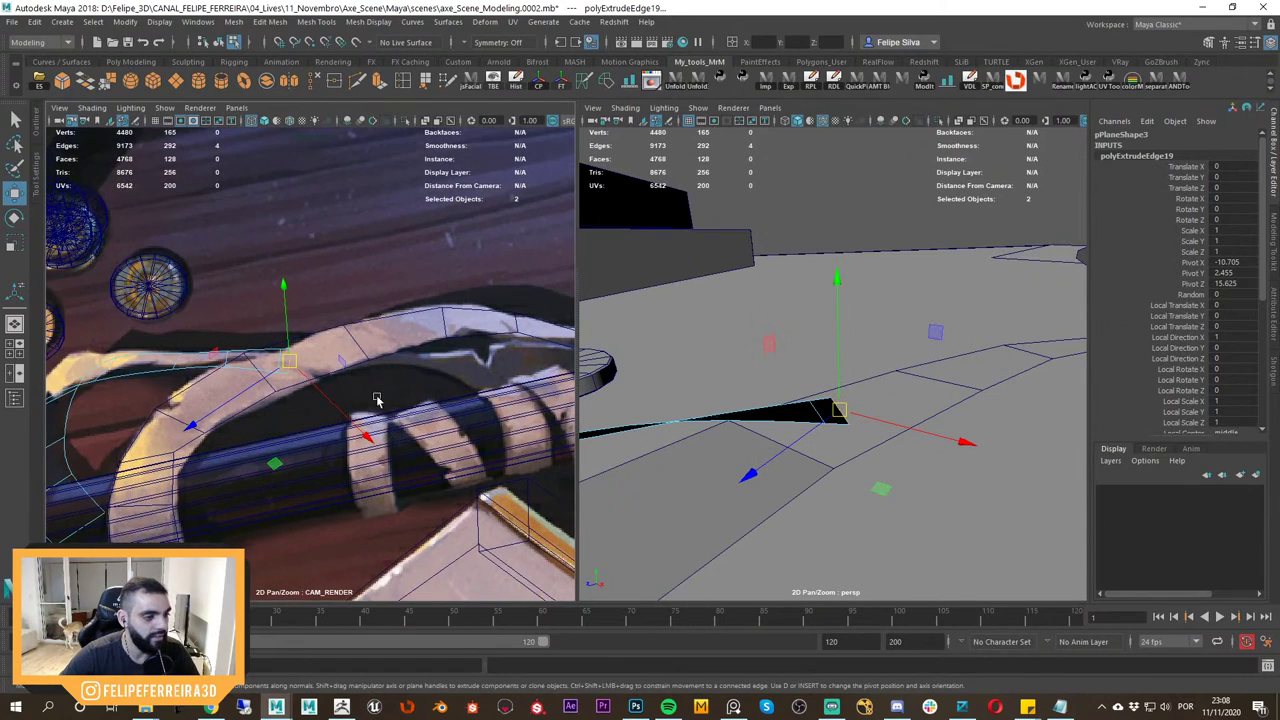
pyautogui.moveTo(289, 361); pyautogui.dragTo(381, 357)
# Scale the newly extruded end edge to fit the strip's width.
pyautogui.press('f')
pyautogui.keyDown('alt'); pyautogui.moveTo(950, 412); pyautogui.dragTo(873, 419); pyautogui.keyUp('alt')
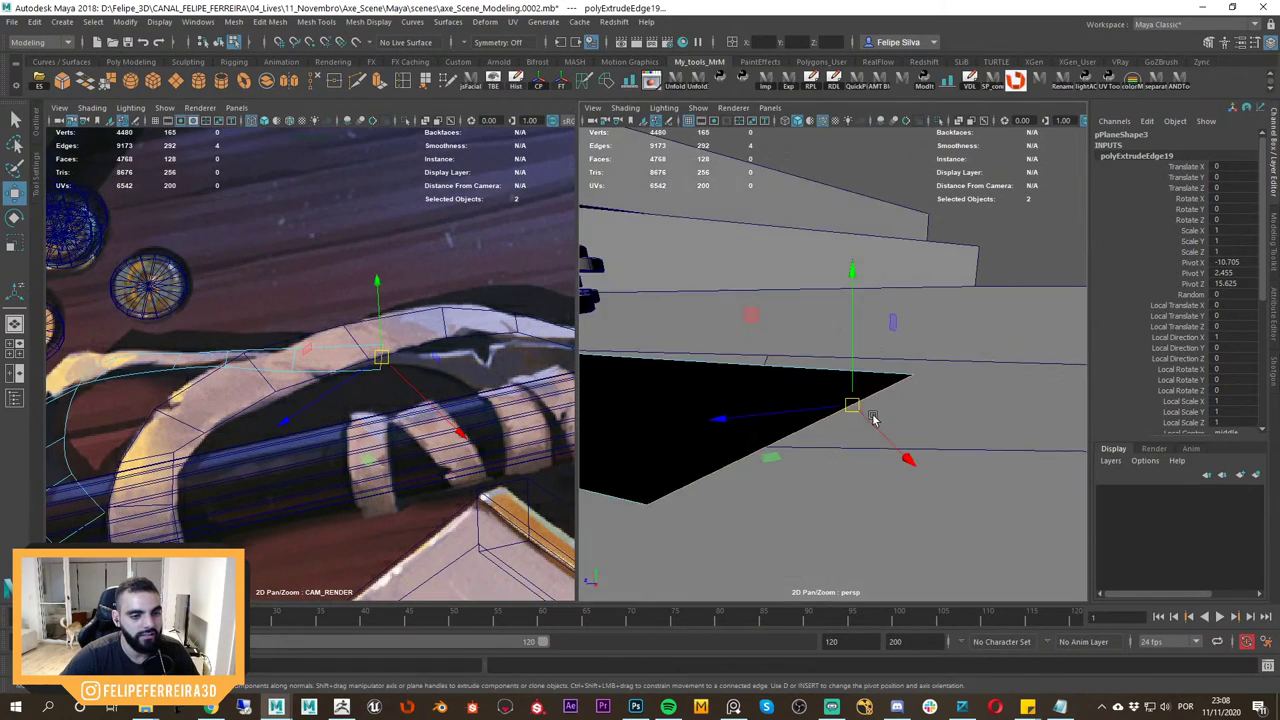
pyautogui.keyDown('alt'); pyautogui.moveTo(873, 419); pyautogui.dragTo(780, 420, button='right'); pyautogui.keyUp('alt')
pyautogui.keyDown('alt'); pyautogui.moveTo(780, 420); pyautogui.dragTo(750, 425); pyautogui.keyUp('alt')
pyautogui.keyDown('alt'); pyautogui.moveTo(750, 425); pyautogui.dragTo(853, 416, button='right'); pyautogui.keyUp('alt')
pyautogui.press('r')
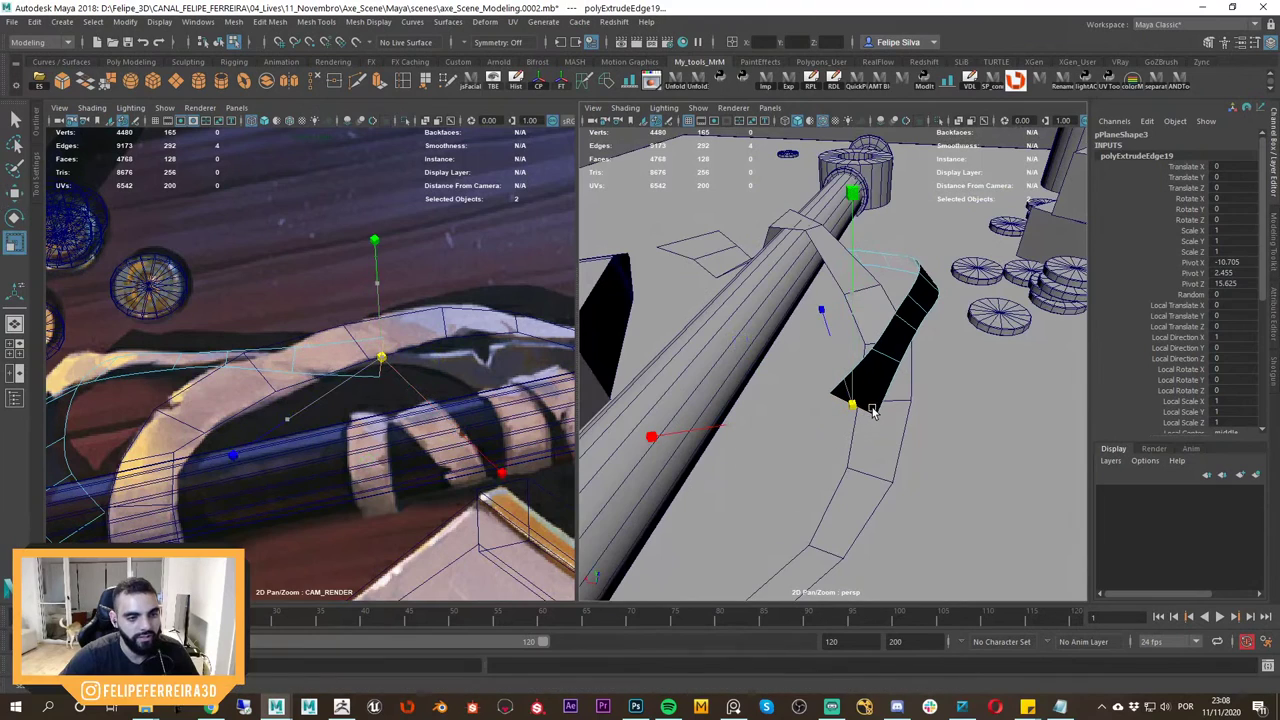
pyautogui.moveTo(873, 412); pyautogui.dragTo(866, 411)
pyautogui.keyDown('alt'); pyautogui.moveTo(866, 411); pyautogui.dragTo(936, 418); pyautogui.keyUp('alt')
pyautogui.keyDown('alt'); pyautogui.moveTo(479, 426); pyautogui.dragTo(341, 411, button='middle'); pyautogui.keyUp('alt')
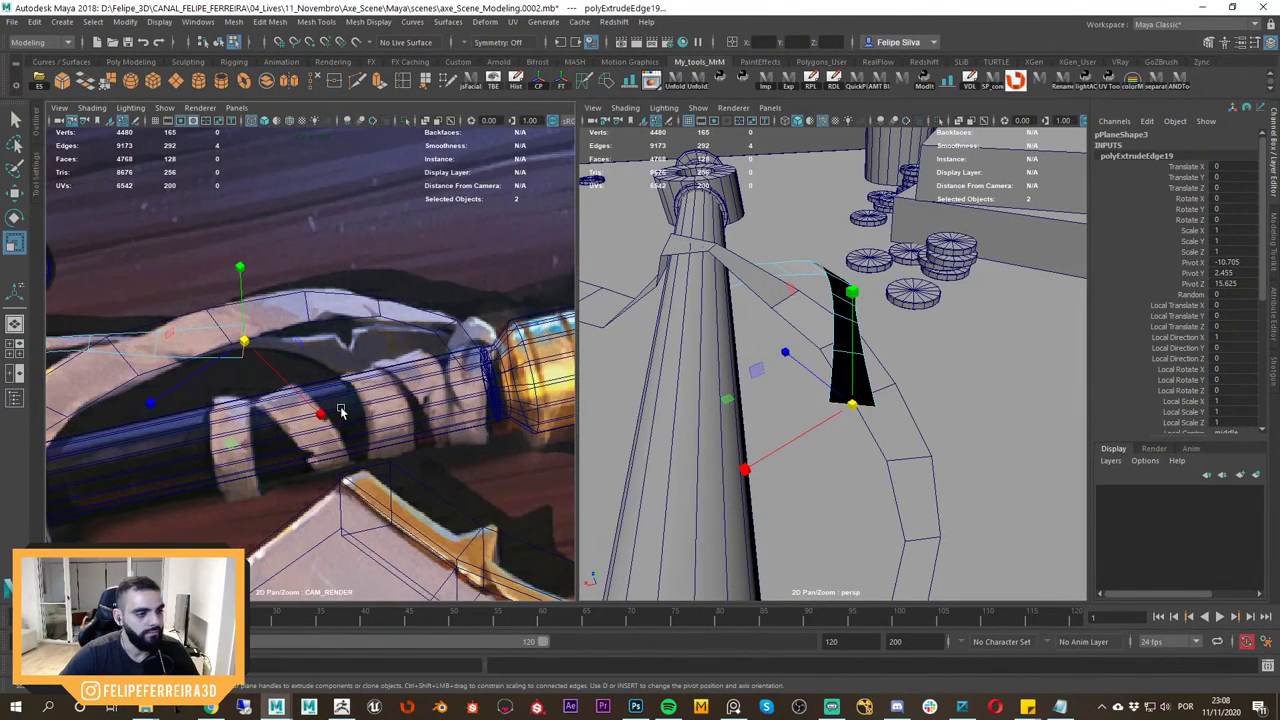
pyautogui.keyDown('alt'); pyautogui.moveTo(886, 362); pyautogui.dragTo(836, 358); pyautogui.keyUp('alt')
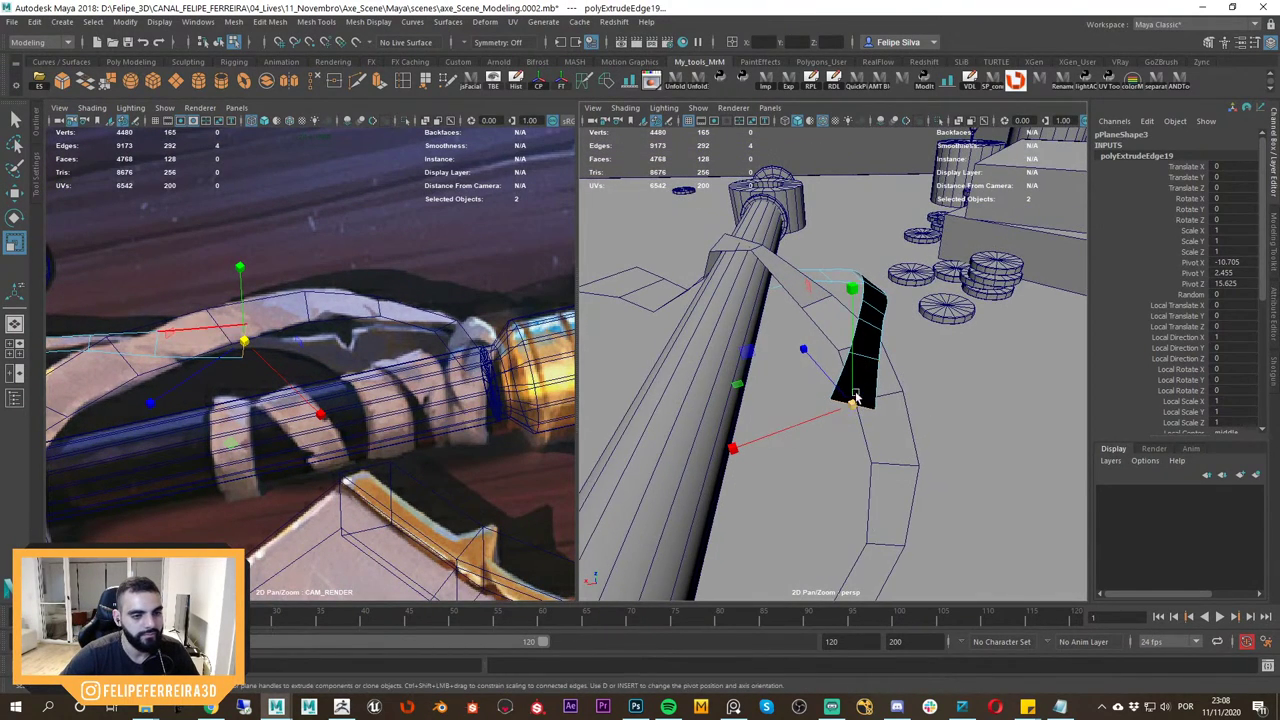
pyautogui.moveTo(853, 401); pyautogui.dragTo(856, 364)
# Select the preceding cross edges of the strip one by one and scale them to even out its width.
pyautogui.press('e')
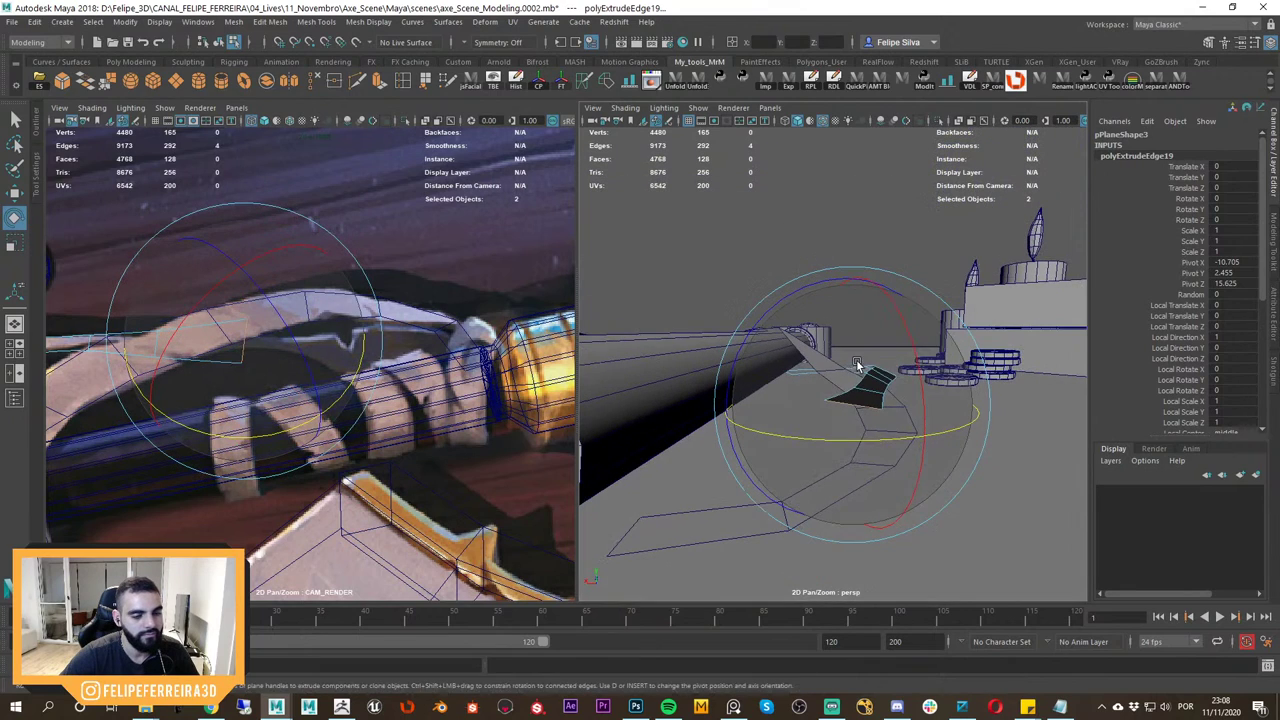
pyautogui.press('w')
pyautogui.keyDown('alt'); pyautogui.moveTo(904, 408); pyautogui.dragTo(878, 409); pyautogui.keyUp('alt')
pyautogui.click(880, 365)
pyautogui.press('r')
pyautogui.moveTo(867, 363); pyautogui.dragTo(828, 408)
pyautogui.click(879, 337)
pyautogui.moveTo(842, 360); pyautogui.dragTo(862, 350)
pyautogui.click(861, 347)
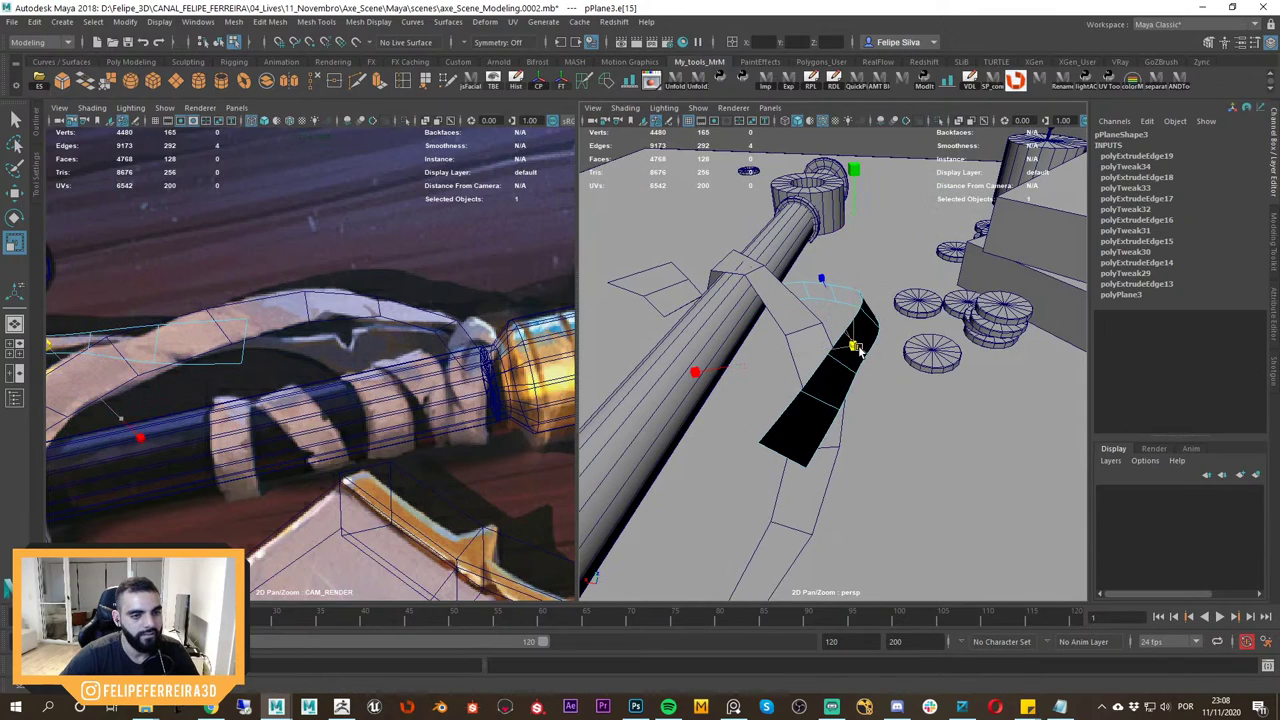
# Rotate the strip's end edge and shift it horizontally to follow the painted cloth.
pyautogui.click(256, 349)
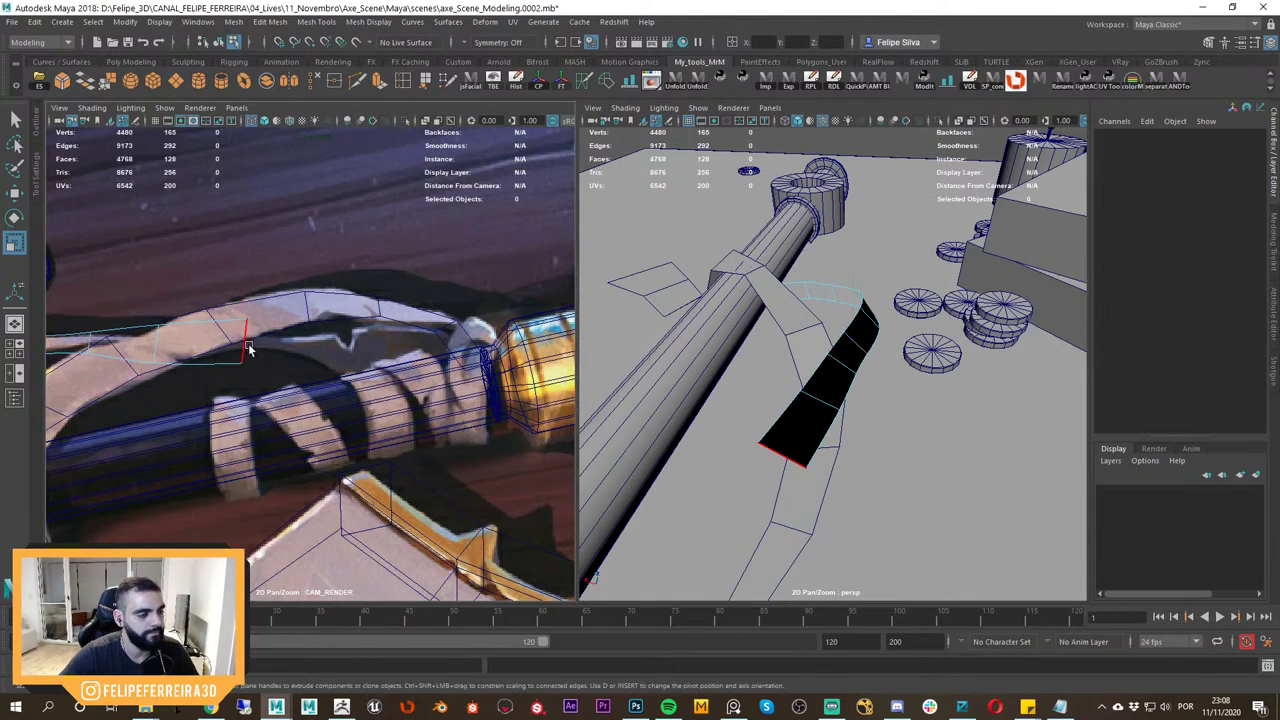
pyautogui.click(246, 347)
pyautogui.press('e')
pyautogui.moveTo(231, 370); pyautogui.dragTo(241, 345)
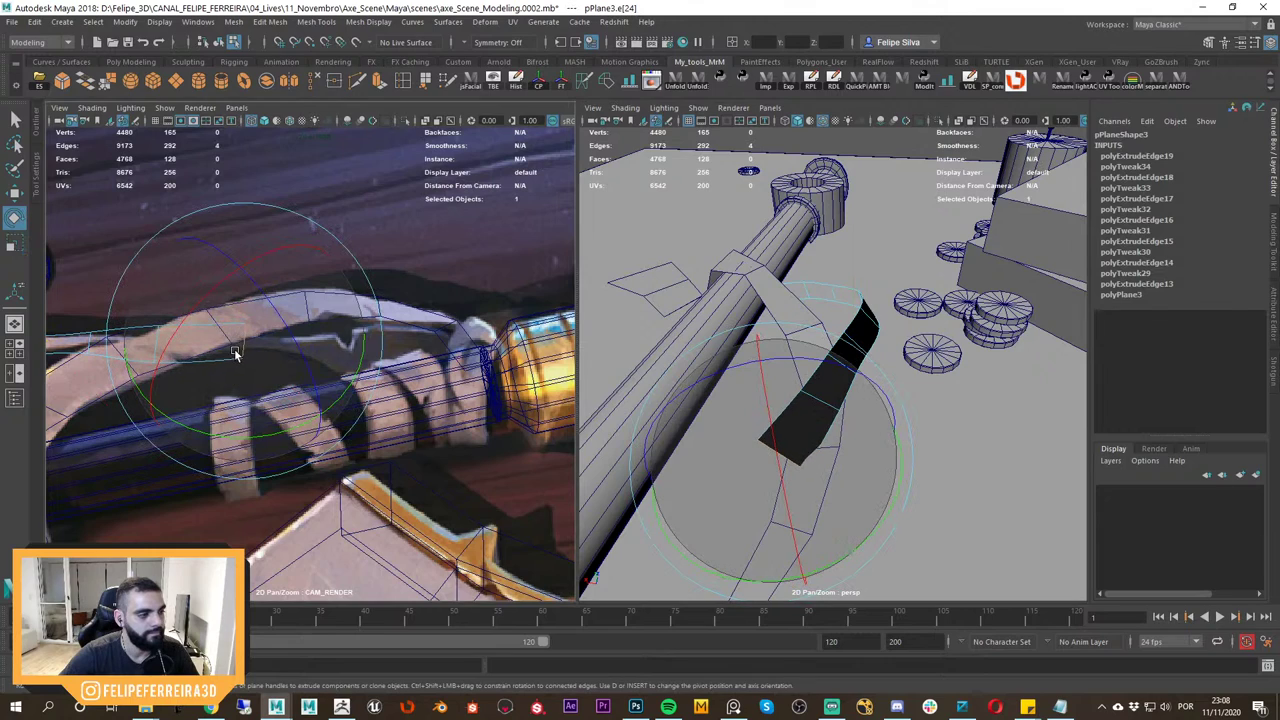
pyautogui.press('w')
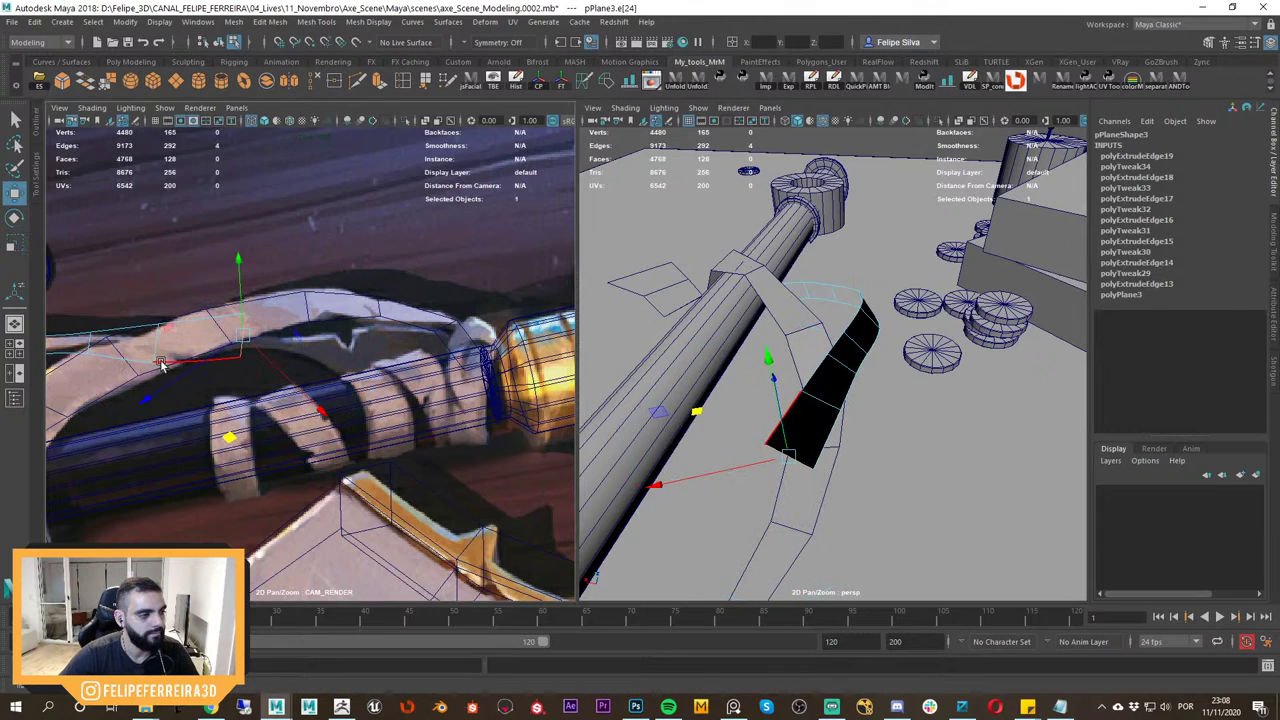
# Shift the cross edge before the strip's end horizontally, undoing the accidental selection of another object.
pyautogui.click(159, 355)
pyautogui.moveTo(137, 447); pyautogui.dragTo(141, 441)
pyautogui.press('r')
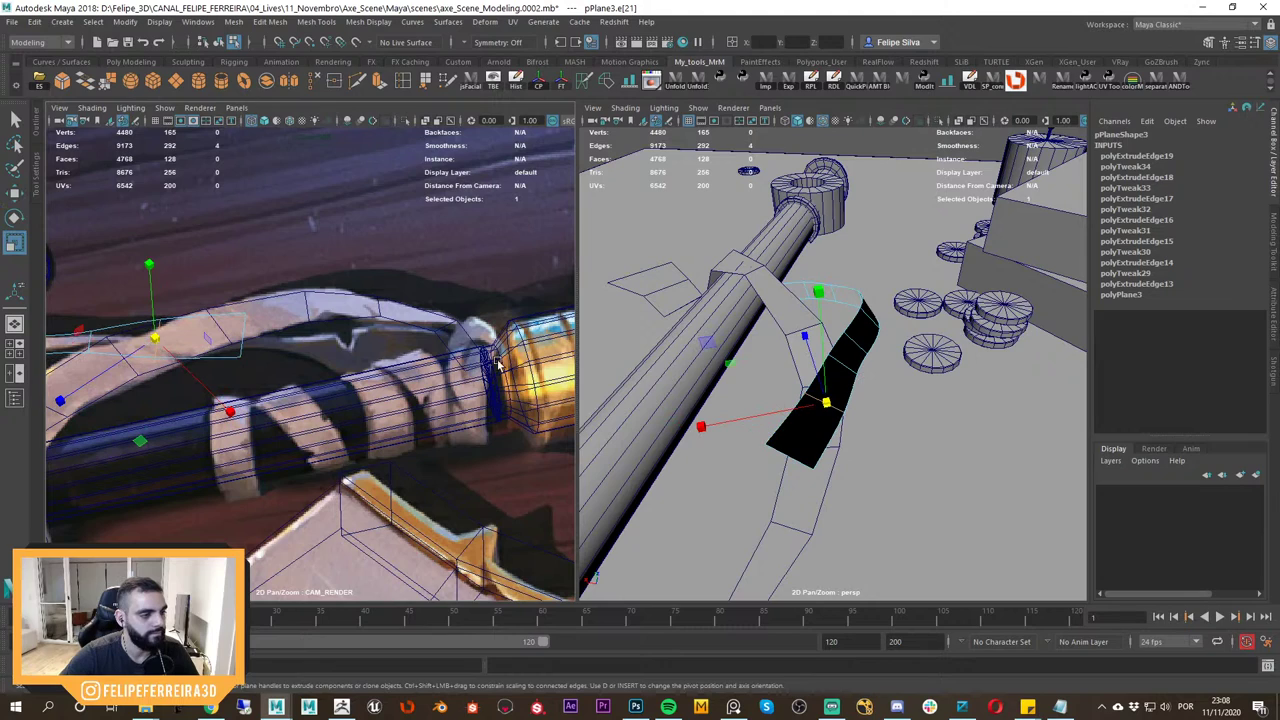
pyautogui.click(800, 459)
pyautogui.click(798, 459)
pyautogui.hotkey('ctrl', 'z')
pyautogui.hotkey('ctrl', 'z')
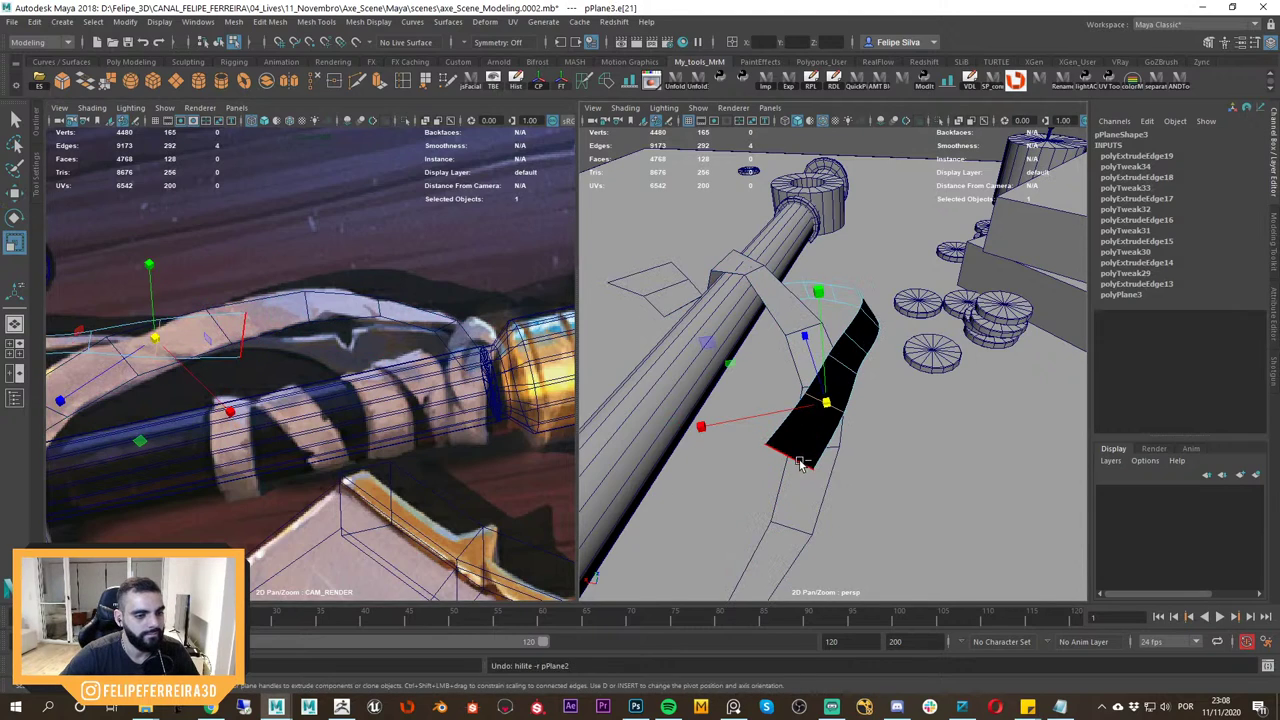
# Rotate the strip's end edge to follow the cloth's direction and adjust the cross edge before it.
pyautogui.click(800, 462)
pyautogui.moveTo(343, 417); pyautogui.dragTo(286, 407, button='middle')
pyautogui.press('e')
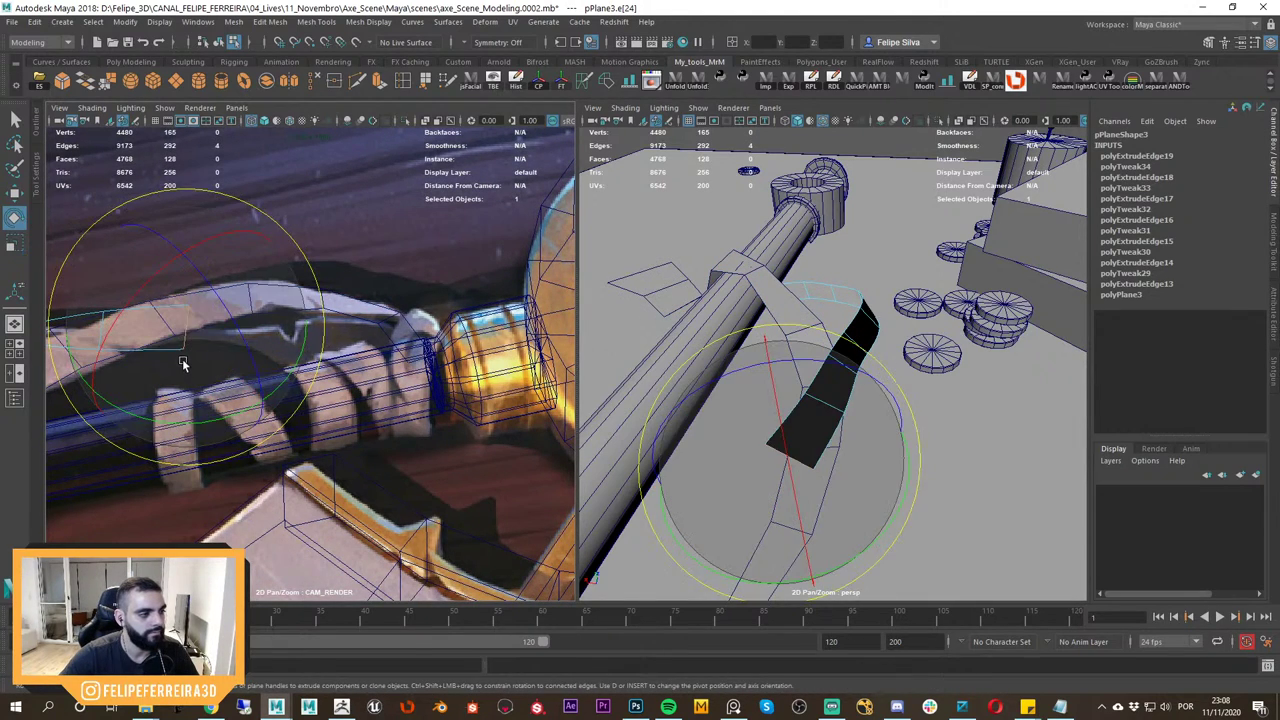
pyautogui.moveTo(183, 363); pyautogui.dragTo(172, 305)
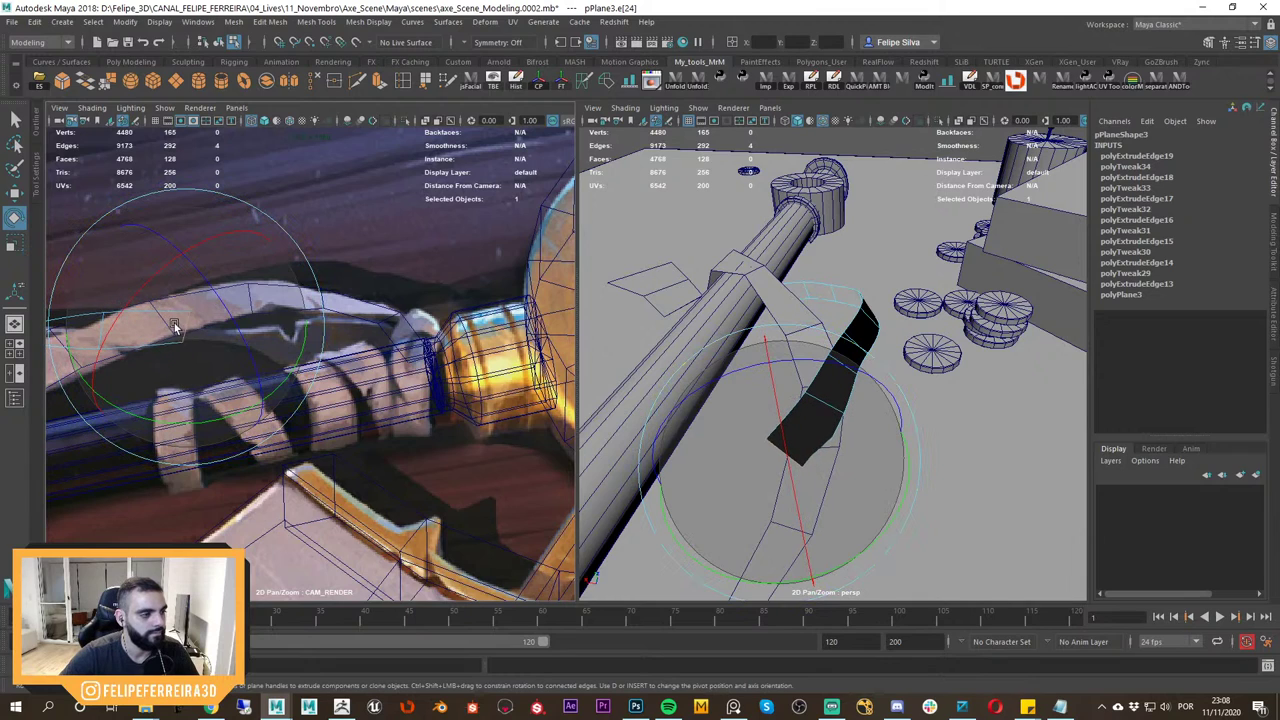
pyautogui.keyDown('alt'); pyautogui.moveTo(832, 438); pyautogui.dragTo(808, 460); pyautogui.keyUp('alt')
pyautogui.press('w')
pyautogui.click(794, 473)
pyautogui.press('e')
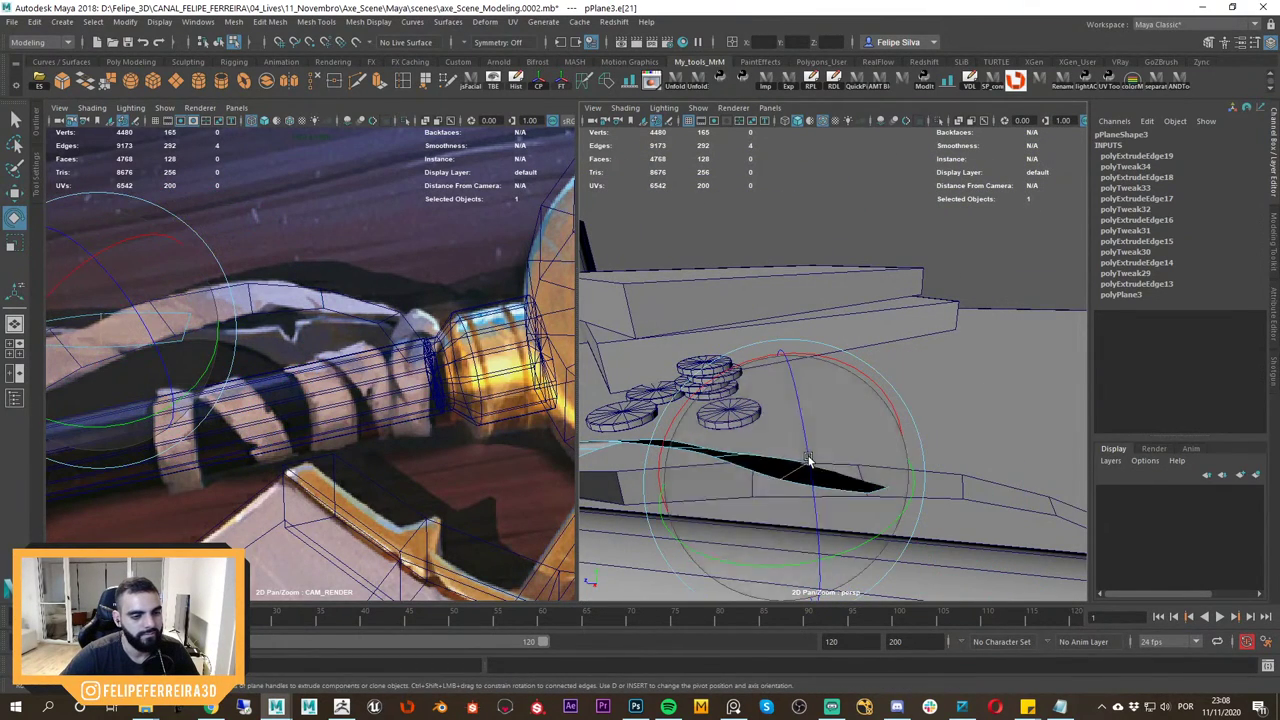
pyautogui.press('w')
# Extrude the strip's end edge further toward the axe head and rotate the new end edge to match the painting.
pyautogui.click(882, 496)
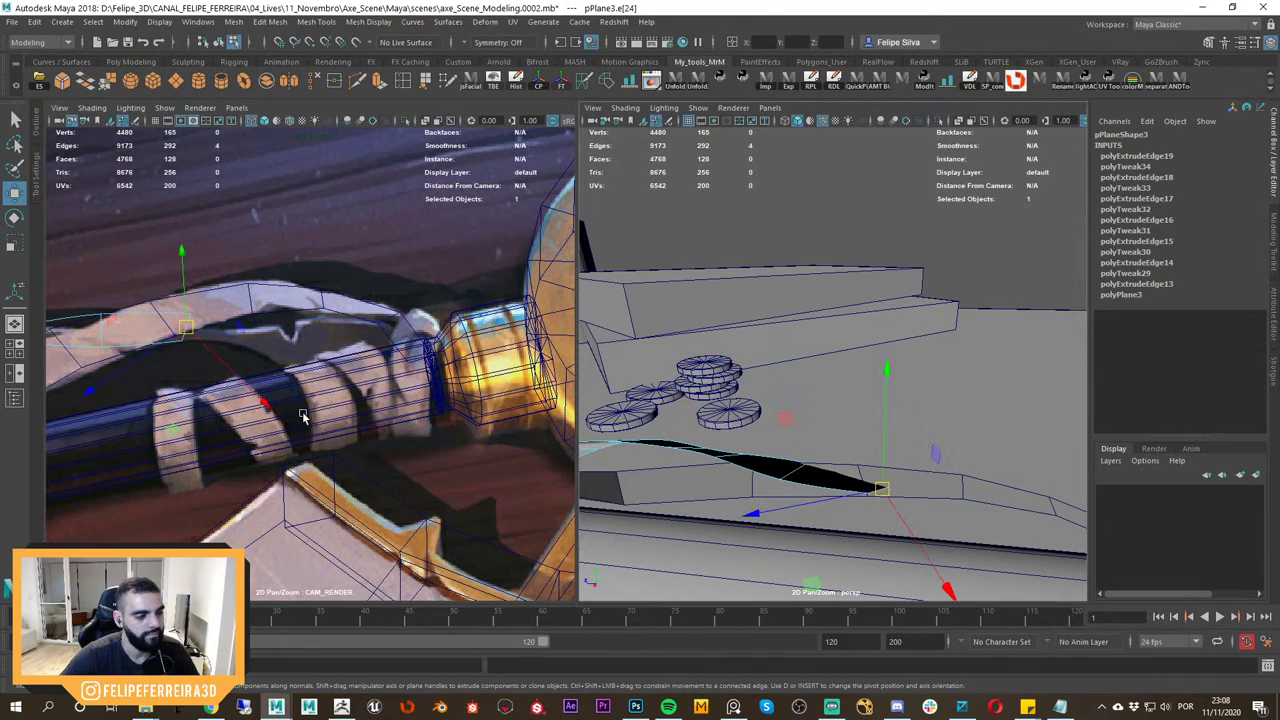
pyautogui.keyDown('shift'); pyautogui.moveTo(187, 328); pyautogui.dragTo(272, 362); pyautogui.keyUp('shift')
pyautogui.press('e')
pyautogui.press('f')
pyautogui.keyDown('alt'); pyautogui.moveTo(863, 477); pyautogui.dragTo(860, 410); pyautogui.keyUp('alt')
pyautogui.keyDown('alt'); pyautogui.moveTo(860, 410); pyautogui.dragTo(700, 350, button='right'); pyautogui.keyUp('alt')
pyautogui.press('w')
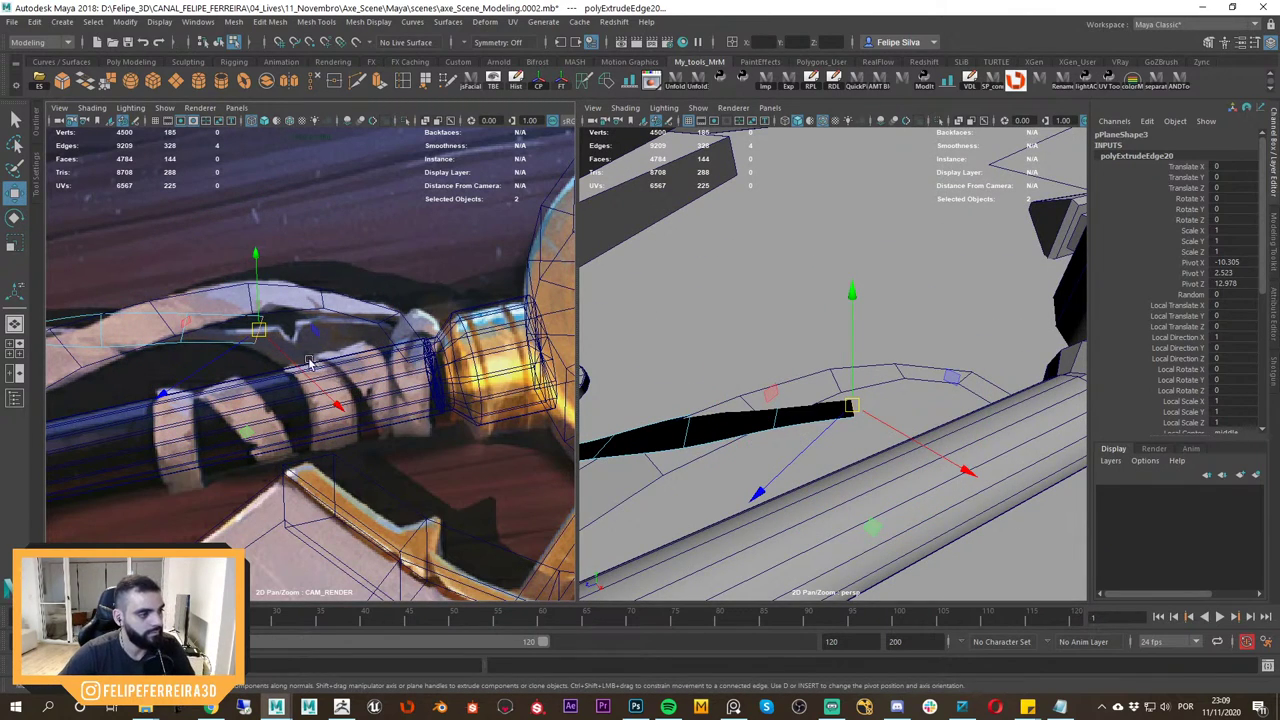
pyautogui.press('e')
pyautogui.moveTo(270, 354)
pyautogui.mouseDown()
pyautogui.moveTo(257, 335)
pyautogui.moveTo(265, 371)
pyautogui.mouseUp()
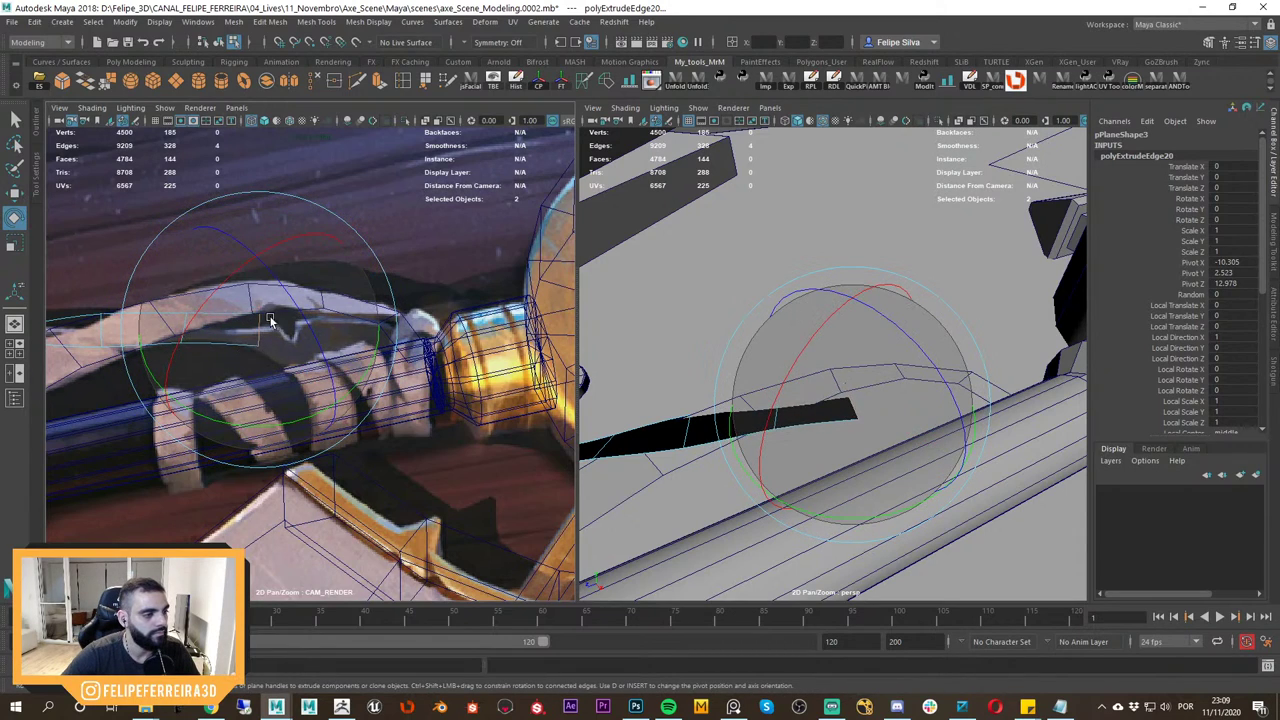
# Rotate the cross edge just before the back strip's end to refine the cloth's twist.
pyautogui.press('w')
pyautogui.keyDown('alt'); pyautogui.moveTo(808, 443); pyautogui.dragTo(622, 402); pyautogui.keyUp('alt')
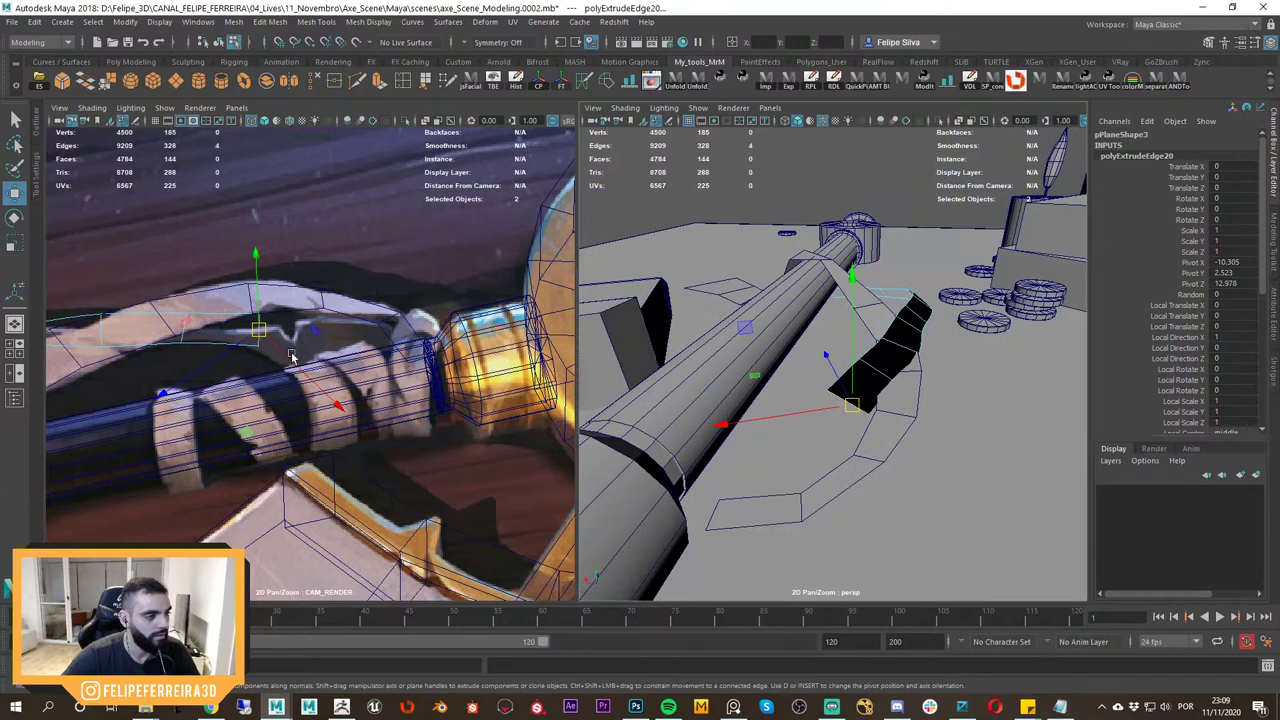
pyautogui.press('e')
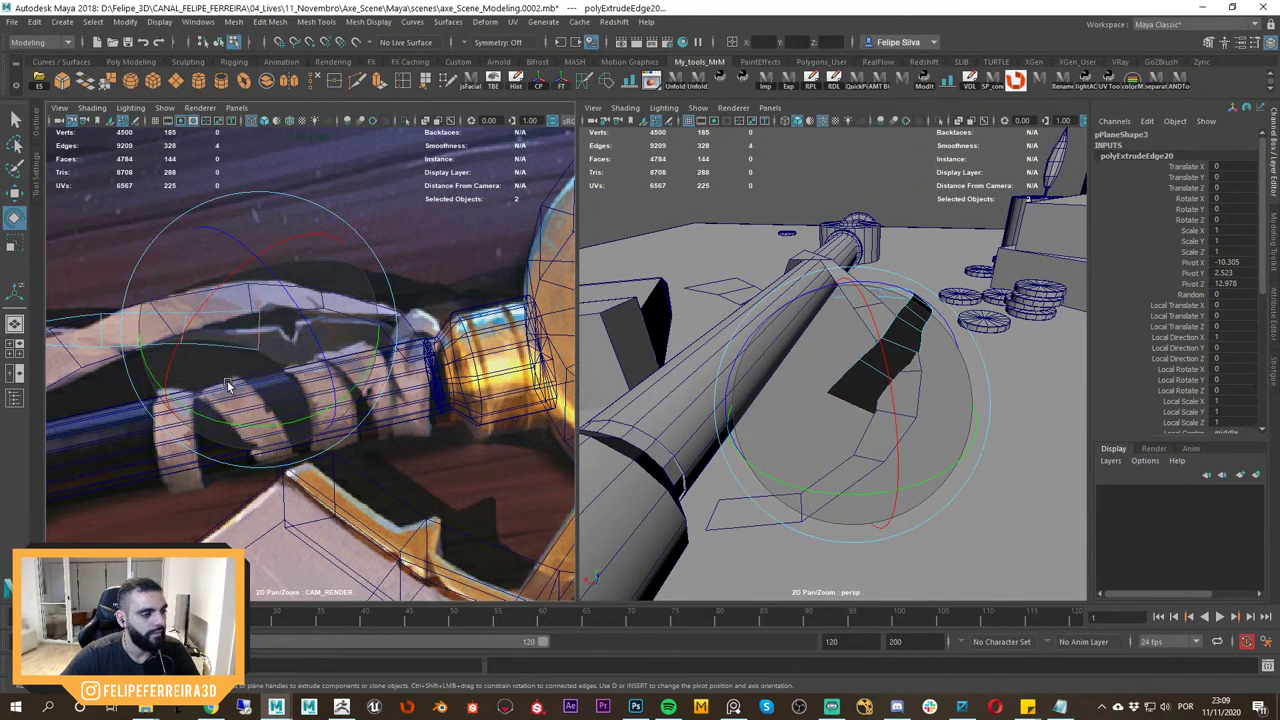
pyautogui.keyDown('alt'); pyautogui.moveTo(818, 403); pyautogui.dragTo(823, 371); pyautogui.keyUp('alt')
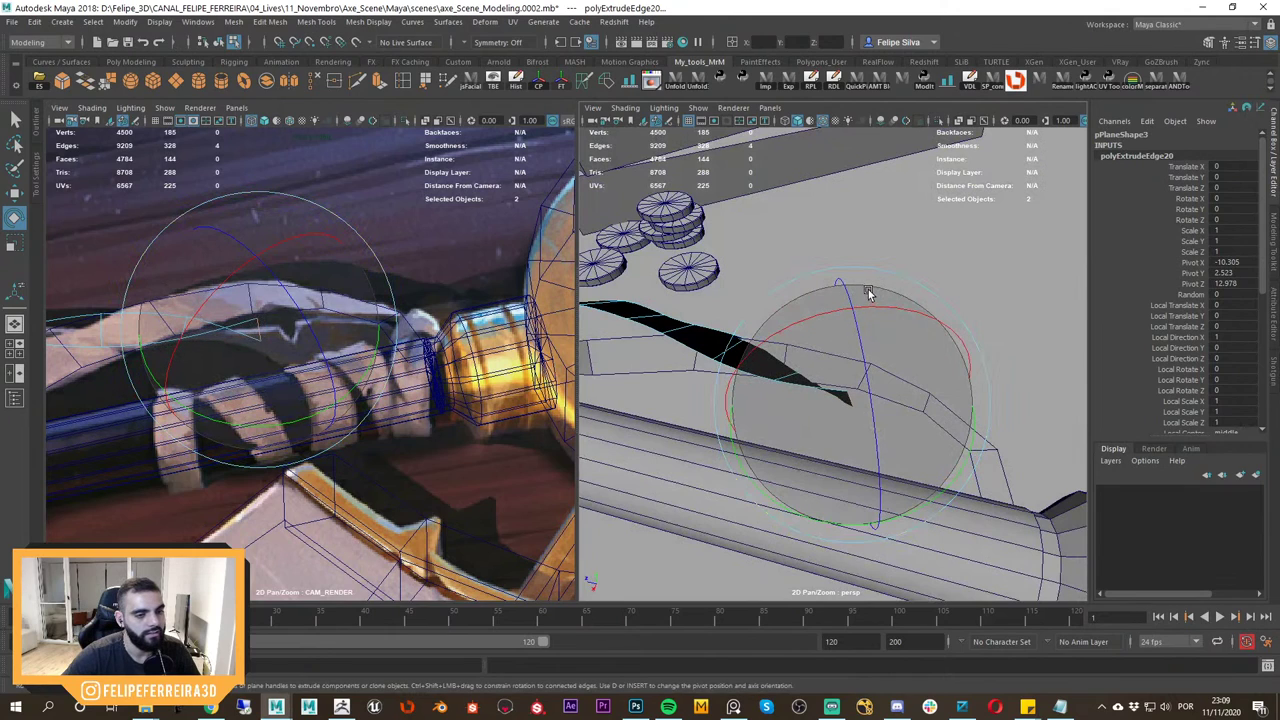
pyautogui.press('w')
pyautogui.click(786, 371)
pyautogui.press('e')
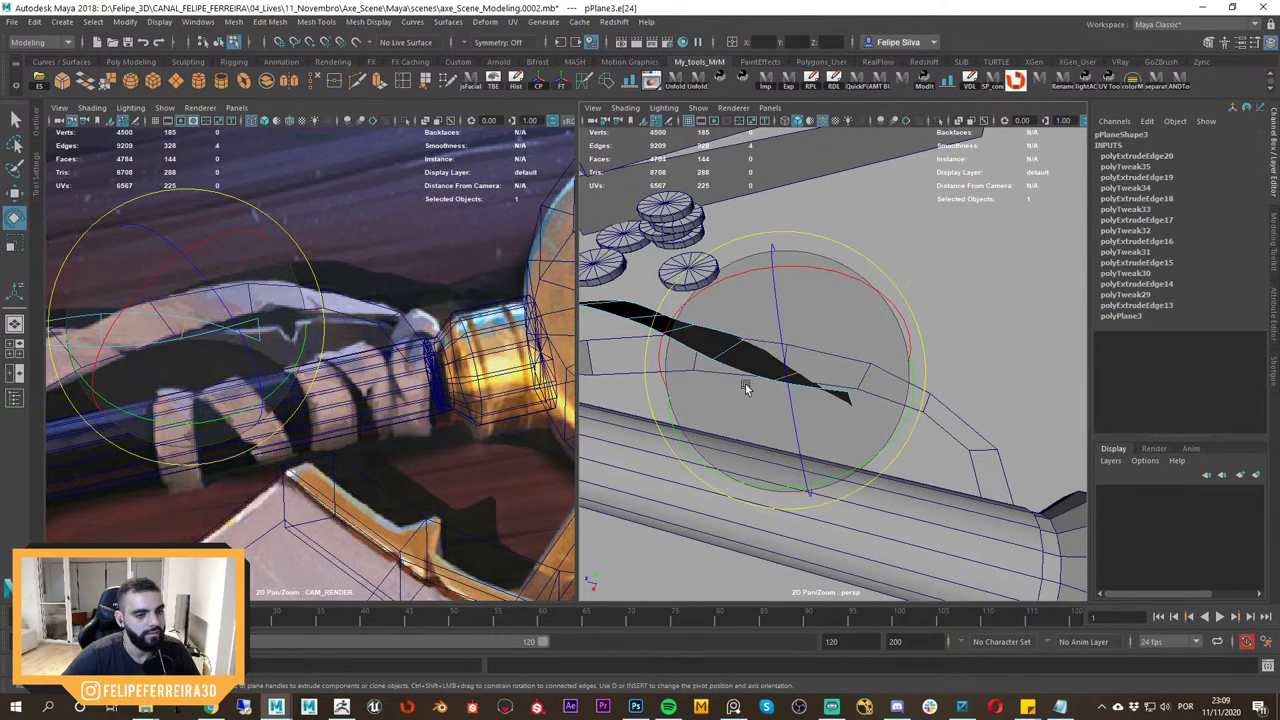
pyautogui.moveTo(745, 384); pyautogui.dragTo(854, 398)
# Move the back strip's end edge slightly down and toward the axe head to follow the painted cloth.
pyautogui.press('w')
pyautogui.click(849, 398)
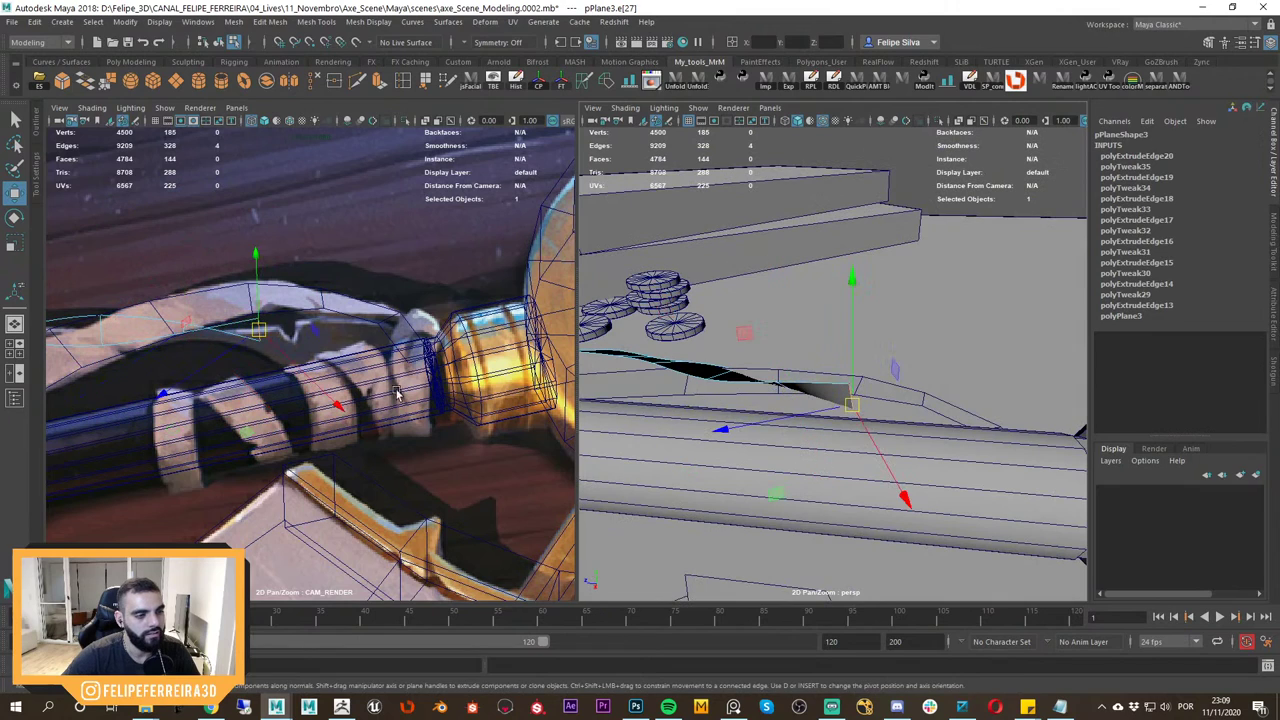
pyautogui.moveTo(259, 331); pyautogui.dragTo(267, 345)
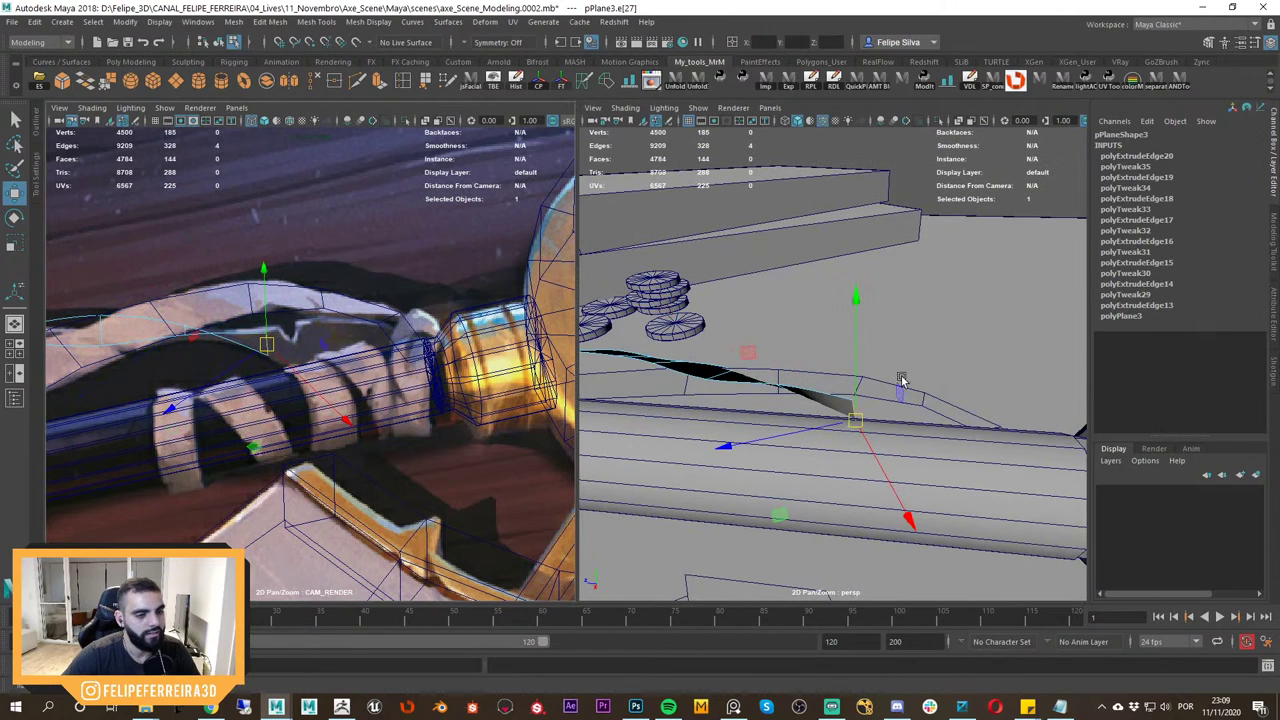
pyautogui.keyDown('alt'); pyautogui.moveTo(903, 380); pyautogui.dragTo(926, 368); pyautogui.keyUp('alt')
pyautogui.moveTo(872, 411); pyautogui.dragTo(790, 438)
# Extrude the back strip's end edge further toward the axe head along the painted cloth.
pyautogui.hotkey('ctrl', 'e')
pyautogui.press('w')
pyautogui.moveTo(269, 345); pyautogui.dragTo(339, 346)
pyautogui.press('r')
pyautogui.press('w')
pyautogui.moveTo(327, 343); pyautogui.dragTo(375, 342)
# Shift the extruded end edge of the back strip horizontally so the cloth stays close to the handle.
pyautogui.press('w')
pyautogui.keyDown('alt'); pyautogui.moveTo(966, 392); pyautogui.dragTo(836, 418); pyautogui.keyUp('alt')
pyautogui.click(836, 420)
pyautogui.moveTo(871, 536); pyautogui.dragTo(865, 538)
pyautogui.moveTo(880, 434)
pyautogui.keyDown('alt'); pyautogui.mouseDown()
pyautogui.moveTo(902, 388)
pyautogui.moveTo(875, 413)
pyautogui.mouseUp(); pyautogui.keyUp('alt')
pyautogui.click(869, 404)
# Extrude the back strip's end edge up to the handle beside the gold collar and adjust it horizontally.
pyautogui.hotkey('ctrl', 'e')
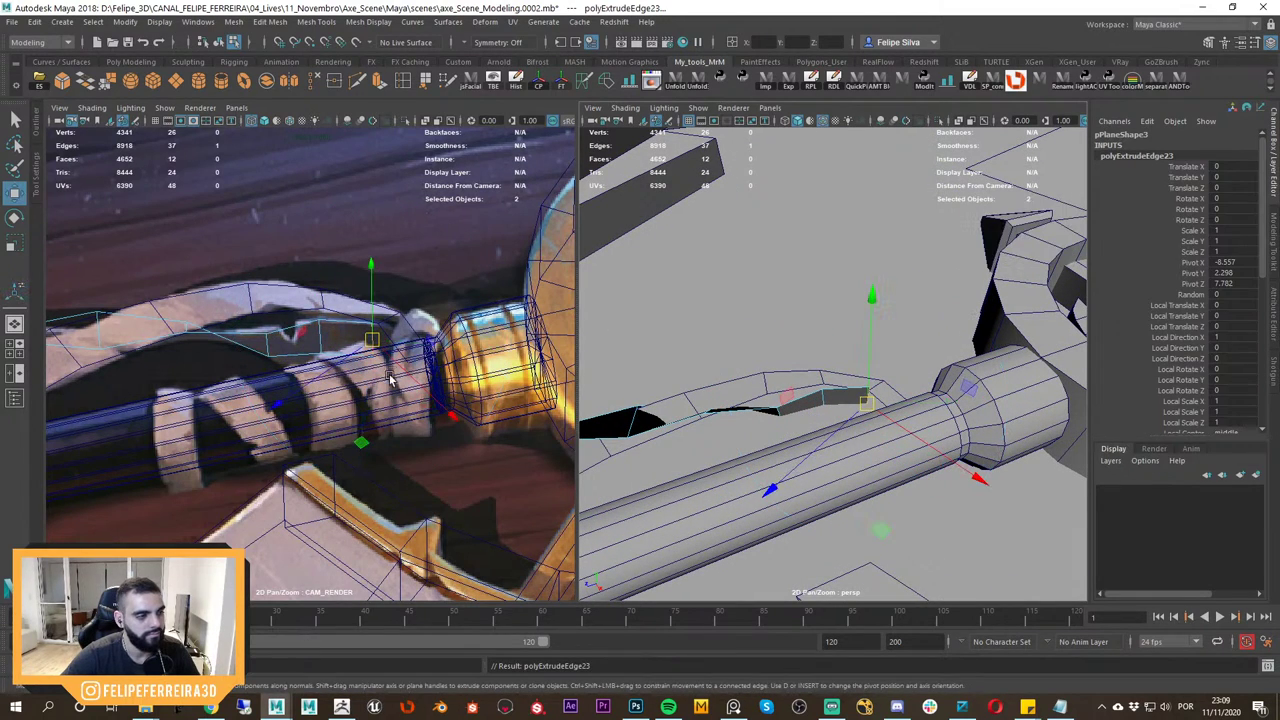
pyautogui.moveTo(372, 341); pyautogui.dragTo(416, 364)
pyautogui.keyDown('alt'); pyautogui.moveTo(874, 408); pyautogui.dragTo(914, 426); pyautogui.keyUp('alt')
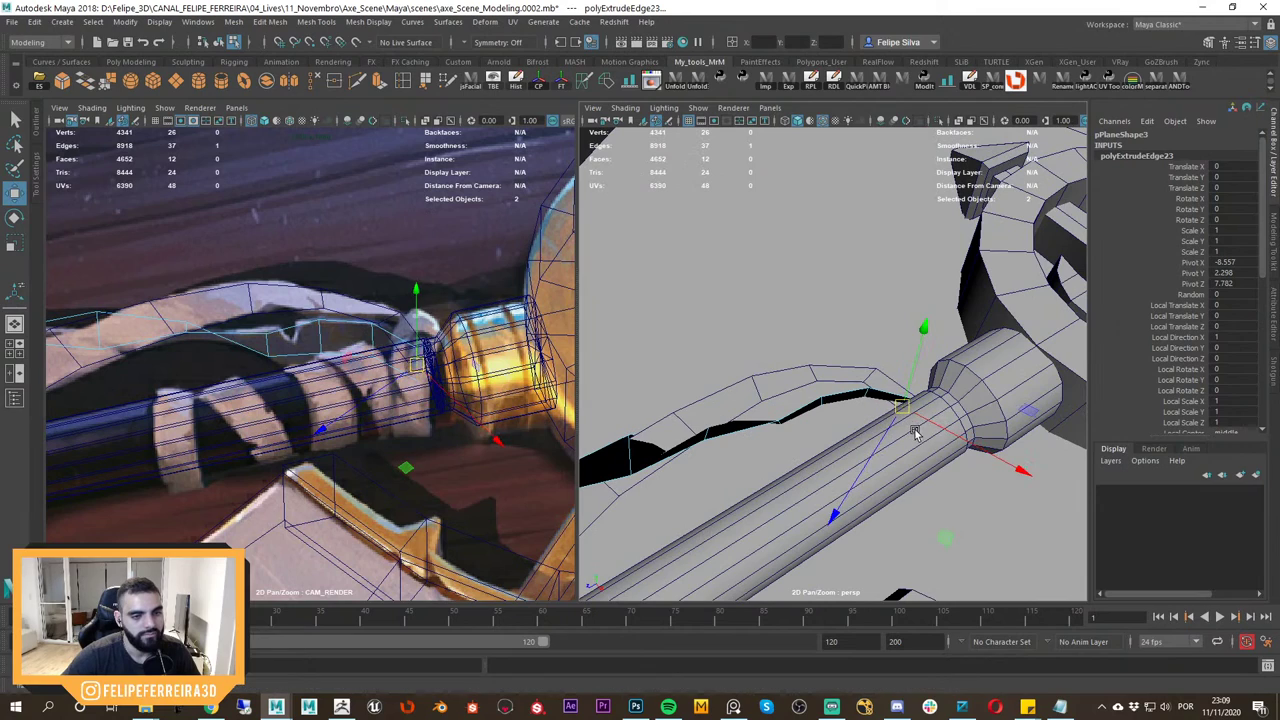
pyautogui.moveTo(950, 541); pyautogui.dragTo(958, 543)
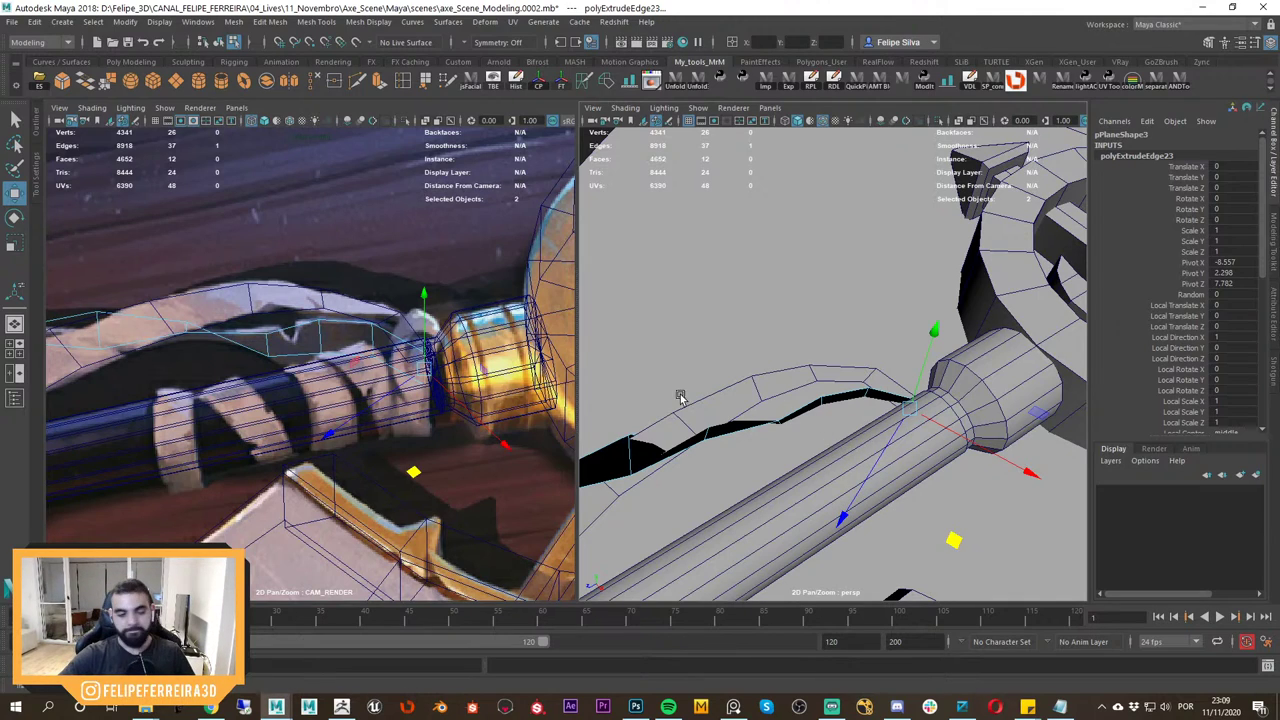
# Show the back strip in smooth mesh preview, return to object selection and clear the selection.
pyautogui.keyDown('alt'); pyautogui.moveTo(868, 391); pyautogui.dragTo(838, 363, button='right'); pyautogui.keyUp('alt')
pyautogui.press('3')
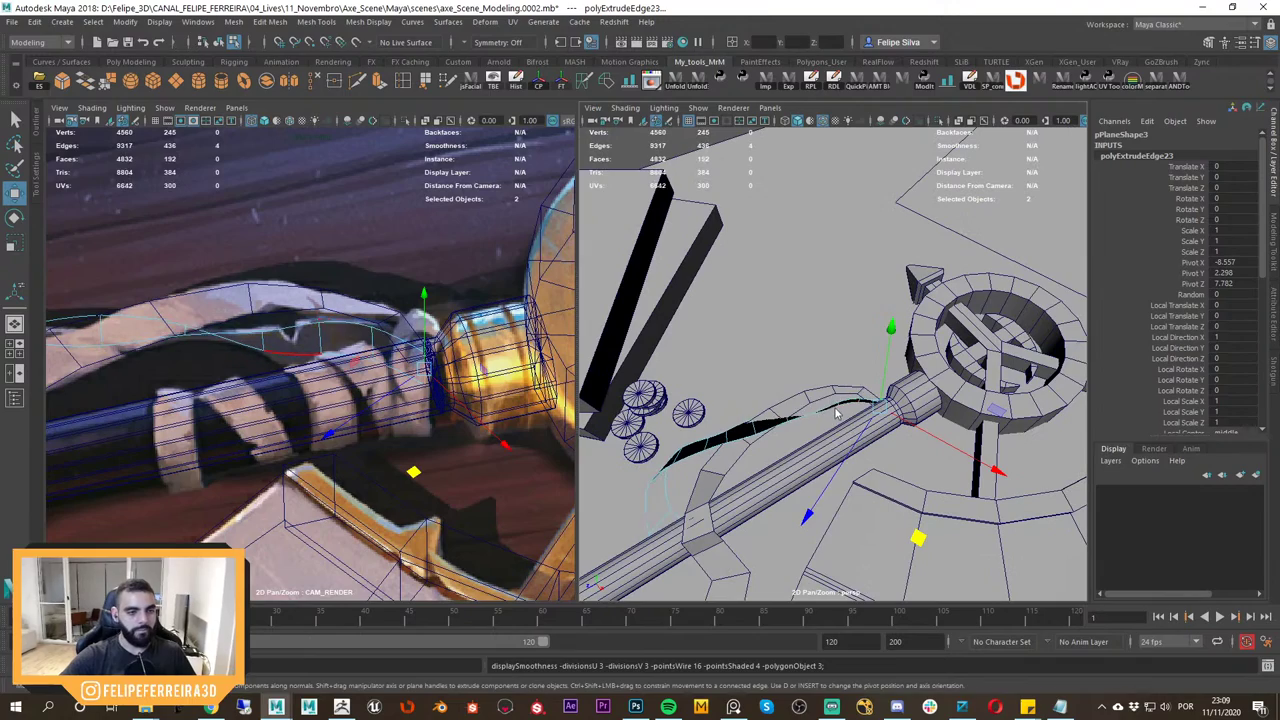
pyautogui.press('F8')
pyautogui.keyDown('alt'); pyautogui.moveTo(899, 245); pyautogui.dragTo(820, 340); pyautogui.keyUp('alt')
pyautogui.click(823, 346)
pyautogui.keyDown('alt'); pyautogui.moveTo(823, 346); pyautogui.dragTo(874, 391, button='right'); pyautogui.keyUp('alt')
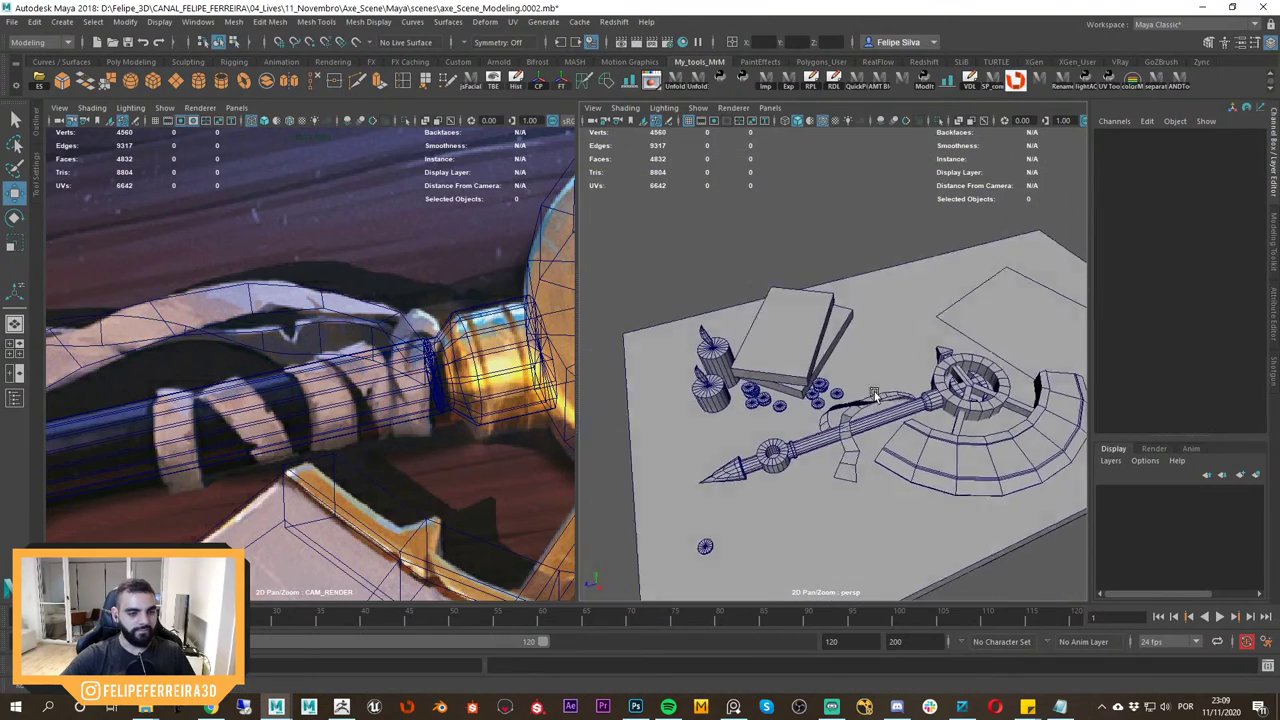
# Select the front strip for edge editing and adjust its cross edge above the back strip vertically.
pyautogui.keyDown('alt'); pyautogui.moveTo(874, 391); pyautogui.dragTo(882, 428); pyautogui.keyUp('alt')
pyautogui.keyDown('alt'); pyautogui.moveTo(882, 428); pyautogui.dragTo(932, 430, button='right'); pyautogui.keyUp('alt')
pyautogui.keyDown('alt'); pyautogui.moveTo(932, 428); pyautogui.dragTo(908, 389); pyautogui.keyUp('alt')
pyautogui.click(908, 389)
pyautogui.keyDown('alt'); pyautogui.moveTo(908, 389); pyautogui.dragTo(1056, 438, button='right'); pyautogui.keyUp('alt')
pyautogui.keyDown('alt'); pyautogui.moveTo(1056, 438); pyautogui.dragTo(887, 393); pyautogui.keyUp('alt')
pyautogui.click(909, 414)
pyautogui.press('F10')
pyautogui.click(907, 405)
pyautogui.moveTo(888, 383); pyautogui.dragTo(900, 342)
pyautogui.click(902, 363)
# Show the front strip in smooth mesh preview and refine the height of its upper cross edge.
pyautogui.keyDown('alt'); pyautogui.moveTo(824, 391); pyautogui.dragTo(865, 355); pyautogui.keyUp('alt')
pyautogui.click(864, 378)
pyautogui.keyDown('alt'); pyautogui.moveTo(878, 362); pyautogui.dragTo(944, 396); pyautogui.keyUp('alt')
pyautogui.press('3')
pyautogui.click(922, 393)
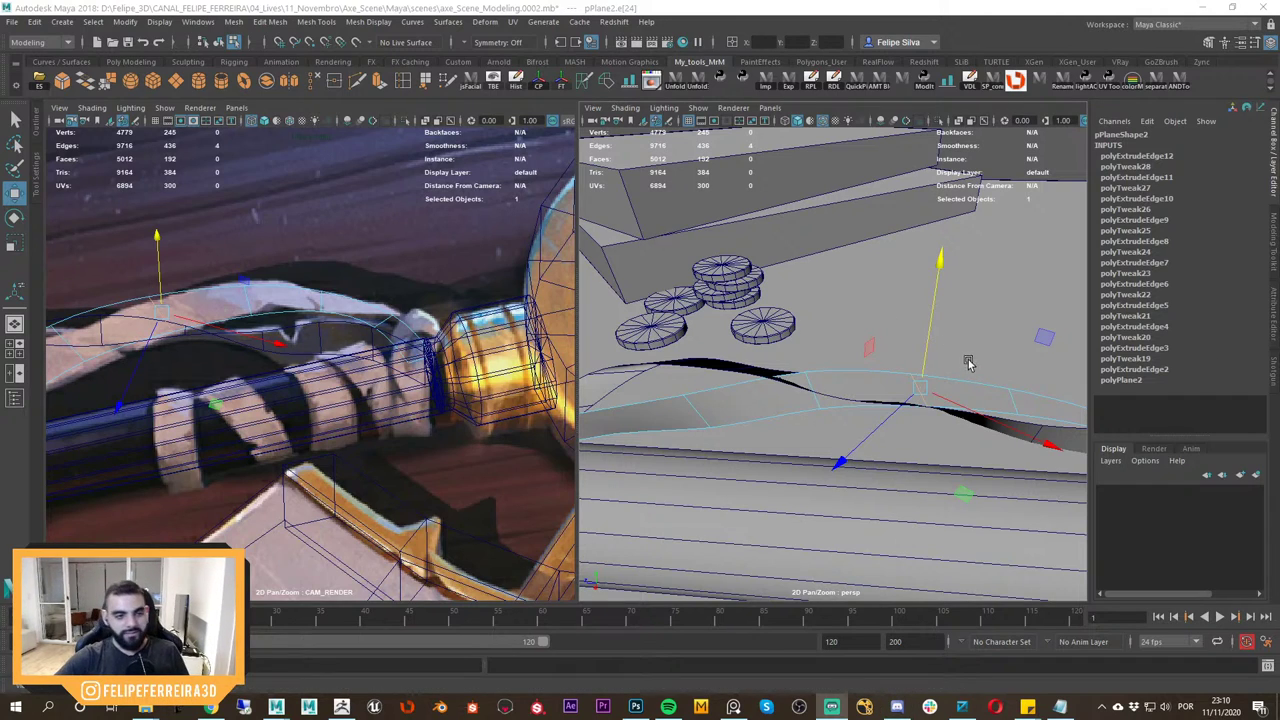
pyautogui.keyDown('alt'); pyautogui.moveTo(971, 363); pyautogui.dragTo(928, 394); pyautogui.keyUp('alt')
pyautogui.click(820, 396)
pyautogui.keyDown('alt'); pyautogui.moveTo(820, 402); pyautogui.dragTo(886, 403, button='middle'); pyautogui.keyUp('alt')
pyautogui.click(868, 360)
pyautogui.keyDown('alt'); pyautogui.moveTo(886, 403); pyautogui.dragTo(871, 378); pyautogui.keyUp('alt')
pyautogui.moveTo(871, 346); pyautogui.dragTo(940, 314)
pyautogui.click(933, 331)
# Examine both cloth strips against the painting through the render camera and from around the whole scene.
pyautogui.moveTo(196, 380); pyautogui.dragTo(114, 340, button='right')
pyautogui.moveTo(114, 340); pyautogui.dragTo(298, 366, button='middle')
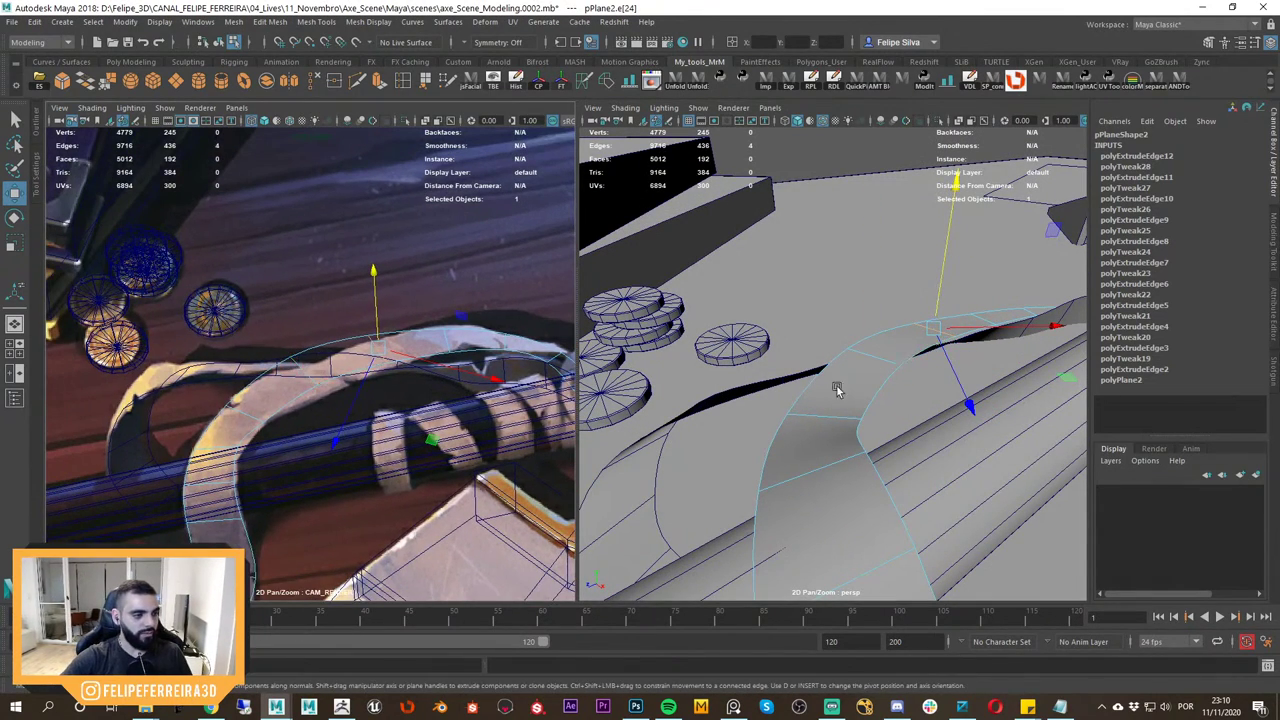
pyautogui.keyDown('alt'); pyautogui.moveTo(837, 390); pyautogui.dragTo(852, 420); pyautogui.keyUp('alt')
pyautogui.keyDown('alt'); pyautogui.moveTo(880, 400); pyautogui.dragTo(930, 319, button='right'); pyautogui.keyUp('alt')
pyautogui.keyDown('alt'); pyautogui.moveTo(925, 315); pyautogui.dragTo(812, 228, button='right'); pyautogui.keyUp('alt')
pyautogui.click(820, 245)
pyautogui.keyDown('alt'); pyautogui.moveTo(822, 260); pyautogui.dragTo(853, 344); pyautogui.keyUp('alt')
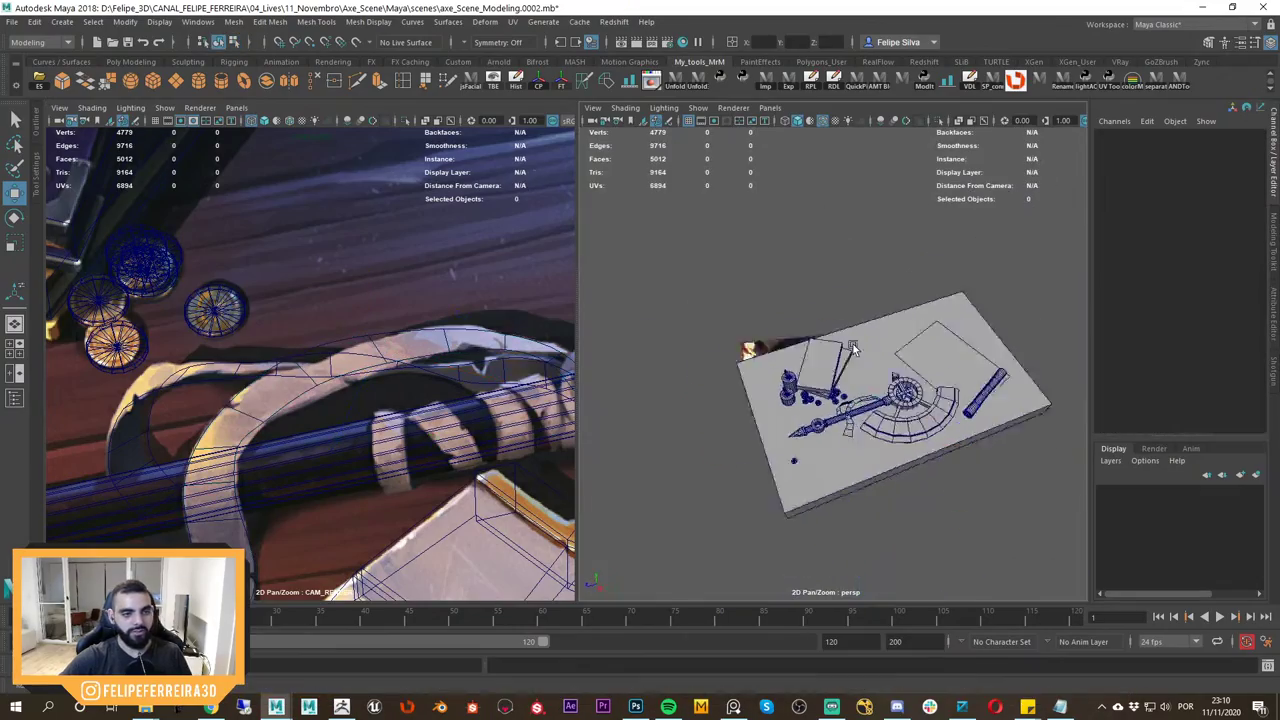
pyautogui.keyDown('alt'); pyautogui.moveTo(853, 344); pyautogui.dragTo(965, 396, button='right'); pyautogui.keyUp('alt')
pyautogui.keyDown('alt'); pyautogui.moveTo(965, 396); pyautogui.dragTo(975, 355); pyautogui.keyUp('alt')
pyautogui.moveTo(359, 376); pyautogui.dragTo(402, 363, button='middle')
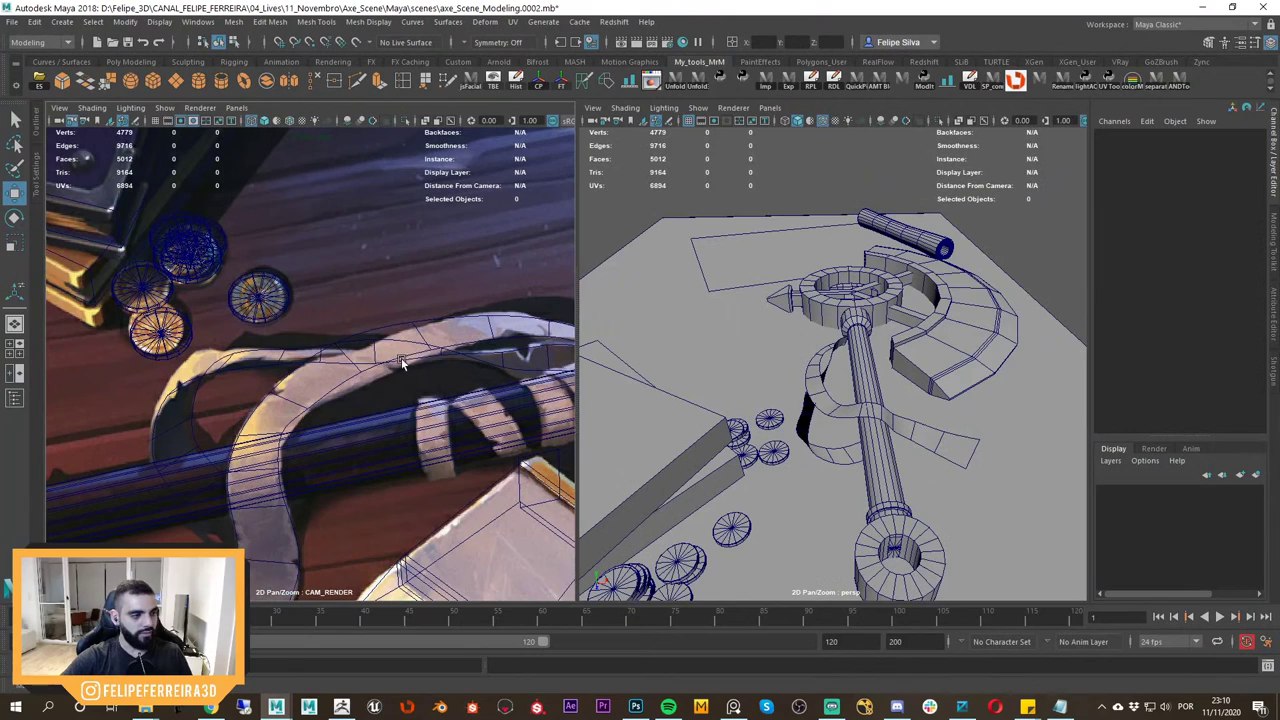
# Select the back strip, switch to edge editing and pick its end edge beside the axe head.
pyautogui.click(260, 358)
pyautogui.keyDown('alt'); pyautogui.moveTo(818, 391); pyautogui.dragTo(873, 424, button='right'); pyautogui.keyUp('alt')
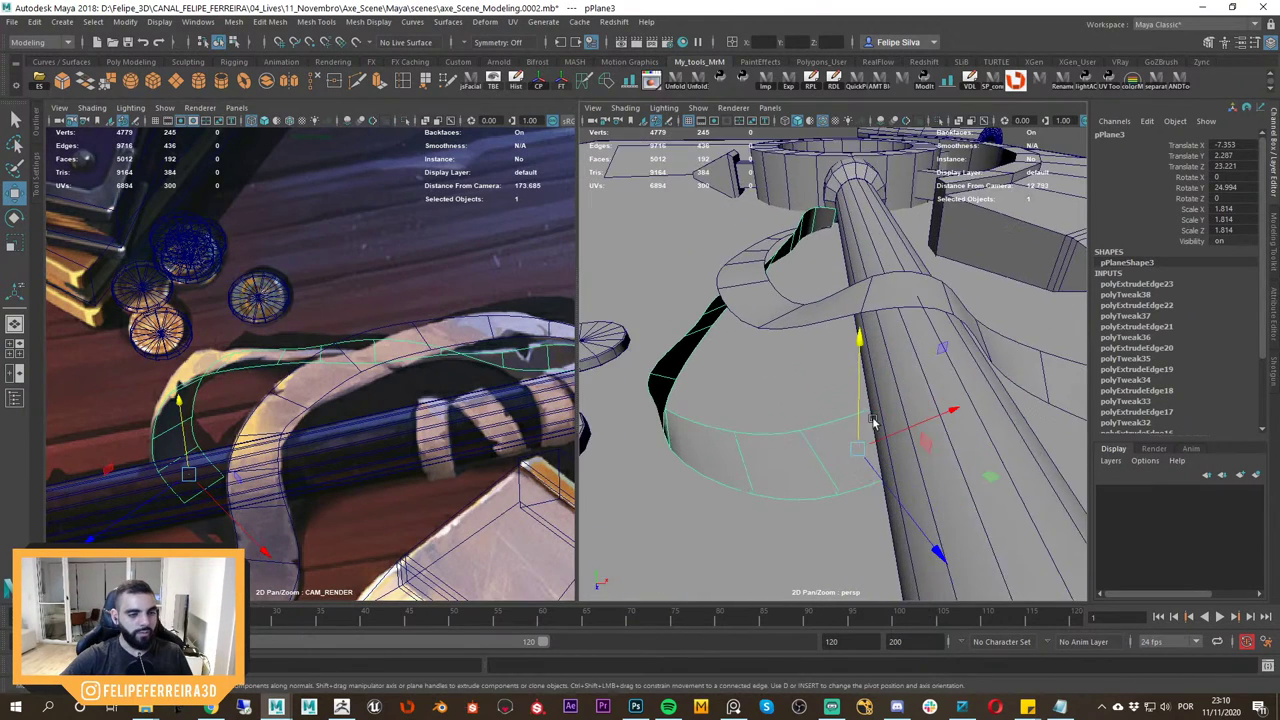
pyautogui.keyDown('alt'); pyautogui.moveTo(873, 424); pyautogui.dragTo(932, 455); pyautogui.keyUp('alt')
pyautogui.press('F8')
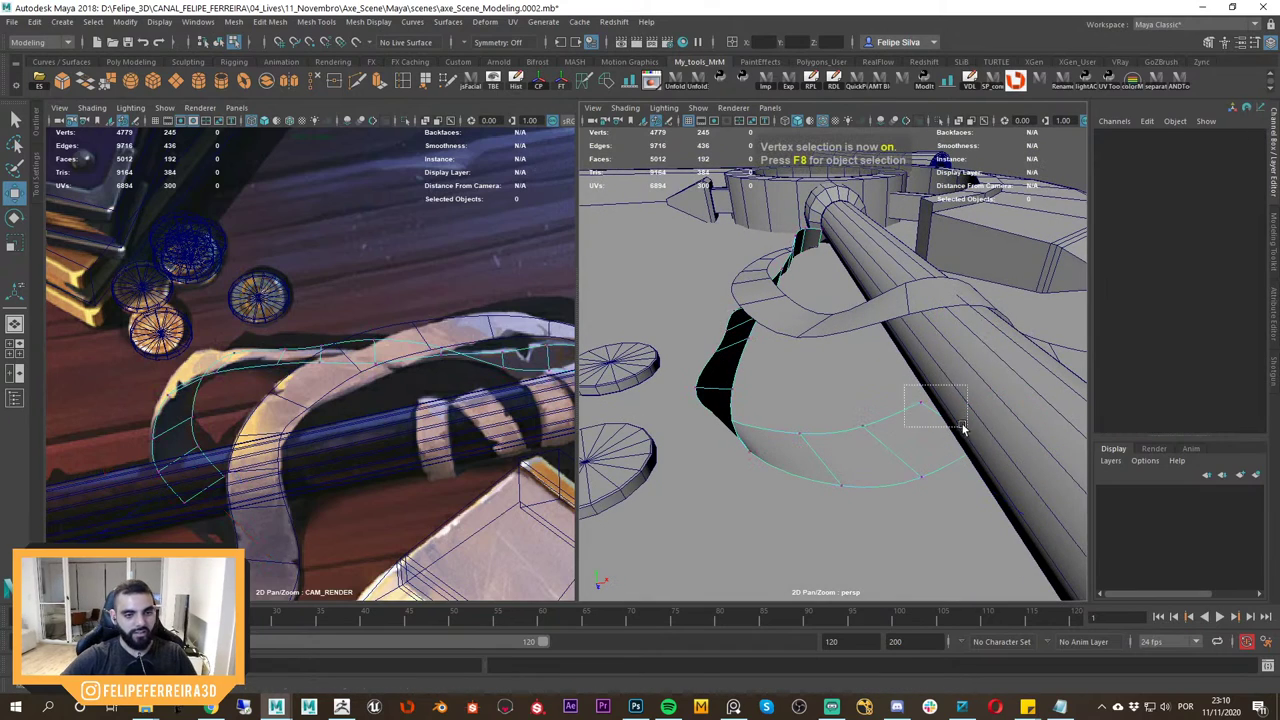
pyautogui.click(933, 394)
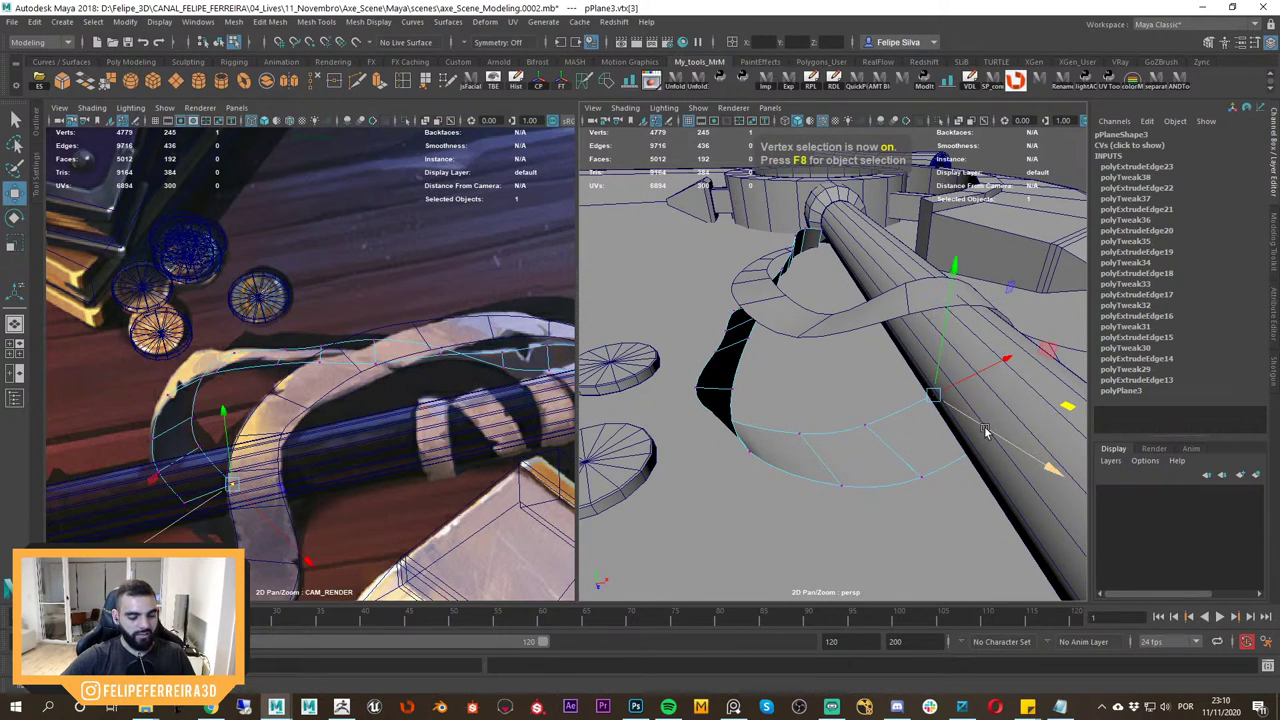
pyautogui.press('F10')
pyautogui.moveTo(535, 379); pyautogui.dragTo(292, 381, button='middle')
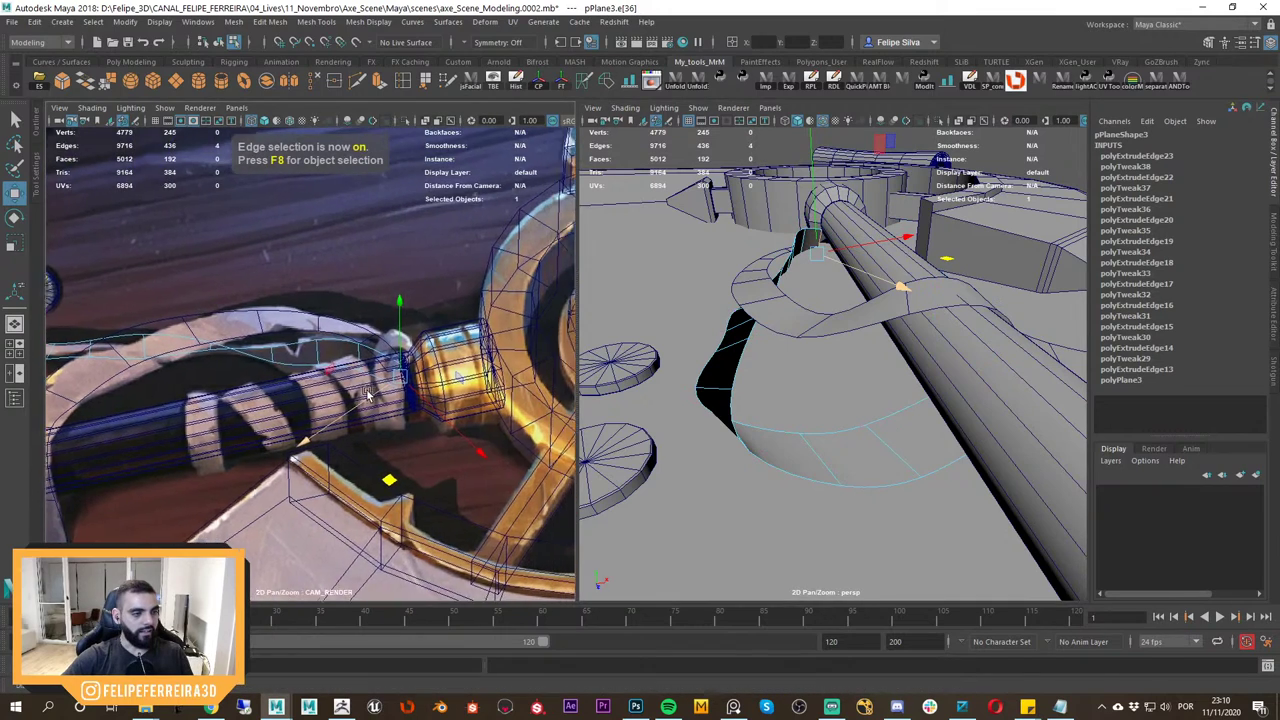
pyautogui.moveTo(292, 381); pyautogui.dragTo(411, 381, button='right')
pyautogui.keyDown('alt'); pyautogui.moveTo(863, 334); pyautogui.dragTo(915, 358); pyautogui.keyUp('alt')
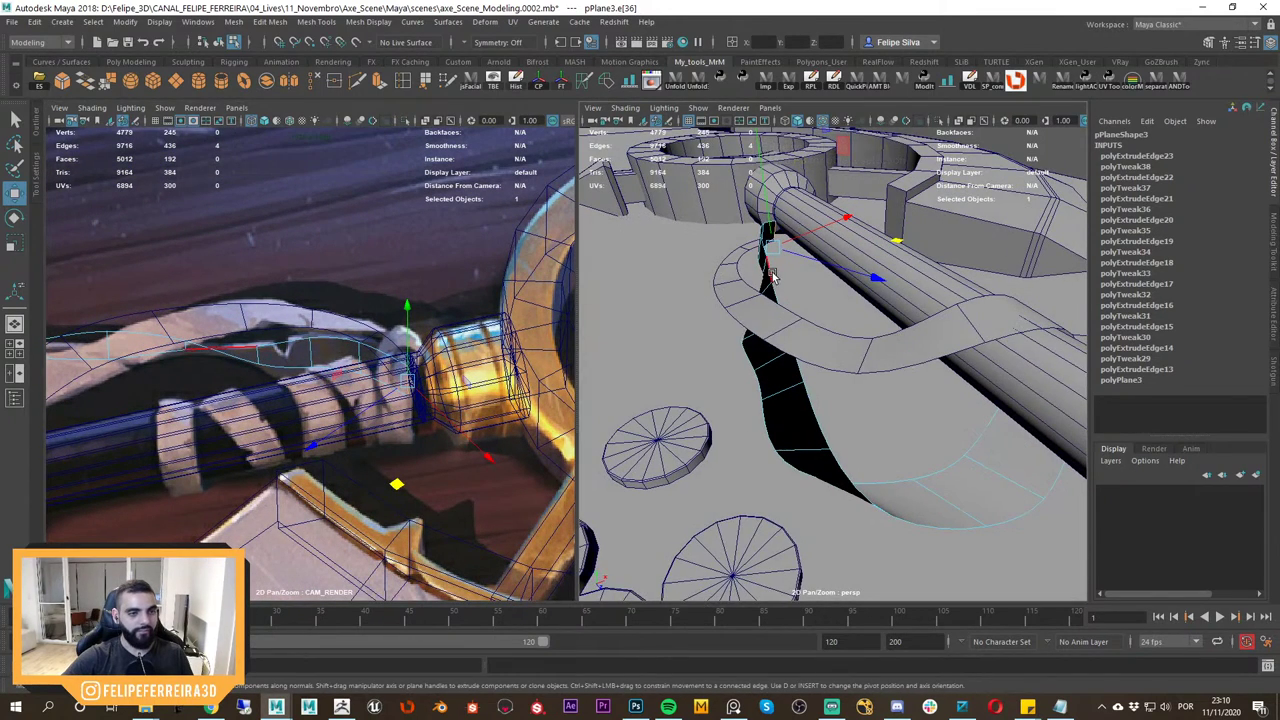
pyautogui.moveTo(771, 273); pyautogui.dragTo(772, 236, button='right')
pyautogui.keyDown('alt'); pyautogui.moveTo(822, 303); pyautogui.dragTo(846, 302, button='middle'); pyautogui.keyUp('alt')
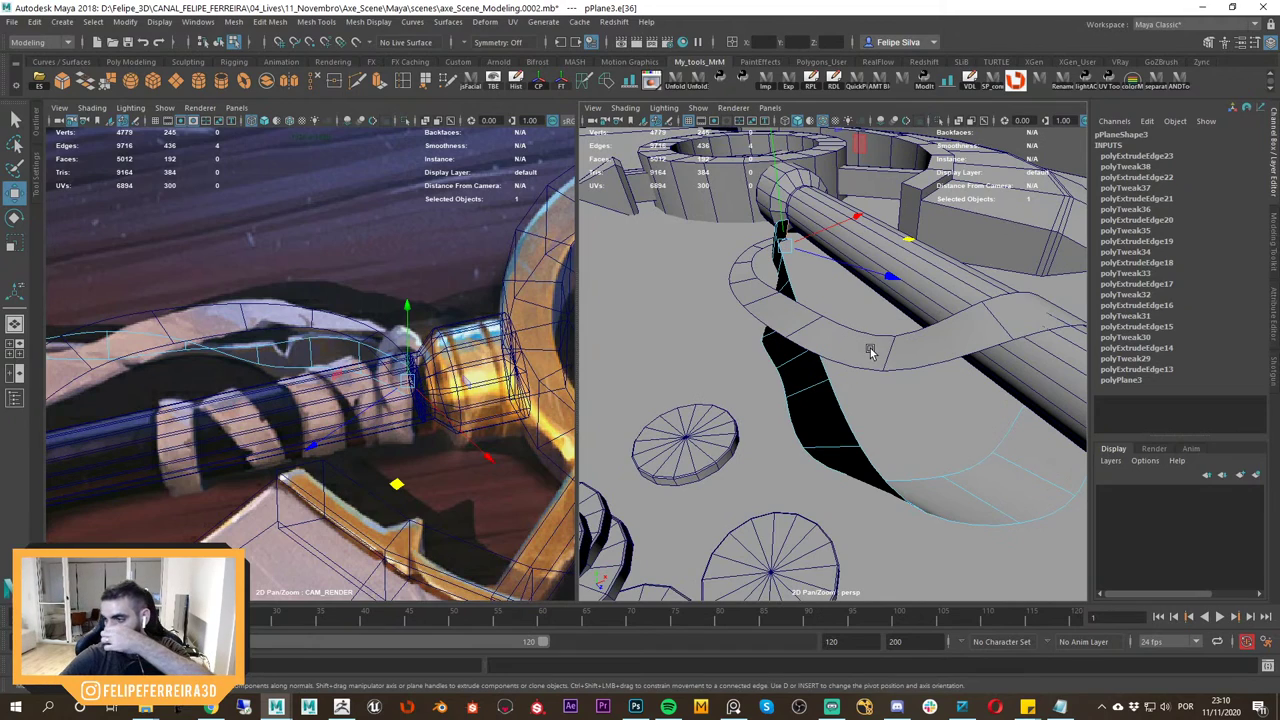
# Shift two cross edges of the back strip horizontally, one near the front strip's crossing and one at the bend.
pyautogui.click(797, 359)
pyautogui.press('r')
pyautogui.moveTo(797, 358); pyautogui.dragTo(816, 385)
pyautogui.click(810, 388)
pyautogui.press('w')
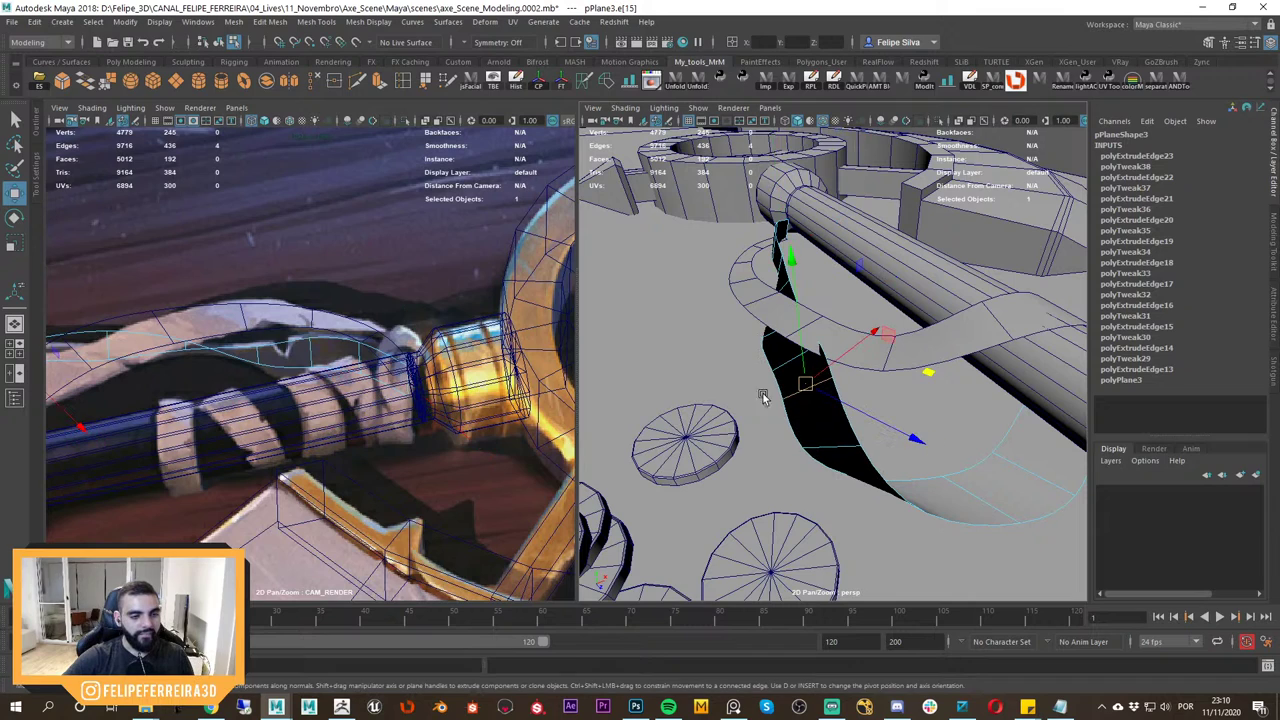
pyautogui.moveTo(320, 415); pyautogui.dragTo(373, 402, button='middle')
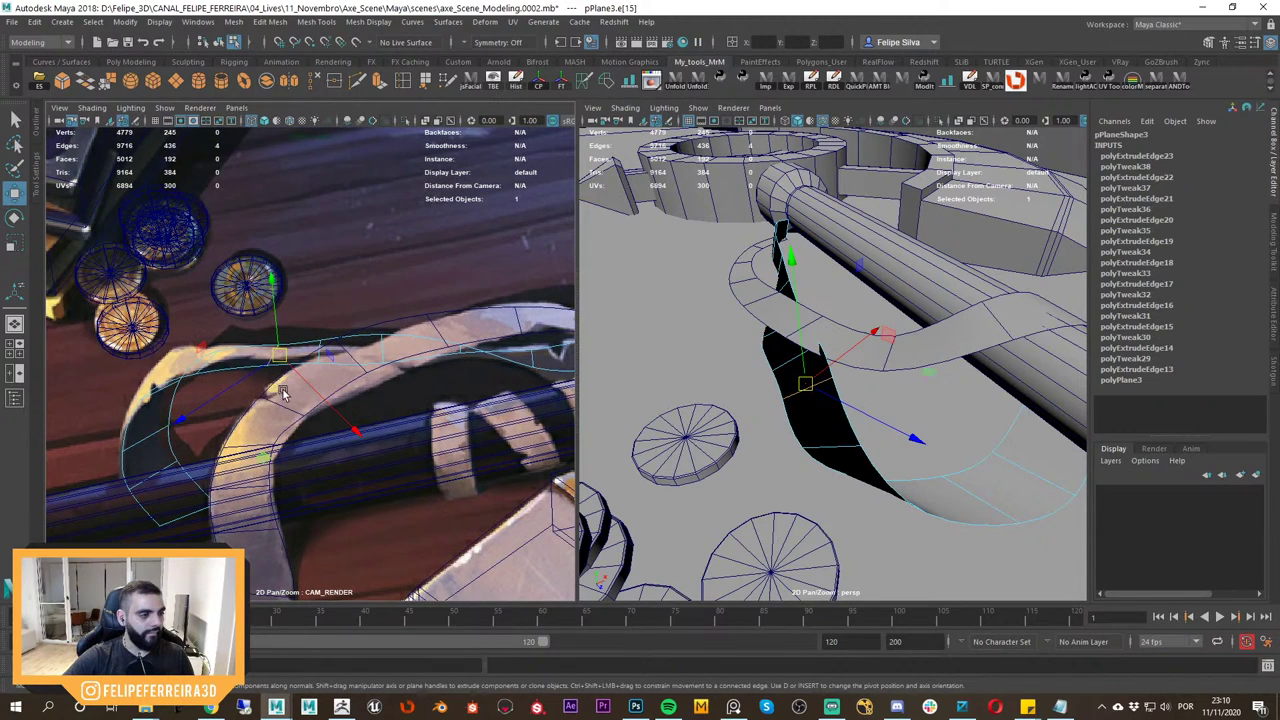
pyautogui.moveTo(262, 457); pyautogui.dragTo(266, 452)
pyautogui.click(222, 380)
pyautogui.moveTo(186, 460); pyautogui.dragTo(182, 456)
pyautogui.keyDown('alt'); pyautogui.moveTo(775, 465); pyautogui.dragTo(706, 415); pyautogui.keyUp('alt')
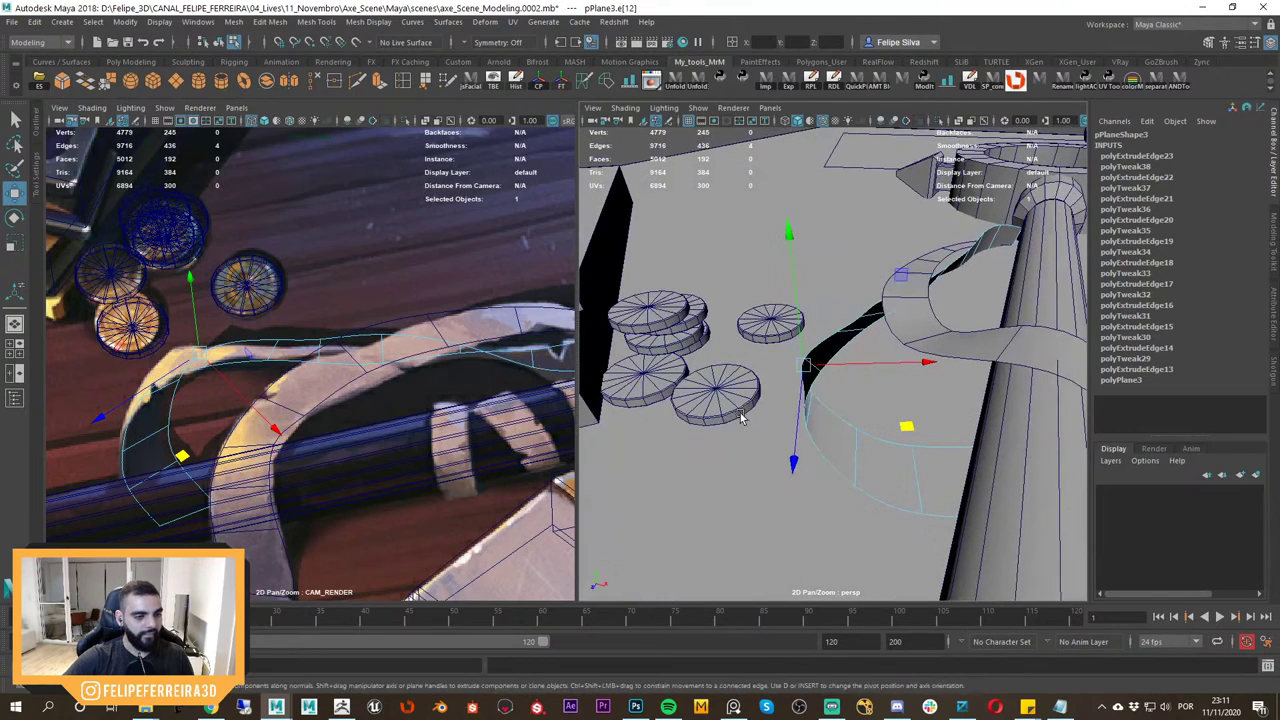
# Readjust the cross edges around the back strip's bend horizontally to match the painted outline, undoing an unwanted change.
pyautogui.click(819, 413)
pyautogui.click(809, 412)
pyautogui.keyDown('alt'); pyautogui.moveTo(809, 413); pyautogui.dragTo(718, 390); pyautogui.keyUp('alt')
pyautogui.press('r')
pyautogui.press('w')
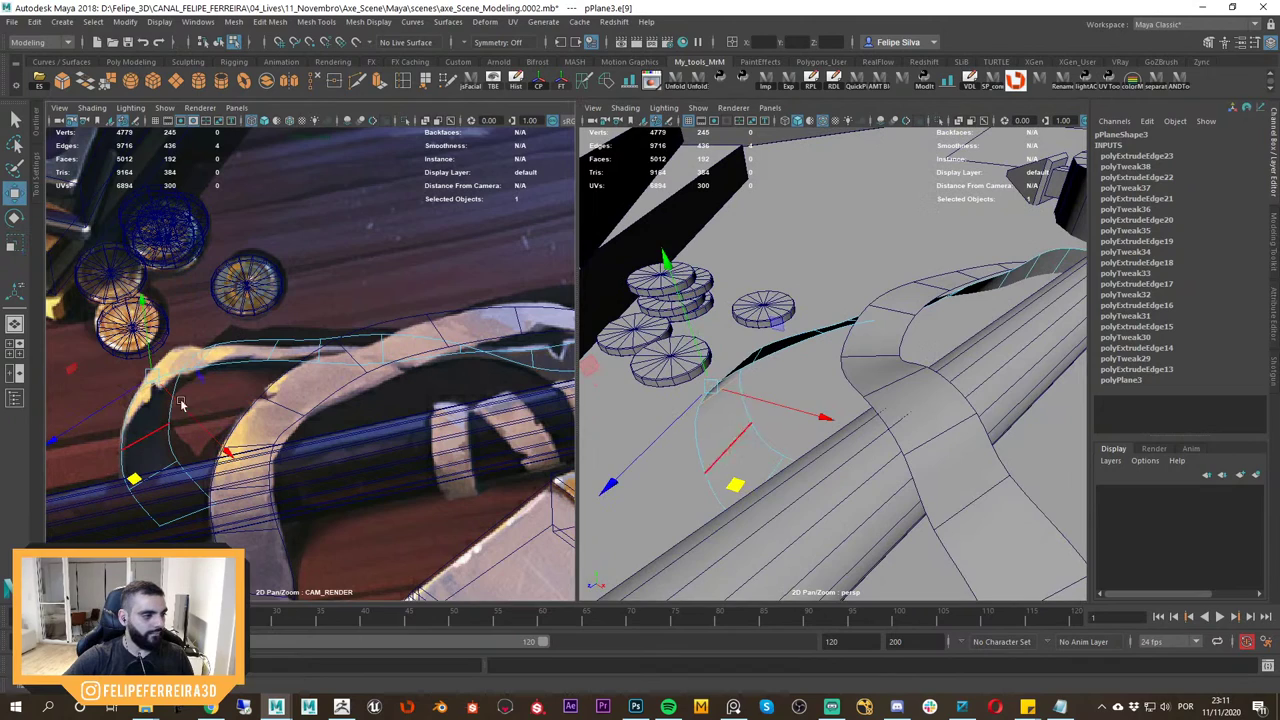
pyautogui.click(203, 357)
pyautogui.click(200, 430)
pyautogui.hotkey('ctrl', 'z')
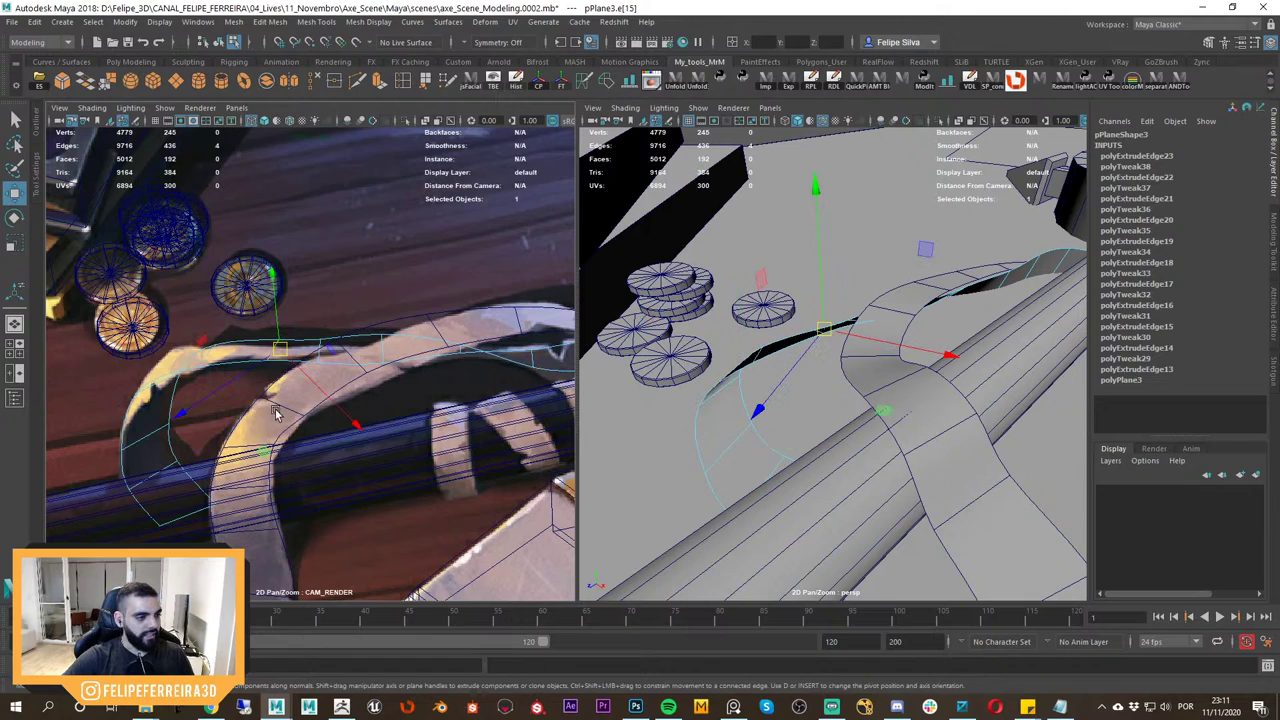
pyautogui.moveTo(182, 456); pyautogui.dragTo(176, 452)
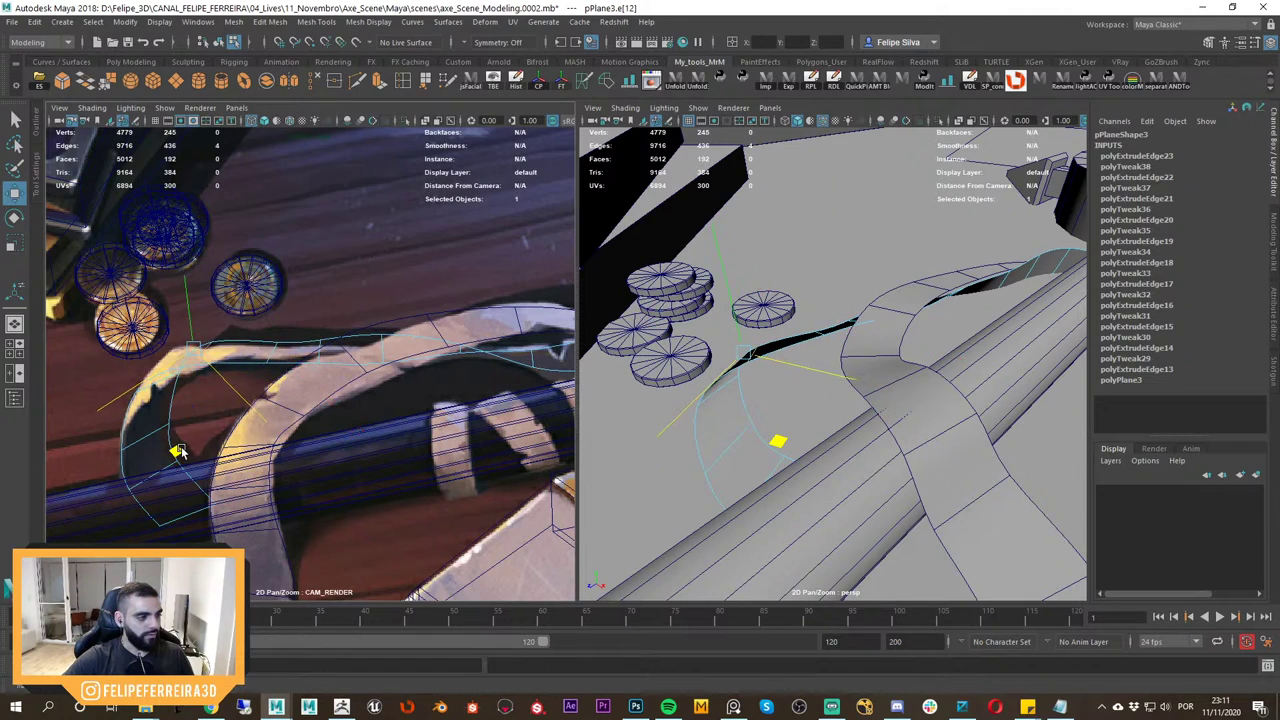
# Adjust the back strip's cross edges beneath the front strip horizontally and compare its unsmoothed and smoothed shapes.
pyautogui.click(318, 359)
pyautogui.moveTo(298, 453); pyautogui.dragTo(366, 457)
pyautogui.click(382, 350)
pyautogui.press('1')
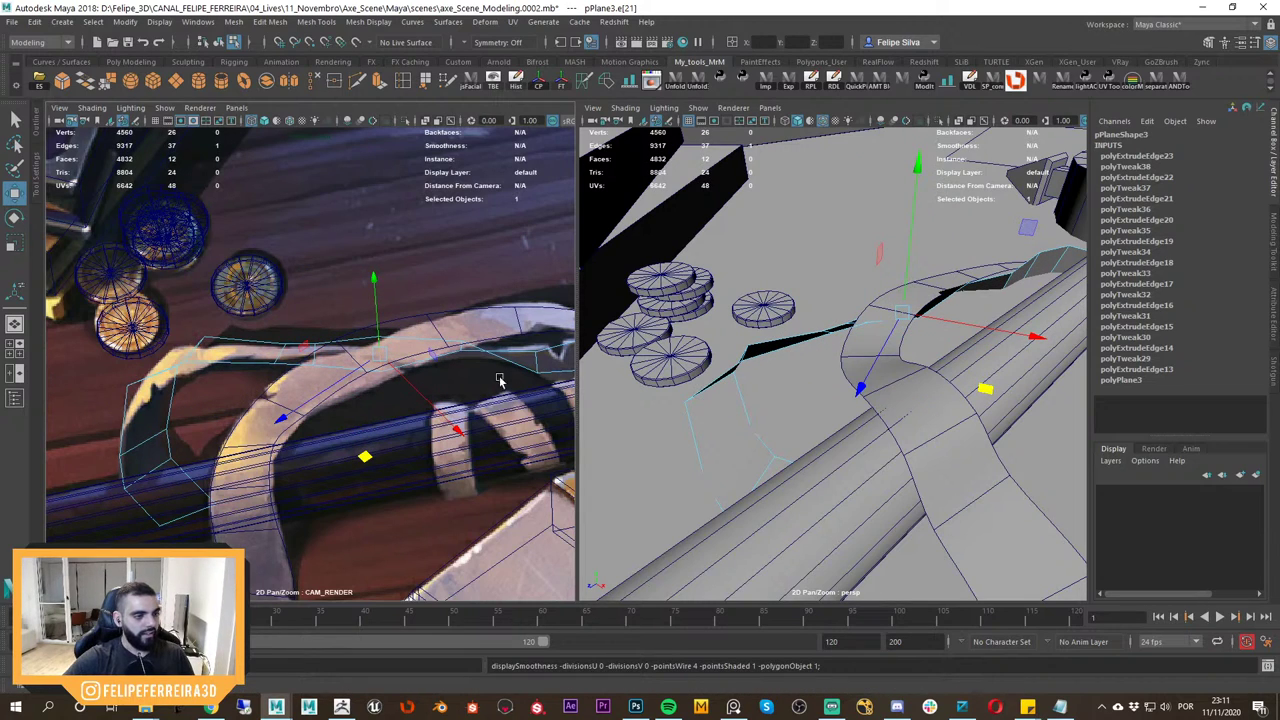
pyautogui.press('3')
pyautogui.scroll(-8, 883, 390)
pyautogui.keyDown('alt'); pyautogui.moveTo(883, 390); pyautogui.dragTo(922, 366); pyautogui.keyUp('alt')
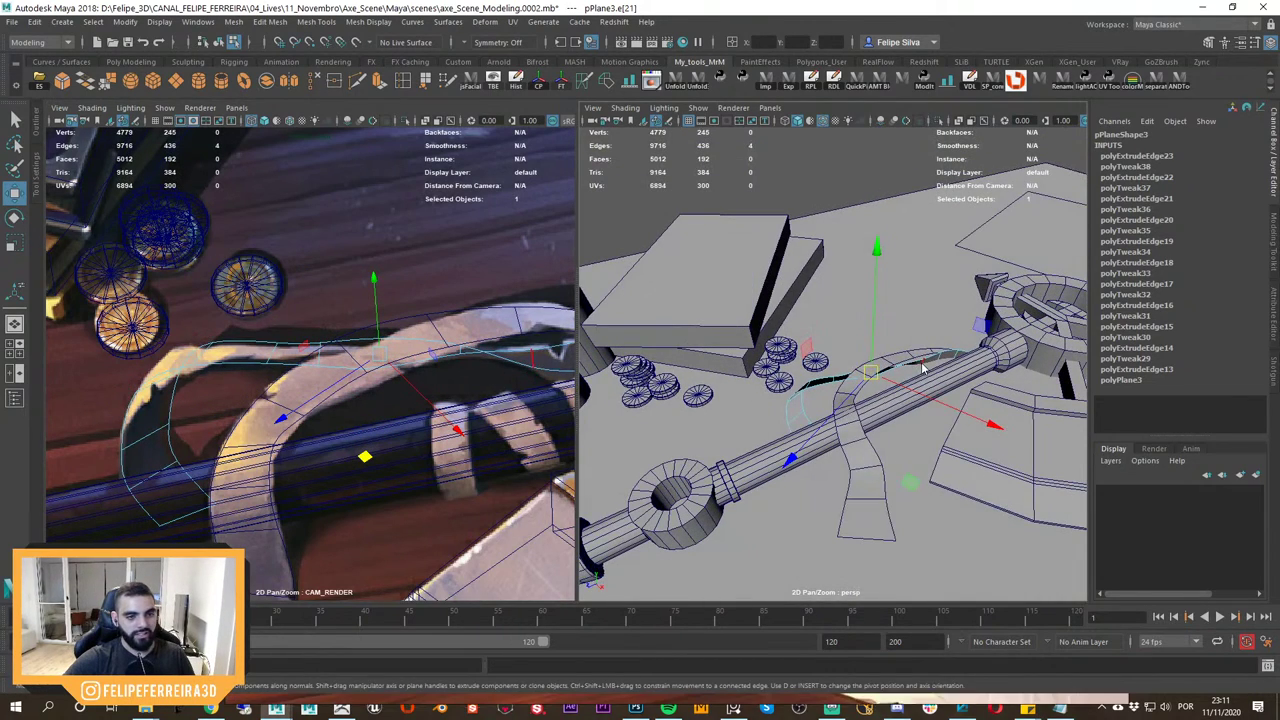
# Leave edge editing, clear the selection and inspect the strips around the handle from several angles.
pyautogui.click(889, 178)
pyautogui.scroll(-4, 917, 313)
pyautogui.keyDown('alt'); pyautogui.moveTo(917, 313); pyautogui.dragTo(872, 388); pyautogui.keyUp('alt')
pyautogui.moveTo(871, 389); pyautogui.dragTo(922, 350, button='right')
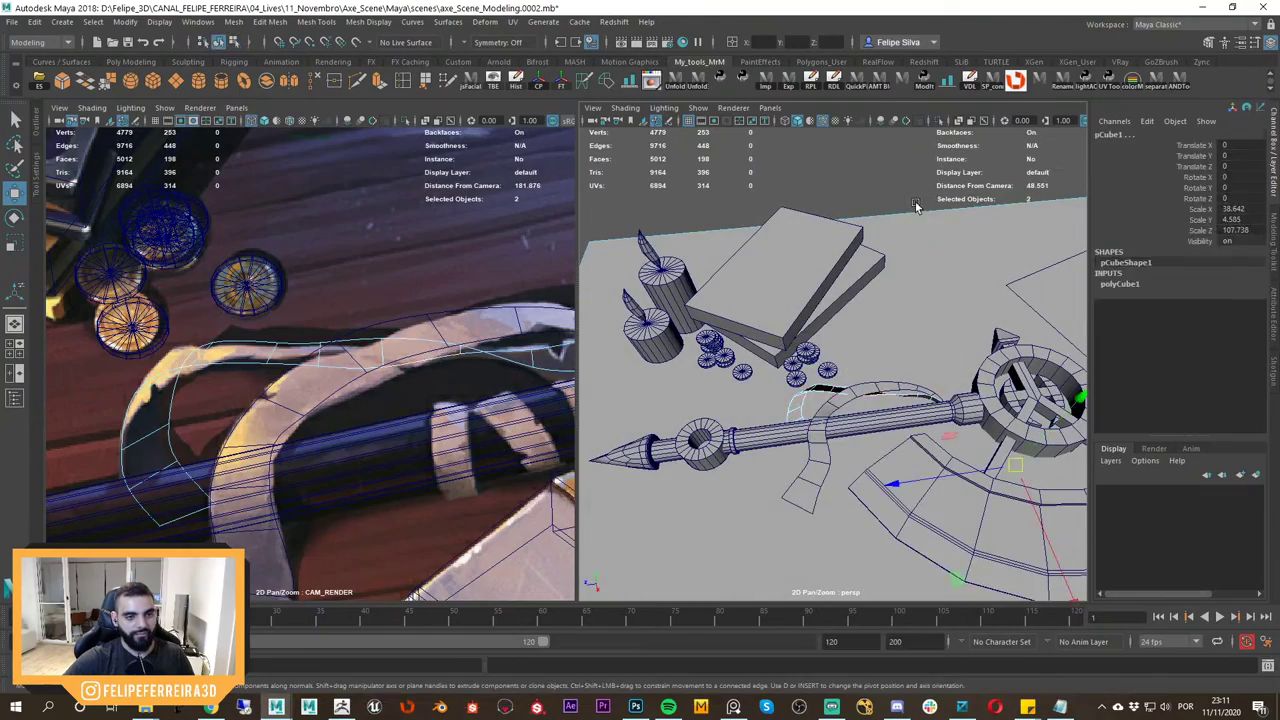
pyautogui.click(917, 206)
pyautogui.scroll(-5, 900, 278)
pyautogui.keyDown('alt'); pyautogui.moveTo(899, 280); pyautogui.dragTo(884, 403); pyautogui.keyUp('alt')
pyautogui.scroll(4, 884, 403)
pyautogui.scroll(6, 884, 403)
pyautogui.scroll(-3, 891, 412)
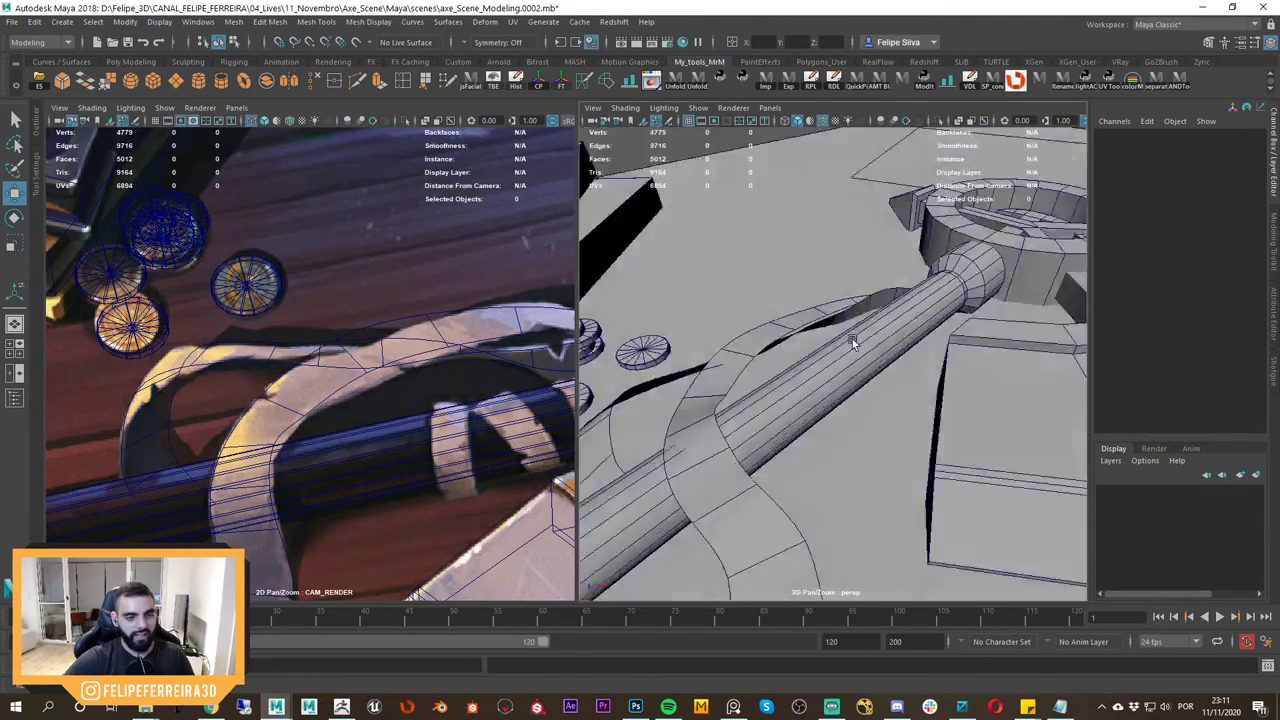
# Compare the front strip's unsmoothed and smoothed shapes and examine the painted cloth wraps on the handle.
pyautogui.keyDown('alt'); pyautogui.moveTo(852, 339); pyautogui.dragTo(906, 316); pyautogui.keyUp('alt')
pyautogui.click(906, 316)
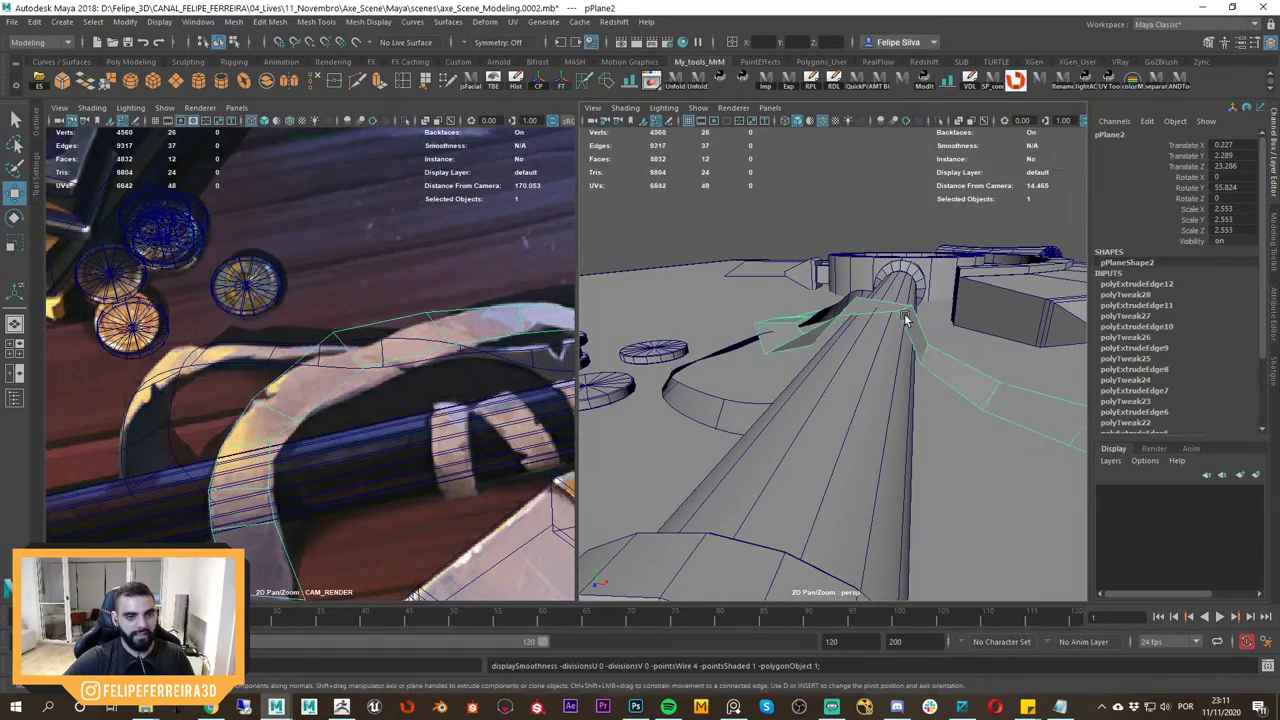
pyautogui.press('3')
pyautogui.click(842, 232)
pyautogui.keyDown('alt'); pyautogui.moveTo(842, 232); pyautogui.dragTo(894, 329); pyautogui.keyUp('alt')
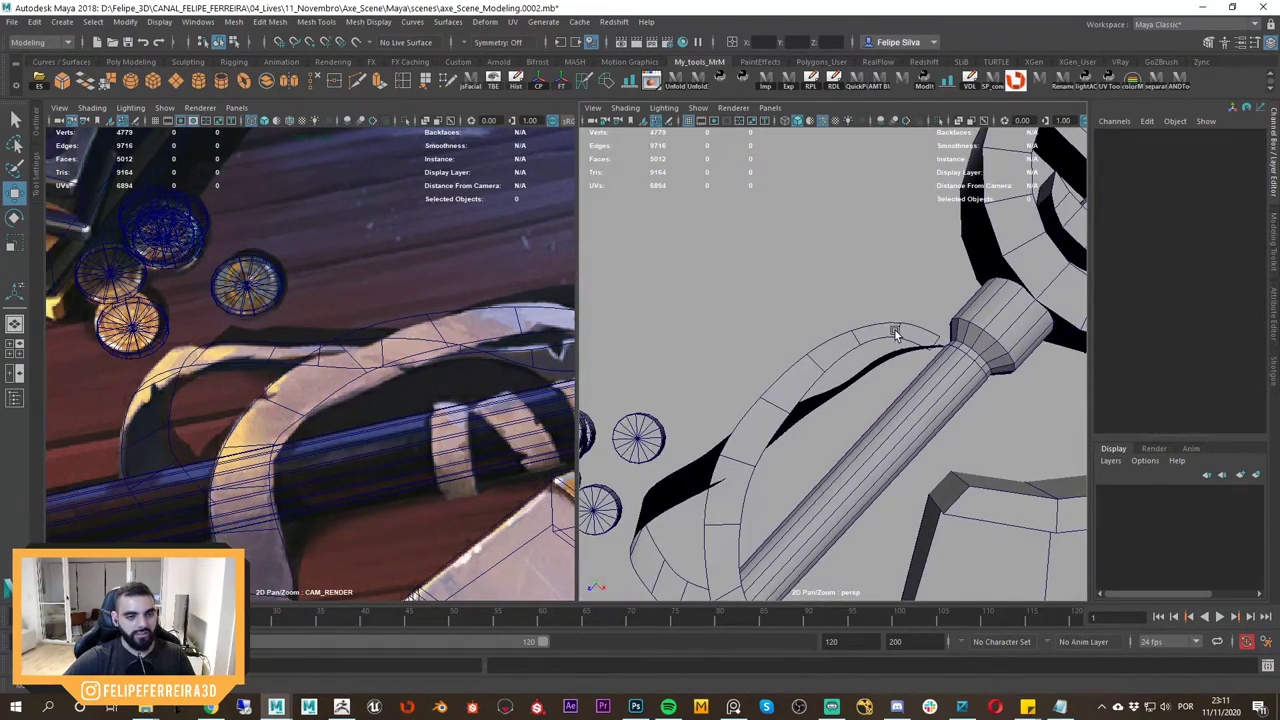
pyautogui.moveTo(520, 422); pyautogui.dragTo(338, 383, button='middle')
pyautogui.scroll(2, 338, 383)
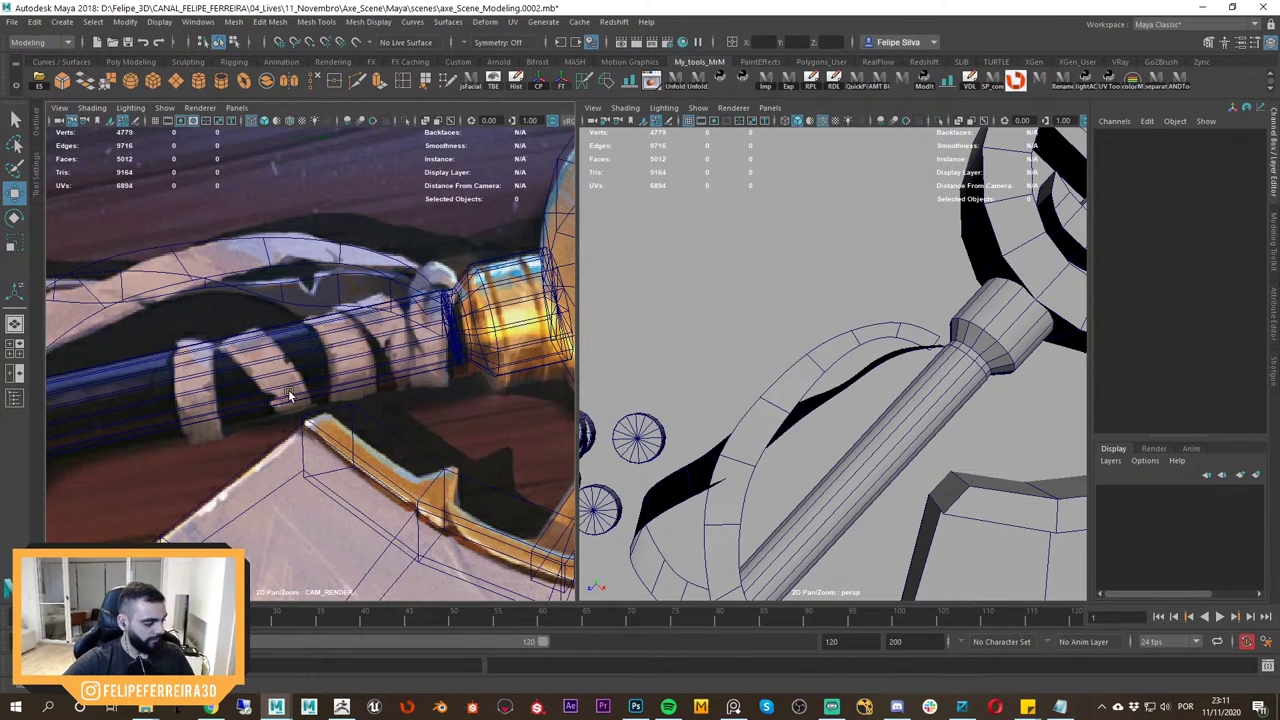
pyautogui.moveTo(263, 375); pyautogui.dragTo(331, 360, button='middle')
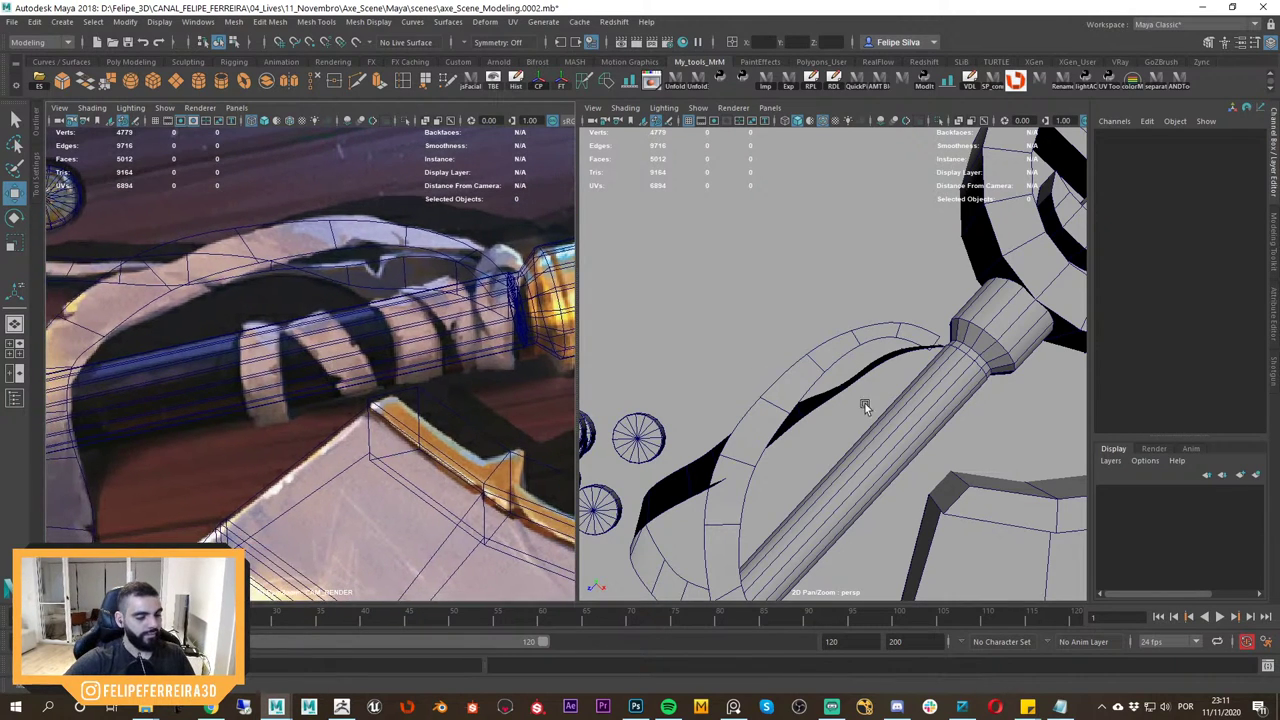
# Select the side faces of the axe handle's shaft and duplicate them as a separate mesh.
pyautogui.scroll(-5, 866, 406)
pyautogui.keyDown('alt'); pyautogui.moveTo(866, 406); pyautogui.dragTo(816, 402); pyautogui.keyUp('alt')
pyautogui.click(867, 420)
pyautogui.press('f')
pyautogui.scroll(-3, 887, 425)
pyautogui.keyDown('alt'); pyautogui.moveTo(887, 425); pyautogui.dragTo(800, 350); pyautogui.keyUp('alt')
pyautogui.scroll(5, 880, 400)
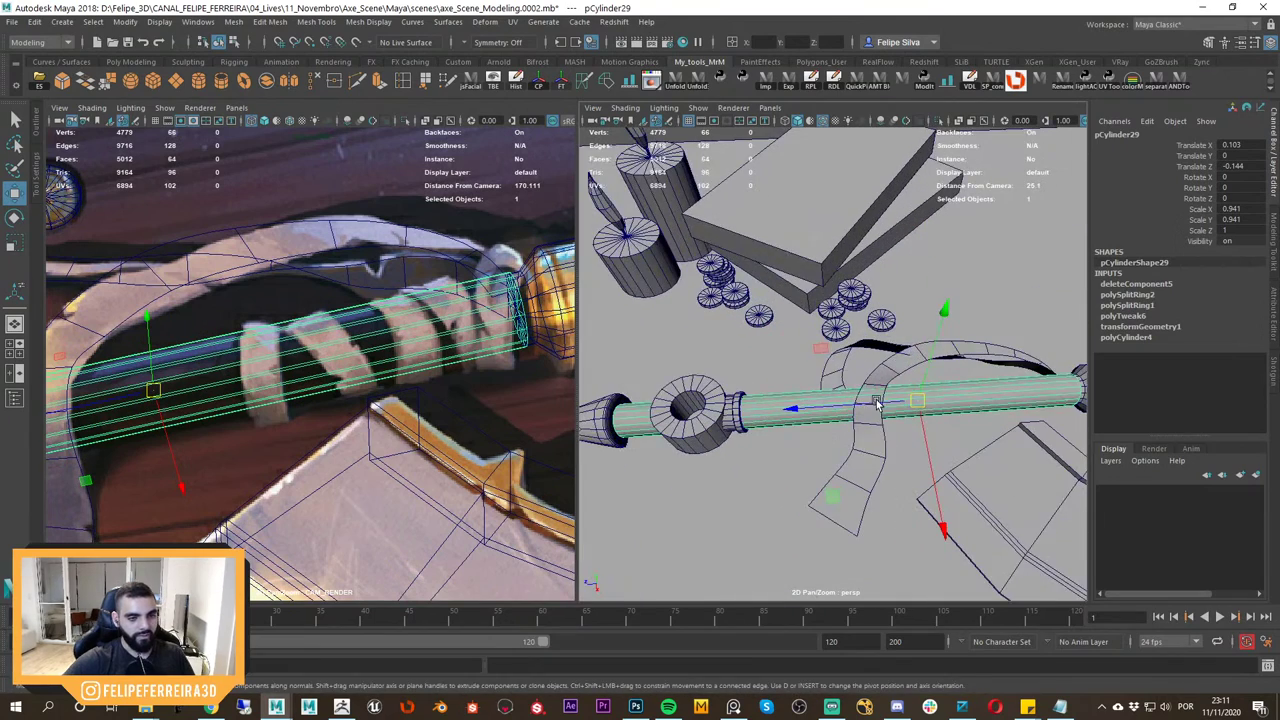
pyautogui.keyDown('alt'); pyautogui.moveTo(880, 400); pyautogui.dragTo(907, 423); pyautogui.keyUp('alt')
pyautogui.moveTo(949, 401)
pyautogui.keyDown('alt'); pyautogui.mouseDown(button='middle')
pyautogui.moveTo(926, 403)
pyautogui.moveTo(946, 380)
pyautogui.mouseUp(button='middle'); pyautogui.keyUp('alt')
pyautogui.scroll(2, 930, 402)
pyautogui.moveTo(946, 380); pyautogui.dragTo(1004, 322, button='right')
pyautogui.scroll(1, 975, 395)
pyautogui.keyDown('alt'); pyautogui.moveTo(980, 401); pyautogui.dragTo(929, 375, button='middle'); pyautogui.keyUp('alt')
pyautogui.moveTo(922, 339); pyautogui.dragTo(923, 377, button='right')
pyautogui.moveTo(903, 321); pyautogui.dragTo(866, 394)
pyautogui.keyDown('shift'); pyautogui.moveTo(877, 365); pyautogui.dragTo(869, 593, button='right'); pyautogui.keyUp('shift')
# Center the pivot of the separated handle mesh, undoing a trial move, and isolate it in the perspective view.
pyautogui.moveTo(878, 359); pyautogui.dragTo(809, 379, button='right')
pyautogui.click(919, 347)
pyautogui.press('r')
pyautogui.keyDown('alt'); pyautogui.moveTo(809, 379); pyautogui.dragTo(840, 375, button='middle'); pyautogui.keyUp('alt')
pyautogui.press('w')
pyautogui.moveTo(937, 406); pyautogui.dragTo(939, 366, button='middle')
pyautogui.hotkey('ctrl', 'z')
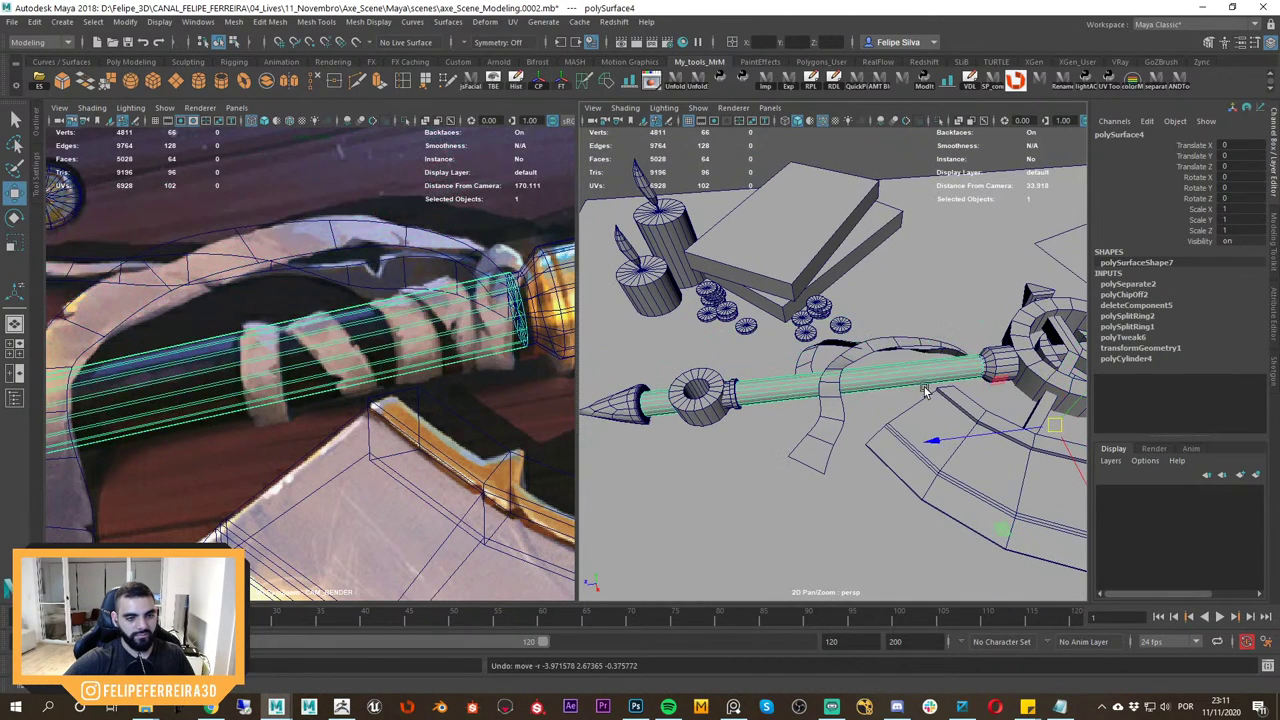
pyautogui.click(539, 82)
pyautogui.hotkey('ctrl', '1')
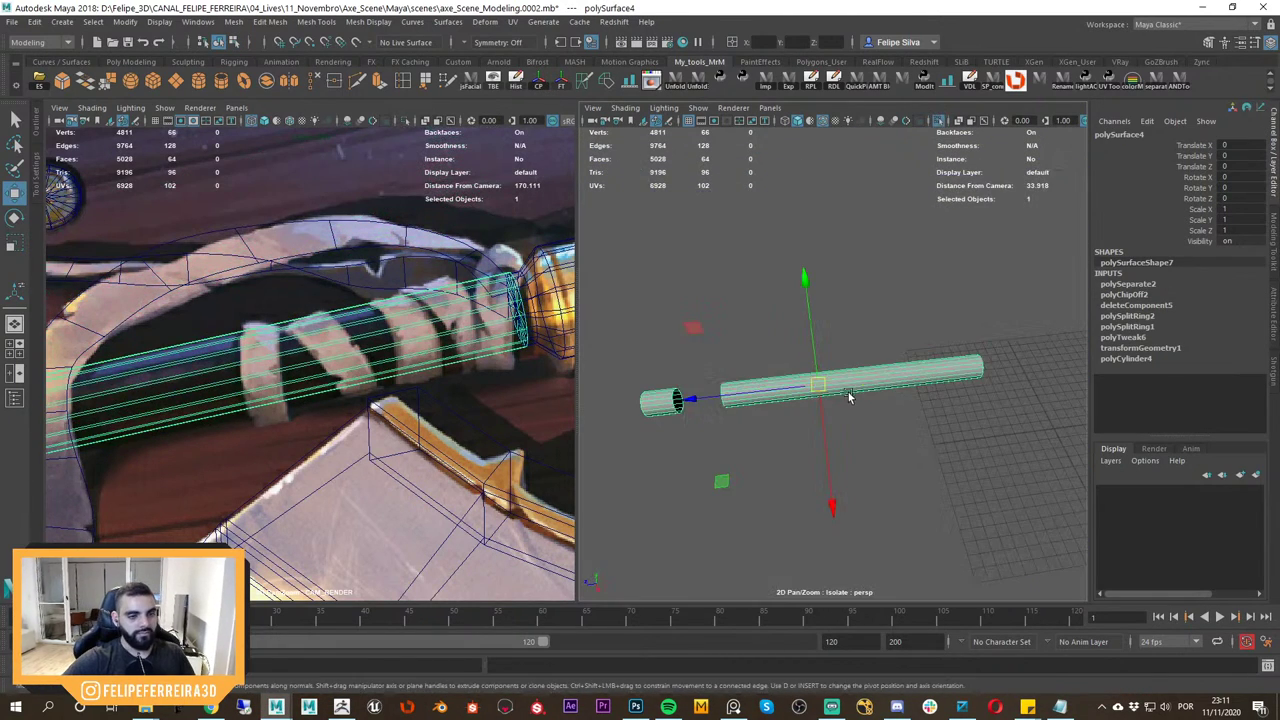
# Delete the faces of the short detached end segment, keep the long segment selected and leave isolation.
pyautogui.keyDown('alt'); pyautogui.moveTo(848, 392); pyautogui.dragTo(843, 366); pyautogui.keyUp('alt')
pyautogui.moveTo(855, 339); pyautogui.dragTo(855, 377, button='right')
pyautogui.moveTo(692, 336); pyautogui.dragTo(638, 420)
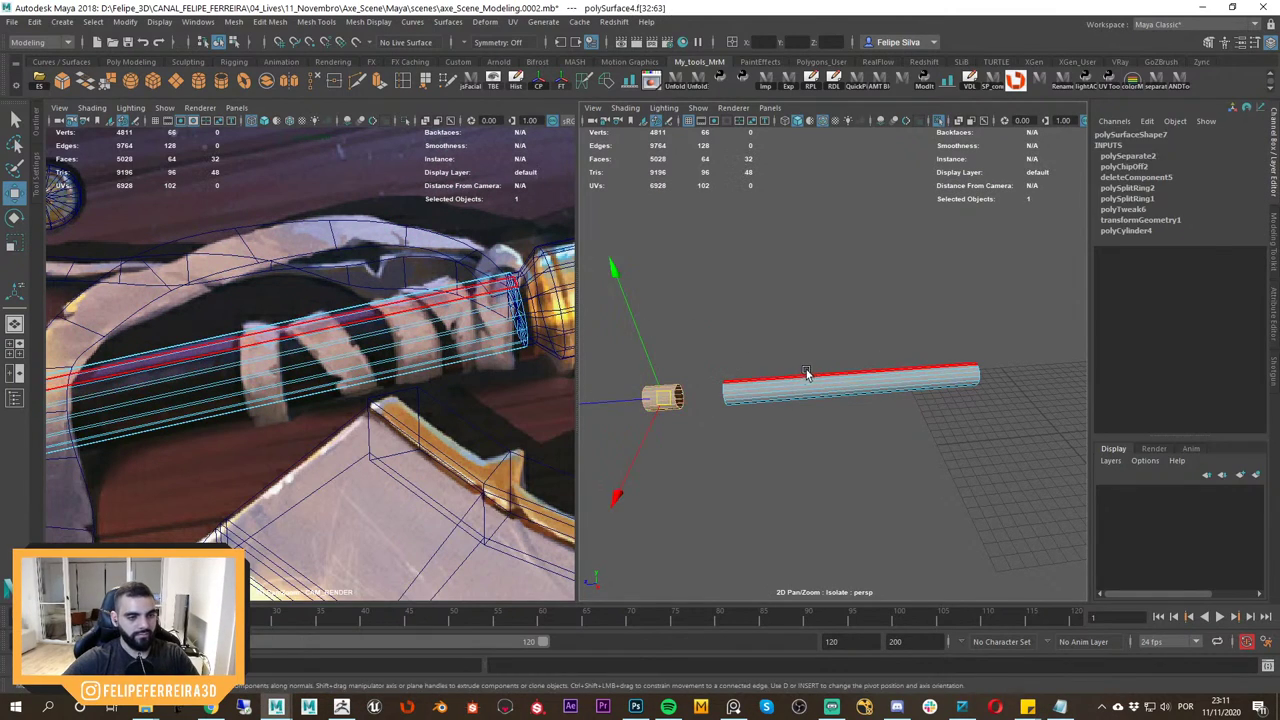
pyautogui.press('Delete')
pyautogui.moveTo(836, 339); pyautogui.dragTo(901, 318, button='right')
pyautogui.click(904, 311)
pyautogui.click(855, 392)
pyautogui.press('w')
pyautogui.hotkey('ctrl', '1')
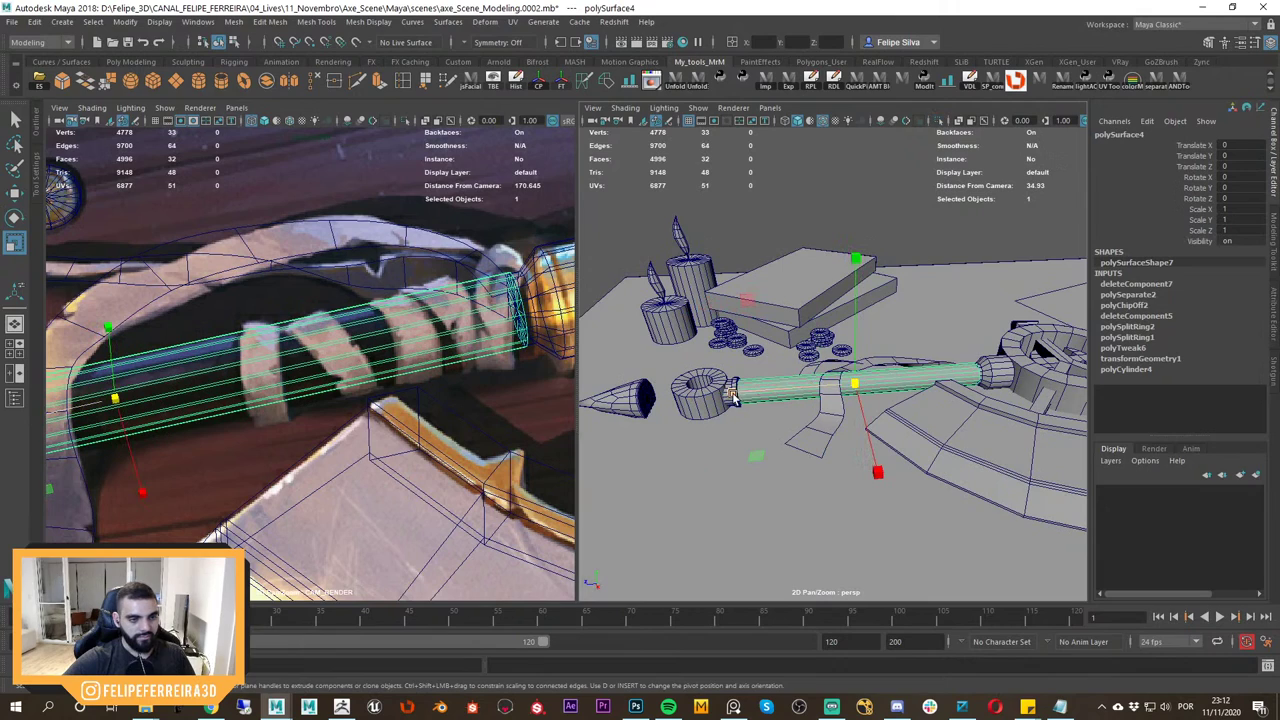
# Shrink the copied segment lengthwise to about 0.053 in Z and place it over the first painted wrap, at about -4.096 in Z.
pyautogui.moveTo(733, 396); pyautogui.dragTo(843, 386)
pyautogui.press('w')
pyautogui.moveTo(99, 403); pyautogui.dragTo(236, 389)
pyautogui.press('r')
pyautogui.moveTo(135, 393); pyautogui.dragTo(185, 384)
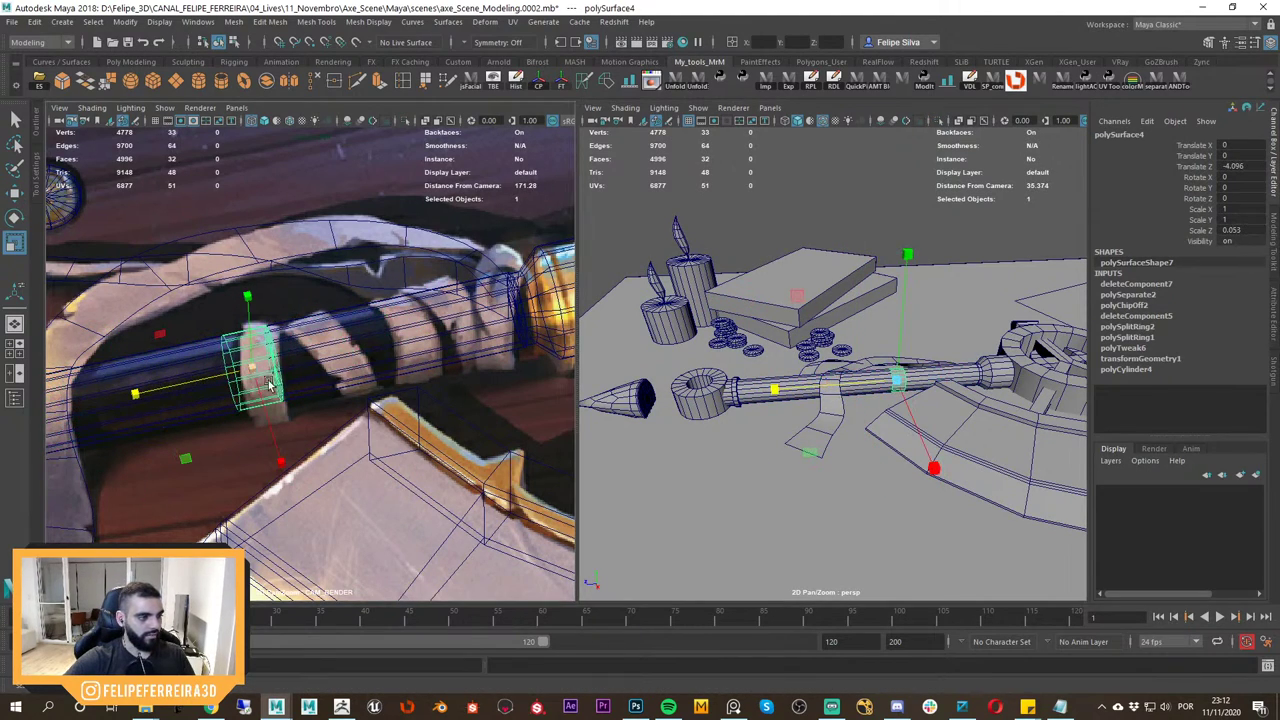
# Scale the band up uniformly to about 1.047 in X and Y so it stands slightly outside the handle.
pyautogui.press('f')
pyautogui.keyDown('alt'); pyautogui.moveTo(917, 394); pyautogui.dragTo(829, 343); pyautogui.keyUp('alt')
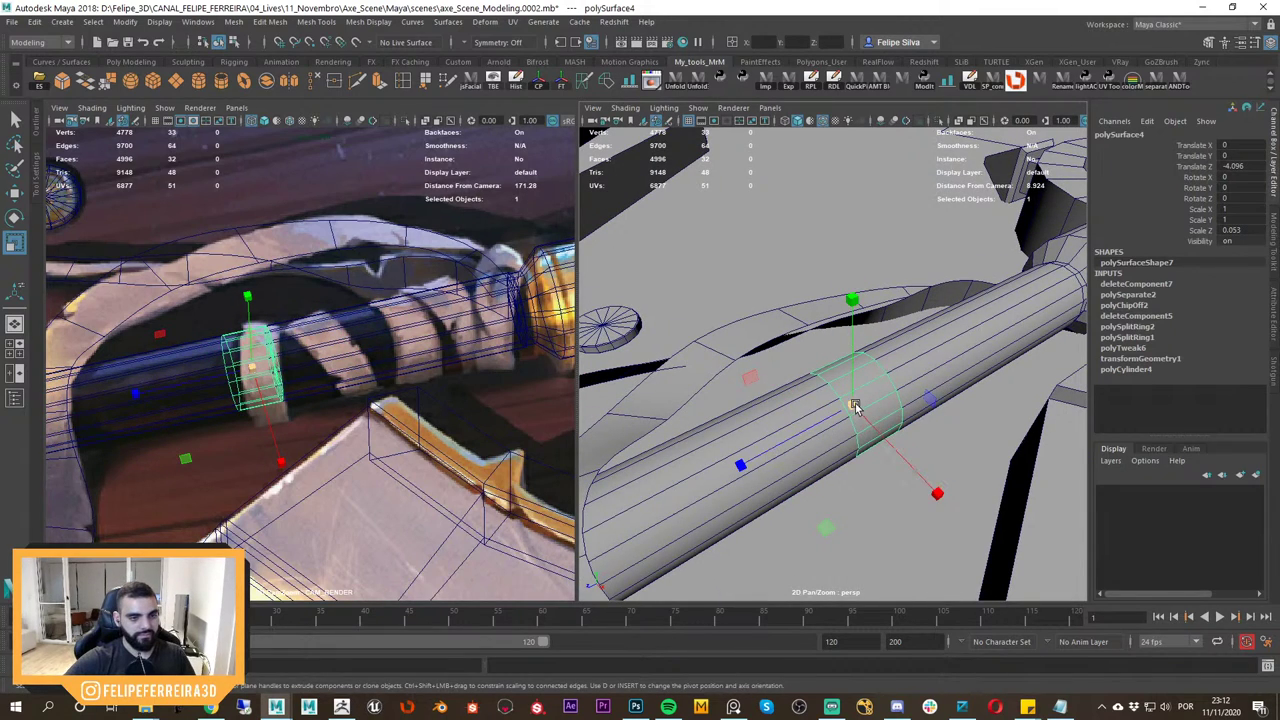
pyautogui.moveTo(854, 405); pyautogui.dragTo(857, 407)
pyautogui.keyDown('alt'); pyautogui.moveTo(861, 435); pyautogui.dragTo(689, 443); pyautogui.keyUp('alt')
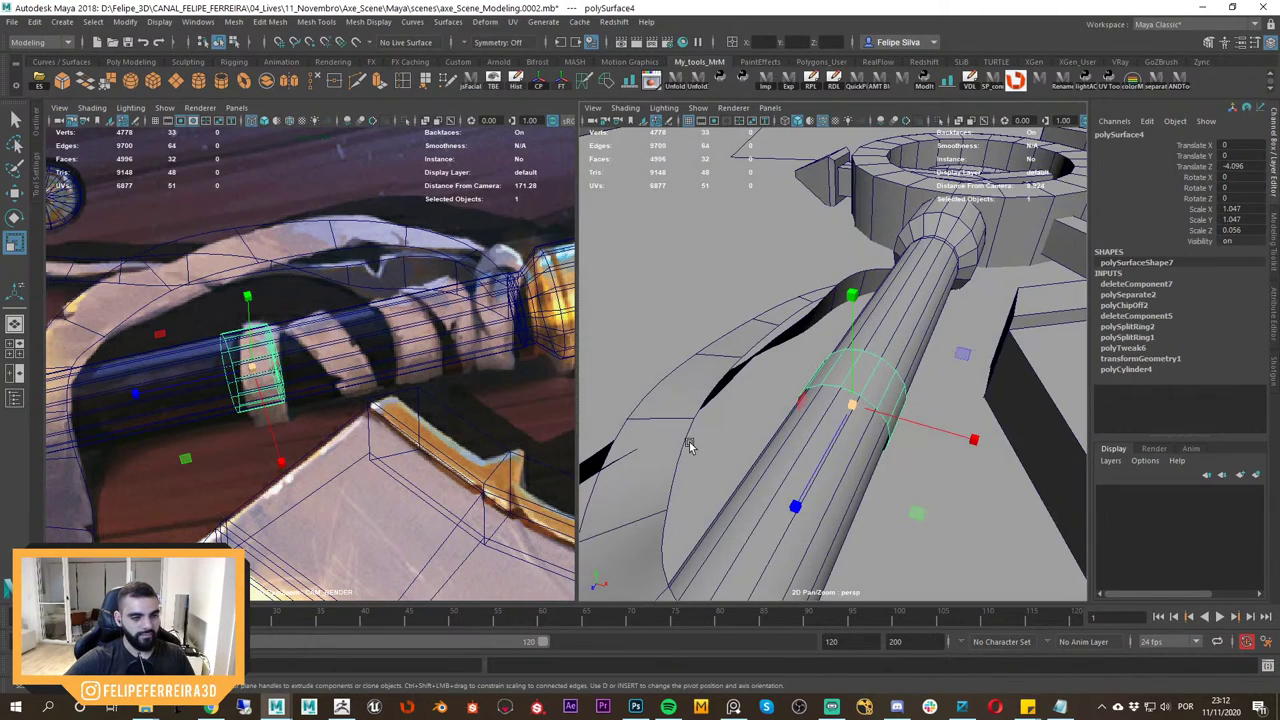
# Narrow the band to about 0.037 in Z and slide it along the handle to about -4.335 in Z.
pyautogui.moveTo(212, 375); pyautogui.dragTo(294, 366, button='middle')
pyautogui.moveTo(294, 366); pyautogui.dragTo(346, 363, button='right')
pyautogui.keyDown('alt'); pyautogui.moveTo(872, 394); pyautogui.dragTo(901, 447); pyautogui.keyUp('alt')
pyautogui.press('r')
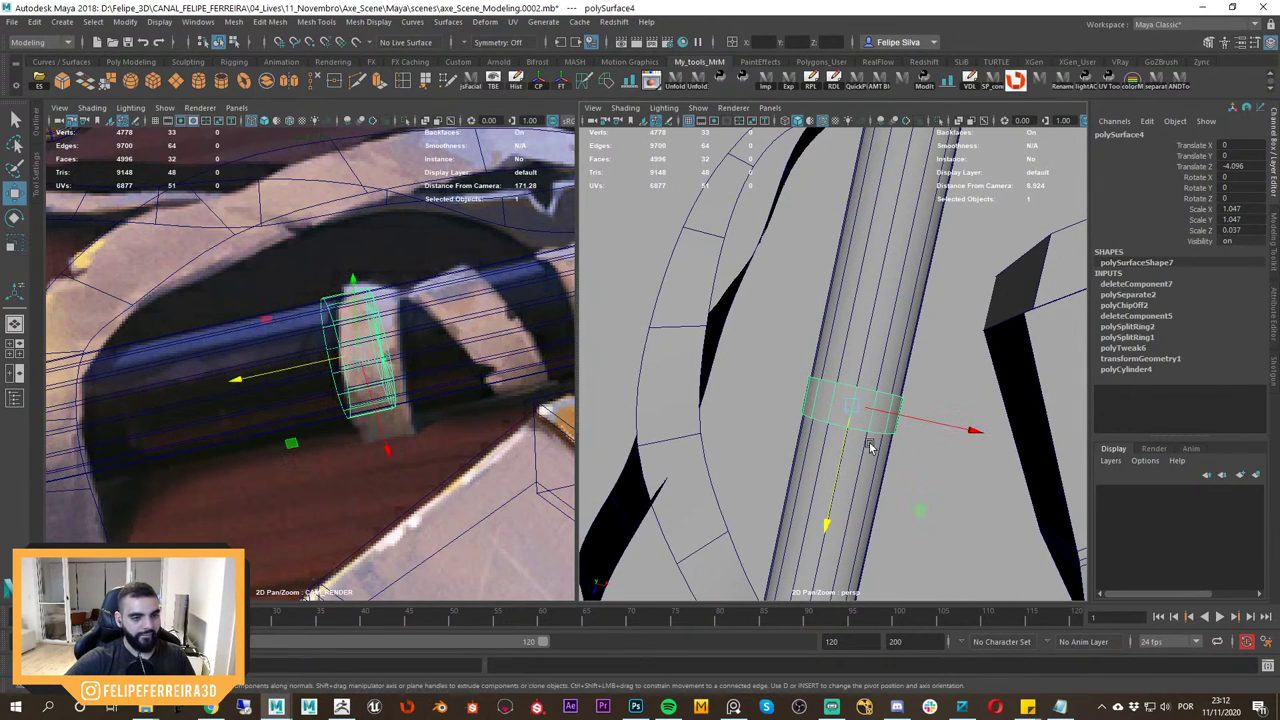
pyautogui.moveTo(848, 428); pyautogui.dragTo(849, 426)
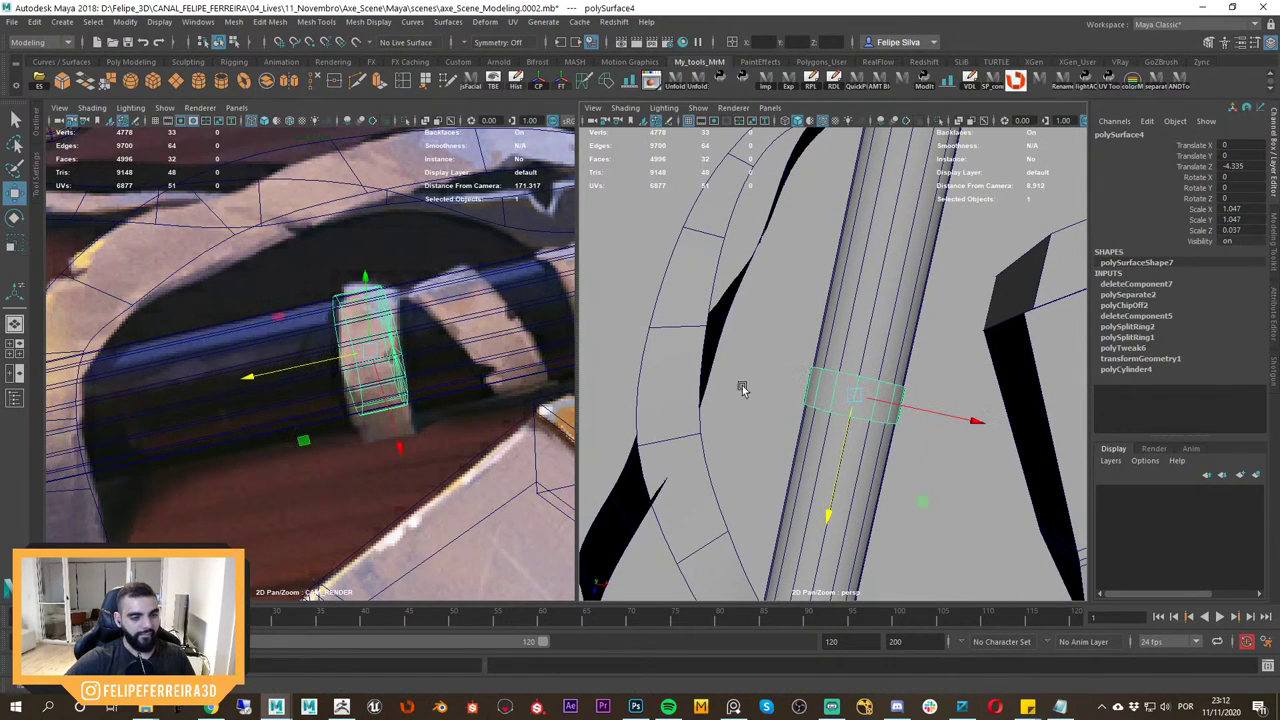
# Check the band against the first painted wrap and in the full render-camera view from several angles.
pyautogui.moveTo(376, 385); pyautogui.dragTo(326, 378, button='middle')
pyautogui.moveTo(326, 378); pyautogui.dragTo(345, 374, button='right')
pyautogui.keyDown('alt'); pyautogui.moveTo(940, 418); pyautogui.dragTo(954, 362); pyautogui.keyUp('alt')
pyautogui.moveTo(362, 368); pyautogui.dragTo(346, 394, button='middle')
pyautogui.press('\\')
pyautogui.keyDown('alt'); pyautogui.moveTo(896, 385); pyautogui.dragTo(804, 409); pyautogui.keyUp('alt')
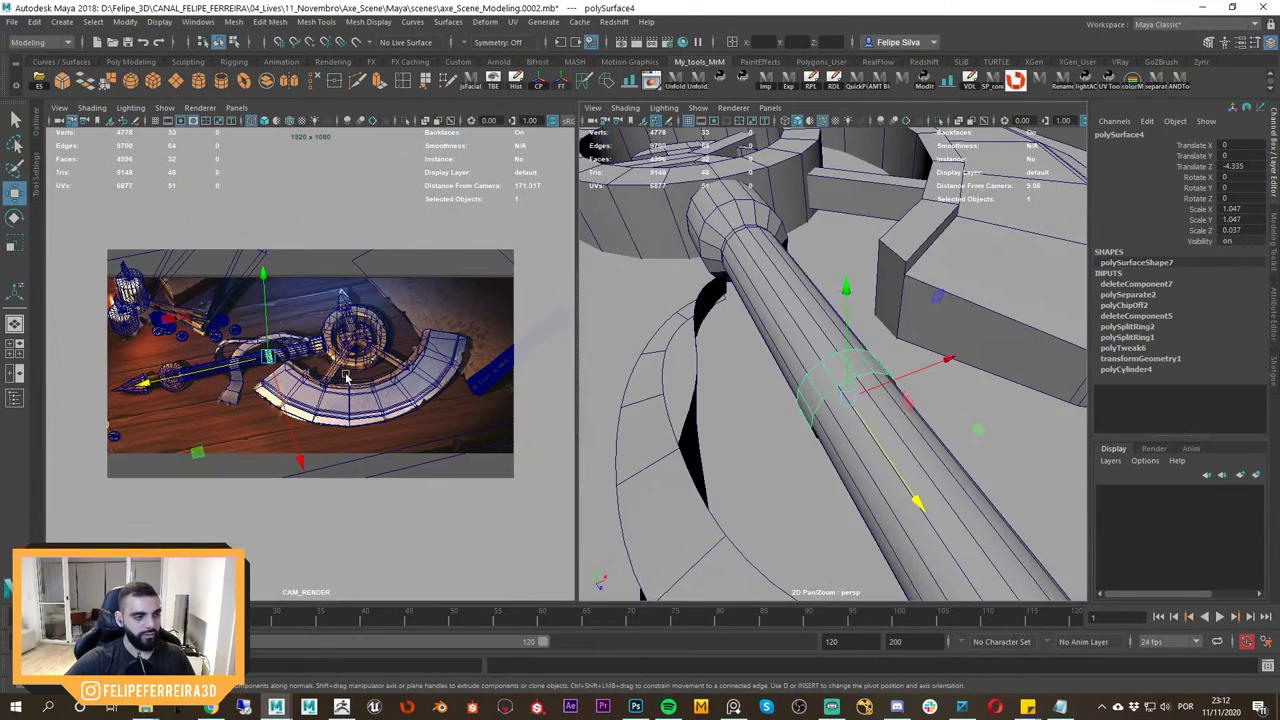
pyautogui.press('\\')
pyautogui.moveTo(317, 375); pyautogui.dragTo(325, 379, button='middle')
pyautogui.press('r')
pyautogui.keyDown('alt'); pyautogui.moveTo(735, 396); pyautogui.dragTo(876, 410); pyautogui.keyUp('alt')
pyautogui.keyDown('alt'); pyautogui.moveTo(876, 410); pyautogui.dragTo(898, 417, button='right'); pyautogui.keyUp('alt')
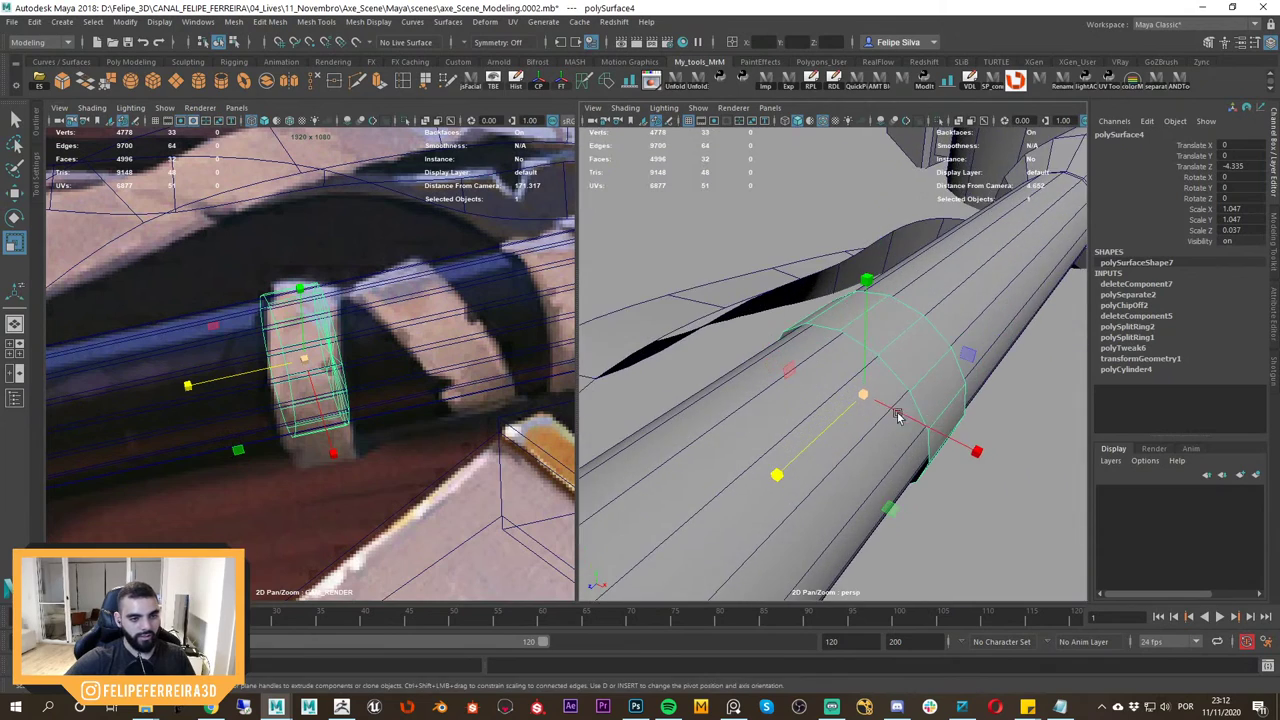
# Try to extrude the band's faces outward and inspect the result in isolation.
pyautogui.keyDown('alt'); pyautogui.moveTo(898, 417); pyautogui.dragTo(853, 401); pyautogui.keyUp('alt')
pyautogui.keyDown('shift'); pyautogui.moveTo(906, 330); pyautogui.dragTo(905, 354, button='right'); pyautogui.keyUp('shift')
pyautogui.moveTo(985, 223); pyautogui.dragTo(1004, 214)
pyautogui.hotkey('ctrl', 'z')
pyautogui.press('w')
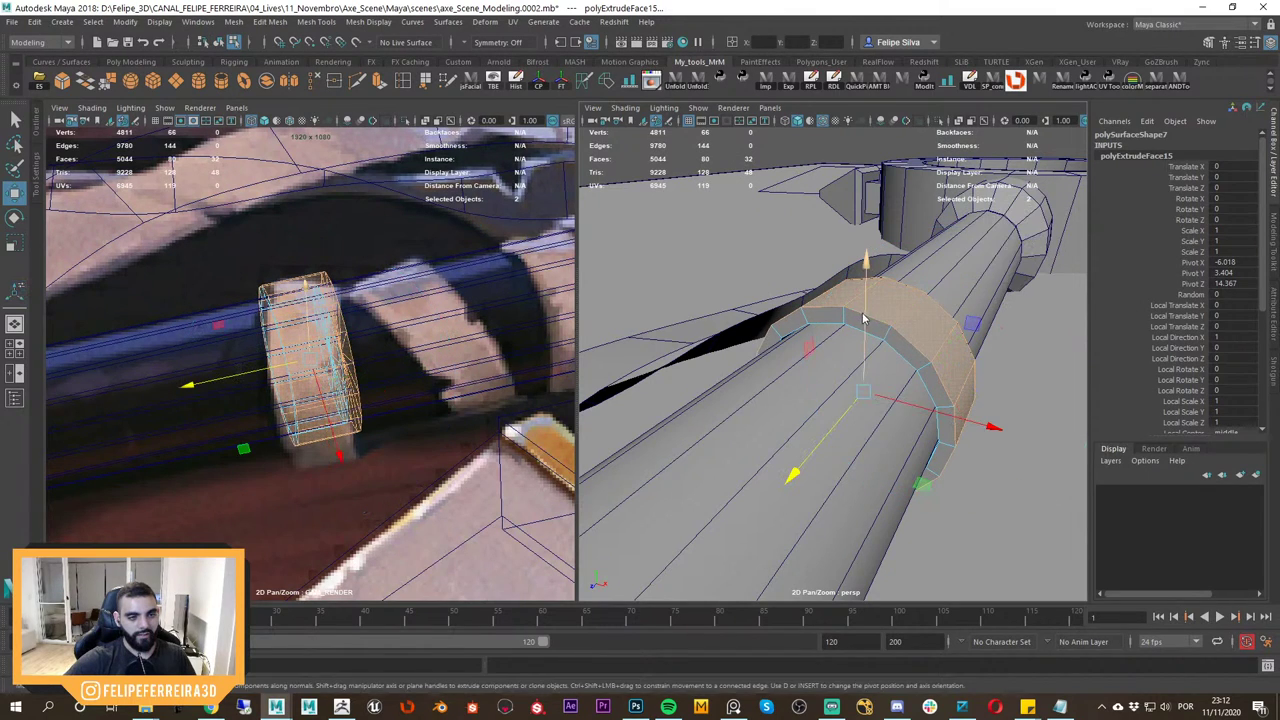
pyautogui.moveTo(864, 300); pyautogui.dragTo(888, 276, button='right')
pyautogui.click(795, 198)
pyautogui.click(913, 340)
pyautogui.hotkey('ctrl', '1')
pyautogui.keyDown('alt'); pyautogui.moveTo(915, 343); pyautogui.dragTo(847, 387); pyautogui.keyUp('alt')
pyautogui.scroll(4, 906, 340)
pyautogui.scroll(-4, 906, 340)
pyautogui.hotkey('ctrl', '1')
# Undo the band's extrusion.
pyautogui.hotkey('ctrl', 'z')
pyautogui.hotkey('ctrl', 'z')
pyautogui.hotkey('ctrl', 'z')
pyautogui.hotkey('ctrl', 'z')
pyautogui.hotkey('ctrl', 'z')
pyautogui.hotkey('ctrl', 'z')
pyautogui.hotkey('ctrl', '1')
pyautogui.hotkey('ctrl', 'z')
# Isolate the band and delete its closed end faces, leaving an open ring.
pyautogui.hotkey('ctrl', '1')
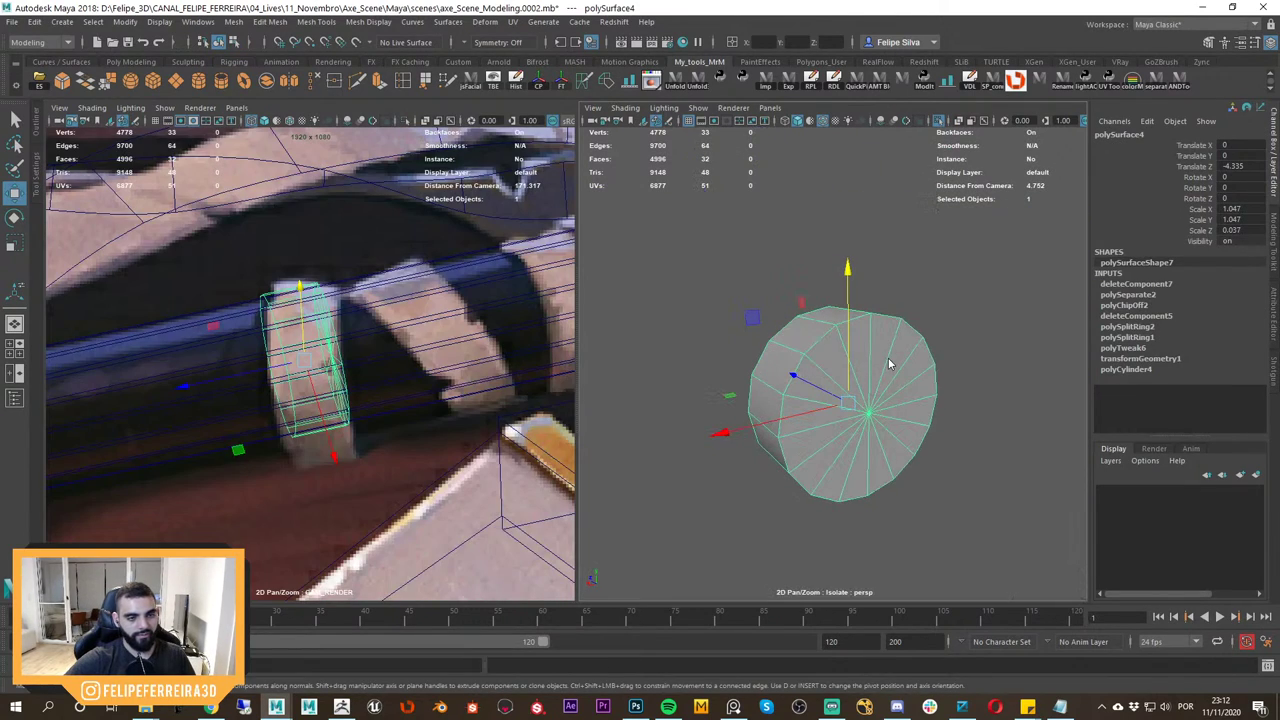
pyautogui.moveTo(889, 363); pyautogui.dragTo(889, 394, button='right')
pyautogui.keyDown('alt'); pyautogui.moveTo(889, 394); pyautogui.dragTo(829, 433); pyautogui.keyUp('alt')
pyautogui.press('Delete')
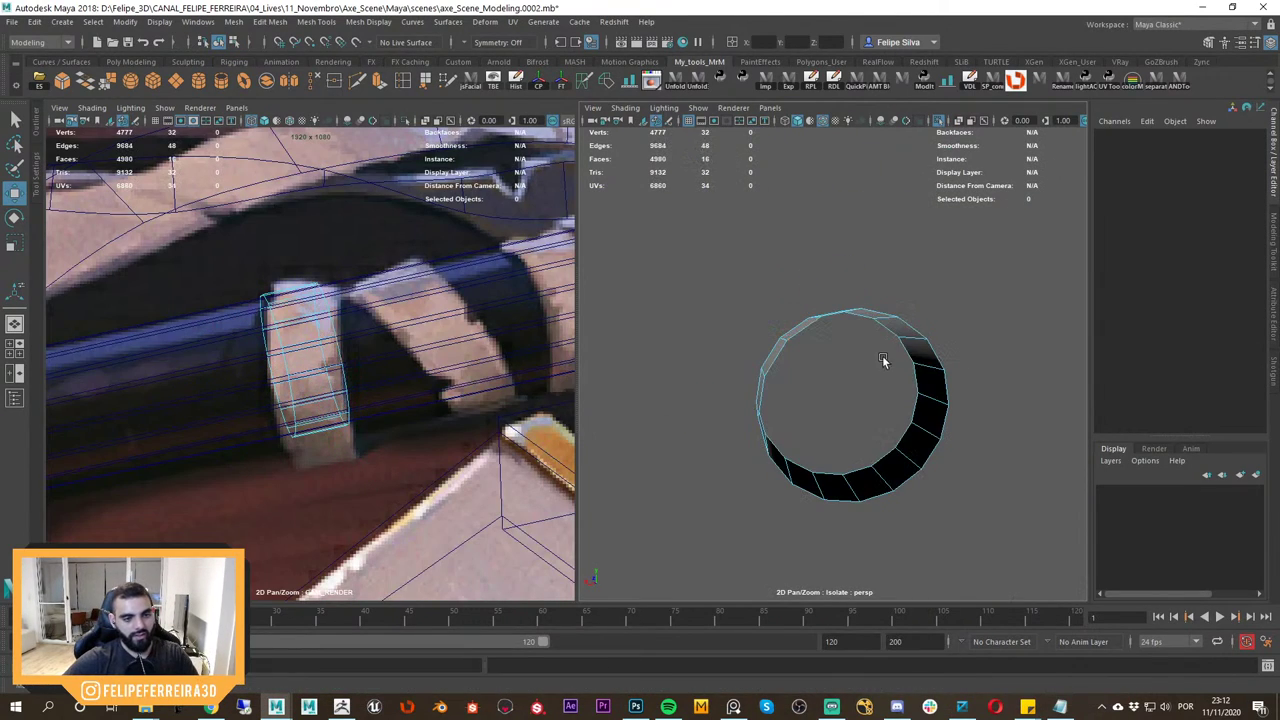
pyautogui.moveTo(883, 363); pyautogui.dragTo(963, 257, button='right')
pyautogui.keyDown('alt'); pyautogui.moveTo(963, 257); pyautogui.dragTo(893, 390); pyautogui.keyUp('alt')
pyautogui.moveTo(888, 301); pyautogui.dragTo(877, 362)
pyautogui.keyDown('alt'); pyautogui.moveTo(877, 362); pyautogui.dragTo(617, 160); pyautogui.keyUp('alt')
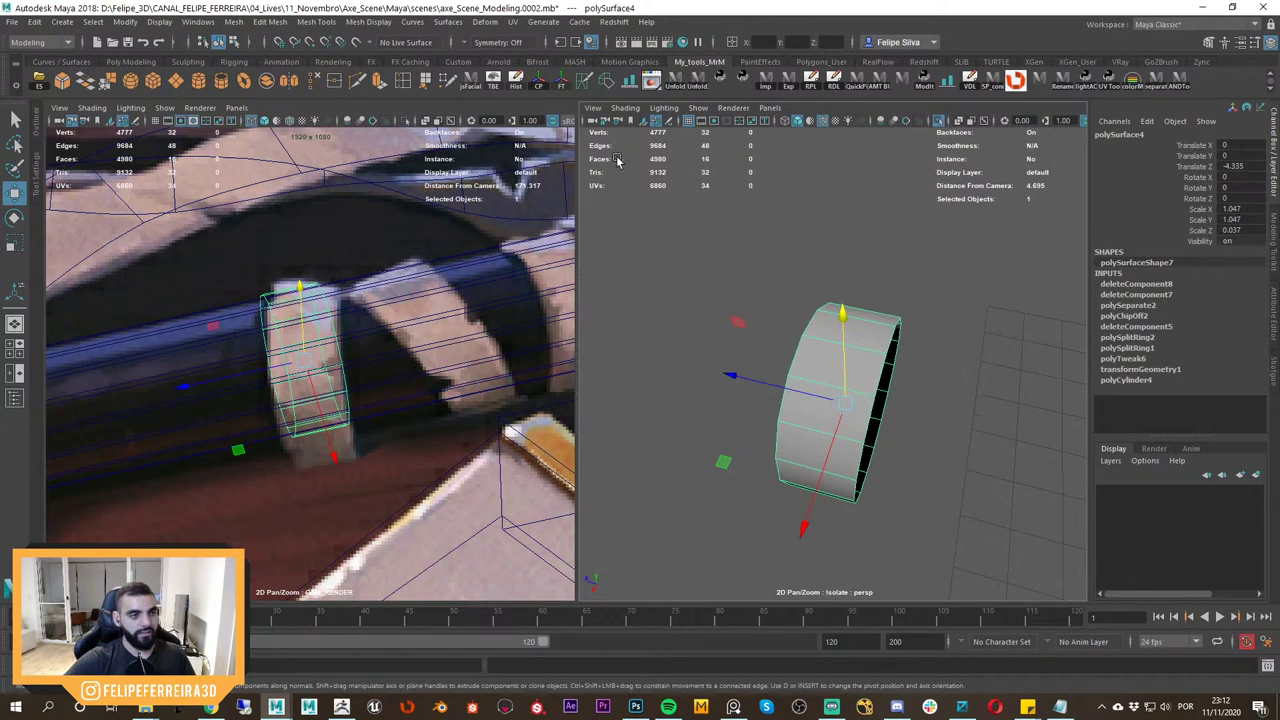
# Delete the band's construction history, leave isolation and extrude all its faces outward with a thickness of about 0.07.
pyautogui.click(516, 82)
pyautogui.keyDown('alt'); pyautogui.moveTo(765, 325); pyautogui.dragTo(911, 336); pyautogui.keyUp('alt')
pyautogui.hotkey('ctrl', '1')
pyautogui.scroll(4, 883, 325)
pyautogui.keyDown('shift'); pyautogui.rightClick(877, 289); pyautogui.keyUp('shift')
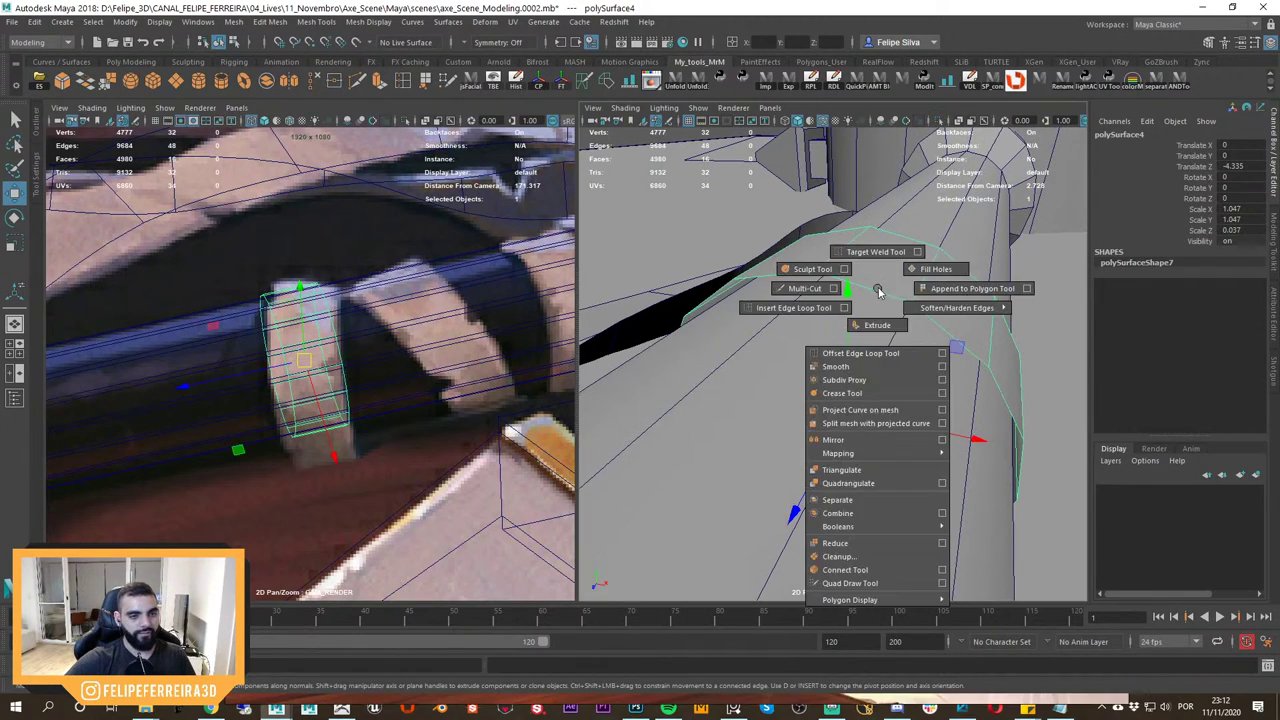
pyautogui.click(877, 325)
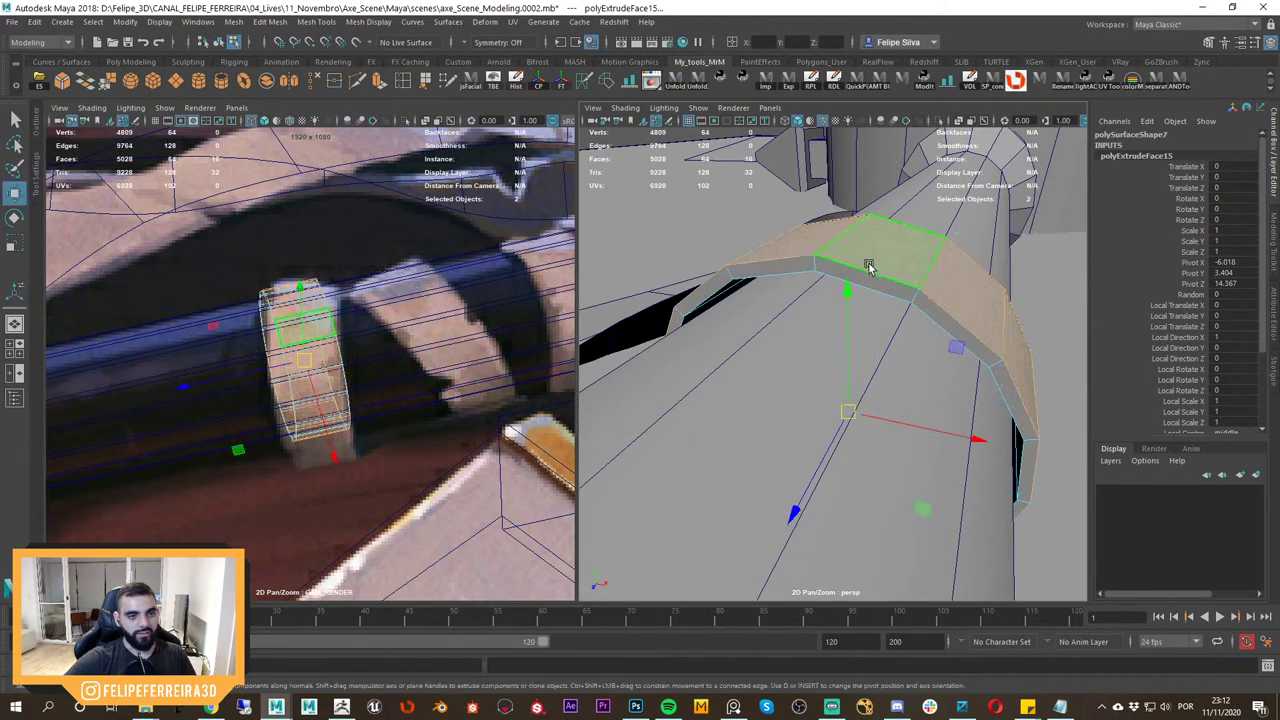
pyautogui.moveTo(869, 266); pyautogui.dragTo(917, 254, button='right')
pyautogui.keyDown('alt'); pyautogui.moveTo(917, 254); pyautogui.dragTo(731, 164); pyautogui.keyUp('alt')
pyautogui.click(733, 168)
pyautogui.click(834, 287)
pyautogui.keyDown('alt'); pyautogui.moveTo(837, 290); pyautogui.dragTo(961, 297, button='right'); pyautogui.keyUp('alt')
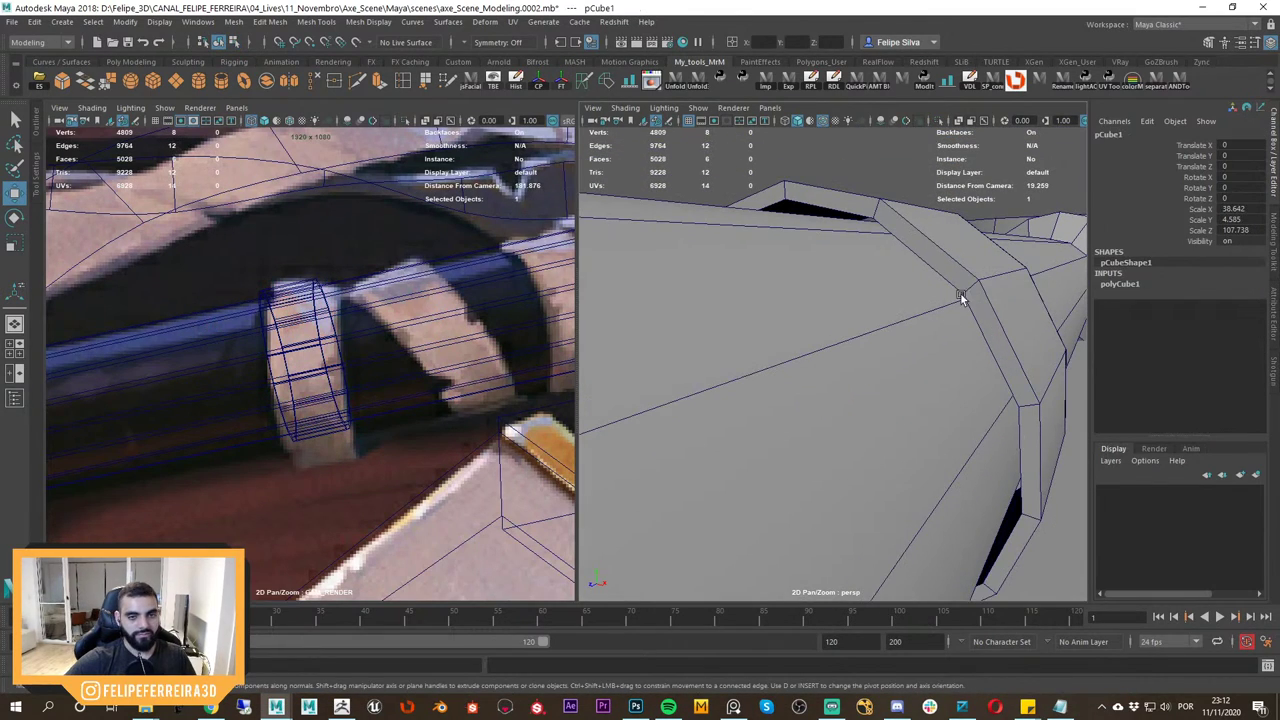
# Compare the band with the cloth wraps in the reference painting and set its extrusion thickness to about 0.18.
pyautogui.click(1140, 284)
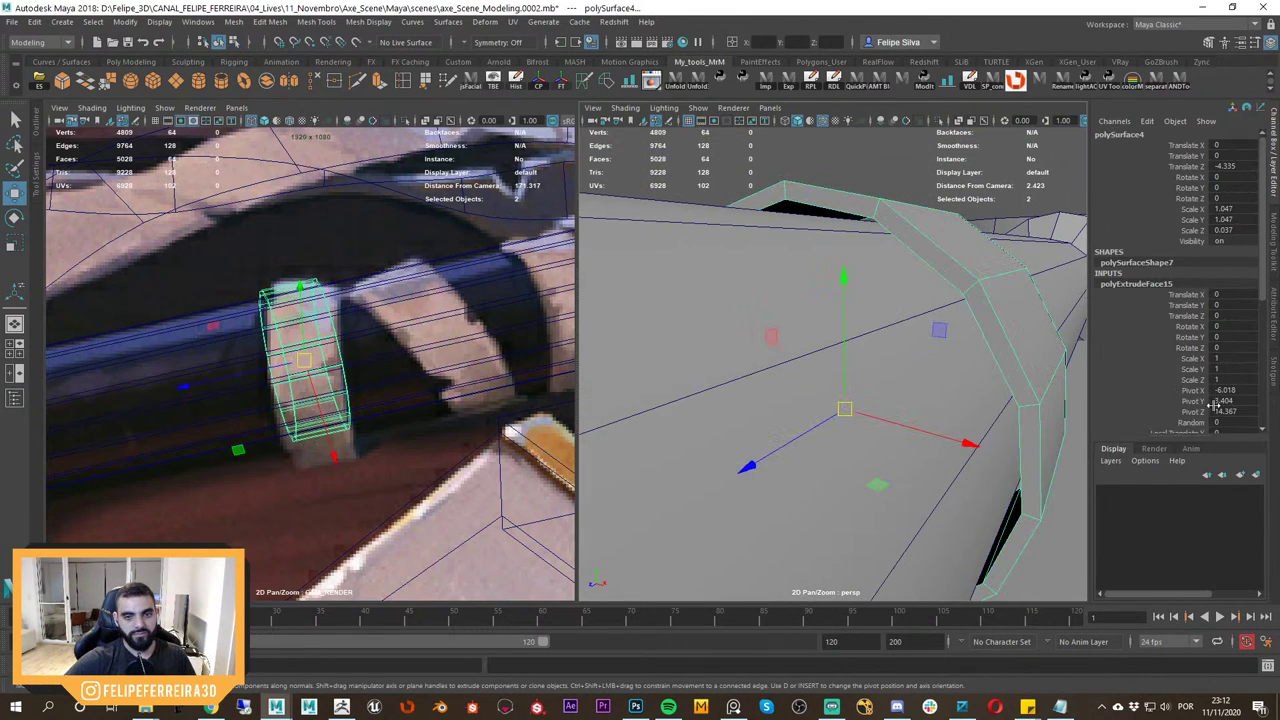
pyautogui.moveTo(1264, 291); pyautogui.dragTo(1271, 434)
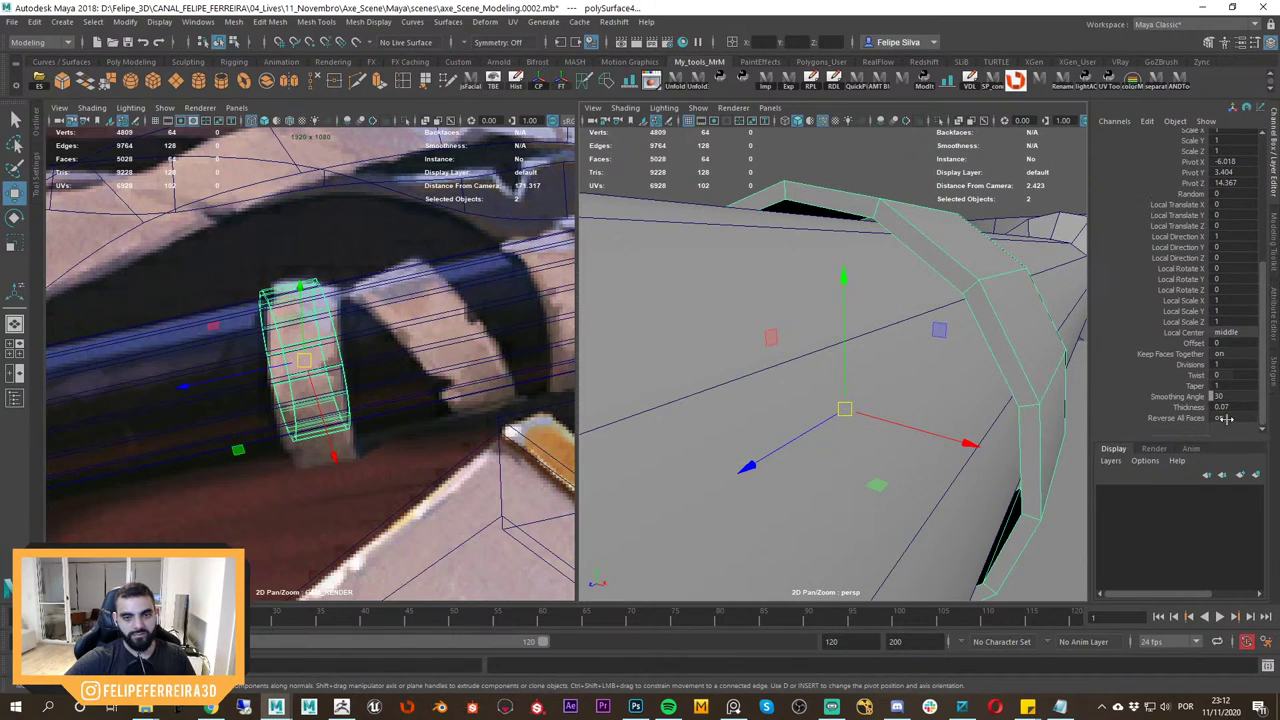
pyautogui.moveTo(1000, 377); pyautogui.dragTo(1001, 386, button='middle')
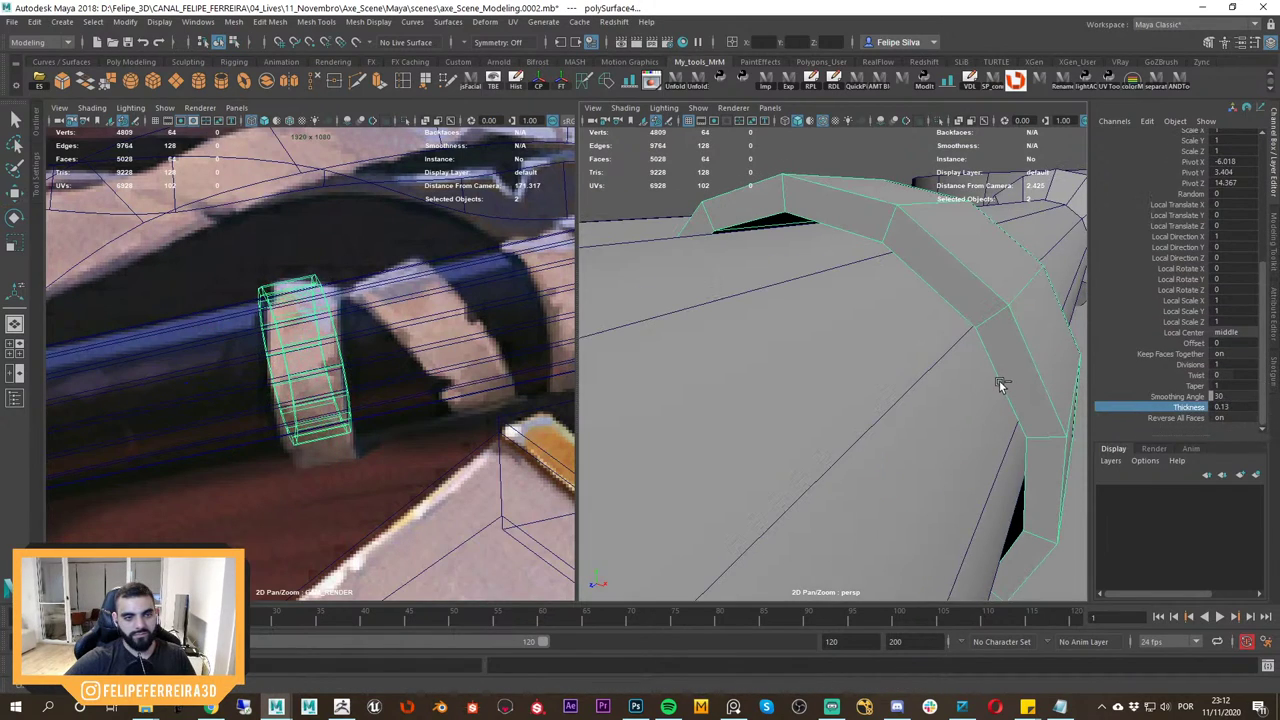
pyautogui.keyDown('alt'); pyautogui.moveTo(1003, 386); pyautogui.dragTo(729, 363, button='right'); pyautogui.keyUp('alt')
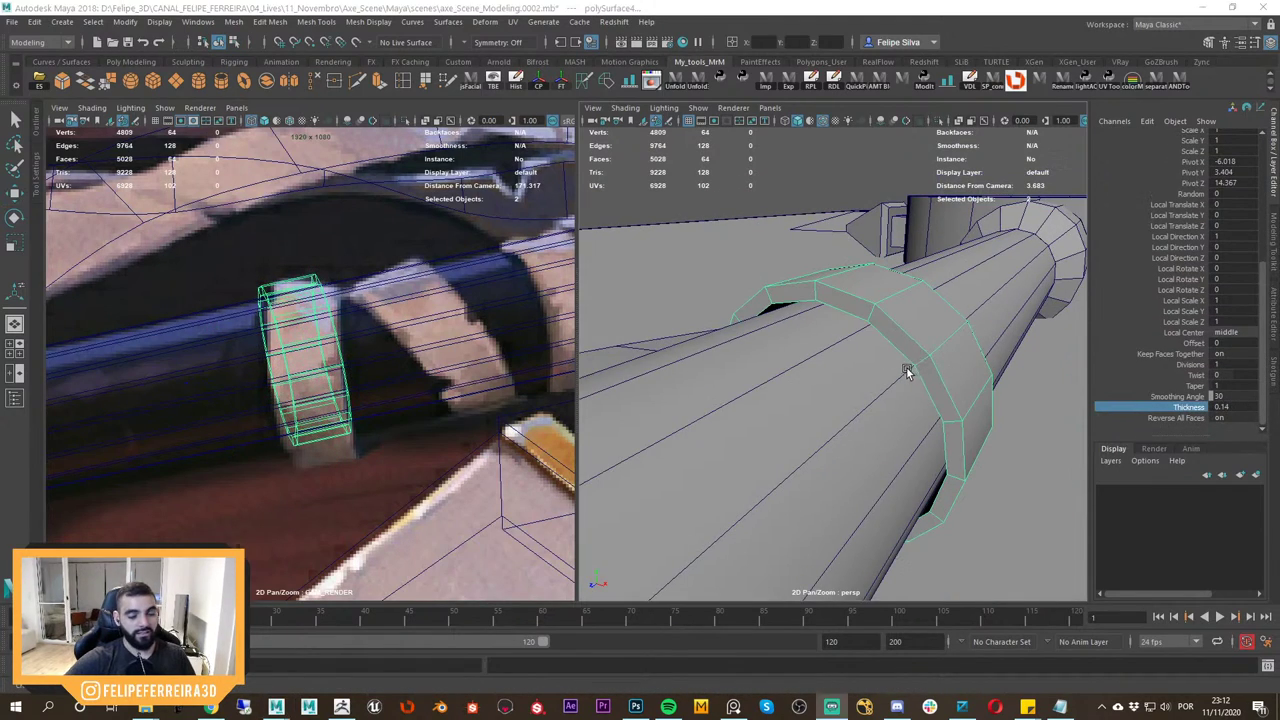
pyautogui.hotkey('alt', 'Tab')
pyautogui.click(734, 707)
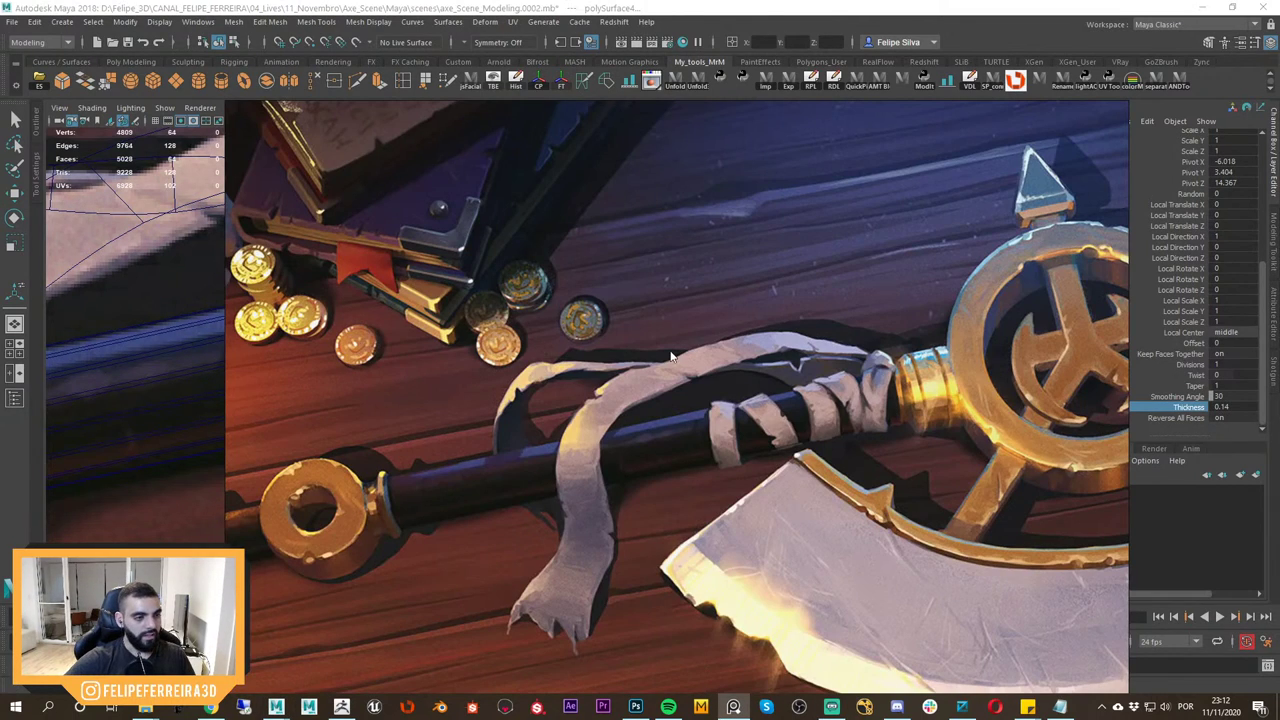
pyautogui.moveTo(760, 428); pyautogui.dragTo(761, 406, button='middle')
pyautogui.keyDown('alt'); pyautogui.moveTo(764, 412); pyautogui.dragTo(857, 430, button='right'); pyautogui.keyUp('alt')
pyautogui.hotkey('alt', 'Tab')
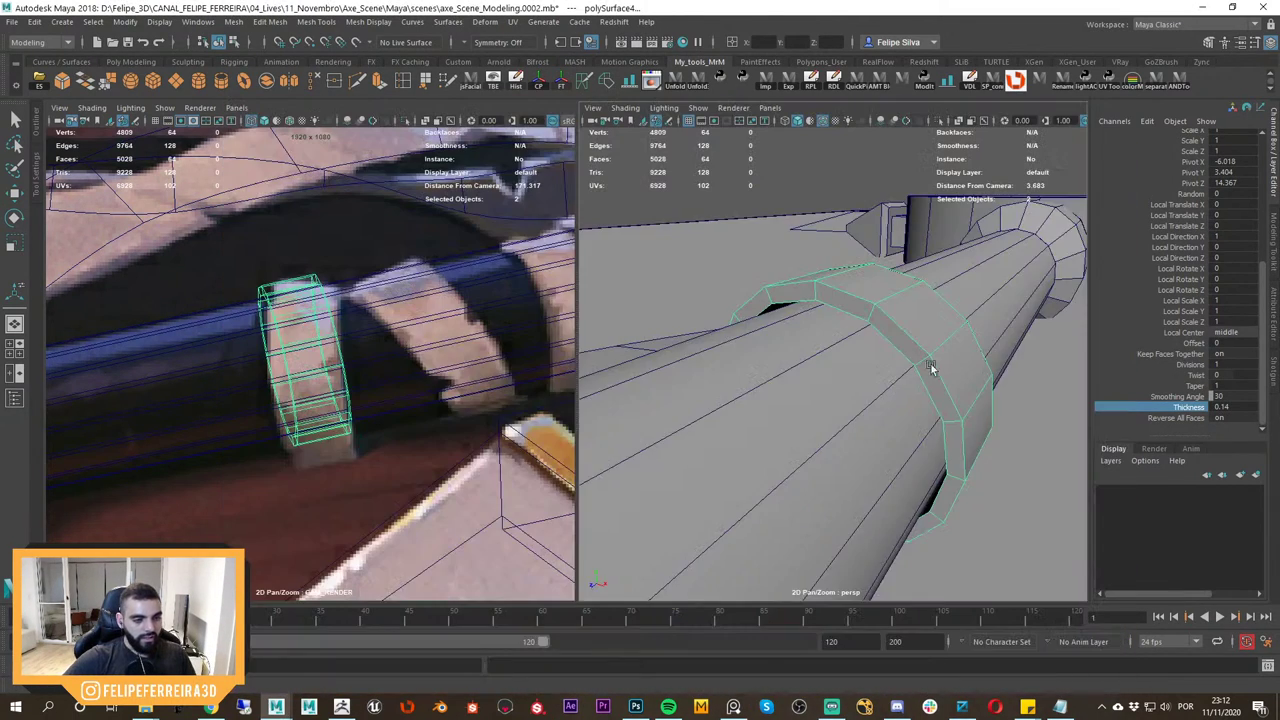
pyautogui.keyDown('alt'); pyautogui.moveTo(931, 364); pyautogui.dragTo(940, 383); pyautogui.keyUp('alt')
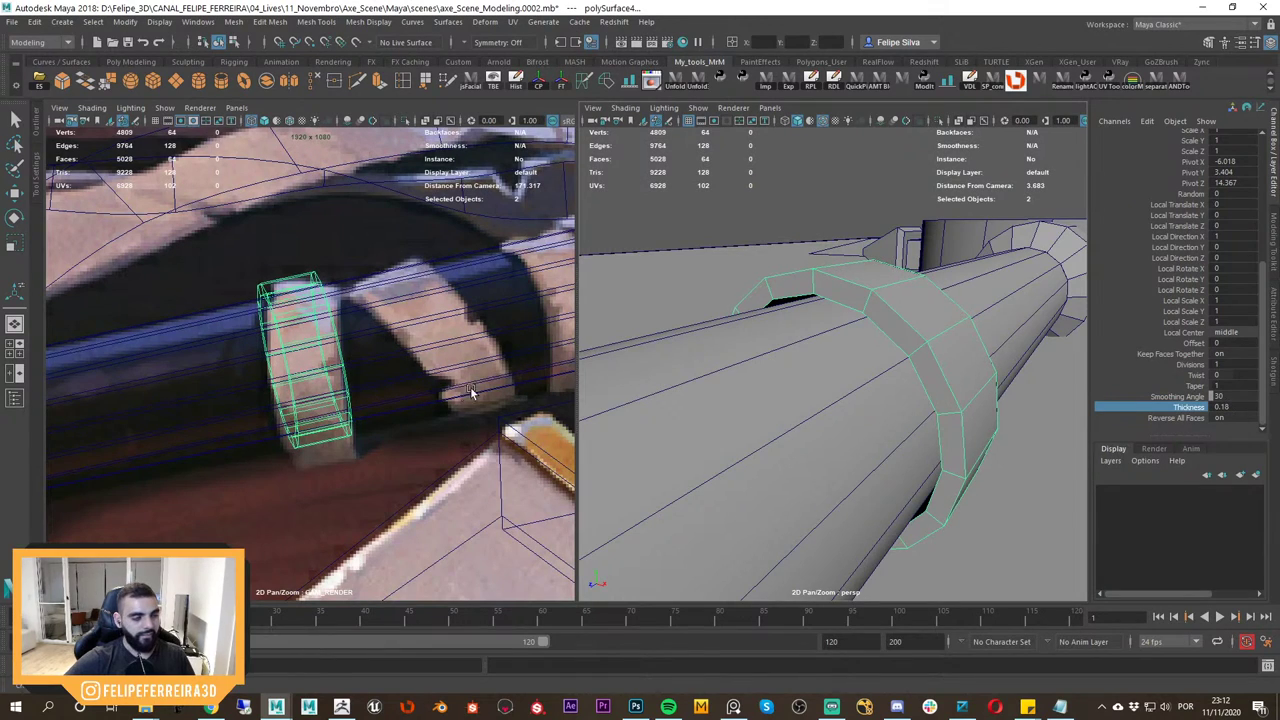
# Reselect the band as an object and scale it uniformly down to about 0.992 in X and Y to fit the handle.
pyautogui.keyDown('alt'); pyautogui.moveTo(980, 345); pyautogui.dragTo(760, 268, button='right'); pyautogui.keyUp('alt')
pyautogui.keyDown('alt'); pyautogui.moveTo(760, 268); pyautogui.dragTo(787, 222); pyautogui.keyUp('alt')
pyautogui.press('w')
pyautogui.click(787, 222)
pyautogui.keyDown('alt'); pyautogui.moveTo(851, 309); pyautogui.dragTo(860, 400); pyautogui.keyUp('alt')
pyautogui.click(862, 403)
pyautogui.press('f')
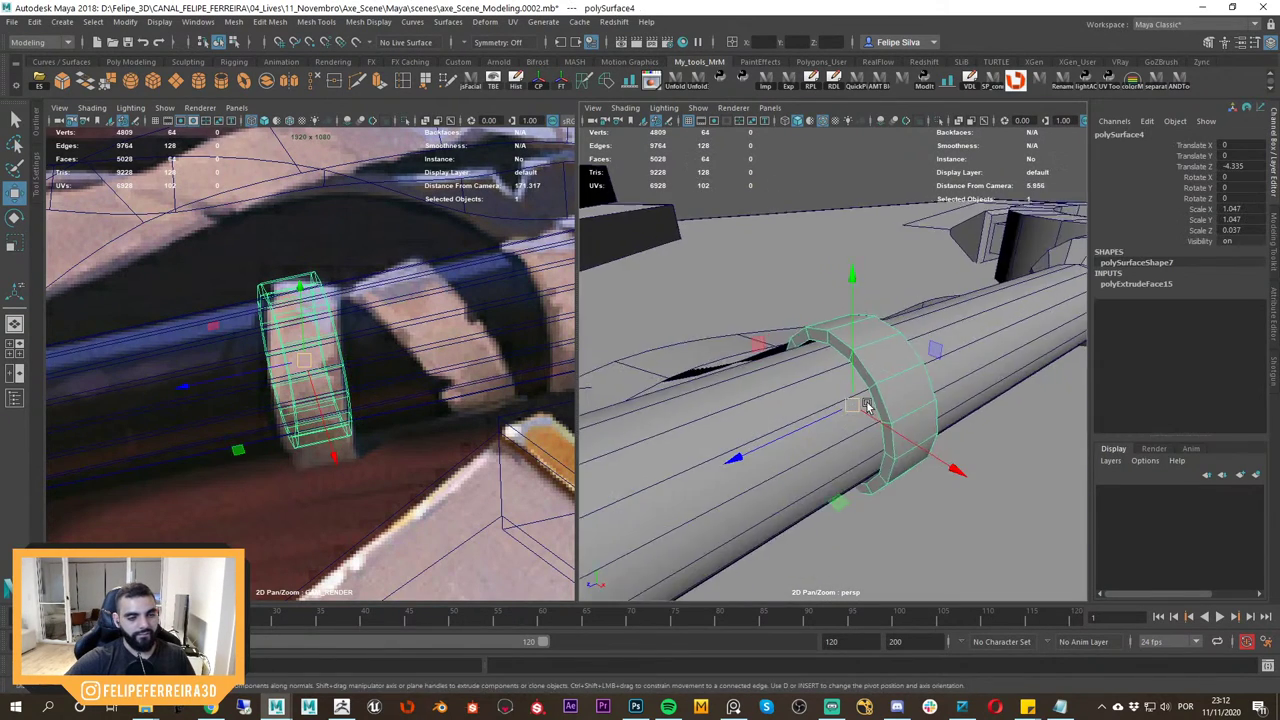
pyautogui.keyDown('alt'); pyautogui.moveTo(868, 405); pyautogui.dragTo(908, 414, button='right'); pyautogui.keyUp('alt')
pyautogui.keyDown('alt'); pyautogui.moveTo(908, 414); pyautogui.dragTo(852, 411); pyautogui.keyUp('alt')
pyautogui.press('r')
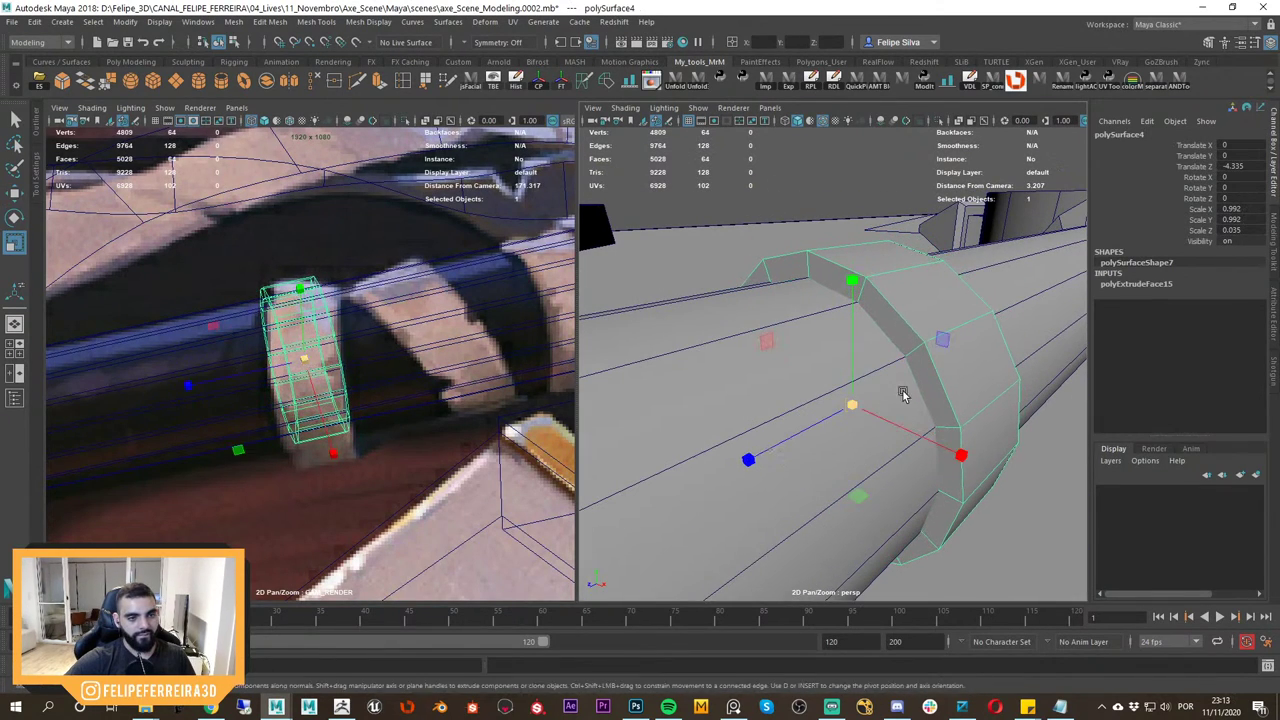
pyautogui.keyDown('alt'); pyautogui.moveTo(903, 394); pyautogui.dragTo(842, 386, button='right'); pyautogui.keyUp('alt')
# Isolate the band and bevel its inner and outer rim edge loops on both sides.
pyautogui.press('w')
pyautogui.moveTo(294, 357); pyautogui.dragTo(298, 383, button='middle')
pyautogui.keyDown('alt'); pyautogui.moveTo(893, 404); pyautogui.dragTo(824, 443); pyautogui.keyUp('alt')
pyautogui.keyDown('alt'); pyautogui.moveTo(878, 428); pyautogui.dragTo(839, 430, button='right'); pyautogui.keyUp('alt')
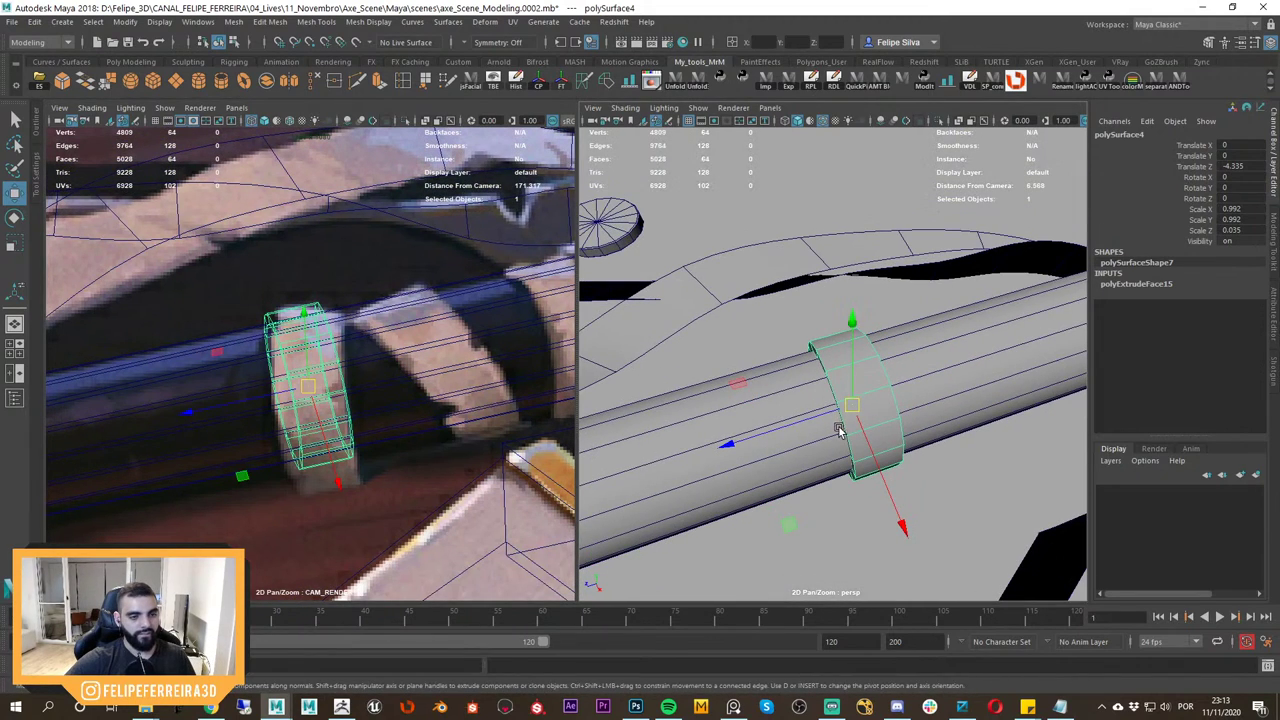
pyautogui.press('r')
pyautogui.hotkey('ctrl', '1')
pyautogui.keyDown('alt'); pyautogui.moveTo(854, 437); pyautogui.dragTo(872, 405); pyautogui.keyUp('alt')
pyautogui.keyDown('alt'); pyautogui.moveTo(872, 405); pyautogui.dragTo(911, 248, button='right'); pyautogui.keyUp('alt')
pyautogui.doubleClick(909, 253)
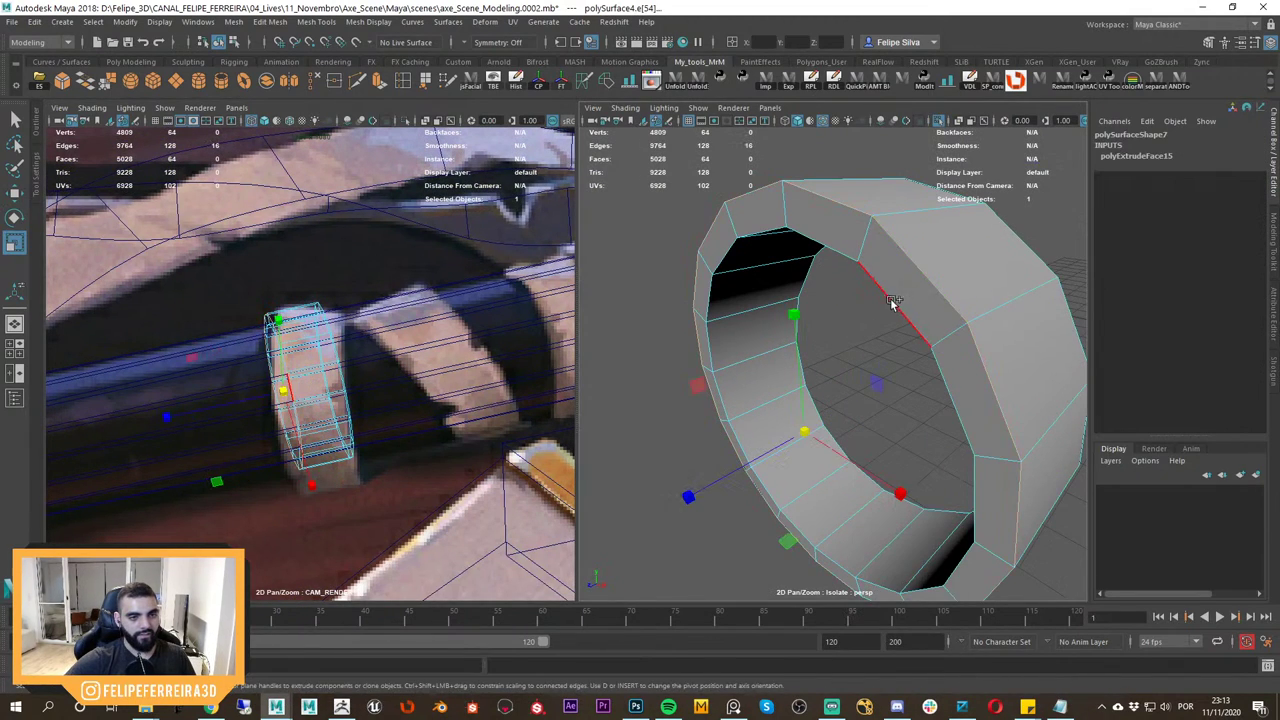
pyautogui.keyDown('shift'); pyautogui.doubleClick(892, 302); pyautogui.keyUp('shift')
pyautogui.keyDown('alt'); pyautogui.moveTo(892, 302); pyautogui.dragTo(807, 277); pyautogui.keyUp('alt')
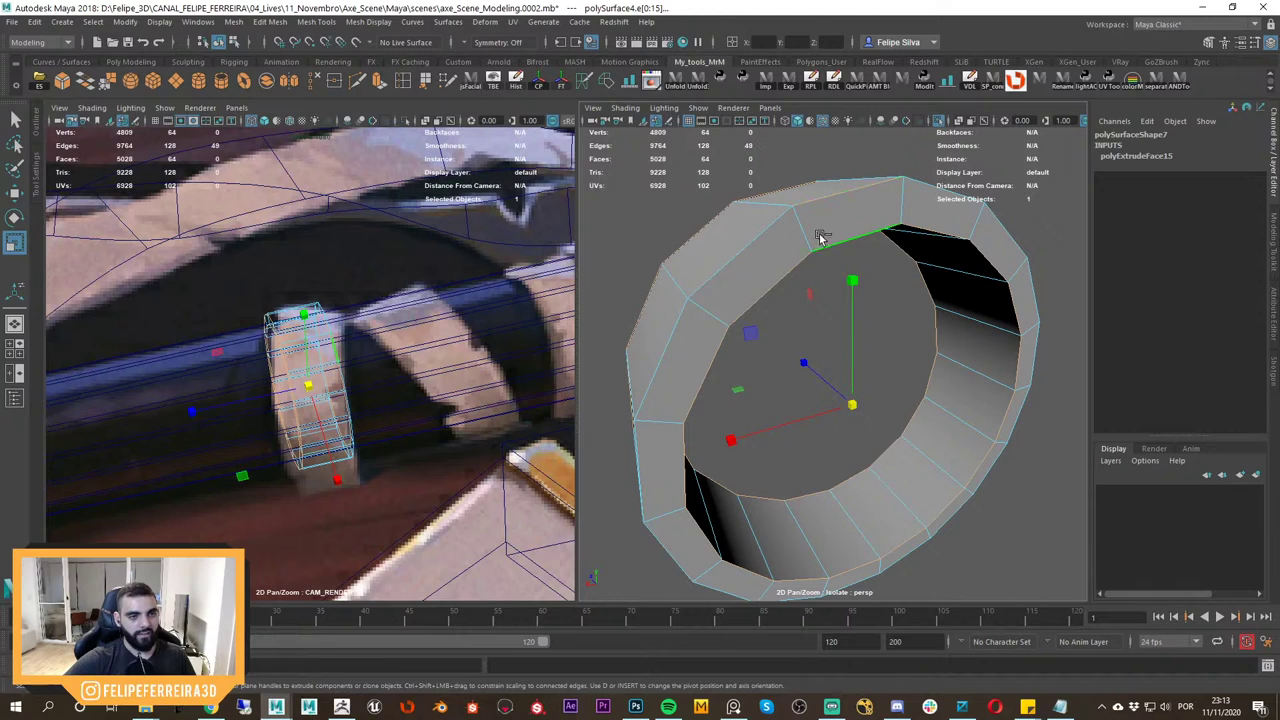
pyautogui.hotkey('ctrl', 'b')
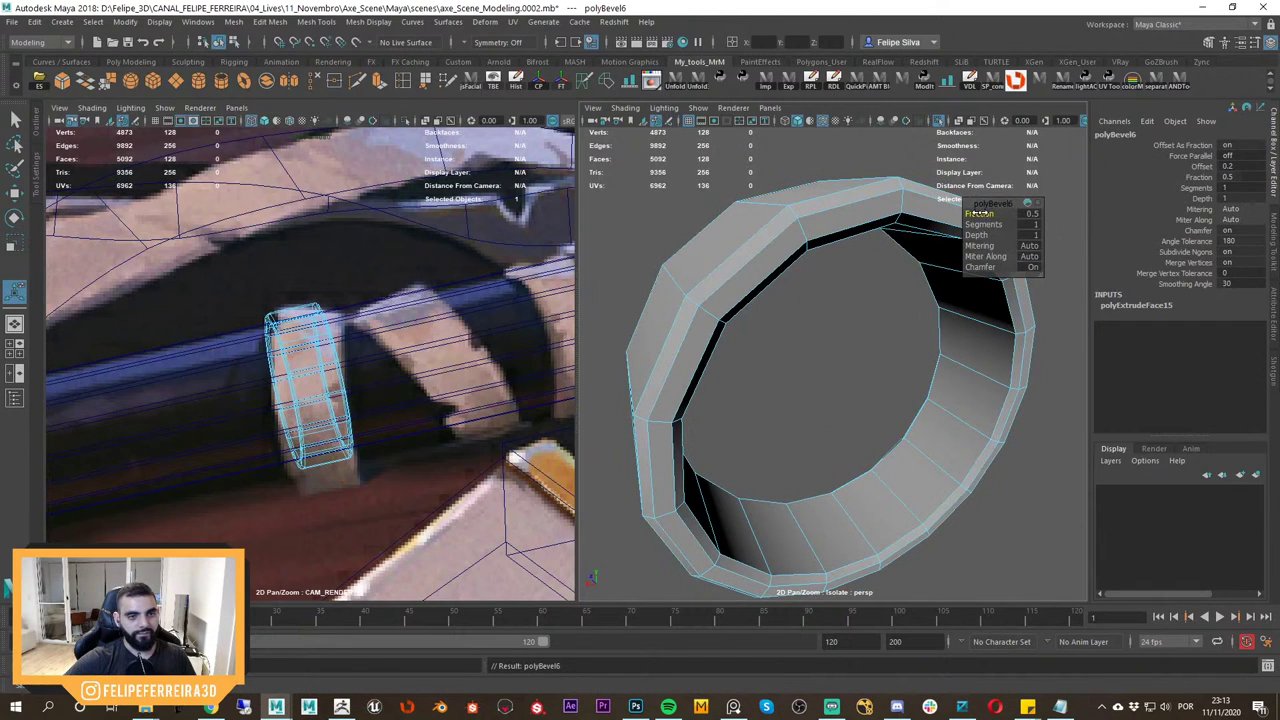
pyautogui.keyDown('alt'); pyautogui.moveTo(838, 252); pyautogui.dragTo(1030, 278); pyautogui.keyUp('alt')
pyautogui.keyDown('alt'); pyautogui.moveTo(877, 243); pyautogui.dragTo(834, 237, button='right'); pyautogui.keyUp('alt')
# Preview the bevelled band smoothed, return it to the unsmoothed display and inspect it around the handle.
pyautogui.press('w')
pyautogui.press('3')
pyautogui.click(948, 230)
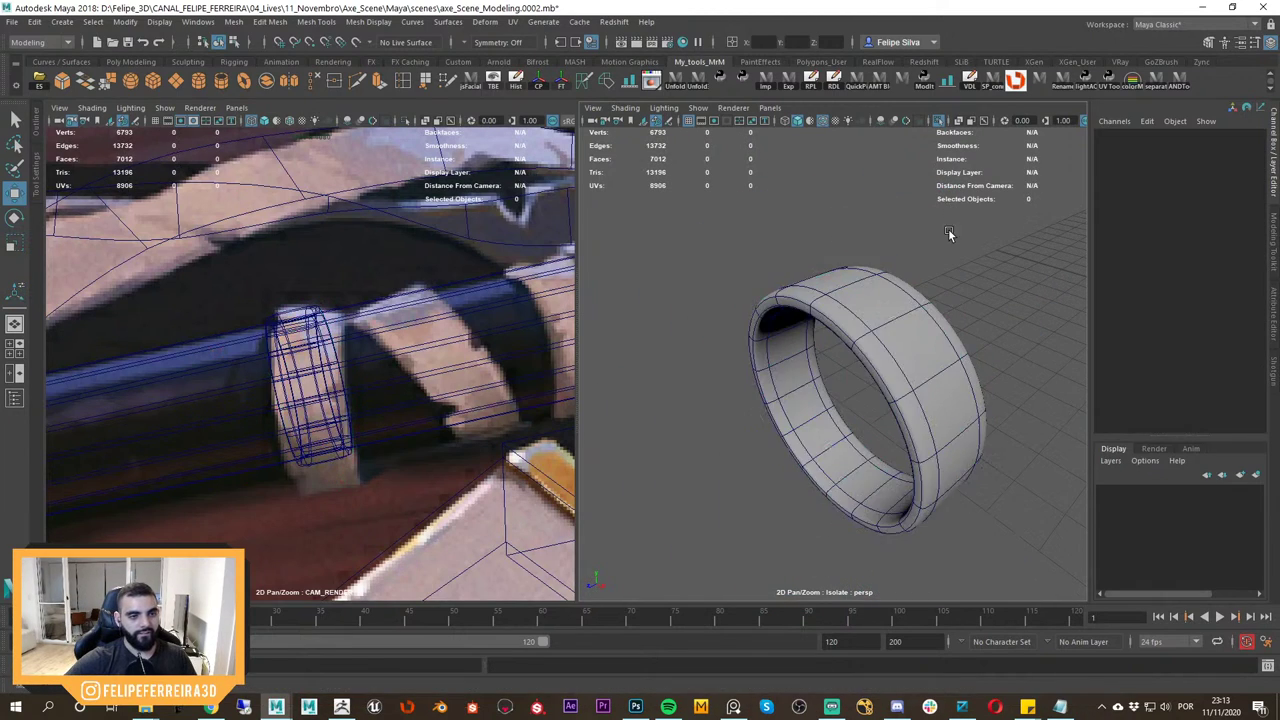
pyautogui.click(873, 364)
pyautogui.press('1')
pyautogui.hotkey('ctrl', '1')
pyautogui.click(880, 226)
pyautogui.keyDown('alt'); pyautogui.moveTo(880, 226); pyautogui.dragTo(854, 326); pyautogui.keyUp('alt')
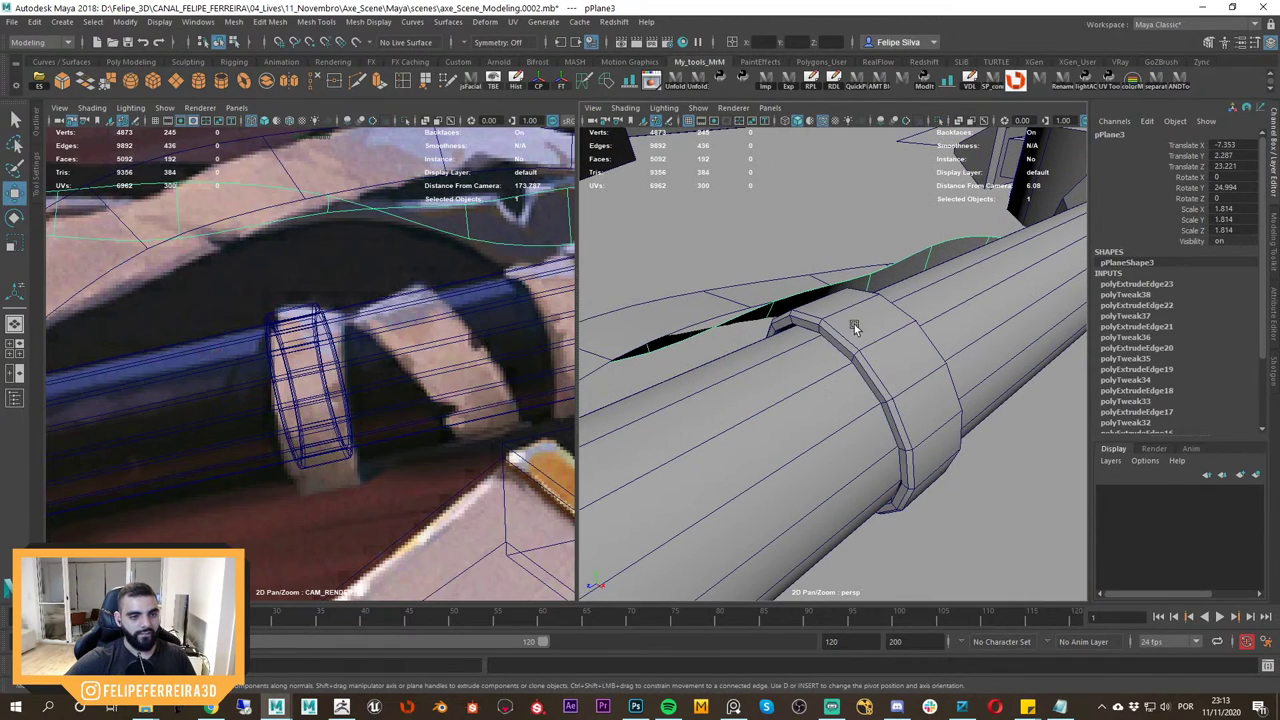
# Duplicate the band and slide the copy along the handle over the second painted wrap, to about -6.456 in Z.
pyautogui.click(854, 327)
pyautogui.hotkey('ctrl', 'd')
pyautogui.moveTo(285, 396); pyautogui.dragTo(412, 371)
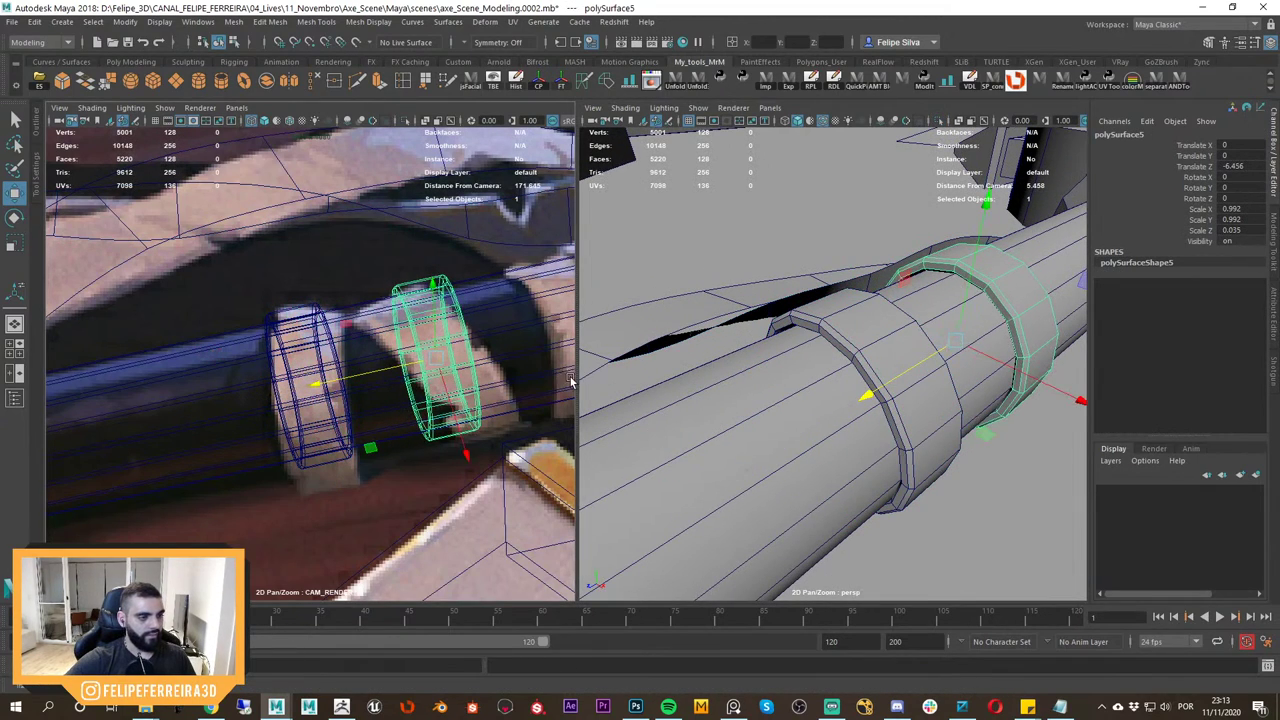
# In the top view, slant the duplicated band by soft-selecting its side vertices and shifting them along the handle to follow the second painted wrap.
pyautogui.moveTo(432, 405); pyautogui.dragTo(425, 417, button='middle')
pyautogui.keyDown('alt'); pyautogui.moveTo(903, 395); pyautogui.dragTo(894, 403, button='right'); pyautogui.keyUp('alt')
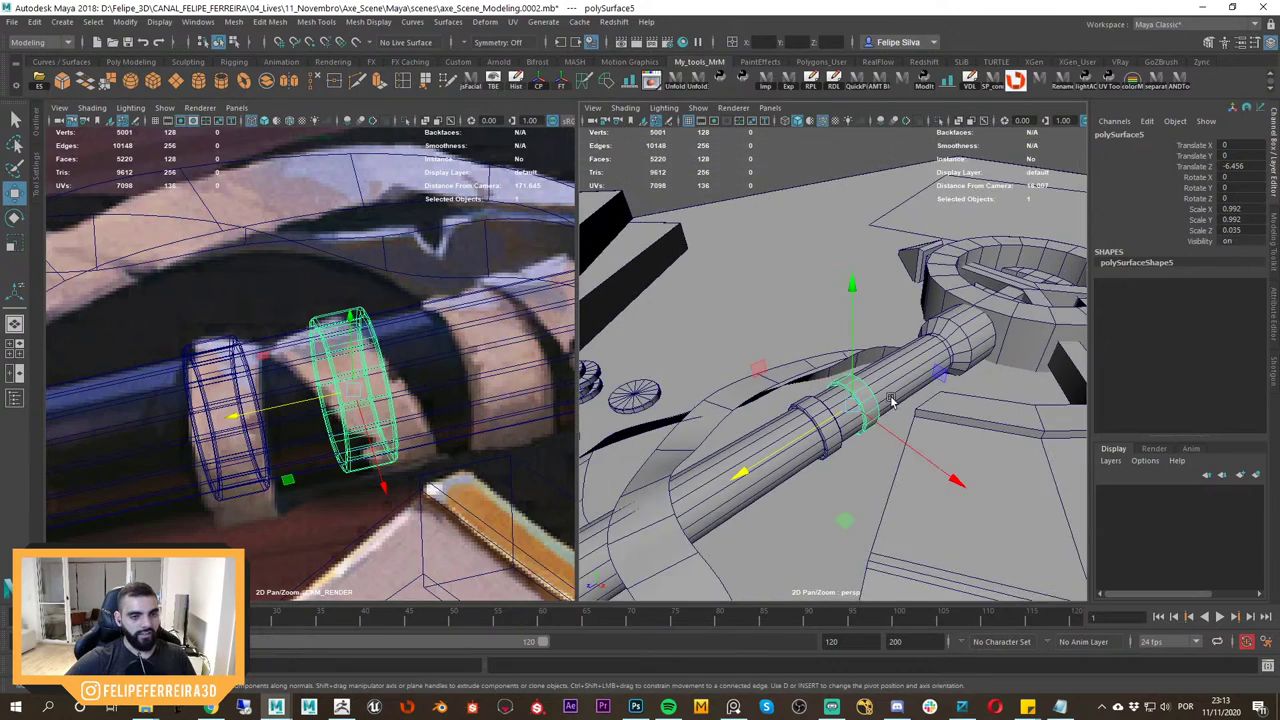
pyautogui.keyDown('alt'); pyautogui.moveTo(894, 403); pyautogui.dragTo(784, 392); pyautogui.keyUp('alt')
pyautogui.press('space')
pyautogui.press('f')
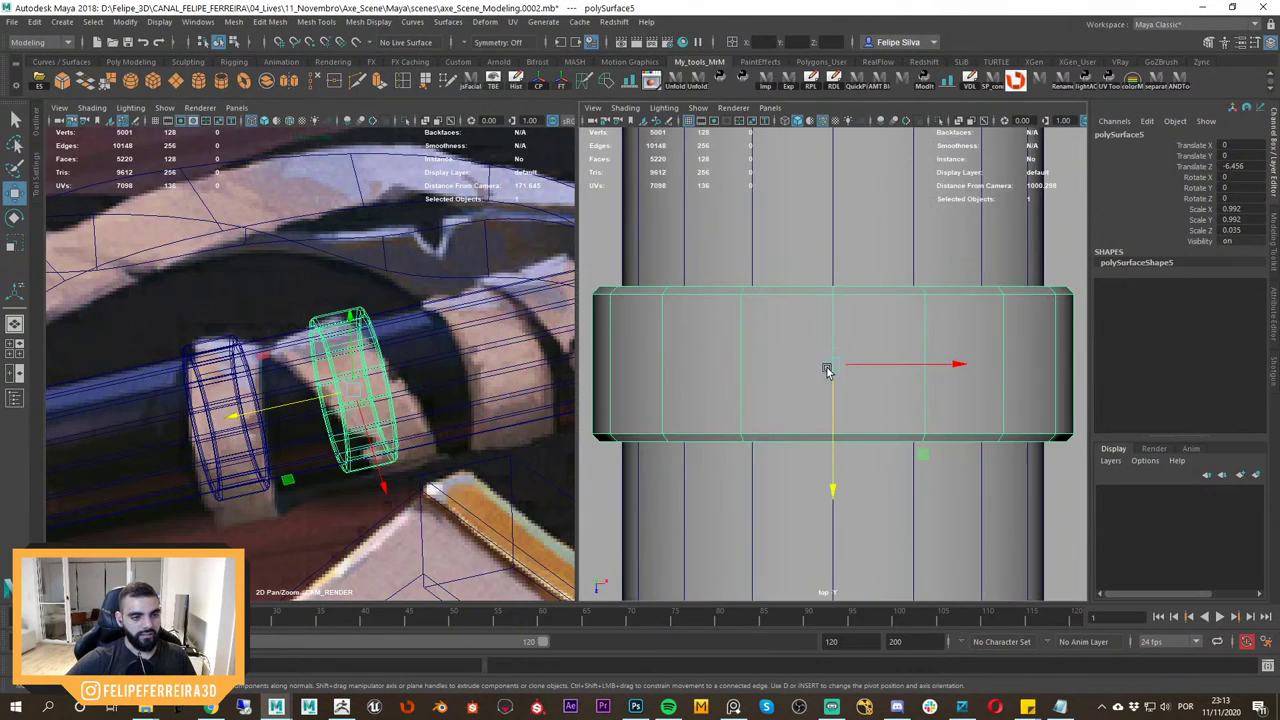
pyautogui.keyDown('alt'); pyautogui.moveTo(828, 370); pyautogui.dragTo(823, 407, button='right'); pyautogui.keyUp('alt')
pyautogui.press('F9')
pyautogui.scroll(2, 794, 400)
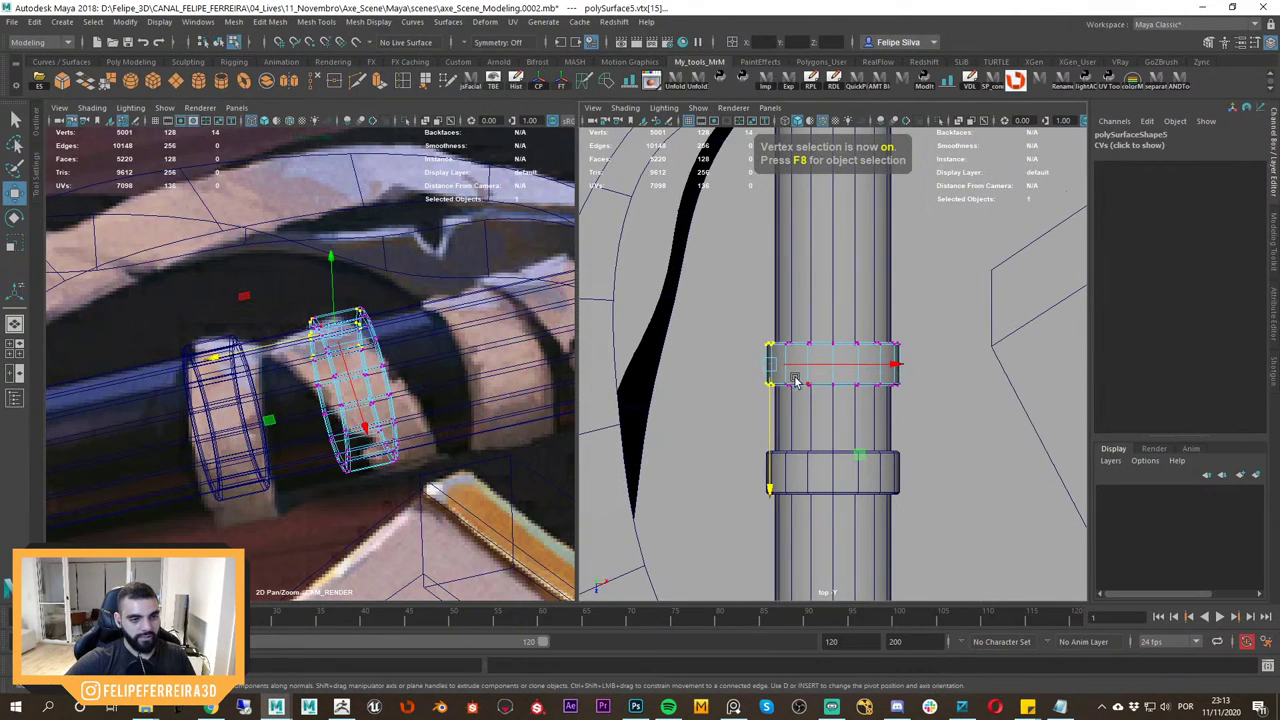
pyautogui.moveTo(948, 409); pyautogui.dragTo(686, 380)
pyautogui.moveTo(770, 423); pyautogui.dragTo(770, 450)
pyautogui.moveTo(922, 326); pyautogui.dragTo(884, 420)
pyautogui.hotkey('ctrl', 'z')
pyautogui.hotkey('ctrl', 'z')
pyautogui.hotkey('ctrl', 'z')
pyautogui.moveTo(934, 308); pyautogui.dragTo(889, 420)
# Reselect the slanted band as an object, widen it to 0.041 in Z and slide it to about -6.729 in Z.
pyautogui.moveTo(868, 375); pyautogui.dragTo(922, 314, button='right')
pyautogui.click(885, 376)
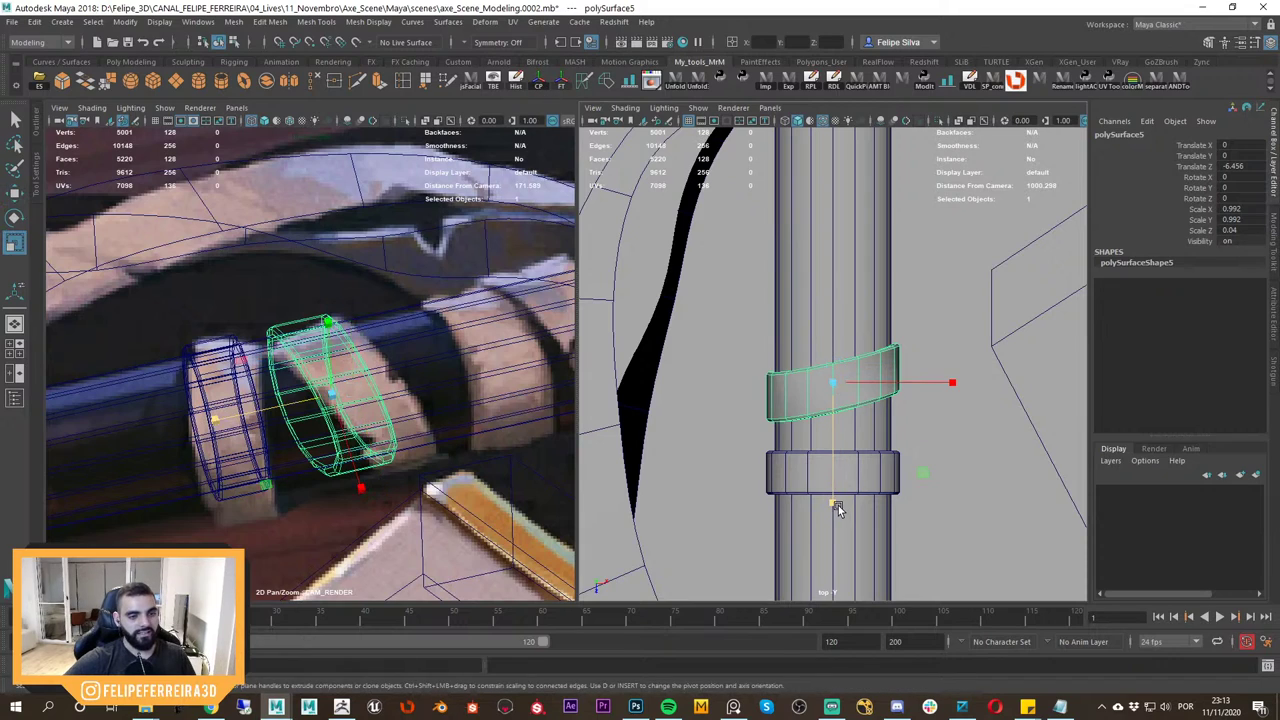
pyautogui.moveTo(836, 442); pyautogui.dragTo(835, 433)
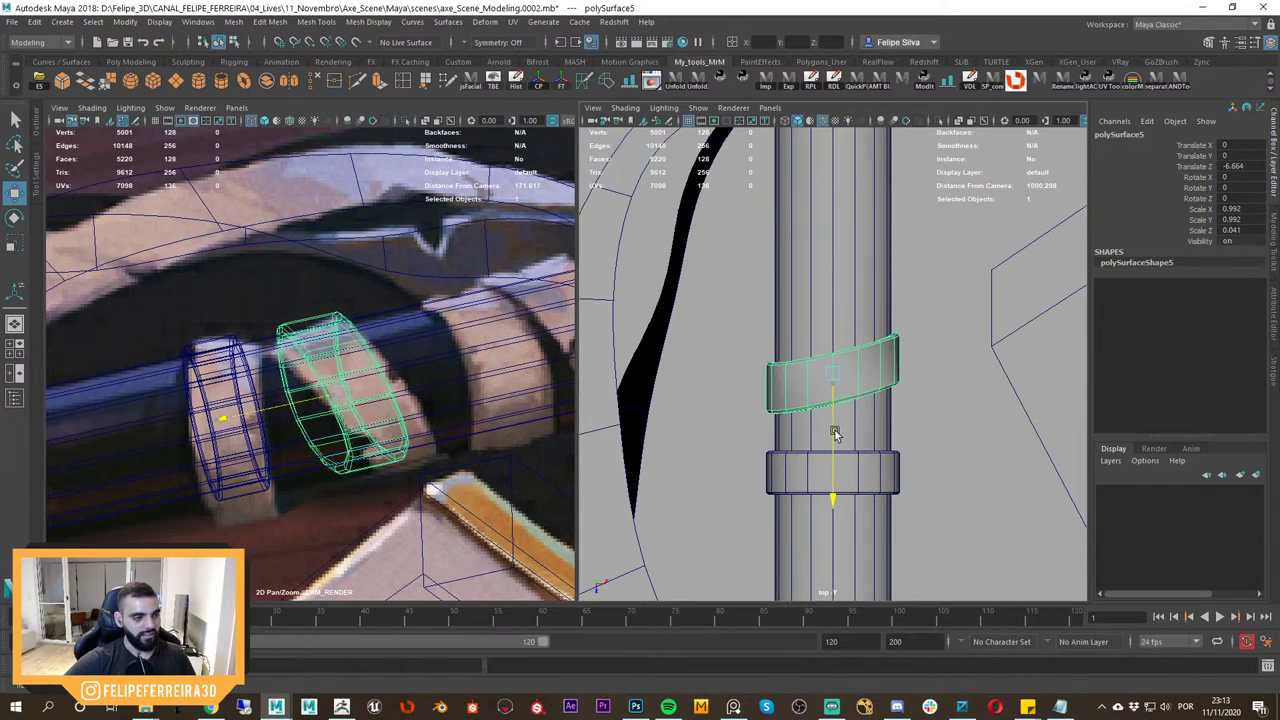
# Widen the straight first band to 0.041 in Z and nudge it to about -4.322 in Z over its painted wrap.
pyautogui.click(862, 470)
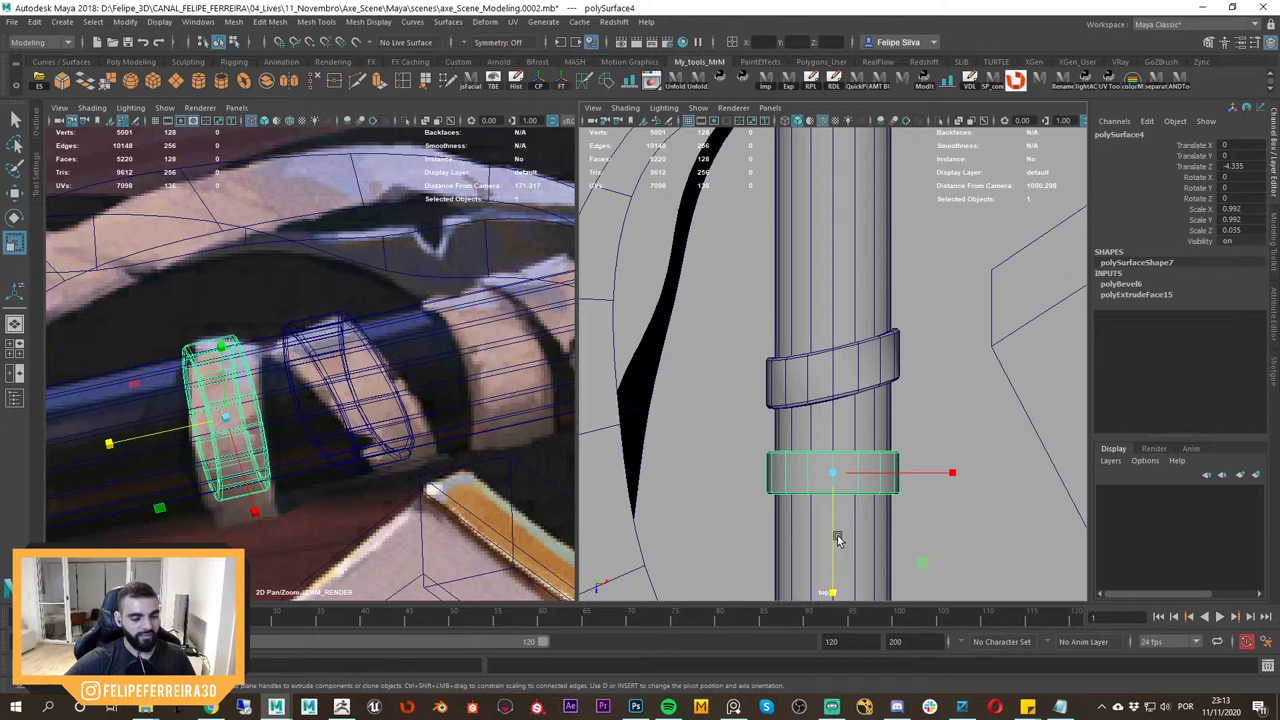
pyautogui.keyDown('alt'); pyautogui.moveTo(837, 539); pyautogui.dragTo(833, 492, button='middle'); pyautogui.keyUp('alt')
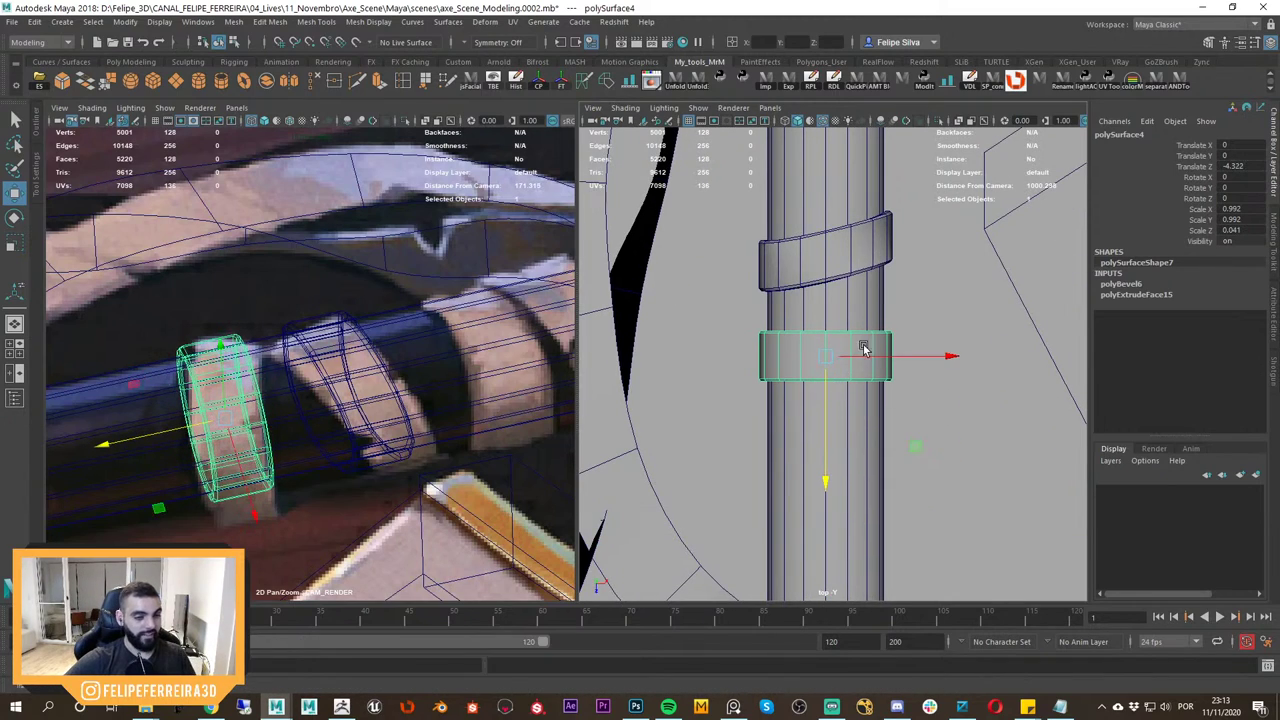
pyautogui.click(362, 398)
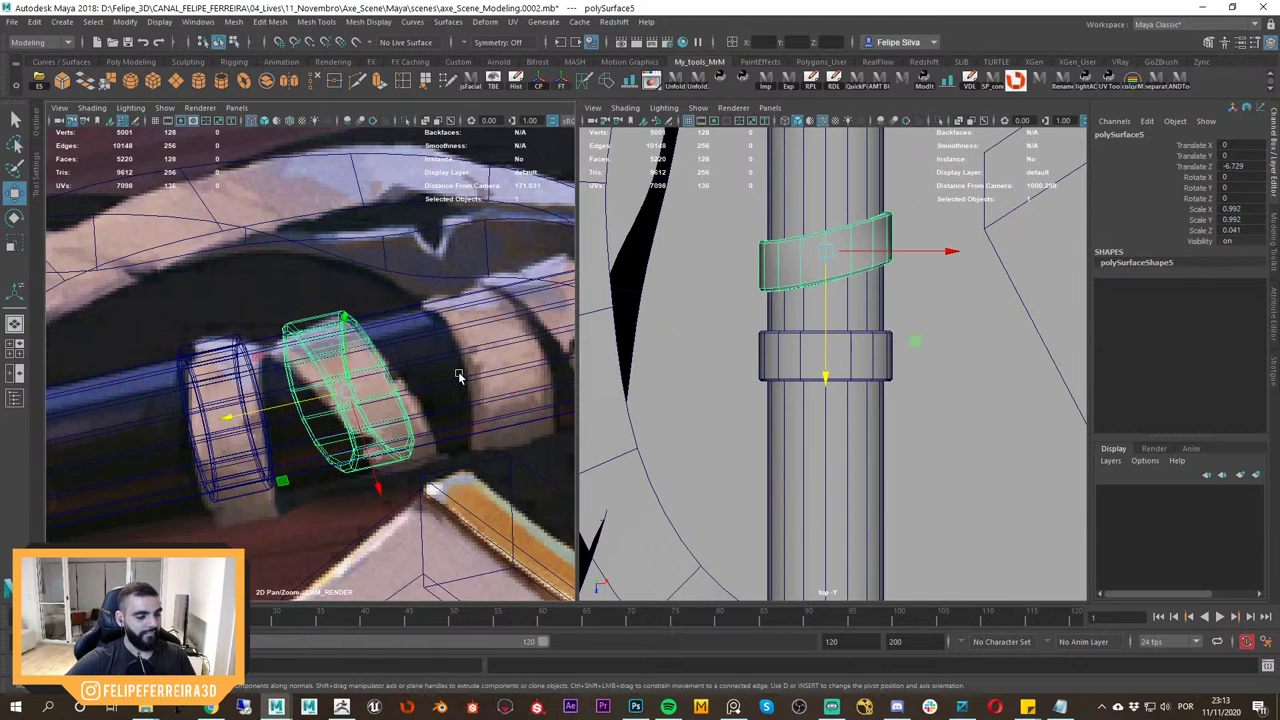
pyautogui.moveTo(468, 376); pyautogui.dragTo(402, 389, button='middle')
pyautogui.keyDown('alt'); pyautogui.moveTo(869, 300); pyautogui.dragTo(849, 387, button='middle'); pyautogui.keyUp('alt')
# Duplicate the straight first band and slide the copy over the third painted wrap, to about -8.654 in Z.
pyautogui.click(831, 453)
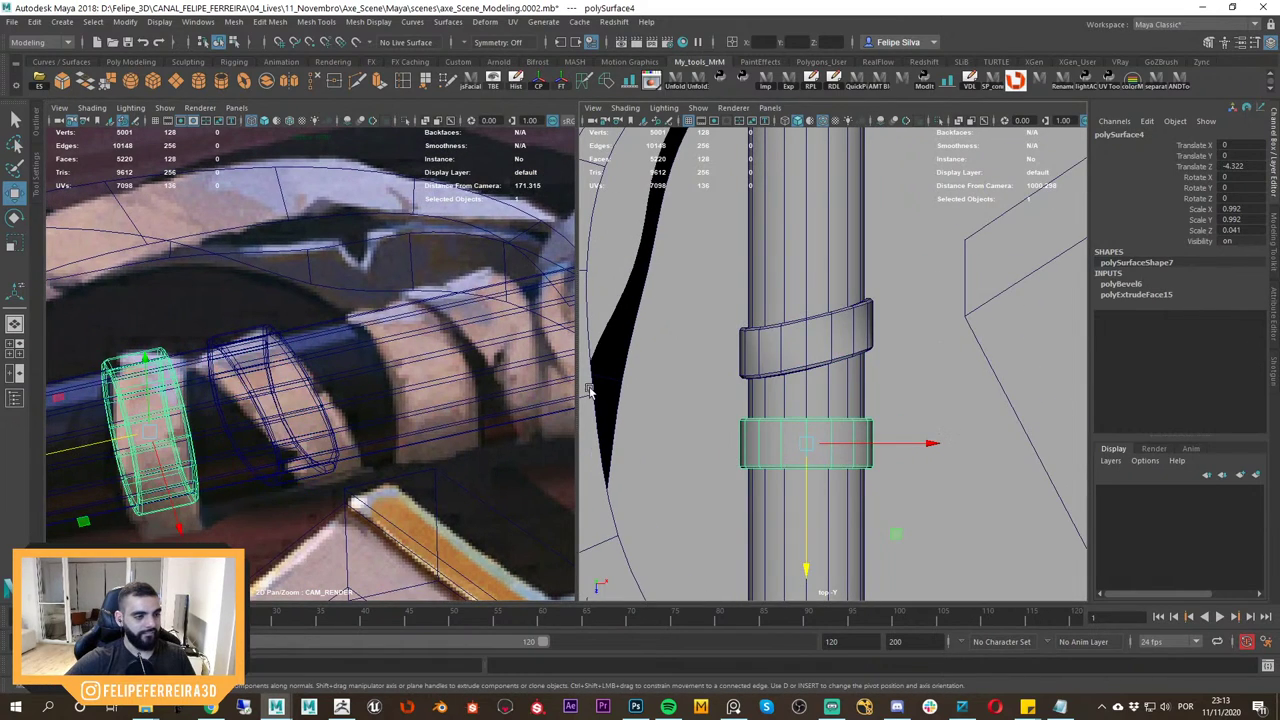
pyautogui.moveTo(461, 429); pyautogui.dragTo(439, 413, button='middle')
pyautogui.moveTo(804, 489); pyautogui.dragTo(806, 270)
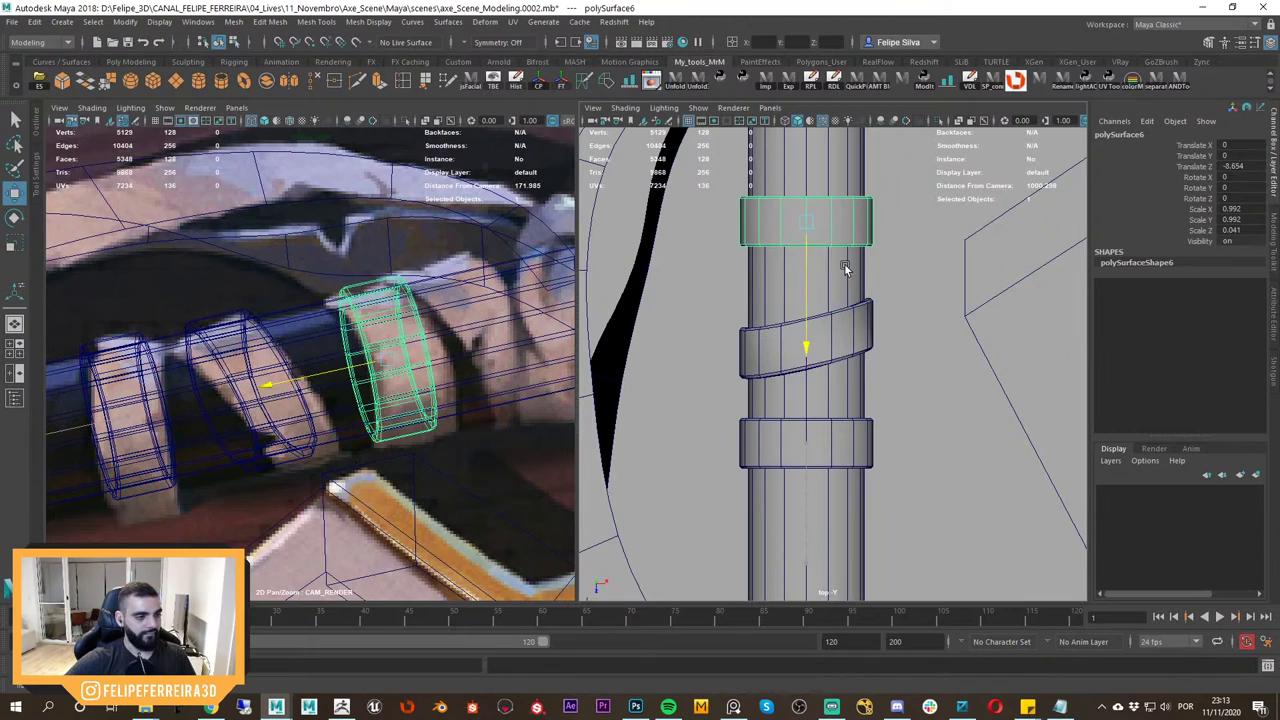
# Widen the third band to 0.045 in Z and shift it slightly back along the handle to fit the painting.
pyautogui.press('f')
pyautogui.keyDown('alt'); pyautogui.moveTo(840, 348); pyautogui.dragTo(837, 504); pyautogui.keyUp('alt')
pyautogui.press('r')
pyautogui.press('w')
pyautogui.scroll(-8, 833, 366)
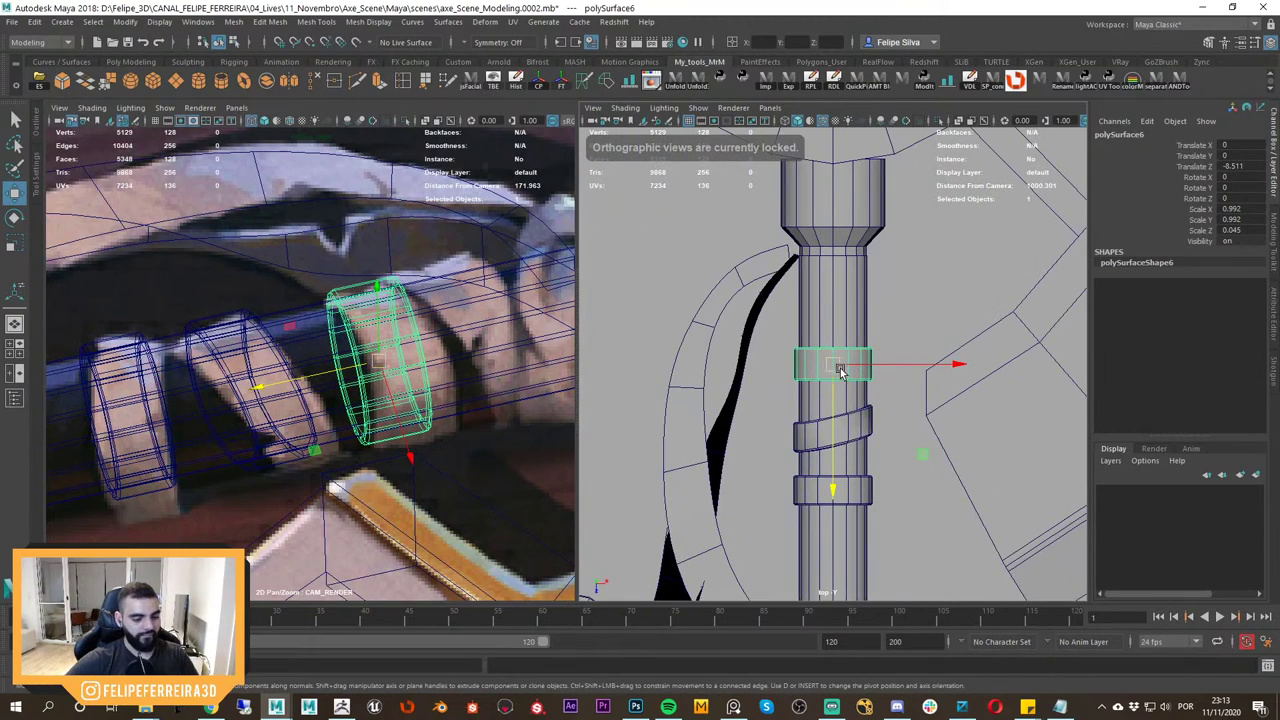
# Slant the third band by moving the soft-selected vertices of one side along the handle, and return to object selection.
pyautogui.press('F9')
pyautogui.moveTo(866, 327); pyautogui.dragTo(876, 383)
pyautogui.scroll(2, 877, 380)
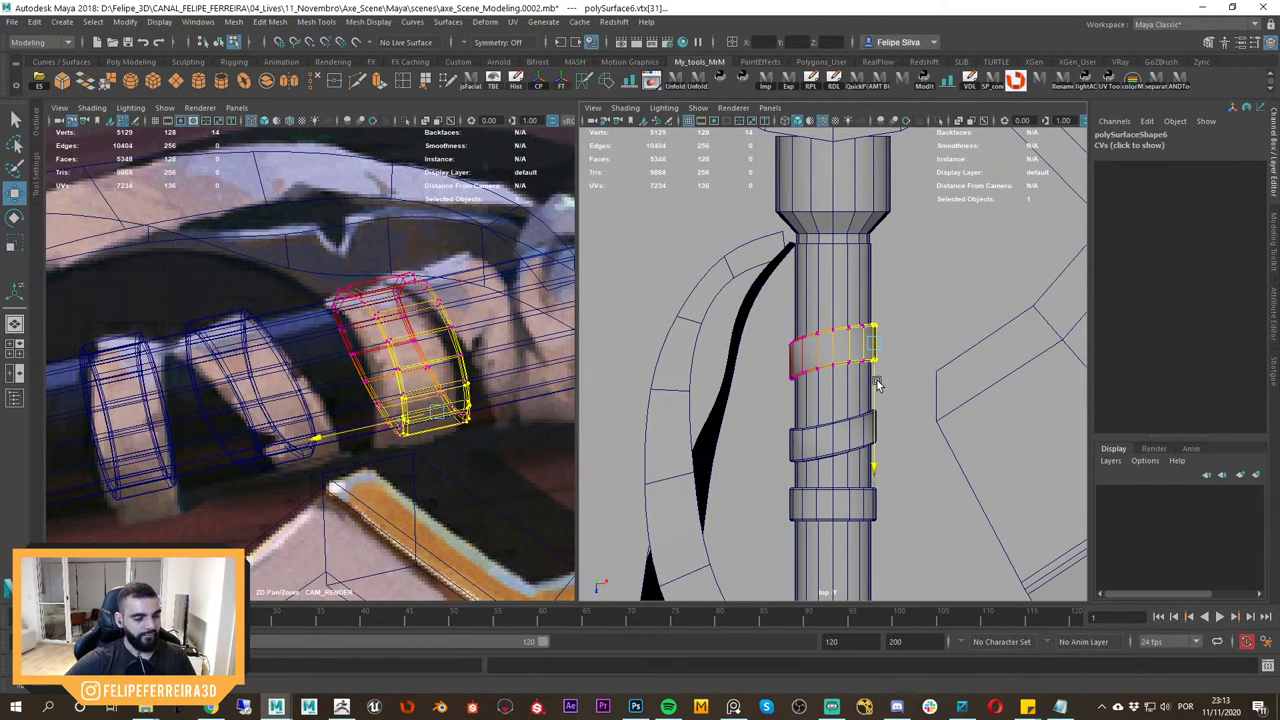
pyautogui.press('F8')
# Duplicate the straight first band again and slide the copy beyond the third band, to about -10.298 in Z.
pyautogui.click(857, 338)
pyautogui.click(857, 340)
pyautogui.click(856, 491)
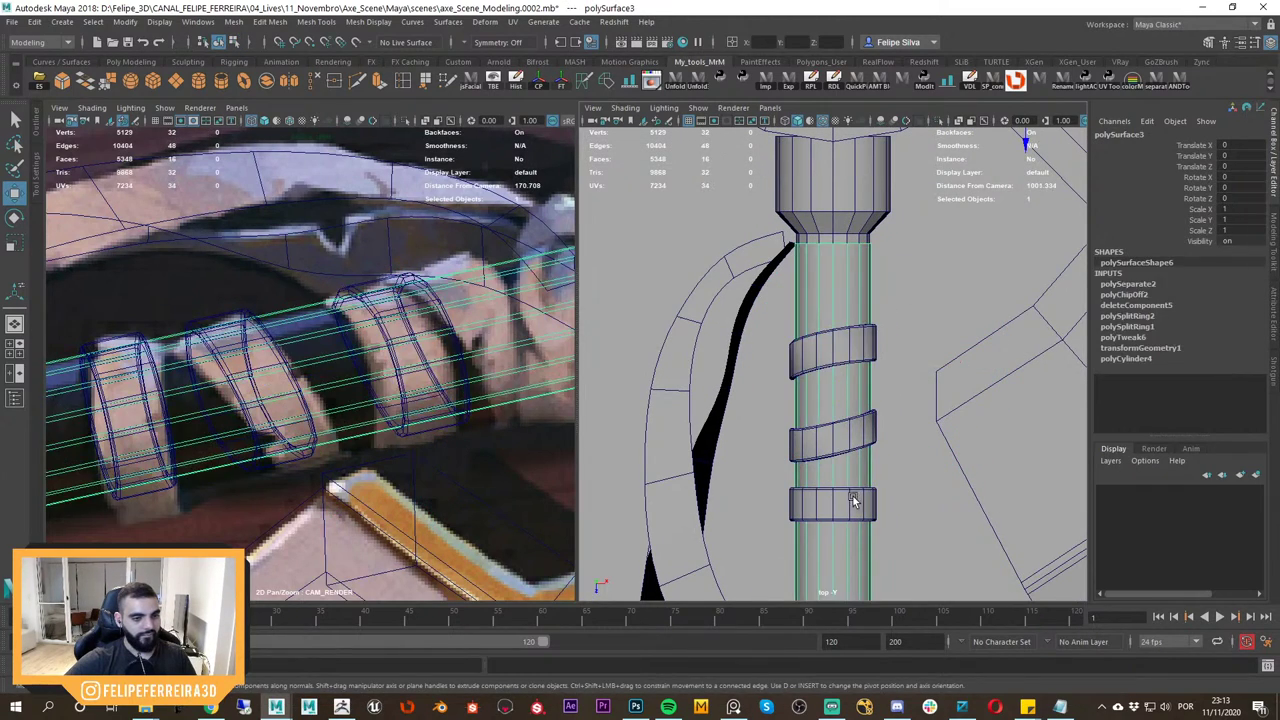
pyautogui.click(850, 497)
pyautogui.moveTo(516, 381); pyautogui.dragTo(443, 390, button='middle')
pyautogui.hotkey('ctrl', 'd')
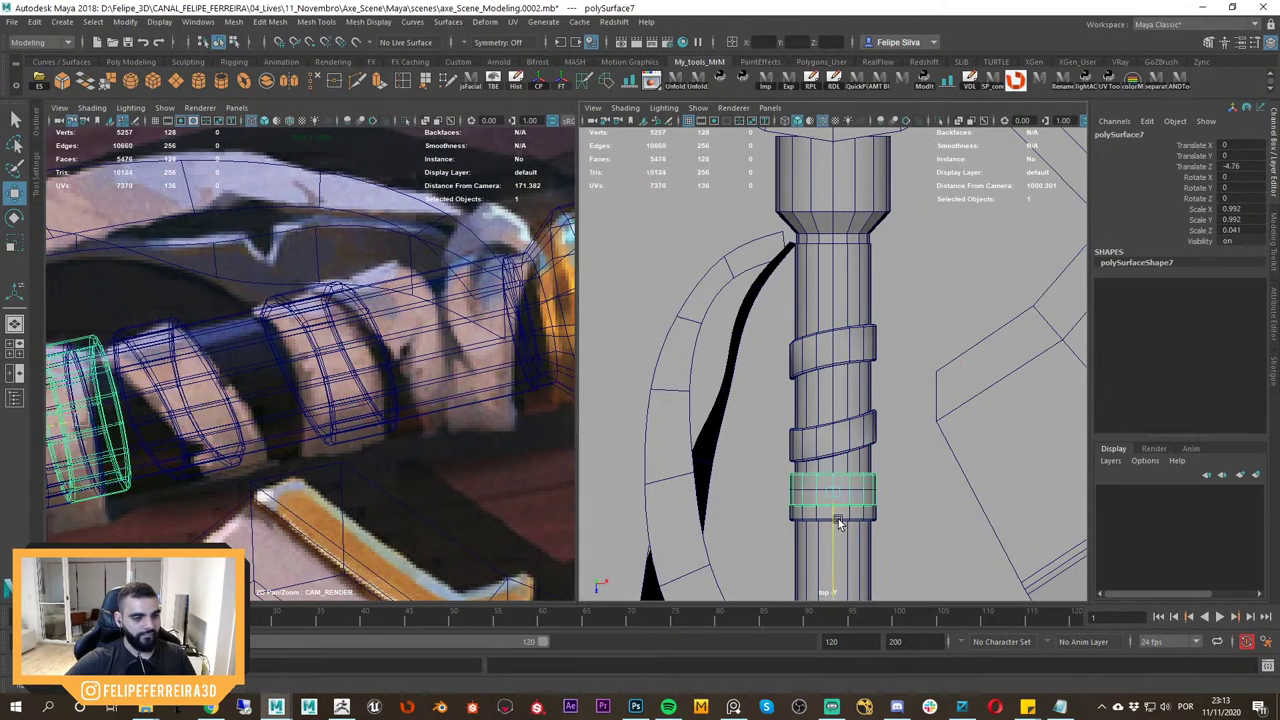
pyautogui.moveTo(815, 533); pyautogui.dragTo(881, 344)
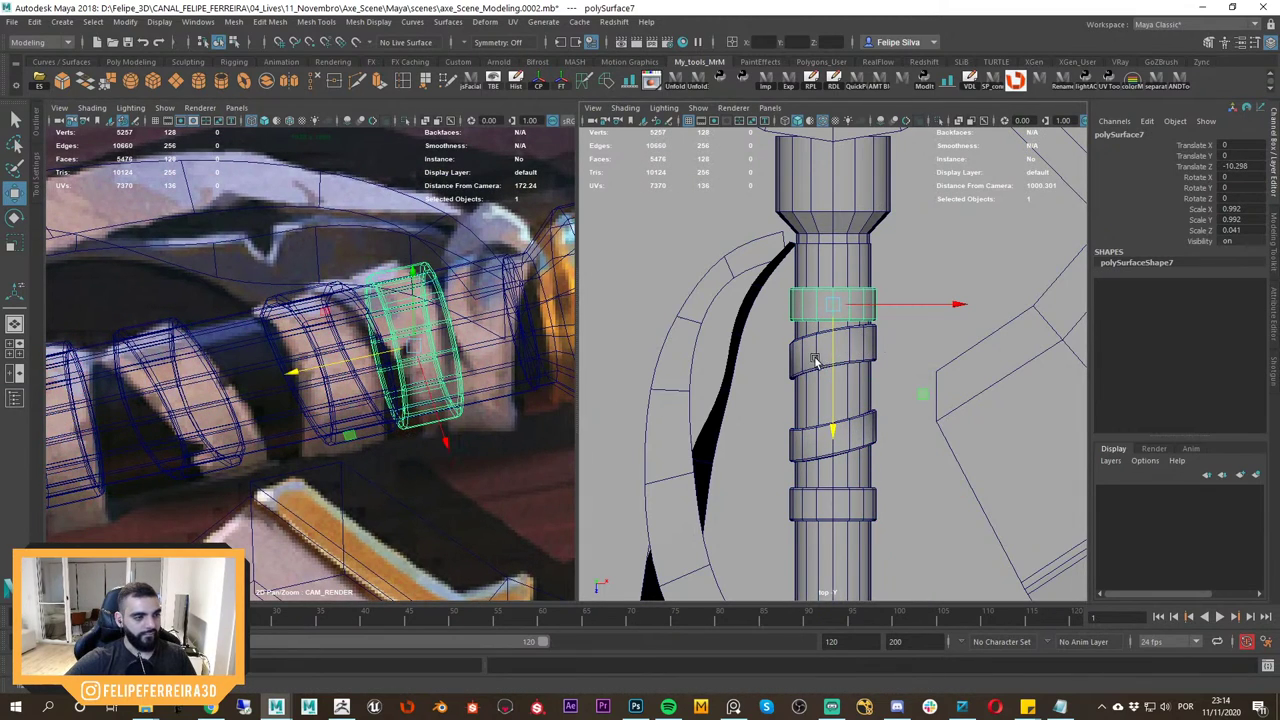
# Duplicate the fourth band and slide the copy next to the handle's collar, to about -11.533 in Z.
pyautogui.hotkey('ctrl', 'd')
pyautogui.moveTo(841, 381); pyautogui.dragTo(843, 340)
pyautogui.moveTo(468, 366); pyautogui.dragTo(400, 411, button='middle')
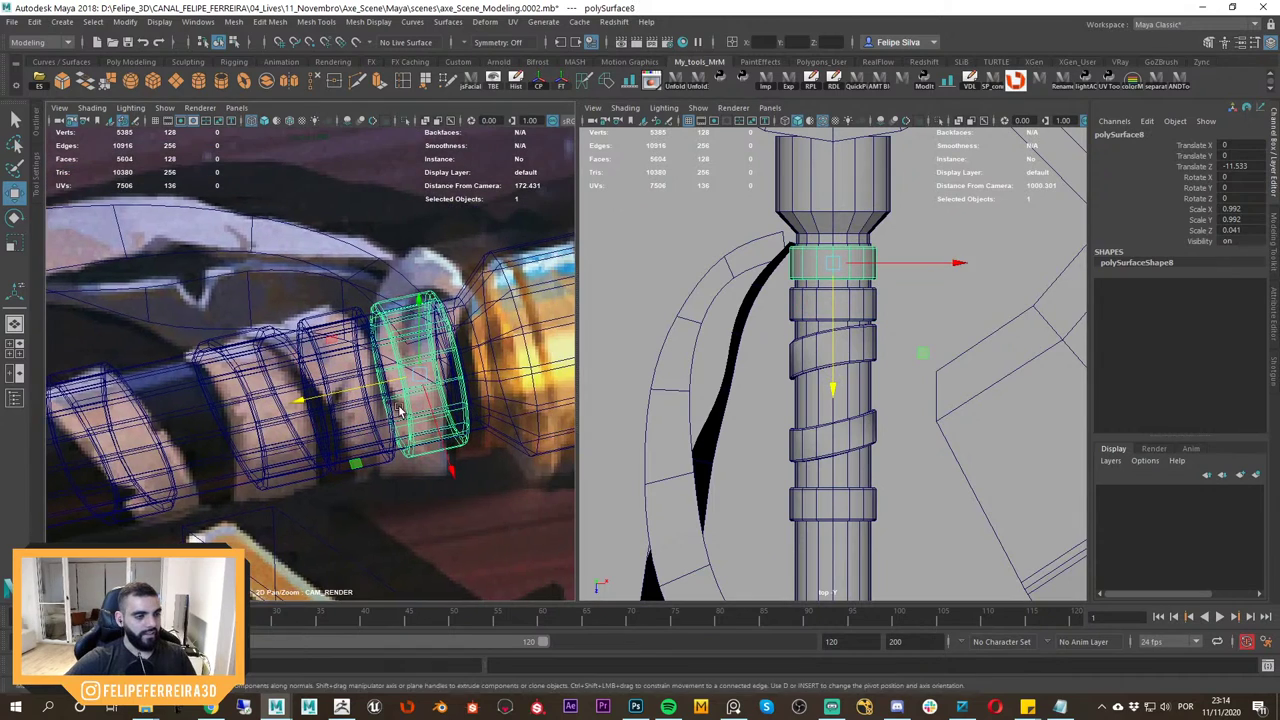
# Switch to the reference image viewer and examine the painted wraps and the knot beside the golden collar.
pyautogui.click(727, 709)
pyautogui.moveTo(737, 351); pyautogui.dragTo(537, 393, button='middle')
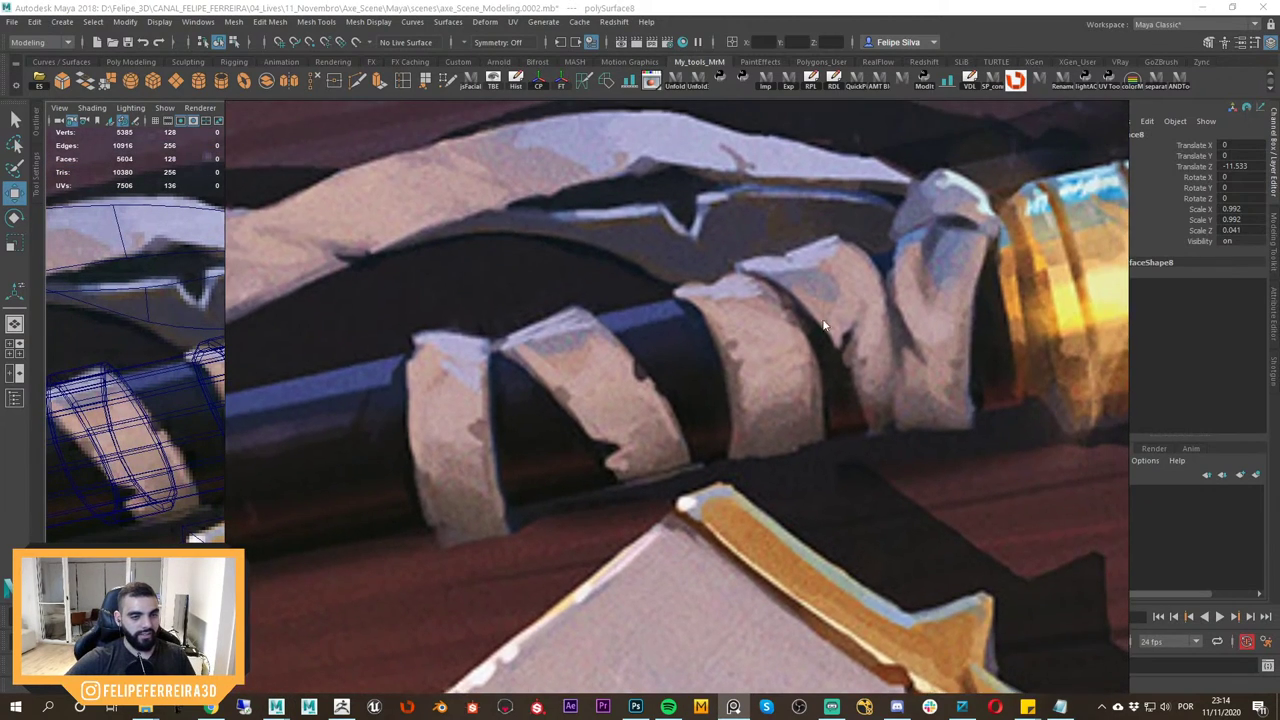
pyautogui.moveTo(831, 329); pyautogui.dragTo(664, 398, button='middle')
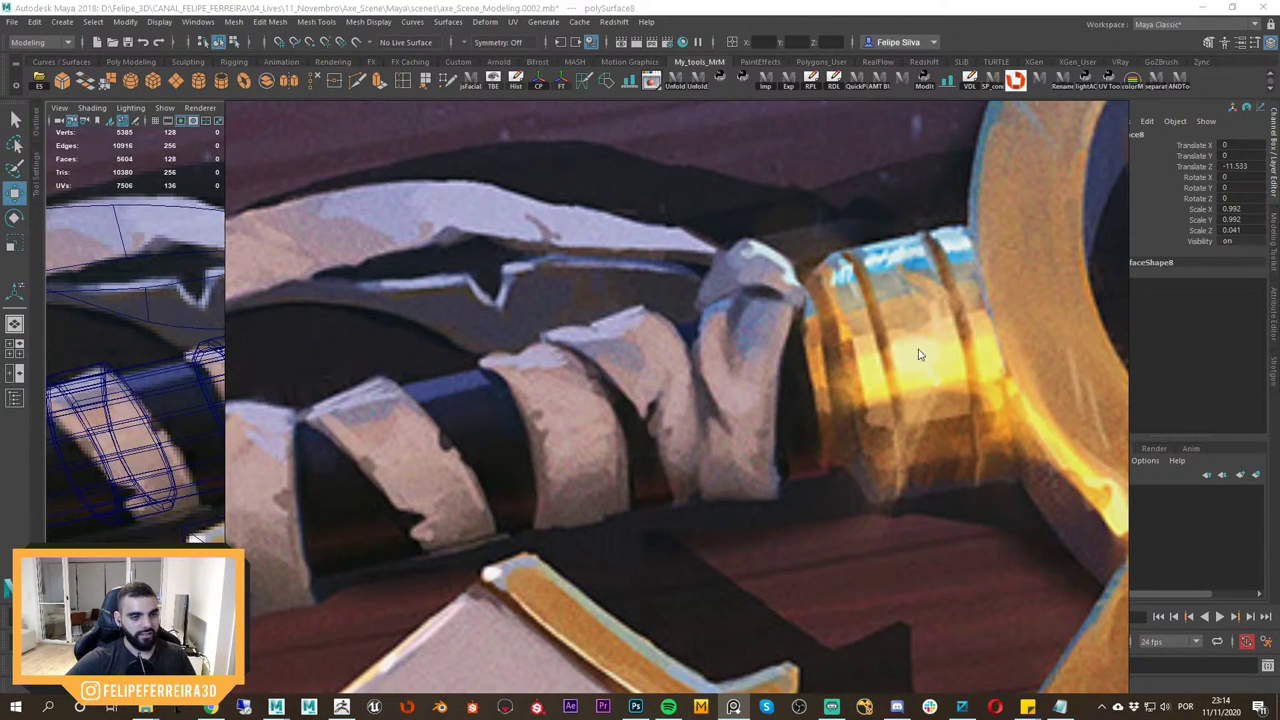
pyautogui.hotkey('alt', 'Tab')
# In the perspective view, duplicate the band nearest the collar and try moving the copy freely above the handle for the knot.
pyautogui.press('space')
pyautogui.moveTo(864, 297); pyautogui.dragTo(874, 257)
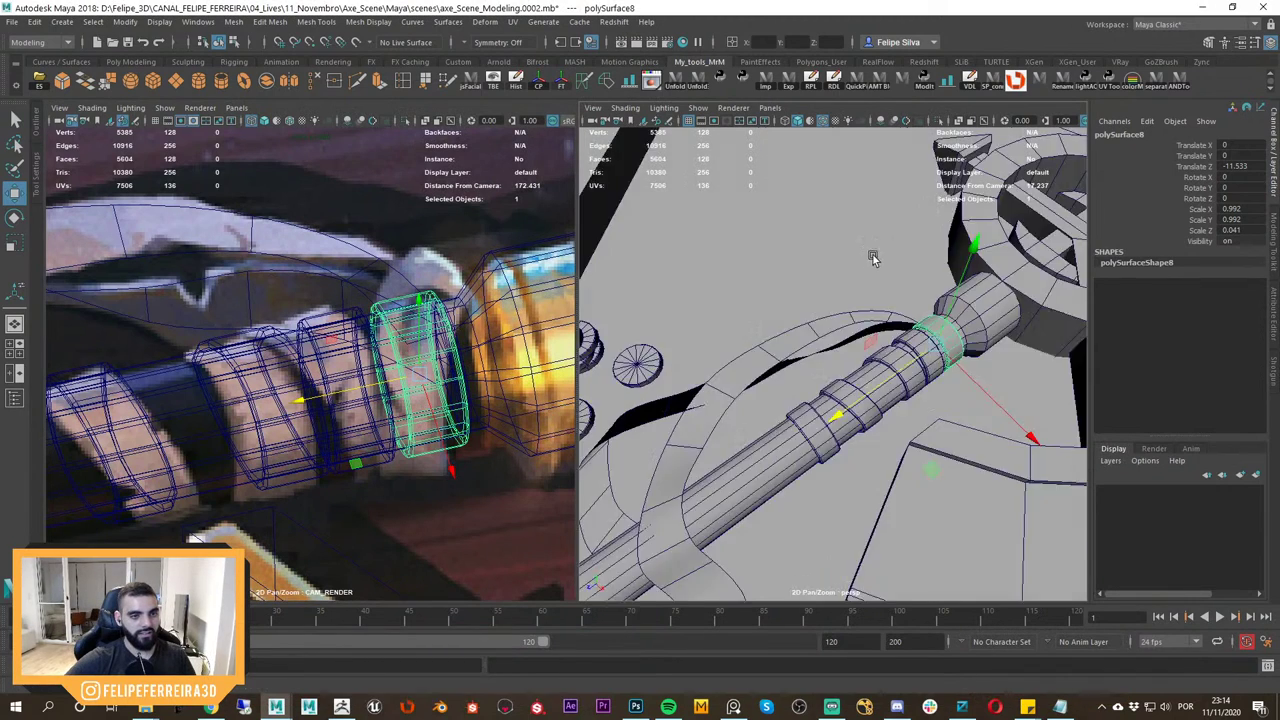
pyautogui.press('f')
pyautogui.keyDown('alt'); pyautogui.moveTo(820, 317); pyautogui.dragTo(880, 335); pyautogui.keyUp('alt')
pyautogui.keyDown('alt'); pyautogui.moveTo(880, 335); pyautogui.dragTo(931, 412, button='right'); pyautogui.keyUp('alt')
pyautogui.moveTo(854, 400); pyautogui.dragTo(846, 317)
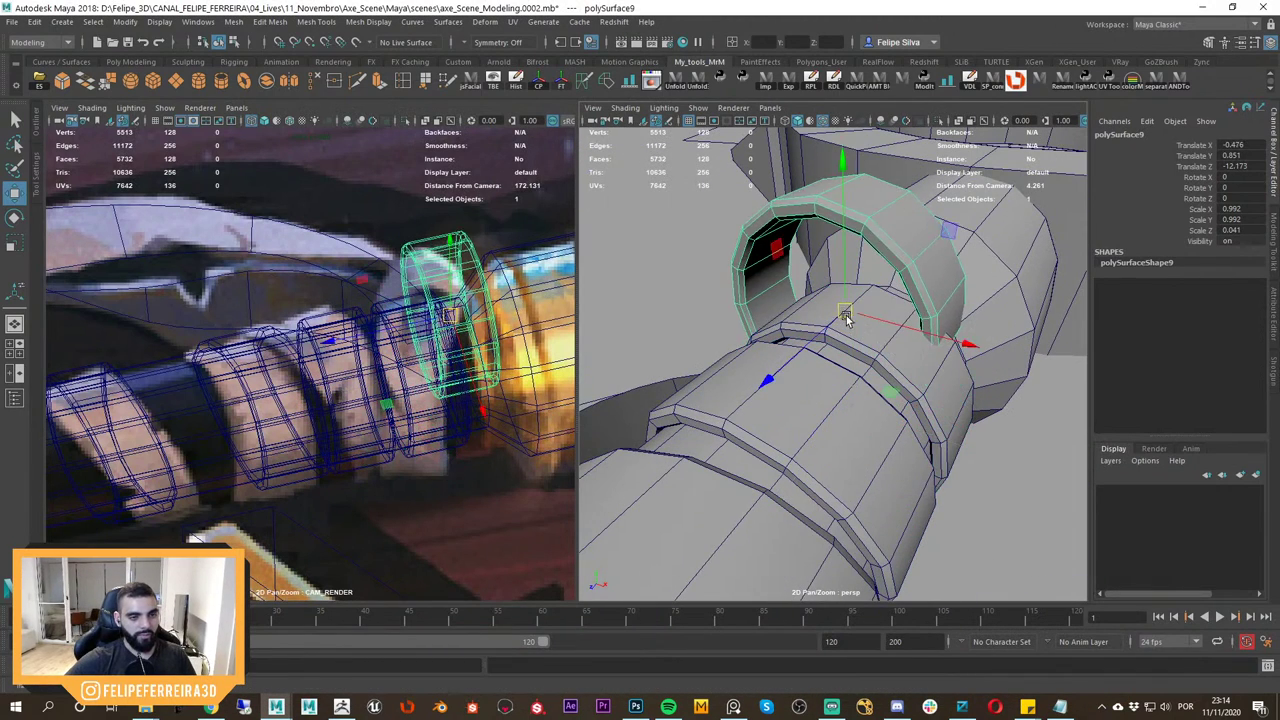
# Undo the free move, raise the knot copy to about 1.172 in Y and scale it uniformly to about 0.727.
pyautogui.hotkey('ctrl', 'z')
pyautogui.press('r')
pyautogui.press('r')
pyautogui.moveTo(852, 385); pyautogui.dragTo(958, 386)
pyautogui.press('e')
pyautogui.press('r')
pyautogui.hotkey('ctrl', 'z')
pyautogui.hotkey('ctrl', 'z')
pyautogui.keyDown('alt'); pyautogui.moveTo(860, 297); pyautogui.dragTo(865, 262); pyautogui.keyUp('alt')
# Rotate the small knot loop to about 89.776 degrees in Y so it runs across the wrapped band.
pyautogui.press('e')
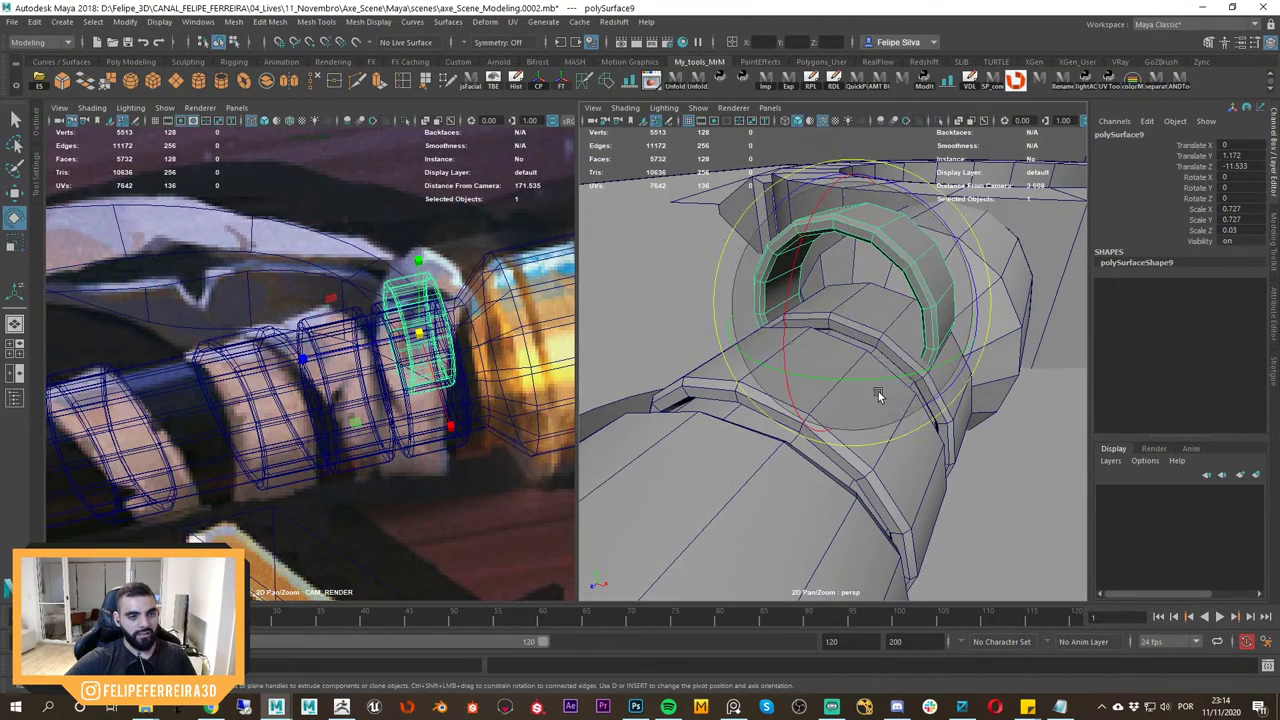
pyautogui.moveTo(865, 381); pyautogui.dragTo(975, 402)
pyautogui.press('r')
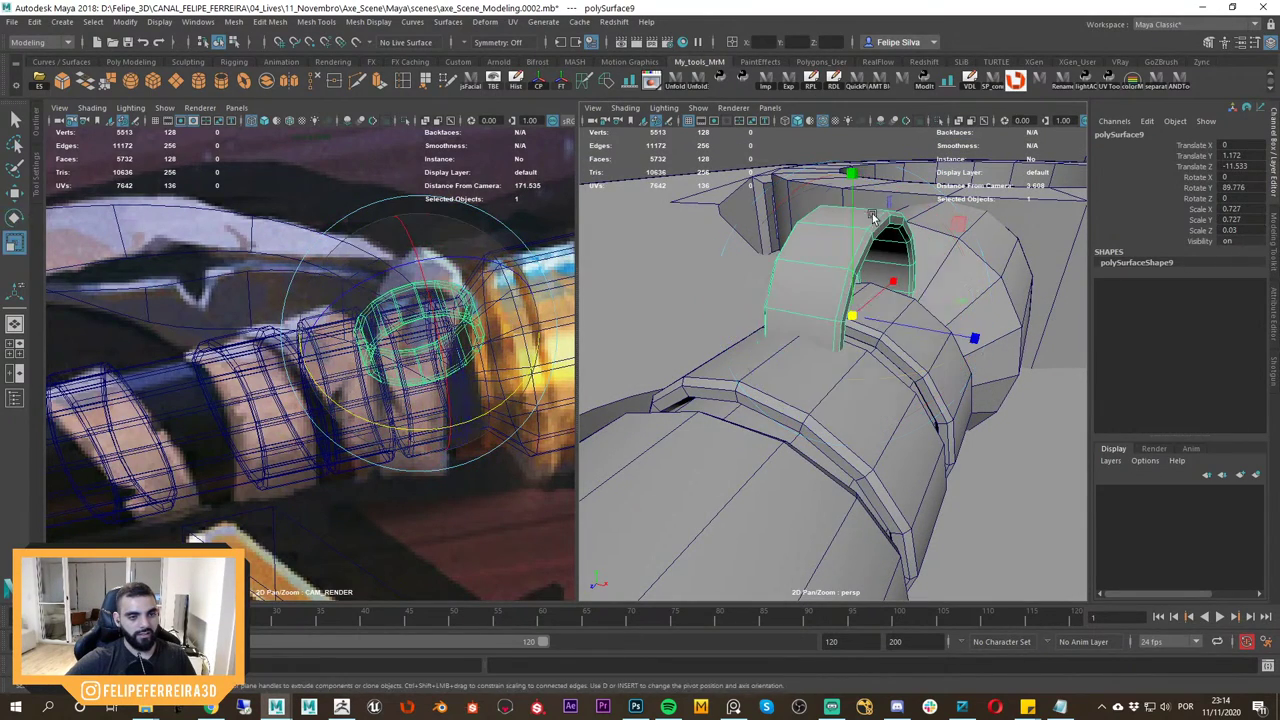
# Flatten the knot loop to 0.286 in Y and position it above the band at about -0.321, 1.462, -11.614.
pyautogui.moveTo(852, 176); pyautogui.dragTo(828, 279)
pyautogui.press('w')
pyautogui.press('r')
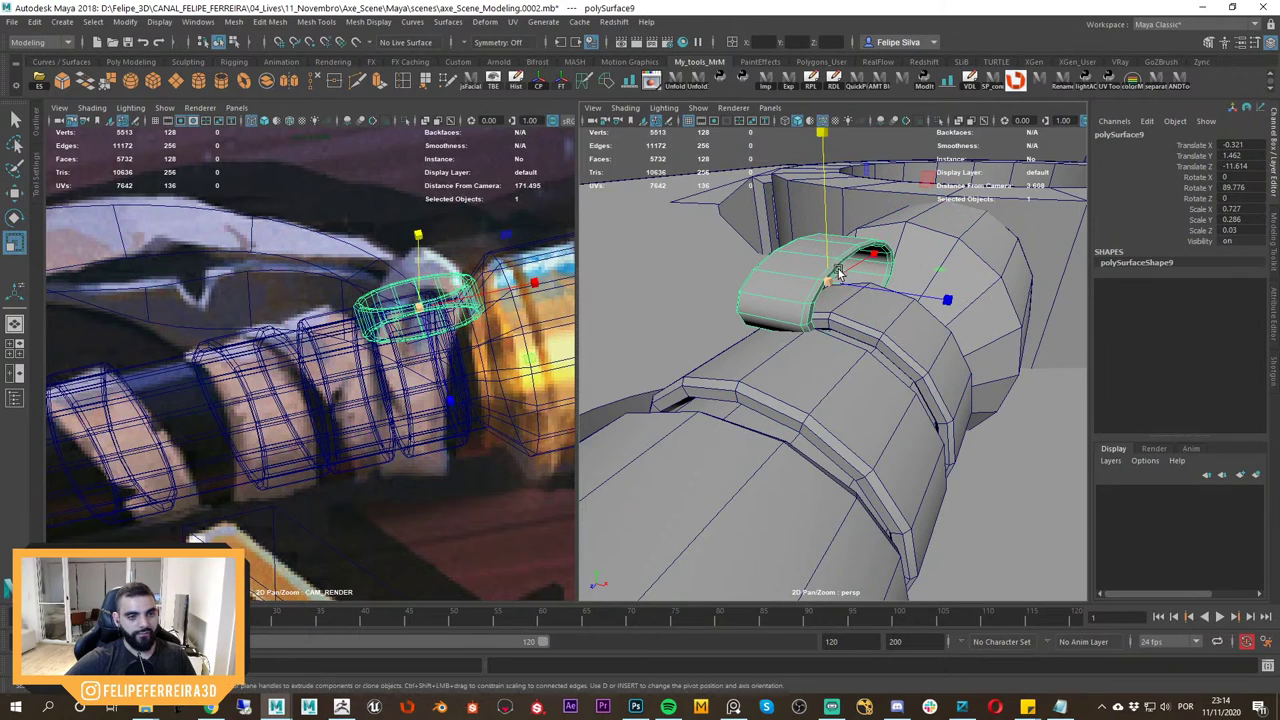
pyautogui.press('f')
pyautogui.keyDown('alt'); pyautogui.moveTo(848, 379); pyautogui.dragTo(829, 353); pyautogui.keyUp('alt')
pyautogui.keyDown('alt'); pyautogui.moveTo(828, 349); pyautogui.dragTo(865, 371, button='right'); pyautogui.keyUp('alt')
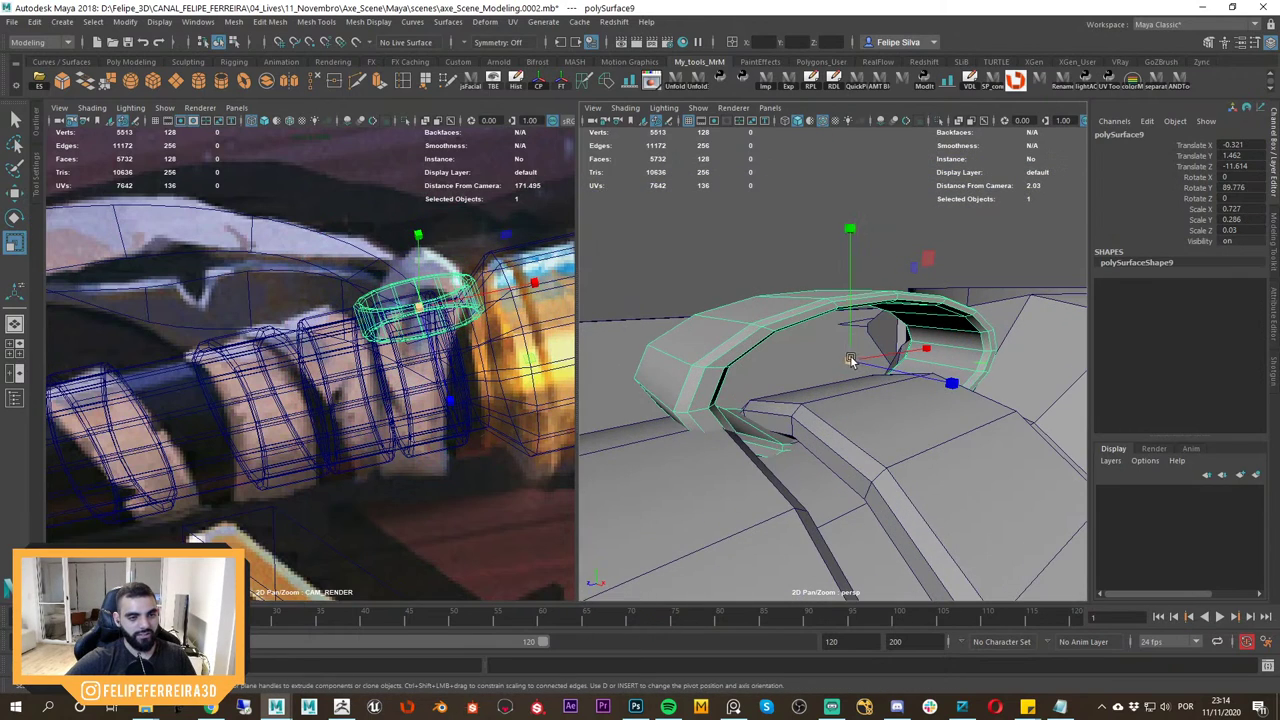
# Shrink the knot loop to about 0.538 in X, lower it to about 1.326 in Y and compare it with the reference image.
pyautogui.moveTo(850, 360); pyautogui.dragTo(908, 396)
pyautogui.press('w')
pyautogui.hotkey('alt', 'Tab')
pyautogui.hotkey('alt', 'Tab')
pyautogui.keyDown('alt'); pyautogui.moveTo(928, 430); pyautogui.dragTo(892, 400, button='right'); pyautogui.keyUp('alt')
pyautogui.hotkey('alt', 'Tab')
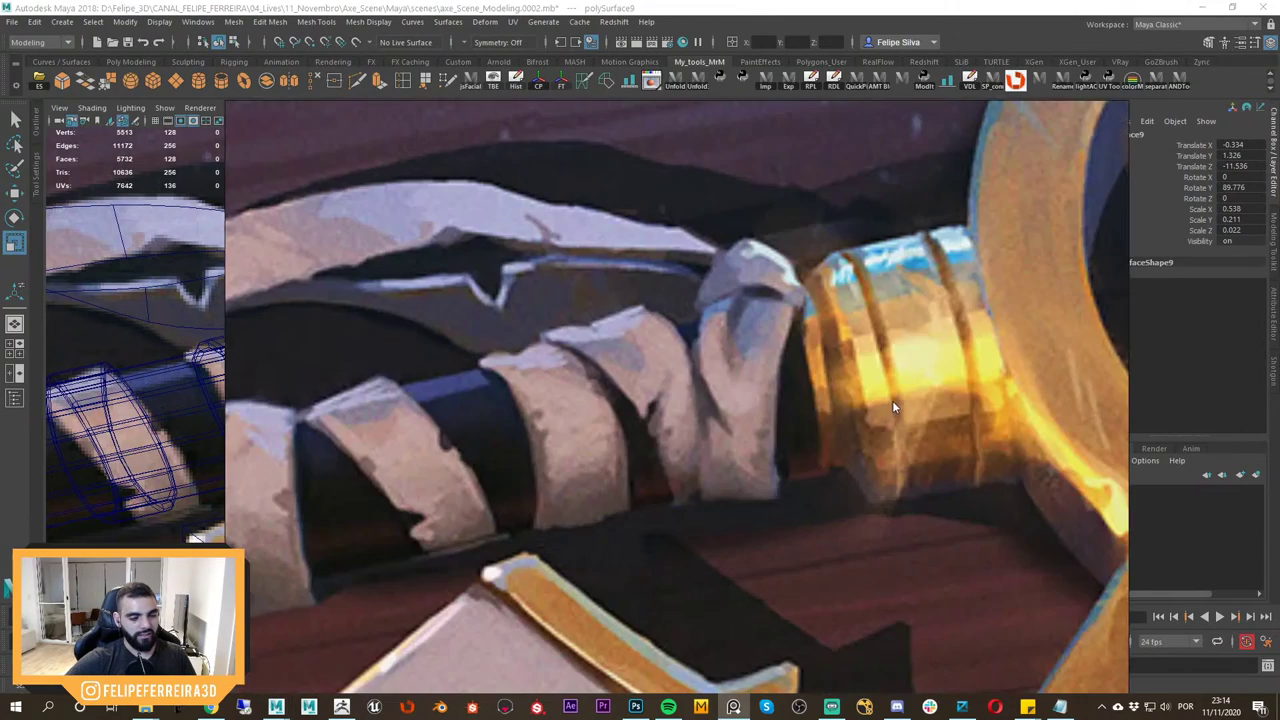
pyautogui.hotkey('alt', 'Tab')
# Select the band nearest the collar together with the knot loop and isolate both in the top view.
pyautogui.click(905, 455)
pyautogui.moveTo(455, 385); pyautogui.dragTo(370, 420, button='middle')
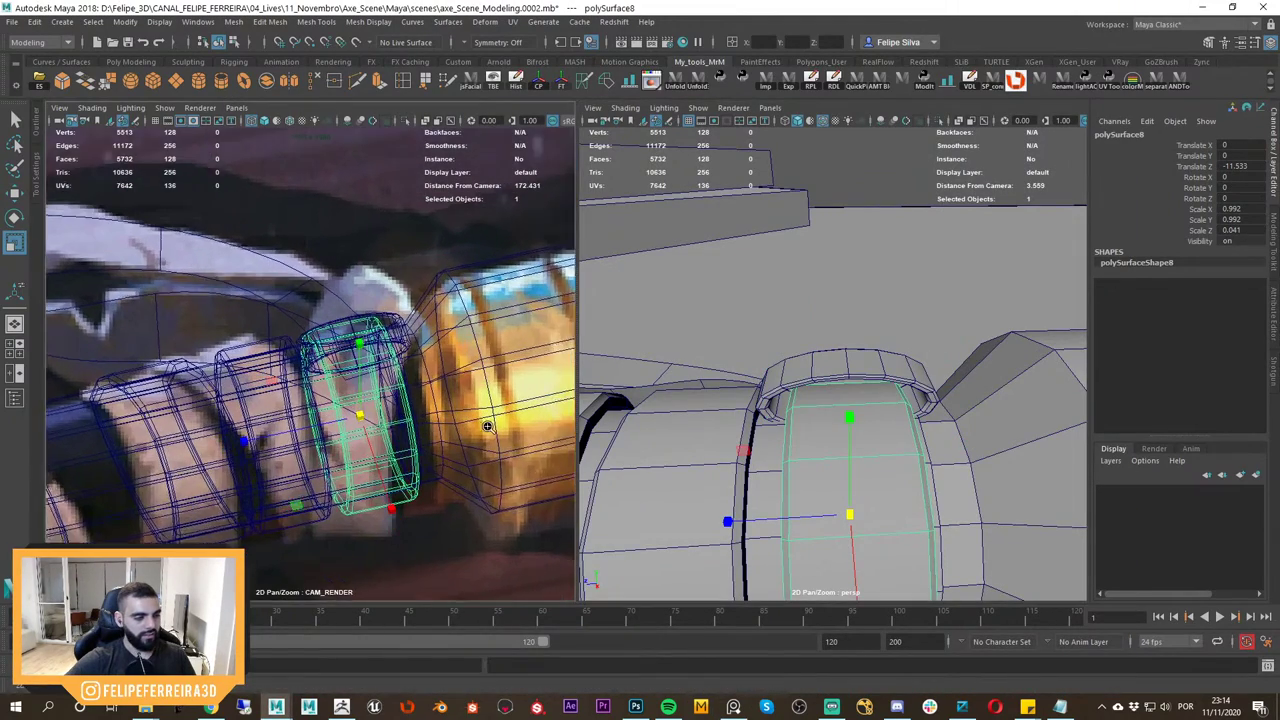
pyautogui.moveTo(370, 420); pyautogui.dragTo(410, 420, button='right')
pyautogui.keyDown('alt'); pyautogui.moveTo(850, 400); pyautogui.dragTo(985, 430); pyautogui.keyUp('alt')
pyautogui.press('space')
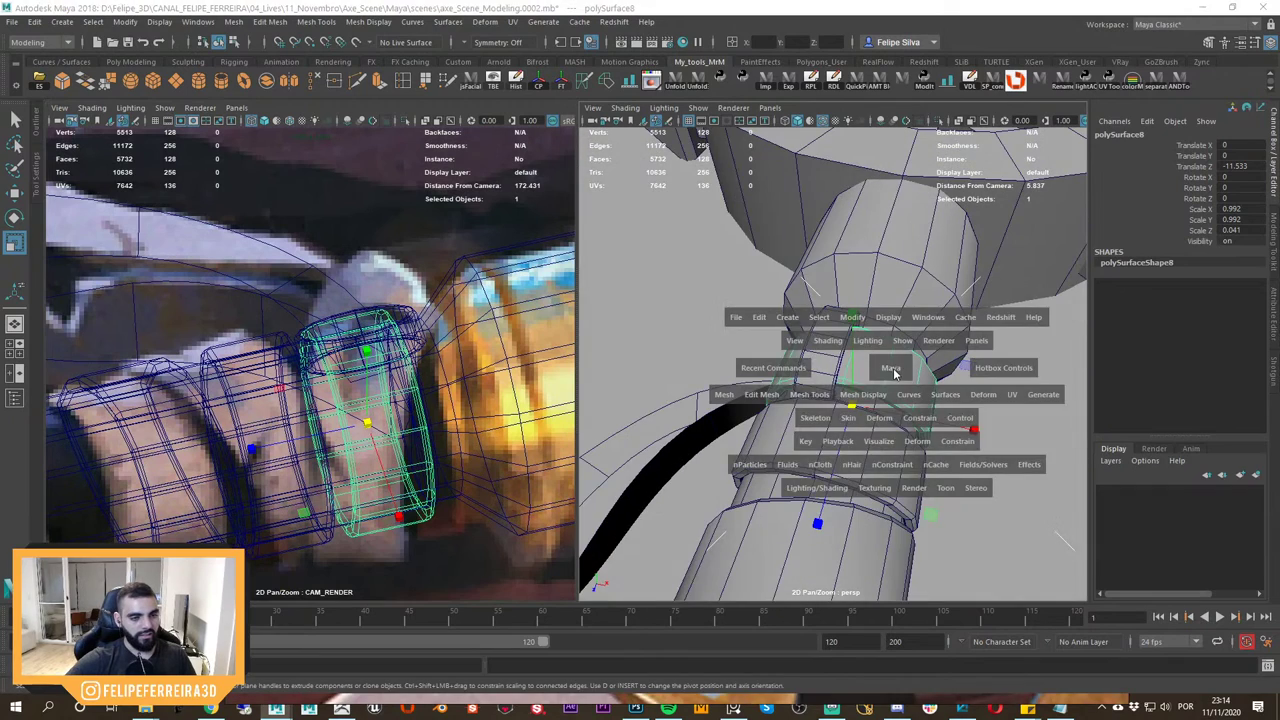
pyautogui.moveTo(895, 373); pyautogui.dragTo(893, 330)
pyautogui.keyDown('alt'); pyautogui.moveTo(832, 325); pyautogui.dragTo(891, 374, button='right'); pyautogui.keyUp('alt')
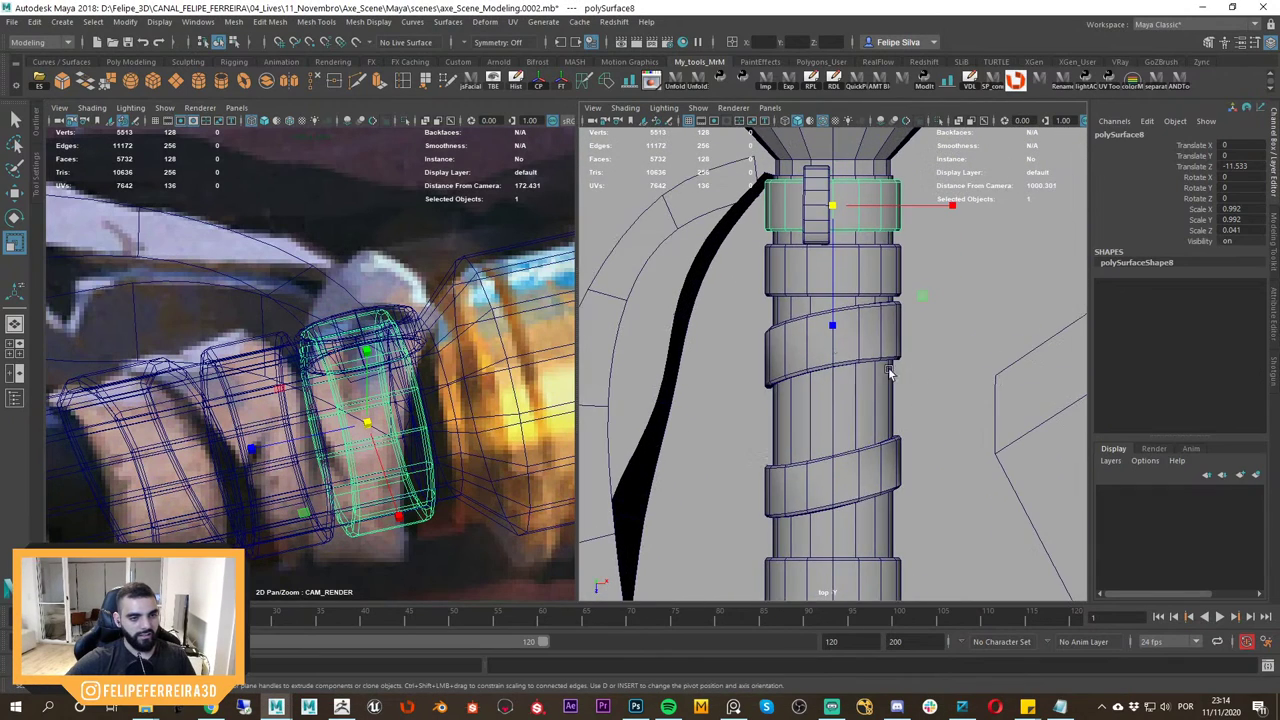
pyautogui.keyDown('alt'); pyautogui.moveTo(790, 234); pyautogui.dragTo(787, 408, button='middle'); pyautogui.keyUp('alt')
pyautogui.keyDown('alt'); pyautogui.moveTo(787, 408); pyautogui.dragTo(814, 347, button='right'); pyautogui.keyUp('alt')
pyautogui.keyDown('shift'); pyautogui.click(816, 345); pyautogui.keyUp('shift')
pyautogui.hotkey('ctrl', '1')
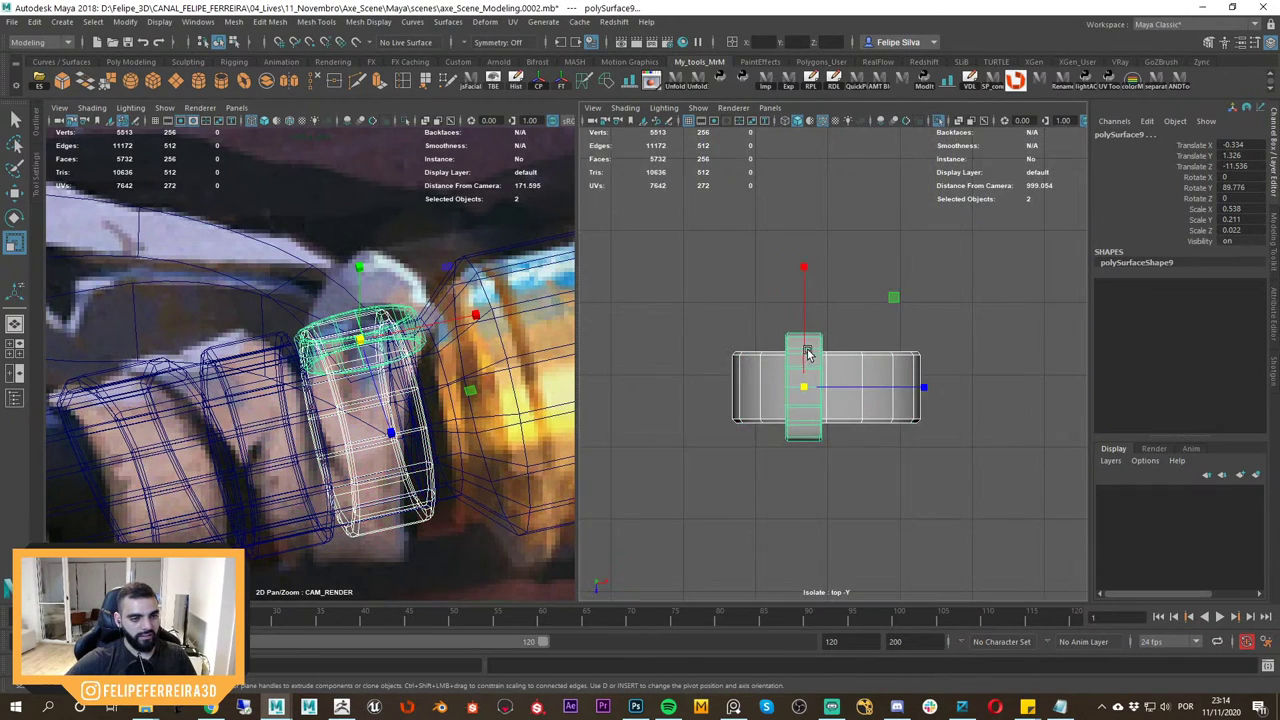
# Soft-select the vertices at one side of the band under the knot and shift them along the handle toward the axe head.
pyautogui.keyDown('alt'); pyautogui.moveTo(620, 370); pyautogui.dragTo(672, 396, button='right'); pyautogui.keyUp('alt')
pyautogui.keyDown('alt'); pyautogui.moveTo(645, 397); pyautogui.dragTo(806, 366, button='middle'); pyautogui.keyUp('alt')
pyautogui.keyDown('alt'); pyautogui.moveTo(806, 366); pyautogui.dragTo(963, 372, button='right'); pyautogui.keyUp('alt')
pyautogui.click(894, 260)
pyautogui.keyDown('alt'); pyautogui.moveTo(918, 342); pyautogui.dragTo(795, 348, button='middle'); pyautogui.keyUp('alt')
pyautogui.click(810, 366)
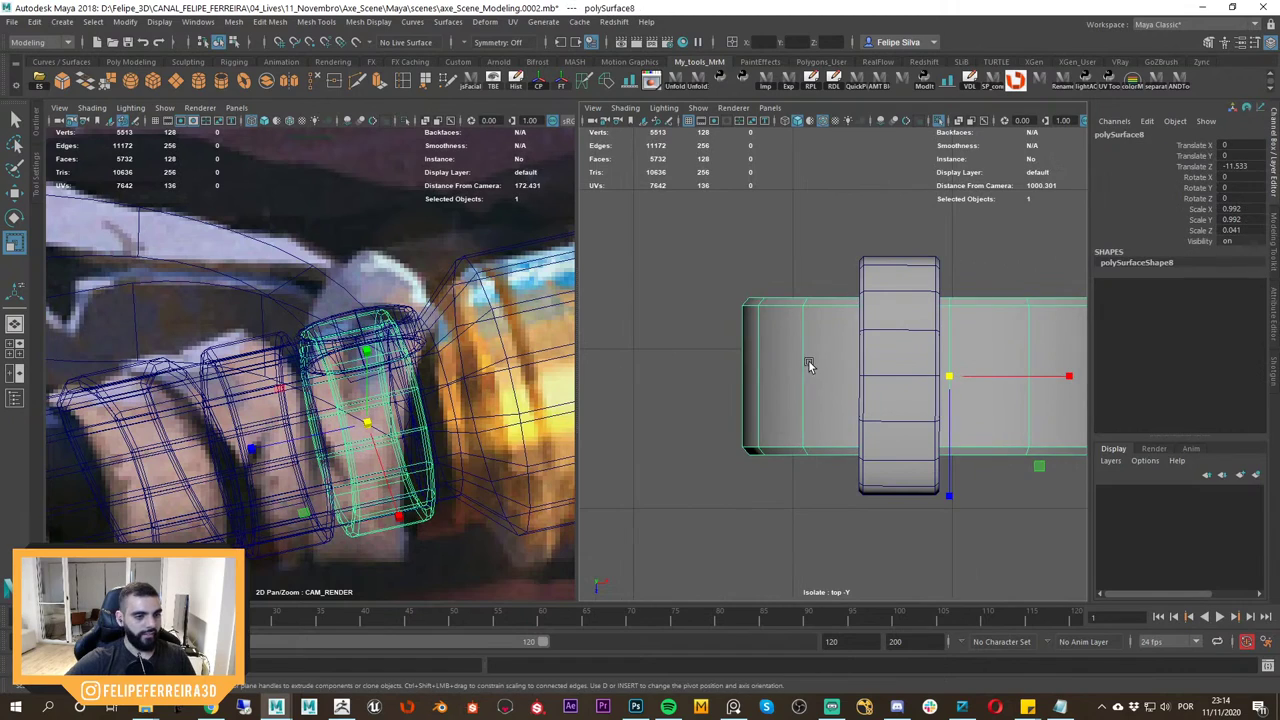
pyautogui.press('F8')
pyautogui.moveTo(714, 240); pyautogui.dragTo(802, 526)
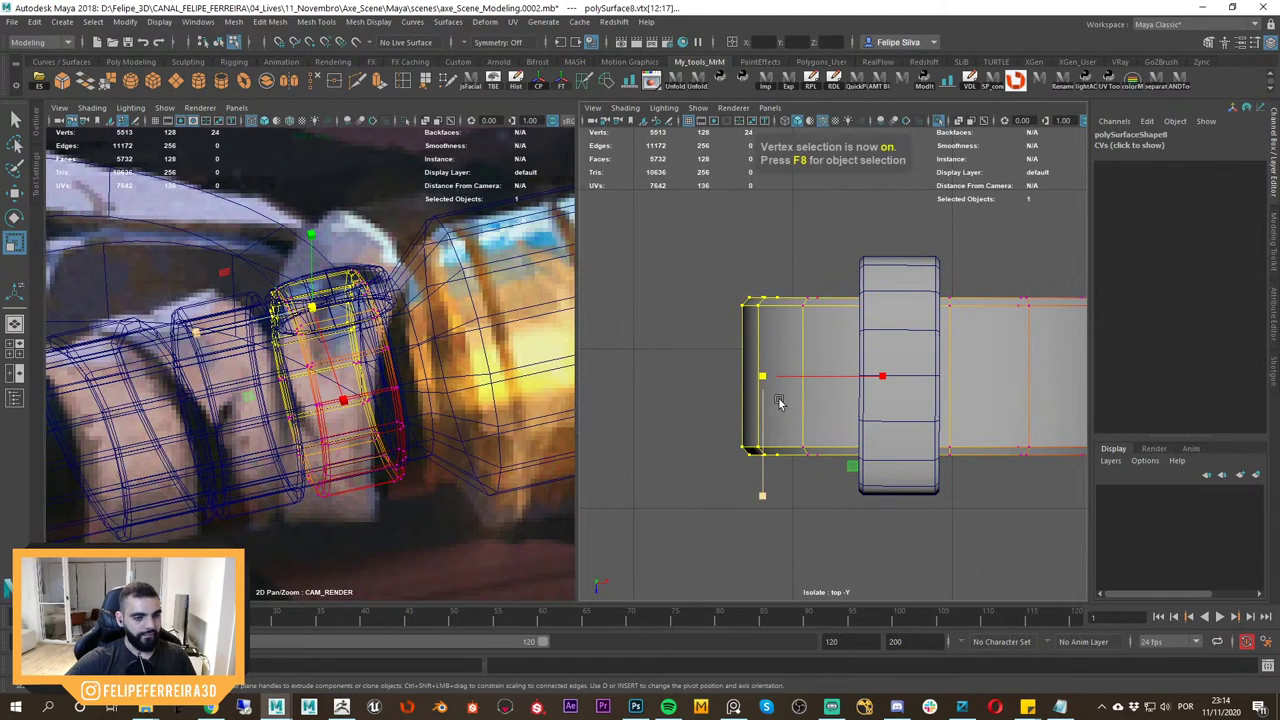
pyautogui.keyDown('alt'); pyautogui.moveTo(872, 398); pyautogui.dragTo(831, 396, button='right'); pyautogui.keyUp('alt')
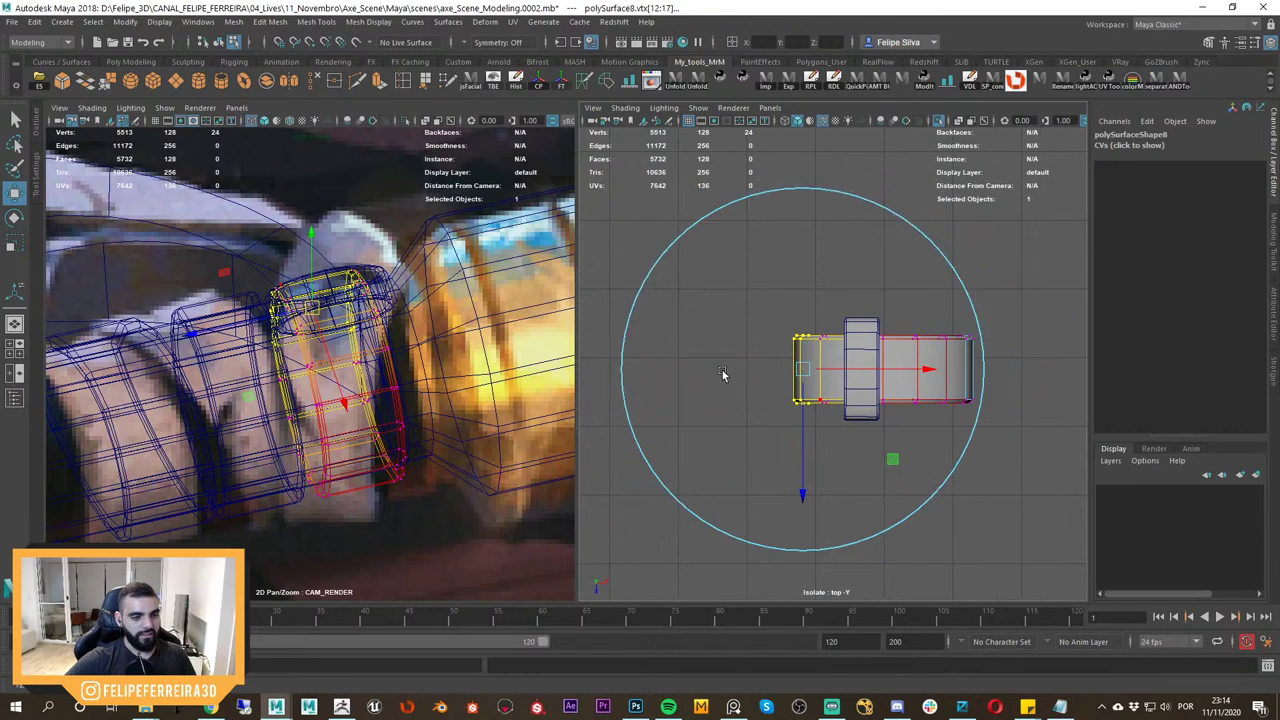
pyautogui.moveTo(723, 373); pyautogui.dragTo(697, 375)
pyautogui.moveTo(803, 418)
pyautogui.mouseDown()
pyautogui.moveTo(806, 430)
pyautogui.moveTo(806, 417)
pyautogui.mouseUp()
# Shift the vertices on the band's opposite side away from the axe head to slant it, and reselect it as an object.
pyautogui.moveTo(1007, 303); pyautogui.dragTo(961, 423)
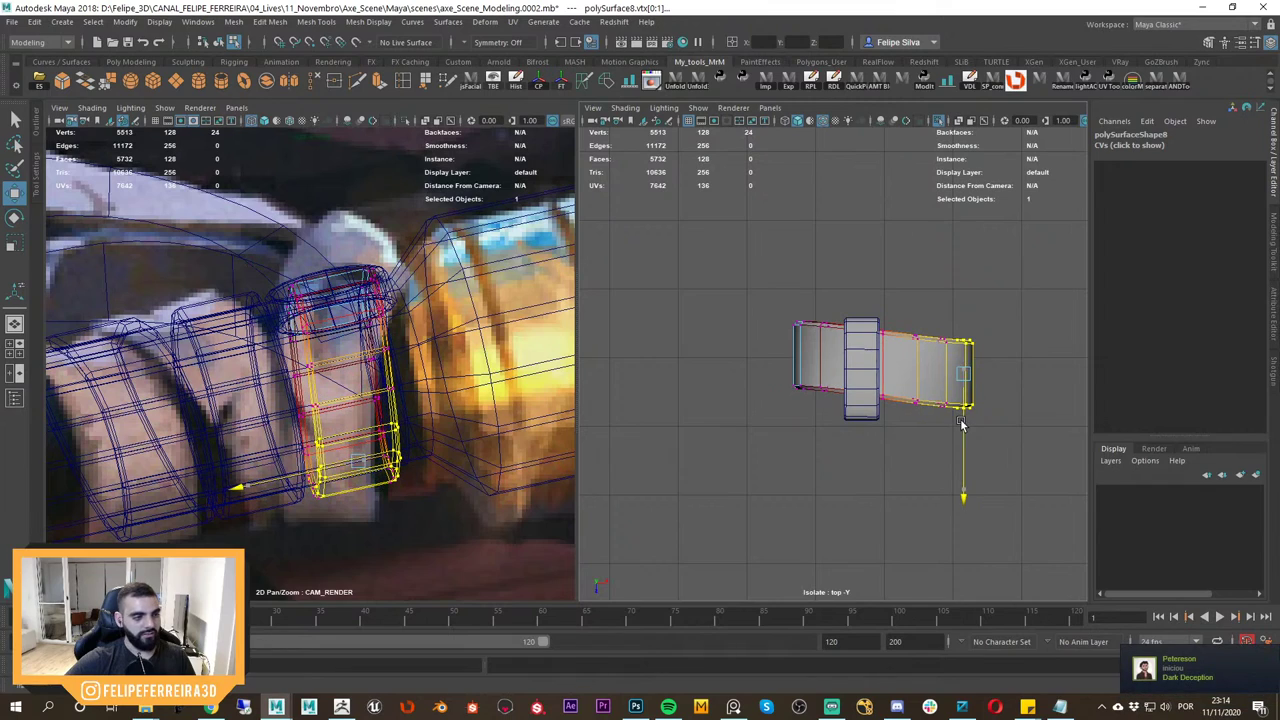
pyautogui.moveTo(875, 326); pyautogui.dragTo(871, 288, button='right')
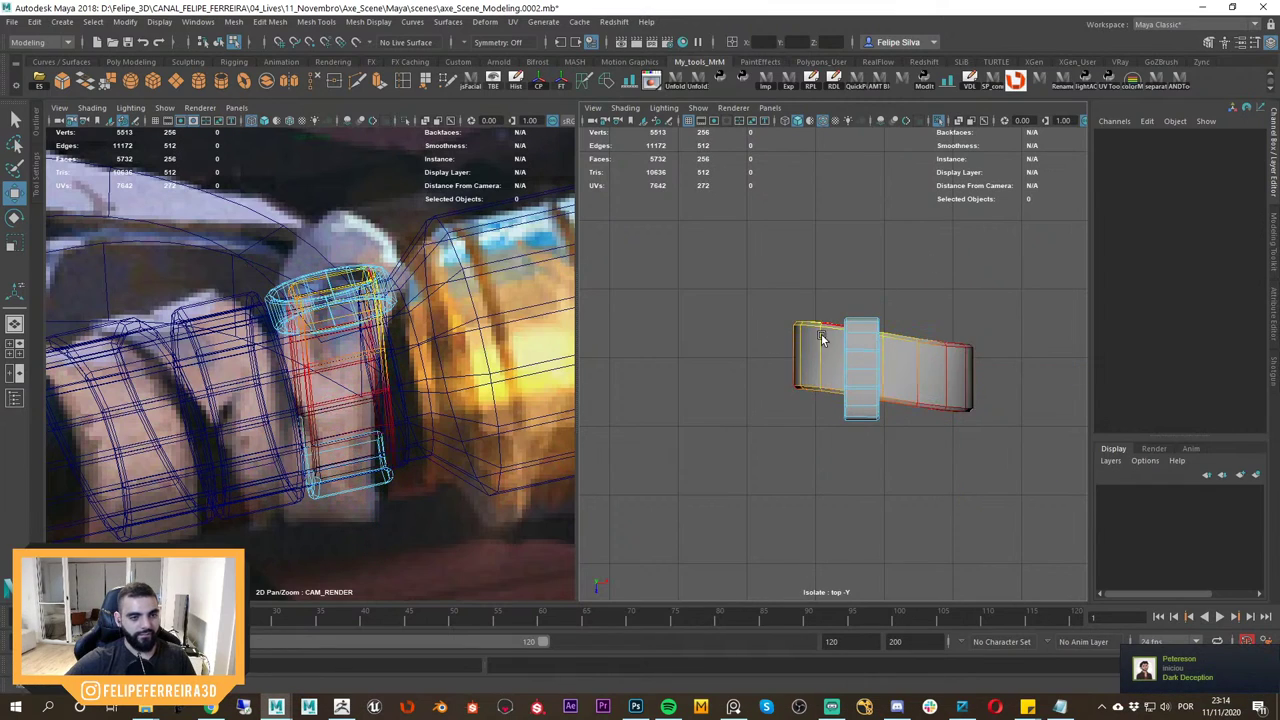
pyautogui.click(821, 338)
pyautogui.moveTo(840, 332); pyautogui.dragTo(885, 247, button='right')
pyautogui.click(830, 380)
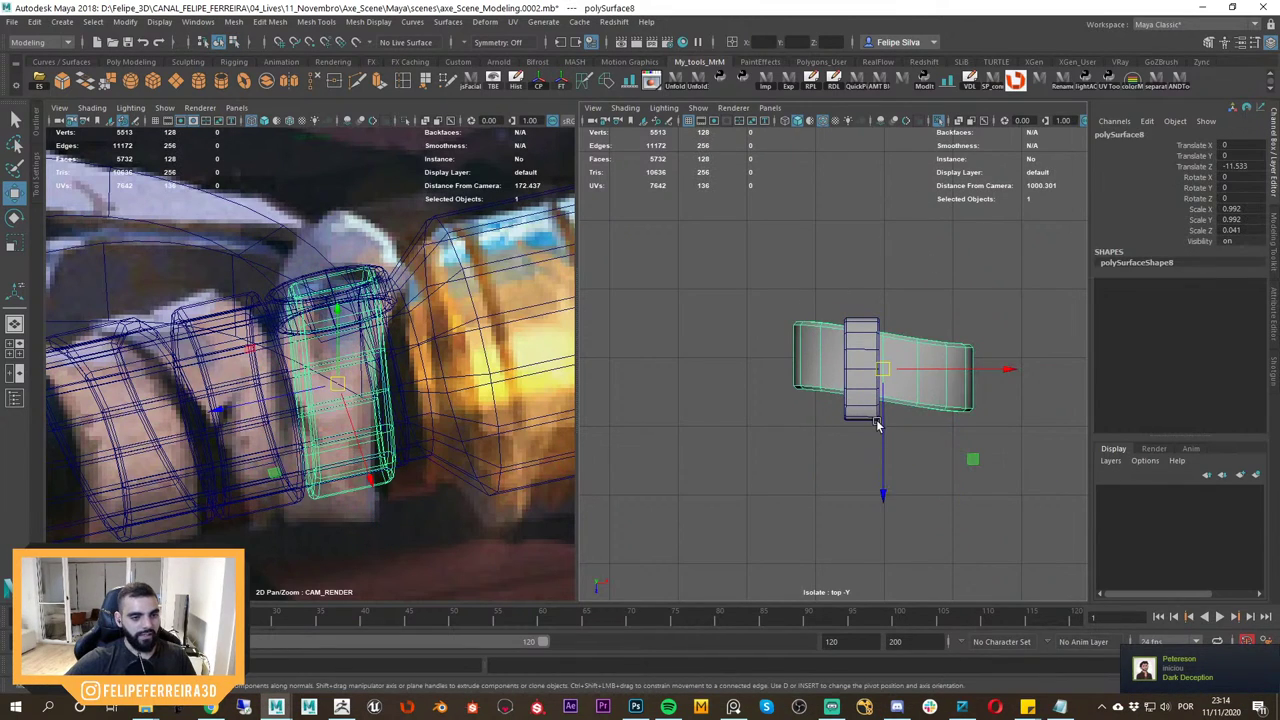
# Nudge the slanted band slightly along the handle away from the axe head, and show the selected knot loop in perspective.
pyautogui.moveTo(876, 425); pyautogui.dragTo(879, 436)
pyautogui.click(838, 308)
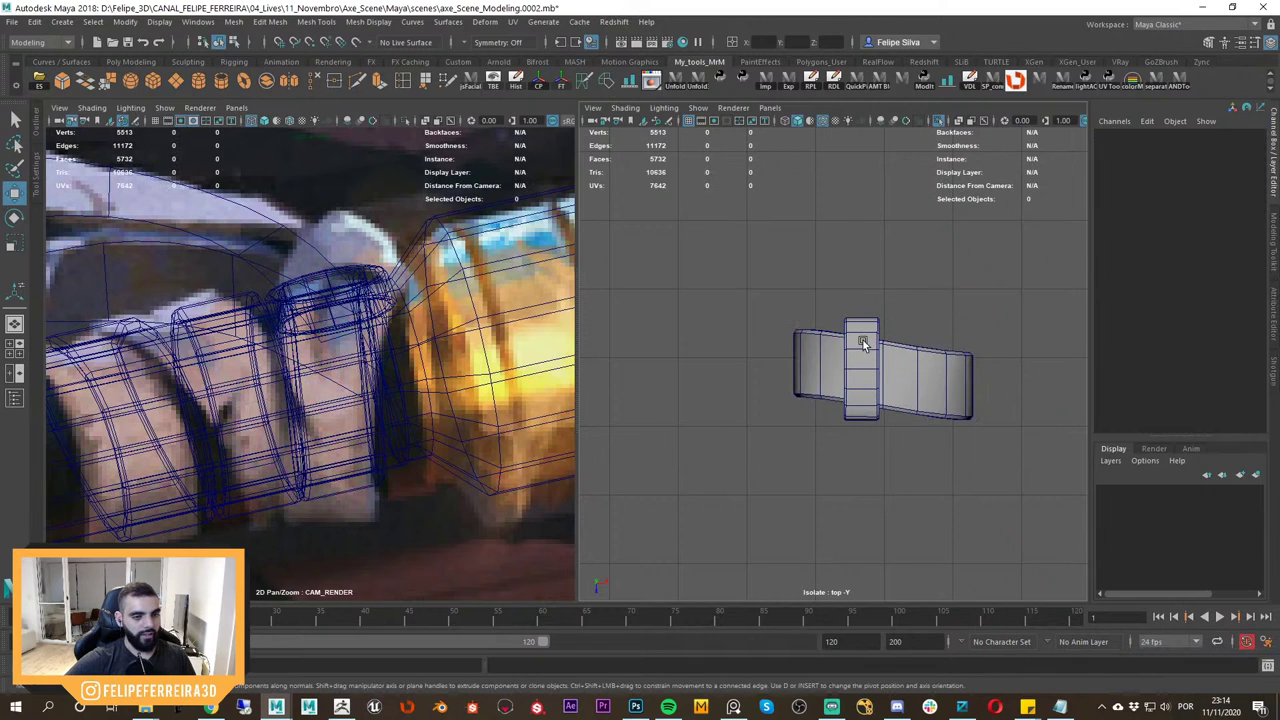
pyautogui.click(863, 345)
pyautogui.keyDown('alt'); pyautogui.moveTo(868, 350); pyautogui.dragTo(957, 398, button='right'); pyautogui.keyUp('alt')
pyautogui.moveTo(883, 368)
pyautogui.mouseDown()
pyautogui.moveTo(871, 369)
pyautogui.moveTo(895, 281)
pyautogui.moveTo(883, 366)
pyautogui.mouseUp()
pyautogui.press('space')
pyautogui.keyDown('alt'); pyautogui.moveTo(883, 366); pyautogui.dragTo(930, 372, button='right'); pyautogui.keyUp('alt')
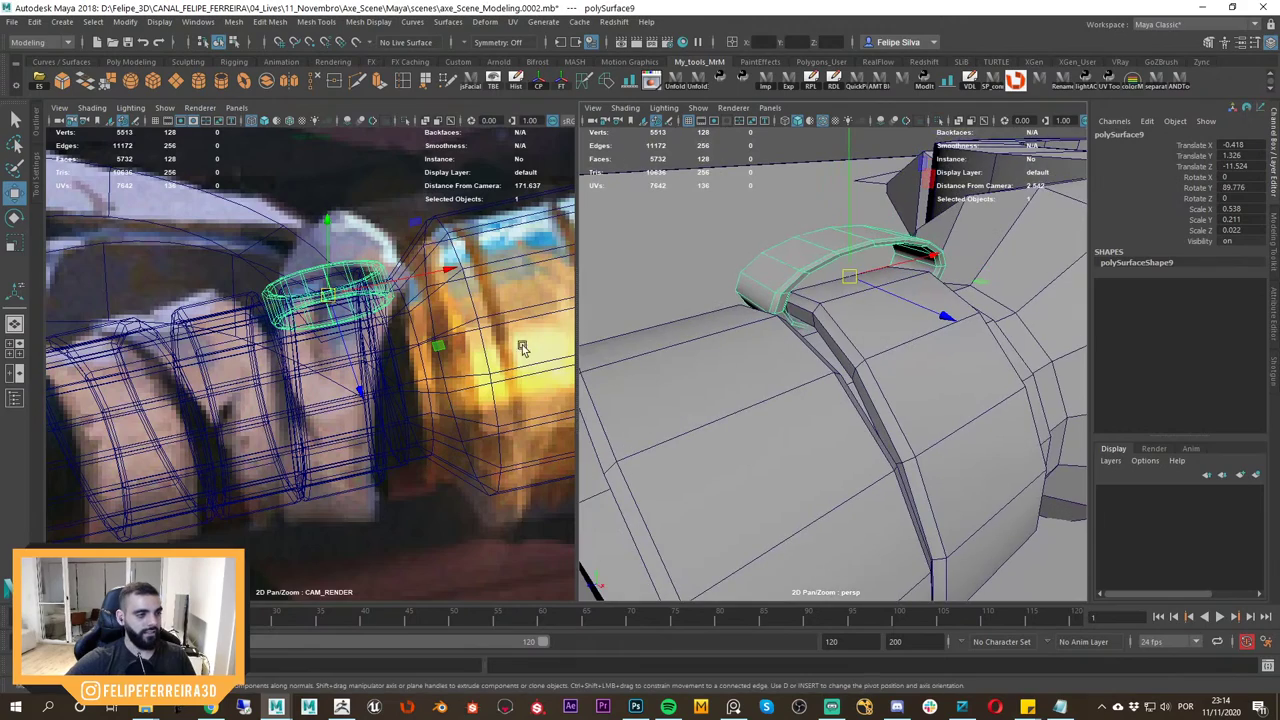
# Examine the painted knot in the reference image and compare it with the knot loop from several angles.
pyautogui.moveTo(481, 343); pyautogui.dragTo(476, 384, button='middle')
pyautogui.click(733, 706)
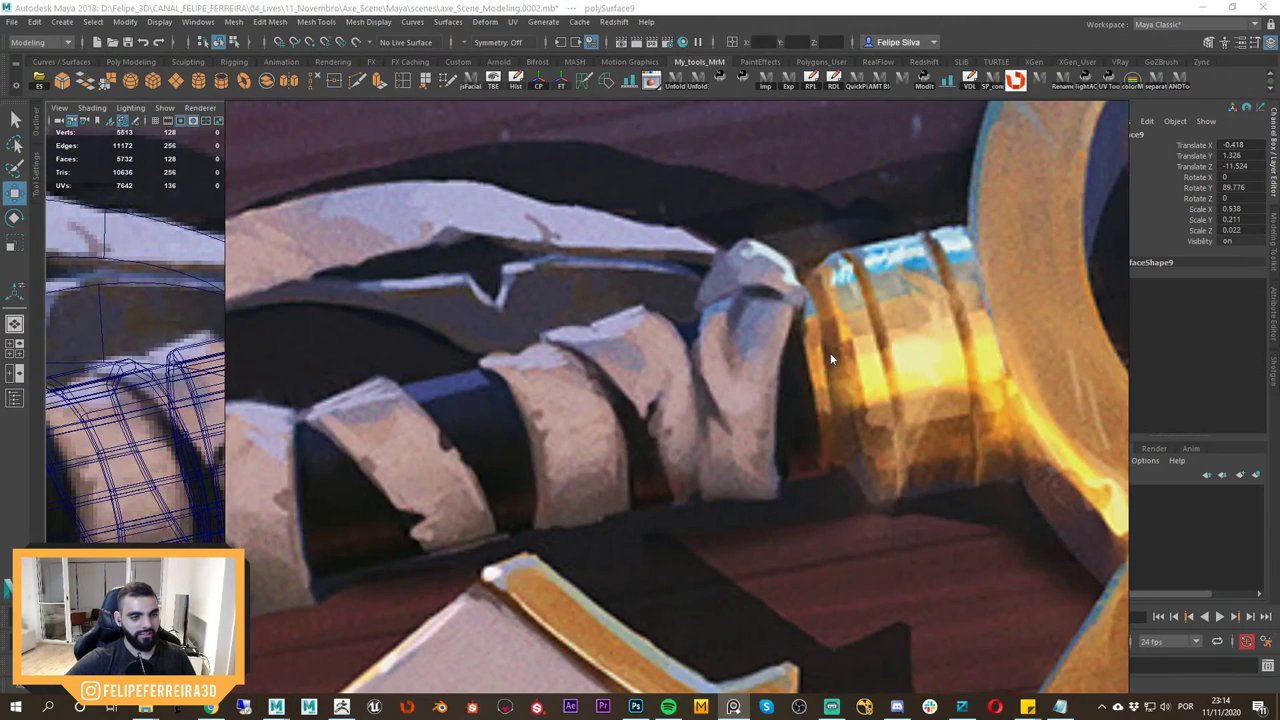
pyautogui.hotkey('alt', 'Tab')
pyautogui.keyDown('alt'); pyautogui.moveTo(800, 346); pyautogui.dragTo(828, 355); pyautogui.keyUp('alt')
pyautogui.hotkey('alt', 'Tab')
pyautogui.hotkey('alt', 'Tab')
pyautogui.keyDown('alt'); pyautogui.moveTo(828, 355); pyautogui.dragTo(840, 278, button='right'); pyautogui.keyUp('alt')
pyautogui.click(881, 340)
pyautogui.hotkey('ctrl', 'z')
pyautogui.keyDown('alt'); pyautogui.moveTo(840, 278); pyautogui.dragTo(846, 349); pyautogui.keyUp('alt')
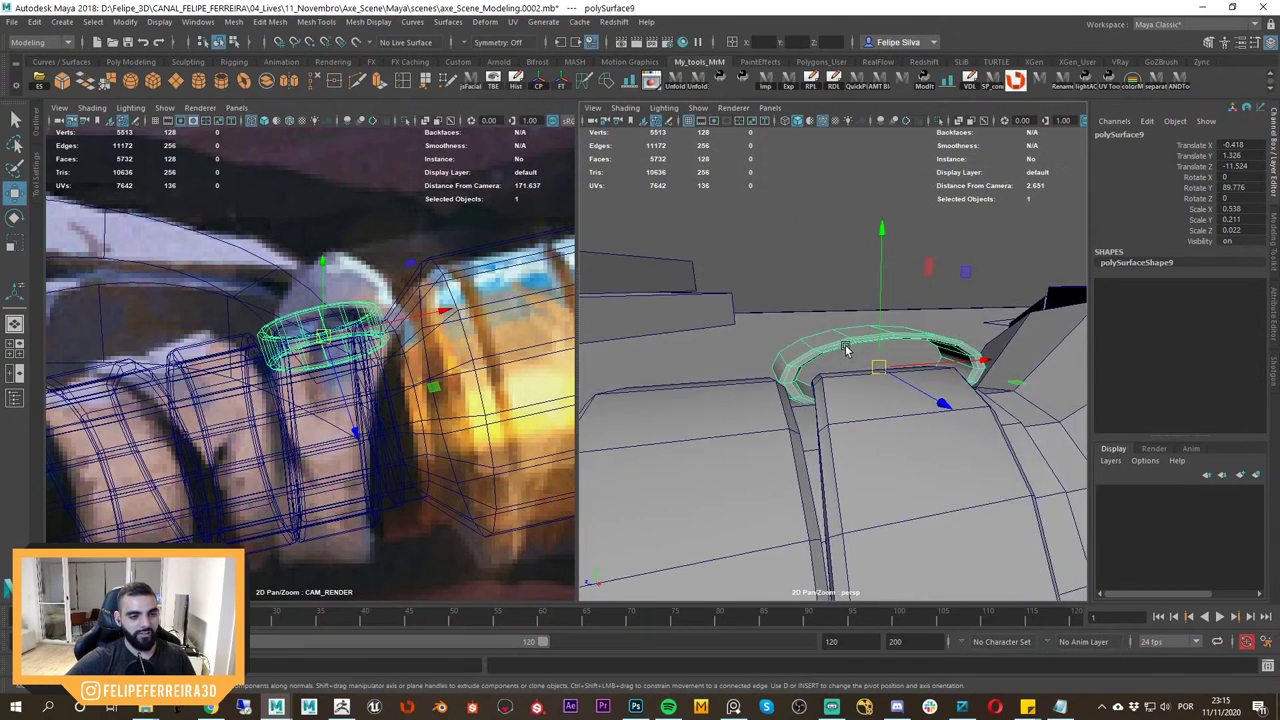
pyautogui.keyDown('alt'); pyautogui.moveTo(846, 349); pyautogui.dragTo(884, 352, button='right'); pyautogui.keyUp('alt')
pyautogui.keyDown('alt'); pyautogui.moveTo(884, 352); pyautogui.dragTo(817, 349); pyautogui.keyUp('alt')
pyautogui.keyDown('alt'); pyautogui.moveTo(817, 349); pyautogui.dragTo(923, 351, button='right'); pyautogui.keyUp('alt')
pyautogui.hotkey('alt', 'Tab')
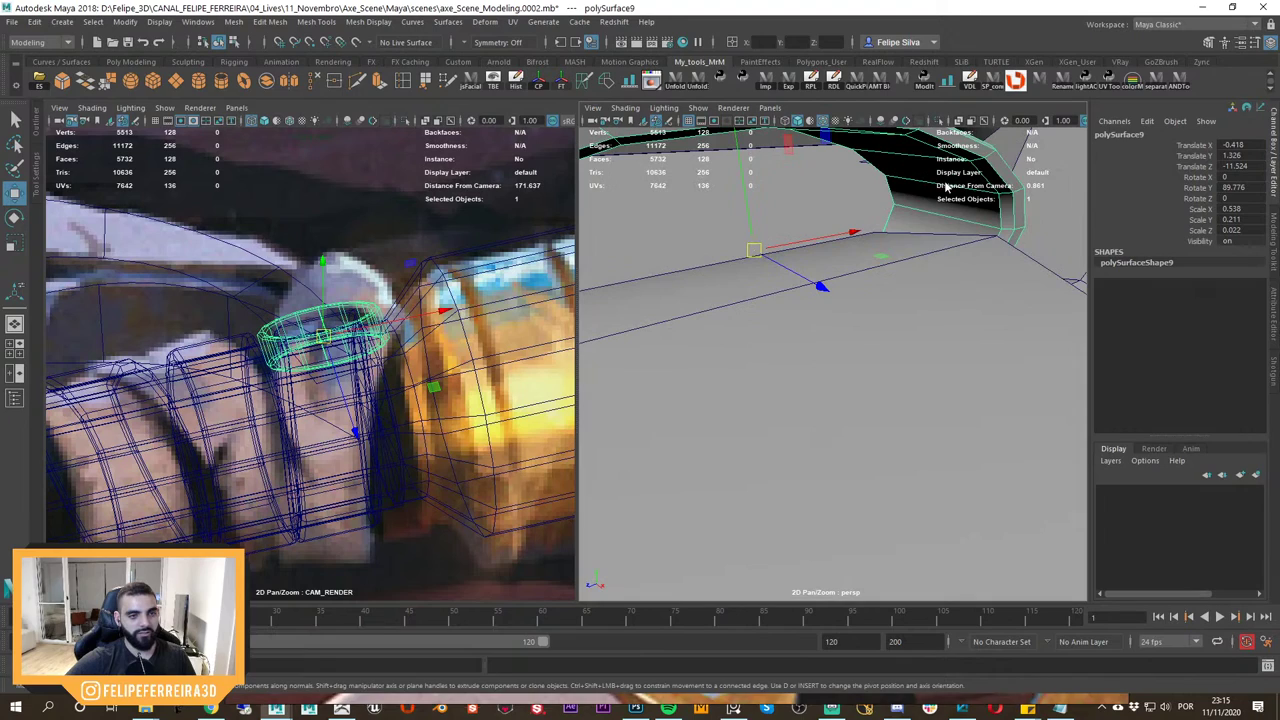
# Select the inner faces of the knot loop and scale them inward to thicken its walls.
pyautogui.moveTo(946, 187); pyautogui.dragTo(943, 214, button='right')
pyautogui.click(942, 212)
pyautogui.keyDown('shift'); pyautogui.doubleClick(923, 177); pyautogui.keyUp('shift')
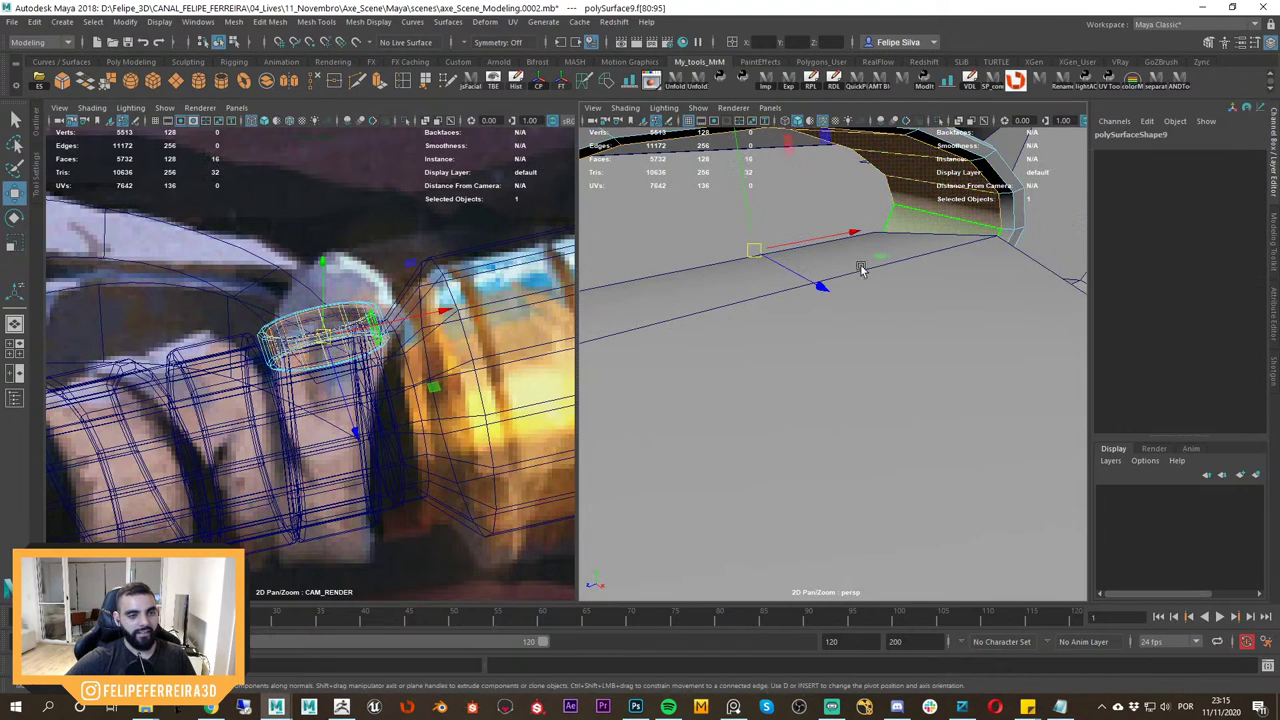
pyautogui.keyDown('alt'); pyautogui.moveTo(862, 270); pyautogui.dragTo(838, 278); pyautogui.keyUp('alt')
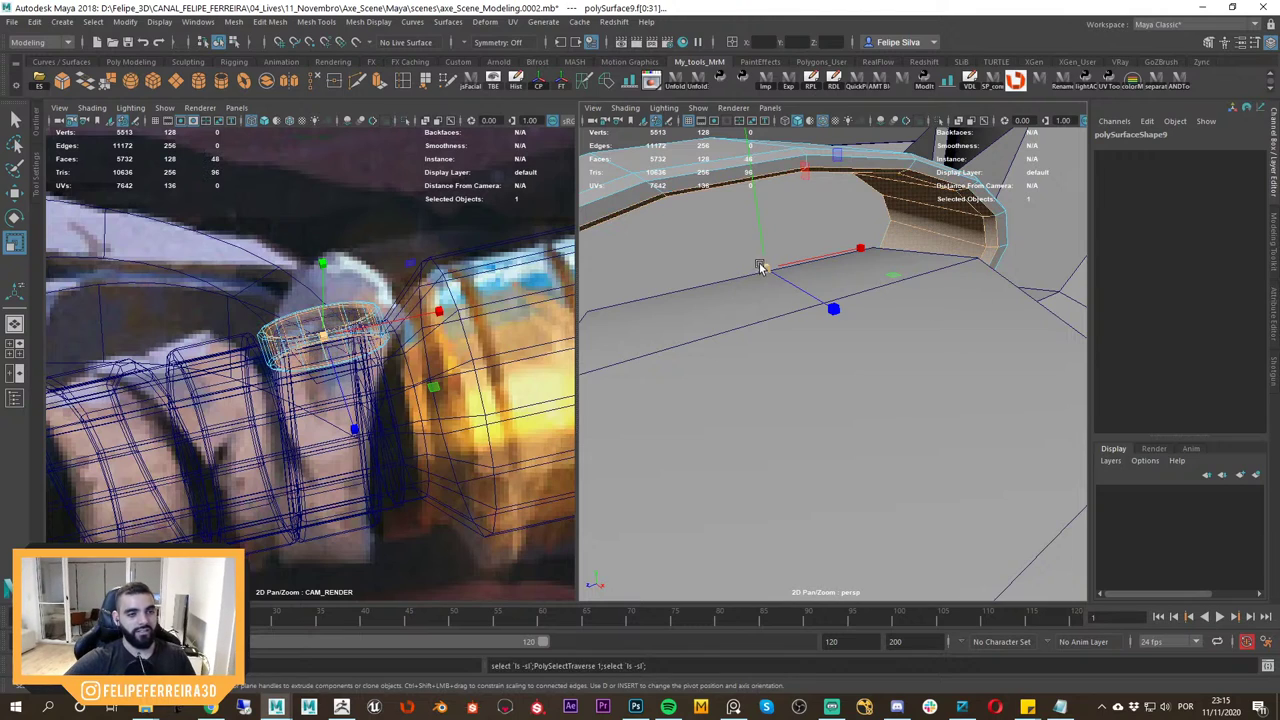
pyautogui.moveTo(763, 268); pyautogui.dragTo(771, 271)
pyautogui.hotkey('ctrl', 'z')
pyautogui.keyDown('alt'); pyautogui.moveTo(846, 320); pyautogui.dragTo(823, 314, button='right'); pyautogui.keyUp('alt')
pyautogui.keyDown('ctrl'); pyautogui.moveTo(862, 357); pyautogui.dragTo(812, 350); pyautogui.keyUp('ctrl')
pyautogui.press('1')
# Shrink the whole knot loop to about 0.461 in X, rotate it to about -16.7, 82, -4.7 and lower it to about 1.309 in Y.
pyautogui.moveTo(780, 237); pyautogui.dragTo(871, 174, button='right')
pyautogui.click(871, 174)
pyautogui.click(812, 252)
pyautogui.keyDown('alt'); pyautogui.moveTo(781, 298); pyautogui.dragTo(826, 286); pyautogui.keyUp('alt')
pyautogui.moveTo(788, 312); pyautogui.dragTo(818, 272)
pyautogui.press('w')
pyautogui.press('e')
pyautogui.press('w')
pyautogui.press('e')
pyautogui.press('w')
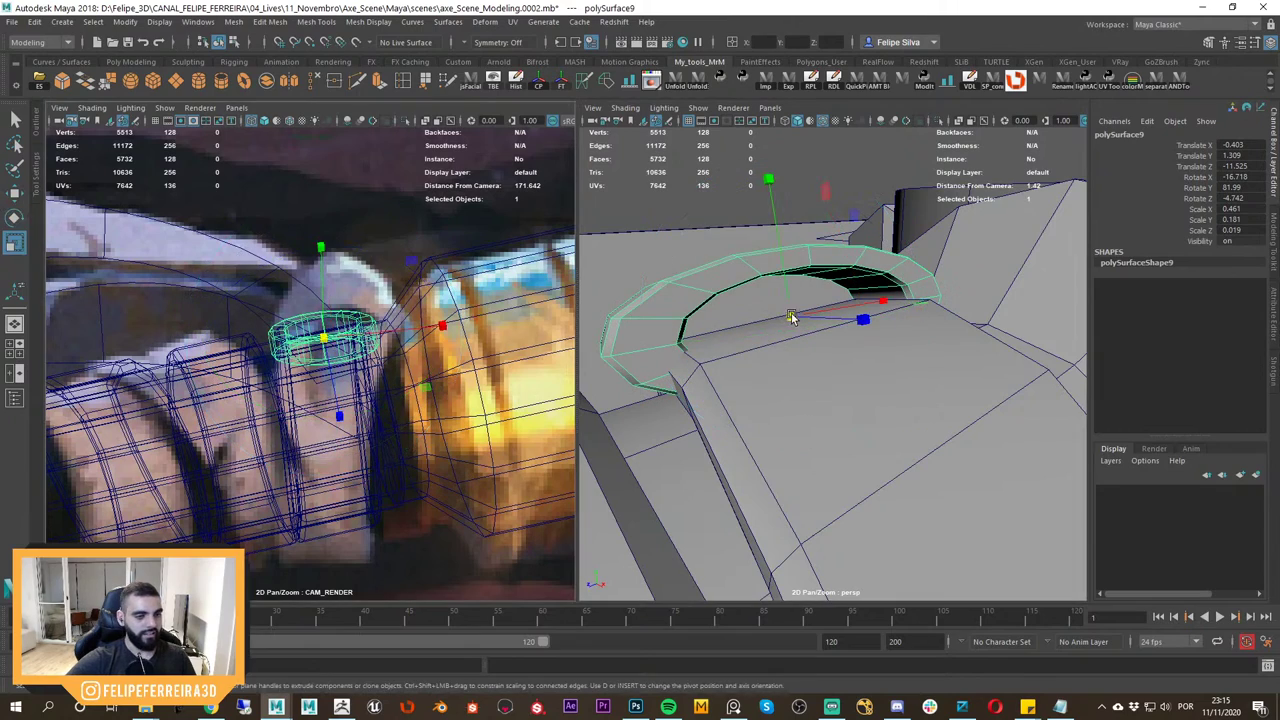
# Compare the resized knot loop with the knot shape in the reference painting.
pyautogui.press('F9')
pyautogui.hotkey('alt', 'Tab')
pyautogui.hotkey('alt', 'Tab')
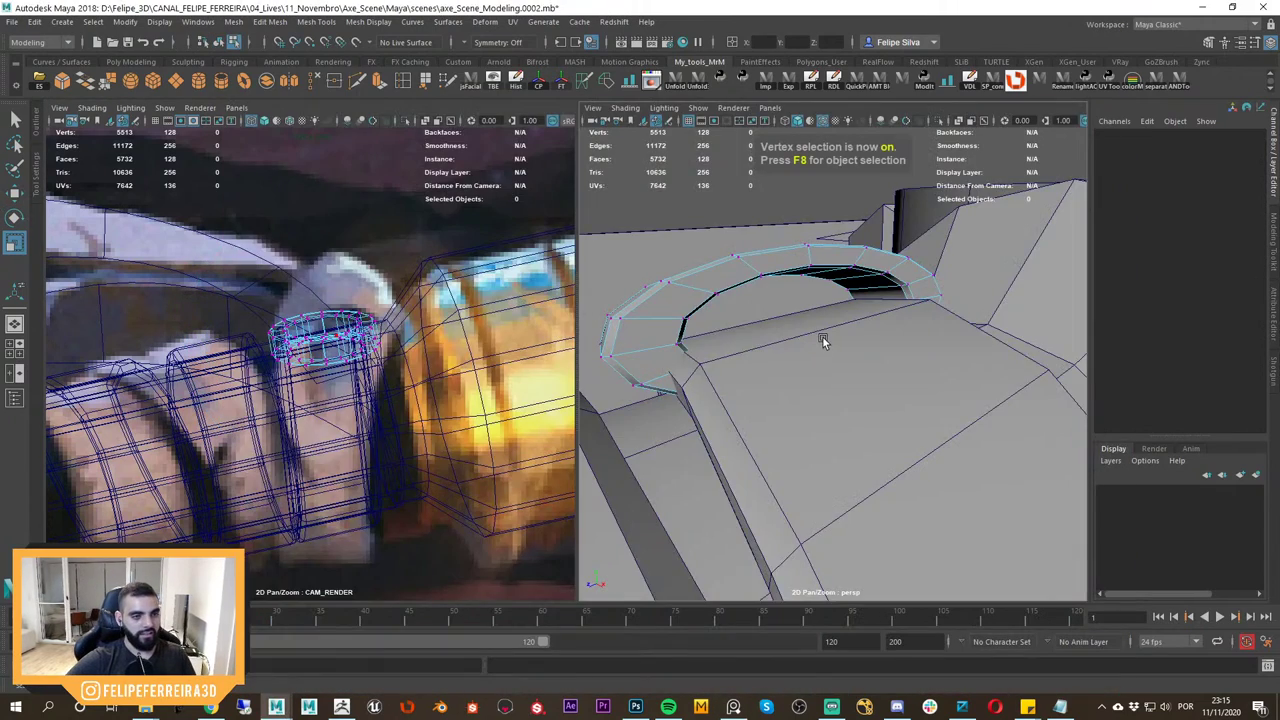
pyautogui.hotkey('alt', 'Tab')
pyautogui.hotkey('alt', 'Tab')
pyautogui.hotkey('alt', 'Tab')
pyautogui.hotkey('alt', 'Tab')
# Lower the knot loop to about 1.177 in Y and rotate it to about -7.1, 74.3, 5.0 over the band.
pyautogui.keyDown('alt'); pyautogui.moveTo(841, 343); pyautogui.dragTo(804, 300); pyautogui.keyUp('alt')
pyautogui.press('w')
pyautogui.moveTo(803, 334); pyautogui.dragTo(834, 308, button='right')
pyautogui.moveTo(834, 308)
pyautogui.keyDown('alt'); pyautogui.mouseDown()
pyautogui.moveTo(820, 284)
pyautogui.moveTo(821, 343)
pyautogui.moveTo(820, 325)
pyautogui.mouseUp(); pyautogui.keyUp('alt')
pyautogui.press('e')
pyautogui.moveTo(842, 381); pyautogui.dragTo(838, 388)
pyautogui.press('w')
pyautogui.keyDown('alt'); pyautogui.moveTo(838, 388); pyautogui.dragTo(884, 405, button='right'); pyautogui.keyUp('alt')
# Isolate the knot loop, flatten its inner faces in height, and bring the rest of the scene back into view.
pyautogui.hotkey('ctrl', '1')
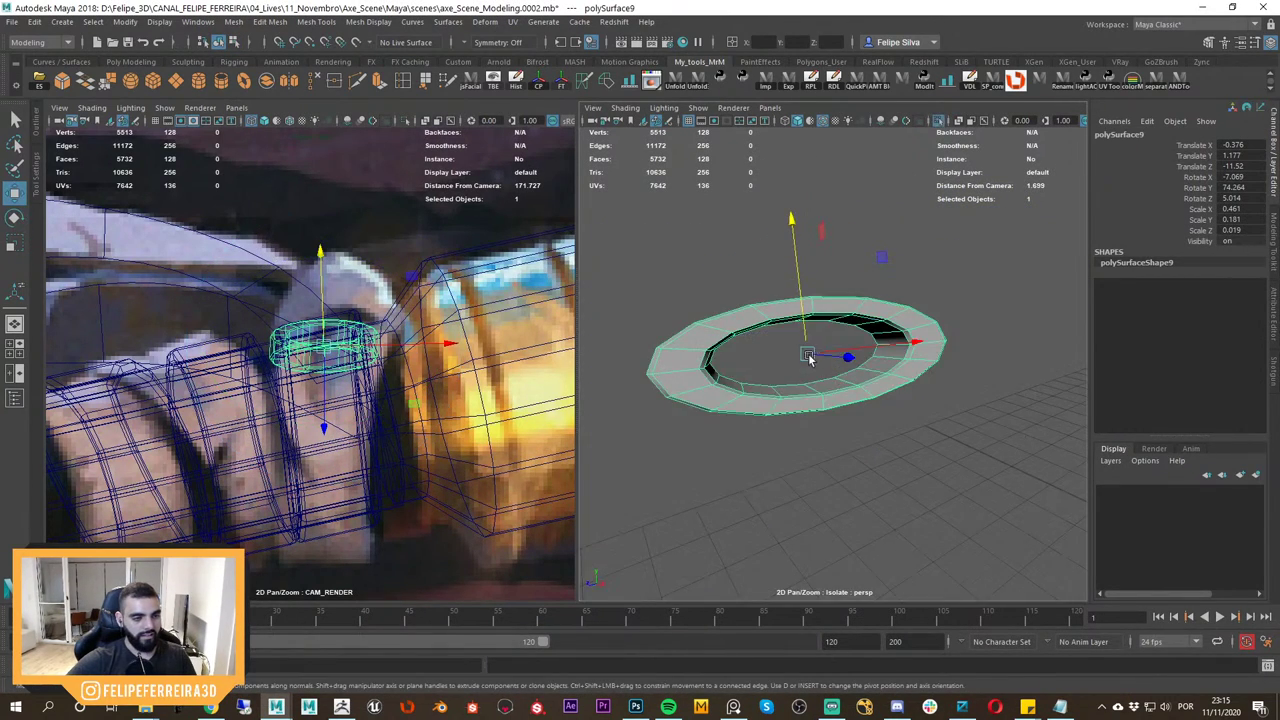
pyautogui.keyDown('alt'); pyautogui.moveTo(809, 360); pyautogui.dragTo(903, 366, button='right'); pyautogui.keyUp('alt')
pyautogui.keyDown('alt'); pyautogui.moveTo(921, 362); pyautogui.dragTo(898, 325); pyautogui.keyUp('alt')
pyautogui.press('r')
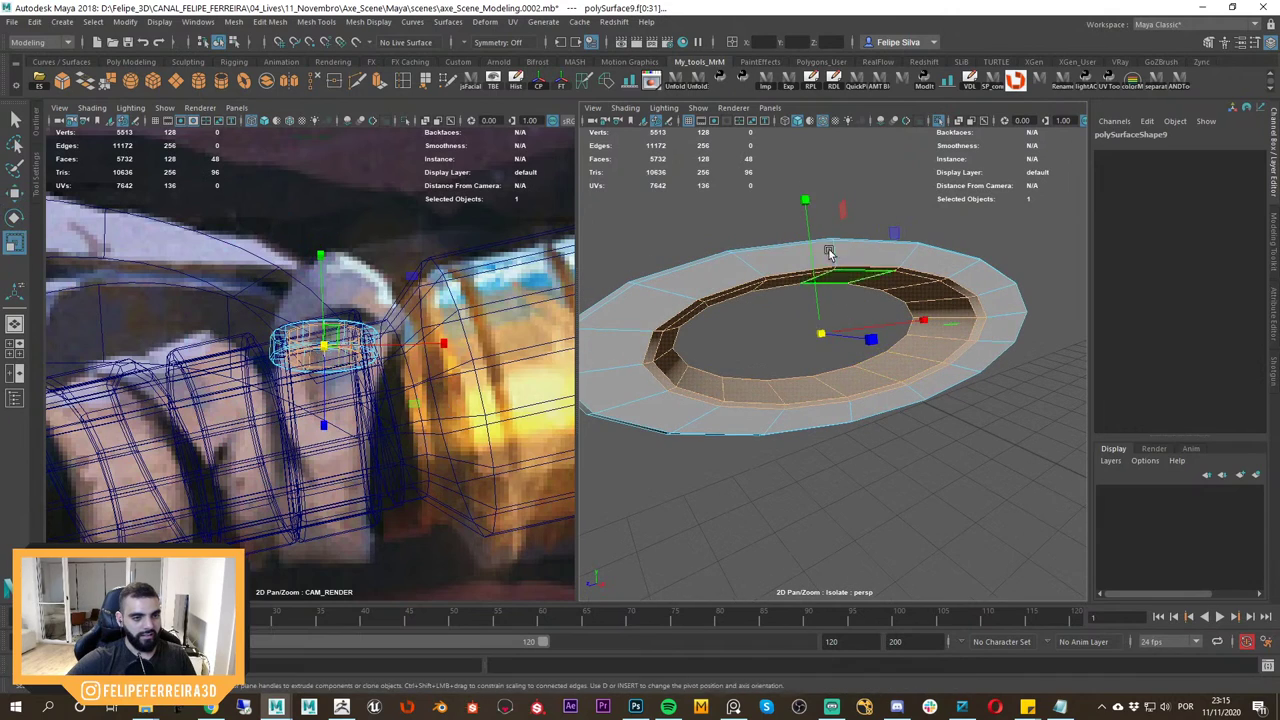
pyautogui.moveTo(806, 201); pyautogui.dragTo(809, 244)
pyautogui.moveTo(812, 262); pyautogui.dragTo(853, 273, button='right')
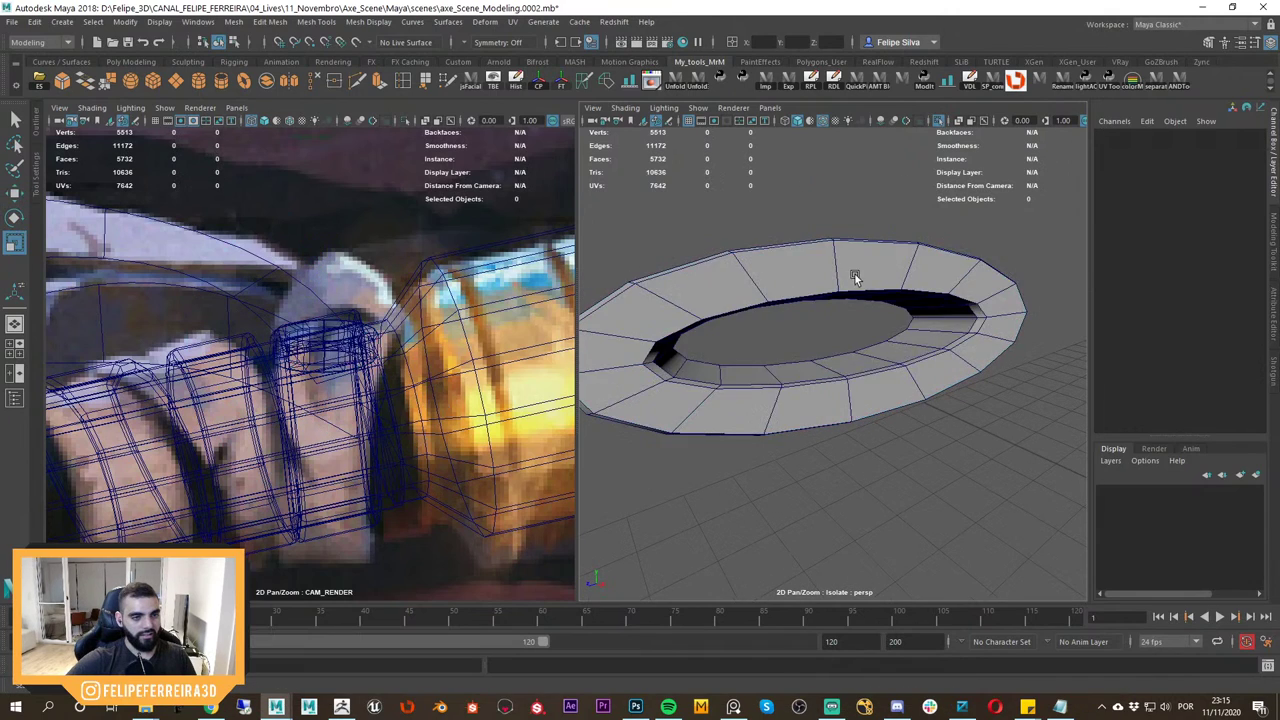
pyautogui.click(853, 277)
pyautogui.hotkey('ctrl', '1')
pyautogui.press('f')
# Rotate the knot loop to about -9.9, 73.6, 4.1, scale it to 0.199 in Y and raise it to about 1.211 in Y.
pyautogui.click(789, 192)
pyautogui.click(846, 356)
pyautogui.press('e')
pyautogui.press('e')
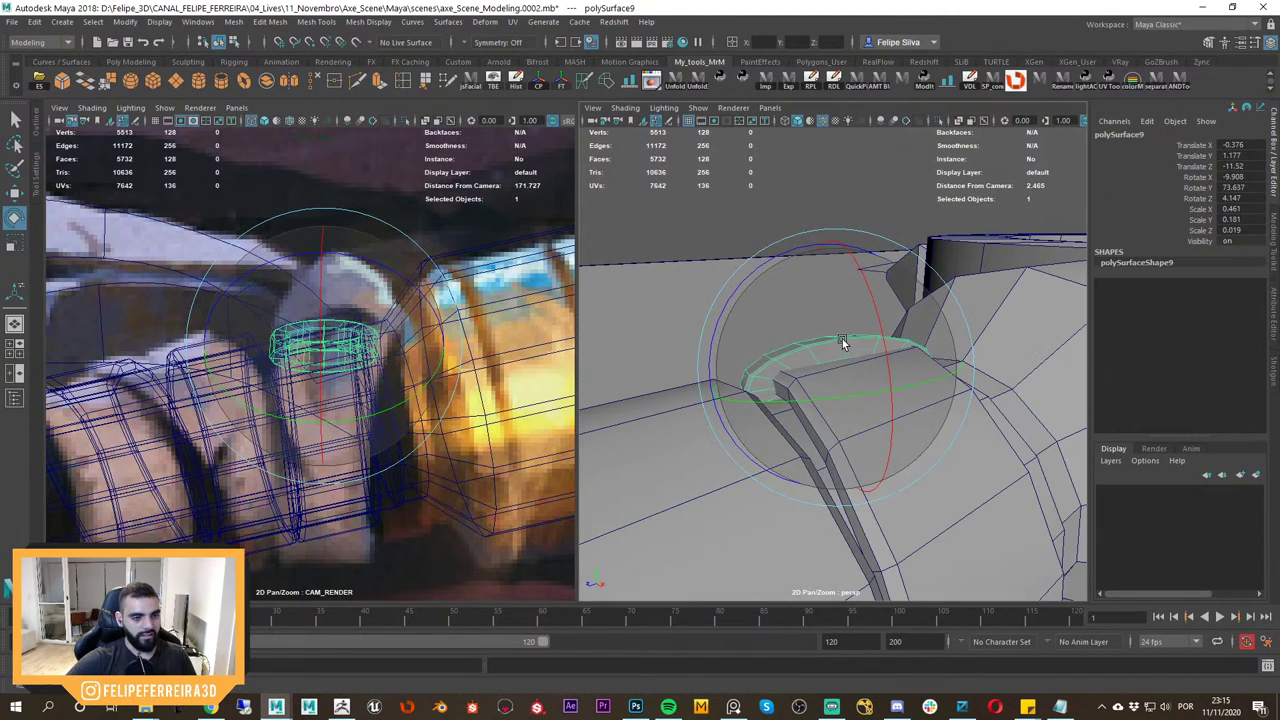
pyautogui.moveTo(843, 340); pyautogui.dragTo(843, 332)
pyautogui.press('w')
pyautogui.press('r')
pyautogui.moveTo(823, 244); pyautogui.dragTo(822, 232)
pyautogui.press('w')
pyautogui.moveTo(836, 350); pyautogui.dragTo(835, 344)
# Switch the band under the knot and the knot loop to smooth mesh preview.
pyautogui.keyDown('alt'); pyautogui.moveTo(805, 365); pyautogui.dragTo(858, 376, button='right'); pyautogui.keyUp('alt')
pyautogui.keyDown('alt'); pyautogui.moveTo(858, 376); pyautogui.dragTo(829, 361); pyautogui.keyUp('alt')
pyautogui.click(813, 350)
pyautogui.press('3')
pyautogui.click(784, 280)
pyautogui.press('3')
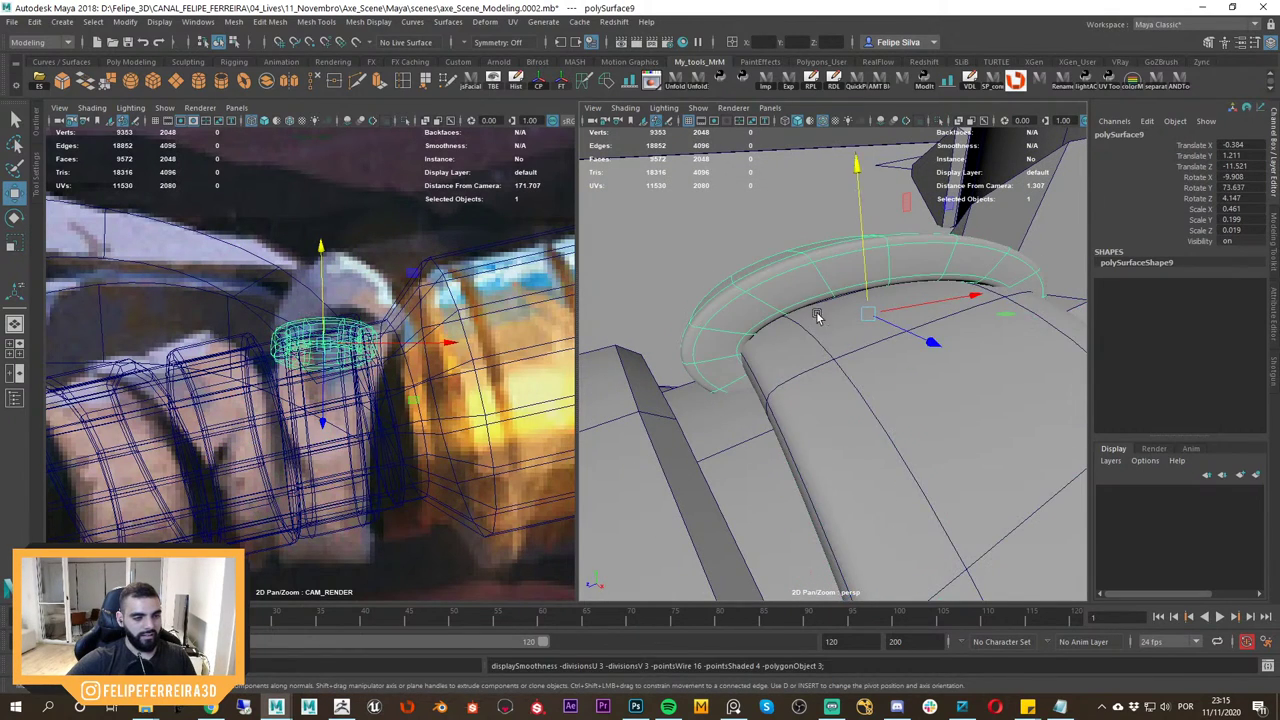
# Hide the wireframe overlay in the perspective view and inspect the smoothed knot and bands.
pyautogui.keyDown('alt'); pyautogui.moveTo(817, 314); pyautogui.dragTo(737, 209, button='right'); pyautogui.keyUp('alt')
pyautogui.click(738, 210)
pyautogui.keyDown('alt'); pyautogui.moveTo(760, 235); pyautogui.dragTo(836, 334); pyautogui.keyUp('alt')
pyautogui.keyDown('alt'); pyautogui.moveTo(836, 334); pyautogui.dragTo(925, 400, button='right'); pyautogui.keyUp('alt')
pyautogui.keyDown('alt'); pyautogui.moveTo(925, 400); pyautogui.dragTo(943, 424); pyautogui.keyUp('alt')
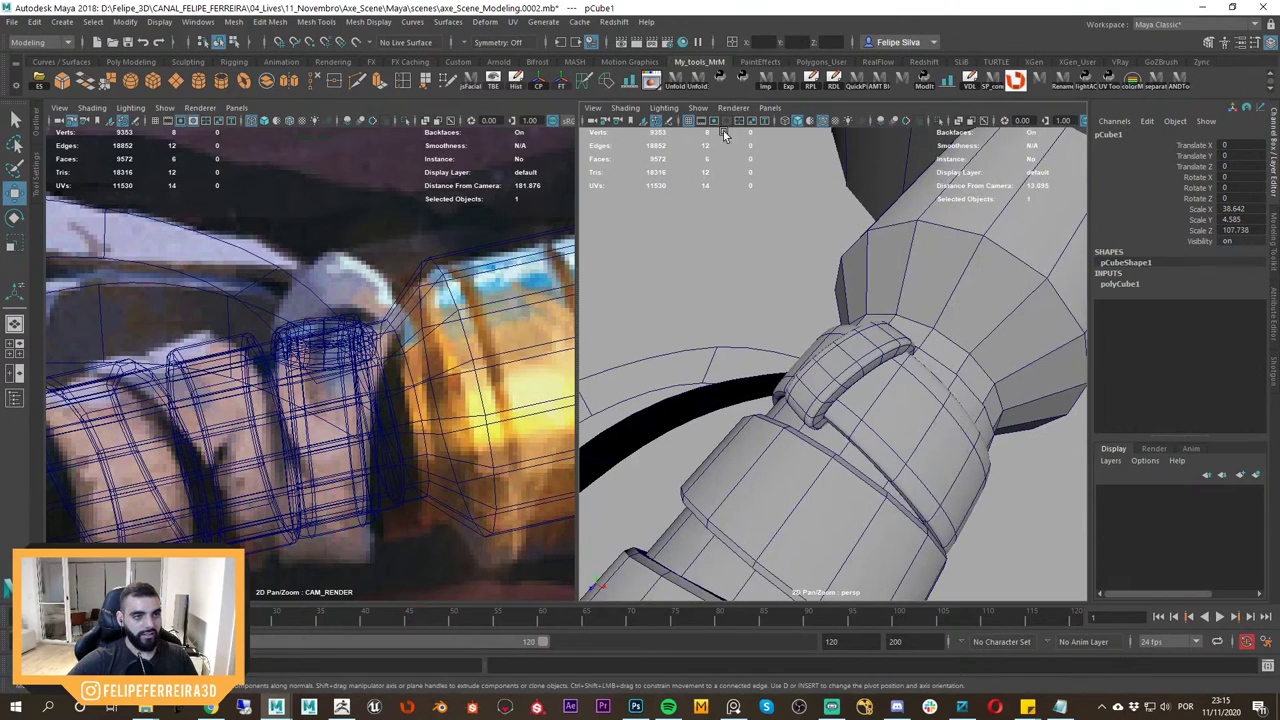
pyautogui.click(822, 120)
pyautogui.keyDown('alt'); pyautogui.moveTo(905, 382); pyautogui.dragTo(893, 402); pyautogui.keyUp('alt')
pyautogui.keyDown('alt'); pyautogui.moveTo(893, 402); pyautogui.dragTo(823, 347, button='right'); pyautogui.keyUp('alt')
pyautogui.keyDown('alt'); pyautogui.moveTo(823, 347); pyautogui.dragTo(838, 362); pyautogui.keyUp('alt')
pyautogui.keyDown('alt'); pyautogui.moveTo(838, 362); pyautogui.dragTo(929, 410, button='right'); pyautogui.keyUp('alt')
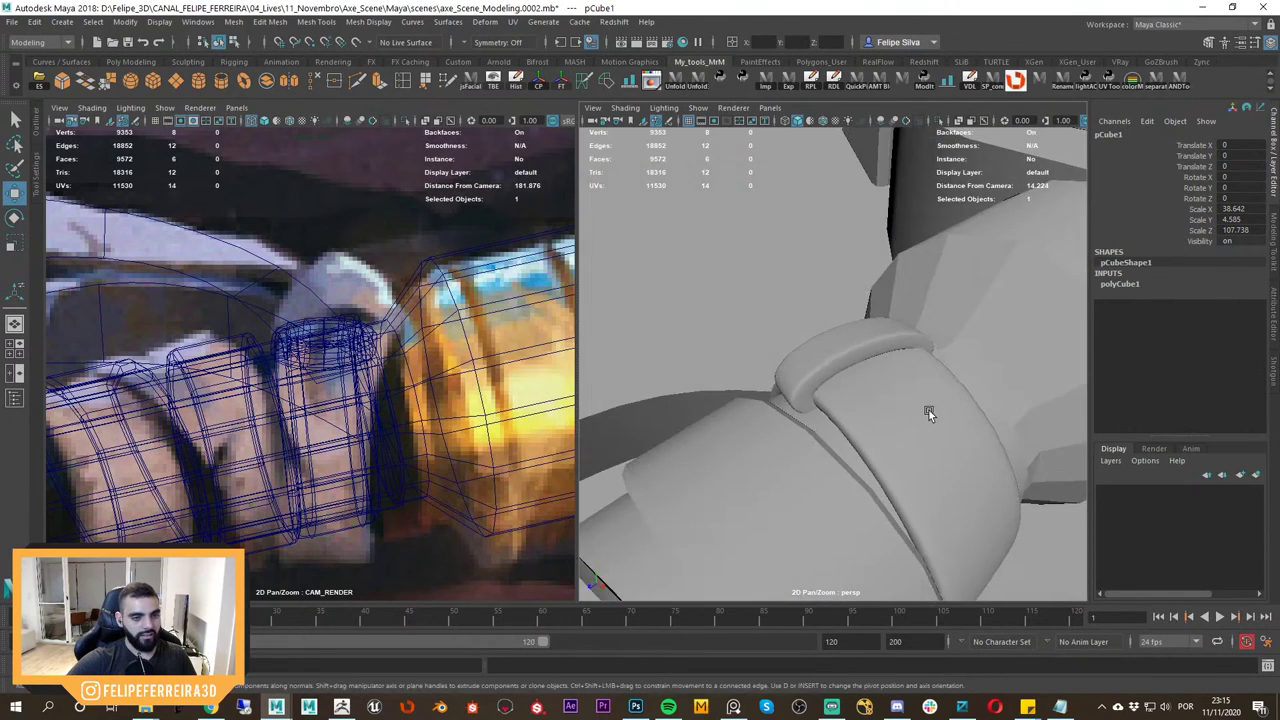
# Check the reference, turn off smooth preview on the knot loop and widen it to about 0.031 in Z.
pyautogui.hotkey('alt', 'Tab')
pyautogui.hotkey('alt', 'Tab')
pyautogui.click(856, 344)
pyautogui.press('1')
pyautogui.keyDown('alt'); pyautogui.moveTo(856, 346); pyautogui.dragTo(992, 317); pyautogui.keyUp('alt')
pyautogui.press('r')
pyautogui.press('w')
# Insert an edge loop around the middle of the knot loop's width and scale it inward to pinch the knot.
pyautogui.keyDown('alt'); pyautogui.moveTo(843, 368); pyautogui.dragTo(803, 329, button='right'); pyautogui.keyUp('alt')
pyautogui.moveTo(798, 315); pyautogui.dragTo(849, 333)
pyautogui.click(803, 312)
pyautogui.press('r')
pyautogui.hotkey('ctrl', 'z')
pyautogui.keyDown('ctrl'); pyautogui.moveTo(943, 340); pyautogui.dragTo(913, 344); pyautogui.keyUp('ctrl')
pyautogui.hotkey('ctrl', 'z')
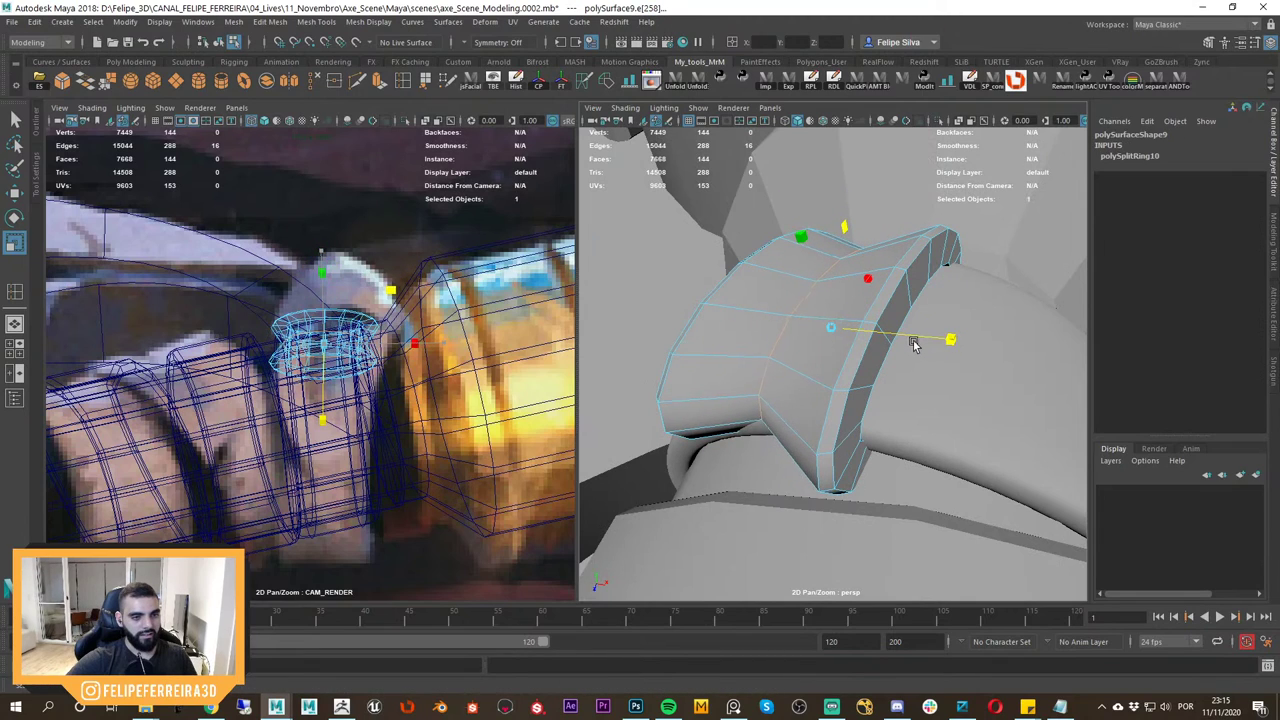
pyautogui.press('3')
pyautogui.moveTo(831, 329); pyautogui.dragTo(910, 289, button='right')
pyautogui.press('1')
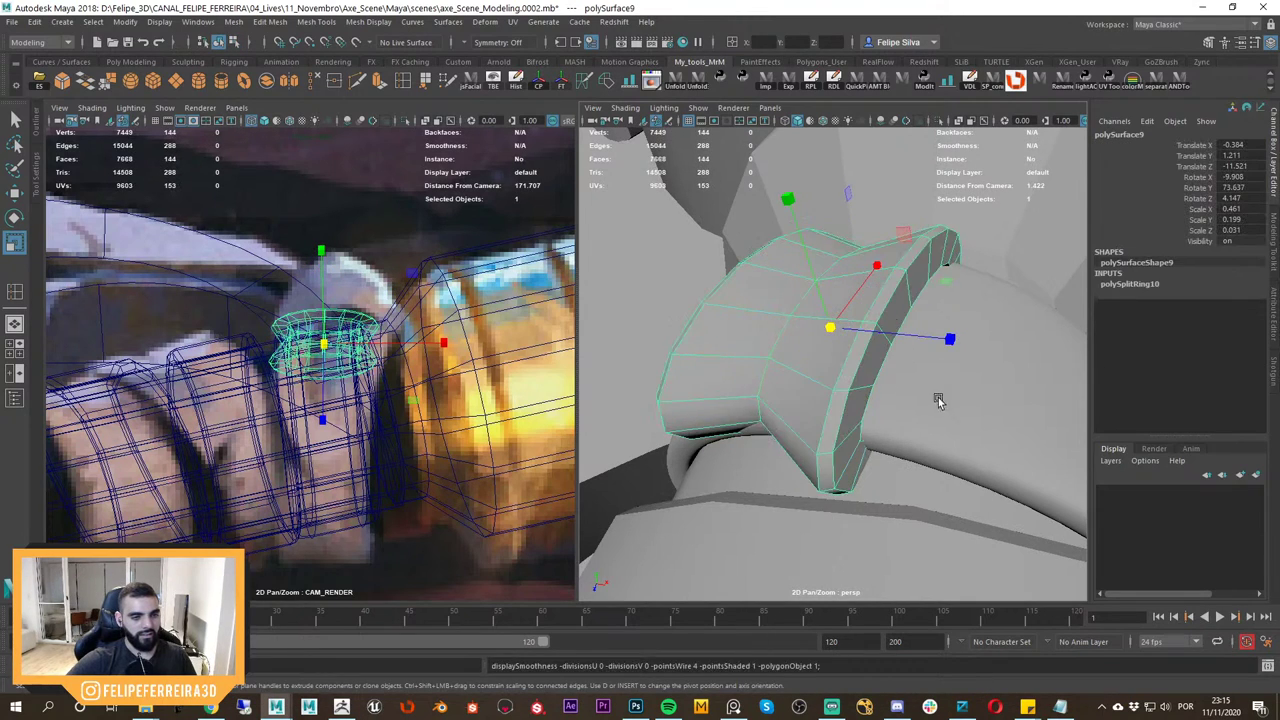
# Inspect the pinched knot loop from a distance and compare it with the reference painting.
pyautogui.keyDown('alt'); pyautogui.moveTo(937, 400); pyautogui.dragTo(546, 246, button='right'); pyautogui.keyUp('alt')
pyautogui.click(751, 269)
pyautogui.keyDown('alt'); pyautogui.moveTo(751, 269); pyautogui.dragTo(950, 441, button='right'); pyautogui.keyUp('alt')
pyautogui.keyDown('alt'); pyautogui.moveTo(950, 441); pyautogui.dragTo(886, 406); pyautogui.keyUp('alt')
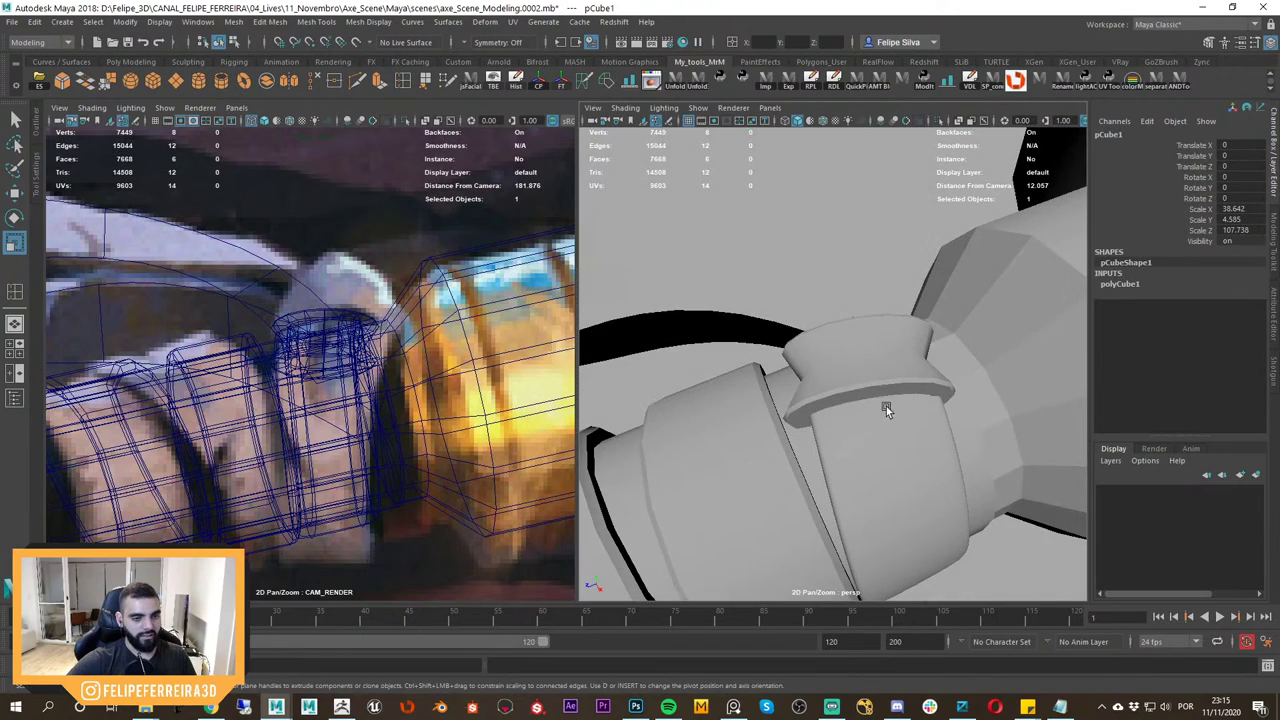
pyautogui.click(882, 395)
pyautogui.hotkey('alt', 'Tab')
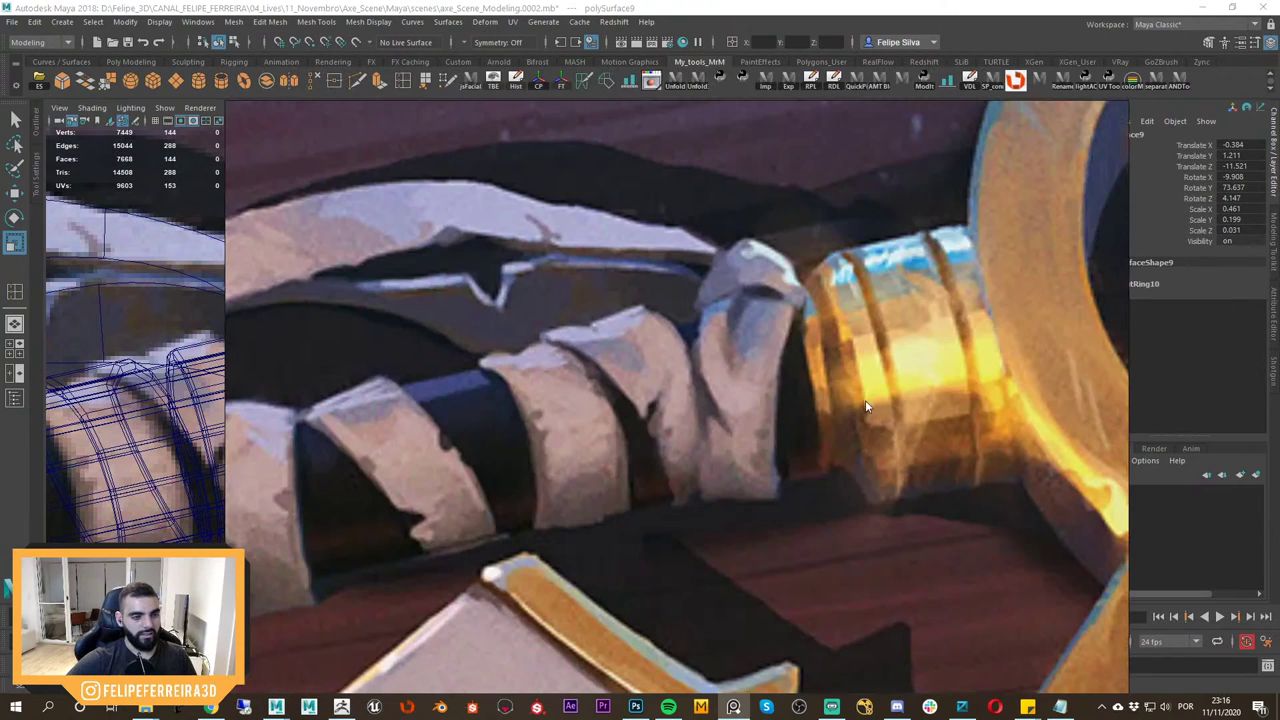
pyautogui.hotkey('alt', 'Tab')
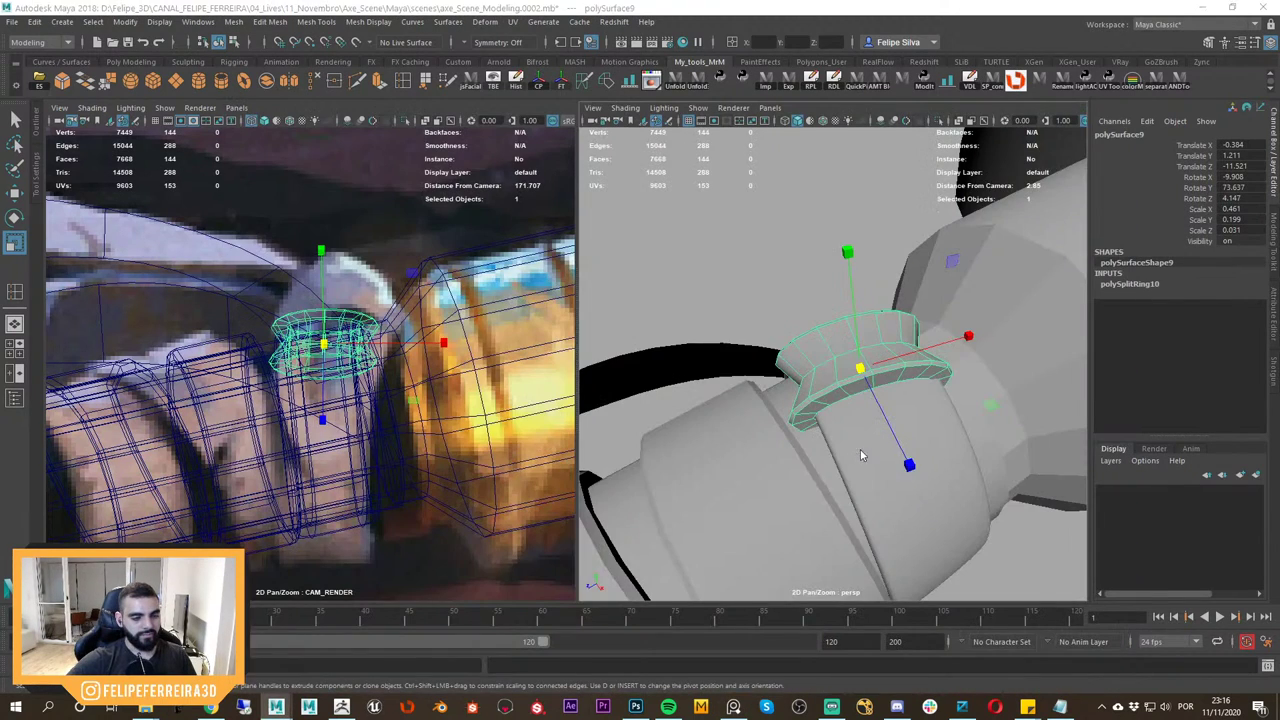
pyautogui.hotkey('alt', 'Tab')
pyautogui.hotkey('alt', 'Tab')
# Select the central edge ring of the knot loop, adjust its scale and return to object selection.
pyautogui.keyDown('alt'); pyautogui.moveTo(858, 425); pyautogui.dragTo(914, 403); pyautogui.keyUp('alt')
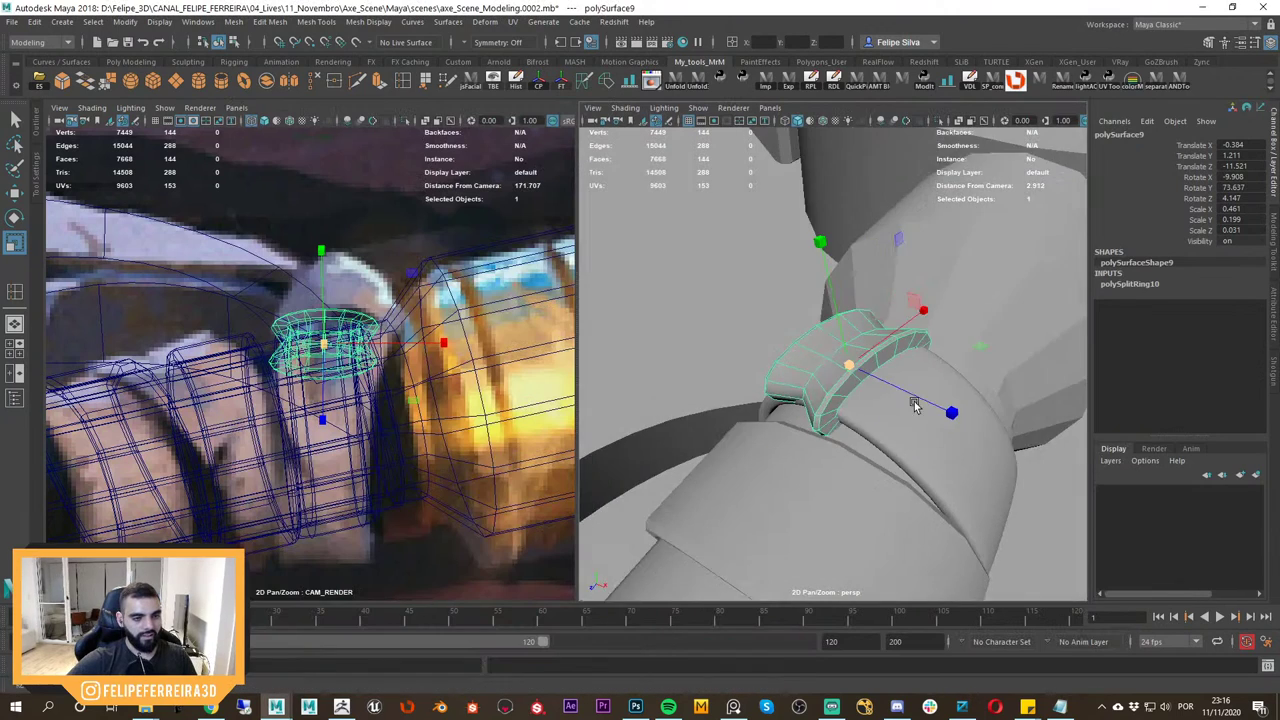
pyautogui.keyDown('alt'); pyautogui.moveTo(880, 385); pyautogui.dragTo(897, 399, button='right'); pyautogui.keyUp('alt')
pyautogui.moveTo(812, 352); pyautogui.dragTo(814, 318, button='right')
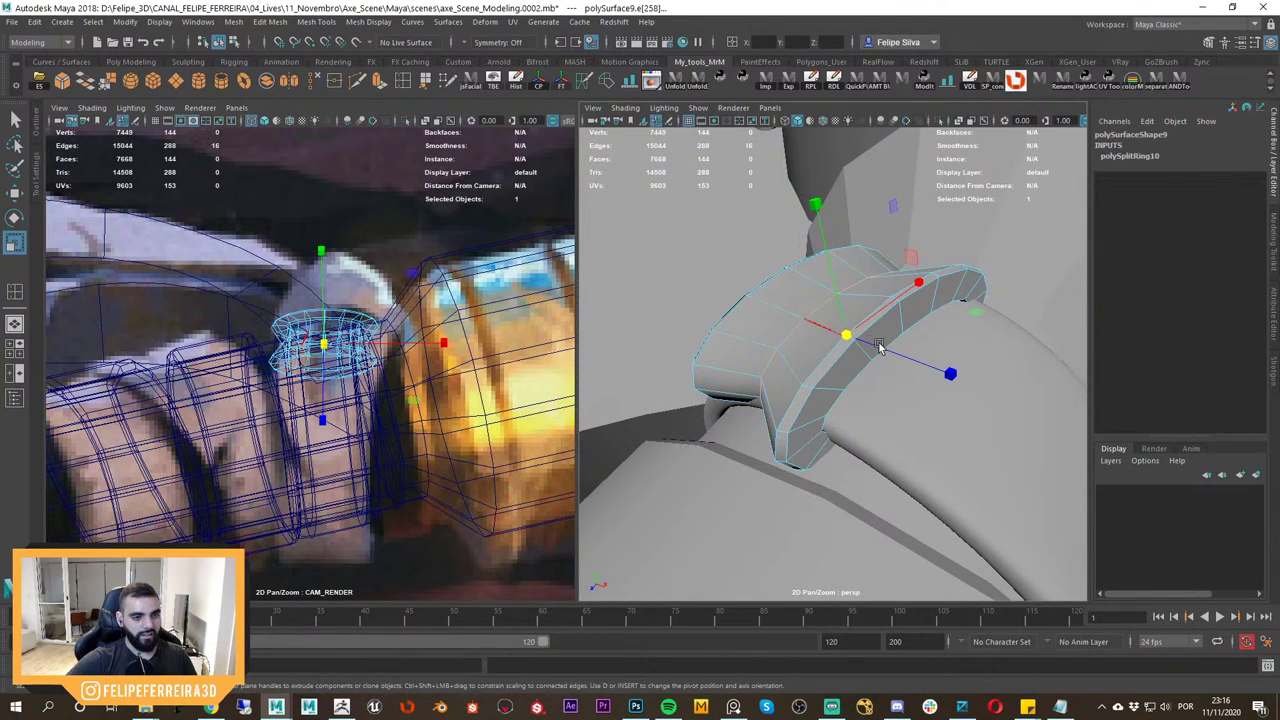
pyautogui.moveTo(878, 346); pyautogui.dragTo(957, 374)
pyautogui.press('w')
pyautogui.moveTo(803, 297); pyautogui.dragTo(856, 279, button='right')
pyautogui.keyDown('alt'); pyautogui.moveTo(856, 300); pyautogui.dragTo(803, 321, button='right'); pyautogui.keyUp('alt')
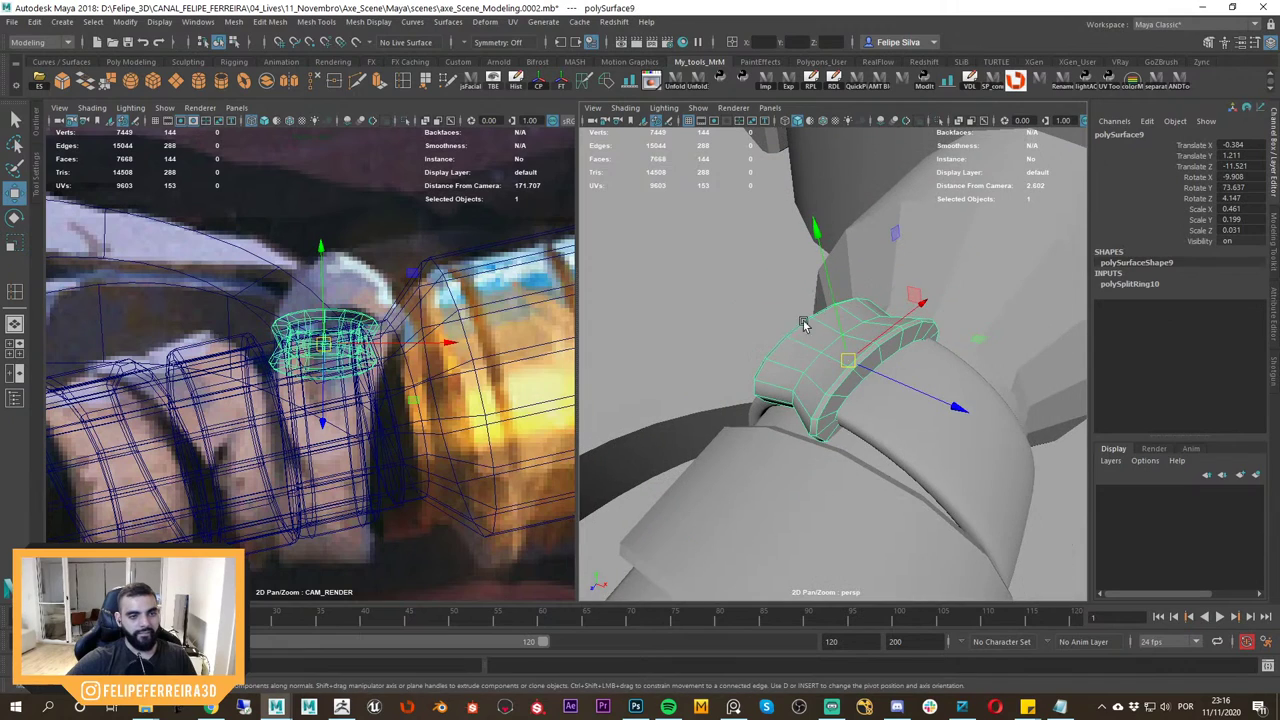
# Create a polygon plane and place it beside the knot loop at about -6.485, 4.533, 6.683.
pyautogui.click(823, 277)
pyautogui.click(845, 288)
pyautogui.click(847, 345)
pyautogui.moveTo(863, 388)
pyautogui.keyDown('alt'); pyautogui.mouseDown()
pyautogui.moveTo(909, 394)
pyautogui.moveTo(870, 408)
pyautogui.mouseUp(); pyautogui.keyUp('alt')
pyautogui.keyDown('alt'); pyautogui.moveTo(894, 444); pyautogui.dragTo(762, 400, button='right'); pyautogui.keyUp('alt')
pyautogui.keyDown('alt'); pyautogui.moveTo(762, 400); pyautogui.dragTo(686, 330); pyautogui.keyUp('alt')
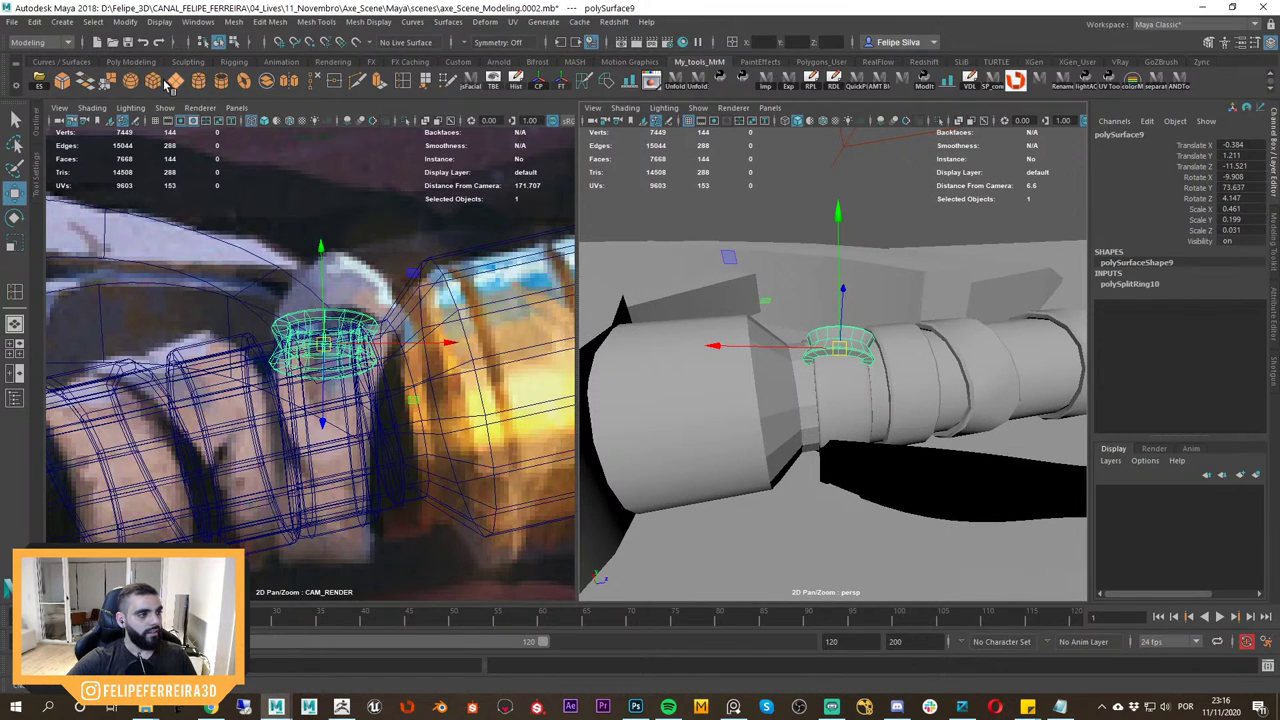
pyautogui.keyDown('alt'); pyautogui.moveTo(715, 310); pyautogui.dragTo(853, 343, button='right'); pyautogui.keyUp('alt')
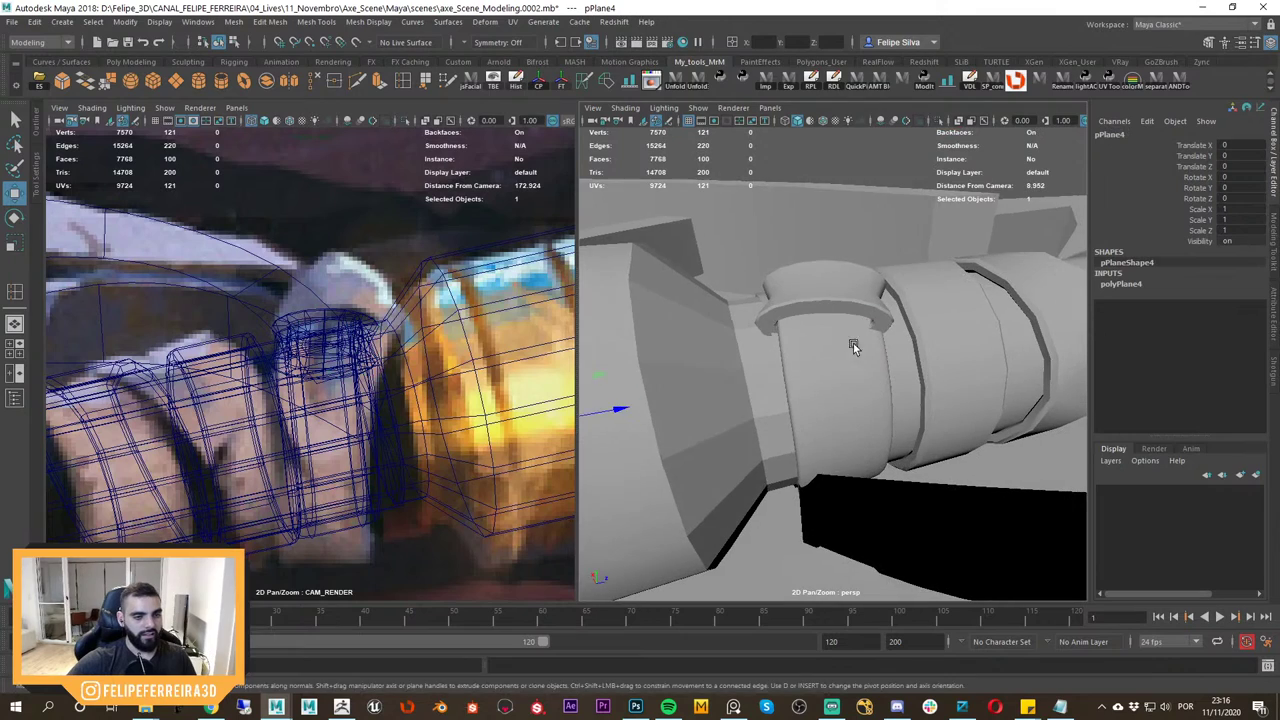
pyautogui.middleClick(806, 303)
pyautogui.moveTo(811, 307); pyautogui.dragTo(828, 361, button='middle')
pyautogui.keyDown('alt'); pyautogui.moveTo(828, 361); pyautogui.dragTo(808, 331); pyautogui.keyUp('alt')
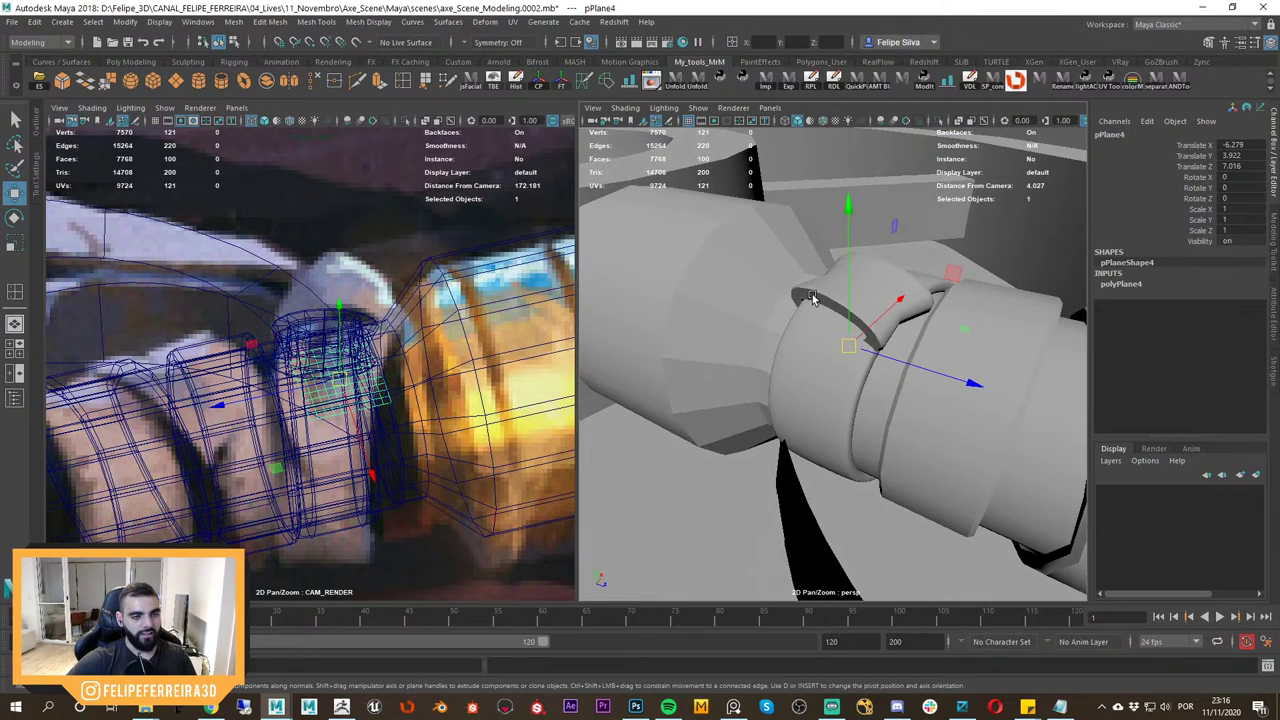
pyautogui.moveTo(811, 299); pyautogui.dragTo(820, 301, button='middle')
# Set the plane's width and height subdivisions to 1 and rotate it to about -2.8, -18.5, 14.6 beside the knot.
pyautogui.click(1136, 285)
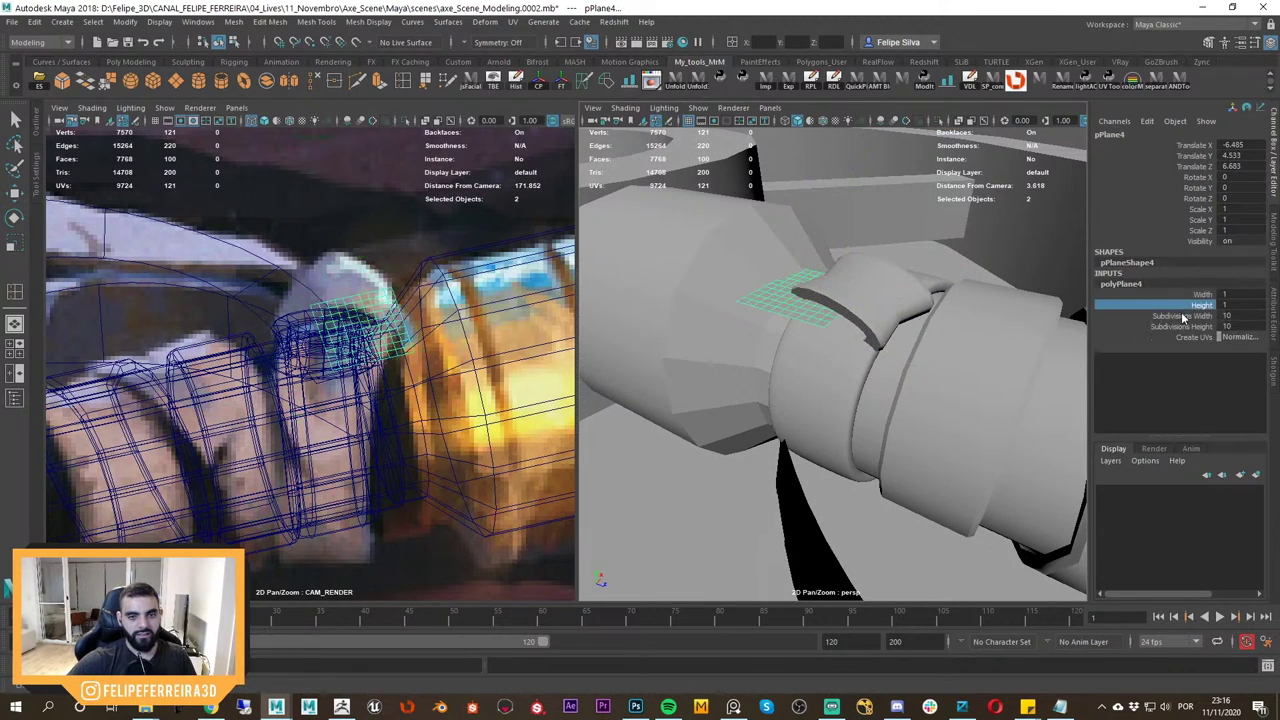
pyautogui.moveTo(973, 348); pyautogui.dragTo(940, 350, button='middle')
pyautogui.keyDown('alt'); pyautogui.moveTo(940, 350); pyautogui.dragTo(872, 345); pyautogui.keyUp('alt')
pyautogui.press('w')
pyautogui.moveTo(800, 311); pyautogui.dragTo(837, 334)
pyautogui.press('e')
pyautogui.press('w')
pyautogui.keyDown('alt'); pyautogui.moveTo(436, 341); pyautogui.dragTo(458, 371, button='middle'); pyautogui.keyUp('alt')
pyautogui.keyDown('alt'); pyautogui.moveTo(818, 344); pyautogui.dragTo(972, 262); pyautogui.keyUp('alt')
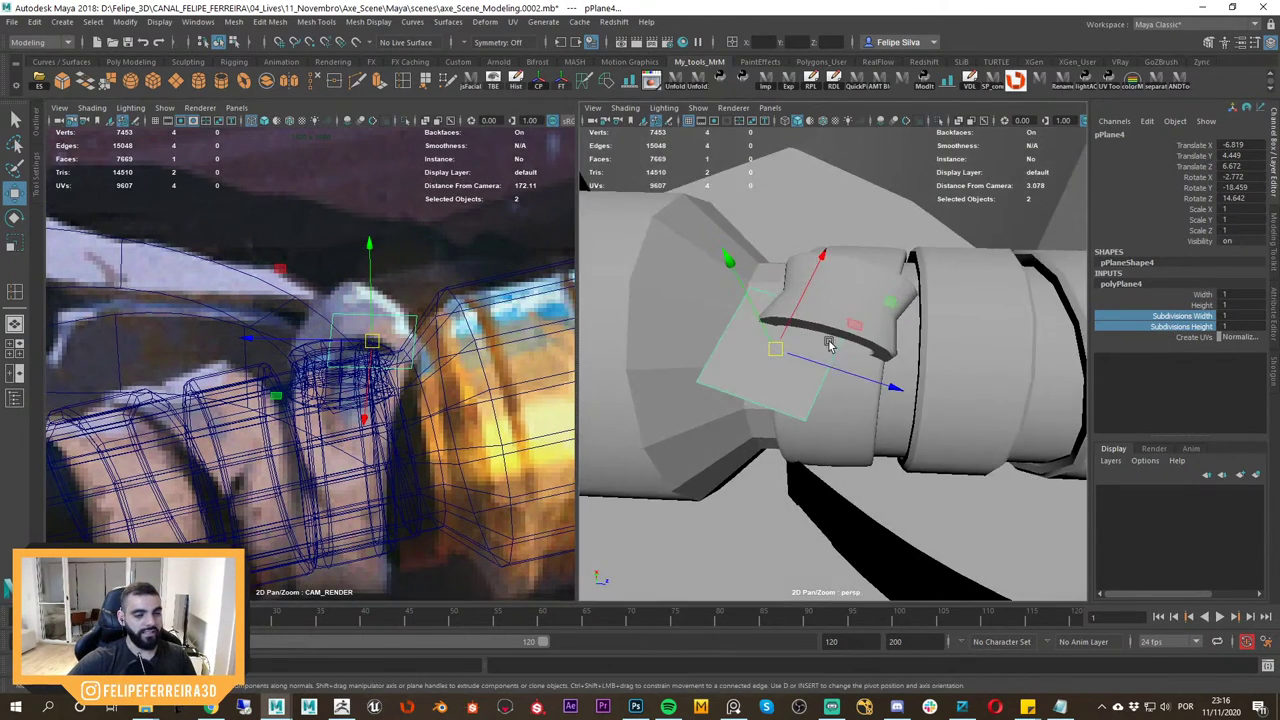
# Scale the plane to about 1.235 in X and 0.756 in Y and Z, and move it to about -7.072, 4.488, 6.979.
pyautogui.press('r')
pyautogui.press('w')
pyautogui.press('r')
pyautogui.press('w')
pyautogui.keyDown('alt'); pyautogui.moveTo(850, 330); pyautogui.dragTo(811, 334); pyautogui.keyUp('alt')
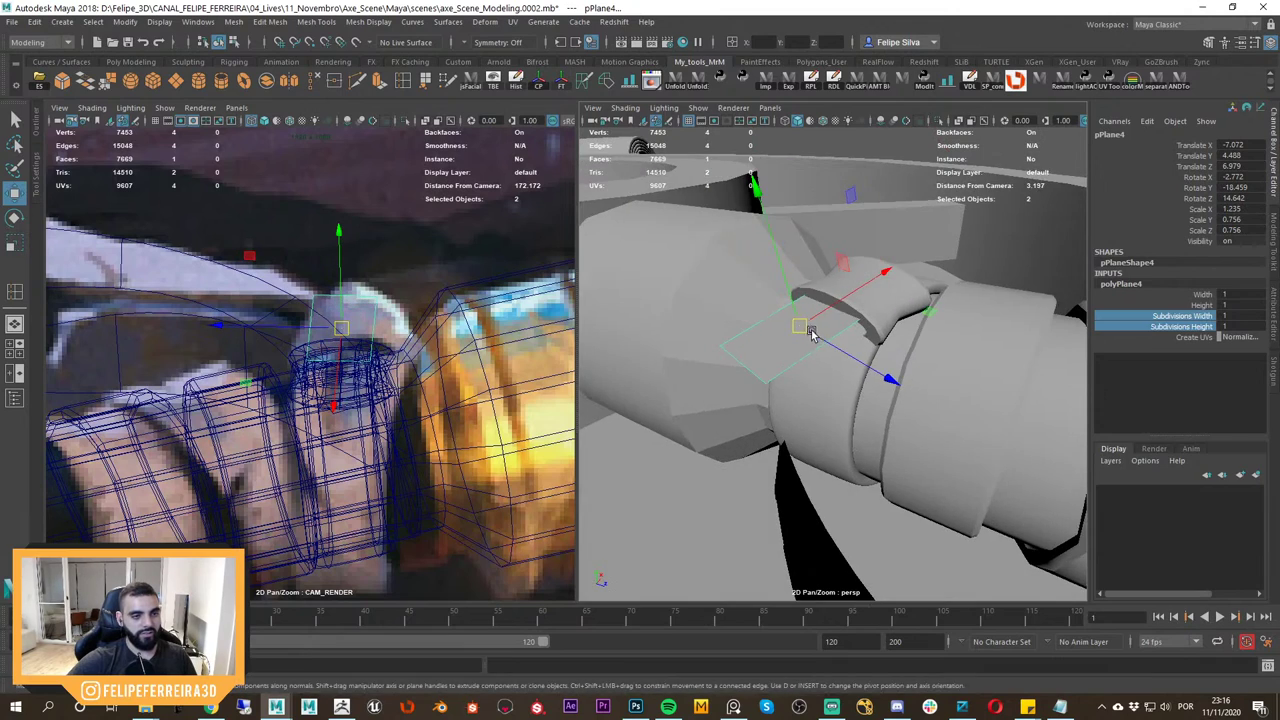
# Select the plane's two opposite long edges and connect them with three dividing edges to make four segments.
pyautogui.keyDown('alt'); pyautogui.moveTo(808, 332); pyautogui.dragTo(817, 366, button='right'); pyautogui.keyUp('alt')
pyautogui.keyDown('alt'); pyautogui.moveTo(817, 366); pyautogui.dragTo(808, 354); pyautogui.keyUp('alt')
pyautogui.moveTo(764, 309); pyautogui.dragTo(770, 272, button='right')
pyautogui.keyDown('alt'); pyautogui.moveTo(792, 277); pyautogui.dragTo(815, 315); pyautogui.keyUp('alt')
pyautogui.click(814, 310)
pyautogui.keyDown('shift'); pyautogui.click(761, 271); pyautogui.keyUp('shift')
pyautogui.keyDown('shift'); pyautogui.moveTo(760, 273); pyautogui.dragTo(769, 506, button='right'); pyautogui.keyUp('shift')
pyautogui.keyDown('alt'); pyautogui.moveTo(832, 424); pyautogui.dragTo(858, 418); pyautogui.keyUp('alt')
pyautogui.press('w')
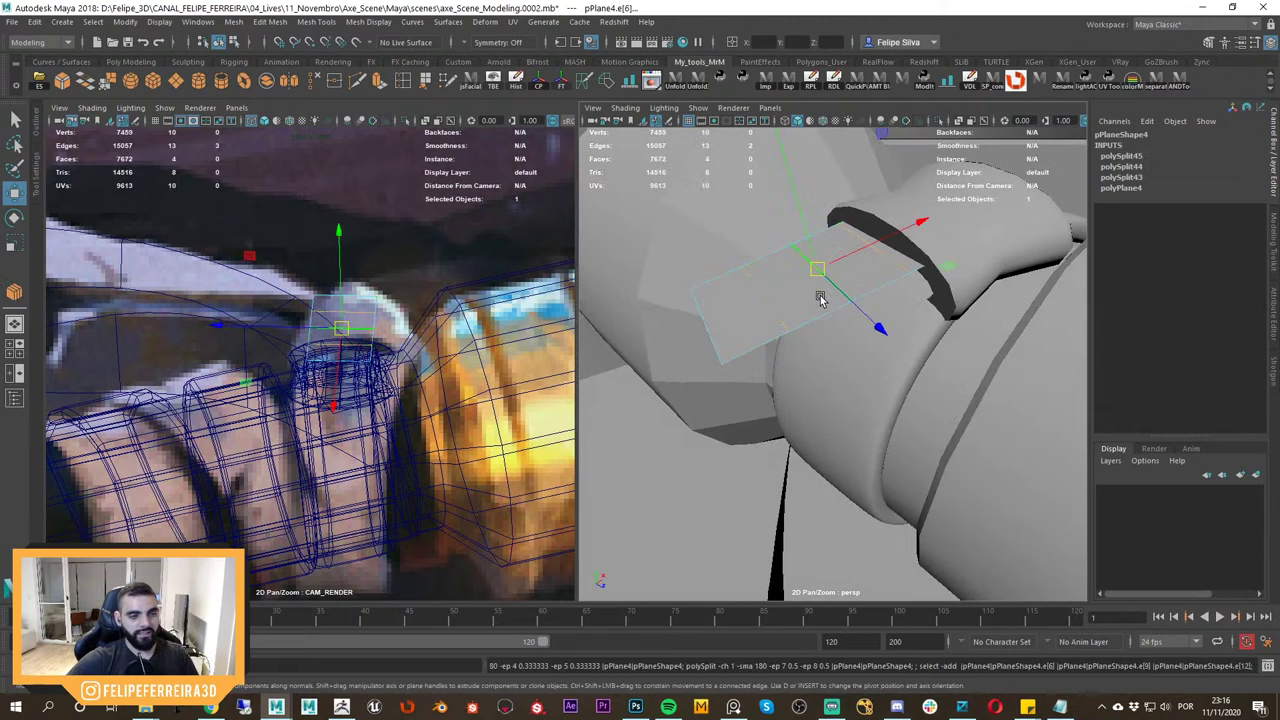
# Narrow the plane beside the knot loop by scaling it to about 0.535 in Z.
pyautogui.keyDown('alt'); pyautogui.moveTo(773, 298); pyautogui.dragTo(808, 299); pyautogui.keyUp('alt')
pyautogui.moveTo(808, 298); pyautogui.dragTo(896, 247, button='right')
pyautogui.click(929, 380)
pyautogui.press('r')
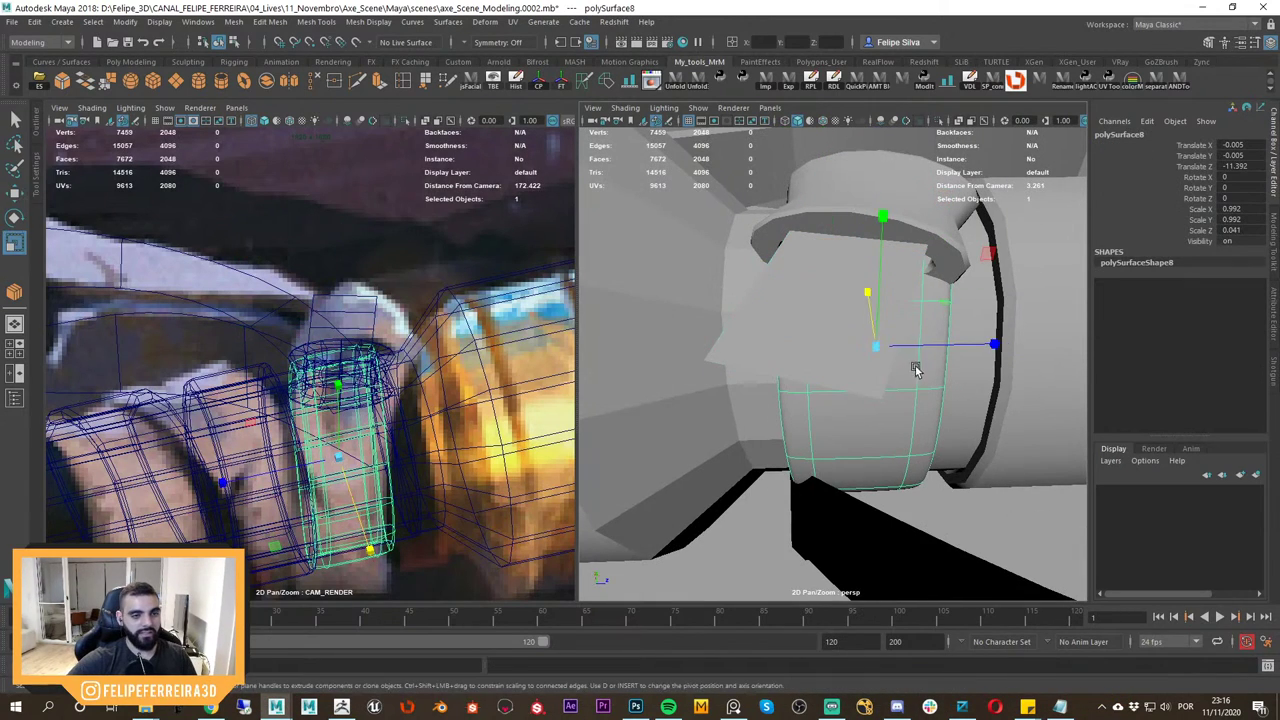
pyautogui.click(823, 361)
pyautogui.moveTo(955, 298); pyautogui.dragTo(945, 297)
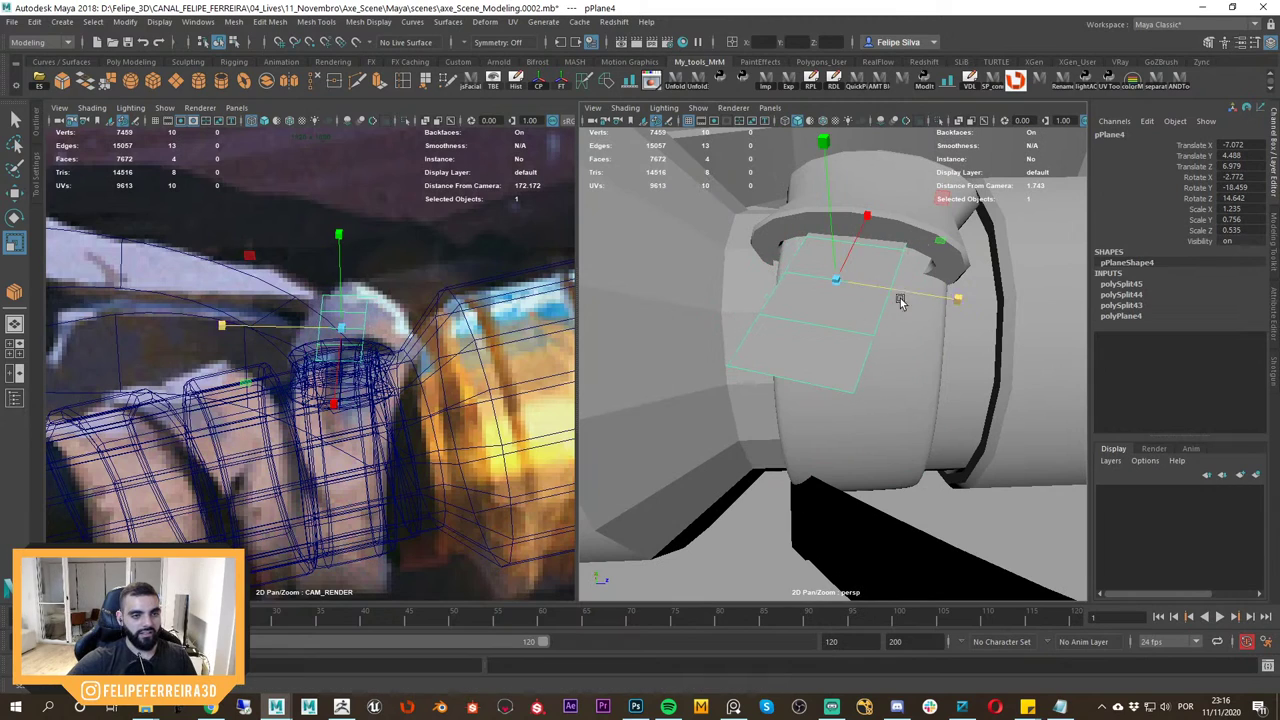
# Move the plane to about -7.029, 4.467, 6.829 and rotate it to about -4.2, -24, 13.4 at the knot opening.
pyautogui.press('e')
pyautogui.press('w')
pyautogui.keyDown('alt'); pyautogui.moveTo(843, 312); pyautogui.dragTo(826, 269); pyautogui.keyUp('alt')
pyautogui.press('e')
pyautogui.press('w')
pyautogui.keyDown('alt'); pyautogui.moveTo(826, 269); pyautogui.dragTo(780, 314); pyautogui.keyUp('alt')
# Soft-select the two vertices at the plane's outer end and adjust the soft-selection falloff radius.
pyautogui.press('F9')
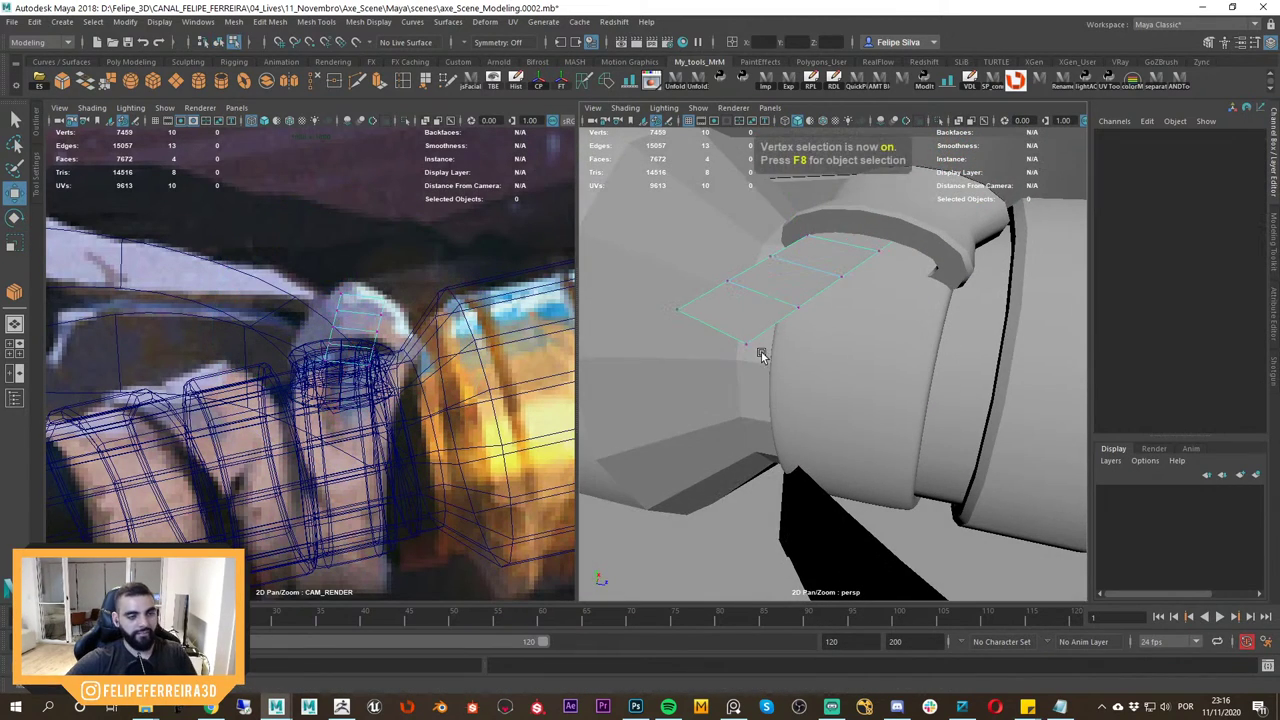
pyautogui.keyDown('alt'); pyautogui.moveTo(760, 356); pyautogui.dragTo(742, 325); pyautogui.keyUp('alt')
pyautogui.moveTo(720, 227); pyautogui.dragTo(820, 354)
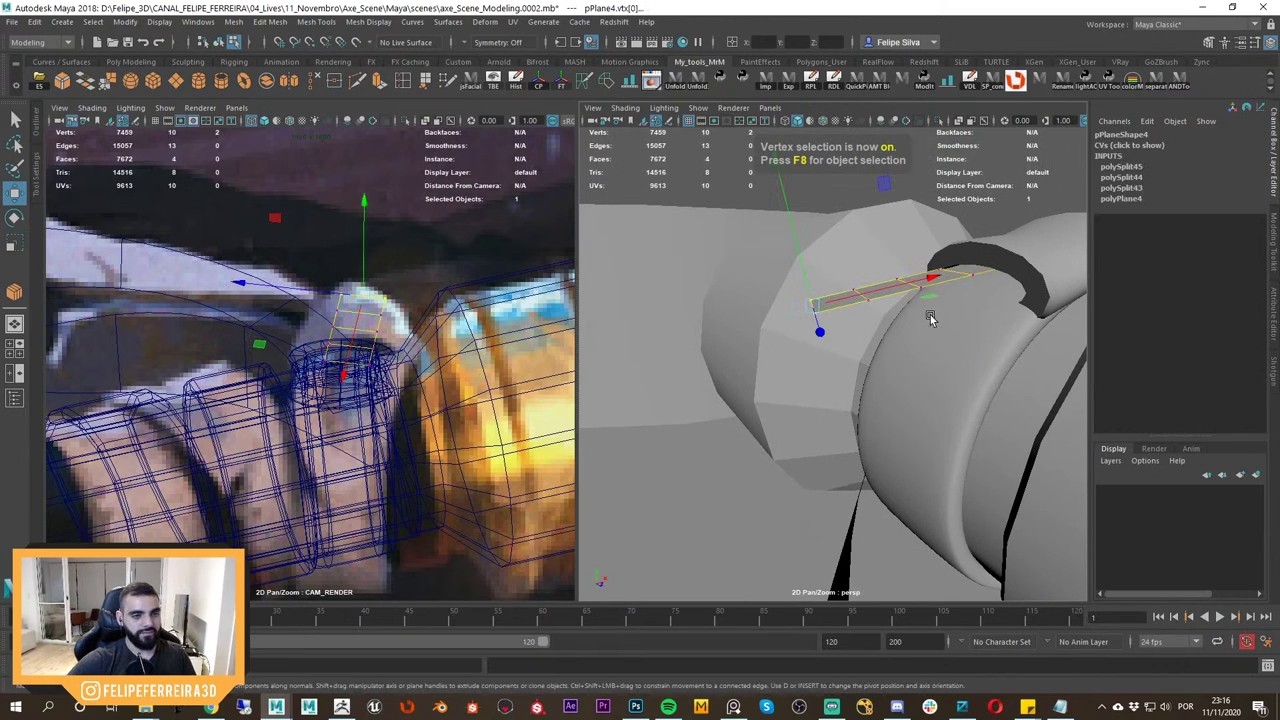
pyautogui.press('b')
pyautogui.moveTo(909, 309)
pyautogui.mouseDown()
pyautogui.moveTo(828, 307)
pyautogui.moveTo(826, 329)
pyautogui.moveTo(918, 323)
pyautogui.moveTo(842, 318)
pyautogui.moveTo(852, 292)
pyautogui.moveTo(963, 314)
pyautogui.moveTo(897, 319)
pyautogui.mouseUp()
pyautogui.press('b')
pyautogui.press('e')
pyautogui.hotkey('ctrl', 'z')
# Rotate and move the soft-selected end vertices so the plane curves into the knot loop's opening.
pyautogui.press('w')
pyautogui.rightClick(899, 295)
pyautogui.press('e')
pyautogui.press('w')
pyautogui.press('e')
pyautogui.moveTo(916, 239); pyautogui.dragTo(905, 257)
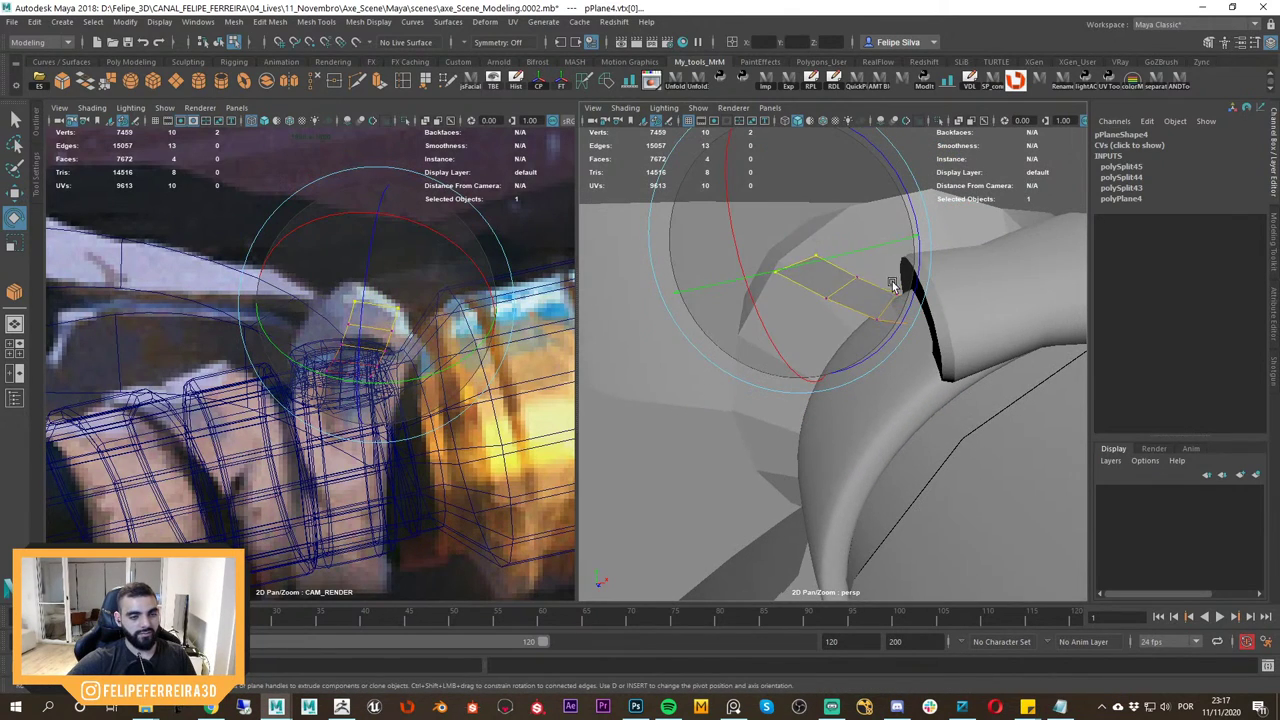
pyautogui.press('w')
pyautogui.moveTo(801, 264); pyautogui.dragTo(815, 250)
pyautogui.moveTo(848, 278); pyautogui.dragTo(901, 184, button='right')
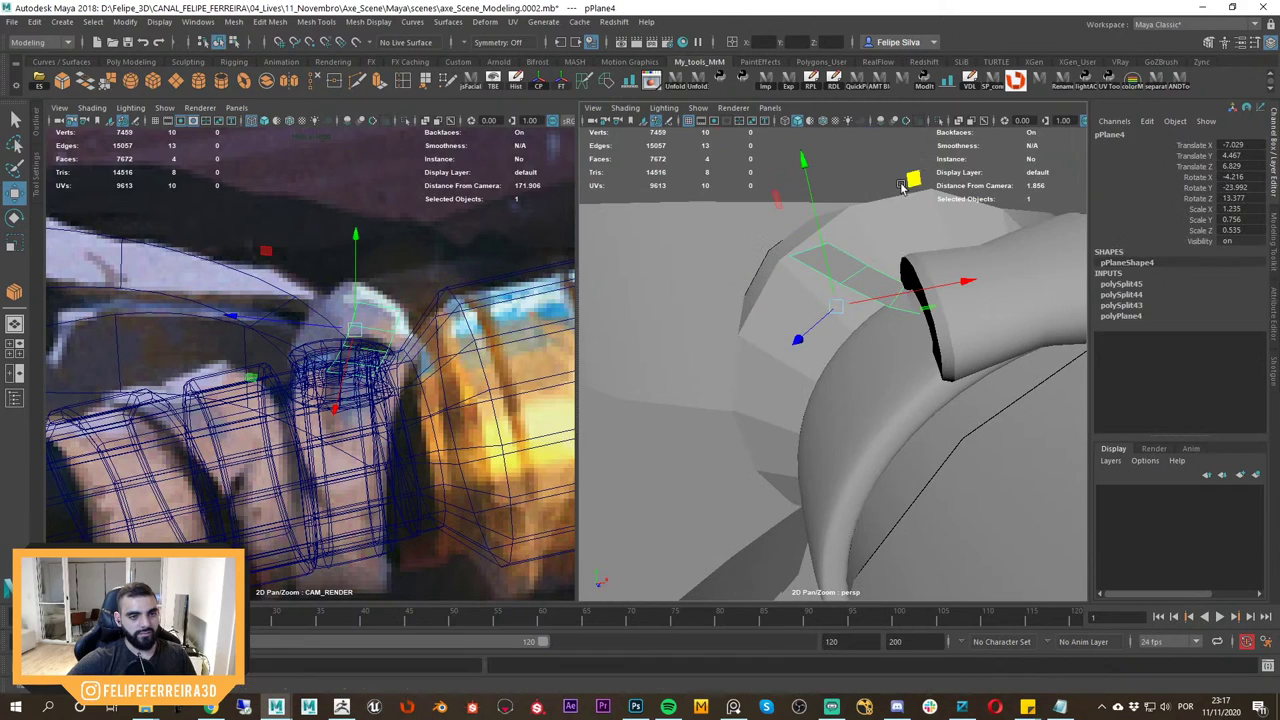
# Move the curved plane to about -7.021, 4.509, 6.882 and rotate it to about -9.5, -24.3, 13.2.
pyautogui.keyDown('alt'); pyautogui.moveTo(866, 286); pyautogui.dragTo(950, 340); pyautogui.keyUp('alt')
pyautogui.moveTo(828, 421)
pyautogui.keyDown('alt'); pyautogui.mouseDown()
pyautogui.moveTo(874, 466)
pyautogui.moveTo(946, 446)
pyautogui.moveTo(890, 459)
pyautogui.moveTo(831, 435)
pyautogui.mouseUp(); pyautogui.keyUp('alt')
pyautogui.press('e')
pyautogui.press('w')
# Extrude all faces of the curved plane with a thickness of 0.1 and return to object selection.
pyautogui.keyDown('shift'); pyautogui.moveTo(823, 429); pyautogui.dragTo(780, 430, button='right'); pyautogui.keyUp('shift')
pyautogui.keyDown('alt'); pyautogui.moveTo(780, 430); pyautogui.dragTo(785, 386); pyautogui.keyUp('alt')
pyautogui.press('w')
pyautogui.moveTo(871, 226); pyautogui.dragTo(873, 223, button='right')
pyautogui.keyDown('shift'); pyautogui.moveTo(763, 355); pyautogui.dragTo(762, 395, button='right'); pyautogui.keyUp('shift')
pyautogui.moveTo(989, 211); pyautogui.dragTo(990, 213)
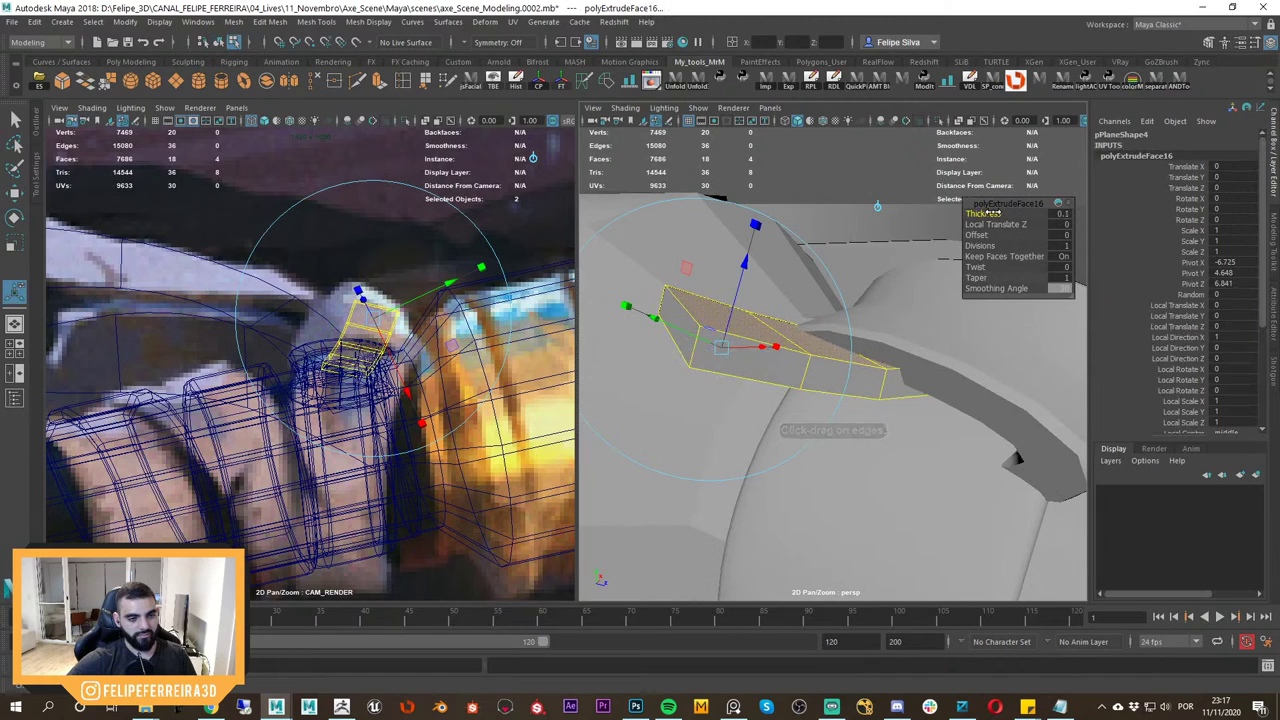
pyautogui.press('w')
pyautogui.moveTo(754, 328); pyautogui.dragTo(830, 258, button='right')
pyautogui.click(757, 325)
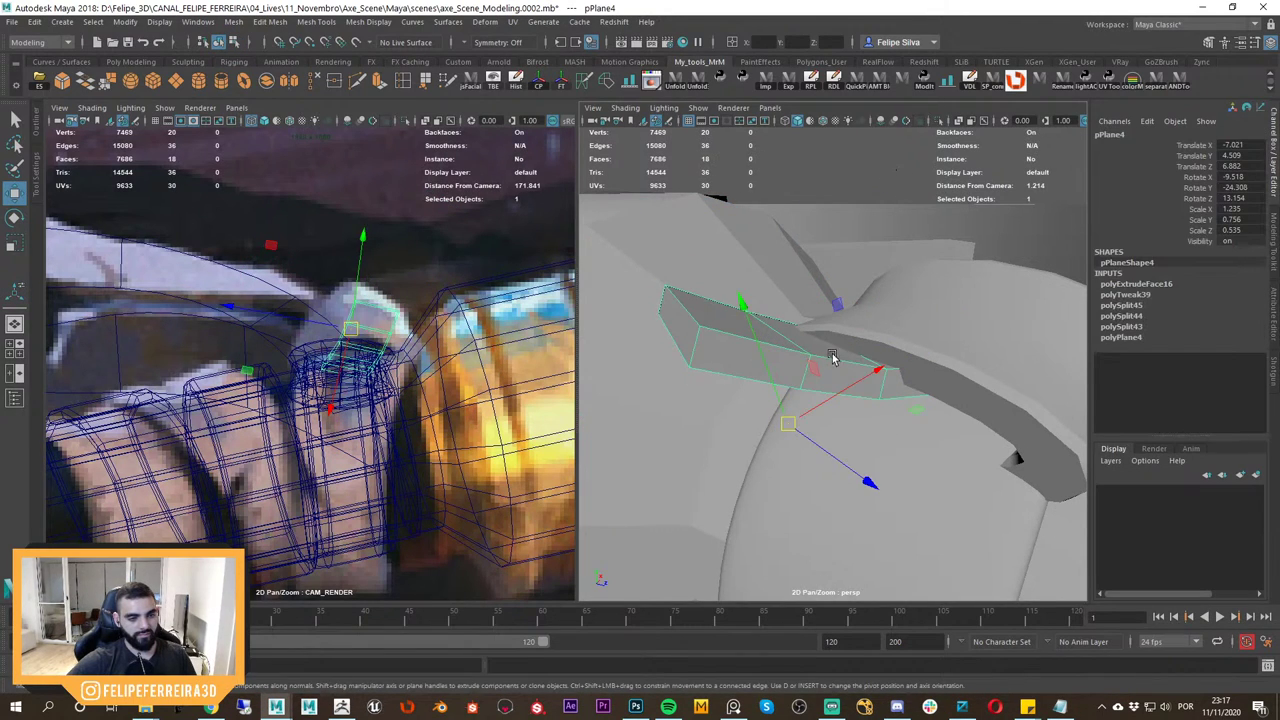
# Rotate the thickened cloth piece to about -14.4, -25.2, 23 so it sits behind the knot loop.
pyautogui.keyDown('alt'); pyautogui.moveTo(841, 403); pyautogui.dragTo(851, 366); pyautogui.keyUp('alt')
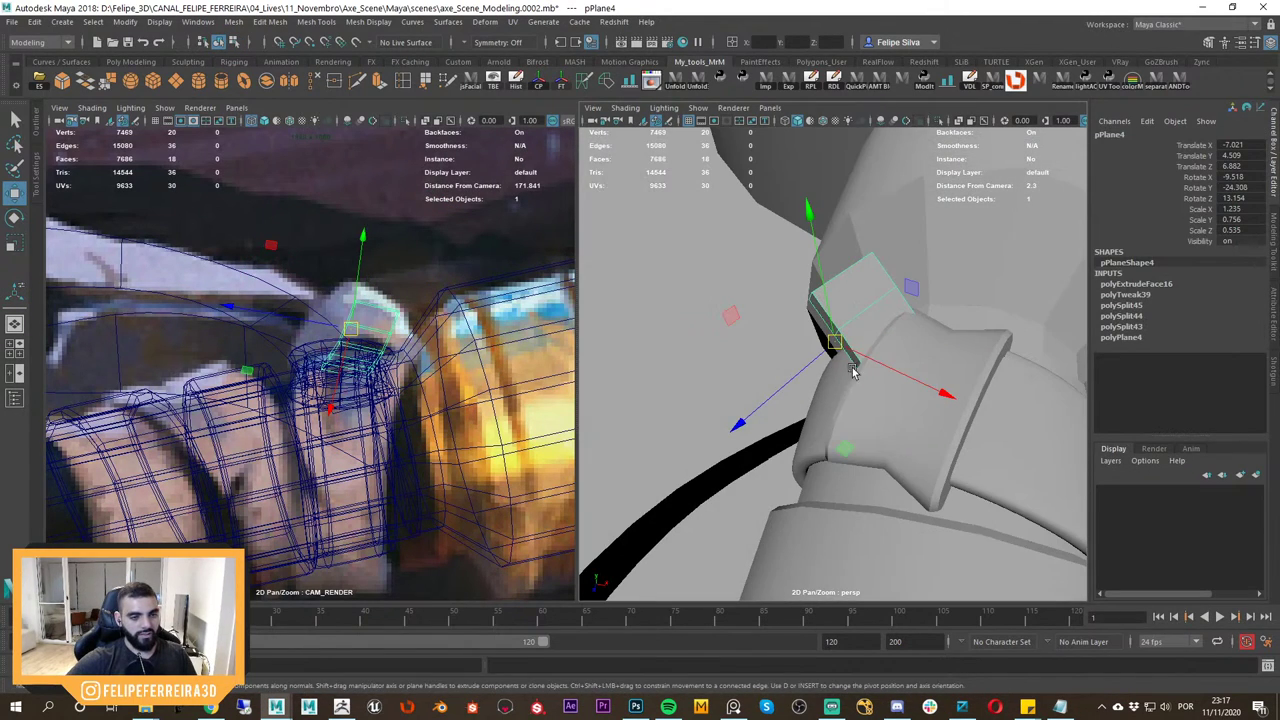
pyautogui.press('e')
pyautogui.moveTo(849, 318); pyautogui.dragTo(843, 289)
pyautogui.press('w')
# Show the camera view shaded and reposition the cloth piece lower behind the knot loop.
pyautogui.press('5')
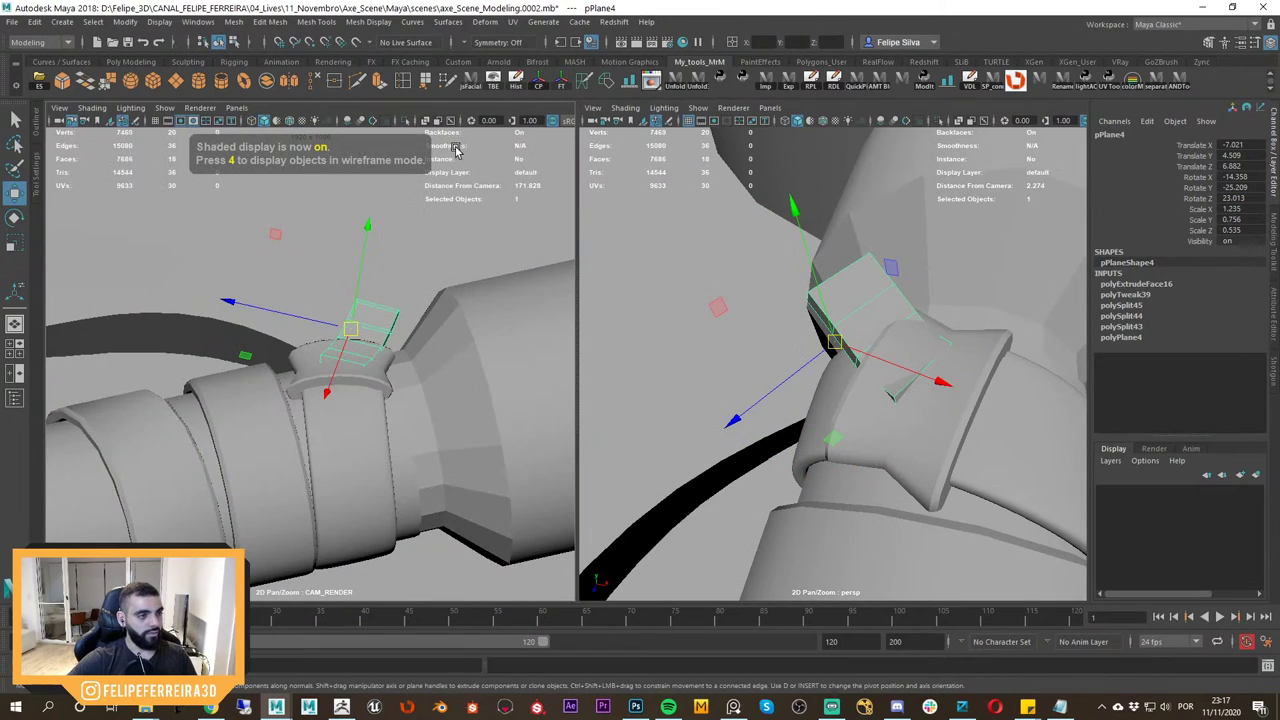
pyautogui.moveTo(354, 316)
pyautogui.mouseDown()
pyautogui.moveTo(361, 357)
pyautogui.moveTo(454, 406)
pyautogui.mouseUp()
pyautogui.press('e')
pyautogui.press('w')
pyautogui.press('e')
pyautogui.press('w')
# Duplicate the cloth piece, place the copy at about -6.821, 4.196, 7.506 and rotate it to about 1.7, 43.6, 44.4.
pyautogui.hotkey('ctrl', 'd')
pyautogui.press('e')
pyautogui.press('w')
pyautogui.press('e')
pyautogui.moveTo(370, 359); pyautogui.dragTo(311, 365)
pyautogui.press('w')
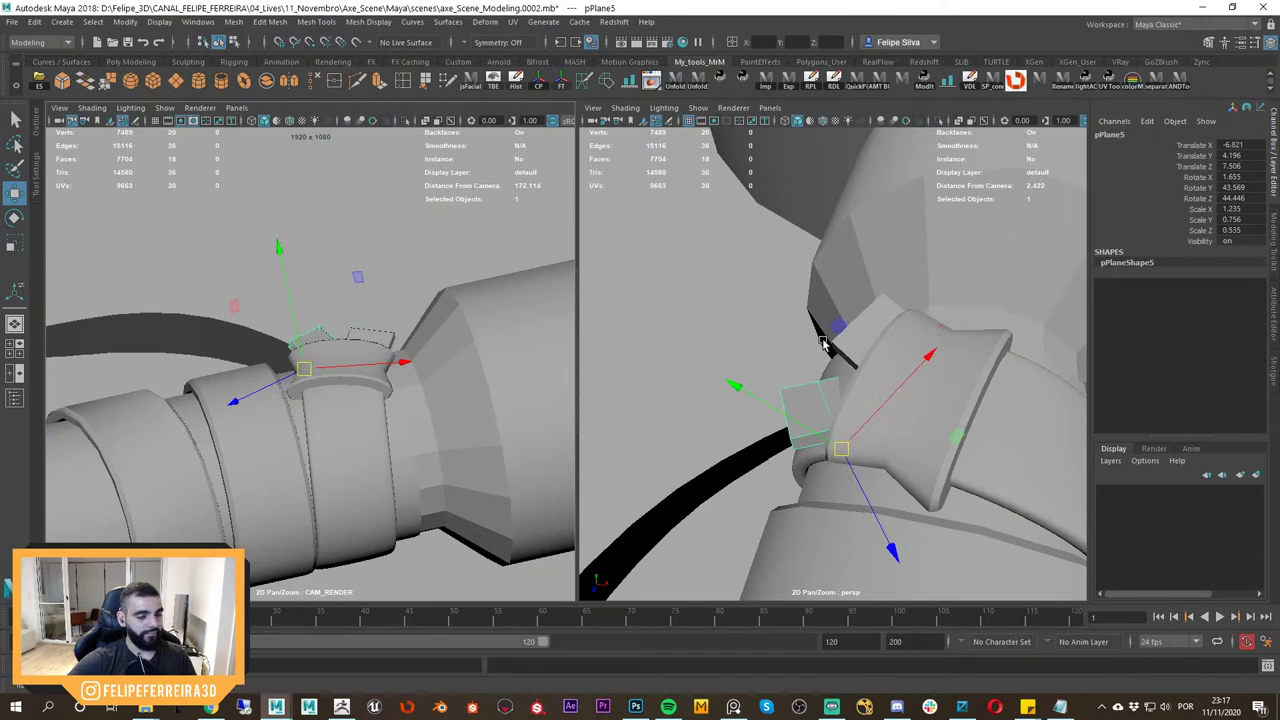
# Examine the finished knot on the axe handle from both the perspective and camera views.
pyautogui.keyDown('alt'); pyautogui.moveTo(836, 394); pyautogui.dragTo(760, 326, button='right'); pyautogui.keyUp('alt')
pyautogui.keyDown('alt'); pyautogui.moveTo(760, 326); pyautogui.dragTo(682, 379); pyautogui.keyUp('alt')
pyautogui.click(738, 190)
pyautogui.keyDown('alt'); pyautogui.moveTo(320, 362); pyautogui.dragTo(287, 357, button='right'); pyautogui.keyUp('alt')
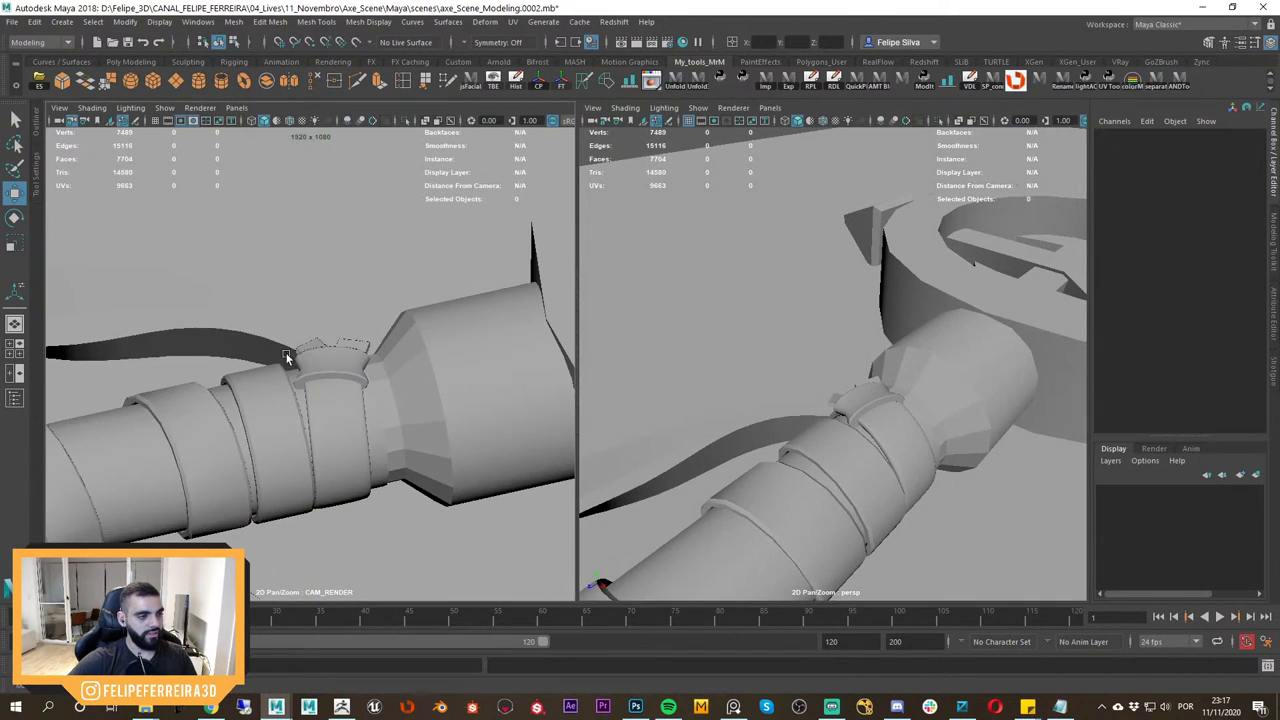
pyautogui.keyDown('alt'); pyautogui.moveTo(287, 357); pyautogui.dragTo(209, 260); pyautogui.keyUp('alt')
pyautogui.click(322, 361)
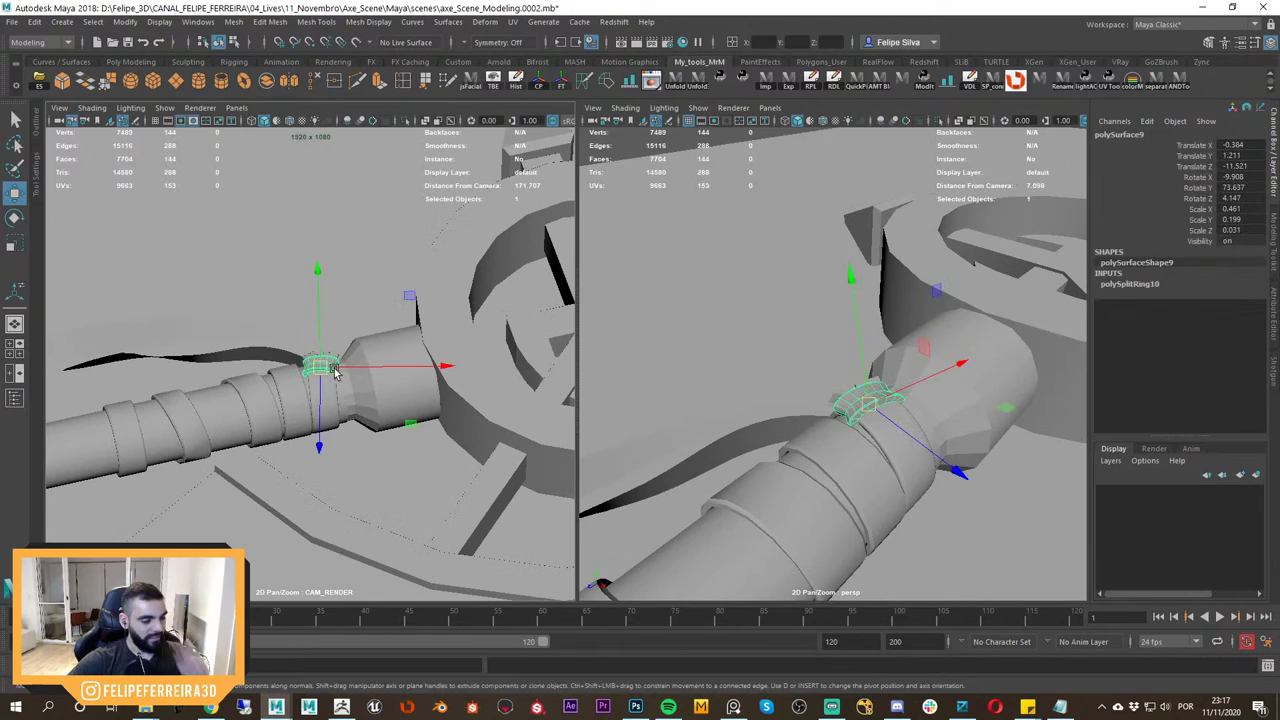
pyautogui.keyDown('alt'); pyautogui.moveTo(411, 426); pyautogui.dragTo(237, 354, button='right'); pyautogui.keyUp('alt')
pyautogui.keyDown('alt'); pyautogui.moveTo(237, 354); pyautogui.dragTo(295, 368); pyautogui.keyUp('alt')
pyautogui.keyDown('alt'); pyautogui.moveTo(295, 368); pyautogui.dragTo(399, 371, button='middle'); pyautogui.keyUp('alt')
pyautogui.keyDown('alt'); pyautogui.moveTo(399, 371); pyautogui.dragTo(320, 334, button='right'); pyautogui.keyUp('alt')
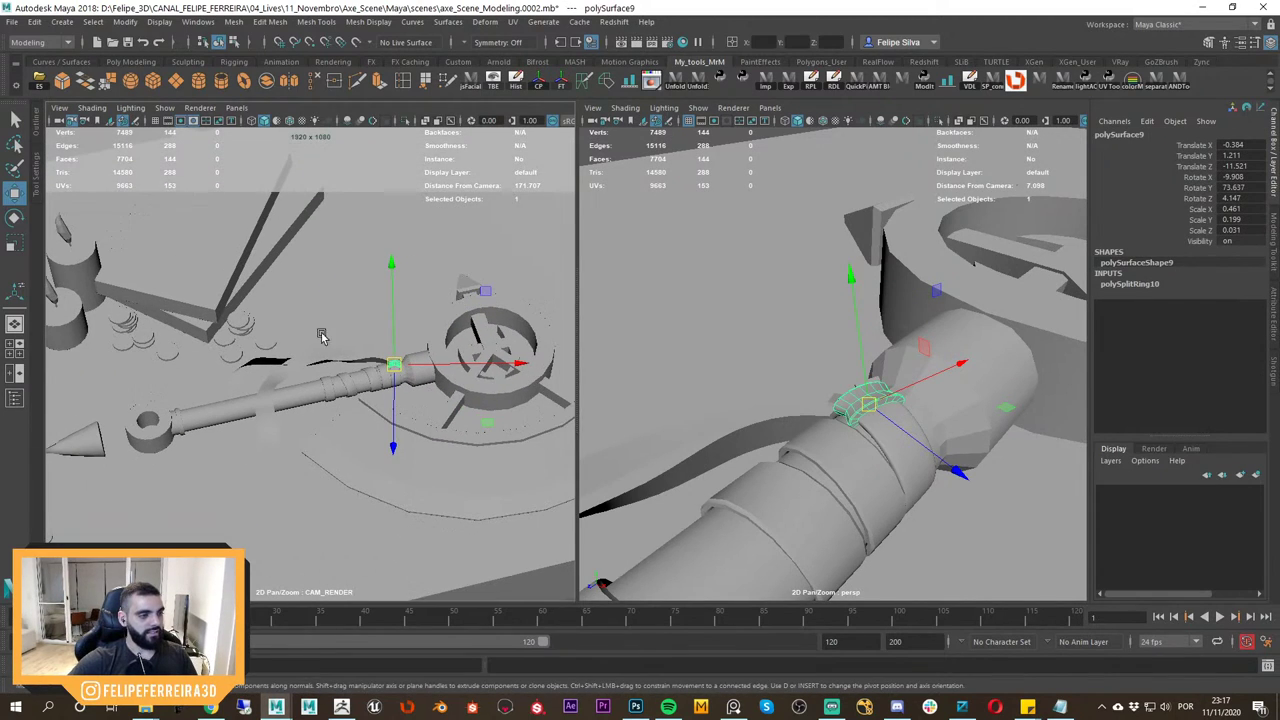
# Display the maximized camera view as wireframe on shaded and move the large flat plane near the scroll to about -19.264, 2.644, -24.672.
pyautogui.press('5')
pyautogui.press('space')
pyautogui.keyDown('alt'); pyautogui.moveTo(678, 432); pyautogui.dragTo(623, 410, button='right'); pyautogui.keyUp('alt')
pyautogui.keyDown('alt'); pyautogui.moveTo(786, 421); pyautogui.dragTo(664, 298, button='right'); pyautogui.keyUp('alt')
pyautogui.click(449, 177)
pyautogui.keyDown('alt'); pyautogui.moveTo(657, 388); pyautogui.dragTo(546, 339, button='middle'); pyautogui.keyUp('alt')
pyautogui.moveTo(546, 339)
pyautogui.keyDown('alt'); pyautogui.mouseDown(button='right')
pyautogui.moveTo(536, 316)
pyautogui.moveTo(552, 345)
pyautogui.mouseUp(button='right'); pyautogui.keyUp('alt')
pyautogui.click(291, 121)
pyautogui.keyDown('alt'); pyautogui.moveTo(552, 345); pyautogui.dragTo(631, 386, button='middle'); pyautogui.keyUp('alt')
pyautogui.keyDown('alt'); pyautogui.moveTo(631, 386); pyautogui.dragTo(608, 369, button='right'); pyautogui.keyUp('alt')
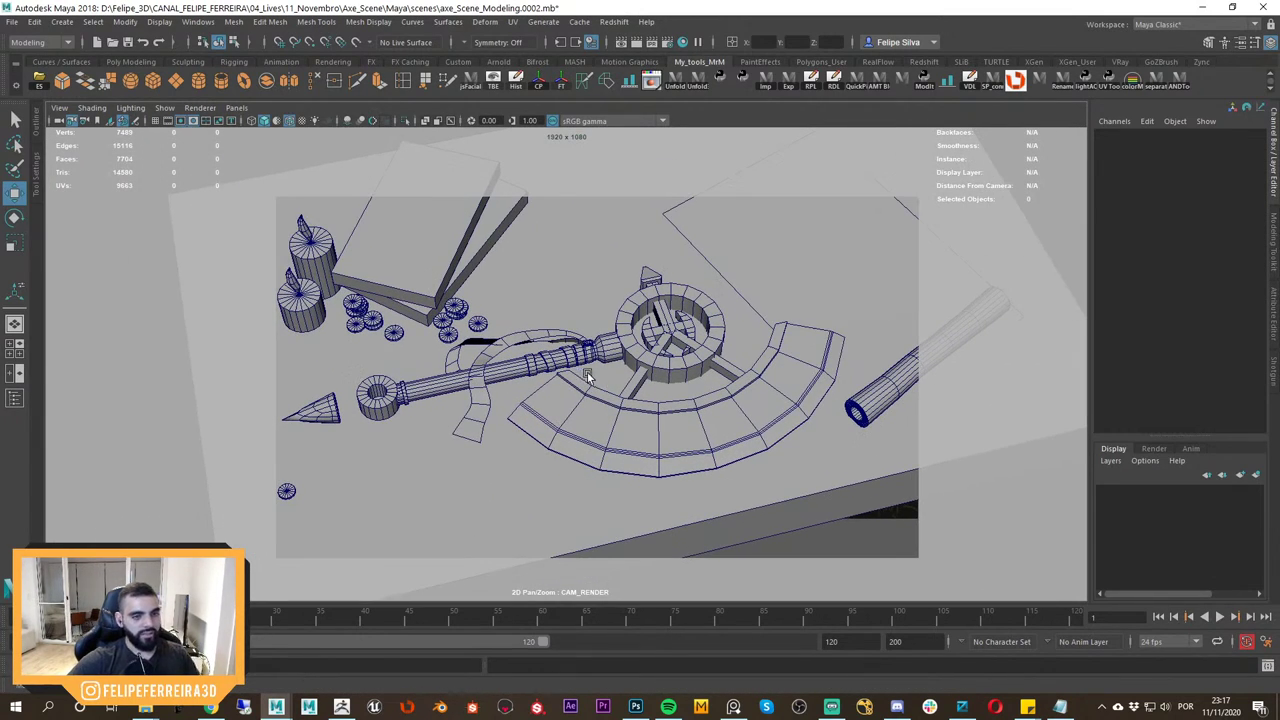
pyautogui.click(818, 370)
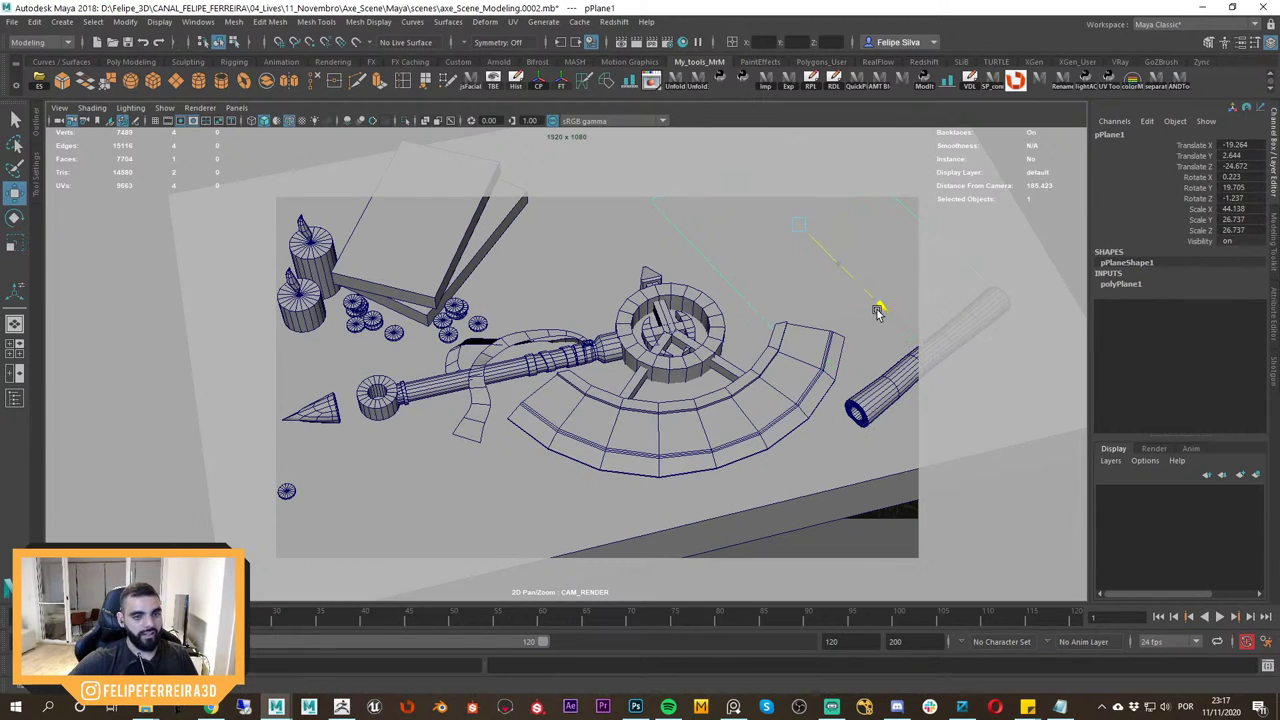
pyautogui.click(343, 161)
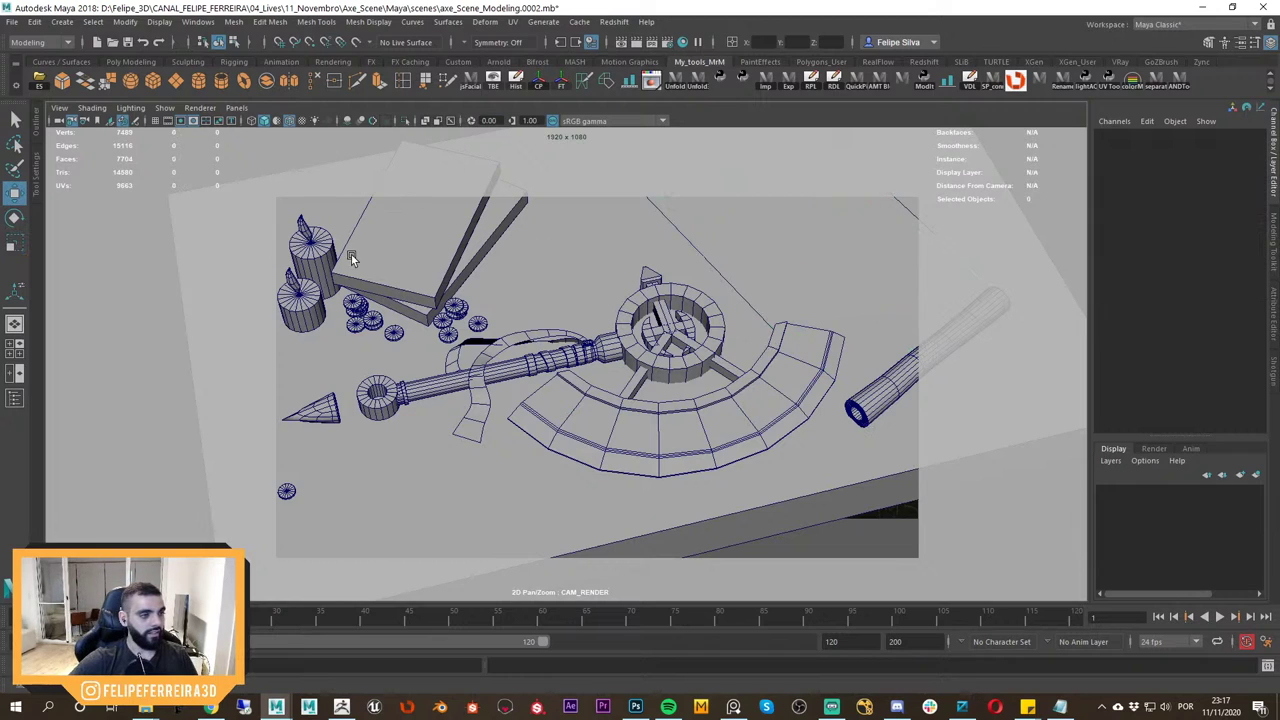
# Examine the table layout in the perspective view and check the lower book in the camera view.
pyautogui.keyDown('alt'); pyautogui.moveTo(351, 257); pyautogui.dragTo(511, 291, button='middle'); pyautogui.keyUp('alt')
pyautogui.keyDown('alt'); pyautogui.moveTo(511, 291); pyautogui.dragTo(648, 333, button='right'); pyautogui.keyUp('alt')
pyautogui.press('space')
pyautogui.press('space')
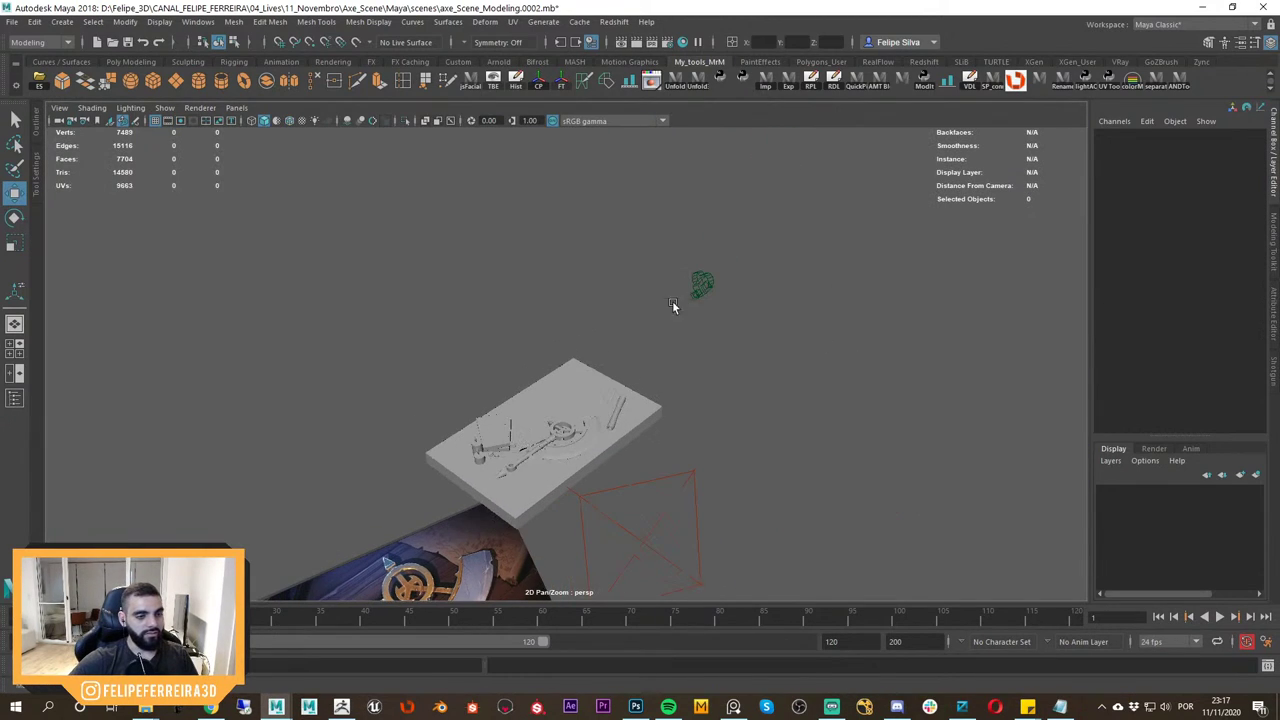
pyautogui.moveTo(486, 421); pyautogui.dragTo(520, 434)
pyautogui.scroll(3, 520, 434)
pyautogui.click(738, 302)
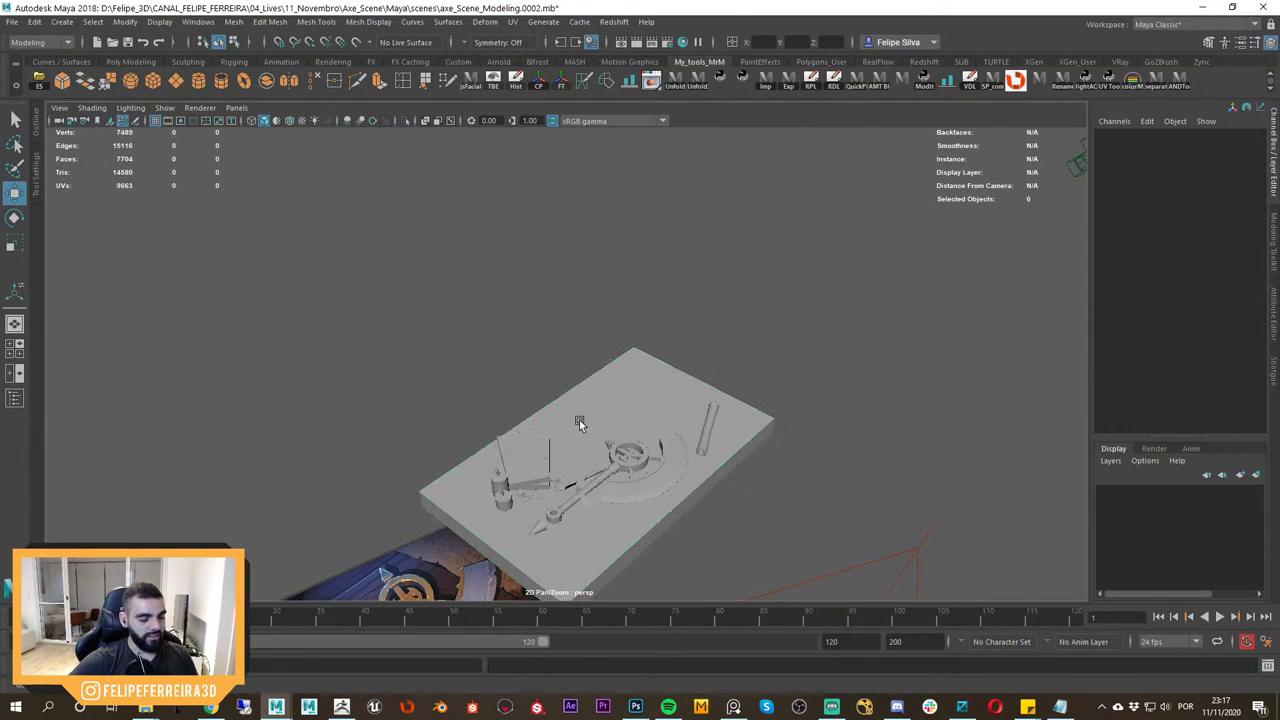
pyautogui.keyDown('alt'); pyautogui.moveTo(641, 432); pyautogui.dragTo(649, 394); pyautogui.keyUp('alt')
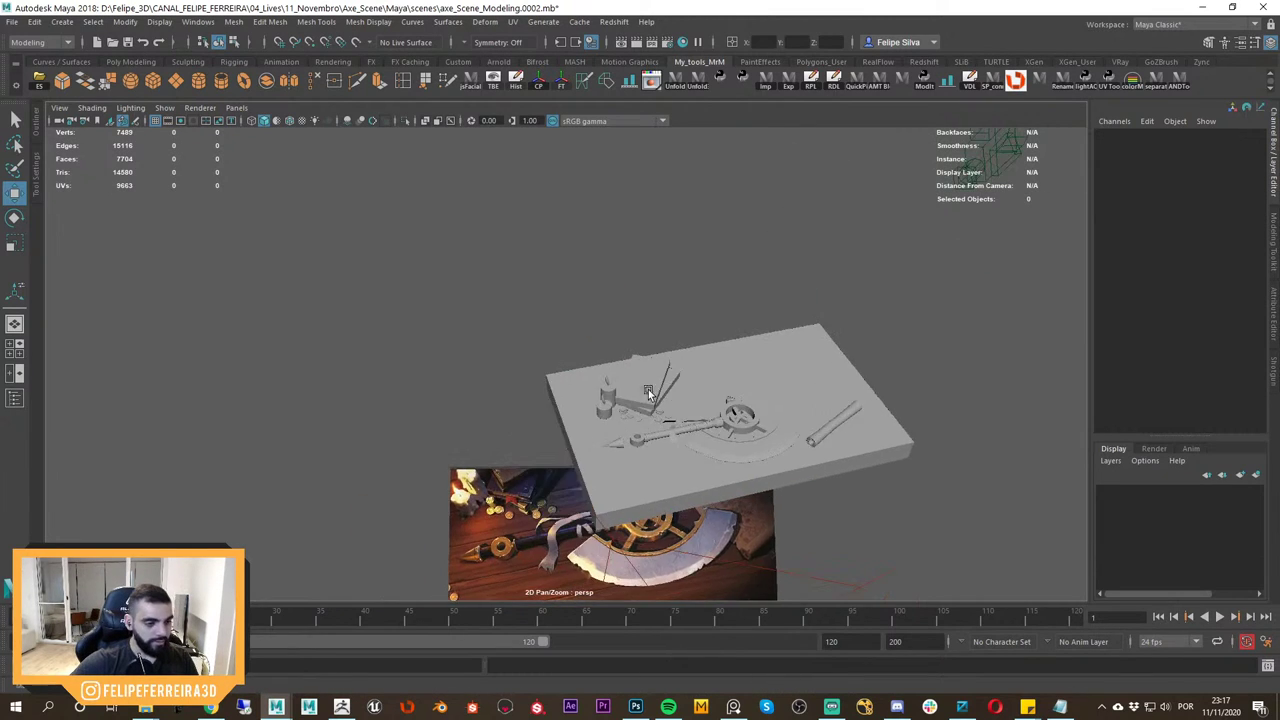
pyautogui.keyDown('alt'); pyautogui.moveTo(649, 394); pyautogui.dragTo(703, 404, button='right'); pyautogui.keyUp('alt')
pyautogui.click(656, 371)
pyautogui.press('space')
pyautogui.press('space')
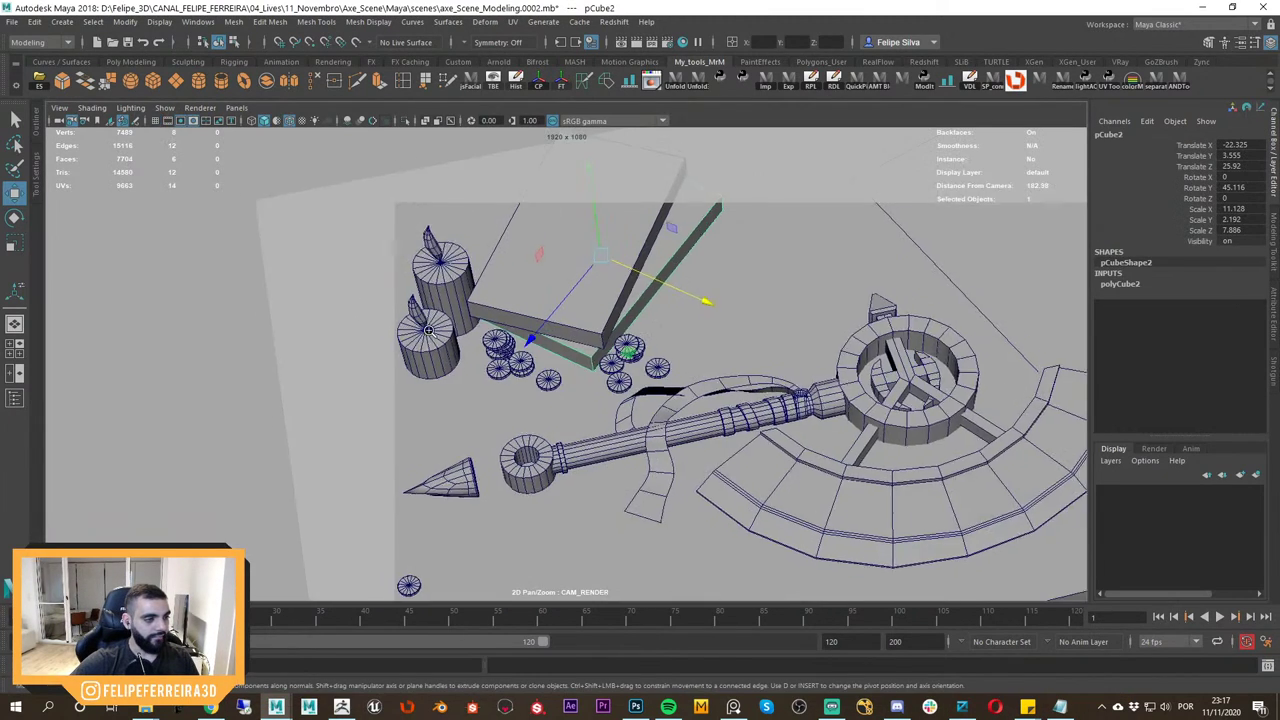
# Show the camera view in wireframe and select the upper book over the painted book stack.
pyautogui.moveTo(606, 295); pyautogui.dragTo(641, 290, button='right')
pyautogui.press('4')
pyautogui.moveTo(641, 290); pyautogui.dragTo(603, 346, button='middle')
pyautogui.moveTo(603, 346); pyautogui.dragTo(698, 416, button='right')
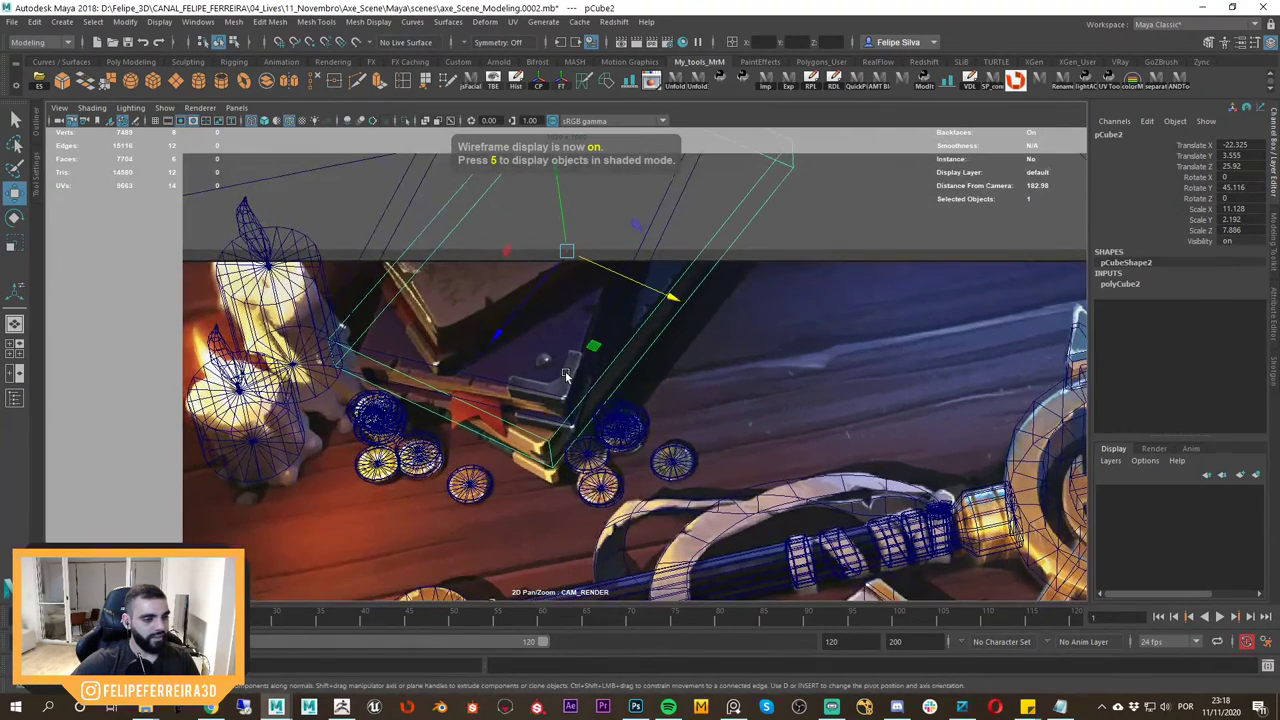
pyautogui.click(564, 372)
pyautogui.click(572, 400)
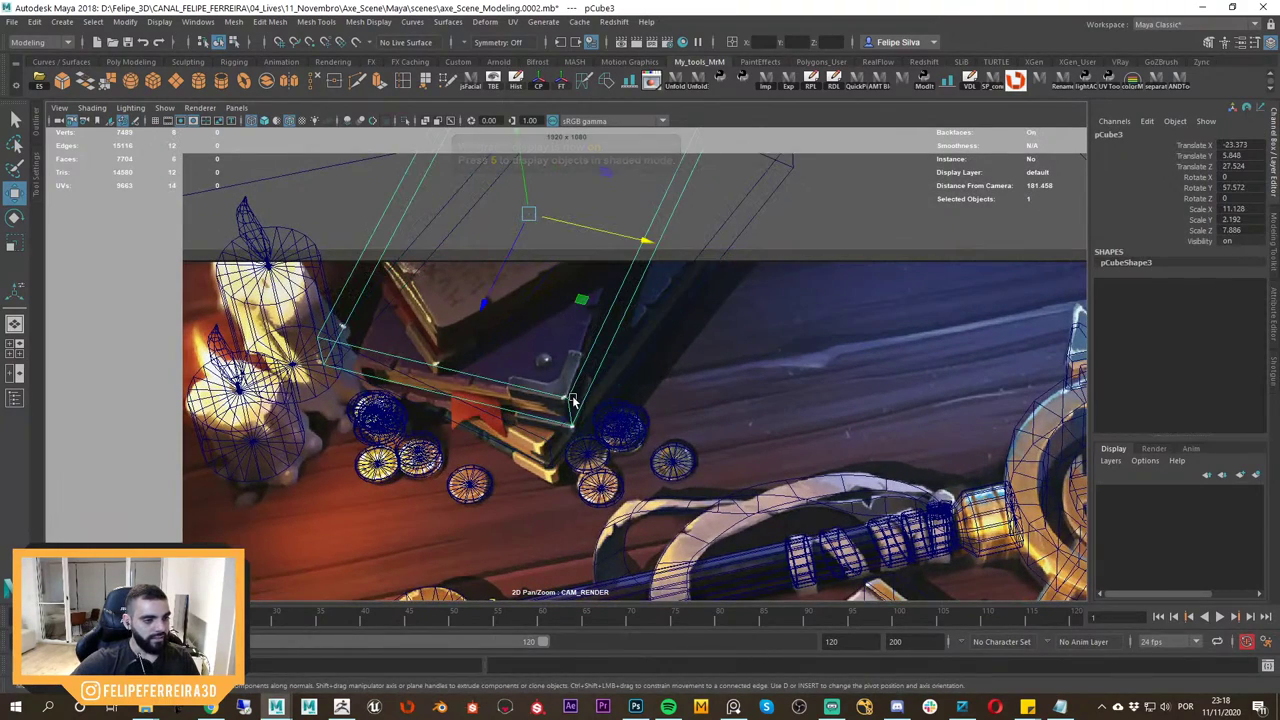
pyautogui.moveTo(572, 403); pyautogui.dragTo(618, 412, button='right')
pyautogui.moveTo(524, 412); pyautogui.dragTo(619, 420, button='middle')
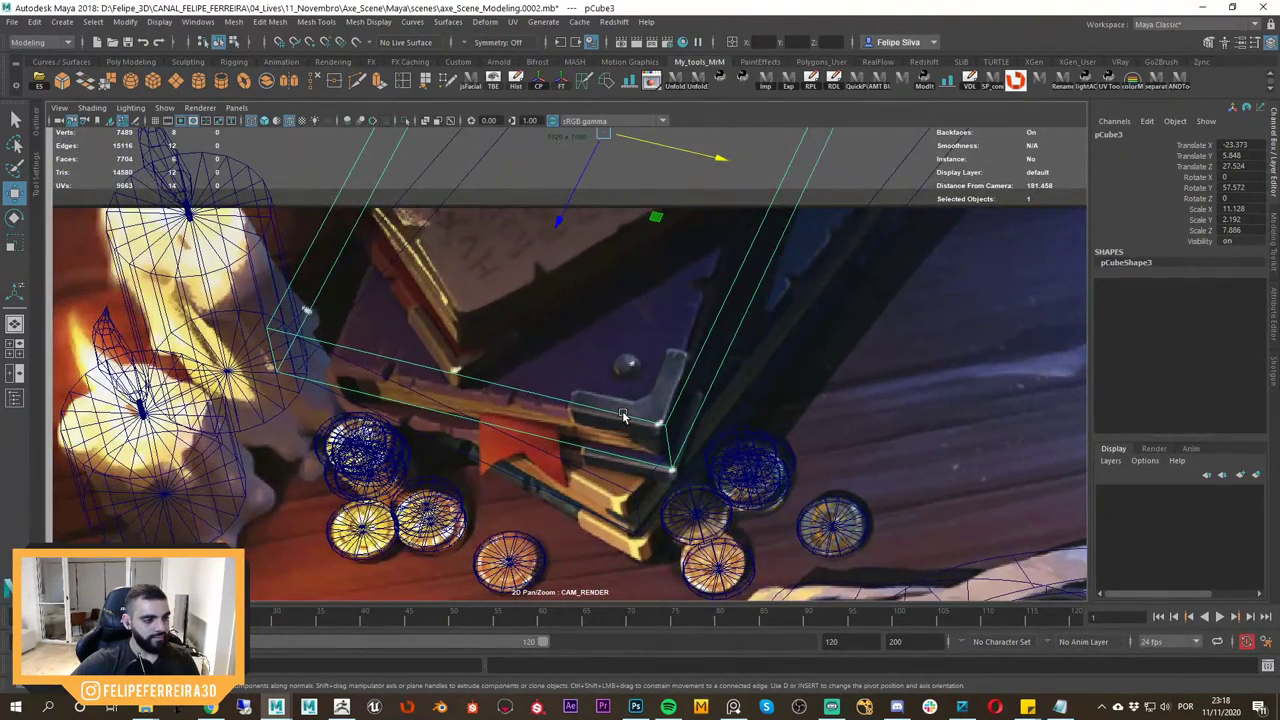
# Narrow the upper book by moving the four vertices on its candle side inward to follow the painting.
pyautogui.press('F9')
pyautogui.press('space')
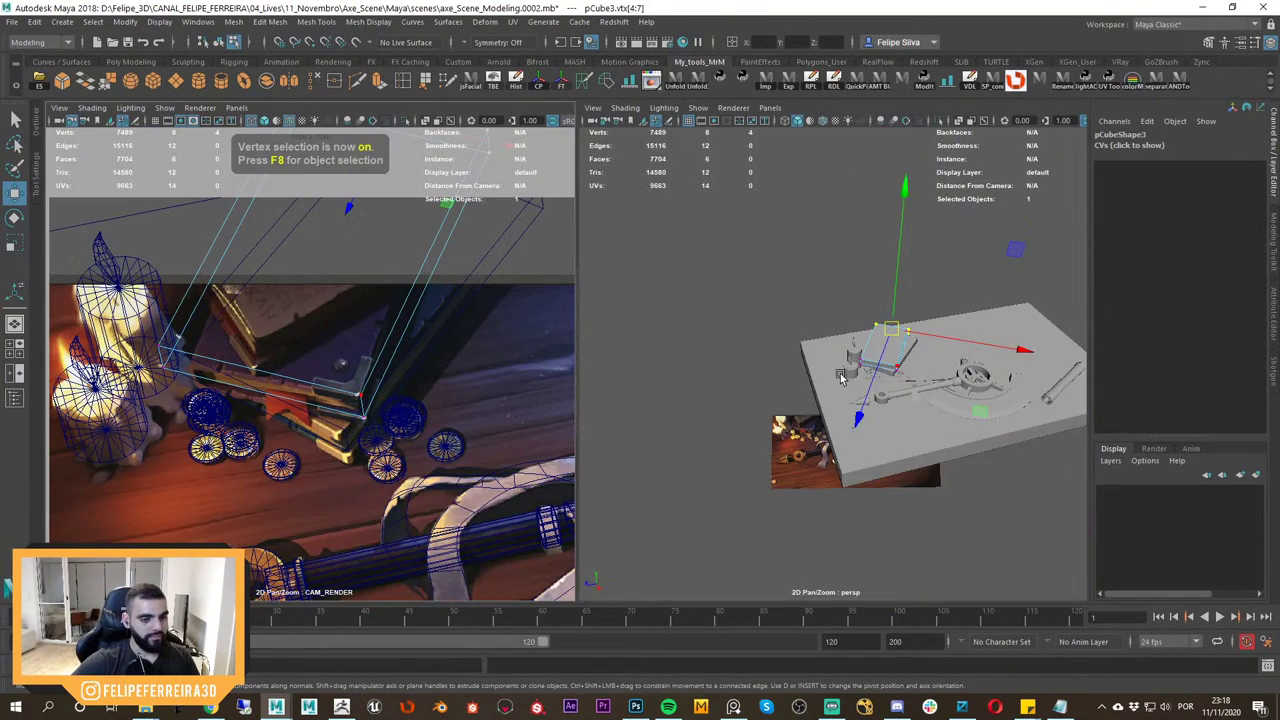
pyautogui.press('f')
pyautogui.keyDown('alt'); pyautogui.moveTo(818, 386); pyautogui.dragTo(888, 394); pyautogui.keyUp('alt')
pyautogui.keyDown('alt'); pyautogui.moveTo(888, 394); pyautogui.dragTo(780, 368, button='right'); pyautogui.keyUp('alt')
pyautogui.keyDown('alt'); pyautogui.moveTo(780, 368); pyautogui.dragTo(786, 300); pyautogui.keyUp('alt')
pyautogui.moveTo(784, 209); pyautogui.dragTo(830, 364)
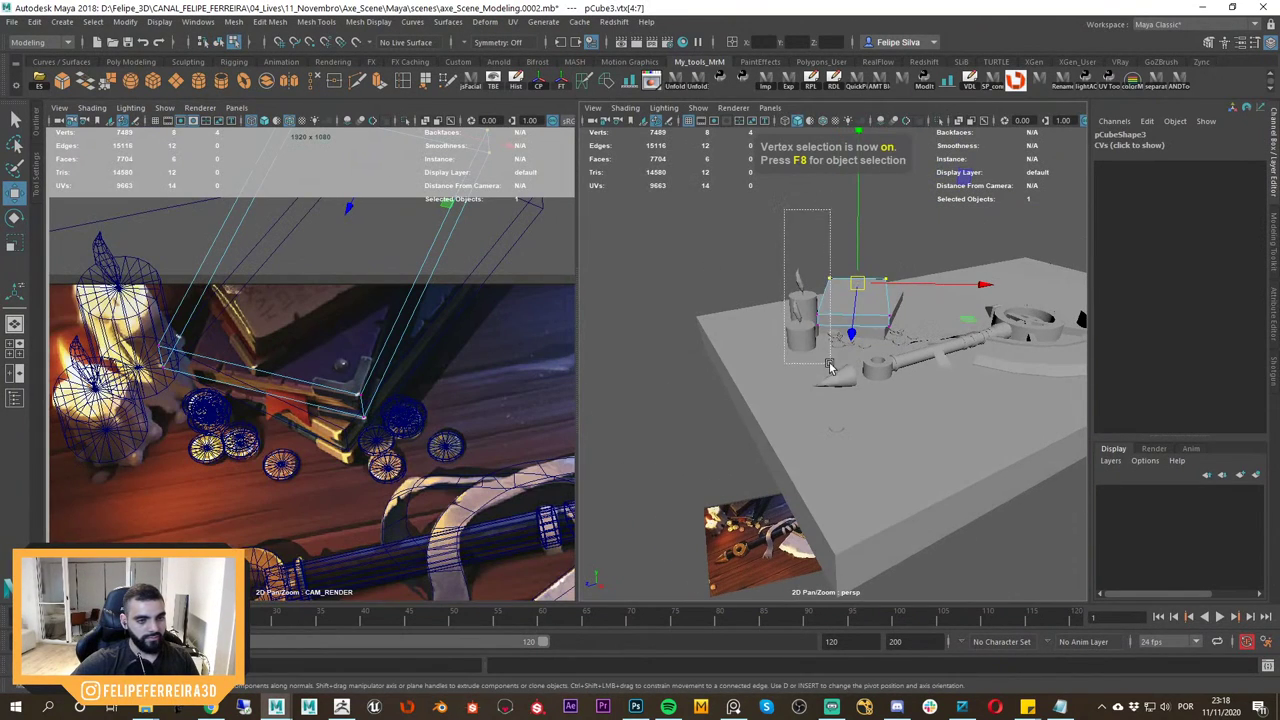
pyautogui.keyDown('alt'); pyautogui.moveTo(841, 362); pyautogui.dragTo(892, 358, button='right'); pyautogui.keyUp('alt')
pyautogui.moveTo(378, 404); pyautogui.dragTo(431, 457, button='middle')
pyautogui.moveTo(431, 457); pyautogui.dragTo(462, 455, button='right')
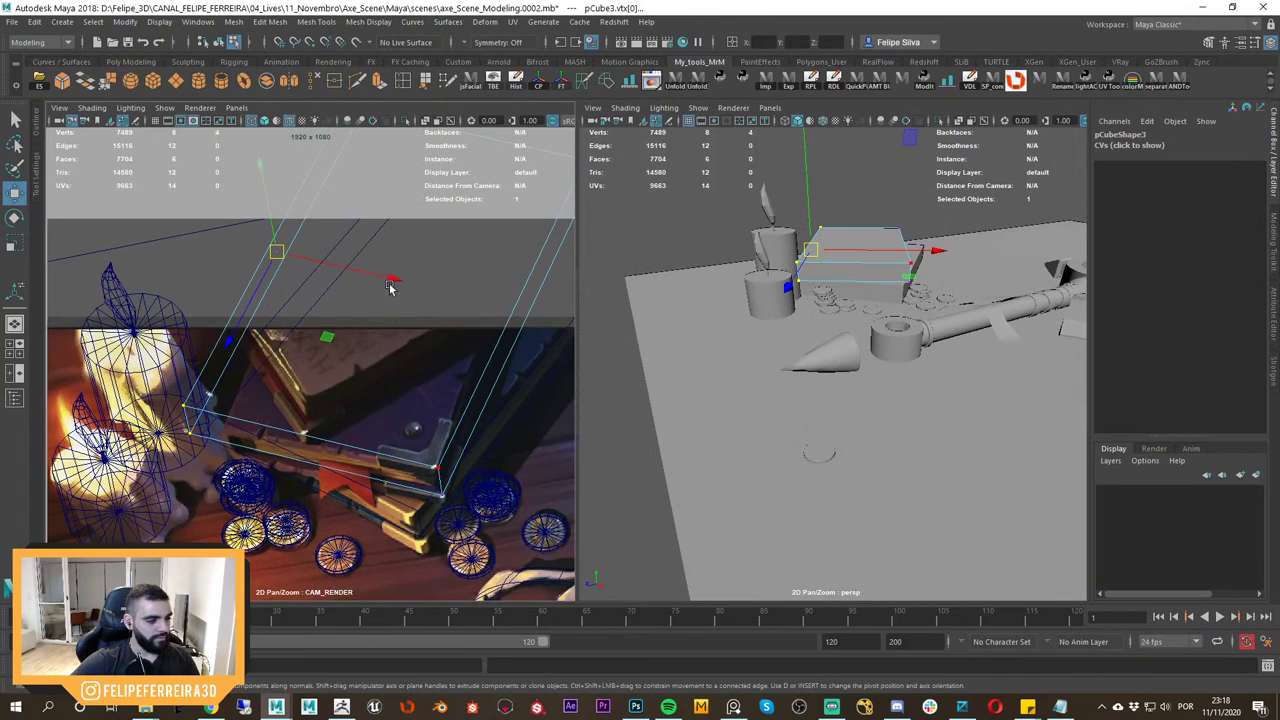
pyautogui.press('w')
pyautogui.moveTo(383, 299); pyautogui.dragTo(330, 290)
pyautogui.keyDown('alt'); pyautogui.moveTo(822, 314); pyautogui.dragTo(783, 337); pyautogui.keyUp('alt')
pyautogui.moveTo(386, 281); pyautogui.dragTo(401, 287)
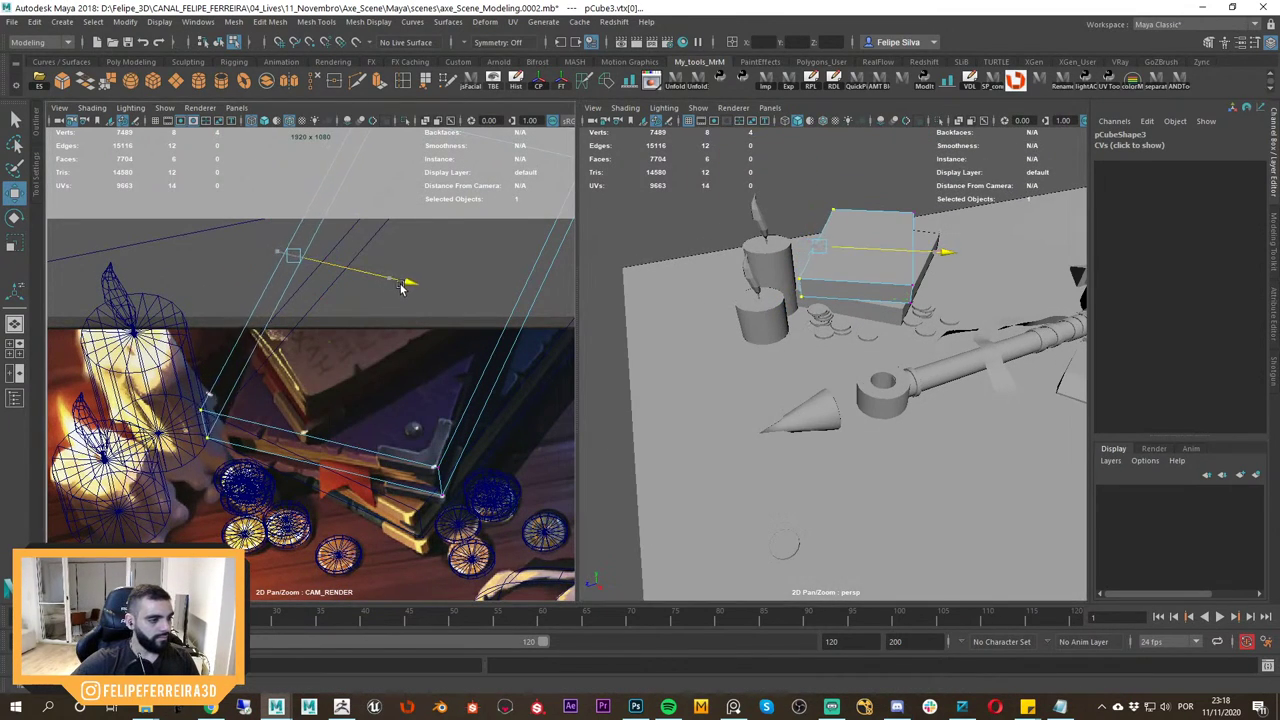
# Shift the four front vertices of the upper book slightly along Z to match the painted front edge.
pyautogui.moveTo(188, 370); pyautogui.dragTo(424, 490)
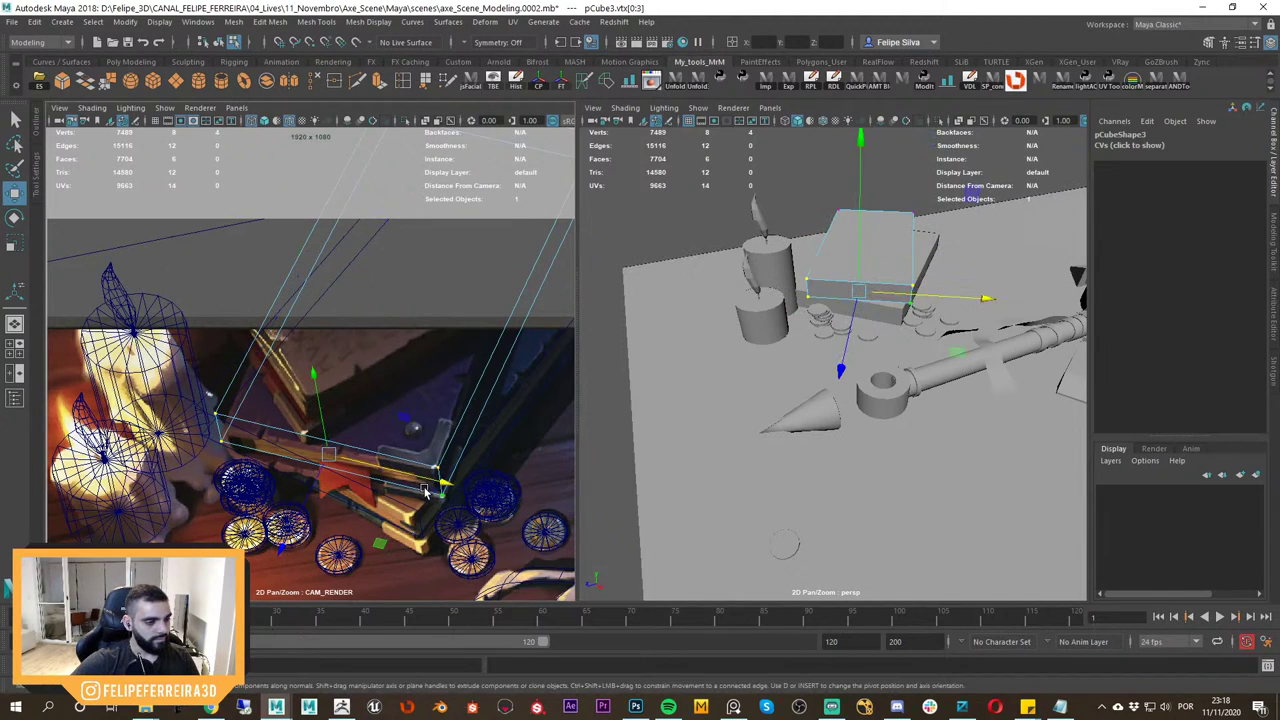
pyautogui.moveTo(323, 480); pyautogui.dragTo(319, 482)
pyautogui.moveTo(864, 271); pyautogui.dragTo(890, 246, button='right')
pyautogui.click(886, 239)
# Shorten the upper book by moving its four rear vertices along Z toward the front.
pyautogui.keyDown('alt'); pyautogui.moveTo(869, 274); pyautogui.dragTo(842, 361); pyautogui.keyUp('alt')
pyautogui.press('F9')
pyautogui.moveTo(765, 238); pyautogui.dragTo(882, 364)
pyautogui.moveTo(384, 423); pyautogui.dragTo(331, 400, button='middle')
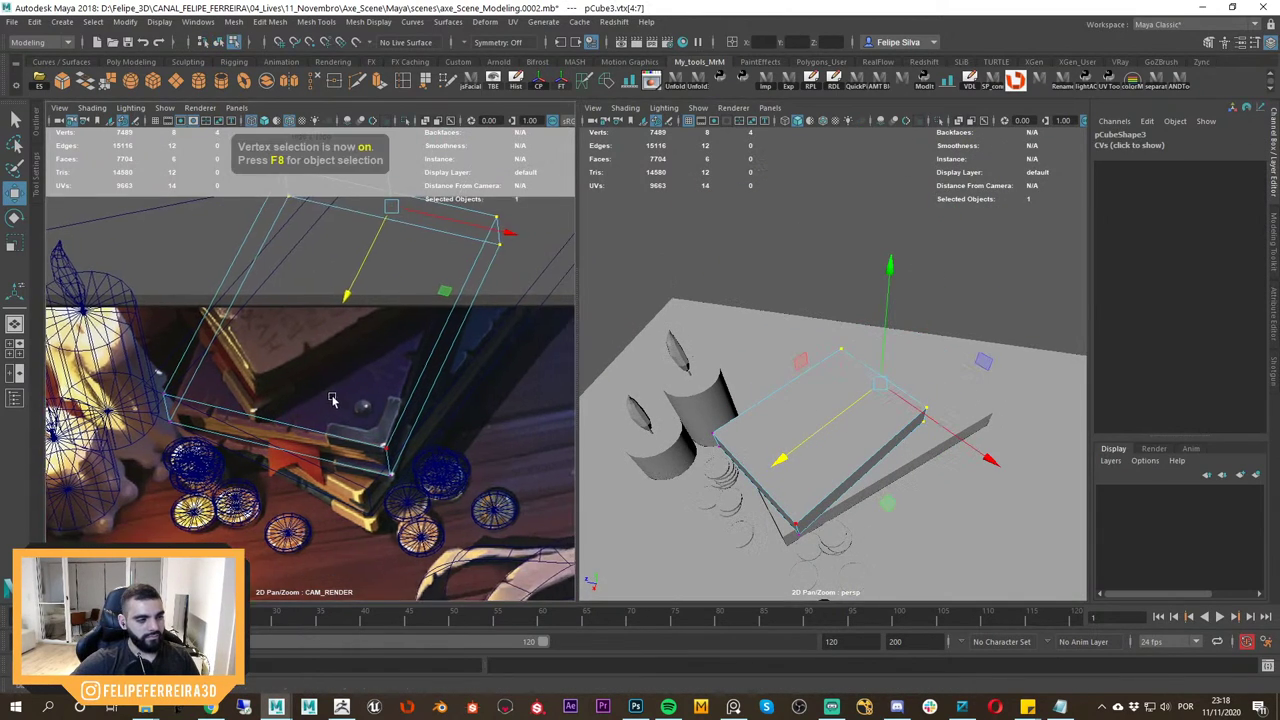
pyautogui.scroll(-1, 778, 395)
pyautogui.press('\\')
# Examine the upper book's proportions and its position on the lower book from above and from the side.
pyautogui.keyDown('alt'); pyautogui.moveTo(823, 413); pyautogui.dragTo(863, 409); pyautogui.keyUp('alt')
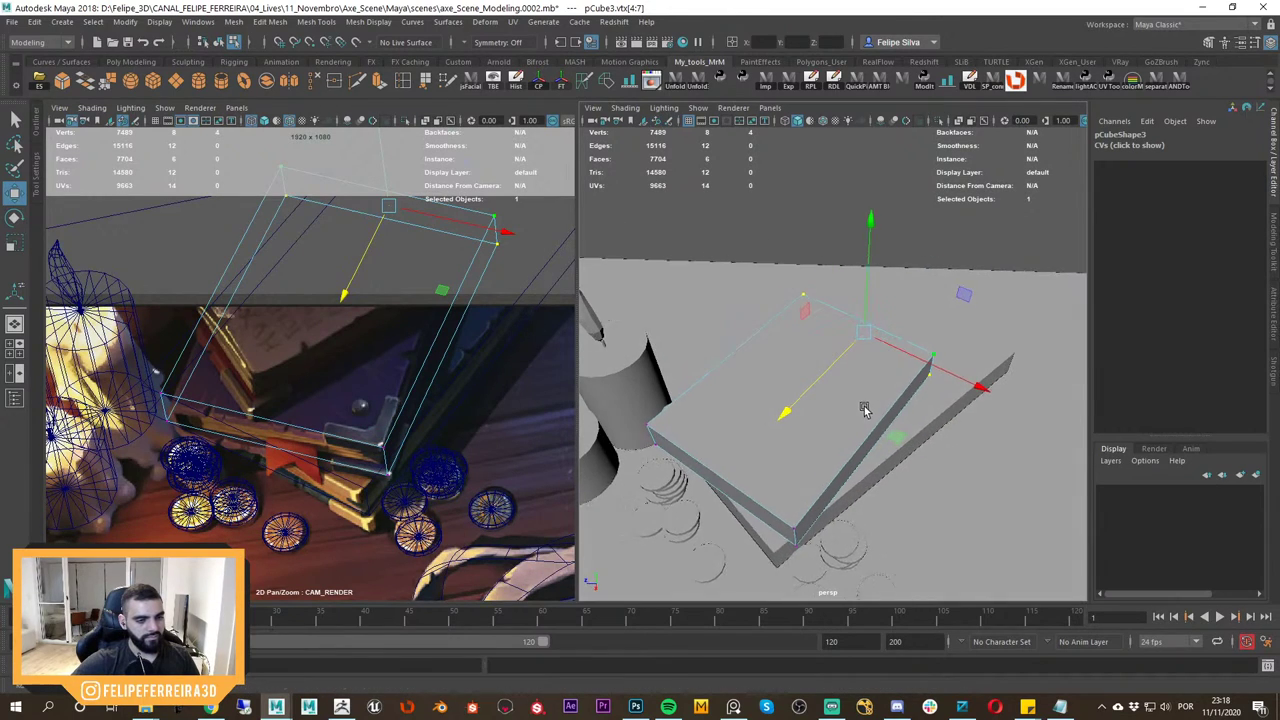
pyautogui.moveTo(415, 362); pyautogui.dragTo(378, 355, button='right')
pyautogui.keyDown('alt'); pyautogui.moveTo(889, 400); pyautogui.dragTo(923, 376); pyautogui.keyUp('alt')
pyautogui.scroll(-2, 876, 355)
pyautogui.press('w')
pyautogui.moveTo(866, 326); pyautogui.dragTo(882, 285, button='right')
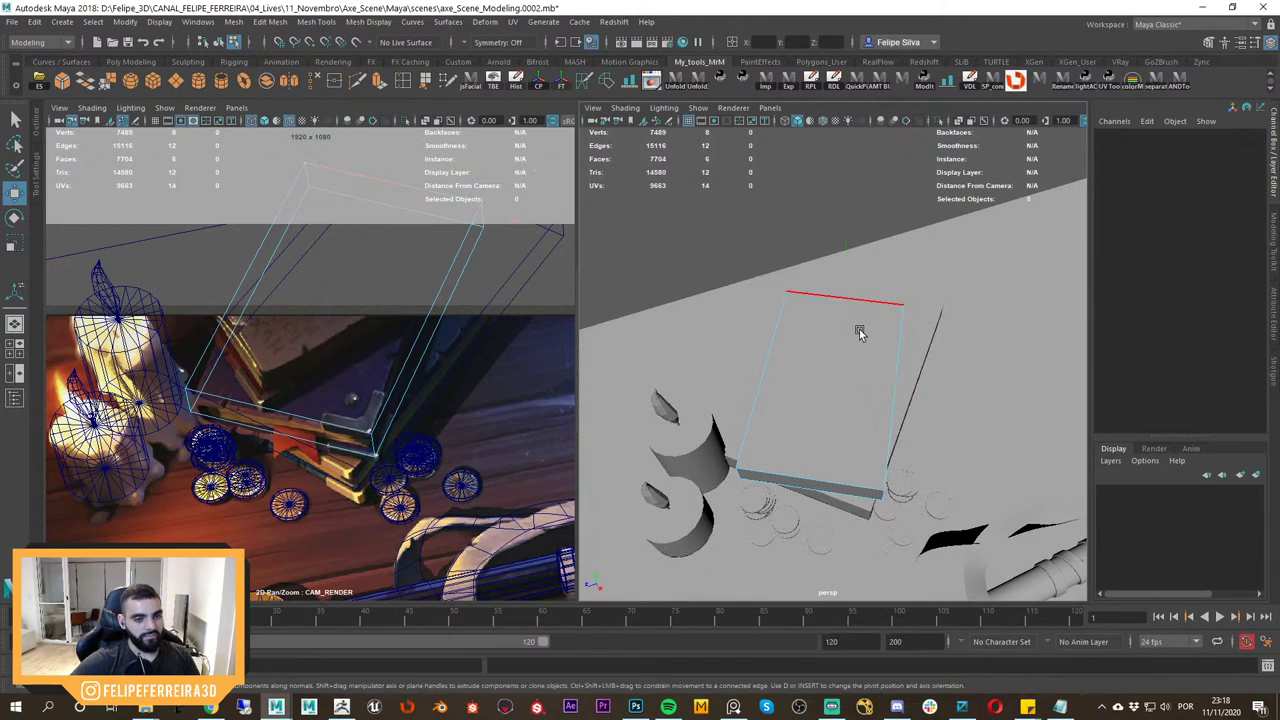
pyautogui.click(858, 327)
pyautogui.press('f')
pyautogui.keyDown('alt'); pyautogui.moveTo(842, 374); pyautogui.dragTo(818, 364); pyautogui.keyUp('alt')
pyautogui.moveTo(820, 372); pyautogui.dragTo(866, 325, button='right')
pyautogui.click(868, 325)
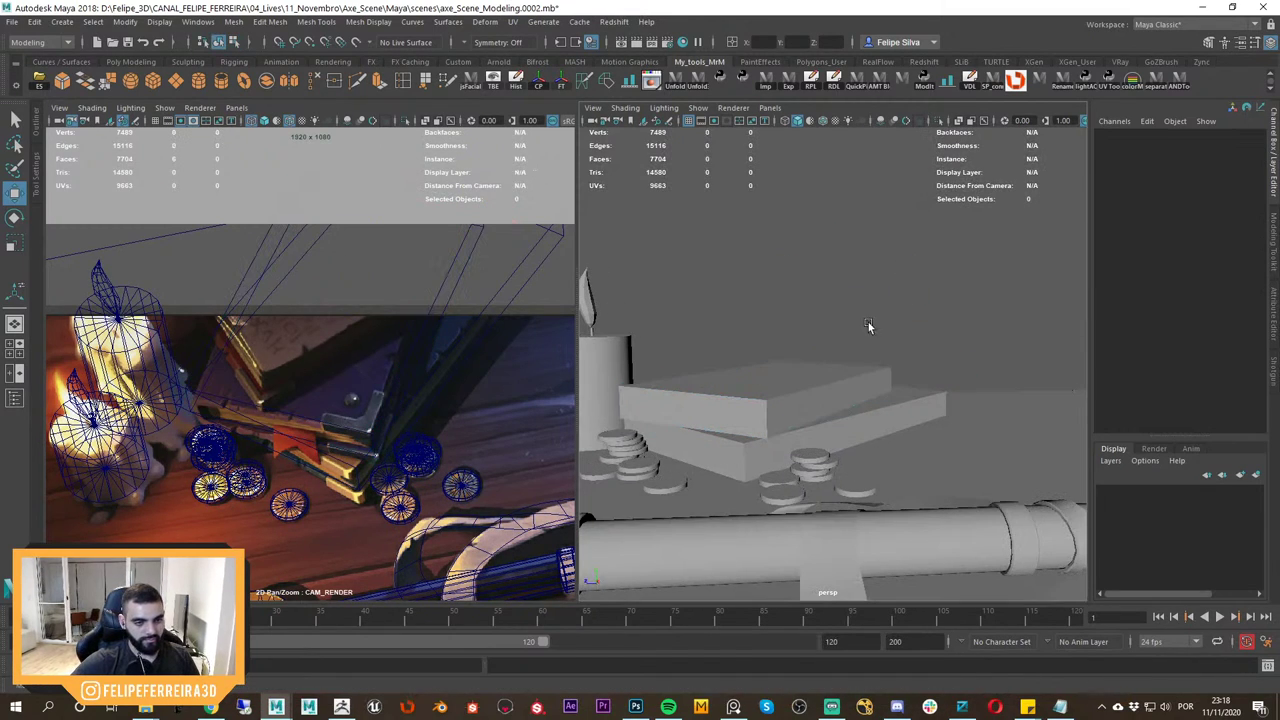
# Rotate the upper book to about 59.9 in Y and move it to about -23.282, 5.848, 28.089.
pyautogui.click(834, 378)
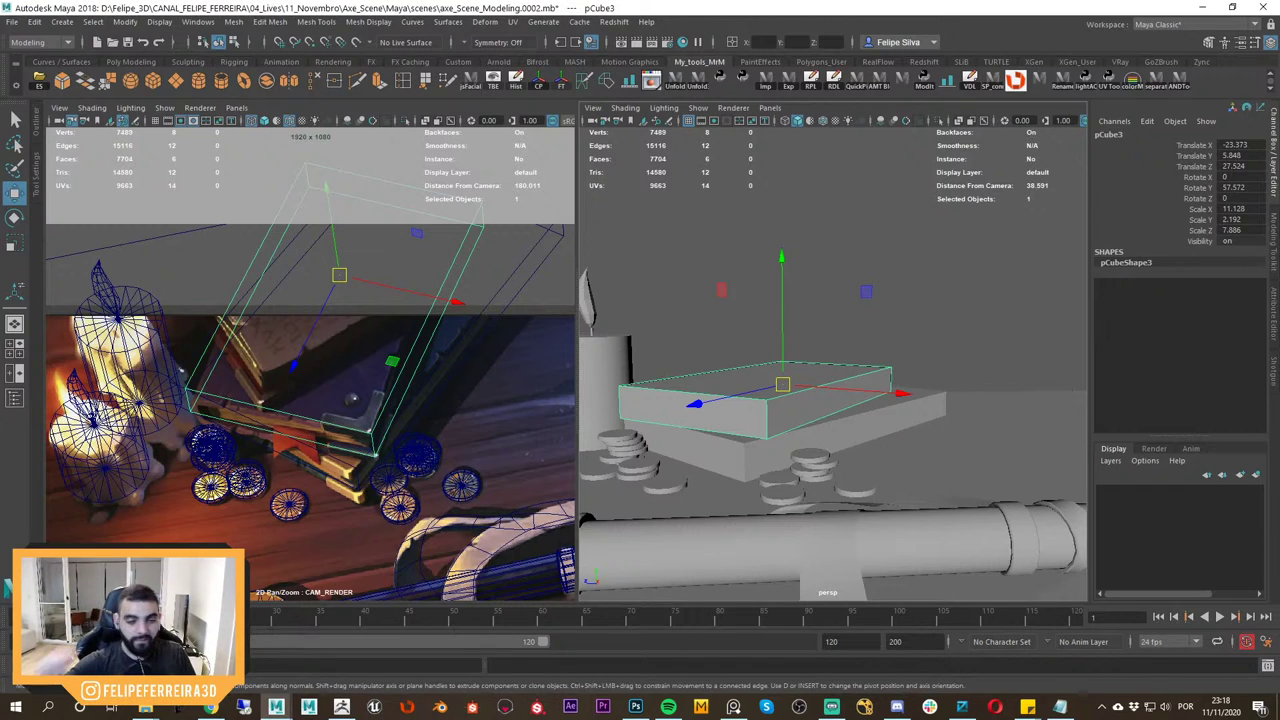
pyautogui.keyDown('alt'); pyautogui.moveTo(781, 366); pyautogui.dragTo(860, 440); pyautogui.keyUp('alt')
pyautogui.press('e')
pyautogui.press('w')
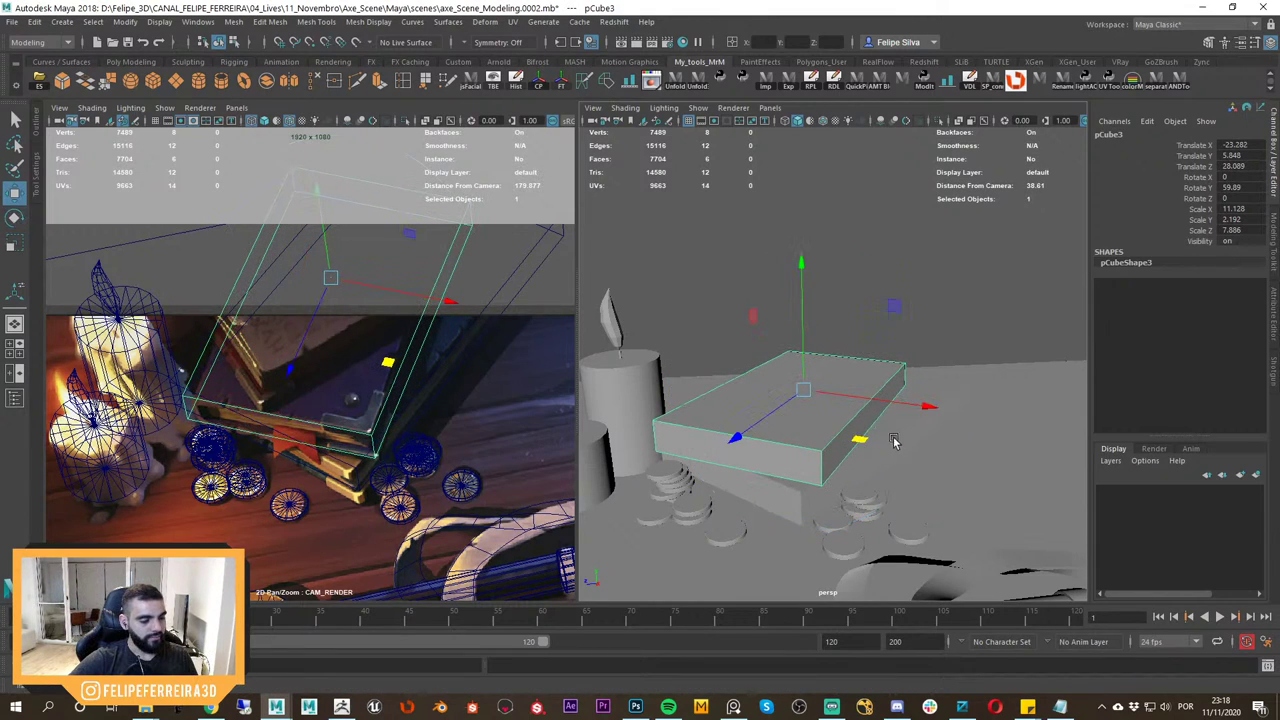
# Thicken the upper book to a Y scale of 2.424 and raise it to 5.975 in Y.
pyautogui.press('f')
pyautogui.moveTo(394, 436); pyautogui.dragTo(420, 438, button='middle')
pyautogui.moveTo(420, 438); pyautogui.dragTo(485, 436, button='right')
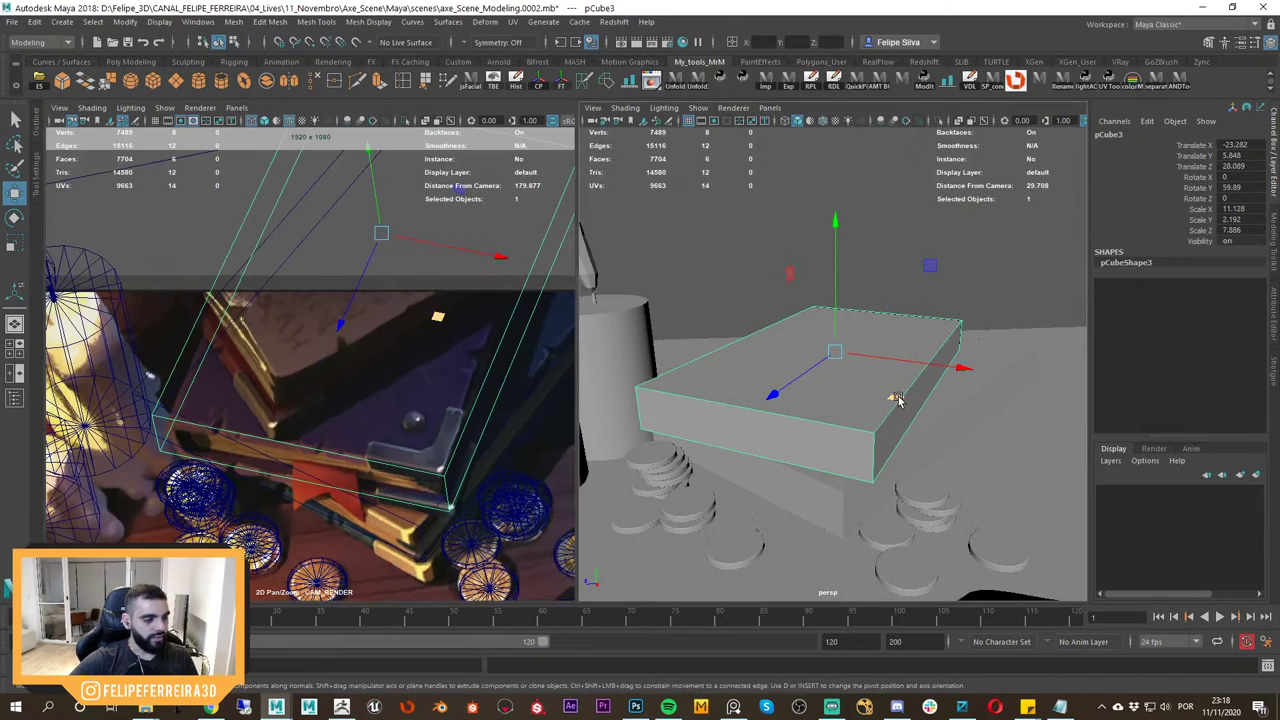
pyautogui.keyDown('alt'); pyautogui.moveTo(898, 399); pyautogui.dragTo(894, 382); pyautogui.keyUp('alt')
pyautogui.moveTo(838, 238); pyautogui.dragTo(837, 224)
pyautogui.press('w')
pyautogui.moveTo(837, 286); pyautogui.dragTo(837, 282)
# Delete the three faces at the upper book's page edges, leaving the two covers and the spine.
pyautogui.rightClick(893, 302)
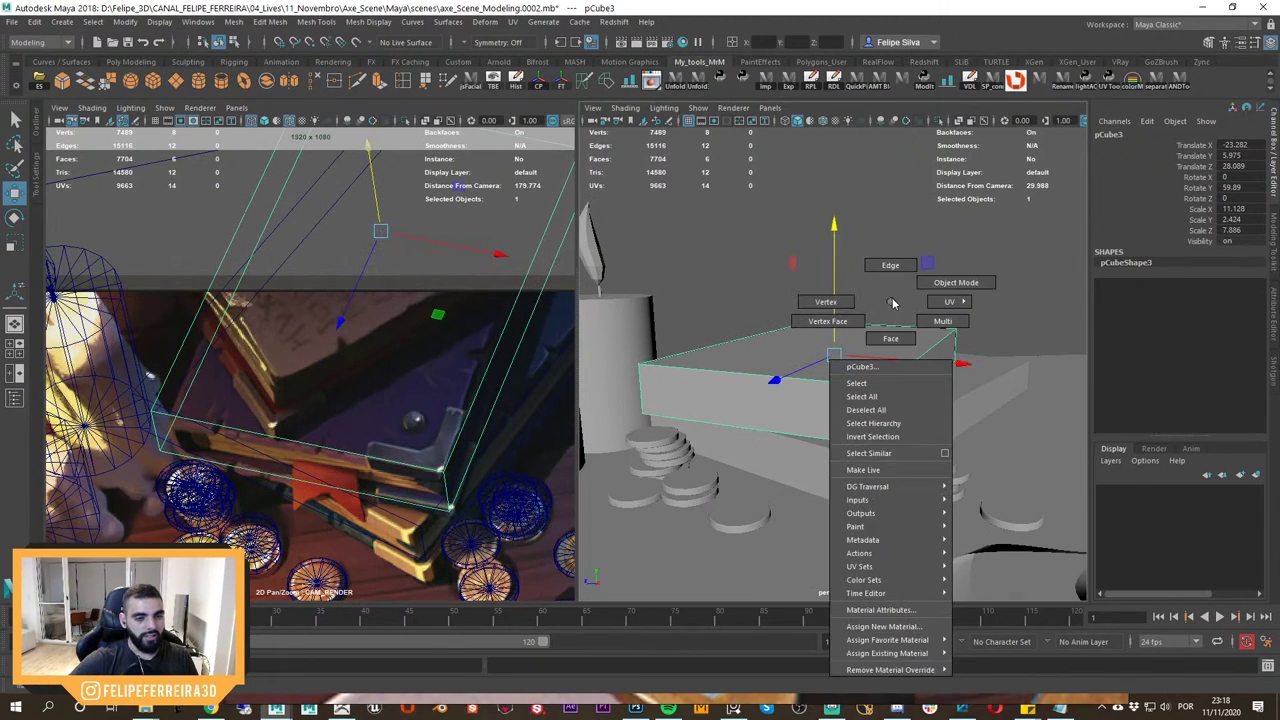
pyautogui.moveTo(893, 328); pyautogui.dragTo(892, 337, button='right')
pyautogui.keyDown('alt'); pyautogui.moveTo(888, 380); pyautogui.dragTo(950, 357); pyautogui.keyUp('alt')
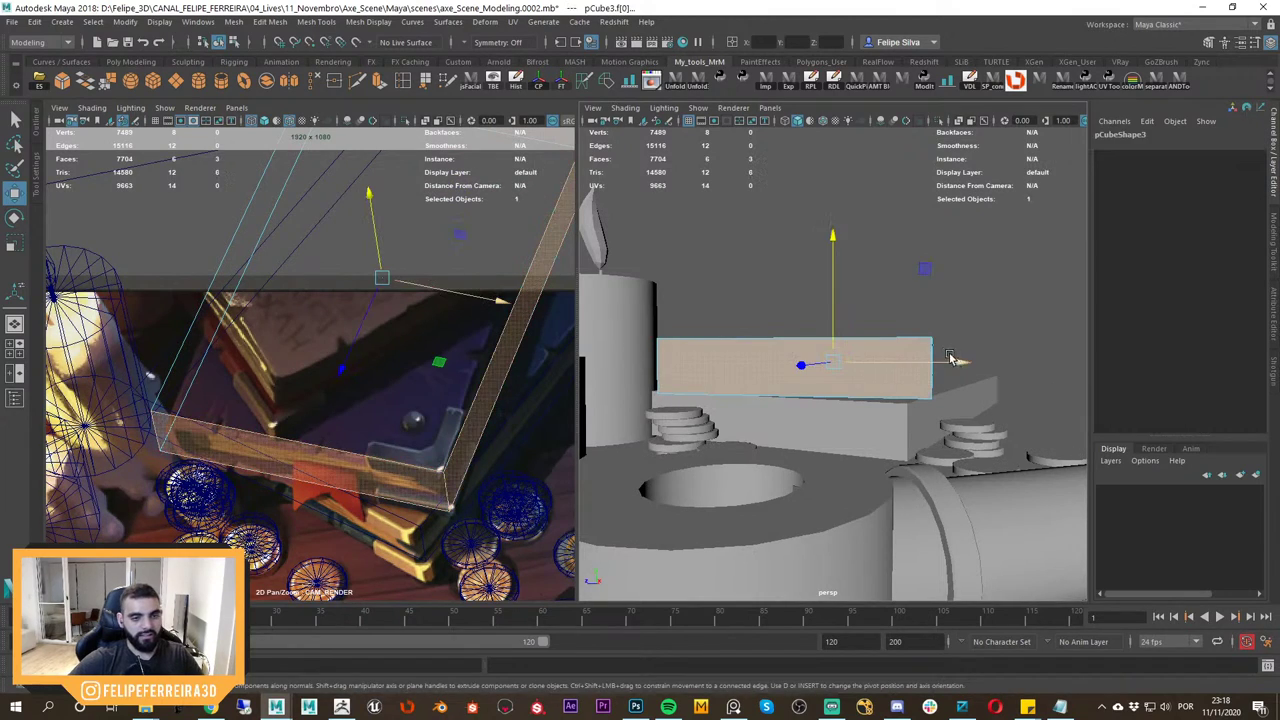
pyautogui.press('Delete')
pyautogui.keyDown('alt'); pyautogui.moveTo(990, 287); pyautogui.dragTo(906, 355); pyautogui.keyUp('alt')
pyautogui.rightClick(888, 340)
pyautogui.moveTo(891, 343); pyautogui.dragTo(944, 321, button='right')
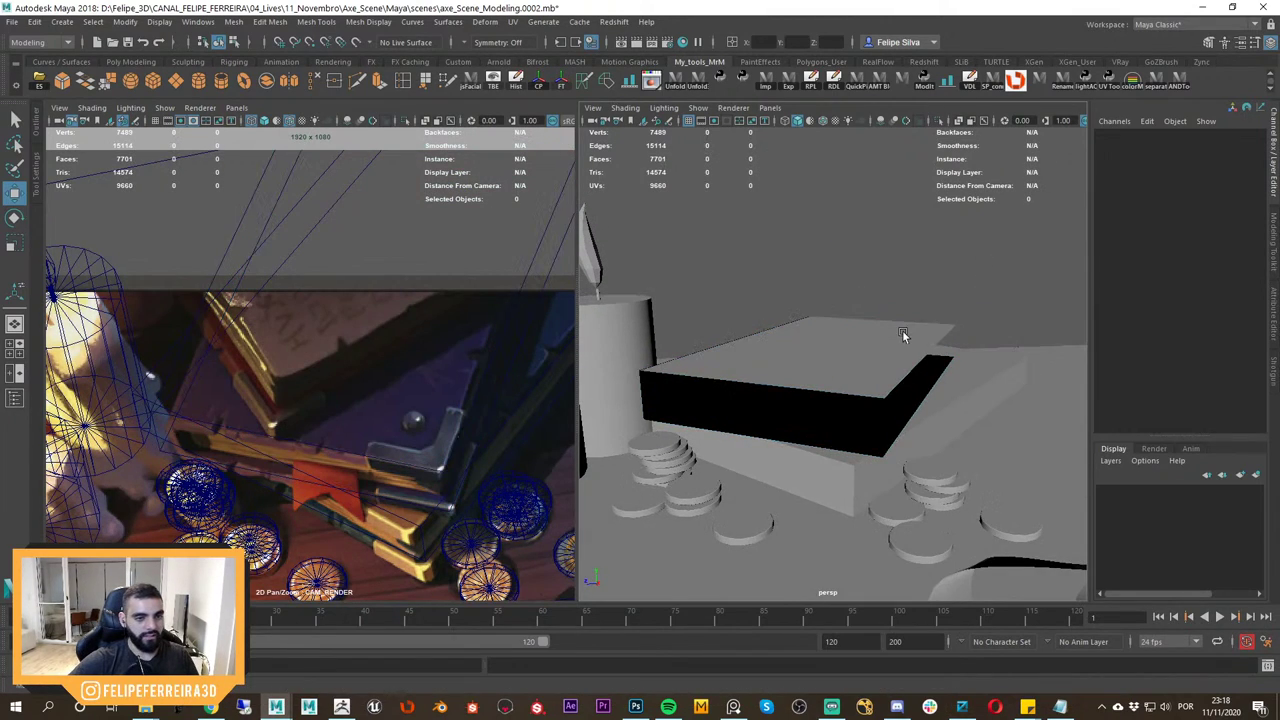
# Reduce the upper book's X scale to 10.607 and shift it to -23.129 in X and 27.825 in Z.
pyautogui.click(902, 344)
pyautogui.moveTo(907, 360); pyautogui.dragTo(860, 407)
pyautogui.moveTo(860, 407); pyautogui.dragTo(864, 402, button='right')
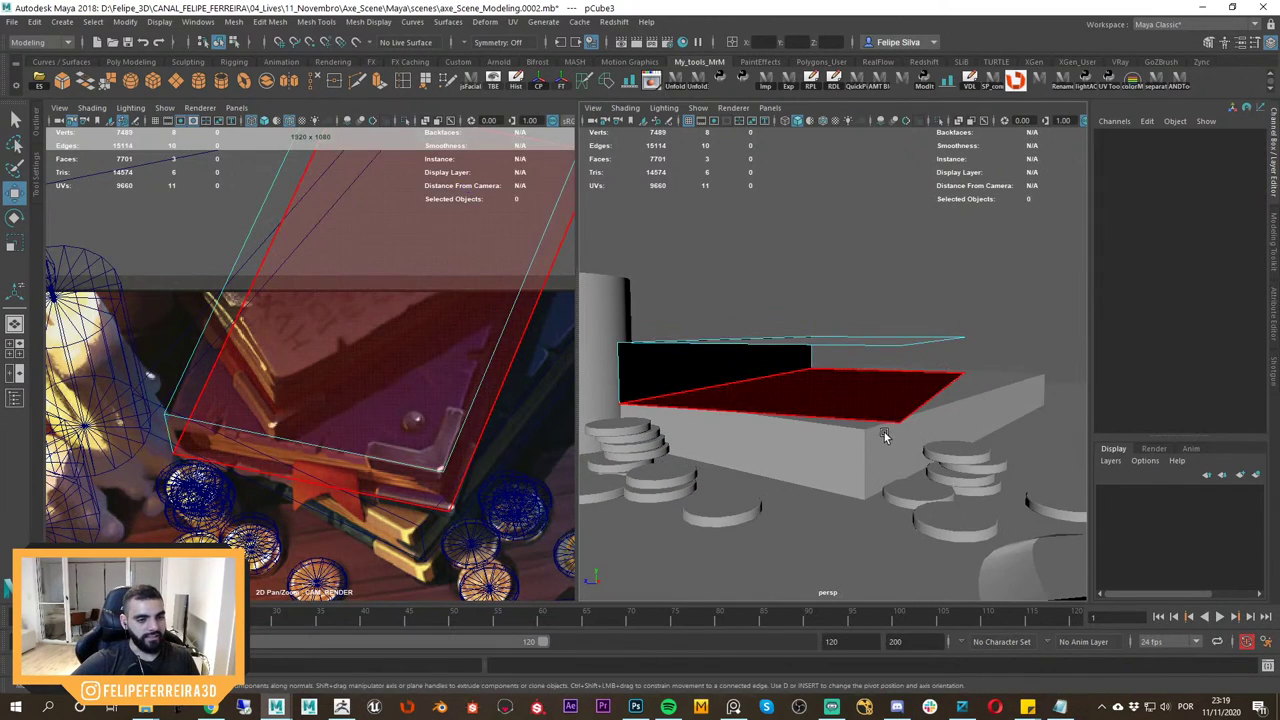
pyautogui.click(886, 436)
pyautogui.hotkey('ctrl', 'z')
pyautogui.moveTo(862, 411); pyautogui.dragTo(860, 406)
pyautogui.keyDown('alt'); pyautogui.moveTo(860, 406); pyautogui.dragTo(893, 445); pyautogui.keyUp('alt')
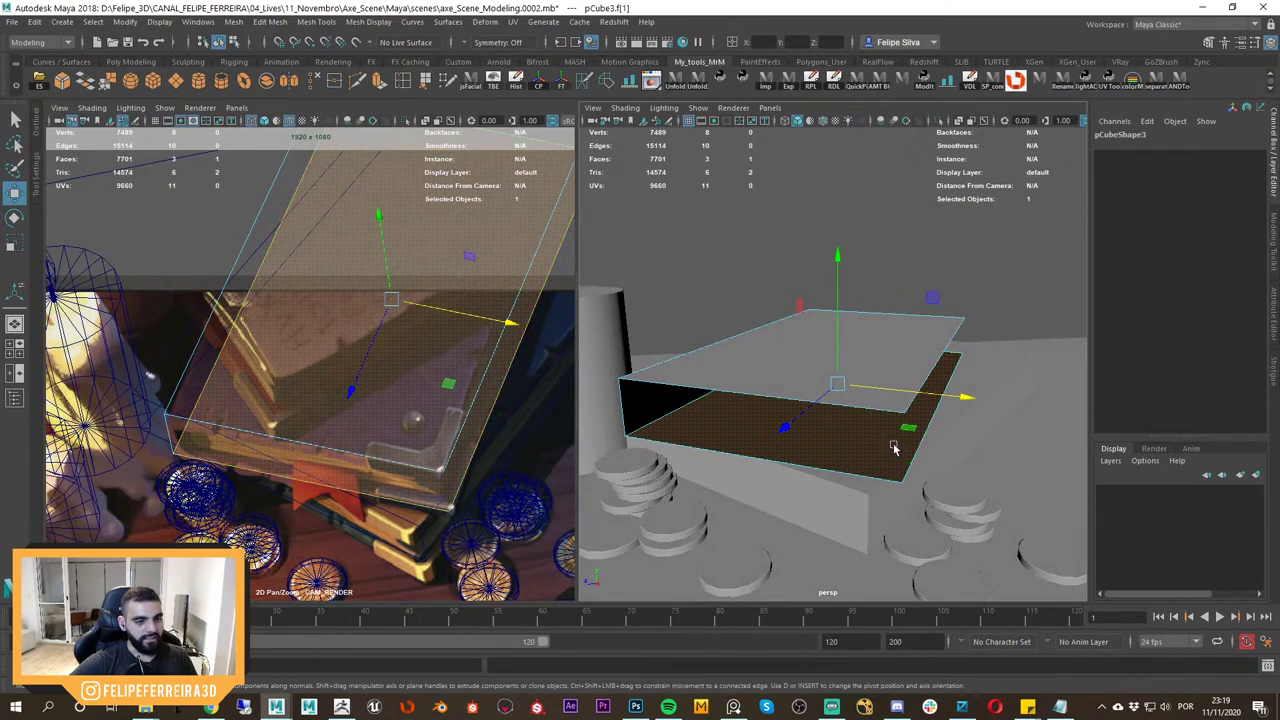
pyautogui.hotkey('ctrl', 'z')
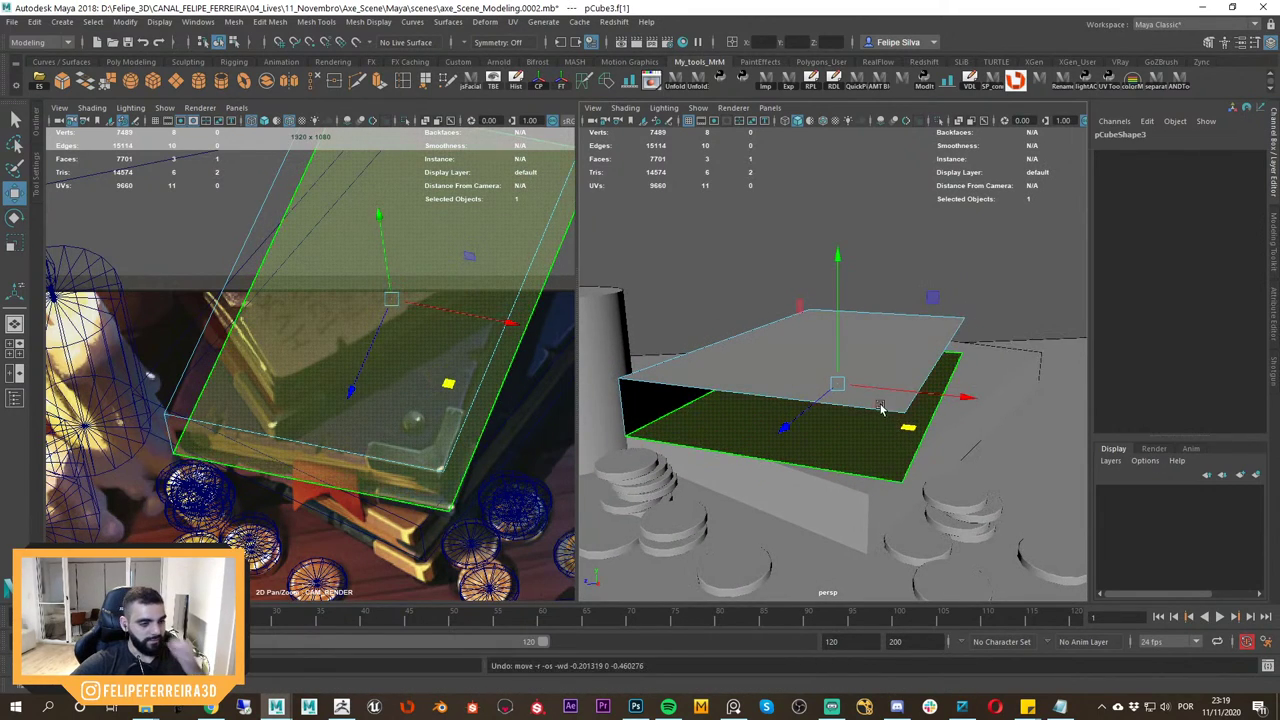
pyautogui.keyDown('alt'); pyautogui.moveTo(876, 388); pyautogui.dragTo(877, 413); pyautogui.keyUp('alt')
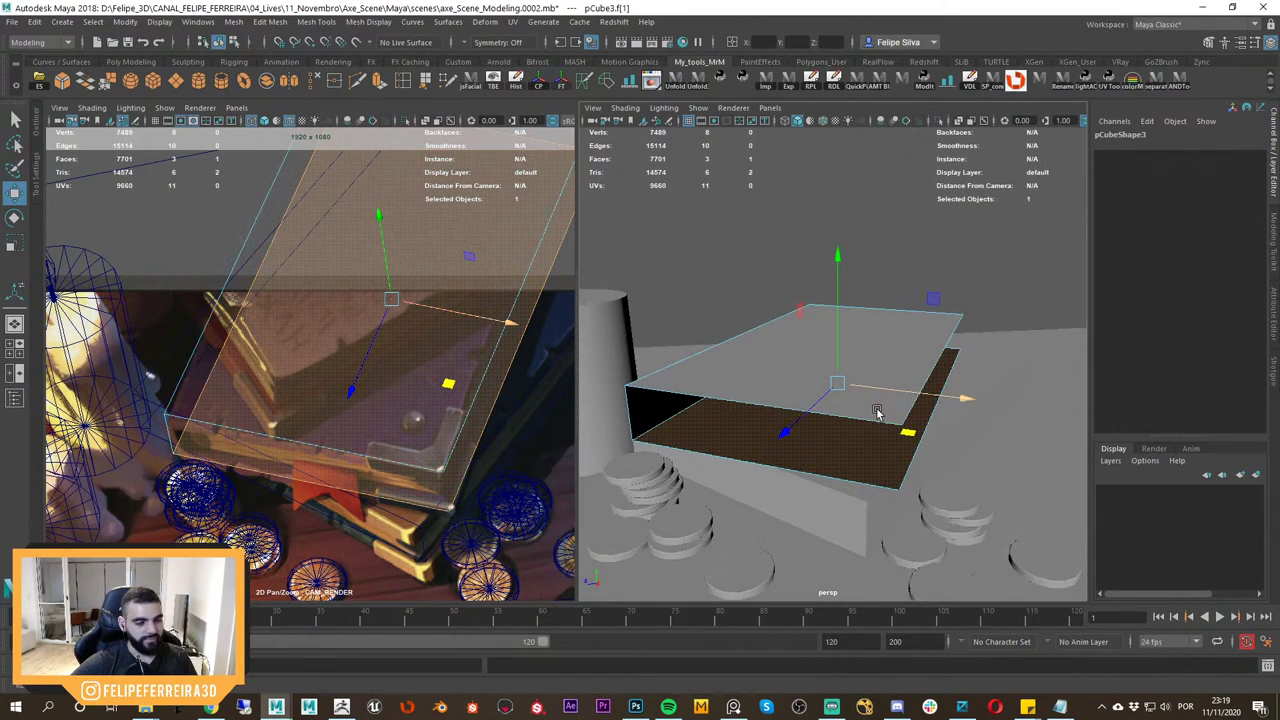
pyautogui.moveTo(849, 341); pyautogui.dragTo(911, 301, button='right')
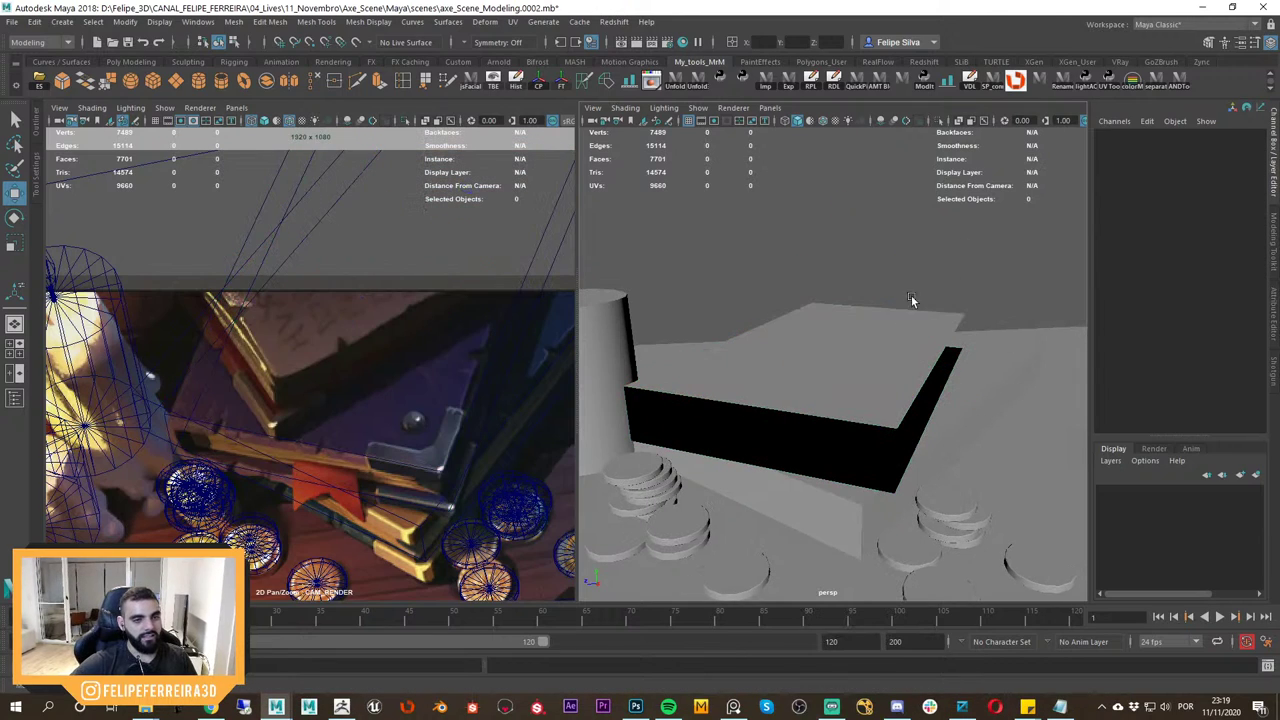
# Try to extrude the upper book's cover faces with a thickness of about -0.43.
pyautogui.click(882, 347)
pyautogui.keyDown('alt'); pyautogui.moveTo(883, 354); pyautogui.dragTo(859, 367); pyautogui.keyUp('alt')
pyautogui.keyDown('shift'); pyautogui.moveTo(861, 366); pyautogui.dragTo(853, 400, button='right'); pyautogui.keyUp('shift')
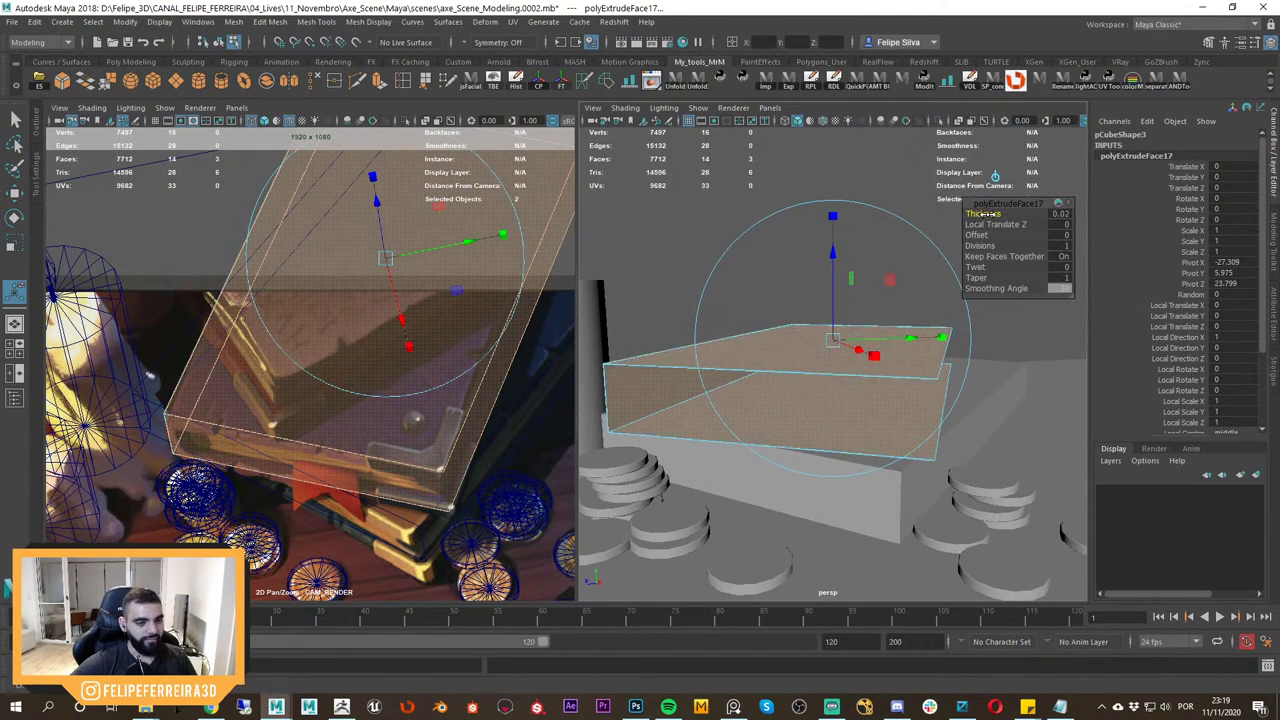
pyautogui.moveTo(985, 213); pyautogui.dragTo(945, 210)
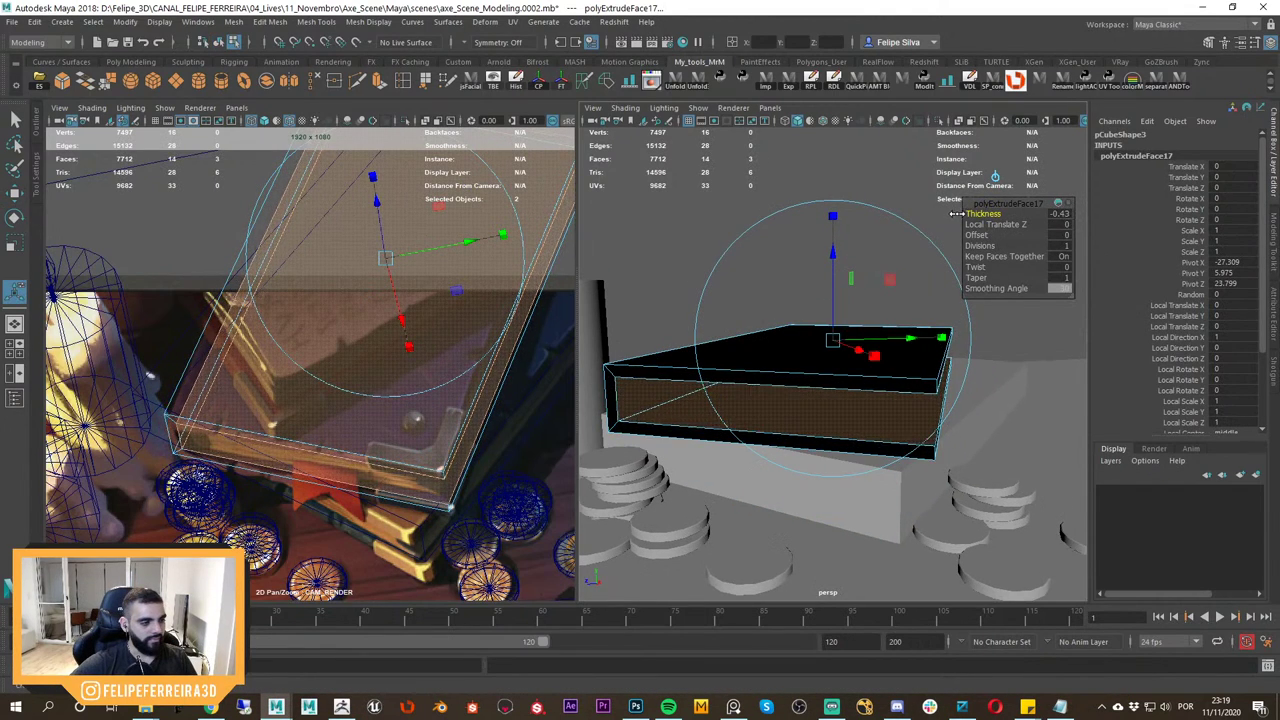
pyautogui.hotkey('ctrl', 'z')
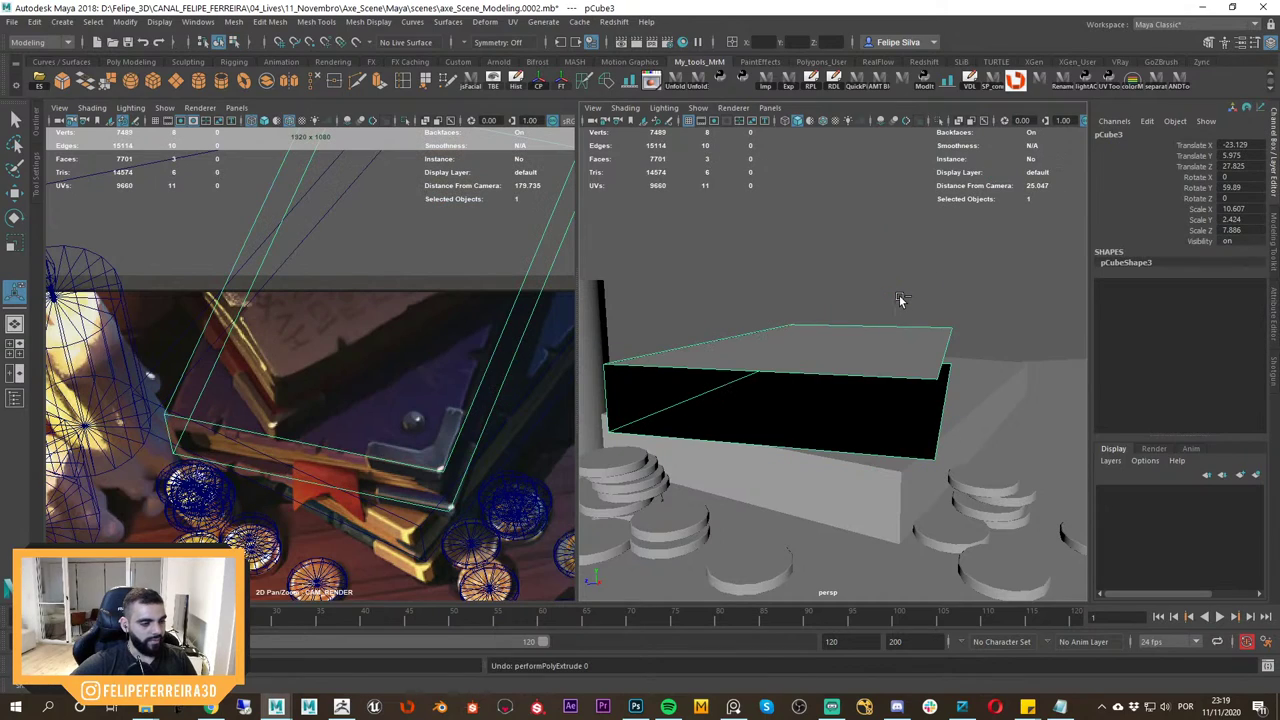
pyautogui.press('q')
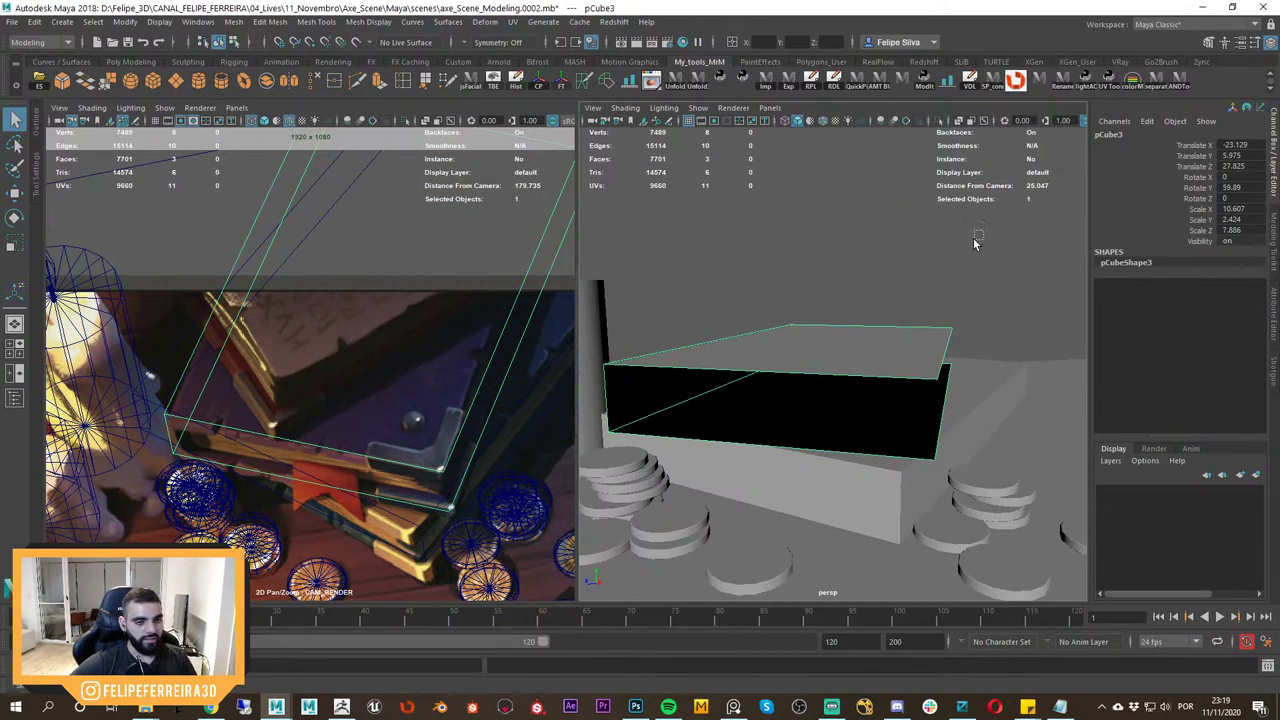
# Increase the upper book's Y scale to 2.697 and raise it to 6.155 in Y.
pyautogui.click(974, 242)
pyautogui.press('r')
pyautogui.click(843, 346)
pyautogui.moveTo(831, 242); pyautogui.dragTo(831, 231)
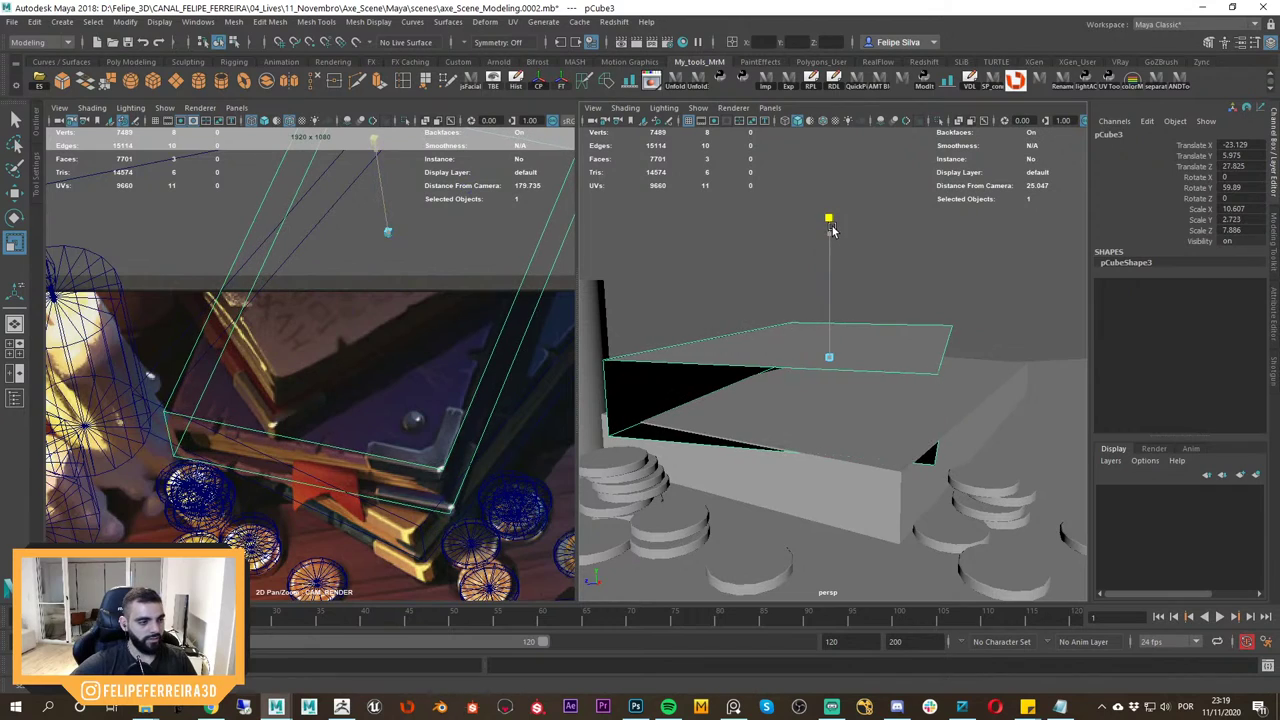
pyautogui.moveTo(829, 293); pyautogui.dragTo(829, 291)
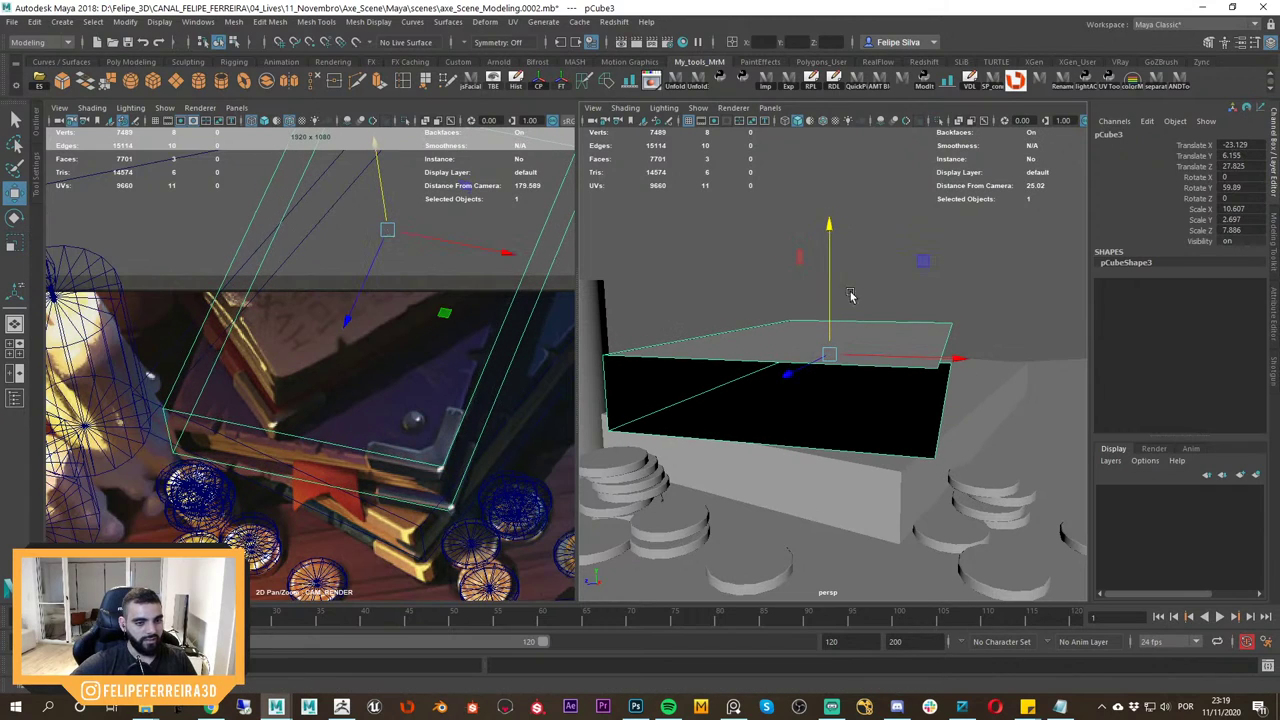
# Extrude the upper book's cover faces with a thickness of about -0.53 and return to object selection.
pyautogui.keyDown('shift'); pyautogui.moveTo(860, 312); pyautogui.dragTo(901, 350, button='right'); pyautogui.keyUp('shift')
pyautogui.moveTo(980, 213); pyautogui.dragTo(939, 211)
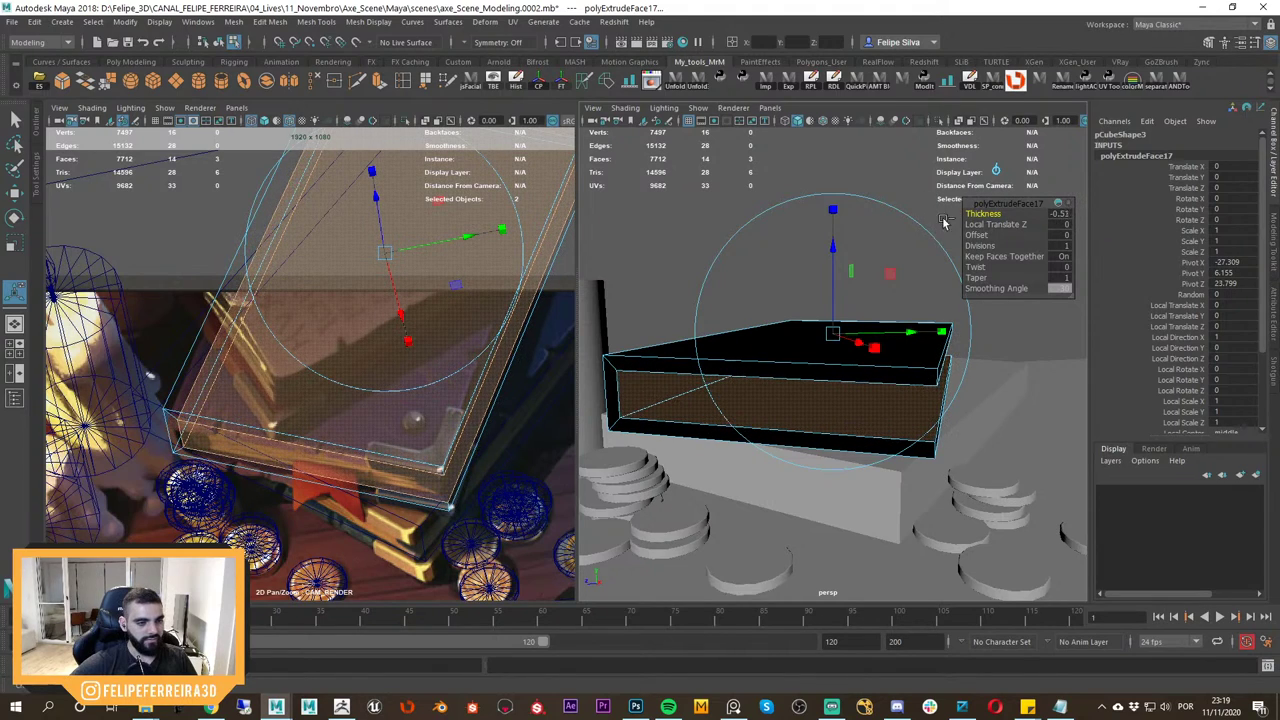
pyautogui.press('w')
pyautogui.moveTo(866, 326); pyautogui.dragTo(924, 316, button='right')
pyautogui.click(926, 318)
pyautogui.scroll(-3, 888, 363)
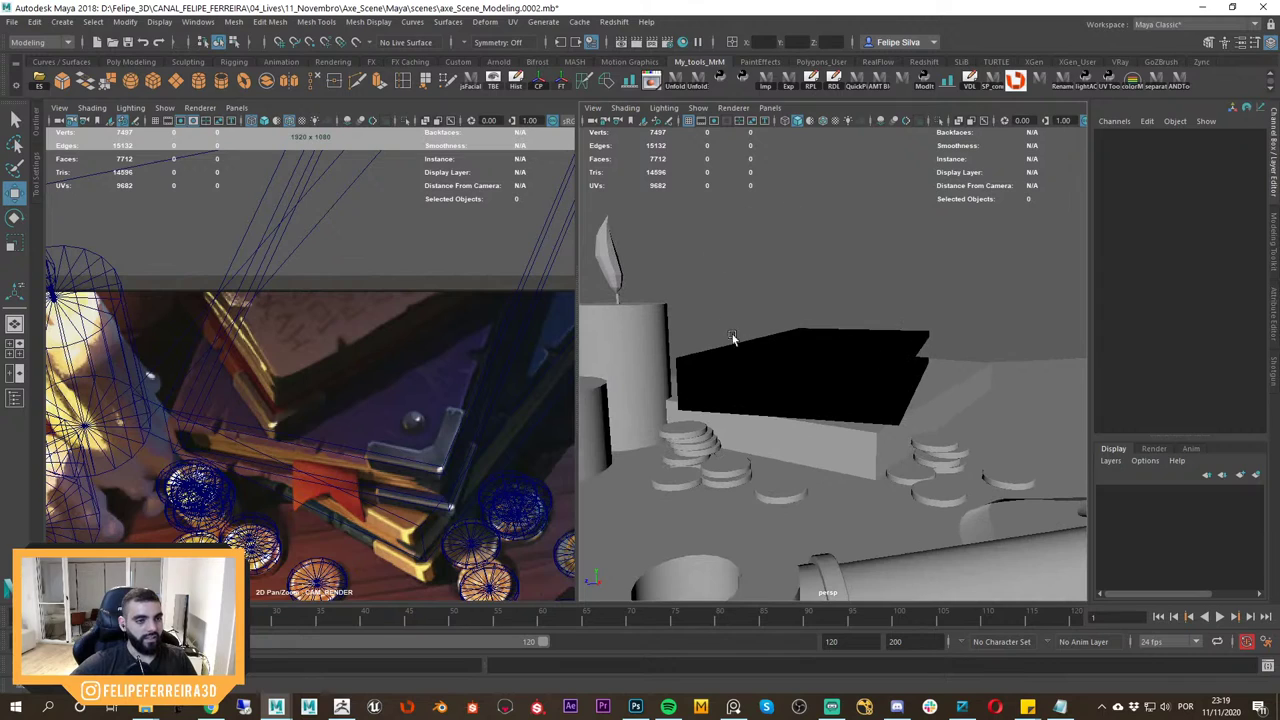
# Reverse the normals of the extruded book cover.
pyautogui.click(797, 335)
pyautogui.click(368, 21)
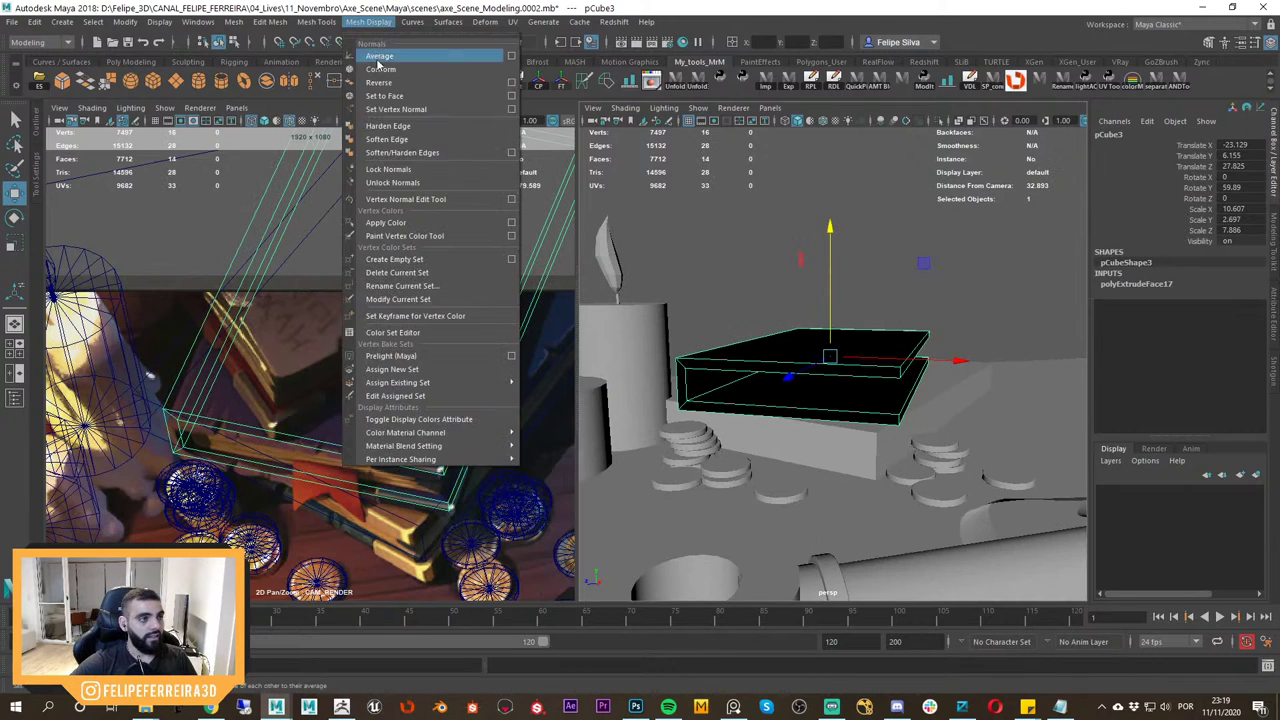
pyautogui.click(411, 87)
pyautogui.click(838, 272)
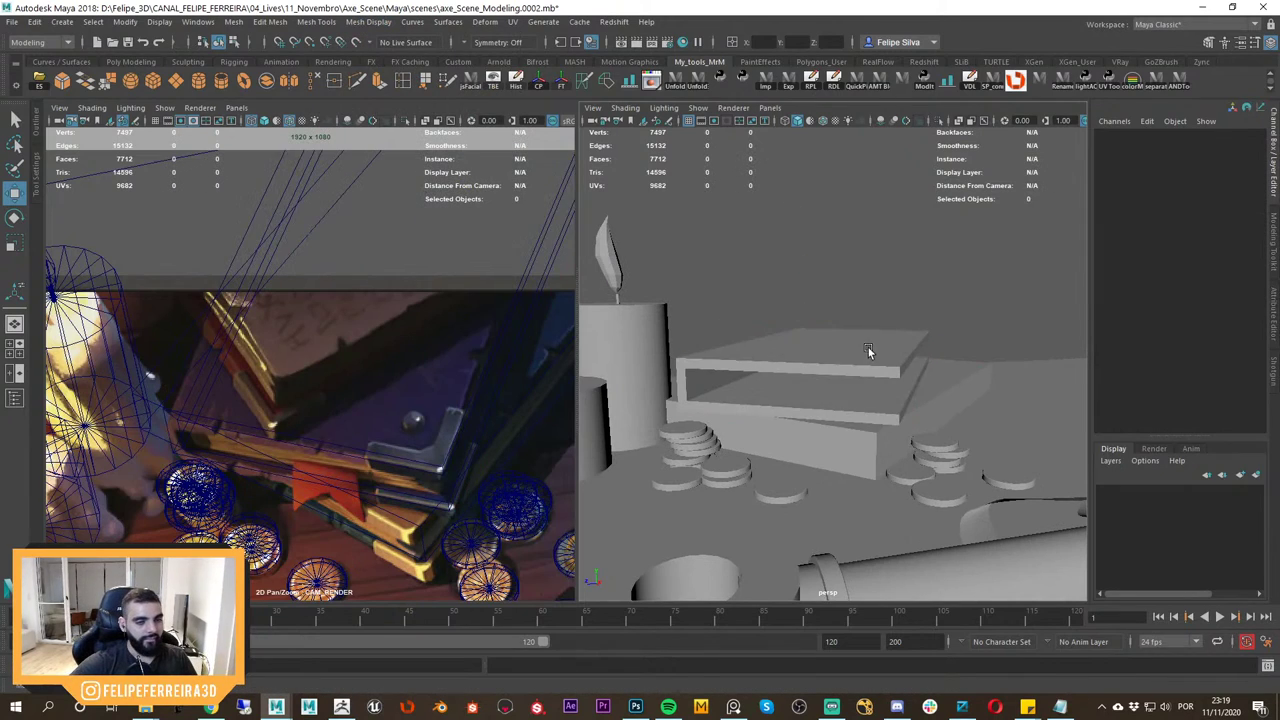
pyautogui.click(869, 351)
pyautogui.click(963, 305)
pyautogui.click(875, 356)
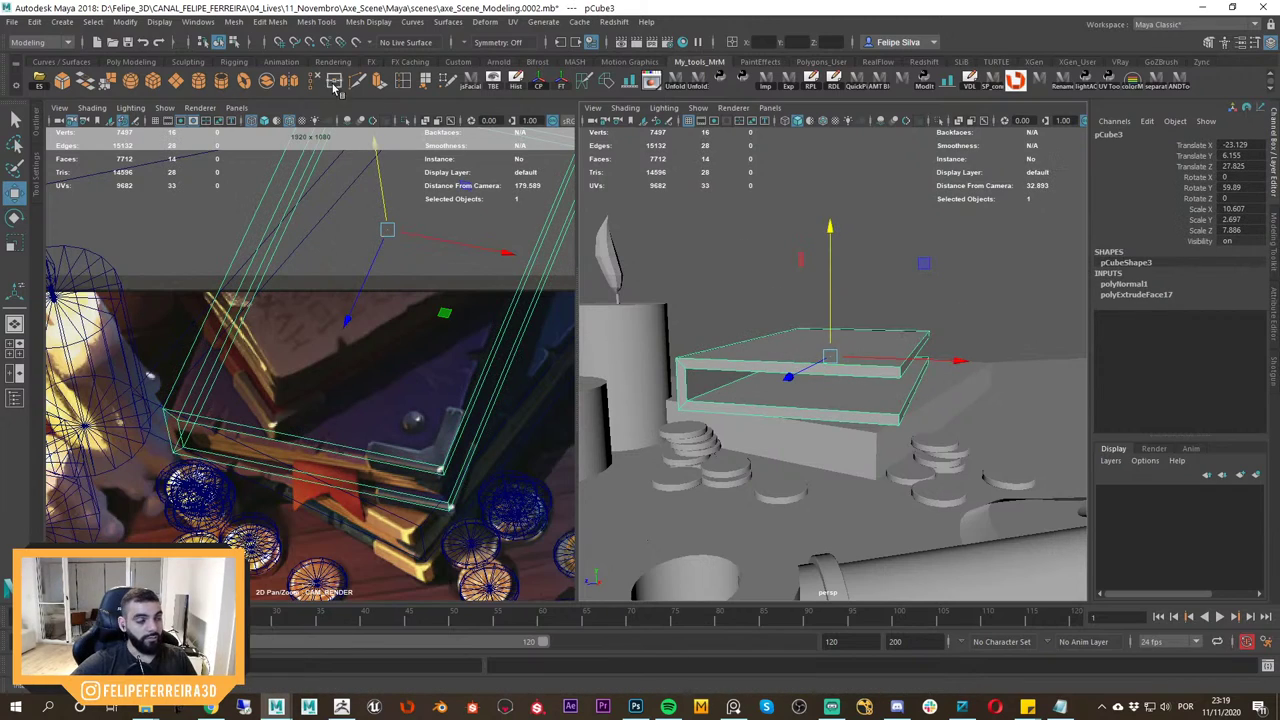
pyautogui.click(368, 21)
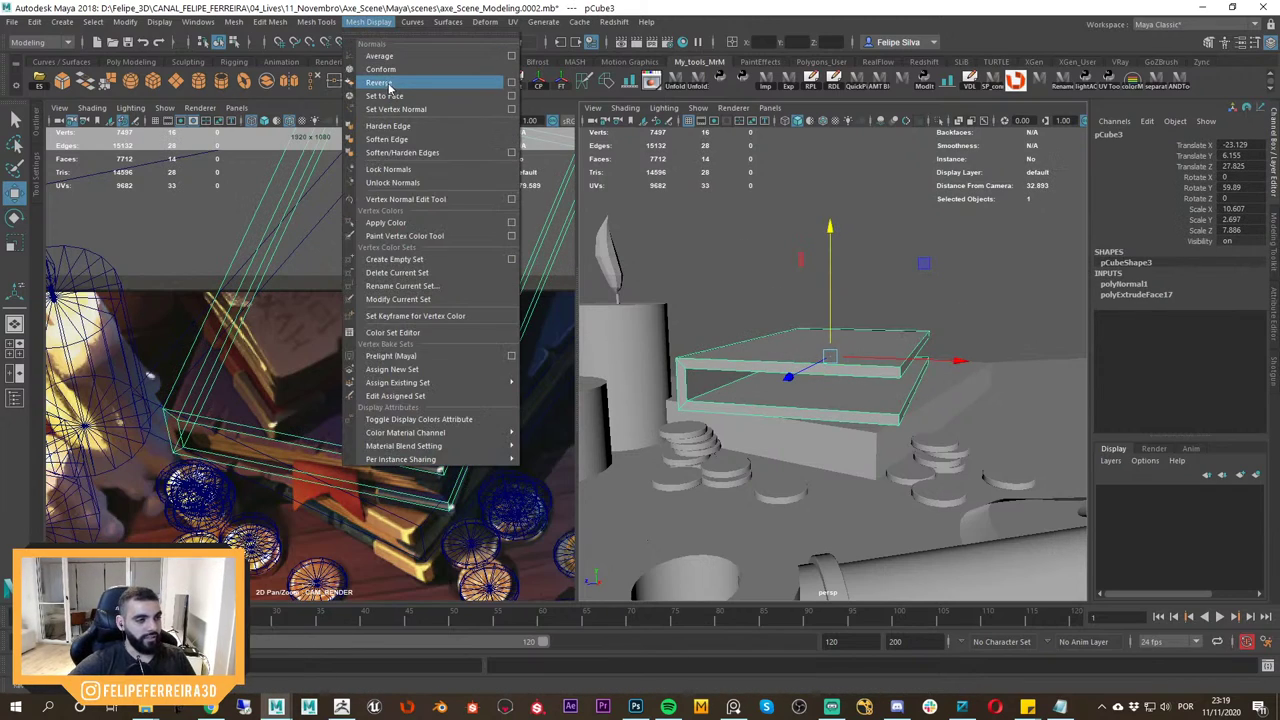
pyautogui.keyDown('alt'); pyautogui.moveTo(785, 354); pyautogui.dragTo(783, 376); pyautogui.keyUp('alt')
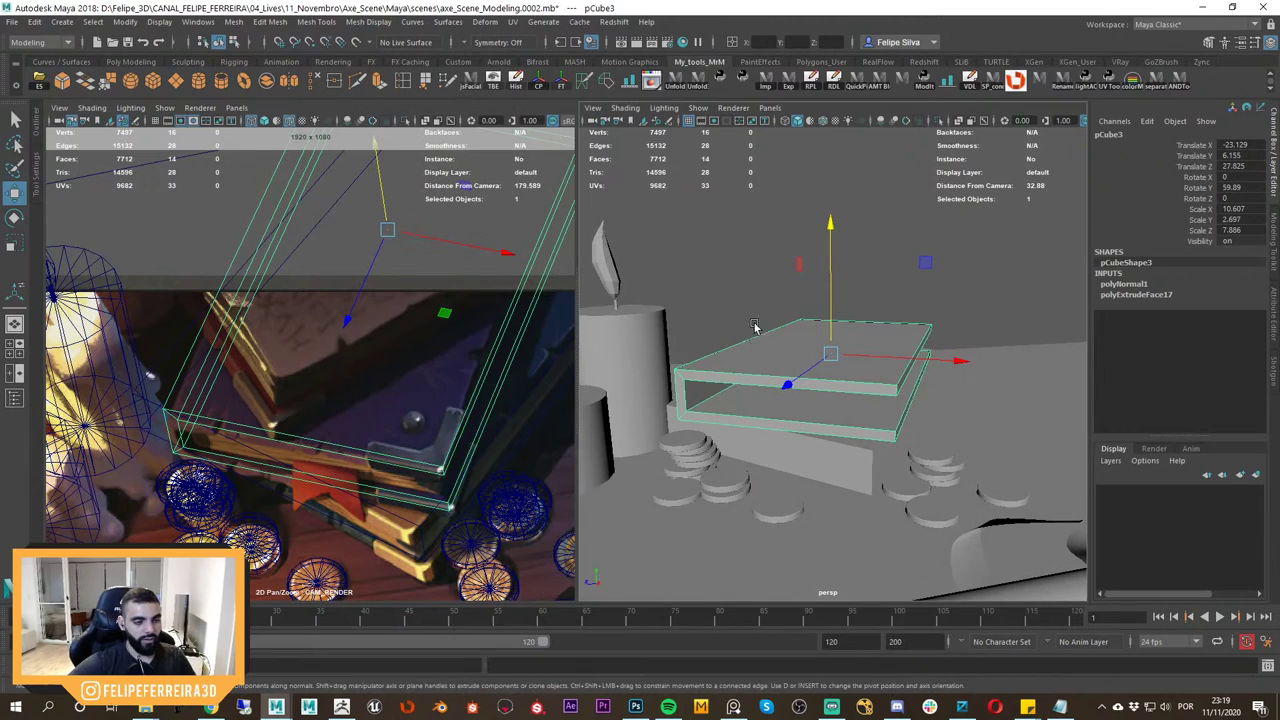
pyautogui.click(755, 326)
pyautogui.click(794, 346)
pyautogui.scroll(1, 814, 368)
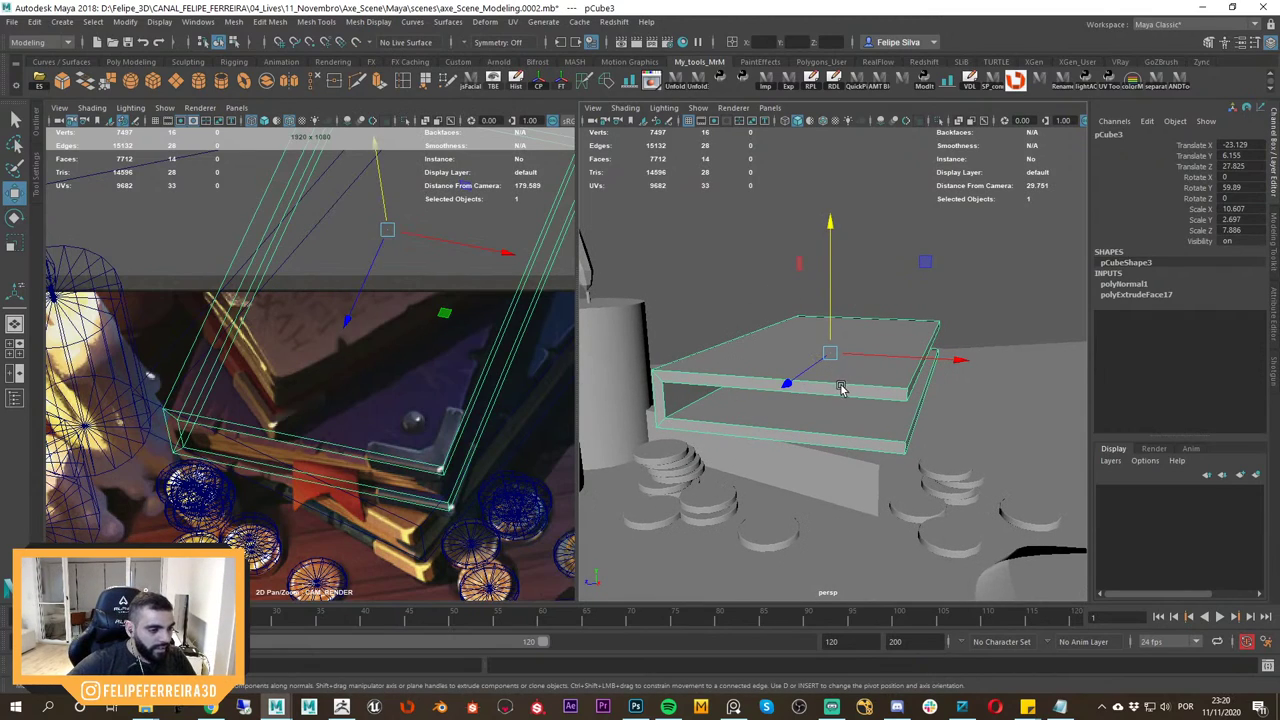
# Insert edge loops along the length of the book cover to match the painted metal corner's width.
pyautogui.keyDown('alt'); pyautogui.moveTo(848, 382); pyautogui.dragTo(861, 402); pyautogui.keyUp('alt')
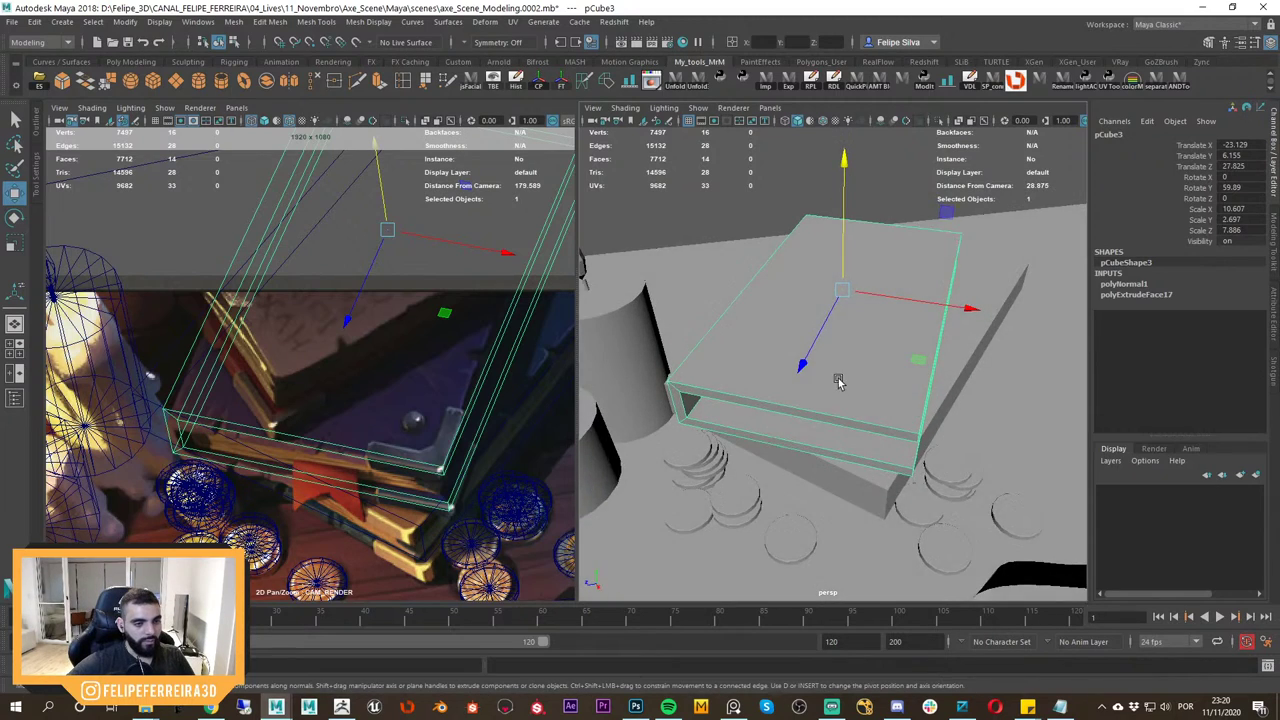
pyautogui.keyDown('alt'); pyautogui.moveTo(840, 380); pyautogui.dragTo(871, 389, button='right'); pyautogui.keyUp('alt')
pyautogui.keyDown('alt'); pyautogui.moveTo(871, 389); pyautogui.dragTo(868, 401); pyautogui.keyUp('alt')
pyautogui.moveTo(871, 381); pyautogui.dragTo(905, 420, button='right')
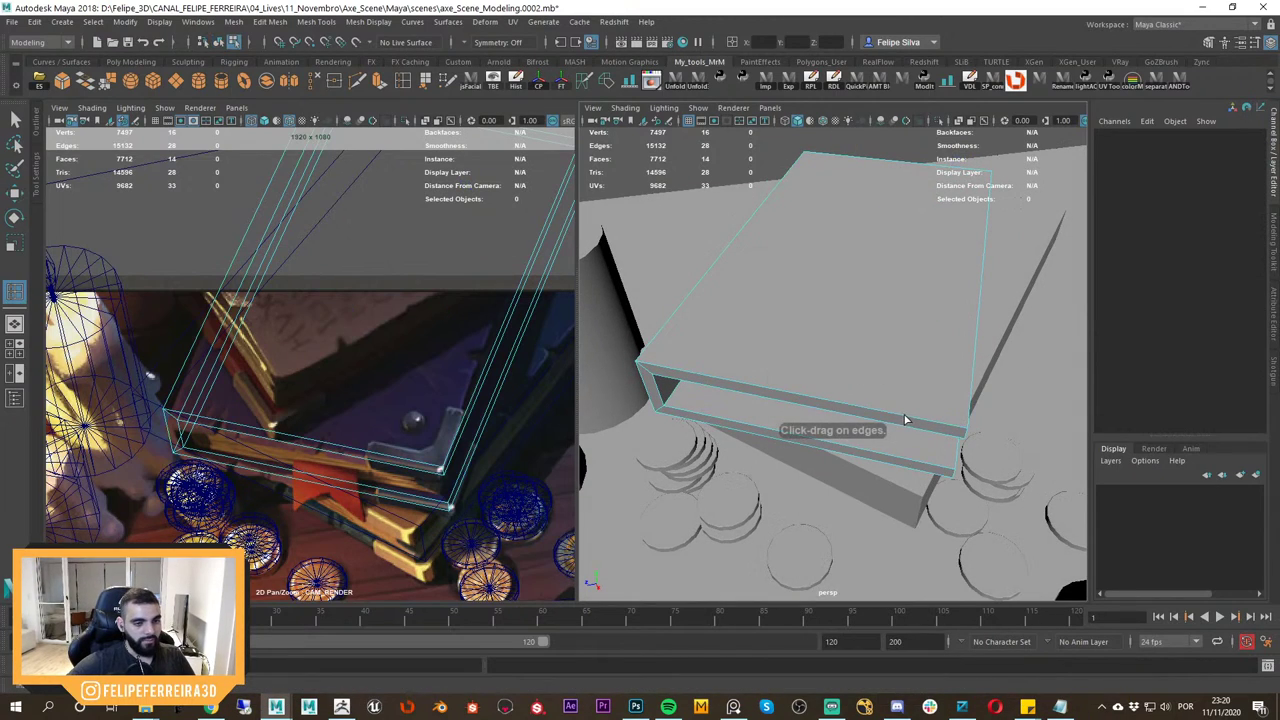
pyautogui.moveTo(361, 457); pyautogui.dragTo(366, 454)
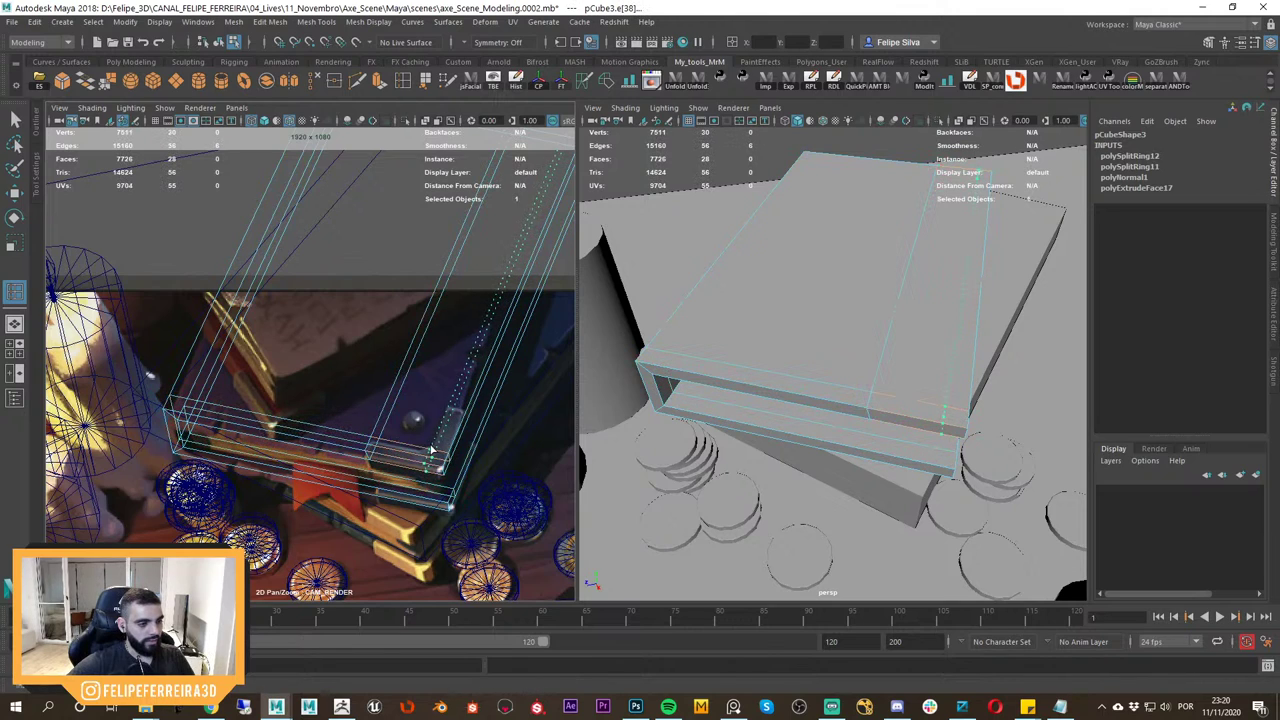
pyautogui.press('w')
# Insert an edge loop across the cover, parallel to its front edge, at the rear end of the painted metal corner.
pyautogui.moveTo(901, 344); pyautogui.dragTo(907, 384, button='right')
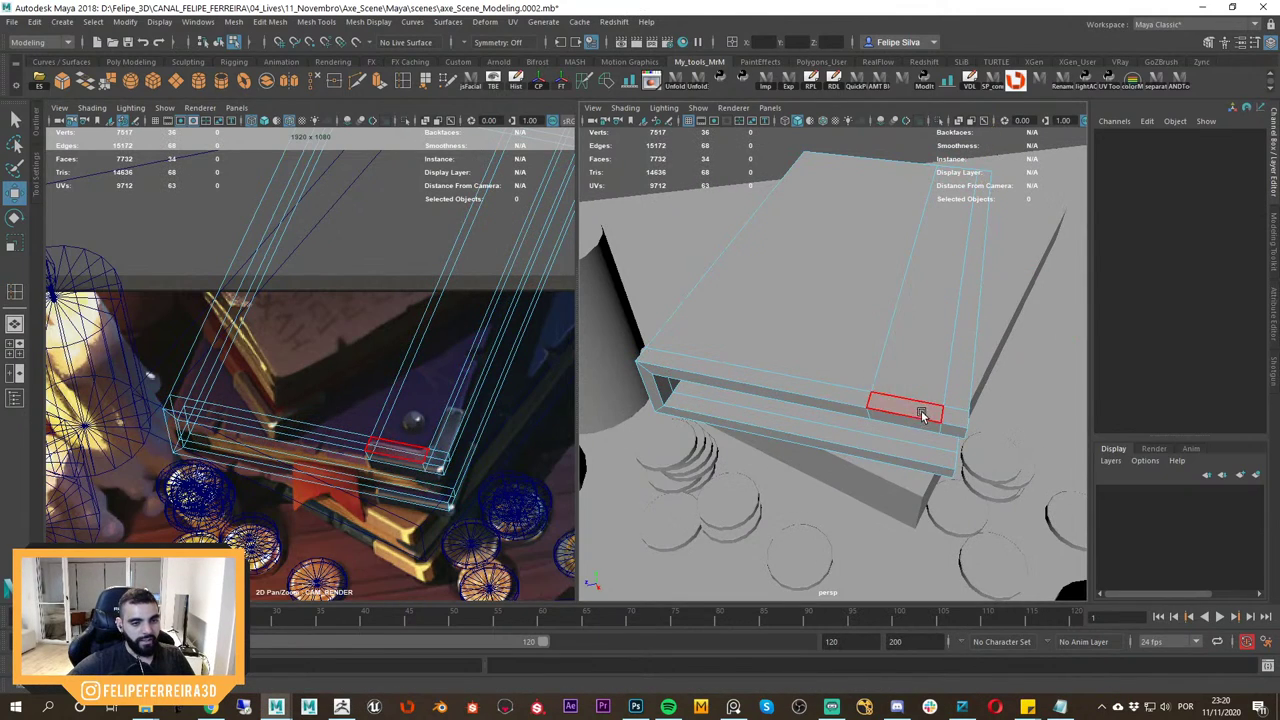
pyautogui.click(918, 410)
pyautogui.press('f')
pyautogui.scroll(-4, 889, 396)
pyautogui.keyDown('alt'); pyautogui.moveTo(912, 394); pyautogui.dragTo(871, 395); pyautogui.keyUp('alt')
pyautogui.keyDown('alt'); pyautogui.moveTo(871, 395); pyautogui.dragTo(810, 376, button='middle'); pyautogui.keyUp('alt')
pyautogui.keyDown('alt'); pyautogui.moveTo(810, 376); pyautogui.dragTo(810, 369); pyautogui.keyUp('alt')
pyautogui.press('g')
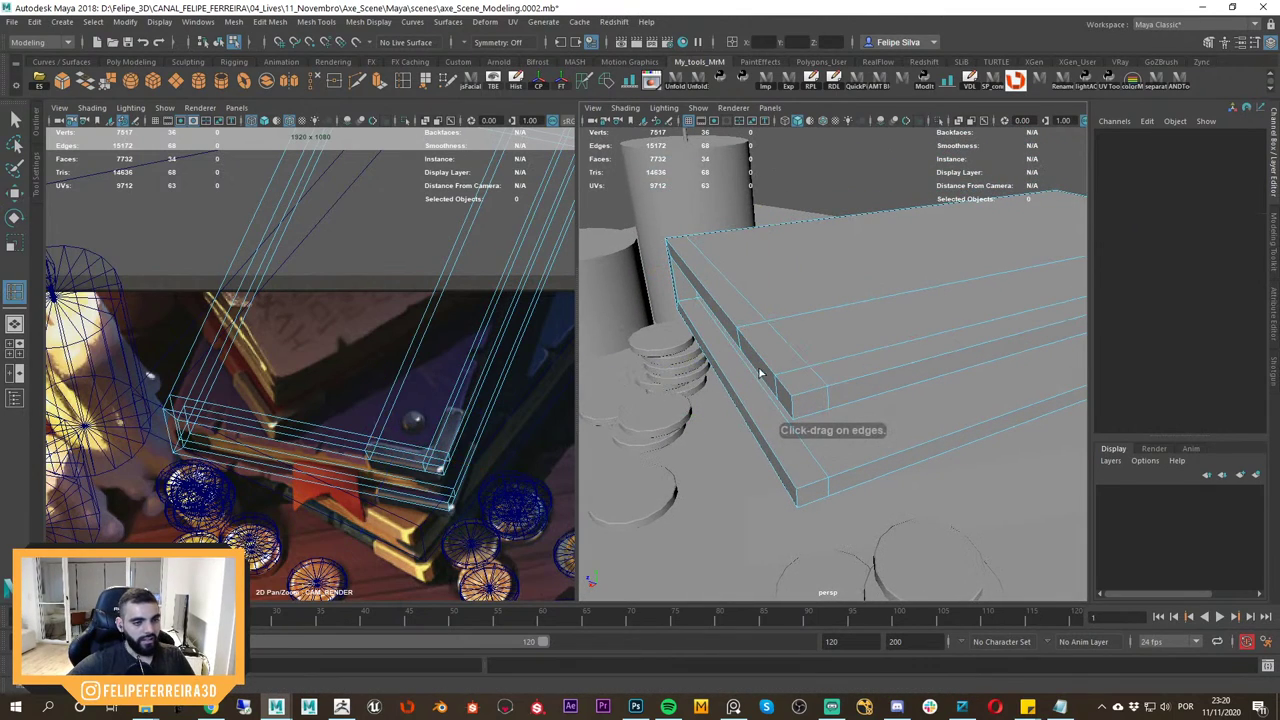
pyautogui.moveTo(467, 412); pyautogui.dragTo(467, 413)
pyautogui.press('w')
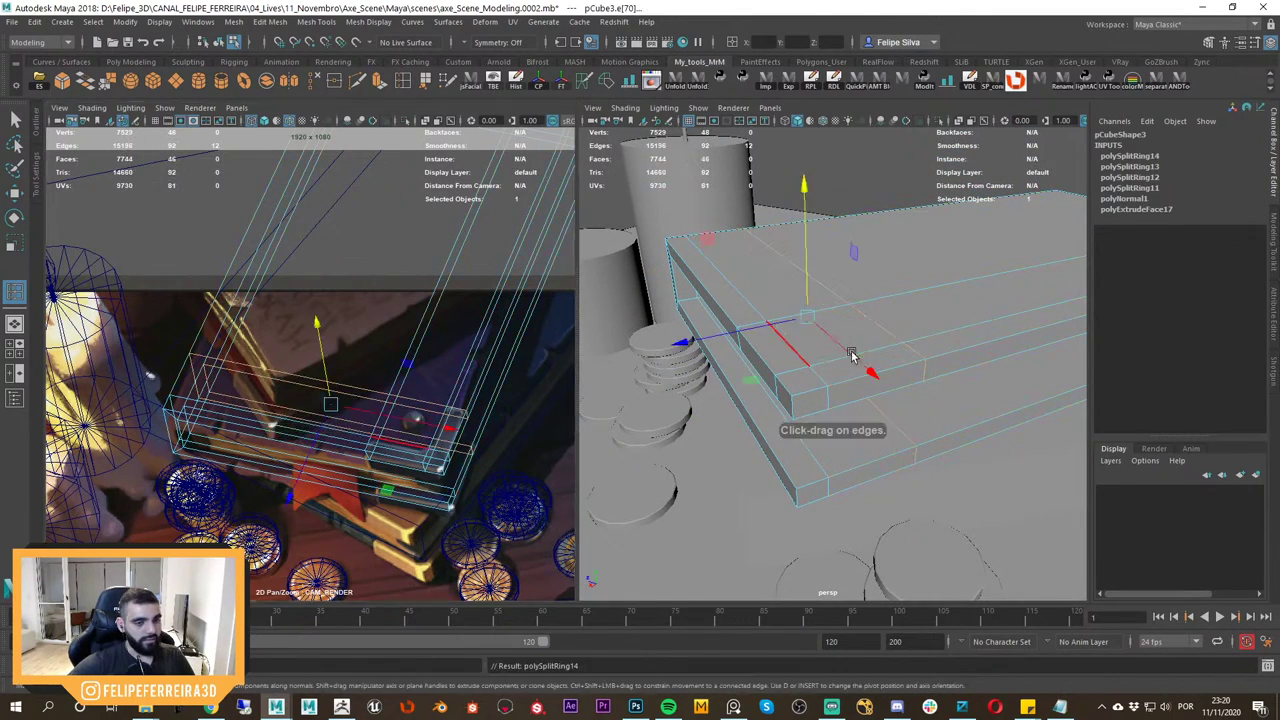
# Duplicate the ten L-shaped faces wrapping the top cover's front corner as a separate corner piece.
pyautogui.moveTo(834, 331); pyautogui.dragTo(834, 368, button='right')
pyautogui.keyDown('alt'); pyautogui.moveTo(832, 366); pyautogui.dragTo(867, 360); pyautogui.keyUp('alt')
pyautogui.keyDown('alt'); pyautogui.moveTo(828, 293); pyautogui.dragTo(904, 364); pyautogui.keyUp('alt')
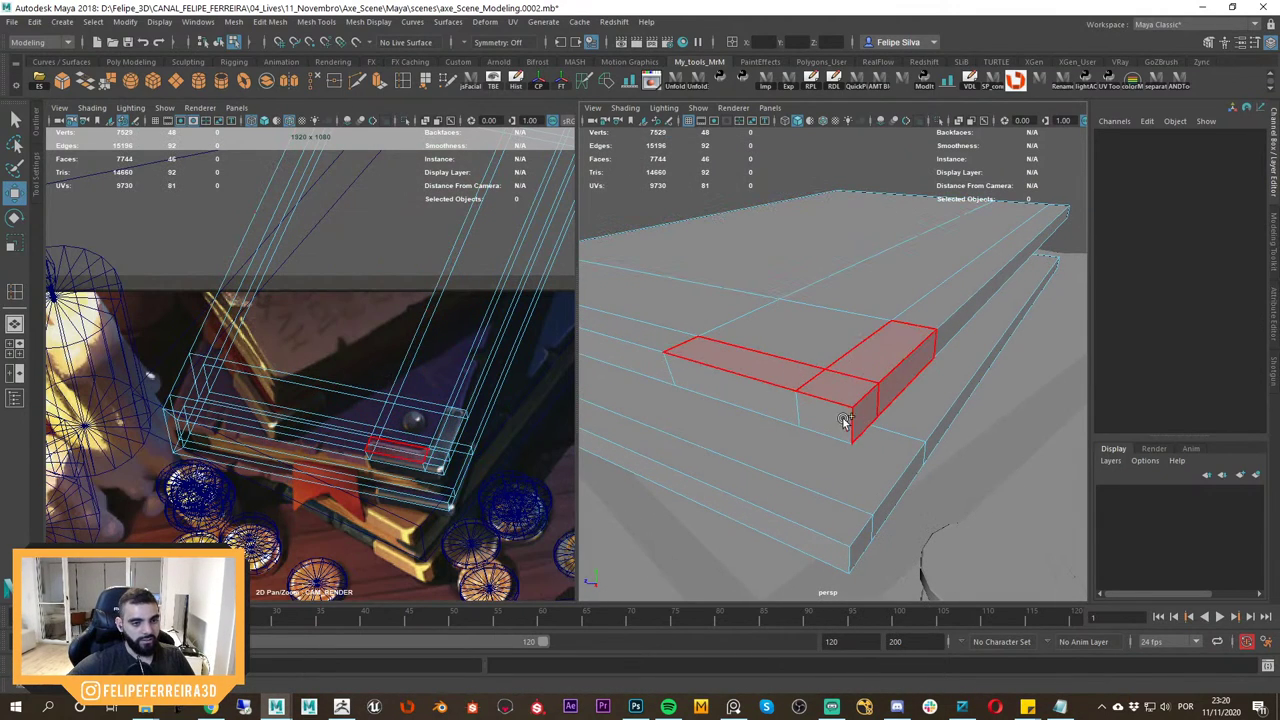
pyautogui.moveTo(843, 422); pyautogui.dragTo(774, 398)
pyautogui.keyDown('alt'); pyautogui.moveTo(812, 416); pyautogui.dragTo(838, 350); pyautogui.keyUp('alt')
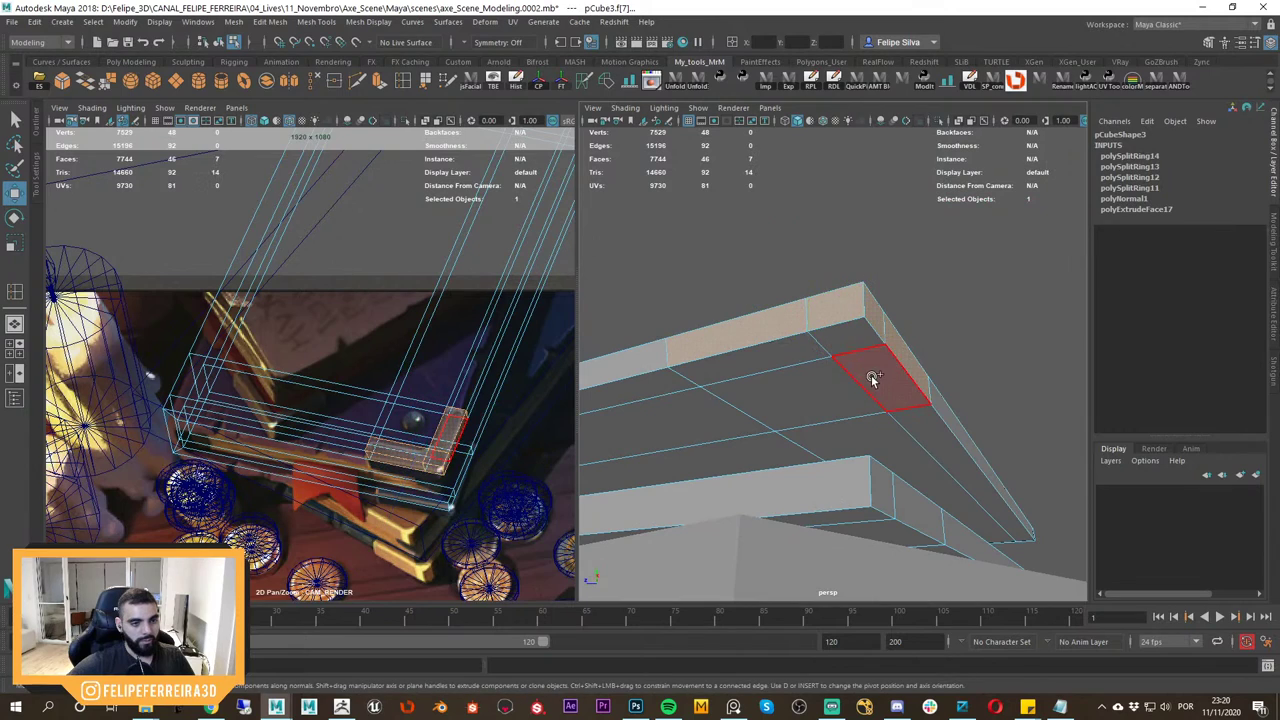
pyautogui.click(815, 350)
pyautogui.keyDown('shift'); pyautogui.moveTo(855, 338); pyautogui.dragTo(856, 340, button='right'); pyautogui.keyUp('shift')
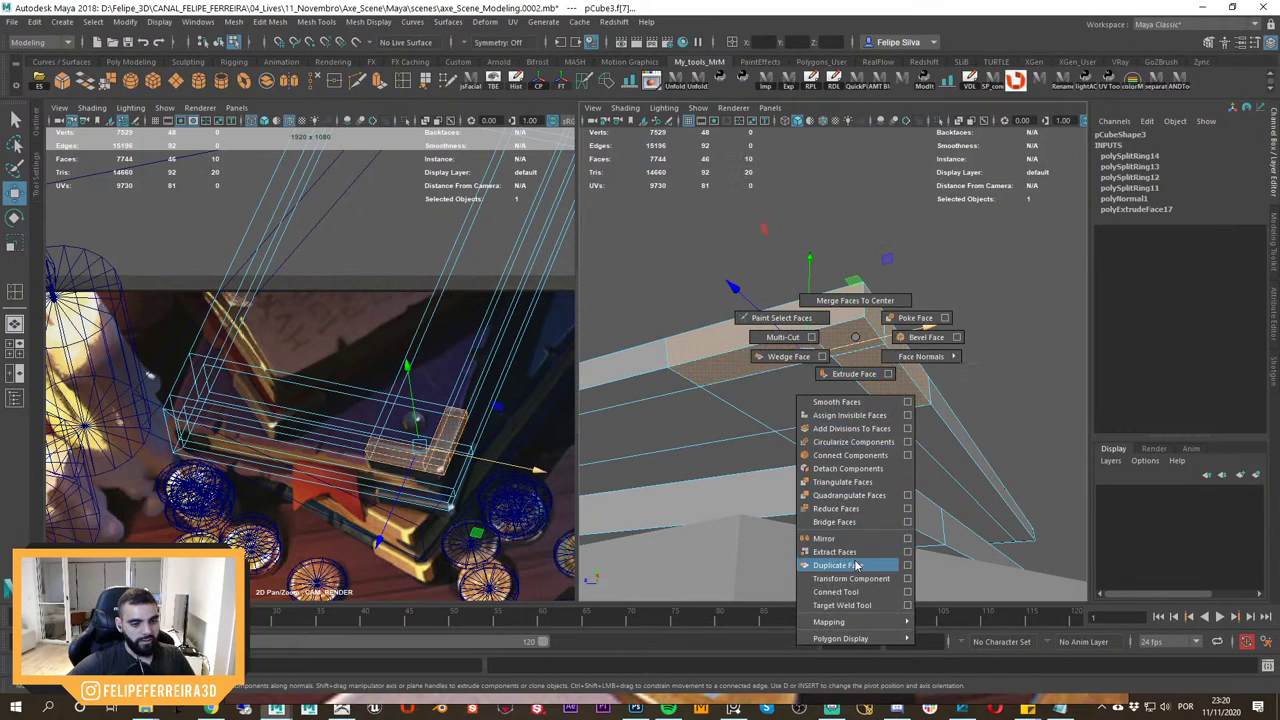
pyautogui.keyDown('shift'); pyautogui.moveTo(856, 566); pyautogui.dragTo(856, 566, button='right'); pyautogui.keyUp('shift')
pyautogui.keyDown('alt'); pyautogui.moveTo(868, 406); pyautogui.dragTo(858, 460); pyautogui.keyUp('alt')
pyautogui.press('w')
pyautogui.moveTo(855, 445); pyautogui.dragTo(900, 415, button='right')
pyautogui.click(902, 236)
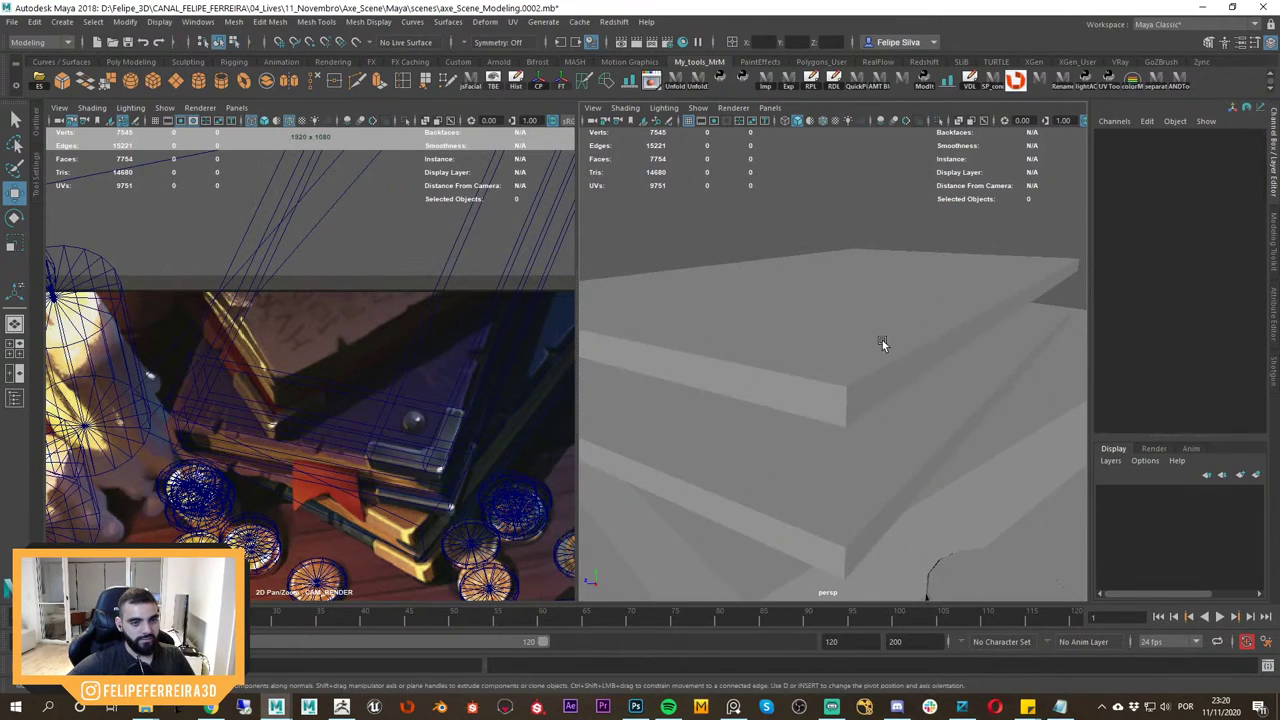
# Center the pivot of the duplicated corner piece.
pyautogui.click(882, 341)
pyautogui.keyDown('alt'); pyautogui.moveTo(851, 347); pyautogui.dragTo(789, 349); pyautogui.keyUp('alt')
pyautogui.click(547, 87)
pyautogui.keyDown('shift'); pyautogui.rightClick(883, 349); pyautogui.keyUp('shift')
# Select the book cover together with its corner piece and isolate both in the viewport.
pyautogui.scroll(-1, 863, 340)
pyautogui.press('space')
pyautogui.press('f')
pyautogui.press('4')
pyautogui.scroll(-4, 871, 380)
pyautogui.moveTo(871, 380)
pyautogui.keyDown('alt'); pyautogui.mouseDown(button='middle')
pyautogui.moveTo(819, 386)
pyautogui.moveTo(880, 428)
pyautogui.mouseUp(button='middle'); pyautogui.keyUp('alt')
pyautogui.scroll(4, 819, 386)
pyautogui.press('space')
pyautogui.moveTo(832, 357)
pyautogui.mouseDown()
pyautogui.moveTo(843, 325)
pyautogui.moveTo(811, 343)
pyautogui.moveTo(943, 420)
pyautogui.moveTo(797, 396)
pyautogui.moveTo(838, 372)
pyautogui.moveTo(783, 366)
pyautogui.mouseUp()
pyautogui.press('5')
pyautogui.scroll(-4, 795, 394)
pyautogui.keyDown('shift'); pyautogui.click(799, 391); pyautogui.keyUp('shift')
pyautogui.hotkey('ctrl', '1')
pyautogui.press('space')
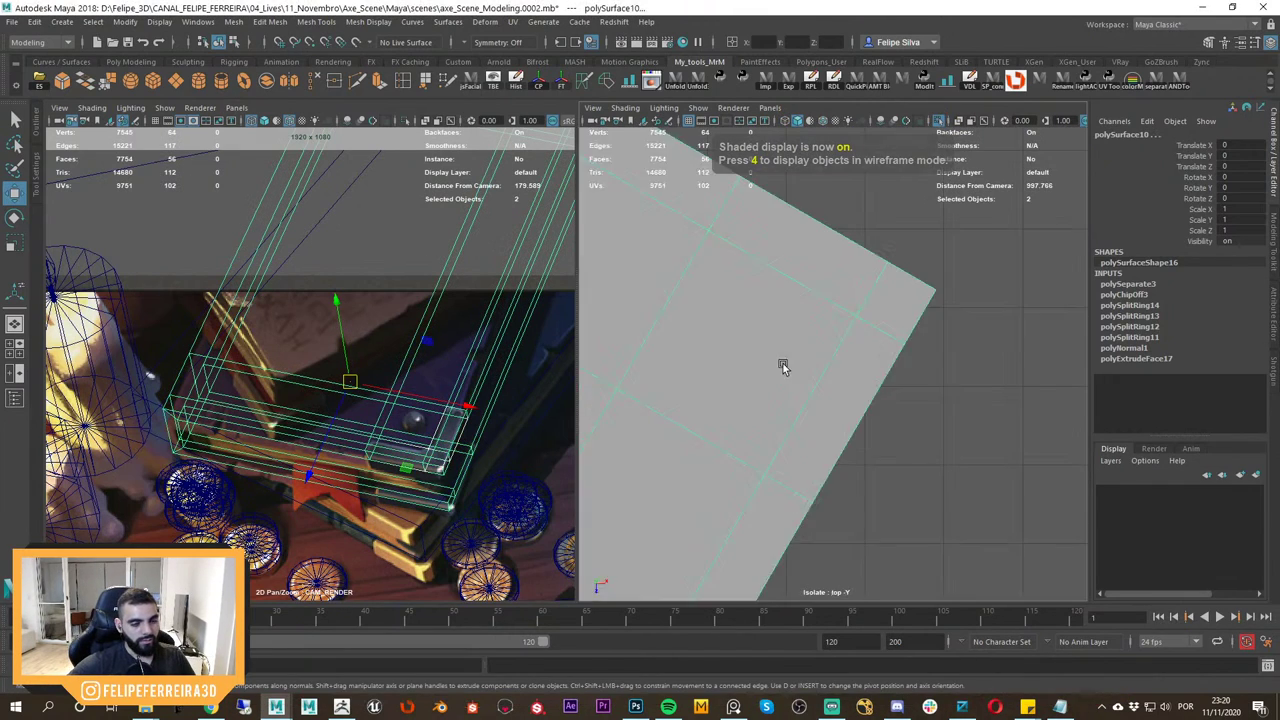
# Select only the L-shaped corner piece in the perspective view.
pyautogui.press('f')
pyautogui.press('space')
pyautogui.moveTo(867, 346); pyautogui.dragTo(868, 316)
pyautogui.keyDown('alt'); pyautogui.moveTo(868, 316); pyautogui.dragTo(889, 357); pyautogui.keyUp('alt')
pyautogui.click(955, 396)
pyautogui.moveTo(950, 399)
pyautogui.keyDown('alt'); pyautogui.mouseDown()
pyautogui.moveTo(874, 386)
pyautogui.moveTo(862, 360)
pyautogui.moveTo(890, 318)
pyautogui.moveTo(903, 373)
pyautogui.moveTo(854, 431)
pyautogui.moveTo(929, 413)
pyautogui.moveTo(875, 401)
pyautogui.moveTo(855, 350)
pyautogui.moveTo(912, 415)
pyautogui.moveTo(922, 390)
pyautogui.moveTo(965, 392)
pyautogui.mouseUp(); pyautogui.keyUp('alt')
pyautogui.click(874, 409)
pyautogui.click(904, 400)
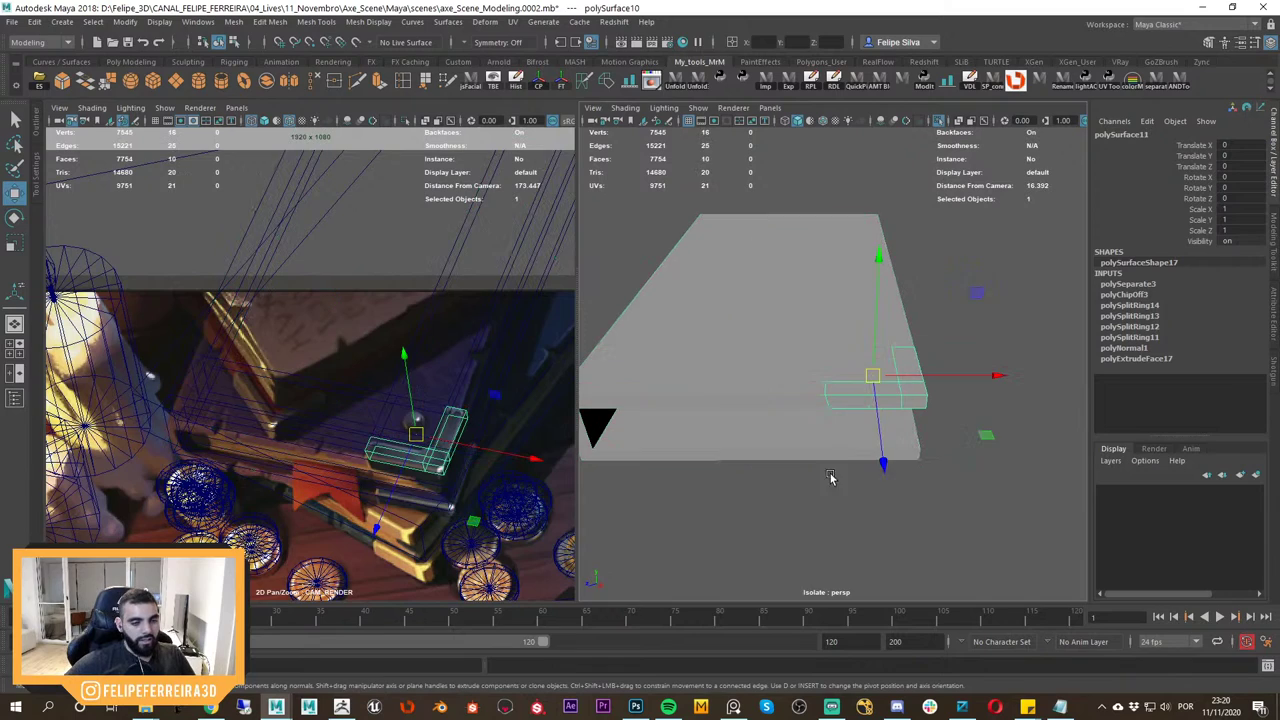
# Straighten the corner piece's open end and inner edge by scaling their vertices flat in the top view.
pyautogui.press('f')
pyautogui.keyDown('alt'); pyautogui.moveTo(846, 398); pyautogui.dragTo(776, 376); pyautogui.keyUp('alt')
pyautogui.press('space')
pyautogui.click(776, 376)
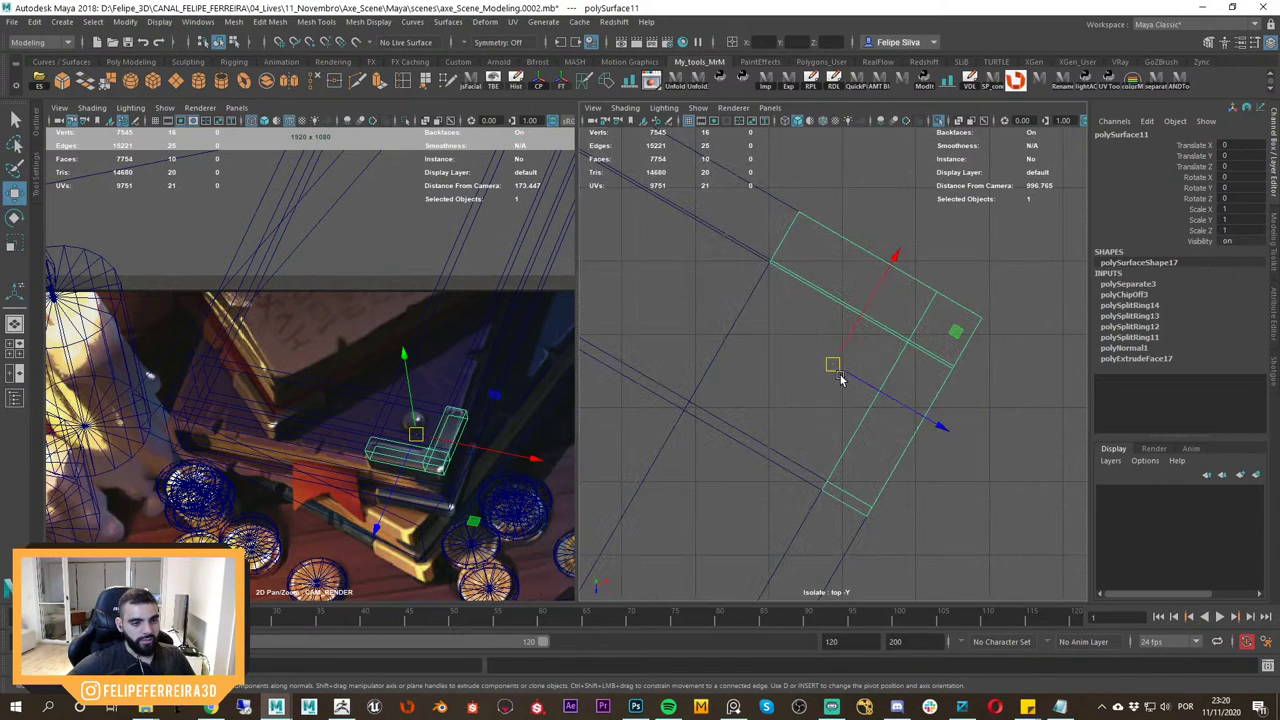
pyautogui.moveTo(983, 340); pyautogui.dragTo(918, 343, button='right')
pyautogui.moveTo(775, 427); pyautogui.dragTo(906, 542)
pyautogui.press('r')
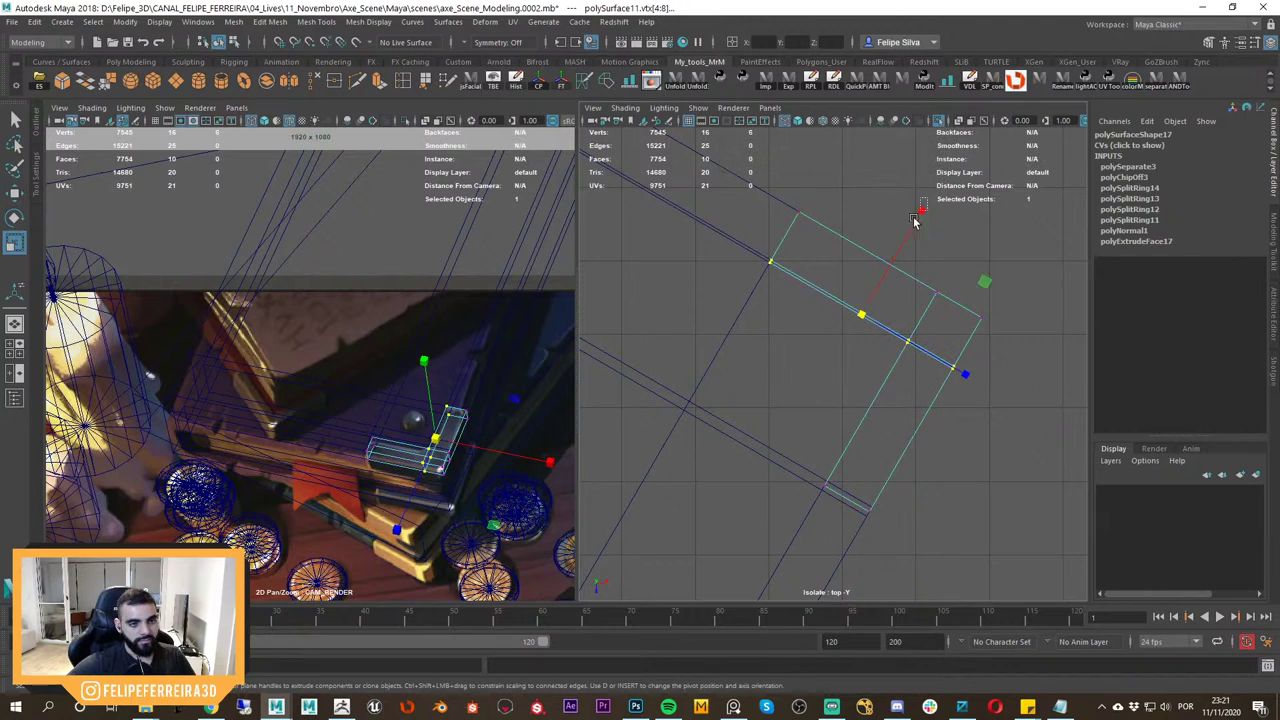
pyautogui.click(922, 213)
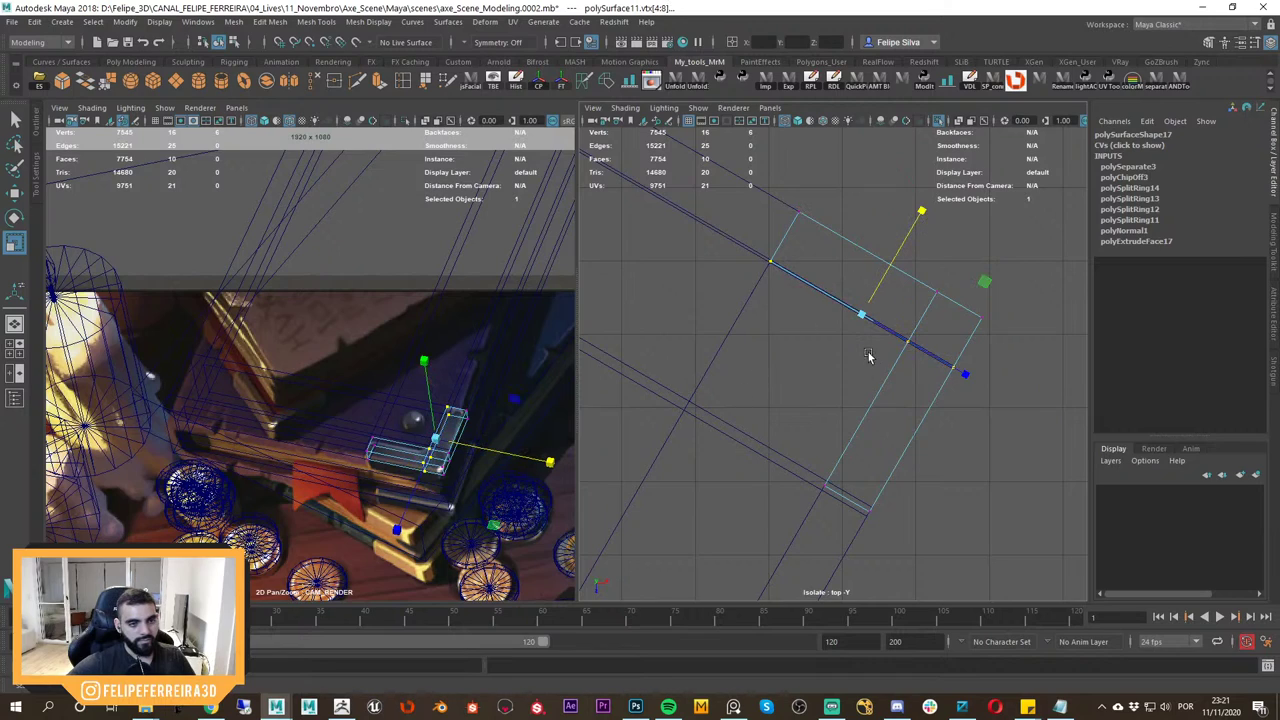
pyautogui.press('space')
pyautogui.moveTo(895, 349)
pyautogui.mouseDown()
pyautogui.moveTo(897, 313)
pyautogui.moveTo(923, 357)
pyautogui.moveTo(935, 345)
pyautogui.mouseUp()
pyautogui.press('5')
pyautogui.press('w')
pyautogui.moveTo(937, 339)
pyautogui.mouseDown(button='right')
pyautogui.moveTo(970, 345)
pyautogui.moveTo(992, 322)
pyautogui.mouseUp(button='right')
# Extrude all faces of the corner piece outward with a thickness of 0.19.
pyautogui.click(927, 410)
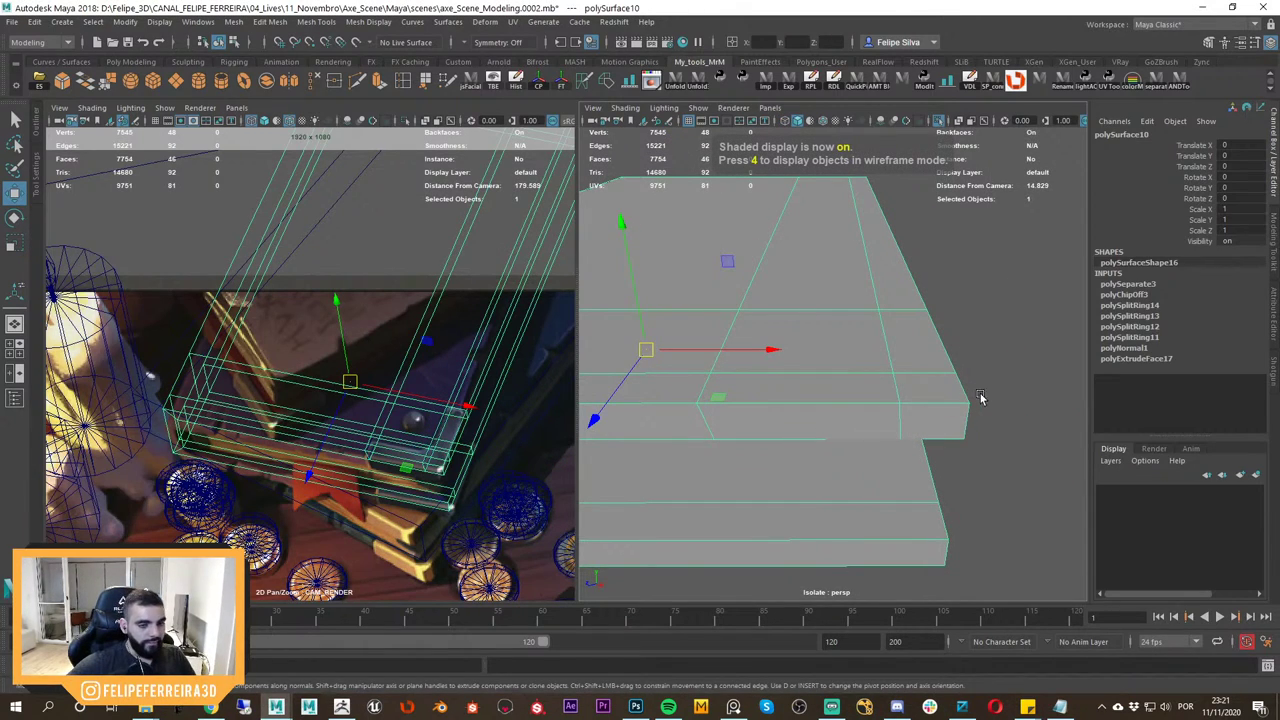
pyautogui.click(962, 432)
pyautogui.moveTo(462, 457); pyautogui.dragTo(435, 405, button='middle')
pyautogui.moveTo(435, 405); pyautogui.dragTo(645, 520, button='right')
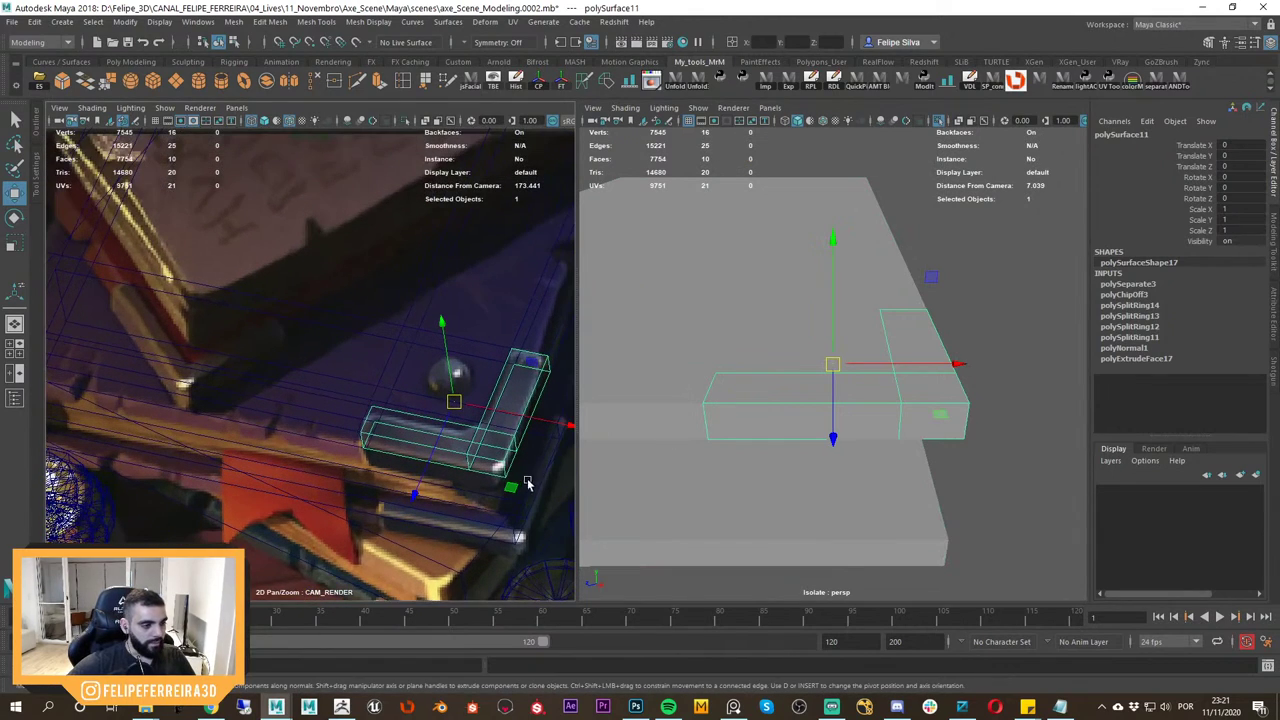
pyautogui.moveTo(530, 478); pyautogui.dragTo(406, 434, button='middle')
pyautogui.moveTo(406, 434); pyautogui.dragTo(530, 448, button='right')
pyautogui.keyDown('alt'); pyautogui.moveTo(940, 382); pyautogui.dragTo(870, 368, button='middle'); pyautogui.keyUp('alt')
pyautogui.keyDown('alt'); pyautogui.moveTo(870, 368); pyautogui.dragTo(870, 386, button='right'); pyautogui.keyUp('alt')
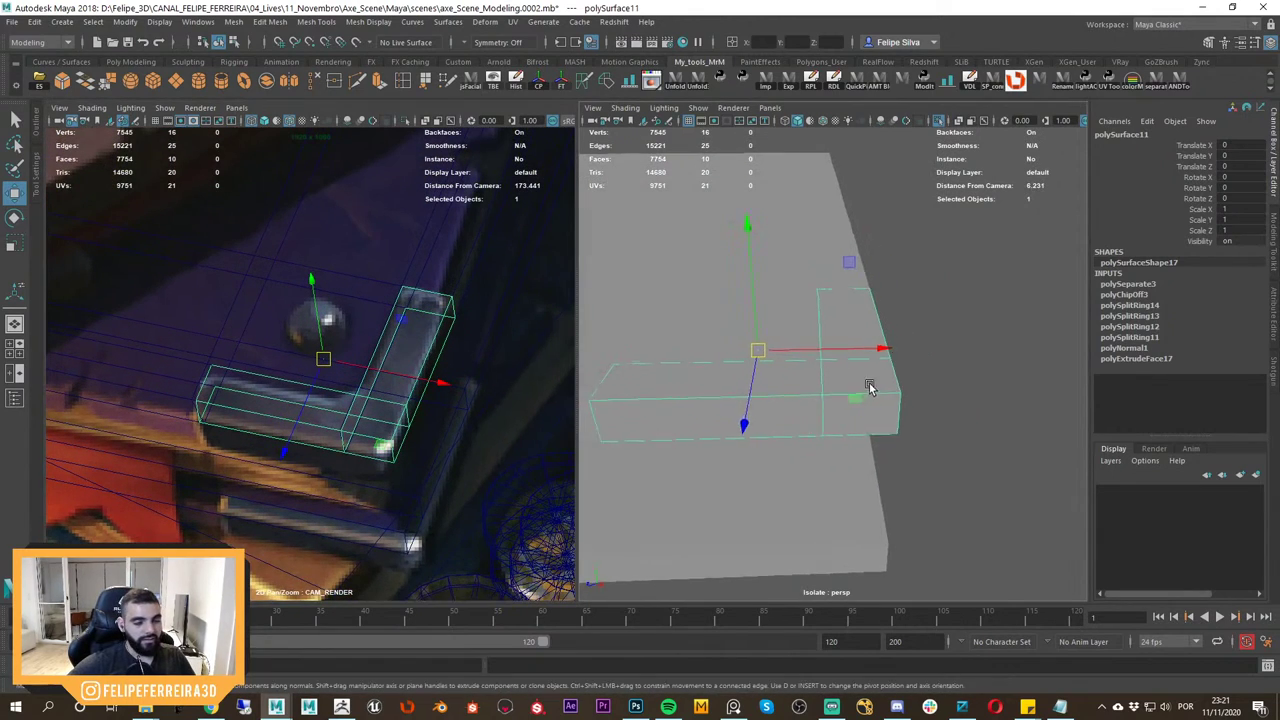
pyautogui.keyDown('alt'); pyautogui.moveTo(870, 386); pyautogui.dragTo(903, 373); pyautogui.keyUp('alt')
pyautogui.keyDown('shift'); pyautogui.moveTo(903, 372); pyautogui.dragTo(903, 408, button='right'); pyautogui.keyUp('shift')
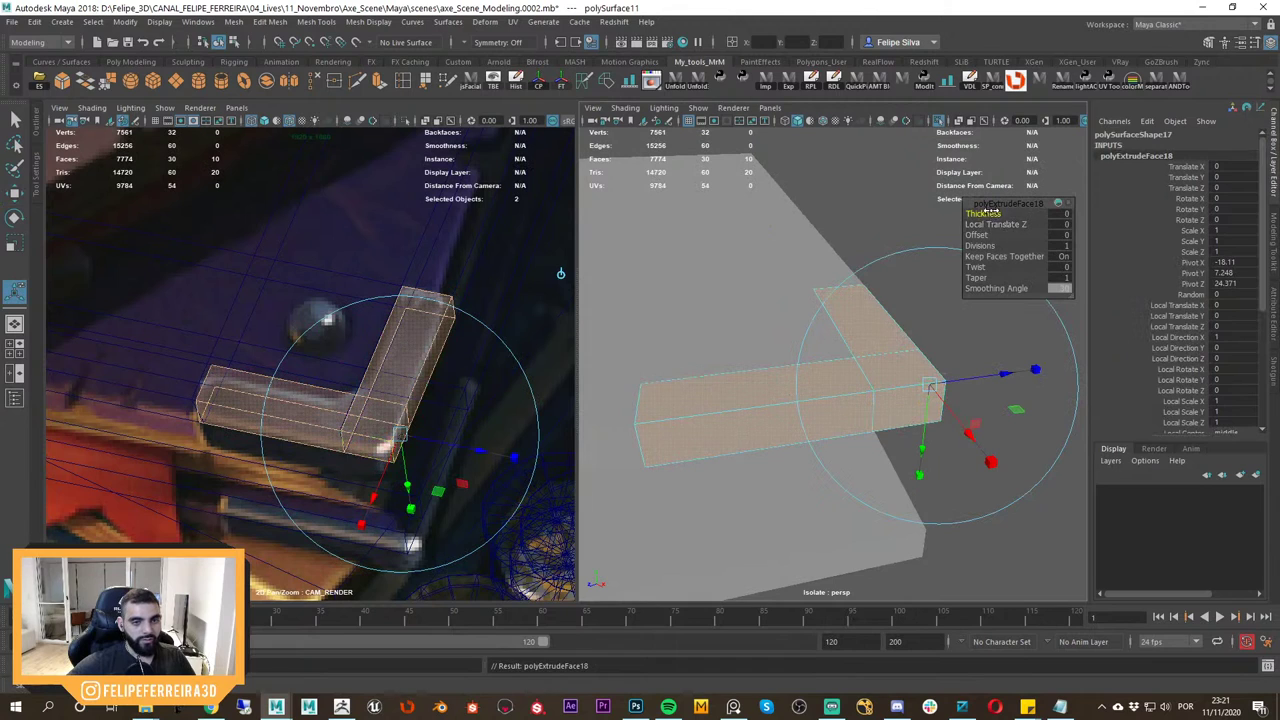
pyautogui.keyDown('alt'); pyautogui.moveTo(927, 283); pyautogui.dragTo(1006, 372); pyautogui.keyUp('alt')
pyautogui.scroll(3, 1004, 371)
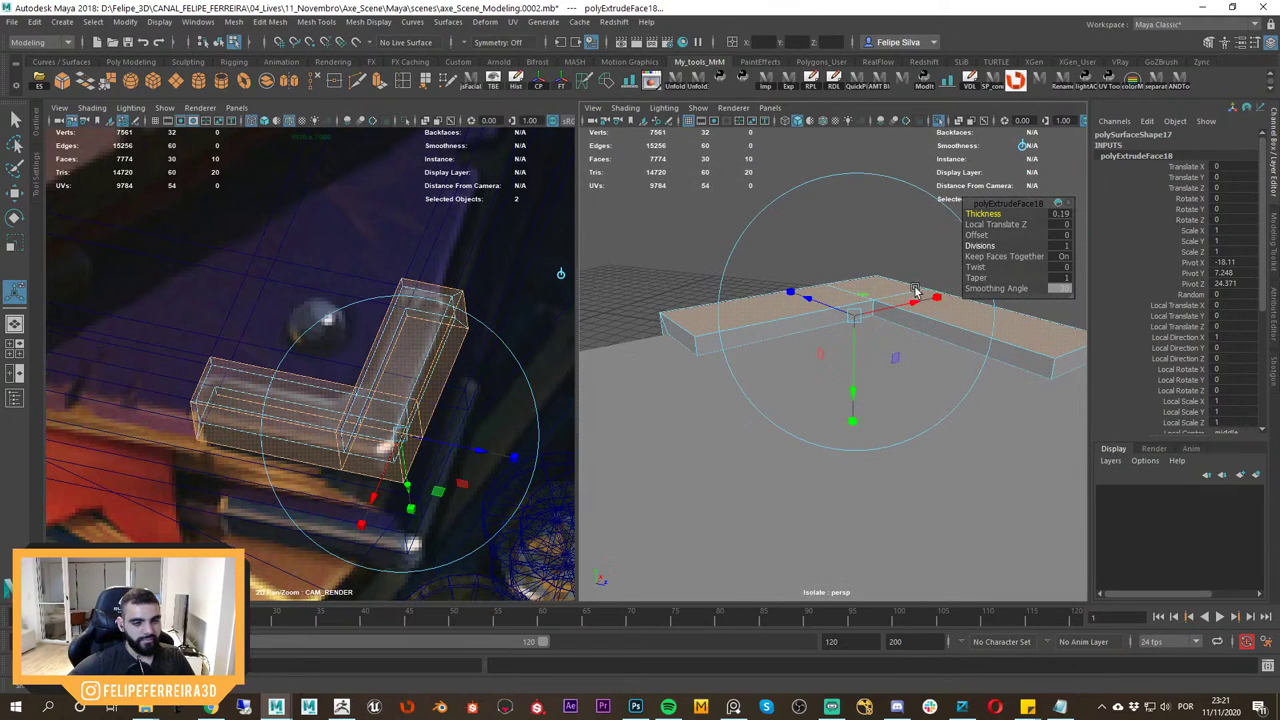
# Return to object mode and compare the thickened corner piece in shaded and wireframe display through the render camera.
pyautogui.press('w')
pyautogui.moveTo(920, 262); pyautogui.dragTo(949, 234, button='right')
pyautogui.click(800, 253)
pyautogui.scroll(-5, 794, 258)
pyautogui.keyDown('alt'); pyautogui.moveTo(794, 258); pyautogui.dragTo(744, 403); pyautogui.keyUp('alt')
pyautogui.press('5')
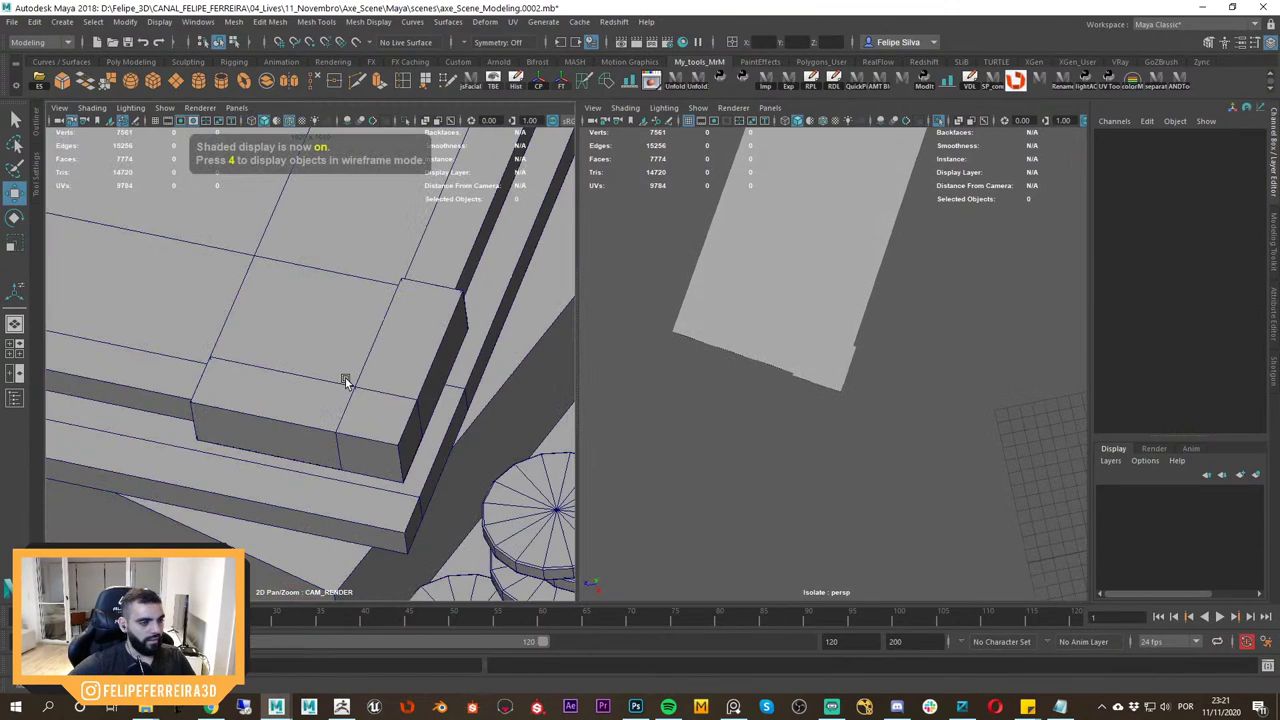
pyautogui.press('4')
# Select the corner piece and undo its stray vertical move.
pyautogui.click(801, 362)
pyautogui.press('f')
pyautogui.keyDown('alt'); pyautogui.moveTo(838, 378); pyautogui.dragTo(965, 396); pyautogui.keyUp('alt')
pyautogui.keyDown('alt'); pyautogui.moveTo(965, 396); pyautogui.dragTo(727, 380, button='right'); pyautogui.keyUp('alt')
pyautogui.moveTo(411, 433); pyautogui.dragTo(440, 525, button='middle')
pyautogui.hotkey('ctrl', 'z')
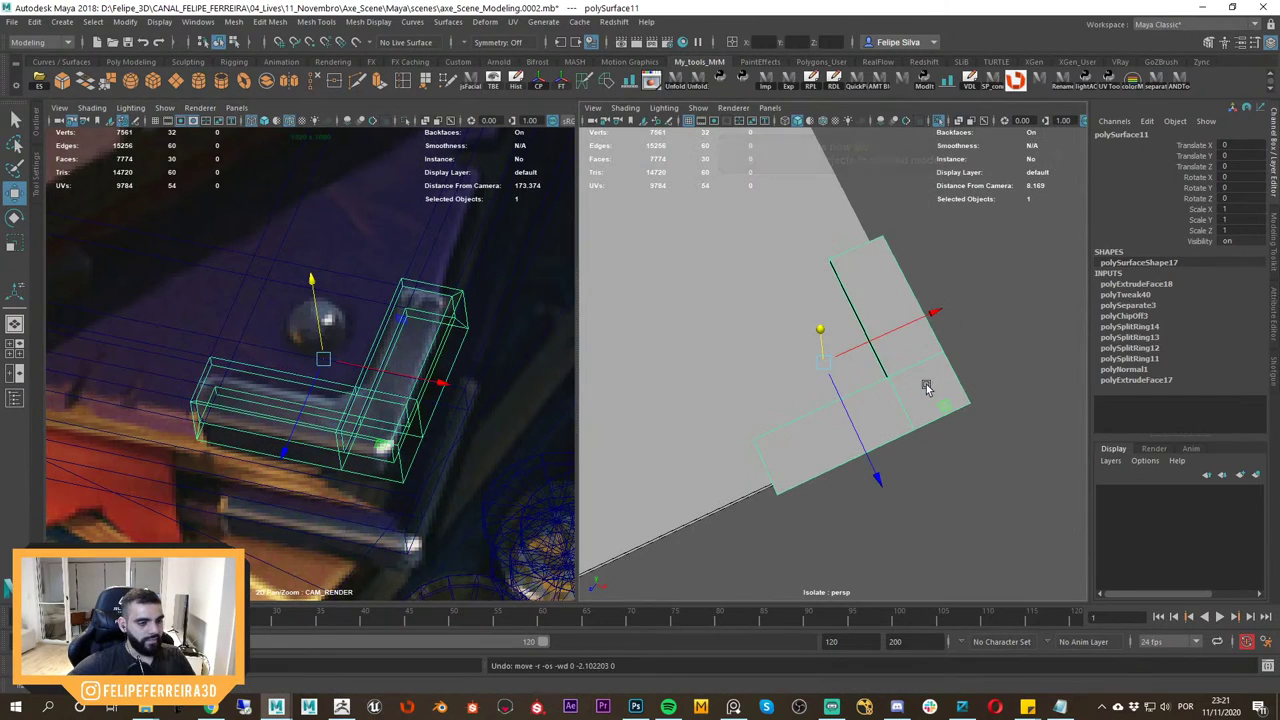
# Bevel the short vertical edge at the inner corner of the L-shaped piece with two segments.
pyautogui.keyDown('alt'); pyautogui.moveTo(926, 389); pyautogui.dragTo(960, 385, button='right'); pyautogui.keyUp('alt')
pyautogui.keyDown('alt'); pyautogui.moveTo(960, 385); pyautogui.dragTo(1000, 325); pyautogui.keyUp('alt')
pyautogui.keyDown('alt'); pyautogui.moveTo(1000, 325); pyautogui.dragTo(924, 365, button='middle'); pyautogui.keyUp('alt')
pyautogui.keyDown('alt'); pyautogui.moveTo(924, 365); pyautogui.dragTo(843, 314); pyautogui.keyUp('alt')
pyautogui.moveTo(843, 312); pyautogui.dragTo(847, 262, button='right')
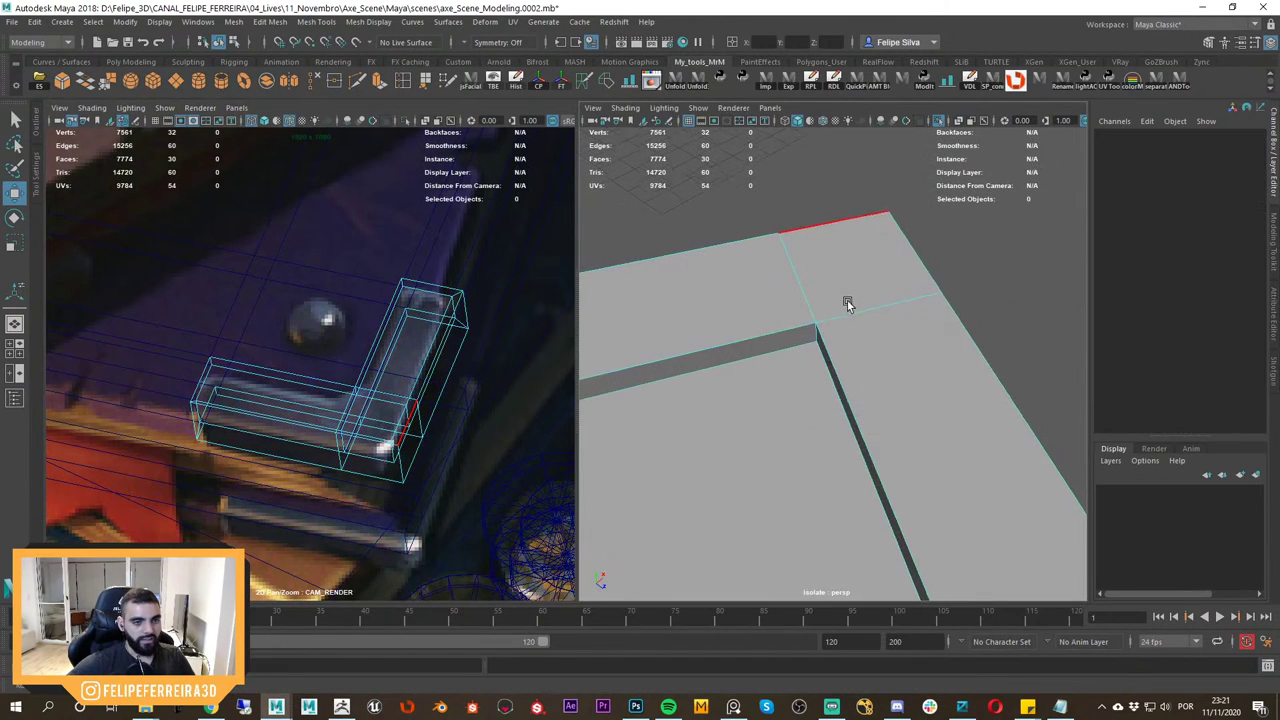
pyautogui.keyDown('alt'); pyautogui.moveTo(849, 305); pyautogui.dragTo(843, 278); pyautogui.keyUp('alt')
pyautogui.click(829, 334)
pyautogui.keyDown('alt'); pyautogui.moveTo(831, 338); pyautogui.dragTo(888, 349); pyautogui.keyUp('alt')
pyautogui.click(850, 329)
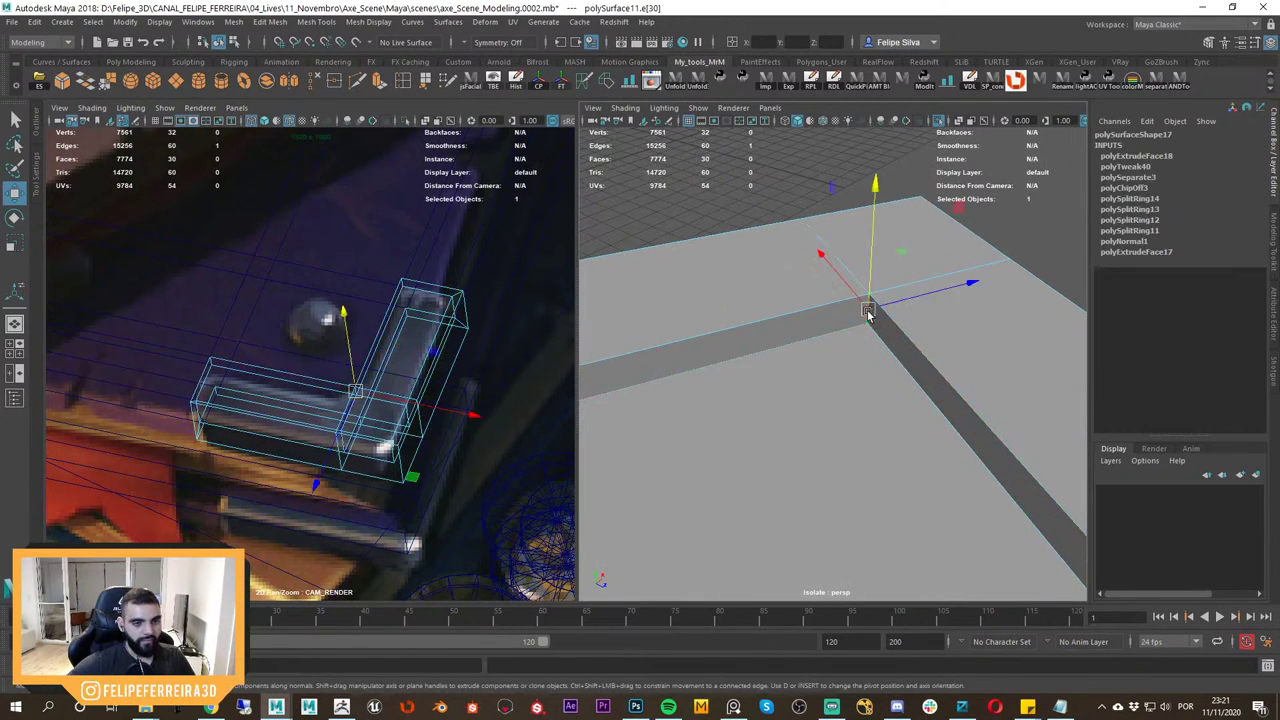
pyautogui.keyDown('shift'); pyautogui.moveTo(868, 313); pyautogui.dragTo(928, 315, button='right'); pyautogui.keyUp('shift')
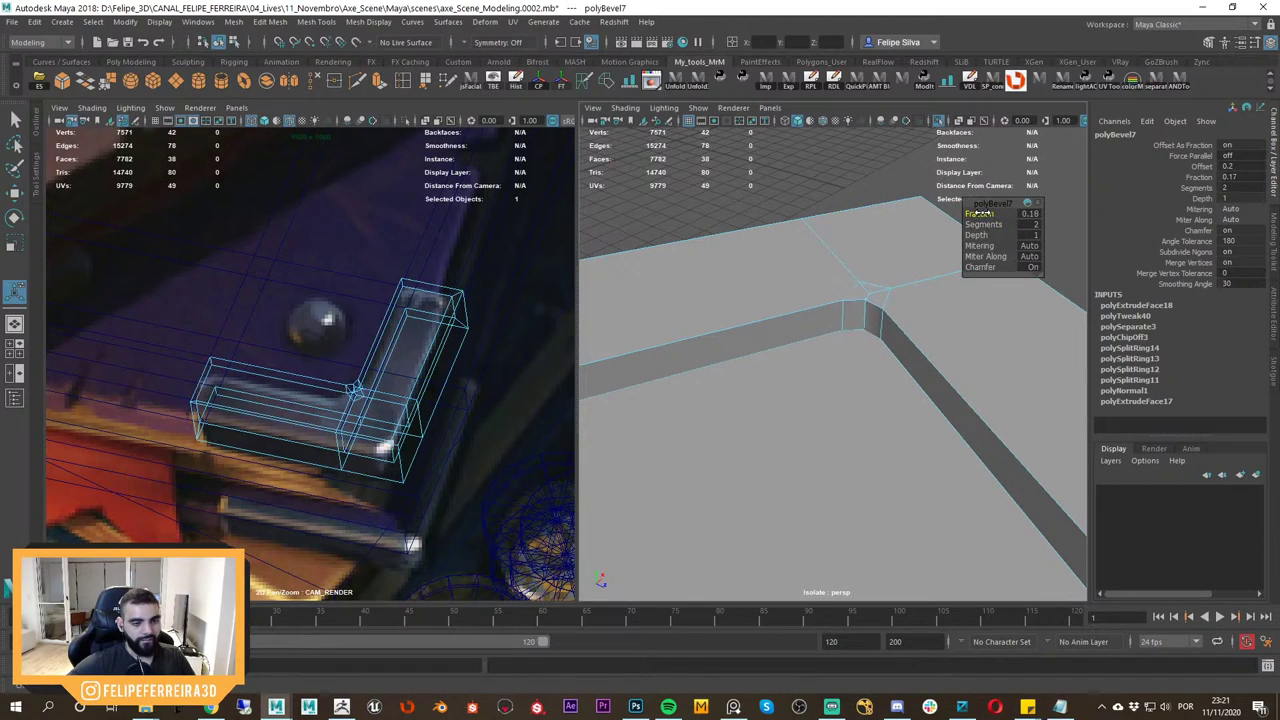
# Set the inner corner bevel's fraction to 0.33 and return the corner piece to object mode.
pyautogui.scroll(-5, 928, 293)
pyautogui.keyDown('alt'); pyautogui.moveTo(928, 293); pyautogui.dragTo(816, 308); pyautogui.keyUp('alt')
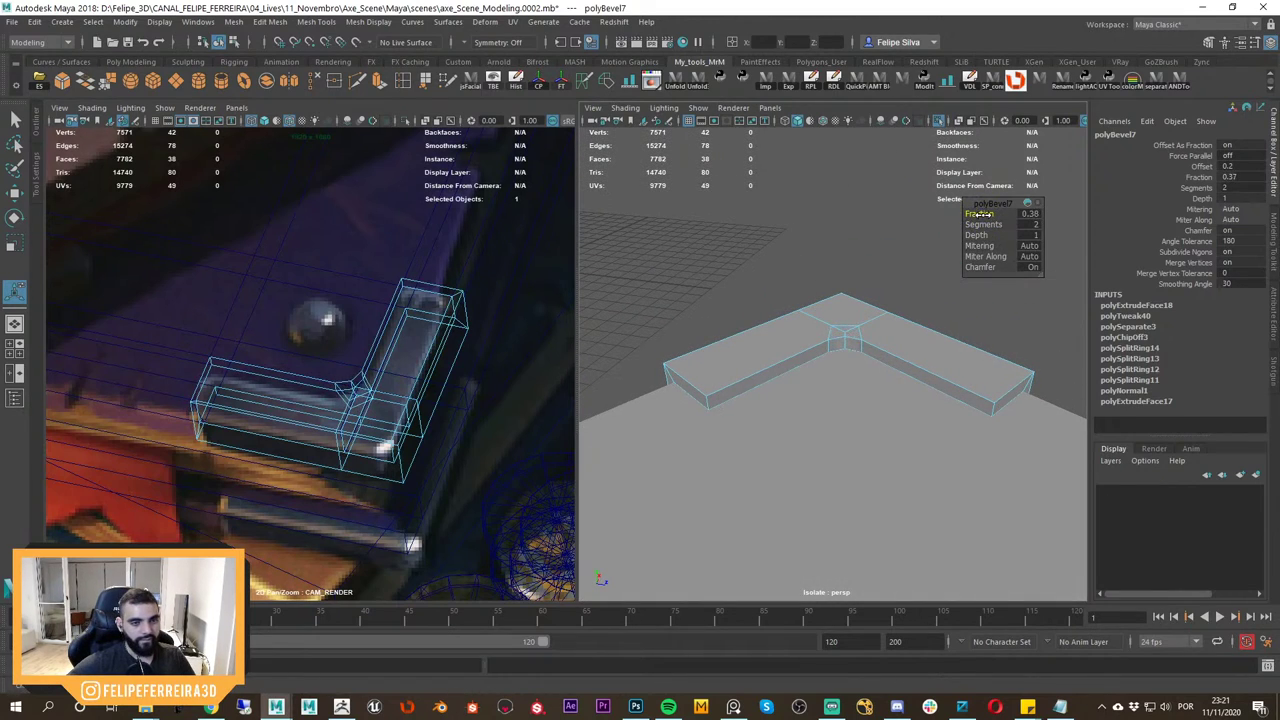
pyautogui.keyDown('alt'); pyautogui.moveTo(738, 329); pyautogui.dragTo(782, 335); pyautogui.keyUp('alt')
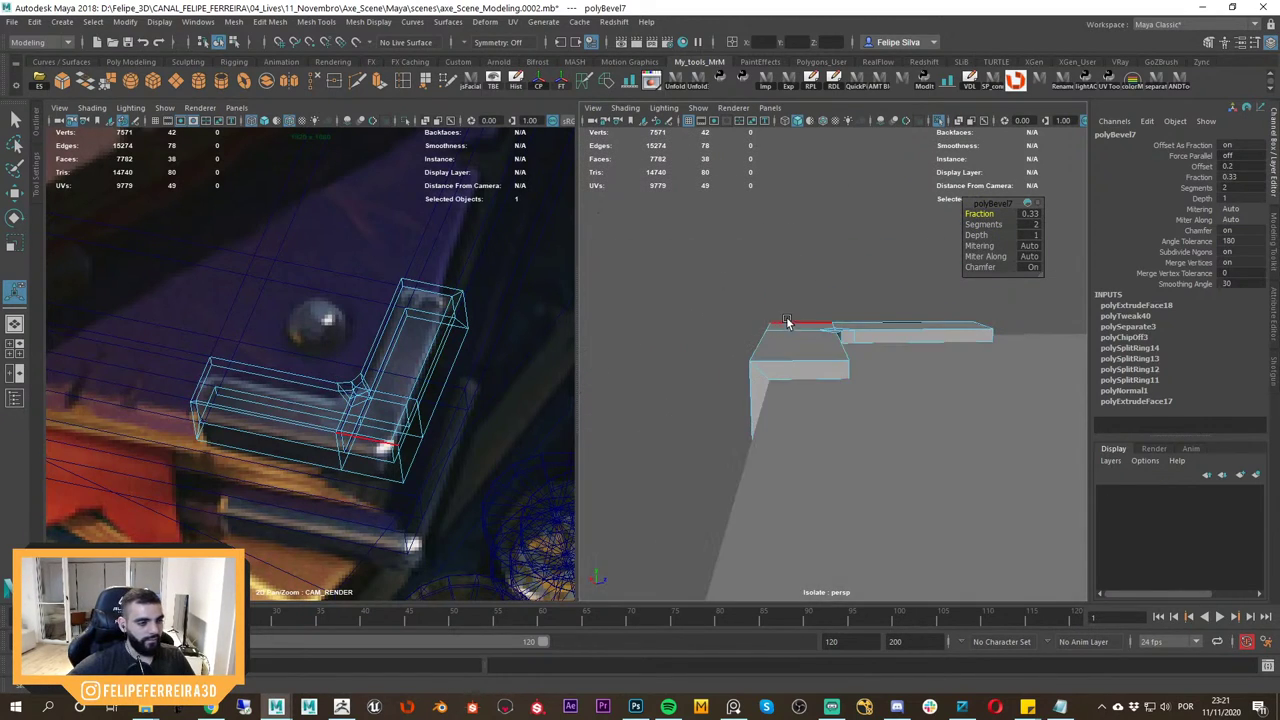
pyautogui.keyDown('alt'); pyautogui.moveTo(844, 305); pyautogui.dragTo(837, 368); pyautogui.keyUp('alt')
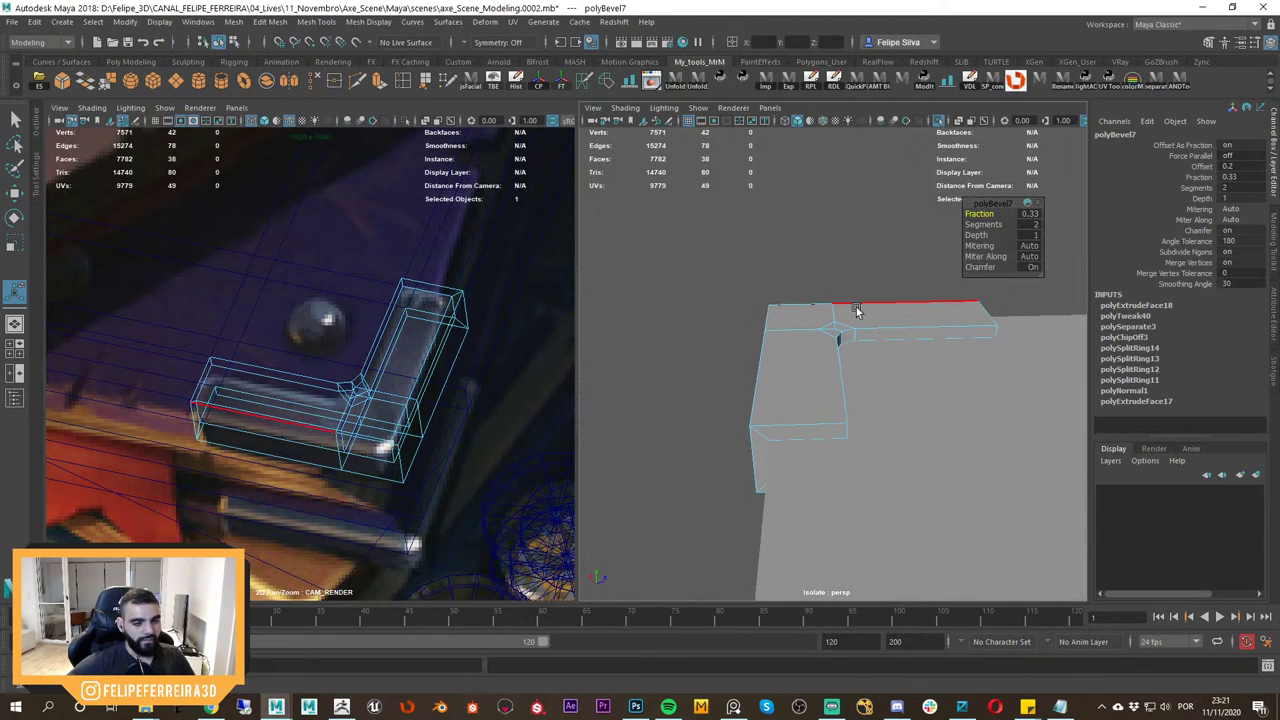
pyautogui.moveTo(857, 311); pyautogui.dragTo(911, 251, button='right')
pyautogui.click(911, 251)
pyautogui.keyDown('alt'); pyautogui.moveTo(911, 251); pyautogui.dragTo(871, 351); pyautogui.keyUp('alt')
pyautogui.click(886, 326)
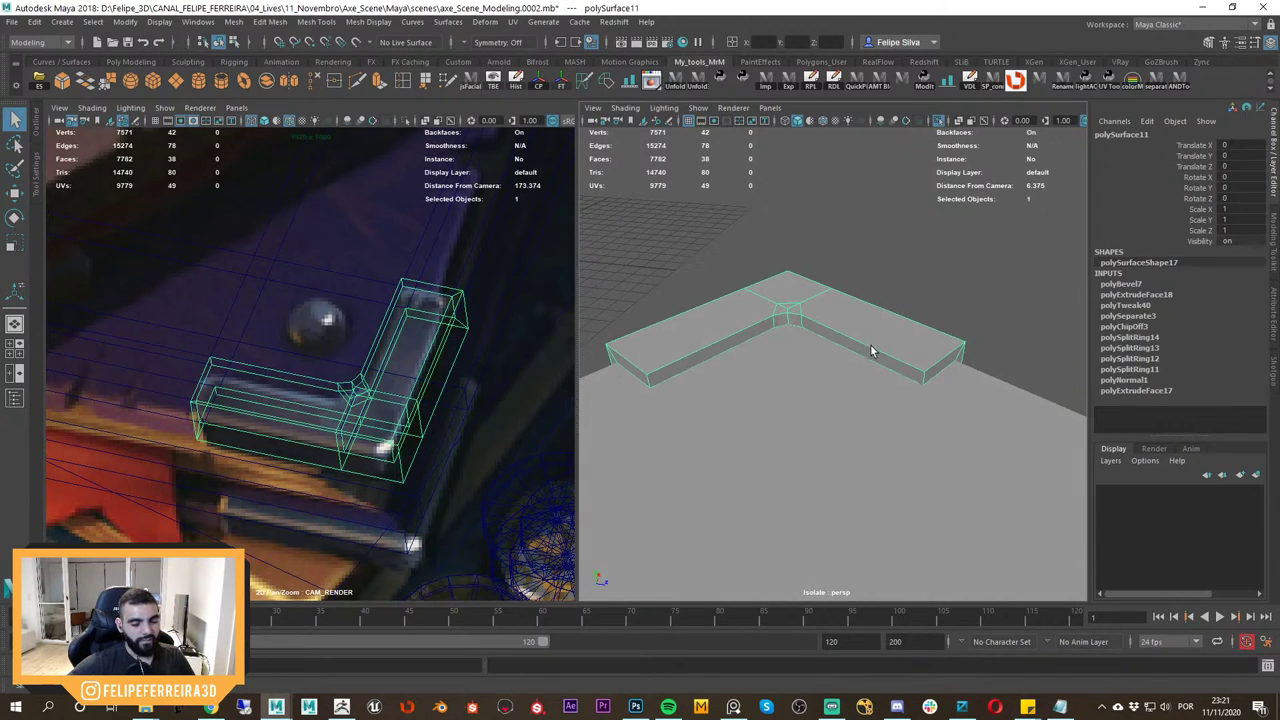
# Select the inner vertical edge at the end of one arm of the corner piece.
pyautogui.scroll(-3, 871, 348)
pyautogui.click(852, 289)
pyautogui.keyDown('alt'); pyautogui.moveTo(852, 289); pyautogui.dragTo(897, 386); pyautogui.keyUp('alt')
pyautogui.click(926, 384)
pyautogui.moveTo(875, 339); pyautogui.dragTo(874, 303, button='right')
pyautogui.keyDown('alt'); pyautogui.moveTo(874, 303); pyautogui.dragTo(944, 325); pyautogui.keyUp('alt')
pyautogui.scroll(2, 900, 340)
pyautogui.click(877, 348)
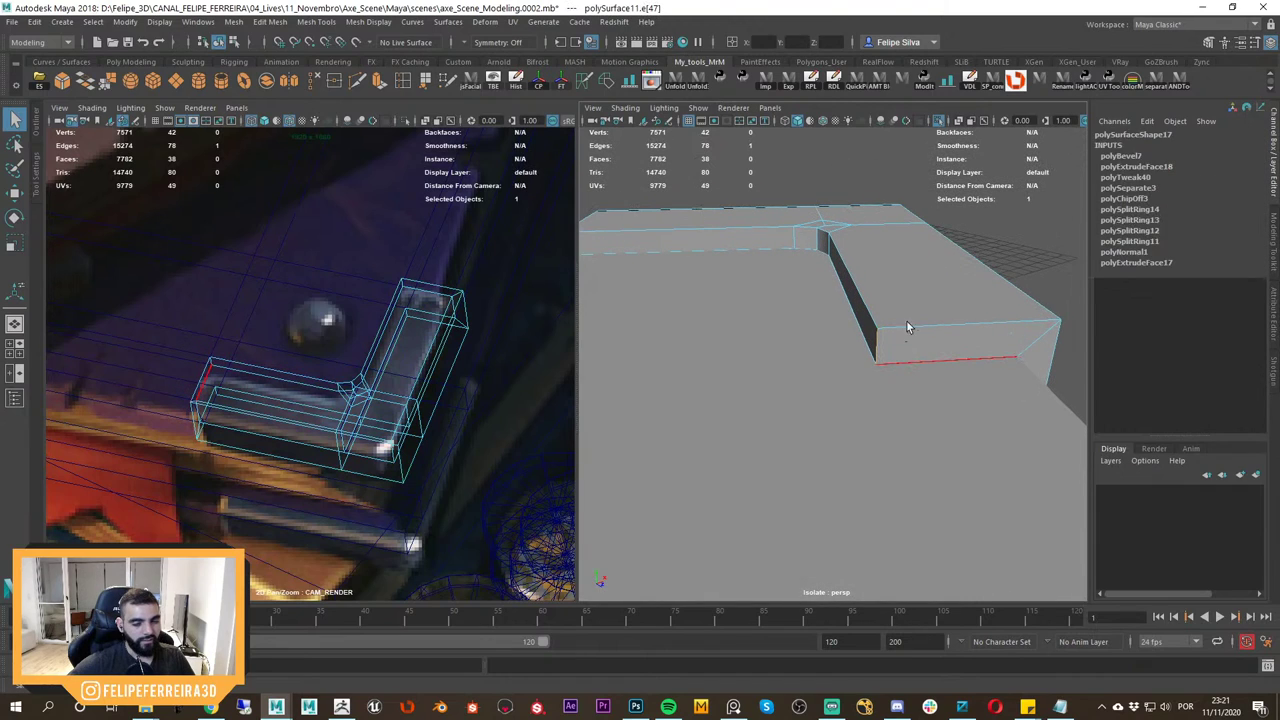
# Preview the corner piece smoothed, then restore its unsmoothed display in object mode.
pyautogui.press('w')
pyautogui.moveTo(914, 287); pyautogui.dragTo(916, 252, button='right')
pyautogui.click(951, 276)
pyautogui.press('3')
pyautogui.keyDown('alt'); pyautogui.moveTo(958, 302); pyautogui.dragTo(887, 348); pyautogui.keyUp('alt')
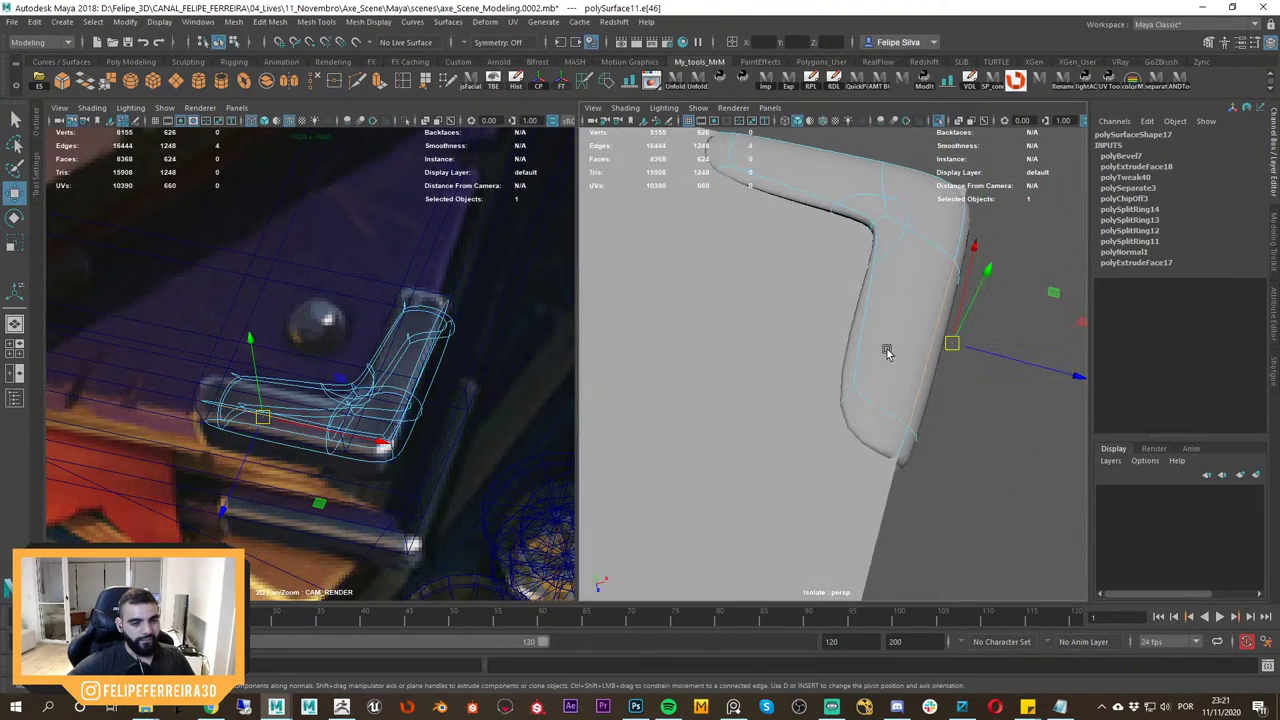
pyautogui.press('1')
pyautogui.moveTo(885, 329); pyautogui.dragTo(937, 298, button='right')
pyautogui.keyDown('alt'); pyautogui.moveTo(937, 298); pyautogui.dragTo(897, 340); pyautogui.keyUp('alt')
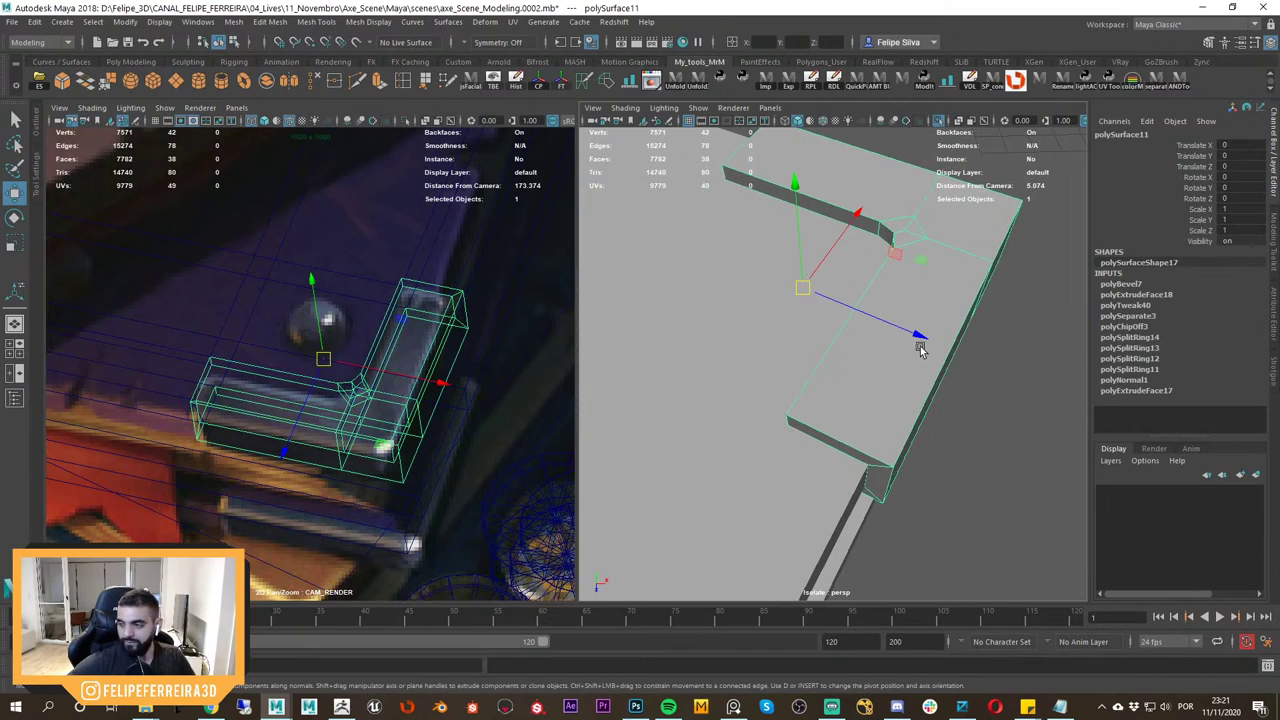
pyautogui.keyDown('shift'); pyautogui.moveTo(920, 348); pyautogui.dragTo(836, 367, button='right'); pyautogui.keyUp('shift')
pyautogui.keyDown('alt'); pyautogui.moveTo(845, 388); pyautogui.dragTo(825, 343); pyautogui.keyUp('alt')
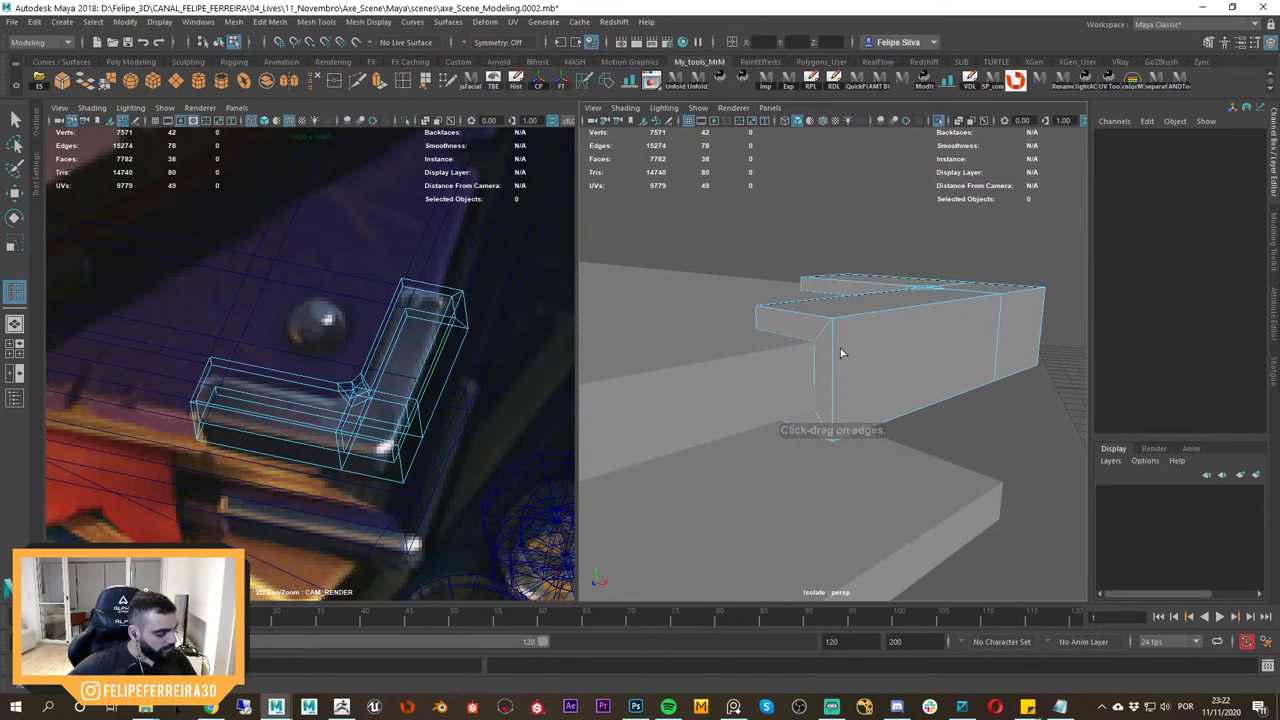
pyautogui.press('w')
pyautogui.keyDown('alt'); pyautogui.moveTo(914, 328); pyautogui.dragTo(897, 303); pyautogui.keyUp('alt')
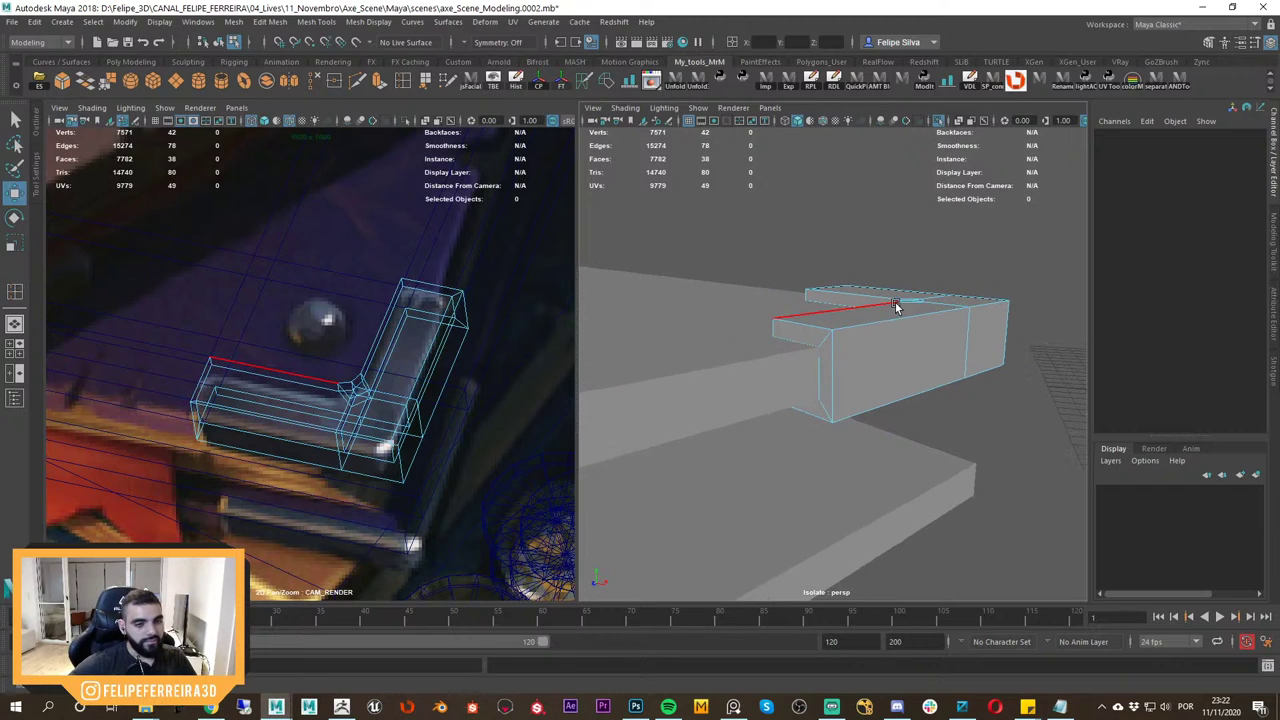
pyautogui.moveTo(897, 303); pyautogui.dragTo(991, 234, button='right')
pyautogui.keyDown('alt'); pyautogui.moveTo(930, 322); pyautogui.dragTo(1005, 341); pyautogui.keyUp('alt')
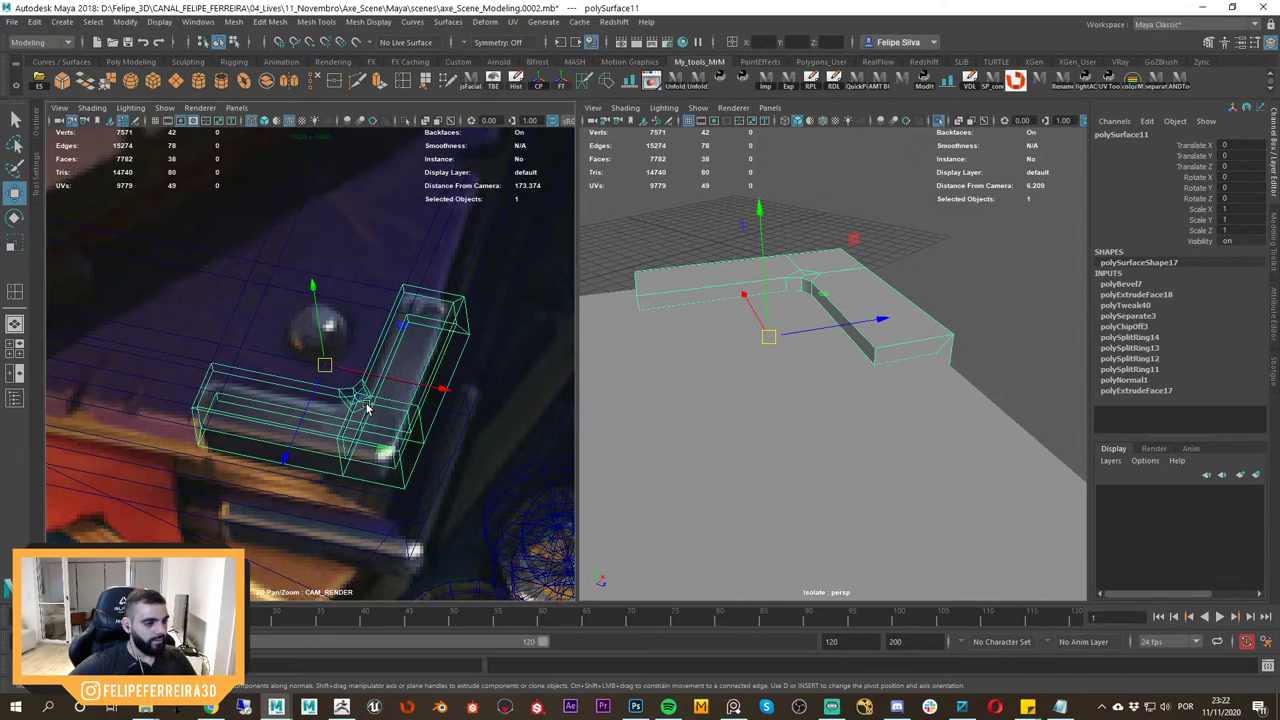
# Check the full render camera composition and reframe the painted book corner against the corner piece.
pyautogui.press('\\')
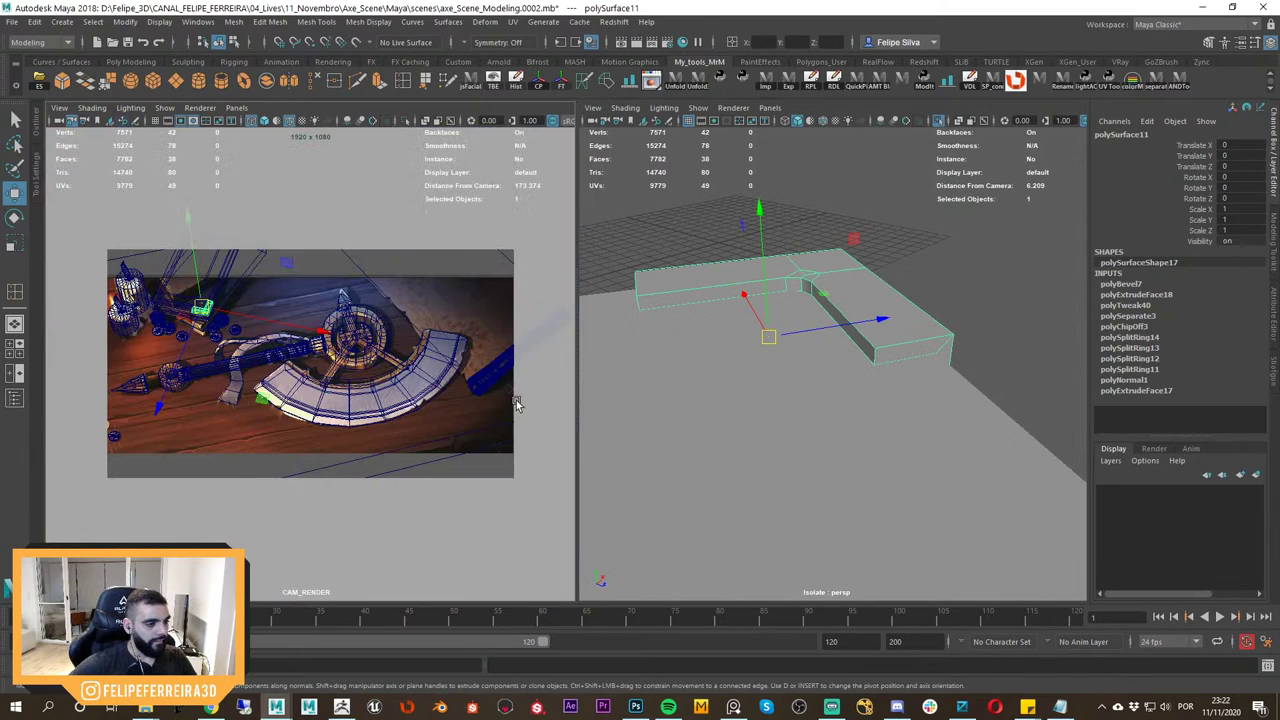
pyautogui.press('\\')
pyautogui.moveTo(326, 346); pyautogui.dragTo(315, 312, button='right')
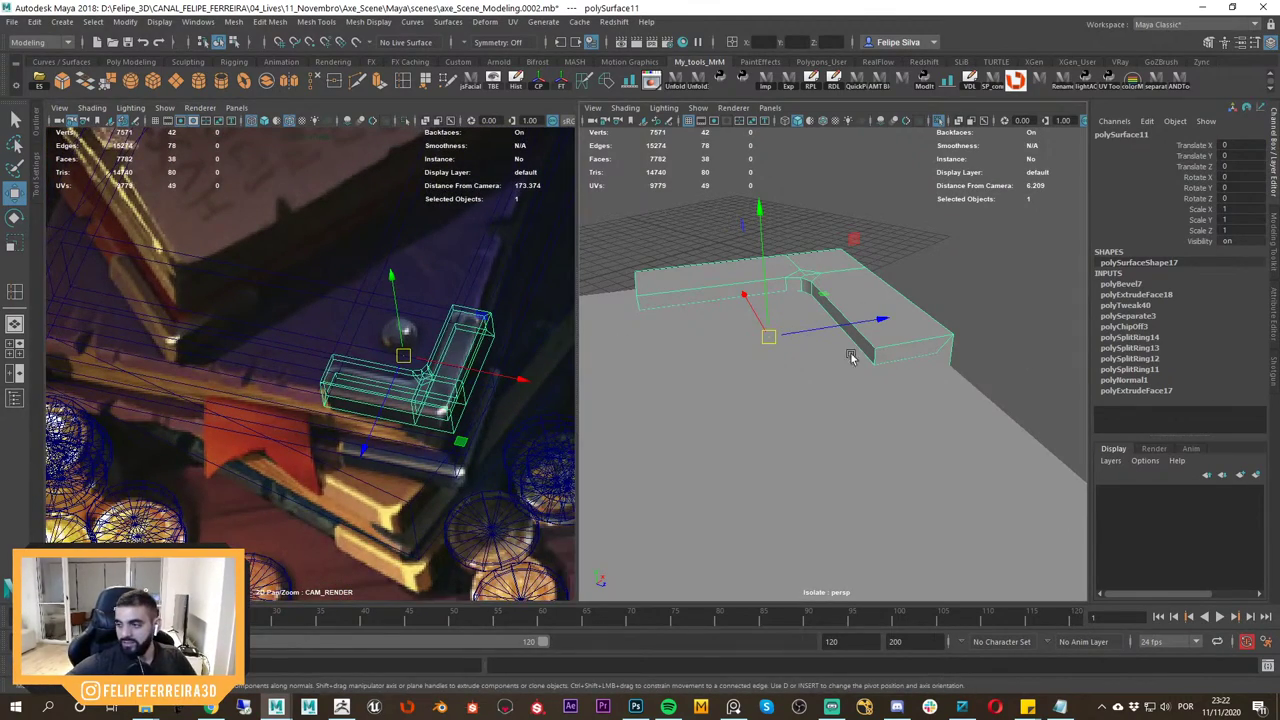
pyautogui.moveTo(420, 372); pyautogui.dragTo(427, 366, button='middle')
pyautogui.moveTo(427, 366); pyautogui.dragTo(446, 370, button='right')
# Bevel the inner vertical edges at both arm ends of the corner piece with two segments and a fraction of 0.29.
pyautogui.moveTo(862, 345)
pyautogui.keyDown('alt'); pyautogui.mouseDown()
pyautogui.moveTo(796, 334)
pyautogui.moveTo(845, 329)
pyautogui.mouseUp(); pyautogui.keyUp('alt')
pyautogui.keyDown('alt'); pyautogui.moveTo(845, 329); pyautogui.dragTo(917, 240, button='right'); pyautogui.keyUp('alt')
pyautogui.keyDown('alt'); pyautogui.moveTo(830, 320); pyautogui.dragTo(880, 336, button='right'); pyautogui.keyUp('alt')
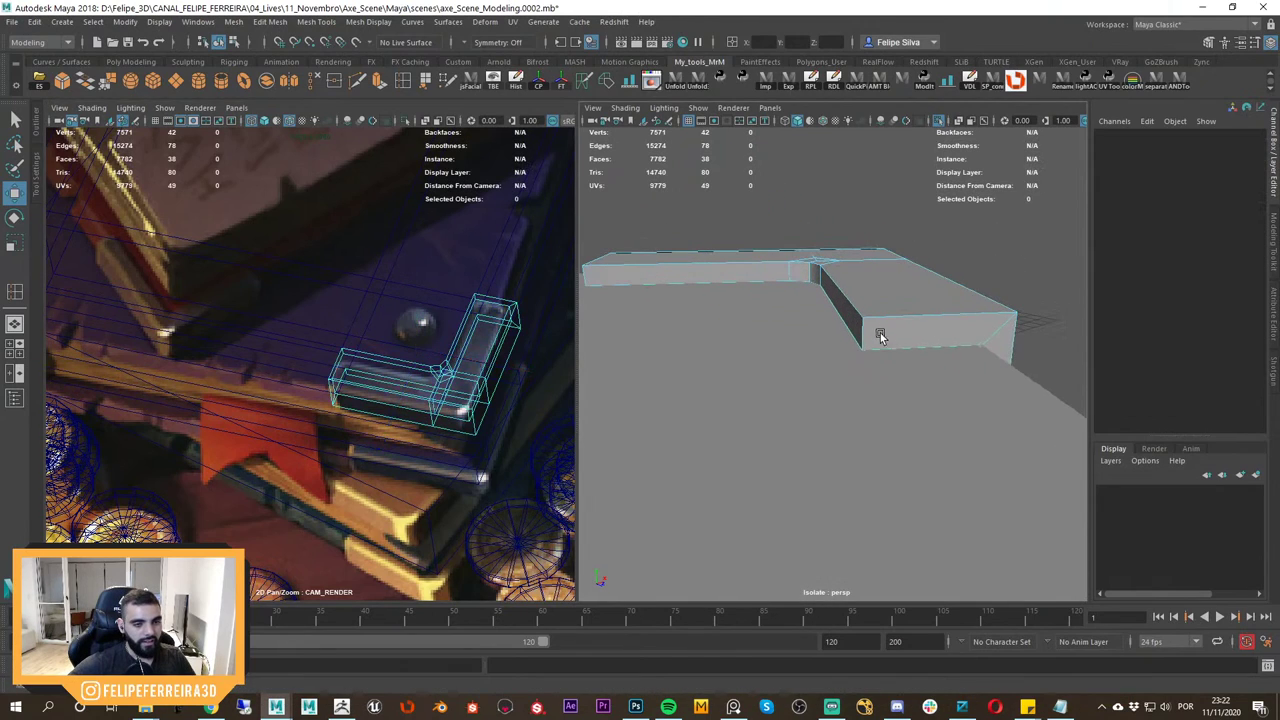
pyautogui.click(863, 336)
pyautogui.moveTo(829, 343)
pyautogui.keyDown('alt'); pyautogui.mouseDown()
pyautogui.moveTo(960, 331)
pyautogui.moveTo(720, 320)
pyautogui.moveTo(734, 343)
pyautogui.moveTo(766, 351)
pyautogui.moveTo(853, 355)
pyautogui.moveTo(849, 366)
pyautogui.moveTo(906, 357)
pyautogui.moveTo(846, 346)
pyautogui.moveTo(849, 362)
pyautogui.mouseUp(); pyautogui.keyUp('alt')
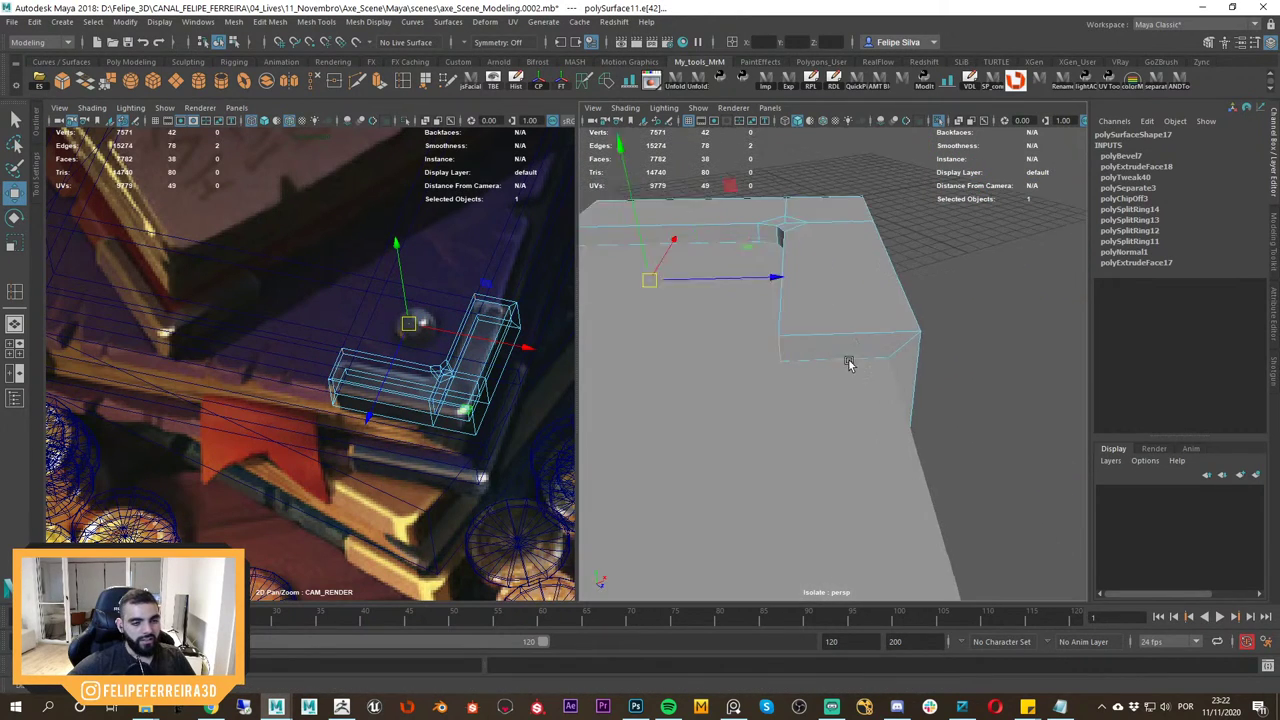
pyautogui.scroll(3, 849, 364)
pyautogui.keyDown('shift'); pyautogui.moveTo(765, 327); pyautogui.dragTo(828, 329, button='right'); pyautogui.keyUp('shift')
pyautogui.keyDown('alt'); pyautogui.moveTo(810, 329); pyautogui.dragTo(858, 338); pyautogui.keyUp('alt')
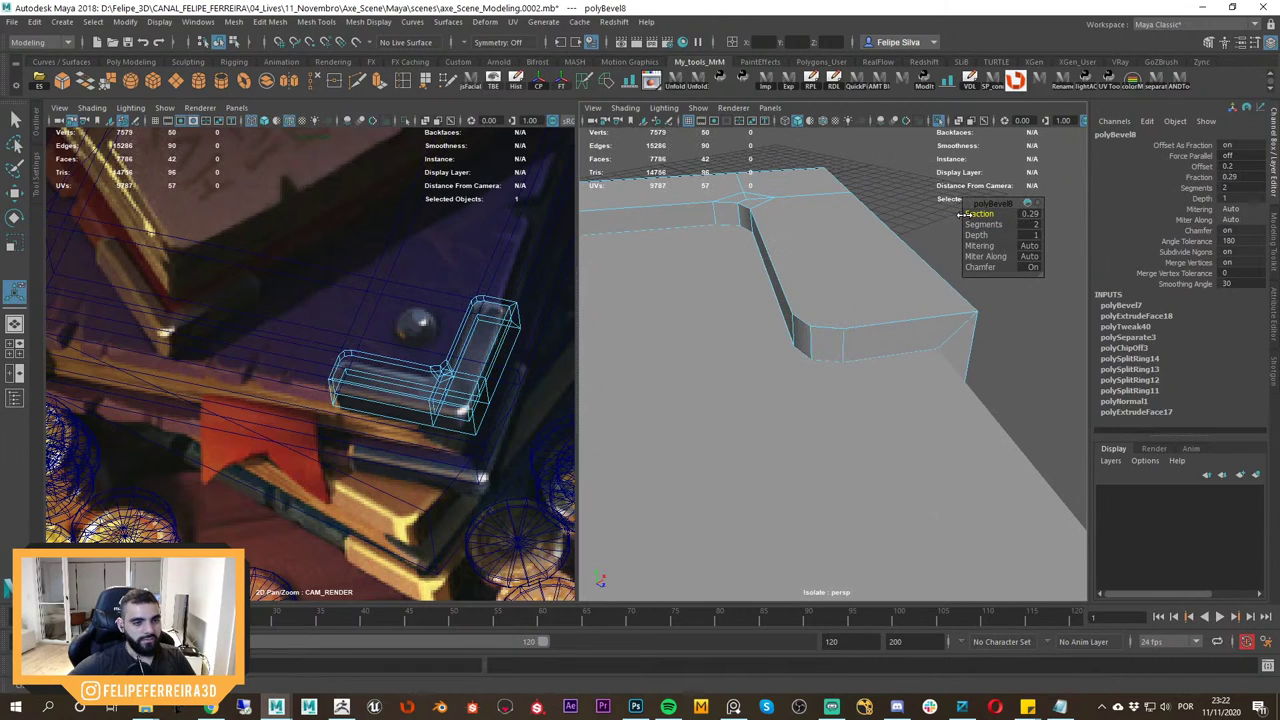
pyautogui.press('w')
pyautogui.moveTo(833, 241); pyautogui.dragTo(866, 244, button='right')
pyautogui.click(867, 246)
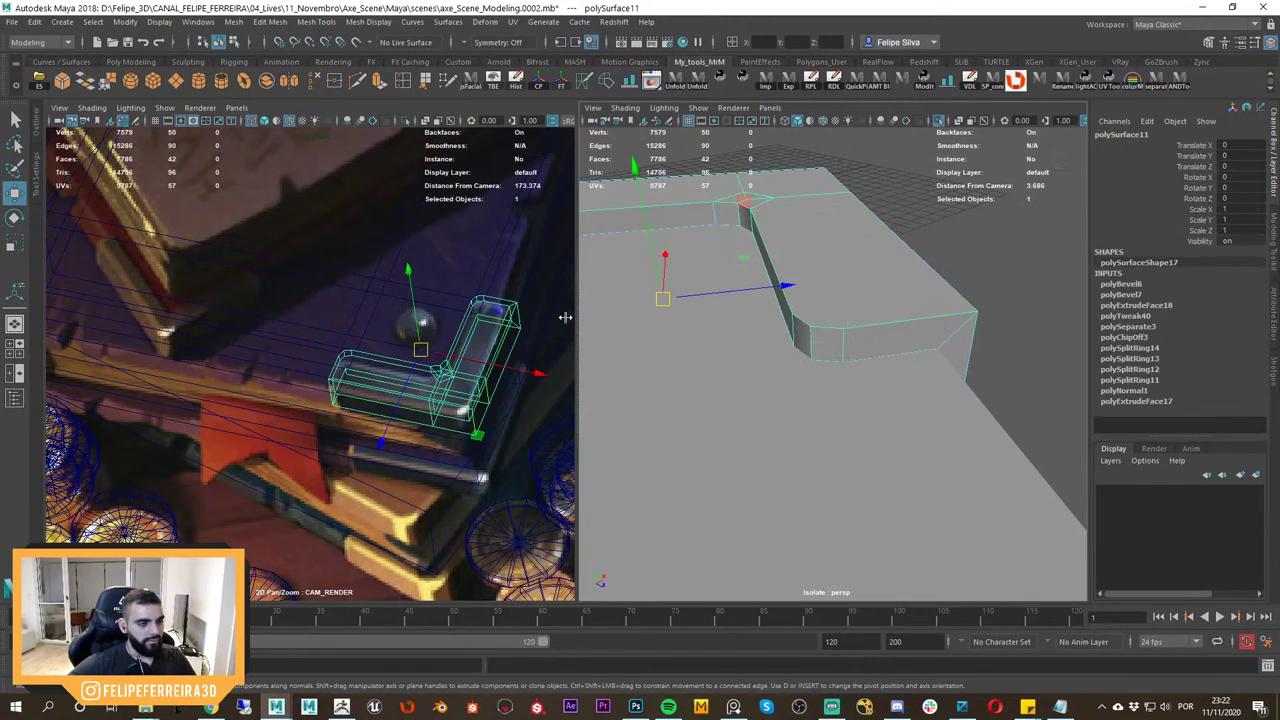
# Display the render camera view shaded and isolate the corner piece in it.
pyautogui.hotkey('ctrl', '1')
pyautogui.click(518, 269)
pyautogui.press('5')
pyautogui.hotkey('ctrl', '1')
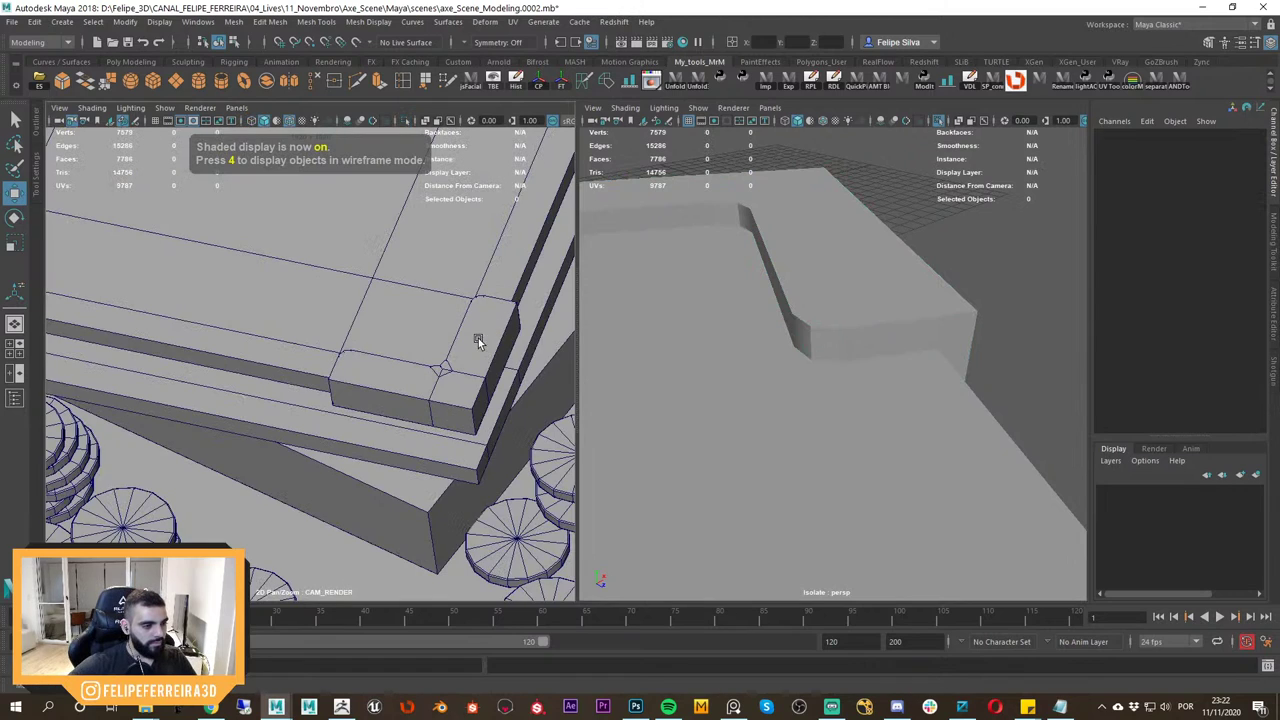
pyautogui.click(482, 335)
pyautogui.hotkey('ctrl', '1')
pyautogui.hotkey('ctrl', '1')
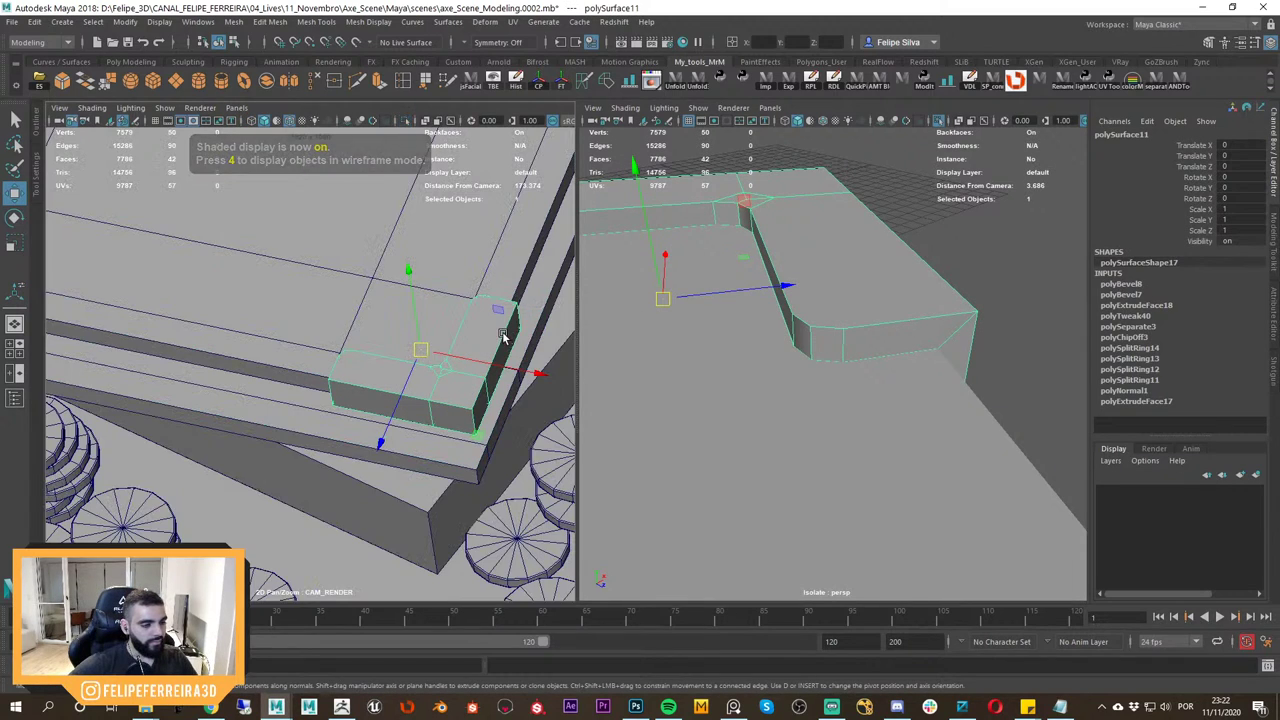
pyautogui.hotkey('ctrl', '1')
# Switch to the reference painting, examine the books' metal corners up close, and return to the Maya scene.
pyautogui.click(730, 712)
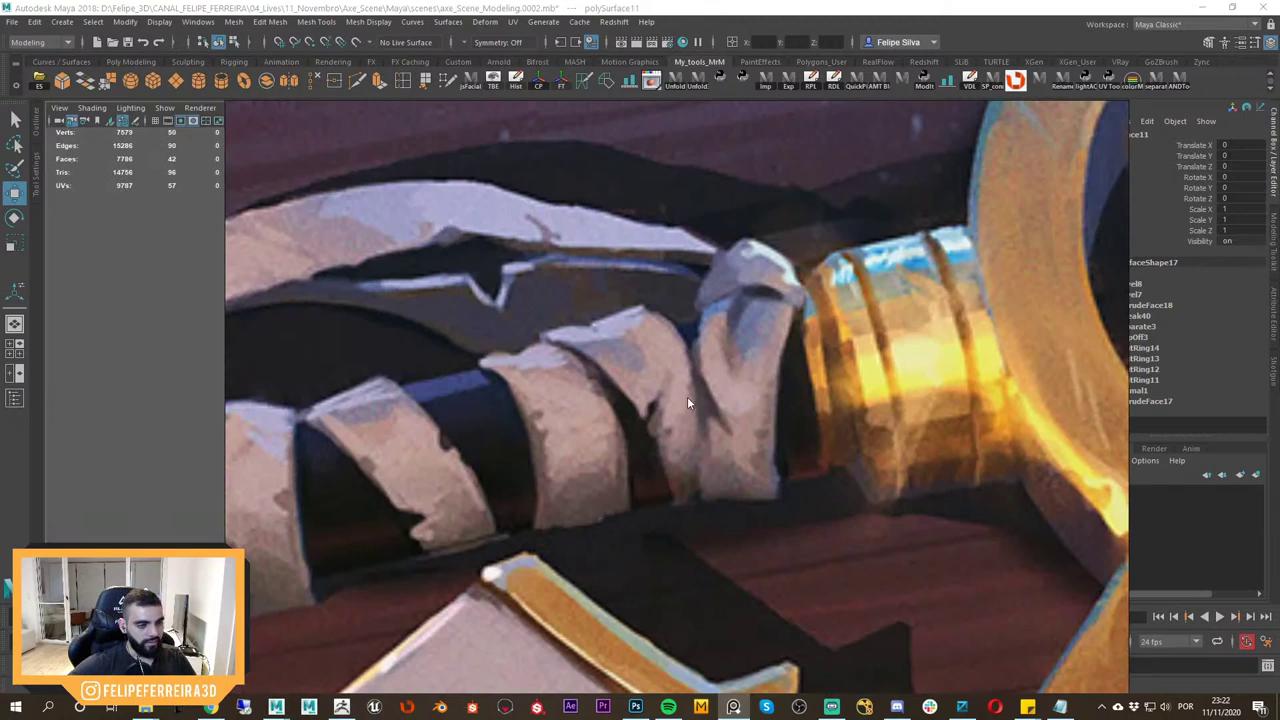
pyautogui.scroll(-6, 687, 396)
pyautogui.moveTo(555, 295); pyautogui.dragTo(712, 390, button='middle')
pyautogui.scroll(8, 700, 405)
pyautogui.scroll(2, 722, 422)
pyautogui.scroll(2, 712, 392)
pyautogui.hotkey('alt', 'Tab')
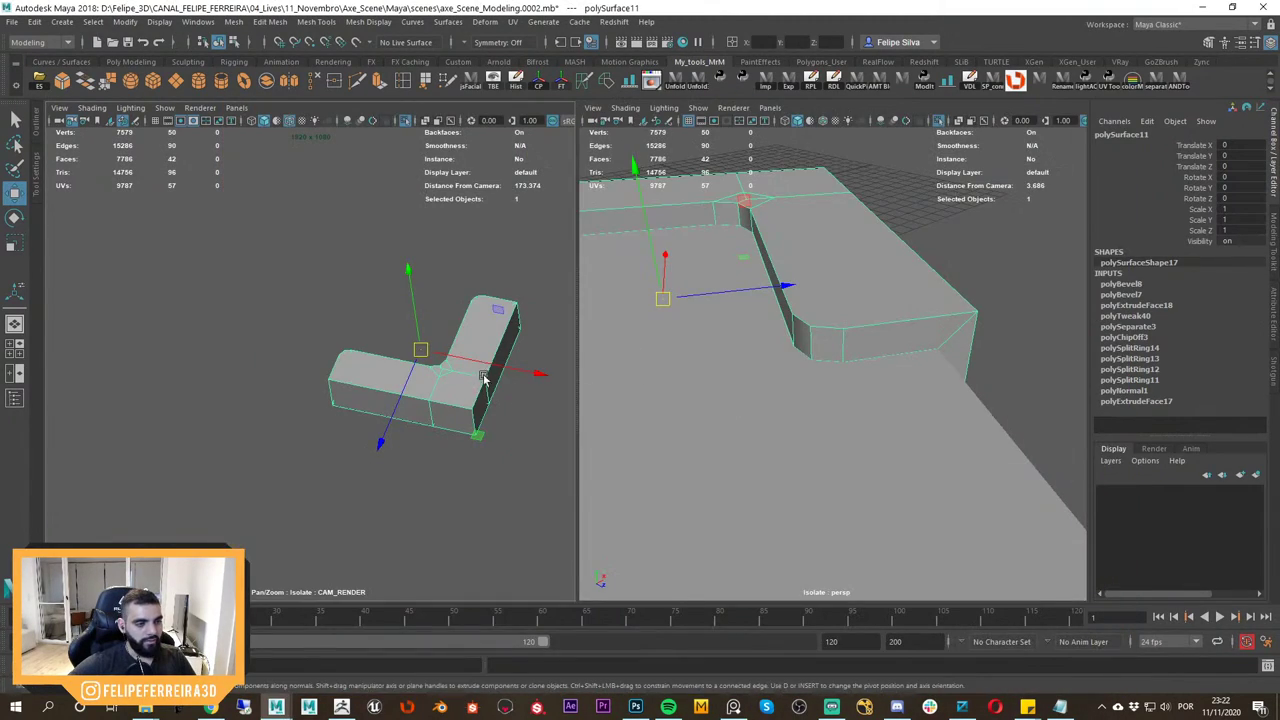
pyautogui.hotkey('alt', 'Tab')
pyautogui.hotkey('alt', 'Tab')
# Undo the bevel on the corner piece's arm ends and its isolation in the render camera view.
pyautogui.keyDown('alt'); pyautogui.moveTo(932, 337); pyautogui.dragTo(942, 343); pyautogui.keyUp('alt')
pyautogui.hotkey('ctrl', 'z')
pyautogui.hotkey('ctrl', 'z')
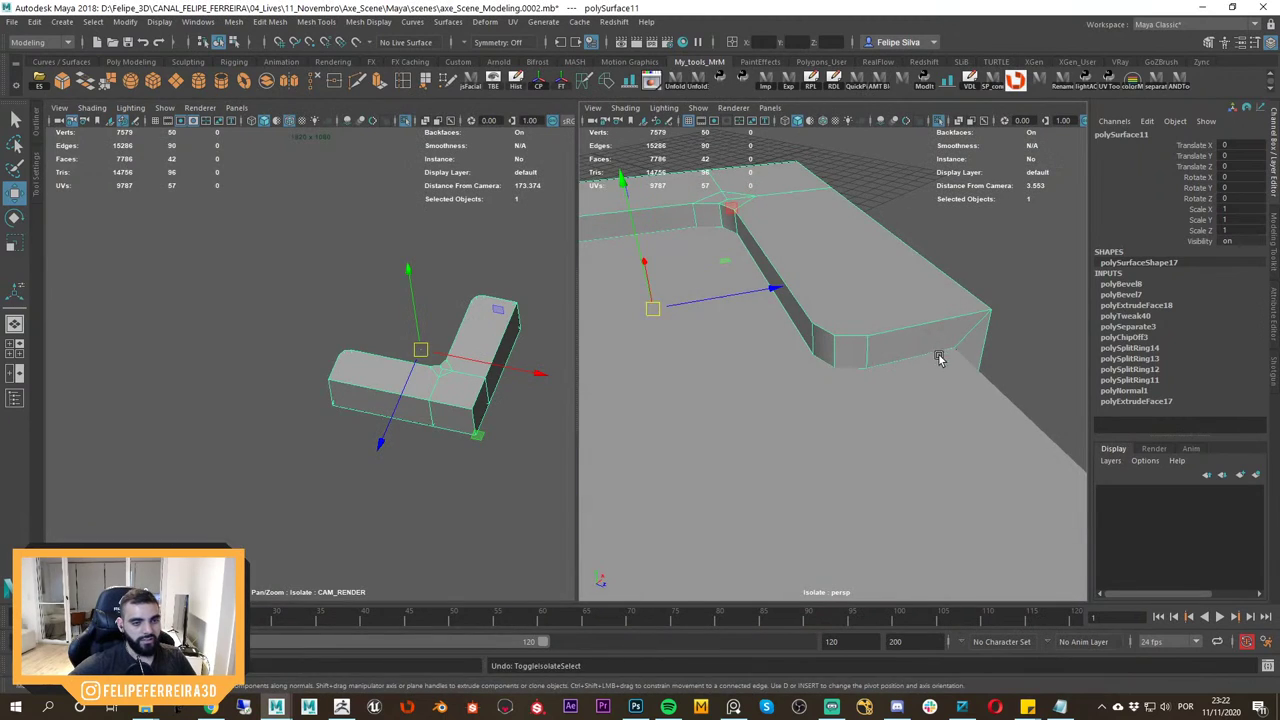
pyautogui.hotkey('ctrl', 'z')
pyautogui.hotkey('ctrl', 'z')
pyautogui.hotkey('ctrl', 'z')
pyautogui.hotkey('ctrl', 'z')
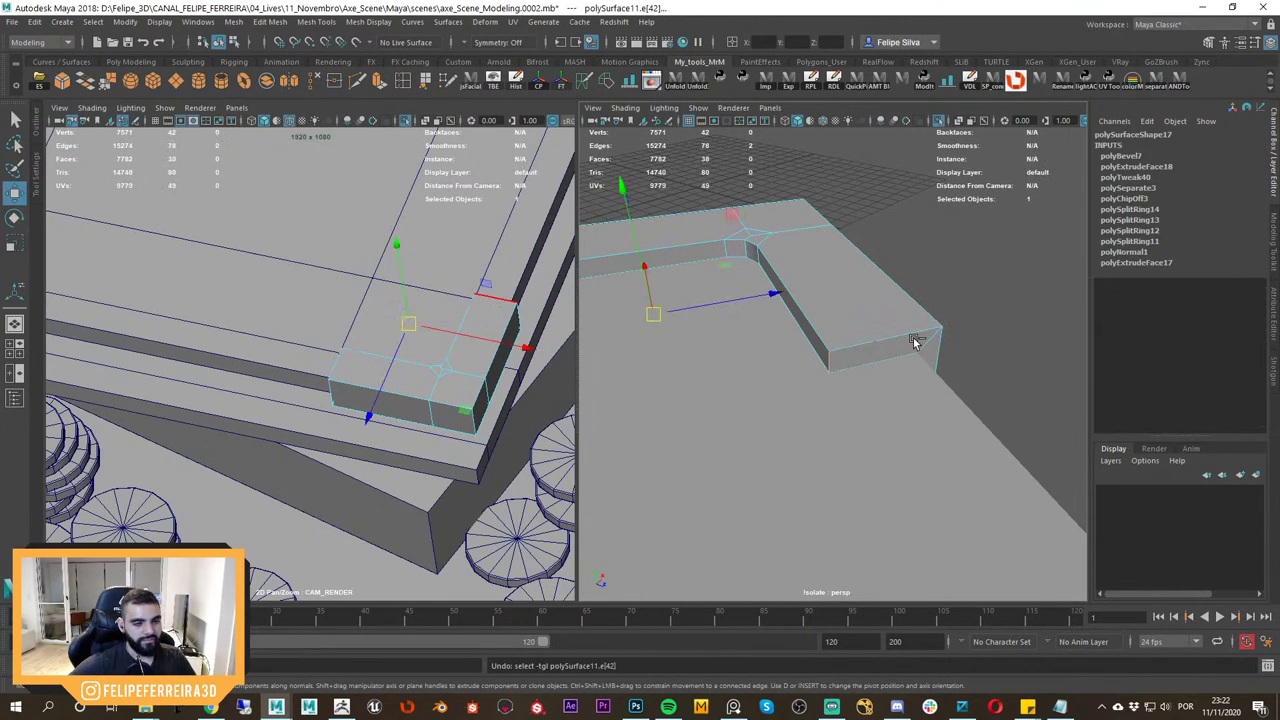
pyautogui.hotkey('ctrl', 'z')
pyautogui.hotkey('ctrl', 'z')
# Compare the corner piece with the reference painting and examine its open arm end.
pyautogui.keyDown('alt'); pyautogui.moveTo(914, 351); pyautogui.dragTo(867, 316); pyautogui.keyUp('alt')
pyautogui.hotkey('alt', 'Tab')
pyautogui.hotkey('alt', 'Tab')
pyautogui.press('F8')
pyautogui.click(872, 297)
pyautogui.hotkey('ctrl', '1')
pyautogui.hotkey('ctrl', '1')
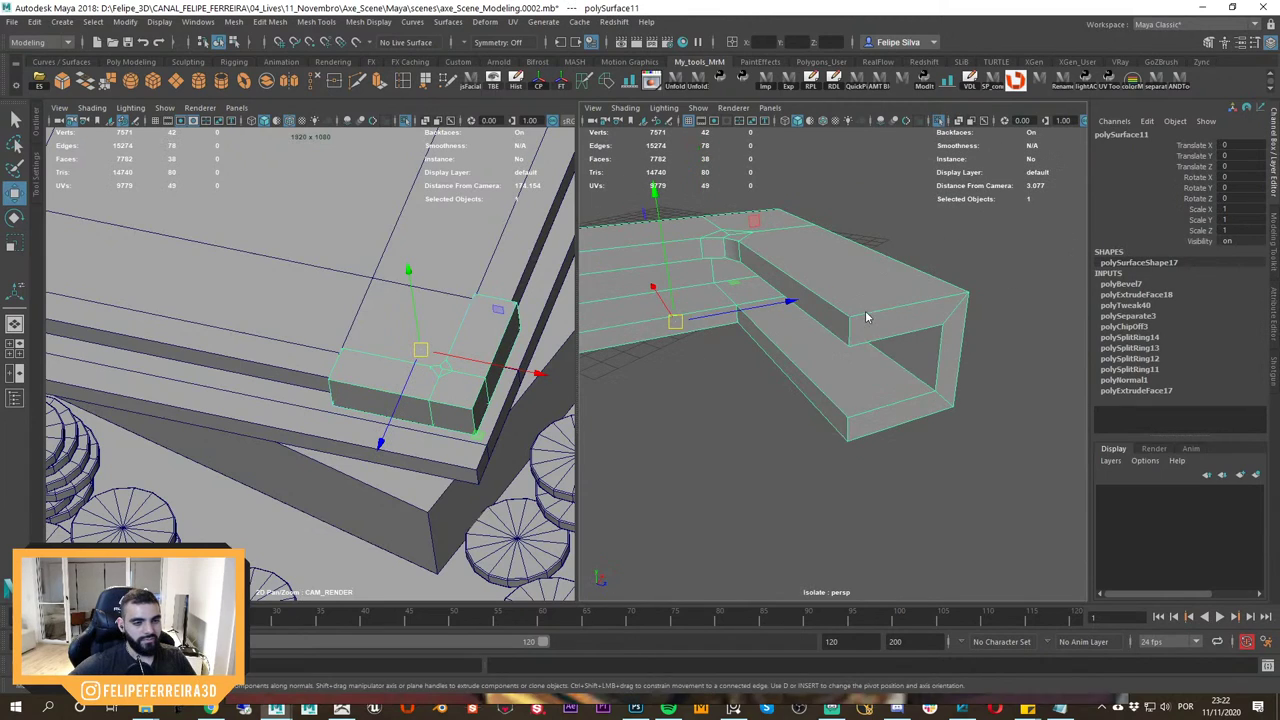
pyautogui.hotkey('ctrl', 'z')
pyautogui.hotkey('ctrl', 'z')
pyautogui.hotkey('ctrl', 'z')
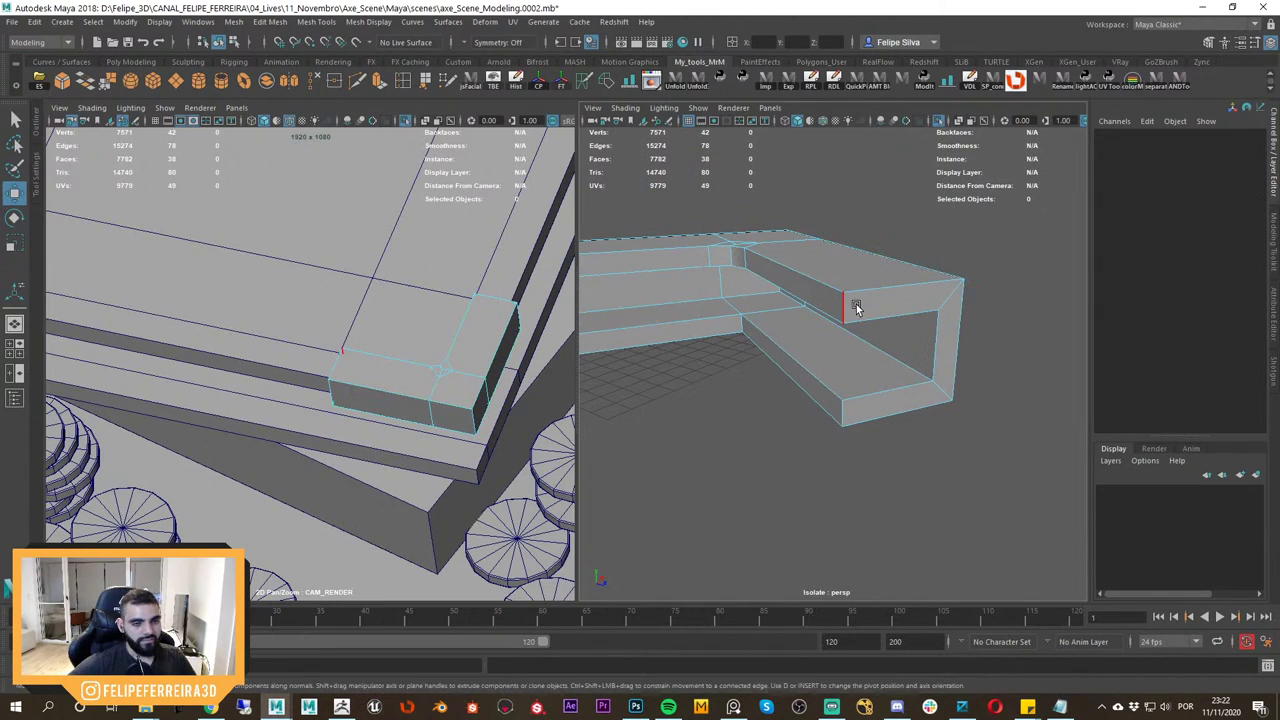
# Select the corner piece's outline edges along both arms and around the outer corner.
pyautogui.click(856, 308)
pyautogui.keyDown('alt'); pyautogui.moveTo(946, 325); pyautogui.dragTo(808, 268); pyautogui.keyUp('alt')
pyautogui.keyDown('alt'); pyautogui.moveTo(829, 343); pyautogui.dragTo(881, 530); pyautogui.keyUp('alt')
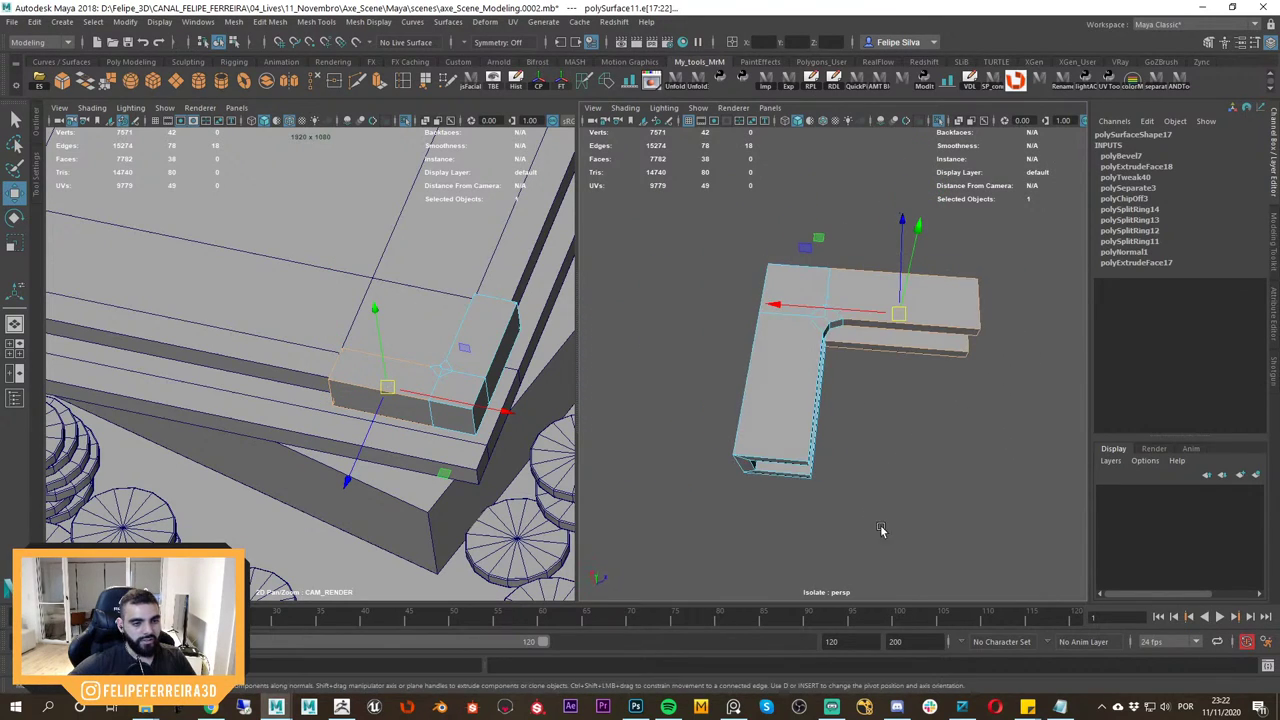
pyautogui.keyDown('shift'); pyautogui.moveTo(773, 418); pyautogui.dragTo(698, 372); pyautogui.keyUp('shift')
pyautogui.keyDown('alt'); pyautogui.moveTo(690, 435); pyautogui.dragTo(903, 405); pyautogui.keyUp('alt')
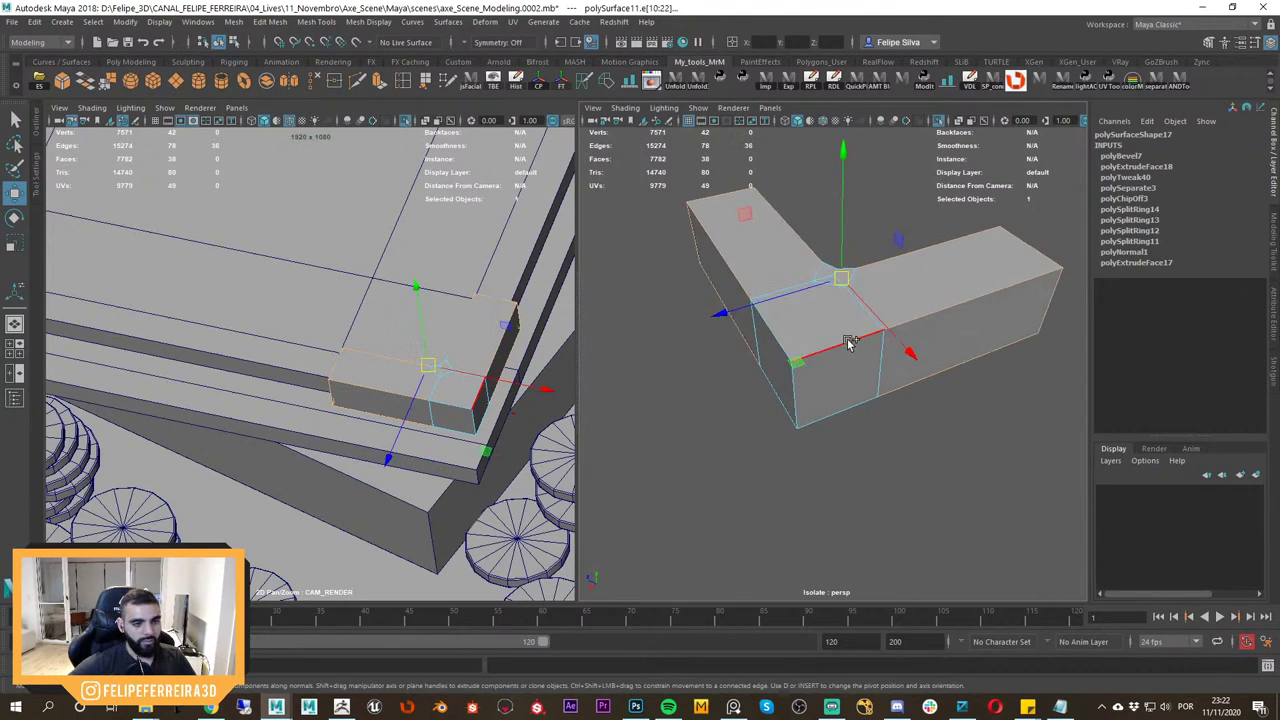
pyautogui.moveTo(785, 360)
pyautogui.keyDown('alt'); pyautogui.mouseDown()
pyautogui.moveTo(850, 372)
pyautogui.moveTo(860, 334)
pyautogui.moveTo(1017, 371)
pyautogui.moveTo(911, 367)
pyautogui.moveTo(914, 397)
pyautogui.moveTo(871, 363)
pyautogui.moveTo(768, 360)
pyautogui.mouseUp(); pyautogui.keyUp('alt')
pyautogui.keyDown('shift'); pyautogui.click(846, 389); pyautogui.keyUp('shift')
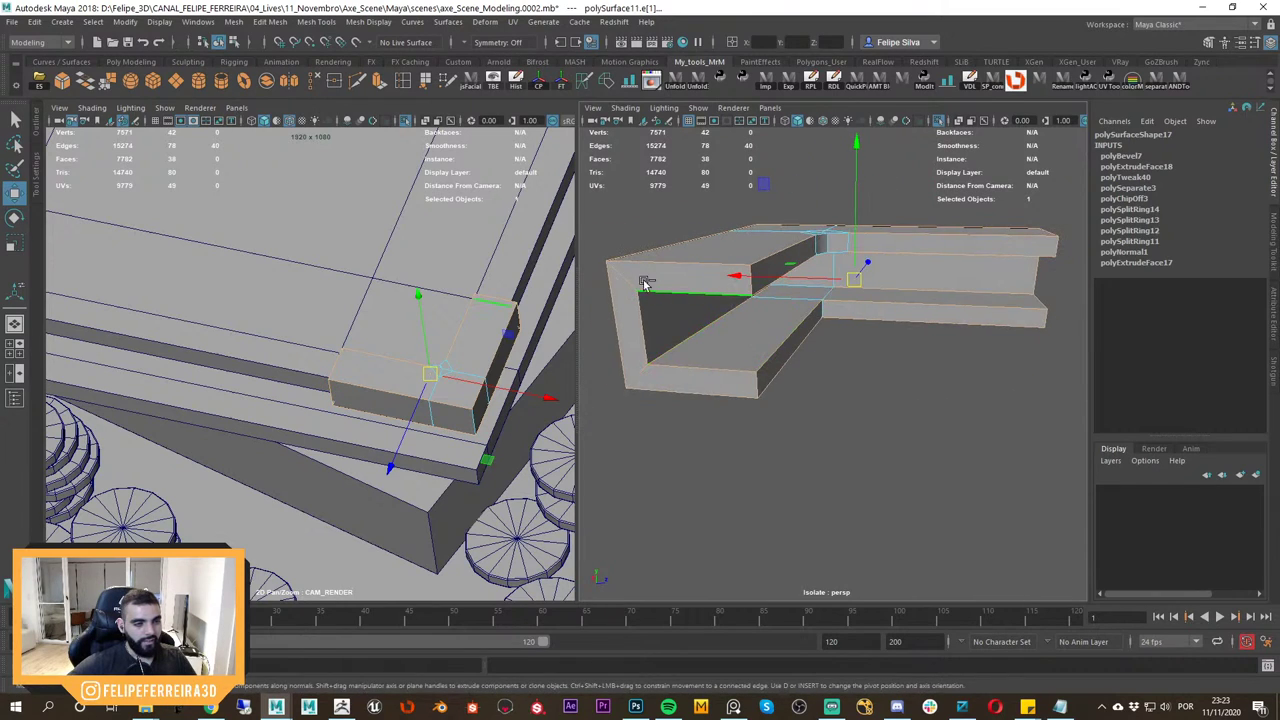
pyautogui.keyDown('alt'); pyautogui.moveTo(679, 367); pyautogui.dragTo(883, 361); pyautogui.keyUp('alt')
# Try to bevel the selected outline edges of the corner piece.
pyautogui.keyDown('shift'); pyautogui.moveTo(824, 331); pyautogui.dragTo(872, 330, button='right'); pyautogui.keyUp('shift')
pyautogui.keyDown('alt'); pyautogui.moveTo(864, 343); pyautogui.dragTo(759, 353); pyautogui.keyUp('alt')
pyautogui.keyDown('alt'); pyautogui.moveTo(759, 353); pyautogui.dragTo(772, 405, button='middle'); pyautogui.keyUp('alt')
pyautogui.keyDown('alt'); pyautogui.moveTo(772, 405); pyautogui.dragTo(831, 369, button='right'); pyautogui.keyUp('alt')
pyautogui.hotkey('ctrl', 'z')
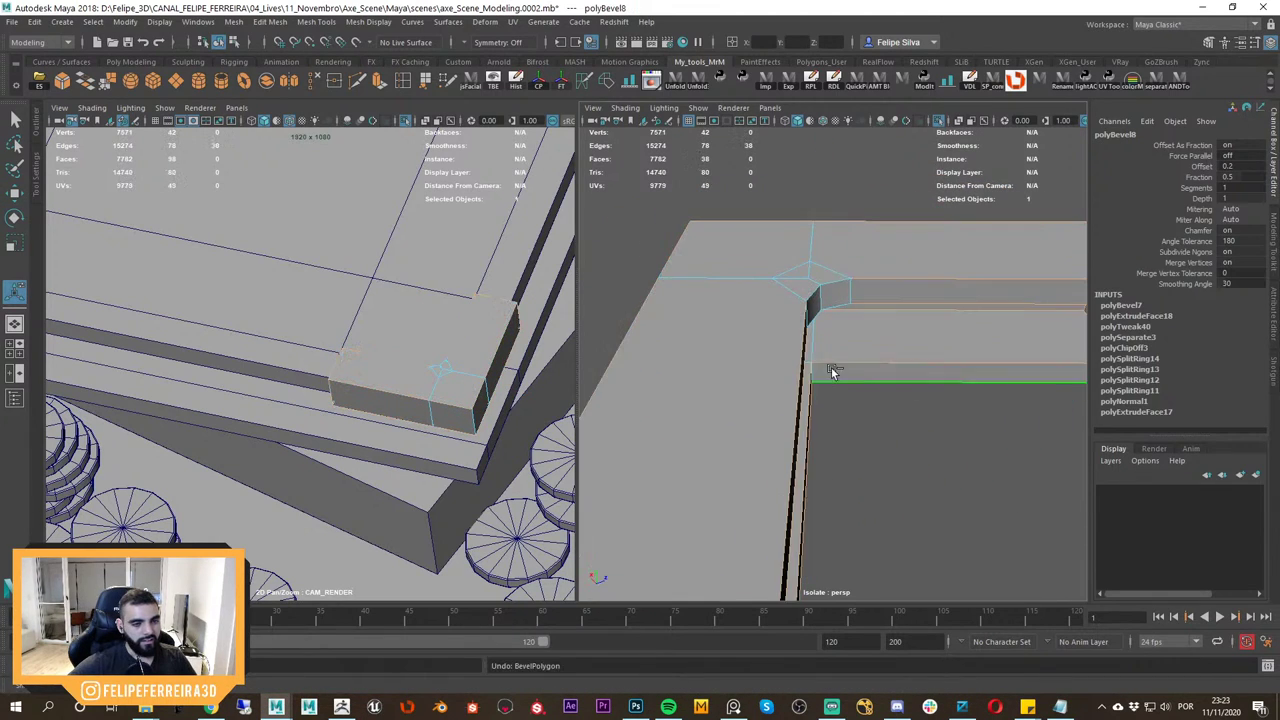
# Add the missing inner-corner edge to the selection and bevel the outline edges with a fraction of 0.78 and two segments.
pyautogui.keyDown('alt'); pyautogui.moveTo(831, 369); pyautogui.dragTo(785, 371); pyautogui.keyUp('alt')
pyautogui.keyDown('alt'); pyautogui.moveTo(785, 371); pyautogui.dragTo(852, 370, button='right'); pyautogui.keyUp('alt')
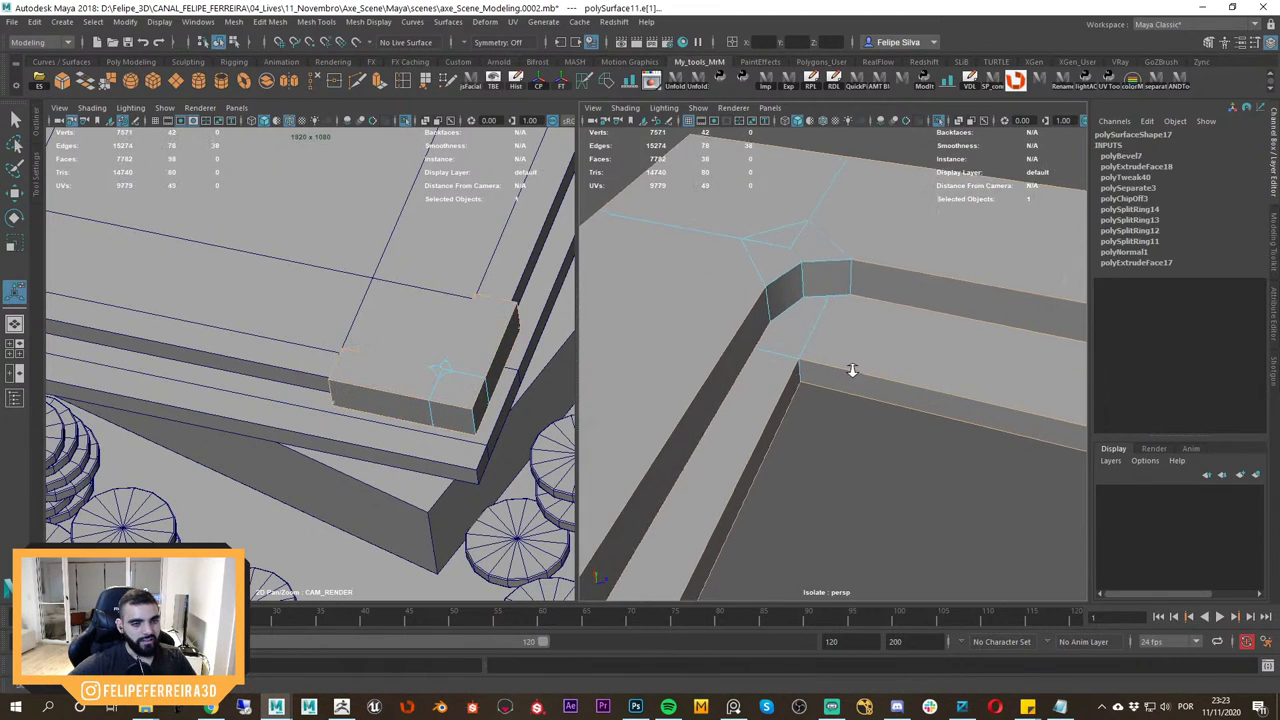
pyautogui.keyDown('shift'); pyautogui.click(782, 308); pyautogui.keyUp('shift')
pyautogui.moveTo(782, 308)
pyautogui.keyDown('alt'); pyautogui.mouseDown(button='right')
pyautogui.moveTo(817, 334)
pyautogui.moveTo(800, 325)
pyautogui.mouseUp(button='right'); pyautogui.keyUp('alt')
pyautogui.keyDown('alt'); pyautogui.moveTo(800, 325); pyautogui.dragTo(826, 362); pyautogui.keyUp('alt')
pyautogui.keyDown('shift'); pyautogui.moveTo(826, 362); pyautogui.dragTo(849, 374, button='right'); pyautogui.keyUp('shift')
pyautogui.keyDown('alt'); pyautogui.moveTo(849, 374); pyautogui.dragTo(957, 380); pyautogui.keyUp('alt')
pyautogui.keyDown('alt'); pyautogui.moveTo(857, 378); pyautogui.dragTo(930, 380, button='middle'); pyautogui.keyUp('alt')
pyautogui.keyDown('alt'); pyautogui.moveTo(926, 380); pyautogui.dragTo(868, 362); pyautogui.keyUp('alt')
pyautogui.moveTo(981, 214); pyautogui.dragTo(1002, 213)
pyautogui.keyDown('alt'); pyautogui.moveTo(862, 318); pyautogui.dragTo(797, 314, button='right'); pyautogui.keyUp('alt')
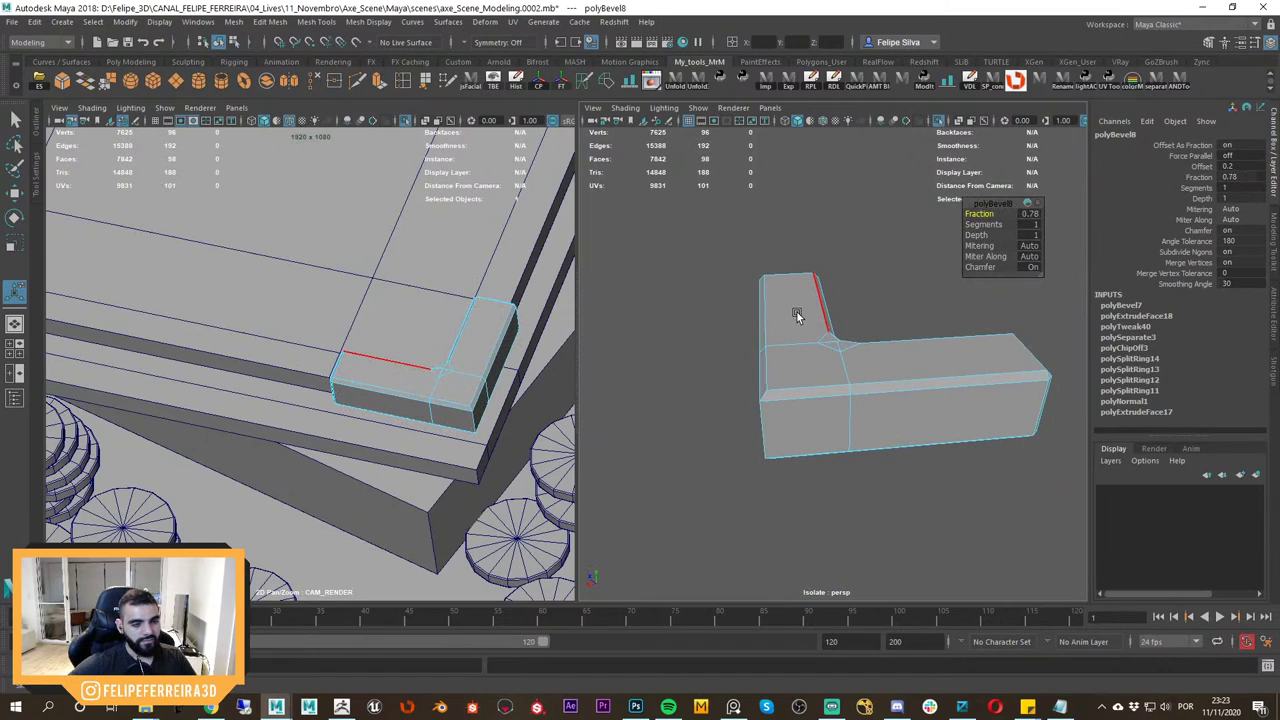
pyautogui.keyDown('alt'); pyautogui.moveTo(855, 346); pyautogui.dragTo(802, 326); pyautogui.keyUp('alt')
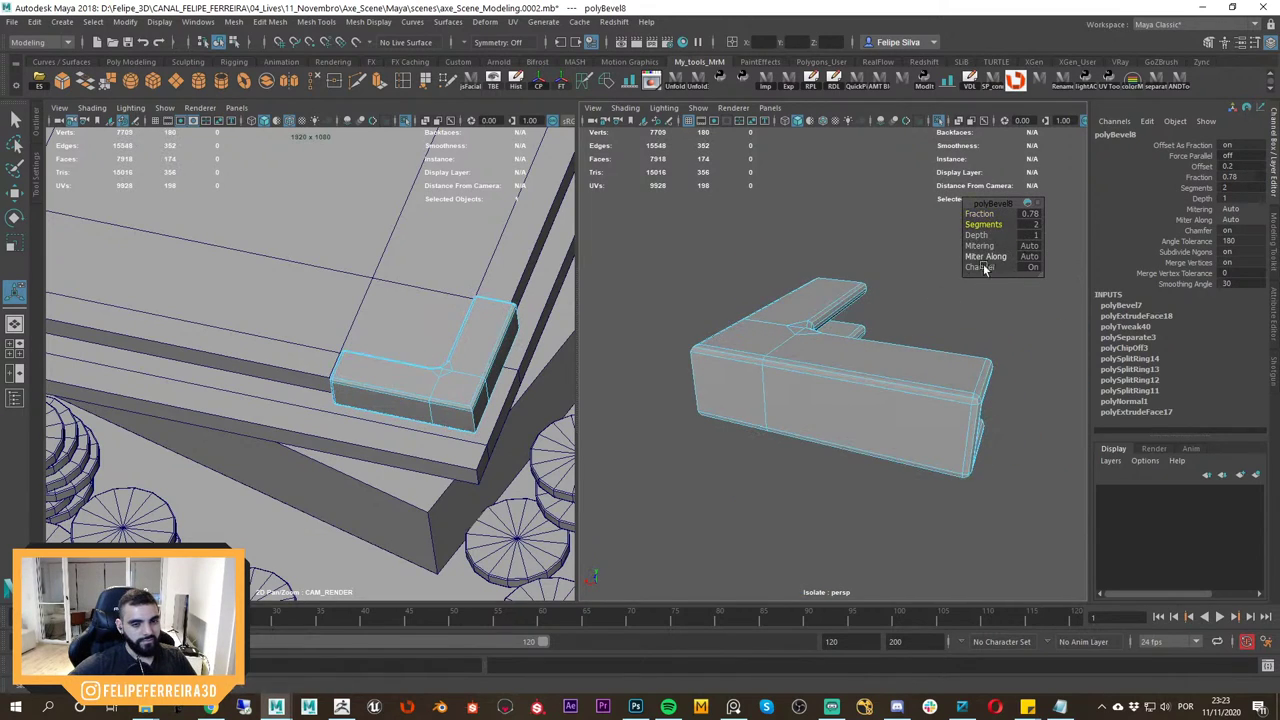
pyautogui.keyDown('alt'); pyautogui.moveTo(985, 268); pyautogui.dragTo(855, 364); pyautogui.keyUp('alt')
pyautogui.press('w')
# Show the whole scene again, frame the bevelled corner piece and compare it with the reference painting.
pyautogui.click(966, 221)
pyautogui.hotkey('ctrl', '1')
pyautogui.click(917, 339)
pyautogui.press('f')
pyautogui.scroll(-2, 880, 362)
pyautogui.hotkey('alt', 'Tab')
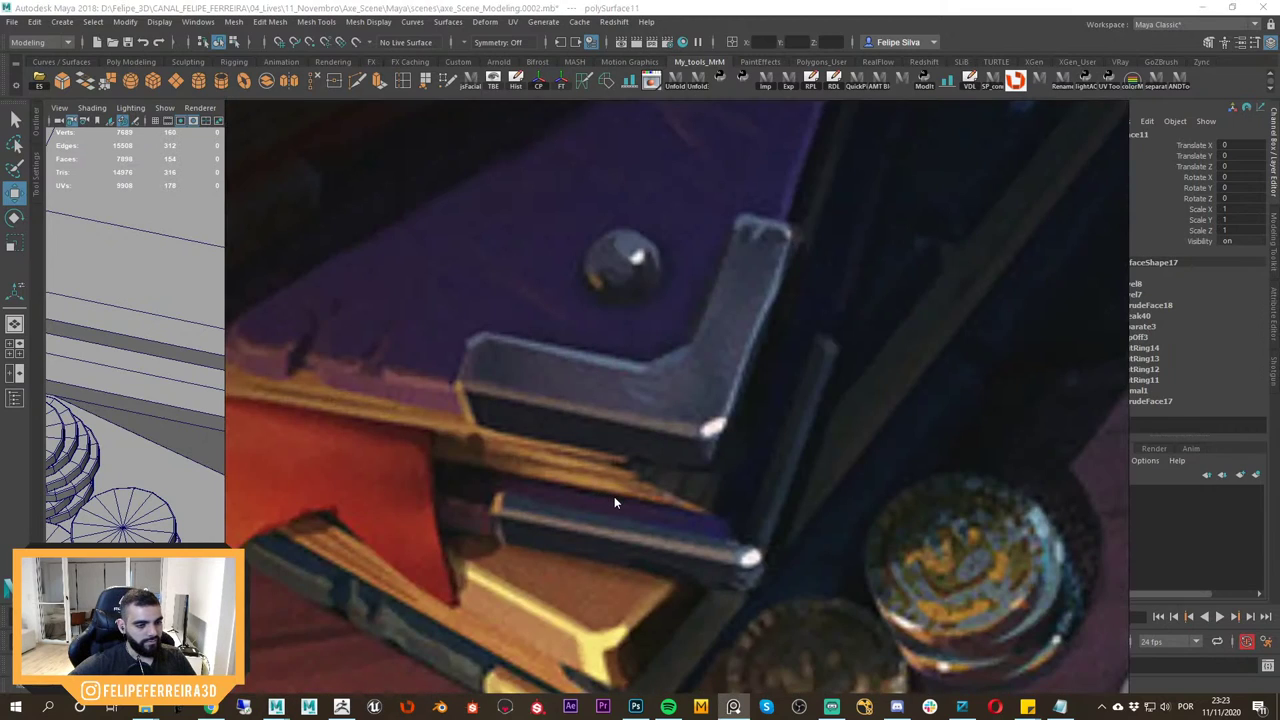
pyautogui.hotkey('alt', 'Tab')
# Bevel the corner piece's outer vertical corner edge with two segments and a fraction of 0.22.
pyautogui.keyDown('alt'); pyautogui.moveTo(794, 443); pyautogui.dragTo(790, 402); pyautogui.keyUp('alt')
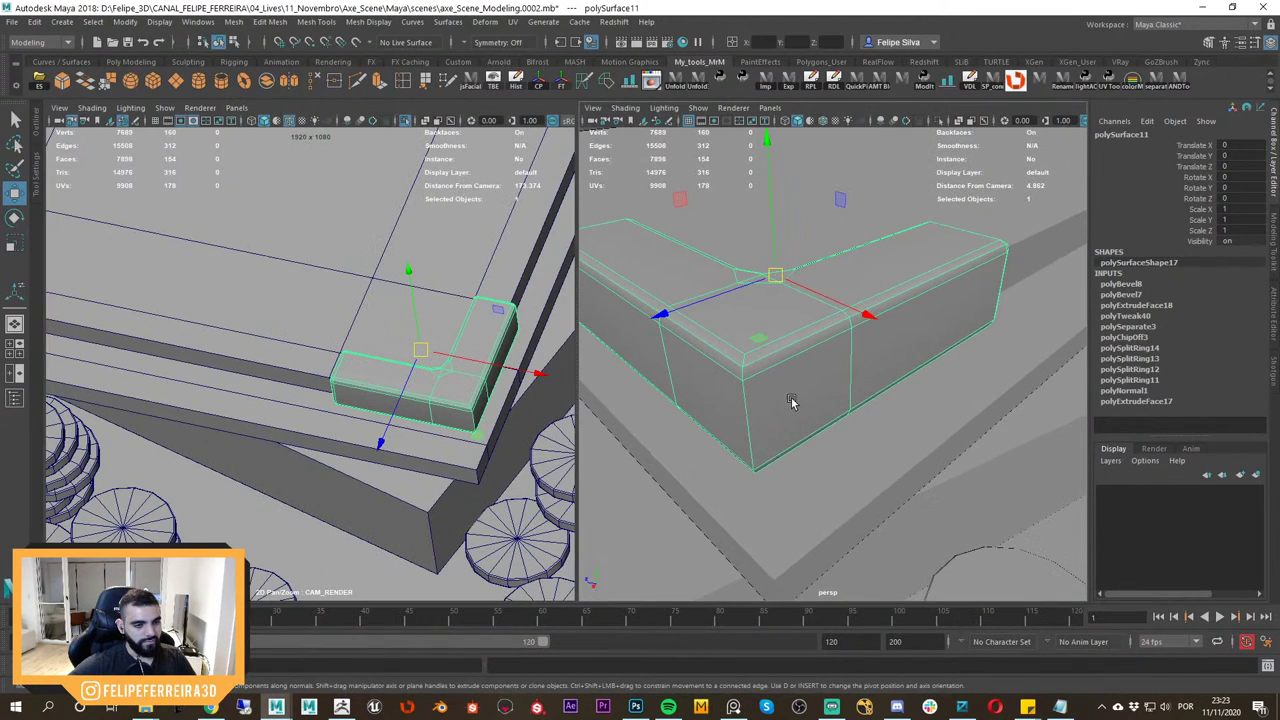
pyautogui.moveTo(792, 402); pyautogui.dragTo(797, 302, button='right')
pyautogui.doubleClick(747, 421)
pyautogui.hotkey('ctrl', 'b')
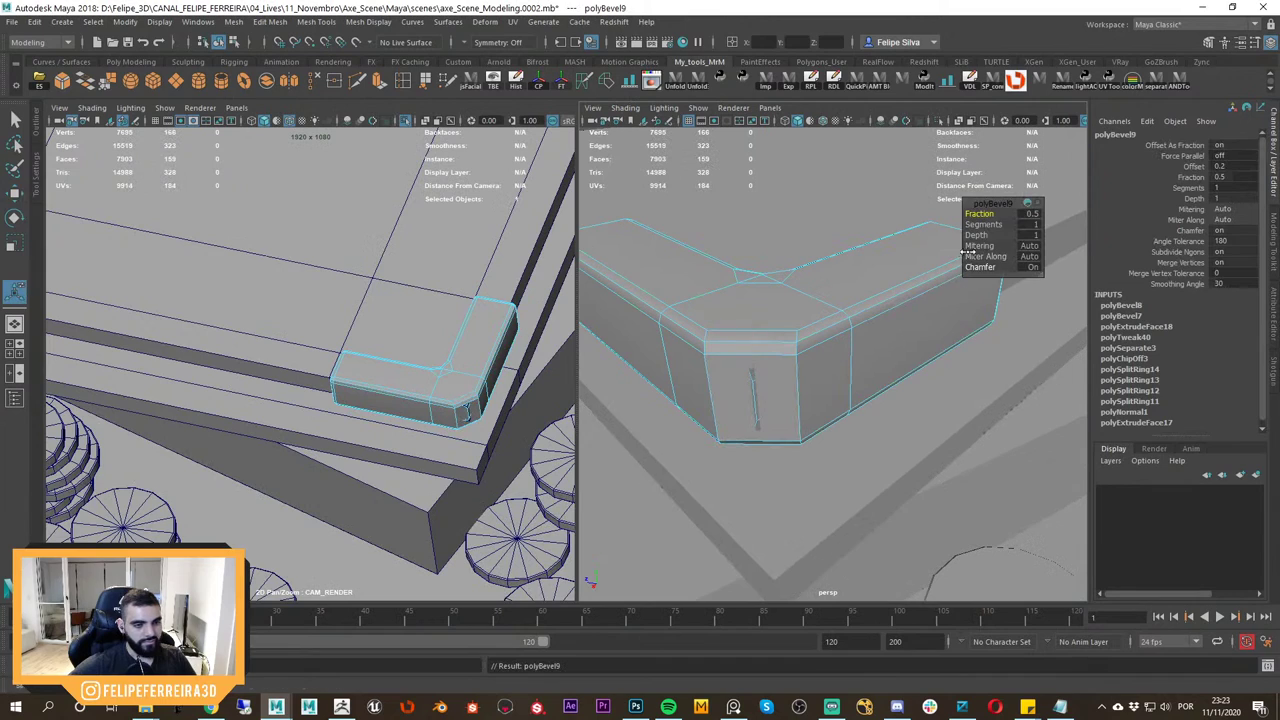
pyautogui.moveTo(986, 213); pyautogui.dragTo(972, 211)
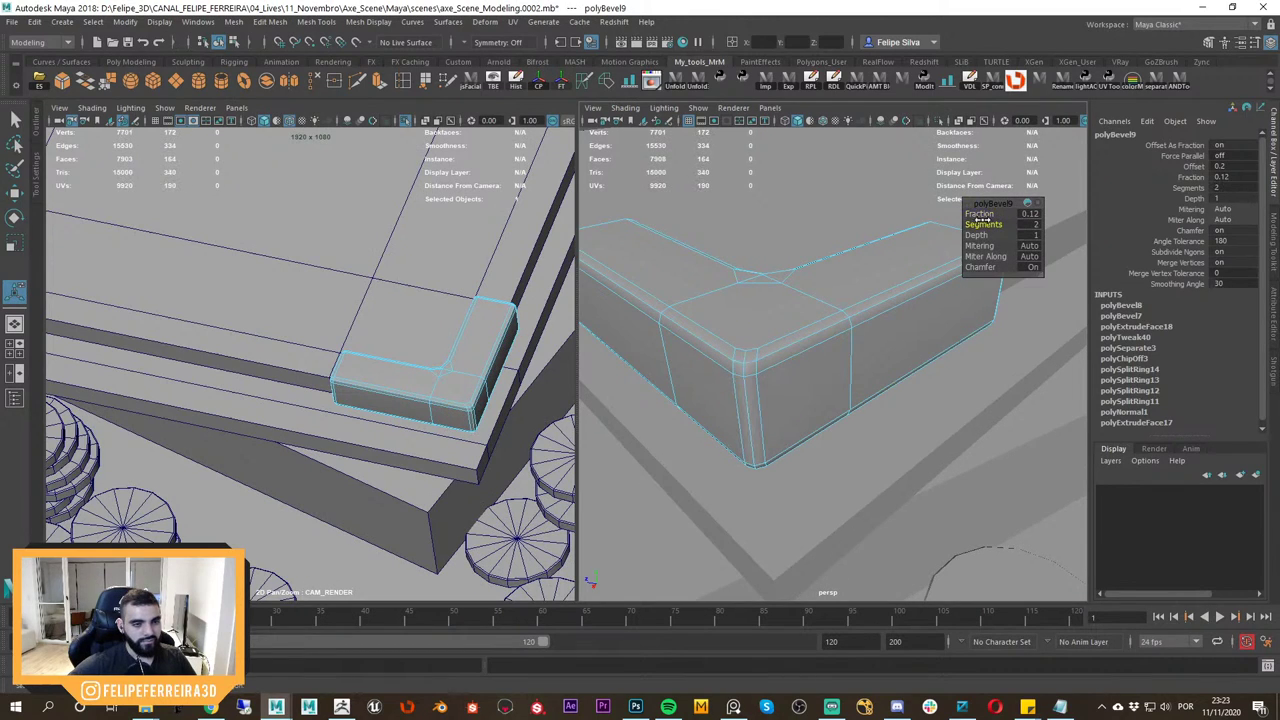
pyautogui.moveTo(984, 214); pyautogui.dragTo(987, 215)
pyautogui.scroll(-3, 808, 266)
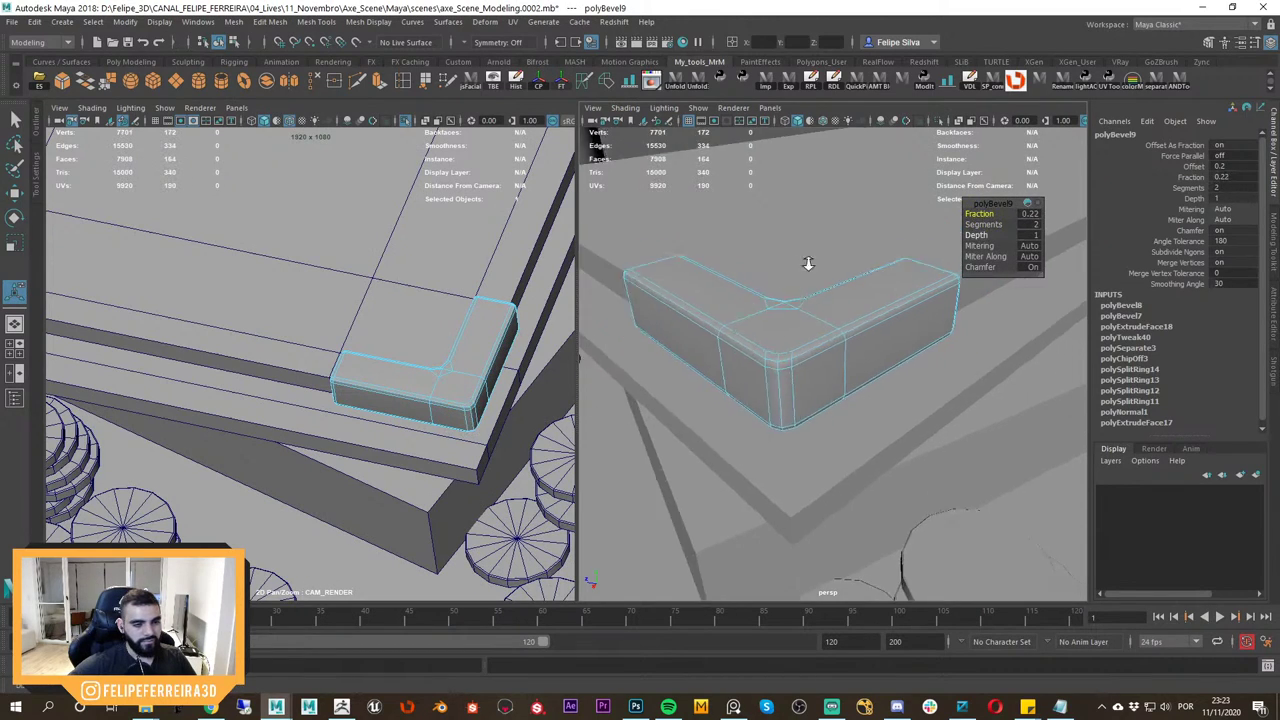
pyautogui.keyDown('alt'); pyautogui.moveTo(808, 266); pyautogui.dragTo(834, 320); pyautogui.keyUp('alt')
pyautogui.press('w')
# Examine the bevelled corner piece in isolation and compare it in the render camera view with the reference painting.
pyautogui.moveTo(838, 323); pyautogui.dragTo(950, 261, button='right')
pyautogui.hotkey('ctrl', '1')
pyautogui.scroll(-4, 917, 388)
pyautogui.click(960, 368)
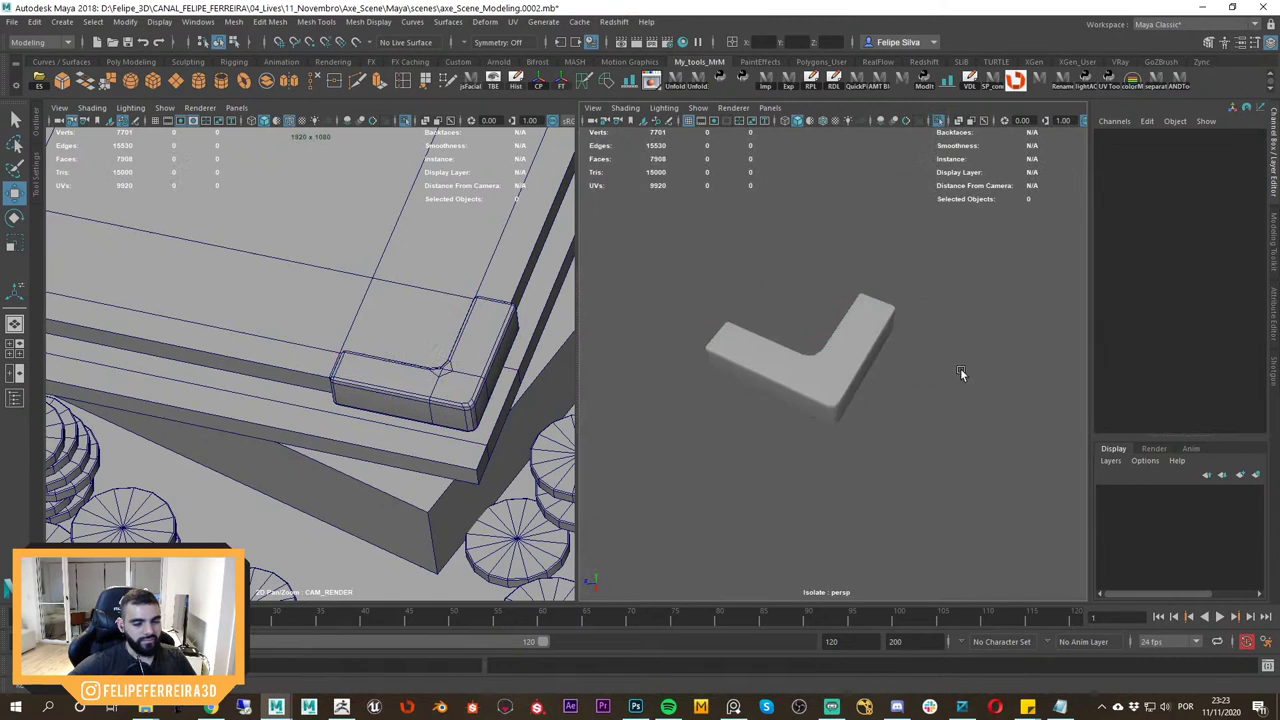
pyautogui.hotkey('ctrl', '1')
pyautogui.keyDown('alt'); pyautogui.moveTo(897, 386); pyautogui.dragTo(943, 398); pyautogui.keyUp('alt')
pyautogui.click(868, 359)
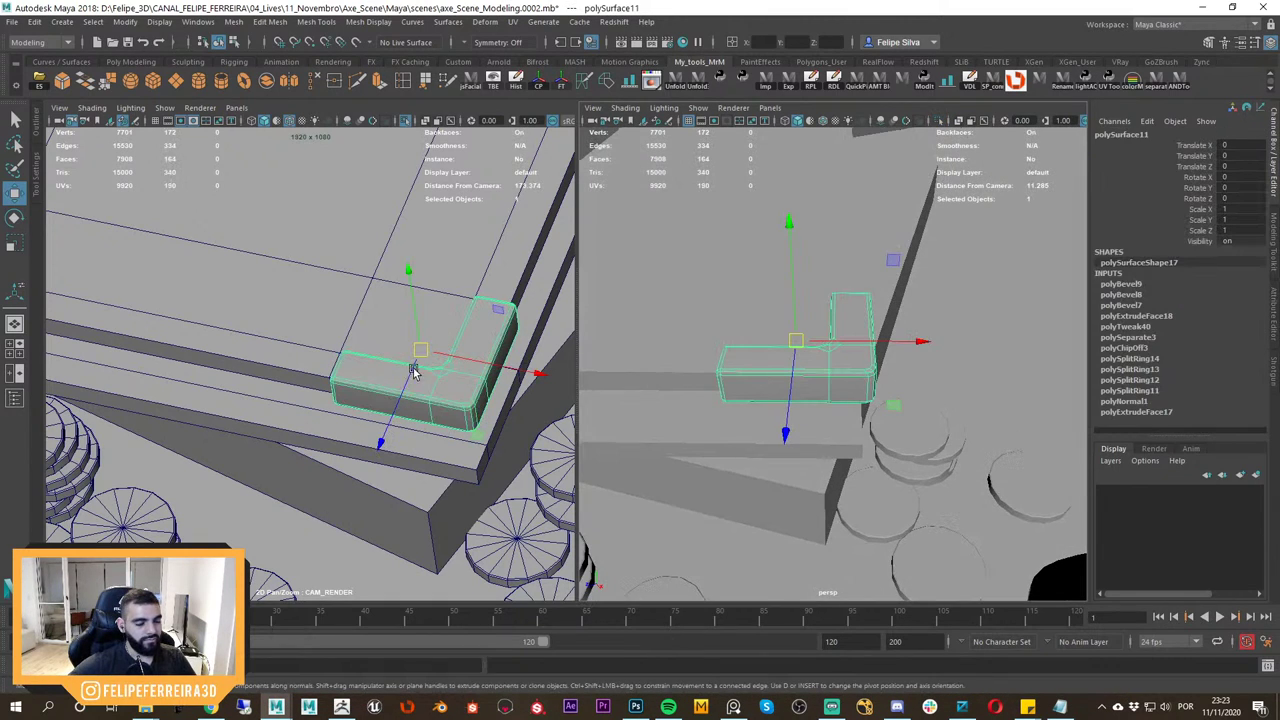
pyautogui.moveTo(414, 371); pyautogui.dragTo(312, 252, button='right')
pyautogui.hotkey('alt', 'Tab')
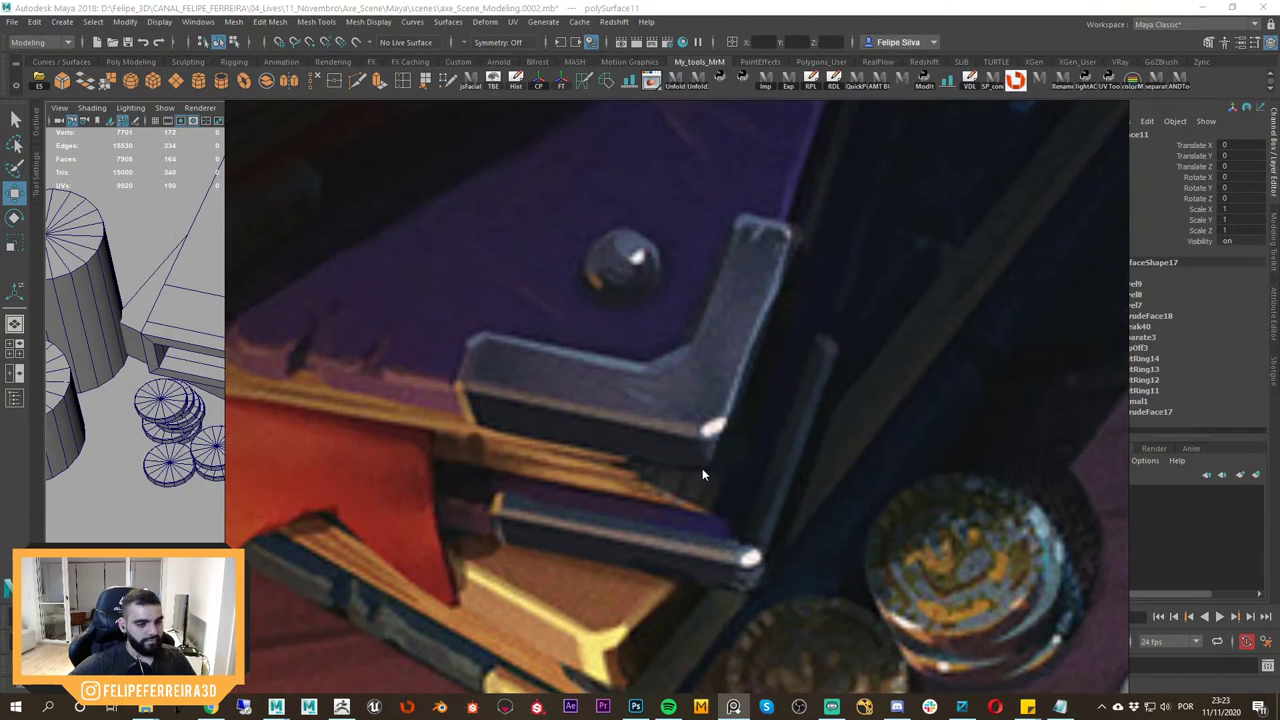
pyautogui.hotkey('alt', 'Tab')
pyautogui.hotkey('alt', 'Tab')
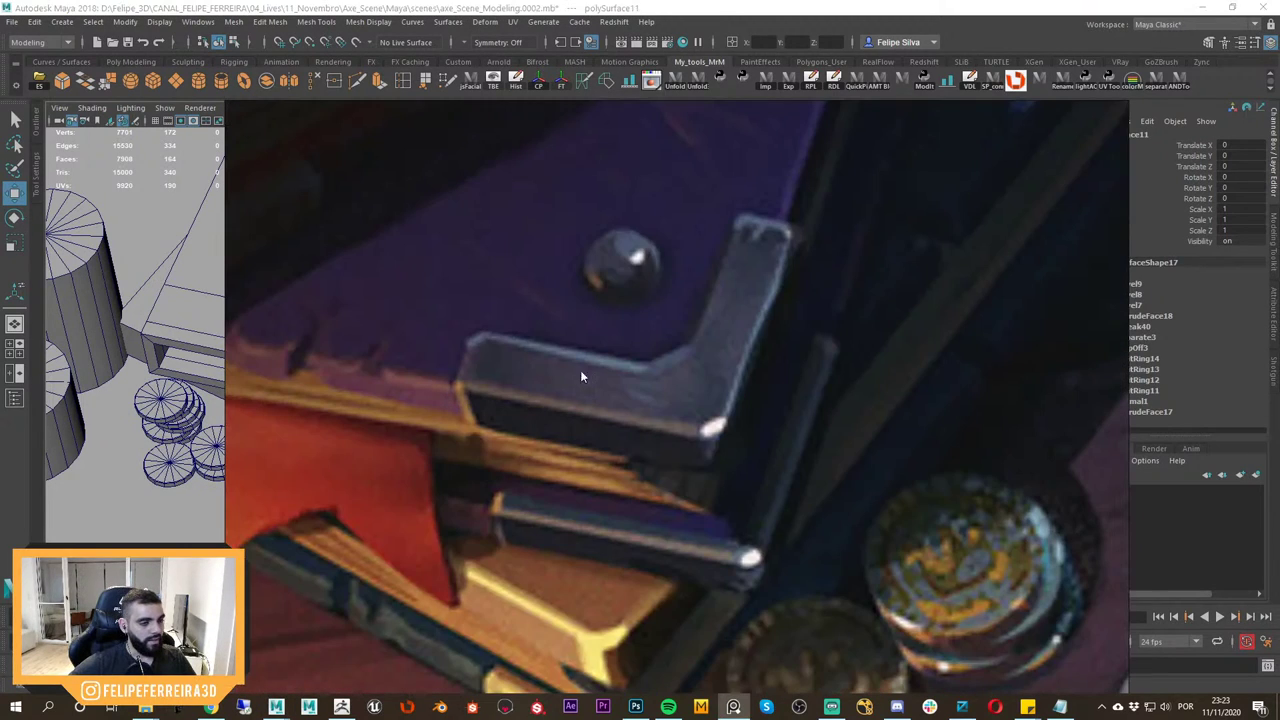
pyautogui.hotkey('alt', 'Tab')
pyautogui.hotkey('alt', 'Tab')
pyautogui.hotkey('alt', 'Tab')
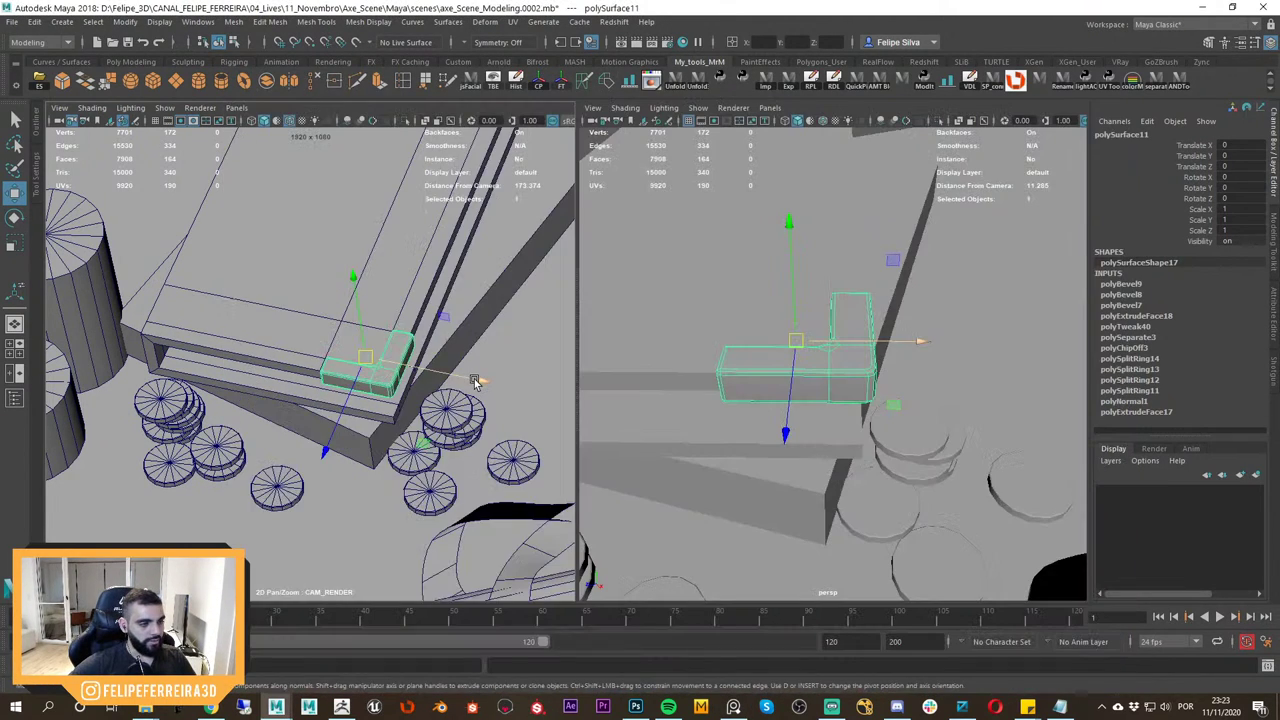
# Reframe the render camera view on the corner piece and display it in wireframe over the painted books.
pyautogui.press('\\')
pyautogui.press('\\')
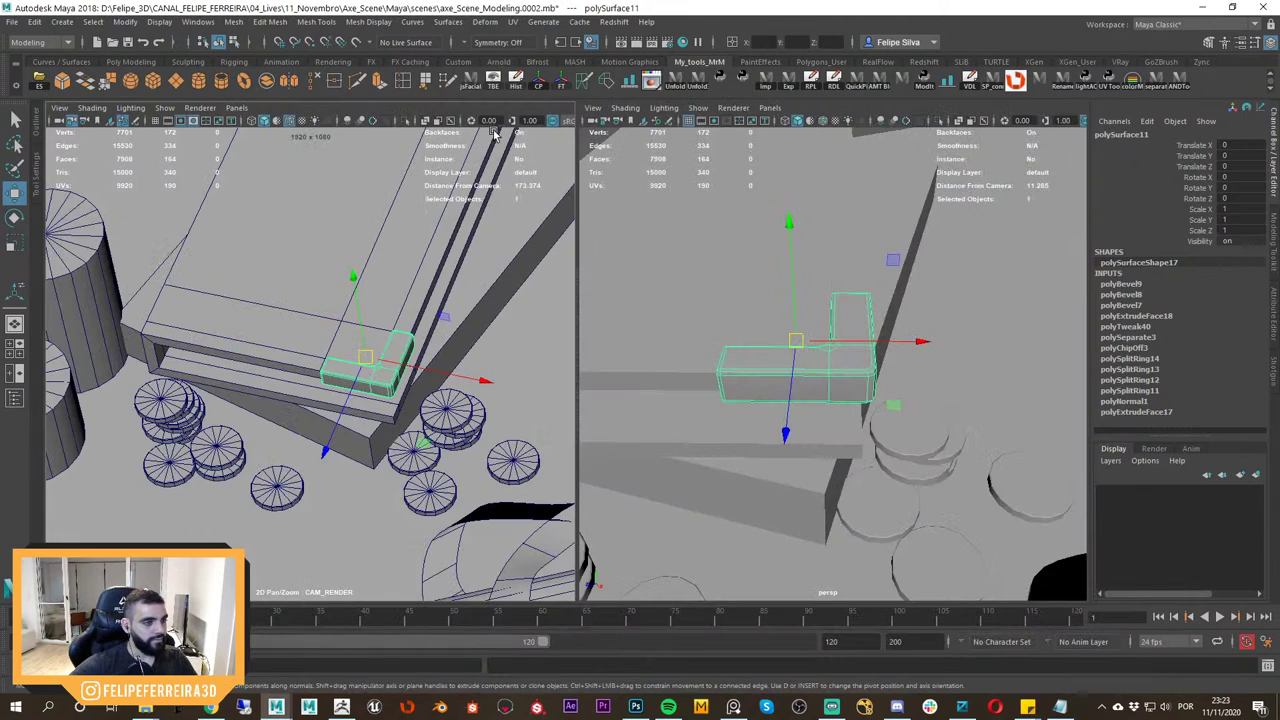
pyautogui.click(425, 122)
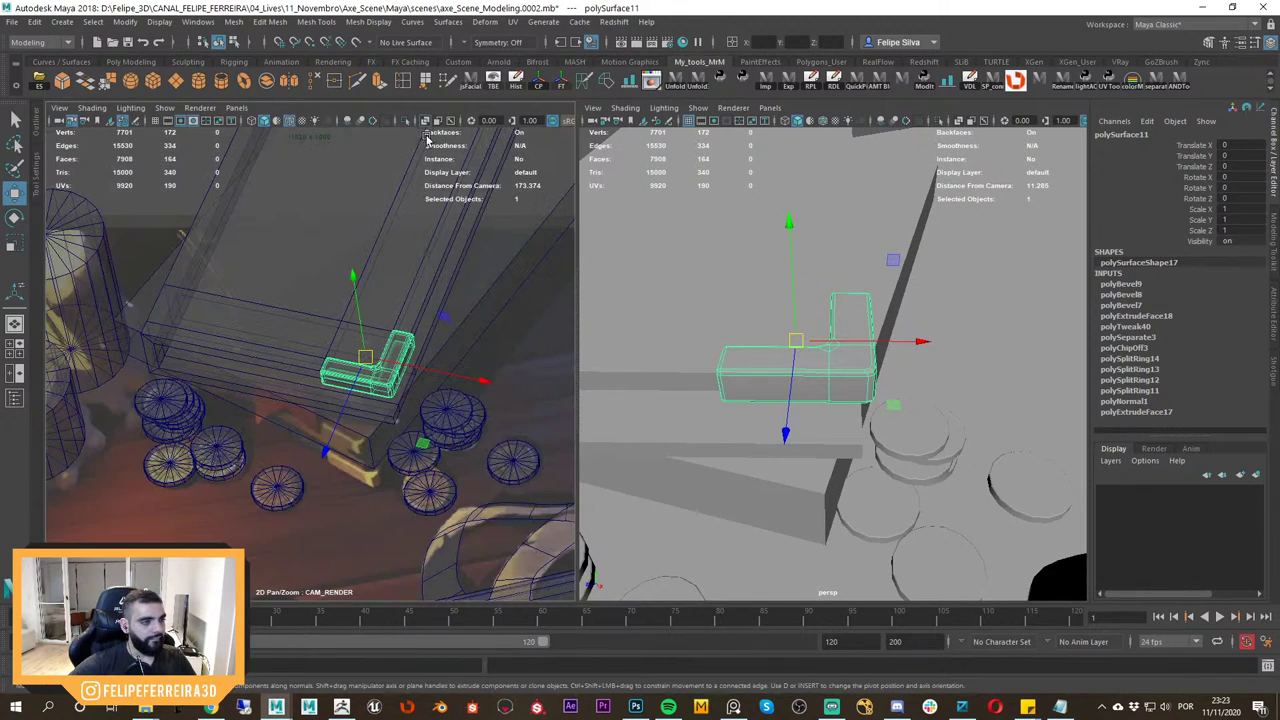
pyautogui.moveTo(342, 309); pyautogui.dragTo(357, 308, button='middle')
pyautogui.moveTo(357, 308); pyautogui.dragTo(492, 364, button='right')
pyautogui.click(426, 122)
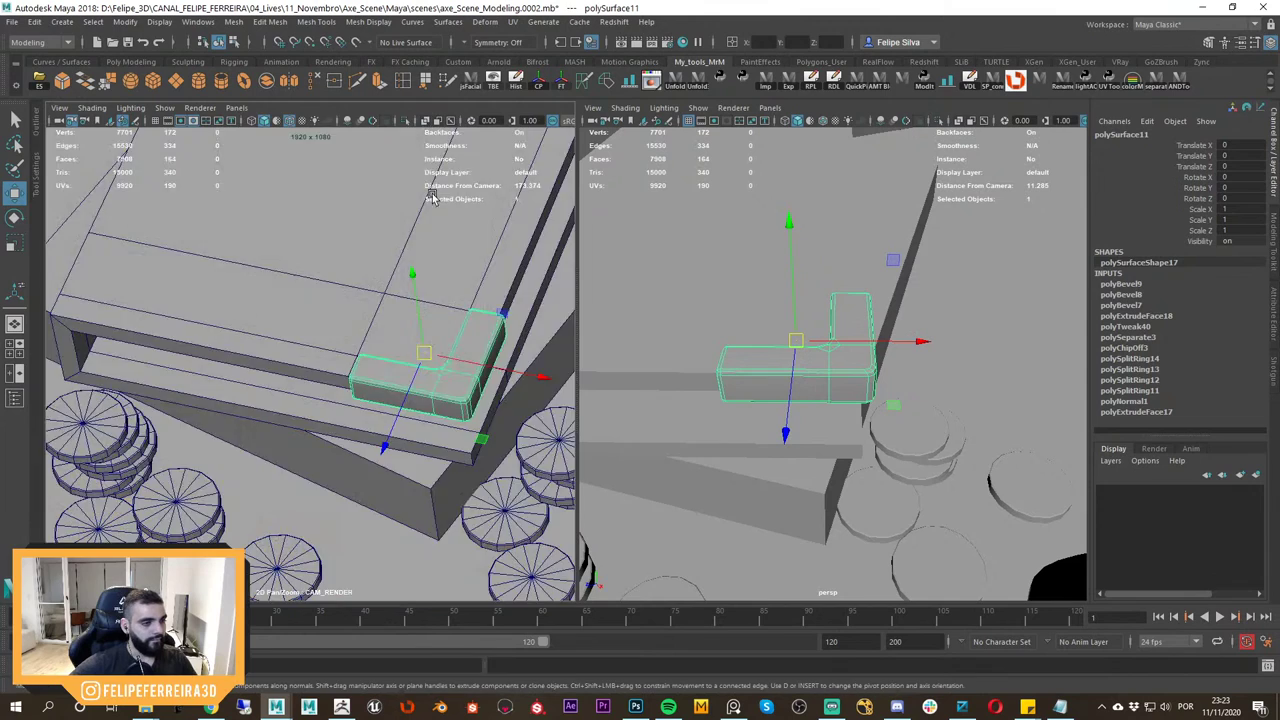
pyautogui.press('4')
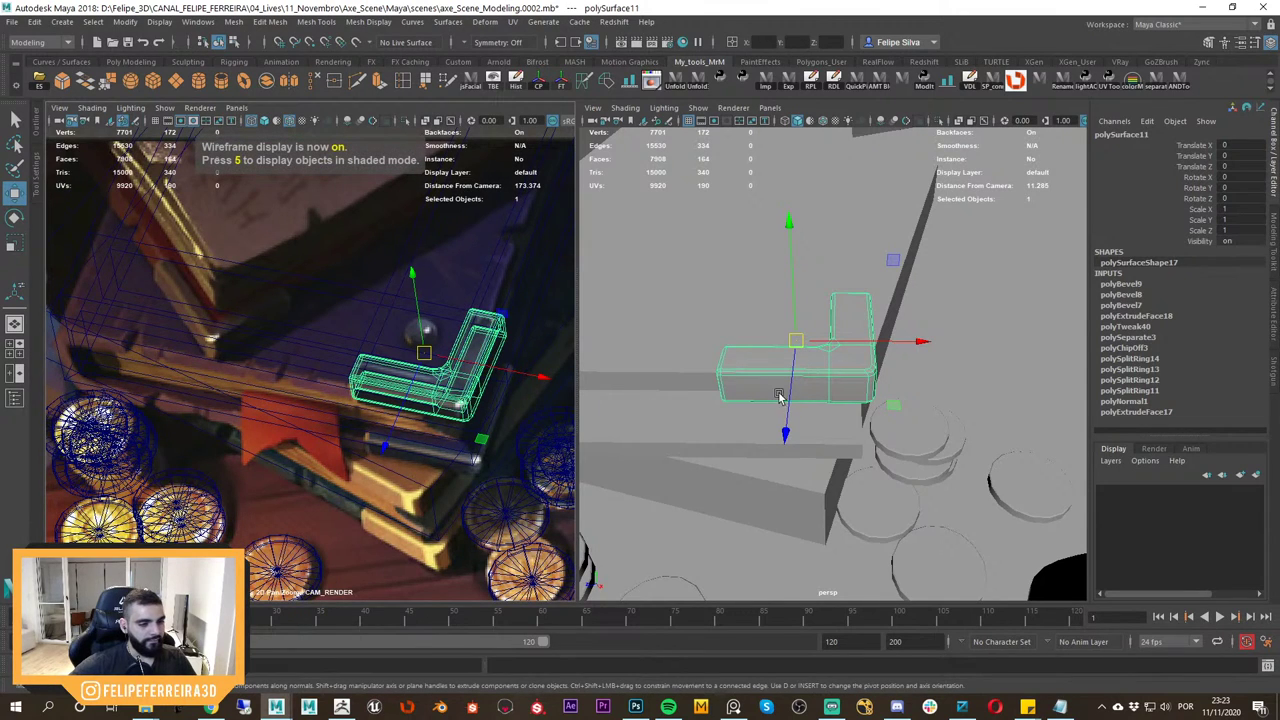
# Isolate the corner piece in the perspective view and maximize that view.
pyautogui.moveTo(820, 390)
pyautogui.keyDown('alt'); pyautogui.mouseDown()
pyautogui.moveTo(799, 332)
pyautogui.moveTo(797, 386)
pyautogui.mouseUp(); pyautogui.keyUp('alt')
pyautogui.keyDown('alt'); pyautogui.moveTo(797, 386); pyautogui.dragTo(860, 420, button='right'); pyautogui.keyUp('alt')
pyautogui.keyDown('alt'); pyautogui.moveTo(860, 420); pyautogui.dragTo(868, 418); pyautogui.keyUp('alt')
pyautogui.keyDown('alt'); pyautogui.moveTo(868, 418); pyautogui.dragTo(851, 440, button='right'); pyautogui.keyUp('alt')
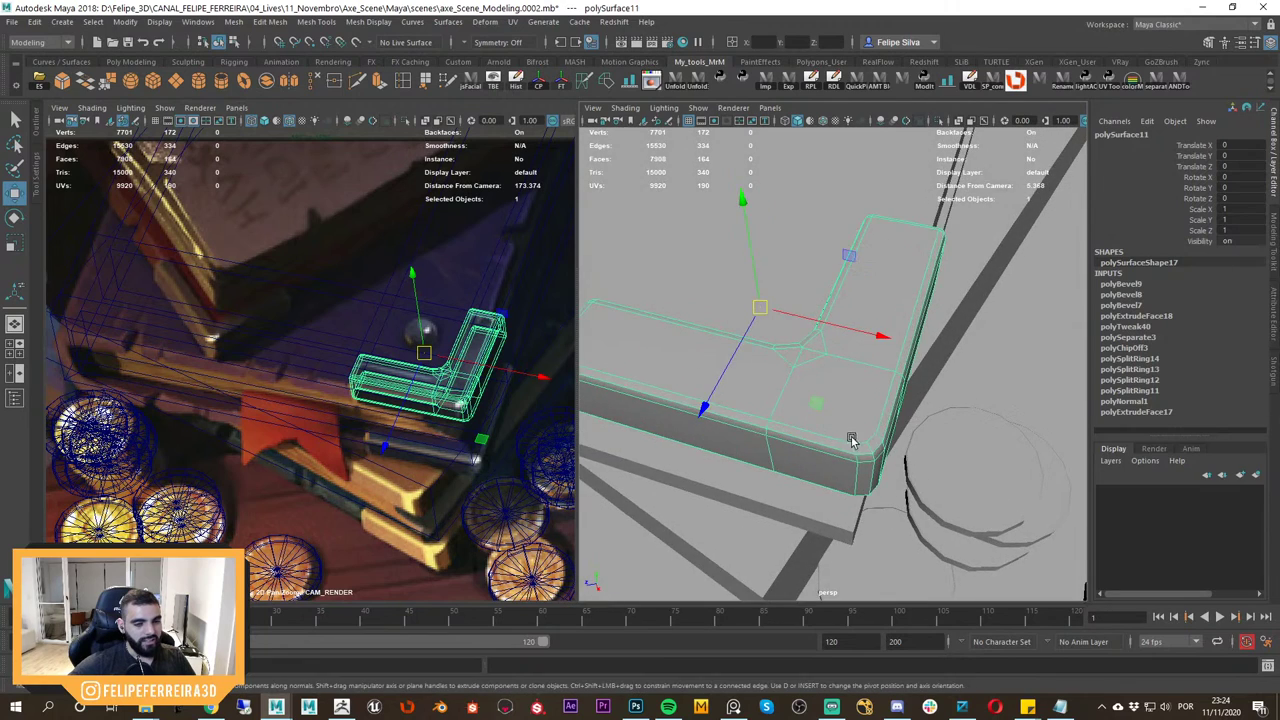
pyautogui.keyDown('alt'); pyautogui.moveTo(851, 440); pyautogui.dragTo(858, 395); pyautogui.keyUp('alt')
pyautogui.keyDown('alt'); pyautogui.moveTo(858, 395); pyautogui.dragTo(804, 330, button='right'); pyautogui.keyUp('alt')
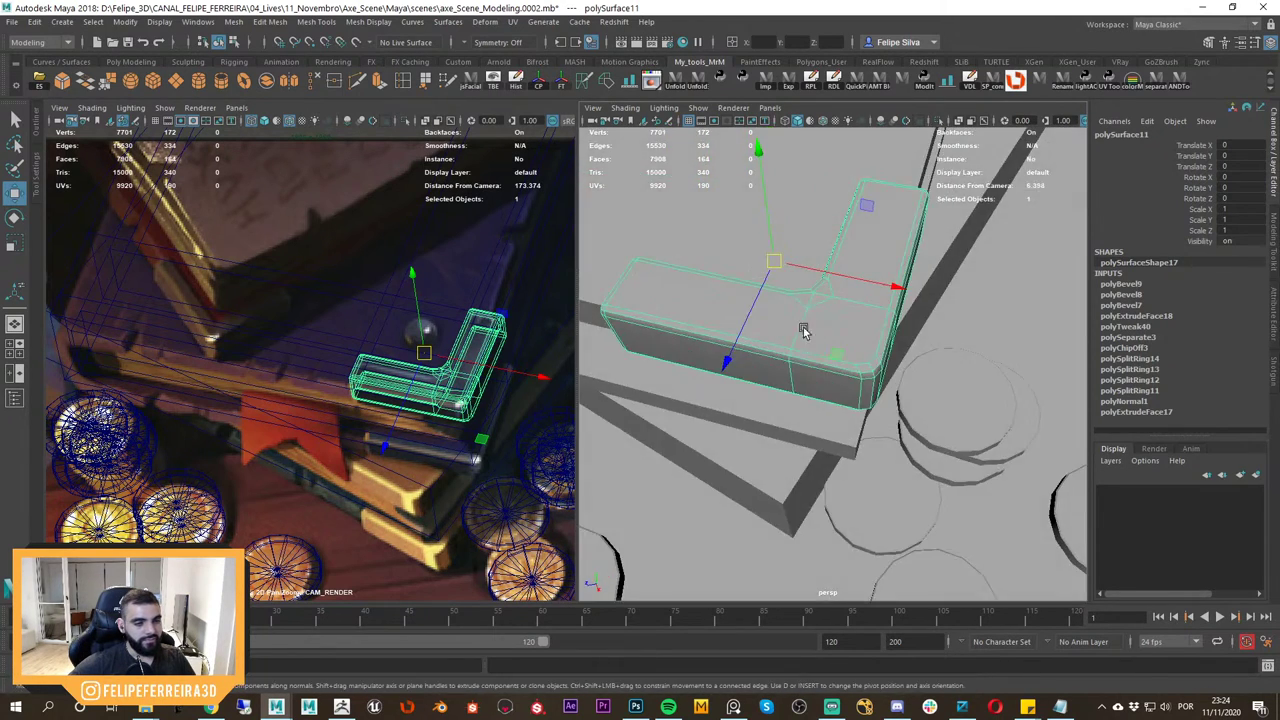
pyautogui.press('space')
pyautogui.moveTo(817, 325); pyautogui.dragTo(829, 297)
pyautogui.hotkey('ctrl', '1')
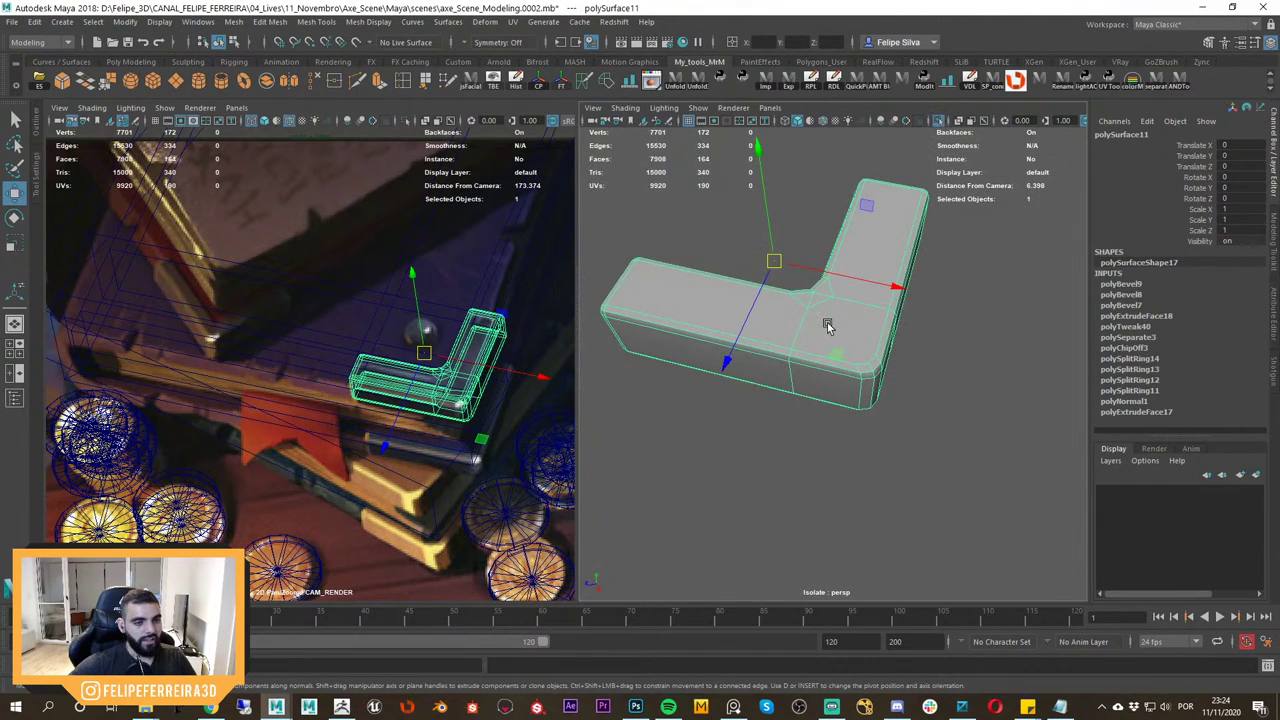
pyautogui.press('space')
# Cut new edges with Multi-Cut across the corner piece's top face from the outer corner's vertices to the inner corner.
pyautogui.keyDown('alt'); pyautogui.moveTo(750, 381); pyautogui.dragTo(808, 377, button='middle'); pyautogui.keyUp('alt')
pyautogui.keyDown('alt'); pyautogui.moveTo(808, 377); pyautogui.dragTo(766, 391, button='right'); pyautogui.keyUp('alt')
pyautogui.keyDown('alt'); pyautogui.moveTo(766, 391); pyautogui.dragTo(704, 370); pyautogui.keyUp('alt')
pyautogui.click(358, 82)
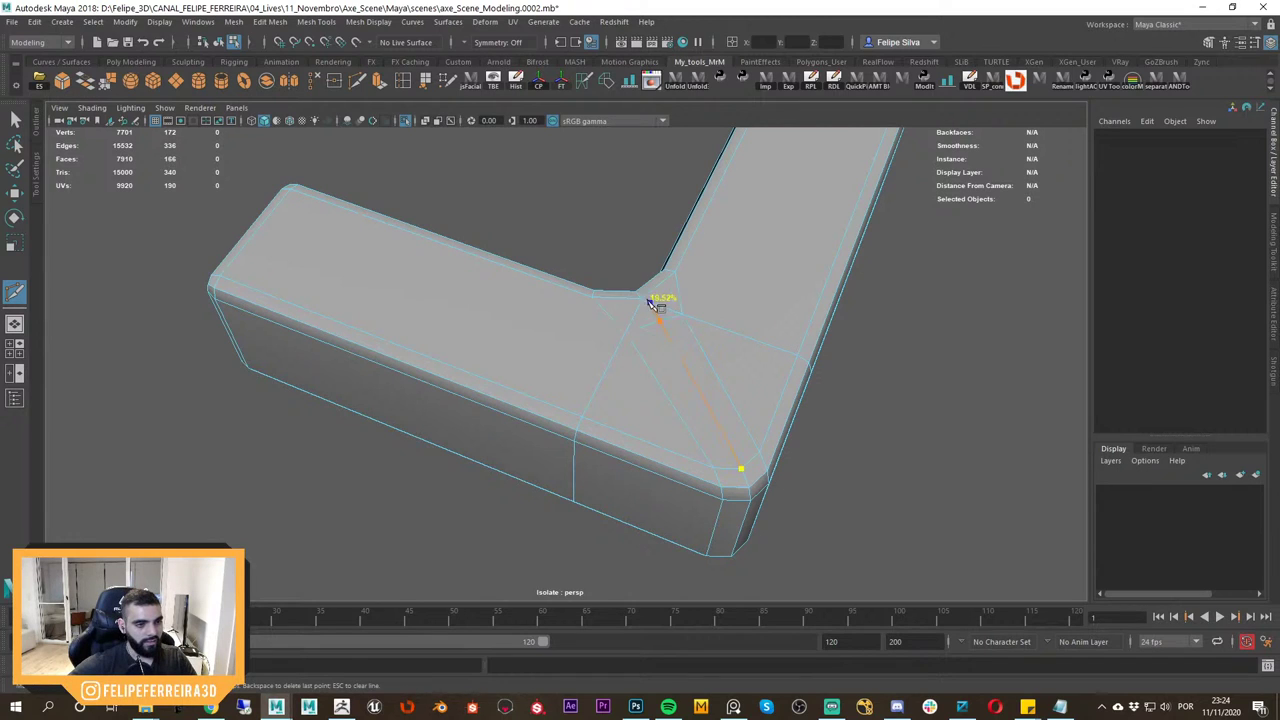
# Cut matching edges across the corner piece's underside from the outer corner's vertices to the inner corner and return to object mode.
pyautogui.keyDown('alt'); pyautogui.moveTo(803, 452); pyautogui.dragTo(1020, 402); pyautogui.keyUp('alt')
pyautogui.moveTo(785, 408)
pyautogui.keyDown('alt'); pyautogui.mouseDown()
pyautogui.moveTo(930, 406)
pyautogui.moveTo(1053, 425)
pyautogui.moveTo(856, 378)
pyautogui.moveTo(854, 423)
pyautogui.moveTo(820, 287)
pyautogui.moveTo(765, 398)
pyautogui.mouseUp(); pyautogui.keyUp('alt')
pyautogui.scroll(3, 765, 398)
pyautogui.keyDown('alt'); pyautogui.moveTo(690, 331); pyautogui.dragTo(738, 375); pyautogui.keyUp('alt')
pyautogui.scroll(2, 738, 375)
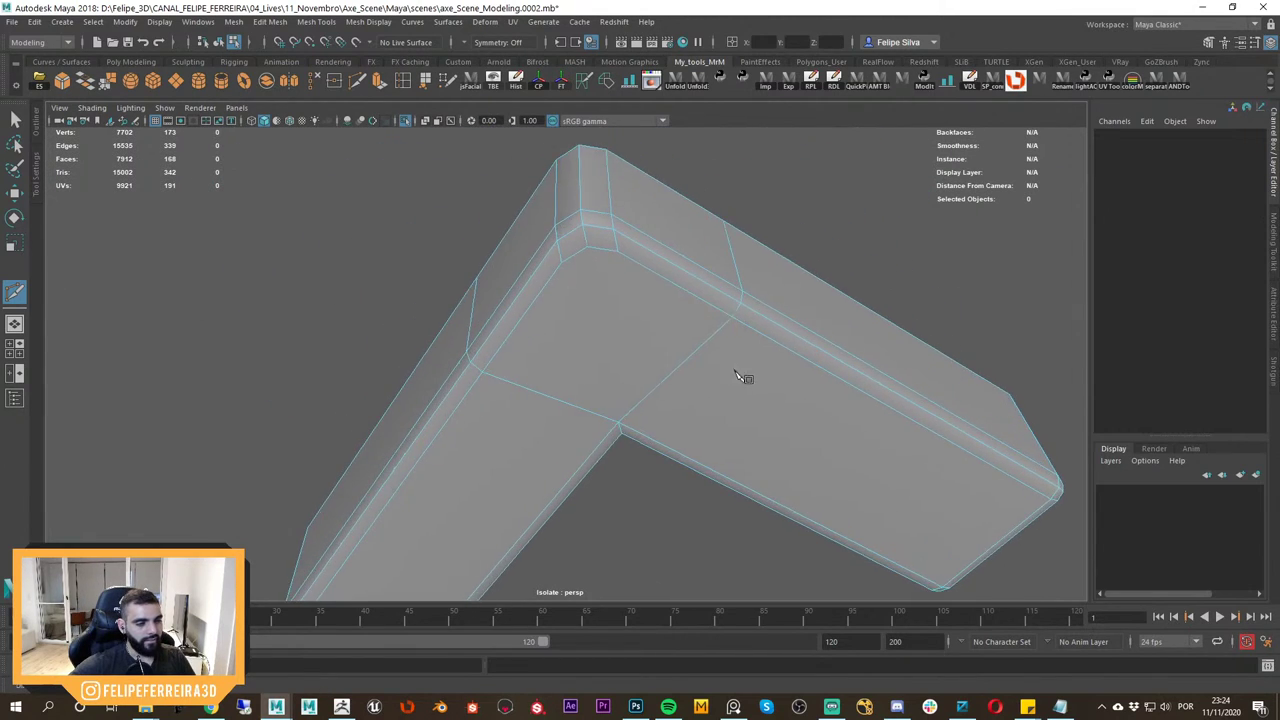
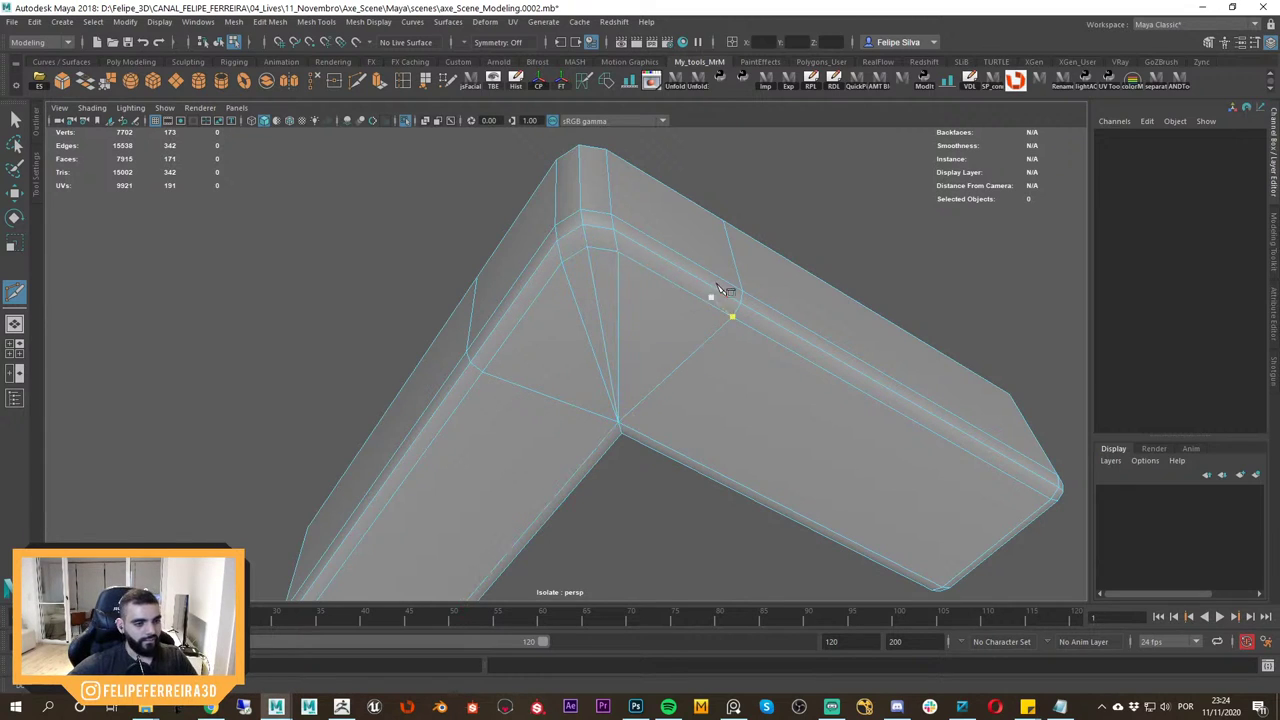
pyautogui.keyDown('alt'); pyautogui.moveTo(717, 285); pyautogui.dragTo(630, 295); pyautogui.keyUp('alt')
pyautogui.press('w')
pyautogui.press('F8')
# Show the whole scene, duplicate the corner piece and move the copy straight down to about -0.85 in Translate Y.
pyautogui.scroll(-3, 608, 242)
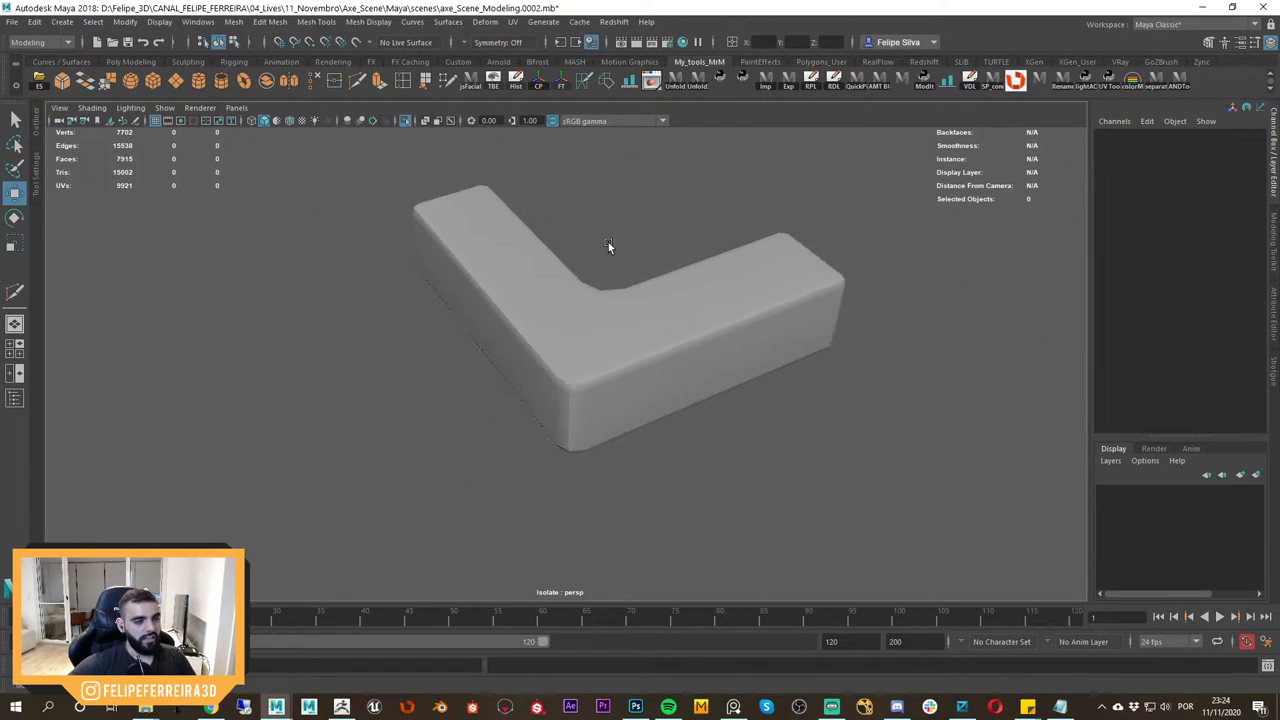
pyautogui.keyDown('alt'); pyautogui.moveTo(608, 242); pyautogui.dragTo(706, 304); pyautogui.keyUp('alt')
pyautogui.click(706, 304)
pyautogui.hotkey('ctrl', '1')
pyautogui.click(777, 366)
pyautogui.scroll(-3, 777, 366)
pyautogui.click(626, 346)
pyautogui.moveTo(626, 346)
pyautogui.keyDown('alt'); pyautogui.mouseDown()
pyautogui.moveTo(572, 309)
pyautogui.moveTo(620, 340)
pyautogui.mouseUp(); pyautogui.keyUp('alt')
pyautogui.hotkey('ctrl', 'd')
pyautogui.moveTo(584, 281); pyautogui.dragTo(606, 421)
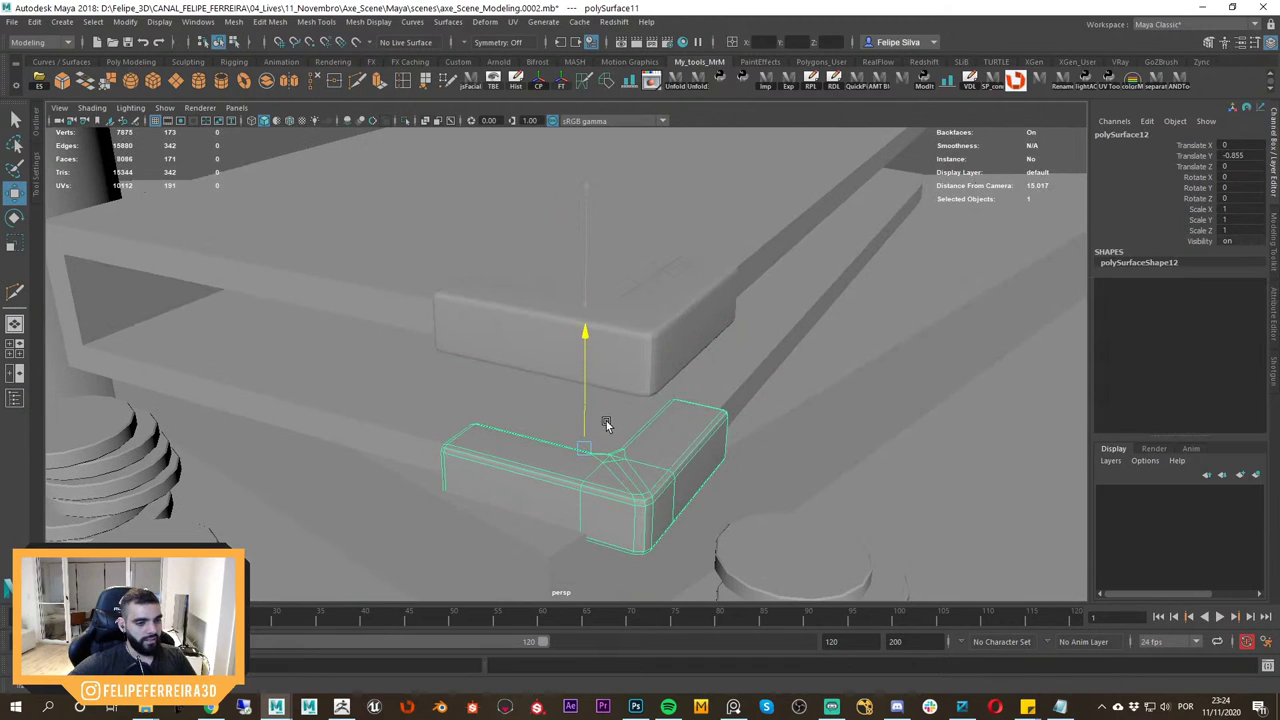
# Switch to the reference painting and examine the stacked books and their lower metal corner.
pyautogui.keyDown('alt'); pyautogui.moveTo(606, 421); pyautogui.dragTo(496, 262, button='right'); pyautogui.keyUp('alt')
pyautogui.hotkey('alt', 'Tab')
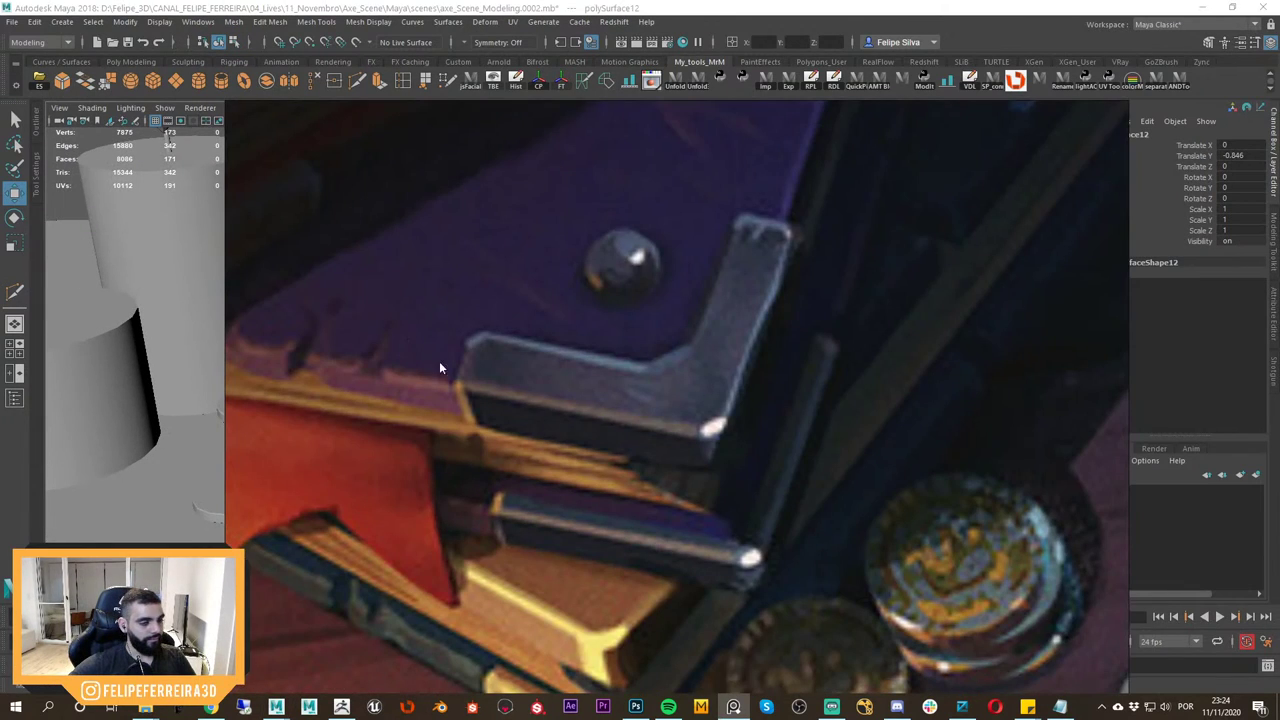
pyautogui.moveTo(755, 427); pyautogui.dragTo(731, 397, button='middle')
pyautogui.keyDown('alt'); pyautogui.moveTo(720, 394); pyautogui.dragTo(626, 361, button='right'); pyautogui.keyUp('alt')
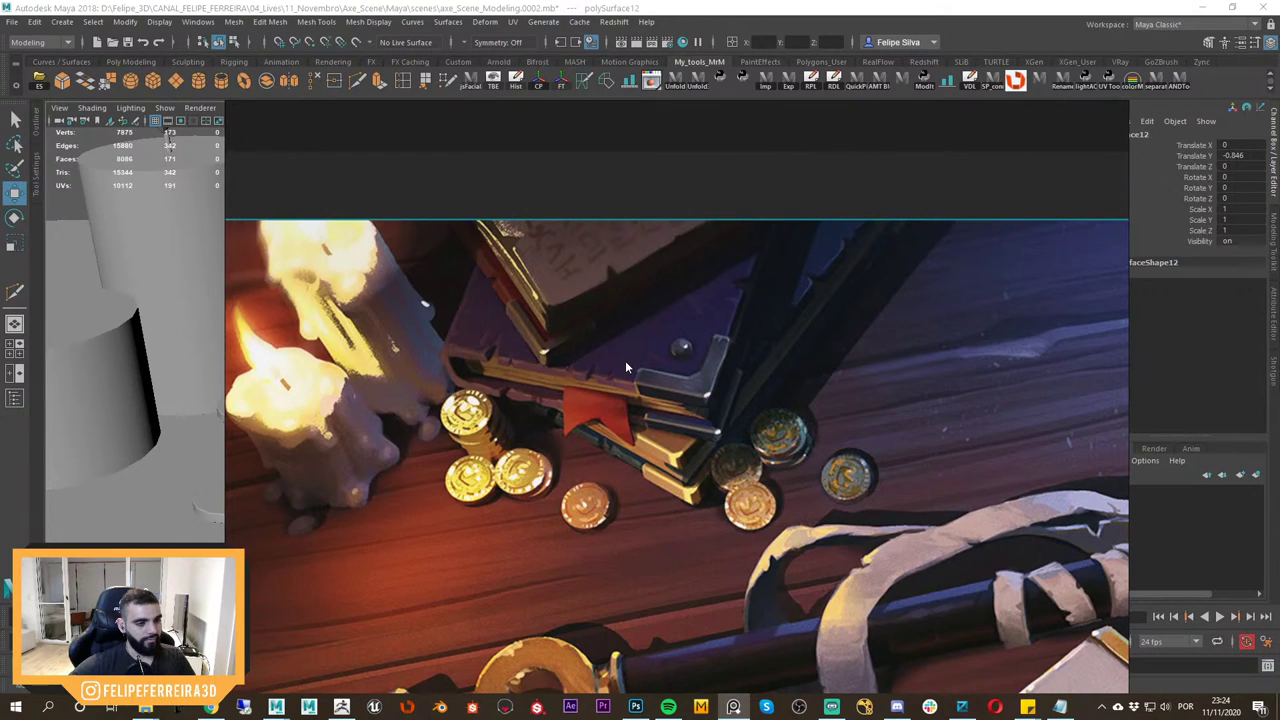
# Return to Maya and examine the duplicated lower corner piece from several sides, both isolated and against the book.
pyautogui.hotkey('alt', 'Tab')
pyautogui.press('space')
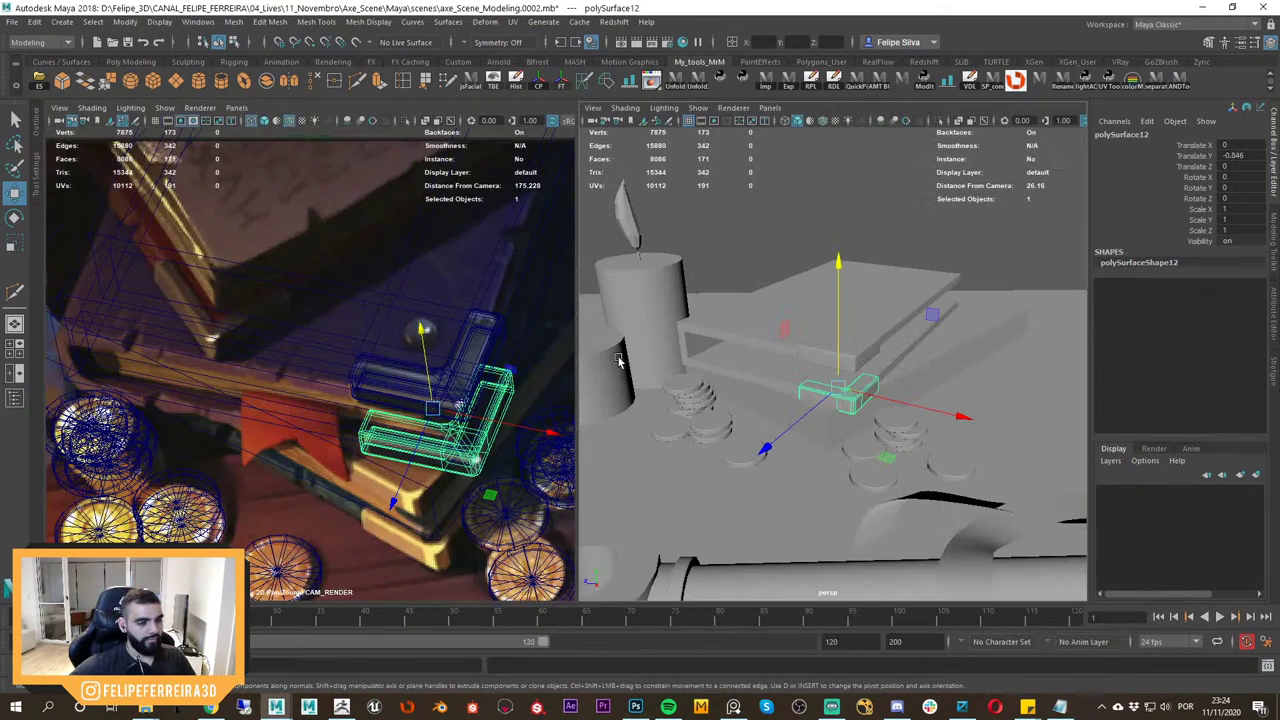
pyautogui.keyDown('alt'); pyautogui.moveTo(868, 400); pyautogui.dragTo(862, 364); pyautogui.keyUp('alt')
pyautogui.keyDown('alt'); pyautogui.moveTo(830, 372); pyautogui.dragTo(877, 383, button='right'); pyautogui.keyUp('alt')
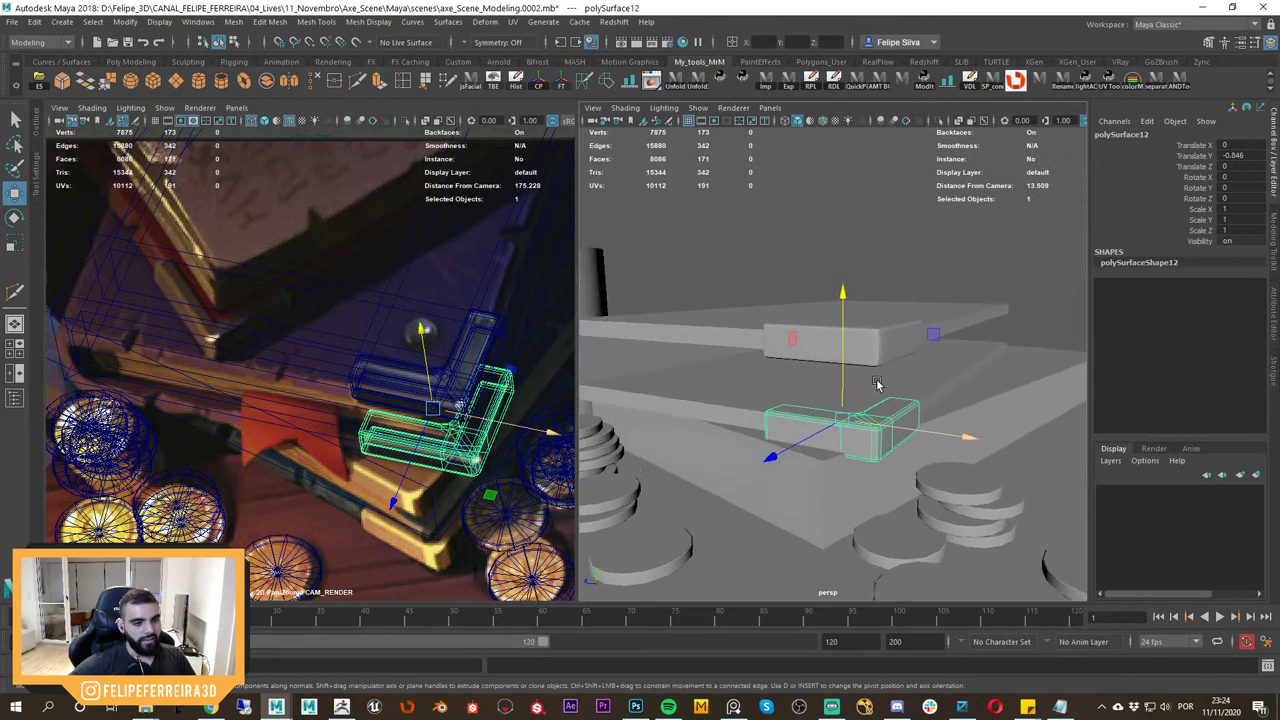
pyautogui.keyDown('alt'); pyautogui.moveTo(877, 383); pyautogui.dragTo(872, 412); pyautogui.keyUp('alt')
pyautogui.keyDown('alt'); pyautogui.moveTo(872, 412); pyautogui.dragTo(892, 426, button='right'); pyautogui.keyUp('alt')
pyautogui.keyDown('alt'); pyautogui.moveTo(900, 398); pyautogui.dragTo(994, 408); pyautogui.keyUp('alt')
pyautogui.hotkey('ctrl', '1')
pyautogui.keyDown('alt'); pyautogui.moveTo(862, 470); pyautogui.dragTo(780, 491); pyautogui.keyUp('alt')
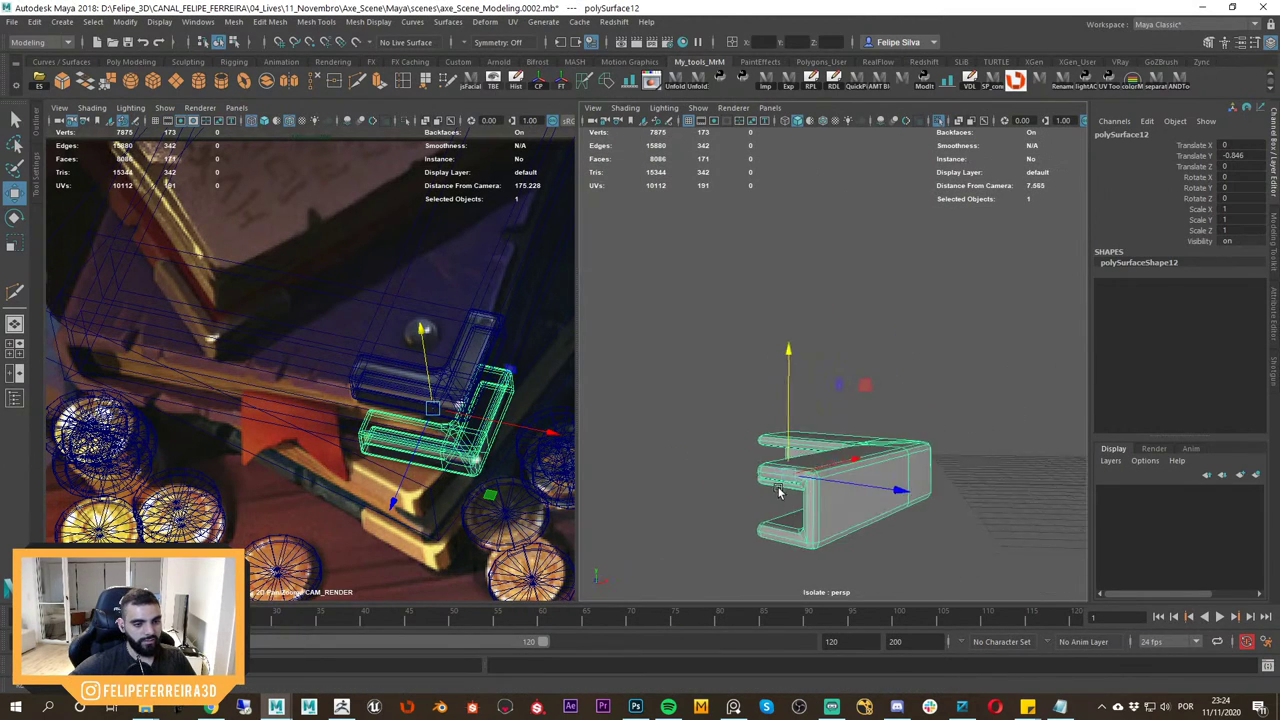
pyautogui.hotkey('ctrl', '1')
pyautogui.keyDown('alt'); pyautogui.moveTo(871, 460); pyautogui.dragTo(723, 403); pyautogui.keyUp('alt')
pyautogui.keyDown('alt'); pyautogui.moveTo(876, 428); pyautogui.dragTo(802, 482); pyautogui.keyUp('alt')
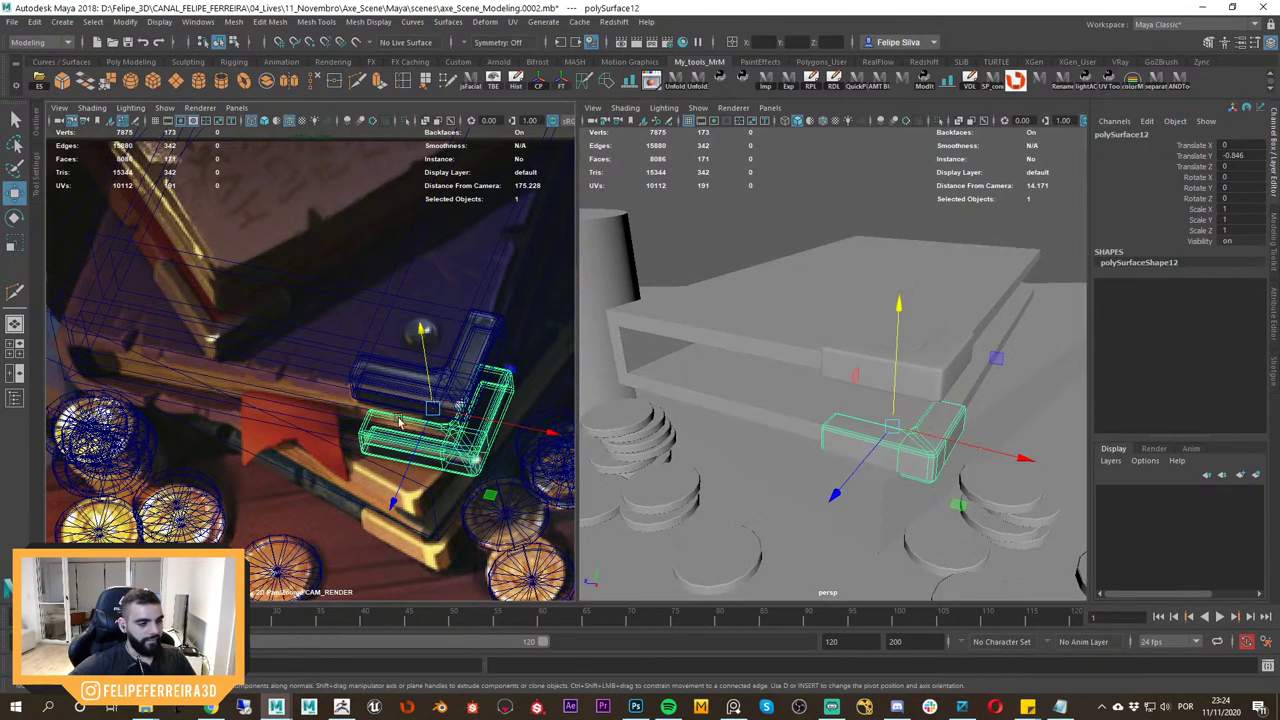
# Create a polygon sphere, place it over the round stud in the reference painting and scale it uniformly to about 0.59.
pyautogui.moveTo(410, 384); pyautogui.dragTo(386, 434, button='middle')
pyautogui.moveTo(386, 434); pyautogui.dragTo(366, 422, button='right')
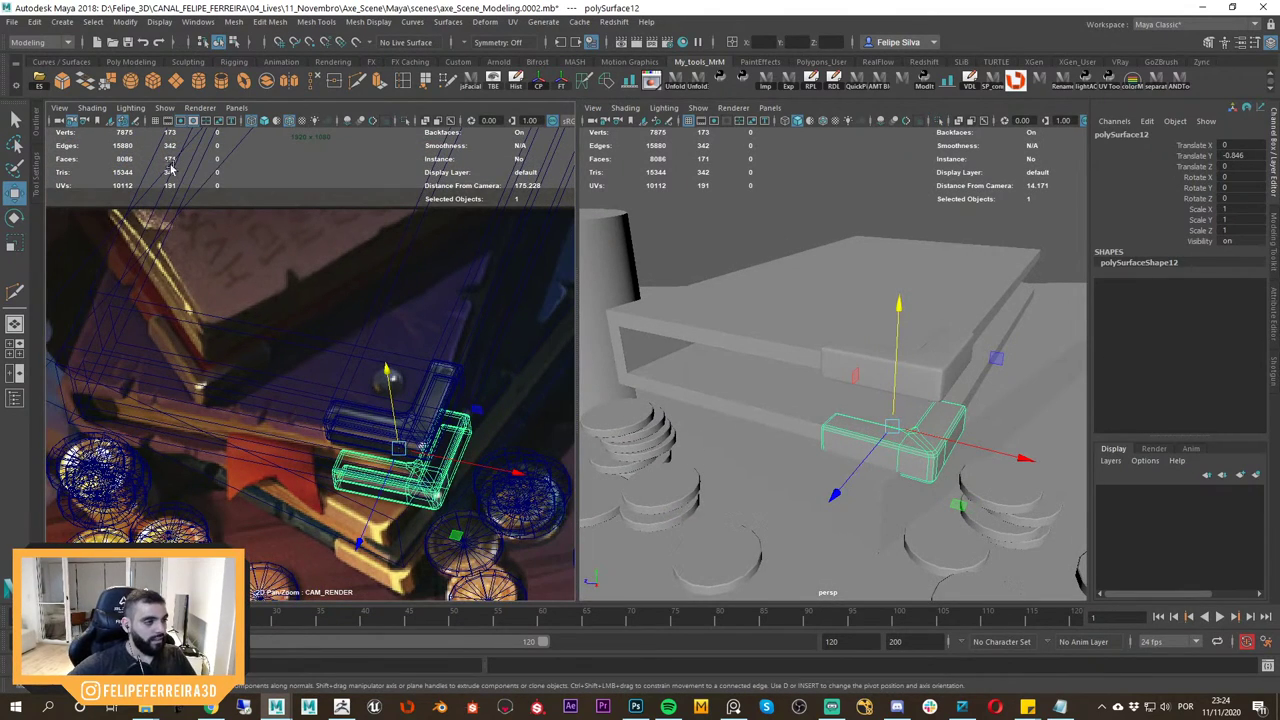
pyautogui.click(132, 83)
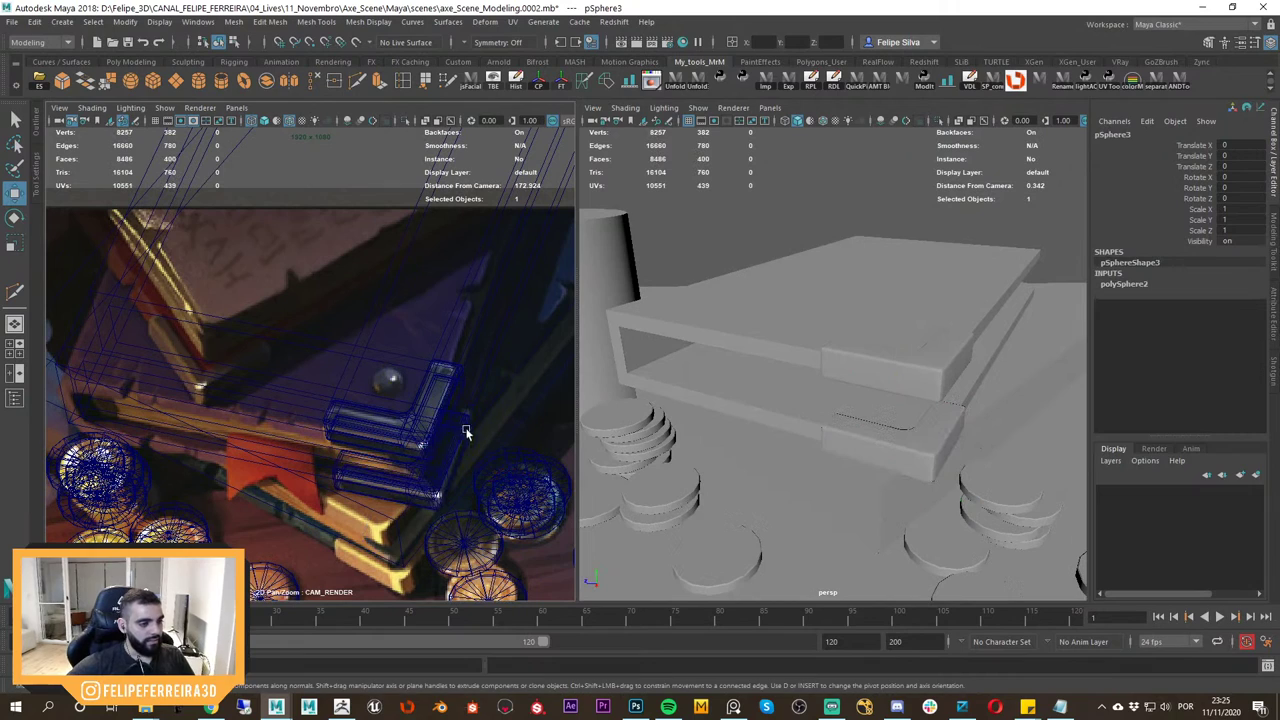
pyautogui.moveTo(400, 424); pyautogui.dragTo(403, 438, button='middle')
pyautogui.keyDown('alt'); pyautogui.moveTo(941, 393); pyautogui.dragTo(942, 445); pyautogui.keyUp('alt')
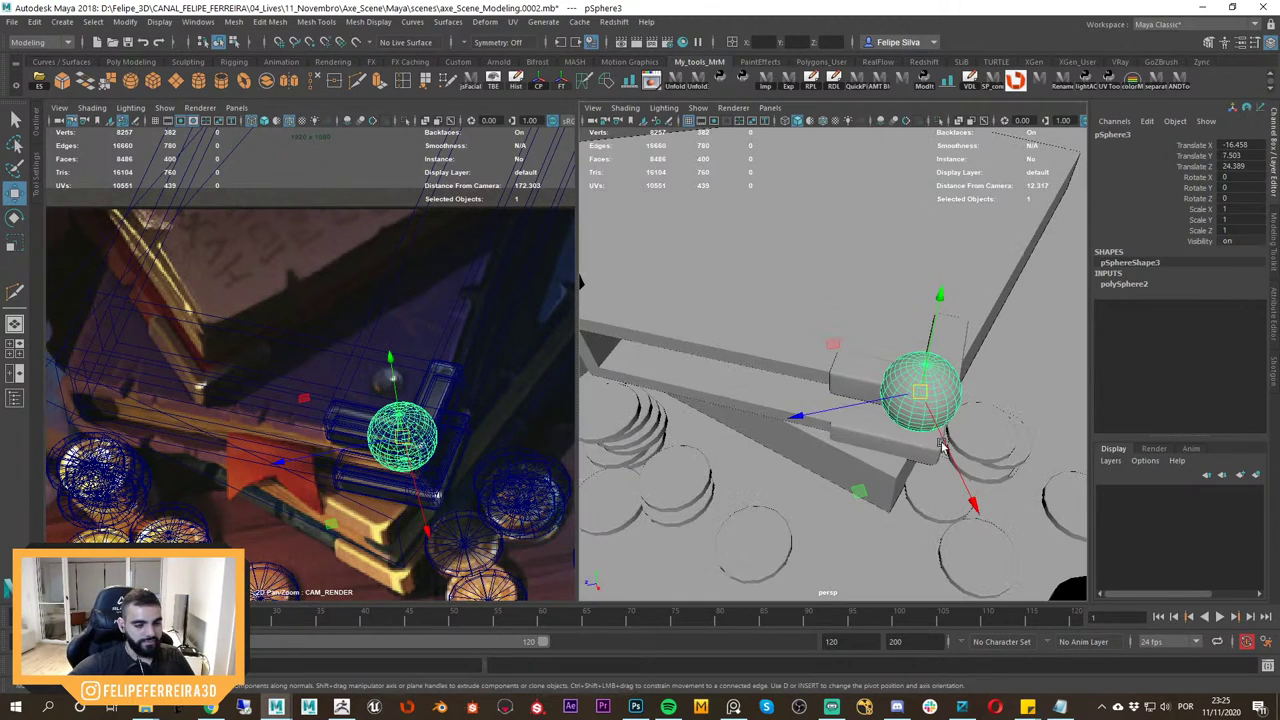
pyautogui.moveTo(850, 484); pyautogui.dragTo(812, 396)
pyautogui.press('r')
pyautogui.moveTo(386, 361)
pyautogui.mouseDown()
pyautogui.moveTo(359, 352)
pyautogui.moveTo(386, 351)
pyautogui.moveTo(386, 367)
pyautogui.mouseUp()
pyautogui.press('w')
# Raise the sphere to about 7.51 in Translate Y so it protrudes from the book's top cover.
pyautogui.press('f')
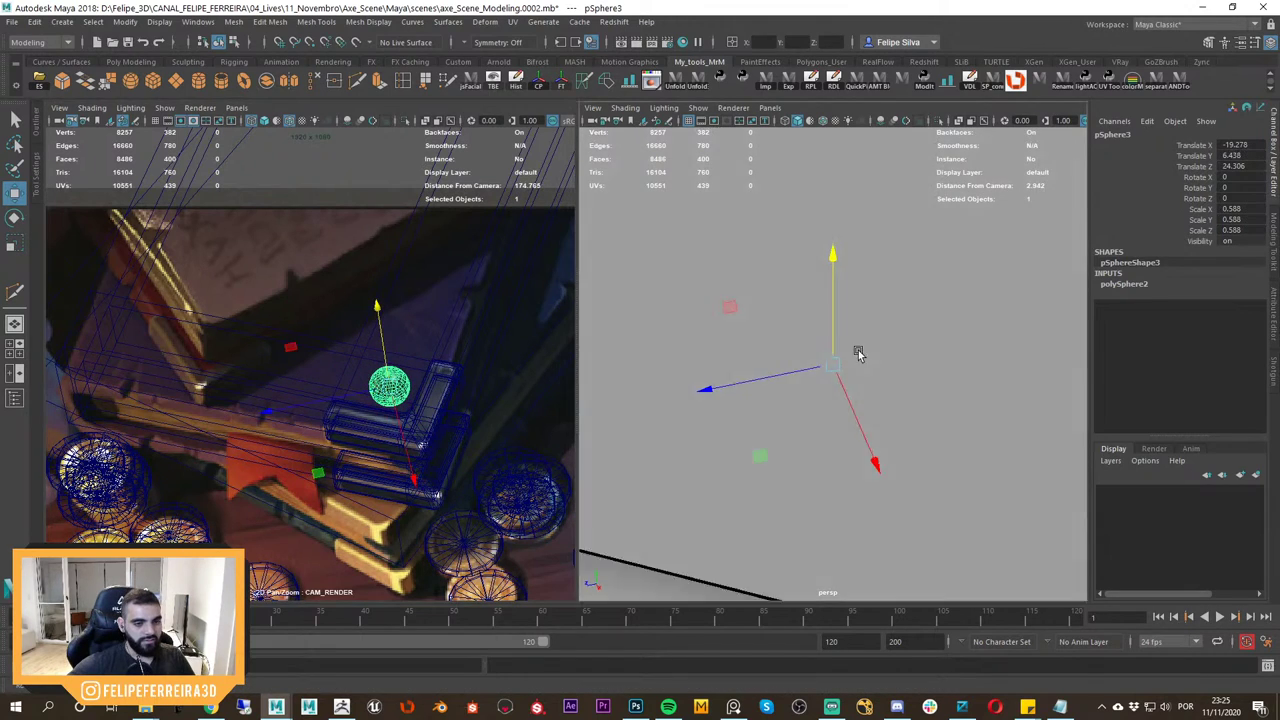
pyautogui.scroll(-4, 857, 354)
pyautogui.moveTo(857, 354)
pyautogui.keyDown('alt'); pyautogui.mouseDown()
pyautogui.moveTo(843, 340)
pyautogui.moveTo(838, 273)
pyautogui.mouseUp(); pyautogui.keyUp('alt')
pyautogui.moveTo(458, 430); pyautogui.dragTo(603, 409, button='right')
pyautogui.press('5')
pyautogui.moveTo(481, 356); pyautogui.dragTo(480, 337)
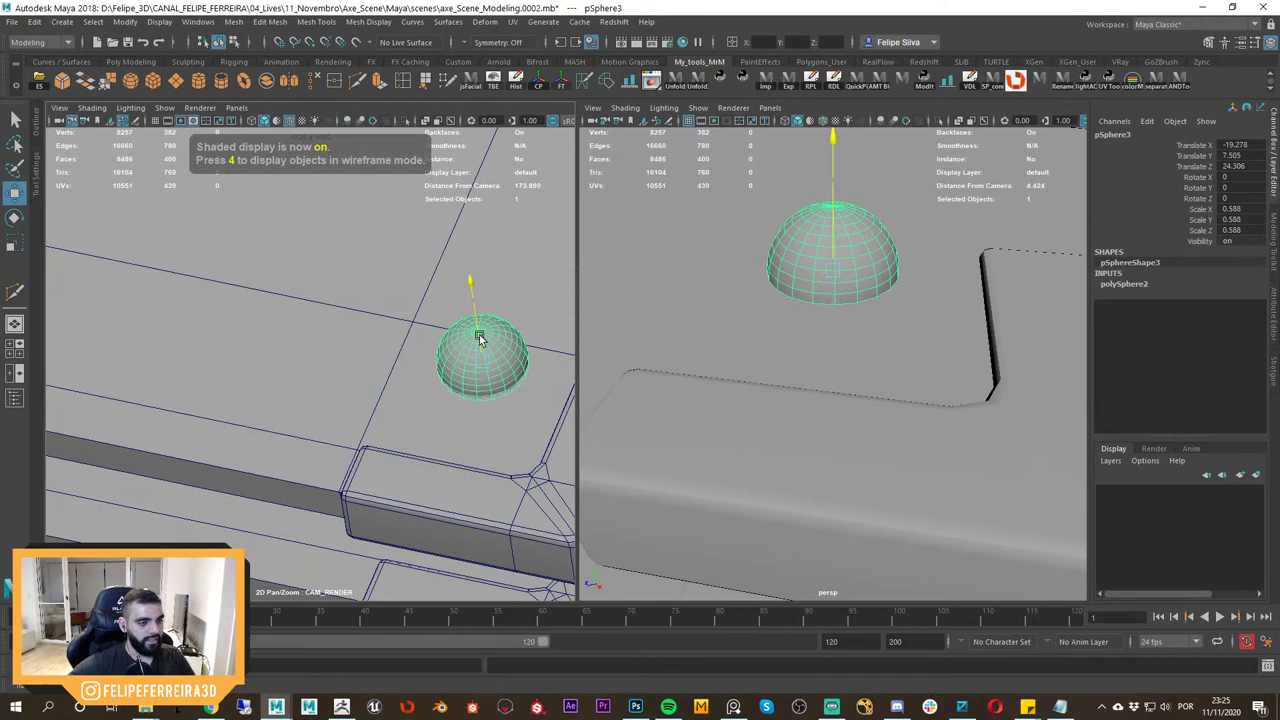
pyautogui.press('r')
pyautogui.keyDown('alt'); pyautogui.moveTo(846, 283); pyautogui.dragTo(846, 244); pyautogui.keyUp('alt')
# Set the sphere's axis and height subdivisions to 11 and flatten it to about 0.47 in Scale Y.
pyautogui.click(1128, 284)
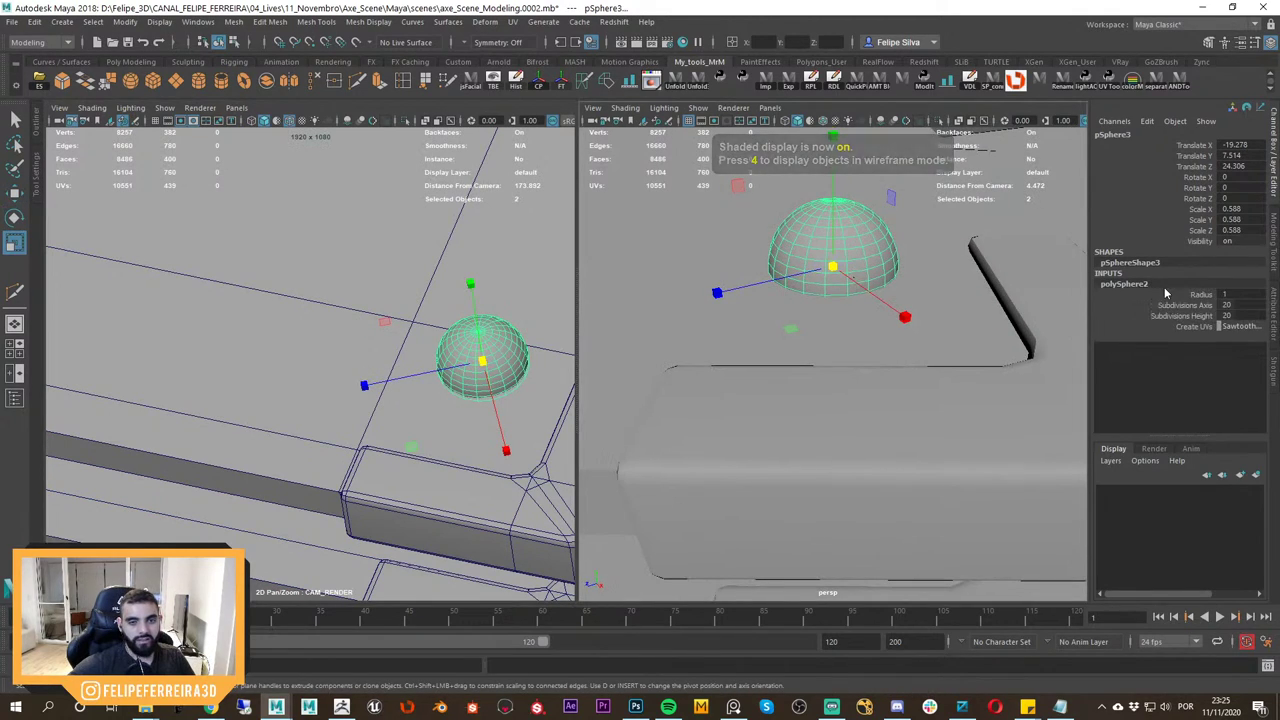
pyautogui.moveTo(1194, 306); pyautogui.dragTo(1180, 316)
pyautogui.moveTo(985, 316); pyautogui.dragTo(949, 329, button='middle')
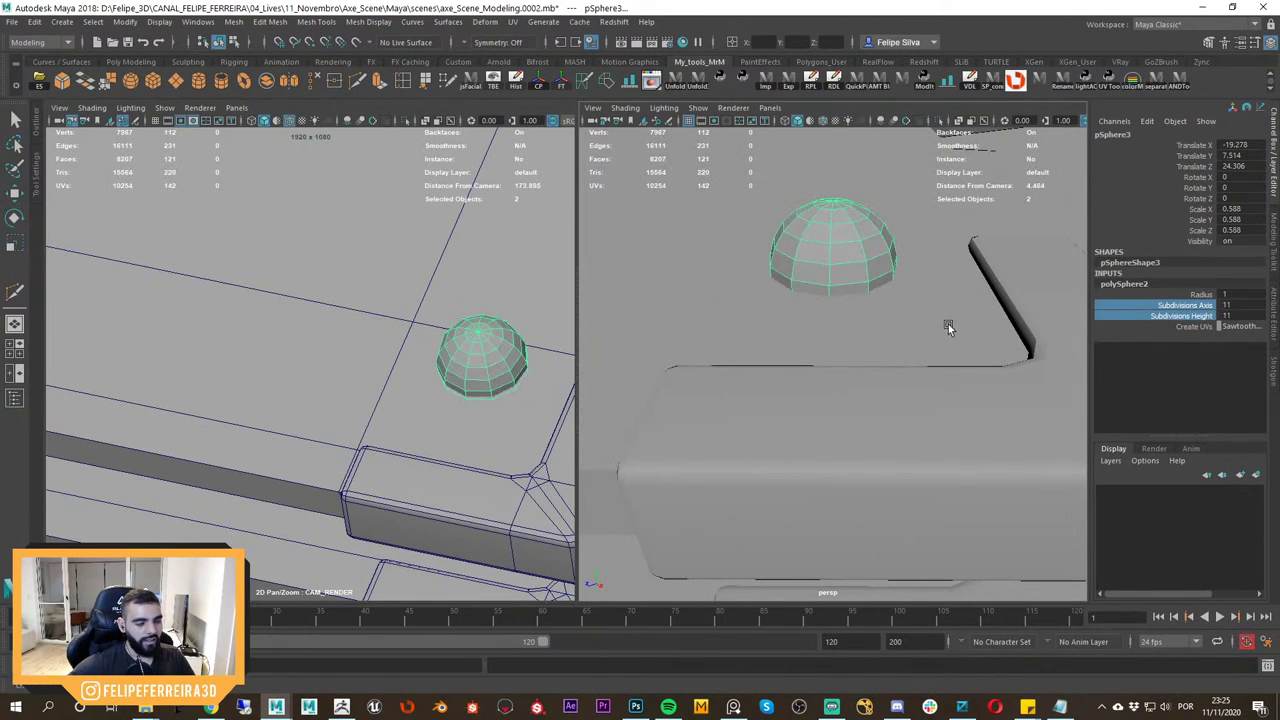
pyautogui.press('r')
pyautogui.moveTo(832, 221); pyautogui.dragTo(843, 230, button='middle')
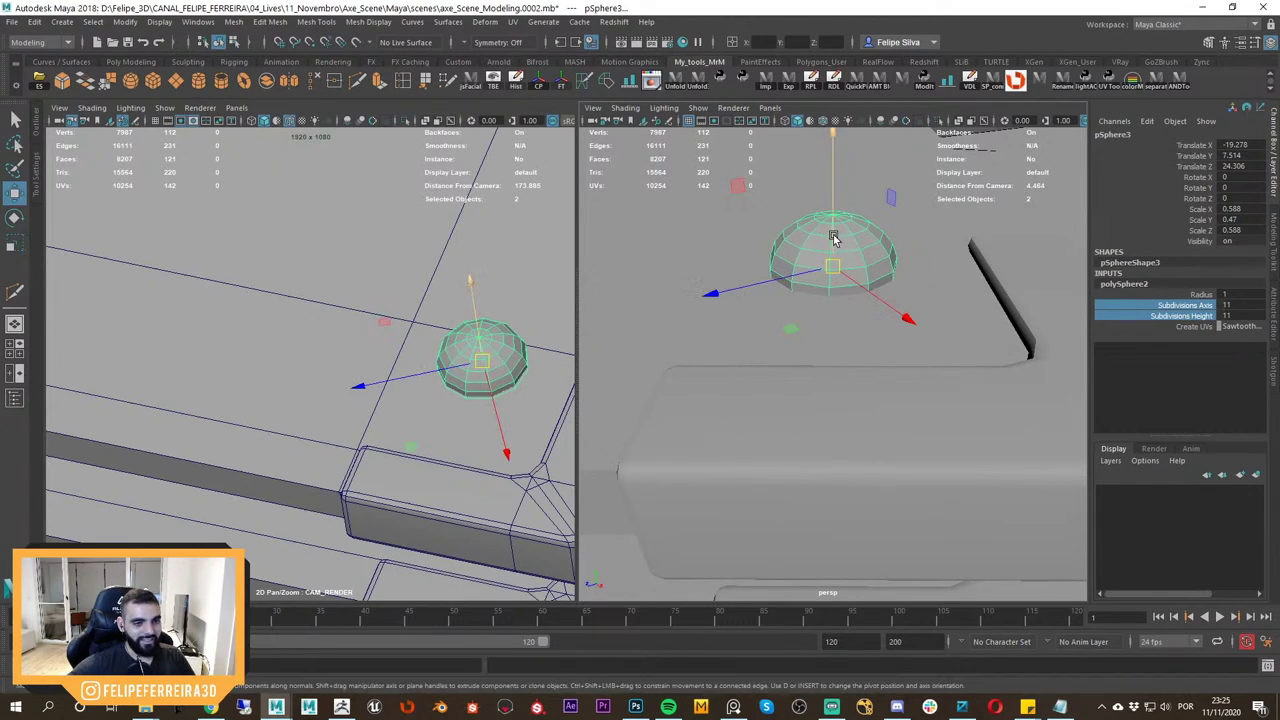
pyautogui.moveTo(828, 270)
pyautogui.mouseDown()
pyautogui.moveTo(815, 271)
pyautogui.moveTo(829, 270)
pyautogui.mouseUp()
# Show the reference through the render camera, slide the flattened sphere onto the painted stud and adjust its size to about 0.585.
pyautogui.moveTo(470, 386); pyautogui.dragTo(400, 383, button='middle')
pyautogui.press('4')
pyautogui.press('w')
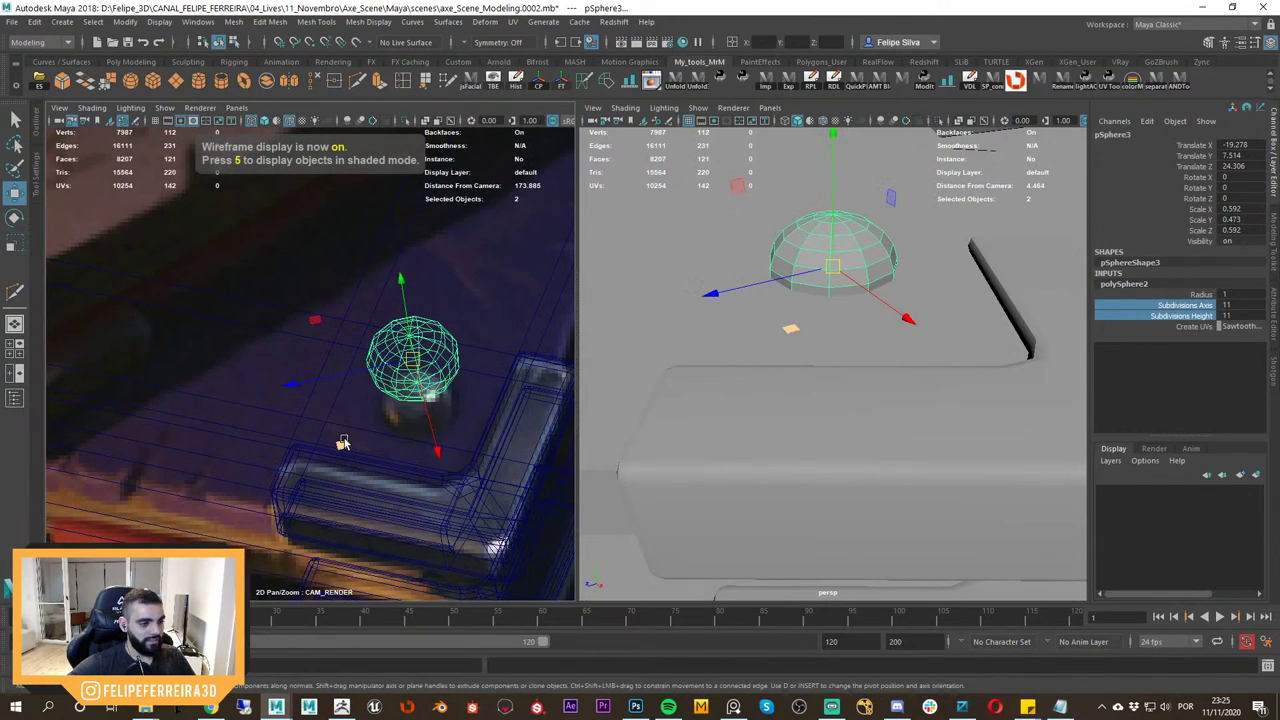
pyautogui.moveTo(344, 442); pyautogui.dragTo(349, 476)
pyautogui.press('r')
pyautogui.moveTo(859, 296); pyautogui.dragTo(873, 265)
pyautogui.press('w')
# Isolate the sphere, delete its lower-half faces and bring back the rest of the scene with the dome selected.
pyautogui.hotkey('ctrl', '1')
pyautogui.moveTo(888, 294); pyautogui.dragTo(893, 323, button='right')
pyautogui.moveTo(997, 406); pyautogui.dragTo(763, 266)
pyautogui.press('Delete')
pyautogui.moveTo(862, 257); pyautogui.dragTo(904, 227, button='right')
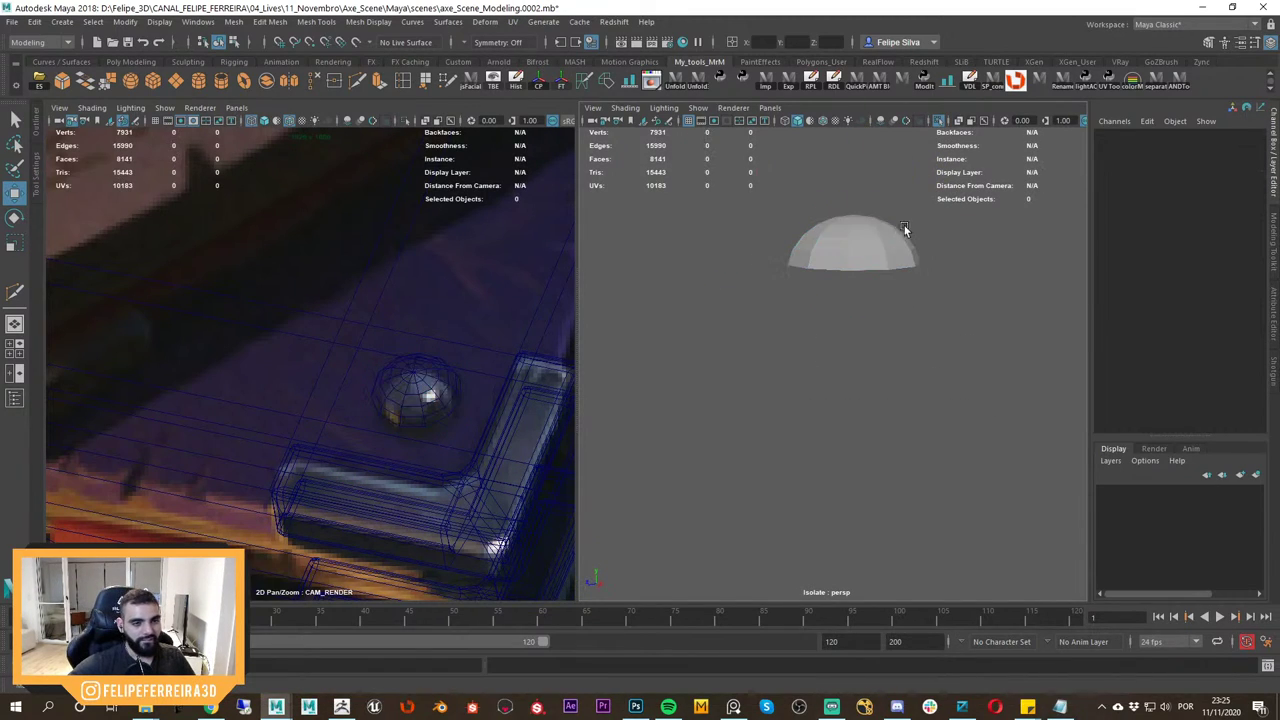
pyautogui.click(864, 261)
pyautogui.hotkey('ctrl', '1')
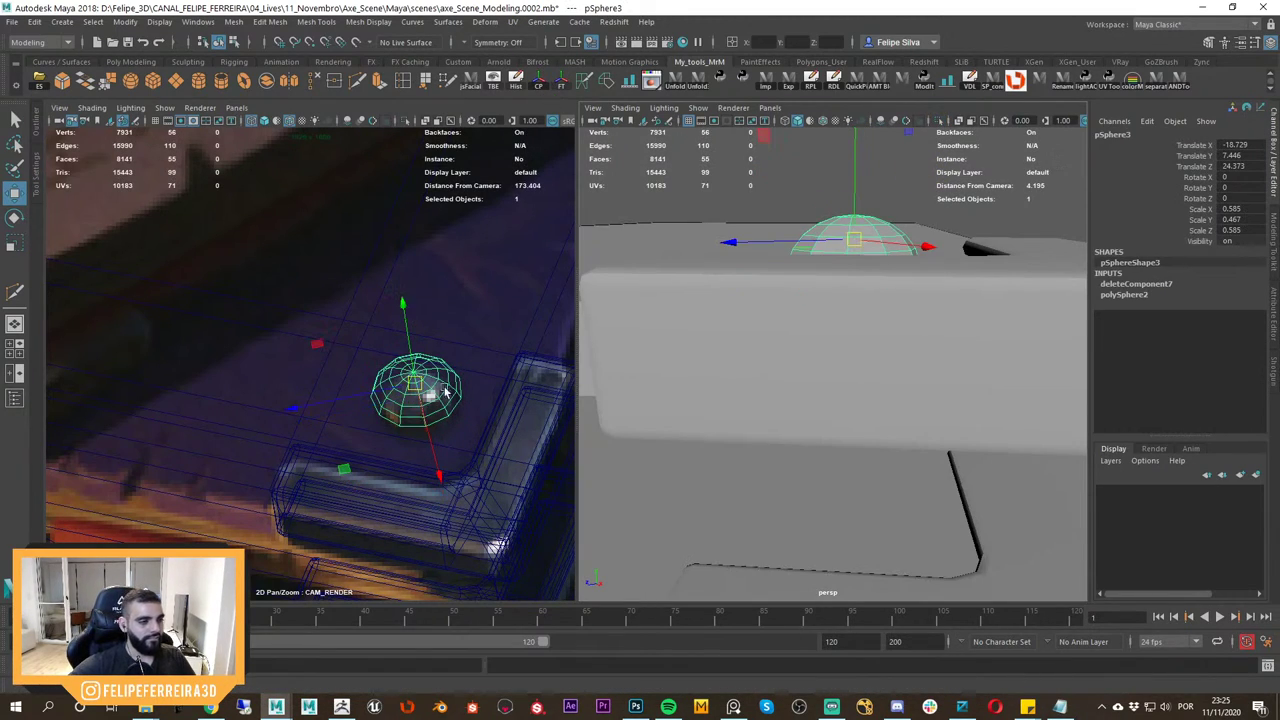
# Turn on the dome's smooth preview, scale it to about 0.54 and fit it on the stud at about 7.49 in Translate Y.
pyautogui.press('3')
pyautogui.moveTo(346, 469); pyautogui.dragTo(347, 477)
pyautogui.press('r')
pyautogui.moveTo(417, 393); pyautogui.dragTo(412, 395)
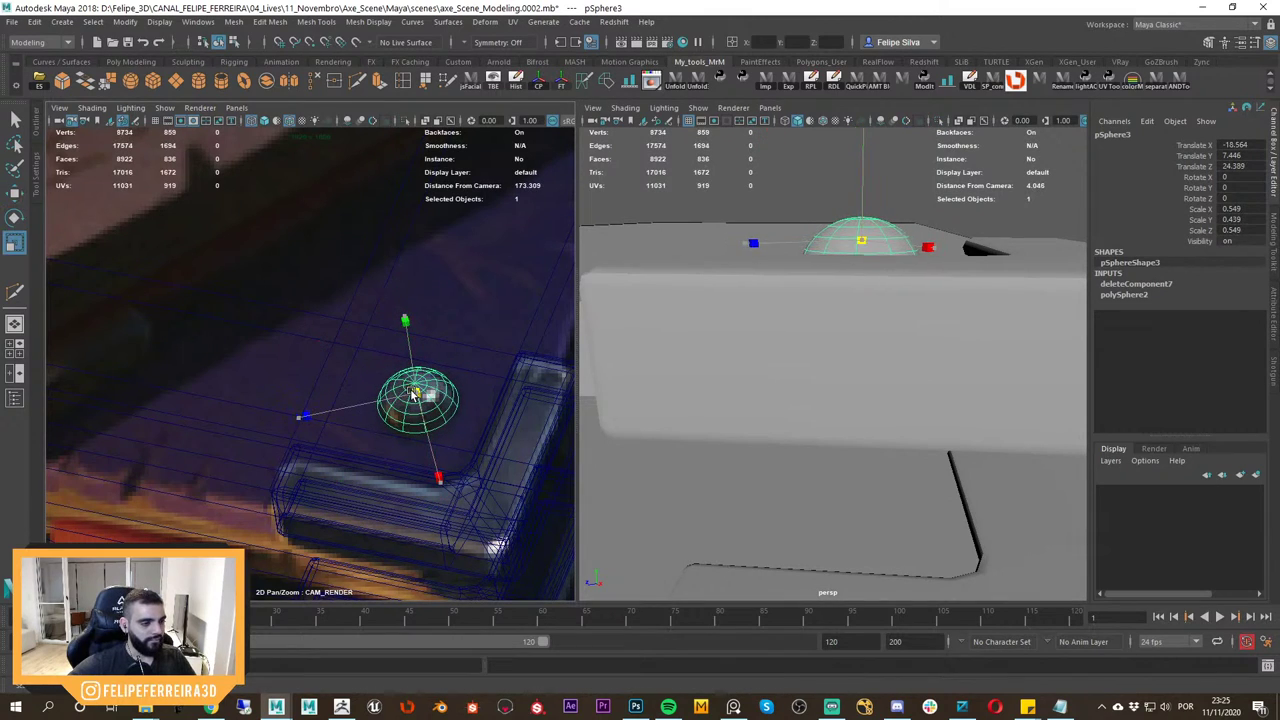
pyautogui.click(775, 287)
pyautogui.click(830, 240)
pyautogui.press('w')
pyautogui.moveTo(861, 229); pyautogui.dragTo(861, 224)
pyautogui.keyDown('alt'); pyautogui.moveTo(859, 229); pyautogui.dragTo(840, 284); pyautogui.keyUp('alt')
pyautogui.keyDown('alt'); pyautogui.moveTo(853, 338); pyautogui.dragTo(800, 283, button='right'); pyautogui.keyUp('alt')
pyautogui.keyDown('alt'); pyautogui.moveTo(802, 326); pyautogui.dragTo(834, 358); pyautogui.keyUp('alt')
pyautogui.press('f')
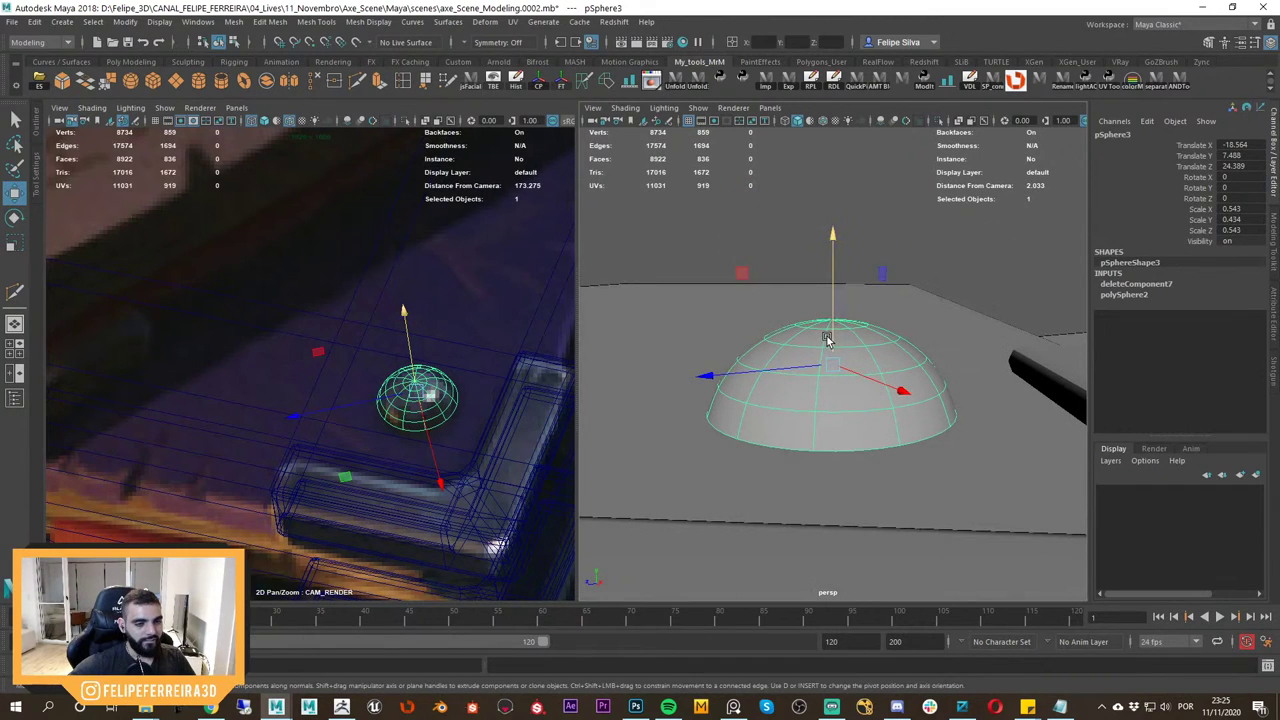
pyautogui.keyDown('alt'); pyautogui.moveTo(834, 358); pyautogui.dragTo(800, 265, button='right'); pyautogui.keyUp('alt')
pyautogui.click(431, 434)
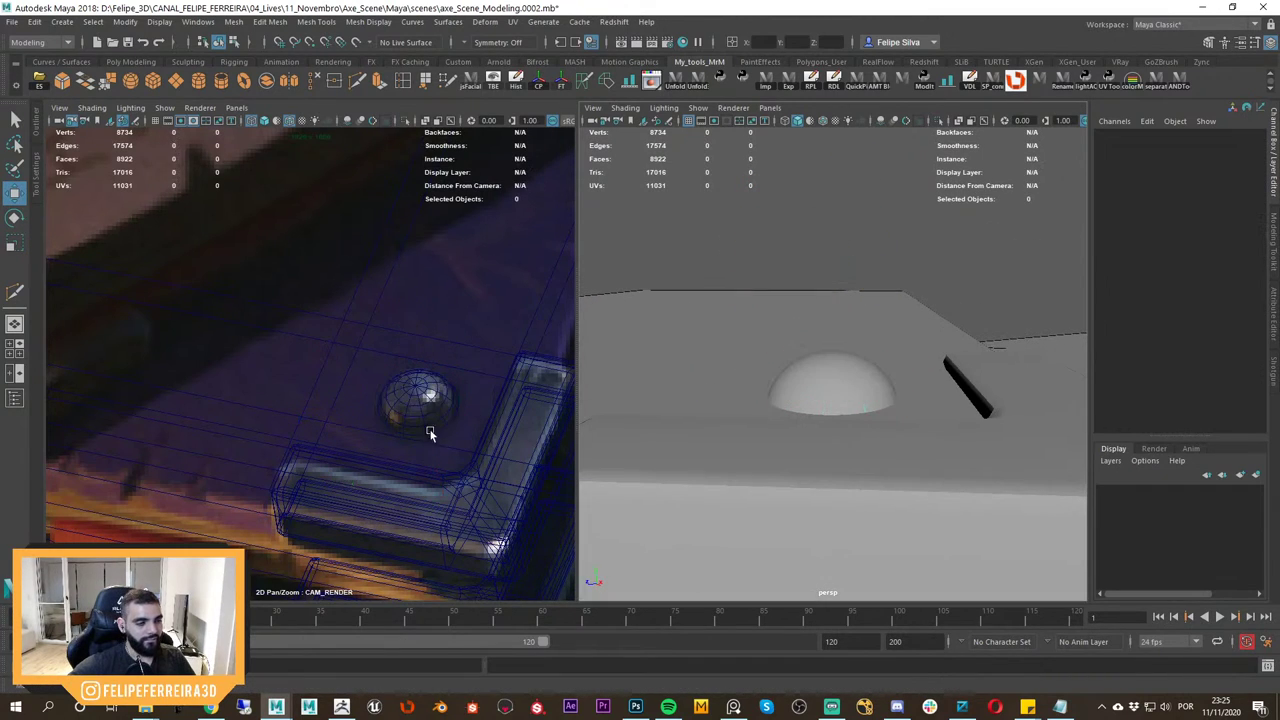
# Examine the whole scene shaded through the render camera and compare the book's corners and stud with the reference painting.
pyautogui.moveTo(431, 434); pyautogui.dragTo(165, 200, button='right')
pyautogui.moveTo(312, 328); pyautogui.dragTo(359, 330, button='middle')
pyautogui.moveTo(400, 356); pyautogui.dragTo(360, 344, button='right')
pyautogui.press('5')
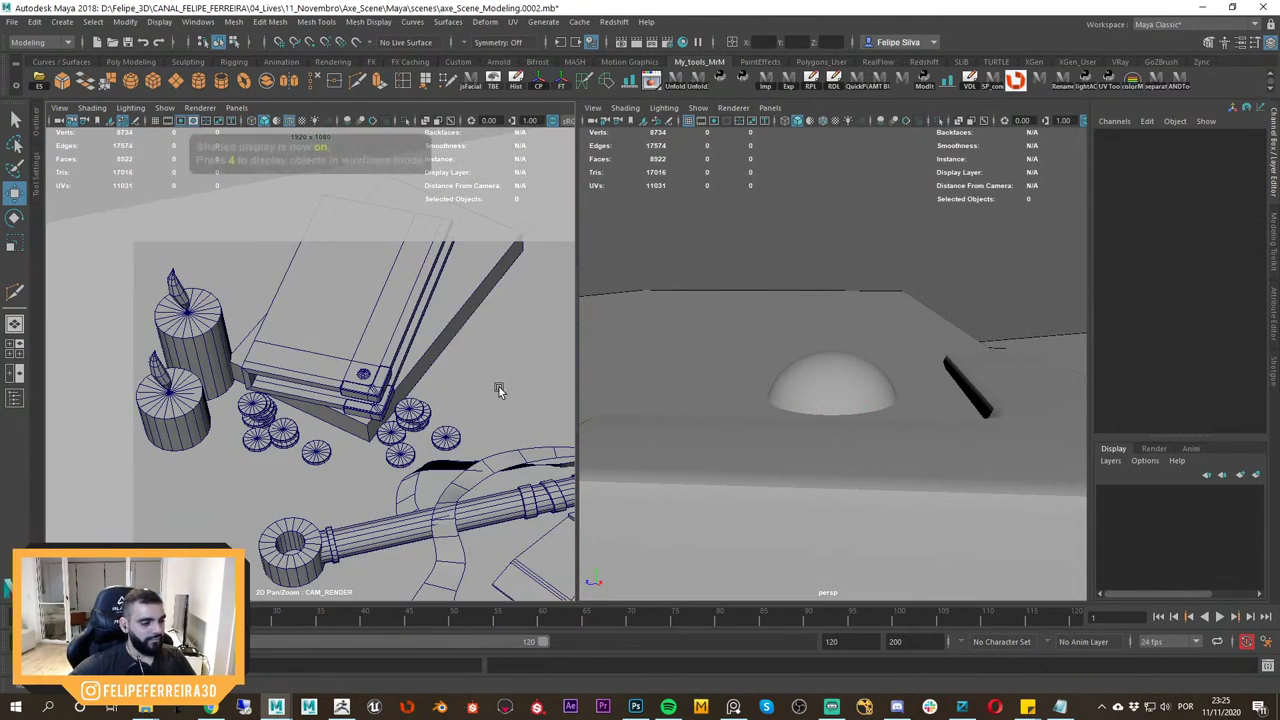
pyautogui.moveTo(497, 389); pyautogui.dragTo(382, 362, button='right')
pyautogui.moveTo(382, 362); pyautogui.dragTo(303, 348, button='middle')
pyautogui.moveTo(303, 348); pyautogui.dragTo(282, 302, button='right')
pyautogui.moveTo(282, 302); pyautogui.dragTo(230, 294, button='middle')
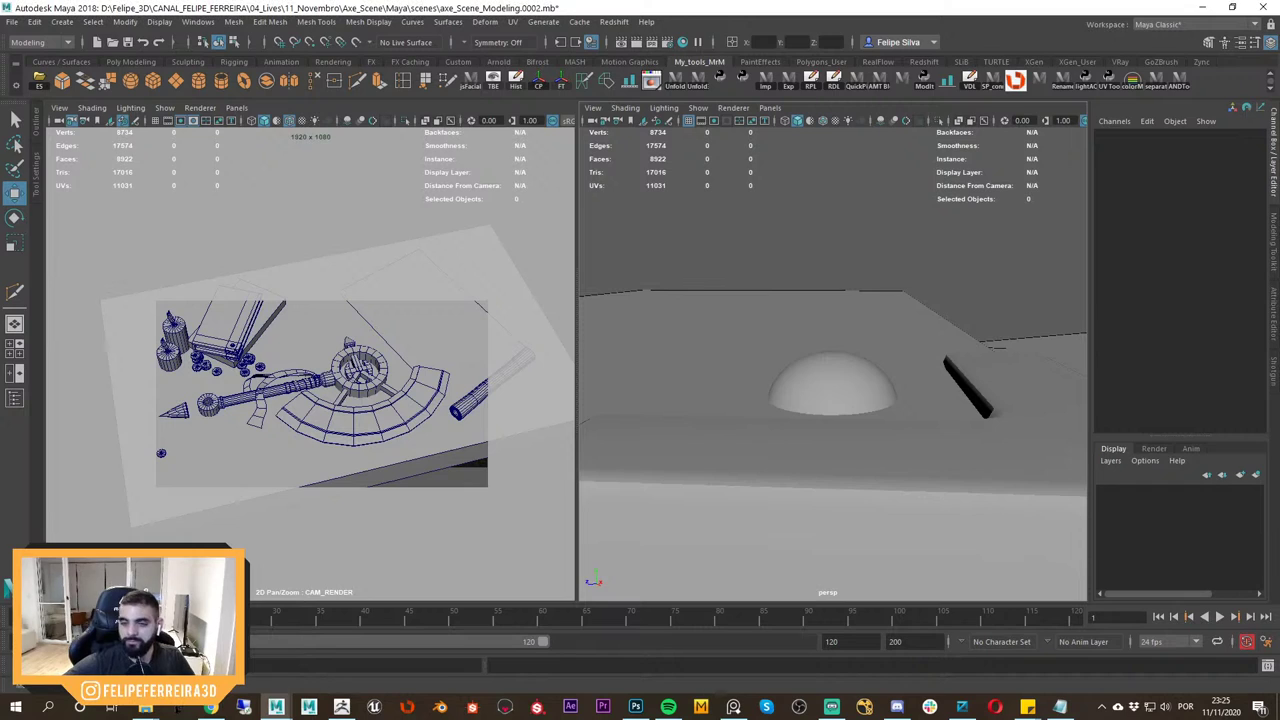
pyautogui.press('\\')
pyautogui.press('\\')
pyautogui.moveTo(237, 311); pyautogui.dragTo(372, 384, button='middle')
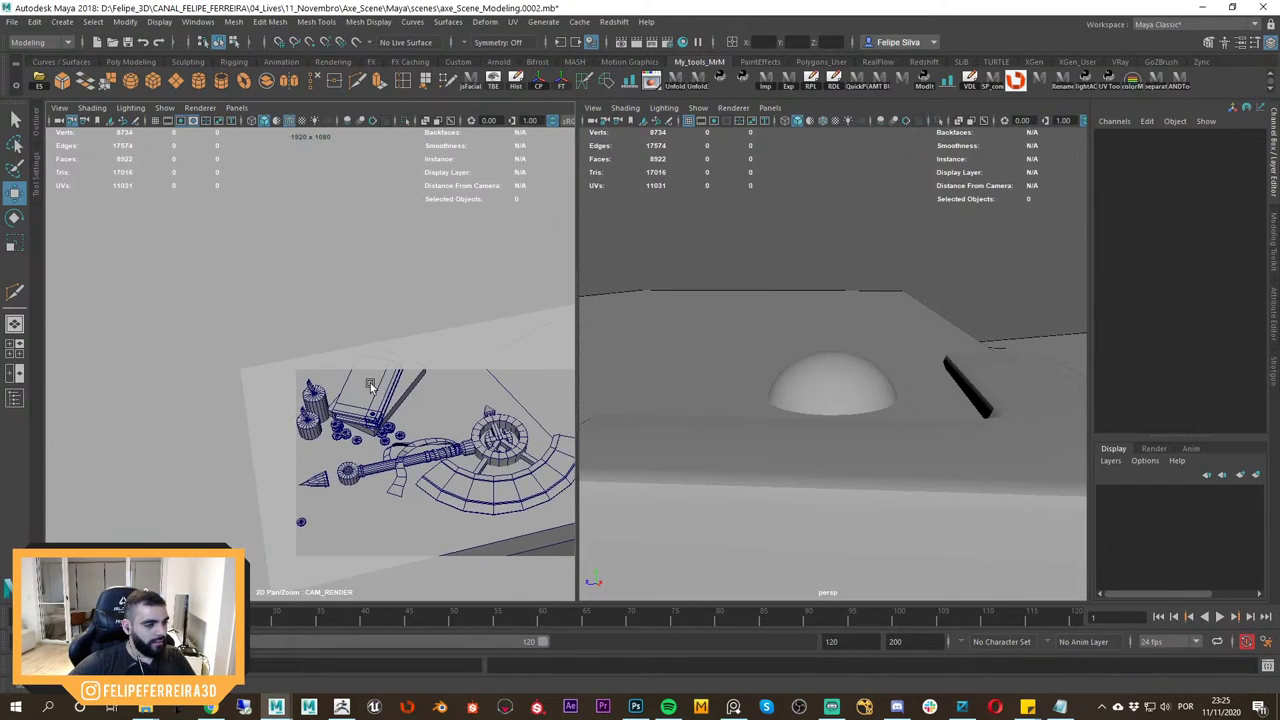
pyautogui.moveTo(372, 384); pyautogui.dragTo(489, 504, button='right')
pyautogui.moveTo(489, 504); pyautogui.dragTo(322, 401, button='middle')
pyautogui.moveTo(322, 401); pyautogui.dragTo(440, 419, button='right')
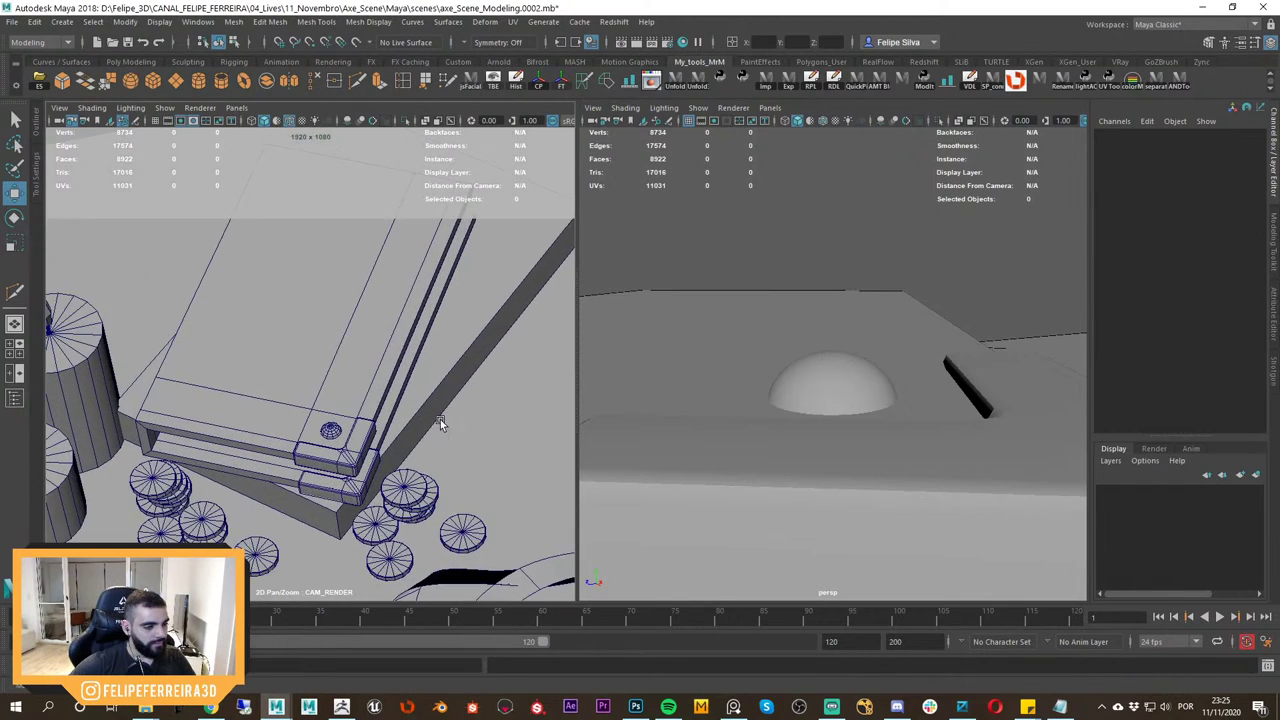
pyautogui.press('4')
pyautogui.moveTo(352, 452); pyautogui.dragTo(370, 394, button='middle')
pyautogui.moveTo(370, 394); pyautogui.dragTo(416, 431, button='right')
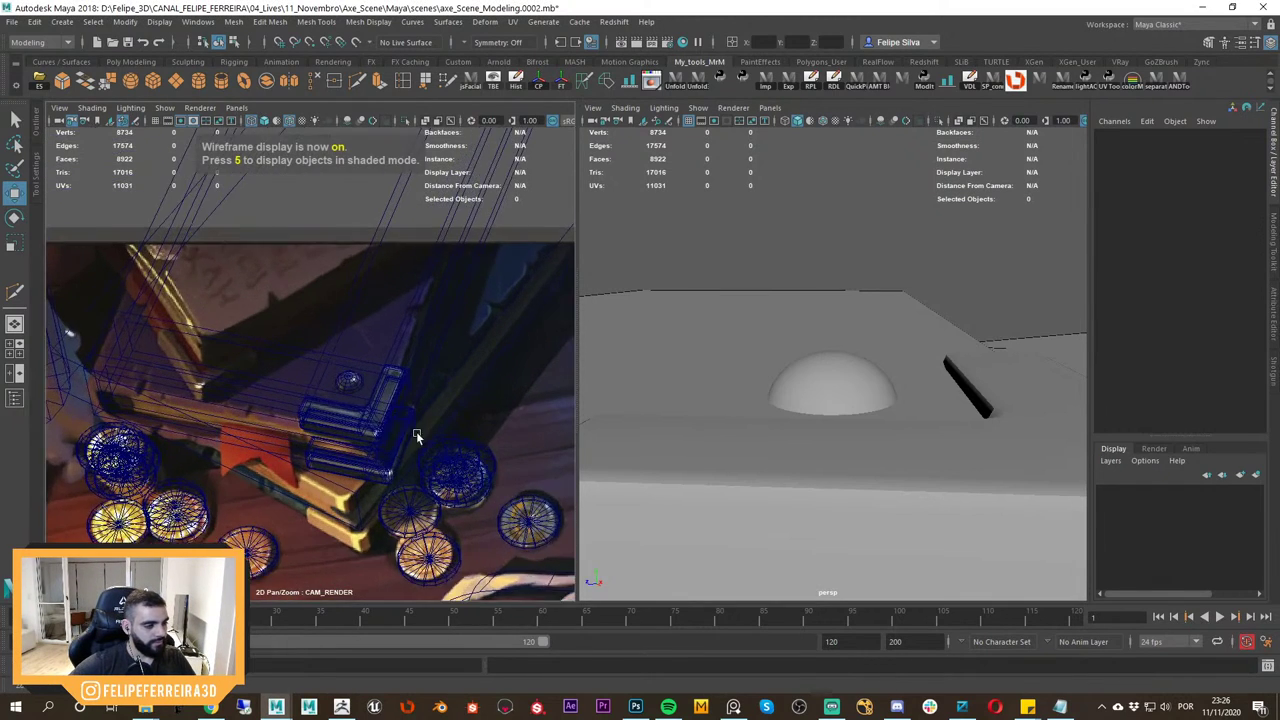
pyautogui.moveTo(345, 432); pyautogui.dragTo(409, 403, button='middle')
pyautogui.moveTo(409, 403); pyautogui.dragTo(416, 405, button='right')
pyautogui.moveTo(426, 421); pyautogui.dragTo(387, 433, button='middle')
# Create a polygon cube, snap it into the opening between the book's covers and isolate it together with the book cover.
pyautogui.keyDown('alt'); pyautogui.moveTo(758, 432); pyautogui.dragTo(776, 397); pyautogui.keyUp('alt')
pyautogui.scroll(-6, 790, 380)
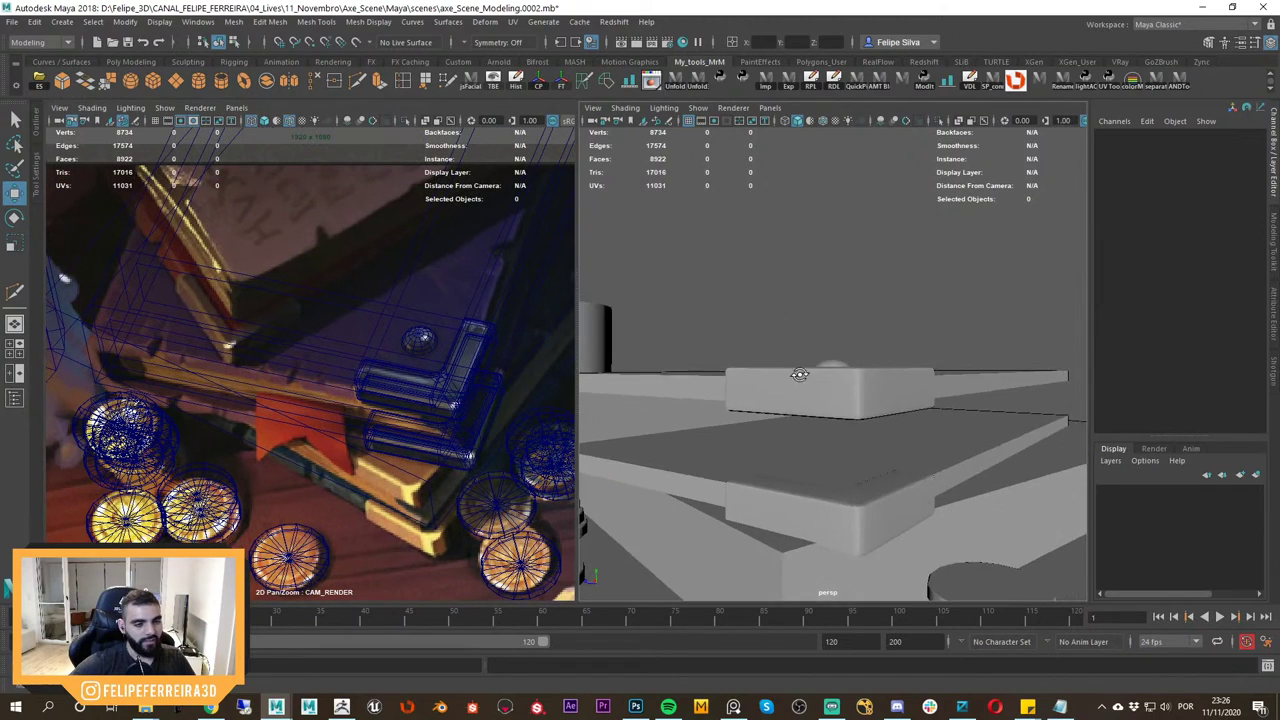
pyautogui.scroll(-3, 790, 384)
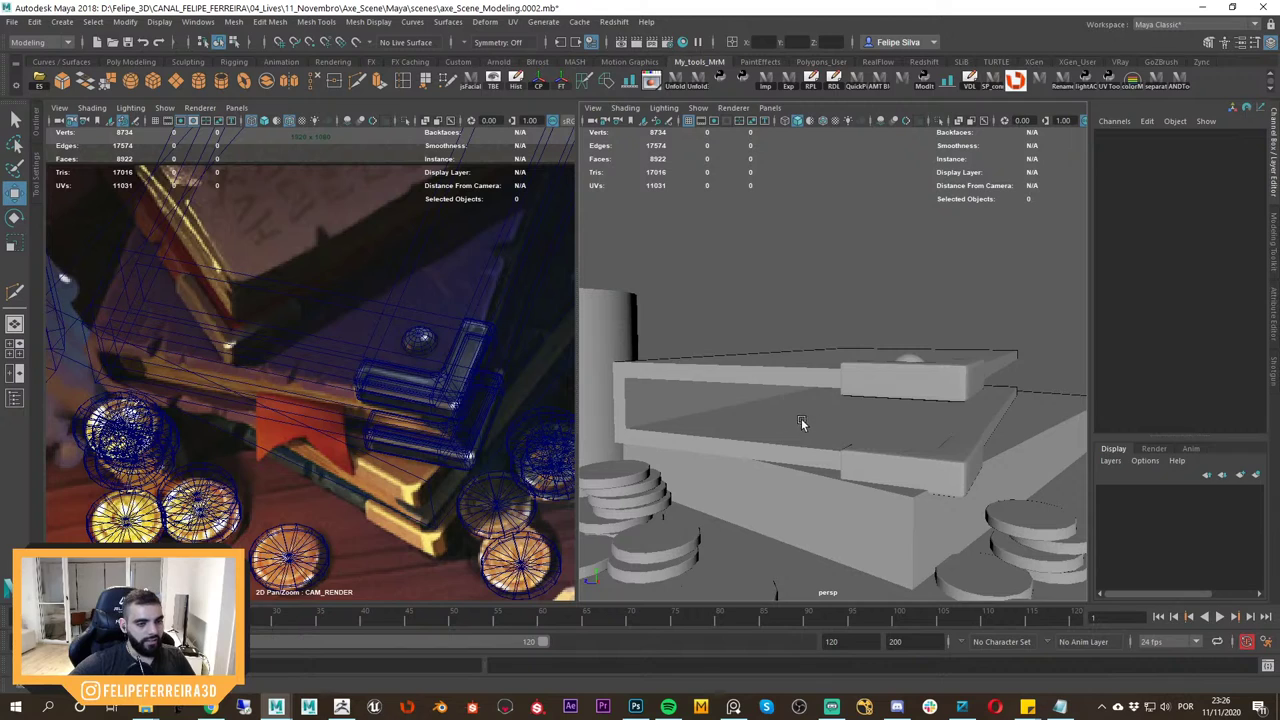
pyautogui.click(801, 418)
pyautogui.scroll(-3, 788, 415)
pyautogui.keyDown('alt'); pyautogui.moveTo(893, 413); pyautogui.dragTo(914, 423); pyautogui.keyUp('alt')
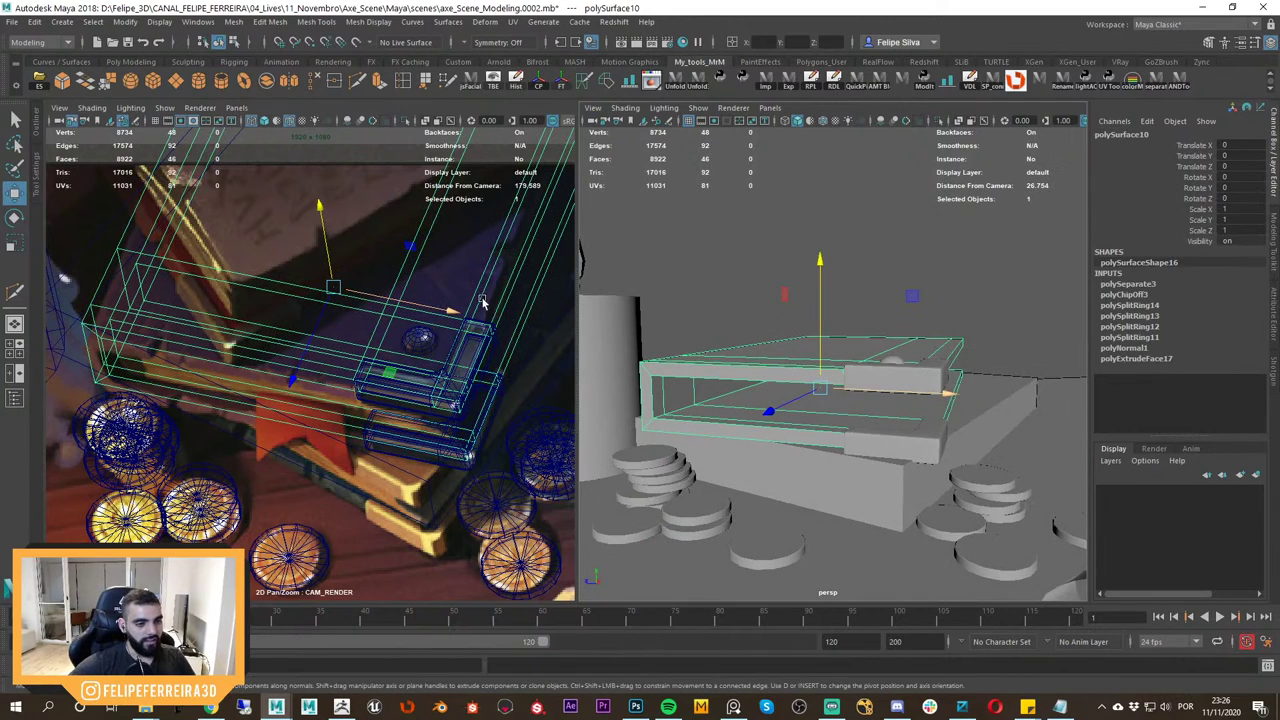
pyautogui.click(650, 352)
pyautogui.keyDown('shift'); pyautogui.moveTo(650, 352); pyautogui.dragTo(652, 396, button='right'); pyautogui.keyUp('shift')
pyautogui.keyDown('alt'); pyautogui.moveTo(675, 385); pyautogui.dragTo(757, 426); pyautogui.keyUp('alt')
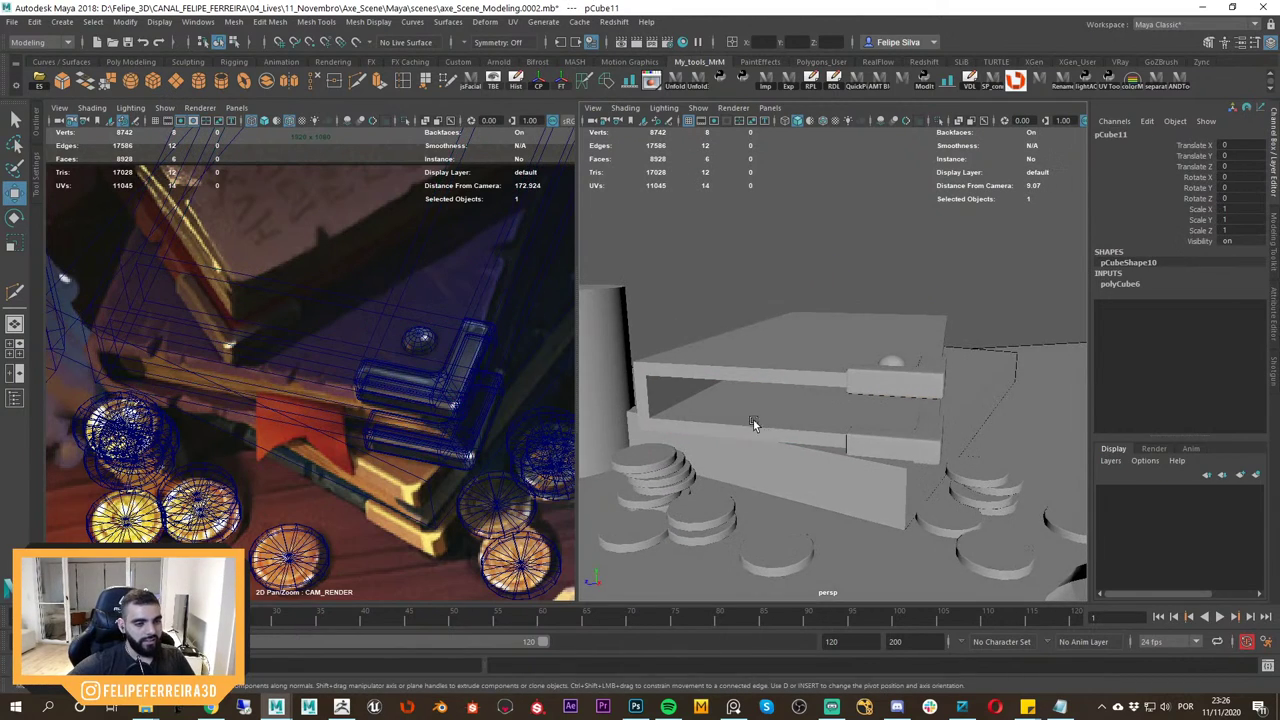
pyautogui.press('v')
pyautogui.moveTo(708, 402); pyautogui.dragTo(693, 397, button='middle')
pyautogui.hotkey('ctrl', '1')
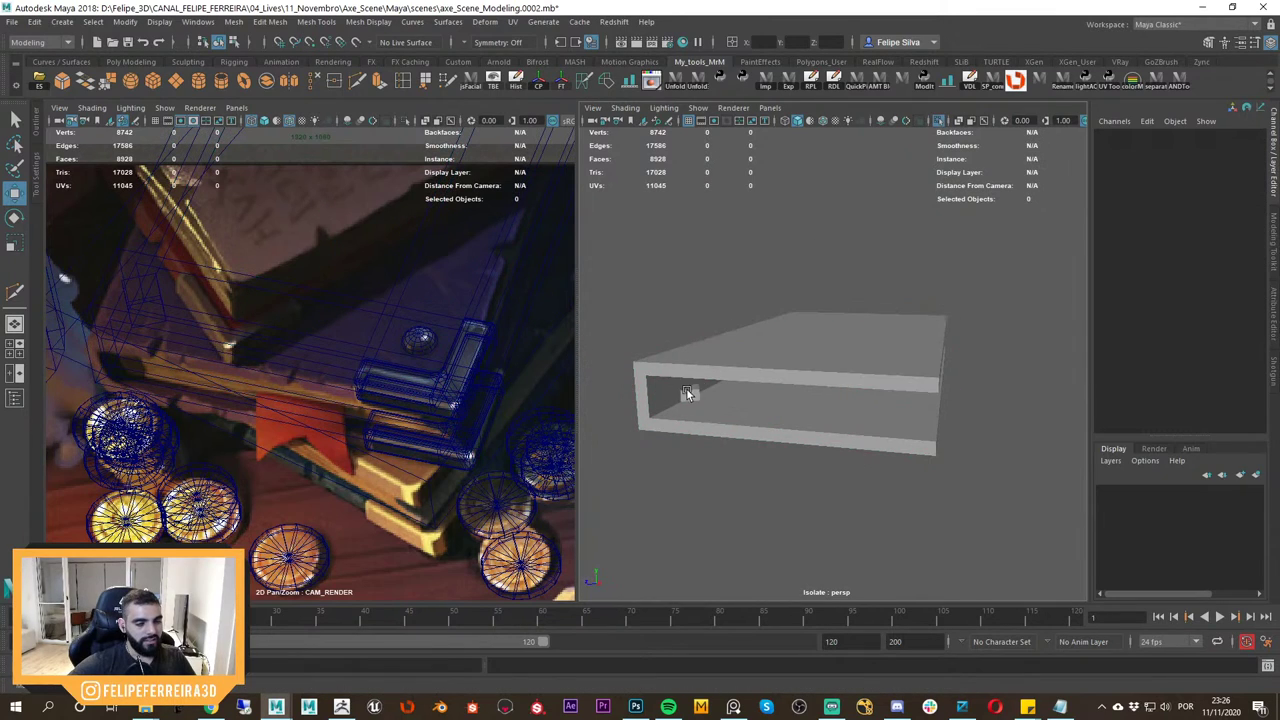
# Rotate the cube about 71.2 degrees in Y to align it with the book's orientation.
pyautogui.keyDown('alt'); pyautogui.moveTo(662, 431); pyautogui.dragTo(720, 424); pyautogui.keyUp('alt')
pyautogui.press('e')
pyautogui.moveTo(814, 430); pyautogui.dragTo(963, 417)
pyautogui.press('w')
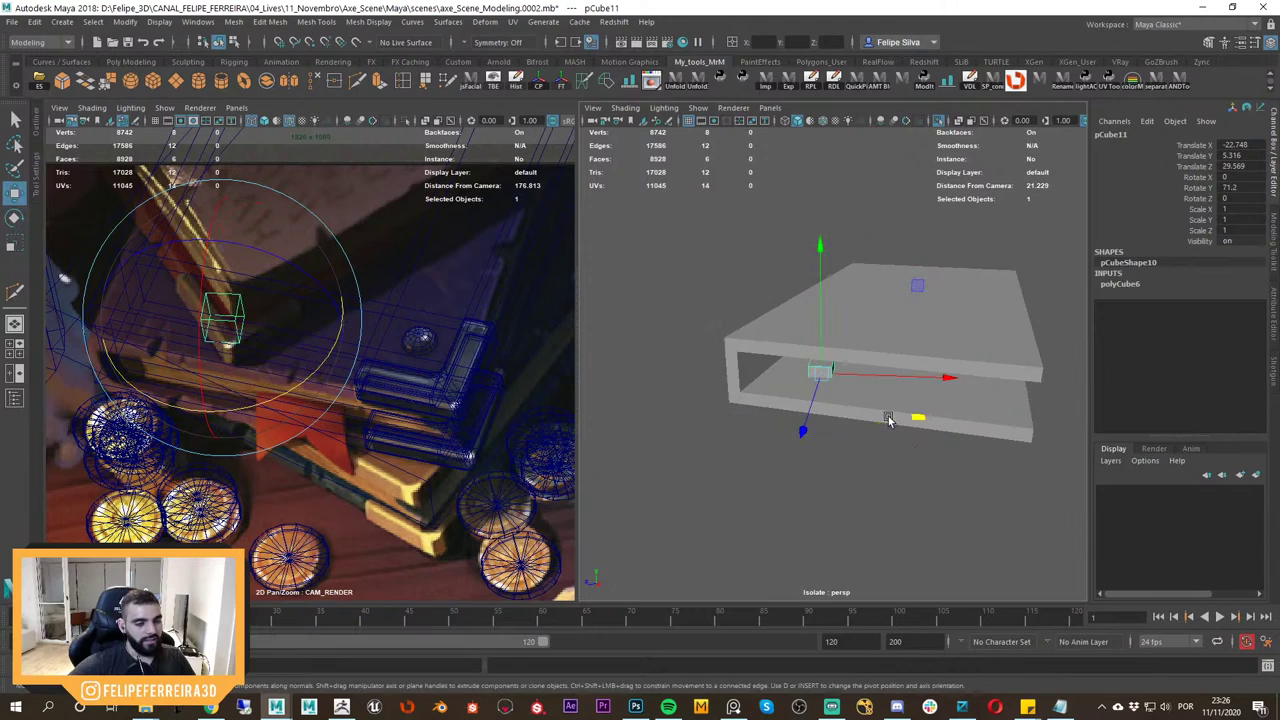
# Rotate the small cube about its vertical axis to about 60.4 degrees so it lines up with the book cover.
pyautogui.press('e')
pyautogui.moveTo(854, 429); pyautogui.dragTo(811, 394)
pyautogui.press('w')
pyautogui.press('f')
pyautogui.keyDown('alt'); pyautogui.moveTo(811, 394); pyautogui.dragTo(793, 372, button='right'); pyautogui.keyUp('alt')
pyautogui.keyDown('alt'); pyautogui.moveTo(793, 372); pyautogui.dragTo(772, 369); pyautogui.keyUp('alt')
pyautogui.keyDown('alt'); pyautogui.moveTo(845, 262); pyautogui.dragTo(797, 271, button='right'); pyautogui.keyUp('alt')
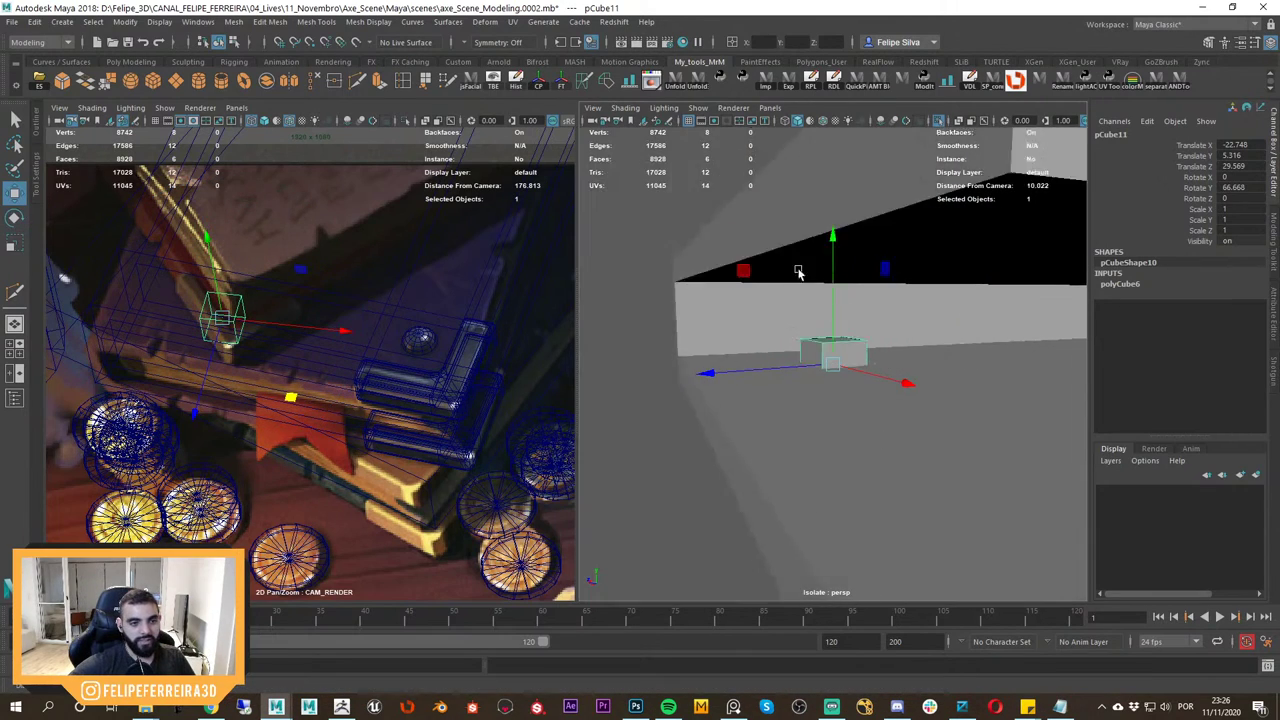
pyautogui.keyDown('alt'); pyautogui.moveTo(797, 271); pyautogui.dragTo(797, 300); pyautogui.keyUp('alt')
pyautogui.press('space')
pyautogui.press('f')
pyautogui.press('4')
pyautogui.keyDown('alt'); pyautogui.moveTo(893, 400); pyautogui.dragTo(963, 411, button='right'); pyautogui.keyUp('alt')
pyautogui.keyDown('alt'); pyautogui.moveTo(963, 411); pyautogui.dragTo(926, 491, button='middle'); pyautogui.keyUp('alt')
pyautogui.keyDown('alt'); pyautogui.moveTo(926, 491); pyautogui.dragTo(825, 379, button='right'); pyautogui.keyUp('alt')
pyautogui.press('e')
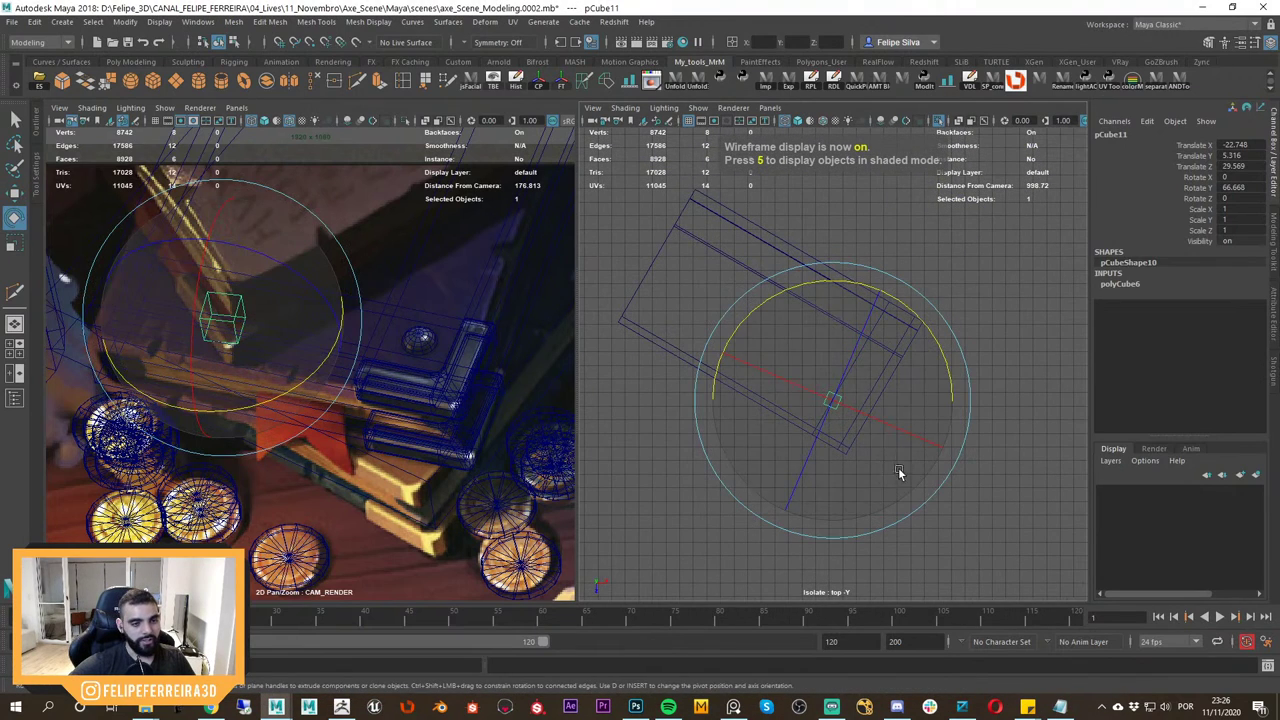
pyautogui.moveTo(900, 471); pyautogui.dragTo(907, 497)
# Scale the cube to about 5.06 in width and depth and 1.54 in height, and position it inside the cover.
pyautogui.press('r')
pyautogui.moveTo(833, 401)
pyautogui.mouseDown()
pyautogui.moveTo(902, 414)
pyautogui.moveTo(860, 372)
pyautogui.moveTo(863, 346)
pyautogui.moveTo(843, 380)
pyautogui.moveTo(891, 346)
pyautogui.mouseUp()
pyautogui.press('space')
pyautogui.press('5')
pyautogui.moveTo(886, 249); pyautogui.dragTo(886, 302)
pyautogui.press('w')
pyautogui.press('r')
pyautogui.moveTo(888, 216); pyautogui.dragTo(905, 138)
pyautogui.keyDown('alt'); pyautogui.moveTo(858, 277); pyautogui.dragTo(901, 205); pyautogui.keyUp('alt')
pyautogui.press('w')
pyautogui.moveTo(895, 308)
pyautogui.mouseDown()
pyautogui.moveTo(923, 325)
pyautogui.moveTo(910, 308)
pyautogui.mouseUp()
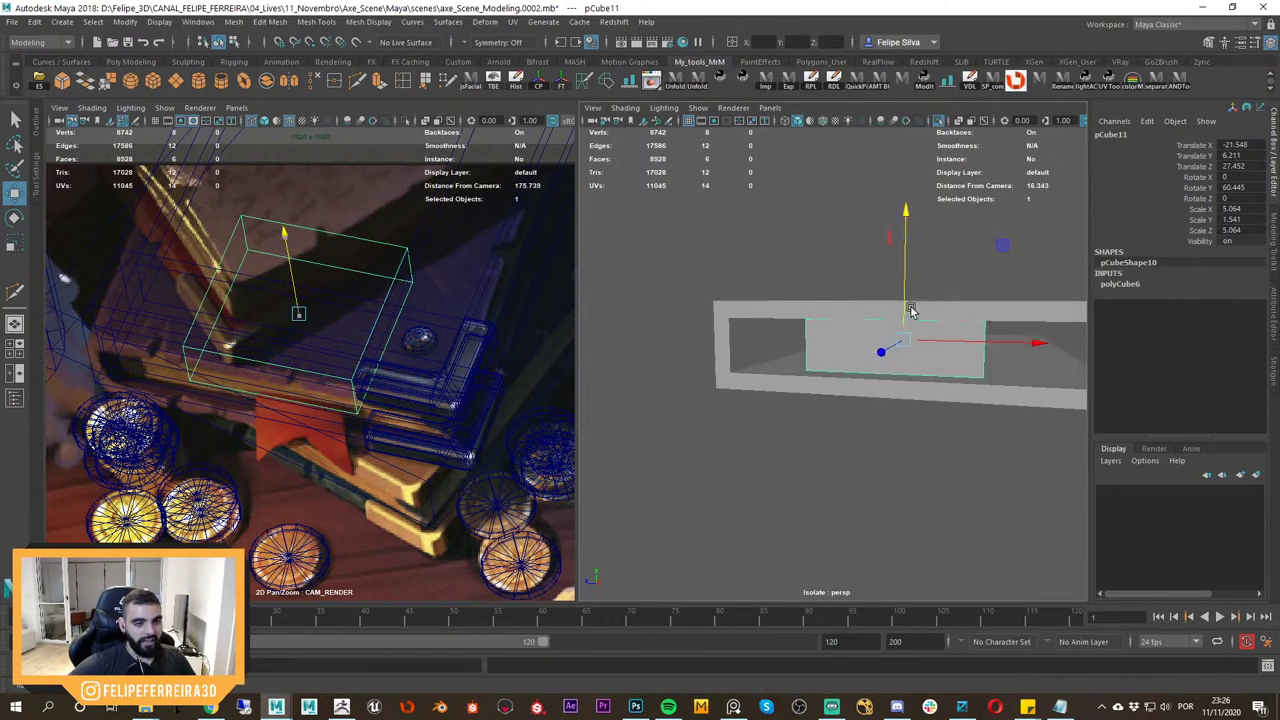
# Stretch the block along its X axis to about 8.2 and shift it toward the cover's spine.
pyautogui.moveTo(1031, 343); pyautogui.dragTo(1048, 345)
pyautogui.moveTo(981, 338)
pyautogui.keyDown('alt'); pyautogui.mouseDown()
pyautogui.moveTo(943, 342)
pyautogui.moveTo(1024, 342)
pyautogui.moveTo(957, 330)
pyautogui.mouseUp(); pyautogui.keyUp('alt')
pyautogui.press('w')
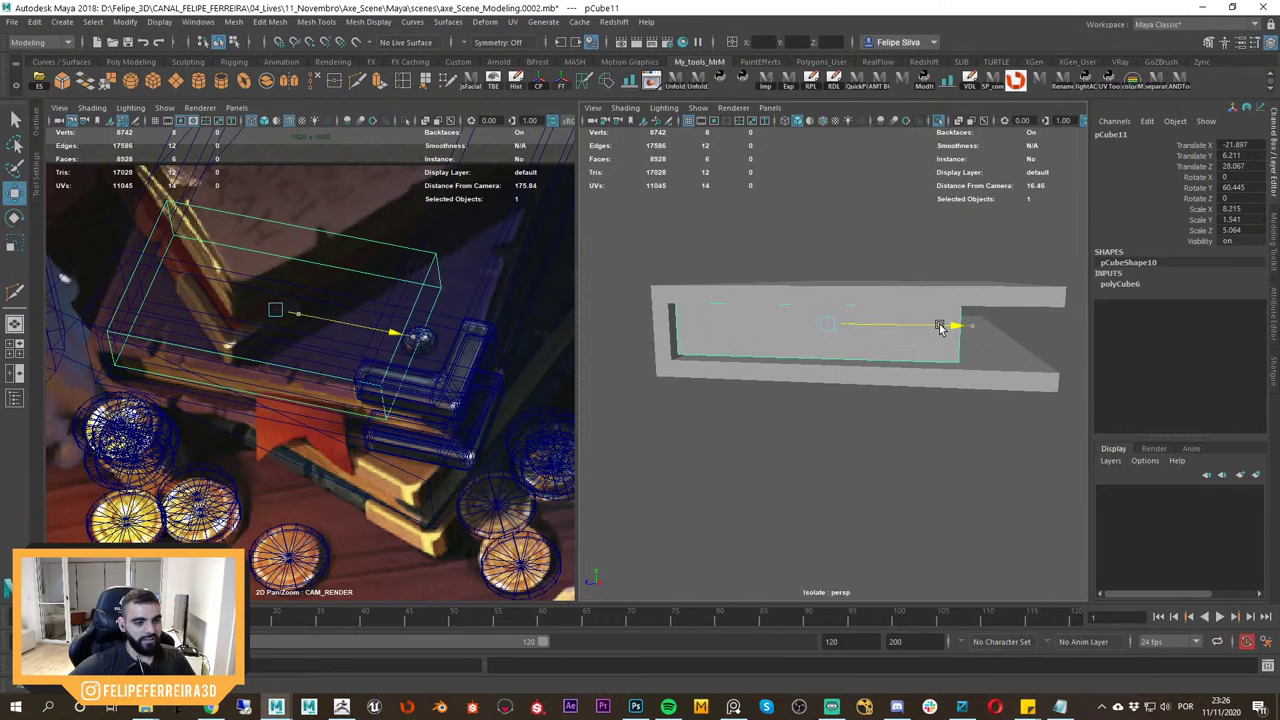
# Reshape the pages block by moving its end vertices to fit between the cover boards.
pyautogui.moveTo(934, 335); pyautogui.dragTo(893, 328, button='right')
pyautogui.press('4')
pyautogui.moveTo(996, 342)
pyautogui.keyDown('alt'); pyautogui.mouseDown()
pyautogui.moveTo(983, 431)
pyautogui.moveTo(931, 369)
pyautogui.moveTo(783, 403)
pyautogui.moveTo(745, 397)
pyautogui.mouseUp(); pyautogui.keyUp('alt')
pyautogui.moveTo(752, 398); pyautogui.dragTo(848, 268)
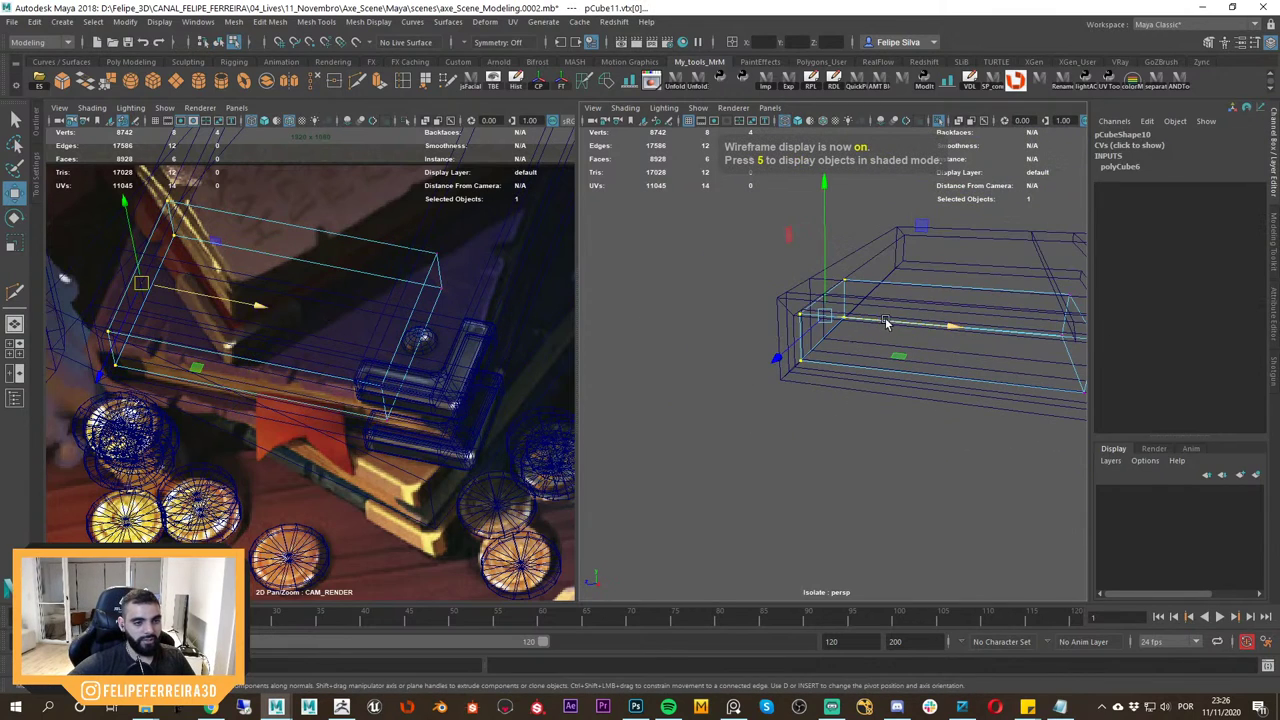
pyautogui.moveTo(885, 322)
pyautogui.mouseDown()
pyautogui.moveTo(877, 340)
pyautogui.moveTo(889, 221)
pyautogui.moveTo(1000, 398)
pyautogui.mouseUp()
pyautogui.press('5')
pyautogui.keyDown('alt'); pyautogui.moveTo(996, 390); pyautogui.dragTo(966, 465); pyautogui.keyUp('alt')
pyautogui.moveTo(1039, 525); pyautogui.dragTo(628, 378)
pyautogui.keyDown('alt'); pyautogui.moveTo(740, 425); pyautogui.dragTo(783, 369); pyautogui.keyUp('alt')
pyautogui.keyDown('alt'); pyautogui.moveTo(880, 350); pyautogui.dragTo(772, 312); pyautogui.keyUp('alt')
pyautogui.press('4')
pyautogui.moveTo(903, 230); pyautogui.dragTo(866, 340)
pyautogui.keyDown('alt'); pyautogui.moveTo(894, 325); pyautogui.dragTo(928, 320); pyautogui.keyUp('alt')
pyautogui.hotkey('ctrl', 'z')
# Extend the block's far end along the cover and adjust its front vertices to sit just inside the cover's edge.
pyautogui.moveTo(961, 251); pyautogui.dragTo(848, 455)
pyautogui.keyDown('alt'); pyautogui.moveTo(826, 386); pyautogui.dragTo(882, 398); pyautogui.keyUp('alt')
pyautogui.moveTo(823, 337); pyautogui.dragTo(1011, 286)
pyautogui.keyDown('alt'); pyautogui.moveTo(1011, 286); pyautogui.dragTo(908, 318, button='middle'); pyautogui.keyUp('alt')
pyautogui.moveTo(908, 318)
pyautogui.keyDown('alt'); pyautogui.mouseDown()
pyautogui.moveTo(857, 303)
pyautogui.moveTo(915, 306)
pyautogui.moveTo(911, 331)
pyautogui.moveTo(936, 344)
pyautogui.moveTo(909, 354)
pyautogui.moveTo(798, 322)
pyautogui.mouseUp(); pyautogui.keyUp('alt')
pyautogui.press('5')
pyautogui.moveTo(814, 219); pyautogui.dragTo(632, 420)
pyautogui.keyDown('alt'); pyautogui.moveTo(742, 374); pyautogui.dragTo(771, 371); pyautogui.keyUp('alt')
pyautogui.moveTo(669, 305); pyautogui.dragTo(663, 306)
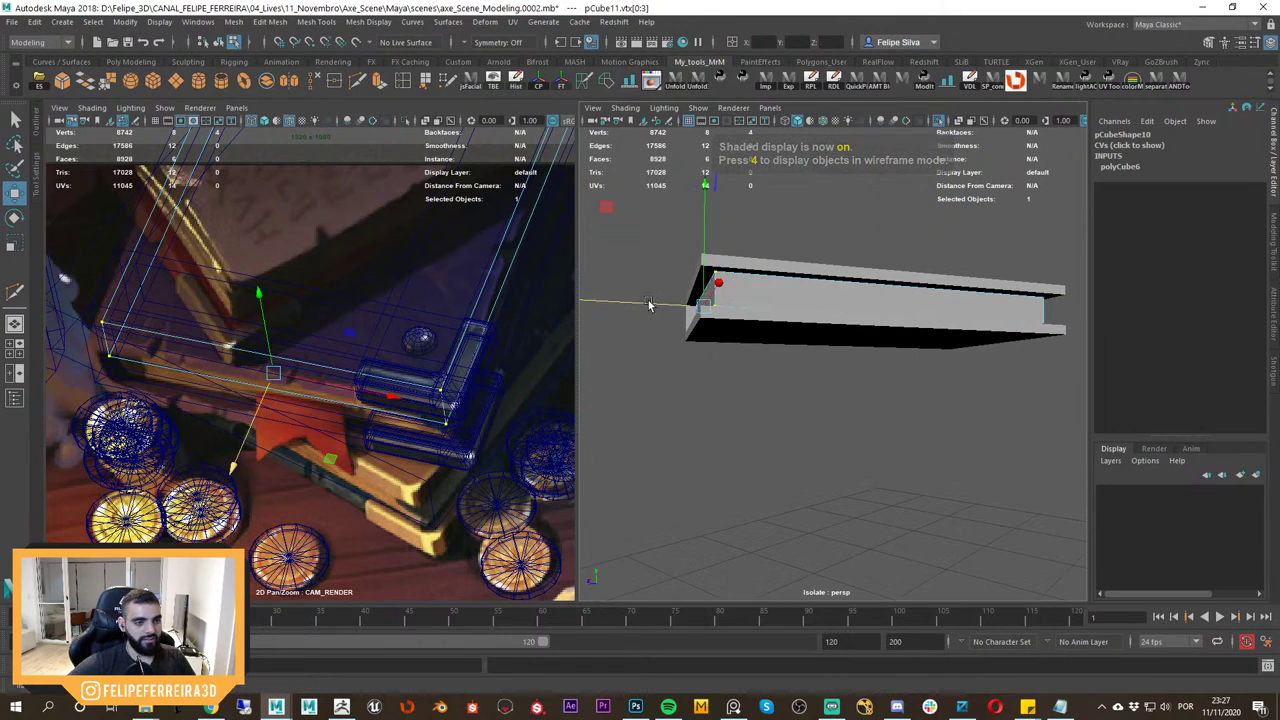
# Return the block to object mode, clear the selection and show the whole scene again in the perspective view.
pyautogui.keyDown('alt'); pyautogui.moveTo(664, 358); pyautogui.dragTo(777, 337); pyautogui.keyUp('alt')
pyautogui.moveTo(777, 337); pyautogui.dragTo(880, 260, button='right')
pyautogui.click(926, 208)
pyautogui.click(938, 121)
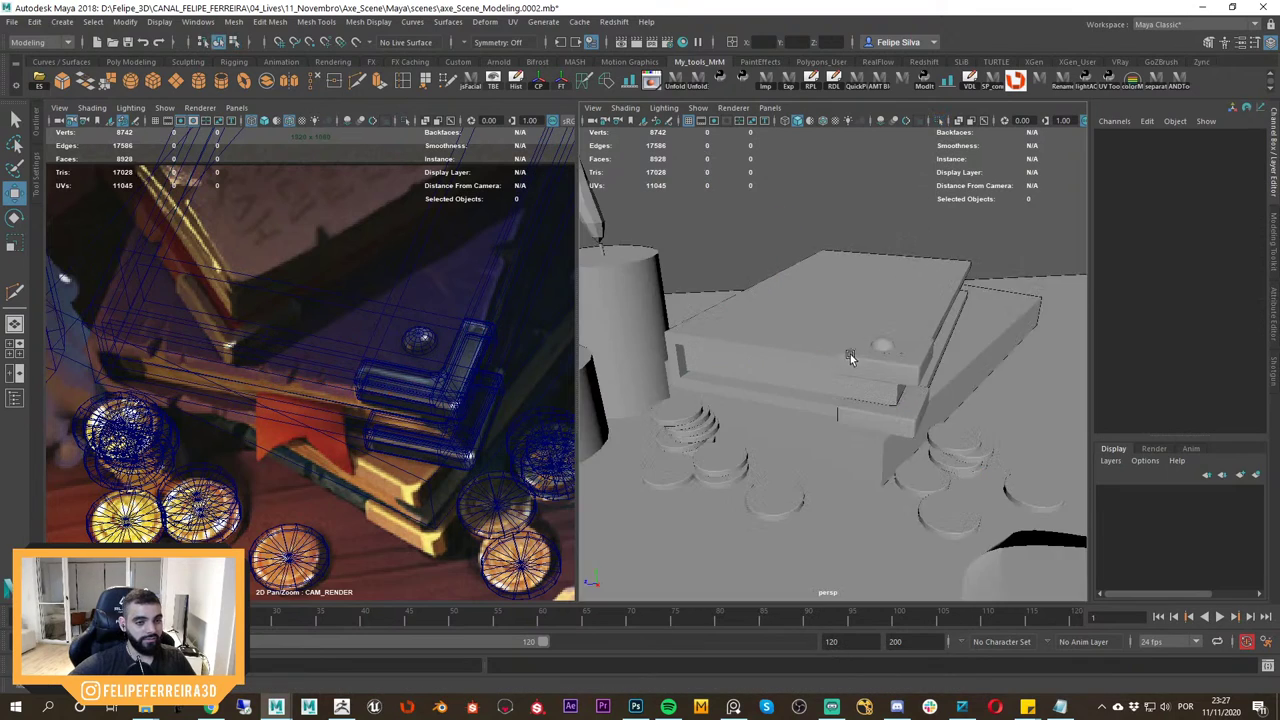
# Select the pages block and set its vertical scale to about 1.63.
pyautogui.moveTo(851, 357)
pyautogui.keyDown('alt'); pyautogui.mouseDown()
pyautogui.moveTo(821, 350)
pyautogui.moveTo(854, 340)
pyautogui.moveTo(834, 366)
pyautogui.moveTo(870, 366)
pyautogui.mouseUp(); pyautogui.keyUp('alt')
pyautogui.click(829, 349)
pyautogui.click(854, 340)
pyautogui.scroll(4, 870, 366)
pyautogui.press('r')
pyautogui.moveTo(815, 298); pyautogui.dragTo(825, 297)
pyautogui.press('w')
pyautogui.click(812, 332)
pyautogui.click(826, 355)
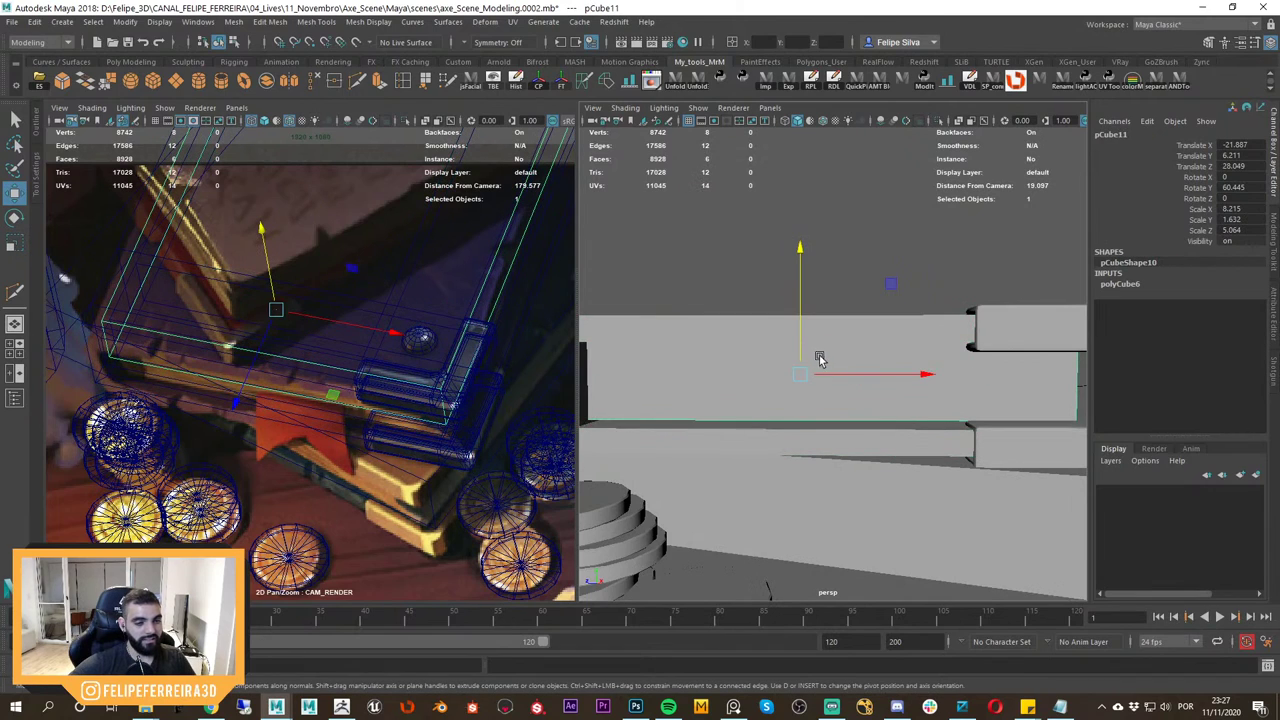
# Examine how the pages block fits between the cover boards in wireframe and shaded display.
pyautogui.press('4')
pyautogui.press('5')
pyautogui.moveTo(825, 390)
pyautogui.keyDown('alt'); pyautogui.mouseDown()
pyautogui.moveTo(837, 369)
pyautogui.moveTo(906, 374)
pyautogui.moveTo(853, 370)
pyautogui.moveTo(843, 349)
pyautogui.moveTo(940, 352)
pyautogui.moveTo(982, 434)
pyautogui.moveTo(976, 450)
pyautogui.mouseUp(); pyautogui.keyUp('alt')
pyautogui.press('r')
pyautogui.click(813, 266)
pyautogui.press('4')
pyautogui.scroll(-1, 821, 369)
pyautogui.press('5')
pyautogui.click(908, 373)
pyautogui.scroll(-3, 911, 372)
pyautogui.scroll(-5, 845, 366)
# Compare the block with the reference in the render camera and save the scene incrementally as axe_Scene_Modeling.0003.mb.
pyautogui.click(956, 347)
pyautogui.press('\\')
pyautogui.press('5')
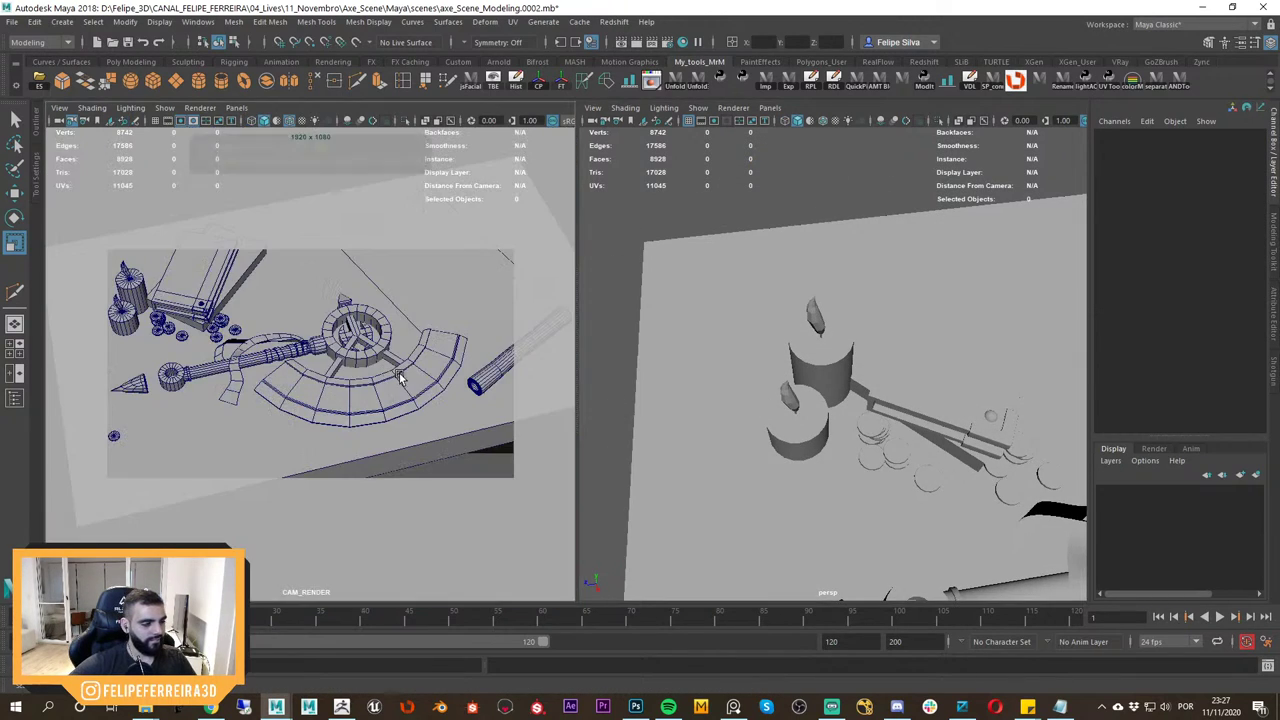
pyautogui.press('4')
pyautogui.press('\\')
pyautogui.click(333, 324)
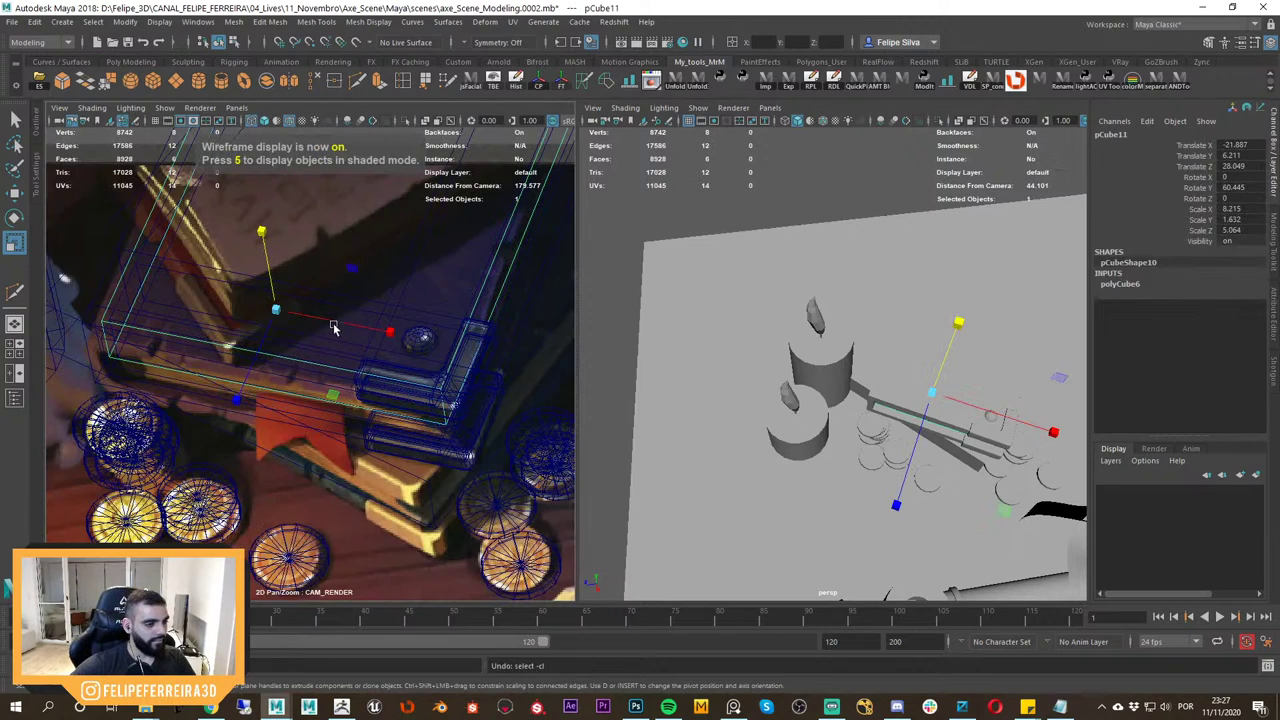
pyautogui.rightClick(357, 344)
pyautogui.moveTo(459, 335); pyautogui.dragTo(518, 291, button='right')
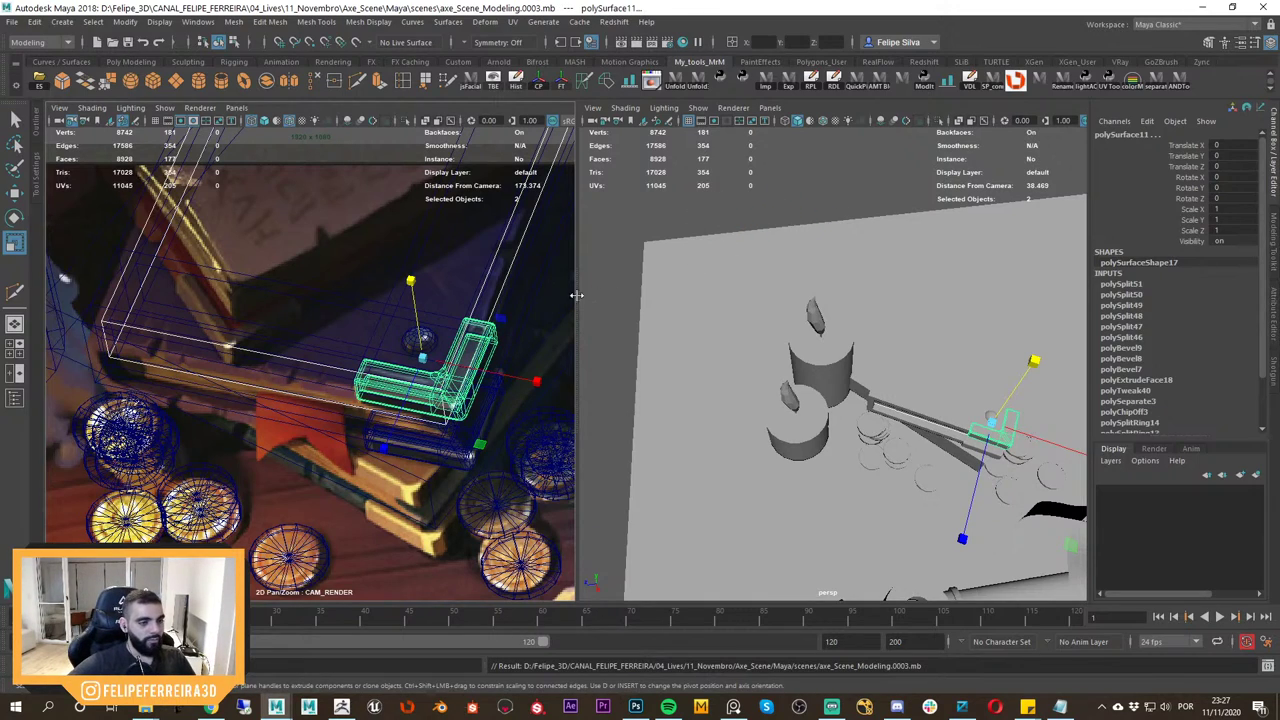
pyautogui.moveTo(487, 338); pyautogui.dragTo(576, 290, button='right')
pyautogui.click(763, 209)
# Increase the pages block's vertical scale to about 1.70 to close the gaps between the boards, and deselect it.
pyautogui.keyDown('alt'); pyautogui.moveTo(800, 330); pyautogui.dragTo(888, 394); pyautogui.keyUp('alt')
pyautogui.click(931, 356)
pyautogui.press('f')
pyautogui.click(828, 403)
pyautogui.click(891, 318)
pyautogui.keyDown('alt'); pyautogui.moveTo(891, 331); pyautogui.dragTo(839, 309); pyautogui.keyUp('alt')
pyautogui.click(863, 391)
pyautogui.moveTo(702, 288); pyautogui.dragTo(703, 278)
pyautogui.press('w')
pyautogui.keyDown('alt'); pyautogui.moveTo(820, 329); pyautogui.dragTo(791, 306); pyautogui.keyUp('alt')
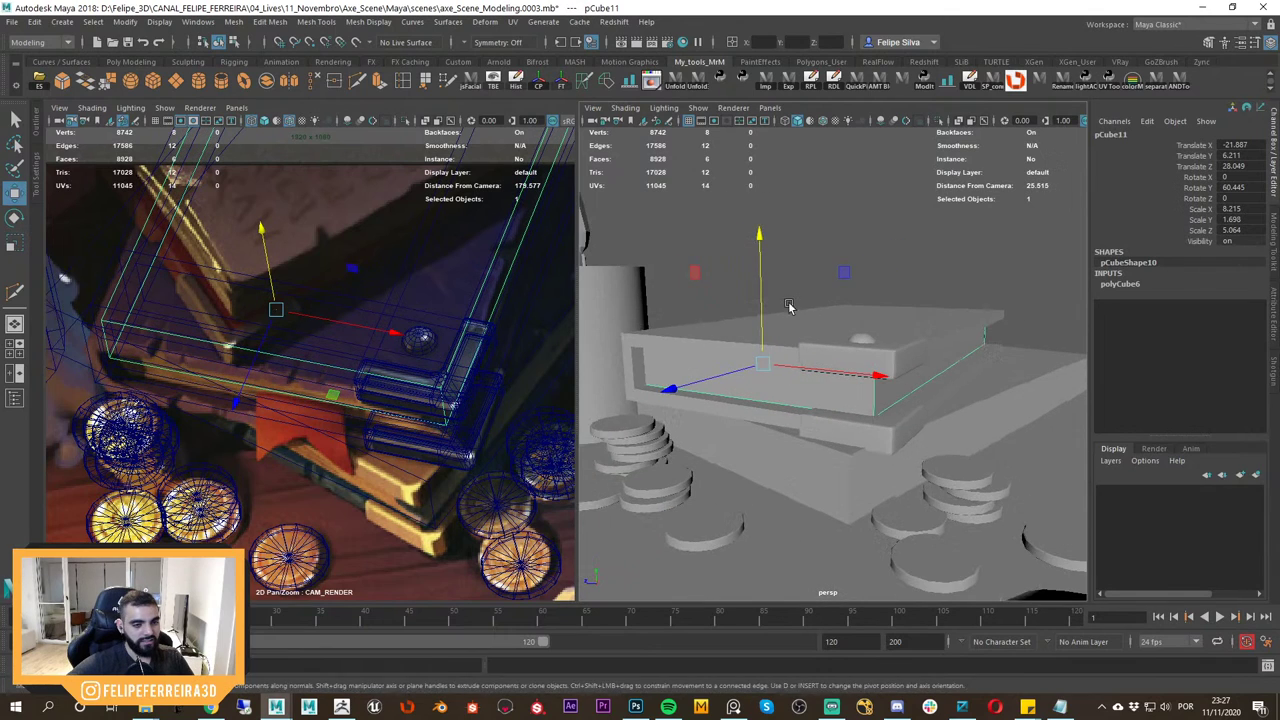
pyautogui.click(920, 240)
pyautogui.keyDown('alt'); pyautogui.moveTo(892, 349); pyautogui.dragTo(859, 354); pyautogui.keyUp('alt')
pyautogui.moveTo(418, 386); pyautogui.dragTo(303, 302, button='right')
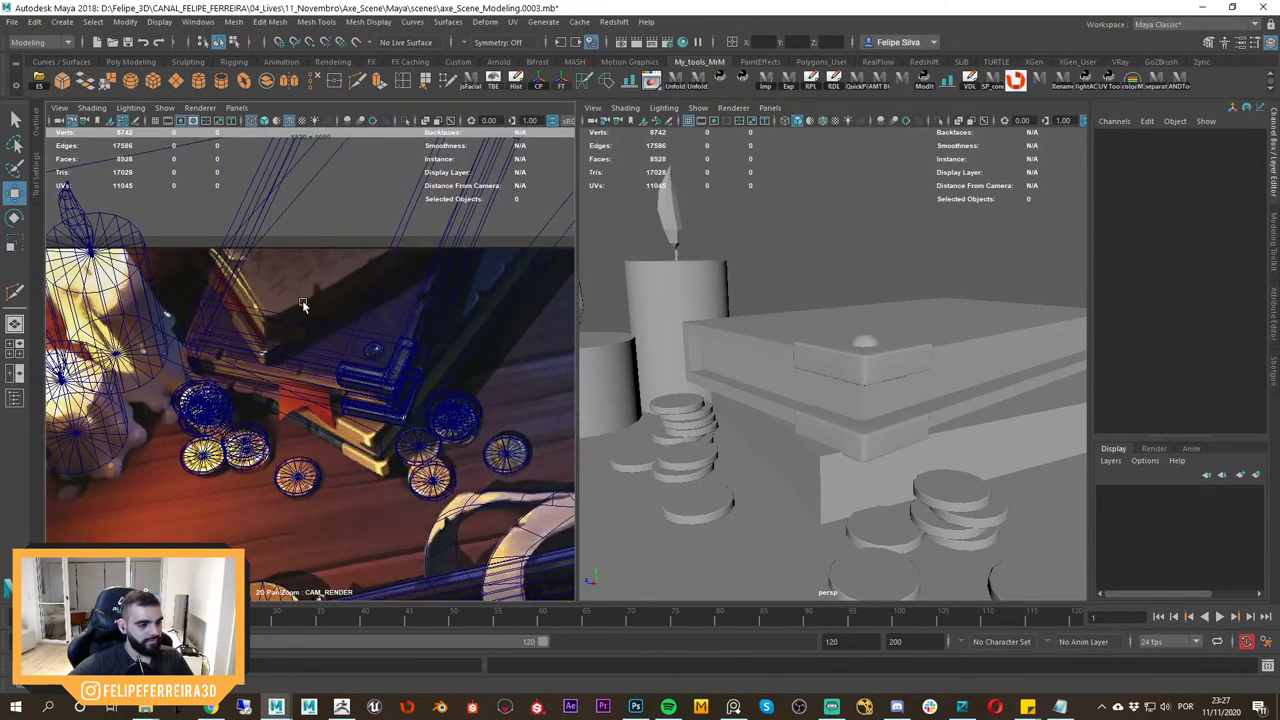
pyautogui.moveTo(303, 302); pyautogui.dragTo(350, 358, button='middle')
pyautogui.moveTo(350, 358); pyautogui.dragTo(444, 426, button='right')
pyautogui.click(513, 400)
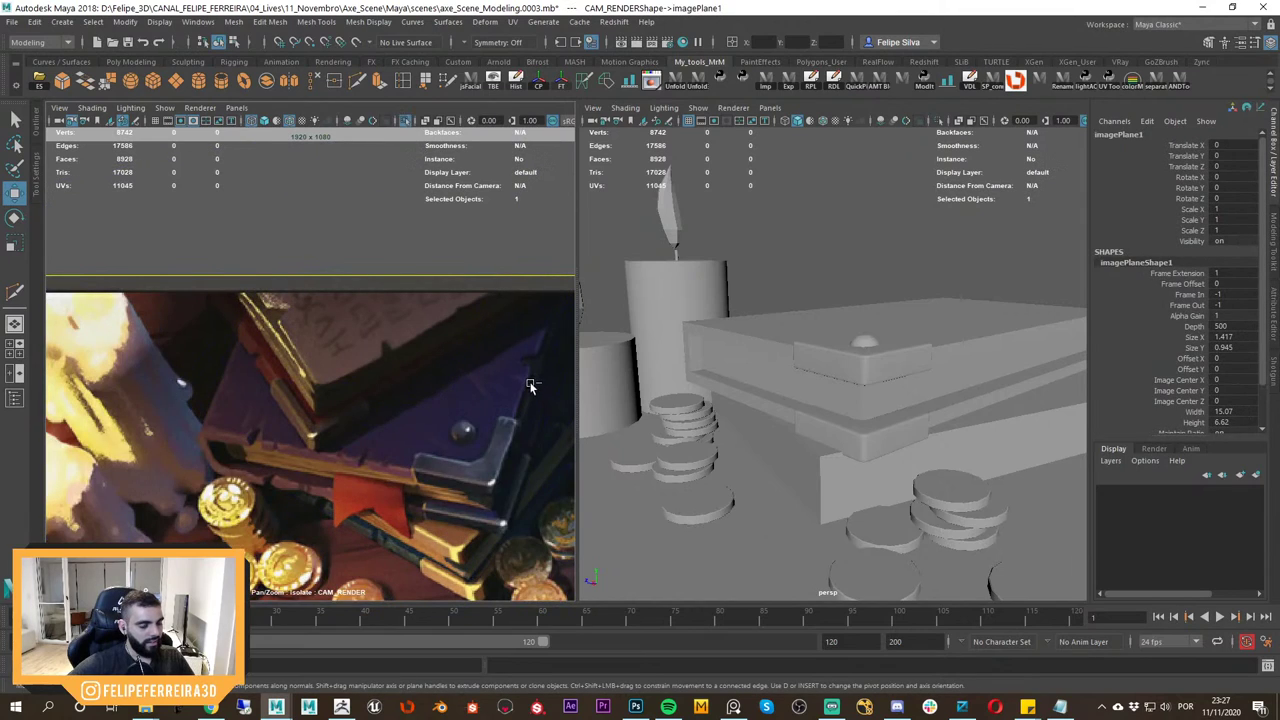
# Isolate the book cover together with the reference image plane in the render camera view, displayed in wireframe.
pyautogui.click(432, 435)
pyautogui.hotkey('ctrl', '1')
pyautogui.hotkey('ctrl', '1')
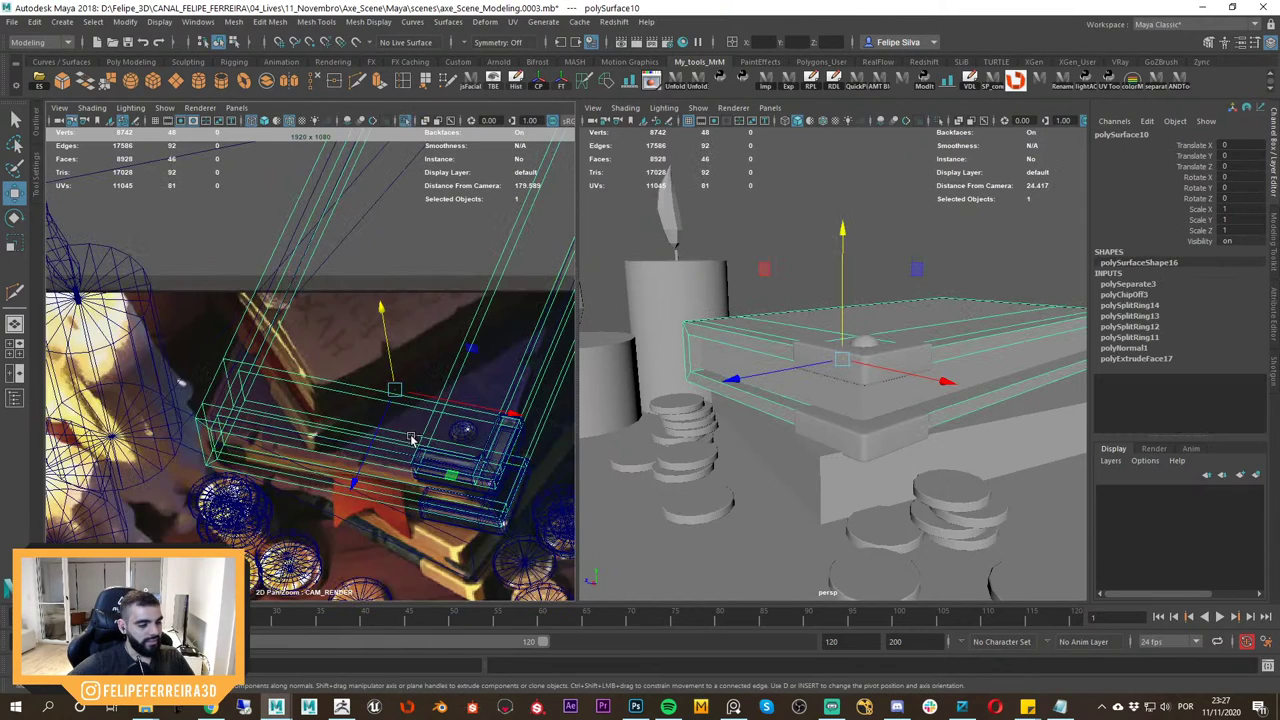
pyautogui.moveTo(293, 464); pyautogui.dragTo(308, 384, button='middle')
pyautogui.scroll(-15, 742, 411)
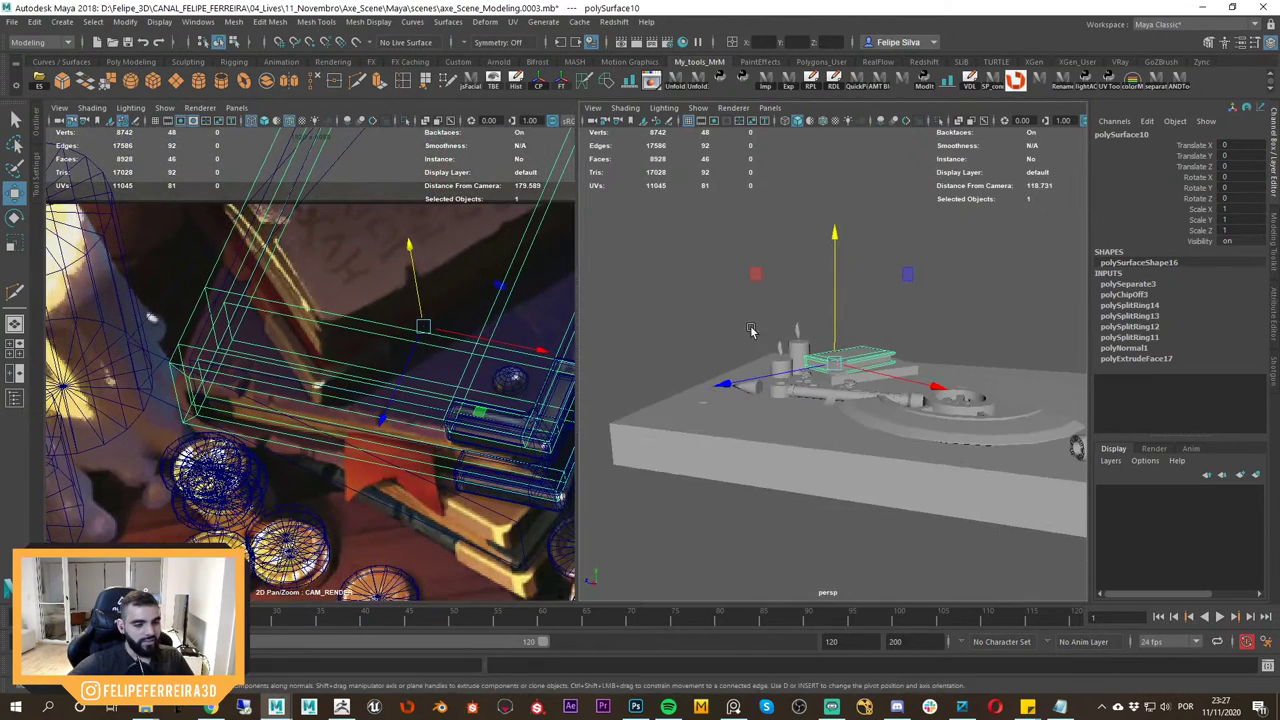
pyautogui.keyDown('alt'); pyautogui.moveTo(754, 330); pyautogui.dragTo(850, 440); pyautogui.keyUp('alt')
pyautogui.scroll(-4, 768, 402)
pyautogui.keyDown('alt'); pyautogui.moveTo(902, 494); pyautogui.dragTo(883, 400, button='middle'); pyautogui.keyUp('alt')
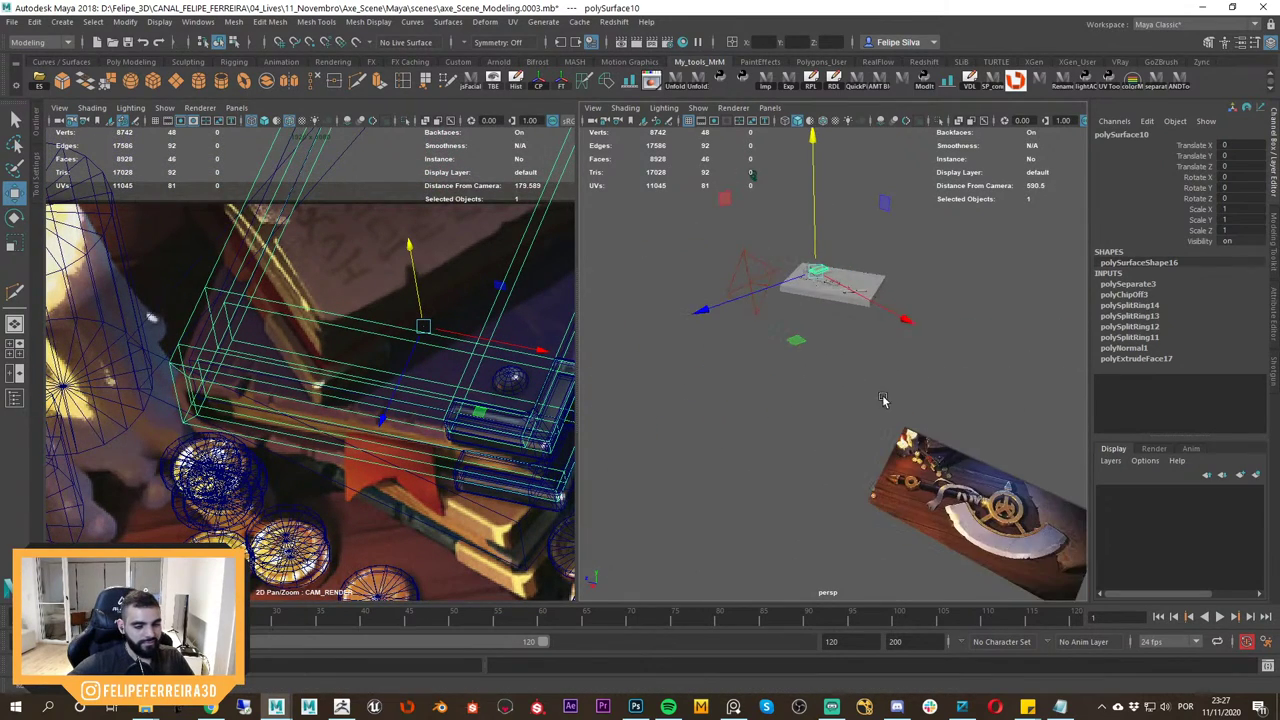
pyautogui.keyDown('shift'); pyautogui.click(915, 436); pyautogui.keyUp('shift')
pyautogui.hotkey('ctrl', '1')
pyautogui.press('5')
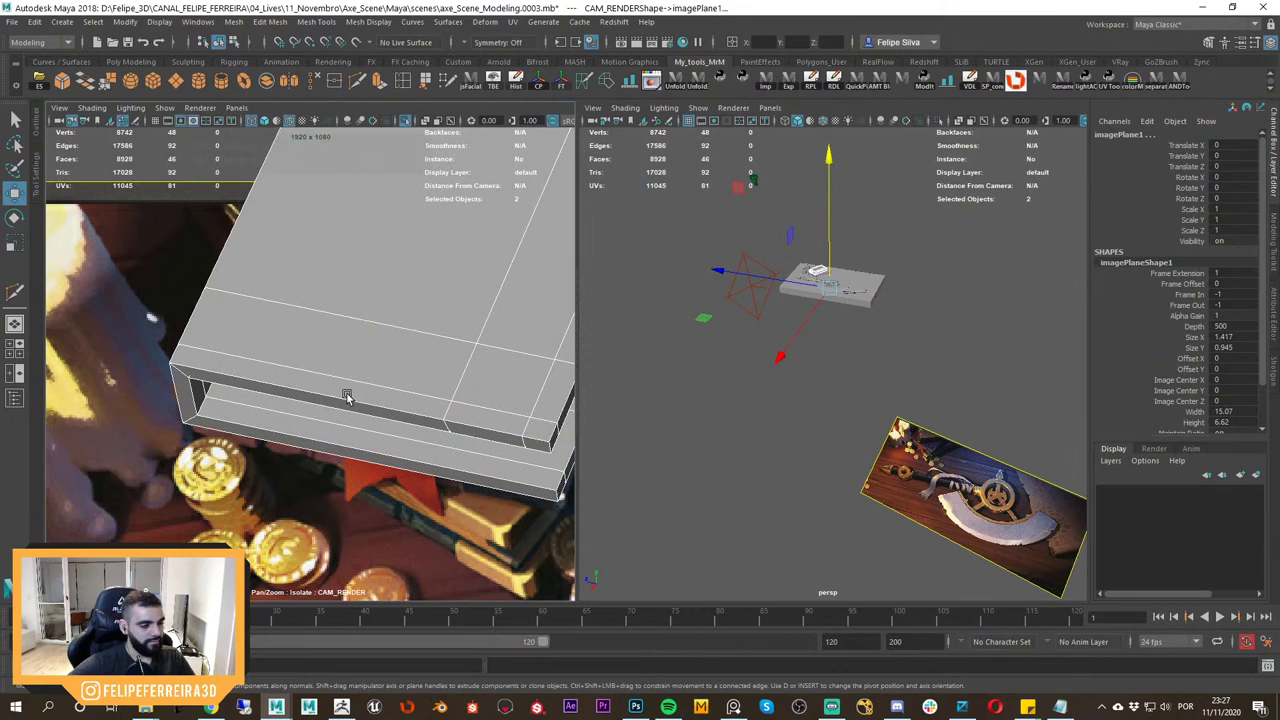
pyautogui.scroll(3, 401, 408)
pyautogui.press('4')
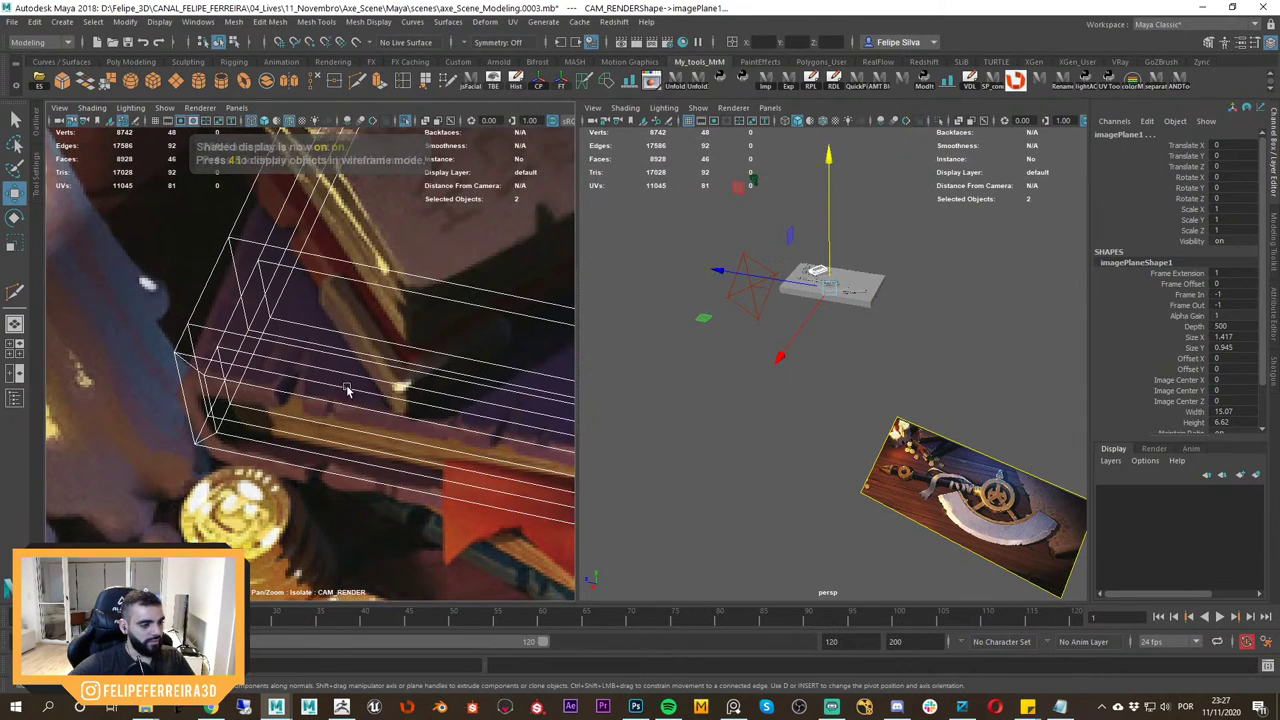
# Insert an edge loop across the cover's upper board near the spine corner.
pyautogui.click(321, 400)
pyautogui.moveTo(309, 399); pyautogui.dragTo(384, 390, button='middle')
pyautogui.moveTo(384, 390); pyautogui.dragTo(464, 412, button='right')
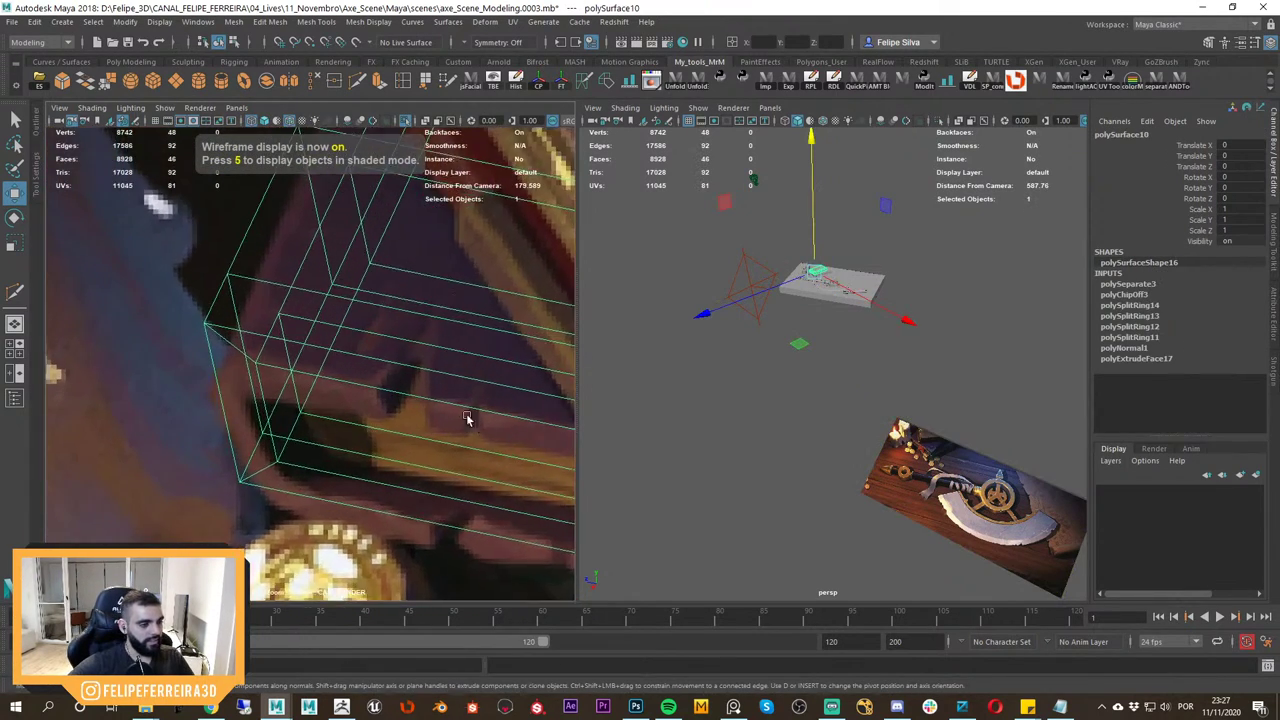
pyautogui.keyDown('shift'); pyautogui.rightClick(443, 396); pyautogui.keyUp('shift')
pyautogui.click(370, 395)
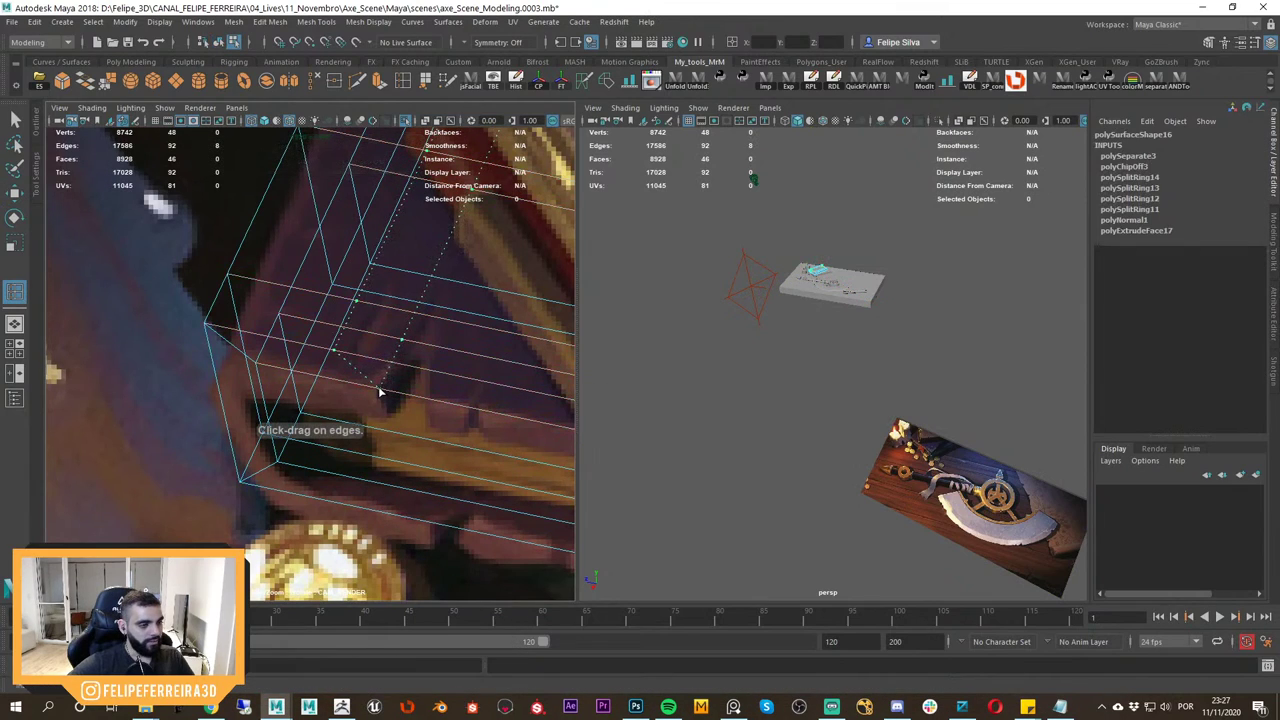
pyautogui.press('5')
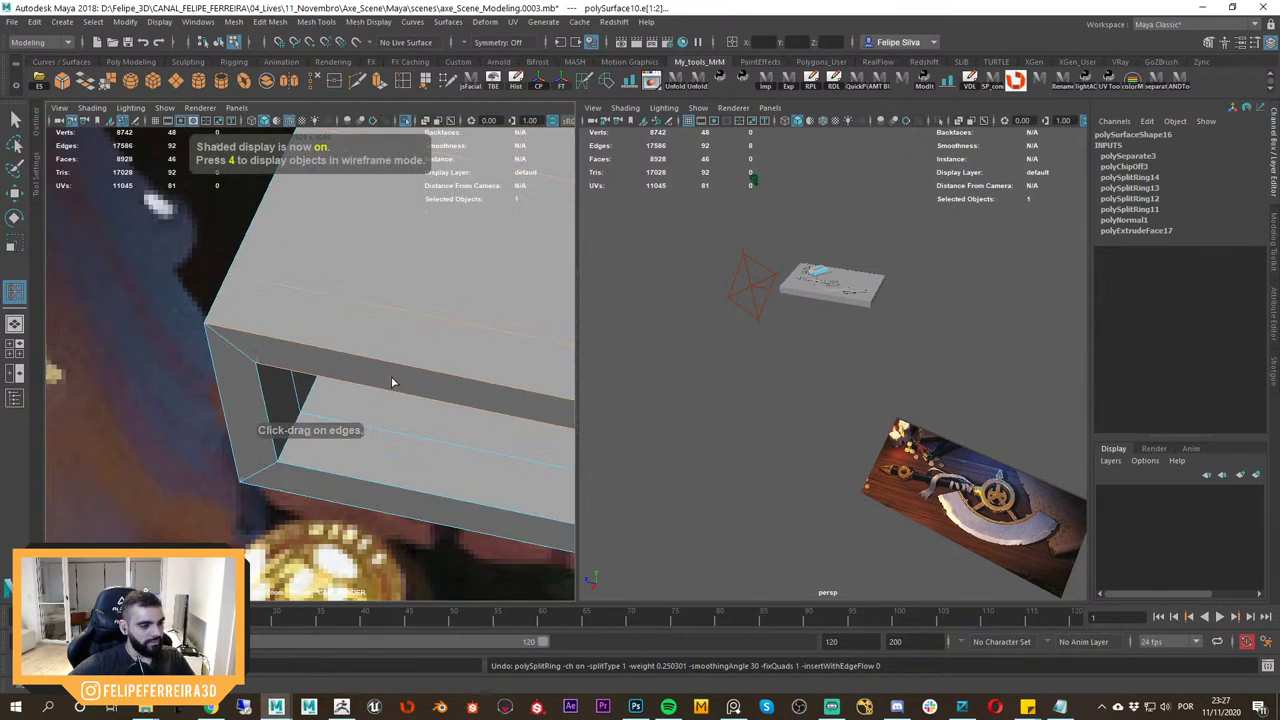
pyautogui.moveTo(393, 364); pyautogui.dragTo(392, 361)
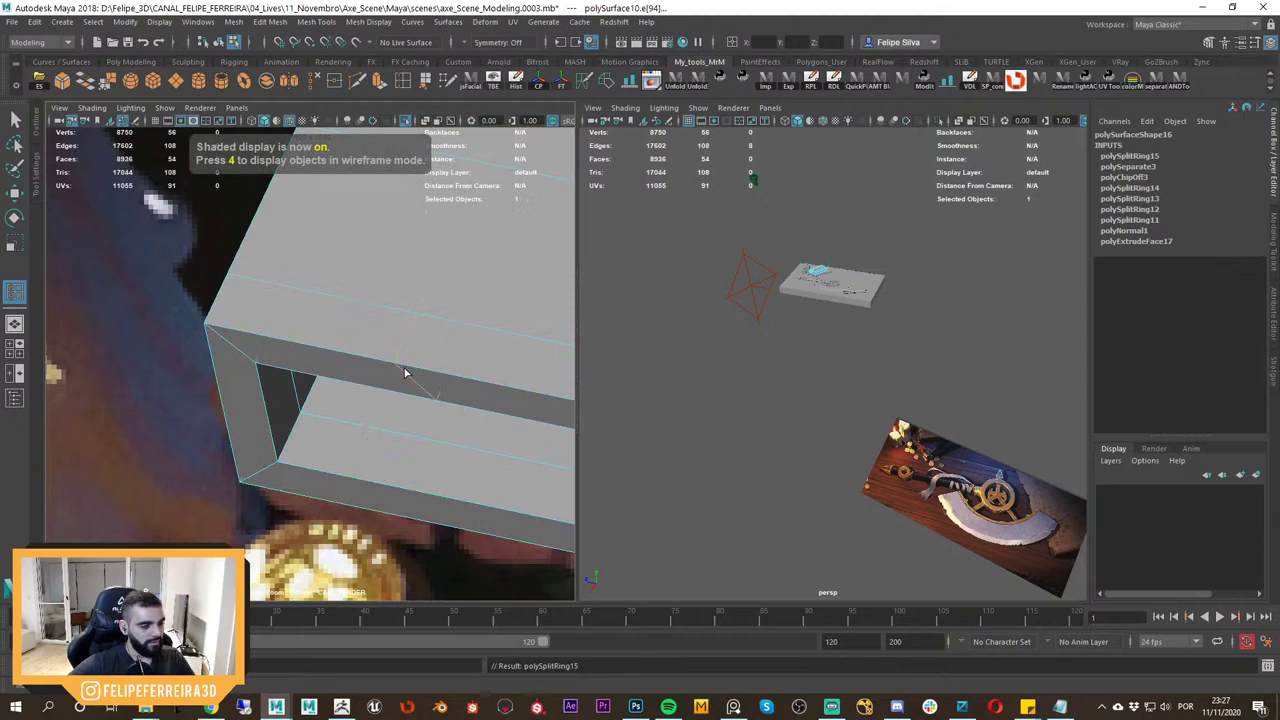
pyautogui.hotkey('ctrl', 'z')
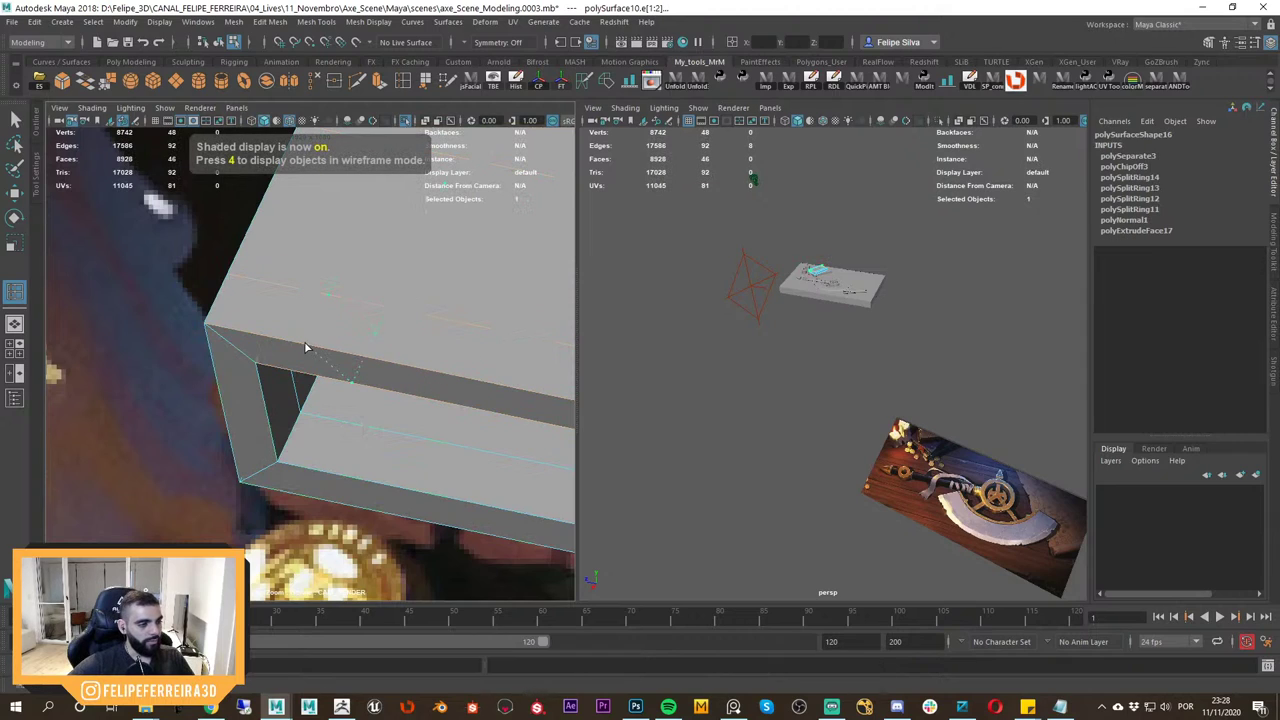
pyautogui.click(305, 344)
# Adjust the new edge loop's scale and move it closer to the spine edge.
pyautogui.press('r')
pyautogui.press('f')
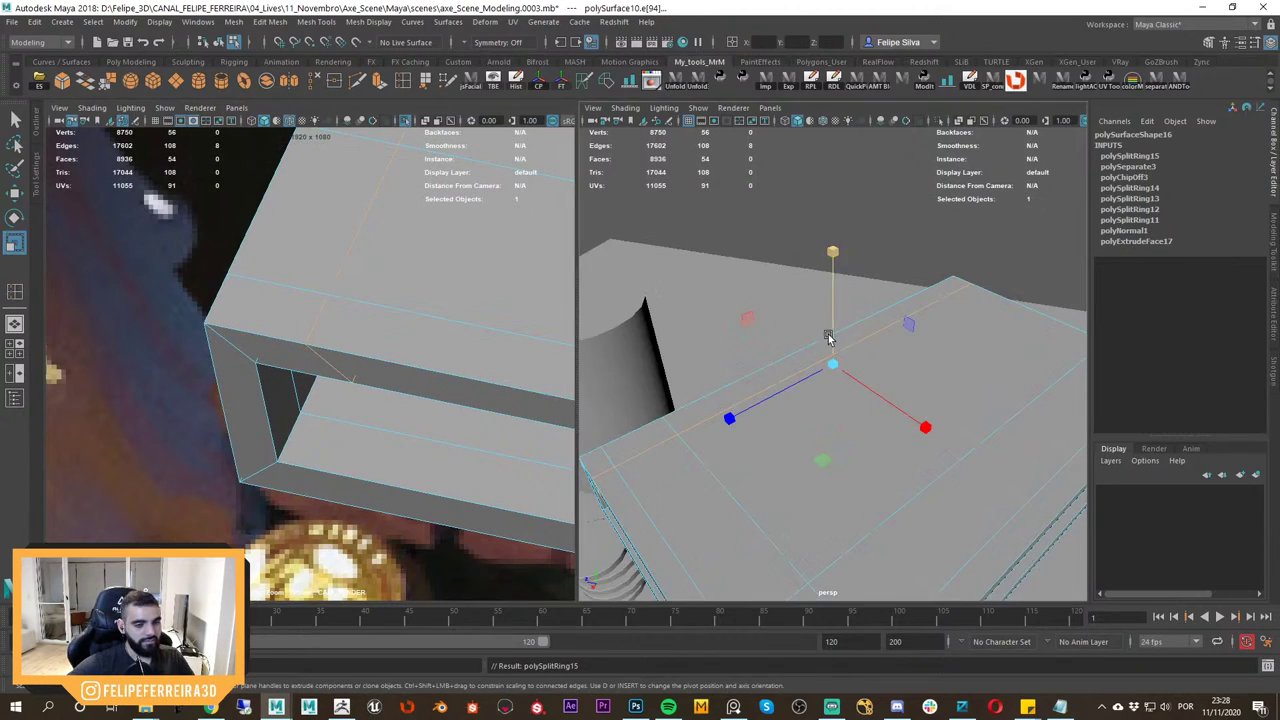
pyautogui.scroll(-5, 828, 338)
pyautogui.keyDown('alt'); pyautogui.moveTo(828, 341); pyautogui.dragTo(890, 371); pyautogui.keyUp('alt')
pyautogui.moveTo(682, 318); pyautogui.dragTo(680, 318)
pyautogui.keyDown('alt'); pyautogui.moveTo(850, 382); pyautogui.dragTo(838, 358); pyautogui.keyUp('alt')
pyautogui.press('w')
pyautogui.keyDown('alt'); pyautogui.moveTo(838, 358); pyautogui.dragTo(865, 364, button='right'); pyautogui.keyUp('alt')
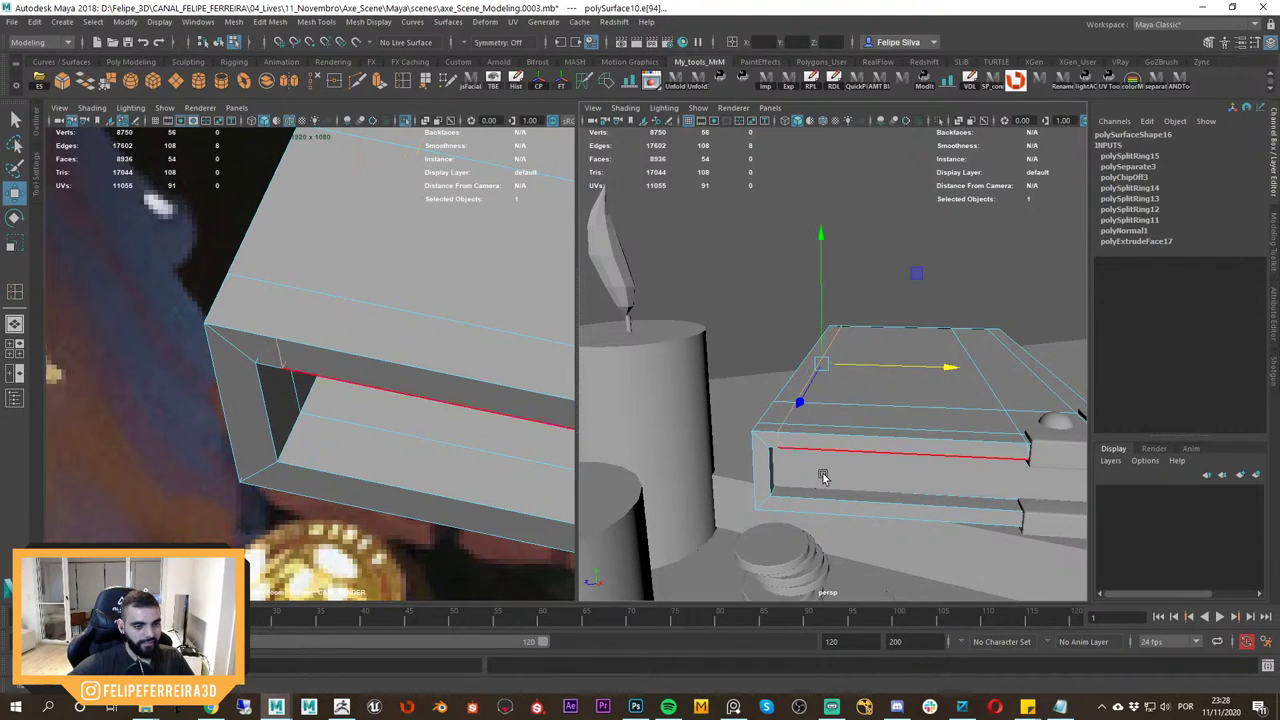
# Insert an edge loop across the cover's lower board near the spine and move it closer to the spine edge.
pyautogui.click(793, 500)
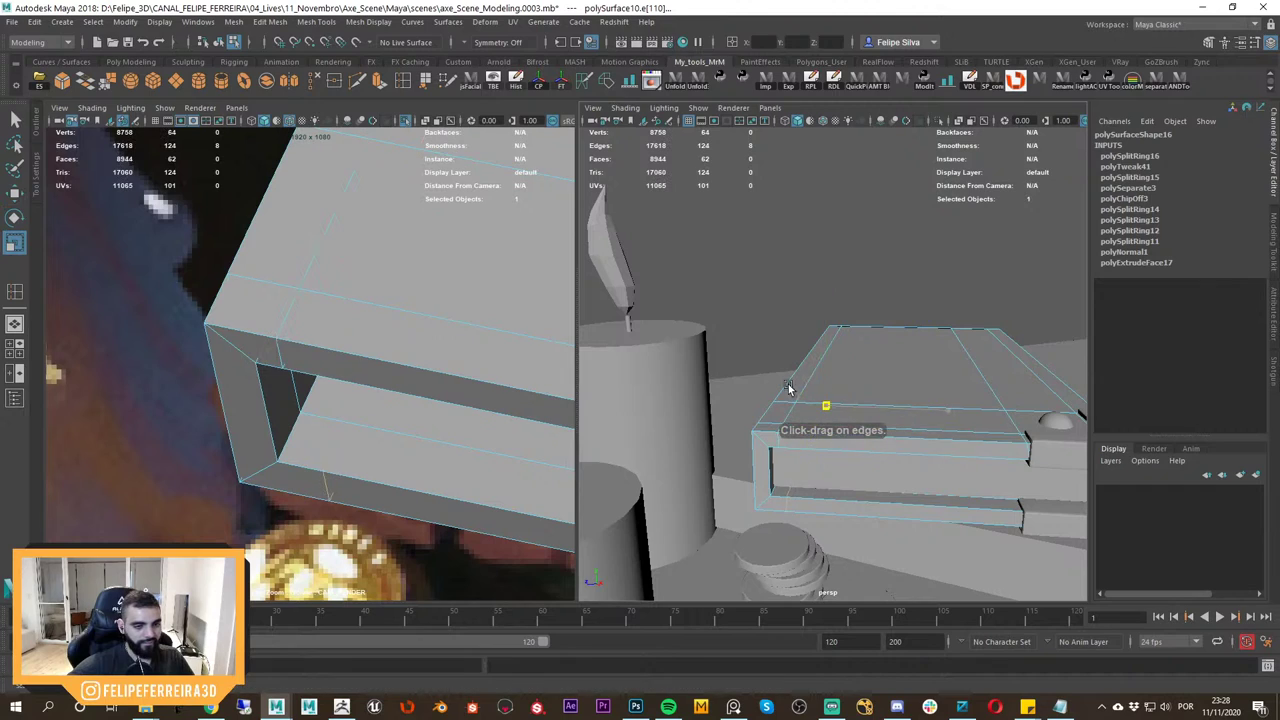
pyautogui.press('w')
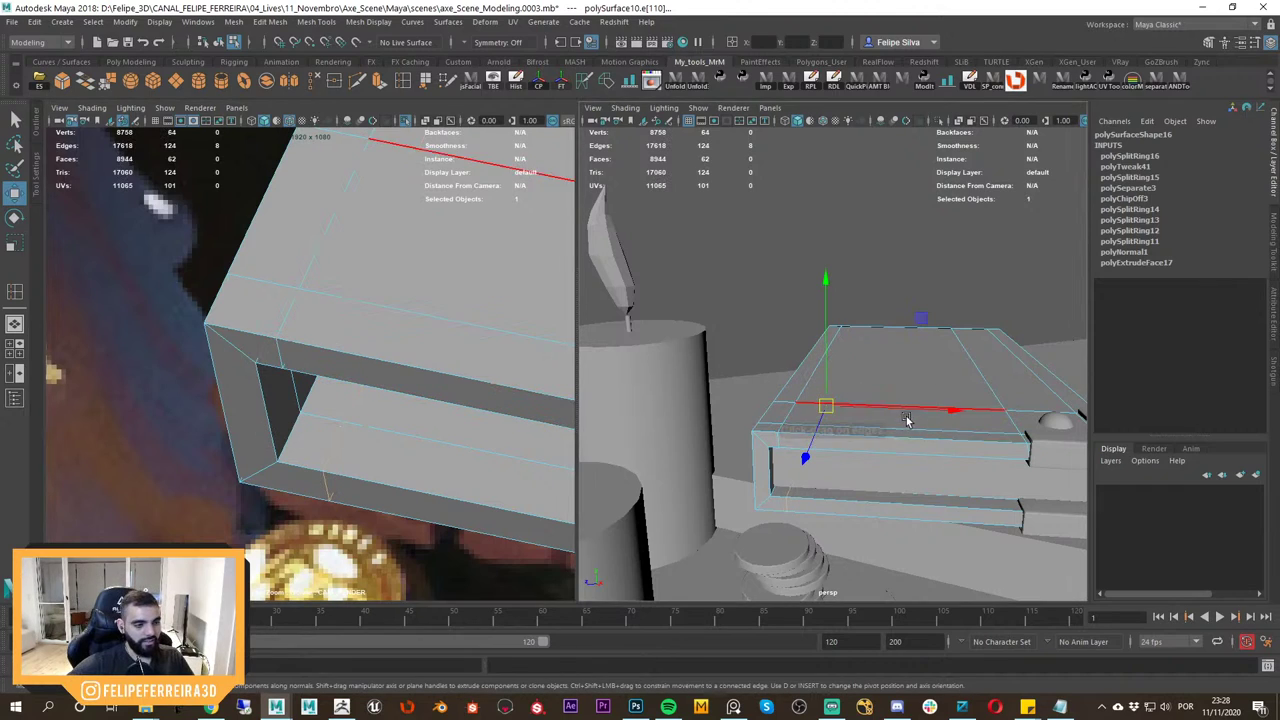
pyautogui.click(894, 418)
pyautogui.hotkey('ctrl', 'z')
pyautogui.moveTo(904, 408); pyautogui.dragTo(901, 408)
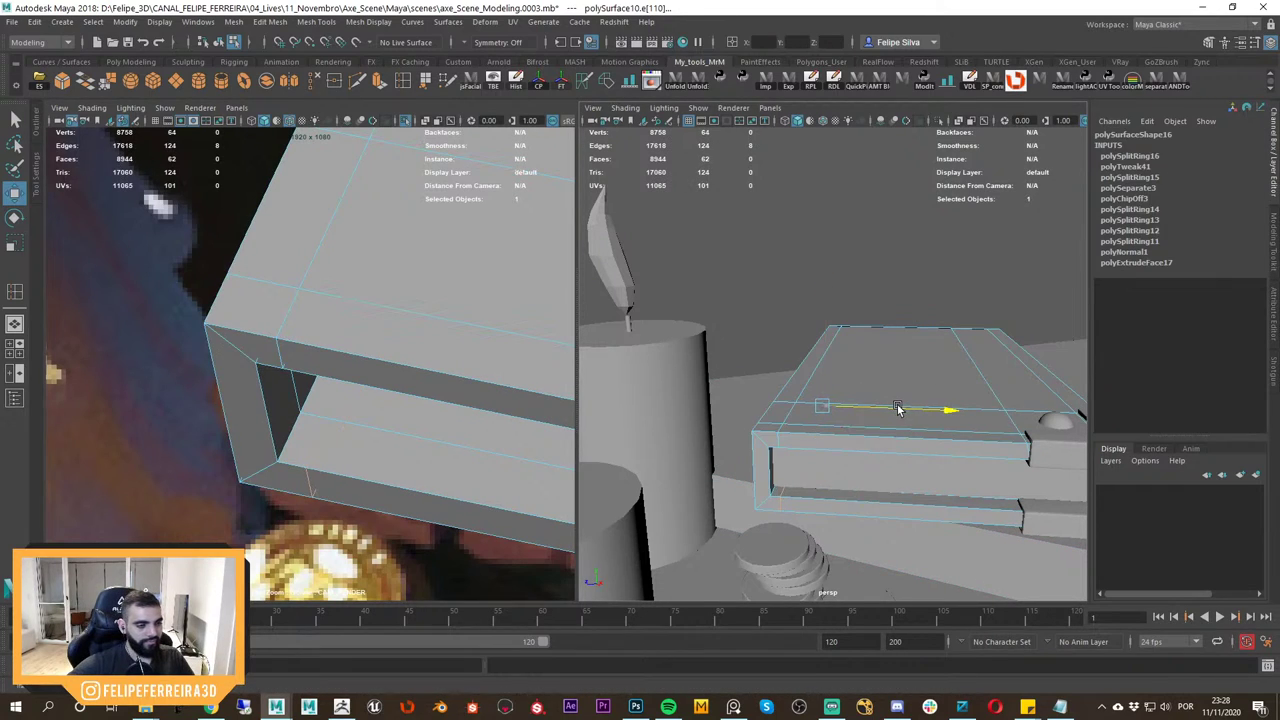
# Insert two edge loops across the upper board, one on each side of the dark notch in the reference.
pyautogui.press('4')
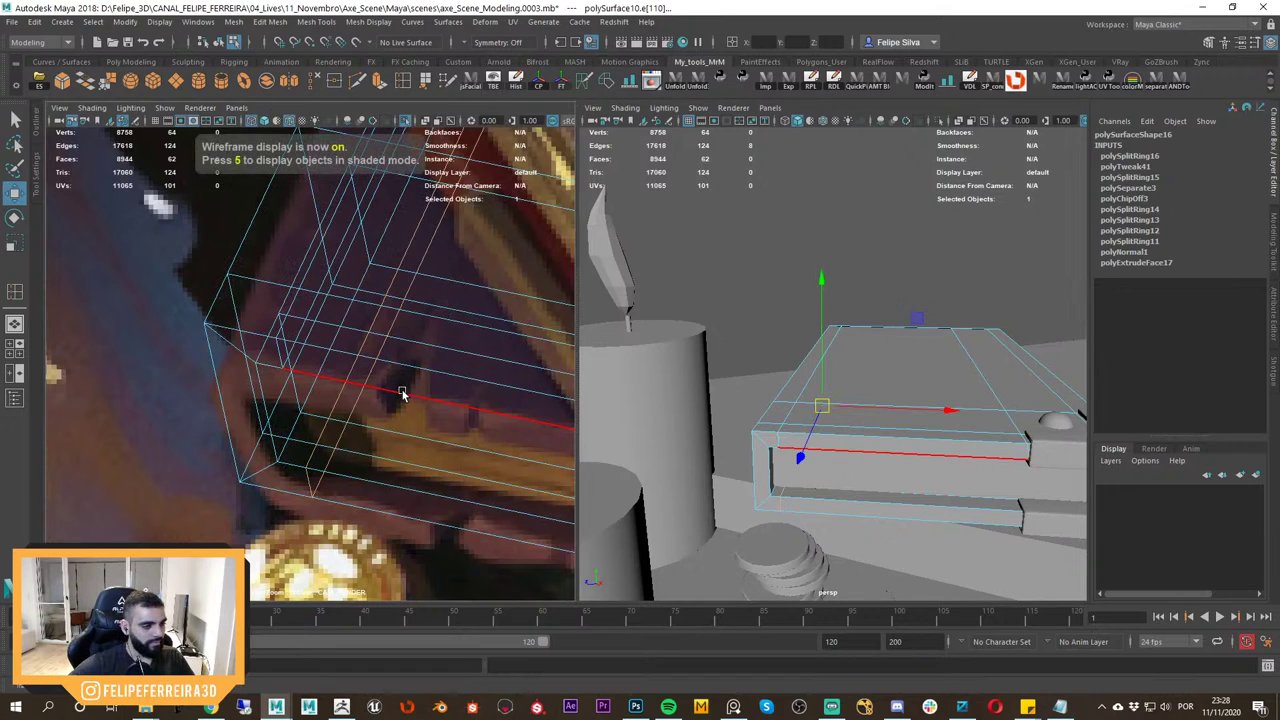
pyautogui.press('g')
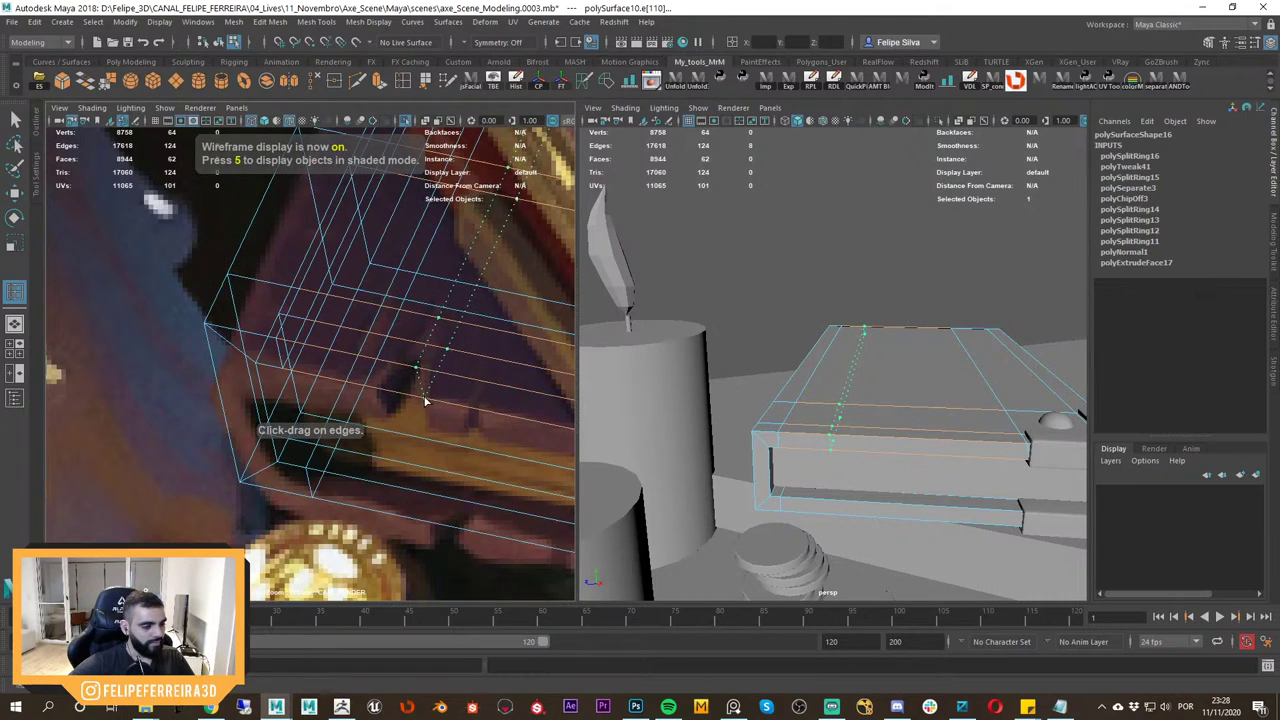
pyautogui.click(425, 401)
pyautogui.press('5')
pyautogui.press('4')
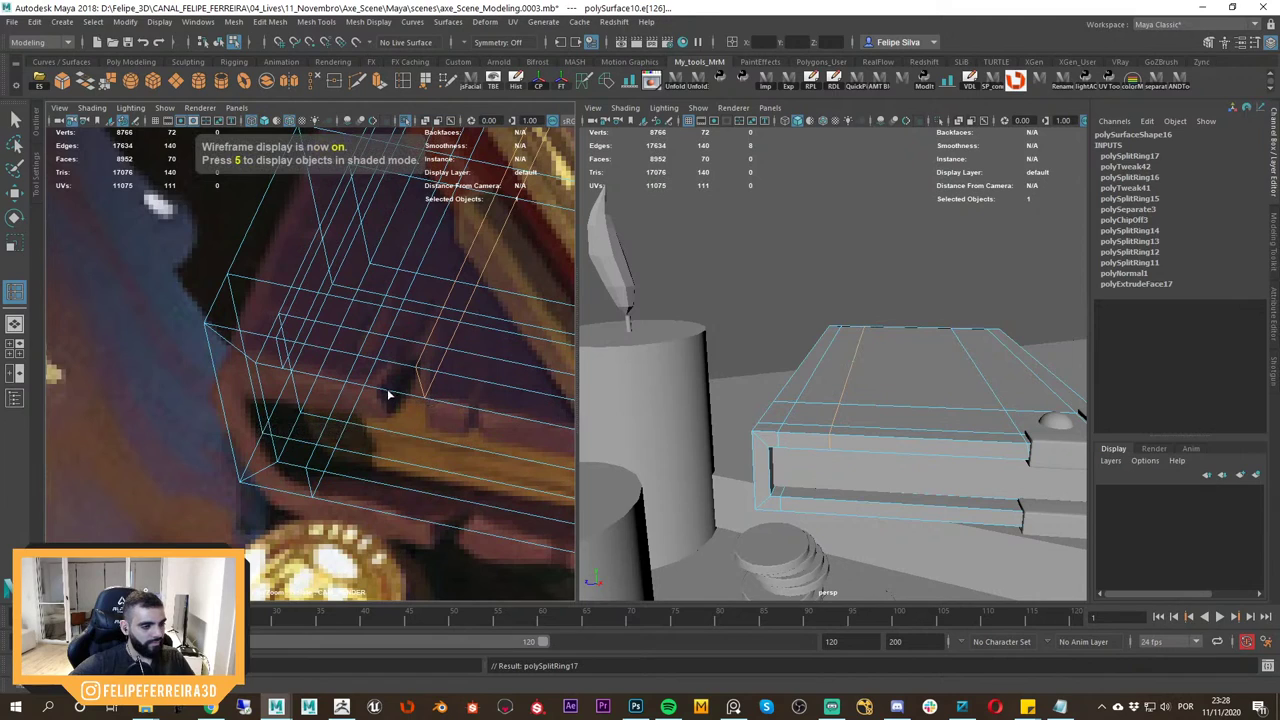
pyautogui.click(389, 393)
pyautogui.press('5')
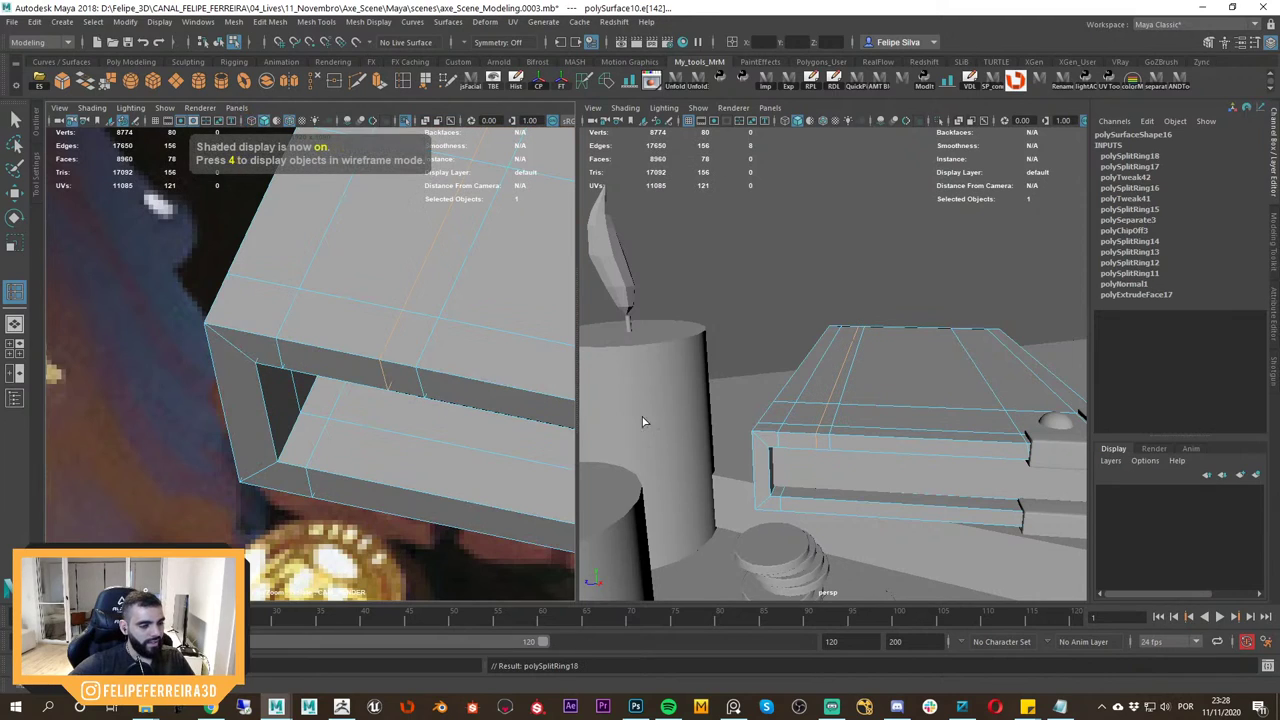
# Leave the edge loop tool, return the cover to object mode and clear the selection.
pyautogui.keyDown('alt'); pyautogui.moveTo(935, 396); pyautogui.dragTo(886, 413); pyautogui.keyUp('alt')
pyautogui.keyDown('alt'); pyautogui.moveTo(679, 417); pyautogui.dragTo(760, 403); pyautogui.keyUp('alt')
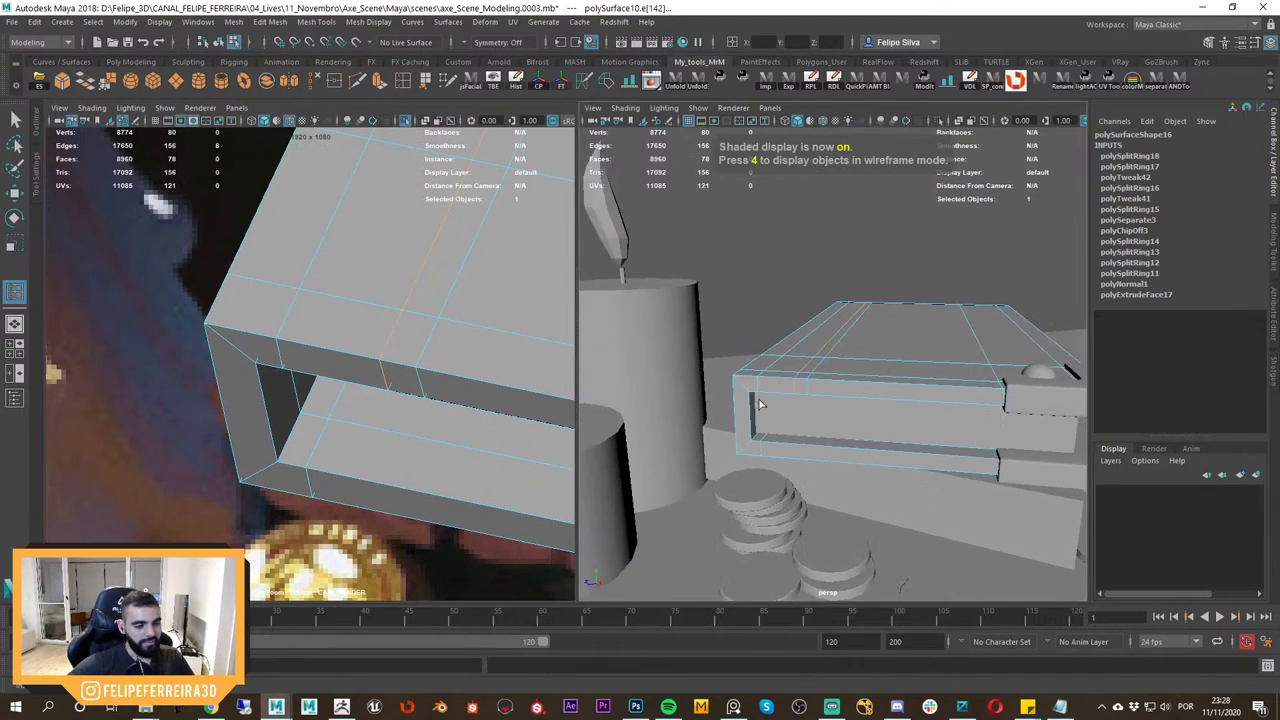
pyautogui.scroll(4, 697, 388)
pyautogui.keyDown('alt'); pyautogui.moveTo(803, 399); pyautogui.dragTo(722, 388, button='middle'); pyautogui.keyUp('alt')
pyautogui.press('w')
pyautogui.moveTo(886, 317); pyautogui.dragTo(965, 248, button='right')
pyautogui.click(969, 243)
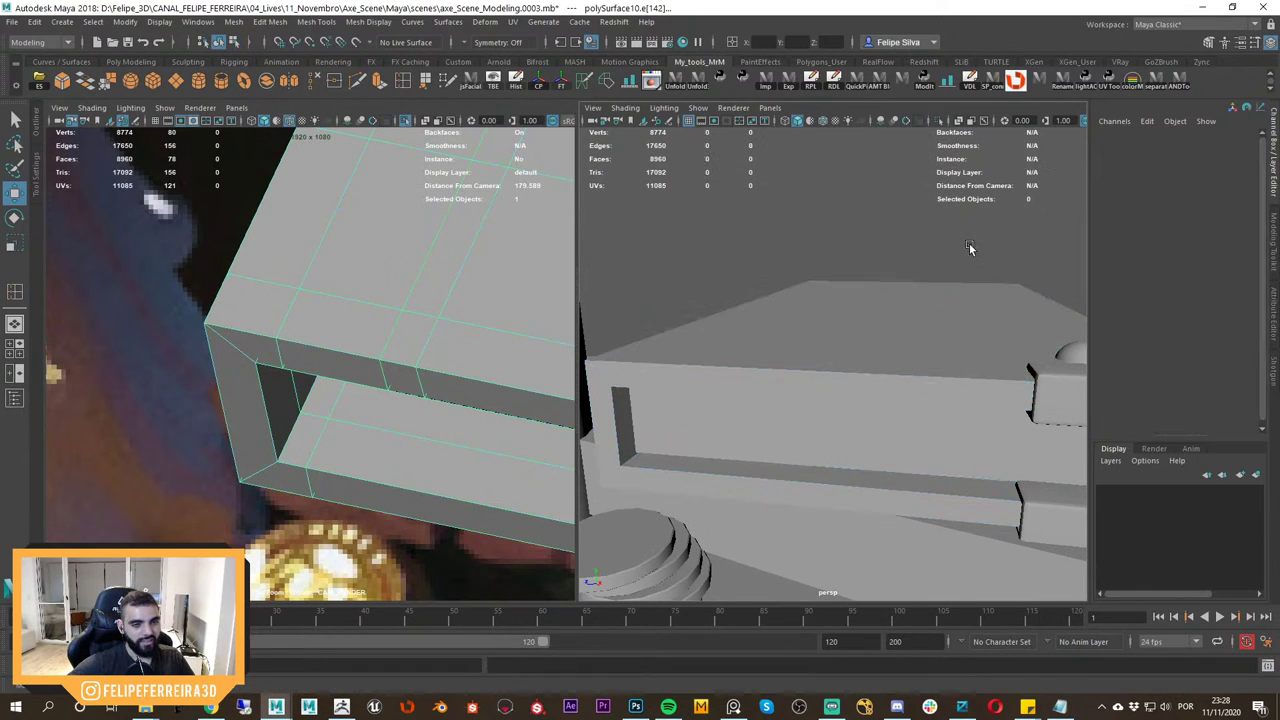
# Isolate the book cover in the perspective view and switch it to edge editing.
pyautogui.click(991, 341)
pyautogui.hotkey('ctrl', '1')
pyautogui.keyDown('alt'); pyautogui.moveTo(991, 341); pyautogui.dragTo(916, 355); pyautogui.keyUp('alt')
pyautogui.scroll(2, 921, 320)
pyautogui.moveTo(902, 306); pyautogui.dragTo(898, 264, button='right')
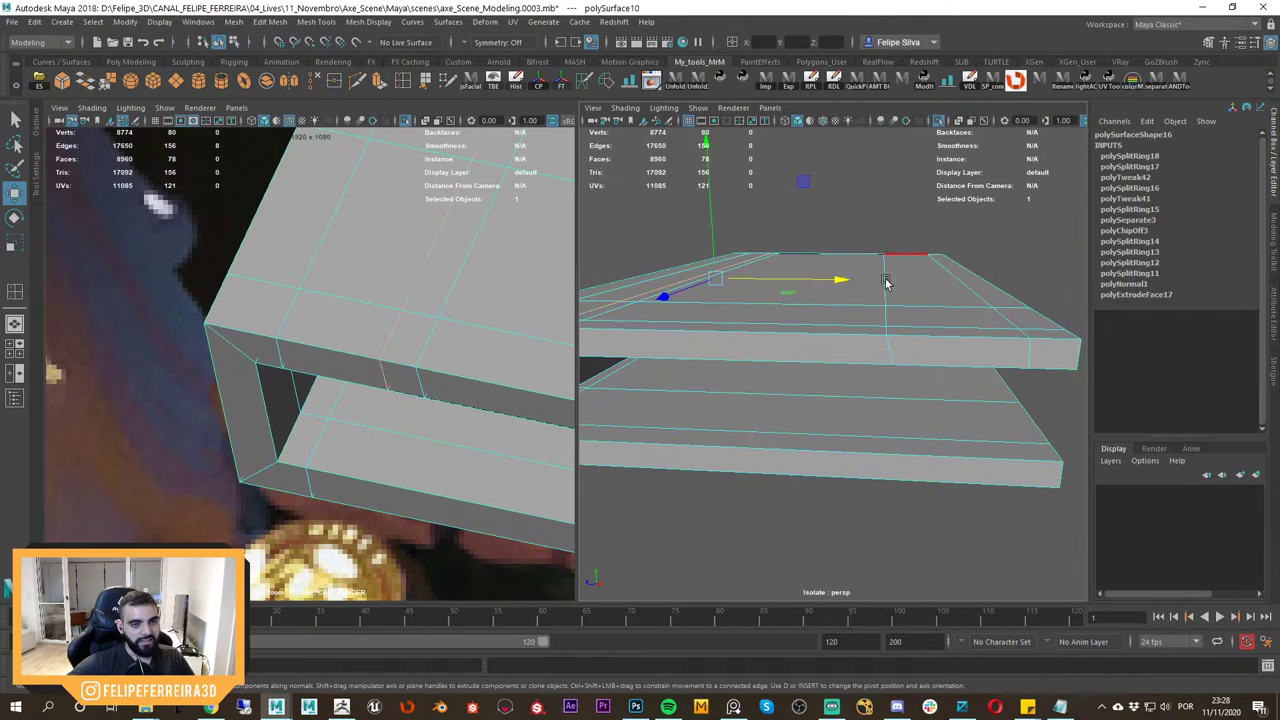
# Move the notch's edge loop that lies farther from the spine slightly outward to match the dark notch in the reference.
pyautogui.doubleClick(886, 282)
pyautogui.press('r')
pyautogui.scroll(-4, 811, 363)
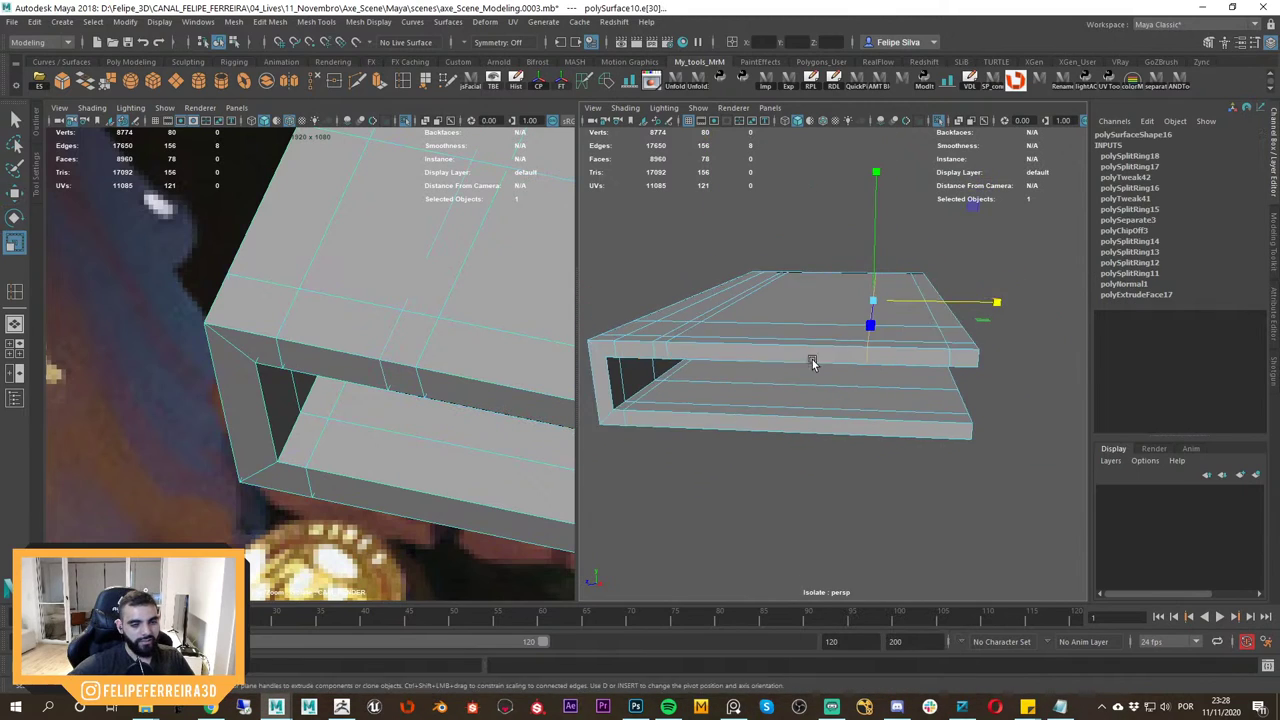
pyautogui.keyDown('alt'); pyautogui.moveTo(811, 363); pyautogui.dragTo(848, 345); pyautogui.keyUp('alt')
pyautogui.scroll(5, 816, 302)
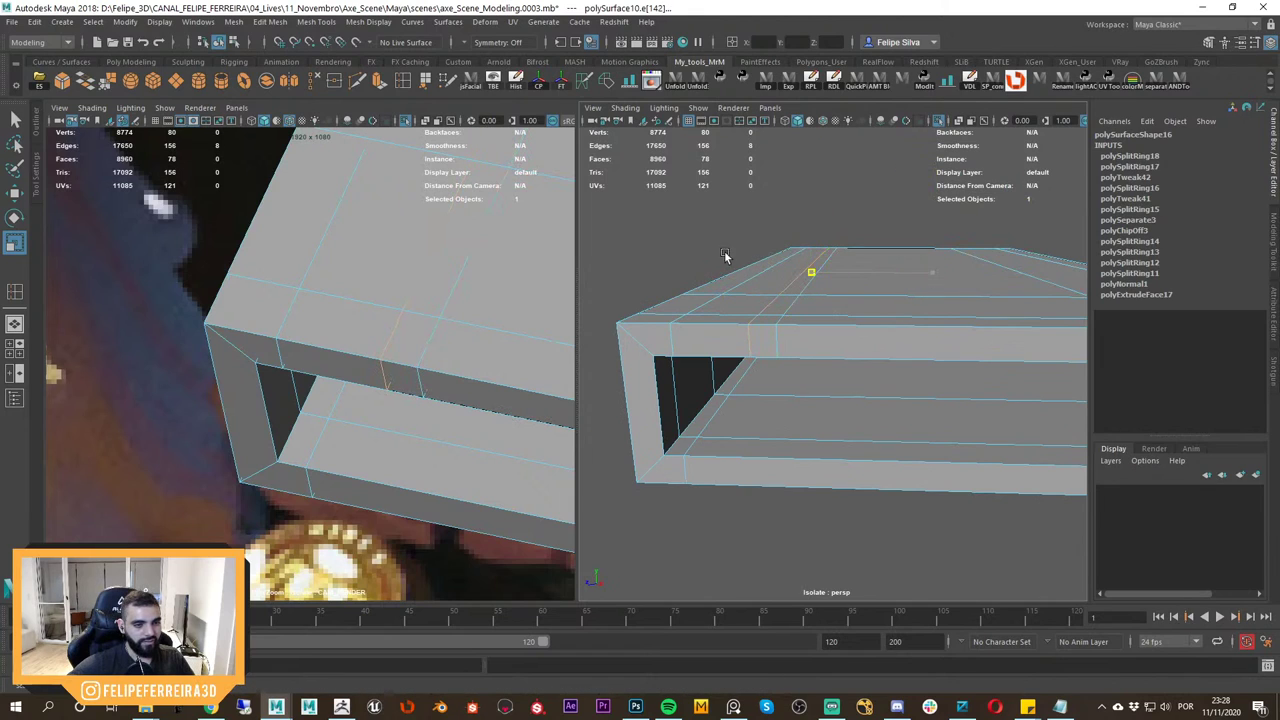
pyautogui.press('4')
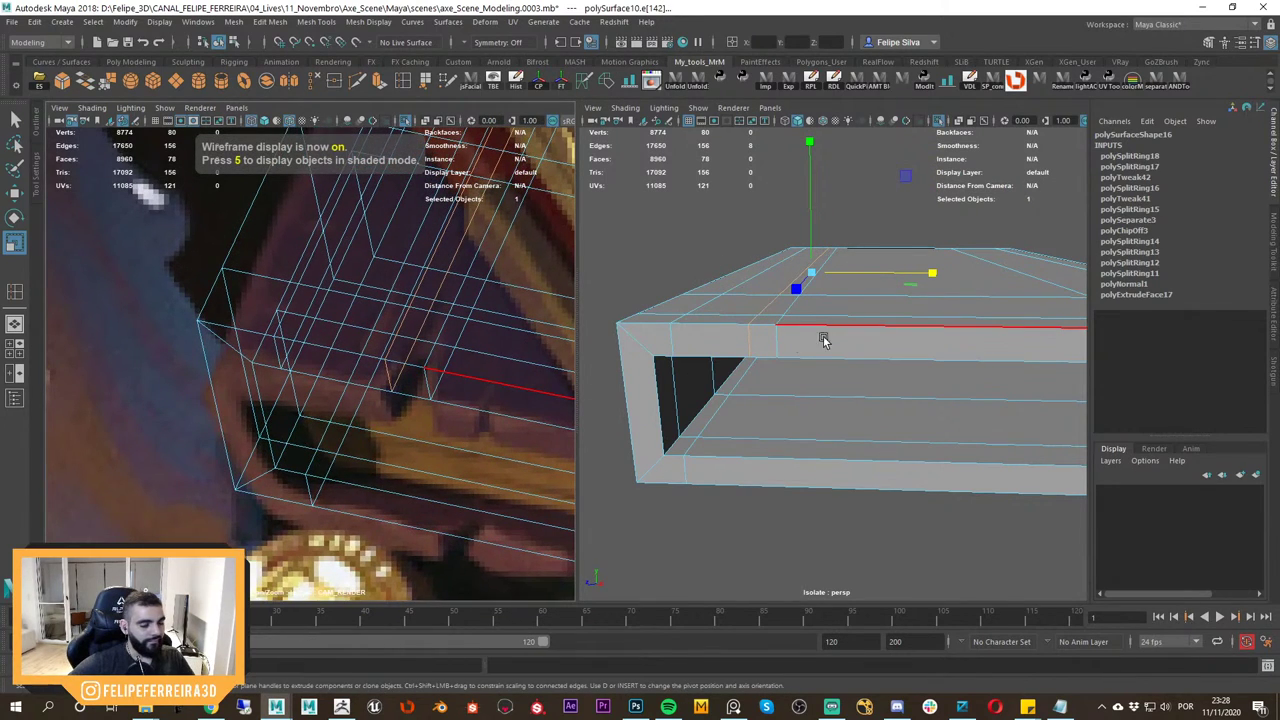
pyautogui.press('5')
pyautogui.keyDown('alt'); pyautogui.moveTo(823, 336); pyautogui.dragTo(806, 420); pyautogui.keyUp('alt')
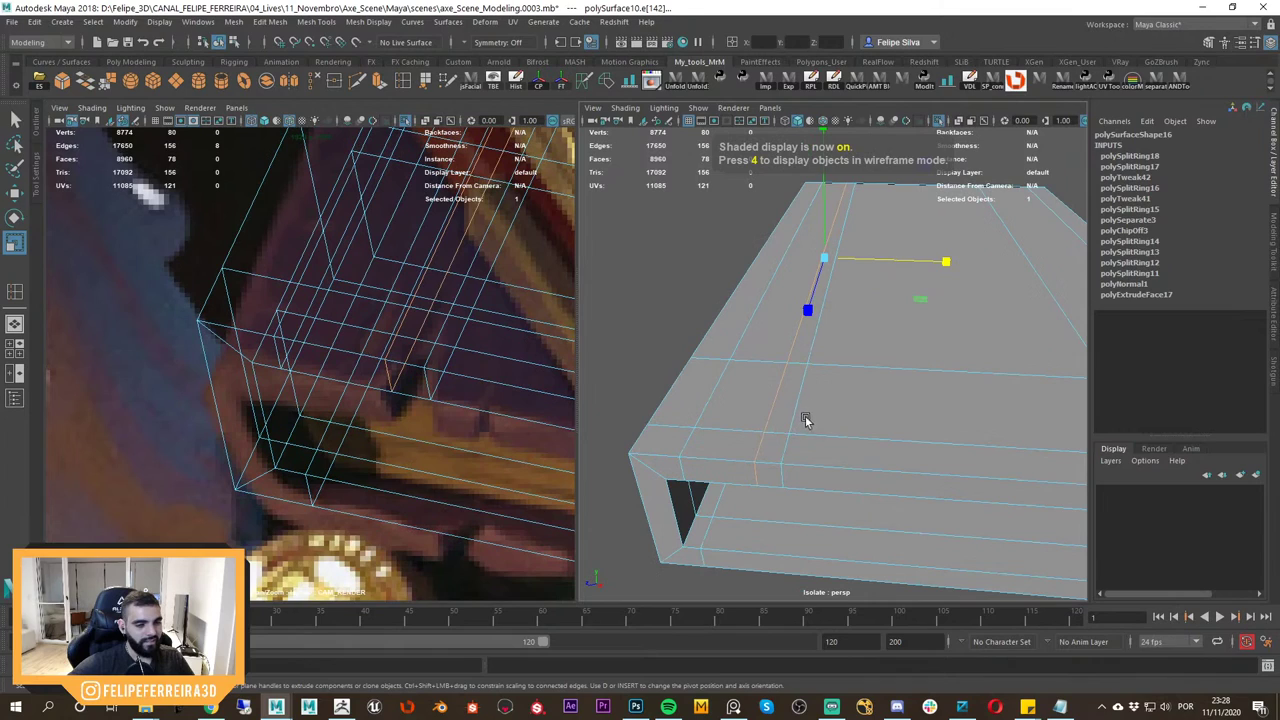
pyautogui.doubleClick(443, 335)
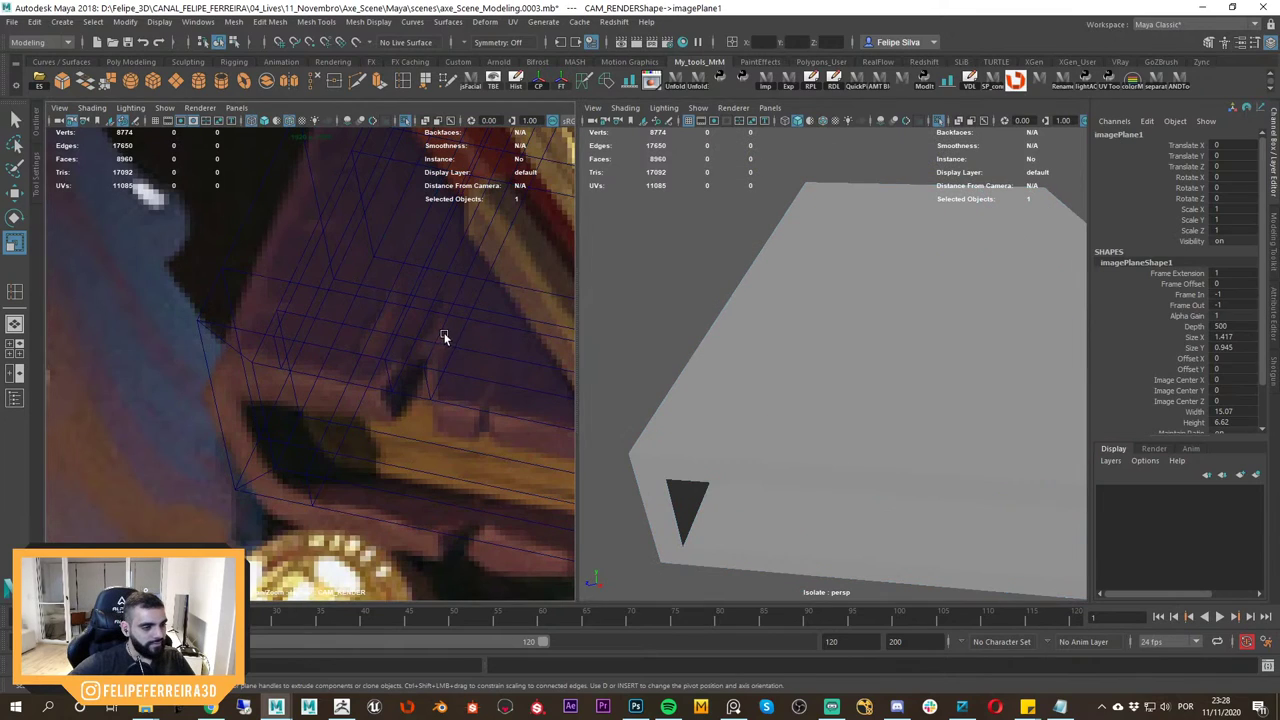
pyautogui.hotkey('ctrl', 'z')
pyautogui.press('w')
pyautogui.moveTo(889, 260); pyautogui.dragTo(886, 257)
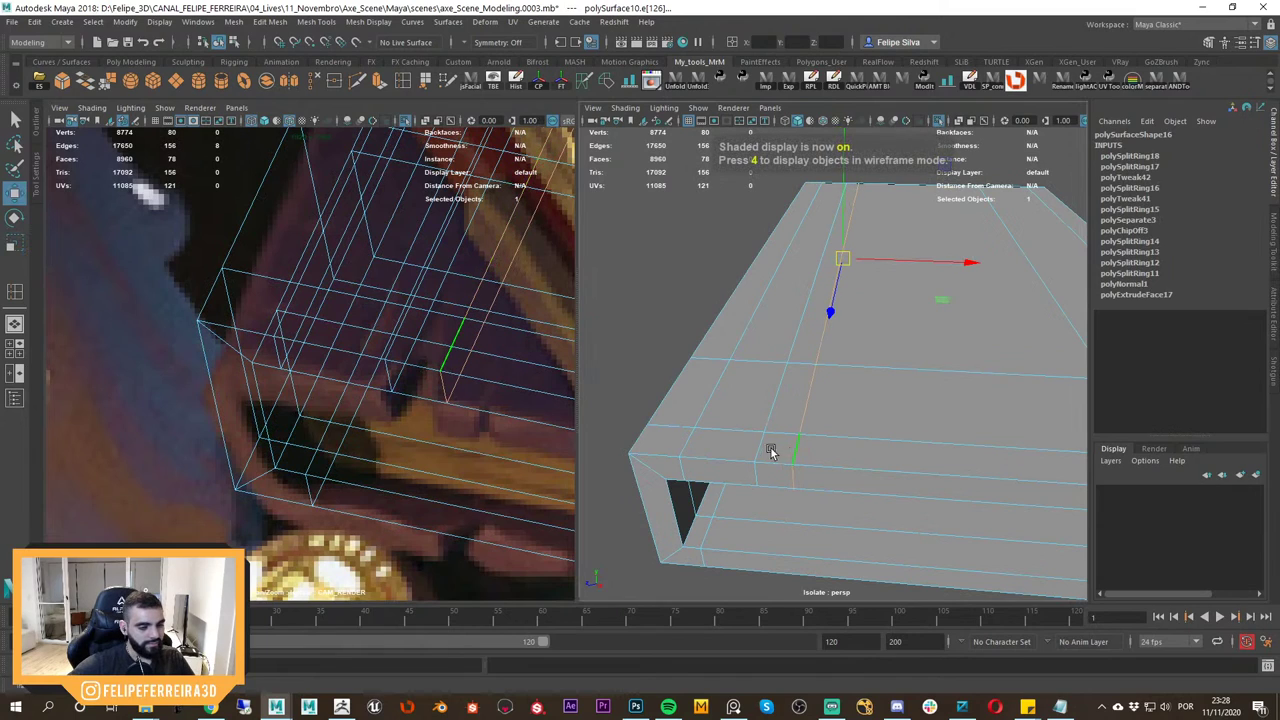
# Return the cover to object mode and insert an edge loop midway between the two notch loops on the upper board.
pyautogui.moveTo(795, 427); pyautogui.dragTo(857, 318, button='right')
pyautogui.click(726, 278)
pyautogui.click(808, 420)
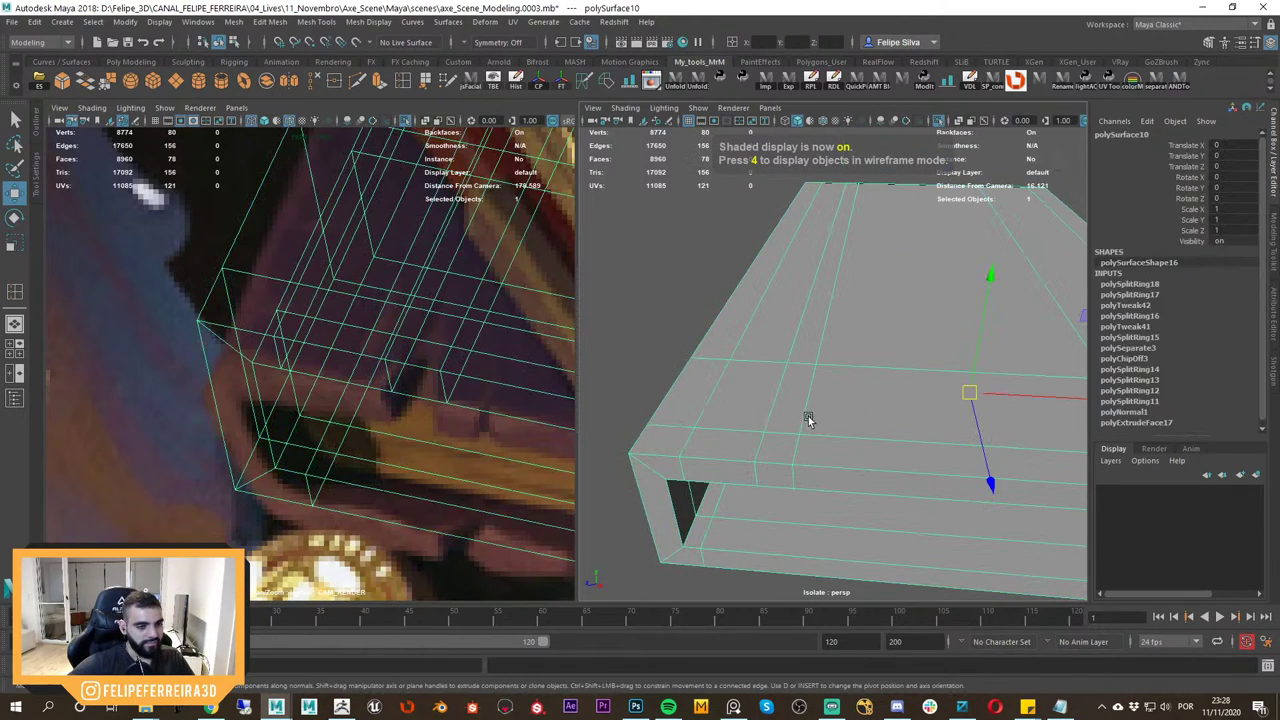
pyautogui.keyDown('shift'); pyautogui.moveTo(808, 420); pyautogui.dragTo(774, 465, button='right'); pyautogui.keyUp('shift')
pyautogui.moveTo(773, 464); pyautogui.dragTo(773, 466)
pyautogui.click(771, 465)
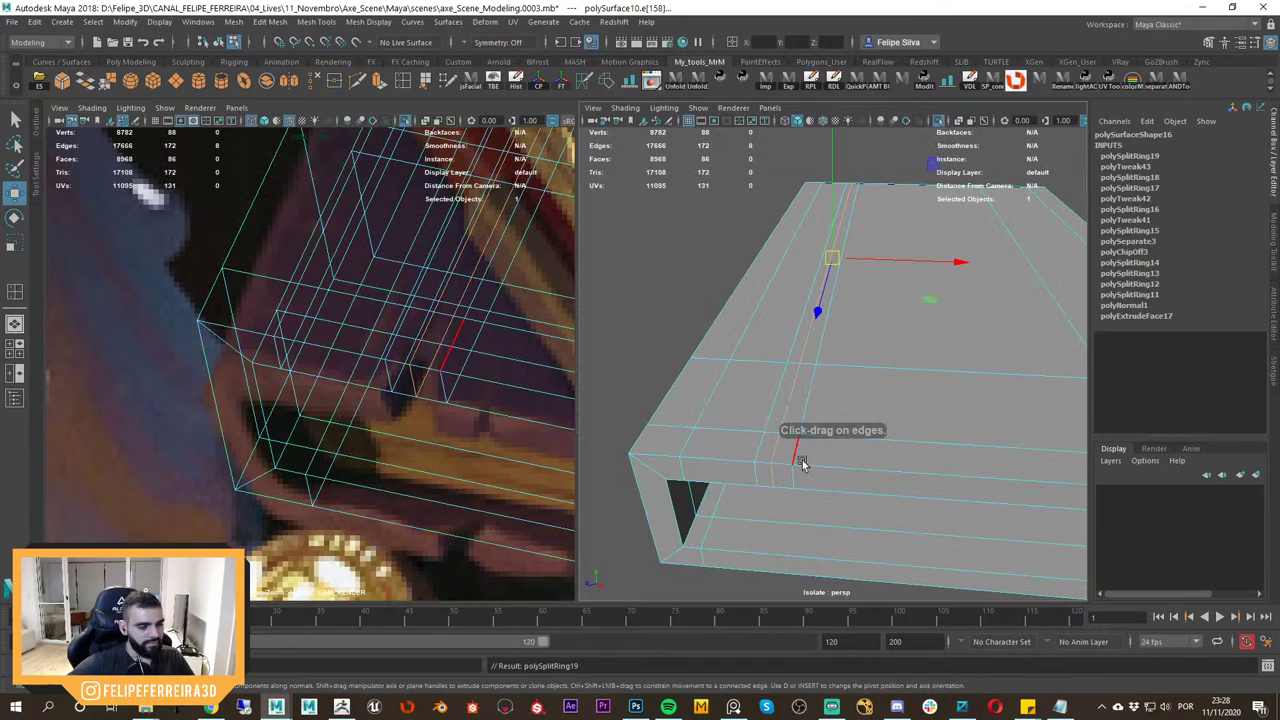
# In a wireframe top view, move the middle loop's end vertices inward from the board's edge to form a V-shaped notch.
pyautogui.press('space')
pyautogui.moveTo(798, 455); pyautogui.dragTo(737, 449)
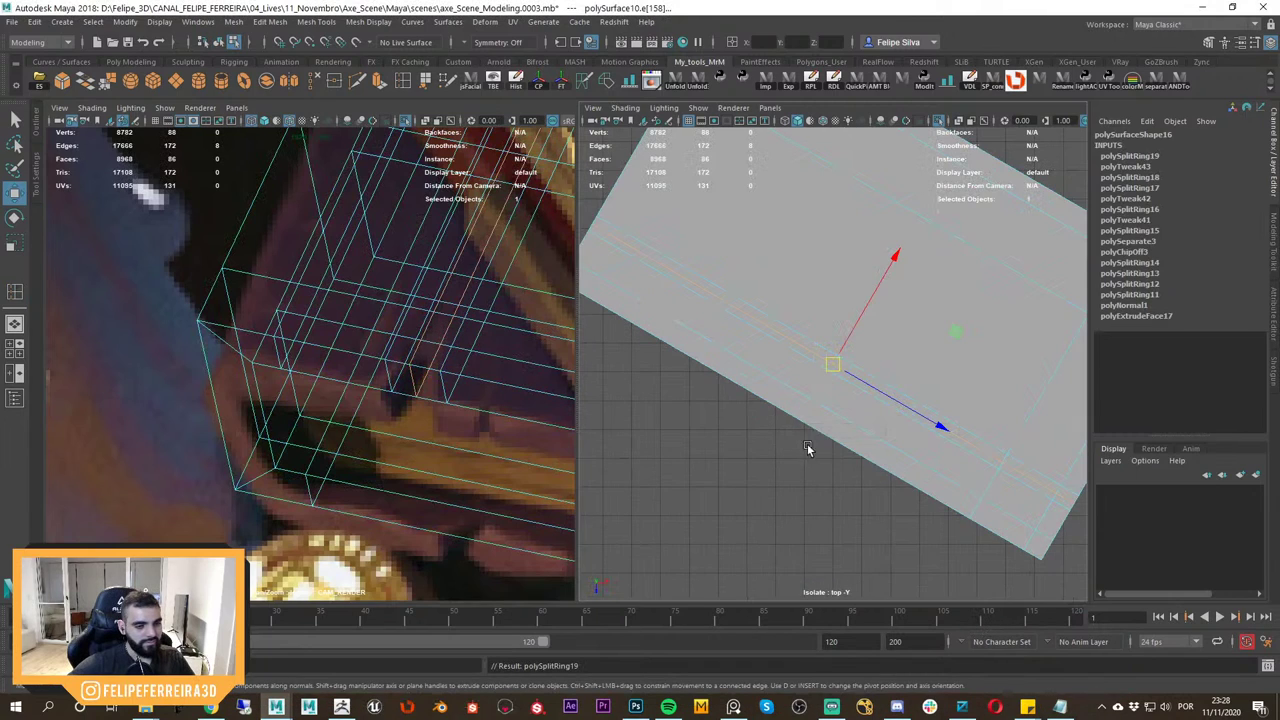
pyautogui.moveTo(831, 419)
pyautogui.keyDown('alt'); pyautogui.mouseDown(button='middle')
pyautogui.moveTo(764, 480)
pyautogui.moveTo(714, 273)
pyautogui.mouseUp(button='middle'); pyautogui.keyUp('alt')
pyautogui.press('4')
pyautogui.moveTo(793, 348)
pyautogui.keyDown('alt'); pyautogui.mouseDown(button='middle')
pyautogui.moveTo(905, 485)
pyautogui.moveTo(983, 523)
pyautogui.moveTo(874, 446)
pyautogui.mouseUp(button='middle'); pyautogui.keyUp('alt')
pyautogui.keyDown('alt'); pyautogui.moveTo(874, 446); pyautogui.dragTo(820, 385, button='right'); pyautogui.keyUp('alt')
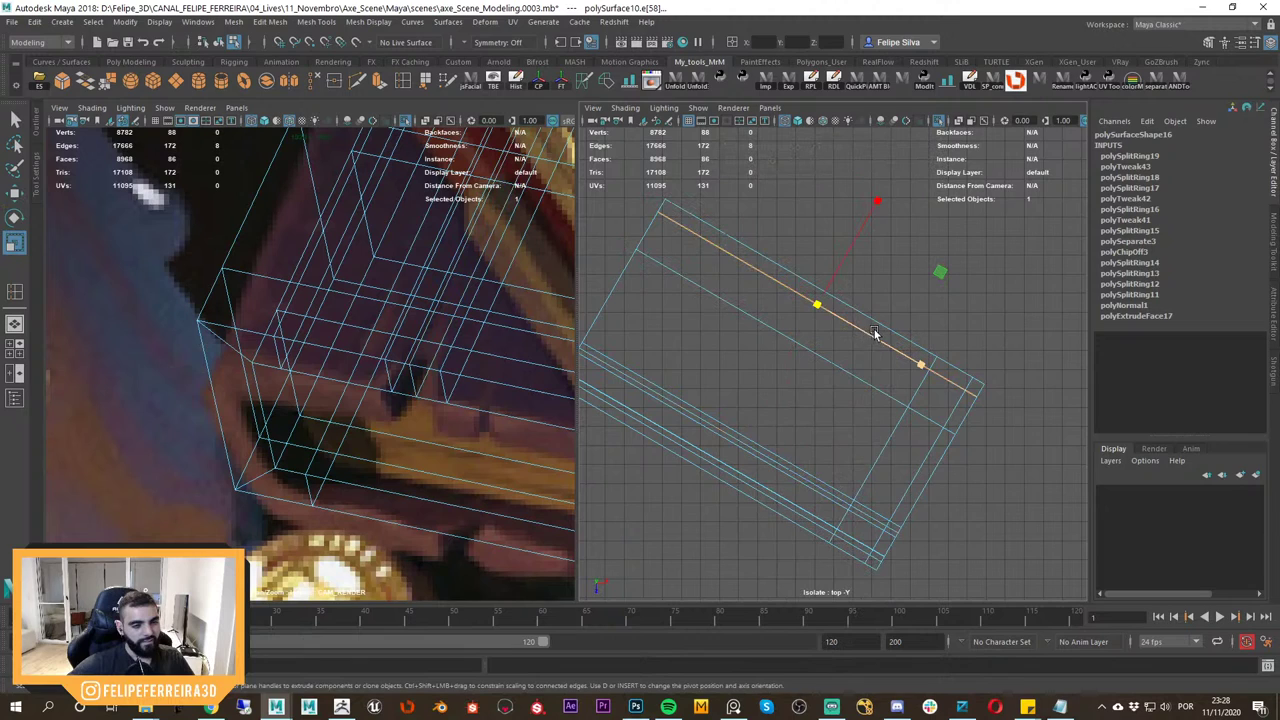
pyautogui.keyDown('alt'); pyautogui.moveTo(867, 342); pyautogui.dragTo(765, 317, button='middle'); pyautogui.keyUp('alt')
pyautogui.keyDown('alt'); pyautogui.moveTo(868, 343); pyautogui.dragTo(803, 295, button='right'); pyautogui.keyUp('alt')
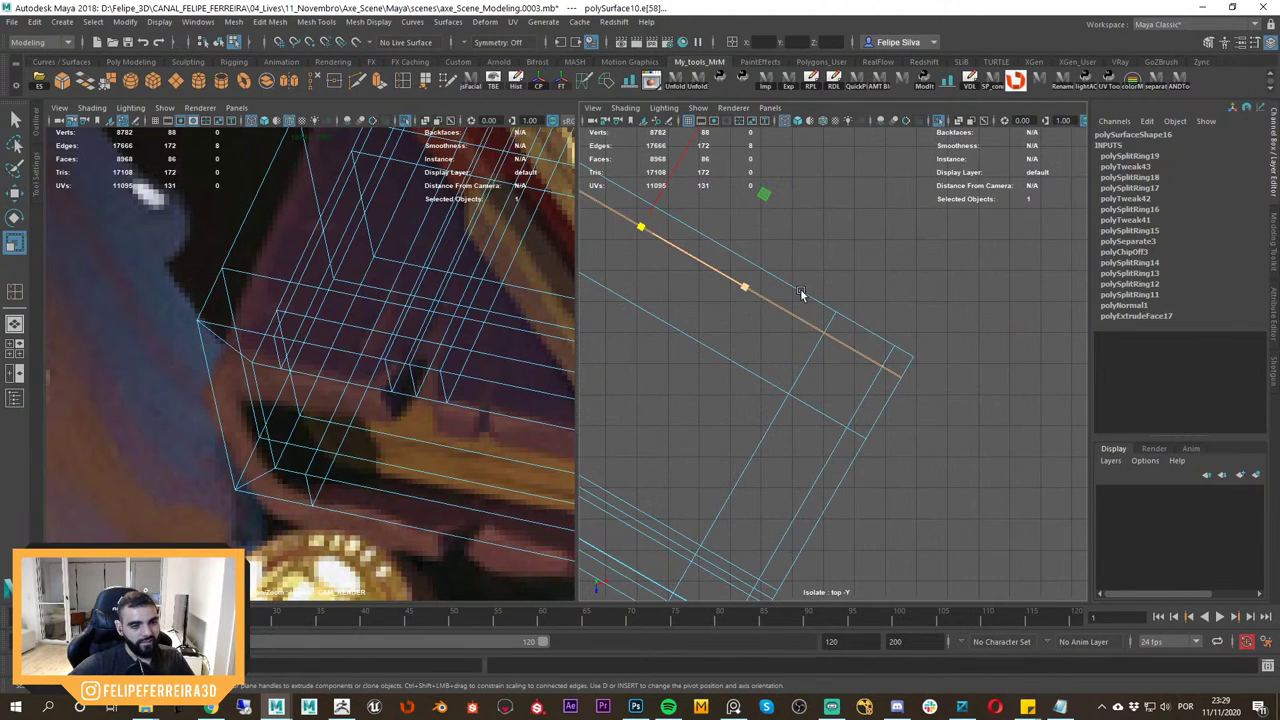
pyautogui.keyDown('alt'); pyautogui.moveTo(778, 287); pyautogui.dragTo(883, 372, button='middle'); pyautogui.keyUp('alt')
pyautogui.press('w')
pyautogui.keyDown('alt'); pyautogui.moveTo(712, 480); pyautogui.dragTo(814, 394, button='middle'); pyautogui.keyUp('alt')
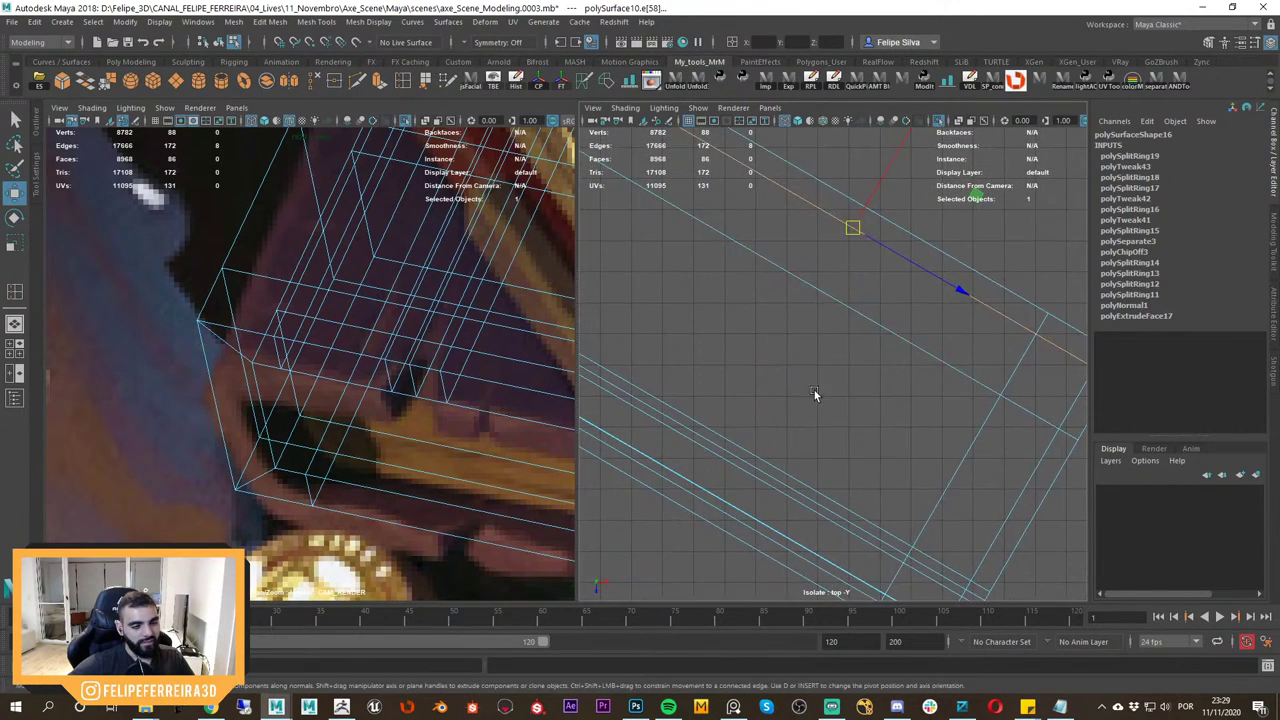
pyautogui.keyDown('alt'); pyautogui.moveTo(768, 432); pyautogui.dragTo(851, 324, button='middle'); pyautogui.keyUp('alt')
pyautogui.keyDown('alt'); pyautogui.moveTo(848, 392); pyautogui.dragTo(796, 322, button='middle'); pyautogui.keyUp('alt')
pyautogui.keyDown('alt'); pyautogui.moveTo(896, 348); pyautogui.dragTo(716, 286, button='middle'); pyautogui.keyUp('alt')
pyautogui.keyDown('alt'); pyautogui.moveTo(716, 290); pyautogui.dragTo(985, 428, button='right'); pyautogui.keyUp('alt')
pyautogui.keyDown('alt'); pyautogui.moveTo(988, 427); pyautogui.dragTo(911, 426, button='middle'); pyautogui.keyUp('alt')
pyautogui.moveTo(771, 329); pyautogui.dragTo(710, 329, button='right')
pyautogui.moveTo(771, 326); pyautogui.dragTo(733, 347)
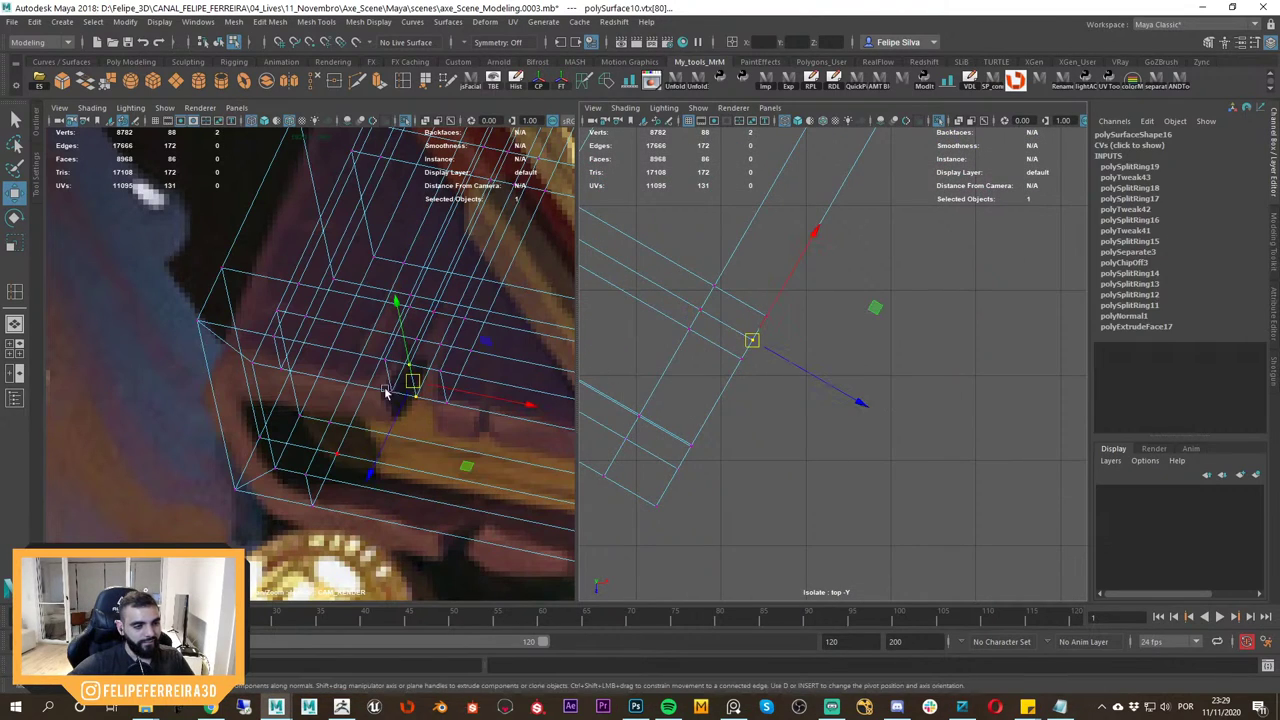
pyautogui.moveTo(803, 366); pyautogui.dragTo(781, 363)
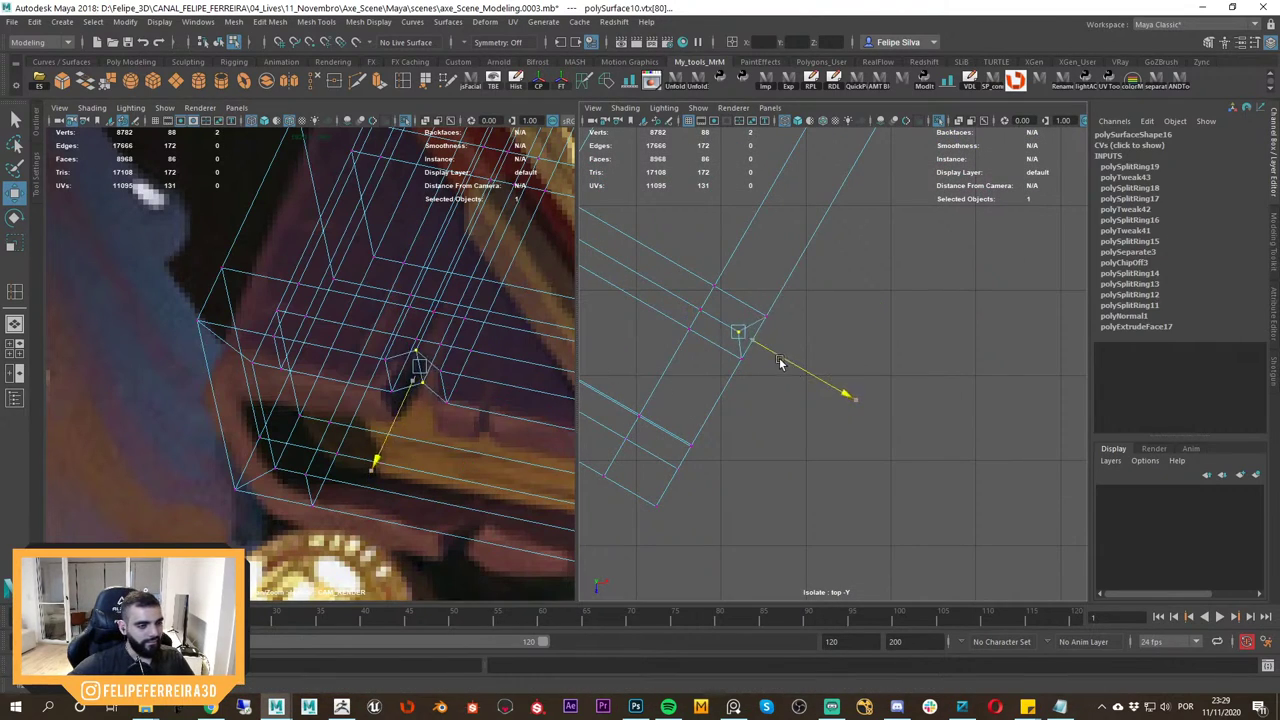
pyautogui.press('5')
pyautogui.press('4')
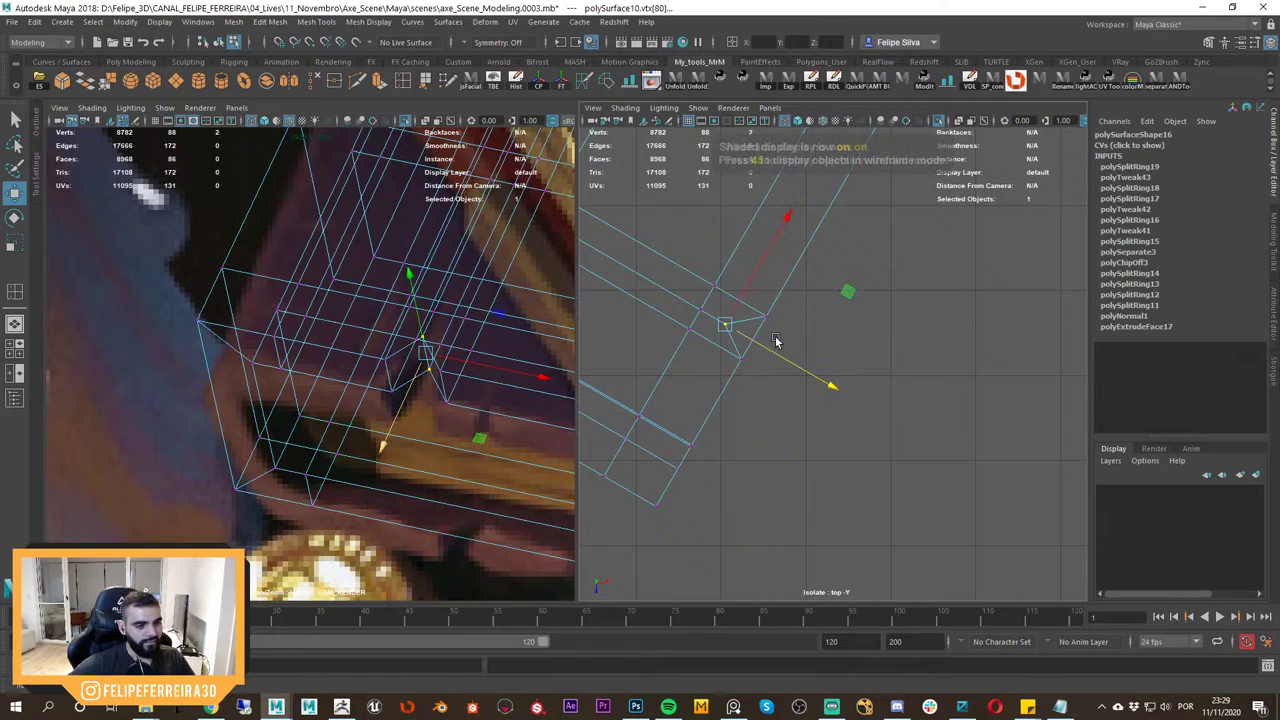
# Return to the shaded perspective view and examine the notch's shape on the upper board from several angles.
pyautogui.press('space')
pyautogui.moveTo(758, 331); pyautogui.dragTo(768, 281)
pyautogui.press('5')
pyautogui.keyDown('alt'); pyautogui.moveTo(837, 380); pyautogui.dragTo(757, 446); pyautogui.keyUp('alt')
pyautogui.press('f')
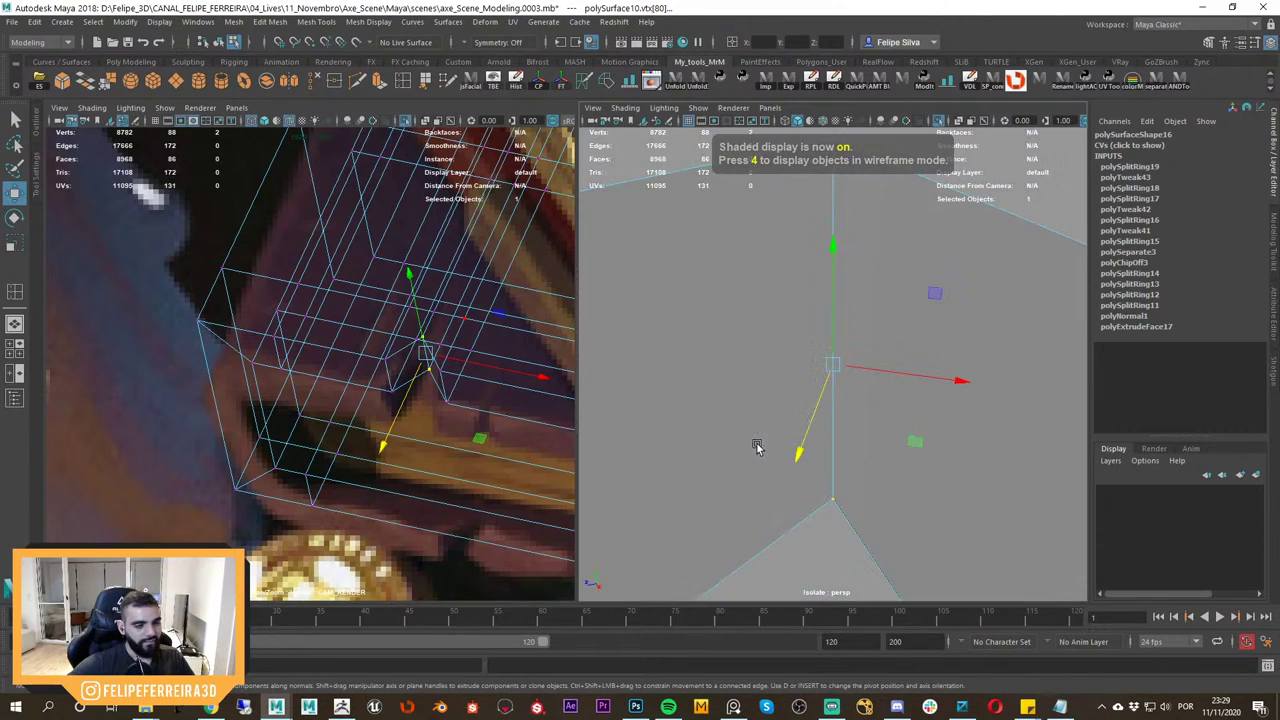
pyautogui.scroll(-5, 816, 406)
pyautogui.moveTo(816, 406)
pyautogui.keyDown('alt'); pyautogui.mouseDown()
pyautogui.moveTo(851, 424)
pyautogui.moveTo(846, 400)
pyautogui.moveTo(854, 408)
pyautogui.moveTo(871, 371)
pyautogui.moveTo(802, 397)
pyautogui.mouseUp(); pyautogui.keyUp('alt')
pyautogui.scroll(2, 851, 424)
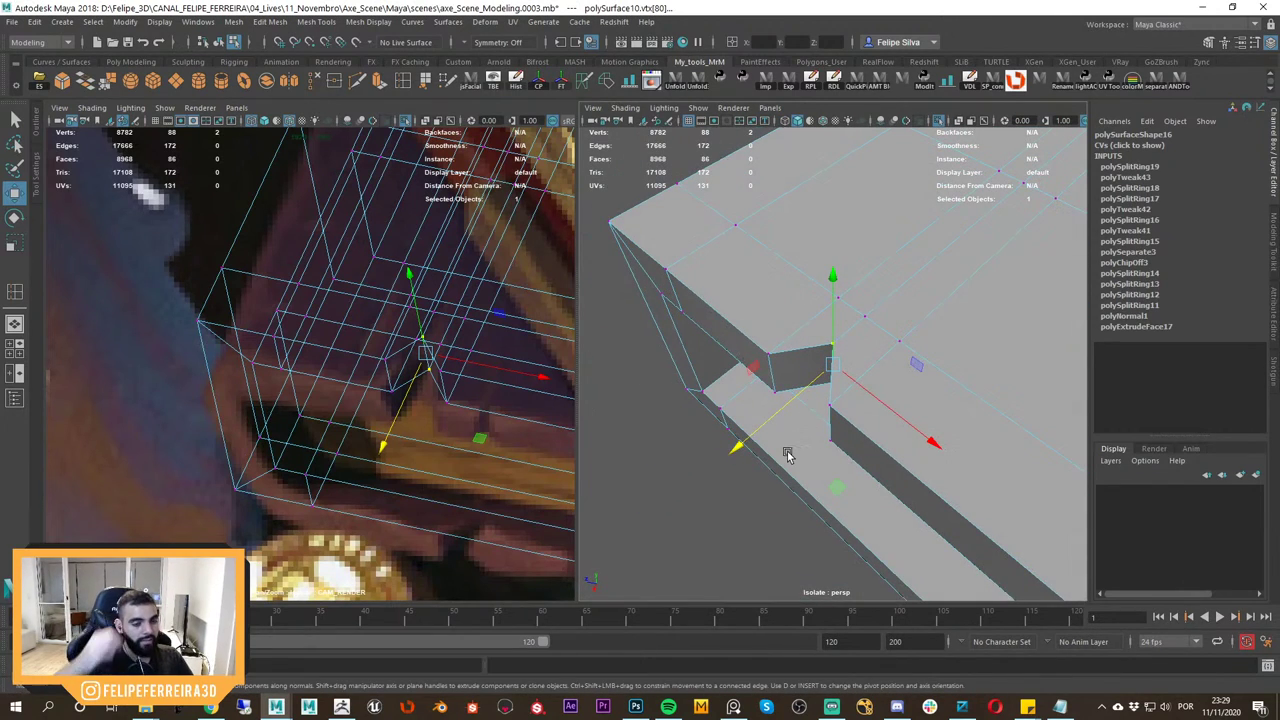
pyautogui.keyDown('alt'); pyautogui.moveTo(861, 376); pyautogui.dragTo(839, 437); pyautogui.keyUp('alt')
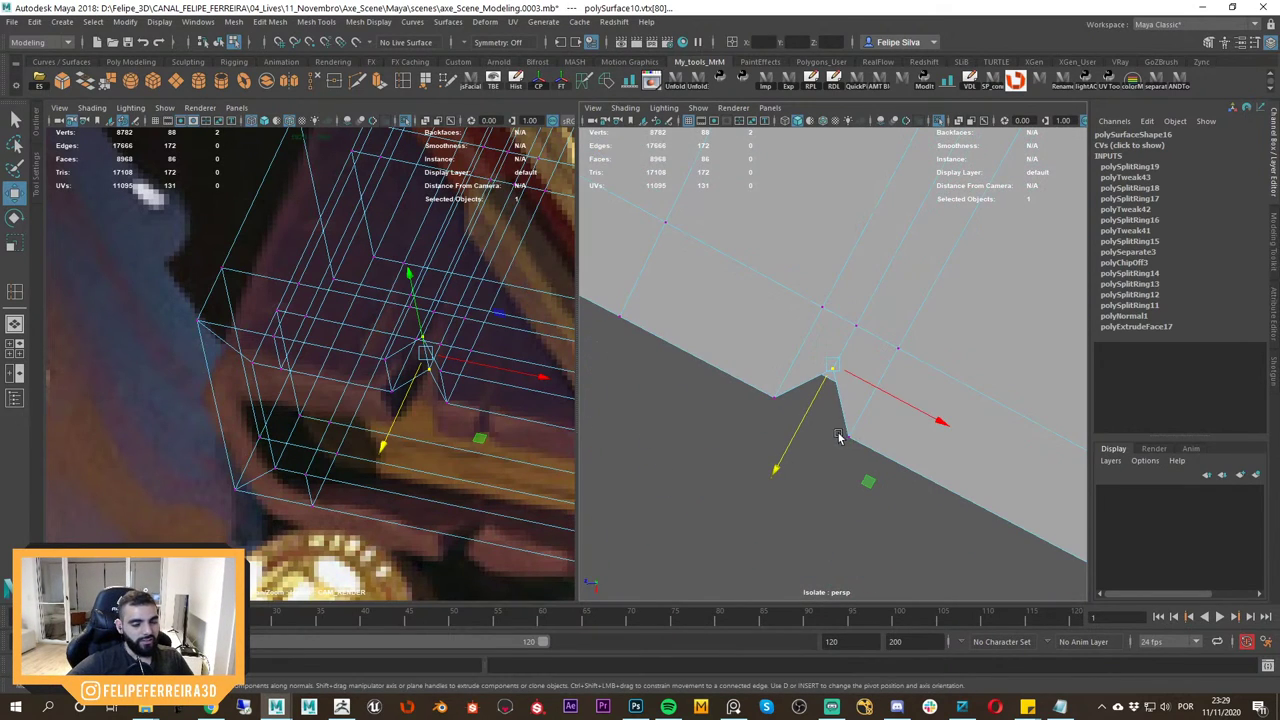
# Move the notch's tip vertices together with the middle loop's vertices behind them further inward to deepen the notch.
pyautogui.press('4')
pyautogui.moveTo(865, 337)
pyautogui.keyDown('alt'); pyautogui.mouseDown()
pyautogui.moveTo(843, 361)
pyautogui.moveTo(886, 346)
pyautogui.moveTo(851, 355)
pyautogui.moveTo(866, 354)
pyautogui.moveTo(849, 328)
pyautogui.moveTo(814, 369)
pyautogui.mouseUp(); pyautogui.keyUp('alt')
pyautogui.press('5')
pyautogui.press('4')
pyautogui.moveTo(814, 369)
pyautogui.keyDown('alt'); pyautogui.mouseDown()
pyautogui.moveTo(864, 387)
pyautogui.moveTo(849, 387)
pyautogui.mouseUp(); pyautogui.keyUp('alt')
pyautogui.press('5')
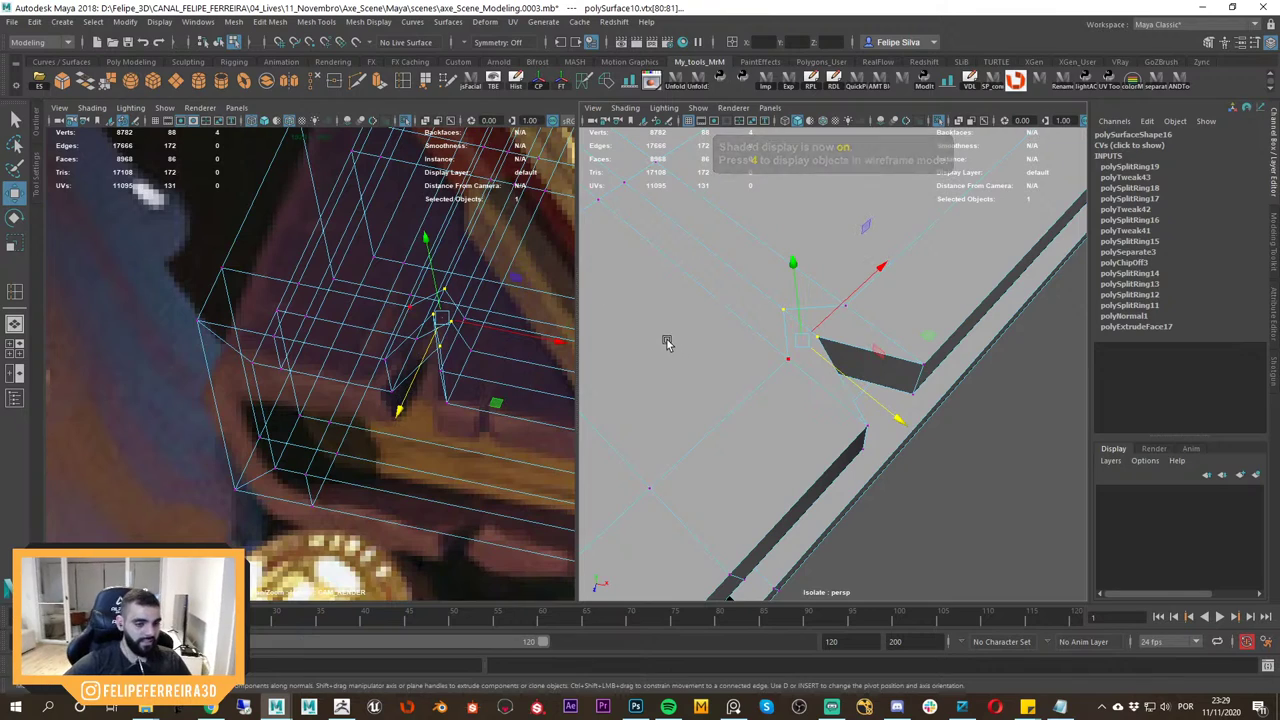
pyautogui.click(13, 22)
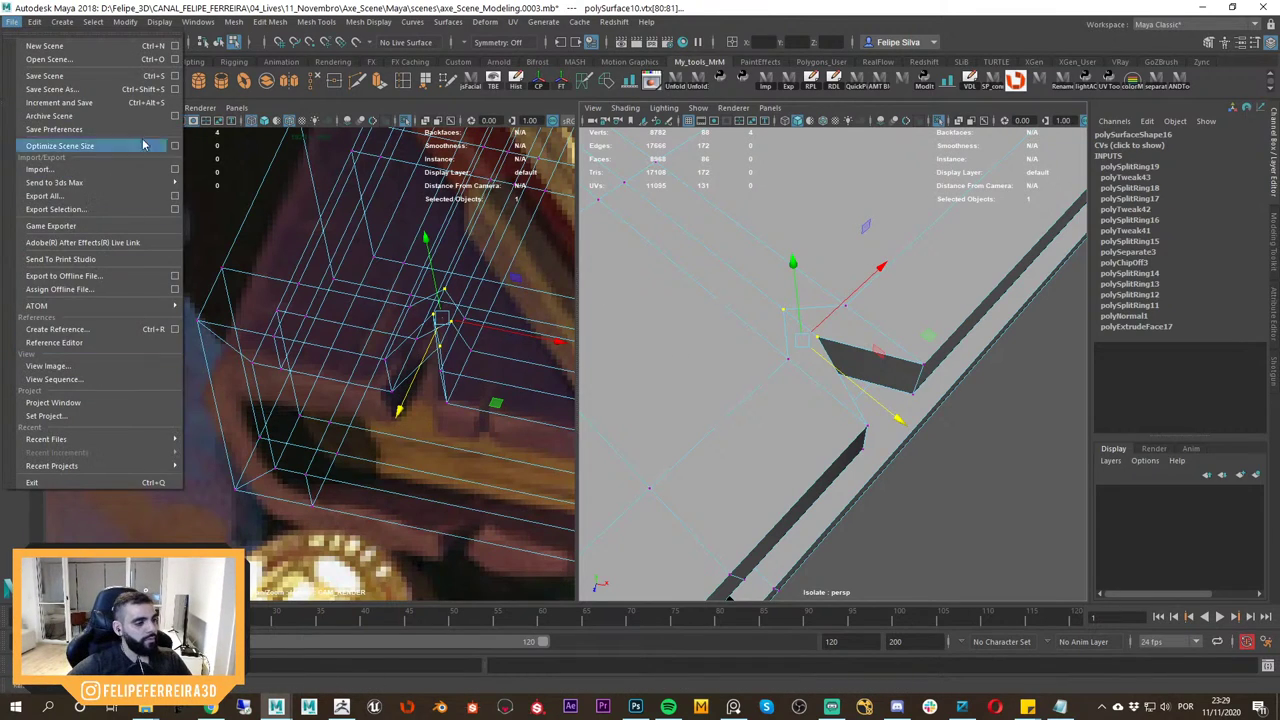
pyautogui.click(60, 59)
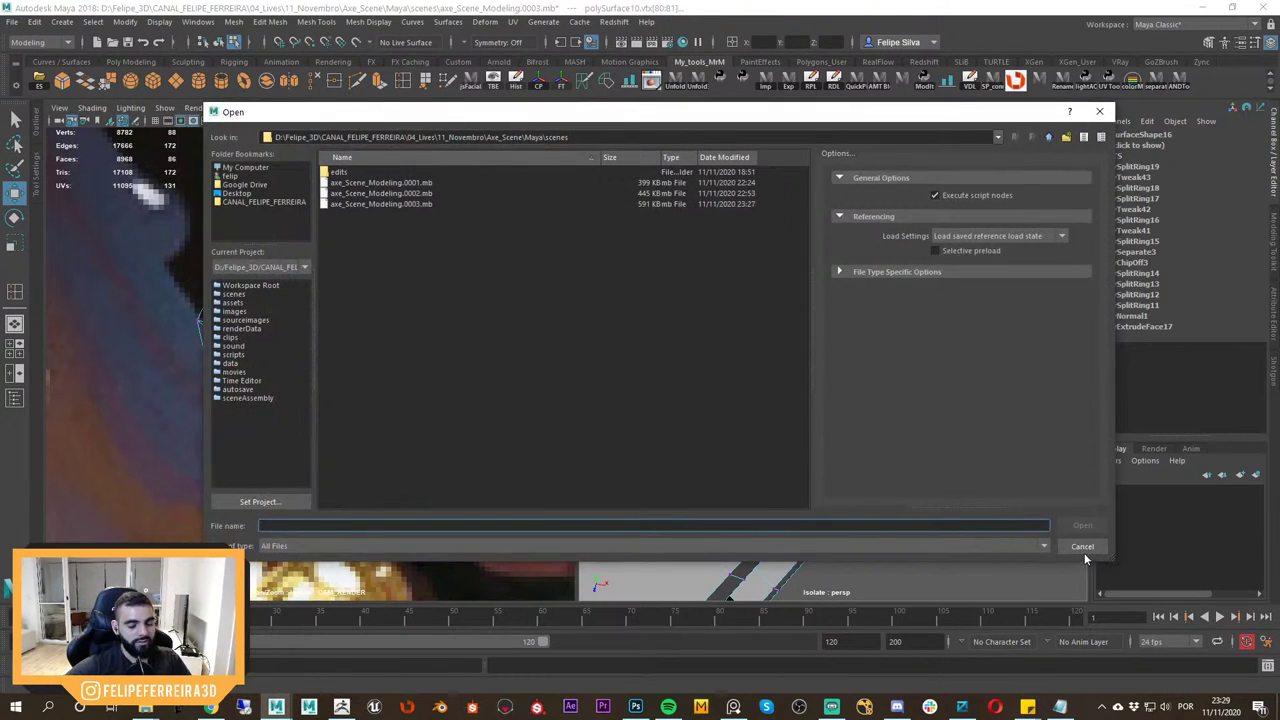
pyautogui.click(1080, 547)
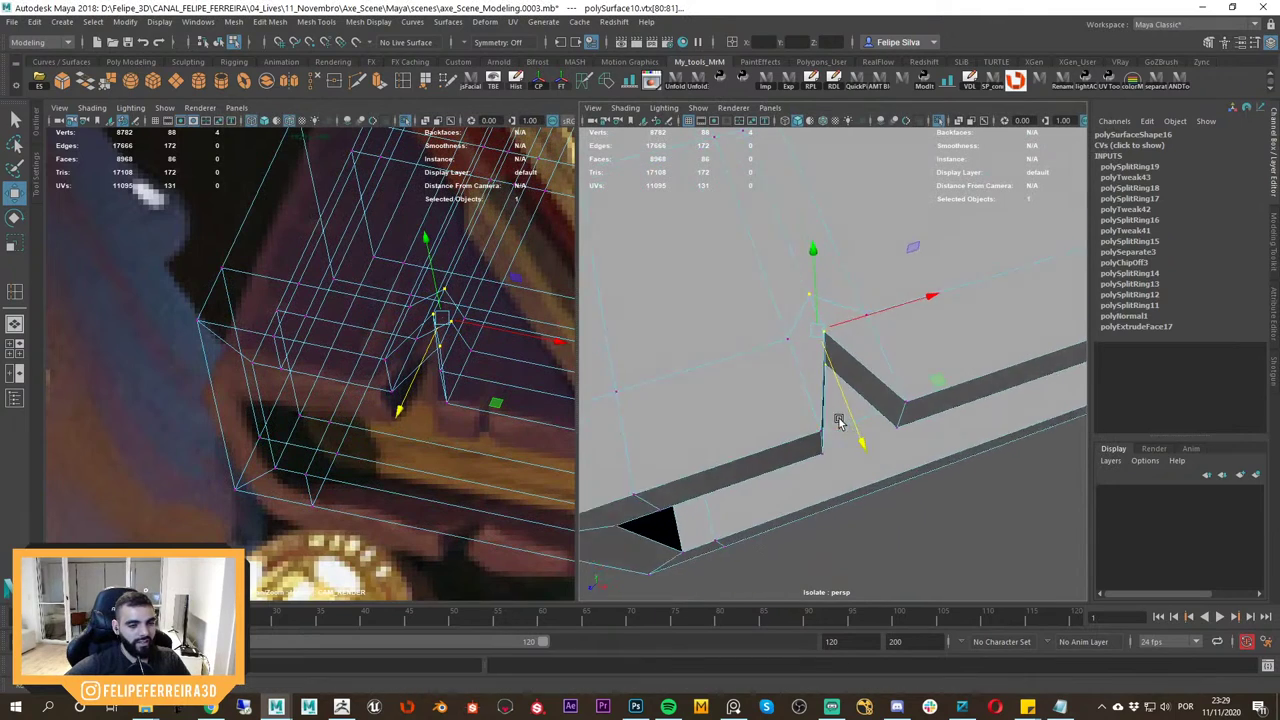
# Select the four vertices at the notch's mouth and try scaling them apart along the board's edge.
pyautogui.keyDown('alt'); pyautogui.moveTo(905, 376); pyautogui.dragTo(828, 405); pyautogui.keyUp('alt')
pyautogui.keyDown('alt'); pyautogui.moveTo(916, 412); pyautogui.dragTo(910, 505); pyautogui.keyUp('alt')
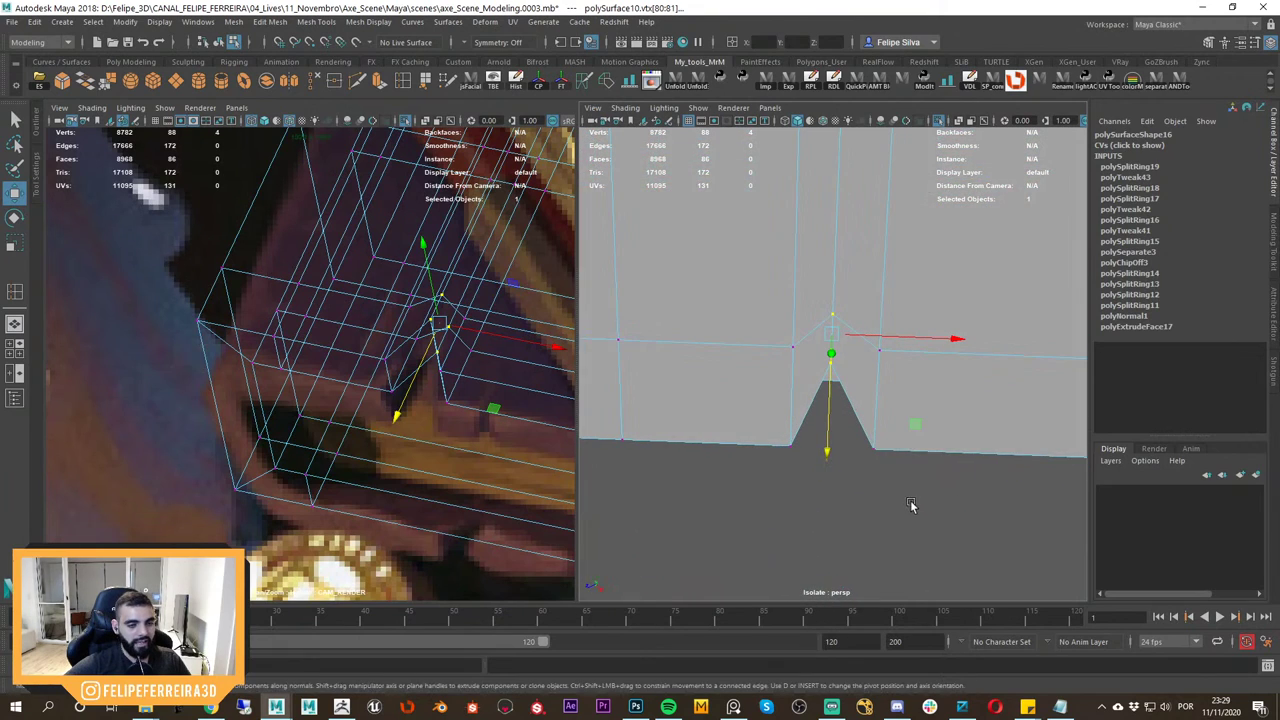
pyautogui.moveTo(760, 396); pyautogui.dragTo(761, 394)
pyautogui.keyDown('alt'); pyautogui.moveTo(761, 394); pyautogui.dragTo(836, 446); pyautogui.keyUp('alt')
pyautogui.press('r')
pyautogui.moveTo(935, 463); pyautogui.dragTo(975, 480)
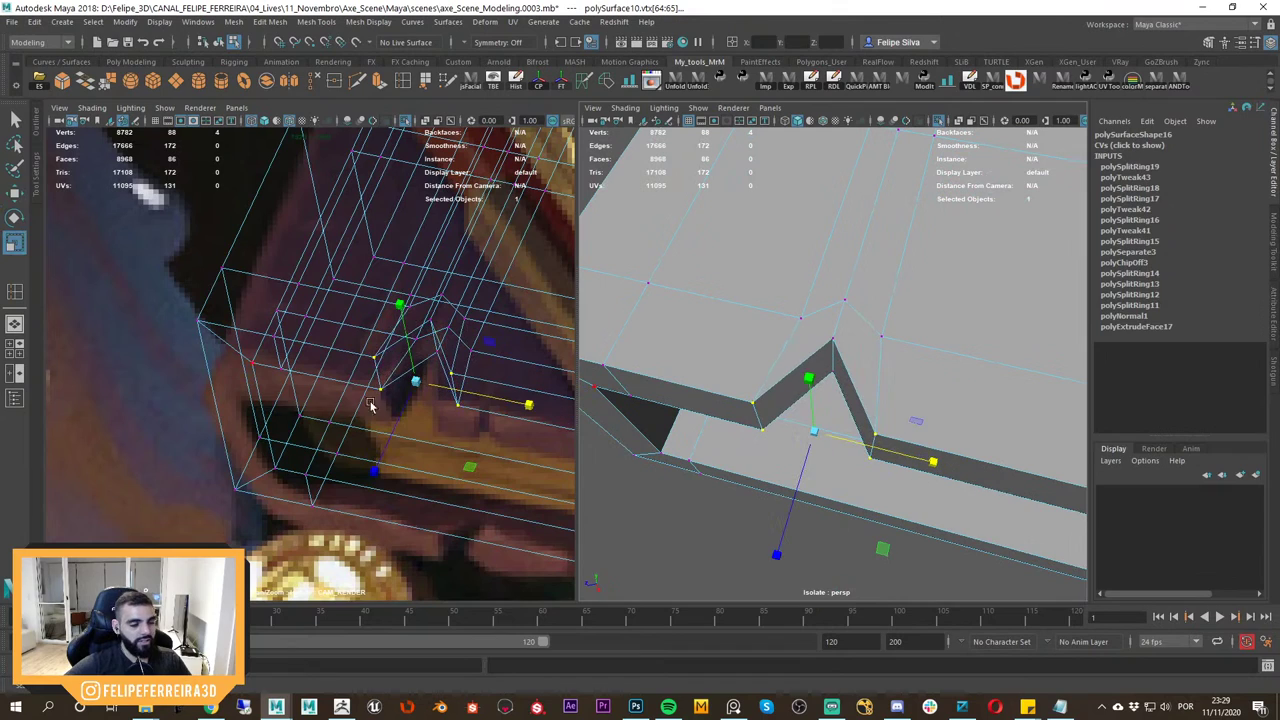
# Undo the last scale and widen the notch's mouth by a smaller amount along the board's edge.
pyautogui.press('5')
pyautogui.press('\\')
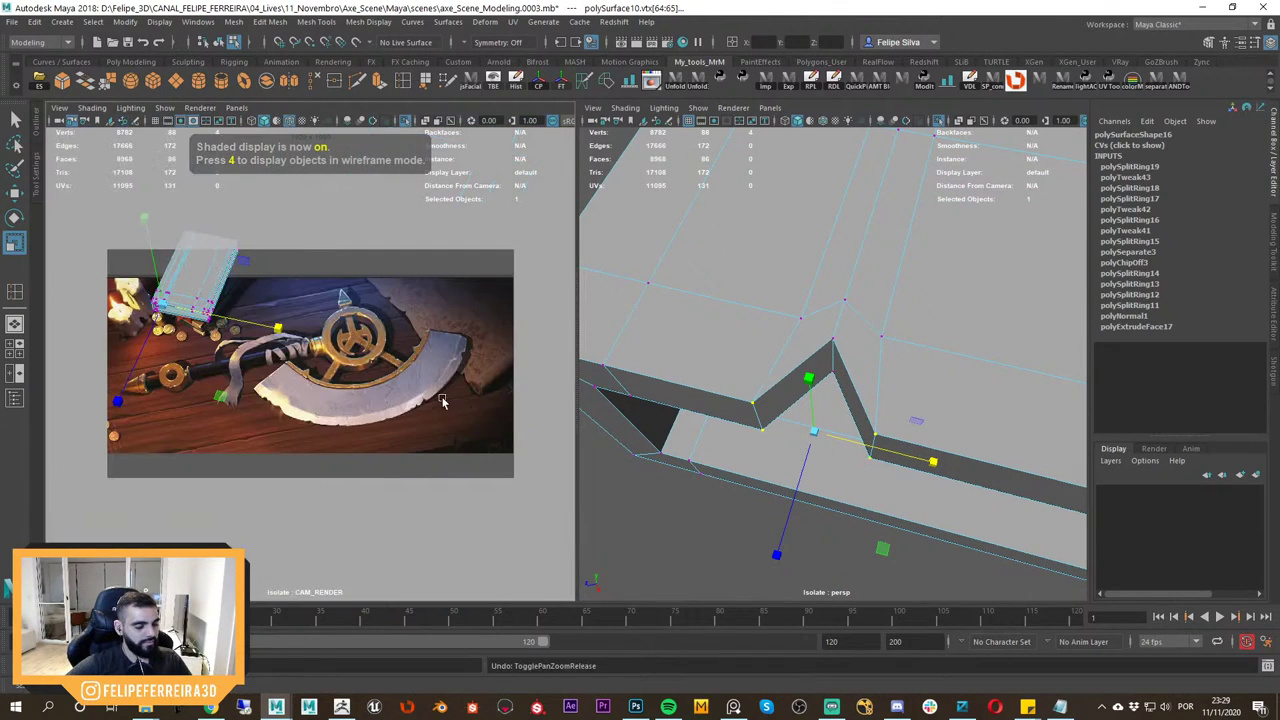
pyautogui.hotkey('ctrl', 'z')
pyautogui.press('4')
pyautogui.hotkey('ctrl', 'z')
pyautogui.moveTo(450, 401); pyautogui.dragTo(410, 380, button='right')
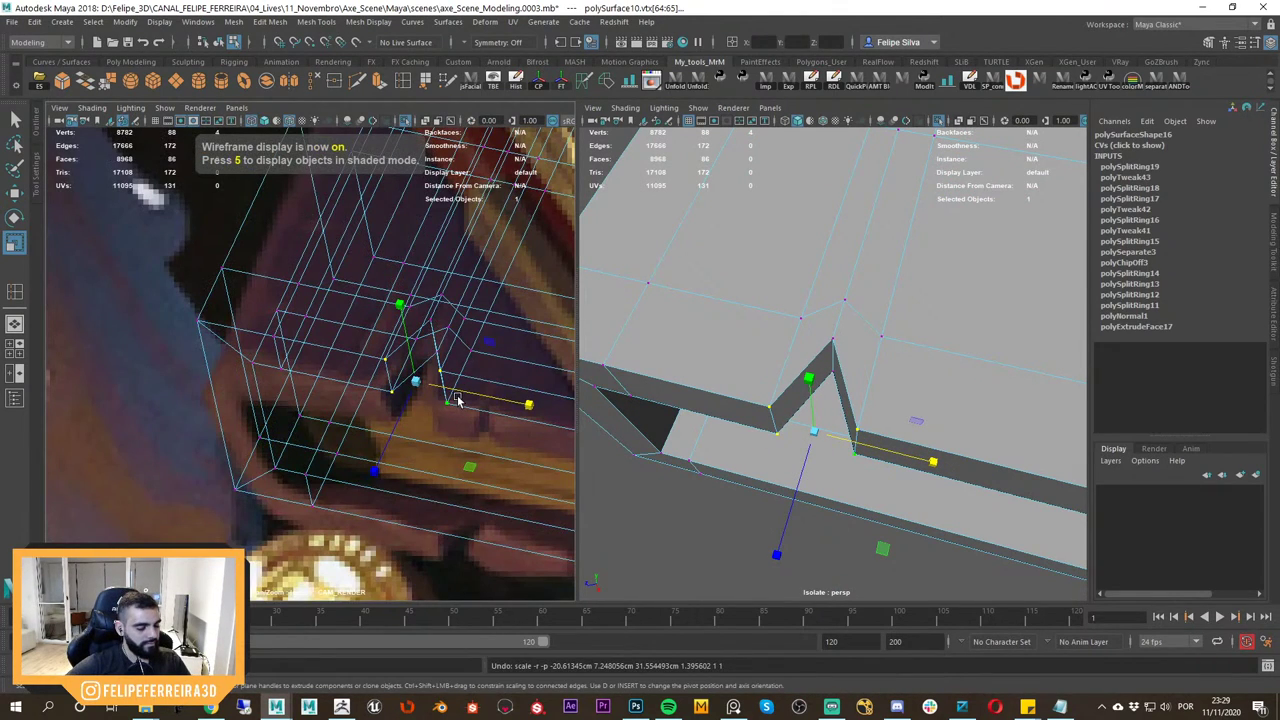
pyautogui.hotkey('shift', 'z')
pyautogui.press('r')
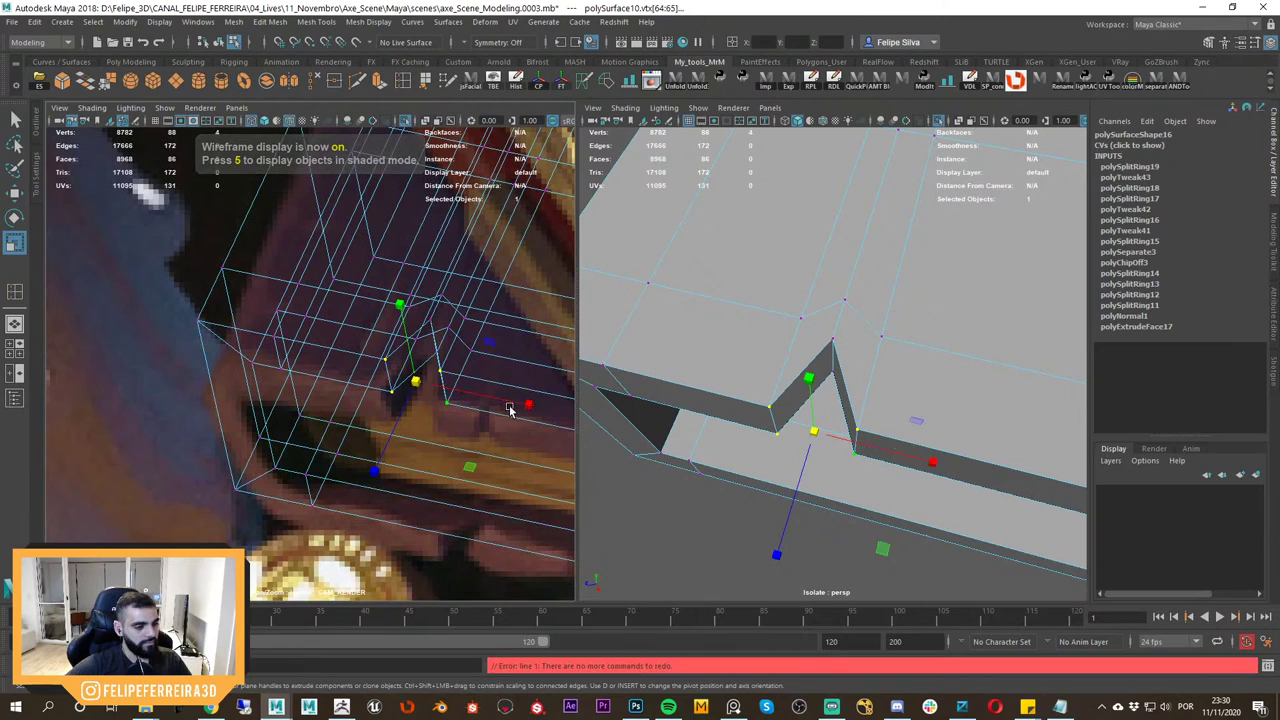
pyautogui.moveTo(530, 407); pyautogui.dragTo(550, 415)
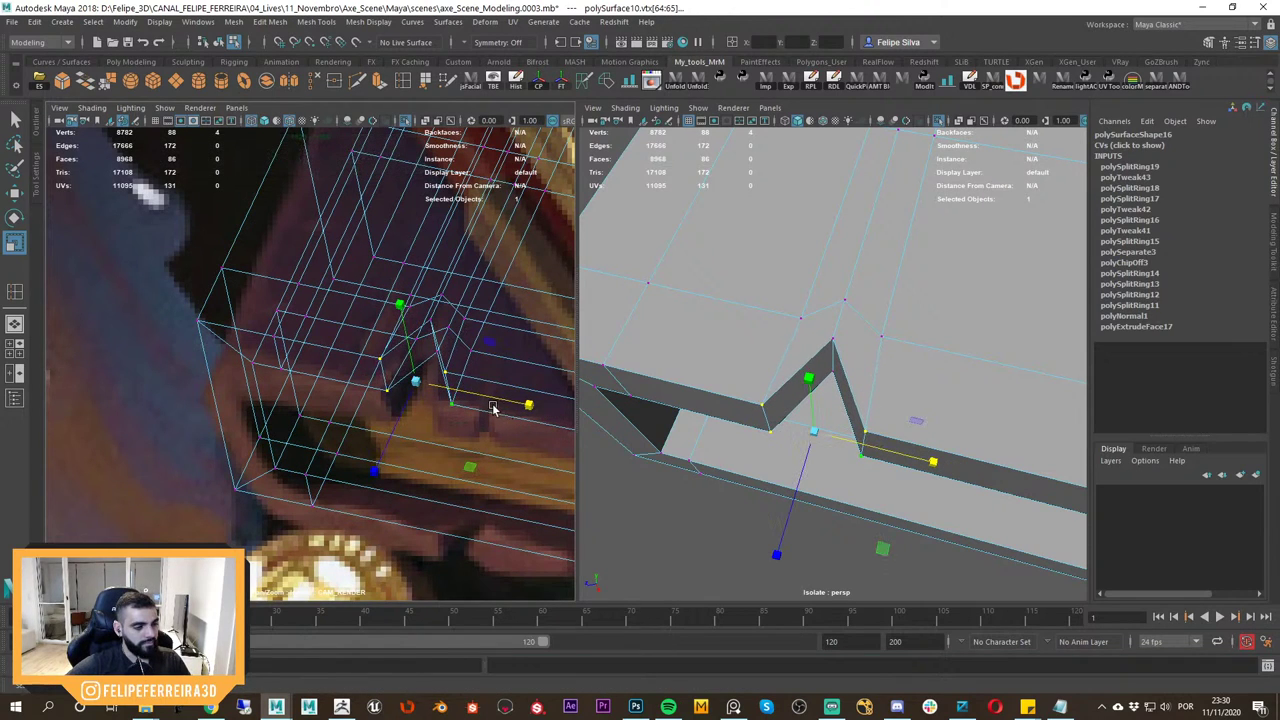
# Insert two edge loops across the upper board at the next dark notch along the front edge in the reference.
pyautogui.moveTo(530, 422); pyautogui.dragTo(451, 423, button='middle')
pyautogui.moveTo(451, 423); pyautogui.dragTo(391, 378, button='right')
pyautogui.moveTo(430, 400); pyautogui.dragTo(225, 400, button='middle')
pyautogui.moveTo(300, 408); pyautogui.dragTo(349, 414, button='right')
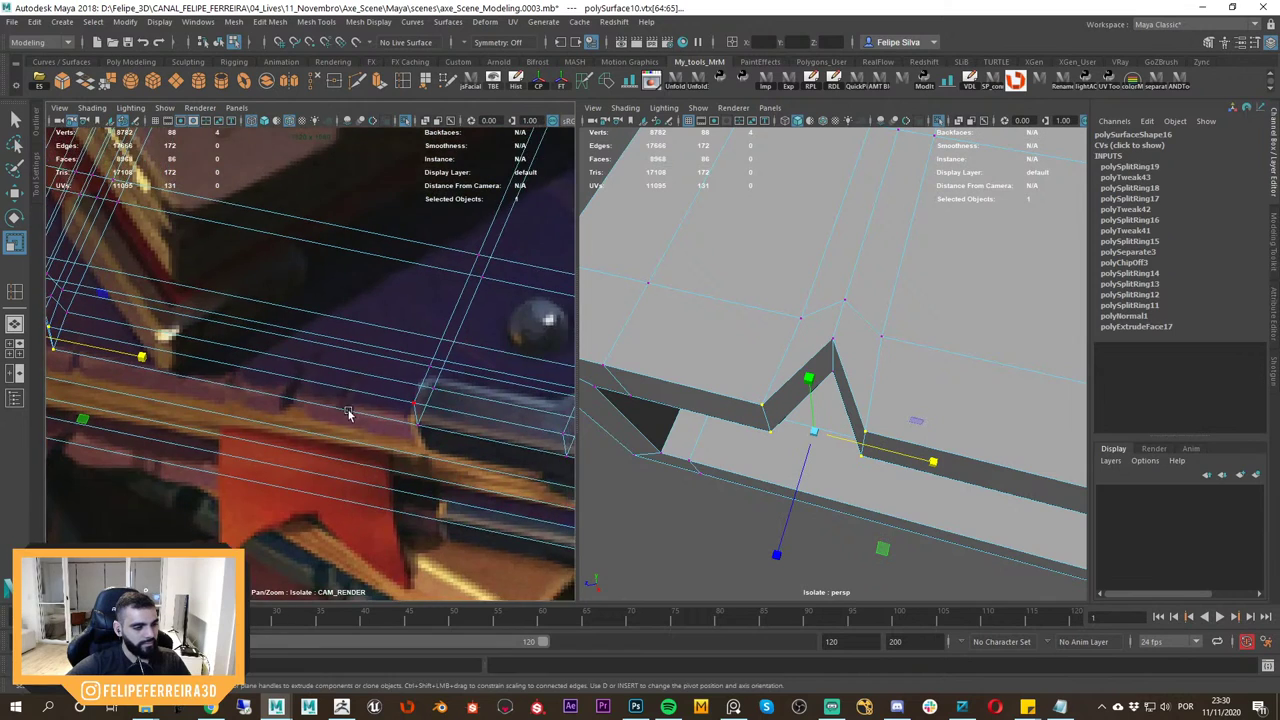
pyautogui.moveTo(349, 414)
pyautogui.mouseDown(button='middle')
pyautogui.moveTo(388, 404)
pyautogui.moveTo(466, 455)
pyautogui.mouseUp(button='middle')
pyautogui.moveTo(394, 437); pyautogui.dragTo(409, 429, button='middle')
pyautogui.moveTo(409, 429); pyautogui.dragTo(498, 430, button='right')
pyautogui.moveTo(545, 432); pyautogui.dragTo(470, 412, button='middle')
pyautogui.moveTo(437, 368); pyautogui.dragTo(508, 347, button='right')
pyautogui.press('5')
pyautogui.press('4')
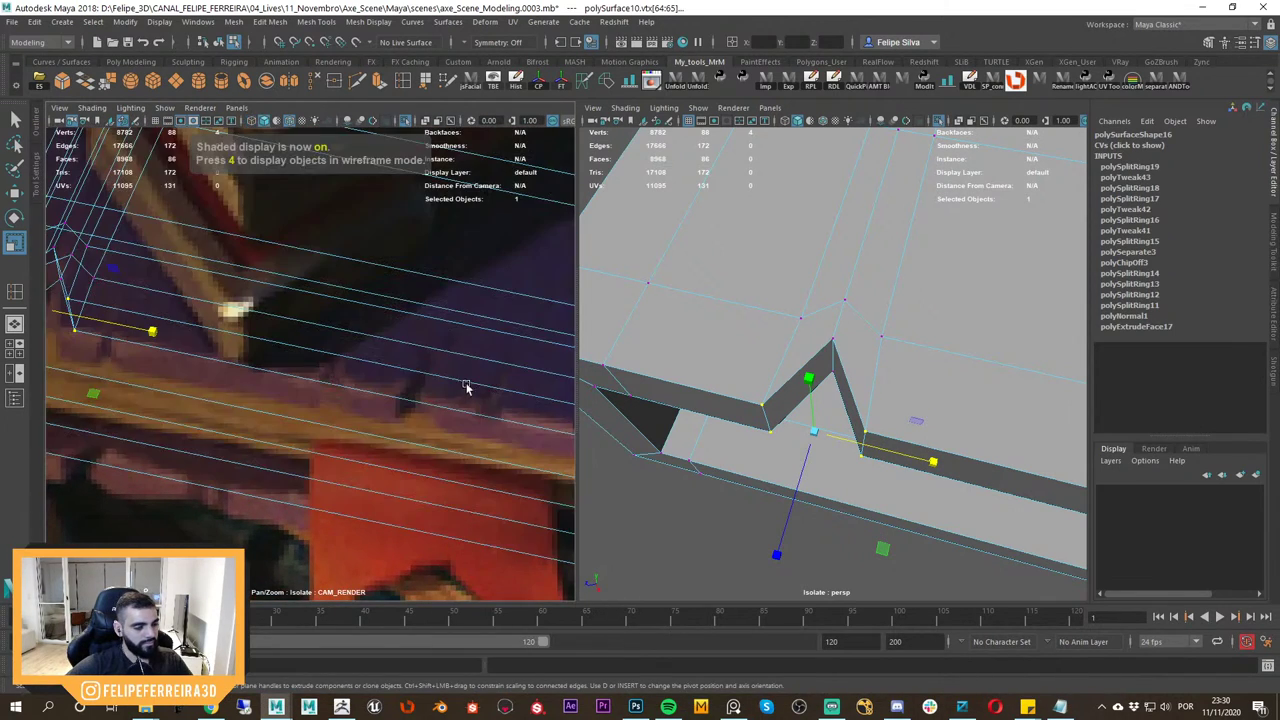
pyautogui.press('4')
pyautogui.click(449, 374)
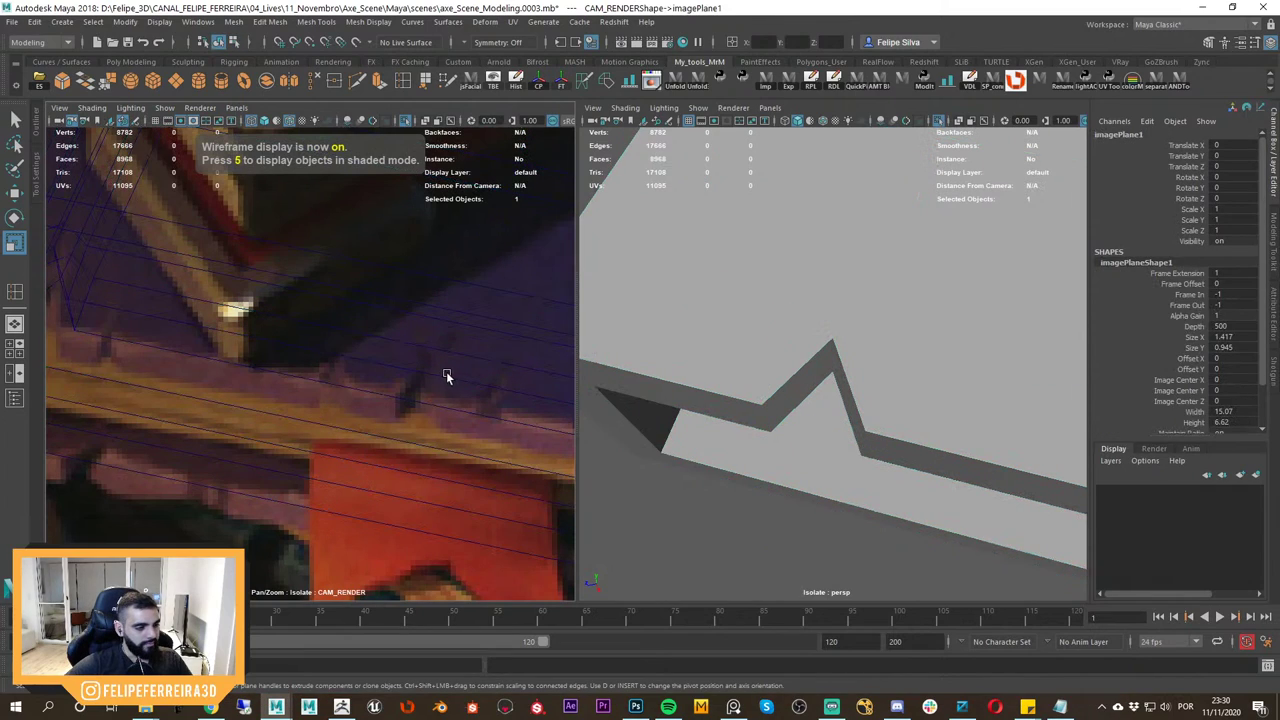
pyautogui.click(448, 378)
pyautogui.keyDown('shift'); pyautogui.moveTo(448, 376); pyautogui.dragTo(375, 393, button='right'); pyautogui.keyUp('shift')
pyautogui.moveTo(400, 402); pyautogui.dragTo(401, 400)
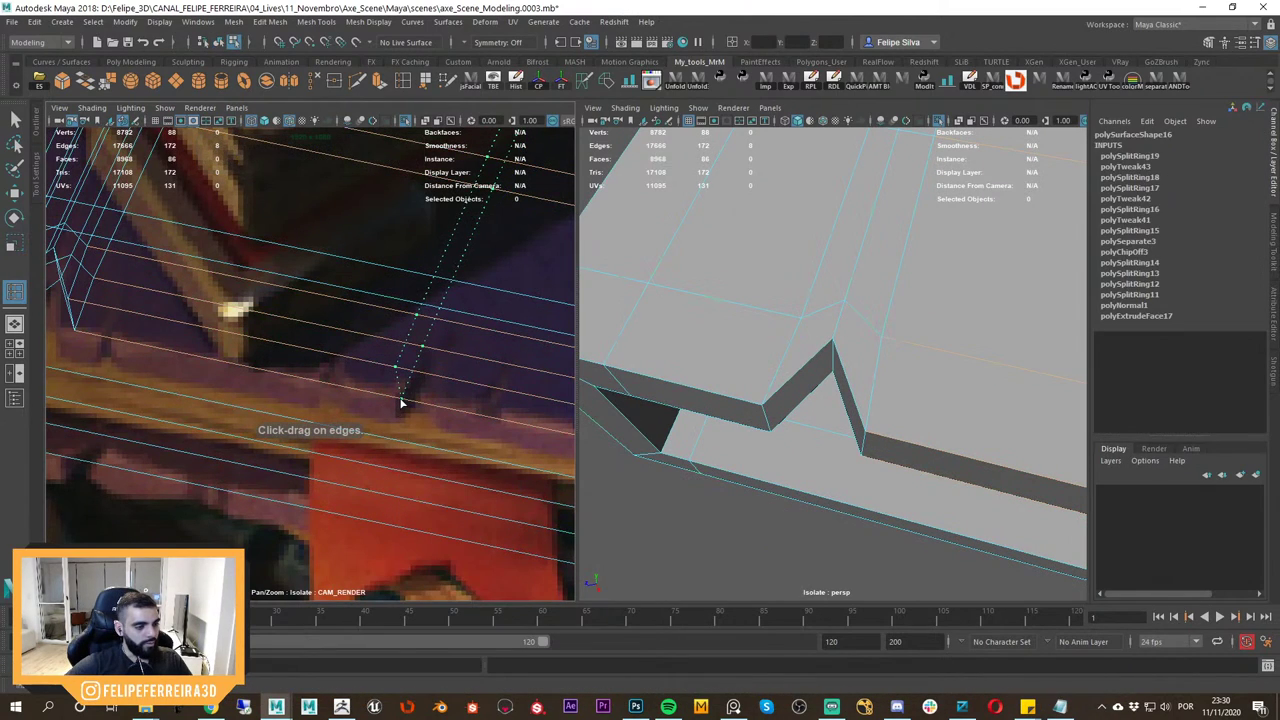
pyautogui.click(400, 402)
pyautogui.click(437, 410)
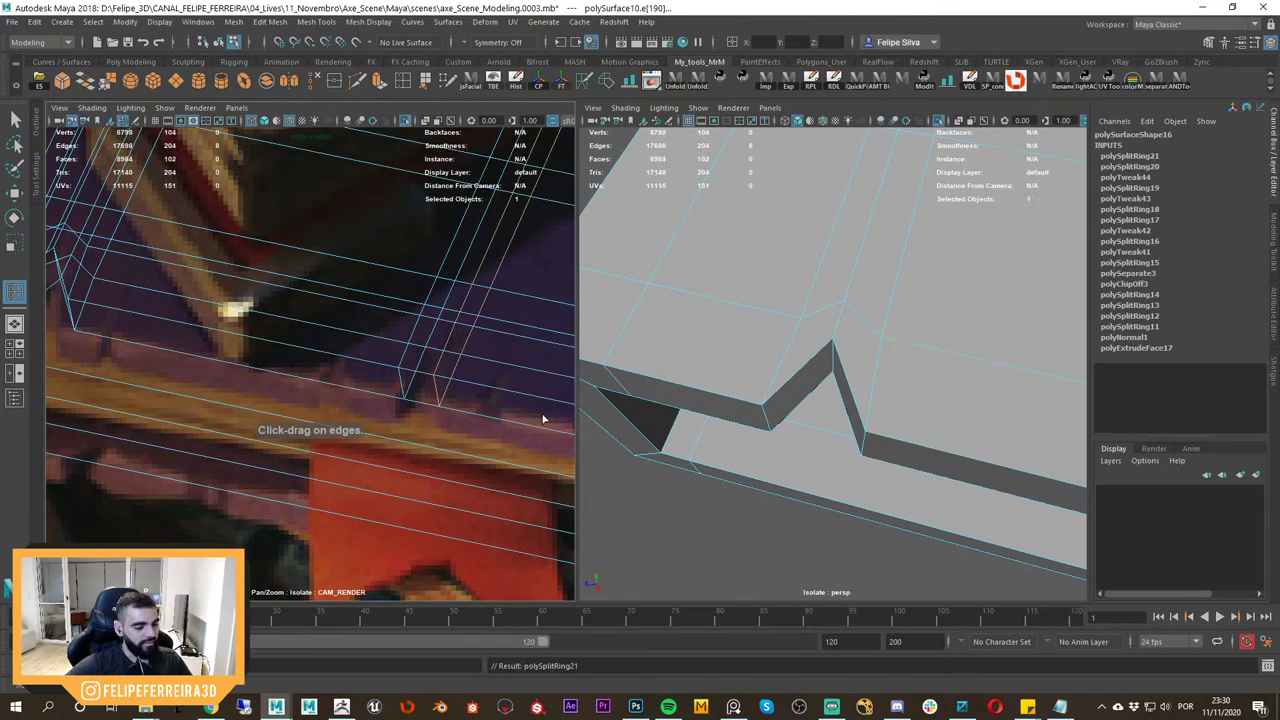
pyautogui.scroll(-8, 887, 414)
pyautogui.keyDown('alt'); pyautogui.moveTo(887, 414); pyautogui.dragTo(806, 352); pyautogui.keyUp('alt')
pyautogui.scroll(3, 863, 377)
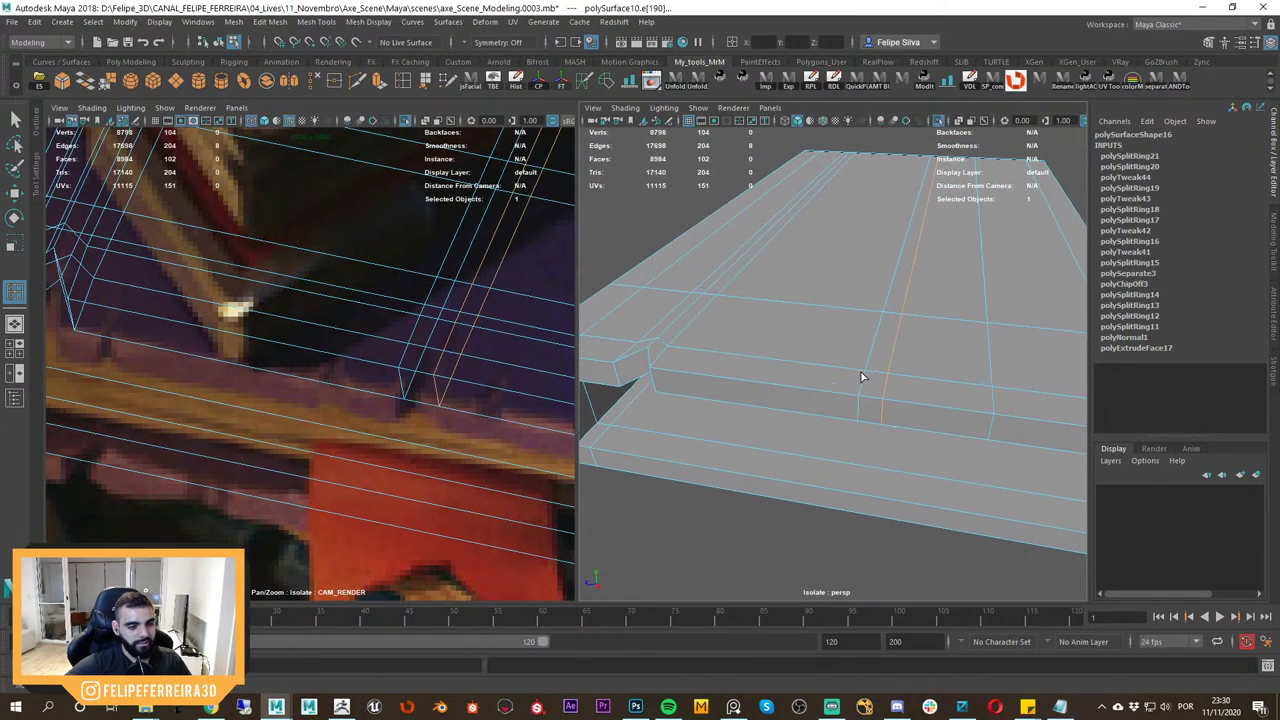
# Insert a middle edge loop between the two new loops and move its front-edge vertices inward in the top view to form the notch.
pyautogui.click(423, 402)
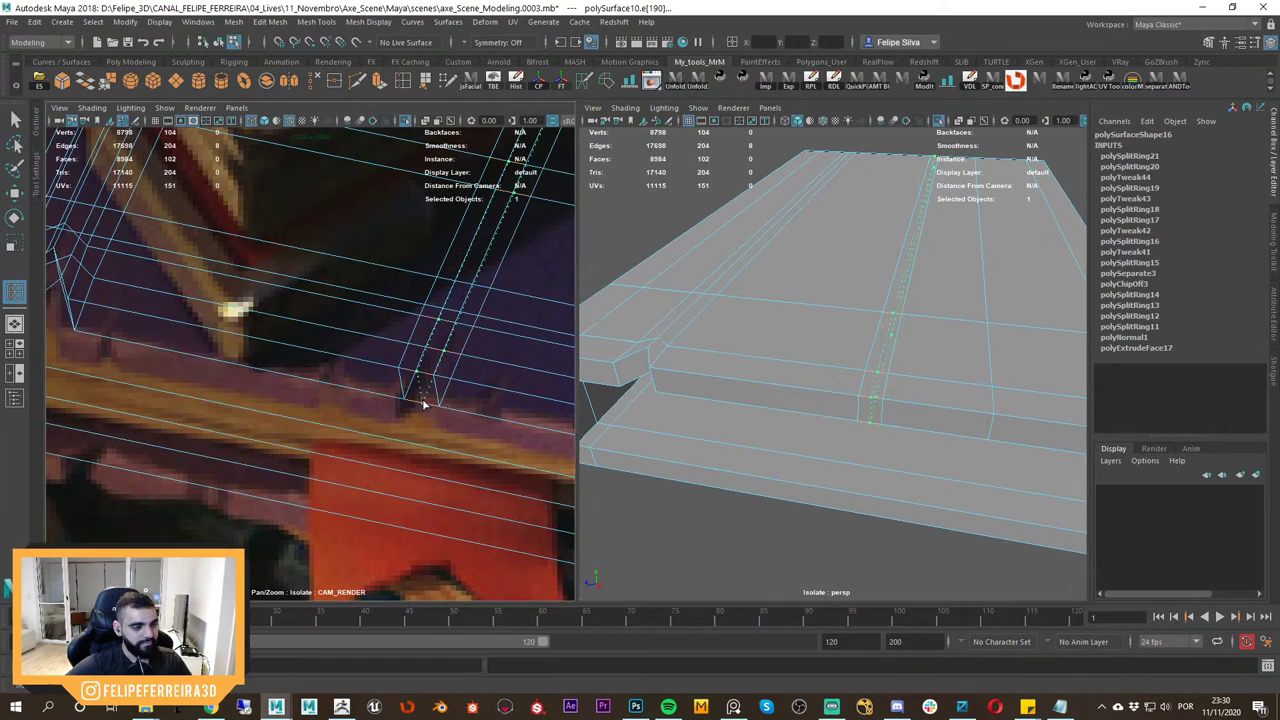
pyautogui.press('w')
pyautogui.press('space')
pyautogui.moveTo(931, 386); pyautogui.dragTo(872, 389)
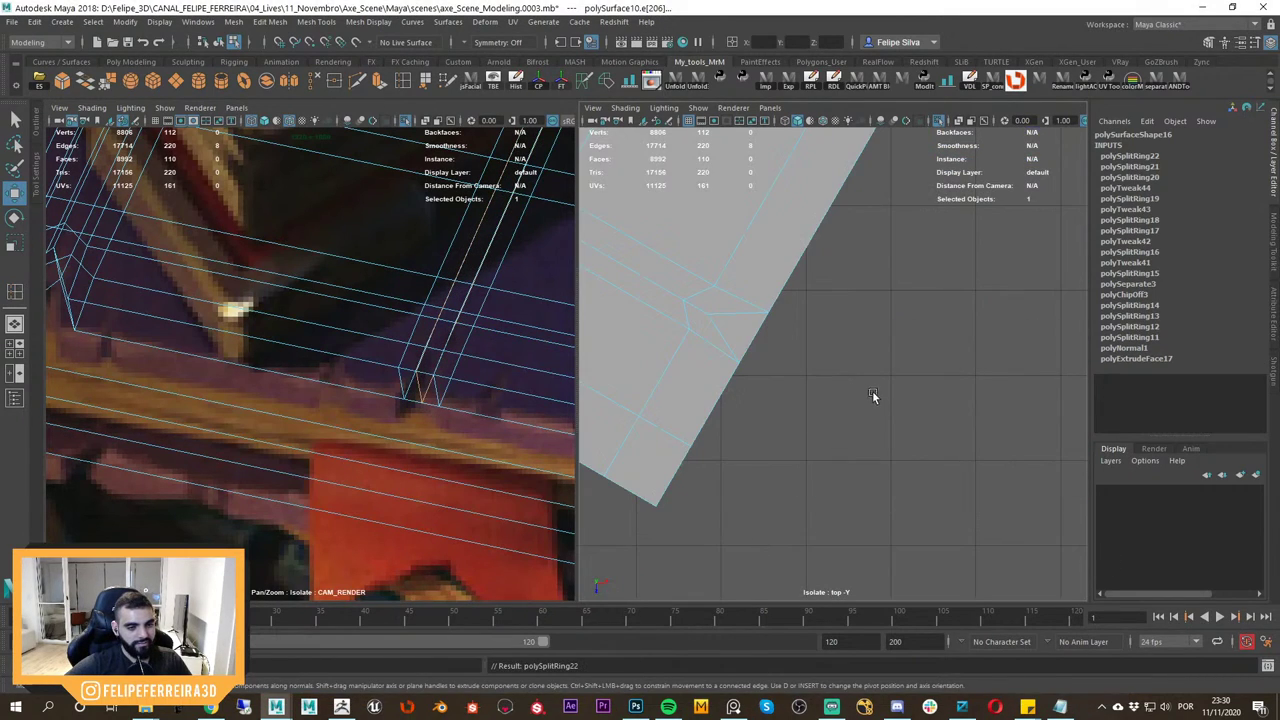
pyautogui.keyDown('alt'); pyautogui.moveTo(874, 397); pyautogui.dragTo(855, 425, button='middle'); pyautogui.keyUp('alt')
pyautogui.moveTo(804, 339); pyautogui.dragTo(757, 382, button='right')
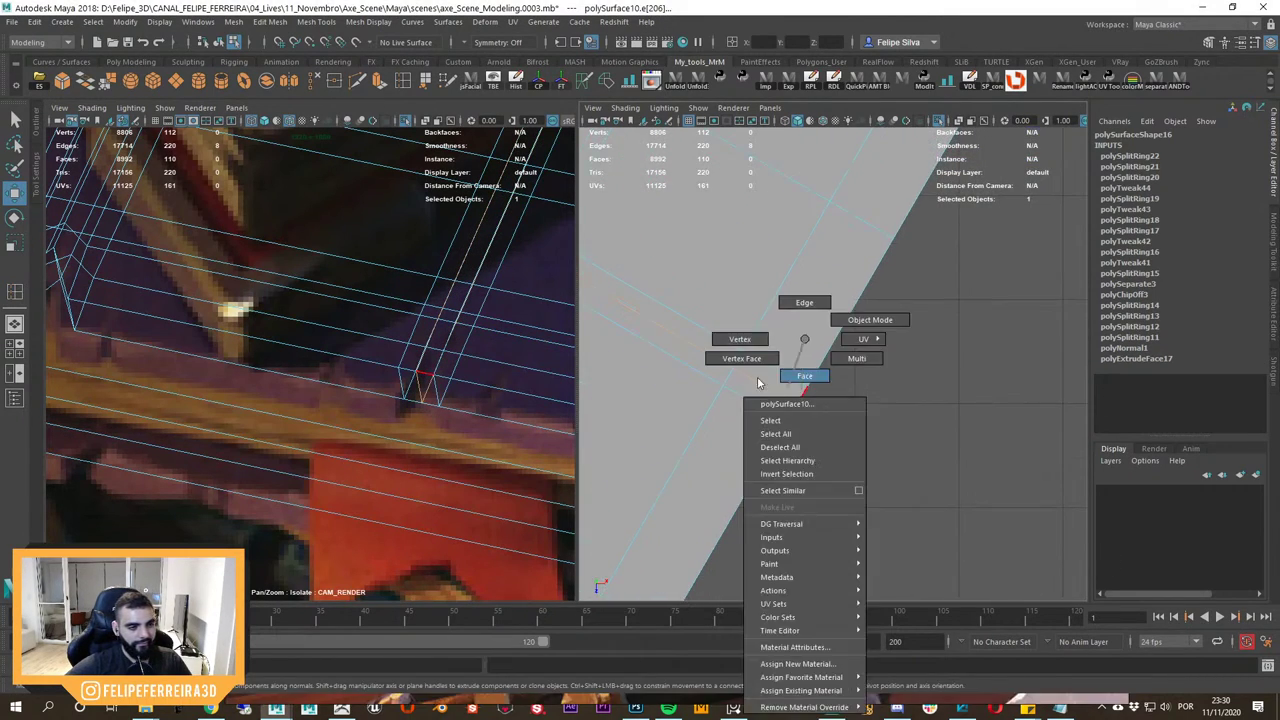
pyautogui.moveTo(722, 343); pyautogui.dragTo(724, 342, button='right')
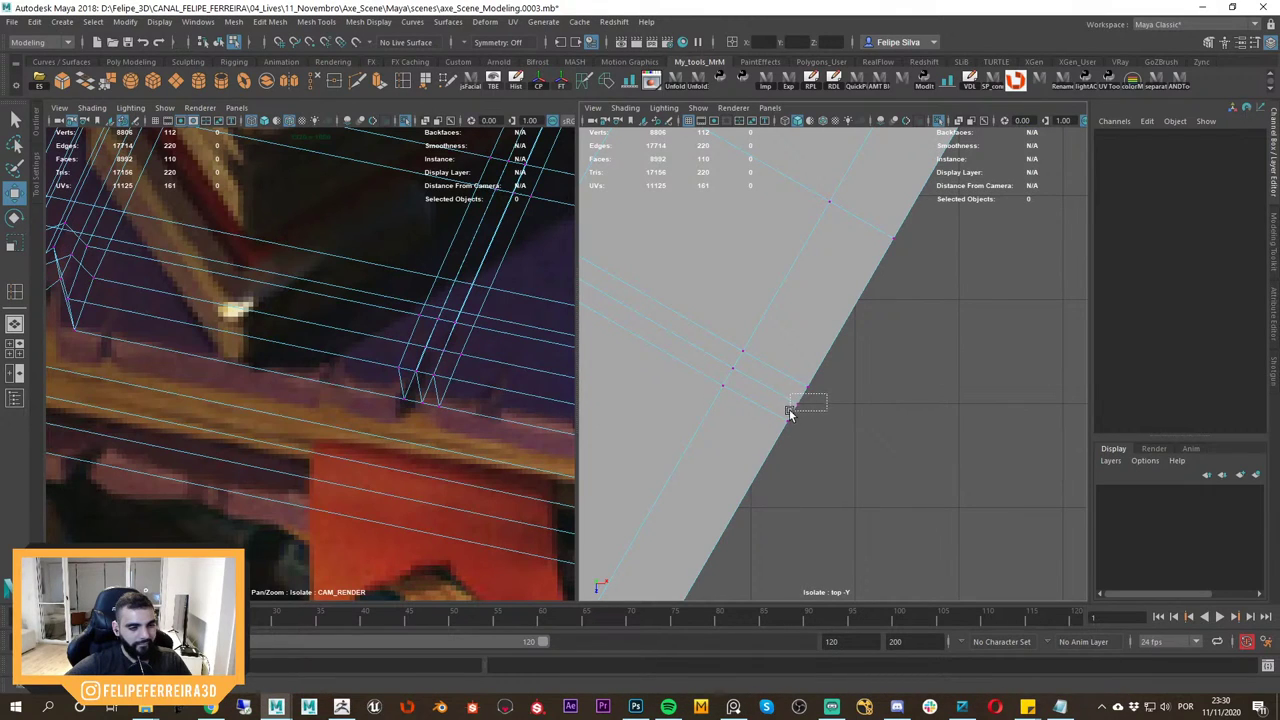
pyautogui.moveTo(789, 414); pyautogui.dragTo(820, 346)
pyautogui.press('space')
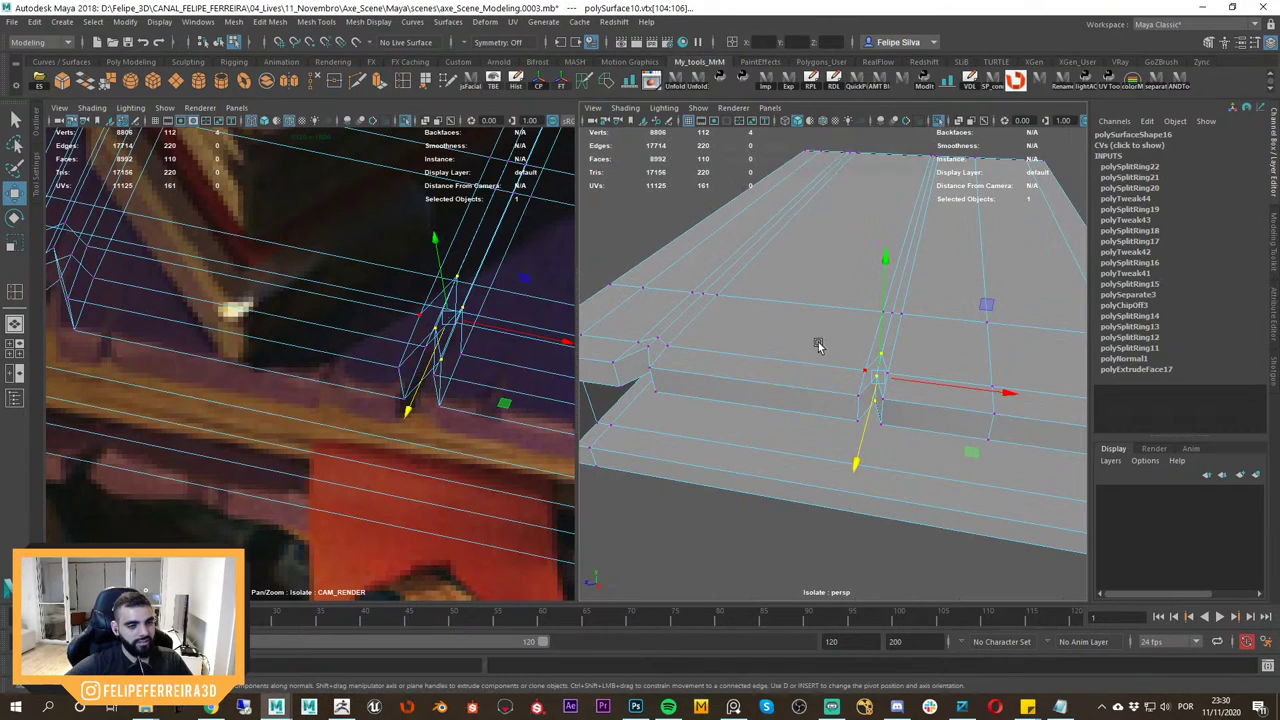
# Return to object mode, turn off the cover's isolation in the perspective view and reselect the cover.
pyautogui.press('5')
pyautogui.keyDown('alt'); pyautogui.moveTo(881, 398); pyautogui.dragTo(886, 417); pyautogui.keyUp('alt')
pyautogui.keyDown('alt'); pyautogui.moveTo(886, 417); pyautogui.dragTo(849, 340, button='right'); pyautogui.keyUp('alt')
pyautogui.press('F8')
pyautogui.click(1034, 254)
pyautogui.keyDown('alt'); pyautogui.moveTo(940, 310); pyautogui.dragTo(922, 361); pyautogui.keyUp('alt')
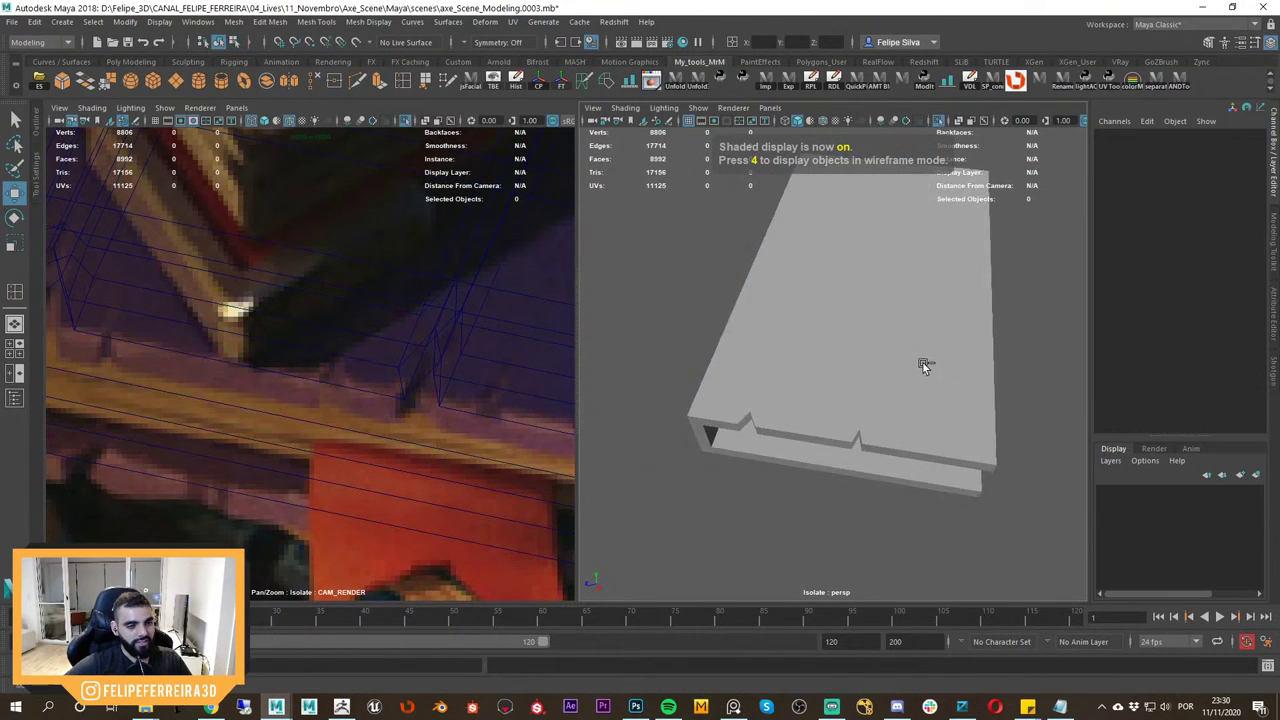
pyautogui.hotkey('ctrl', '1')
pyautogui.keyDown('alt'); pyautogui.moveTo(922, 361); pyautogui.dragTo(903, 397, button='right'); pyautogui.keyUp('alt')
pyautogui.keyDown('alt'); pyautogui.moveTo(903, 397); pyautogui.dragTo(814, 420); pyautogui.keyUp('alt')
pyautogui.click(861, 413)
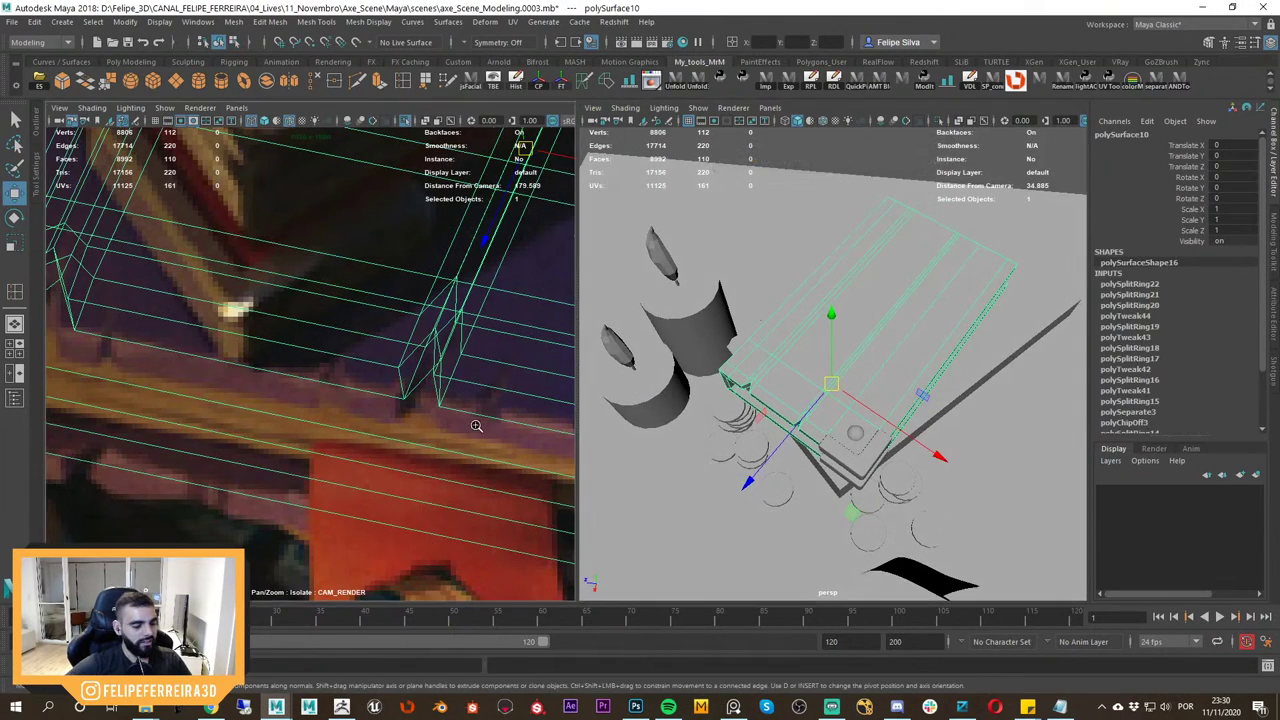
# Compare the cover's front edge and corner with the reference painting for further notches and the fit of the parts.
pyautogui.moveTo(480, 426); pyautogui.dragTo(417, 420, button='right')
pyautogui.moveTo(417, 420); pyautogui.dragTo(295, 441, button='middle')
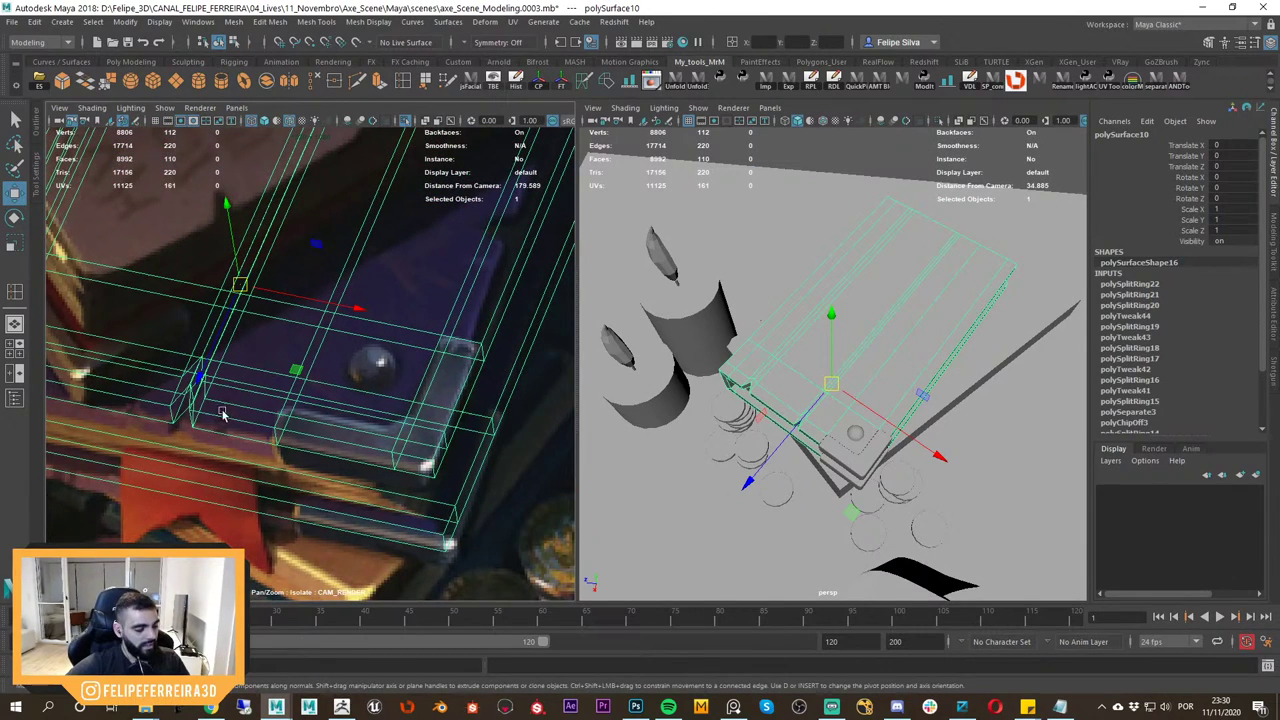
pyautogui.moveTo(282, 432); pyautogui.dragTo(312, 430, button='right')
pyautogui.moveTo(312, 430); pyautogui.dragTo(351, 420, button='middle')
pyautogui.moveTo(351, 420); pyautogui.dragTo(407, 440, button='right')
pyautogui.moveTo(407, 440); pyautogui.dragTo(435, 432, button='middle')
pyautogui.keyDown('alt'); pyautogui.moveTo(836, 418); pyautogui.dragTo(843, 400); pyautogui.keyUp('alt')
pyautogui.keyDown('alt'); pyautogui.moveTo(843, 400); pyautogui.dragTo(880, 414, button='right'); pyautogui.keyUp('alt')
pyautogui.keyDown('alt'); pyautogui.moveTo(880, 414); pyautogui.dragTo(906, 395, button='middle'); pyautogui.keyUp('alt')
pyautogui.hotkey('ctrl', '1')
pyautogui.hotkey('ctrl', '1')
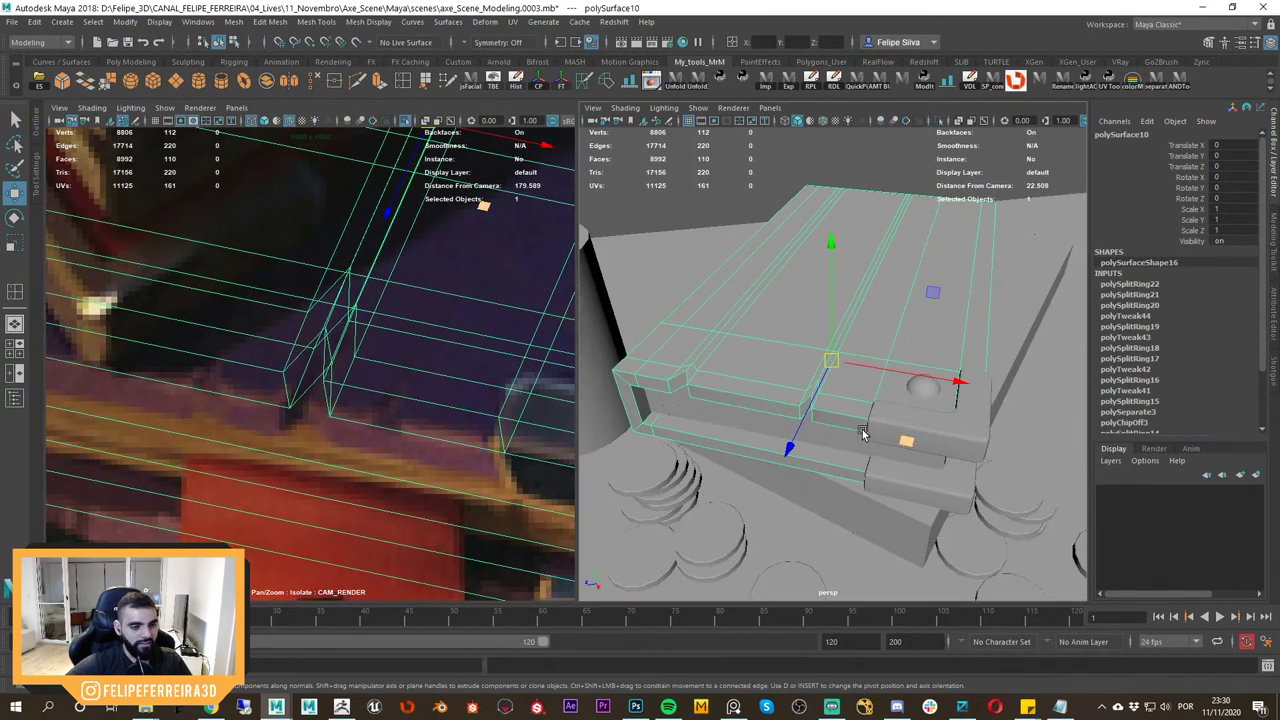
pyautogui.click(694, 189)
pyautogui.click(791, 370)
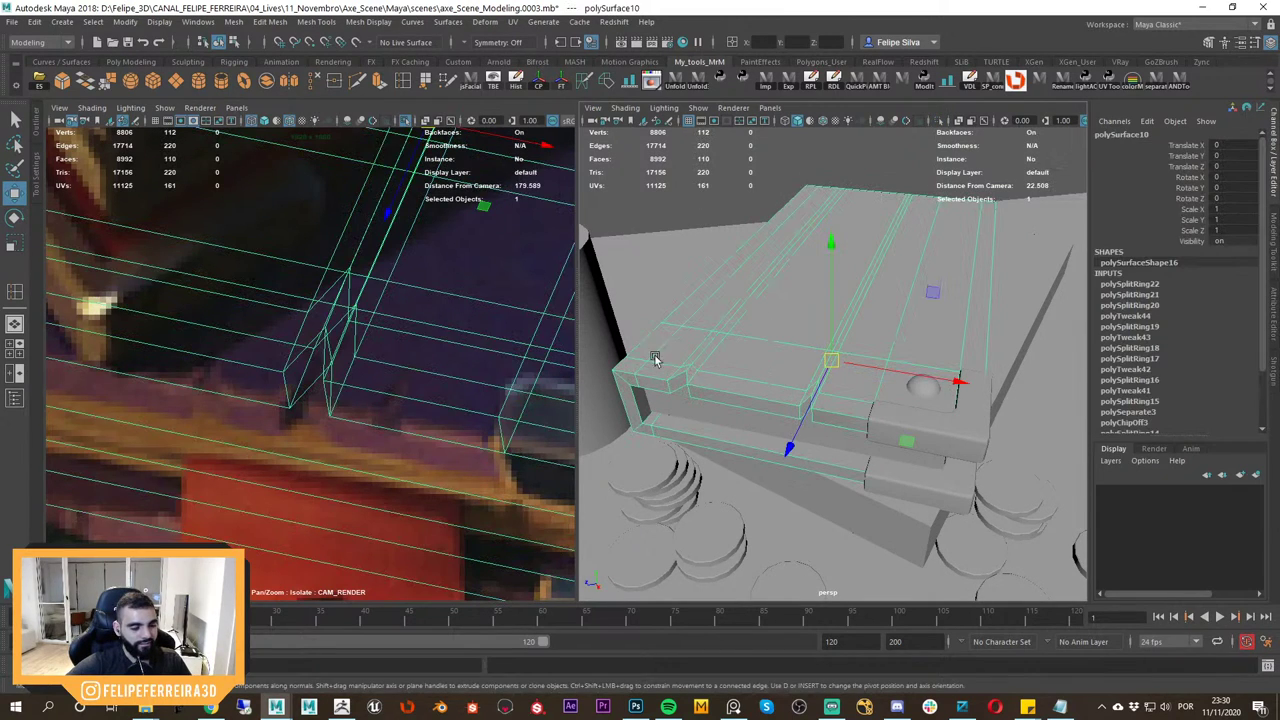
# Try nudging the cover alone in the camera view, and undo the move.
pyautogui.moveTo(350, 338); pyautogui.dragTo(228, 328, button='right')
pyautogui.moveTo(274, 343); pyautogui.dragTo(385, 373, button='middle')
pyautogui.moveTo(440, 358); pyautogui.dragTo(437, 372)
pyautogui.hotkey('ctrl', 'z')
# Add the corner guards, stud and inner book block to the cover selection and nudge them together slightly to fit the reference.
pyautogui.keyDown('shift'); pyautogui.click(919, 412); pyautogui.keyUp('shift')
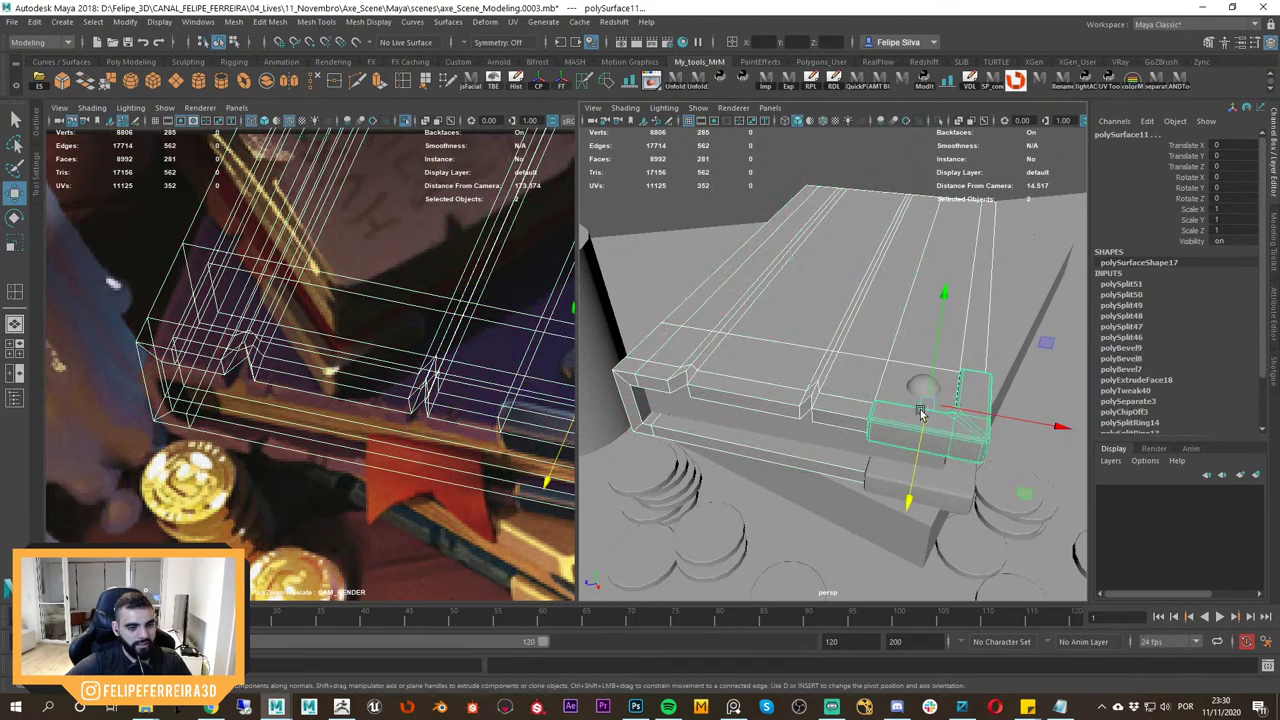
pyautogui.keyDown('shift'); pyautogui.click(912, 384); pyautogui.keyUp('shift')
pyautogui.keyDown('shift'); pyautogui.click(887, 477); pyautogui.keyUp('shift')
pyautogui.keyDown('shift'); pyautogui.click(828, 439); pyautogui.keyUp('shift')
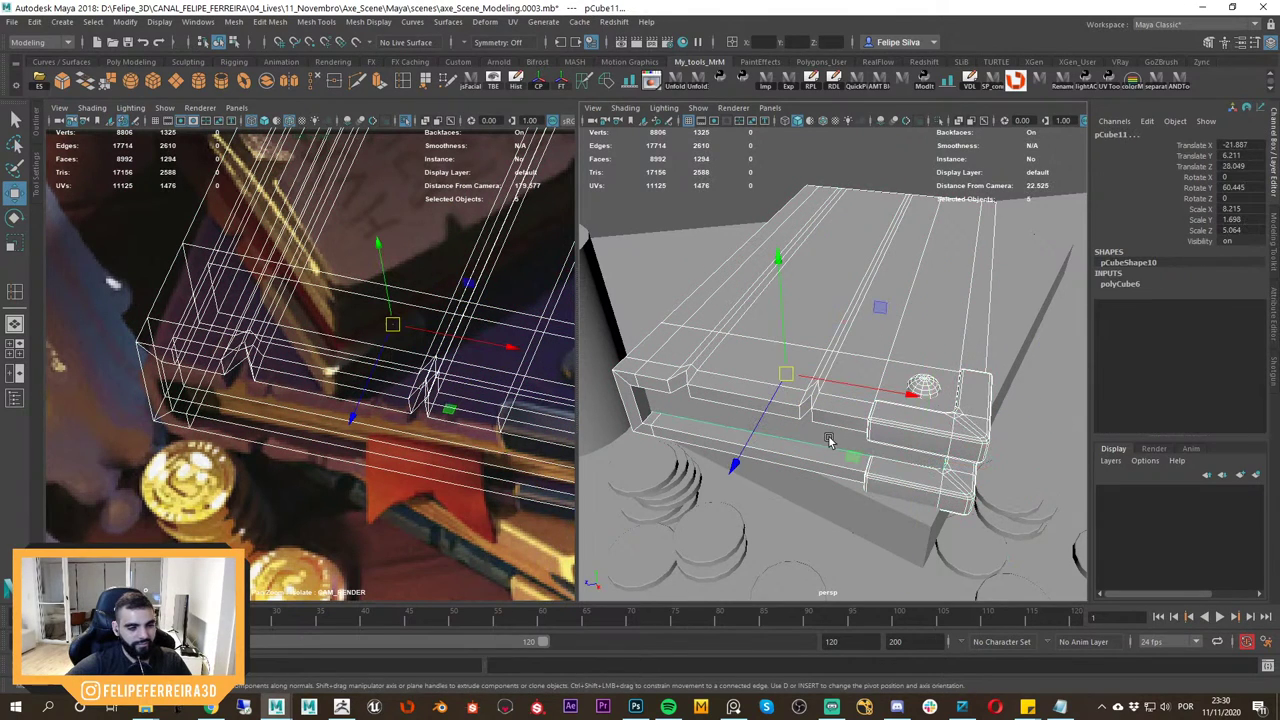
pyautogui.moveTo(772, 404)
pyautogui.mouseDown()
pyautogui.moveTo(752, 398)
pyautogui.moveTo(736, 357)
pyautogui.moveTo(770, 410)
pyautogui.mouseUp()
pyautogui.hotkey('ctrl', 'z')
pyautogui.press('w')
pyautogui.press('w')
# Select the round stud on the cover and move it to match its position in the reference painting.
pyautogui.click(917, 388)
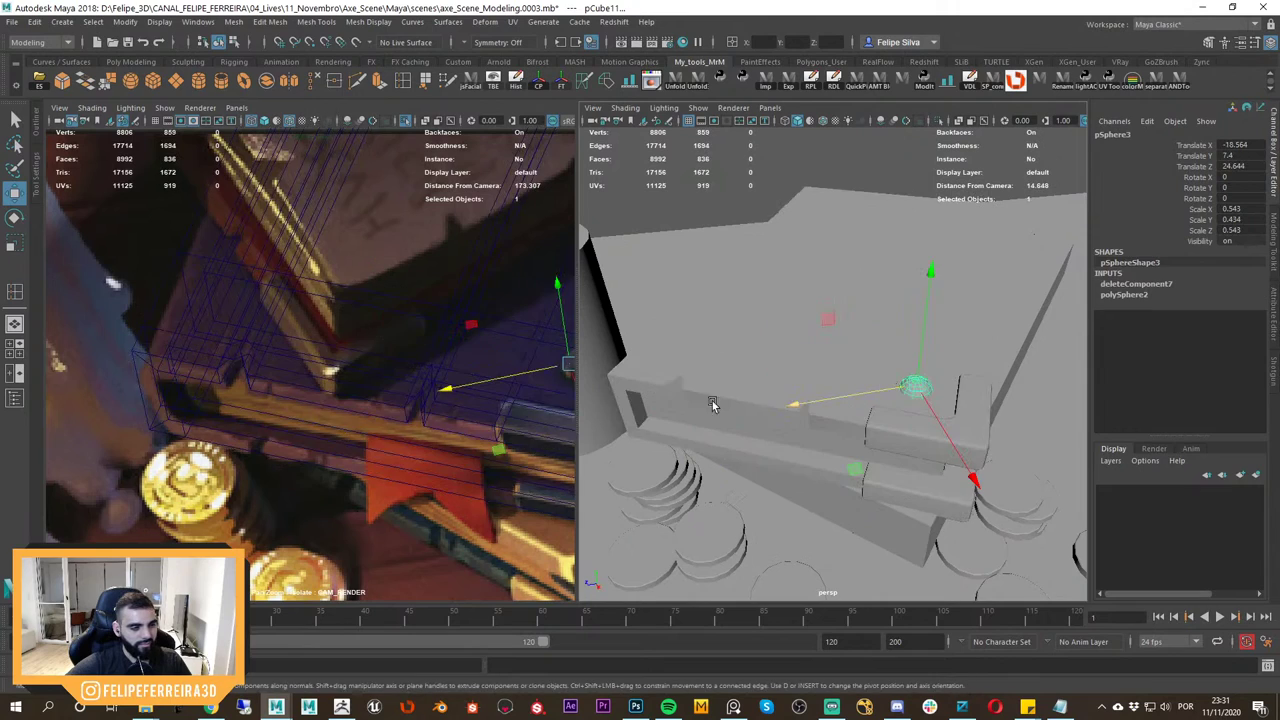
pyautogui.moveTo(568, 437); pyautogui.dragTo(452, 430, button='middle')
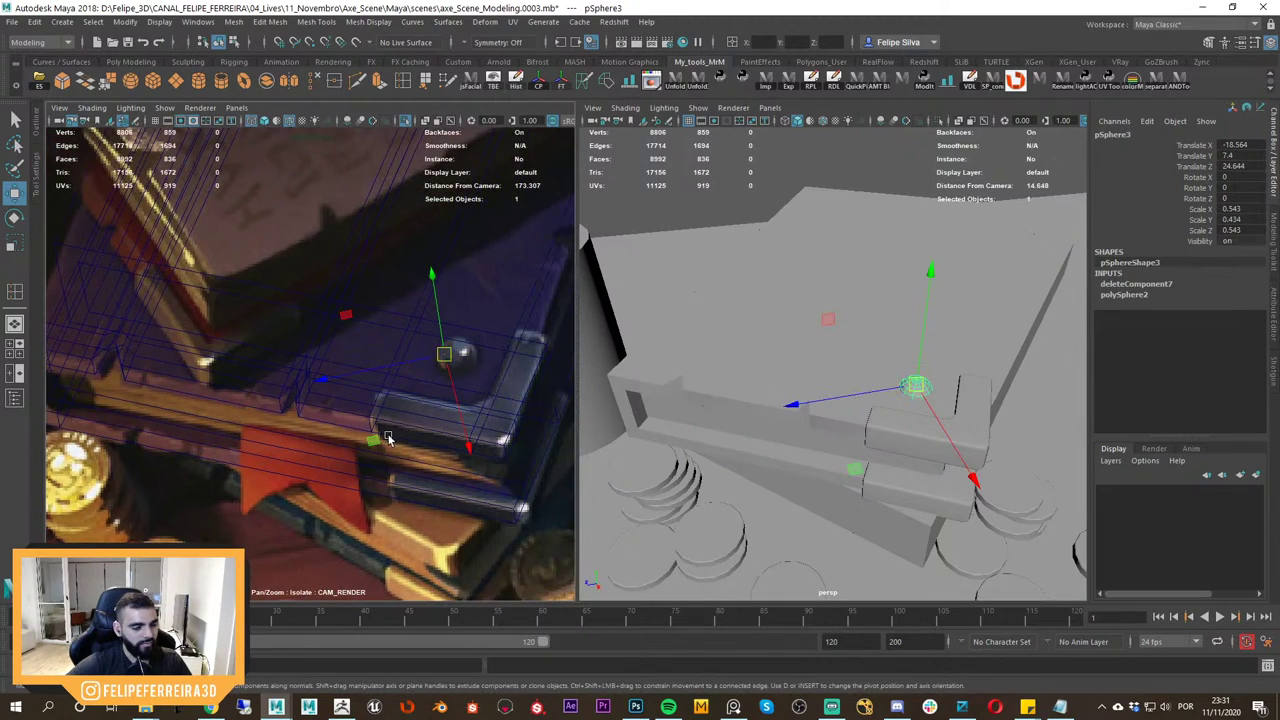
pyautogui.moveTo(388, 440); pyautogui.dragTo(389, 447)
pyautogui.moveTo(382, 445); pyautogui.dragTo(476, 445, button='middle')
pyautogui.scroll(3, 377, 444)
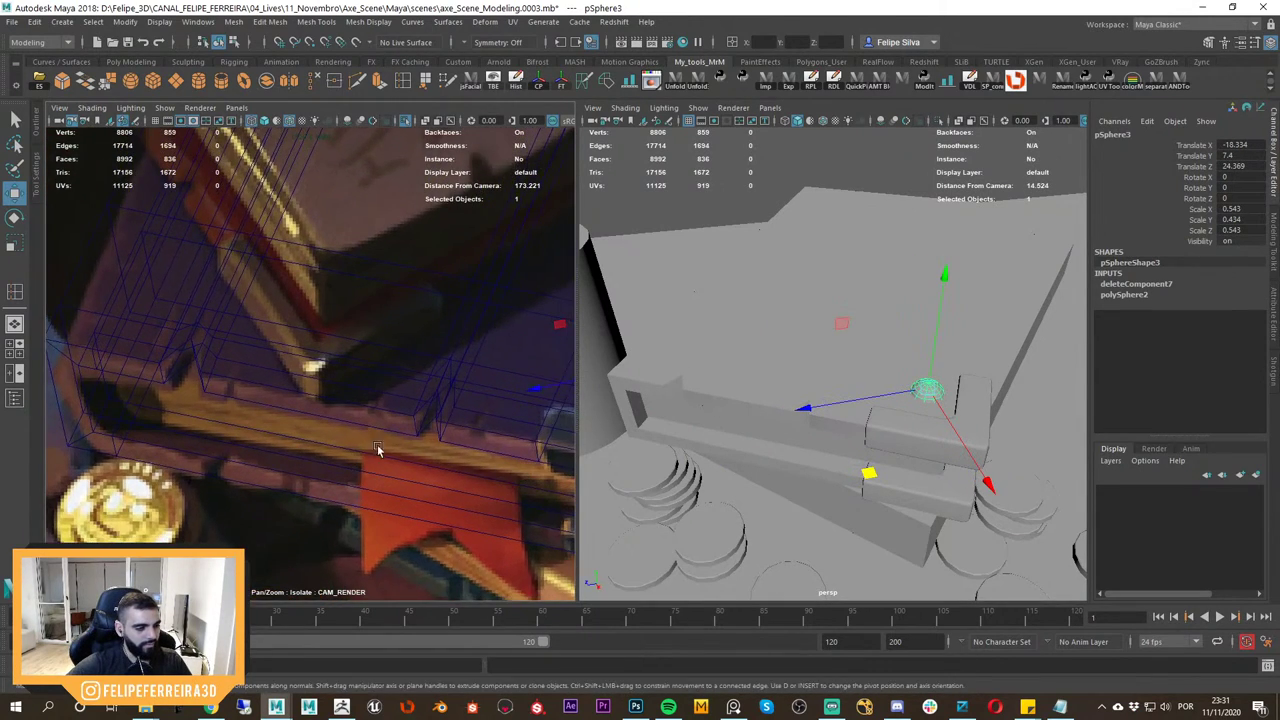
pyautogui.moveTo(377, 444); pyautogui.dragTo(424, 437, button='middle')
# Insert three closely spaced edge loops across the cover's lower board at the dark notch on its front edge in the reference.
pyautogui.click(337, 429)
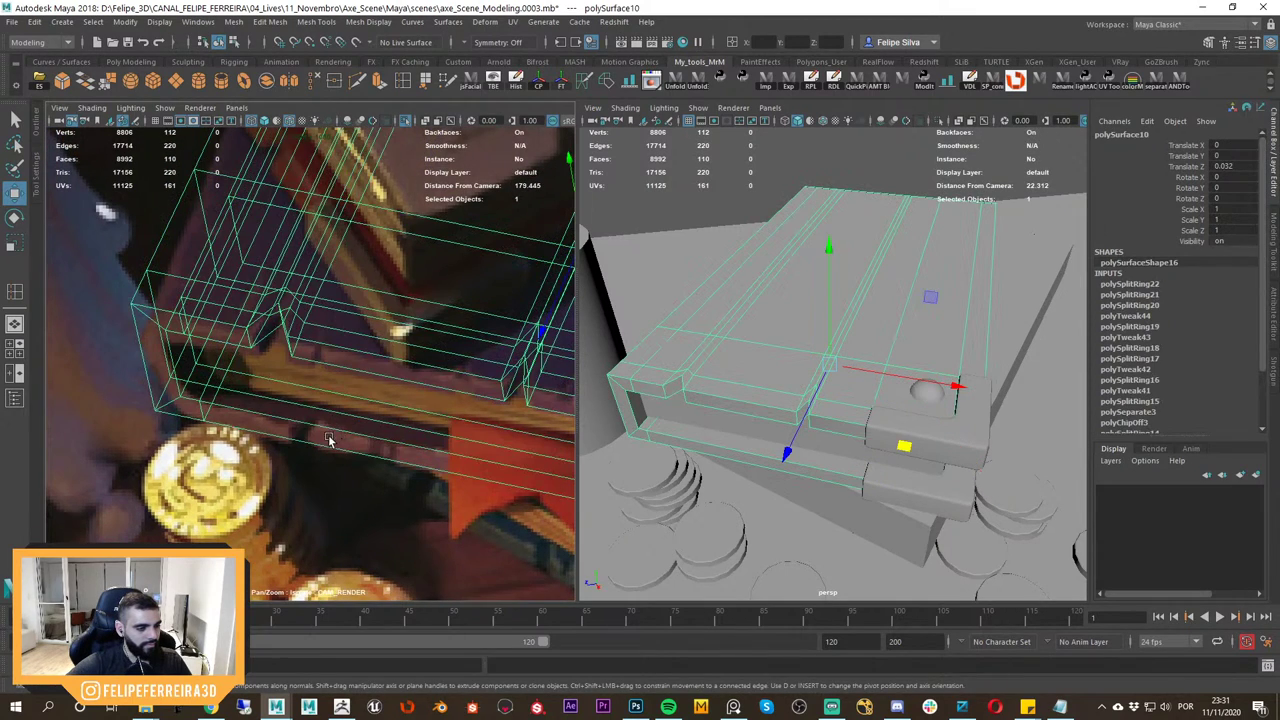
pyautogui.moveTo(329, 443); pyautogui.dragTo(361, 417, button='middle')
pyautogui.moveTo(361, 417); pyautogui.dragTo(472, 469, button='right')
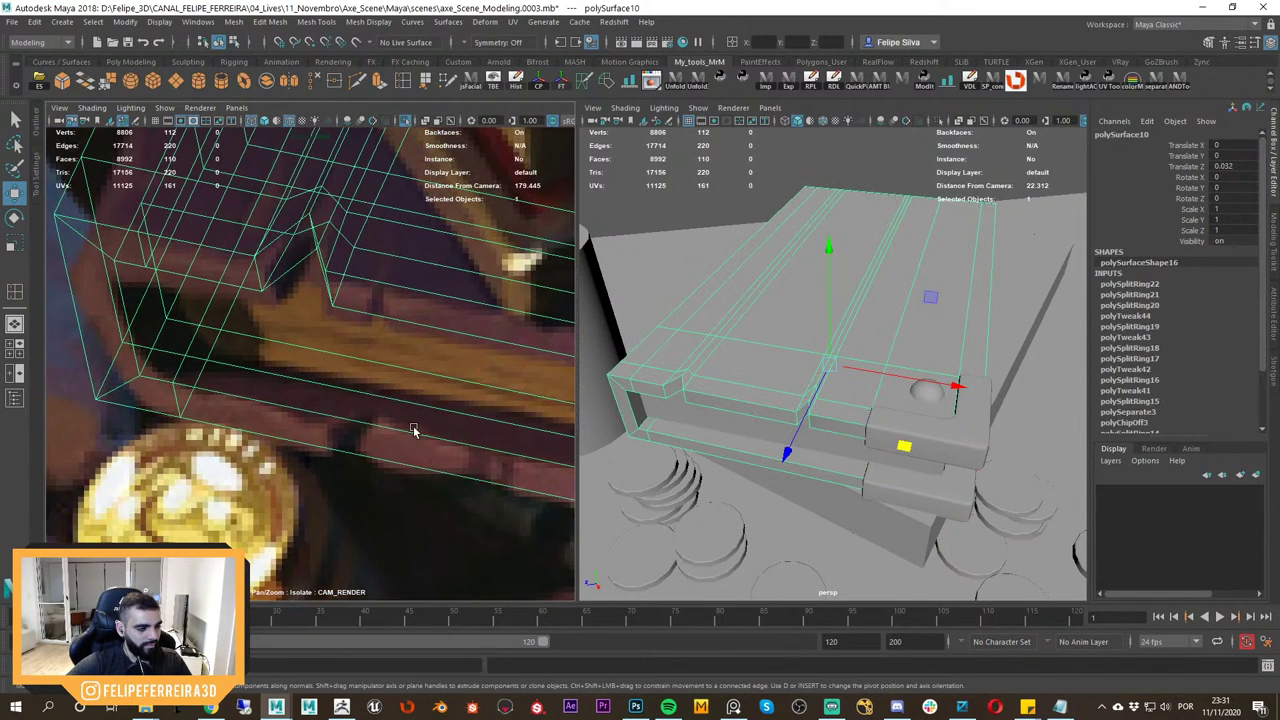
pyautogui.keyDown('shift'); pyautogui.moveTo(412, 397); pyautogui.dragTo(346, 432, button='right'); pyautogui.keyUp('shift')
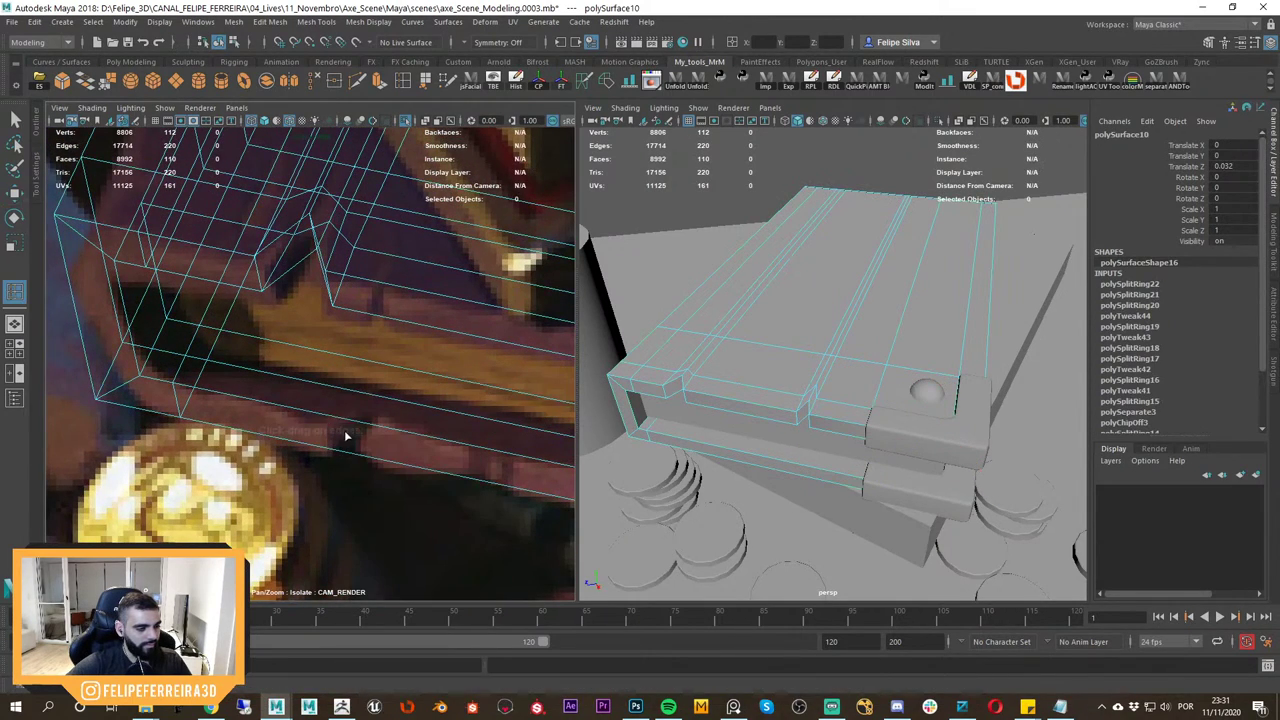
pyautogui.moveTo(354, 422); pyautogui.dragTo(356, 422)
pyautogui.click(340, 420)
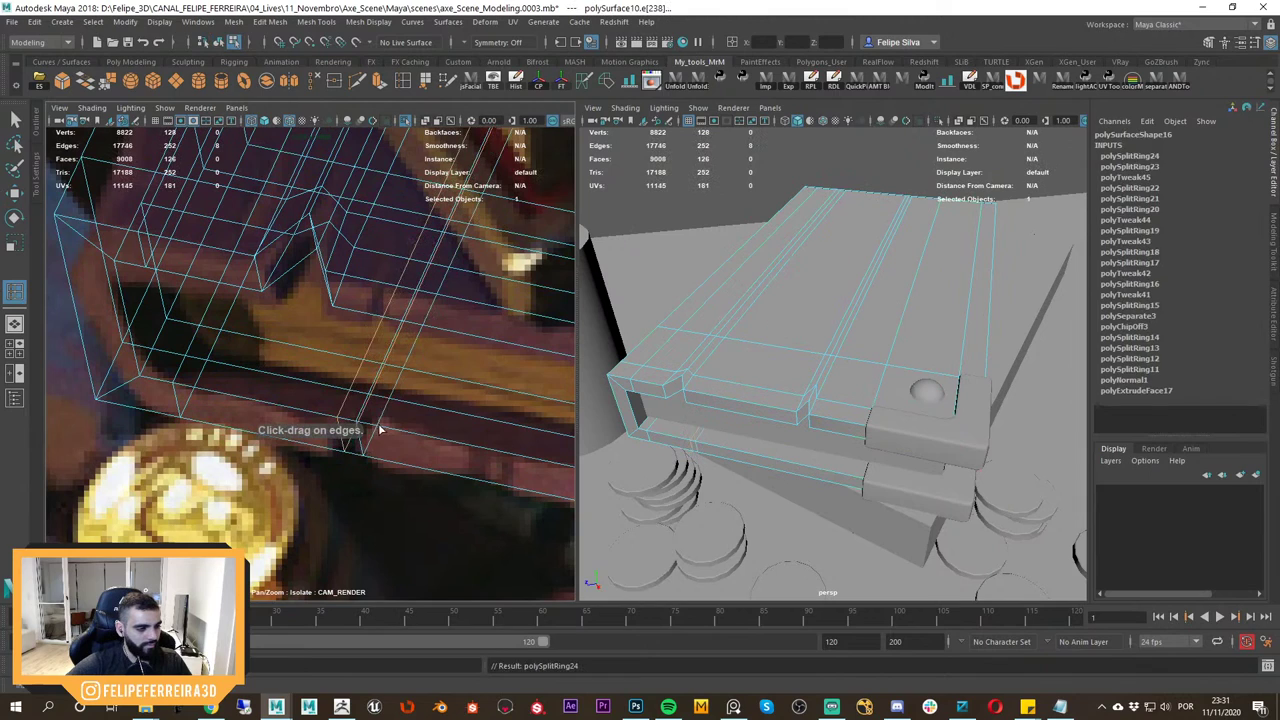
pyautogui.click(386, 431)
pyautogui.press('w')
pyautogui.rightClick(408, 423)
pyautogui.moveTo(440, 324); pyautogui.dragTo(440, 324, button='right')
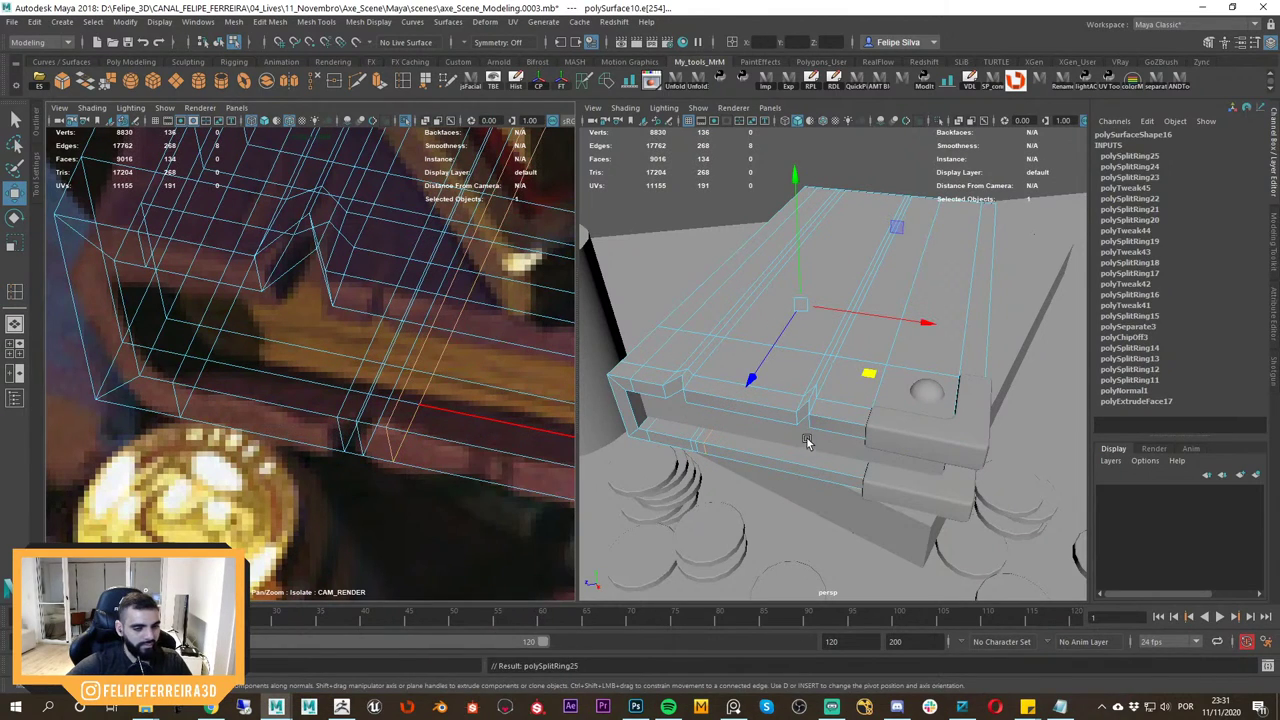
# Move the middle loop's front edge on the lower board inward to cut a pointed notch.
pyautogui.scroll(3, 808, 443)
pyautogui.keyDown('alt'); pyautogui.moveTo(765, 465); pyautogui.dragTo(845, 425, button='middle'); pyautogui.keyUp('alt')
pyautogui.scroll(5, 806, 449)
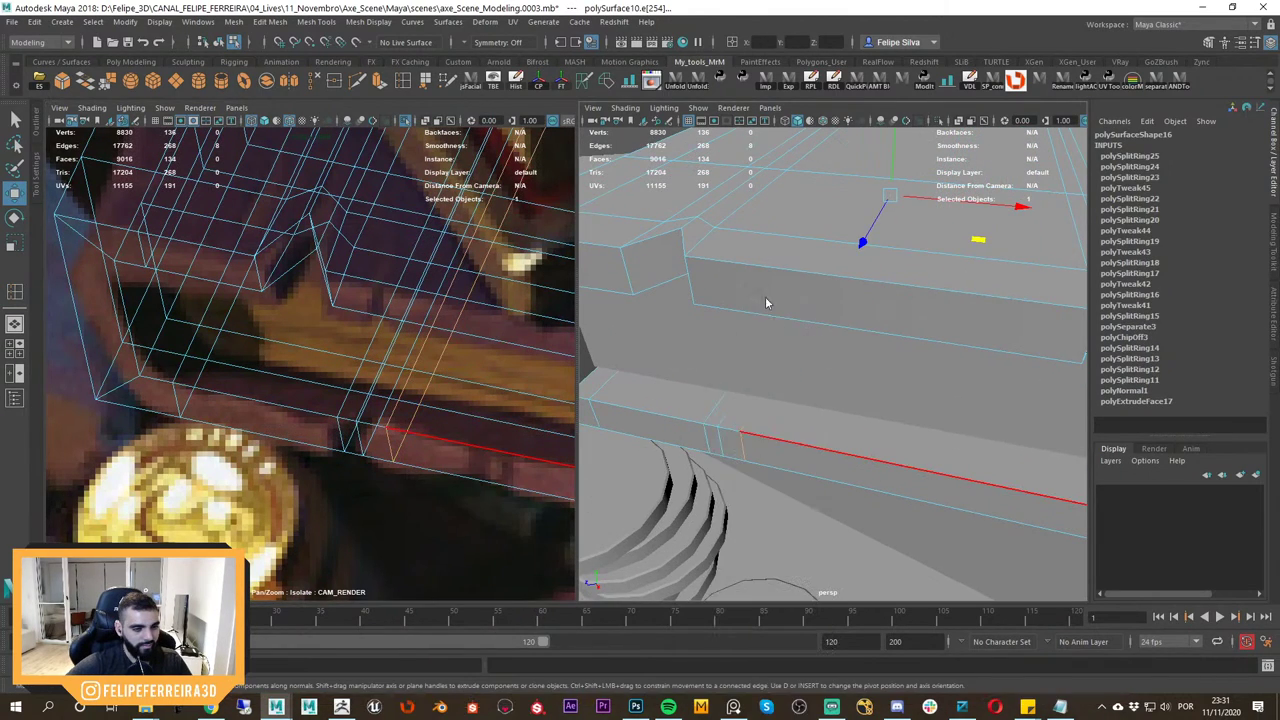
pyautogui.moveTo(703, 460); pyautogui.dragTo(673, 448)
# Insert three edge loops at the upper board's long side edge and move the middle one's edge inward to cut a side notch.
pyautogui.scroll(-3, 400, 430)
pyautogui.moveTo(457, 406); pyautogui.dragTo(90, 490, button='middle')
pyautogui.scroll(3, 336, 435)
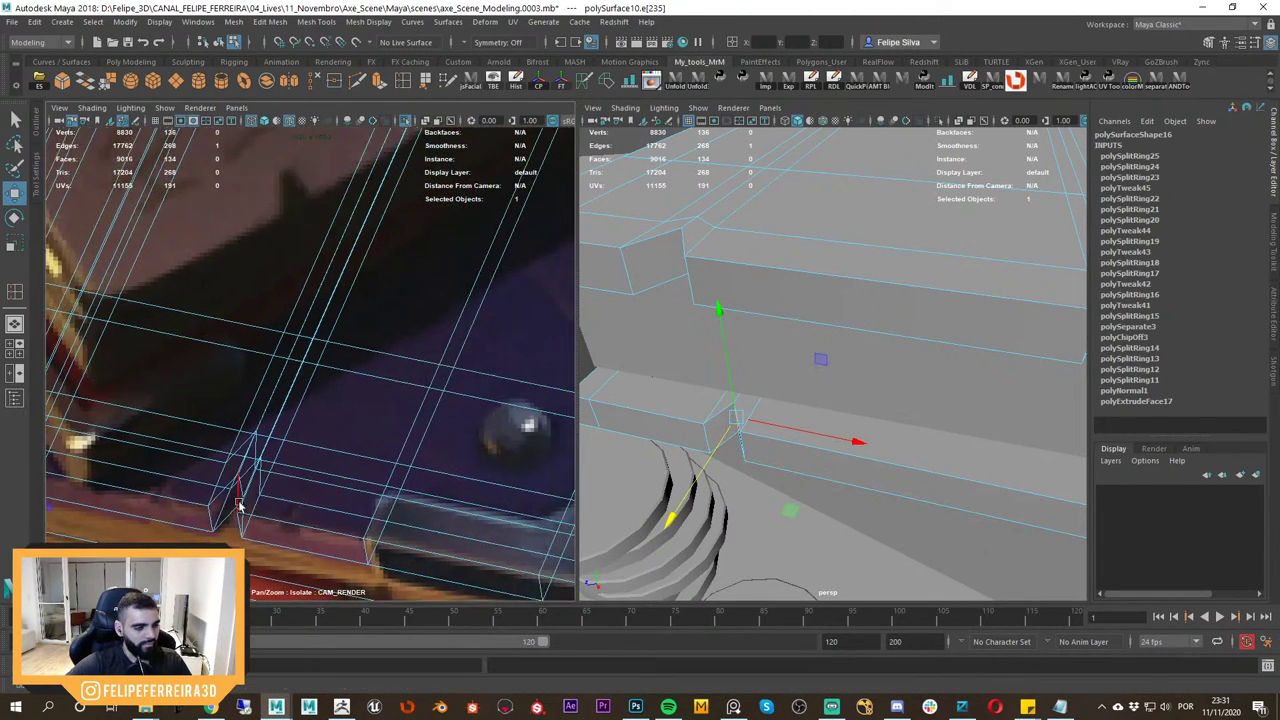
pyautogui.moveTo(400, 300); pyautogui.dragTo(377, 429, button='middle')
pyautogui.press('g')
pyautogui.click(380, 423)
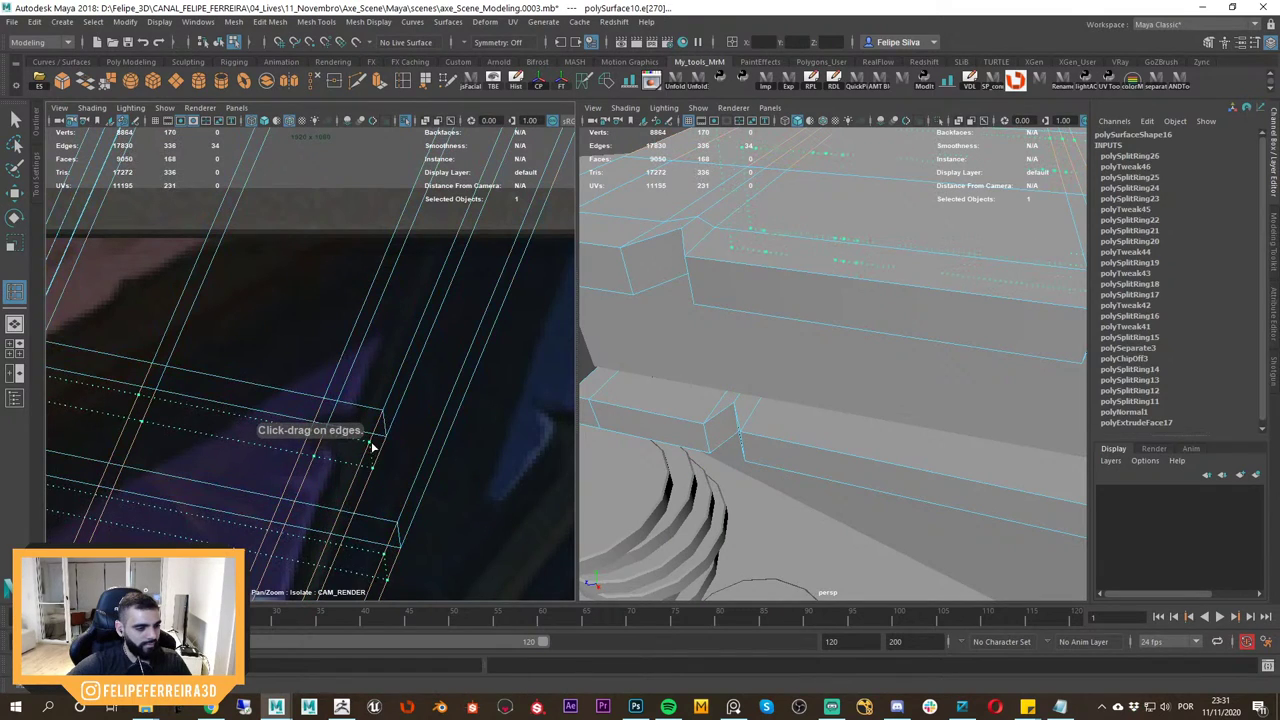
pyautogui.click(372, 446)
pyautogui.click(358, 474)
pyautogui.press('w')
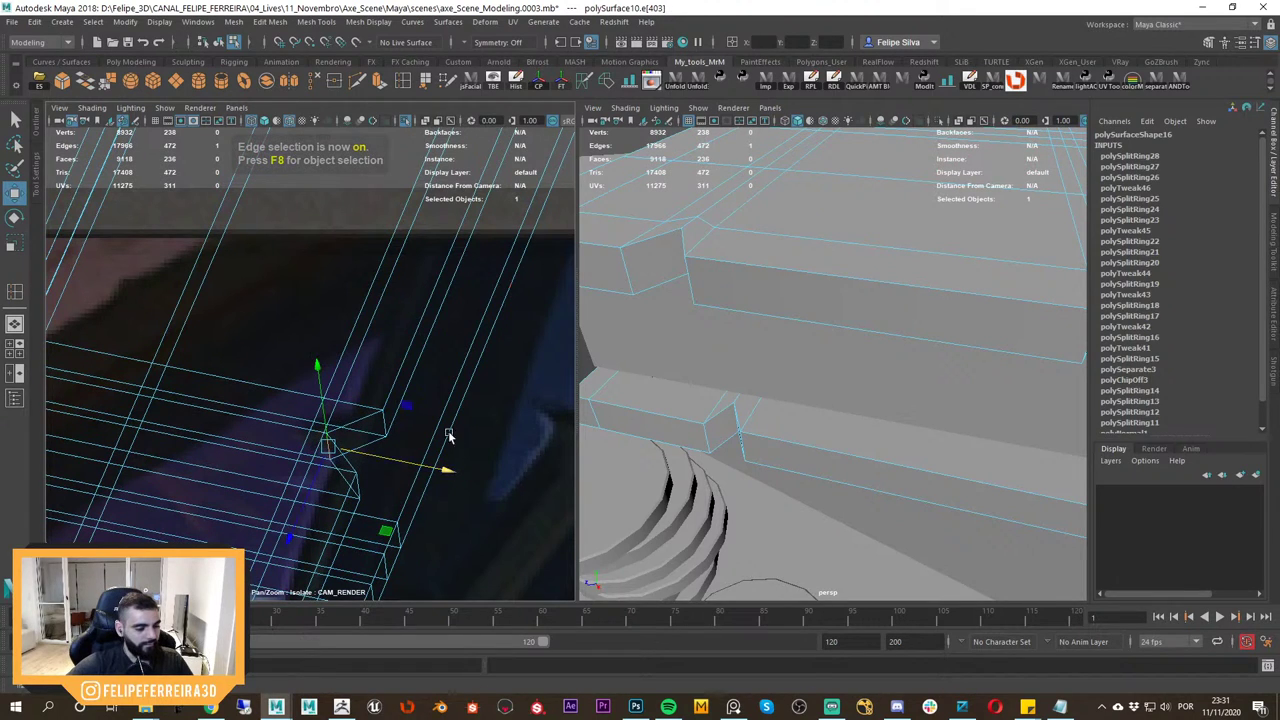
# Inspect the new side notch up close and check the whole cover against the reference painting.
pyautogui.press('f')
pyautogui.keyDown('alt'); pyautogui.moveTo(937, 391); pyautogui.dragTo(915, 360, button='right'); pyautogui.keyUp('alt')
pyautogui.keyDown('alt'); pyautogui.moveTo(915, 360); pyautogui.dragTo(848, 414); pyautogui.keyUp('alt')
pyautogui.keyDown('alt'); pyautogui.moveTo(848, 414); pyautogui.dragTo(826, 354, button='right'); pyautogui.keyUp('alt')
pyautogui.moveTo(488, 388); pyautogui.dragTo(371, 347, button='right')
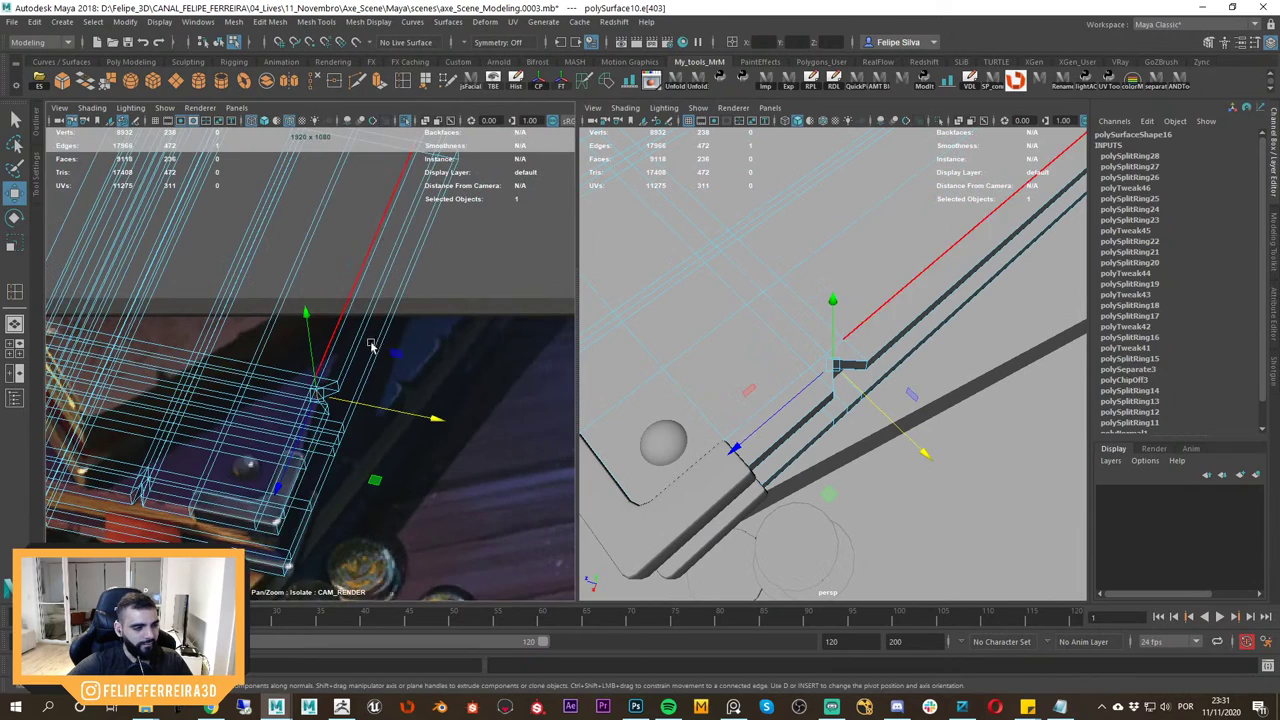
pyautogui.moveTo(359, 429); pyautogui.dragTo(406, 409, button='middle')
pyautogui.moveTo(406, 409); pyautogui.dragTo(454, 314, button='right')
pyautogui.keyDown('alt'); pyautogui.moveTo(868, 345); pyautogui.dragTo(765, 296, button='right'); pyautogui.keyUp('alt')
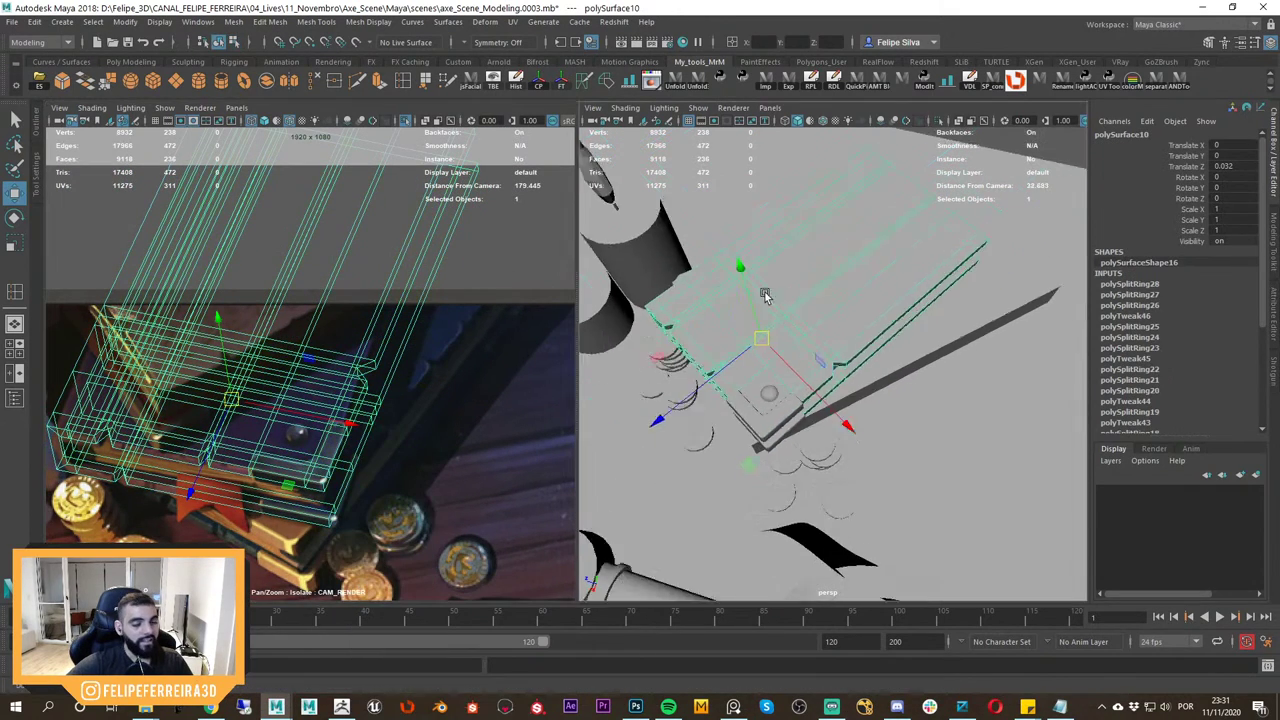
pyautogui.keyDown('alt'); pyautogui.moveTo(765, 296); pyautogui.dragTo(790, 242); pyautogui.keyUp('alt')
pyautogui.click(891, 243)
pyautogui.click(358, 358)
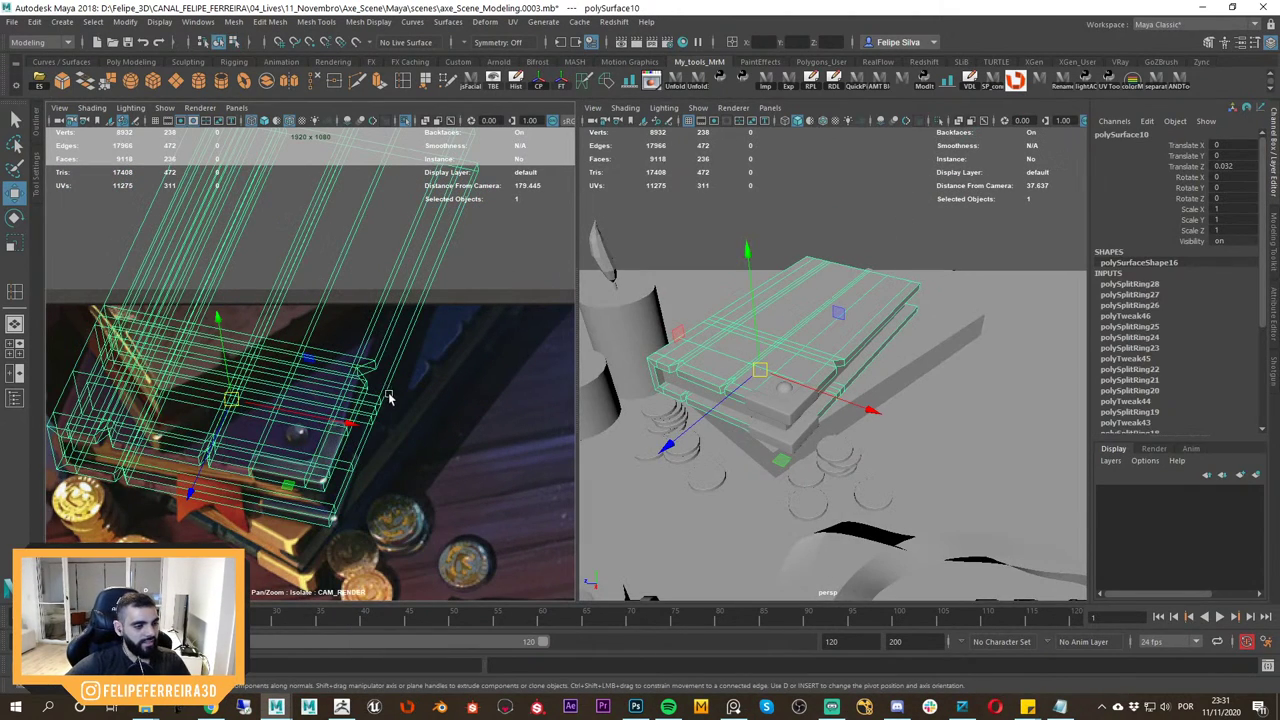
# Shade the camera view and turn off its isolation to show the cover together with the rest of the scene.
pyautogui.moveTo(328, 431); pyautogui.dragTo(432, 397, button='middle')
pyautogui.moveTo(432, 397); pyautogui.dragTo(437, 429, button='right')
pyautogui.press('5')
pyautogui.click(523, 297)
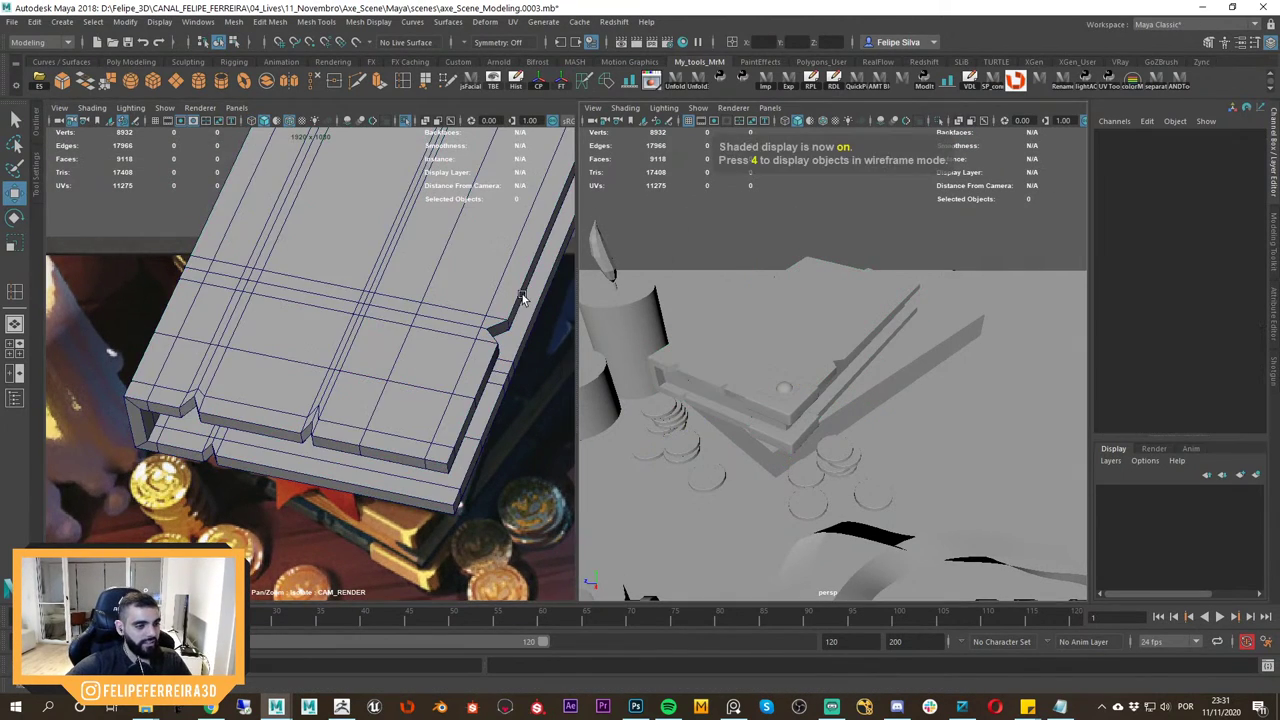
pyautogui.moveTo(523, 297)
pyautogui.mouseDown(button='right')
pyautogui.moveTo(366, 246)
pyautogui.moveTo(345, 262)
pyautogui.mouseUp(button='right')
pyautogui.hotkey('ctrl', '1')
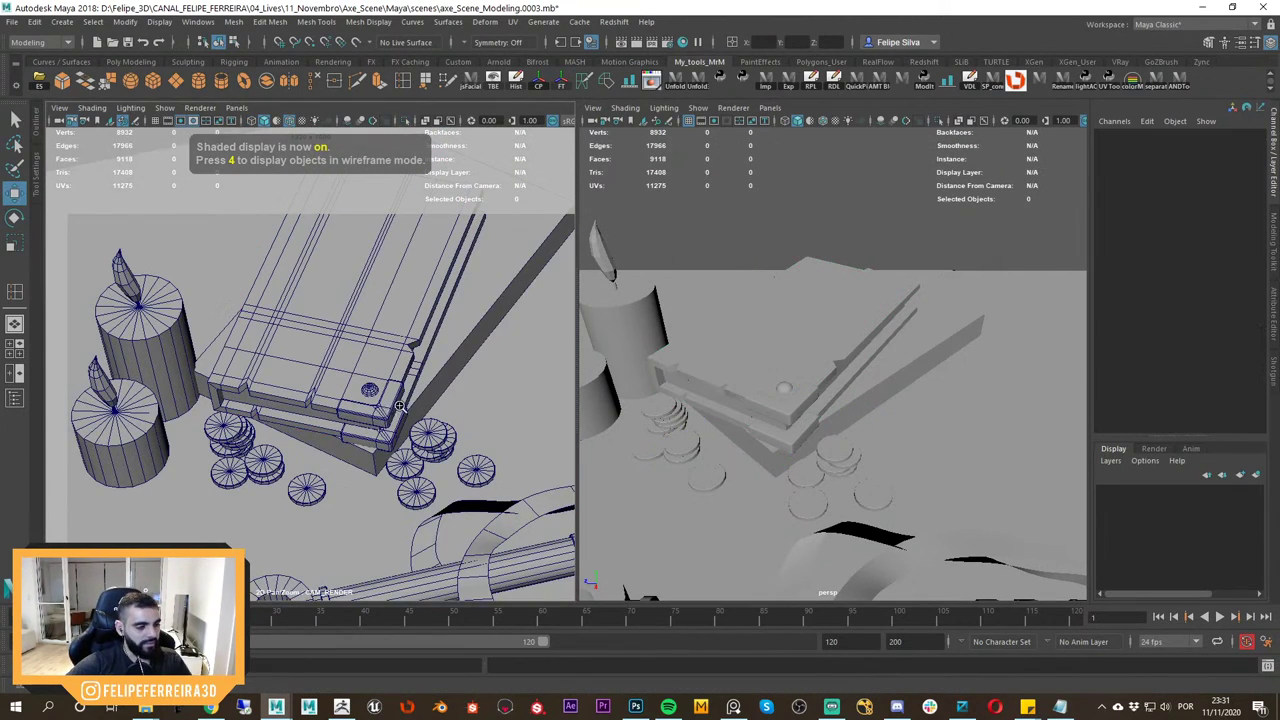
pyautogui.moveTo(400, 406); pyautogui.dragTo(401, 368, button='right')
pyautogui.hotkey('alt', 'Tab')
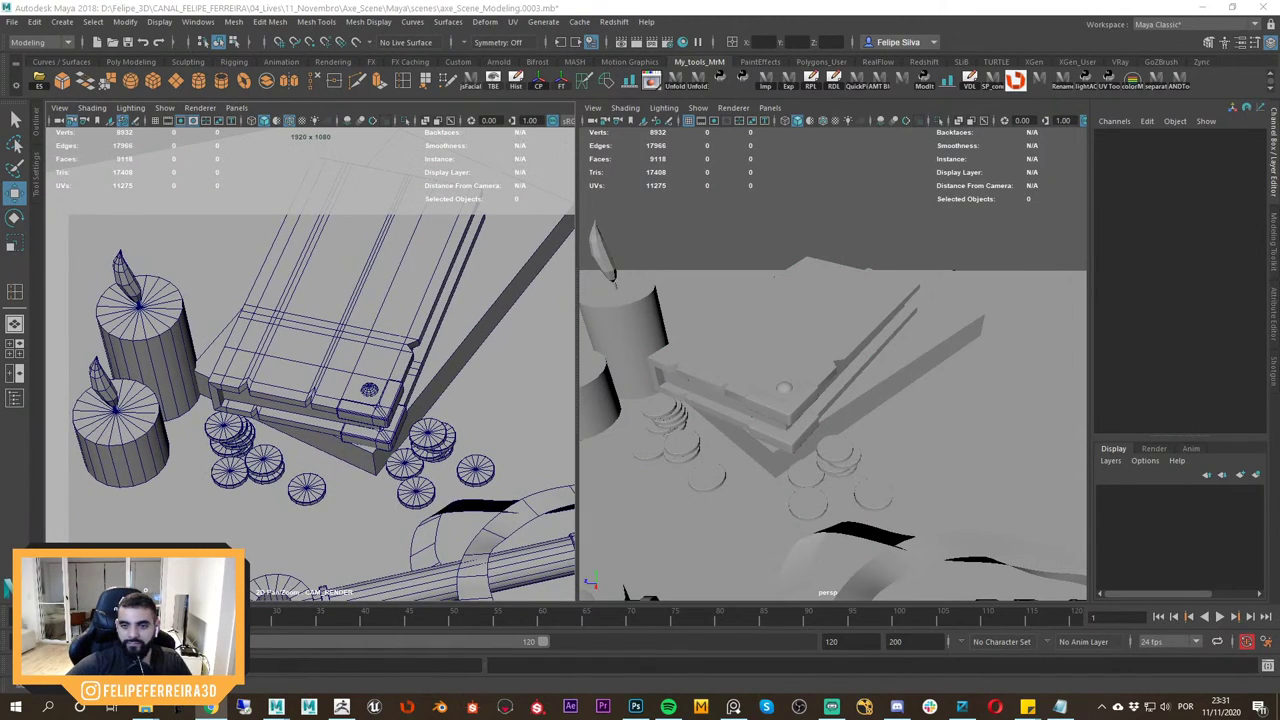
# Insert three closely spaced edge loops across the cover farther back along its long side edge.
pyautogui.keyDown('alt'); pyautogui.moveTo(855, 337); pyautogui.dragTo(860, 337); pyautogui.keyUp('alt')
pyautogui.click(820, 335)
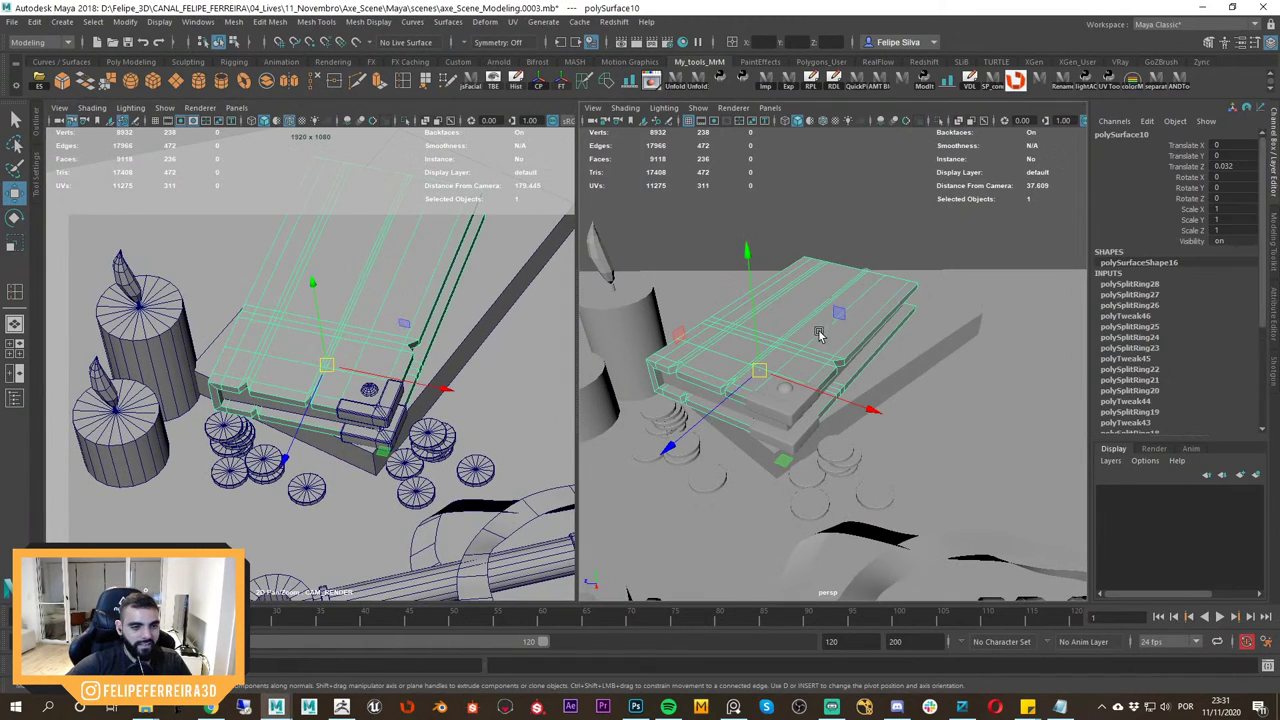
pyautogui.moveTo(455, 355); pyautogui.dragTo(361, 450, button='middle')
pyautogui.keyDown('alt'); pyautogui.moveTo(854, 311); pyautogui.dragTo(891, 351, button='right'); pyautogui.keyUp('alt')
pyautogui.moveTo(891, 351)
pyautogui.keyDown('alt'); pyautogui.mouseDown()
pyautogui.moveTo(863, 417)
pyautogui.moveTo(831, 420)
pyautogui.moveTo(769, 377)
pyautogui.moveTo(842, 428)
pyautogui.moveTo(930, 436)
pyautogui.moveTo(915, 399)
pyautogui.moveTo(857, 410)
pyautogui.moveTo(837, 380)
pyautogui.mouseUp(); pyautogui.keyUp('alt')
pyautogui.press('4')
pyautogui.press('5')
pyautogui.keyDown('alt'); pyautogui.moveTo(837, 380); pyautogui.dragTo(928, 427, button='right'); pyautogui.keyUp('alt')
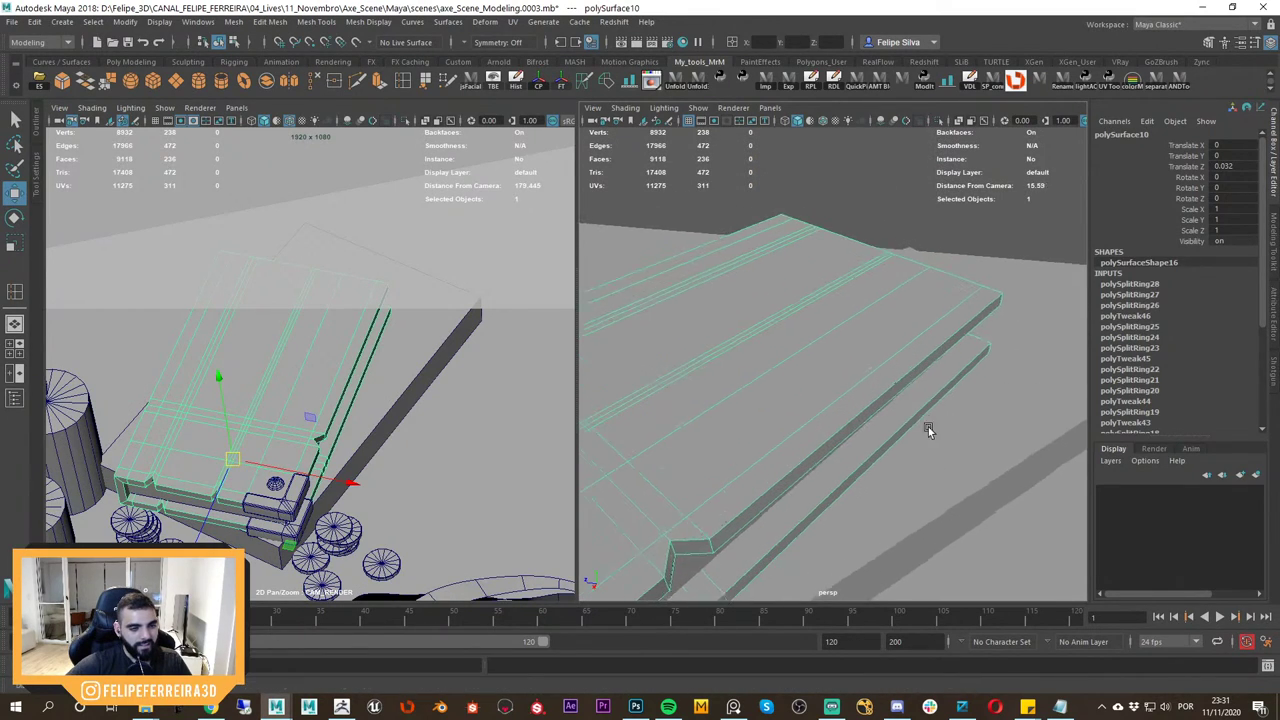
pyautogui.keyDown('shift'); pyautogui.moveTo(905, 379); pyautogui.dragTo(844, 416, button='right'); pyautogui.keyUp('shift')
pyautogui.keyDown('alt'); pyautogui.moveTo(844, 416); pyautogui.dragTo(837, 382); pyautogui.keyUp('alt')
pyautogui.click(862, 369)
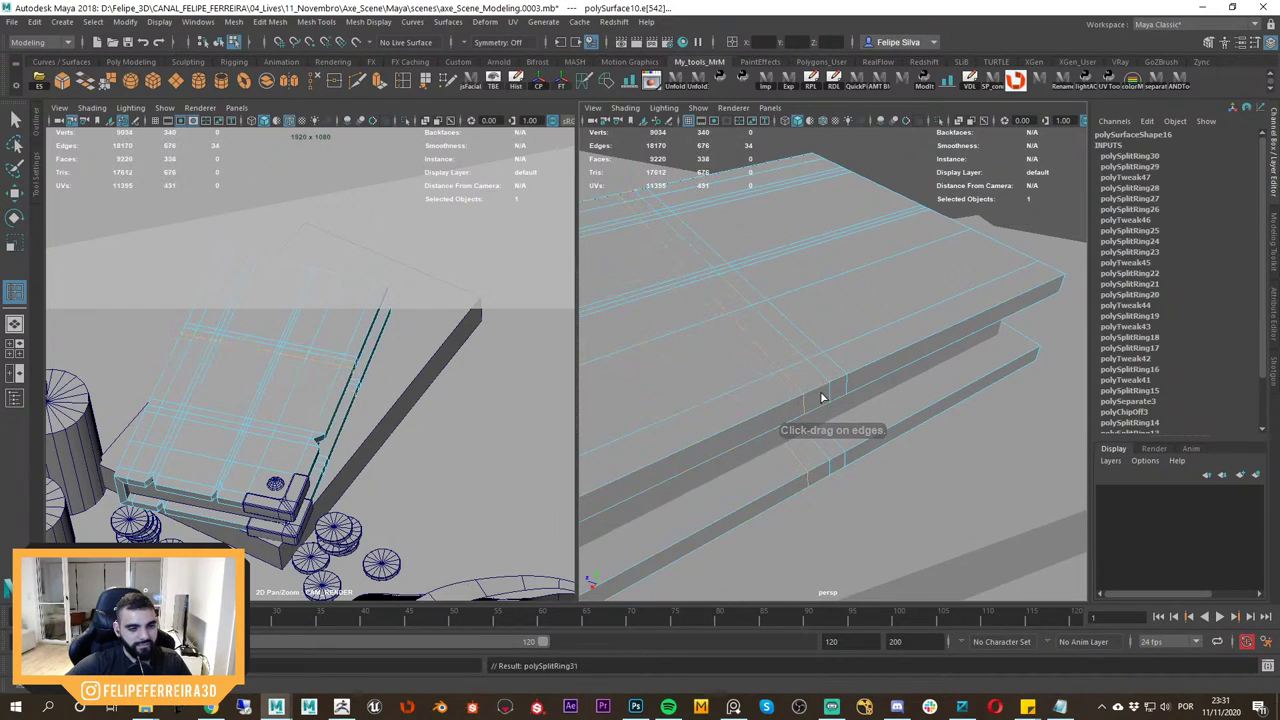
pyautogui.click(824, 397)
# Move the middle loop's edge on the upper board's side inward to cut a second side notch.
pyautogui.press('w')
pyautogui.click(832, 395)
pyautogui.moveTo(839, 406); pyautogui.dragTo(831, 402)
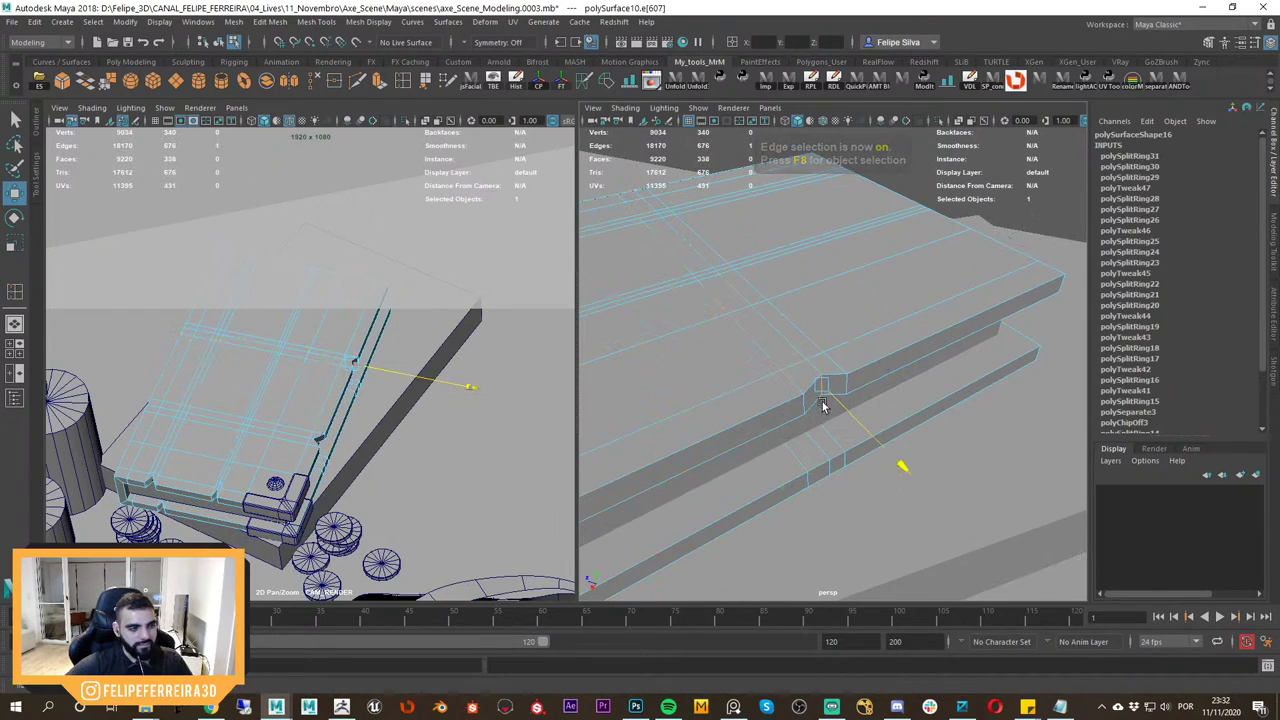
# Slide the lower board's three notch loop edges along its side so they sit beneath the upper board's front side notch.
pyautogui.moveTo(270, 393); pyautogui.dragTo(430, 411, button='right')
pyautogui.moveTo(430, 411); pyautogui.dragTo(369, 391, button='middle')
pyautogui.moveTo(369, 391); pyautogui.dragTo(400, 398, button='right')
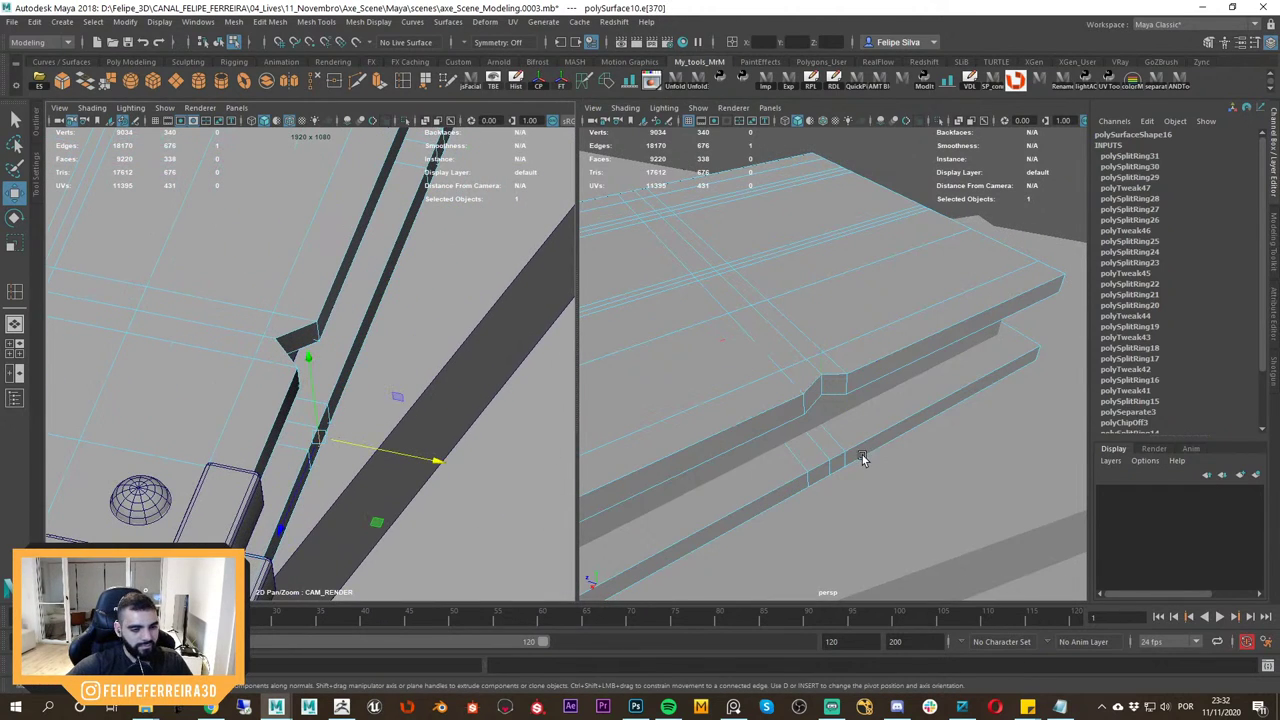
pyautogui.press('4')
pyautogui.keyDown('alt'); pyautogui.moveTo(874, 463); pyautogui.dragTo(791, 406, button='right'); pyautogui.keyUp('alt')
pyautogui.keyDown('alt'); pyautogui.moveTo(791, 406); pyautogui.dragTo(820, 443); pyautogui.keyUp('alt')
pyautogui.keyDown('alt'); pyautogui.moveTo(820, 443); pyautogui.dragTo(858, 492, button='right'); pyautogui.keyUp('alt')
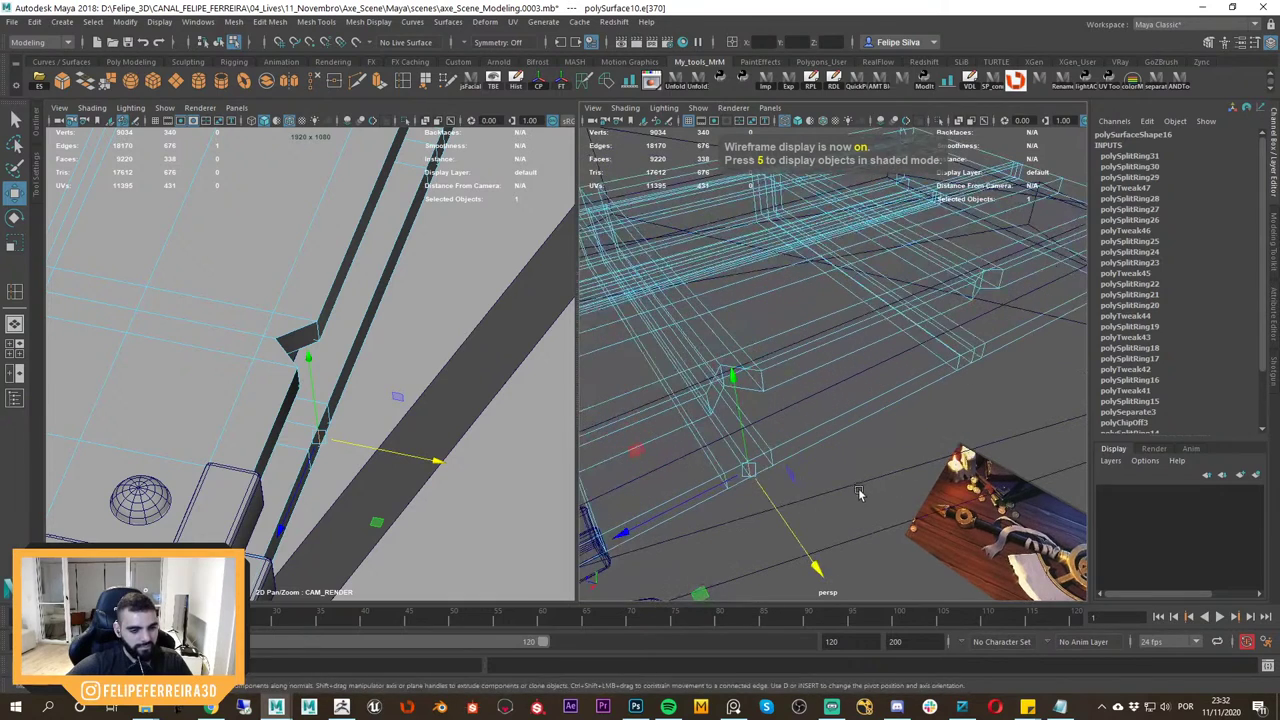
pyautogui.press('F9')
pyautogui.moveTo(861, 535); pyautogui.dragTo(700, 457)
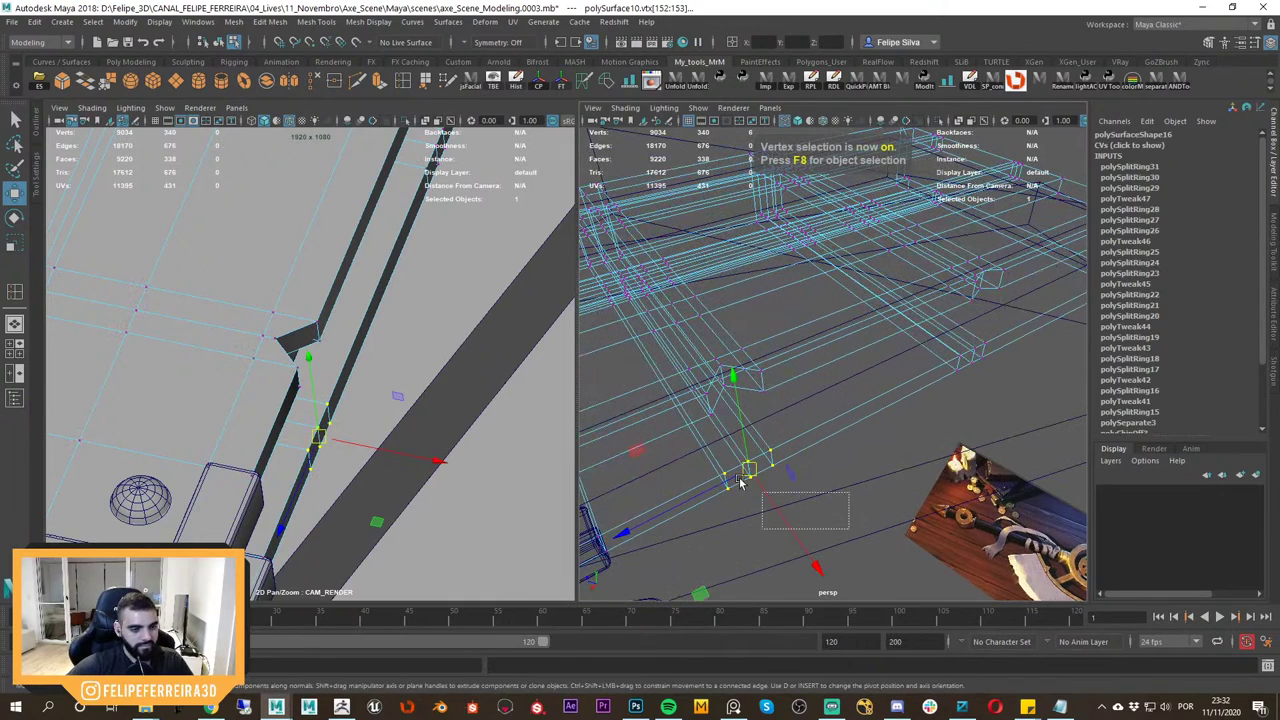
pyautogui.moveTo(712, 488); pyautogui.dragTo(809, 463)
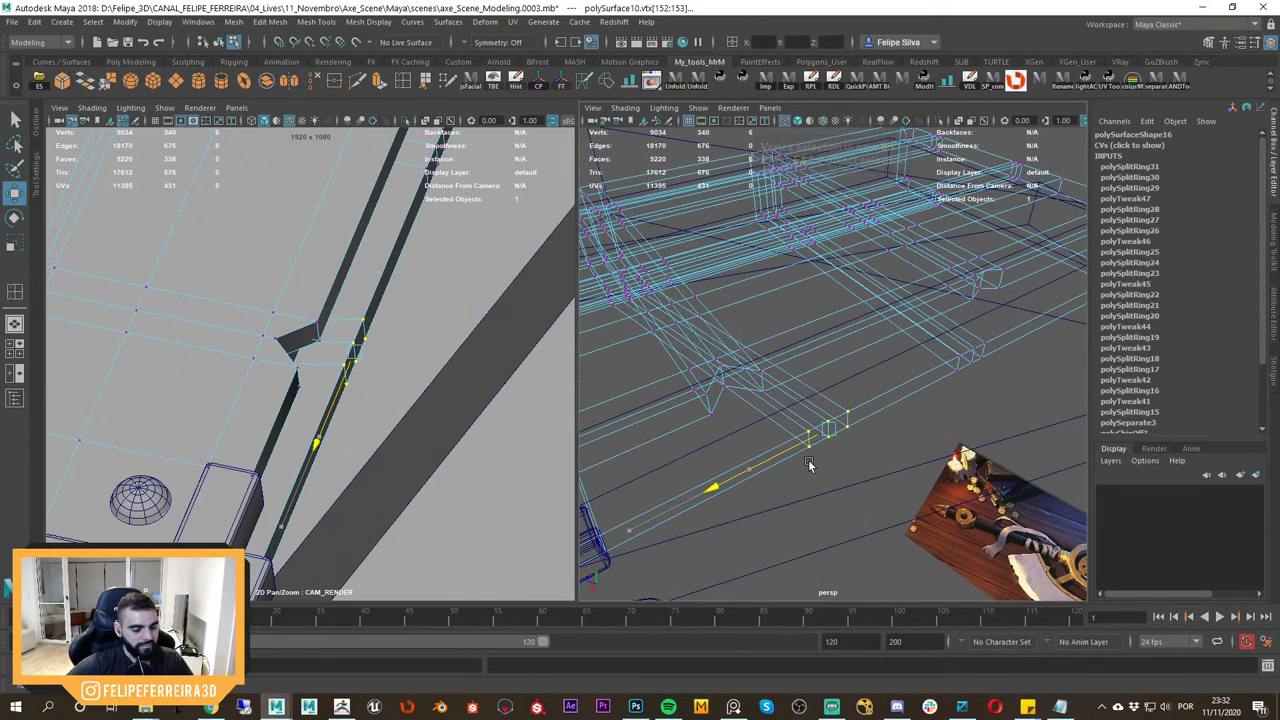
# Move the middle loop's edge on the lower board's side inward to cut a matching notch.
pyautogui.moveTo(861, 437); pyautogui.dragTo(861, 380, button='right')
pyautogui.click(849, 499)
pyautogui.click(831, 438)
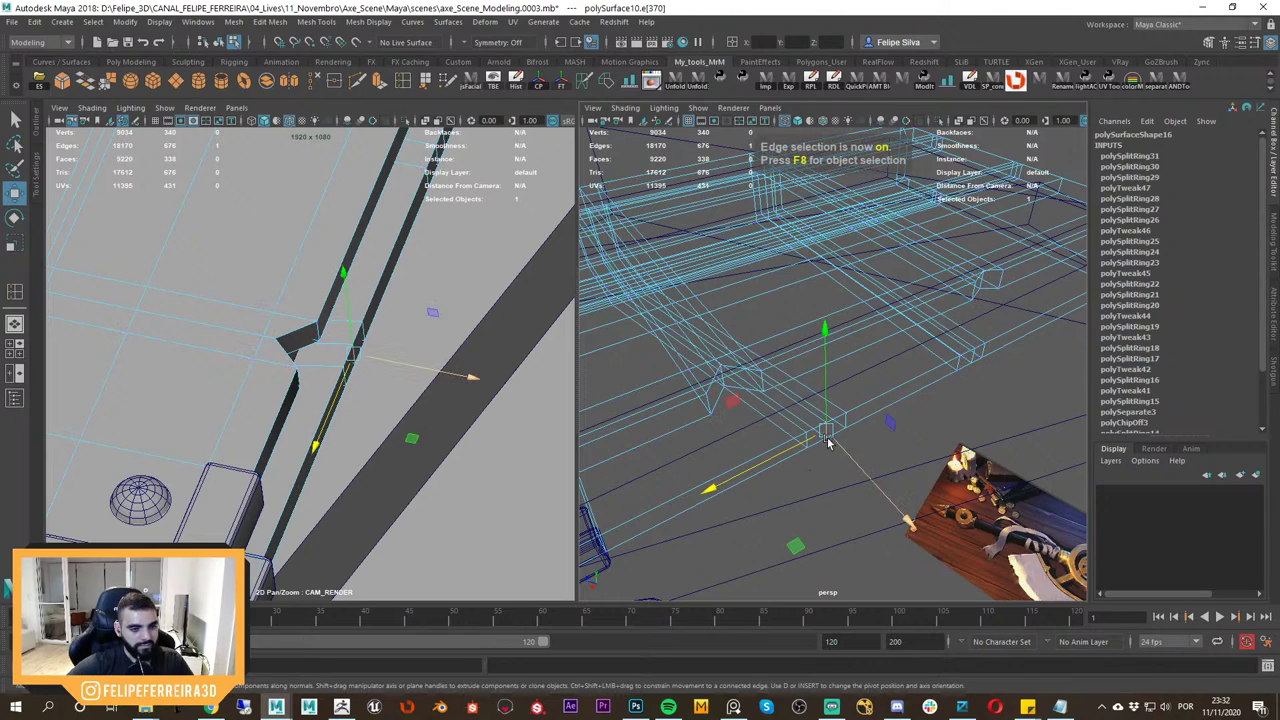
pyautogui.moveTo(831, 442); pyautogui.dragTo(834, 441)
pyautogui.moveTo(790, 527)
pyautogui.mouseDown()
pyautogui.moveTo(751, 531)
pyautogui.moveTo(793, 523)
pyautogui.mouseUp()
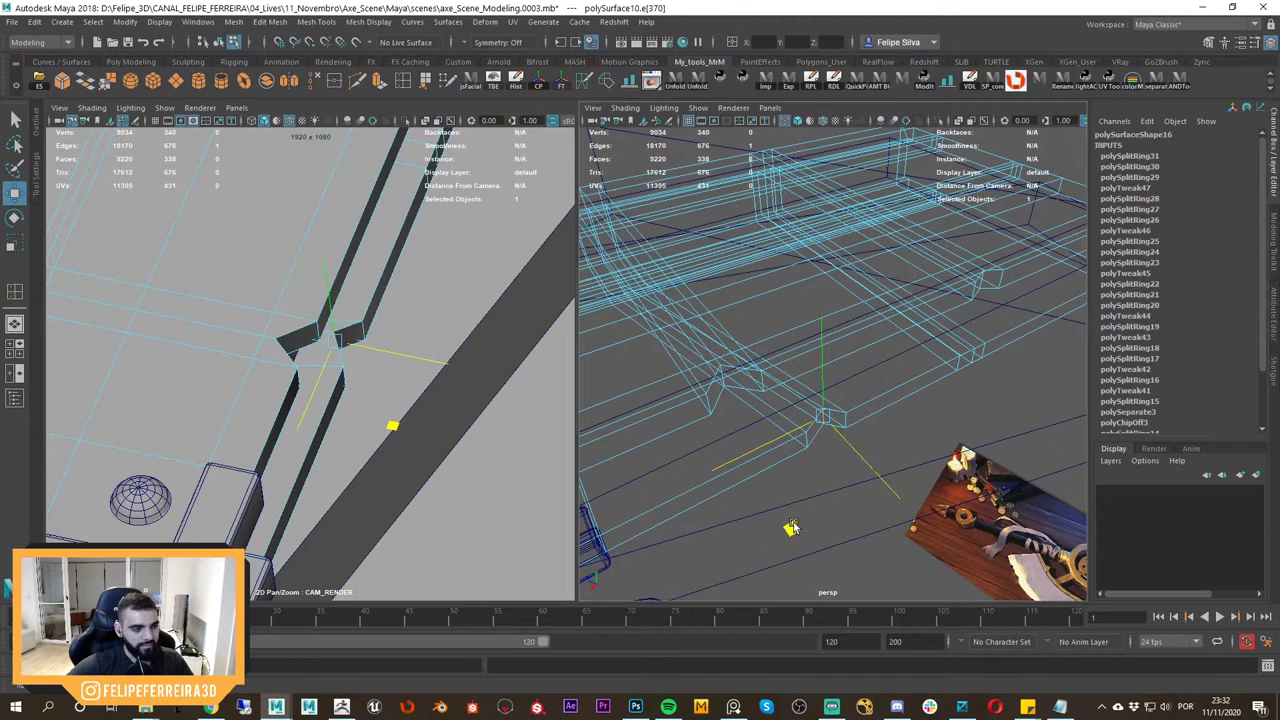
pyautogui.moveTo(440, 331); pyautogui.dragTo(383, 431, button='middle')
pyautogui.moveTo(383, 431); pyautogui.dragTo(377, 395, button='right')
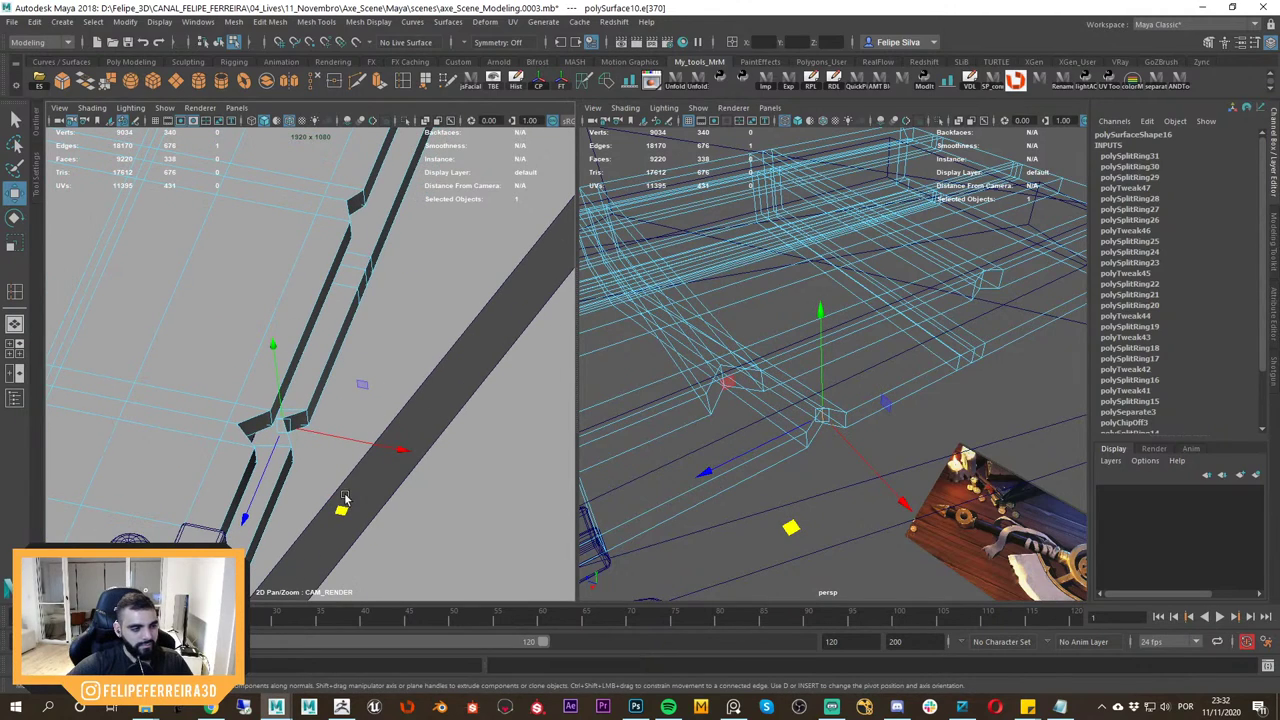
pyautogui.moveTo(341, 509); pyautogui.dragTo(343, 517)
# Return the cover to shaded display in object mode and save the scene.
pyautogui.press('5')
pyautogui.press('F8')
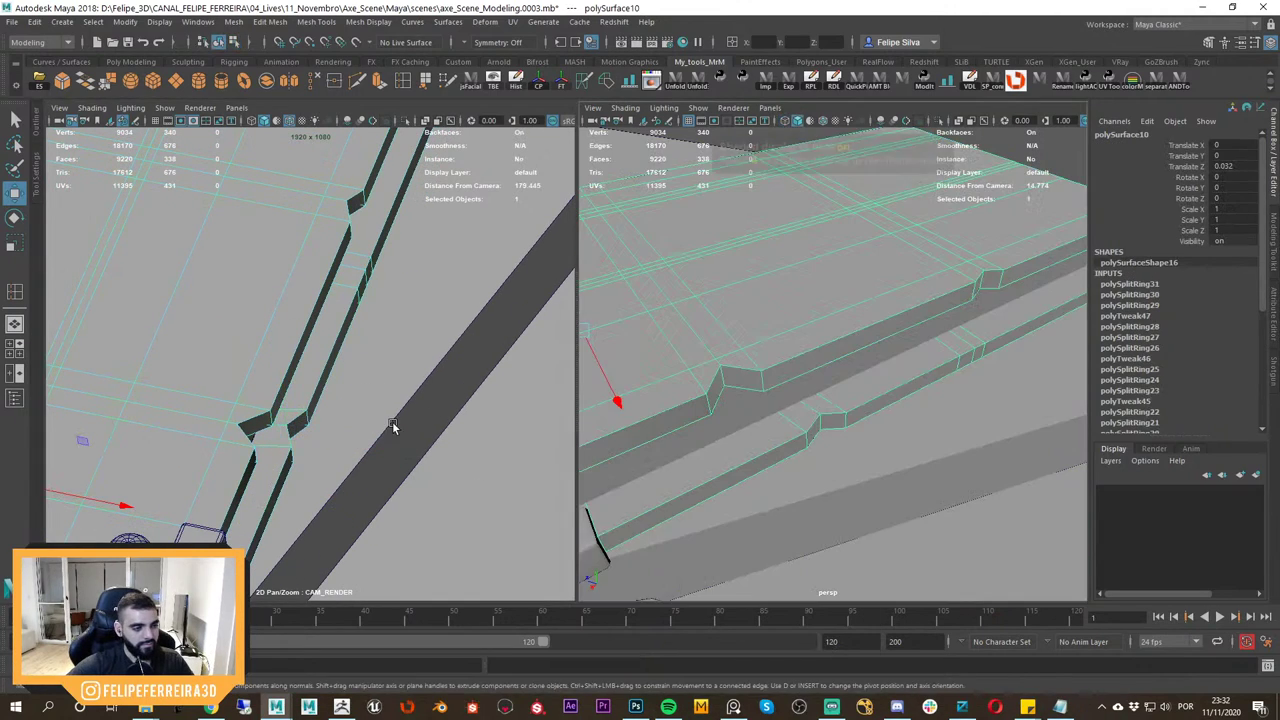
pyautogui.press('F8')
pyautogui.moveTo(420, 441); pyautogui.dragTo(327, 392, button='right')
pyautogui.moveTo(400, 418); pyautogui.dragTo(254, 367, button='right')
pyautogui.moveTo(254, 367); pyautogui.dragTo(400, 396, button='middle')
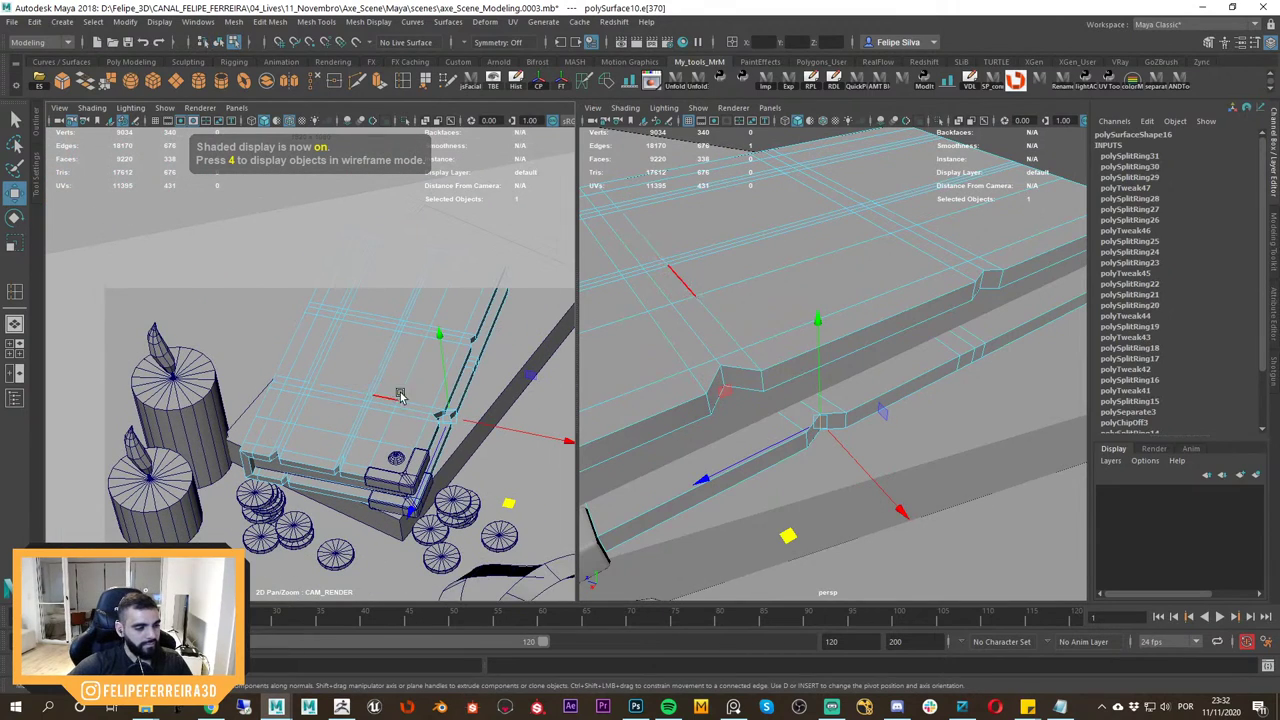
pyautogui.press('F8')
pyautogui.hotkey('ctrl', 's')
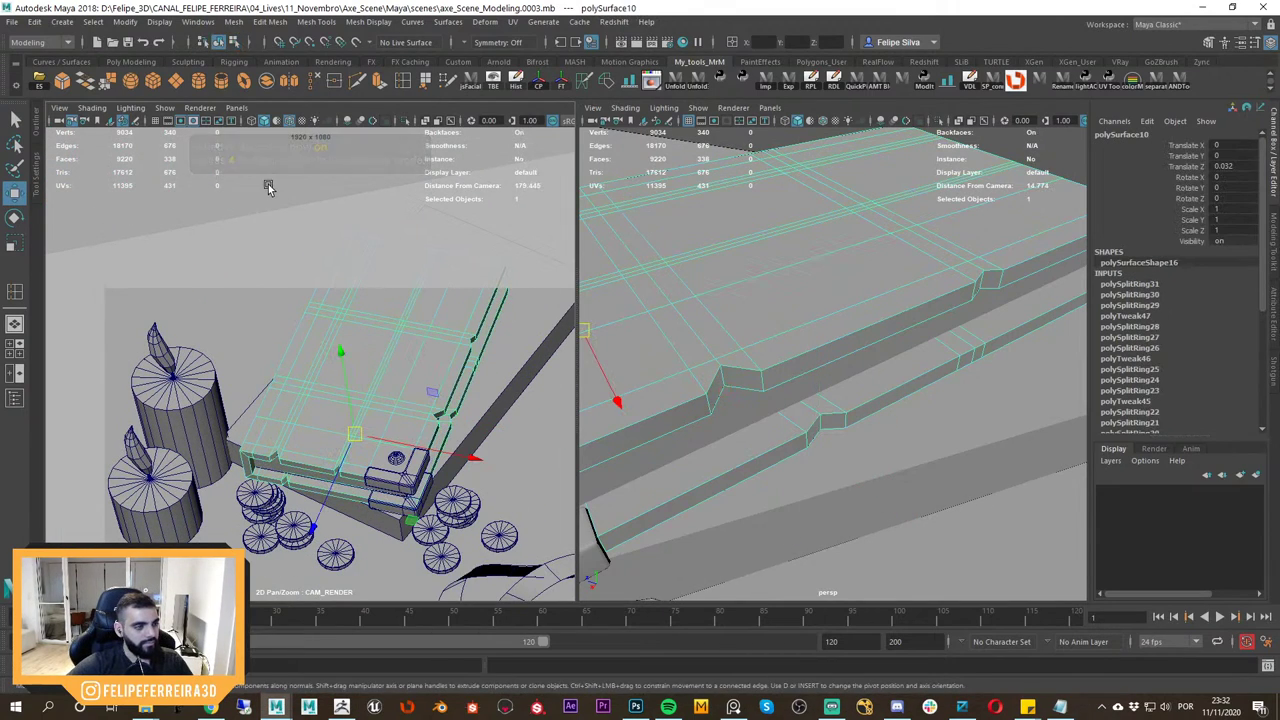
# Compare the notched cover with the books in the reference painting, checking the red ribbon between the pages.
pyautogui.click(269, 189)
pyautogui.click(404, 422)
pyautogui.press('f')
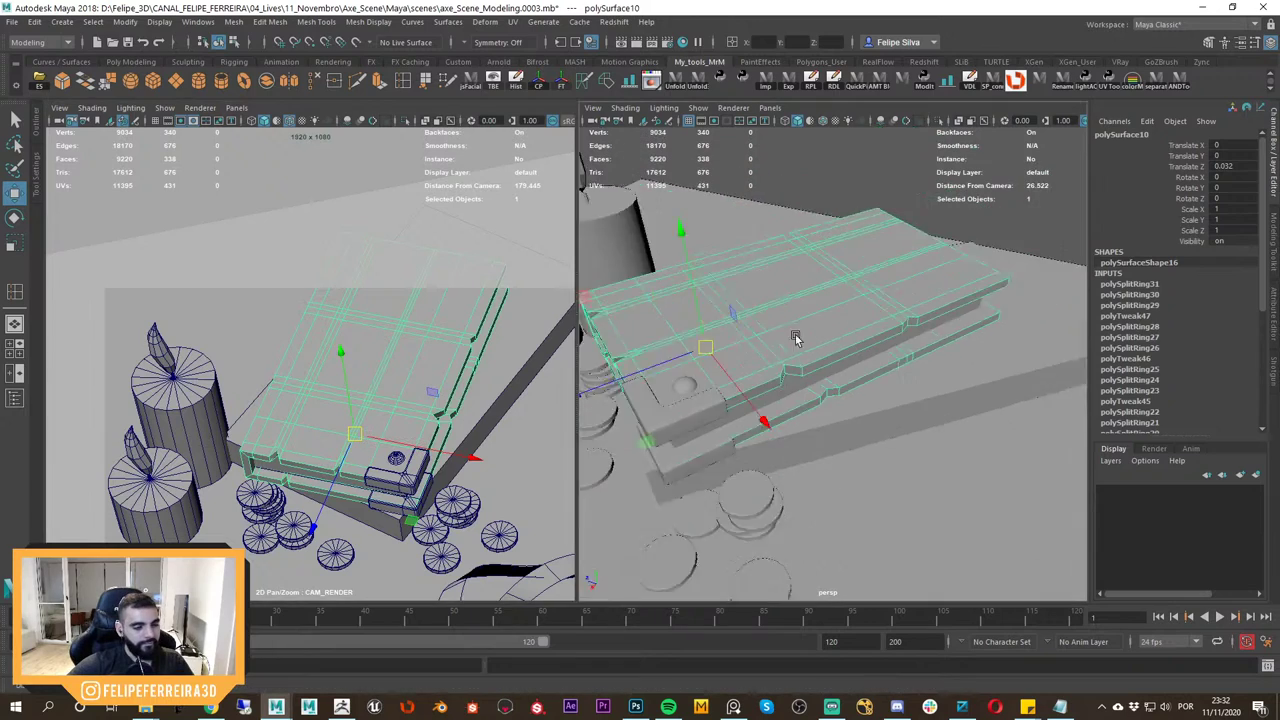
pyautogui.click(733, 707)
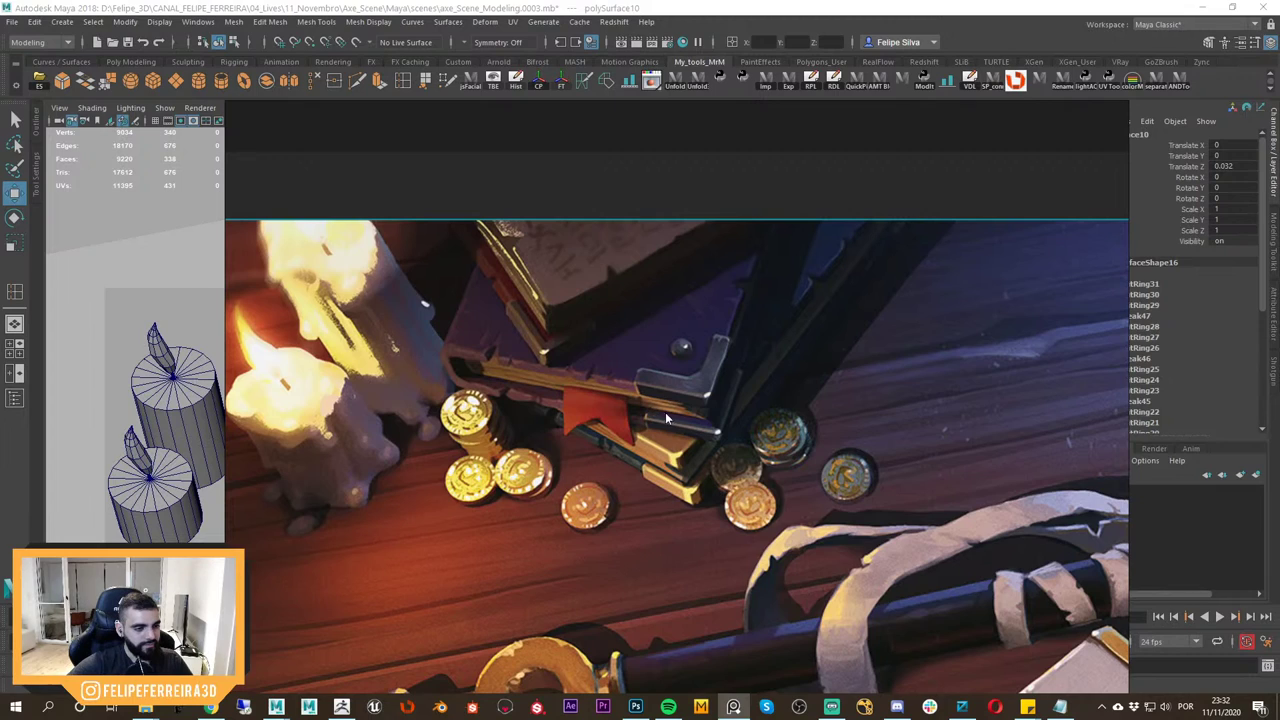
pyautogui.click(659, 4)
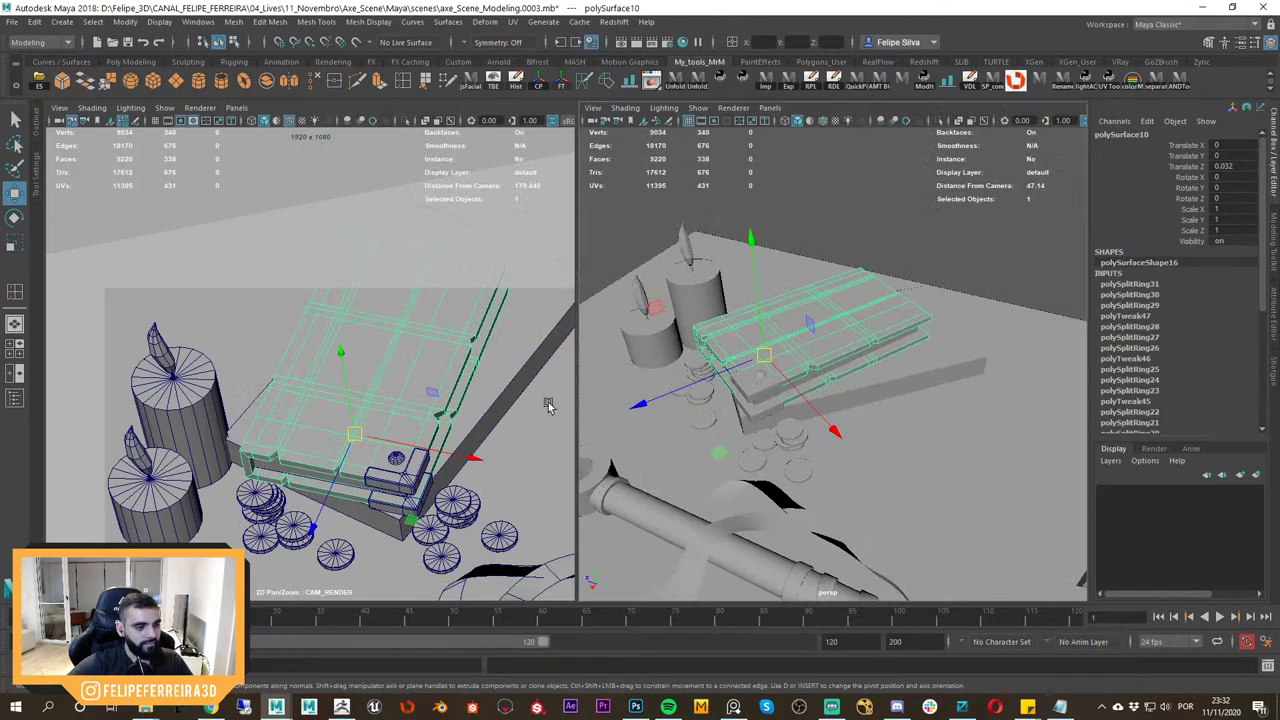
pyautogui.keyDown('alt'); pyautogui.moveTo(813, 420); pyautogui.dragTo(872, 422); pyautogui.keyUp('alt')
pyautogui.hotkey('alt', 'Tab')
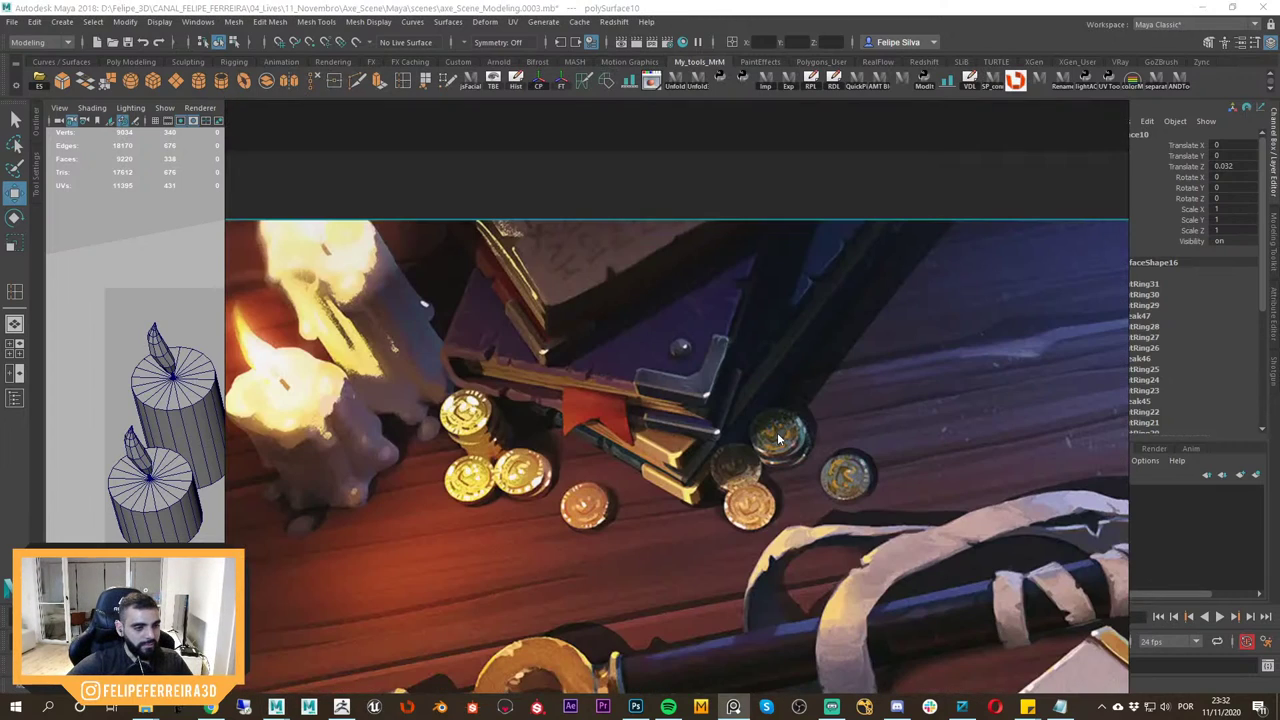
pyautogui.hotkey('alt', 'Tab')
pyautogui.keyDown('alt'); pyautogui.moveTo(811, 414); pyautogui.dragTo(843, 426, button='right'); pyautogui.keyUp('alt')
pyautogui.keyDown('alt'); pyautogui.moveTo(843, 426); pyautogui.dragTo(886, 408, button='middle'); pyautogui.keyUp('alt')
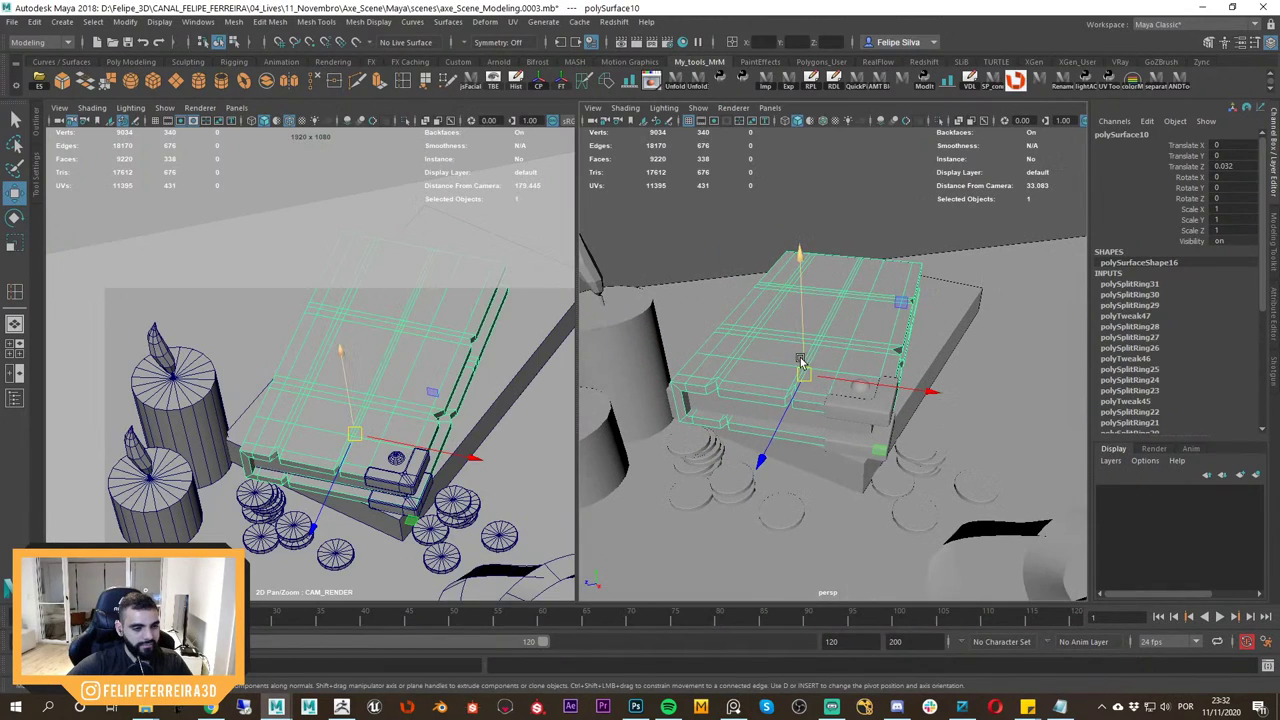
# Create a polygon plane and place it in front of the books at about X -17, Y 4.2, Z 28.2.
pyautogui.moveTo(800, 339); pyautogui.dragTo(852, 282, button='right')
pyautogui.click(856, 228)
pyautogui.click(845, 325)
pyautogui.keyDown('alt'); pyautogui.moveTo(845, 325); pyautogui.dragTo(848, 338); pyautogui.keyUp('alt')
pyautogui.click(735, 215)
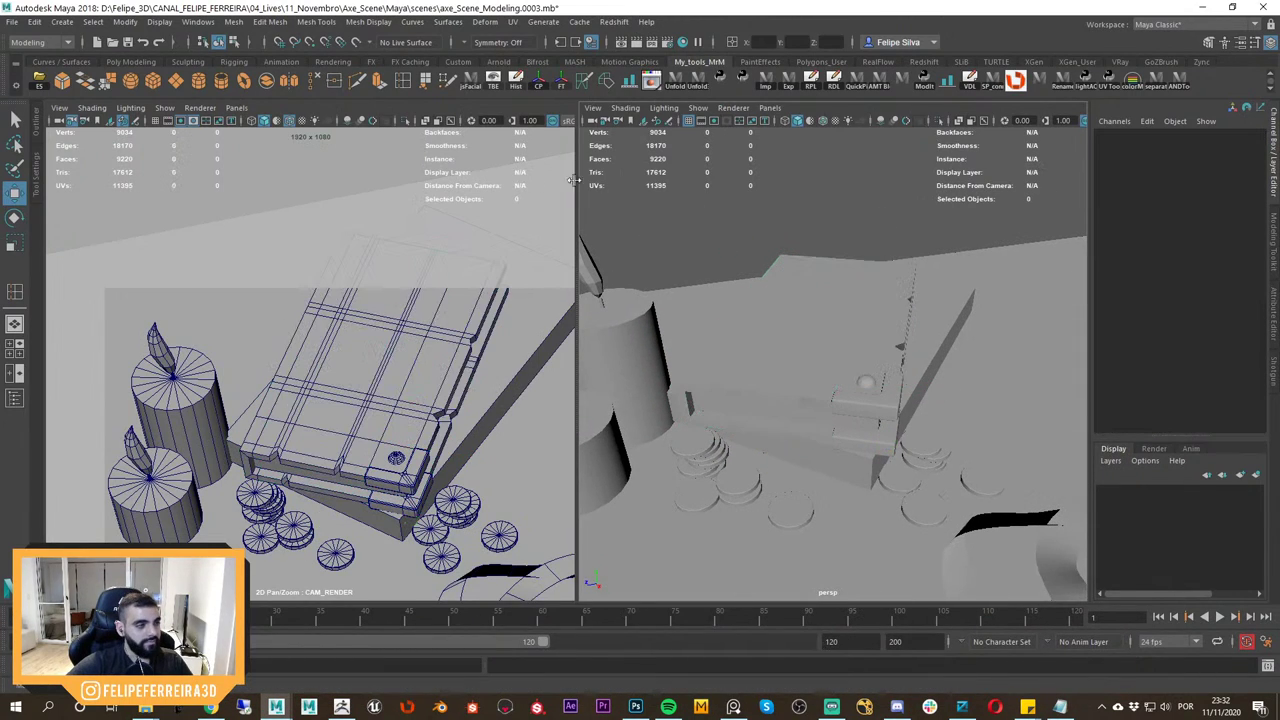
pyautogui.keyDown('alt'); pyautogui.moveTo(868, 408); pyautogui.dragTo(771, 374, button='right'); pyautogui.keyUp('alt')
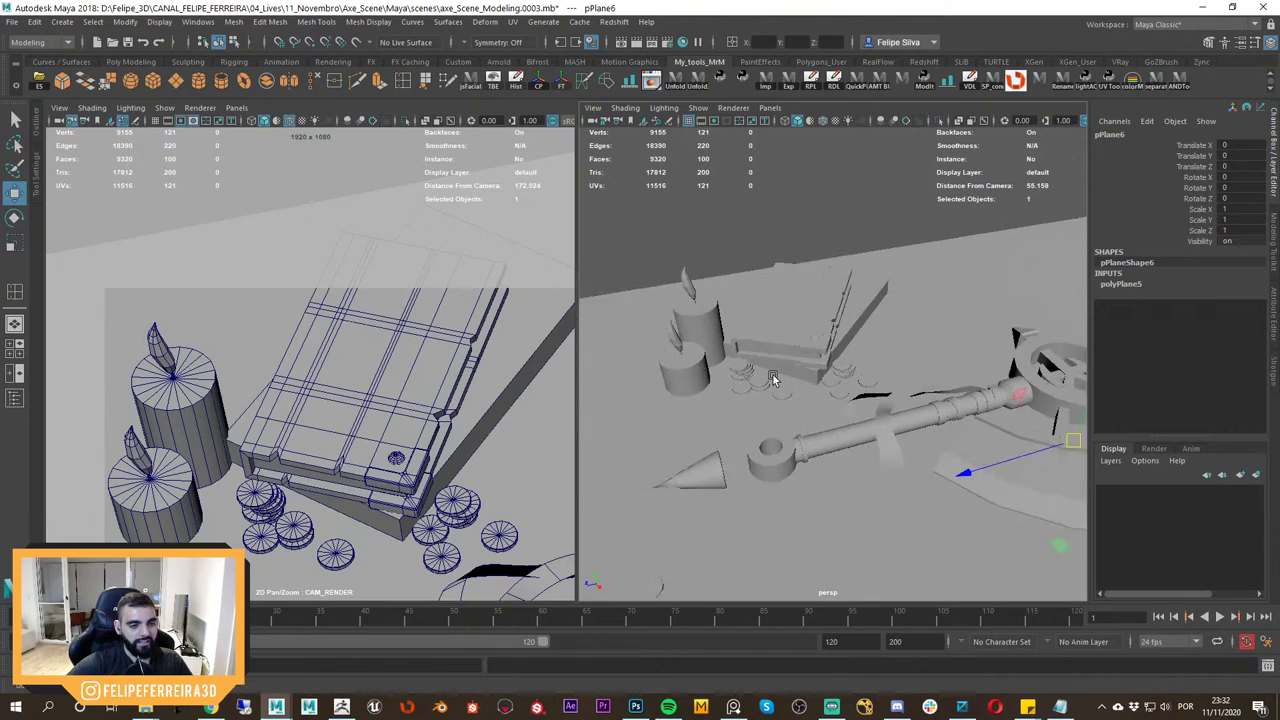
pyautogui.keyDown('alt'); pyautogui.moveTo(771, 374); pyautogui.dragTo(705, 376); pyautogui.keyUp('alt')
pyautogui.keyDown('alt'); pyautogui.moveTo(1003, 491); pyautogui.dragTo(911, 502, button='middle'); pyautogui.keyUp('alt')
pyautogui.moveTo(860, 478); pyautogui.dragTo(809, 417)
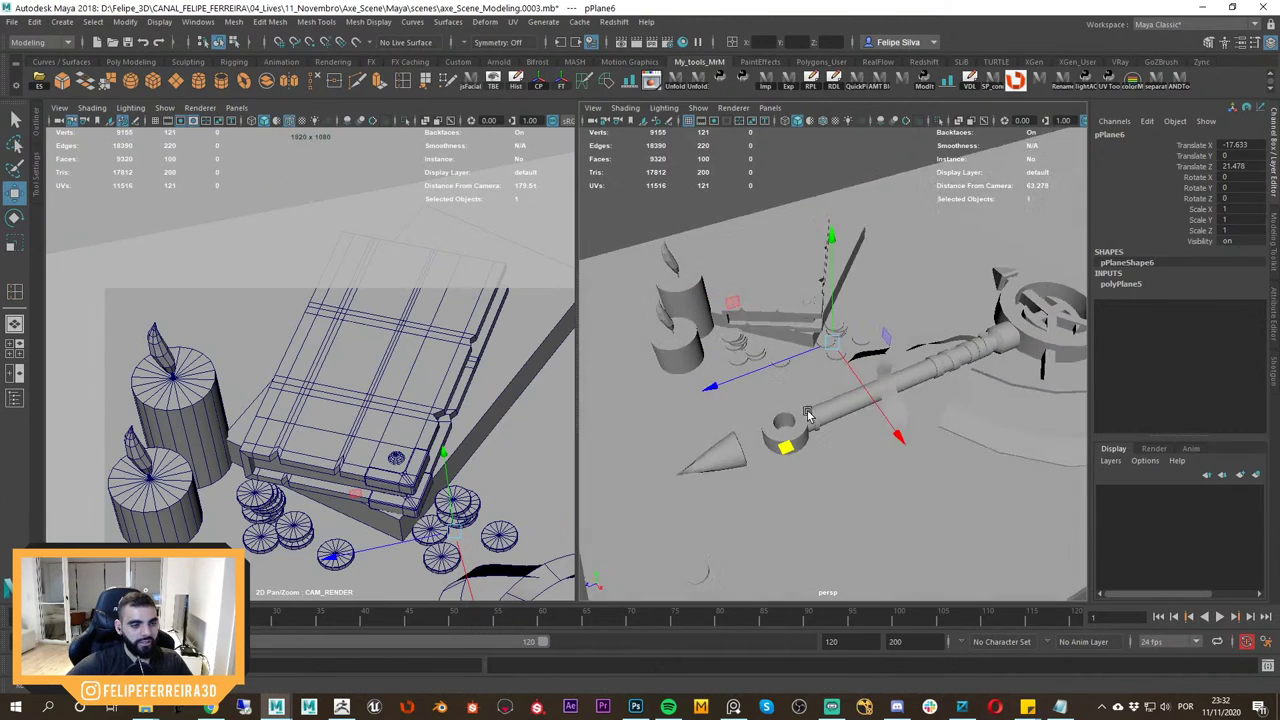
pyautogui.keyDown('alt'); pyautogui.moveTo(809, 417); pyautogui.dragTo(818, 420, button='right'); pyautogui.keyUp('alt')
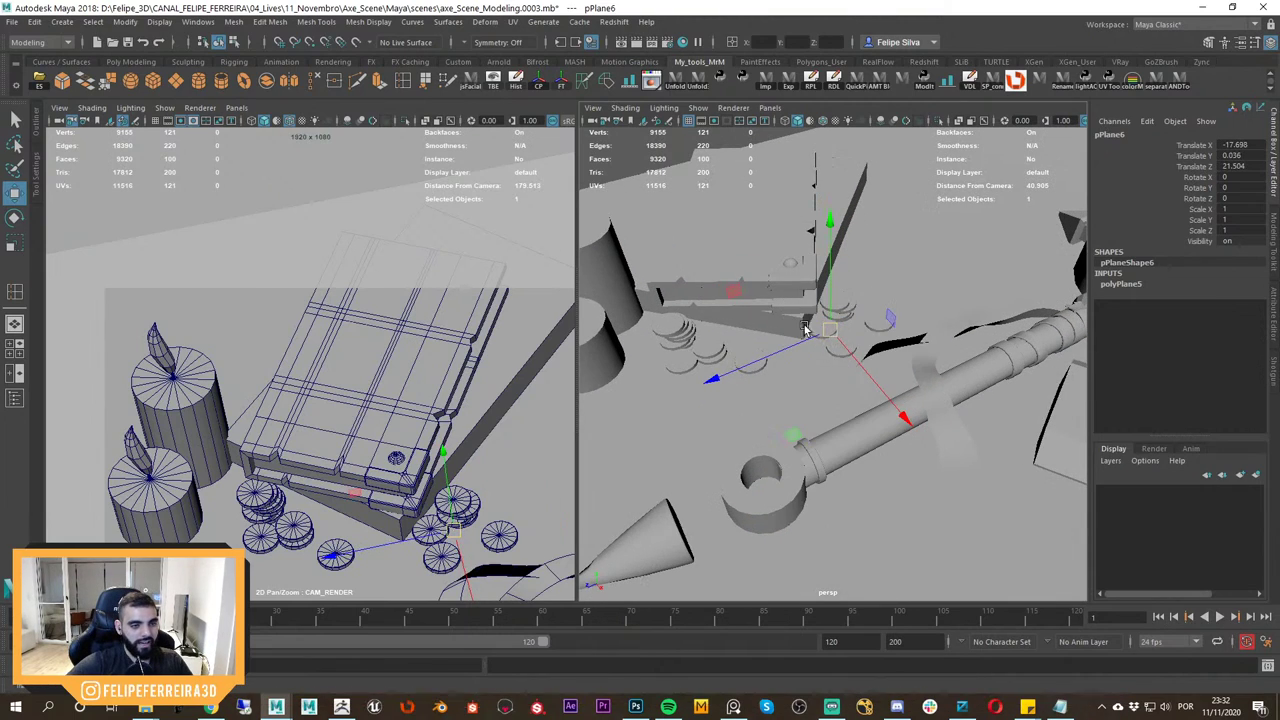
pyautogui.moveTo(796, 434); pyautogui.dragTo(751, 396)
pyautogui.moveTo(755, 292); pyautogui.dragTo(754, 288)
pyautogui.press('e')
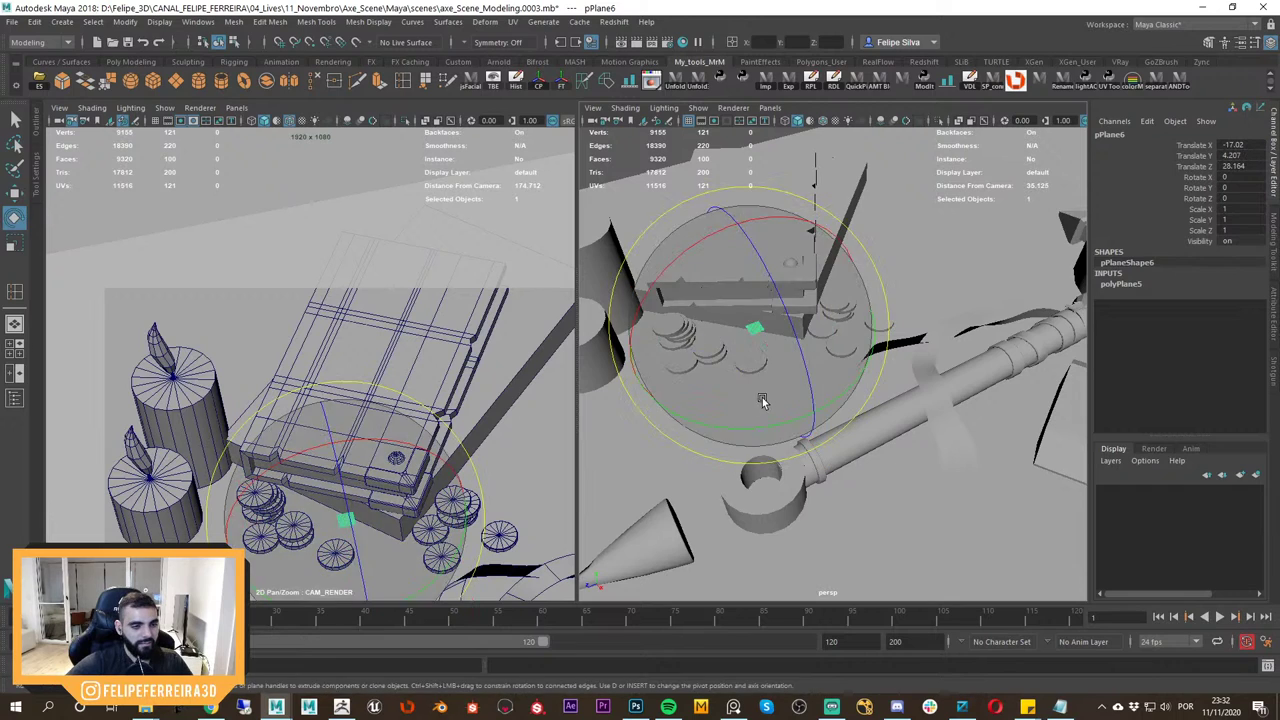
# Set the plane's width and height subdivisions to 1.
pyautogui.click(1128, 284)
pyautogui.click(1172, 318)
pyautogui.moveTo(1172, 322); pyautogui.dragTo(1172, 328)
pyautogui.moveTo(930, 350); pyautogui.dragTo(780, 358, button='middle')
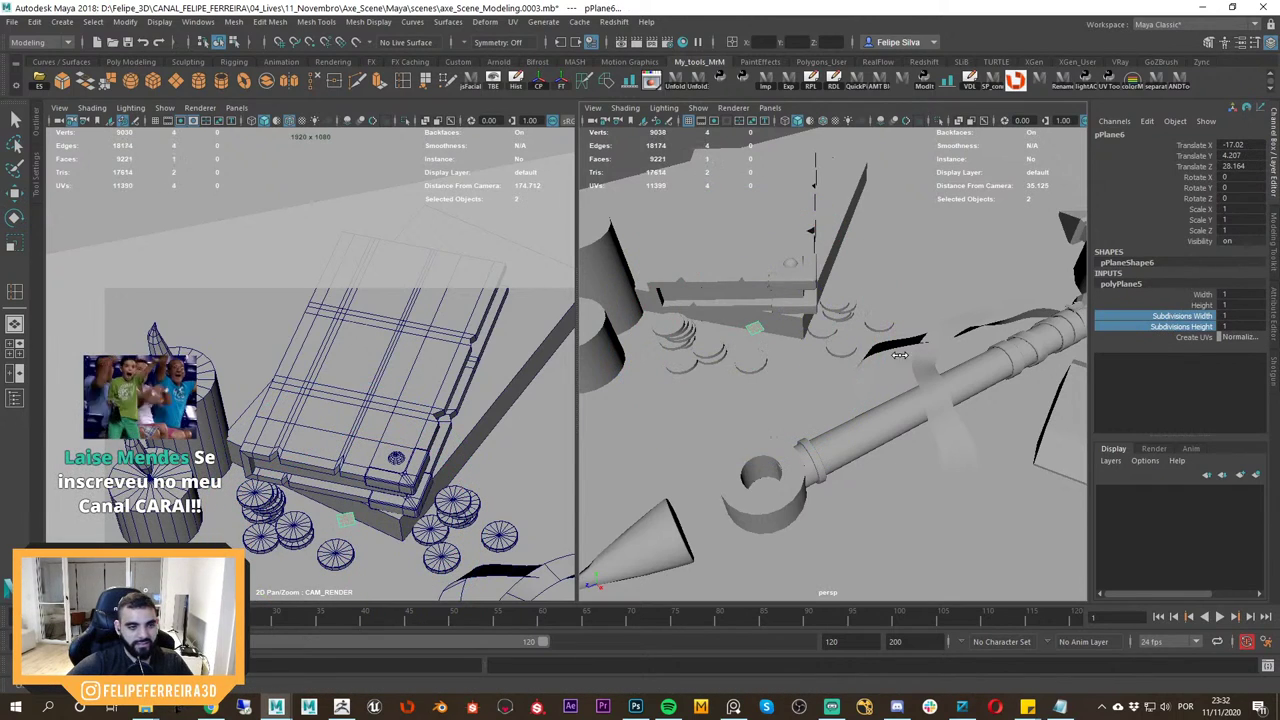
# Rotate the plane to about 54.5° around Y and move it closer to the books' front edge.
pyautogui.press('w')
pyautogui.press('e')
pyautogui.moveTo(762, 428); pyautogui.dragTo(869, 393)
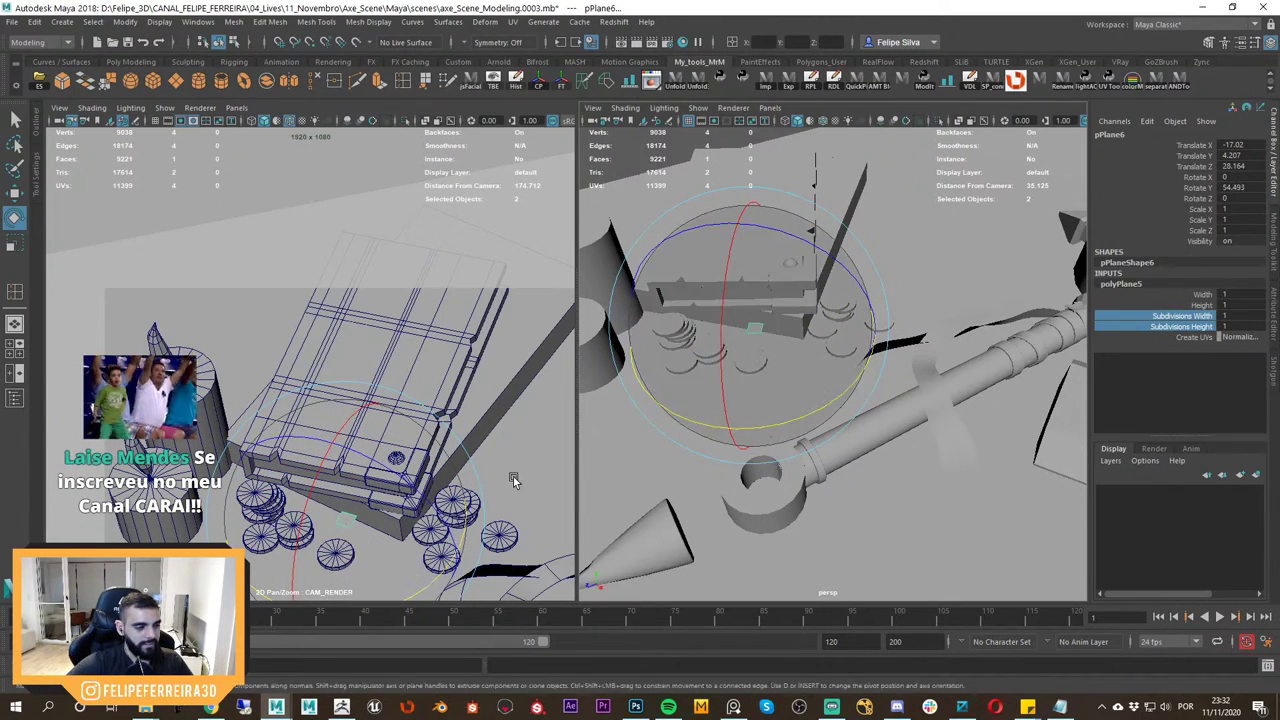
pyautogui.press('w')
pyautogui.moveTo(412, 528); pyautogui.dragTo(444, 434, button='middle')
pyautogui.moveTo(444, 434); pyautogui.dragTo(474, 470, button='right')
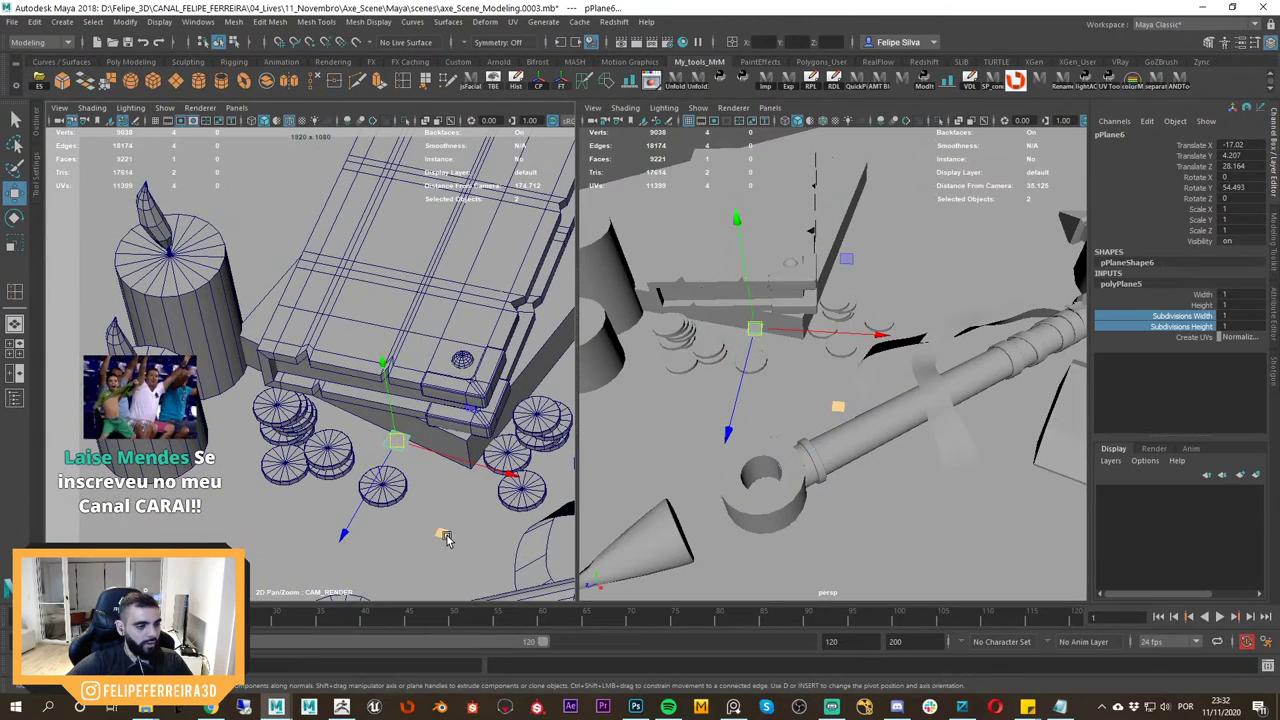
pyautogui.moveTo(446, 537); pyautogui.dragTo(454, 510)
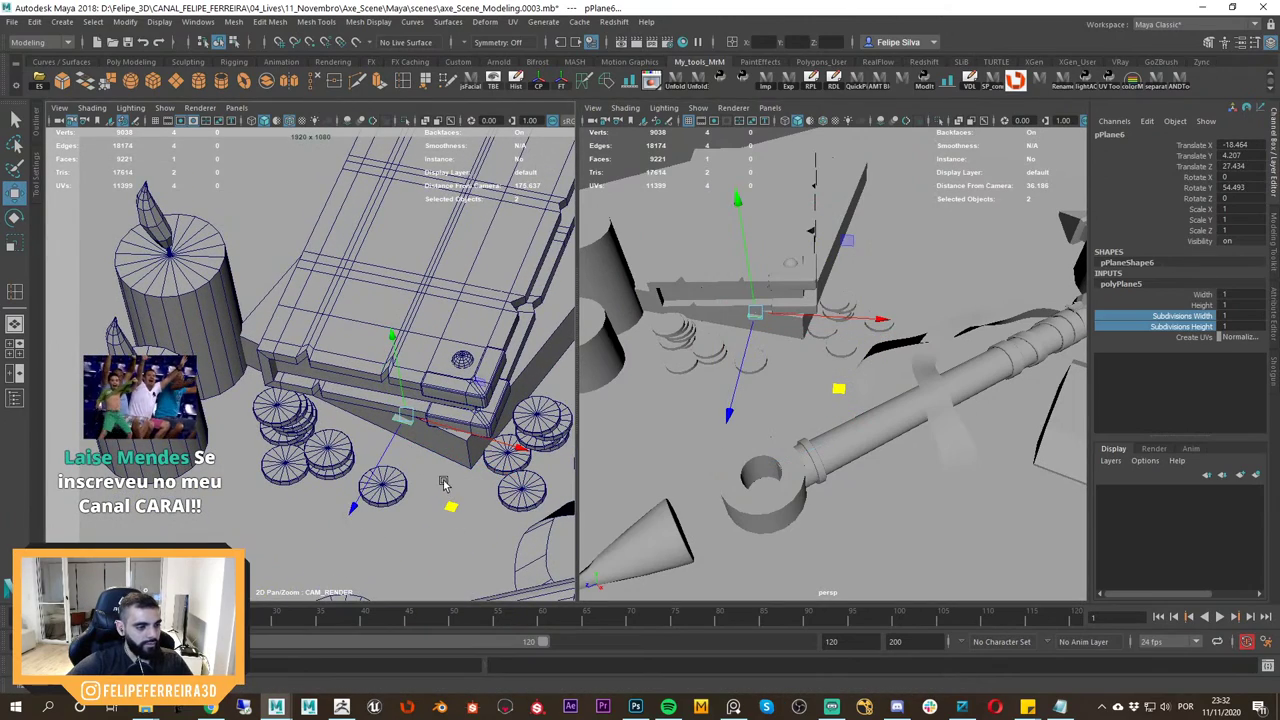
# Show the camera view in wireframe, then turn the plane to about 72° around Y and move it over the painted ribbon.
pyautogui.press('4')
pyautogui.moveTo(454, 474); pyautogui.dragTo(517, 524, button='right')
pyautogui.moveTo(517, 524); pyautogui.dragTo(440, 486, button='middle')
pyautogui.press('e')
pyautogui.moveTo(444, 489); pyautogui.dragTo(475, 471)
pyautogui.press('w')
pyautogui.moveTo(475, 462); pyautogui.dragTo(458, 468, button='middle')
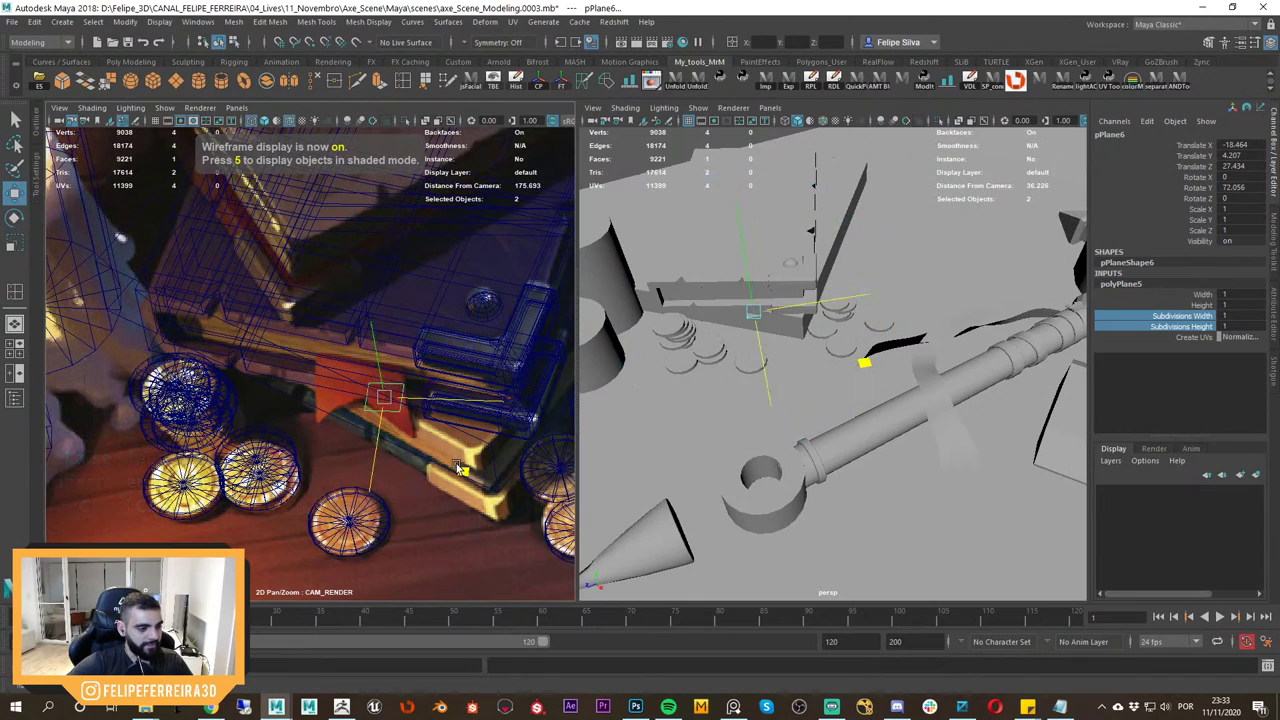
# Scale the plane to about 2.4, stretched to about 2.99 in Z, and turn it to about 78.7° around Y to match the ribbon.
pyautogui.press('r')
pyautogui.moveTo(358, 368); pyautogui.dragTo(397, 374)
pyautogui.press('e')
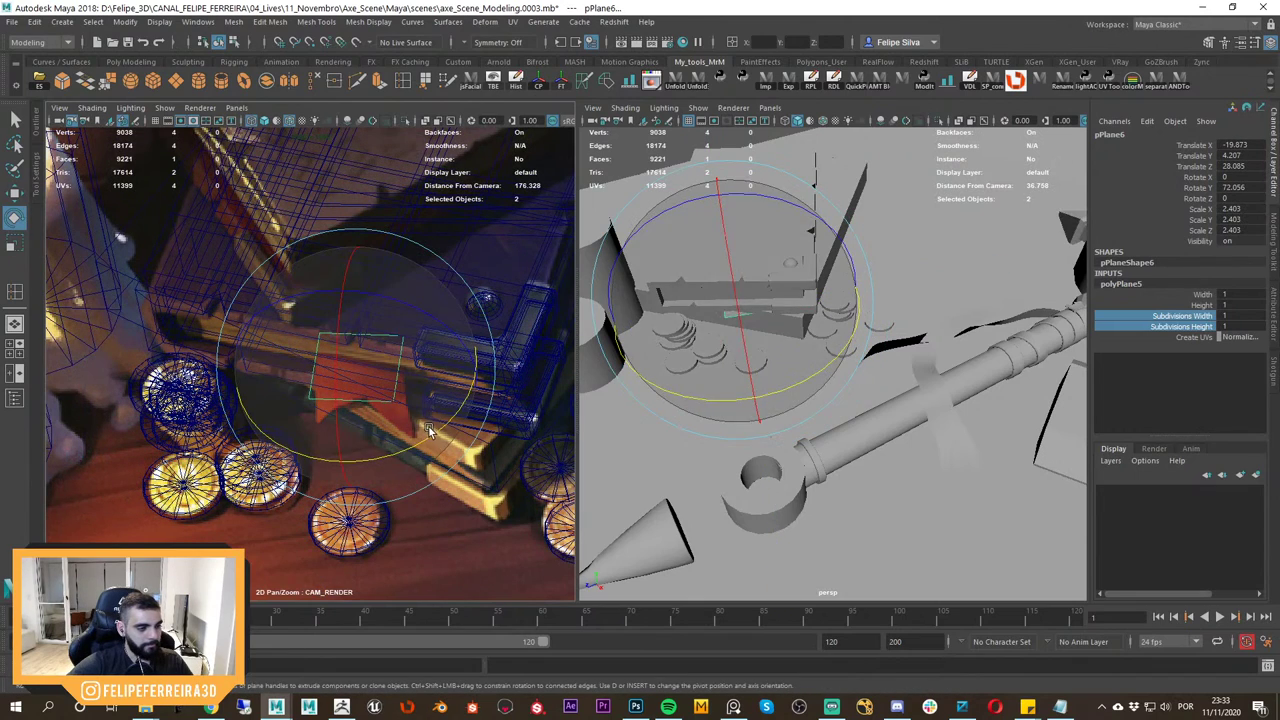
pyautogui.moveTo(431, 440); pyautogui.dragTo(444, 434)
pyautogui.press('w')
pyautogui.moveTo(447, 437); pyautogui.dragTo(418, 401, button='middle')
pyautogui.press('r')
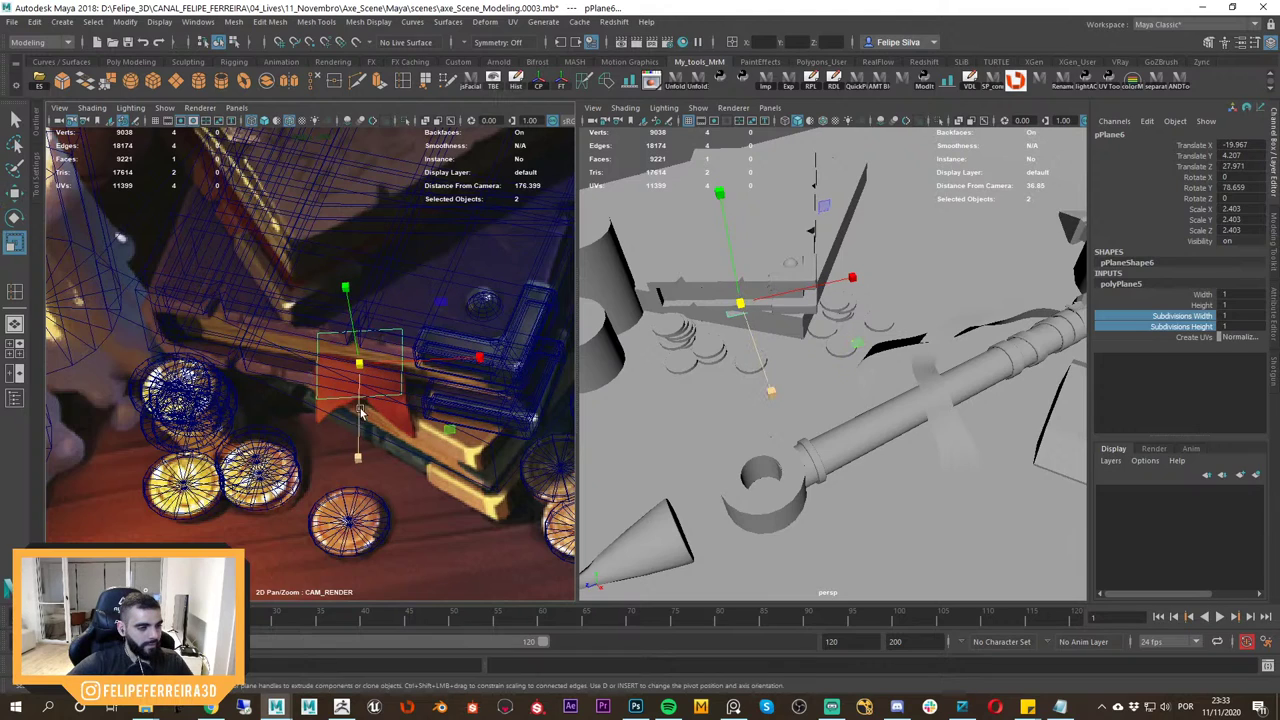
pyautogui.moveTo(361, 411); pyautogui.dragTo(361, 446)
pyautogui.press('w')
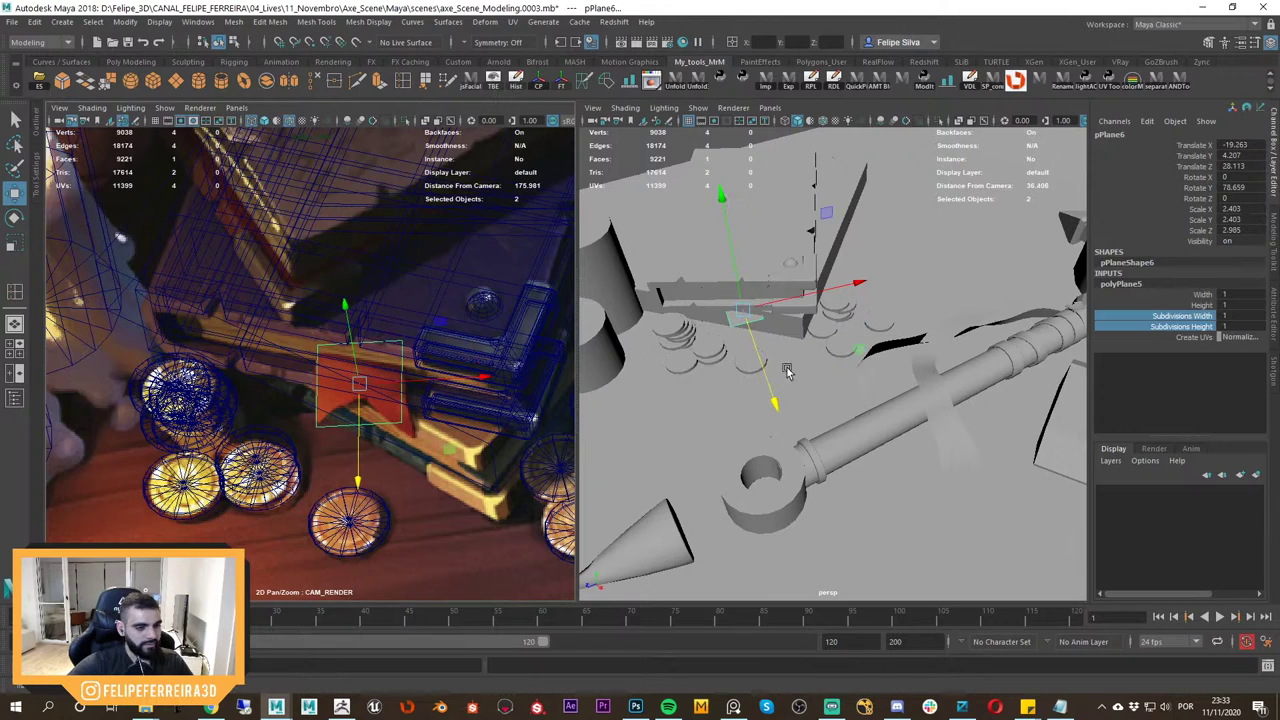
# Raise the plane to about Y 6.1 and shift it horizontally so it covers the painted ribbon between the cover boards.
pyautogui.press('f')
pyautogui.keyDown('alt'); pyautogui.moveTo(797, 329); pyautogui.dragTo(769, 291, button='right'); pyautogui.keyUp('alt')
pyautogui.keyDown('alt'); pyautogui.moveTo(769, 291); pyautogui.dragTo(765, 368); pyautogui.keyUp('alt')
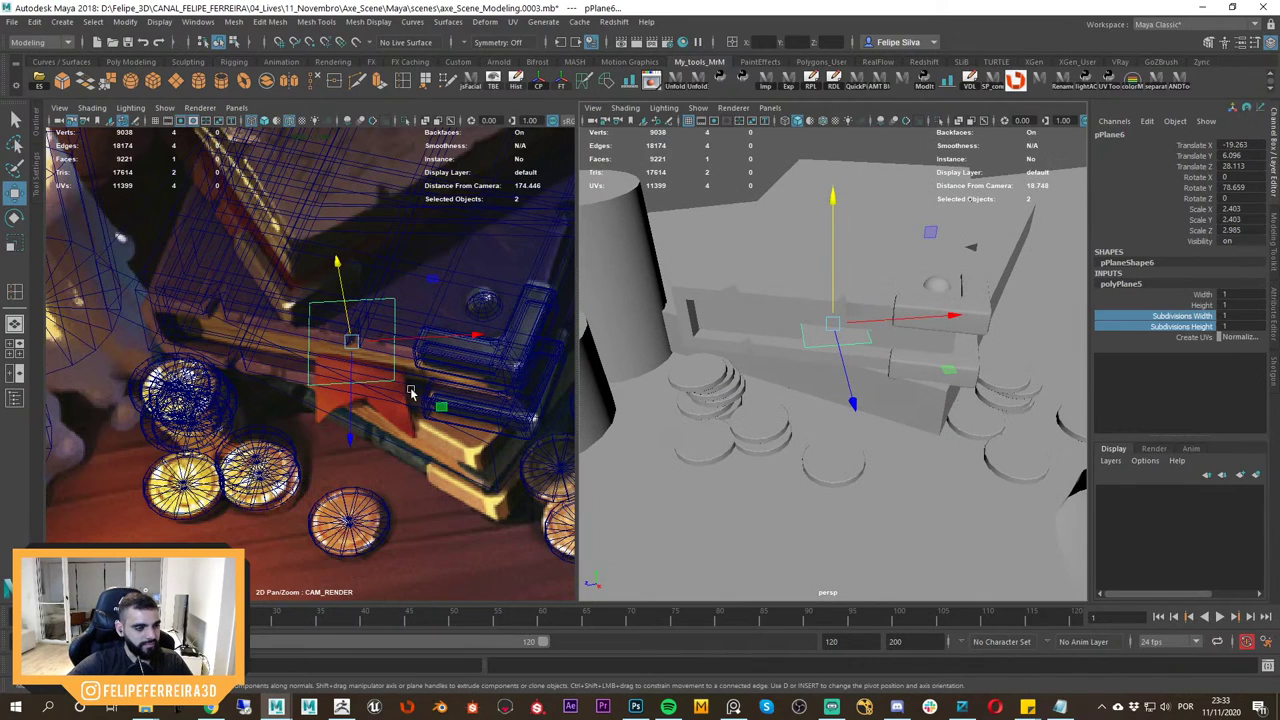
pyautogui.moveTo(351, 404); pyautogui.dragTo(352, 409)
pyautogui.moveTo(437, 432); pyautogui.dragTo(444, 431)
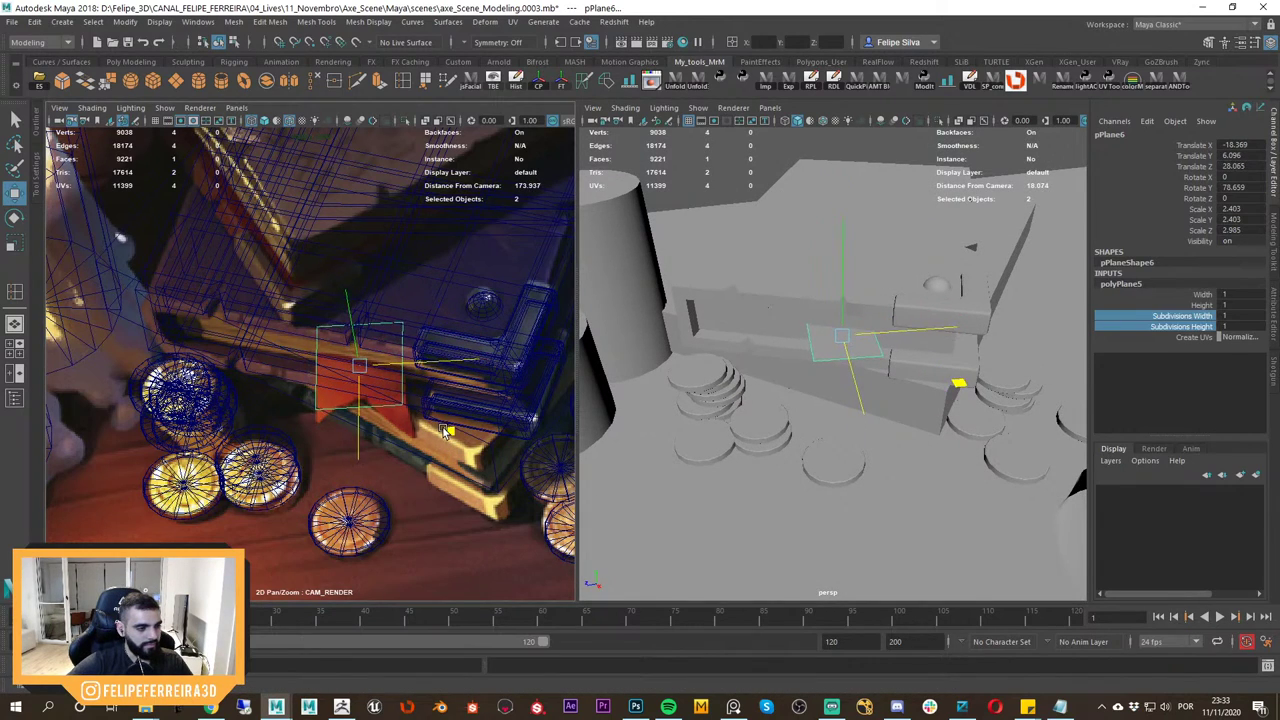
pyautogui.press('F9')
pyautogui.moveTo(293, 385); pyautogui.dragTo(319, 433)
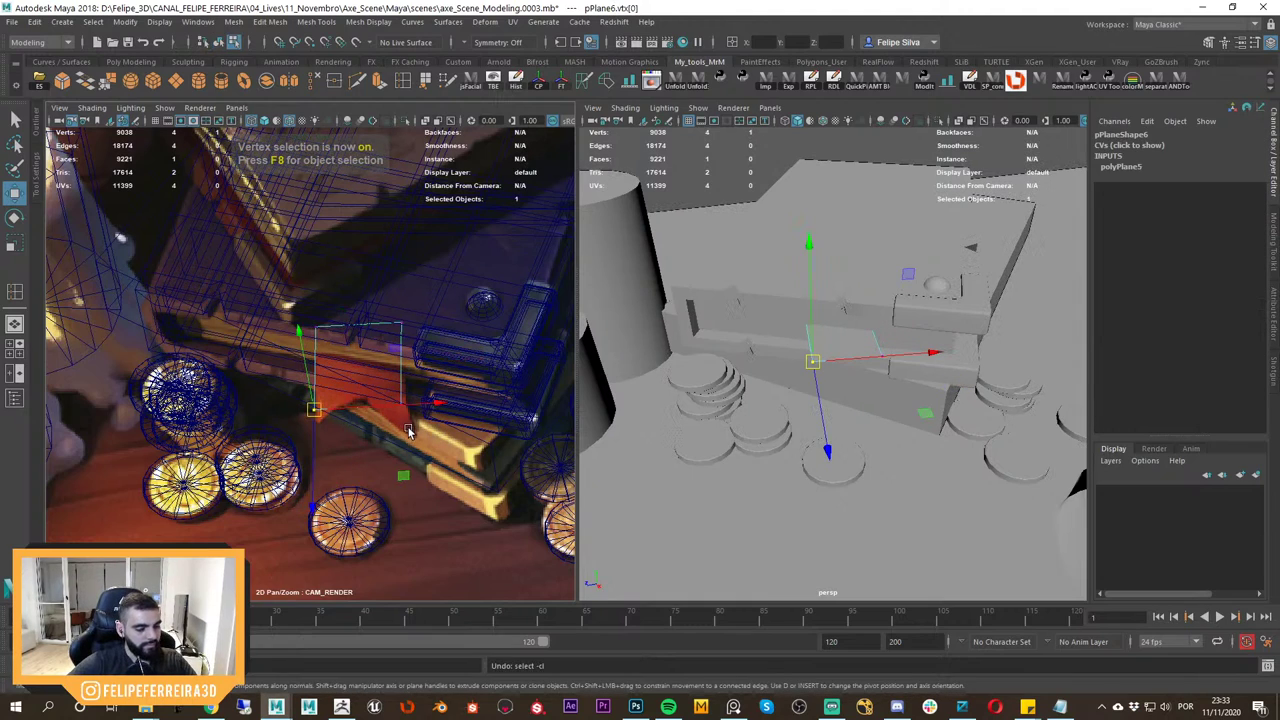
pyautogui.press('F10')
pyautogui.keyDown('alt'); pyautogui.moveTo(852, 373); pyautogui.dragTo(863, 360); pyautogui.keyUp('alt')
pyautogui.scroll(3, 863, 360)
pyautogui.moveTo(838, 338); pyautogui.dragTo(881, 295, button='right')
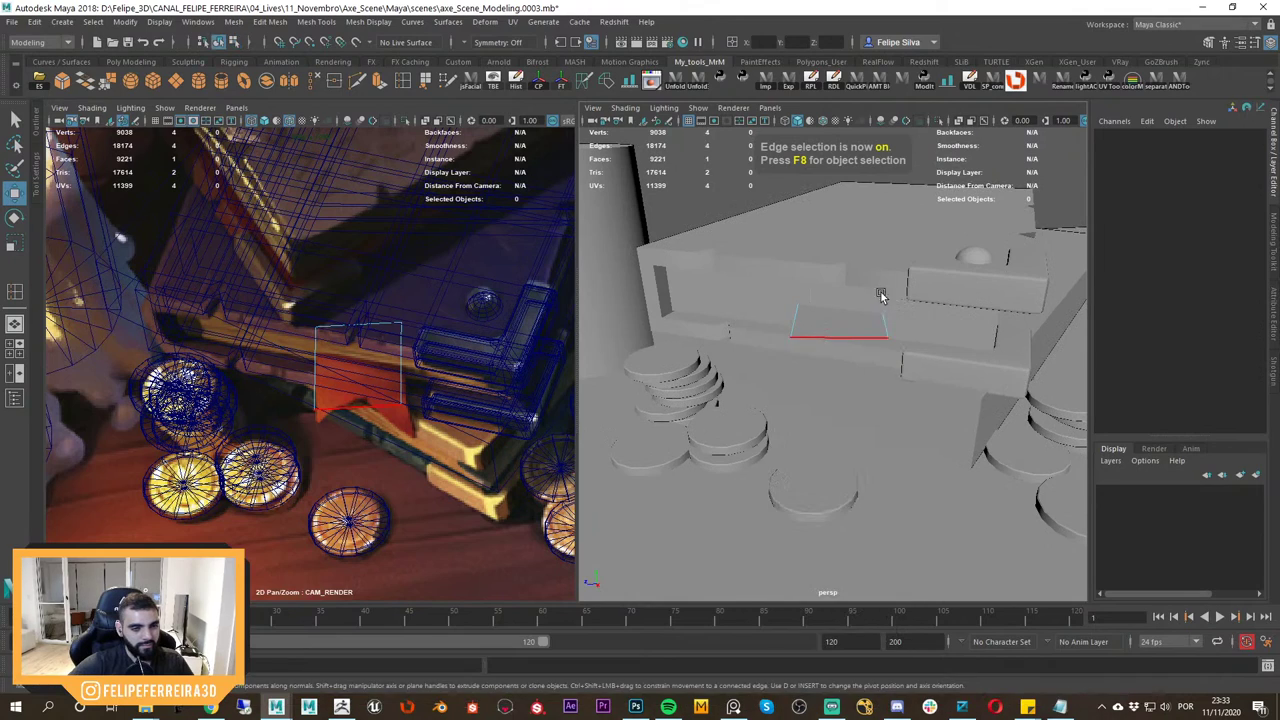
# Insert an edge loop lengthwise through the middle of the ribbon plane and switch to vertex selection.
pyautogui.press('F8')
pyautogui.press('f')
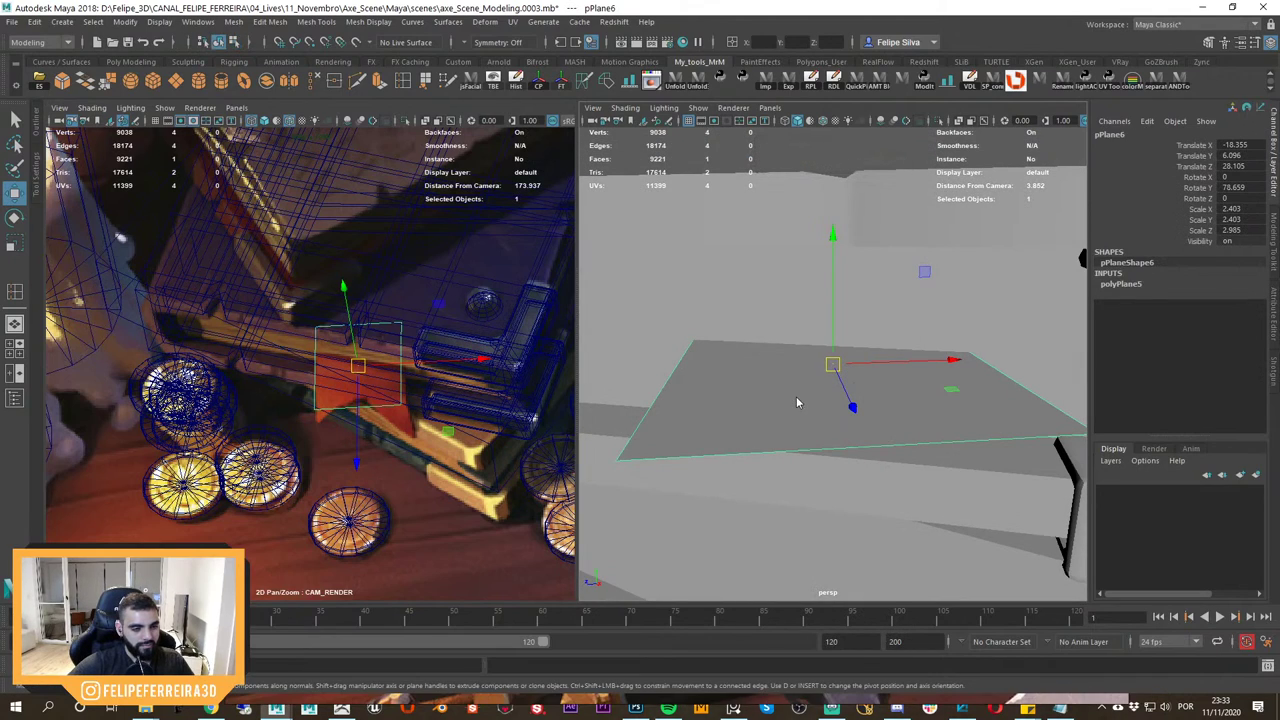
pyautogui.keyDown('shift'); pyautogui.moveTo(796, 400); pyautogui.dragTo(824, 436, button='right'); pyautogui.keyUp('shift')
pyautogui.moveTo(830, 449); pyautogui.dragTo(858, 449)
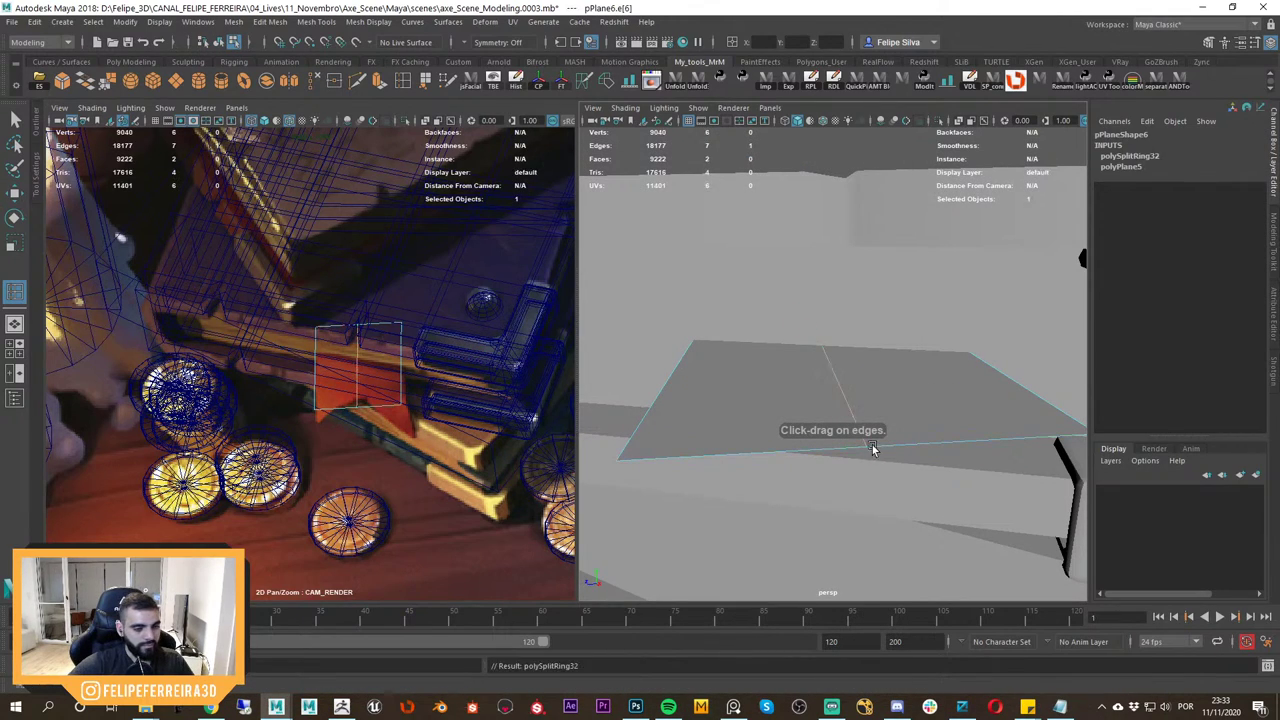
pyautogui.keyDown('alt'); pyautogui.moveTo(872, 449); pyautogui.dragTo(840, 448, button='right'); pyautogui.keyUp('alt')
pyautogui.press('w')
pyautogui.press('F9')
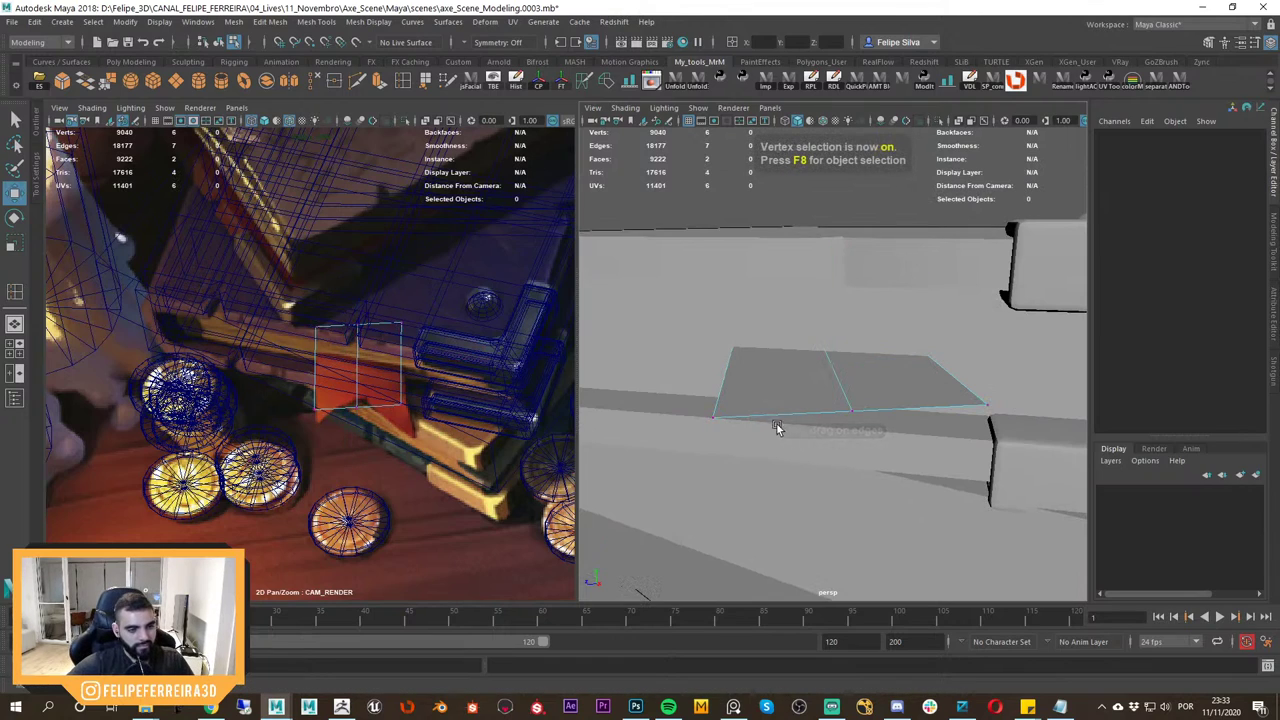
# Pull the two outer corner vertices at the ribbon plane's free end outward to form a V-shaped notch.
pyautogui.keyDown('alt'); pyautogui.moveTo(777, 428); pyautogui.dragTo(768, 470); pyautogui.keyUp('alt')
pyautogui.moveTo(748, 432); pyautogui.dragTo(686, 516)
pyautogui.click(820, 471)
pyautogui.hotkey('ctrl', 'z')
pyautogui.moveTo(760, 456); pyautogui.dragTo(688, 492)
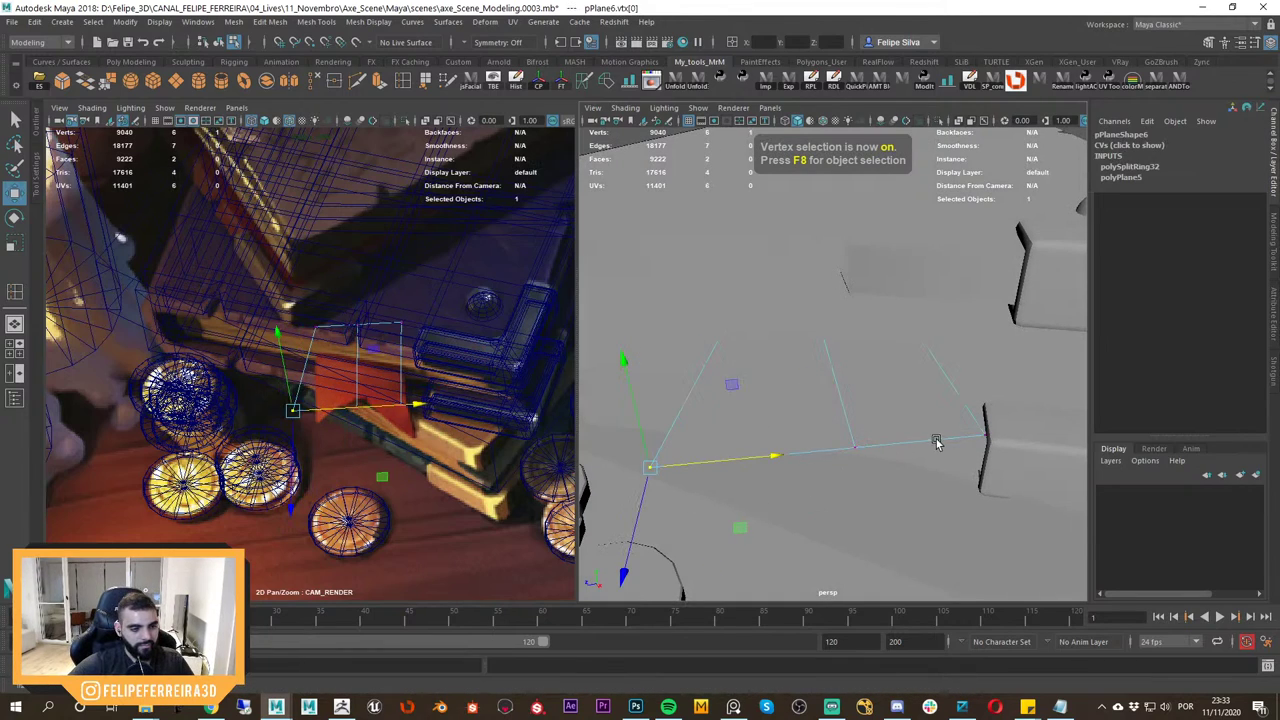
pyautogui.hotkey('ctrl', 'z')
pyautogui.keyDown('shift'); pyautogui.moveTo(1004, 422); pyautogui.dragTo(940, 484); pyautogui.keyUp('shift')
pyautogui.keyDown('alt'); pyautogui.moveTo(926, 487); pyautogui.dragTo(867, 466, button='right'); pyautogui.keyUp('alt')
pyautogui.moveTo(866, 468); pyautogui.dragTo(883, 514)
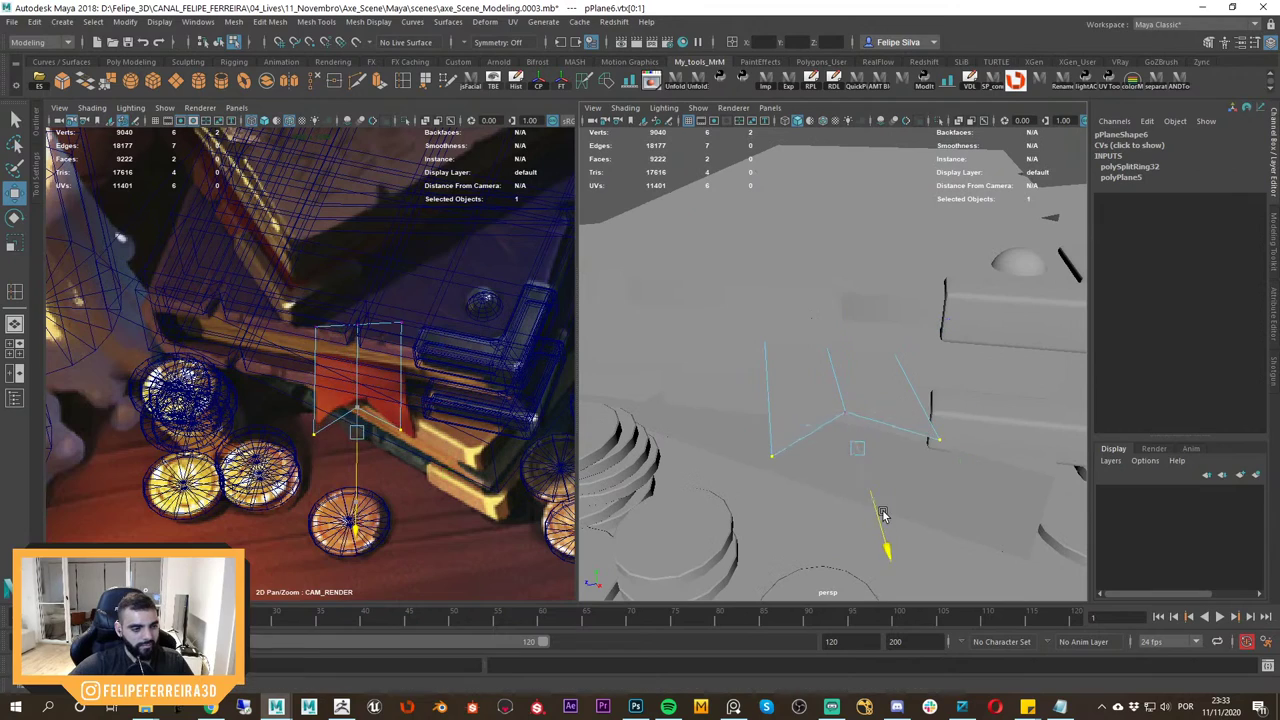
# Pull the notch vertices back slightly and adjust the two tips individually to match the painted ribbon.
pyautogui.keyDown('shift'); pyautogui.click(839, 404); pyautogui.keyUp('shift')
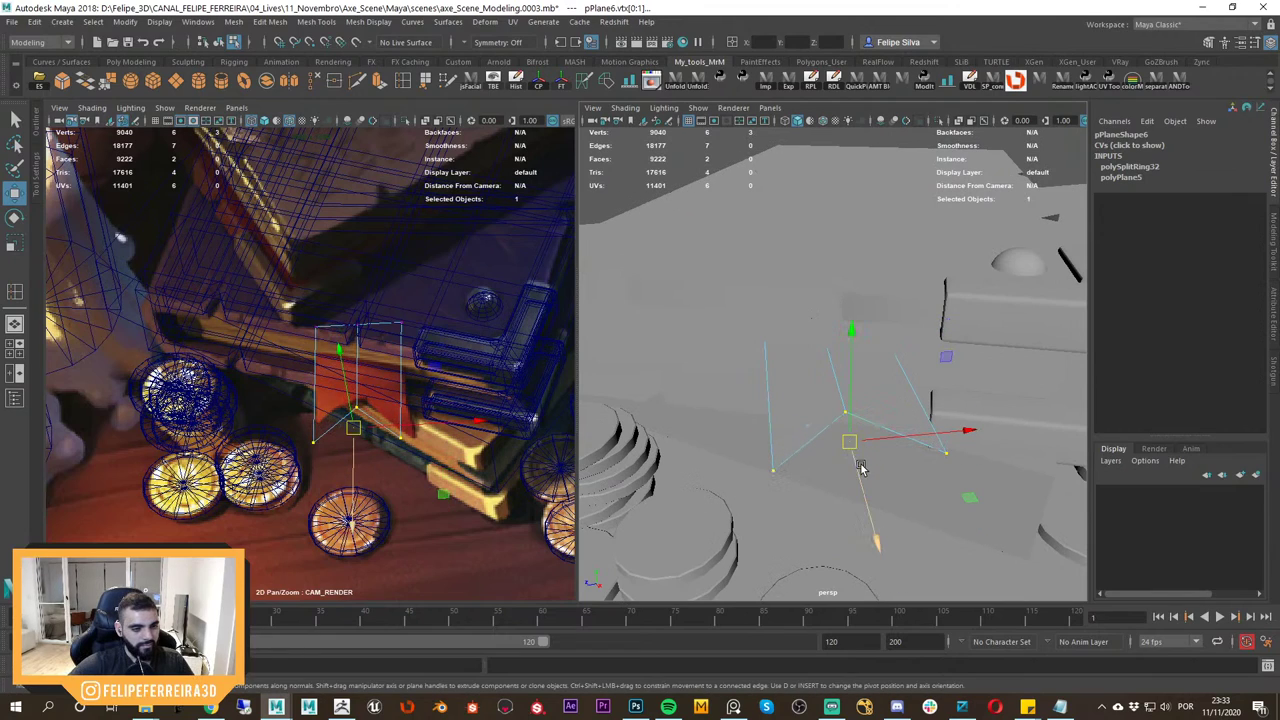
pyautogui.moveTo(860, 471); pyautogui.dragTo(852, 456)
pyautogui.click(933, 437)
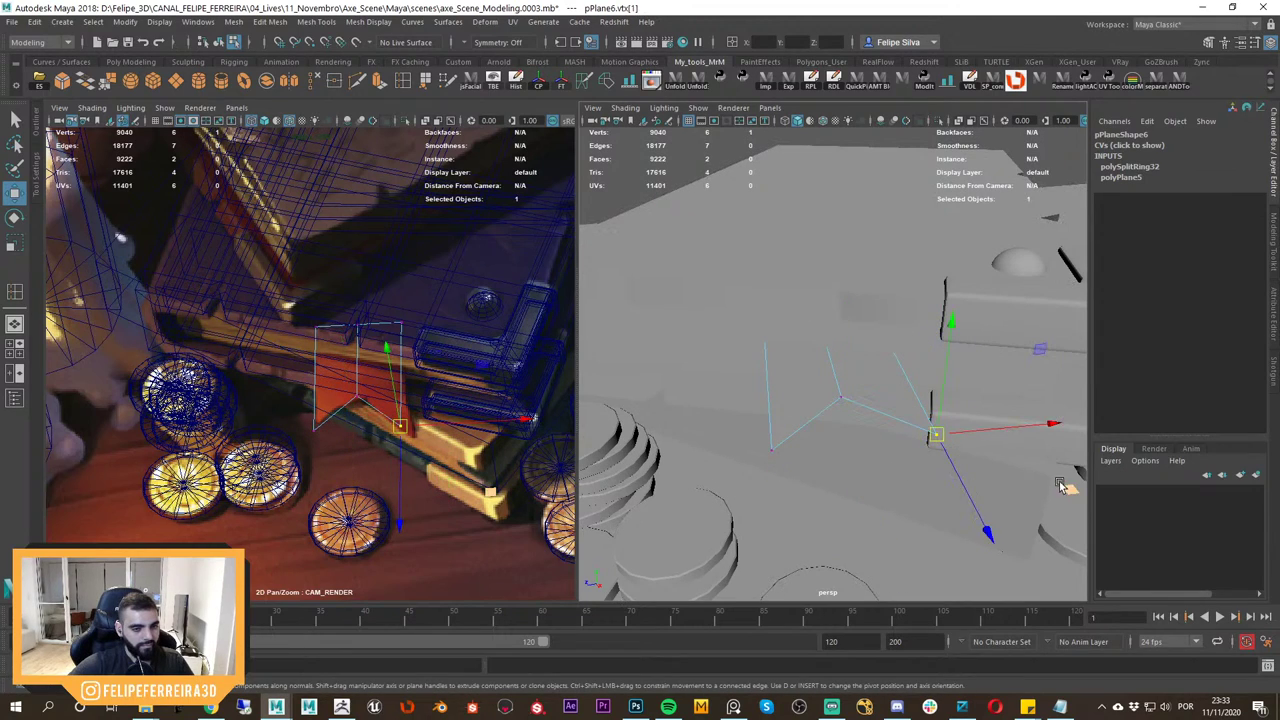
pyautogui.moveTo(1062, 485); pyautogui.dragTo(1089, 501)
pyautogui.moveTo(755, 470); pyautogui.dragTo(752, 473)
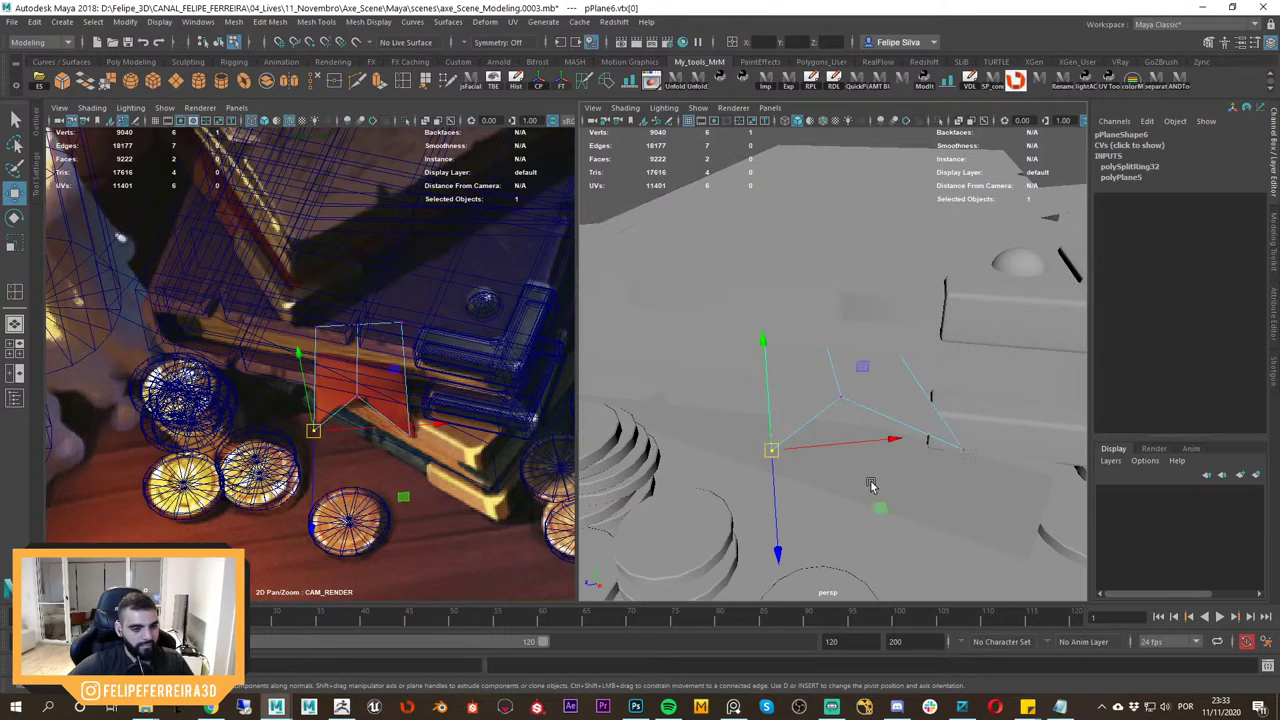
pyautogui.moveTo(879, 507); pyautogui.dragTo(881, 511)
# Isolate the ribbon plane and bevel its central lengthwise edge with a fraction of 0.12 and 2 segments.
pyautogui.moveTo(867, 387); pyautogui.dragTo(918, 322, button='right')
pyautogui.hotkey('ctrl', '1')
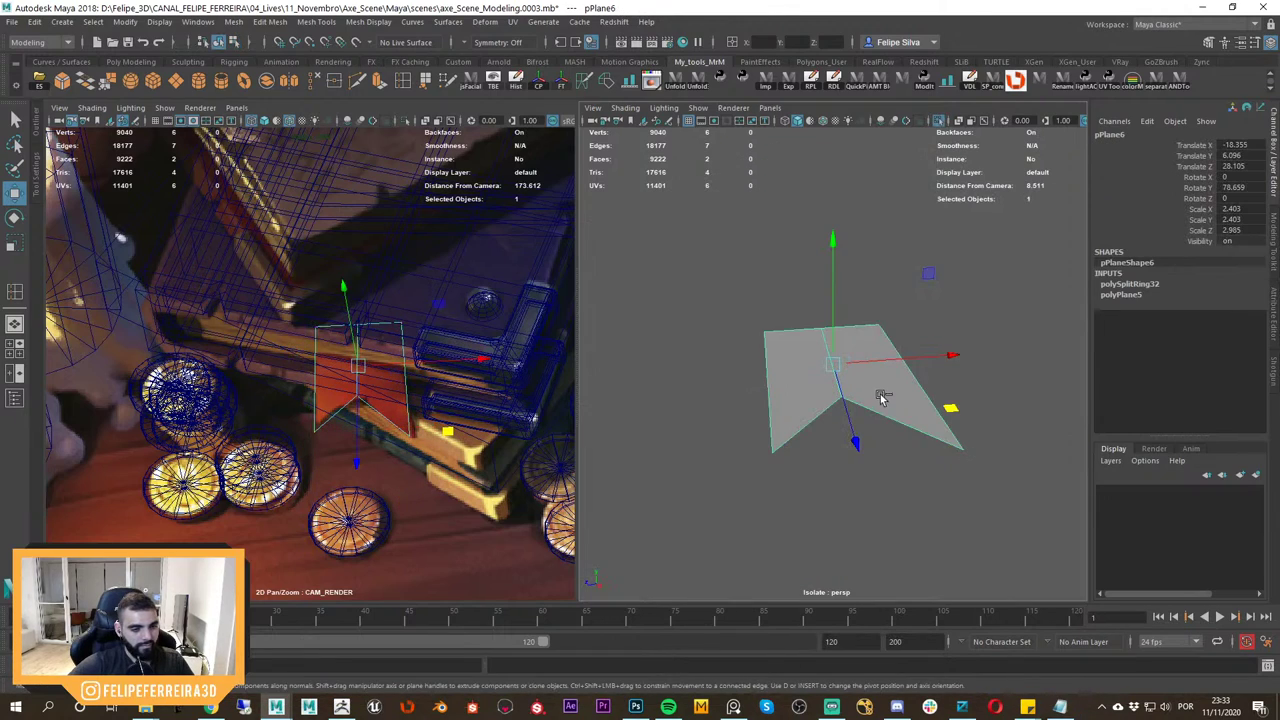
pyautogui.press('f')
pyautogui.press('3')
pyautogui.keyDown('alt'); pyautogui.moveTo(871, 427); pyautogui.dragTo(838, 391); pyautogui.keyUp('alt')
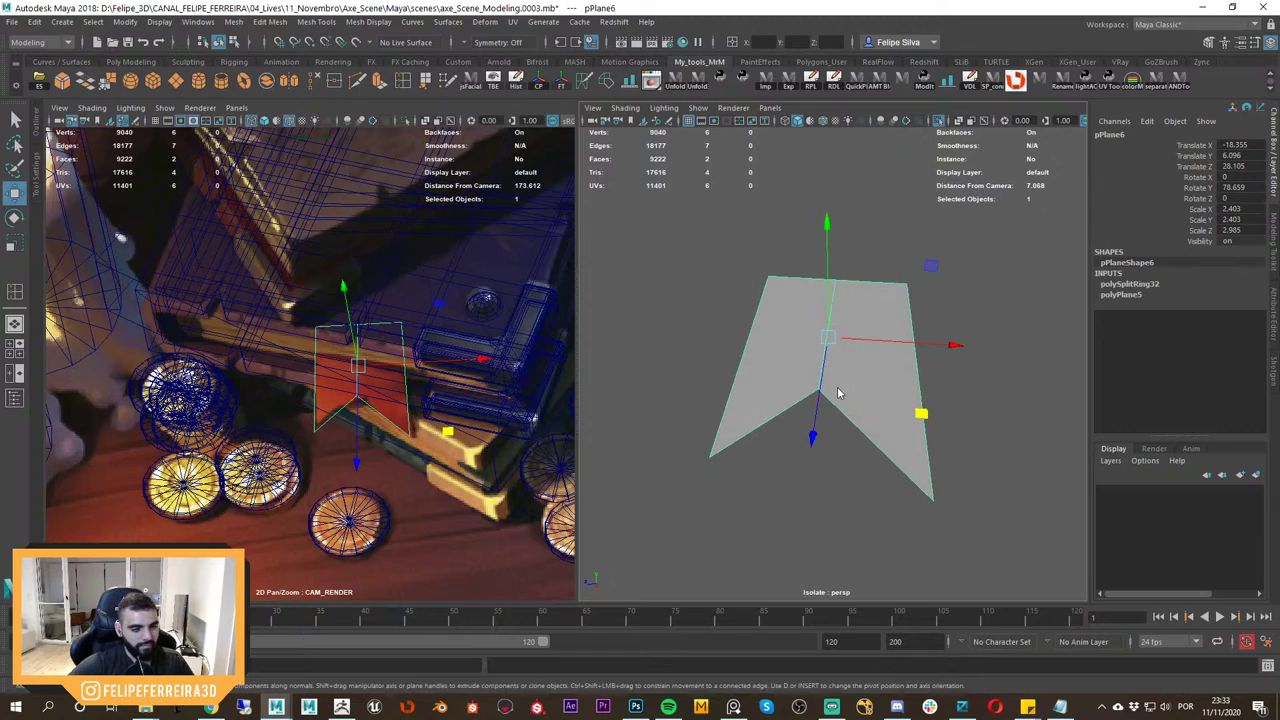
pyautogui.moveTo(838, 380); pyautogui.dragTo(898, 348, button='right')
pyautogui.click(834, 305)
pyautogui.scroll(3, 836, 358)
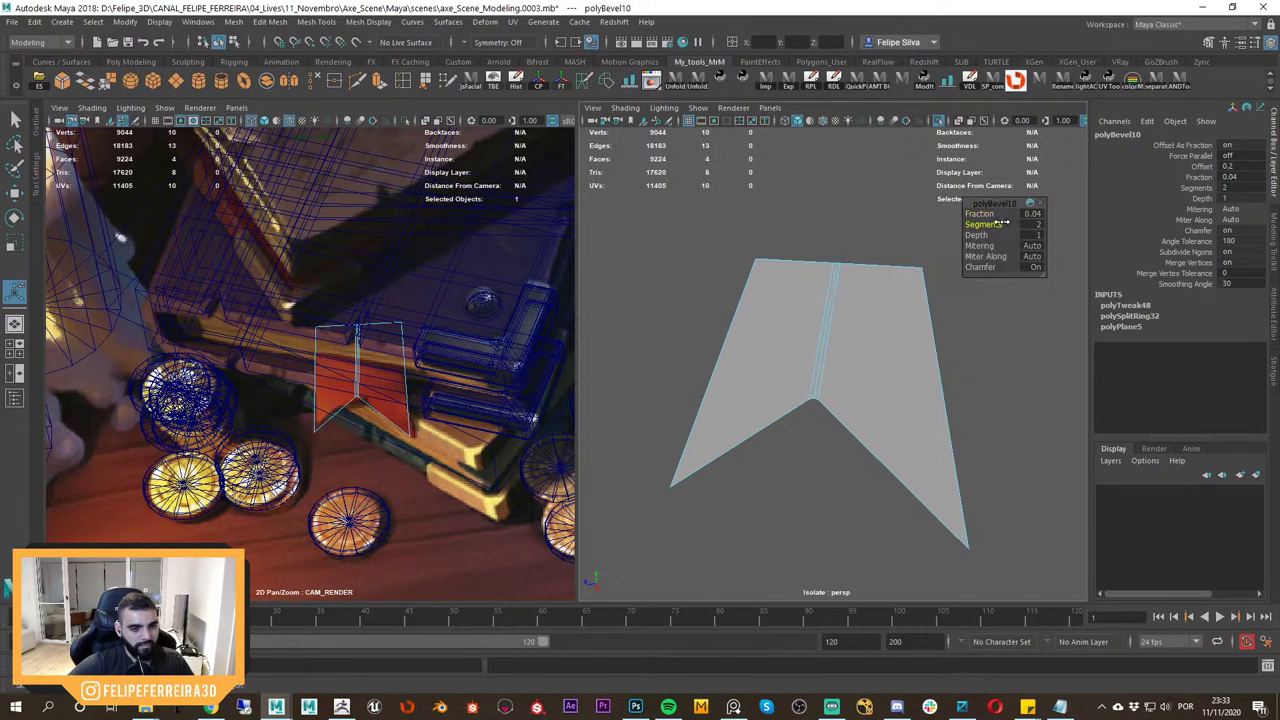
pyautogui.moveTo(988, 213); pyautogui.dragTo(980, 214)
pyautogui.press('w')
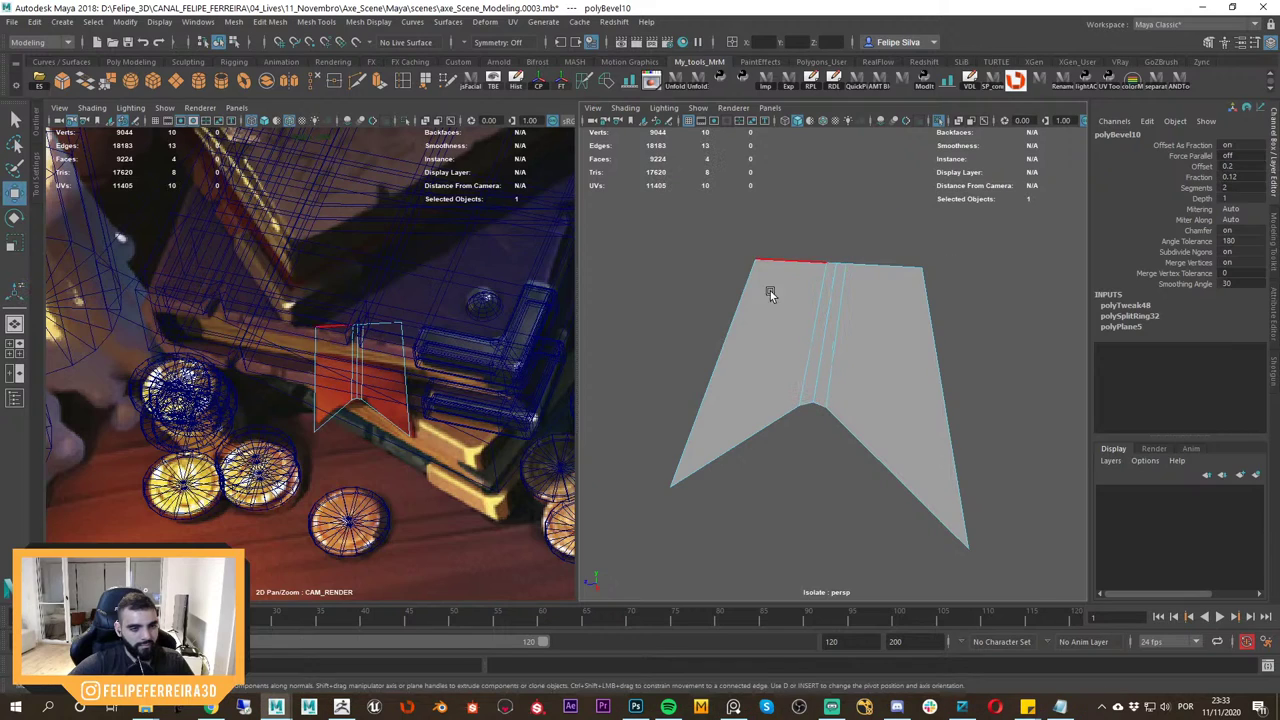
pyautogui.keyDown('alt'); pyautogui.moveTo(769, 294); pyautogui.dragTo(791, 319); pyautogui.keyUp('alt')
pyautogui.moveTo(796, 315); pyautogui.dragTo(942, 237, button='right')
pyautogui.click(962, 285)
pyautogui.click(866, 323)
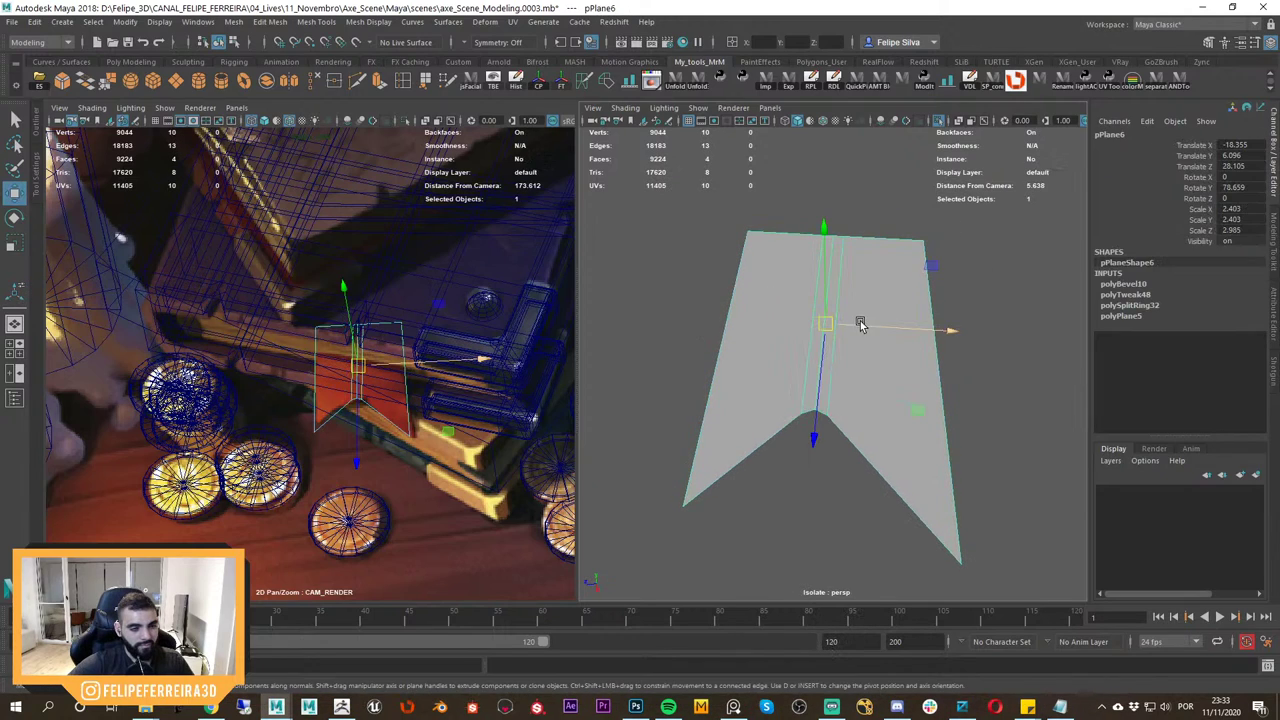
pyautogui.keyDown('shift'); pyautogui.moveTo(860, 321); pyautogui.dragTo(769, 344, button='right'); pyautogui.keyUp('shift')
pyautogui.moveTo(828, 291); pyautogui.dragTo(836, 271)
pyautogui.hotkey('ctrl', 'z')
pyautogui.press('w')
# Connect the ribbon's lengthwise edges with four crosswise rows of edges using the Connect tool.
pyautogui.moveTo(869, 308); pyautogui.dragTo(871, 265, button='right')
pyautogui.keyDown('alt'); pyautogui.moveTo(745, 275); pyautogui.dragTo(697, 303); pyautogui.keyUp('alt')
pyautogui.keyDown('alt'); pyautogui.moveTo(1058, 386); pyautogui.dragTo(970, 345); pyautogui.keyUp('alt')
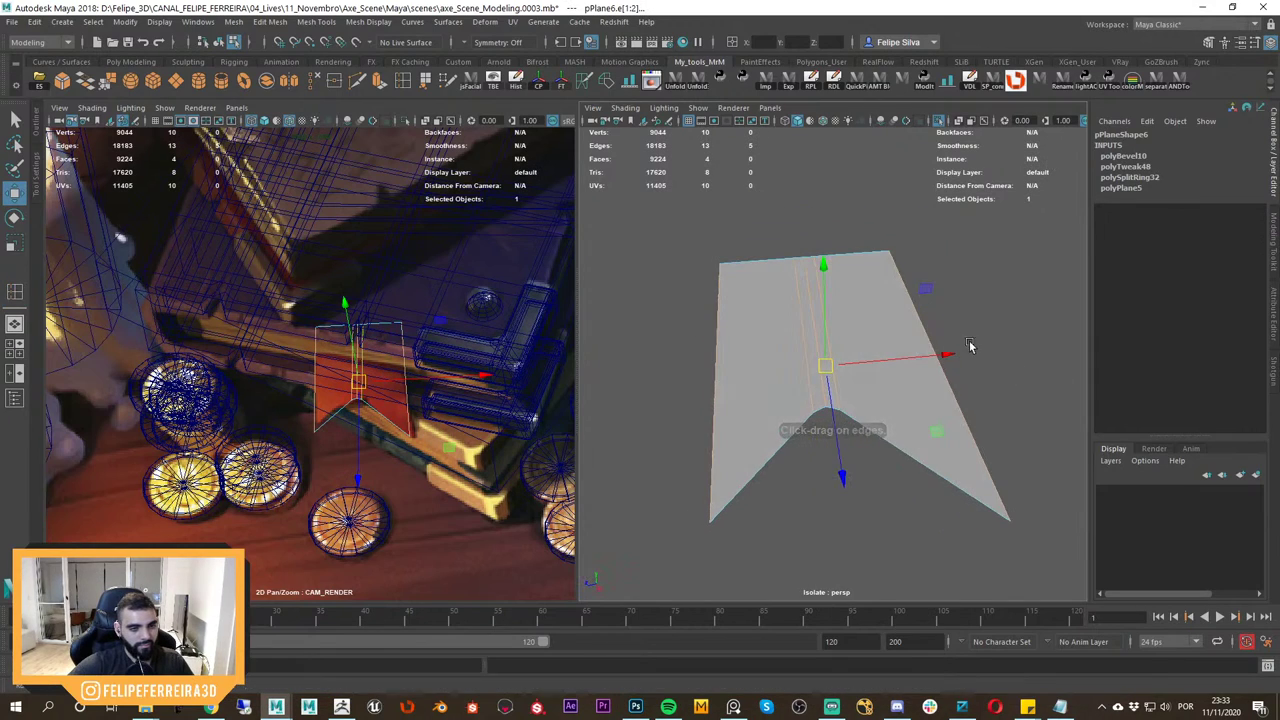
pyautogui.keyDown('shift'); pyautogui.rightClick(883, 331); pyautogui.keyUp('shift')
pyautogui.click(879, 520)
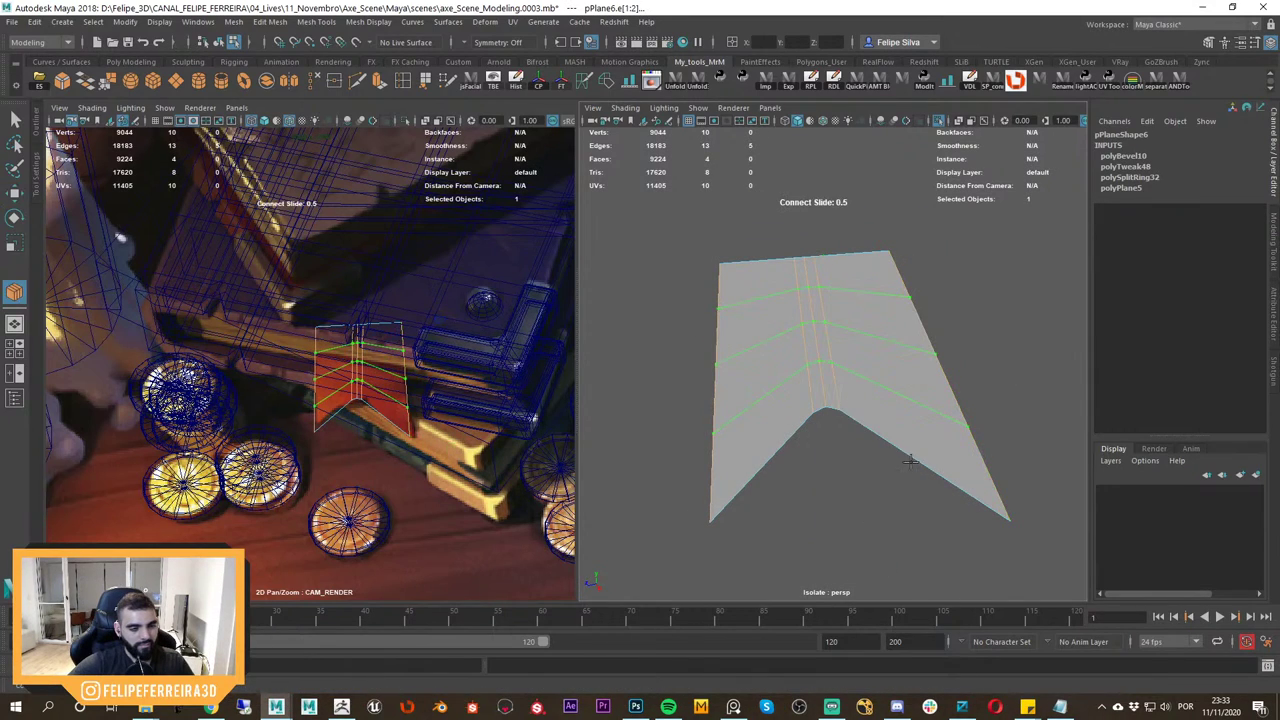
pyautogui.press('w')
pyautogui.moveTo(888, 337); pyautogui.dragTo(971, 243, button='right')
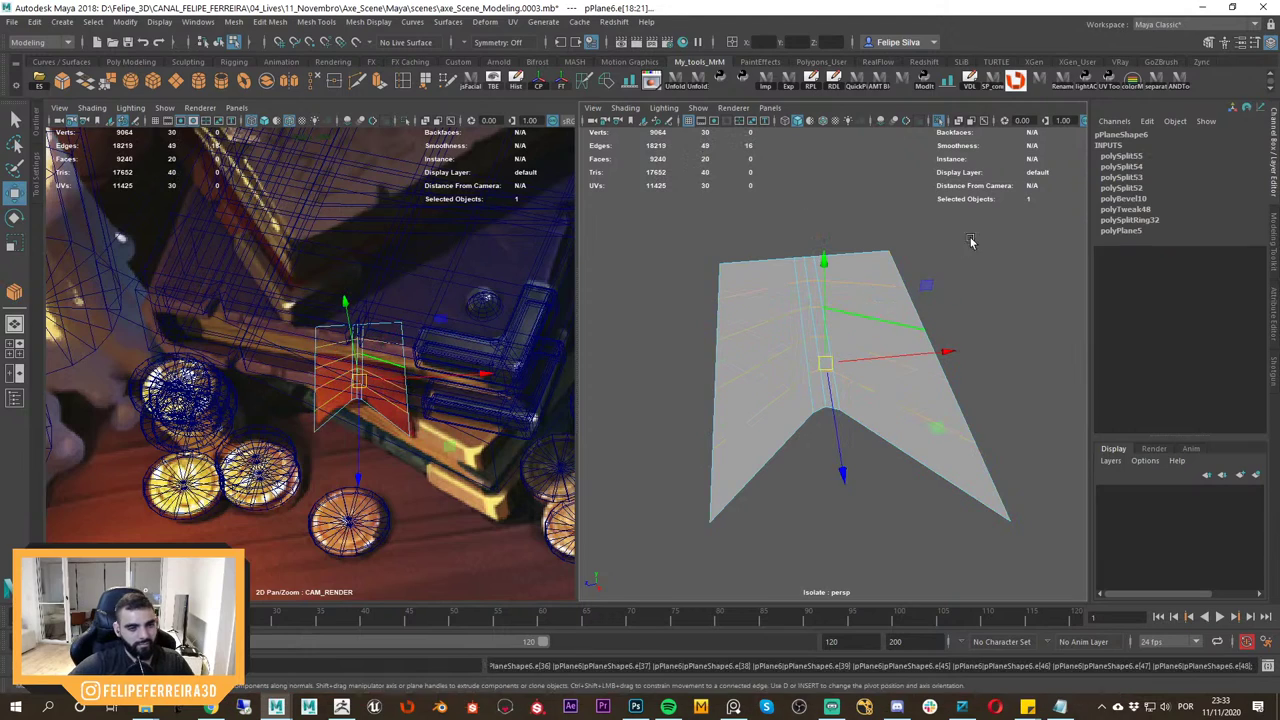
pyautogui.keyDown('shift'); pyautogui.rightClick(873, 308); pyautogui.keyUp('shift')
pyautogui.keyDown('alt'); pyautogui.moveTo(877, 309); pyautogui.dragTo(923, 335); pyautogui.keyUp('alt')
# Show the full scene and try to bend the ribbon's notched end downward by moving its end vertices with soft selection.
pyautogui.hotkey('ctrl', '1')
pyautogui.scroll(-3, 891, 426)
pyautogui.keyDown('alt'); pyautogui.moveTo(891, 426); pyautogui.dragTo(863, 381); pyautogui.keyUp('alt')
pyautogui.press('F9')
pyautogui.moveTo(1012, 322); pyautogui.dragTo(966, 424)
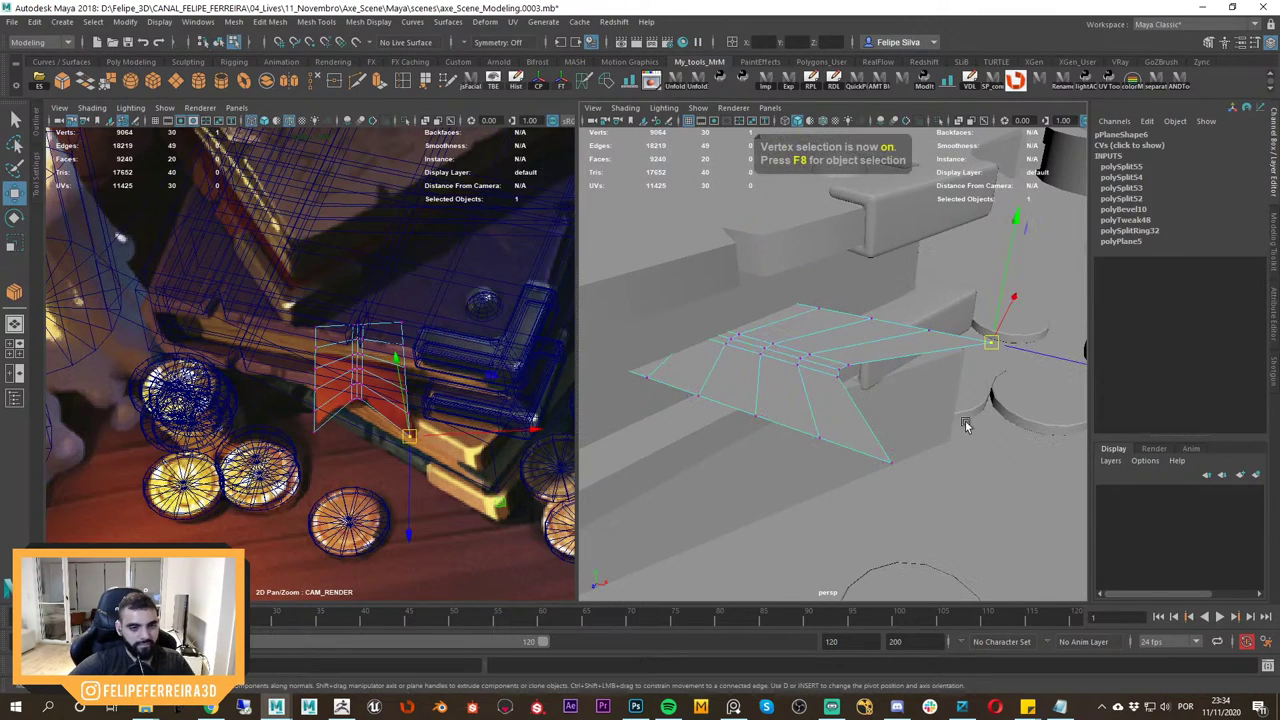
pyautogui.press('b')
pyautogui.moveTo(853, 380); pyautogui.dragTo(972, 320)
pyautogui.moveTo(996, 267); pyautogui.dragTo(976, 317)
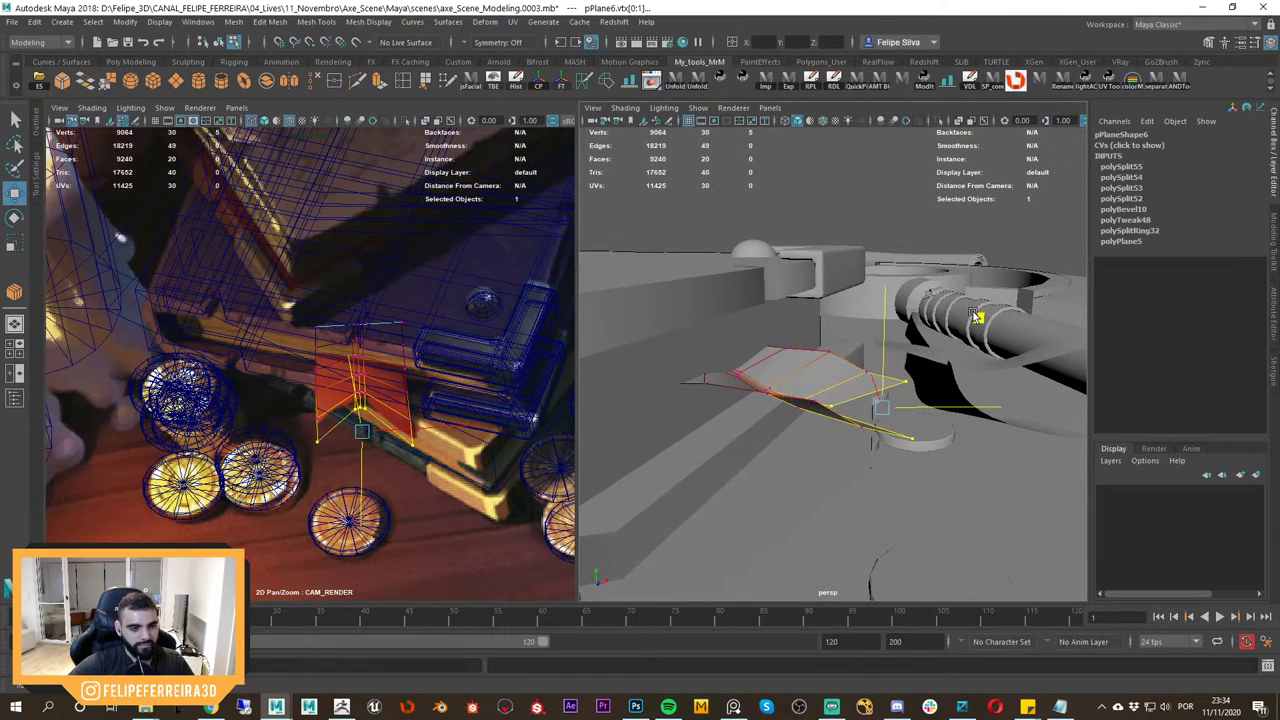
pyautogui.hotkey('ctrl', 'z')
# Try to curl the ribbon's notched end by rotating the soft-selected end vertices.
pyautogui.keyDown('alt'); pyautogui.moveTo(943, 375); pyautogui.dragTo(860, 340); pyautogui.keyUp('alt')
pyautogui.press('e')
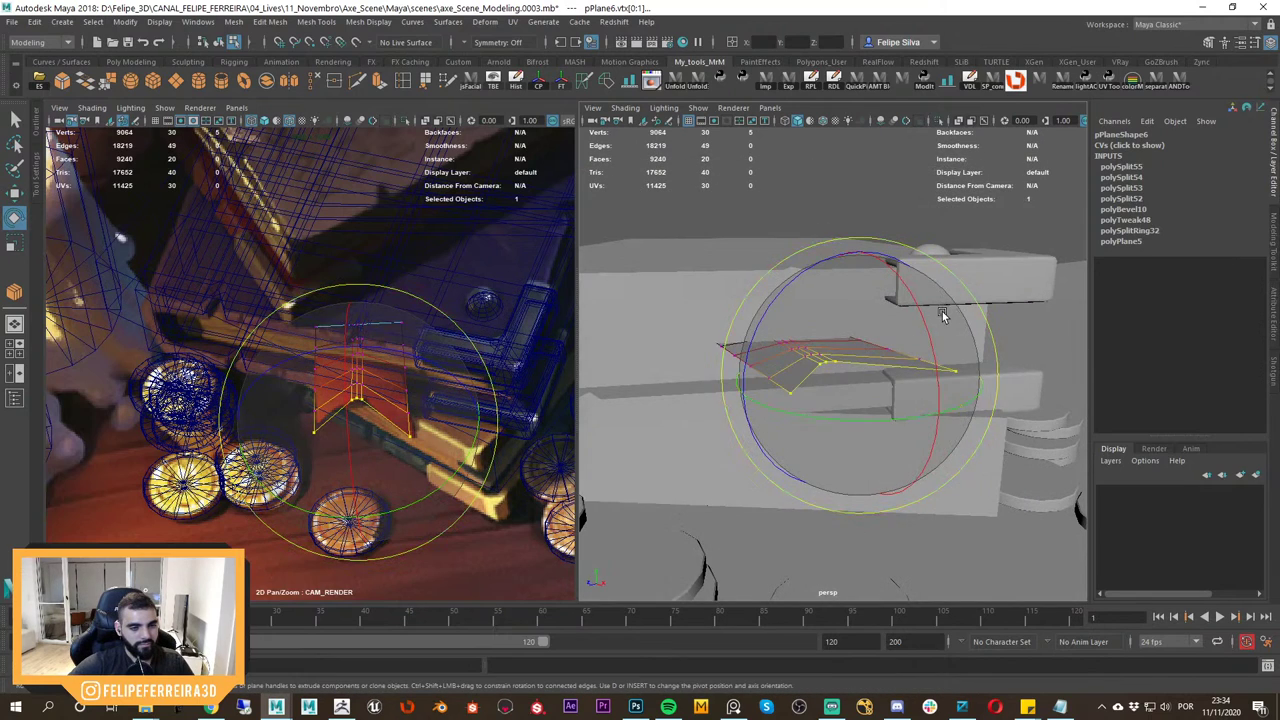
pyautogui.moveTo(943, 314); pyautogui.dragTo(830, 392)
pyautogui.press('w')
# Undo the vertex bending and the four crosswise edge rows, back to the bevelled ribbon plane.
pyautogui.hotkey('ctrl', 'z')
pyautogui.hotkey('ctrl', 'z')
pyautogui.hotkey('ctrl', 'z')
pyautogui.hotkey('ctrl', 'z')
pyautogui.hotkey('ctrl', 'z')
pyautogui.hotkey('ctrl', 'z')
pyautogui.hotkey('ctrl', 'z')
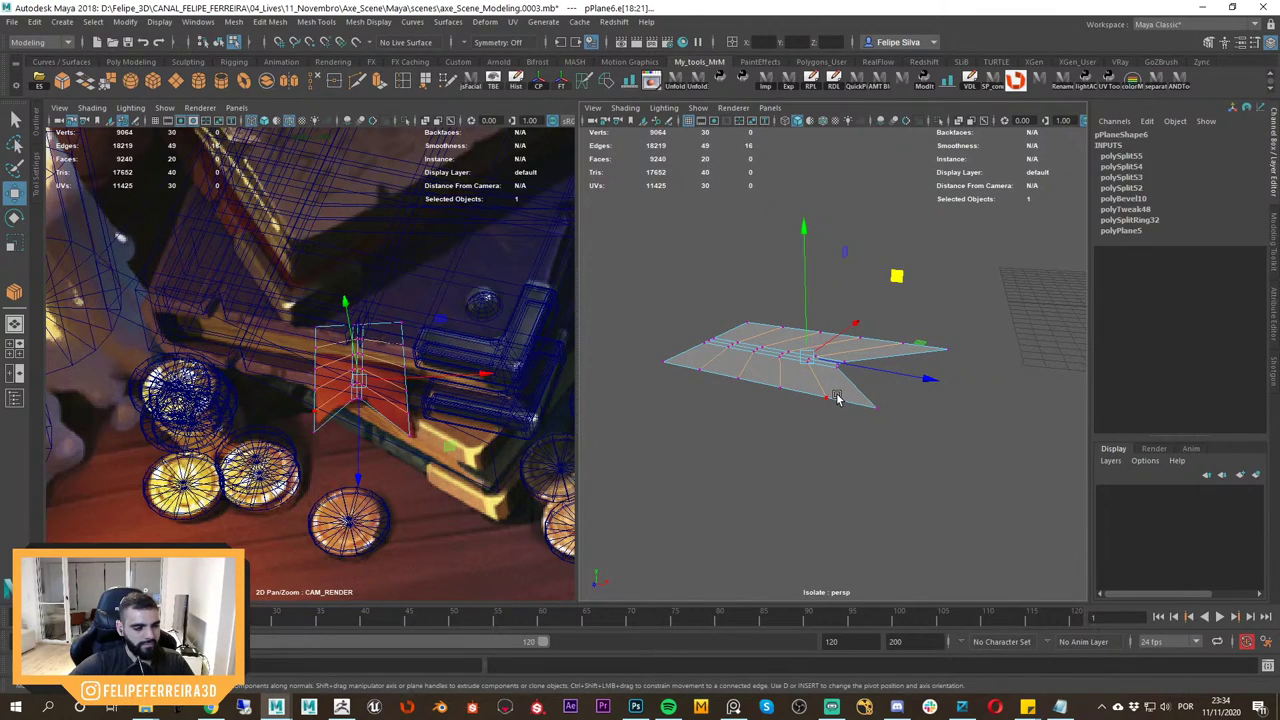
pyautogui.keyDown('alt'); pyautogui.moveTo(856, 385); pyautogui.dragTo(867, 378); pyautogui.keyUp('alt')
pyautogui.moveTo(867, 378); pyautogui.dragTo(945, 257, button='right')
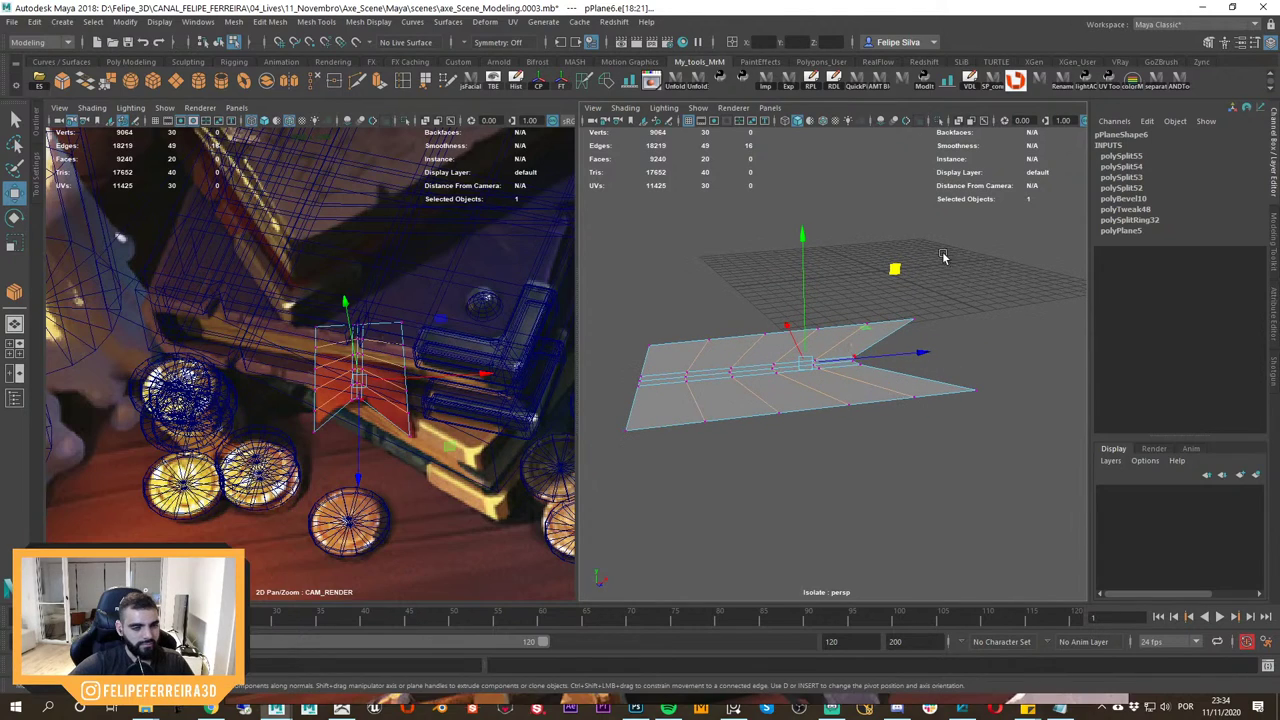
pyautogui.hotkey('ctrl', 'z')
pyautogui.hotkey('ctrl', 'z')
pyautogui.hotkey('ctrl', 'z')
pyautogui.hotkey('ctrl', 'z')
pyautogui.hotkey('ctrl', 'z')
pyautogui.hotkey('ctrl', 'z')
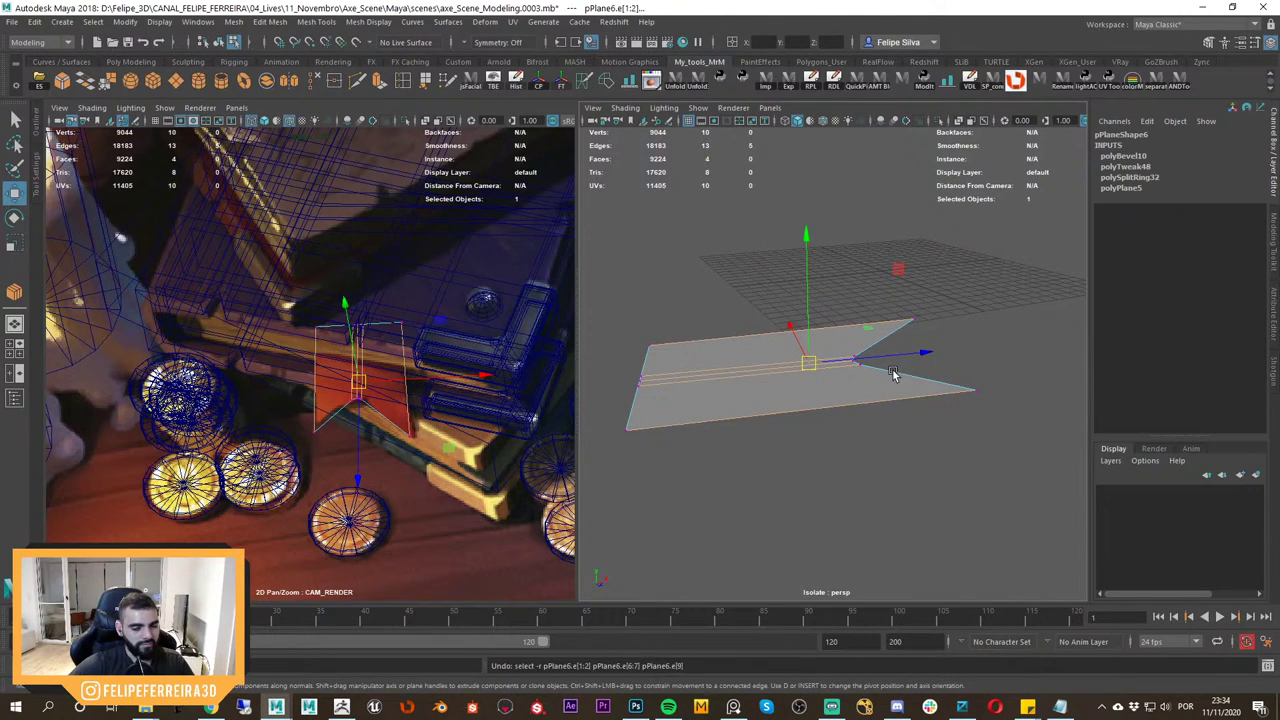
# Return to object selection, select the ribbon plane and show the rest of the scene again.
pyautogui.keyDown('alt'); pyautogui.moveTo(893, 374); pyautogui.dragTo(857, 386); pyautogui.keyUp('alt')
pyautogui.moveTo(838, 343); pyautogui.dragTo(905, 318, button='right')
pyautogui.click(848, 336)
pyautogui.click(850, 376)
pyautogui.hotkey('ctrl', '1')
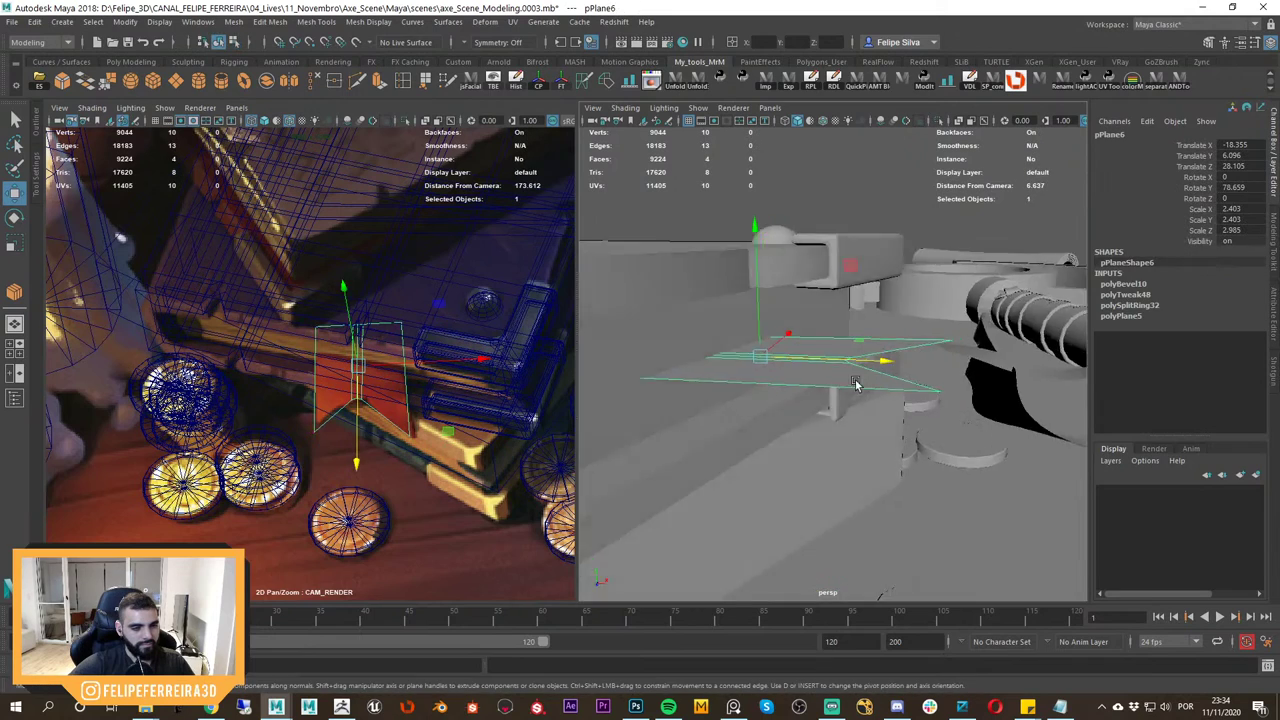
# Switch to the reference painting and examine the shape and slope of the red ribbon up close.
pyautogui.keyDown('alt'); pyautogui.moveTo(855, 386); pyautogui.dragTo(885, 442); pyautogui.keyUp('alt')
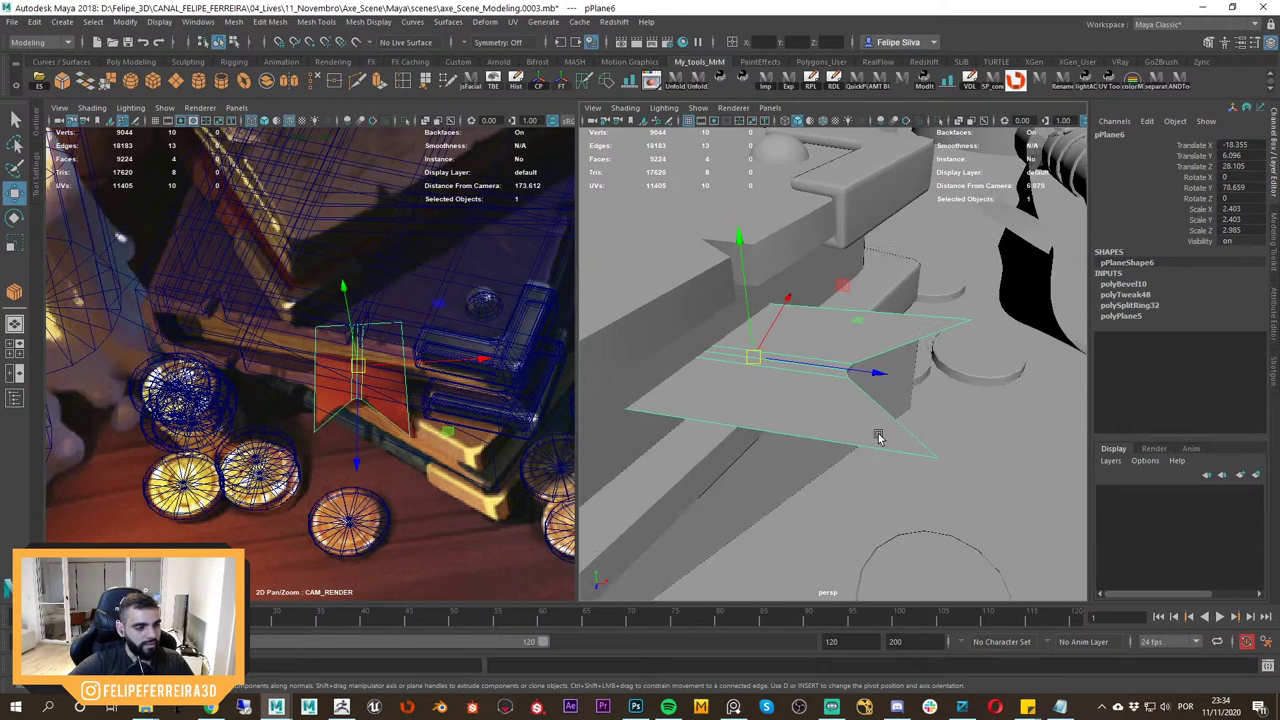
pyautogui.keyDown('alt'); pyautogui.moveTo(878, 437); pyautogui.dragTo(838, 392); pyautogui.keyUp('alt')
pyautogui.click(734, 706)
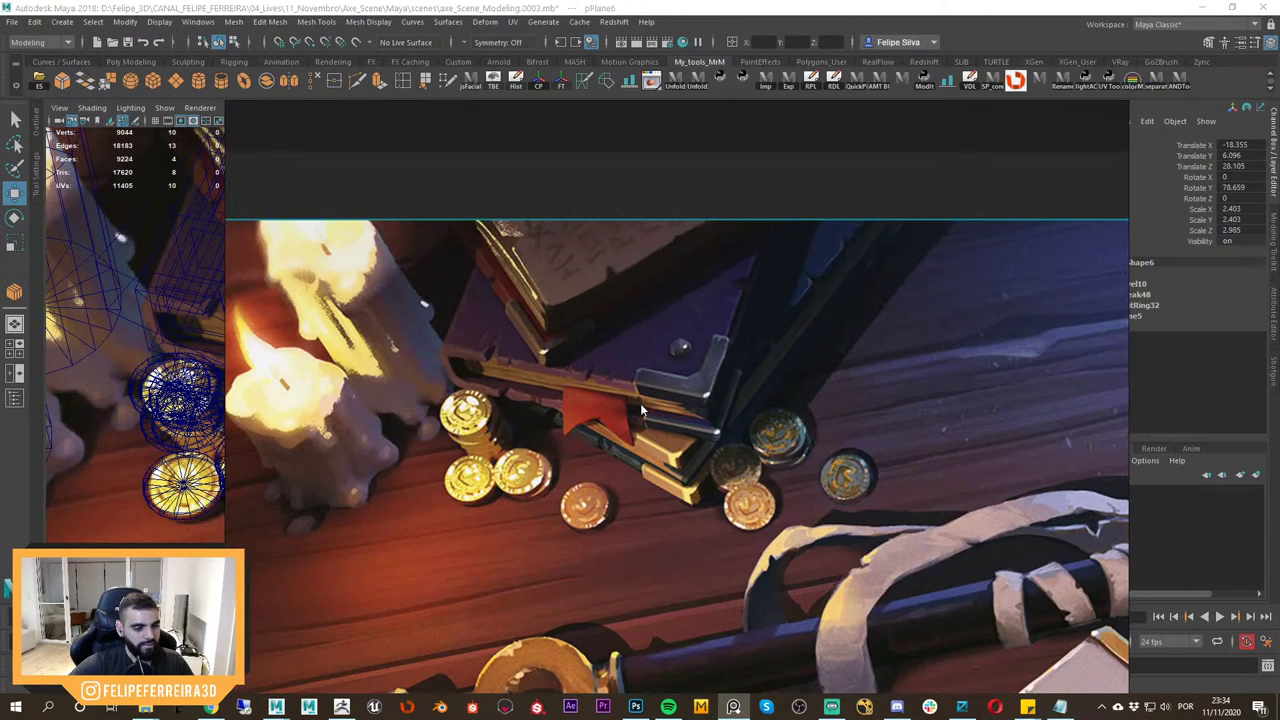
pyautogui.moveTo(641, 405); pyautogui.dragTo(667, 391, button='middle')
pyautogui.scroll(5, 668, 390)
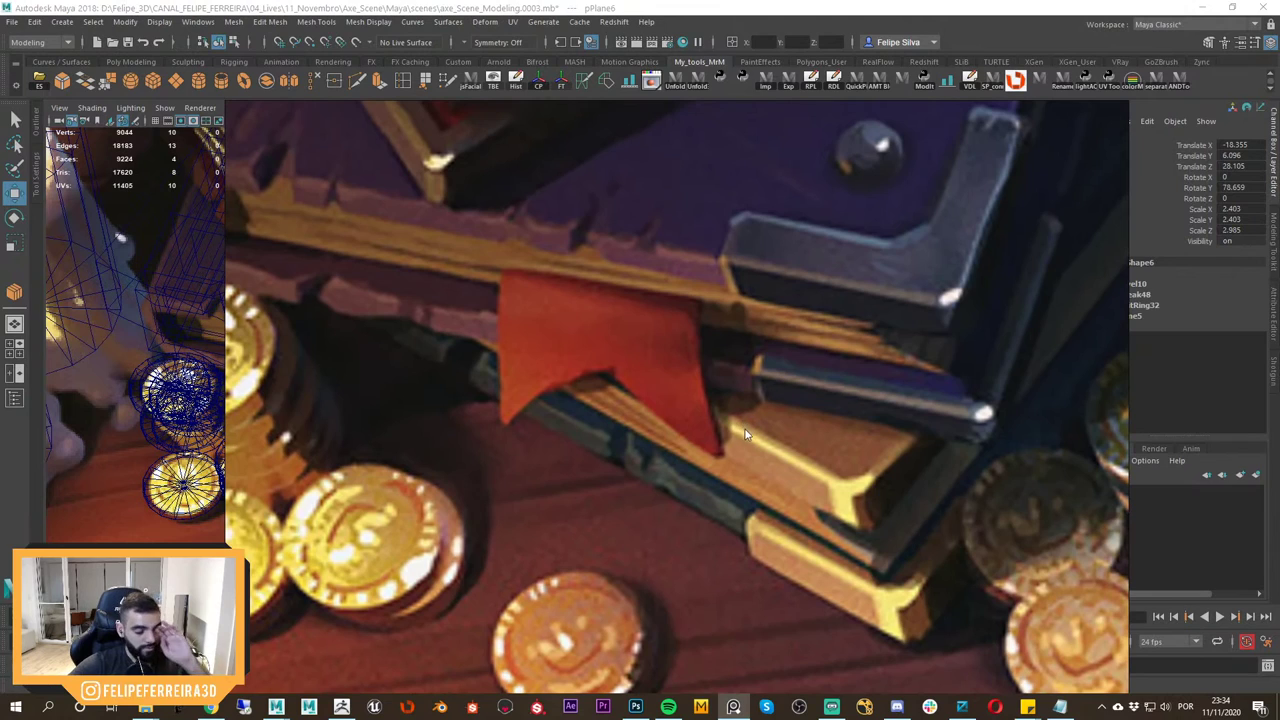
pyautogui.hotkey('alt', 'Tab')
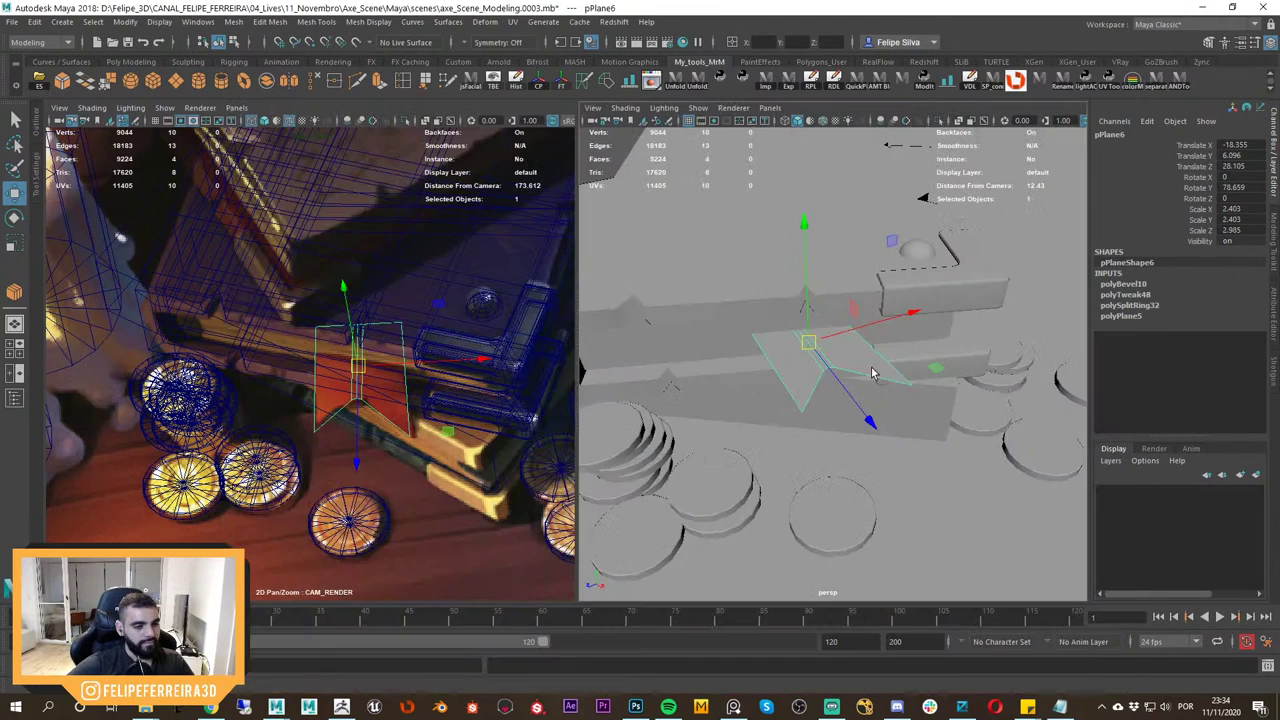
# Tilt the ribbon to about 53.7° X, 66.9° Y and 4.5° Z, and move it to about X -18.7, Y 5.9, Z 28.1.
pyautogui.moveTo(873, 372)
pyautogui.keyDown('alt'); pyautogui.mouseDown()
pyautogui.moveTo(835, 377)
pyautogui.moveTo(864, 385)
pyautogui.moveTo(897, 325)
pyautogui.moveTo(882, 400)
pyautogui.moveTo(881, 346)
pyautogui.moveTo(911, 376)
pyautogui.moveTo(843, 369)
pyautogui.moveTo(856, 377)
pyautogui.mouseUp(); pyautogui.keyUp('alt')
pyautogui.press('e')
pyautogui.press('w')
pyautogui.keyDown('alt'); pyautogui.moveTo(855, 377); pyautogui.dragTo(776, 391); pyautogui.keyUp('alt')
pyautogui.press('e')
pyautogui.press('w')
pyautogui.press('e')
pyautogui.press('w')
pyautogui.press('e')
pyautogui.press('w')
pyautogui.keyDown('alt'); pyautogui.moveTo(776, 391); pyautogui.dragTo(852, 374); pyautogui.keyUp('alt')
pyautogui.press('e')
pyautogui.press('w')
pyautogui.press('e')
pyautogui.moveTo(777, 407); pyautogui.dragTo(790, 397)
pyautogui.moveTo(840, 355); pyautogui.dragTo(808, 408)
pyautogui.press('w')
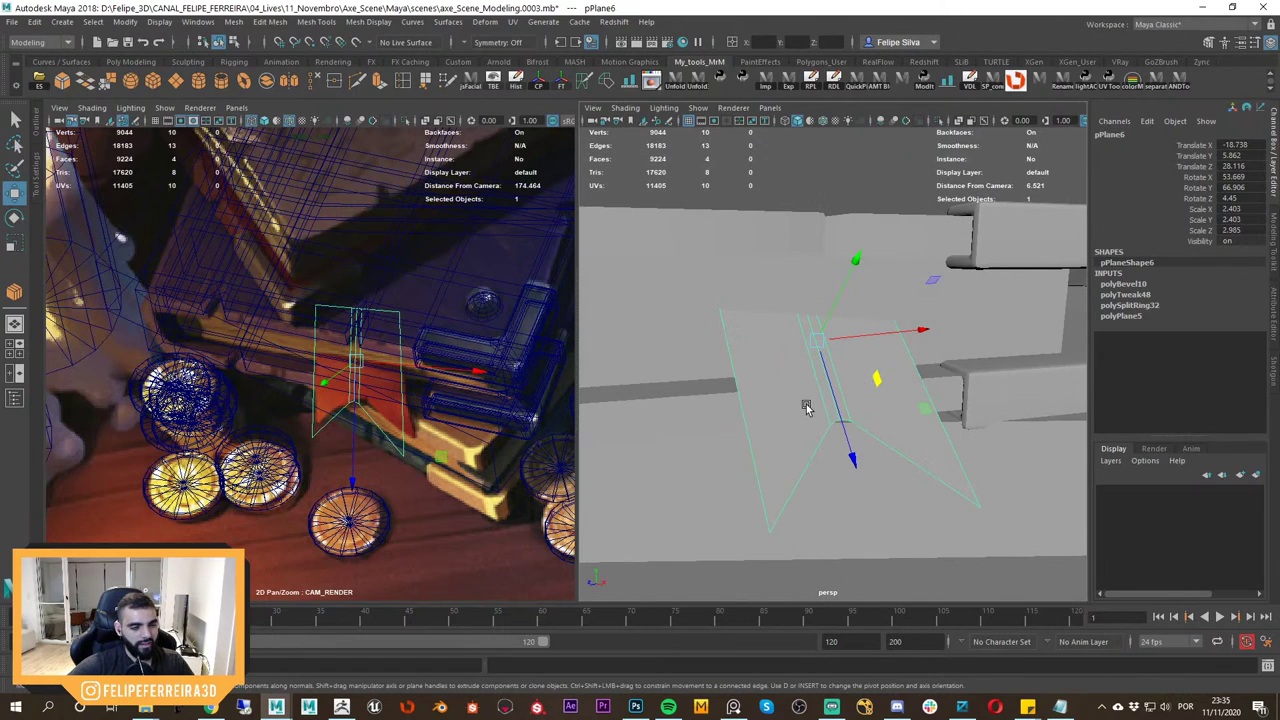
# Connect the ribbon's lengthwise edges with two crosswise segments using the Connect tool.
pyautogui.keyDown('shift'); pyautogui.moveTo(806, 400); pyautogui.dragTo(826, 380, button='right'); pyautogui.keyUp('shift')
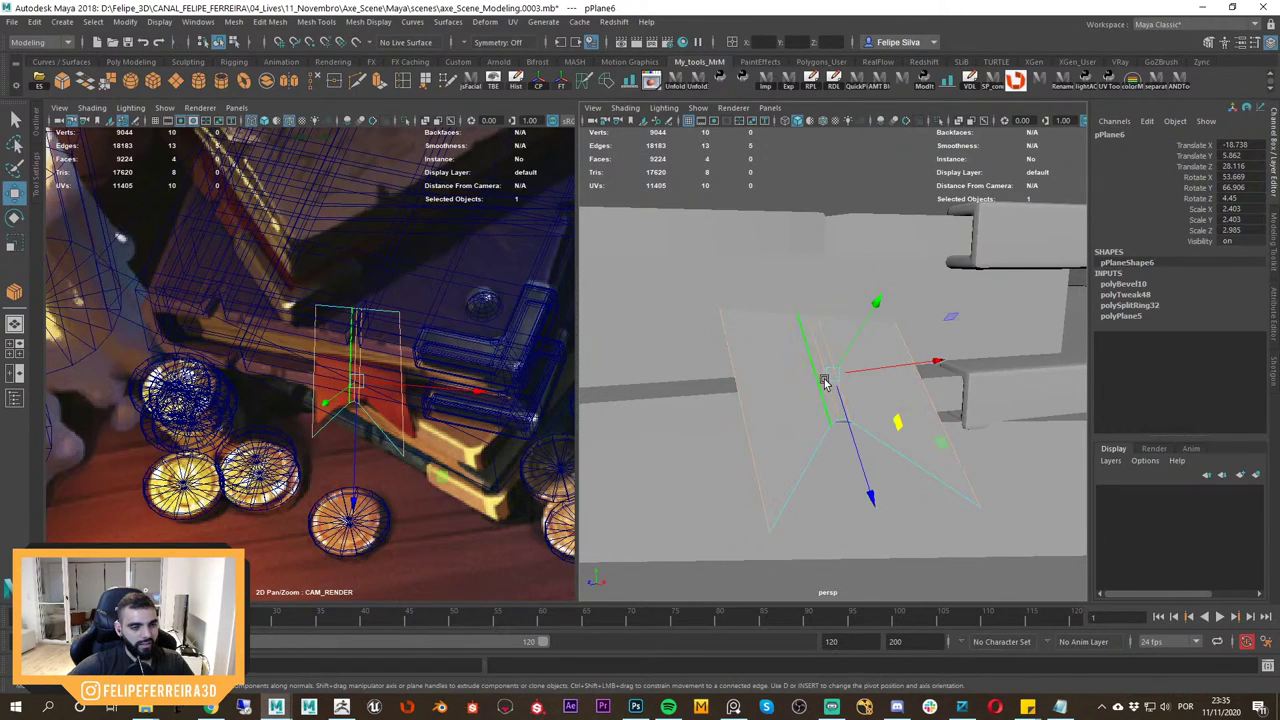
pyautogui.keyDown('alt'); pyautogui.moveTo(826, 380); pyautogui.dragTo(860, 383); pyautogui.keyUp('alt')
pyautogui.keyDown('shift'); pyautogui.moveTo(860, 383); pyautogui.dragTo(870, 507, button='right'); pyautogui.keyUp('shift')
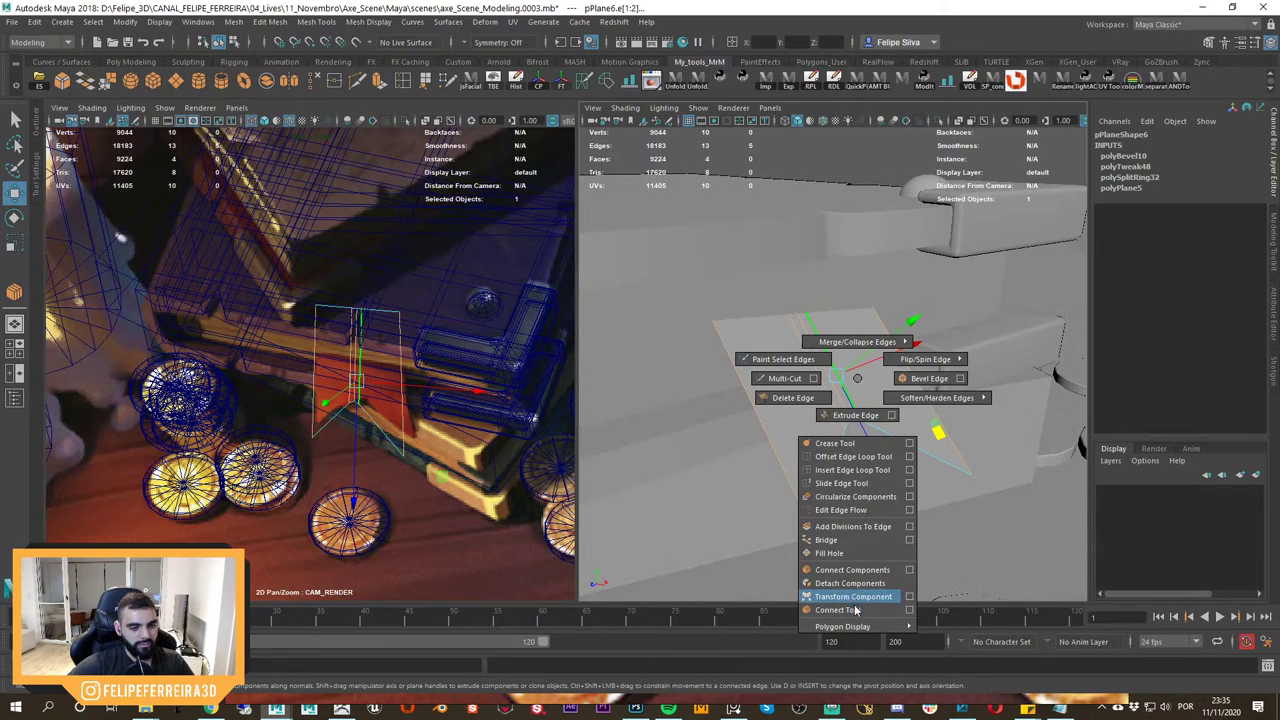
pyautogui.keyDown('shift'); pyautogui.moveTo(855, 610); pyautogui.dragTo(855, 611, button='right'); pyautogui.keyUp('shift')
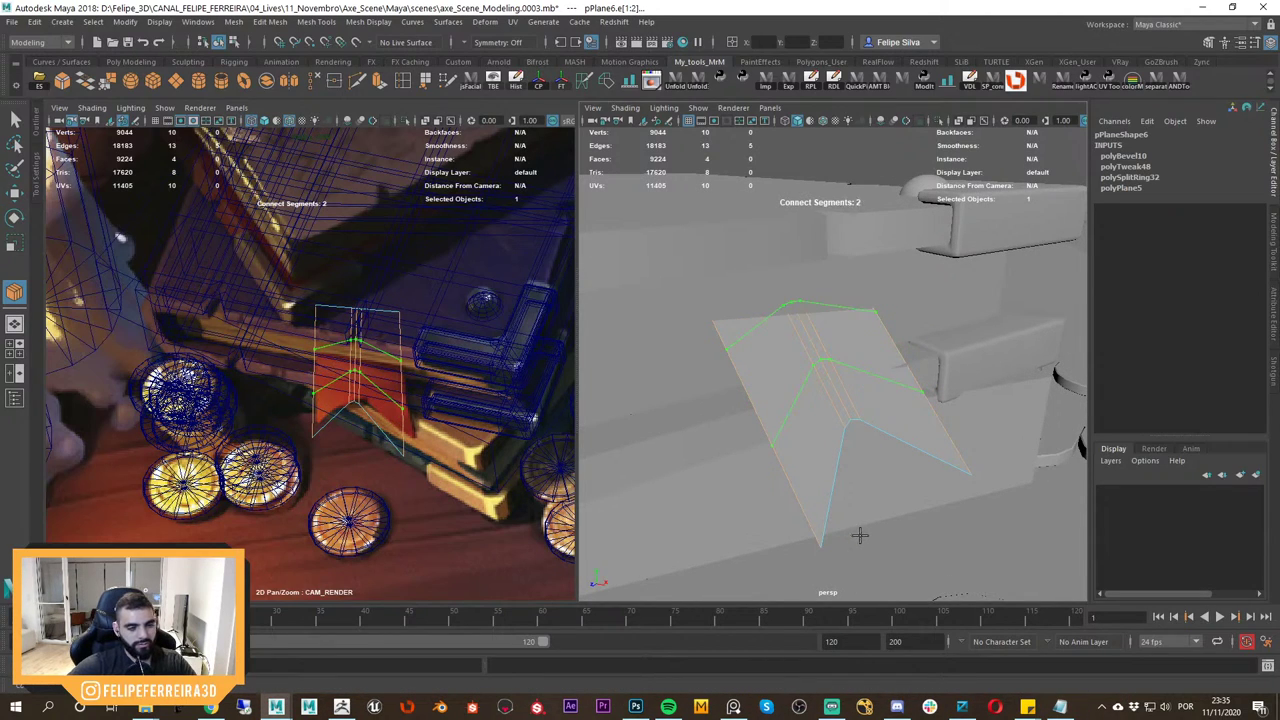
pyautogui.press('w')
# Select the whole ribbon and smooth its mesh with 1 division.
pyautogui.moveTo(863, 340); pyautogui.dragTo(915, 321, button='right')
pyautogui.click(833, 348)
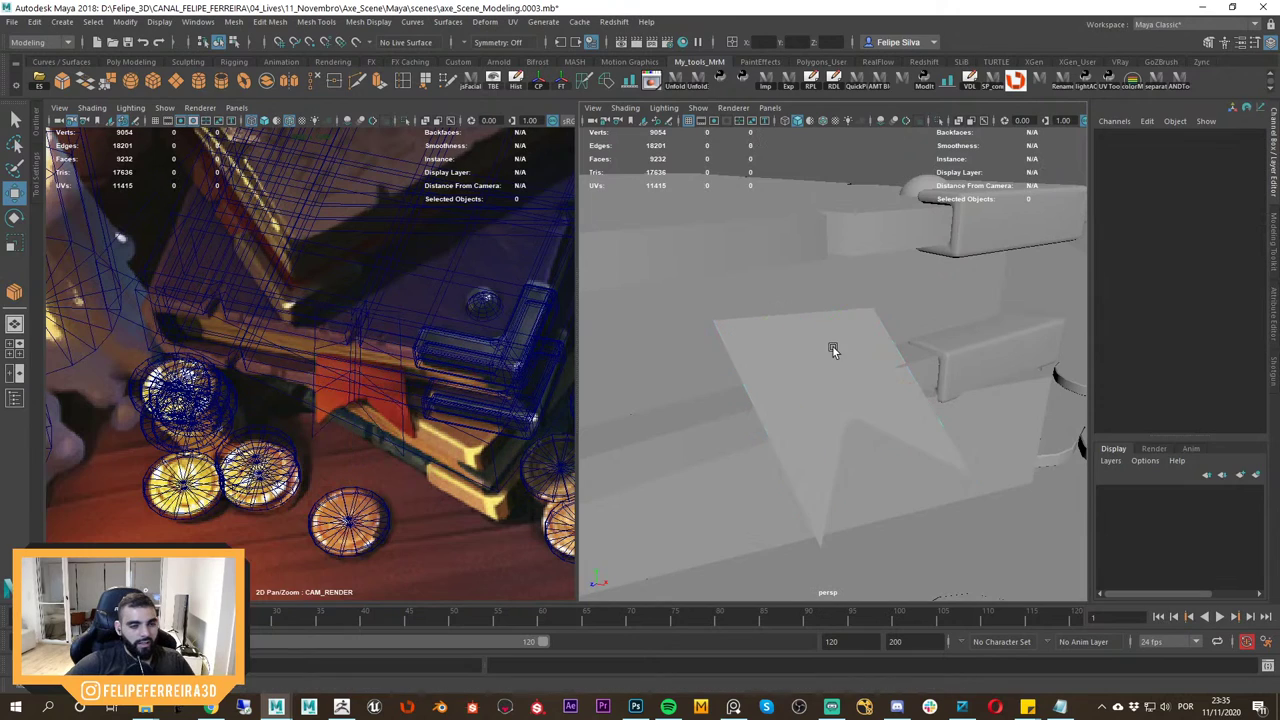
pyautogui.click(833, 350)
pyautogui.keyDown('shift'); pyautogui.moveTo(832, 348); pyautogui.dragTo(819, 553, button='right'); pyautogui.keyUp('shift')
pyautogui.keyDown('shift'); pyautogui.moveTo(822, 429); pyautogui.dragTo(822, 427, button='right'); pyautogui.keyUp('shift')
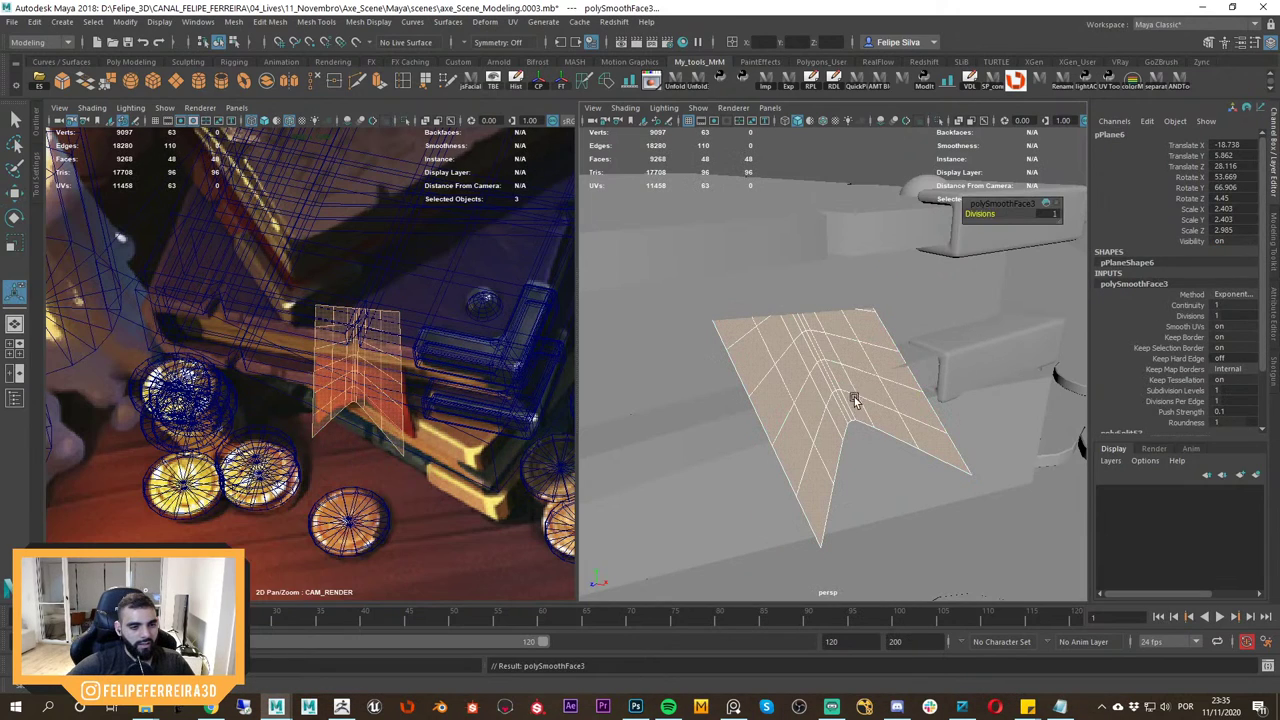
pyautogui.press('w')
# Select the ribbon on its own, isolate it and take up the Grab sculpting brush.
pyautogui.scroll(-3, 877, 391)
pyautogui.click(854, 163)
pyautogui.moveTo(854, 163); pyautogui.dragTo(882, 406)
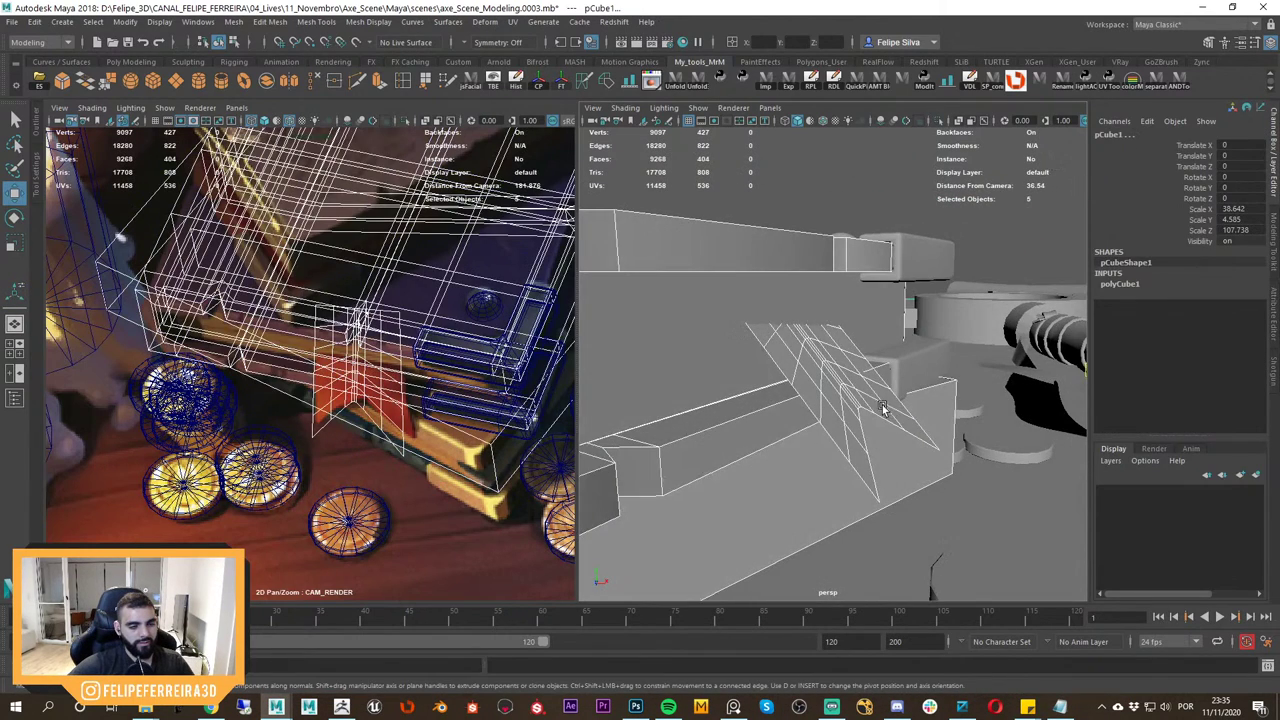
pyautogui.click(870, 398)
pyautogui.click(187, 63)
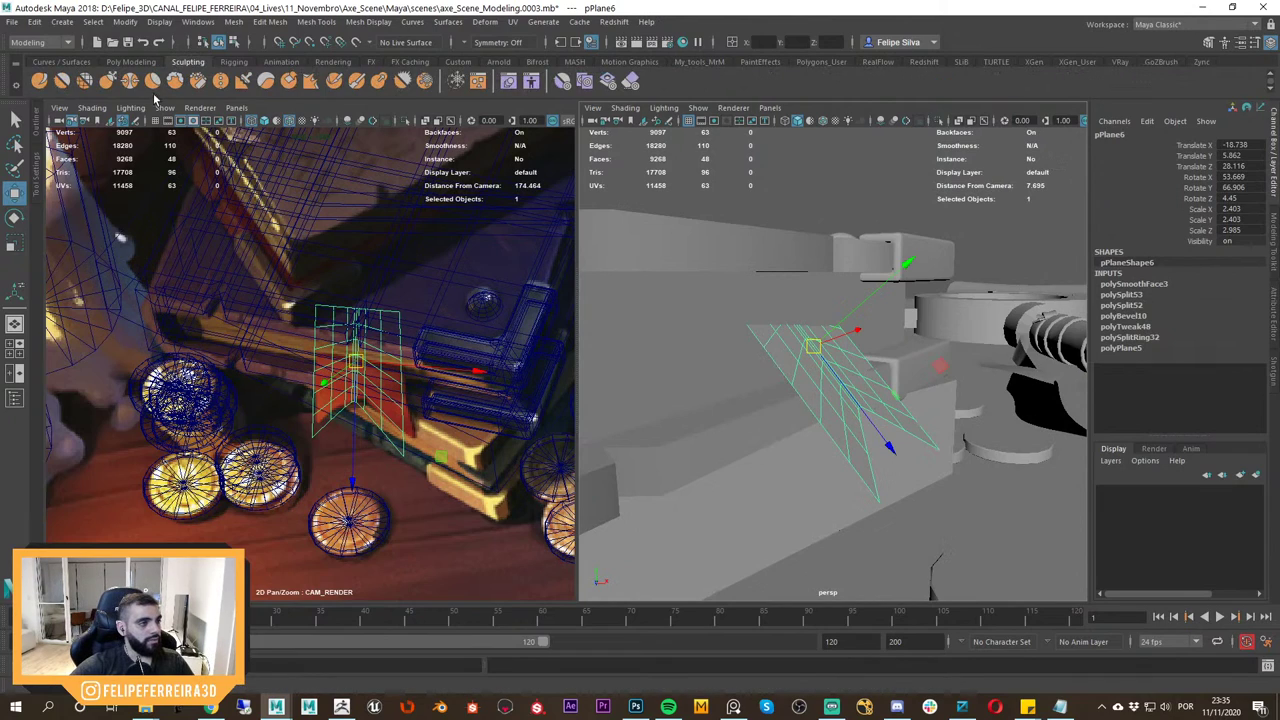
pyautogui.click(107, 82)
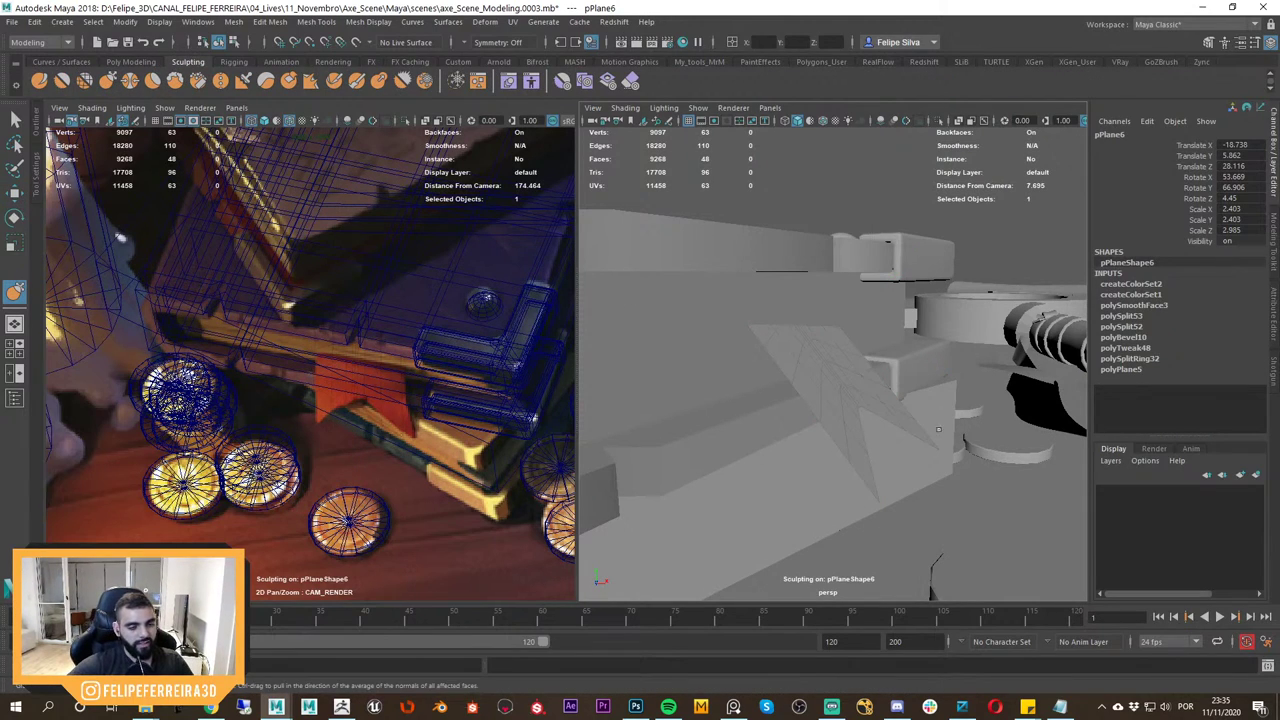
pyautogui.scroll(-5, 938, 429)
pyautogui.press('w')
pyautogui.hotkey('ctrl', '1')
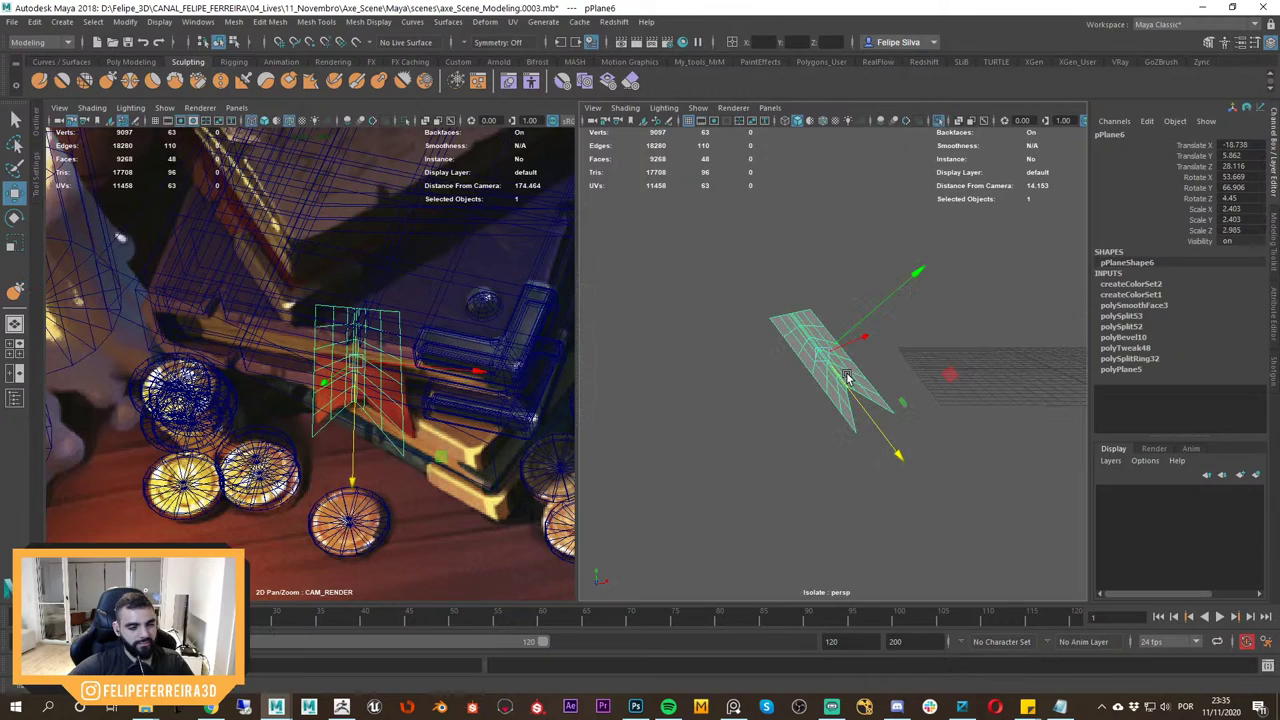
pyautogui.press('y')
pyautogui.scroll(2, 838, 368)
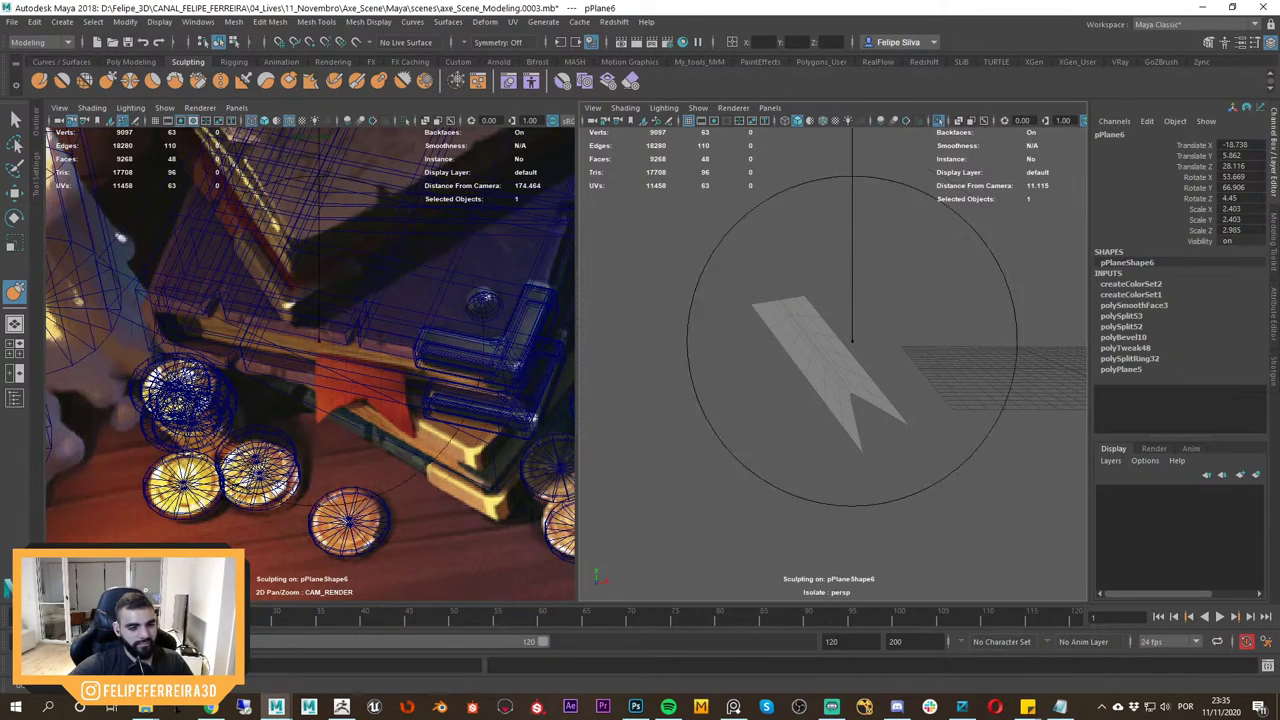
# Pull the ribbon's surface into a gentle curve with the Grab brush and compare it with the surrounding scene.
pyautogui.moveTo(852, 342)
pyautogui.keyDown('alt'); pyautogui.mouseDown()
pyautogui.moveTo(914, 388)
pyautogui.moveTo(831, 423)
pyautogui.moveTo(696, 428)
pyautogui.moveTo(791, 382)
pyautogui.mouseUp(); pyautogui.keyUp('alt')
pyautogui.press('b')
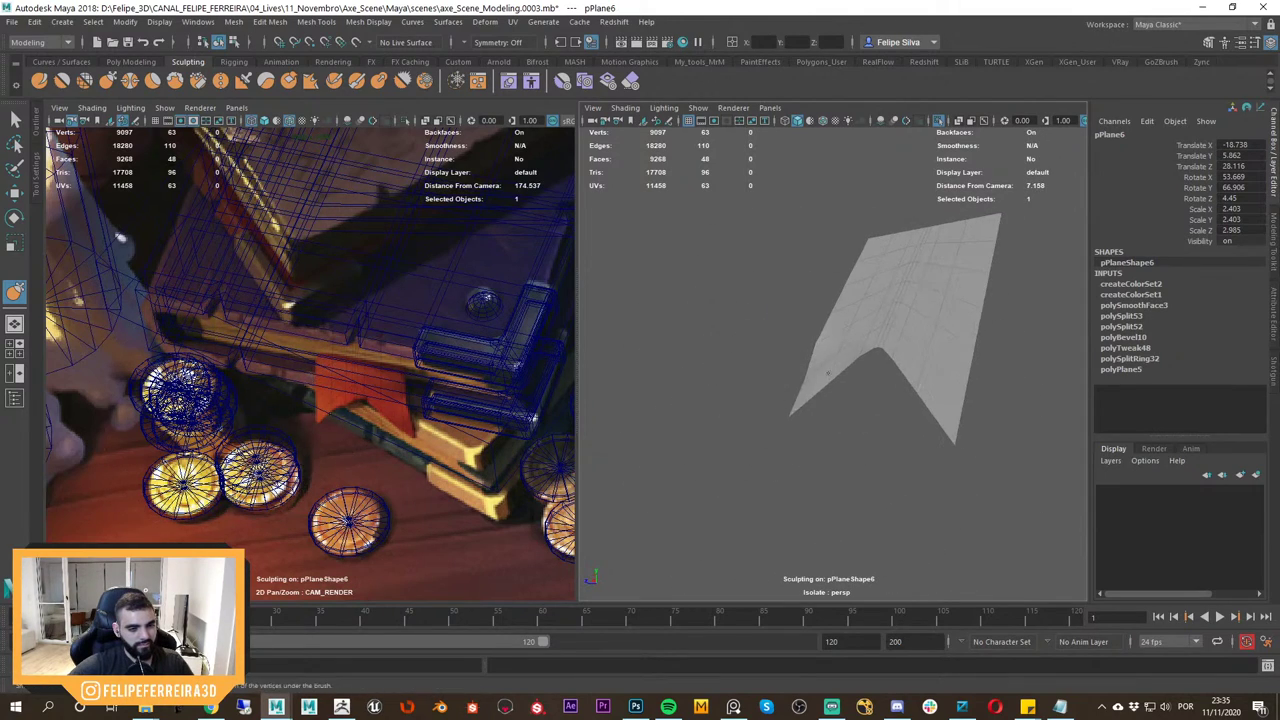
pyautogui.moveTo(828, 373)
pyautogui.keyDown('alt'); pyautogui.mouseDown()
pyautogui.moveTo(798, 394)
pyautogui.moveTo(923, 417)
pyautogui.moveTo(909, 420)
pyautogui.moveTo(925, 377)
pyautogui.moveTo(863, 331)
pyautogui.moveTo(892, 371)
pyautogui.moveTo(834, 308)
pyautogui.moveTo(854, 349)
pyautogui.mouseUp(); pyautogui.keyUp('alt')
pyautogui.press('b')
pyautogui.scroll(-2, 867, 348)
pyautogui.press('w')
pyautogui.moveTo(868, 342); pyautogui.dragTo(945, 300, button='right')
pyautogui.hotkey('ctrl', '1')
pyautogui.keyDown('alt'); pyautogui.moveTo(946, 328); pyautogui.dragTo(840, 345); pyautogui.keyUp('alt')
pyautogui.hotkey('ctrl', '1')
# Bend the ribbon's upper end by rotating its top row of vertices with soft selection around a pivot placed mid-ribbon.
pyautogui.moveTo(835, 342); pyautogui.dragTo(756, 341, button='right')
pyautogui.keyDown('alt'); pyautogui.moveTo(858, 312); pyautogui.dragTo(751, 284); pyautogui.keyUp('alt')
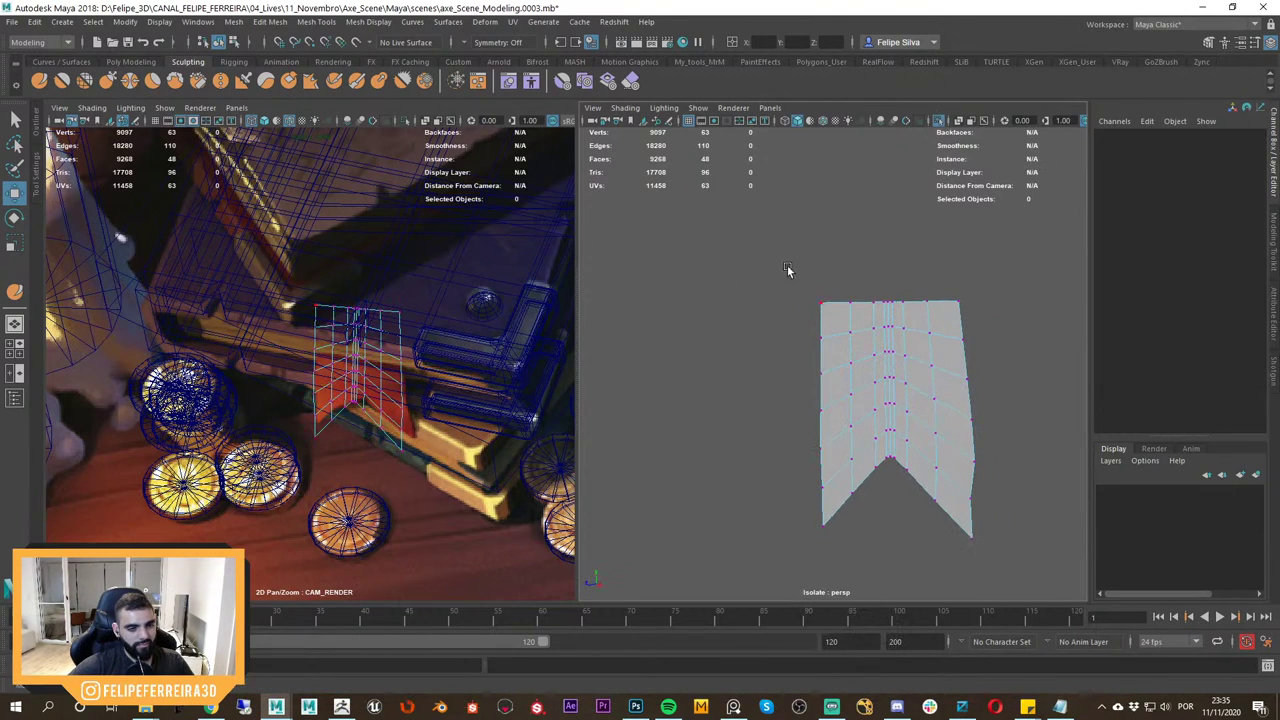
pyautogui.moveTo(998, 314); pyautogui.dragTo(1000, 315)
pyautogui.moveTo(950, 330)
pyautogui.keyDown('alt'); pyautogui.mouseDown()
pyautogui.moveTo(860, 349)
pyautogui.moveTo(950, 340)
pyautogui.mouseUp(); pyautogui.keyUp('alt')
pyautogui.press('b')
pyautogui.keyDown('alt'); pyautogui.moveTo(900, 340); pyautogui.dragTo(872, 406); pyautogui.keyUp('alt')
pyautogui.press('d')
pyautogui.click(839, 393)
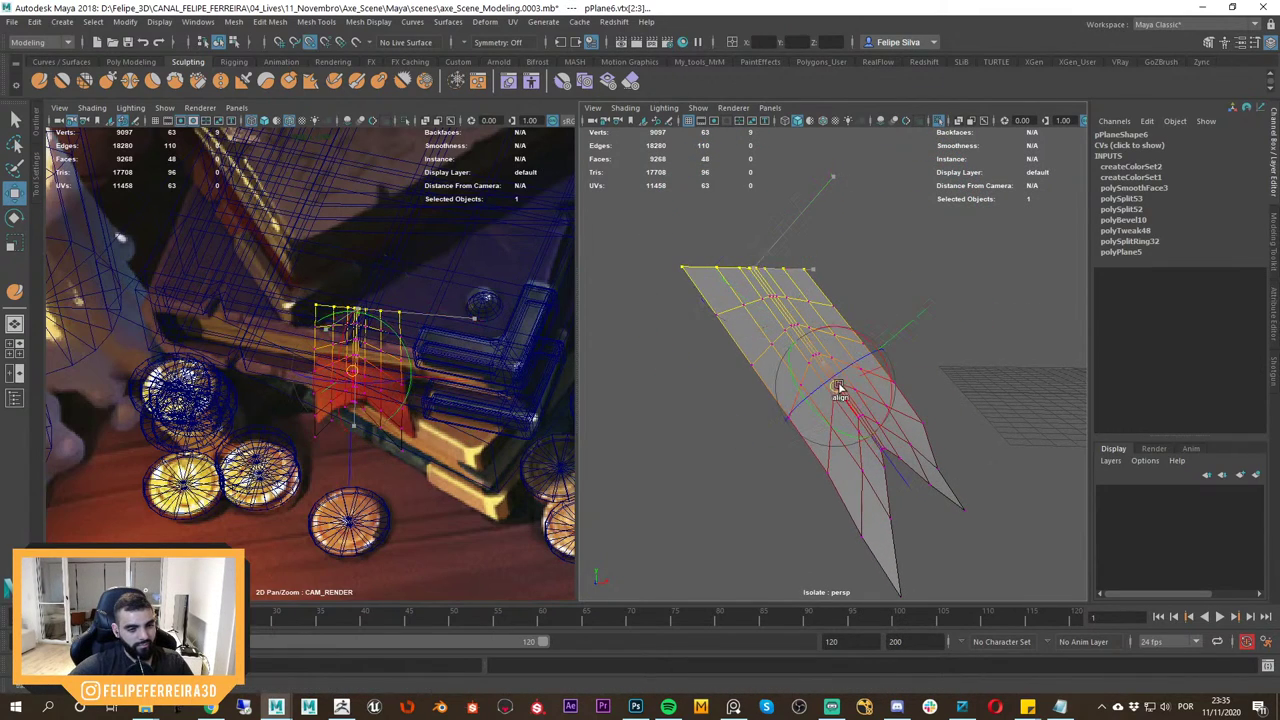
pyautogui.press('e')
pyautogui.moveTo(952, 363); pyautogui.dragTo(886, 281)
# Show the full scene and raise the whole ribbon to about Y 6.12.
pyautogui.hotkey('ctrl', '1')
pyautogui.keyDown('alt'); pyautogui.moveTo(885, 345); pyautogui.dragTo(852, 358); pyautogui.keyUp('alt')
pyautogui.press('w')
pyautogui.moveTo(860, 338); pyautogui.dragTo(906, 296, button='right')
pyautogui.click(906, 227)
pyautogui.click(848, 376)
pyautogui.keyDown('alt'); pyautogui.moveTo(848, 376); pyautogui.dragTo(886, 318); pyautogui.keyUp('alt')
pyautogui.press('w')
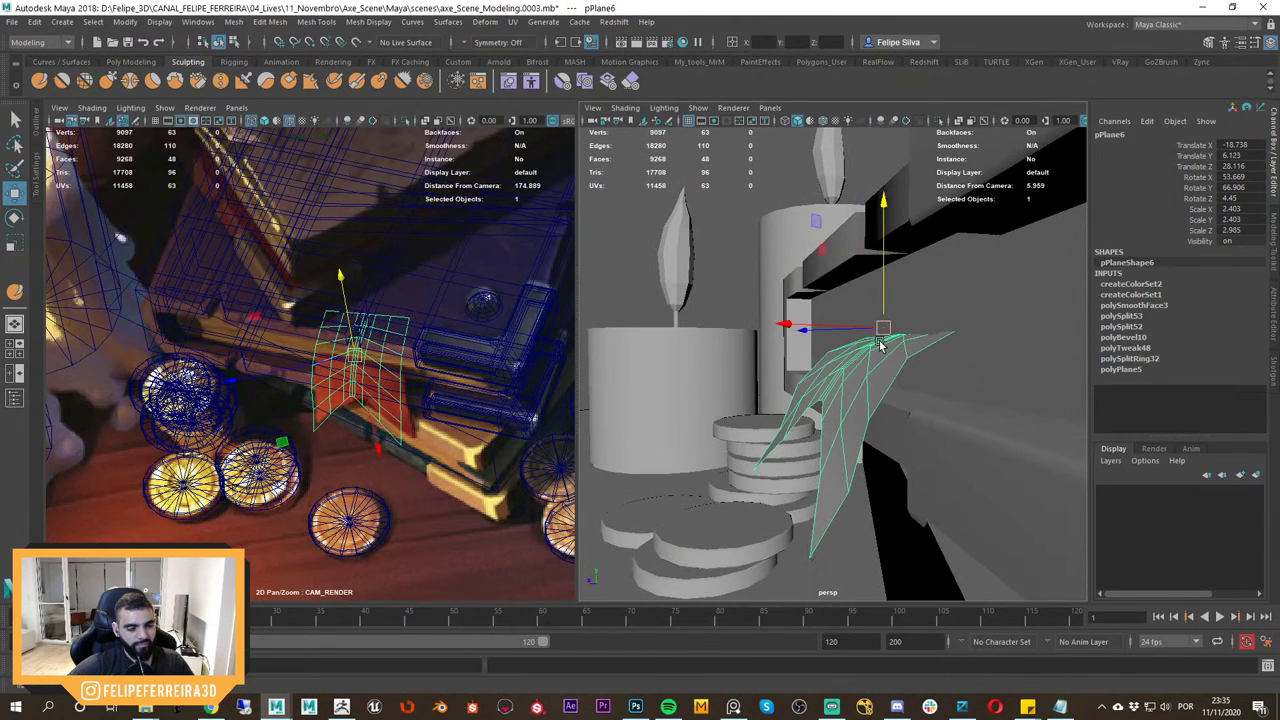
# Clear the ribbon's history, center its pivot and freeze its transformations, with a rotation of about 4.2° around Y.
pyautogui.click(699, 61)
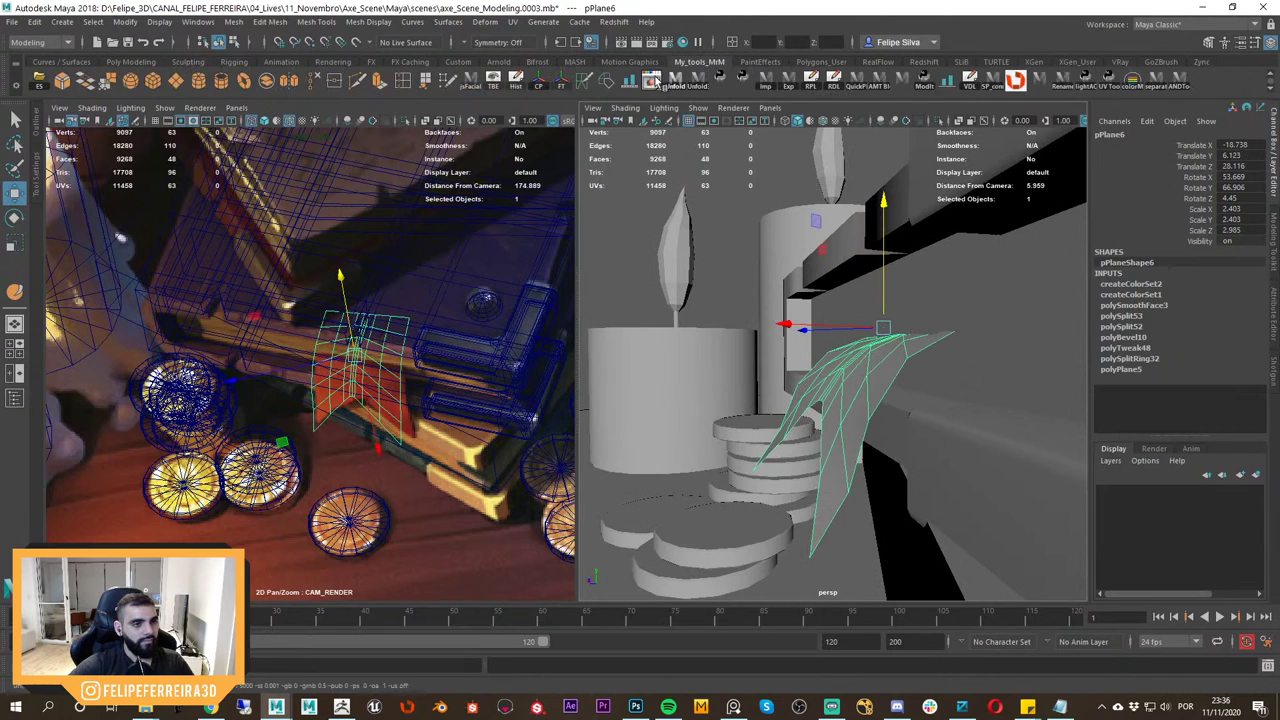
pyautogui.click(555, 86)
pyautogui.moveTo(822, 388)
pyautogui.keyDown('alt'); pyautogui.mouseDown()
pyautogui.moveTo(923, 402)
pyautogui.moveTo(966, 390)
pyautogui.moveTo(898, 392)
pyautogui.moveTo(866, 415)
pyautogui.moveTo(810, 408)
pyautogui.mouseUp(); pyautogui.keyUp('alt')
pyautogui.press('e')
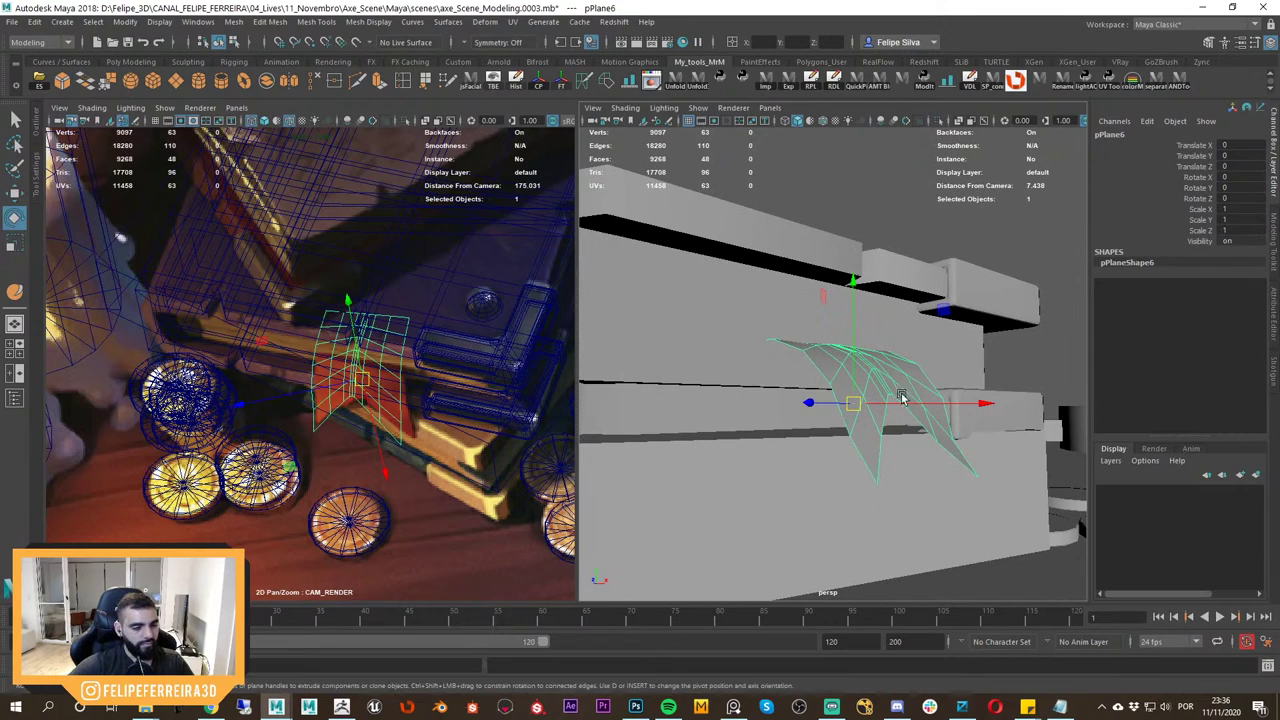
pyautogui.keyDown('alt'); pyautogui.moveTo(950, 398); pyautogui.dragTo(893, 449); pyautogui.keyUp('alt')
pyautogui.press('w')
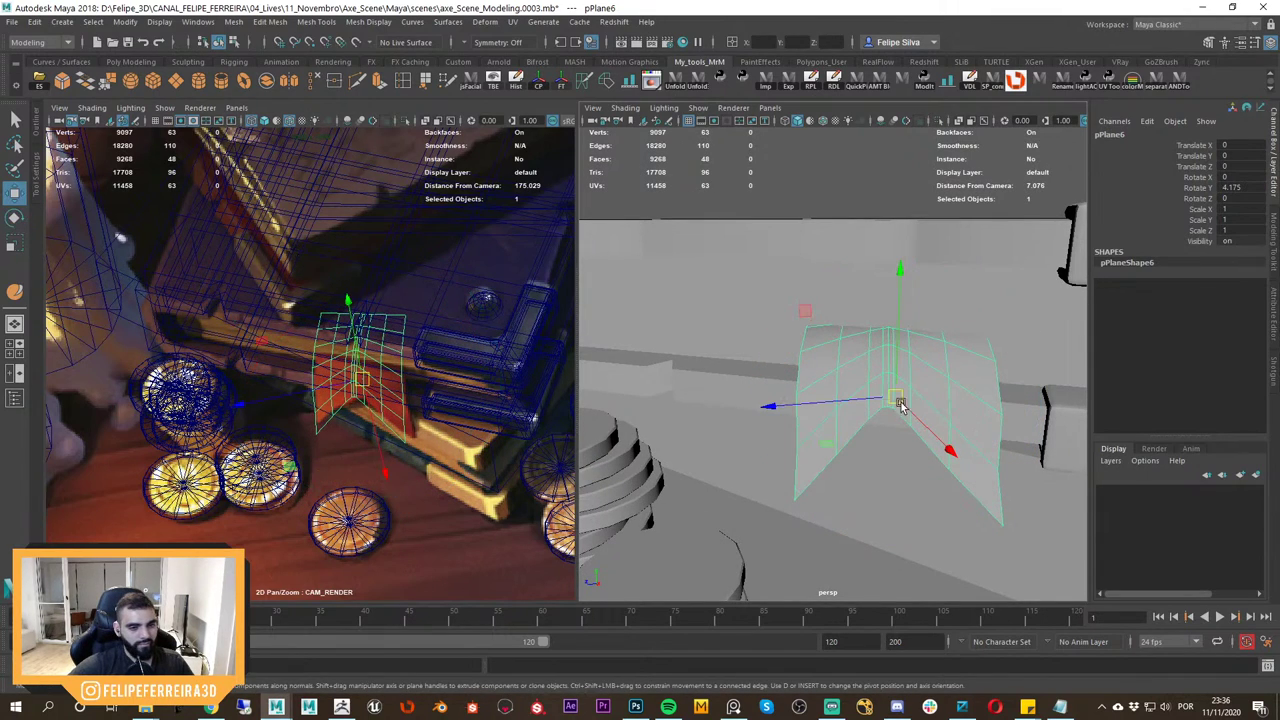
# Isolate the ribbon and select the single vertex at its longer tip.
pyautogui.moveTo(857, 402); pyautogui.dragTo(609, 469)
pyautogui.click(879, 187)
pyautogui.scroll(-5, 888, 350)
pyautogui.click(877, 375)
pyautogui.press('f')
pyautogui.hotkey('ctrl', '1')
pyautogui.press('F9')
pyautogui.press('b')
pyautogui.moveTo(750, 464); pyautogui.dragTo(686, 457)
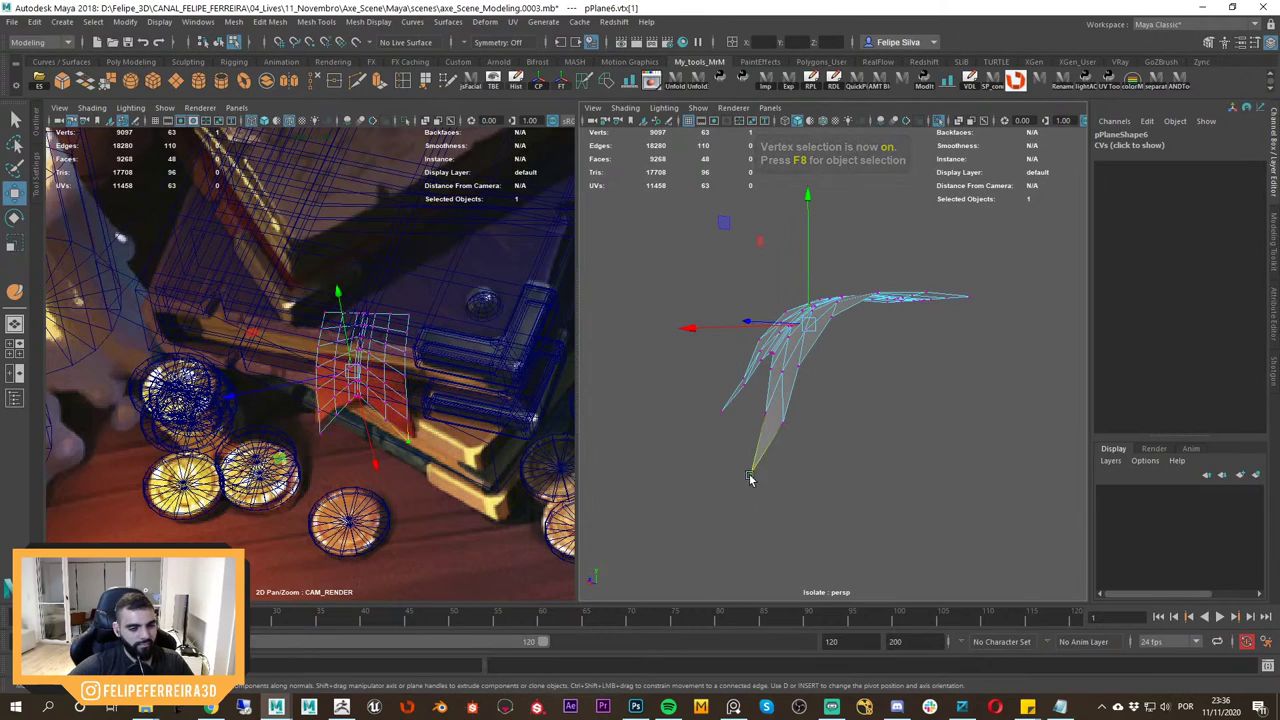
# Return the ribbon to object mode, delete its history, center its pivot and freeze its transformations.
pyautogui.keyDown('alt'); pyautogui.moveTo(756, 480); pyautogui.dragTo(727, 484); pyautogui.keyUp('alt')
pyautogui.moveTo(811, 328); pyautogui.dragTo(925, 235, button='right')
pyautogui.moveTo(934, 226); pyautogui.dragTo(851, 306)
pyautogui.click(516, 86)
pyautogui.click(539, 85)
pyautogui.click(561, 84)
pyautogui.keyDown('alt'); pyautogui.moveTo(691, 326); pyautogui.dragTo(791, 383); pyautogui.keyUp('alt')
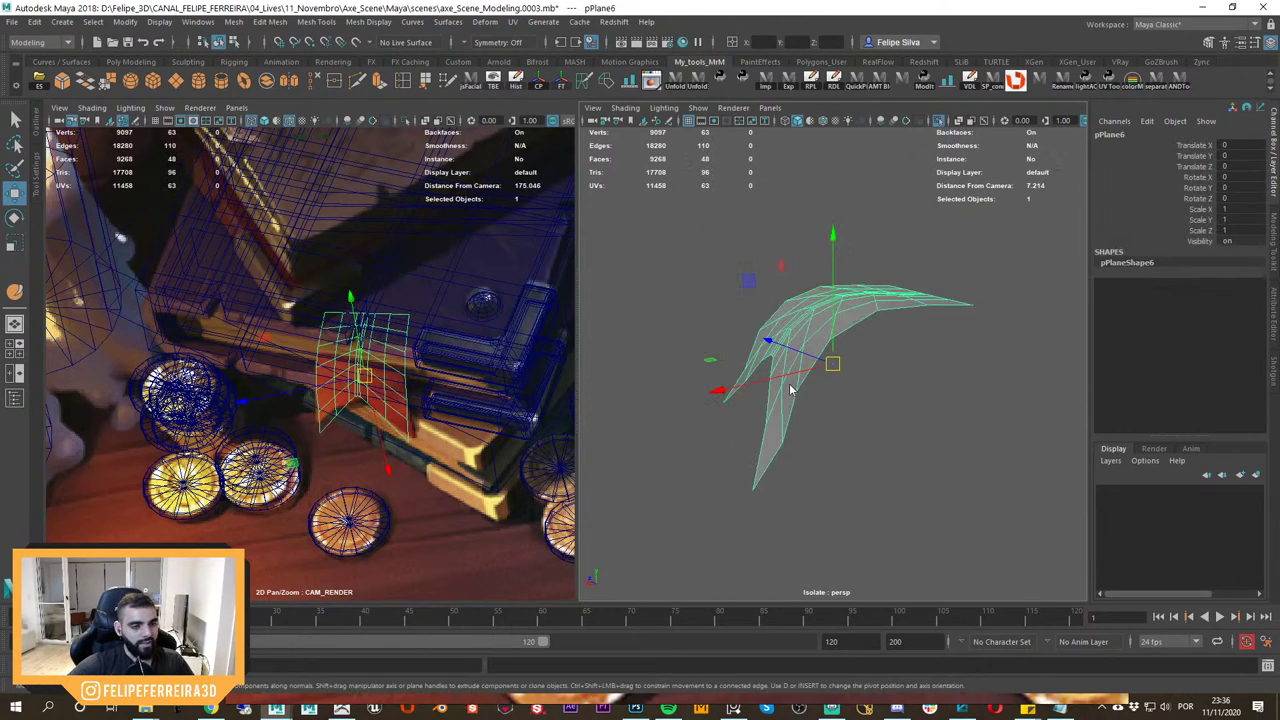
# Reset the Move tool's settings so its handle sits on the vertex selected at the ribbon's longer tip.
pyautogui.moveTo(791, 350); pyautogui.dragTo(715, 352, button='right')
pyautogui.keyDown('alt'); pyautogui.moveTo(764, 490); pyautogui.dragTo(742, 499); pyautogui.keyUp('alt')
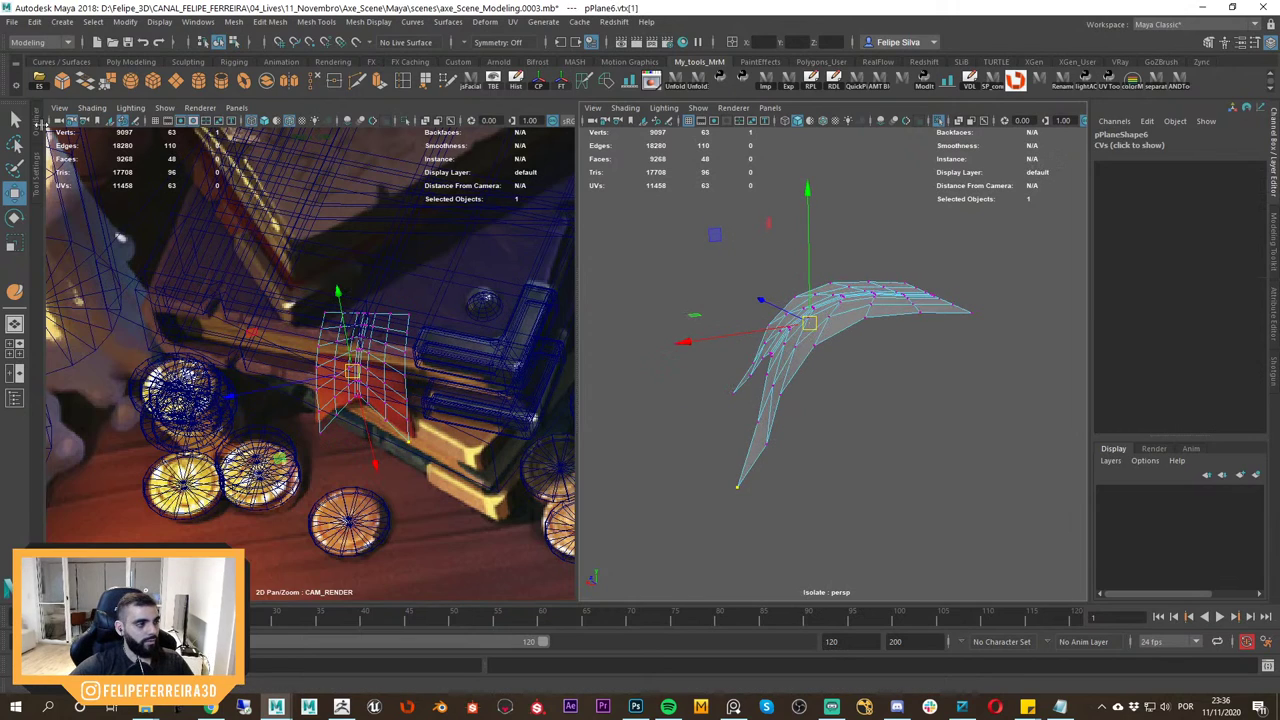
pyautogui.click(38, 169)
pyautogui.click(243, 123)
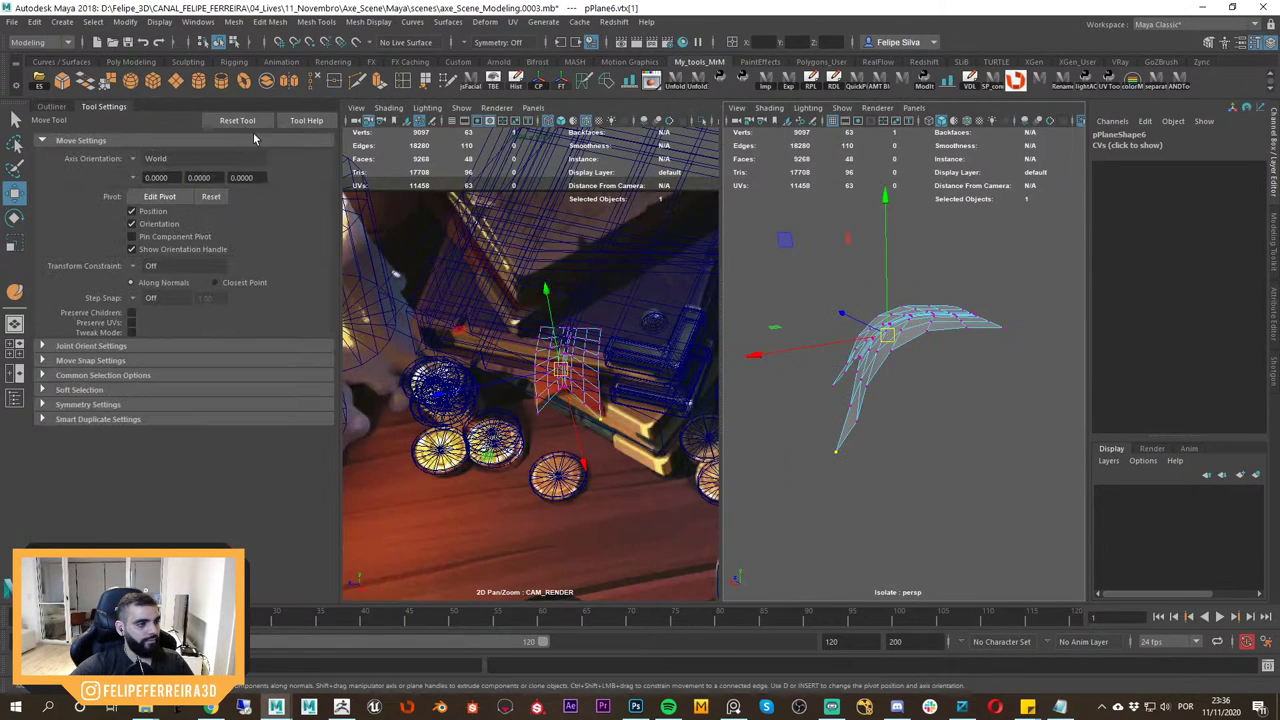
pyautogui.moveTo(877, 339); pyautogui.dragTo(815, 350, button='right')
pyautogui.click(903, 464)
pyautogui.click(838, 458)
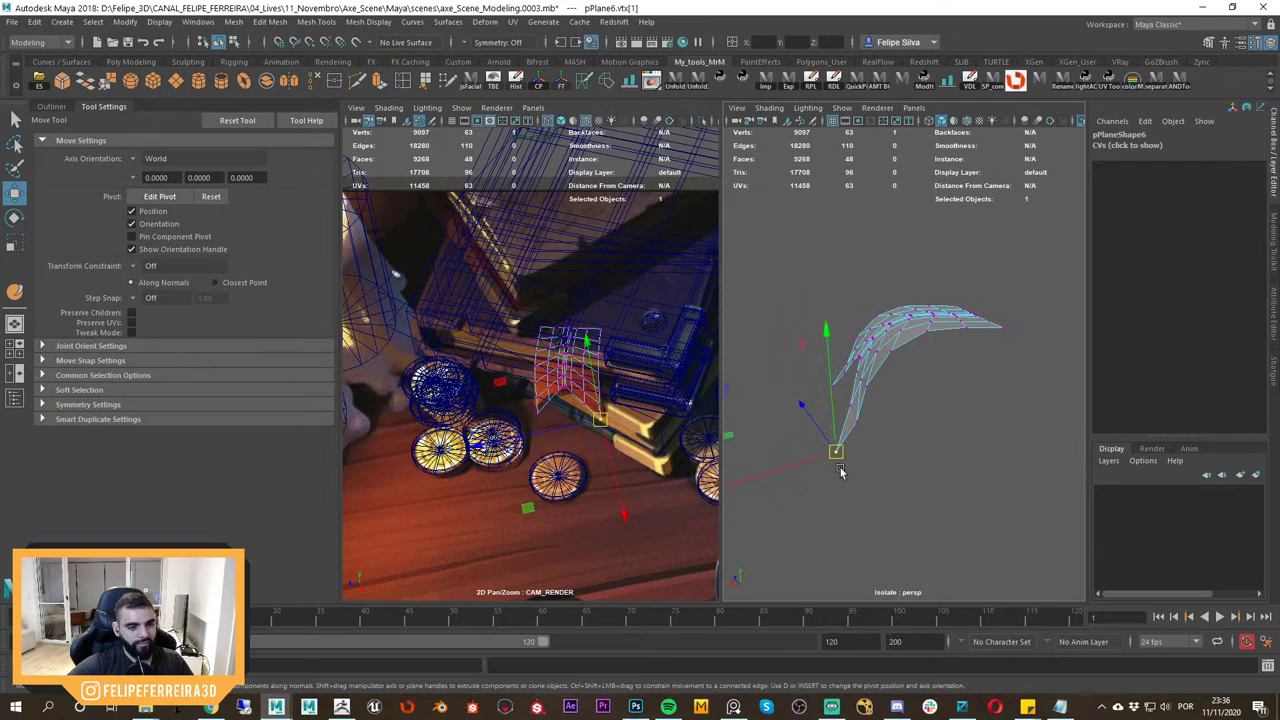
# Reposition the vertex at the ribbon's longer tip and bring back the full scene to judge how it hangs.
pyautogui.moveTo(803, 464); pyautogui.dragTo(825, 468)
pyautogui.keyDown('alt'); pyautogui.moveTo(825, 468); pyautogui.dragTo(1008, 446); pyautogui.keyUp('alt')
pyautogui.hotkey('ctrl', '1')
pyautogui.keyDown('alt'); pyautogui.moveTo(954, 414); pyautogui.dragTo(935, 449); pyautogui.keyUp('alt')
pyautogui.moveTo(935, 449); pyautogui.dragTo(900, 404)
pyautogui.keyDown('alt'); pyautogui.moveTo(905, 406); pyautogui.dragTo(950, 459); pyautogui.keyUp('alt')
# Adjust more vertices at the ribbon's notched end with soft selection, undoing the last change.
pyautogui.press('b')
pyautogui.press('w')
pyautogui.moveTo(892, 420); pyautogui.dragTo(853, 414)
pyautogui.press('w')
pyautogui.keyDown('alt'); pyautogui.moveTo(895, 430); pyautogui.dragTo(978, 461); pyautogui.keyUp('alt')
pyautogui.keyDown('alt'); pyautogui.moveTo(920, 444); pyautogui.dragTo(925, 358); pyautogui.keyUp('alt')
pyautogui.keyDown('alt'); pyautogui.moveTo(925, 358); pyautogui.dragTo(832, 380); pyautogui.keyUp('alt')
pyautogui.press('b')
pyautogui.keyDown('alt'); pyautogui.moveTo(838, 380); pyautogui.dragTo(923, 366); pyautogui.keyUp('alt')
pyautogui.hotkey('ctrl', 'z')
# Preview the ribbon smoothed in the scene, turn the preview off and isolate the ribbon.
pyautogui.moveTo(897, 309); pyautogui.dragTo(976, 268, button='right')
pyautogui.press('3')
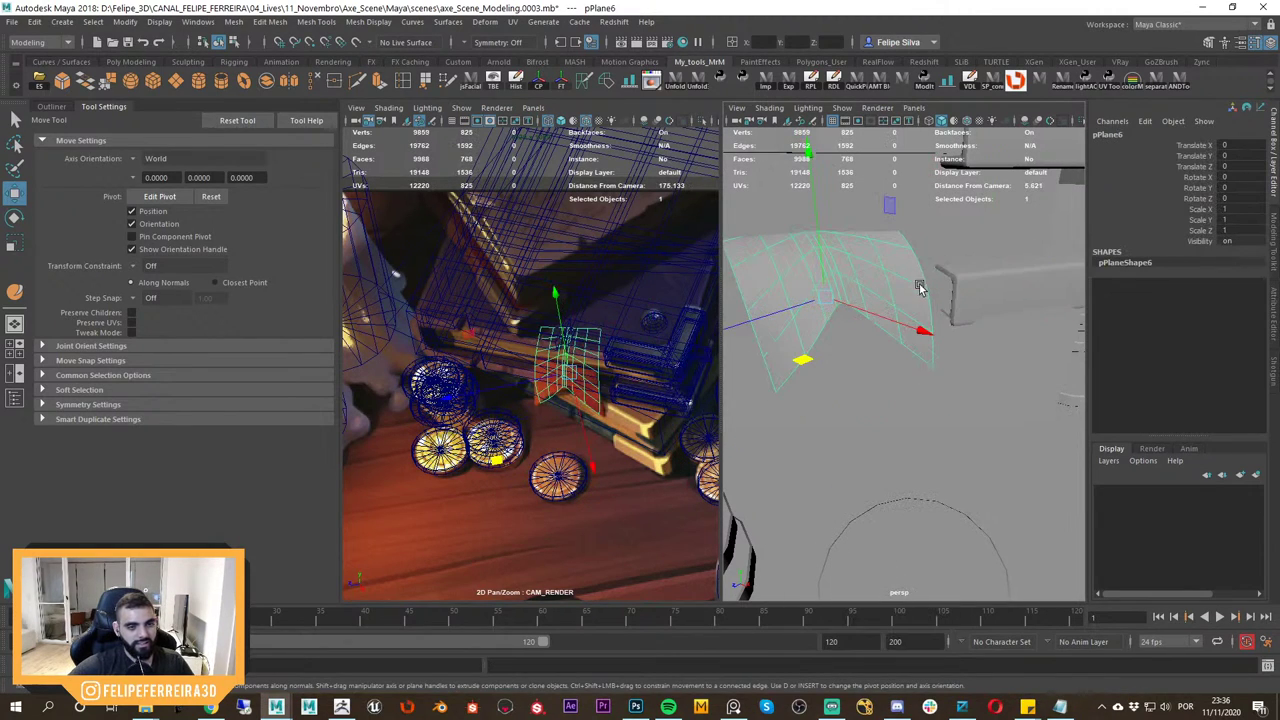
pyautogui.press('1')
pyautogui.press('f')
pyautogui.keyDown('alt'); pyautogui.moveTo(895, 298); pyautogui.dragTo(931, 369); pyautogui.keyUp('alt')
pyautogui.hotkey('ctrl', '1')
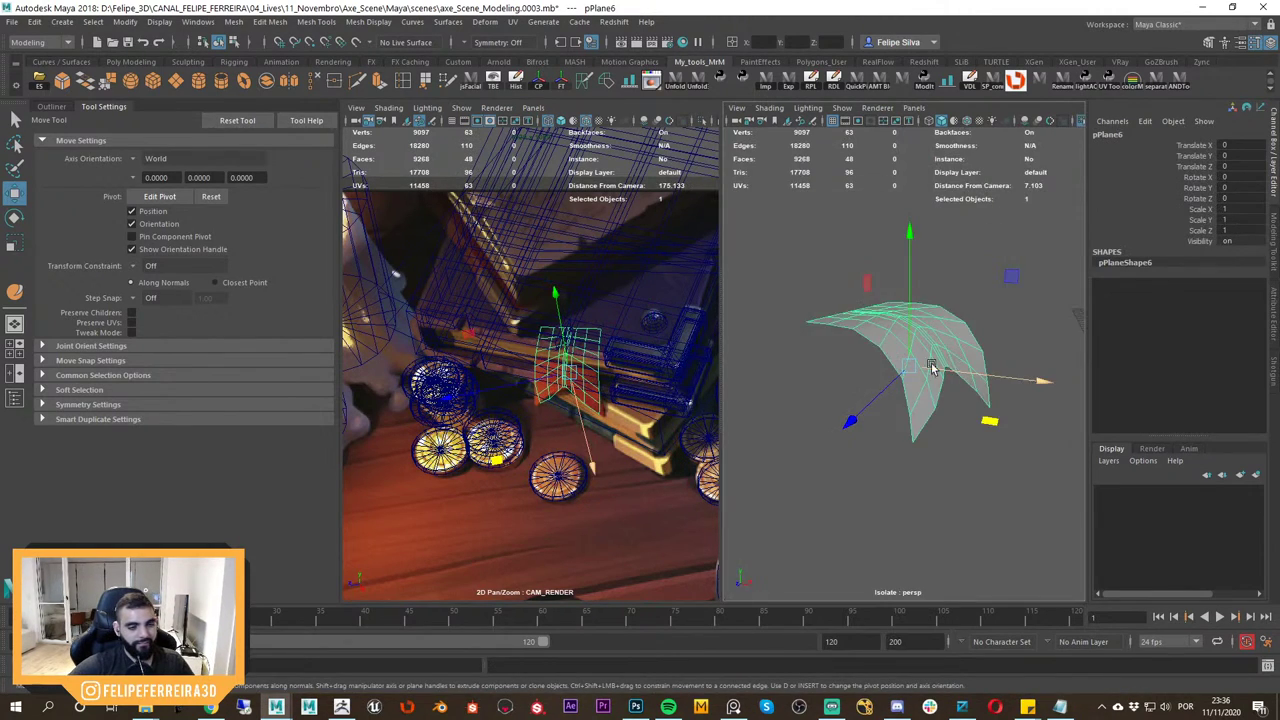
pyautogui.keyDown('alt'); pyautogui.moveTo(931, 369); pyautogui.dragTo(964, 368, button='right'); pyautogui.keyUp('alt')
pyautogui.keyDown('alt'); pyautogui.moveTo(958, 384); pyautogui.dragTo(922, 354); pyautogui.keyUp('alt')
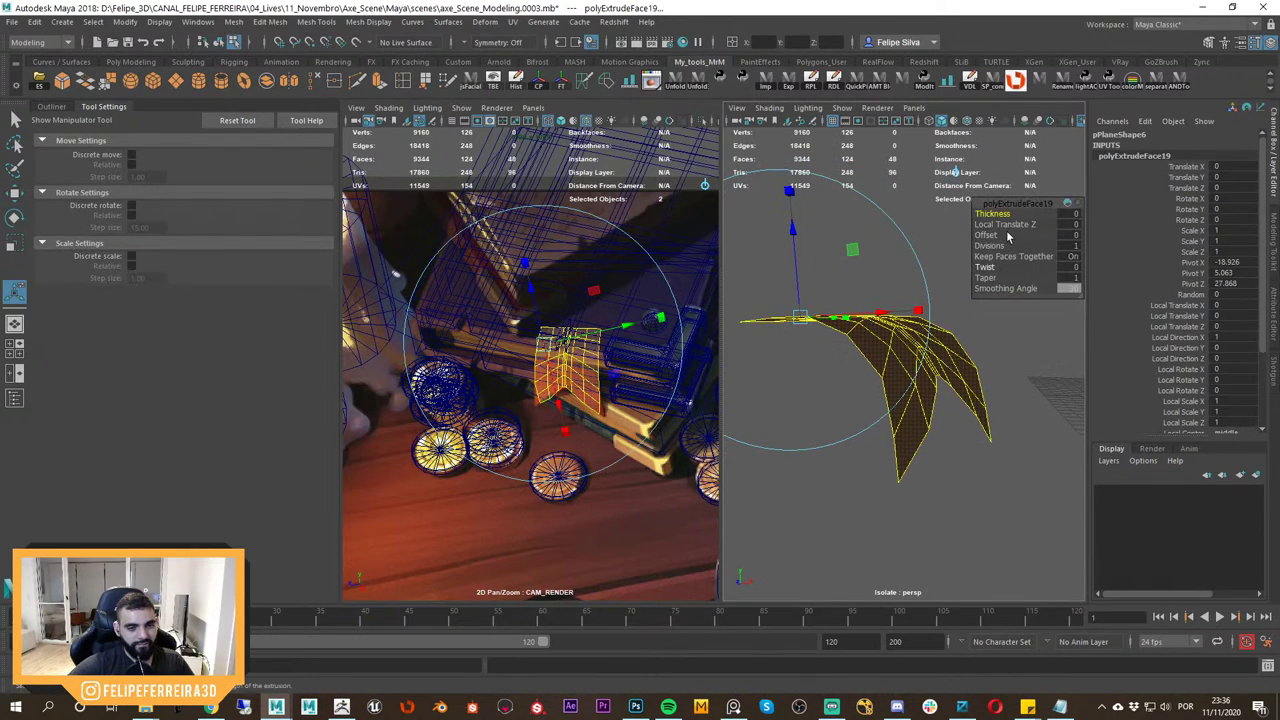
pyautogui.moveTo(988, 214); pyautogui.dragTo(1004, 214)
pyautogui.hotkey('ctrl', 'z')
pyautogui.press('w')
pyautogui.moveTo(930, 336); pyautogui.dragTo(1022, 261, button='right')
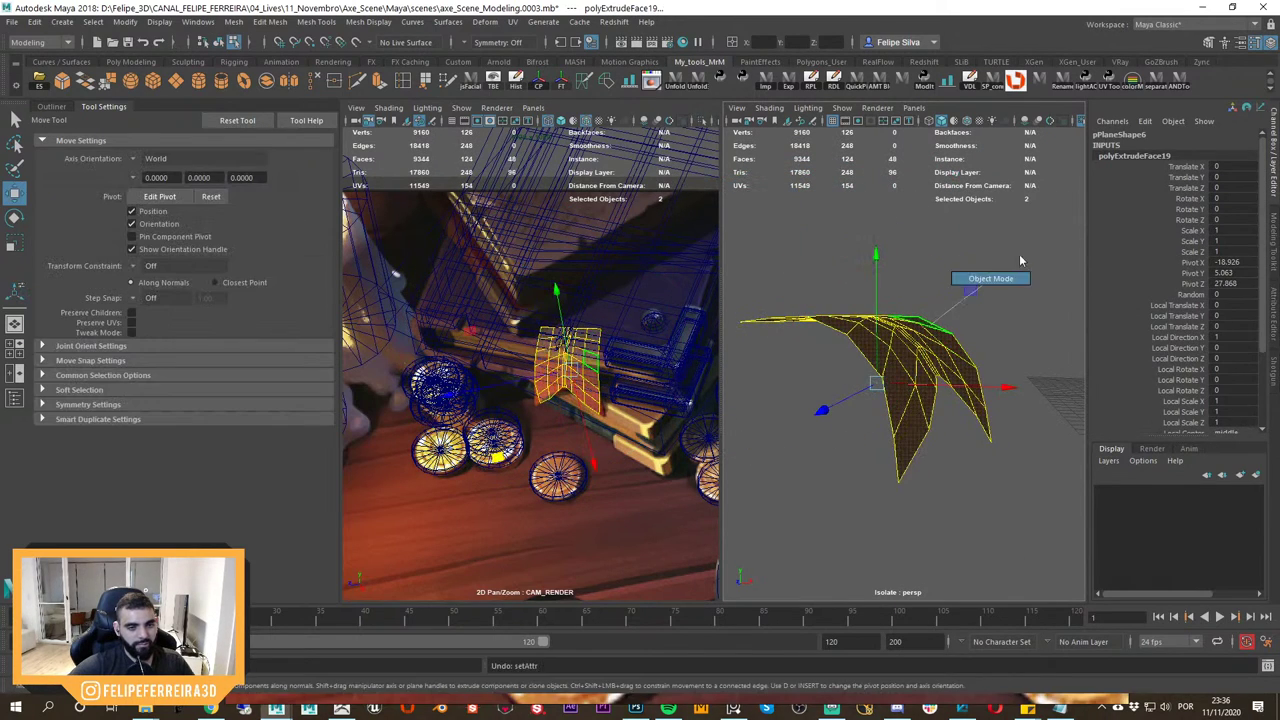
pyautogui.keyDown('alt'); pyautogui.moveTo(958, 322); pyautogui.dragTo(923, 373); pyautogui.keyUp('alt')
pyautogui.hotkey('ctrl', 'z')
pyautogui.keyDown('alt'); pyautogui.moveTo(912, 372); pyautogui.dragTo(934, 379, button='right'); pyautogui.keyUp('alt')
pyautogui.hotkey('ctrl', 'z')
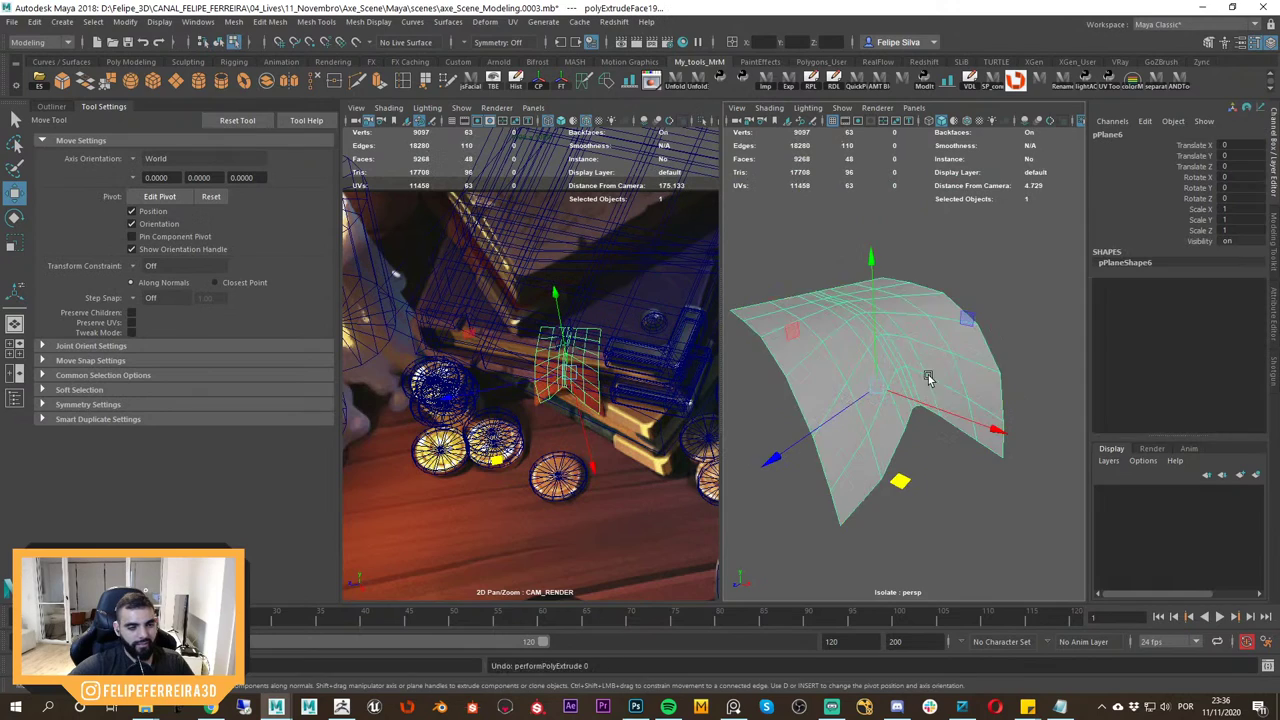
# Extrude all the ribbon's faces outward with a local Z translation of about 0.14 to give it thickness.
pyautogui.moveTo(926, 374)
pyautogui.keyDown('alt'); pyautogui.mouseDown()
pyautogui.moveTo(934, 385)
pyautogui.moveTo(924, 361)
pyautogui.mouseUp(); pyautogui.keyUp('alt')
pyautogui.click(535, 87)
pyautogui.keyDown('shift'); pyautogui.moveTo(920, 352); pyautogui.dragTo(917, 374, button='right'); pyautogui.keyUp('shift')
pyautogui.moveTo(762, 288); pyautogui.dragTo(758, 275)
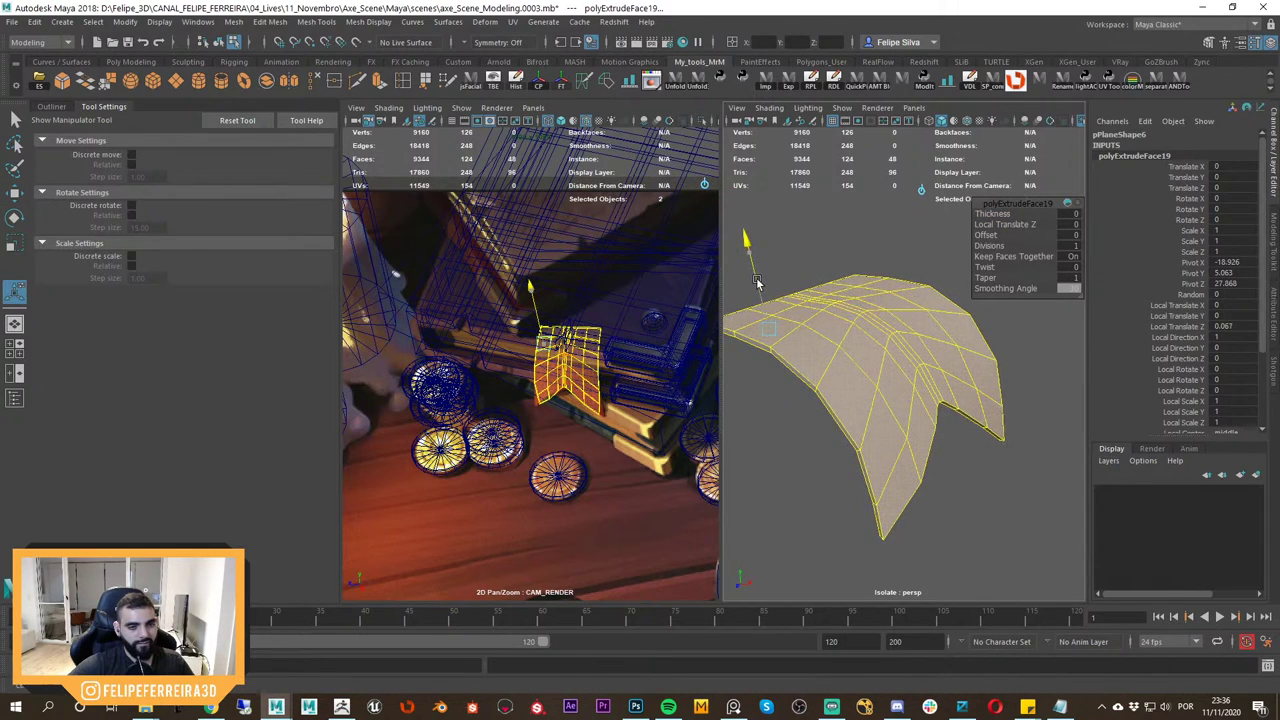
pyautogui.keyDown('alt'); pyautogui.moveTo(852, 354); pyautogui.dragTo(838, 303); pyautogui.keyUp('alt')
pyautogui.moveTo(778, 272); pyautogui.dragTo(776, 254)
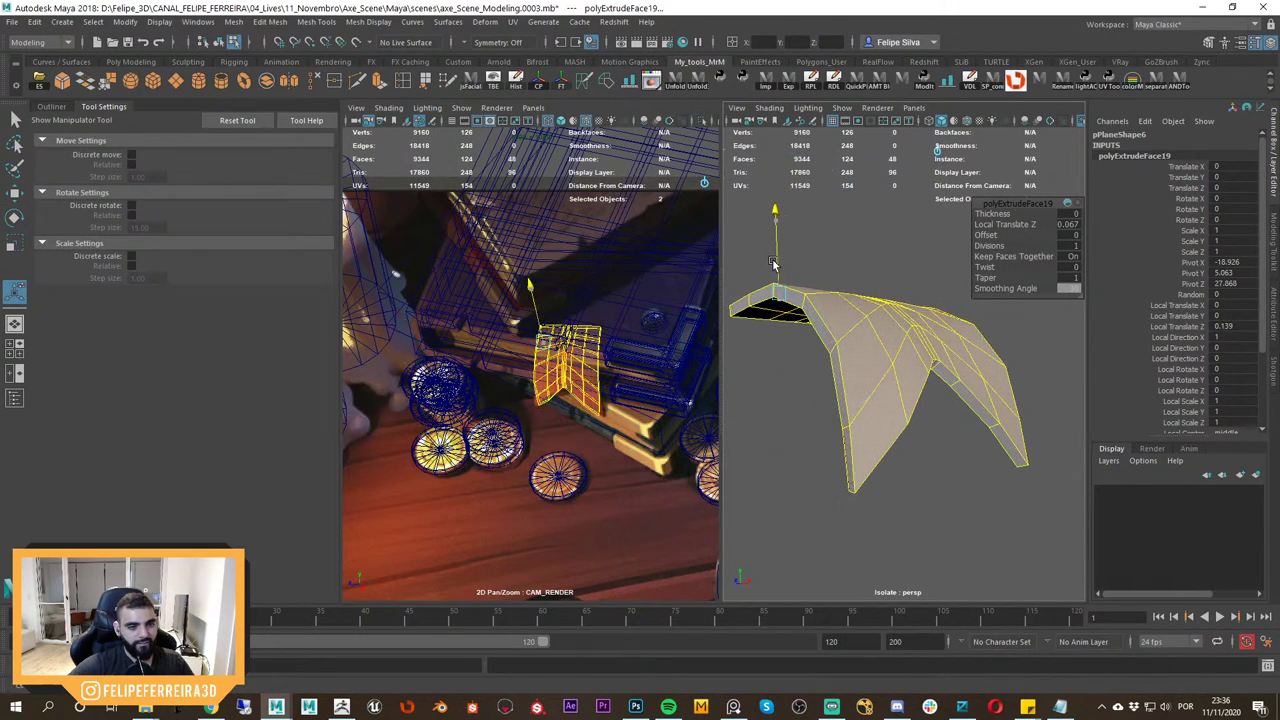
# Leave face editing, turn on the extruded ribbon's smooth preview and show the whole scene again.
pyautogui.keyDown('alt'); pyautogui.moveTo(852, 325); pyautogui.dragTo(911, 354); pyautogui.keyUp('alt')
pyautogui.keyDown('alt'); pyautogui.moveTo(911, 354); pyautogui.dragTo(899, 324, button='right'); pyautogui.keyUp('alt')
pyautogui.moveTo(940, 358)
pyautogui.keyDown('alt'); pyautogui.mouseDown()
pyautogui.moveTo(928, 346)
pyautogui.moveTo(940, 314)
pyautogui.moveTo(956, 350)
pyautogui.mouseUp(); pyautogui.keyUp('alt')
pyautogui.press('F8')
pyautogui.press('q')
pyautogui.press('3')
pyautogui.click(942, 292)
pyautogui.hotkey('ctrl', '1')
pyautogui.keyDown('alt'); pyautogui.moveTo(956, 350); pyautogui.dragTo(867, 353, button='right'); pyautogui.keyUp('alt')
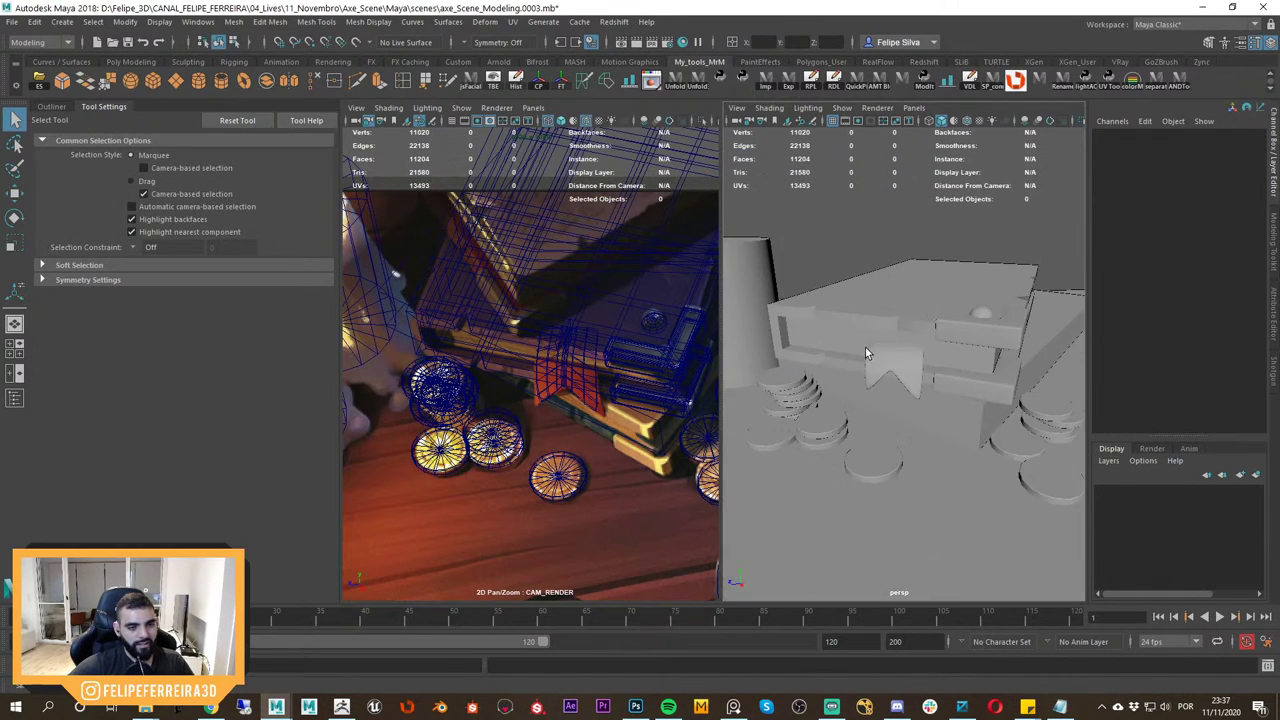
# Turn off the ribbon's smooth preview and shift it horizontally to X -0.12 and Z -0.085 against the book.
pyautogui.keyDown('alt'); pyautogui.moveTo(867, 349); pyautogui.dragTo(890, 362); pyautogui.keyUp('alt')
pyautogui.click(914, 378)
pyautogui.press('1')
pyautogui.click(901, 270)
pyautogui.press('w')
pyautogui.keyDown('alt'); pyautogui.moveTo(900, 283); pyautogui.dragTo(975, 430); pyautogui.keyUp('alt')
pyautogui.click(889, 369)
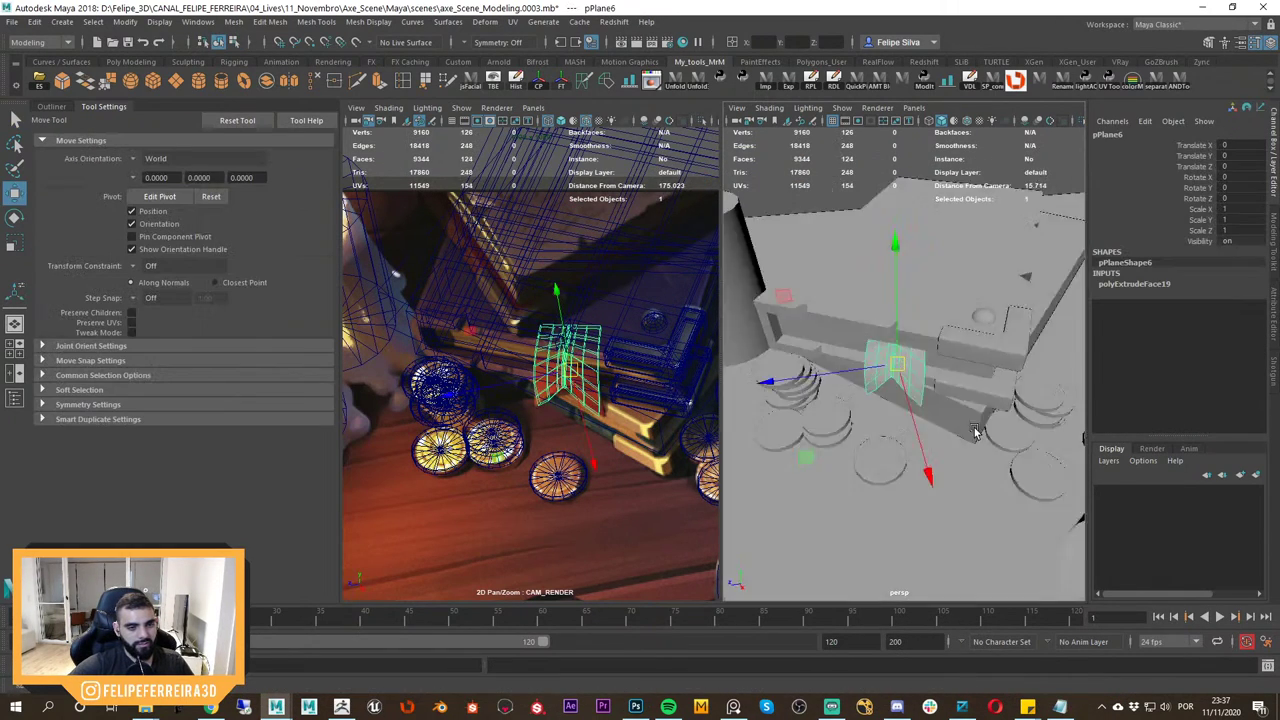
pyautogui.keyDown('alt'); pyautogui.moveTo(975, 430); pyautogui.dragTo(1003, 424, button='right'); pyautogui.keyUp('alt')
pyautogui.keyDown('alt'); pyautogui.moveTo(960, 424); pyautogui.dragTo(906, 398); pyautogui.keyUp('alt')
pyautogui.click(906, 220)
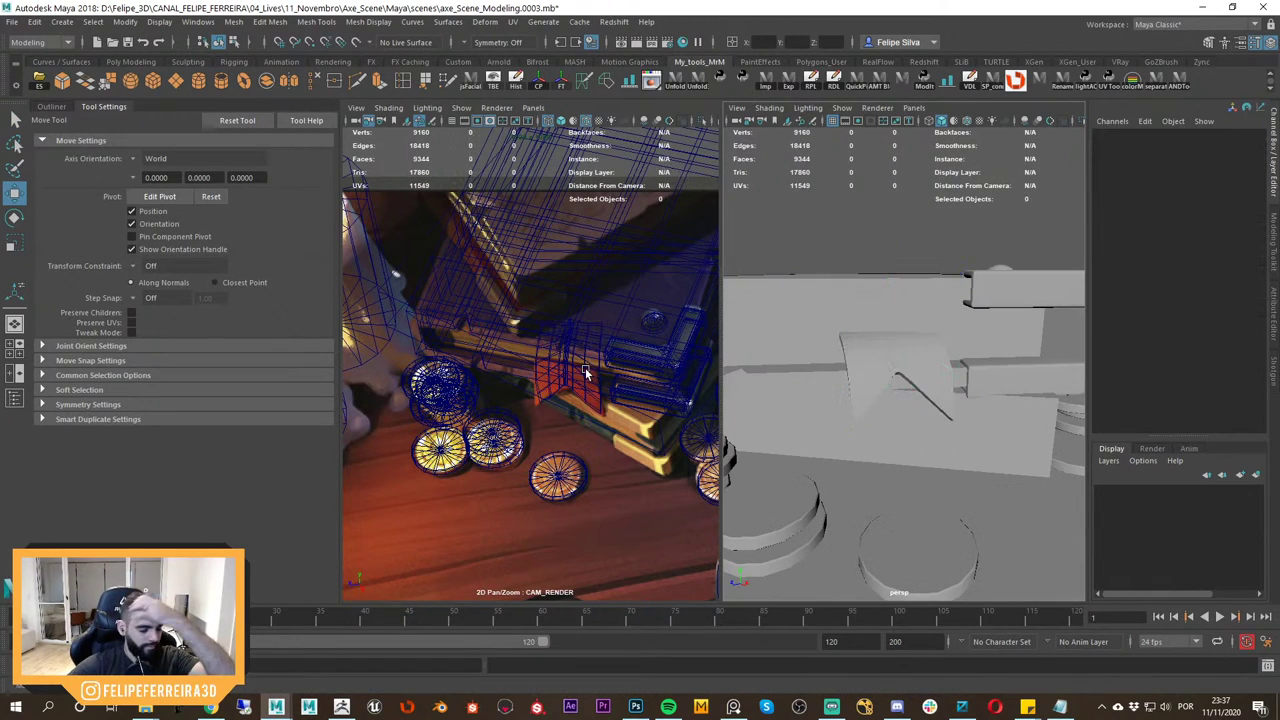
# Shade the render camera's view and examine the ribbon within the whole axe composition.
pyautogui.press('5')
pyautogui.scroll(-5, 602, 390)
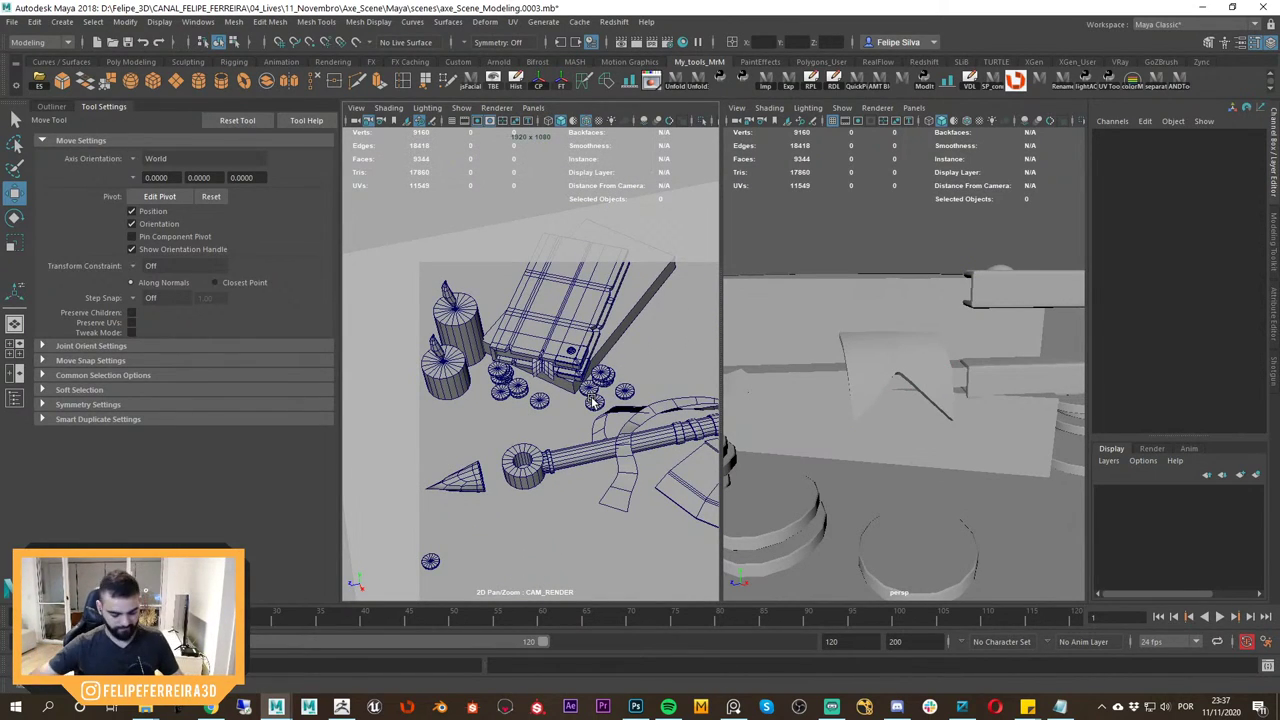
pyautogui.click(543, 369)
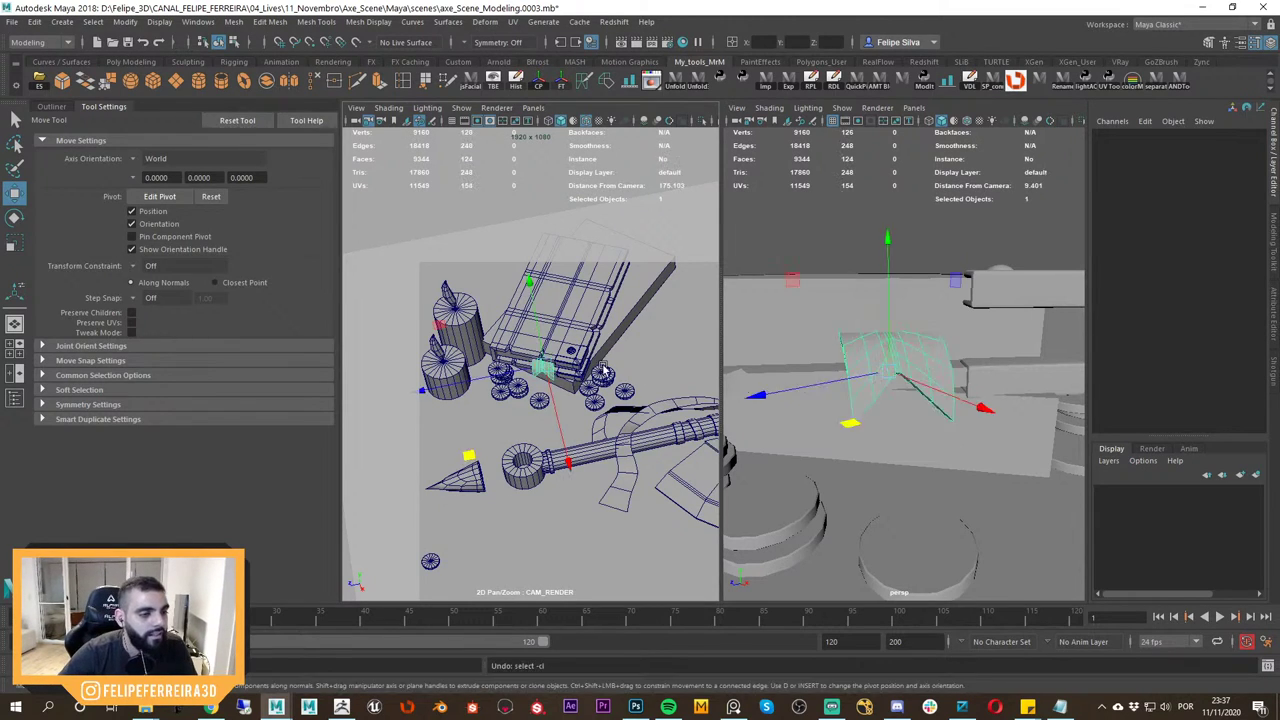
pyautogui.moveTo(543, 369); pyautogui.dragTo(461, 343, button='middle')
pyautogui.hotkey('ctrl', 'z')
pyautogui.hotkey('ctrl', 'z')
pyautogui.moveTo(581, 340); pyautogui.dragTo(680, 262, button='right')
pyautogui.moveTo(590, 312); pyautogui.dragTo(508, 320, button='right')
pyautogui.moveTo(555, 349); pyautogui.dragTo(478, 325, button='middle')
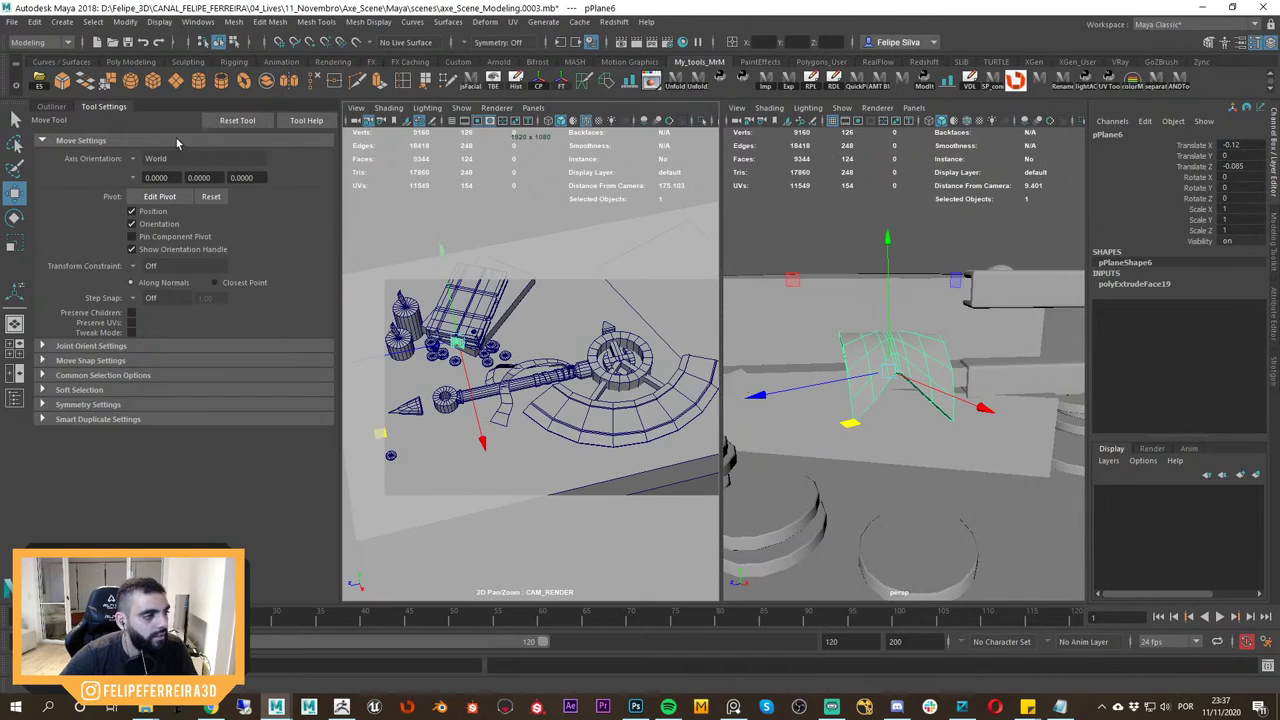
# Show the Outliner and inspect the thickened ribbon against the book from the side.
pyautogui.click(50, 107)
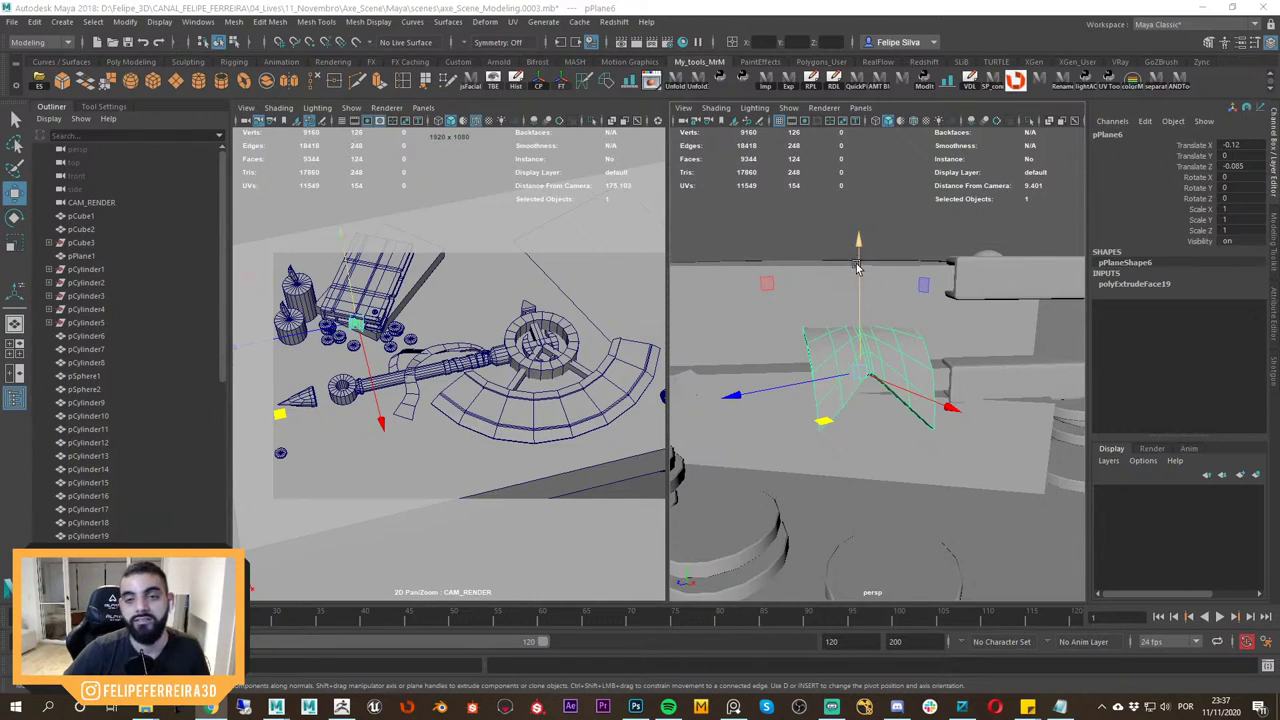
pyautogui.keyDown('alt'); pyautogui.moveTo(882, 292); pyautogui.dragTo(915, 395); pyautogui.keyUp('alt')
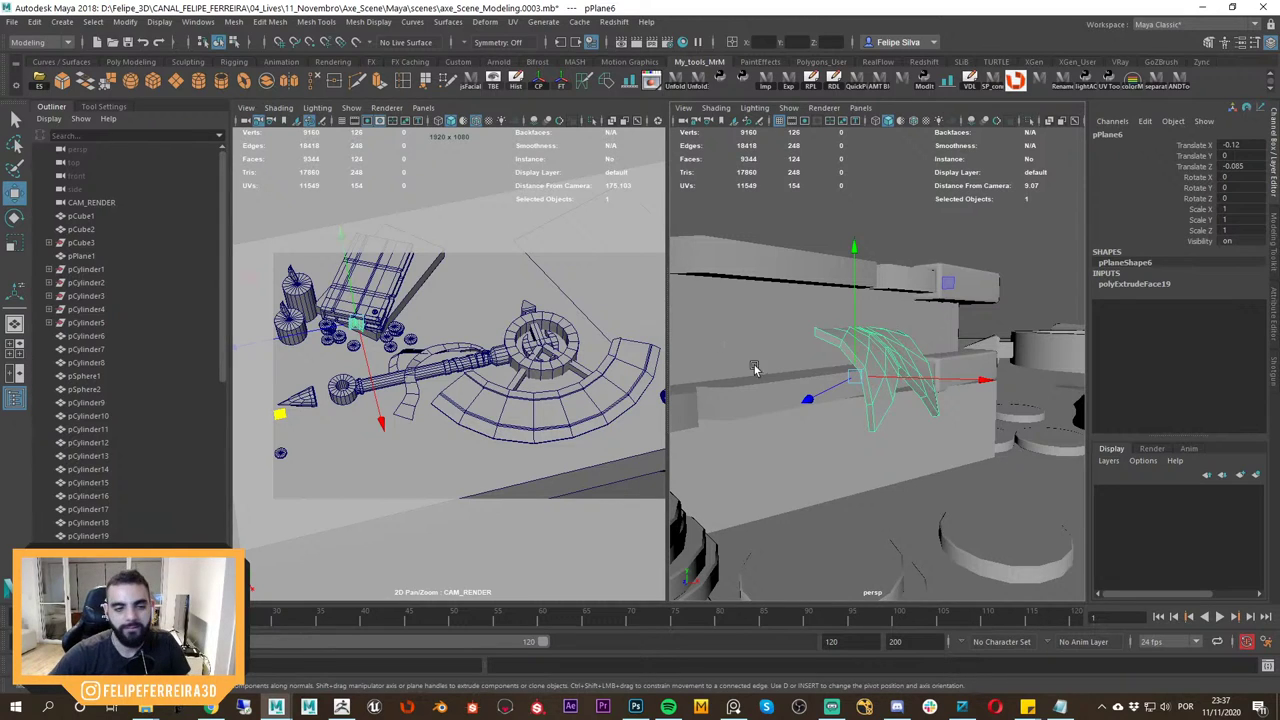
pyautogui.keyDown('alt'); pyautogui.moveTo(943, 364); pyautogui.dragTo(968, 378); pyautogui.keyUp('alt')
pyautogui.scroll(-1, 951, 370)
pyautogui.click(474, 187)
# Return the camera view to wireframe over the reference painting and select the blue book's lower corner guard.
pyautogui.scroll(4, 508, 337)
pyautogui.moveTo(411, 325); pyautogui.dragTo(527, 374, button='middle')
pyautogui.scroll(7, 527, 375)
pyautogui.press('4')
pyautogui.scroll(2, 525, 390)
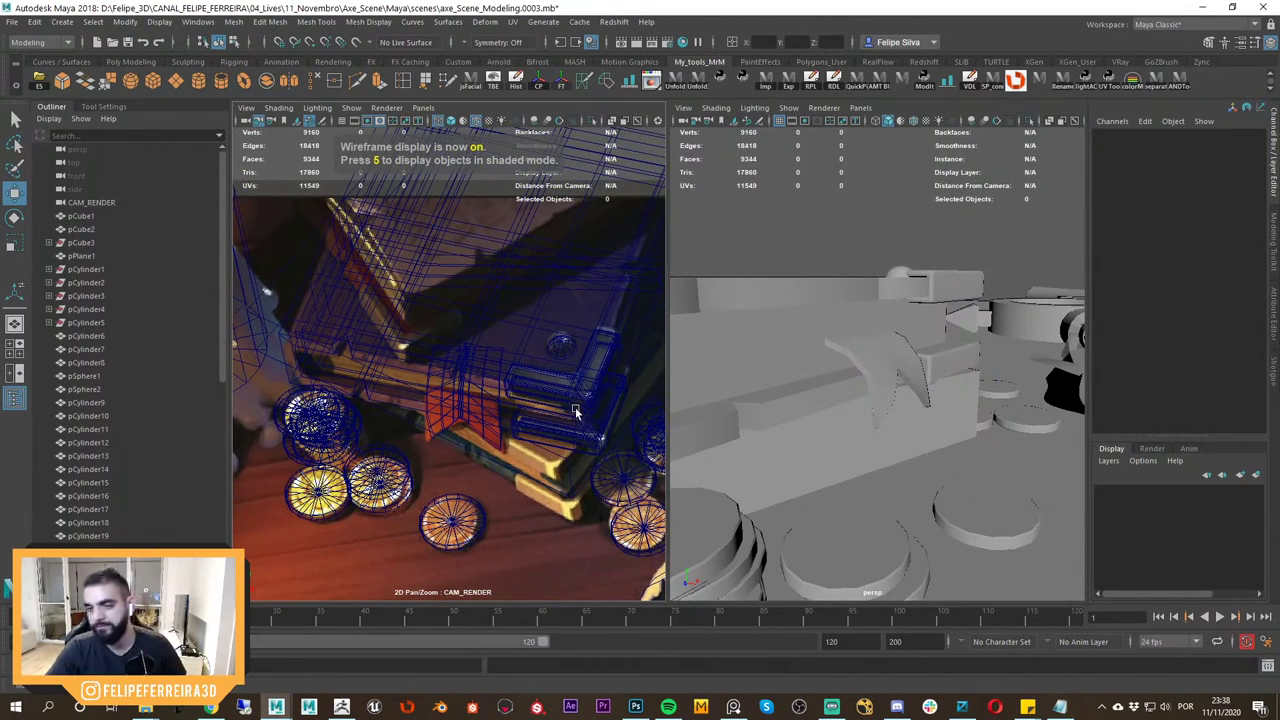
pyautogui.scroll(-1, 535, 375)
pyautogui.moveTo(495, 352); pyautogui.dragTo(508, 388, button='middle')
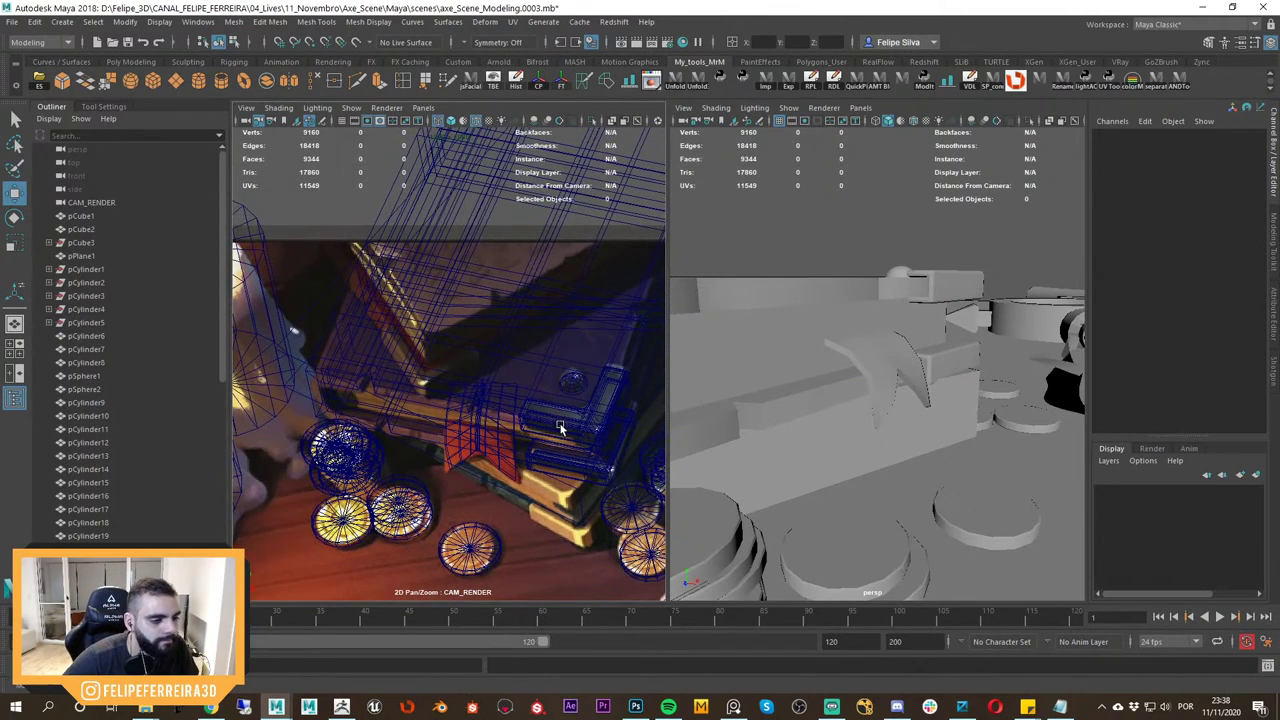
pyautogui.click(571, 440)
pyautogui.click(566, 468)
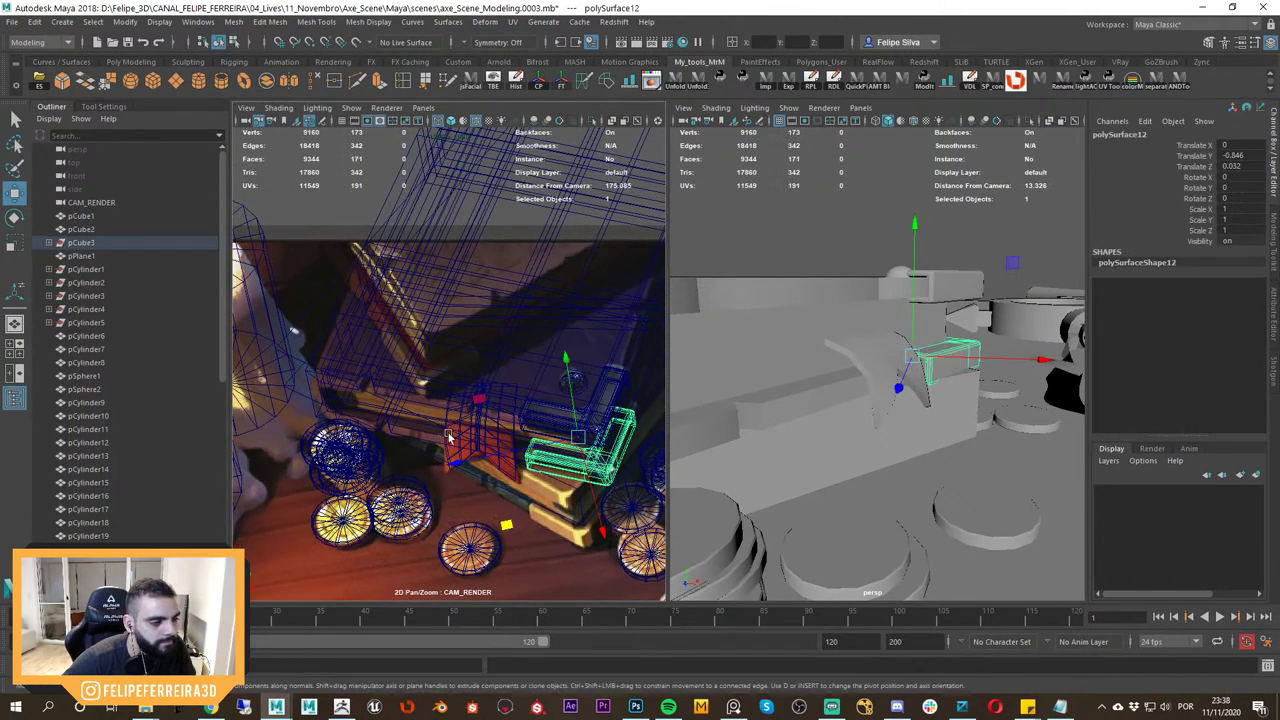
# Select the blue book's cover and isolate it in the perspective view for editing around its spine.
pyautogui.click(362, 387)
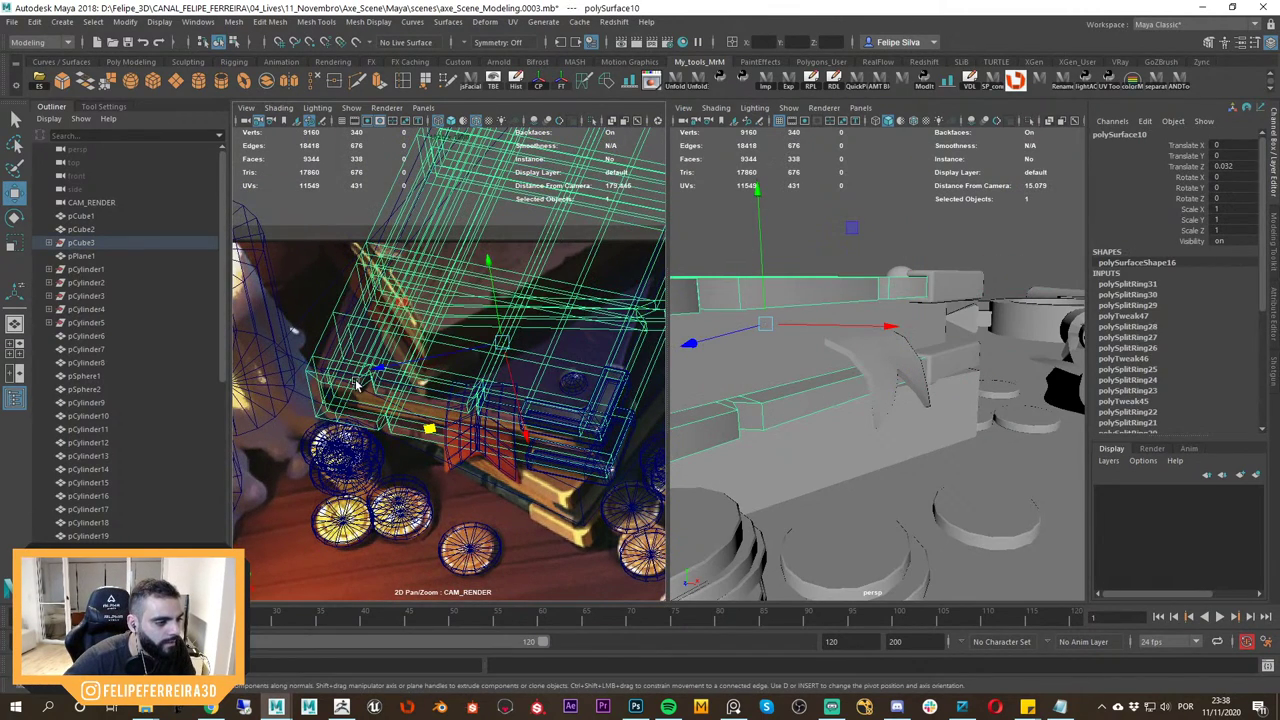
pyautogui.keyDown('alt'); pyautogui.moveTo(807, 370); pyautogui.dragTo(858, 388); pyautogui.keyUp('alt')
pyautogui.moveTo(809, 371); pyautogui.dragTo(810, 318, button='right')
pyautogui.click(826, 366)
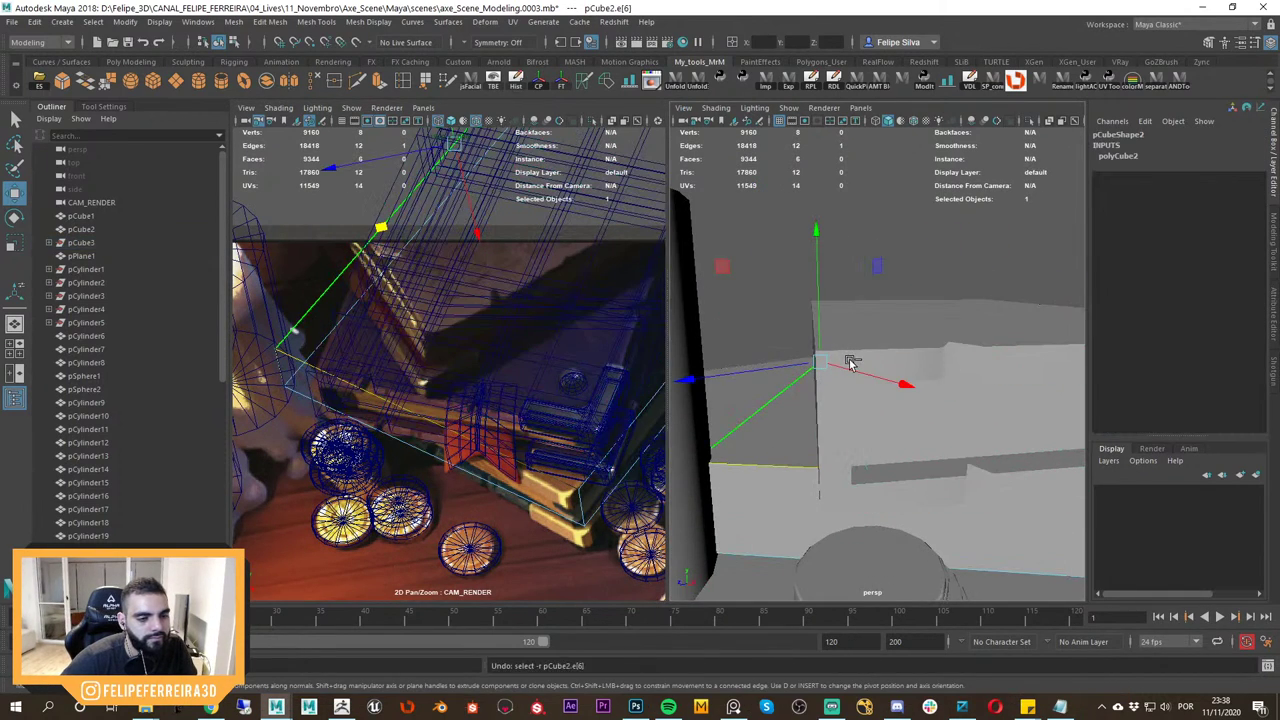
pyautogui.hotkey('ctrl', 'z')
pyautogui.keyDown('alt'); pyautogui.moveTo(851, 364); pyautogui.dragTo(836, 363); pyautogui.keyUp('alt')
pyautogui.moveTo(801, 335); pyautogui.dragTo(845, 255, button='right')
pyautogui.click(838, 298)
pyautogui.click(854, 307)
pyautogui.moveTo(831, 323); pyautogui.dragTo(904, 280, button='right')
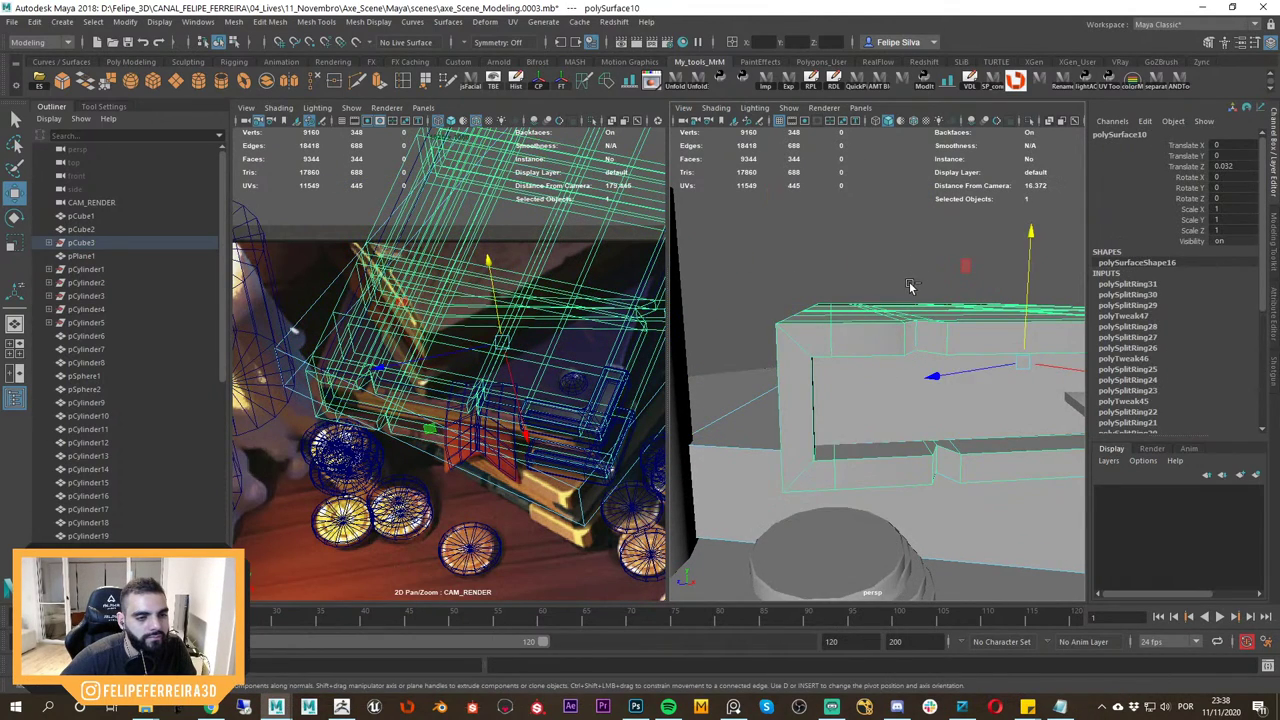
pyautogui.hotkey('ctrl', '1')
# Bevel the upper and lower corner edge loops of the cover's spine with a fraction of about 0.77.
pyautogui.moveTo(800, 339); pyautogui.dragTo(798, 304, button='right')
pyautogui.doubleClick(797, 341)
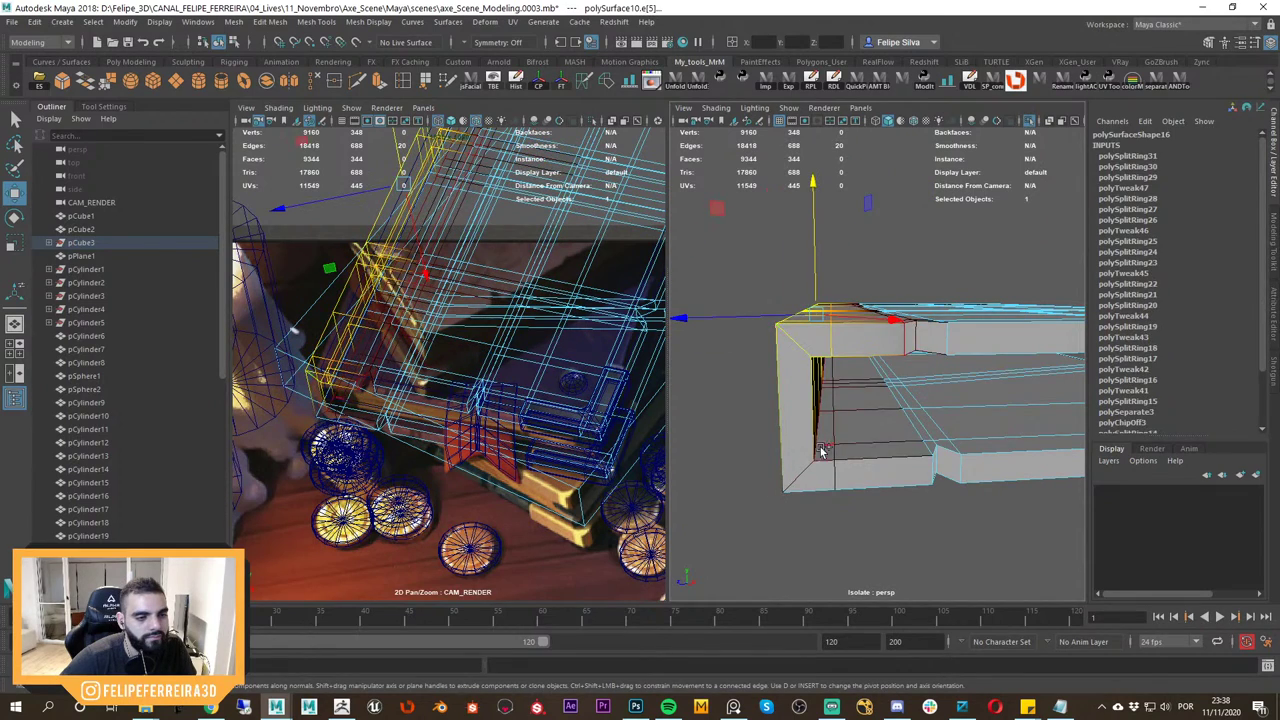
pyautogui.press('b')
pyautogui.keyDown('shift'); pyautogui.doubleClick(801, 476); pyautogui.keyUp('shift')
pyautogui.keyDown('alt'); pyautogui.moveTo(801, 477); pyautogui.dragTo(854, 440); pyautogui.keyUp('alt')
pyautogui.keyDown('shift'); pyautogui.moveTo(829, 396); pyautogui.dragTo(880, 397, button='right'); pyautogui.keyUp('shift')
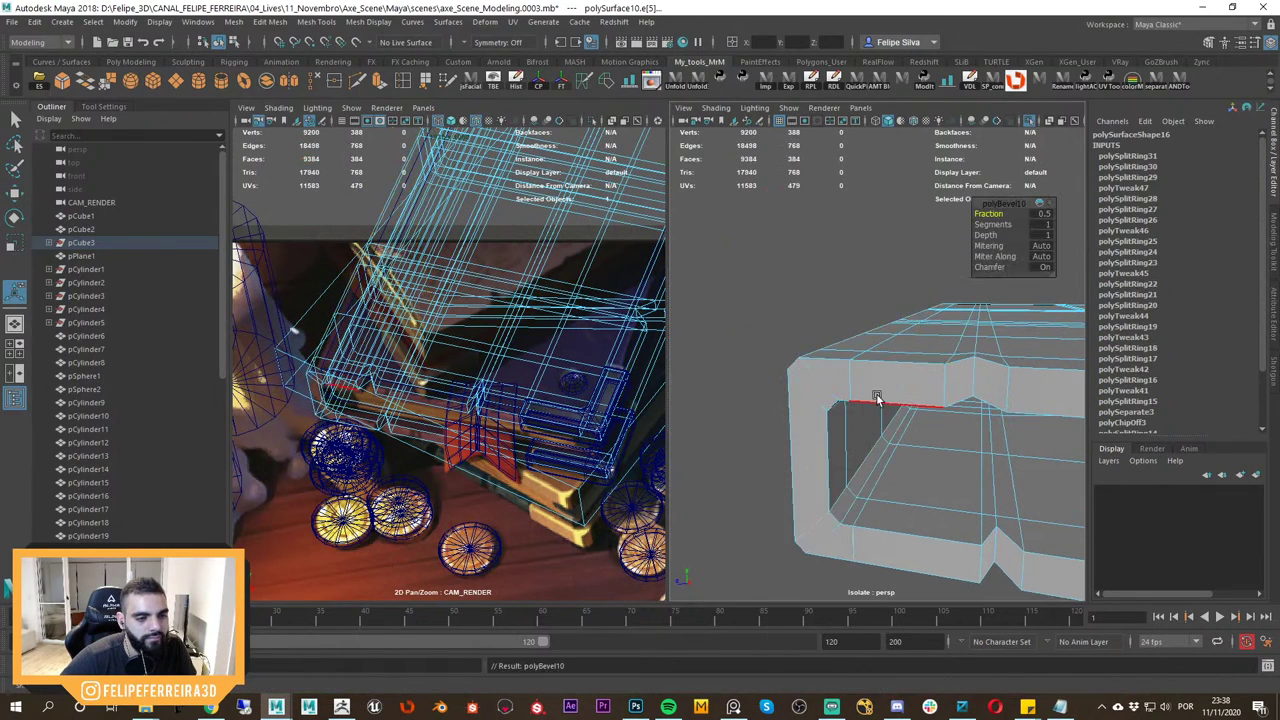
pyautogui.moveTo(1000, 214); pyautogui.dragTo(1013, 224)
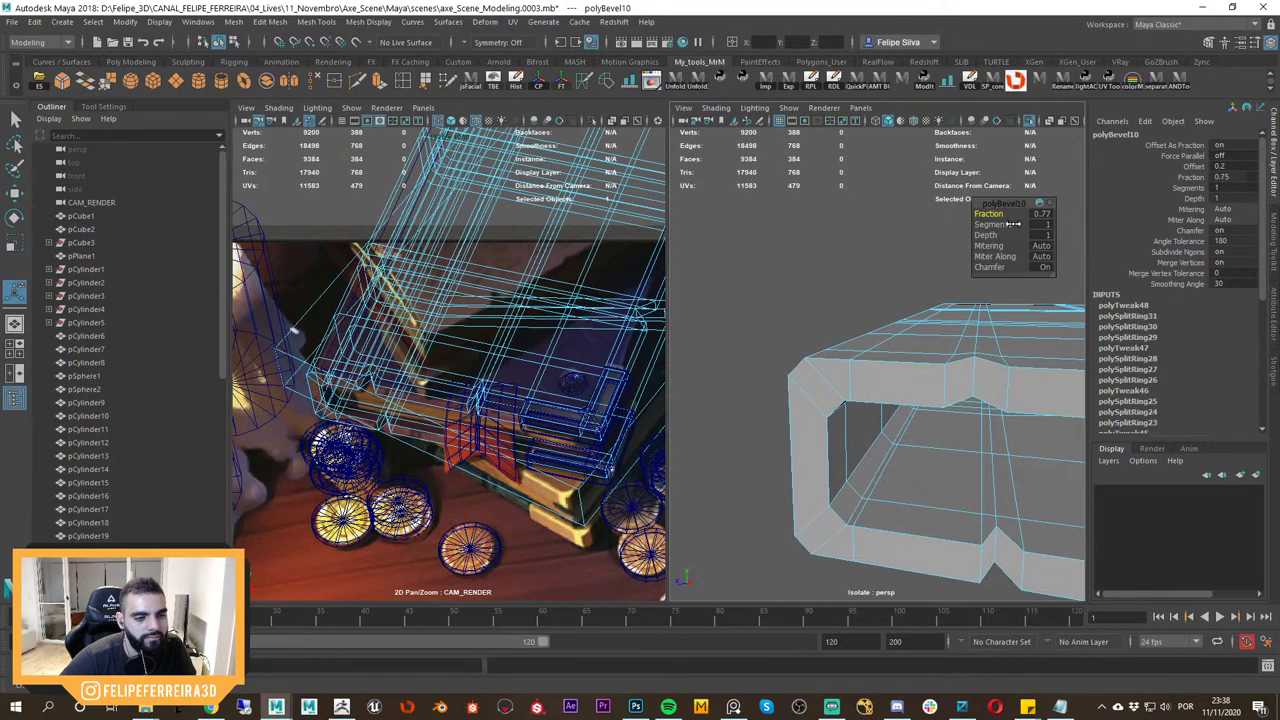
# Delete the redundant edge loops beside the beveled spine corners and bring the rest of the scene back around the cover.
pyautogui.doubleClick(855, 514)
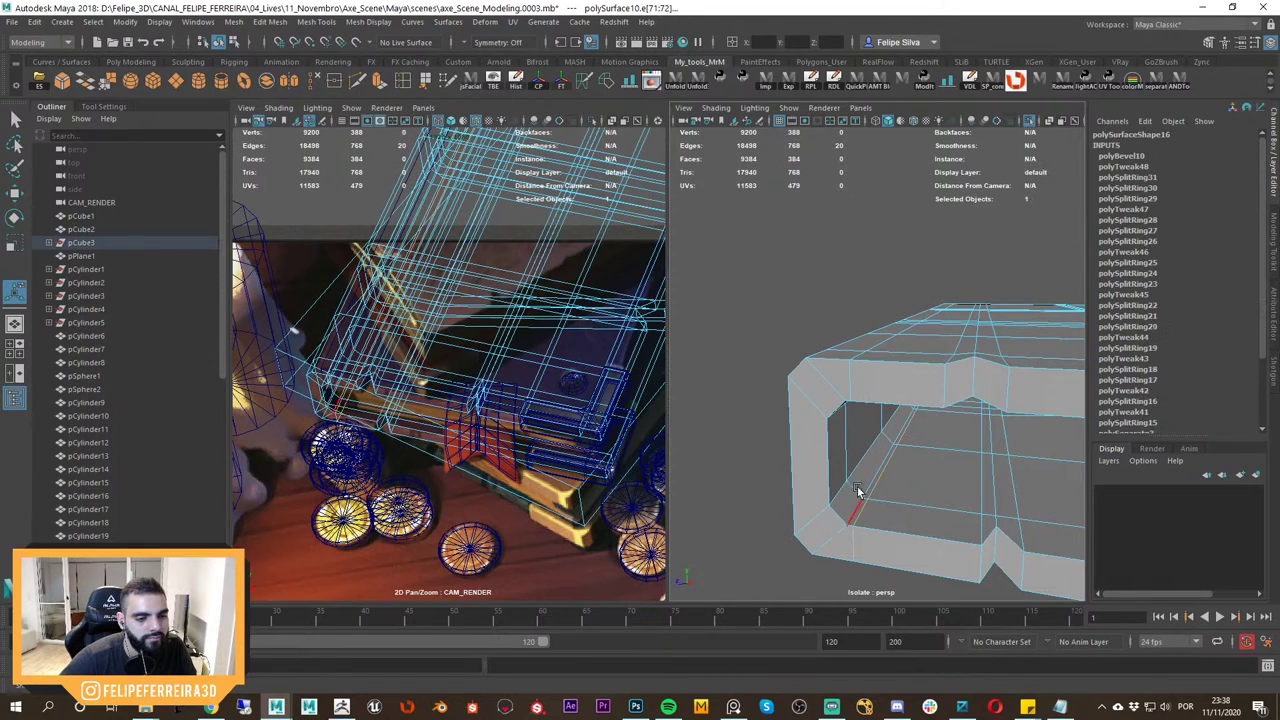
pyautogui.hotkey('ctrl', 'Delete')
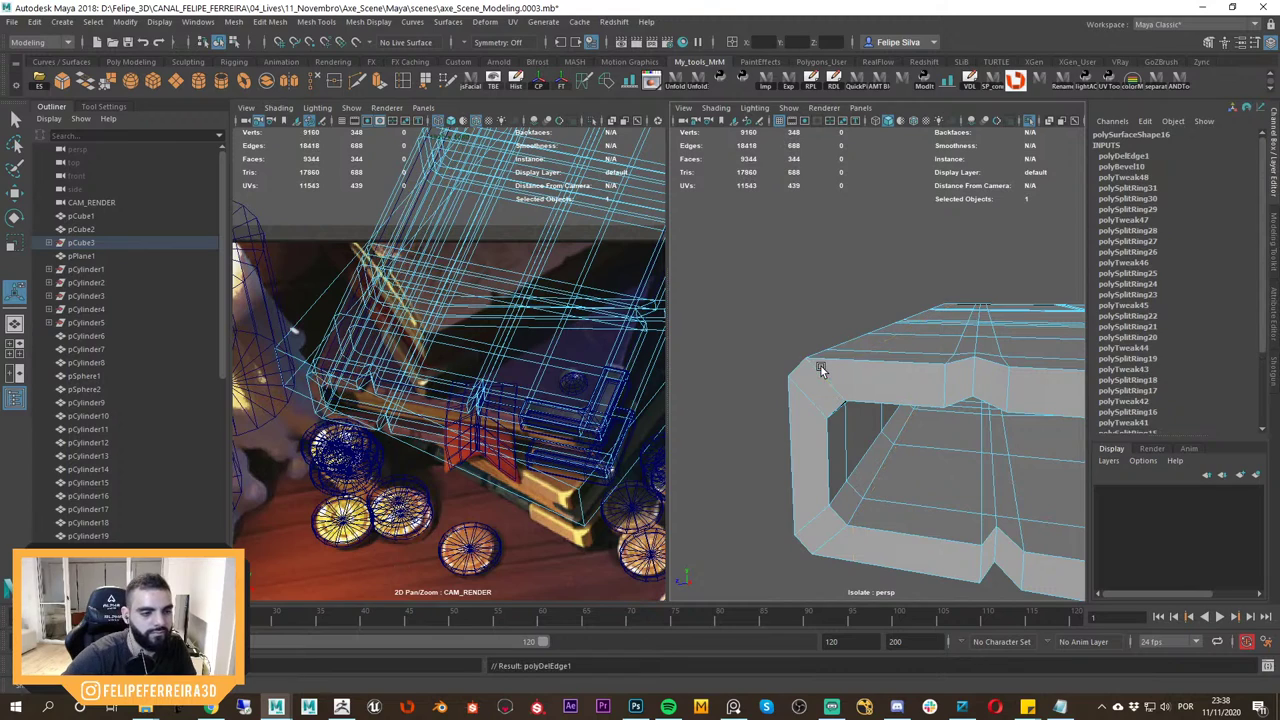
pyautogui.press('5')
pyautogui.moveTo(372, 339); pyautogui.dragTo(440, 316, button='right')
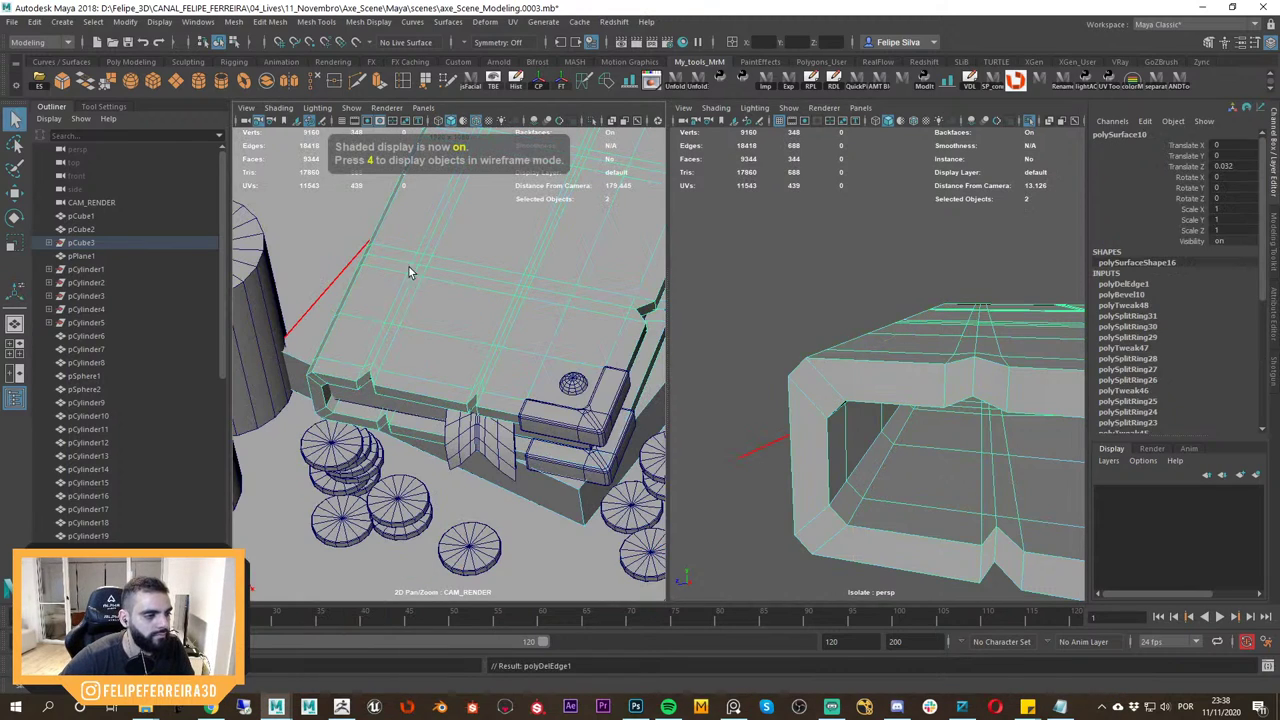
pyautogui.click(411, 269)
pyautogui.click(918, 264)
pyautogui.click(843, 380)
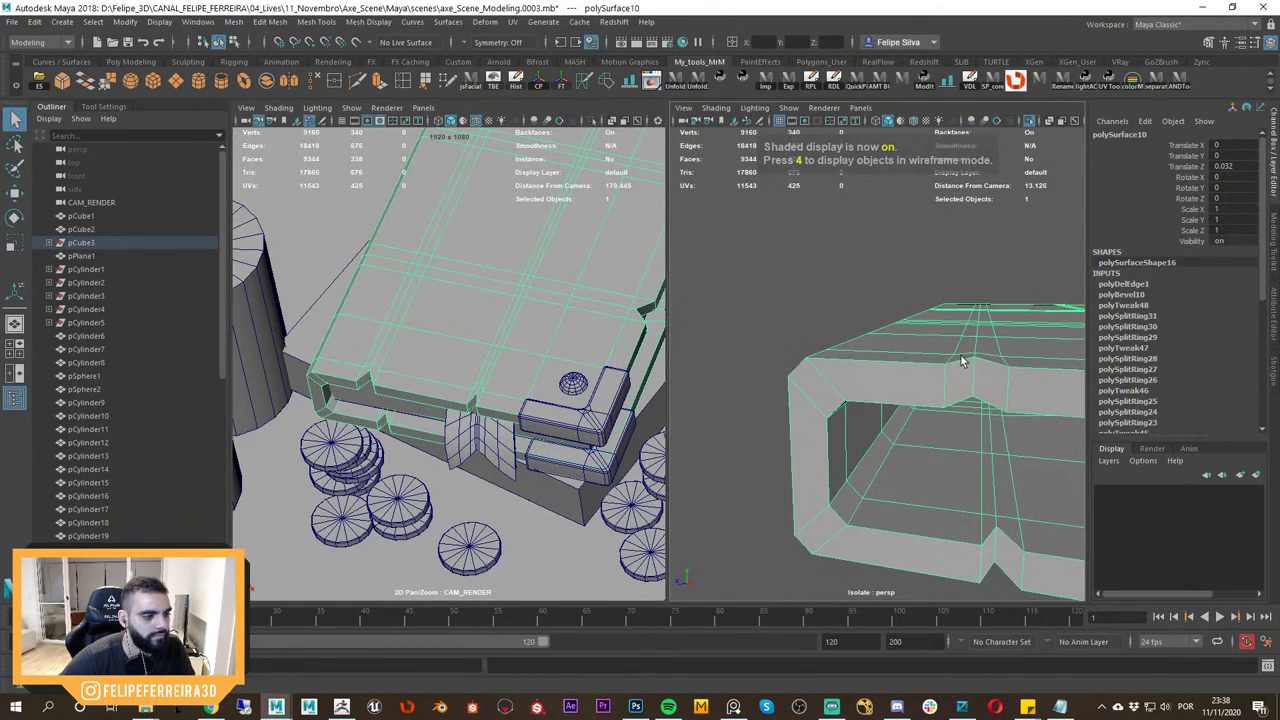
pyautogui.click(953, 240)
pyautogui.click(924, 343)
pyautogui.hotkey('ctrl', '1')
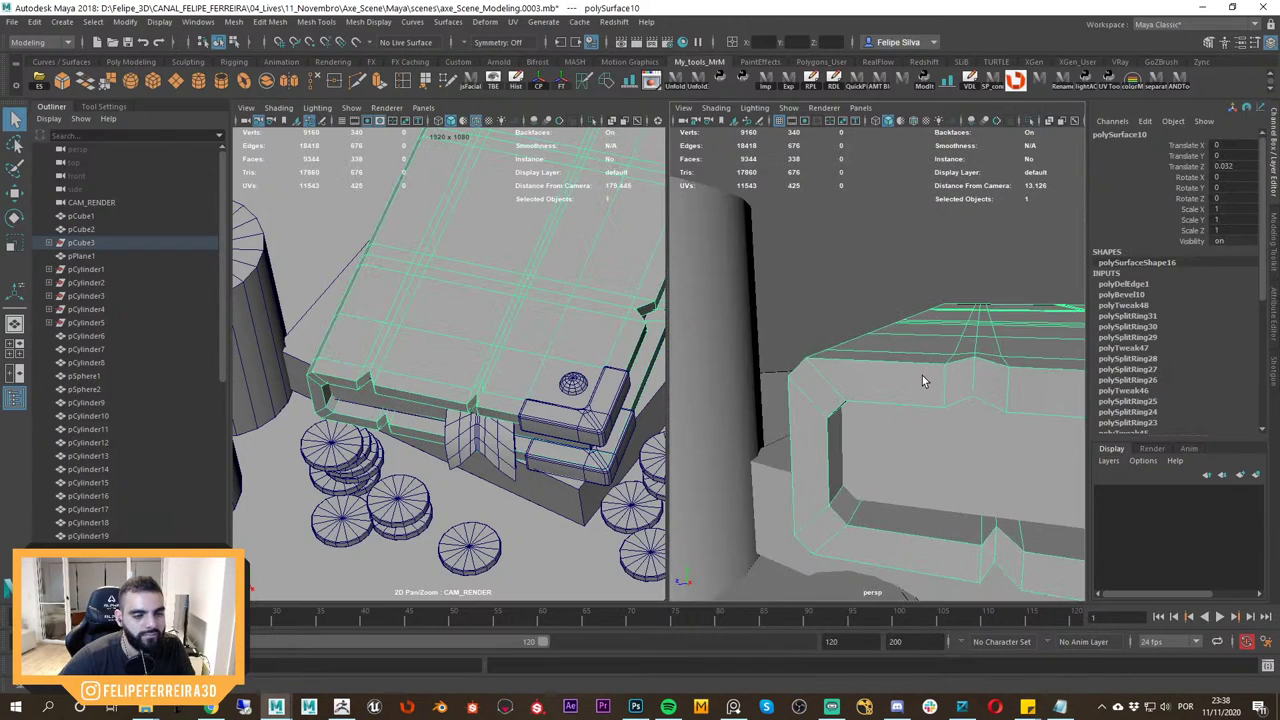
# Center the pivot of the blue book's cover and delete its construction history.
pyautogui.press('f')
pyautogui.press('w')
pyautogui.click(912, 279)
pyautogui.keyDown('alt'); pyautogui.moveTo(899, 328); pyautogui.dragTo(889, 367); pyautogui.keyUp('alt')
pyautogui.click(889, 367)
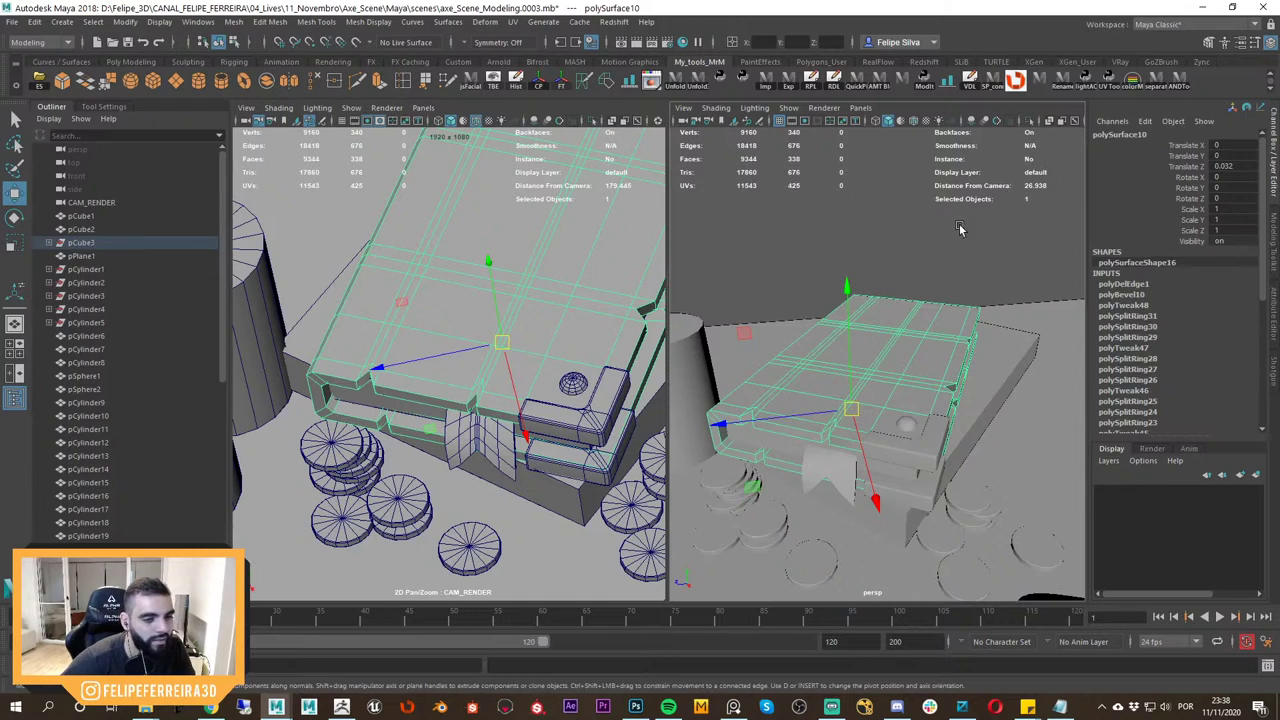
pyautogui.click(959, 230)
pyautogui.click(919, 337)
pyautogui.keyDown('alt'); pyautogui.moveTo(918, 367); pyautogui.dragTo(858, 432); pyautogui.keyUp('alt')
pyautogui.press('w')
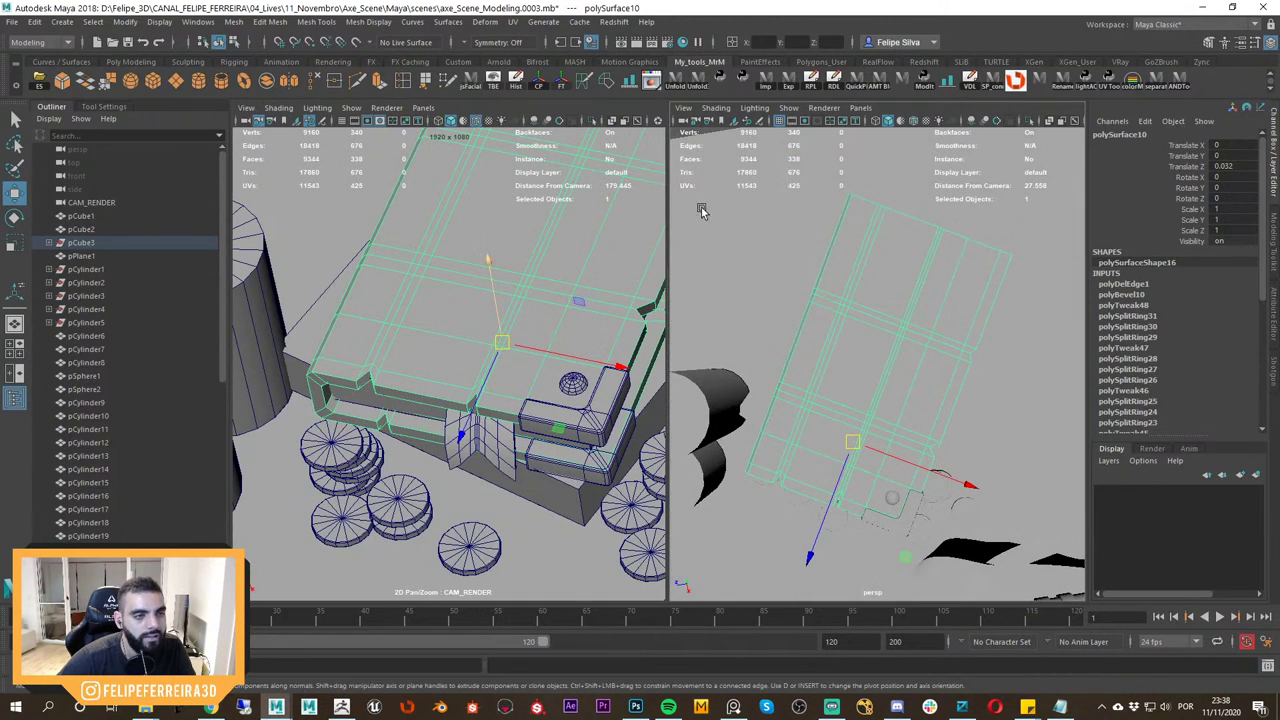
pyautogui.click(541, 84)
pyautogui.keyDown('alt'); pyautogui.moveTo(911, 374); pyautogui.dragTo(906, 291); pyautogui.keyUp('alt')
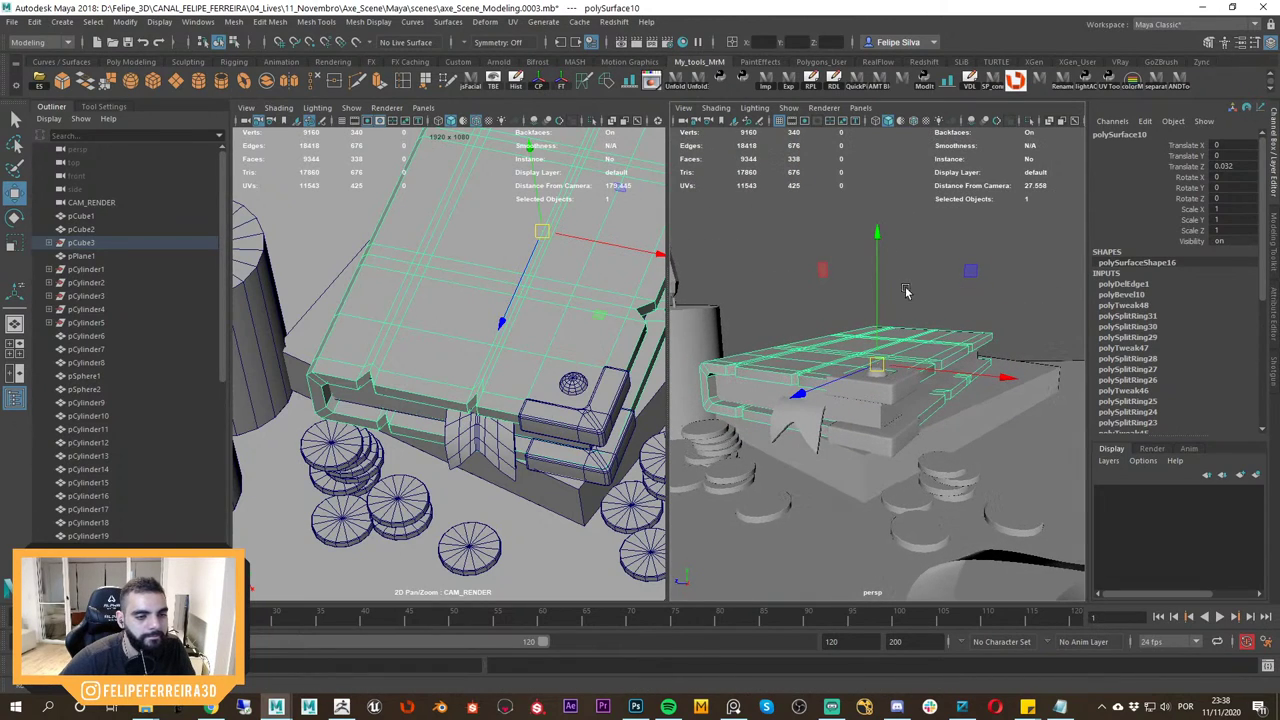
pyautogui.click(516, 84)
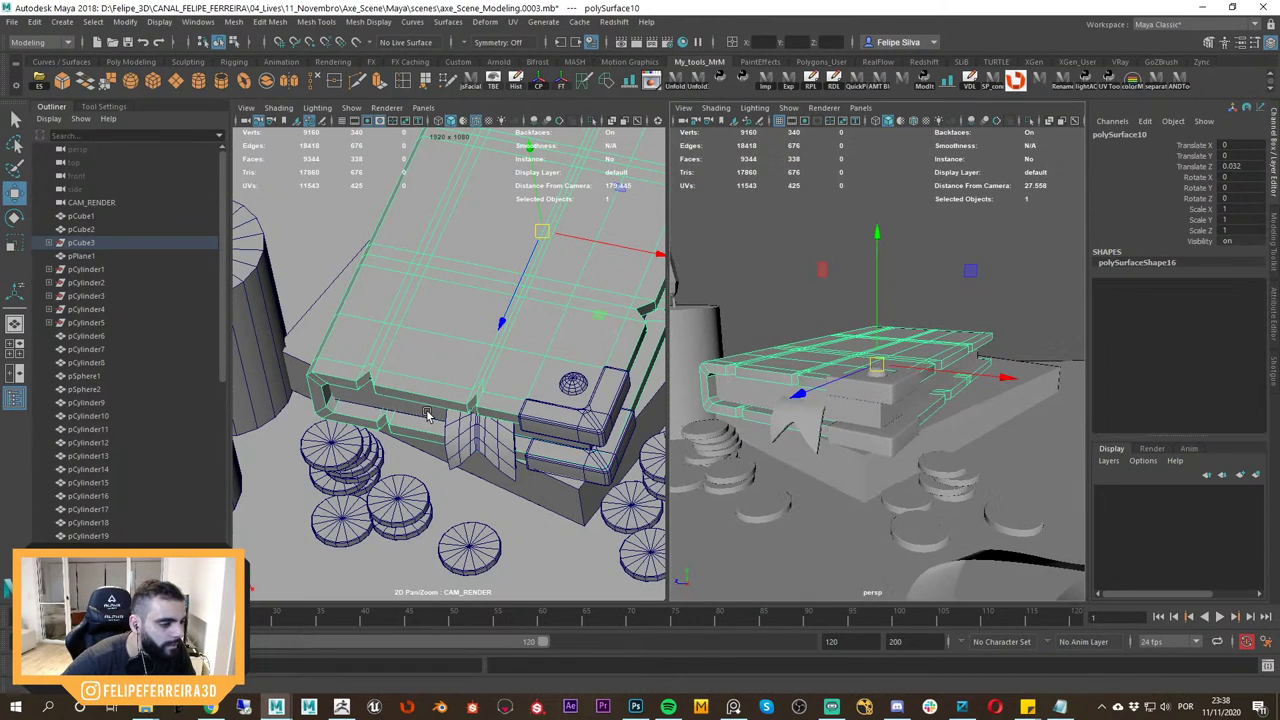
# Compare the beveled cover with the reference painting in the camera view, alternating wireframe and shaded display.
pyautogui.press('4')
pyautogui.press('5')
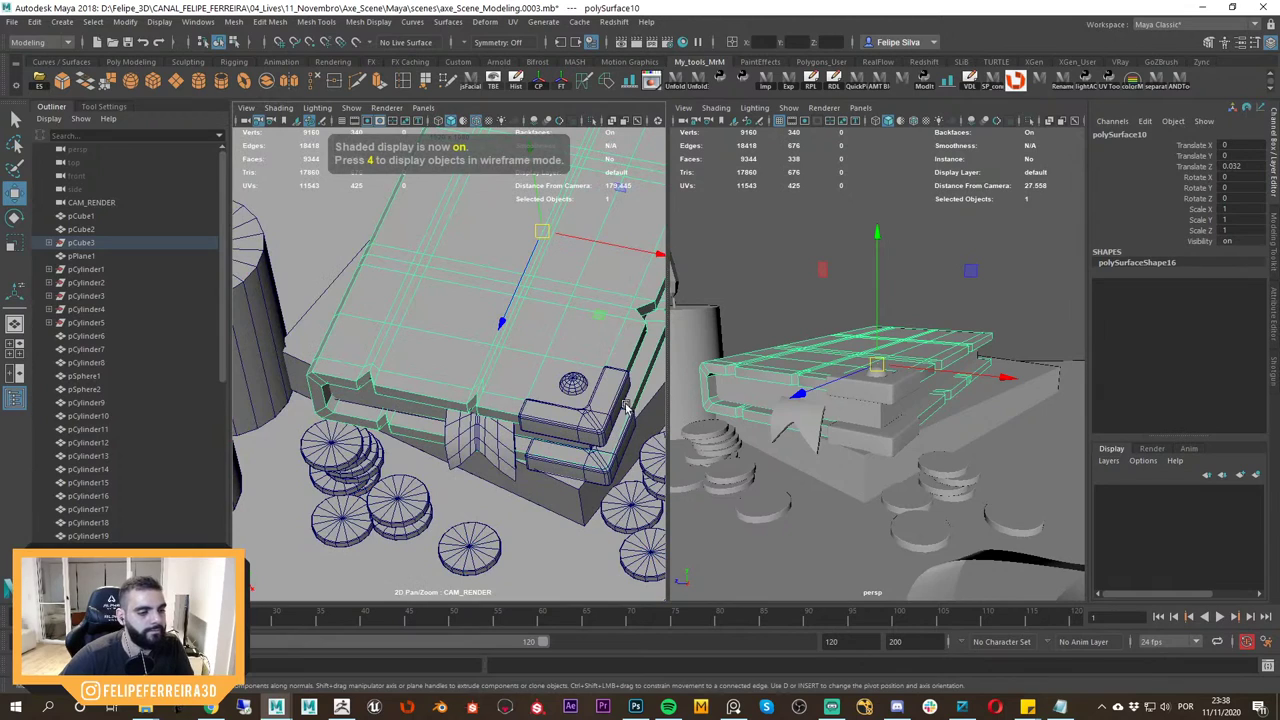
pyautogui.press('5')
pyautogui.scroll(-4, 894, 388)
pyautogui.keyDown('alt'); pyautogui.moveTo(896, 345); pyautogui.dragTo(903, 375); pyautogui.keyUp('alt')
pyautogui.hotkey('ctrl', '1')
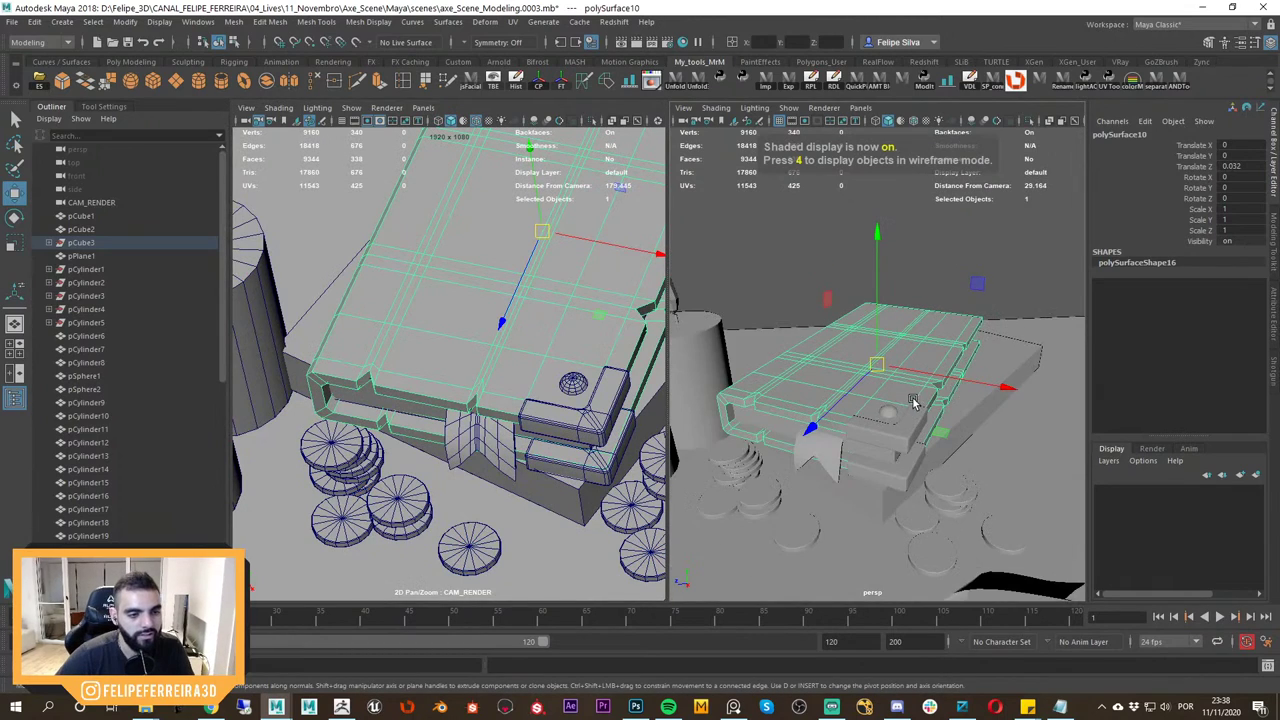
pyautogui.hotkey('ctrl', '1')
pyautogui.keyDown('alt'); pyautogui.moveTo(890, 430); pyautogui.dragTo(850, 455); pyautogui.keyUp('alt')
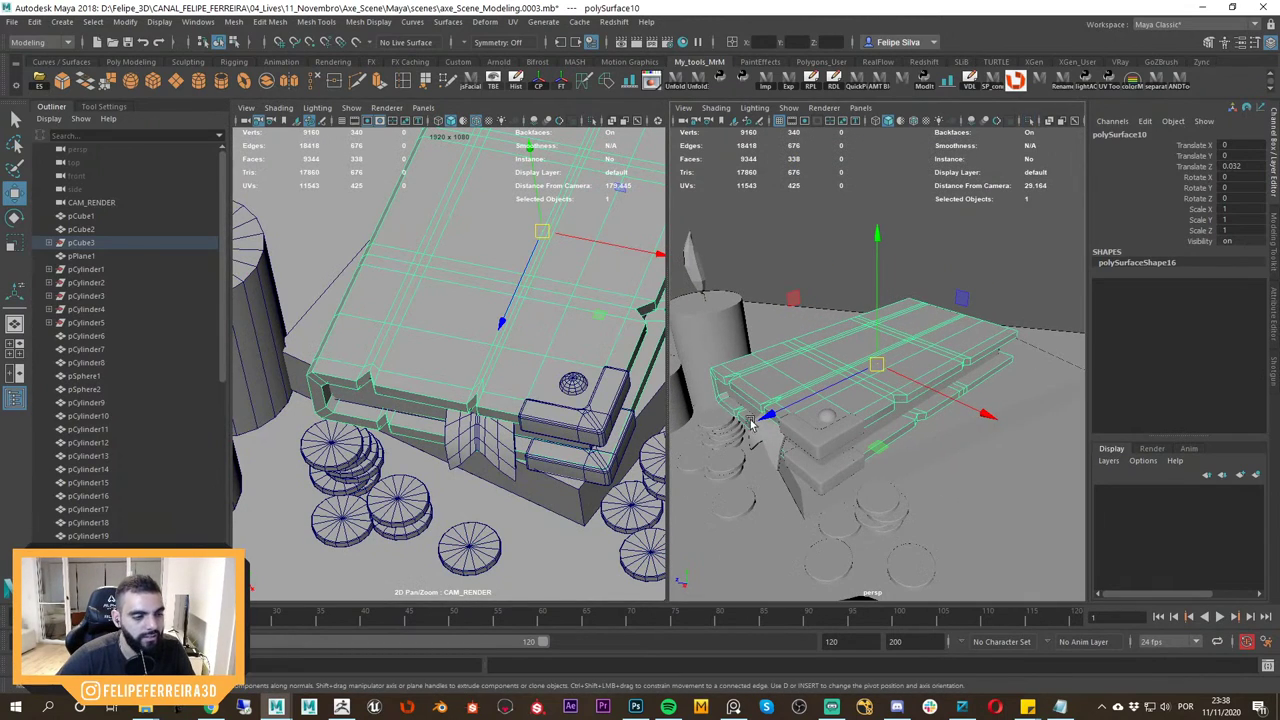
pyautogui.moveTo(566, 431); pyautogui.dragTo(411, 411, button='middle')
pyautogui.press('4')
pyautogui.press('4')
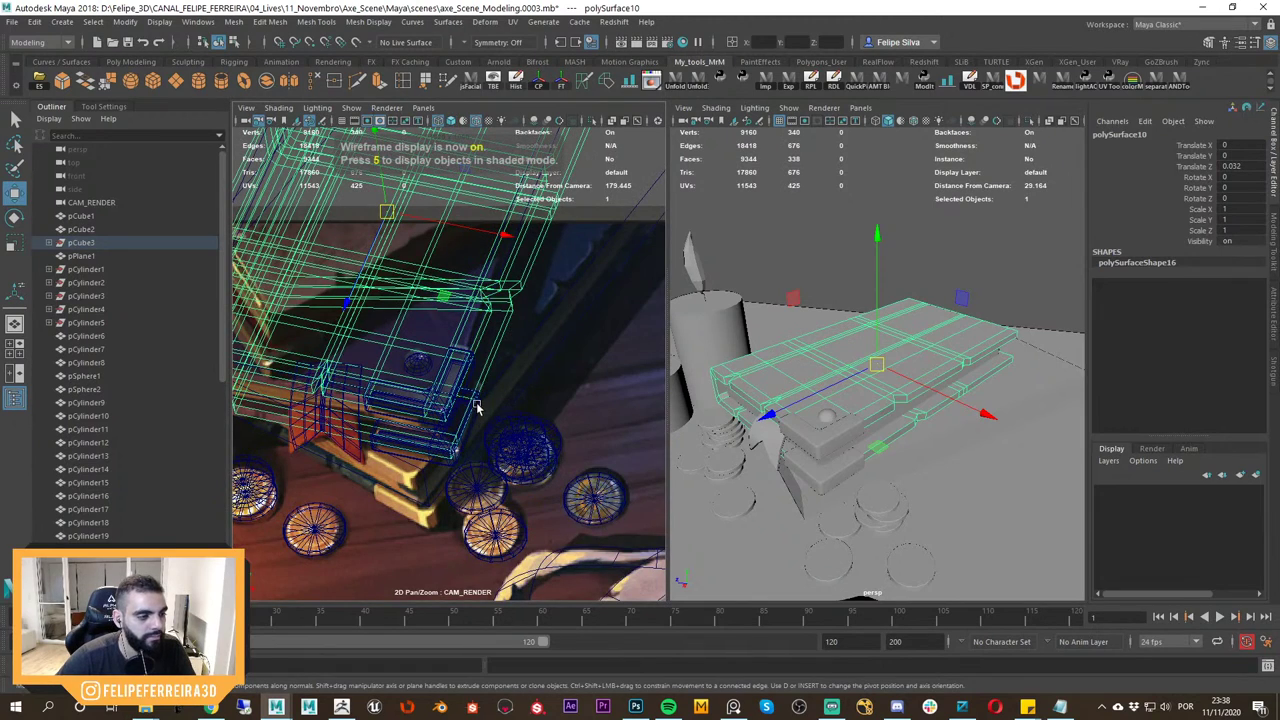
pyautogui.scroll(3, 480, 412)
pyautogui.press('5')
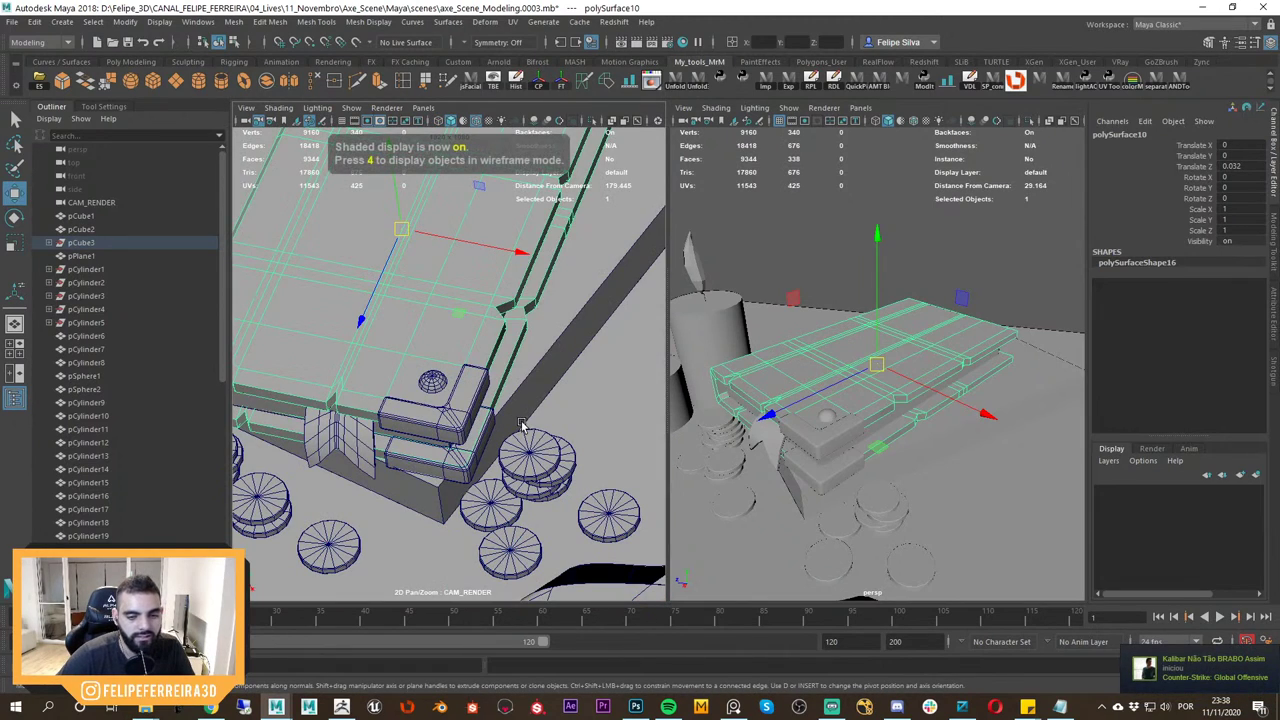
pyautogui.moveTo(884, 397)
pyautogui.keyDown('alt'); pyautogui.mouseDown()
pyautogui.moveTo(931, 434)
pyautogui.moveTo(890, 420)
pyautogui.mouseUp(); pyautogui.keyUp('alt')
pyautogui.moveTo(534, 350); pyautogui.dragTo(574, 391, button='middle')
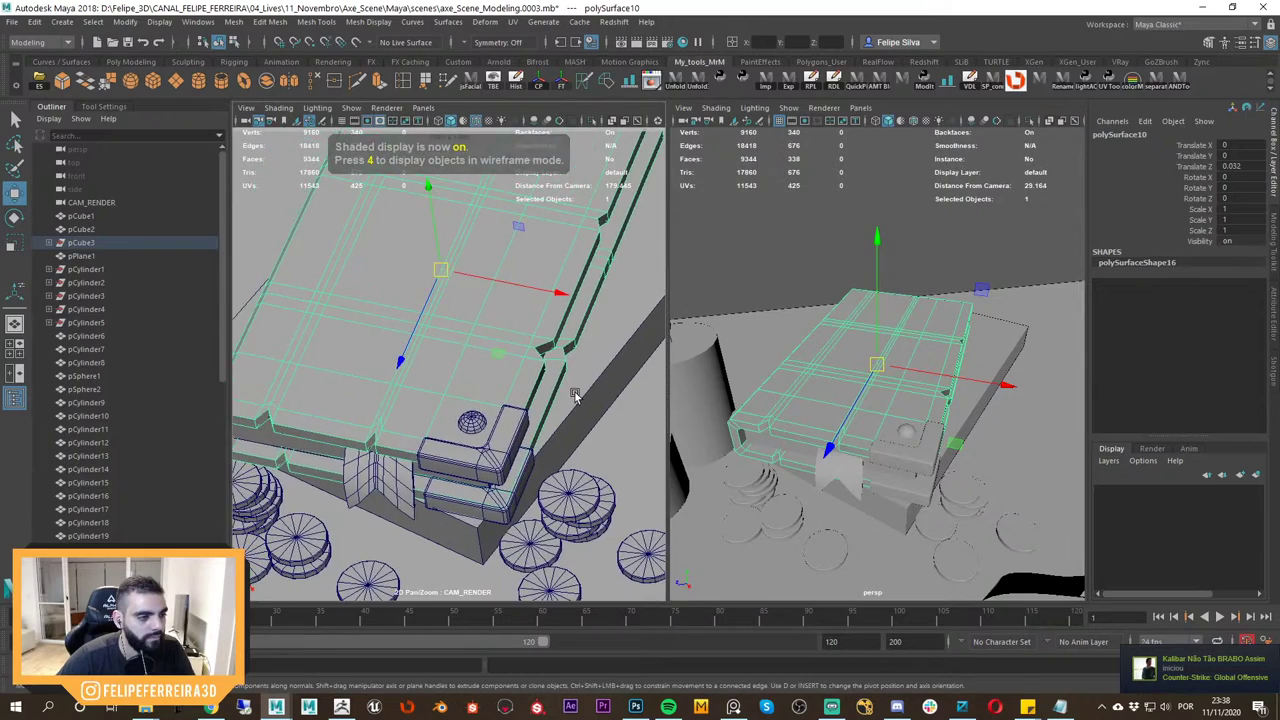
pyautogui.press('4')
pyautogui.press('5')
# Switch to the reference image and examine the blue book's rounded spine, pages and corner guards against the model.
pyautogui.click(733, 706)
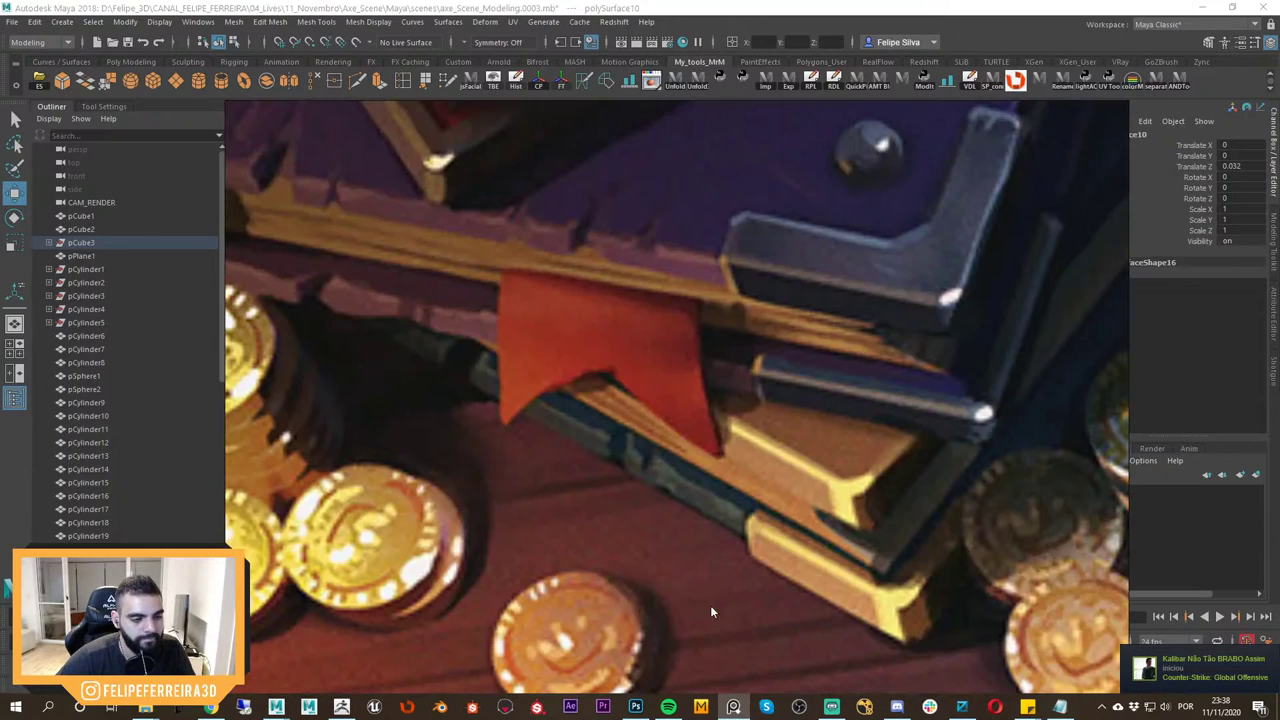
pyautogui.scroll(-1, 743, 380)
pyautogui.scroll(-6, 742, 375)
pyautogui.scroll(2, 750, 325)
pyautogui.moveTo(750, 325); pyautogui.dragTo(762, 413, button='middle')
pyautogui.scroll(3, 732, 402)
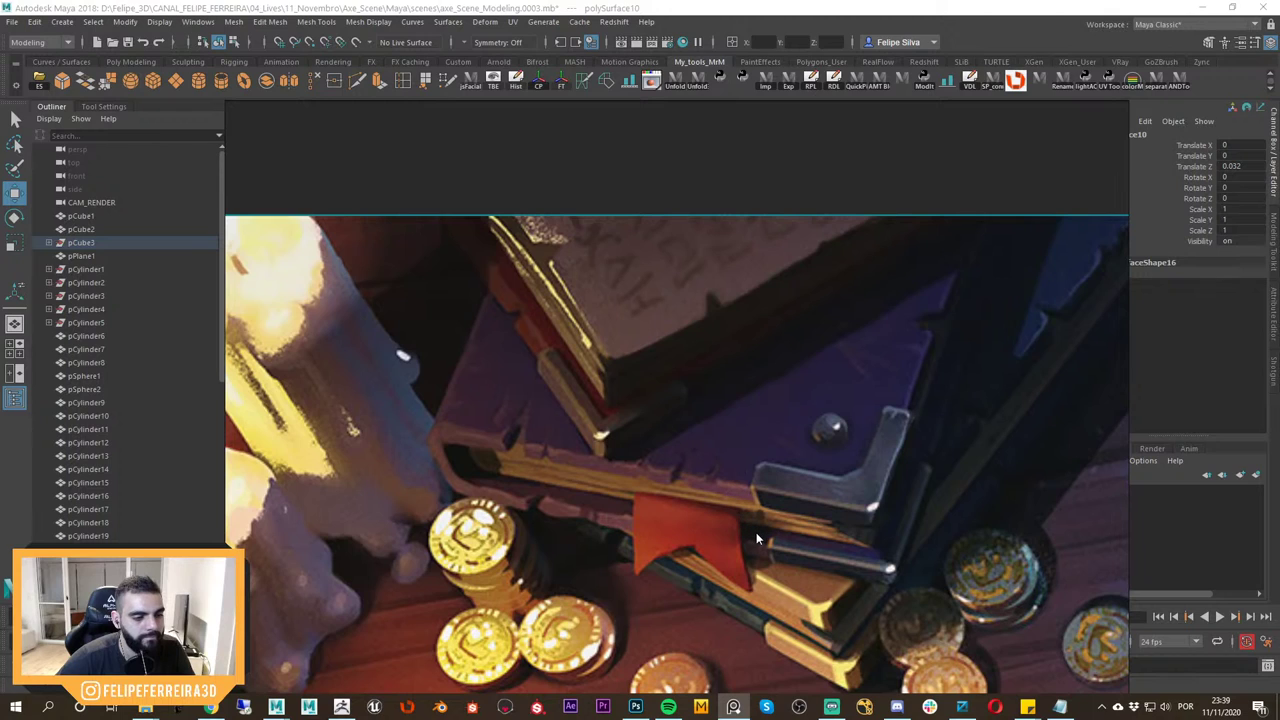
pyautogui.hotkey('alt', 'Tab')
pyautogui.hotkey('alt', 'Tab')
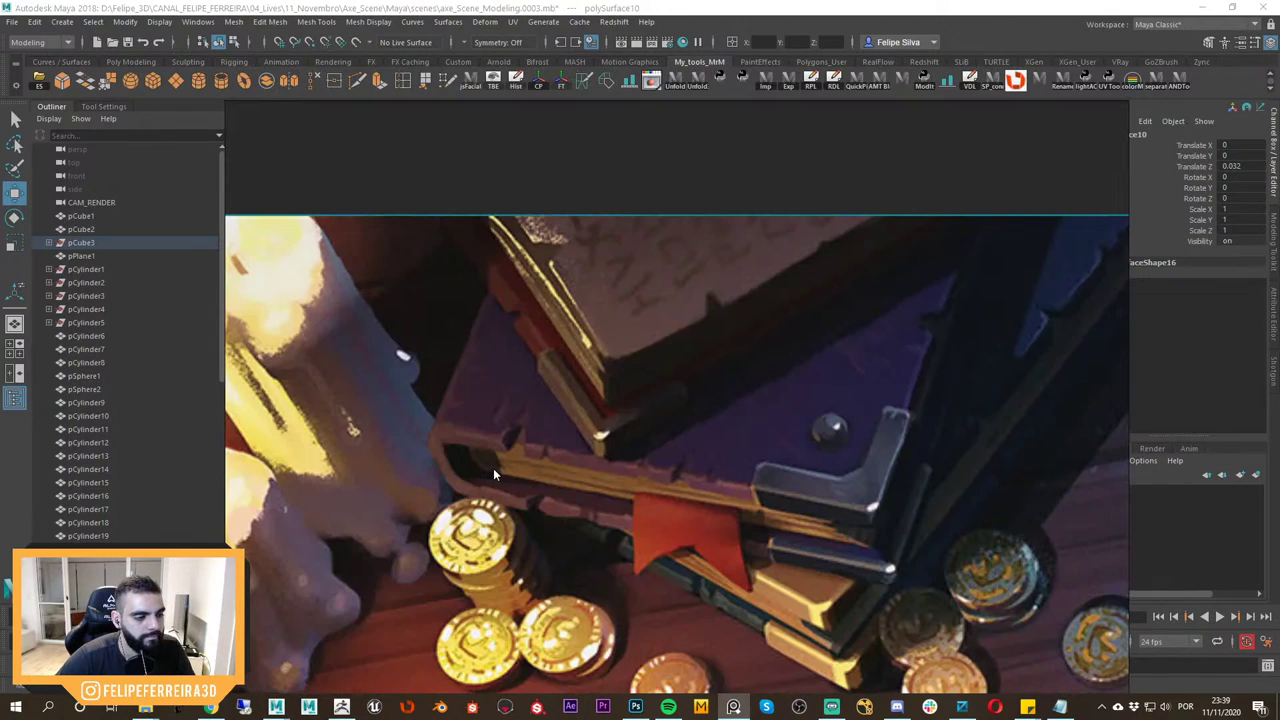
pyautogui.hotkey('alt', 'Tab')
pyautogui.hotkey('alt', 'Tab')
pyautogui.hotkey('alt', 'Tab')
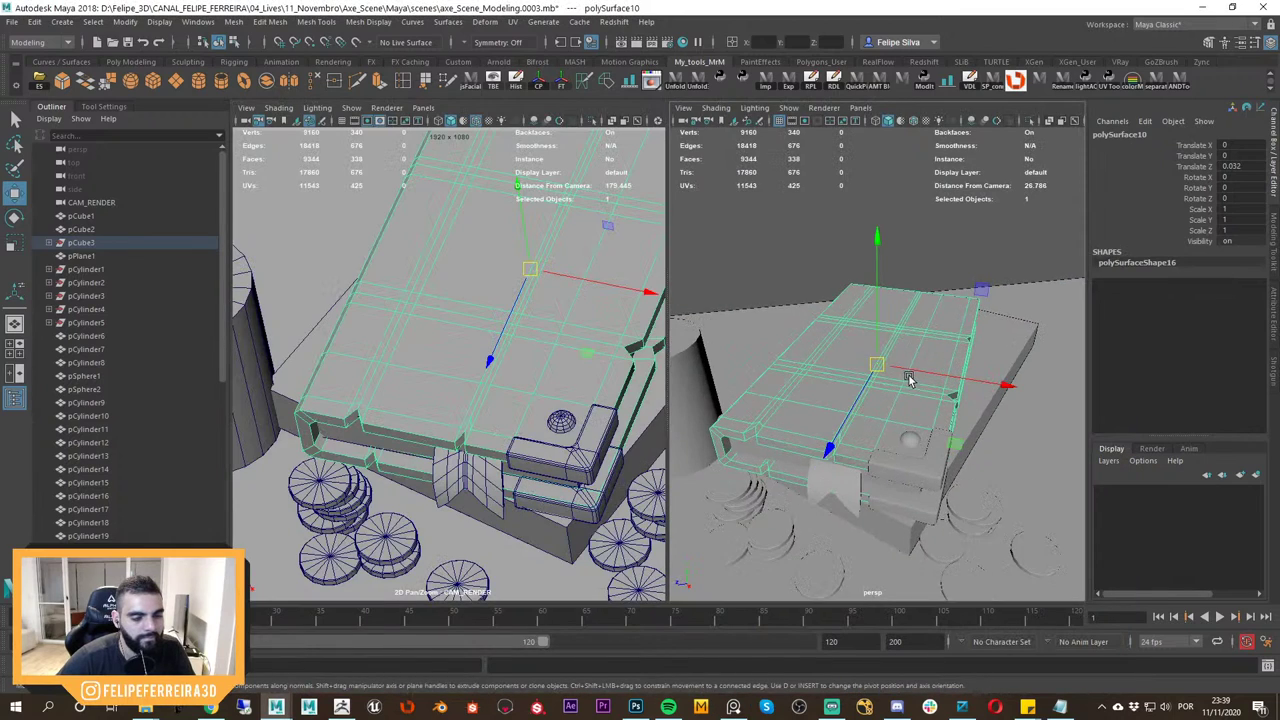
# Enlarge the perspective view to a single pane showing the whole axe scene and clear the selection.
pyautogui.keyDown('alt'); pyautogui.moveTo(908, 377); pyautogui.dragTo(896, 397); pyautogui.keyUp('alt')
pyautogui.keyDown('alt'); pyautogui.moveTo(896, 397); pyautogui.dragTo(917, 375, button='middle'); pyautogui.keyUp('alt')
pyautogui.keyDown('alt'); pyautogui.moveTo(917, 375); pyautogui.dragTo(845, 403); pyautogui.keyUp('alt')
pyautogui.hotkey('ctrl', '1')
pyautogui.press('f')
pyautogui.press('space')
pyautogui.hotkey('ctrl', '1')
pyautogui.scroll(-5, 706, 327)
pyautogui.scroll(-8, 706, 327)
pyautogui.keyDown('alt'); pyautogui.moveTo(565, 292); pyautogui.dragTo(808, 418); pyautogui.keyUp('alt')
pyautogui.click(473, 464)
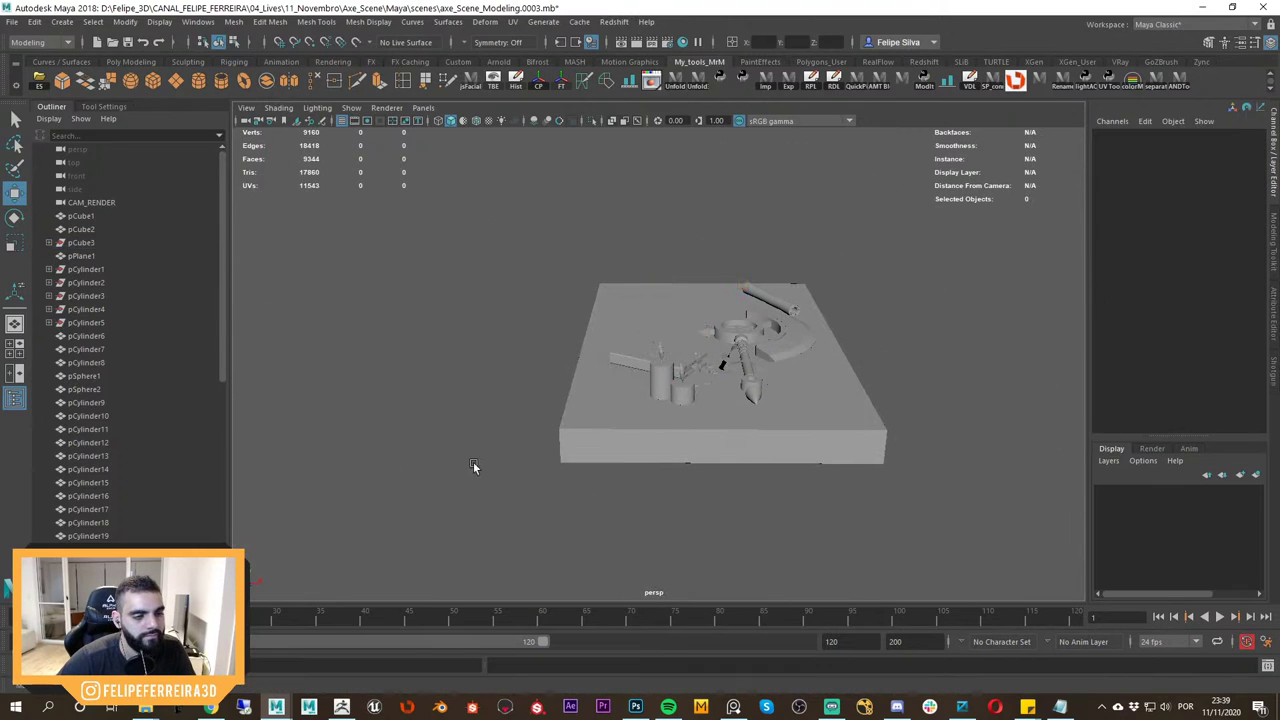
# Select all the scene geometry and apply a planar UV projection to it.
pyautogui.moveTo(883, 231); pyautogui.dragTo(886, 228)
pyautogui.scroll(5, 880, 236)
pyautogui.keyDown('alt'); pyautogui.moveTo(858, 290); pyautogui.dragTo(797, 334); pyautogui.keyUp('alt')
pyautogui.click(513, 23)
pyautogui.click(560, 184)
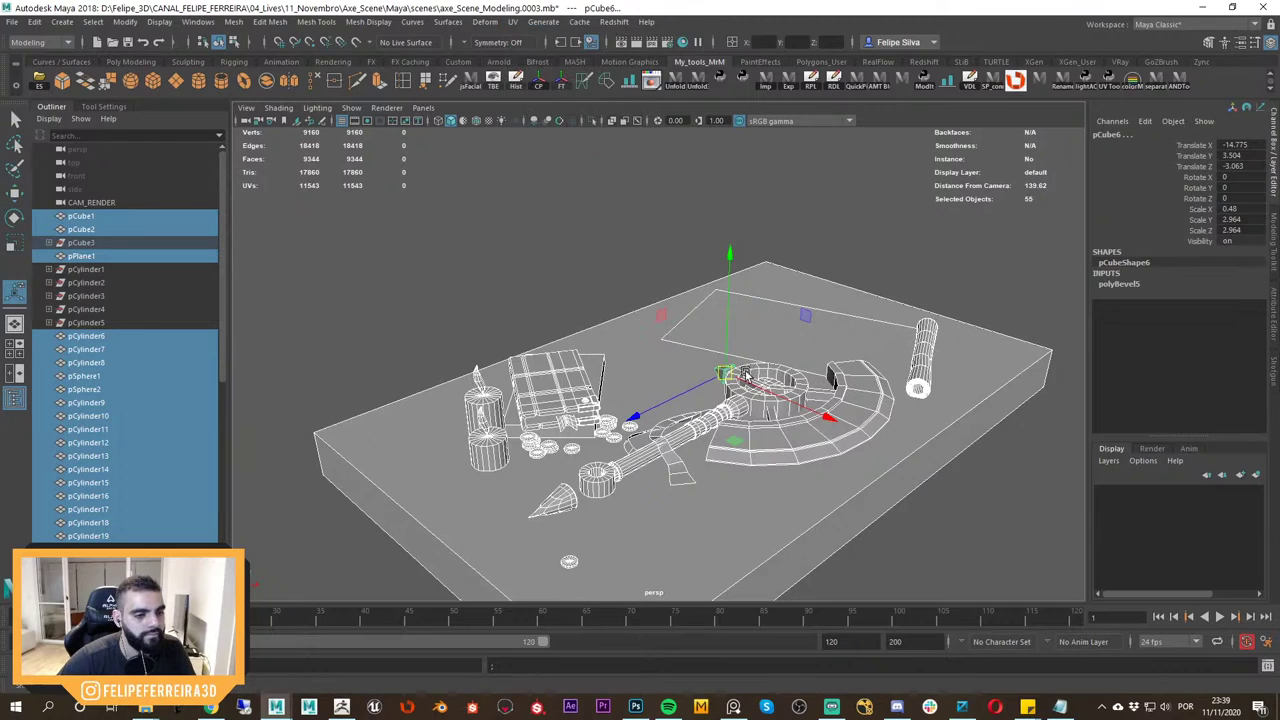
pyautogui.press('w')
pyautogui.keyDown('alt'); pyautogui.moveTo(745, 372); pyautogui.dragTo(787, 321, button='middle'); pyautogui.keyUp('alt')
pyautogui.moveTo(693, 296); pyautogui.dragTo(798, 212, button='right')
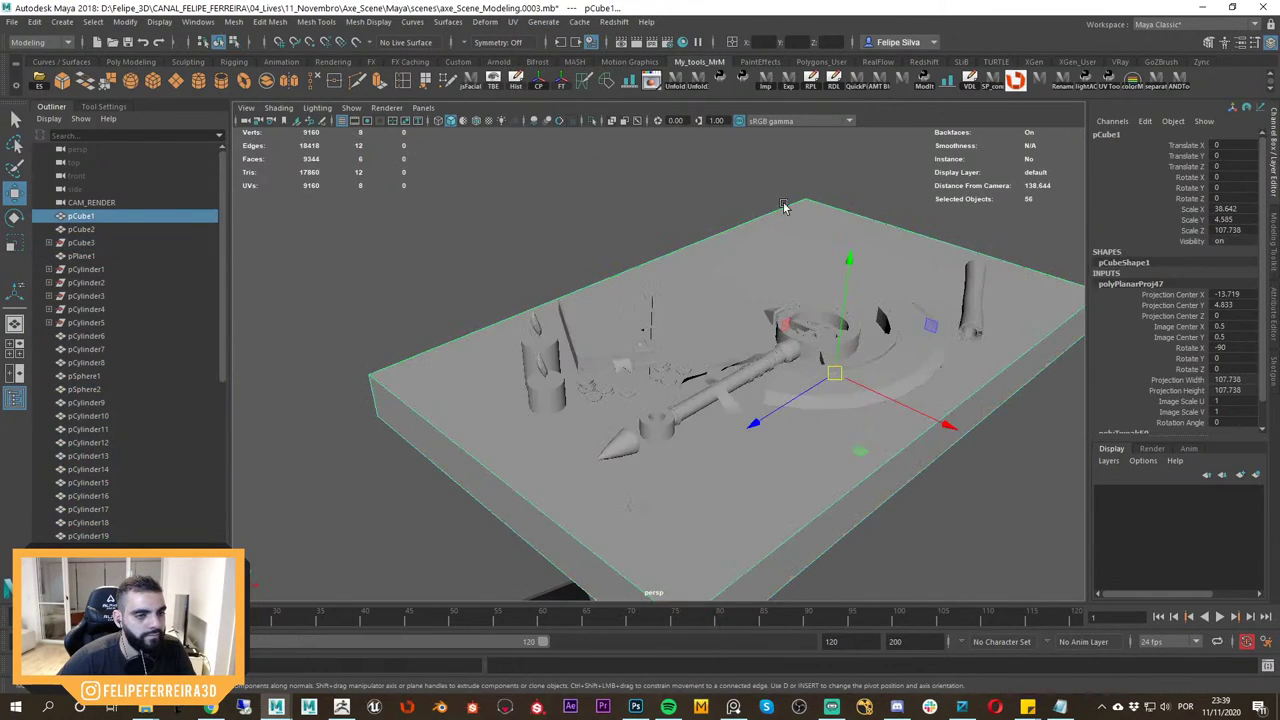
# Reselect every mesh in the scene and delete the construction history.
pyautogui.scroll(-5, 785, 207)
pyautogui.click(783, 207)
pyautogui.keyDown('alt'); pyautogui.moveTo(663, 337); pyautogui.dragTo(568, 286); pyautogui.keyUp('alt')
pyautogui.moveTo(824, 476); pyautogui.dragTo(824, 476)
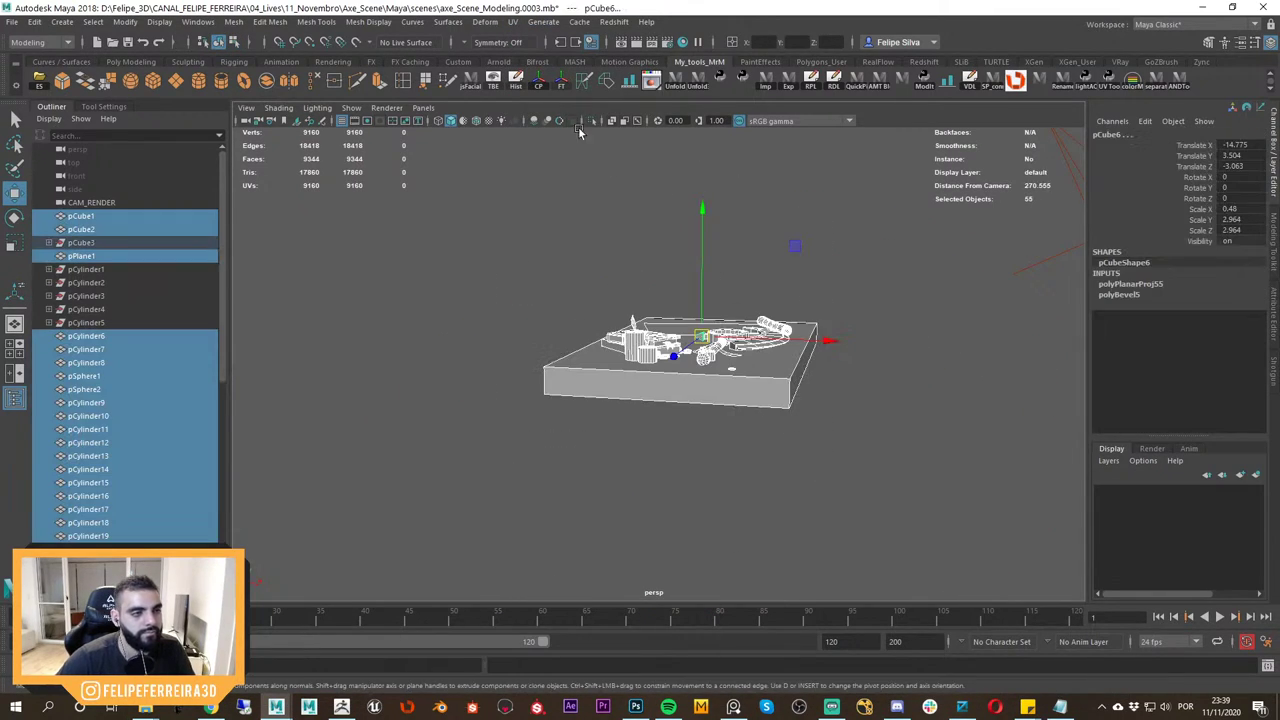
pyautogui.click(517, 86)
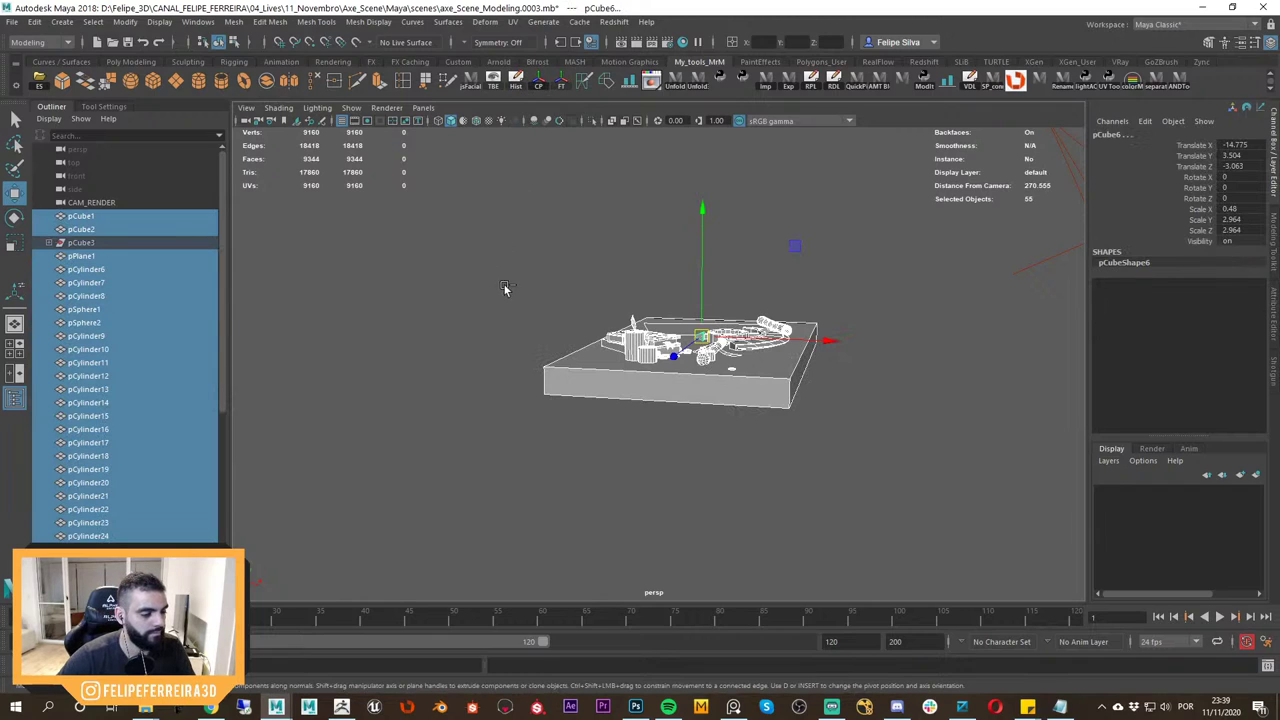
# Group all the scene meshes and name the group Axe_Scene_Grp.
pyautogui.moveTo(514, 229); pyautogui.dragTo(823, 477)
pyautogui.hotkey('ctrl', 'g')
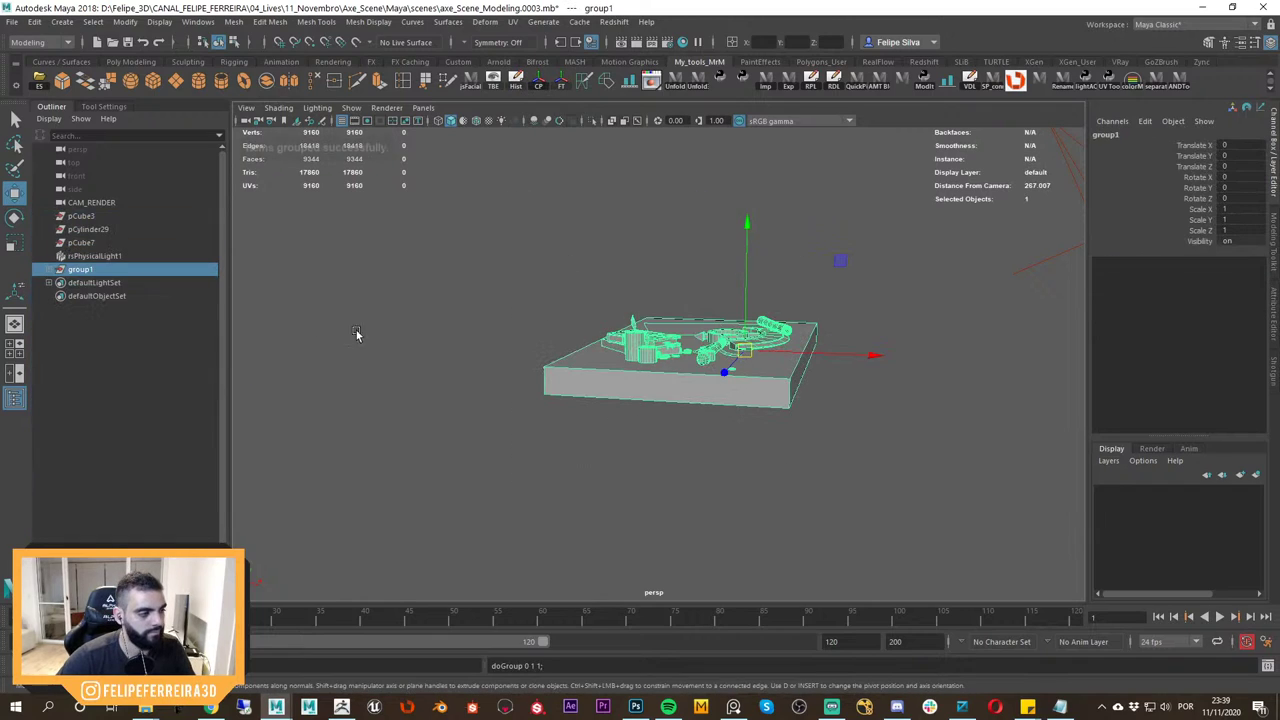
pyautogui.doubleClick(106, 274)
pyautogui.keyDown('alt'); pyautogui.moveTo(741, 391); pyautogui.dragTo(620, 407); pyautogui.keyUp('alt')
pyautogui.keyDown('alt'); pyautogui.moveTo(620, 407); pyautogui.dragTo(786, 427, button='right'); pyautogui.keyUp('alt')
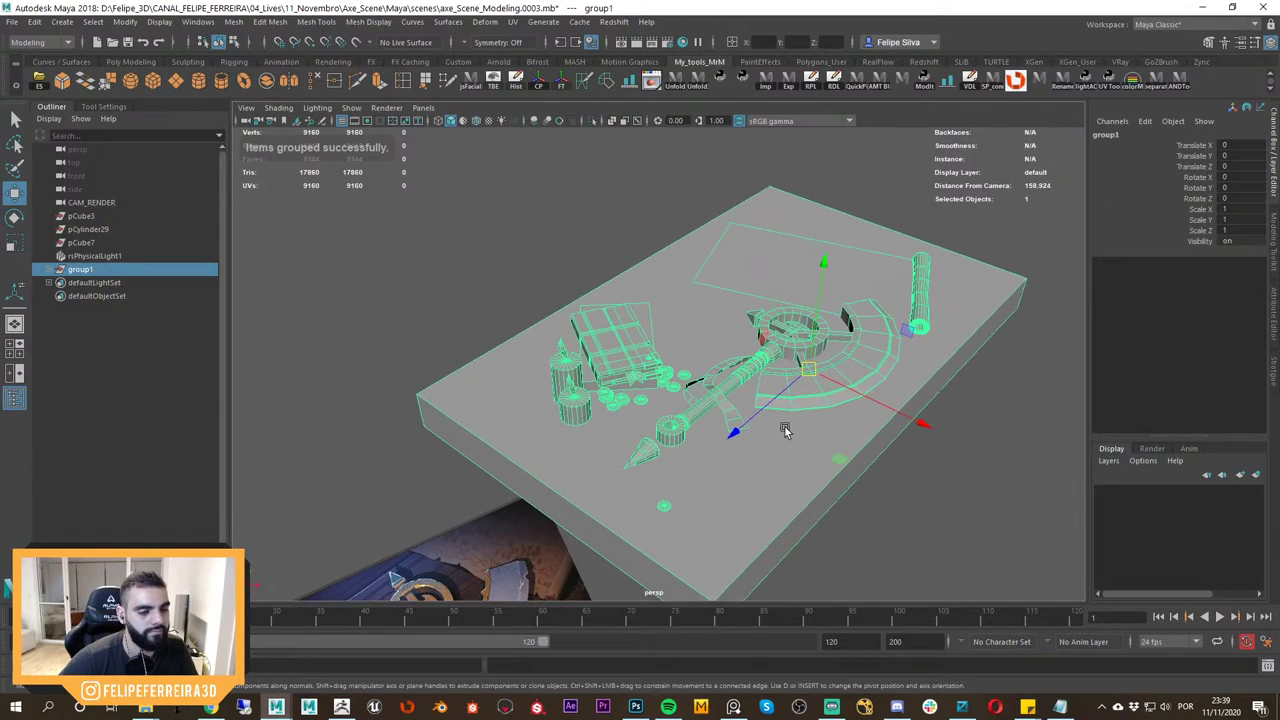
pyautogui.keyDown('alt'); pyautogui.moveTo(786, 427); pyautogui.dragTo(726, 388); pyautogui.keyUp('alt')
pyautogui.keyDown('alt'); pyautogui.moveTo(726, 388); pyautogui.dragTo(771, 415, button='right'); pyautogui.keyUp('alt')
pyautogui.keyDown('alt'); pyautogui.moveTo(771, 415); pyautogui.dragTo(757, 388); pyautogui.keyUp('alt')
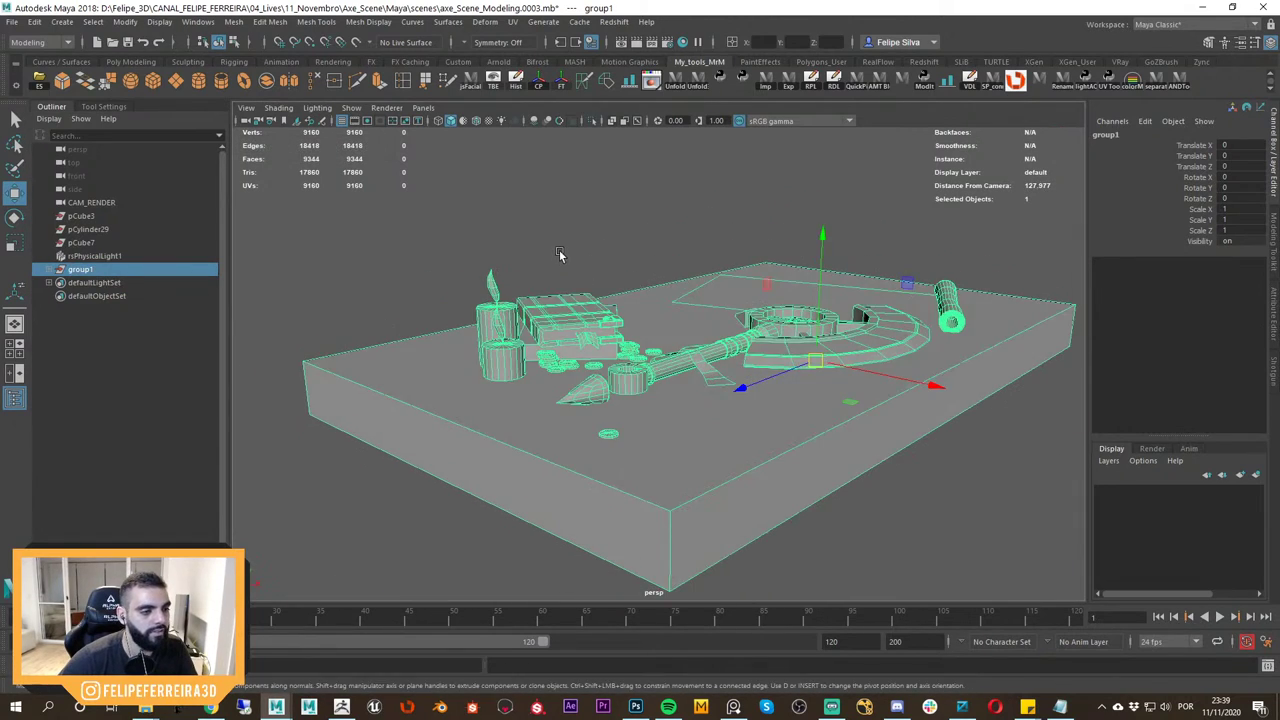
pyautogui.click(561, 254)
pyautogui.doubleClick(98, 269)
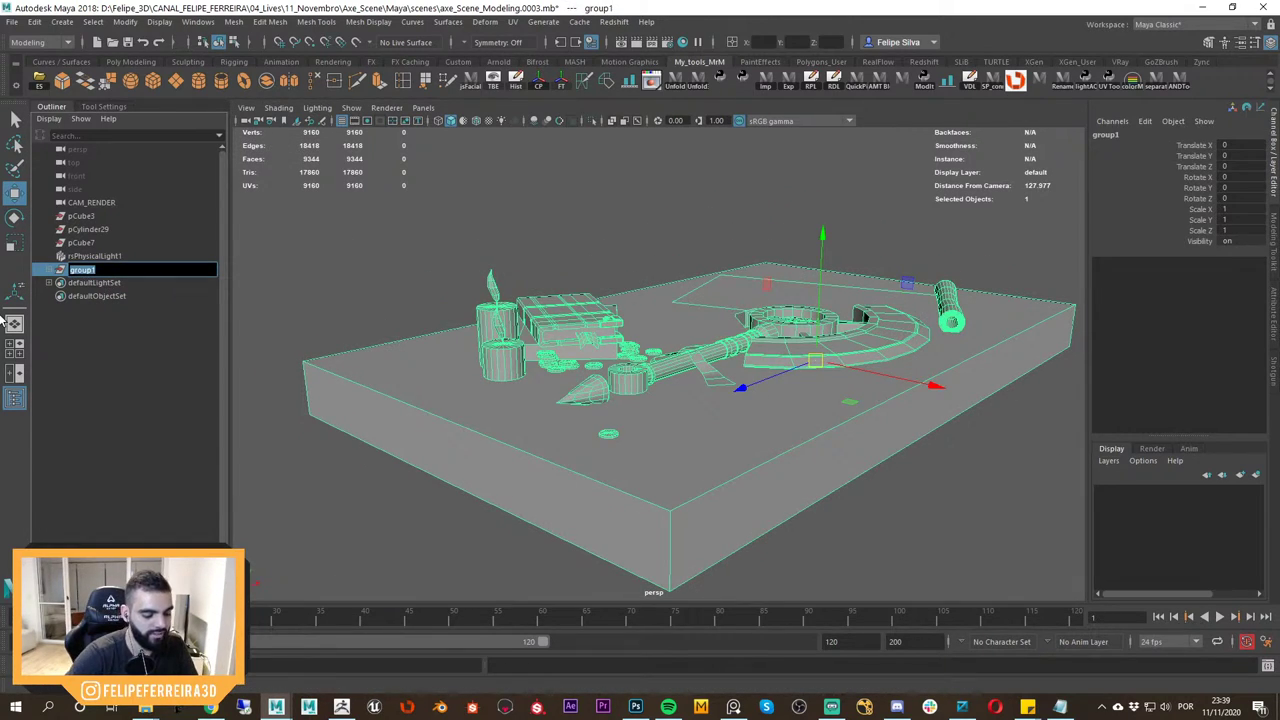
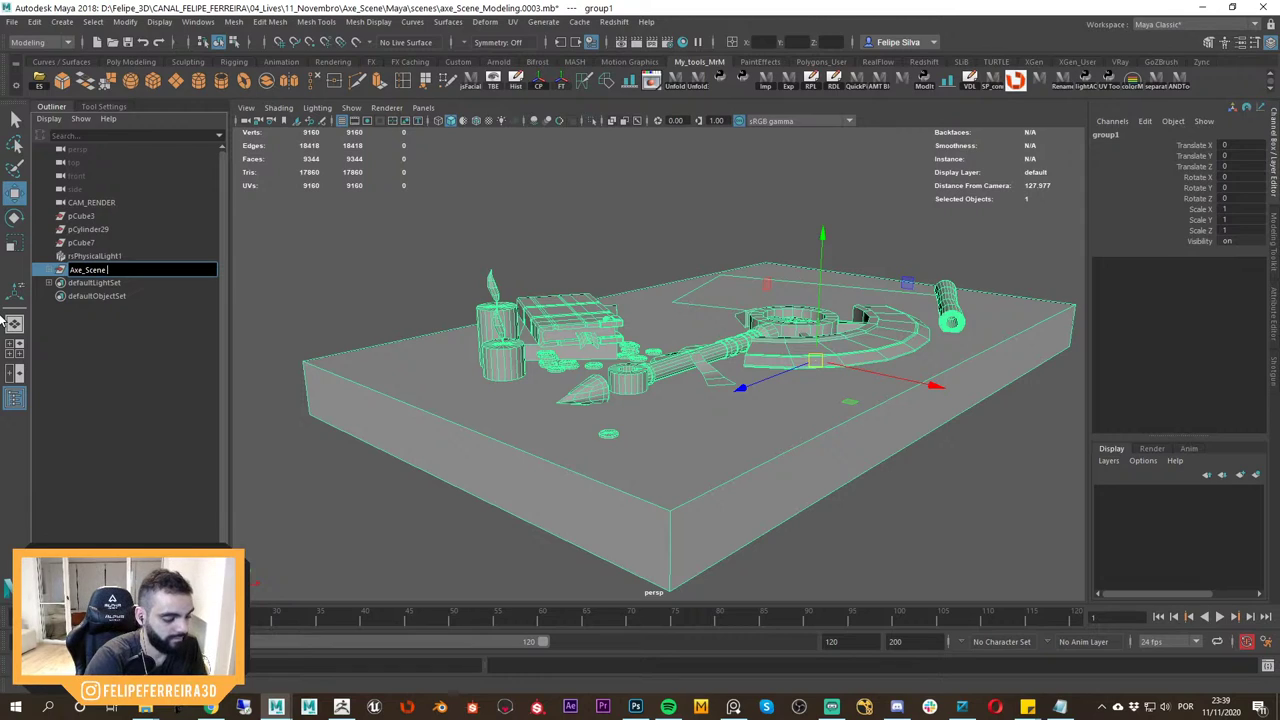
pyautogui.press('Return')
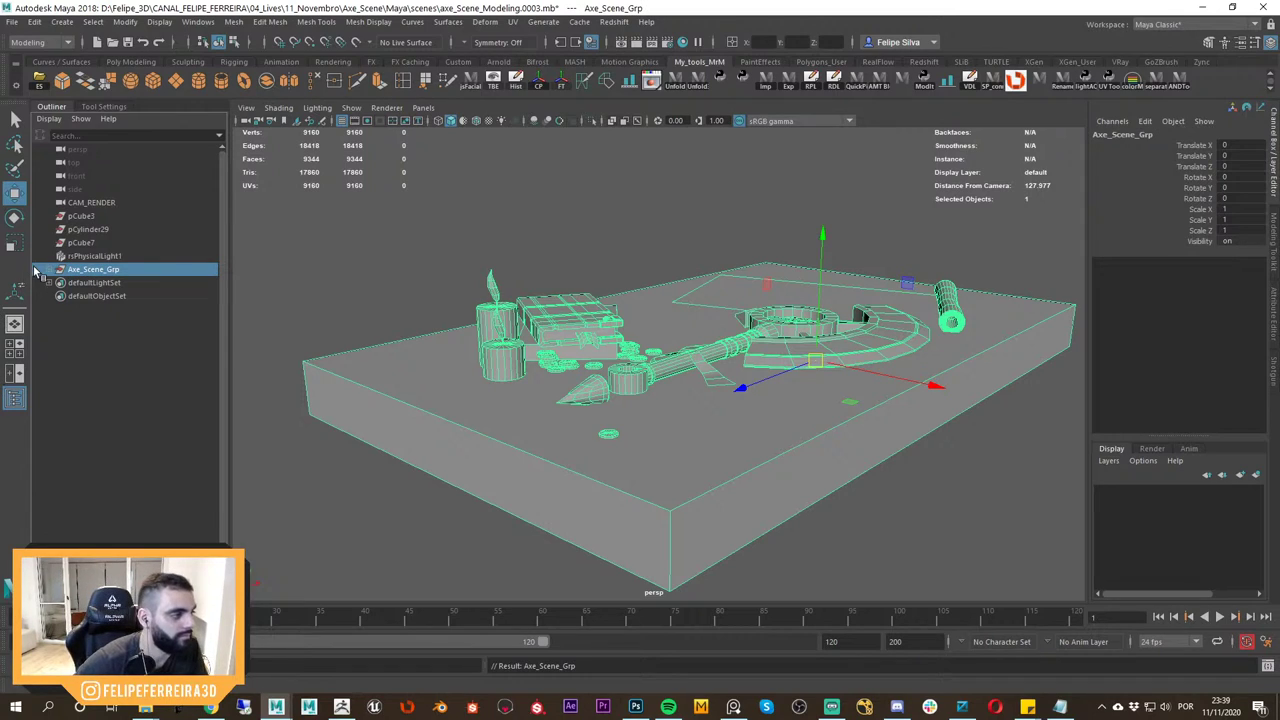
# Expand the scene group's contents, and reset the 2D pan/zoom of CAM_RENDER beside the perspective view to show the full frame.
pyautogui.click(48, 270)
pyautogui.click(703, 246)
pyautogui.keyDown('alt'); pyautogui.moveTo(703, 246); pyautogui.dragTo(660, 312); pyautogui.keyUp('alt')
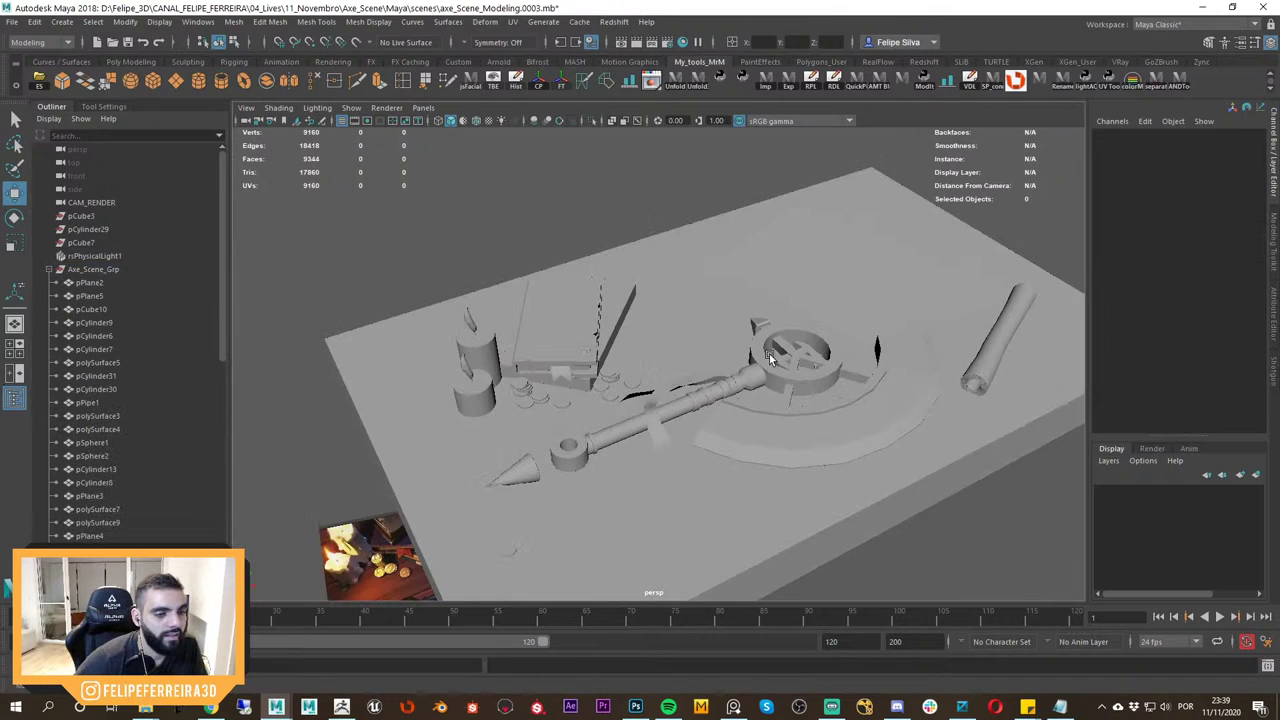
pyautogui.click(776, 357)
pyautogui.scroll(-3, 508, 375)
pyautogui.press('space')
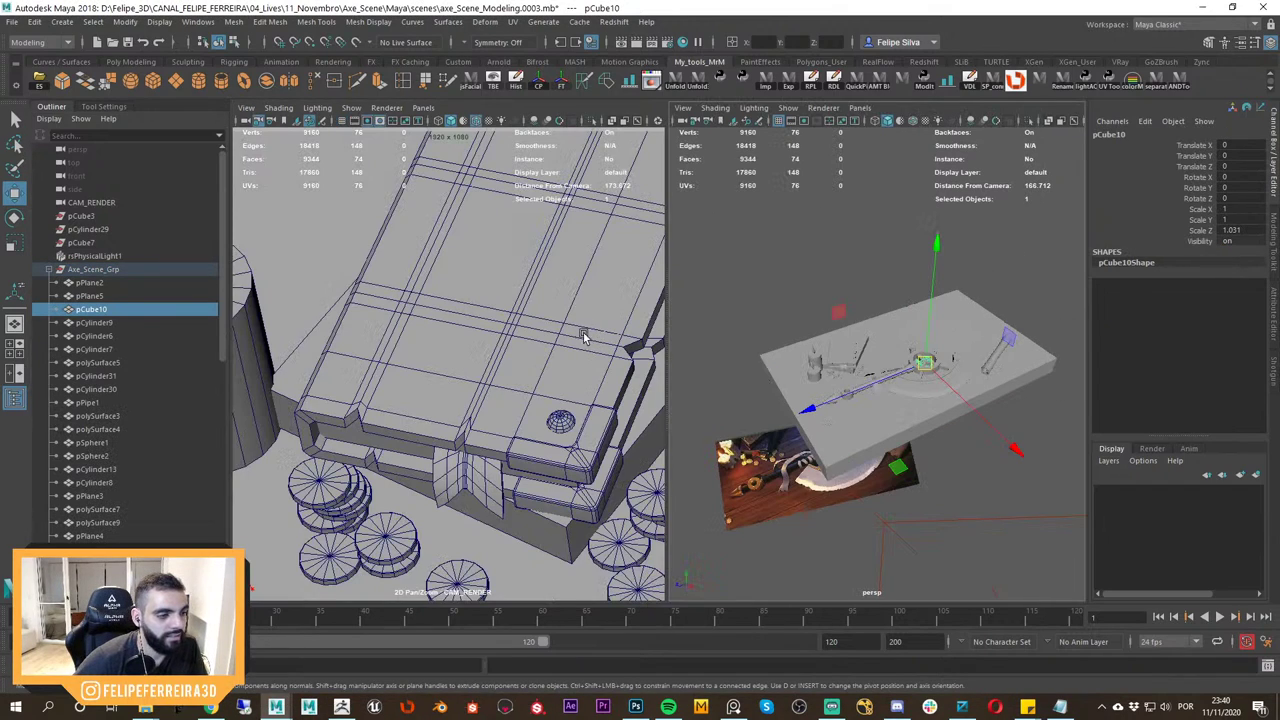
pyautogui.press('\\')
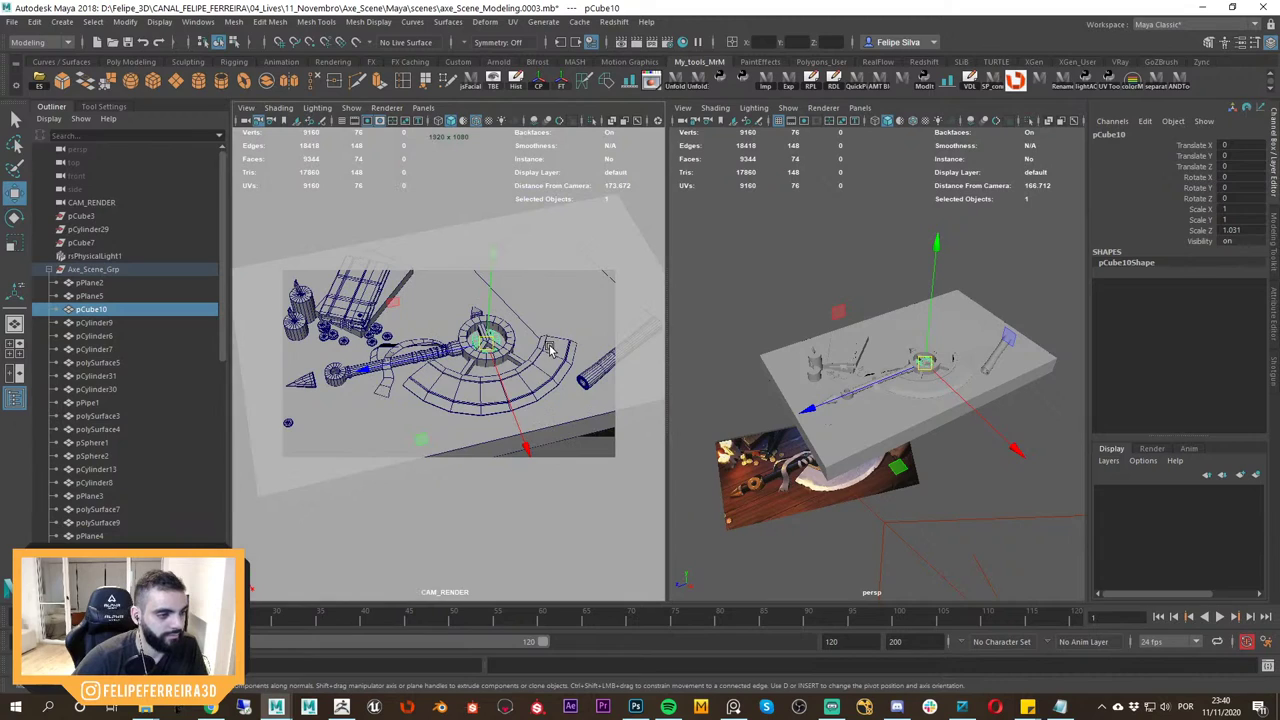
# Compare the models with the reference painting through CAM_RENDER by alternating between wireframe and shaded display.
pyautogui.click(752, 243)
pyautogui.press('4')
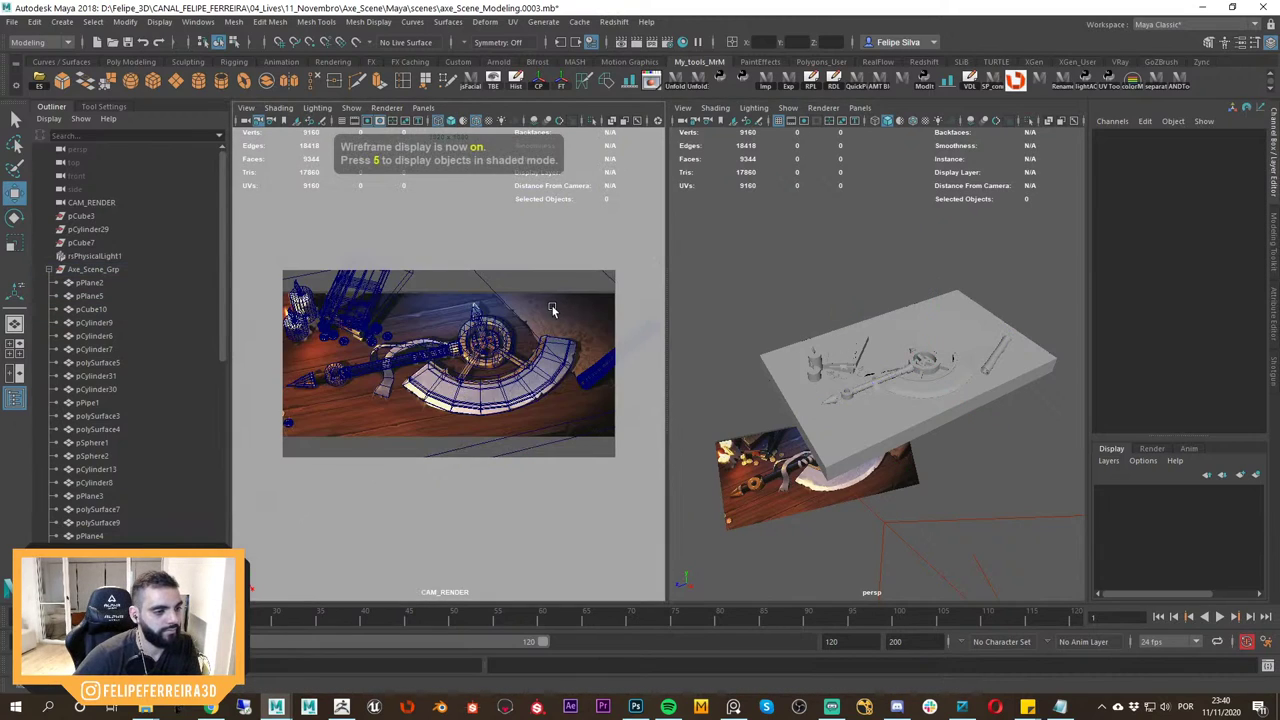
pyautogui.press('5')
pyautogui.press('4')
pyautogui.press('5')
pyautogui.press('4')
pyautogui.press('5')
pyautogui.press('4')
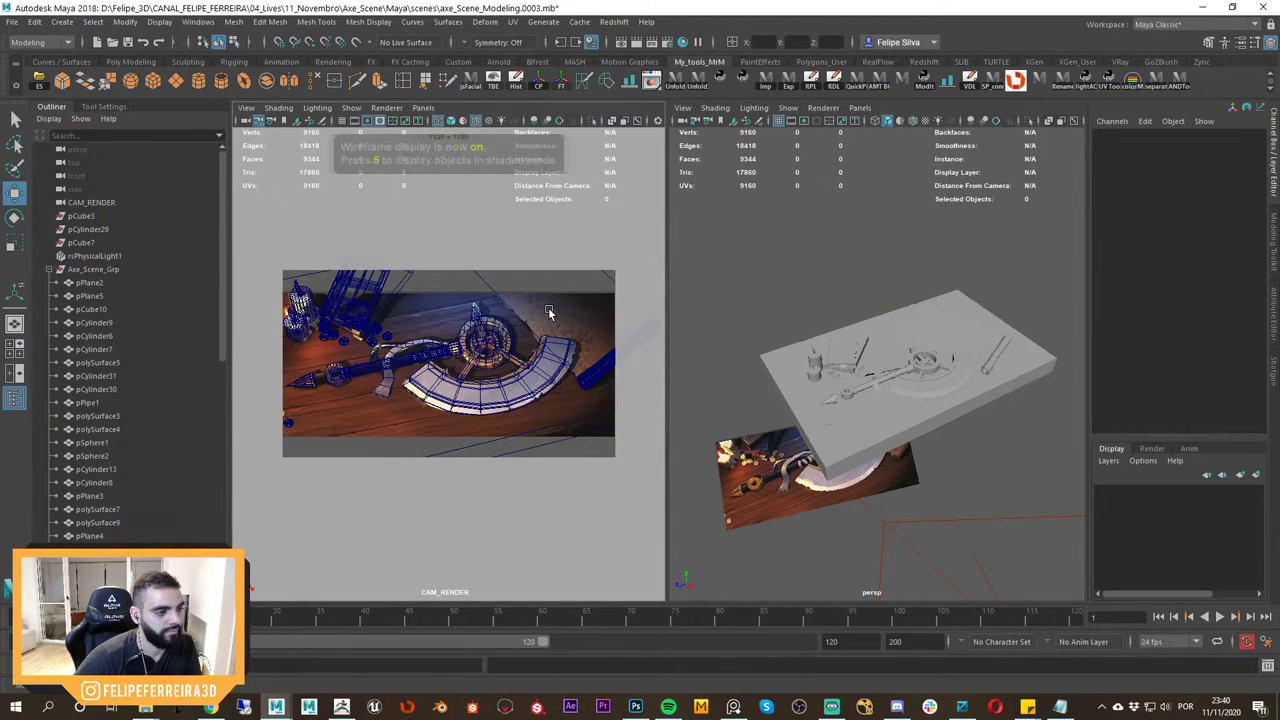
pyautogui.press('5')
pyautogui.press('4')
pyautogui.press('5')
pyautogui.keyDown('alt'); pyautogui.moveTo(838, 350); pyautogui.dragTo(828, 366); pyautogui.keyUp('alt')
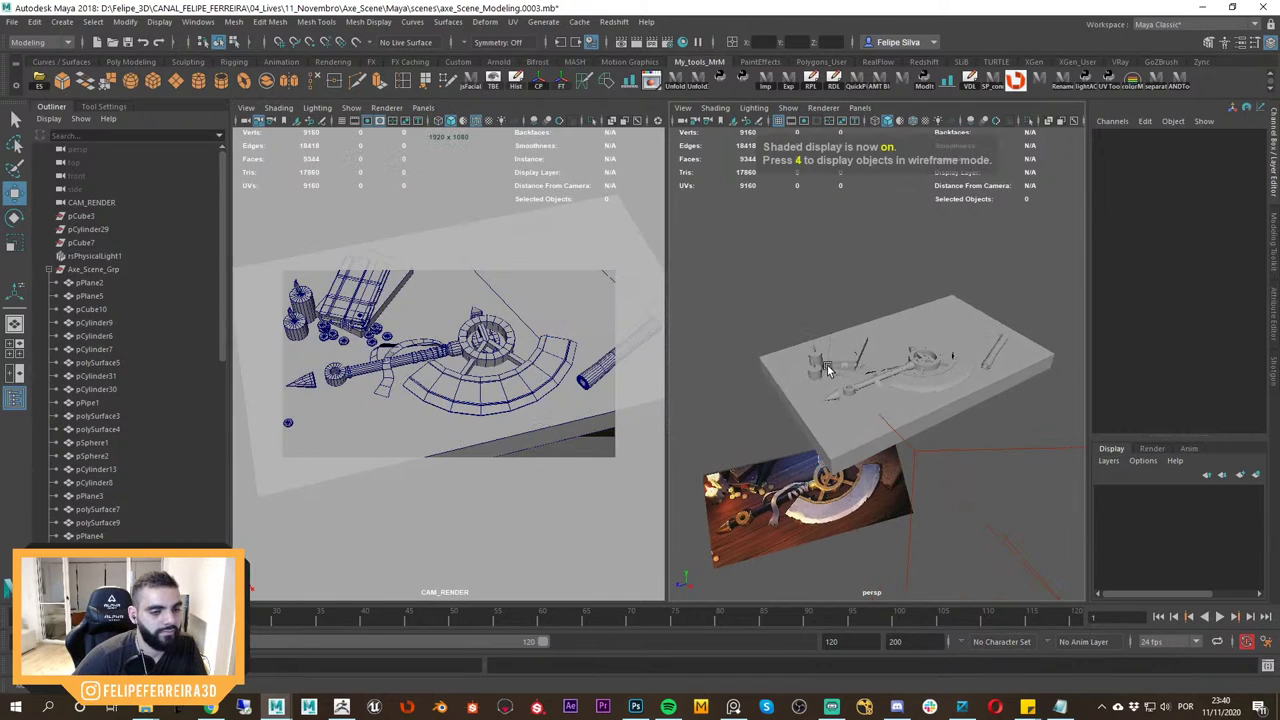
# Enlarge the perspective view and select all parts of the upper book: cover, pages, ribbon, corner guards and round stud.
pyautogui.press('space')
pyautogui.scroll(3, 709, 388)
pyautogui.keyDown('alt'); pyautogui.moveTo(709, 388); pyautogui.dragTo(807, 425, button='middle'); pyautogui.keyUp('alt')
pyautogui.scroll(3, 807, 425)
pyautogui.keyDown('alt'); pyautogui.moveTo(807, 425); pyautogui.dragTo(804, 438); pyautogui.keyUp('alt')
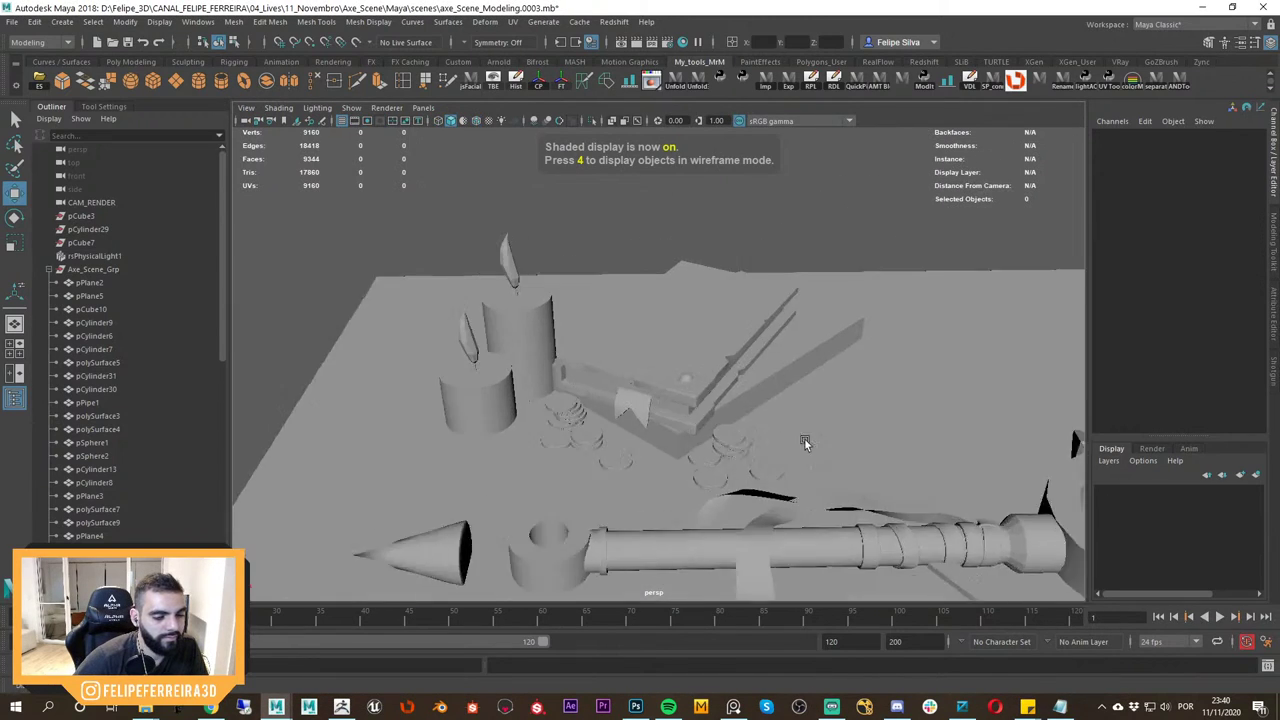
pyautogui.scroll(4, 719, 422)
pyautogui.click(718, 419)
pyautogui.keyDown('alt'); pyautogui.moveTo(734, 415); pyautogui.dragTo(759, 324); pyautogui.keyUp('alt')
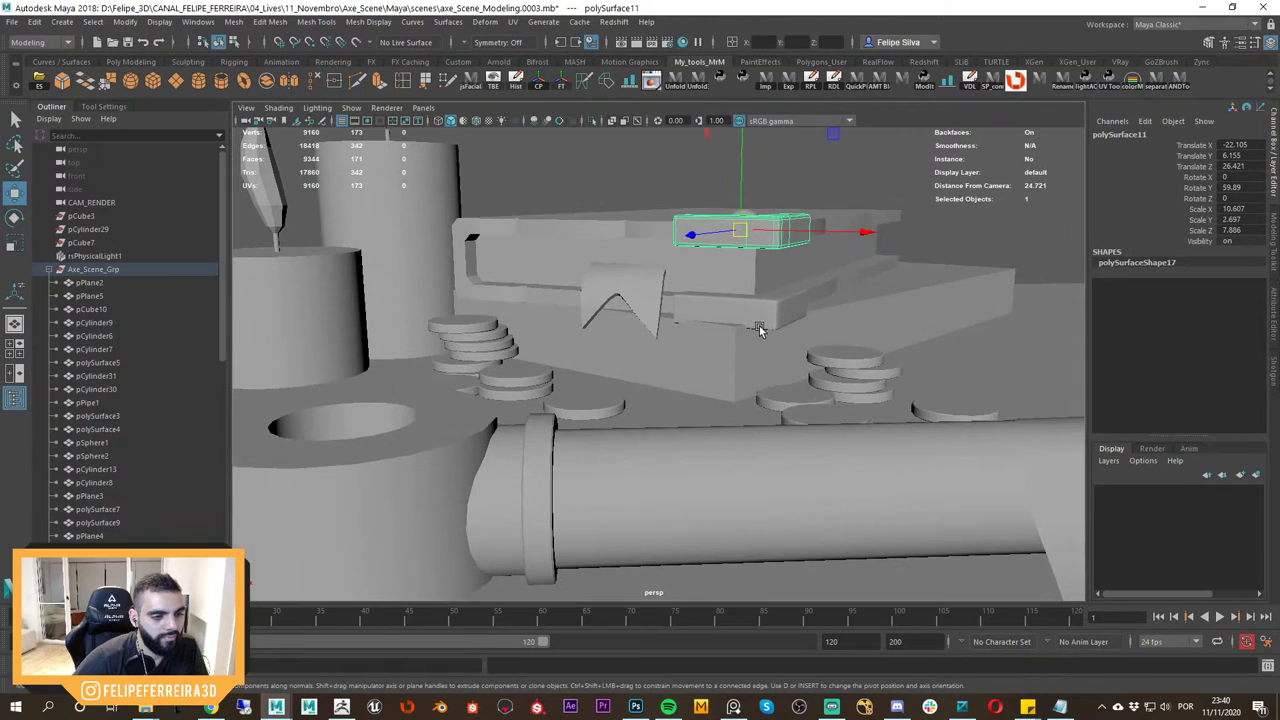
pyautogui.keyDown('shift'); pyautogui.click(757, 317); pyautogui.keyUp('shift')
pyautogui.keyDown('shift'); pyautogui.click(622, 266); pyautogui.keyUp('shift')
pyautogui.keyDown('shift'); pyautogui.click(569, 255); pyautogui.keyUp('shift')
pyautogui.keyDown('alt'); pyautogui.moveTo(622, 246); pyautogui.dragTo(635, 277); pyautogui.keyUp('alt')
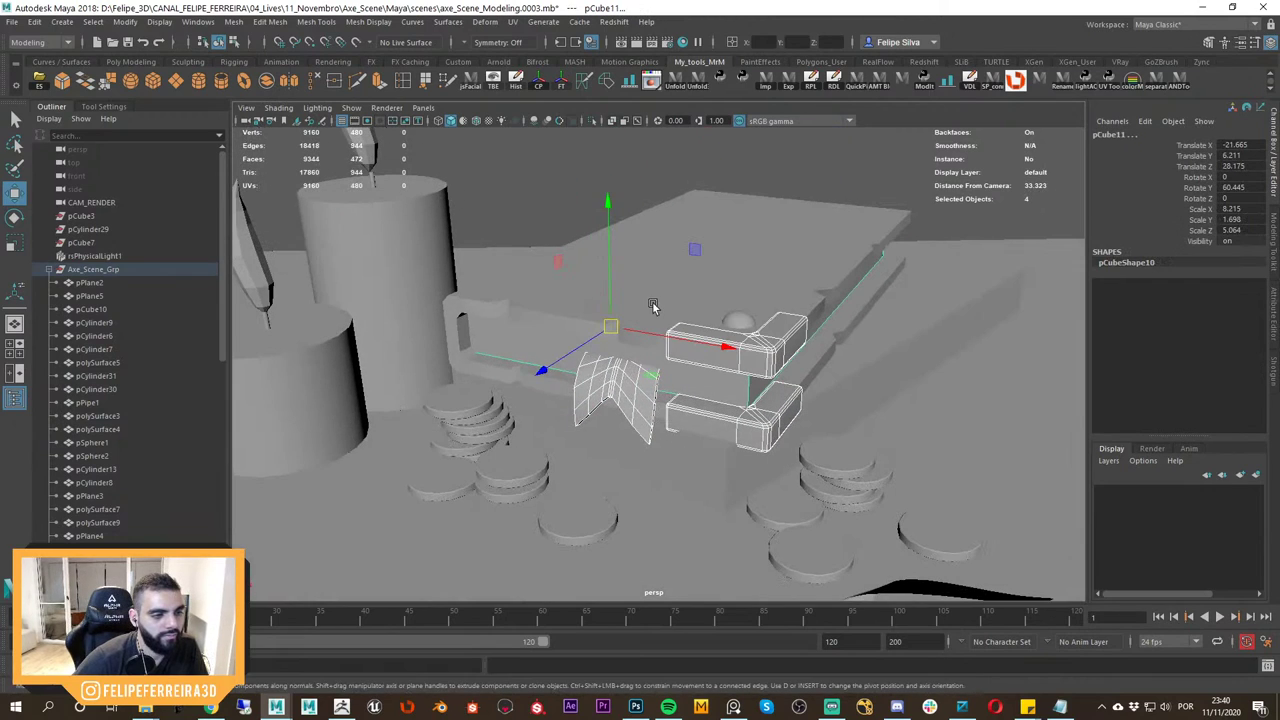
pyautogui.keyDown('shift'); pyautogui.click(657, 311); pyautogui.keyUp('shift')
pyautogui.keyDown('shift'); pyautogui.click(739, 321); pyautogui.keyUp('shift')
# Test-move the selected book parts away from the table to check the selection, and undo the moves.
pyautogui.keyDown('alt'); pyautogui.moveTo(738, 322); pyautogui.dragTo(697, 371); pyautogui.keyUp('alt')
pyautogui.moveTo(697, 371); pyautogui.dragTo(851, 252, button='middle')
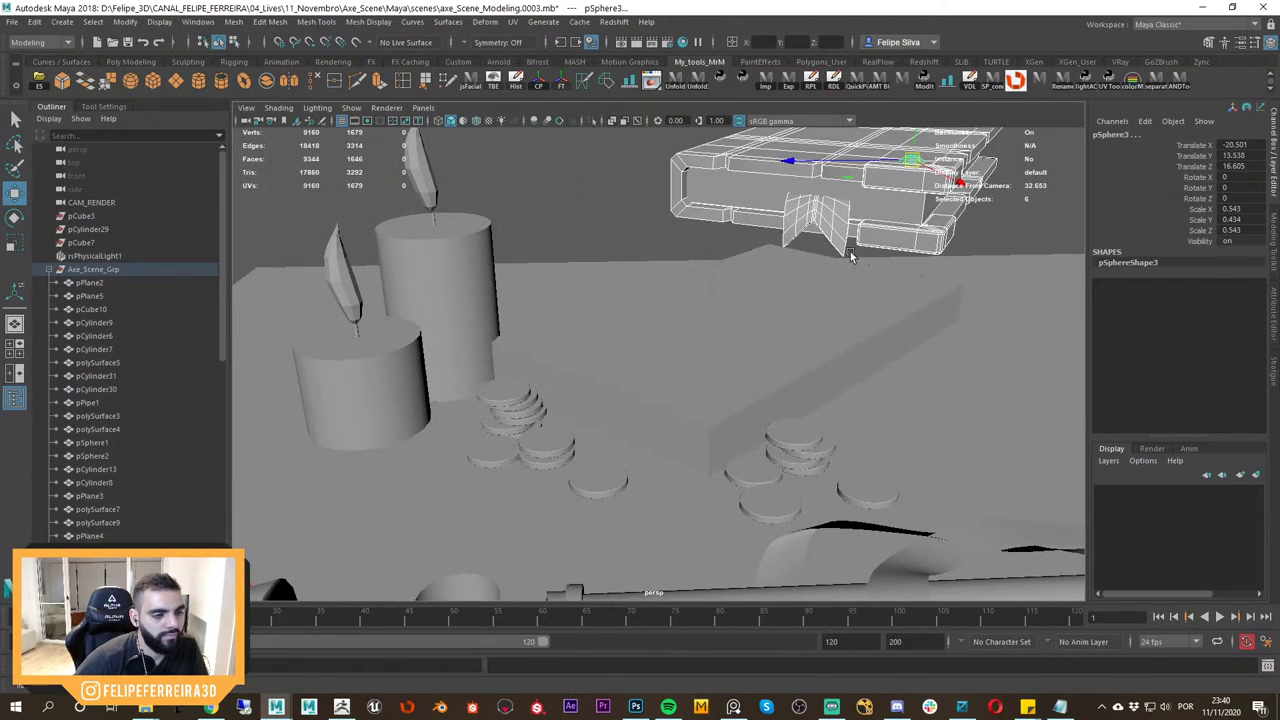
pyautogui.hotkey('ctrl', 'z')
pyautogui.keyDown('alt'); pyautogui.moveTo(851, 252); pyautogui.dragTo(717, 344); pyautogui.keyUp('alt')
pyautogui.keyDown('alt'); pyautogui.moveTo(717, 344); pyautogui.dragTo(560, 370, button='right'); pyautogui.keyUp('alt')
pyautogui.moveTo(560, 370); pyautogui.dragTo(735, 225, button='middle')
pyautogui.keyDown('alt'); pyautogui.moveTo(735, 225); pyautogui.dragTo(827, 337); pyautogui.keyUp('alt')
pyautogui.hotkey('ctrl', 'z')
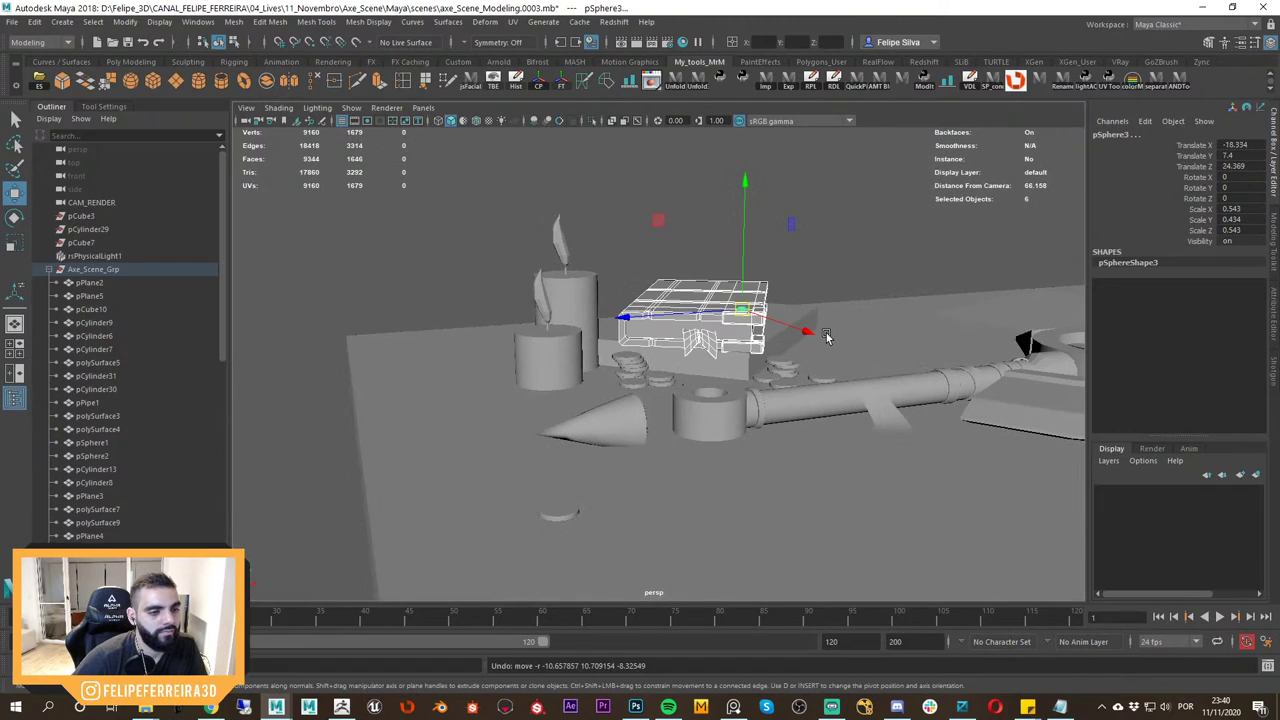
# Group the selected book parts, name the group livro_01_Grp and clear the selection.
pyautogui.hotkey('ctrl', 'g')
pyautogui.scroll(-5, 192, 372)
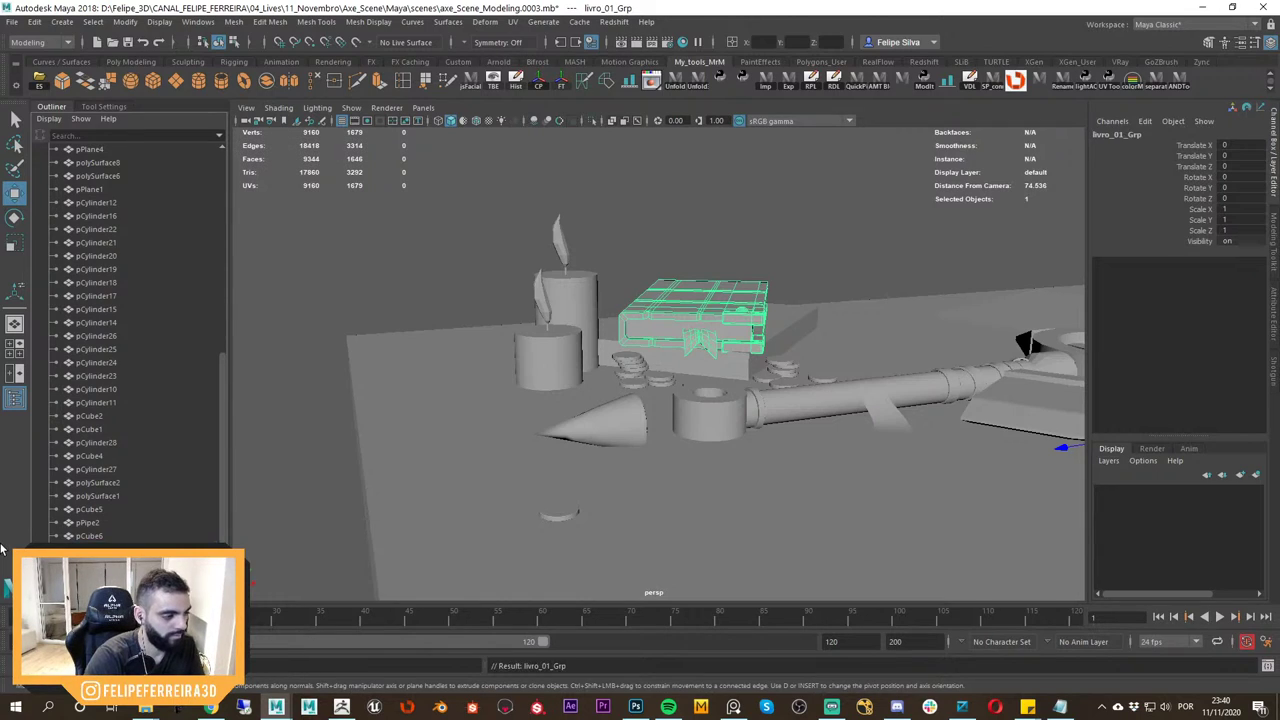
pyautogui.click(541, 87)
# Select both candle cylinders without their flames and frame them in the perspective view.
pyautogui.keyDown('alt'); pyautogui.moveTo(672, 270); pyautogui.dragTo(611, 403); pyautogui.keyUp('alt')
pyautogui.click(611, 403)
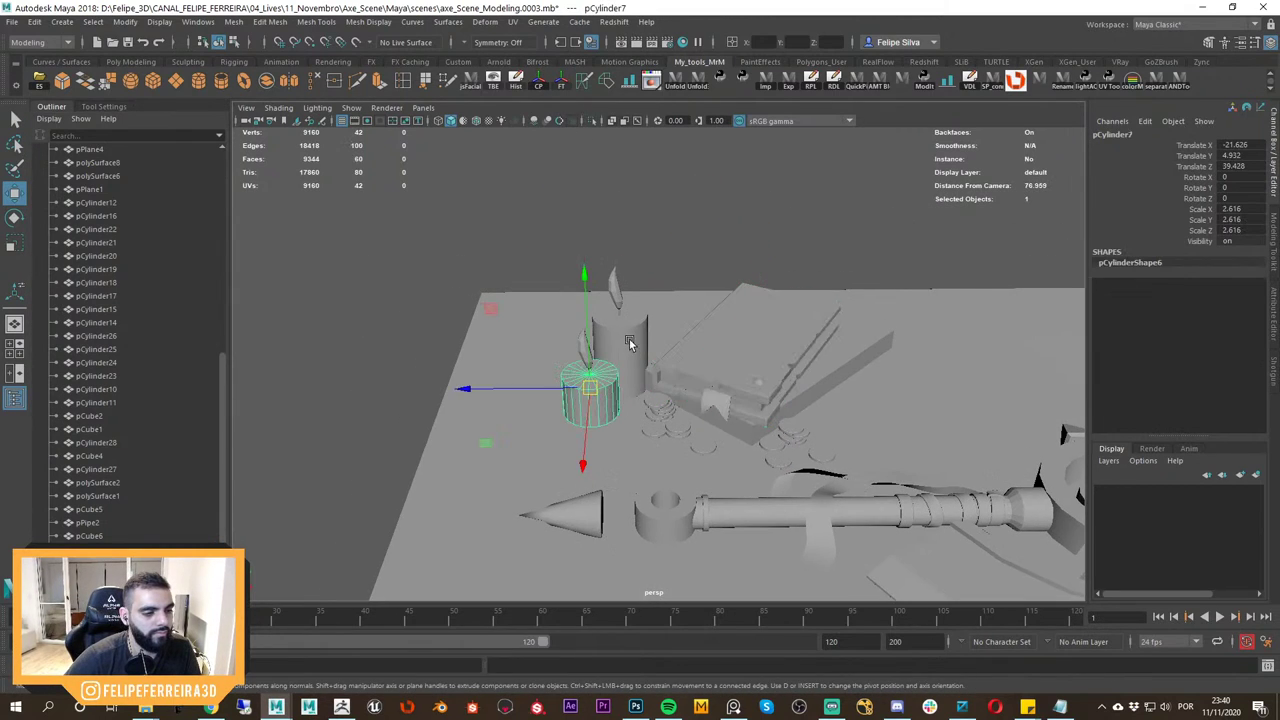
pyautogui.keyDown('shift'); pyautogui.click(631, 343); pyautogui.keyUp('shift')
pyautogui.press('f')
# Examine the two candles, isolated and within the scene, comparing the perspective view with the render camera view.
pyautogui.hotkey('ctrl', '1')
pyautogui.press('space')
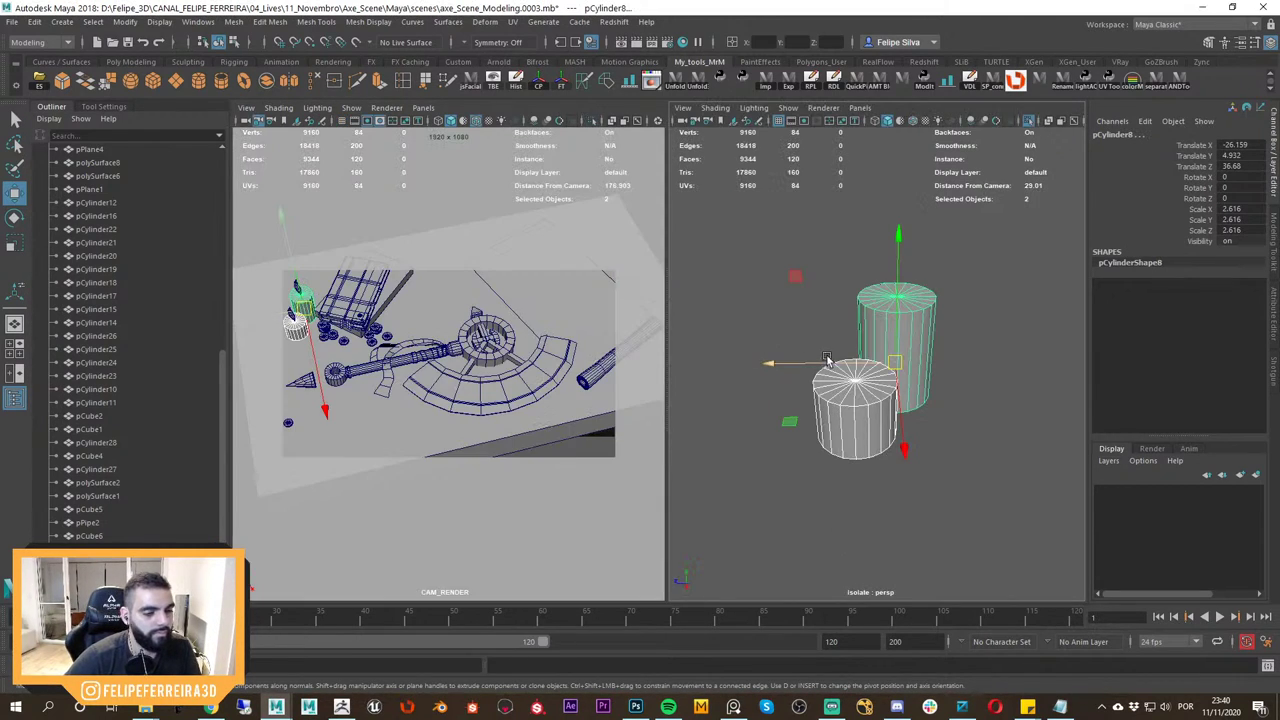
pyautogui.press('space')
pyautogui.hotkey('ctrl', '1')
pyautogui.keyDown('alt'); pyautogui.moveTo(756, 393); pyautogui.dragTo(733, 370); pyautogui.keyUp('alt')
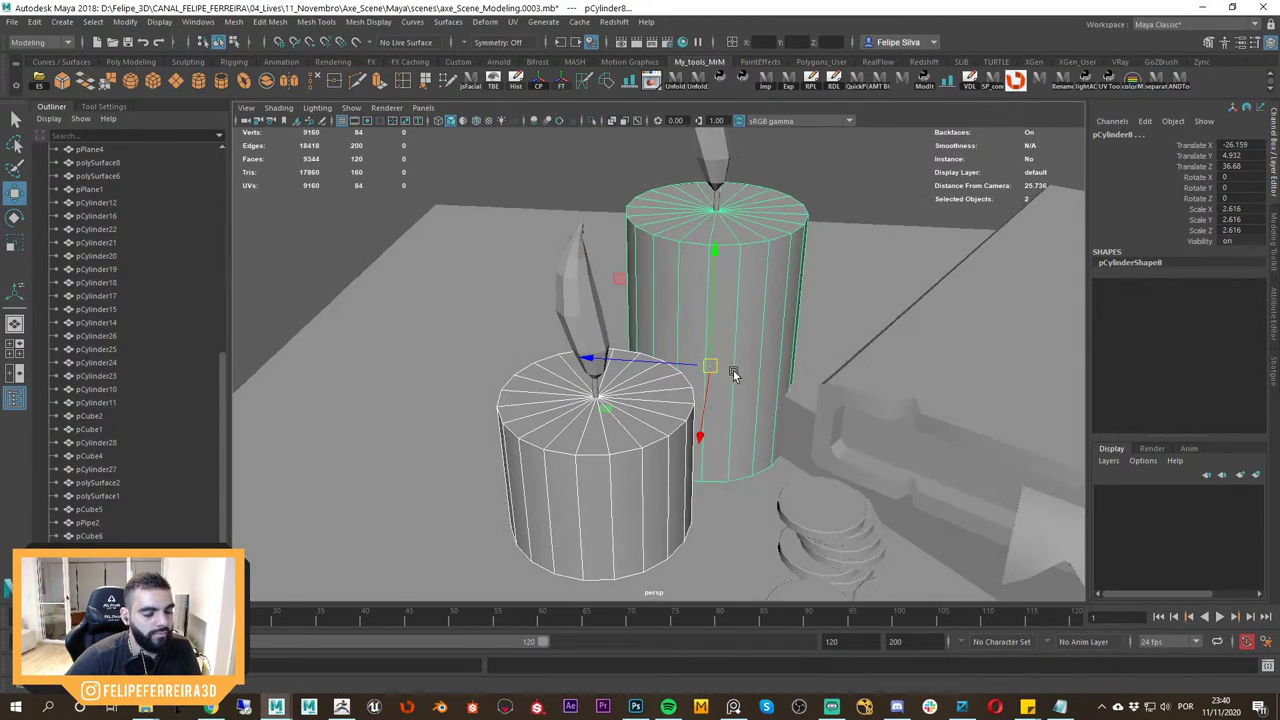
pyautogui.press('space')
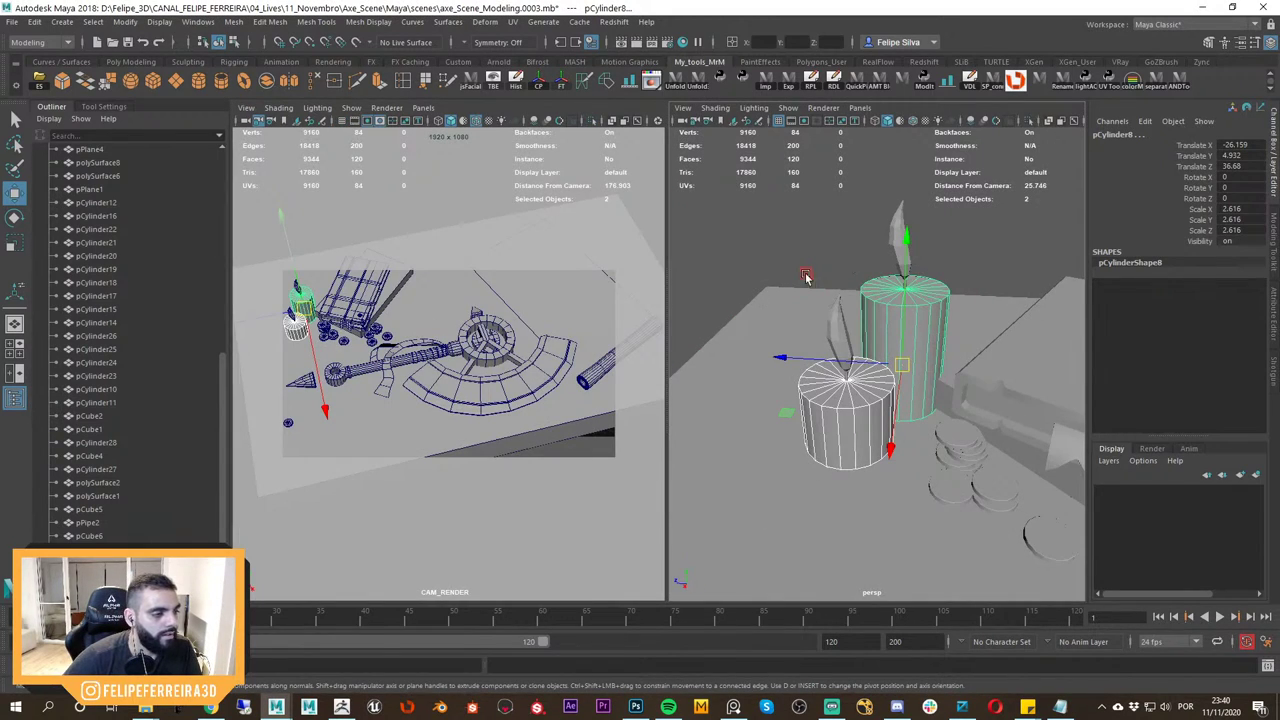
pyautogui.scroll(3, 806, 277)
pyautogui.press('space')
pyautogui.keyDown('alt'); pyautogui.moveTo(777, 337); pyautogui.dragTo(727, 362); pyautogui.keyUp('alt')
pyautogui.press('space')
pyautogui.scroll(-3, 727, 326)
pyautogui.press('space')
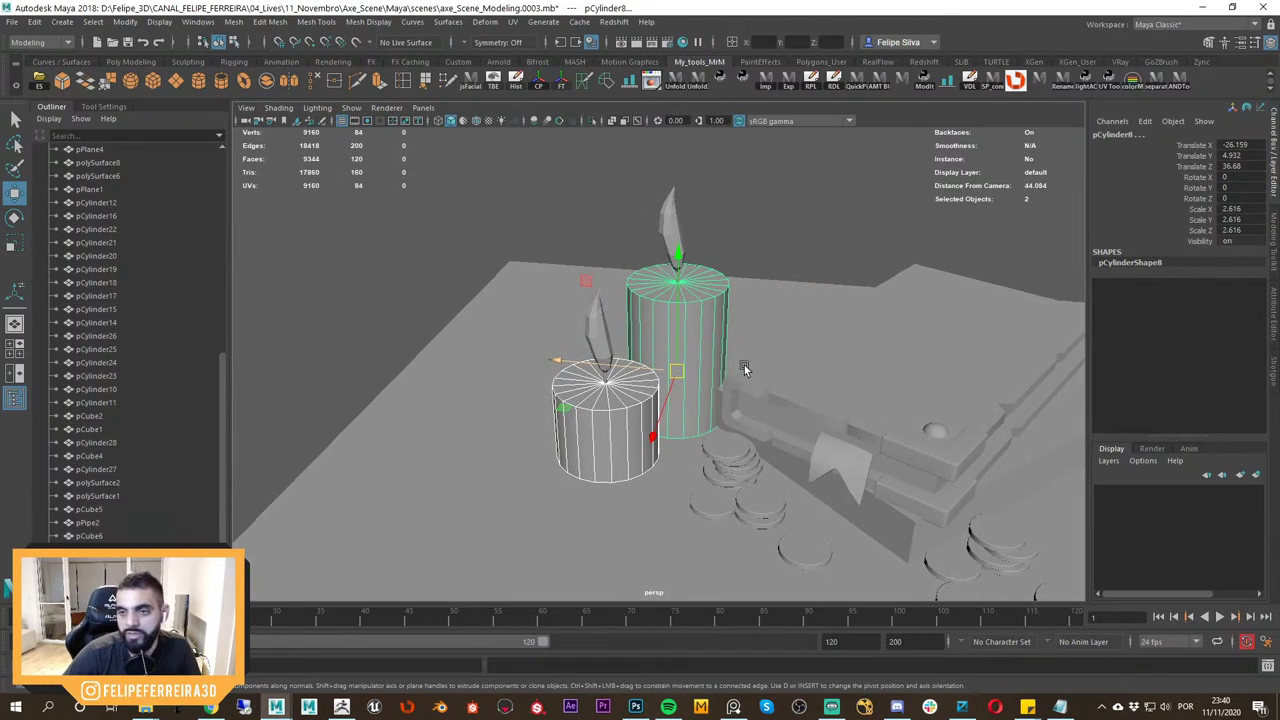
pyautogui.keyDown('alt'); pyautogui.moveTo(744, 368); pyautogui.dragTo(740, 364, button='right'); pyautogui.keyUp('alt')
pyautogui.keyDown('alt'); pyautogui.moveTo(740, 364); pyautogui.dragTo(710, 320); pyautogui.keyUp('alt')
pyautogui.keyDown('alt'); pyautogui.moveTo(710, 320); pyautogui.dragTo(750, 350, button='right'); pyautogui.keyUp('alt')
pyautogui.keyDown('alt'); pyautogui.moveTo(750, 350); pyautogui.dragTo(736, 360); pyautogui.keyUp('alt')
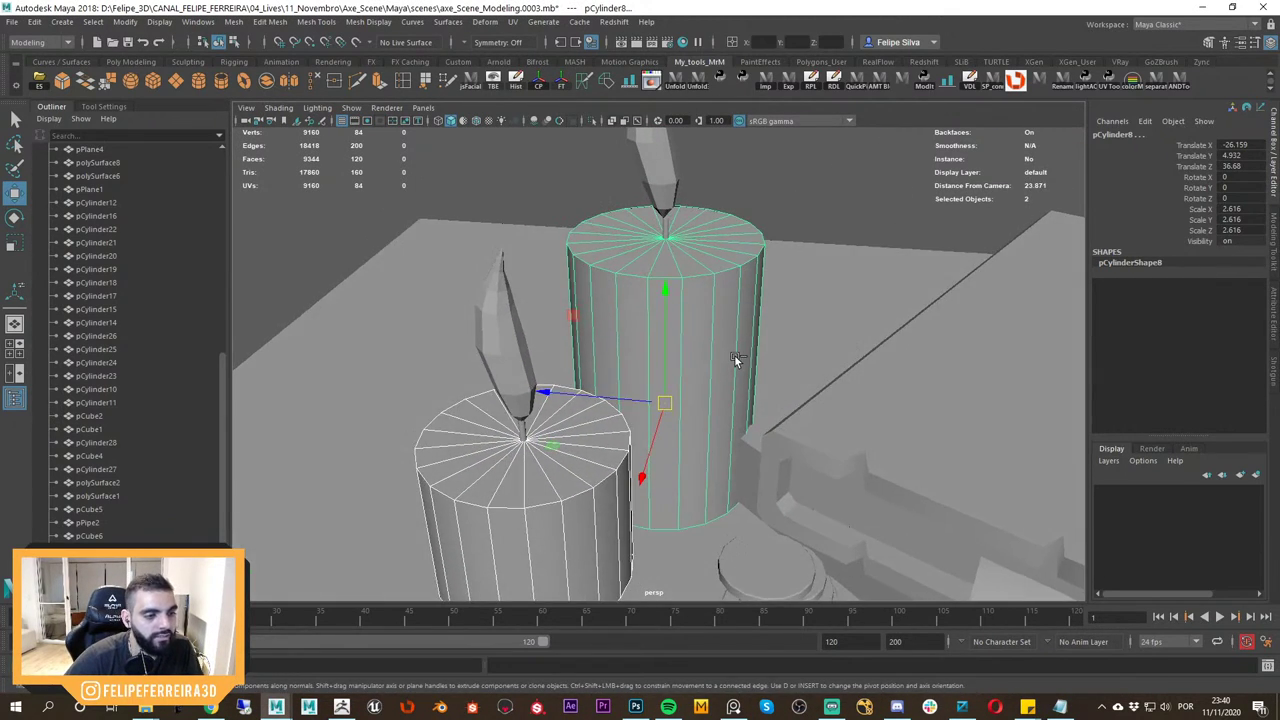
# Isolate the two candle cylinders in the perspective view.
pyautogui.hotkey('ctrl', '1')
pyautogui.keyDown('alt'); pyautogui.moveTo(736, 360); pyautogui.dragTo(698, 340, button='right'); pyautogui.keyUp('alt')
pyautogui.scroll(3, 700, 392)
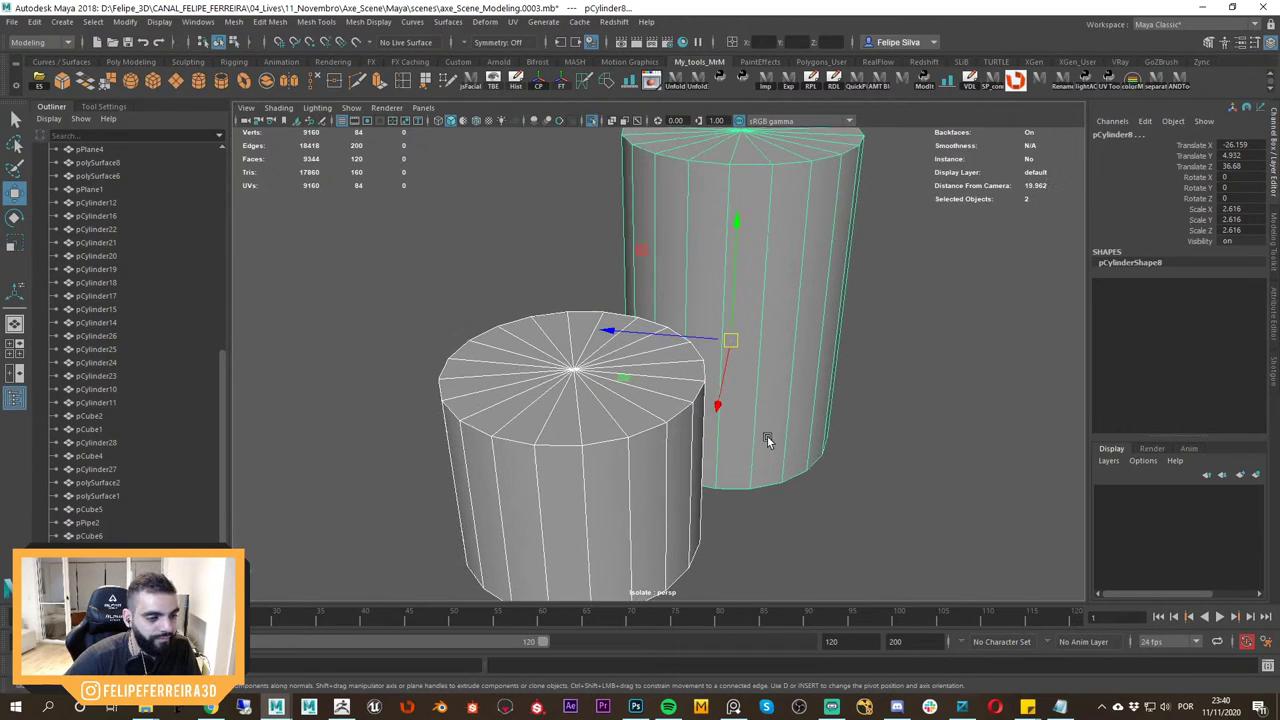
# Try to bevel the short candle's top and bottom rim edge loops.
pyautogui.click(532, 346)
pyautogui.keyDown('alt'); pyautogui.moveTo(579, 389); pyautogui.dragTo(613, 341, button='middle'); pyautogui.keyUp('alt')
pyautogui.moveTo(613, 341); pyautogui.dragTo(612, 304, button='right')
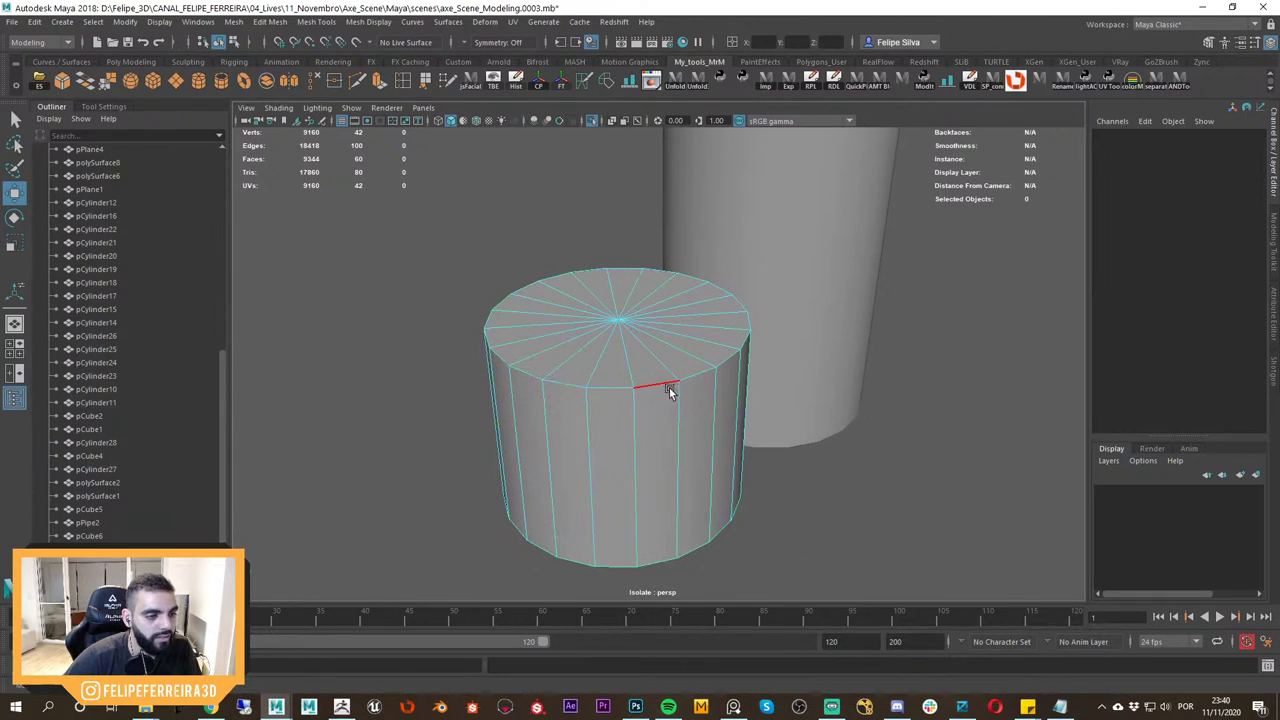
pyautogui.click(668, 385)
pyautogui.doubleClick(606, 391)
pyautogui.keyDown('alt'); pyautogui.moveTo(635, 490); pyautogui.dragTo(617, 373); pyautogui.keyUp('alt')
pyautogui.keyDown('shift'); pyautogui.doubleClick(637, 398); pyautogui.keyUp('shift')
pyautogui.keyDown('shift'); pyautogui.moveTo(618, 369); pyautogui.dragTo(665, 369, button='right'); pyautogui.keyUp('shift')
pyautogui.keyDown('alt'); pyautogui.moveTo(665, 369); pyautogui.dragTo(686, 391); pyautogui.keyUp('alt')
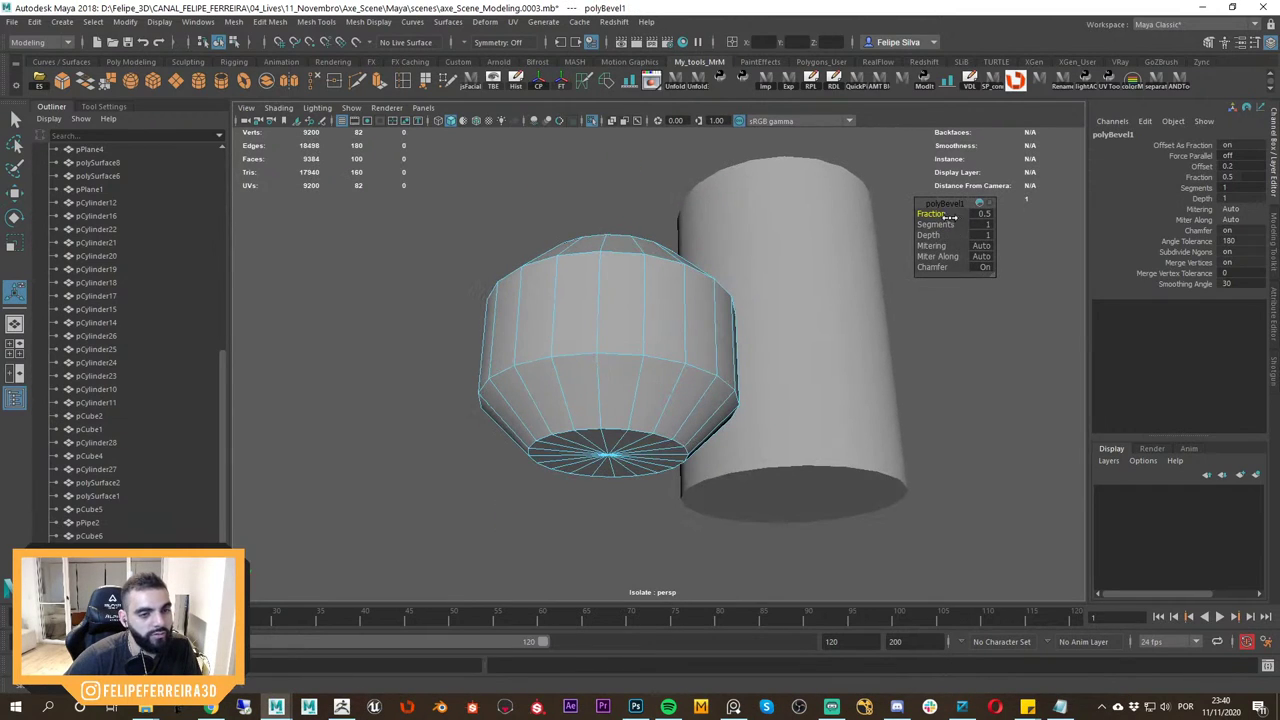
# Reduce the rim bevel's fraction to 0.07.
pyautogui.moveTo(949, 214); pyautogui.dragTo(910, 212)
pyautogui.keyDown('alt'); pyautogui.moveTo(722, 300); pyautogui.dragTo(718, 372); pyautogui.keyUp('alt')
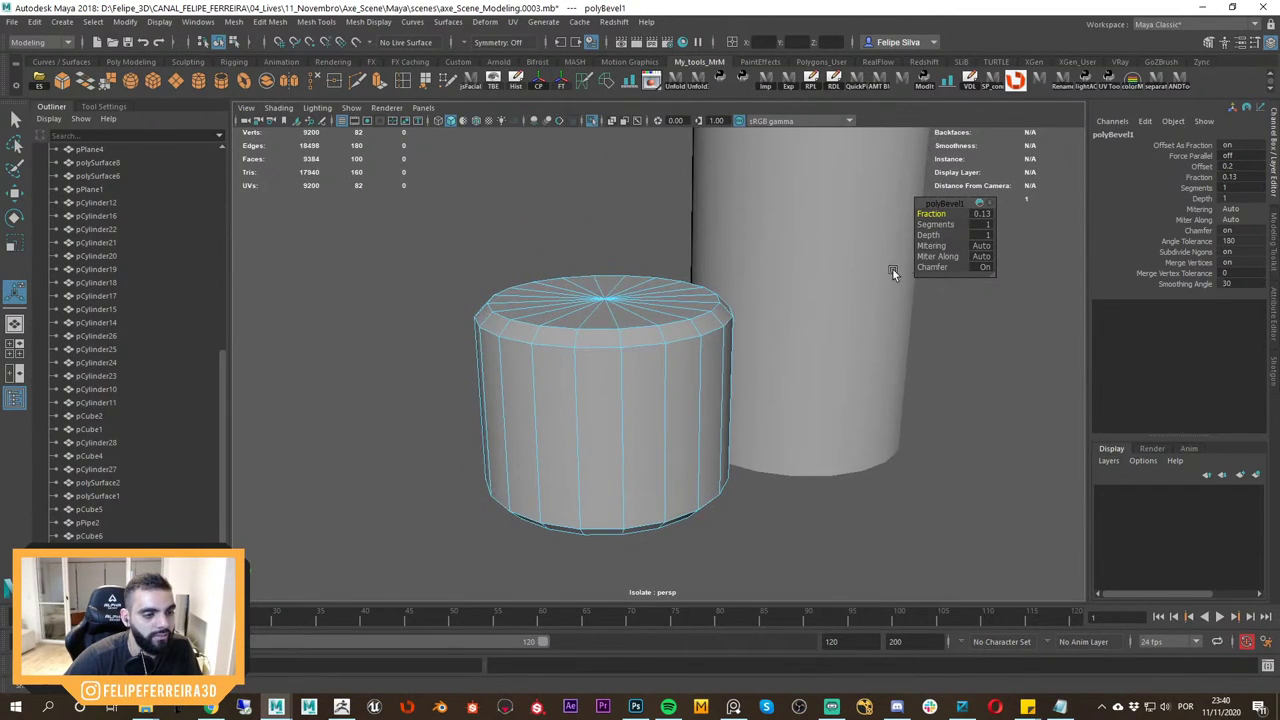
pyautogui.moveTo(926, 214); pyautogui.dragTo(923, 213)
pyautogui.keyDown('alt'); pyautogui.moveTo(766, 346); pyautogui.dragTo(785, 358); pyautogui.keyUp('alt')
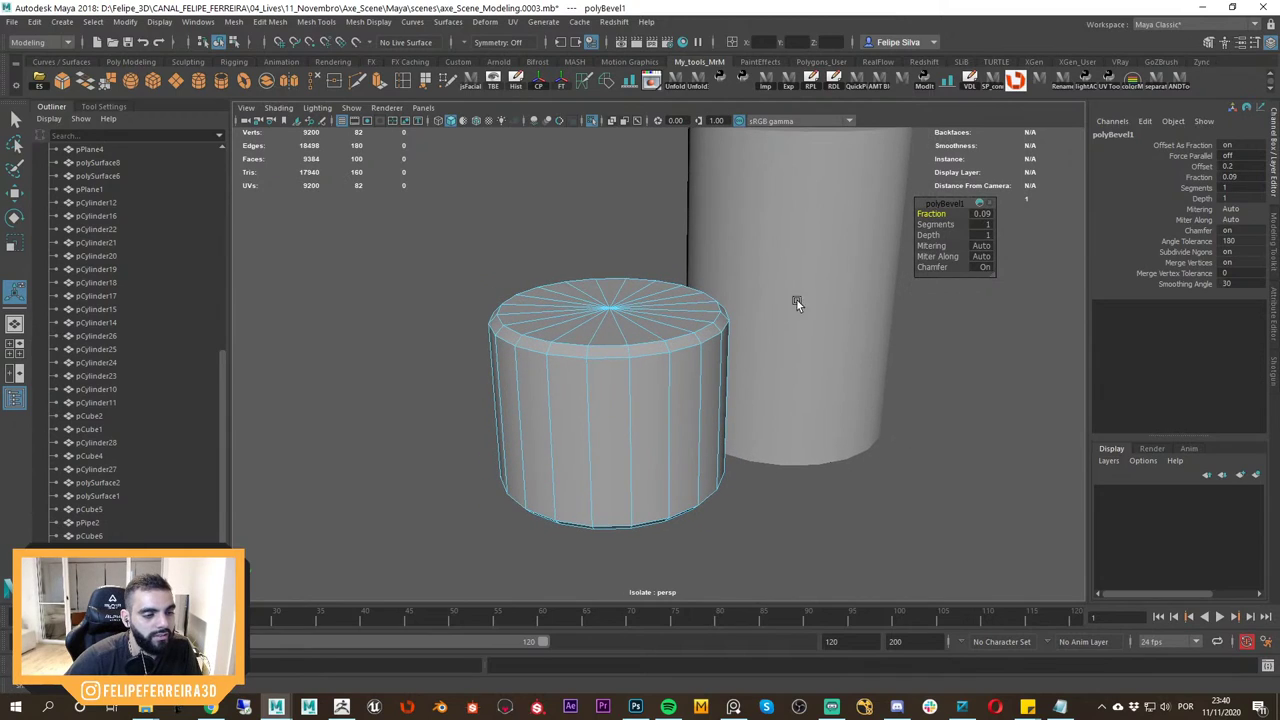
pyautogui.moveTo(920, 213); pyautogui.dragTo(918, 213)
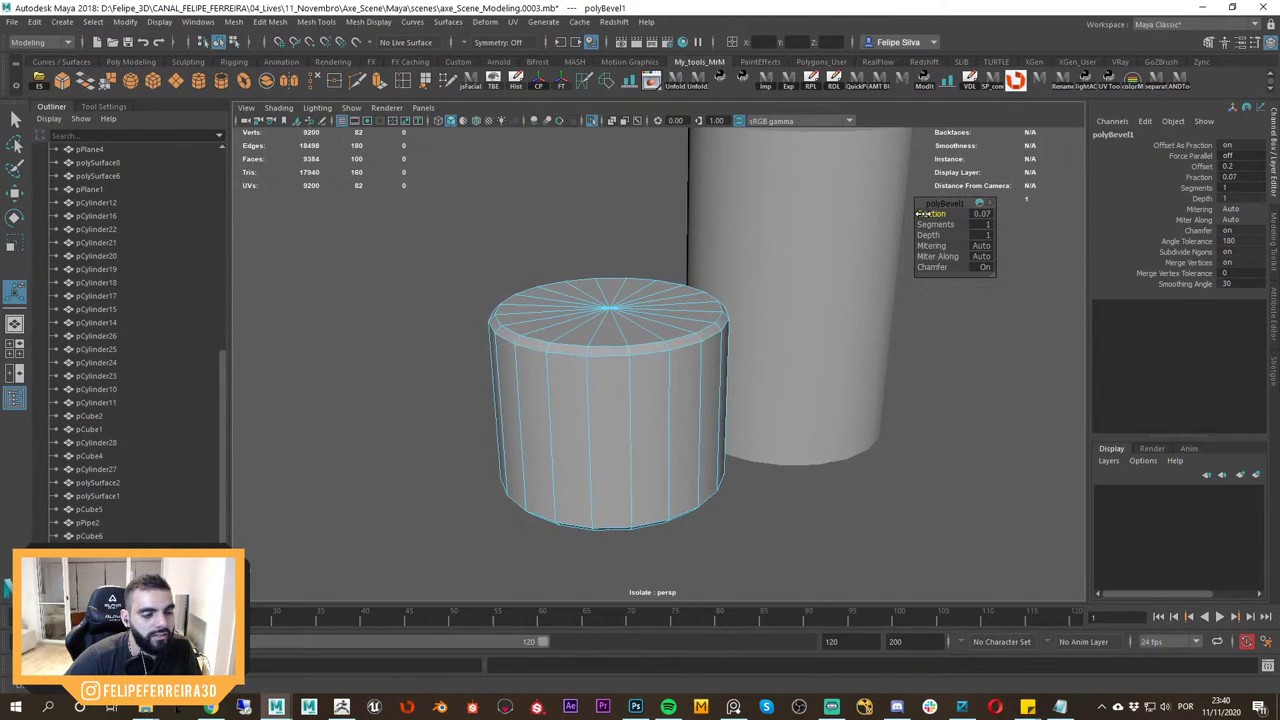
# Undo the bevel and its fraction changes on the short candle.
pyautogui.hotkey('ctrl', 'z')
pyautogui.hotkey('ctrl', 'z')
pyautogui.hotkey('ctrl', 'z')
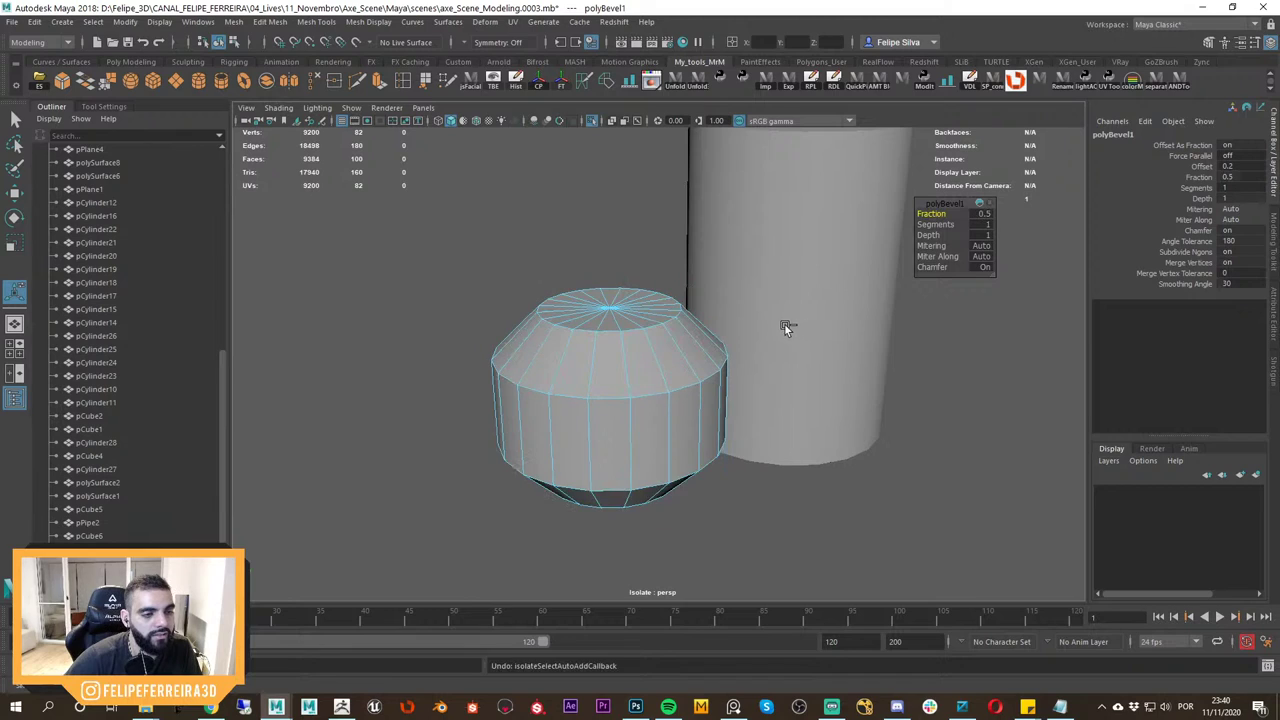
pyautogui.hotkey('ctrl', 'z')
# Return the short candle to object selection and check its smooth mesh preview, ending with smoothing off.
pyautogui.scroll(-4, 740, 327)
pyautogui.scroll(3, 715, 335)
pyautogui.doubleClick(711, 332)
pyautogui.press('w')
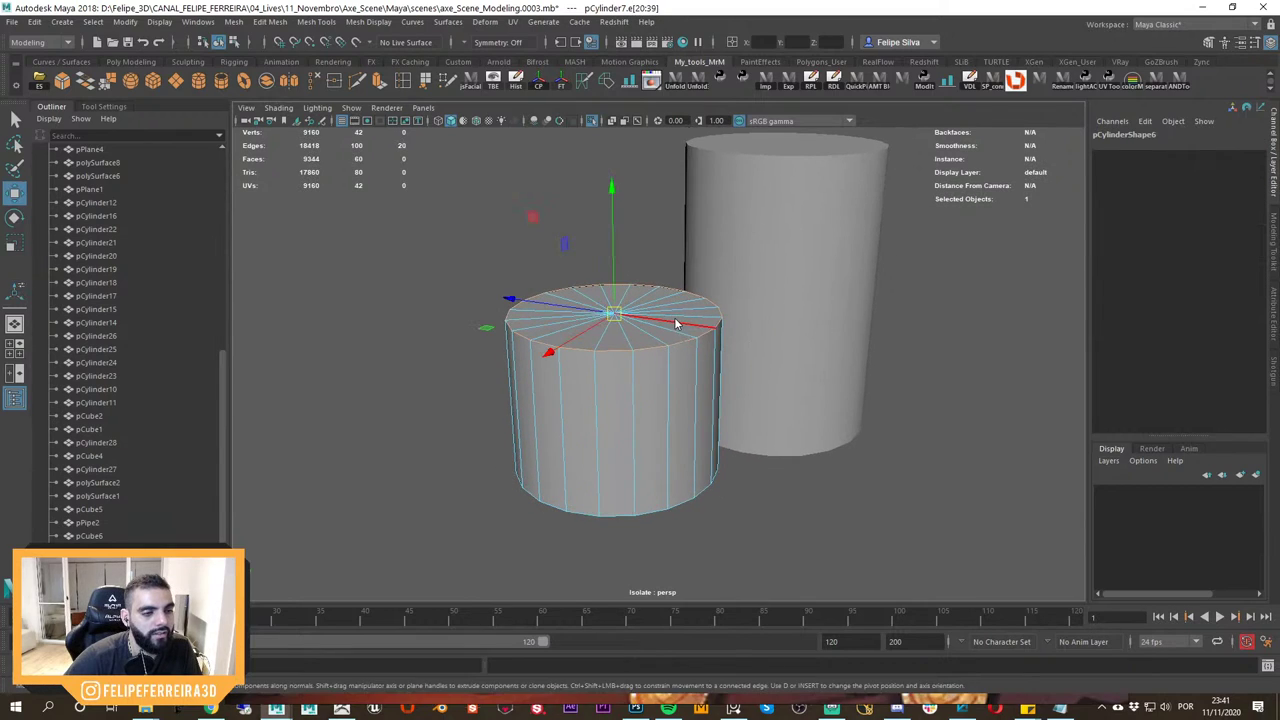
pyautogui.moveTo(675, 323); pyautogui.dragTo(750, 290, button='right')
pyautogui.click(964, 307)
pyautogui.click(708, 348)
pyautogui.press('3')
pyautogui.press('1')
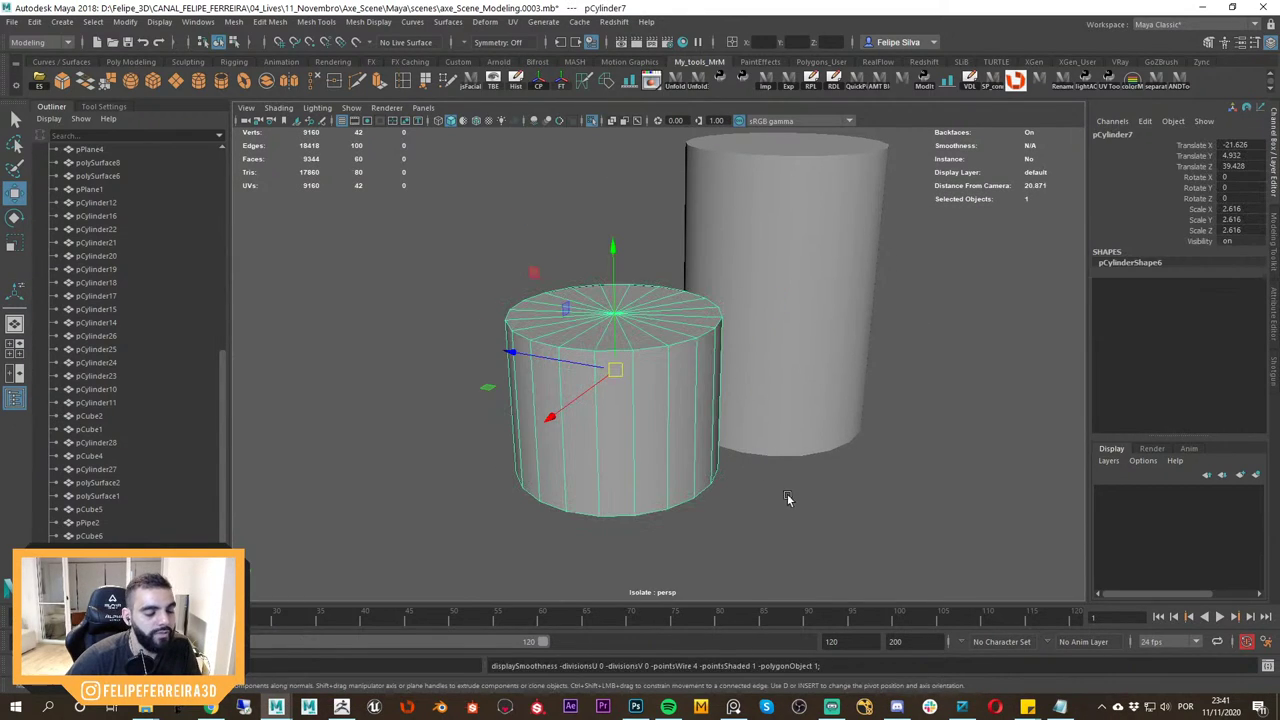
# Switch to the reference image and examine the melted shapes of both candles against the isolated cylinders.
pyautogui.click(787, 497)
pyautogui.hotkey('alt', 'Tab')
pyautogui.moveTo(418, 468); pyautogui.dragTo(610, 396, button='middle')
pyautogui.scroll(-2, 611, 397)
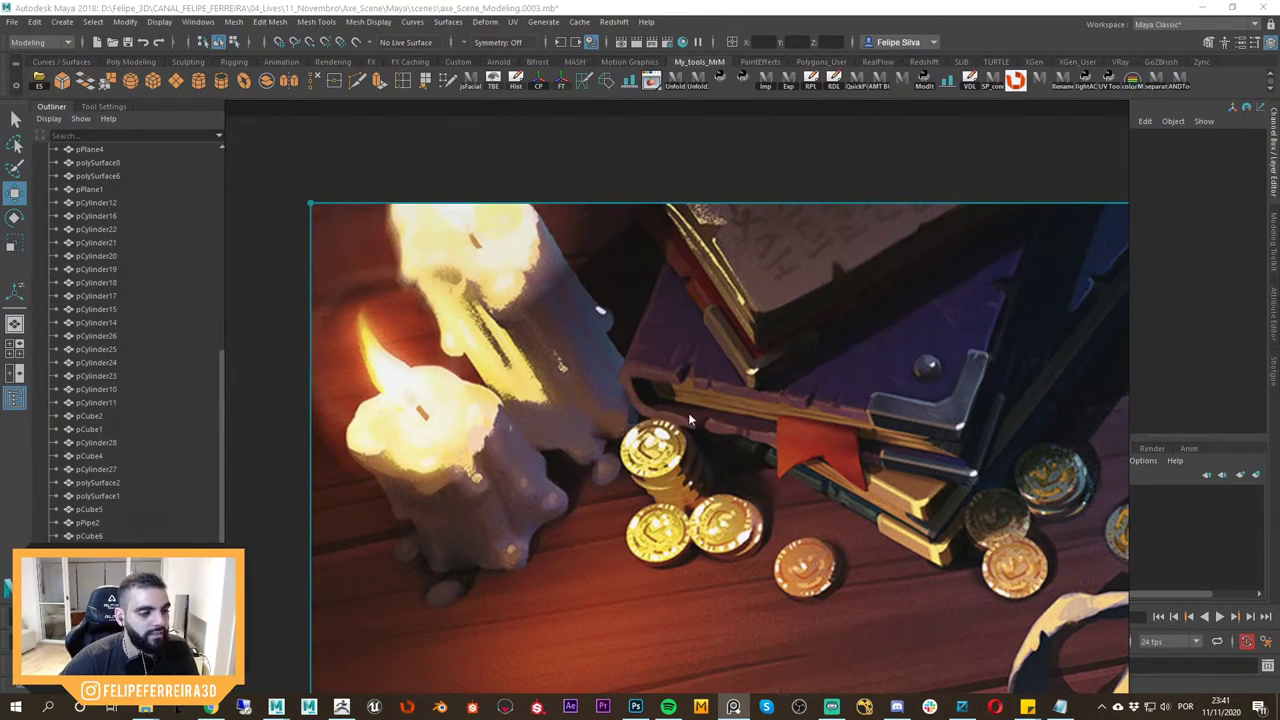
pyautogui.hotkey('alt', 'Tab')
pyautogui.click(820, 351)
pyautogui.press('f')
pyautogui.scroll(3, 776, 385)
pyautogui.keyDown('alt'); pyautogui.moveTo(803, 350); pyautogui.dragTo(746, 308); pyautogui.keyUp('alt')
pyautogui.hotkey('alt', 'Tab')
pyautogui.hotkey('alt', 'Tab')
pyautogui.scroll(-3, 746, 308)
pyautogui.hotkey('alt', 'Tab')
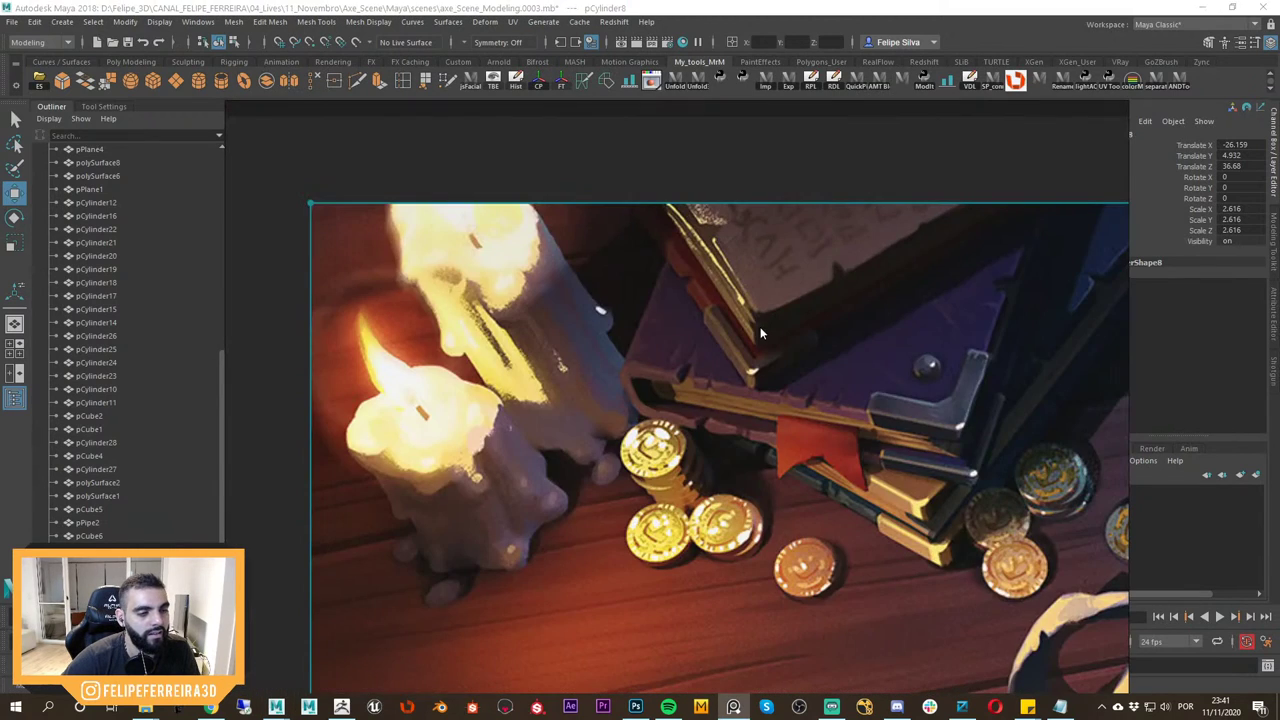
# Return to Maya, leave the candle isolation, and isolate the whole livro_01_Grp book group.
pyautogui.hotkey('alt', 'Tab')
pyautogui.scroll(-3, 796, 346)
pyautogui.click(795, 345)
pyautogui.hotkey('ctrl', '1')
pyautogui.scroll(-2, 802, 380)
pyautogui.keyDown('alt'); pyautogui.moveTo(802, 380); pyautogui.dragTo(800, 430); pyautogui.keyUp('alt')
pyautogui.click(907, 441)
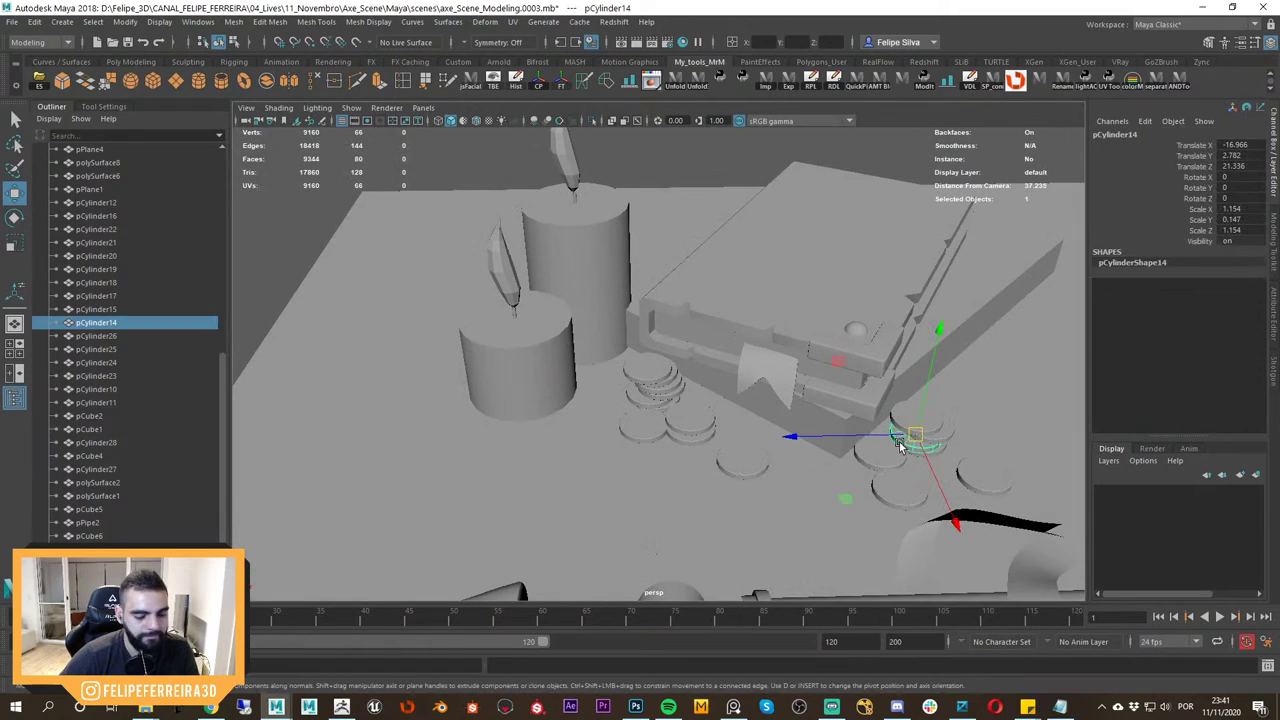
pyautogui.click(961, 466)
pyautogui.click(820, 345)
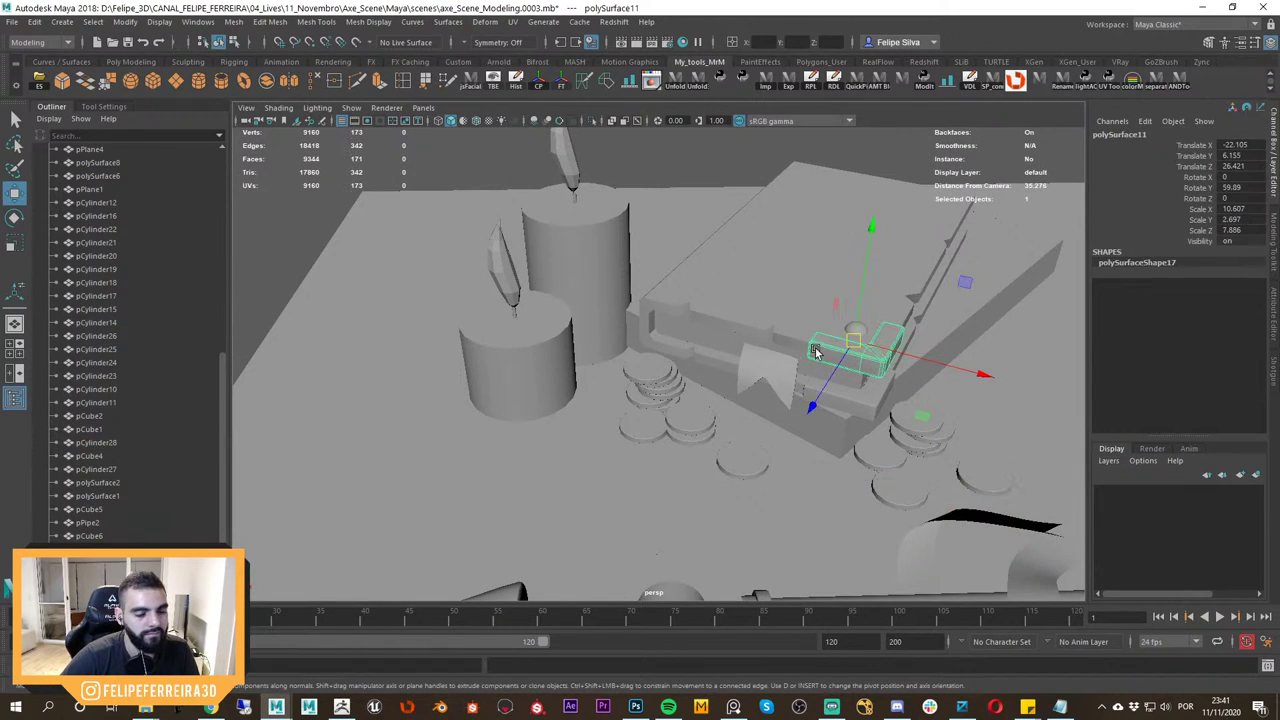
pyautogui.press('Up')
pyautogui.hotkey('ctrl', '1')
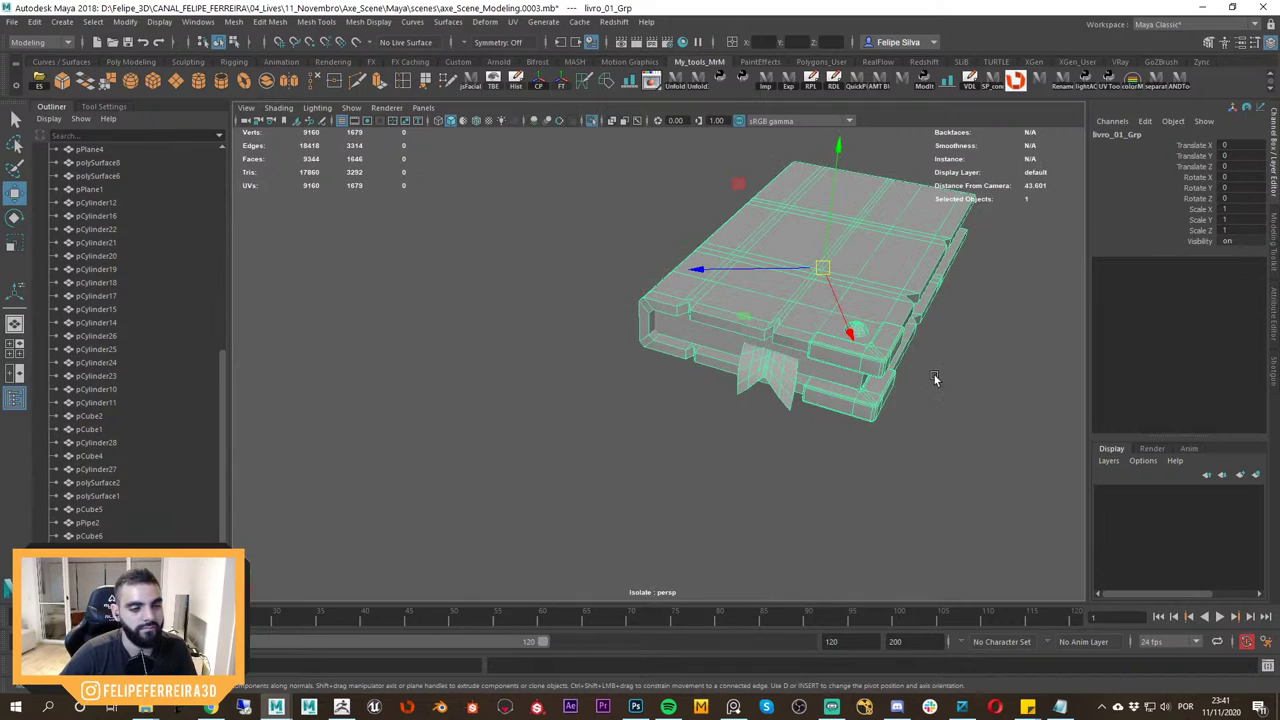
# Select the isolated book's cover mesh and set it to edge selection with its open side in view.
pyautogui.click(934, 377)
pyautogui.click(867, 284)
pyautogui.keyDown('alt'); pyautogui.moveTo(867, 284); pyautogui.dragTo(780, 300); pyautogui.keyUp('alt')
pyautogui.keyDown('alt'); pyautogui.moveTo(780, 300); pyautogui.dragTo(886, 397, button='right'); pyautogui.keyUp('alt')
pyautogui.keyDown('alt'); pyautogui.moveTo(886, 397); pyautogui.dragTo(771, 383); pyautogui.keyUp('alt')
pyautogui.keyDown('alt'); pyautogui.moveTo(771, 383); pyautogui.dragTo(793, 417, button='right'); pyautogui.keyUp('alt')
pyautogui.keyDown('alt'); pyautogui.moveTo(793, 418); pyautogui.dragTo(804, 418); pyautogui.keyUp('alt')
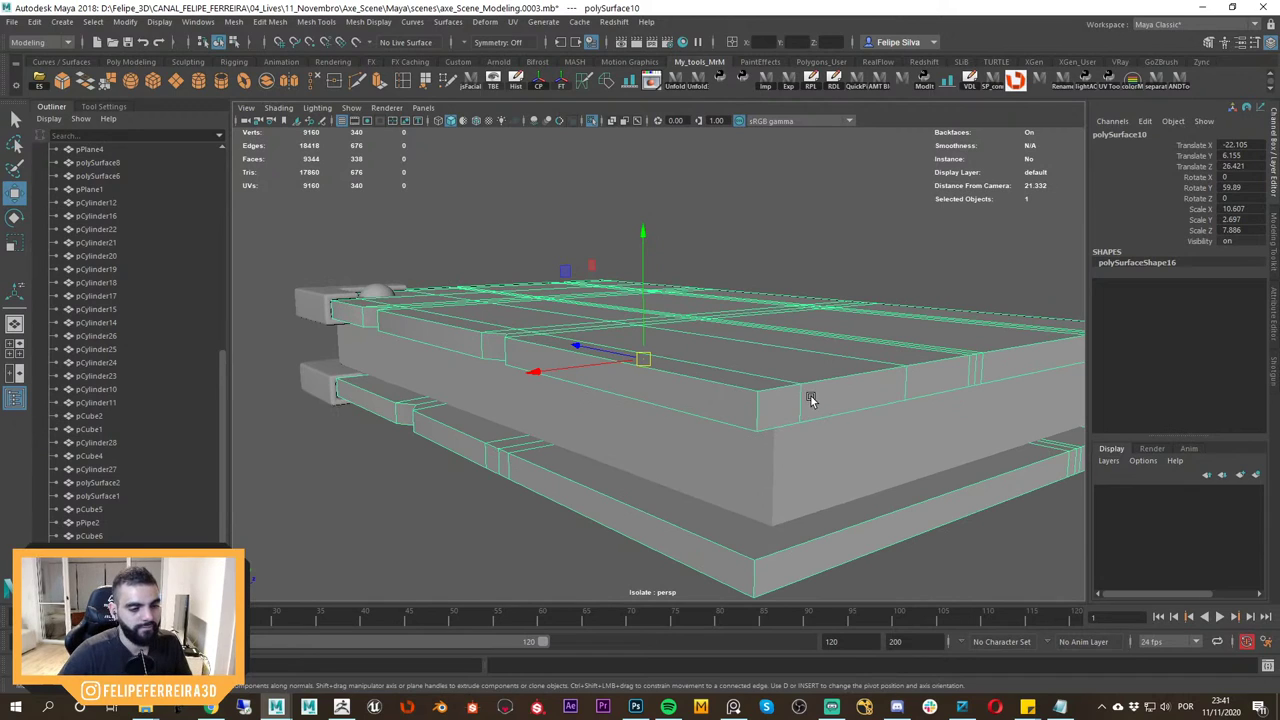
pyautogui.keyDown('alt'); pyautogui.moveTo(830, 393); pyautogui.dragTo(757, 402); pyautogui.keyUp('alt')
pyautogui.moveTo(738, 345); pyautogui.dragTo(738, 304, button='right')
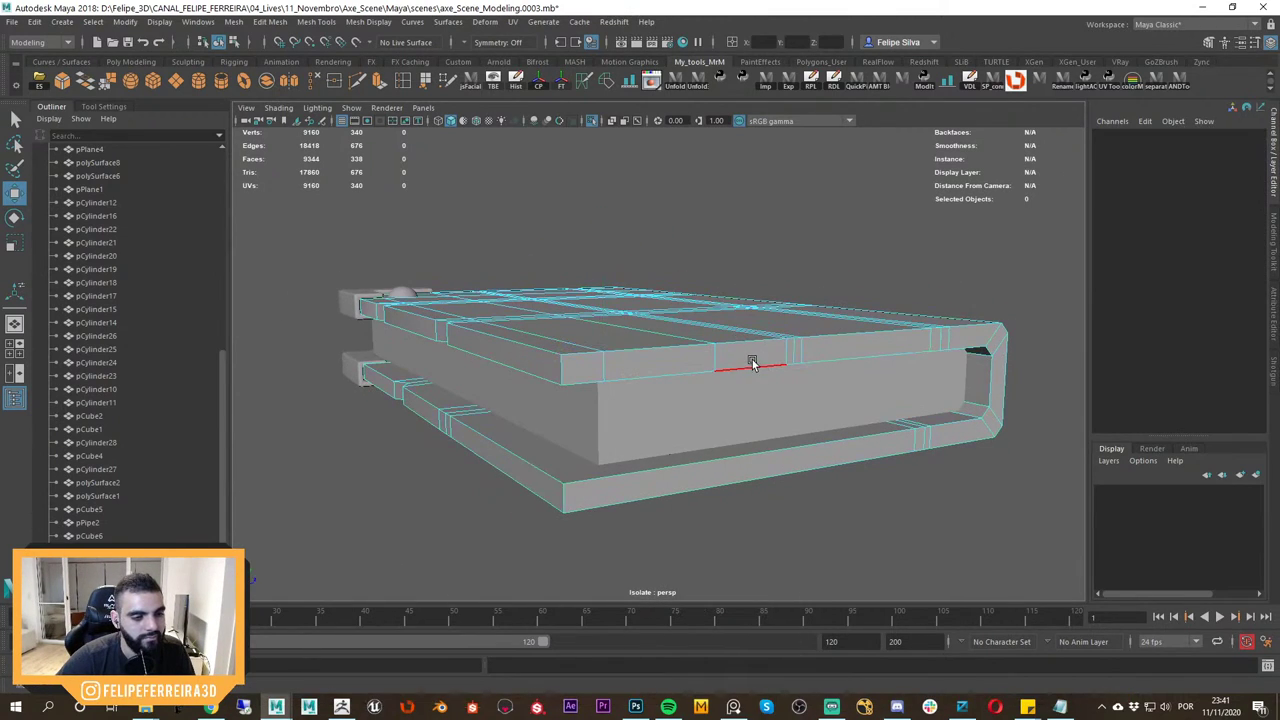
# Select the edge loops along the inner rim of the book cover and cut its UVs along them.
pyautogui.doubleClick(760, 367)
pyautogui.keyDown('alt'); pyautogui.moveTo(677, 413); pyautogui.dragTo(660, 445); pyautogui.keyUp('alt')
pyautogui.keyDown('shift'); pyautogui.doubleClick(706, 483); pyautogui.keyUp('shift')
pyautogui.keyDown('shift'); pyautogui.doubleClick(872, 328); pyautogui.keyUp('shift')
pyautogui.keyDown('alt'); pyautogui.moveTo(872, 330); pyautogui.dragTo(649, 351); pyautogui.keyUp('alt')
pyautogui.click(586, 83)
# Open the UV Editor over the viewport and cut the cover's UVs along the selected edges again.
pyautogui.click(513, 24)
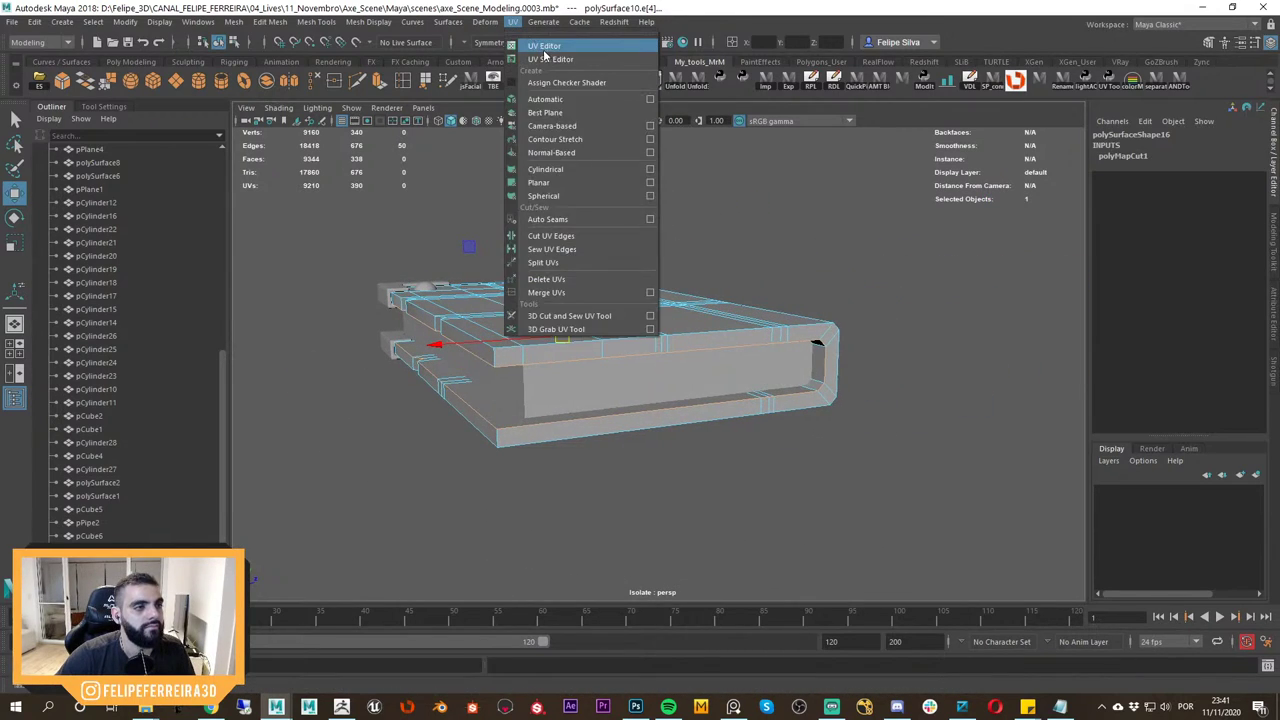
pyautogui.click(543, 49)
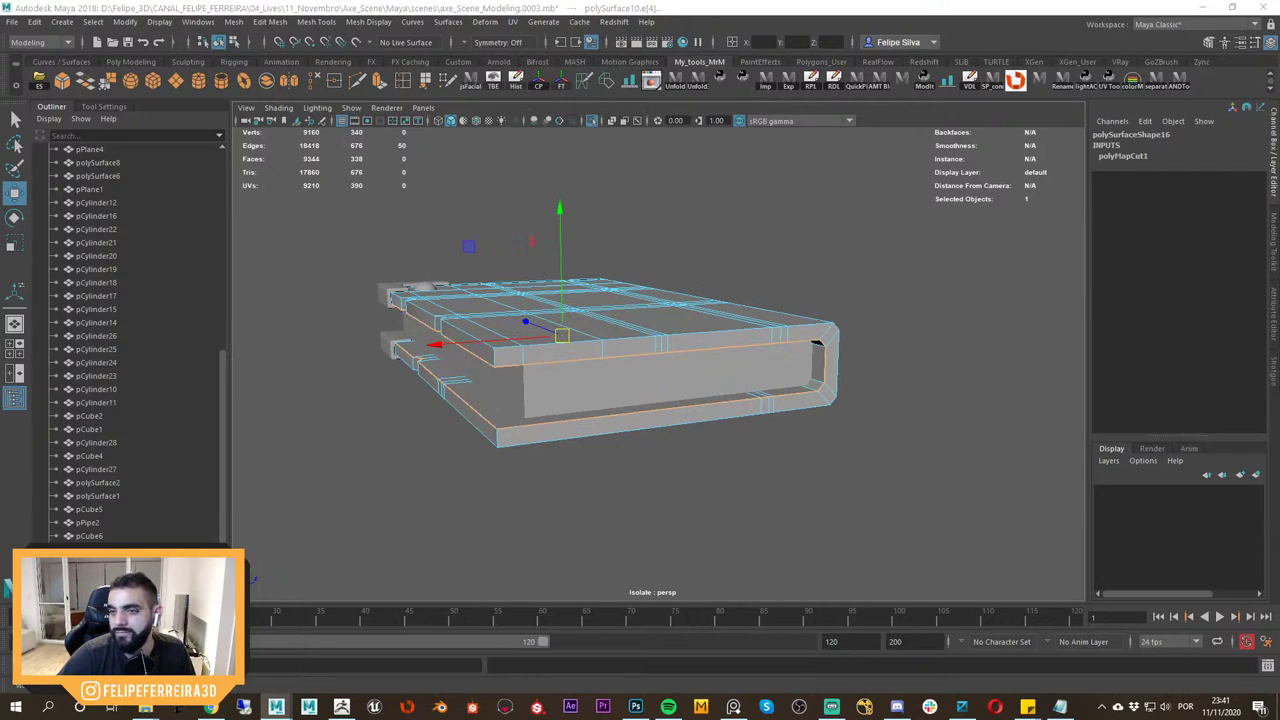
pyautogui.moveTo(1279, 196); pyautogui.dragTo(680, 303)
pyautogui.moveTo(606, 191); pyautogui.dragTo(546, 101)
pyautogui.keyDown('alt'); pyautogui.moveTo(502, 336); pyautogui.dragTo(213, 221, button='right'); pyautogui.keyUp('alt')
pyautogui.moveTo(712, 112); pyautogui.dragTo(646, 171)
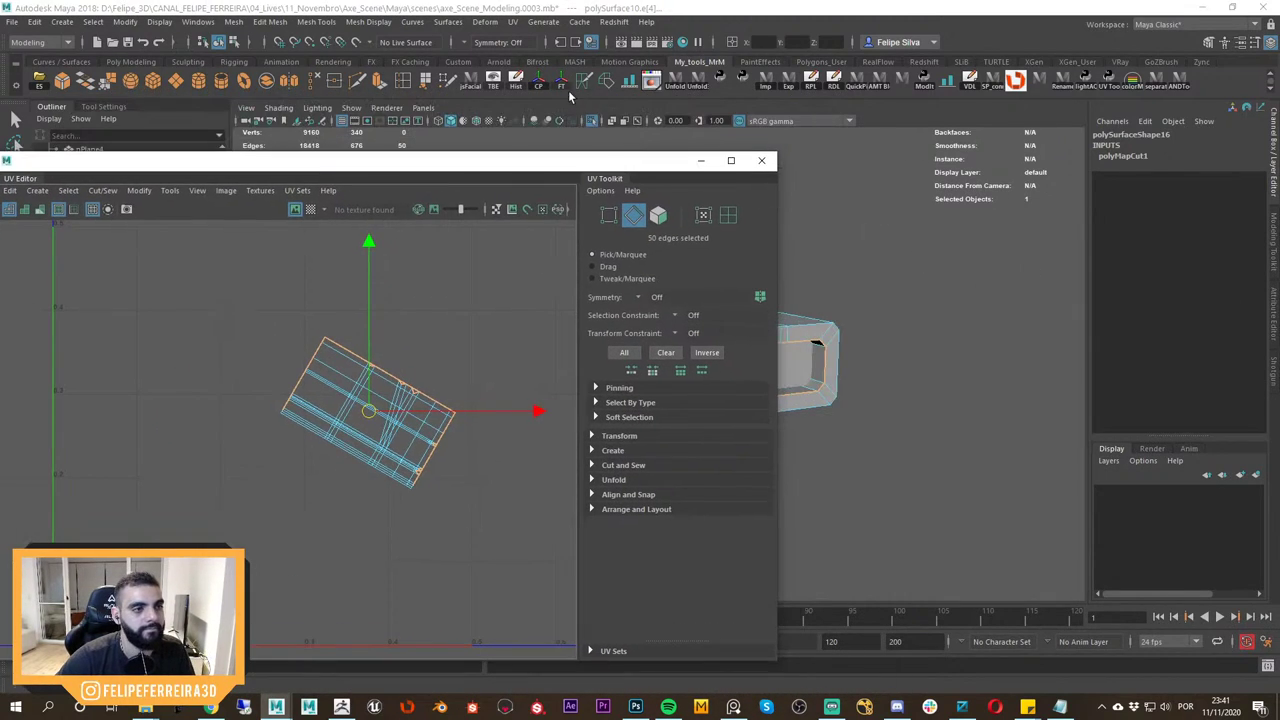
pyautogui.click(566, 88)
# Select all of the cover's UVs, save the scene, and unfold them into two shells.
pyautogui.keyDown('alt'); pyautogui.moveTo(430, 347); pyautogui.dragTo(491, 288, button='right'); pyautogui.keyUp('alt')
pyautogui.moveTo(491, 288); pyautogui.dragTo(262, 500)
pyautogui.press('q')
pyautogui.hotkey('ctrl', 's')
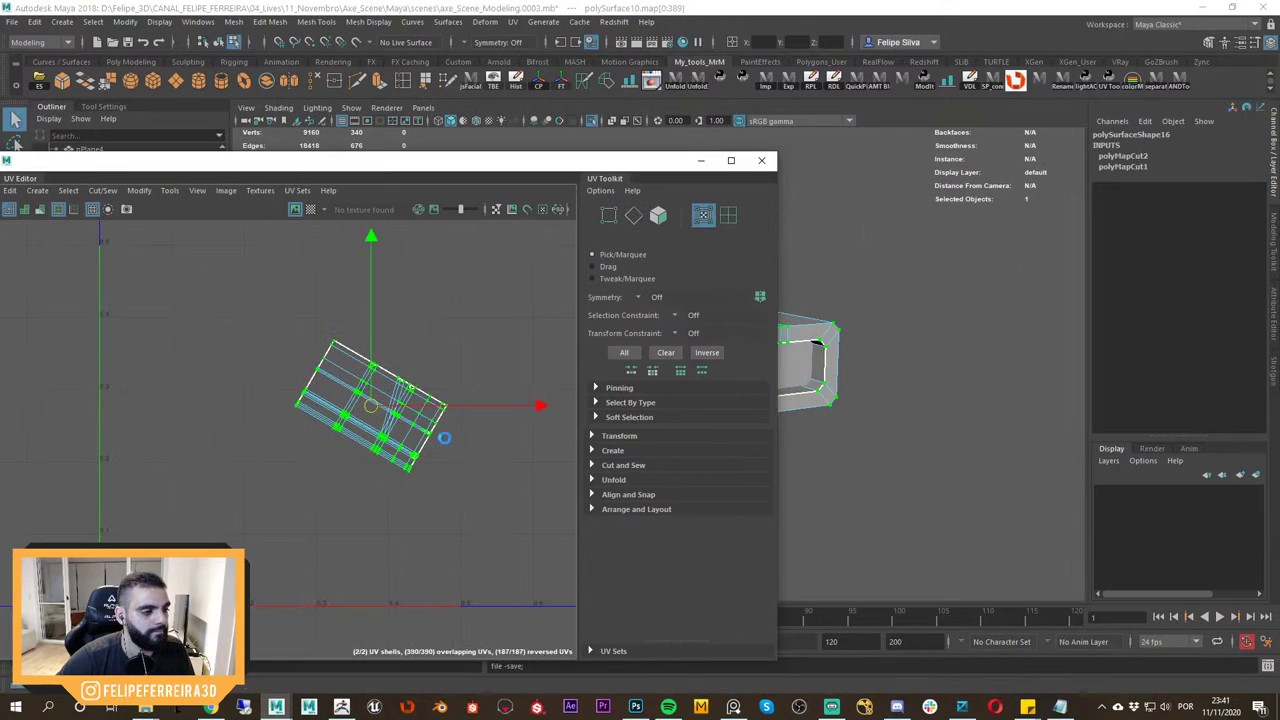
pyautogui.click(613, 480)
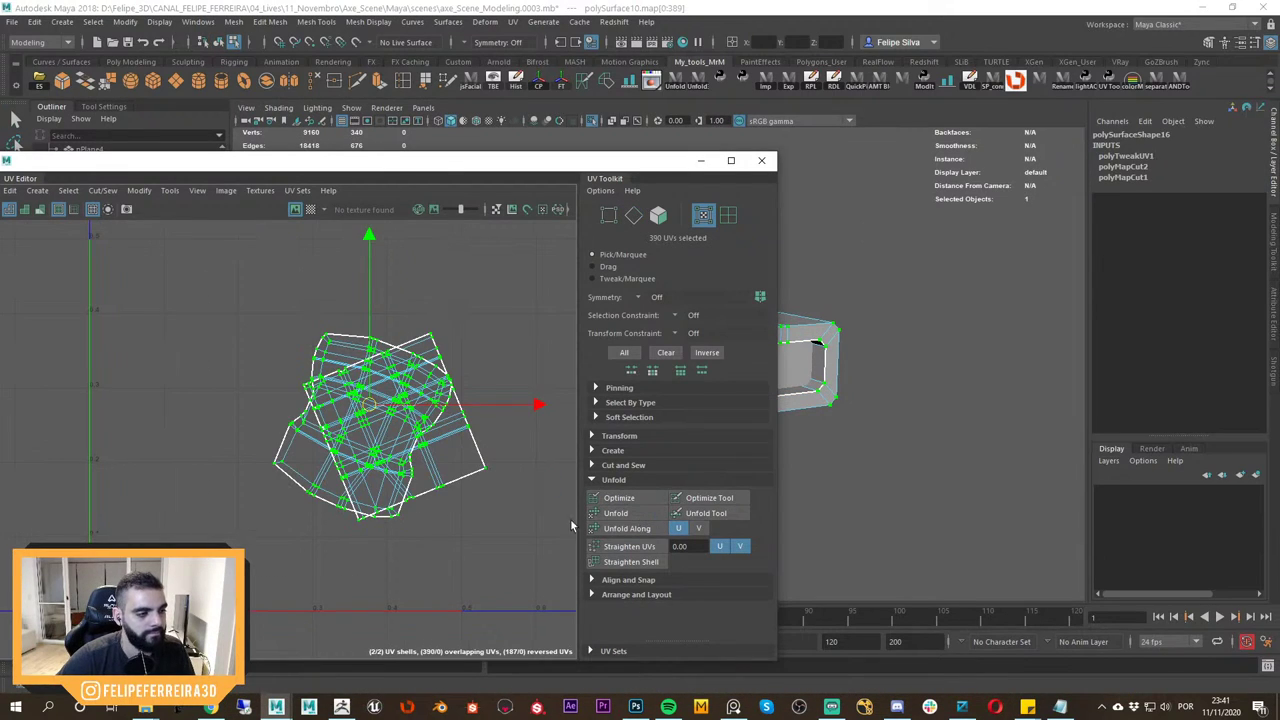
pyautogui.click(639, 579)
pyautogui.click(641, 602)
pyautogui.moveTo(769, 495); pyautogui.dragTo(769, 620)
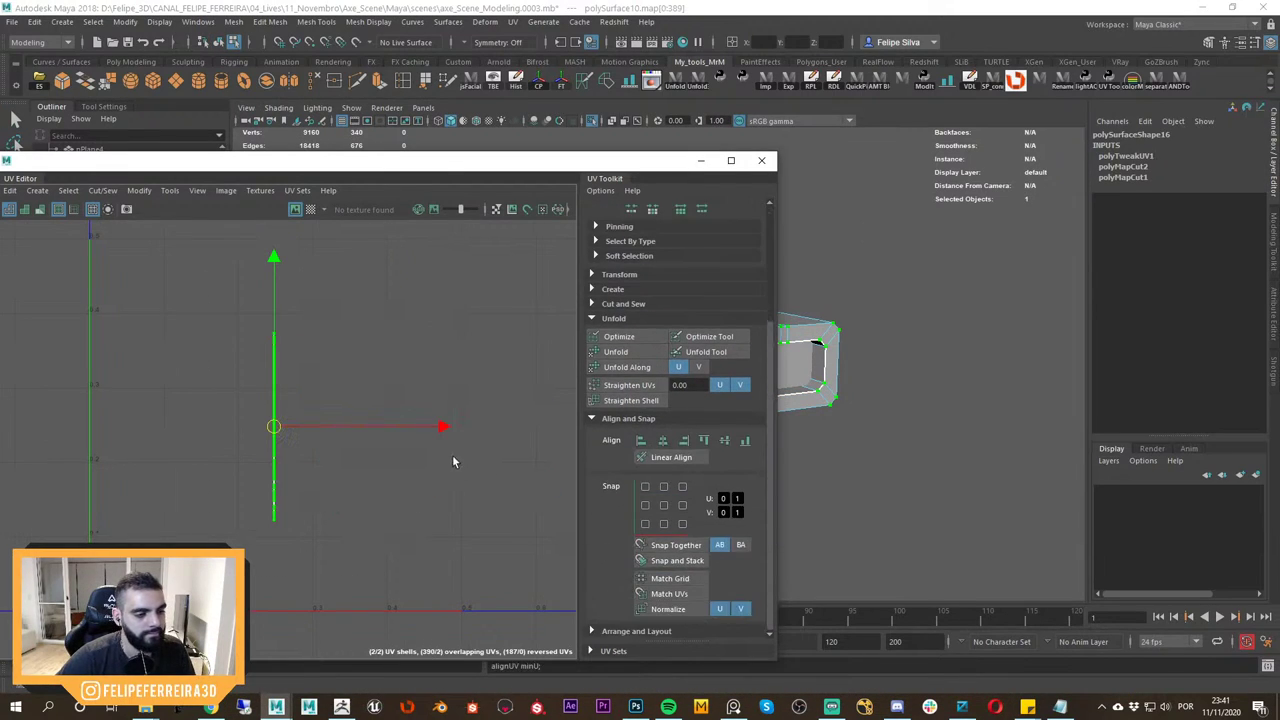
pyautogui.scroll(-1, 456, 458)
pyautogui.hotkey('ctrl', 'z')
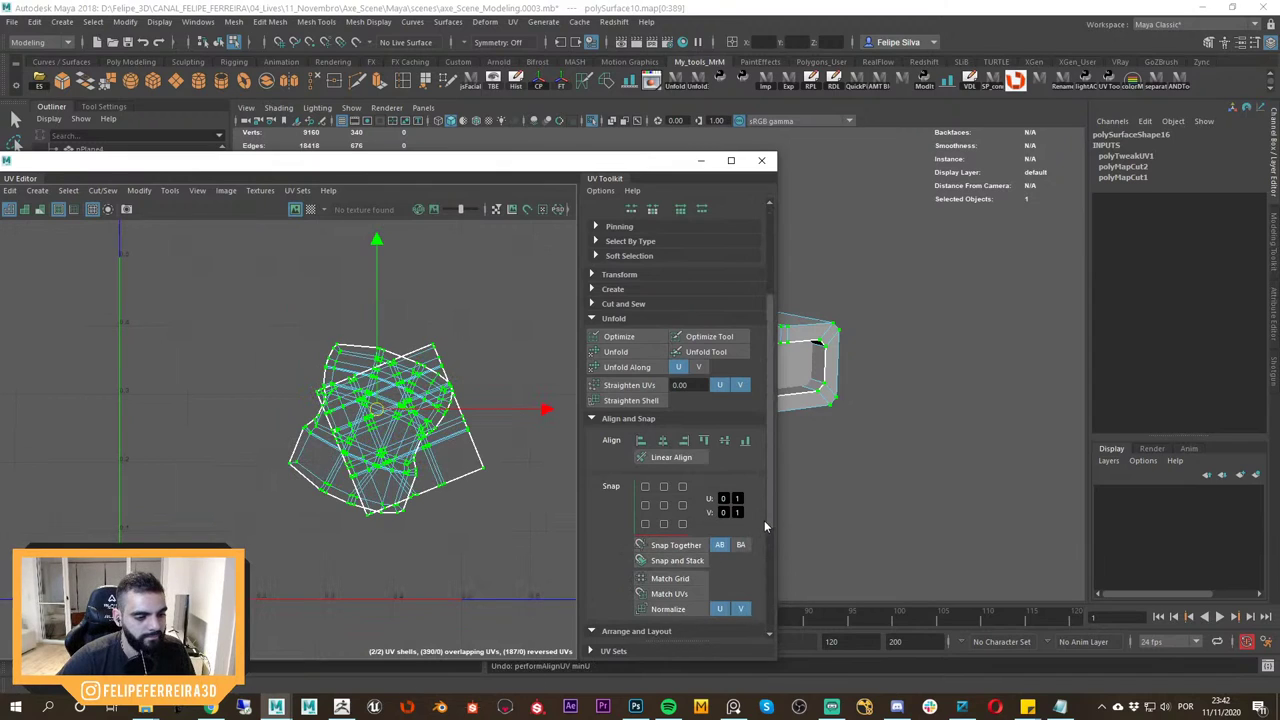
# Lay out the cover's two UV shells without overlap and orient them upright.
pyautogui.moveTo(766, 522); pyautogui.dragTo(770, 612)
pyautogui.click(650, 609)
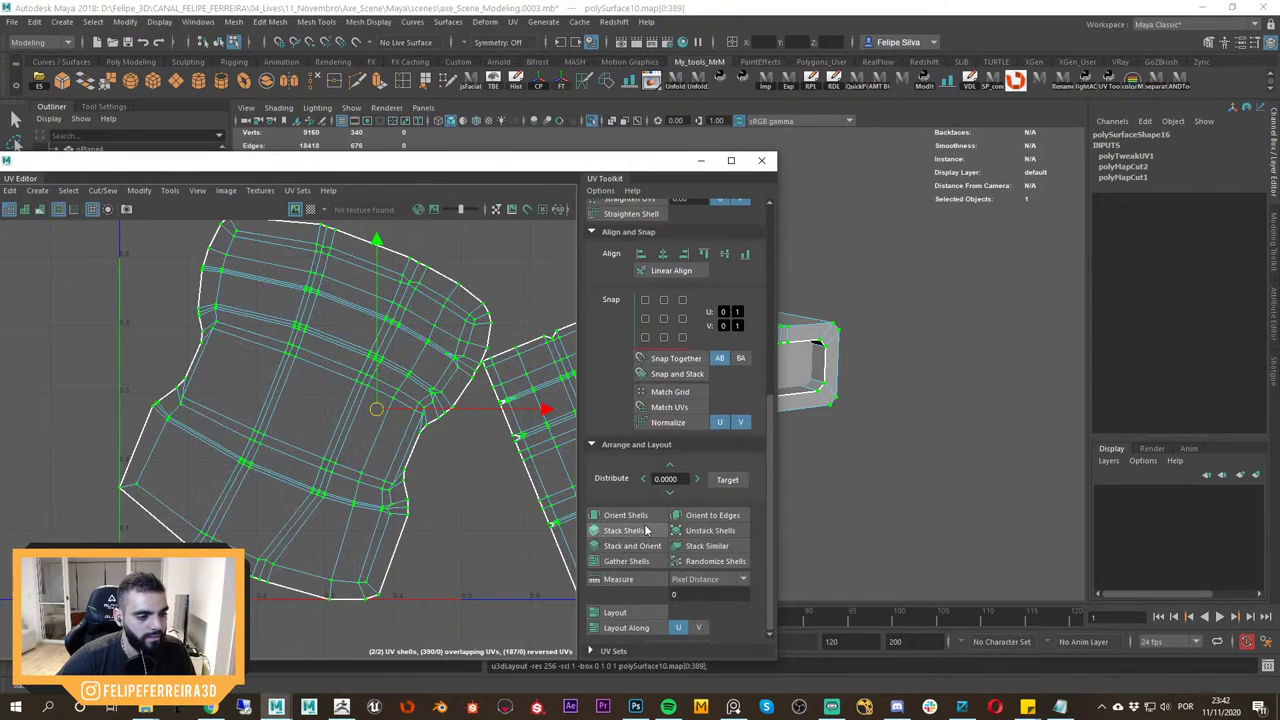
pyautogui.click(643, 517)
pyautogui.keyDown('alt'); pyautogui.moveTo(465, 480); pyautogui.dragTo(357, 293, button='right'); pyautogui.keyUp('alt')
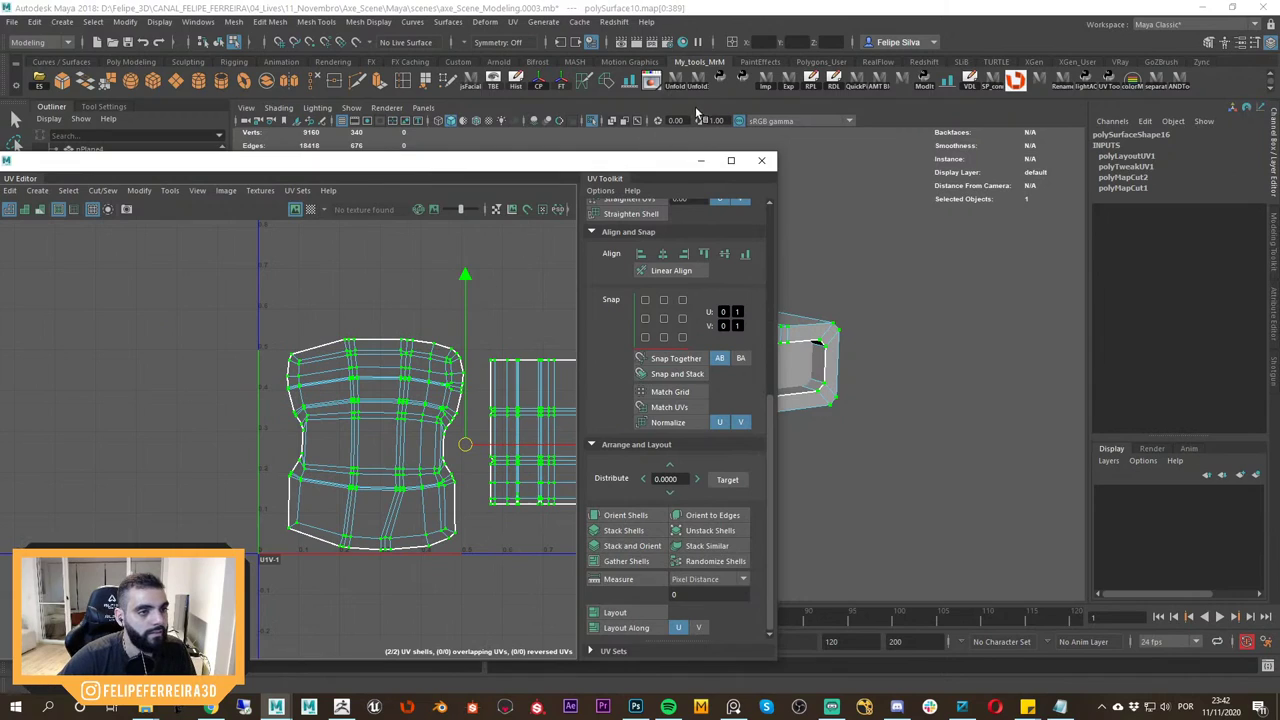
# Unfold the cover's UVs once more, and orient and lay out both shells within the UV tile.
pyautogui.click(676, 82)
pyautogui.keyDown('alt'); pyautogui.moveTo(460, 429); pyautogui.dragTo(360, 394, button='middle'); pyautogui.keyUp('alt')
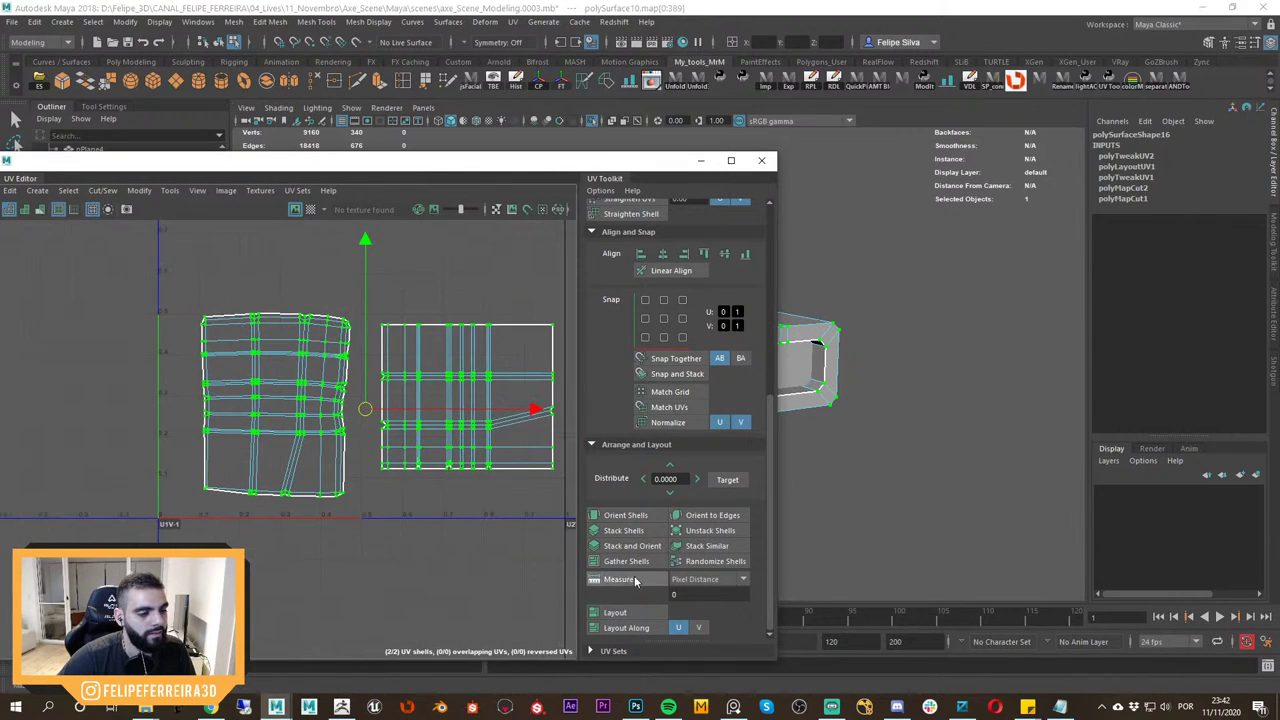
pyautogui.click(627, 515)
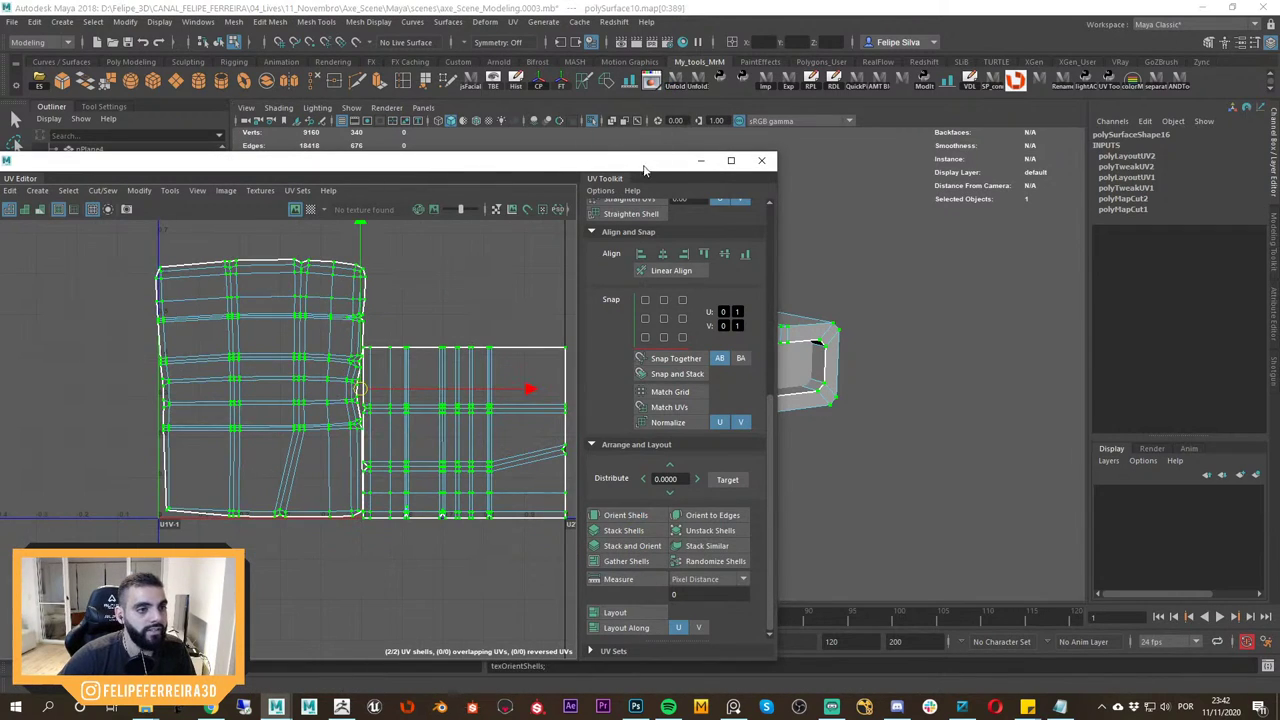
# Preview the checker pattern on the book cover to examine its UV distortion, ending with the pattern off.
pyautogui.moveTo(643, 166); pyautogui.dragTo(557, 390)
pyautogui.keyDown('alt'); pyautogui.moveTo(685, 135); pyautogui.dragTo(648, 157); pyautogui.keyUp('alt')
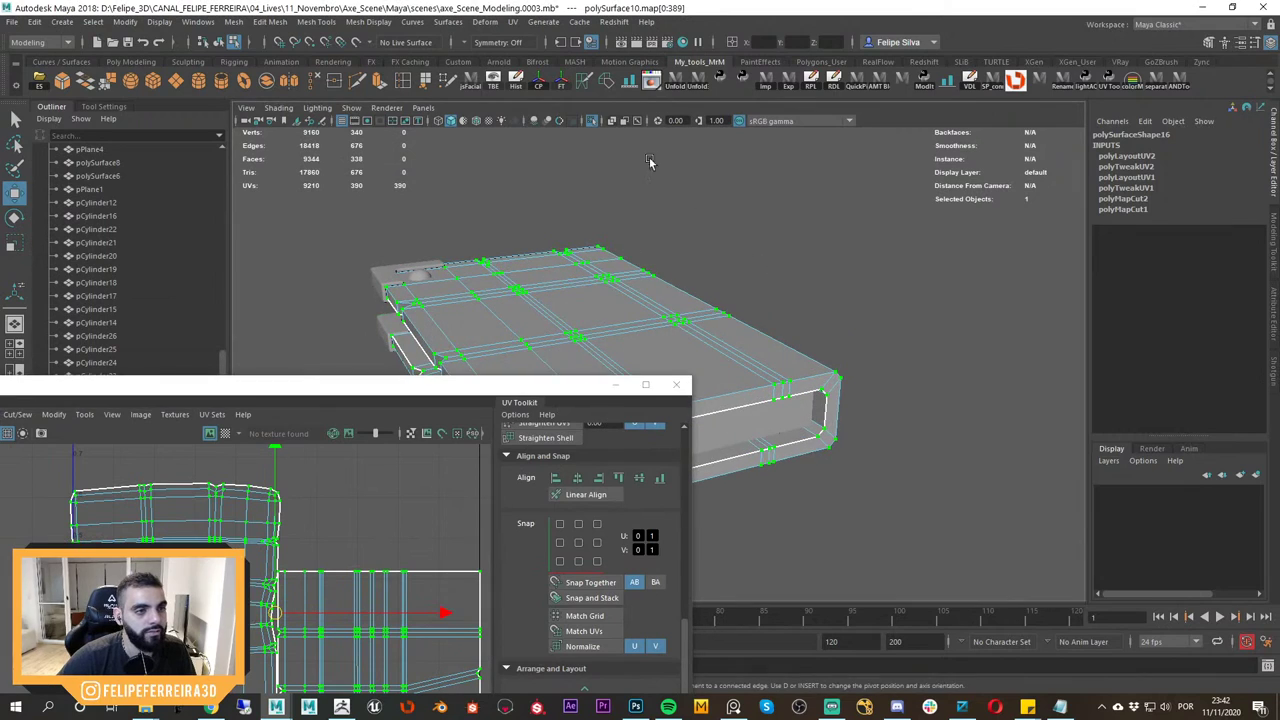
pyautogui.click(226, 433)
pyautogui.keyDown('alt'); pyautogui.moveTo(580, 329); pyautogui.dragTo(776, 300); pyautogui.keyUp('alt')
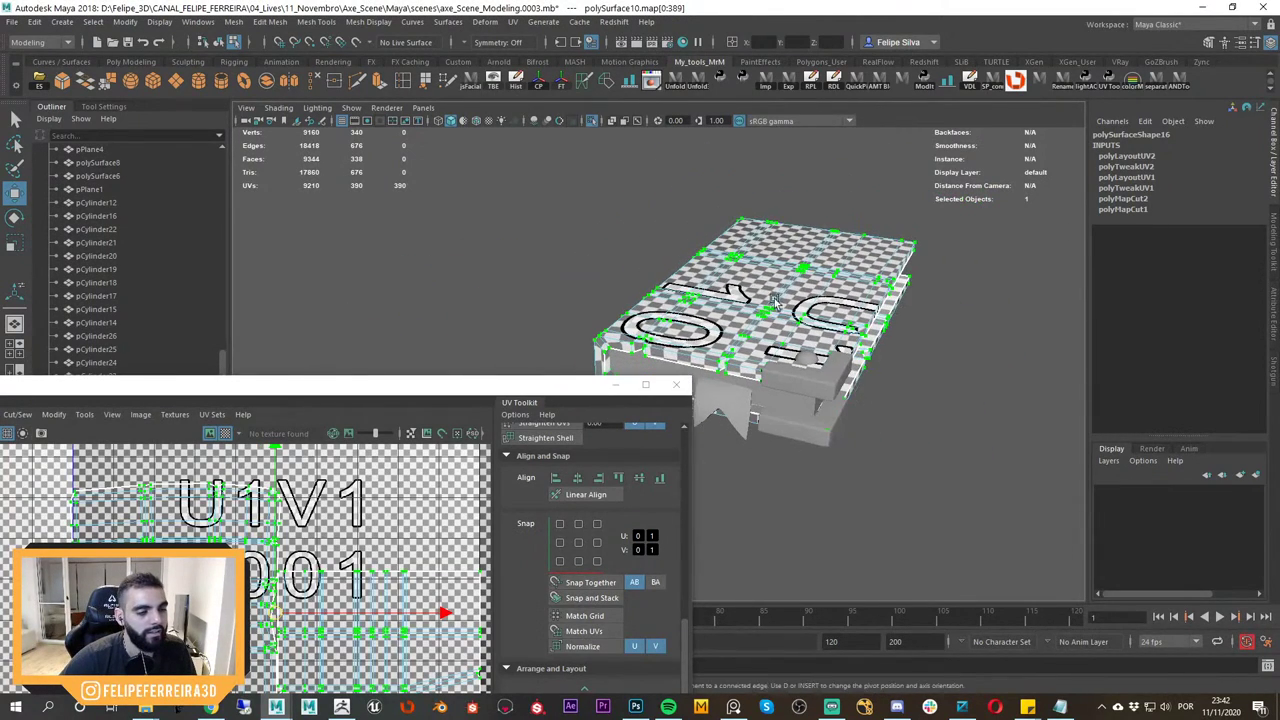
pyautogui.click(226, 433)
pyautogui.moveTo(311, 386); pyautogui.dragTo(480, 218)
pyautogui.keyDown('alt'); pyautogui.moveTo(444, 405); pyautogui.dragTo(418, 347, button='right'); pyautogui.keyUp('alt')
pyautogui.keyDown('alt'); pyautogui.moveTo(442, 396); pyautogui.dragTo(422, 410, button='middle'); pyautogui.keyUp('alt')
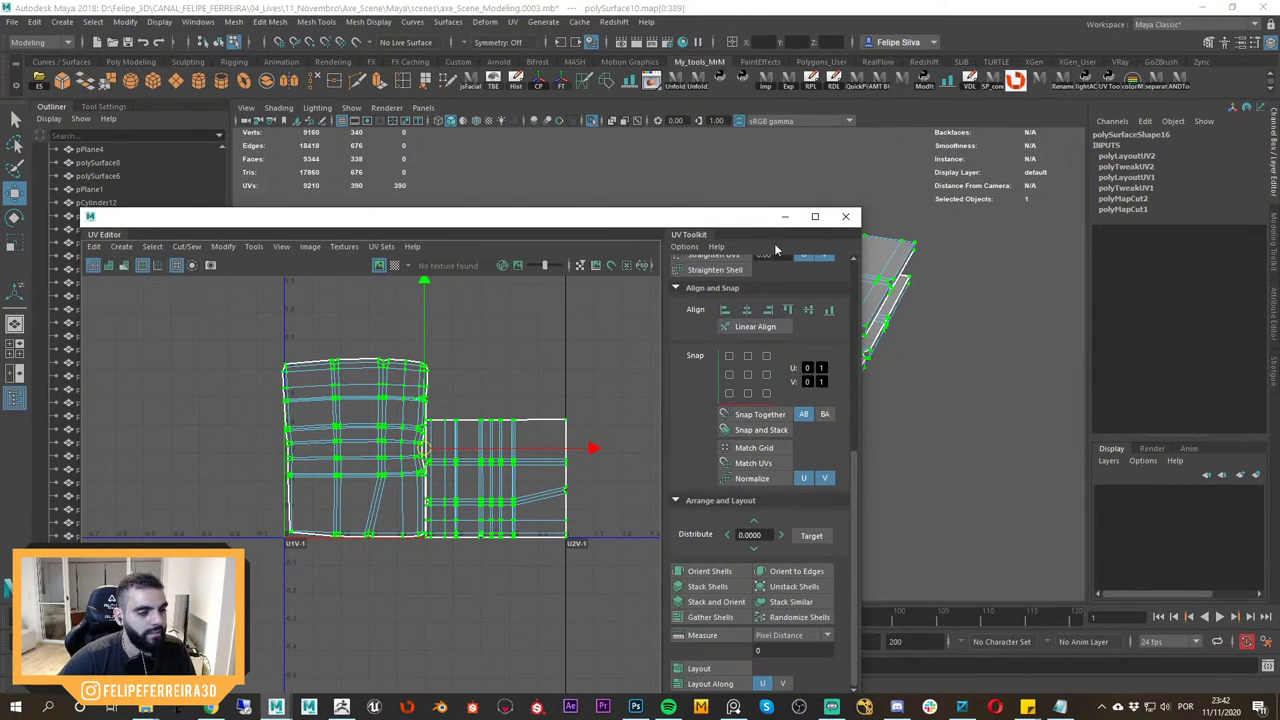
# Return the book cover to object selection and resize and move the UV Editor so the book stays visible.
pyautogui.moveTo(716, 222); pyautogui.dragTo(428, 309)
pyautogui.keyDown('alt'); pyautogui.moveTo(768, 330); pyautogui.dragTo(768, 280); pyautogui.keyUp('alt')
pyautogui.rightClick(767, 280)
pyautogui.moveTo(772, 282); pyautogui.dragTo(832, 261, button='right')
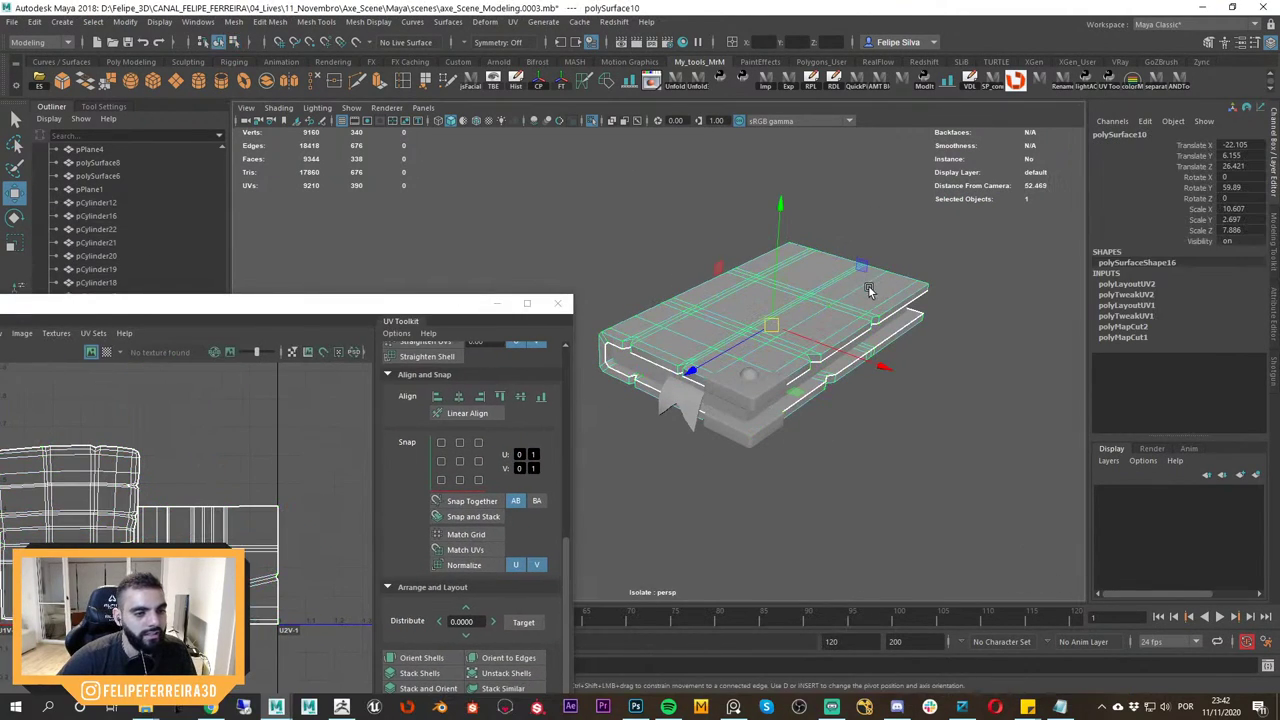
pyautogui.moveTo(439, 312); pyautogui.dragTo(435, 216)
pyautogui.moveTo(353, 204); pyautogui.dragTo(674, 184)
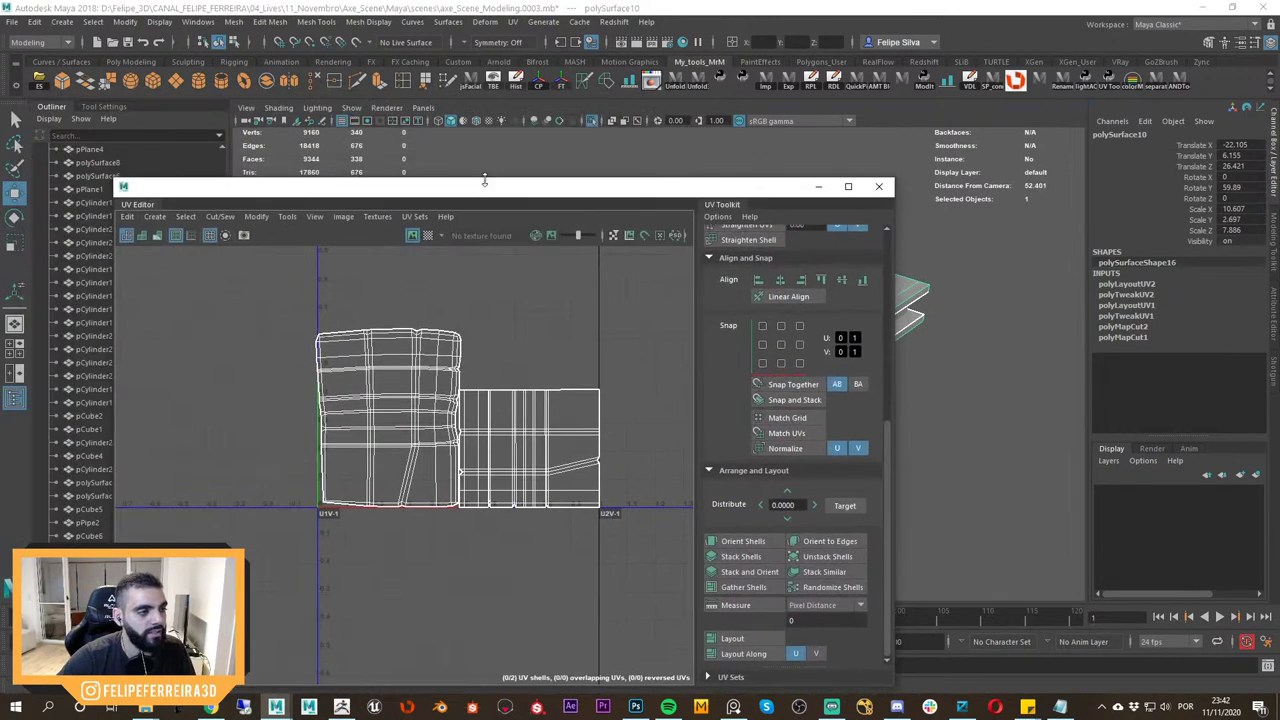
pyautogui.moveTo(116, 180); pyautogui.dragTo(204, 190)
pyautogui.moveTo(249, 195); pyautogui.dragTo(130, 131)
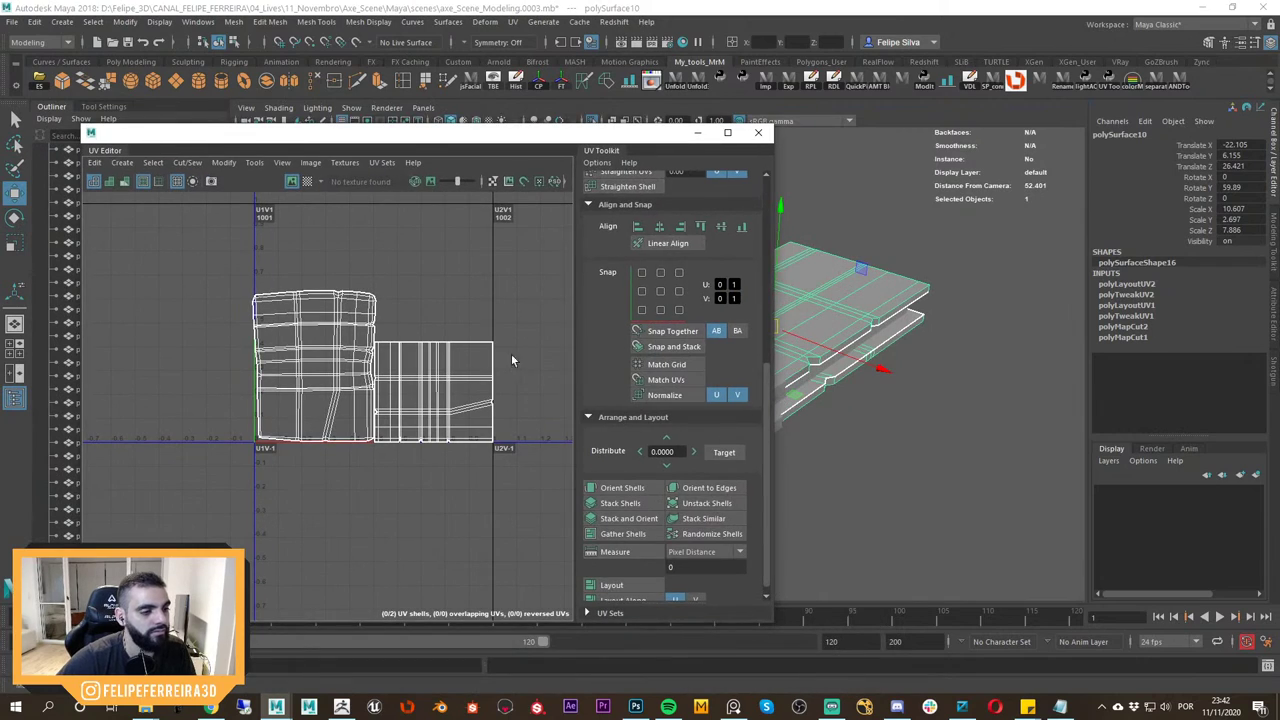
pyautogui.moveTo(575, 138); pyautogui.dragTo(408, 134)
# Recheck the checker pattern across the cover from a wider view and turn it off again.
pyautogui.keyDown('alt'); pyautogui.moveTo(831, 303); pyautogui.dragTo(864, 363); pyautogui.keyUp('alt')
pyautogui.scroll(-2, 864, 364)
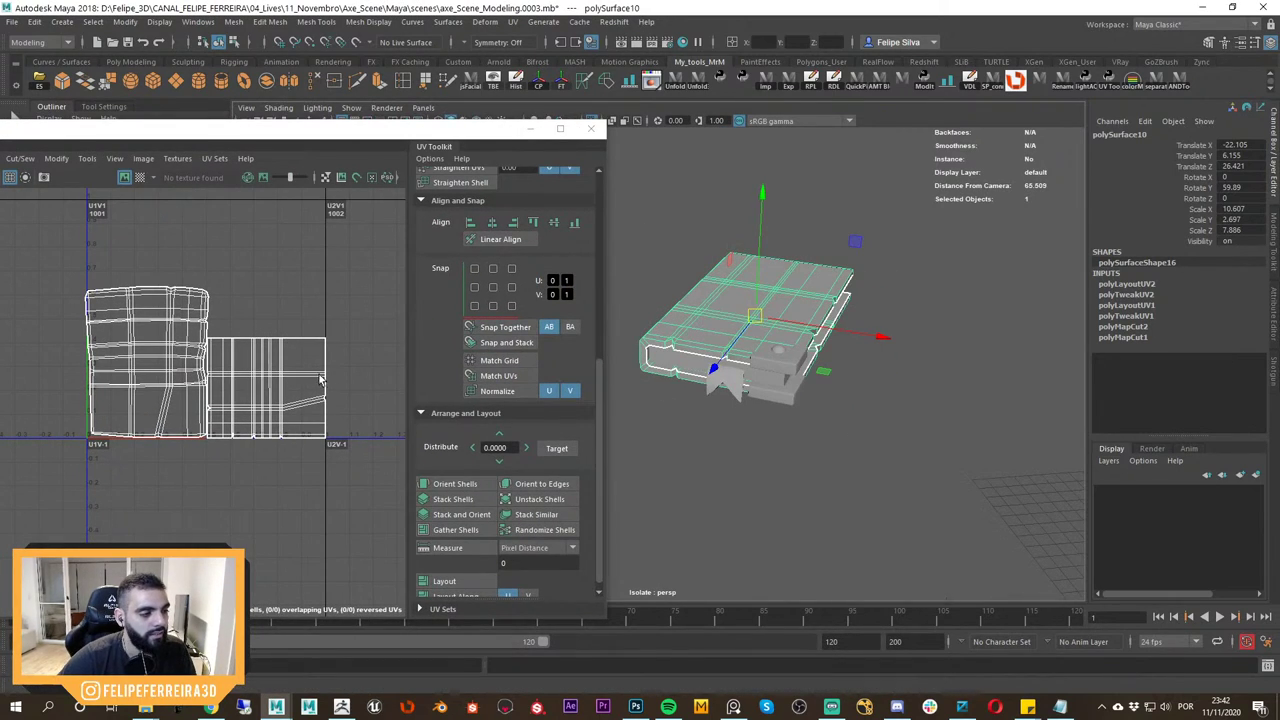
pyautogui.keyDown('alt'); pyautogui.moveTo(320, 379); pyautogui.dragTo(348, 403, button='middle'); pyautogui.keyUp('alt')
pyautogui.click(139, 179)
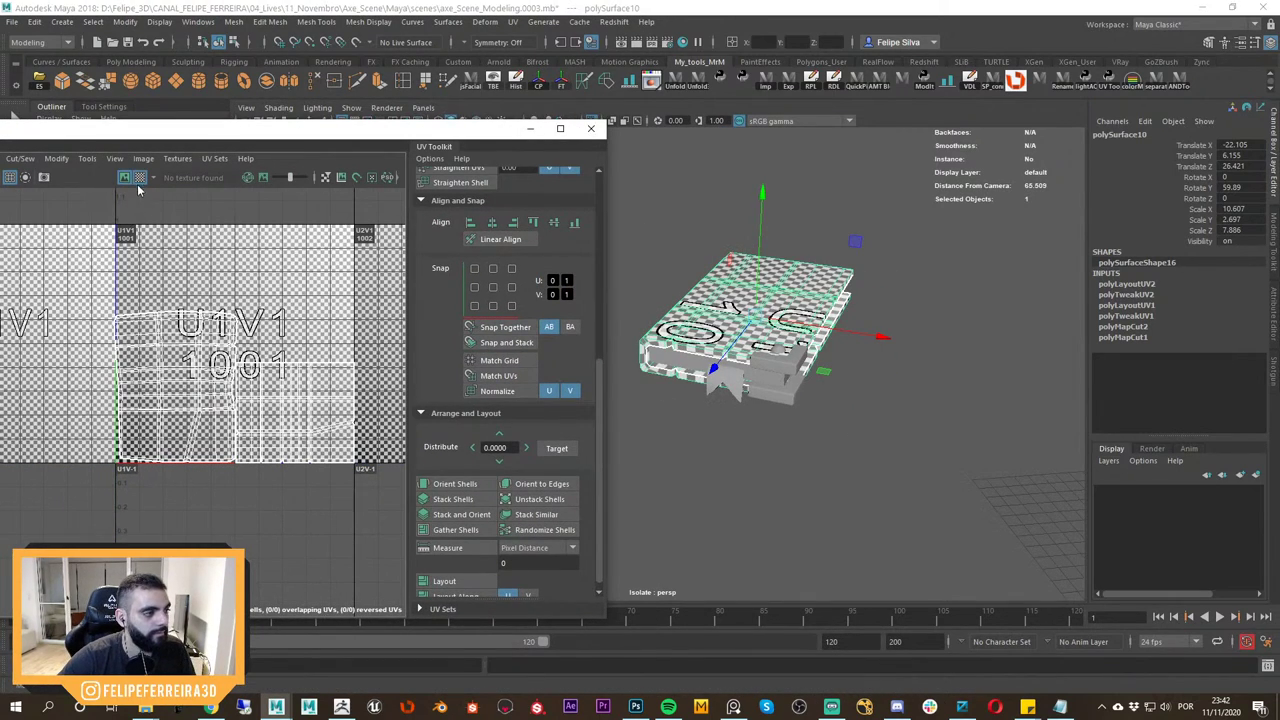
pyautogui.click(139, 179)
# Select the book's upper metal corner piece and isolate it in the perspective pane of a multi-pane layout.
pyautogui.keyDown('alt'); pyautogui.moveTo(829, 404); pyautogui.dragTo(770, 378); pyautogui.keyUp('alt')
pyautogui.click(779, 389)
pyautogui.press('f')
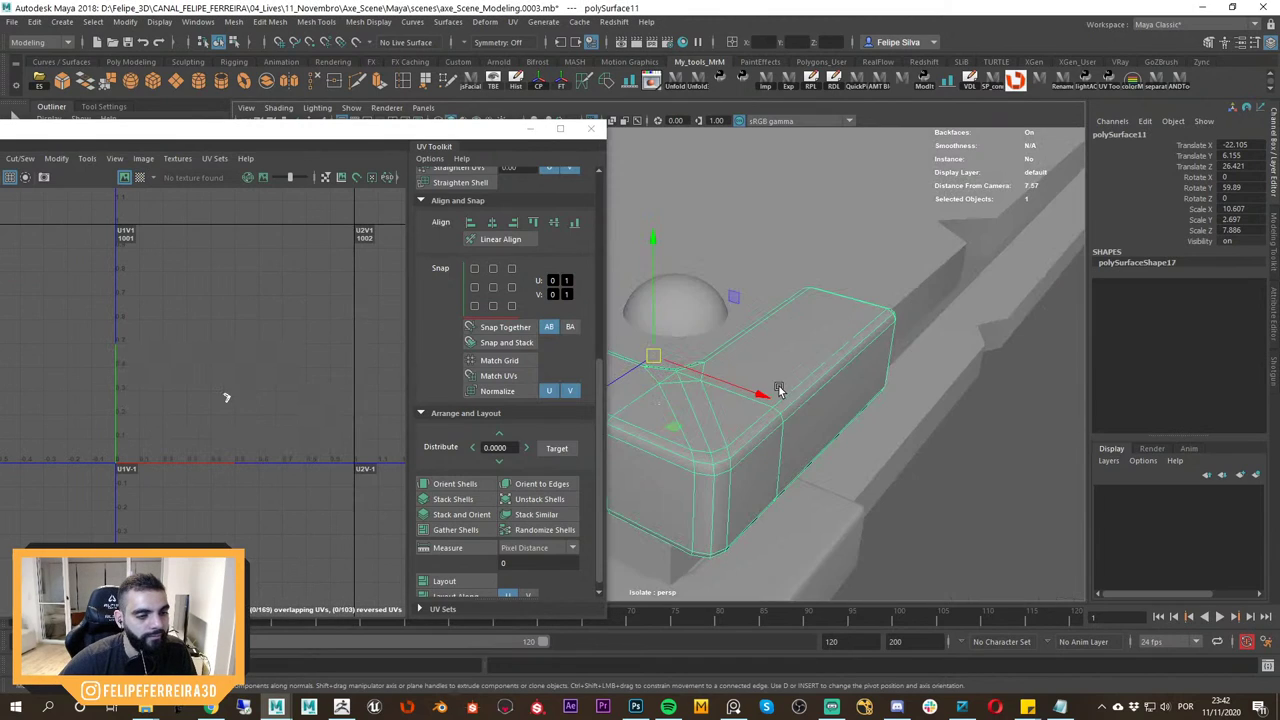
pyautogui.keyDown('alt'); pyautogui.moveTo(875, 407); pyautogui.dragTo(957, 390, button='middle'); pyautogui.keyUp('alt')
pyautogui.press('space')
pyautogui.press('f')
pyautogui.keyDown('alt'); pyautogui.moveTo(814, 337); pyautogui.dragTo(777, 288, button='right'); pyautogui.keyUp('alt')
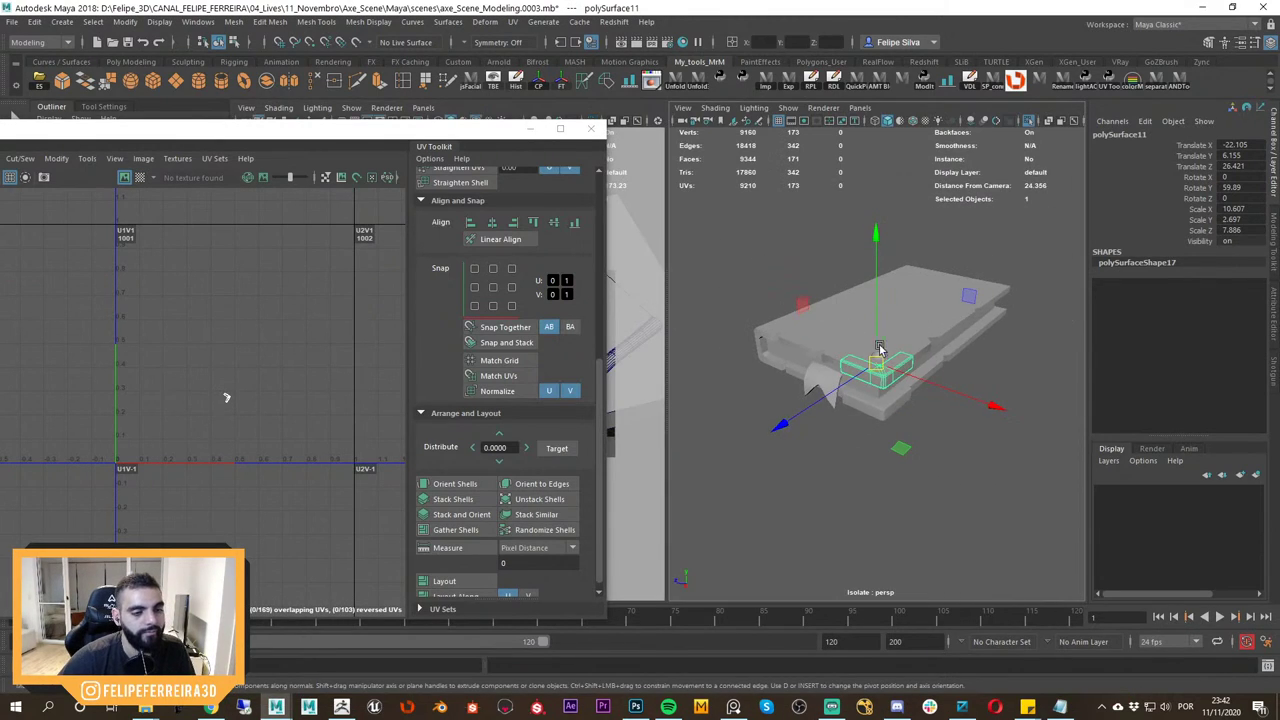
pyautogui.keyDown('alt'); pyautogui.moveTo(879, 349); pyautogui.dragTo(924, 388, button='right'); pyautogui.keyUp('alt')
pyautogui.hotkey('ctrl', '1')
pyautogui.hotkey('ctrl', '1')
pyautogui.press('f')
# Select the hidden faces inside the metal corner piece and delete them.
pyautogui.keyDown('alt'); pyautogui.moveTo(922, 390); pyautogui.dragTo(775, 362); pyautogui.keyUp('alt')
pyautogui.keyDown('alt'); pyautogui.moveTo(775, 362); pyautogui.dragTo(881, 388, button='right'); pyautogui.keyUp('alt')
pyautogui.keyDown('alt'); pyautogui.moveTo(881, 388); pyautogui.dragTo(857, 338); pyautogui.keyUp('alt')
pyautogui.moveTo(857, 338); pyautogui.dragTo(860, 378, button='right')
pyautogui.doubleClick(866, 409)
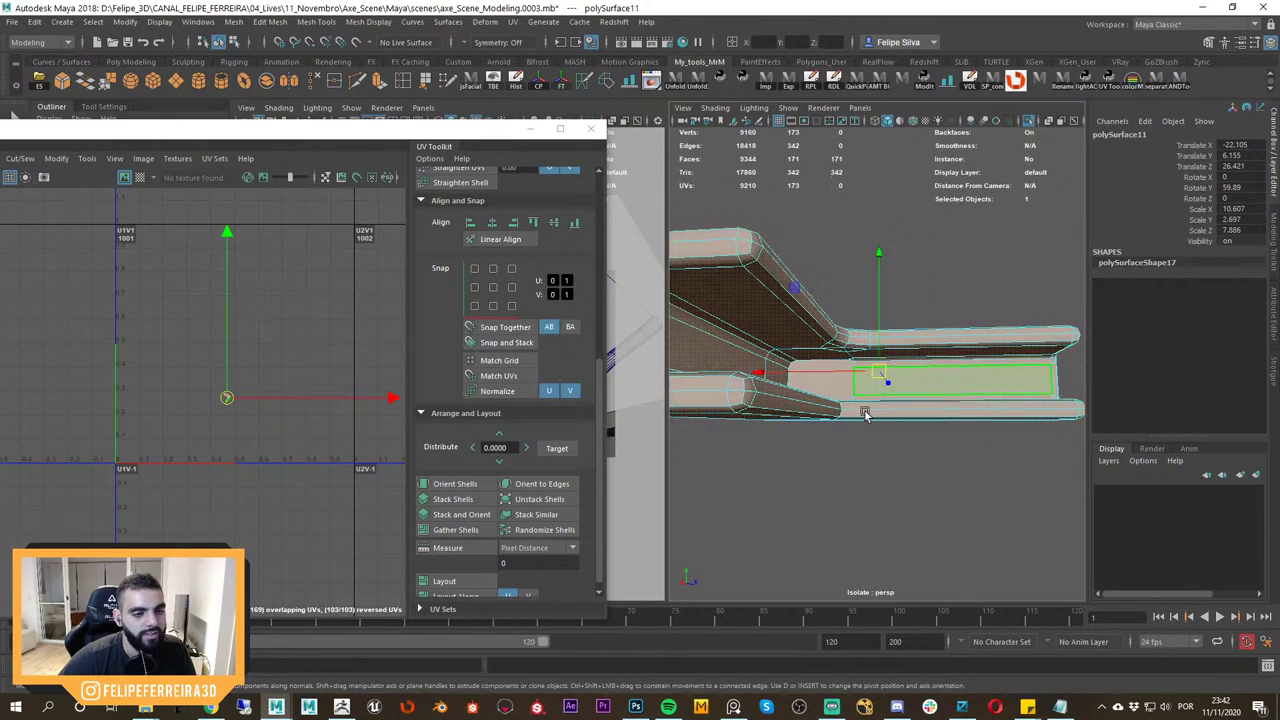
pyautogui.keyDown('alt'); pyautogui.moveTo(866, 411); pyautogui.dragTo(911, 354); pyautogui.keyUp('alt')
pyautogui.click(889, 449)
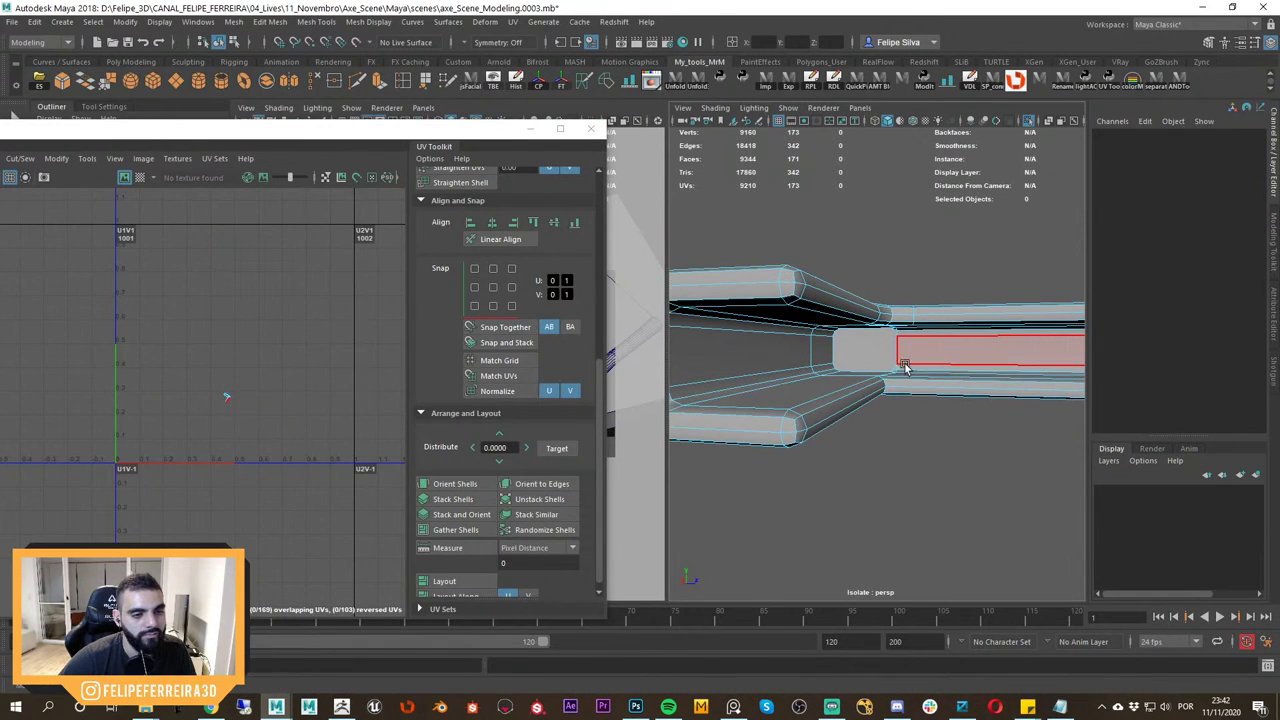
pyautogui.click(790, 351)
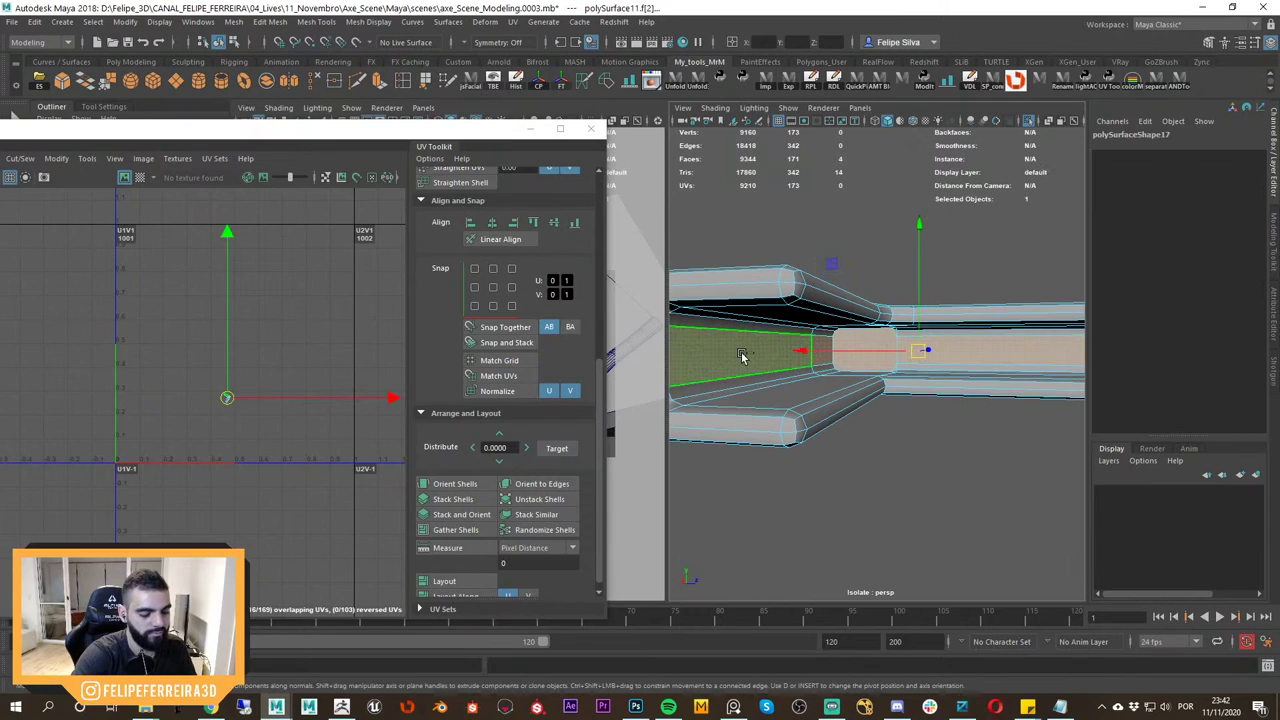
pyautogui.keyDown('alt'); pyautogui.moveTo(795, 351); pyautogui.dragTo(873, 395); pyautogui.keyUp('alt')
pyautogui.hotkey('ctrl', 'z')
pyautogui.hotkey('ctrl', 'z')
pyautogui.press('Delete')
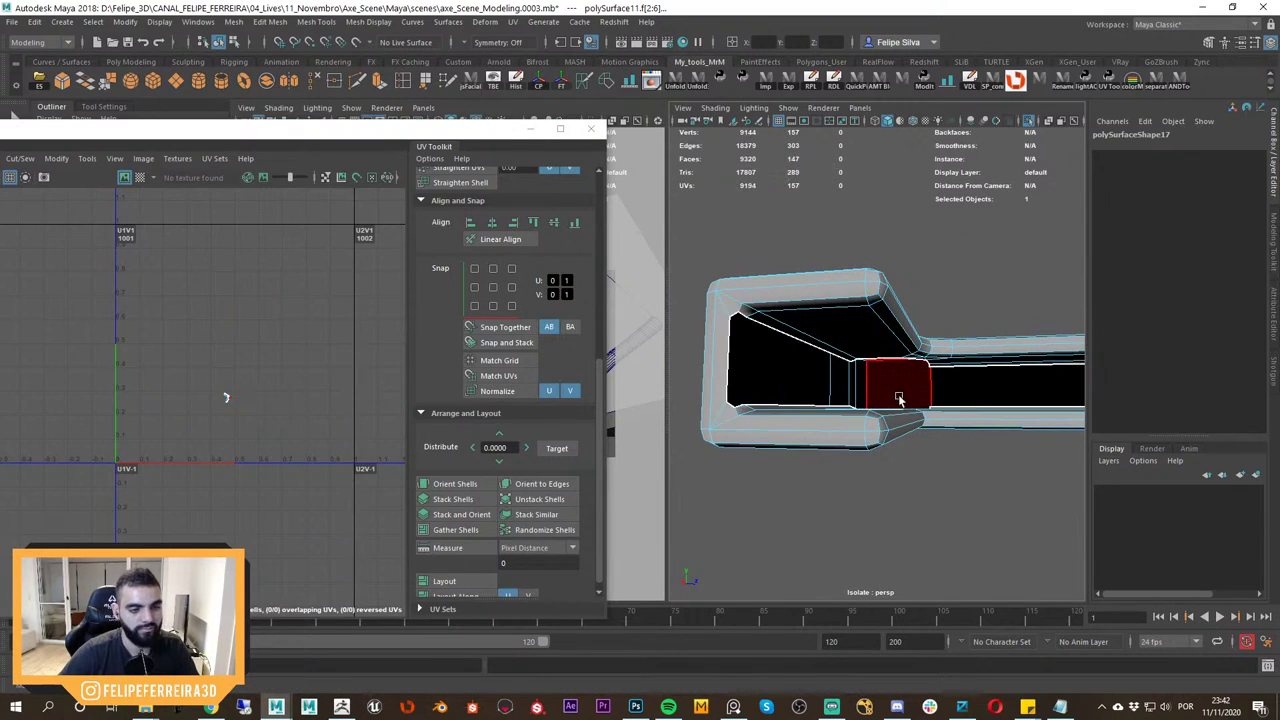
# Select the remaining inner rim faces around the corner piece's opening and delete them.
pyautogui.keyDown('alt'); pyautogui.moveTo(900, 400); pyautogui.dragTo(857, 362, button='right'); pyautogui.keyUp('alt')
pyautogui.keyDown('alt'); pyautogui.moveTo(886, 400); pyautogui.dragTo(965, 422); pyautogui.keyUp('alt')
pyautogui.click(1041, 385)
pyautogui.keyDown('alt'); pyautogui.moveTo(1052, 375); pyautogui.dragTo(981, 384); pyautogui.keyUp('alt')
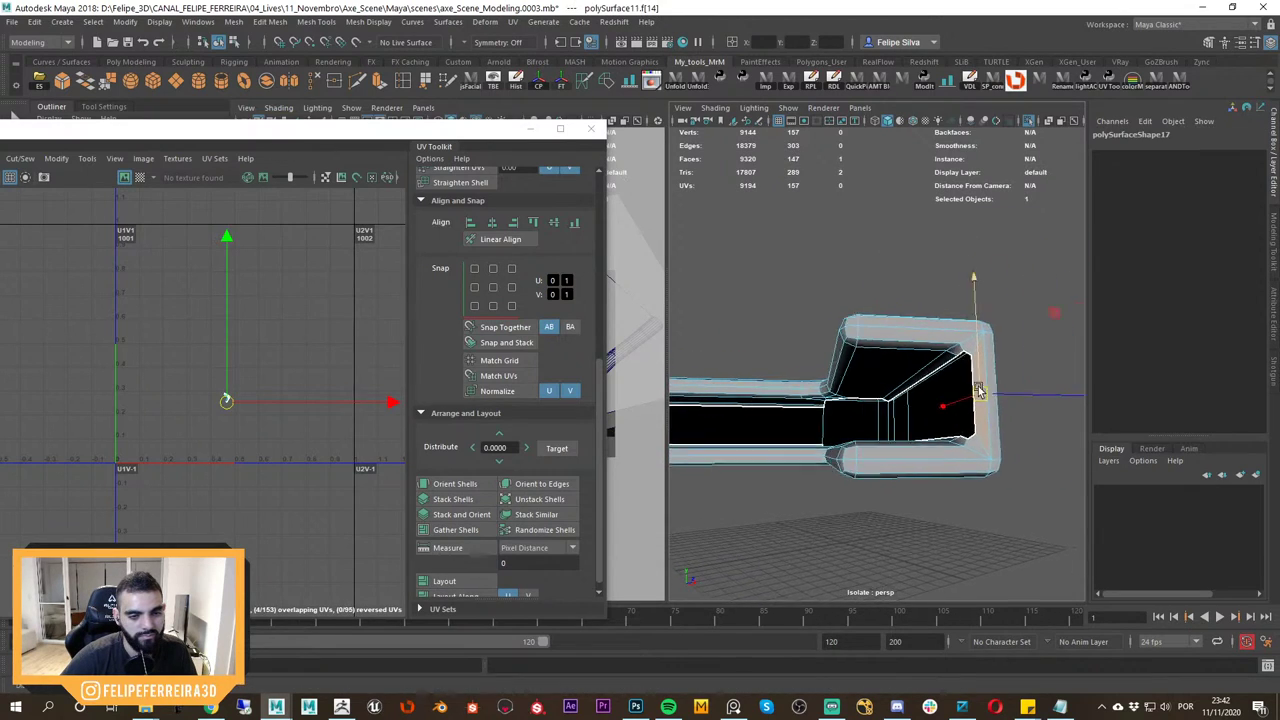
pyautogui.keyDown('alt'); pyautogui.moveTo(981, 384); pyautogui.dragTo(1011, 353, button='right'); pyautogui.keyUp('alt')
pyautogui.scroll(-6, 998, 350)
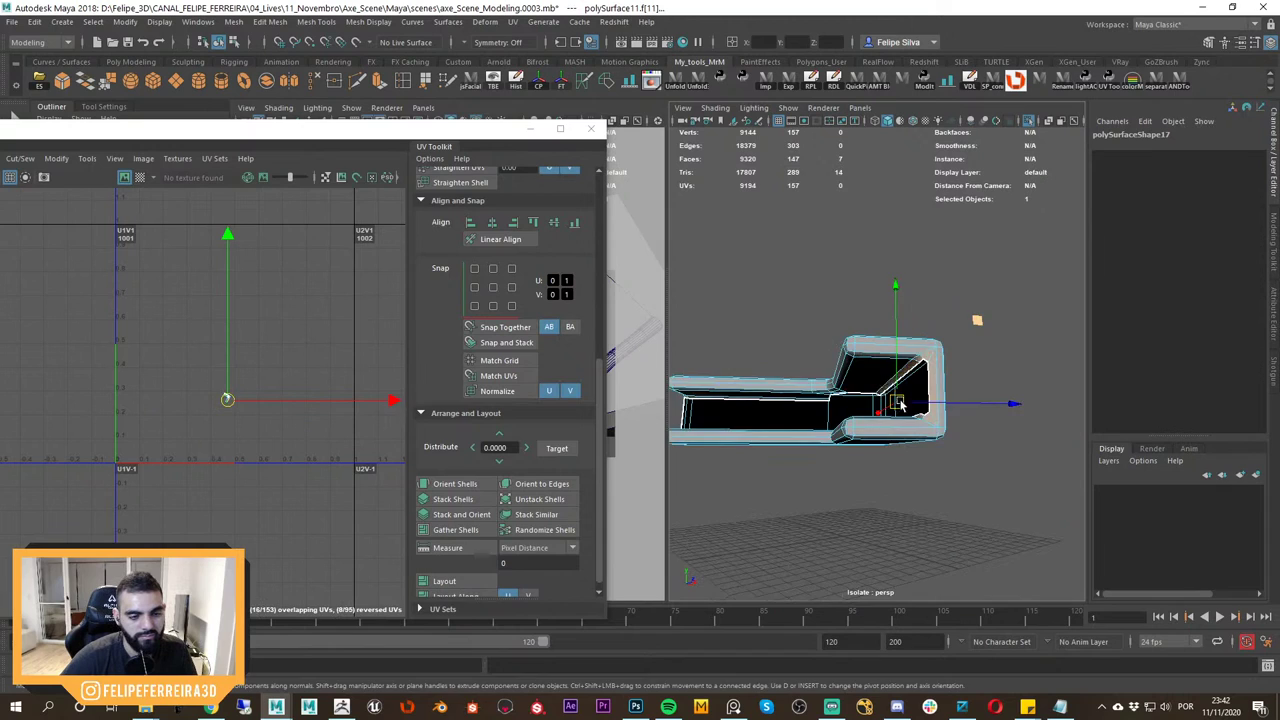
pyautogui.keyDown('alt'); pyautogui.moveTo(974, 320); pyautogui.dragTo(880, 345); pyautogui.keyUp('alt')
pyautogui.scroll(8, 994, 434)
pyautogui.keyDown('alt'); pyautogui.moveTo(994, 434); pyautogui.dragTo(950, 416); pyautogui.keyUp('alt')
pyautogui.scroll(-6, 921, 415)
pyautogui.scroll(6, 950, 416)
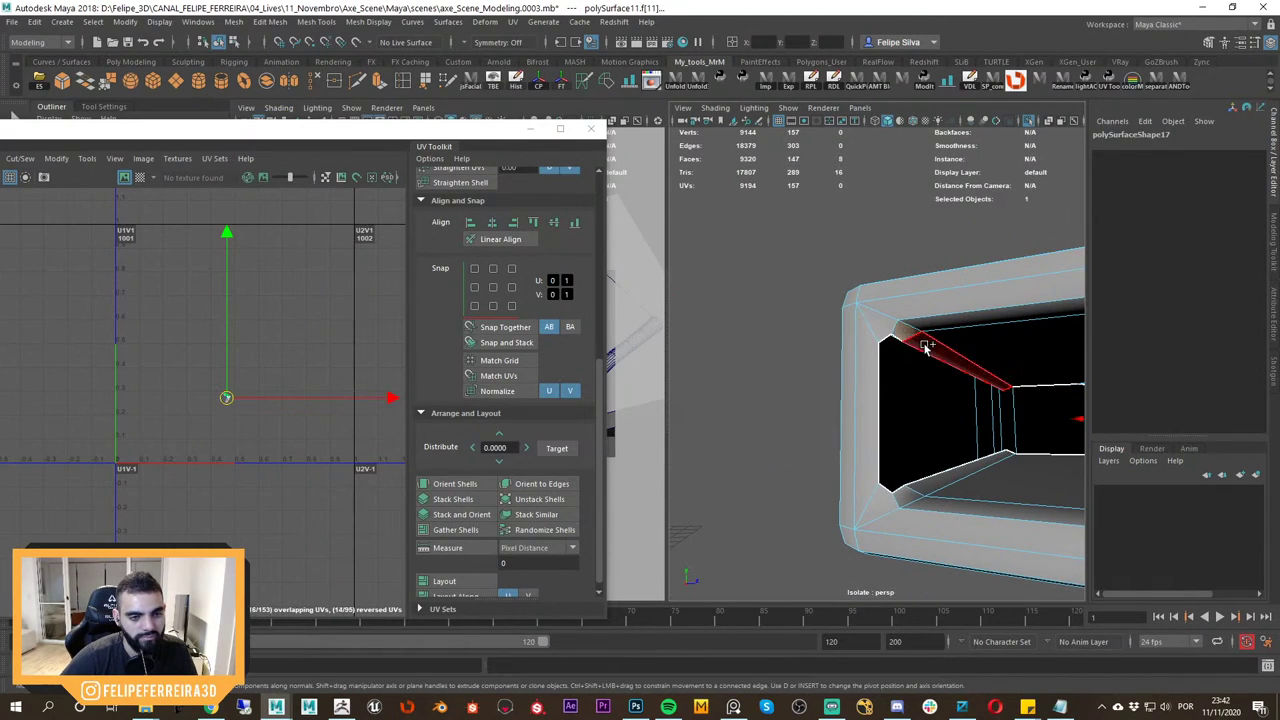
pyautogui.press('Delete')
# Check the trimmed corner piece against the full scene, move the UV Editor clear of the panes, and isolate the piece again.
pyautogui.scroll(-6, 929, 410)
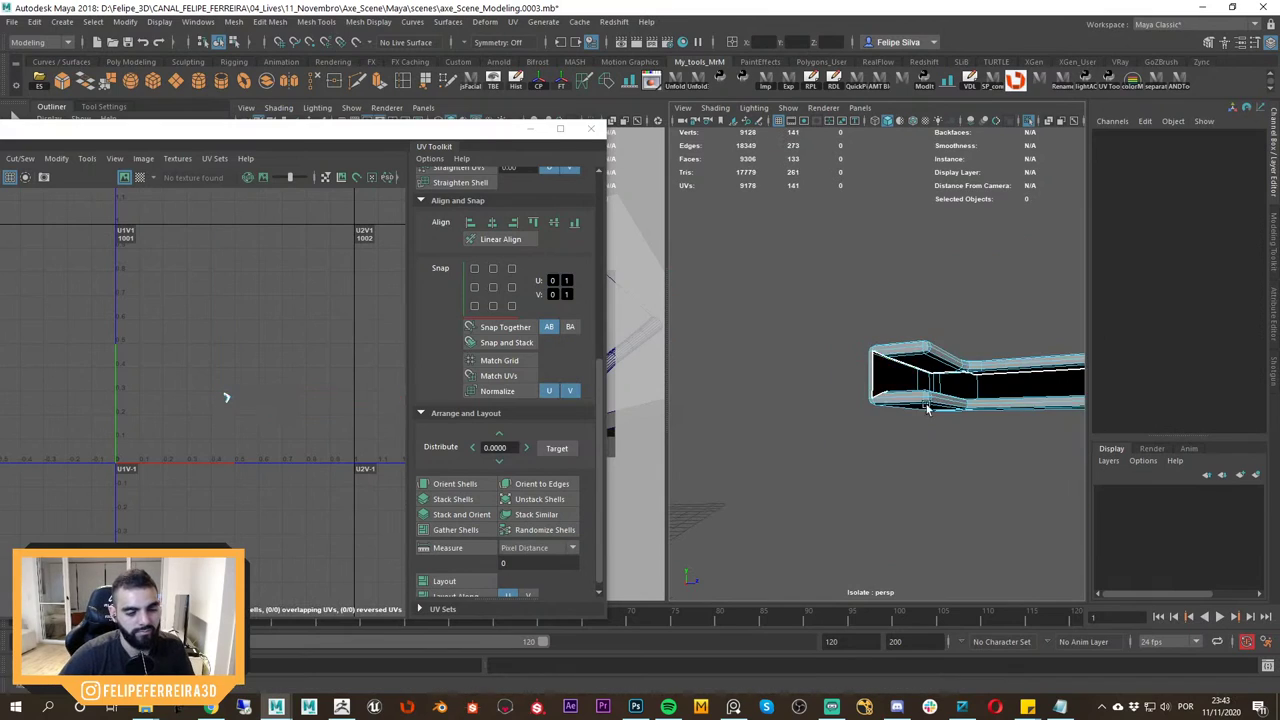
pyautogui.keyDown('alt'); pyautogui.moveTo(929, 410); pyautogui.dragTo(790, 384); pyautogui.keyUp('alt')
pyautogui.scroll(5, 880, 408)
pyautogui.hotkey('ctrl', '1')
pyautogui.scroll(-4, 908, 425)
pyautogui.scroll(-4, 908, 428)
pyautogui.moveTo(456, 133); pyautogui.dragTo(482, 473)
pyautogui.hotkey('ctrl', '1')
pyautogui.moveTo(512, 384); pyautogui.dragTo(511, 382, button='right')
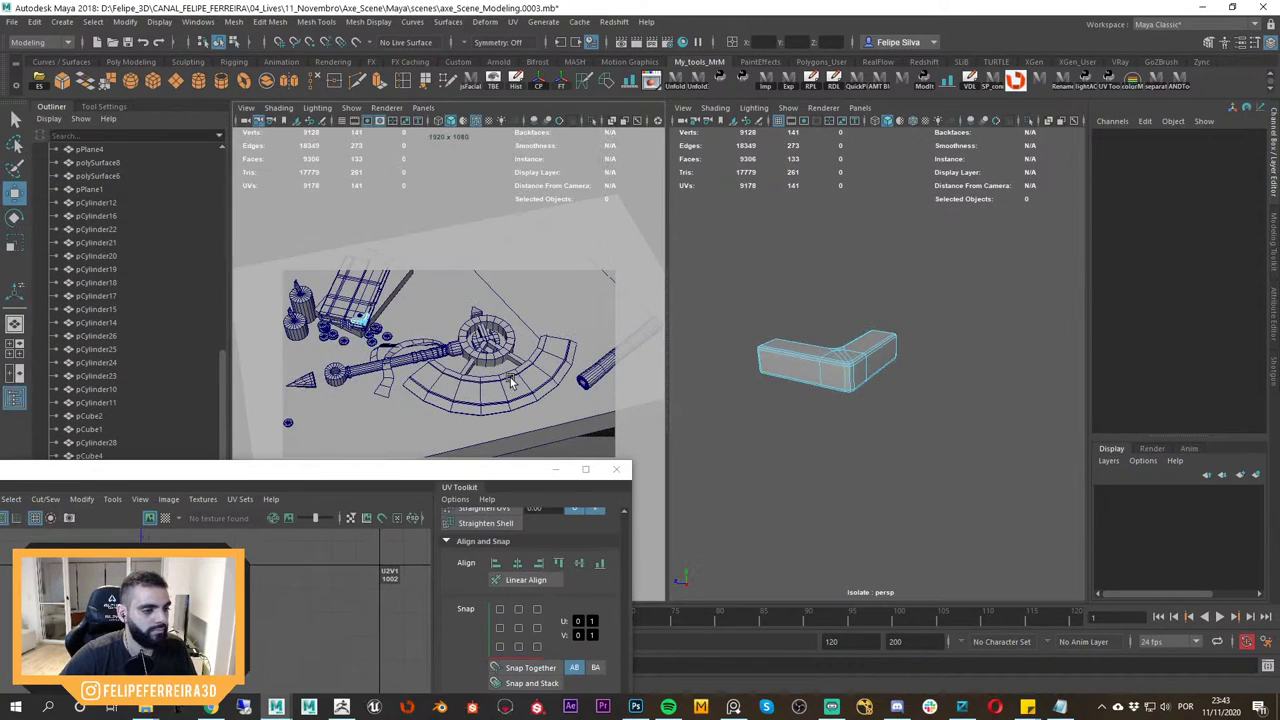
# Select the inward-facing faces of the corner piece's upper flange, grow the selection and delete them.
pyautogui.press('\\')
pyautogui.moveTo(430, 350); pyautogui.dragTo(411, 294, button='middle')
pyautogui.moveTo(505, 355); pyautogui.dragTo(431, 329, button='middle')
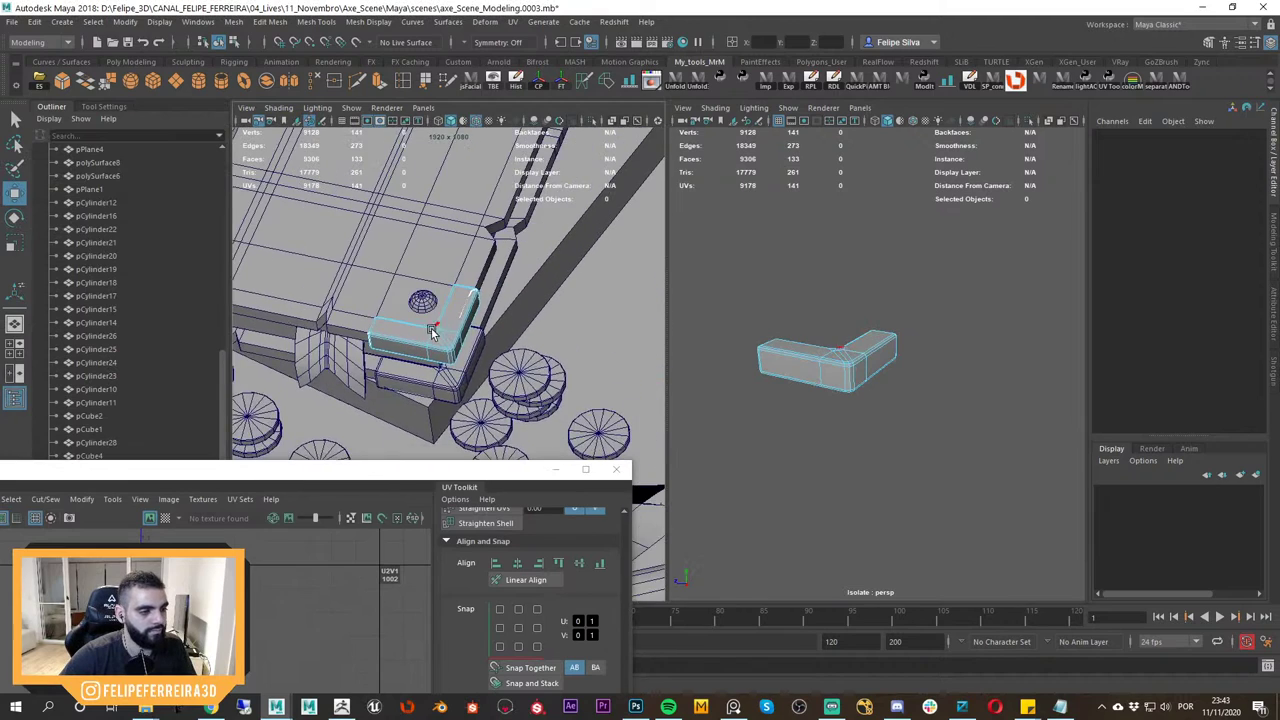
pyautogui.moveTo(431, 329); pyautogui.dragTo(595, 390, button='right')
pyautogui.moveTo(595, 390); pyautogui.dragTo(615, 426, button='middle')
pyautogui.keyDown('alt'); pyautogui.moveTo(897, 373); pyautogui.dragTo(952, 366); pyautogui.keyUp('alt')
pyautogui.keyDown('alt'); pyautogui.moveTo(952, 366); pyautogui.dragTo(986, 386, button='right'); pyautogui.keyUp('alt')
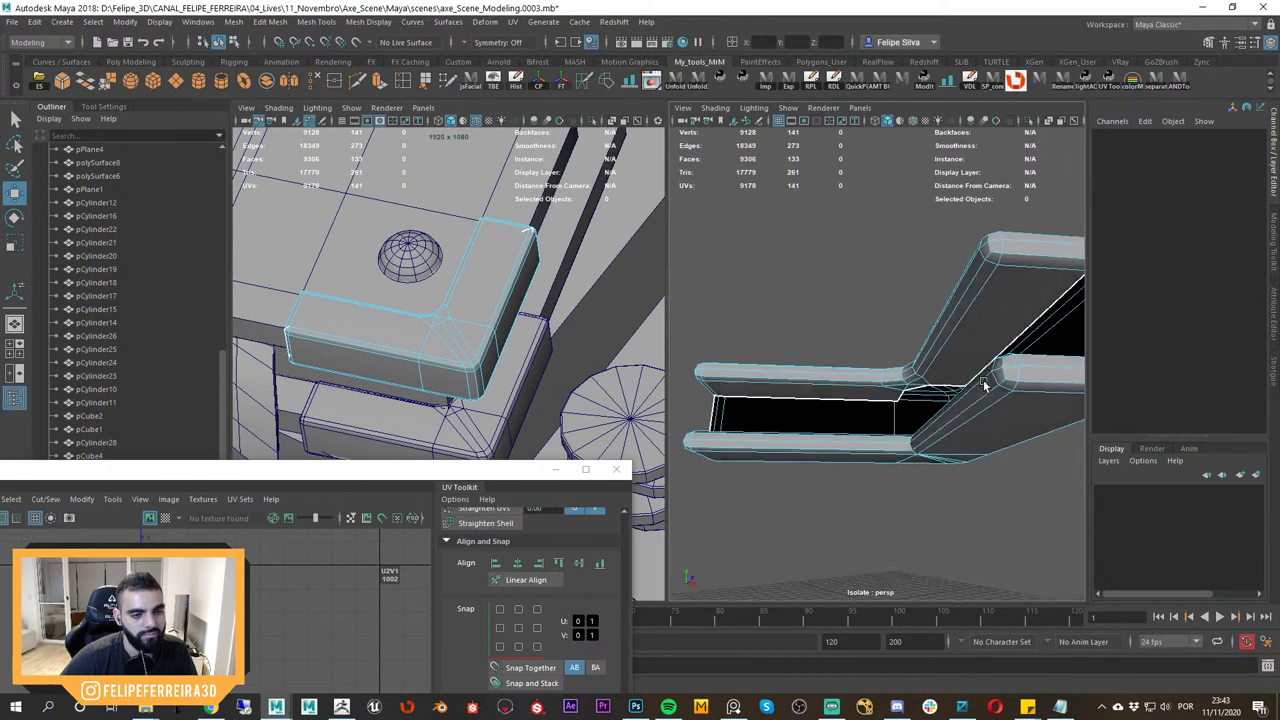
pyautogui.keyDown('alt'); pyautogui.moveTo(986, 386); pyautogui.dragTo(931, 340); pyautogui.keyUp('alt')
pyautogui.moveTo(931, 340); pyautogui.dragTo(861, 305, button='right')
pyautogui.keyDown('alt'); pyautogui.moveTo(860, 306); pyautogui.dragTo(828, 318); pyautogui.keyUp('alt')
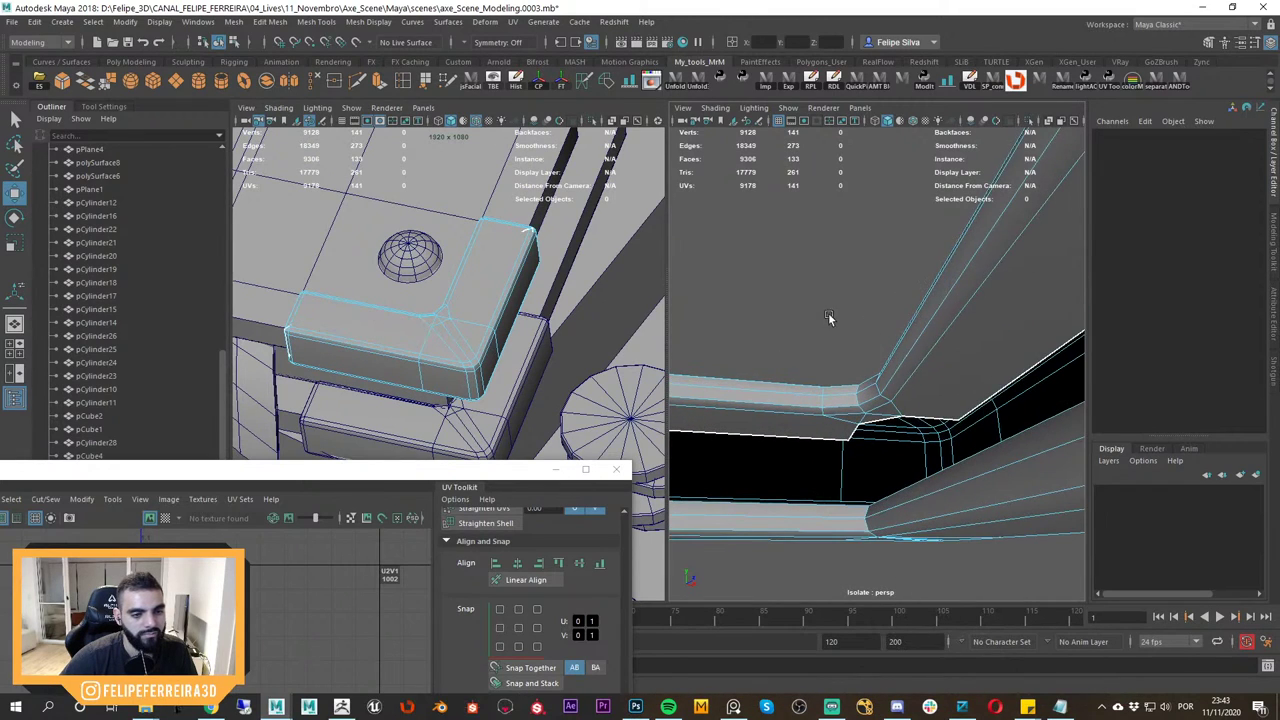
pyautogui.moveTo(828, 428); pyautogui.dragTo(808, 428)
pyautogui.keyDown('alt'); pyautogui.moveTo(808, 428); pyautogui.dragTo(939, 402); pyautogui.keyUp('alt')
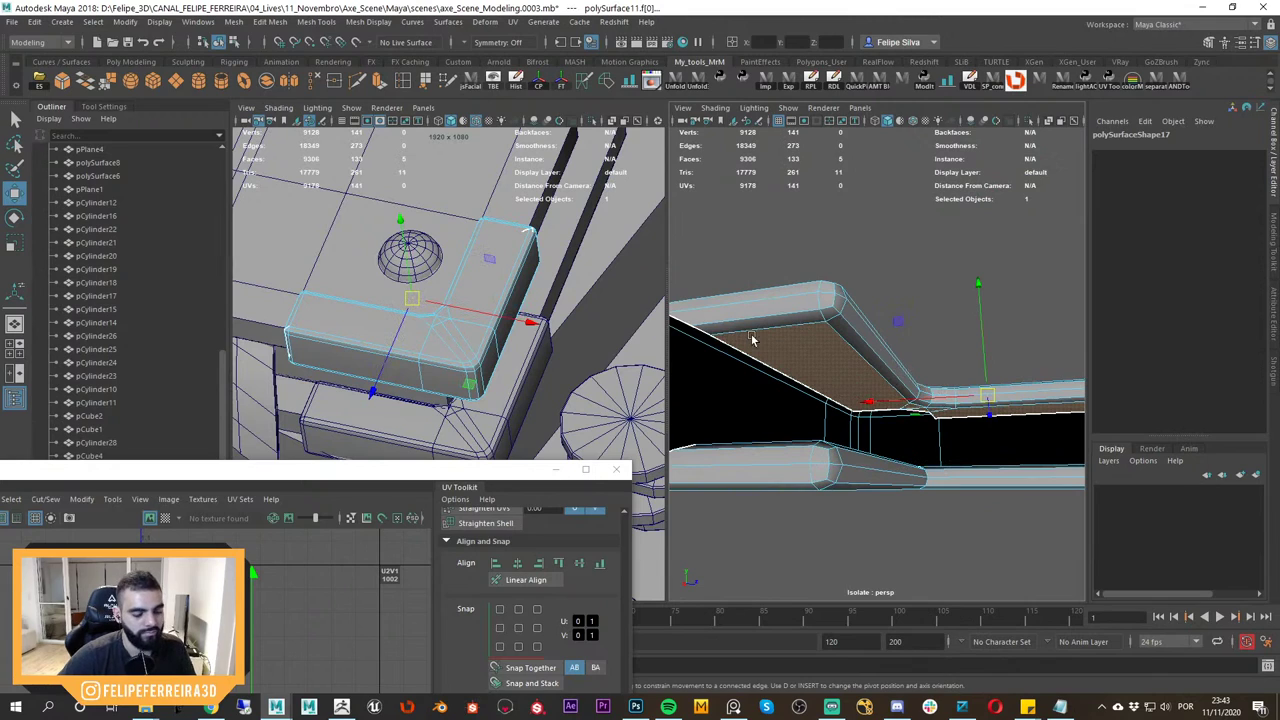
pyautogui.hotkey('shift', '.')
pyautogui.keyDown('alt'); pyautogui.moveTo(813, 346); pyautogui.dragTo(849, 391); pyautogui.keyUp('alt')
pyautogui.press('Delete')
# Select the inward-facing faces of the corner piece's lower flange, undoing stray picks, and delete them.
pyautogui.keyDown('alt'); pyautogui.moveTo(849, 391); pyautogui.dragTo(869, 440, button='right'); pyautogui.keyUp('alt')
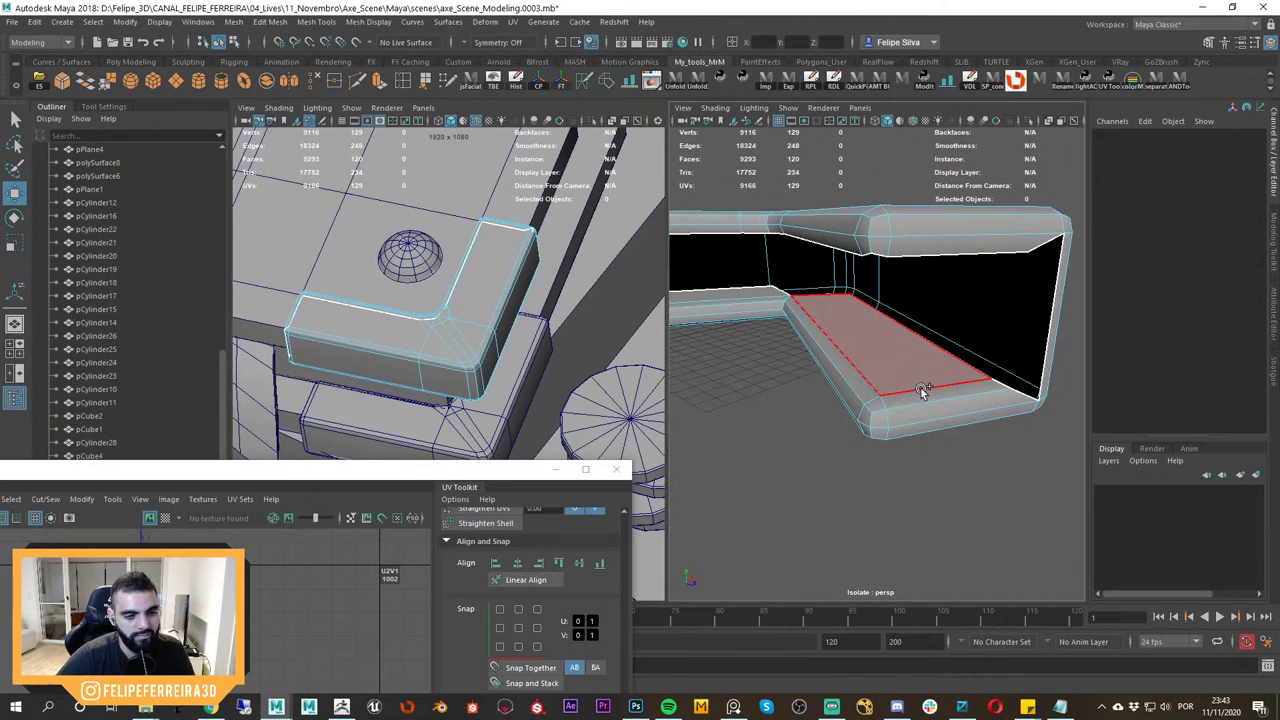
pyautogui.moveTo(871, 395); pyautogui.dragTo(874, 396)
pyautogui.keyDown('alt'); pyautogui.moveTo(874, 396); pyautogui.dragTo(937, 400); pyautogui.keyUp('alt')
pyautogui.keyDown('alt'); pyautogui.moveTo(937, 400); pyautogui.dragTo(961, 400, button='right'); pyautogui.keyUp('alt')
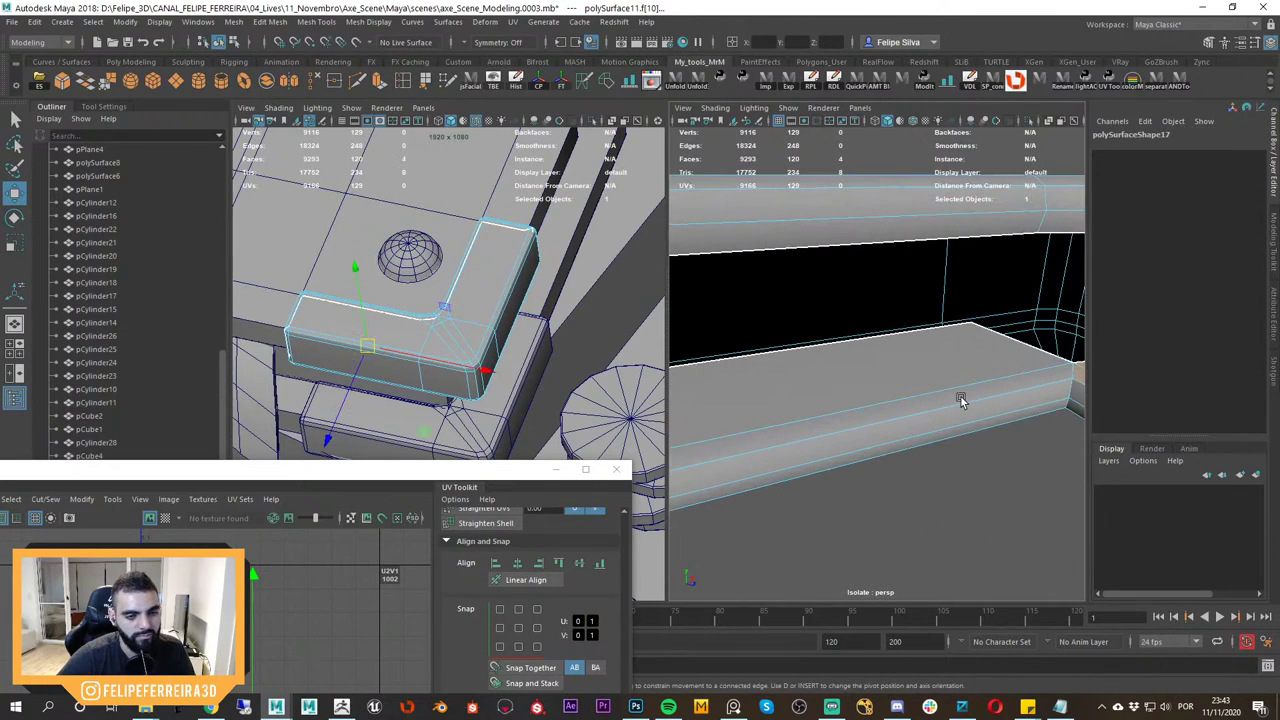
pyautogui.click(1020, 367)
pyautogui.keyDown('alt'); pyautogui.moveTo(1020, 367); pyautogui.dragTo(934, 374, button='right'); pyautogui.keyUp('alt')
pyautogui.keyDown('alt'); pyautogui.moveTo(934, 374); pyautogui.dragTo(977, 394); pyautogui.keyUp('alt')
pyautogui.hotkey('ctrl', 'z')
pyautogui.moveTo(991, 446)
pyautogui.keyDown('alt'); pyautogui.mouseDown()
pyautogui.moveTo(1009, 445)
pyautogui.moveTo(1001, 427)
pyautogui.mouseUp(); pyautogui.keyUp('alt')
pyautogui.keyDown('alt'); pyautogui.moveTo(1040, 392); pyautogui.dragTo(930, 396, button='middle'); pyautogui.keyUp('alt')
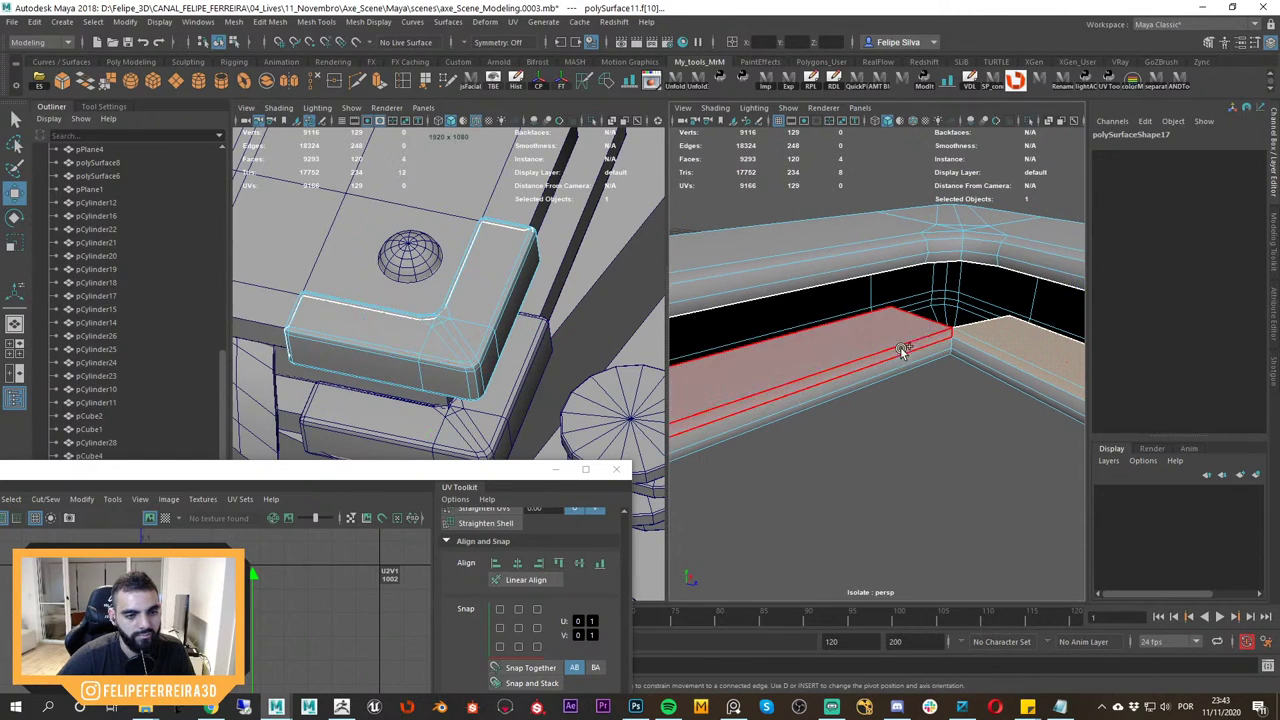
pyautogui.keyDown('shift'); pyautogui.moveTo(902, 350); pyautogui.dragTo(900, 352); pyautogui.keyUp('shift')
pyautogui.keyDown('alt'); pyautogui.moveTo(864, 362); pyautogui.dragTo(974, 358, button='middle'); pyautogui.keyUp('alt')
pyautogui.moveTo(834, 413); pyautogui.dragTo(894, 431)
pyautogui.hotkey('ctrl', 'z')
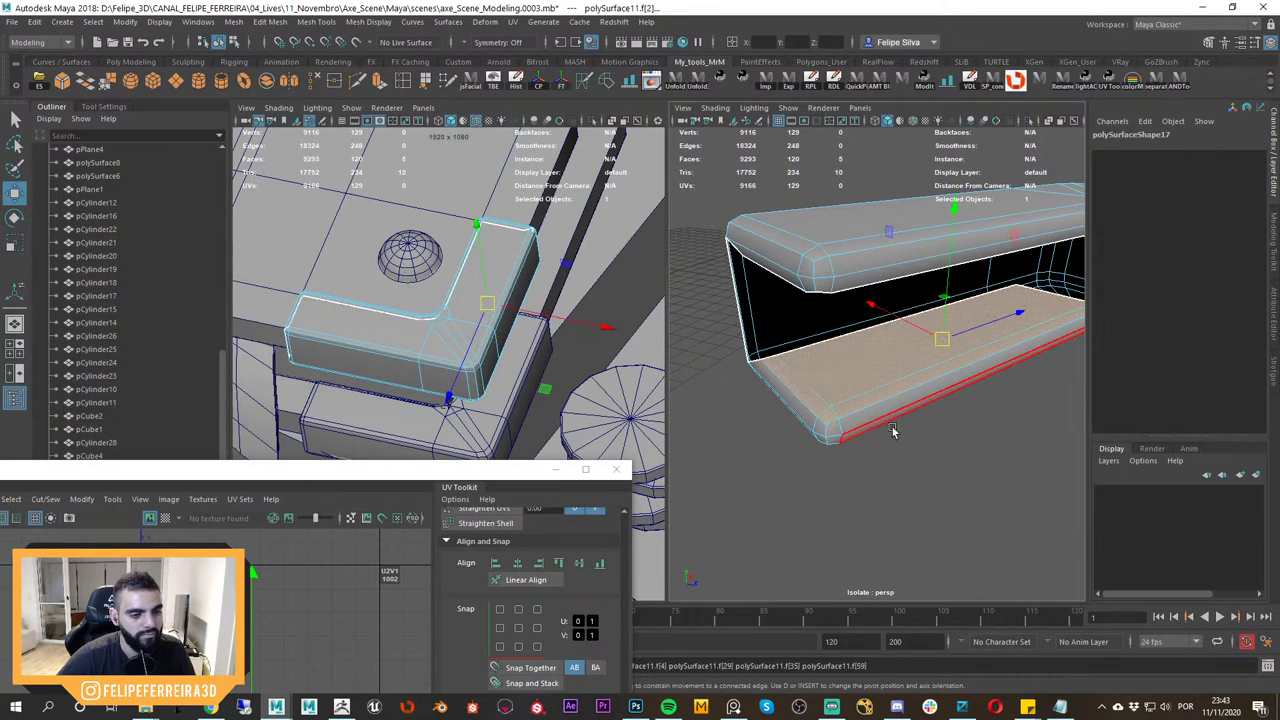
pyautogui.hotkey('ctrl', 'z')
pyautogui.keyDown('alt'); pyautogui.moveTo(868, 434); pyautogui.dragTo(890, 404, button='middle'); pyautogui.keyUp('alt')
pyautogui.keyDown('alt'); pyautogui.moveTo(890, 404); pyautogui.dragTo(714, 290, button='right'); pyautogui.keyUp('alt')
pyautogui.keyDown('alt'); pyautogui.moveTo(937, 364); pyautogui.dragTo(791, 362, button='middle'); pyautogui.keyUp('alt')
pyautogui.keyDown('alt'); pyautogui.moveTo(906, 388); pyautogui.dragTo(878, 393, button='middle'); pyautogui.keyUp('alt')
pyautogui.keyDown('alt'); pyautogui.moveTo(878, 393); pyautogui.dragTo(800, 270, button='right'); pyautogui.keyUp('alt')
pyautogui.press('Delete')
pyautogui.keyDown('alt'); pyautogui.moveTo(800, 270); pyautogui.dragTo(866, 331, button='middle'); pyautogui.keyUp('alt')
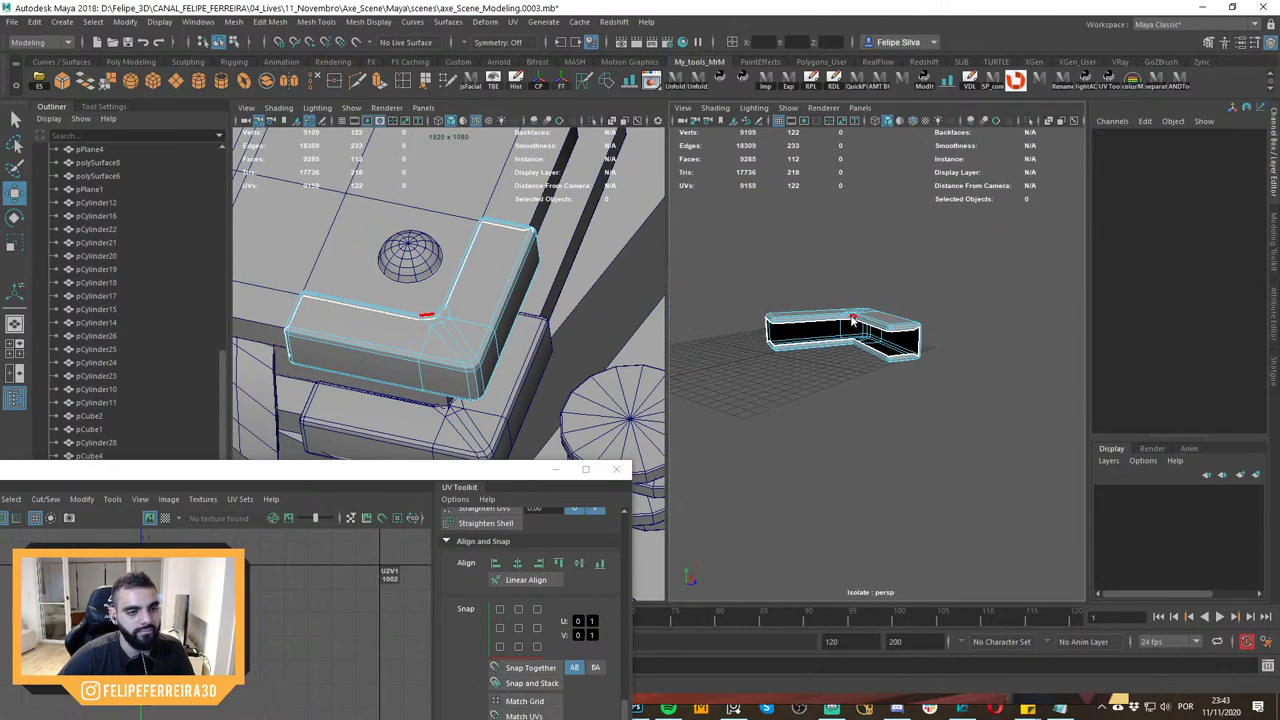
# Select the whole trimmed corner piece in object mode, frame it, and place the UV Editor beside it.
pyautogui.moveTo(853, 320); pyautogui.dragTo(932, 258, button='right')
pyautogui.click(903, 336)
pyautogui.press('f')
pyautogui.keyDown('alt'); pyautogui.moveTo(905, 340); pyautogui.dragTo(956, 374); pyautogui.keyUp('alt')
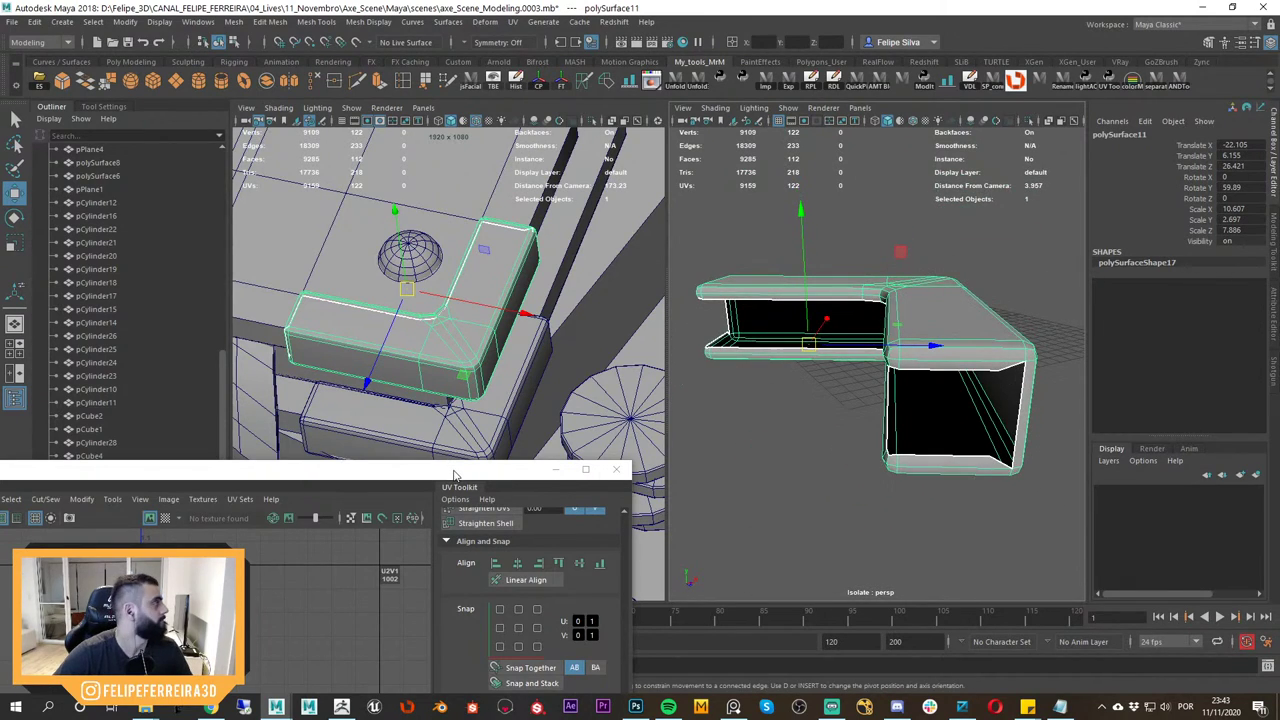
pyautogui.moveTo(430, 465); pyautogui.dragTo(606, 220)
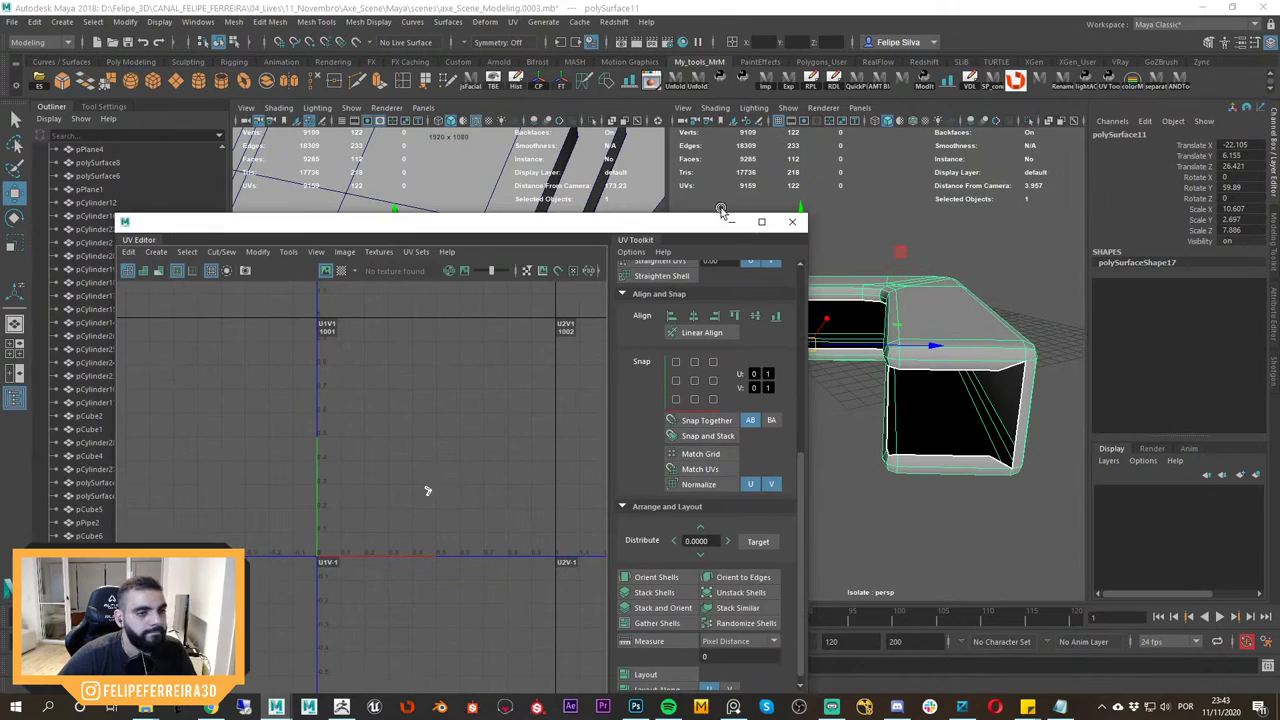
pyautogui.scroll(3, 784, 470)
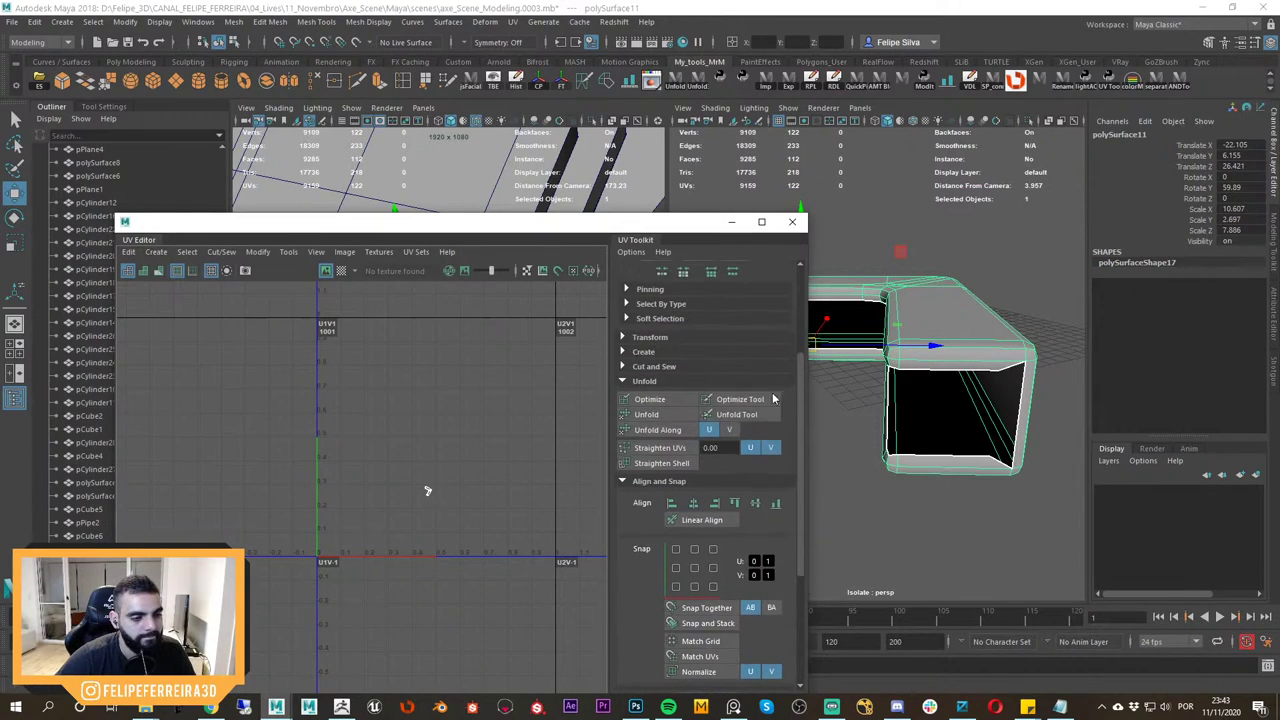
pyautogui.keyDown('alt'); pyautogui.moveTo(526, 451); pyautogui.dragTo(562, 463, button='right'); pyautogui.keyUp('alt')
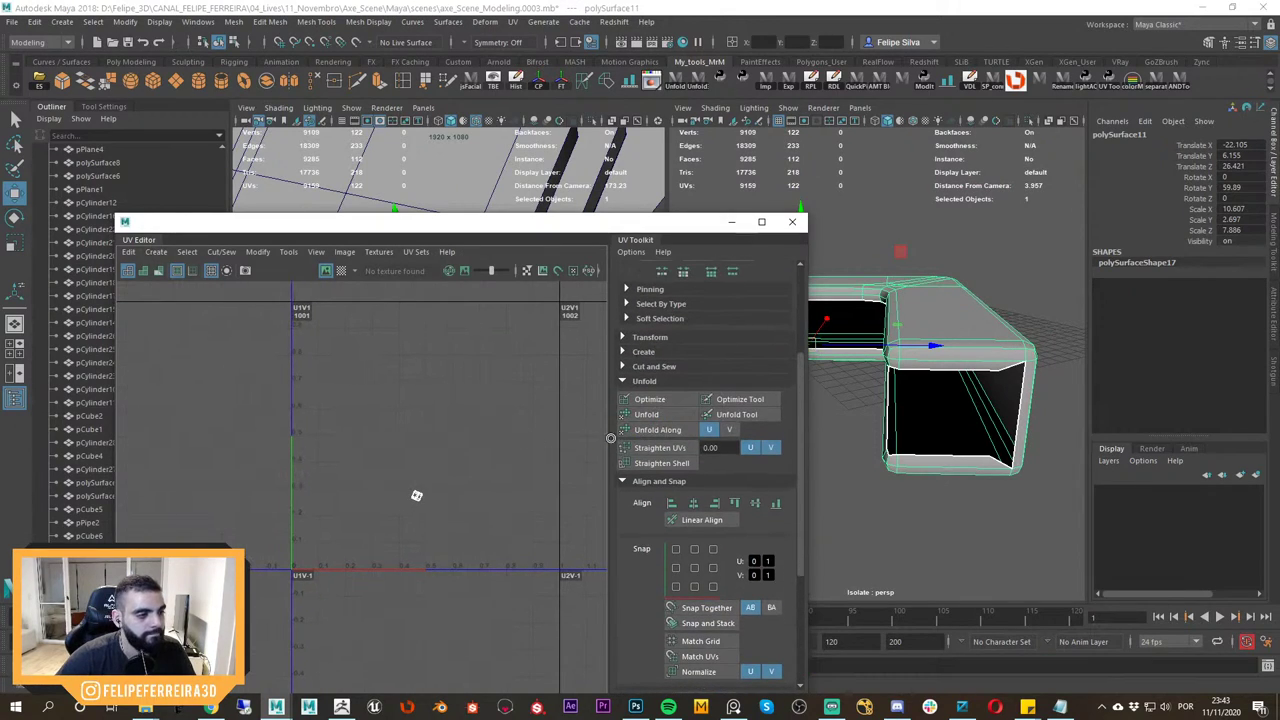
# Orient the corner piece's UV shell and lay it out within the UV tile.
pyautogui.moveTo(624, 226); pyautogui.dragTo(612, 177)
pyautogui.click(652, 81)
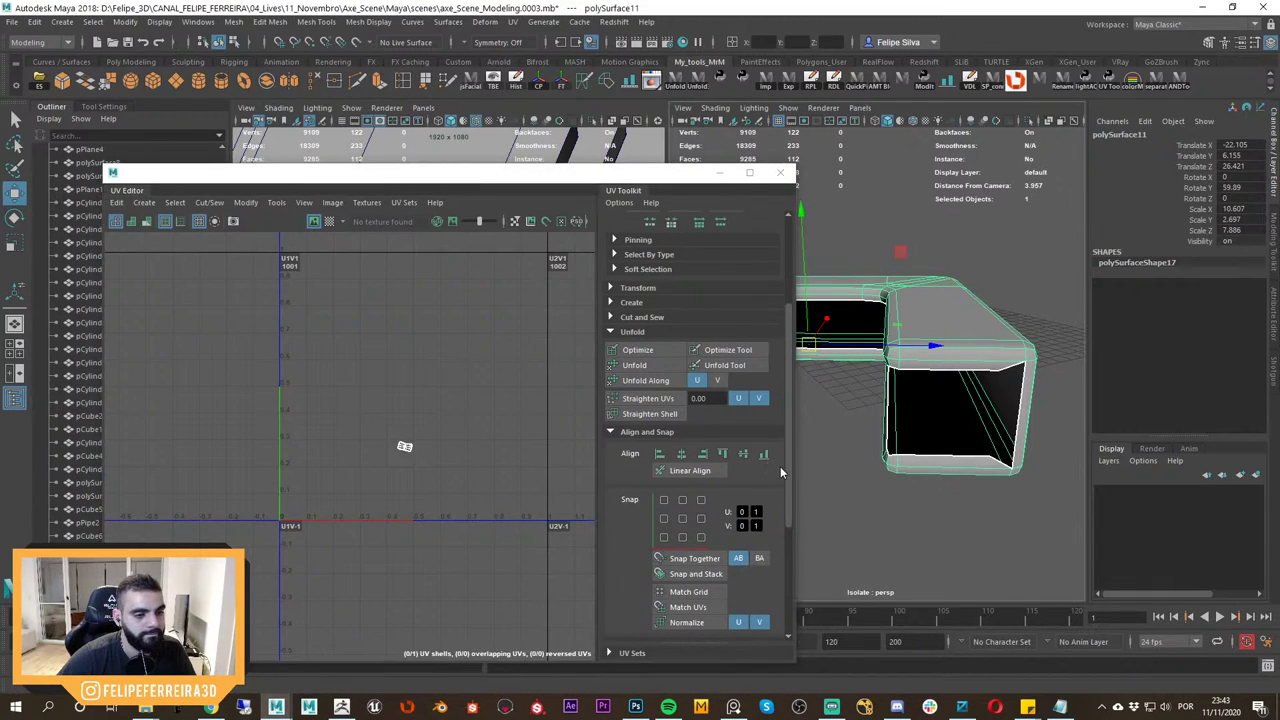
pyautogui.scroll(-4, 782, 472)
pyautogui.click(673, 611)
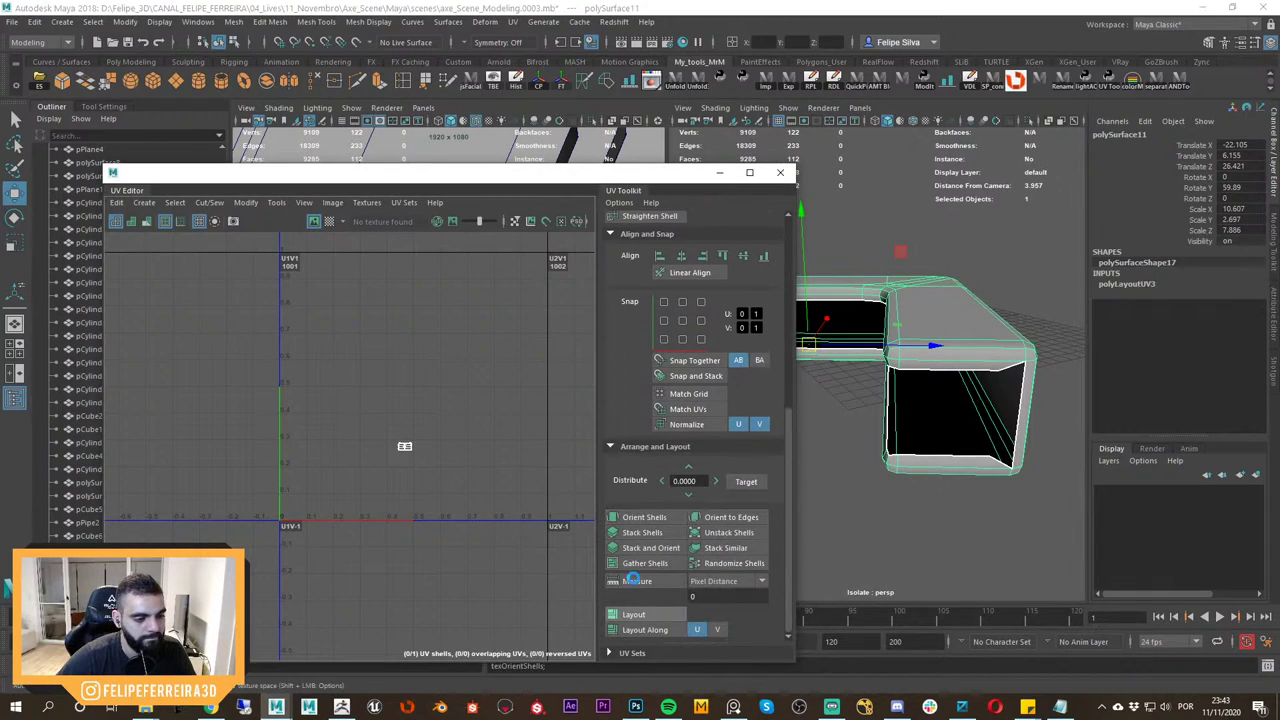
pyautogui.keyDown('alt'); pyautogui.moveTo(465, 465); pyautogui.dragTo(485, 431, button='right'); pyautogui.keyUp('alt')
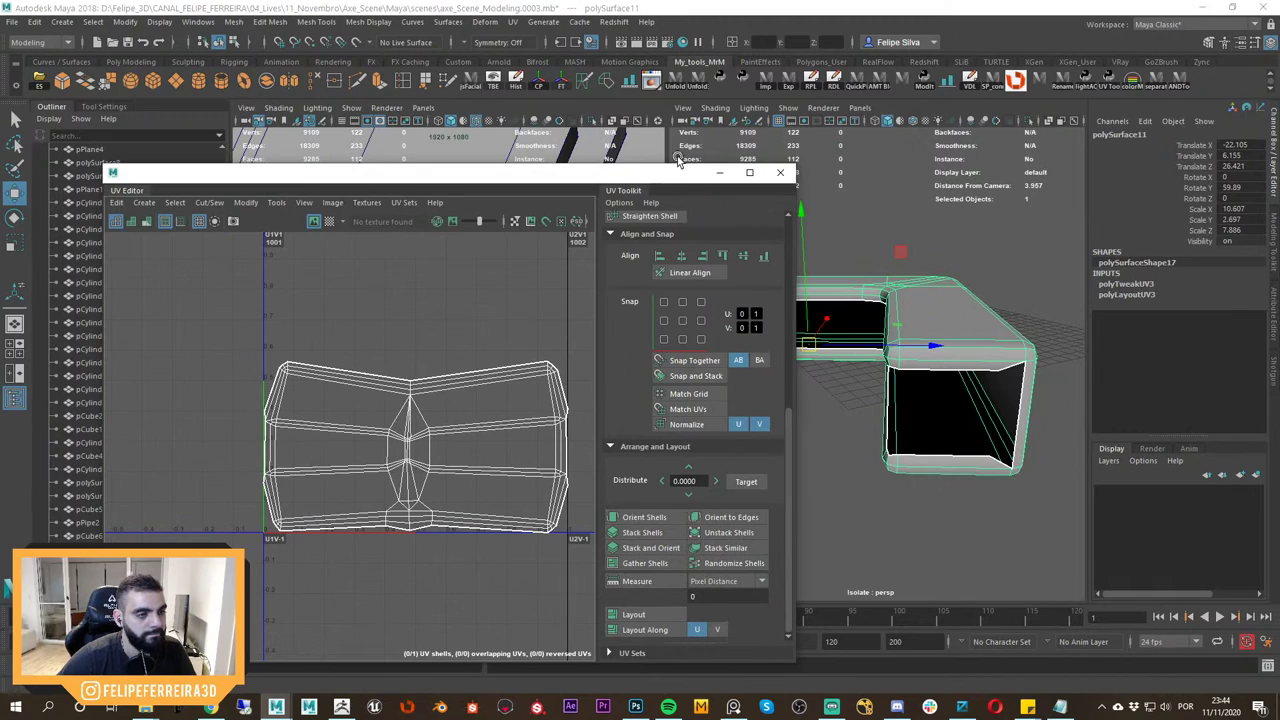
pyautogui.click(669, 83)
# Select the edge loop running across the corner piece's inner bend and move the UV Editor clear of the panes.
pyautogui.moveTo(655, 175); pyautogui.dragTo(503, 240)
pyautogui.keyDown('alt'); pyautogui.moveTo(780, 302); pyautogui.dragTo(860, 406); pyautogui.keyUp('alt')
pyautogui.keyDown('alt'); pyautogui.moveTo(860, 406); pyautogui.dragTo(894, 249, button='right'); pyautogui.keyUp('alt')
pyautogui.keyDown('alt'); pyautogui.moveTo(897, 308); pyautogui.dragTo(896, 352); pyautogui.keyUp('alt')
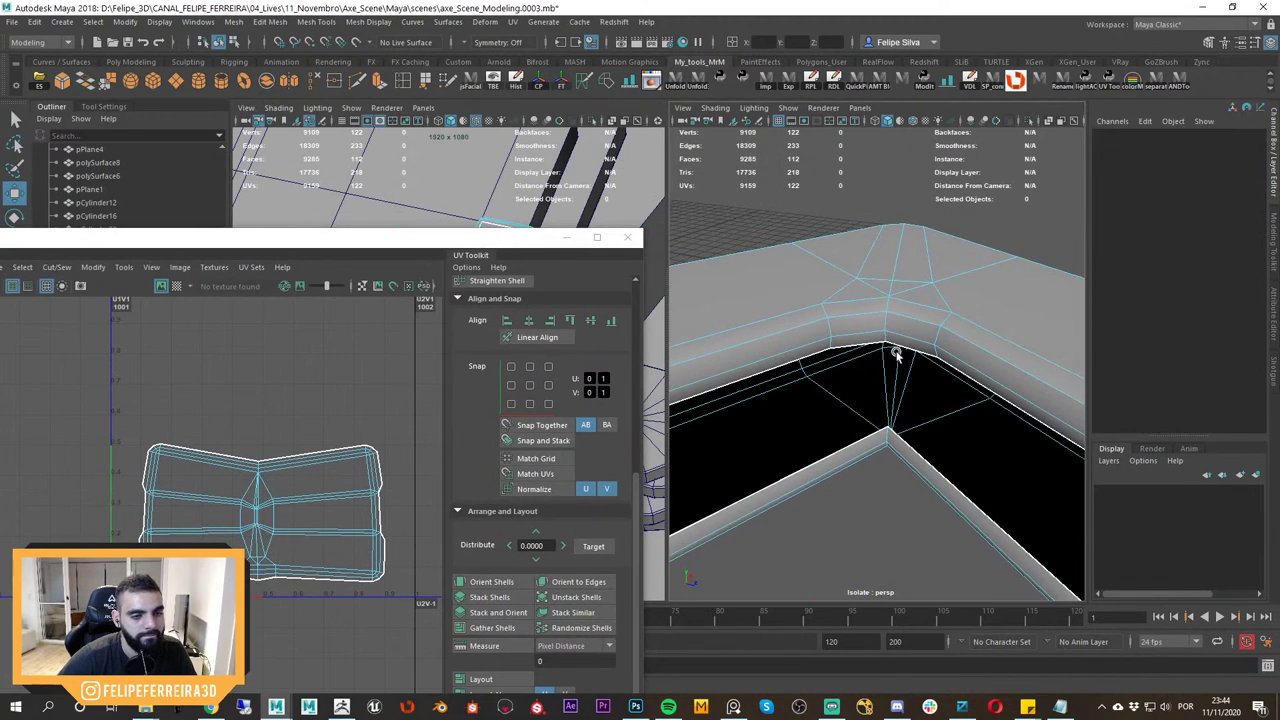
pyautogui.click(881, 311)
pyautogui.moveTo(868, 293); pyautogui.dragTo(902, 231, button='right')
pyautogui.moveTo(884, 320); pyautogui.dragTo(888, 277, button='right')
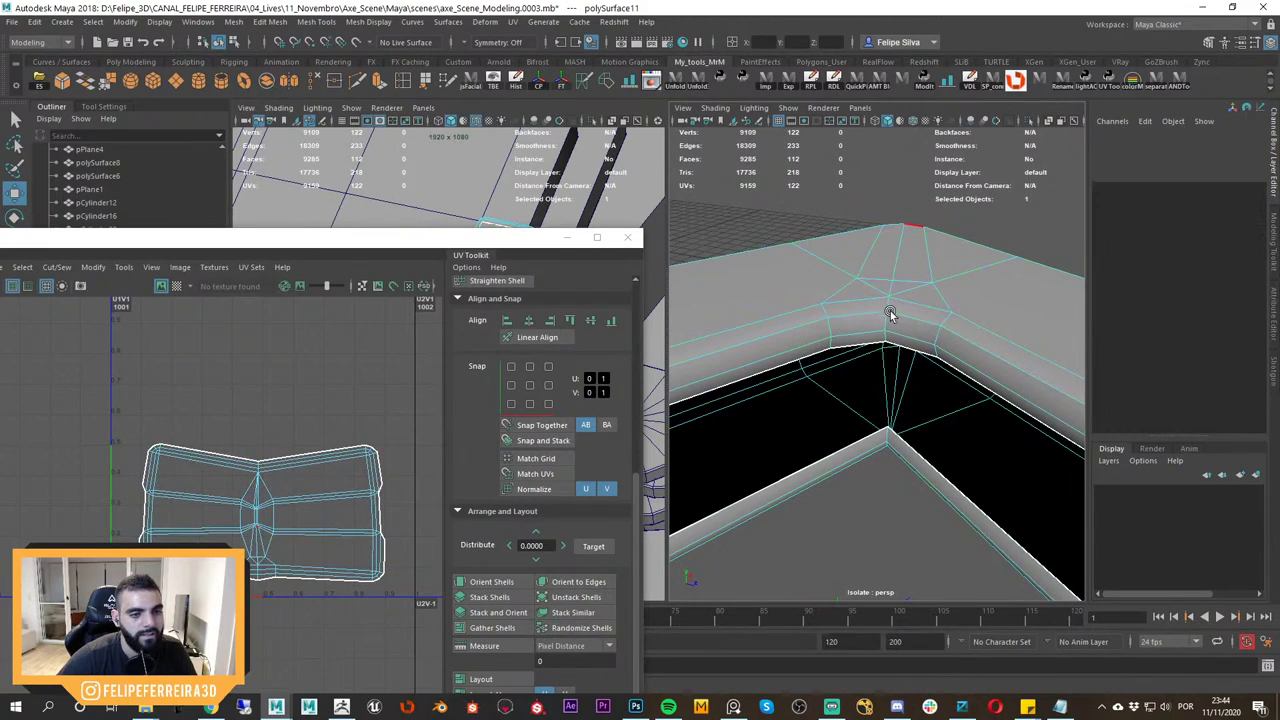
pyautogui.doubleClick(887, 322)
pyautogui.keyDown('alt'); pyautogui.moveTo(897, 423); pyautogui.dragTo(855, 390); pyautogui.keyUp('alt')
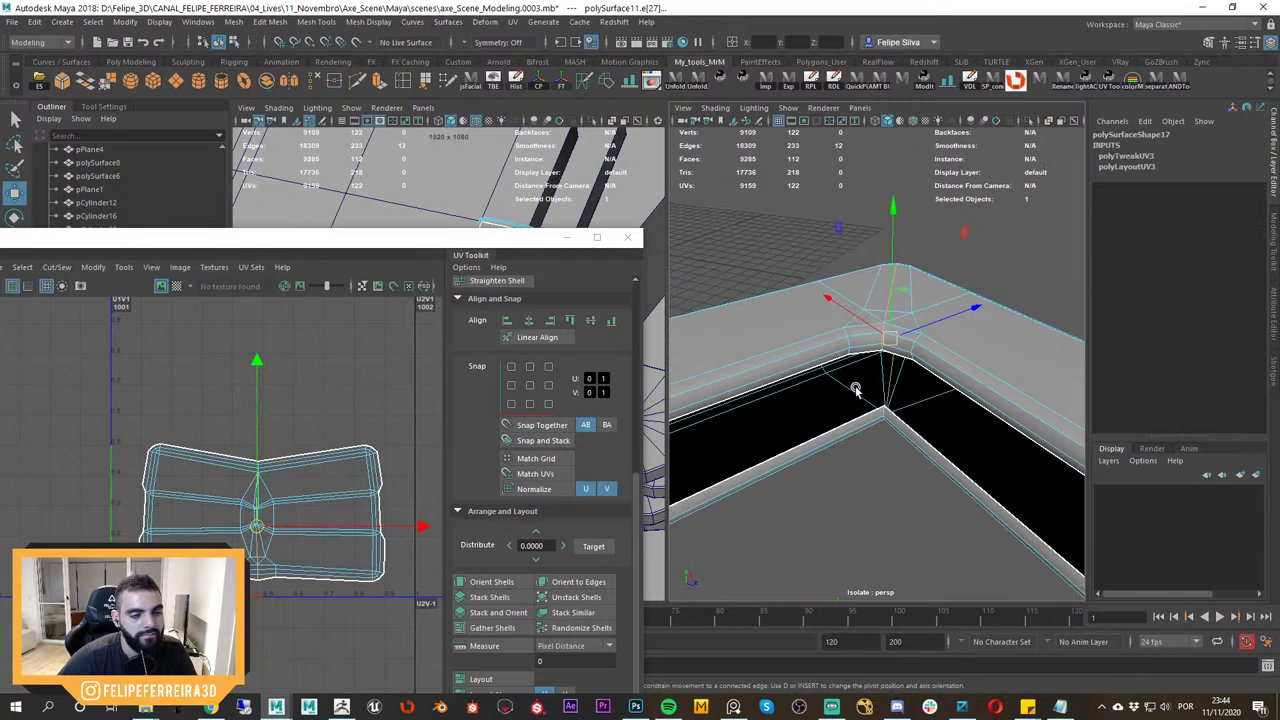
pyautogui.moveTo(113, 241); pyautogui.dragTo(164, 433)
# Cycle through the Rotate, Scale and Move tools on the selected edge loop, ending with the Move tool.
pyautogui.click(14, 218)
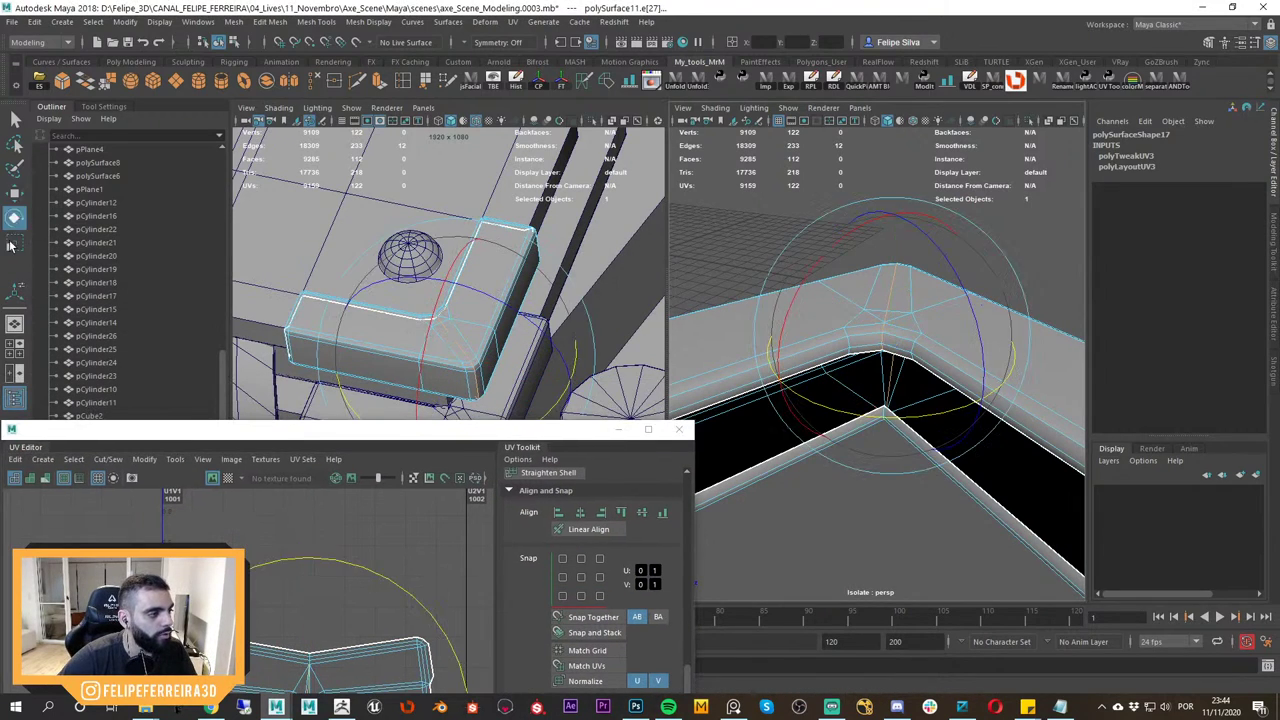
pyautogui.click(14, 243)
pyautogui.click(14, 194)
pyautogui.keyDown('alt'); pyautogui.moveTo(889, 345); pyautogui.dragTo(920, 366); pyautogui.keyUp('alt')
pyautogui.press('e')
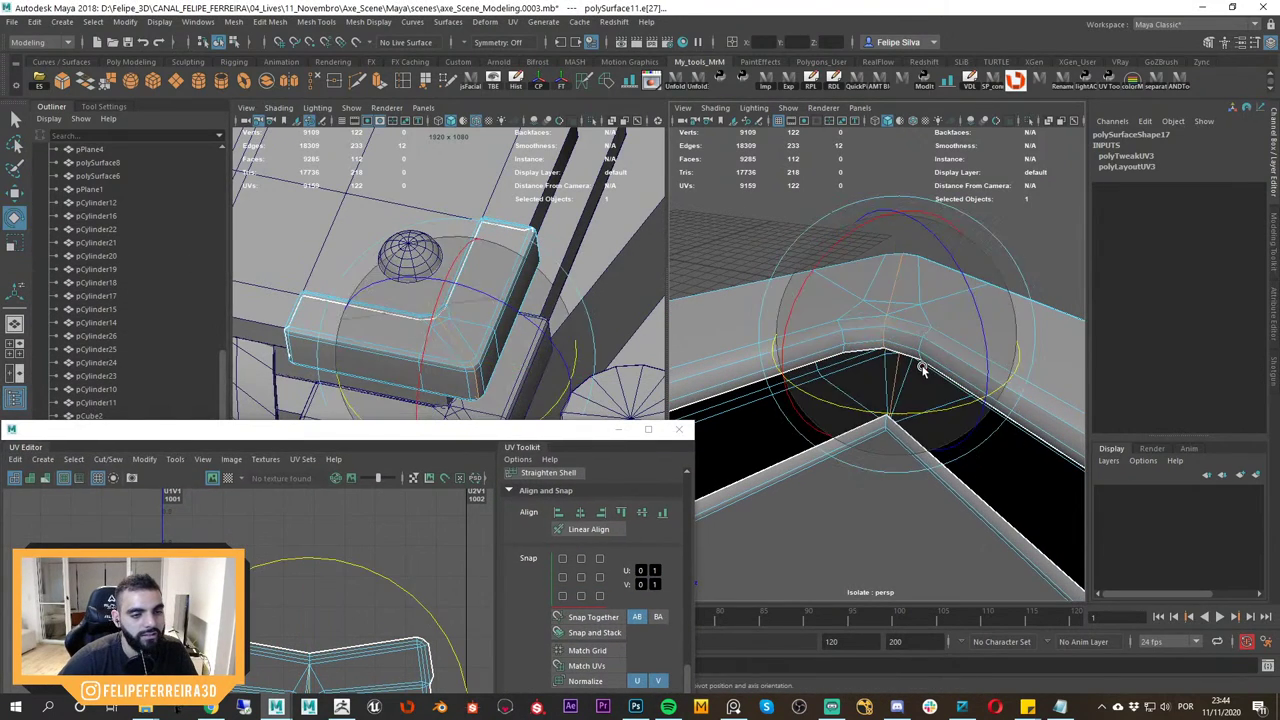
pyautogui.press('w')
pyautogui.press('e')
pyautogui.press('r')
pyautogui.press('w')
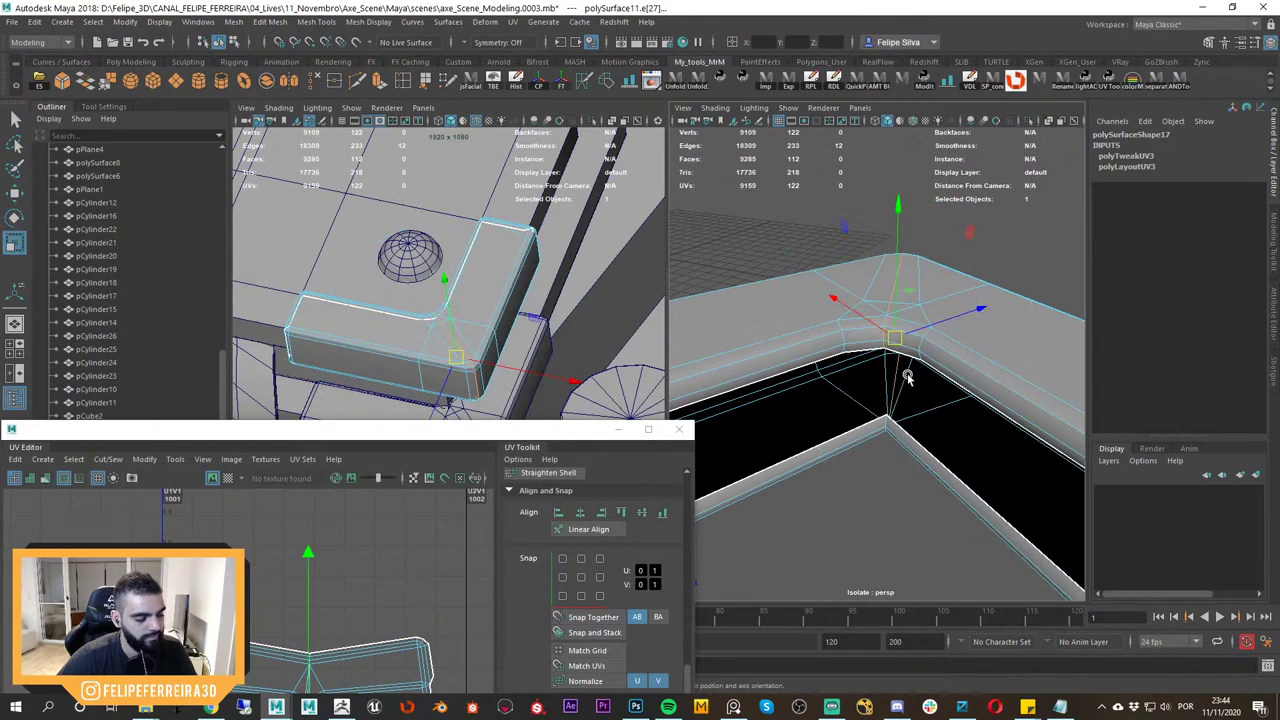
pyautogui.press('e')
pyautogui.press('r')
pyautogui.press('w')
pyautogui.press('r')
pyautogui.press('e')
pyautogui.keyDown('alt'); pyautogui.moveTo(908, 374); pyautogui.dragTo(910, 360); pyautogui.keyUp('alt')
pyautogui.press('w')
# Return from edge mode to object mode, clear the selection and reselect the corner piece.
pyautogui.moveTo(910, 339); pyautogui.dragTo(909, 301, button='right')
pyautogui.click(900, 209)
pyautogui.keyDown('alt'); pyautogui.moveTo(902, 360); pyautogui.dragTo(904, 340); pyautogui.keyUp('alt')
pyautogui.moveTo(910, 339); pyautogui.dragTo(958, 298, button='right')
pyautogui.click(910, 258)
pyautogui.scroll(-3, 909, 260)
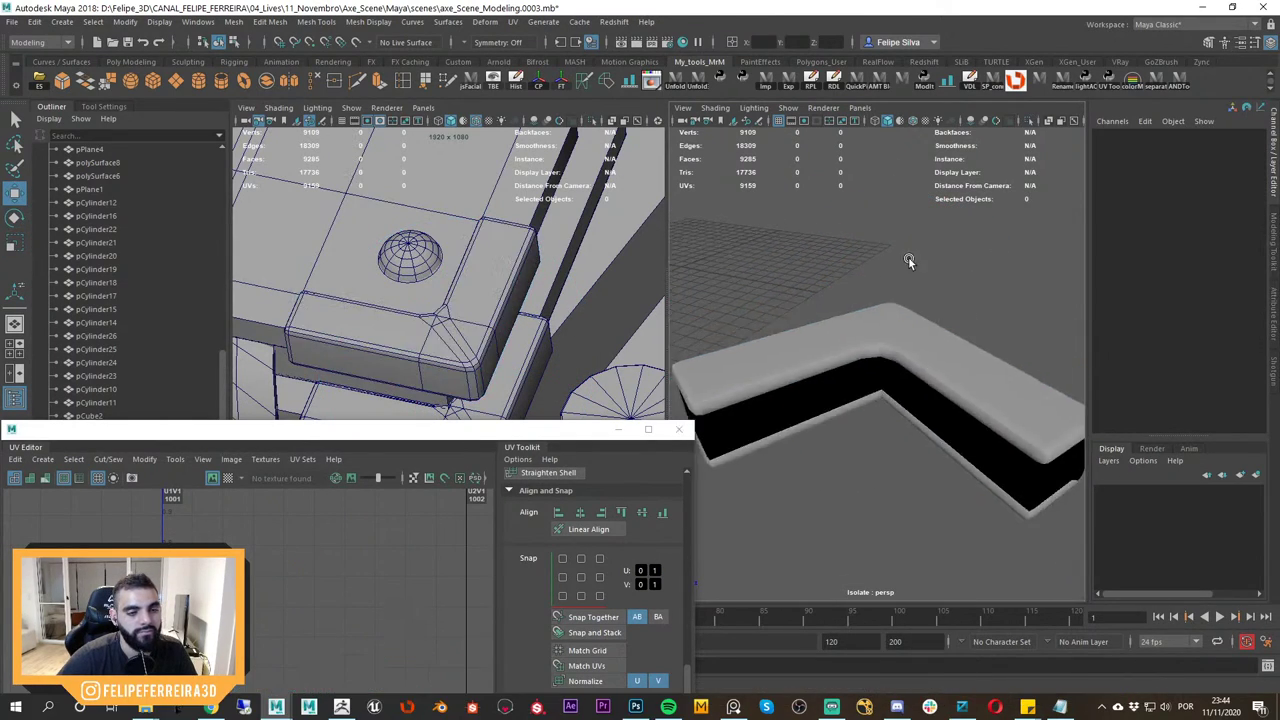
pyautogui.keyDown('alt'); pyautogui.moveTo(909, 260); pyautogui.dragTo(945, 360); pyautogui.keyUp('alt')
pyautogui.click(929, 386)
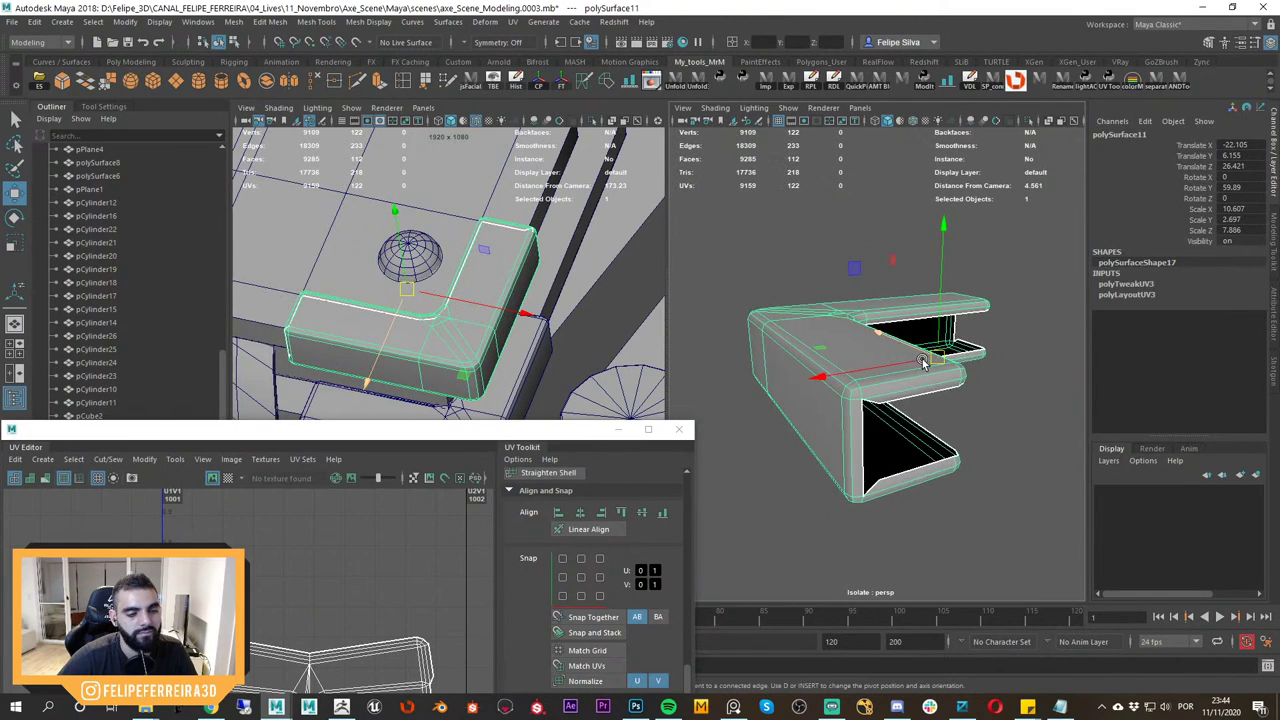
pyautogui.scroll(3, 925, 400)
pyautogui.keyDown('alt'); pyautogui.moveTo(923, 406); pyautogui.dragTo(914, 403); pyautogui.keyUp('alt')
# In edge mode, select the open border loop of the corner piece and replace it with the loop across the bend.
pyautogui.moveTo(904, 404); pyautogui.dragTo(903, 404, button='right')
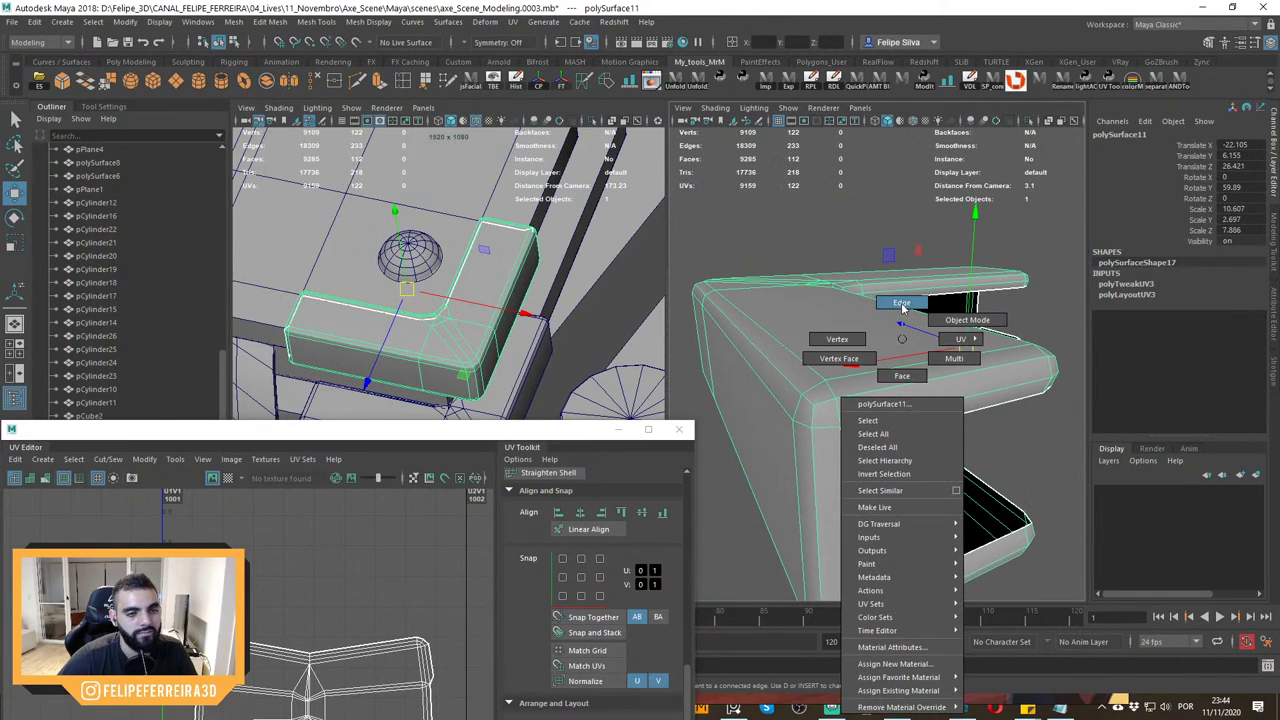
pyautogui.moveTo(903, 309); pyautogui.dragTo(903, 307, button='right')
pyautogui.scroll(3, 919, 350)
pyautogui.moveTo(919, 350)
pyautogui.keyDown('alt'); pyautogui.mouseDown()
pyautogui.moveTo(886, 337)
pyautogui.moveTo(874, 366)
pyautogui.moveTo(909, 339)
pyautogui.mouseUp(); pyautogui.keyUp('alt')
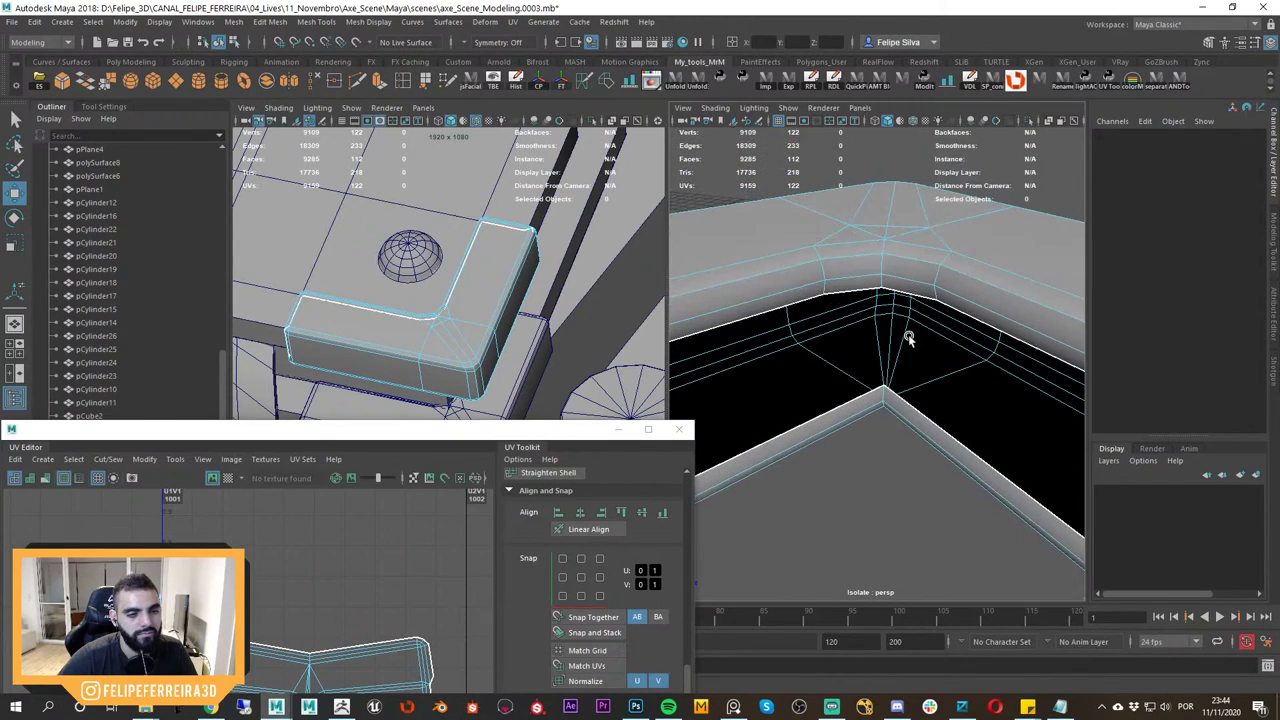
pyautogui.keyDown('alt'); pyautogui.moveTo(894, 296); pyautogui.dragTo(890, 333); pyautogui.keyUp('alt')
pyautogui.click(881, 287)
pyautogui.doubleClick(890, 335)
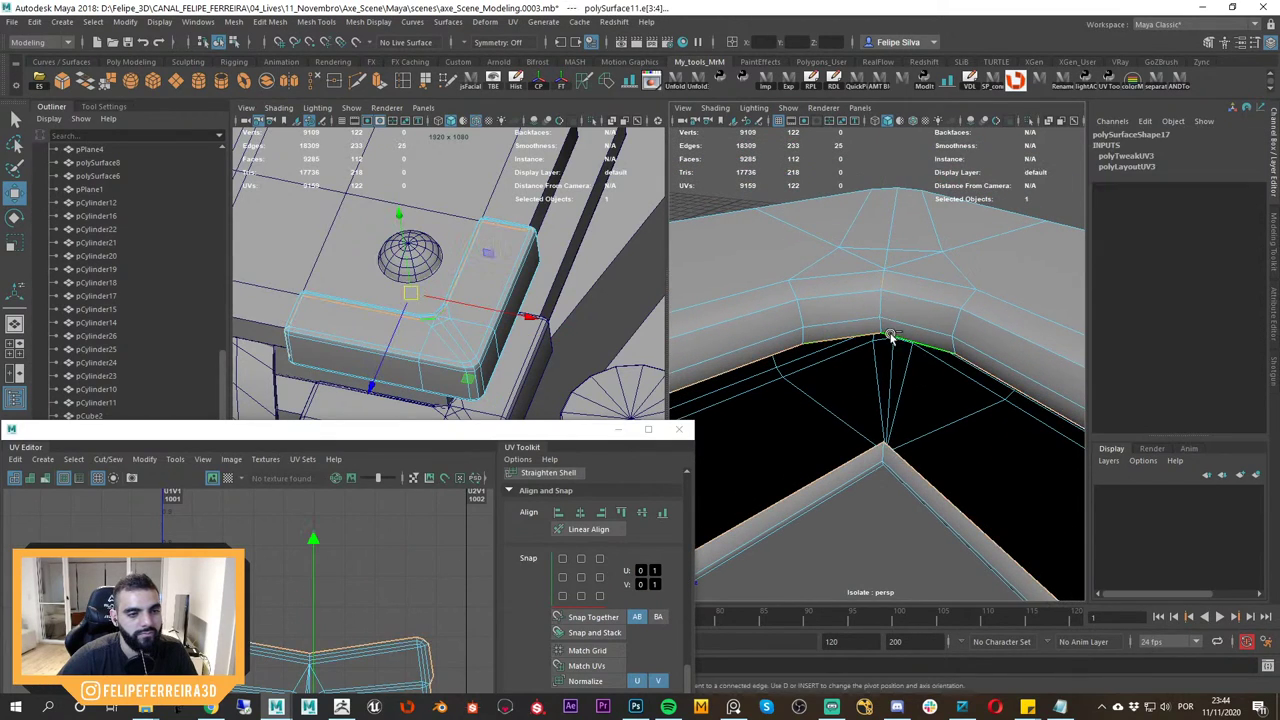
pyautogui.doubleClick(897, 319)
pyautogui.doubleClick(877, 304)
pyautogui.keyDown('alt'); pyautogui.moveTo(885, 273); pyautogui.dragTo(973, 511); pyautogui.keyUp('alt')
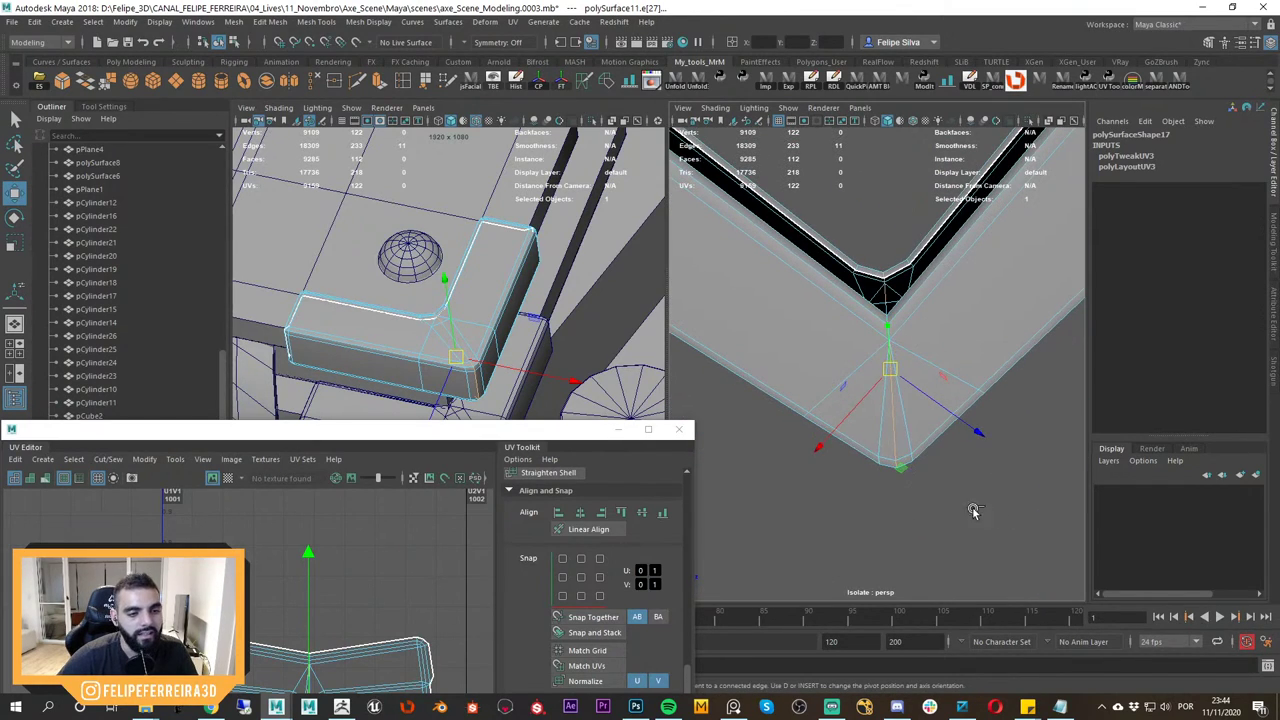
pyautogui.keyDown('alt'); pyautogui.moveTo(899, 434); pyautogui.dragTo(931, 471); pyautogui.keyUp('alt')
# Return to object mode, move the UV Editor lower to uncover the panes, and reselect the corner piece.
pyautogui.moveTo(866, 320); pyautogui.dragTo(870, 285, button='right')
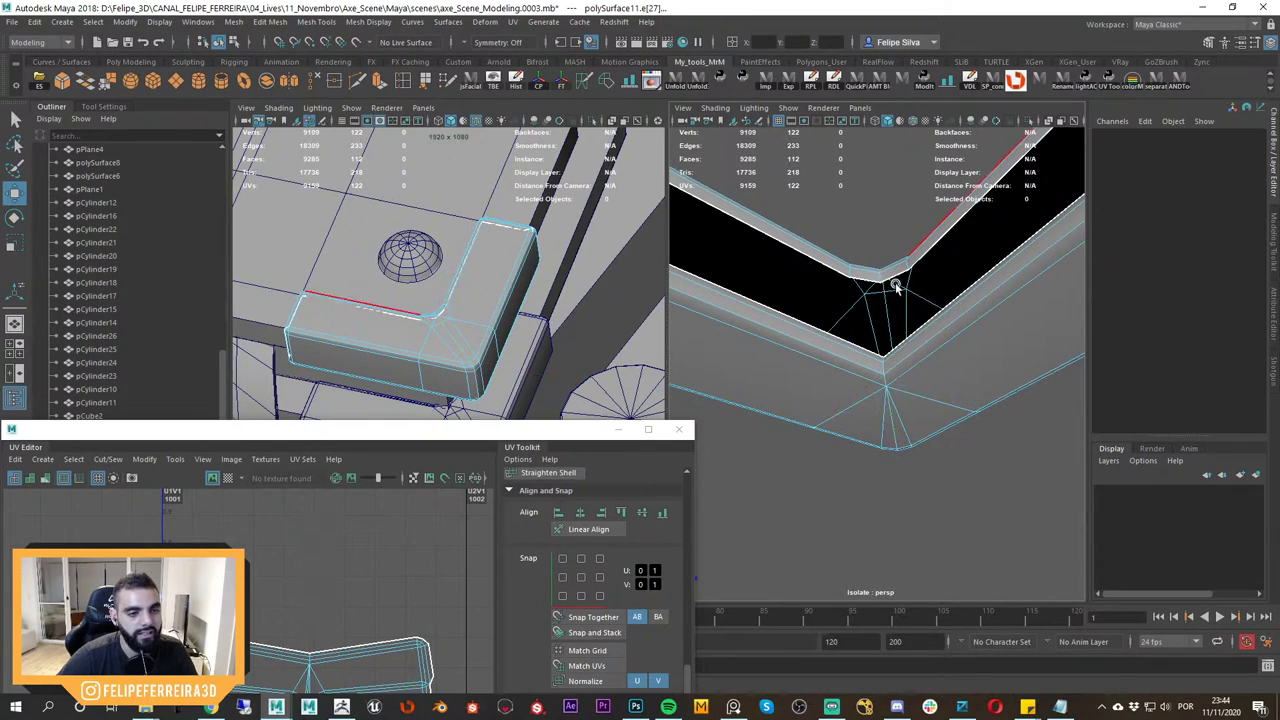
pyautogui.keyDown('alt'); pyautogui.moveTo(897, 287); pyautogui.dragTo(882, 323); pyautogui.keyUp('alt')
pyautogui.press('w')
pyautogui.moveTo(887, 326); pyautogui.dragTo(950, 304, button='right')
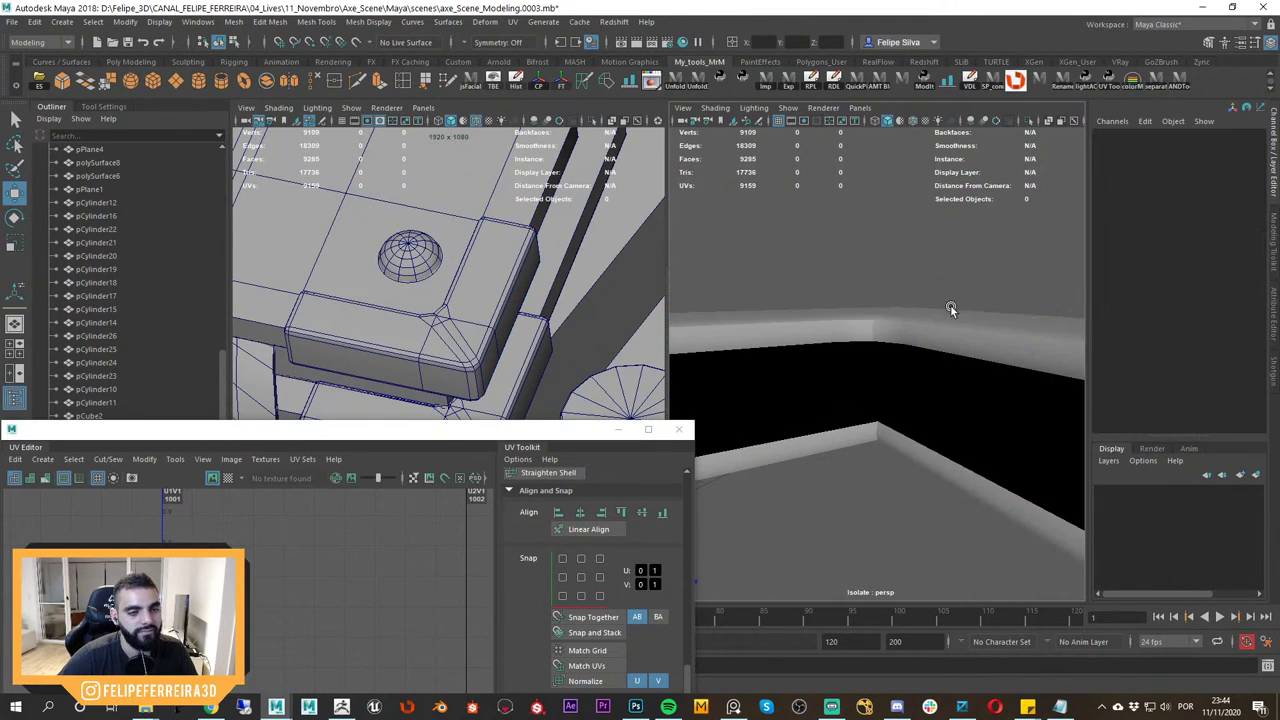
pyautogui.click(939, 321)
pyautogui.click(943, 248)
pyautogui.moveTo(554, 435); pyautogui.dragTo(532, 510)
pyautogui.click(895, 340)
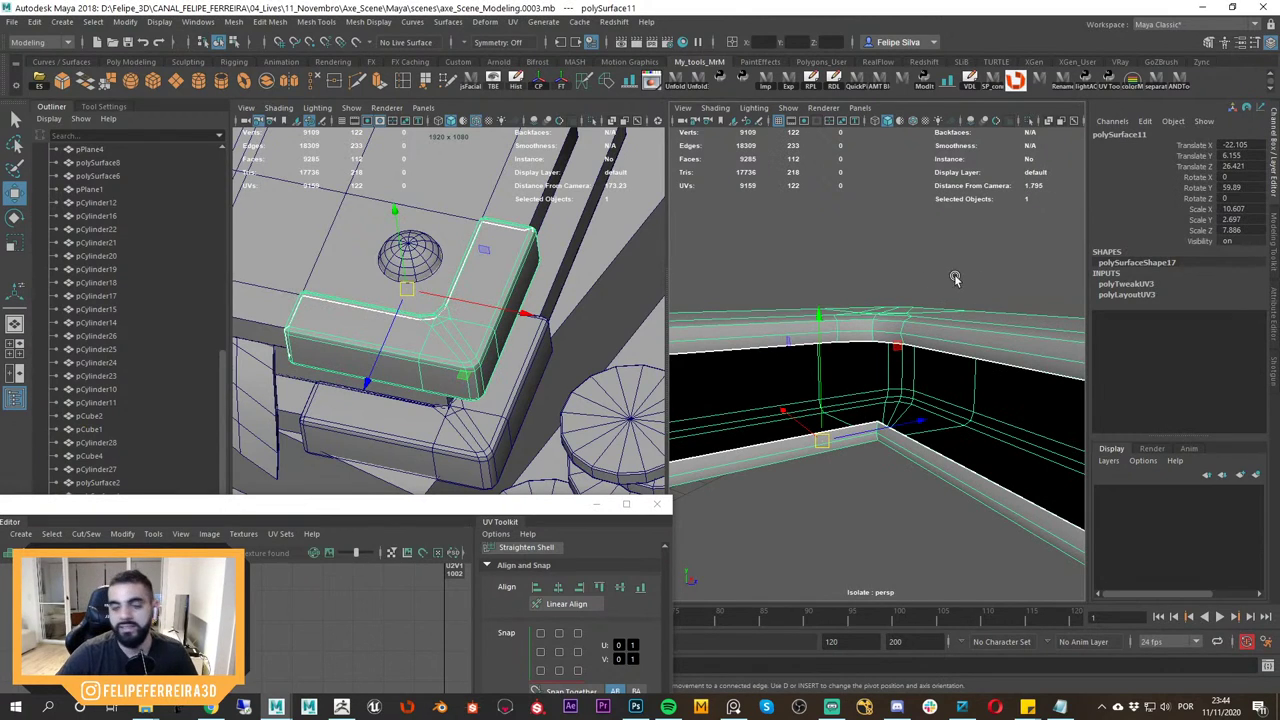
# Examine the trimmed corner piece from its outer side, its top and its open inner side.
pyautogui.keyDown('alt'); pyautogui.moveTo(955, 279); pyautogui.dragTo(916, 350); pyautogui.keyUp('alt')
pyautogui.scroll(-5, 765, 406)
pyautogui.keyDown('alt'); pyautogui.moveTo(846, 420); pyautogui.dragTo(1003, 390); pyautogui.keyUp('alt')
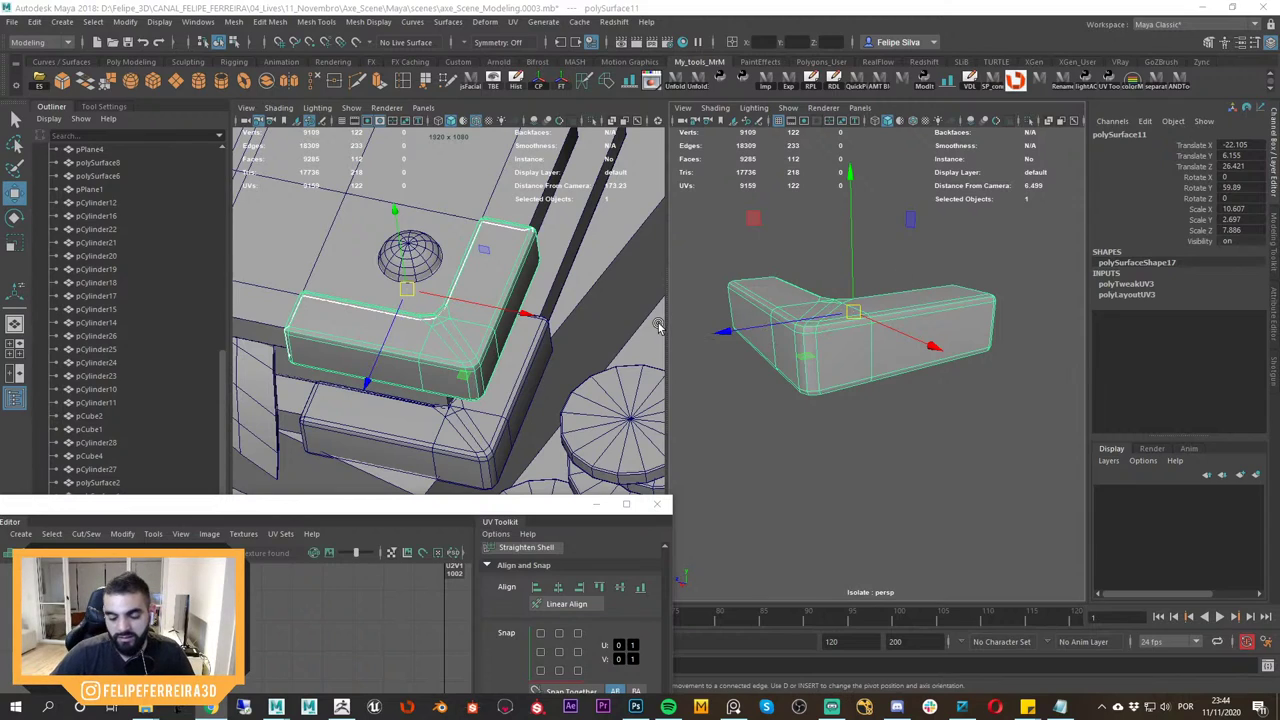
pyautogui.scroll(3, 931, 332)
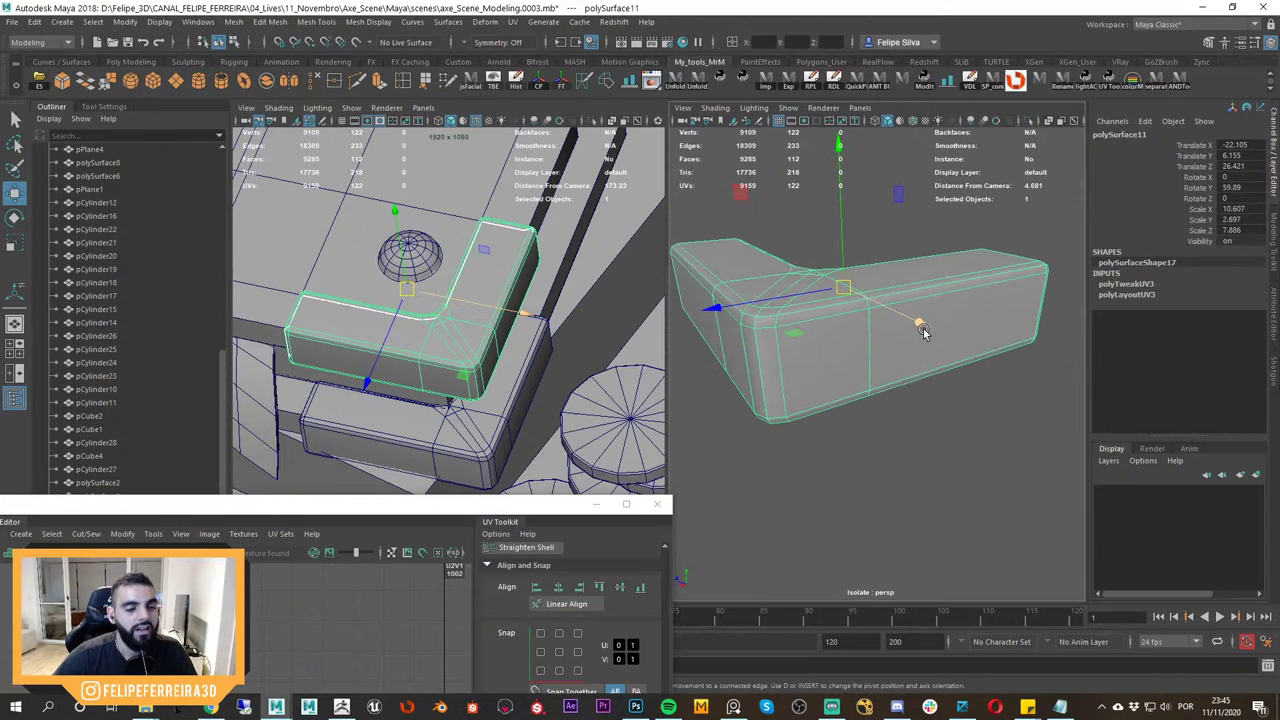
pyautogui.keyDown('alt'); pyautogui.moveTo(895, 340); pyautogui.dragTo(1011, 394); pyautogui.keyUp('alt')
pyautogui.scroll(-4, 940, 400)
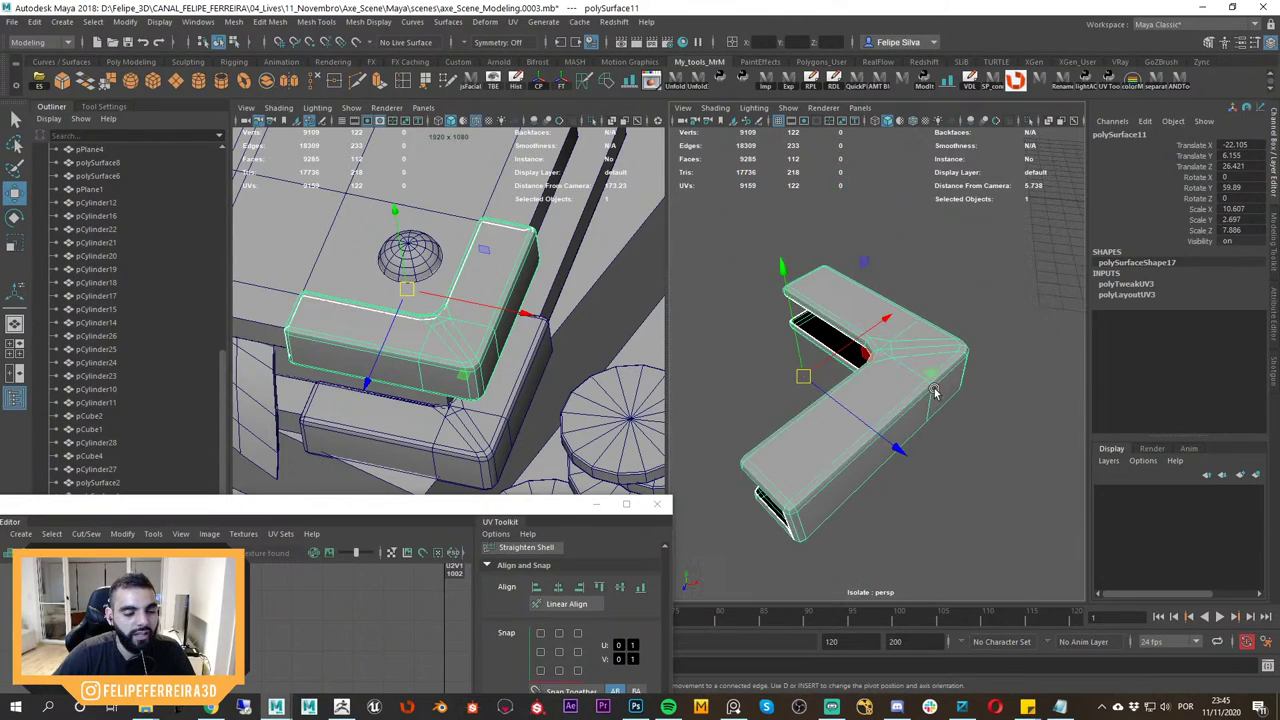
pyautogui.keyDown('alt'); pyautogui.moveTo(934, 394); pyautogui.dragTo(1067, 378); pyautogui.keyUp('alt')
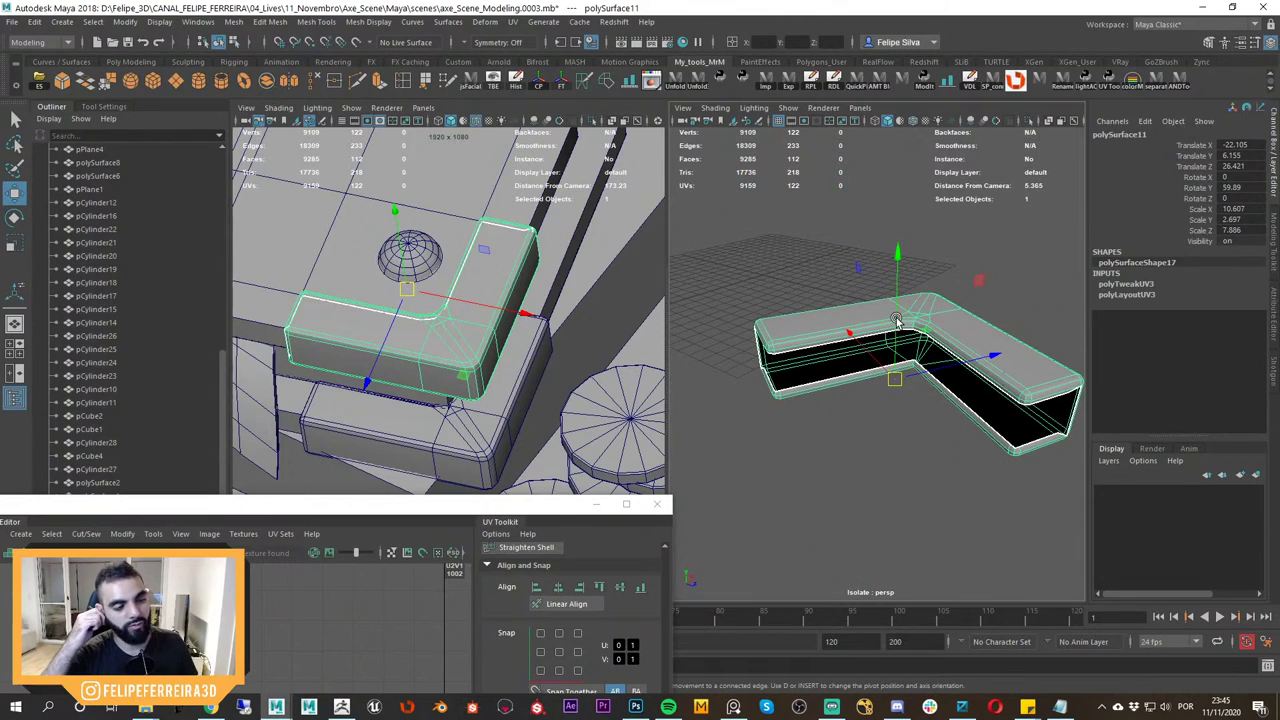
# Raise the UV Editor window again so its UV view and toolkit are visible beside the isolated corner piece.
pyautogui.keyDown('alt'); pyautogui.moveTo(850, 378); pyautogui.dragTo(867, 344); pyautogui.keyUp('alt')
pyautogui.moveTo(886, 369)
pyautogui.keyDown('alt'); pyautogui.mouseDown(button='middle')
pyautogui.moveTo(855, 363)
pyautogui.moveTo(865, 371)
pyautogui.mouseUp(button='middle'); pyautogui.keyUp('alt')
pyautogui.keyDown('alt'); pyautogui.moveTo(867, 373); pyautogui.dragTo(921, 396, button='right'); pyautogui.keyUp('alt')
pyautogui.keyDown('alt'); pyautogui.moveTo(921, 396); pyautogui.dragTo(813, 418); pyautogui.keyUp('alt')
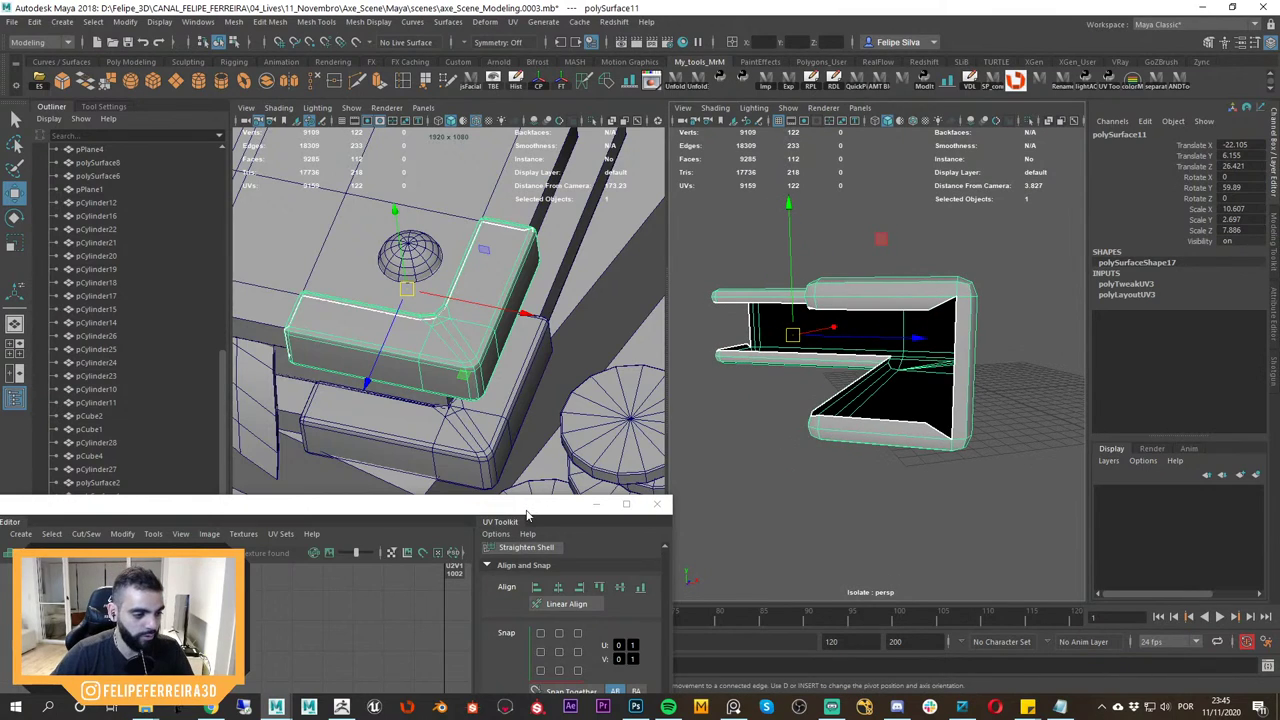
pyautogui.moveTo(527, 511); pyautogui.dragTo(563, 254)
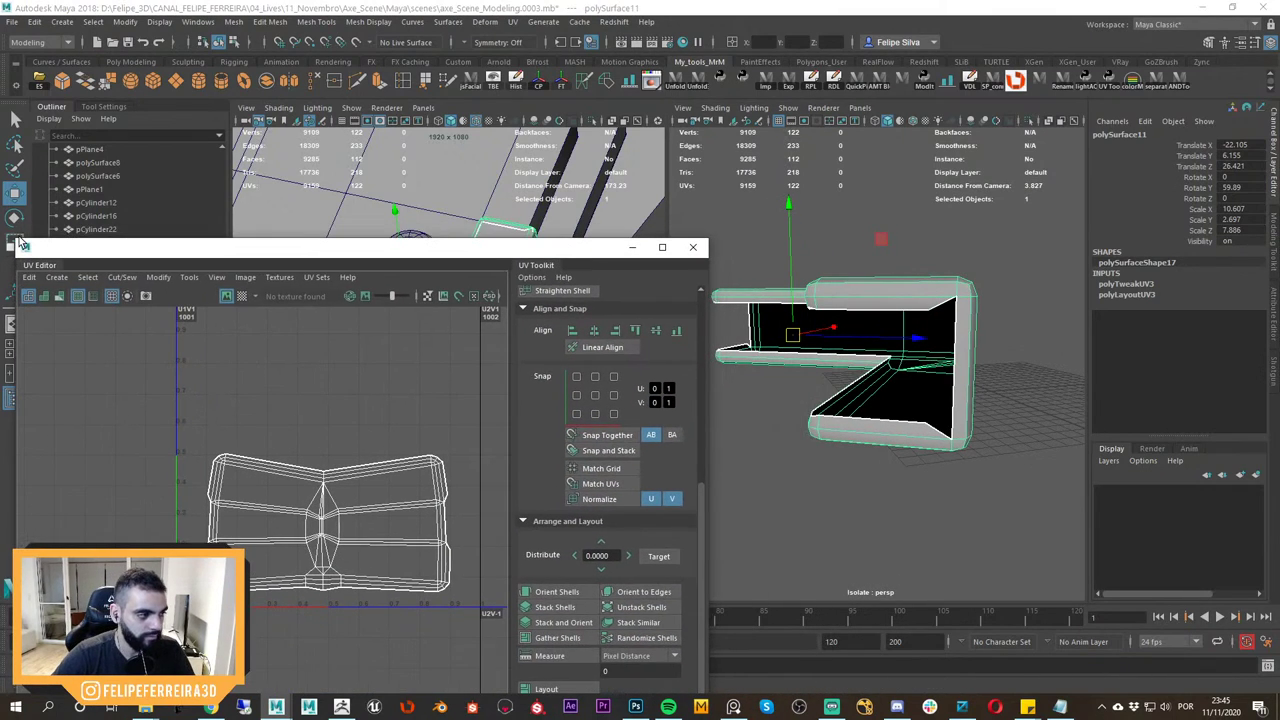
pyautogui.moveTo(22, 244); pyautogui.dragTo(67, 275)
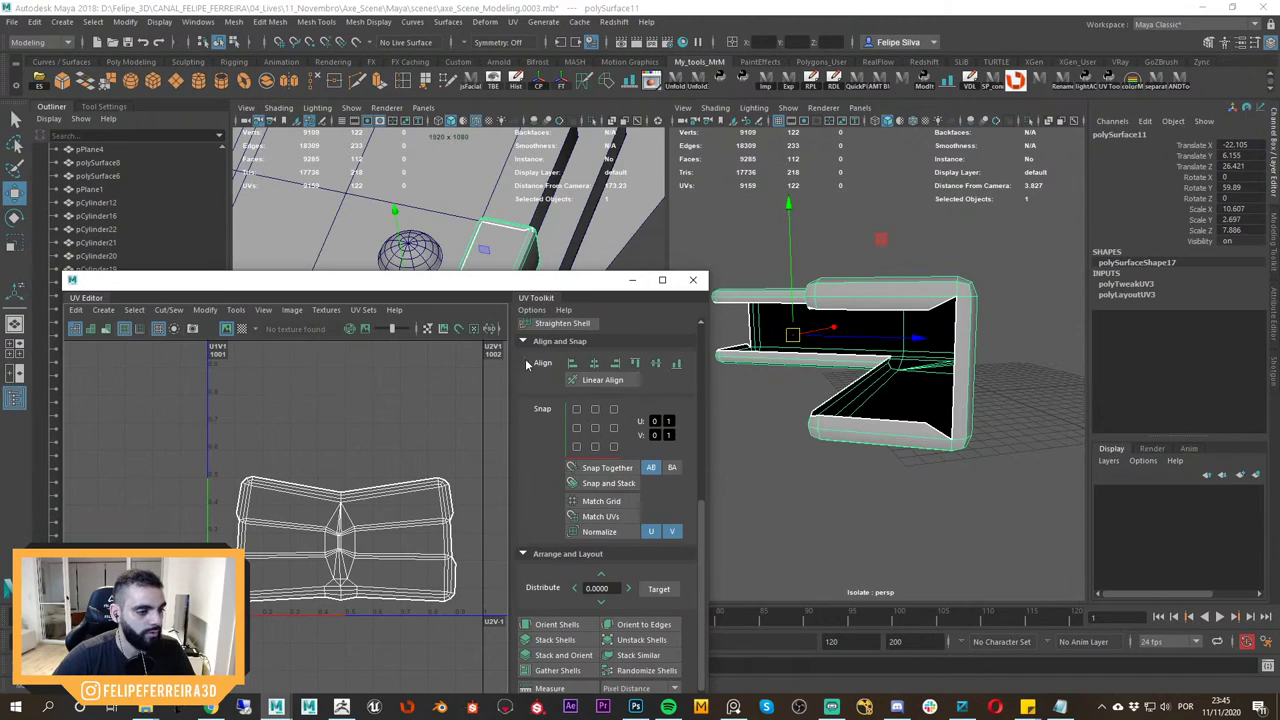
pyautogui.moveTo(550, 283); pyautogui.dragTo(444, 283)
# Return the corner piece to object mode, reselect it, delete its construction history and freeze its transformations.
pyautogui.keyDown('alt'); pyautogui.moveTo(924, 355); pyautogui.dragTo(951, 343); pyautogui.keyUp('alt')
pyautogui.moveTo(946, 339); pyautogui.dragTo(946, 305, button='right')
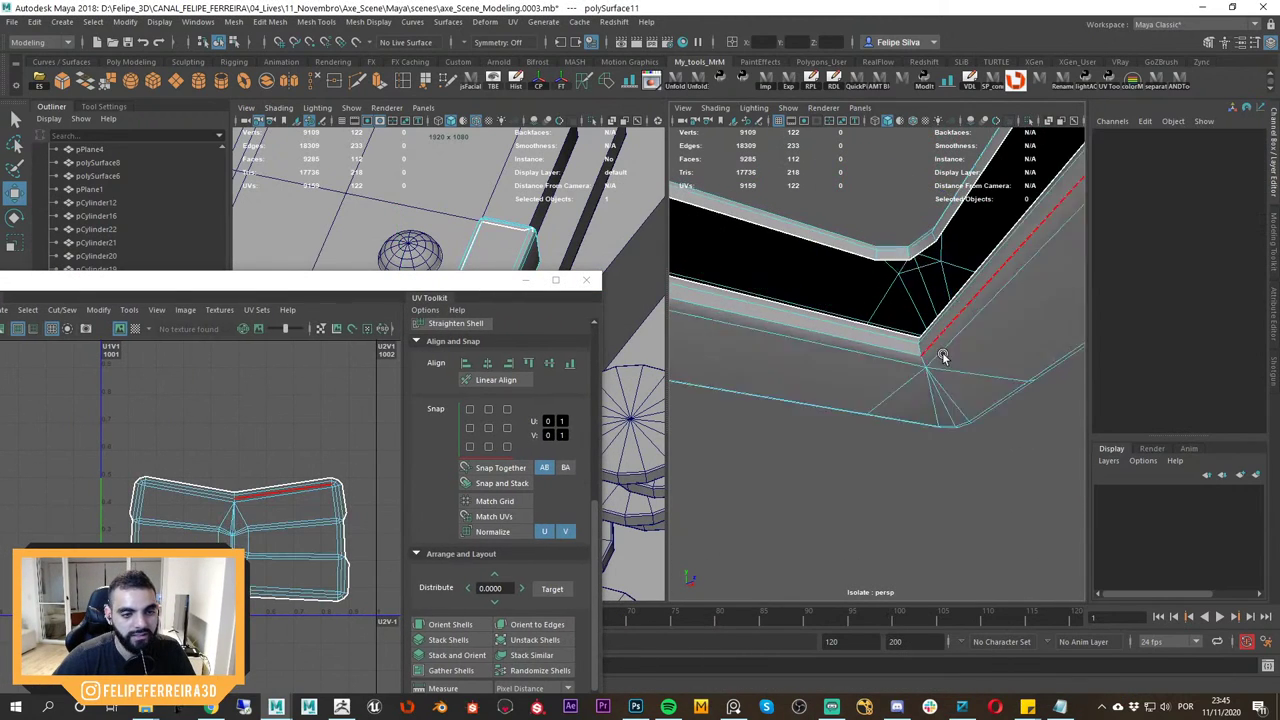
pyautogui.keyDown('alt'); pyautogui.moveTo(943, 354); pyautogui.dragTo(903, 323); pyautogui.keyUp('alt')
pyautogui.scroll(-5, 903, 323)
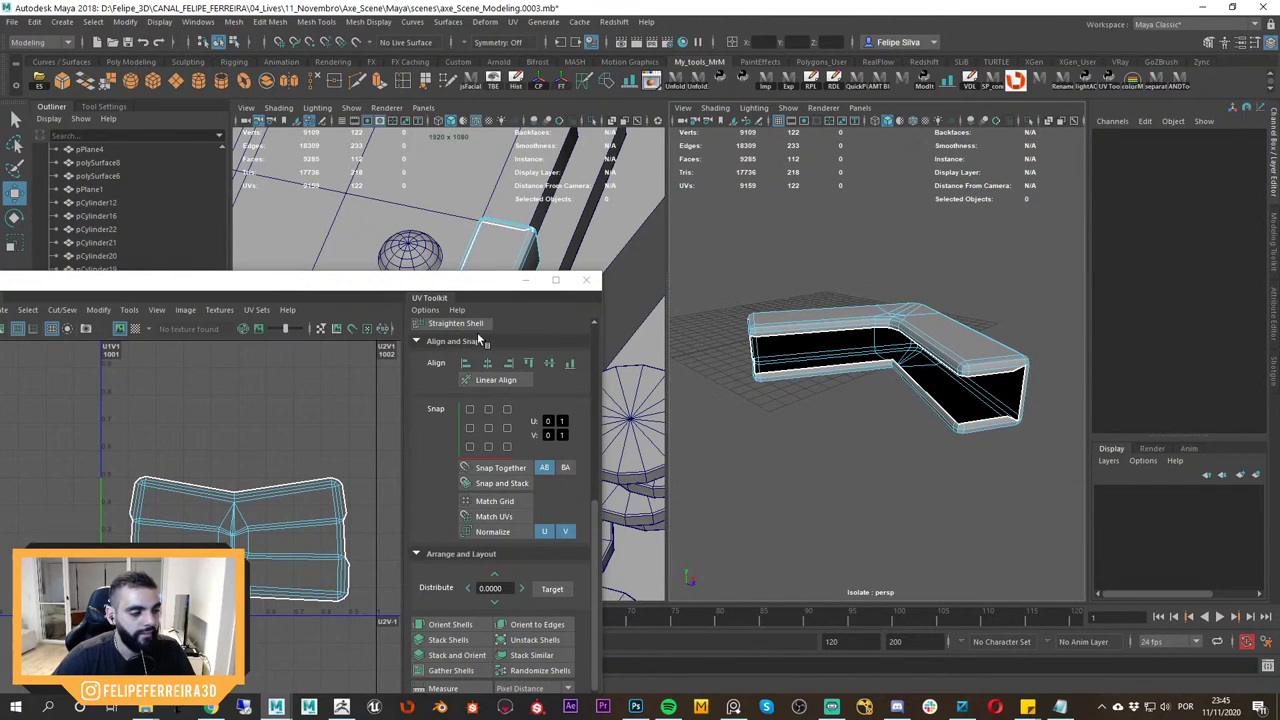
pyautogui.moveTo(892, 340); pyautogui.dragTo(955, 315, button='right')
pyautogui.click(1031, 245)
pyautogui.click(848, 318)
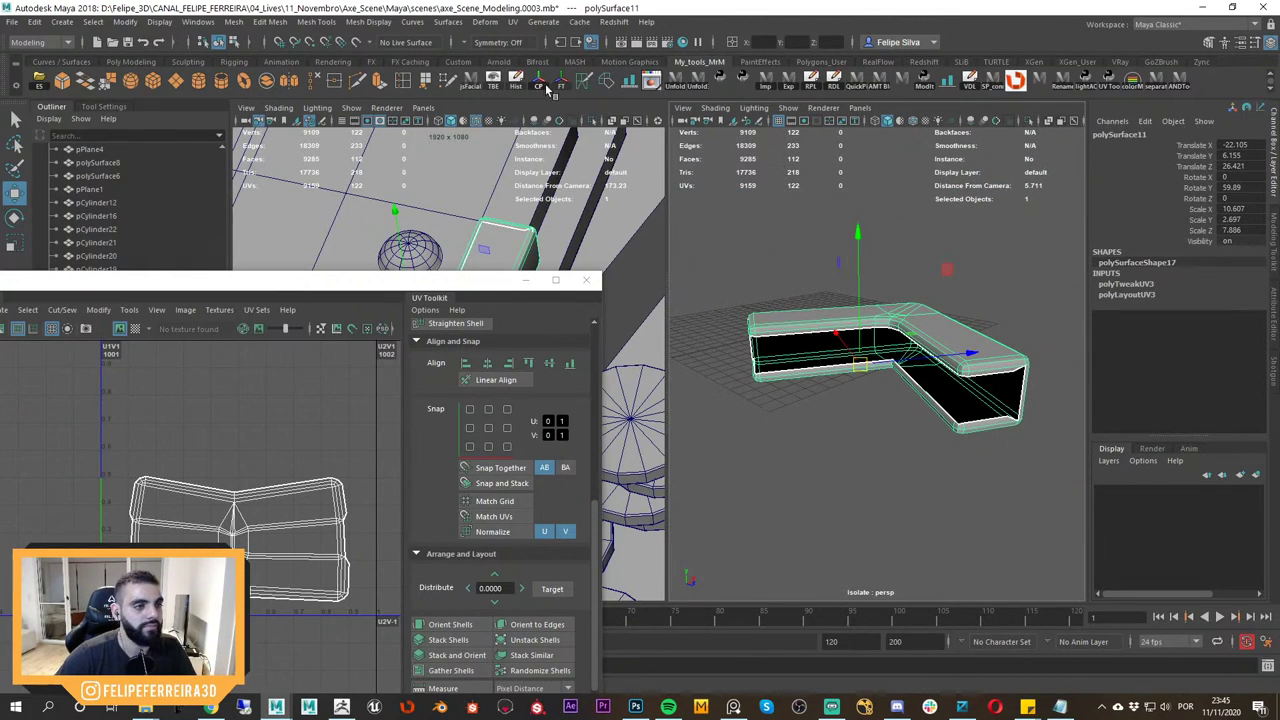
pyautogui.click(514, 80)
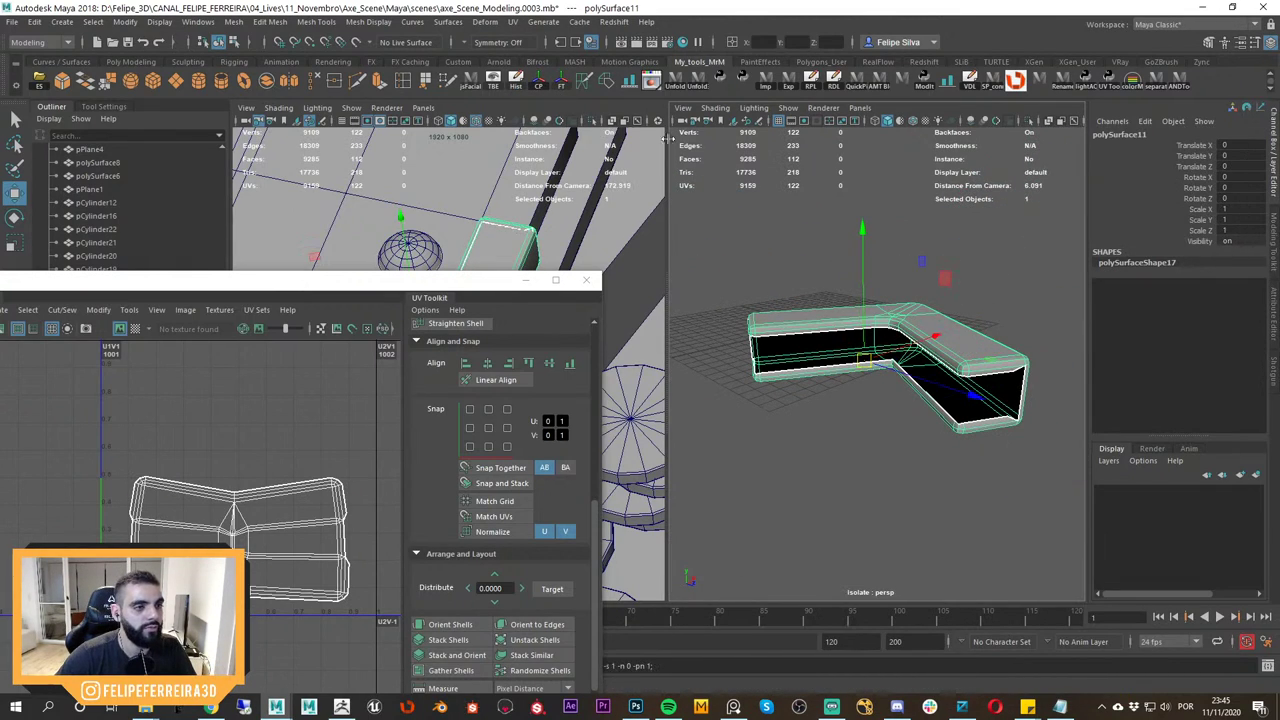
# Unfold the corner piece's UVs with the custom unfold script, inspect the checker pattern and switch the checker off.
pyautogui.click(677, 82)
pyautogui.keyDown('alt'); pyautogui.moveTo(946, 373); pyautogui.dragTo(801, 390); pyautogui.keyUp('alt')
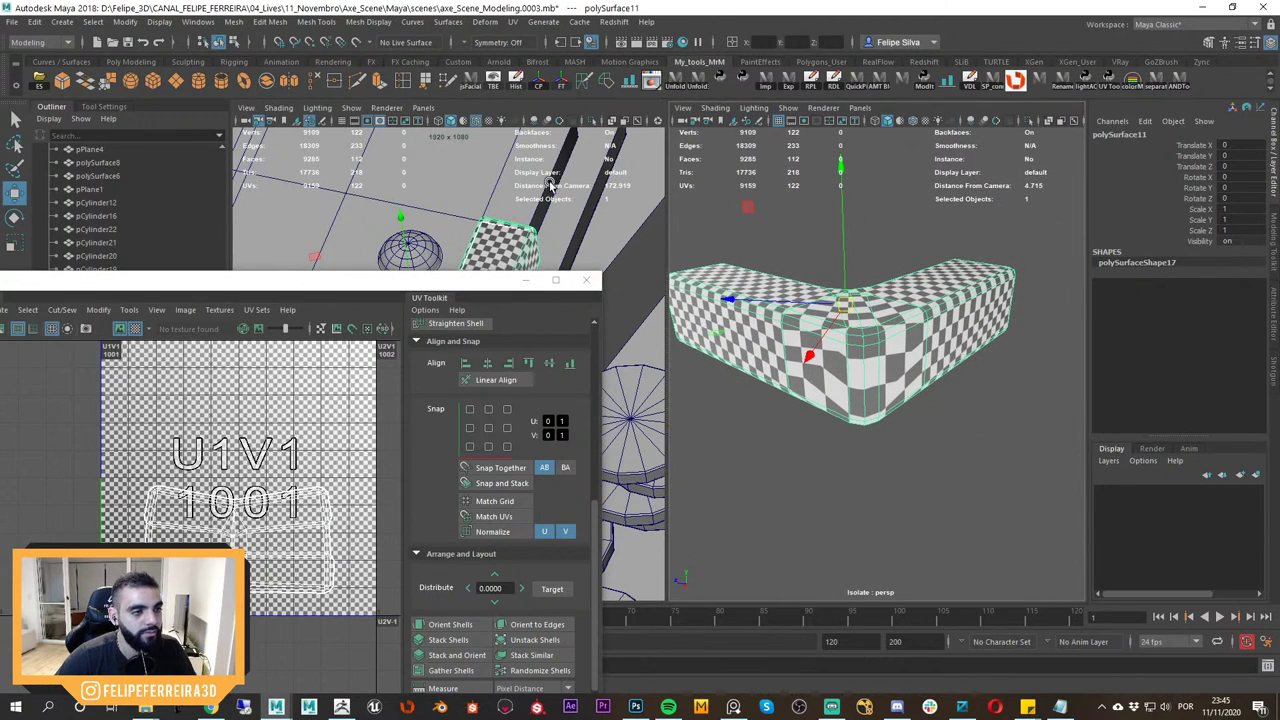
pyautogui.click(137, 330)
# In face mode, select the narrow strip of faces along one open inner rim of the corner piece and delete it.
pyautogui.keyDown('alt'); pyautogui.moveTo(843, 314); pyautogui.dragTo(889, 343); pyautogui.keyUp('alt')
pyautogui.moveTo(889, 343); pyautogui.dragTo(897, 302, button='right')
pyautogui.keyDown('alt'); pyautogui.moveTo(899, 305); pyautogui.dragTo(855, 378); pyautogui.keyUp('alt')
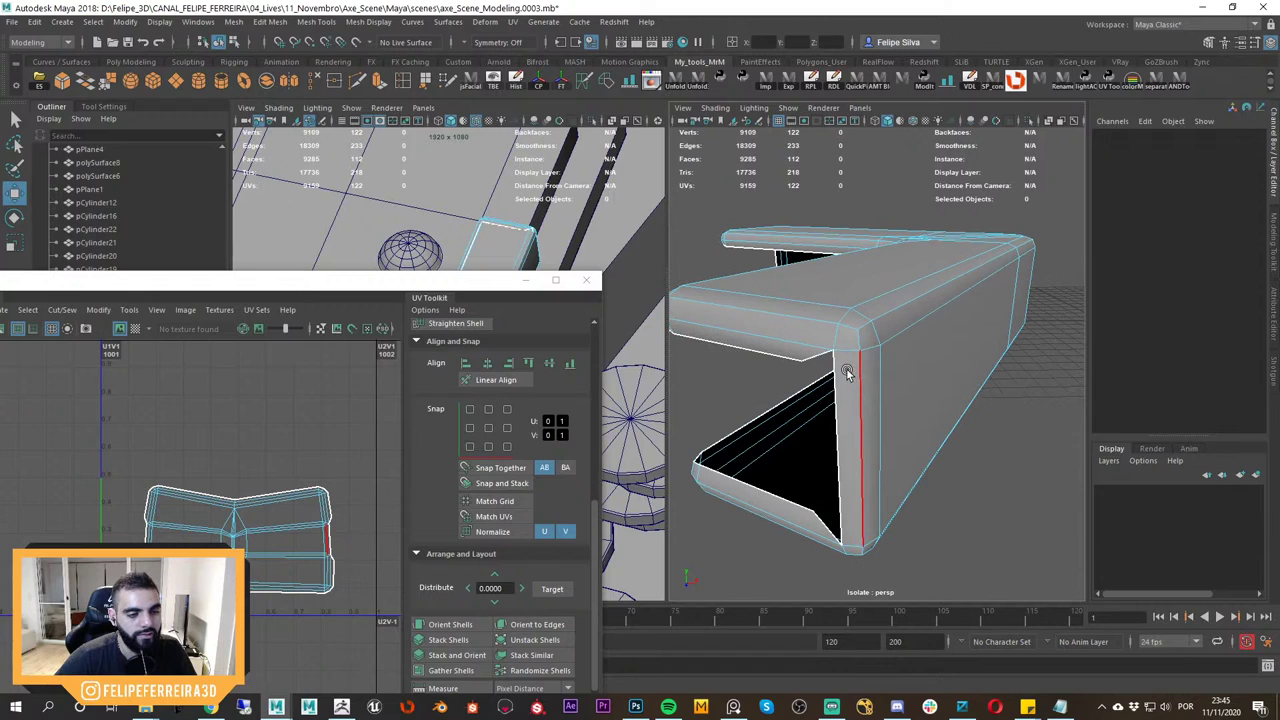
pyautogui.moveTo(846, 341); pyautogui.dragTo(846, 380, button='right')
pyautogui.keyDown('alt'); pyautogui.moveTo(822, 387); pyautogui.dragTo(990, 340); pyautogui.keyUp('alt')
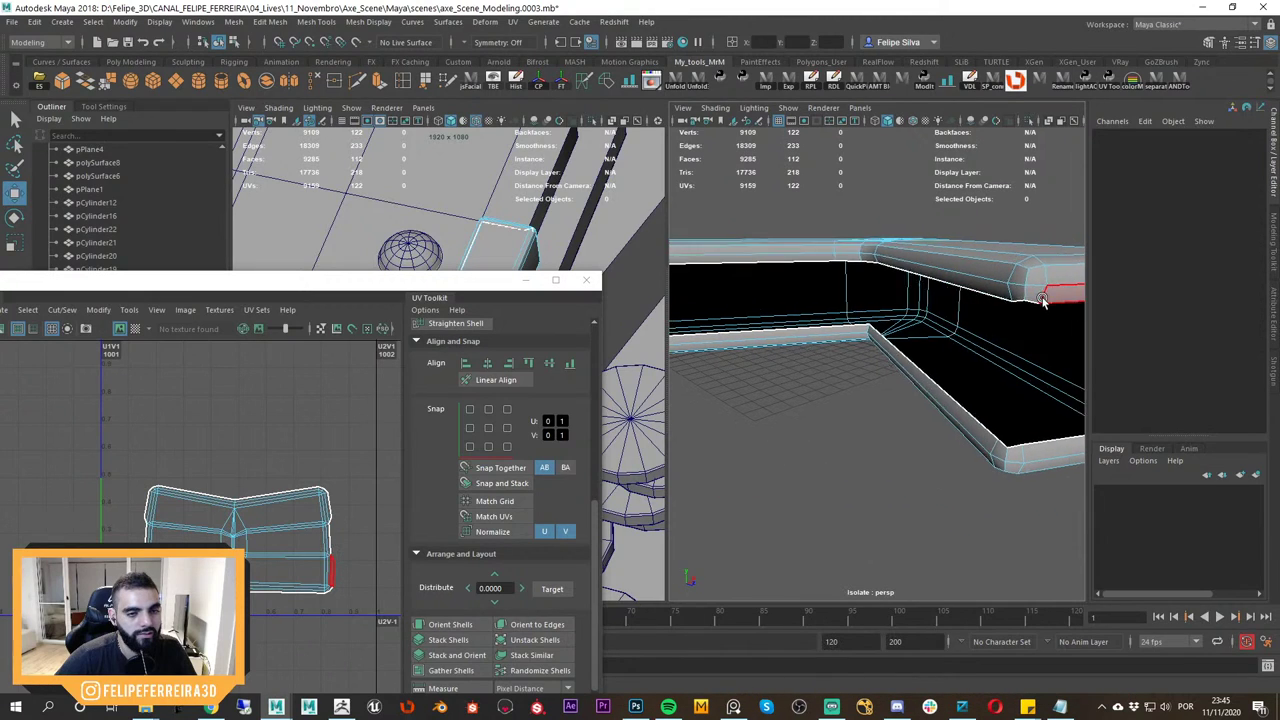
pyautogui.keyDown('alt'); pyautogui.moveTo(1042, 300); pyautogui.dragTo(955, 305, button='middle'); pyautogui.keyUp('alt')
pyautogui.click(971, 303)
pyautogui.scroll(-2, 915, 328)
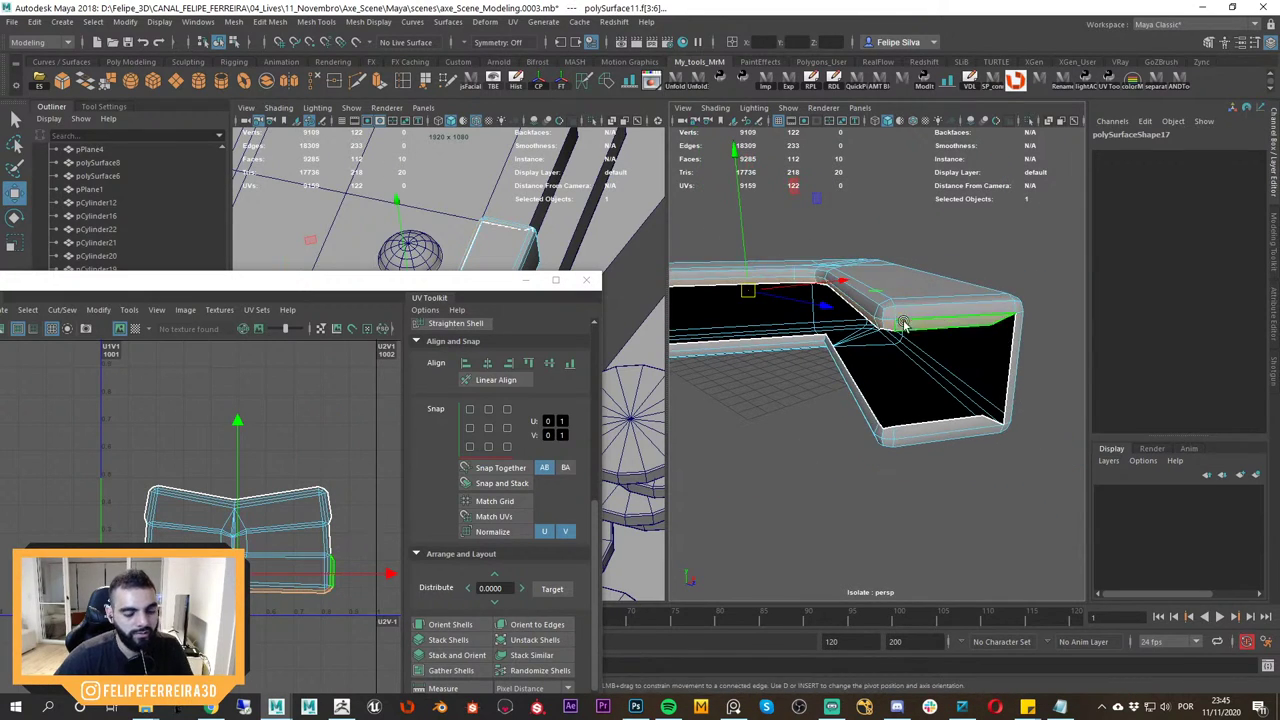
pyautogui.press('Delete')
# Delete the matching narrow strip of faces along the opposite open rim of the corner piece.
pyautogui.keyDown('alt'); pyautogui.moveTo(968, 436); pyautogui.dragTo(938, 374); pyautogui.keyUp('alt')
pyautogui.scroll(2, 937, 373)
pyautogui.click(908, 337)
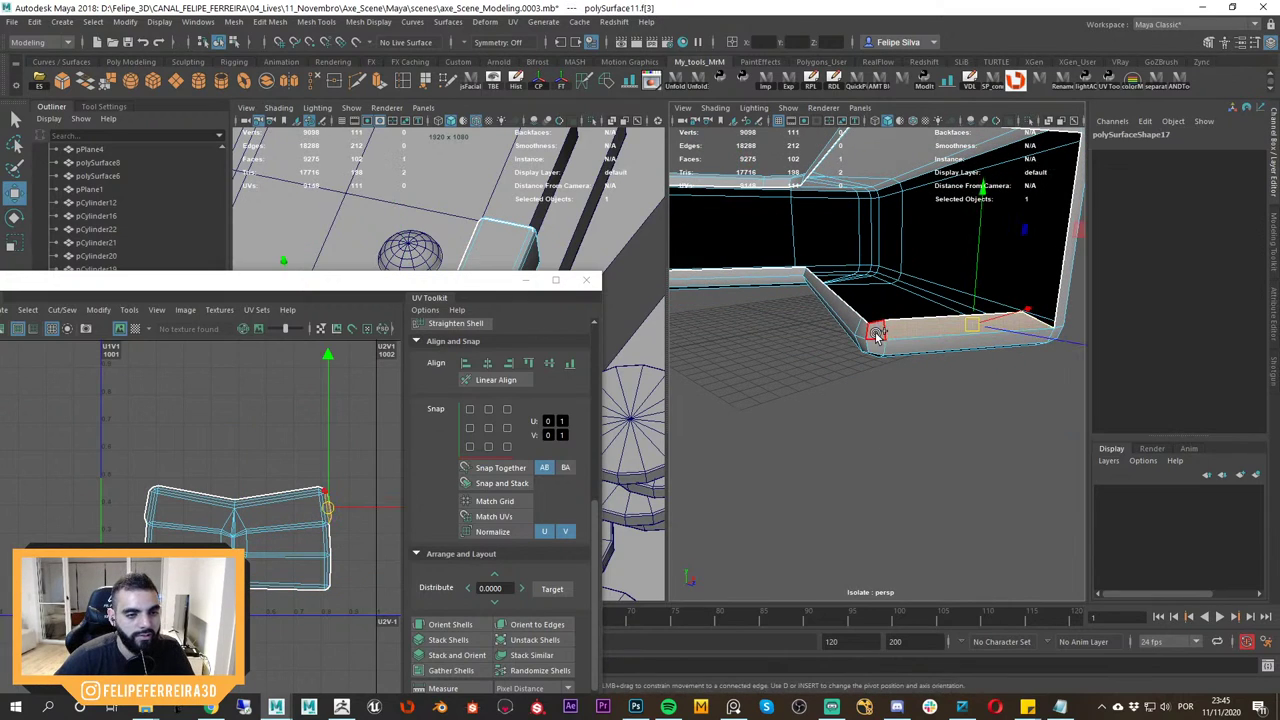
pyautogui.press('Delete')
pyautogui.scroll(-4, 914, 314)
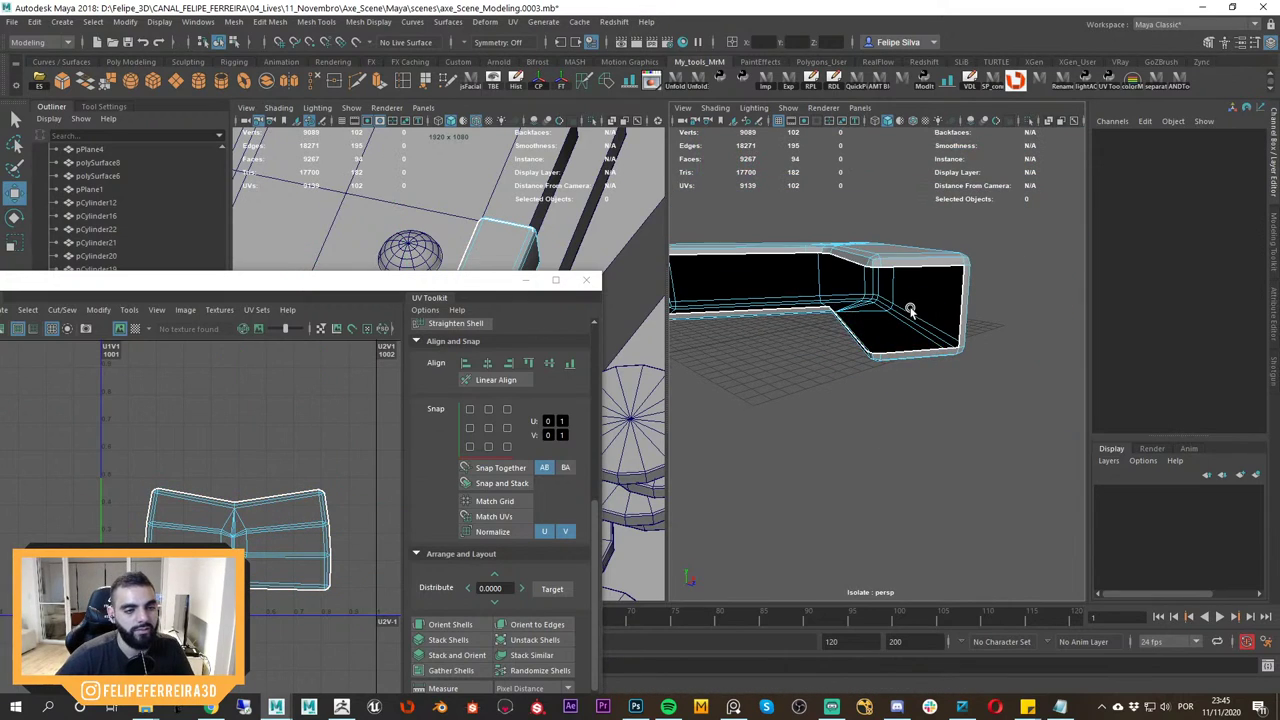
# In edge mode, select the short bevel edges at the two corners of one arm's end and cut the UVs there.
pyautogui.moveTo(909, 309); pyautogui.dragTo(909, 264, button='right')
pyautogui.keyDown('alt'); pyautogui.moveTo(909, 264); pyautogui.dragTo(866, 309); pyautogui.keyUp('alt')
pyautogui.scroll(4, 868, 312)
pyautogui.keyDown('alt'); pyautogui.moveTo(905, 388); pyautogui.dragTo(934, 349); pyautogui.keyUp('alt')
pyautogui.click(921, 281)
pyautogui.scroll(4, 934, 349)
pyautogui.keyDown('shift'); pyautogui.click(945, 350); pyautogui.keyUp('shift')
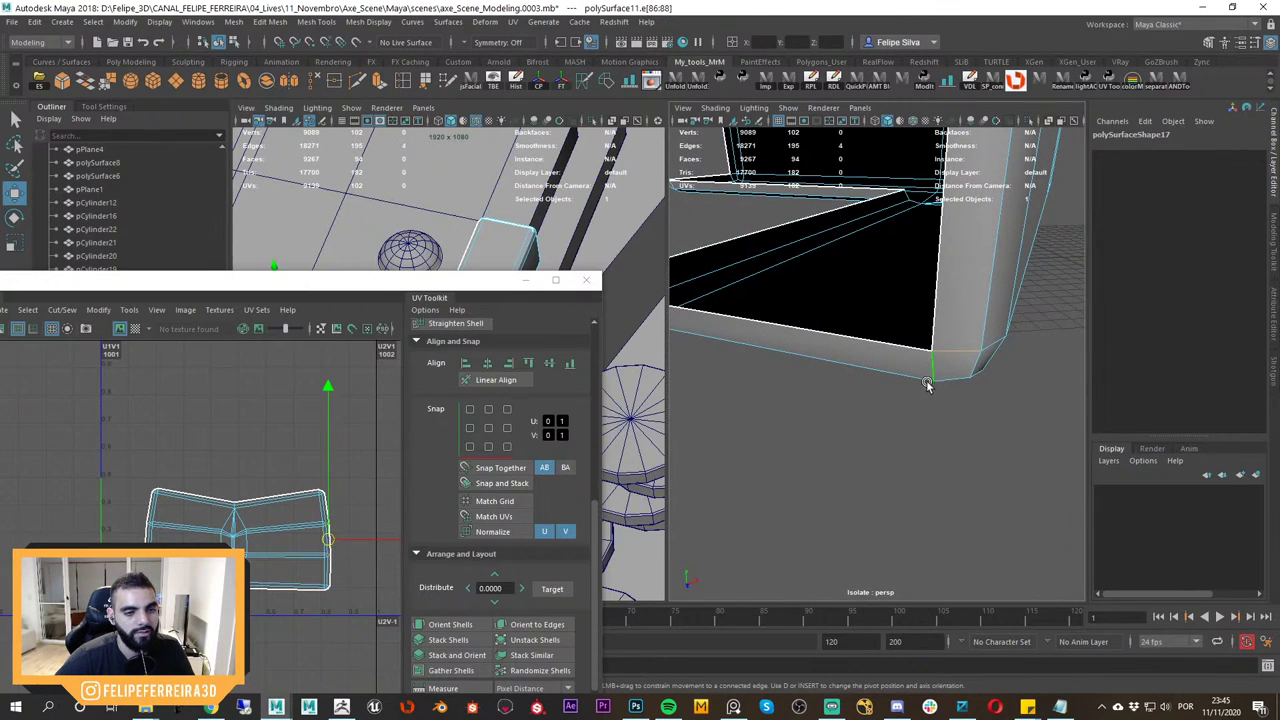
pyautogui.click(583, 87)
# Cut the UVs along the matching short bevel edges at the end of the corner piece's other arm.
pyautogui.scroll(-5, 843, 246)
pyautogui.keyDown('alt'); pyautogui.moveTo(843, 246); pyautogui.dragTo(920, 386); pyautogui.keyUp('alt')
pyautogui.scroll(2, 891, 346)
pyautogui.scroll(4, 920, 386)
pyautogui.keyDown('alt'); pyautogui.moveTo(883, 303); pyautogui.dragTo(883, 328); pyautogui.keyUp('alt')
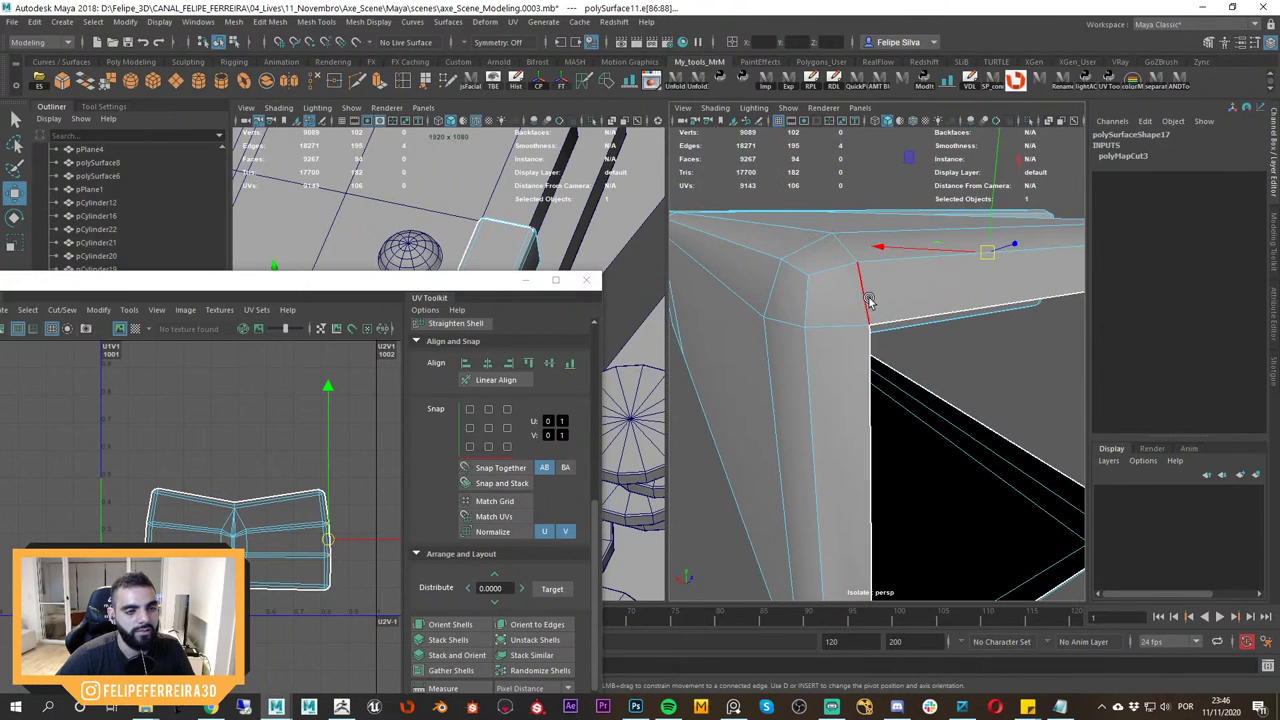
pyautogui.keyDown('shift'); pyautogui.click(837, 326); pyautogui.keyUp('shift')
pyautogui.keyDown('alt'); pyautogui.moveTo(857, 436); pyautogui.dragTo(864, 300); pyautogui.keyUp('alt')
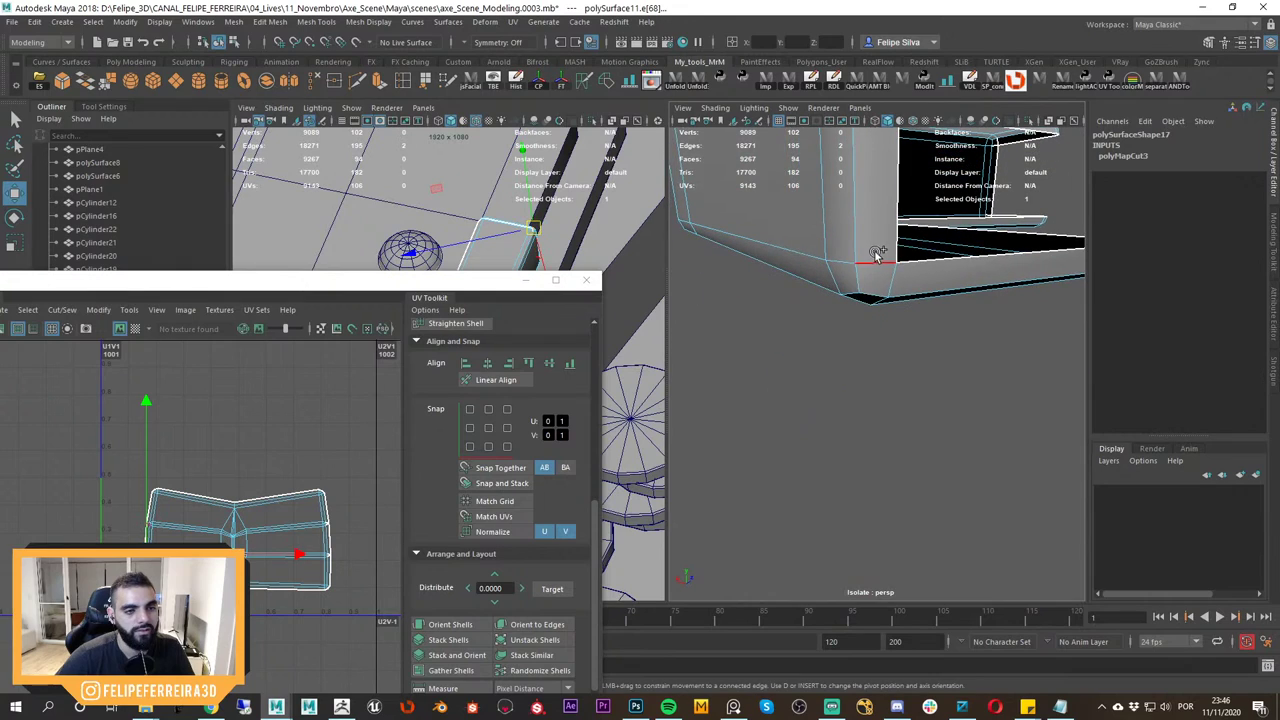
pyautogui.press('g')
# Cut a UV seam across the bend on one flat side, from the inner corner diagonally to the outer corner.
pyautogui.scroll(-5, 914, 322)
pyautogui.keyDown('alt'); pyautogui.moveTo(928, 346); pyautogui.dragTo(865, 397); pyautogui.keyUp('alt')
pyautogui.scroll(5, 858, 374)
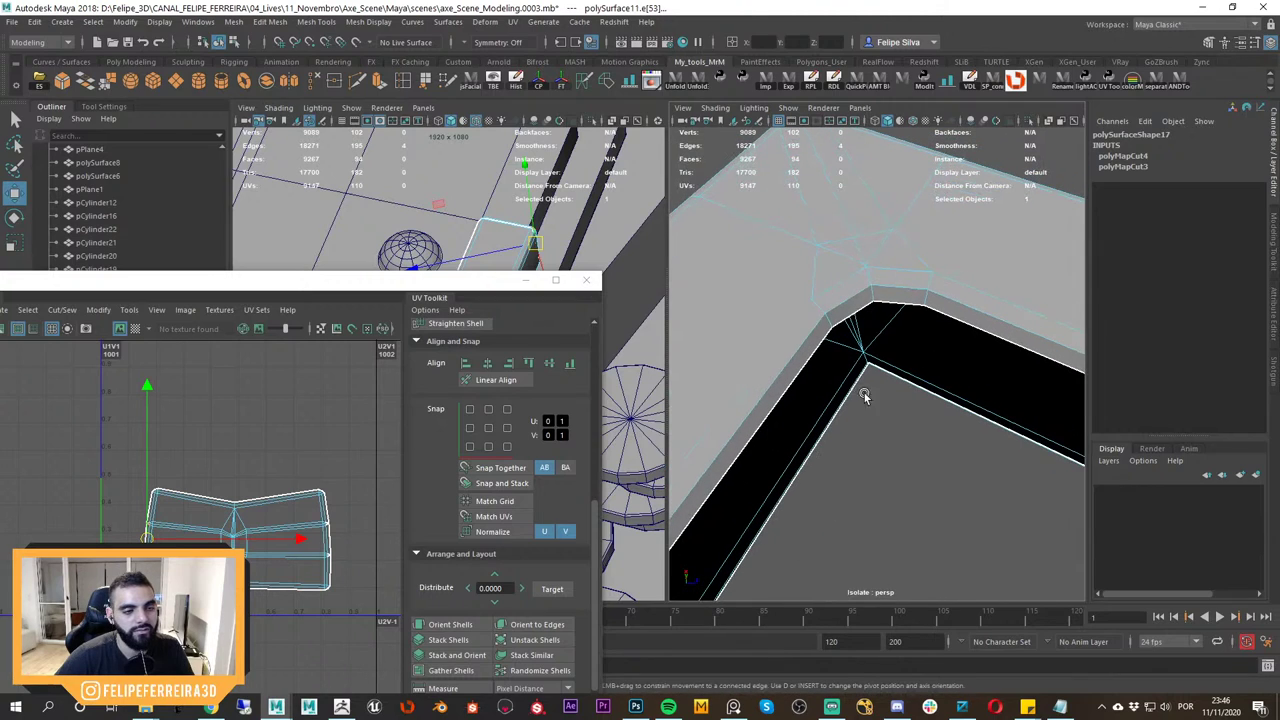
pyautogui.click(870, 296)
pyautogui.keyDown('alt'); pyautogui.moveTo(871, 297); pyautogui.dragTo(881, 335); pyautogui.keyUp('alt')
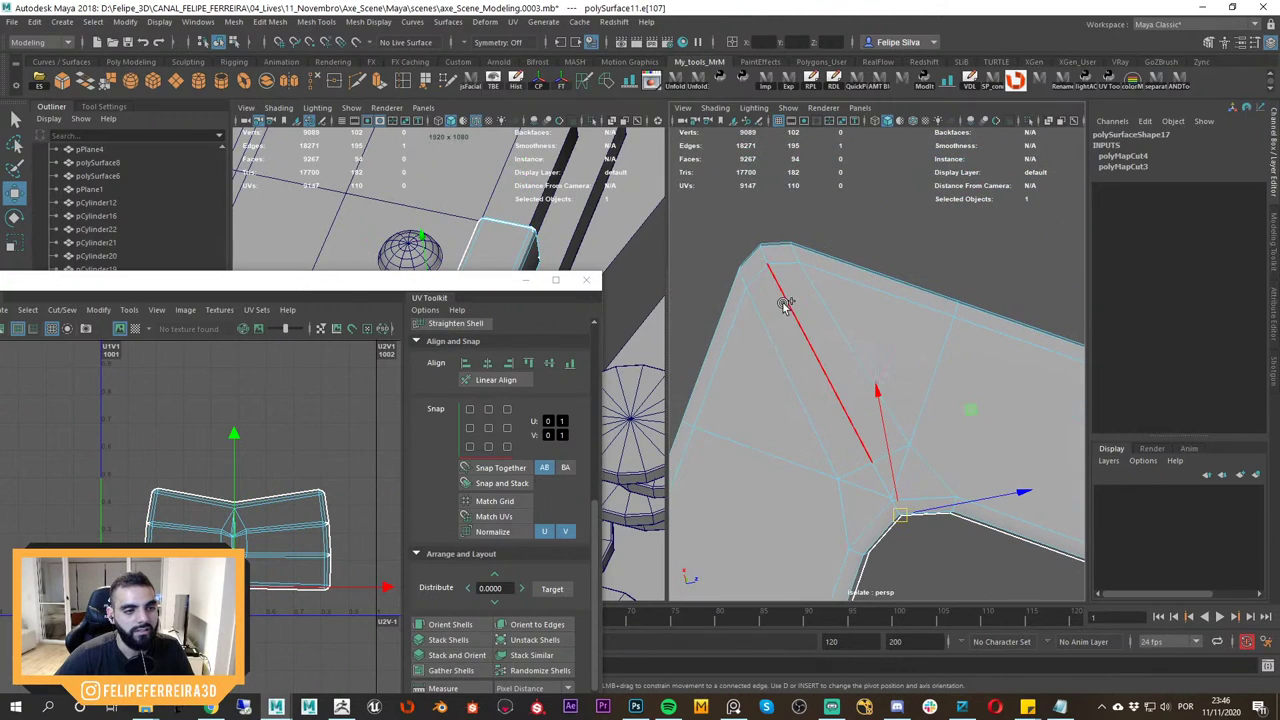
pyautogui.click(864, 214)
pyautogui.scroll(-5, 875, 290)
pyautogui.keyDown('alt'); pyautogui.moveTo(883, 334); pyautogui.dragTo(864, 180); pyautogui.keyUp('alt')
pyautogui.scroll(4, 892, 285)
pyautogui.keyDown('alt'); pyautogui.moveTo(897, 294); pyautogui.dragTo(893, 386, button='middle'); pyautogui.keyUp('alt')
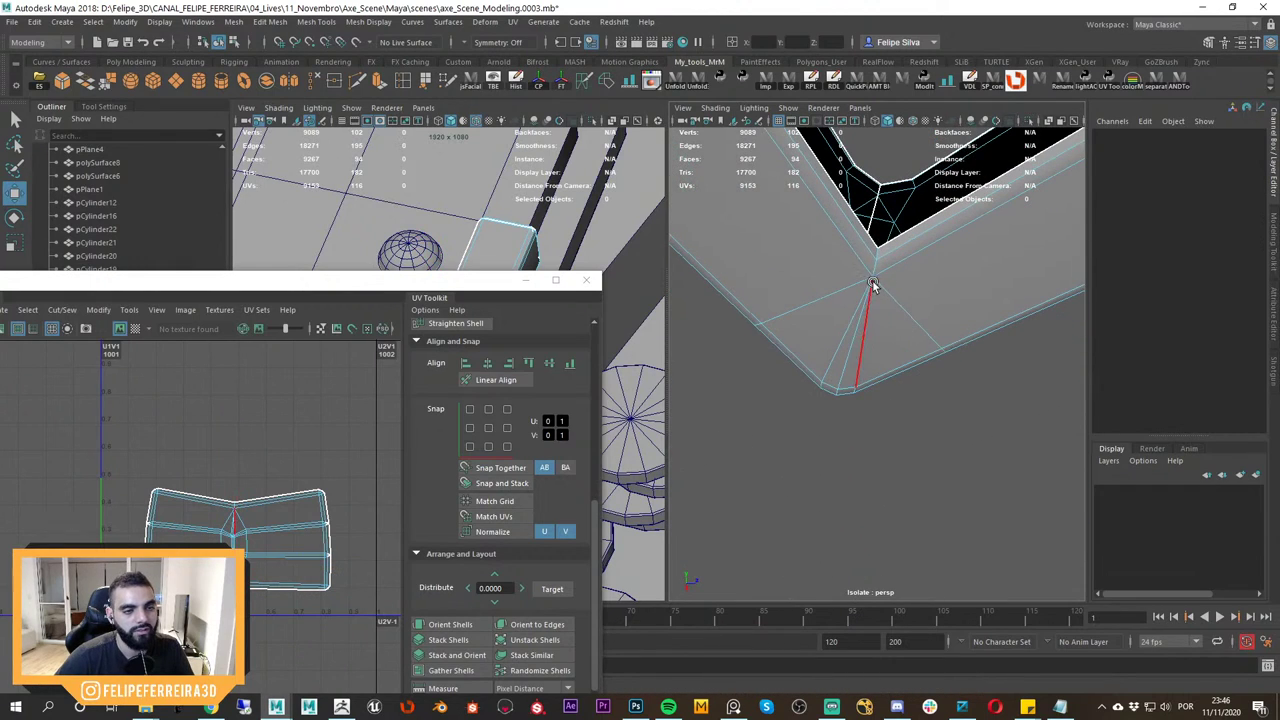
# Cut the matching diagonal UV seam across the bend on the opposite flat side of the corner piece.
pyautogui.click(880, 257)
pyautogui.keyDown('alt'); pyautogui.moveTo(880, 320); pyautogui.dragTo(1001, 124); pyautogui.keyUp('alt')
pyautogui.click(874, 277)
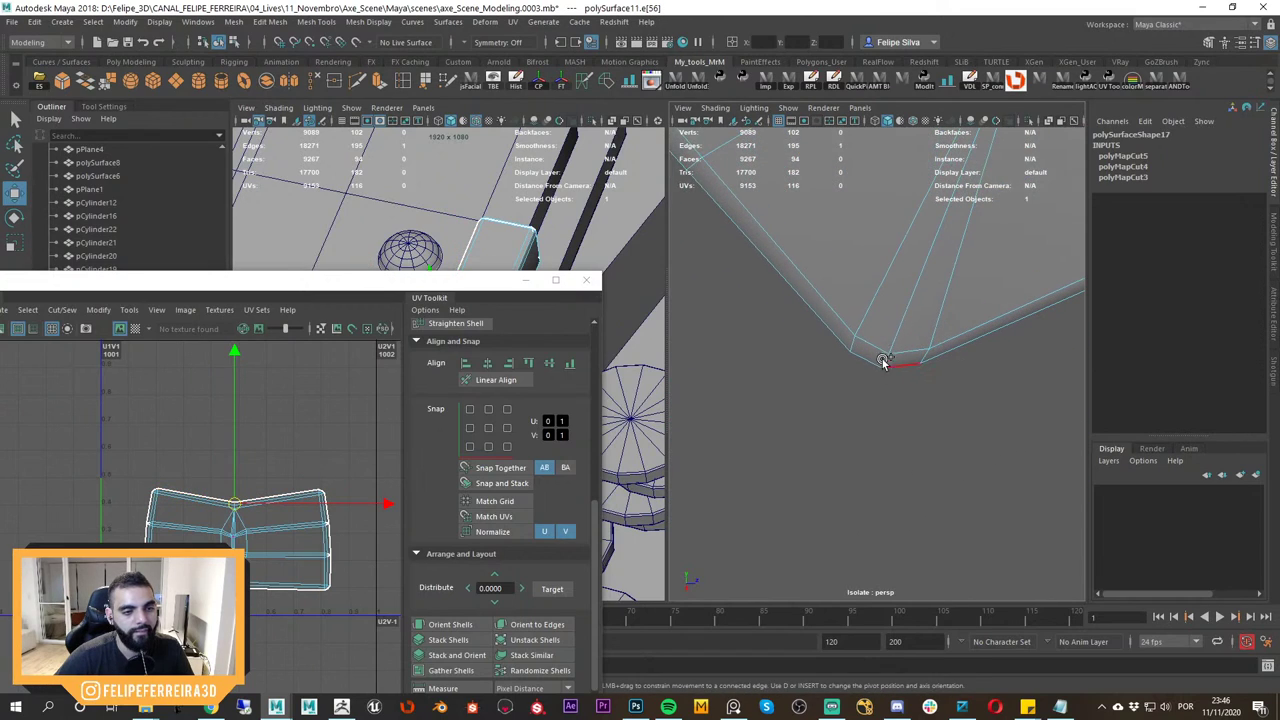
pyautogui.keyDown('alt'); pyautogui.moveTo(920, 386); pyautogui.dragTo(808, 416); pyautogui.keyUp('alt')
pyautogui.keyDown('alt'); pyautogui.moveTo(935, 312); pyautogui.dragTo(864, 383); pyautogui.keyUp('alt')
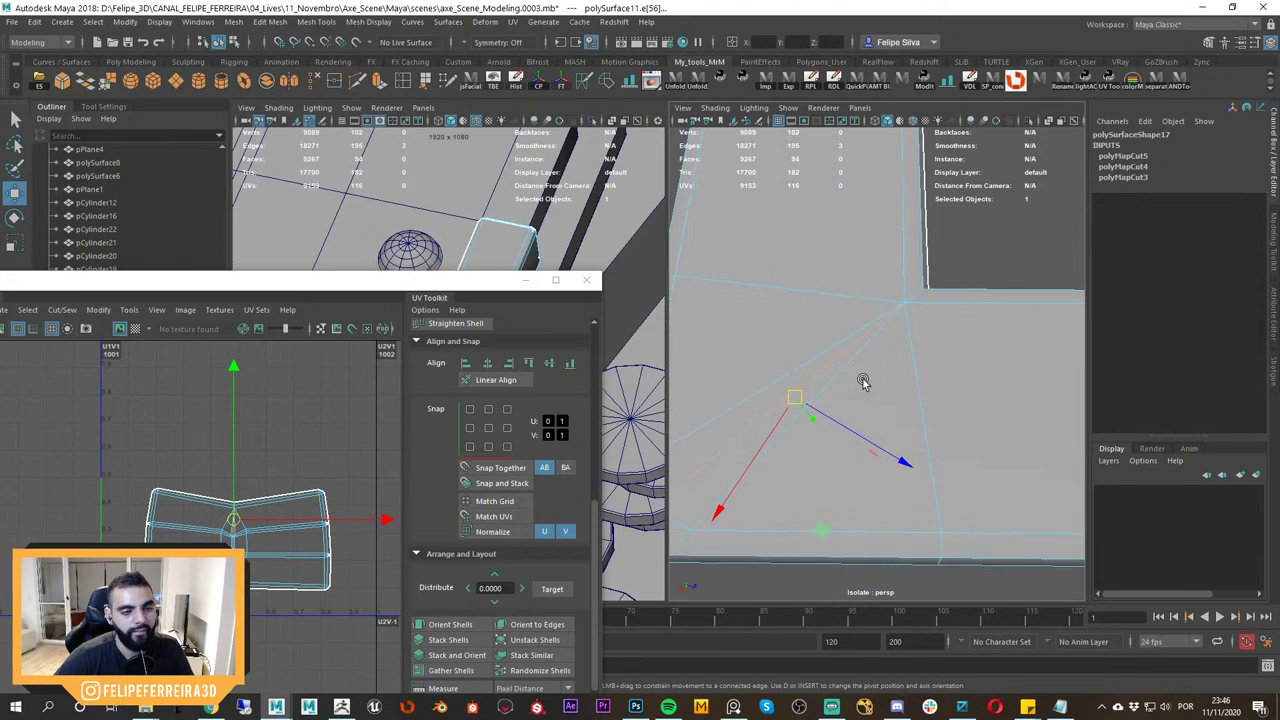
pyautogui.hotkey('shift', 'x')
# Return the corner piece to object mode and unfold its UVs with the Unfold3D method.
pyautogui.keyDown('alt'); pyautogui.moveTo(929, 316); pyautogui.dragTo(943, 251, button='right'); pyautogui.keyUp('alt')
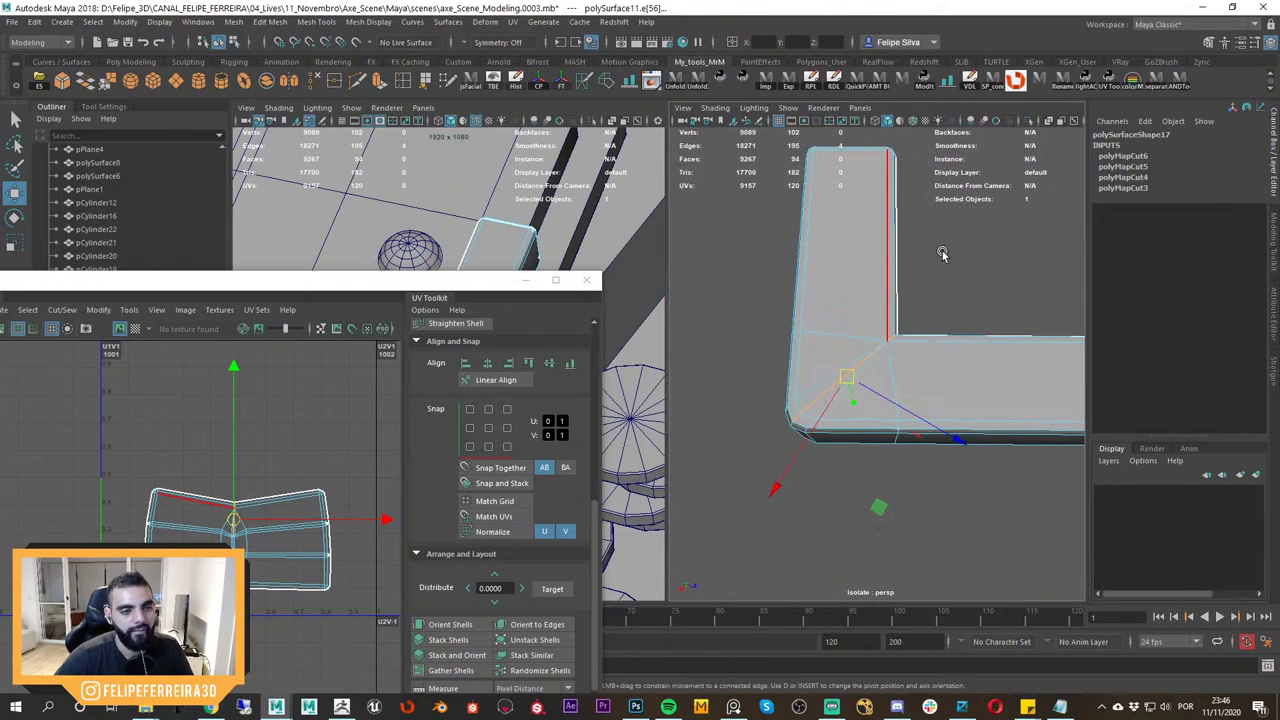
pyautogui.click(872, 316)
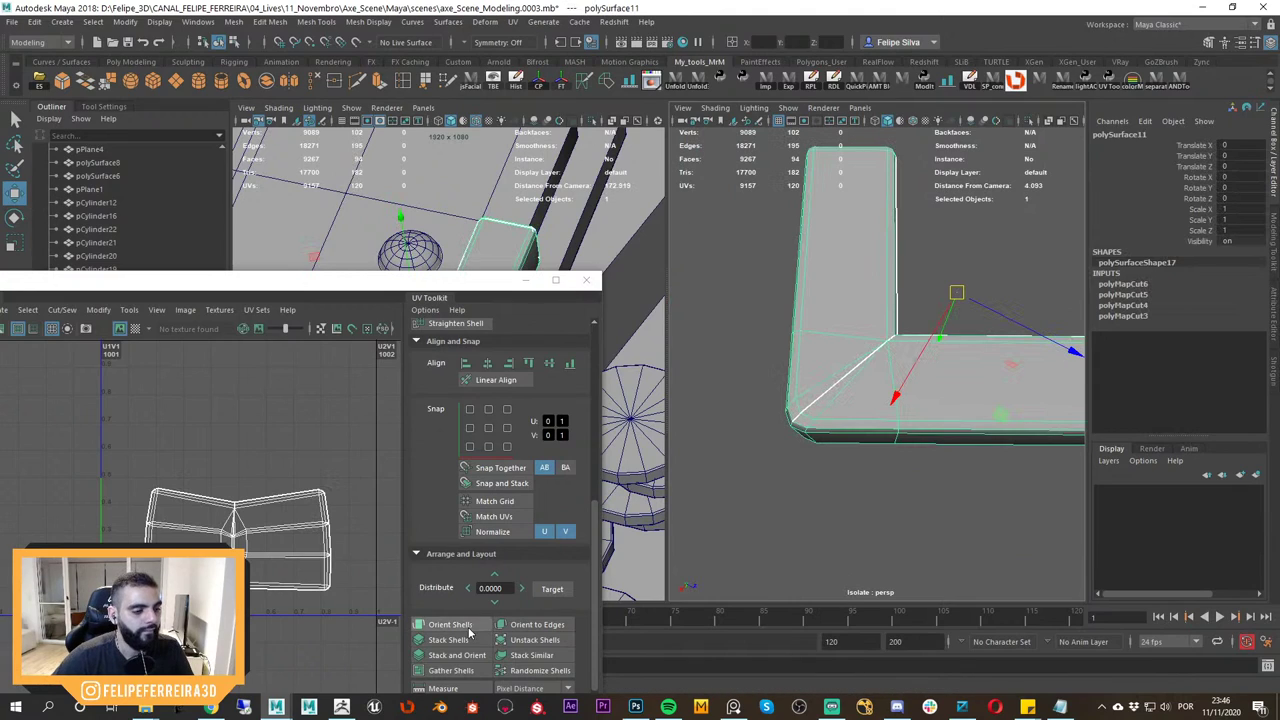
pyautogui.moveTo(594, 526); pyautogui.dragTo(595, 463)
pyautogui.moveTo(595, 516); pyautogui.dragTo(605, 443)
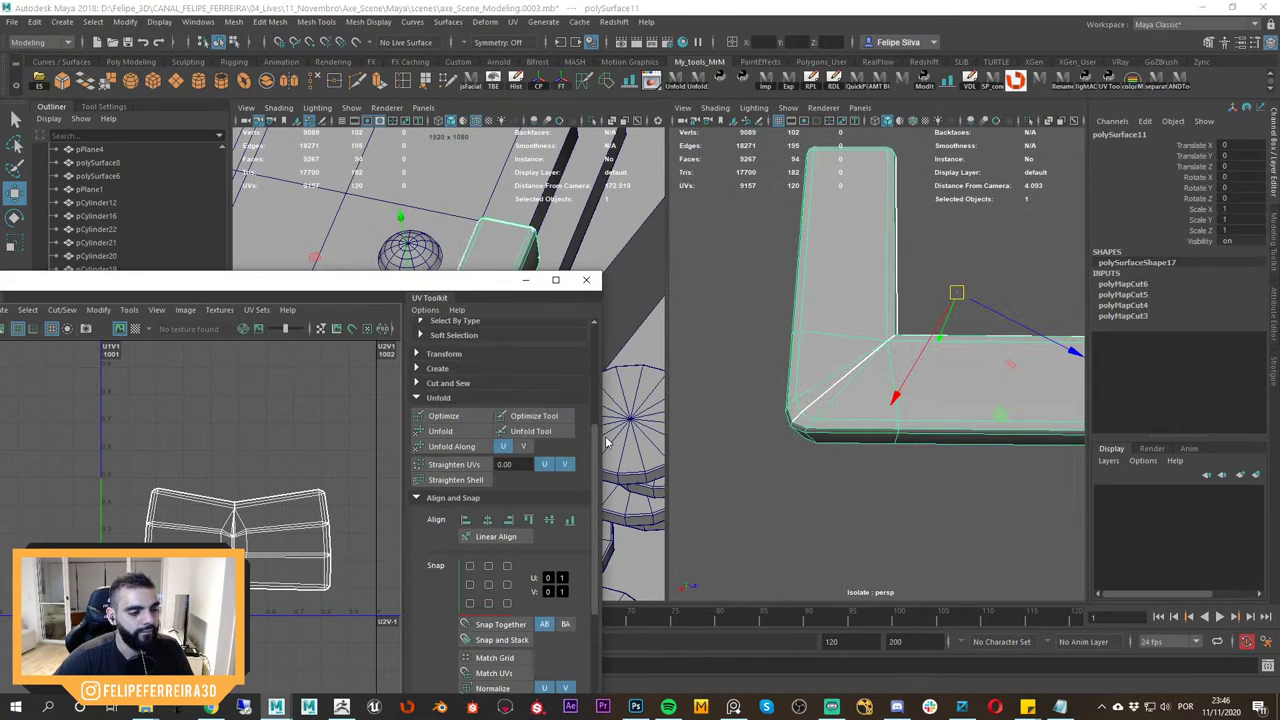
pyautogui.keyDown('shift'); pyautogui.click(459, 431); pyautogui.keyUp('shift')
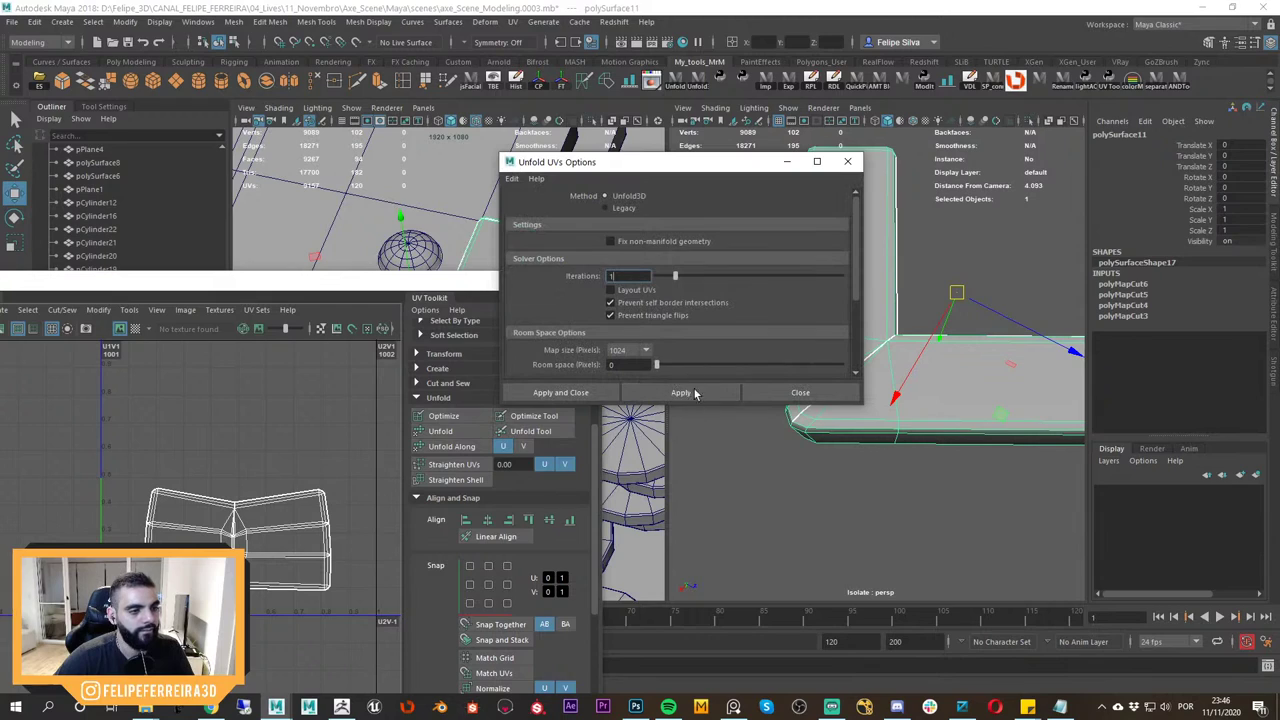
pyautogui.click(681, 392)
pyautogui.click(798, 392)
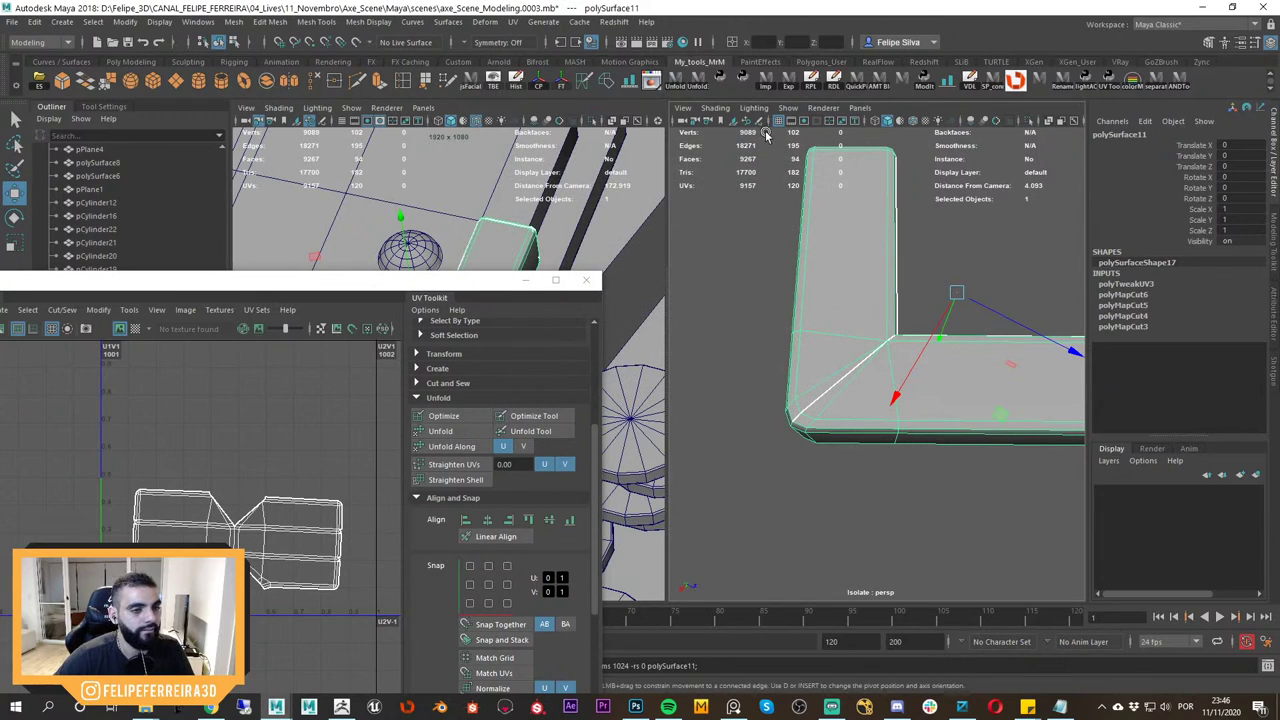
# Show the checker map on the unfolded corner piece, inspect its sides for distortion and switch the checker off.
pyautogui.scroll(2, 802, 335)
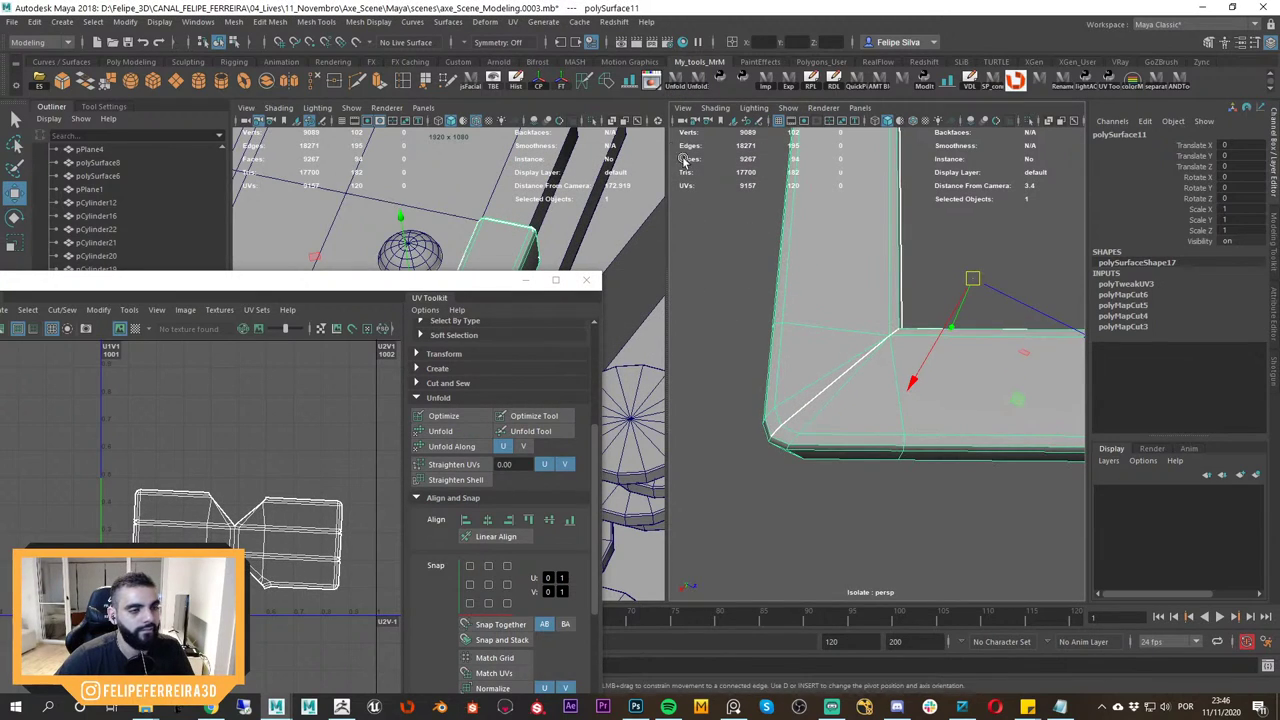
pyautogui.click(137, 329)
pyautogui.scroll(-6, 968, 436)
pyautogui.keyDown('alt'); pyautogui.moveTo(968, 436); pyautogui.dragTo(1024, 377); pyautogui.keyUp('alt')
pyautogui.scroll(3, 966, 377)
pyautogui.scroll(-2, 951, 457)
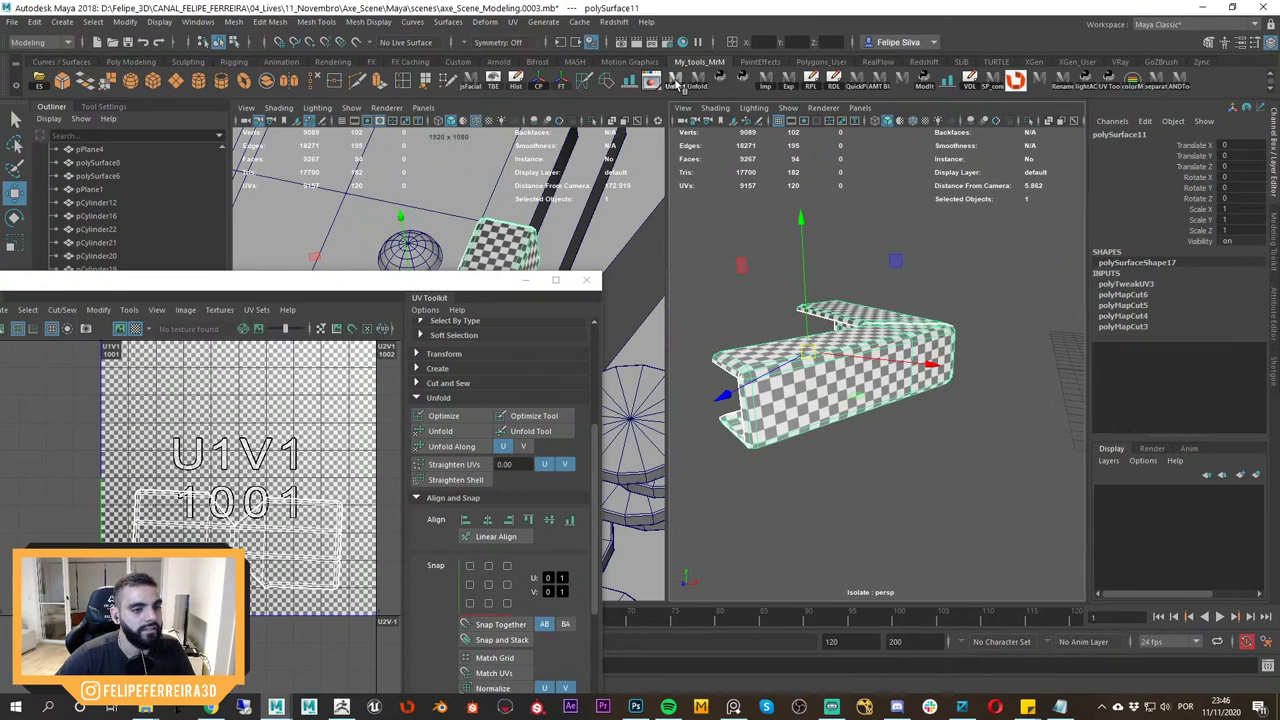
pyautogui.keyDown('alt'); pyautogui.moveTo(868, 258); pyautogui.dragTo(861, 319); pyautogui.keyUp('alt')
pyautogui.click(961, 212)
pyautogui.click(910, 304)
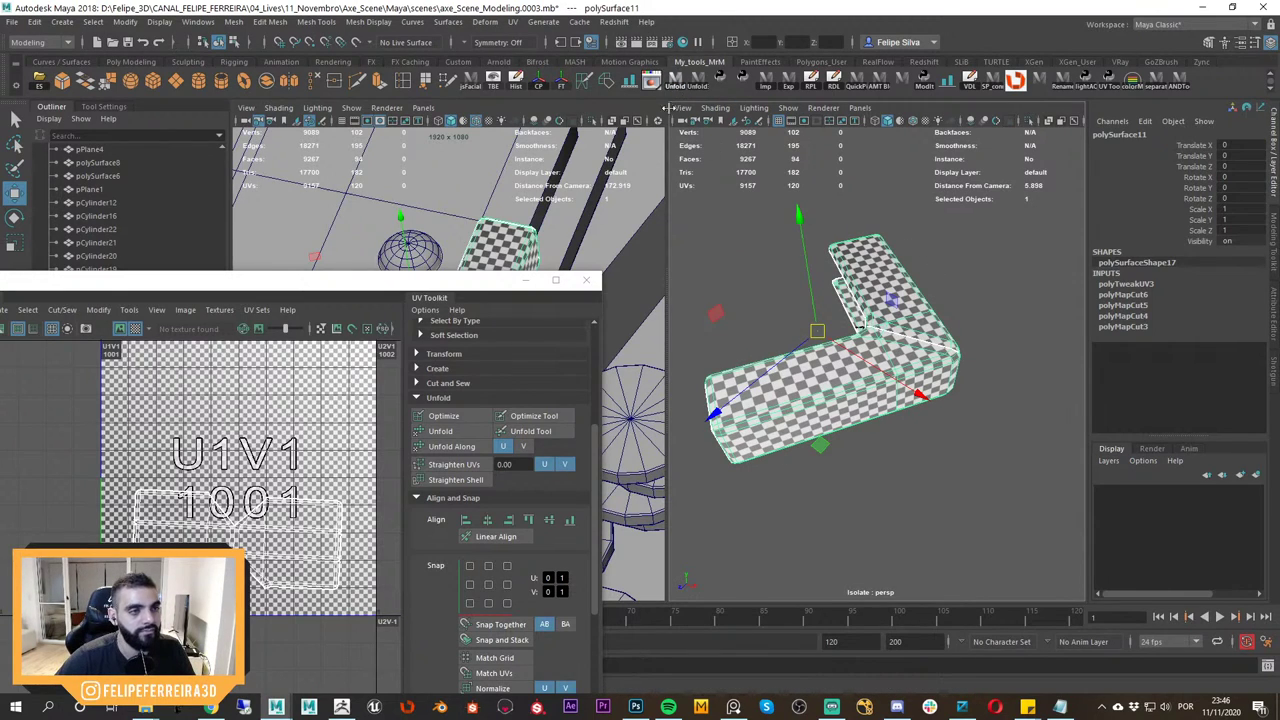
pyautogui.click(137, 330)
# Exit isolation, delete the old untrimmed corner piece on the book's lower cover and reselect the finished one.
pyautogui.keyDown('alt'); pyautogui.moveTo(908, 355); pyautogui.dragTo(790, 358); pyautogui.keyUp('alt')
pyautogui.hotkey('ctrl', '1')
pyautogui.scroll(-4, 965, 360)
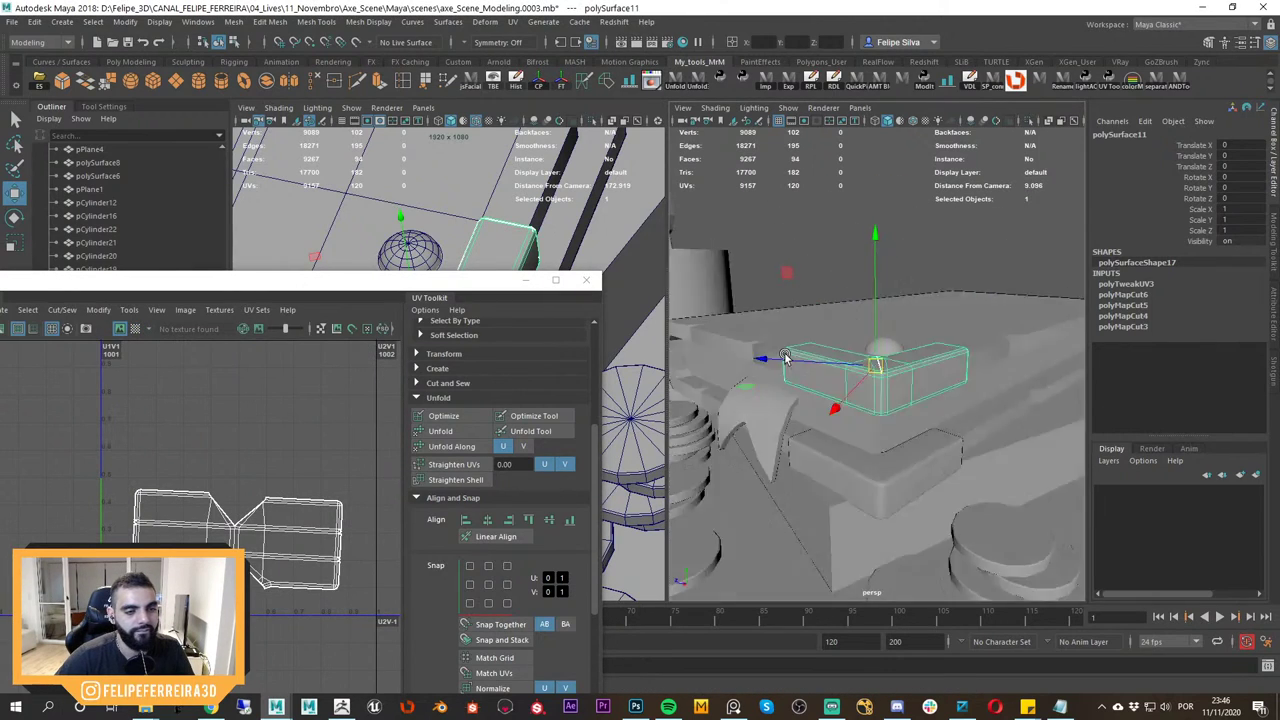
pyautogui.scroll(4, 900, 410)
pyautogui.keyDown('alt'); pyautogui.moveTo(937, 430); pyautogui.dragTo(934, 484); pyautogui.keyUp('alt')
pyautogui.click(932, 505)
pyautogui.click(910, 407)
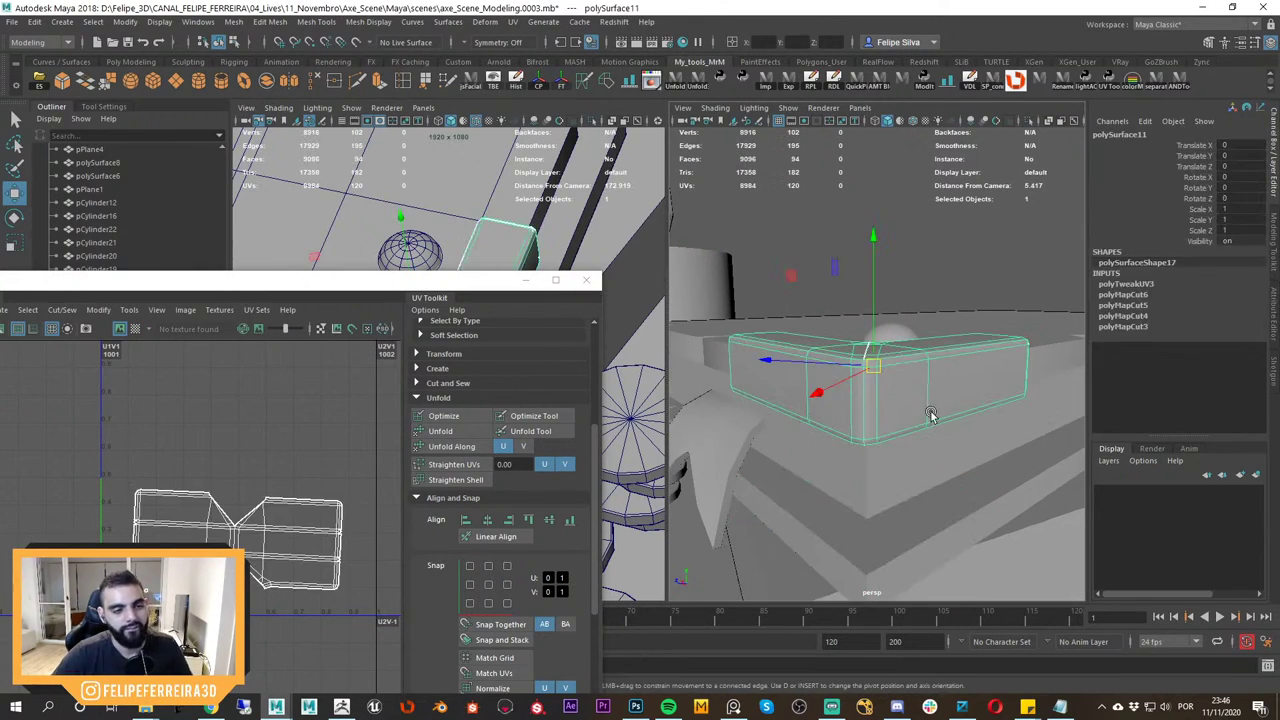
# Duplicate the finished corner piece, move the copy down onto the book's lower cover corner and reselect the upper piece.
pyautogui.scroll(-5, 931, 414)
pyautogui.keyDown('alt'); pyautogui.moveTo(915, 400); pyautogui.dragTo(891, 341); pyautogui.keyUp('alt')
pyautogui.scroll(5, 856, 372)
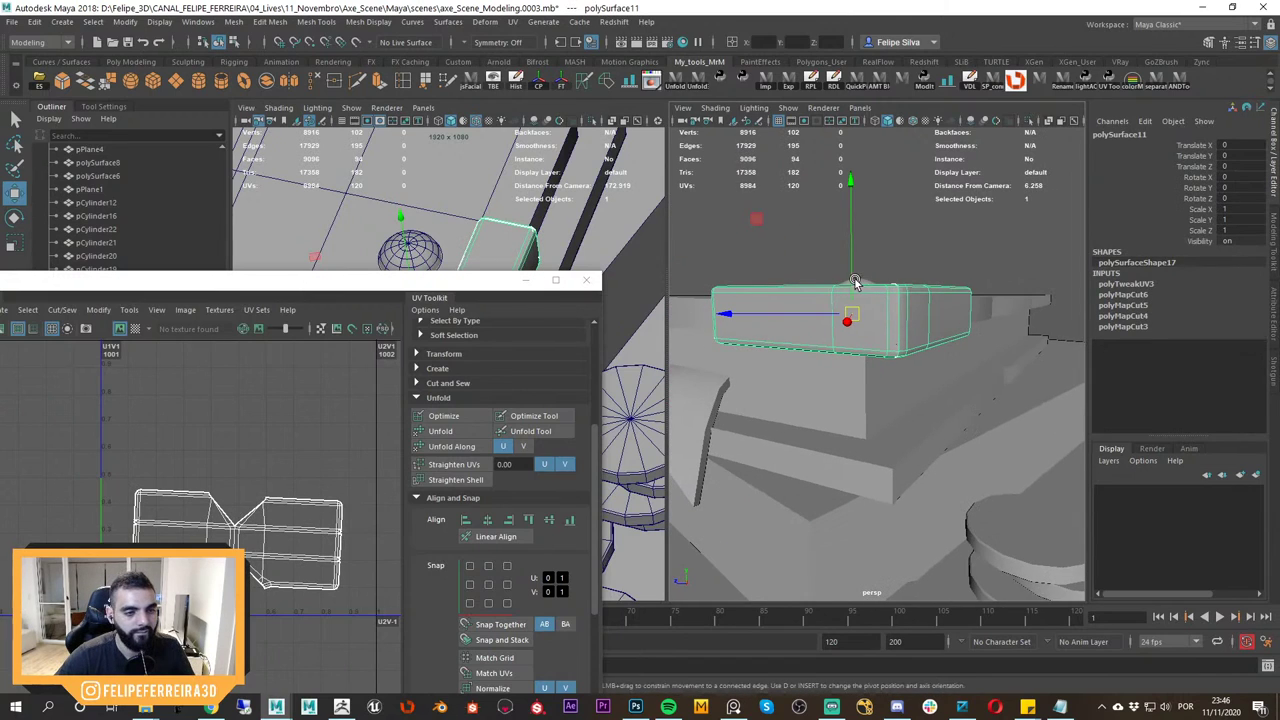
pyautogui.hotkey('ctrl', 'd')
pyautogui.moveTo(855, 283); pyautogui.dragTo(920, 423)
pyautogui.scroll(3, 910, 412)
pyautogui.moveTo(872, 333); pyautogui.dragTo(762, 284)
pyautogui.scroll(-4, 872, 308)
pyautogui.click(779, 237)
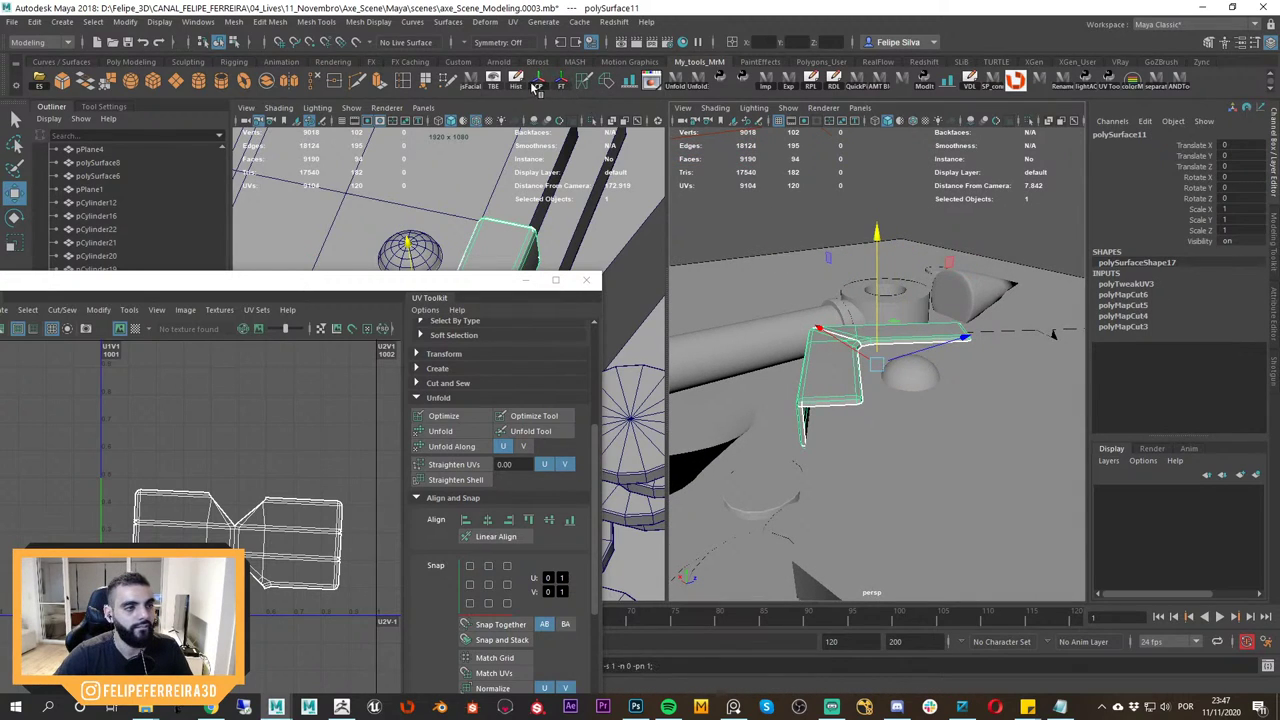
# Add the book to the corner piece selection, isolate and frame both, and move the UV Editor lower.
pyautogui.keyDown('shift'); pyautogui.click(916, 424); pyautogui.keyUp('shift')
pyautogui.keyDown('alt'); pyautogui.moveTo(900, 426); pyautogui.dragTo(809, 369); pyautogui.keyUp('alt')
pyautogui.press('space')
pyautogui.click(930, 393)
pyautogui.hotkey('ctrl', '1')
pyautogui.press('f')
pyautogui.keyDown('alt'); pyautogui.moveTo(809, 369); pyautogui.dragTo(904, 390, button='middle'); pyautogui.keyUp('alt')
pyautogui.moveTo(496, 284); pyautogui.dragTo(425, 436)
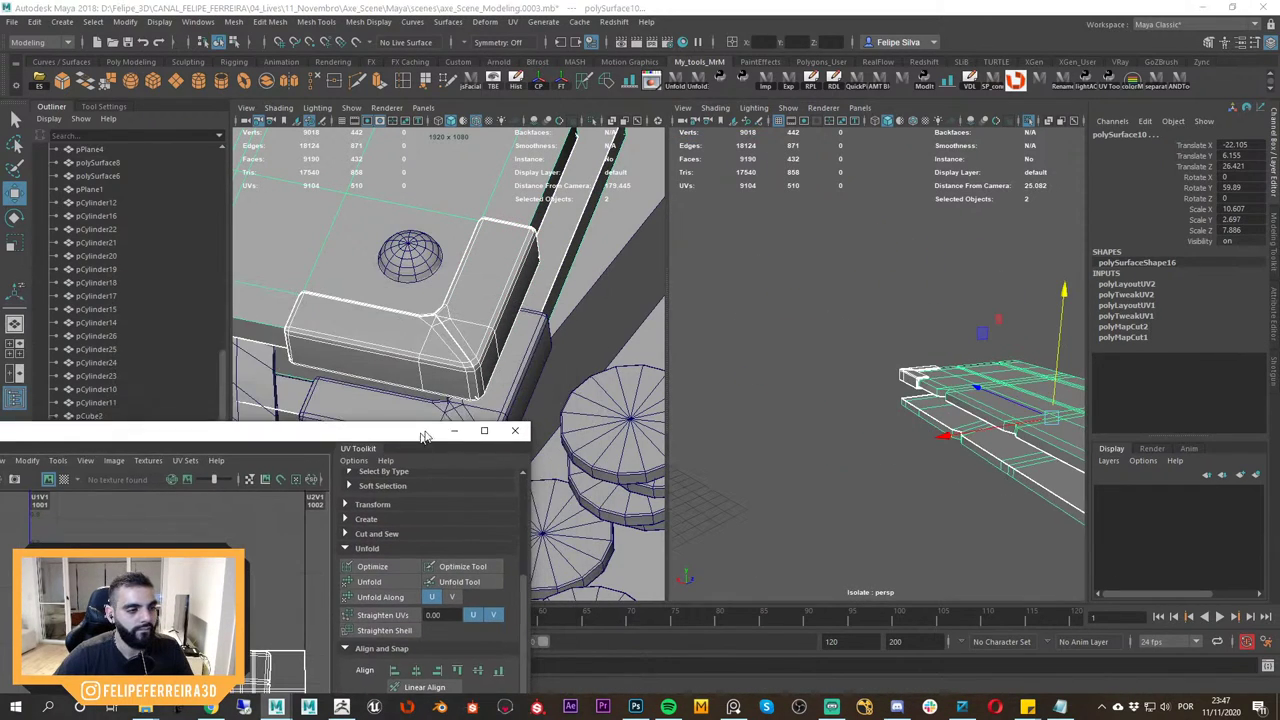
# Scale down the book cover's upper corner guard, flattening it vertically to a Y scale of about 0.857.
pyautogui.click(910, 375)
pyautogui.press('f')
pyautogui.moveTo(912, 382)
pyautogui.keyDown('alt'); pyautogui.mouseDown()
pyautogui.moveTo(951, 432)
pyautogui.moveTo(872, 391)
pyautogui.moveTo(907, 372)
pyautogui.mouseUp(); pyautogui.keyUp('alt')
pyautogui.press('r')
pyautogui.hotkey('ctrl', 'z')
pyautogui.press('w')
pyautogui.moveTo(917, 254); pyautogui.dragTo(917, 267)
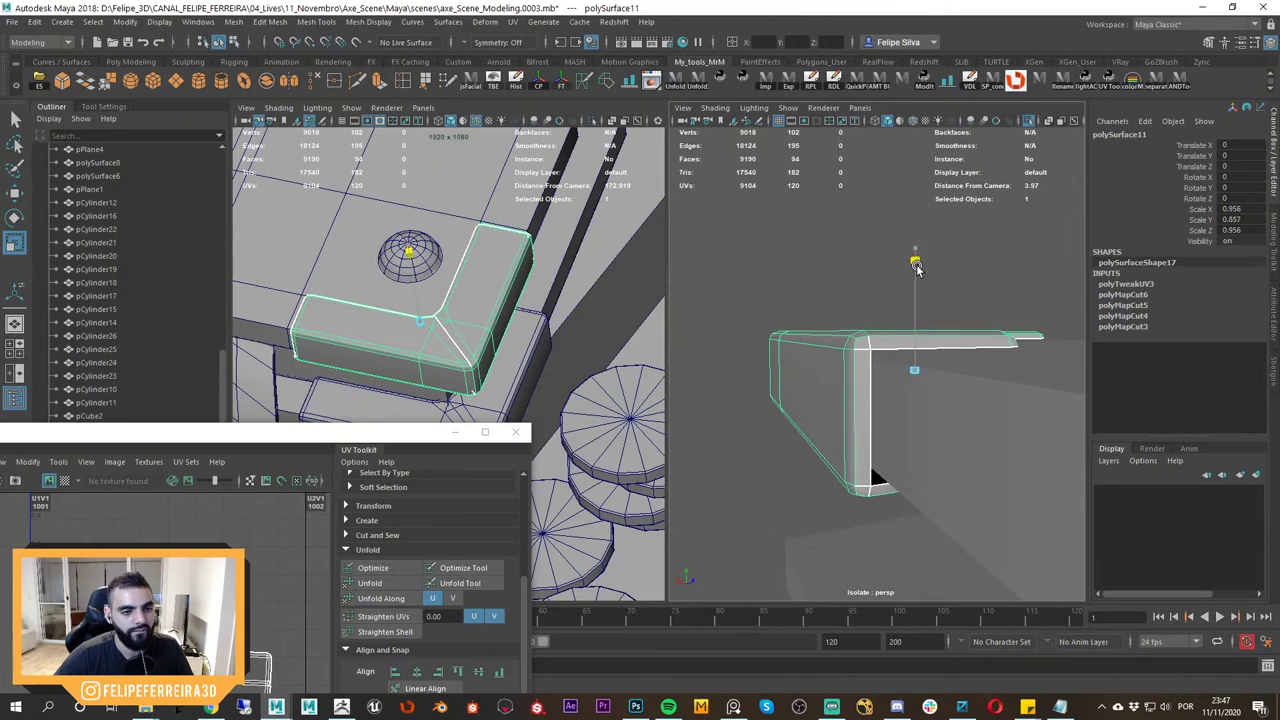
pyautogui.keyDown('alt'); pyautogui.moveTo(912, 348); pyautogui.dragTo(858, 328); pyautogui.keyUp('alt')
pyautogui.click(851, 263)
pyautogui.keyDown('alt'); pyautogui.moveTo(853, 270); pyautogui.dragTo(896, 393); pyautogui.keyUp('alt')
# Bring back the full scene and delete the corner guard on the book's lower cover.
pyautogui.hotkey('ctrl', '1')
pyautogui.click(907, 448)
pyautogui.press('Delete')
# Isolate the book cover together with its upper corner guard.
pyautogui.click(893, 376)
pyautogui.press('w')
pyautogui.keyDown('shift'); pyautogui.click(925, 443); pyautogui.keyUp('shift')
pyautogui.hotkey('ctrl', '1')
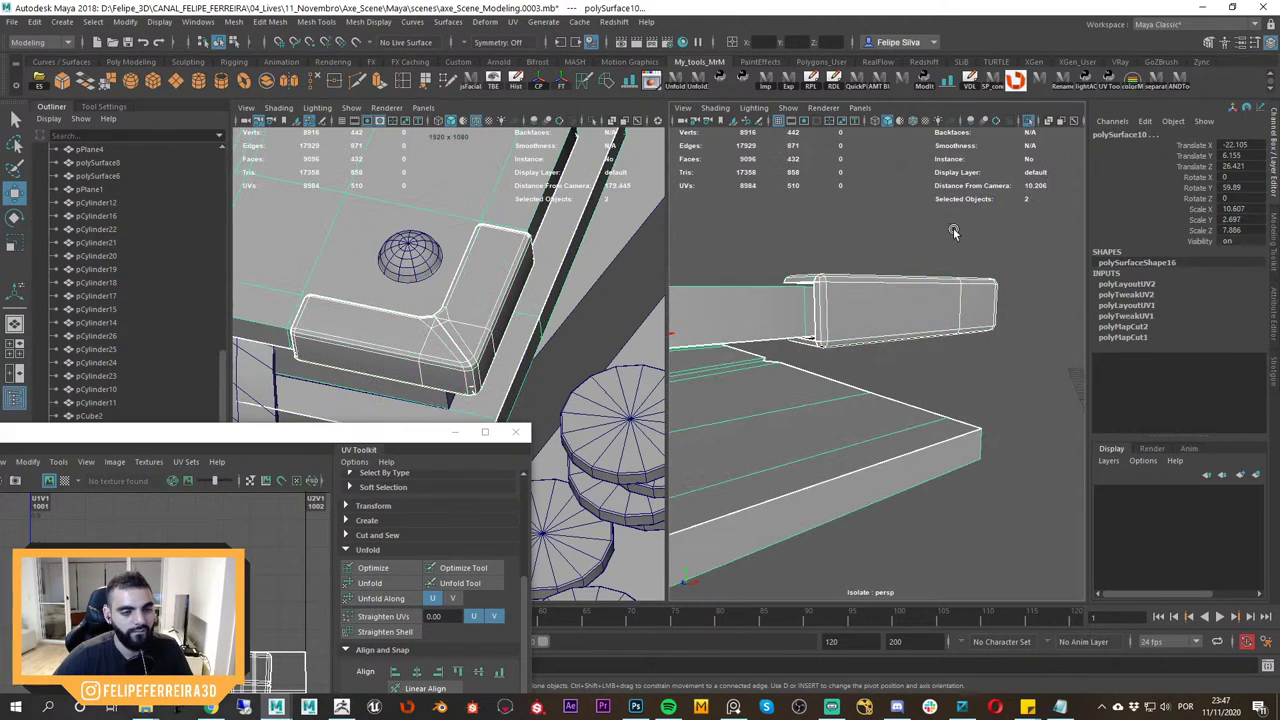
pyautogui.click(954, 231)
# Duplicate the upper corner guard, move the copy down onto the lower cover's corner, and restore the full scene.
pyautogui.click(908, 287)
pyautogui.hotkey('ctrl', 'd')
pyautogui.moveTo(893, 264); pyautogui.dragTo(918, 400)
pyautogui.moveTo(986, 368); pyautogui.dragTo(986, 373)
pyautogui.keyDown('alt'); pyautogui.moveTo(986, 373); pyautogui.dragTo(882, 364, button='right'); pyautogui.keyUp('alt')
pyautogui.hotkey('ctrl', 'z')
pyautogui.keyDown('alt'); pyautogui.moveTo(882, 364); pyautogui.dragTo(909, 421); pyautogui.keyUp('alt')
pyautogui.click(1014, 411)
pyautogui.hotkey('ctrl', '1')
pyautogui.keyDown('alt'); pyautogui.moveTo(909, 421); pyautogui.dragTo(880, 414, button='right'); pyautogui.keyUp('alt')
pyautogui.keyDown('alt'); pyautogui.moveTo(880, 414); pyautogui.dragTo(824, 390); pyautogui.keyUp('alt')
pyautogui.keyDown('alt'); pyautogui.moveTo(824, 390); pyautogui.dragTo(847, 364, button='right'); pyautogui.keyUp('alt')
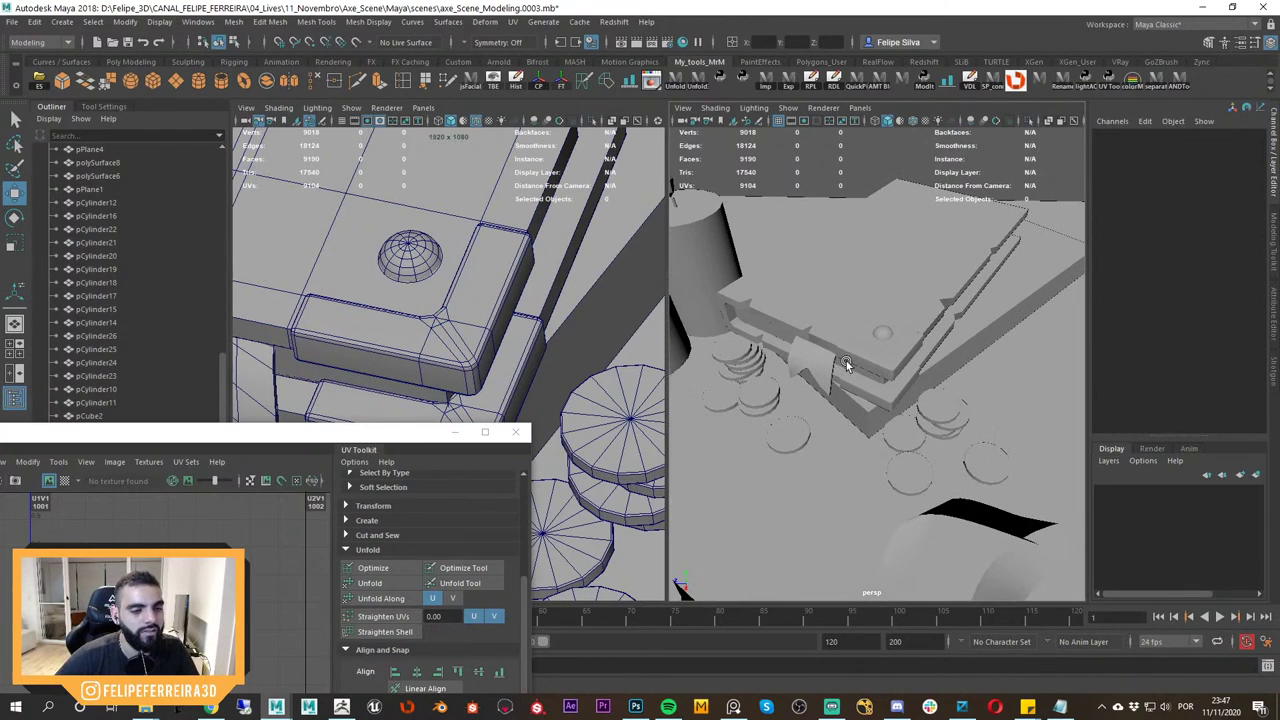
# Examine the book cover, its corner guards and the ribbon bookmark up close.
pyautogui.click(822, 328)
pyautogui.keyDown('alt'); pyautogui.moveTo(440, 290); pyautogui.dragTo(371, 283, button='right'); pyautogui.keyUp('alt')
pyautogui.keyDown('alt'); pyautogui.moveTo(371, 283); pyautogui.dragTo(491, 323, button='middle'); pyautogui.keyUp('alt')
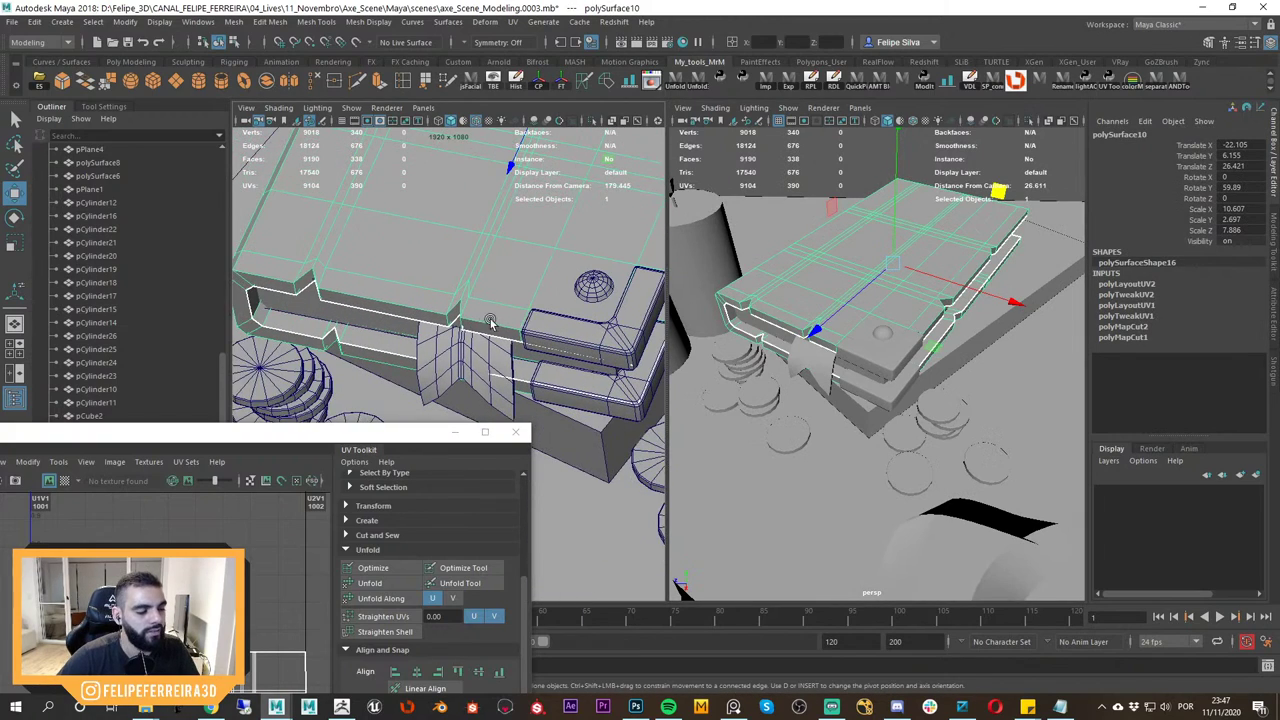
pyautogui.keyDown('alt'); pyautogui.moveTo(491, 323); pyautogui.dragTo(441, 345, button='right'); pyautogui.keyUp('alt')
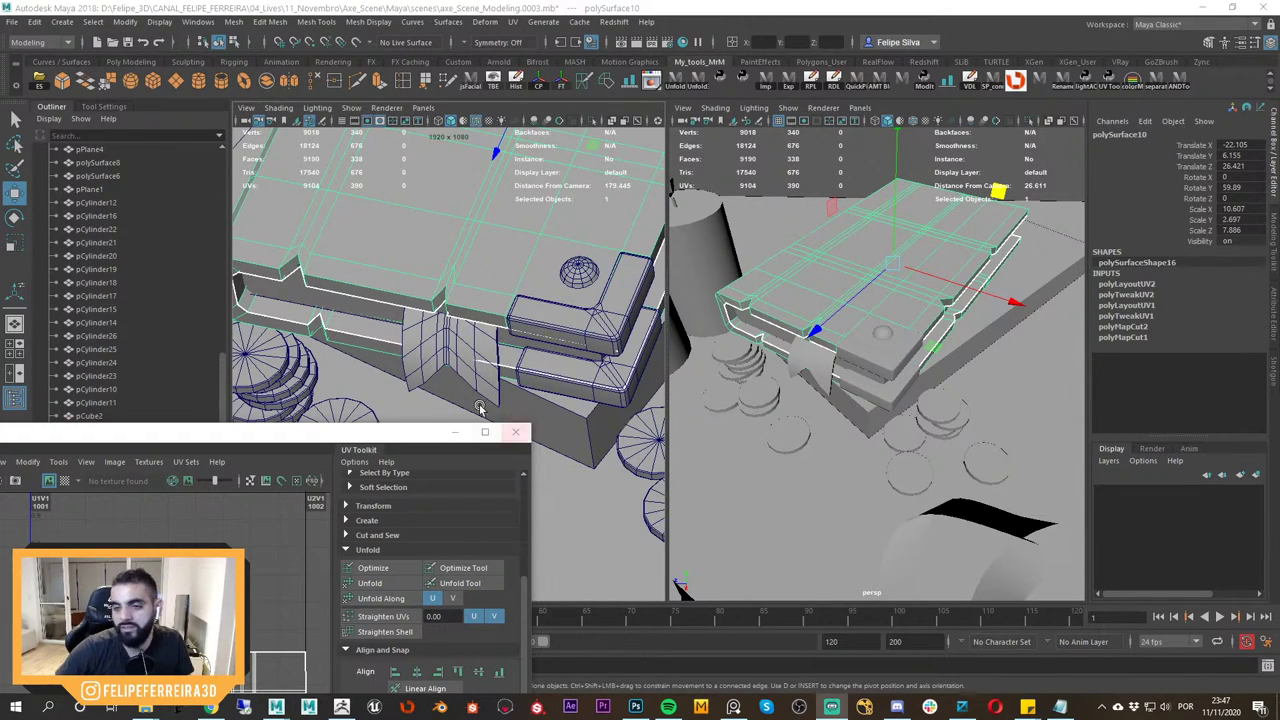
pyautogui.moveTo(391, 434); pyautogui.dragTo(488, 482)
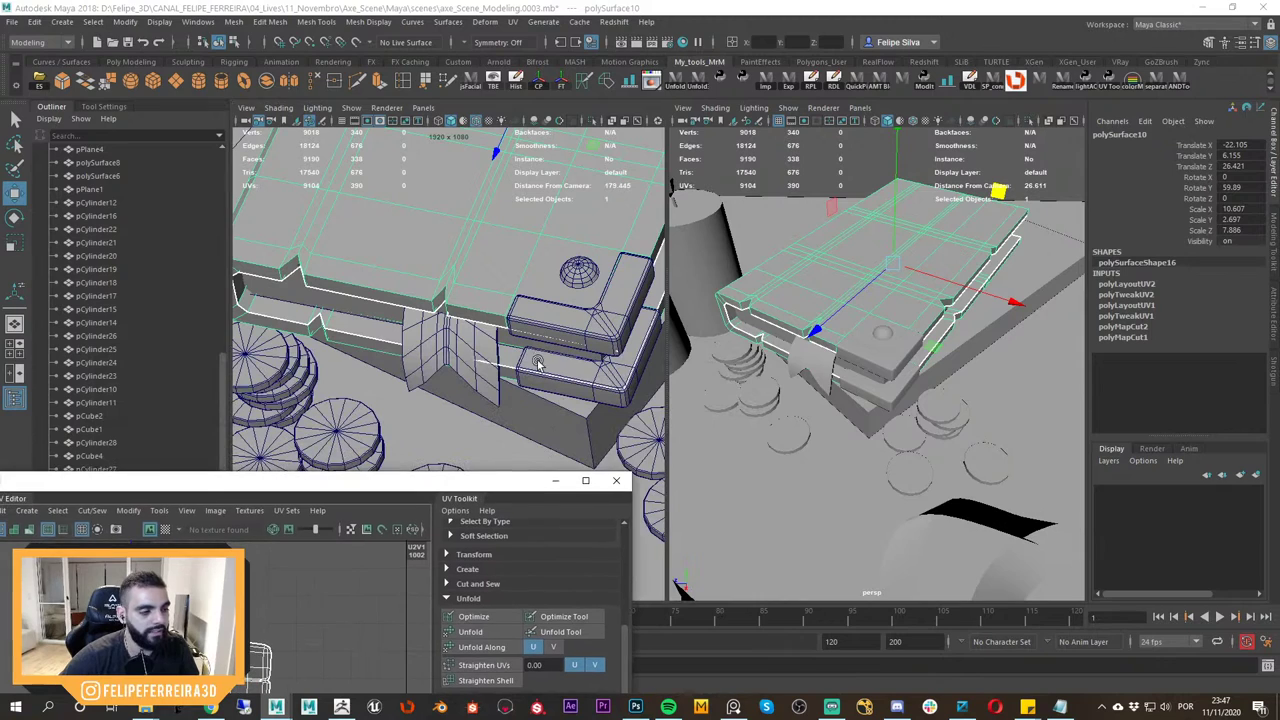
pyautogui.click(514, 333)
pyautogui.moveTo(530, 339); pyautogui.dragTo(455, 330, button='right')
pyautogui.moveTo(455, 330)
pyautogui.keyDown('alt'); pyautogui.mouseDown()
pyautogui.moveTo(451, 286)
pyautogui.moveTo(432, 366)
pyautogui.moveTo(486, 298)
pyautogui.moveTo(446, 350)
pyautogui.mouseUp(); pyautogui.keyUp('alt')
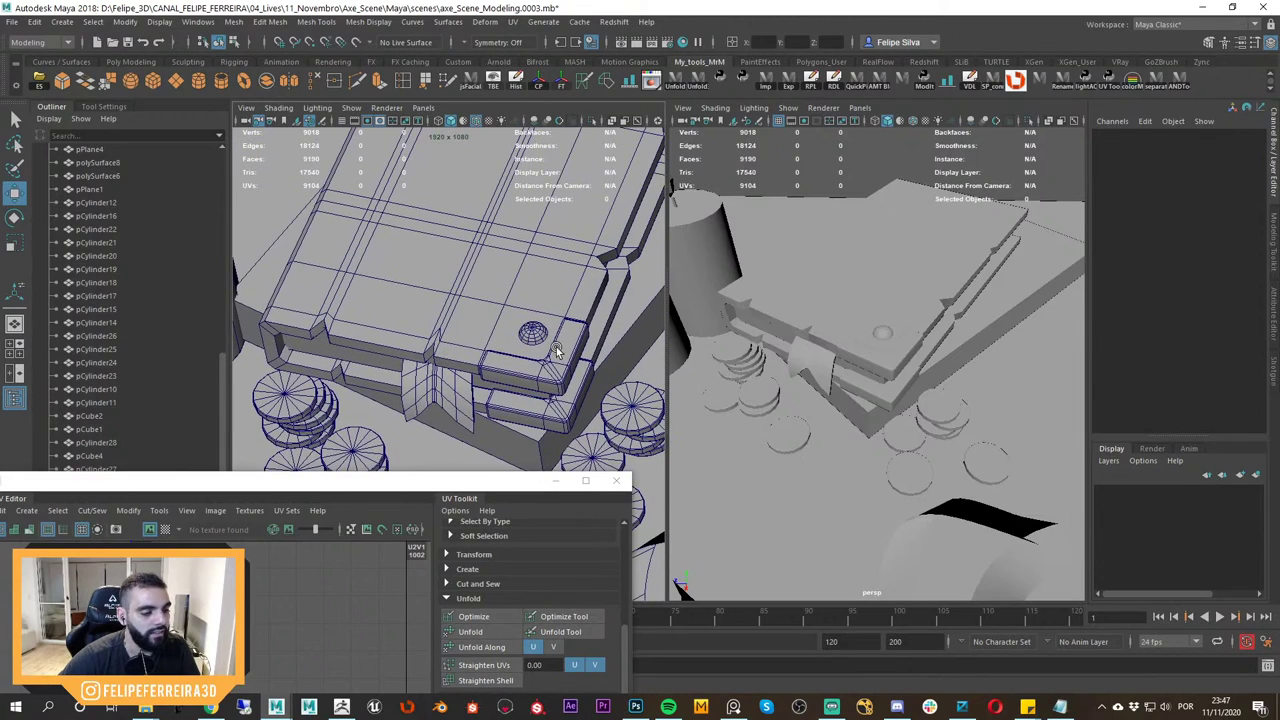
pyautogui.keyDown('alt'); pyautogui.moveTo(544, 361); pyautogui.dragTo(494, 378, button='middle'); pyautogui.keyUp('alt')
pyautogui.keyDown('alt'); pyautogui.moveTo(494, 378); pyautogui.dragTo(484, 371, button='right'); pyautogui.keyUp('alt')
pyautogui.keyDown('alt'); pyautogui.moveTo(489, 393); pyautogui.dragTo(552, 401, button='middle'); pyautogui.keyUp('alt')
pyautogui.moveTo(552, 401)
pyautogui.keyDown('alt'); pyautogui.mouseDown(button='right')
pyautogui.moveTo(508, 400)
pyautogui.moveTo(540, 414)
pyautogui.mouseUp(button='right'); pyautogui.keyUp('alt')
pyautogui.keyDown('alt'); pyautogui.moveTo(508, 407); pyautogui.dragTo(484, 395, button='middle'); pyautogui.keyUp('alt')
# Isolate the ribbon bookmark hanging between the book's covers.
pyautogui.click(476, 390)
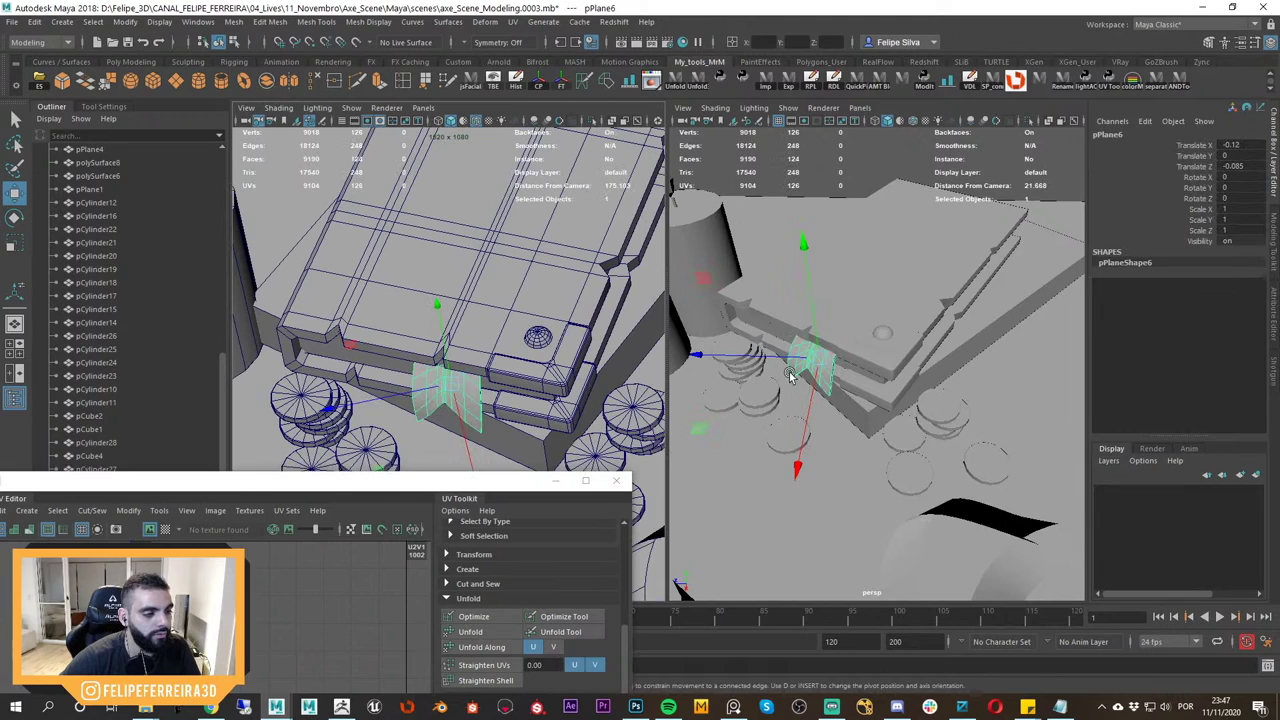
pyautogui.press('f')
pyautogui.keyDown('alt'); pyautogui.moveTo(837, 371); pyautogui.dragTo(894, 369); pyautogui.keyUp('alt')
pyautogui.hotkey('ctrl', '1')
pyautogui.keyDown('alt'); pyautogui.moveTo(894, 369); pyautogui.dragTo(914, 369, button='right'); pyautogui.keyUp('alt')
pyautogui.keyDown('alt'); pyautogui.moveTo(914, 369); pyautogui.dragTo(902, 356); pyautogui.keyUp('alt')
# Select the edge loops around the ribbon bookmark's borders and cut its UVs along them.
pyautogui.moveTo(838, 307); pyautogui.dragTo(831, 247, button='right')
pyautogui.keyDown('alt'); pyautogui.moveTo(834, 258); pyautogui.dragTo(842, 308); pyautogui.keyUp('alt')
pyautogui.click(855, 210)
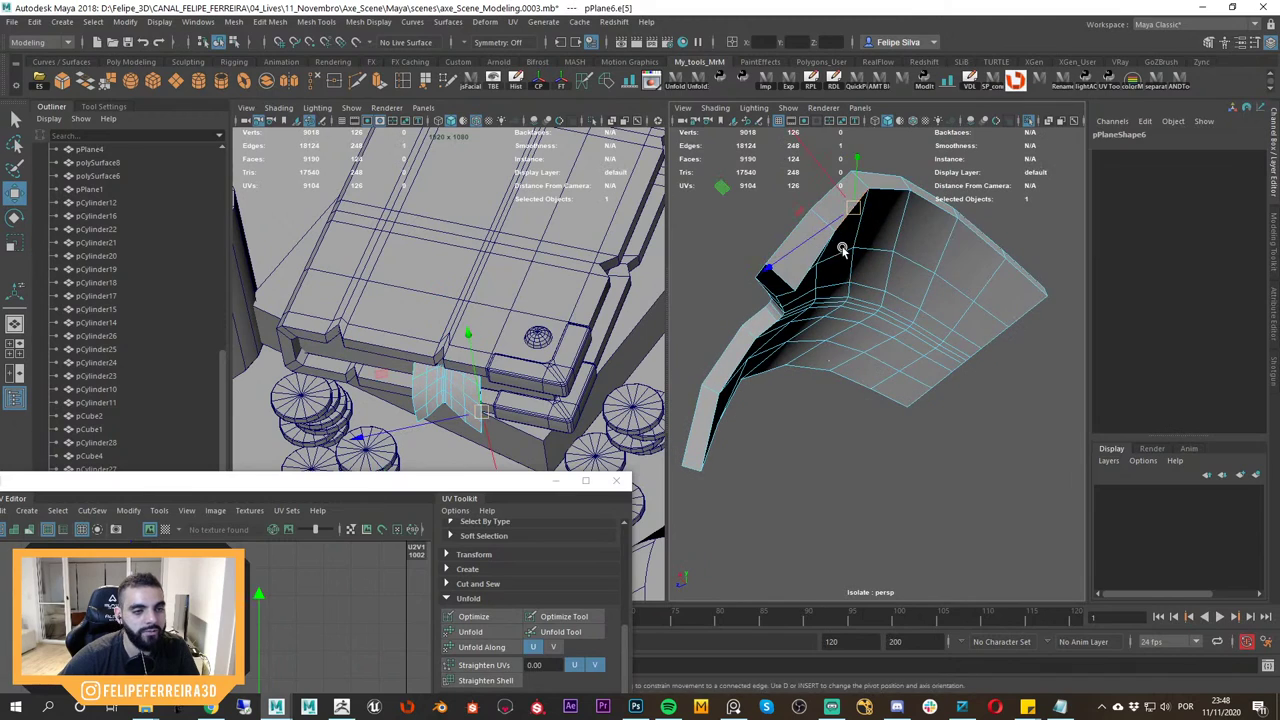
pyautogui.keyDown('alt'); pyautogui.moveTo(843, 250); pyautogui.dragTo(961, 266); pyautogui.keyUp('alt')
pyautogui.keyDown('shift'); pyautogui.doubleClick(962, 258); pyautogui.keyUp('shift')
pyautogui.keyDown('shift'); pyautogui.doubleClick(903, 241); pyautogui.keyUp('shift')
pyautogui.keyDown('shift'); pyautogui.click(843, 218); pyautogui.keyUp('shift')
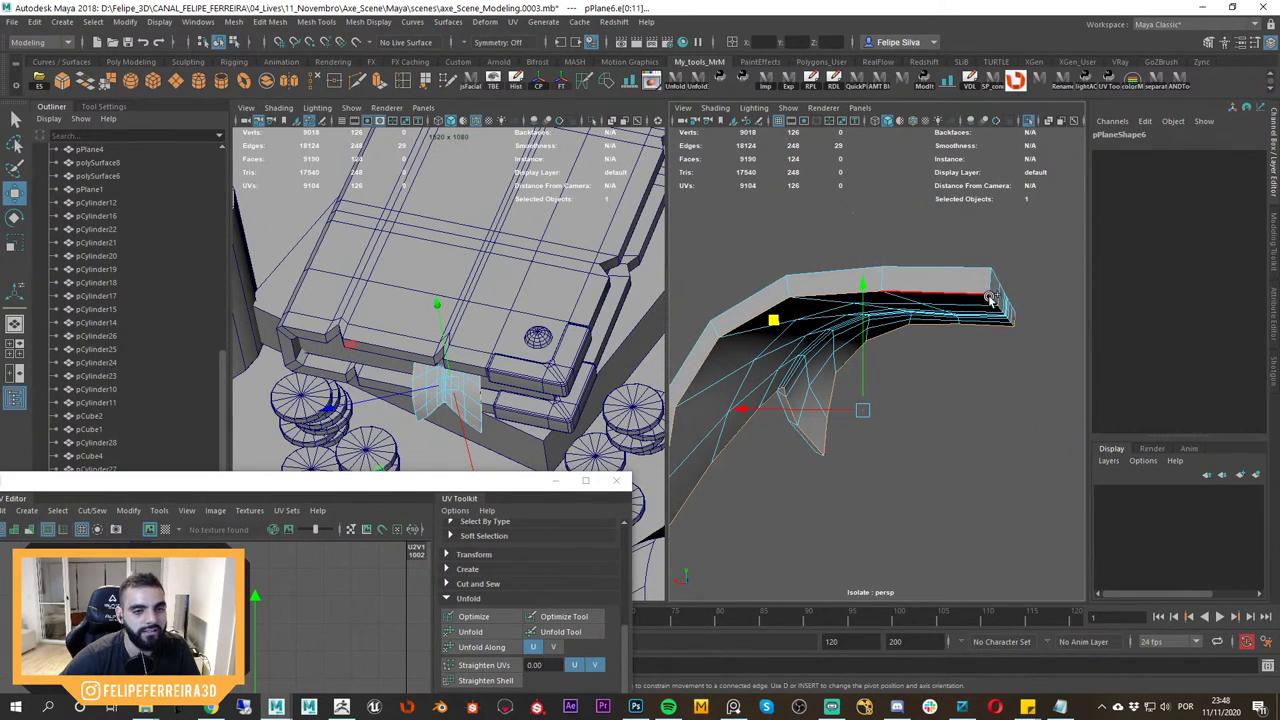
pyautogui.keyDown('alt'); pyautogui.moveTo(977, 328); pyautogui.dragTo(885, 352); pyautogui.keyUp('alt')
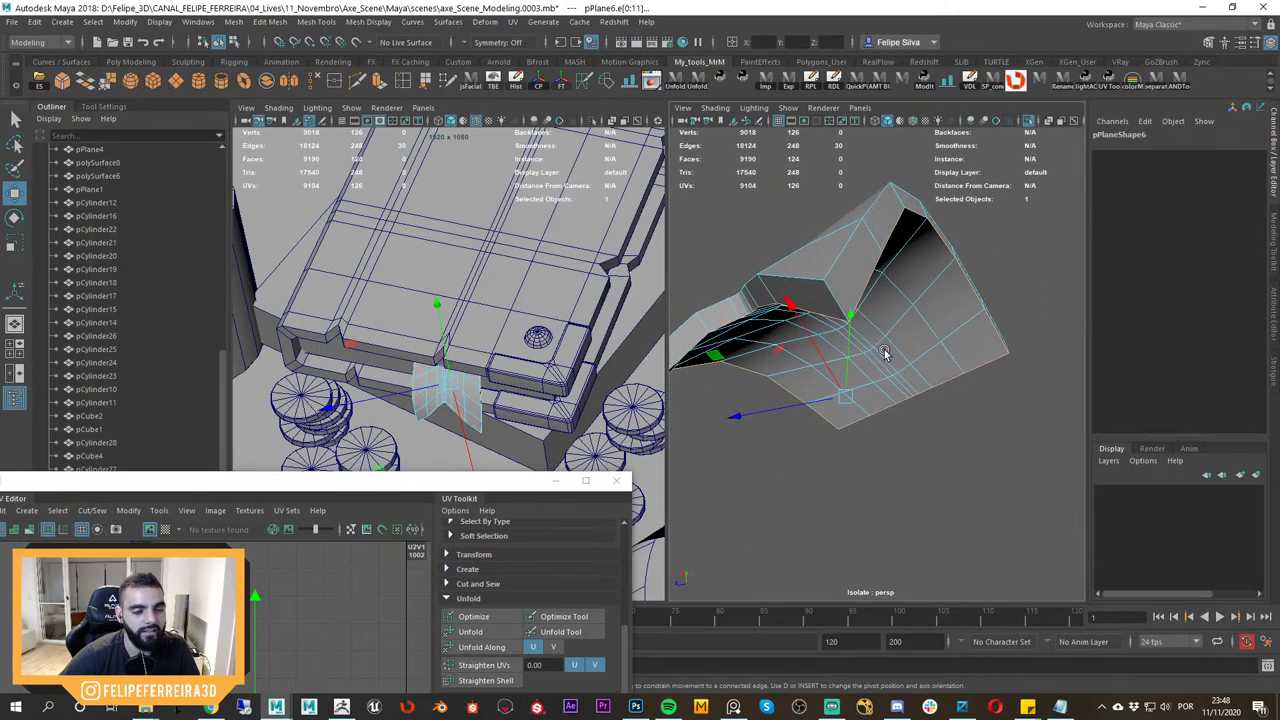
pyautogui.keyDown('shift'); pyautogui.click(838, 297); pyautogui.keyUp('shift')
pyautogui.moveTo(838, 297)
pyautogui.keyDown('alt'); pyautogui.mouseDown()
pyautogui.moveTo(940, 309)
pyautogui.moveTo(849, 291)
pyautogui.mouseUp(); pyautogui.keyUp('alt')
pyautogui.click(588, 88)
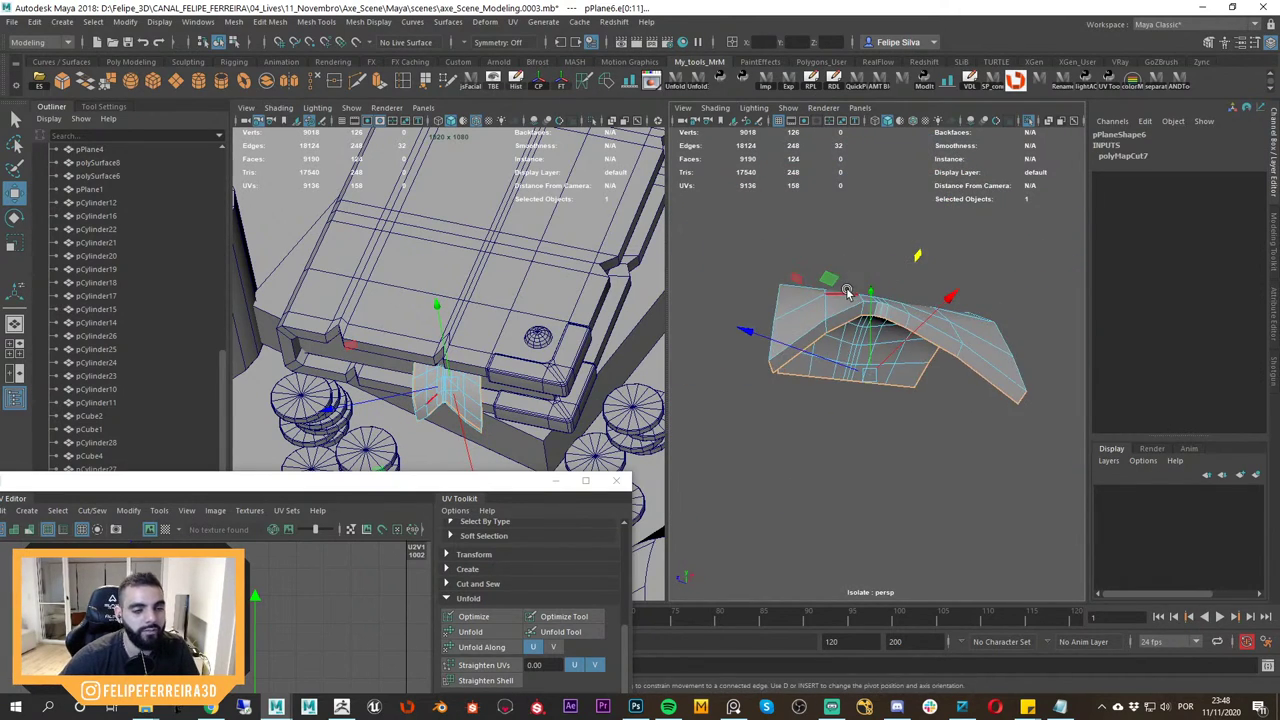
# Unfold the ribbon bookmark's UVs, and orient and lay out the resulting shells in the first UV tile.
pyautogui.moveTo(849, 291); pyautogui.dragTo(948, 207, button='right')
pyautogui.moveTo(384, 481); pyautogui.dragTo(426, 197)
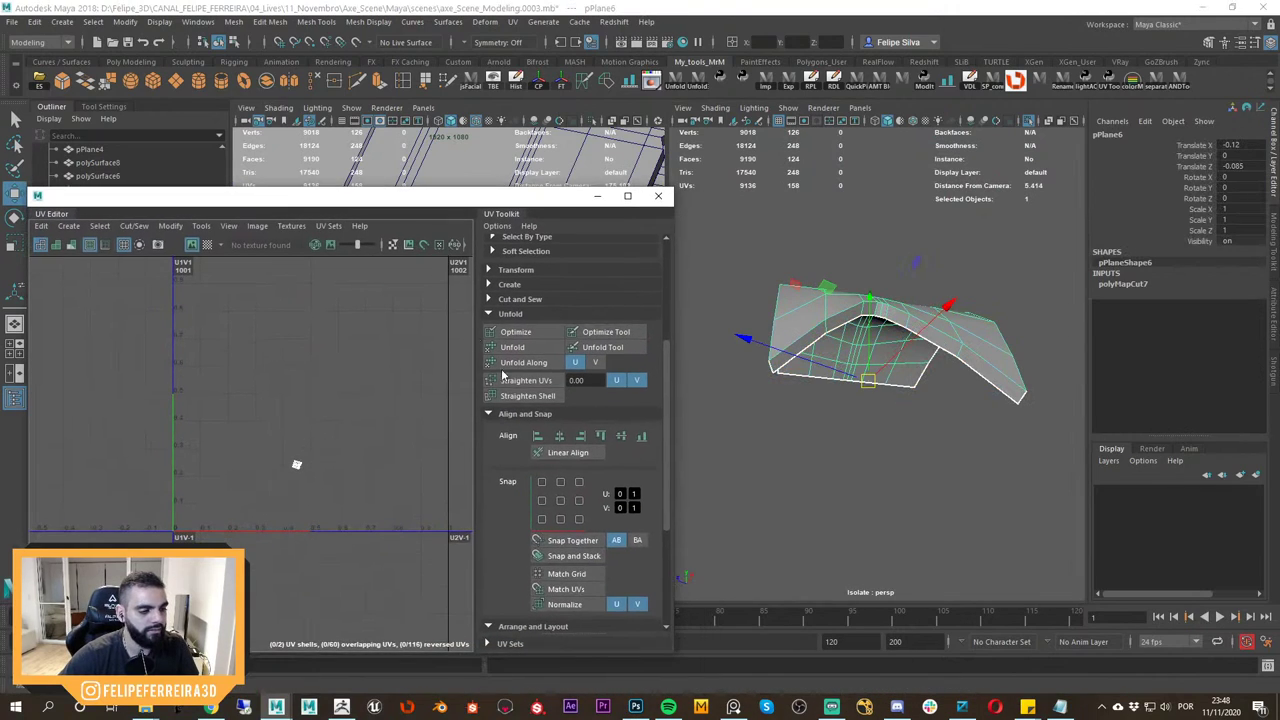
pyautogui.moveTo(669, 517); pyautogui.dragTo(668, 612)
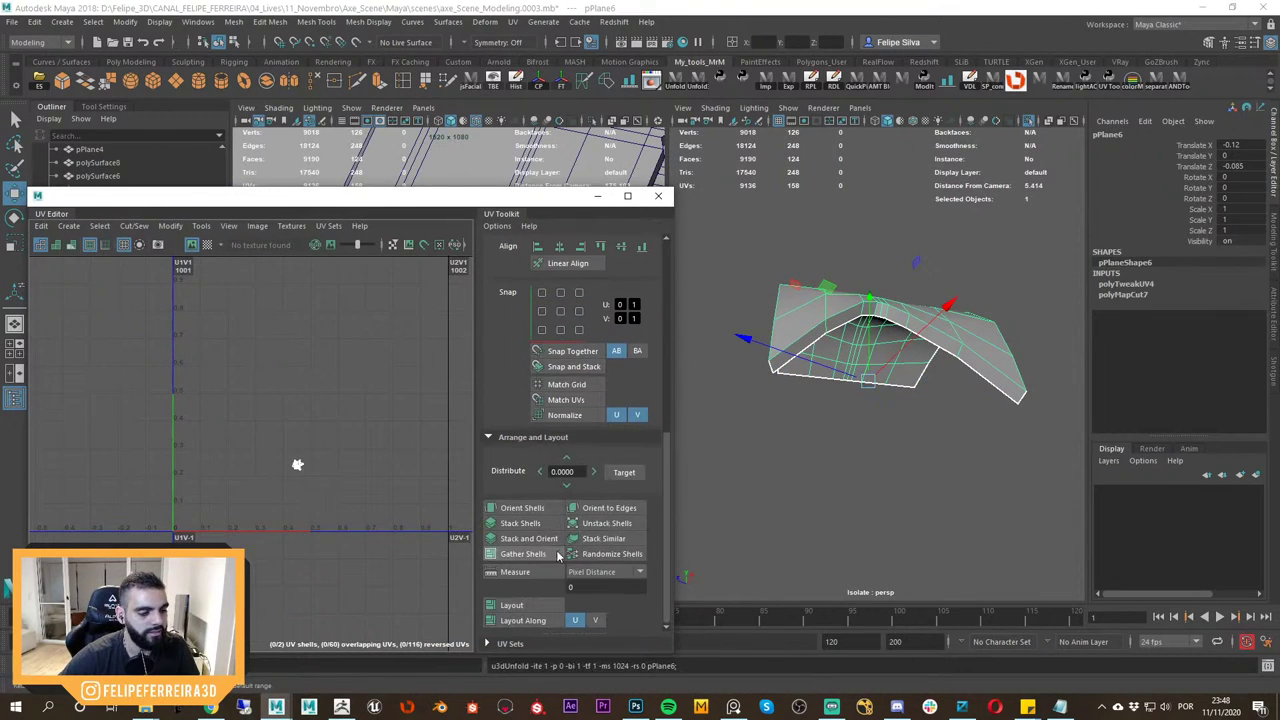
pyautogui.click(532, 510)
pyautogui.click(545, 620)
pyautogui.click(544, 608)
pyautogui.scroll(-2, 402, 530)
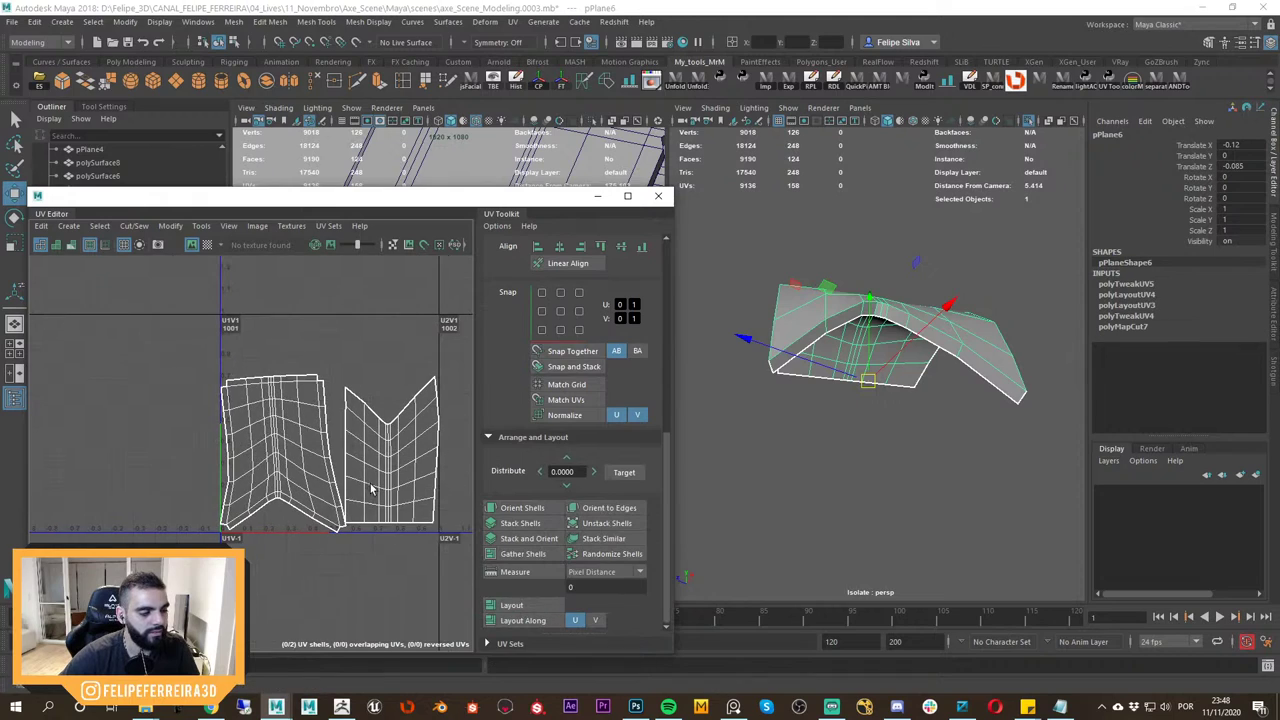
pyautogui.keyDown('alt'); pyautogui.moveTo(843, 349); pyautogui.dragTo(812, 357); pyautogui.keyUp('alt')
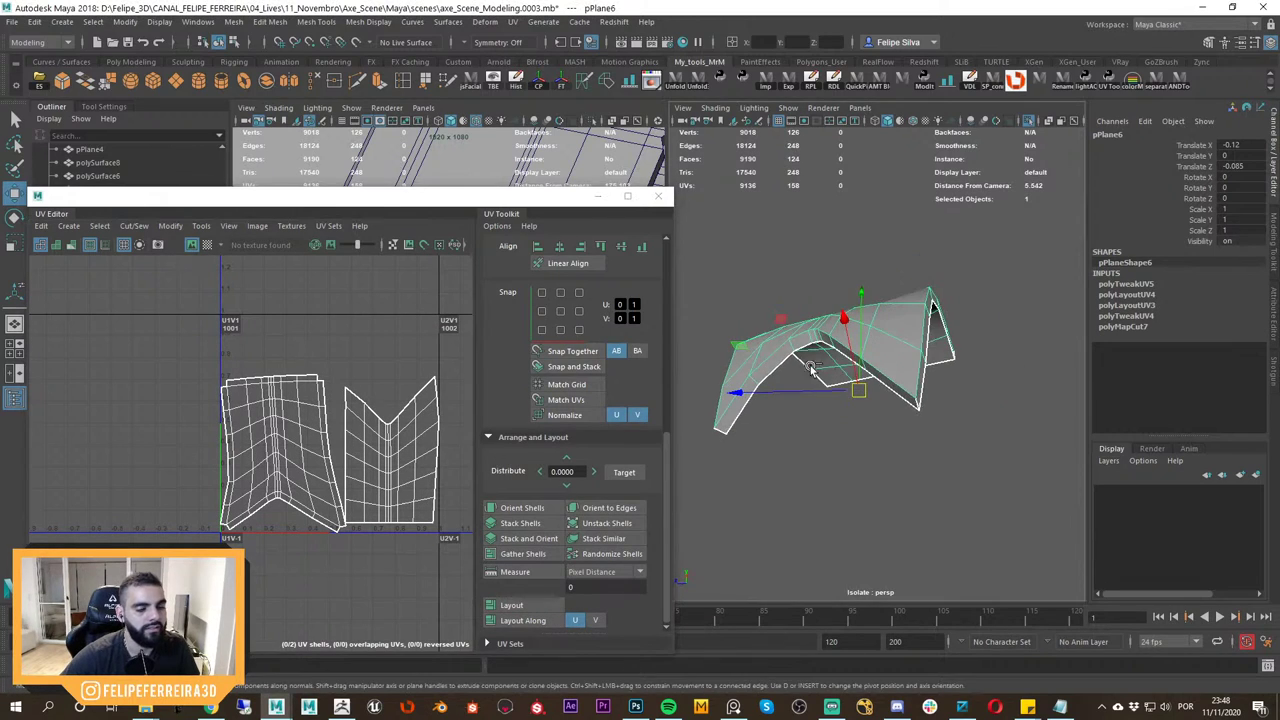
# Restore the full scene and isolate the book's page block.
pyautogui.hotkey('ctrl', '1')
pyautogui.keyDown('alt'); pyautogui.moveTo(855, 362); pyautogui.dragTo(791, 346, button='right'); pyautogui.keyUp('alt')
pyautogui.keyDown('alt'); pyautogui.moveTo(791, 346); pyautogui.dragTo(880, 433); pyautogui.keyUp('alt')
pyautogui.click(964, 380)
pyautogui.hotkey('ctrl', '1')
pyautogui.keyDown('alt'); pyautogui.moveTo(964, 380); pyautogui.dragTo(894, 397); pyautogui.keyUp('alt')
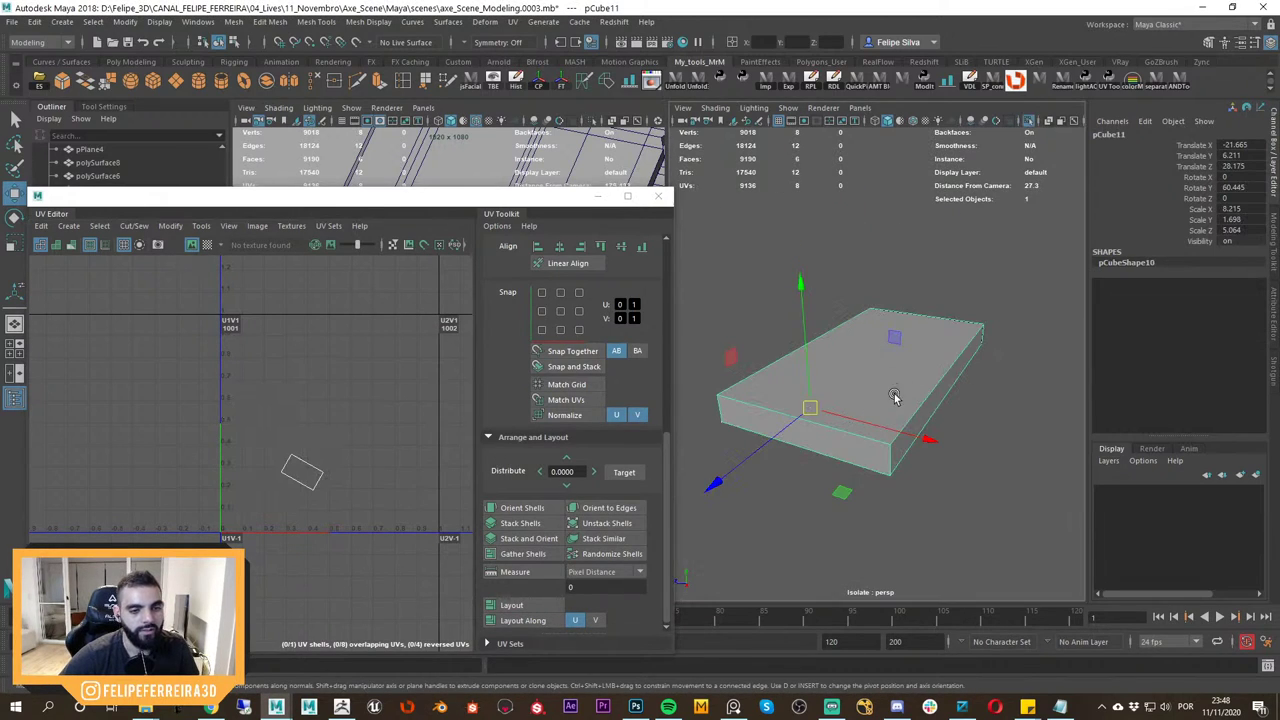
pyautogui.keyDown('alt'); pyautogui.moveTo(904, 456); pyautogui.dragTo(897, 386); pyautogui.keyUp('alt')
pyautogui.keyDown('alt'); pyautogui.moveTo(897, 386); pyautogui.dragTo(867, 345, button='right'); pyautogui.keyUp('alt')
# Apply an Automatic UV projection to the page block.
pyautogui.moveTo(866, 339); pyautogui.dragTo(867, 357, button='right')
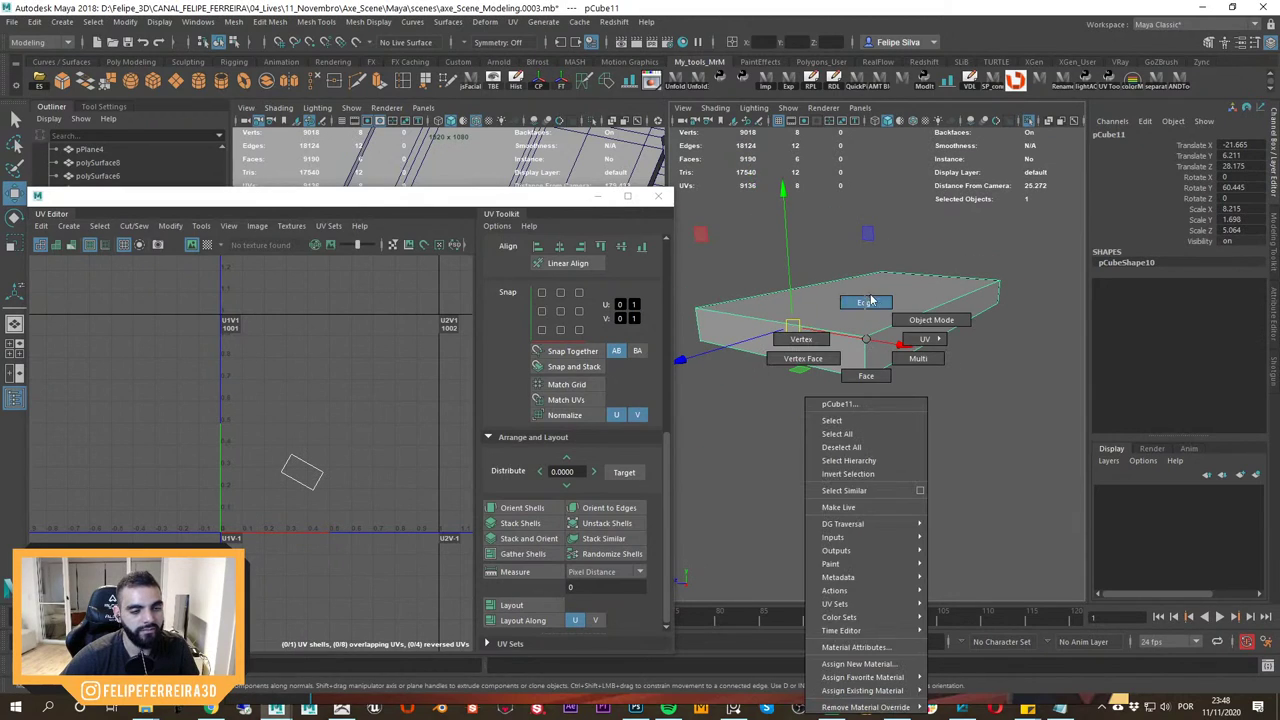
pyautogui.moveTo(870, 300); pyautogui.dragTo(908, 300, button='right')
pyautogui.click(512, 22)
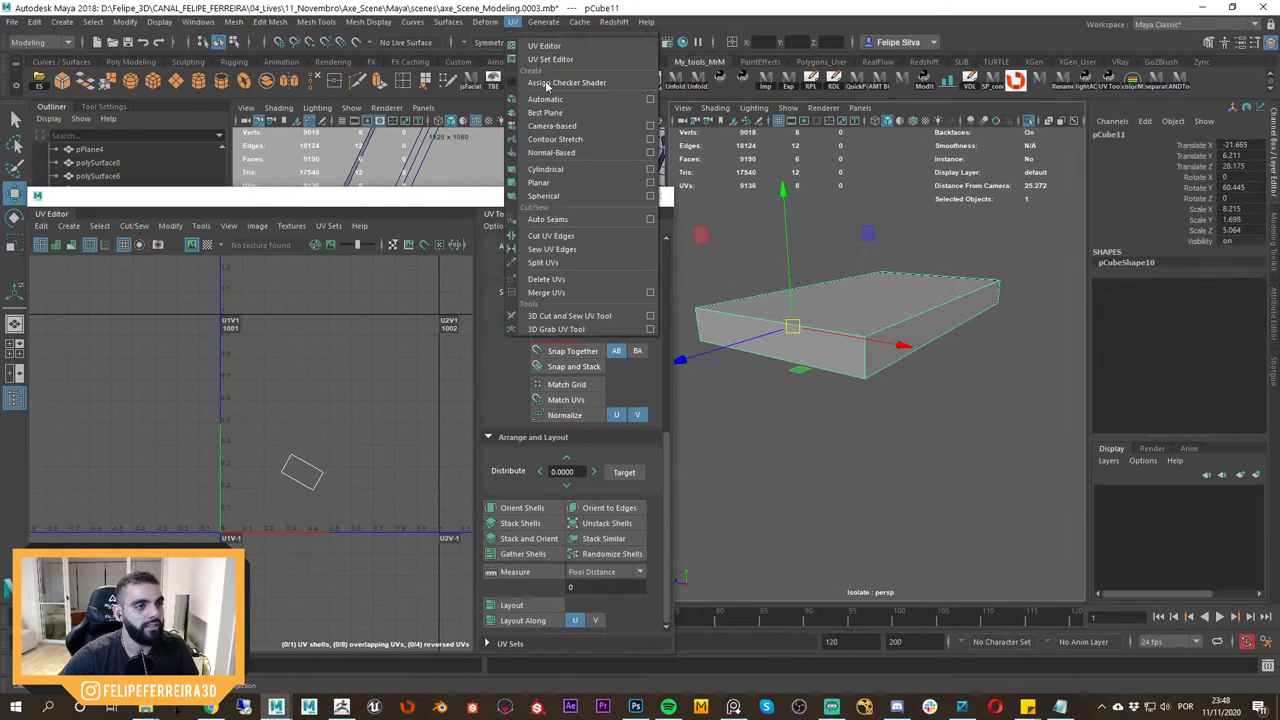
pyautogui.click(585, 101)
pyautogui.moveTo(855, 279); pyautogui.dragTo(903, 238, button='right')
pyautogui.press('q')
pyautogui.click(977, 229)
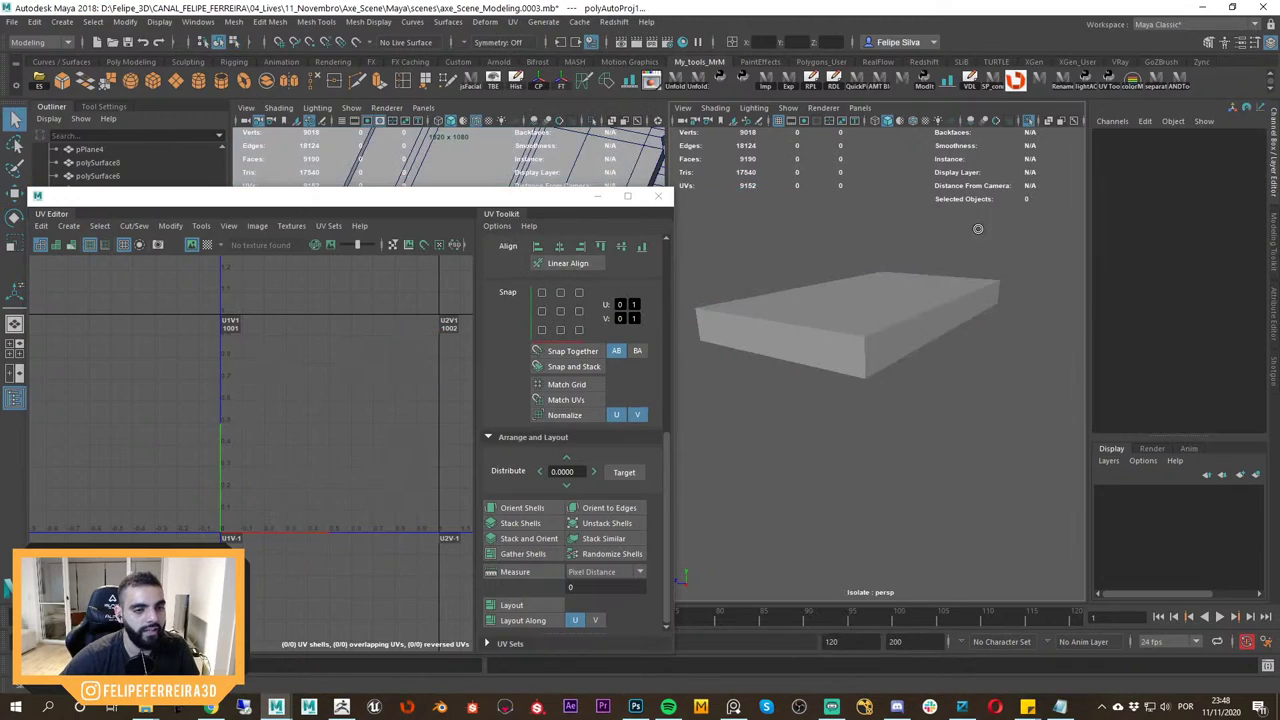
# Delete the top face, bottom face and one long side face of the page block, keeping three side faces.
pyautogui.click(907, 327)
pyautogui.moveTo(885, 312); pyautogui.dragTo(884, 352, button='right')
pyautogui.keyDown('alt'); pyautogui.moveTo(884, 352); pyautogui.dragTo(934, 362); pyautogui.keyUp('alt')
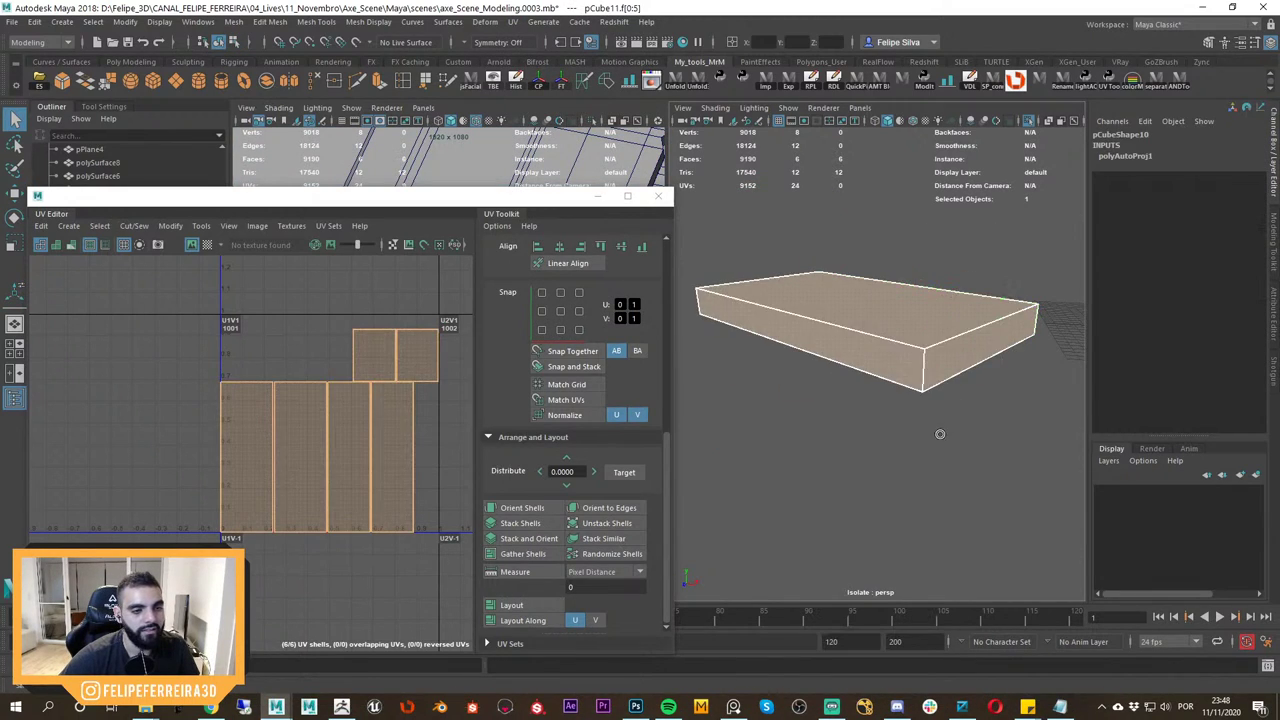
pyautogui.click(937, 434)
pyautogui.click(915, 386)
pyautogui.keyDown('alt'); pyautogui.moveTo(945, 416); pyautogui.dragTo(1000, 370); pyautogui.keyUp('alt')
pyautogui.keyDown('shift'); pyautogui.click(868, 321); pyautogui.keyUp('shift')
pyautogui.keyDown('shift'); pyautogui.click(889, 346); pyautogui.keyUp('shift')
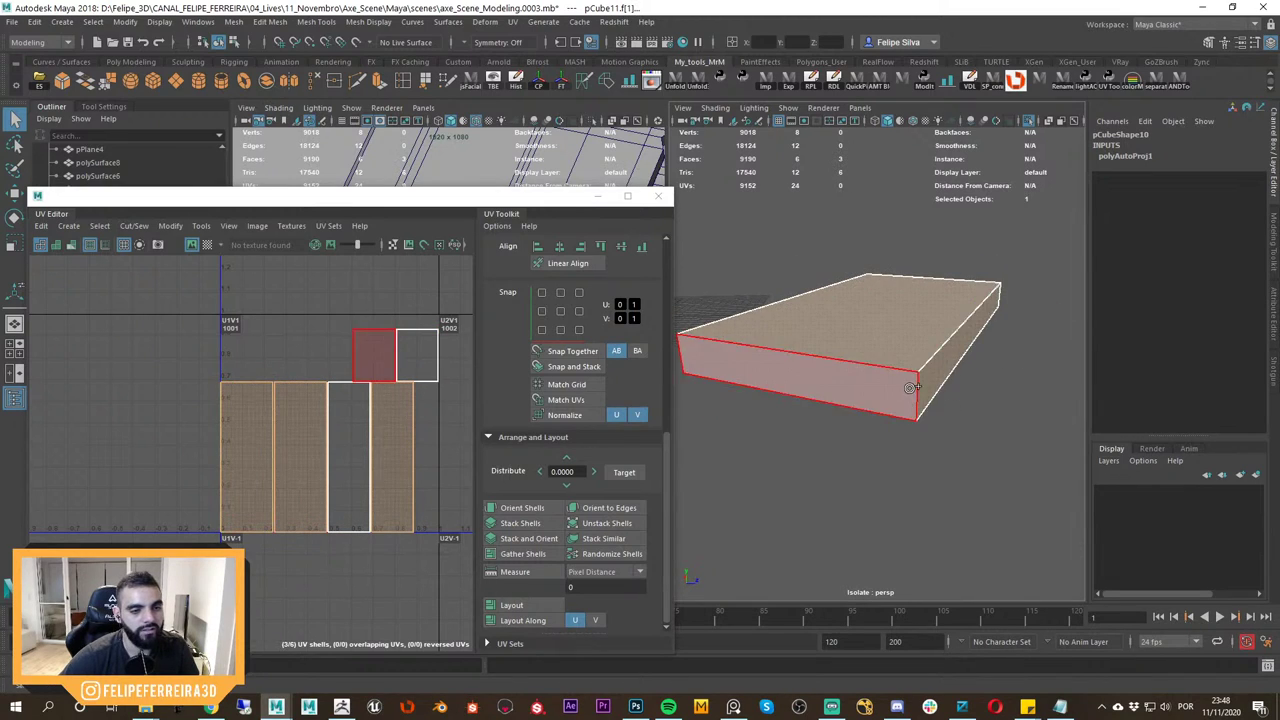
pyautogui.keyDown('shift'); pyautogui.click(910, 388); pyautogui.keyUp('shift')
pyautogui.keyDown('alt'); pyautogui.moveTo(928, 388); pyautogui.dragTo(946, 349); pyautogui.keyUp('alt')
pyautogui.press('Delete')
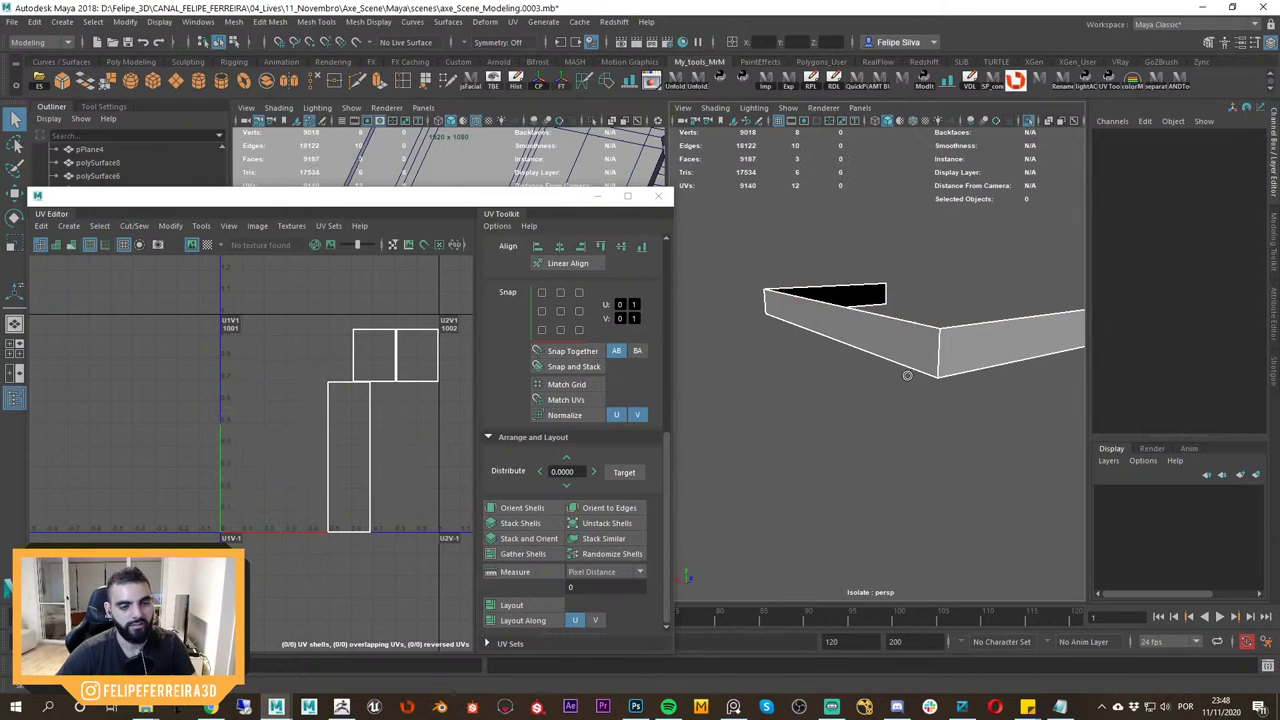
# Check the trimmed page block within the full scene and isolate it again.
pyautogui.click(909, 366)
pyautogui.moveTo(930, 322); pyautogui.dragTo(980, 263, button='right')
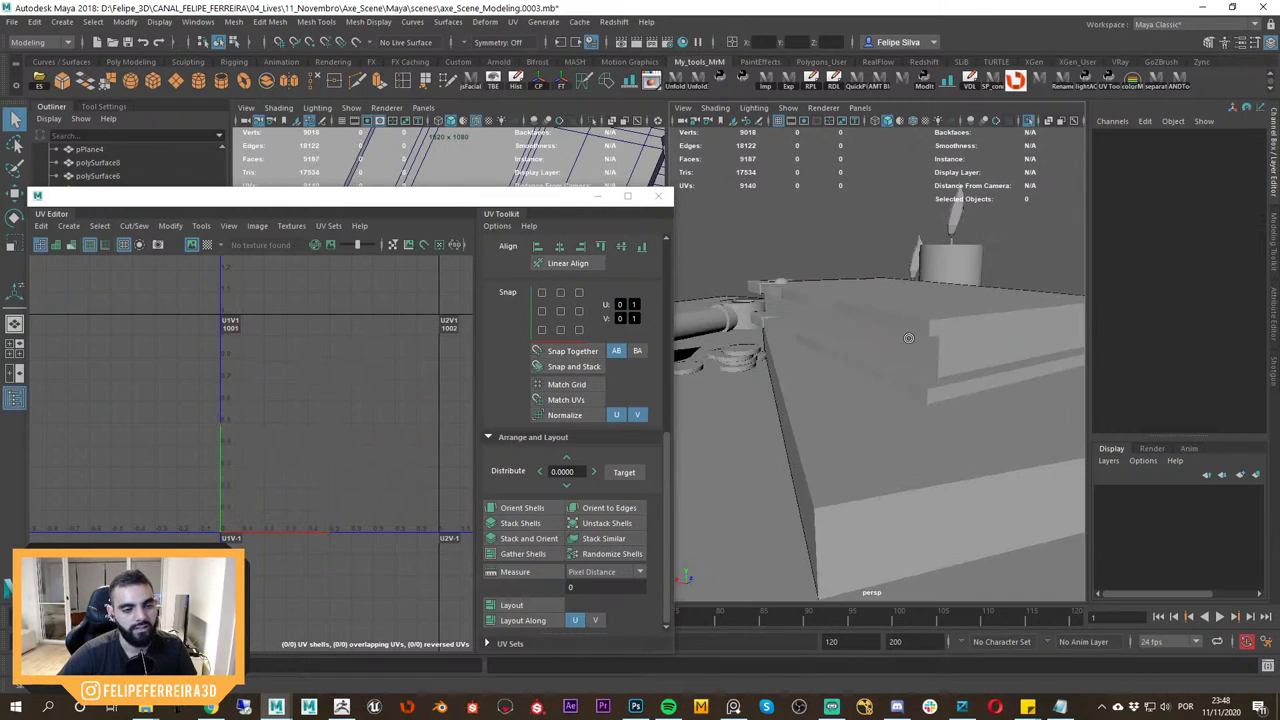
pyautogui.keyDown('alt'); pyautogui.moveTo(950, 330); pyautogui.dragTo(966, 366); pyautogui.keyUp('alt')
pyautogui.click(889, 337)
pyautogui.keyDown('alt'); pyautogui.moveTo(889, 337); pyautogui.dragTo(876, 366); pyautogui.keyUp('alt')
pyautogui.hotkey('ctrl', '1')
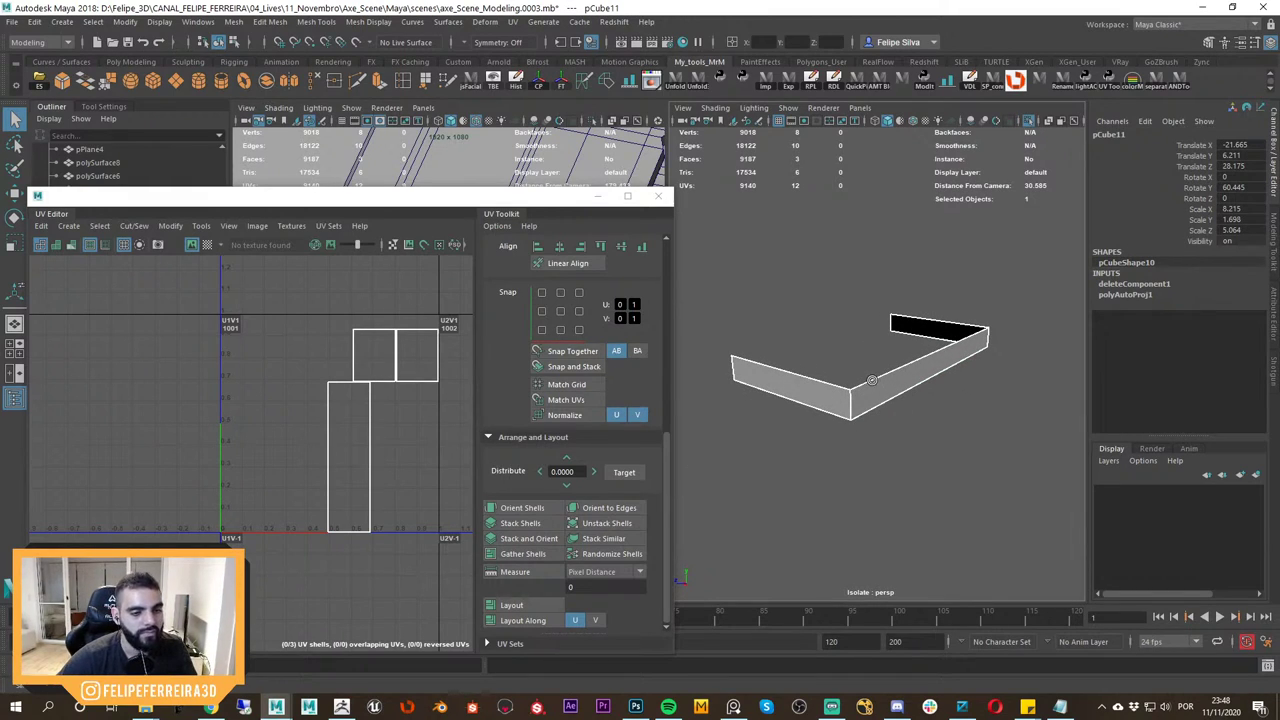
# Apply a Planar UV projection to the remaining page side strip.
pyautogui.click(512, 22)
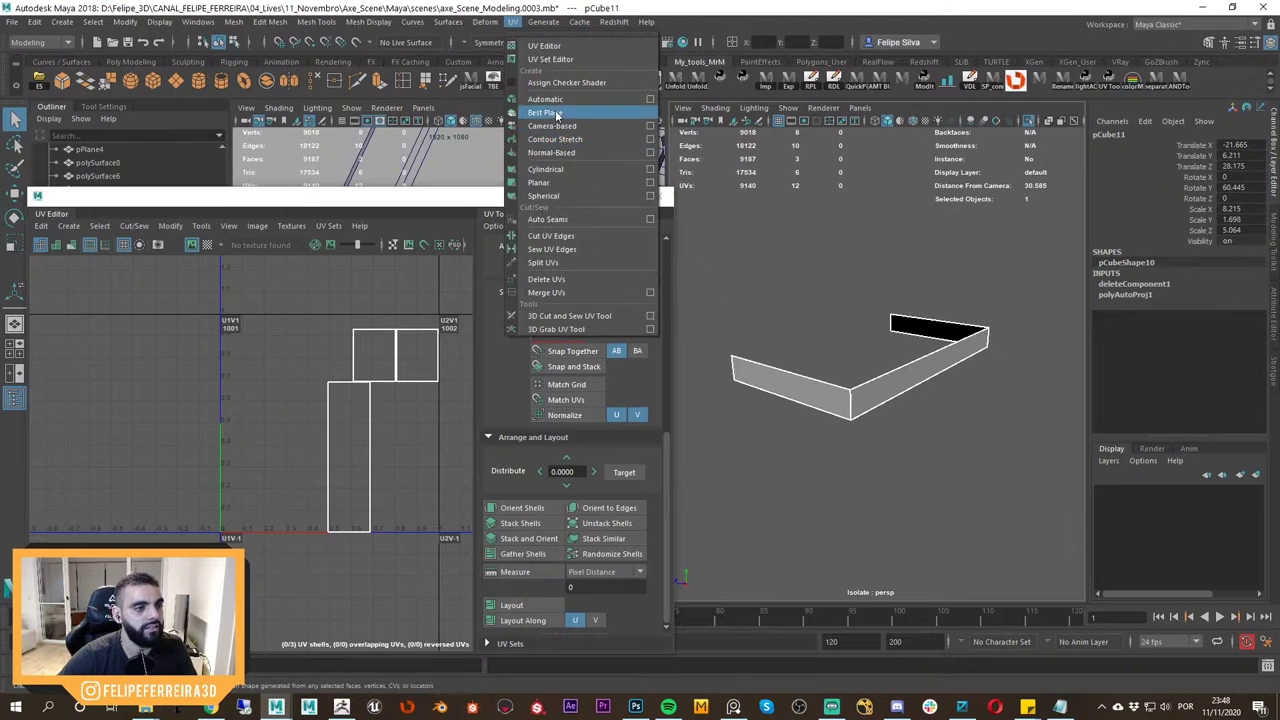
pyautogui.click(540, 176)
pyautogui.press('w')
pyautogui.moveTo(861, 339); pyautogui.dragTo(916, 319, button='right')
pyautogui.click(866, 432)
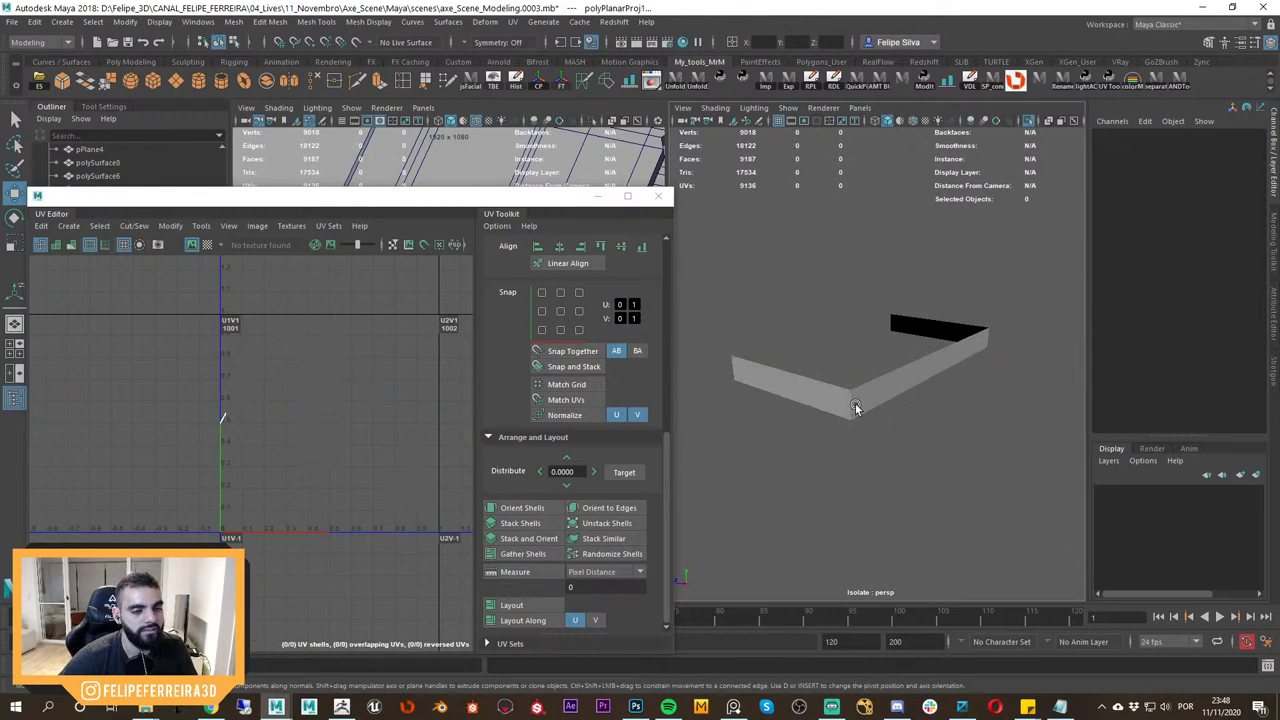
pyautogui.click(854, 404)
# Try to unfold the page strip's UVs and stack, orient and lay out its shell.
pyautogui.scroll(5, 600, 500)
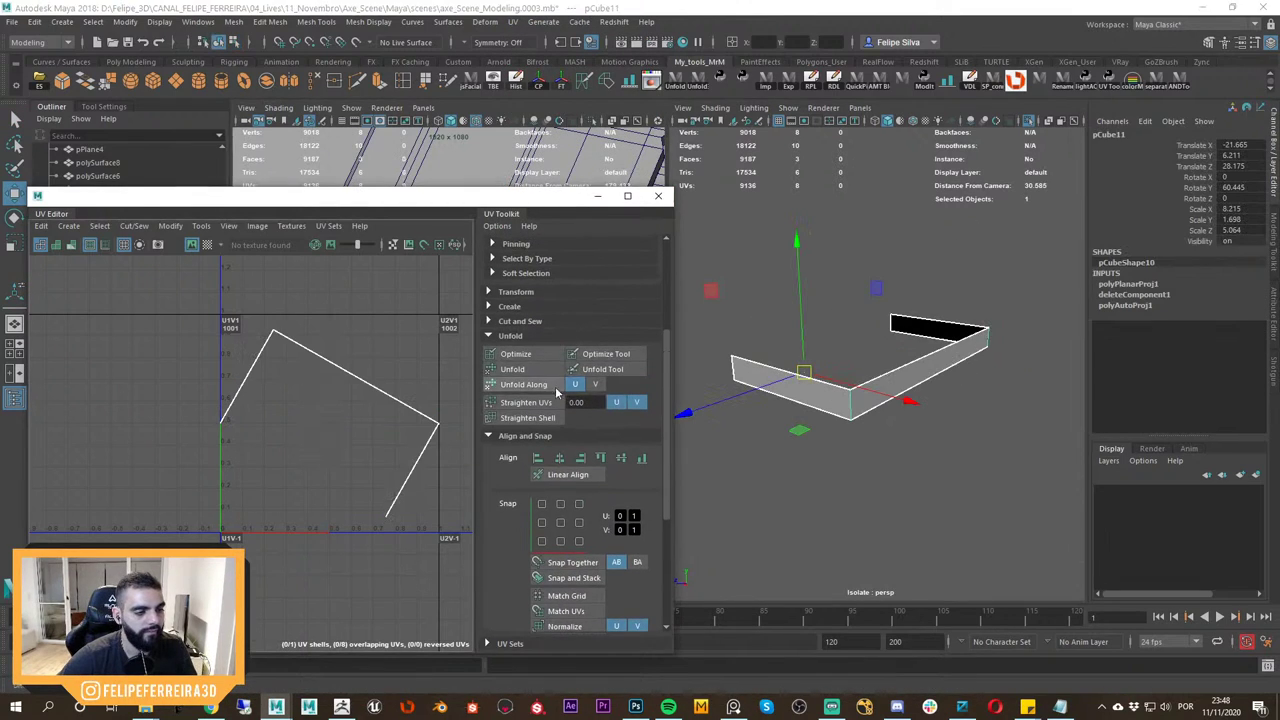
pyautogui.click(512, 369)
pyautogui.scroll(-4, 661, 464)
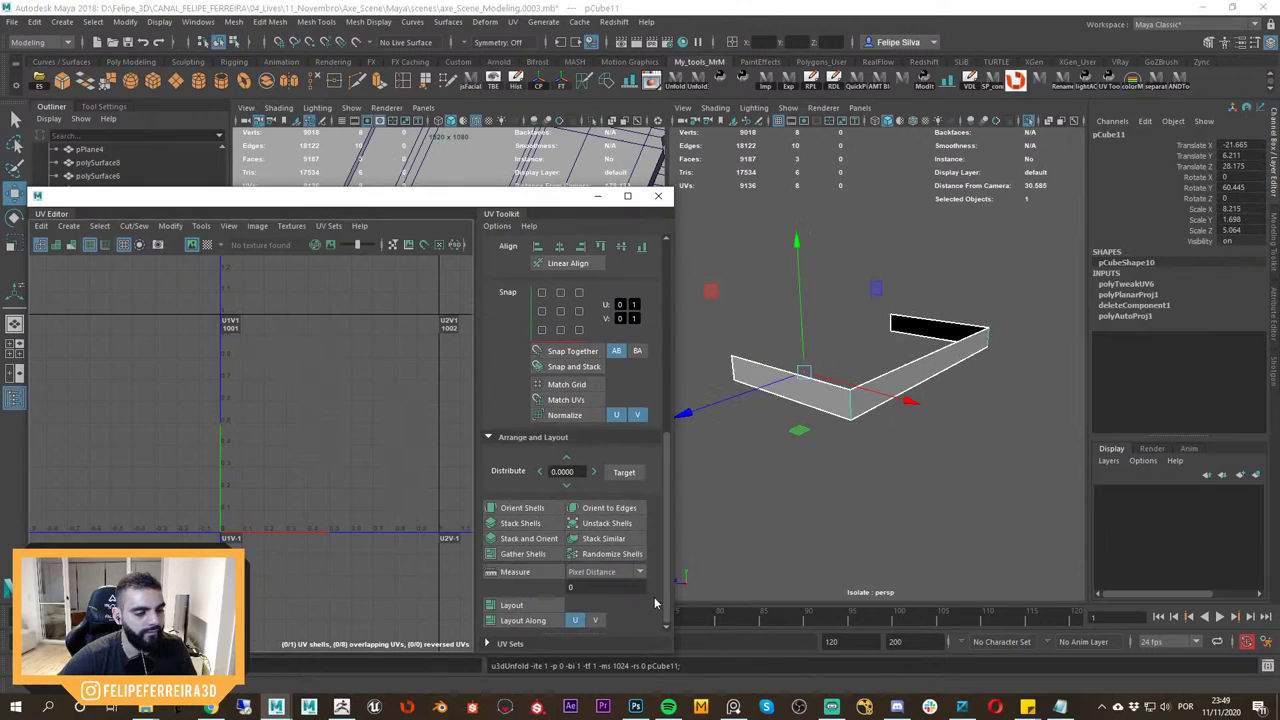
pyautogui.click(520, 523)
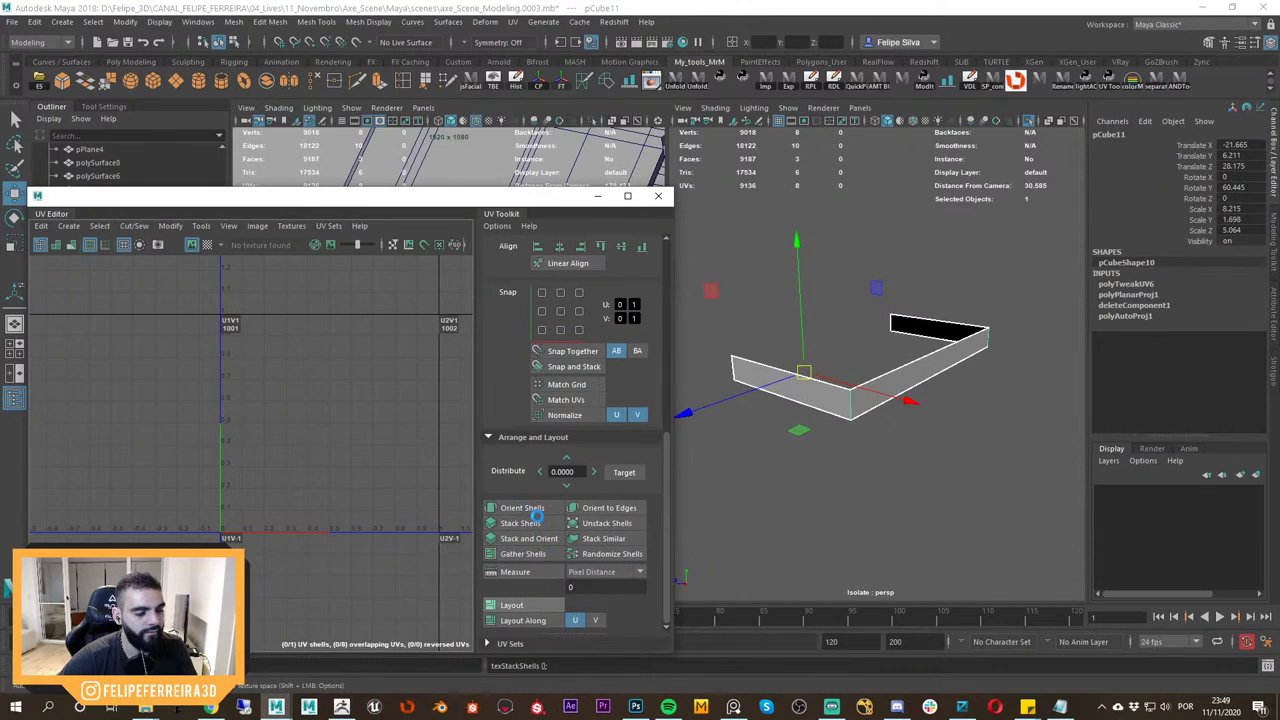
pyautogui.click(549, 512)
pyautogui.press('f')
pyautogui.keyDown('alt'); pyautogui.moveTo(406, 488); pyautogui.dragTo(407, 502, button='middle'); pyautogui.keyUp('alt')
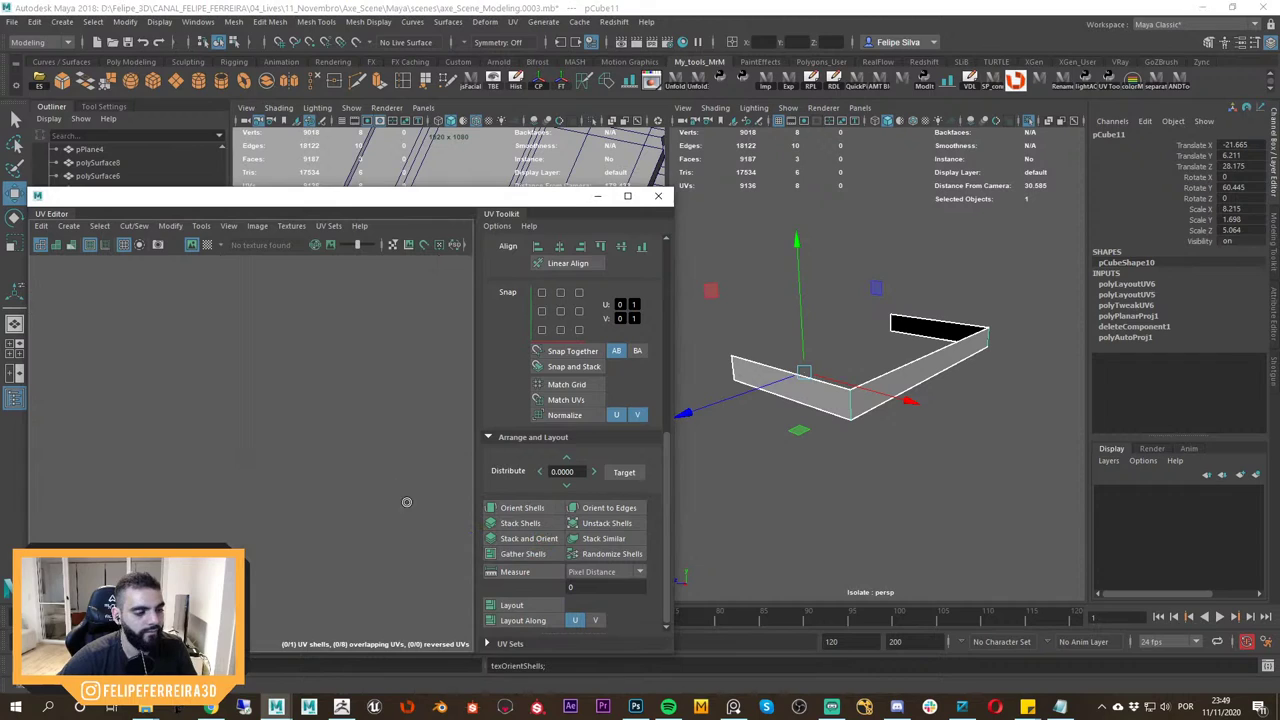
pyautogui.scroll(-5, 820, 431)
# Reproject the page strip with a Planar projection from a side-on view, and unfold and lay out its UVs.
pyautogui.keyDown('alt'); pyautogui.moveTo(820, 431); pyautogui.dragTo(858, 341); pyautogui.keyUp('alt')
pyautogui.moveTo(858, 341); pyautogui.dragTo(932, 275, button='right')
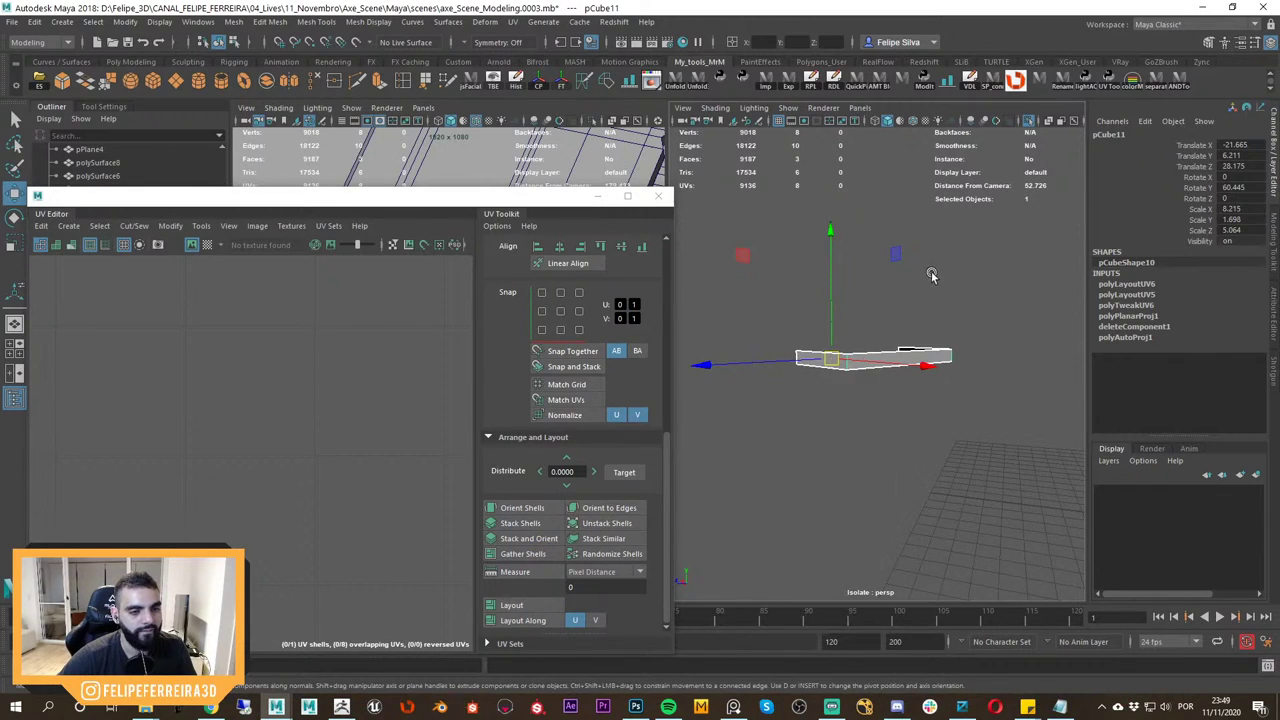
pyautogui.click(512, 21)
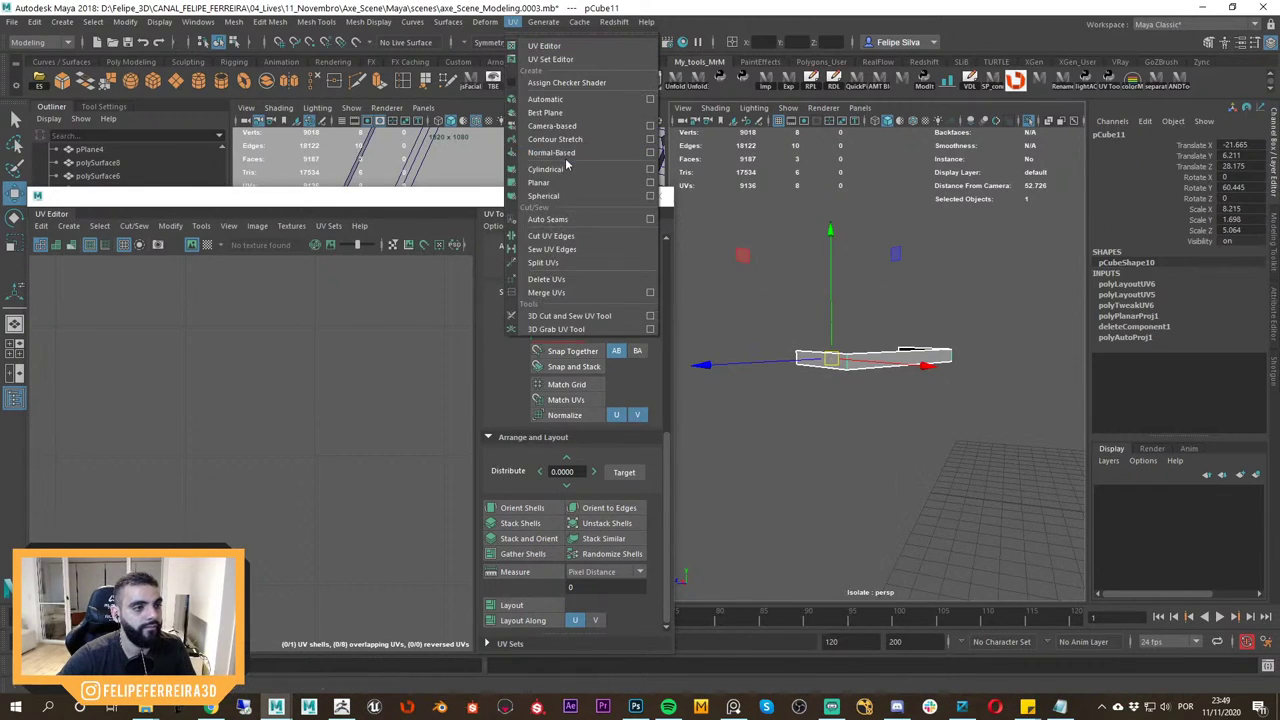
pyautogui.click(545, 182)
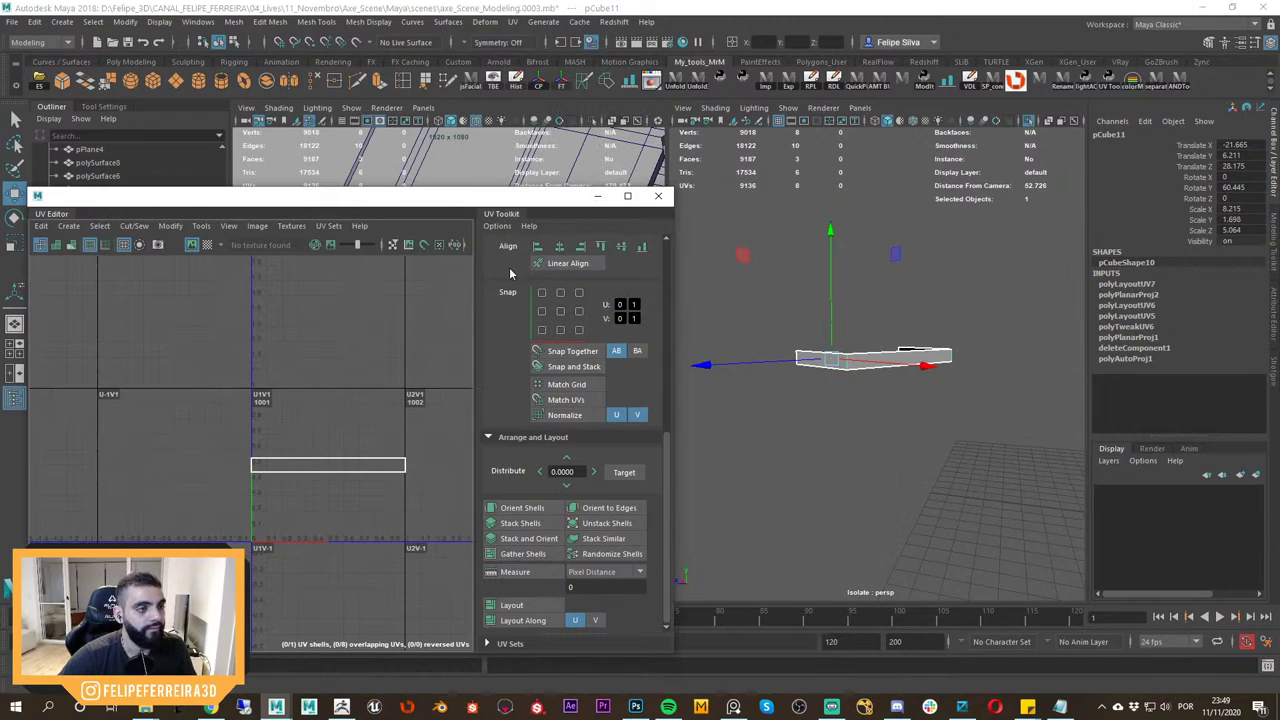
pyautogui.click(677, 82)
pyautogui.scroll(2, 355, 423)
pyautogui.click(548, 605)
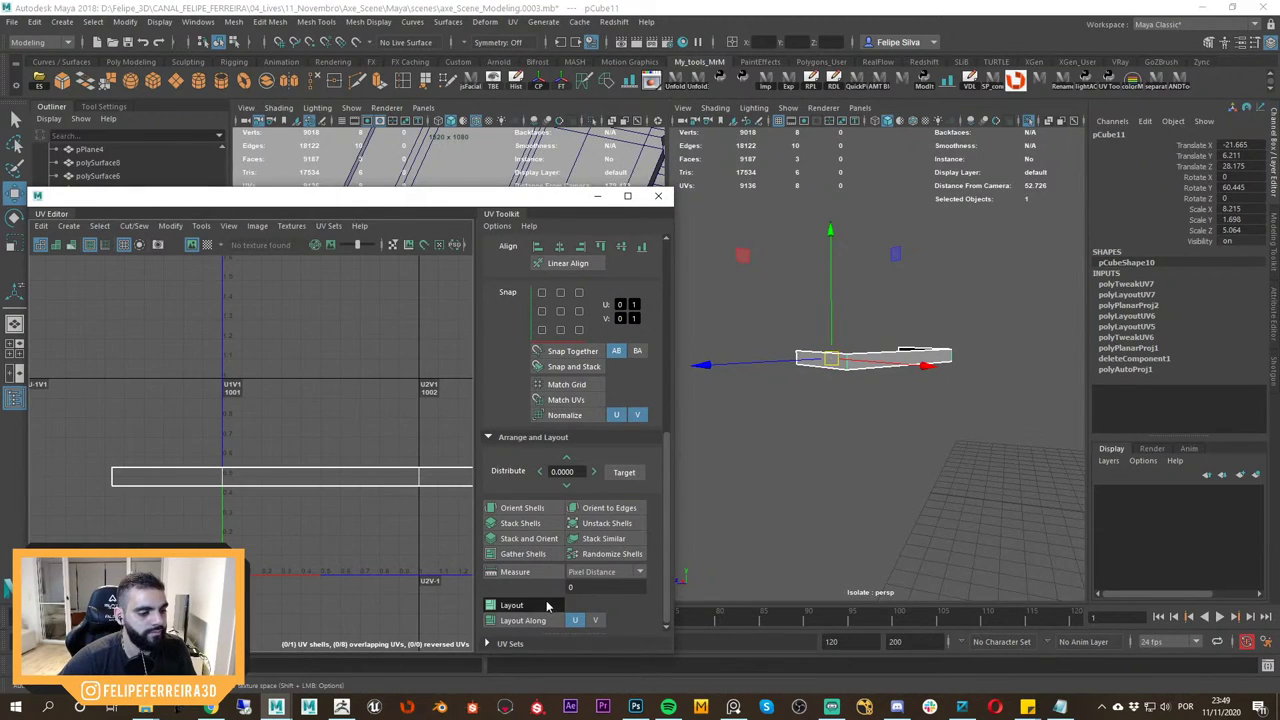
# End the isolation of the page strip and deselect it, returning to the full scene around the book.
pyautogui.scroll(1, 373, 513)
pyautogui.keyDown('alt'); pyautogui.moveTo(752, 356); pyautogui.dragTo(809, 394); pyautogui.keyUp('alt')
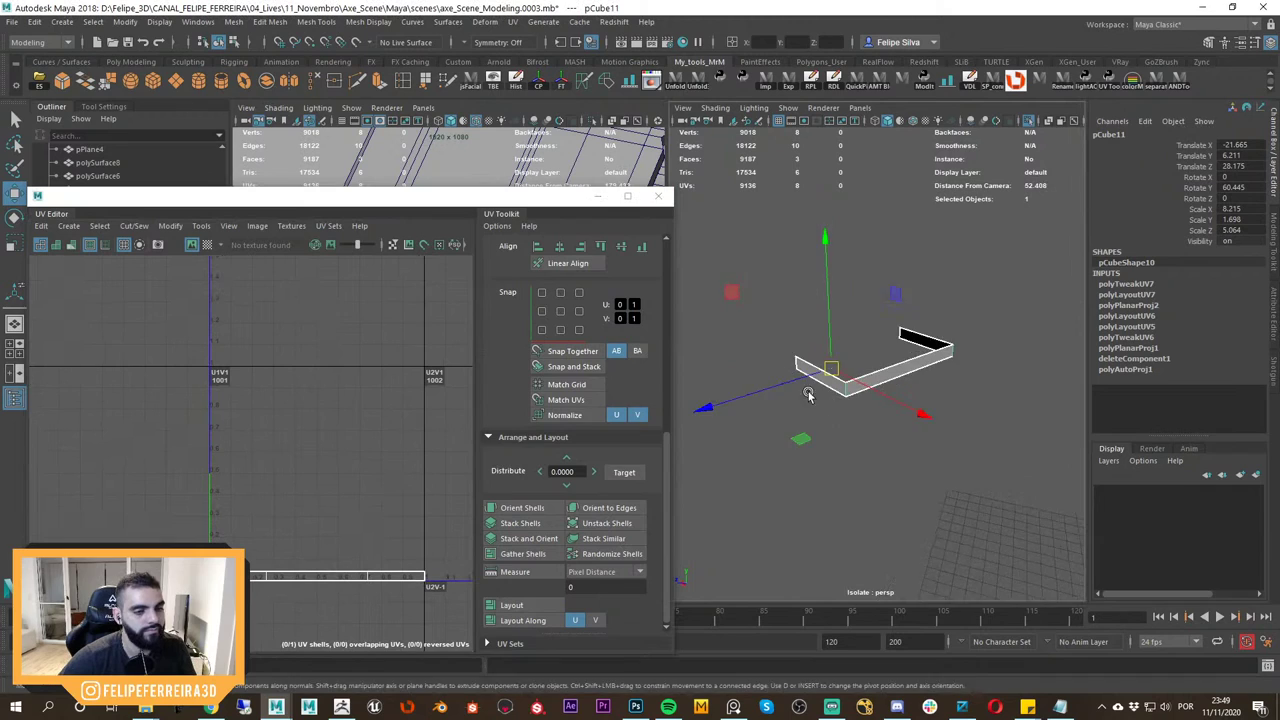
pyautogui.keyDown('alt'); pyautogui.moveTo(809, 394); pyautogui.dragTo(932, 448, button='right'); pyautogui.keyUp('alt')
pyautogui.hotkey('ctrl', '1')
pyautogui.keyDown('alt'); pyautogui.moveTo(892, 478); pyautogui.dragTo(906, 455); pyautogui.keyUp('alt')
pyautogui.click(926, 295)
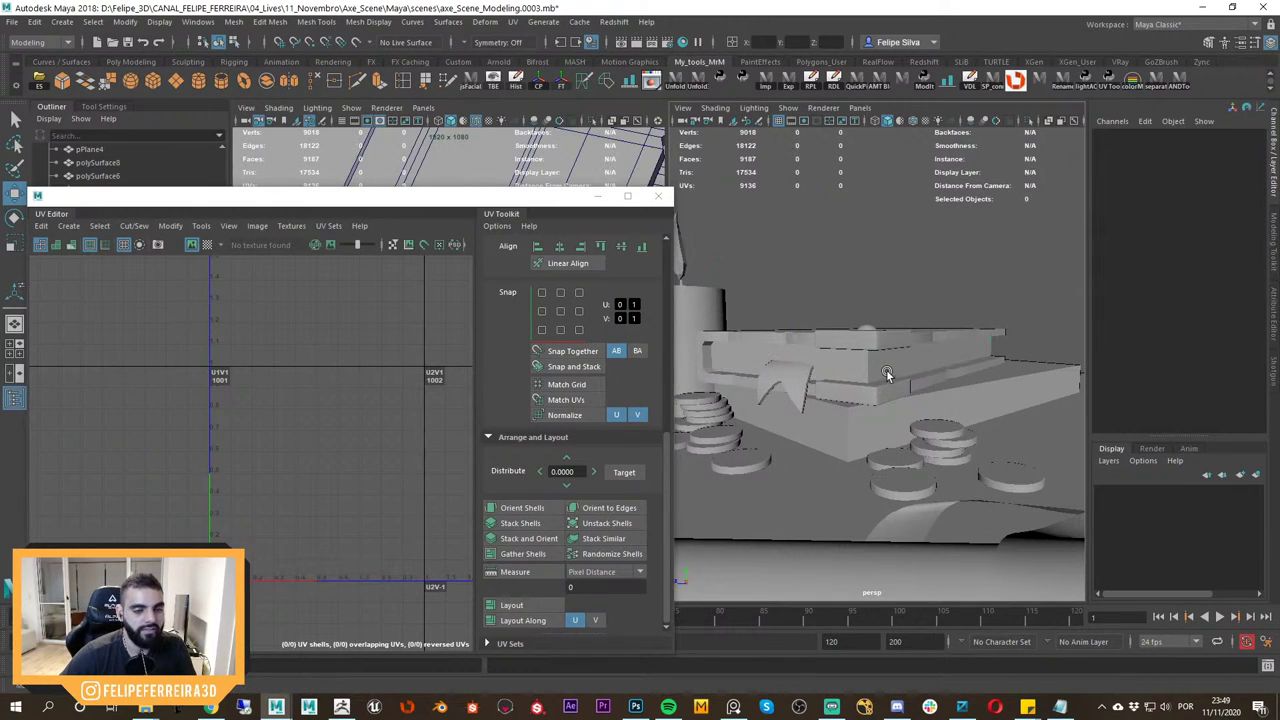
# Apply a Normal-Based UV projection to the small dome on the book cover and unfold it.
pyautogui.click(887, 373)
pyautogui.keyDown('alt'); pyautogui.moveTo(887, 373); pyautogui.dragTo(904, 389, button='right'); pyautogui.keyUp('alt')
pyautogui.moveTo(904, 388)
pyautogui.keyDown('alt'); pyautogui.mouseDown()
pyautogui.moveTo(896, 362)
pyautogui.moveTo(893, 395)
pyautogui.moveTo(917, 410)
pyautogui.mouseUp(); pyautogui.keyUp('alt')
pyautogui.click(954, 405)
pyautogui.click(860, 375)
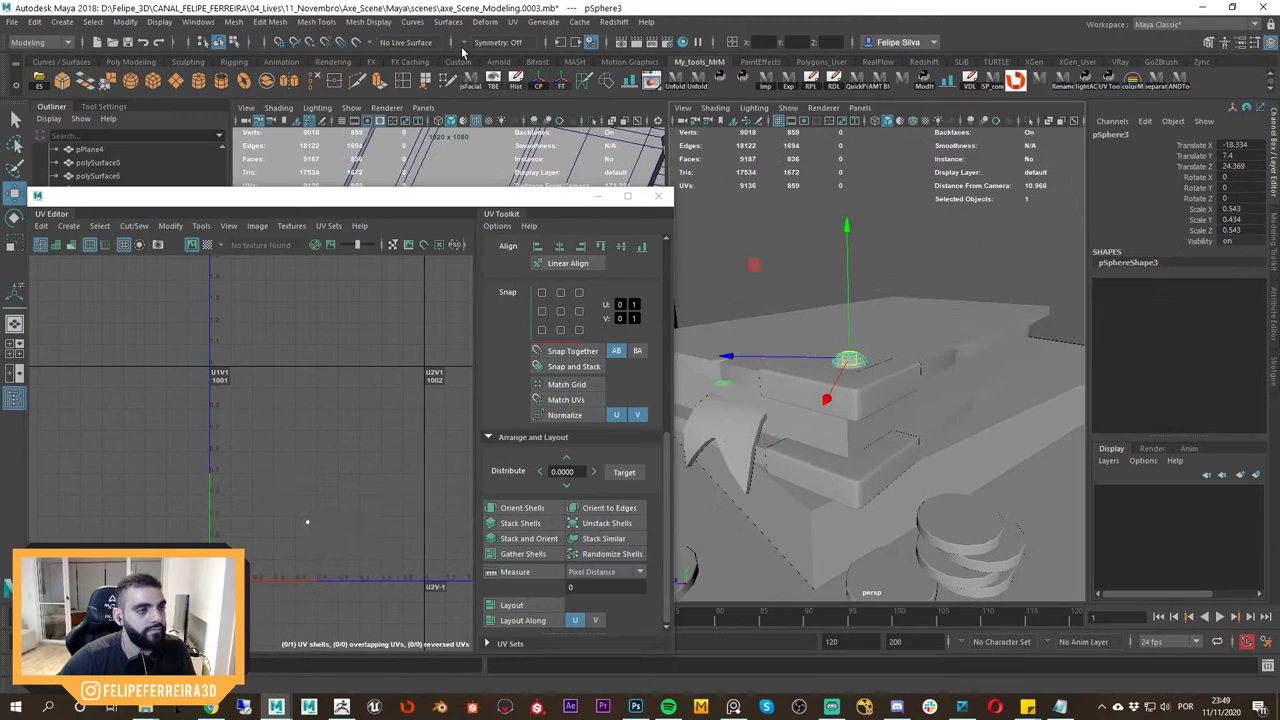
pyautogui.click(512, 21)
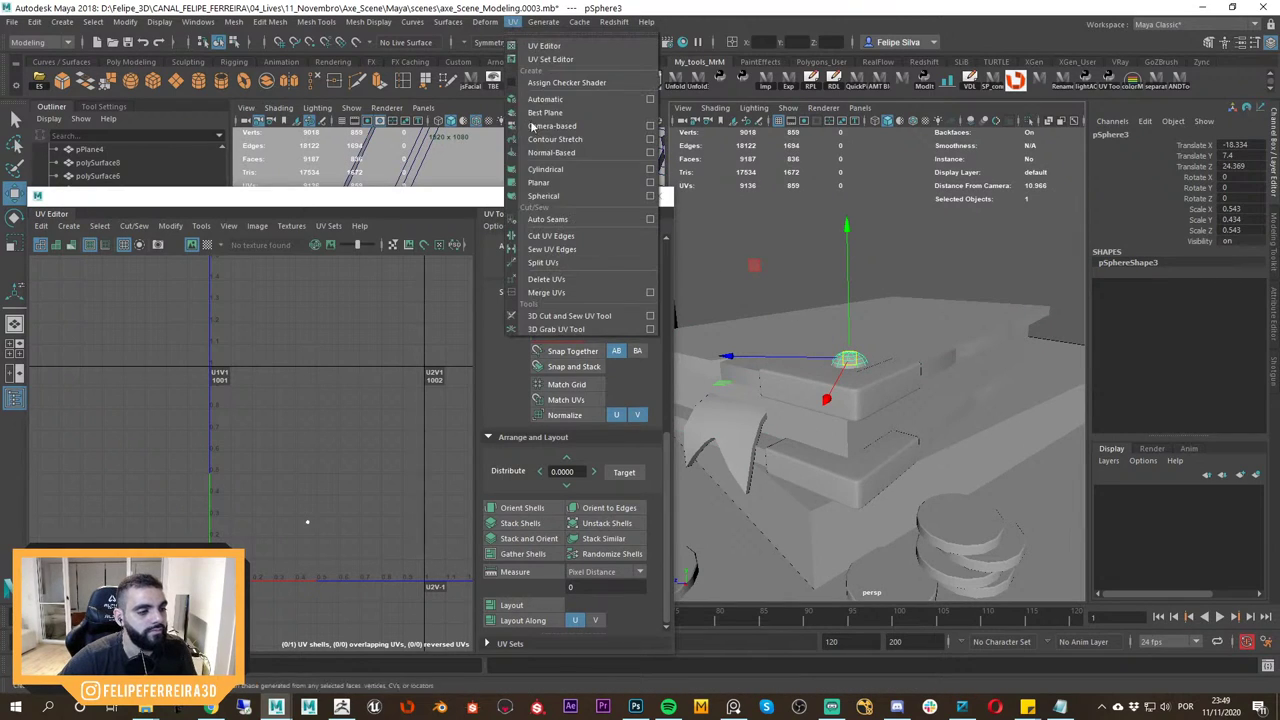
pyautogui.click(570, 156)
pyautogui.click(675, 82)
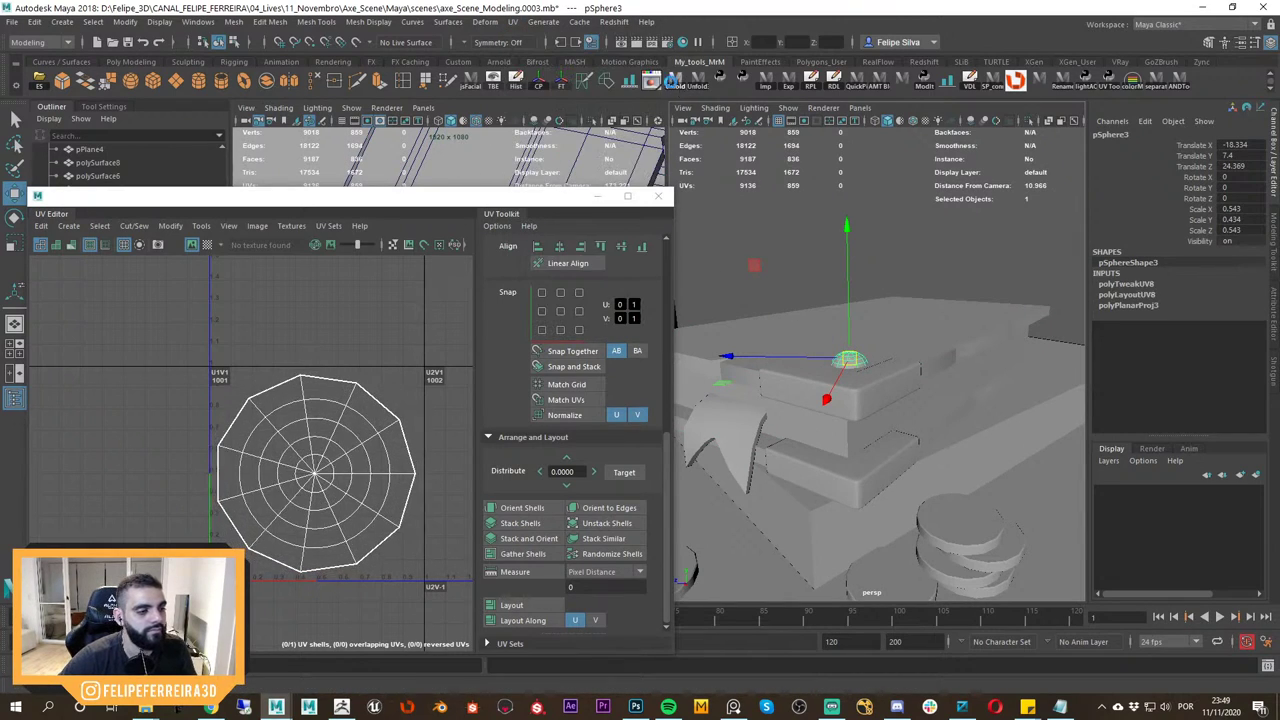
# Select the whole book group and isolate it in the perspective view.
pyautogui.scroll(-5, 889, 291)
pyautogui.keyDown('alt'); pyautogui.moveTo(889, 291); pyautogui.dragTo(922, 340); pyautogui.keyUp('alt')
pyautogui.press('Up')
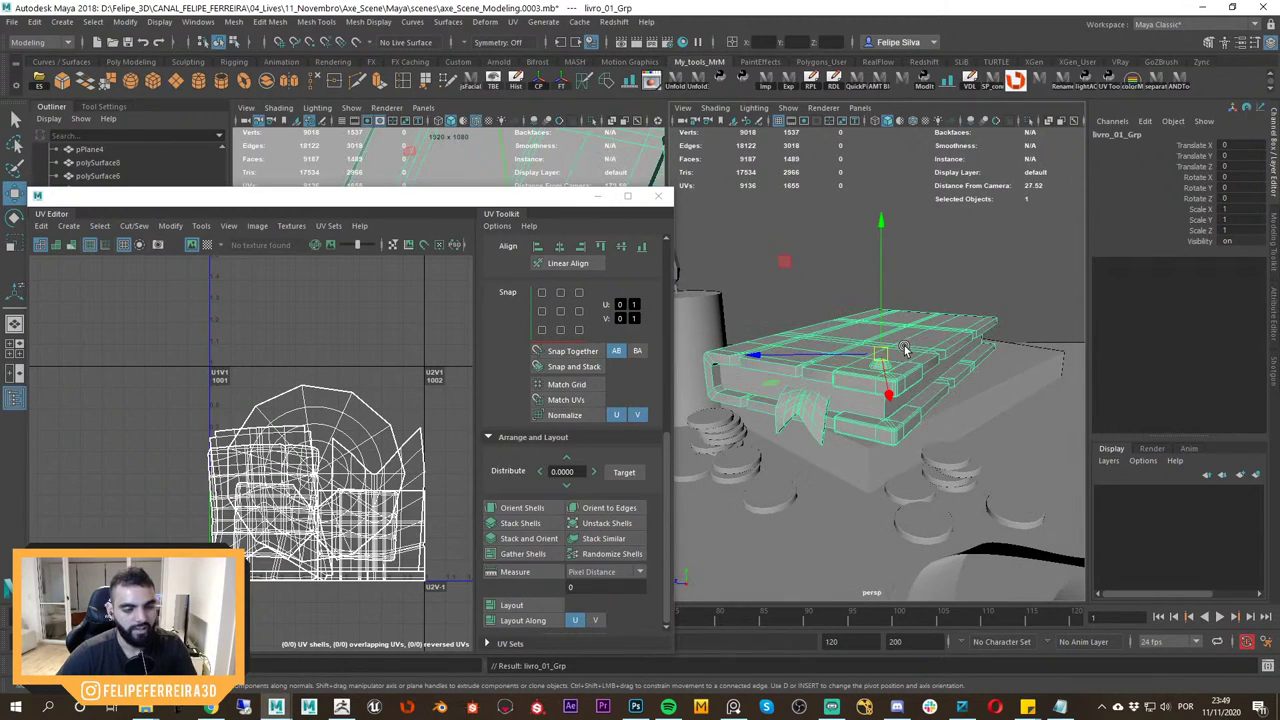
pyautogui.hotkey('ctrl', '1')
pyautogui.scroll(-4, 906, 356)
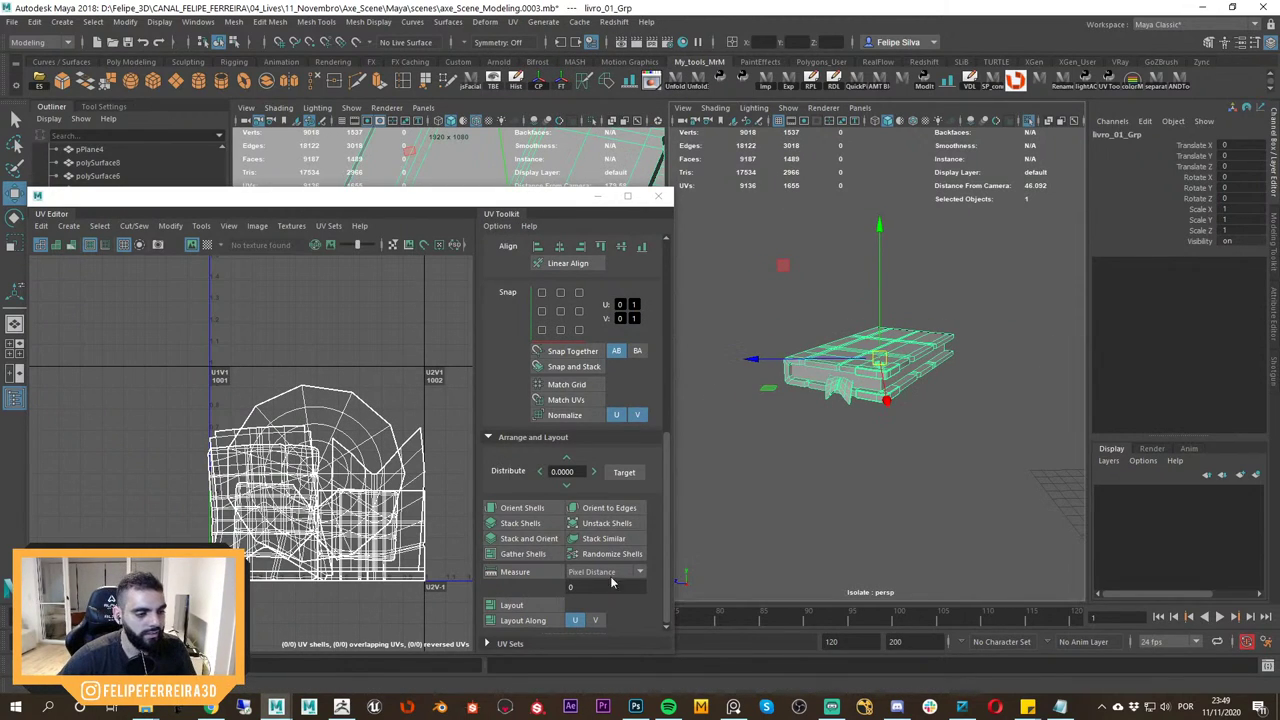
# Select all the book's meshes and lay out their UV shells together in the first UV tile.
pyautogui.click(514, 605)
pyautogui.scroll(2, 400, 528)
pyautogui.moveTo(888, 456); pyautogui.dragTo(790, 340)
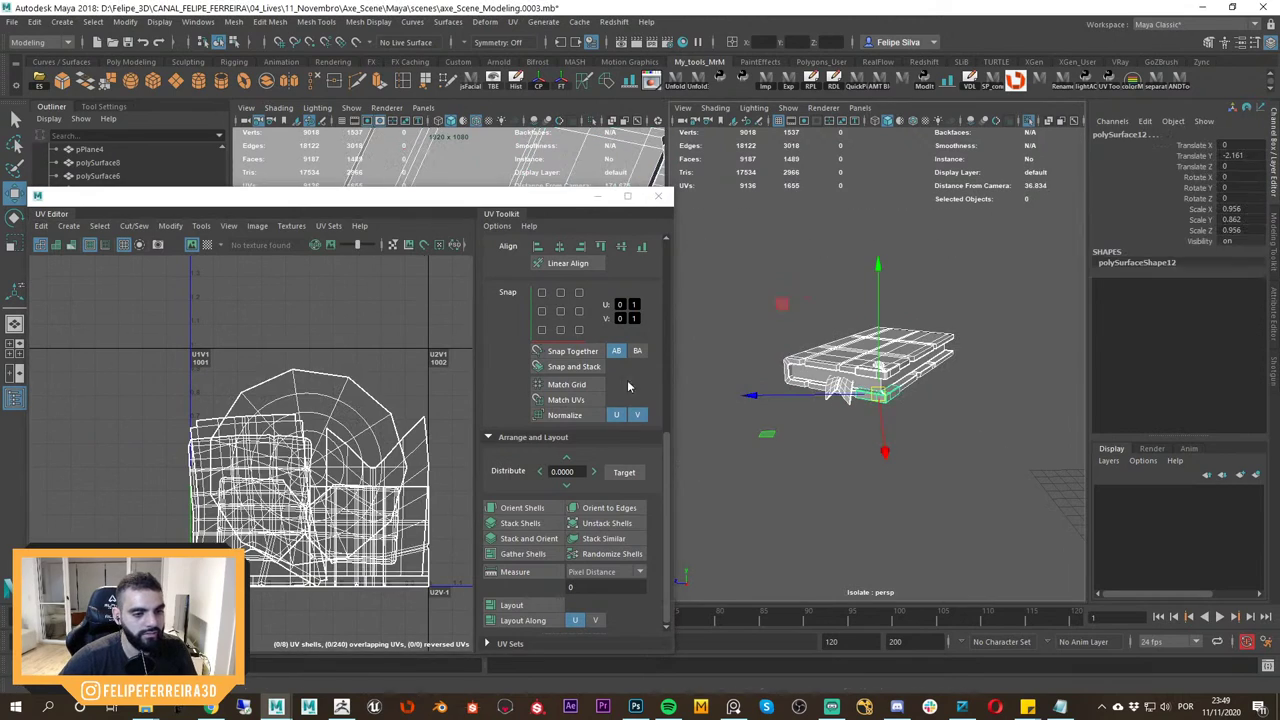
pyautogui.click(547, 610)
pyautogui.click(547, 606)
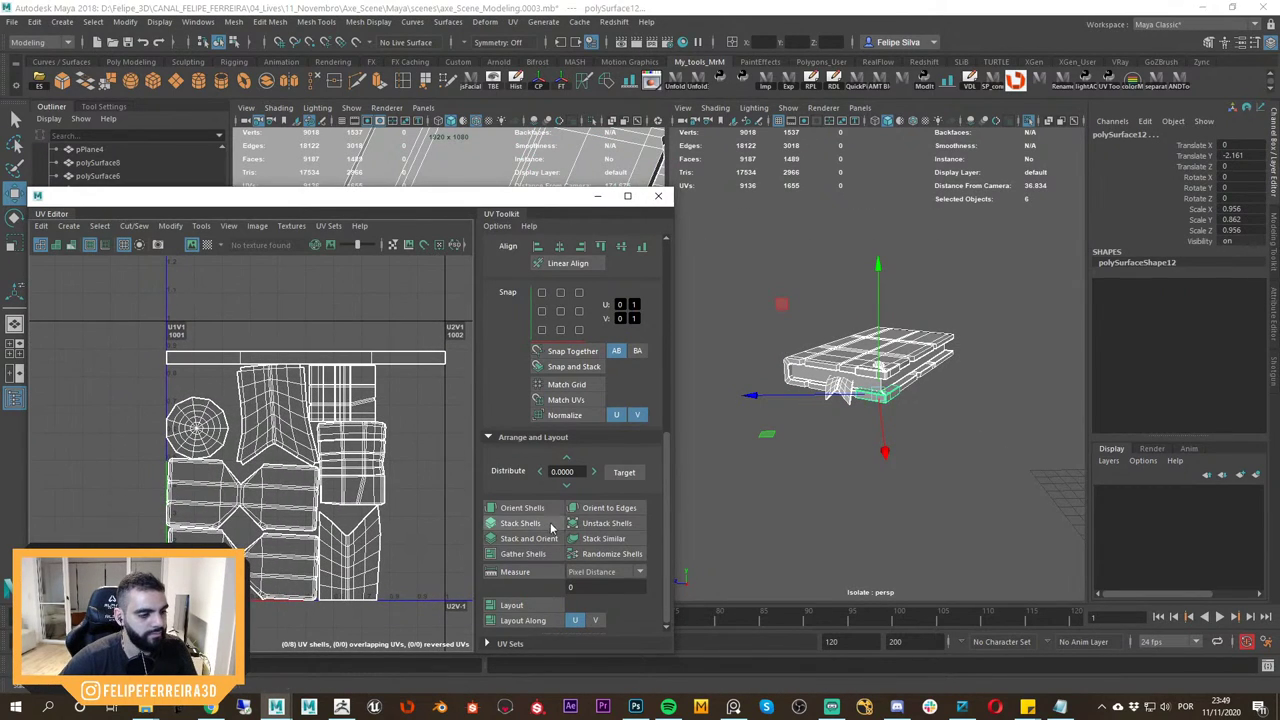
pyautogui.click(549, 607)
pyautogui.scroll(2, 422, 531)
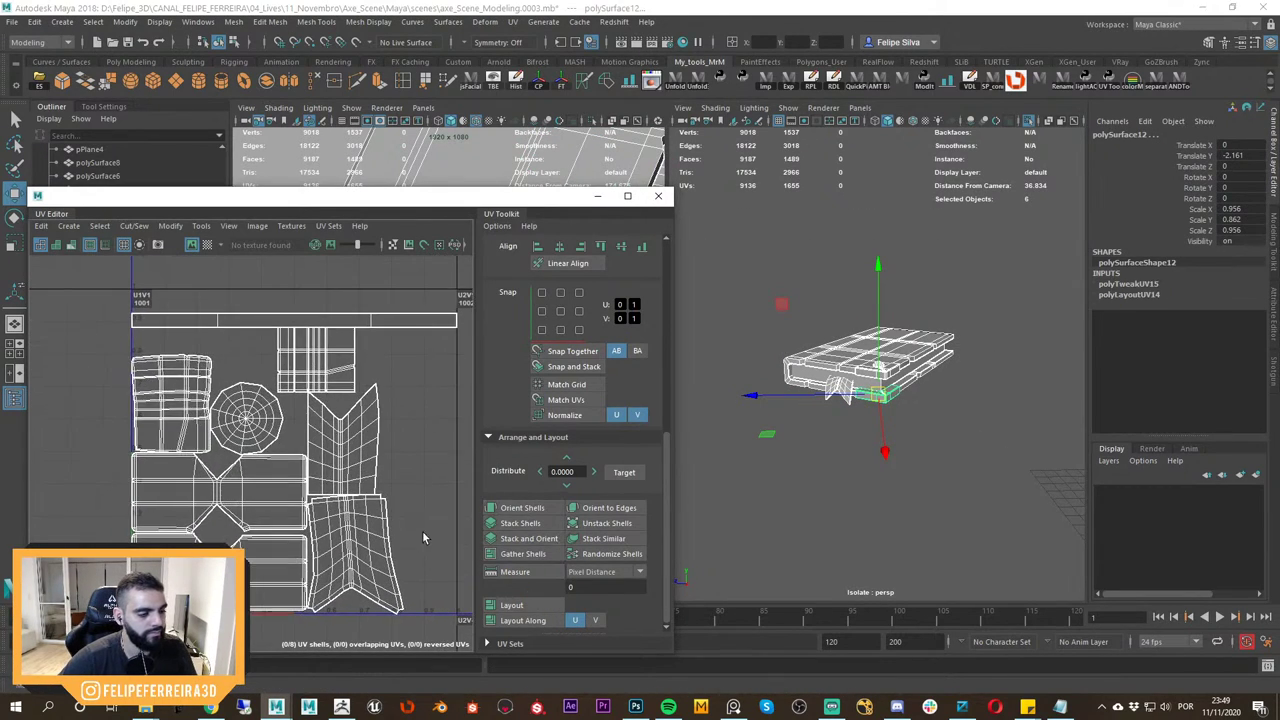
# Display the checker map on the book pieces and examine the checker size across them, including the cover alone.
pyautogui.scroll(-1, 422, 531)
pyautogui.click(206, 245)
pyautogui.scroll(5, 945, 467)
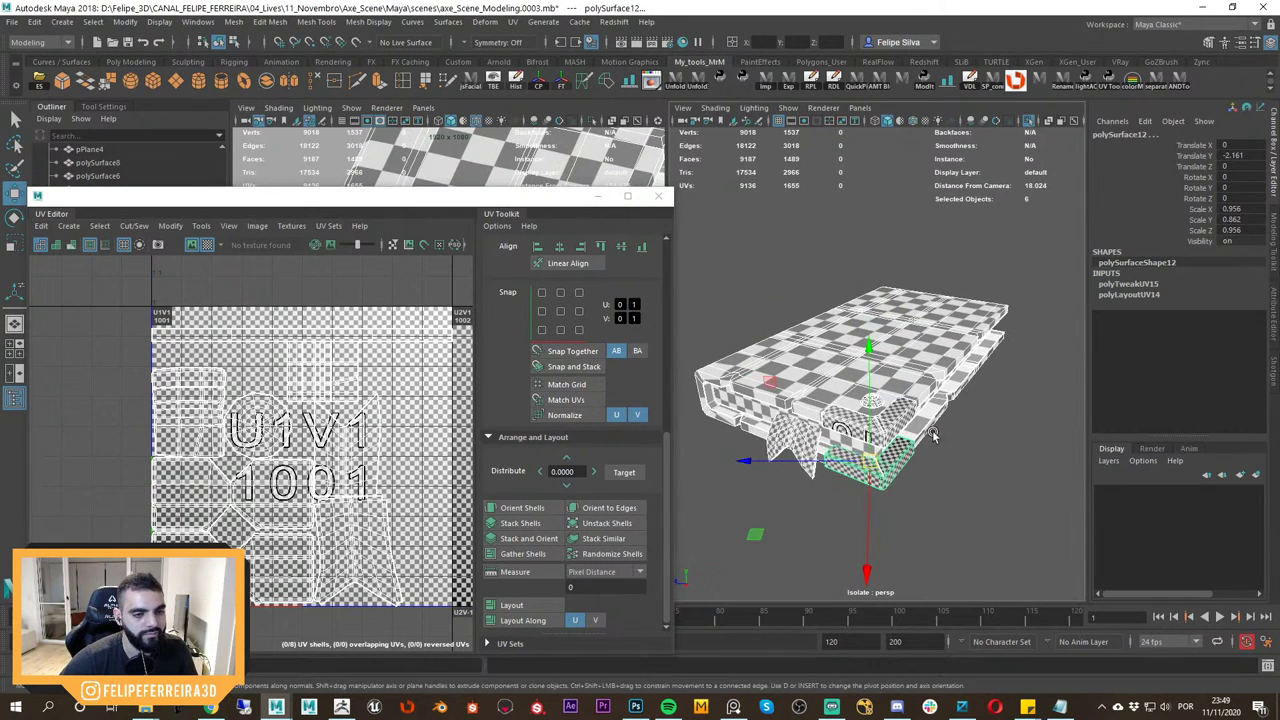
pyautogui.keyDown('alt'); pyautogui.moveTo(945, 467); pyautogui.dragTo(965, 463); pyautogui.keyUp('alt')
pyautogui.click(957, 469)
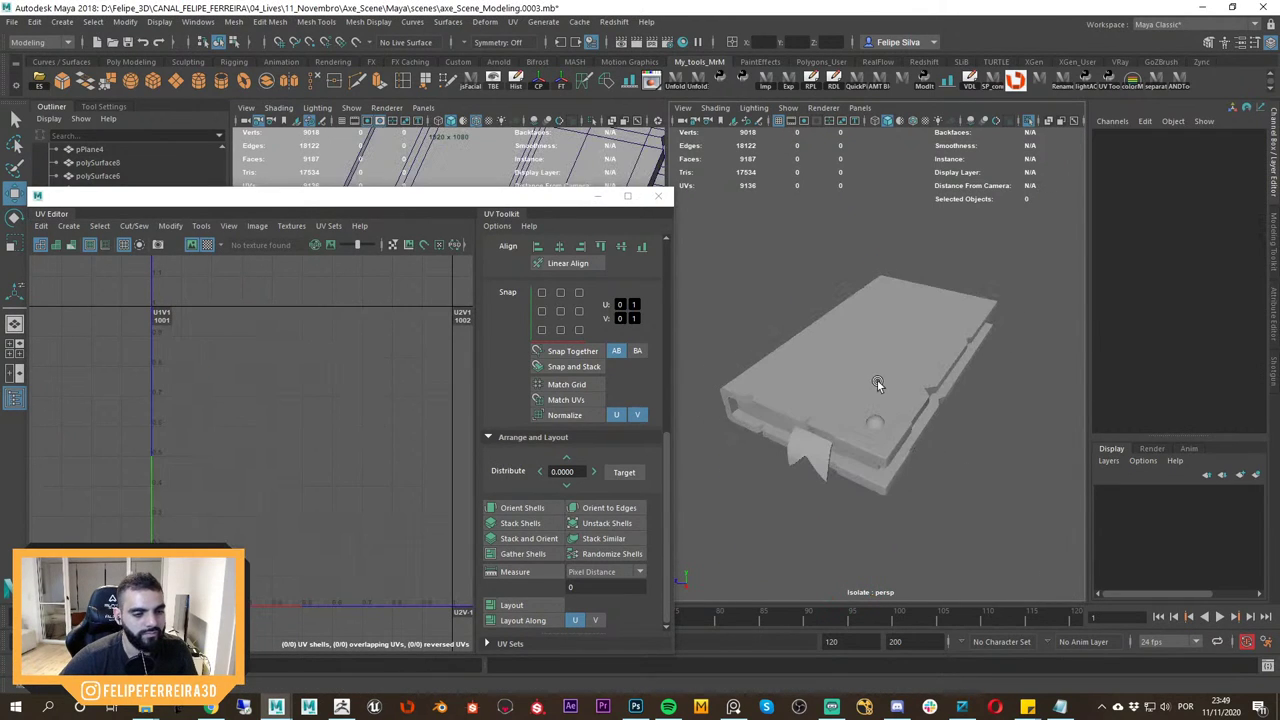
pyautogui.click(877, 380)
pyautogui.scroll(-2, 354, 425)
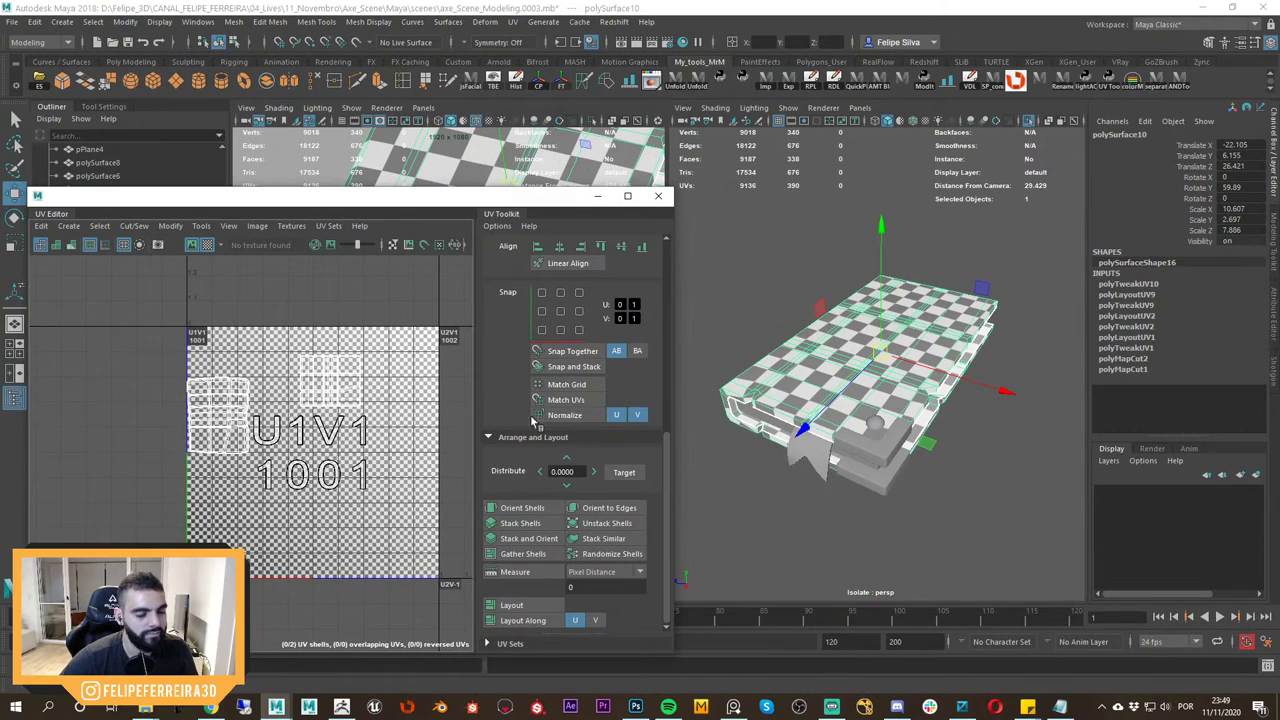
pyautogui.moveTo(668, 457); pyautogui.dragTo(668, 280)
pyautogui.scroll(-2, 406, 431)
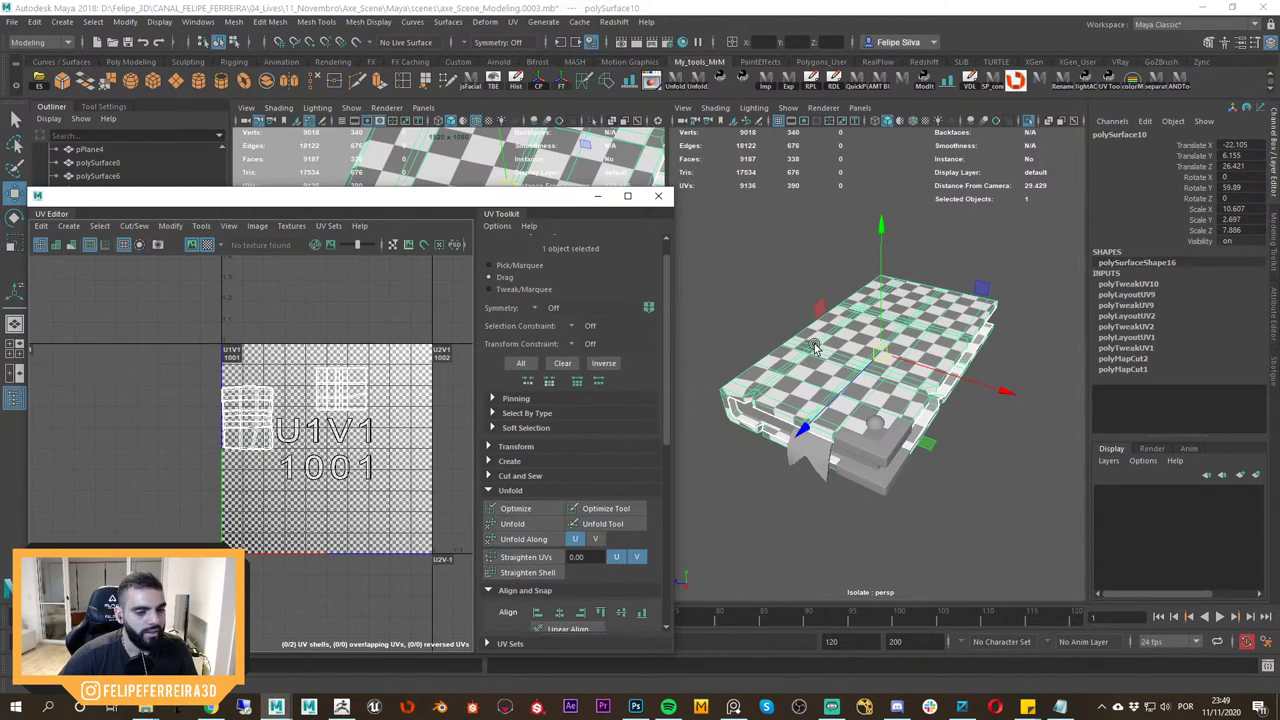
pyautogui.moveTo(806, 343); pyautogui.dragTo(748, 299, button='right')
pyautogui.click(262, 405)
pyautogui.press('r')
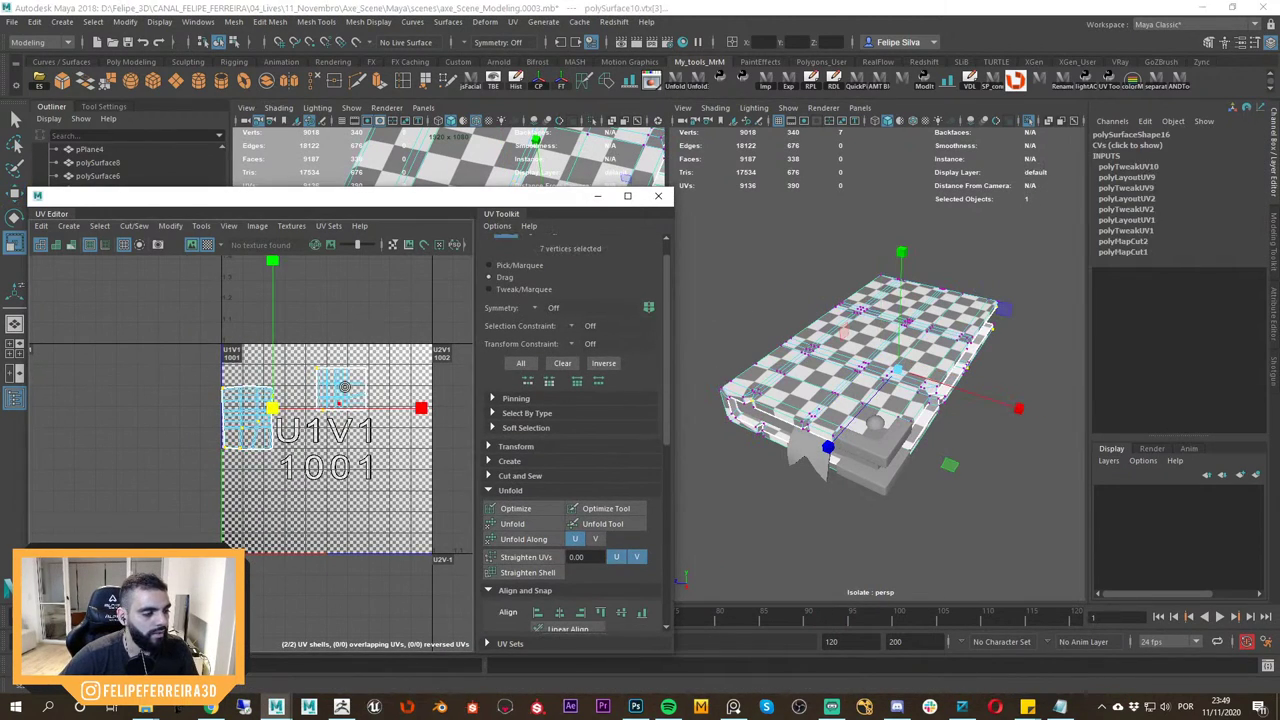
pyautogui.moveTo(262, 405); pyautogui.dragTo(310, 440, button='right')
pyautogui.click(255, 415)
pyautogui.press('w')
pyautogui.moveTo(337, 388); pyautogui.dragTo(402, 384, button='right')
pyautogui.moveTo(1038, 312); pyautogui.dragTo(959, 330, button='right')
pyautogui.press('F8')
pyautogui.click(950, 309)
# Exit the isolated view of the book and save the scene.
pyautogui.hotkey('ctrl', '1')
pyautogui.scroll(4, 950, 309)
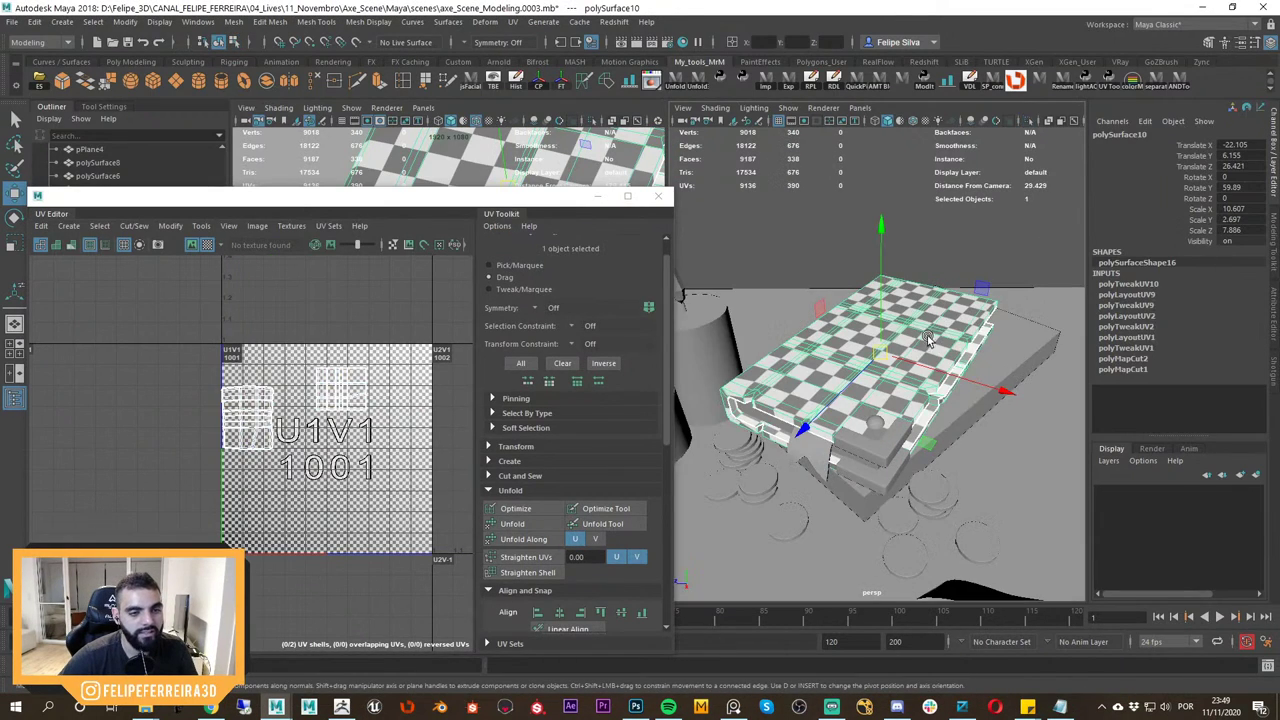
pyautogui.keyDown('alt'); pyautogui.moveTo(916, 309); pyautogui.dragTo(935, 312); pyautogui.keyUp('alt')
pyautogui.moveTo(257, 197); pyautogui.dragTo(247, 244)
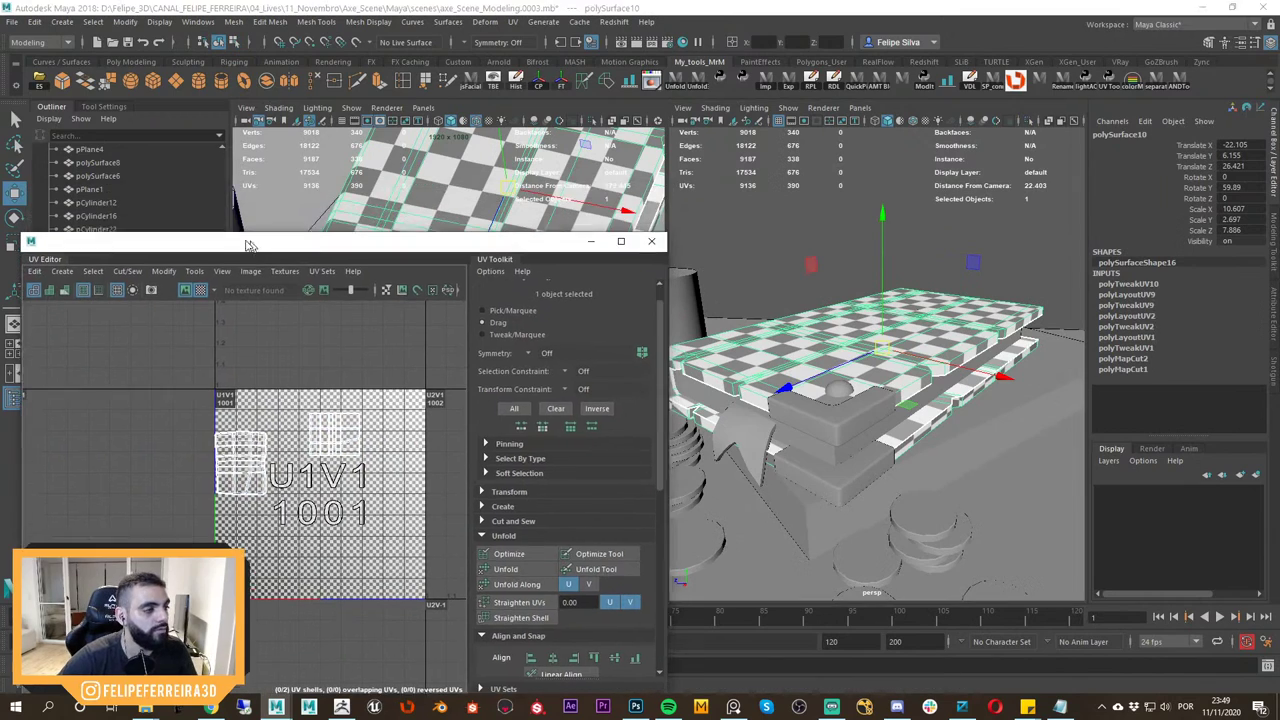
pyautogui.click(128, 43)
pyautogui.keyDown('alt'); pyautogui.moveTo(885, 300); pyautogui.dragTo(812, 286, button='right'); pyautogui.keyUp('alt')
pyautogui.click(812, 286)
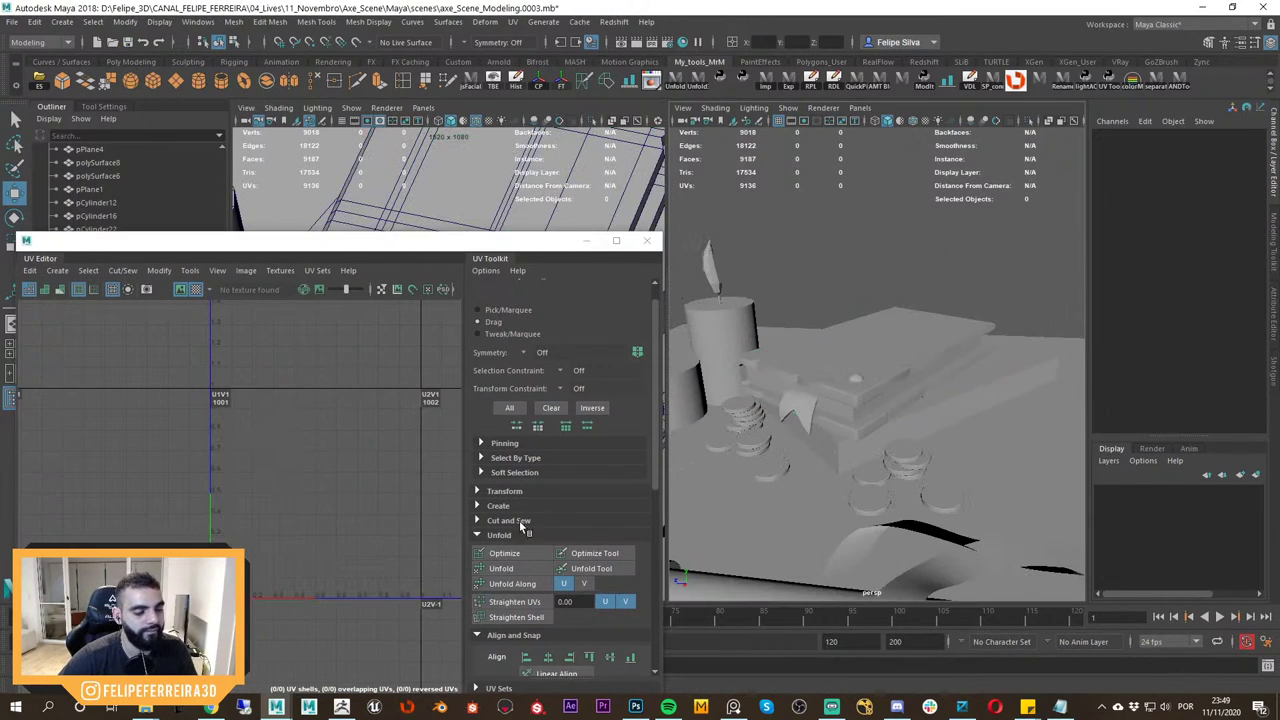
# Launch a second instance of Maya 2018.
pyautogui.rightClick(279, 709)
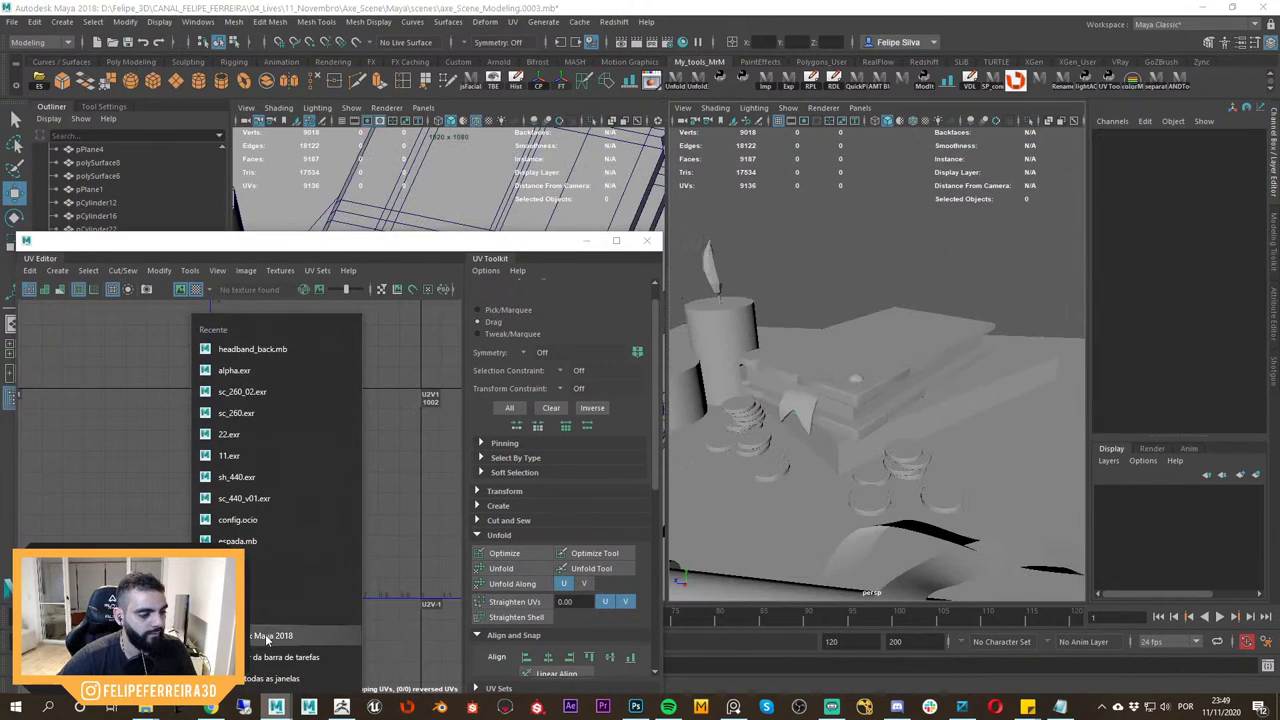
pyautogui.click(312, 638)
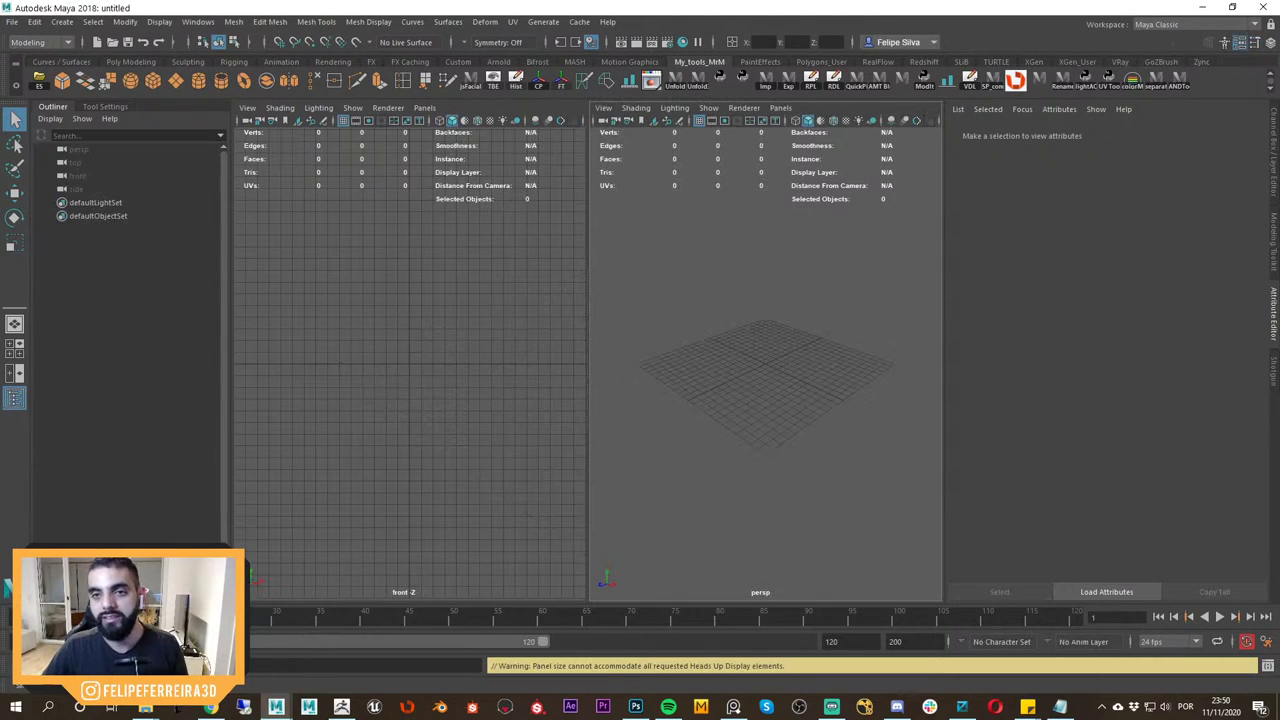
pyautogui.hotkey('alt', 'Tab')
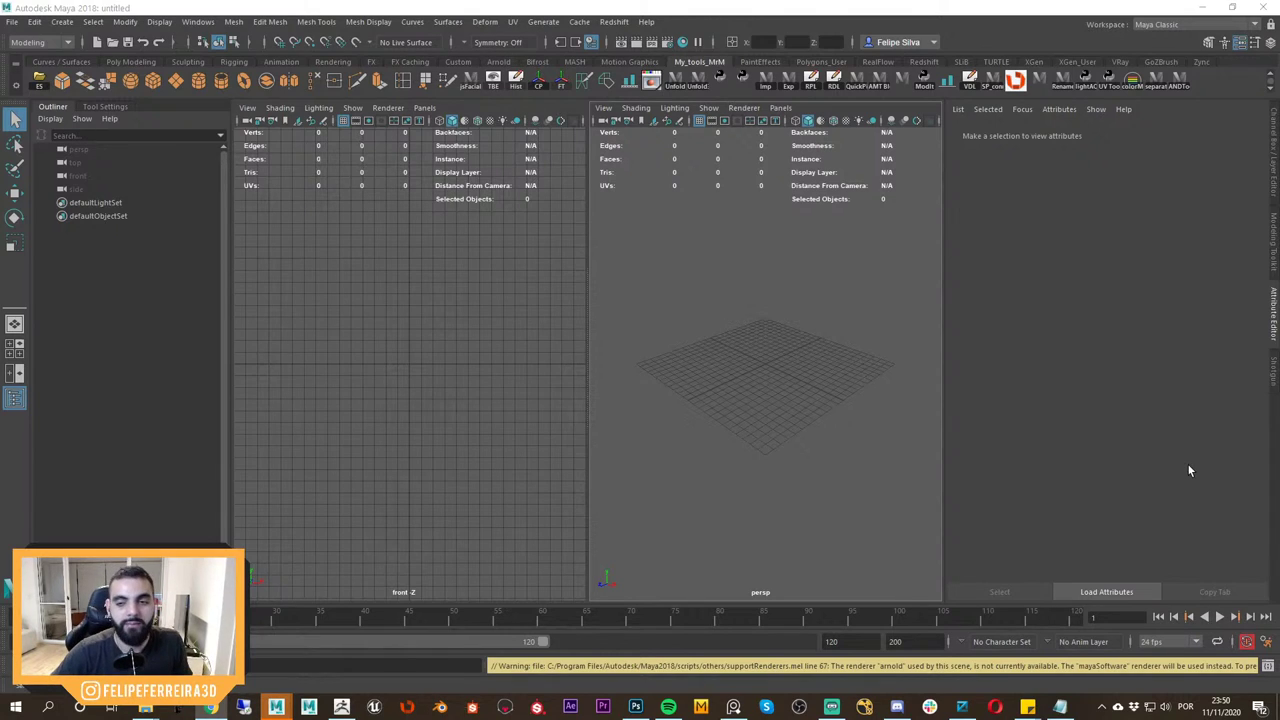
# Set the project to the Maya folder in 04_Lives\11_Novembro\Axe_Scene and open axe_Scene_Modeling.0003.mb.
pyautogui.click(112, 43)
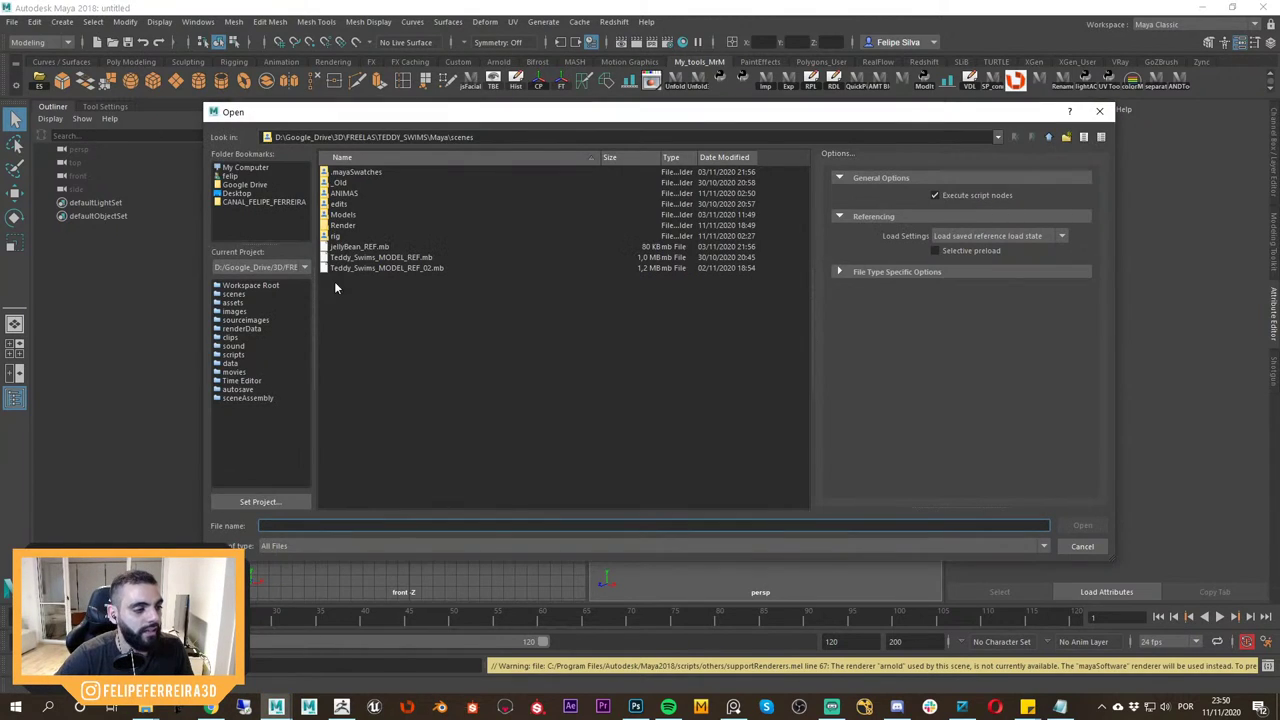
pyautogui.click(295, 502)
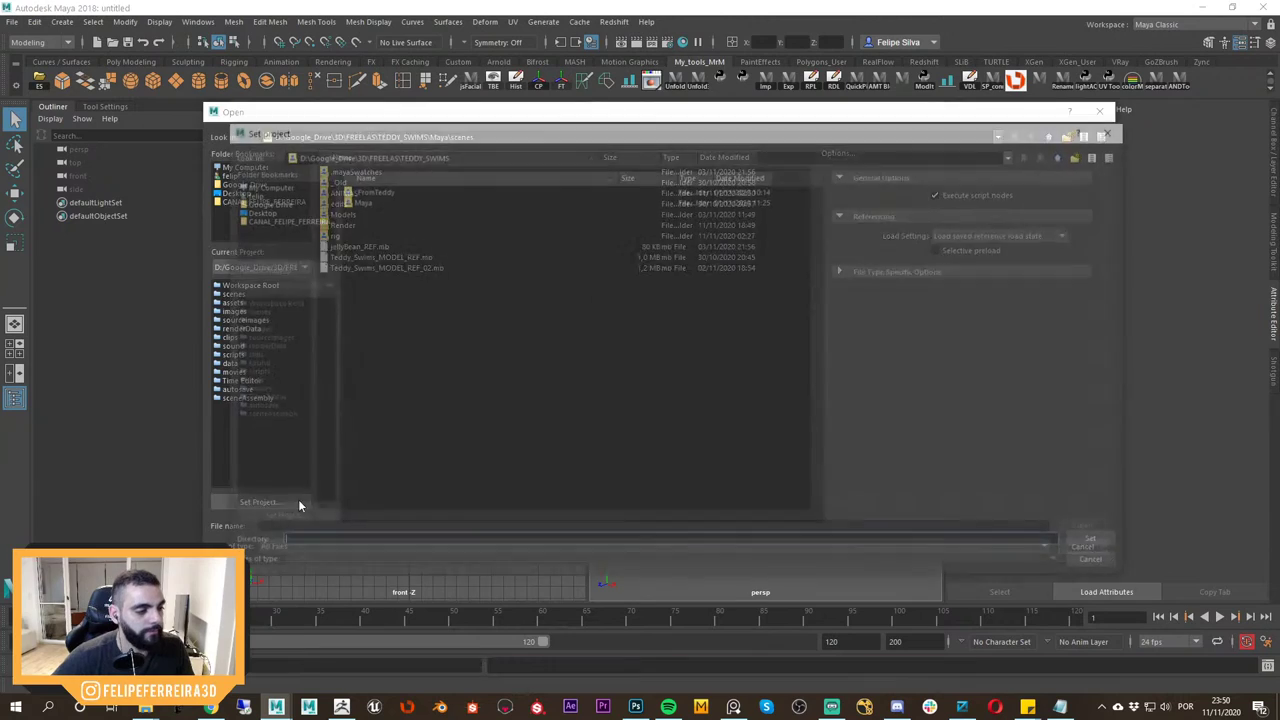
pyautogui.click(293, 218)
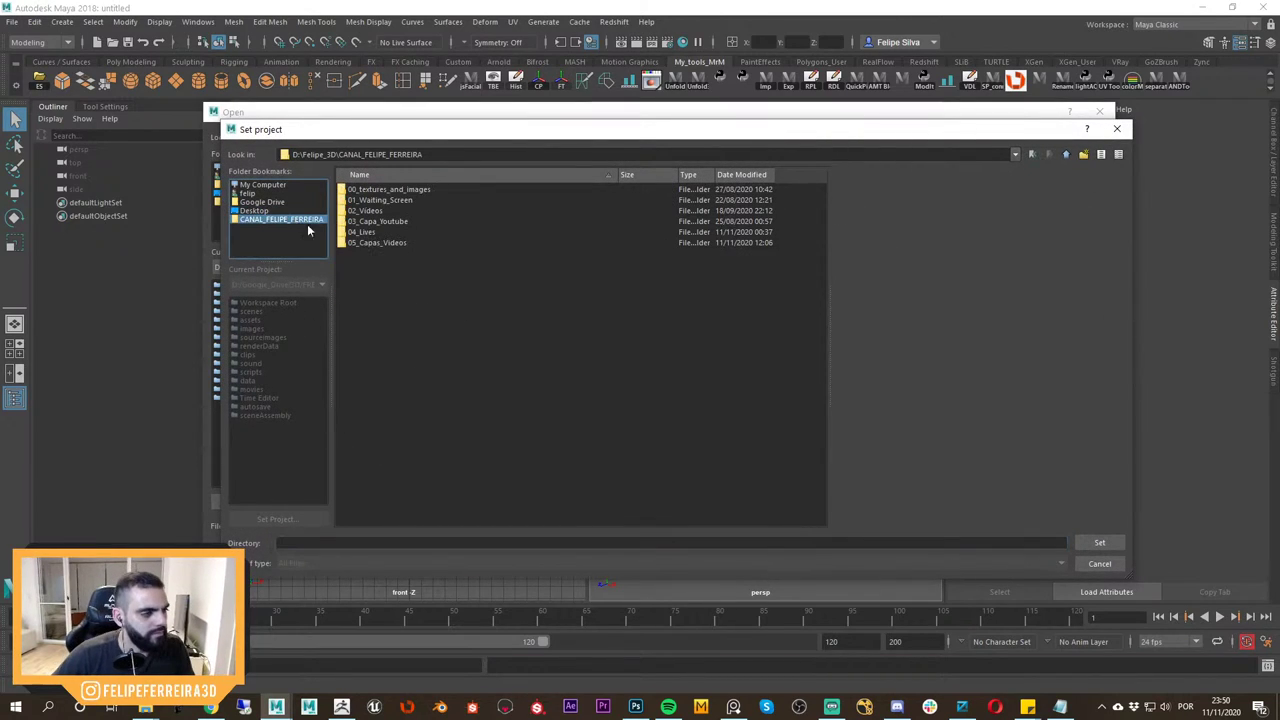
pyautogui.doubleClick(380, 235)
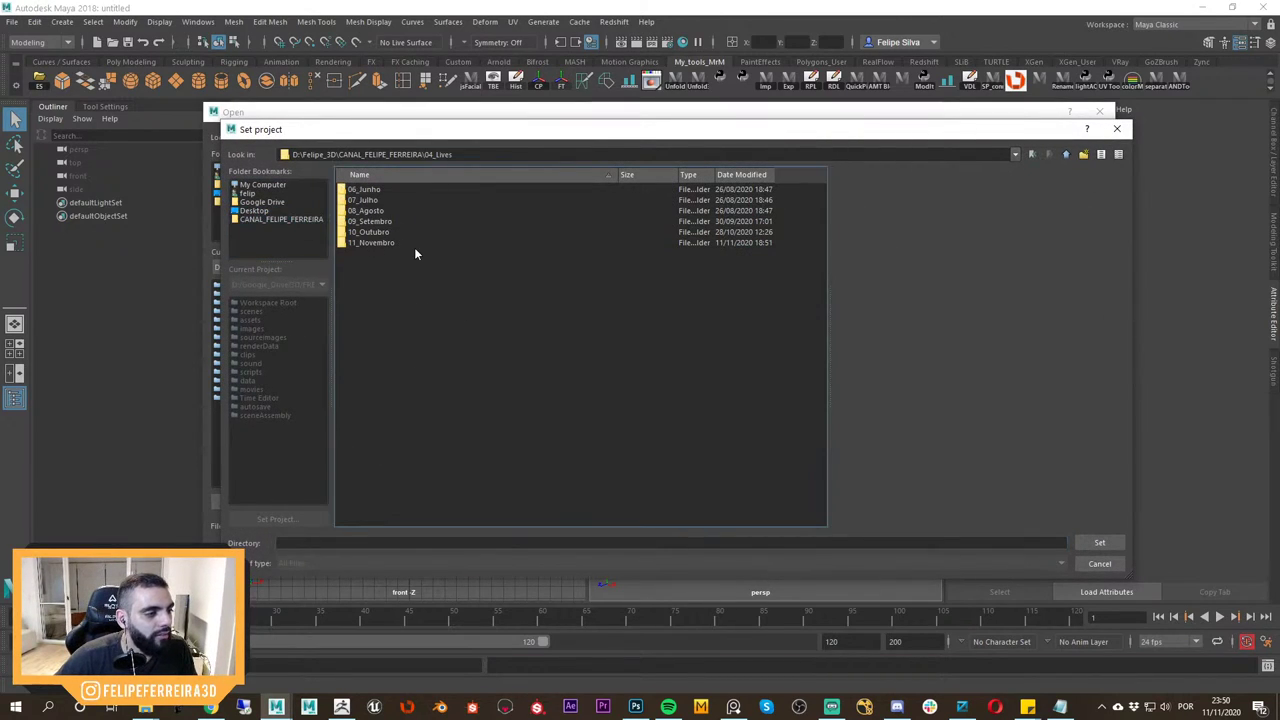
pyautogui.doubleClick(380, 242)
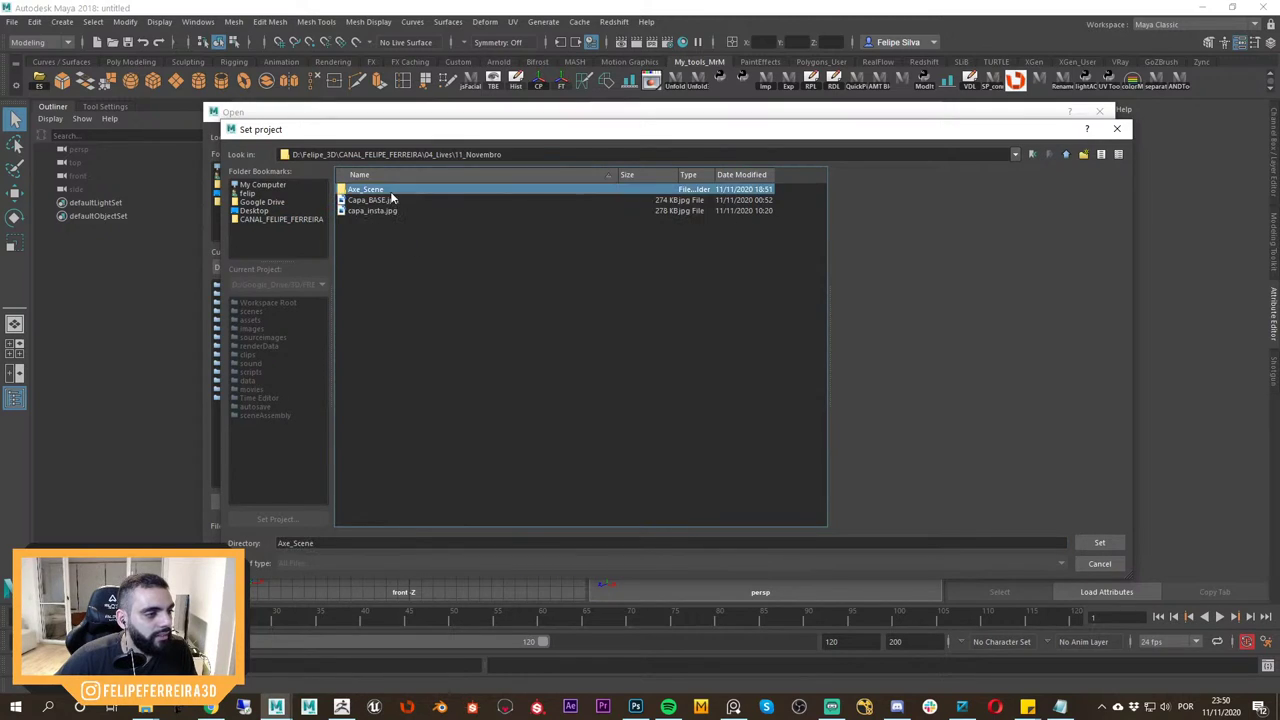
pyautogui.doubleClick(386, 190)
pyautogui.click(391, 190)
pyautogui.click(1100, 543)
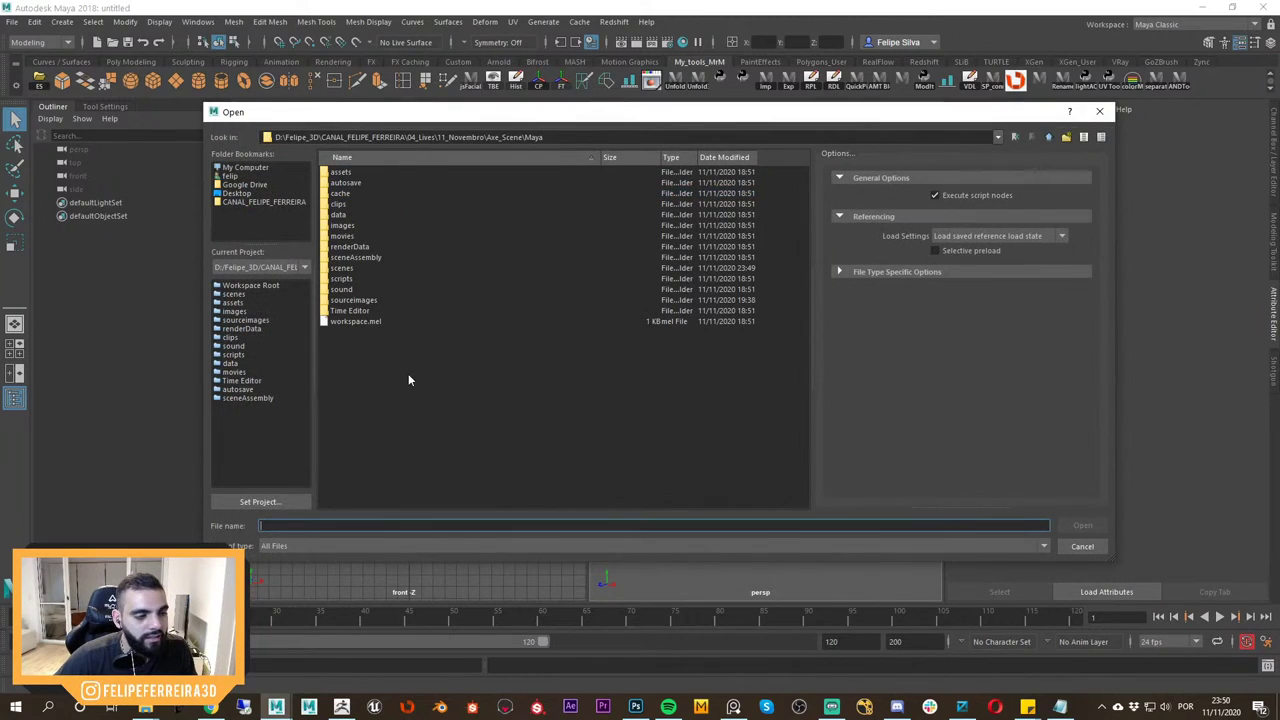
pyautogui.click(250, 294)
pyautogui.doubleClick(396, 204)
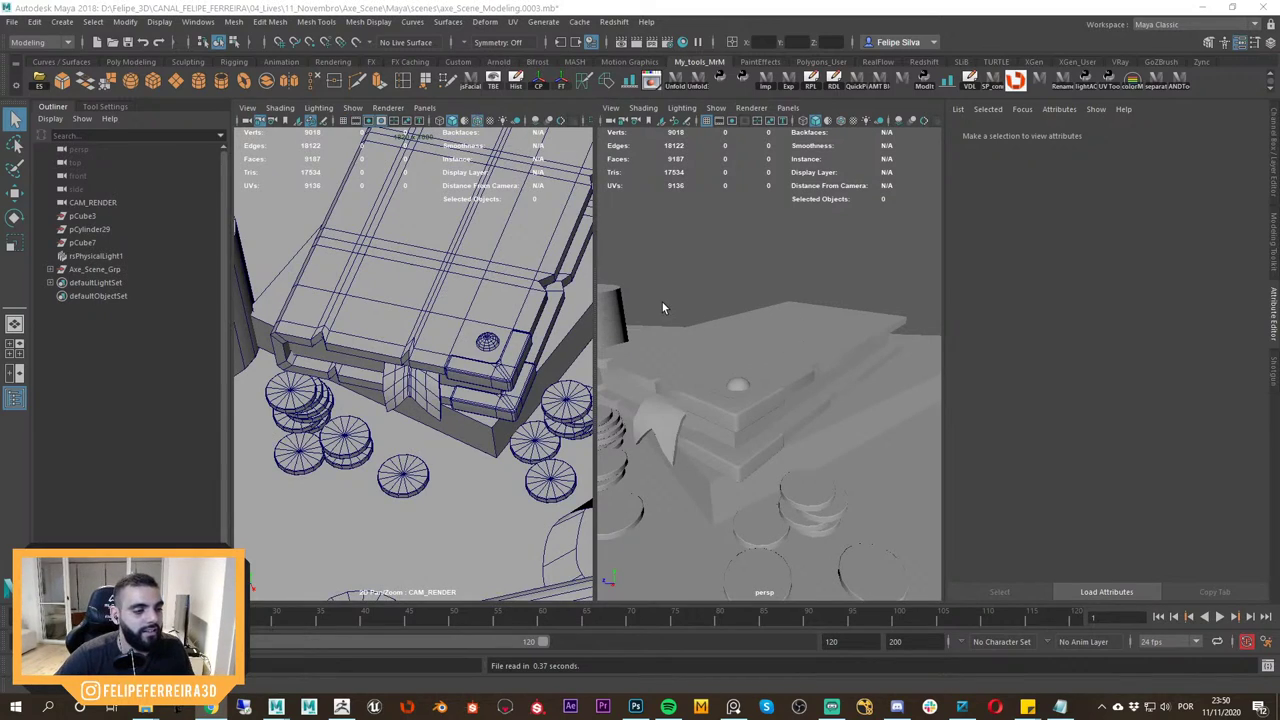
# Select the book group, isolate it and frame it in the perspective view.
pyautogui.click(795, 333)
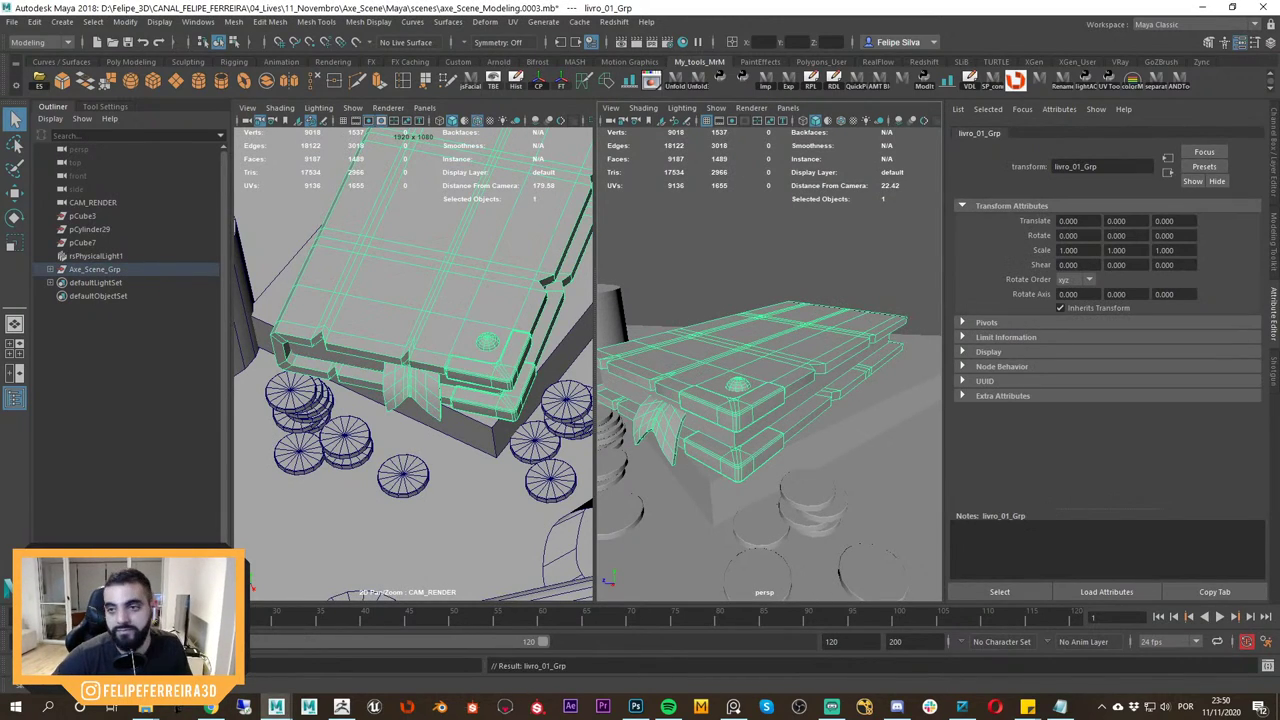
pyautogui.keyDown('alt'); pyautogui.moveTo(757, 388); pyautogui.dragTo(817, 366); pyautogui.keyUp('alt')
pyautogui.hotkey('ctrl', '1')
pyautogui.press('f')
pyautogui.press('w')
pyautogui.scroll(1, 842, 346)
# Clean up all the book pieces by freezing their transforms, centering their pivots and deleting their history.
pyautogui.click(908, 278)
pyautogui.moveTo(908, 278); pyautogui.dragTo(628, 482)
pyautogui.click(562, 87)
pyautogui.click(541, 88)
pyautogui.click(519, 88)
pyautogui.keyDown('alt'); pyautogui.moveTo(800, 350); pyautogui.dragTo(829, 443); pyautogui.keyUp('alt')
pyautogui.click(914, 286)
pyautogui.hotkey('ctrl', 'z')
pyautogui.press('5')
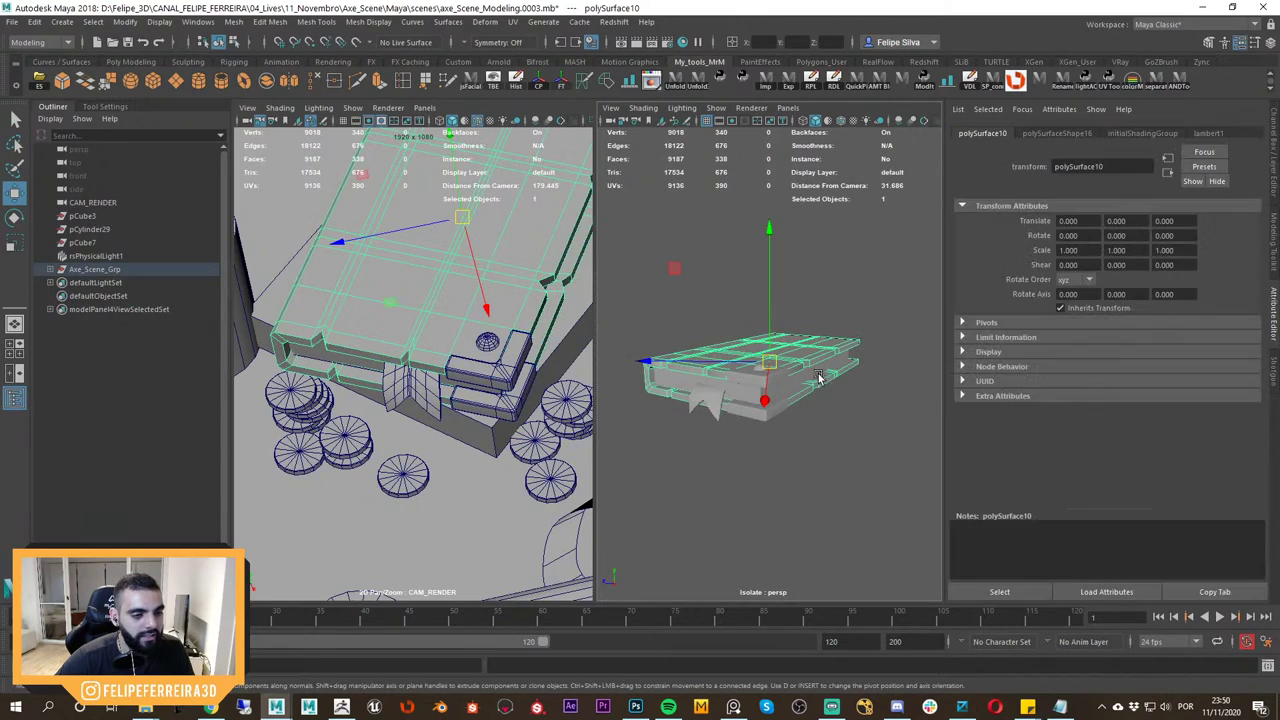
pyautogui.click(822, 459)
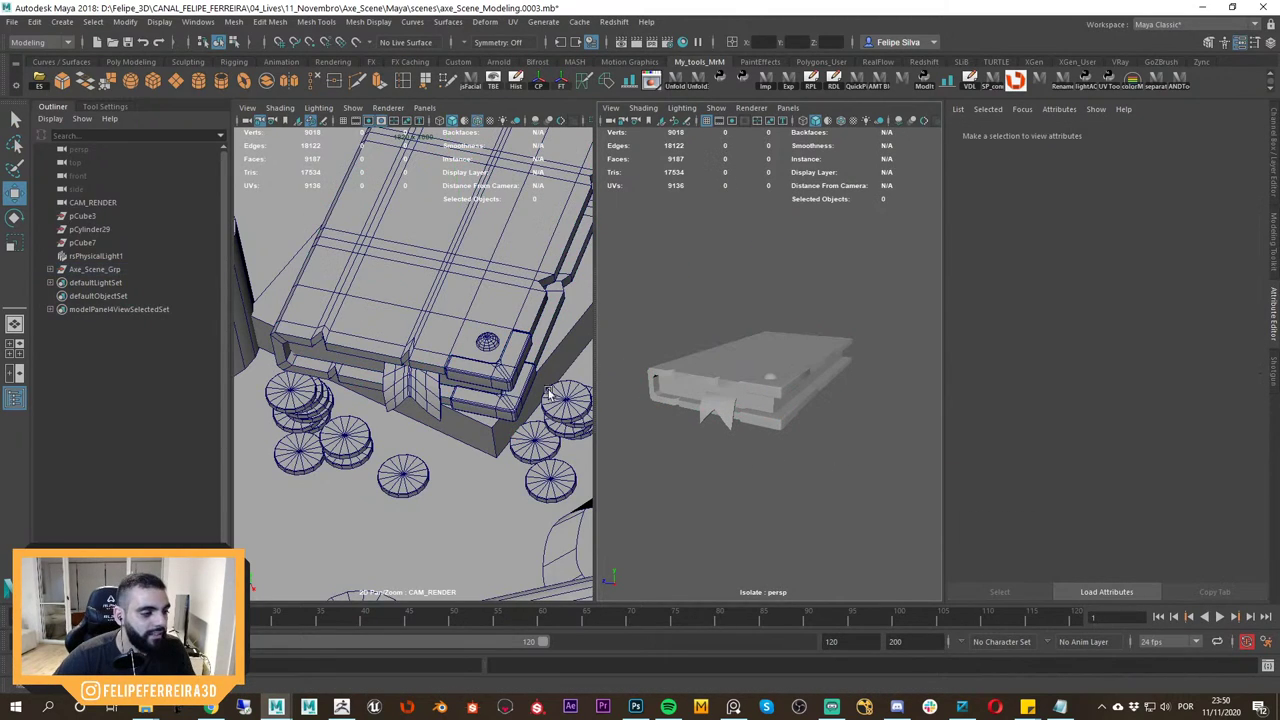
pyautogui.click(466, 336)
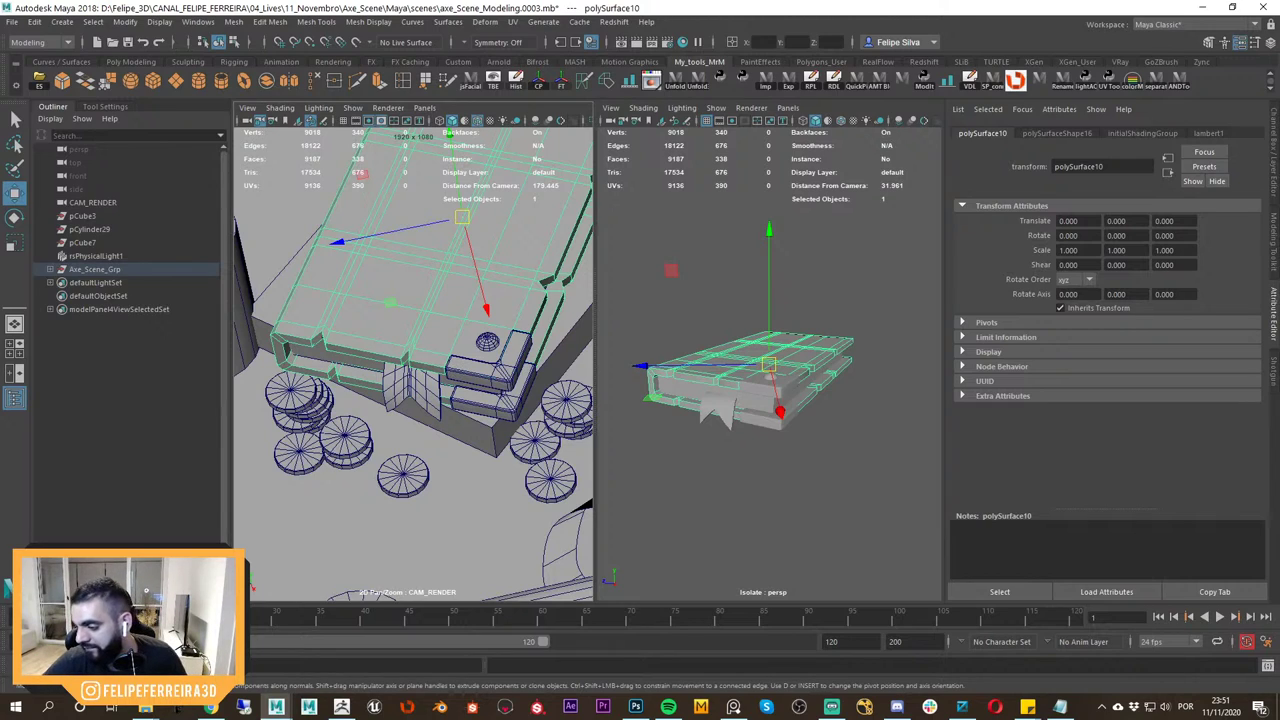
pyautogui.keyDown('alt'); pyautogui.moveTo(838, 427); pyautogui.dragTo(814, 419); pyautogui.keyUp('alt')
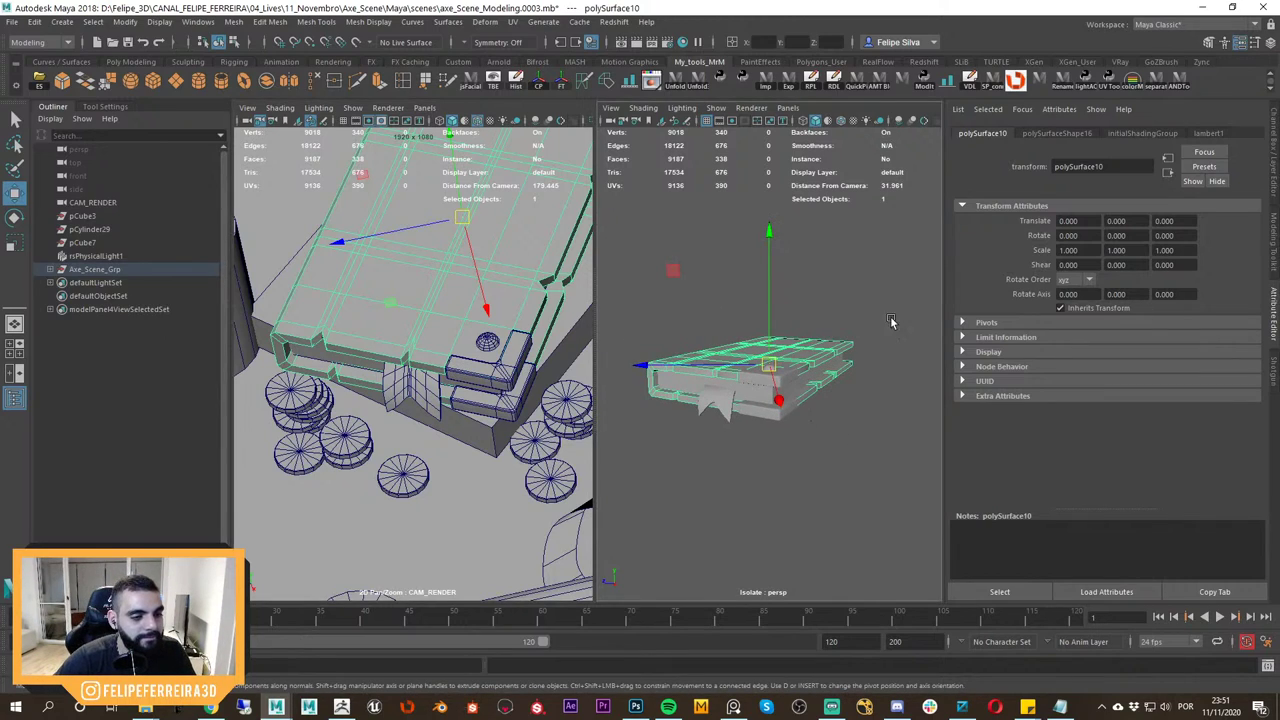
# Select all the book pieces and show their UV layout in the UV Editor.
pyautogui.moveTo(899, 284); pyautogui.dragTo(680, 434)
pyautogui.click(514, 22)
pyautogui.click(530, 45)
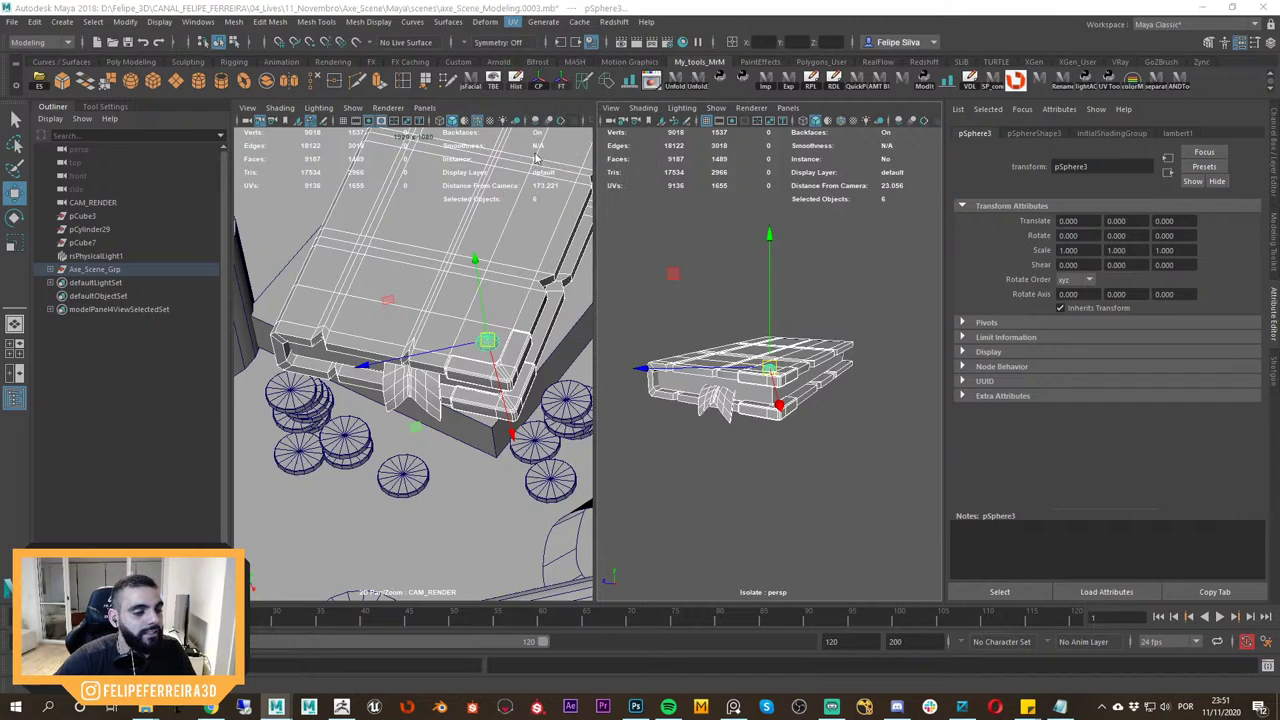
pyautogui.moveTo(764, 173); pyautogui.dragTo(406, 209)
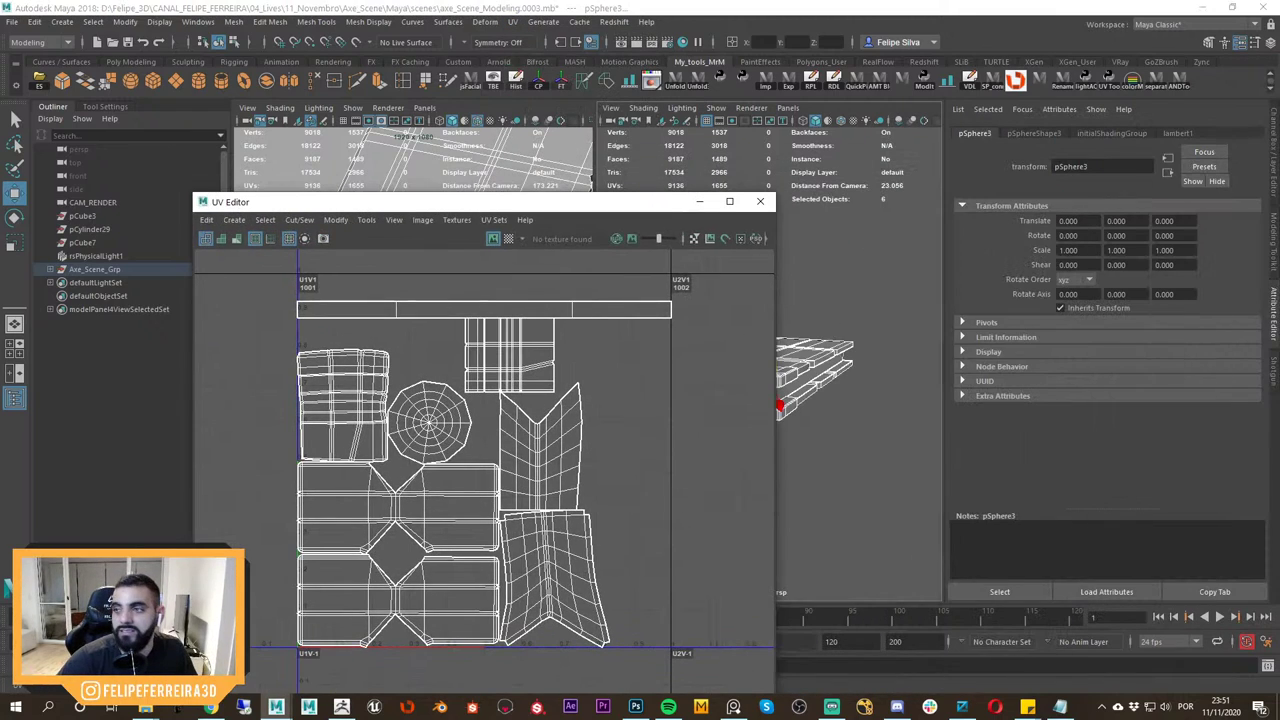
# Turn on the checker map in the UV Editor and place its window so the book stays visible beside it.
pyautogui.moveTo(876, 288); pyautogui.dragTo(774, 352)
pyautogui.moveTo(686, 202); pyautogui.dragTo(500, 138)
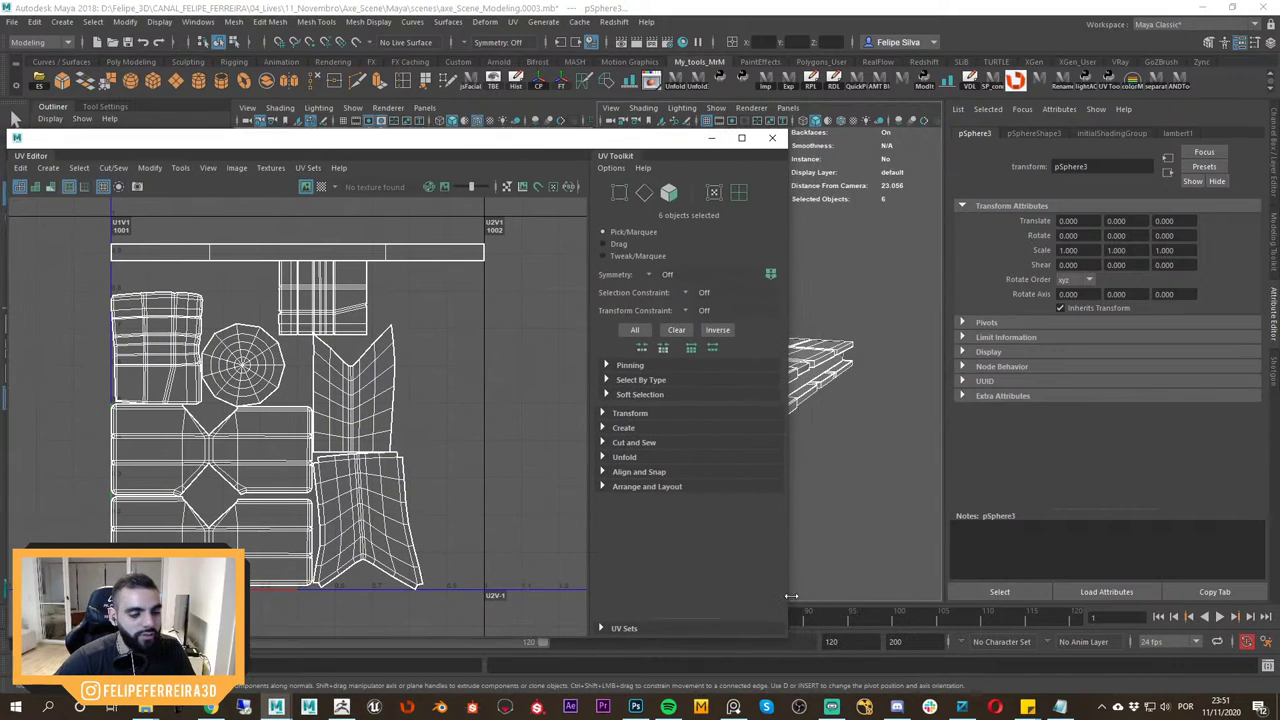
pyautogui.keyDown('alt'); pyautogui.moveTo(463, 440); pyautogui.dragTo(414, 342, button='right'); pyautogui.keyUp('alt')
pyautogui.moveTo(490, 139); pyautogui.dragTo(519, 154)
pyautogui.keyDown('alt'); pyautogui.moveTo(466, 416); pyautogui.dragTo(408, 355, button='right'); pyautogui.keyUp('alt')
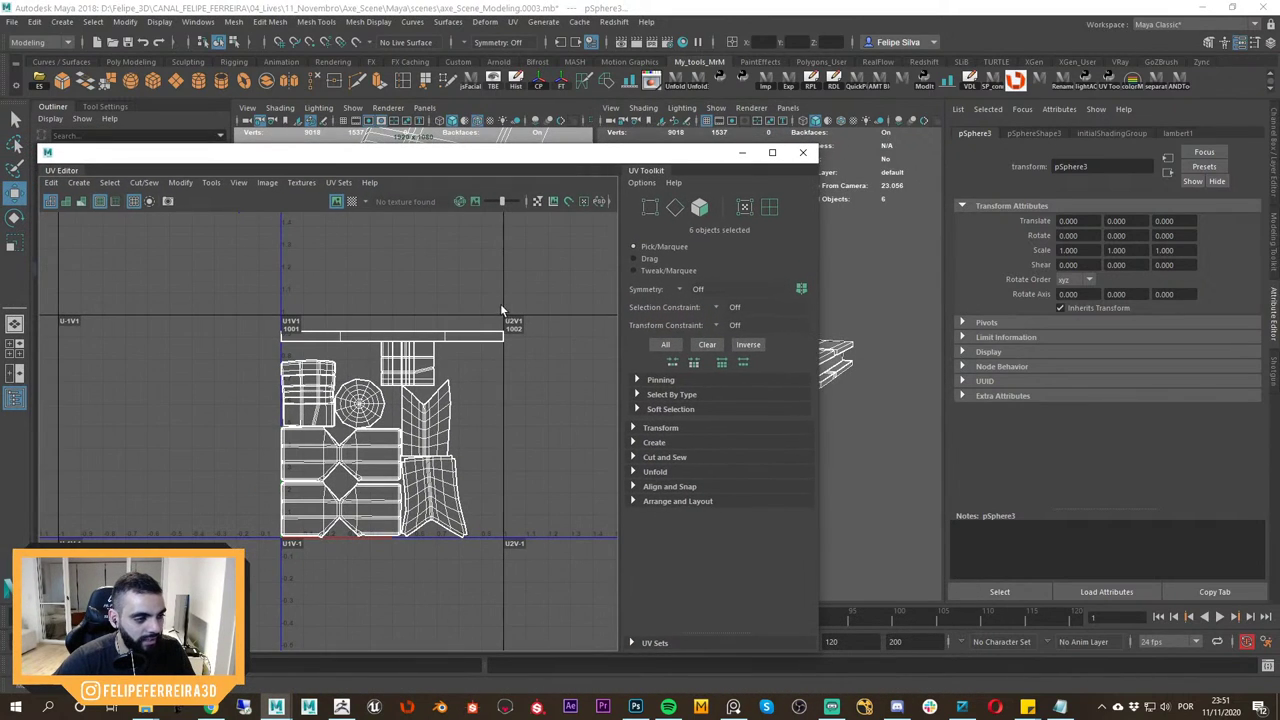
pyautogui.click(354, 201)
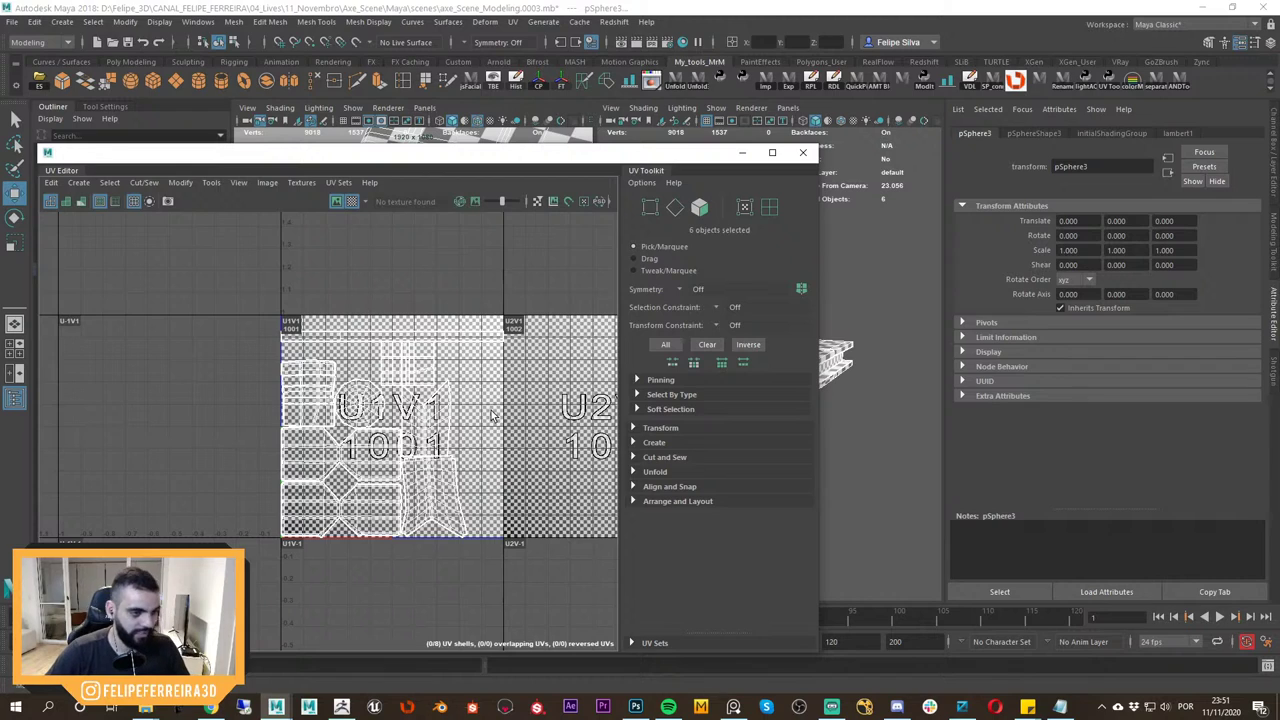
pyautogui.scroll(1, 500, 405)
pyautogui.moveTo(561, 154); pyautogui.dragTo(411, 90)
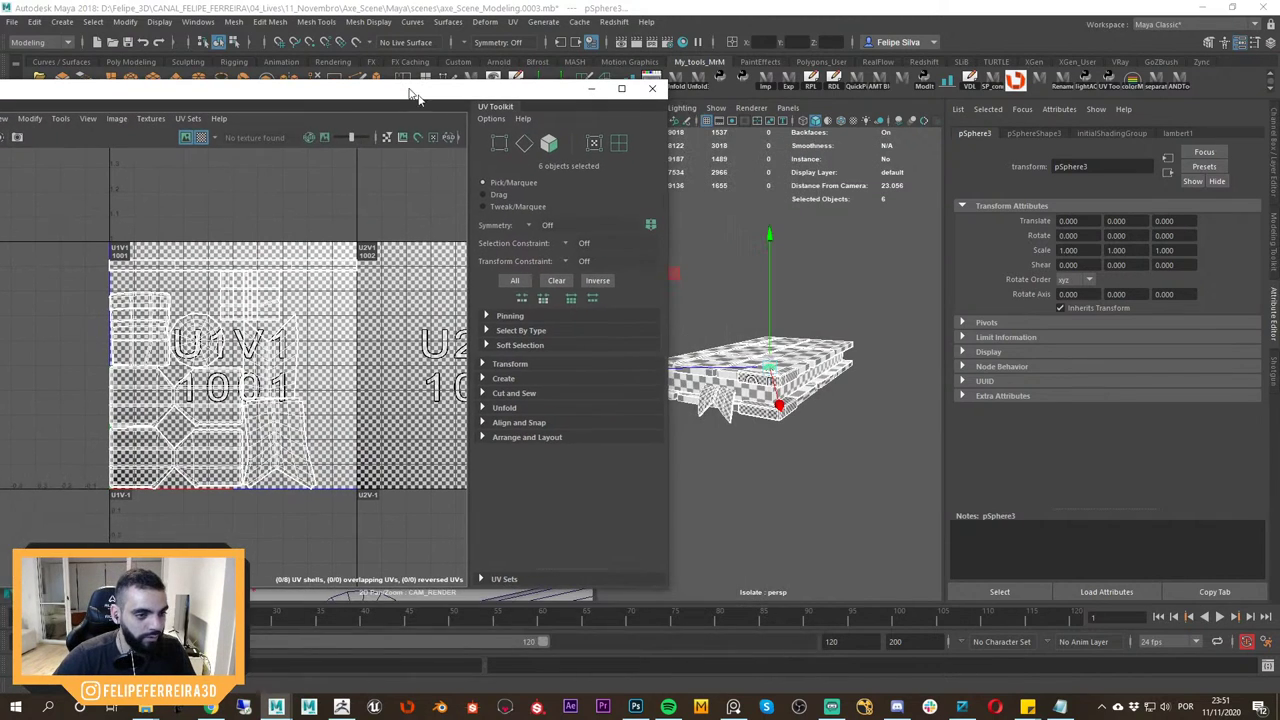
# Scale up the smaller UV shell of the book cover to match the size of the other cover shell.
pyautogui.keyDown('alt'); pyautogui.moveTo(758, 346); pyautogui.dragTo(848, 366); pyautogui.keyUp('alt')
pyautogui.click(842, 416)
pyautogui.click(816, 366)
pyautogui.scroll(1, 818, 368)
pyautogui.scroll(2, 270, 316)
pyautogui.moveTo(340, 302); pyautogui.dragTo(312, 326, button='right')
pyautogui.keyDown('alt'); pyautogui.moveTo(248, 285); pyautogui.dragTo(308, 297, button='middle'); pyautogui.keyUp('alt')
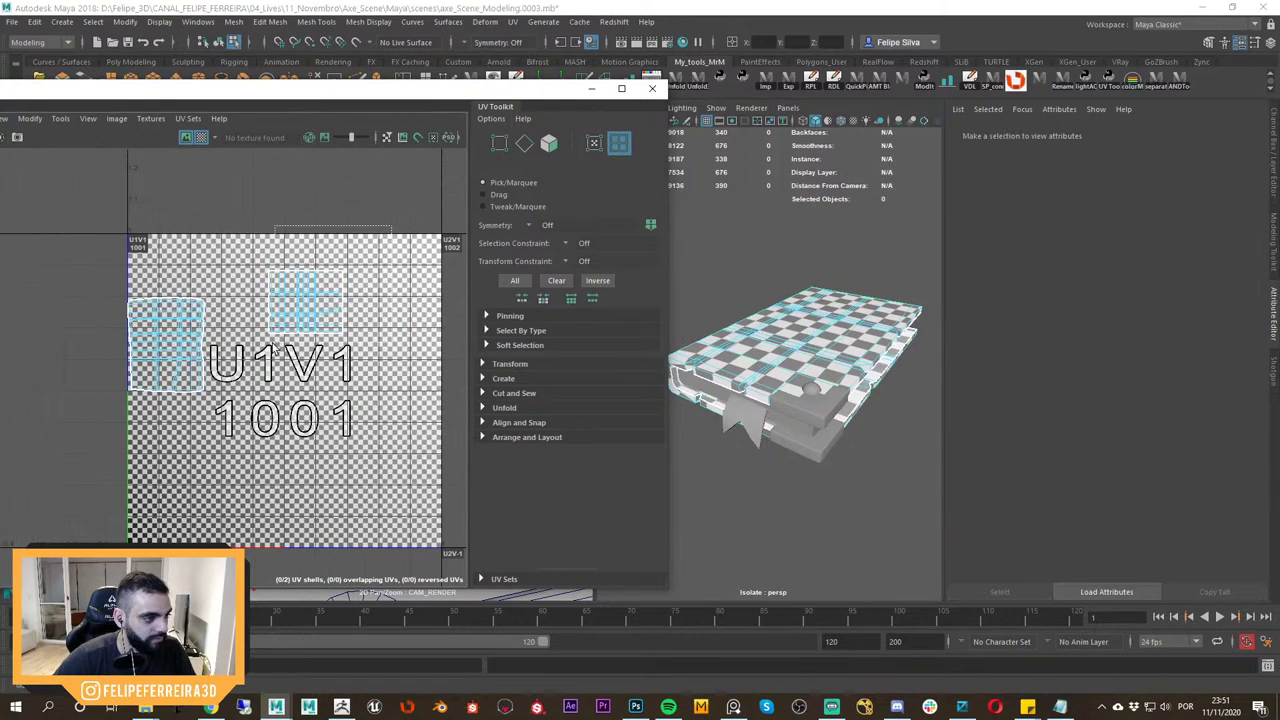
pyautogui.click(308, 299)
pyautogui.moveTo(306, 301); pyautogui.dragTo(284, 350)
pyautogui.press('r')
pyautogui.moveTo(301, 428); pyautogui.dragTo(328, 410)
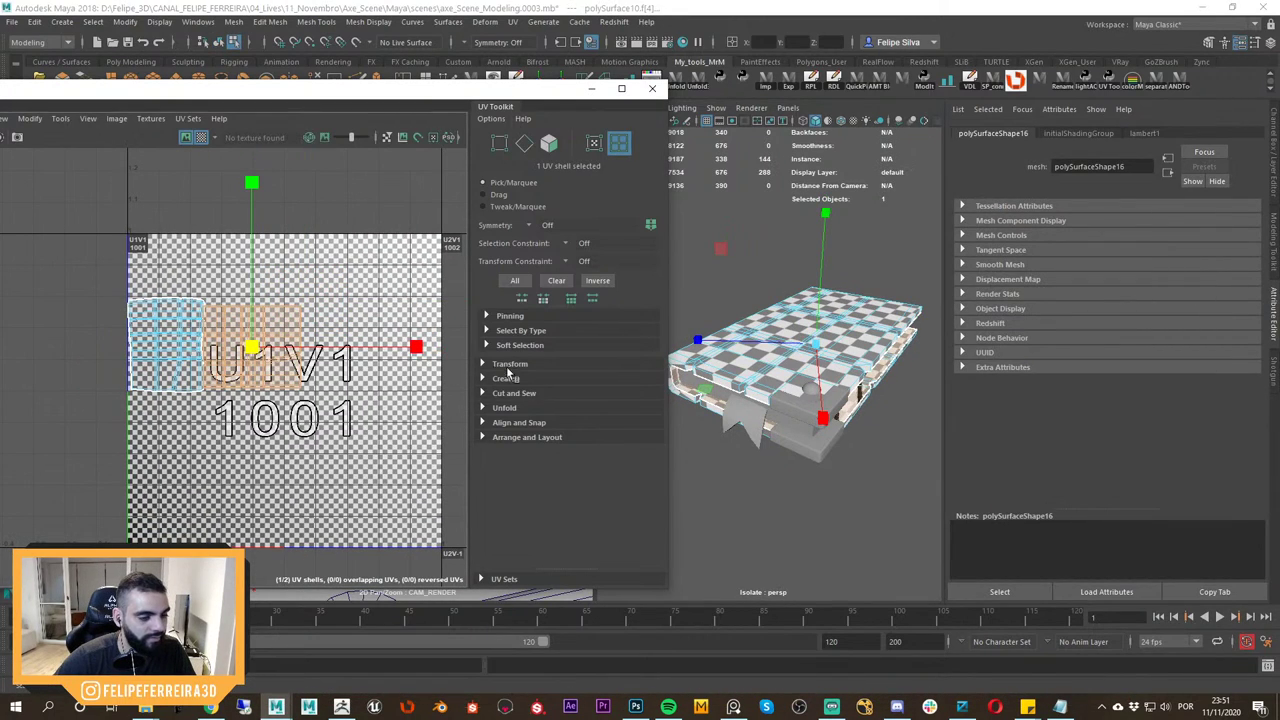
# Enlarge both book cover UV shells together and move them toward the upper part of the UV tile.
pyautogui.moveTo(834, 406)
pyautogui.keyDown('alt'); pyautogui.mouseDown()
pyautogui.moveTo(846, 364)
pyautogui.moveTo(832, 384)
pyautogui.mouseUp(); pyautogui.keyUp('alt')
pyautogui.moveTo(411, 286); pyautogui.dragTo(165, 400)
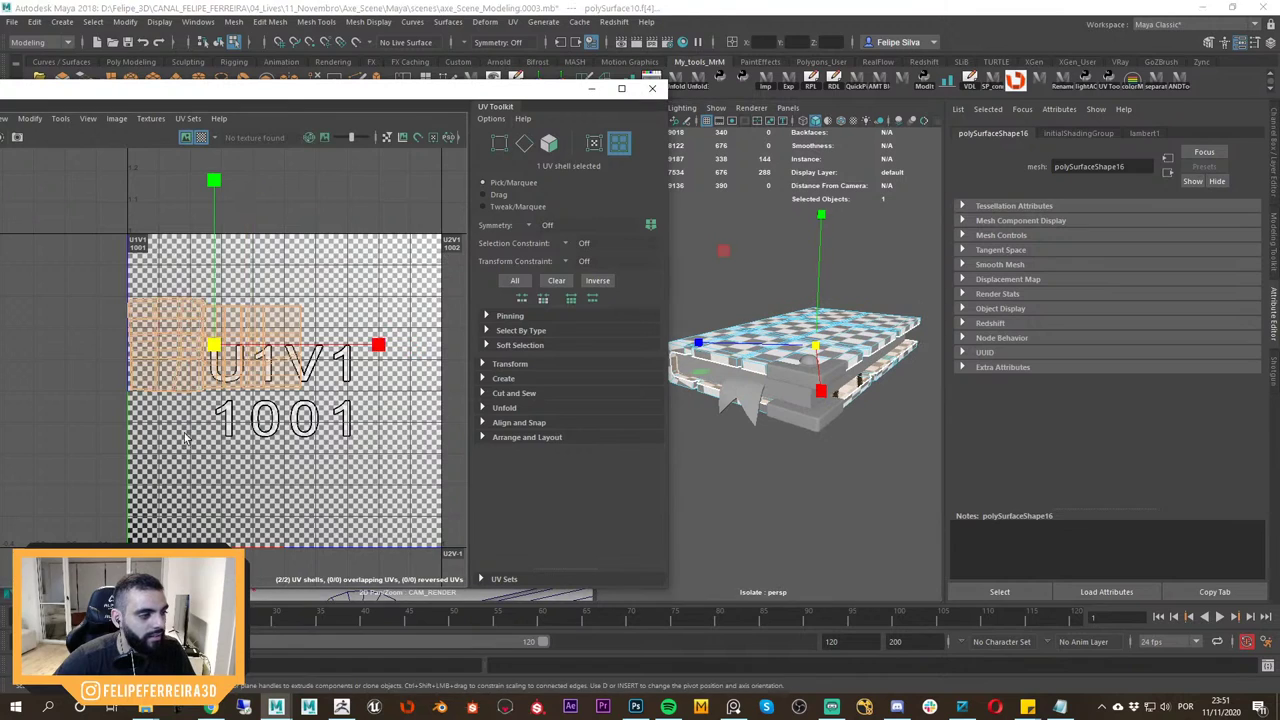
pyautogui.moveTo(214, 345); pyautogui.dragTo(279, 316)
pyautogui.press('w')
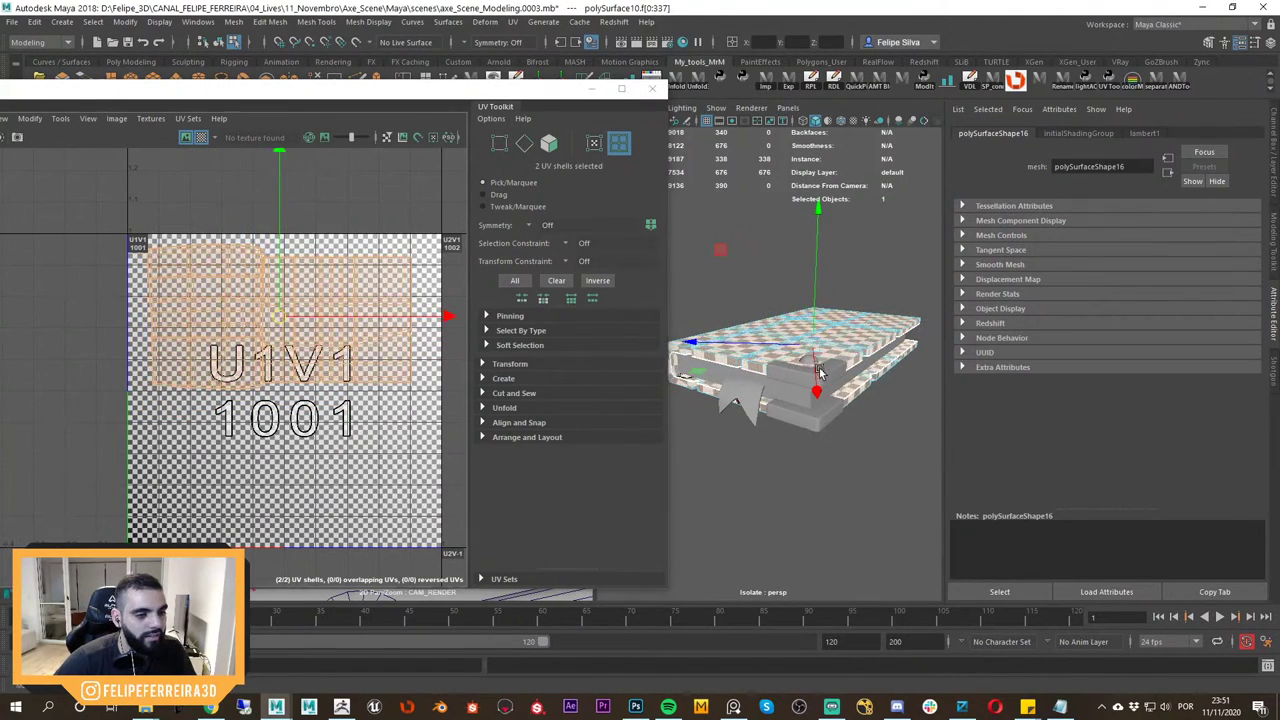
# Select all the book pieces in object mode and lay out their UV shells together in the 0 to 1 tile.
pyautogui.keyDown('alt'); pyautogui.moveTo(818, 318); pyautogui.dragTo(827, 352); pyautogui.keyUp('alt')
pyautogui.moveTo(821, 335); pyautogui.dragTo(869, 297, button='right')
pyautogui.click(891, 297)
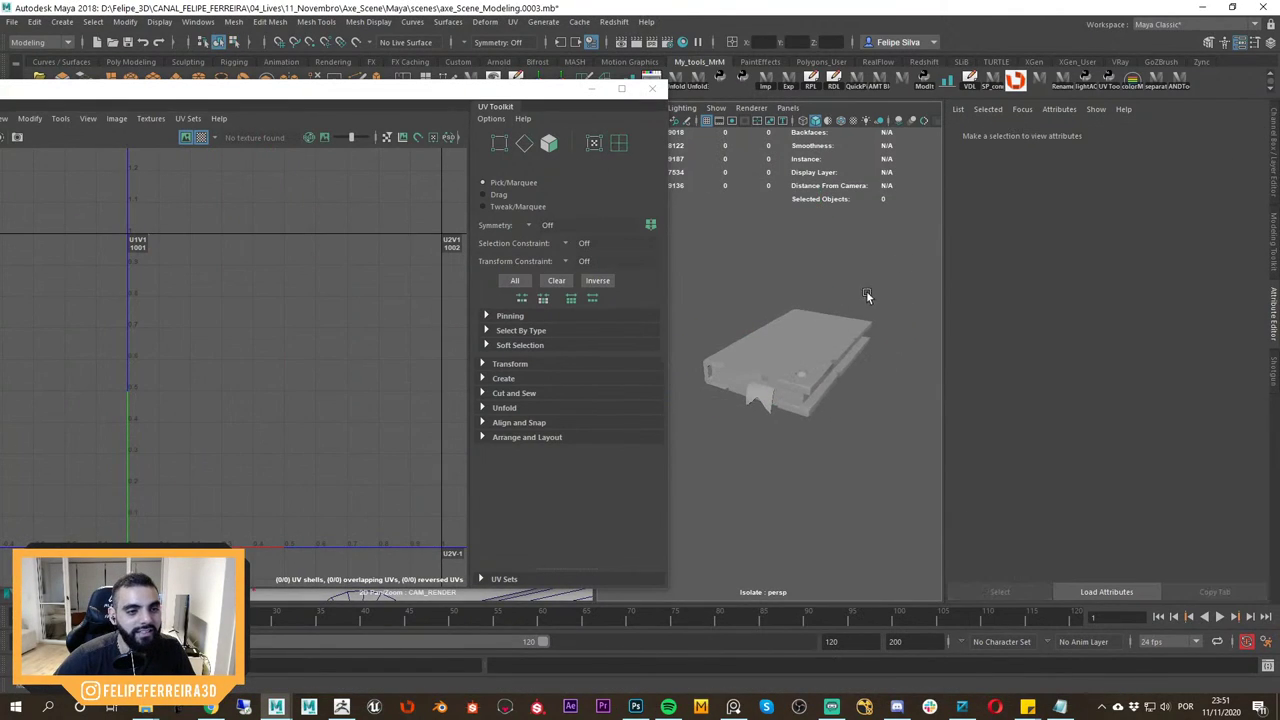
pyautogui.moveTo(891, 283); pyautogui.dragTo(725, 430)
pyautogui.keyDown('alt'); pyautogui.moveTo(724, 430); pyautogui.dragTo(1109, 331, button='right'); pyautogui.keyUp('alt')
pyautogui.click(527, 437)
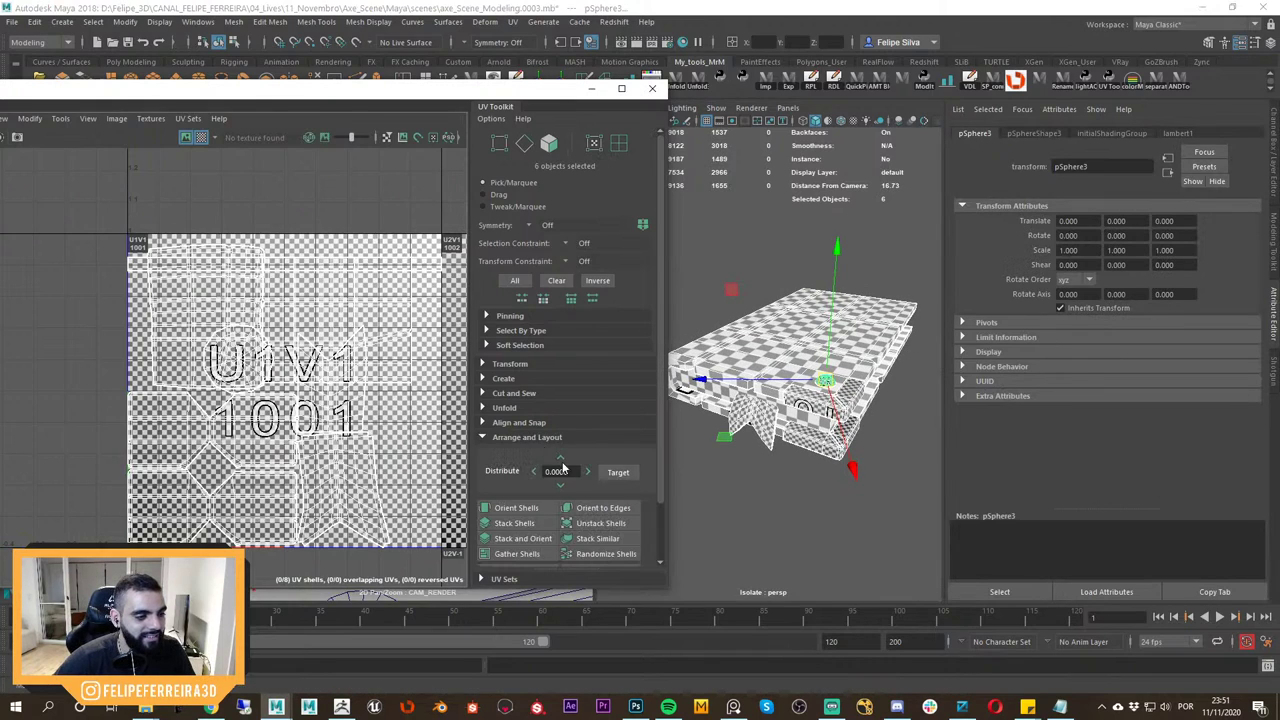
pyautogui.scroll(-2, 660, 470)
pyautogui.click(508, 541)
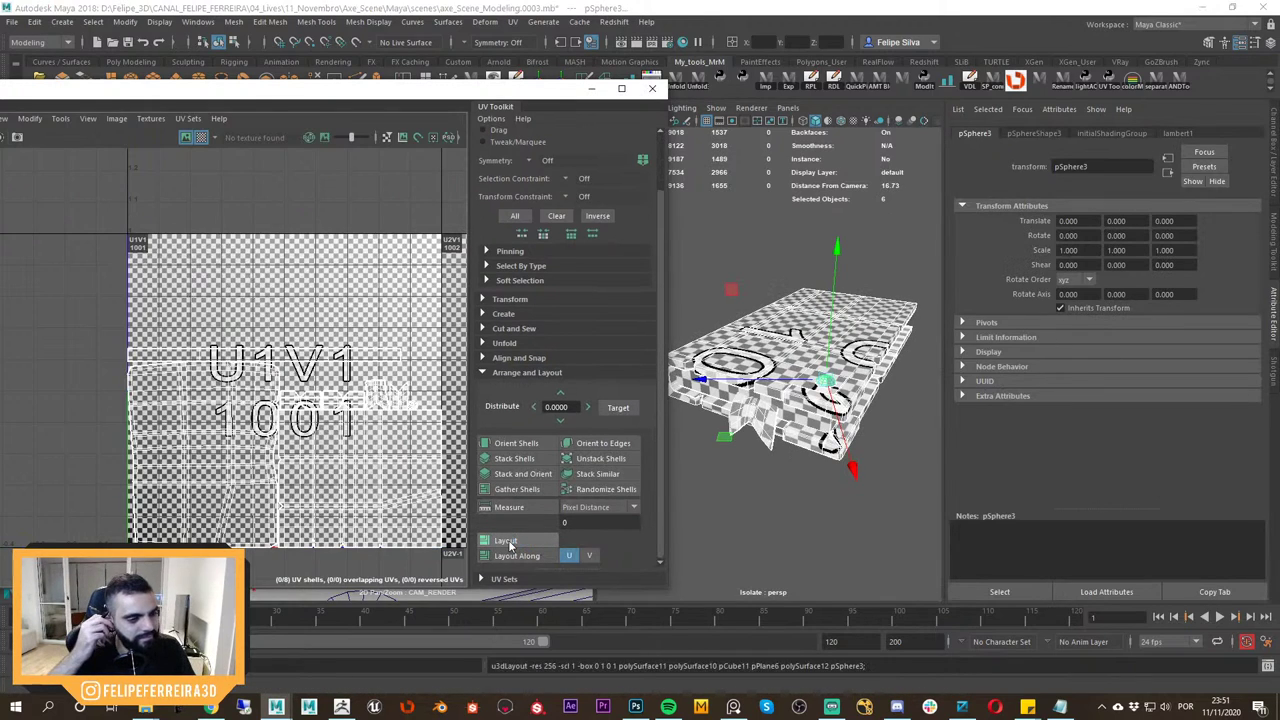
pyautogui.keyDown('alt'); pyautogui.moveTo(776, 446); pyautogui.dragTo(757, 526); pyautogui.keyUp('alt')
pyautogui.scroll(-1, 299, 428)
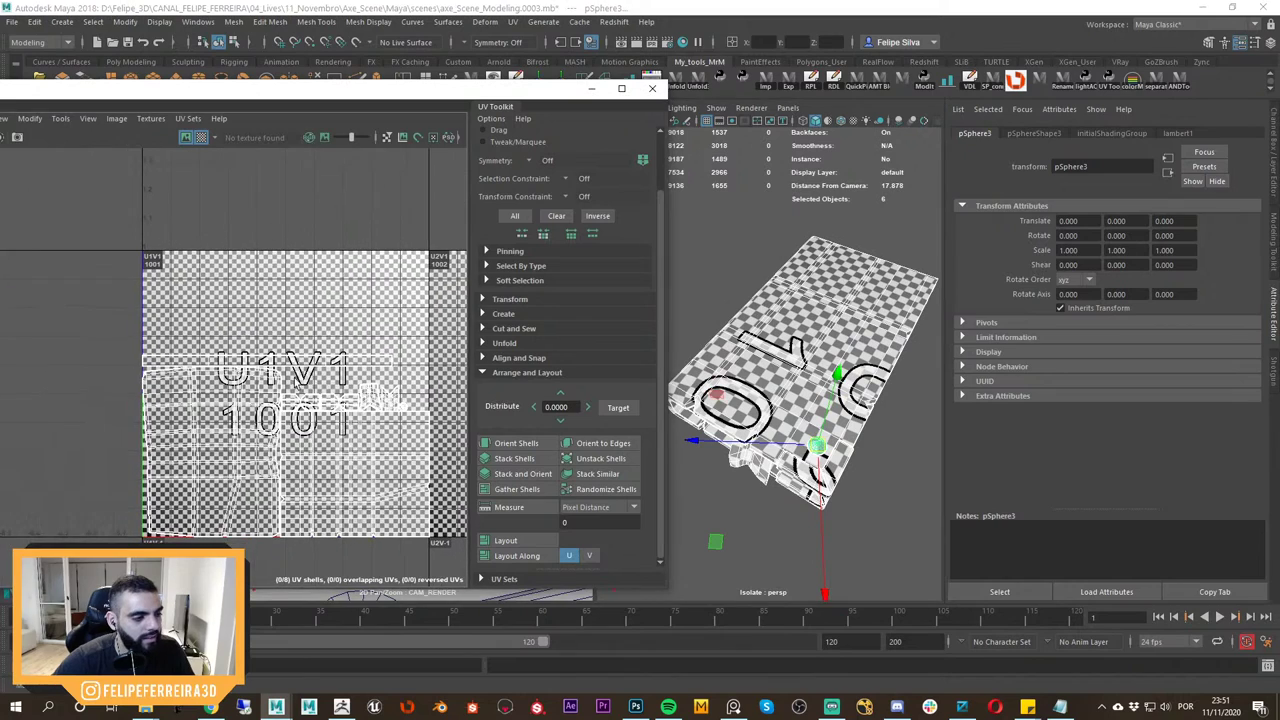
# Scale all the book's UV shells down slightly together inside the UV tile.
pyautogui.rightClick(325, 318)
pyautogui.moveTo(325, 318); pyautogui.dragTo(268, 298, button='right')
pyautogui.press('r')
pyautogui.moveTo(183, 288); pyautogui.dragTo(270, 445)
pyautogui.press('w')
pyautogui.keyDown('alt'); pyautogui.moveTo(890, 375); pyautogui.dragTo(860, 284); pyautogui.keyUp('alt')
# Enlarge the page block's UV strip to nearly the tile's width and move it above the other shells.
pyautogui.moveTo(846, 339); pyautogui.dragTo(908, 319, button='right')
pyautogui.click(889, 303)
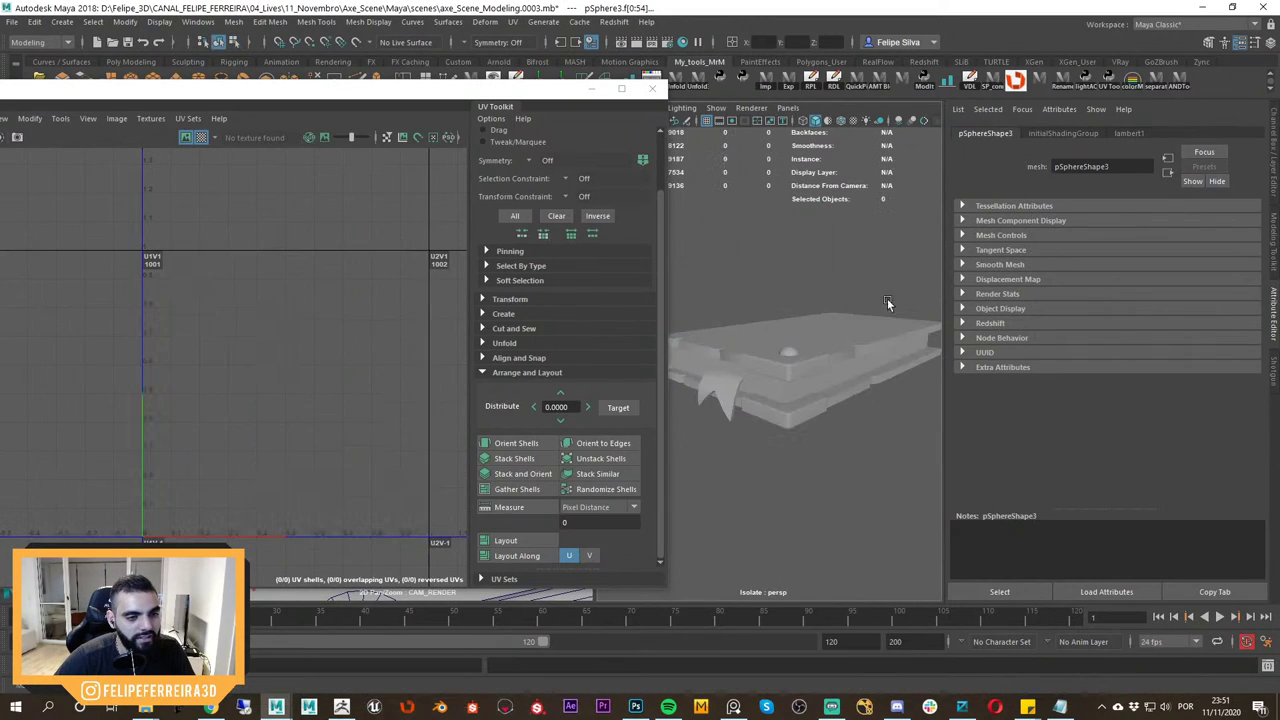
pyautogui.click(857, 379)
pyautogui.click(858, 373)
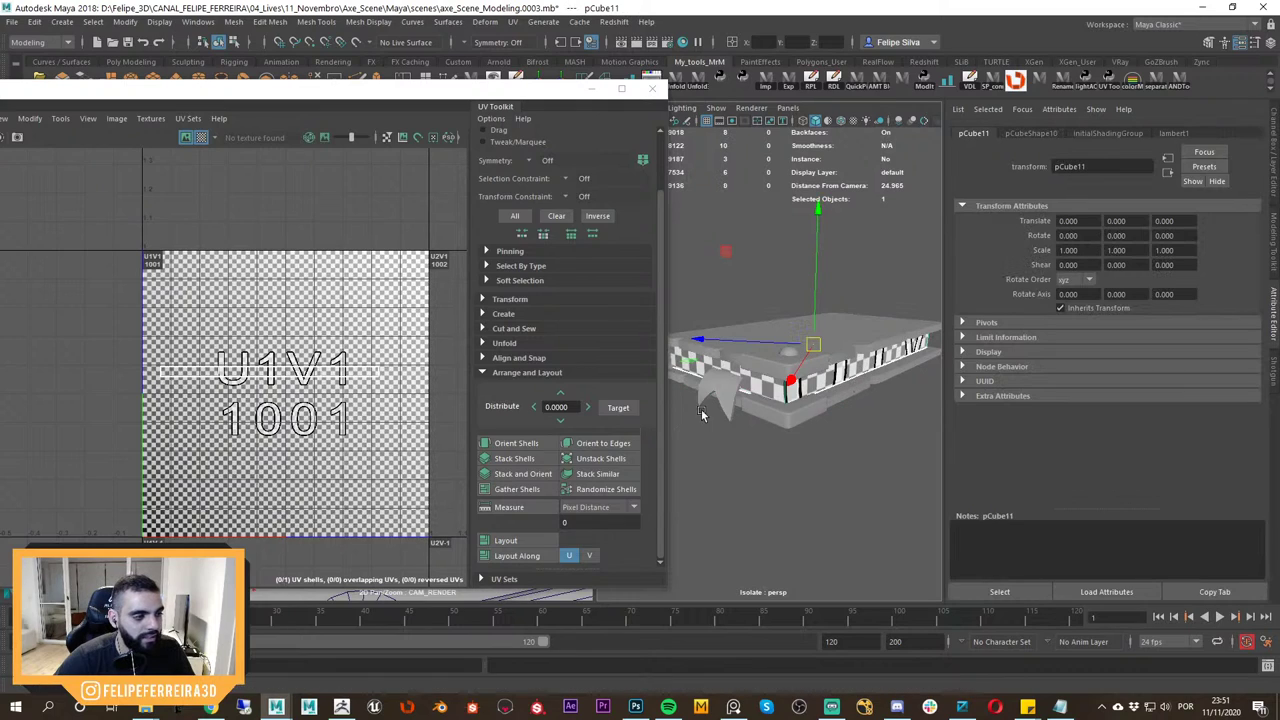
pyautogui.rightClick(397, 343)
pyautogui.moveTo(397, 343); pyautogui.dragTo(335, 343, button='right')
pyautogui.moveTo(298, 330); pyautogui.dragTo(366, 471)
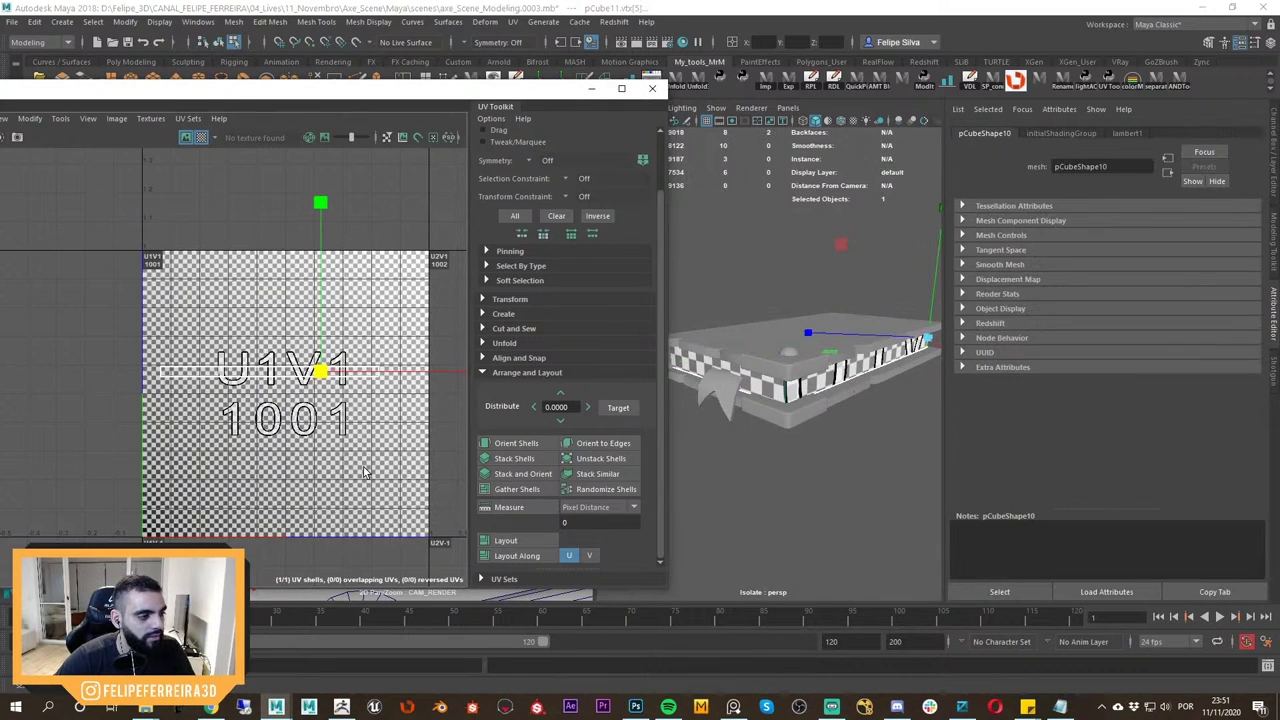
pyautogui.moveTo(318, 391); pyautogui.dragTo(285, 378, button='right')
pyautogui.press('r')
pyautogui.click(380, 457)
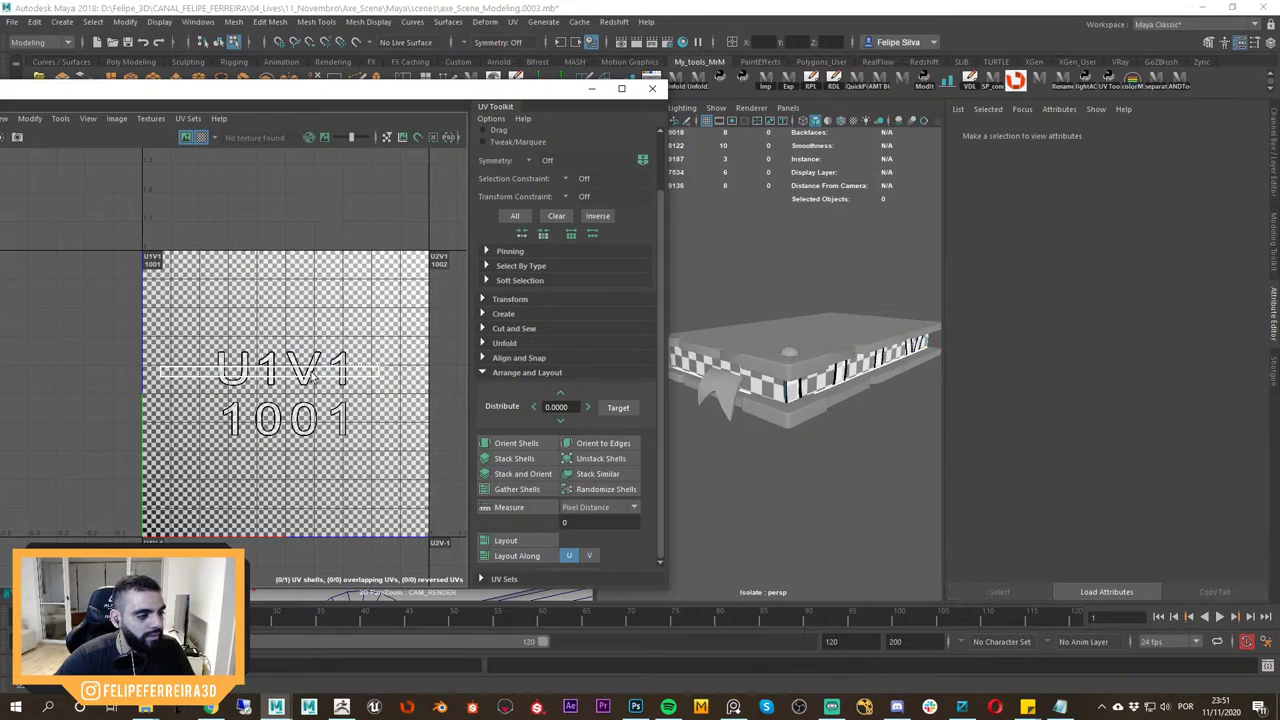
pyautogui.click(306, 372)
pyautogui.press('w')
pyautogui.moveTo(316, 465); pyautogui.dragTo(369, 398, button='middle')
pyautogui.press('r')
pyautogui.press('w')
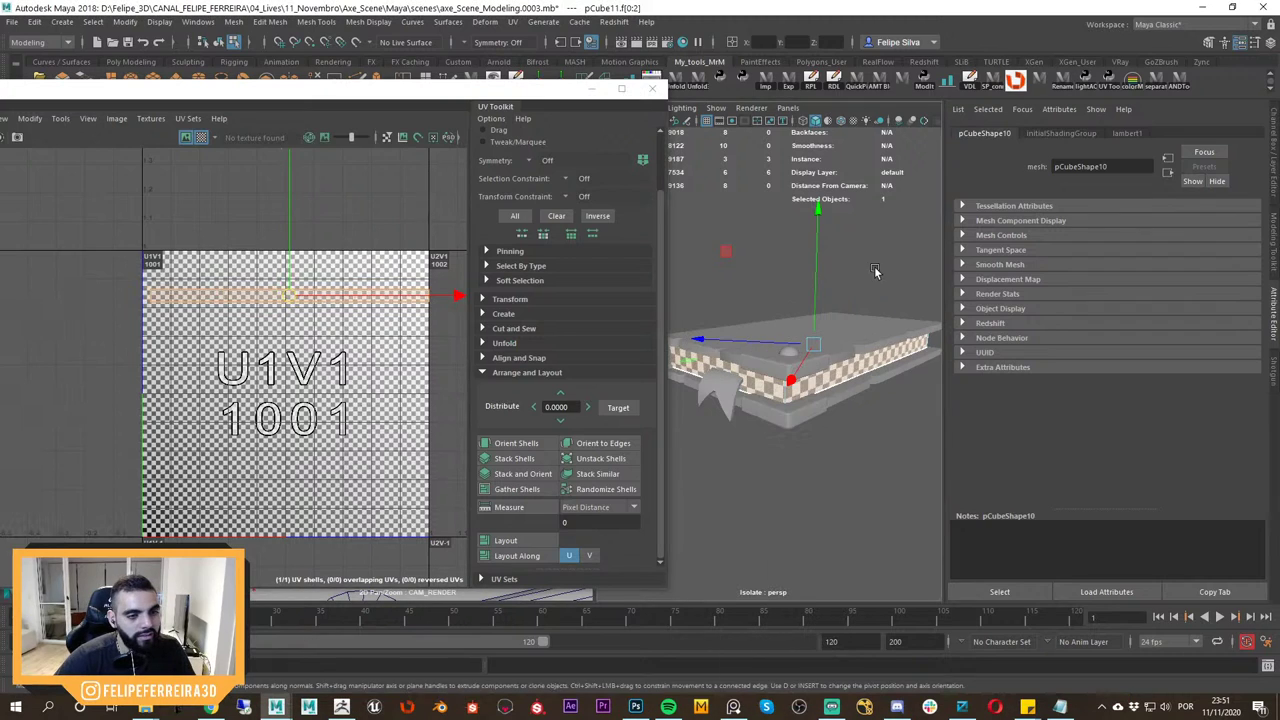
# Select all the book pieces in object mode and hide the checker map in the UV Editor.
pyautogui.press('F8')
pyautogui.click(872, 273)
pyautogui.scroll(-5, 848, 284)
pyautogui.moveTo(919, 289); pyautogui.dragTo(708, 411)
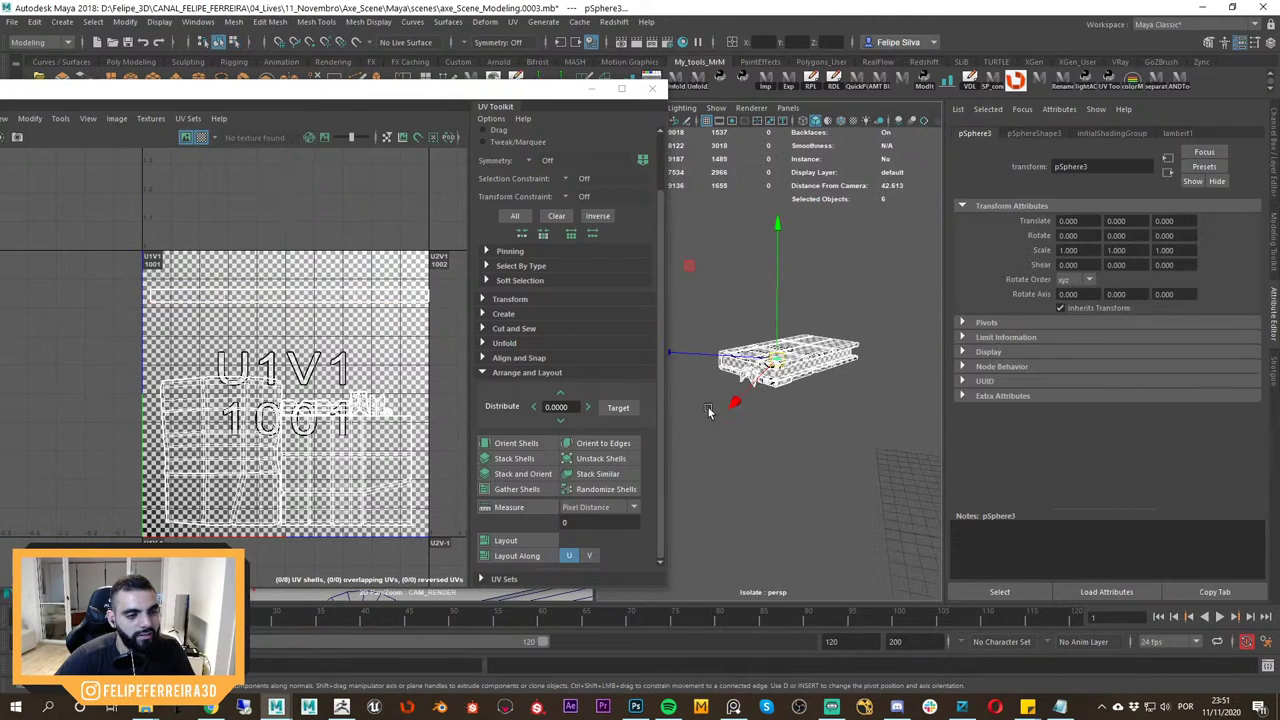
pyautogui.click(202, 138)
pyautogui.keyDown('alt'); pyautogui.moveTo(260, 197); pyautogui.dragTo(350, 408, button='right'); pyautogui.keyUp('alt')
# Snap all UV shells except the page strip to the bottom-left corner of the UV tile.
pyautogui.moveTo(317, 337); pyautogui.dragTo(204, 301, button='right')
pyautogui.click(243, 366)
pyautogui.moveTo(264, 431); pyautogui.dragTo(261, 431, button='middle')
pyautogui.moveTo(221, 417); pyautogui.dragTo(220, 416)
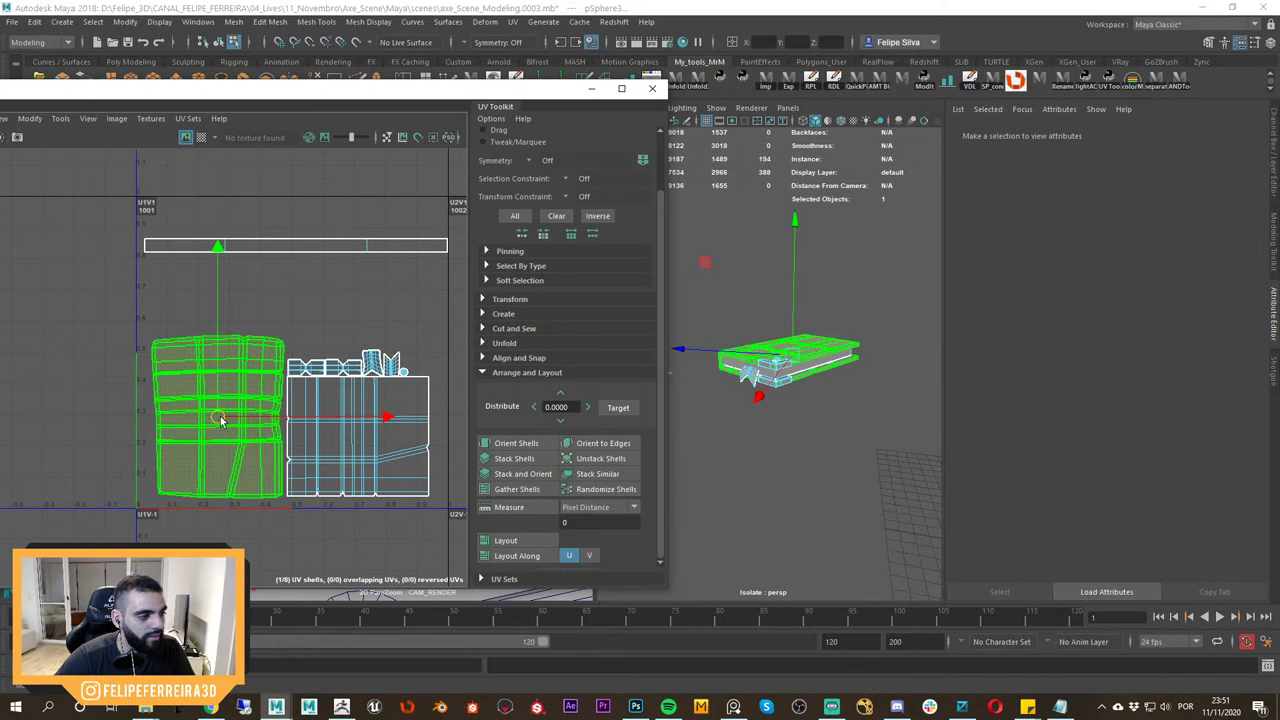
pyautogui.moveTo(140, 312); pyautogui.dragTo(457, 534)
pyautogui.click(520, 358)
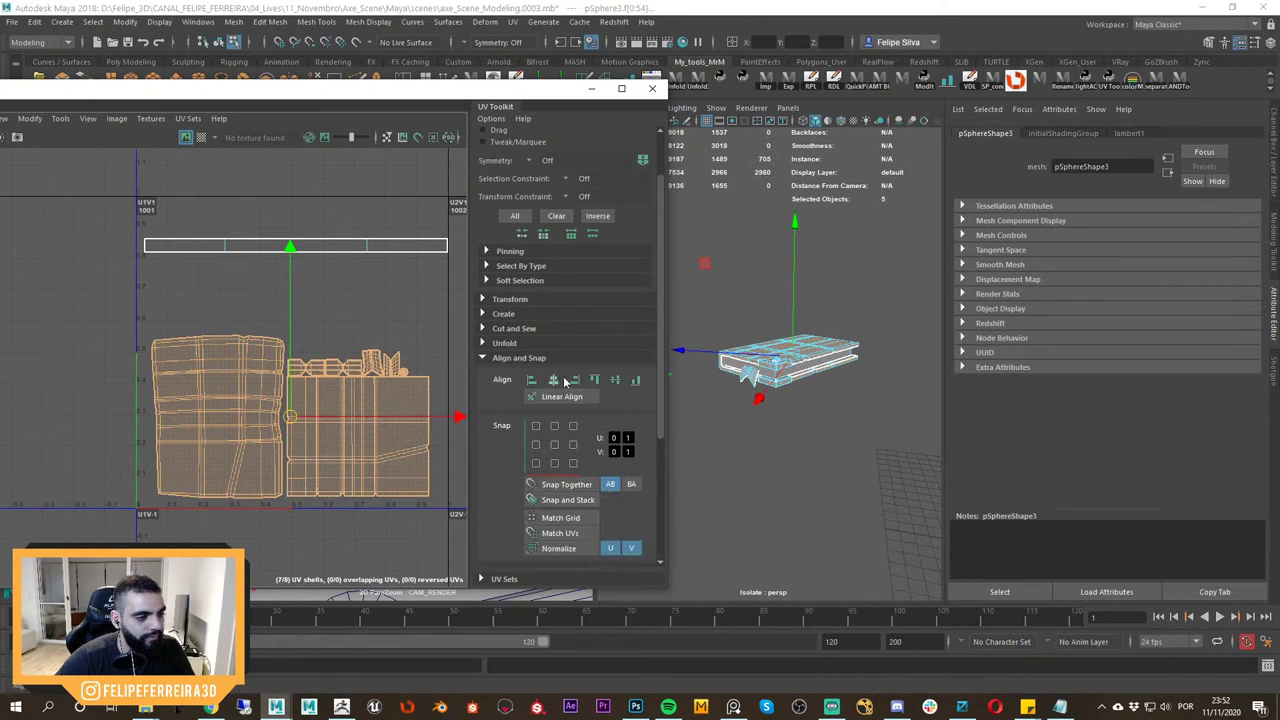
pyautogui.click(536, 464)
# Move the page block's UV strip down until it sits just above the other shells.
pyautogui.click(305, 246)
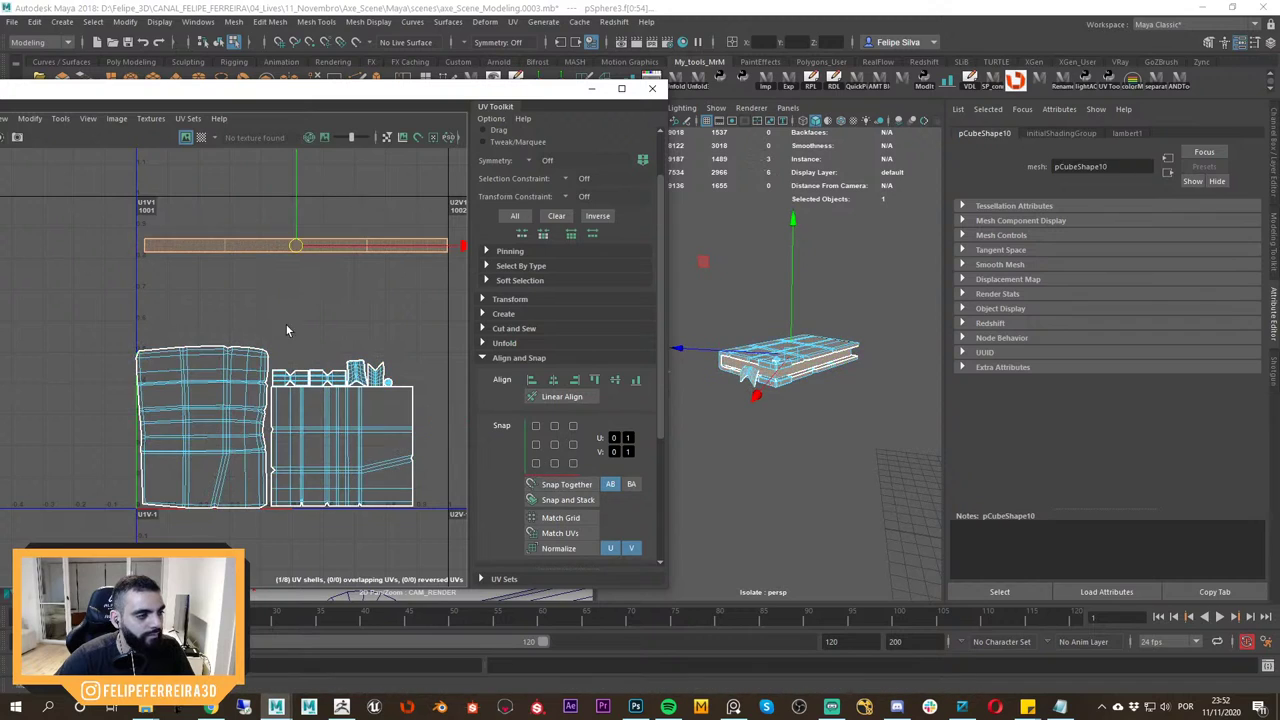
pyautogui.moveTo(293, 225); pyautogui.dragTo(295, 332)
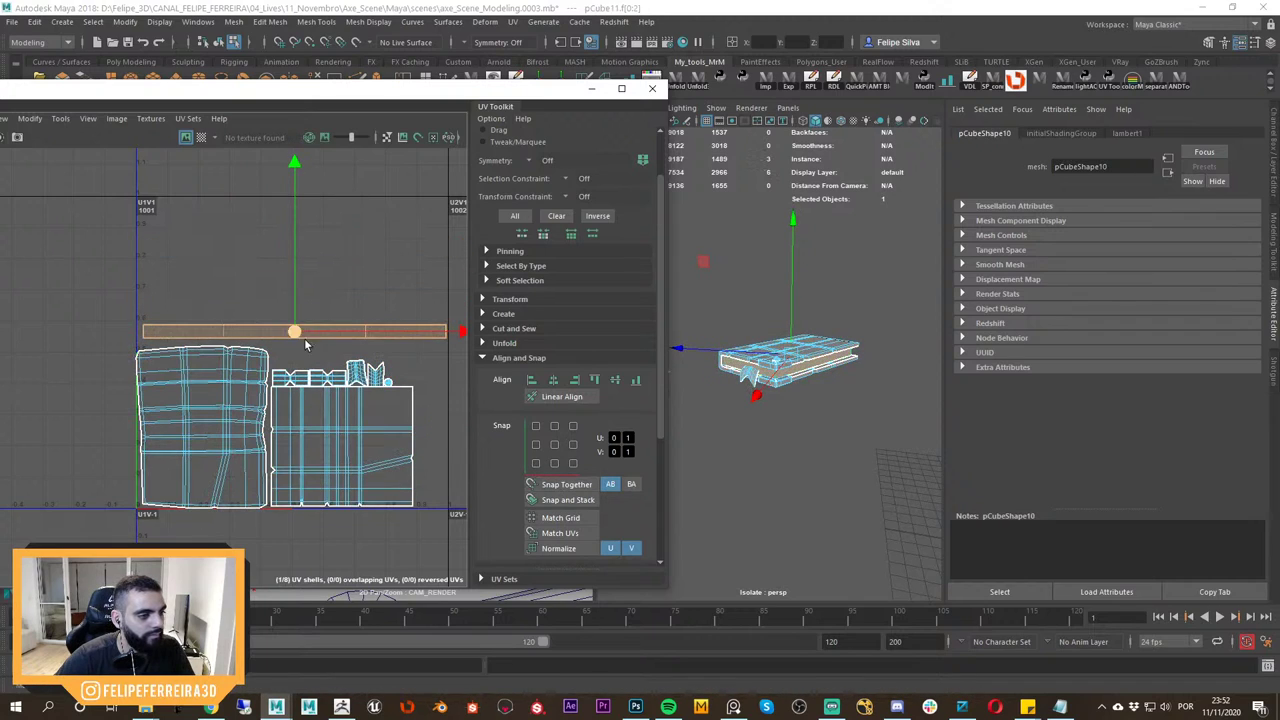
pyautogui.keyDown('alt'); pyautogui.moveTo(373, 400); pyautogui.dragTo(364, 320, button='right'); pyautogui.keyUp('alt')
# Return to object mode, show the whole scene again, minimize the UV Editor and select the book group.
pyautogui.moveTo(805, 345); pyautogui.dragTo(840, 354, button='right')
pyautogui.click(883, 284)
pyautogui.hotkey('ctrl', '1')
pyautogui.keyDown('alt'); pyautogui.moveTo(840, 354); pyautogui.dragTo(811, 406); pyautogui.keyUp('alt')
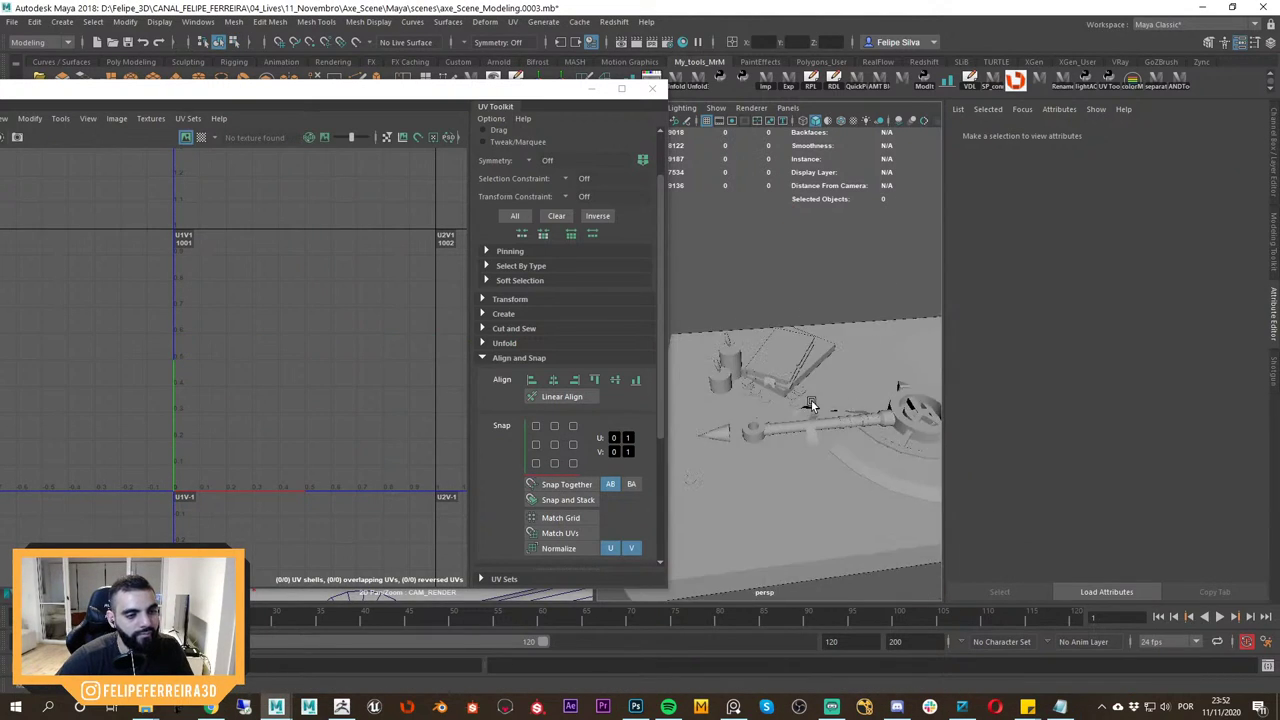
pyautogui.keyDown('alt'); pyautogui.moveTo(811, 406); pyautogui.dragTo(771, 362, button='right'); pyautogui.keyUp('alt')
pyautogui.click(758, 365)
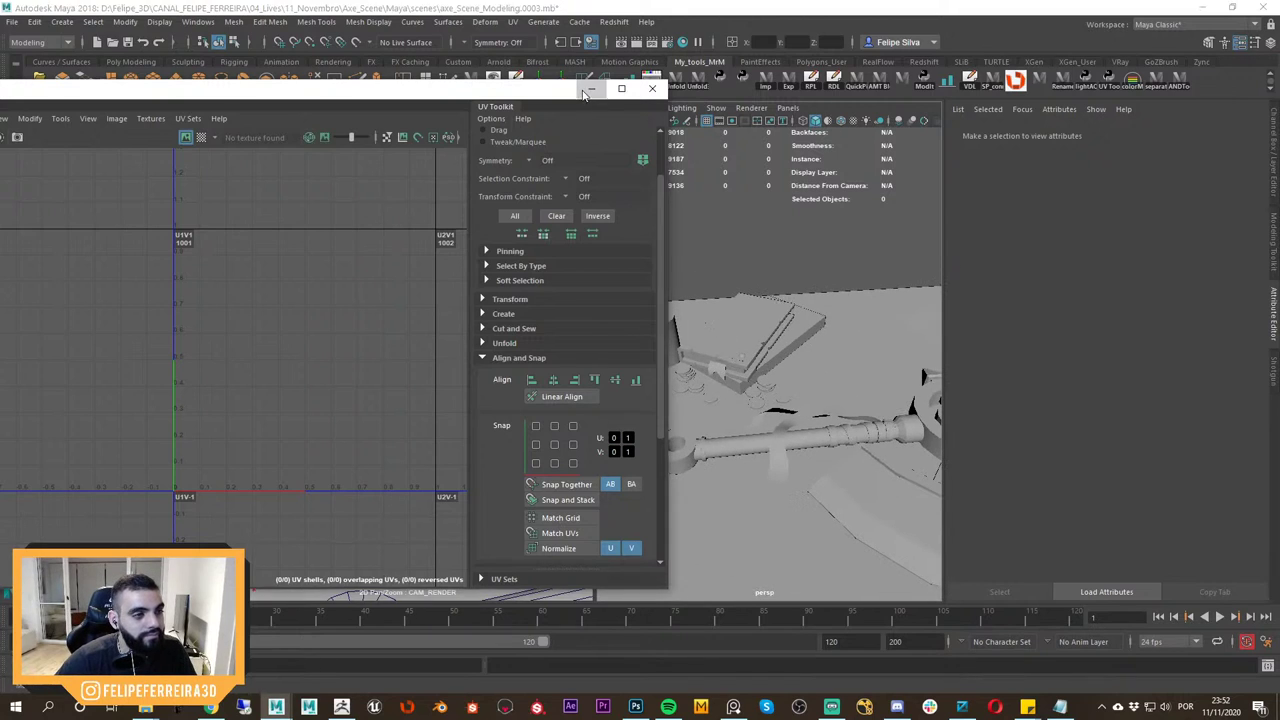
pyautogui.scroll(4, 789, 376)
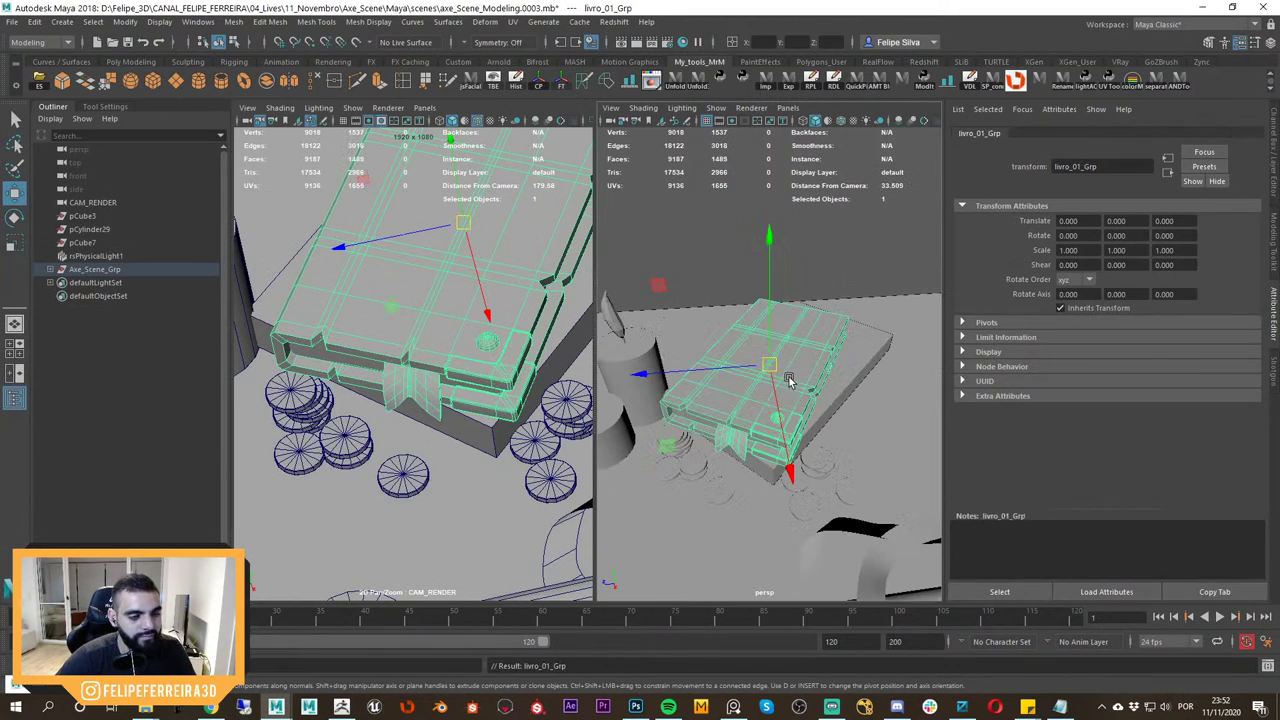
# Check the box beneath the book, select the book group and maximize the perspective view.
pyautogui.keyDown('alt'); pyautogui.moveTo(785, 420); pyautogui.dragTo(845, 470); pyautogui.keyUp('alt')
pyautogui.scroll(3, 826, 416)
pyautogui.click(864, 452)
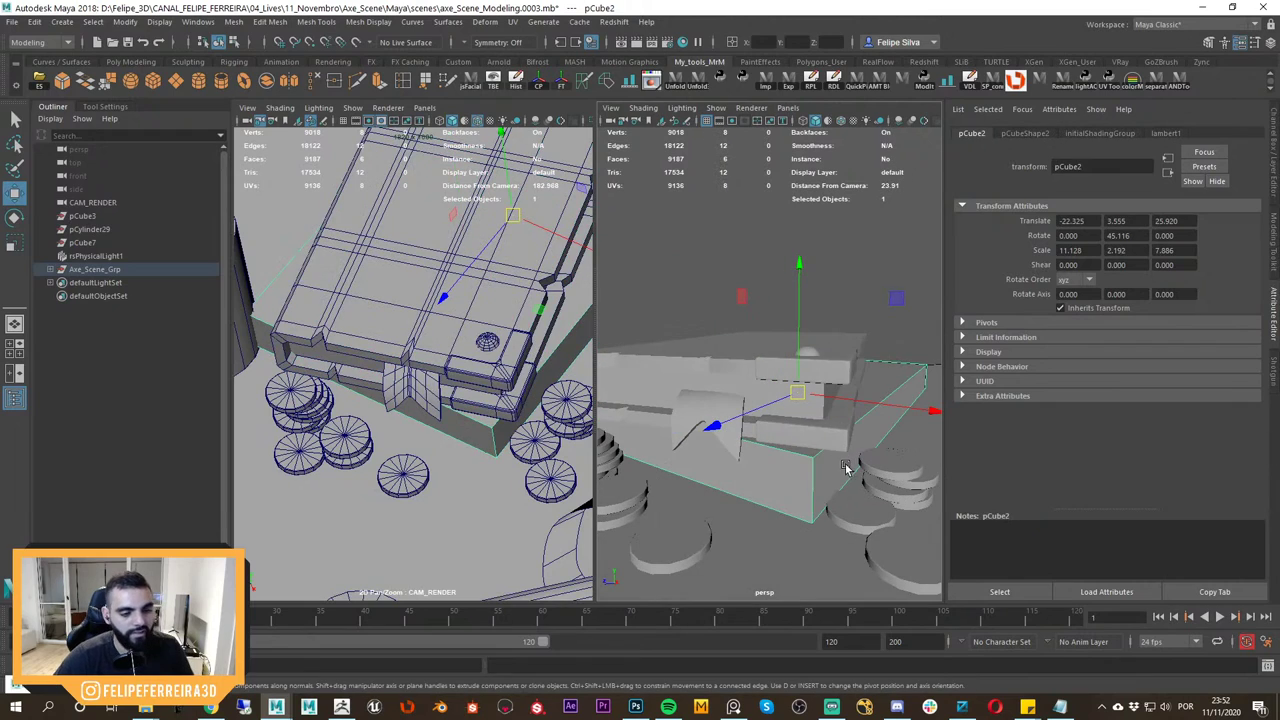
pyautogui.click(825, 367)
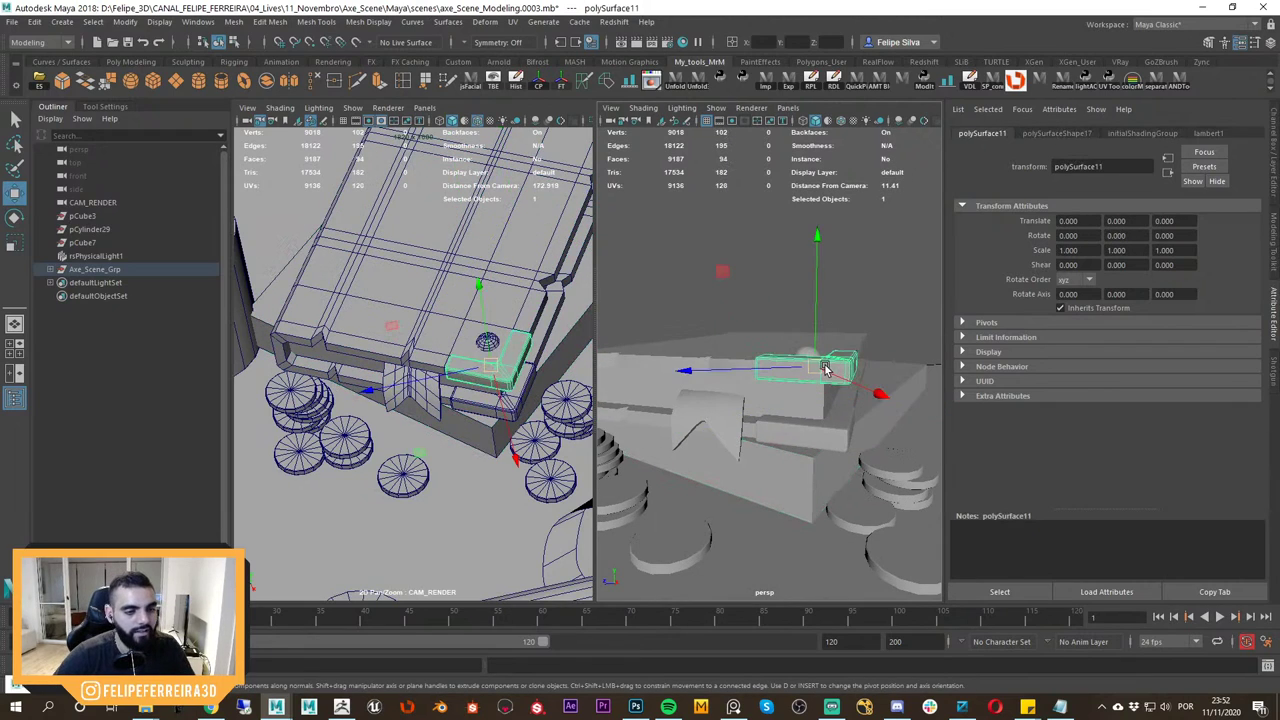
pyautogui.press('Up')
pyautogui.press('space')
pyautogui.scroll(-5, 760, 380)
pyautogui.keyDown('alt'); pyautogui.moveTo(760, 380); pyautogui.dragTo(716, 408); pyautogui.keyUp('alt')
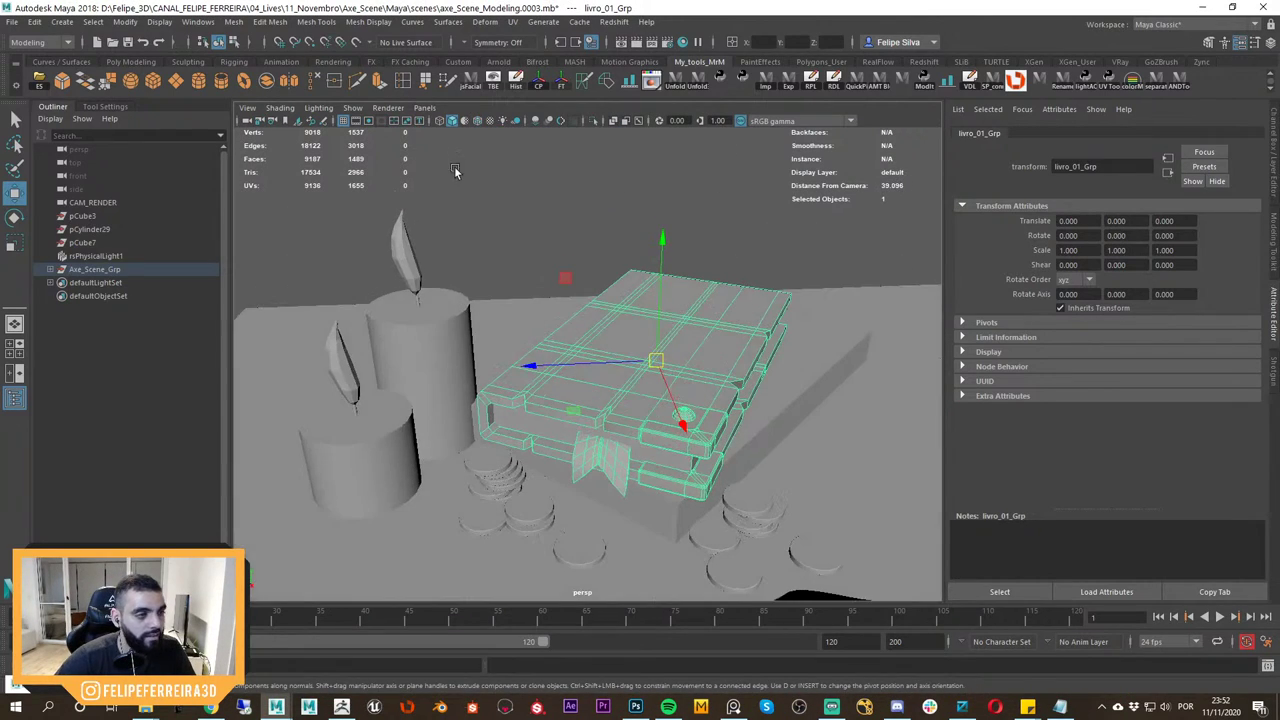
# Duplicate the book group and isolate the copy together with the box beneath it.
pyautogui.keyDown('alt'); pyautogui.moveTo(712, 345); pyautogui.dragTo(727, 297); pyautogui.keyUp('alt')
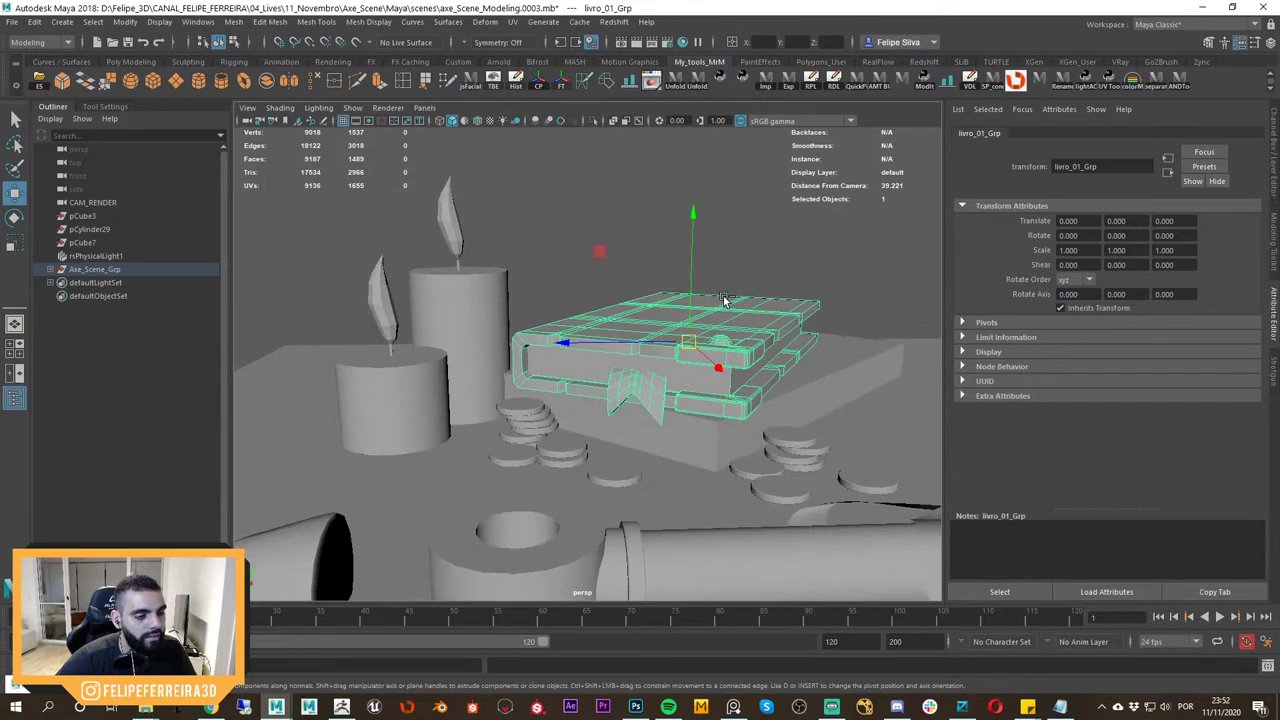
pyautogui.hotkey('ctrl', 'd')
pyautogui.keyDown('shift'); pyautogui.click(806, 359); pyautogui.keyUp('shift')
pyautogui.hotkey('ctrl', '1')
pyautogui.click(802, 288)
pyautogui.click(794, 320)
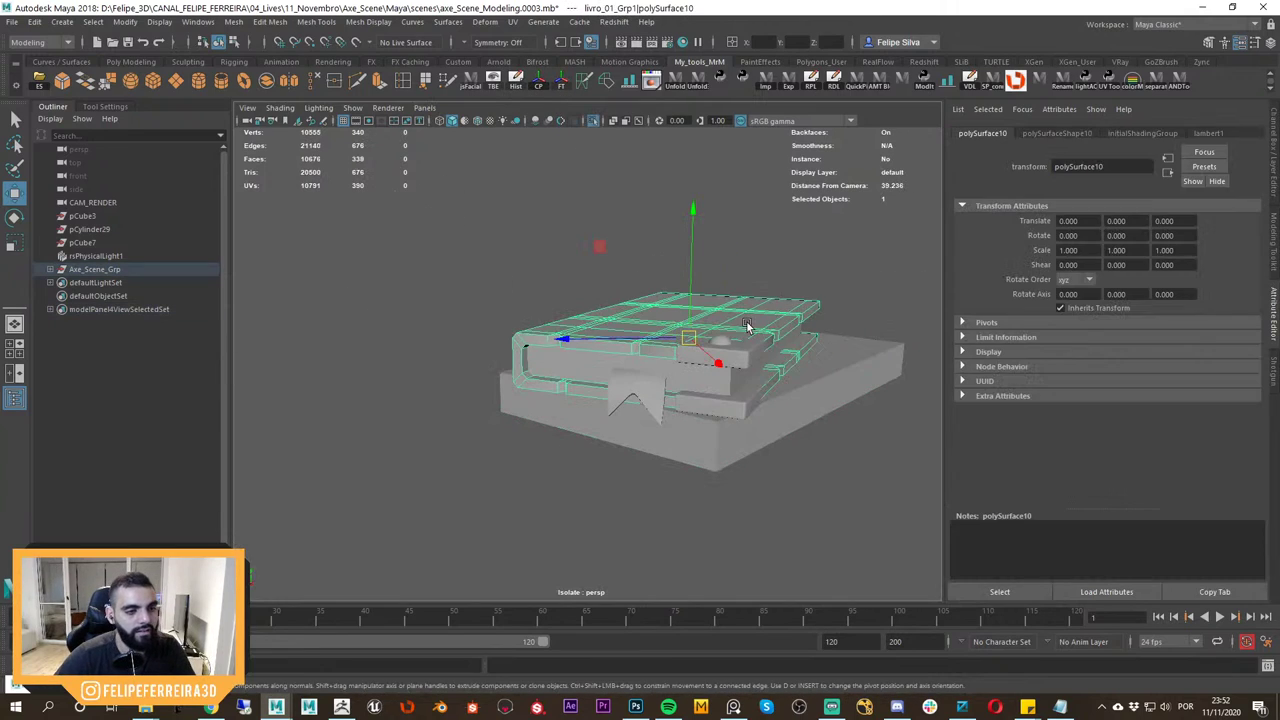
# Lower the copied book group to Translate Y -2.439 and rotate it to -12.116 degrees around Y.
pyautogui.press('Up')
pyautogui.moveTo(692, 309); pyautogui.dragTo(698, 352)
pyautogui.press('e')
pyautogui.moveTo(703, 416)
pyautogui.mouseDown()
pyautogui.moveTo(669, 419)
pyautogui.moveTo(700, 428)
pyautogui.mouseUp()
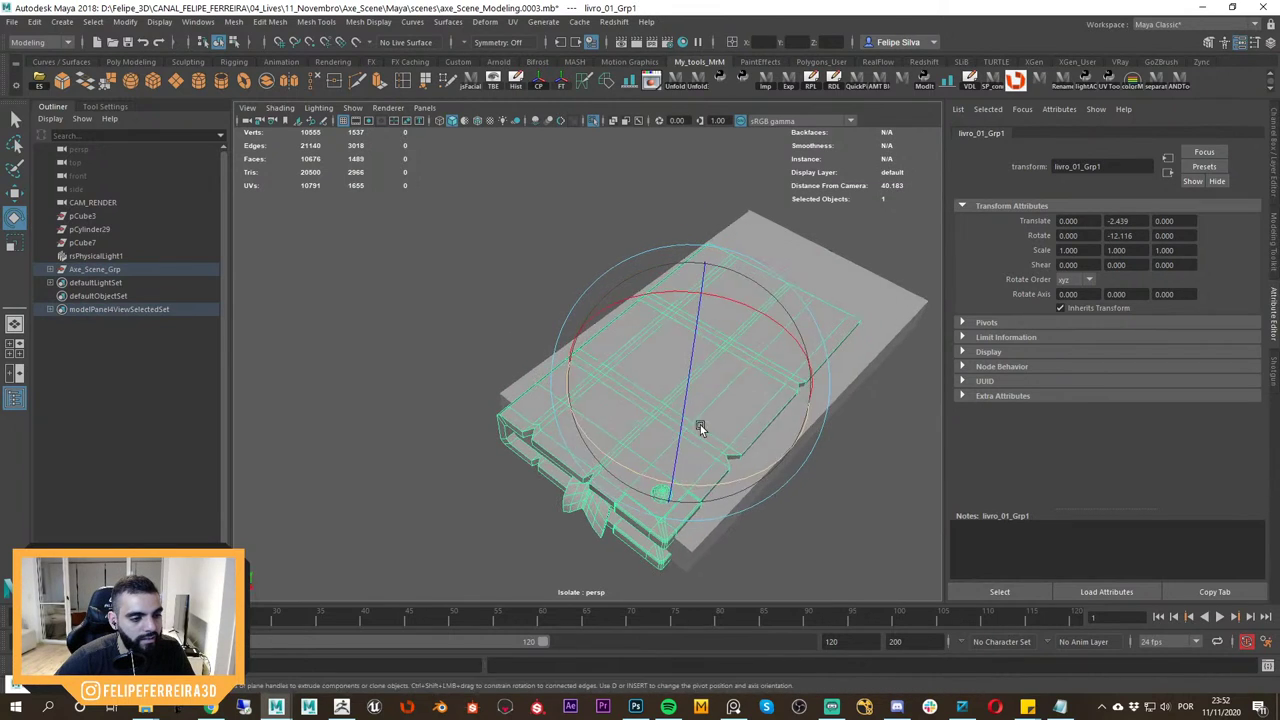
# Scale the copied book group uniformly to about 1.03 over the box.
pyautogui.press('w')
pyautogui.keyDown('alt'); pyautogui.moveTo(703, 413); pyautogui.dragTo(697, 395, button='middle'); pyautogui.keyUp('alt')
pyautogui.press('r')
pyautogui.moveTo(684, 362); pyautogui.dragTo(696, 367)
pyautogui.press('w')
pyautogui.keyDown('alt'); pyautogui.moveTo(697, 369); pyautogui.dragTo(713, 357, button='middle'); pyautogui.keyUp('alt')
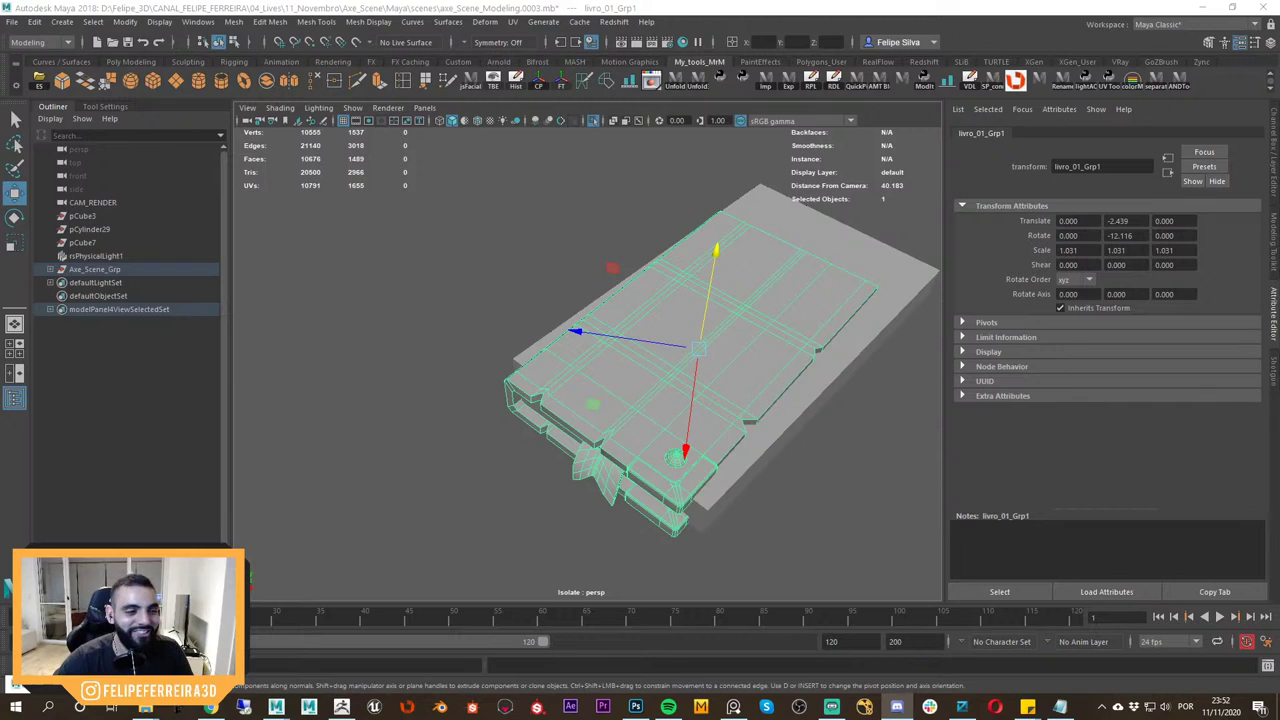
# Fit the copied book to the box with uniform scale 1.144, Y rotation -15.271 and translation -0.965, -2.372, -1.782.
pyautogui.keyDown('alt'); pyautogui.moveTo(761, 409); pyautogui.dragTo(750, 441, button='middle'); pyautogui.keyUp('alt')
pyautogui.keyDown('alt'); pyautogui.moveTo(750, 441); pyautogui.dragTo(709, 416); pyautogui.keyUp('alt')
pyautogui.press('r')
pyautogui.moveTo(685, 366); pyautogui.dragTo(704, 372)
pyautogui.keyDown('alt'); pyautogui.moveTo(702, 396); pyautogui.dragTo(719, 394, button='middle'); pyautogui.keyUp('alt')
pyautogui.keyDown('alt'); pyautogui.moveTo(719, 394); pyautogui.dragTo(699, 402); pyautogui.keyUp('alt')
pyautogui.press('e')
pyautogui.moveTo(685, 450); pyautogui.dragTo(712, 357)
pyautogui.press('w')
pyautogui.press('r')
pyautogui.press('w')
pyautogui.press('r')
pyautogui.press('w')
# Show the whole scene again and delete the placeholder box beneath the original book.
pyautogui.keyDown('alt'); pyautogui.moveTo(712, 359); pyautogui.dragTo(763, 440); pyautogui.keyUp('alt')
pyautogui.hotkey('ctrl', '1')
pyautogui.hotkey('ctrl', '1')
pyautogui.hotkey('ctrl', '1')
pyautogui.click(857, 430)
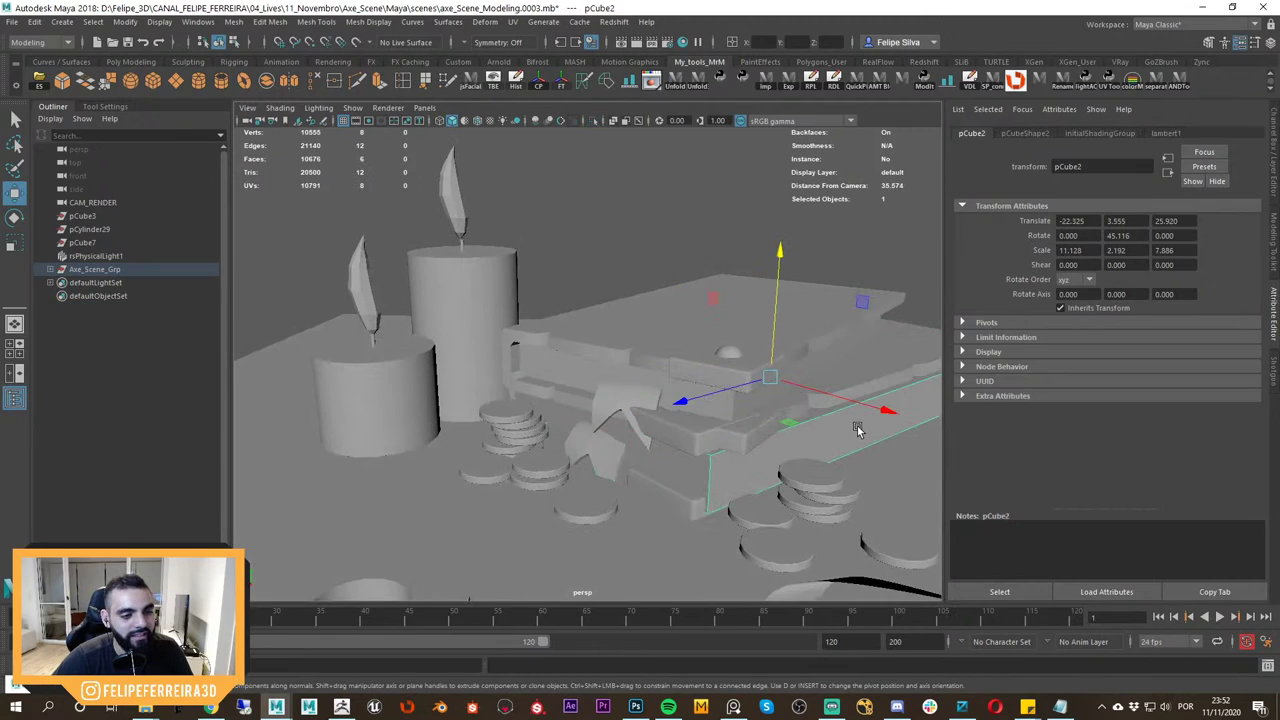
pyautogui.press('Delete')
# Raise the original book group to Translate Y 0.751 and delete the ribbon bookmark from the copied book beneath it.
pyautogui.click(712, 447)
pyautogui.press('Up')
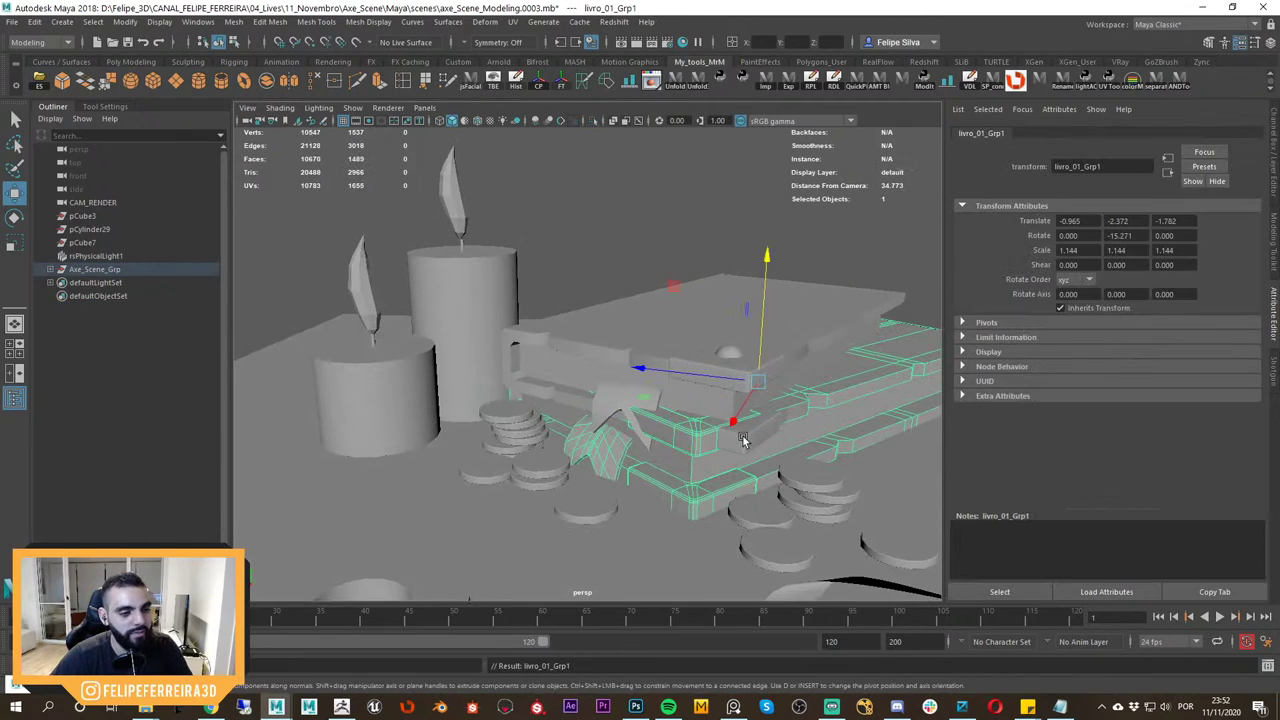
pyautogui.click(720, 355)
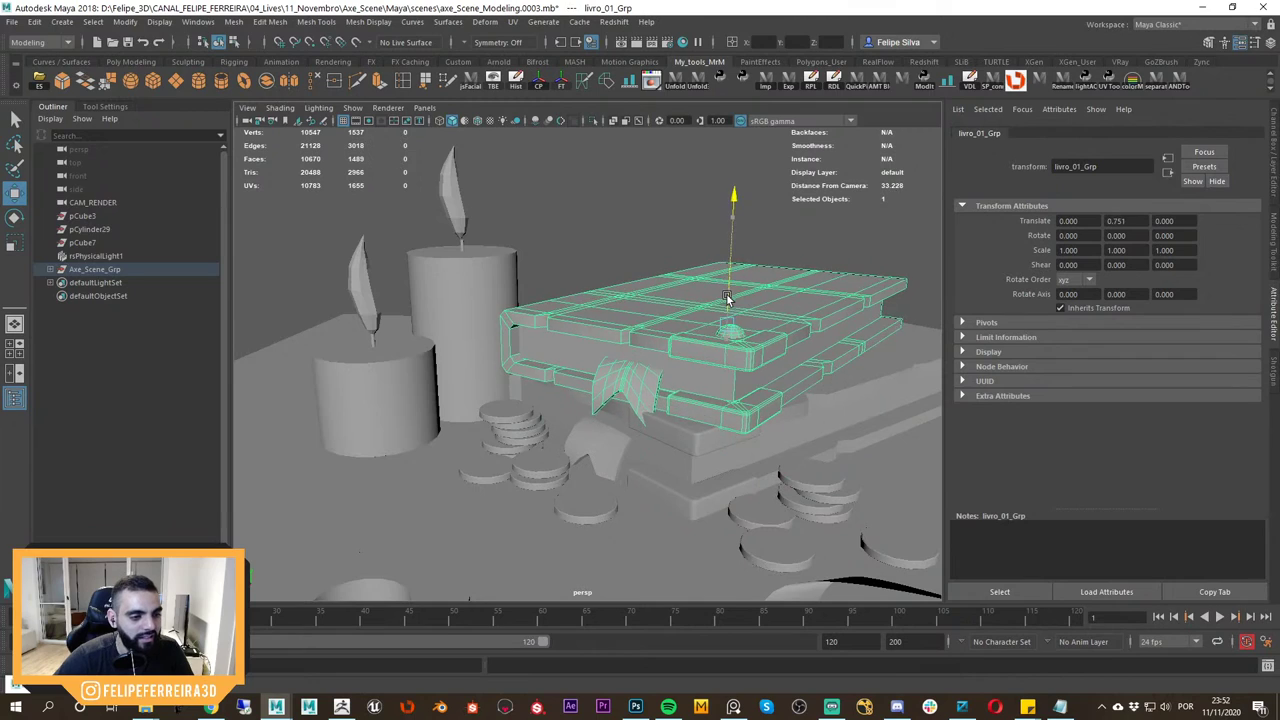
pyautogui.click(615, 444)
pyautogui.press('Delete')
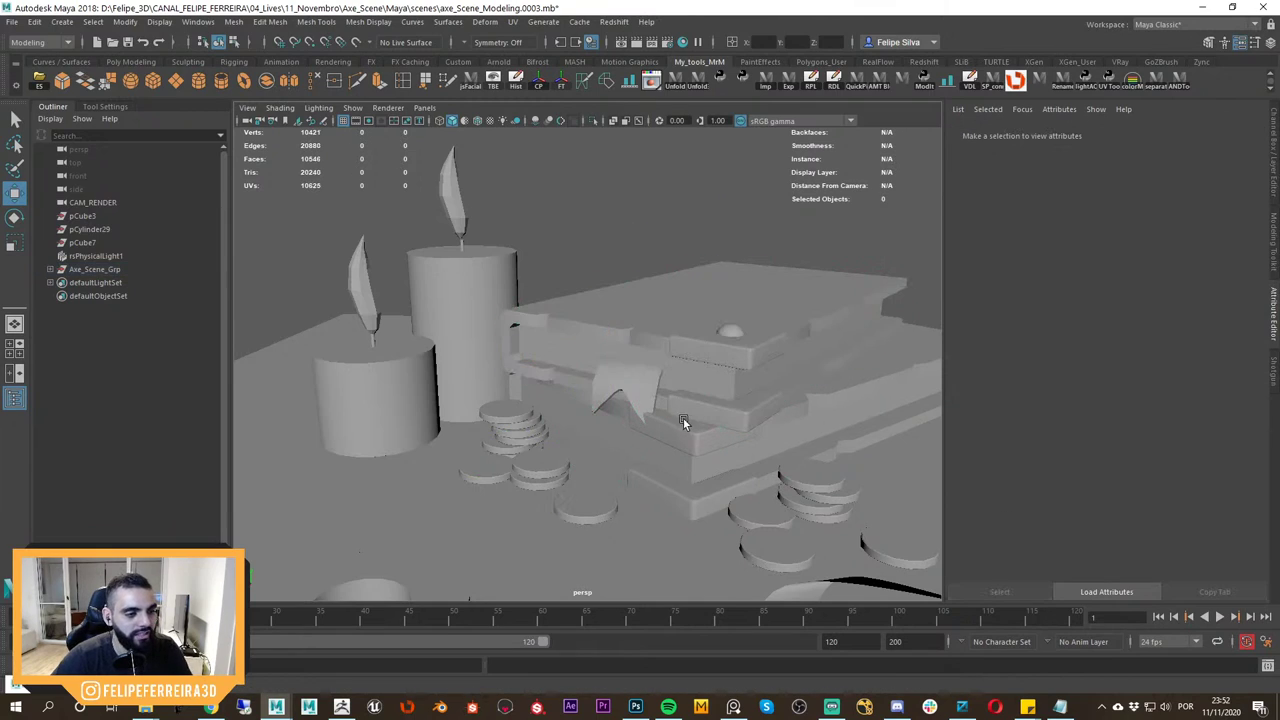
# Move the original upper book group to Translate 0.201, 0.821, 0.125 above the copied book.
pyautogui.click(697, 402)
pyautogui.press('Up')
pyautogui.moveTo(728, 304); pyautogui.dragTo(729, 302)
pyautogui.keyDown('alt'); pyautogui.moveTo(729, 302); pyautogui.dragTo(627, 363); pyautogui.keyUp('alt')
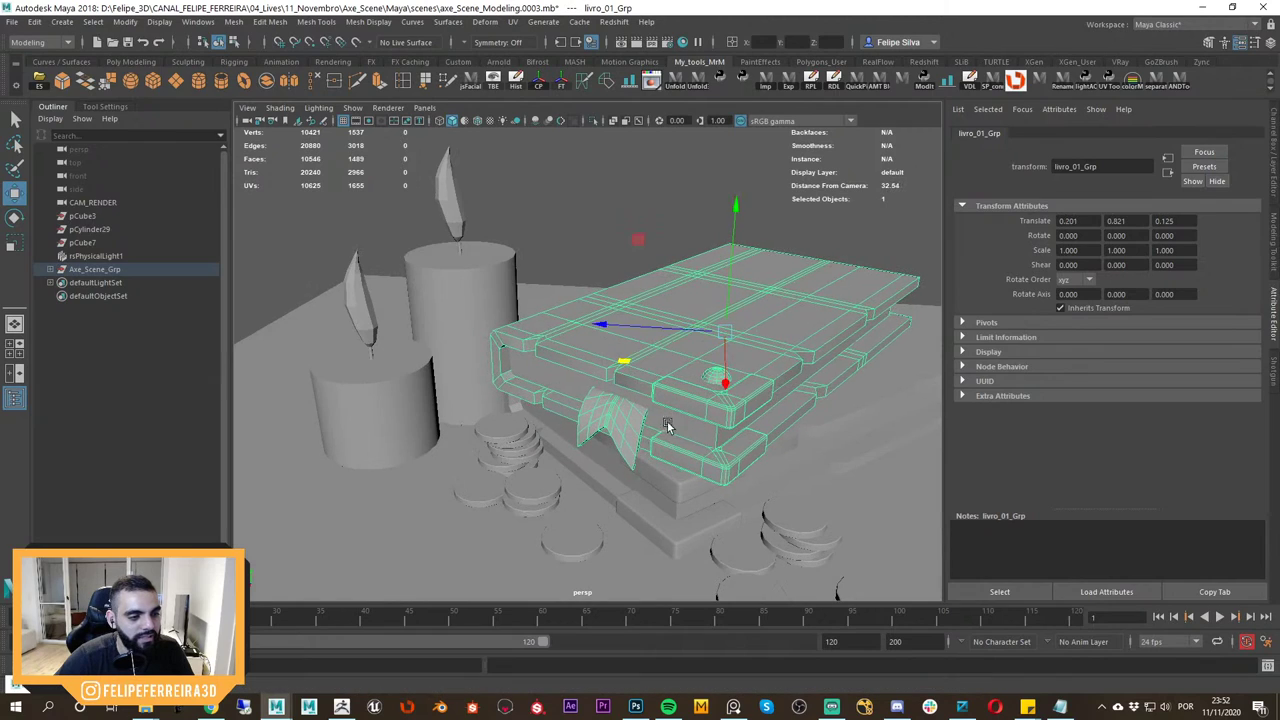
# Examine the stacked books, nearby coins and axe handle from several angles in the perspective view.
pyautogui.keyDown('alt'); pyautogui.moveTo(668, 425); pyautogui.dragTo(709, 436); pyautogui.keyUp('alt')
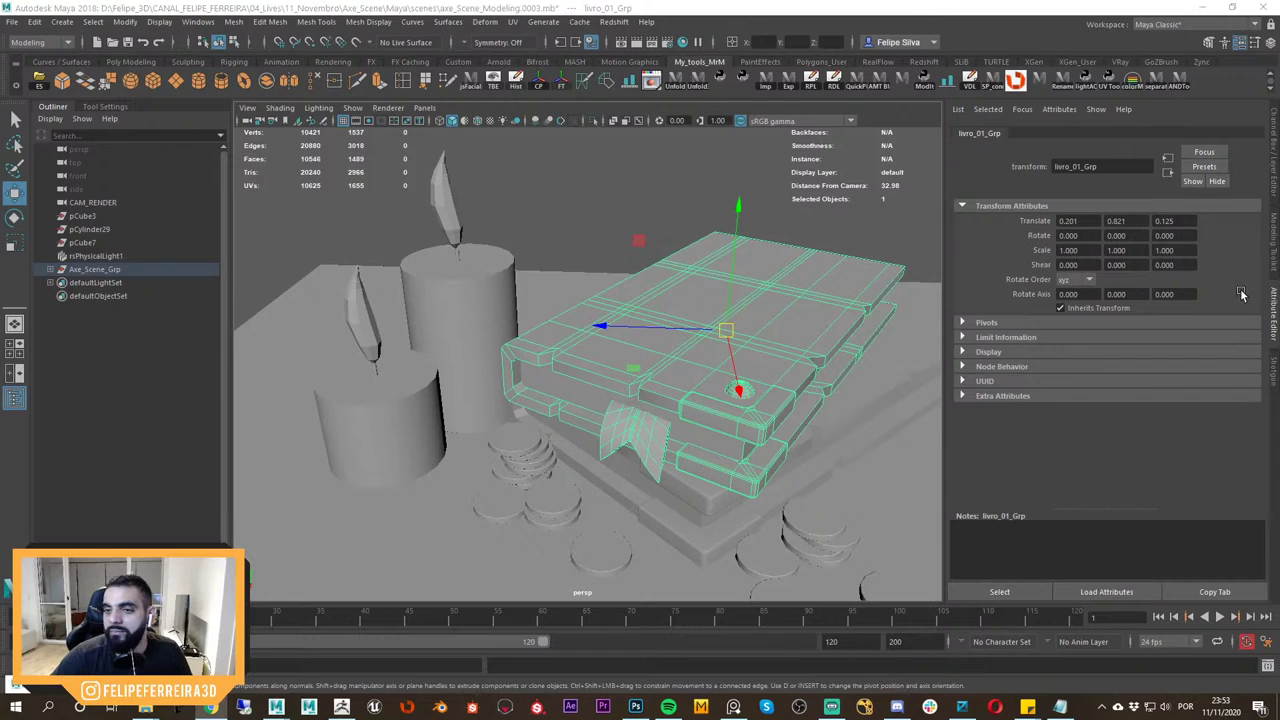
pyautogui.keyDown('alt'); pyautogui.moveTo(642, 366); pyautogui.dragTo(724, 416); pyautogui.keyUp('alt')
pyautogui.keyDown('alt'); pyautogui.moveTo(725, 422); pyautogui.dragTo(718, 409, button='middle'); pyautogui.keyUp('alt')
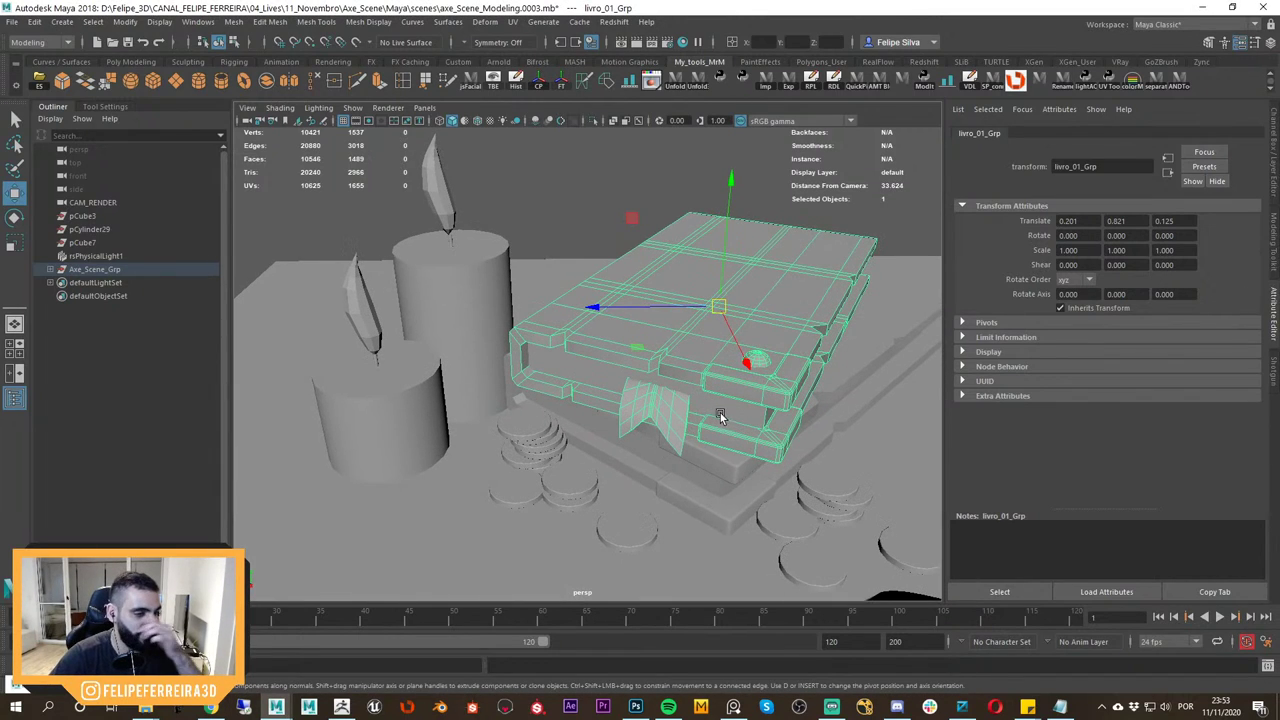
pyautogui.keyDown('alt'); pyautogui.moveTo(717, 379); pyautogui.dragTo(693, 376, button='right'); pyautogui.keyUp('alt')
pyautogui.keyDown('alt'); pyautogui.moveTo(693, 376); pyautogui.dragTo(672, 343, button='middle'); pyautogui.keyUp('alt')
pyautogui.keyDown('alt'); pyautogui.moveTo(742, 488); pyautogui.dragTo(652, 368, button='middle'); pyautogui.keyUp('alt')
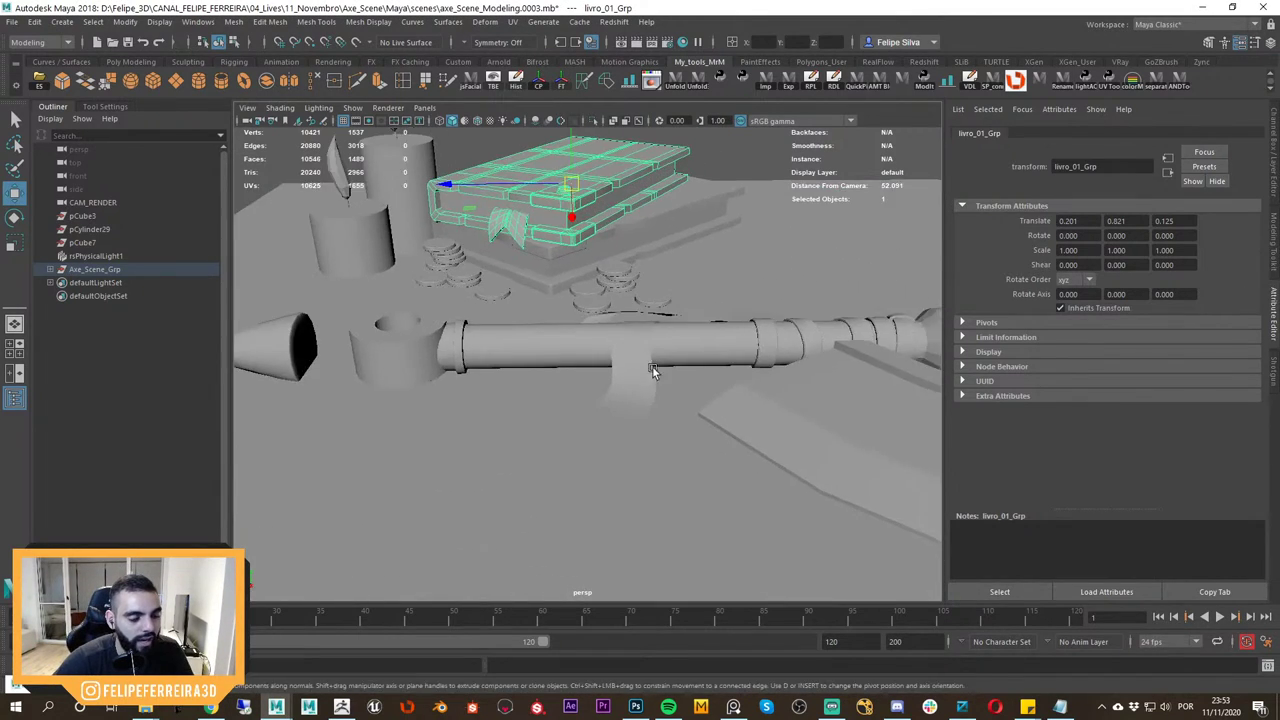
pyautogui.keyDown('alt'); pyautogui.moveTo(652, 368); pyautogui.dragTo(636, 370, button='right'); pyautogui.keyUp('alt')
pyautogui.keyDown('alt'); pyautogui.moveTo(640, 372); pyautogui.dragTo(668, 398); pyautogui.keyUp('alt')
pyautogui.keyDown('alt'); pyautogui.moveTo(668, 398); pyautogui.dragTo(683, 429, button='right'); pyautogui.keyUp('alt')
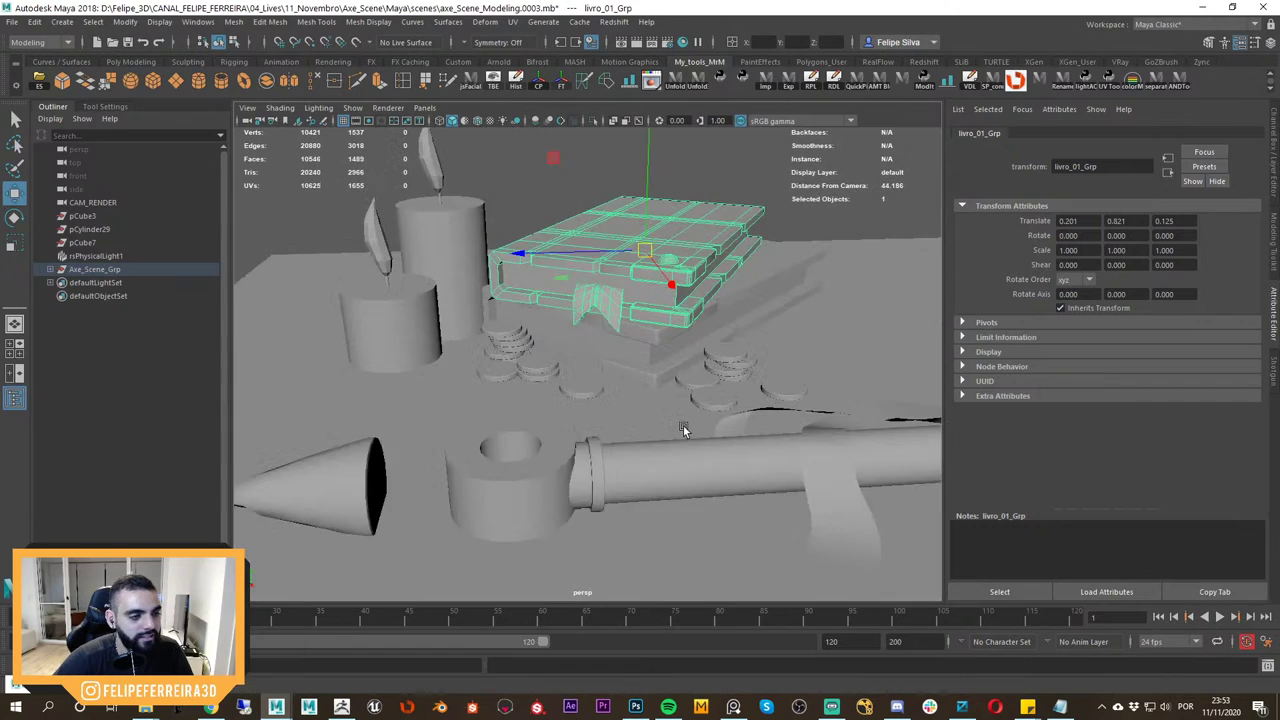
pyautogui.keyDown('alt'); pyautogui.moveTo(683, 429); pyautogui.dragTo(637, 397); pyautogui.keyUp('alt')
pyautogui.keyDown('alt'); pyautogui.moveTo(637, 397); pyautogui.dragTo(663, 439, button='right'); pyautogui.keyUp('alt')
# Select the lower book group and check its placement through CAM_RENDER with shaded display and 2D pan/zoom.
pyautogui.click(643, 455)
pyautogui.press('Up')
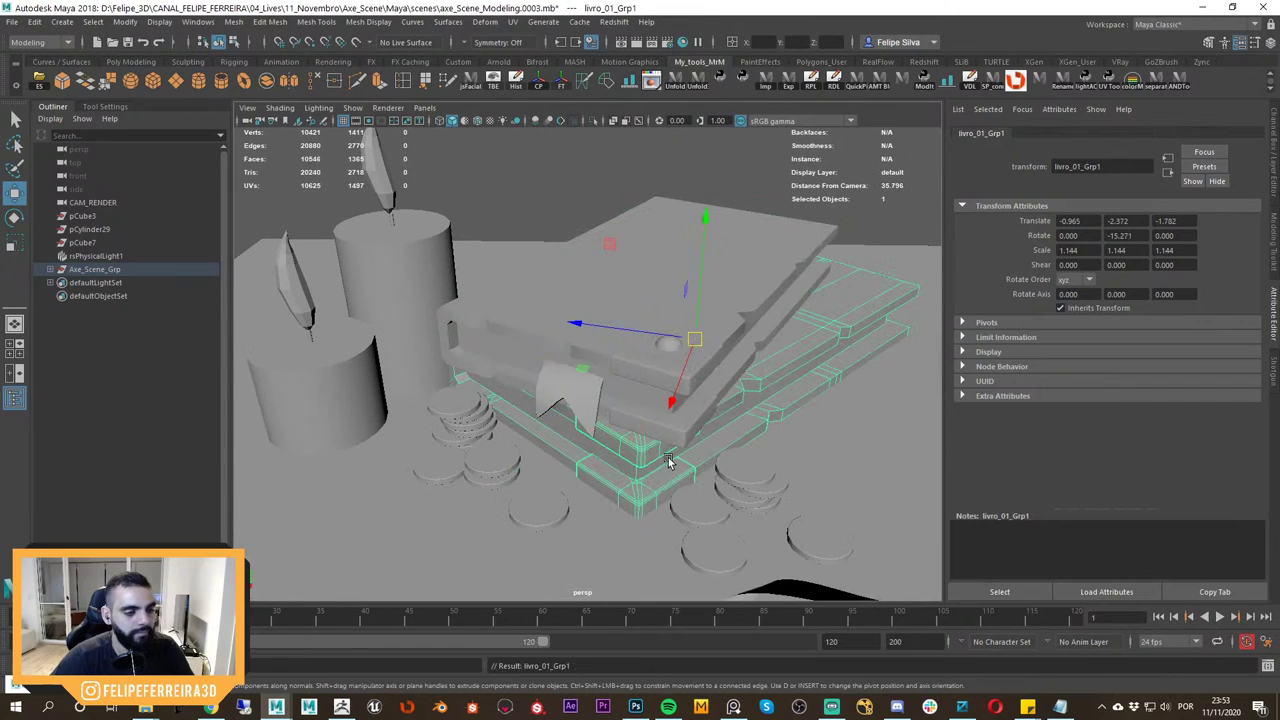
pyautogui.press('space')
pyautogui.press('4')
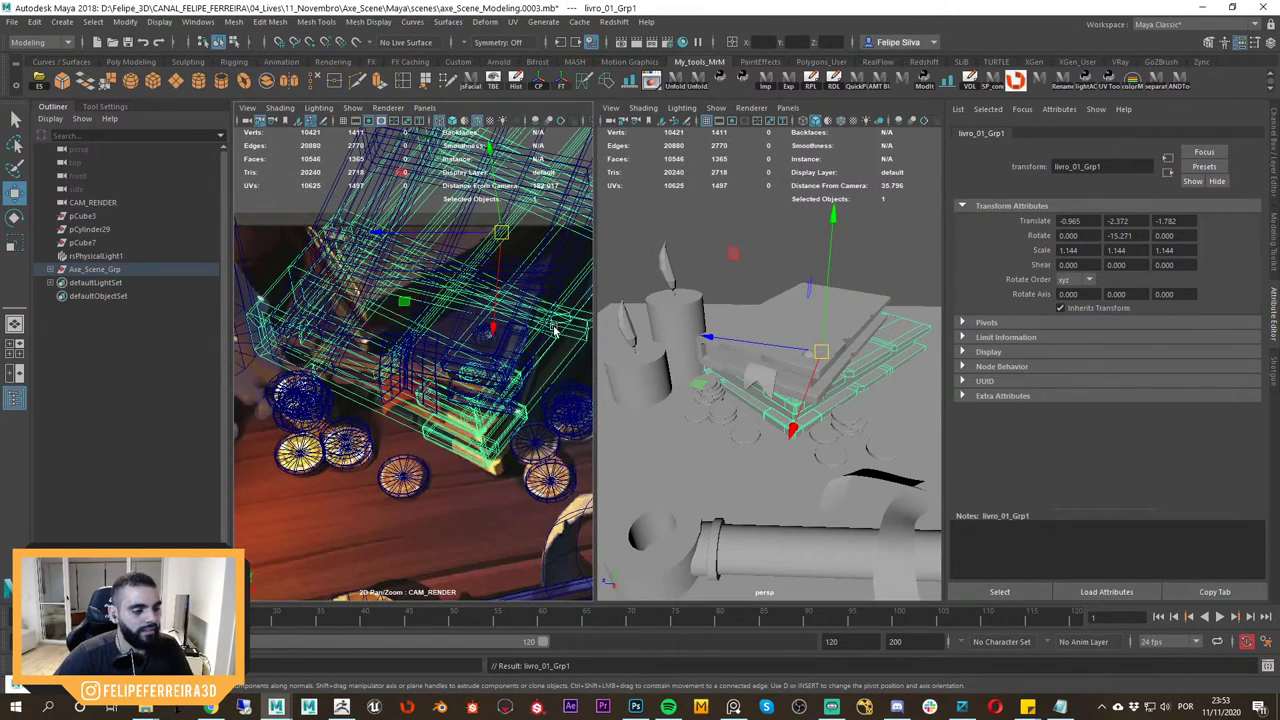
pyautogui.press('5')
pyautogui.press('\\')
pyautogui.press('space')
pyautogui.press('\\')
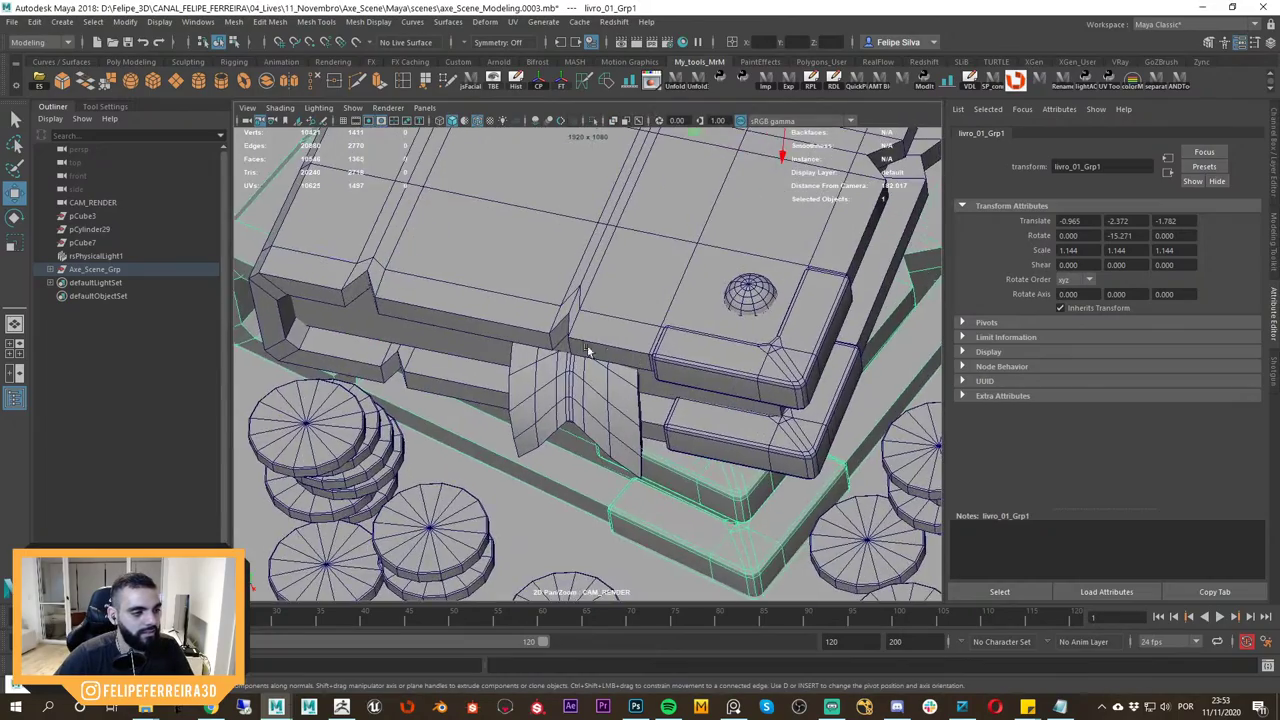
pyautogui.moveTo(588, 350); pyautogui.dragTo(760, 432, button='middle')
pyautogui.moveTo(760, 432); pyautogui.dragTo(380, 270, button='right')
pyautogui.moveTo(700, 430); pyautogui.dragTo(630, 396, button='middle')
pyautogui.moveTo(630, 396); pyautogui.dragTo(730, 433, button='right')
pyautogui.moveTo(730, 433); pyautogui.dragTo(672, 414, button='middle')
pyautogui.moveTo(672, 414); pyautogui.dragTo(626, 388, button='right')
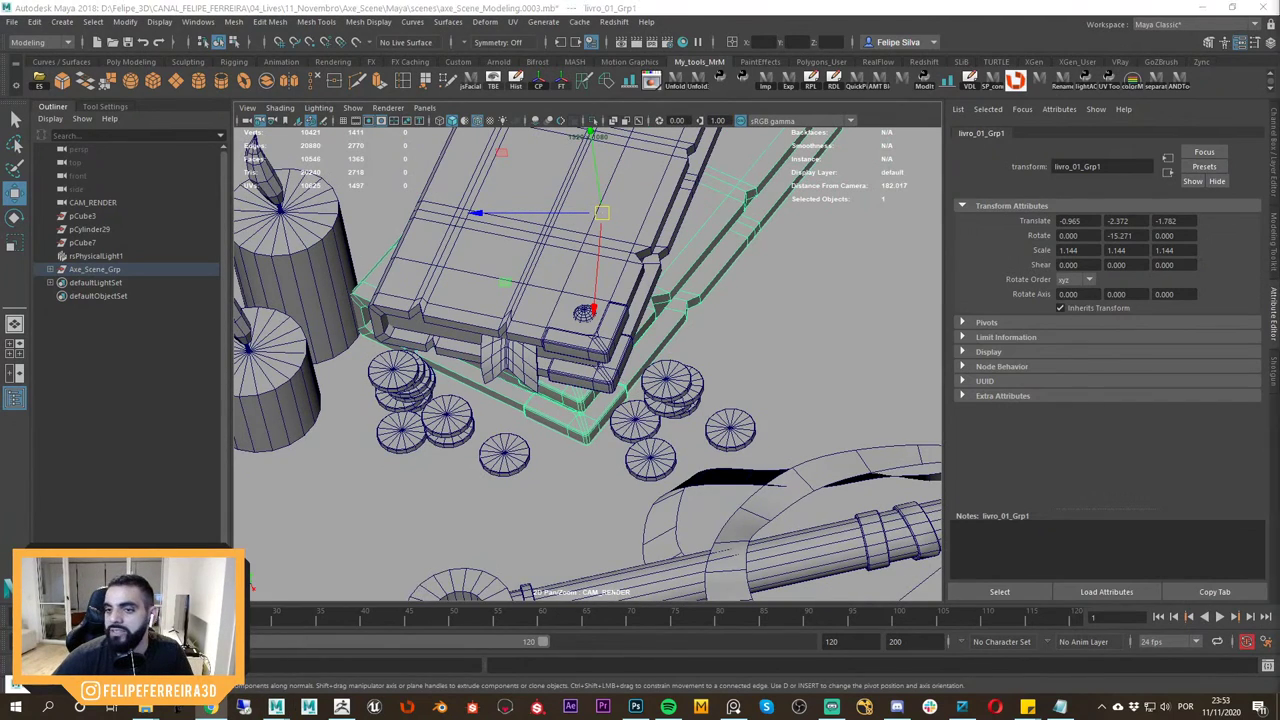
# Switch to the web browser and search Google Images for "gold coin alpha" in a new tab.
pyautogui.moveTo(1279, 290); pyautogui.dragTo(940, 36)
pyautogui.doubleClick(940, 36)
pyautogui.hotkey('ctrl', 't')
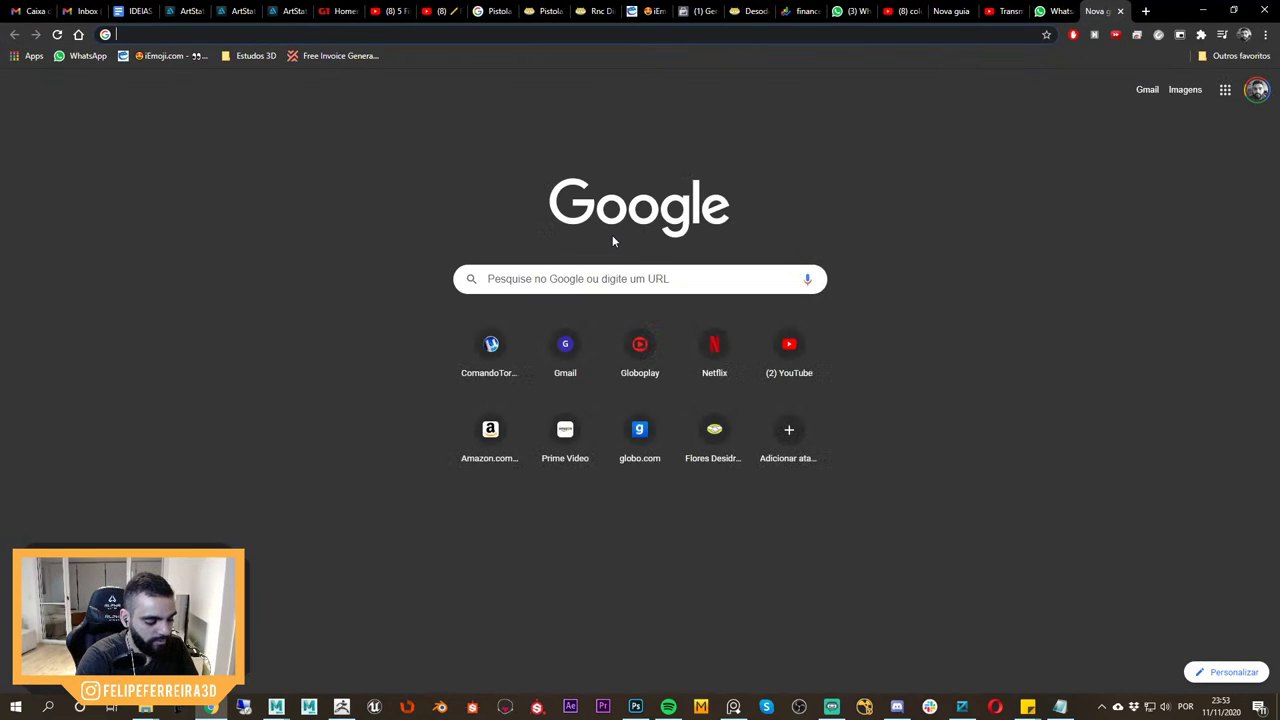
pyautogui.write('gold coin ')
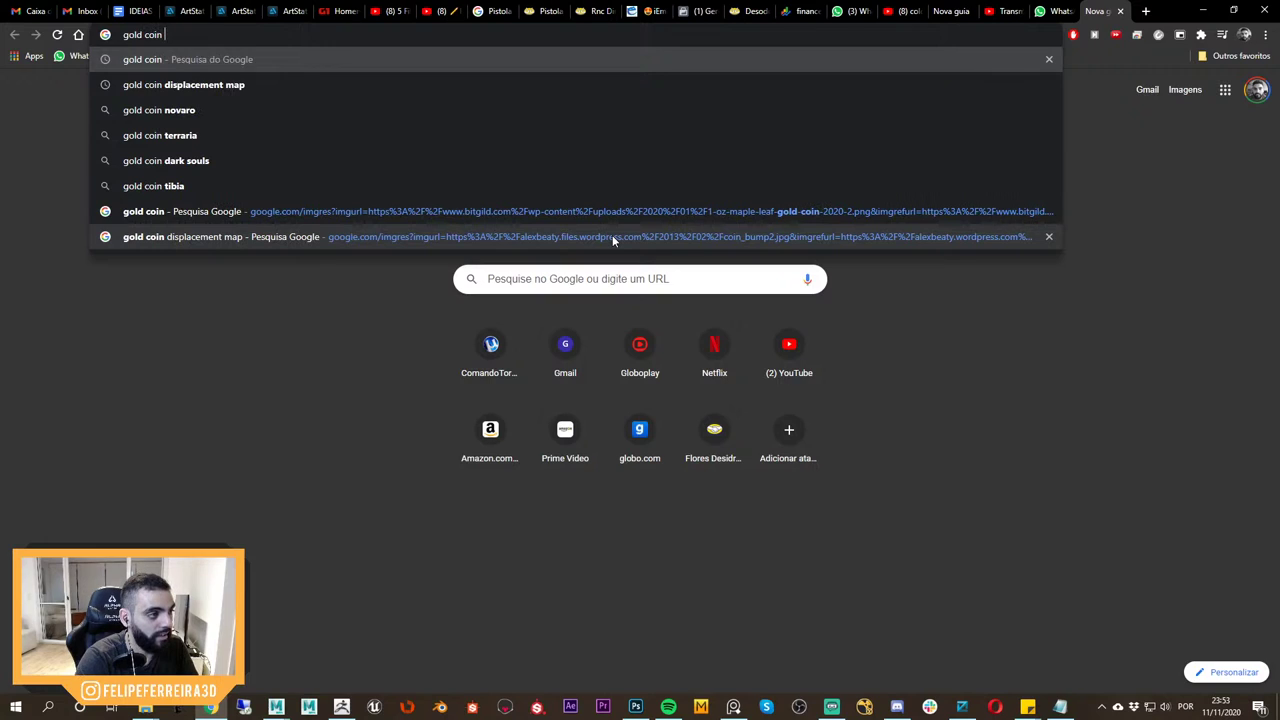
pyautogui.write('alpha')
pyautogui.press('Return')
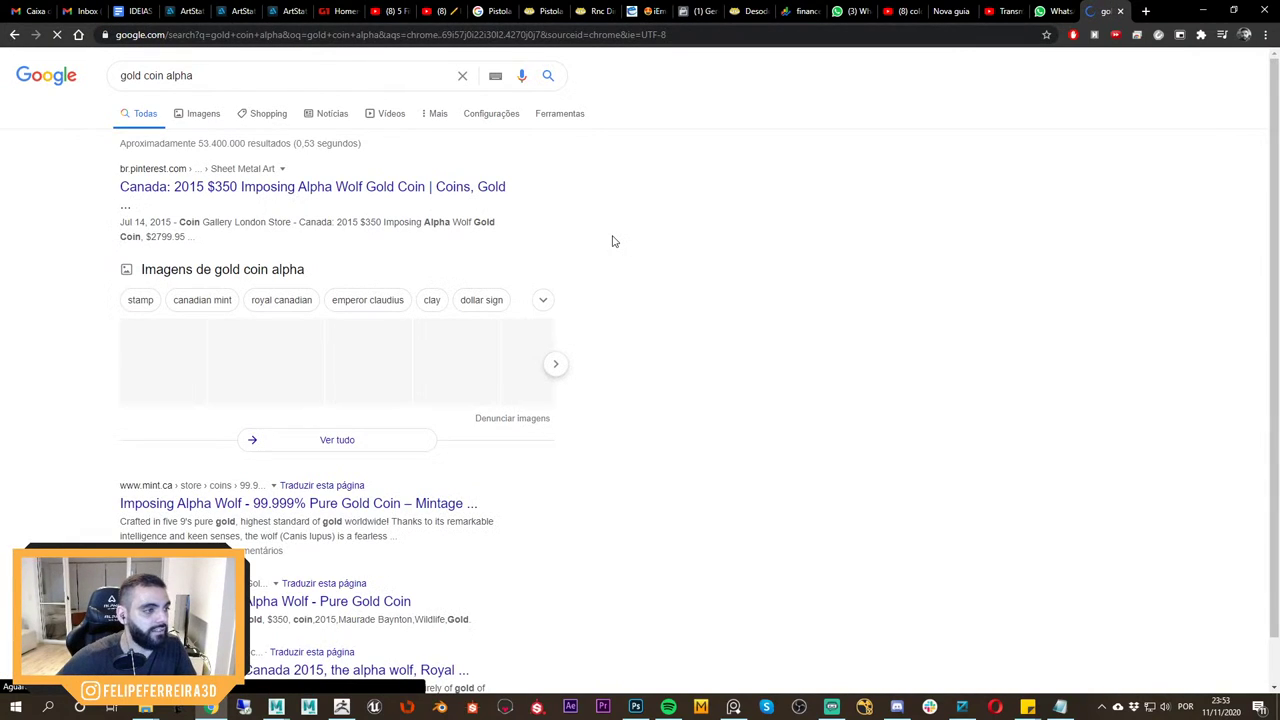
pyautogui.click(201, 113)
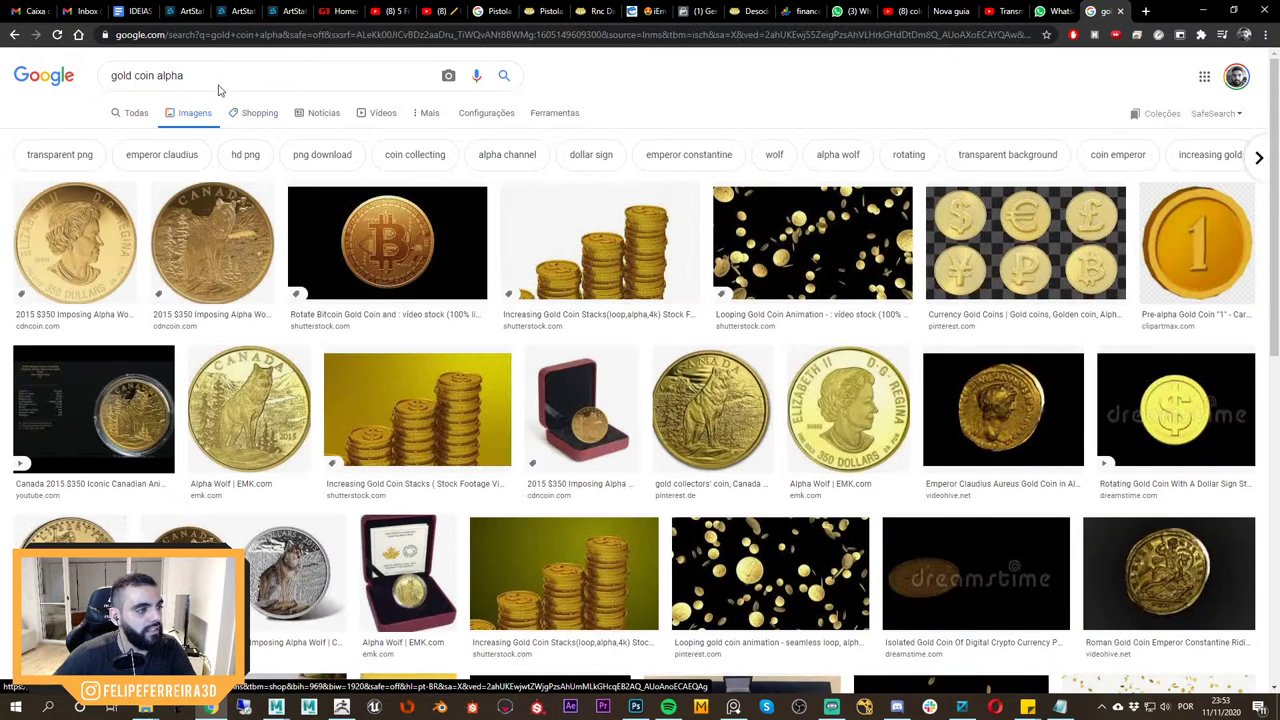
# Shorten the image search to "gold coin" and browse the results for coin designs matching the reference painting.
pyautogui.press('BackSpace')
pyautogui.press('Return')
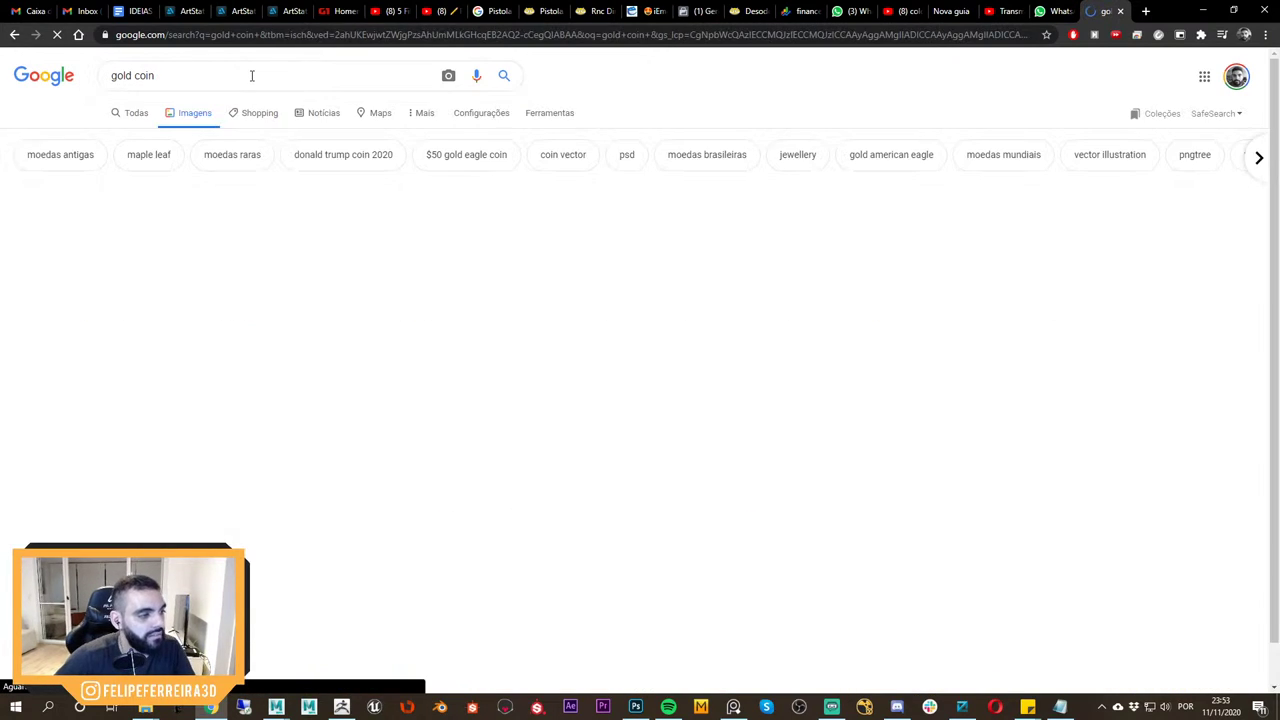
pyautogui.scroll(-10, 728, 343)
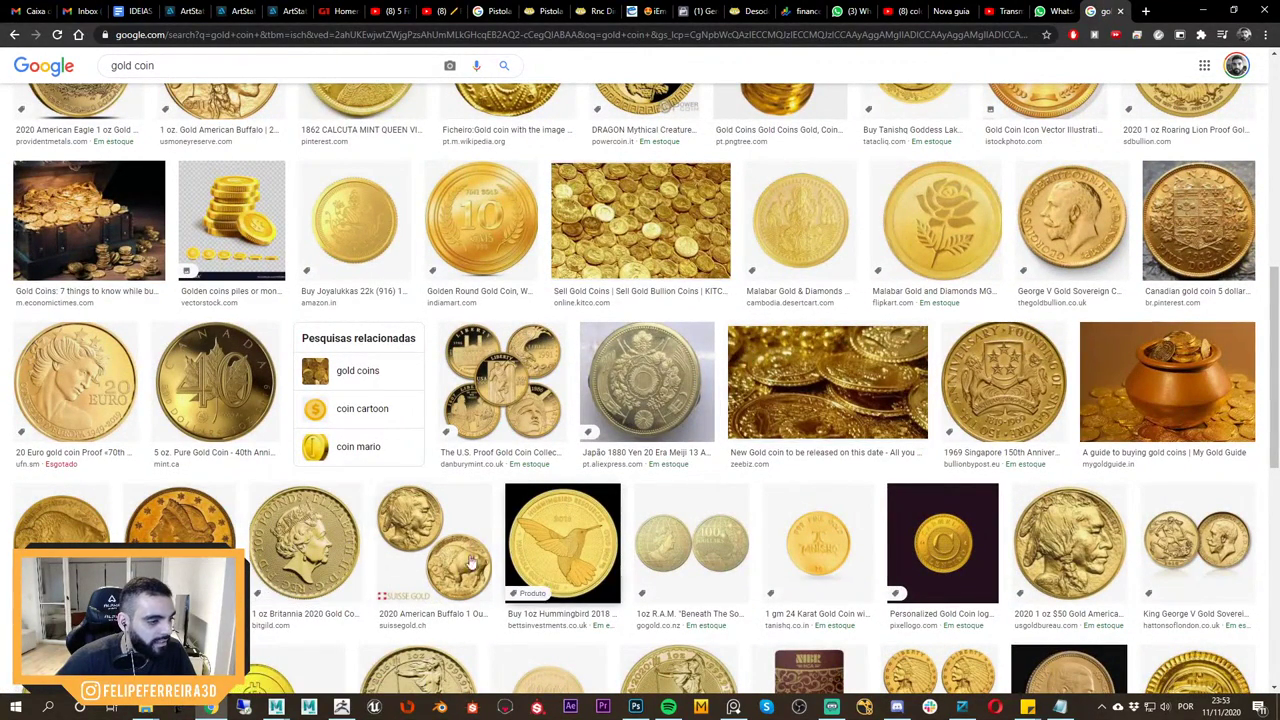
pyautogui.scroll(10, 400, 555)
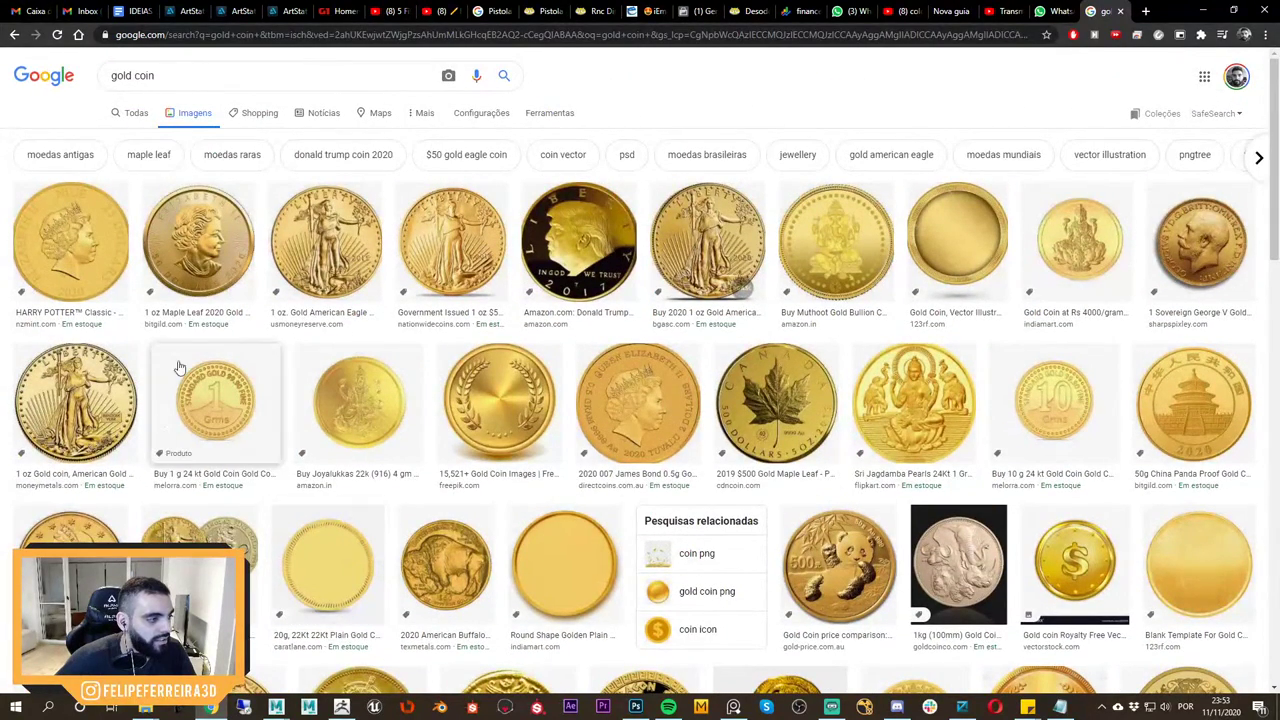
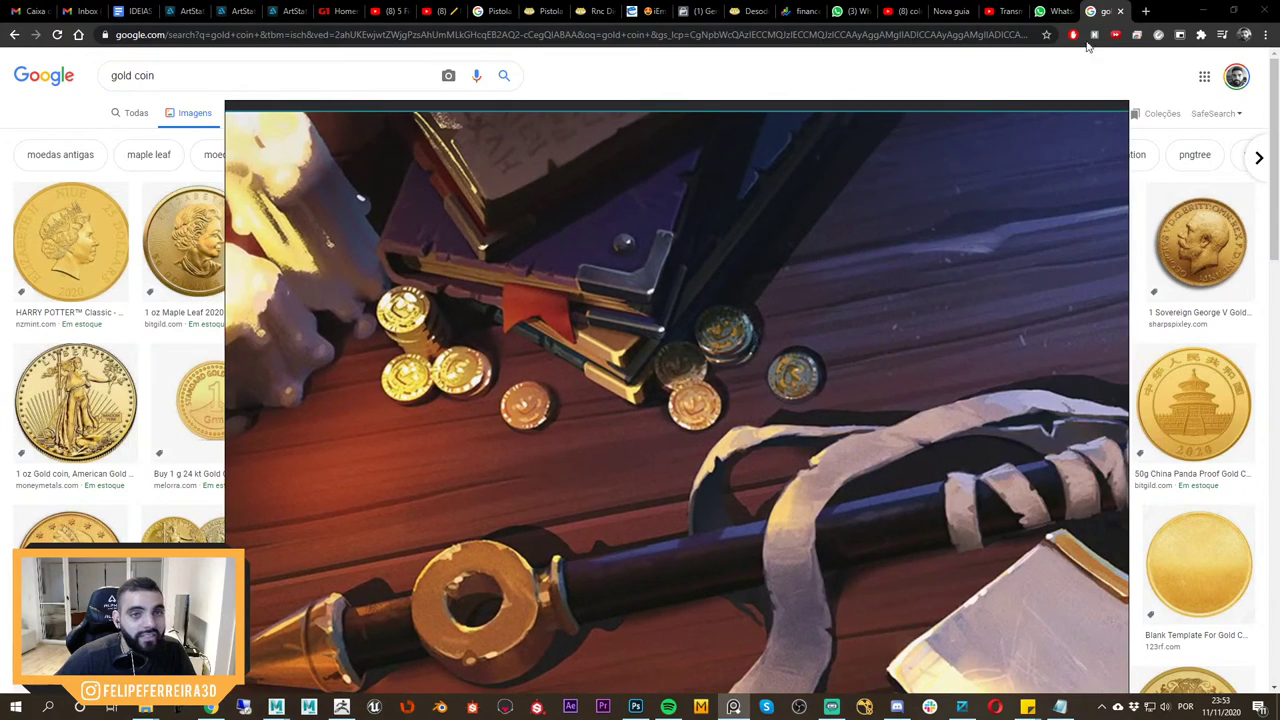
pyautogui.scroll(-4, 1166, 416)
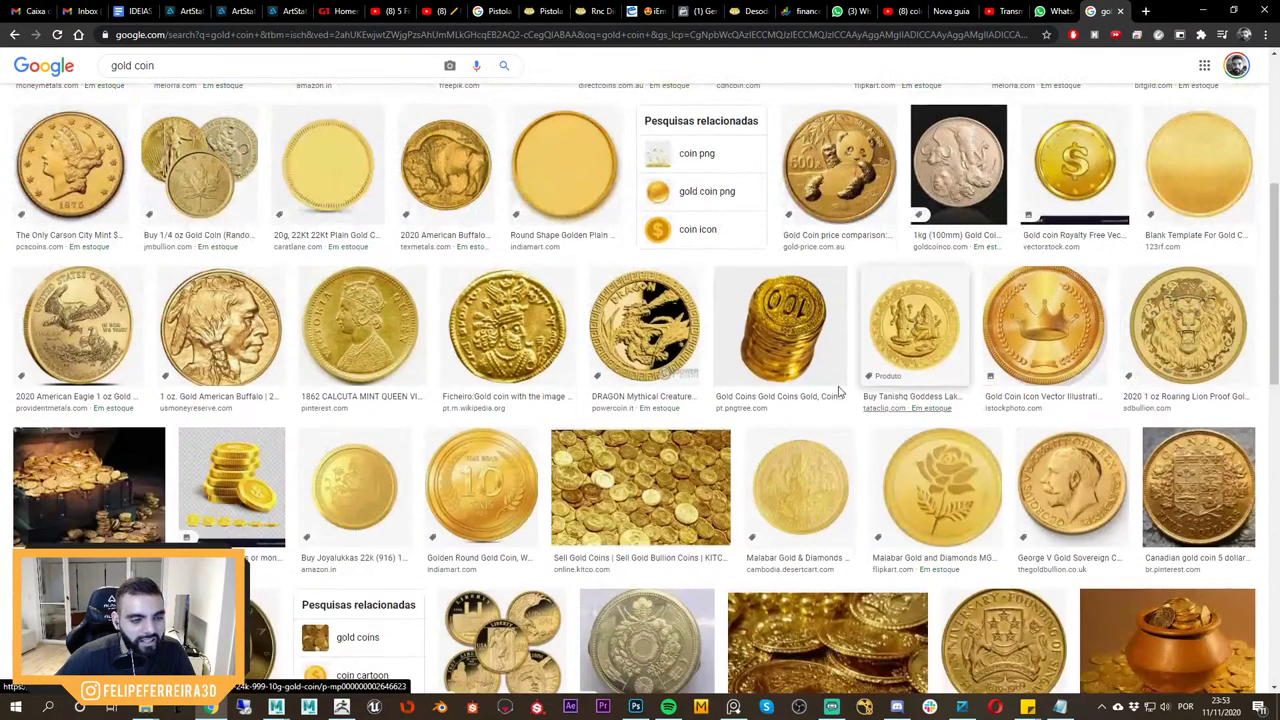
pyautogui.scroll(-3, 840, 392)
pyautogui.scroll(-4, 727, 427)
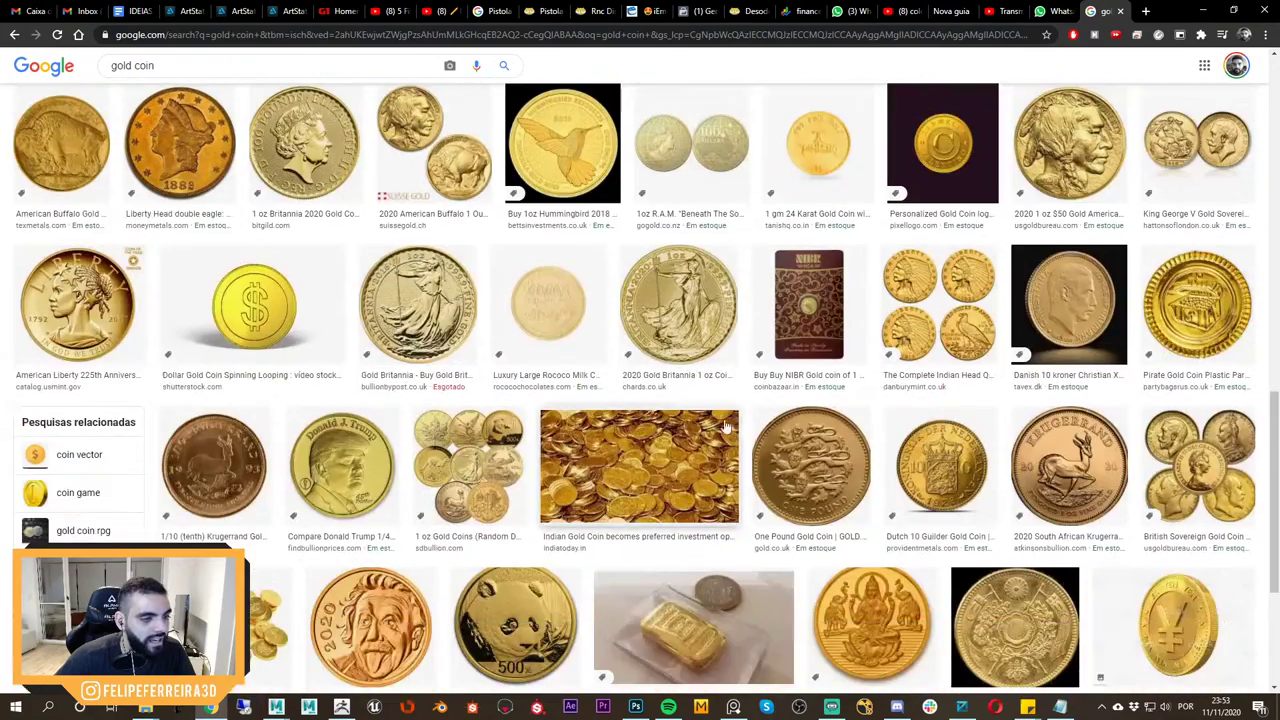
pyautogui.scroll(10, 727, 427)
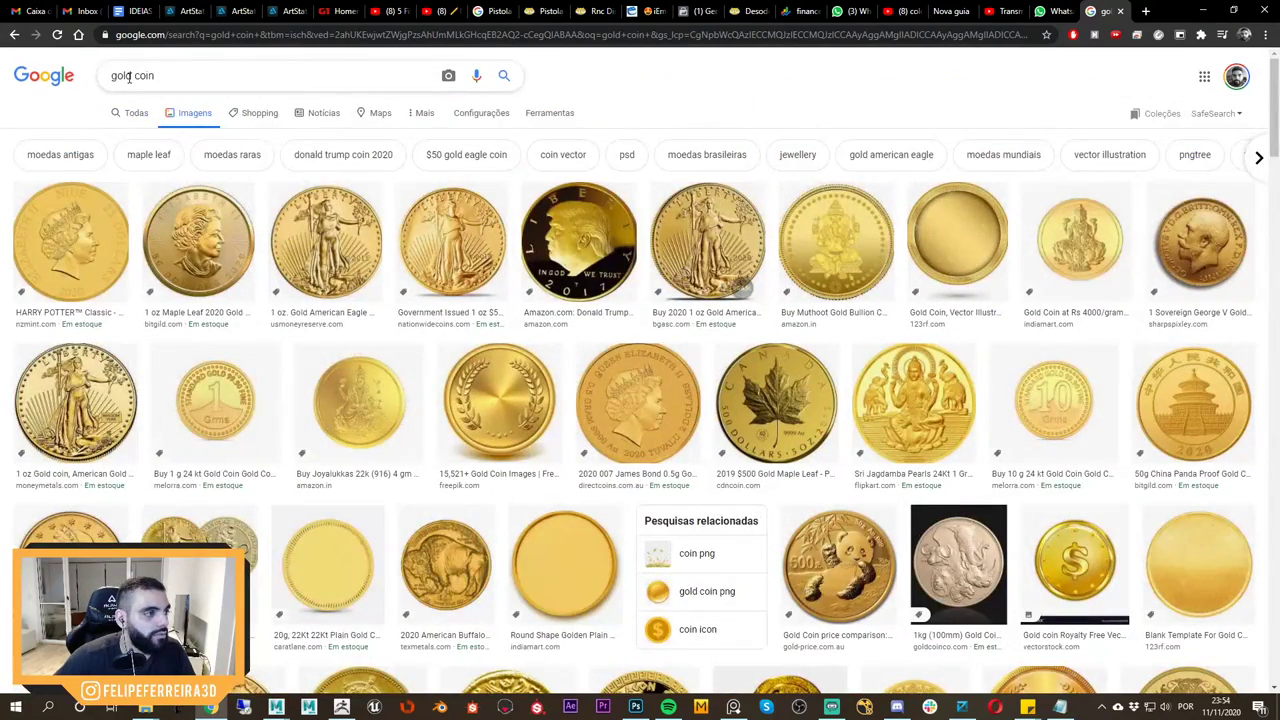
# Change the image search to "old coin" and look over the coin designs.
pyautogui.click(133, 75)
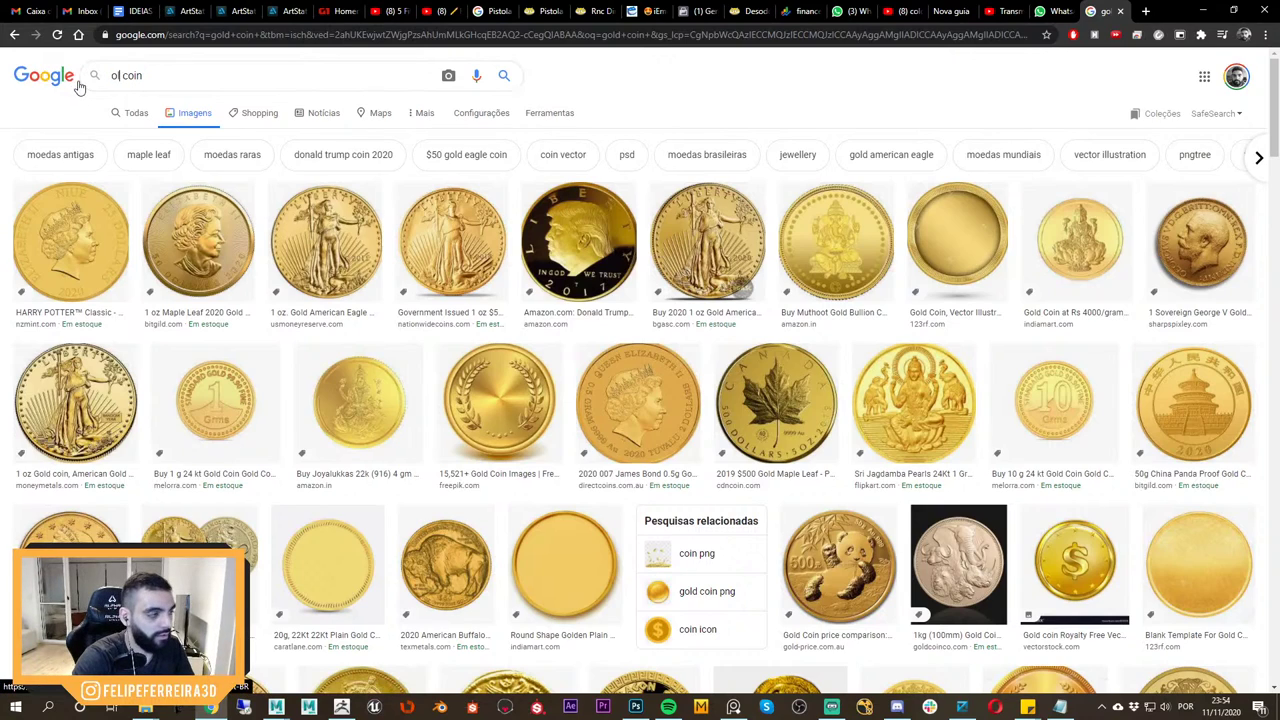
pyautogui.write('ld')
pyautogui.press('Return')
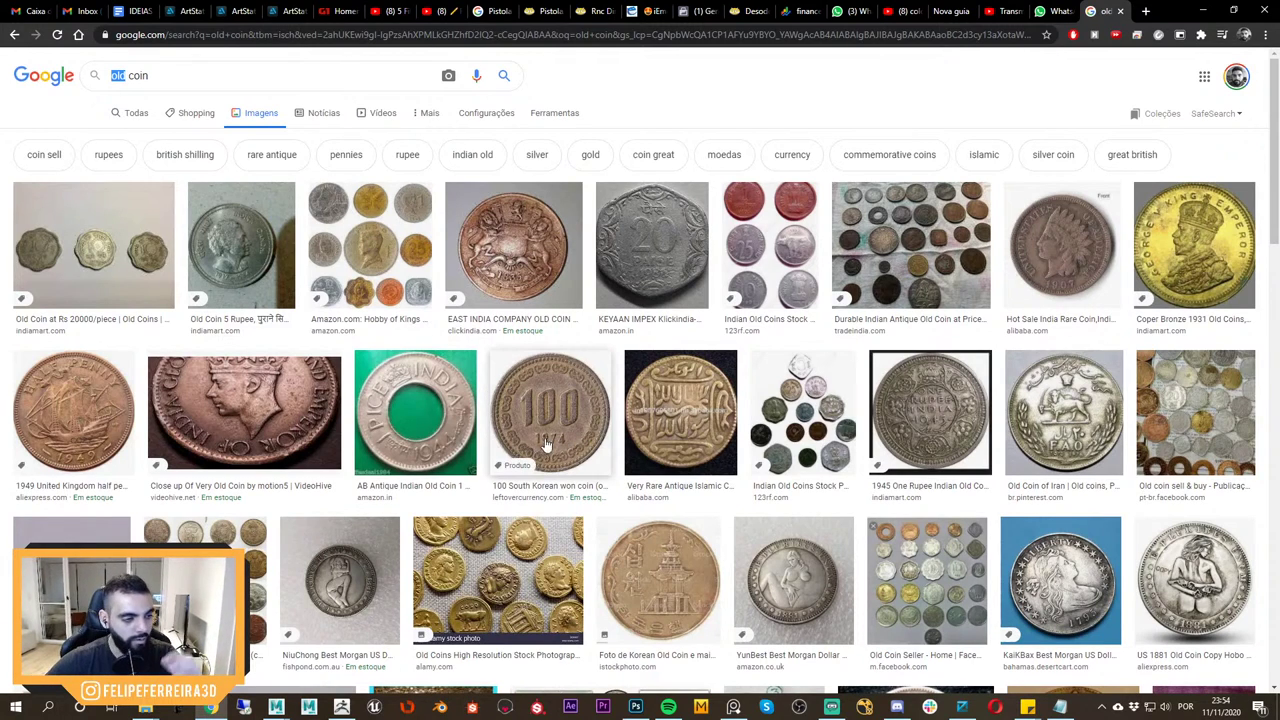
# Return to Maya and study the books and coins in the reference painting.
pyautogui.click(1206, 12)
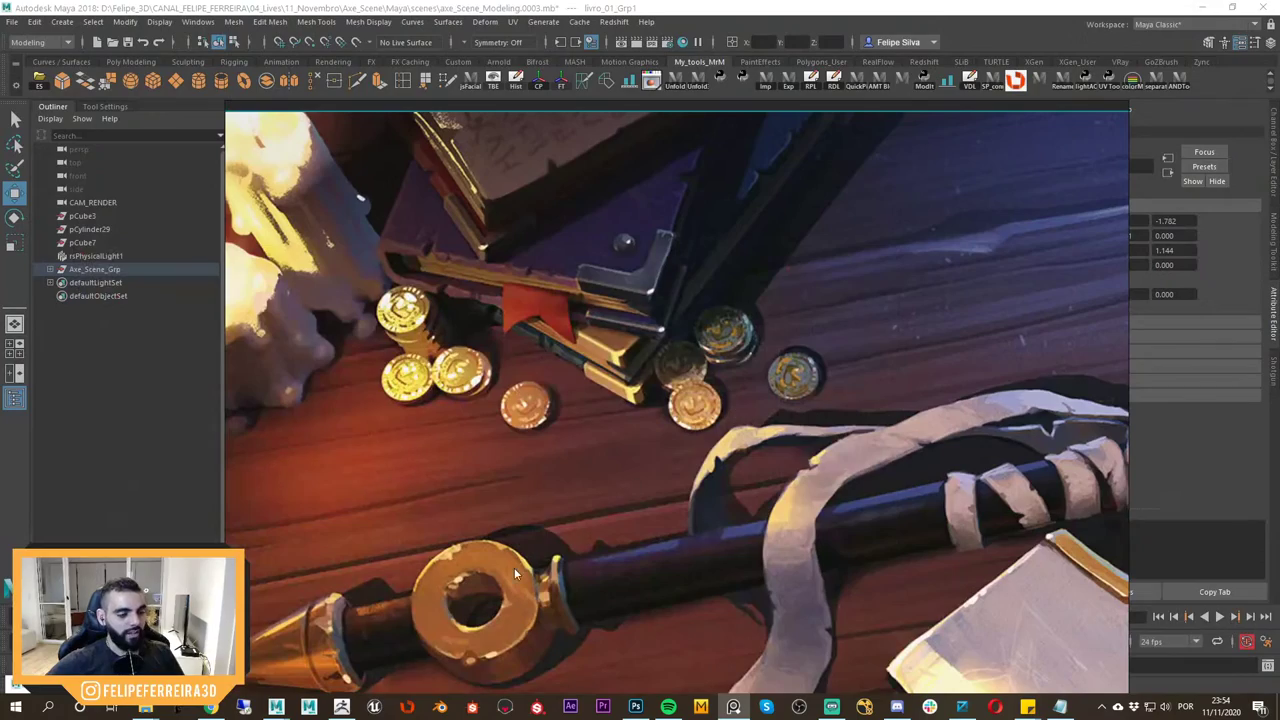
pyautogui.click(211, 708)
pyautogui.click(1203, 12)
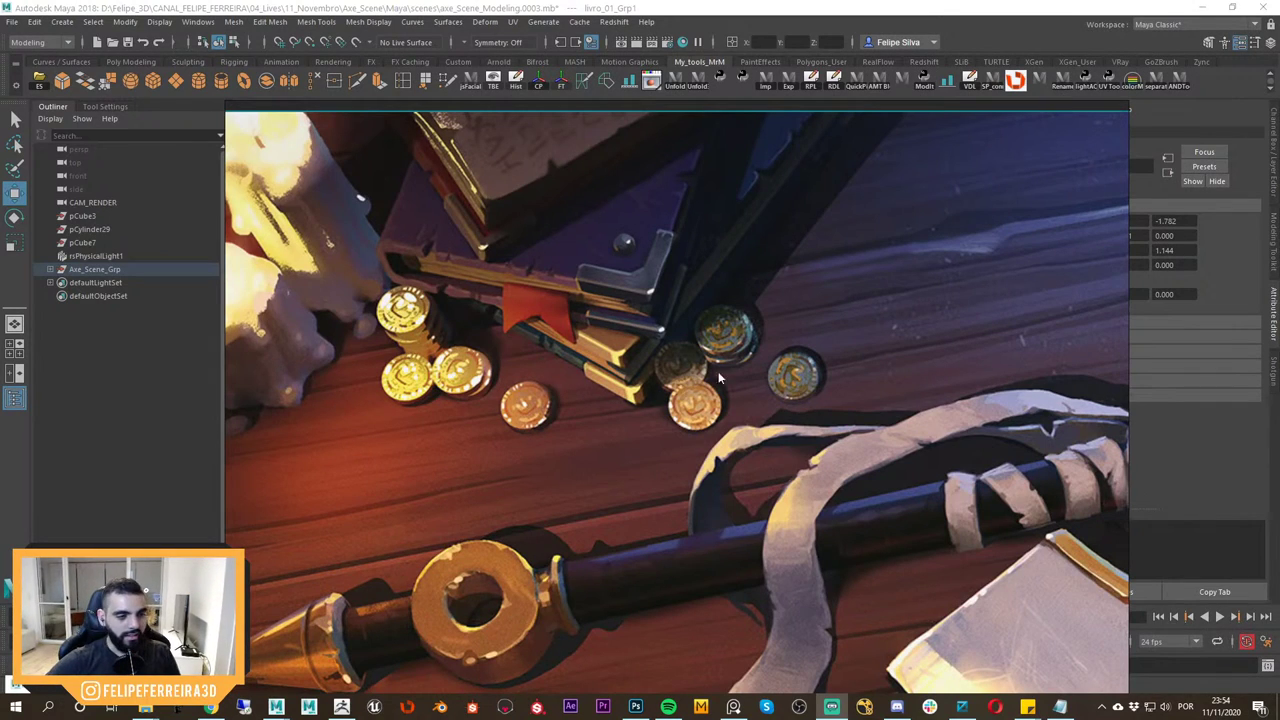
pyautogui.moveTo(760, 397); pyautogui.dragTo(724, 392, button='right')
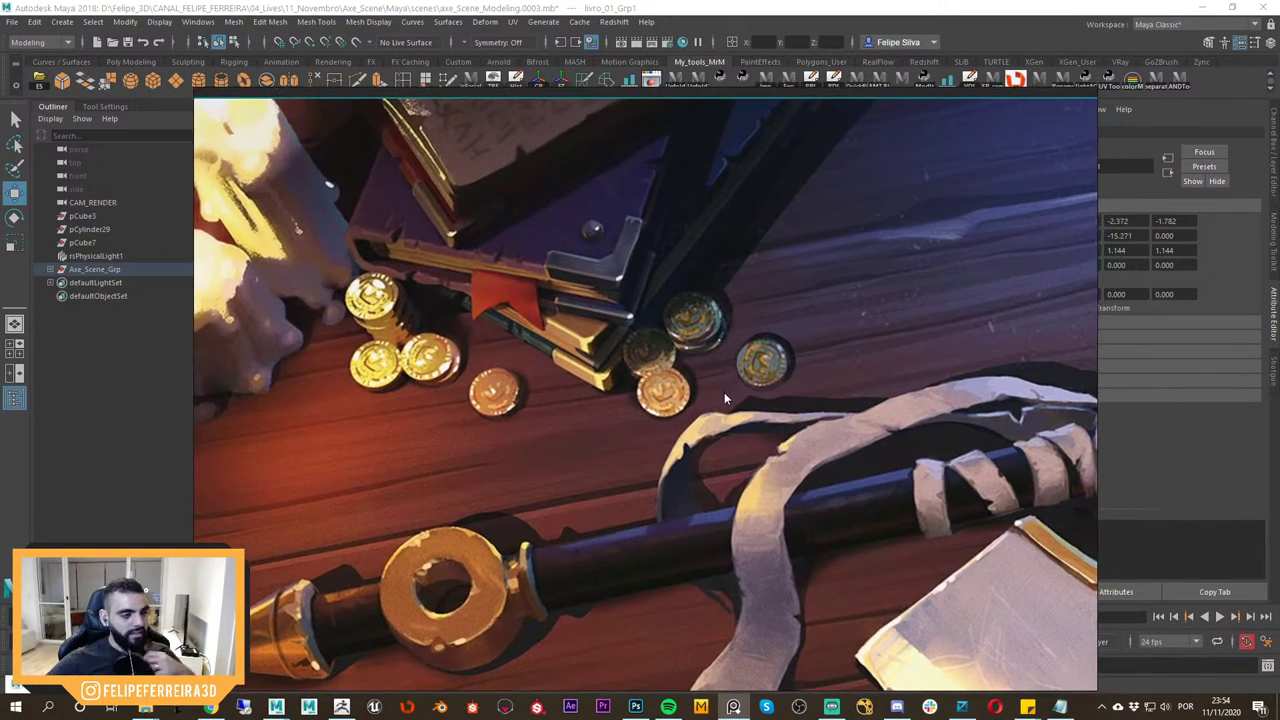
pyautogui.click(804, 4)
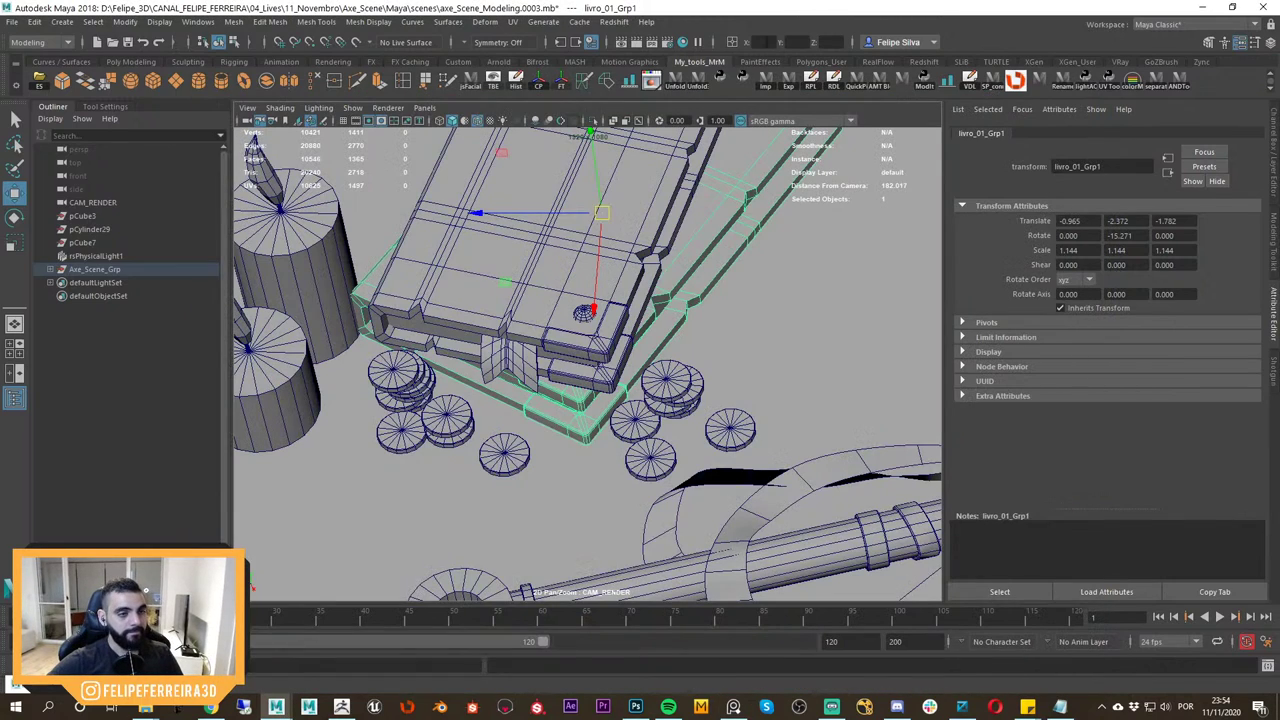
# Shift the lower book group to Translate X -0.736 and Z -1.671, and select the upper book group.
pyautogui.moveTo(504, 283); pyautogui.dragTo(503, 288)
pyautogui.hotkey('ctrl', 'z')
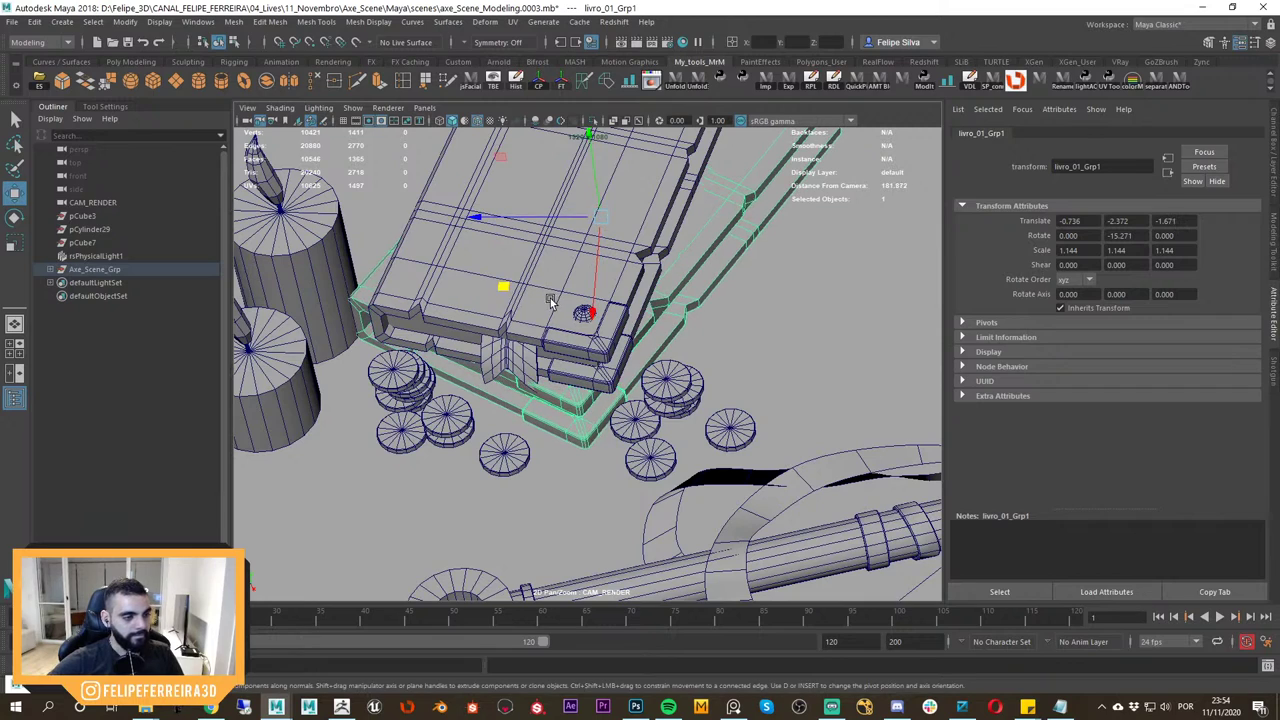
pyautogui.click(542, 315)
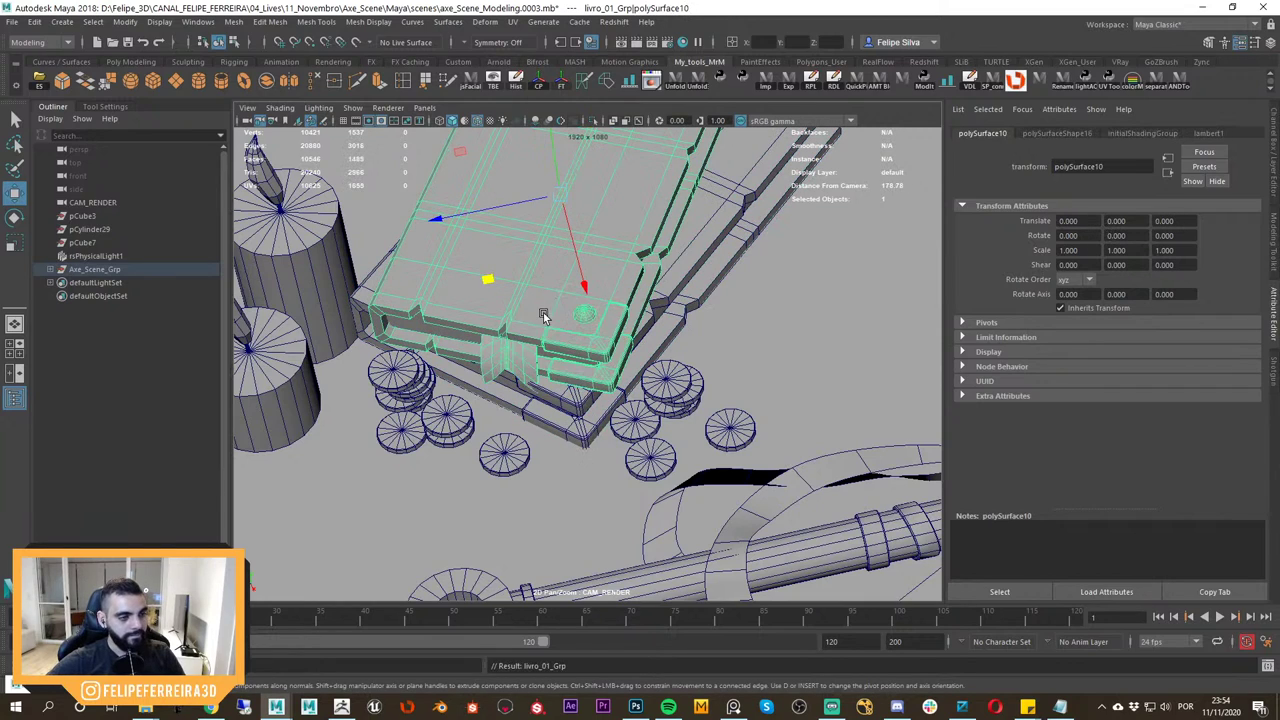
pyautogui.click(734, 707)
pyautogui.hotkey('alt', 'Tab')
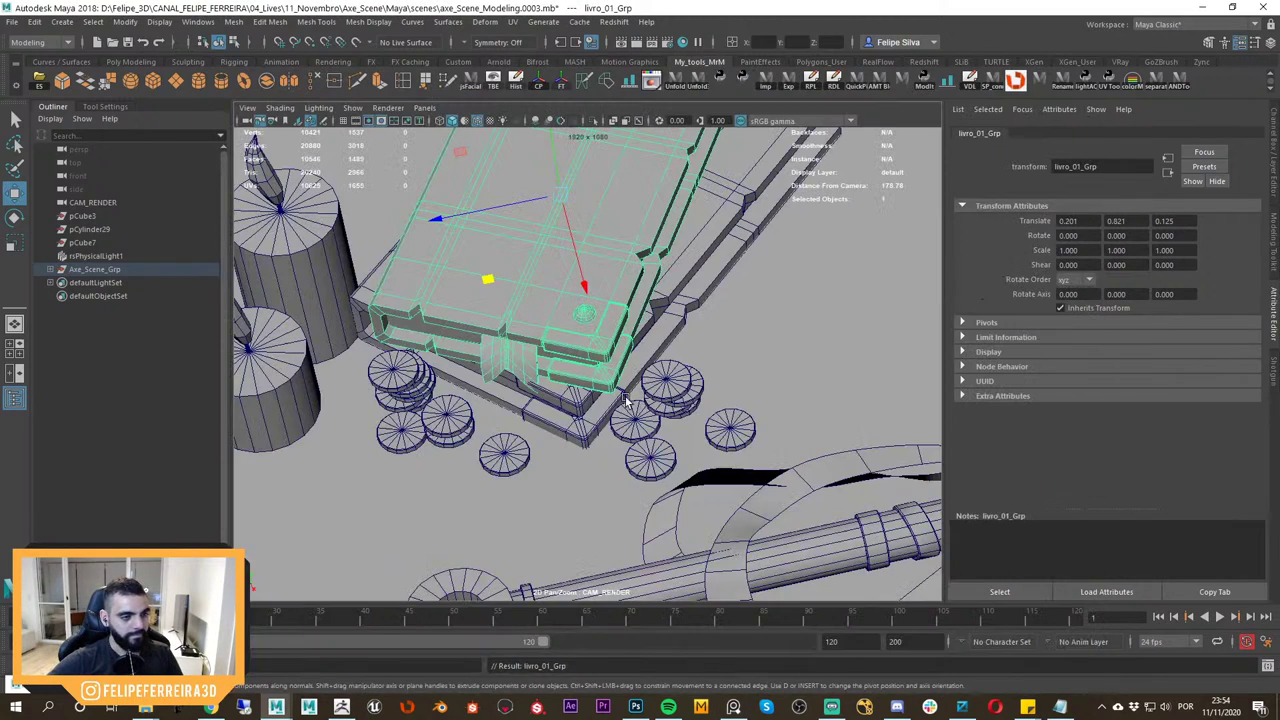
# Move the upper book's ribbon bookmark to Translate X 0.541 and Z 0.225, and rotate it to -2.819 degrees around Y.
pyautogui.click(483, 301)
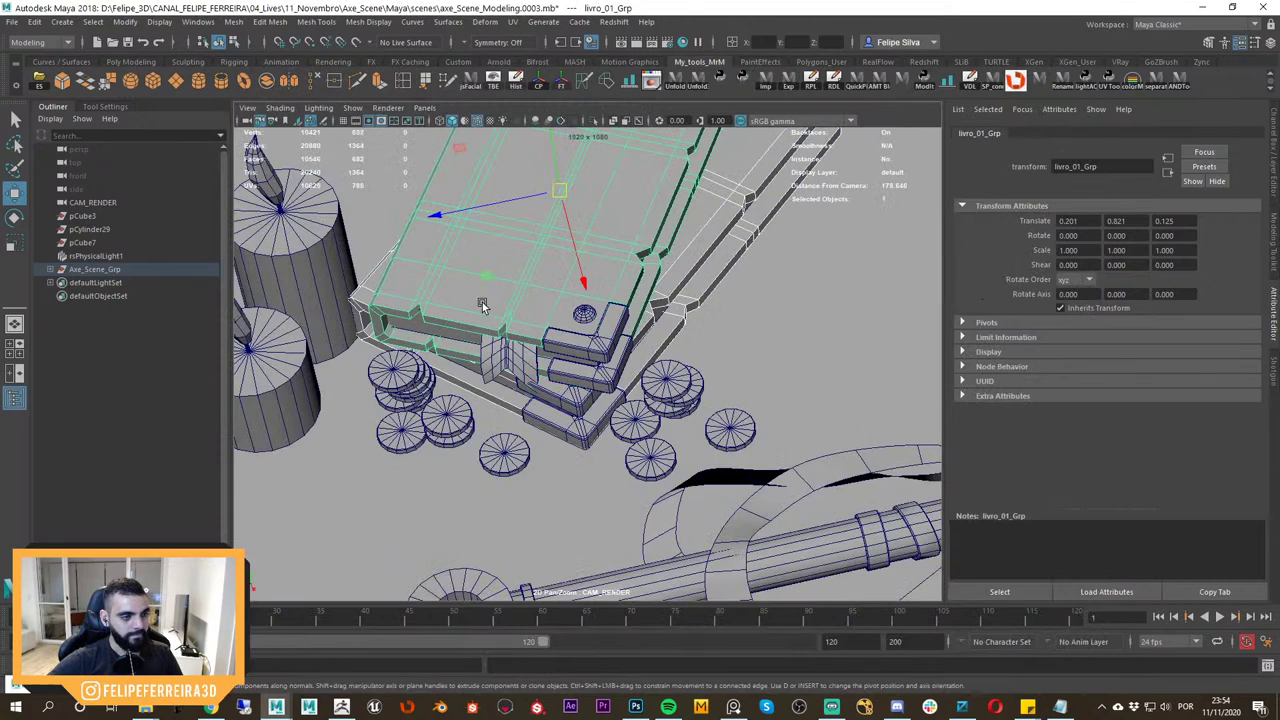
pyautogui.click(523, 357)
pyautogui.moveTo(434, 440); pyautogui.dragTo(431, 442)
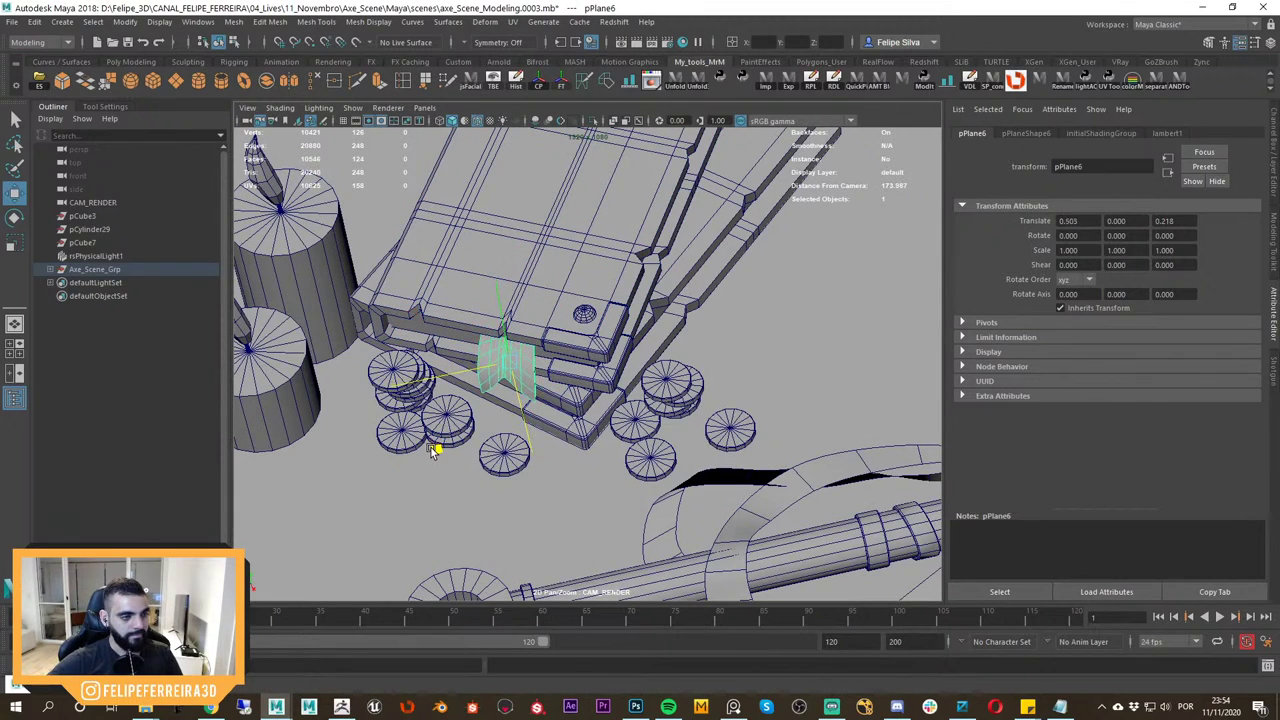
pyautogui.press('e')
pyautogui.moveTo(533, 448); pyautogui.dragTo(509, 453)
pyautogui.press('w')
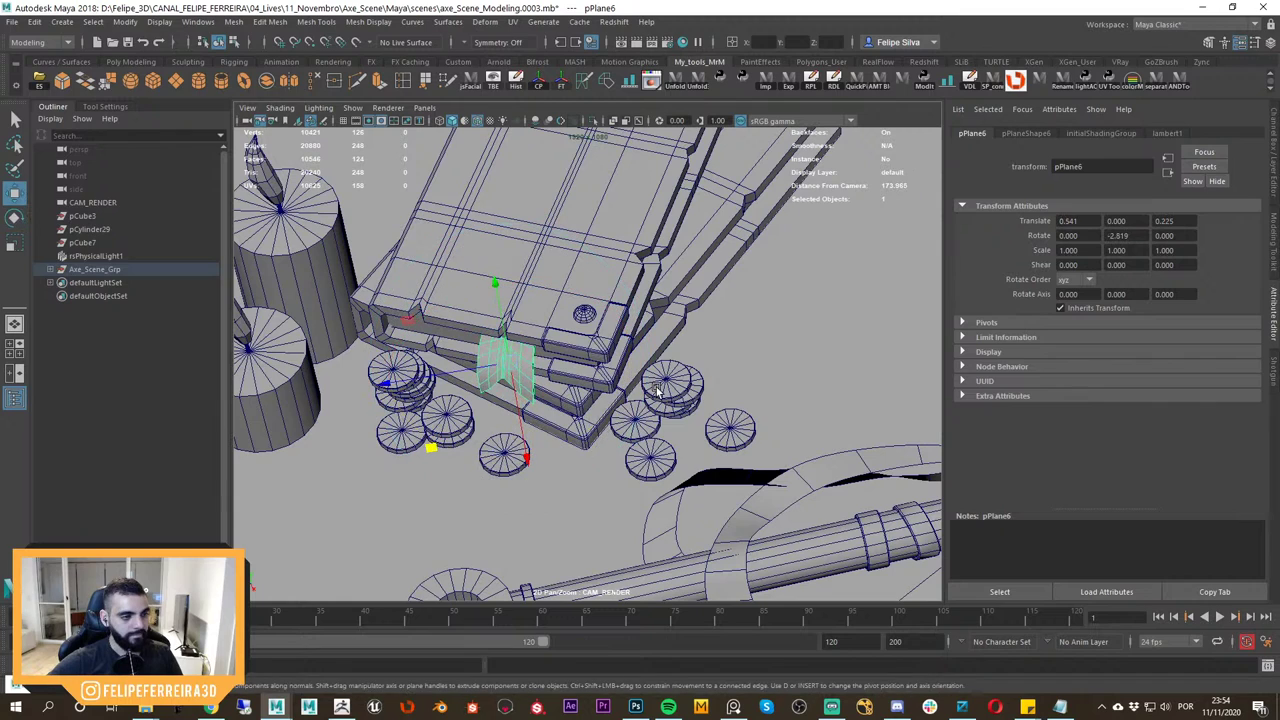
# Duplicate the upper book group and raise the copy to Translate Y 3.937.
pyautogui.moveTo(660, 400); pyautogui.dragTo(568, 329, button='right')
pyautogui.click(668, 307)
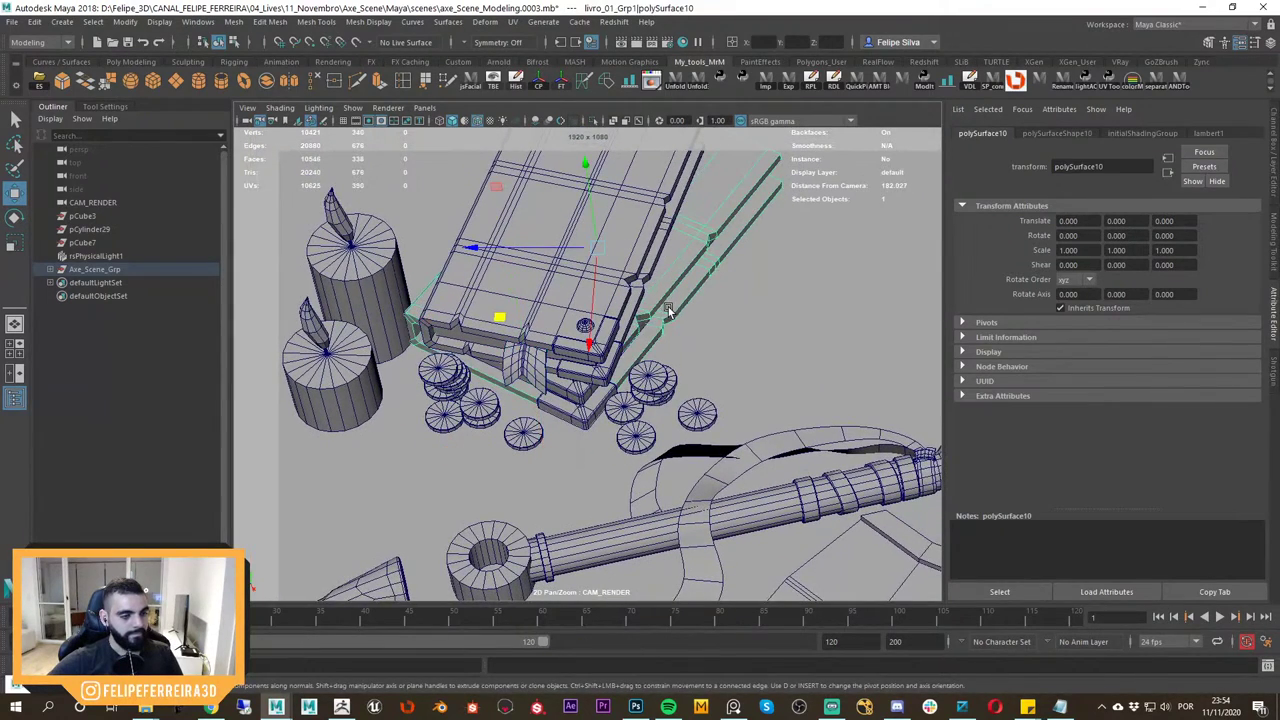
pyautogui.press('Up')
pyautogui.click(549, 311)
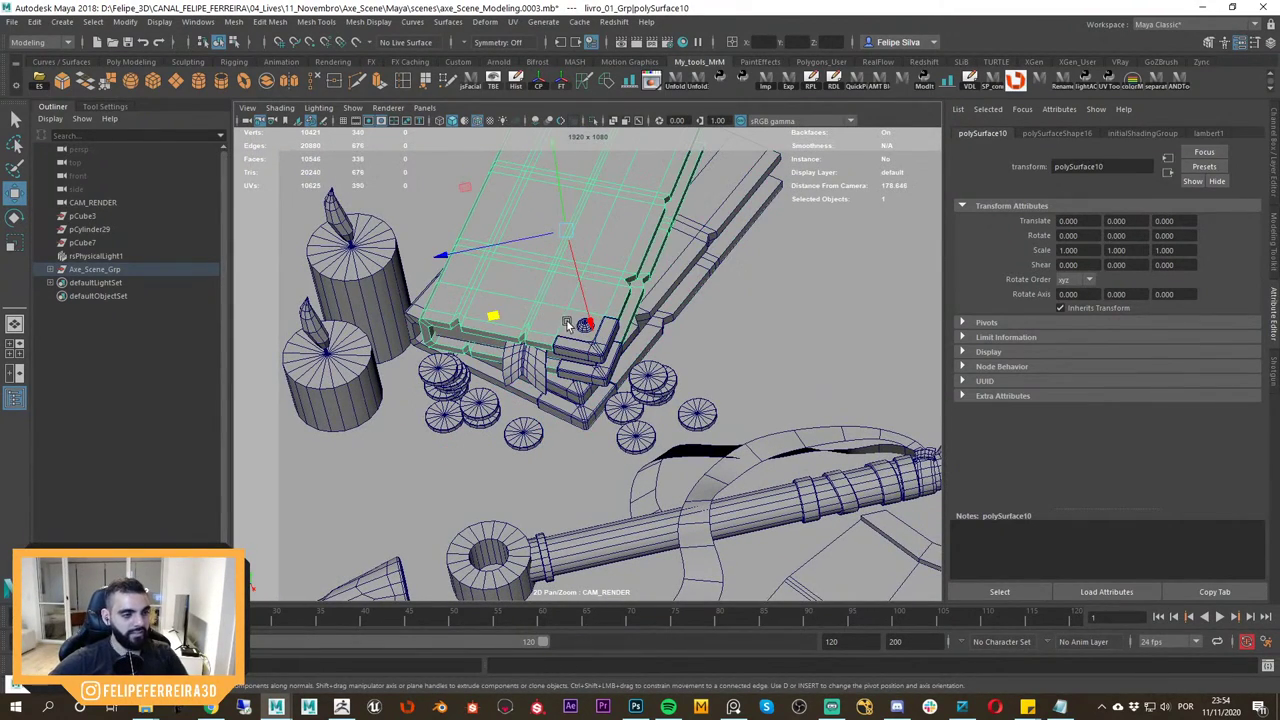
pyautogui.press('Up')
pyautogui.press('space')
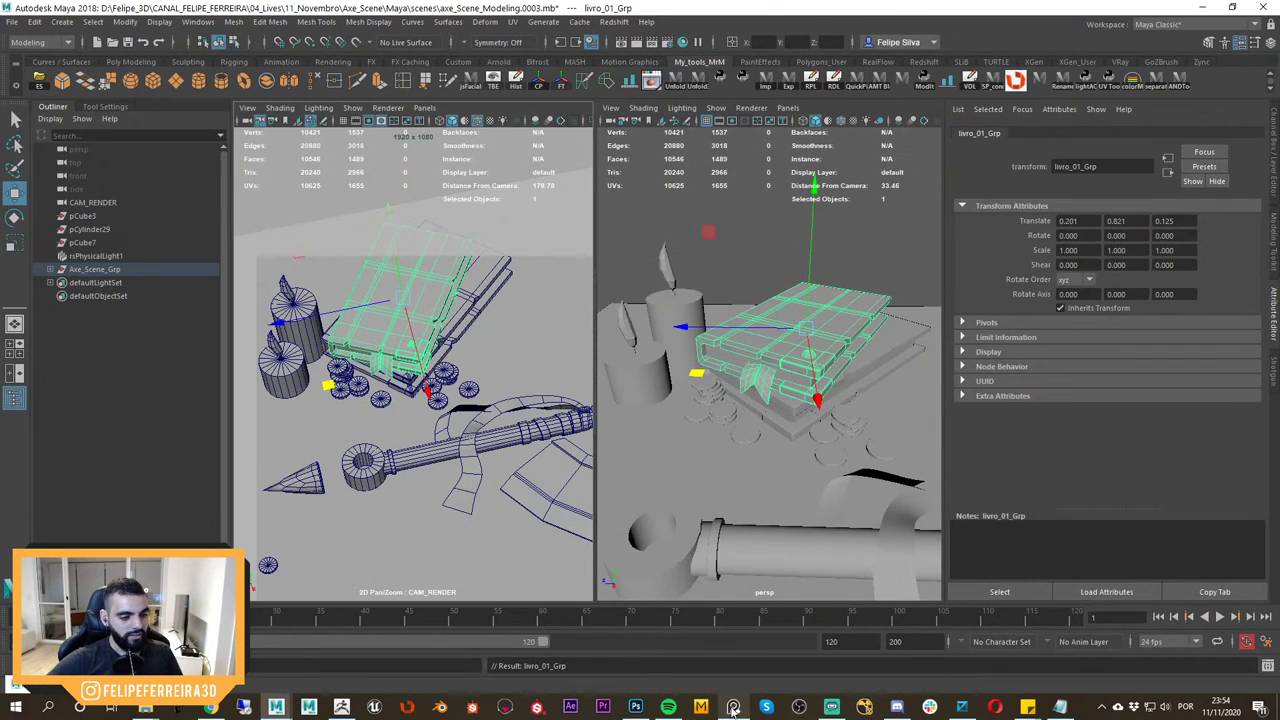
pyautogui.click(733, 707)
pyautogui.hotkey('alt', 'Tab')
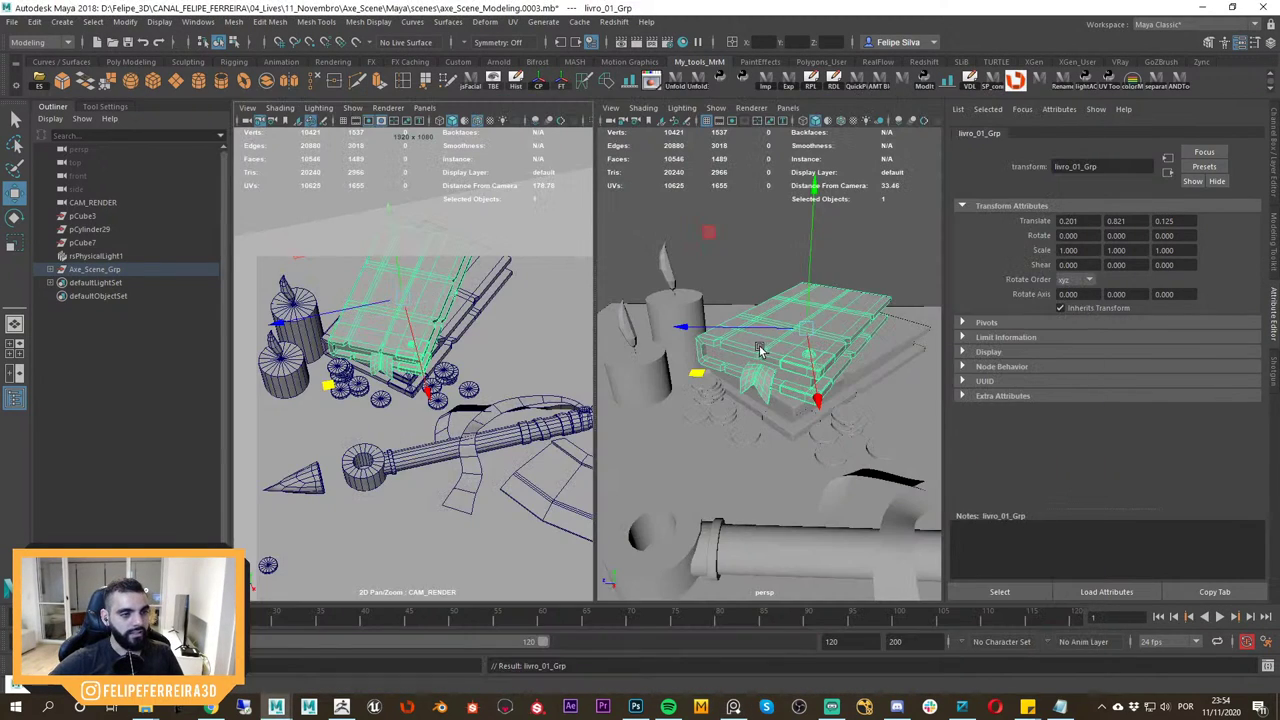
pyautogui.hotkey('ctrl', 'd')
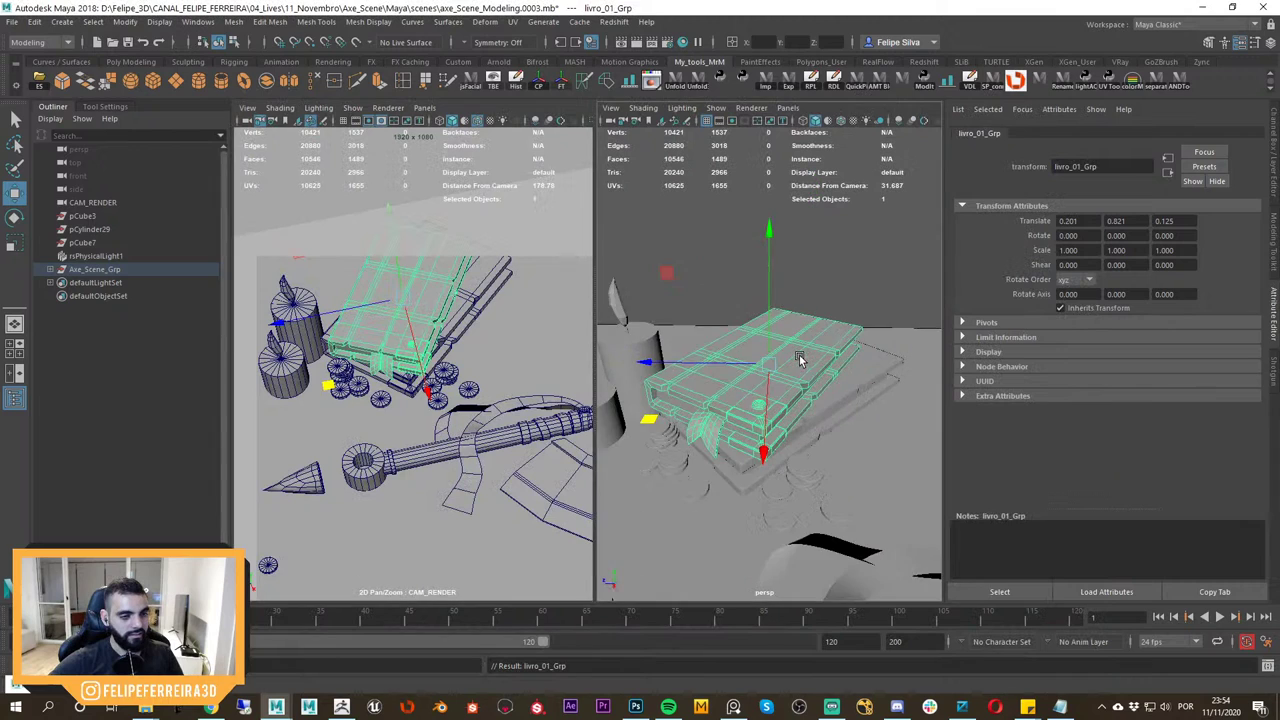
pyautogui.press('f')
pyautogui.moveTo(773, 343); pyautogui.dragTo(765, 290)
# Check the stacked books in the reference painting and delete the ribbon bookmark from the copied top book.
pyautogui.hotkey('alt', 'Tab')
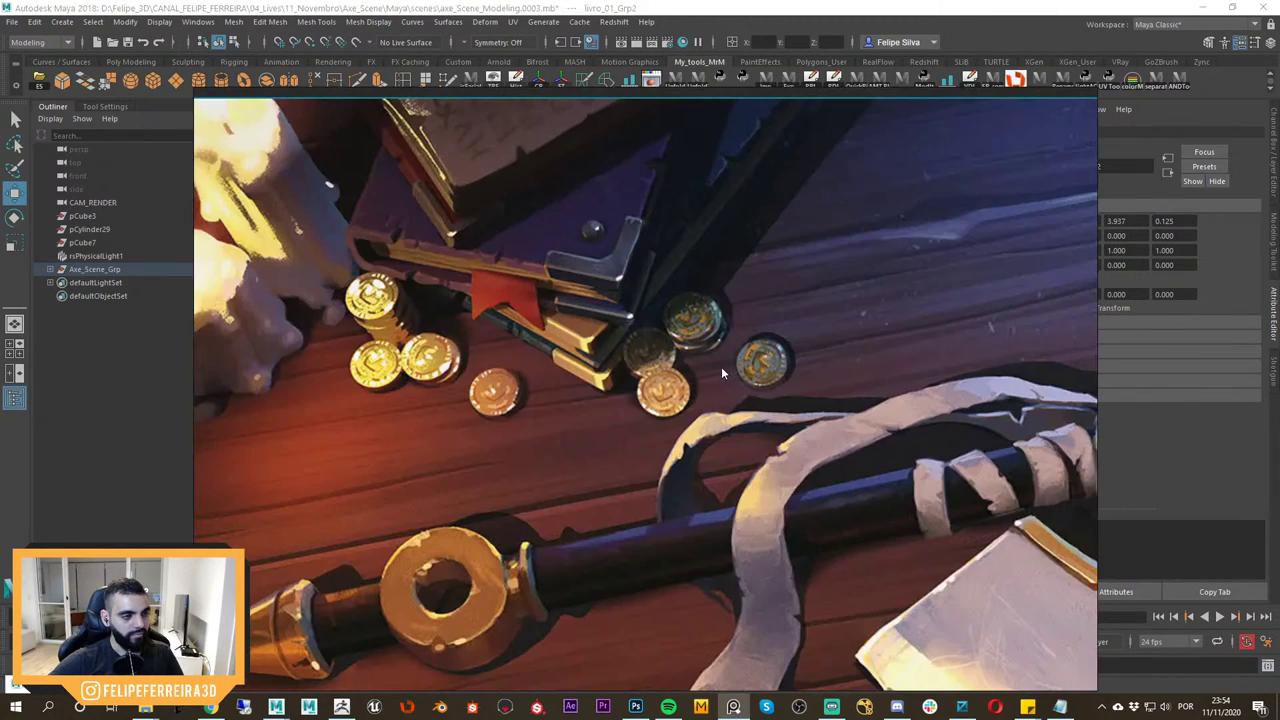
pyautogui.hotkey('alt', 'Tab')
pyautogui.click(706, 360)
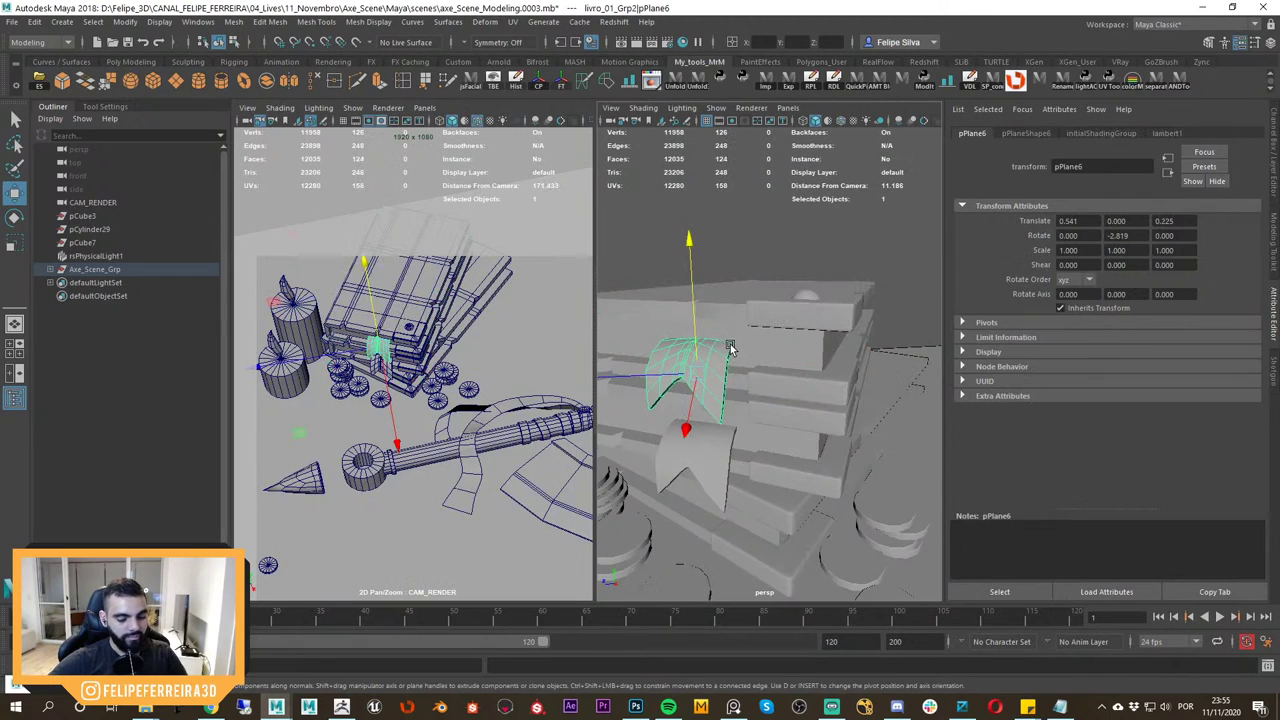
pyautogui.press('Delete')
# Rotate the copied top book to -40.715 degrees around Y and lower it to Translate Y 3.539.
pyautogui.click(738, 346)
pyautogui.press('Up')
pyautogui.hotkey('alt', 'Tab')
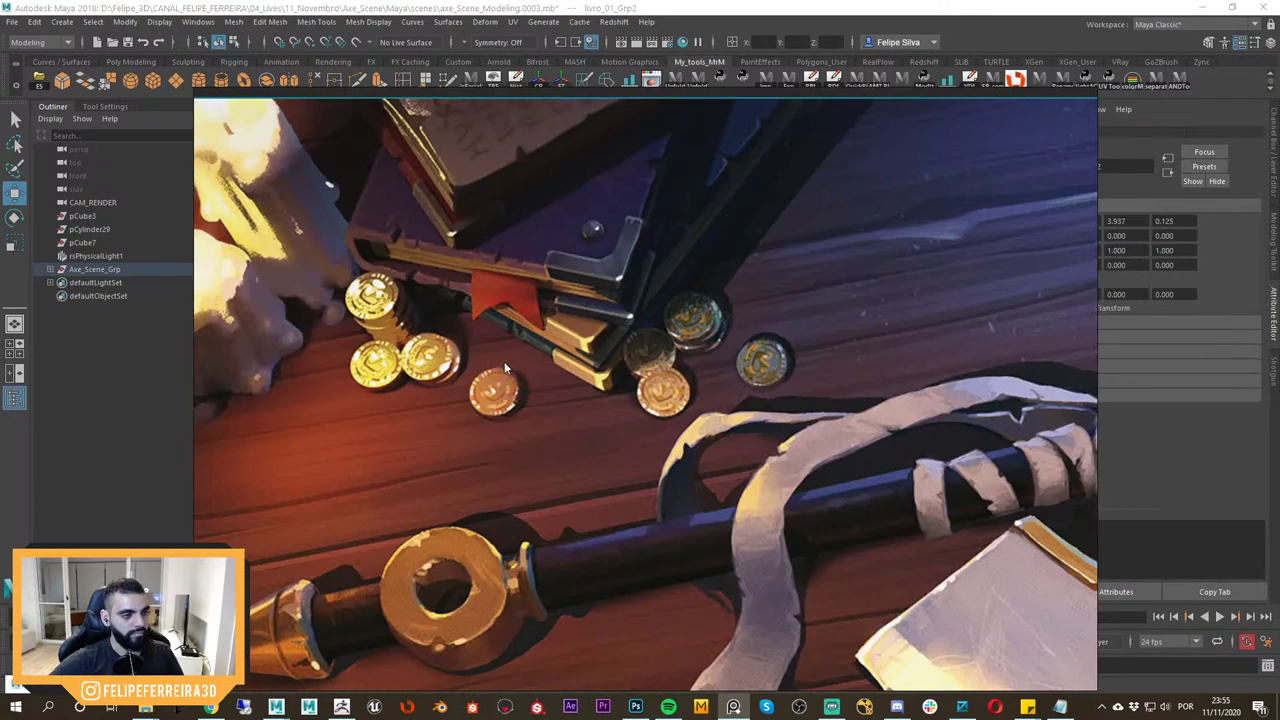
pyautogui.hotkey('alt', 'Tab')
pyautogui.press('e')
pyautogui.moveTo(486, 344); pyautogui.dragTo(400, 374)
pyautogui.press('w')
pyautogui.keyDown('alt'); pyautogui.moveTo(796, 343); pyautogui.dragTo(756, 320); pyautogui.keyUp('alt')
pyautogui.moveTo(832, 258); pyautogui.dragTo(826, 343)
pyautogui.press('e')
pyautogui.moveTo(830, 387); pyautogui.dragTo(826, 391)
pyautogui.press('w')
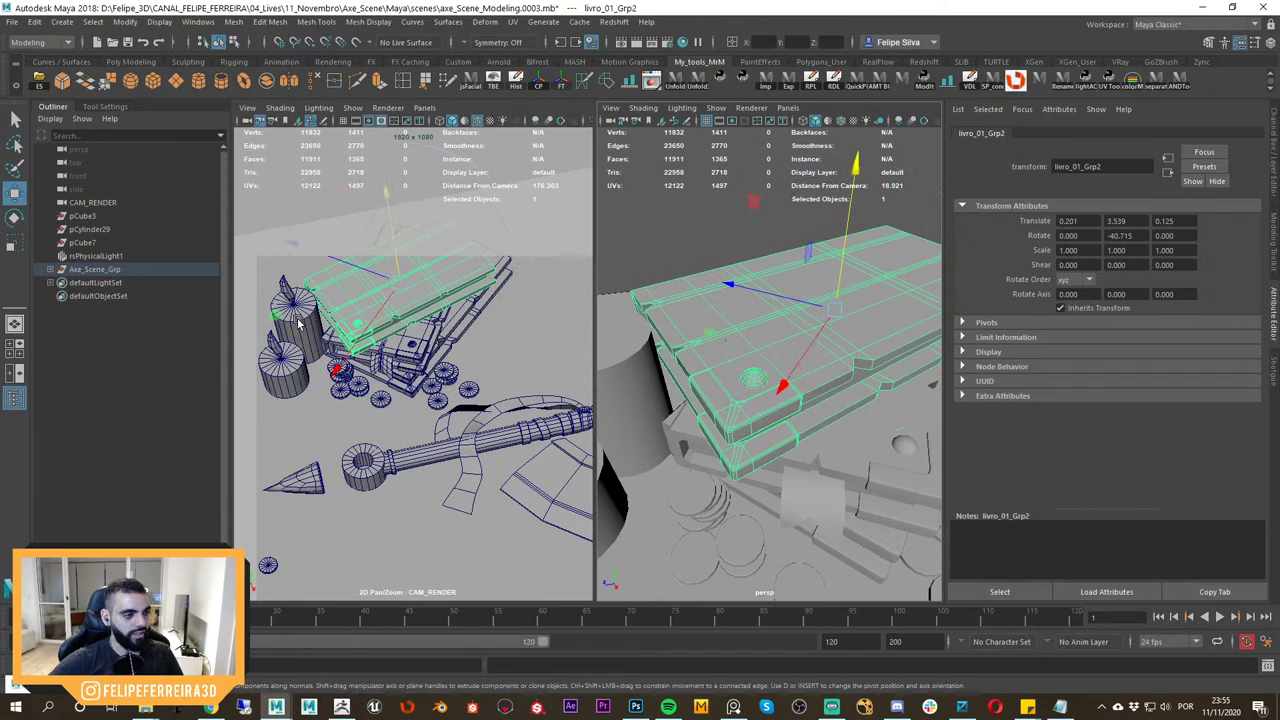
# Shift the top book to Translate X -0.956 and Z -1.224, and rotate it to -35.898 degrees around Y.
pyautogui.moveTo(277, 316)
pyautogui.mouseDown()
pyautogui.moveTo(287, 298)
pyautogui.moveTo(289, 316)
pyautogui.mouseUp()
pyautogui.hotkey('alt', 'Tab')
pyautogui.hotkey('alt', 'Tab')
pyautogui.press('e')
pyautogui.moveTo(411, 366); pyautogui.dragTo(421, 366)
pyautogui.press('w')
pyautogui.moveTo(290, 314); pyautogui.dragTo(288, 312)
# Look over the book stack and the whole table layout in the perspective view.
pyautogui.keyDown('alt'); pyautogui.moveTo(812, 358); pyautogui.dragTo(757, 331, button='middle'); pyautogui.keyUp('alt')
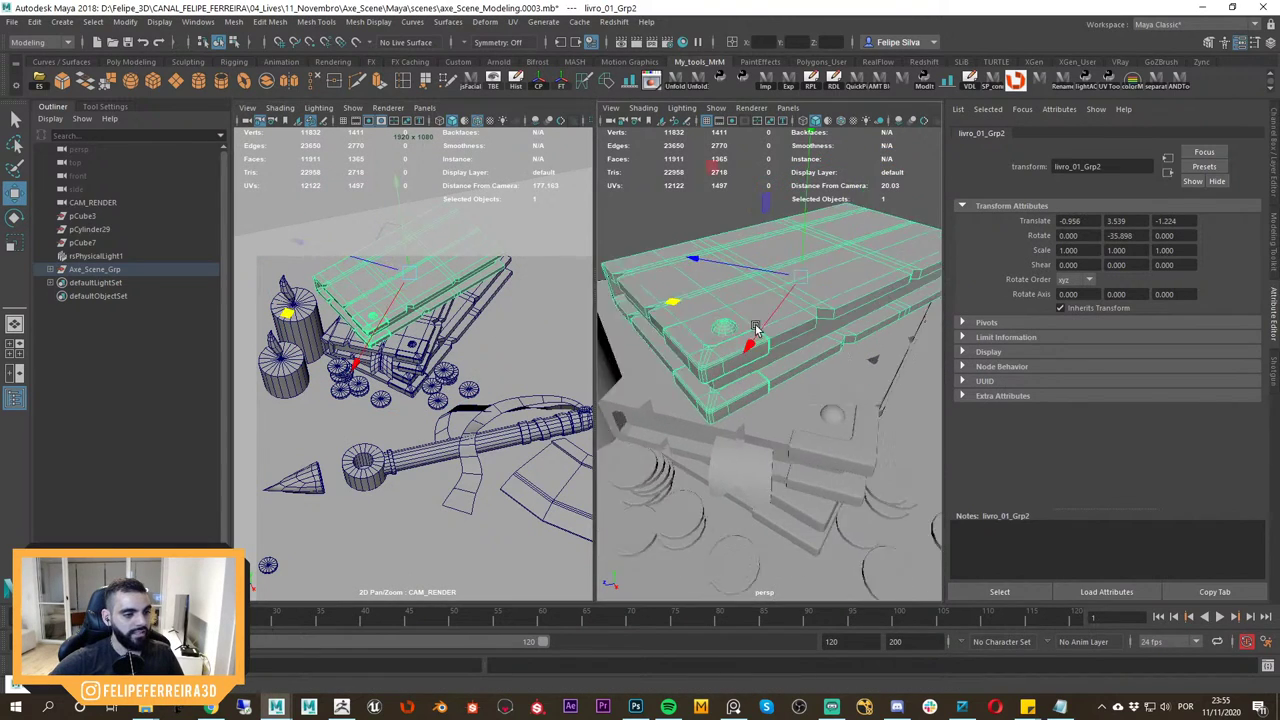
pyautogui.keyDown('alt'); pyautogui.moveTo(757, 331); pyautogui.dragTo(665, 335, button='right'); pyautogui.keyUp('alt')
pyautogui.keyDown('alt'); pyautogui.moveTo(889, 339); pyautogui.dragTo(758, 338, button='middle'); pyautogui.keyUp('alt')
pyautogui.keyDown('alt'); pyautogui.moveTo(897, 350); pyautogui.dragTo(835, 335); pyautogui.keyUp('alt')
pyautogui.click(856, 313)
pyautogui.press('space')
pyautogui.keyDown('alt'); pyautogui.moveTo(786, 309); pyautogui.dragTo(675, 325, button='right'); pyautogui.keyUp('alt')
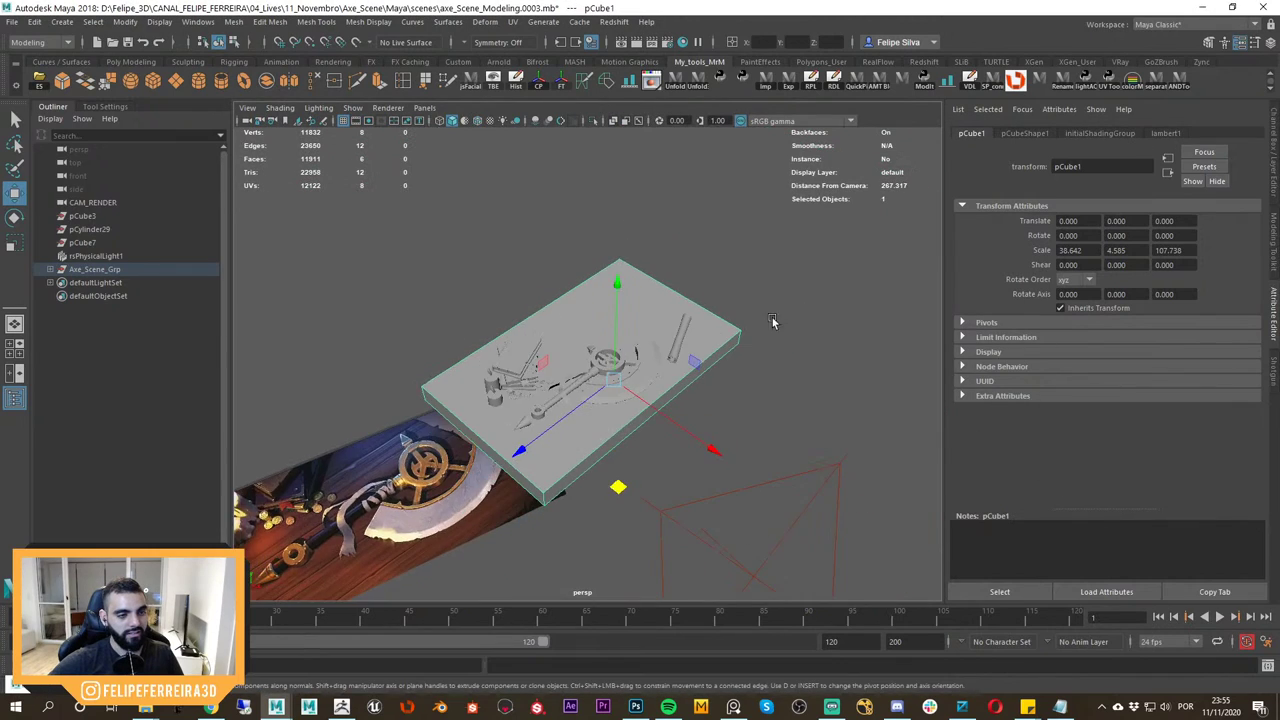
pyautogui.keyDown('alt'); pyautogui.moveTo(774, 323); pyautogui.dragTo(663, 330); pyautogui.keyUp('alt')
pyautogui.keyDown('alt'); pyautogui.moveTo(663, 330); pyautogui.dragTo(745, 354, button='right'); pyautogui.keyUp('alt')
# Project new UVs onto the flat parchment plane beside the rolled scroll and lay them out.
pyautogui.click(742, 357)
pyautogui.press('f')
pyautogui.keyDown('alt'); pyautogui.moveTo(750, 371); pyautogui.dragTo(805, 300); pyautogui.keyUp('alt')
pyautogui.keyDown('alt'); pyautogui.moveTo(805, 300); pyautogui.dragTo(535, 248, button='right'); pyautogui.keyUp('alt')
pyautogui.click(510, 21)
pyautogui.click(568, 162)
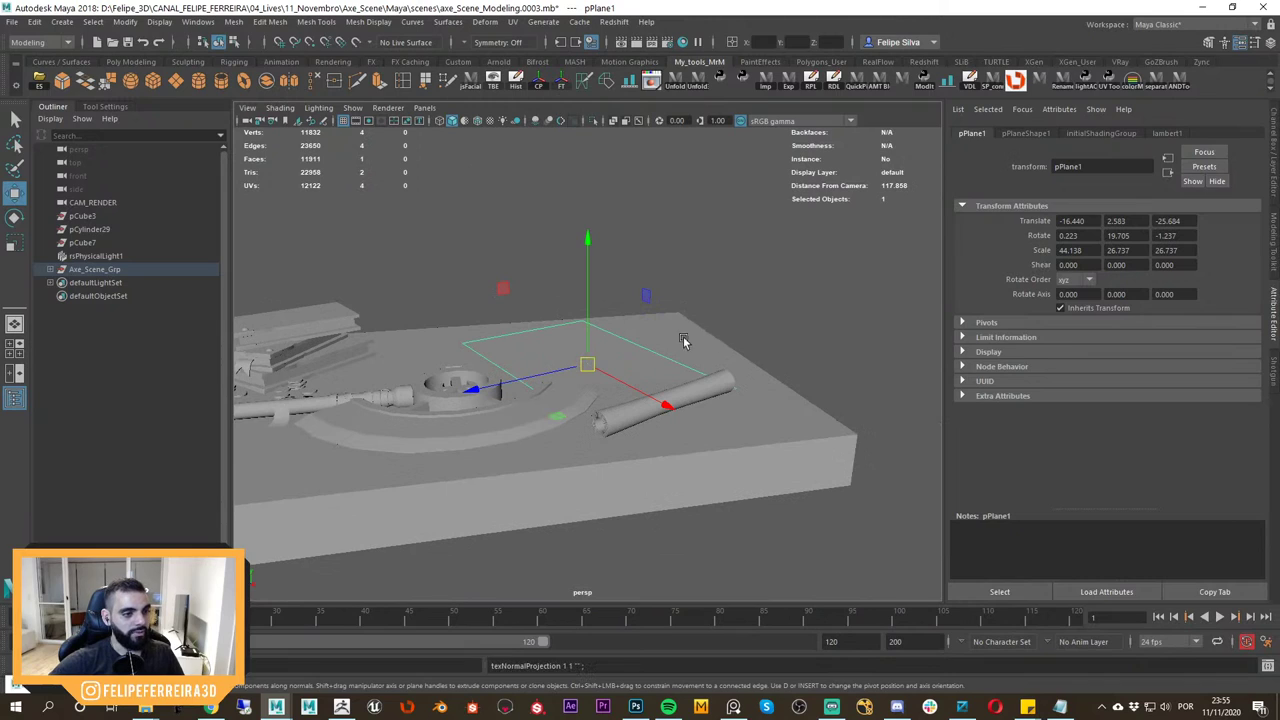
pyautogui.moveTo(638, 347); pyautogui.dragTo(652, 311, button='right')
pyautogui.click(628, 337)
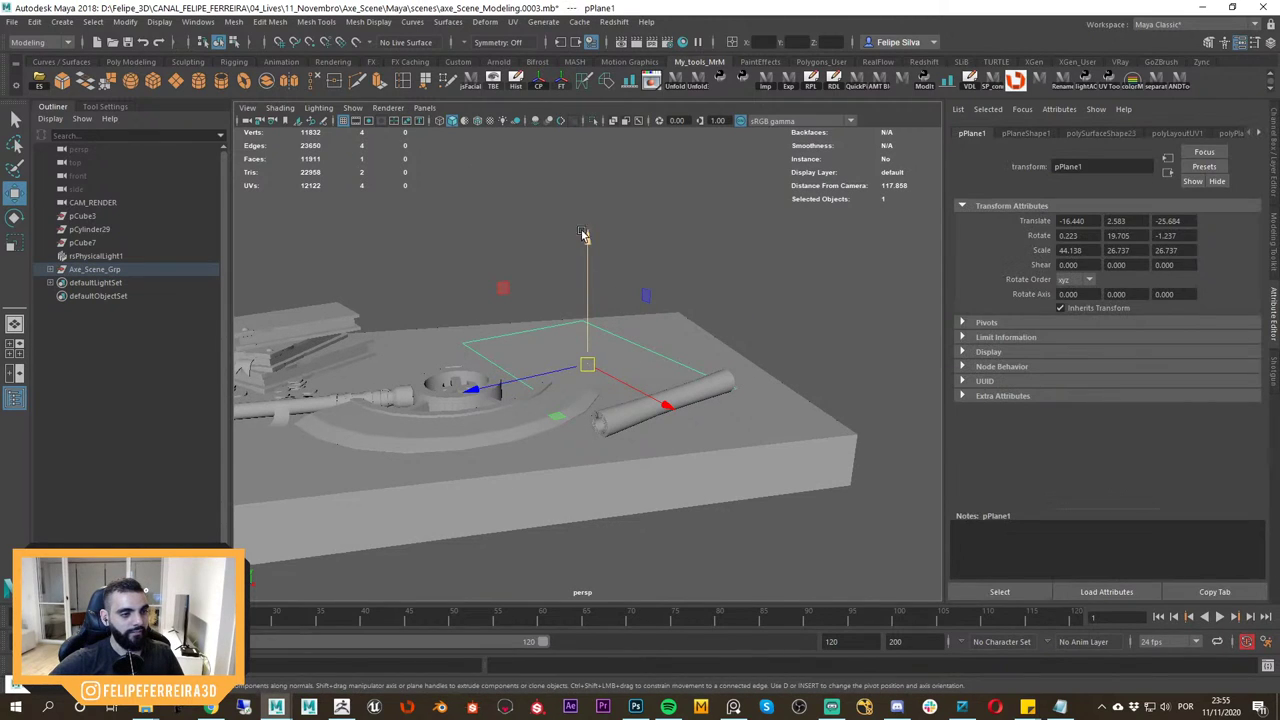
# Open the UV Editor and display the checker map on the parchment plane.
pyautogui.click(513, 22)
pyautogui.click(524, 46)
pyautogui.press('f')
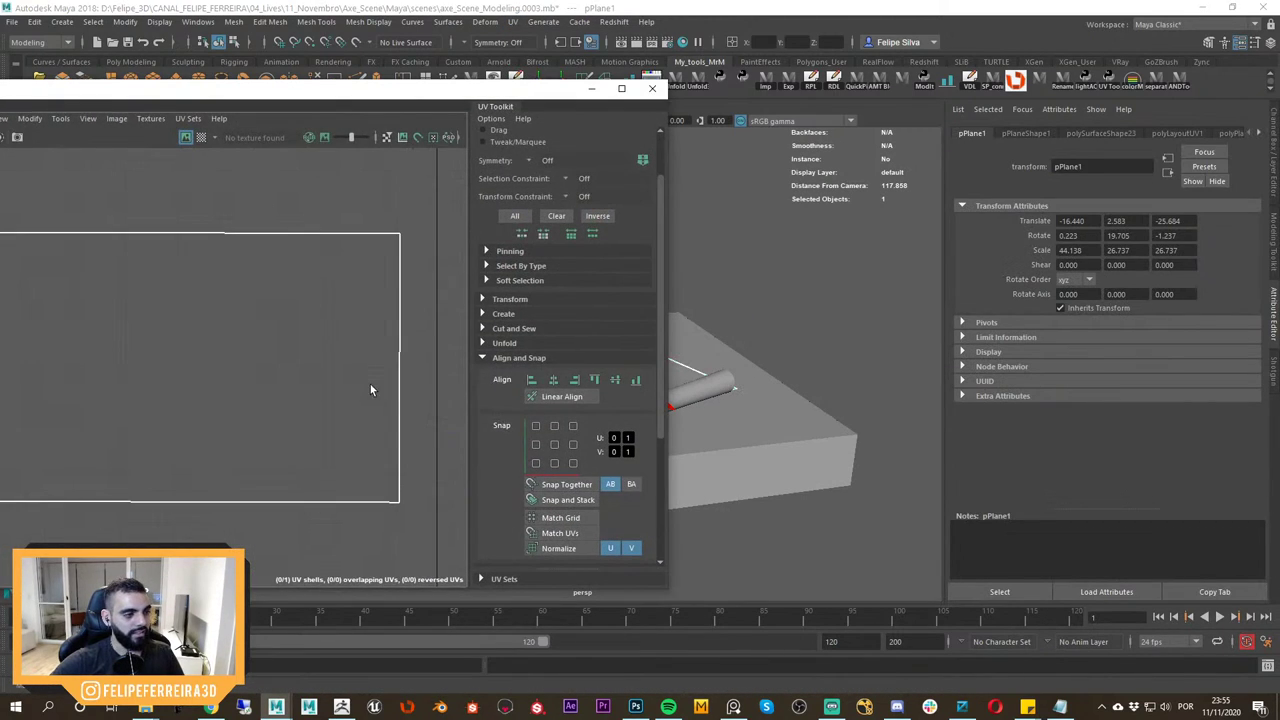
pyautogui.scroll(-4, 370, 388)
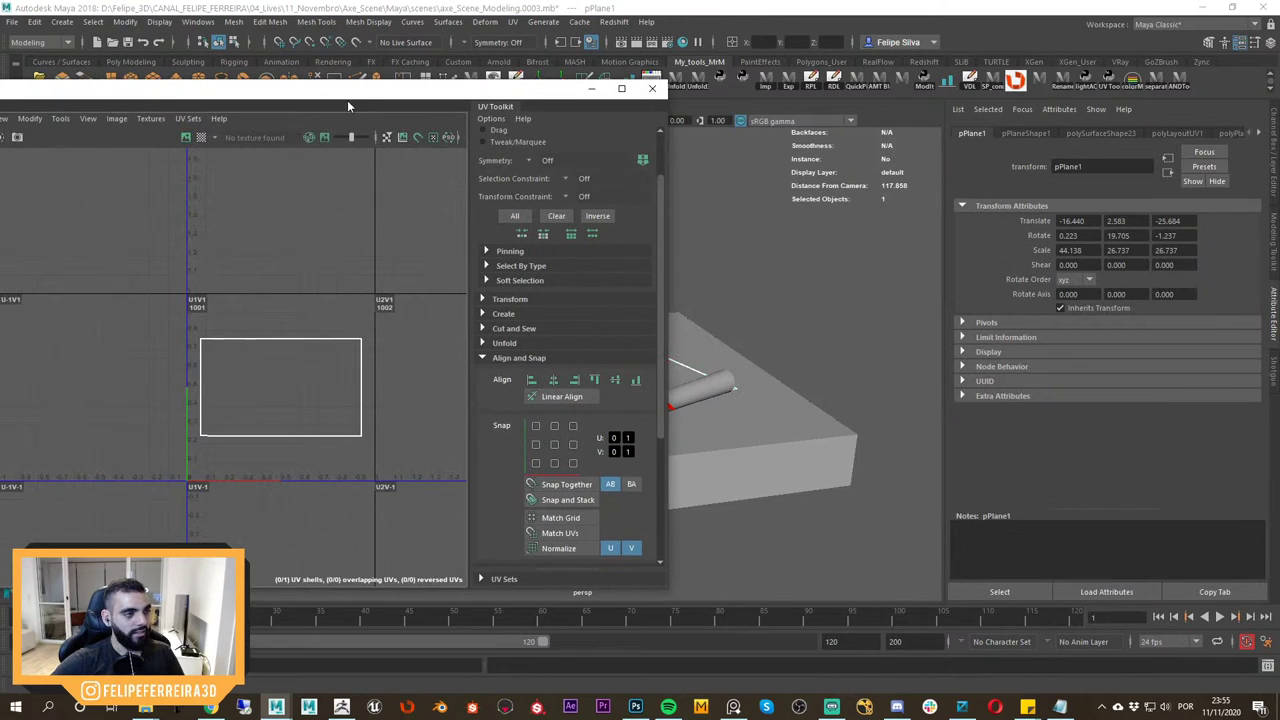
pyautogui.click(202, 138)
pyautogui.moveTo(334, 93); pyautogui.dragTo(239, 110)
pyautogui.keyDown('alt'); pyautogui.moveTo(722, 255); pyautogui.dragTo(808, 355); pyautogui.keyUp('alt')
pyautogui.keyDown('alt'); pyautogui.moveTo(808, 355); pyautogui.dragTo(792, 376, button='right'); pyautogui.keyUp('alt')
pyautogui.keyDown('alt'); pyautogui.moveTo(792, 376); pyautogui.dragTo(743, 363); pyautogui.keyUp('alt')
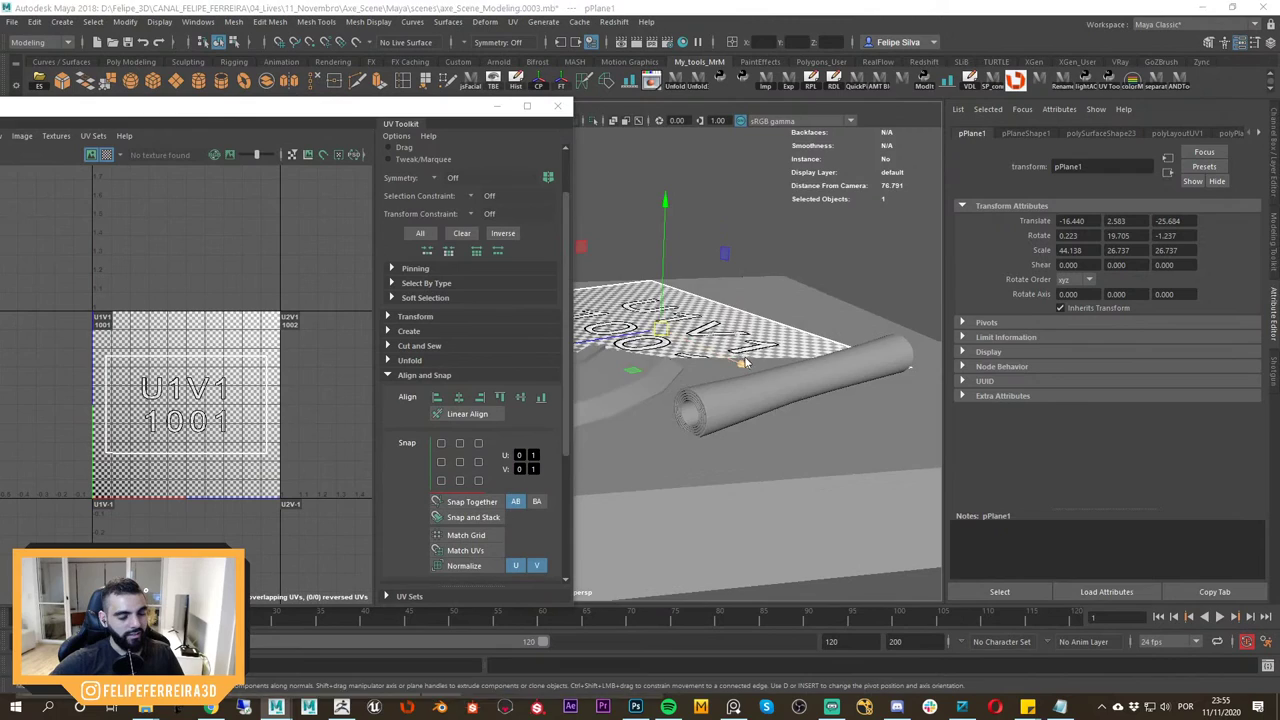
# Minimize the UV Editor and compare the checker pattern on the parchment plane and the rolled scroll.
pyautogui.press('space')
pyautogui.click(497, 106)
pyautogui.press('space')
pyautogui.keyDown('alt'); pyautogui.moveTo(700, 325); pyautogui.dragTo(717, 372); pyautogui.keyUp('alt')
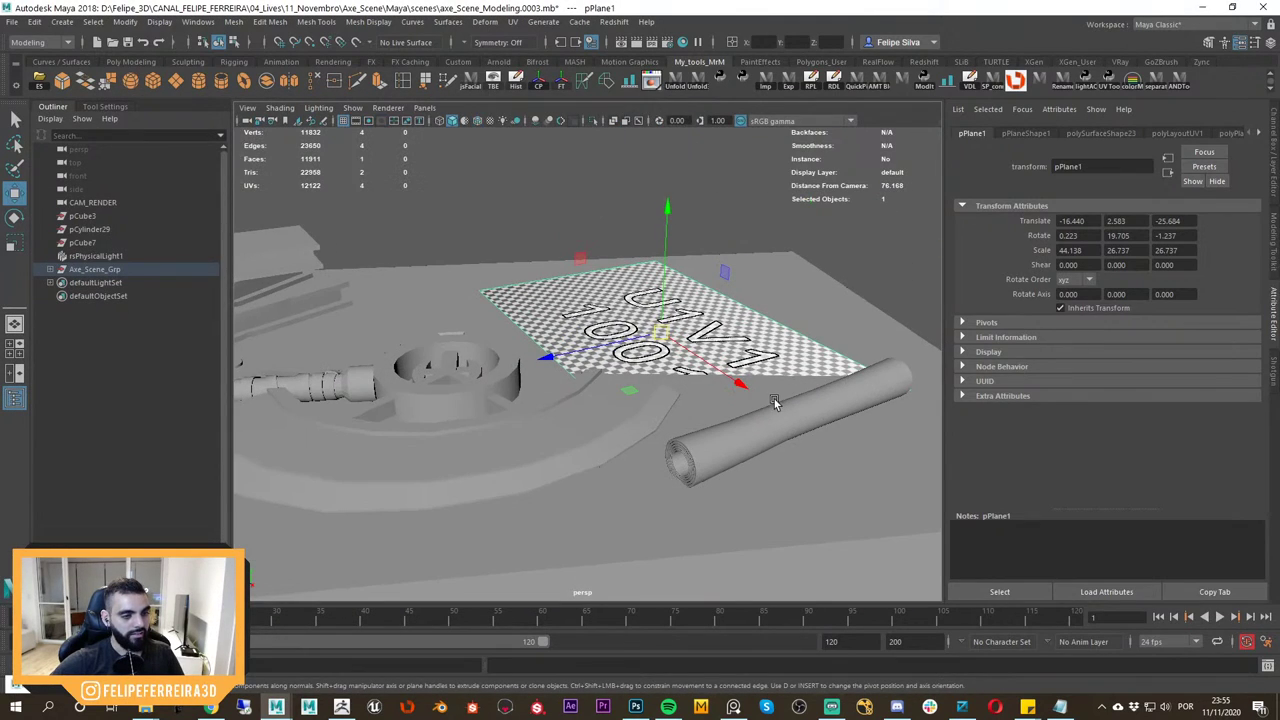
pyautogui.keyDown('shift'); pyautogui.click(787, 405); pyautogui.keyUp('shift')
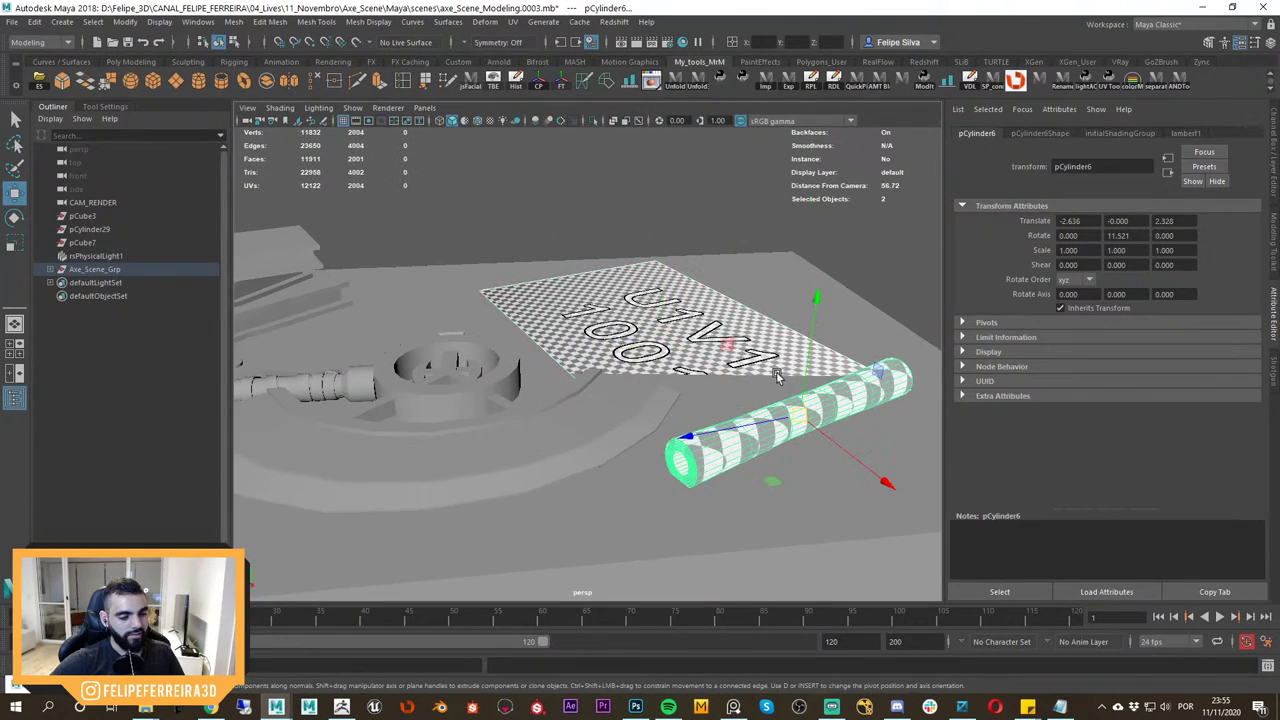
pyautogui.press('space')
pyautogui.click(774, 376)
pyautogui.keyDown('alt'); pyautogui.moveTo(774, 376); pyautogui.dragTo(740, 348); pyautogui.keyUp('alt')
# Flatten the parchment plane by scaling it along its Y axis.
pyautogui.click(672, 363)
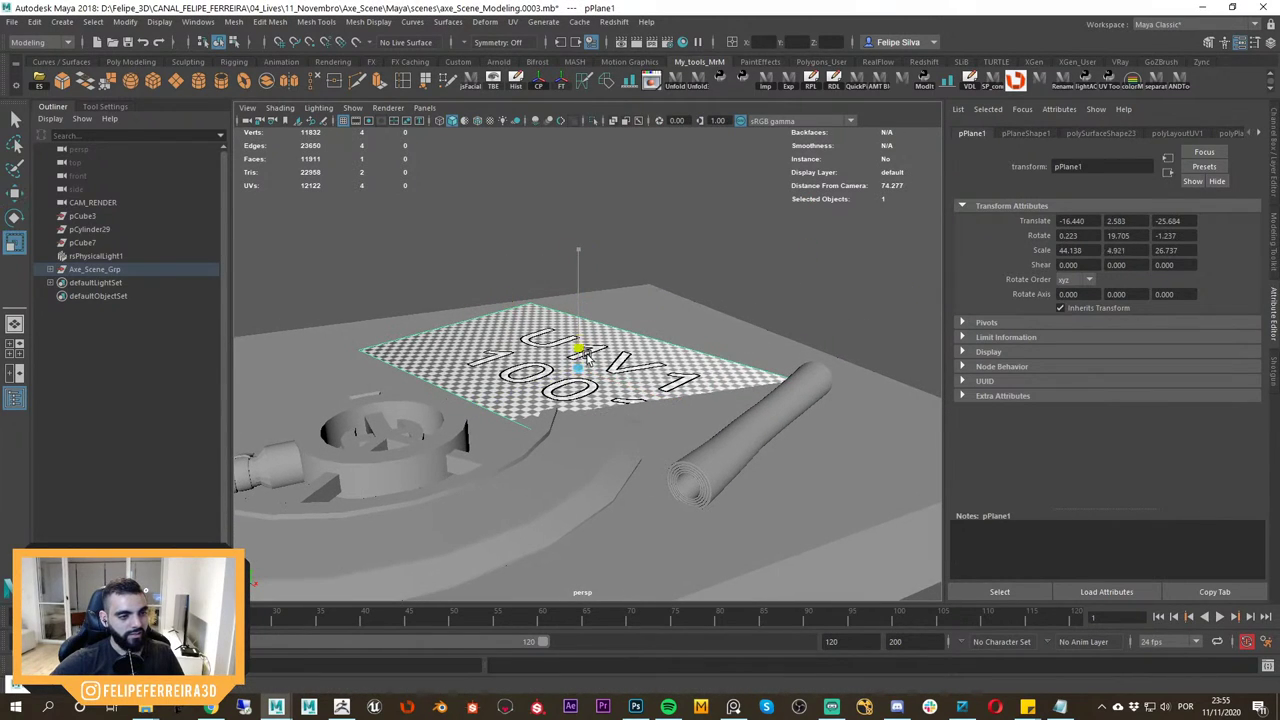
pyautogui.press('w')
pyautogui.moveTo(641, 380)
pyautogui.keyDown('alt'); pyautogui.mouseDown()
pyautogui.moveTo(782, 382)
pyautogui.moveTo(577, 398)
pyautogui.moveTo(738, 380)
pyautogui.moveTo(648, 390)
pyautogui.mouseUp(); pyautogui.keyUp('alt')
# Compare the checker pattern on the table slab with the pattern on the parchment plane.
pyautogui.click(755, 320)
pyautogui.click(720, 303)
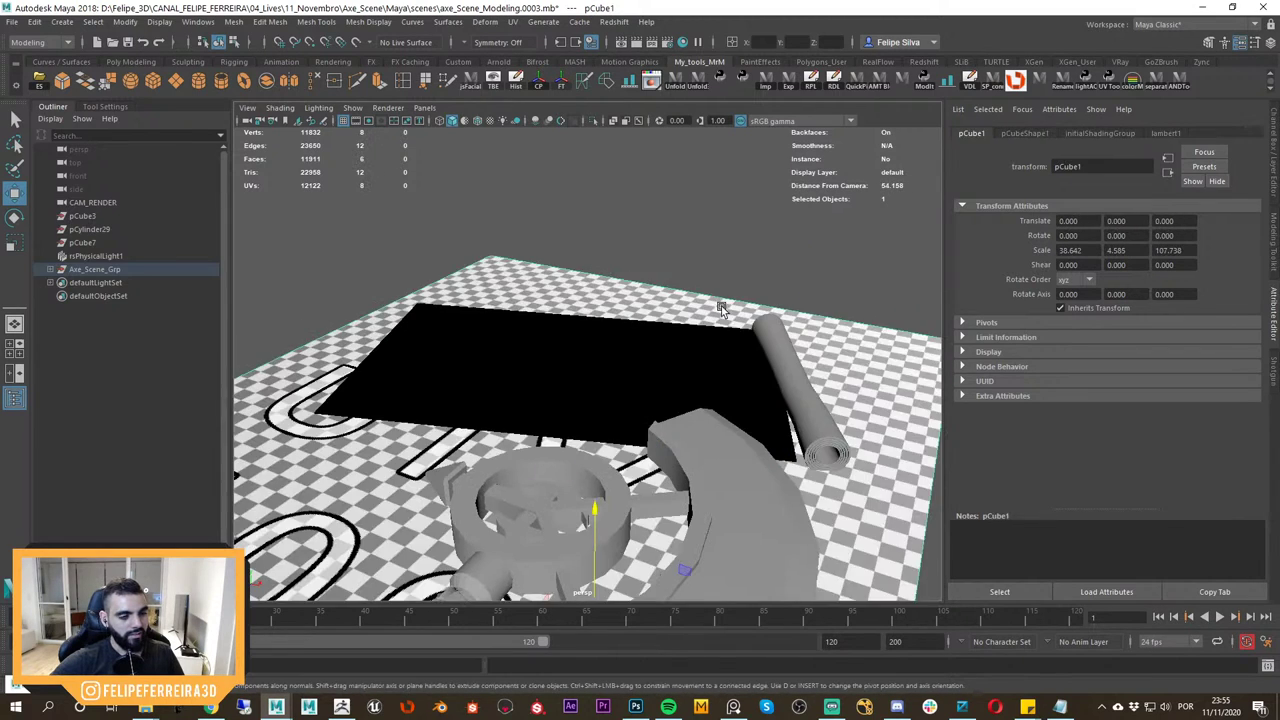
pyautogui.keyDown('alt'); pyautogui.moveTo(720, 303); pyautogui.dragTo(645, 368, button='right'); pyautogui.keyUp('alt')
pyautogui.keyDown('alt'); pyautogui.moveTo(645, 368); pyautogui.dragTo(699, 322, button='middle'); pyautogui.keyUp('alt')
pyautogui.keyDown('alt'); pyautogui.moveTo(699, 322); pyautogui.dragTo(573, 310); pyautogui.keyUp('alt')
pyautogui.keyDown('alt'); pyautogui.moveTo(660, 334); pyautogui.dragTo(742, 312, button='right'); pyautogui.keyUp('alt')
pyautogui.keyDown('alt'); pyautogui.moveTo(742, 312); pyautogui.dragTo(671, 348, button='middle'); pyautogui.keyUp('alt')
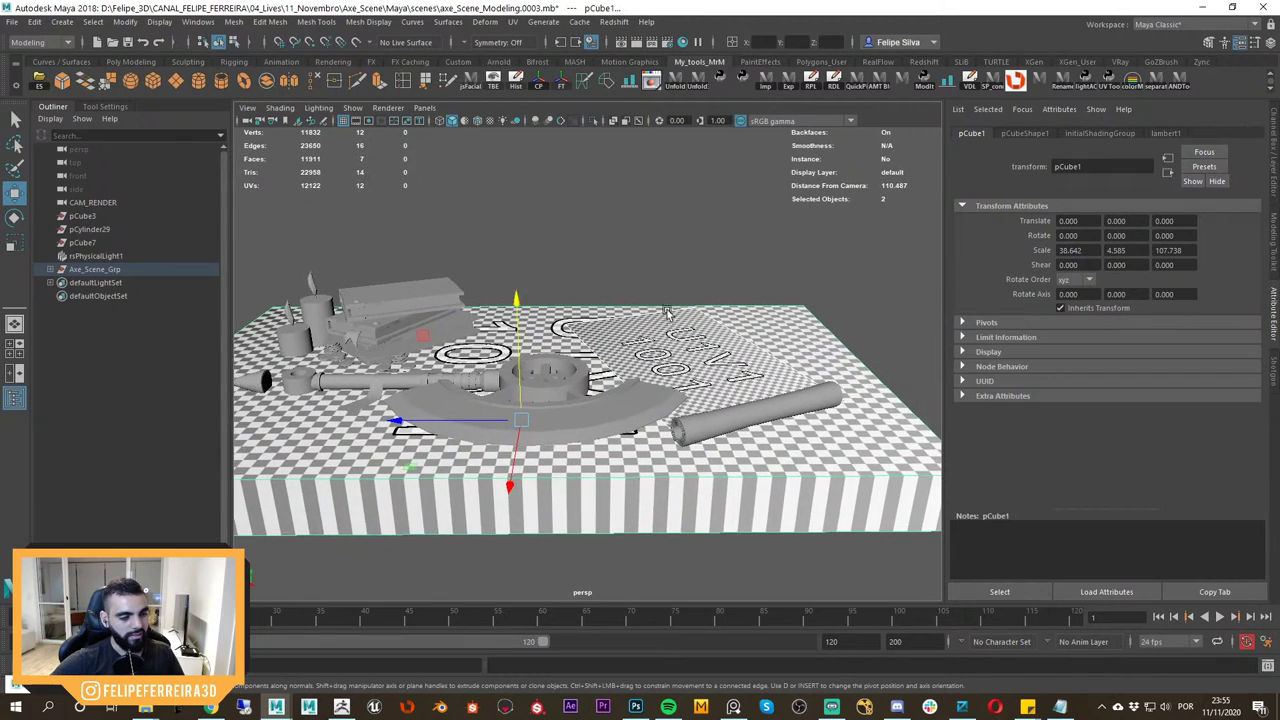
pyautogui.click(714, 342)
# Examine the rolled scroll's checker pattern along its length and at its open end.
pyautogui.click(773, 406)
pyautogui.press('f')
pyautogui.keyDown('alt'); pyautogui.moveTo(773, 406); pyautogui.dragTo(808, 405); pyautogui.keyUp('alt')
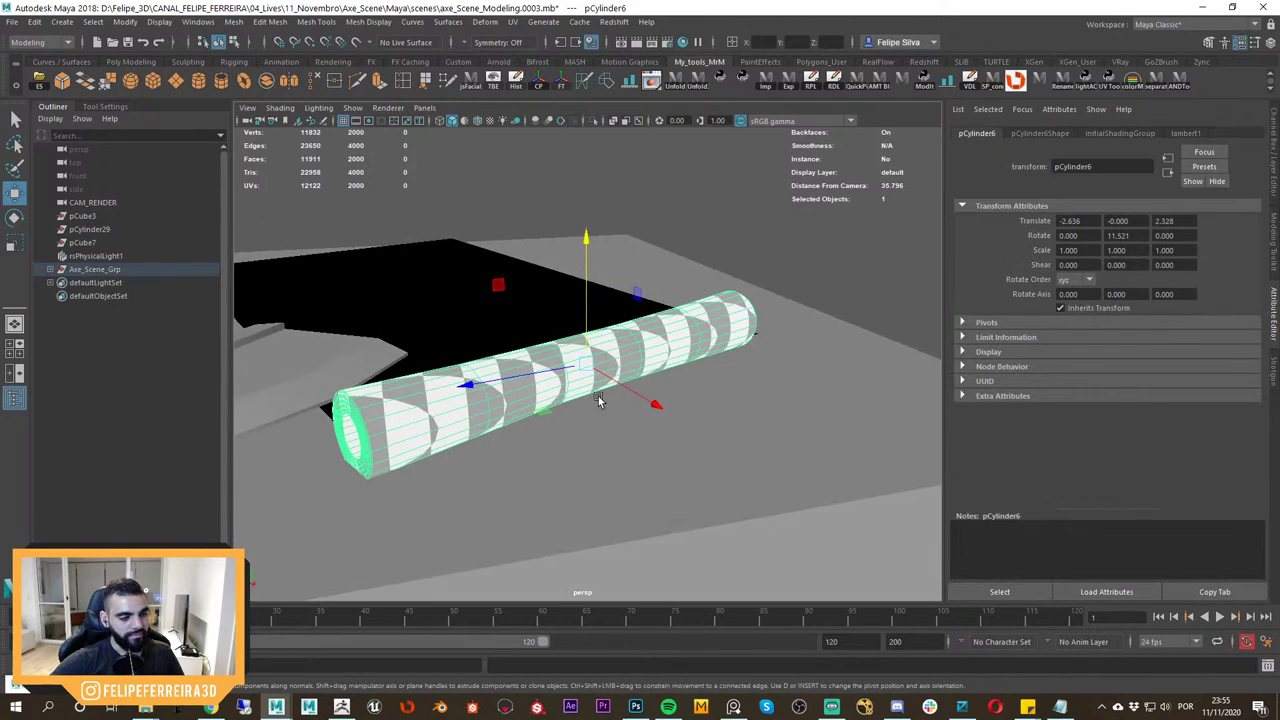
pyautogui.keyDown('alt'); pyautogui.moveTo(597, 400); pyautogui.dragTo(680, 400); pyautogui.keyUp('alt')
pyautogui.keyDown('alt'); pyautogui.moveTo(600, 398); pyautogui.dragTo(683, 394, button='middle'); pyautogui.keyUp('alt')
pyautogui.keyDown('alt'); pyautogui.moveTo(645, 392); pyautogui.dragTo(722, 410, button='right'); pyautogui.keyUp('alt')
pyautogui.press('space')
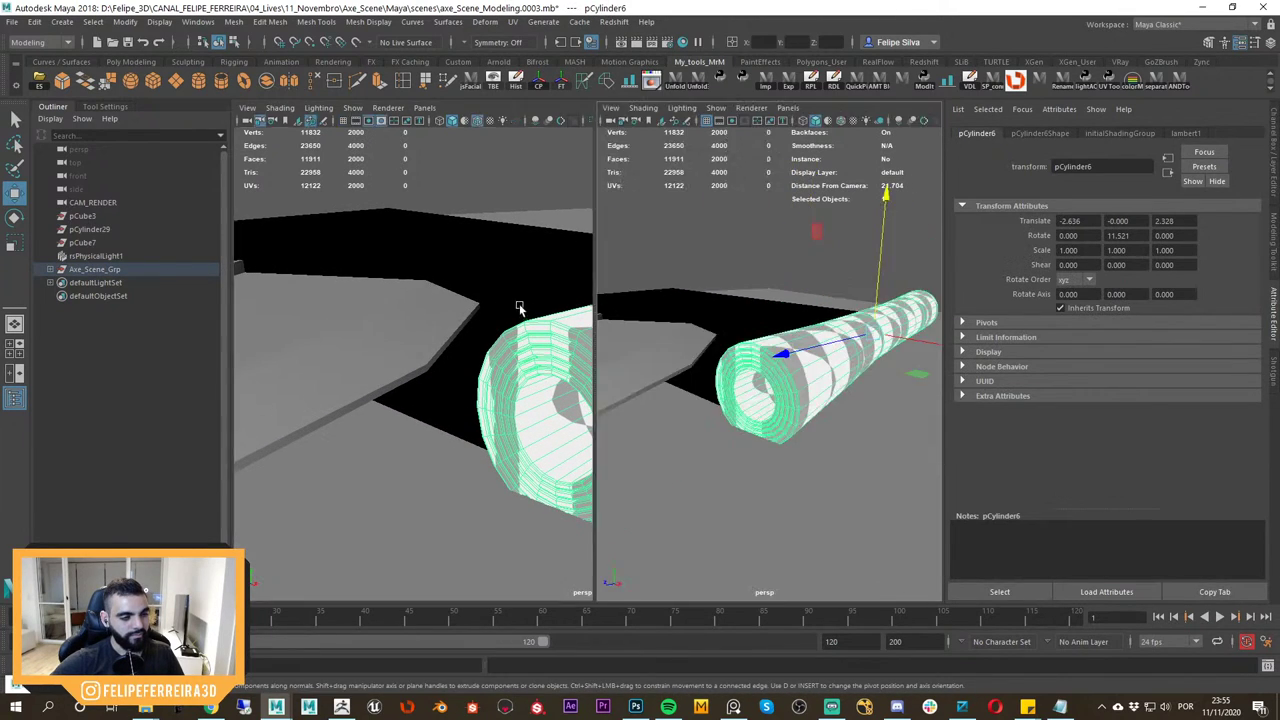
pyautogui.moveTo(518, 360); pyautogui.dragTo(345, 350, button='middle')
pyautogui.moveTo(345, 350); pyautogui.dragTo(470, 365, button='right')
pyautogui.click(809, 407)
pyautogui.press('f')
pyautogui.press('space')
pyautogui.keyDown('alt'); pyautogui.moveTo(760, 400); pyautogui.dragTo(783, 392, button='right'); pyautogui.keyUp('alt')
pyautogui.keyDown('alt'); pyautogui.moveTo(783, 392); pyautogui.dragTo(817, 366, button='middle'); pyautogui.keyUp('alt')
pyautogui.keyDown('alt'); pyautogui.moveTo(817, 366); pyautogui.dragTo(698, 346); pyautogui.keyUp('alt')
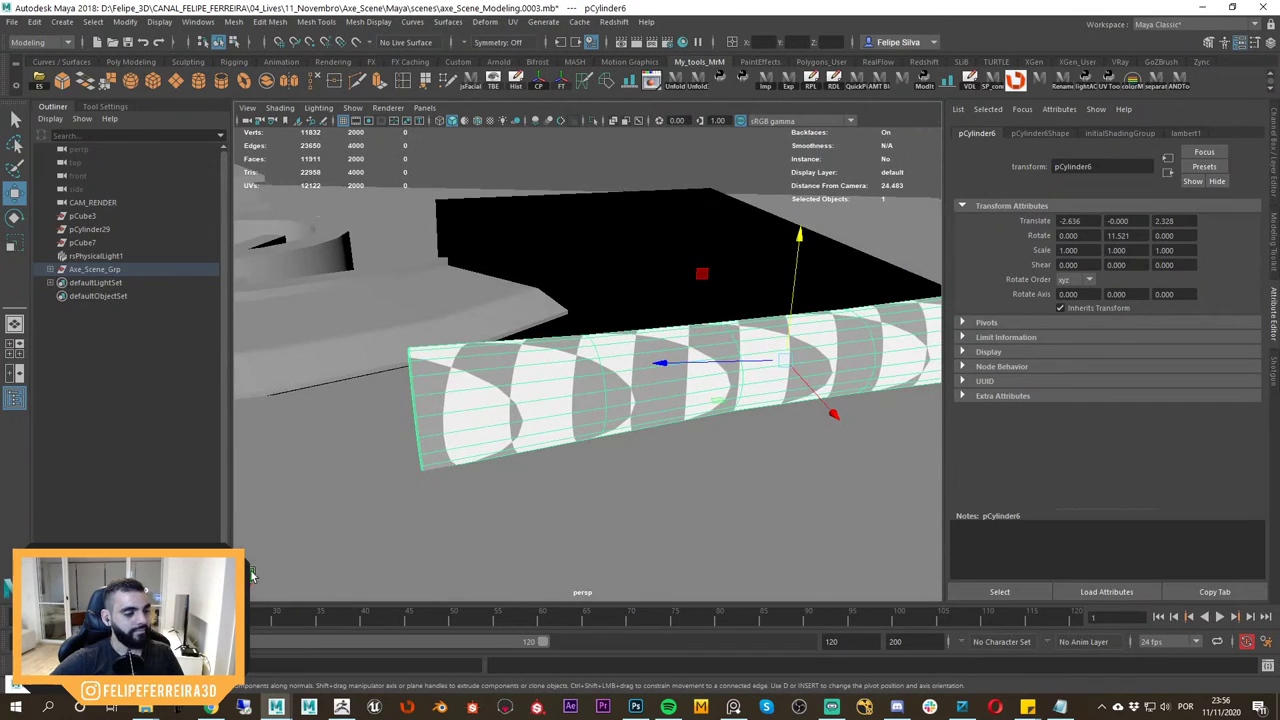
# Restore the UV Editor, turn off the checker map, and move the window clear of the scroll.
pyautogui.click(62, 686)
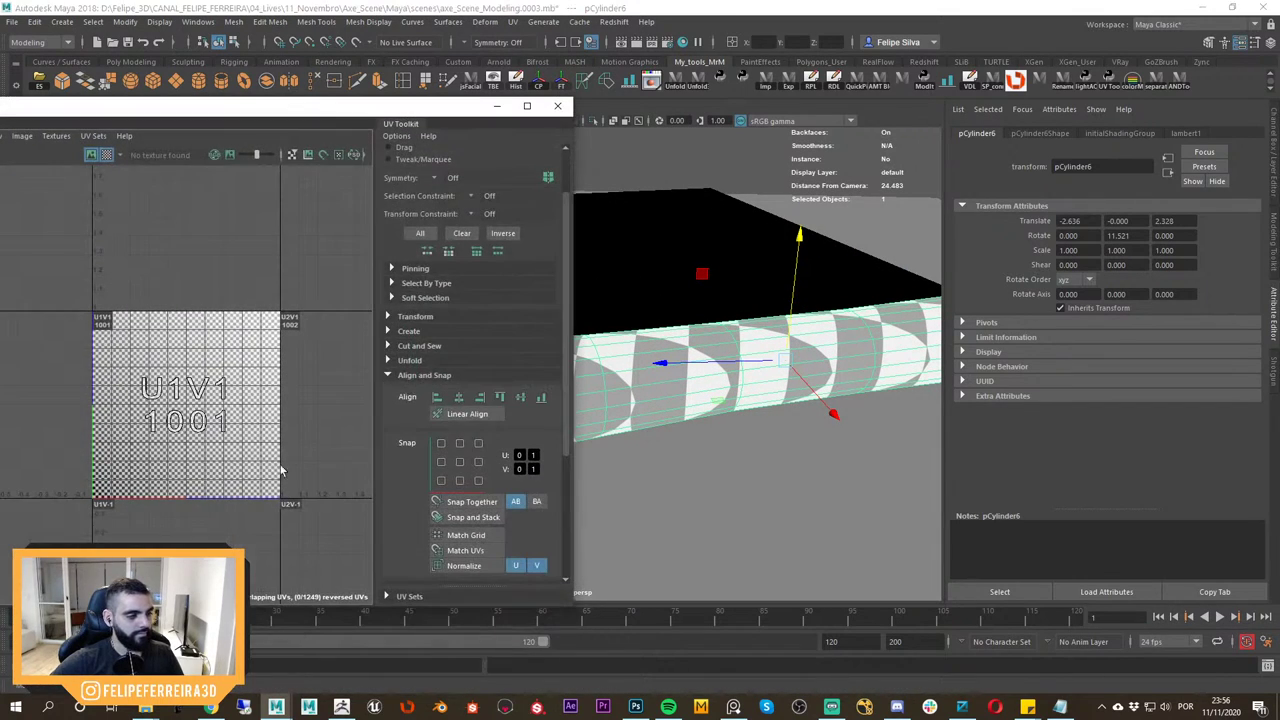
pyautogui.click(108, 155)
pyautogui.moveTo(257, 111); pyautogui.dragTo(275, 498)
pyautogui.keyDown('alt'); pyautogui.moveTo(540, 395); pyautogui.dragTo(674, 263); pyautogui.keyUp('alt')
pyautogui.keyDown('alt'); pyautogui.moveTo(674, 263); pyautogui.dragTo(659, 265, button='right'); pyautogui.keyUp('alt')
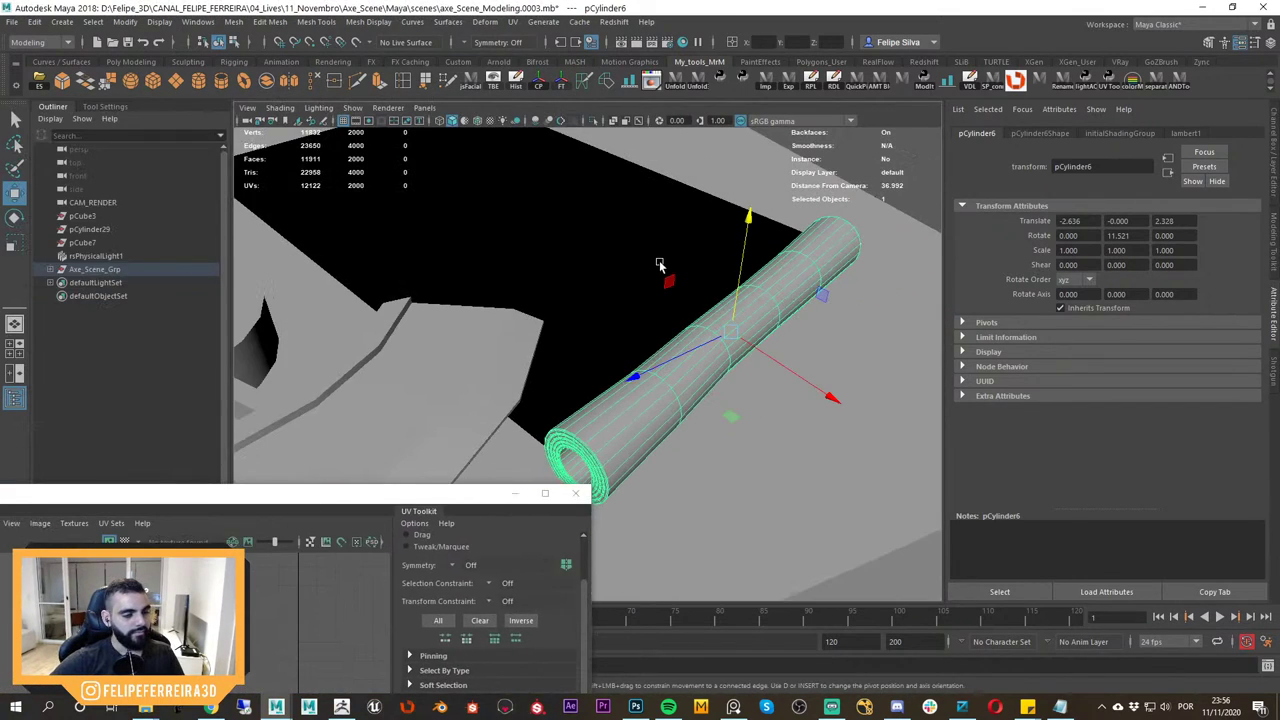
# Isolate the rolled scroll and the parchment plane in the view.
pyautogui.keyDown('shift'); pyautogui.click(660, 265); pyautogui.keyUp('shift')
pyautogui.hotkey('ctrl', '1')
pyautogui.click(826, 312)
pyautogui.click(814, 255)
pyautogui.keyDown('alt'); pyautogui.moveTo(814, 255); pyautogui.dragTo(751, 340); pyautogui.keyUp('alt')
# Select the vertices at the scroll's near end and enable soft selection with a falloff reaching along the roll.
pyautogui.moveTo(715, 338); pyautogui.dragTo(648, 336, button='right')
pyautogui.keyDown('alt'); pyautogui.moveTo(648, 336); pyautogui.dragTo(528, 308); pyautogui.keyUp('alt')
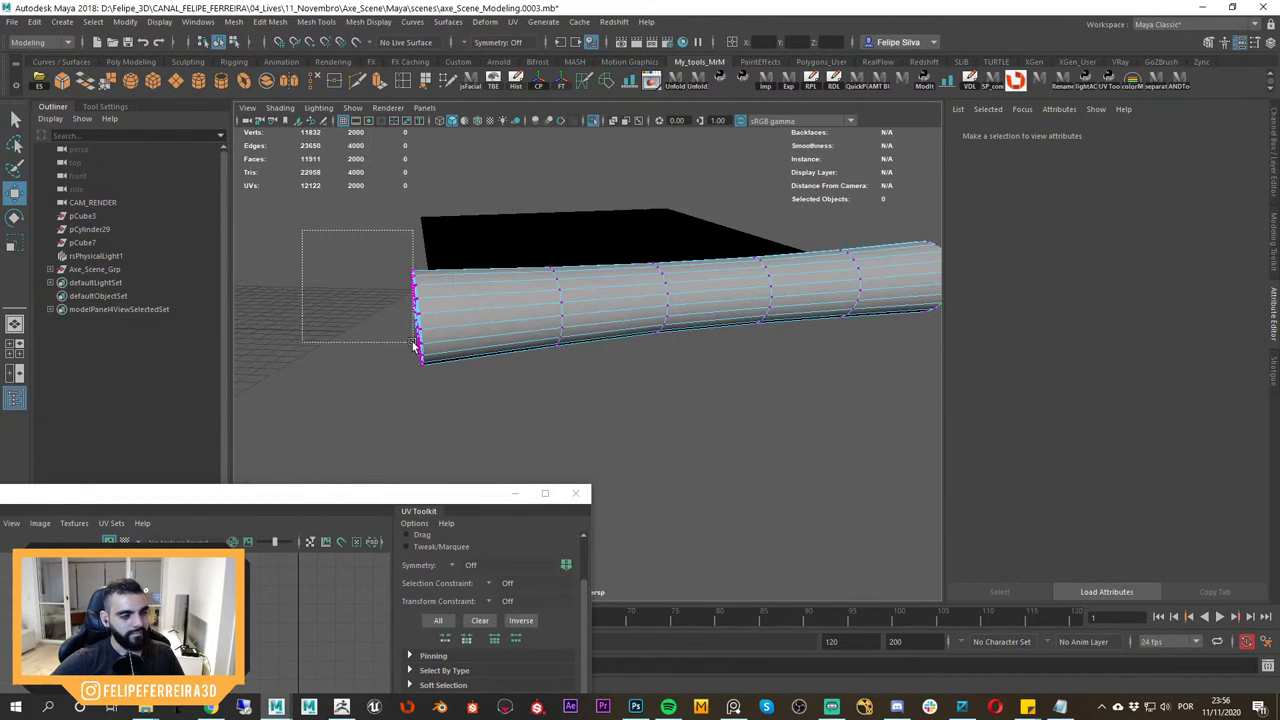
pyautogui.moveTo(413, 342); pyautogui.dragTo(718, 309)
pyautogui.press('b')
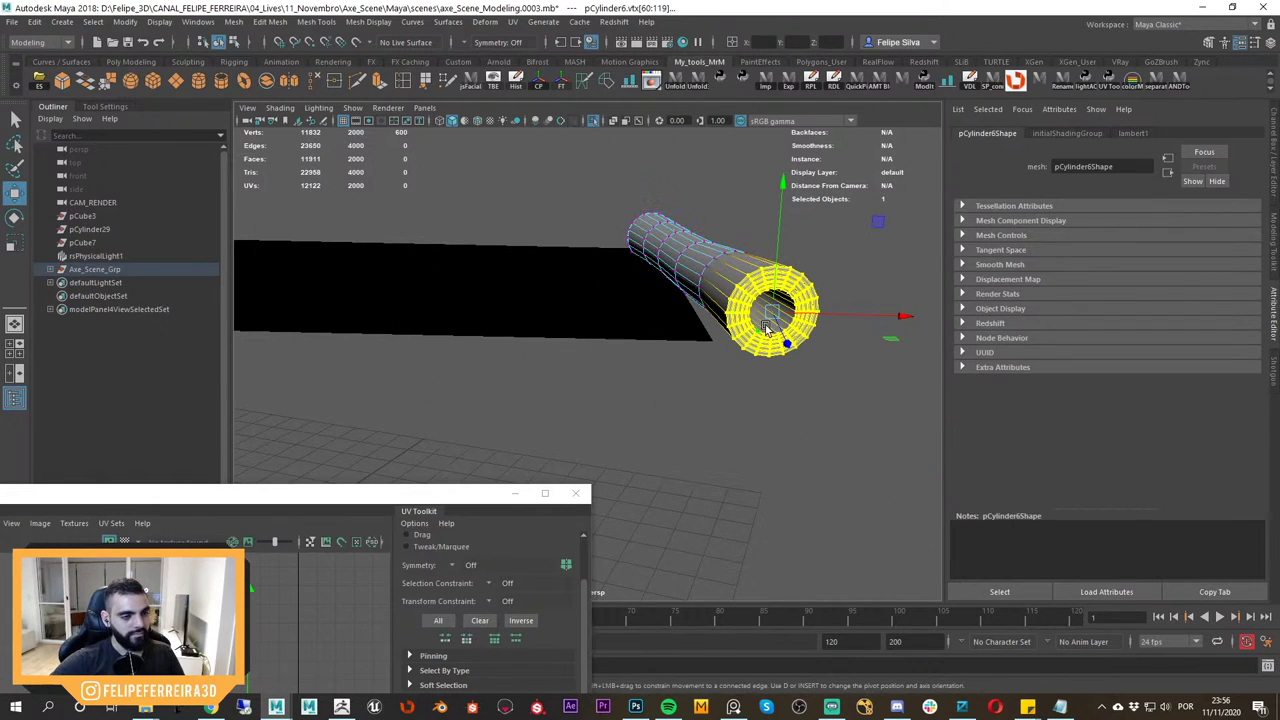
pyautogui.keyDown('alt'); pyautogui.moveTo(795, 348); pyautogui.dragTo(705, 327); pyautogui.keyUp('alt')
pyautogui.press('b')
pyautogui.press('v')
pyautogui.press('b')
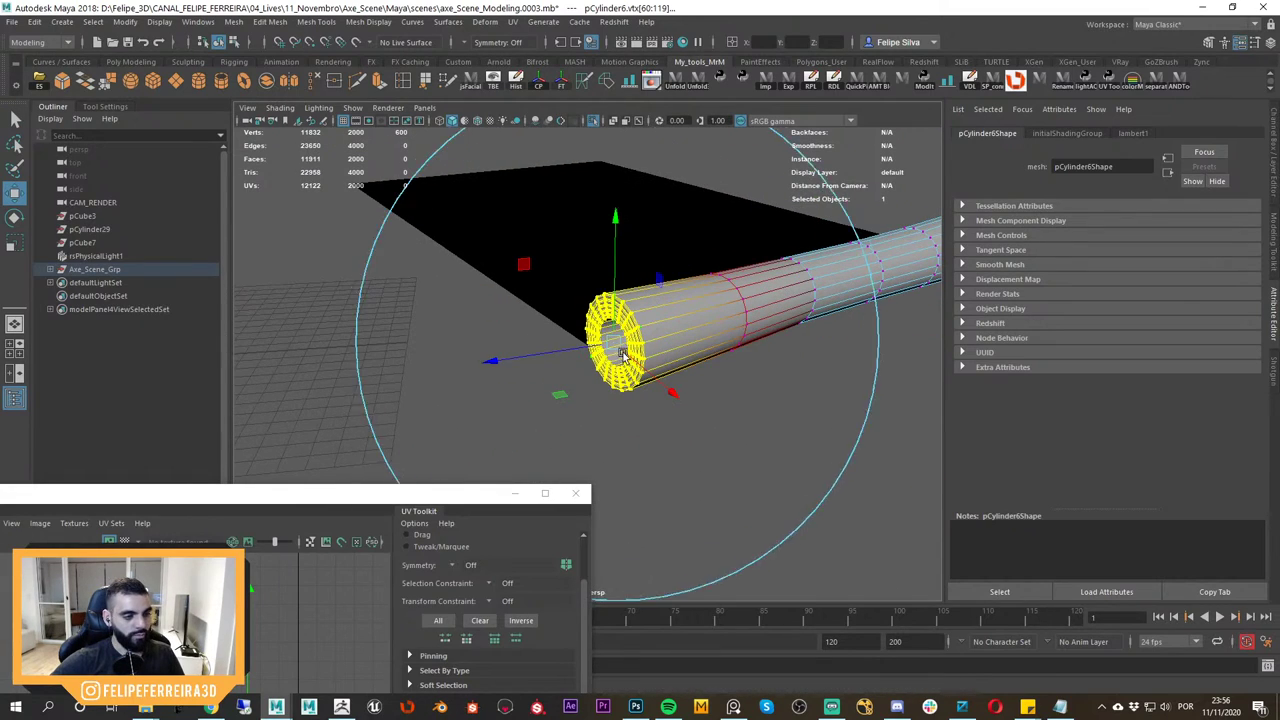
# Scale the soft-selected vertices at the scroll's near end uniformly by about 1.057.
pyautogui.moveTo(626, 355); pyautogui.dragTo(656, 340)
pyautogui.press('r')
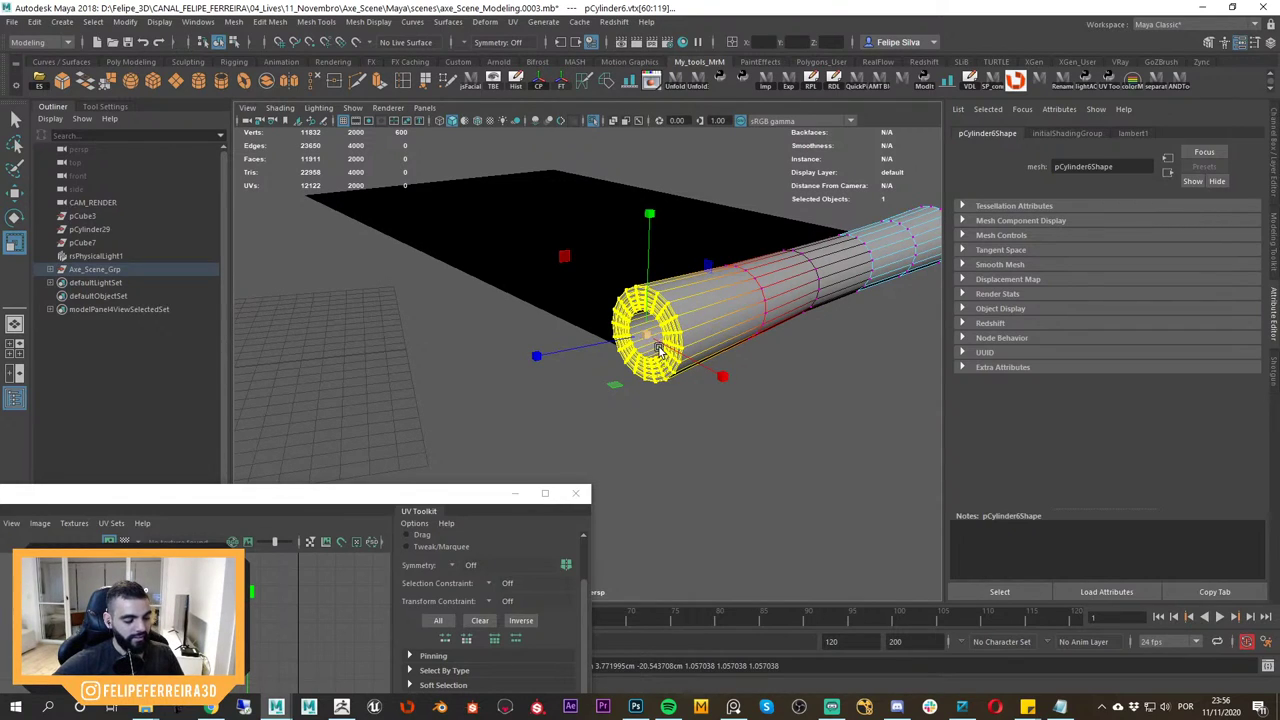
pyautogui.keyDown('alt'); pyautogui.moveTo(700, 335); pyautogui.dragTo(640, 346); pyautogui.keyUp('alt')
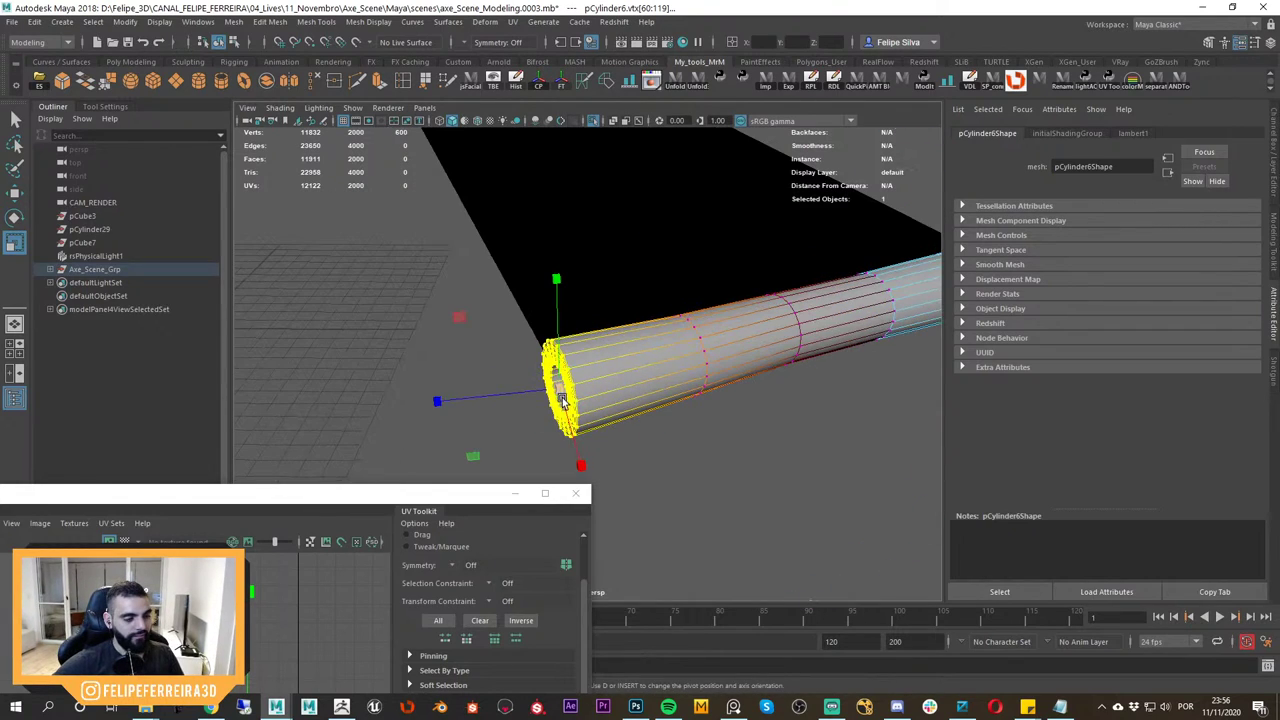
pyautogui.press('w')
pyautogui.keyDown('alt'); pyautogui.moveTo(570, 427); pyautogui.dragTo(646, 423); pyautogui.keyUp('alt')
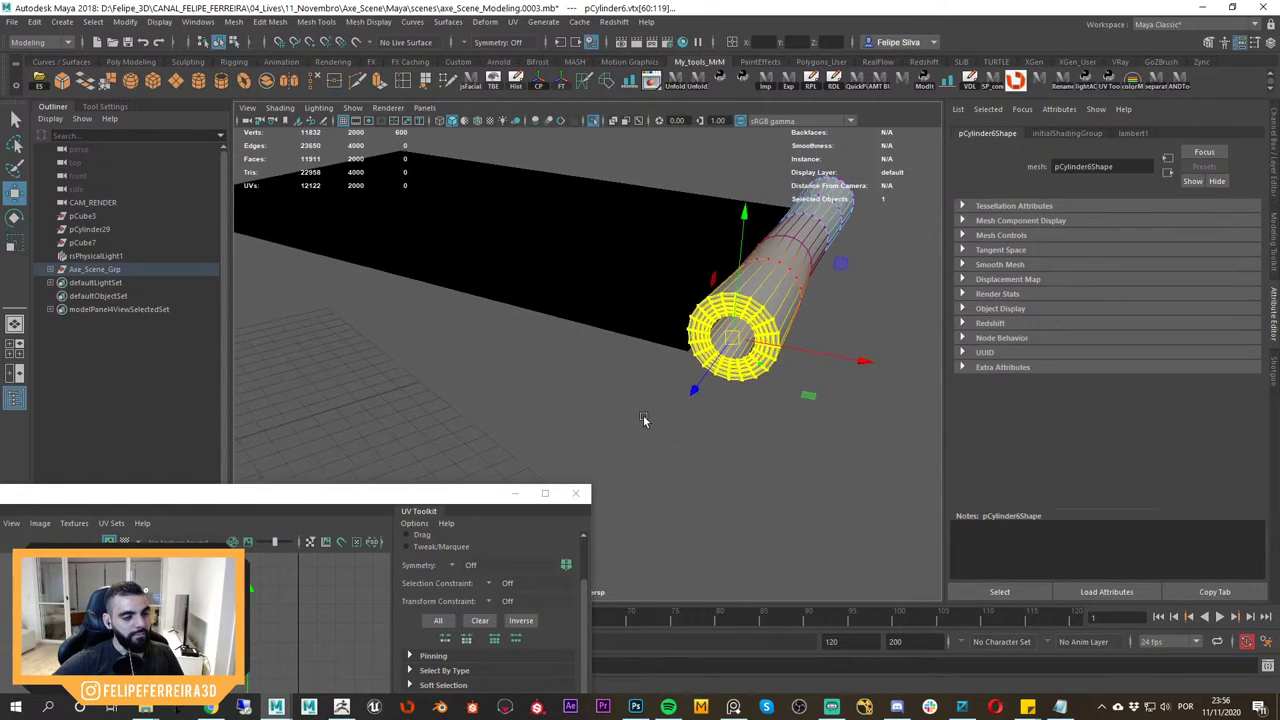
# Try to scale the scroll's near-end vertices once more.
pyautogui.press('e')
pyautogui.press('r')
pyautogui.click(736, 341)
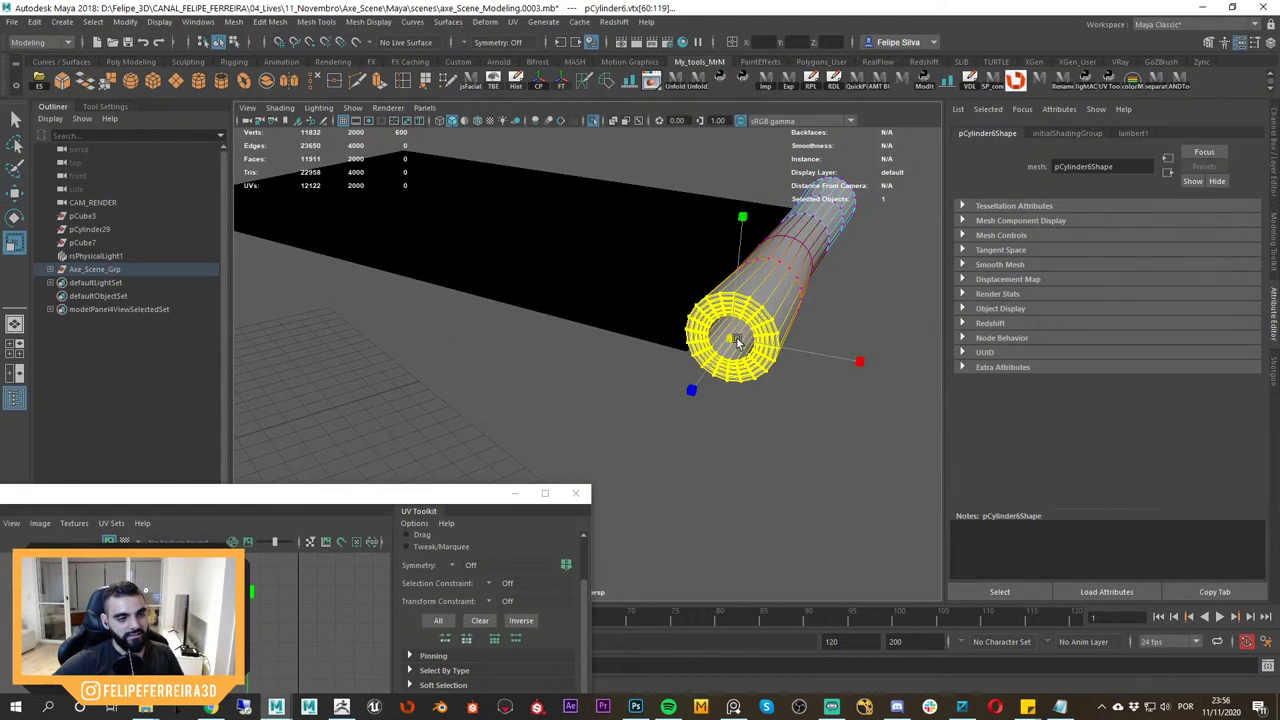
pyautogui.keyDown('alt'); pyautogui.moveTo(737, 341); pyautogui.dragTo(652, 372); pyautogui.keyUp('alt')
pyautogui.hotkey('ctrl', 'z')
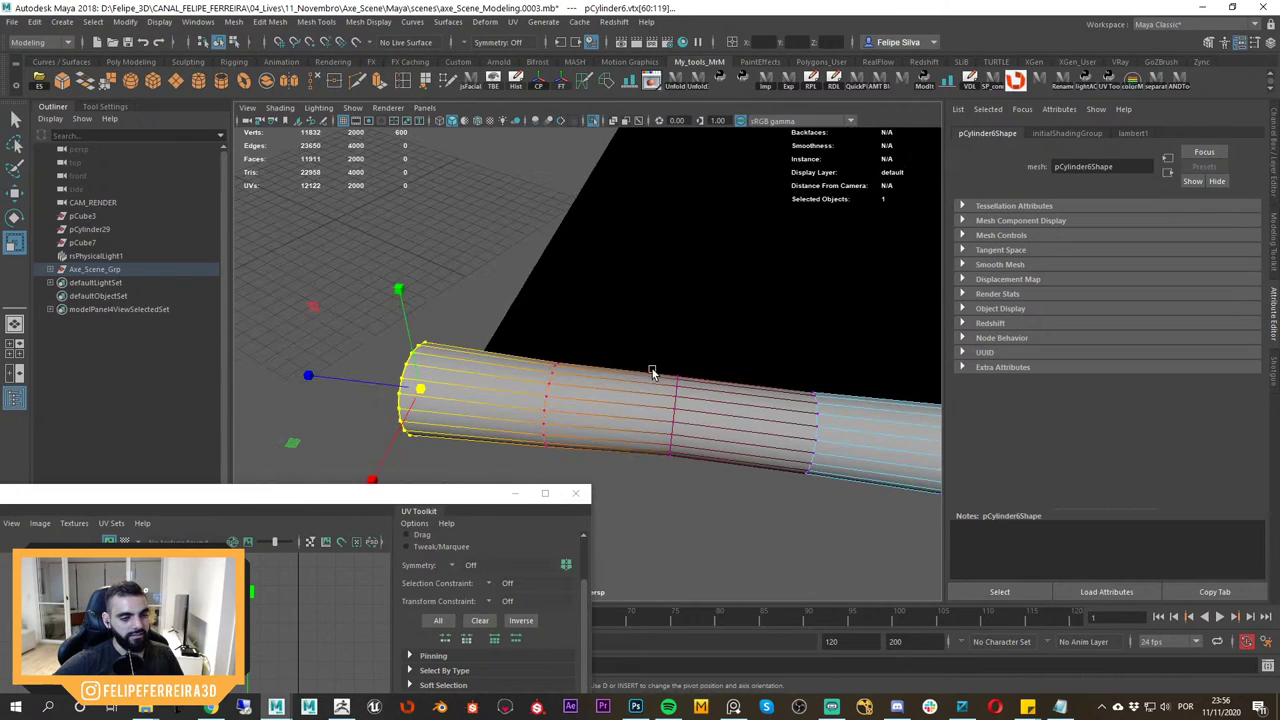
# Try to rotate the second ring of vertices from the scroll's near end with soft selection.
pyautogui.moveTo(617, 328); pyautogui.dragTo(517, 449)
pyautogui.keyDown('alt'); pyautogui.moveTo(553, 411); pyautogui.dragTo(653, 338, button='middle'); pyautogui.keyUp('alt')
pyautogui.keyDown('alt'); pyautogui.moveTo(615, 407); pyautogui.dragTo(634, 386); pyautogui.keyUp('alt')
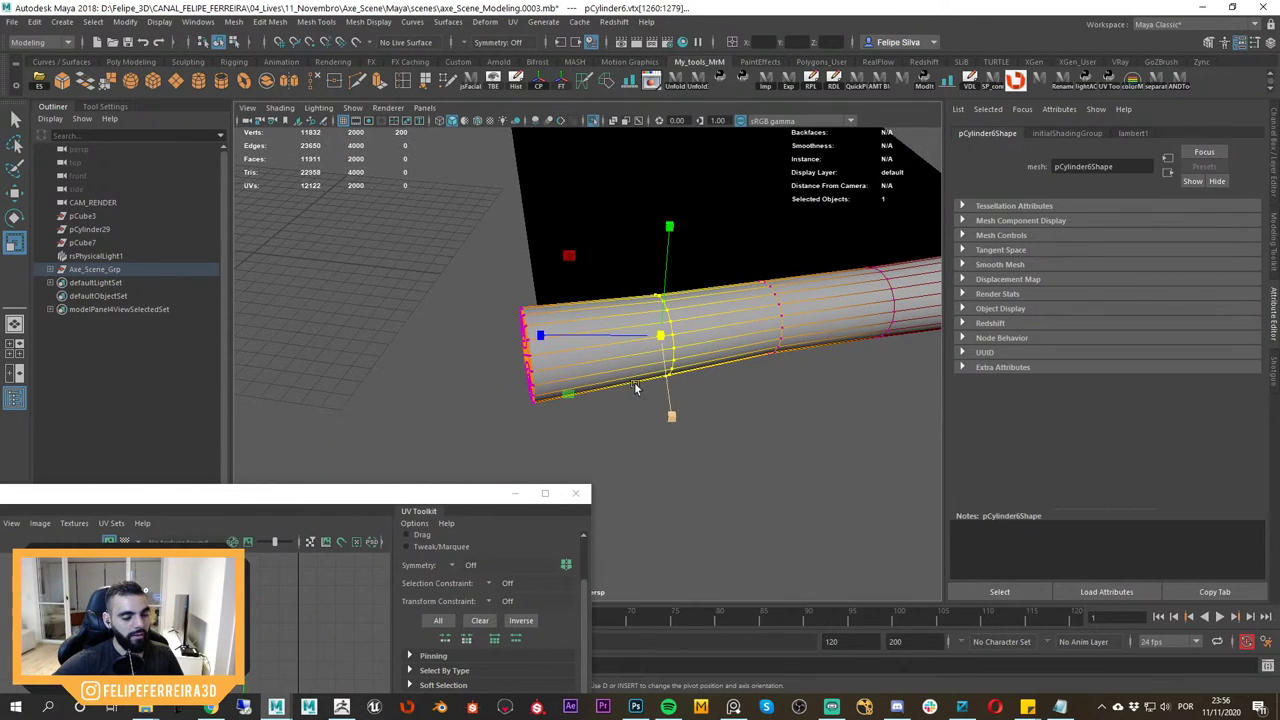
pyautogui.press('f')
pyautogui.keyDown('alt'); pyautogui.moveTo(663, 366); pyautogui.dragTo(535, 315, button='right'); pyautogui.keyUp('alt')
pyautogui.keyDown('alt'); pyautogui.moveTo(535, 315); pyautogui.dragTo(620, 374); pyautogui.keyUp('alt')
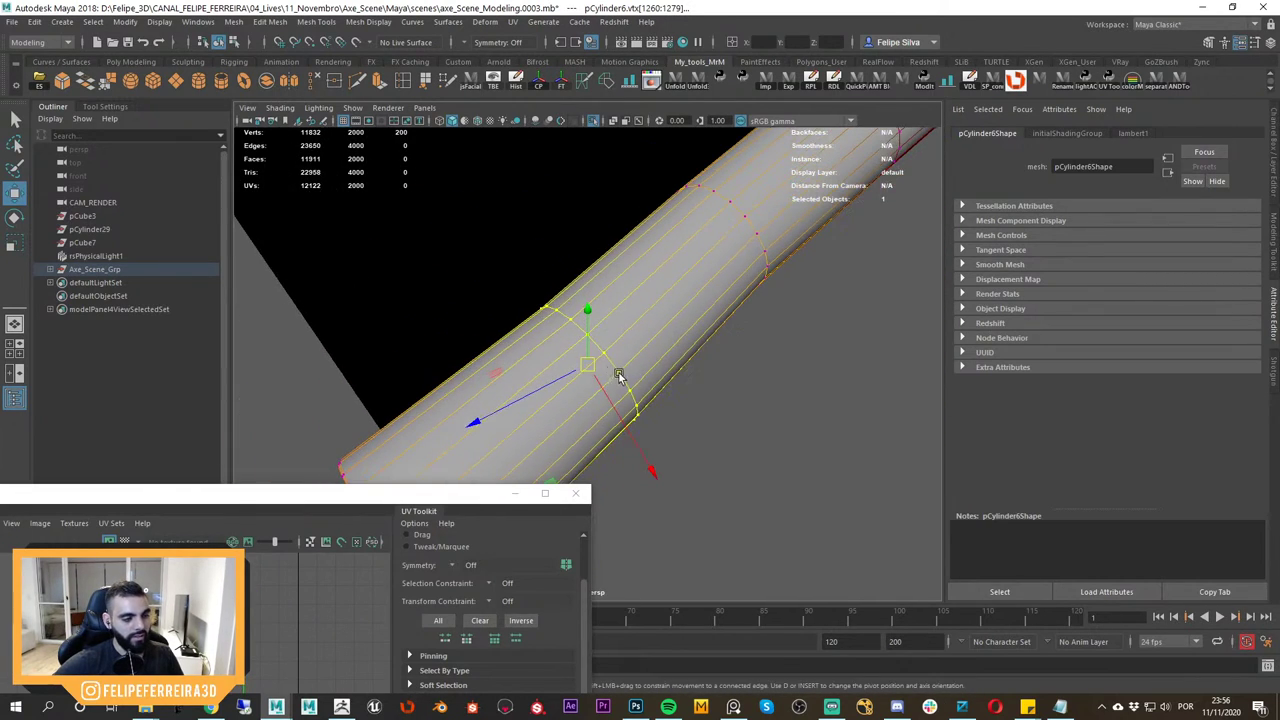
pyautogui.press('e')
pyautogui.moveTo(609, 459); pyautogui.dragTo(633, 467)
pyautogui.hotkey('ctrl', 'z')
pyautogui.press('w')
pyautogui.keyDown('alt'); pyautogui.moveTo(637, 461); pyautogui.dragTo(603, 374, button='right'); pyautogui.keyUp('alt')
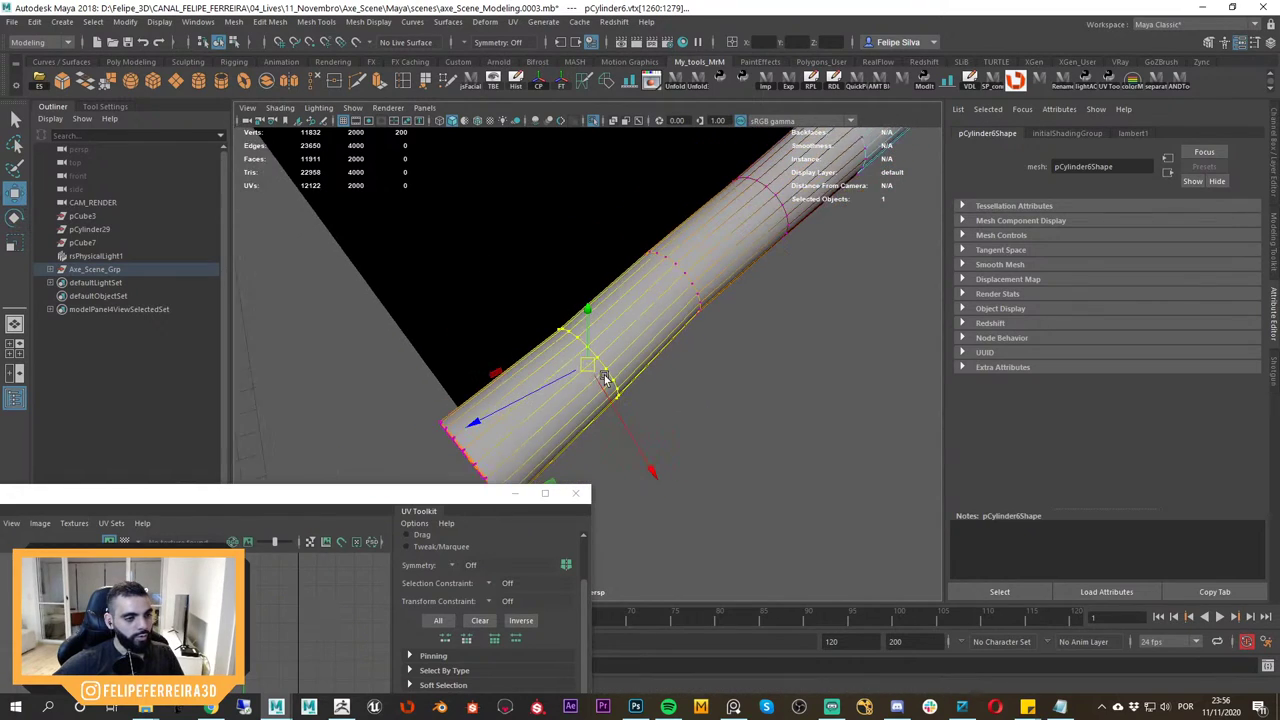
pyautogui.moveTo(603, 374)
pyautogui.keyDown('alt'); pyautogui.mouseDown()
pyautogui.moveTo(642, 389)
pyautogui.moveTo(595, 369)
pyautogui.moveTo(605, 366)
pyautogui.mouseUp(); pyautogui.keyUp('alt')
# Scale the third vertex ring from the scroll's near end slightly inward with soft selection.
pyautogui.press('r')
pyautogui.press('r')
pyautogui.moveTo(618, 242); pyautogui.dragTo(751, 385)
pyautogui.keyDown('alt'); pyautogui.moveTo(751, 385); pyautogui.dragTo(678, 293); pyautogui.keyUp('alt')
pyautogui.moveTo(708, 365); pyautogui.dragTo(700, 361)
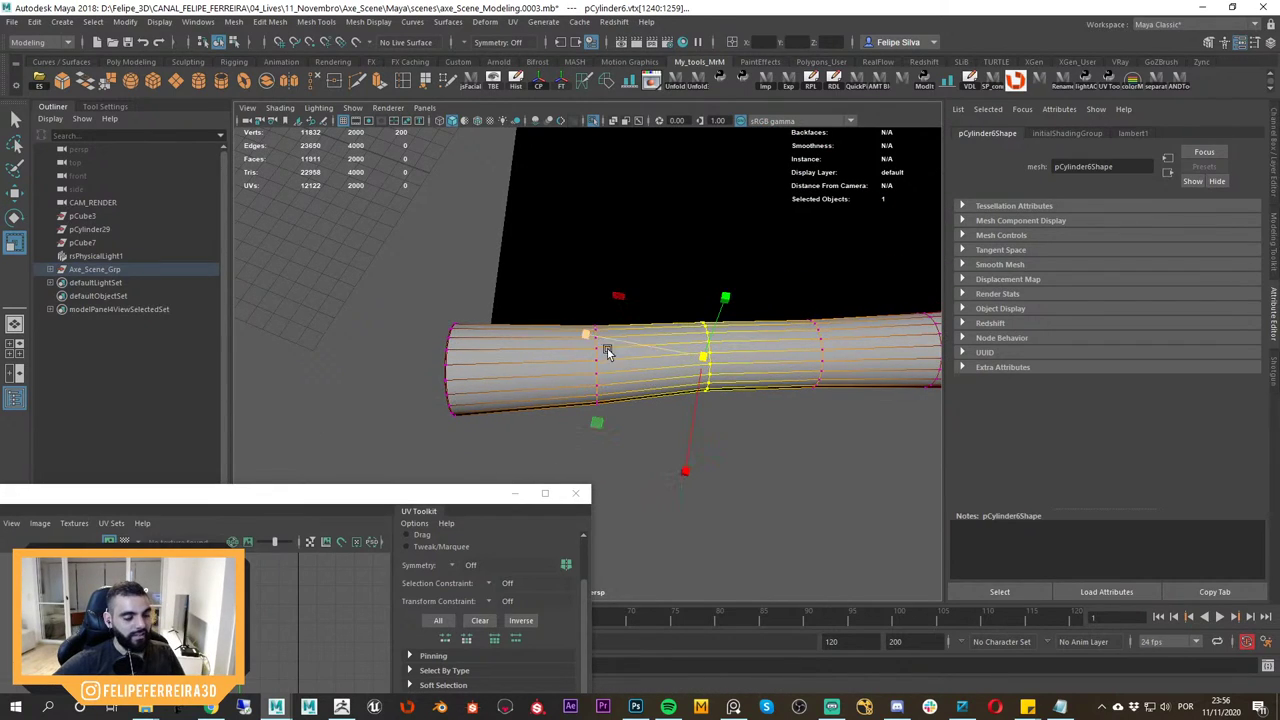
pyautogui.keyDown('alt'); pyautogui.moveTo(607, 348); pyautogui.dragTo(714, 405); pyautogui.keyUp('alt')
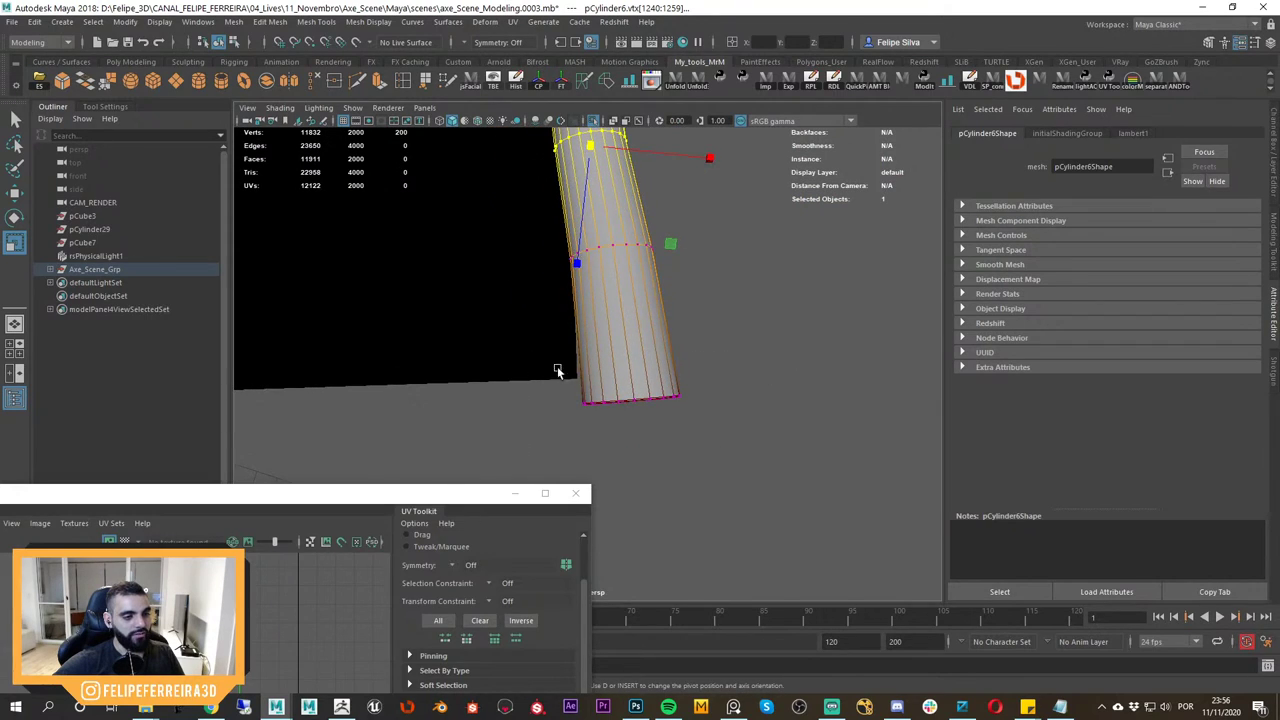
# Select vertices on the parchment-facing side of the scroll's near-end rim, reduce the soft-selection falloff and shift them slightly outward.
pyautogui.moveTo(558, 371); pyautogui.dragTo(711, 433)
pyautogui.keyDown('alt'); pyautogui.moveTo(711, 433); pyautogui.dragTo(643, 415); pyautogui.keyUp('alt')
pyautogui.moveTo(678, 524); pyautogui.dragTo(563, 380)
pyautogui.moveTo(637, 322); pyautogui.dragTo(634, 472)
pyautogui.keyDown('alt'); pyautogui.moveTo(634, 472); pyautogui.dragTo(552, 416); pyautogui.keyUp('alt')
pyautogui.press('b')
pyautogui.moveTo(631, 489); pyautogui.dragTo(624, 490)
pyautogui.hotkey('ctrl', 'z')
pyautogui.press('b')
pyautogui.moveTo(642, 387); pyautogui.dragTo(573, 378)
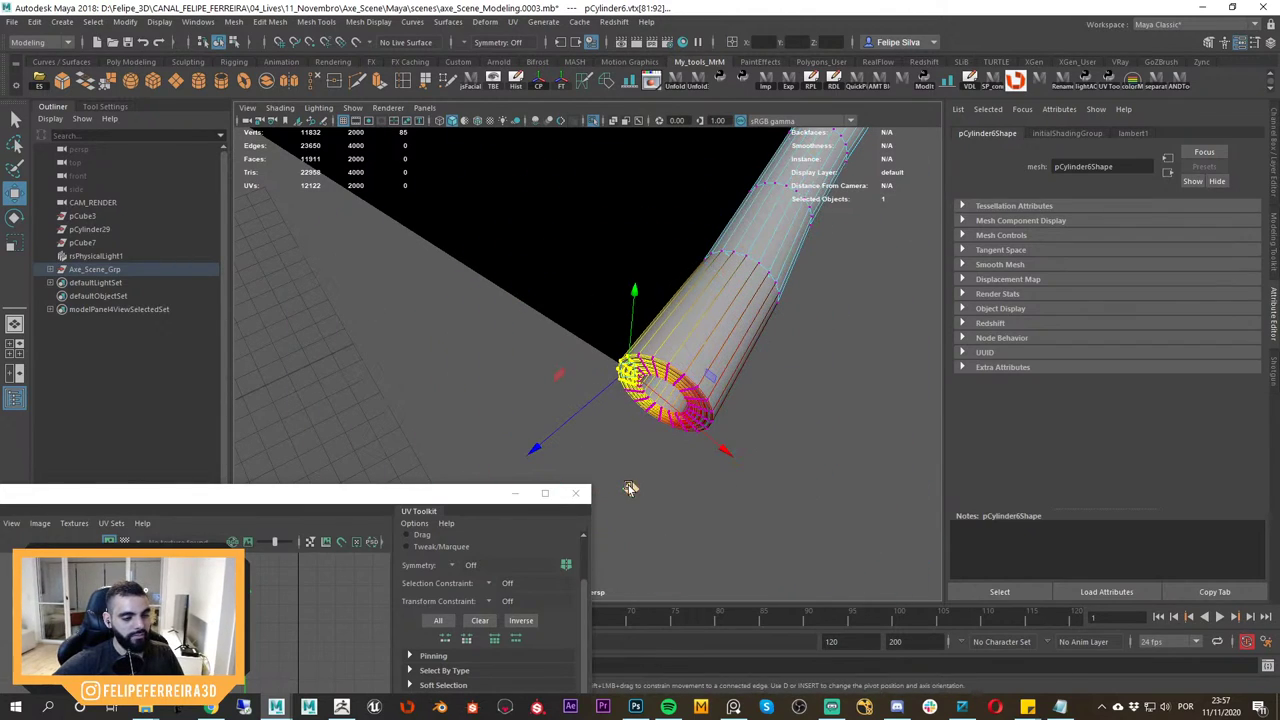
pyautogui.moveTo(626, 489); pyautogui.dragTo(618, 493)
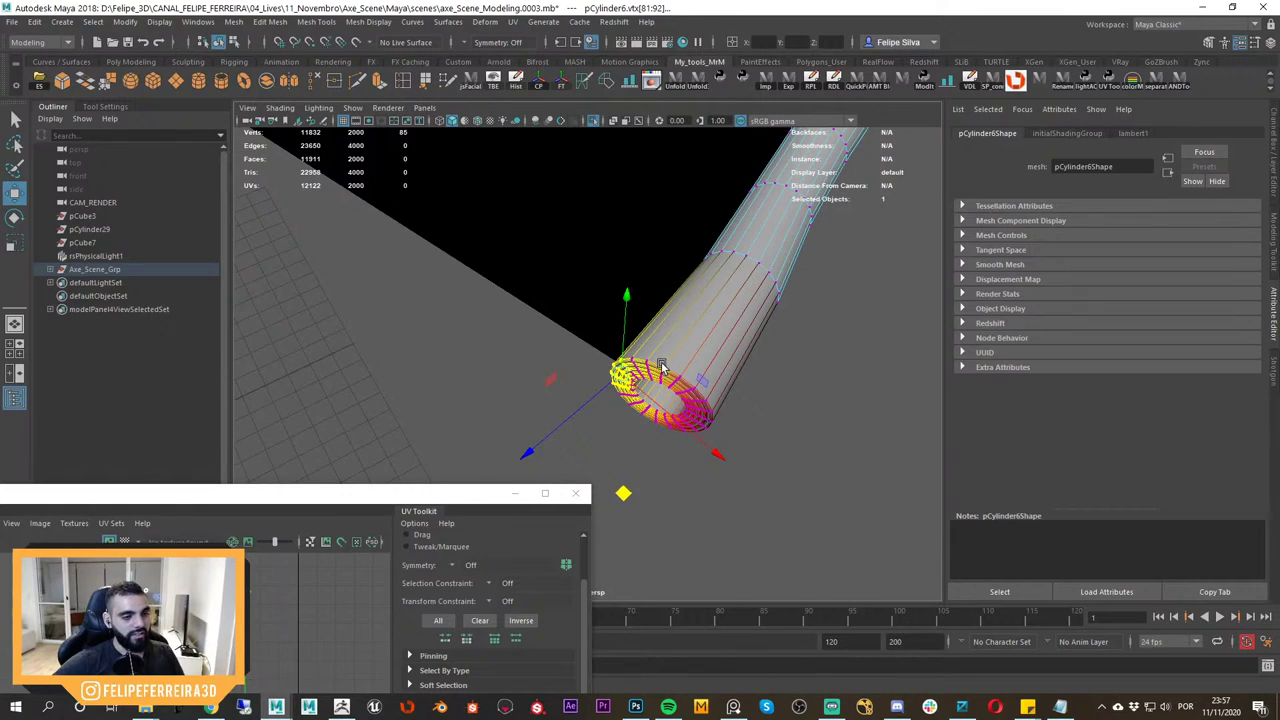
# Shift the upper vertices of the scroll's near-end rim slightly, and select the lower rim vertices.
pyautogui.moveTo(660, 363); pyautogui.dragTo(684, 402)
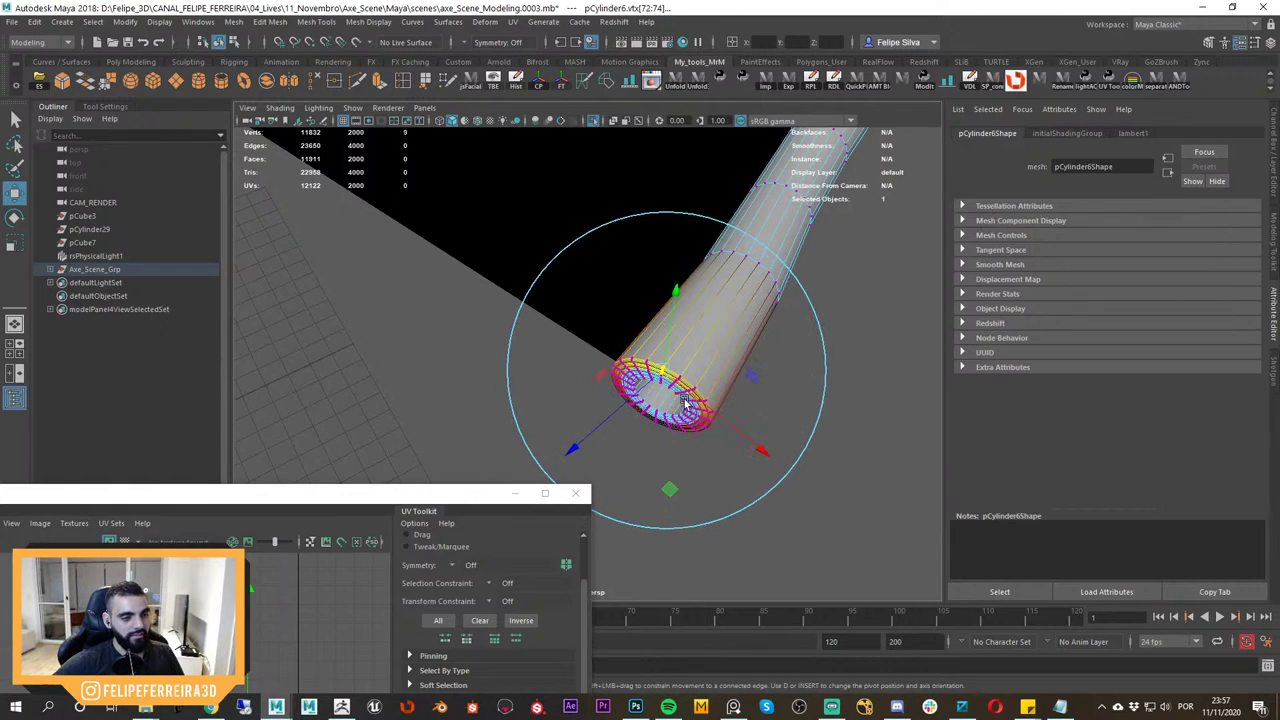
pyautogui.keyDown('alt'); pyautogui.moveTo(660, 400); pyautogui.dragTo(689, 407, button='right'); pyautogui.keyUp('alt')
pyautogui.keyDown('alt'); pyautogui.moveTo(689, 407); pyautogui.dragTo(669, 440); pyautogui.keyUp('alt')
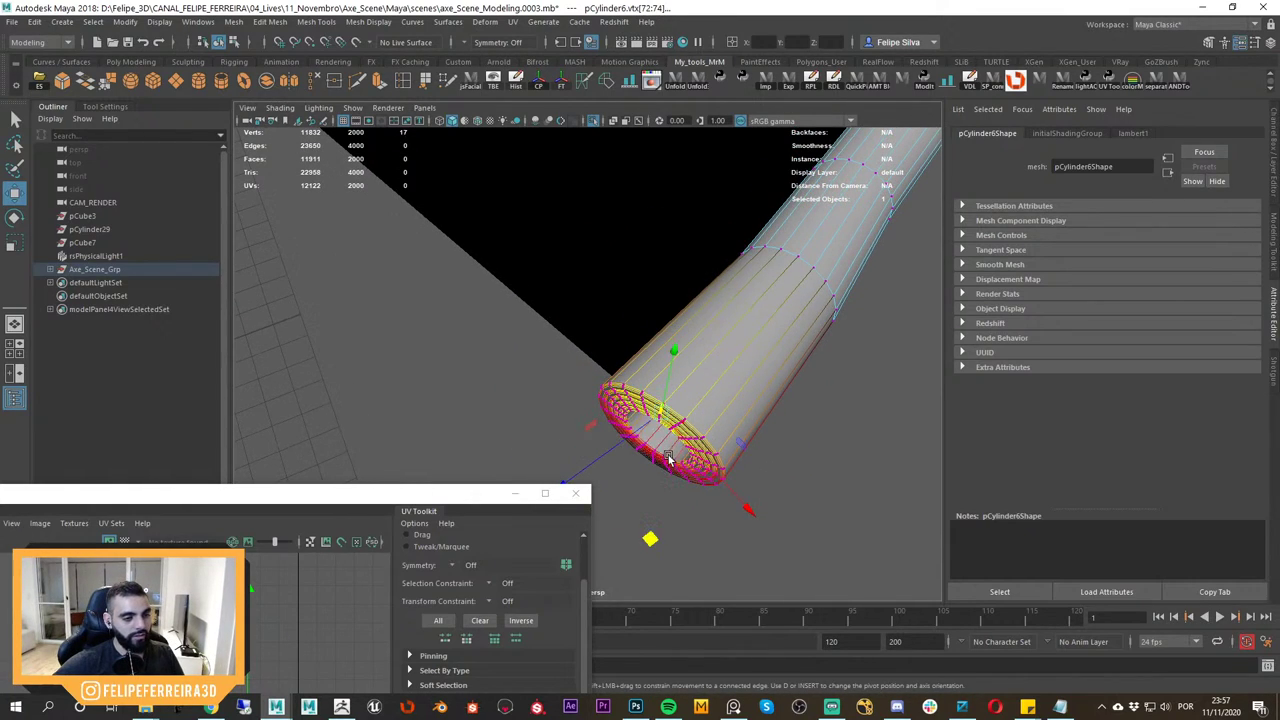
pyautogui.moveTo(650, 538); pyautogui.dragTo(646, 543)
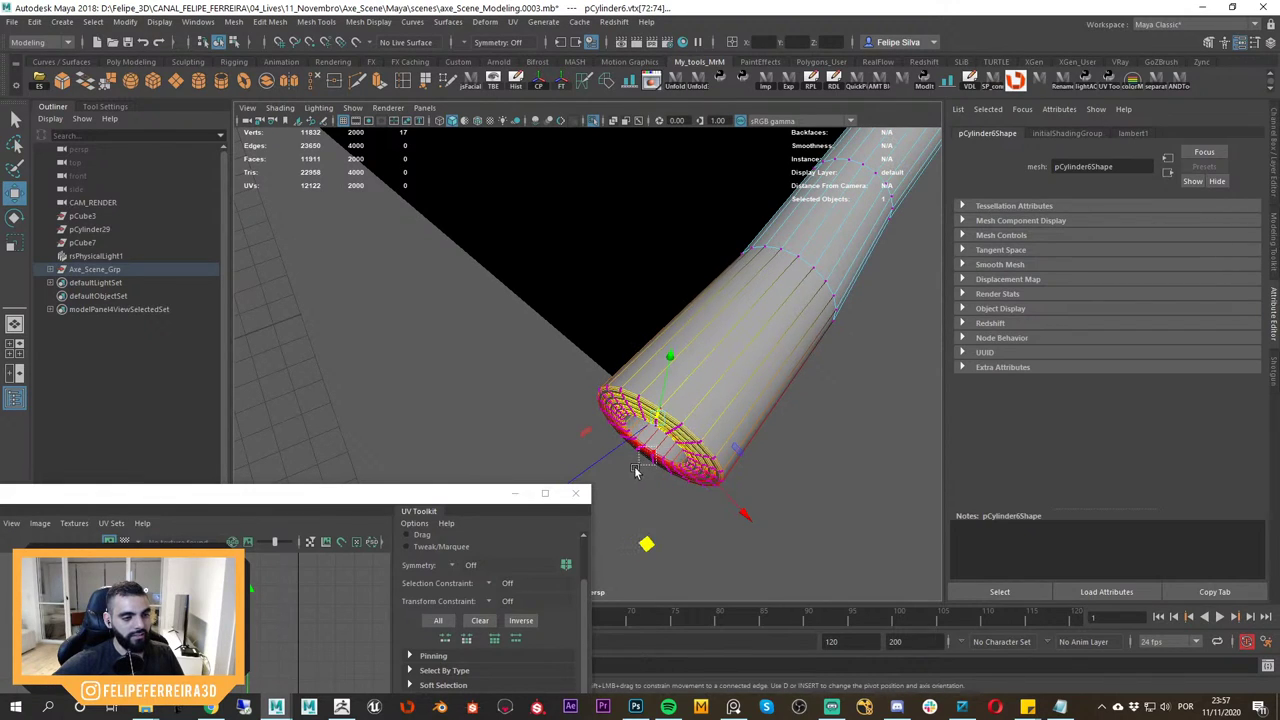
pyautogui.moveTo(634, 468); pyautogui.dragTo(629, 478)
pyautogui.keyDown('alt'); pyautogui.moveTo(642, 510); pyautogui.dragTo(628, 412); pyautogui.keyUp('alt')
pyautogui.keyDown('alt'); pyautogui.moveTo(630, 408); pyautogui.dragTo(636, 336); pyautogui.keyUp('alt')
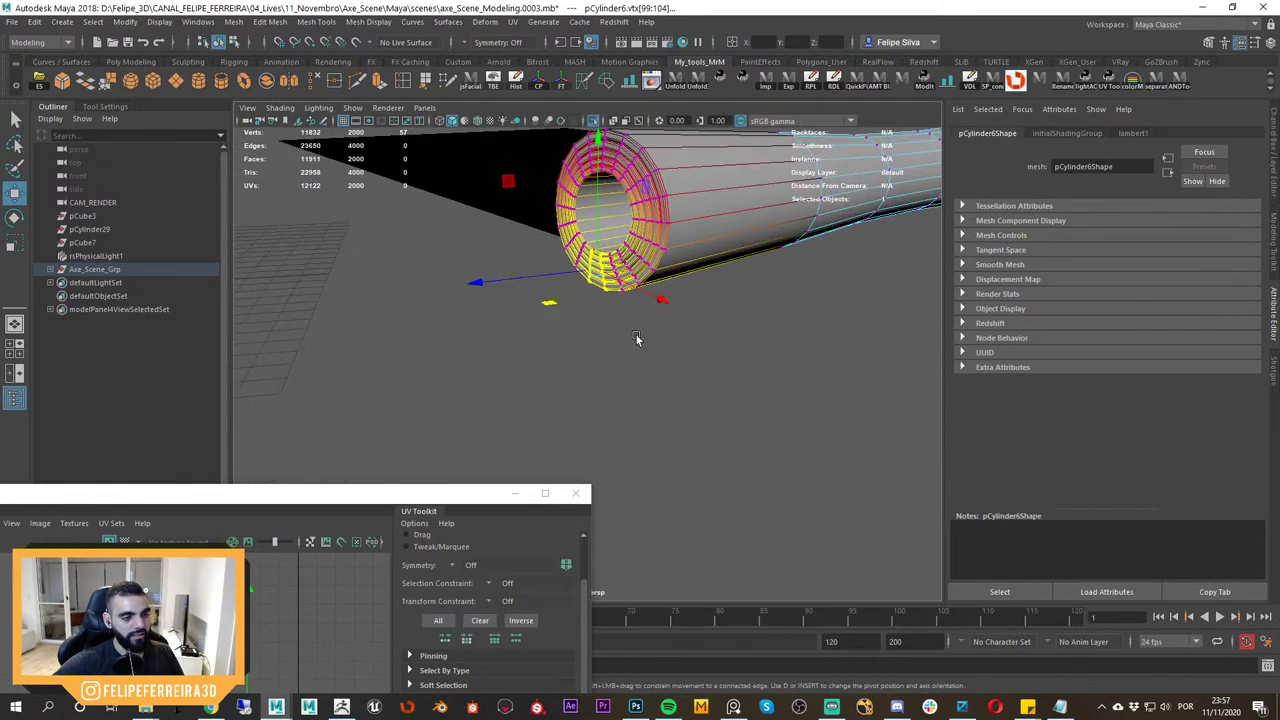
pyautogui.keyDown('alt'); pyautogui.moveTo(638, 338); pyautogui.dragTo(615, 265, button='right'); pyautogui.keyUp('alt')
# Return to object mode, select the whole rolled scroll and activate the Grab sculpting brush.
pyautogui.moveTo(615, 238); pyautogui.dragTo(660, 201, button='right')
pyautogui.click(704, 166)
pyautogui.keyDown('alt'); pyautogui.moveTo(706, 172); pyautogui.dragTo(616, 290); pyautogui.keyUp('alt')
pyautogui.click(614, 292)
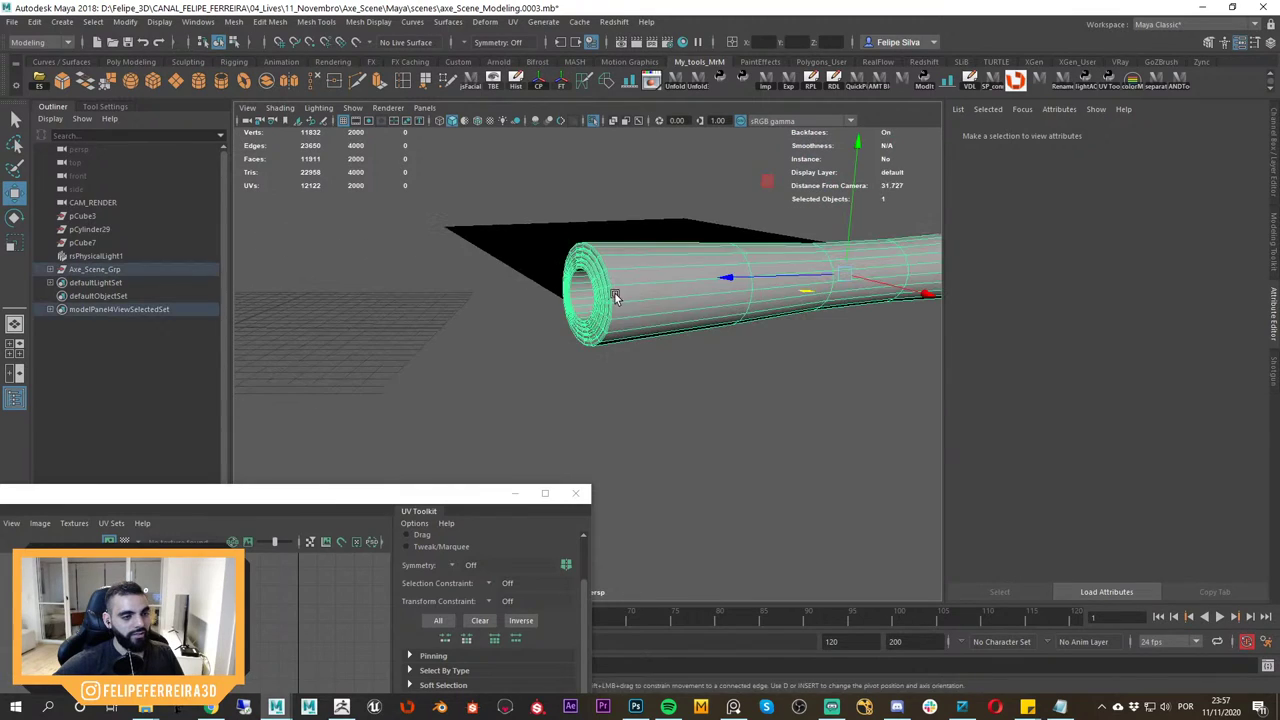
pyautogui.keyDown('alt'); pyautogui.moveTo(614, 292); pyautogui.dragTo(735, 357, button='right'); pyautogui.keyUp('alt')
pyautogui.keyDown('alt'); pyautogui.moveTo(735, 357); pyautogui.dragTo(709, 297, button='middle'); pyautogui.keyUp('alt')
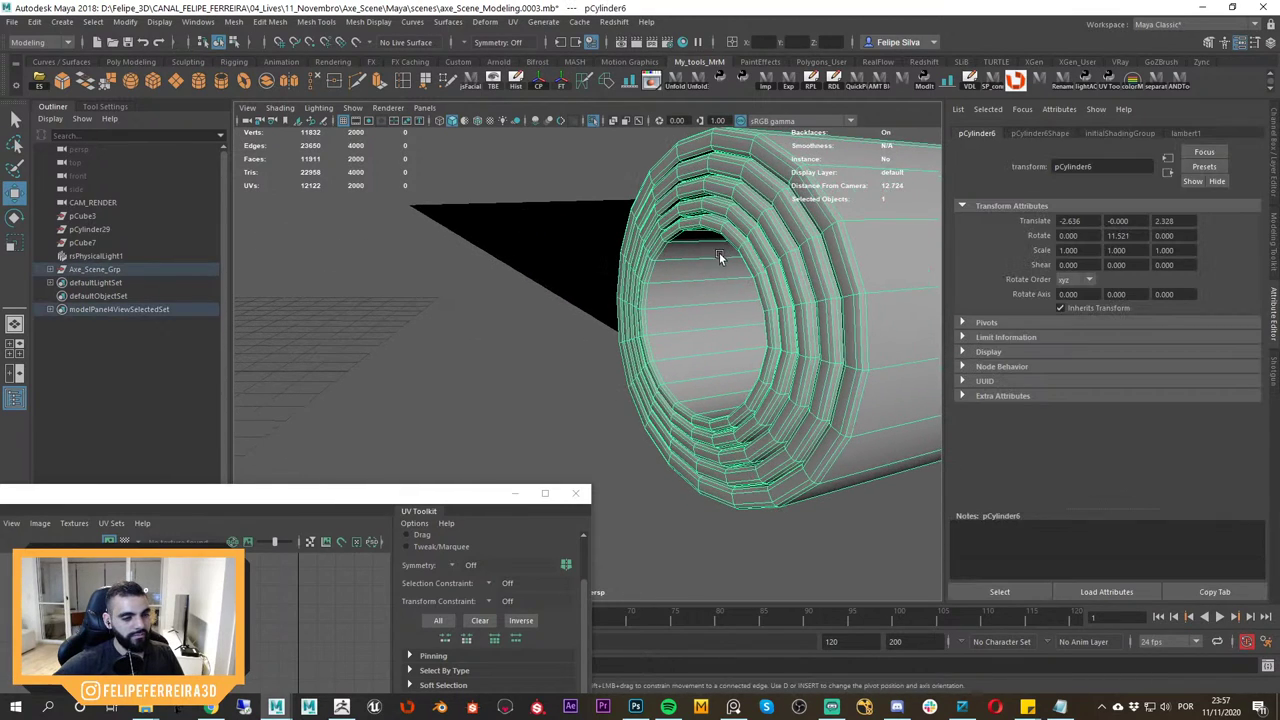
pyautogui.click(186, 63)
pyautogui.click(110, 81)
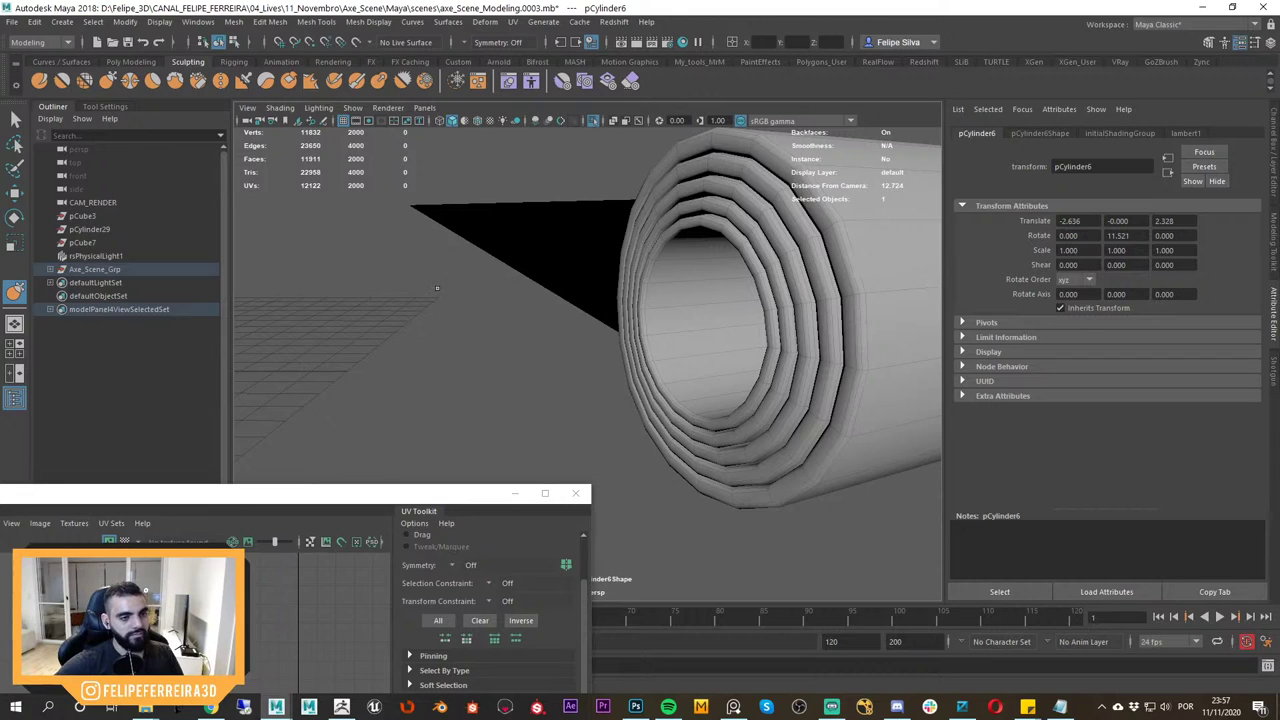
# Reshape the outer rim of the scroll's near end with a large Grab brush so the roll looks uneven.
pyautogui.scroll(-5, 566, 304)
pyautogui.scroll(4, 650, 340)
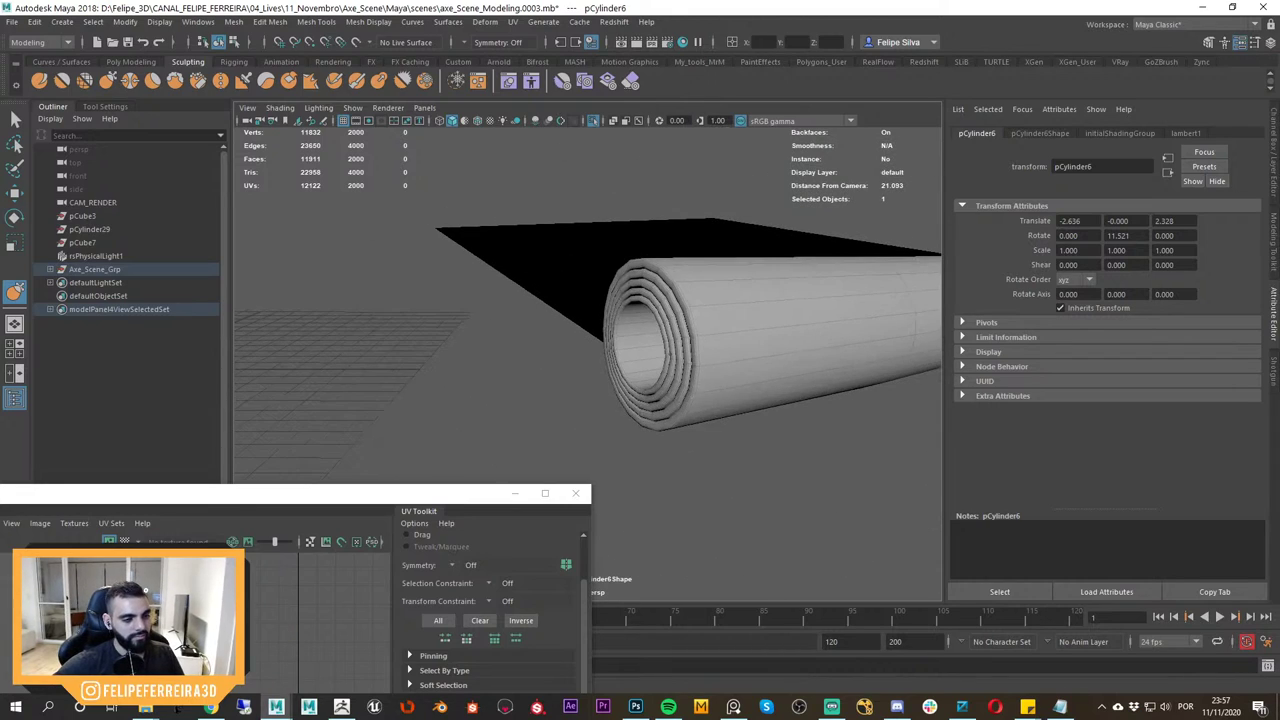
pyautogui.keyDown('alt'); pyautogui.moveTo(678, 353); pyautogui.dragTo(655, 271); pyautogui.keyUp('alt')
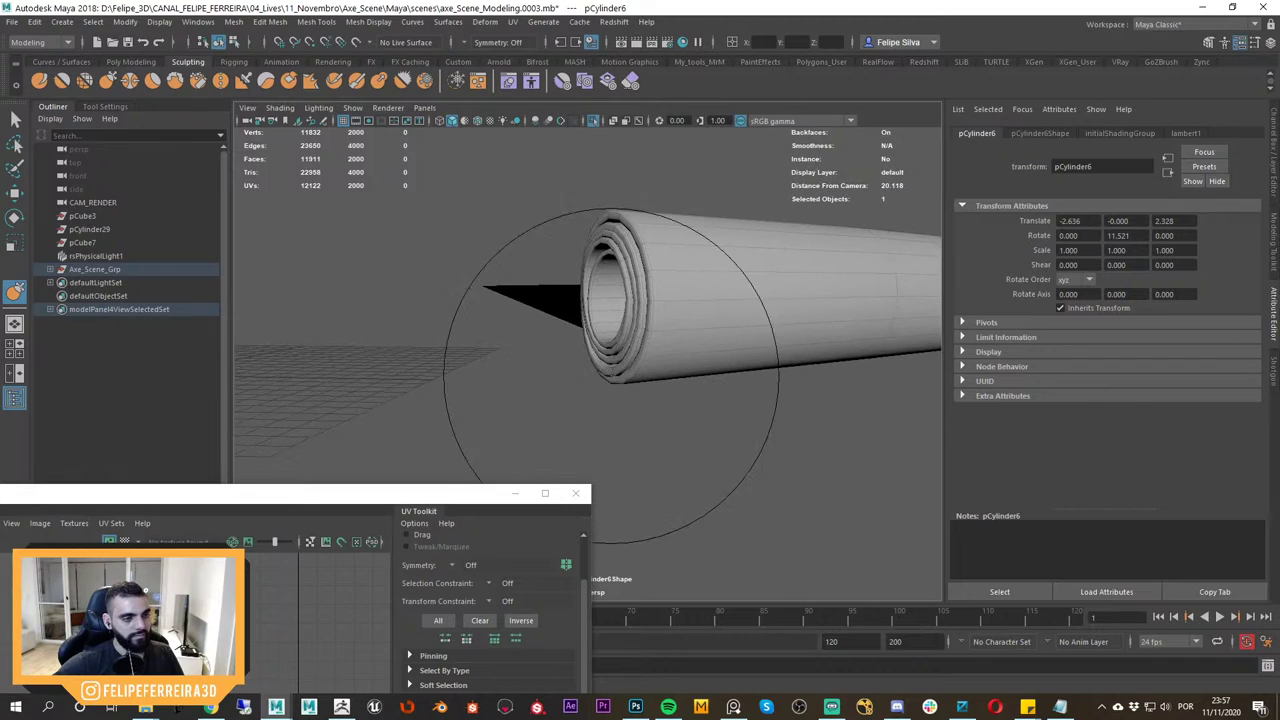
pyautogui.moveTo(608, 379)
pyautogui.mouseDown()
pyautogui.moveTo(563, 339)
pyautogui.moveTo(740, 317)
pyautogui.moveTo(689, 314)
pyautogui.mouseUp()
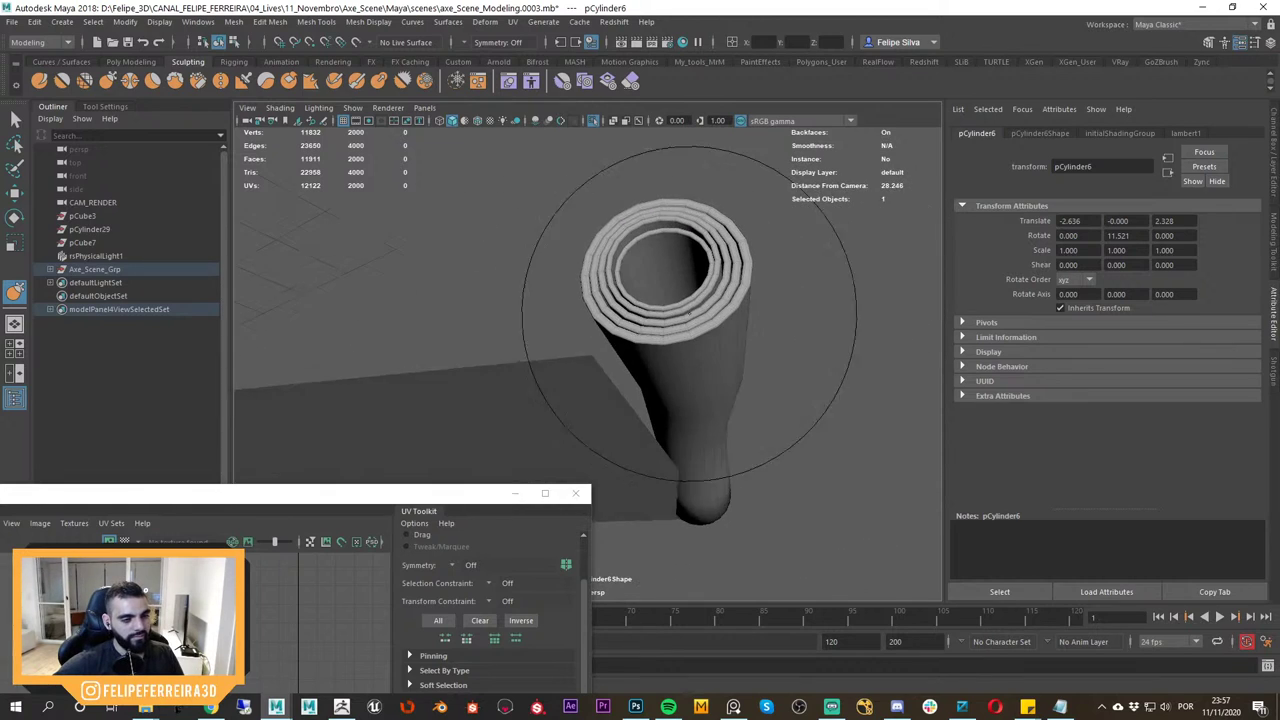
pyautogui.keyDown('alt'); pyautogui.moveTo(689, 314); pyautogui.dragTo(734, 337, button='right'); pyautogui.keyUp('alt')
pyautogui.keyDown('alt'); pyautogui.moveTo(734, 337); pyautogui.dragTo(800, 236); pyautogui.keyUp('alt')
pyautogui.moveTo(721, 221)
pyautogui.keyDown('alt'); pyautogui.mouseDown()
pyautogui.moveTo(776, 232)
pyautogui.moveTo(724, 242)
pyautogui.moveTo(722, 338)
pyautogui.moveTo(741, 250)
pyautogui.mouseUp(); pyautogui.keyUp('alt')
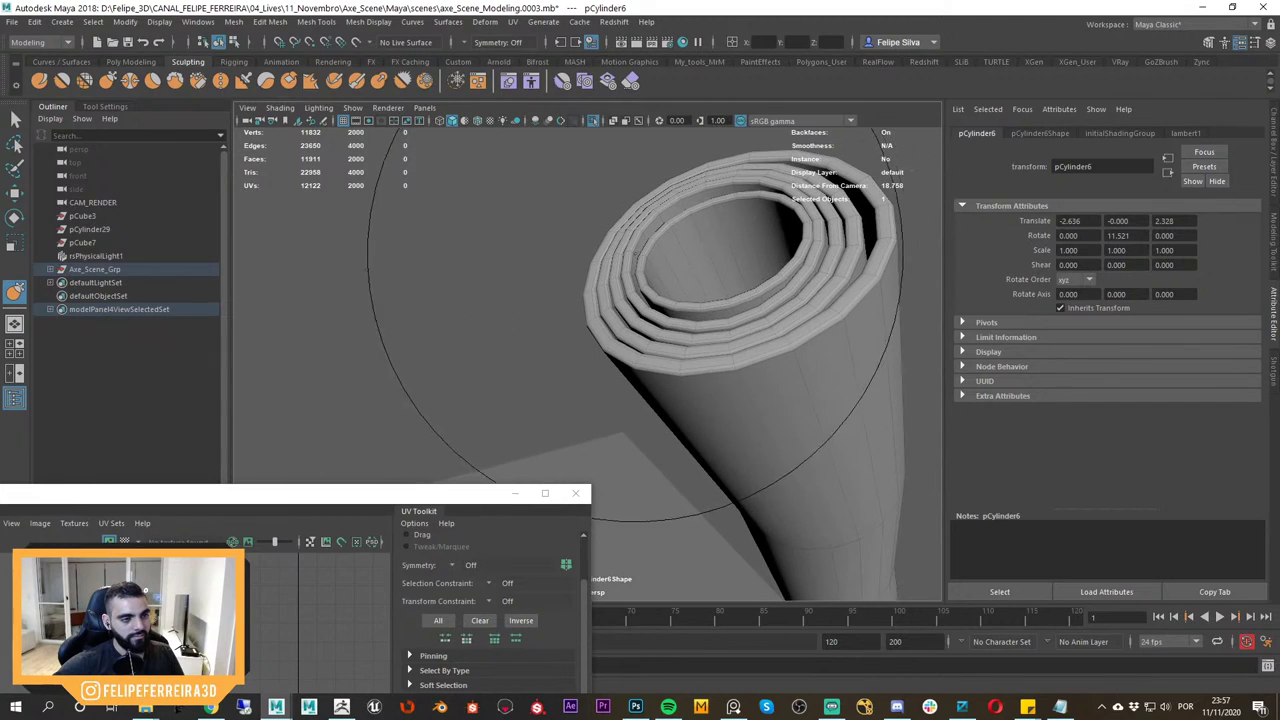
pyautogui.moveTo(641, 248)
pyautogui.mouseDown()
pyautogui.moveTo(601, 271)
pyautogui.moveTo(608, 282)
pyautogui.moveTo(633, 278)
pyautogui.moveTo(737, 369)
pyautogui.moveTo(600, 390)
pyautogui.moveTo(611, 397)
pyautogui.moveTo(620, 326)
pyautogui.moveTo(580, 328)
pyautogui.mouseUp()
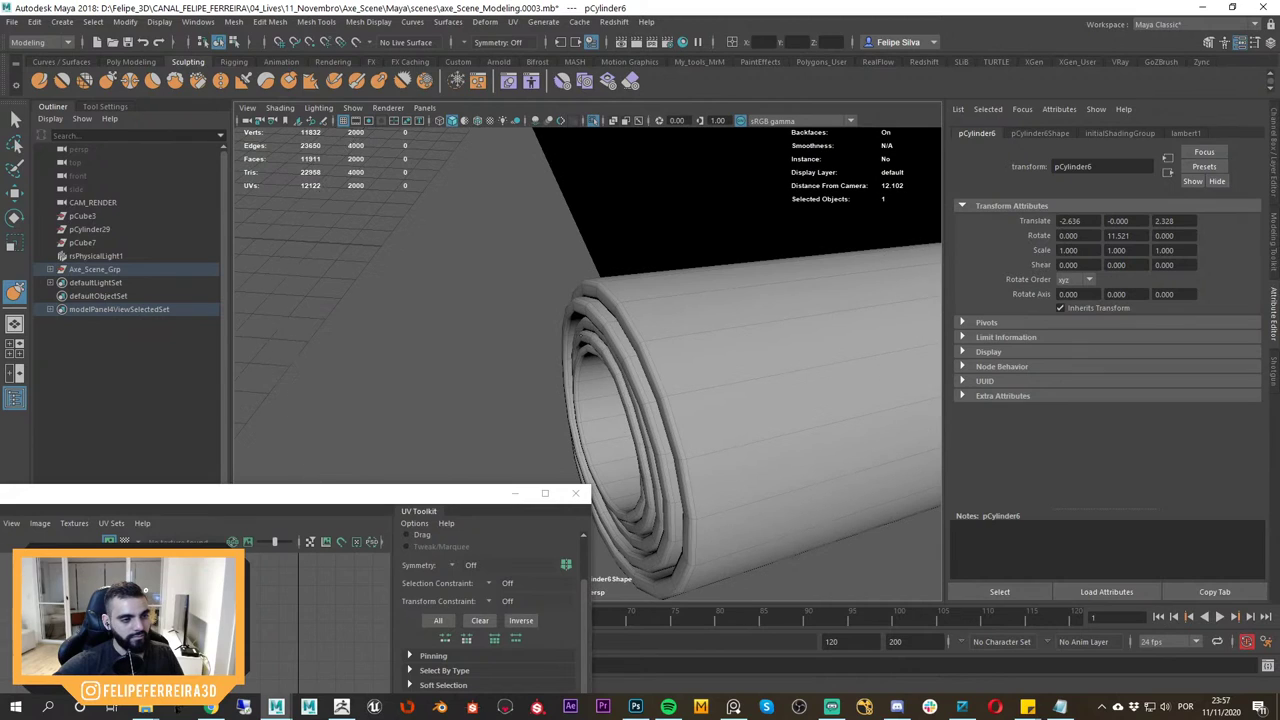
pyautogui.moveTo(613, 288); pyautogui.dragTo(588, 324)
pyautogui.moveTo(588, 324)
pyautogui.keyDown('alt'); pyautogui.mouseDown()
pyautogui.moveTo(592, 312)
pyautogui.moveTo(591, 323)
pyautogui.moveTo(568, 304)
pyautogui.mouseUp(); pyautogui.keyUp('alt')
pyautogui.keyDown('alt'); pyautogui.moveTo(587, 450); pyautogui.dragTo(621, 398, button='middle'); pyautogui.keyUp('alt')
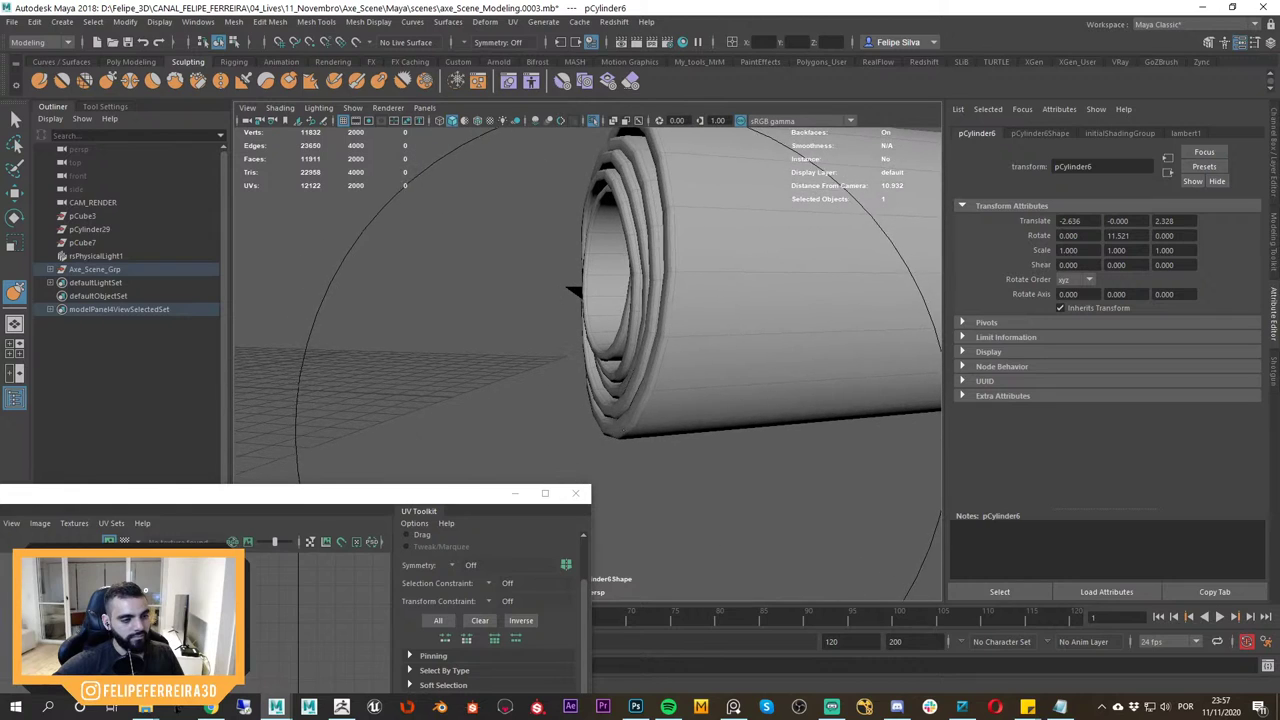
# Push the inner rolled layers at the scroll's near end with the Grab brush to vary the gaps between them.
pyautogui.moveTo(621, 390); pyautogui.dragTo(660, 376)
pyautogui.moveTo(680, 274)
pyautogui.mouseDown()
pyautogui.moveTo(686, 284)
pyautogui.moveTo(722, 262)
pyautogui.mouseUp()
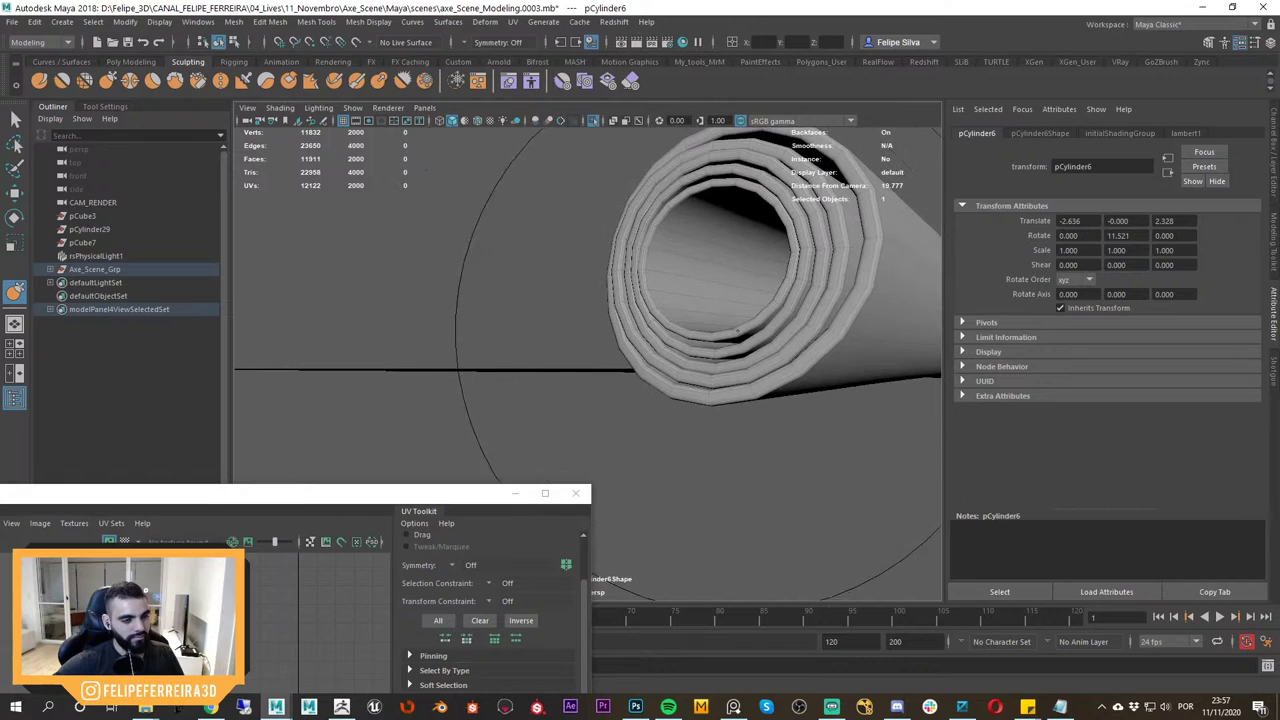
pyautogui.moveTo(735, 334); pyautogui.dragTo(740, 342)
pyautogui.moveTo(689, 231); pyautogui.dragTo(722, 255)
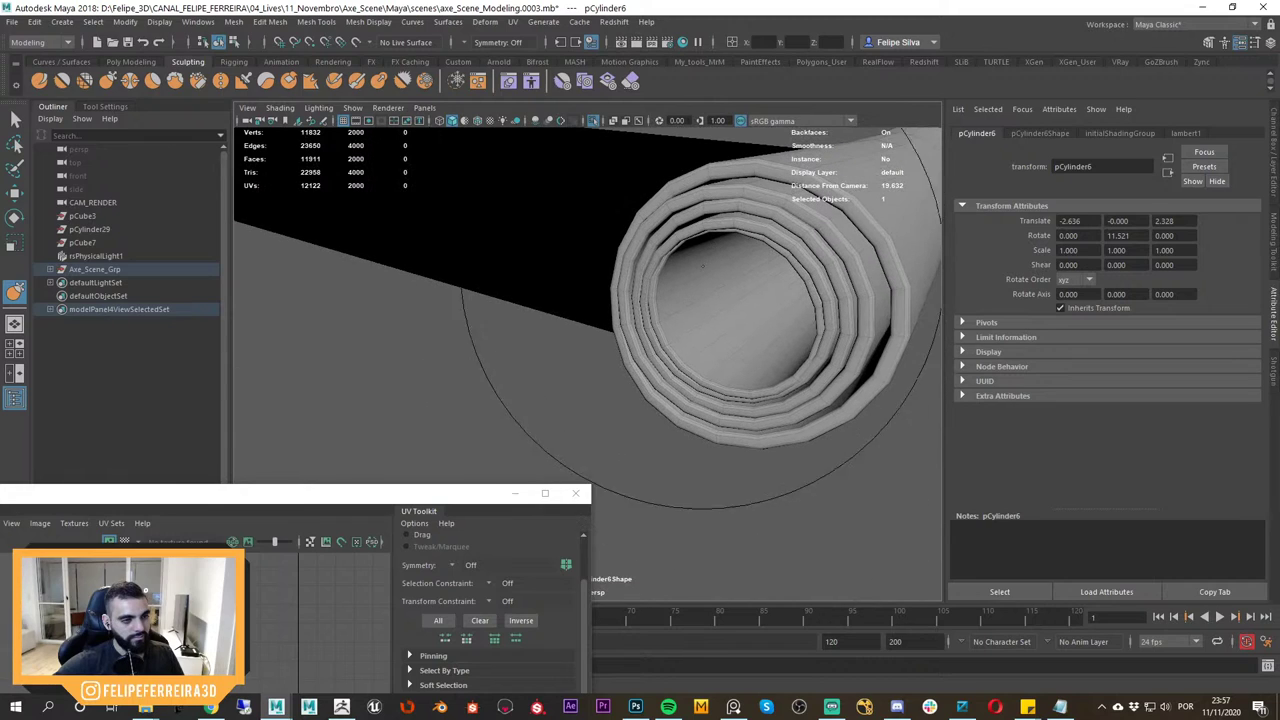
pyautogui.moveTo(699, 357)
pyautogui.keyDown('alt'); pyautogui.mouseDown()
pyautogui.moveTo(749, 347)
pyautogui.moveTo(738, 354)
pyautogui.moveTo(761, 300)
pyautogui.mouseUp(); pyautogui.keyUp('alt')
pyautogui.moveTo(814, 343)
pyautogui.keyDown('alt'); pyautogui.mouseDown()
pyautogui.moveTo(772, 251)
pyautogui.moveTo(786, 245)
pyautogui.moveTo(768, 206)
pyautogui.moveTo(709, 246)
pyautogui.moveTo(684, 240)
pyautogui.moveTo(721, 239)
pyautogui.moveTo(706, 193)
pyautogui.moveTo(717, 214)
pyautogui.moveTo(704, 224)
pyautogui.mouseUp(); pyautogui.keyUp('alt')
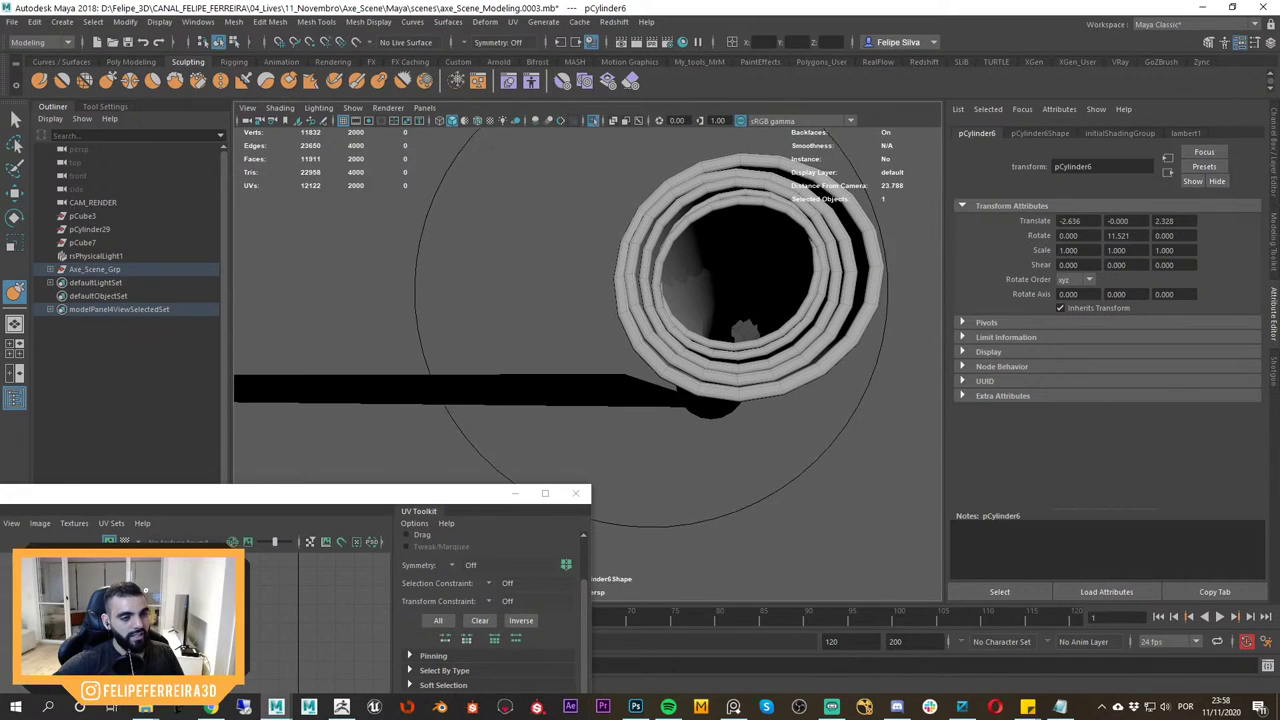
pyautogui.moveTo(669, 293)
pyautogui.keyDown('alt'); pyautogui.mouseDown()
pyautogui.moveTo(692, 340)
pyautogui.moveTo(706, 325)
pyautogui.moveTo(738, 359)
pyautogui.moveTo(718, 332)
pyautogui.moveTo(721, 366)
pyautogui.moveTo(780, 321)
pyautogui.moveTo(753, 326)
pyautogui.moveTo(765, 302)
pyautogui.moveTo(723, 335)
pyautogui.mouseUp(); pyautogui.keyUp('alt')
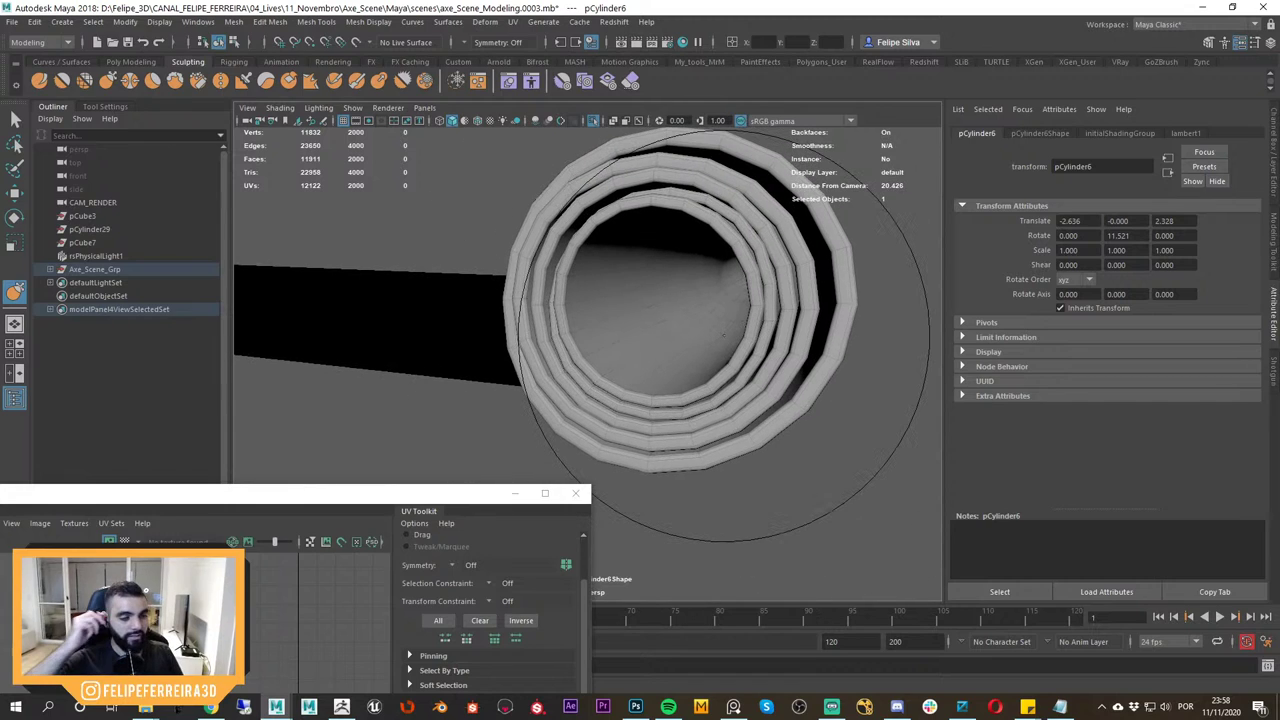
pyautogui.keyDown('alt'); pyautogui.moveTo(858, 265); pyautogui.dragTo(652, 312); pyautogui.keyUp('alt')
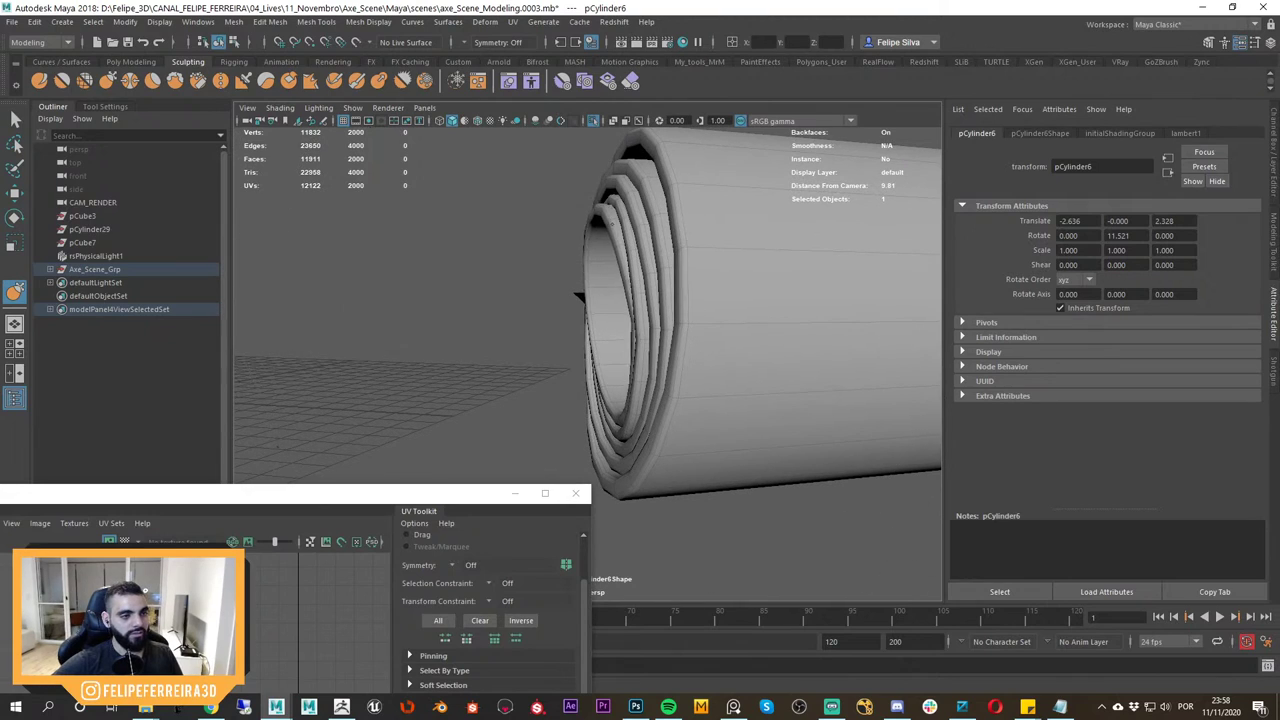
# Pull the outermost layer's edge at the scroll's near end slightly outward with the Grab brush.
pyautogui.keyDown('alt'); pyautogui.moveTo(577, 297); pyautogui.dragTo(682, 333); pyautogui.keyUp('alt')
pyautogui.scroll(4, 680, 335)
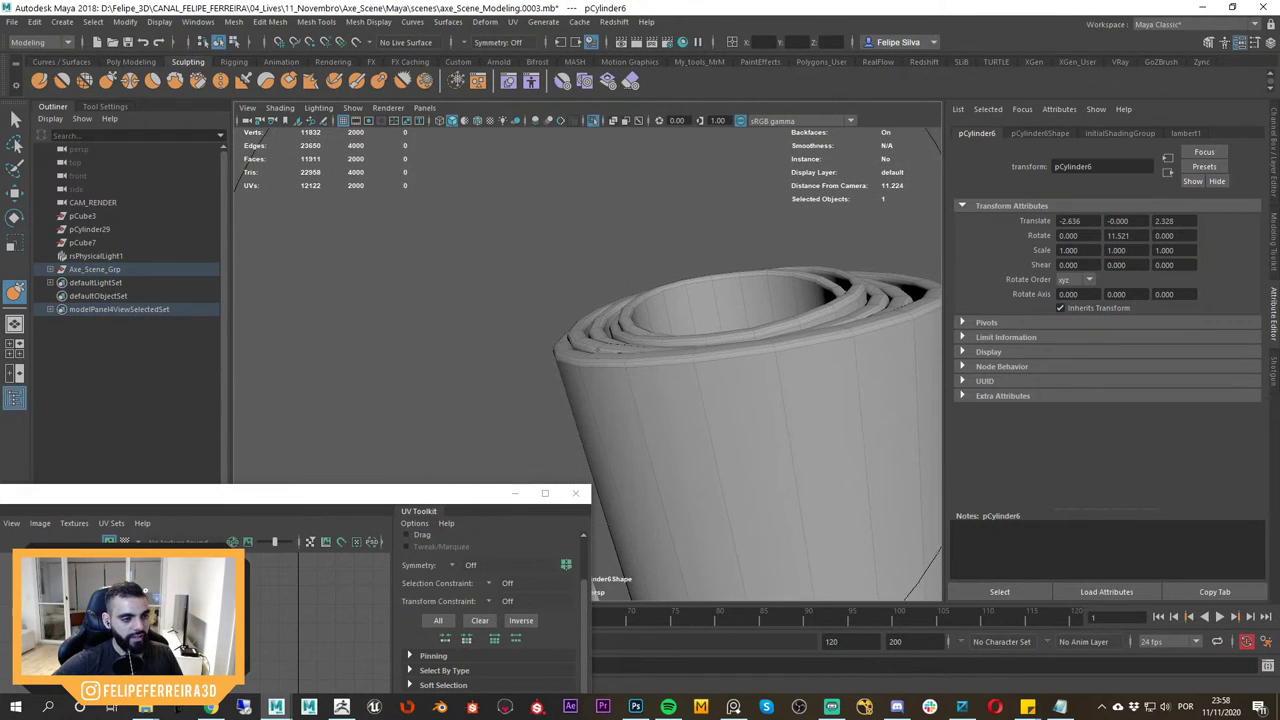
pyautogui.moveTo(558, 352); pyautogui.dragTo(549, 346)
pyautogui.moveTo(676, 303)
pyautogui.keyDown('alt'); pyautogui.mouseDown()
pyautogui.moveTo(731, 329)
pyautogui.moveTo(850, 296)
pyautogui.moveTo(789, 326)
pyautogui.moveTo(734, 314)
pyautogui.mouseUp(); pyautogui.keyUp('alt')
pyautogui.keyDown('alt'); pyautogui.moveTo(734, 314); pyautogui.dragTo(700, 303, button='right'); pyautogui.keyUp('alt')
pyautogui.moveTo(700, 303)
pyautogui.keyDown('alt'); pyautogui.mouseDown()
pyautogui.moveTo(677, 349)
pyautogui.moveTo(623, 381)
pyautogui.mouseUp(); pyautogui.keyUp('alt')
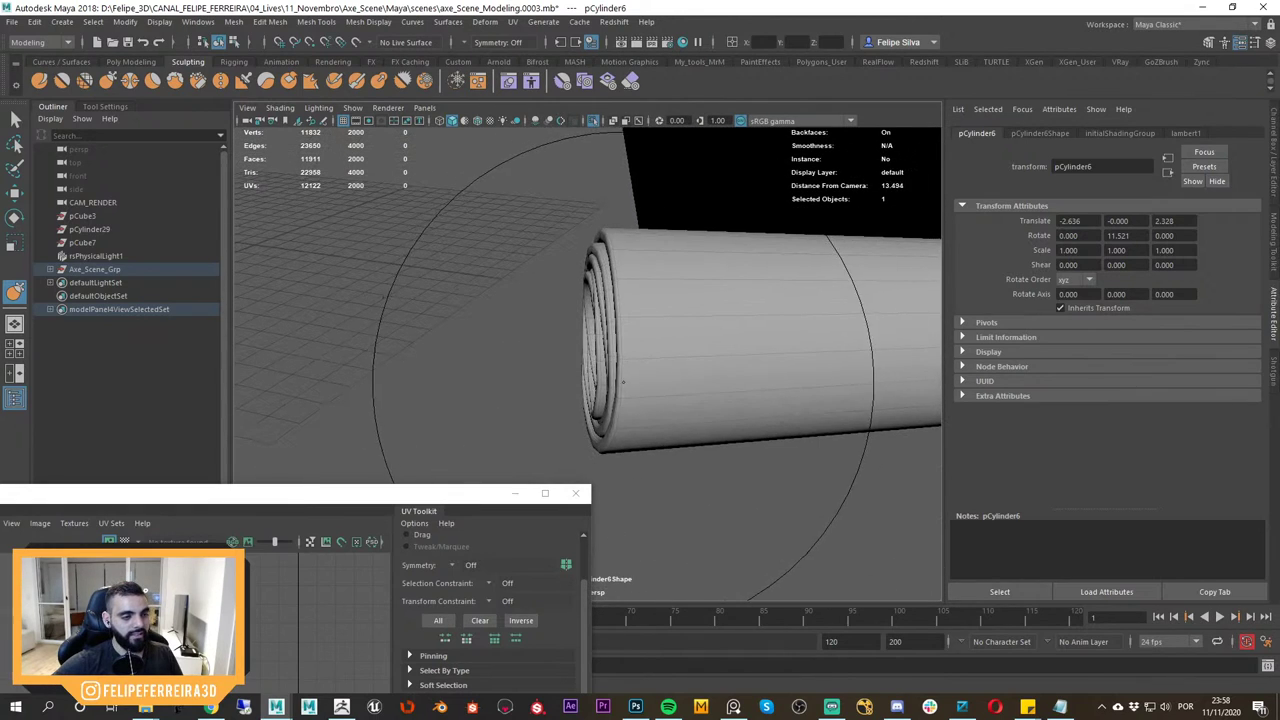
# Examine the sculpted near end of the scroll from several angles.
pyautogui.keyDown('alt'); pyautogui.moveTo(631, 410); pyautogui.dragTo(612, 402, button='right'); pyautogui.keyUp('alt')
pyautogui.press('w')
pyautogui.click(681, 453)
pyautogui.moveTo(681, 453)
pyautogui.keyDown('alt'); pyautogui.mouseDown()
pyautogui.moveTo(804, 453)
pyautogui.moveTo(796, 468)
pyautogui.moveTo(738, 453)
pyautogui.mouseUp(); pyautogui.keyUp('alt')
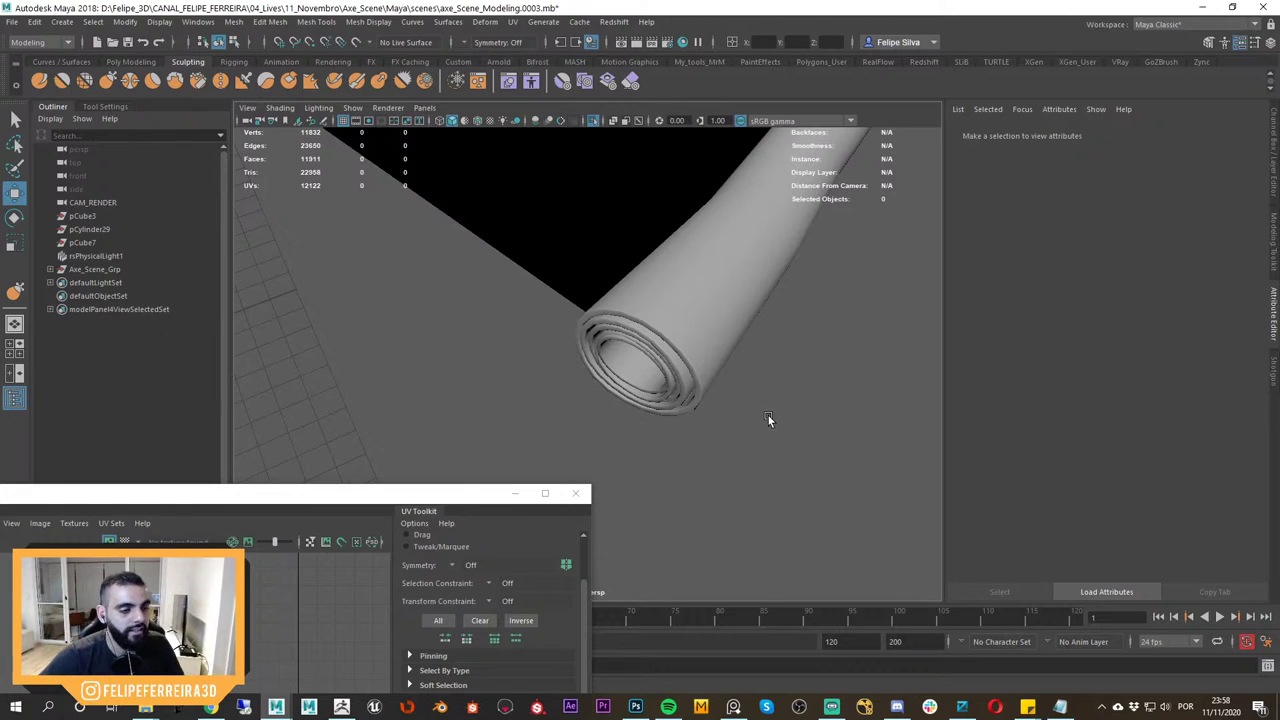
pyautogui.click(704, 414)
pyautogui.moveTo(702, 426)
pyautogui.keyDown('alt'); pyautogui.mouseDown()
pyautogui.moveTo(678, 441)
pyautogui.moveTo(706, 430)
pyautogui.moveTo(736, 268)
pyautogui.mouseUp(); pyautogui.keyUp('alt')
pyautogui.press('y')
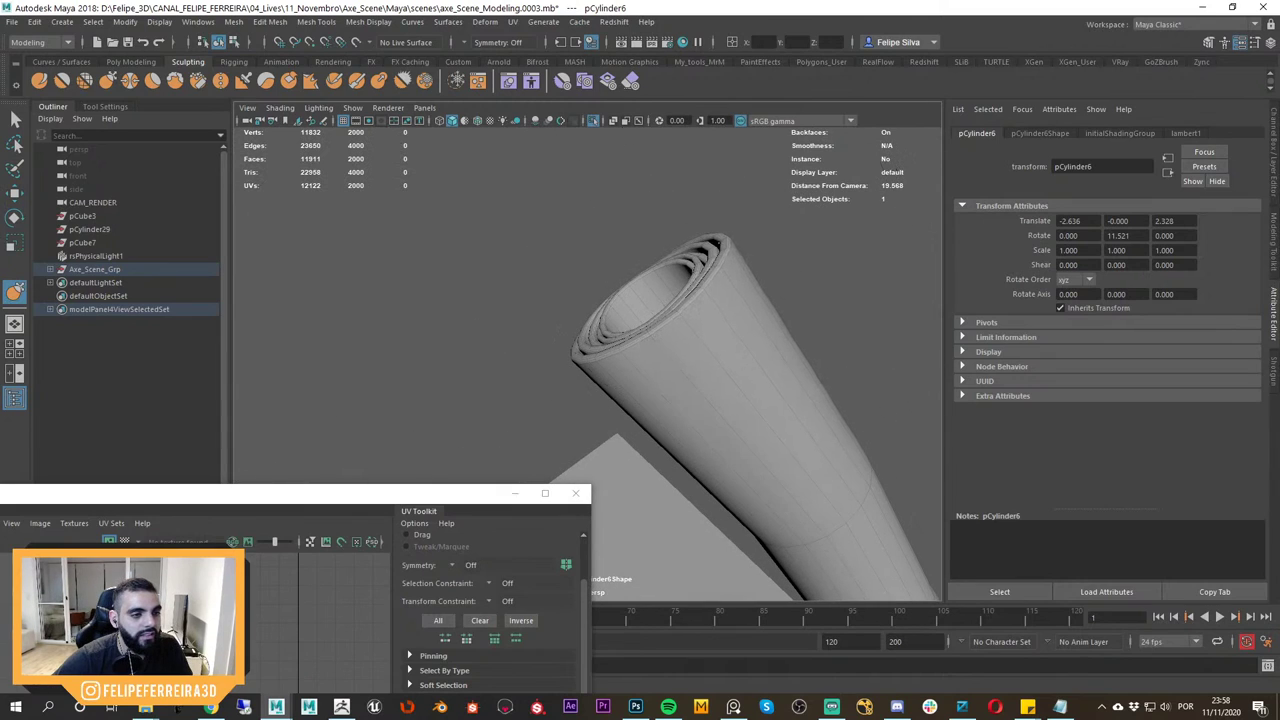
pyautogui.keyDown('alt'); pyautogui.moveTo(727, 262); pyautogui.dragTo(752, 331); pyautogui.keyUp('alt')
pyautogui.keyDown('alt'); pyautogui.moveTo(765, 327); pyautogui.dragTo(742, 311, button='right'); pyautogui.keyUp('alt')
pyautogui.keyDown('alt'); pyautogui.moveTo(742, 311); pyautogui.dragTo(718, 442); pyautogui.keyUp('alt')
# Select the rolled scroll and apply an automatic UV projection to it.
pyautogui.press('w')
pyautogui.click(788, 442)
pyautogui.moveTo(718, 441)
pyautogui.keyDown('alt'); pyautogui.mouseDown(button='right')
pyautogui.moveTo(637, 395)
pyautogui.moveTo(714, 425)
pyautogui.mouseUp(button='right'); pyautogui.keyUp('alt')
pyautogui.click(624, 395)
pyautogui.moveTo(715, 425)
pyautogui.keyDown('alt'); pyautogui.mouseDown()
pyautogui.moveTo(680, 442)
pyautogui.moveTo(766, 437)
pyautogui.moveTo(708, 430)
pyautogui.mouseUp(); pyautogui.keyUp('alt')
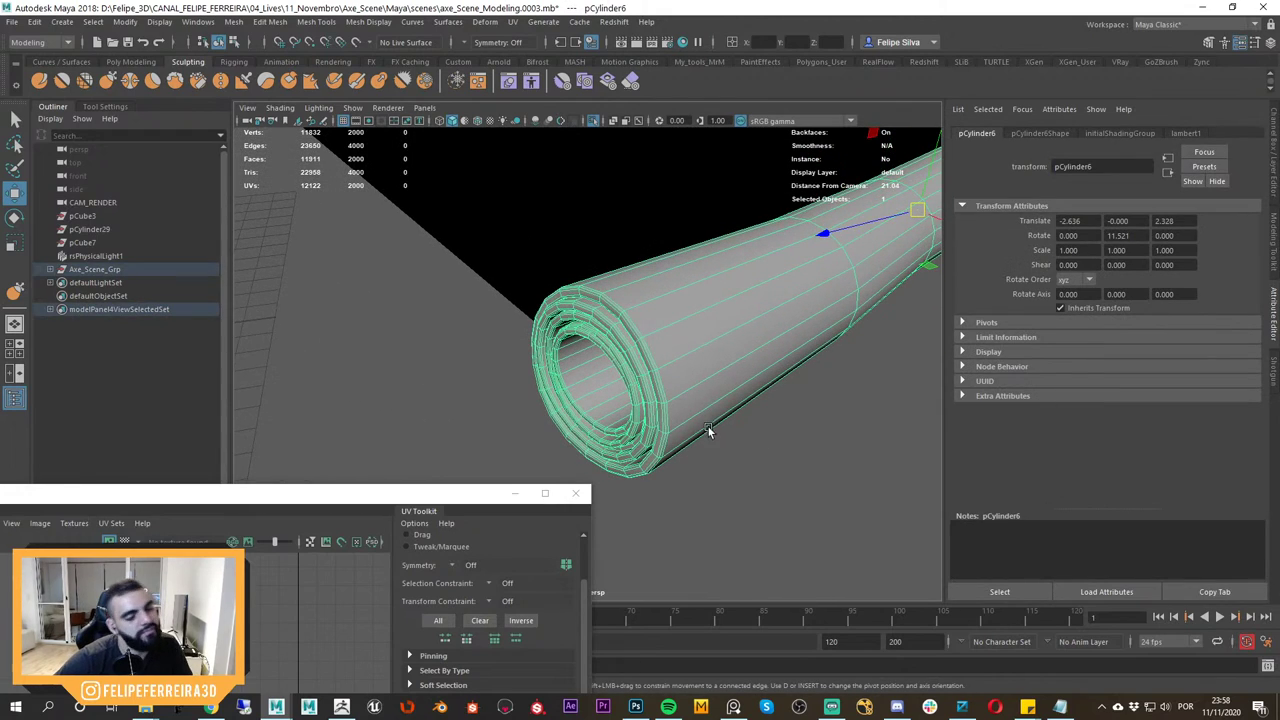
pyautogui.click(515, 23)
pyautogui.click(560, 101)
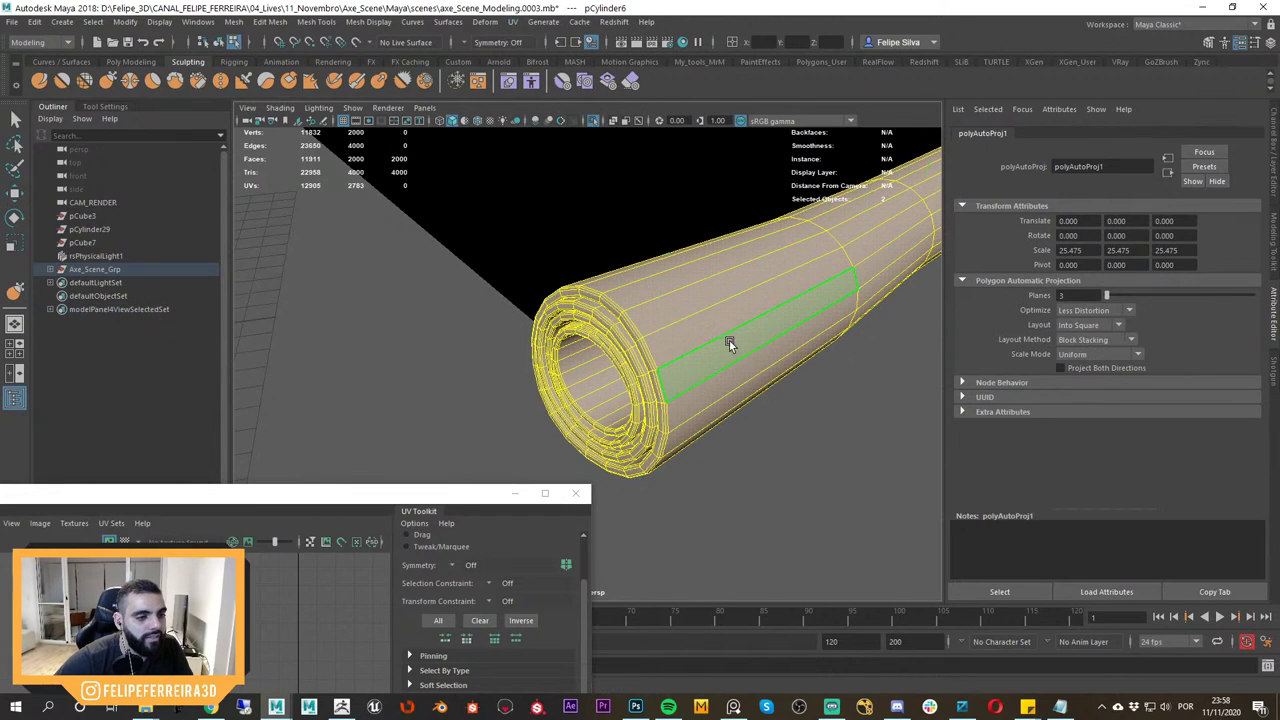
# Return to object mode, reselect the scroll and display the checker map on it from the UV Editor.
pyautogui.press('w')
pyautogui.moveTo(700, 329); pyautogui.dragTo(757, 308, button='right')
pyautogui.click(746, 210)
pyautogui.moveTo(349, 498); pyautogui.dragTo(445, 209)
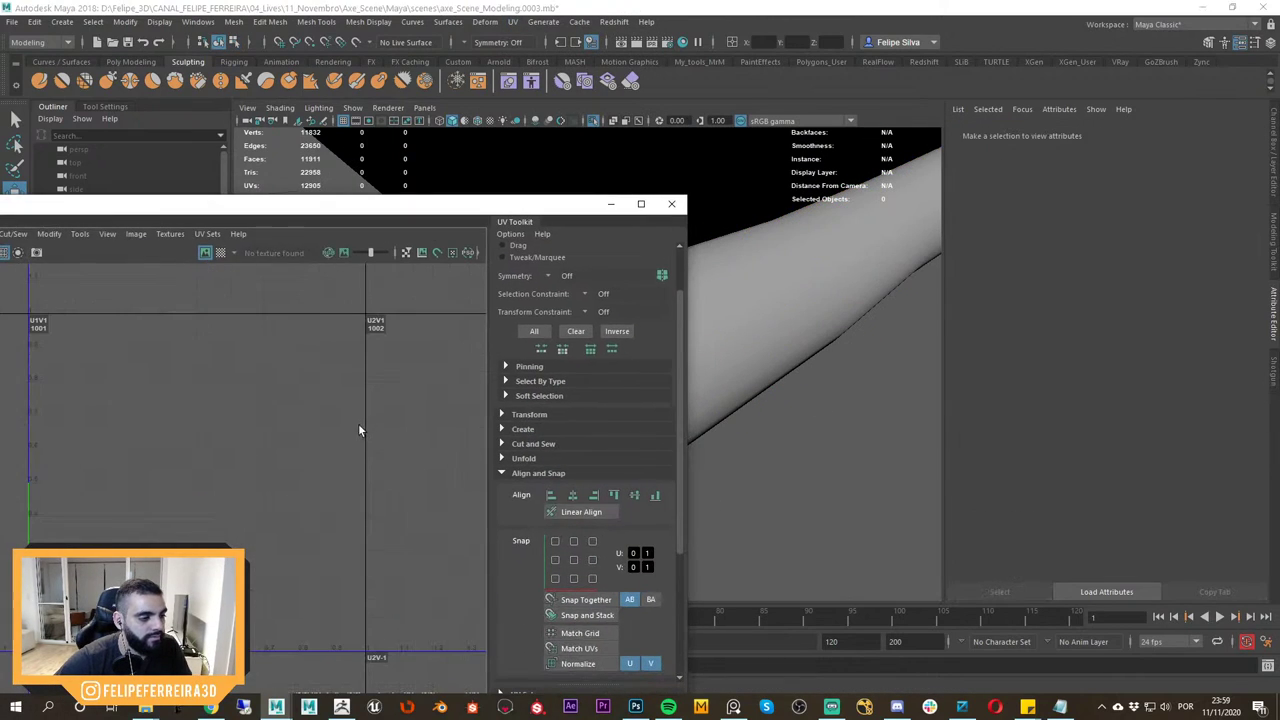
pyautogui.click(766, 363)
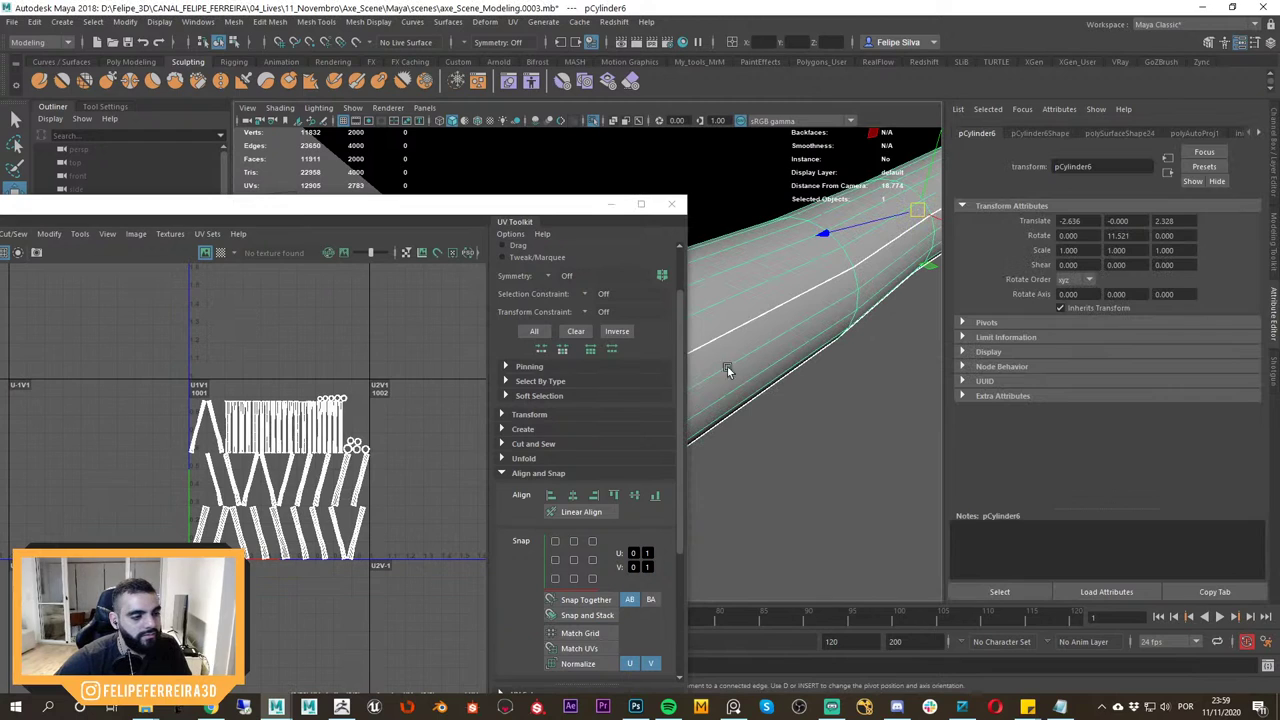
pyautogui.scroll(1, 388, 480)
pyautogui.click(221, 254)
pyautogui.moveTo(363, 206); pyautogui.dragTo(333, 571)
# Inspect the checker pattern along the rolled scroll and around its near end.
pyautogui.keyDown('alt'); pyautogui.moveTo(727, 386); pyautogui.dragTo(689, 375, button='right'); pyautogui.keyUp('alt')
pyautogui.keyDown('alt'); pyautogui.moveTo(689, 375); pyautogui.dragTo(684, 379); pyautogui.keyUp('alt')
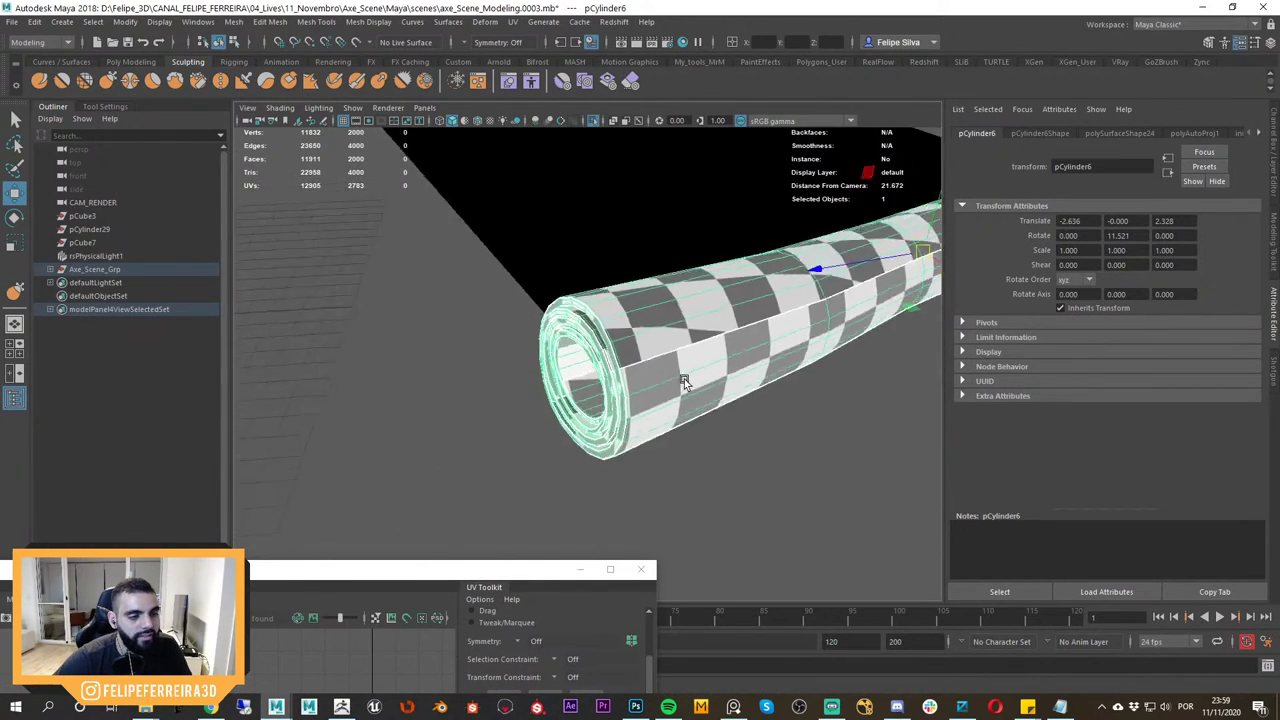
pyautogui.keyDown('alt'); pyautogui.moveTo(684, 379); pyautogui.dragTo(640, 376, button='right'); pyautogui.keyUp('alt')
pyautogui.keyDown('alt'); pyautogui.moveTo(640, 376); pyautogui.dragTo(668, 335); pyautogui.keyUp('alt')
pyautogui.keyDown('alt'); pyautogui.moveTo(668, 335); pyautogui.dragTo(740, 326, button='right'); pyautogui.keyUp('alt')
pyautogui.doubleClick(746, 349)
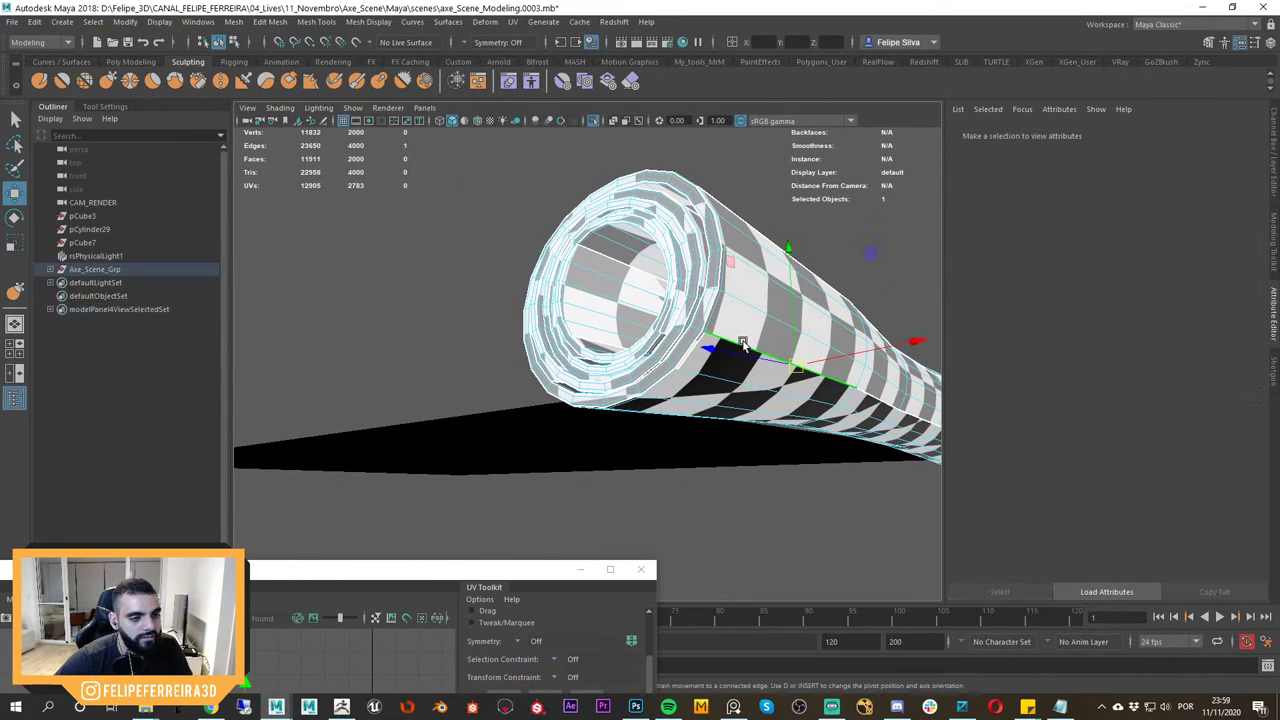
pyautogui.press('b')
pyautogui.keyDown('alt'); pyautogui.moveTo(755, 358); pyautogui.dragTo(679, 367); pyautogui.keyUp('alt')
pyautogui.keyDown('alt'); pyautogui.moveTo(679, 367); pyautogui.dragTo(763, 421, button='right'); pyautogui.keyUp('alt')
pyautogui.moveTo(763, 421)
pyautogui.keyDown('alt'); pyautogui.mouseDown()
pyautogui.moveTo(748, 385)
pyautogui.moveTo(736, 400)
pyautogui.moveTo(747, 413)
pyautogui.moveTo(920, 422)
pyautogui.moveTo(826, 417)
pyautogui.moveTo(730, 333)
pyautogui.moveTo(754, 346)
pyautogui.moveTo(650, 335)
pyautogui.mouseUp(); pyautogui.keyUp('alt')
pyautogui.click(375, 618)
pyautogui.click(761, 436)
pyautogui.click(709, 387)
pyautogui.click(745, 458)
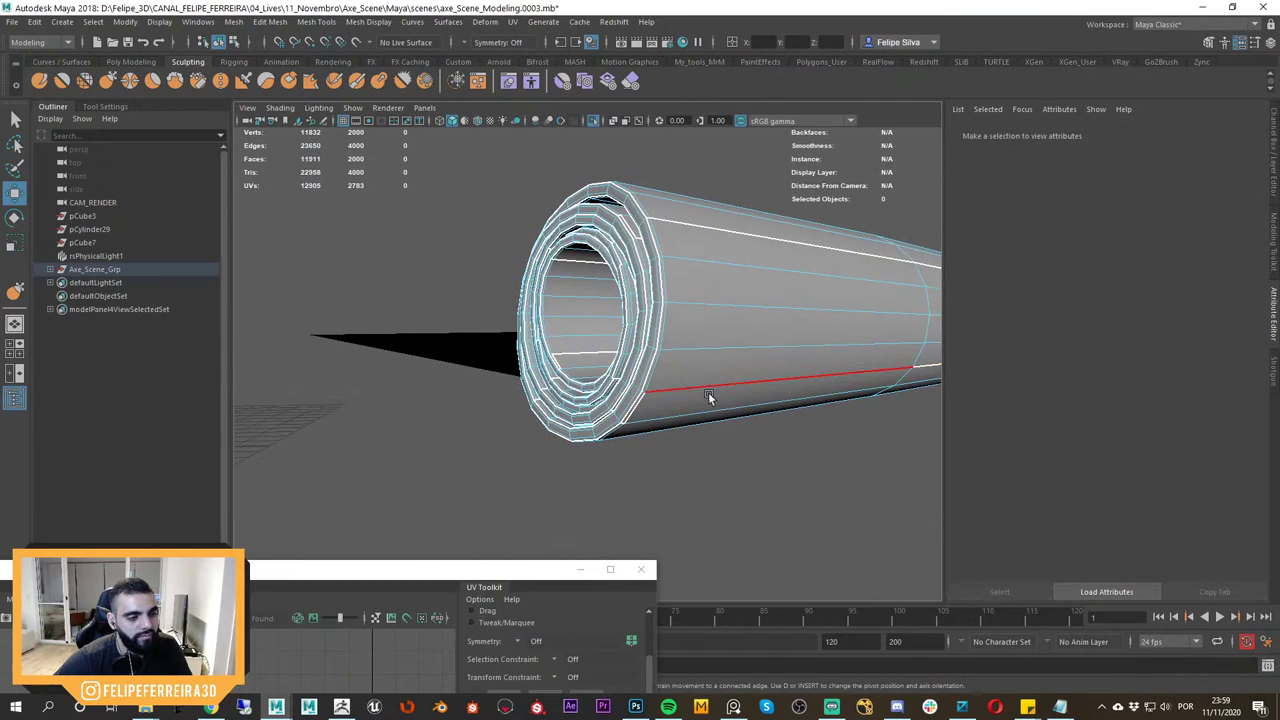
# Sew the scroll's UVs together along four of its lengthwise edge loops.
pyautogui.doubleClick(708, 388)
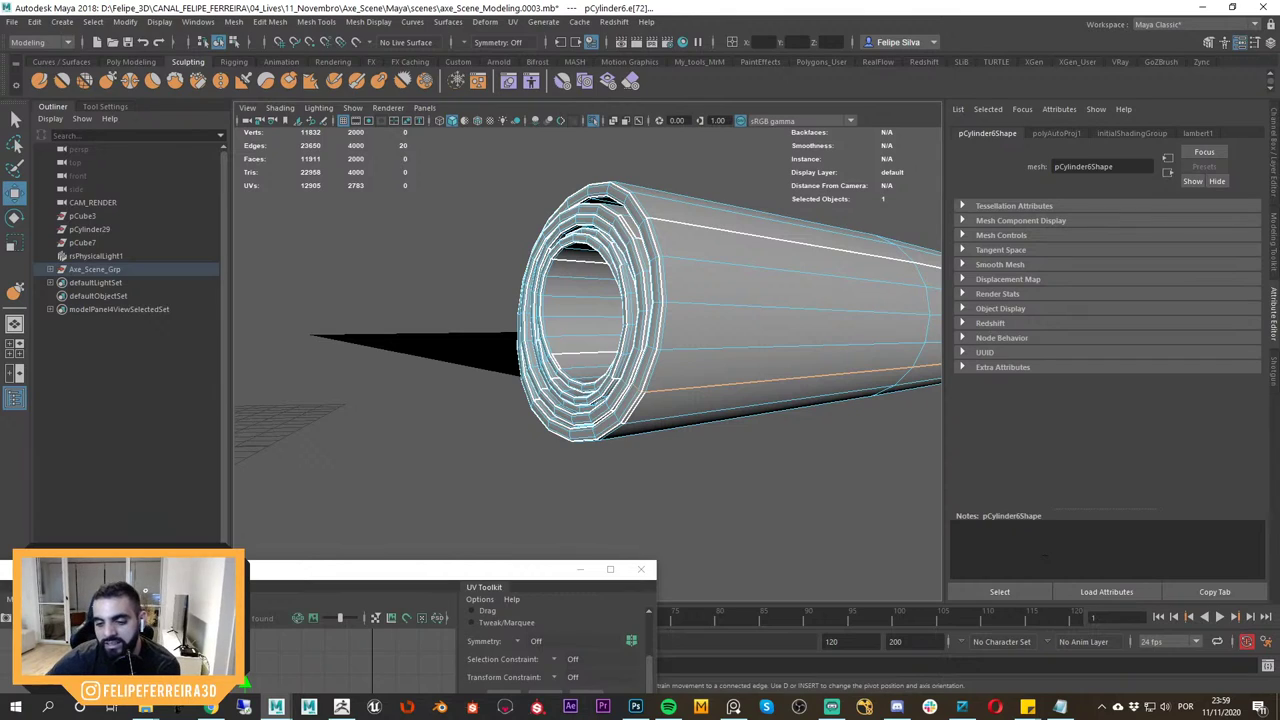
pyautogui.hotkey('alt', 'Tab')
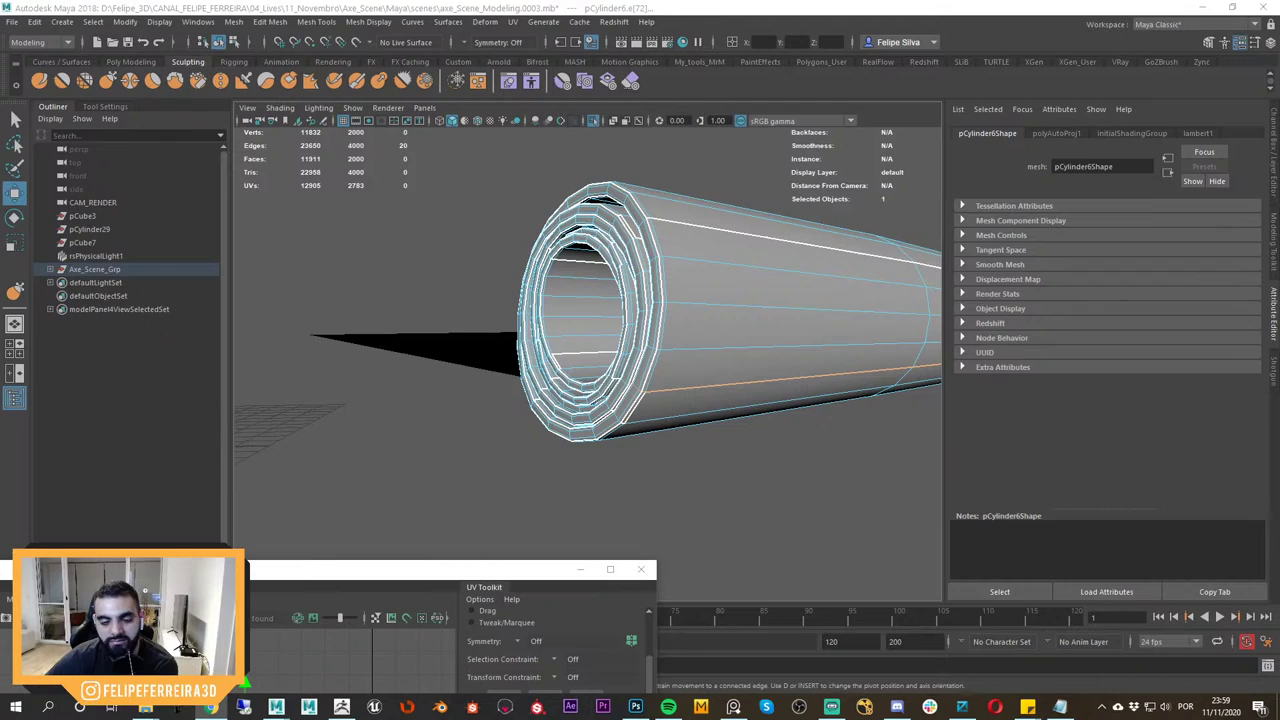
pyautogui.click(769, 474)
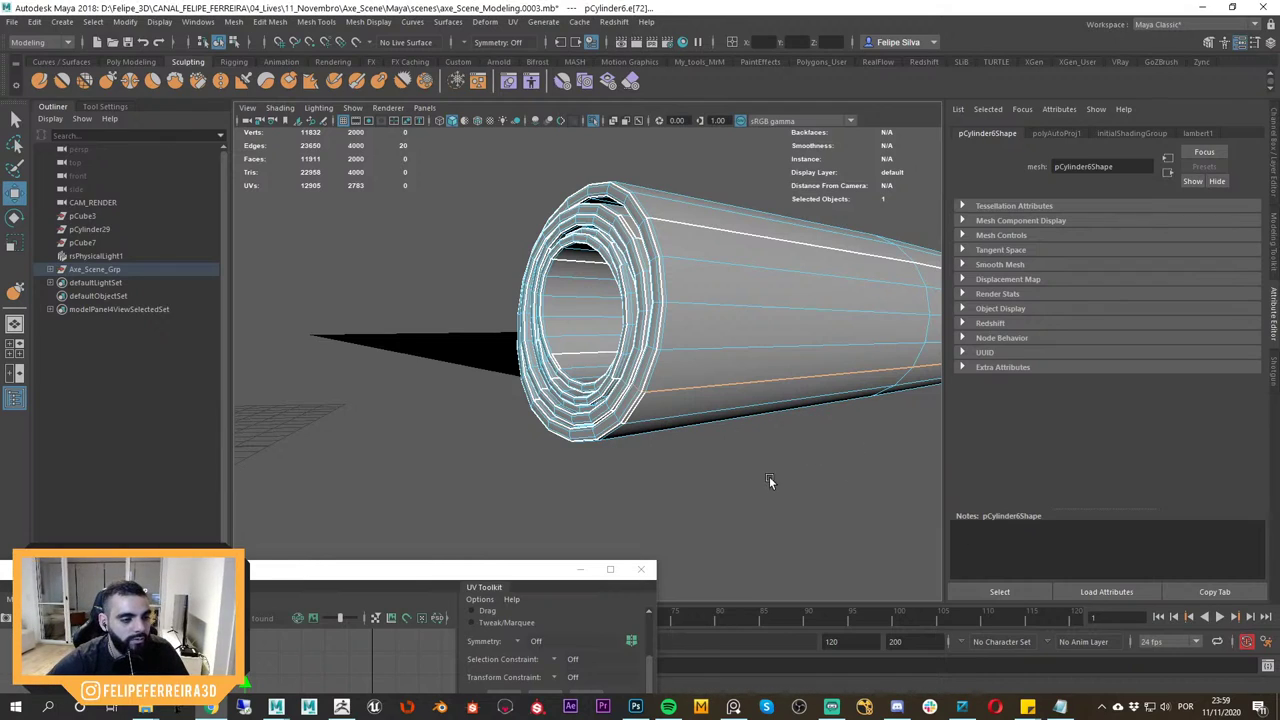
pyautogui.doubleClick(697, 387)
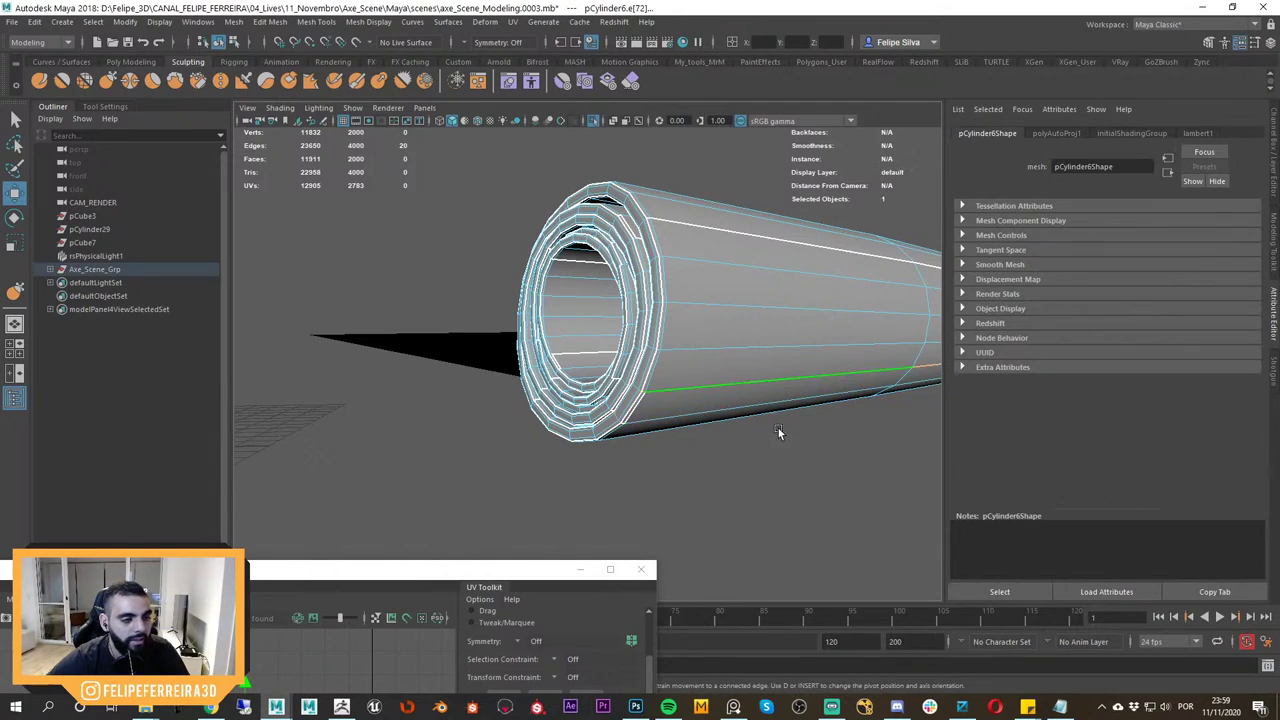
pyautogui.keyDown('alt'); pyautogui.moveTo(733, 372); pyautogui.dragTo(737, 397); pyautogui.keyUp('alt')
pyautogui.keyDown('shift'); pyautogui.doubleClick(711, 292); pyautogui.keyUp('shift')
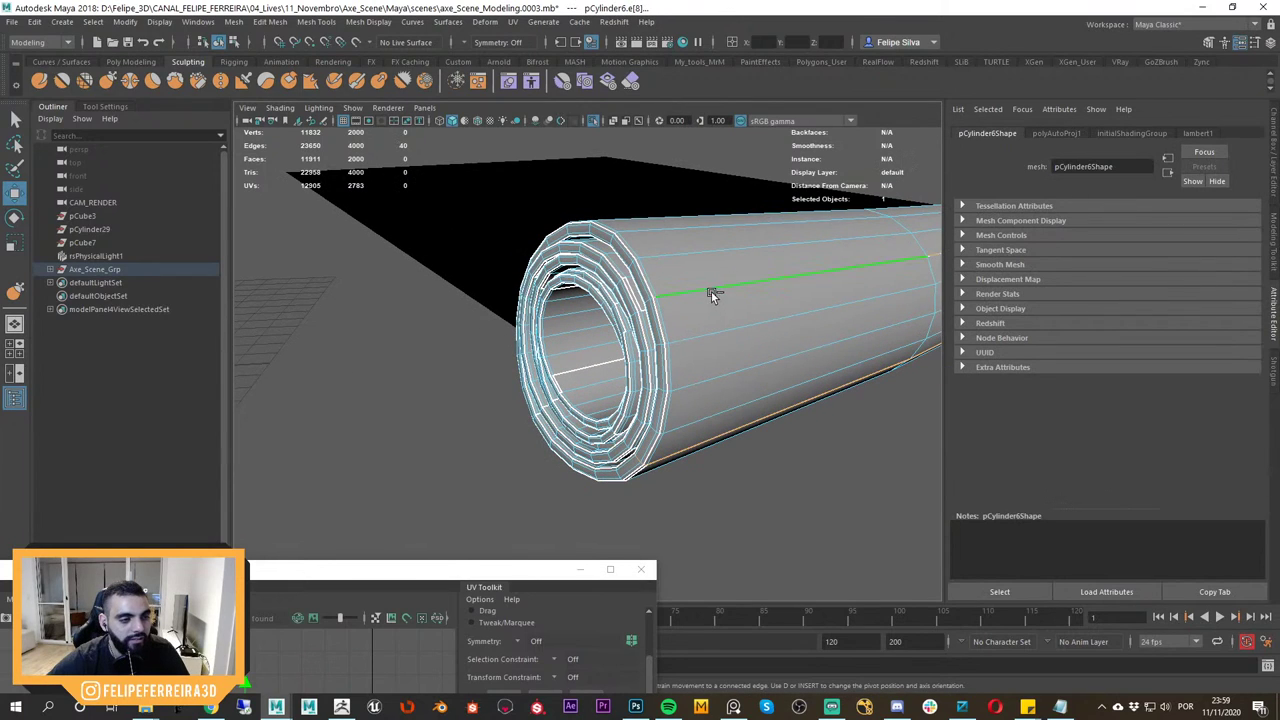
pyautogui.keyDown('alt'); pyautogui.moveTo(711, 292); pyautogui.dragTo(549, 437); pyautogui.keyUp('alt')
pyautogui.keyDown('shift'); pyautogui.doubleClick(591, 266); pyautogui.keyUp('shift')
pyautogui.keyDown('shift'); pyautogui.doubleClick(645, 399); pyautogui.keyUp('shift')
pyautogui.click(704, 62)
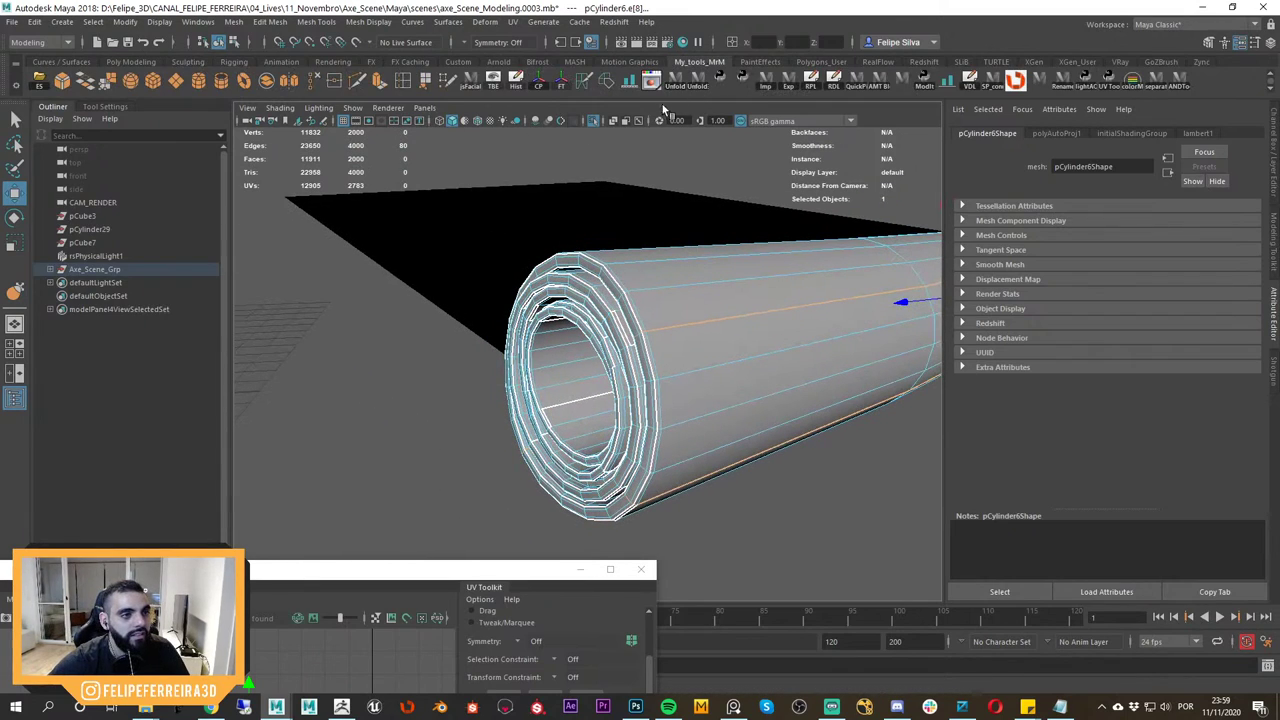
pyautogui.click(608, 86)
# Cut the scroll's UVs along one lengthwise edge loop on its underside.
pyautogui.keyDown('alt'); pyautogui.moveTo(617, 360); pyautogui.dragTo(654, 442); pyautogui.keyUp('alt')
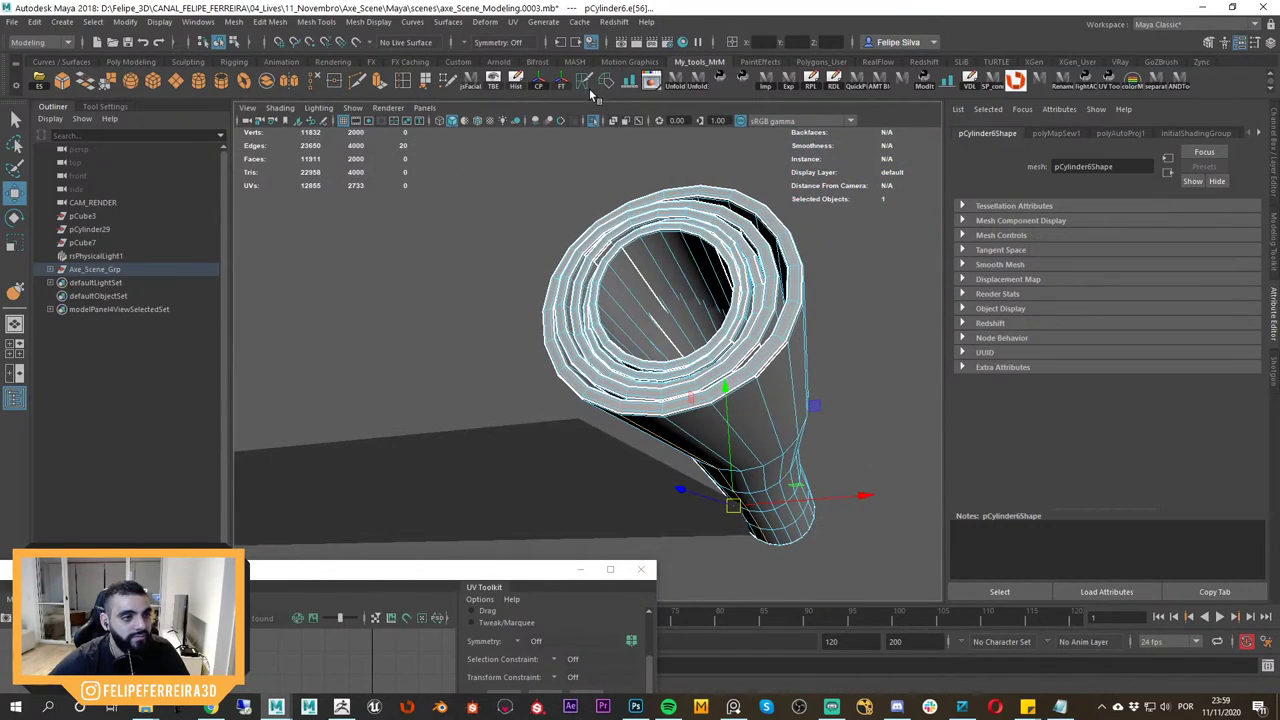
pyautogui.click(587, 86)
pyautogui.click(832, 335)
pyautogui.keyDown('alt'); pyautogui.moveTo(828, 340); pyautogui.dragTo(778, 428); pyautogui.keyUp('alt')
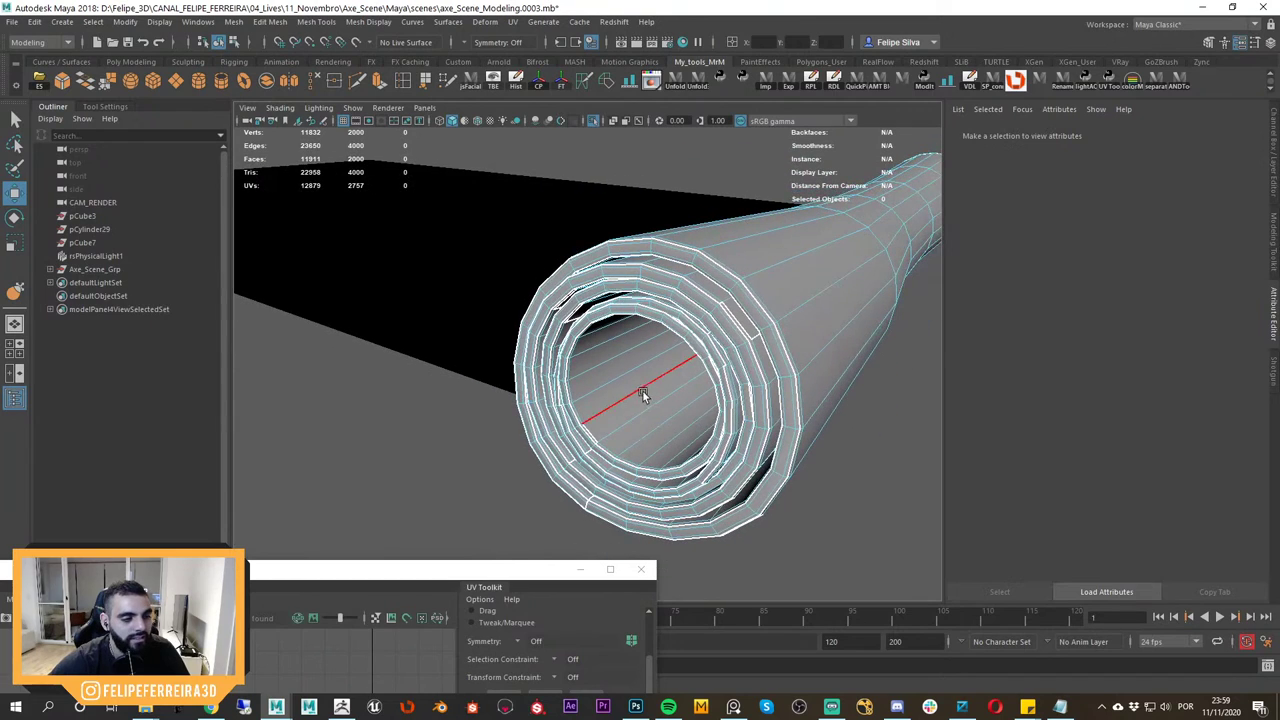
# Sew the UVs along the lengthwise edge loops inside the roll, one loop at a time.
pyautogui.doubleClick(643, 390)
pyautogui.click(605, 85)
pyautogui.keyDown('alt'); pyautogui.moveTo(649, 282); pyautogui.dragTo(729, 236); pyautogui.keyUp('alt')
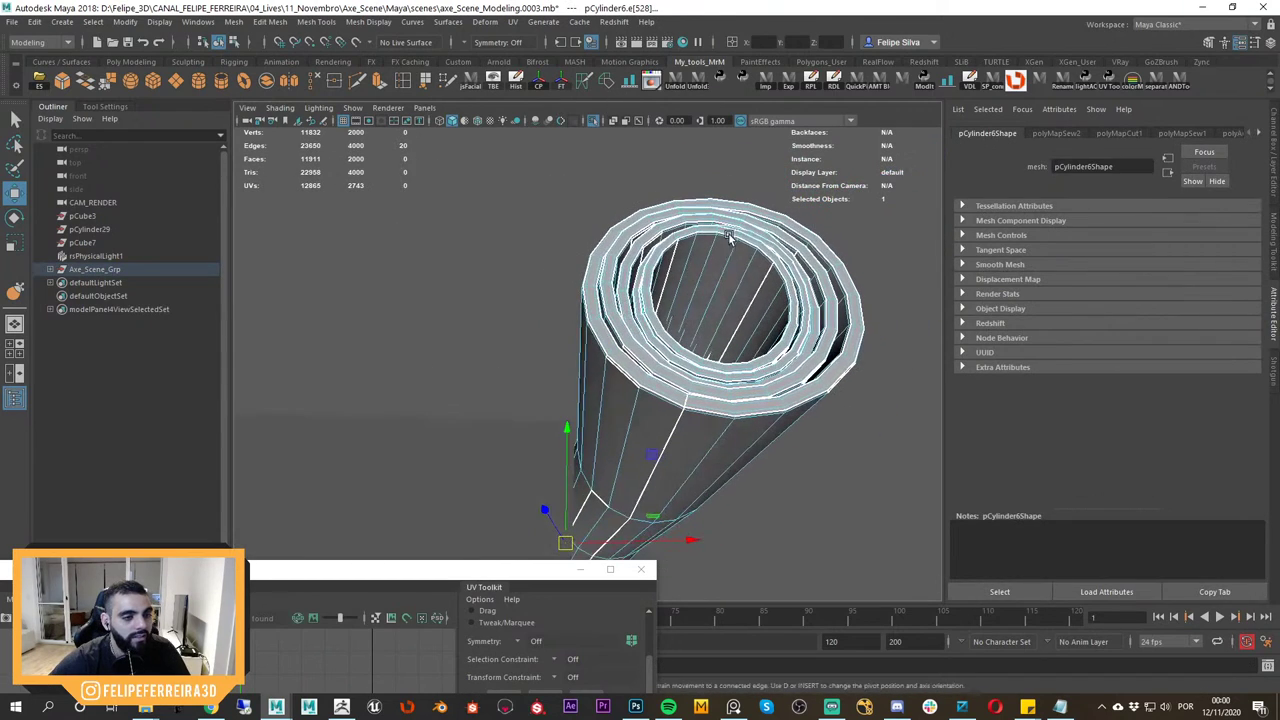
pyautogui.doubleClick(763, 280)
pyautogui.press('g')
pyautogui.keyDown('alt'); pyautogui.moveTo(729, 312); pyautogui.dragTo(709, 387); pyautogui.keyUp('alt')
pyautogui.doubleClick(665, 290)
pyautogui.press('g')
pyautogui.doubleClick(677, 322)
pyautogui.press('g')
# Unfold the whole scroll's UVs, orient the shells and lay them out in the UV tile.
pyautogui.scroll(-2, 709, 387)
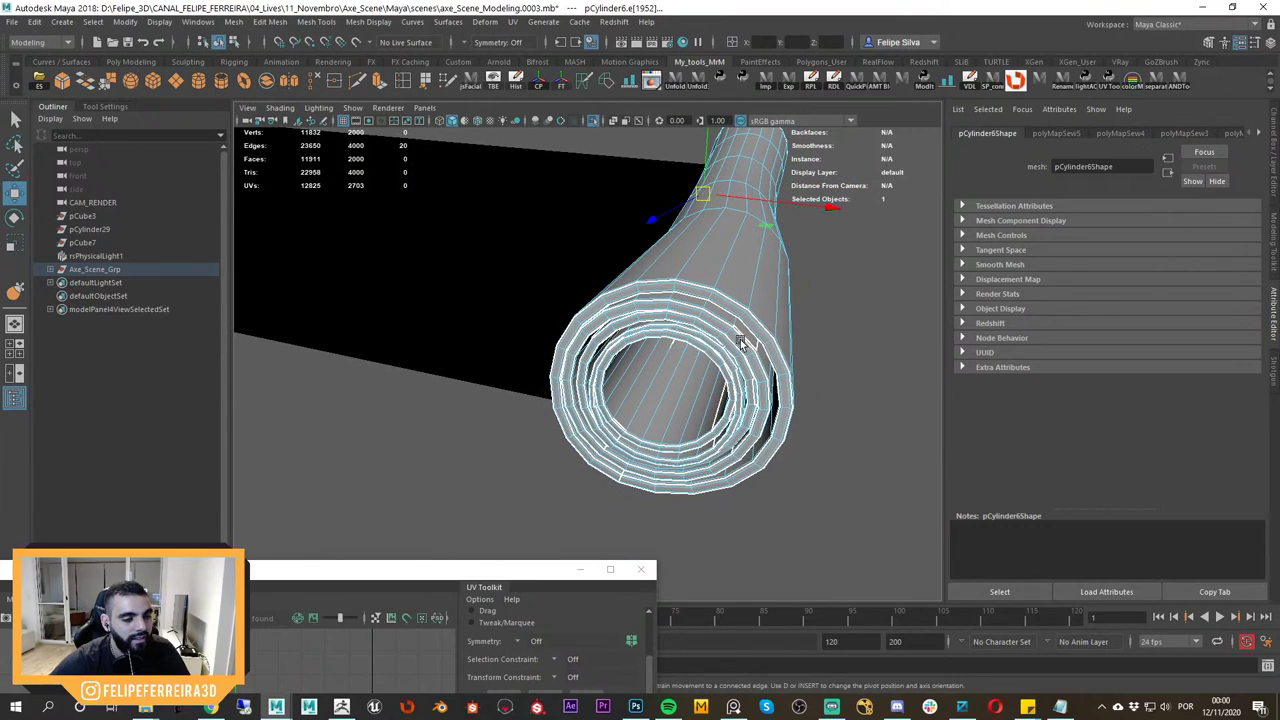
pyautogui.moveTo(742, 336); pyautogui.dragTo(848, 296, button='right')
pyautogui.keyDown('alt'); pyautogui.moveTo(793, 374); pyautogui.dragTo(697, 401); pyautogui.keyUp('alt')
pyautogui.moveTo(456, 578); pyautogui.dragTo(621, 213)
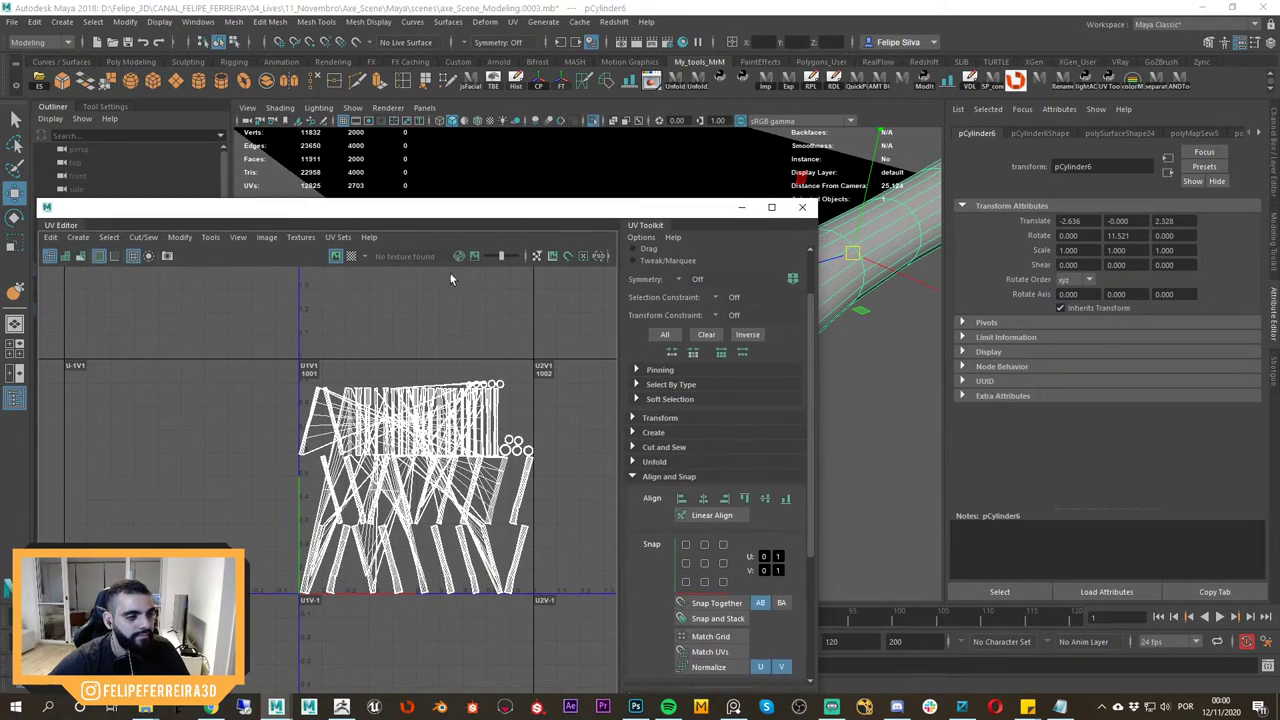
pyautogui.click(655, 462)
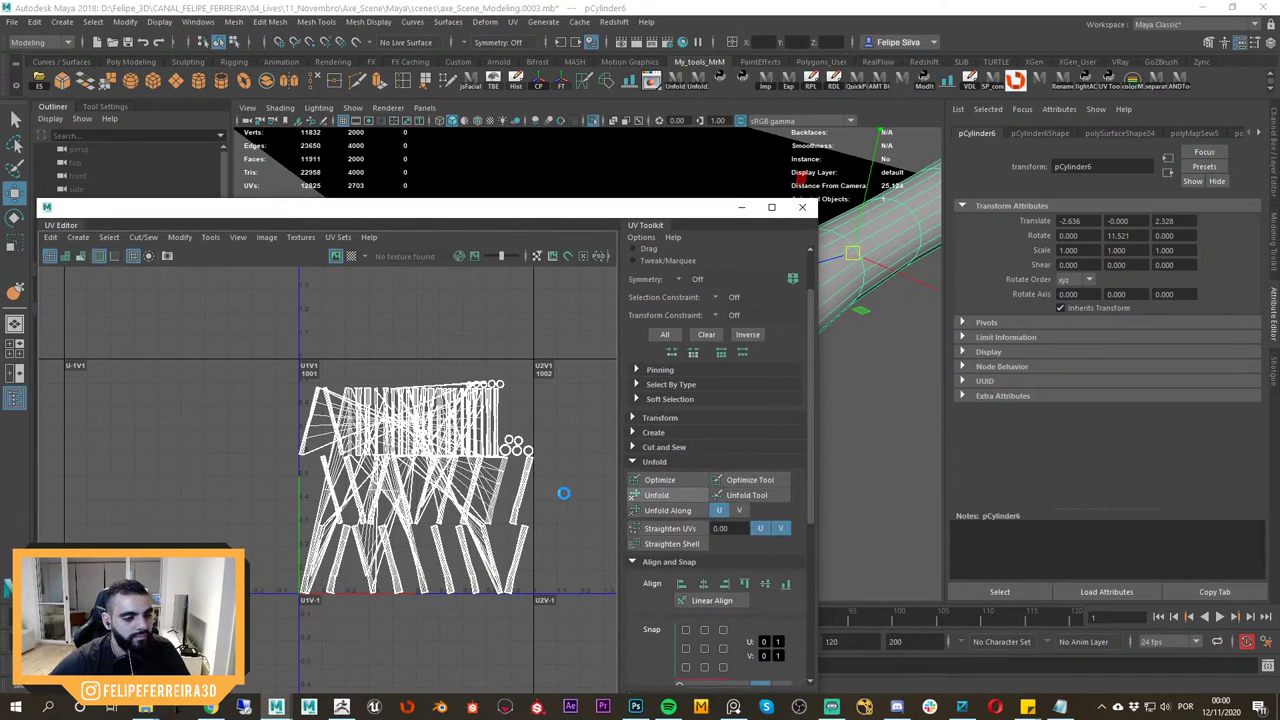
pyautogui.moveTo(809, 504); pyautogui.dragTo(809, 658)
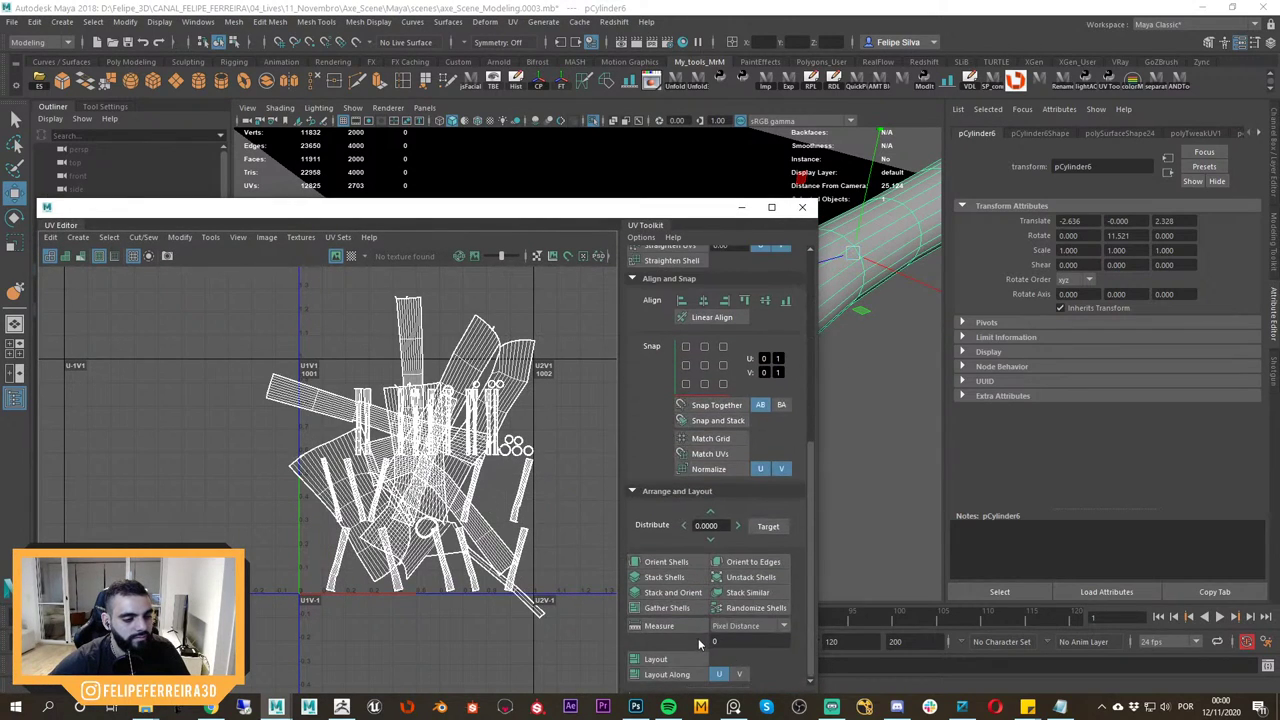
pyautogui.click(678, 563)
pyautogui.click(688, 658)
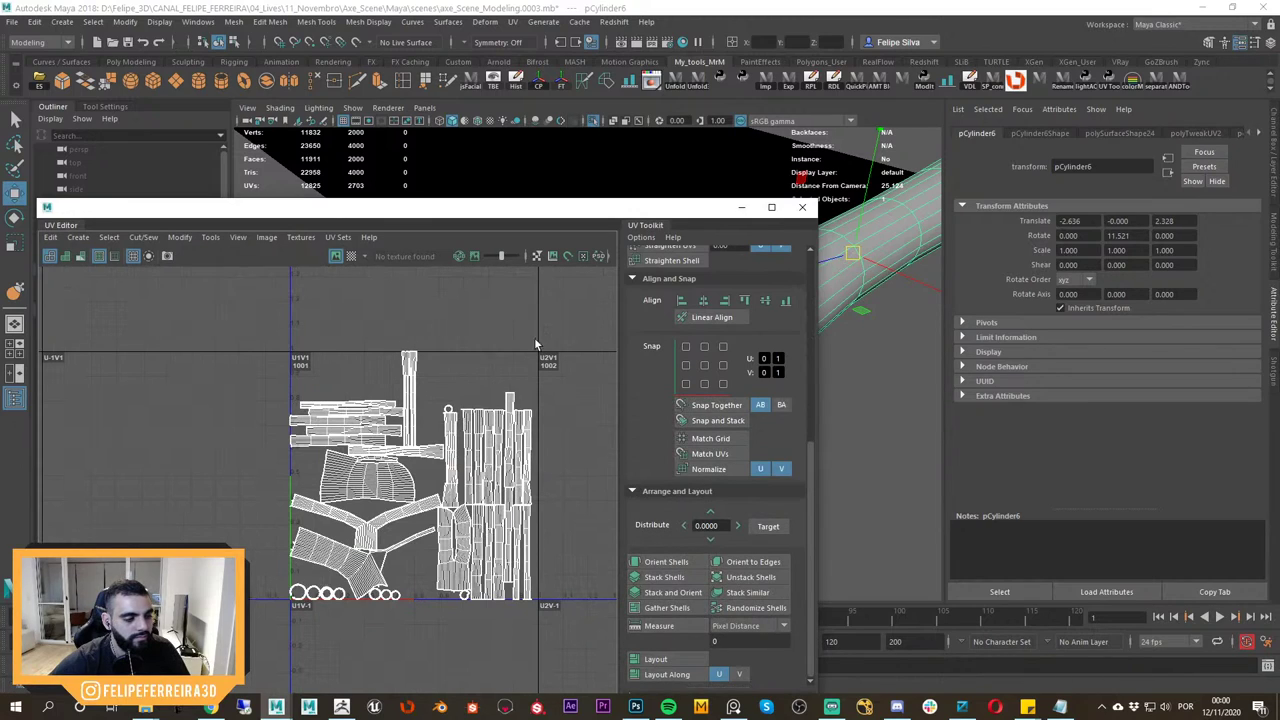
pyautogui.click(676, 84)
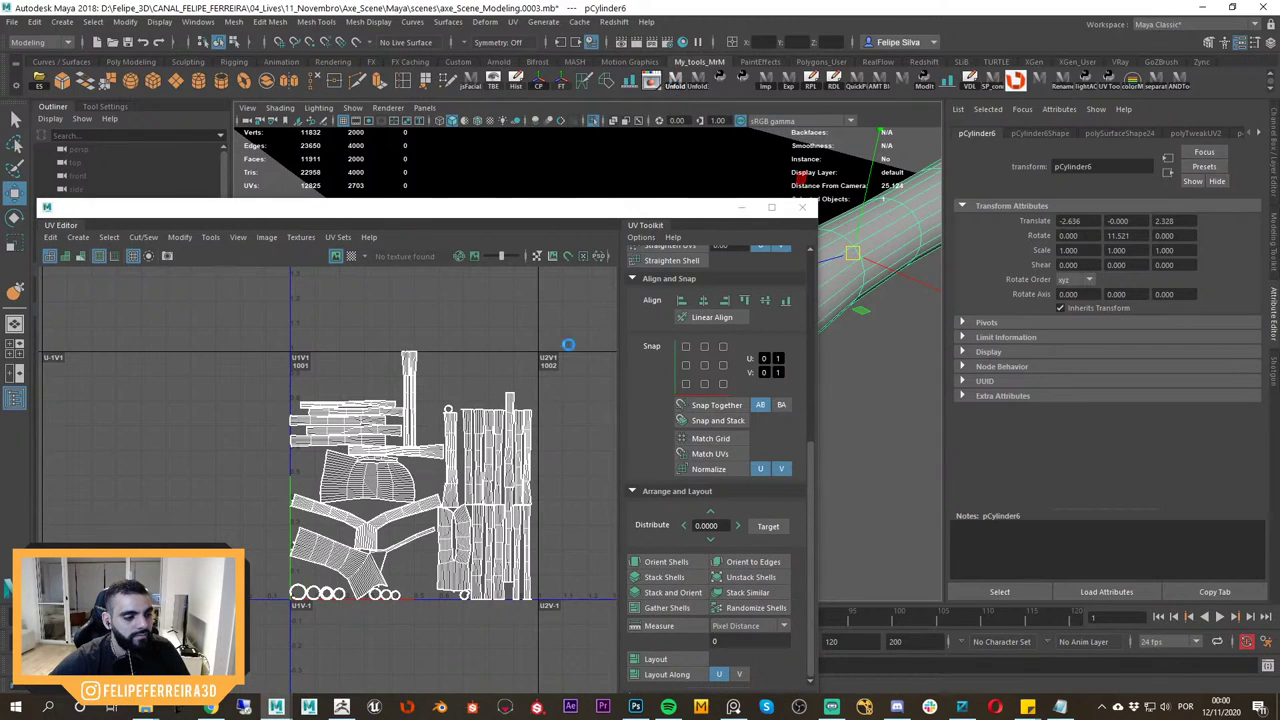
pyautogui.click(700, 657)
# Examine the laid-out UV shells up close and close the UV Editor.
pyautogui.keyDown('alt'); pyautogui.moveTo(437, 533); pyautogui.dragTo(486, 543, button='right'); pyautogui.keyUp('alt')
pyautogui.keyDown('alt'); pyautogui.moveTo(422, 535); pyautogui.dragTo(502, 466, button='middle'); pyautogui.keyUp('alt')
pyautogui.keyDown('alt'); pyautogui.moveTo(502, 466); pyautogui.dragTo(548, 508, button='right'); pyautogui.keyUp('alt')
pyautogui.keyDown('alt'); pyautogui.moveTo(481, 525); pyautogui.dragTo(358, 485, button='middle'); pyautogui.keyUp('alt')
pyautogui.moveTo(373, 441); pyautogui.dragTo(374, 350, button='right')
pyautogui.keyDown('alt'); pyautogui.moveTo(382, 400); pyautogui.dragTo(406, 430, button='right'); pyautogui.keyUp('alt')
pyautogui.click(802, 208)
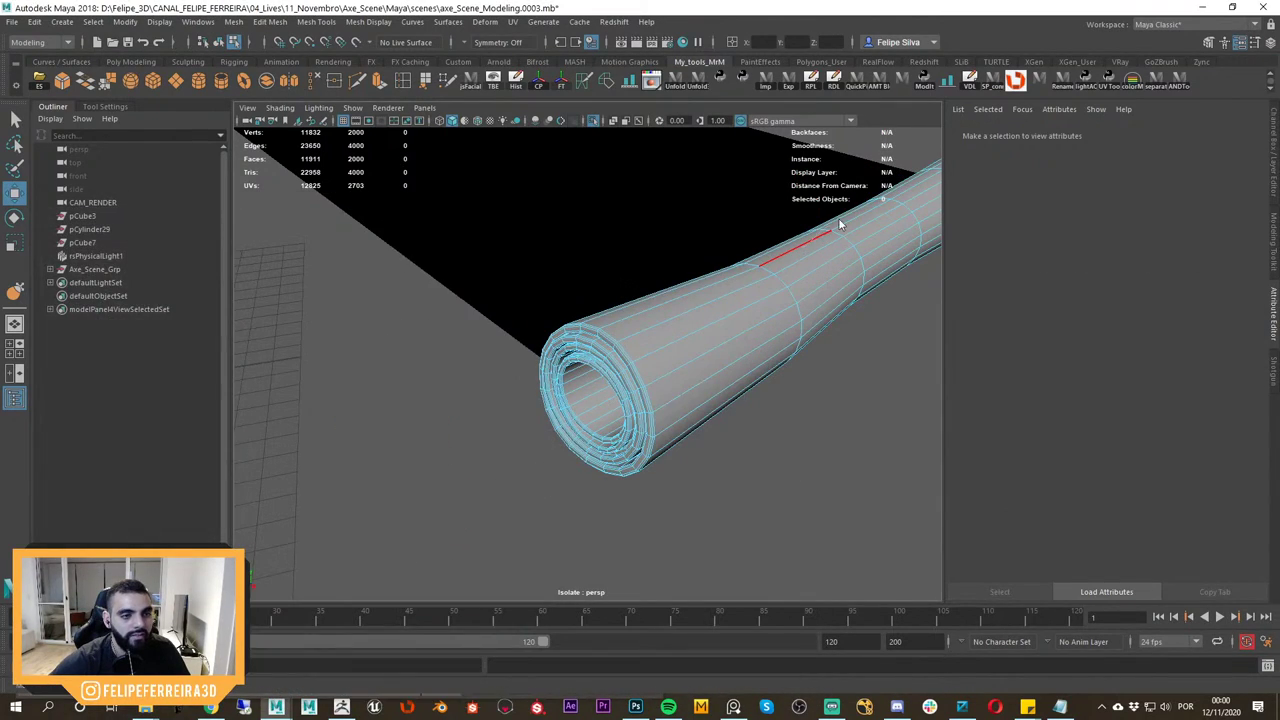
# Select the whole scroll in object mode and apply a planar UV projection to it.
pyautogui.moveTo(837, 223); pyautogui.dragTo(862, 196, button='right')
pyautogui.click(840, 188)
pyautogui.click(738, 329)
pyautogui.click(513, 22)
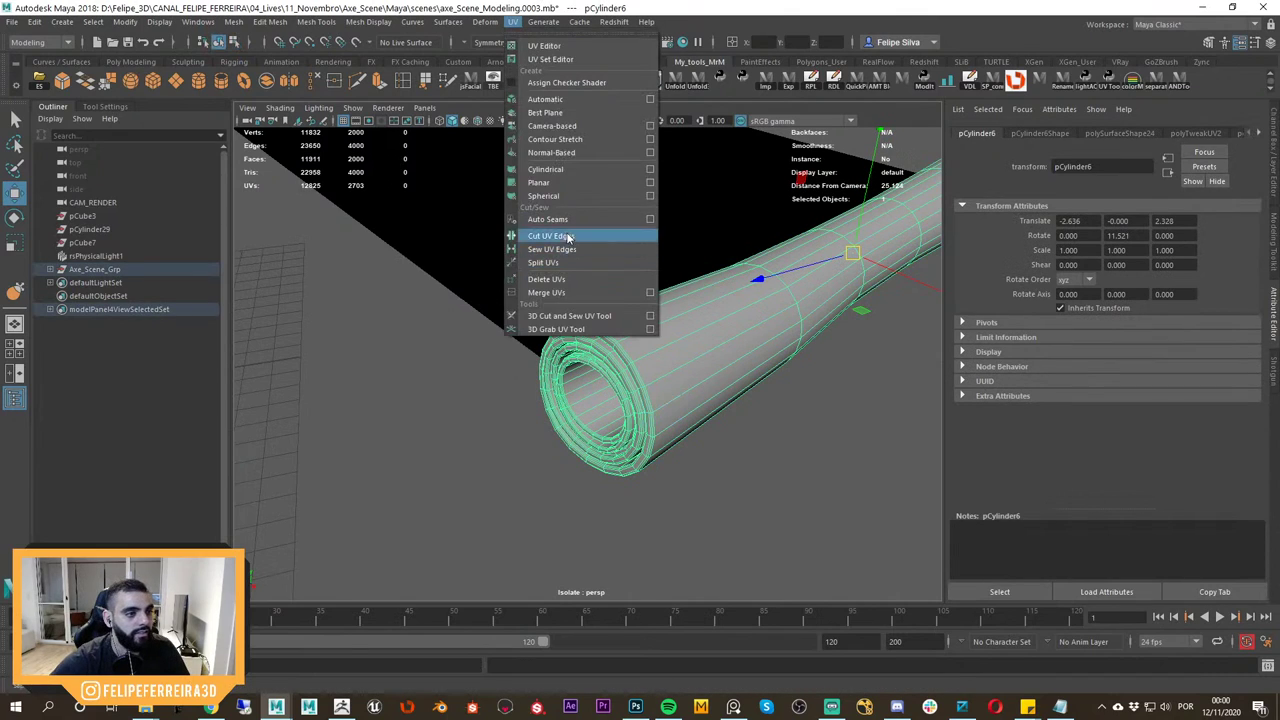
pyautogui.click(540, 182)
pyautogui.press('w')
# Select the edge loop around the outermost layer's rim and the lengthwise loops crossing the layers at the underside.
pyautogui.moveTo(669, 338); pyautogui.dragTo(670, 300, button='right')
pyautogui.keyDown('alt'); pyautogui.moveTo(672, 298); pyautogui.dragTo(785, 425, button='right'); pyautogui.keyUp('alt')
pyautogui.click(712, 346)
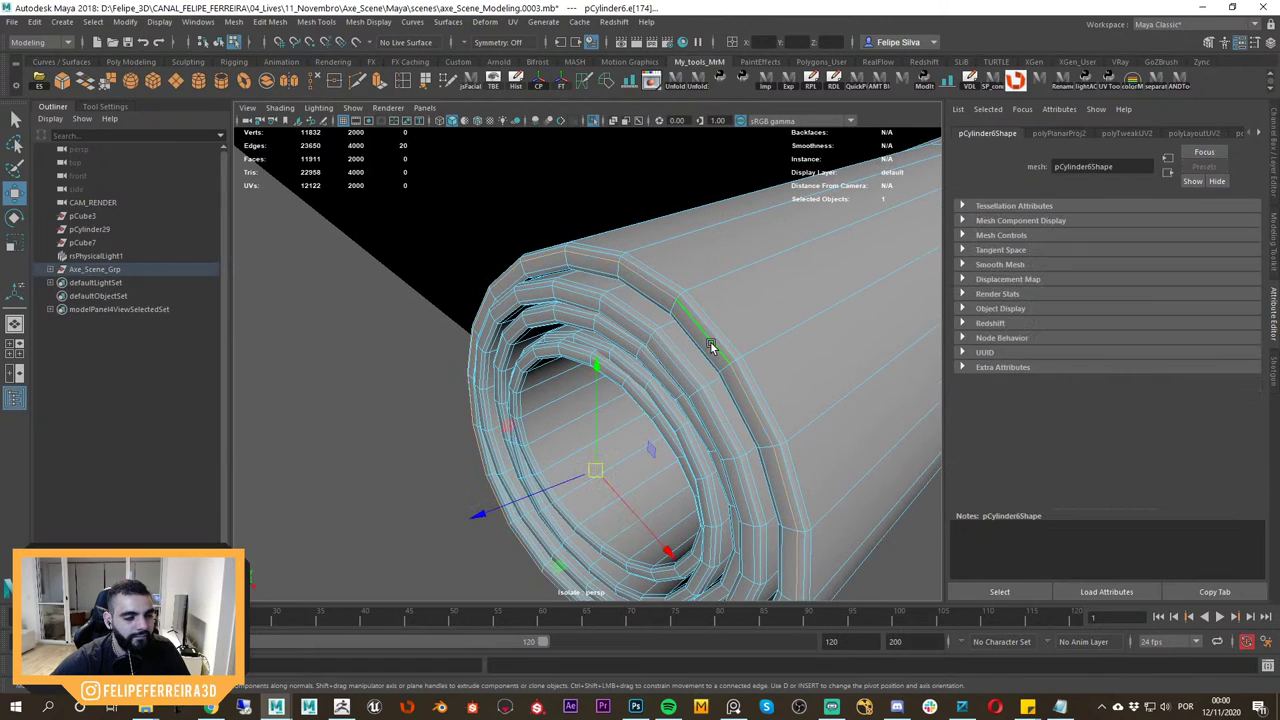
pyautogui.keyDown('alt'); pyautogui.moveTo(736, 420); pyautogui.dragTo(672, 429); pyautogui.keyUp('alt')
pyautogui.keyDown('shift'); pyautogui.click(680, 422); pyautogui.keyUp('shift')
pyautogui.keyDown('shift'); pyautogui.doubleClick(680, 422); pyautogui.keyUp('shift')
pyautogui.scroll(5, 671, 428)
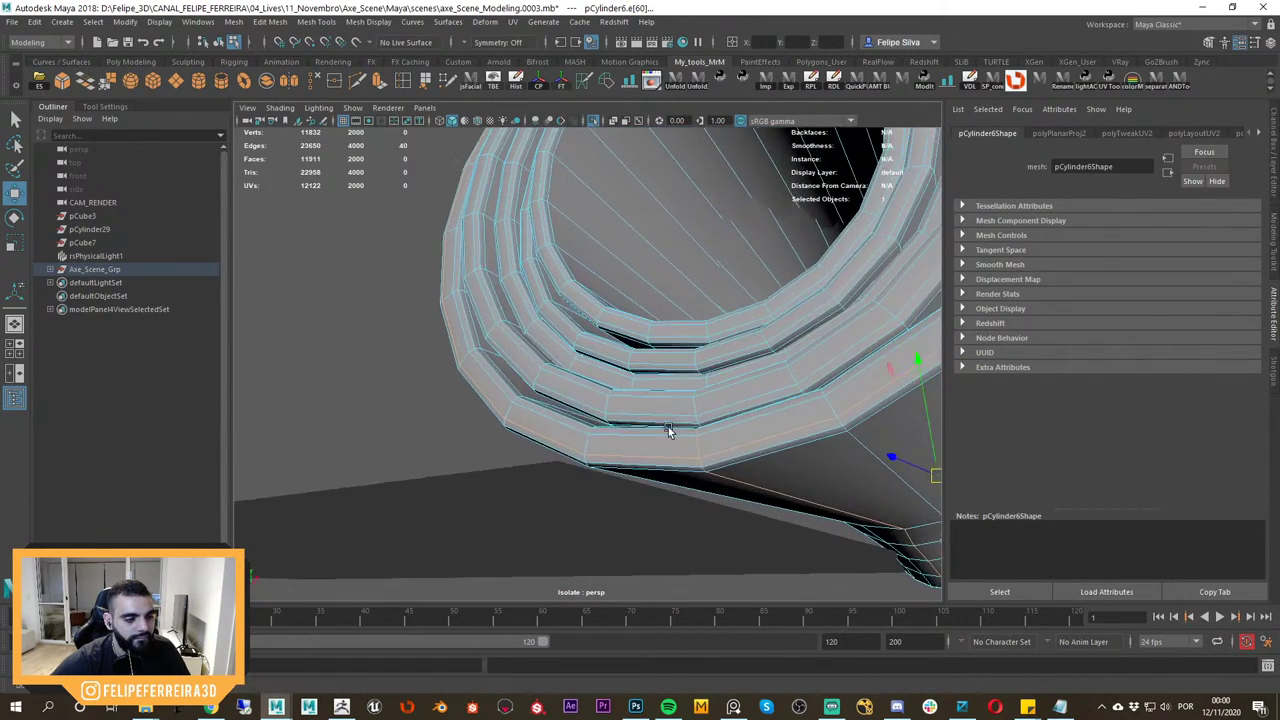
pyautogui.keyDown('alt'); pyautogui.moveTo(744, 403); pyautogui.dragTo(771, 438, button='right'); pyautogui.keyUp('alt')
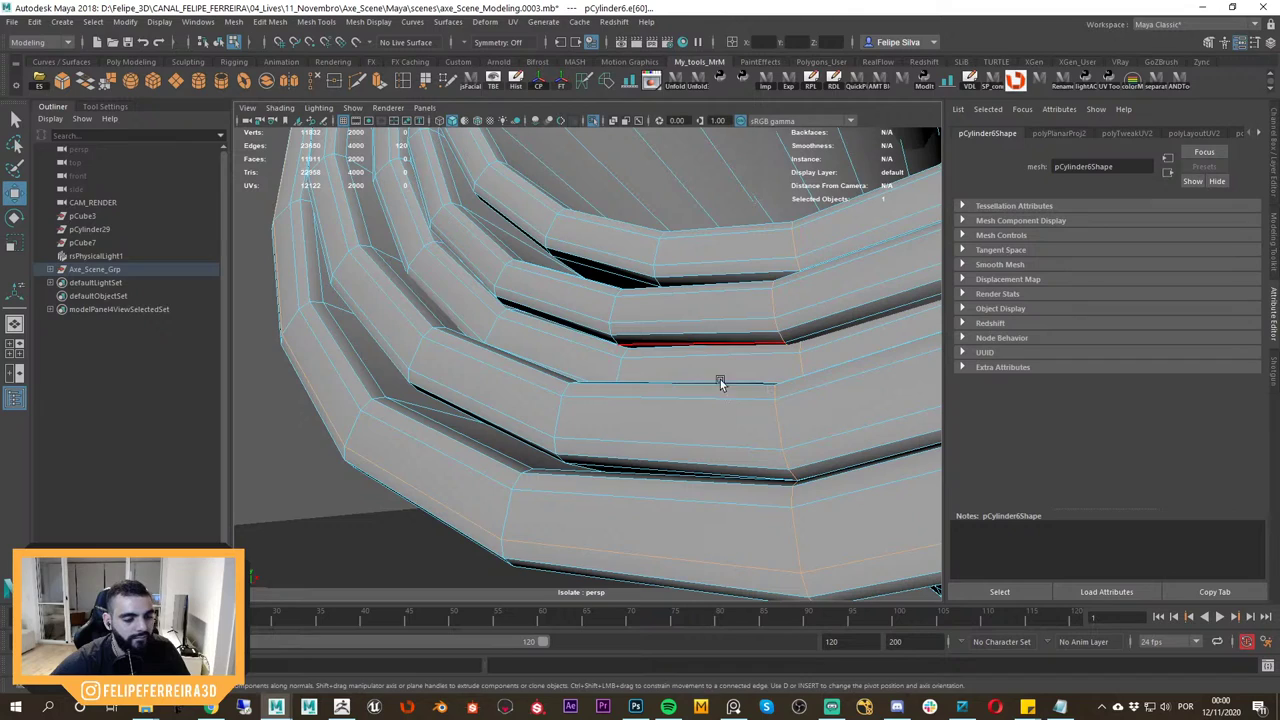
pyautogui.keyDown('alt'); pyautogui.moveTo(741, 376); pyautogui.dragTo(729, 368, button='middle'); pyautogui.keyUp('alt')
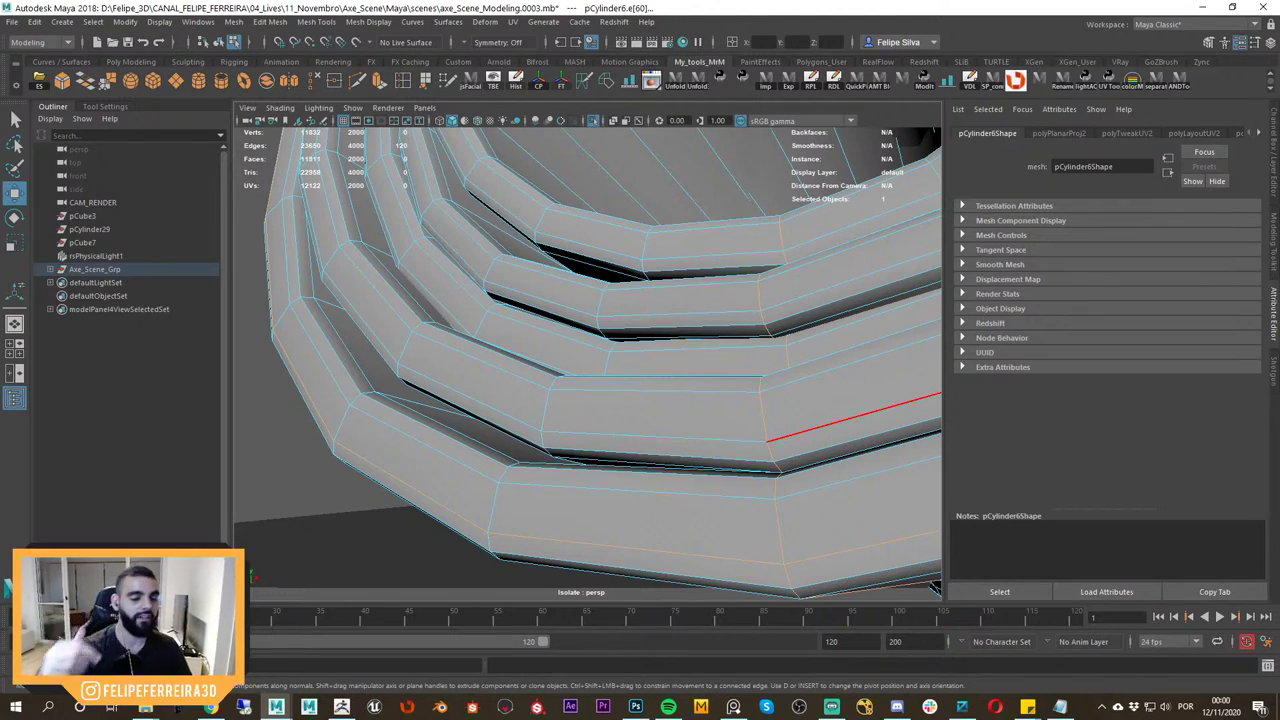
# Cut the scroll's UVs along the selected rim and lengthwise edge loops.
pyautogui.scroll(-5, 804, 541)
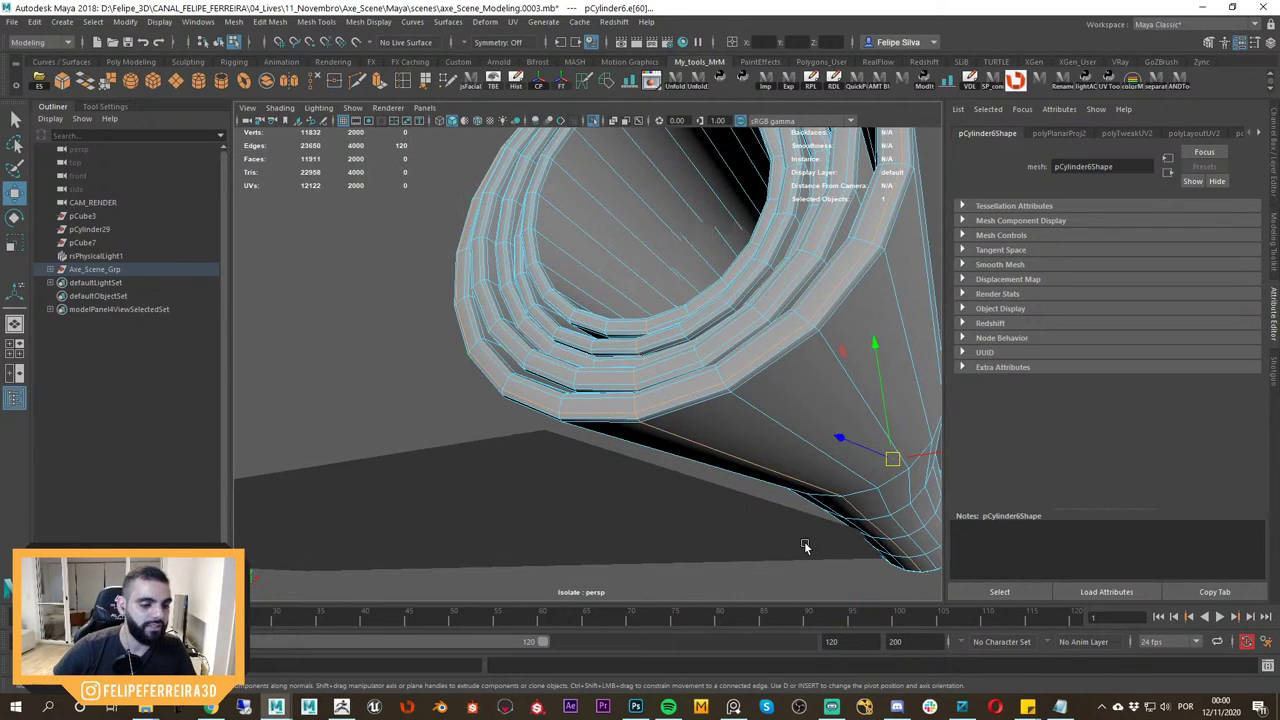
pyautogui.scroll(1, 792, 515)
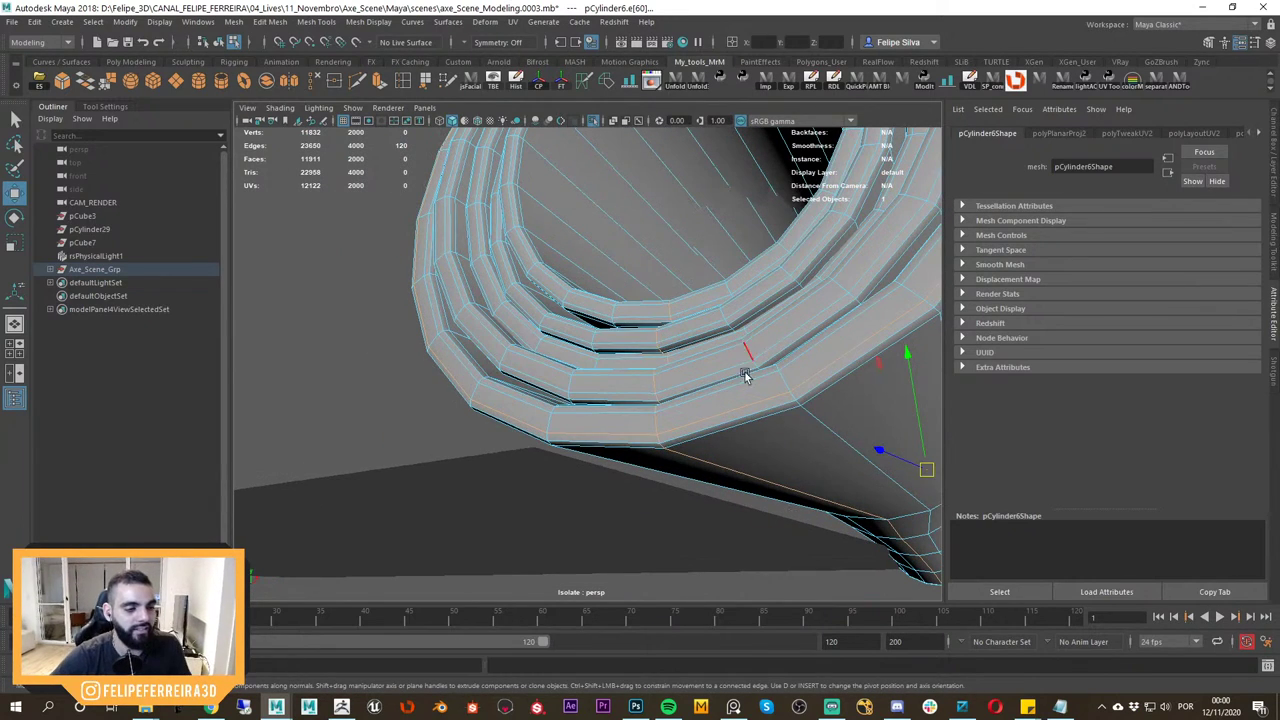
pyautogui.keyDown('alt'); pyautogui.moveTo(742, 370); pyautogui.dragTo(734, 414); pyautogui.keyUp('alt')
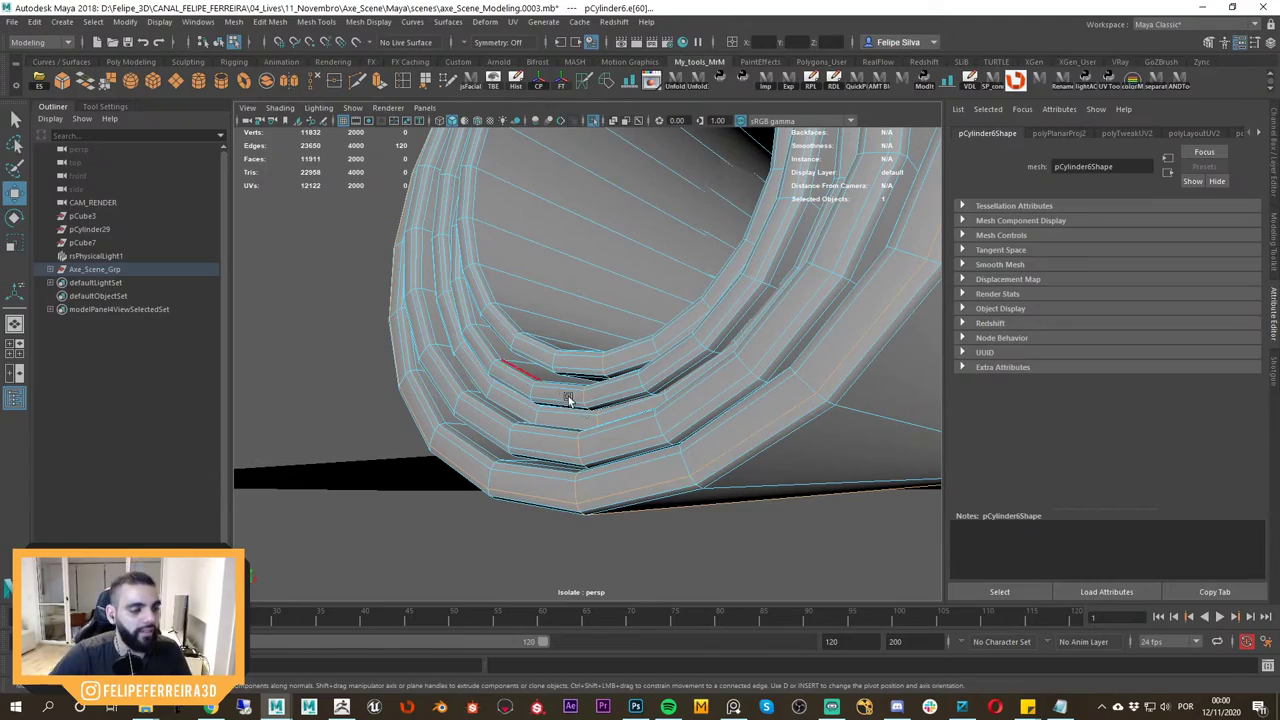
pyautogui.keyDown('alt'); pyautogui.moveTo(571, 394); pyautogui.dragTo(635, 404); pyautogui.keyUp('alt')
pyautogui.scroll(-2, 616, 427)
pyautogui.click(580, 86)
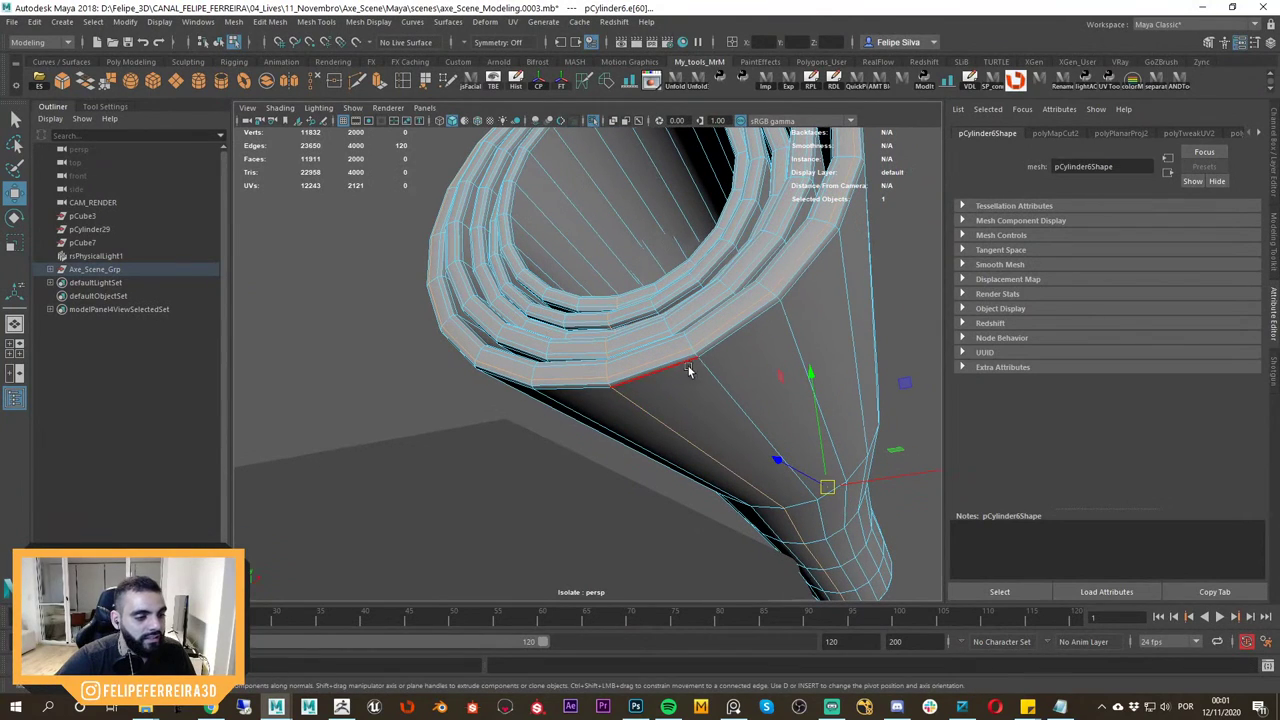
pyautogui.rightClick(706, 327)
pyautogui.moveTo(700, 325); pyautogui.dragTo(697, 331, button='right')
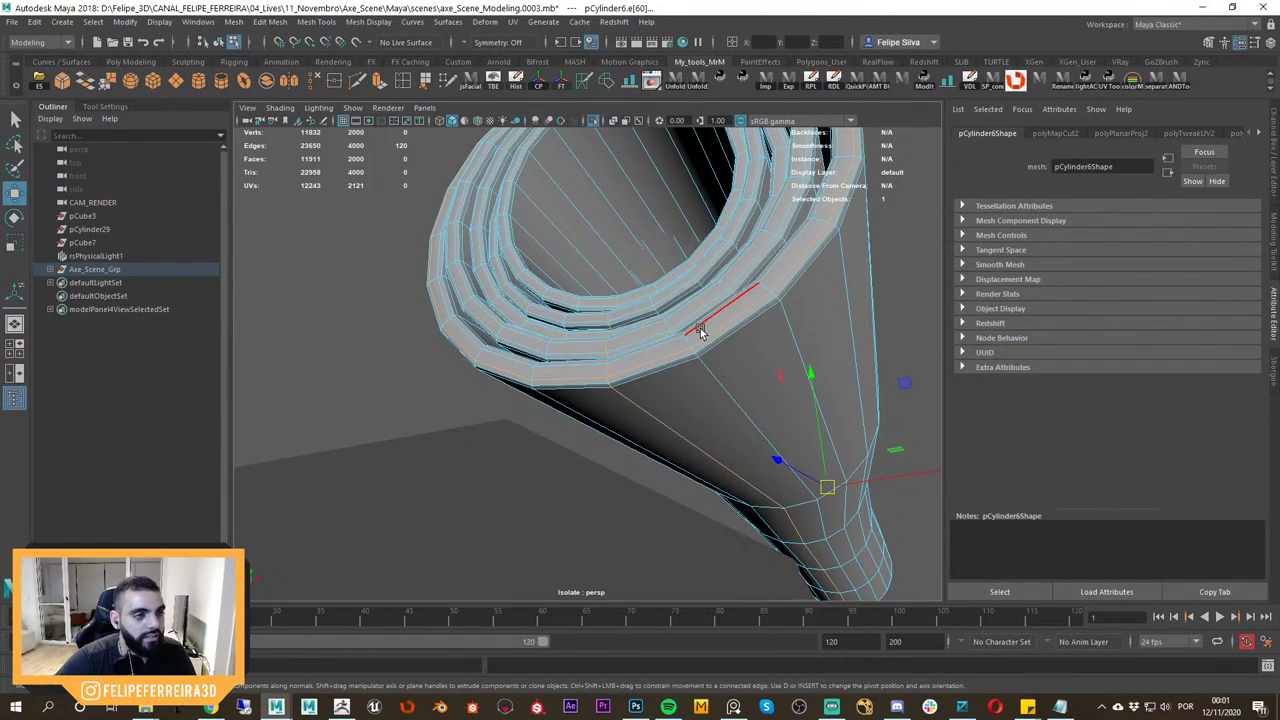
pyautogui.doubleClick(585, 83)
# Return to object mode, toggle the border-edge display for the scroll and check the seams at its near end.
pyautogui.keyDown('alt'); pyautogui.moveTo(692, 334); pyautogui.dragTo(672, 342); pyautogui.keyUp('alt')
pyautogui.moveTo(673, 341); pyautogui.dragTo(780, 357, button='right')
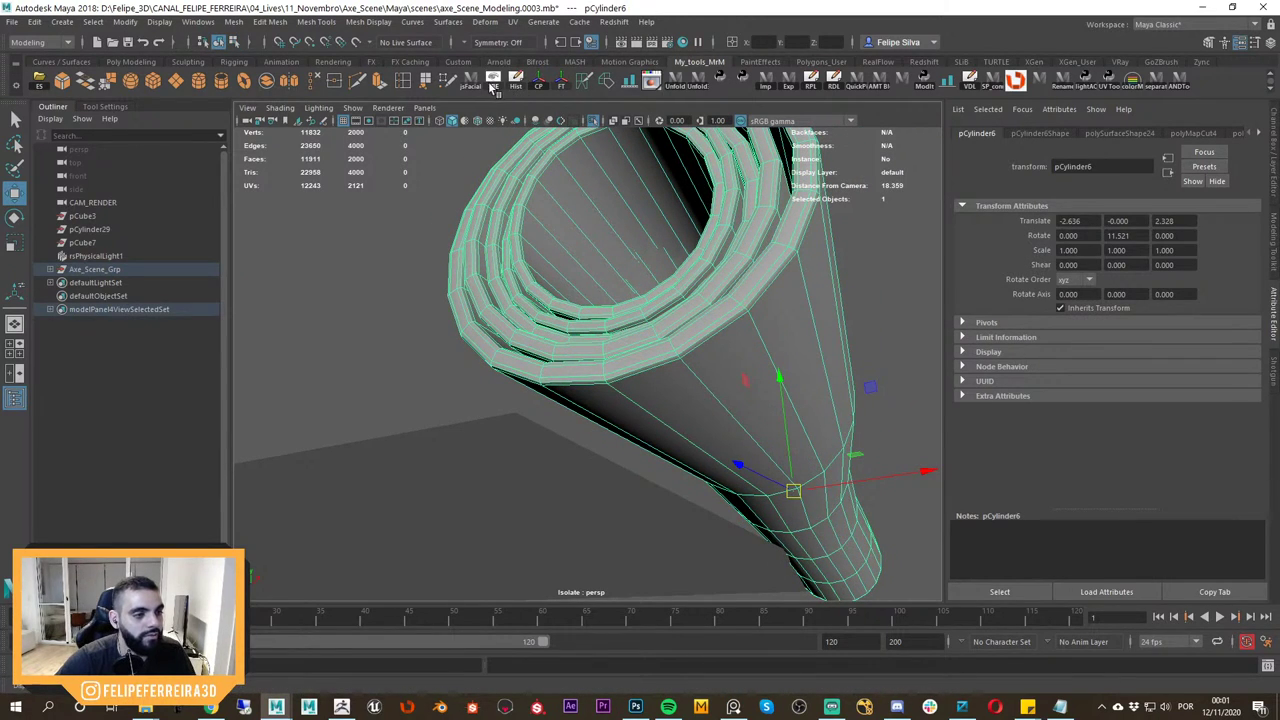
pyautogui.click(490, 85)
pyautogui.click(875, 355)
pyautogui.click(802, 367)
pyautogui.keyDown('alt'); pyautogui.moveTo(802, 367); pyautogui.dragTo(737, 415); pyautogui.keyUp('alt')
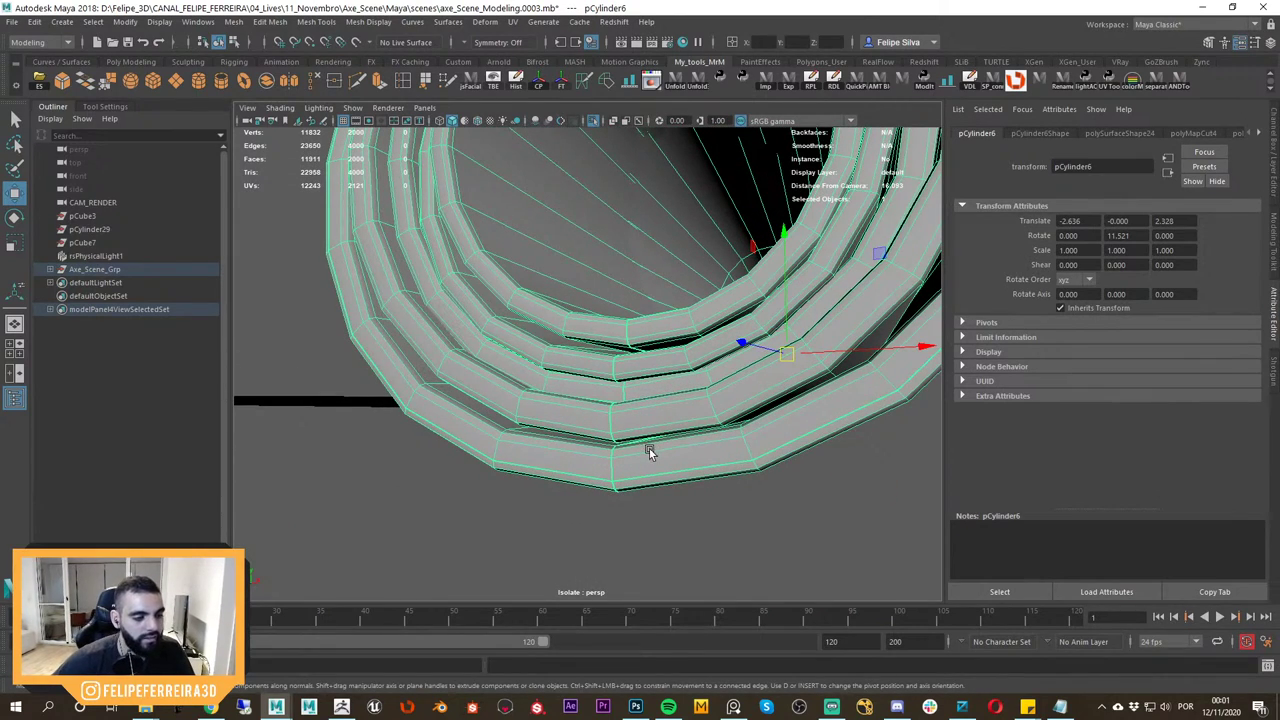
pyautogui.keyDown('alt'); pyautogui.moveTo(649, 448); pyautogui.dragTo(666, 443); pyautogui.keyUp('alt')
# Select the edge loops around the rims of the scroll's rolled layers at its near end.
pyautogui.moveTo(665, 337); pyautogui.dragTo(663, 305, button='right')
pyautogui.keyDown('alt'); pyautogui.moveTo(629, 350); pyautogui.dragTo(640, 388); pyautogui.keyUp('alt')
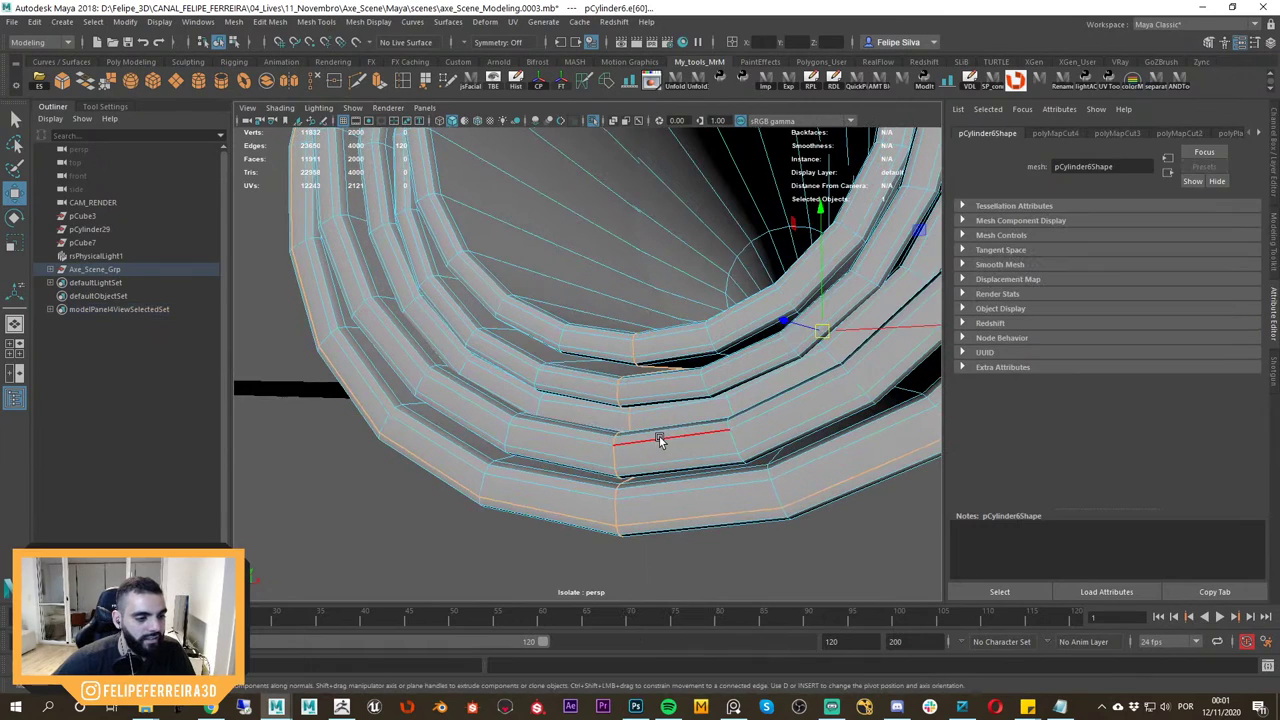
pyautogui.click(647, 437)
pyautogui.keyDown('alt'); pyautogui.moveTo(617, 435); pyautogui.dragTo(590, 428); pyautogui.keyUp('alt')
pyautogui.doubleClick(570, 422)
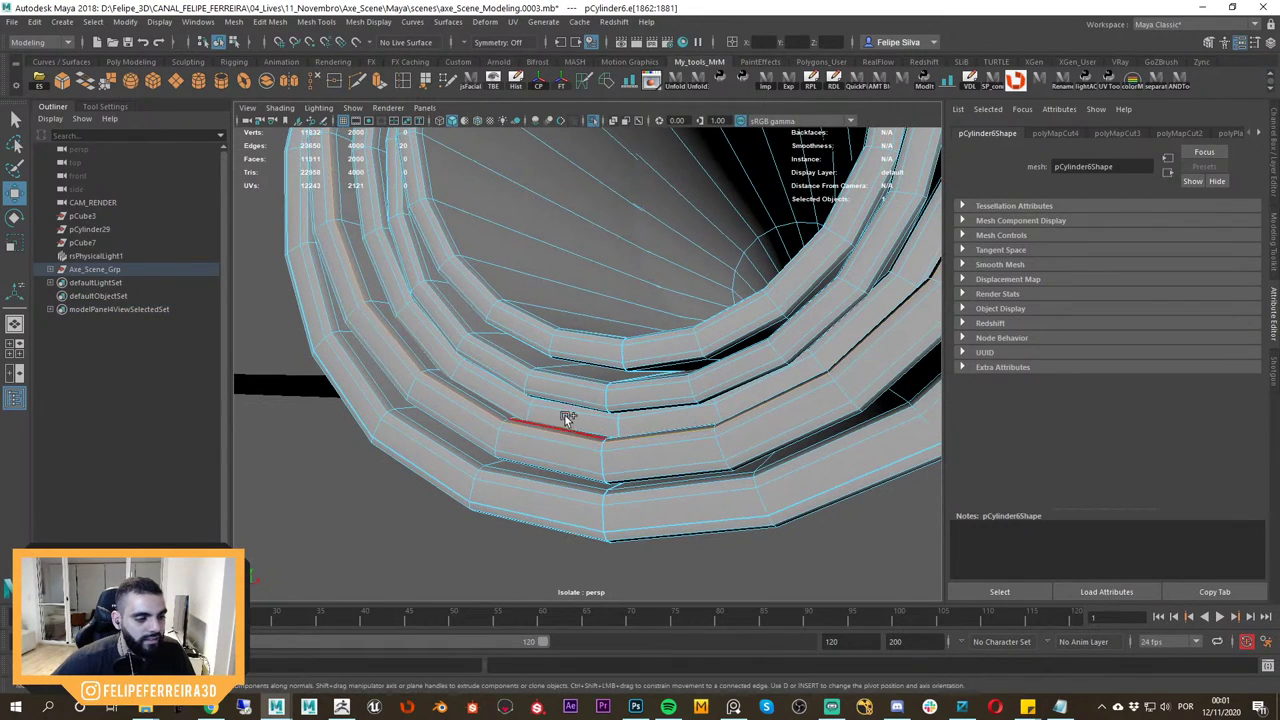
pyautogui.keyDown('alt'); pyautogui.moveTo(485, 375); pyautogui.dragTo(505, 368, button='right'); pyautogui.keyUp('alt')
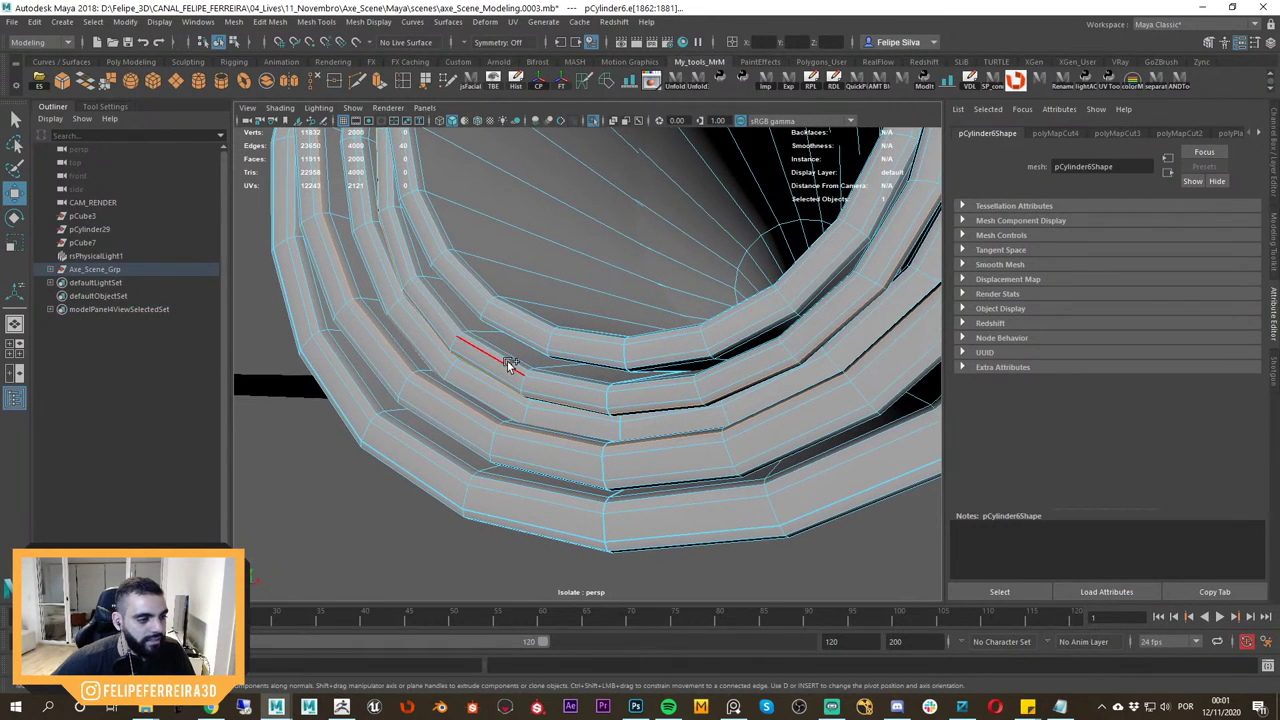
pyautogui.keyDown('alt'); pyautogui.moveTo(535, 363); pyautogui.dragTo(530, 386); pyautogui.keyUp('alt')
pyautogui.hotkey('ctrl', 'z')
pyautogui.hotkey('ctrl', 'z')
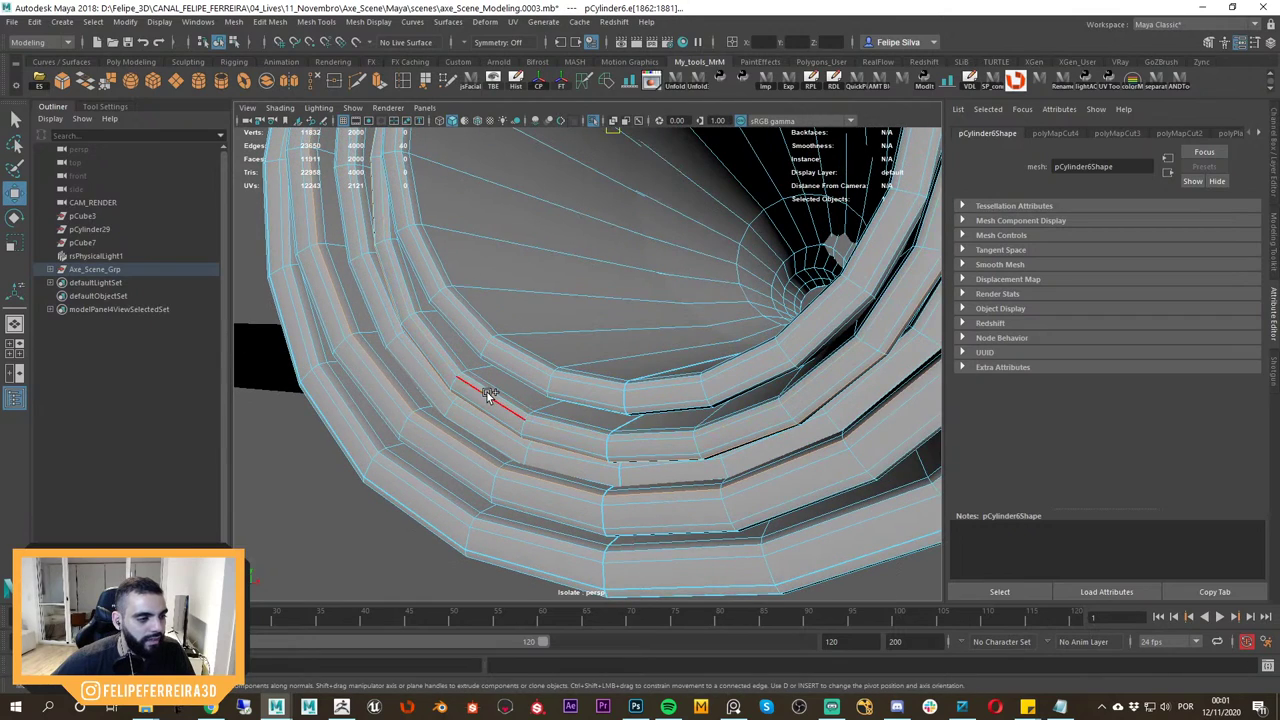
pyautogui.keyDown('shift'); pyautogui.click(489, 396); pyautogui.keyUp('shift')
pyautogui.hotkey('ctrl', 'z')
pyautogui.keyDown('shift'); pyautogui.click(477, 377); pyautogui.keyUp('shift')
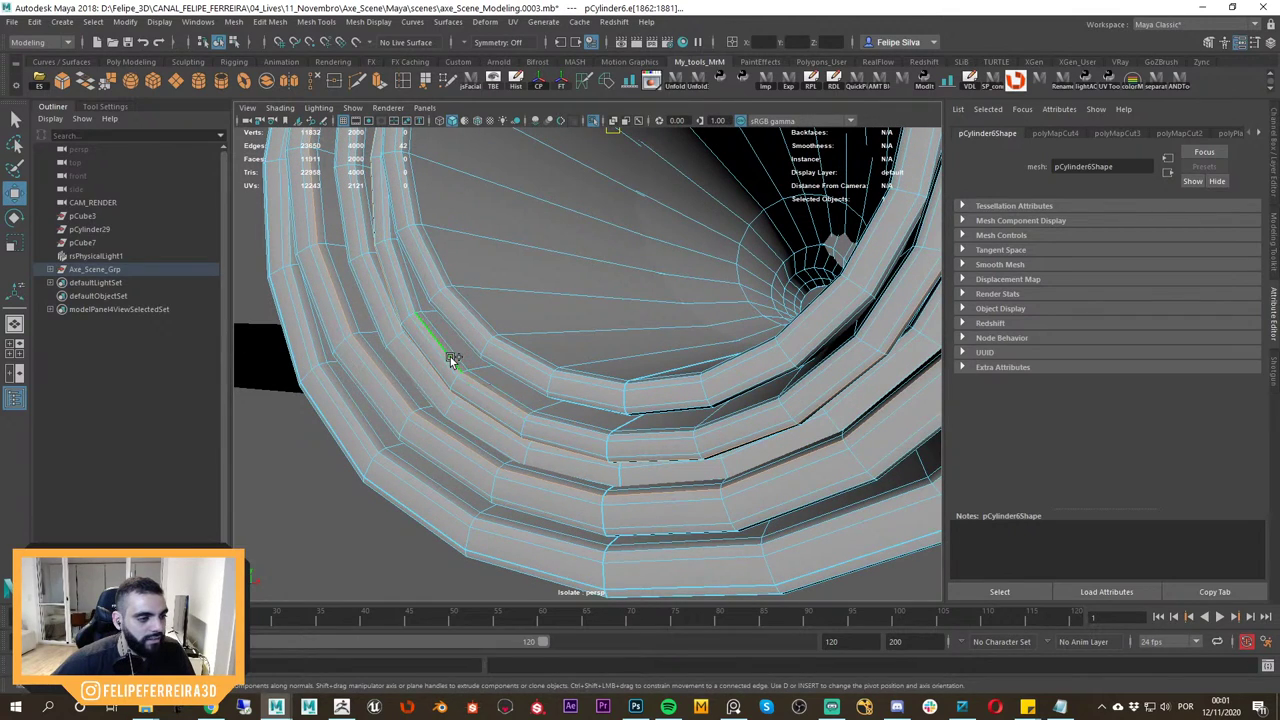
pyautogui.keyDown('shift'); pyautogui.doubleClick(527, 357); pyautogui.keyUp('shift')
# Cut the scroll's UVs along the selected rim loops and clear the edge selection.
pyautogui.keyDown('alt'); pyautogui.moveTo(602, 368); pyautogui.dragTo(543, 350, button='right'); pyautogui.keyUp('alt')
pyautogui.click(583, 84)
pyautogui.keyDown('alt'); pyautogui.moveTo(636, 371); pyautogui.dragTo(560, 355, button='right'); pyautogui.keyUp('alt')
pyautogui.click(756, 486)
pyautogui.keyDown('alt'); pyautogui.moveTo(655, 408); pyautogui.dragTo(614, 394, button='right'); pyautogui.keyUp('alt')
# Select the edge loops around the rims of the rolled layers at the scroll's opposite end.
pyautogui.keyDown('alt'); pyautogui.moveTo(440, 425); pyautogui.dragTo(670, 433); pyautogui.keyUp('alt')
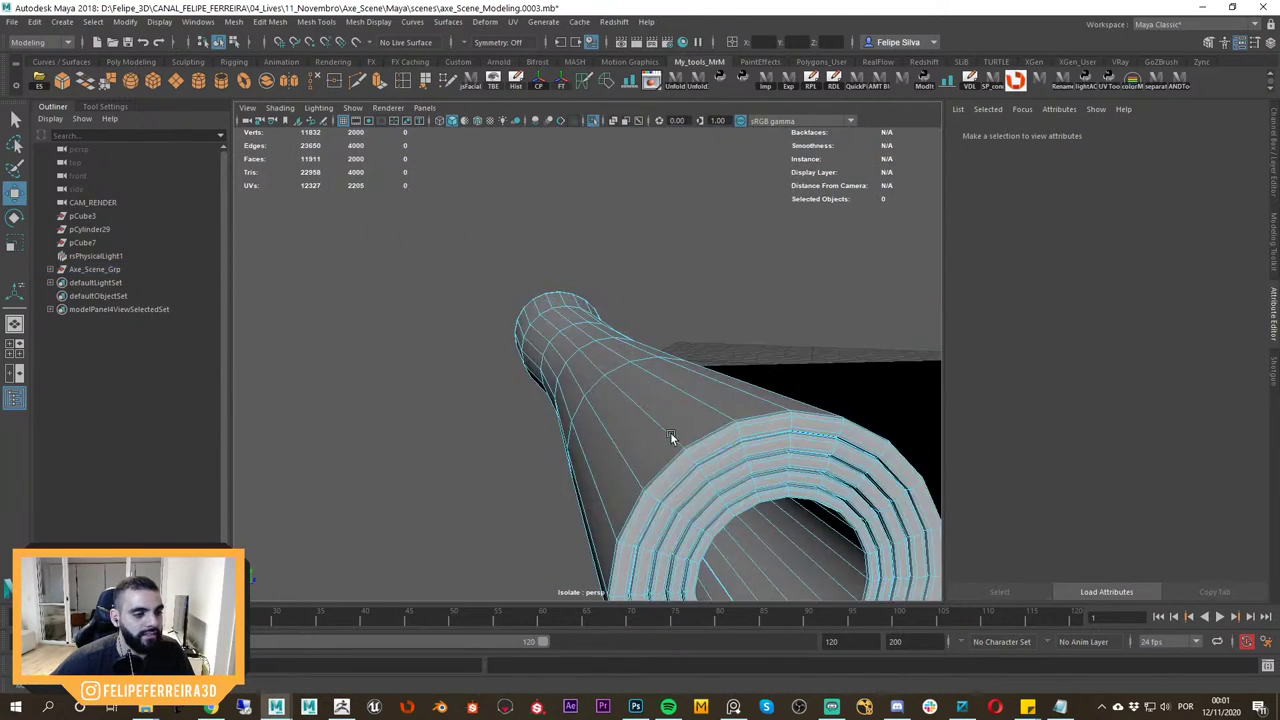
pyautogui.keyDown('alt'); pyautogui.moveTo(670, 433); pyautogui.dragTo(626, 413, button='right'); pyautogui.keyUp('alt')
pyautogui.keyDown('alt'); pyautogui.moveTo(675, 456); pyautogui.dragTo(684, 362); pyautogui.keyUp('alt')
pyautogui.keyDown('alt'); pyautogui.moveTo(684, 362); pyautogui.dragTo(712, 350, button='right'); pyautogui.keyUp('alt')
pyautogui.keyDown('alt'); pyautogui.moveTo(696, 304); pyautogui.dragTo(688, 380, button='middle'); pyautogui.keyUp('alt')
pyautogui.moveTo(688, 384)
pyautogui.keyDown('alt'); pyautogui.mouseDown()
pyautogui.moveTo(727, 392)
pyautogui.moveTo(727, 419)
pyautogui.moveTo(703, 395)
pyautogui.mouseUp(); pyautogui.keyUp('alt')
pyautogui.keyDown('alt'); pyautogui.moveTo(703, 395); pyautogui.dragTo(727, 408, button='right'); pyautogui.keyUp('alt')
pyautogui.keyDown('alt'); pyautogui.moveTo(727, 408); pyautogui.dragTo(714, 410); pyautogui.keyUp('alt')
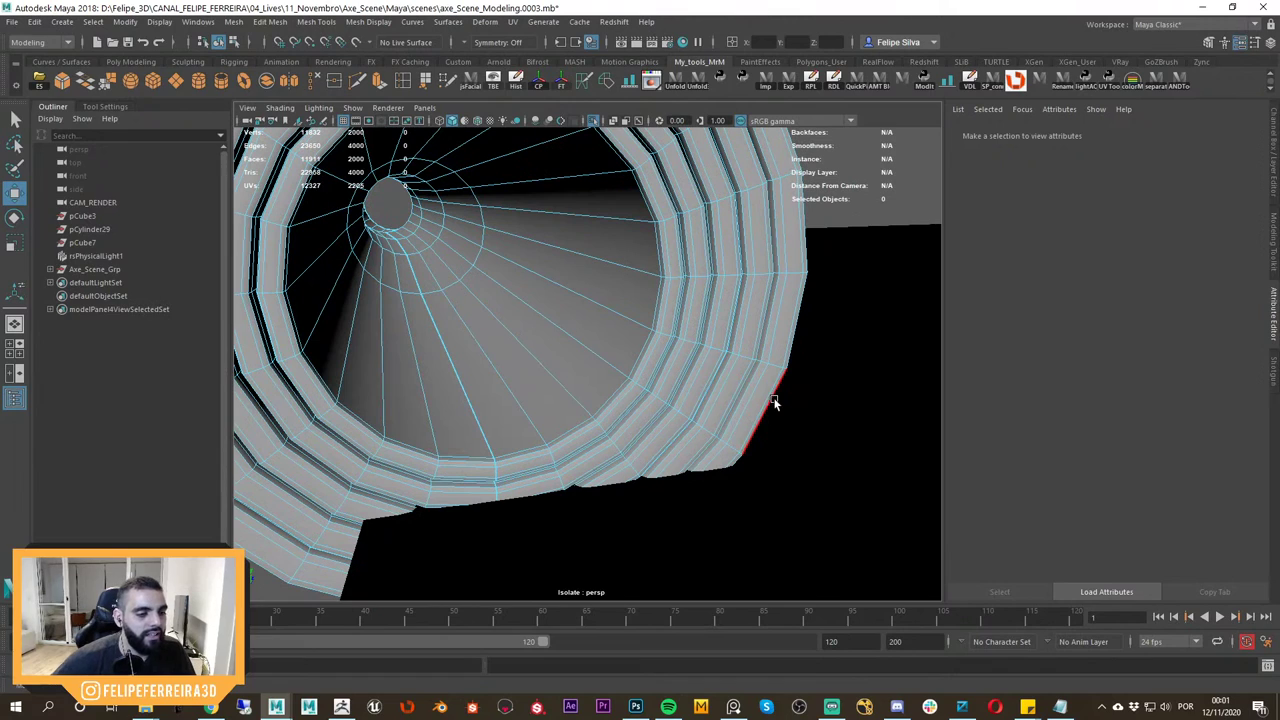
pyautogui.click(648, 351)
pyautogui.keyDown('alt'); pyautogui.moveTo(646, 354); pyautogui.dragTo(638, 347); pyautogui.keyUp('alt')
pyautogui.keyDown('alt'); pyautogui.moveTo(638, 347); pyautogui.dragTo(686, 377, button='right'); pyautogui.keyUp('alt')
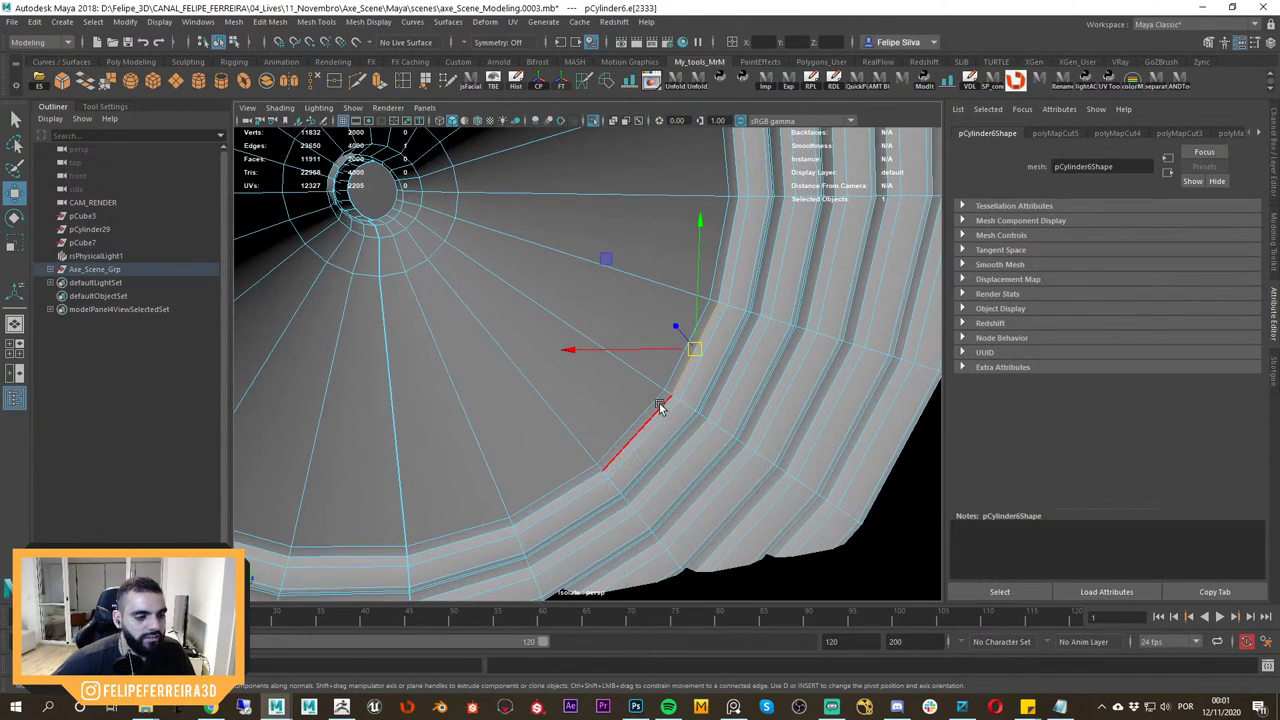
pyautogui.keyDown('shift'); pyautogui.doubleClick(660, 405); pyautogui.keyUp('shift')
pyautogui.keyDown('shift'); pyautogui.doubleClick(718, 402); pyautogui.keyUp('shift')
pyautogui.keyDown('shift'); pyautogui.doubleClick(757, 423); pyautogui.keyUp('shift')
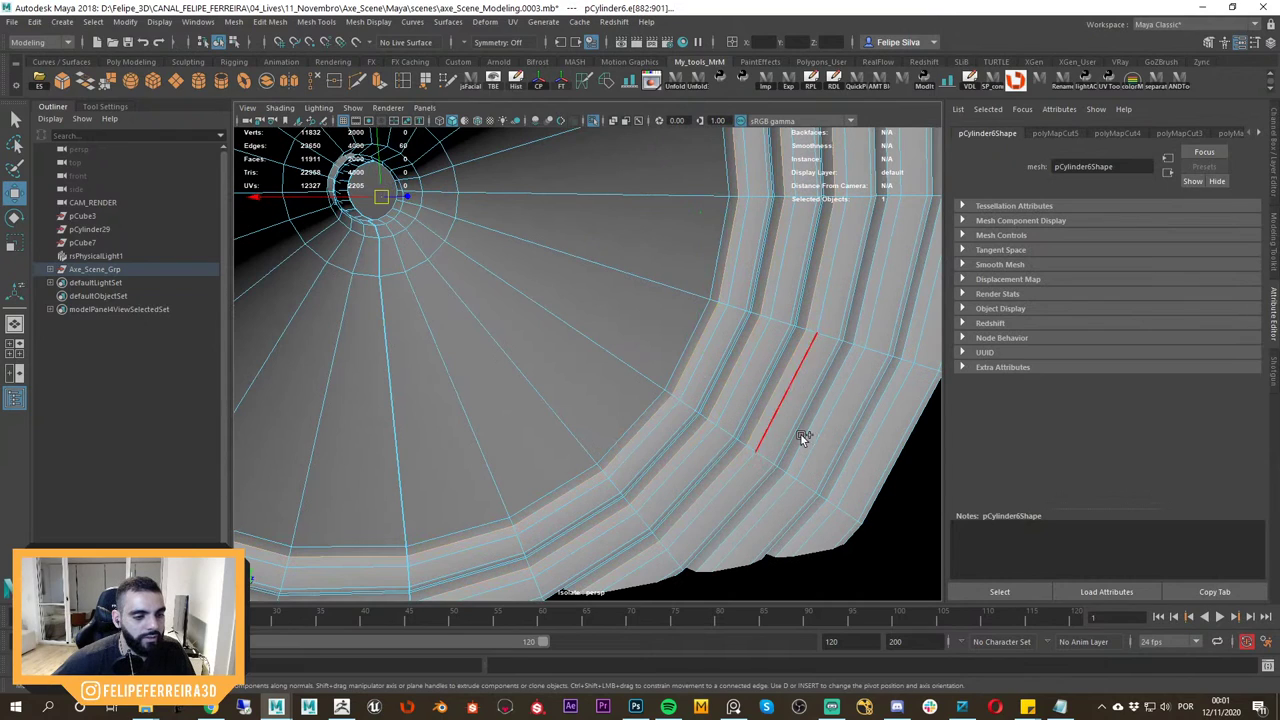
pyautogui.keyDown('shift'); pyautogui.doubleClick(850, 452); pyautogui.keyUp('shift')
# Cut the scroll's UVs along the rim loops selected at the opposite end and clear the selection.
pyautogui.keyDown('alt'); pyautogui.moveTo(850, 452); pyautogui.dragTo(751, 428, button='right'); pyautogui.keyUp('alt')
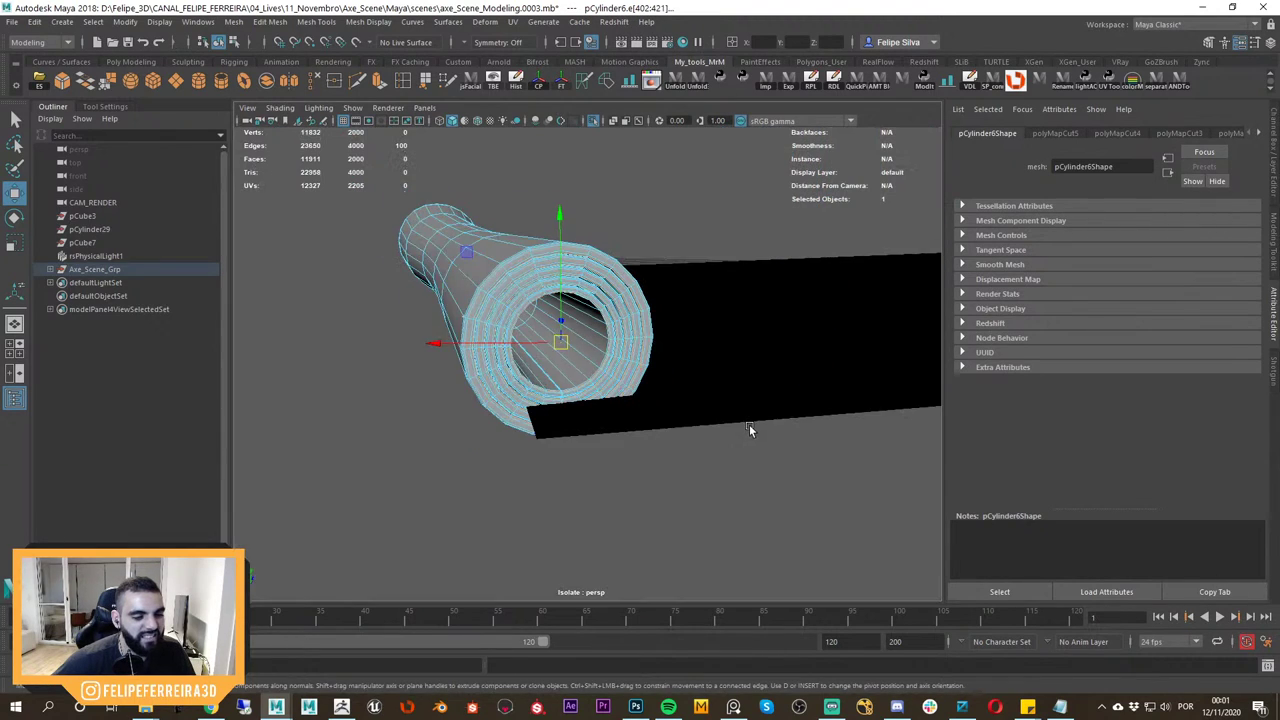
pyautogui.keyDown('alt'); pyautogui.moveTo(751, 428); pyautogui.dragTo(717, 350); pyautogui.keyUp('alt')
pyautogui.scroll(1, 692, 334)
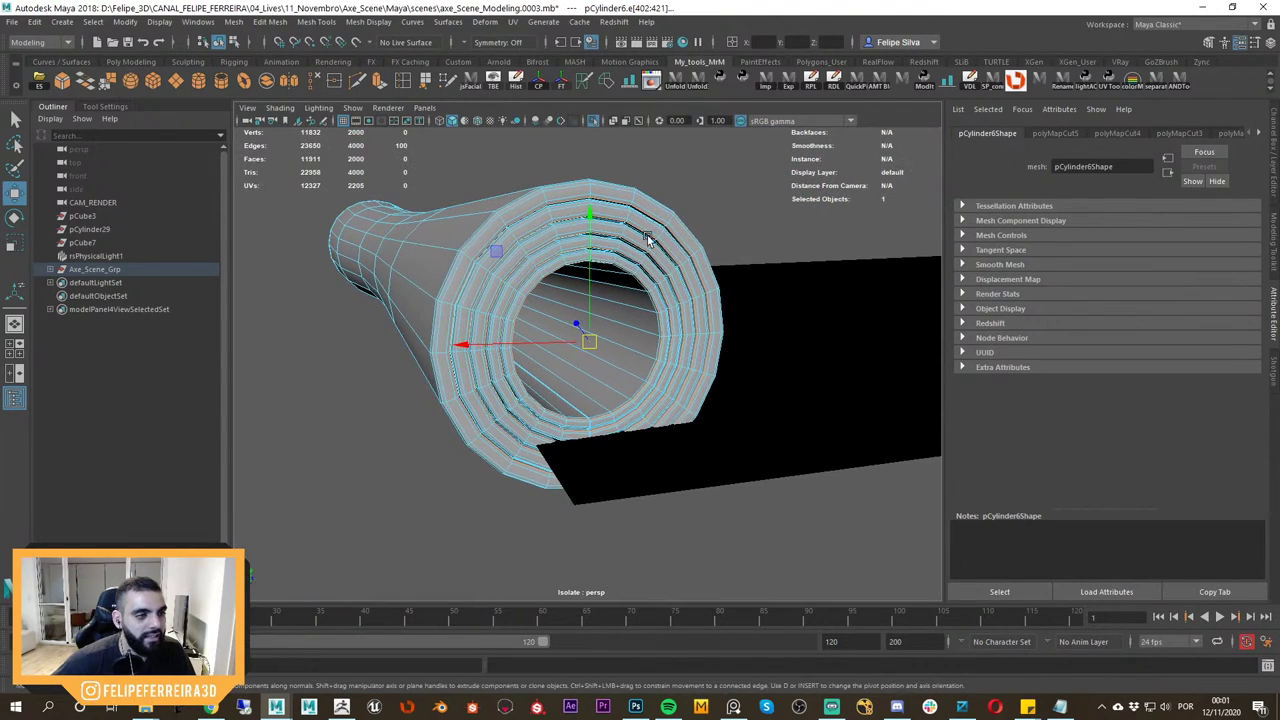
pyautogui.click(585, 85)
pyautogui.keyDown('alt'); pyautogui.moveTo(651, 277); pyautogui.dragTo(843, 255); pyautogui.keyUp('alt')
pyautogui.click(862, 226)
# Return to object mode, select the whole scroll and check the rim seams at its open ends.
pyautogui.keyDown('alt'); pyautogui.moveTo(845, 345); pyautogui.dragTo(800, 320, button='middle'); pyautogui.keyUp('alt')
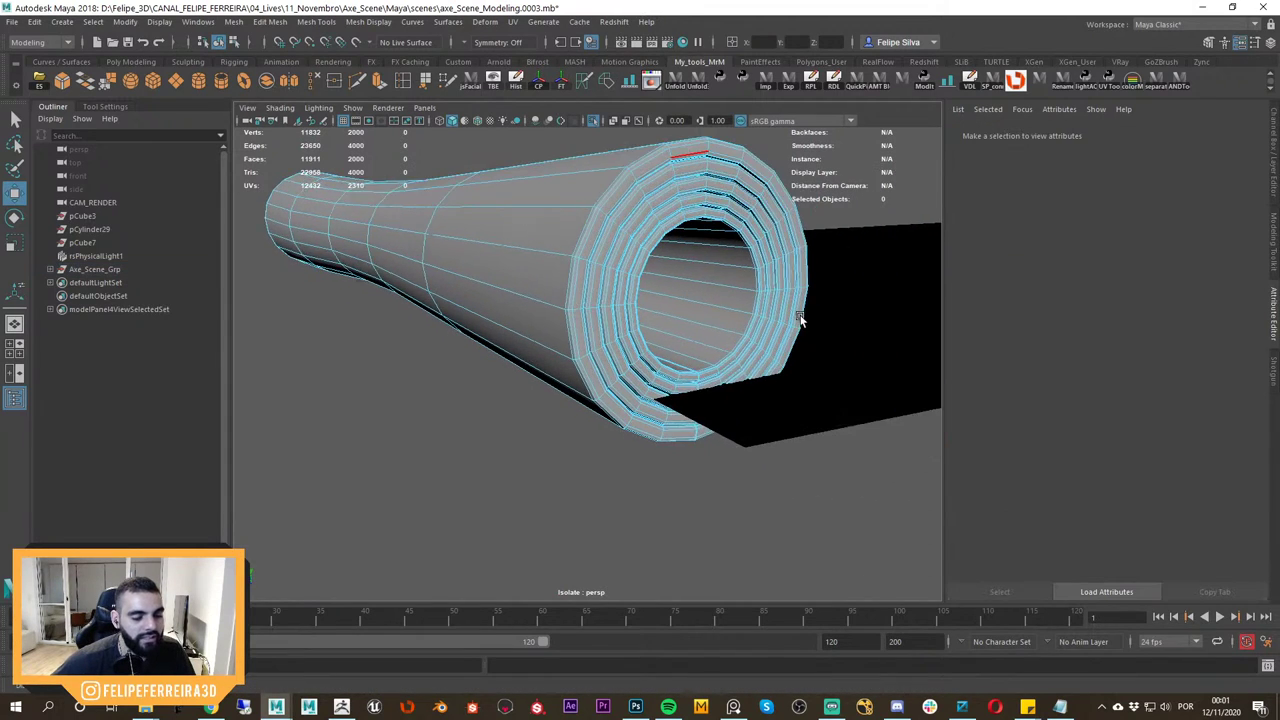
pyautogui.keyDown('alt'); pyautogui.moveTo(800, 320); pyautogui.dragTo(791, 331); pyautogui.keyUp('alt')
pyautogui.scroll(1, 755, 380)
pyautogui.keyDown('alt'); pyautogui.moveTo(755, 380); pyautogui.dragTo(725, 389); pyautogui.keyUp('alt')
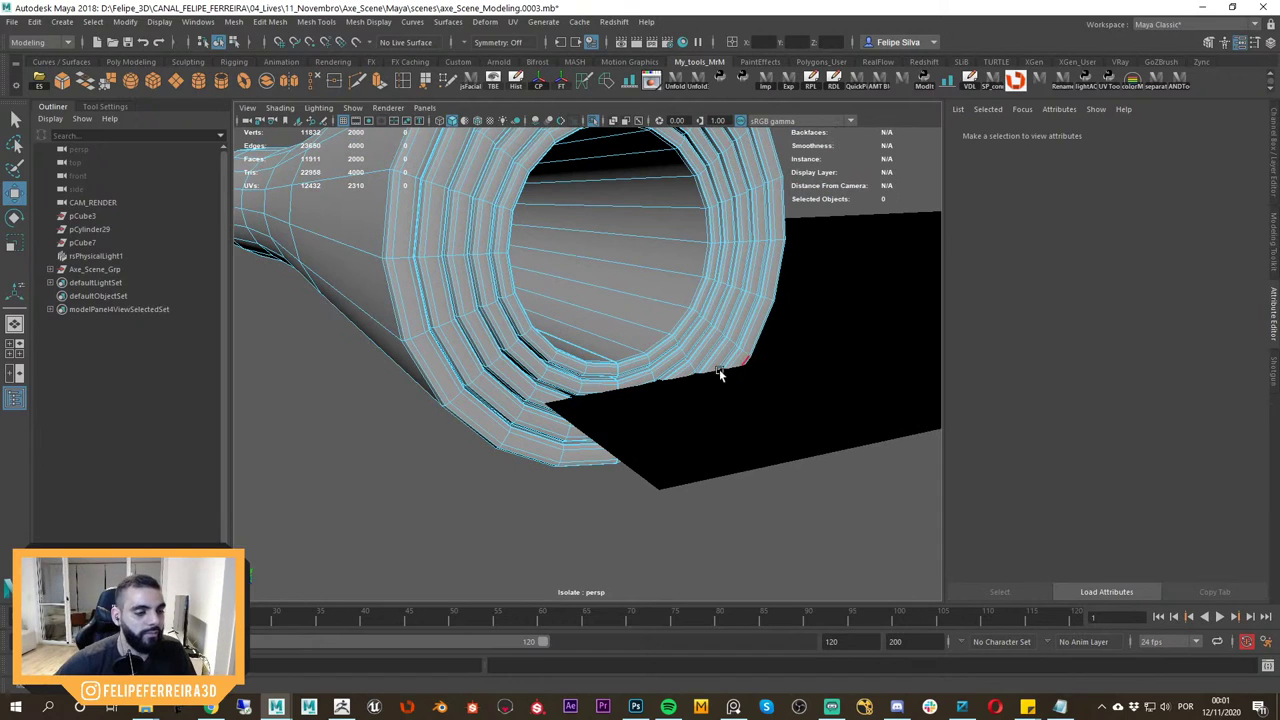
pyautogui.keyDown('alt'); pyautogui.moveTo(672, 366); pyautogui.dragTo(591, 297, button='right'); pyautogui.keyUp('alt')
pyautogui.keyDown('alt'); pyautogui.moveTo(591, 297); pyautogui.dragTo(589, 284); pyautogui.keyUp('alt')
pyautogui.moveTo(589, 284); pyautogui.dragTo(659, 264, button='right')
pyautogui.click(655, 244)
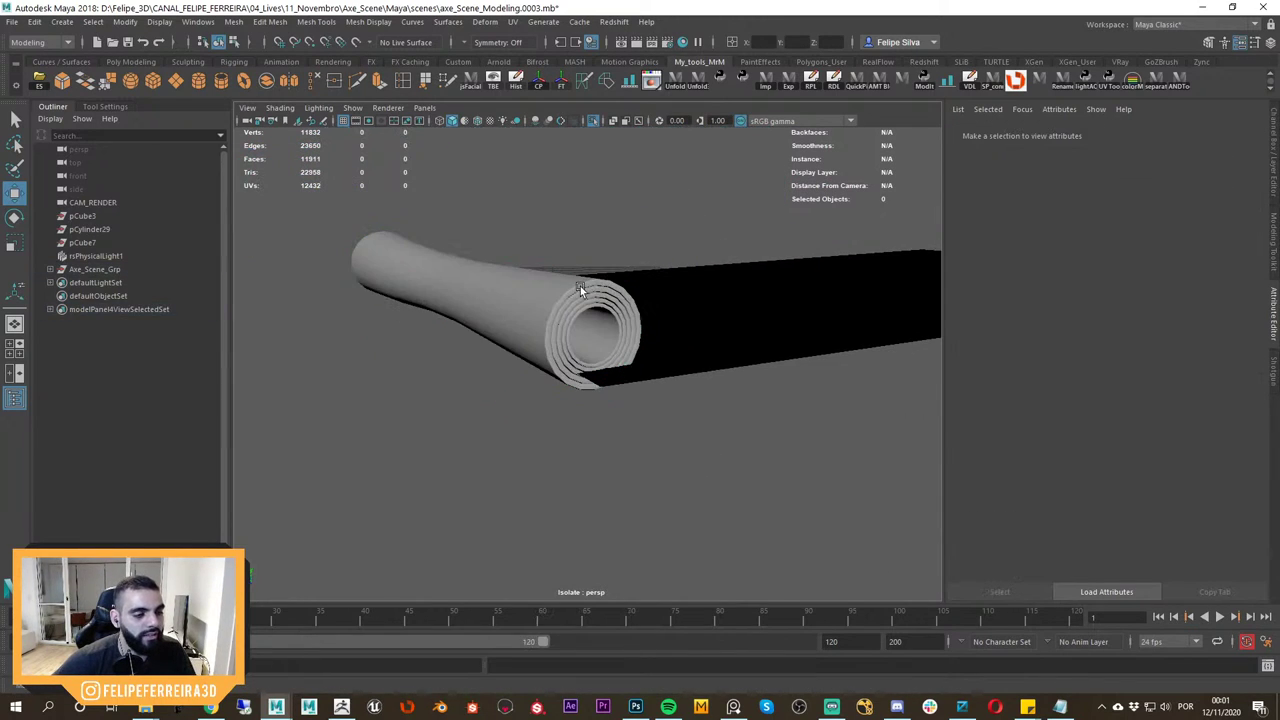
pyautogui.click(580, 288)
pyautogui.keyDown('alt'); pyautogui.moveTo(580, 288); pyautogui.dragTo(698, 381); pyautogui.keyUp('alt')
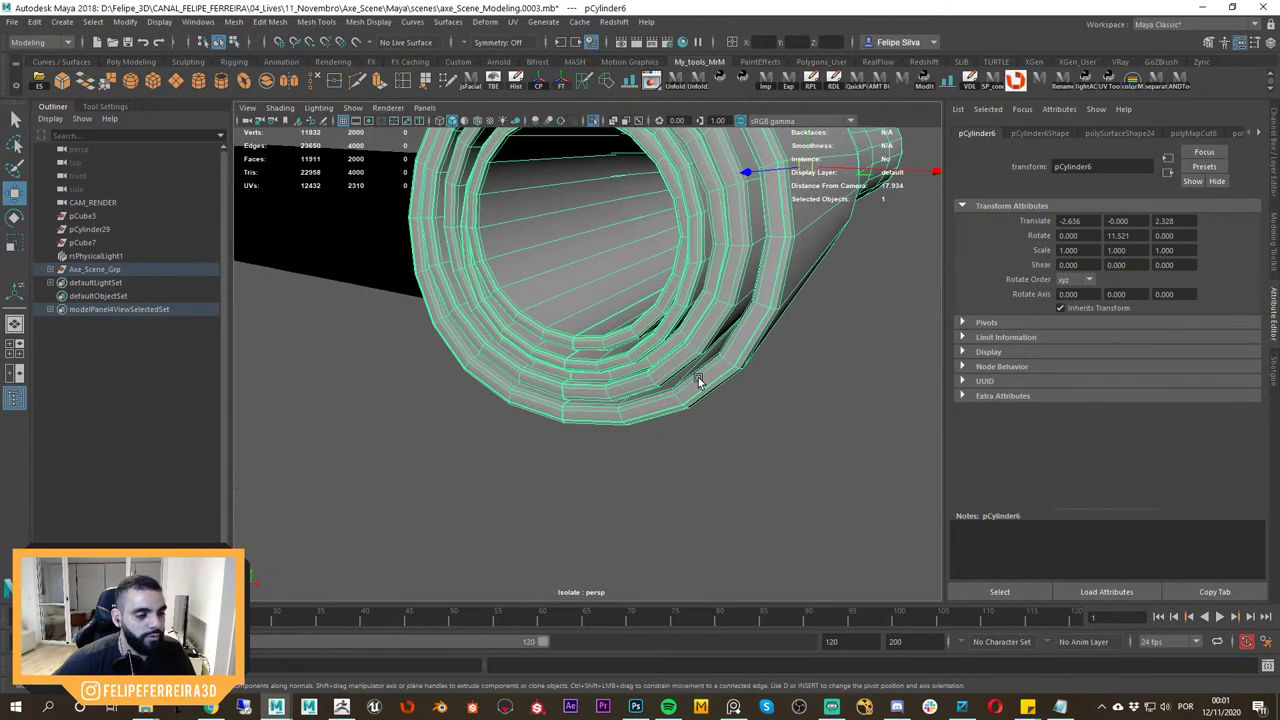
pyautogui.keyDown('alt'); pyautogui.moveTo(717, 386); pyautogui.dragTo(721, 389, button='right'); pyautogui.keyUp('alt')
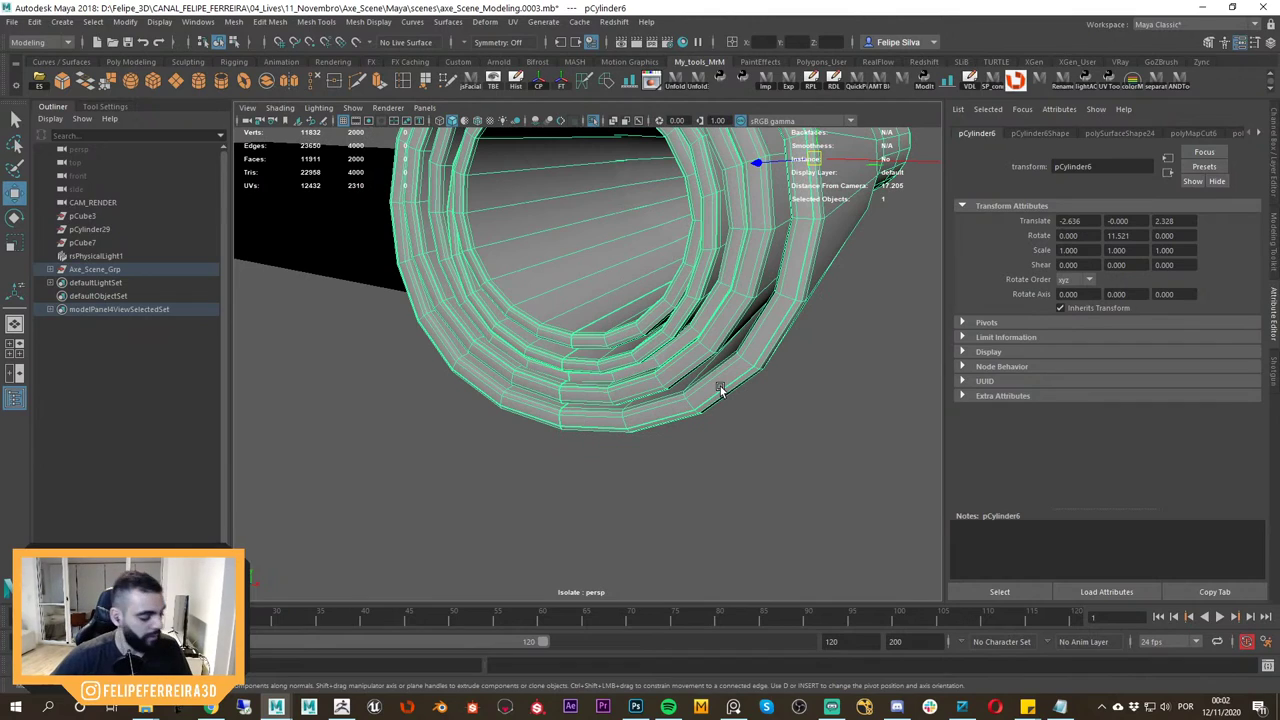
pyautogui.keyDown('alt'); pyautogui.moveTo(667, 397); pyautogui.dragTo(640, 212); pyautogui.keyUp('alt')
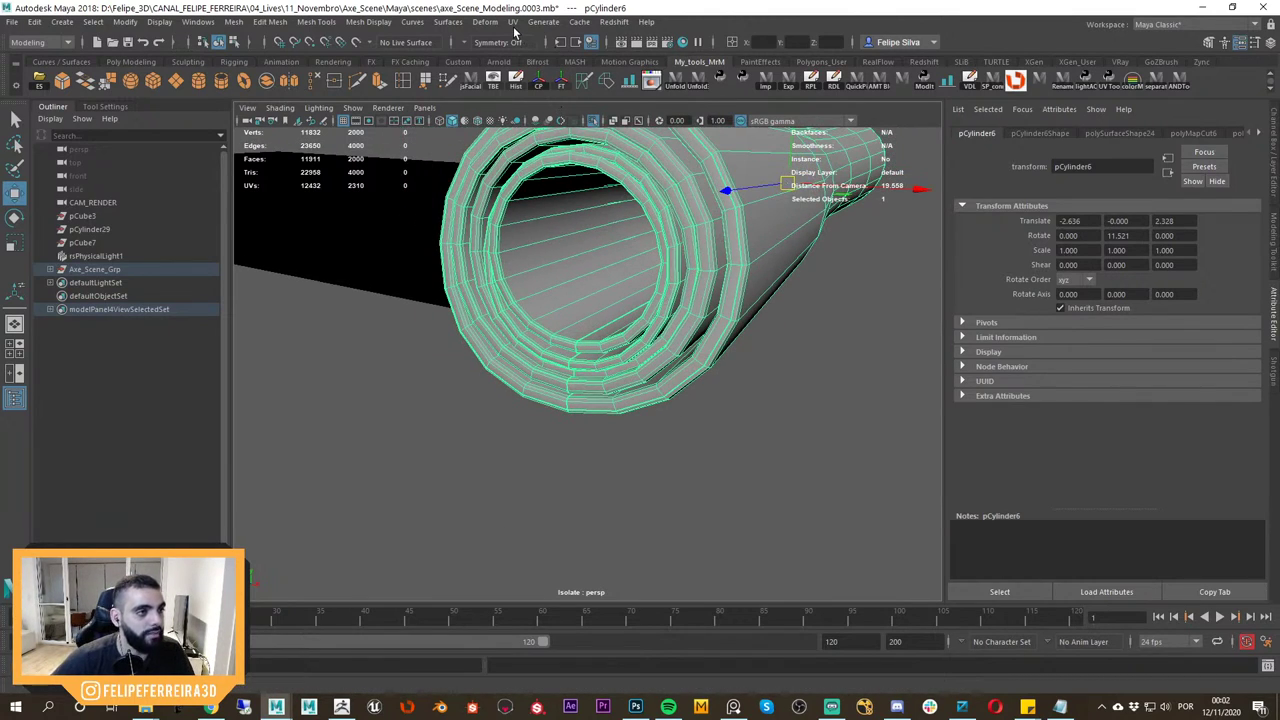
# Open the UV Editor and unfold, lay out and orient the scroll's UV shells.
pyautogui.click(512, 21)
pyautogui.click(542, 52)
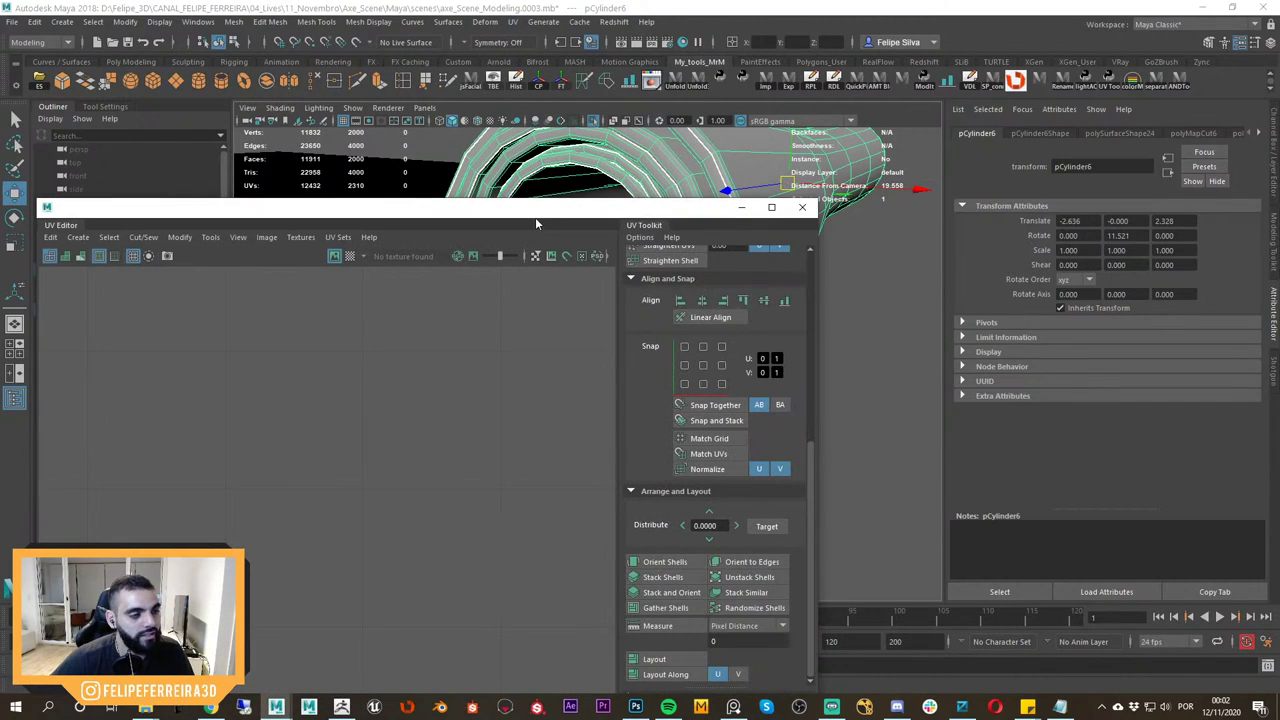
pyautogui.moveTo(535, 217); pyautogui.dragTo(536, 153)
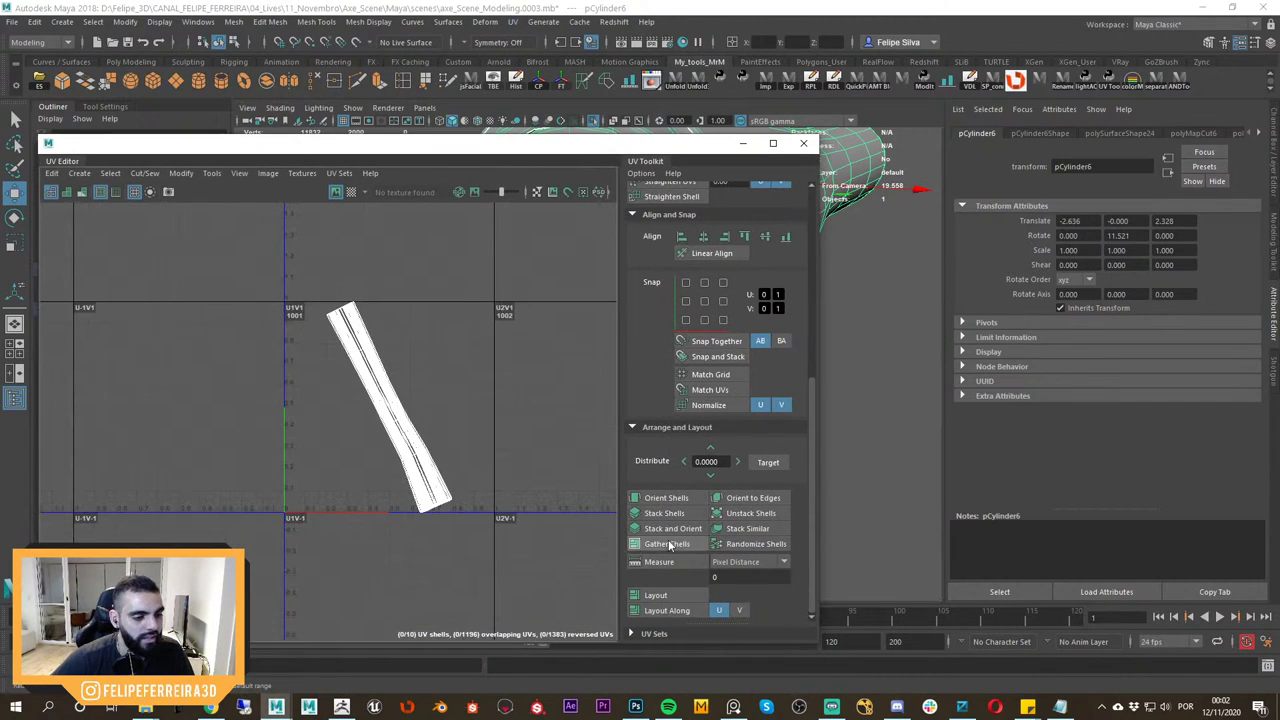
pyautogui.scroll(3, 738, 326)
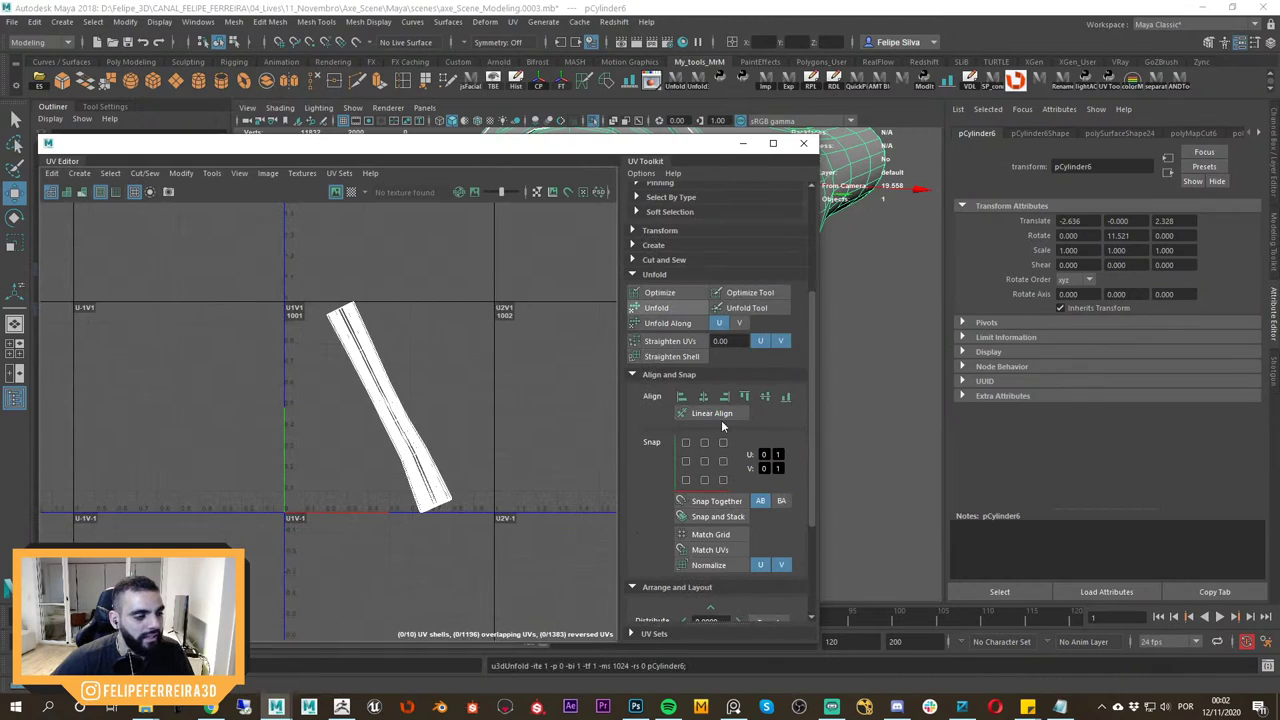
pyautogui.scroll(-3, 725, 435)
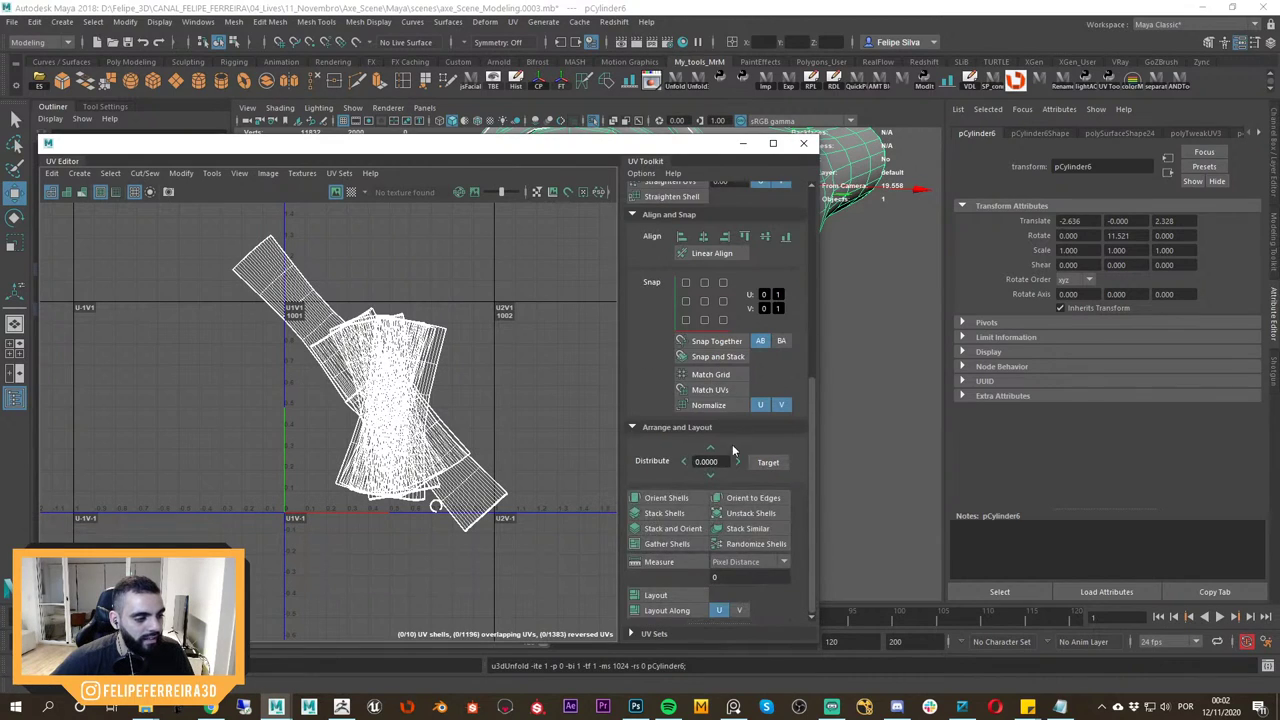
pyautogui.click(671, 501)
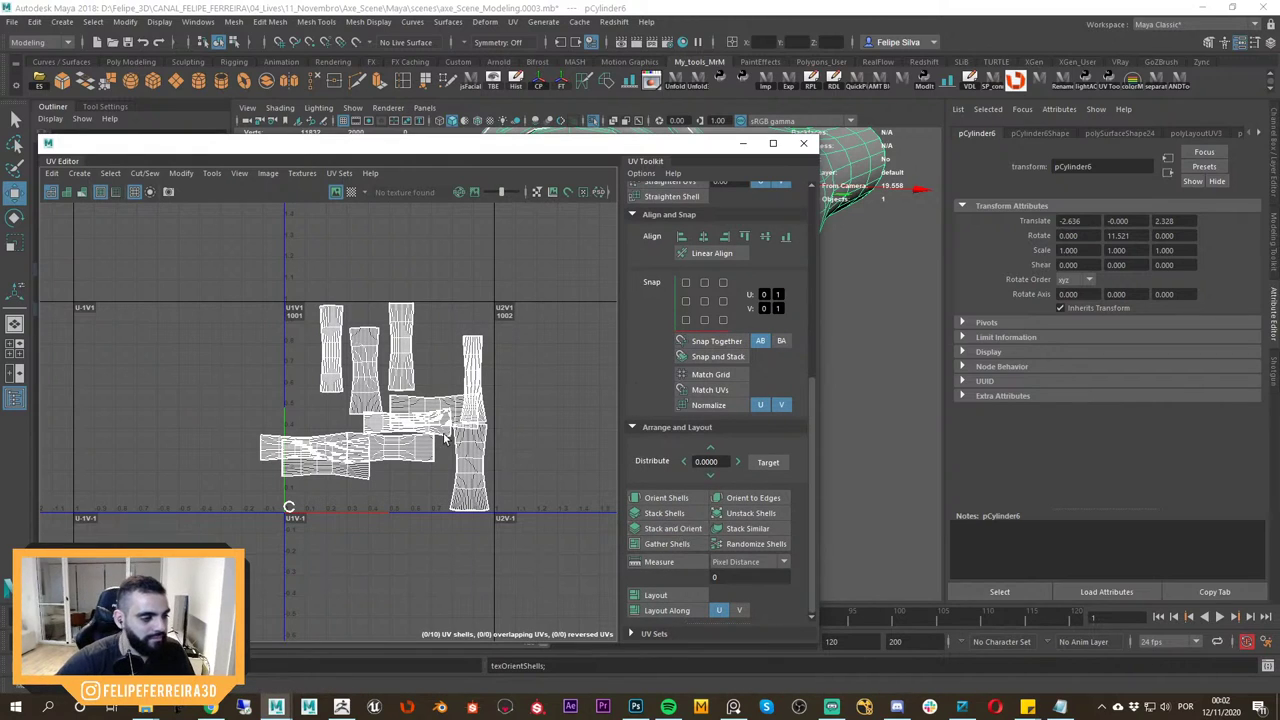
# Move the narrow UV shell clear of the others and rotate the horizontal shells to stand upright.
pyautogui.keyDown('alt'); pyautogui.moveTo(503, 464); pyautogui.dragTo(596, 489, button='right'); pyautogui.keyUp('alt')
pyautogui.moveTo(510, 329); pyautogui.dragTo(460, 309, button='right')
pyautogui.click(467, 337)
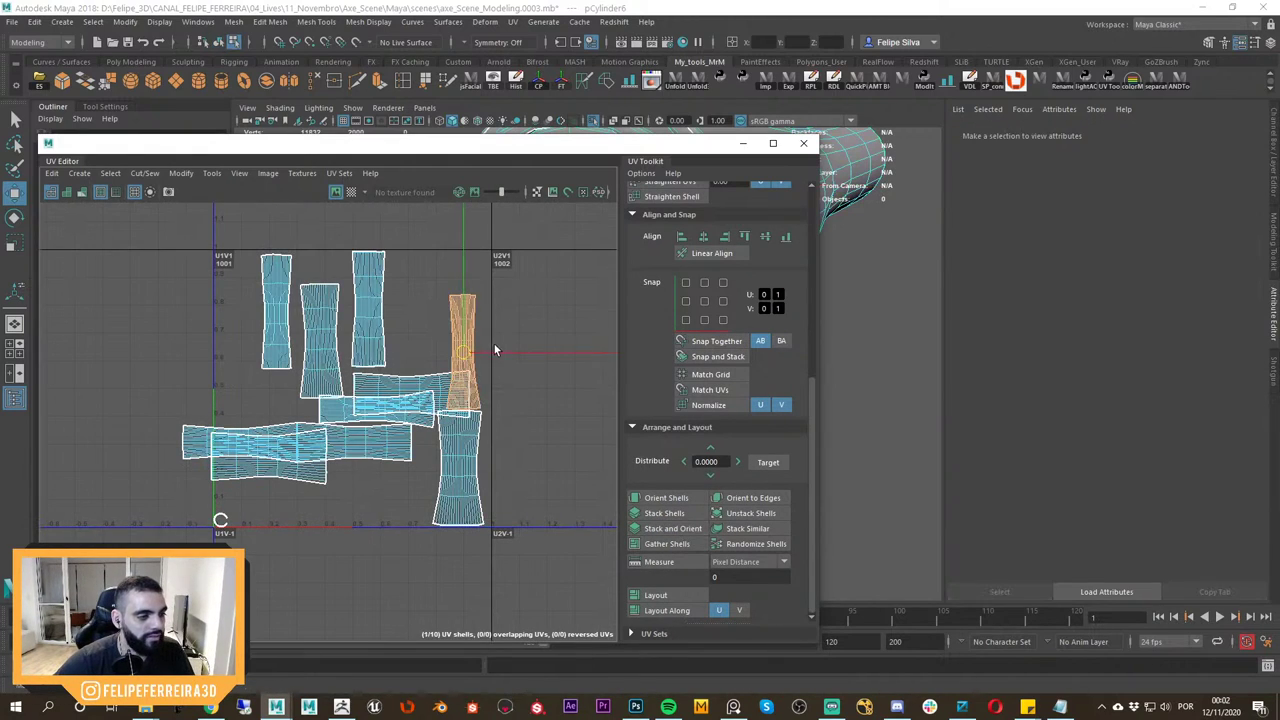
pyautogui.moveTo(498, 358); pyautogui.dragTo(543, 491, button='middle')
pyautogui.moveTo(383, 519); pyautogui.dragTo(281, 427)
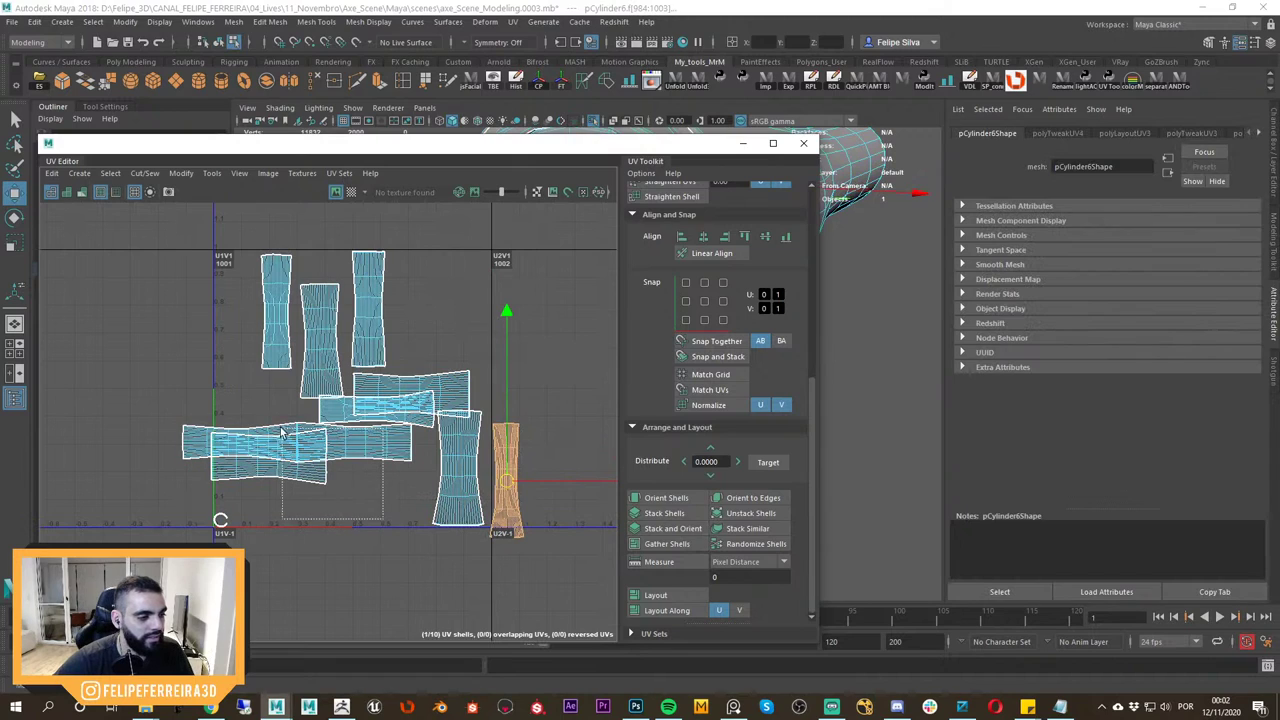
pyautogui.press('e')
pyautogui.moveTo(470, 418); pyautogui.dragTo(320, 617)
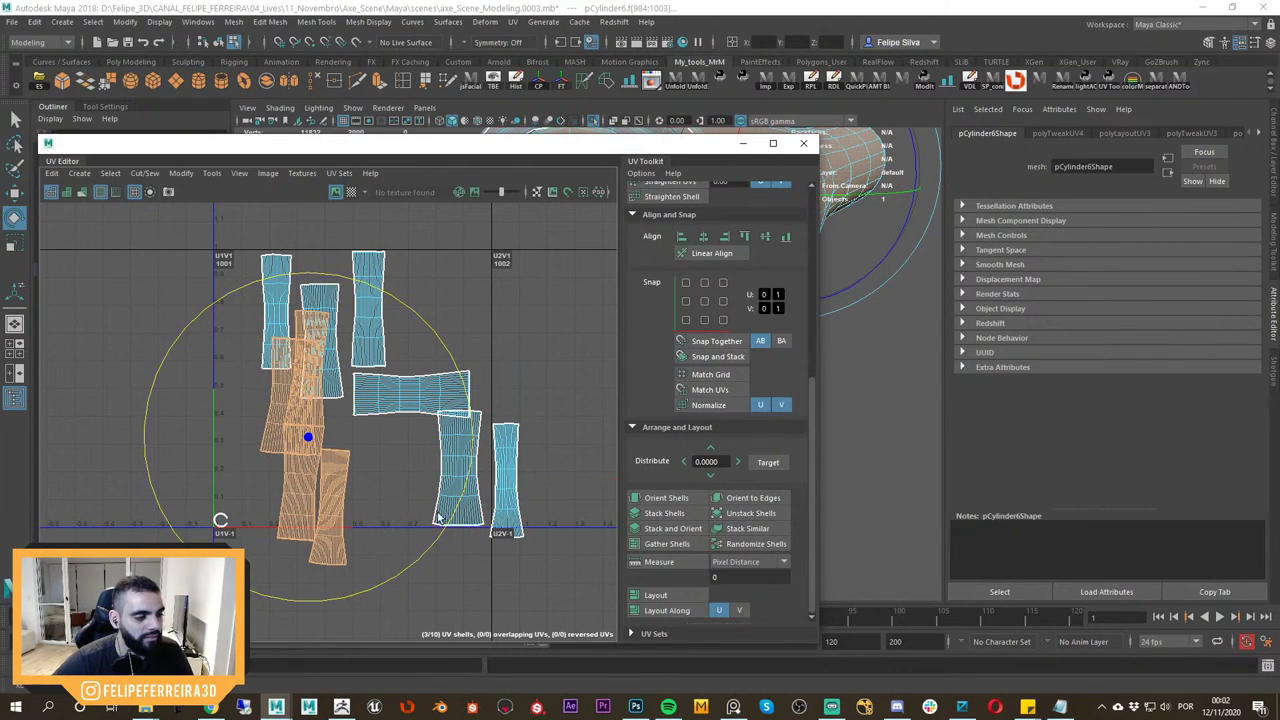
pyautogui.click(449, 377)
pyautogui.moveTo(449, 377); pyautogui.dragTo(479, 555, button='middle')
pyautogui.press('w')
pyautogui.click(88, 336)
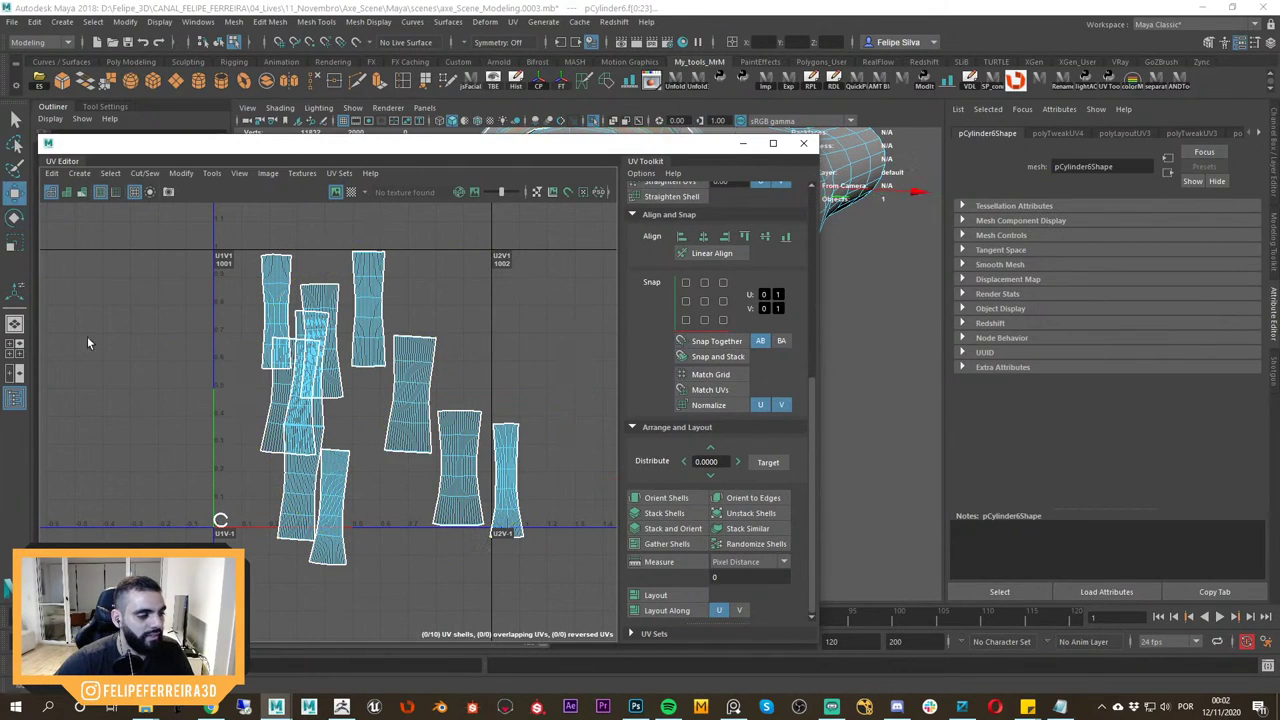
# Lay out and orient all the scroll's UV shells, and select the small ring-shaped shell.
pyautogui.moveTo(97, 308); pyautogui.dragTo(599, 551)
pyautogui.click(663, 510)
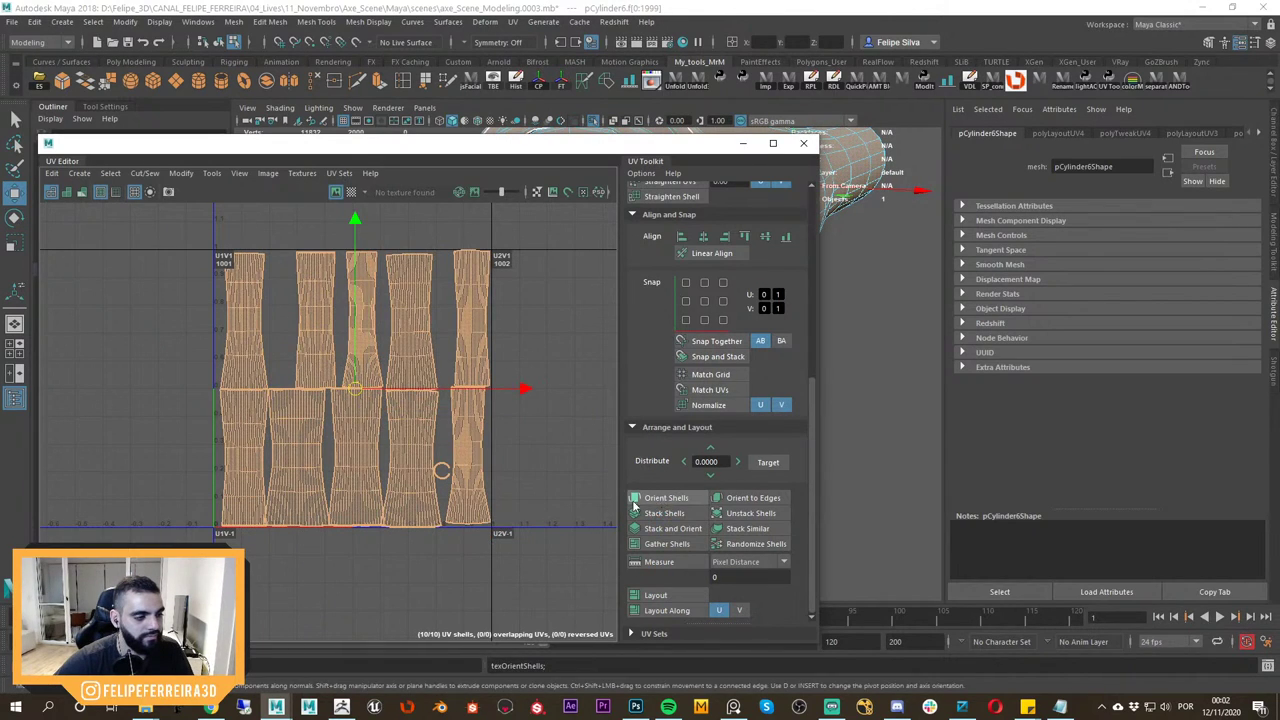
pyautogui.click(443, 471)
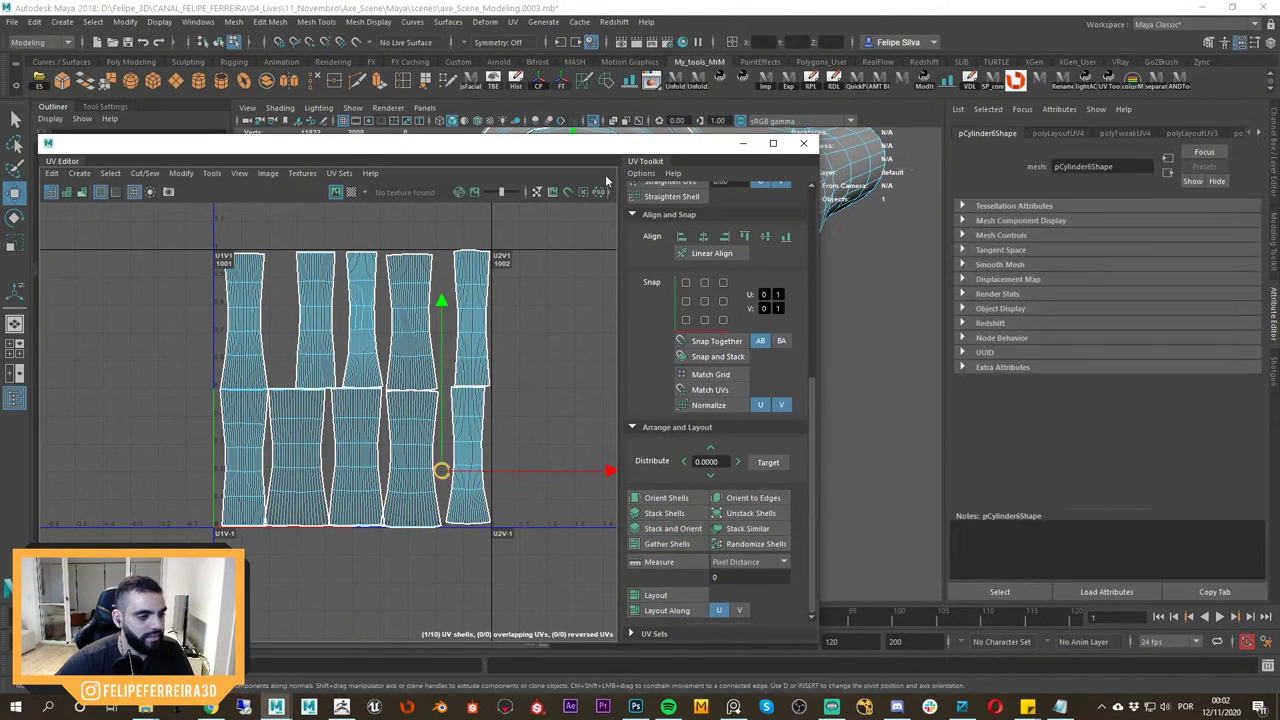
# Select the inner layer's rim edge loop bordering the ring-shaped shell and sew its UVs.
pyautogui.moveTo(650, 145); pyautogui.dragTo(334, 231)
pyautogui.press('f')
pyautogui.keyDown('alt'); pyautogui.moveTo(771, 312); pyautogui.dragTo(721, 398); pyautogui.keyUp('alt')
pyautogui.scroll(1, 721, 398)
pyautogui.moveTo(716, 392); pyautogui.dragTo(715, 300, button='right')
pyautogui.doubleClick(727, 387)
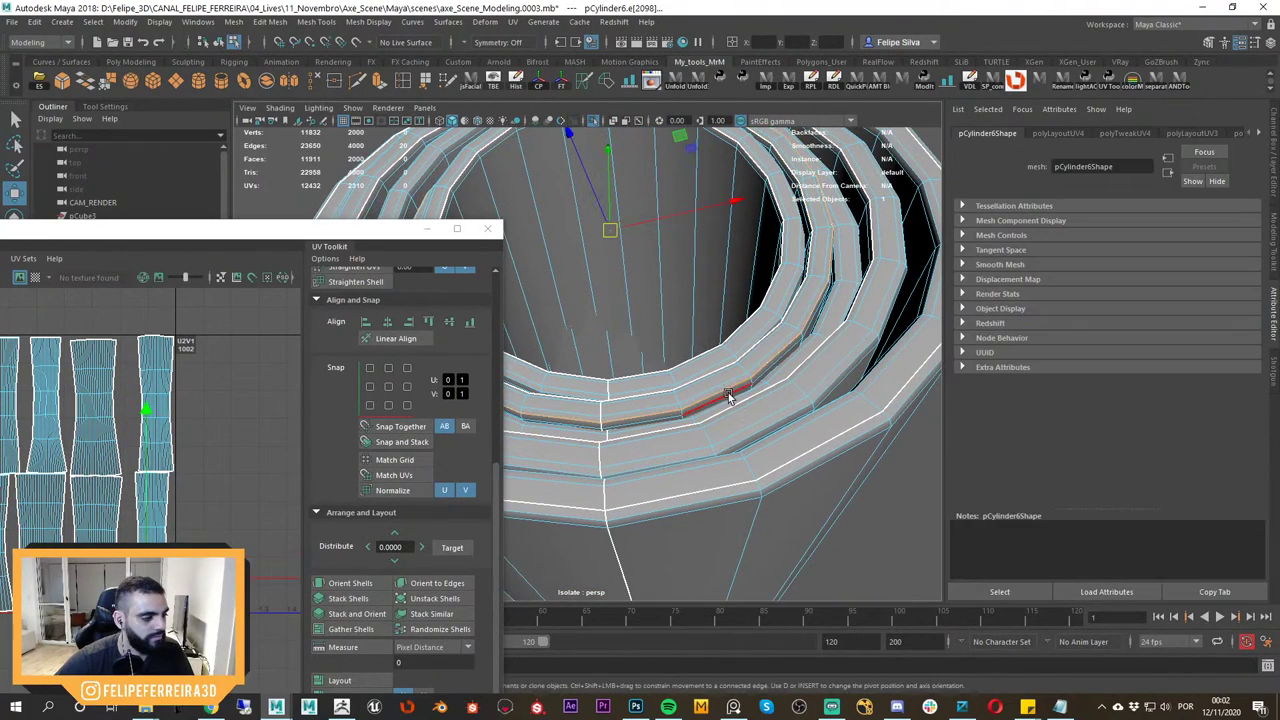
pyautogui.moveTo(334, 231); pyautogui.dragTo(510, 122)
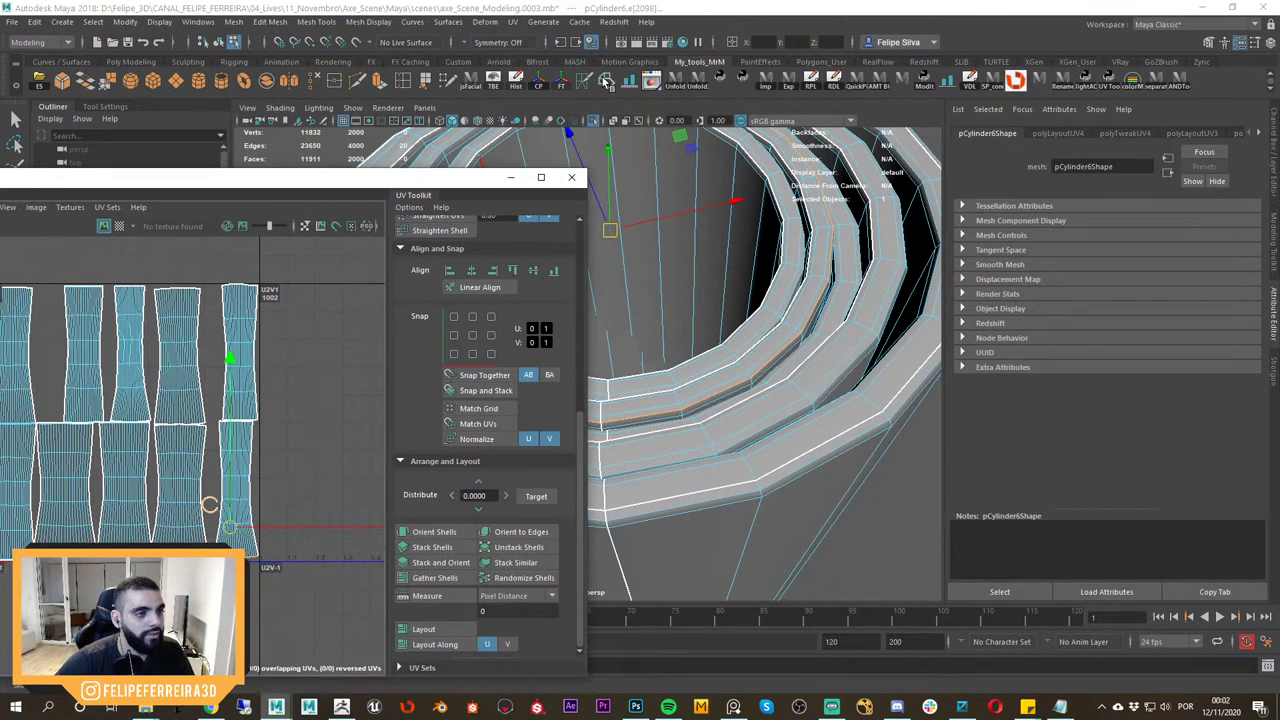
pyautogui.click(605, 83)
pyautogui.scroll(-2, 767, 379)
# Select the whole scroll in object mode and lay out and orient its UV shells again.
pyautogui.moveTo(754, 309); pyautogui.dragTo(824, 285, button='right')
pyautogui.click(881, 201)
pyautogui.click(713, 245)
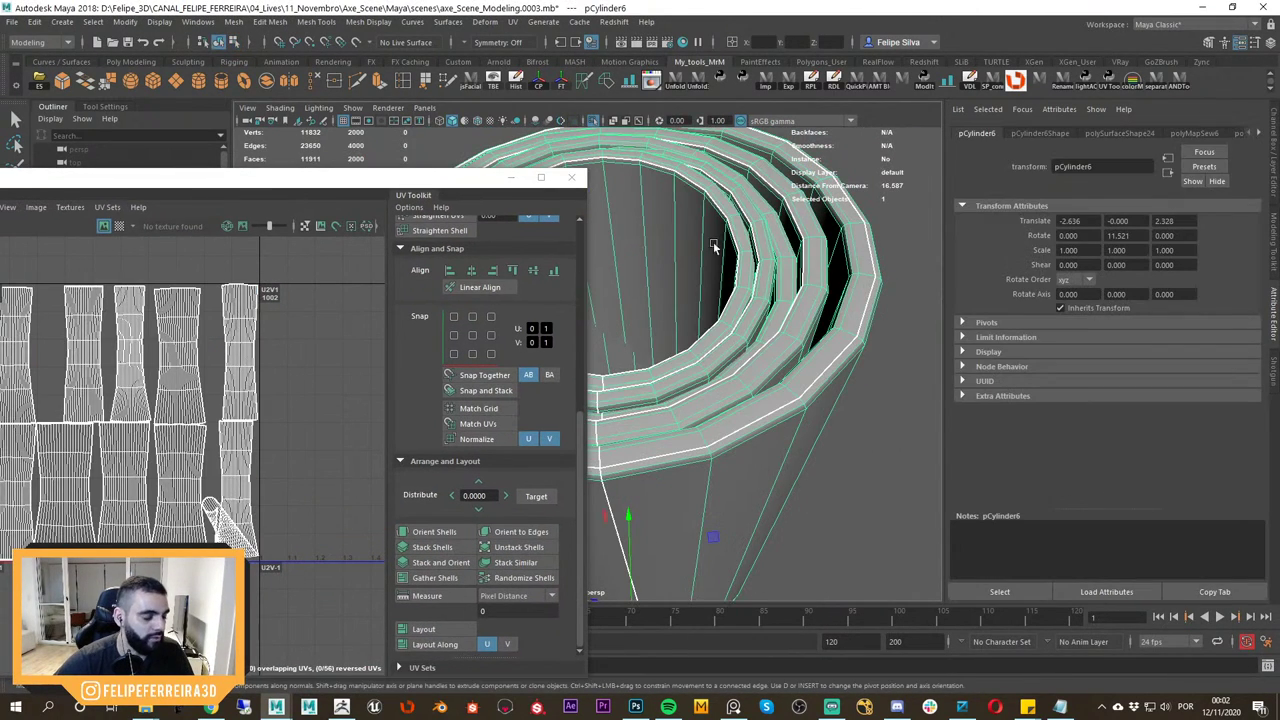
pyautogui.moveTo(343, 180); pyautogui.dragTo(480, 141)
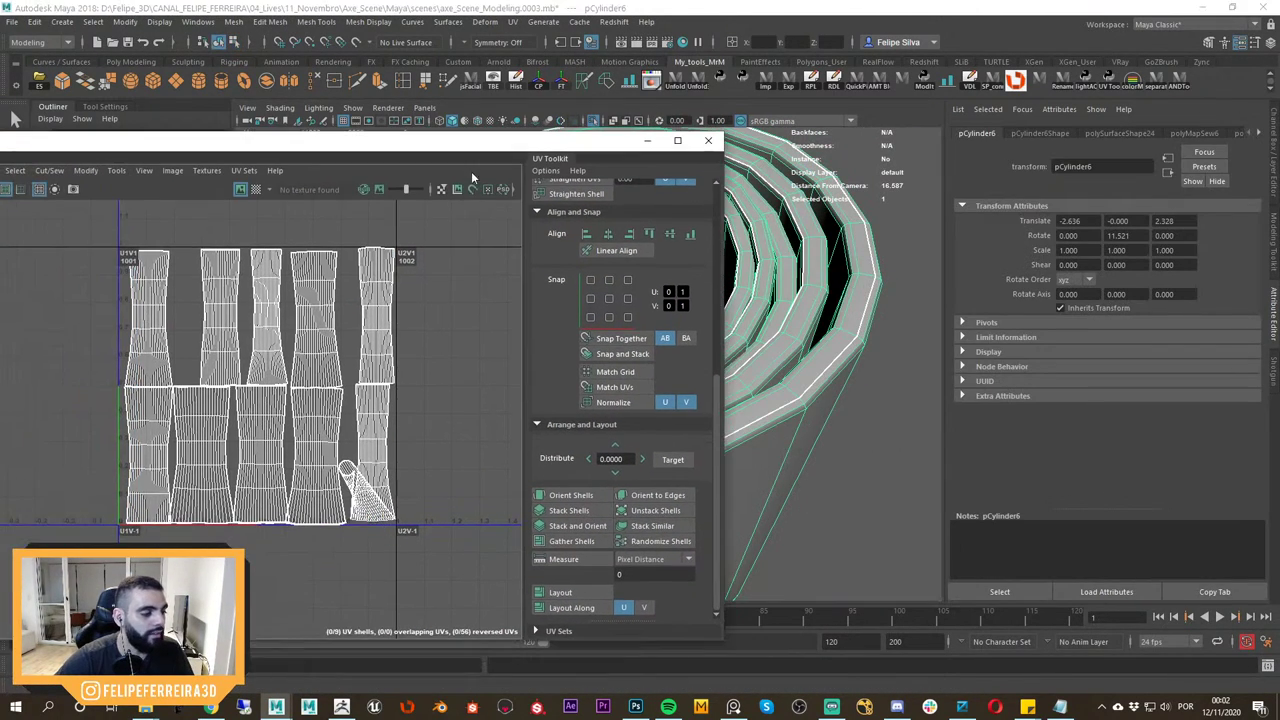
pyautogui.click(560, 592)
pyautogui.click(573, 499)
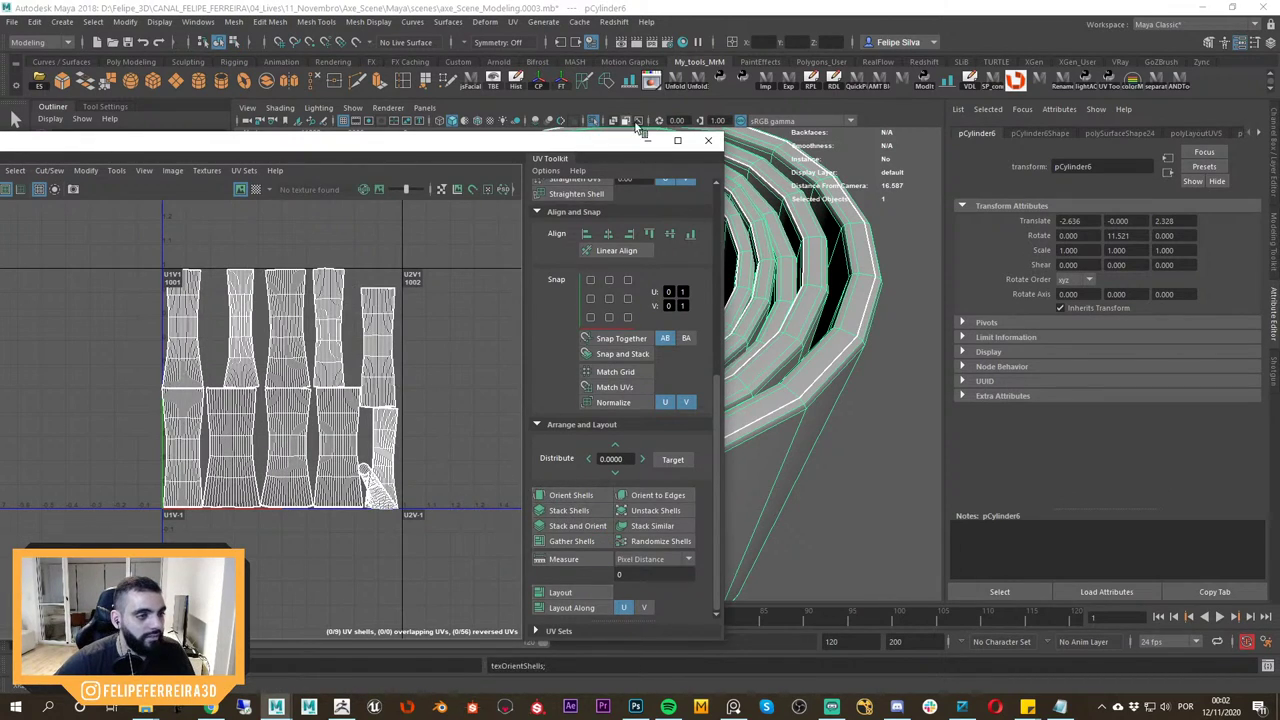
# Try the shelf's Unfold command on the scroll's UVs and undo it.
pyautogui.click(677, 85)
pyautogui.hotkey('ctrl', 'z')
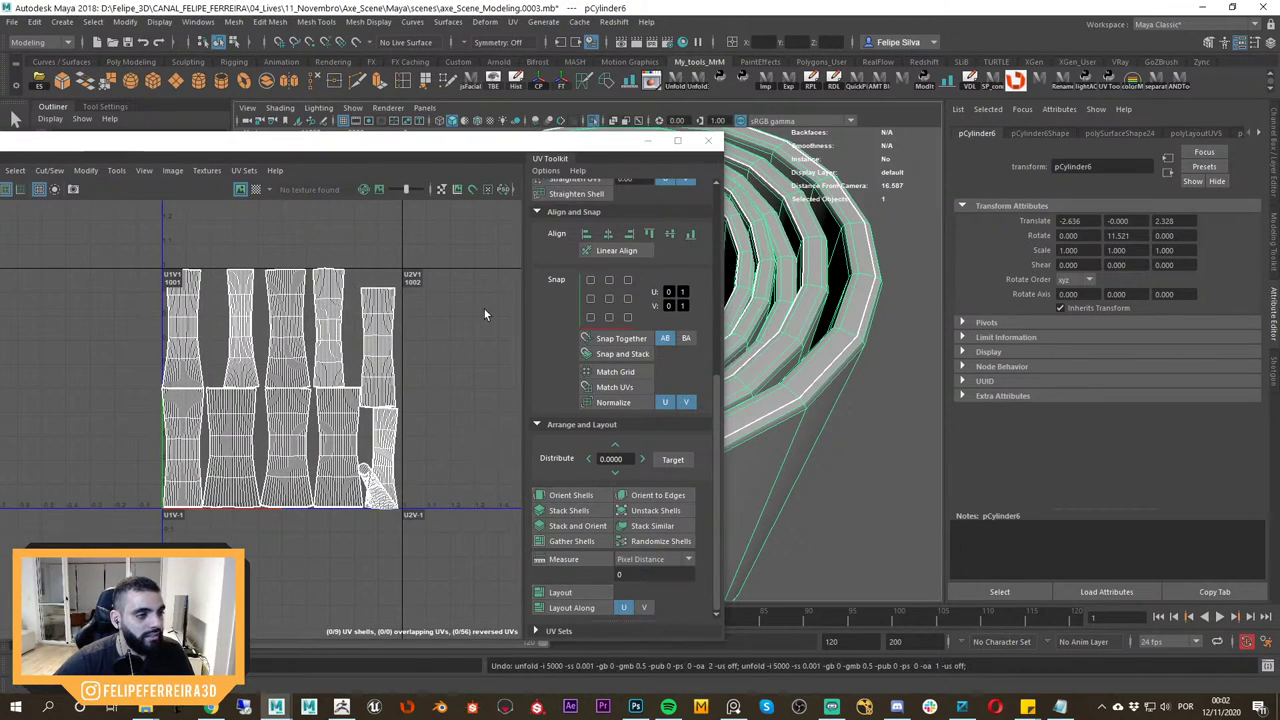
pyautogui.scroll(5, 712, 360)
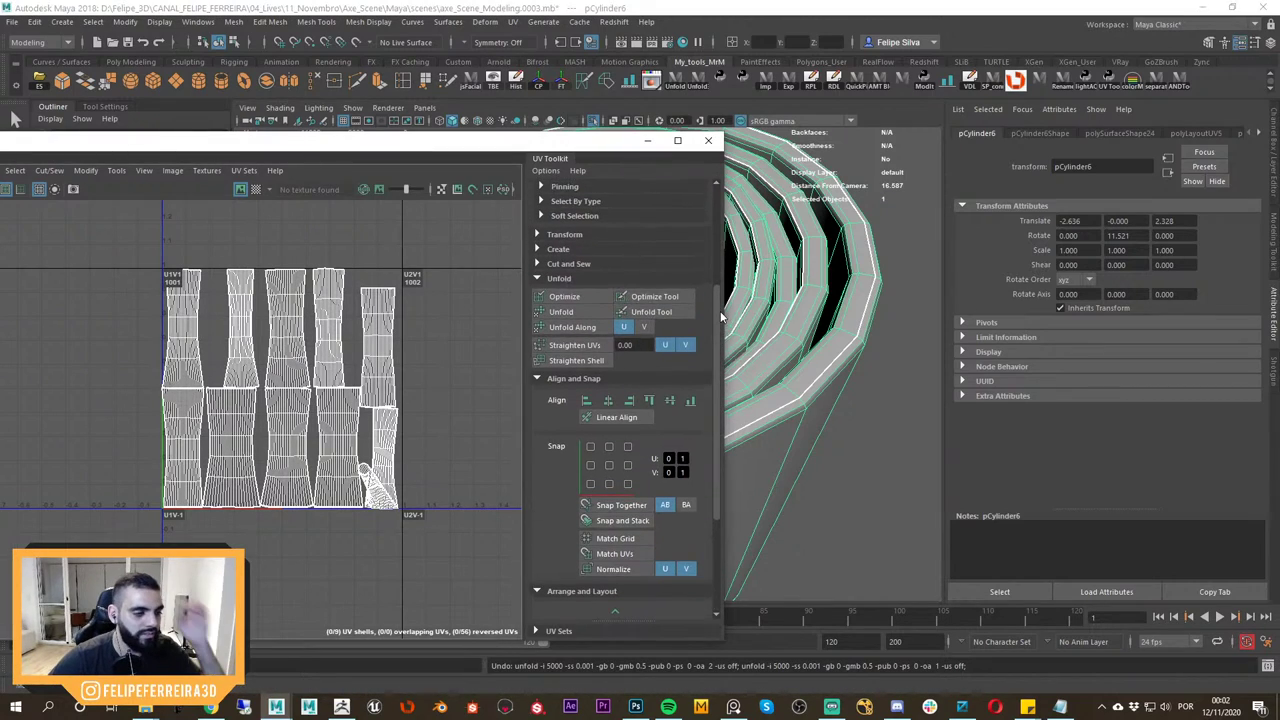
# Unfold the scroll's UVs and orient all its shells.
pyautogui.click(572, 352)
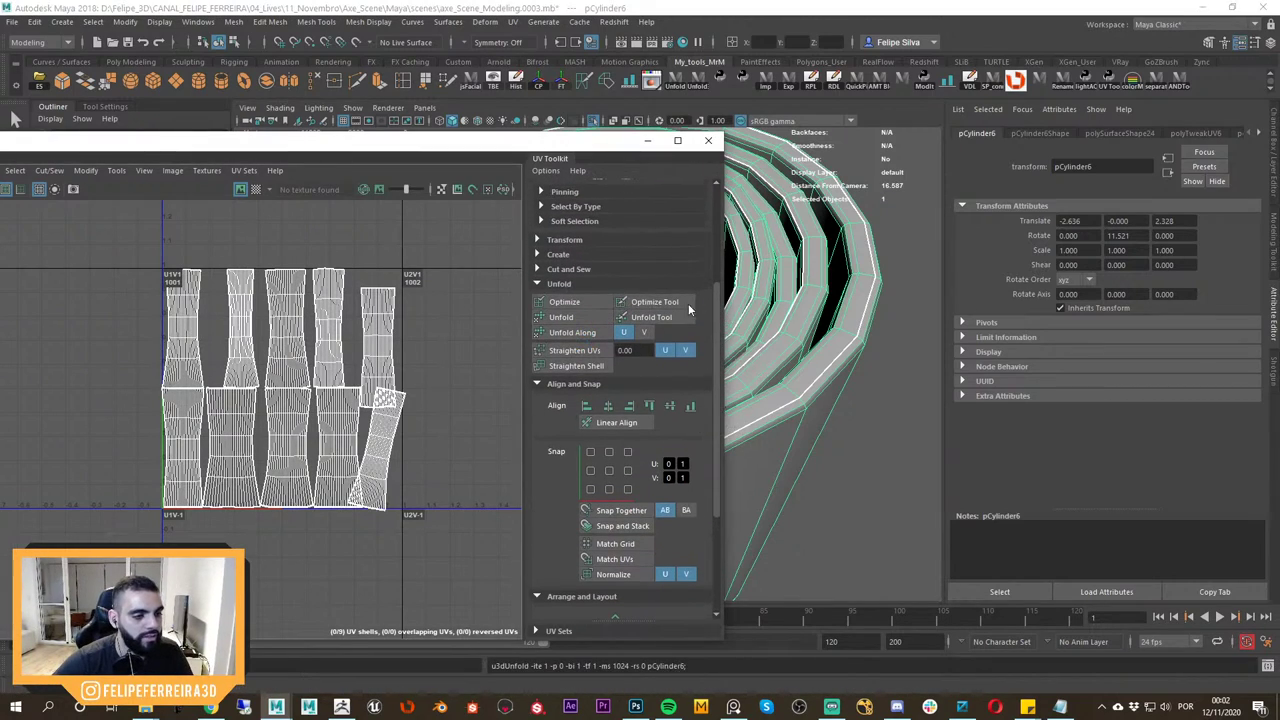
pyautogui.moveTo(717, 476); pyautogui.dragTo(717, 570)
pyautogui.click(576, 497)
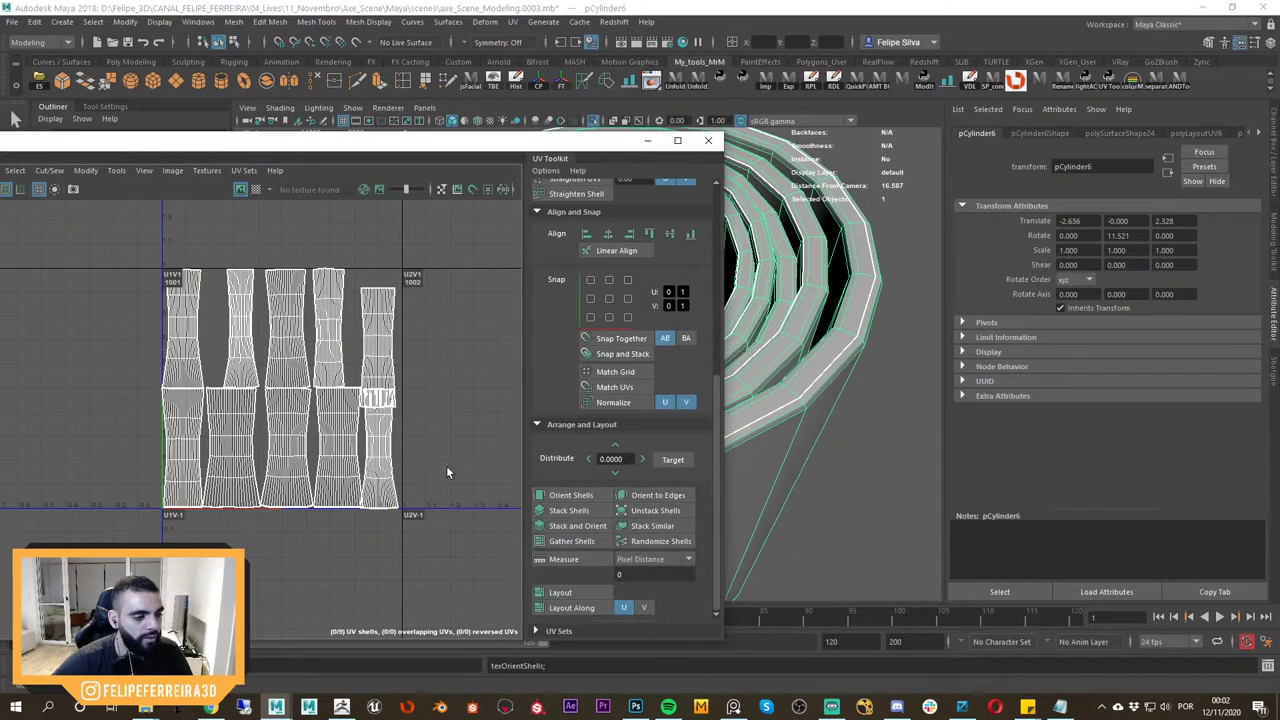
# Select all the scroll's UV shells, scale them down inside the tile and lay them out again.
pyautogui.scroll(1, 418, 457)
pyautogui.moveTo(430, 392); pyautogui.dragTo(385, 377, button='right')
pyautogui.moveTo(3, 320); pyautogui.dragTo(428, 399)
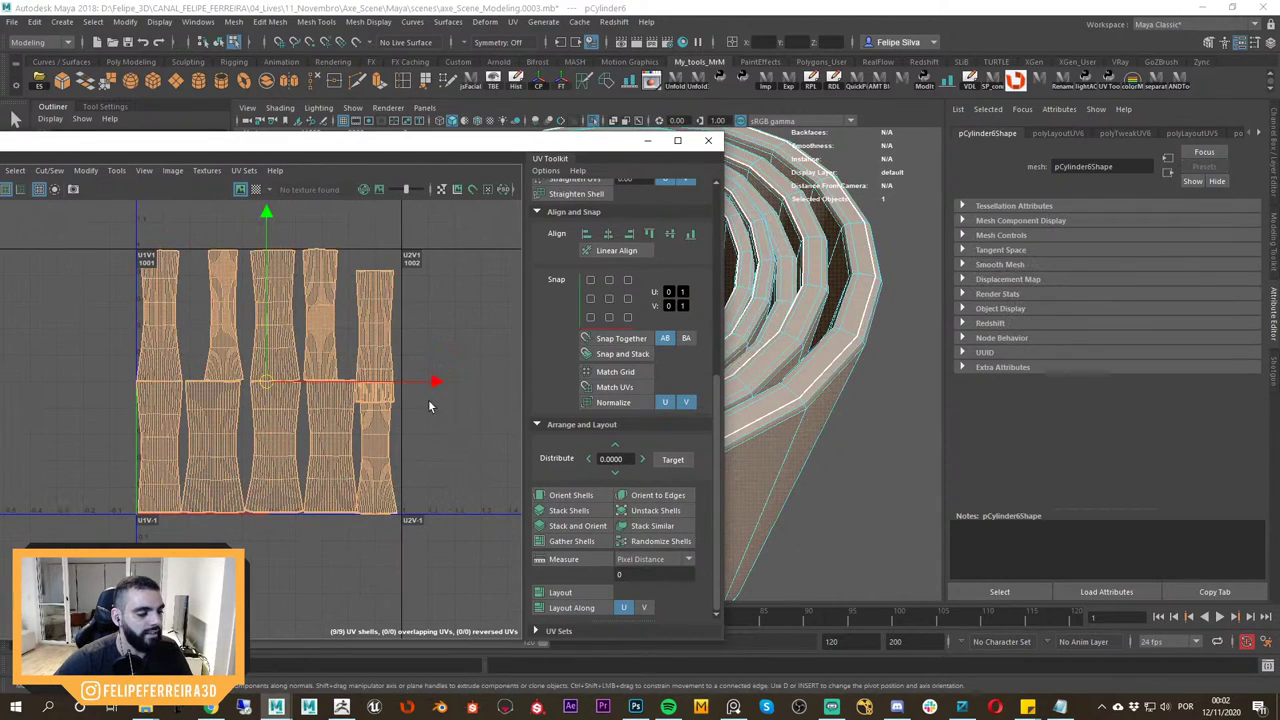
pyautogui.press('r')
pyautogui.moveTo(428, 401); pyautogui.dragTo(318, 463, button='middle')
pyautogui.press('w')
pyautogui.press('r')
pyautogui.moveTo(435, 444); pyautogui.dragTo(517, 446, button='middle')
pyautogui.press('w')
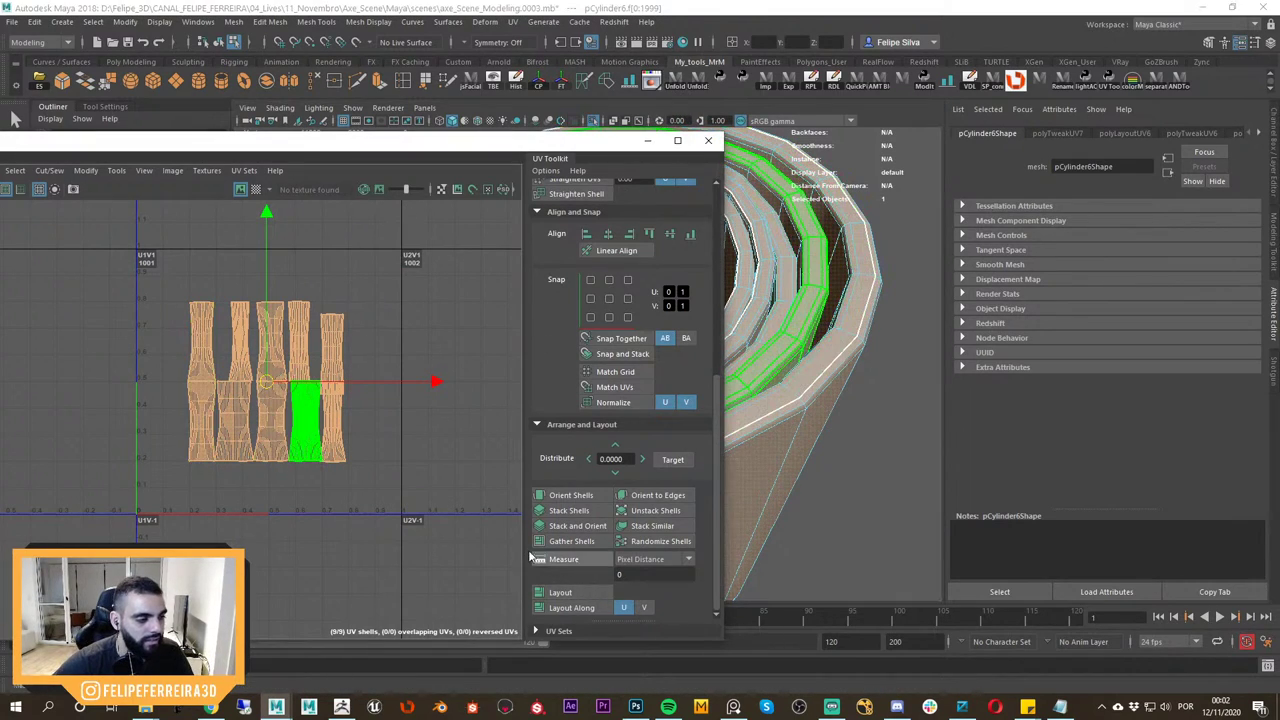
pyautogui.scroll(1, 420, 514)
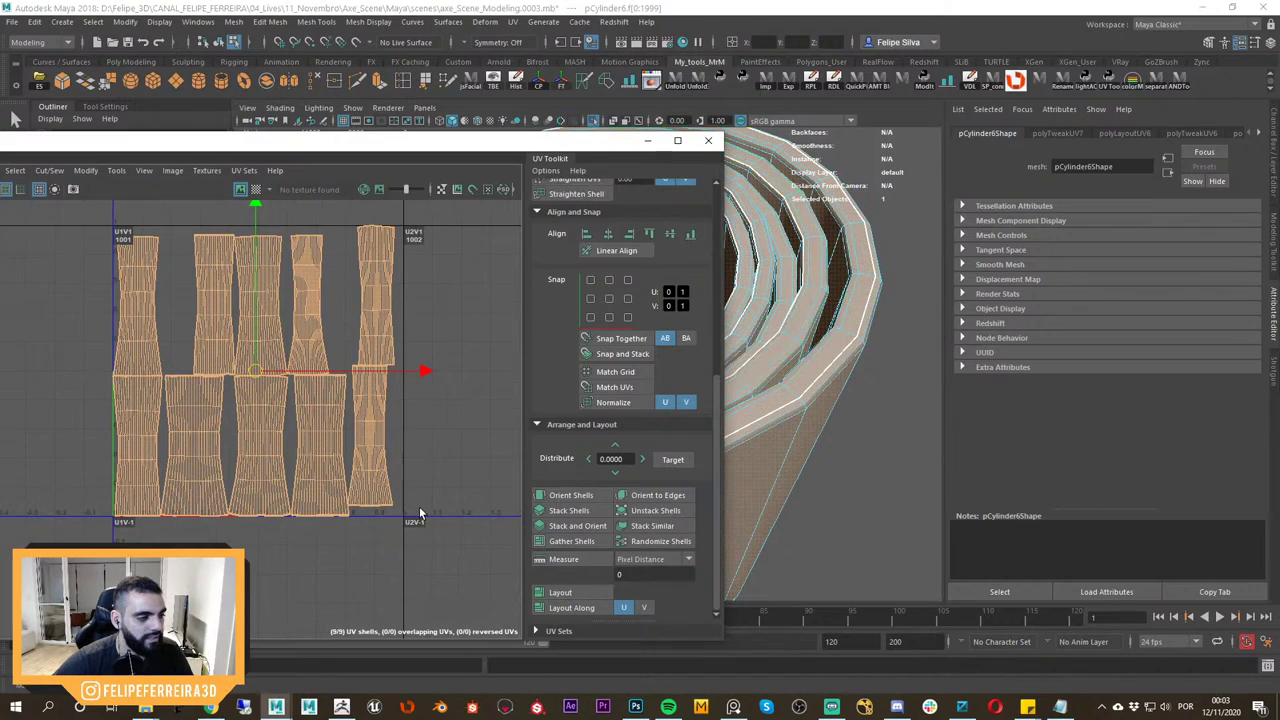
# Scale all the scroll's UV shells down uniformly to about 60% around the tile's centre.
pyautogui.scroll(-2, 424, 492)
pyautogui.press('F9')
pyautogui.press('r')
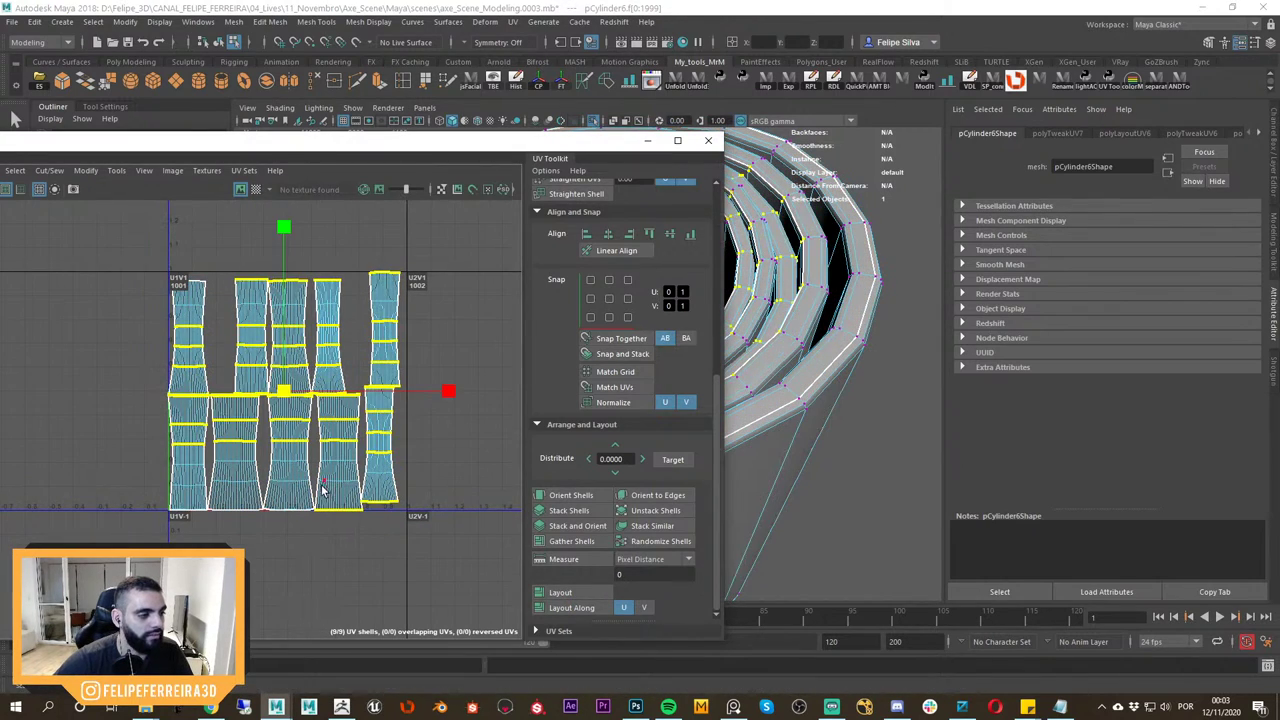
pyautogui.moveTo(323, 486); pyautogui.dragTo(288, 484, button='middle')
pyautogui.hotkey('ctrl', 'z')
pyautogui.moveTo(366, 365); pyautogui.dragTo(341, 356, button='right')
pyautogui.moveTo(410, 300); pyautogui.dragTo(200, 448)
pyautogui.moveTo(334, 506); pyautogui.dragTo(300, 494, button='middle')
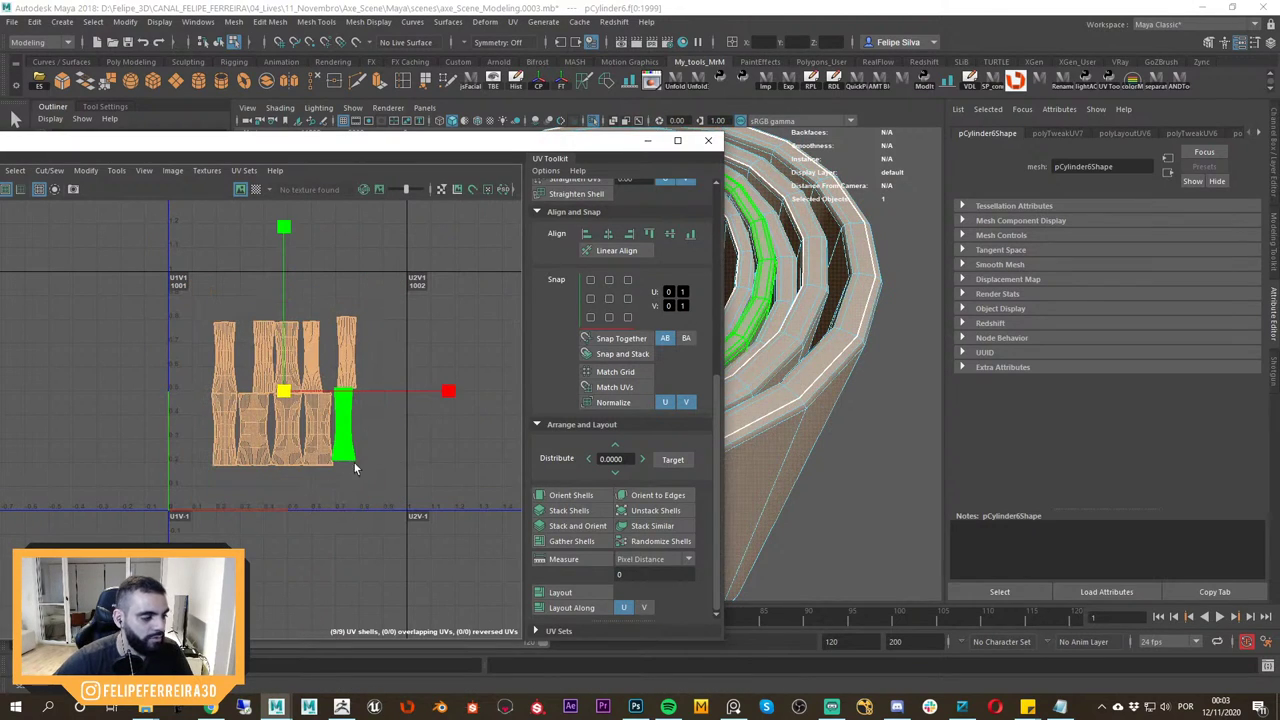
pyautogui.press('w')
# Leave the scroll's isolated view in object mode, select the scroll and the adjoining flat sheet, and isolate both.
pyautogui.moveTo(739, 275); pyautogui.dragTo(815, 234, button='right')
pyautogui.click(876, 212)
pyautogui.moveTo(616, 149); pyautogui.dragTo(348, 287)
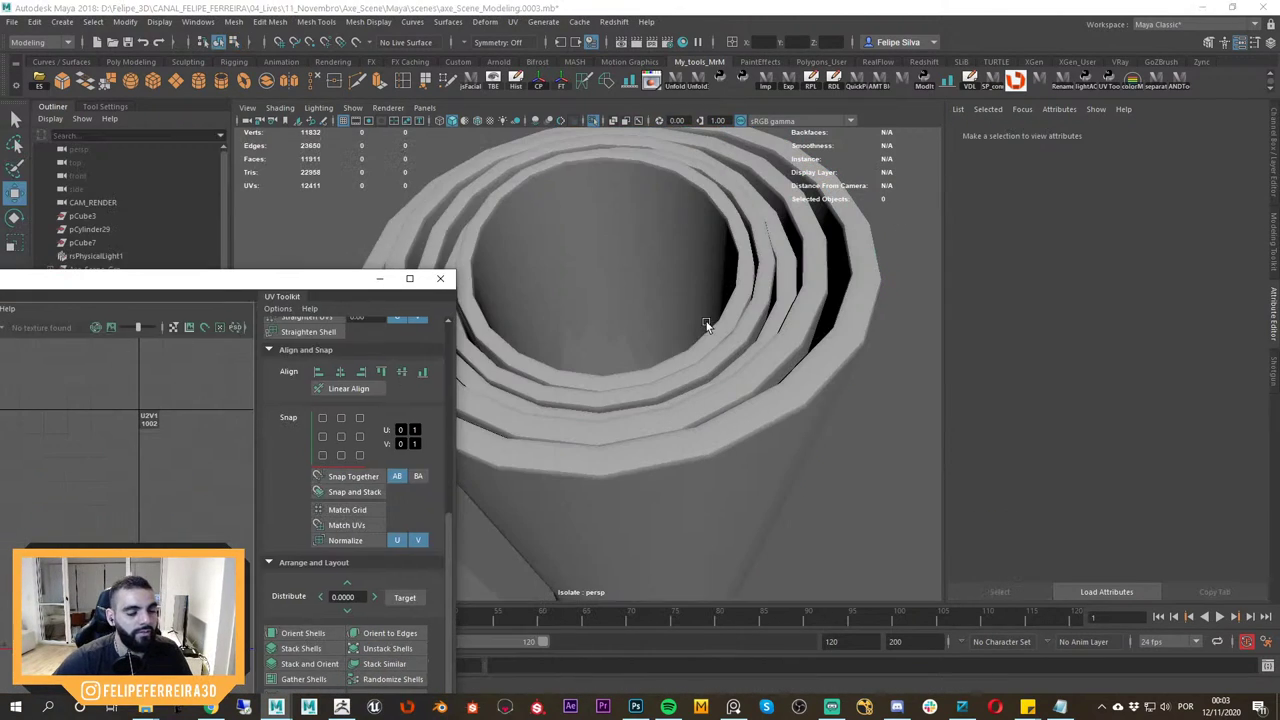
pyautogui.moveTo(706, 321)
pyautogui.keyDown('alt'); pyautogui.mouseDown()
pyautogui.moveTo(704, 361)
pyautogui.moveTo(727, 313)
pyautogui.mouseUp(); pyautogui.keyUp('alt')
pyautogui.click(731, 317)
pyautogui.hotkey('ctrl', '1')
pyautogui.keyDown('alt'); pyautogui.moveTo(735, 324); pyautogui.dragTo(569, 259, button='right'); pyautogui.keyUp('alt')
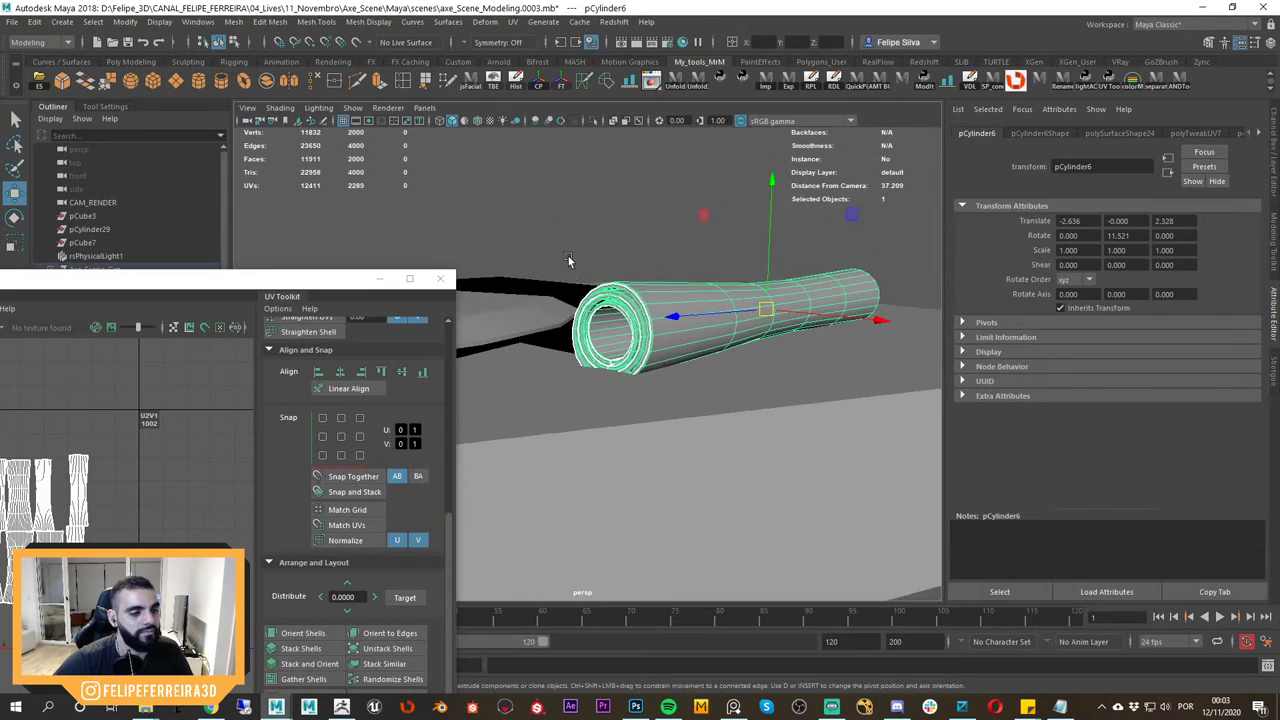
pyautogui.keyDown('alt'); pyautogui.moveTo(569, 259); pyautogui.dragTo(643, 312); pyautogui.keyUp('alt')
pyautogui.keyDown('shift'); pyautogui.click(622, 267); pyautogui.keyUp('shift')
pyautogui.hotkey('ctrl', '1')
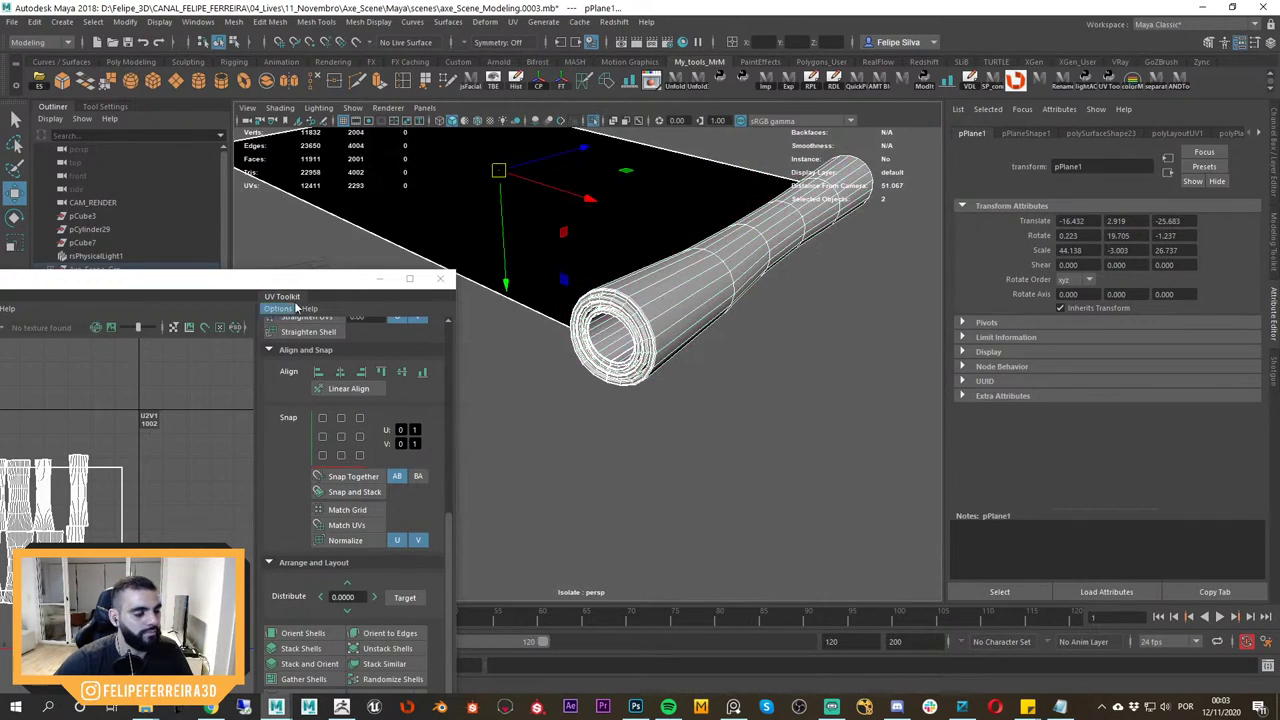
# Lay out the UVs of the scroll and the flat sheet together and orient their shells.
pyautogui.moveTo(296, 283); pyautogui.dragTo(441, 116)
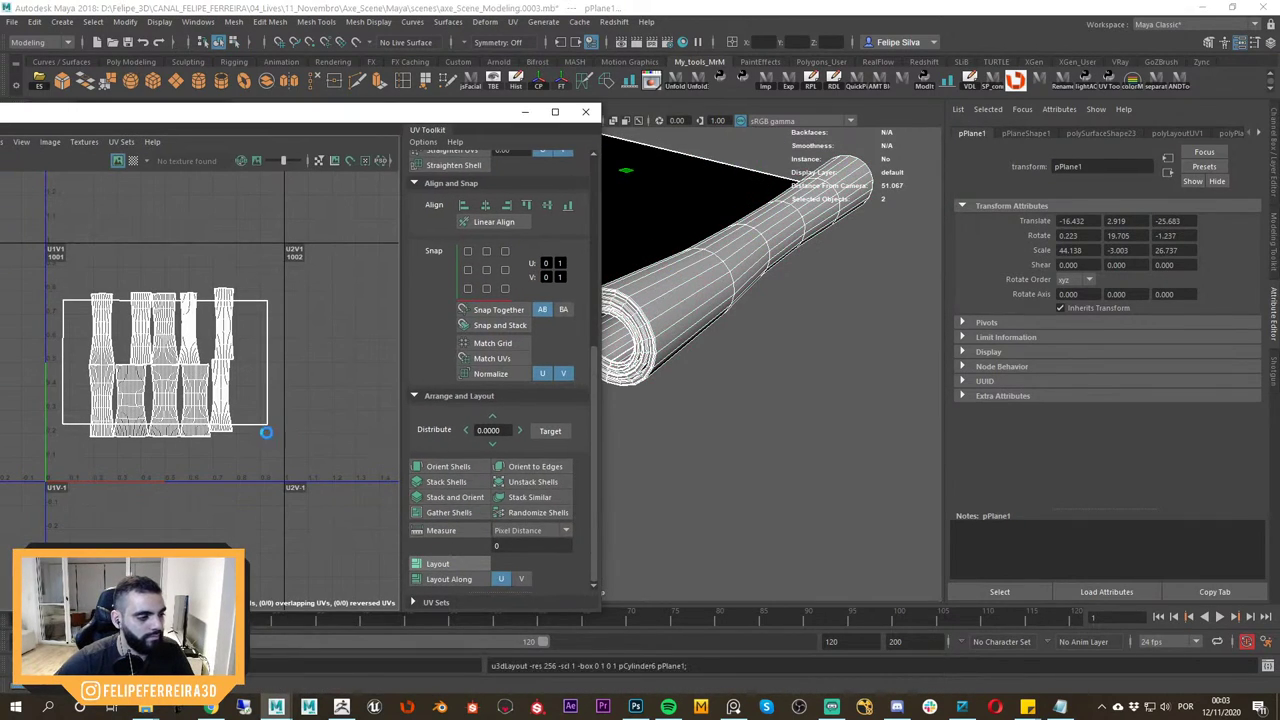
pyautogui.keyDown('alt'); pyautogui.moveTo(266, 432); pyautogui.dragTo(201, 405, button='right'); pyautogui.keyUp('alt')
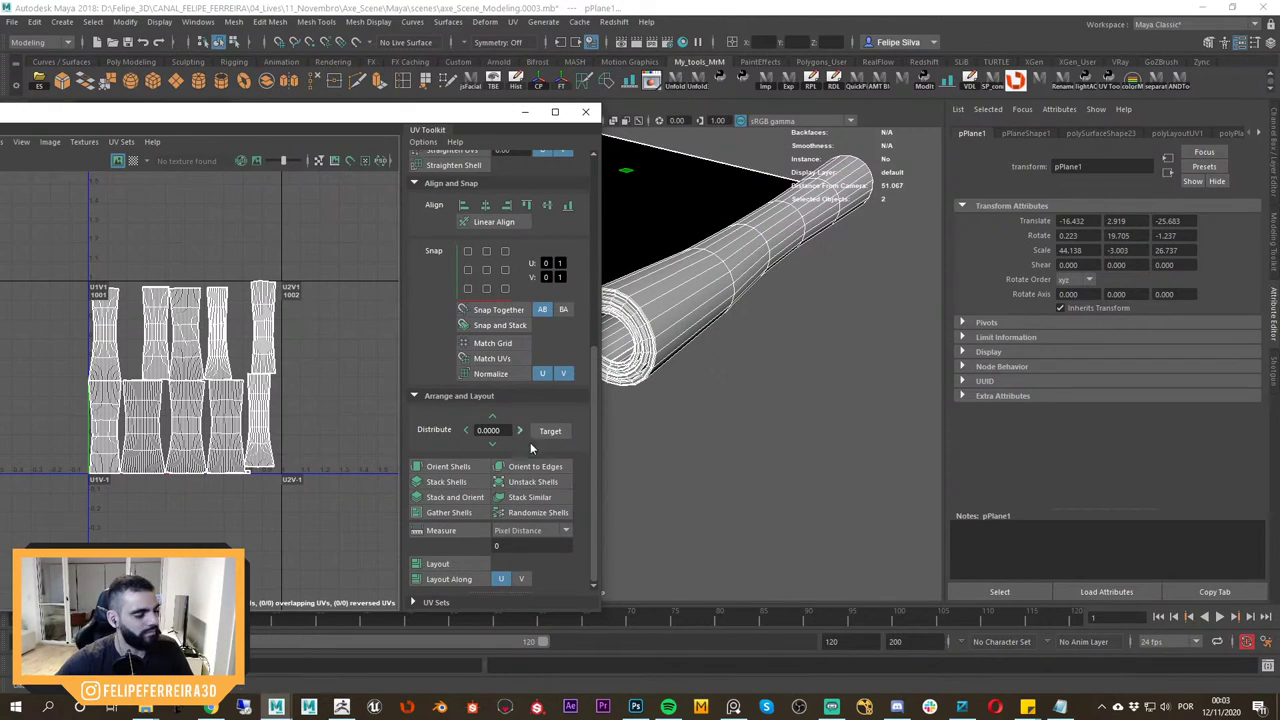
pyautogui.keyDown('alt'); pyautogui.moveTo(694, 355); pyautogui.dragTo(652, 320, button='right'); pyautogui.keyUp('alt')
pyautogui.keyDown('alt'); pyautogui.moveTo(652, 320); pyautogui.dragTo(738, 348, button='middle'); pyautogui.keyUp('alt')
pyautogui.click(456, 470)
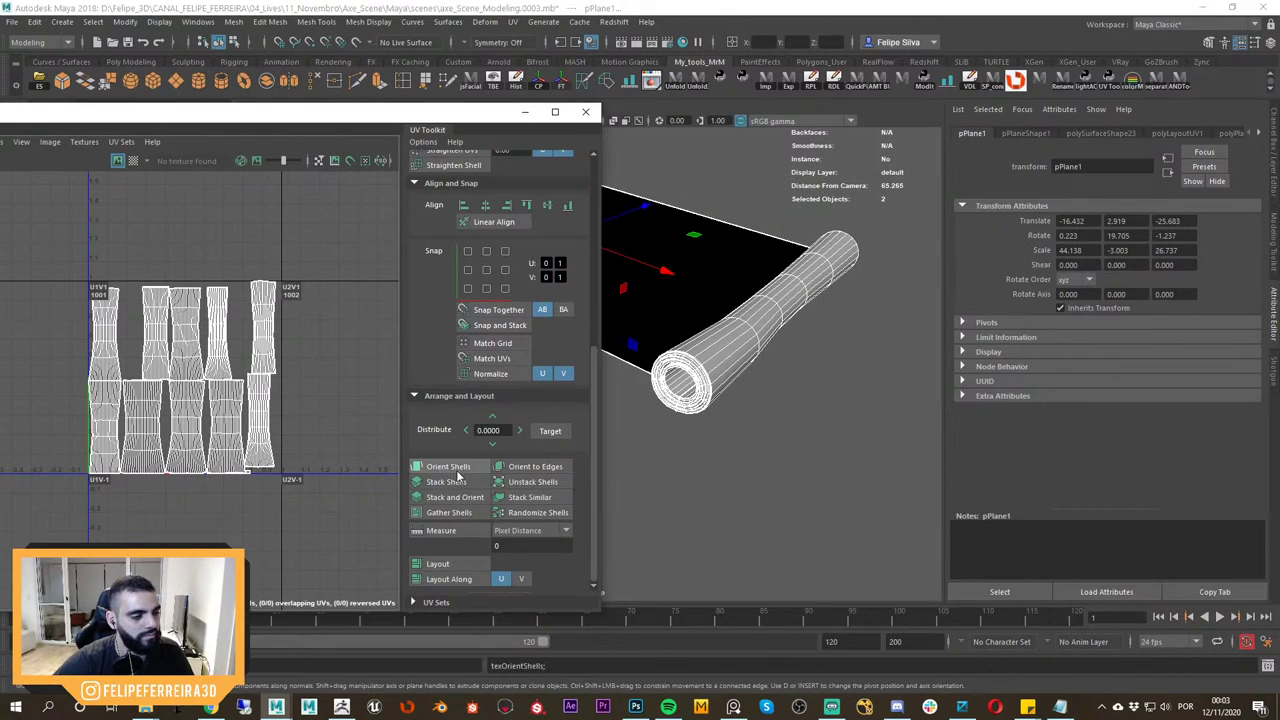
# Select the flat sheet alone to examine its UV shell, and add the scroll back to the selection.
pyautogui.moveTo(764, 319); pyautogui.dragTo(702, 316, button='right')
pyautogui.click(708, 240)
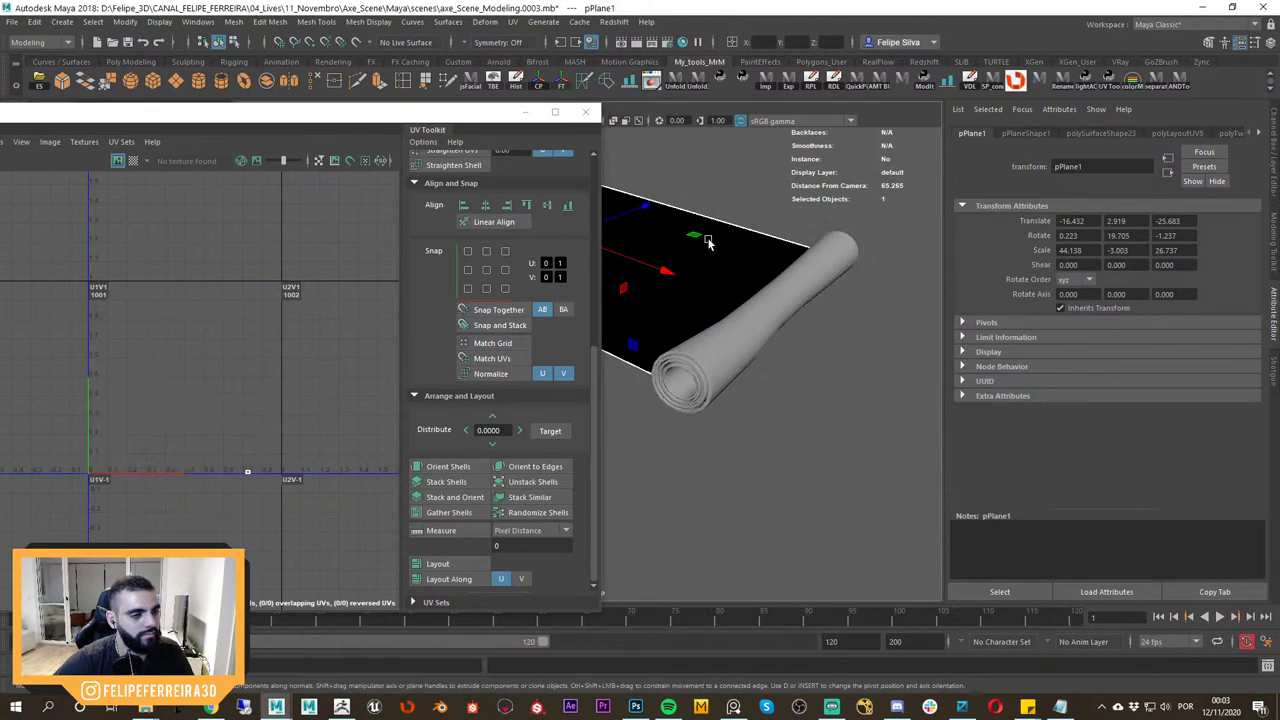
pyautogui.click(773, 197)
pyautogui.click(700, 243)
pyautogui.keyDown('alt'); pyautogui.moveTo(267, 436); pyautogui.dragTo(305, 425, button='right'); pyautogui.keyUp('alt')
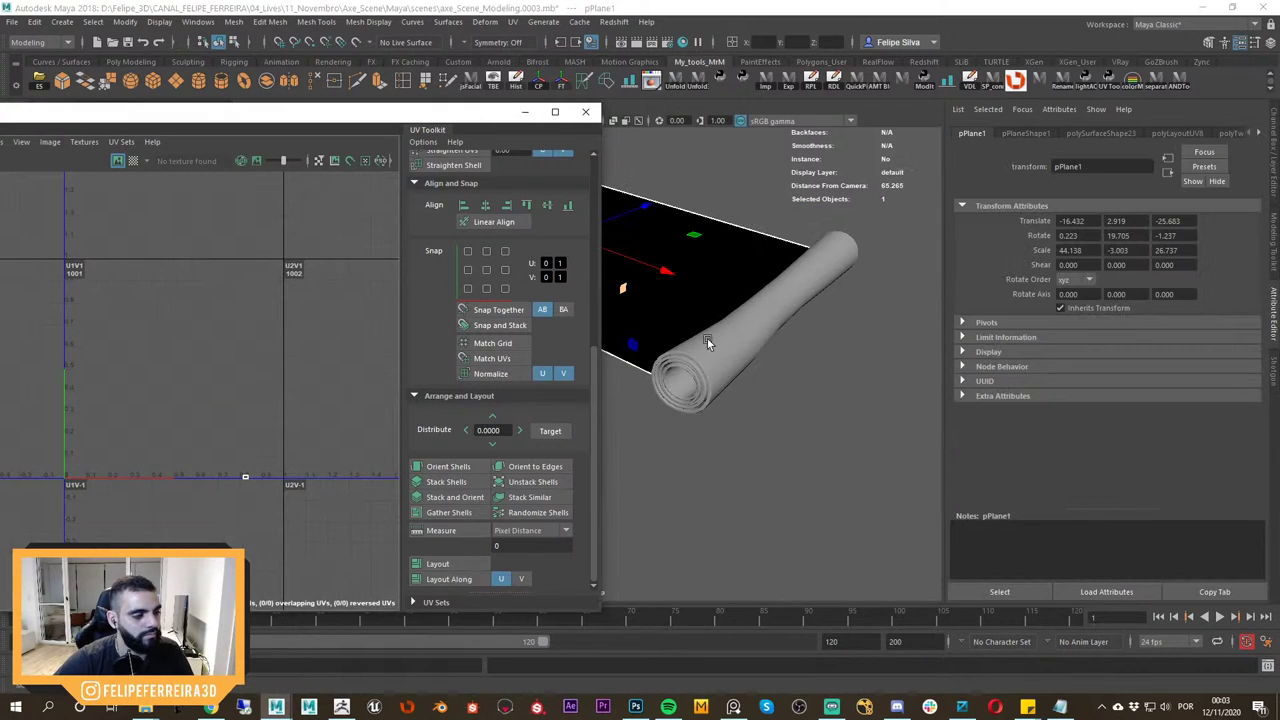
pyautogui.keyDown('shift'); pyautogui.moveTo(846, 467); pyautogui.dragTo(757, 345); pyautogui.keyUp('shift')
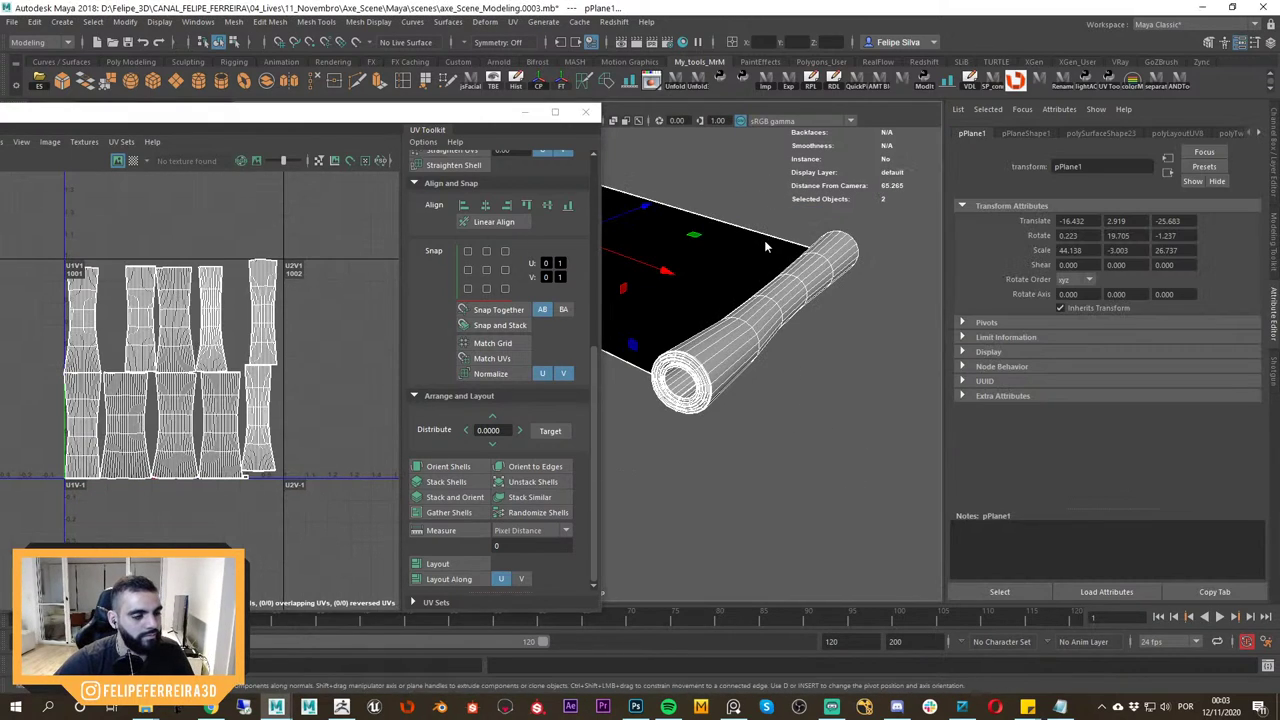
# Select the flat sheet's UV shell, scale it up and move it over the scroll's shells.
pyautogui.moveTo(764, 244)
pyautogui.mouseDown(button='right')
pyautogui.moveTo(706, 218)
pyautogui.moveTo(763, 244)
pyautogui.mouseUp(button='right')
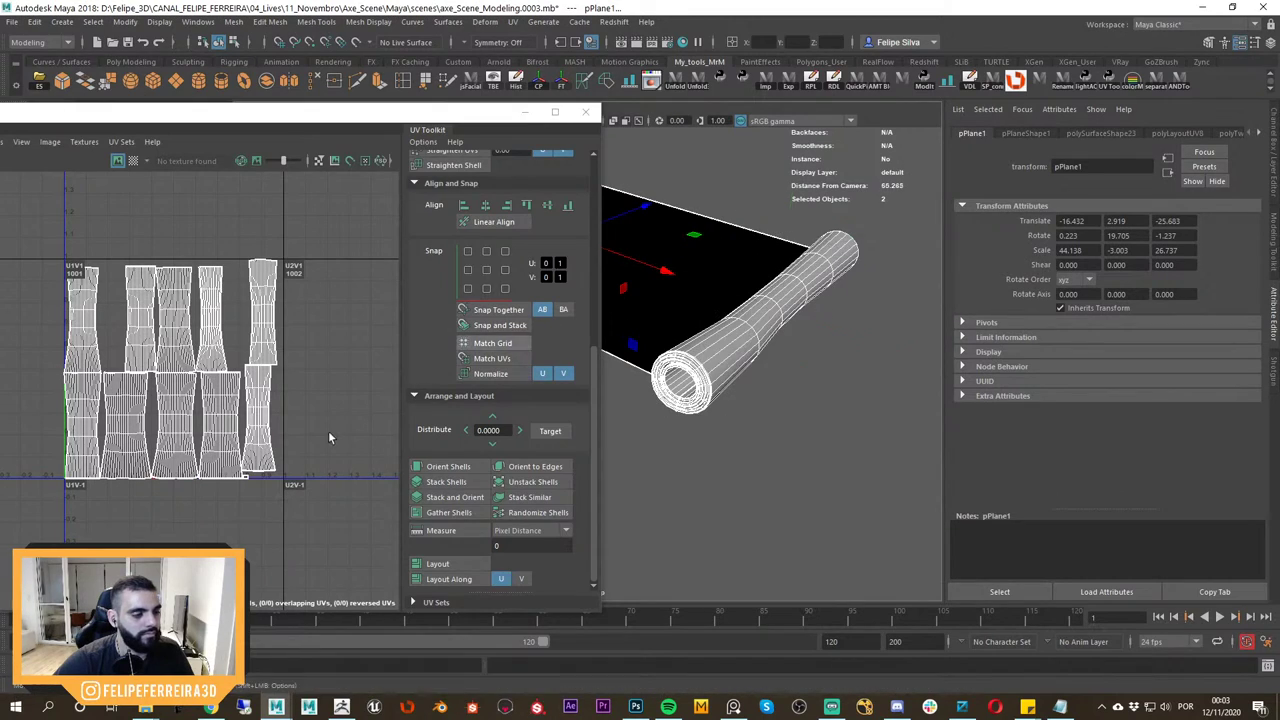
pyautogui.moveTo(326, 432); pyautogui.dragTo(262, 405, button='right')
pyautogui.click(630, 300)
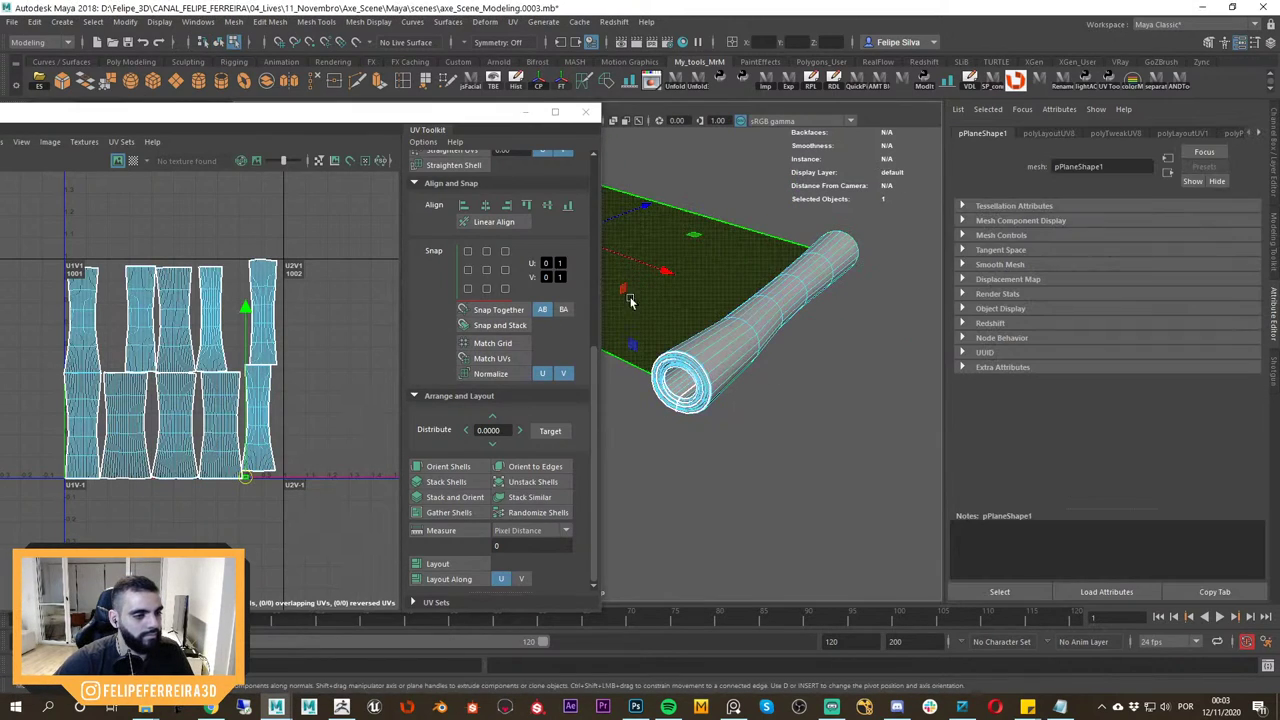
pyautogui.press('r')
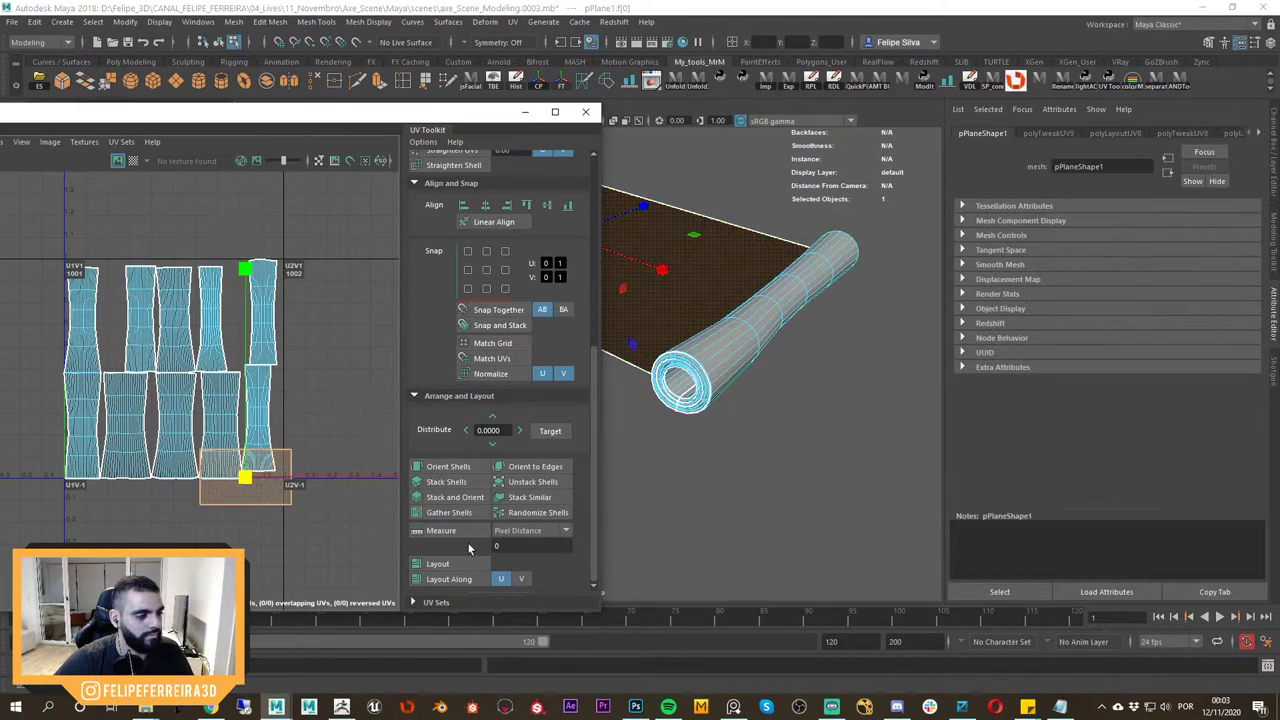
pyautogui.moveTo(468, 543); pyautogui.dragTo(474, 544)
pyautogui.press('w')
pyautogui.moveTo(245, 477); pyautogui.dragTo(180, 397)
# Select the sheet and scroll in object mode, try laying out their UVs together and undo it.
pyautogui.moveTo(827, 241); pyautogui.dragTo(907, 204, button='right')
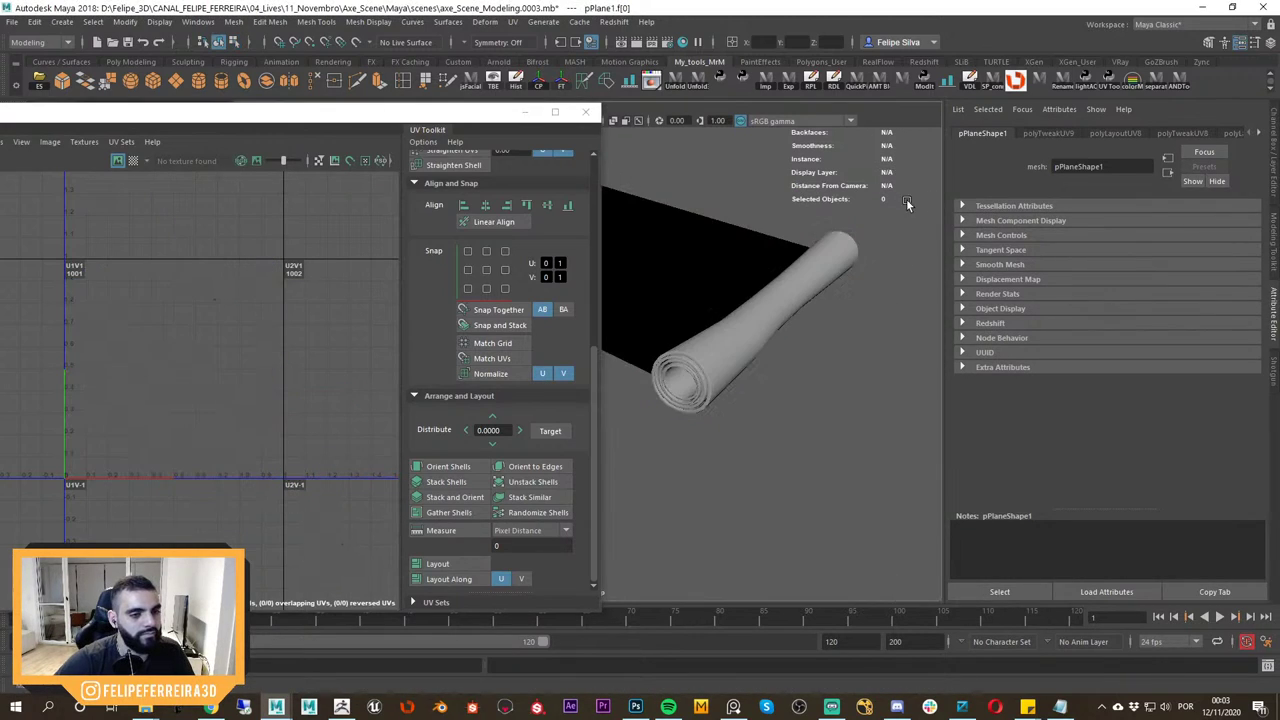
pyautogui.moveTo(907, 204); pyautogui.dragTo(712, 335)
pyautogui.click(445, 564)
pyautogui.keyDown('alt'); pyautogui.moveTo(258, 433); pyautogui.dragTo(285, 443, button='right'); pyautogui.keyUp('alt')
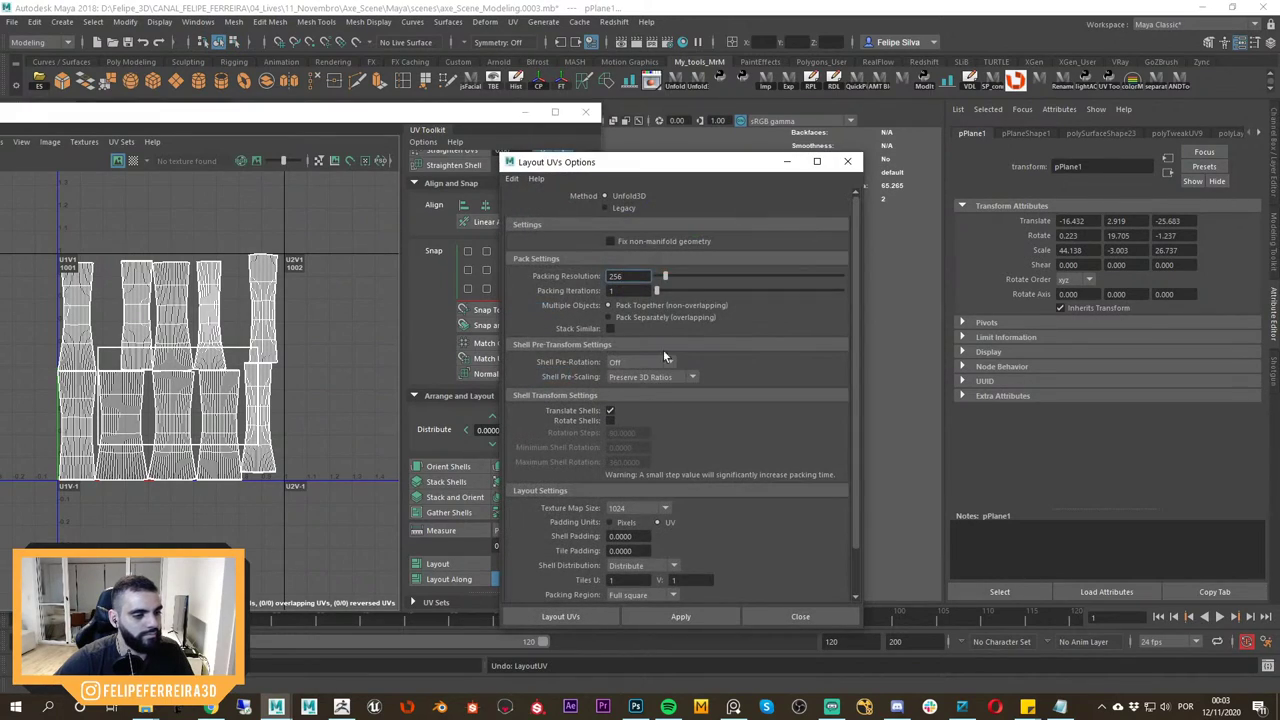
# Try laying out the UVs of the sheet and scroll with the Legacy method.
pyautogui.click(623, 208)
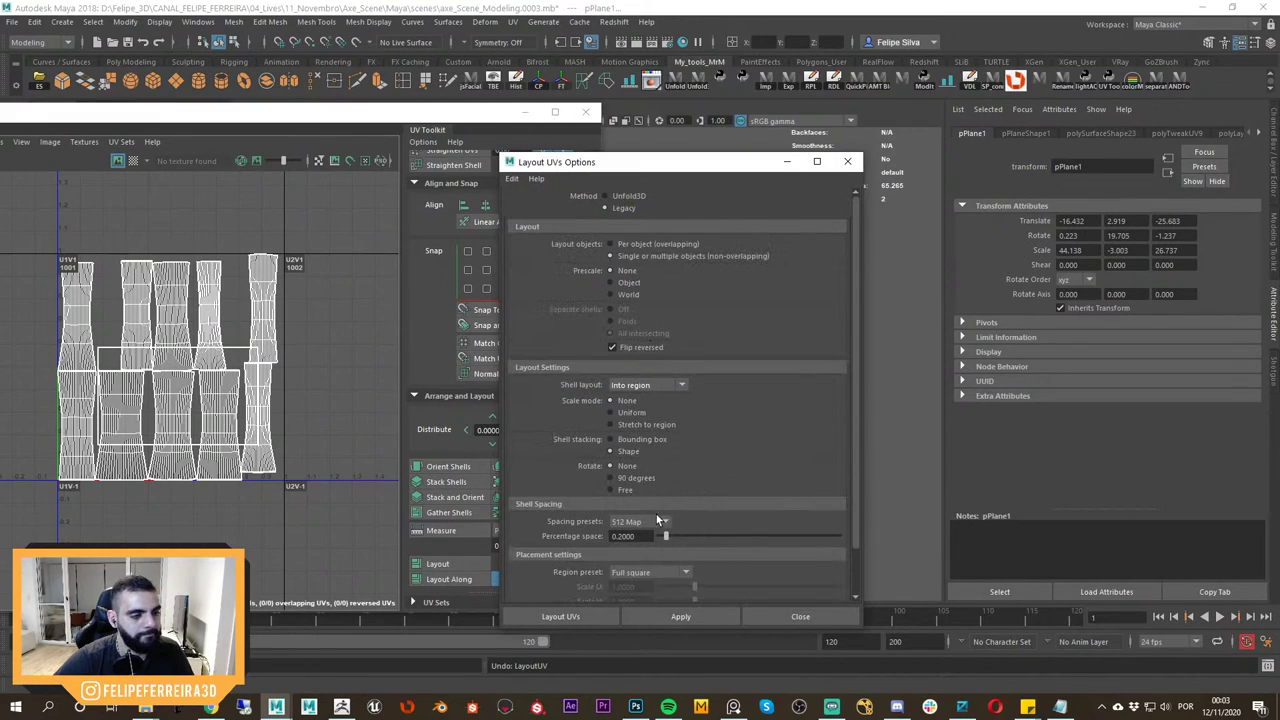
pyautogui.click(679, 617)
pyautogui.scroll(-2, 252, 366)
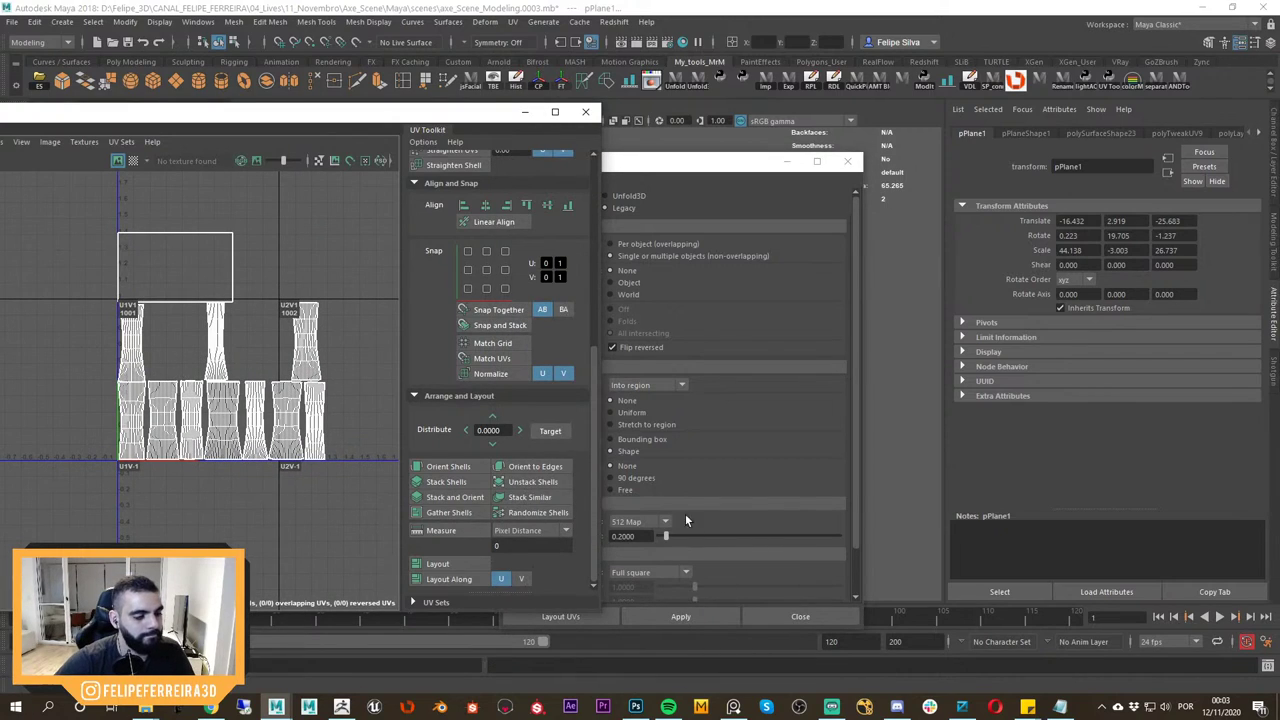
# Lay out the UVs of the sheet and scroll with the Unfold3D method at packing resolution 256.
pyautogui.click(748, 166)
pyautogui.click(632, 197)
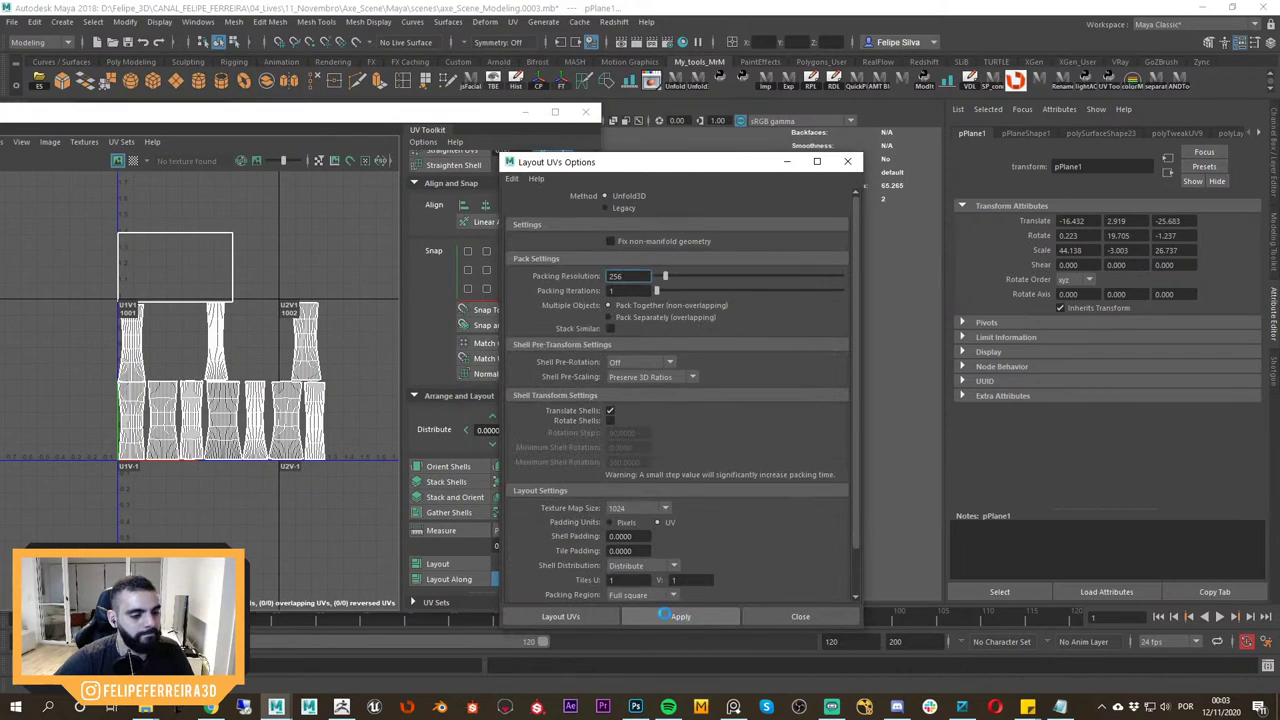
pyautogui.keyDown('alt'); pyautogui.moveTo(249, 416); pyautogui.dragTo(295, 451, button='right'); pyautogui.keyUp('alt')
pyautogui.moveTo(732, 162); pyautogui.dragTo(891, 150)
pyautogui.keyDown('alt'); pyautogui.moveTo(258, 410); pyautogui.dragTo(291, 423, button='right'); pyautogui.keyUp('alt')
# Select all the scroll's UV shells and scale them down uniformly to less than half their size.
pyautogui.moveTo(279, 380); pyautogui.dragTo(225, 360, button='right')
pyautogui.keyDown('alt'); pyautogui.moveTo(215, 445); pyautogui.dragTo(190, 455, button='right'); pyautogui.keyUp('alt')
pyautogui.moveTo(51, 314); pyautogui.dragTo(336, 427)
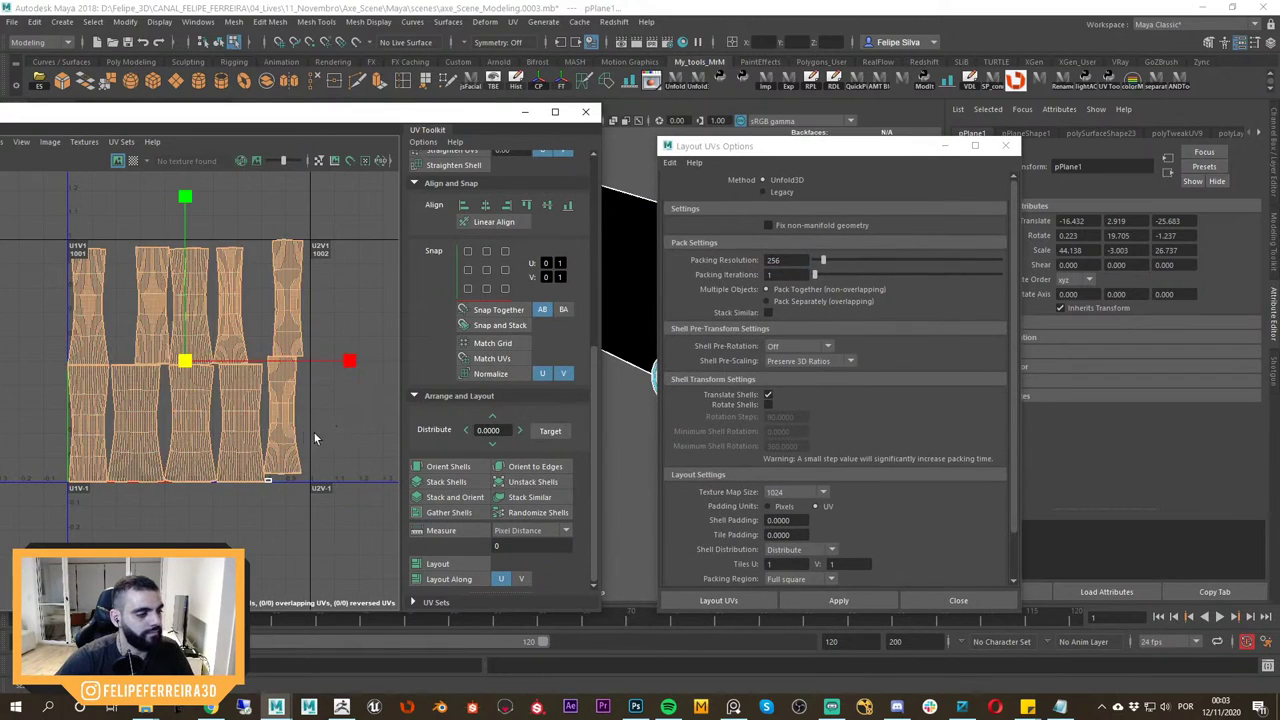
pyautogui.moveTo(315, 438); pyautogui.dragTo(246, 429, button='middle')
# Select the flat sheet's tiny UV shell and scale it up with the checker map displayed.
pyautogui.moveTo(247, 442); pyautogui.dragTo(323, 557)
pyautogui.moveTo(323, 557); pyautogui.dragTo(376, 552, button='middle')
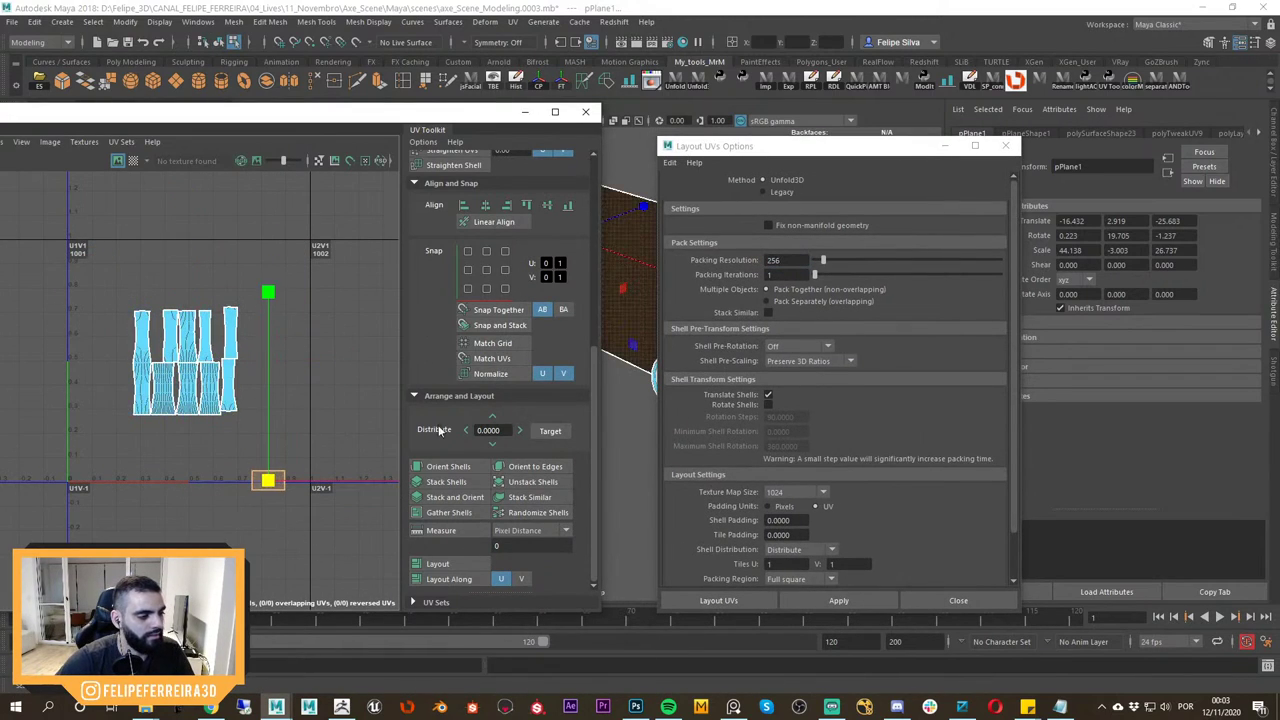
pyautogui.moveTo(440, 430); pyautogui.dragTo(438, 426, button='middle')
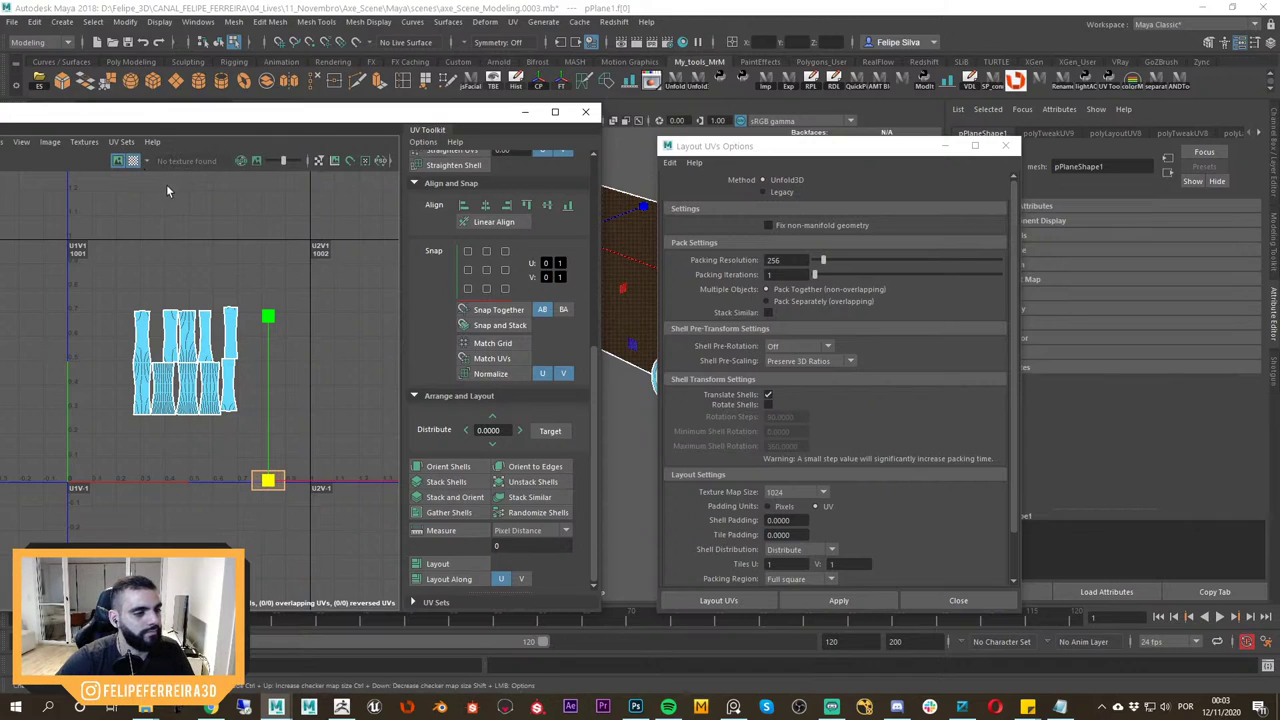
pyautogui.moveTo(330, 490); pyautogui.dragTo(436, 530, button='middle')
pyautogui.press('w')
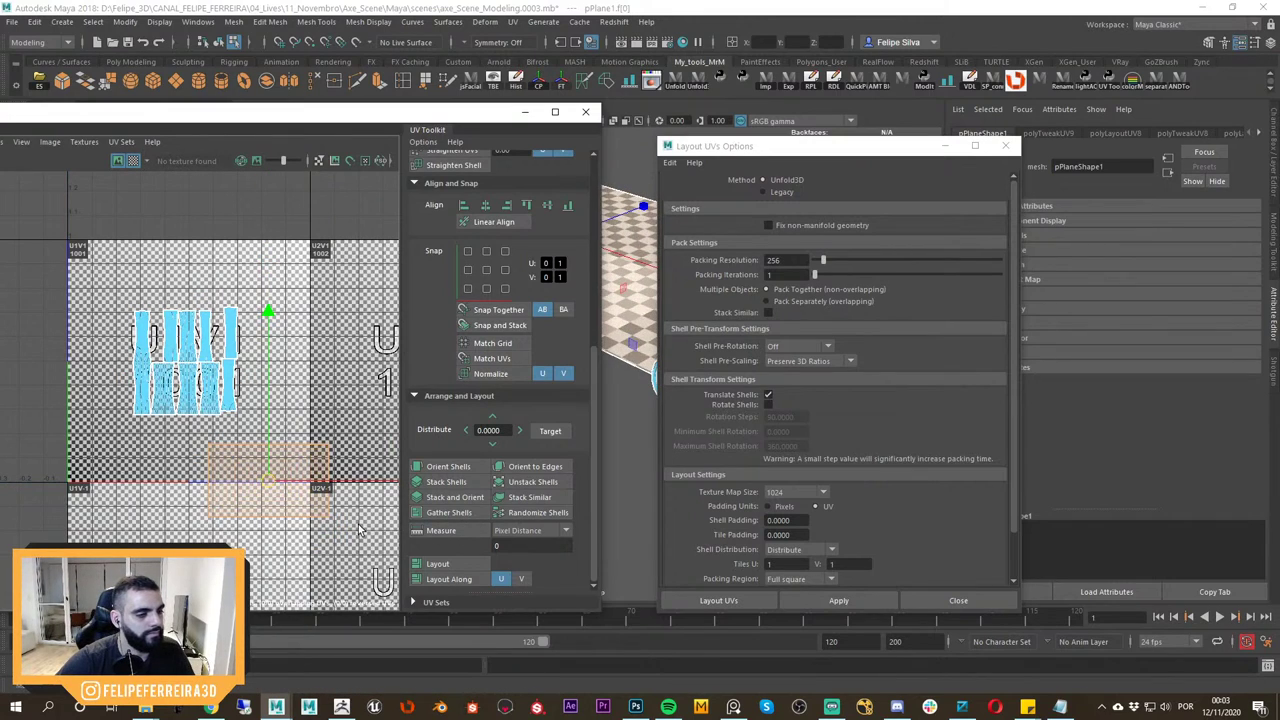
# Place the sheet's UV shell in the tile's lower-left corner, enlarge it slightly and hide the checker map.
pyautogui.moveTo(359, 525); pyautogui.dragTo(271, 445, button='middle')
pyautogui.press('r')
pyautogui.press('w')
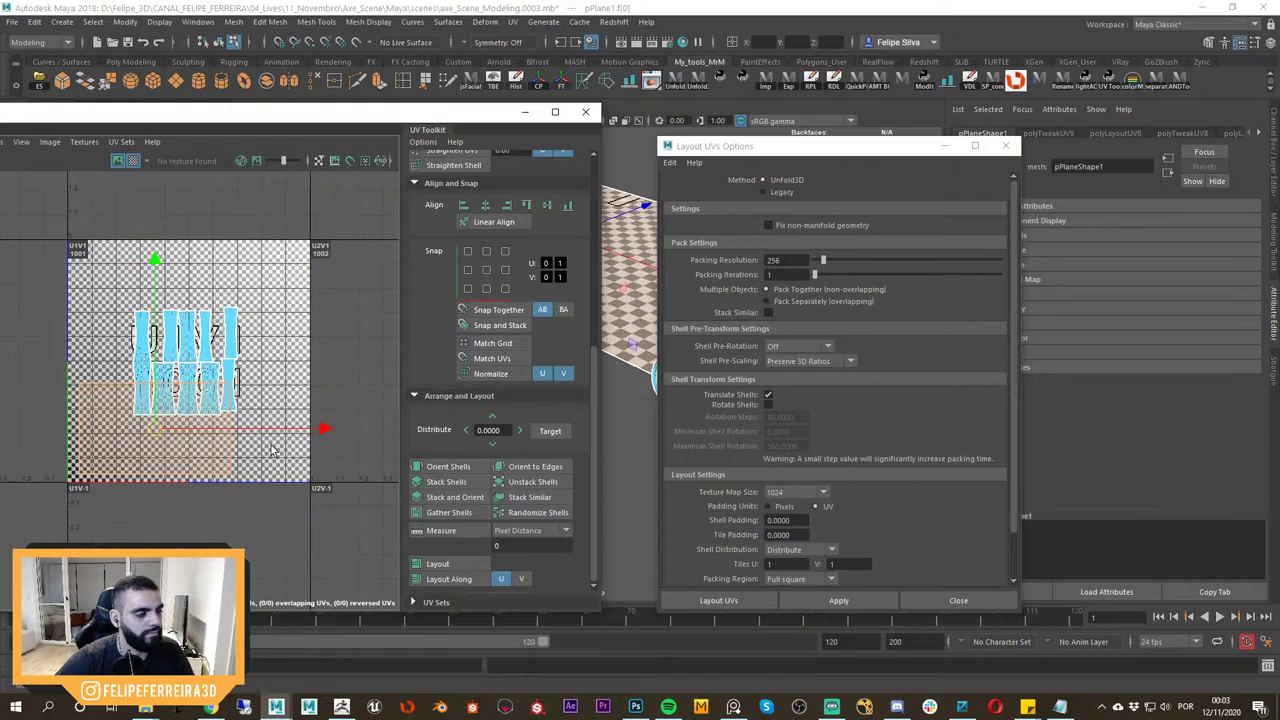
pyautogui.click(140, 162)
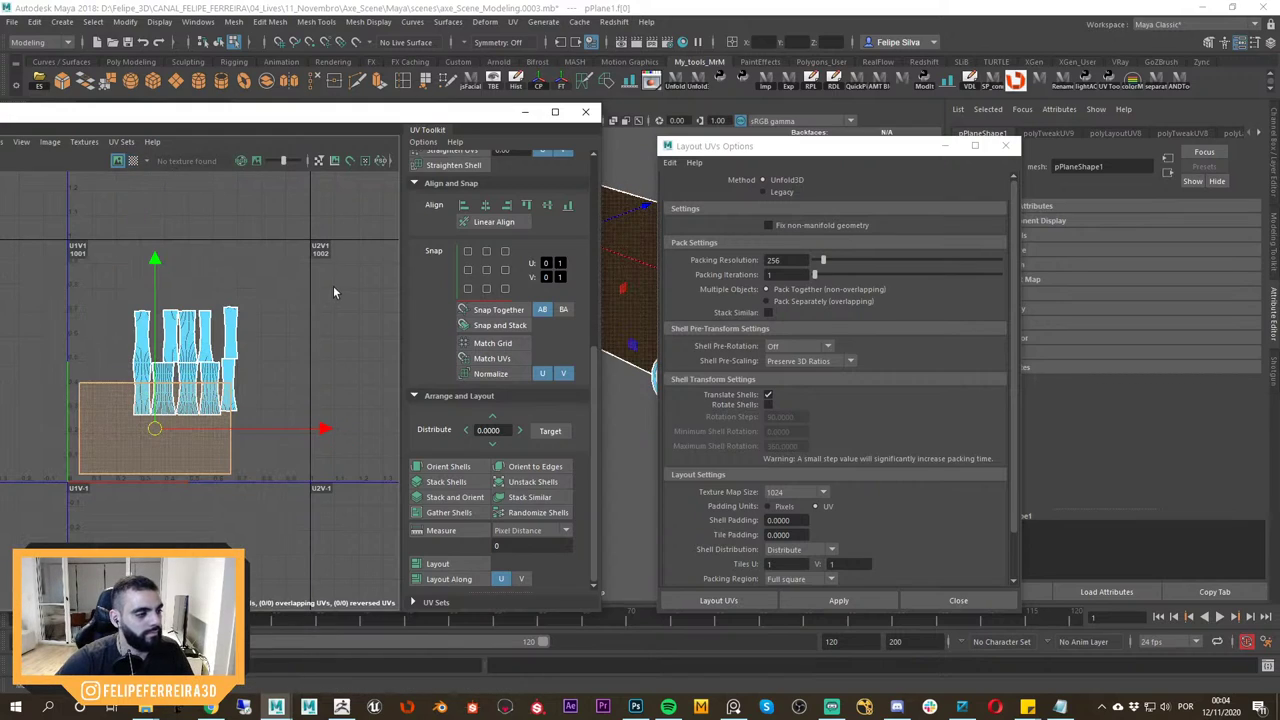
# Move all the scroll's UV shells directly above the sheet's shell inside the tile and clear the selection.
pyautogui.moveTo(136, 364); pyautogui.dragTo(134, 371)
pyautogui.moveTo(164, 380); pyautogui.dragTo(115, 343, button='middle')
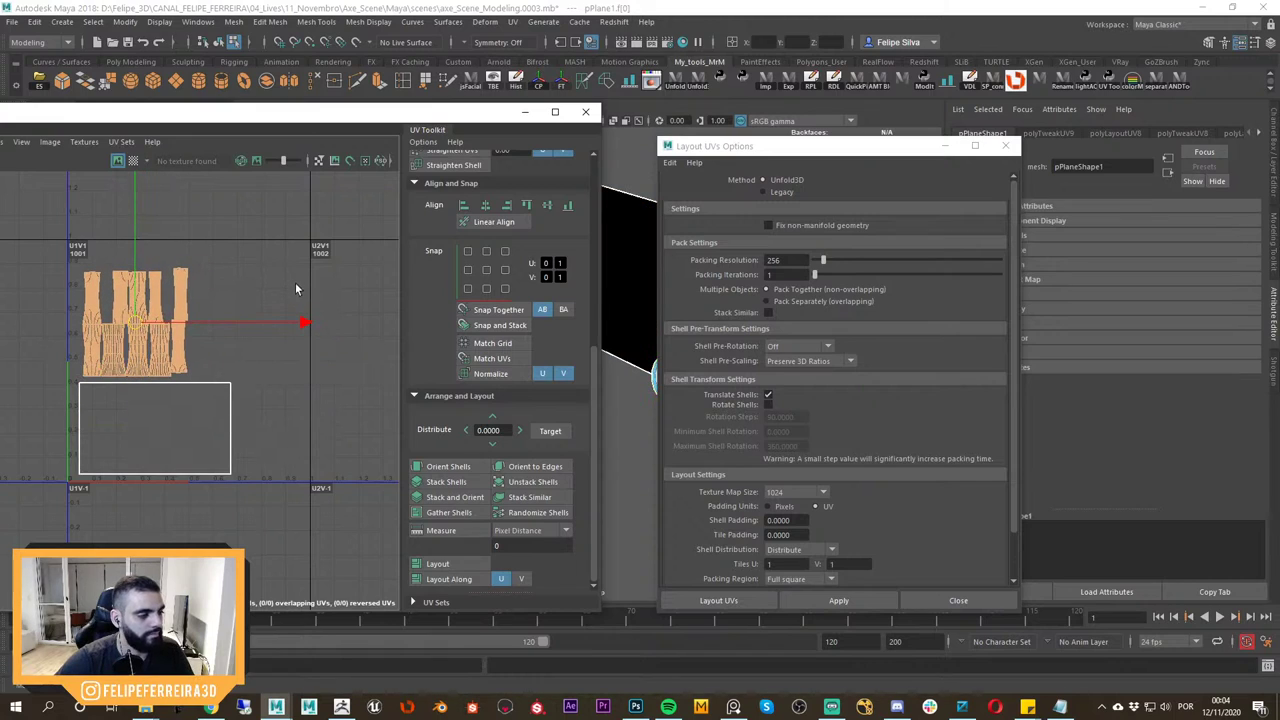
pyautogui.click(297, 288)
# Close the UV layout options and return the sheet and scroll to object mode.
pyautogui.click(654, 198)
pyautogui.moveTo(502, 119); pyautogui.dragTo(433, 114)
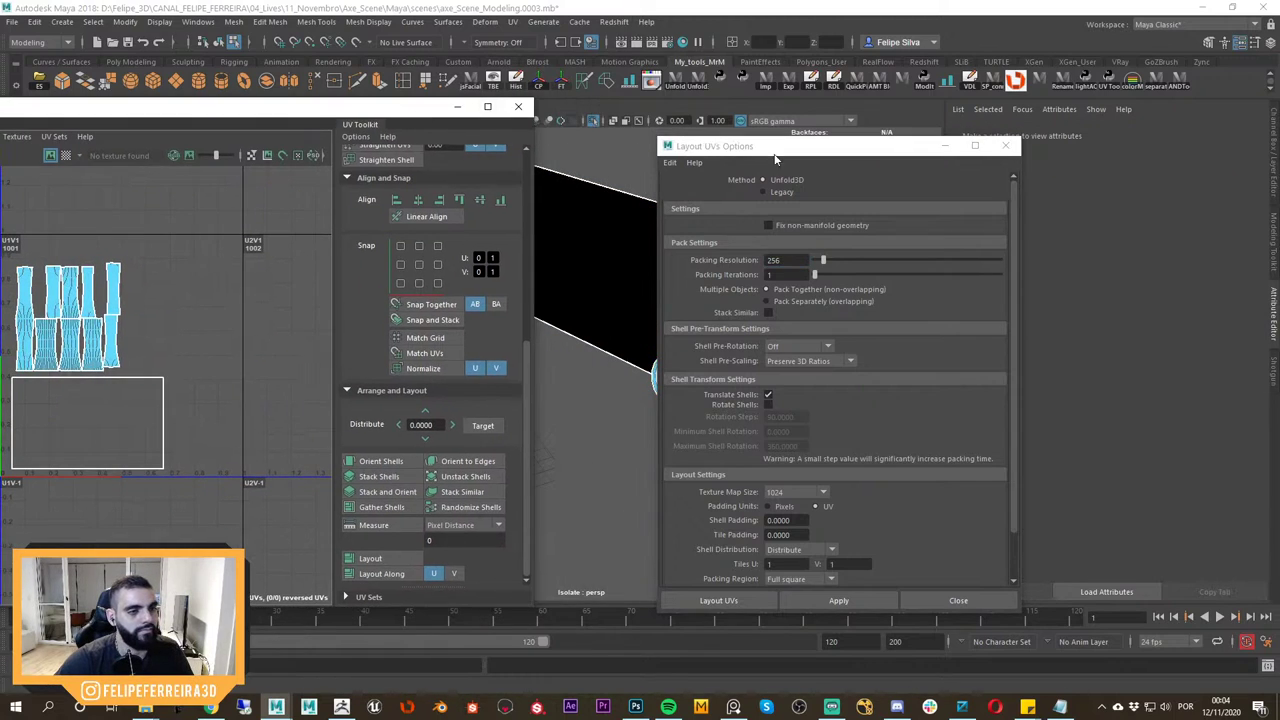
pyautogui.moveTo(776, 148); pyautogui.dragTo(705, 159)
pyautogui.click(931, 160)
pyautogui.rightClick(694, 250)
pyautogui.moveTo(694, 250); pyautogui.dragTo(702, 281, button='right')
pyautogui.click(361, 128)
# Leave the isolated view to show the whole scene and select the axe's curved blade.
pyautogui.hotkey('ctrl', '1')
pyautogui.keyDown('alt'); pyautogui.moveTo(702, 281); pyautogui.dragTo(767, 302); pyautogui.keyUp('alt')
pyautogui.keyDown('alt'); pyautogui.moveTo(767, 302); pyautogui.dragTo(725, 330, button='right'); pyautogui.keyUp('alt')
pyautogui.keyDown('alt'); pyautogui.moveTo(725, 330); pyautogui.dragTo(803, 337, button='middle'); pyautogui.keyUp('alt')
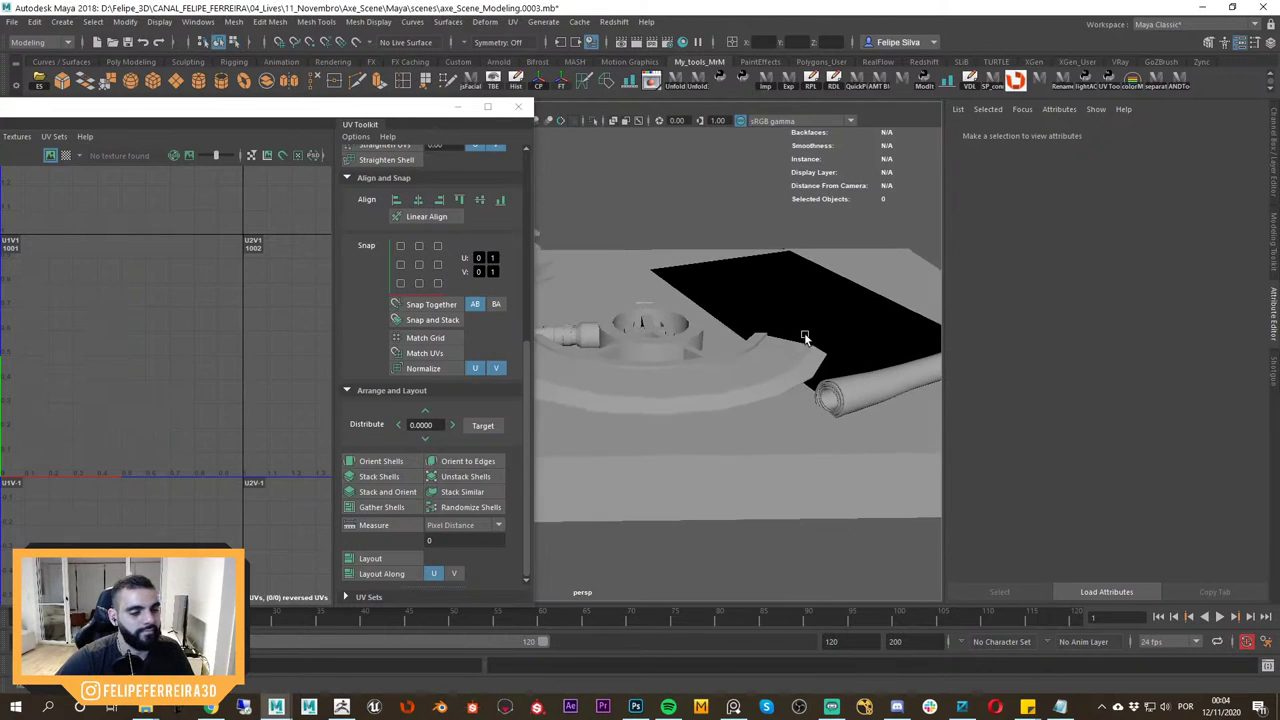
pyautogui.keyDown('alt'); pyautogui.moveTo(803, 337); pyautogui.dragTo(797, 386); pyautogui.keyUp('alt')
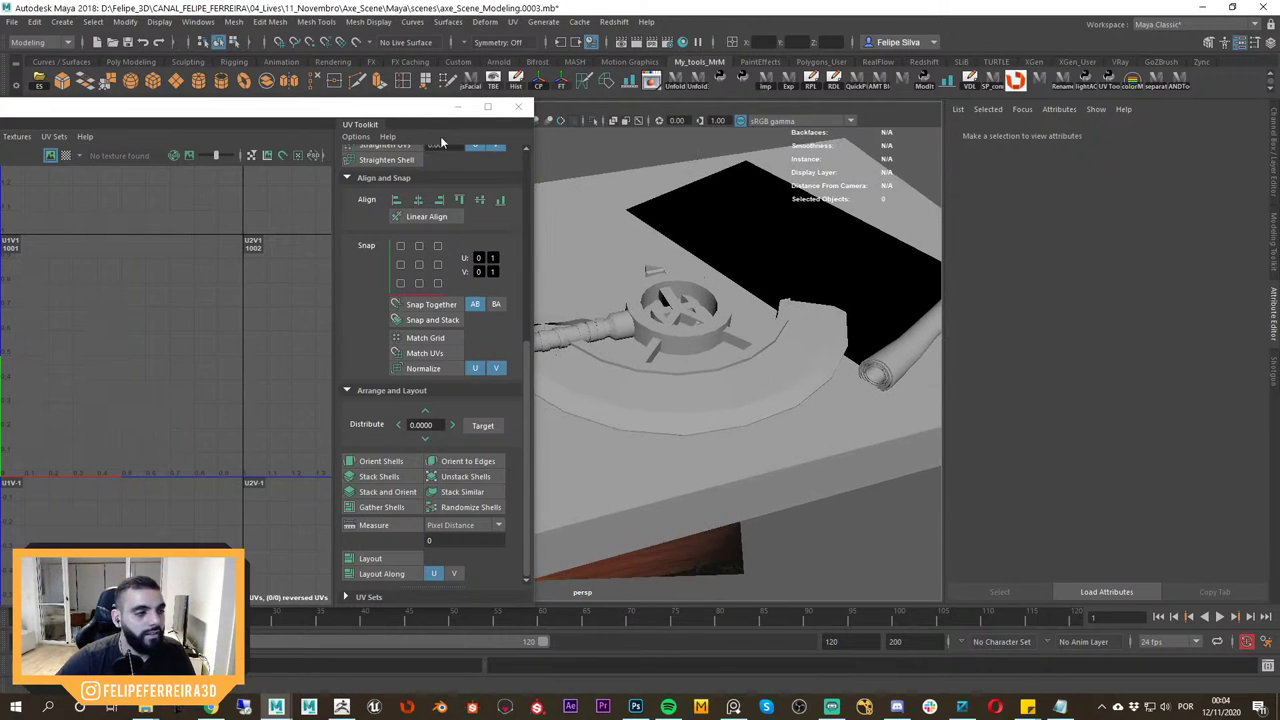
pyautogui.moveTo(424, 111); pyautogui.dragTo(273, 433)
pyautogui.click(597, 381)
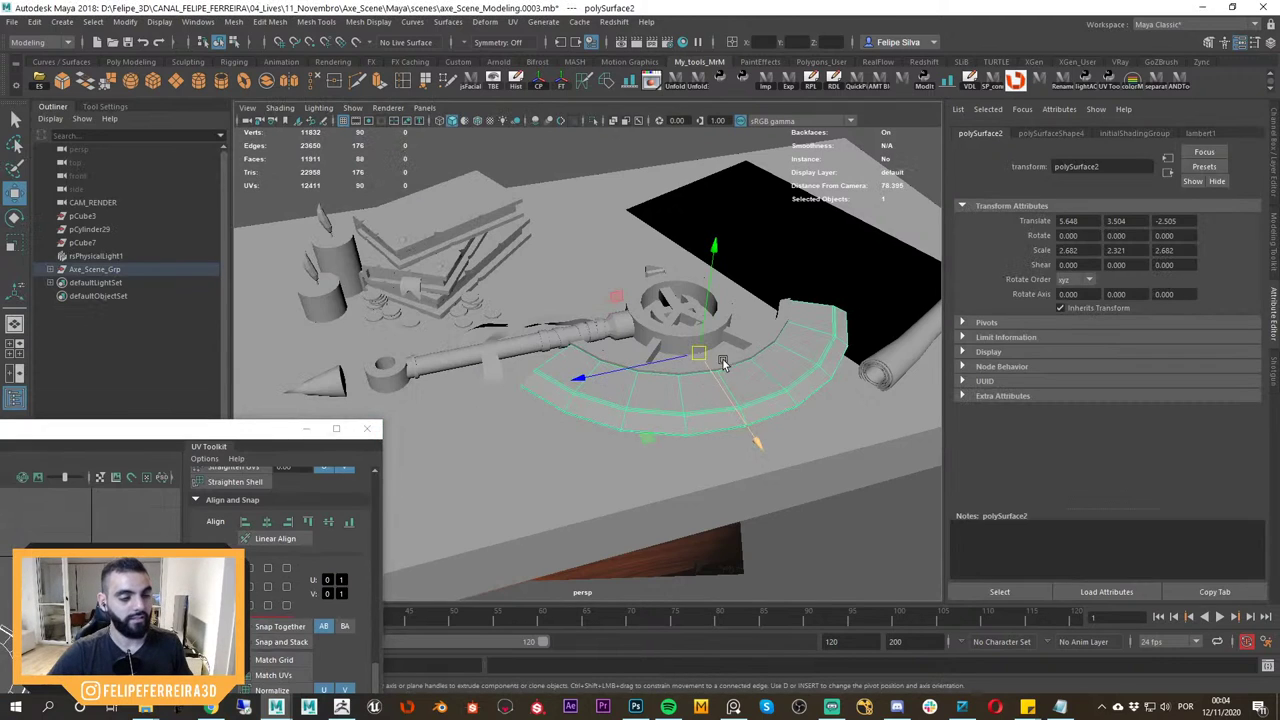
# Select the axe's head, strap and upper handle parts together in the top view, using wireframe display to see them.
pyautogui.keyDown('alt'); pyautogui.moveTo(748, 392); pyautogui.dragTo(622, 342); pyautogui.keyUp('alt')
pyautogui.press('space')
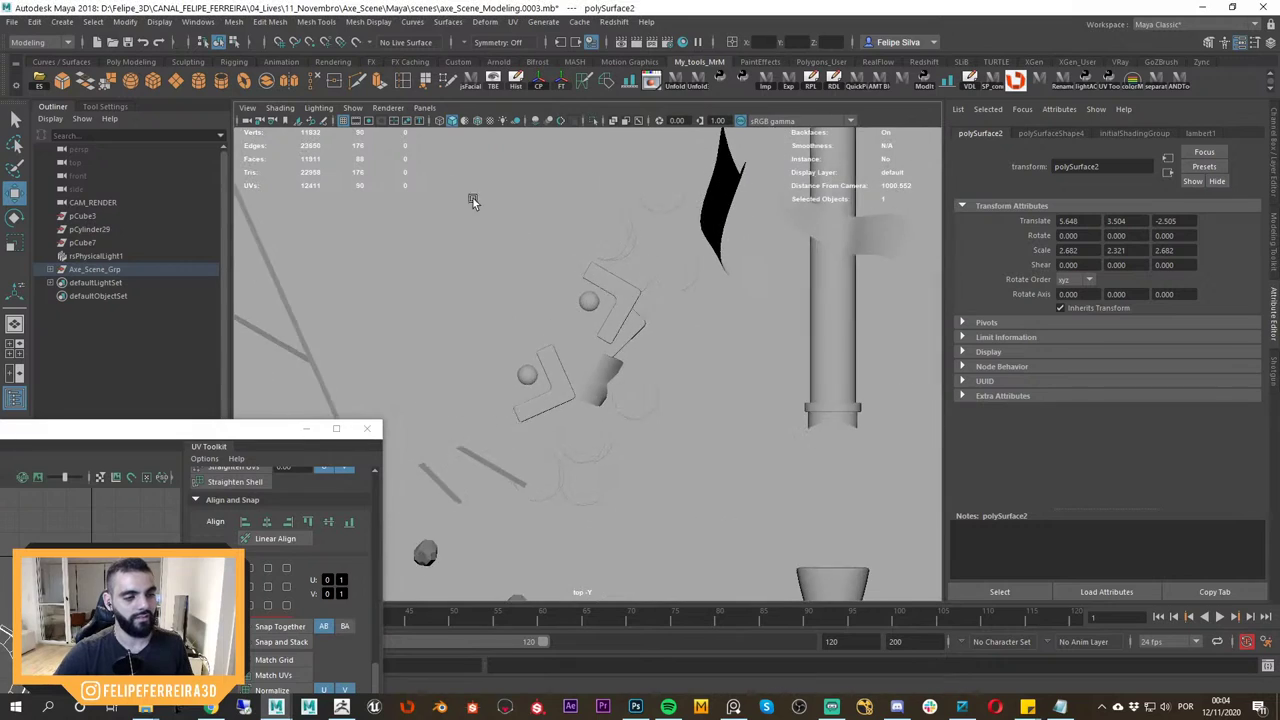
pyautogui.scroll(-4, 646, 316)
pyautogui.press('f')
pyautogui.press('4')
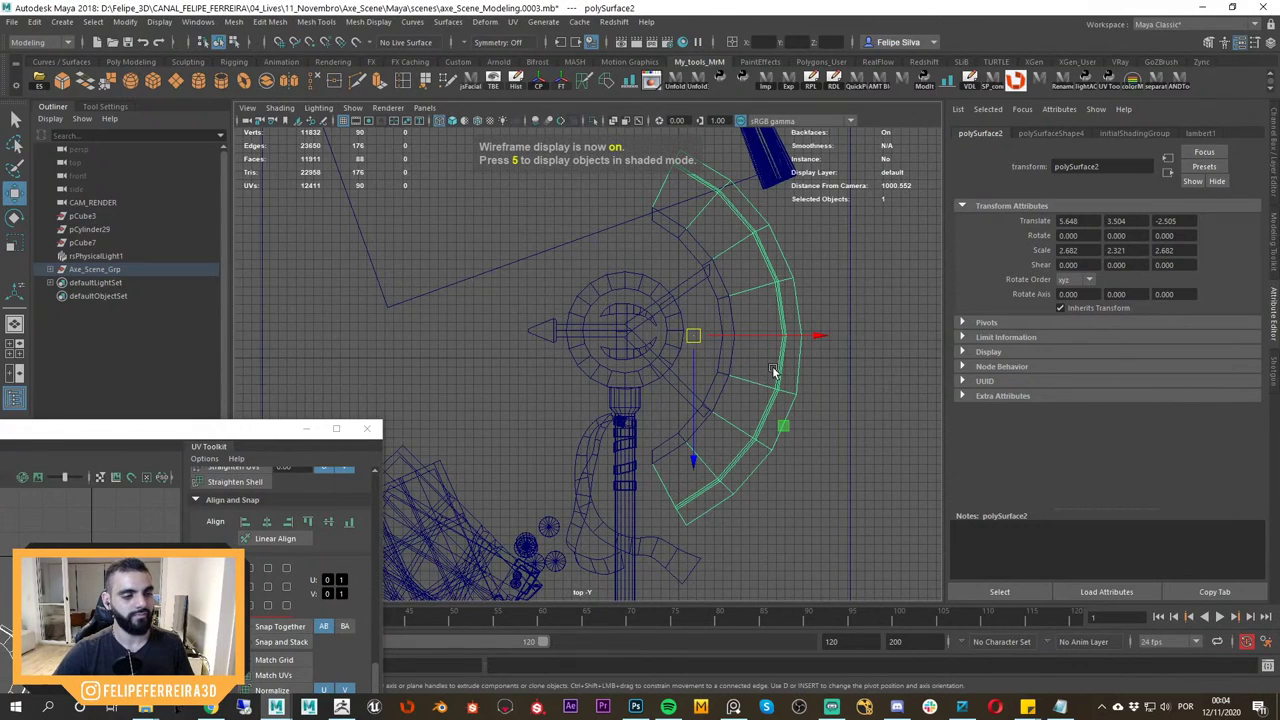
pyautogui.moveTo(865, 300); pyautogui.dragTo(544, 441)
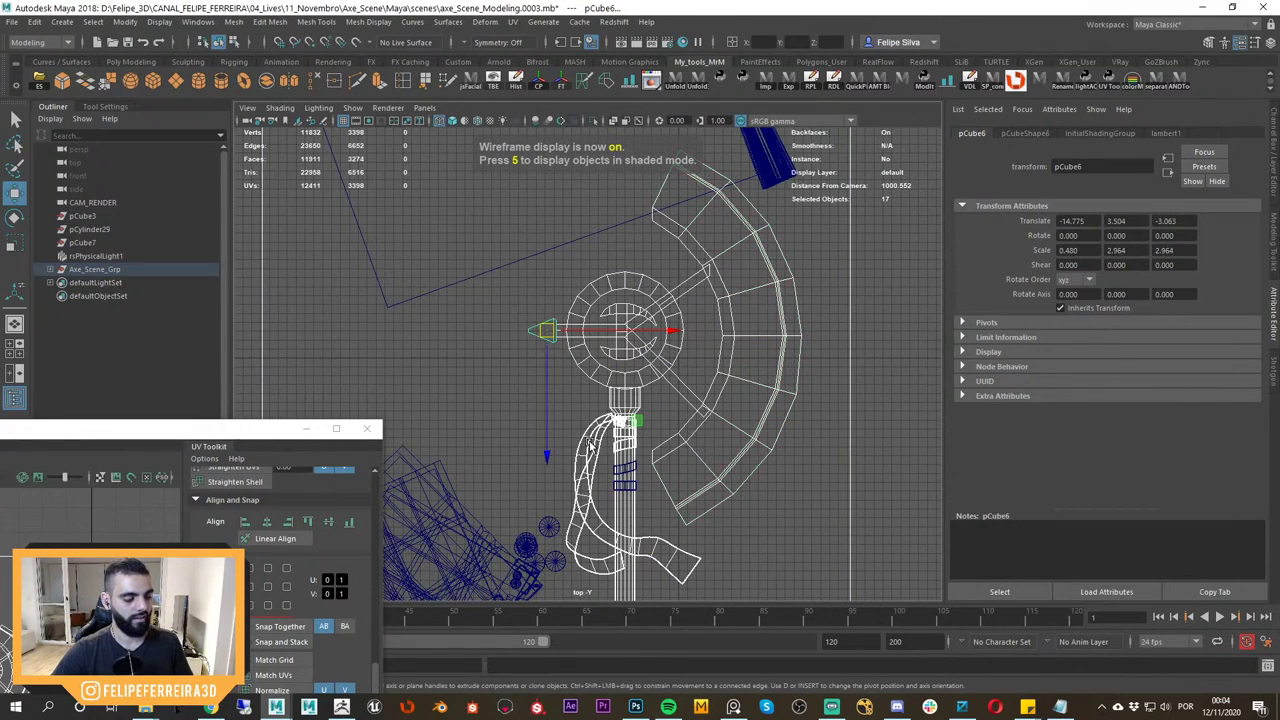
pyautogui.press('5')
# Add the axe's remaining lower parts, including the ring and pointed tip, to the selection and leave the table out.
pyautogui.keyDown('alt'); pyautogui.moveTo(636, 420); pyautogui.dragTo(636, 322, button='middle'); pyautogui.keyUp('alt')
pyautogui.scroll(-1, 666, 400)
pyautogui.keyDown('alt'); pyautogui.moveTo(722, 350); pyautogui.dragTo(720, 258, button='middle'); pyautogui.keyUp('alt')
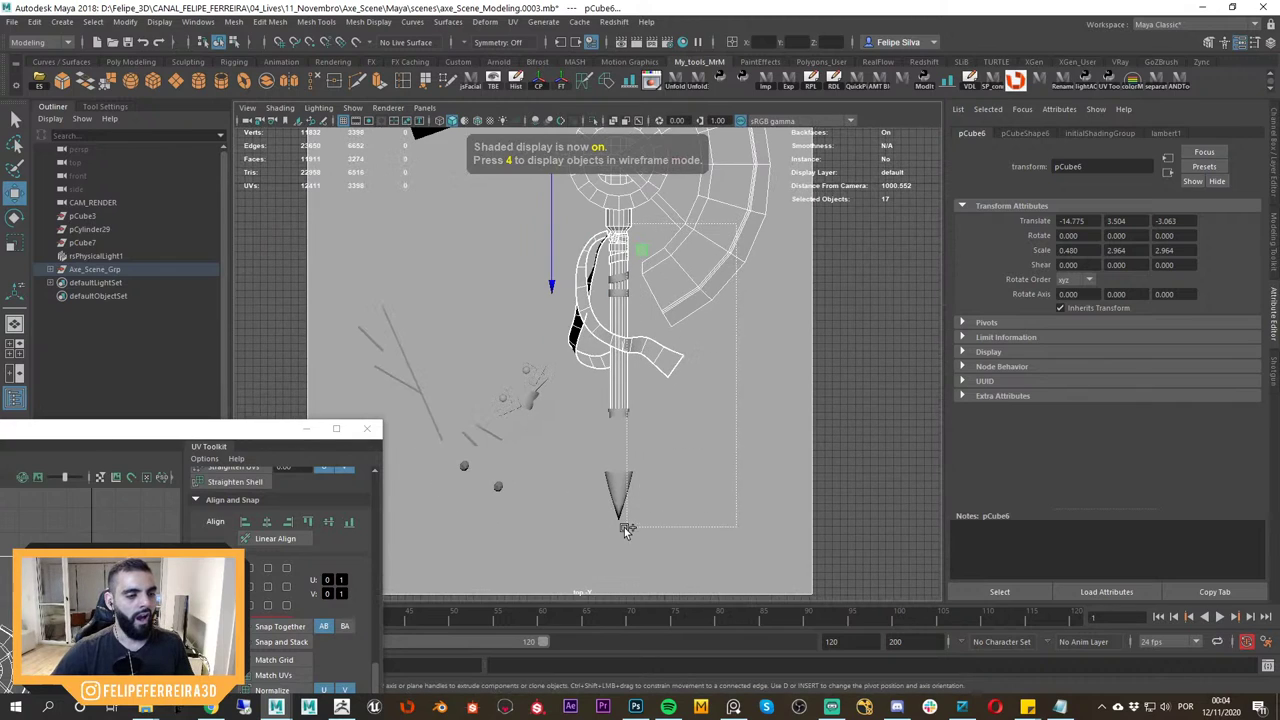
pyautogui.keyDown('shift'); pyautogui.moveTo(614, 533); pyautogui.dragTo(648, 402); pyautogui.keyUp('shift')
pyautogui.keyDown('alt'); pyautogui.moveTo(653, 389); pyautogui.dragTo(642, 436, button='middle'); pyautogui.keyUp('alt')
pyautogui.keyDown('ctrl'); pyautogui.click(767, 443); pyautogui.keyUp('ctrl')
pyautogui.scroll(-1, 694, 388)
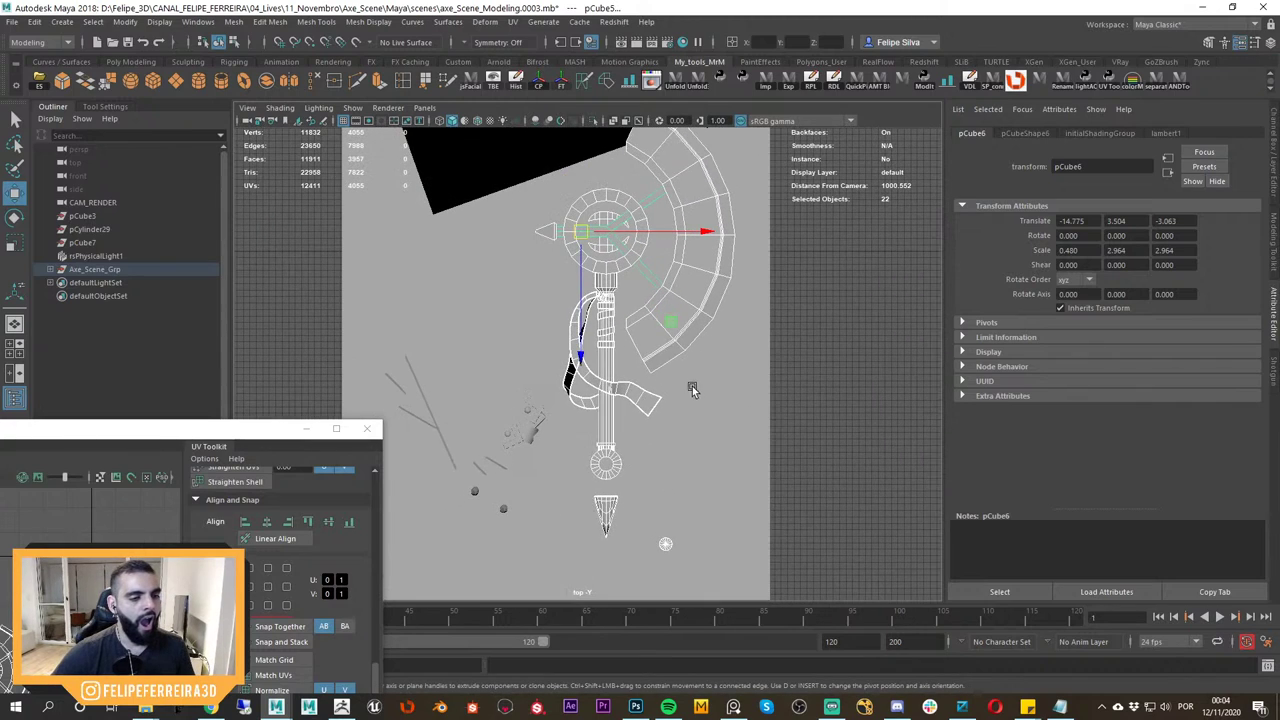
# Return to the shaded perspective view and isolate the selected axe parts.
pyautogui.press('space')
pyautogui.moveTo(688, 385); pyautogui.dragTo(699, 312)
pyautogui.press('5')
pyautogui.keyDown('alt'); pyautogui.moveTo(734, 384); pyautogui.dragTo(744, 347); pyautogui.keyUp('alt')
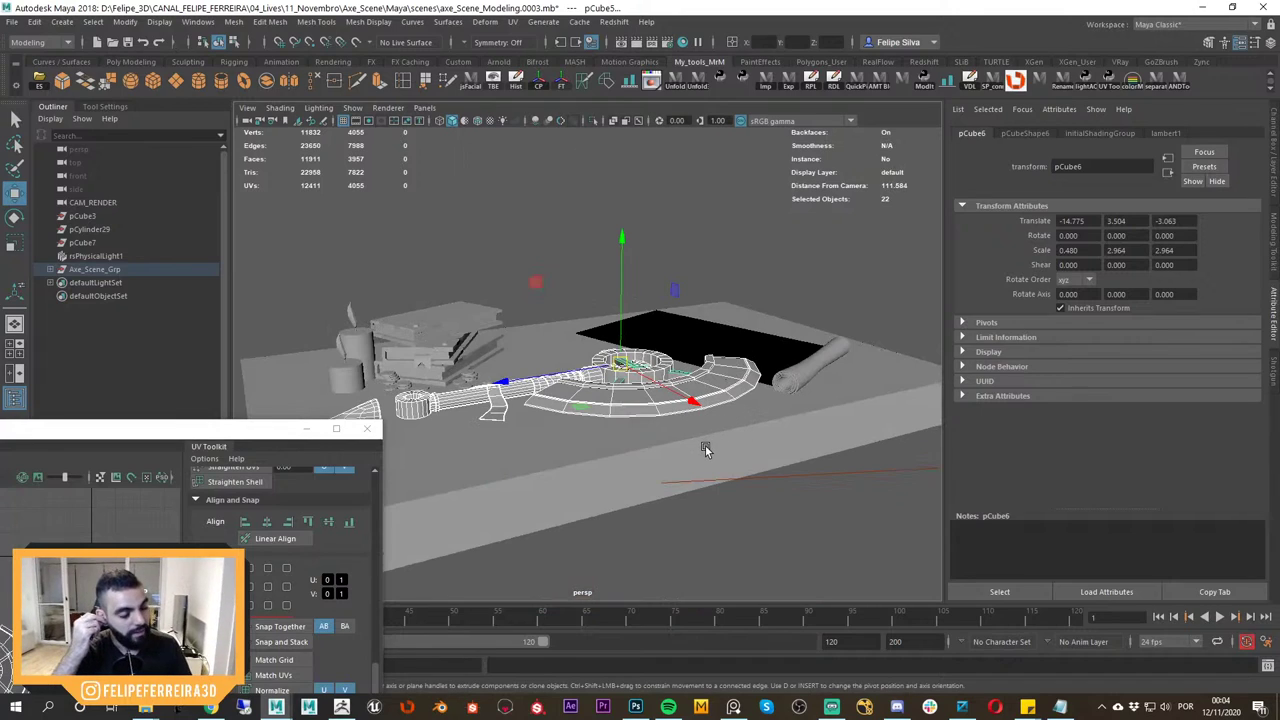
pyautogui.keyDown('alt'); pyautogui.moveTo(543, 433); pyautogui.dragTo(631, 427, button='middle'); pyautogui.keyUp('alt')
pyautogui.keyDown('alt'); pyautogui.moveTo(631, 427); pyautogui.dragTo(631, 441); pyautogui.keyUp('alt')
pyautogui.keyDown('alt'); pyautogui.moveTo(631, 441); pyautogui.dragTo(657, 457, button='right'); pyautogui.keyUp('alt')
pyautogui.keyDown('alt'); pyautogui.moveTo(574, 440); pyautogui.dragTo(571, 426, button='middle'); pyautogui.keyUp('alt')
pyautogui.keyDown('alt'); pyautogui.moveTo(571, 426); pyautogui.dragTo(664, 428, button='right'); pyautogui.keyUp('alt')
pyautogui.hotkey('ctrl', '1')
pyautogui.keyDown('alt'); pyautogui.moveTo(664, 428); pyautogui.dragTo(679, 397, button='middle'); pyautogui.keyUp('alt')
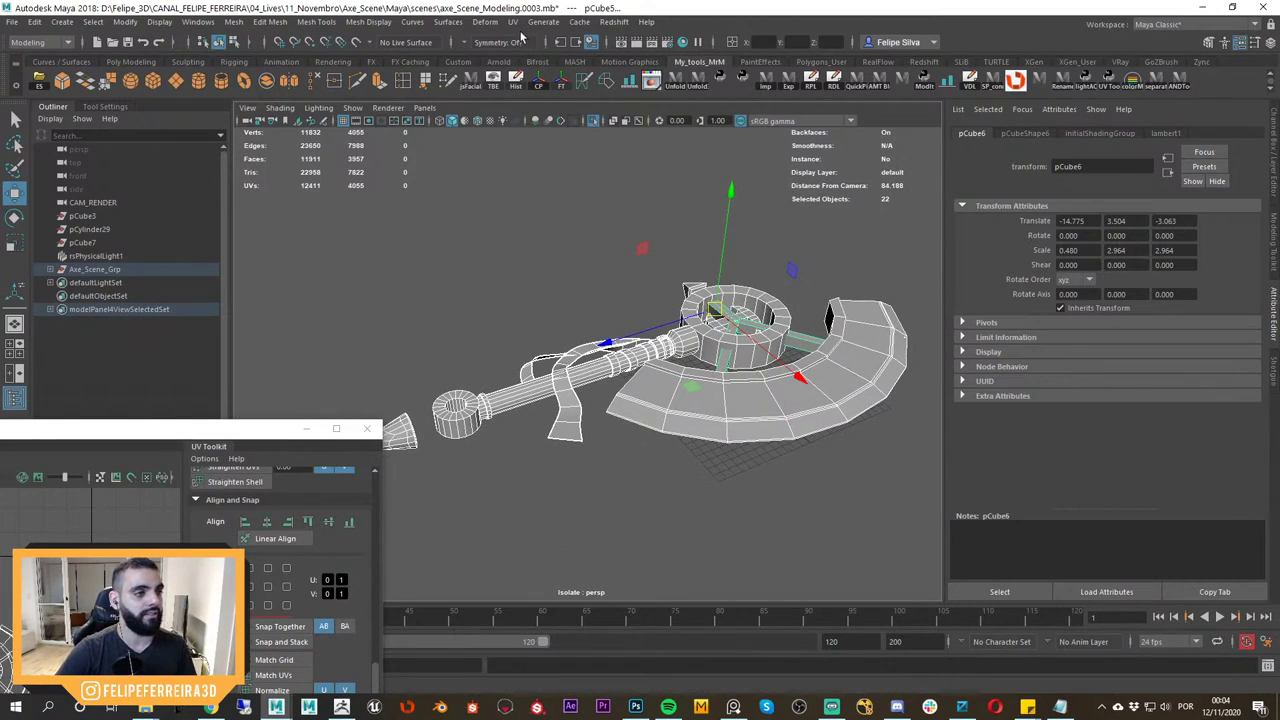
# Move the UV editor window clear of the axe, select the handle's ring and leave the isolated view.
pyautogui.moveTo(185, 430); pyautogui.dragTo(282, 330)
pyautogui.moveTo(205, 425); pyautogui.dragTo(181, 319)
pyautogui.keyDown('alt'); pyautogui.moveTo(577, 377); pyautogui.dragTo(586, 395); pyautogui.keyUp('alt')
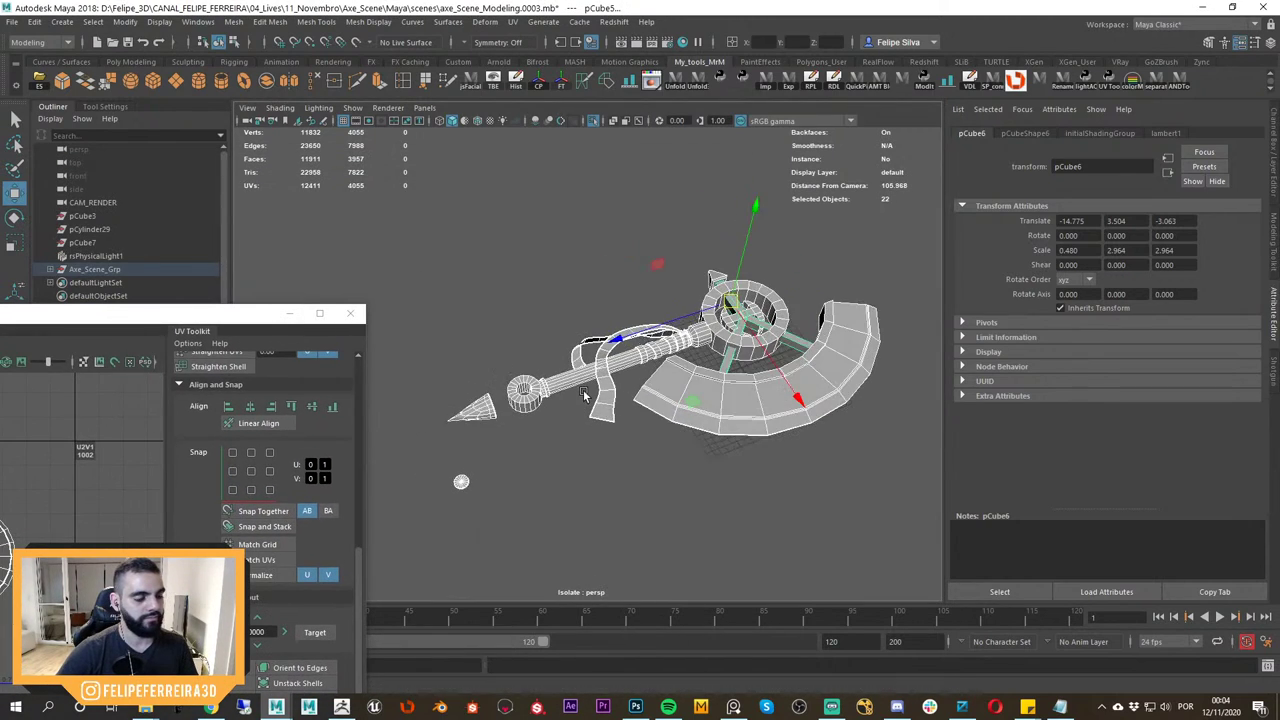
pyautogui.hotkey('ctrl', '1')
pyautogui.moveTo(604, 400)
pyautogui.keyDown('alt'); pyautogui.mouseDown(button='right')
pyautogui.moveTo(586, 398)
pyautogui.moveTo(591, 417)
pyautogui.mouseUp(button='right'); pyautogui.keyUp('alt')
pyautogui.keyDown('alt'); pyautogui.moveTo(591, 417); pyautogui.dragTo(511, 414); pyautogui.keyUp('alt')
pyautogui.hotkey('ctrl', '1')
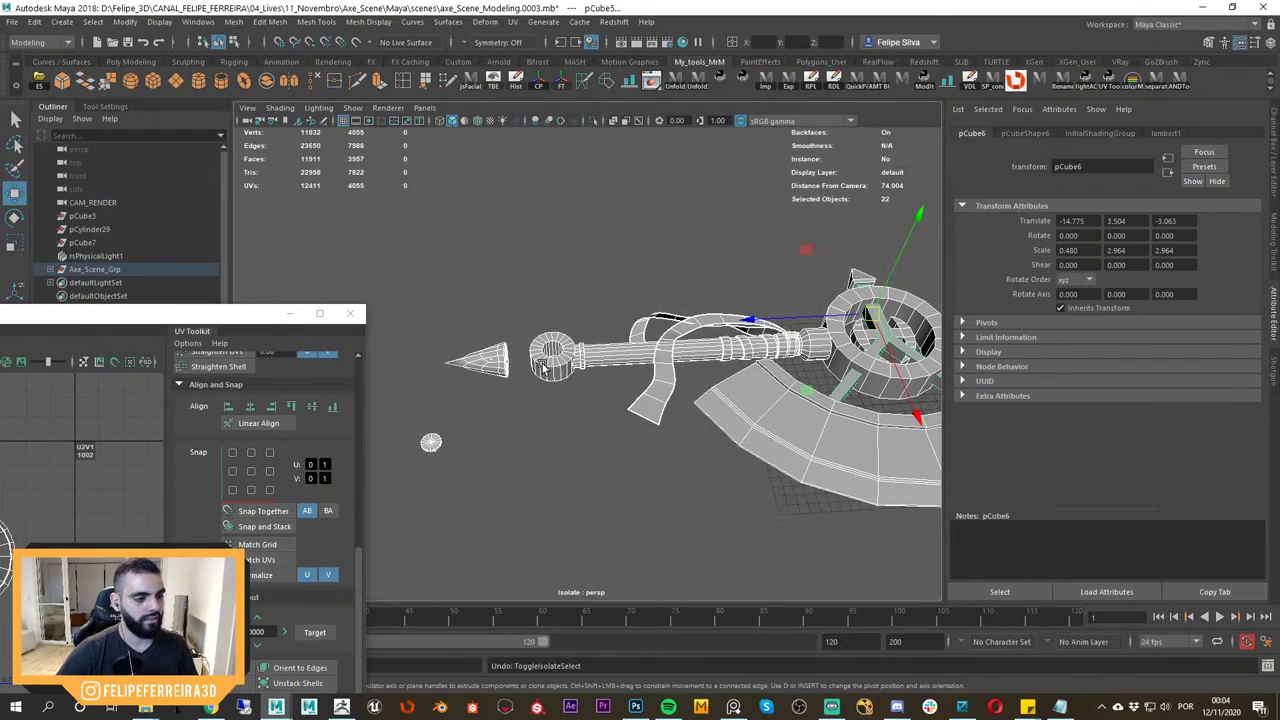
pyautogui.click(545, 365)
pyautogui.keyDown('alt'); pyautogui.moveTo(545, 365); pyautogui.dragTo(560, 391); pyautogui.keyUp('alt')
pyautogui.hotkey('ctrl', '1')
pyautogui.keyDown('alt'); pyautogui.moveTo(560, 391); pyautogui.dragTo(525, 388, button='right'); pyautogui.keyUp('alt')
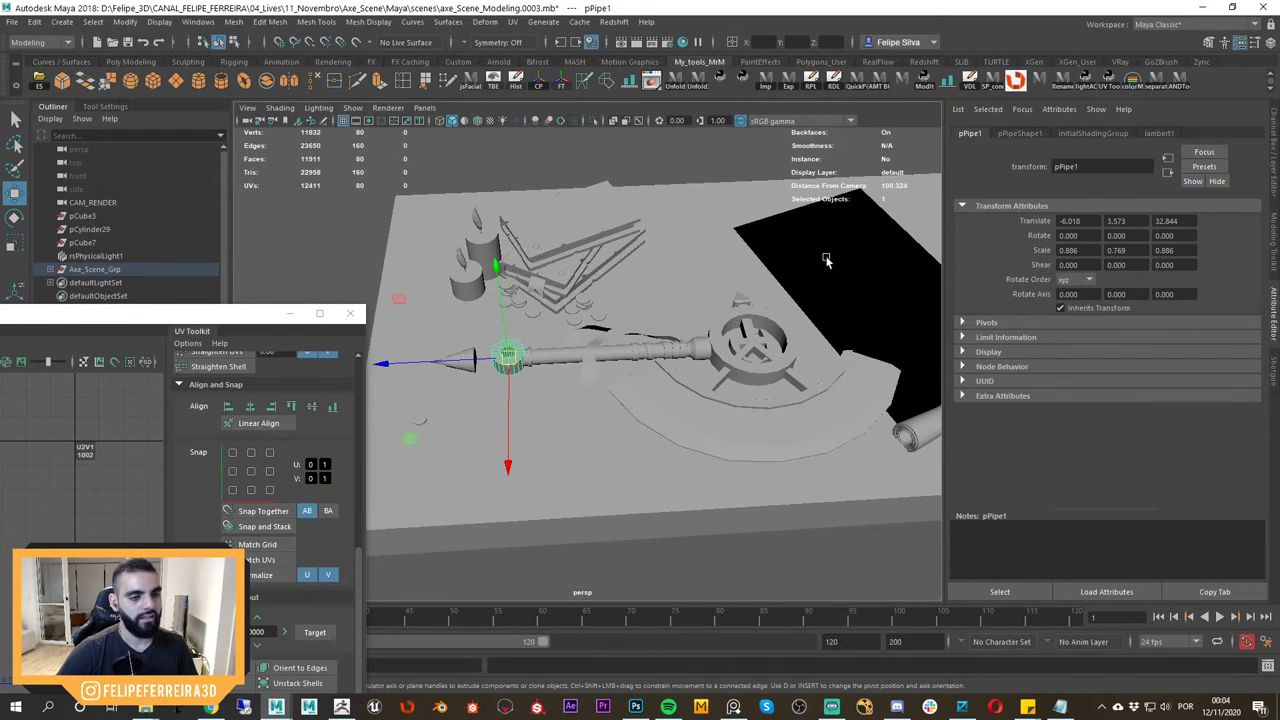
# Reverse the normals of the flat sheet that displays black and deselect it.
pyautogui.click(824, 264)
pyautogui.press('f')
pyautogui.keyDown('alt'); pyautogui.moveTo(655, 334); pyautogui.dragTo(779, 210); pyautogui.keyUp('alt')
pyautogui.hotkey('ctrl', '1')
pyautogui.click(779, 212)
pyautogui.click(749, 275)
pyautogui.hotkey('ctrl', '1')
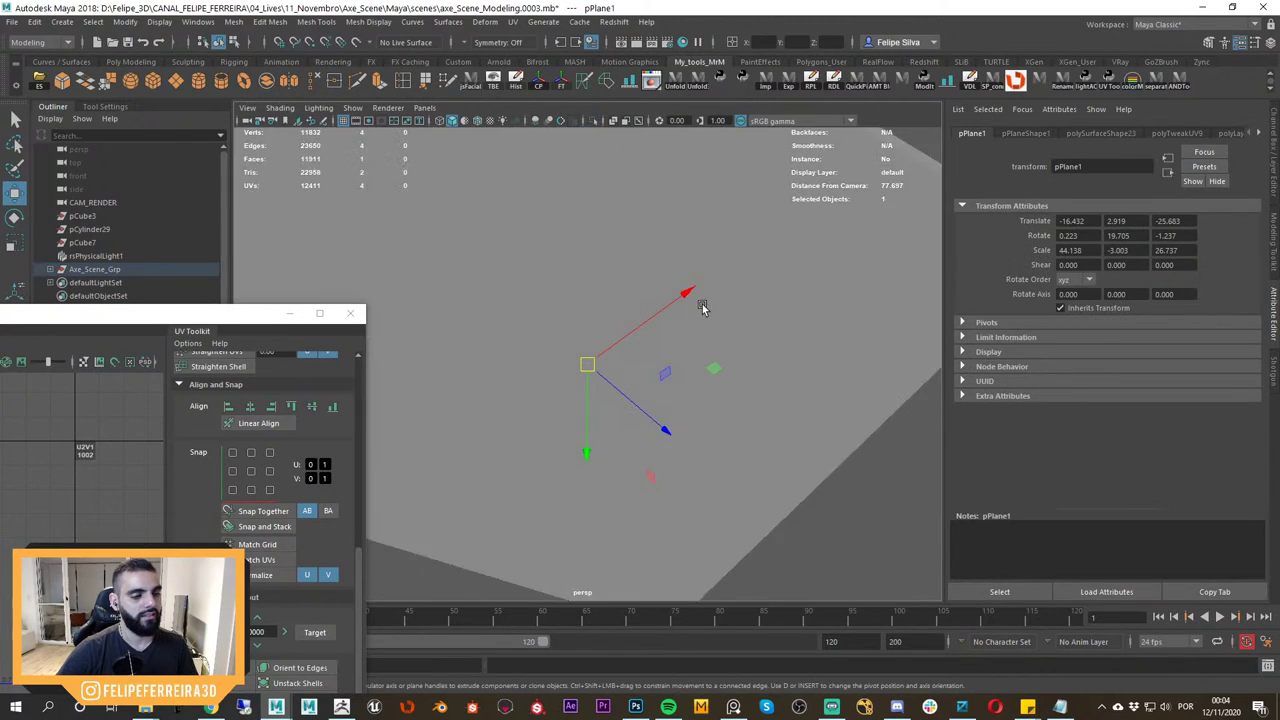
pyautogui.keyDown('alt'); pyautogui.moveTo(703, 306); pyautogui.dragTo(735, 402); pyautogui.keyUp('alt')
pyautogui.keyDown('alt'); pyautogui.moveTo(680, 407); pyautogui.dragTo(703, 369, button='middle'); pyautogui.keyUp('alt')
pyautogui.keyDown('alt'); pyautogui.moveTo(703, 369); pyautogui.dragTo(721, 383, button='right'); pyautogui.keyUp('alt')
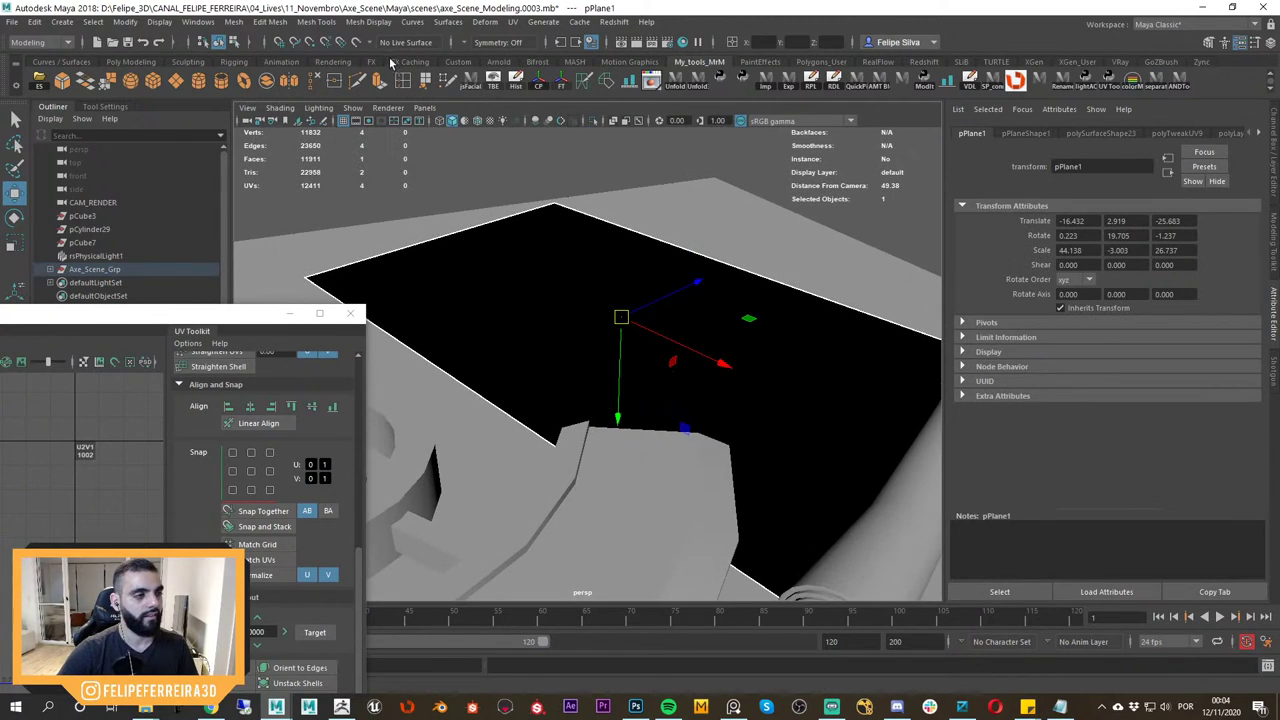
pyautogui.click(350, 22)
pyautogui.click(378, 83)
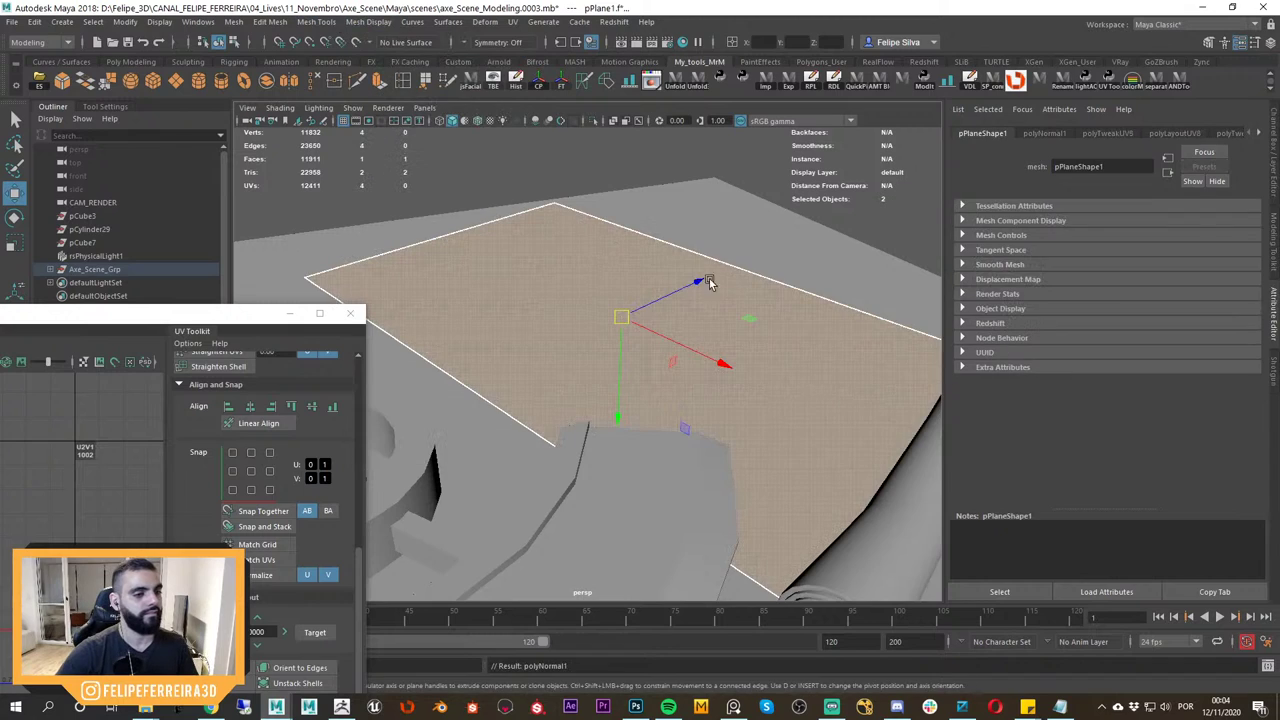
pyautogui.click(847, 186)
# Inspect the junction of tip, ring and handle in wireframe, select the long cylindrical shaft and undo its accidental move.
pyautogui.keyDown('alt'); pyautogui.moveTo(800, 225); pyautogui.dragTo(577, 320, button='right'); pyautogui.keyUp('alt')
pyautogui.keyDown('alt'); pyautogui.moveTo(577, 320); pyautogui.dragTo(751, 275, button='middle'); pyautogui.keyUp('alt')
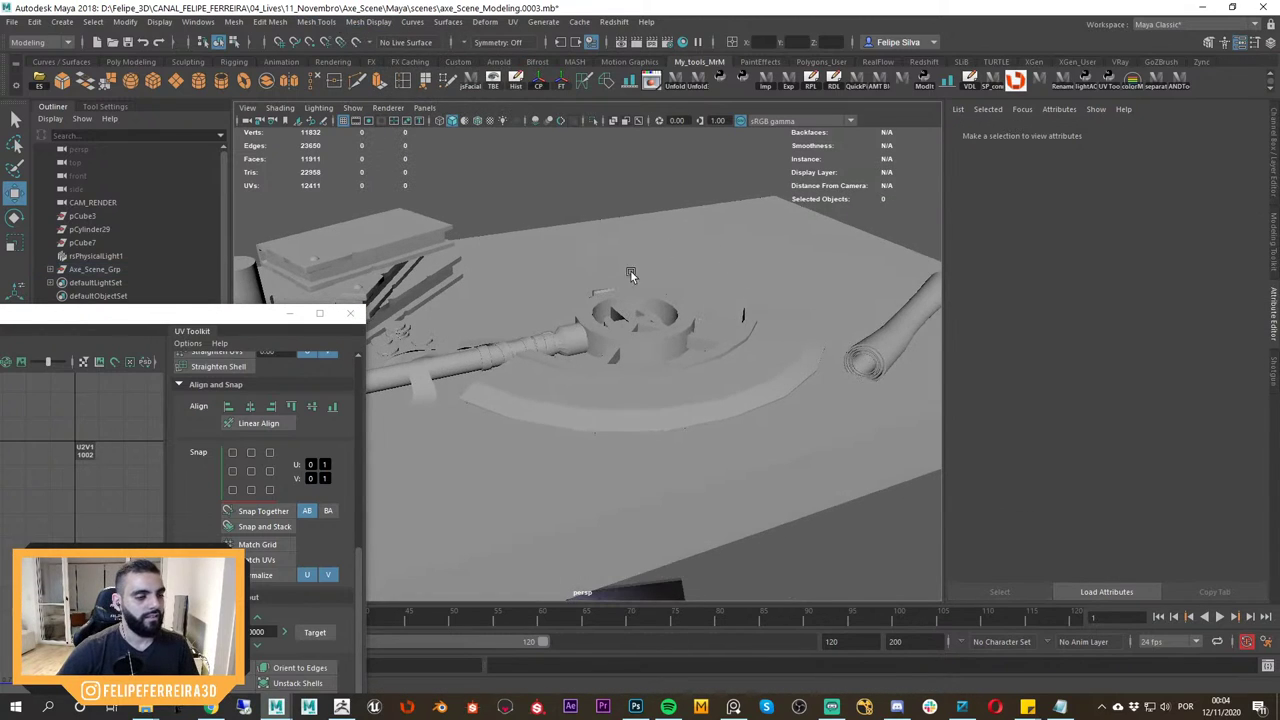
pyautogui.keyDown('alt'); pyautogui.moveTo(630, 273); pyautogui.dragTo(571, 325); pyautogui.keyUp('alt')
pyautogui.keyDown('alt'); pyautogui.moveTo(571, 325); pyautogui.dragTo(626, 338, button='middle'); pyautogui.keyUp('alt')
pyautogui.click(626, 338)
pyautogui.click(510, 364)
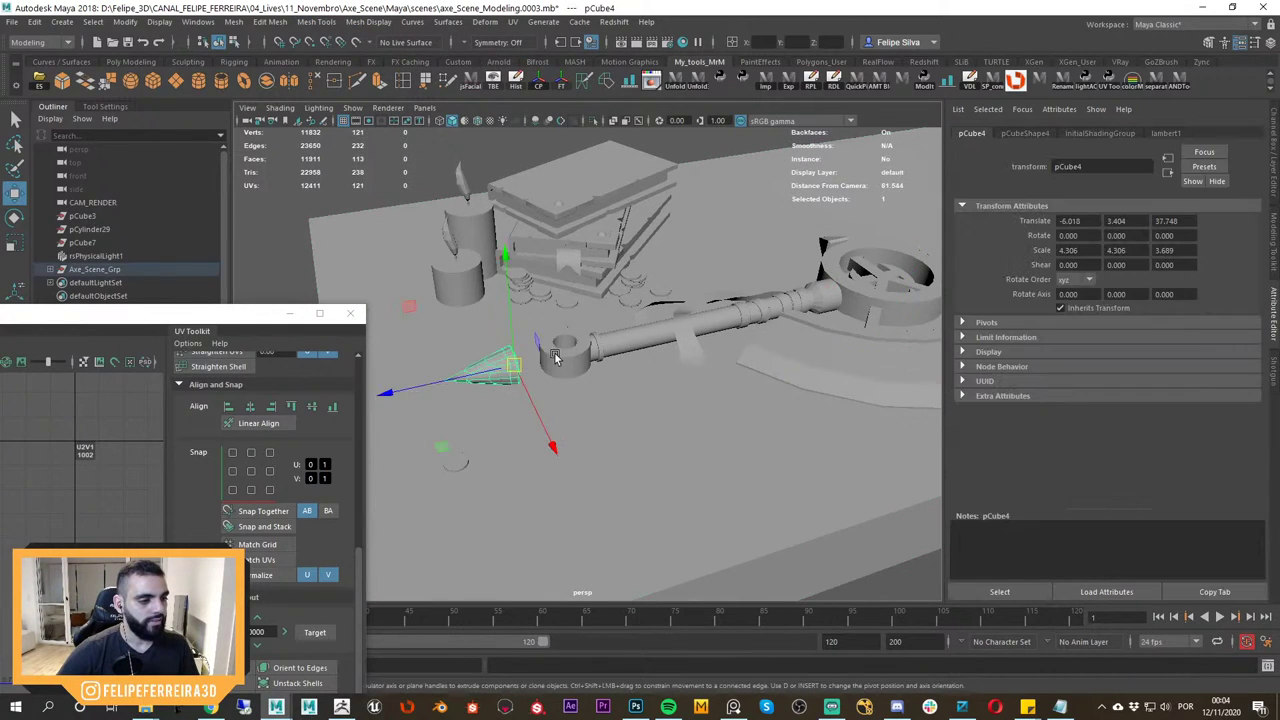
pyautogui.click(556, 358)
pyautogui.press('4')
pyautogui.keyDown('alt'); pyautogui.moveTo(571, 366); pyautogui.dragTo(630, 371); pyautogui.keyUp('alt')
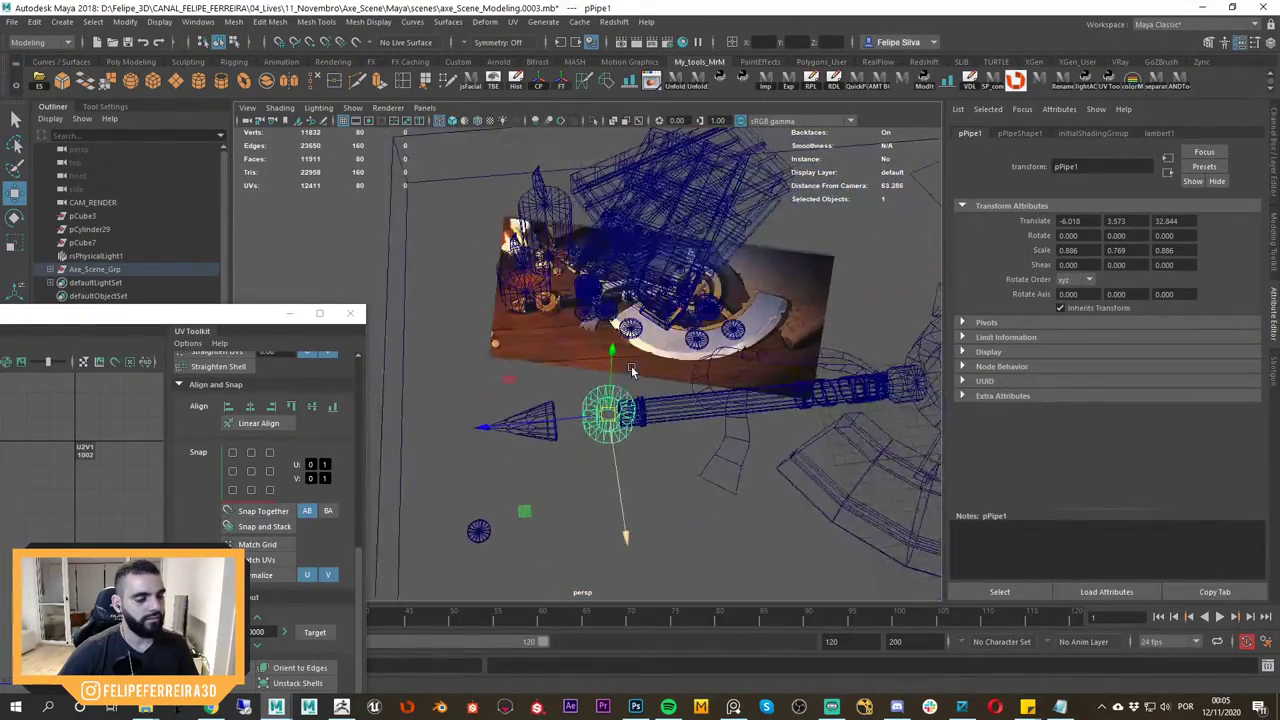
pyautogui.keyDown('alt'); pyautogui.moveTo(640, 415); pyautogui.dragTo(726, 434, button='right'); pyautogui.keyUp('alt')
pyautogui.click(735, 438)
pyautogui.moveTo(755, 438); pyautogui.dragTo(672, 445, button='middle')
pyautogui.hotkey('ctrl', 'z')
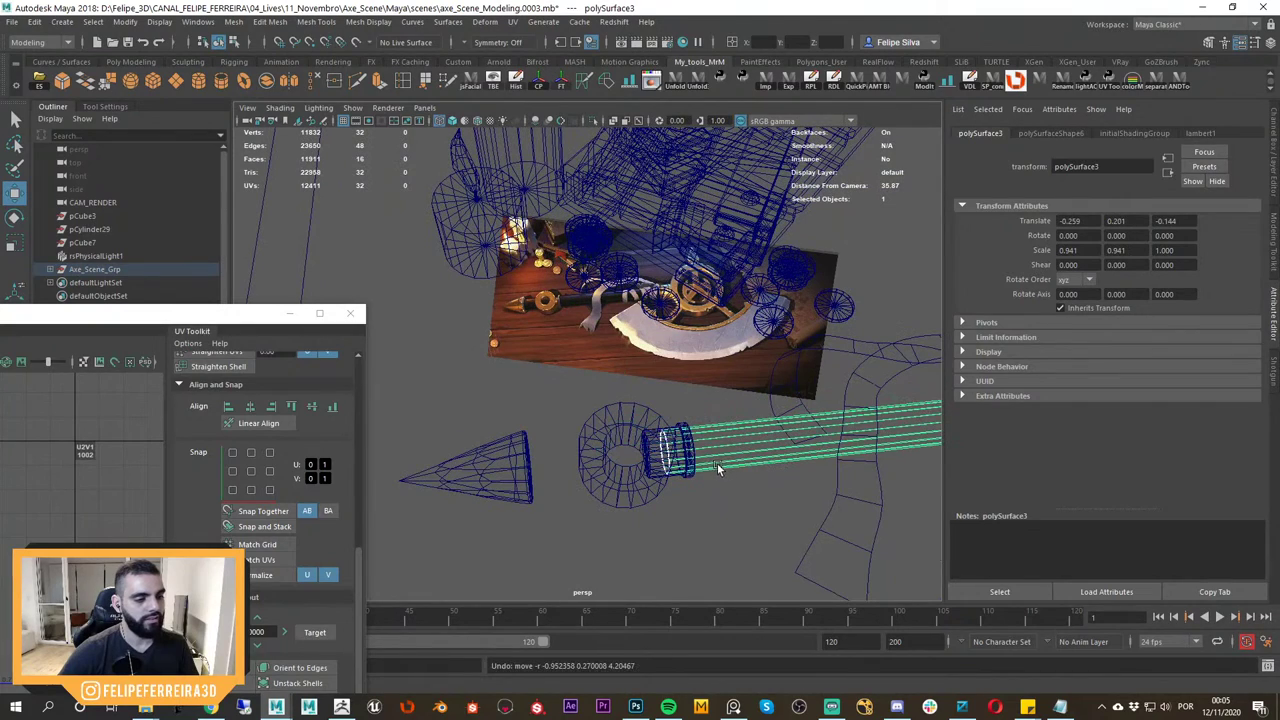
pyautogui.press('5')
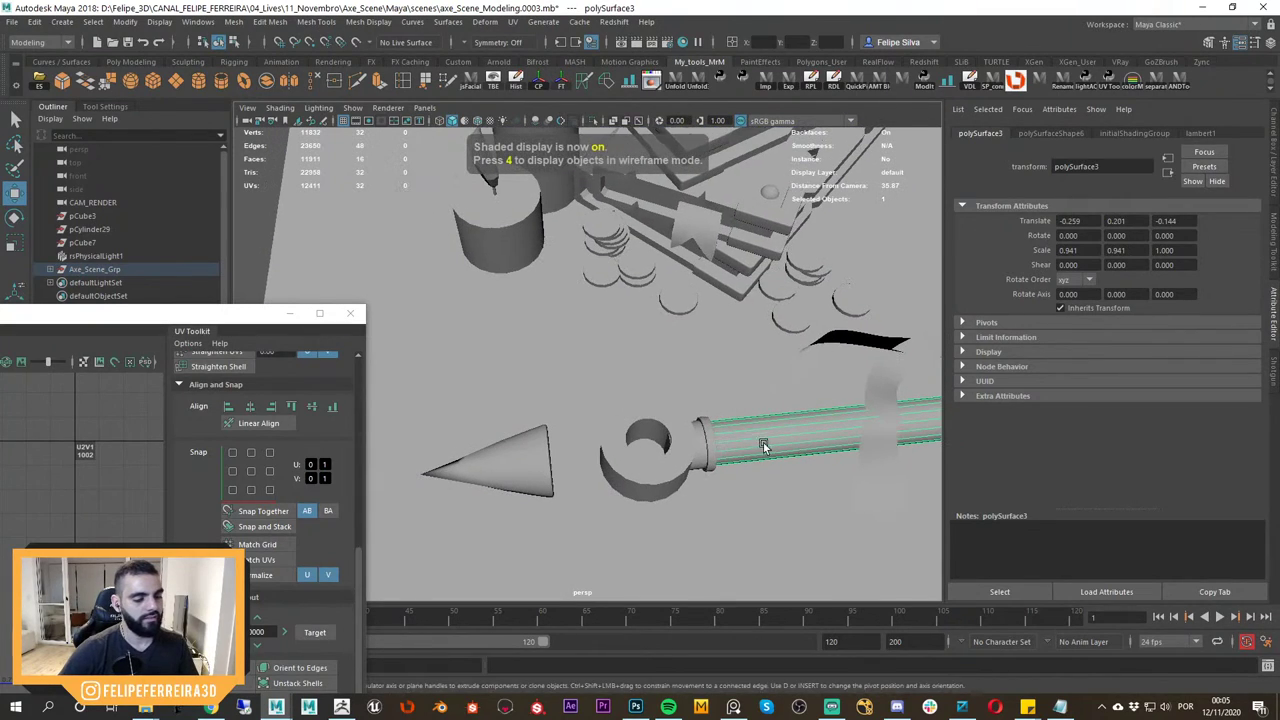
# Isolate the handle's shaft, center its pivot and show the full scene again.
pyautogui.moveTo(765, 445)
pyautogui.keyDown('alt'); pyautogui.mouseDown(button='right')
pyautogui.moveTo(706, 418)
pyautogui.moveTo(762, 428)
pyautogui.mouseUp(button='right'); pyautogui.keyUp('alt')
pyautogui.hotkey('ctrl', '1')
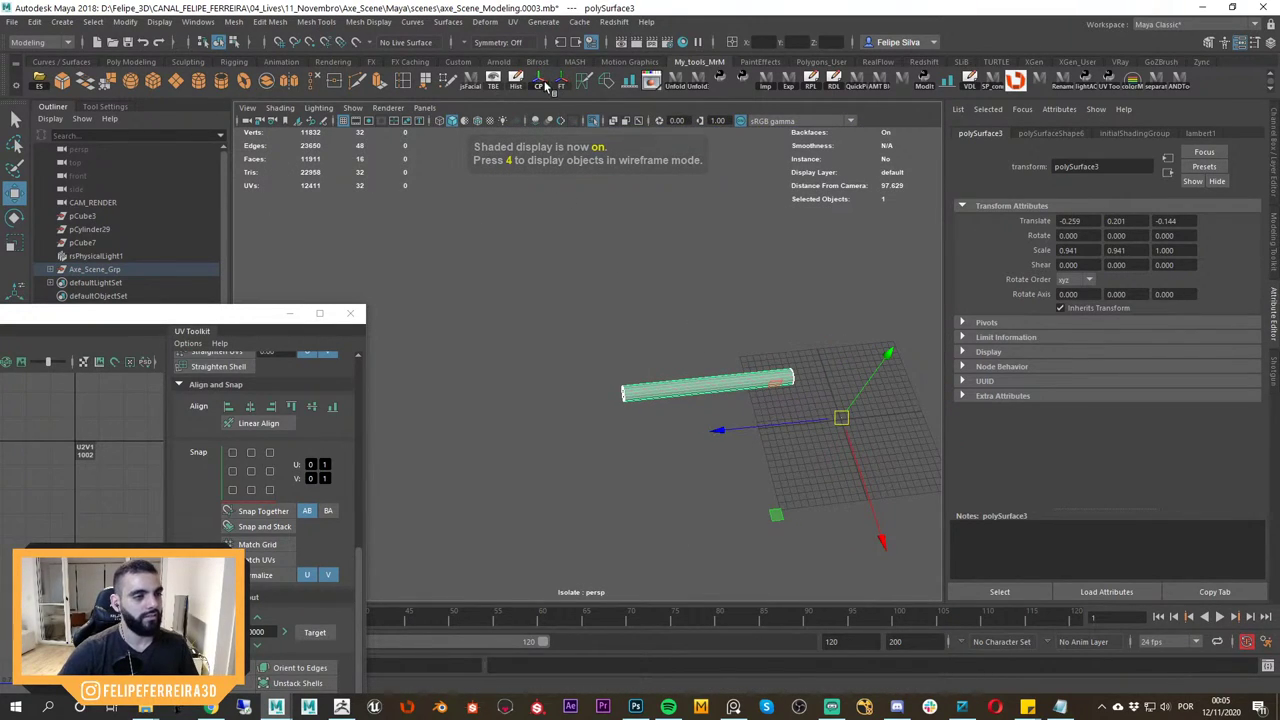
pyautogui.hotkey('ctrl', '1')
pyautogui.hotkey('ctrl', '1')
pyautogui.keyDown('alt'); pyautogui.moveTo(686, 446); pyautogui.dragTo(723, 469, button='right'); pyautogui.keyUp('alt')
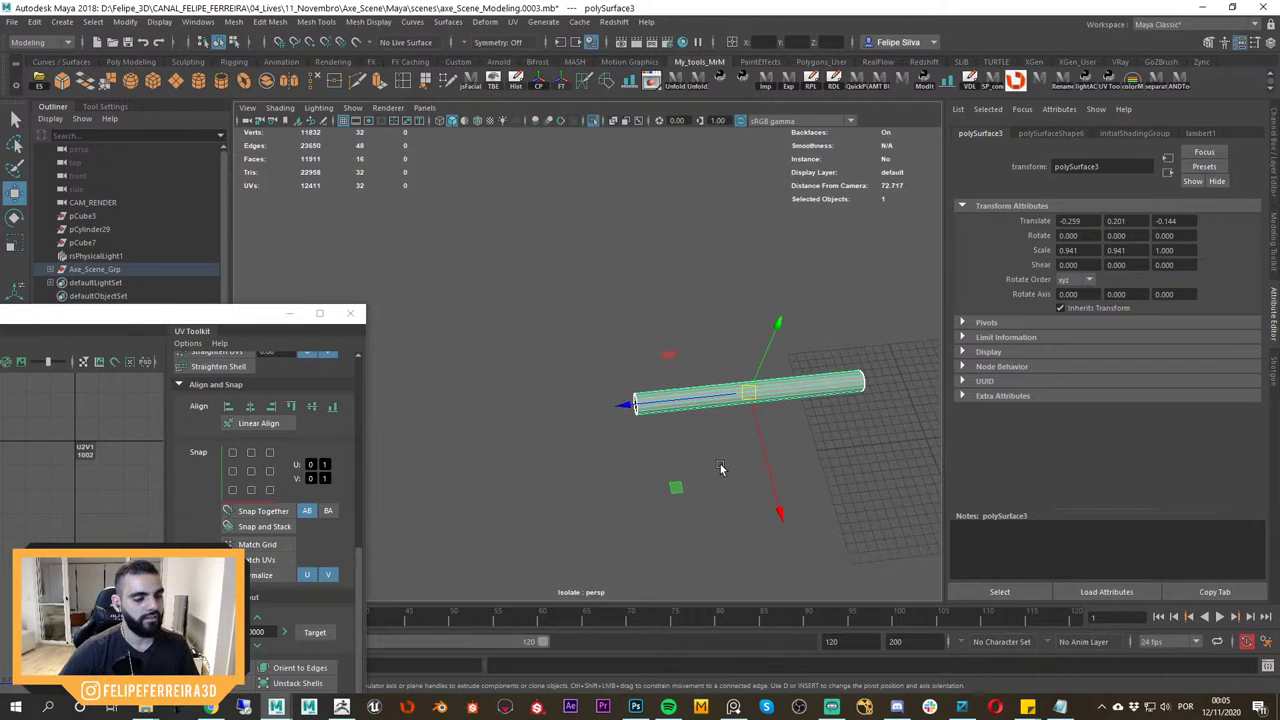
pyautogui.hotkey('ctrl', '1')
# Undo the stray shaft move, duplicate the shaft and slide the copy along the handle to Translate Z 14.885.
pyautogui.moveTo(722, 471); pyautogui.dragTo(749, 445, button='middle')
pyautogui.keyDown('alt'); pyautogui.moveTo(708, 423); pyautogui.dragTo(727, 435, button='right'); pyautogui.keyUp('alt')
pyautogui.hotkey('ctrl', 'z')
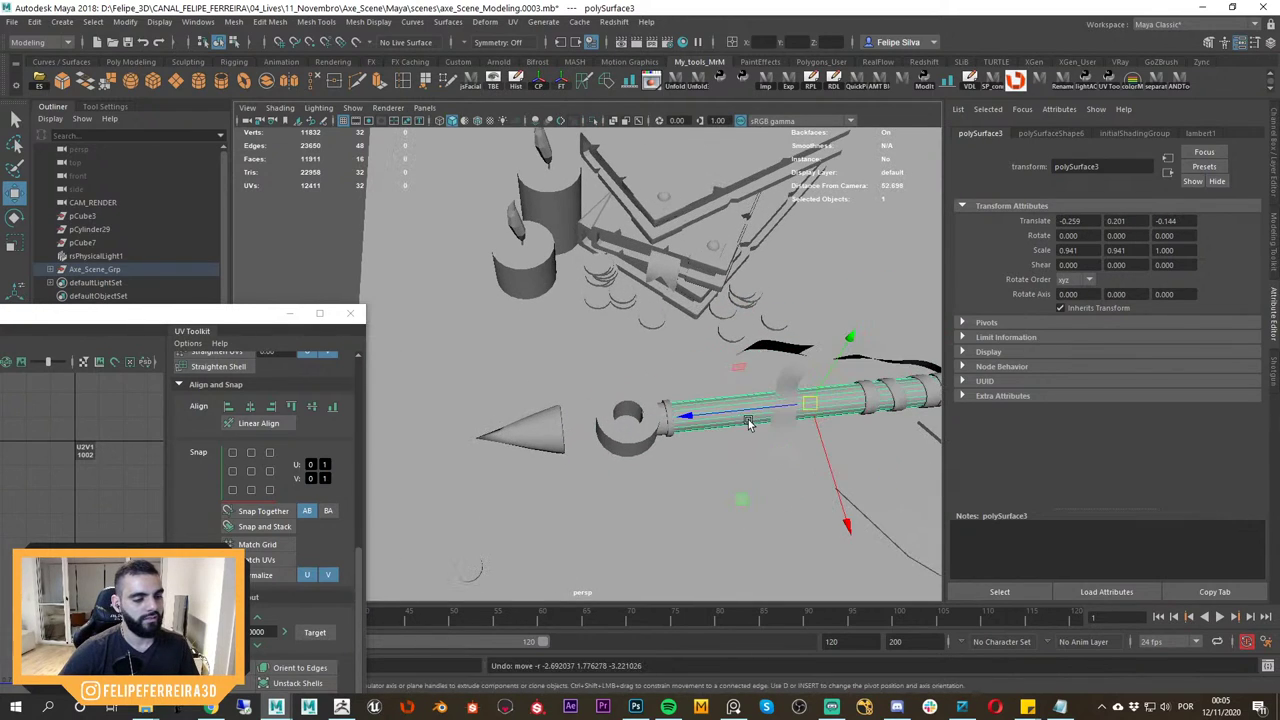
pyautogui.moveTo(755, 418); pyautogui.dragTo(602, 432)
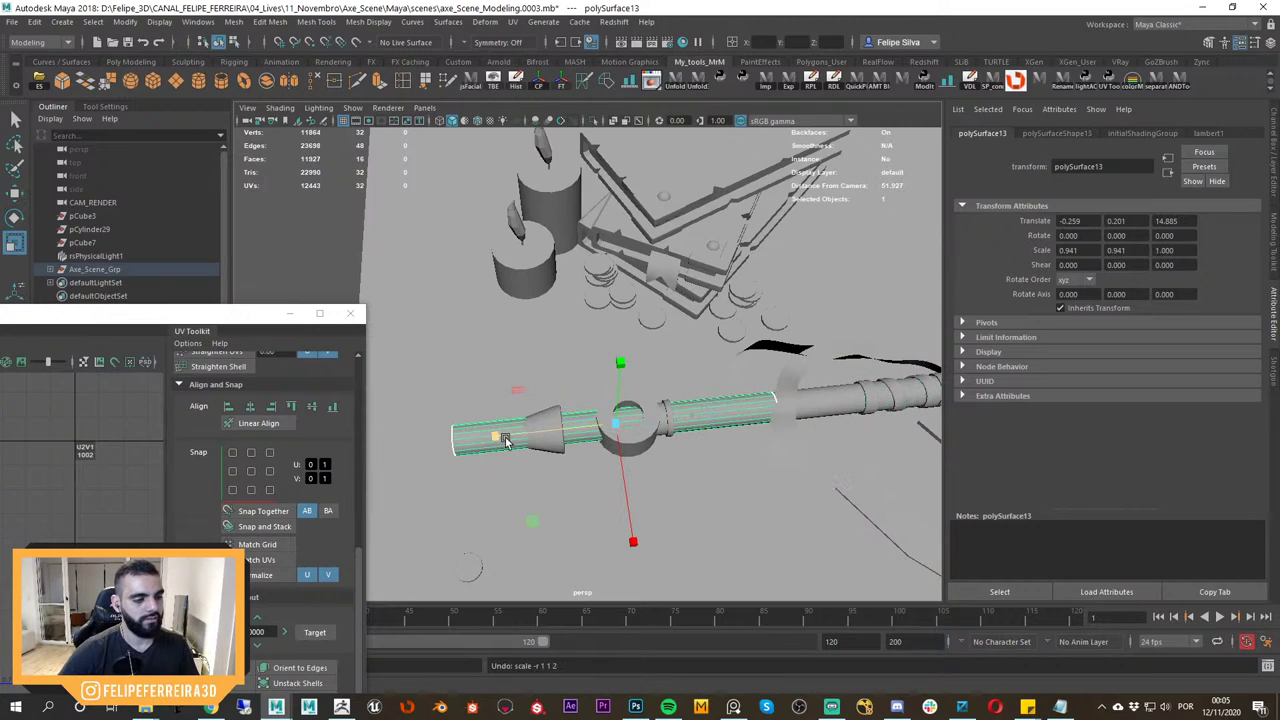
# Turn off the Scale tool's step snap and shorten the duplicated shaft to a Z scale of about 0.528.
pyautogui.click(107, 107)
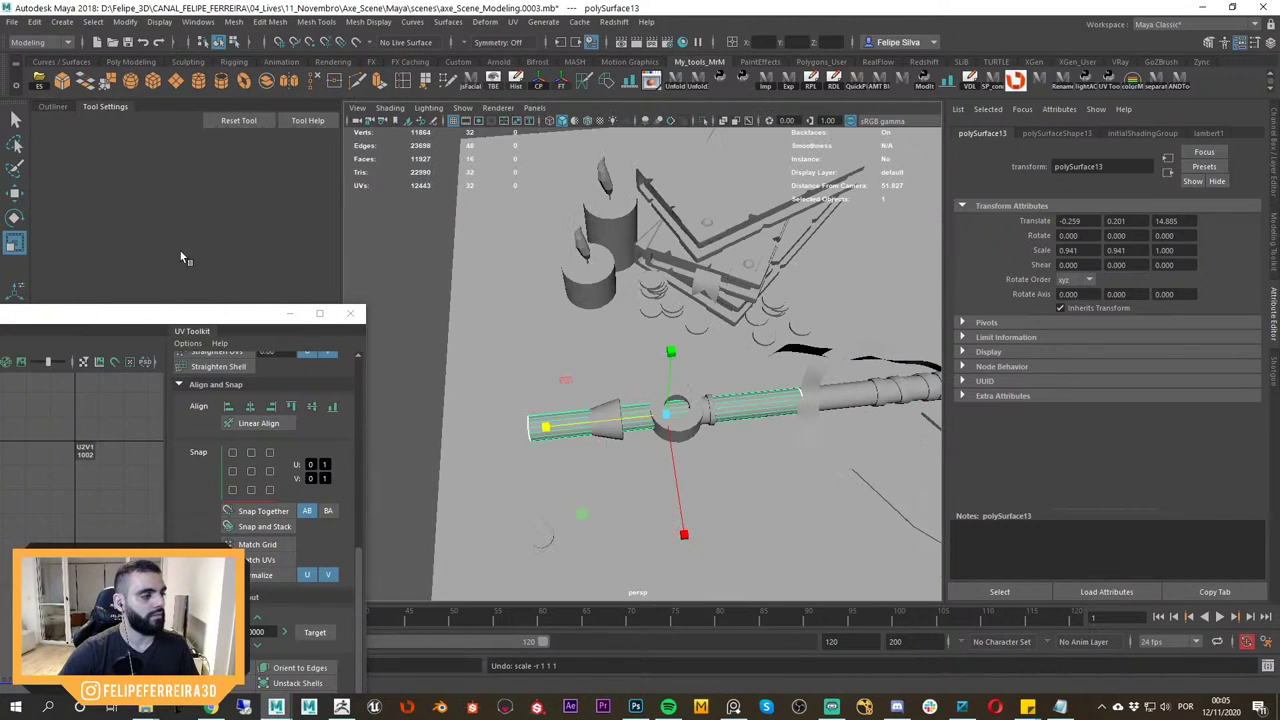
pyautogui.keyDown('alt'); pyautogui.moveTo(443, 388); pyautogui.dragTo(456, 375, button='right'); pyautogui.keyUp('alt')
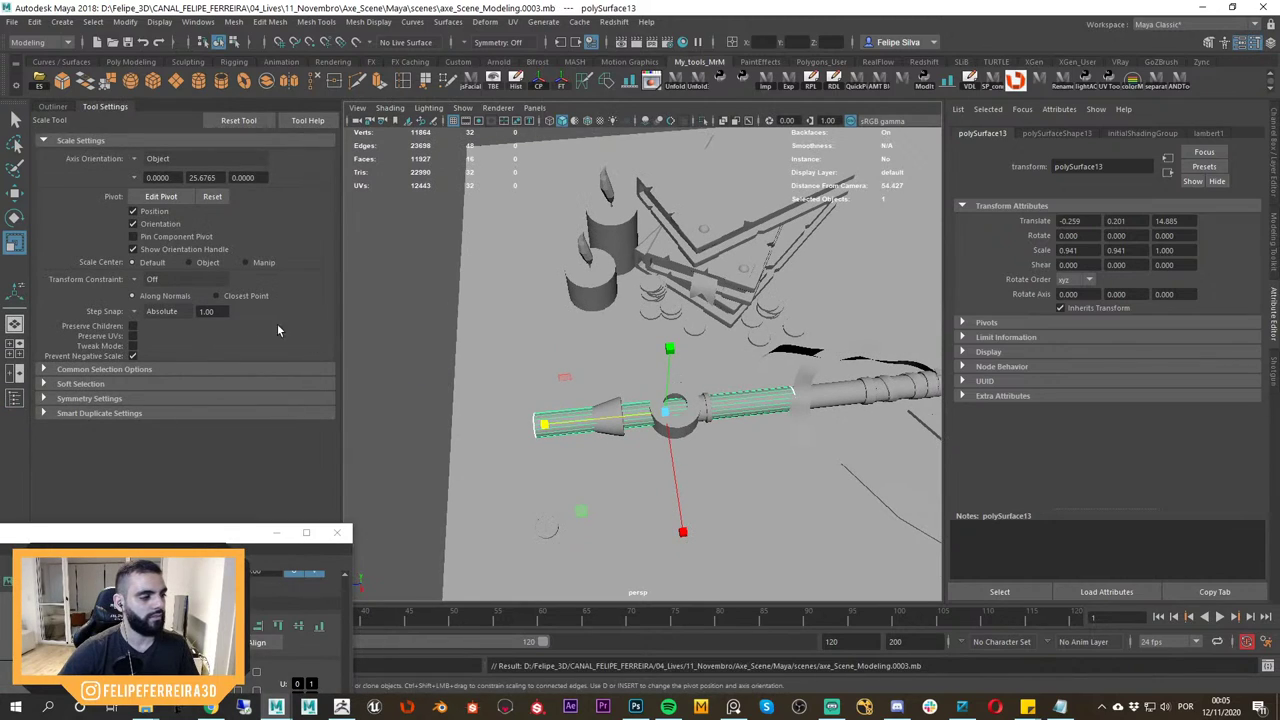
pyautogui.keyDown('alt'); pyautogui.moveTo(515, 420); pyautogui.dragTo(583, 443, button='right'); pyautogui.keyUp('alt')
pyautogui.moveTo(557, 440); pyautogui.dragTo(617, 438)
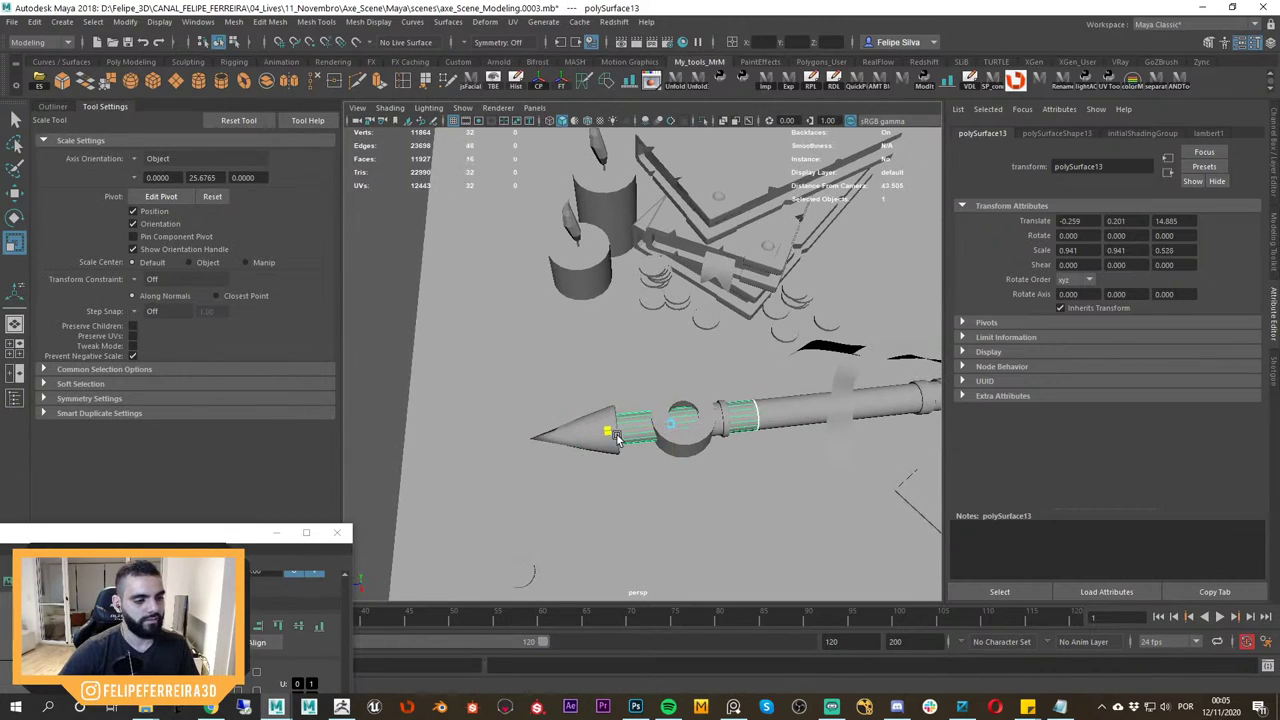
# Fit the short cylinder between the pointed tip and the ring, at Translate Z 17.504 and Z scale 0.135.
pyautogui.press('w')
pyautogui.press('f')
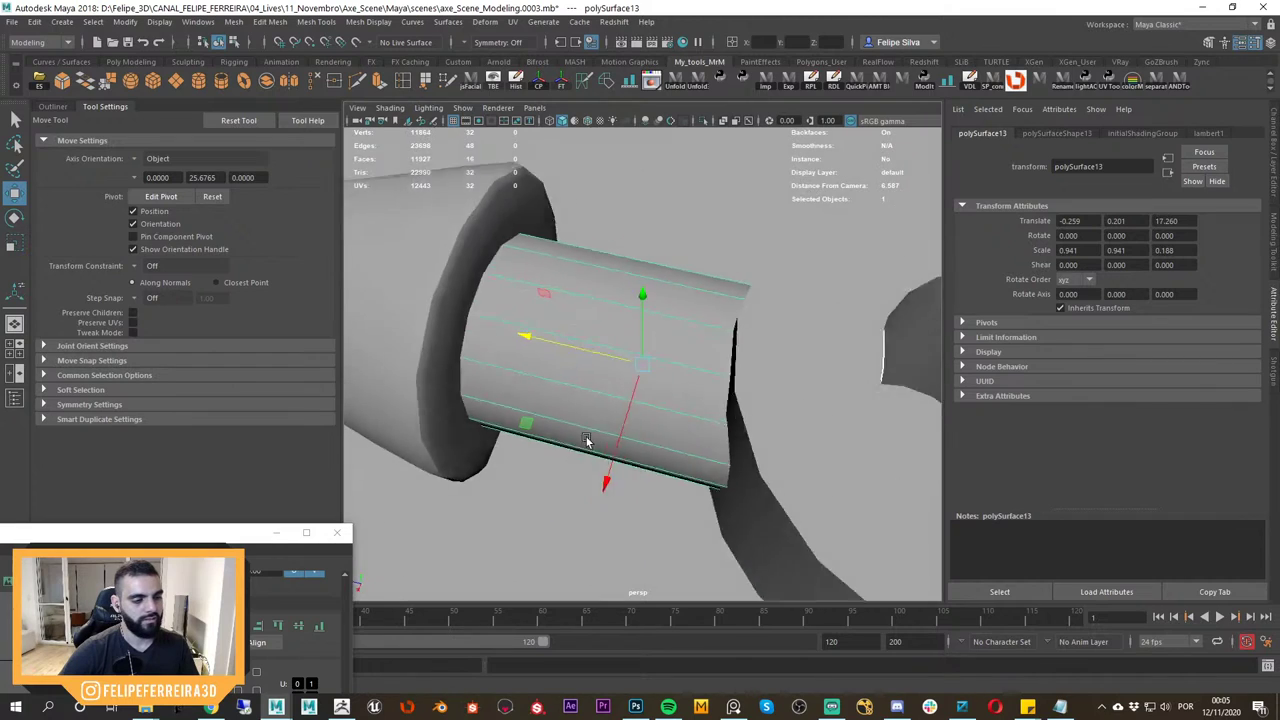
pyautogui.moveTo(567, 323)
pyautogui.mouseDown()
pyautogui.moveTo(546, 310)
pyautogui.moveTo(571, 320)
pyautogui.mouseUp()
pyautogui.press('r')
pyautogui.press('w')
pyautogui.scroll(-5, 645, 380)
pyautogui.keyDown('alt'); pyautogui.moveTo(645, 380); pyautogui.dragTo(824, 352); pyautogui.keyUp('alt')
pyautogui.hotkey('ctrl', '1')
pyautogui.hotkey('ctrl', '1')
pyautogui.keyDown('alt'); pyautogui.moveTo(790, 396); pyautogui.dragTo(663, 405, button='middle'); pyautogui.keyUp('alt')
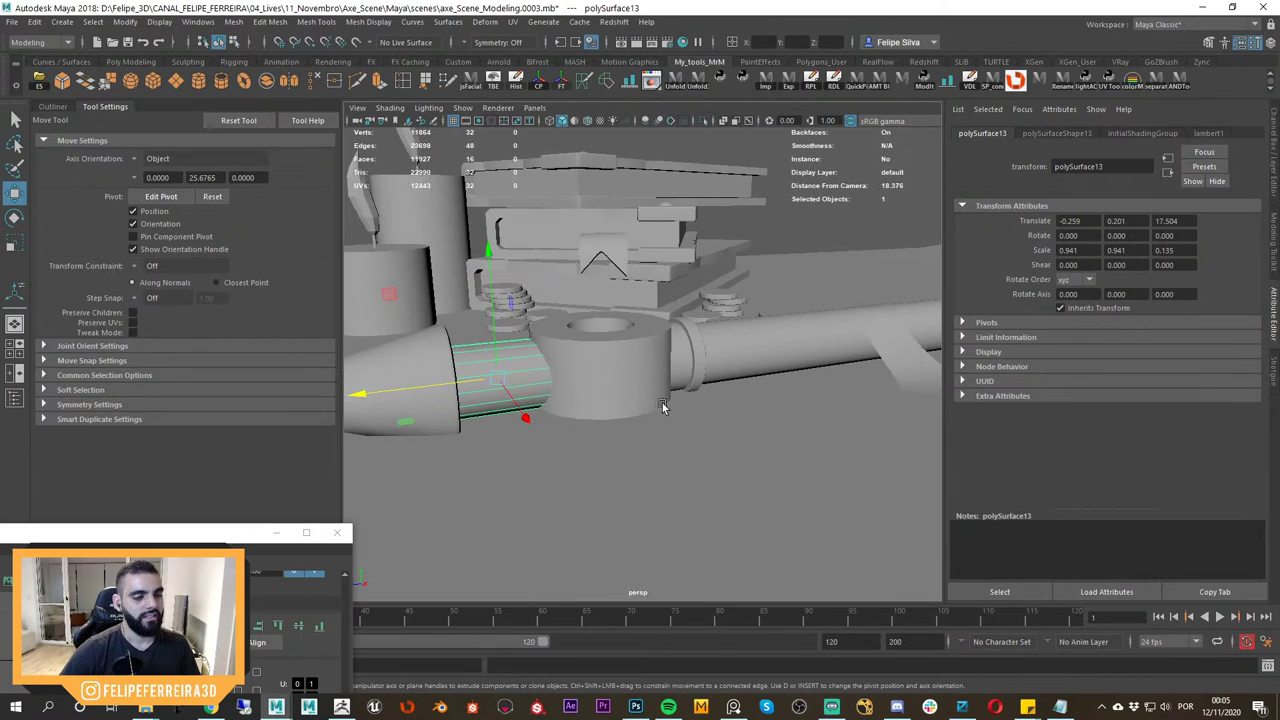
# Isolate the short cylinder together with the long shaft and select only the short cylinder.
pyautogui.keyDown('alt'); pyautogui.moveTo(663, 405); pyautogui.dragTo(680, 430); pyautogui.keyUp('alt')
pyautogui.keyDown('shift'); pyautogui.click(755, 362); pyautogui.keyUp('shift')
pyautogui.press('f')
pyautogui.keyDown('alt'); pyautogui.moveTo(760, 374); pyautogui.dragTo(690, 357); pyautogui.keyUp('alt')
pyautogui.hotkey('ctrl', '1')
pyautogui.keyDown('alt'); pyautogui.moveTo(690, 357); pyautogui.dragTo(659, 236, button='right'); pyautogui.keyUp('alt')
pyautogui.keyDown('alt'); pyautogui.moveTo(659, 236); pyautogui.dragTo(650, 246); pyautogui.keyUp('alt')
pyautogui.click(575, 183)
pyautogui.keyDown('alt'); pyautogui.moveTo(614, 222); pyautogui.dragTo(632, 312, button='middle'); pyautogui.keyUp('alt')
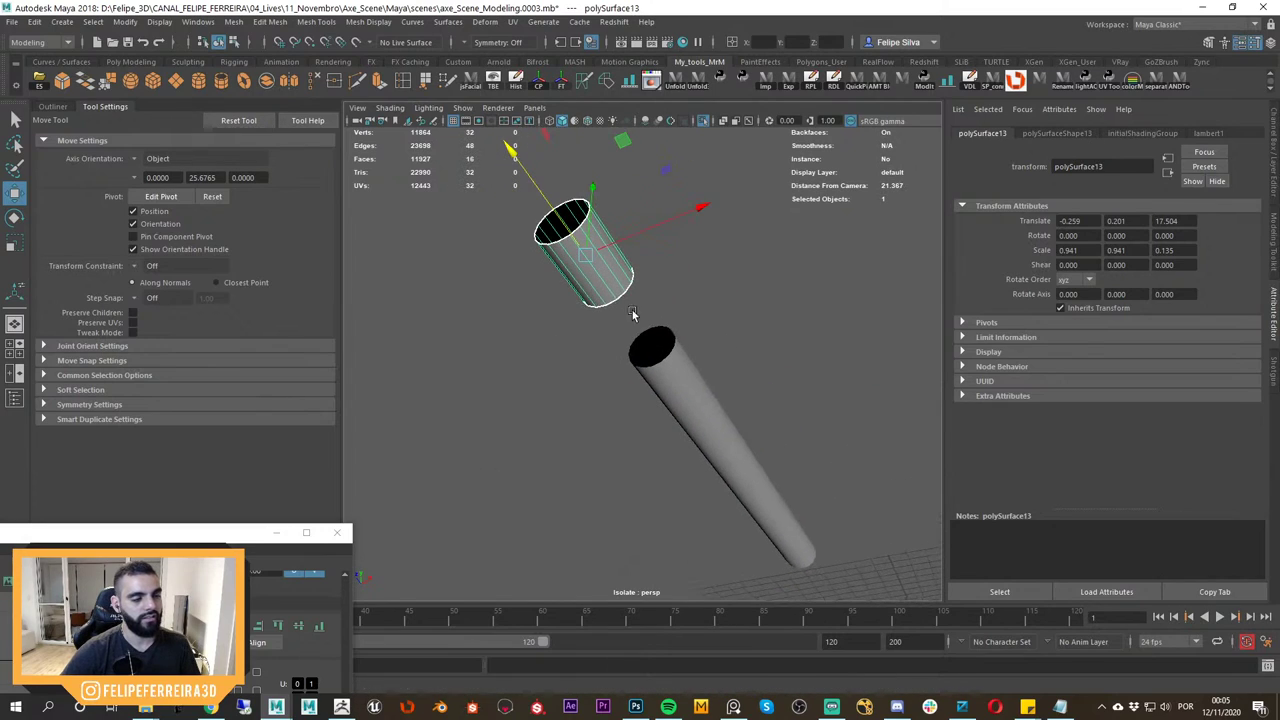
# Cut a UV seam along one lengthwise edge of the short cylinder and of the long shaft.
pyautogui.moveTo(592, 275); pyautogui.dragTo(591, 240, button='right')
pyautogui.click(592, 266)
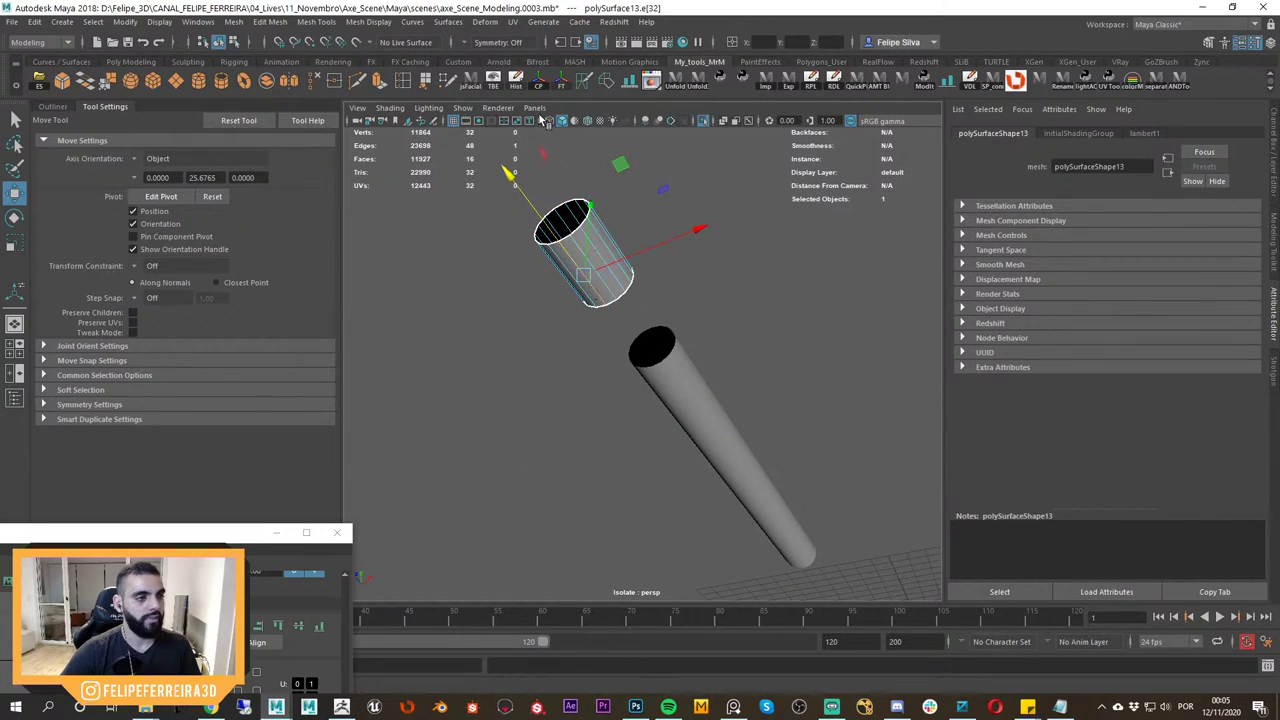
pyautogui.click(583, 84)
pyautogui.keyDown('alt'); pyautogui.moveTo(698, 405); pyautogui.dragTo(676, 352, button='middle'); pyautogui.keyUp('alt')
pyautogui.click(675, 356)
pyautogui.moveTo(672, 366); pyautogui.dragTo(705, 278, button='right')
pyautogui.click(673, 380)
pyautogui.click(731, 212)
# Select both cylinders as objects and leave the isolated view.
pyautogui.moveTo(731, 208); pyautogui.dragTo(562, 290)
pyautogui.hotkey('ctrl', '1')
pyautogui.keyDown('alt'); pyautogui.moveTo(649, 323); pyautogui.dragTo(637, 429); pyautogui.keyUp('alt')
pyautogui.scroll(-5, 637, 429)
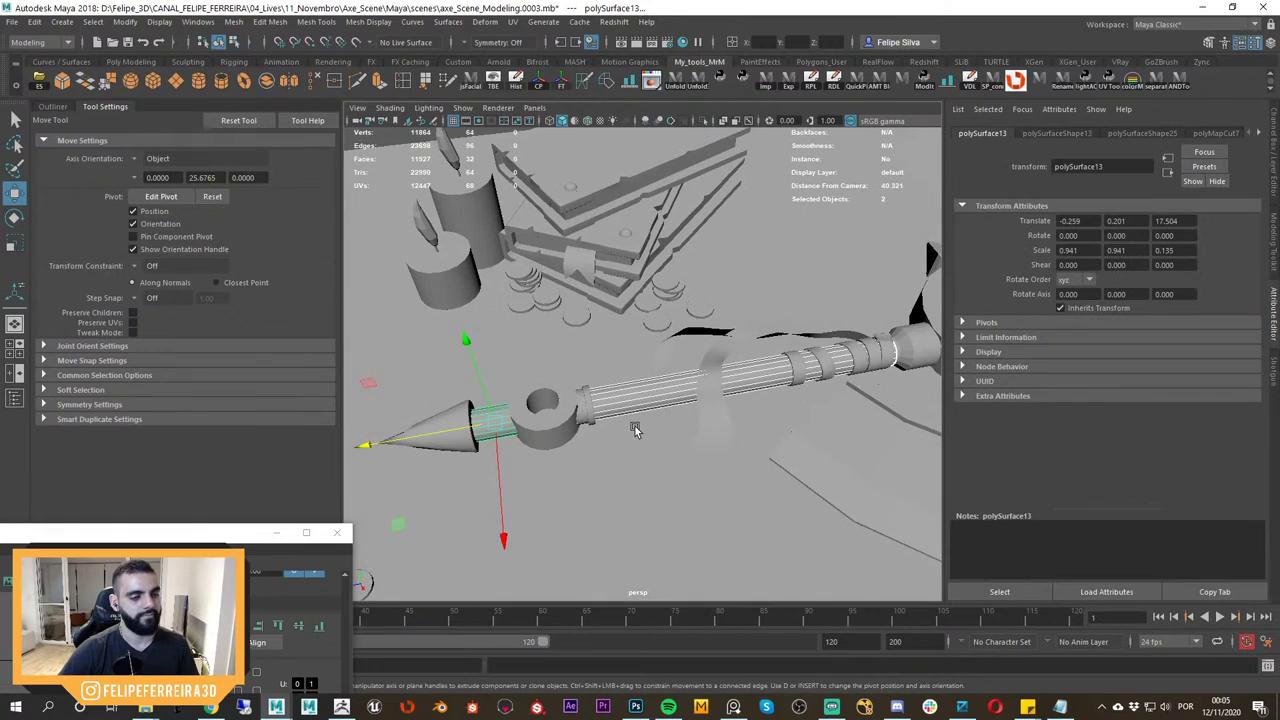
# Unfold both cylinders' UVs, lay out the shells inside the tile and move the UV editor off the axe.
pyautogui.moveTo(218, 533); pyautogui.dragTo(504, 161)
pyautogui.scroll(-1, 355, 388)
pyautogui.scroll(-1, 385, 420)
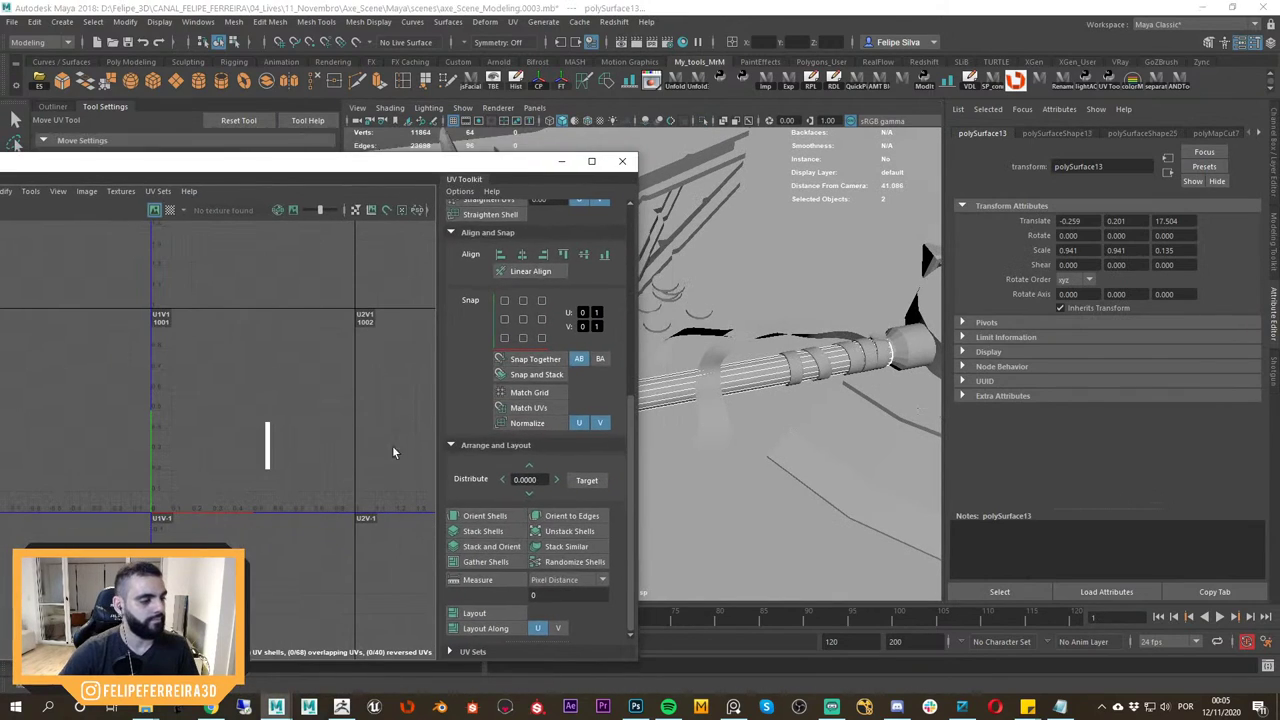
pyautogui.click(497, 614)
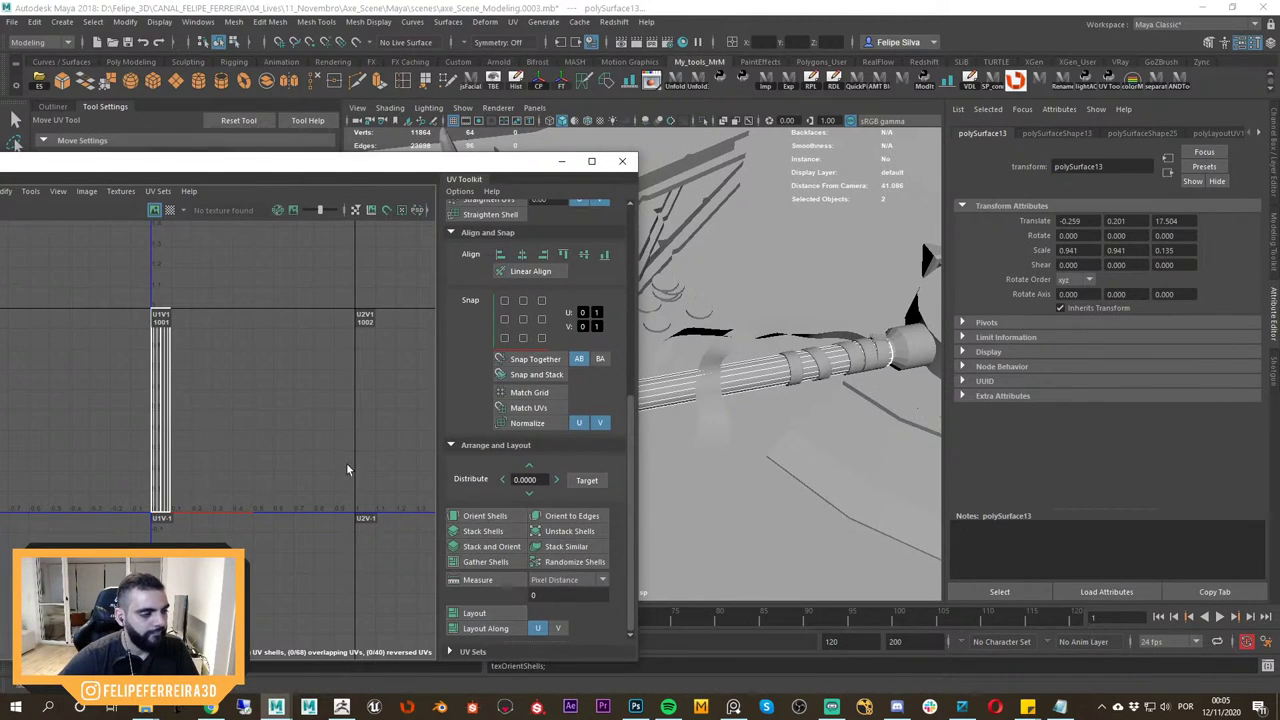
pyautogui.scroll(2, 350, 462)
pyautogui.click(678, 84)
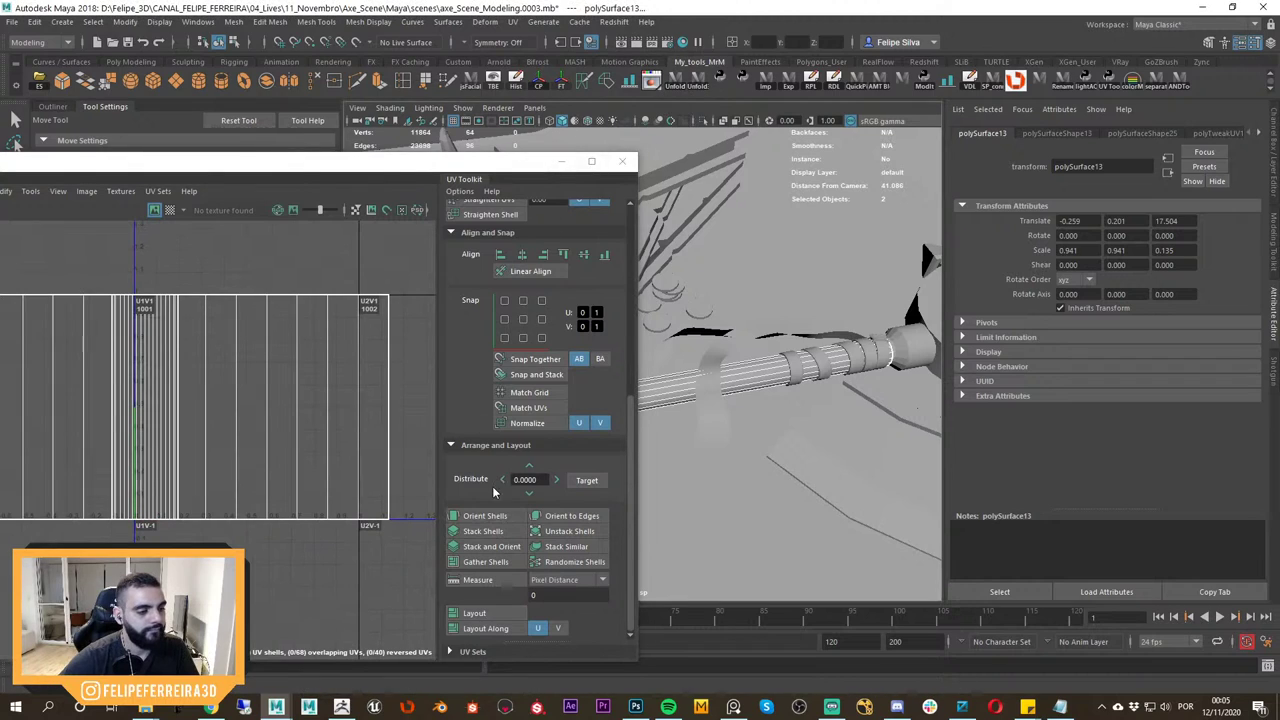
pyautogui.click(512, 613)
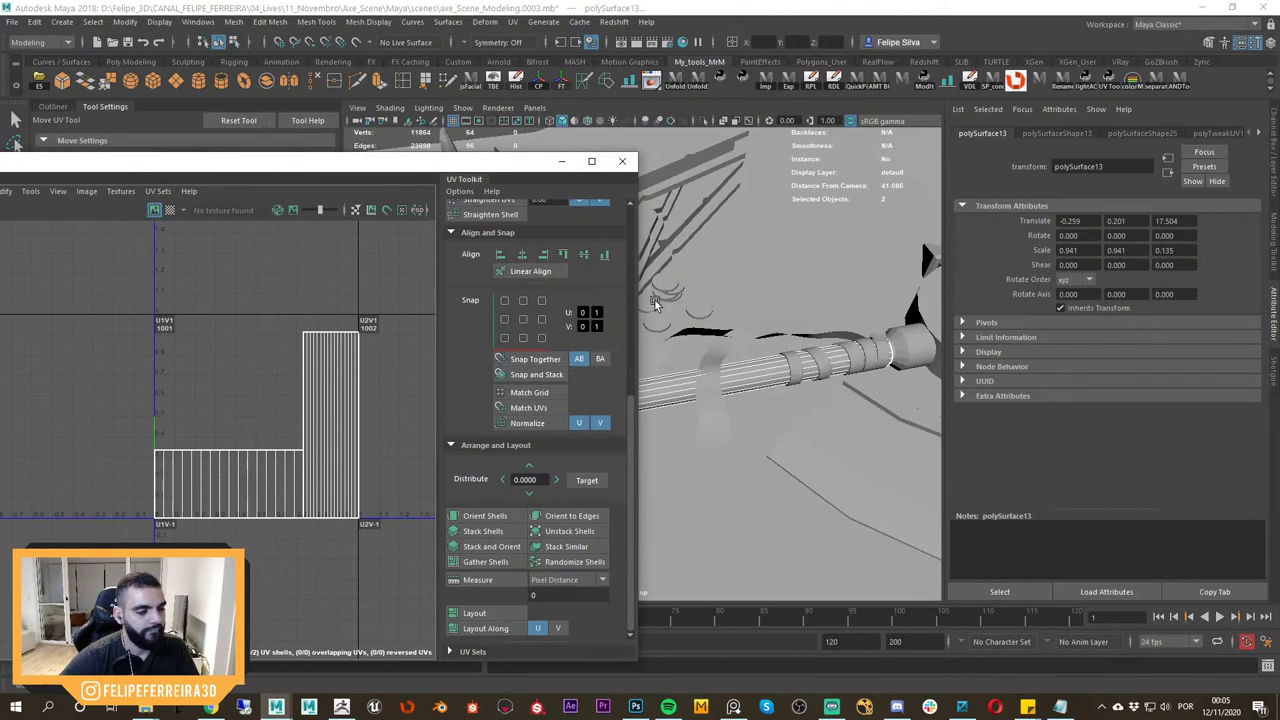
pyautogui.moveTo(536, 168); pyautogui.dragTo(346, 251)
pyautogui.keyDown('alt'); pyautogui.moveTo(626, 354); pyautogui.dragTo(702, 326); pyautogui.keyUp('alt')
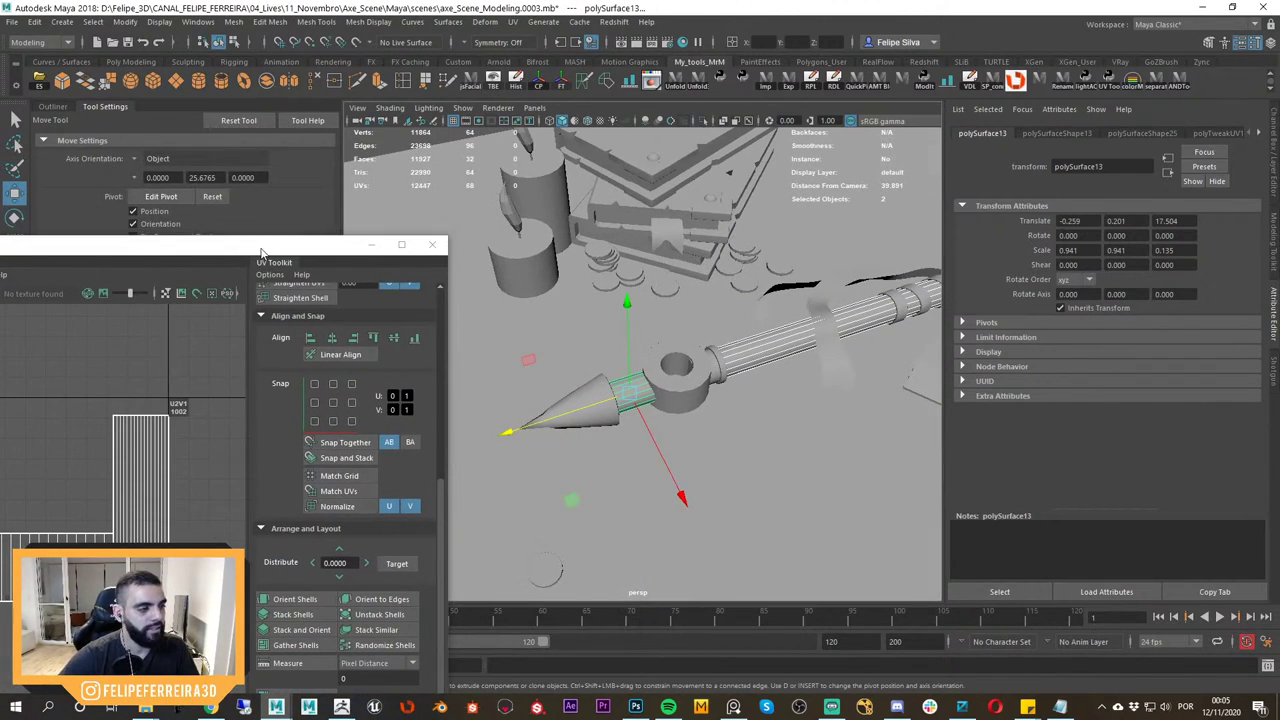
# Show the checker texture on both cylinders to compare their UV density, and turn it off again.
pyautogui.moveTo(262, 250); pyautogui.dragTo(463, 143)
pyautogui.scroll(-1, 328, 393)
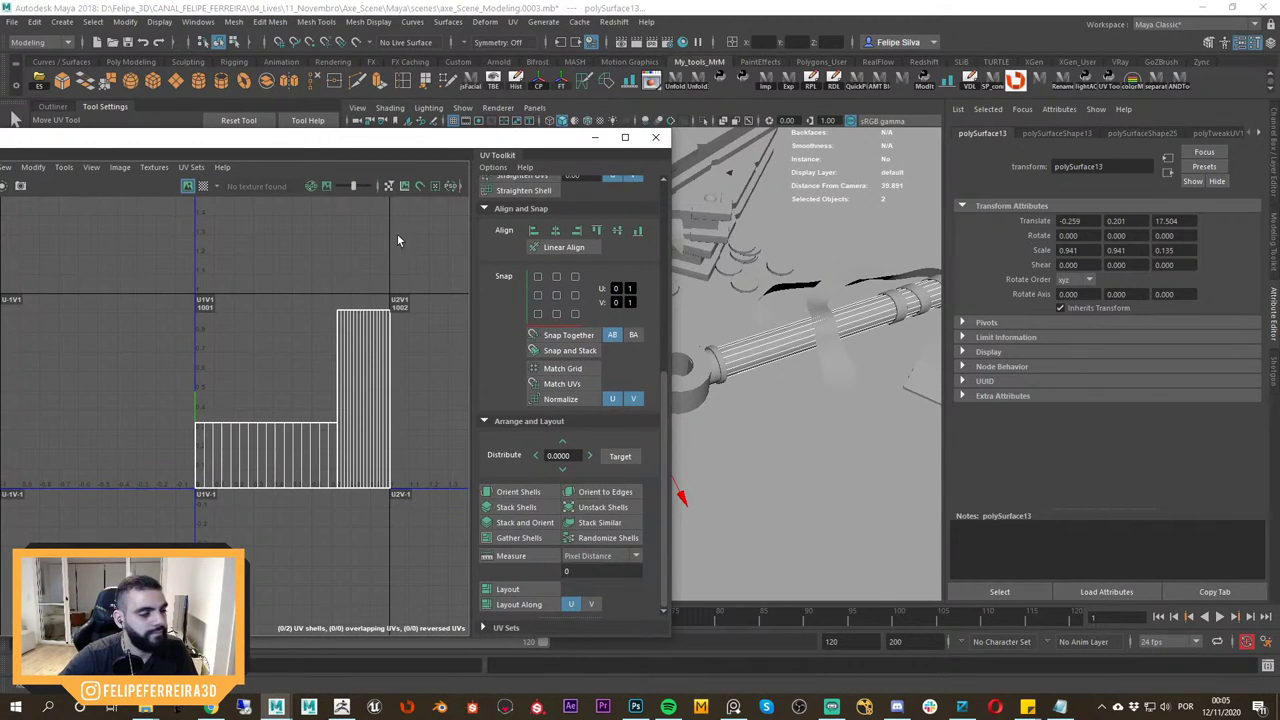
pyautogui.click(204, 187)
pyautogui.moveTo(489, 145); pyautogui.dragTo(309, 351)
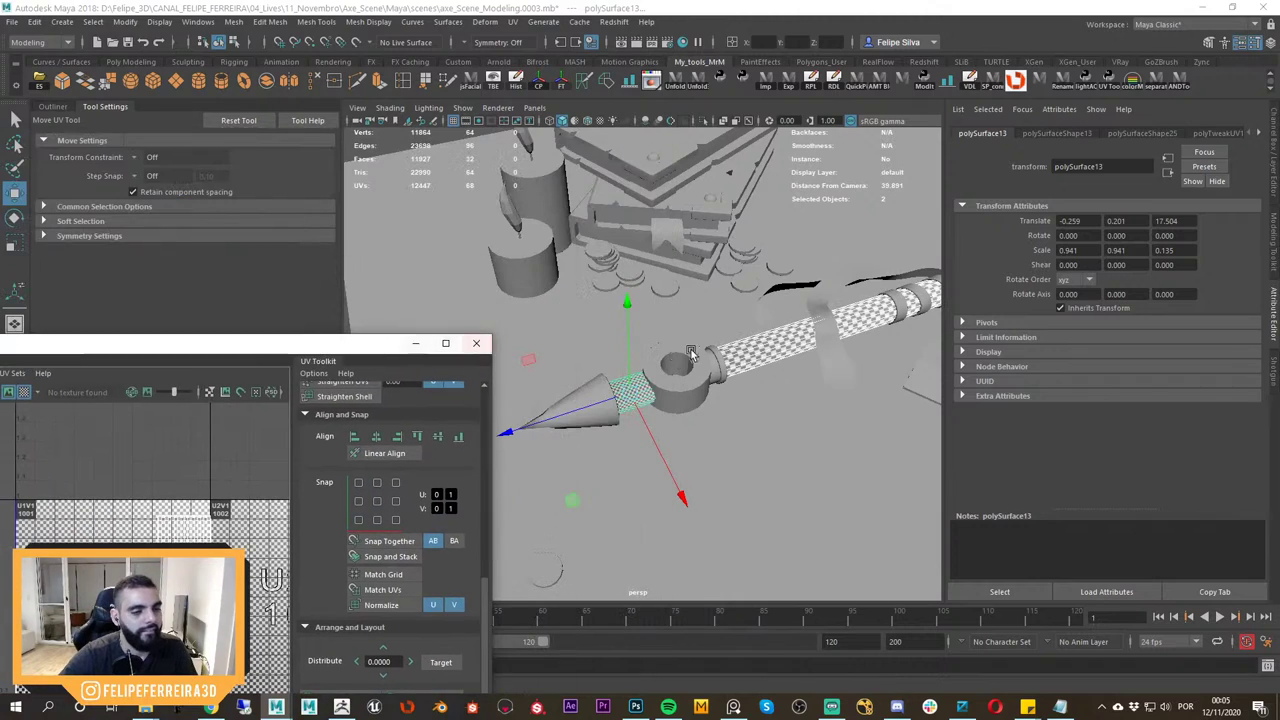
pyautogui.keyDown('alt'); pyautogui.moveTo(738, 368); pyautogui.dragTo(667, 374); pyautogui.keyUp('alt')
pyautogui.moveTo(210, 350); pyautogui.dragTo(420, 241)
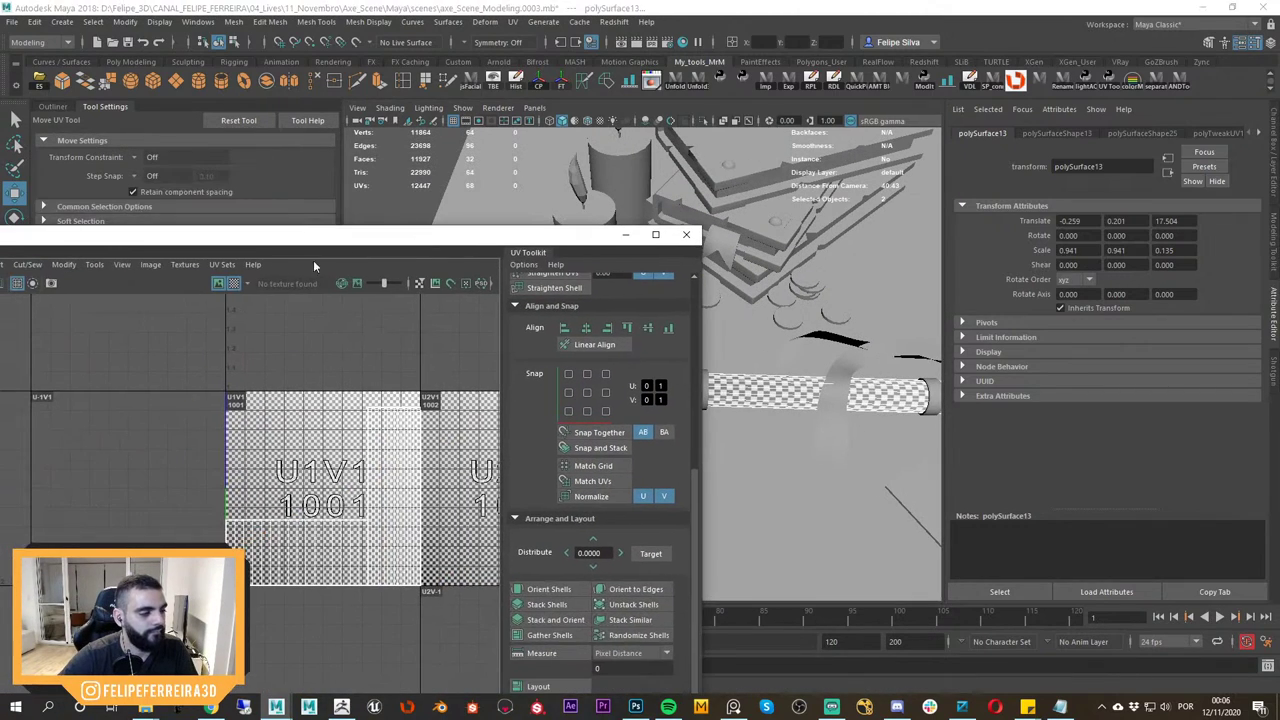
pyautogui.click(235, 285)
# Select the short cylinder's UV shell and switch back to object selection on the short cylinder.
pyautogui.keyDown('alt'); pyautogui.moveTo(369, 462); pyautogui.dragTo(329, 434, button='middle'); pyautogui.keyUp('alt')
pyautogui.scroll(1, 328, 435)
pyautogui.moveTo(328, 435); pyautogui.dragTo(281, 418, button='right')
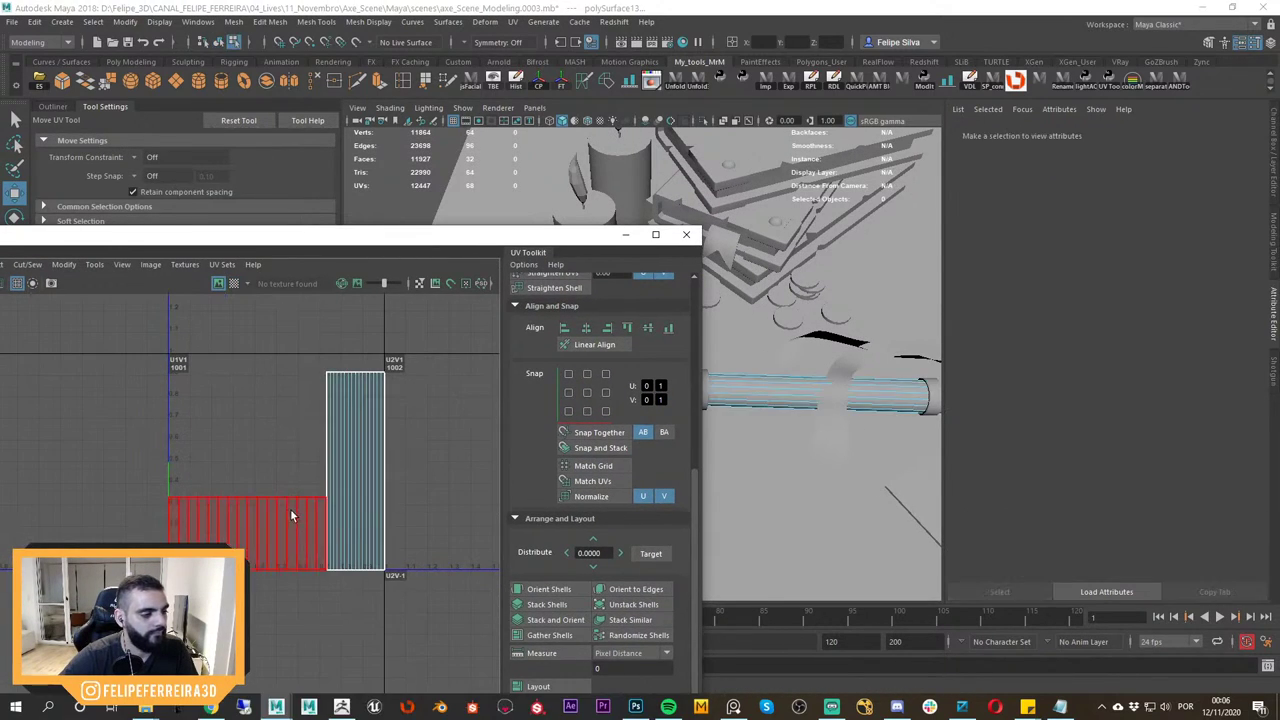
pyautogui.click(290, 509)
pyautogui.moveTo(530, 237); pyautogui.dragTo(332, 220)
pyautogui.moveTo(603, 383); pyautogui.dragTo(652, 306, button='right')
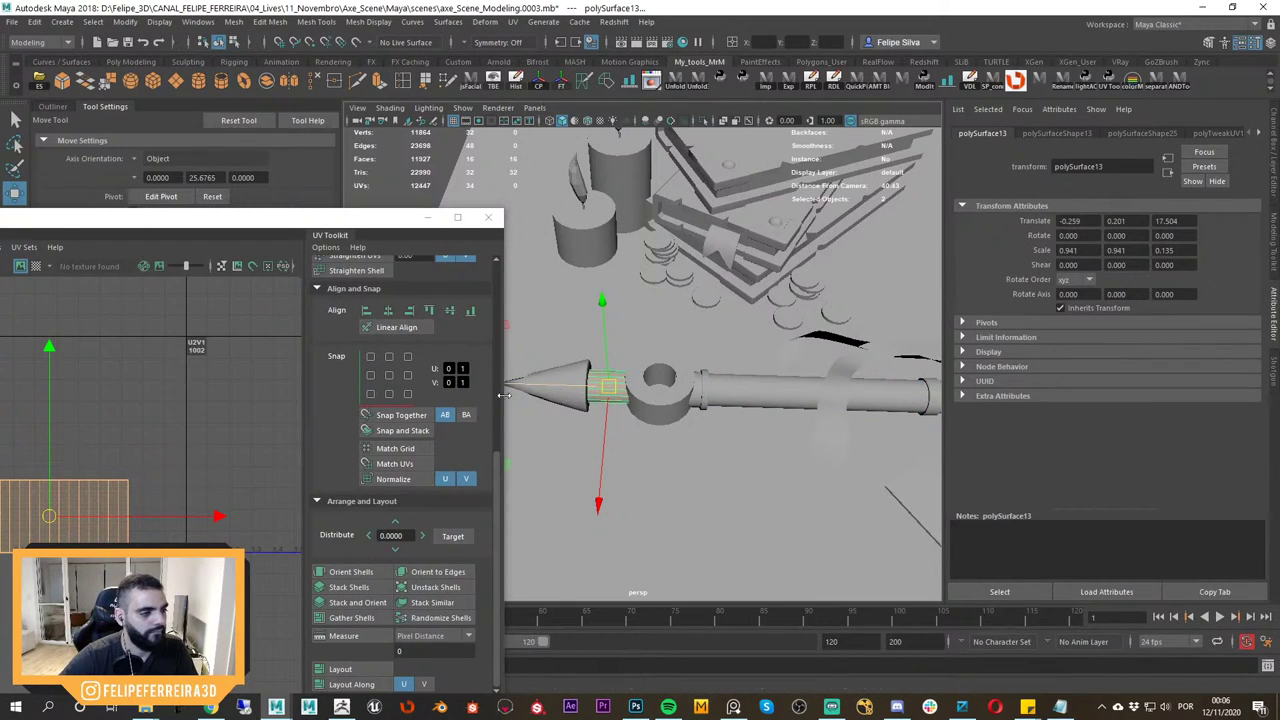
# Try to select the axe by going up to its parent group.
pyautogui.moveTo(640, 389); pyautogui.dragTo(633, 322, button='right')
pyautogui.click(687, 378)
pyautogui.press('Up')
# Select all the axe's parts together in wireframe display, leaving the floor slab and the other props unselected.
pyautogui.keyDown('alt'); pyautogui.moveTo(633, 322); pyautogui.dragTo(727, 440); pyautogui.keyUp('alt')
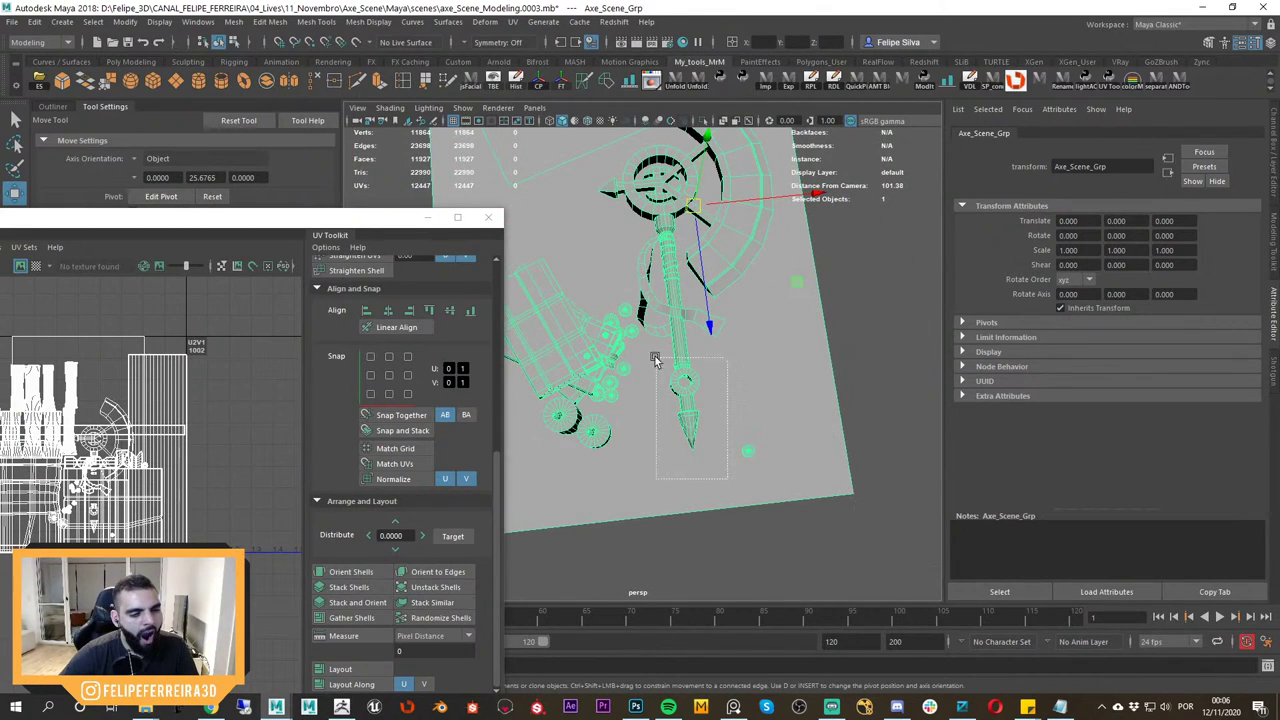
pyautogui.moveTo(645, 297); pyautogui.dragTo(644, 291)
pyautogui.keyDown('alt'); pyautogui.moveTo(677, 298); pyautogui.dragTo(677, 431, button='middle'); pyautogui.keyUp('alt')
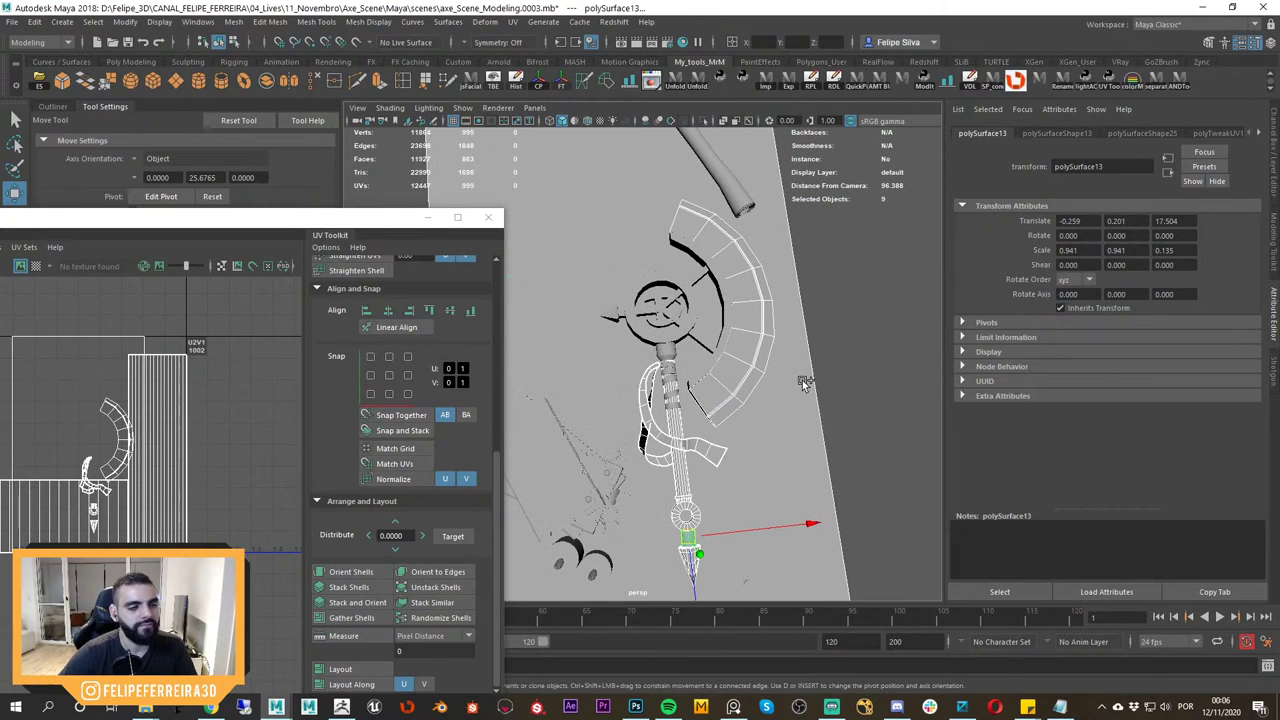
pyautogui.press('4')
pyautogui.keyDown('alt'); pyautogui.moveTo(810, 400); pyautogui.dragTo(823, 423); pyautogui.keyUp('alt')
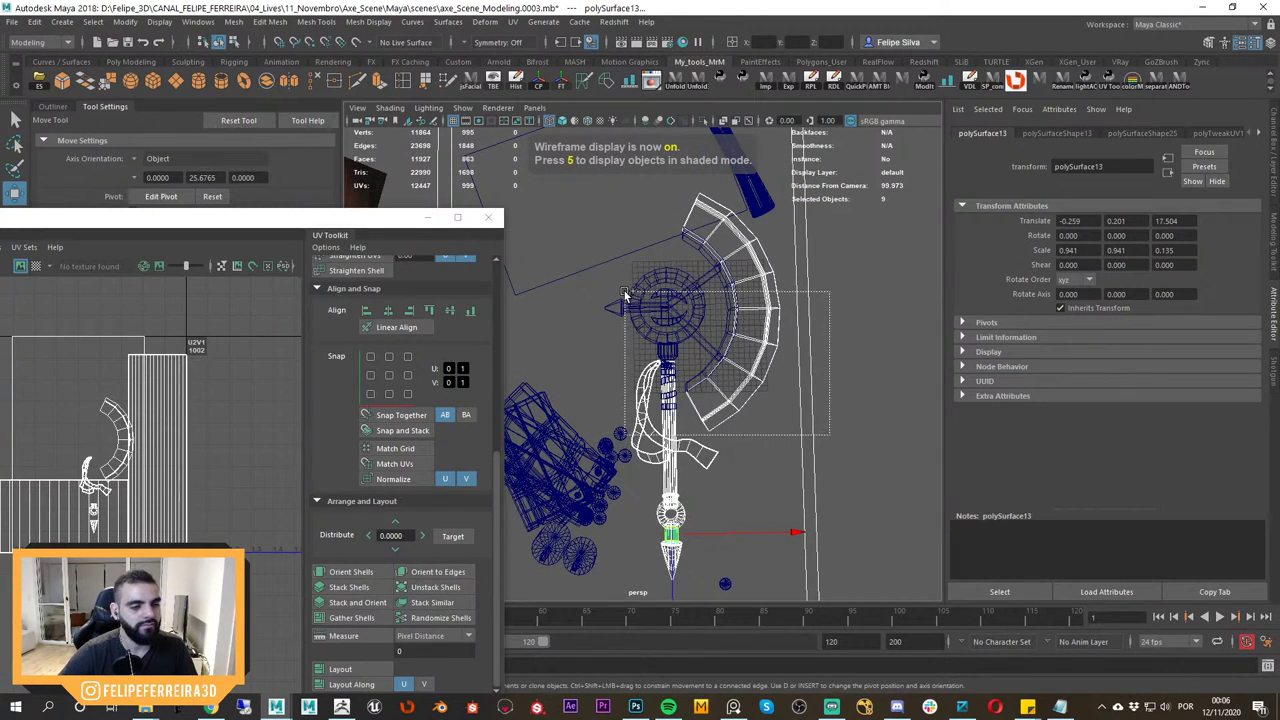
pyautogui.keyDown('ctrl'); pyautogui.keyDown('shift'); pyautogui.moveTo(641, 290); pyautogui.dragTo(644, 291); pyautogui.keyUp('shift'); pyautogui.keyUp('ctrl')
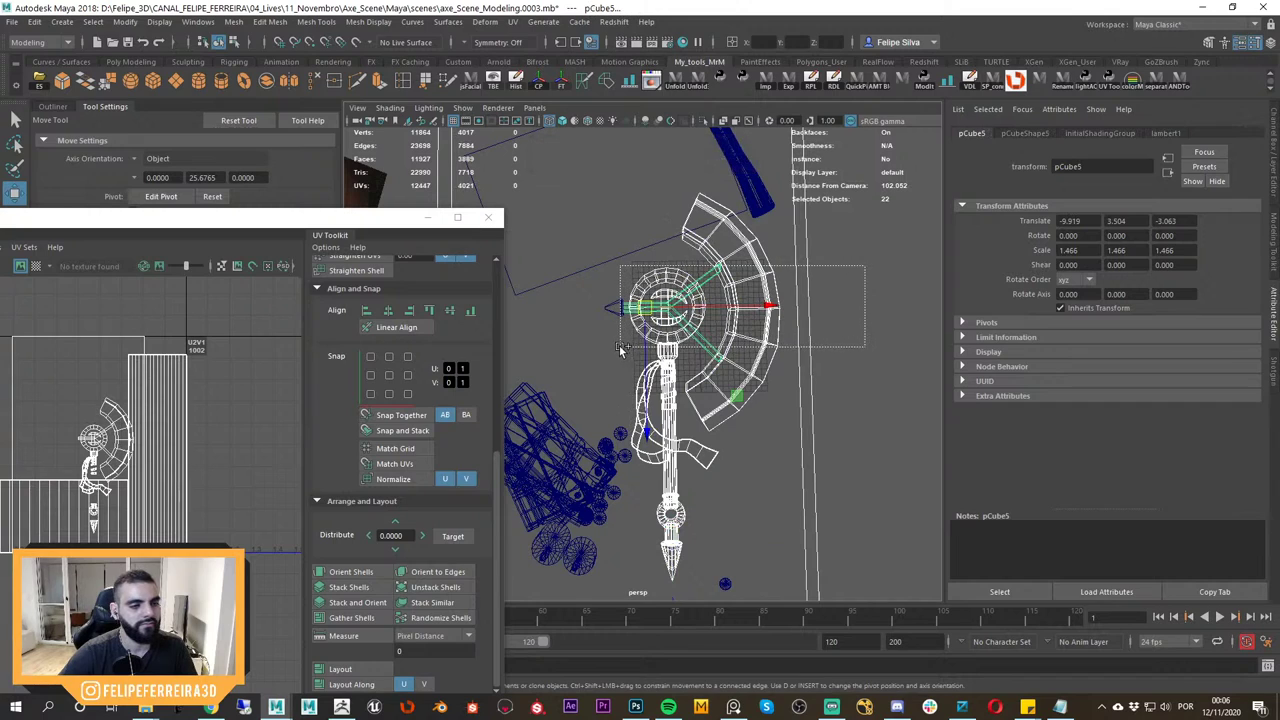
pyautogui.keyDown('alt'); pyautogui.moveTo(708, 352); pyautogui.dragTo(694, 345, button='right'); pyautogui.keyUp('alt')
pyautogui.keyDown('alt'); pyautogui.moveTo(700, 390); pyautogui.dragTo(698, 365); pyautogui.keyUp('alt')
pyautogui.keyDown('ctrl'); pyautogui.click(782, 492); pyautogui.keyUp('ctrl')
pyautogui.keyDown('alt'); pyautogui.moveTo(782, 492); pyautogui.dragTo(757, 460); pyautogui.keyUp('alt')
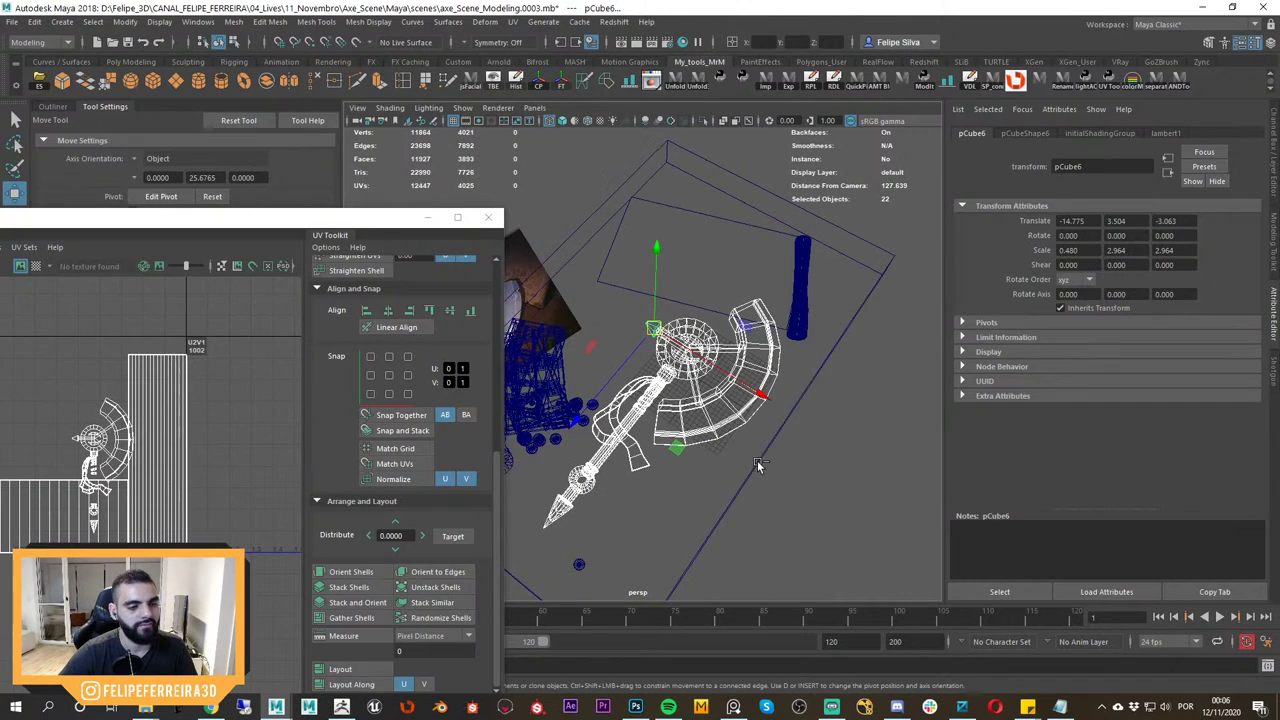
# Group the selected axe parts and check the group in isolation, with the scene back in shaded display.
pyautogui.hotkey('ctrl', '1')
pyautogui.keyDown('alt'); pyautogui.moveTo(757, 460); pyautogui.dragTo(725, 443, button='right'); pyautogui.keyUp('alt')
pyautogui.hotkey('ctrl', '1')
pyautogui.hotkey('ctrl', 'g')
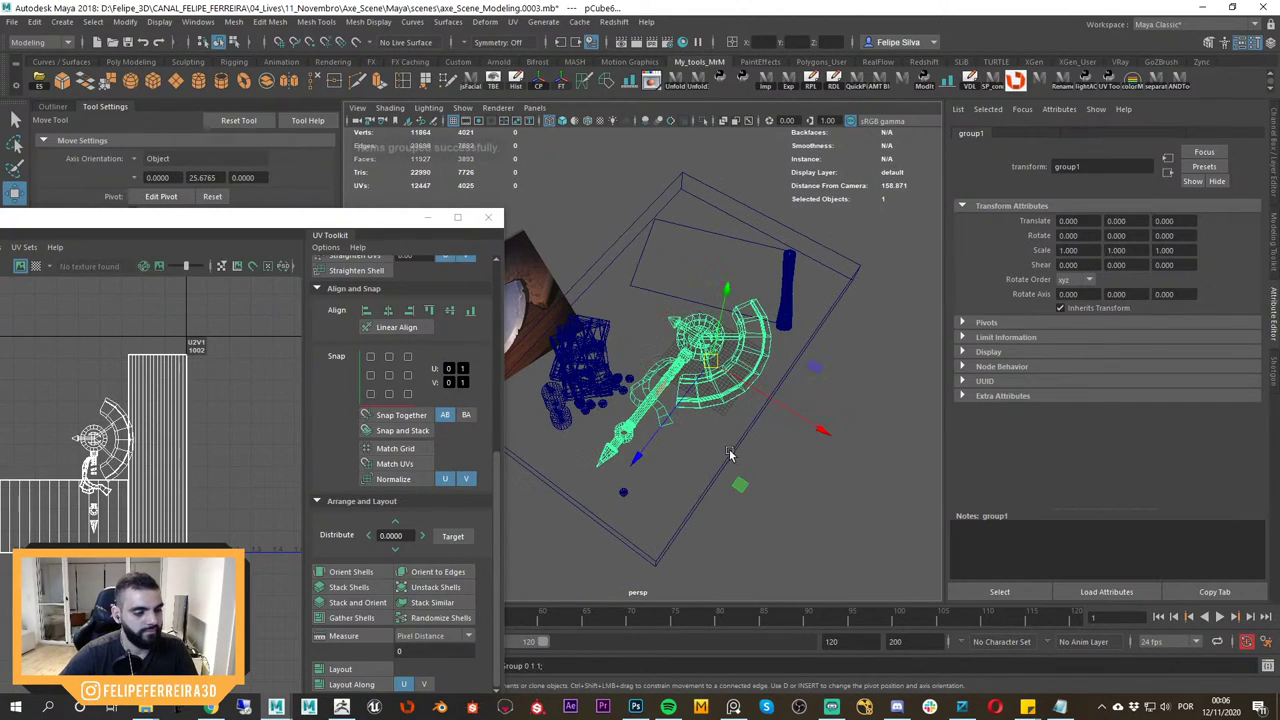
pyautogui.press('5')
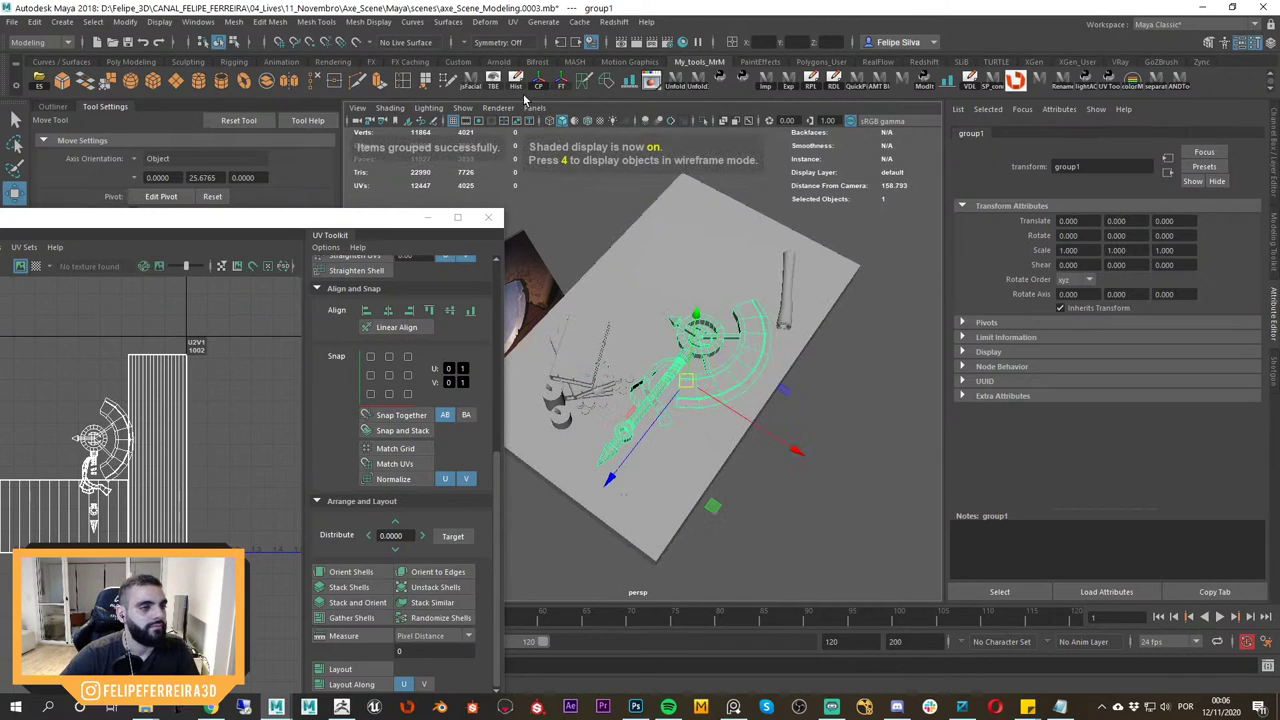
pyautogui.keyDown('alt'); pyautogui.moveTo(612, 262); pyautogui.dragTo(680, 254, button='middle'); pyautogui.keyUp('alt')
pyautogui.hotkey('ctrl', '1')
pyautogui.keyDown('alt'); pyautogui.moveTo(722, 390); pyautogui.dragTo(701, 358); pyautogui.keyUp('alt')
pyautogui.hotkey('ctrl', '1')
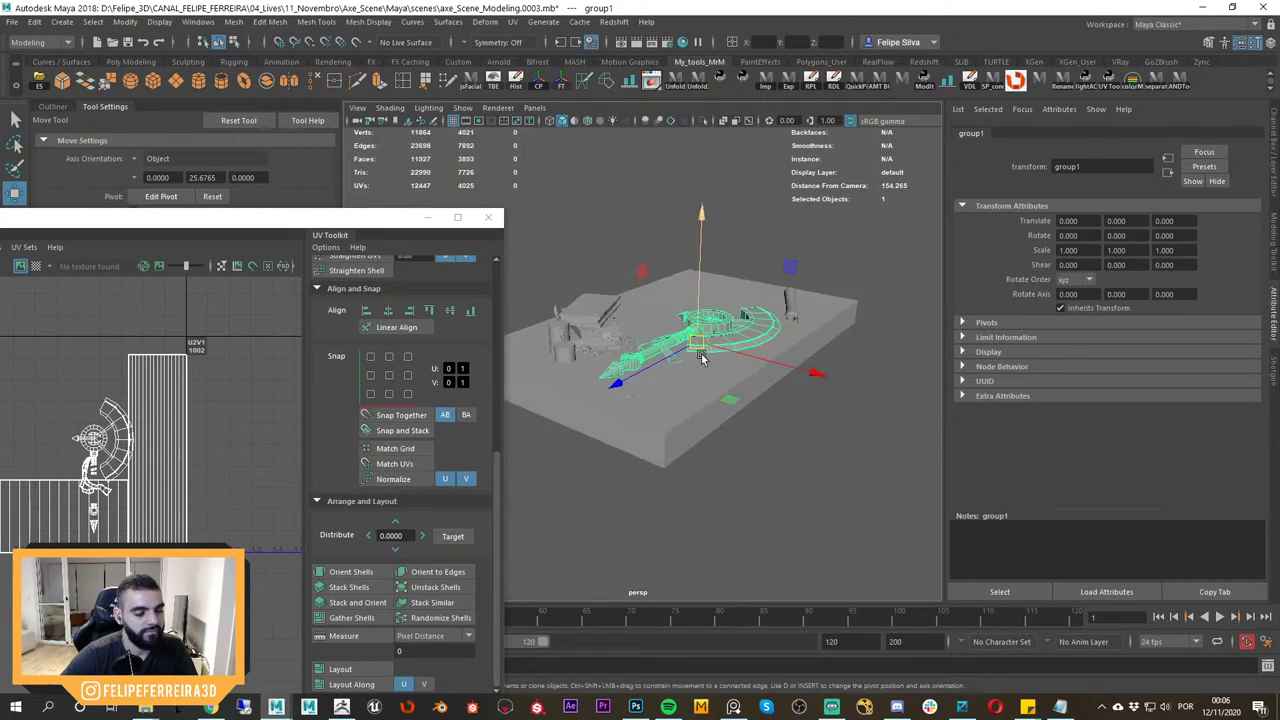
pyautogui.keyDown('alt'); pyautogui.moveTo(701, 358); pyautogui.dragTo(739, 384, button='right'); pyautogui.keyUp('alt')
pyautogui.moveTo(739, 384)
pyautogui.keyDown('alt'); pyautogui.mouseDown()
pyautogui.moveTo(734, 366)
pyautogui.moveTo(723, 374)
pyautogui.mouseUp(); pyautogui.keyUp('alt')
# Move the UV editor out of the way and show the Outliner beside the viewport.
pyautogui.click(426, 219)
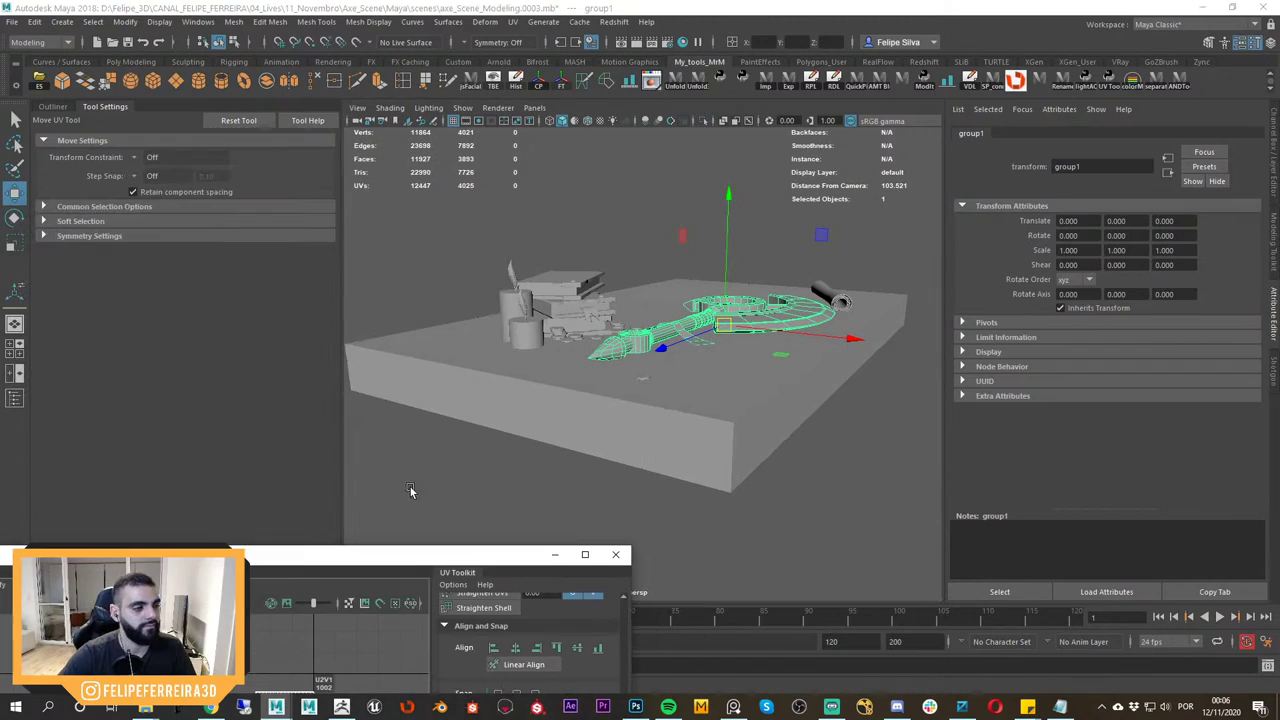
pyautogui.click(66, 113)
pyautogui.click(52, 108)
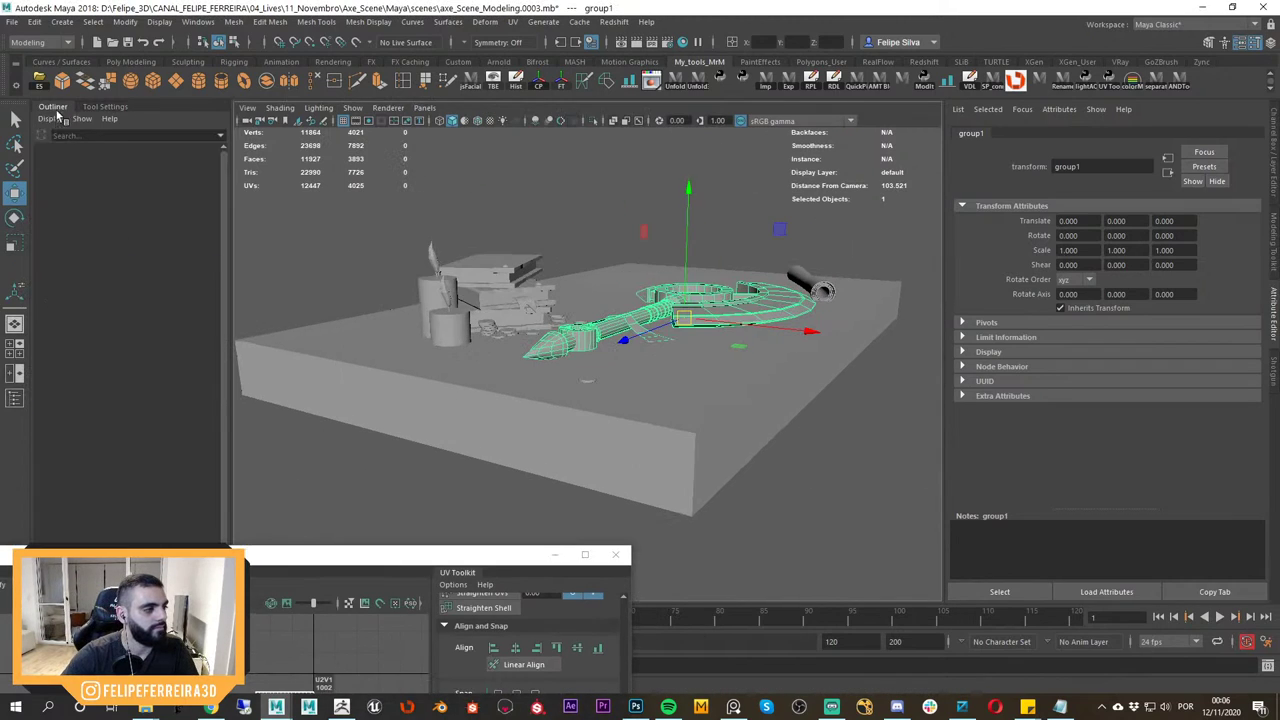
pyautogui.click(51, 266)
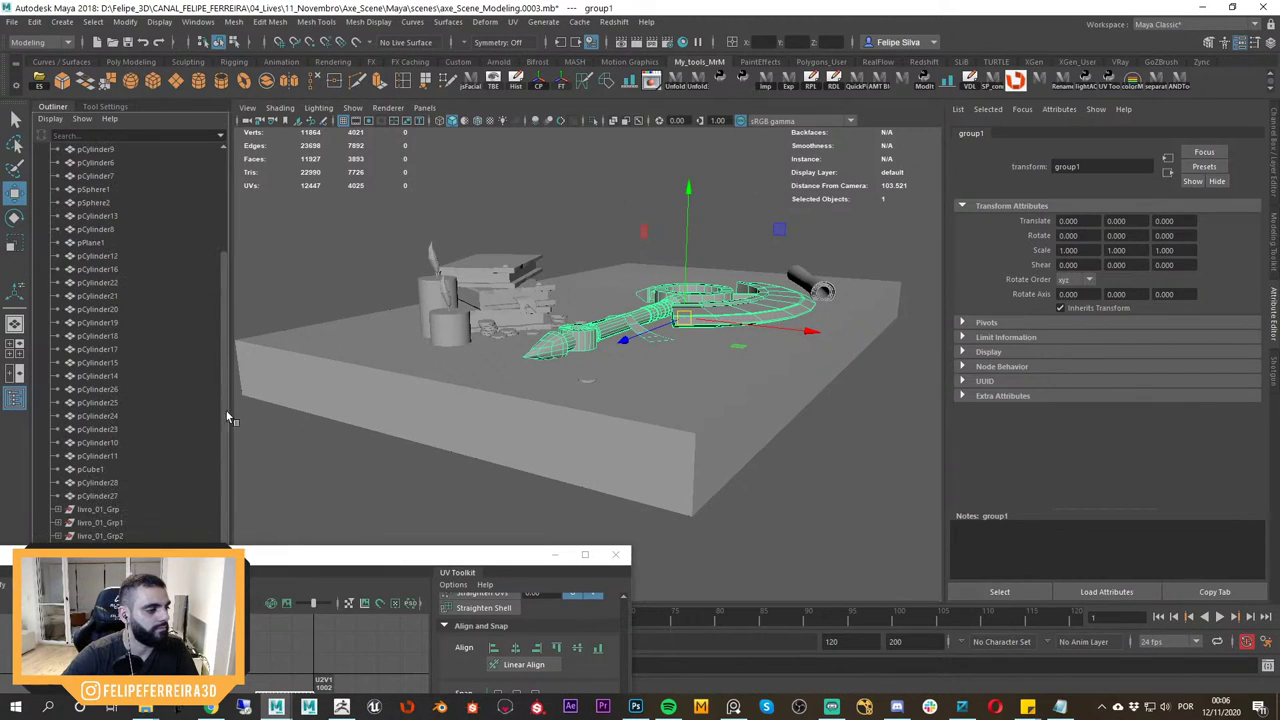
pyautogui.moveTo(257, 560); pyautogui.dragTo(340, 624)
pyautogui.keyDown('alt'); pyautogui.moveTo(718, 400); pyautogui.dragTo(675, 394); pyautogui.keyUp('alt')
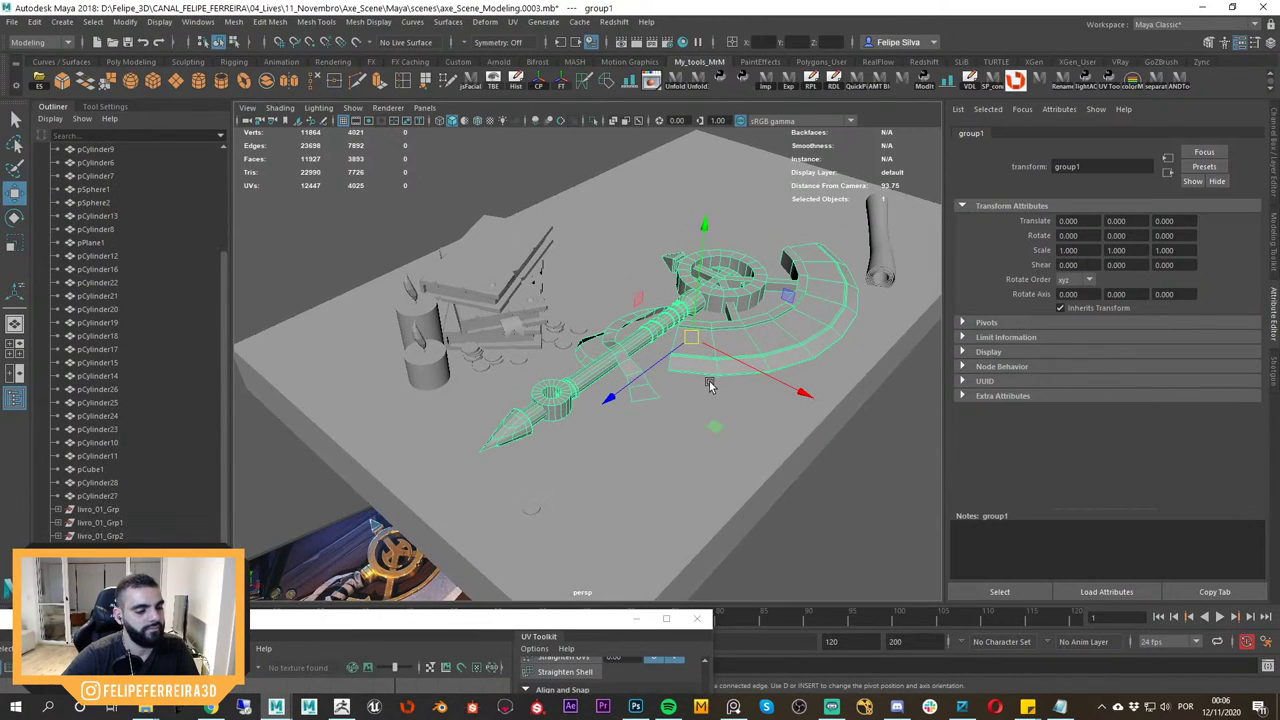
# Isolate the axe group in the viewport and clear the selection.
pyautogui.hotkey('ctrl', '1')
pyautogui.hotkey('ctrl', '1')
pyautogui.hotkey('ctrl', '1')
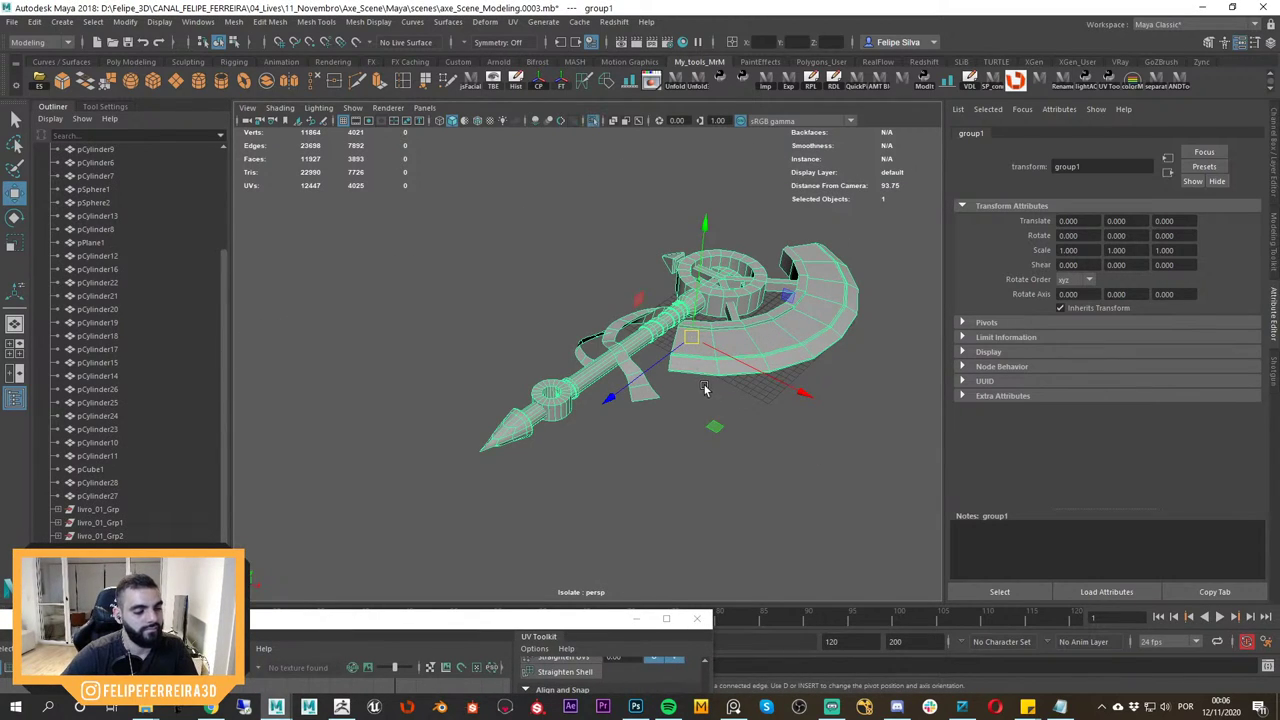
pyautogui.click(658, 455)
# Examine the isolated blade, long shaft and handle ring one by one at close range.
pyautogui.click(710, 370)
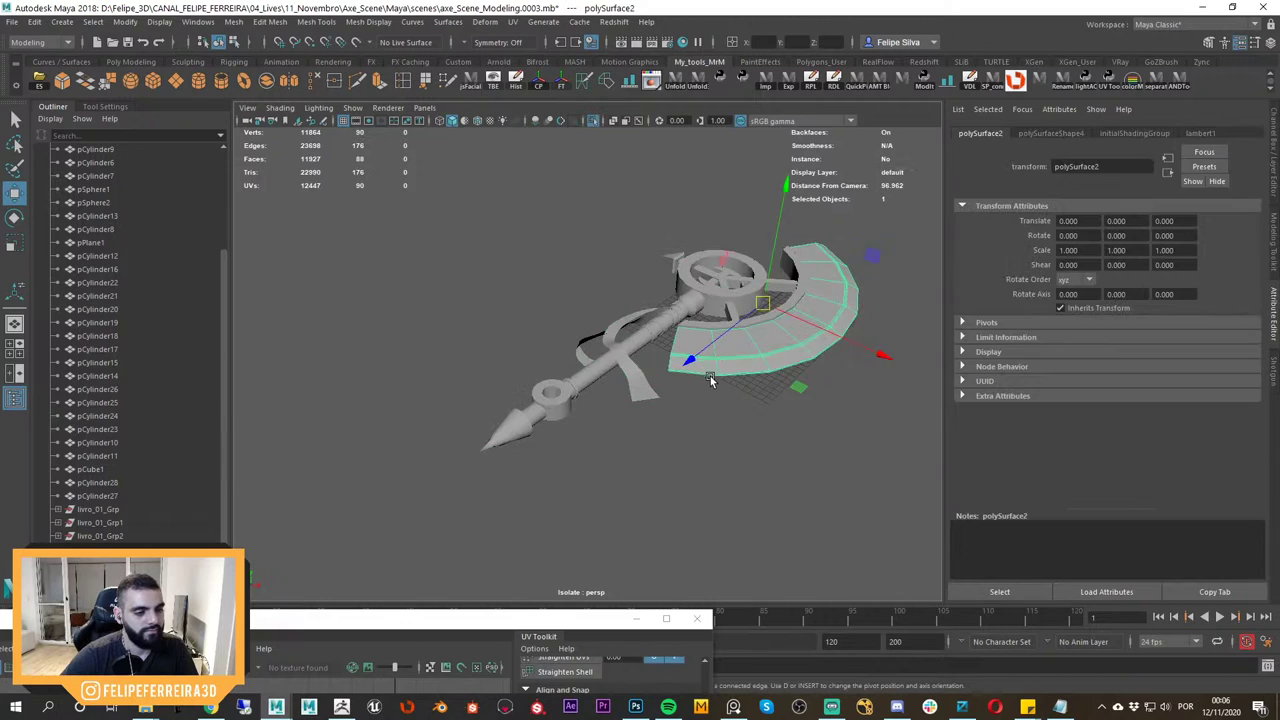
pyautogui.press('f')
pyautogui.keyDown('alt'); pyautogui.moveTo(550, 426); pyautogui.dragTo(514, 434); pyautogui.keyUp('alt')
pyautogui.keyDown('alt'); pyautogui.moveTo(514, 434); pyautogui.dragTo(627, 393, button='middle'); pyautogui.keyUp('alt')
pyautogui.click(523, 360)
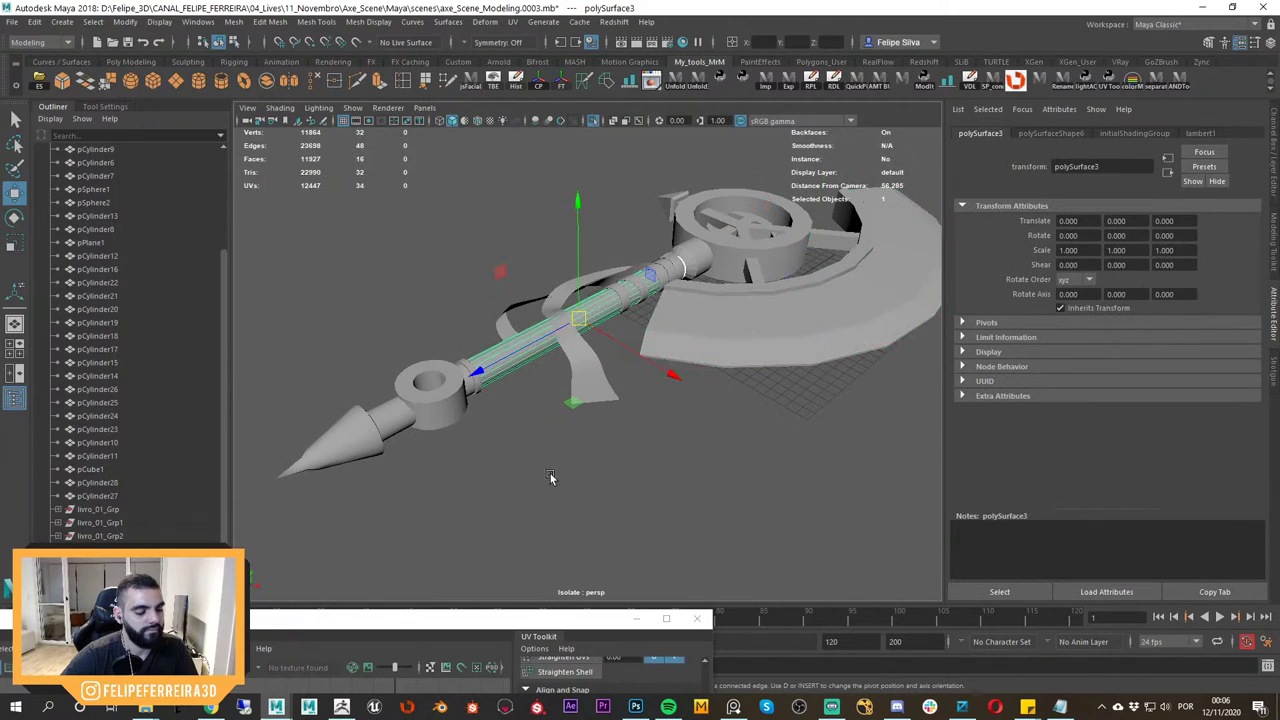
pyautogui.moveTo(478, 619); pyautogui.dragTo(488, 608)
pyautogui.keyDown('alt'); pyautogui.moveTo(485, 397); pyautogui.dragTo(562, 401, button='right'); pyautogui.keyUp('alt')
pyautogui.keyDown('alt'); pyautogui.moveTo(626, 386); pyautogui.dragTo(583, 432); pyautogui.keyUp('alt')
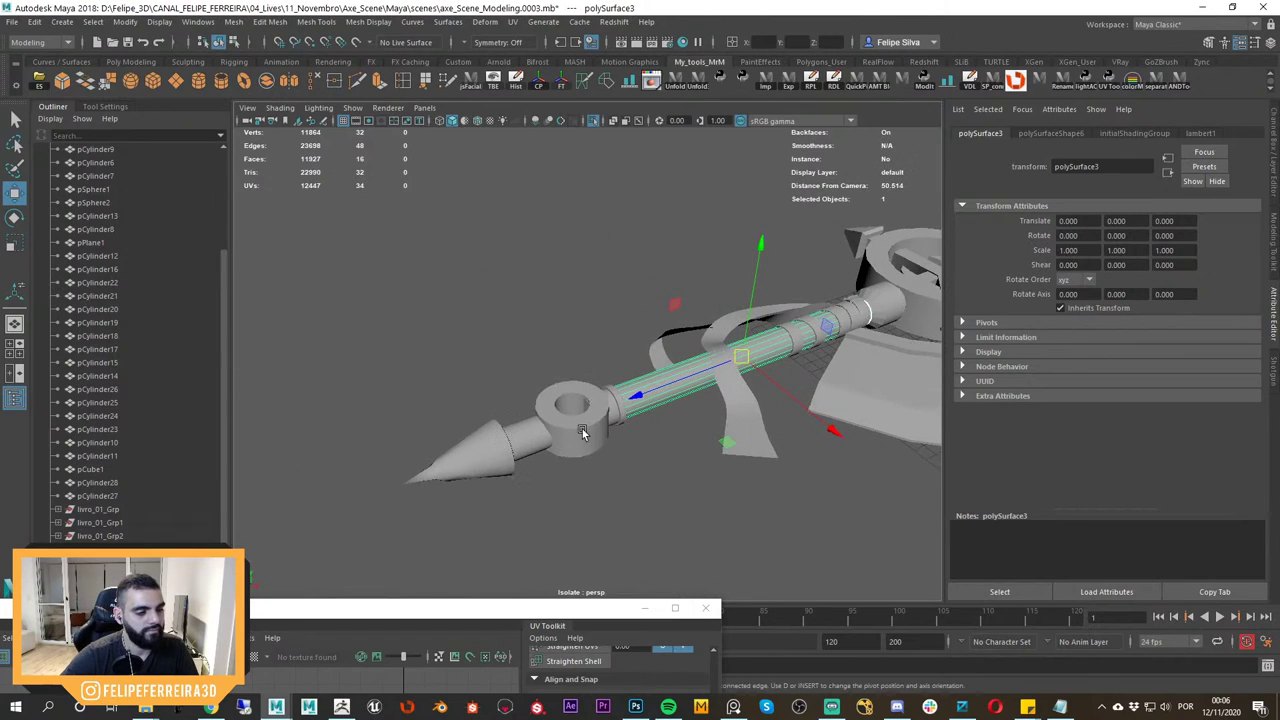
pyautogui.click(583, 432)
pyautogui.press('f')
pyautogui.keyDown('alt'); pyautogui.moveTo(583, 432); pyautogui.dragTo(651, 451, button='right'); pyautogui.keyUp('alt')
pyautogui.keyDown('alt'); pyautogui.moveTo(651, 451); pyautogui.dragTo(630, 436); pyautogui.keyUp('alt')
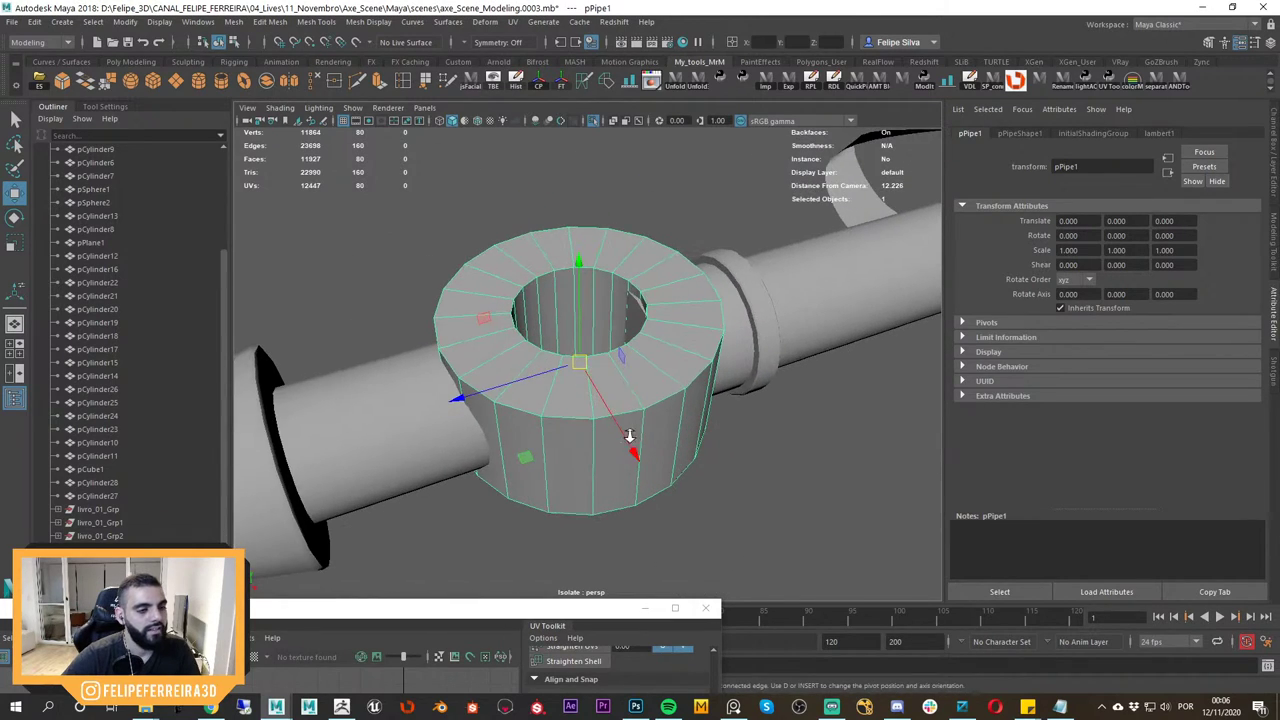
# Move the end vertices of the collar beside the ring along the handle, out of the ring's hole.
pyautogui.keyDown('alt'); pyautogui.moveTo(630, 436); pyautogui.dragTo(685, 364, button='right'); pyautogui.keyUp('alt')
pyautogui.click(749, 331)
pyautogui.keyDown('alt'); pyautogui.moveTo(766, 398); pyautogui.dragTo(632, 394); pyautogui.keyUp('alt')
pyautogui.click(717, 368)
pyautogui.press('F9')
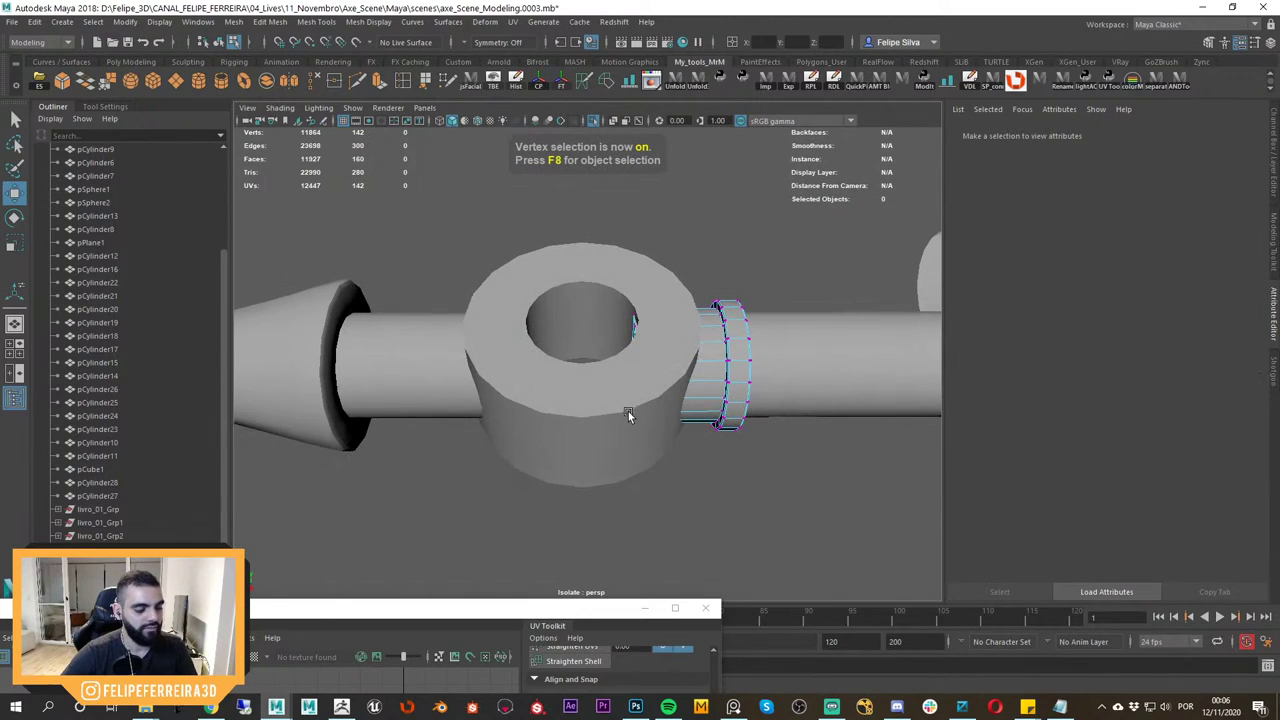
pyautogui.press('4')
pyautogui.moveTo(648, 477); pyautogui.dragTo(650, 478)
pyautogui.press('6')
pyautogui.keyDown('alt'); pyautogui.moveTo(592, 408); pyautogui.dragTo(650, 433); pyautogui.keyUp('alt')
pyautogui.moveTo(593, 354); pyautogui.dragTo(589, 358)
pyautogui.moveTo(589, 362)
pyautogui.keyDown('alt'); pyautogui.mouseDown()
pyautogui.moveTo(590, 397)
pyautogui.moveTo(605, 343)
pyautogui.mouseUp(); pyautogui.keyUp('alt')
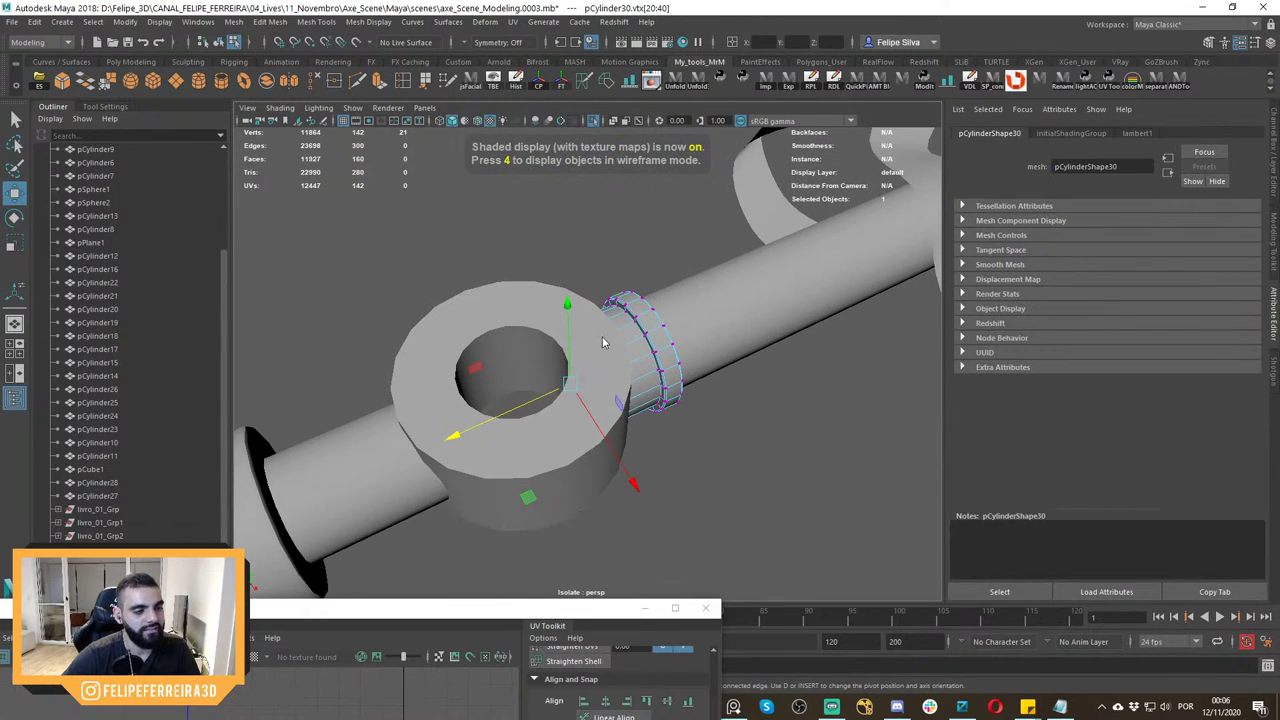
# Return the collar to object selection and check its hidden end in wireframe display.
pyautogui.moveTo(604, 355); pyautogui.dragTo(656, 284, button='right')
pyautogui.click(660, 257)
pyautogui.click(641, 300)
pyautogui.press('4')
pyautogui.scroll(-1, 618, 345)
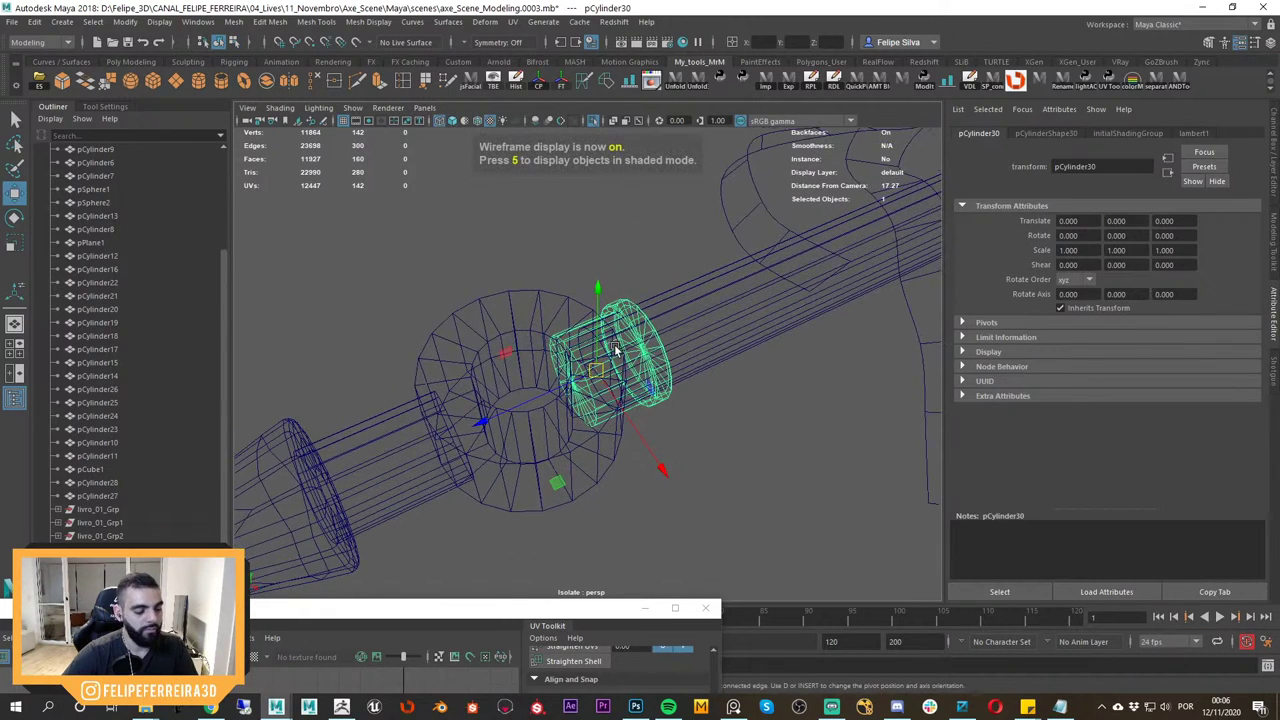
pyautogui.press('5')
pyautogui.scroll(-3, 657, 425)
# Select the spike at the handle's end and check its shape with smooth preview before returning it to unsmoothed.
pyautogui.keyDown('alt'); pyautogui.moveTo(663, 440); pyautogui.dragTo(570, 468); pyautogui.keyUp('alt')
pyautogui.click(485, 475)
pyautogui.click(438, 375)
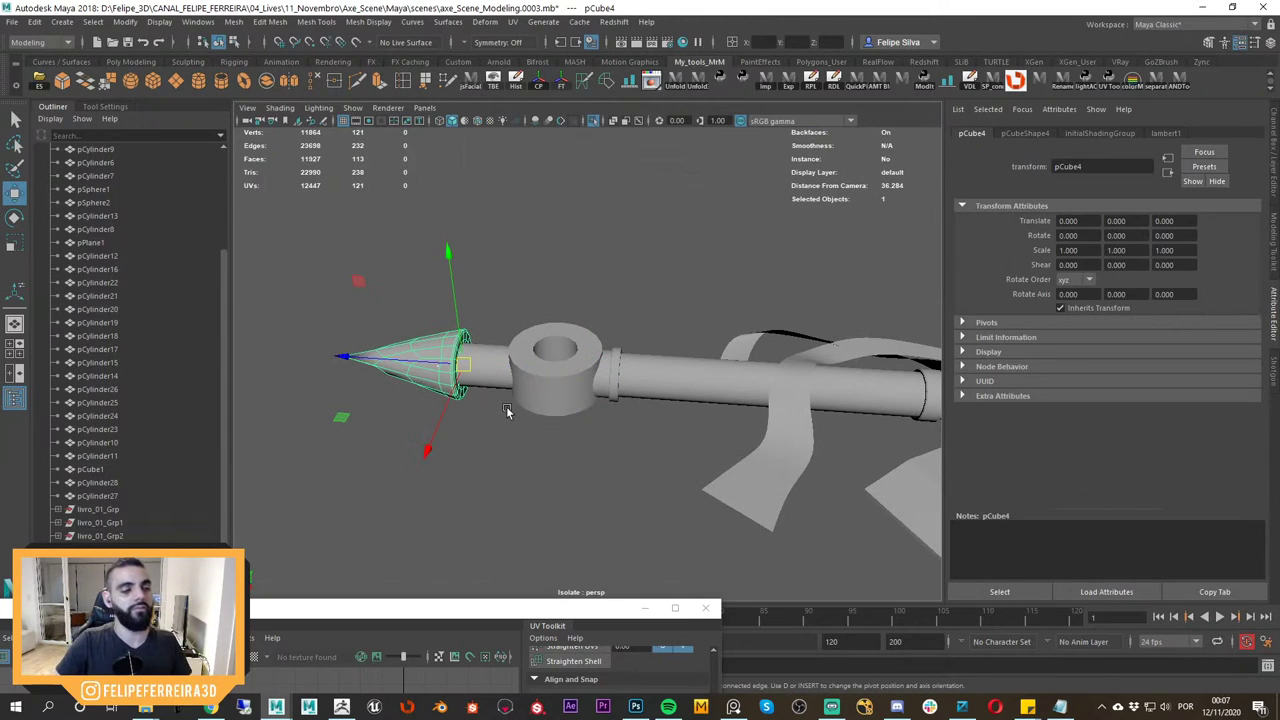
pyautogui.keyDown('alt'); pyautogui.moveTo(522, 430); pyautogui.dragTo(501, 413); pyautogui.keyUp('alt')
pyautogui.press('f')
pyautogui.scroll(-4, 620, 463)
pyautogui.press('3')
pyautogui.click(626, 297)
pyautogui.click(582, 331)
pyautogui.press('1')
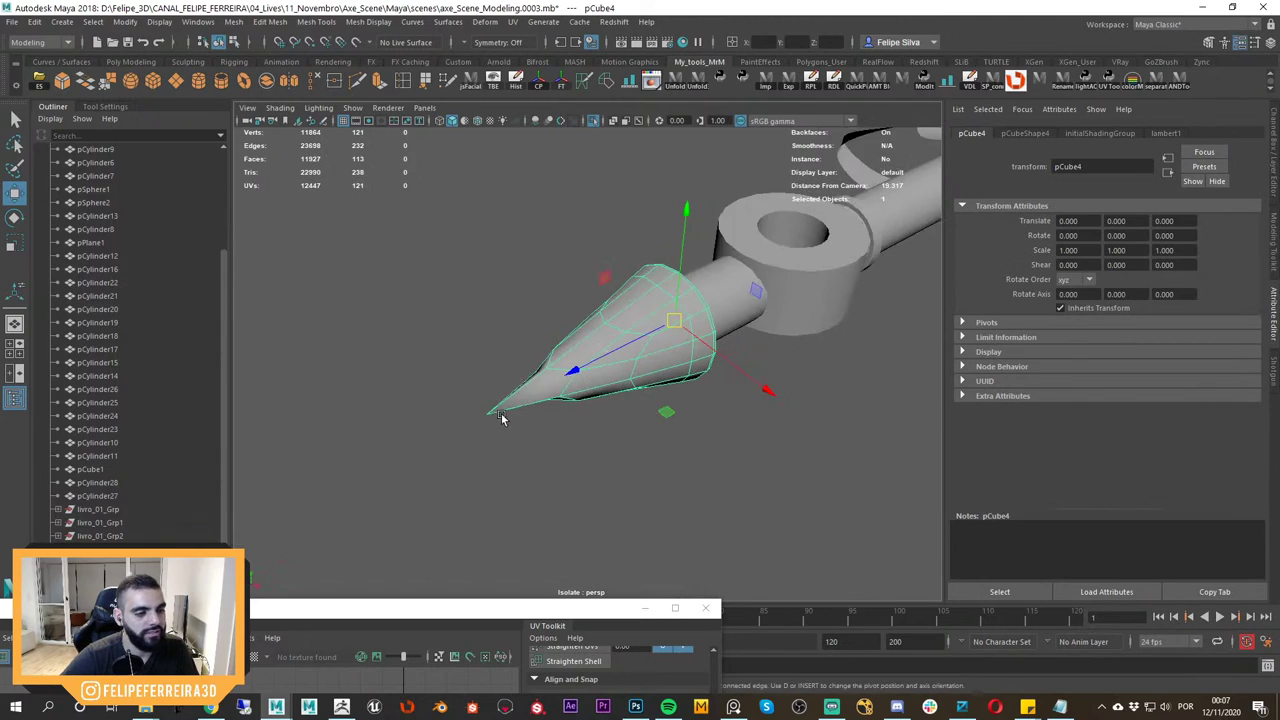
pyautogui.scroll(-3, 501, 413)
pyautogui.keyDown('alt'); pyautogui.moveTo(610, 365); pyautogui.dragTo(572, 390, button='middle'); pyautogui.keyUp('alt')
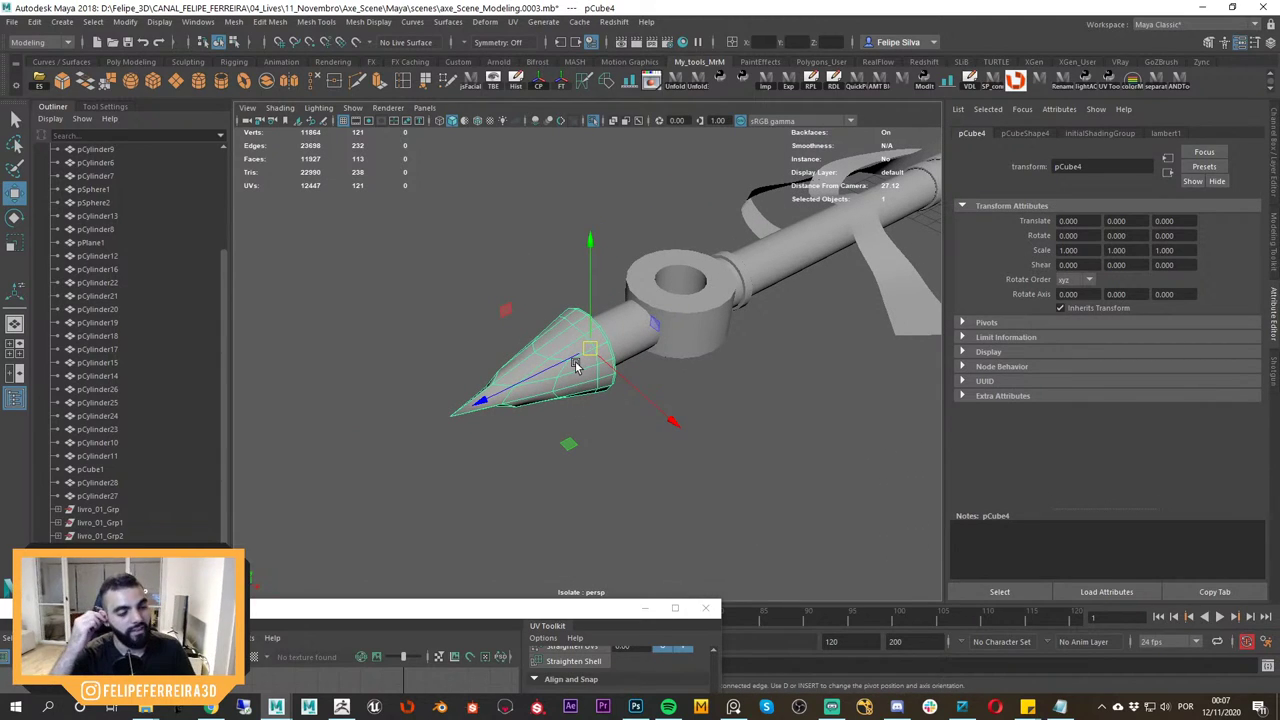
# Select and frame the ring between the spike and the collar, and switch it to edge selection.
pyautogui.keyDown('alt'); pyautogui.moveTo(700, 406); pyautogui.dragTo(651, 433); pyautogui.keyUp('alt')
pyautogui.click(659, 369)
pyautogui.press('f')
pyautogui.scroll(-5, 598, 316)
pyautogui.scroll(-2, 598, 316)
pyautogui.keyDown('alt'); pyautogui.moveTo(598, 316); pyautogui.dragTo(665, 386); pyautogui.keyUp('alt')
pyautogui.scroll(4, 577, 414)
pyautogui.moveTo(657, 320); pyautogui.dragTo(660, 292, button='right')
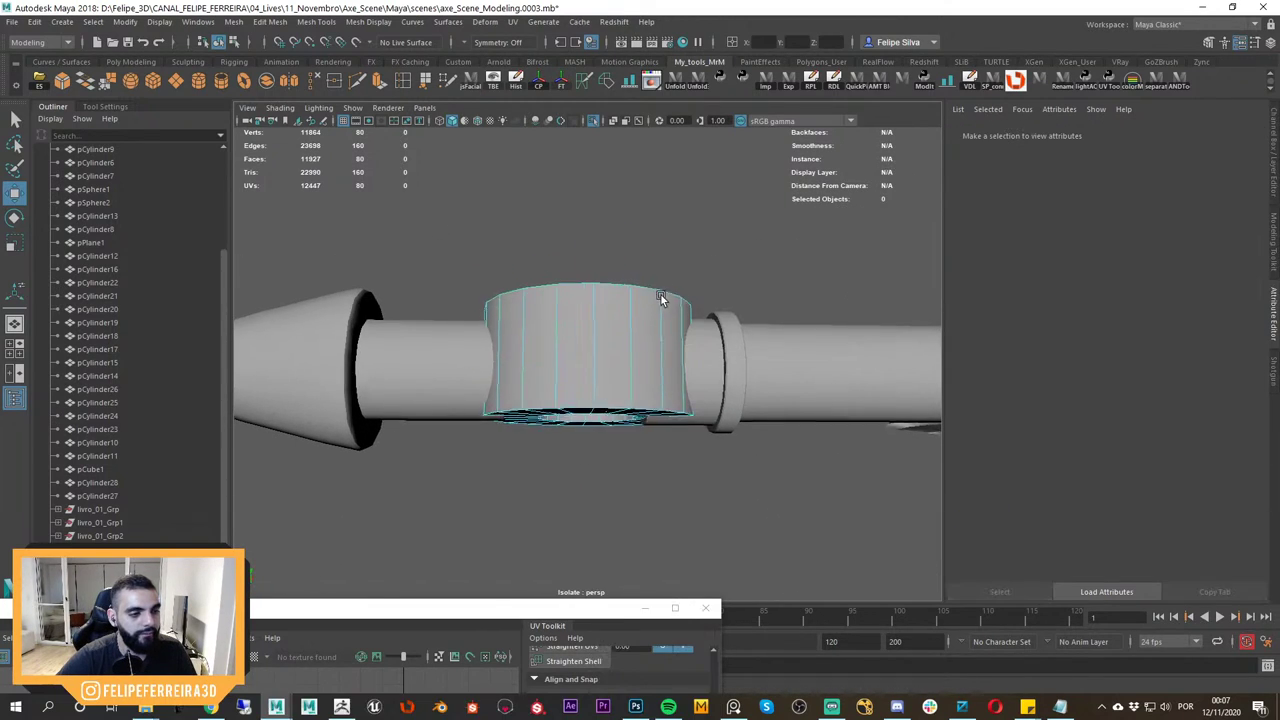
# Select the ring's outer and inner rim edge loops on both faces and start cutting its UV seams.
pyautogui.keyDown('alt'); pyautogui.moveTo(663, 300); pyautogui.dragTo(635, 343); pyautogui.keyUp('alt')
pyautogui.doubleClick(619, 315)
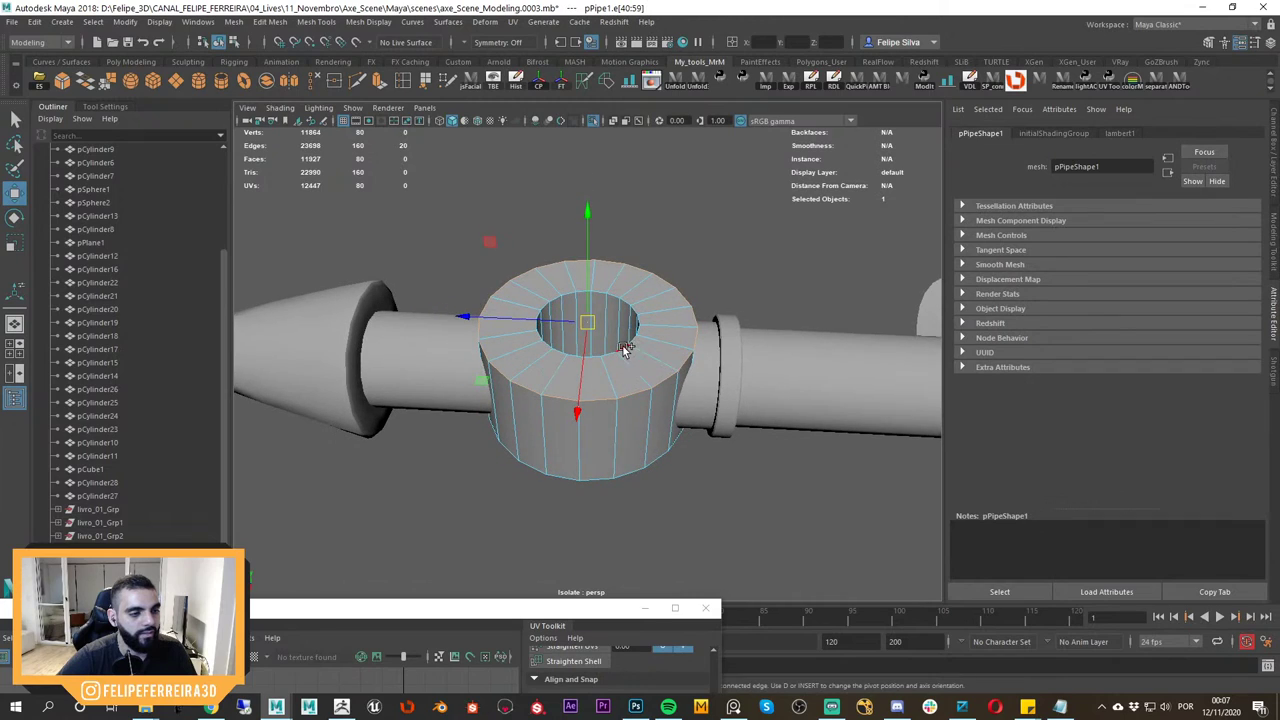
pyautogui.keyDown('shift'); pyautogui.doubleClick(623, 346); pyautogui.keyUp('shift')
pyautogui.keyDown('alt'); pyautogui.moveTo(644, 396); pyautogui.dragTo(659, 322); pyautogui.keyUp('alt')
pyautogui.keyDown('alt'); pyautogui.moveTo(616, 416); pyautogui.dragTo(640, 444, button='right'); pyautogui.keyUp('alt')
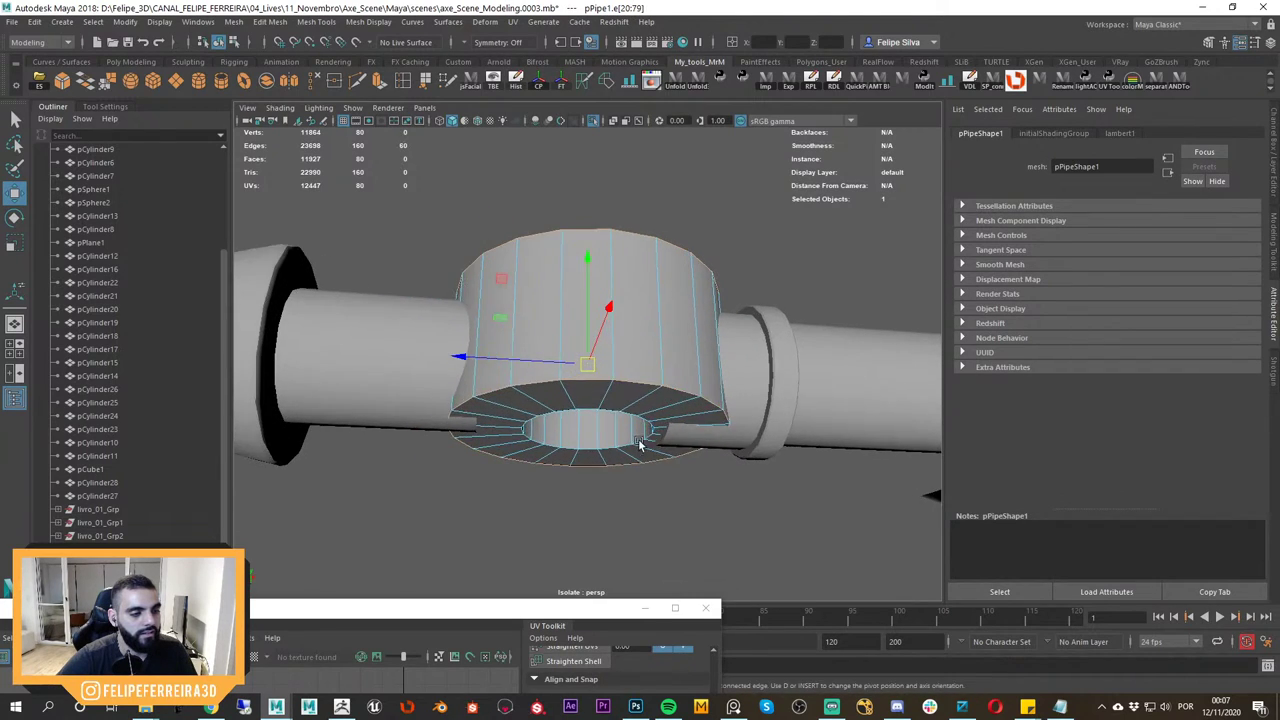
pyautogui.keyDown('alt'); pyautogui.moveTo(640, 444); pyautogui.dragTo(624, 391); pyautogui.keyUp('alt')
pyautogui.keyDown('shift'); pyautogui.moveTo(615, 372); pyautogui.dragTo(669, 371, button='right'); pyautogui.keyUp('shift')
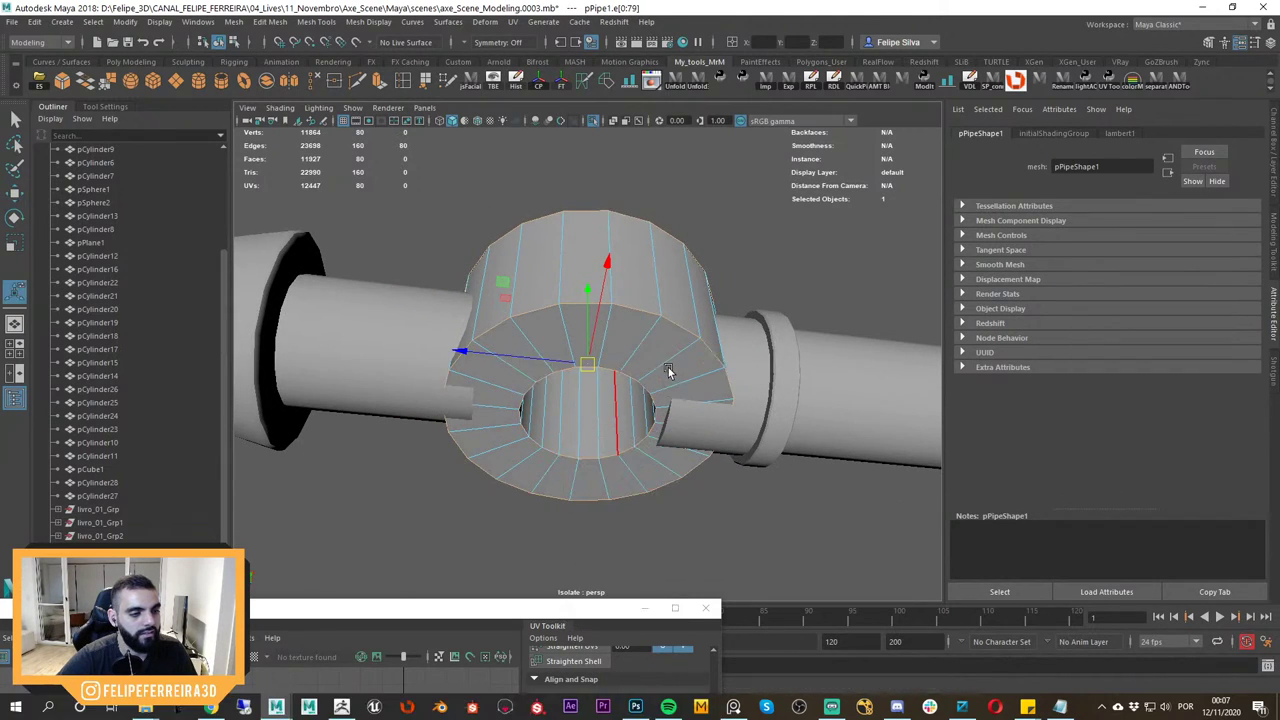
# Bevel the ring's selected inner and outer edge loops with a fraction of 0.22.
pyautogui.keyDown('alt'); pyautogui.moveTo(669, 371); pyautogui.dragTo(672, 420); pyautogui.keyUp('alt')
pyautogui.moveTo(811, 216); pyautogui.dragTo(751, 263)
pyautogui.keyDown('alt'); pyautogui.moveTo(685, 301); pyautogui.dragTo(689, 309); pyautogui.keyUp('alt')
pyautogui.press('w')
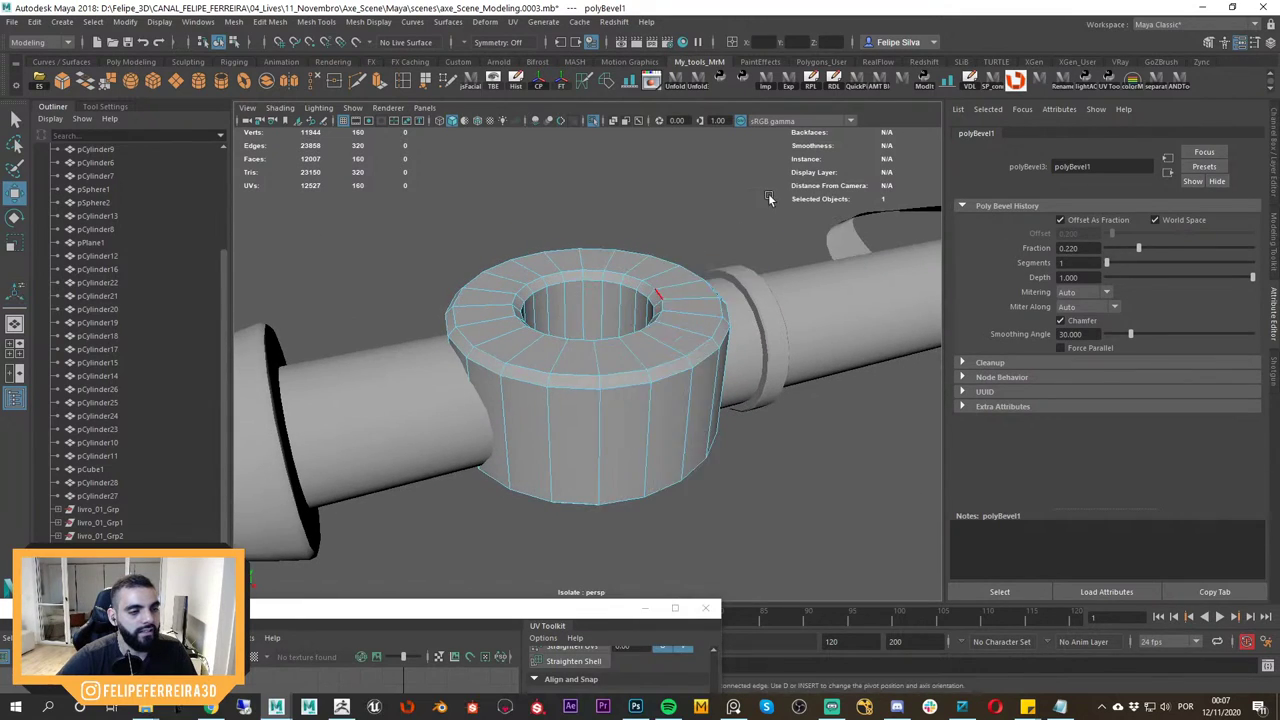
pyautogui.click(769, 198)
pyautogui.keyDown('alt'); pyautogui.moveTo(762, 262); pyautogui.dragTo(648, 270, button='right'); pyautogui.keyUp('alt')
pyautogui.keyDown('alt'); pyautogui.moveTo(648, 270); pyautogui.dragTo(653, 362); pyautogui.keyUp('alt')
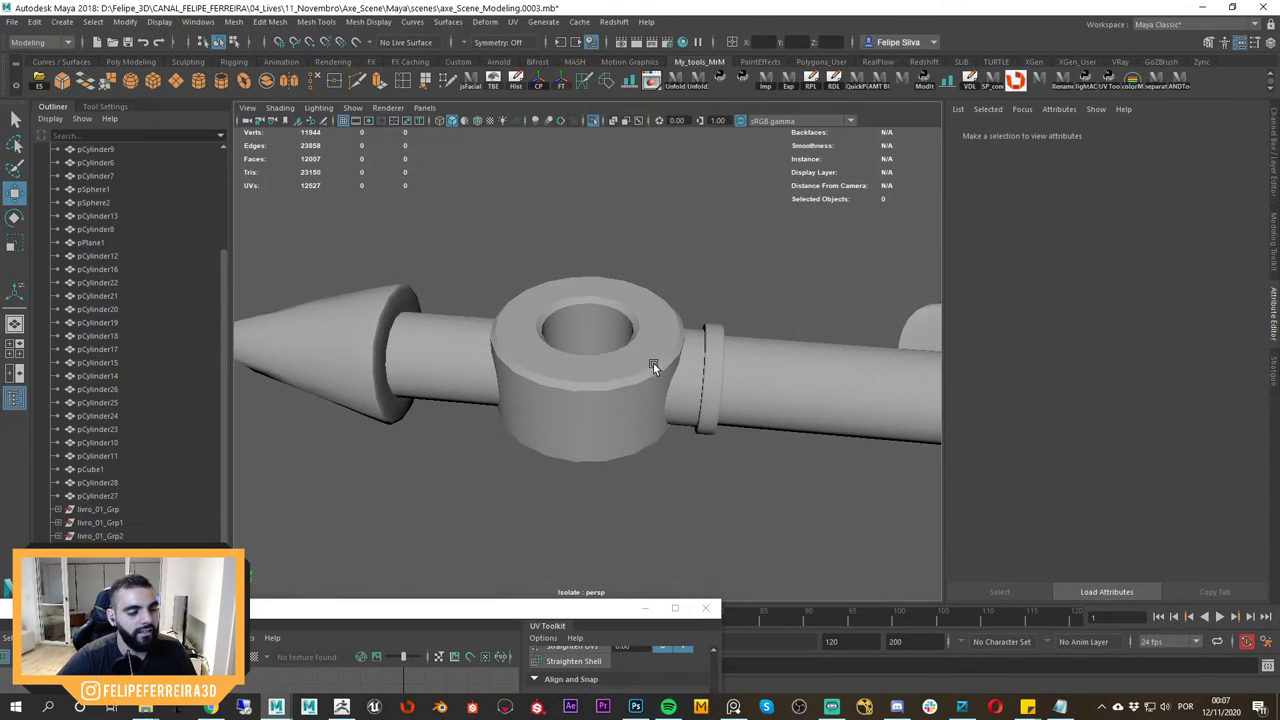
# Compare the beveled ring with the reference painting of the staff from several angles.
pyautogui.click(653, 362)
pyautogui.keyDown('alt'); pyautogui.moveTo(653, 362); pyautogui.dragTo(678, 368, button='right'); pyautogui.keyUp('alt')
pyautogui.keyDown('alt'); pyautogui.moveTo(678, 368); pyautogui.dragTo(700, 408); pyautogui.keyUp('alt')
pyautogui.moveTo(667, 308); pyautogui.dragTo(733, 230, button='right')
pyautogui.click(733, 707)
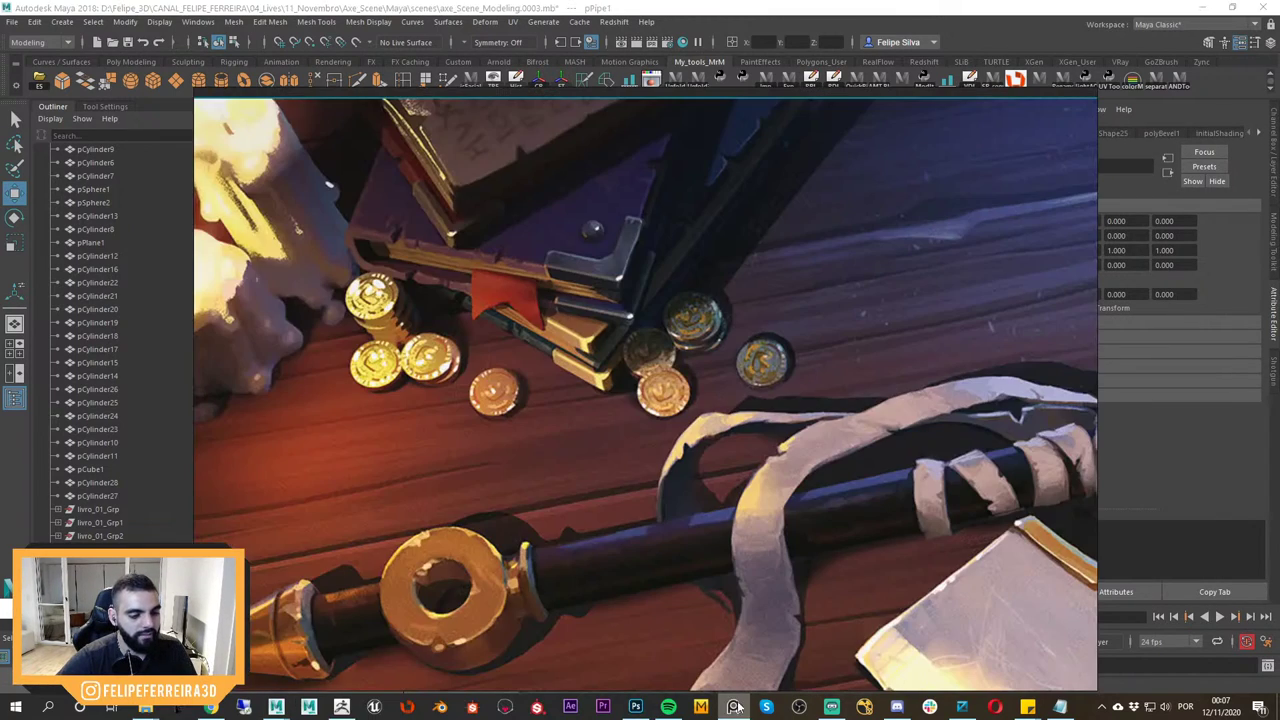
pyautogui.hotkey('alt', 'Tab')
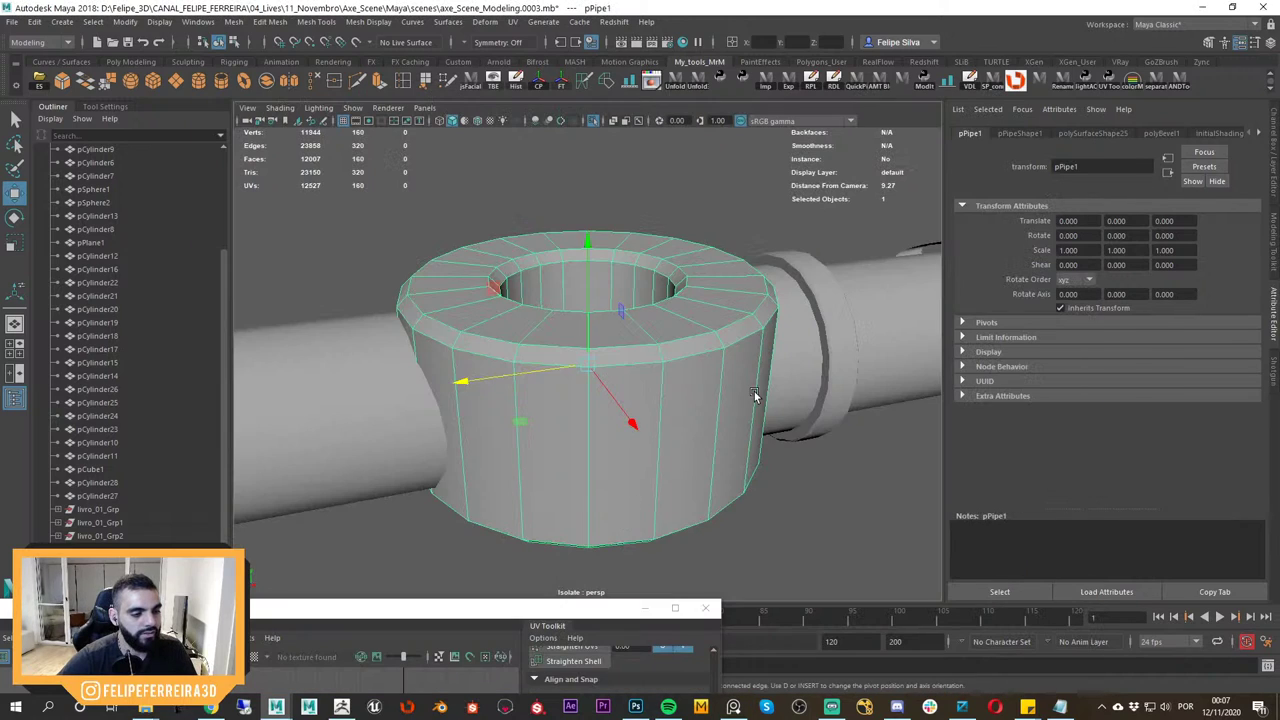
pyautogui.keyDown('alt'); pyautogui.moveTo(753, 390); pyautogui.dragTo(728, 370); pyautogui.keyUp('alt')
pyautogui.keyDown('alt'); pyautogui.moveTo(728, 370); pyautogui.dragTo(731, 384, button='right'); pyautogui.keyUp('alt')
pyautogui.click(789, 213)
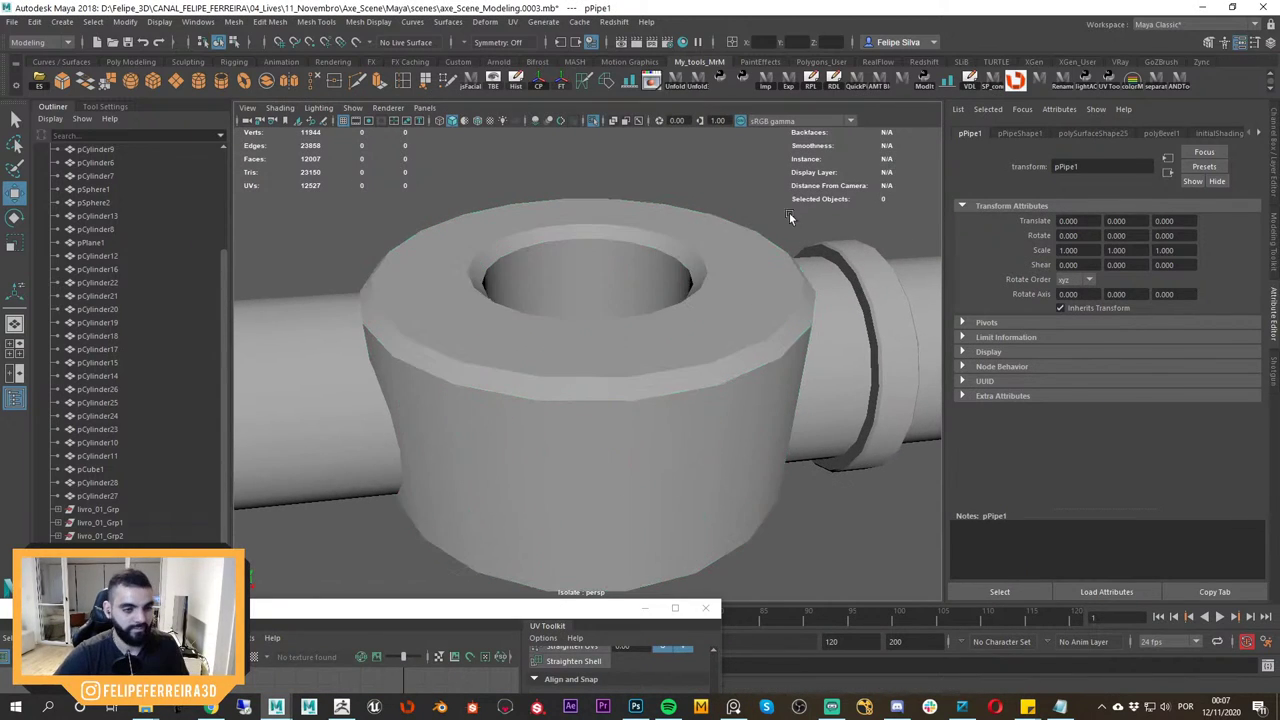
pyautogui.click(747, 336)
pyautogui.keyDown('alt'); pyautogui.moveTo(747, 336); pyautogui.dragTo(716, 338); pyautogui.keyUp('alt')
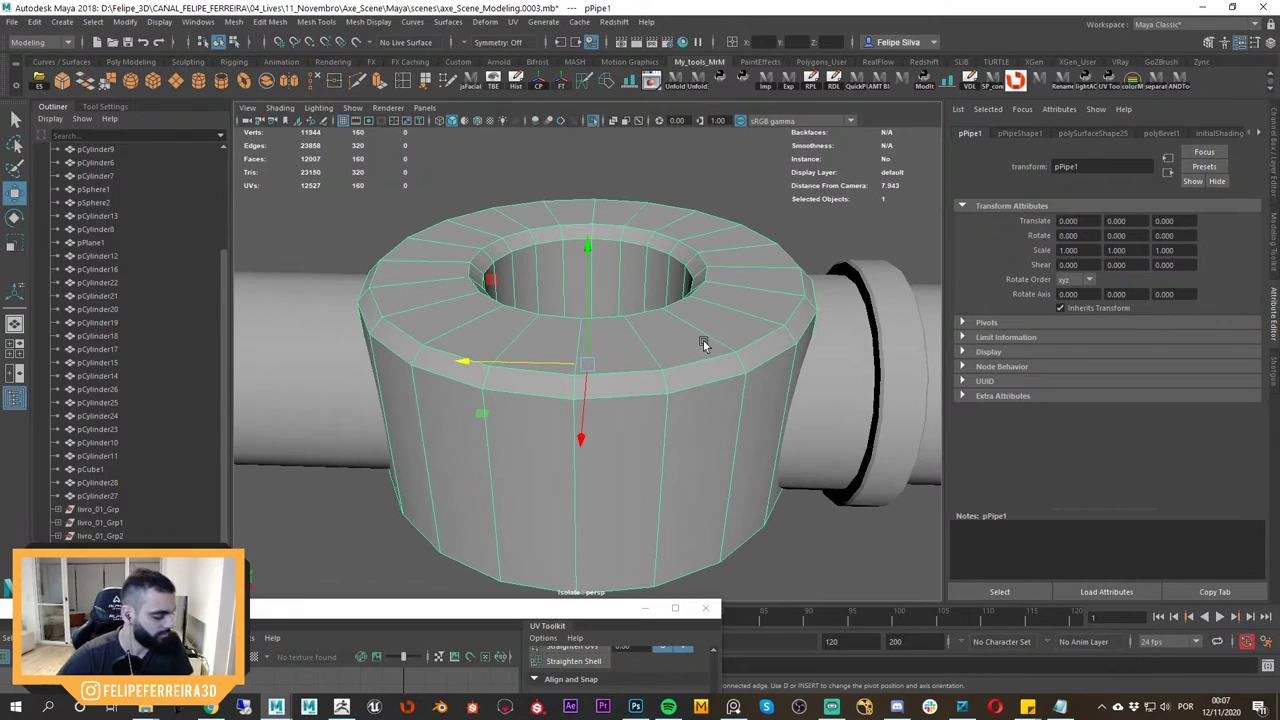
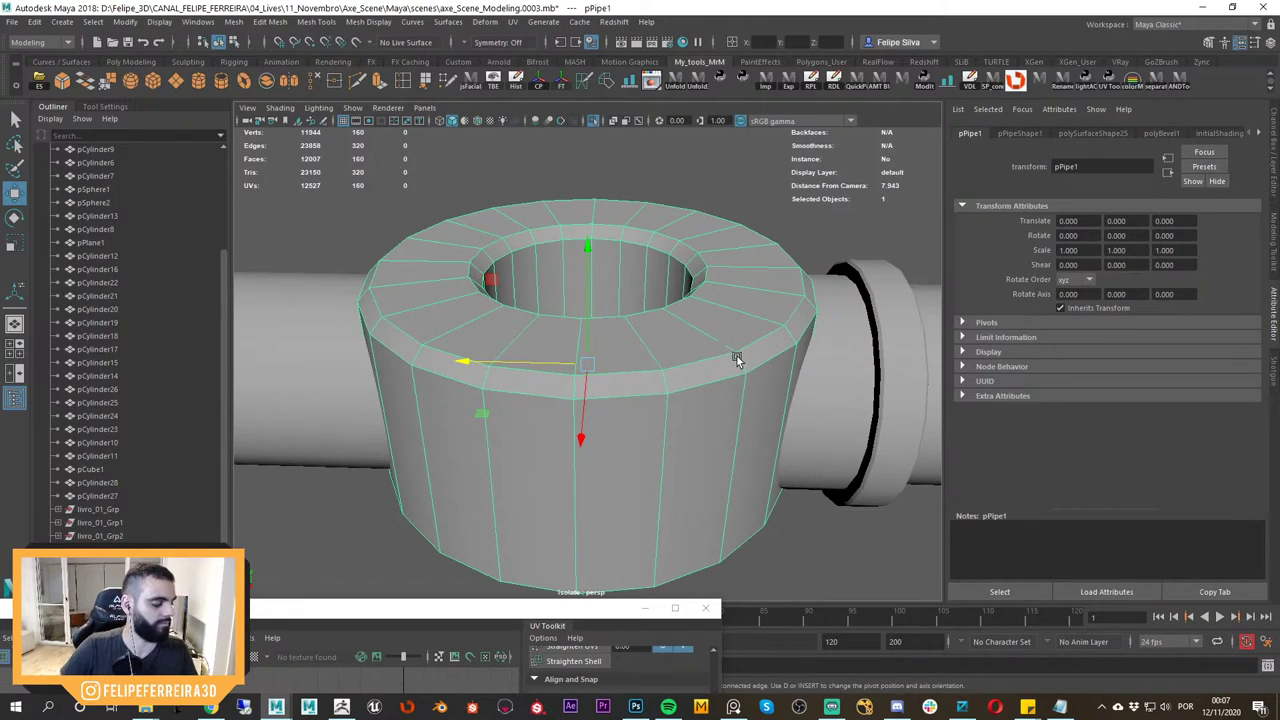
# Cut UV seams along the ring's inner and outer bevel edge loops on both its top and bottom sides.
pyautogui.keyDown('alt'); pyautogui.moveTo(721, 301); pyautogui.dragTo(594, 308, button='right'); pyautogui.keyUp('alt')
pyautogui.keyDown('alt'); pyautogui.moveTo(594, 308); pyautogui.dragTo(695, 397); pyautogui.keyUp('alt')
pyautogui.keyDown('alt'); pyautogui.moveTo(695, 397); pyautogui.dragTo(786, 457, button='right'); pyautogui.keyUp('alt')
pyautogui.keyDown('alt'); pyautogui.moveTo(786, 457); pyautogui.dragTo(684, 448); pyautogui.keyUp('alt')
pyautogui.keyDown('alt'); pyautogui.moveTo(590, 420); pyautogui.dragTo(663, 258, button='right'); pyautogui.keyUp('alt')
pyautogui.keyDown('alt'); pyautogui.moveTo(677, 325); pyautogui.dragTo(684, 238); pyautogui.keyUp('alt')
pyautogui.doubleClick(694, 338)
pyautogui.keyDown('alt'); pyautogui.moveTo(704, 321); pyautogui.dragTo(683, 411); pyautogui.keyUp('alt')
pyautogui.keyDown('shift'); pyautogui.doubleClick(677, 397); pyautogui.keyUp('shift')
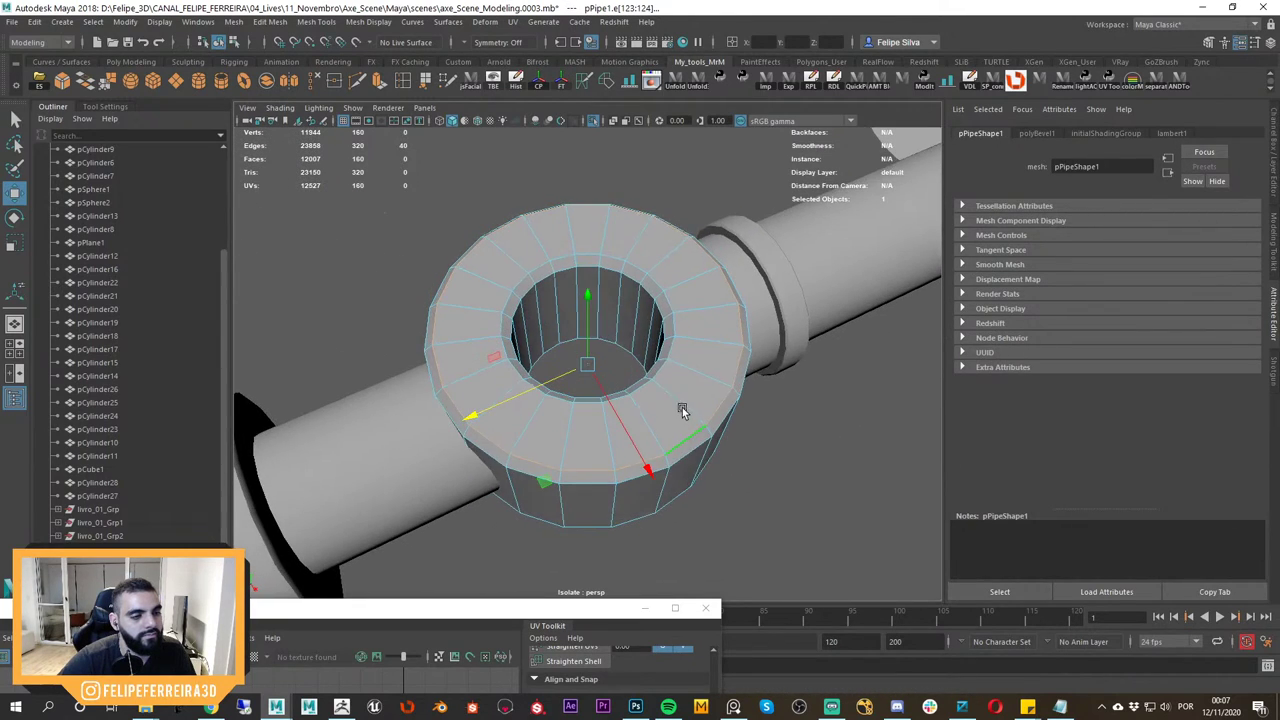
pyautogui.keyDown('alt'); pyautogui.moveTo(652, 370); pyautogui.dragTo(670, 416); pyautogui.keyUp('alt')
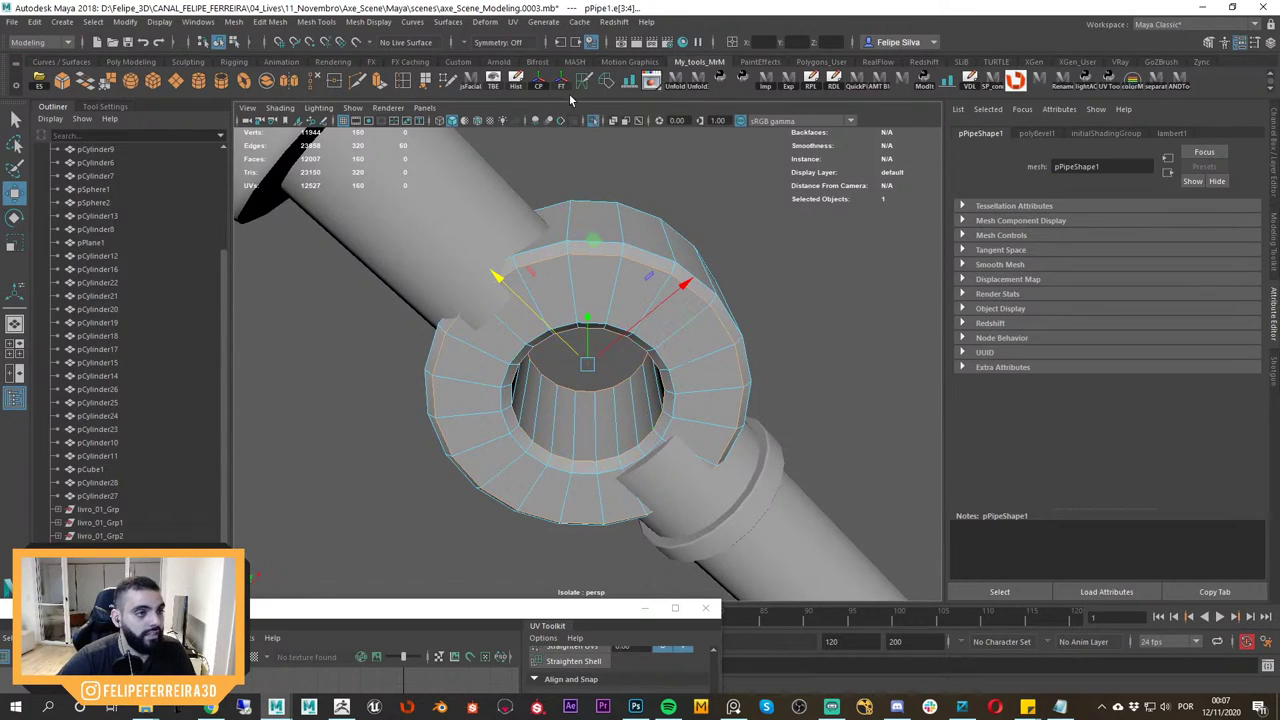
pyautogui.click(583, 82)
# Cut a UV seam along one vertical edge of the ring's inner wall.
pyautogui.keyDown('alt'); pyautogui.moveTo(609, 289); pyautogui.dragTo(631, 303); pyautogui.keyUp('alt')
pyautogui.moveTo(630, 302); pyautogui.dragTo(631, 267, button='right')
pyautogui.keyDown('alt'); pyautogui.moveTo(638, 322); pyautogui.dragTo(630, 398); pyautogui.keyUp('alt')
pyautogui.click(555, 442)
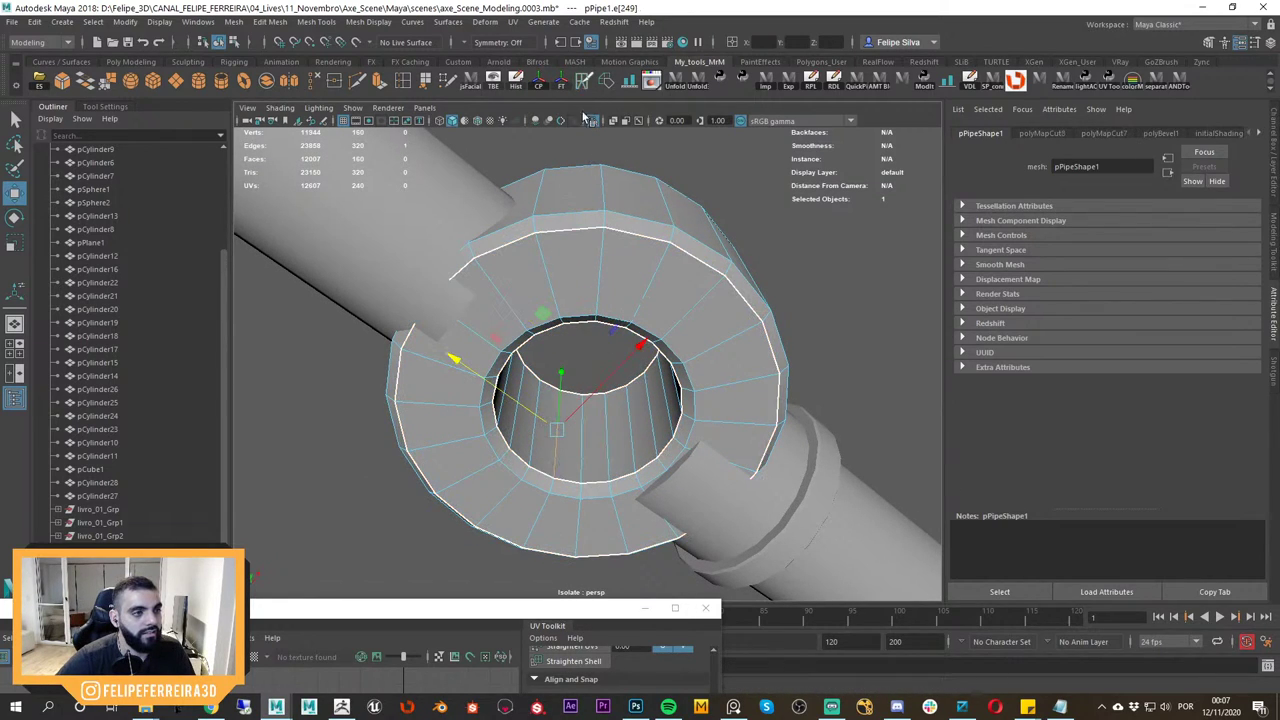
pyautogui.click(583, 82)
pyautogui.keyDown('alt'); pyautogui.moveTo(618, 270); pyautogui.dragTo(597, 416); pyautogui.keyUp('alt')
pyautogui.keyDown('alt'); pyautogui.moveTo(589, 342); pyautogui.dragTo(580, 425); pyautogui.keyUp('alt')
pyautogui.hotkey('ctrl', 'z')
pyautogui.click(563, 440)
pyautogui.scroll(-3, 631, 405)
pyautogui.press('g')
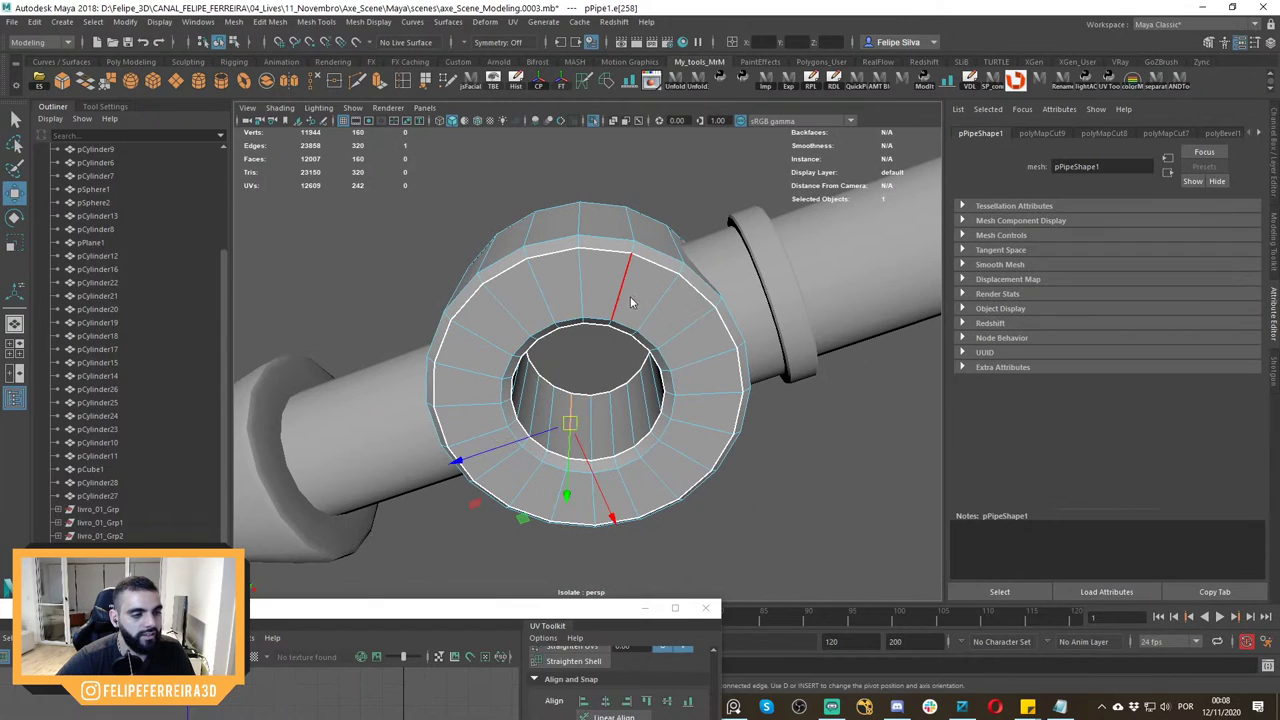
# Select the whole ring and unfold its UVs in the UV Editor.
pyautogui.moveTo(631, 299); pyautogui.dragTo(690, 198, button='right')
pyautogui.click(622, 279)
pyautogui.keyDown('alt'); pyautogui.moveTo(622, 279); pyautogui.dragTo(608, 303); pyautogui.keyUp('alt')
pyautogui.keyDown('alt'); pyautogui.moveTo(592, 430); pyautogui.dragTo(590, 416); pyautogui.keyUp('alt')
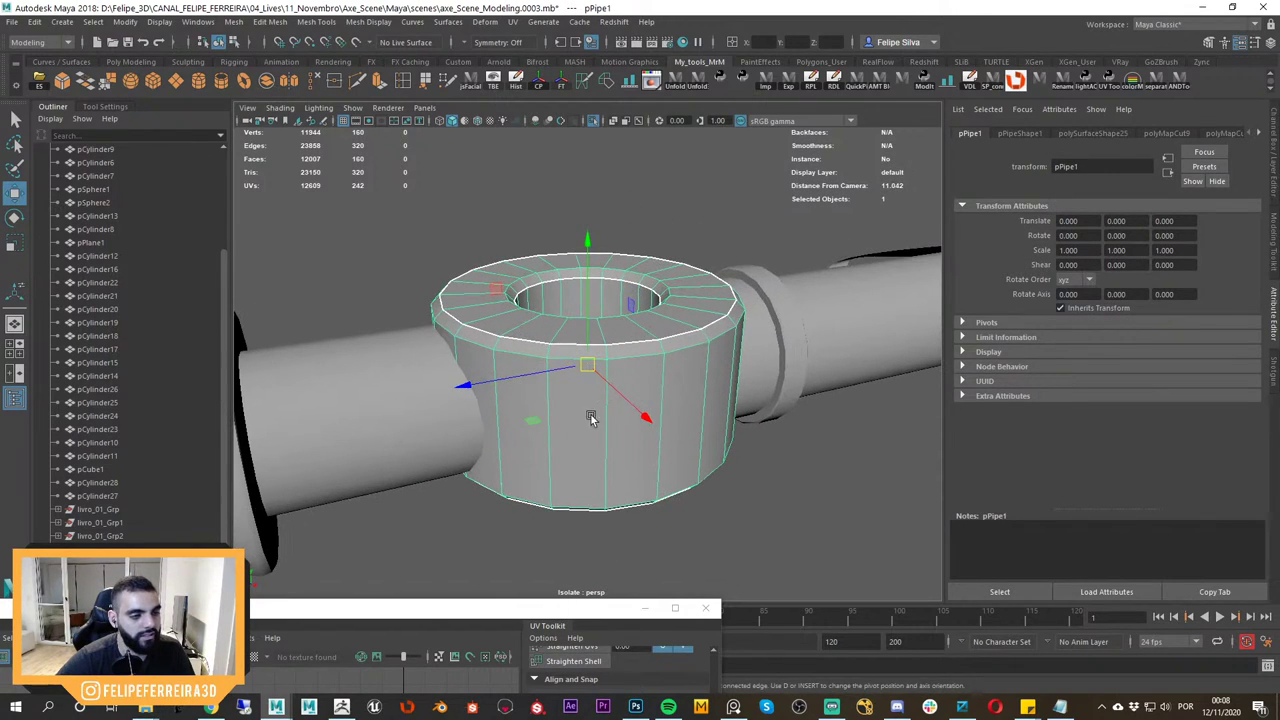
pyautogui.moveTo(445, 613); pyautogui.dragTo(668, 157)
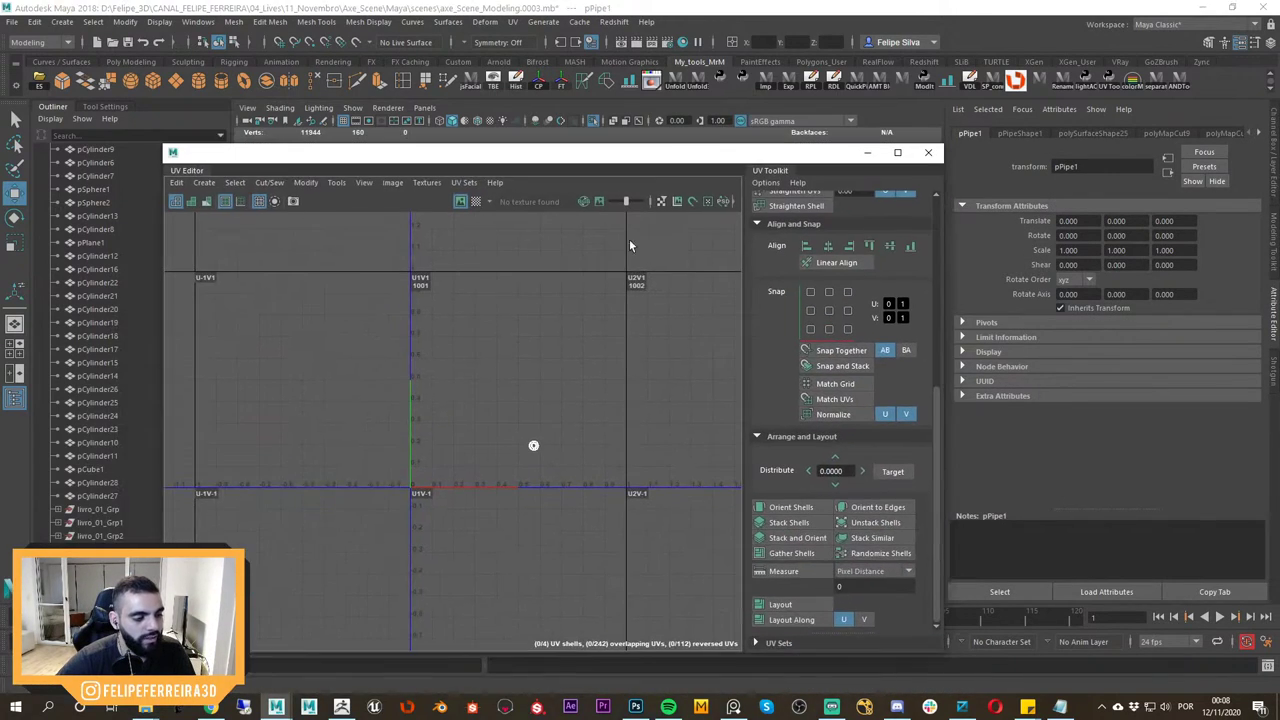
pyautogui.scroll(-2, 622, 290)
pyautogui.keyDown('alt'); pyautogui.moveTo(571, 332); pyautogui.dragTo(543, 378, button='middle'); pyautogui.keyUp('alt')
pyautogui.moveTo(629, 154); pyautogui.dragTo(501, 106)
pyautogui.keyDown('alt'); pyautogui.moveTo(545, 380); pyautogui.dragTo(474, 325, button='middle'); pyautogui.keyUp('alt')
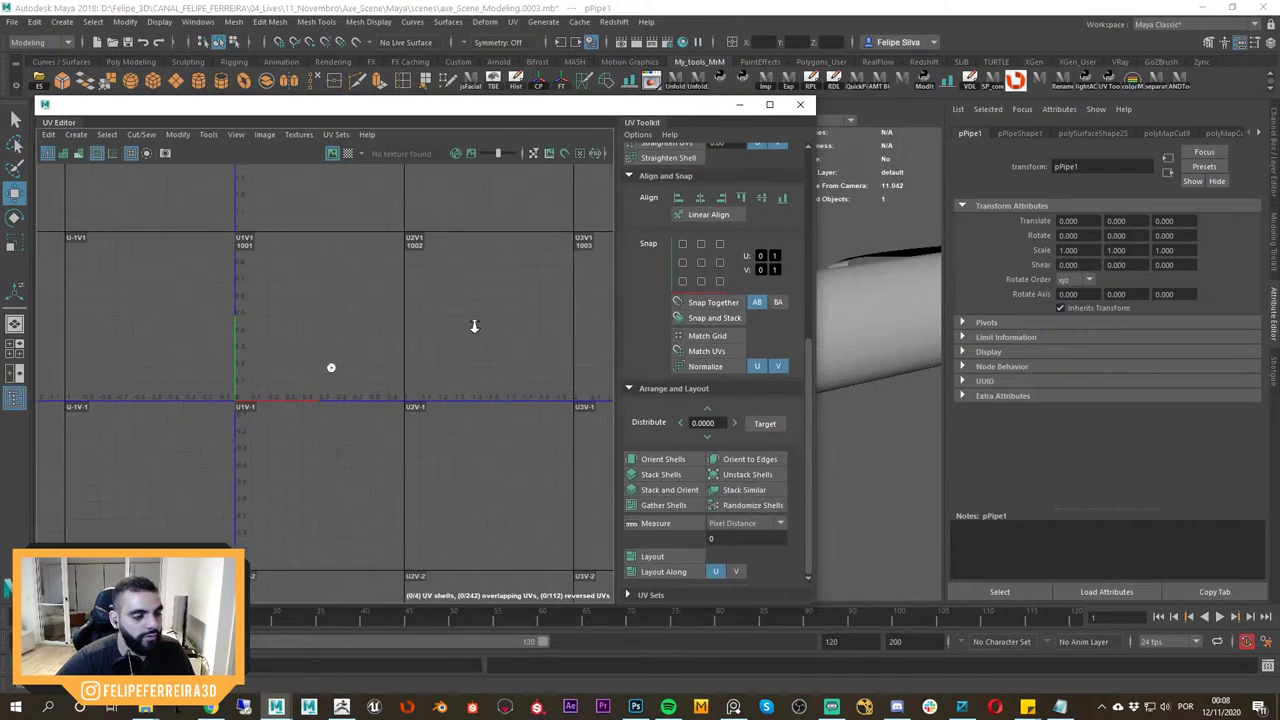
pyautogui.scroll(1, 474, 325)
pyautogui.moveTo(806, 386); pyautogui.dragTo(805, 250)
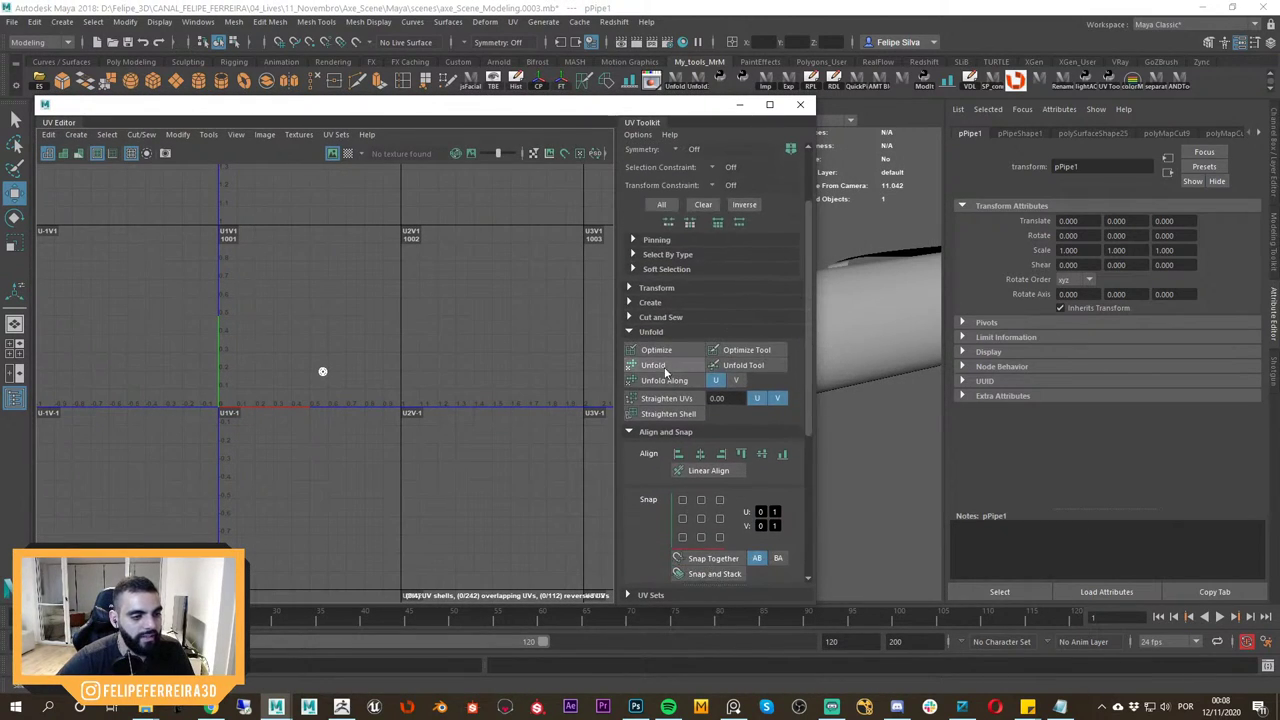
pyautogui.click(665, 368)
# Orient and lay out the ring's UV shells within the 0–1 tile and unfold them once more.
pyautogui.moveTo(805, 353); pyautogui.dragTo(805, 500)
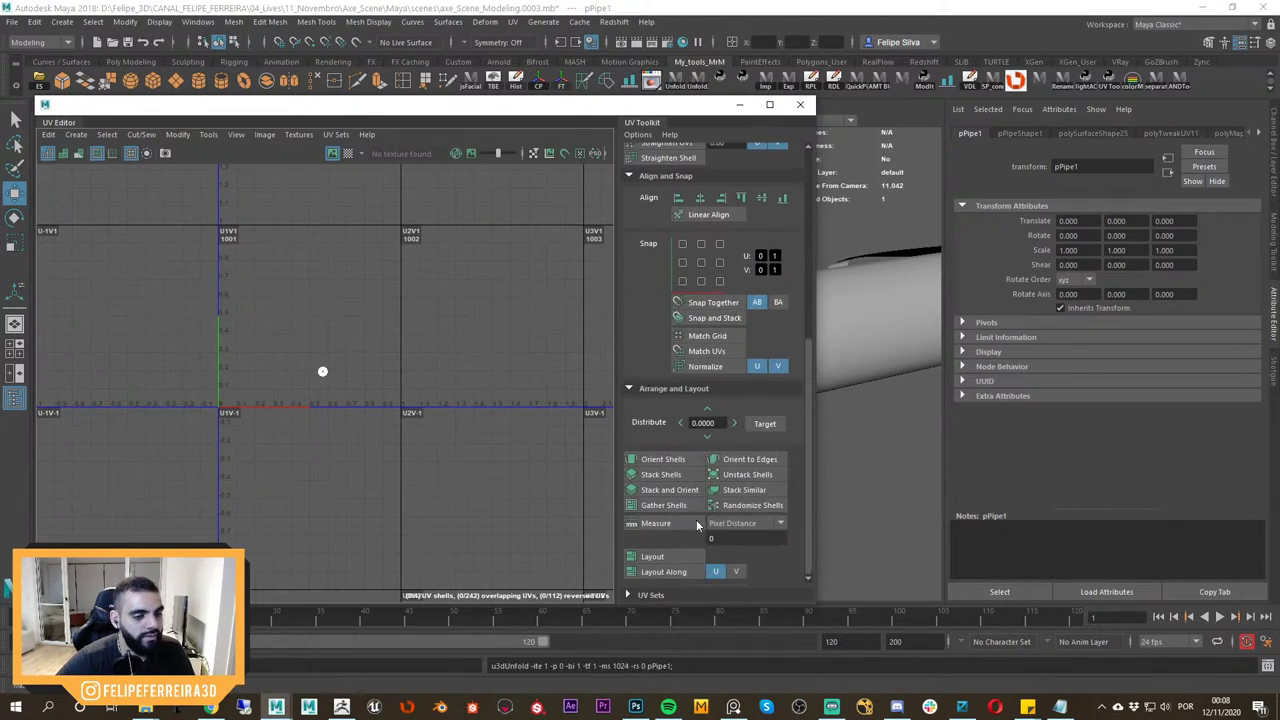
pyautogui.click(676, 461)
pyautogui.scroll(3, 500, 384)
pyautogui.keyDown('alt'); pyautogui.moveTo(502, 378); pyautogui.dragTo(562, 408, button='middle'); pyautogui.keyUp('alt')
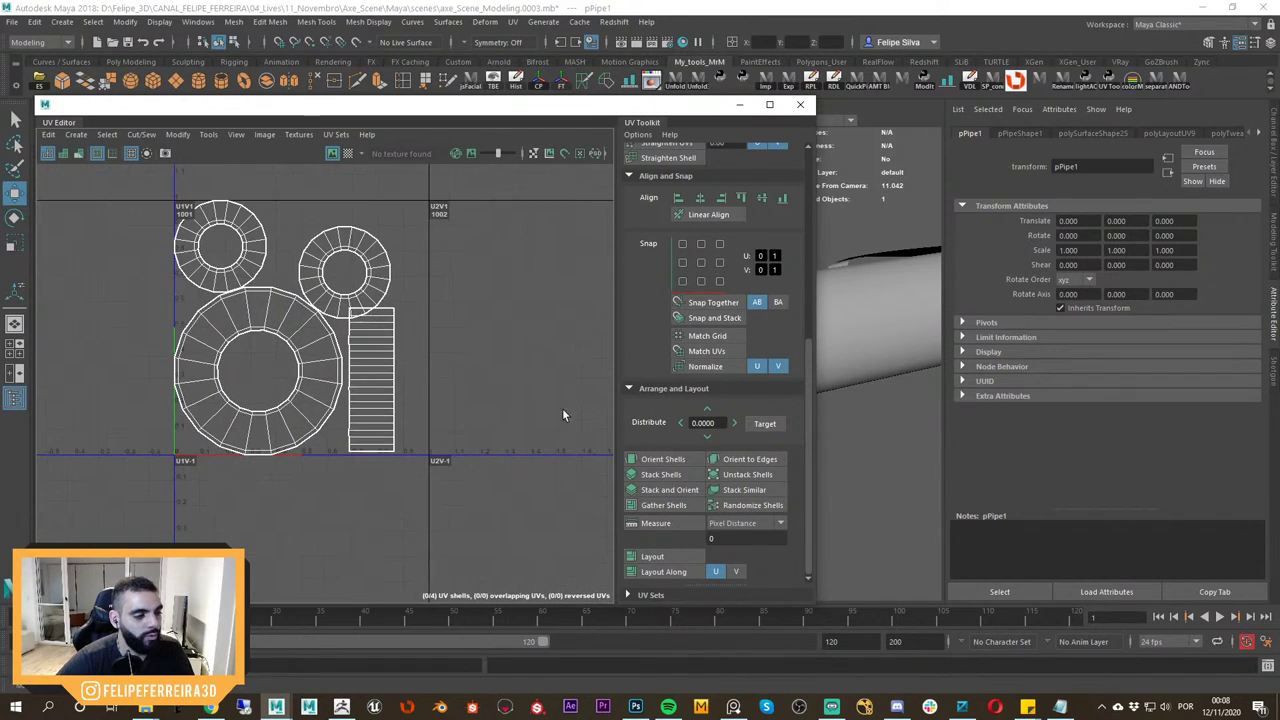
pyautogui.keyDown('alt'); pyautogui.moveTo(533, 279); pyautogui.dragTo(523, 310, button='right'); pyautogui.keyUp('alt')
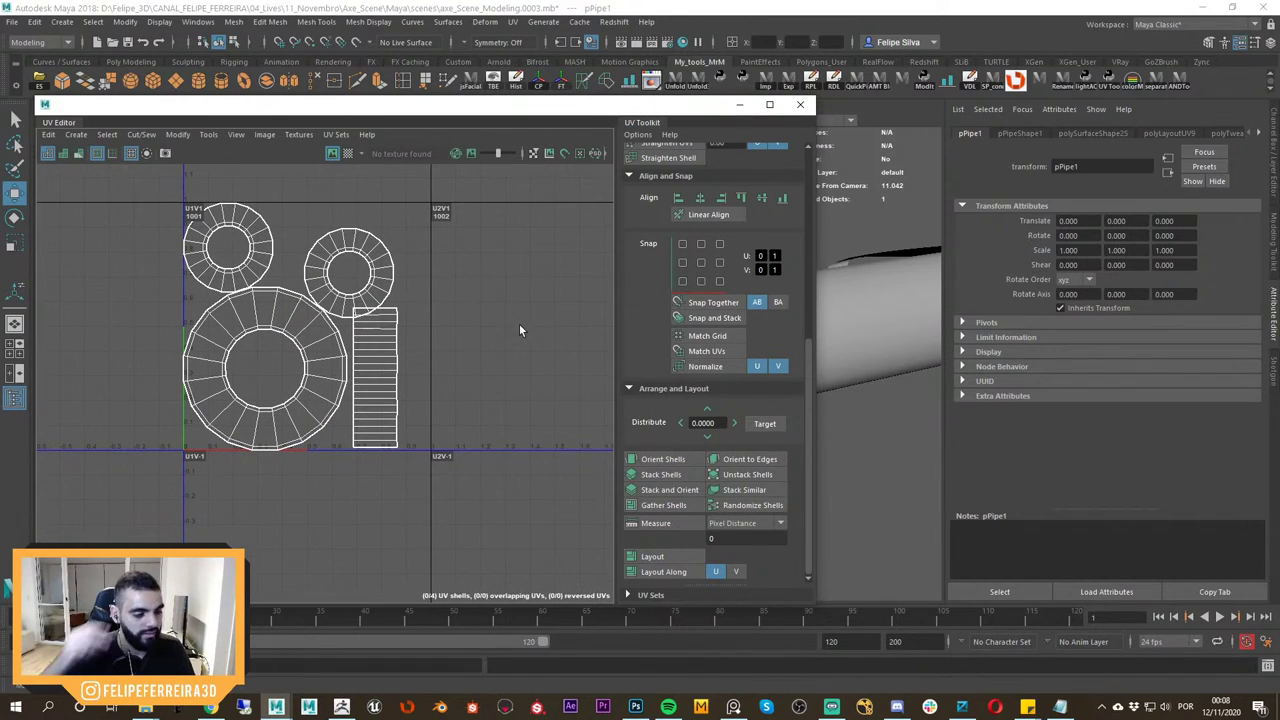
pyautogui.scroll(5, 798, 412)
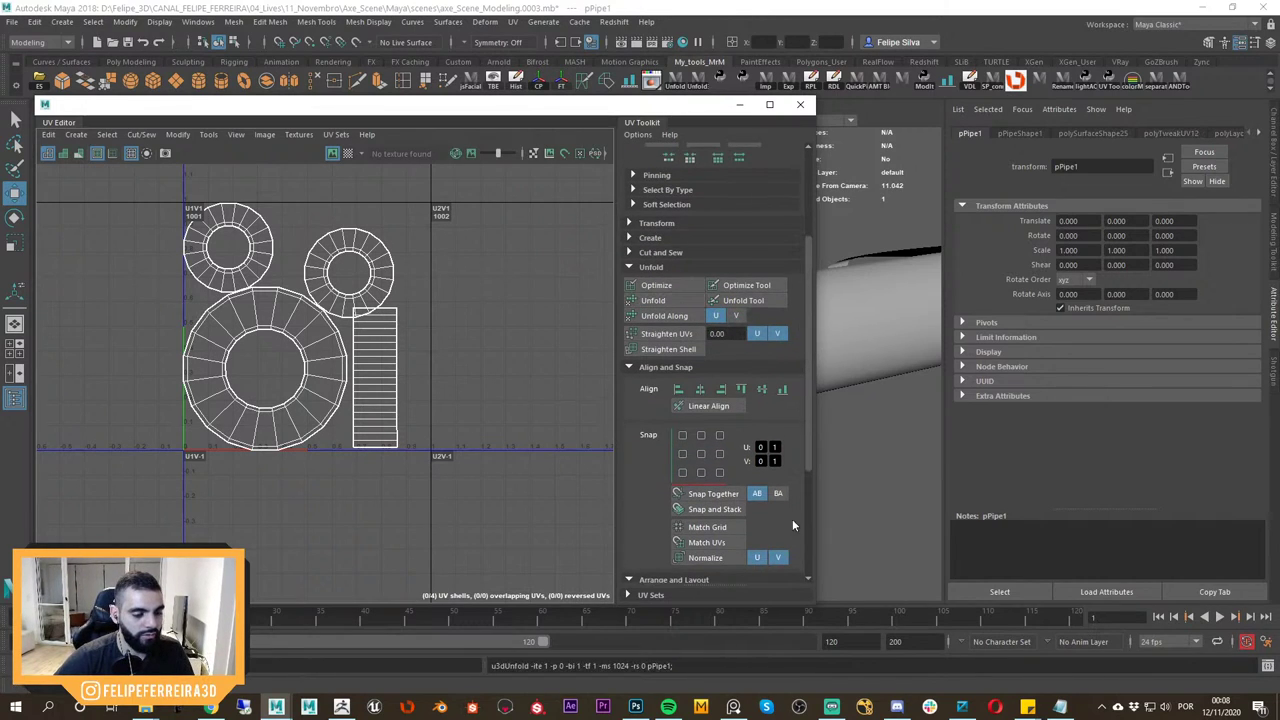
pyautogui.scroll(-5, 766, 541)
# Select the cone-shaped tip of the staff and cut a UV seam around the edge loop at its base rim.
pyautogui.moveTo(710, 112); pyautogui.dragTo(548, 581)
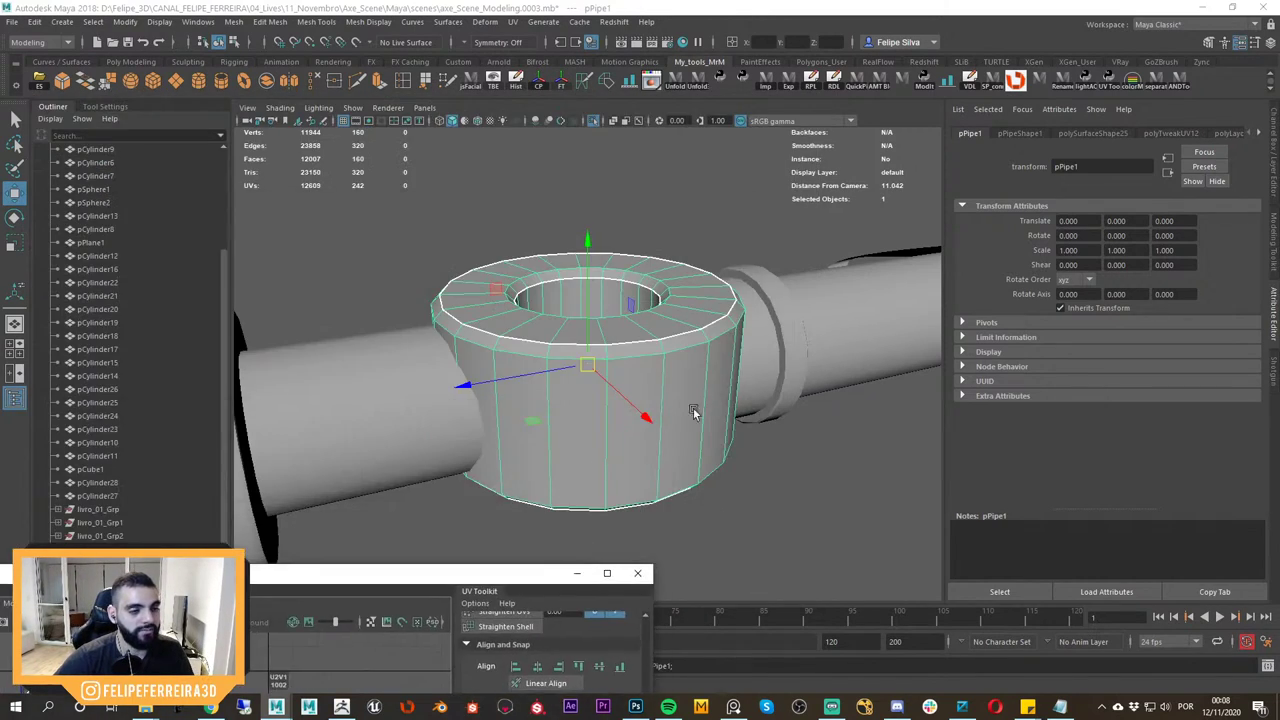
pyautogui.keyDown('alt'); pyautogui.moveTo(693, 407); pyautogui.dragTo(563, 408); pyautogui.keyUp('alt')
pyautogui.click(442, 380)
pyautogui.click(293, 340)
pyautogui.press('f')
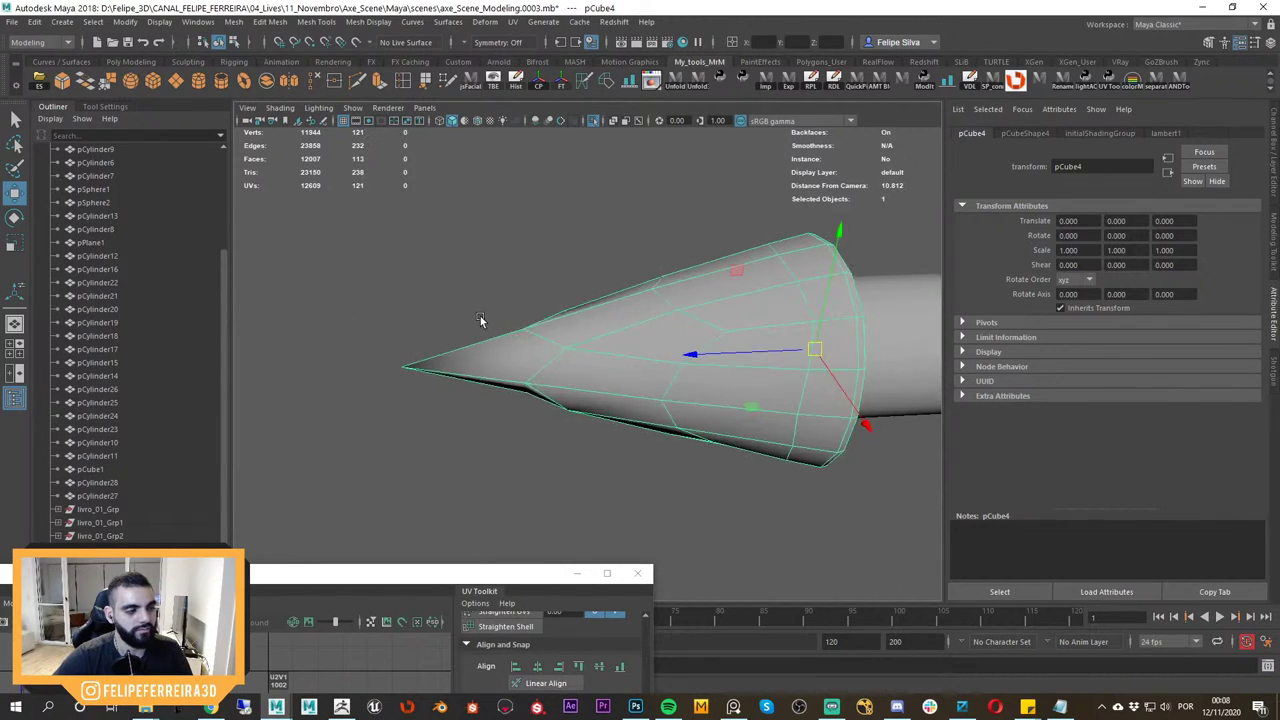
pyautogui.keyDown('alt'); pyautogui.moveTo(480, 318); pyautogui.dragTo(625, 339); pyautogui.keyUp('alt')
pyautogui.moveTo(625, 342); pyautogui.dragTo(645, 300, button='right')
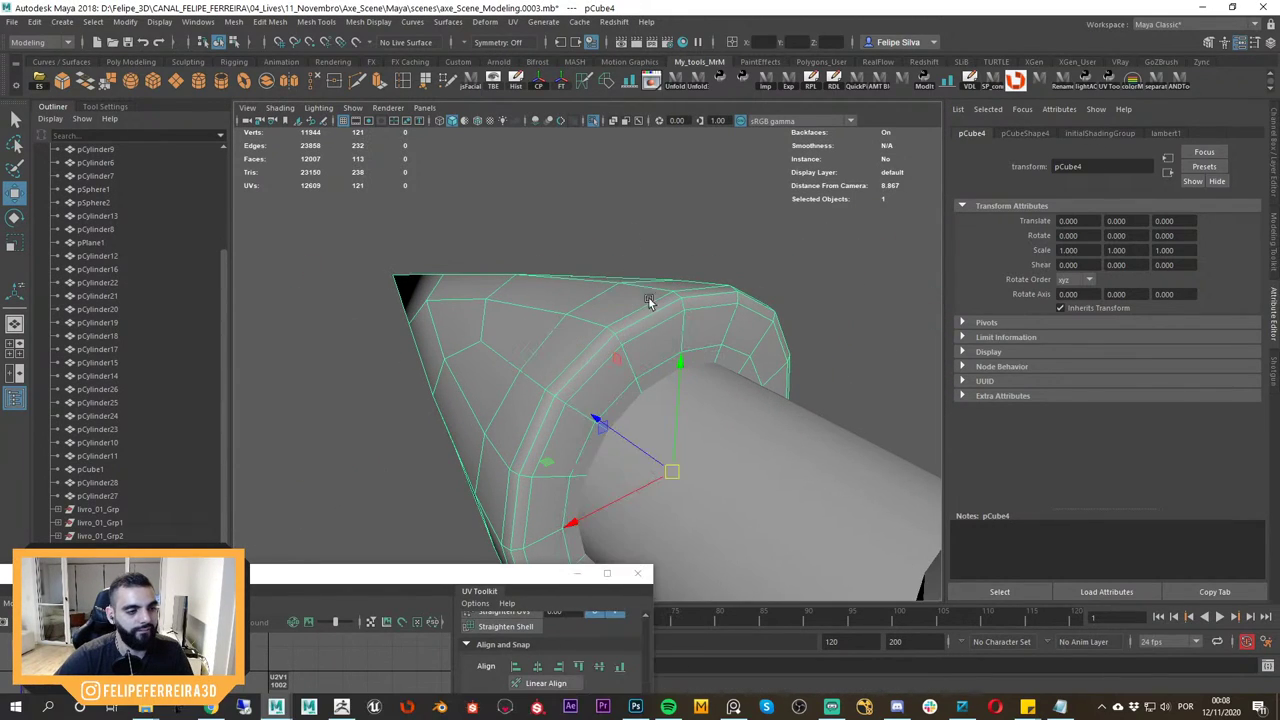
pyautogui.doubleClick(651, 318)
pyautogui.click(587, 90)
pyautogui.keyDown('alt'); pyautogui.moveTo(600, 365); pyautogui.dragTo(640, 328); pyautogui.keyUp('alt')
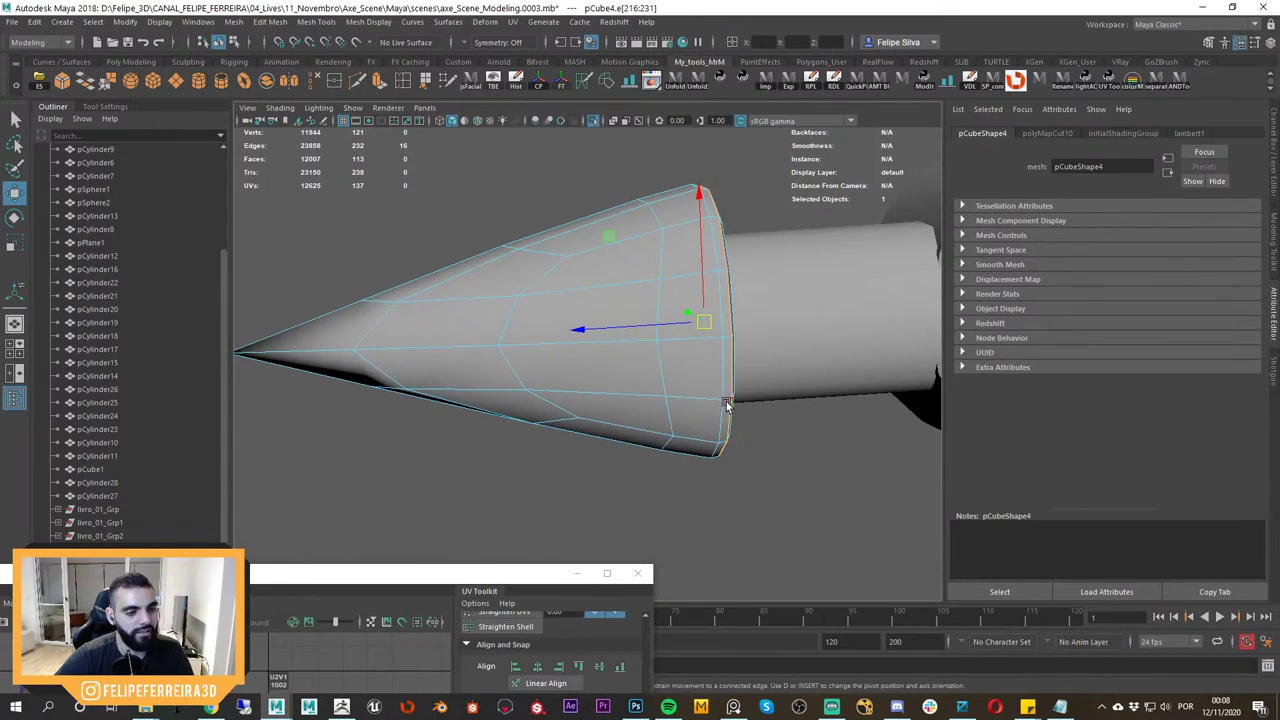
# Cut a lengthwise UV seam along the cone's side between its base rim and the point.
pyautogui.keyDown('alt'); pyautogui.moveTo(492, 405); pyautogui.dragTo(556, 369); pyautogui.keyUp('alt')
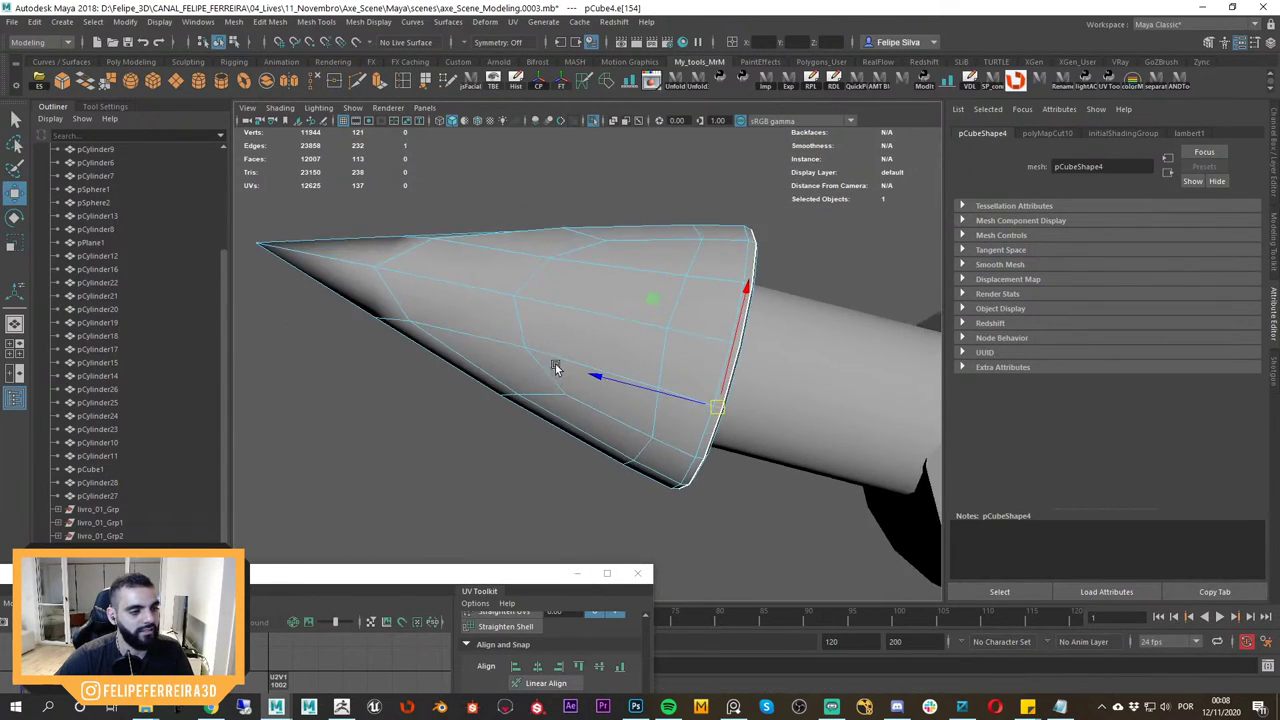
pyautogui.keyDown('alt'); pyautogui.moveTo(585, 315); pyautogui.dragTo(609, 280); pyautogui.keyUp('alt')
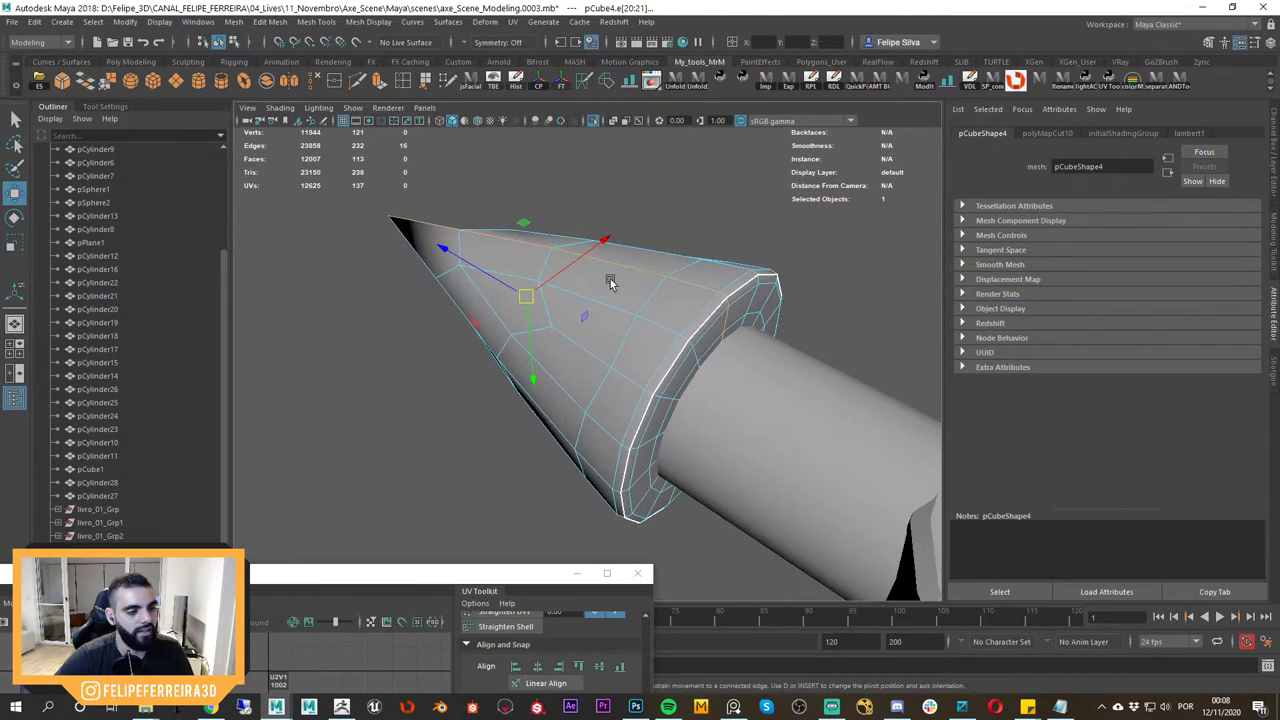
pyautogui.click(750, 217)
pyautogui.click(733, 293)
pyautogui.moveTo(731, 294)
pyautogui.keyDown('alt'); pyautogui.mouseDown()
pyautogui.moveTo(614, 311)
pyautogui.moveTo(634, 346)
pyautogui.moveTo(668, 334)
pyautogui.mouseUp(); pyautogui.keyUp('alt')
# Select the whole cone and unfold its UVs in the UV Editor.
pyautogui.moveTo(668, 334); pyautogui.dragTo(710, 313, button='right')
pyautogui.click(708, 314)
pyautogui.keyDown('alt'); pyautogui.moveTo(712, 380); pyautogui.dragTo(612, 394); pyautogui.keyUp('alt')
pyautogui.keyDown('alt'); pyautogui.moveTo(697, 370); pyautogui.dragTo(468, 315, button='middle'); pyautogui.keyUp('alt')
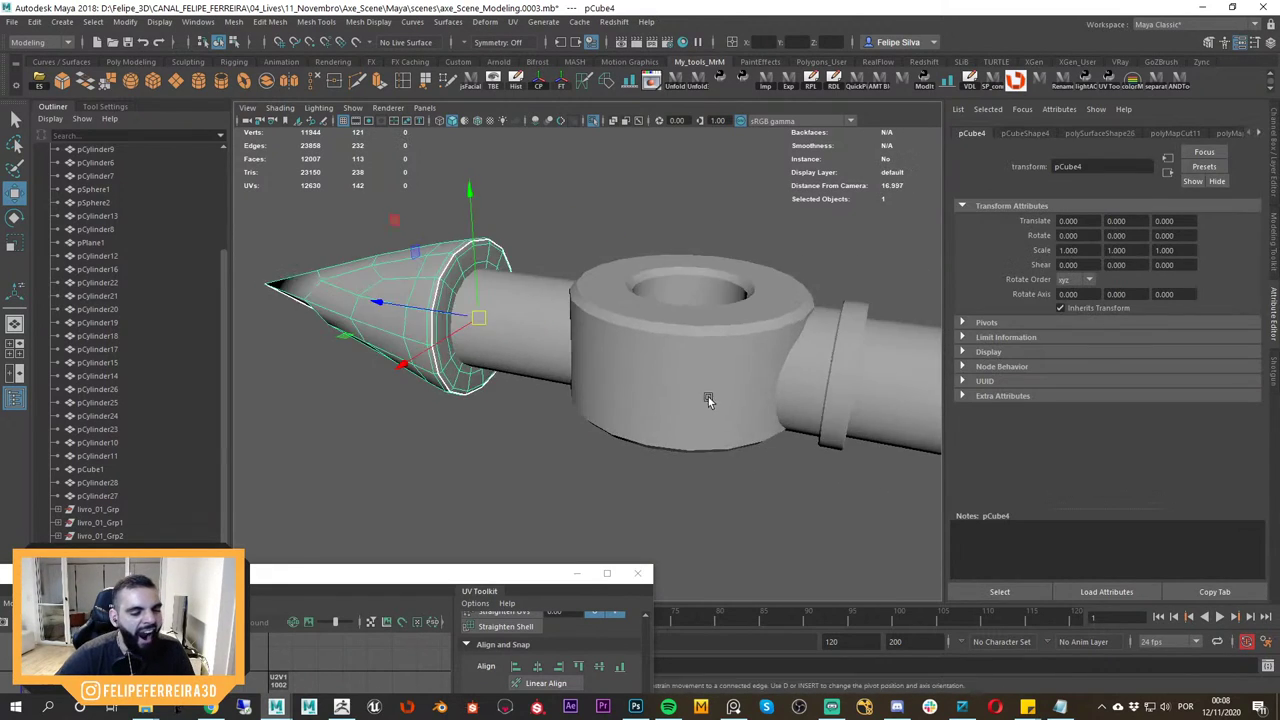
pyautogui.keyDown('alt'); pyautogui.moveTo(708, 397); pyautogui.dragTo(440, 538, button='right'); pyautogui.keyUp('alt')
pyautogui.moveTo(452, 586); pyautogui.dragTo(519, 344)
pyautogui.moveTo(419, 601); pyautogui.dragTo(419, 599)
pyautogui.moveTo(468, 564); pyautogui.dragTo(691, 138)
pyautogui.keyDown('alt'); pyautogui.moveTo(496, 450); pyautogui.dragTo(420, 412, button='right'); pyautogui.keyUp('alt')
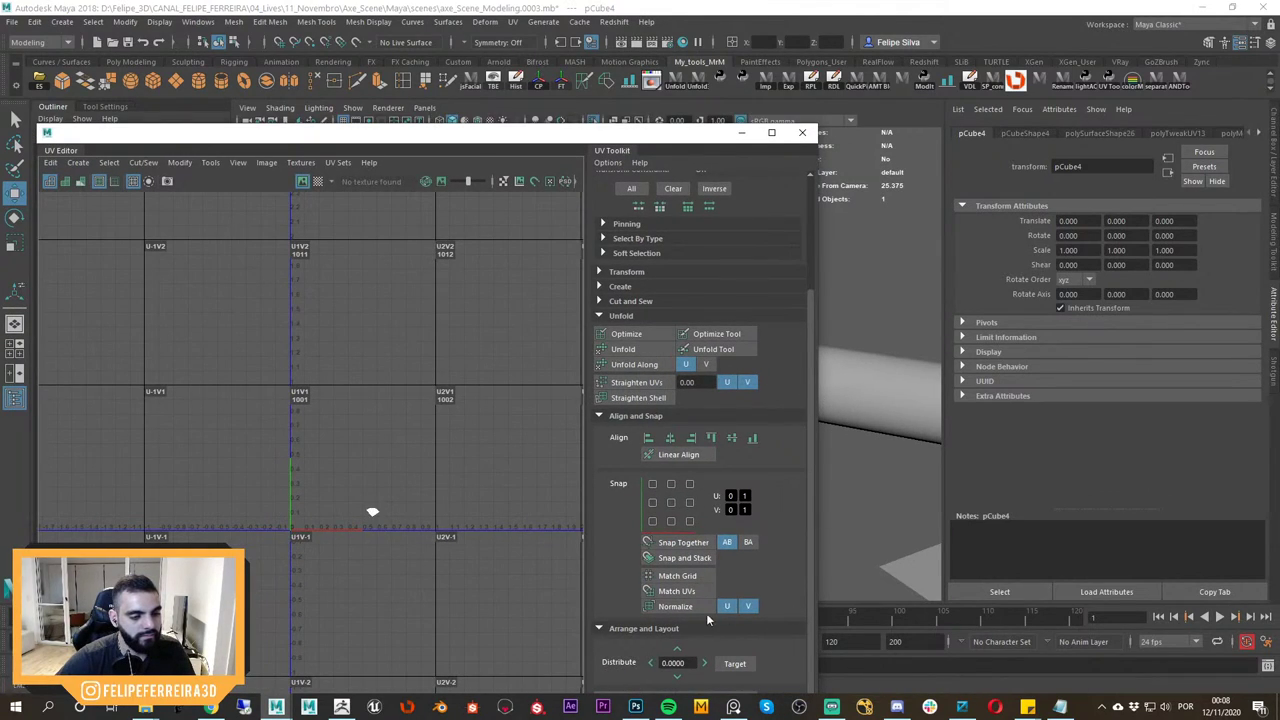
pyautogui.moveTo(634, 142); pyautogui.dragTo(639, 104)
pyautogui.scroll(-5, 818, 472)
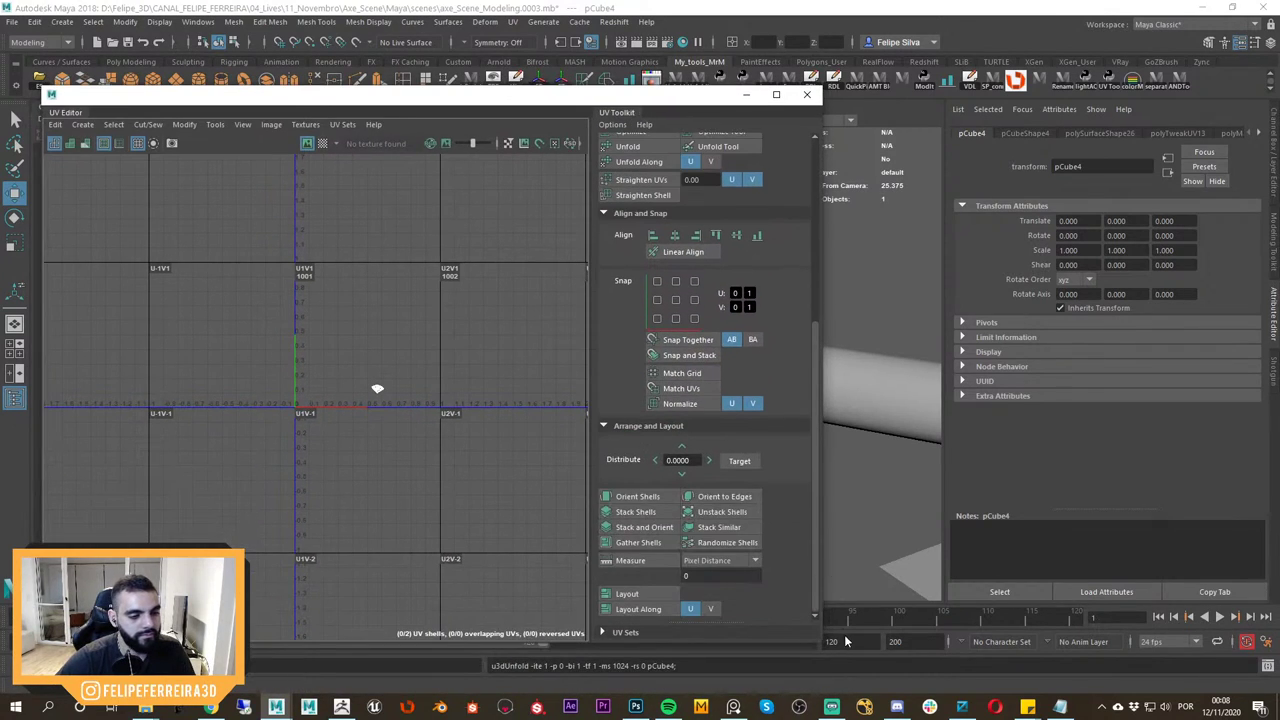
# Lay out the cone's UV shells within the 0–1 tile.
pyautogui.click(660, 595)
pyautogui.scroll(2, 480, 379)
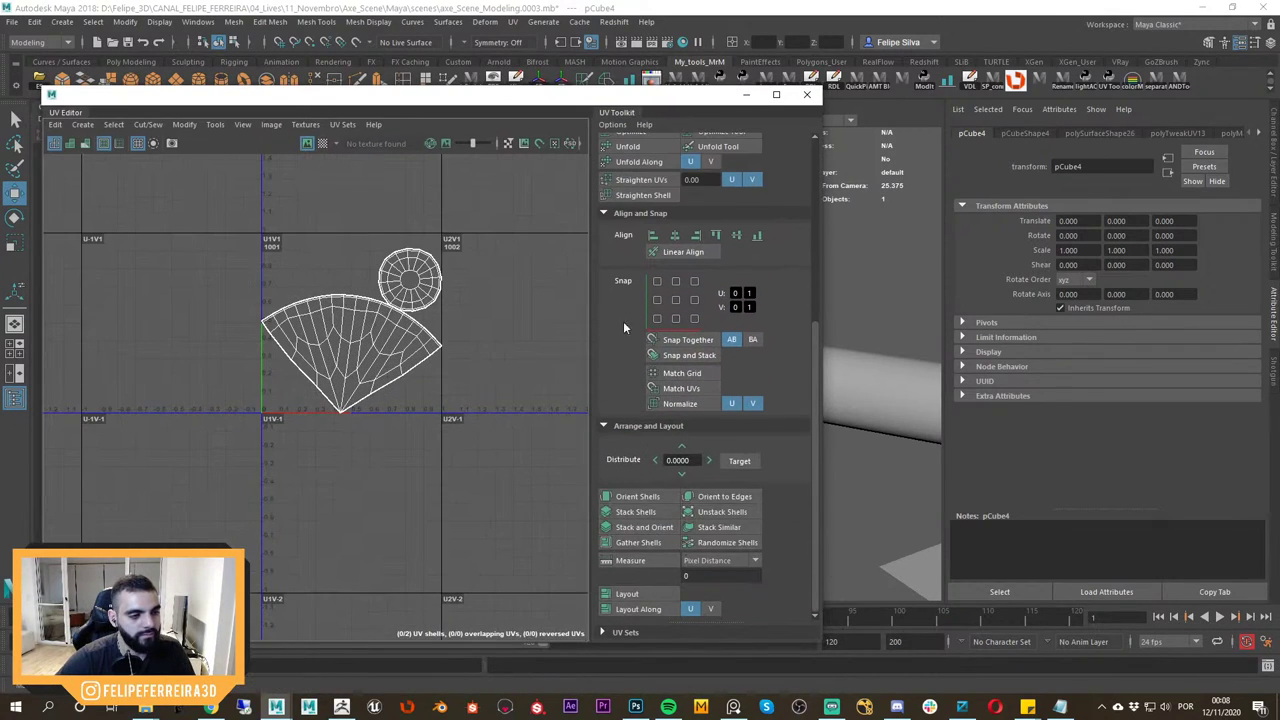
pyautogui.moveTo(668, 101); pyautogui.dragTo(662, 124)
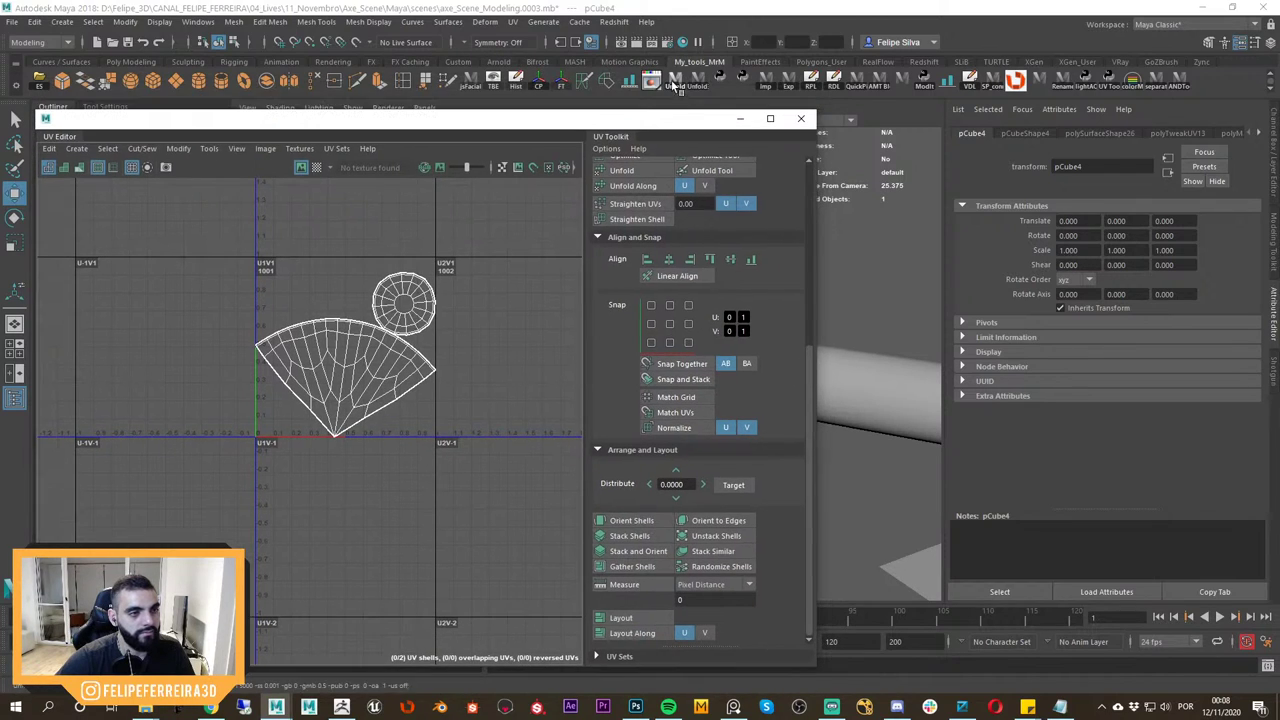
pyautogui.keyDown('alt'); pyautogui.moveTo(543, 325); pyautogui.dragTo(560, 389, button='middle'); pyautogui.keyUp('alt')
# Isolate the flanged collar next to the ring in the viewport.
pyautogui.moveTo(695, 122); pyautogui.dragTo(525, 511)
pyautogui.click(654, 367)
pyautogui.keyDown('shift'); pyautogui.click(638, 372); pyautogui.keyUp('shift')
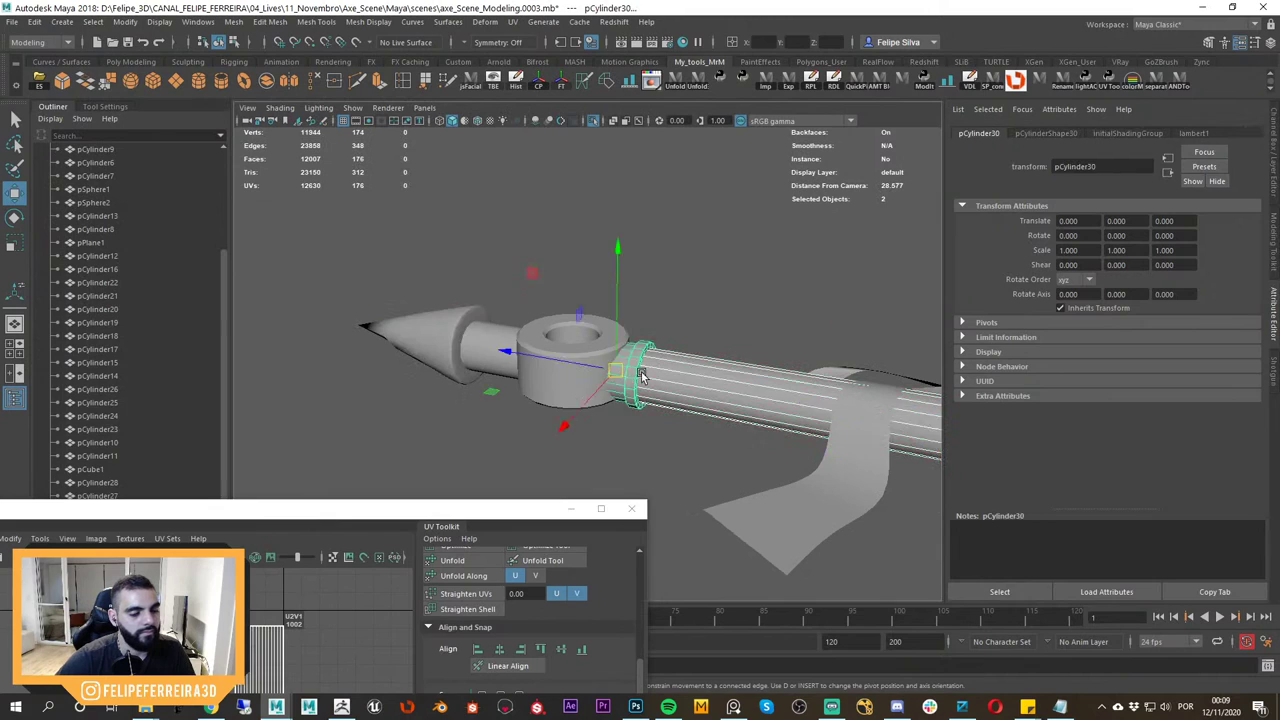
pyautogui.press('f')
pyautogui.hotkey('ctrl', '1')
pyautogui.hotkey('ctrl', '1')
pyautogui.click(380, 354)
pyautogui.press('f')
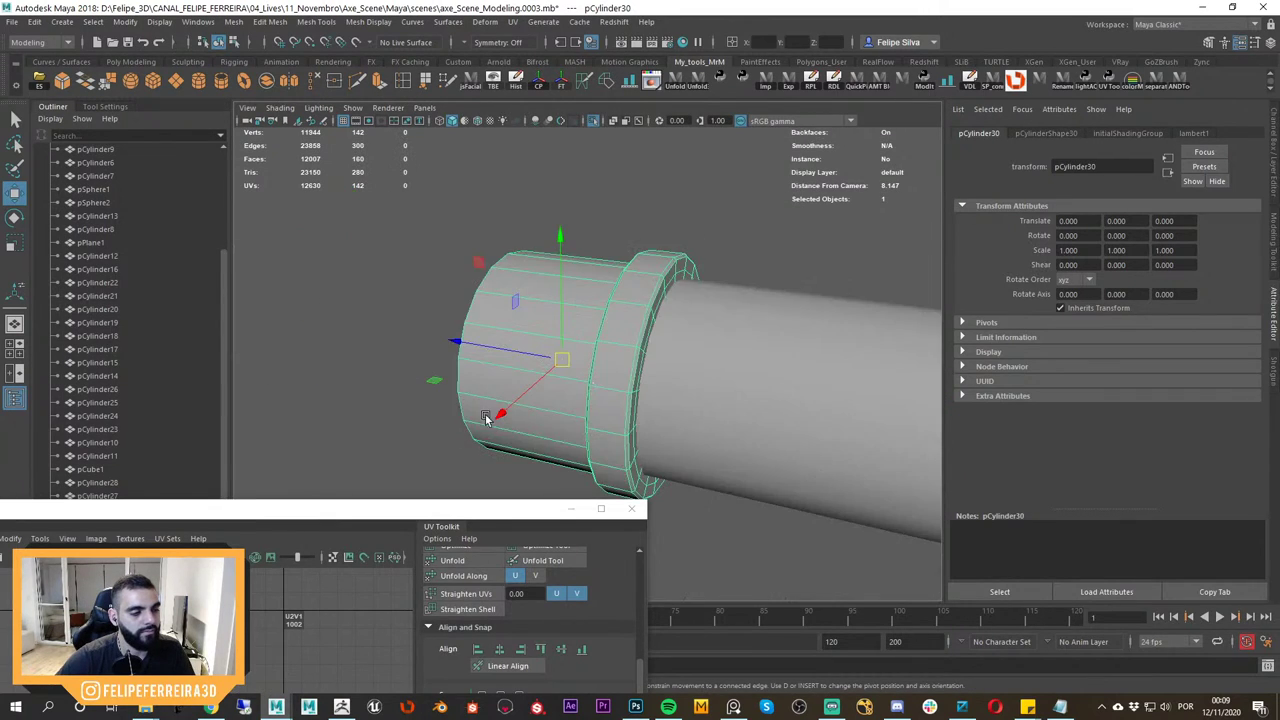
pyautogui.hotkey('ctrl', '1')
pyautogui.keyDown('alt'); pyautogui.moveTo(487, 417); pyautogui.dragTo(641, 401); pyautogui.keyUp('alt')
pyautogui.hotkey('ctrl', '1')
# Delete the triangulated cap faces closing the plain end of the collar.
pyautogui.moveTo(573, 339); pyautogui.dragTo(573, 375, button='right')
pyautogui.keyDown('alt'); pyautogui.moveTo(590, 418); pyautogui.dragTo(592, 365, button='middle'); pyautogui.keyUp('alt')
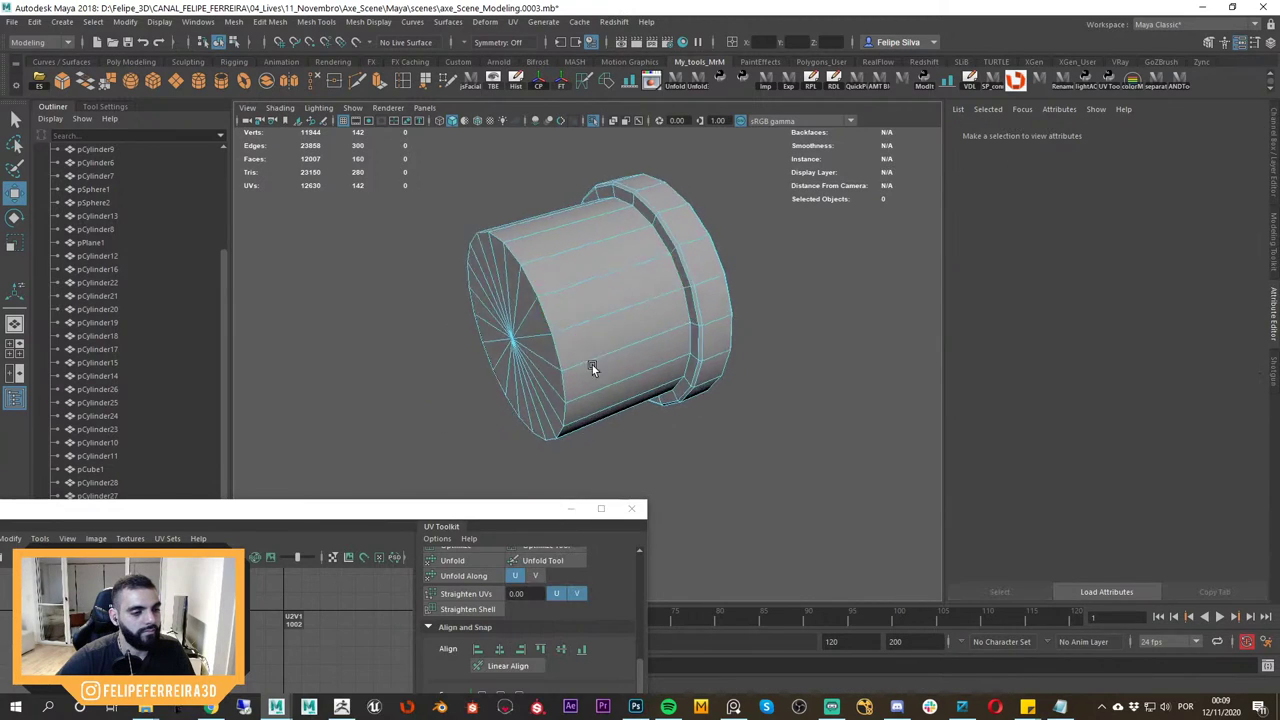
pyautogui.keyDown('alt'); pyautogui.moveTo(592, 365); pyautogui.dragTo(505, 345); pyautogui.keyUp('alt')
pyautogui.moveTo(436, 171); pyautogui.dragTo(560, 474)
pyautogui.keyDown('ctrl'); pyautogui.moveTo(782, 180); pyautogui.dragTo(660, 420); pyautogui.keyUp('ctrl')
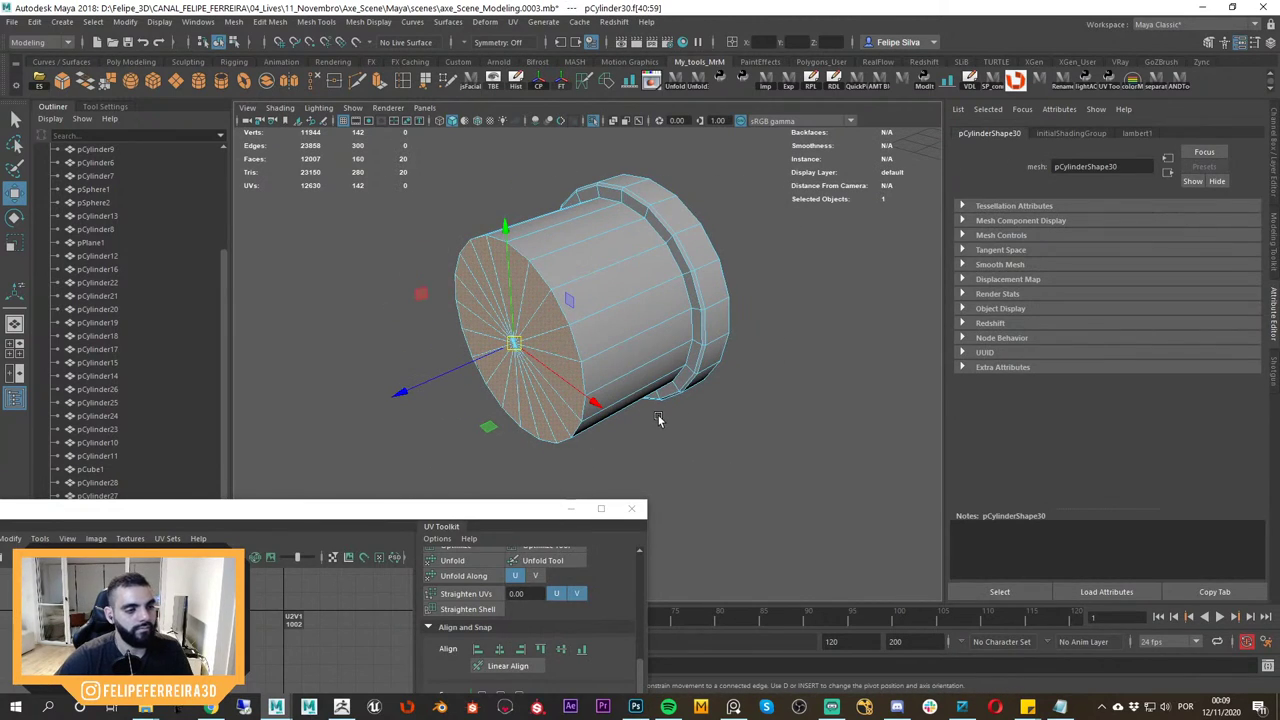
pyautogui.press('Delete')
# Cut a UV seam along one lengthwise edge of the collar's tube wall.
pyautogui.moveTo(606, 302); pyautogui.dragTo(609, 247, button='right')
pyautogui.keyDown('alt'); pyautogui.moveTo(660, 260); pyautogui.dragTo(664, 378); pyautogui.keyUp('alt')
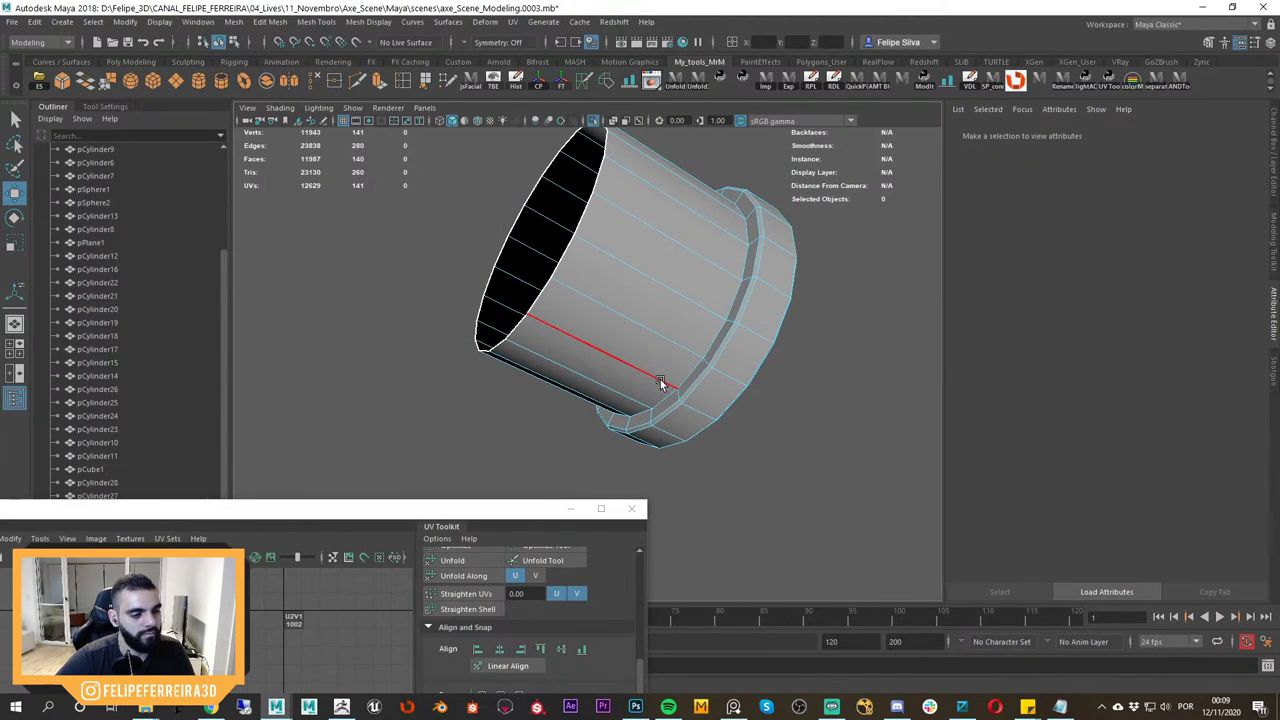
pyautogui.click(661, 379)
pyautogui.keyDown('alt'); pyautogui.moveTo(661, 379); pyautogui.dragTo(629, 361, button='middle'); pyautogui.keyUp('alt')
pyautogui.keyDown('alt'); pyautogui.moveTo(629, 361); pyautogui.dragTo(686, 397, button='right'); pyautogui.keyUp('alt')
pyautogui.click(585, 82)
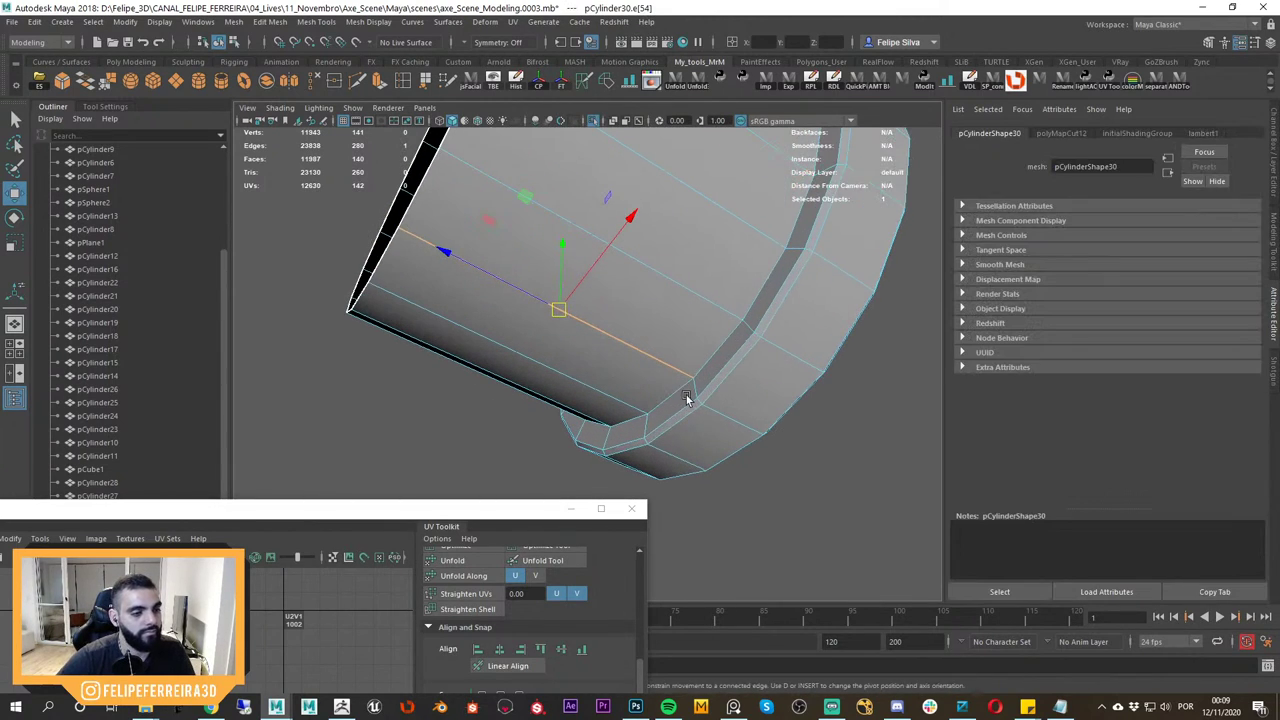
# Cut UV seams around the edge loop where the tube meets the flange and around the flange's adjacent outer edge loop.
pyautogui.doubleClick(706, 364)
pyautogui.press('g')
pyautogui.click(696, 388)
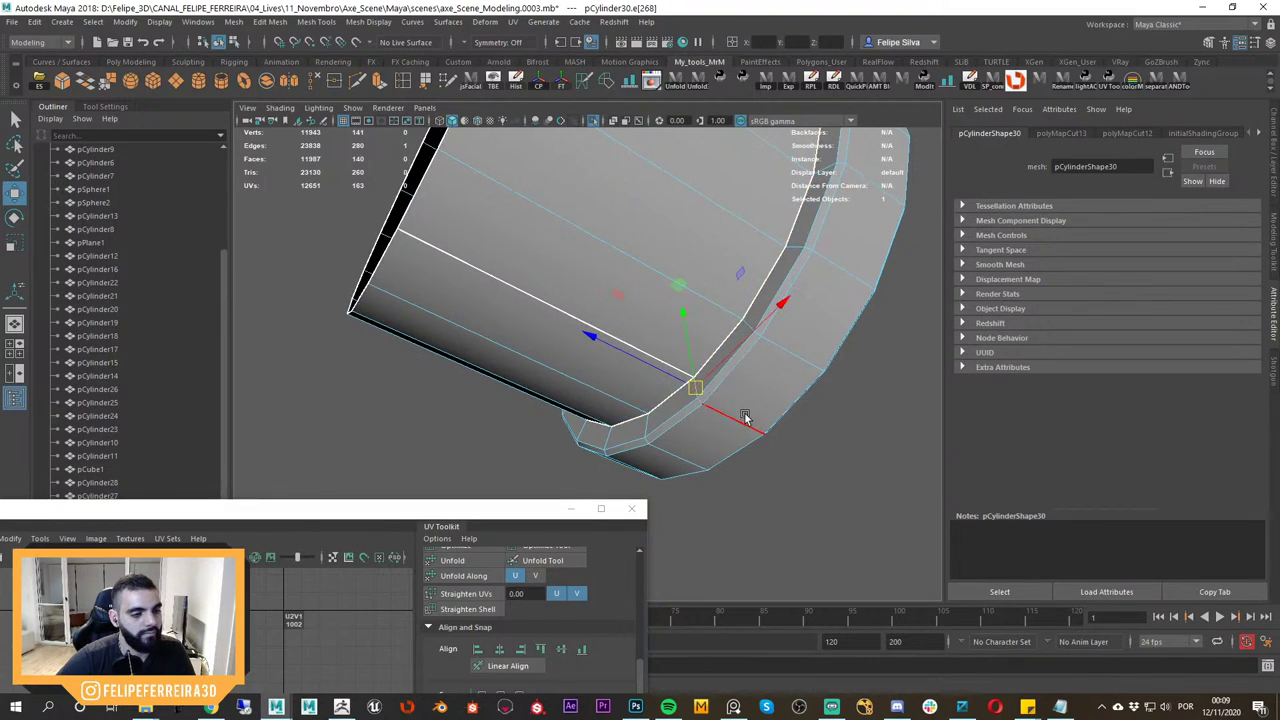
pyautogui.moveTo(746, 416)
pyautogui.keyDown('alt'); pyautogui.mouseDown()
pyautogui.moveTo(746, 405)
pyautogui.moveTo(757, 420)
pyautogui.mouseUp(); pyautogui.keyUp('alt')
pyautogui.doubleClick(721, 404)
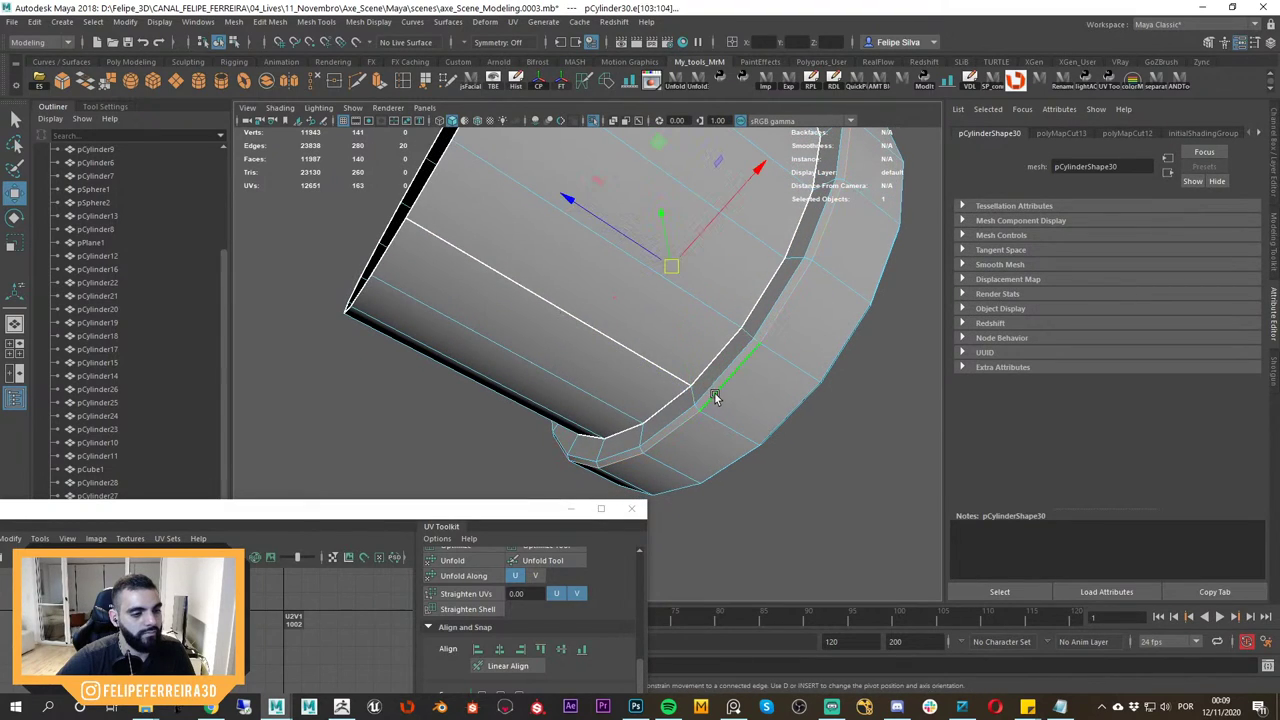
pyautogui.click(701, 405)
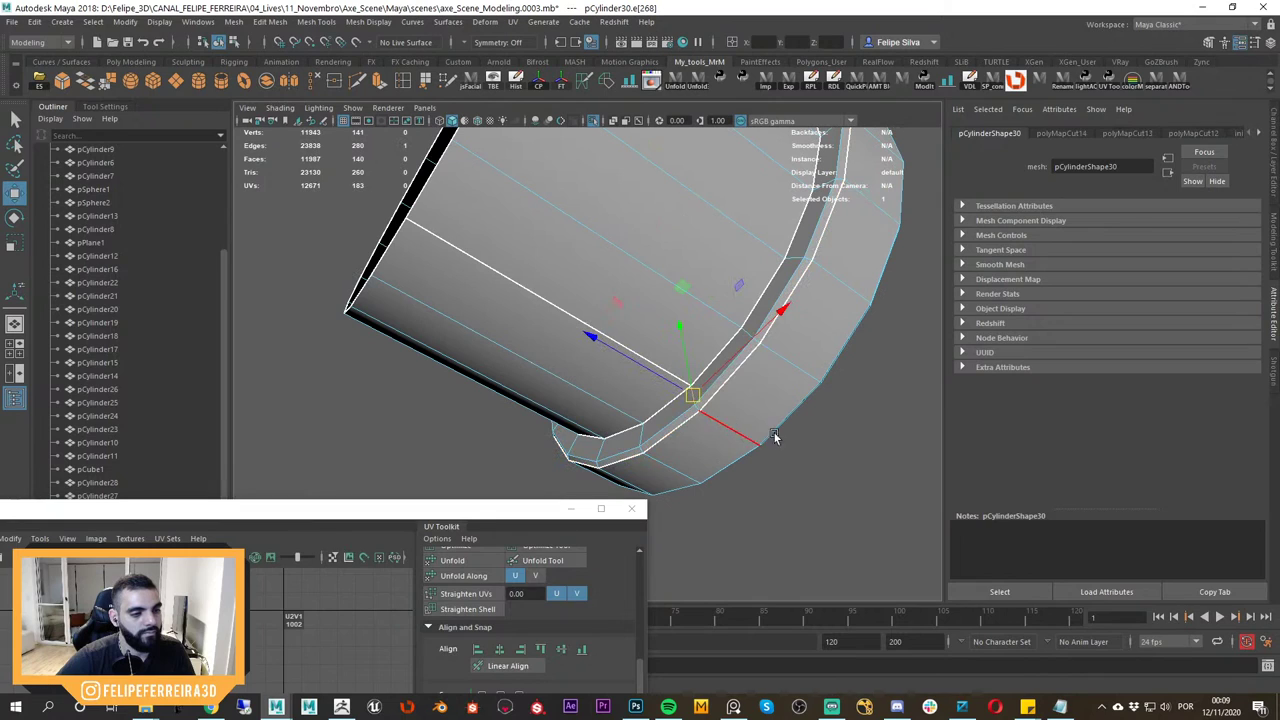
# Cut UV seams around the flange's rim at the capped end and along one edge across the flange's side wall.
pyautogui.keyDown('alt'); pyautogui.moveTo(723, 425); pyautogui.dragTo(801, 468, button='right'); pyautogui.keyUp('alt')
pyautogui.click(886, 522)
pyautogui.keyDown('alt'); pyautogui.moveTo(884, 520); pyautogui.dragTo(669, 350); pyautogui.keyUp('alt')
pyautogui.click(667, 328)
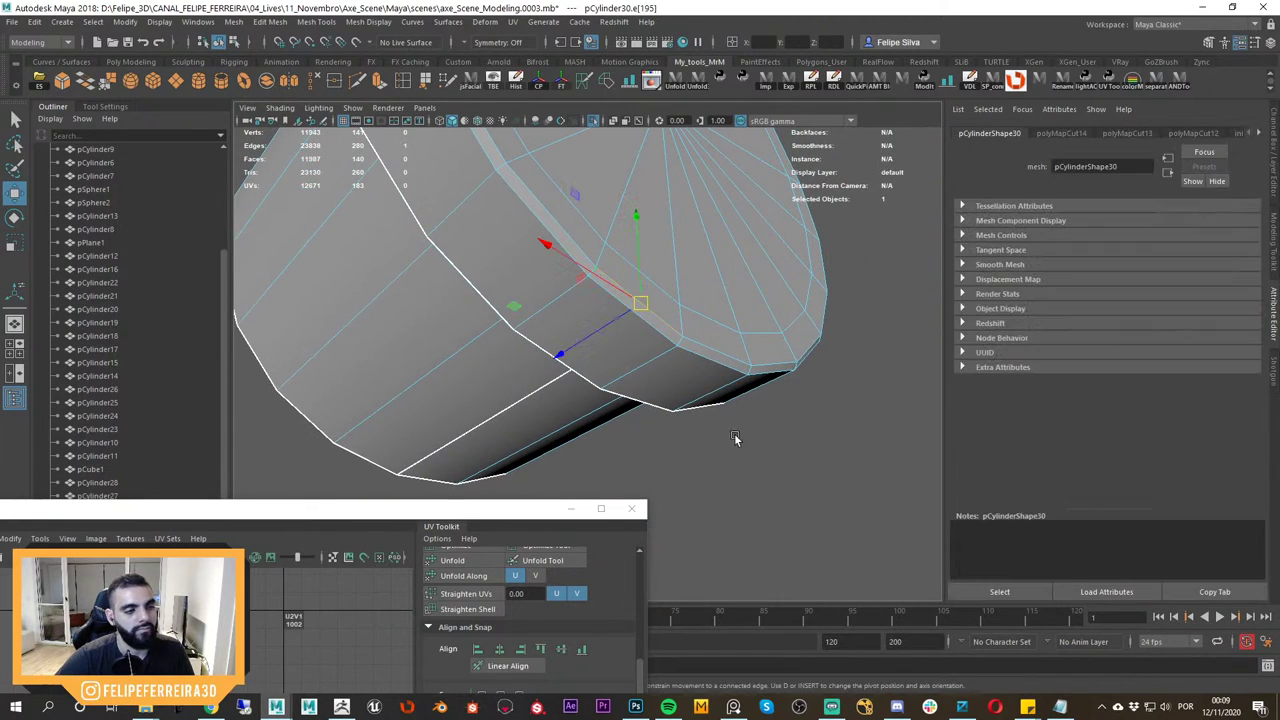
pyautogui.click(736, 439)
pyautogui.doubleClick(695, 353)
pyautogui.hotkey('shift', 'x')
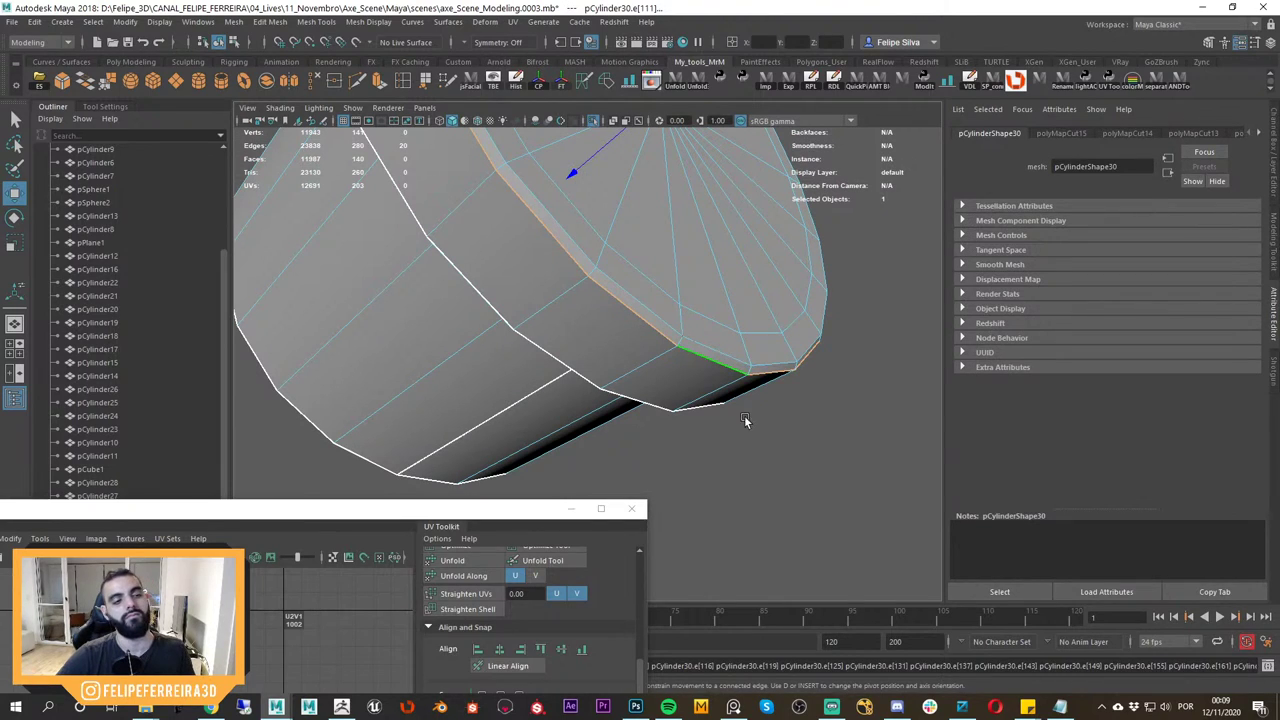
pyautogui.click(635, 370)
pyautogui.hotkey('shift', 'x')
pyautogui.click(734, 440)
pyautogui.keyDown('alt'); pyautogui.moveTo(734, 440); pyautogui.dragTo(758, 441); pyautogui.keyUp('alt')
pyautogui.scroll(-5, 757, 437)
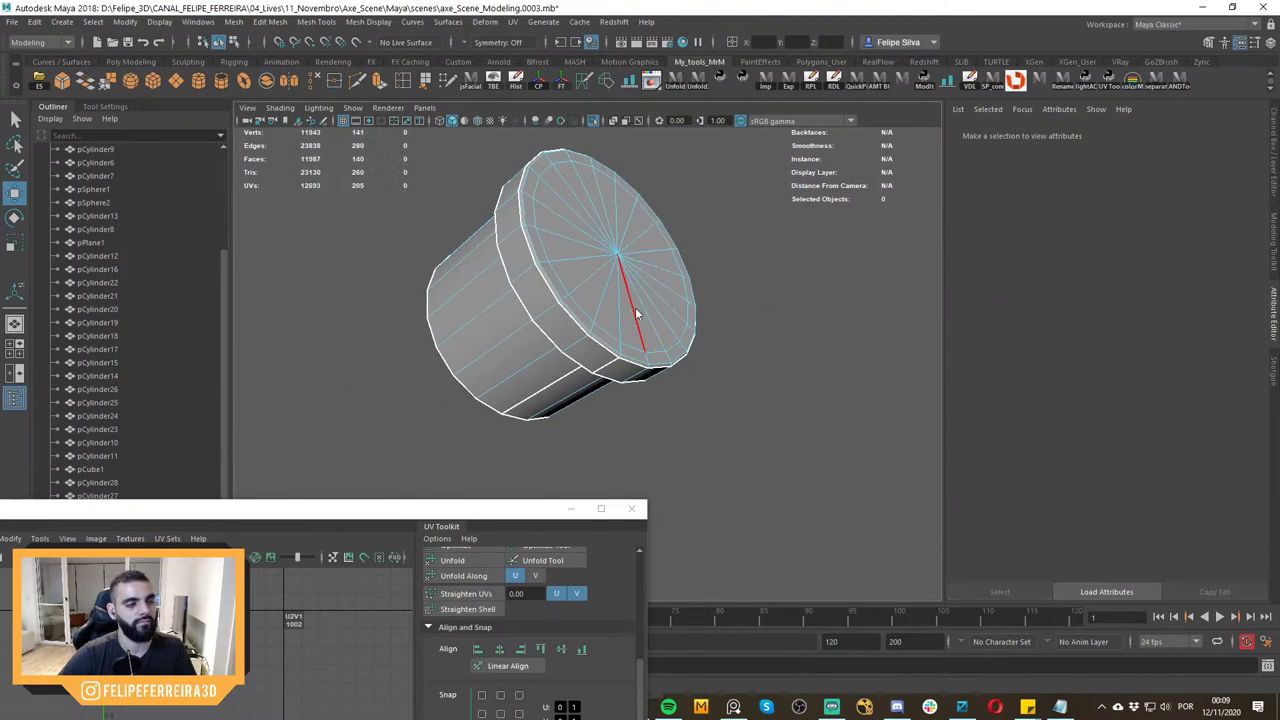
# Select the whole collar and unfold its UVs in the UV Editor.
pyautogui.moveTo(635, 307); pyautogui.dragTo(740, 240, button='right')
pyautogui.moveTo(751, 234); pyautogui.dragTo(645, 295)
pyautogui.moveTo(367, 513); pyautogui.dragTo(427, 207)
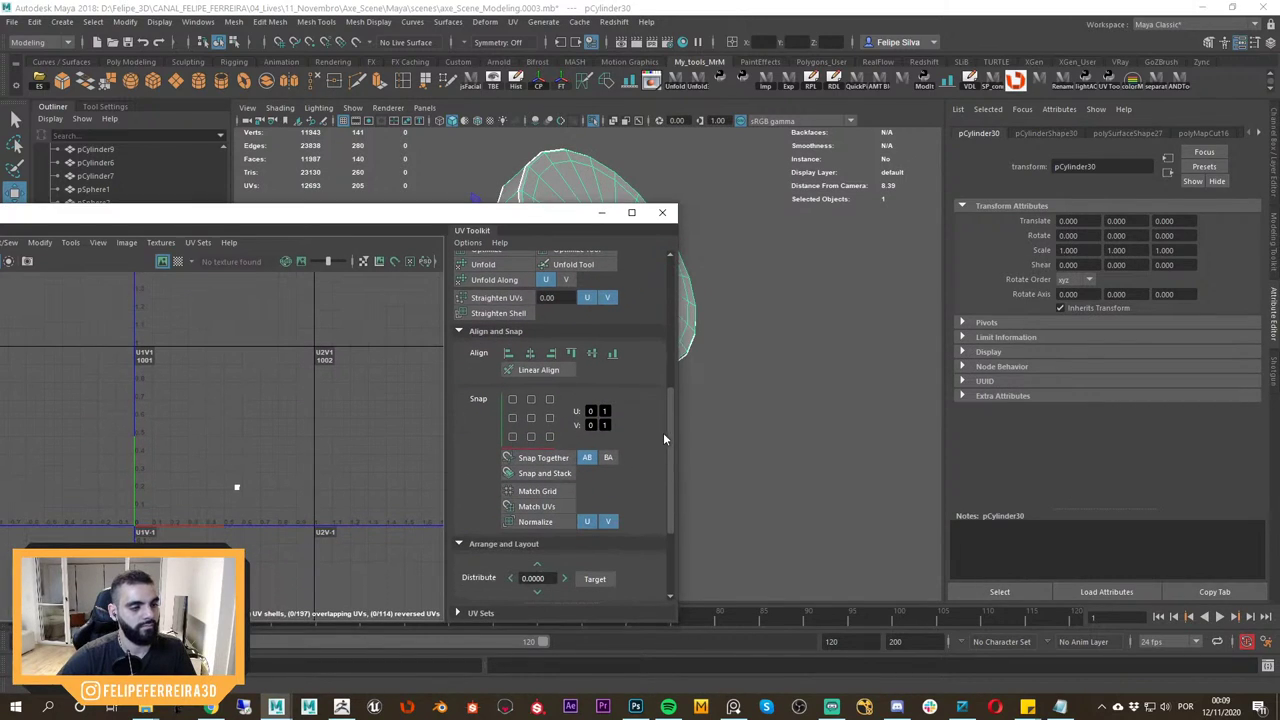
pyautogui.moveTo(664, 434); pyautogui.dragTo(652, 333)
pyautogui.click(508, 498)
# Orient the collar's UV shells and lay them out within the 0–1 tile.
pyautogui.moveTo(671, 402); pyautogui.dragTo(678, 568)
pyautogui.click(515, 575)
pyautogui.click(509, 476)
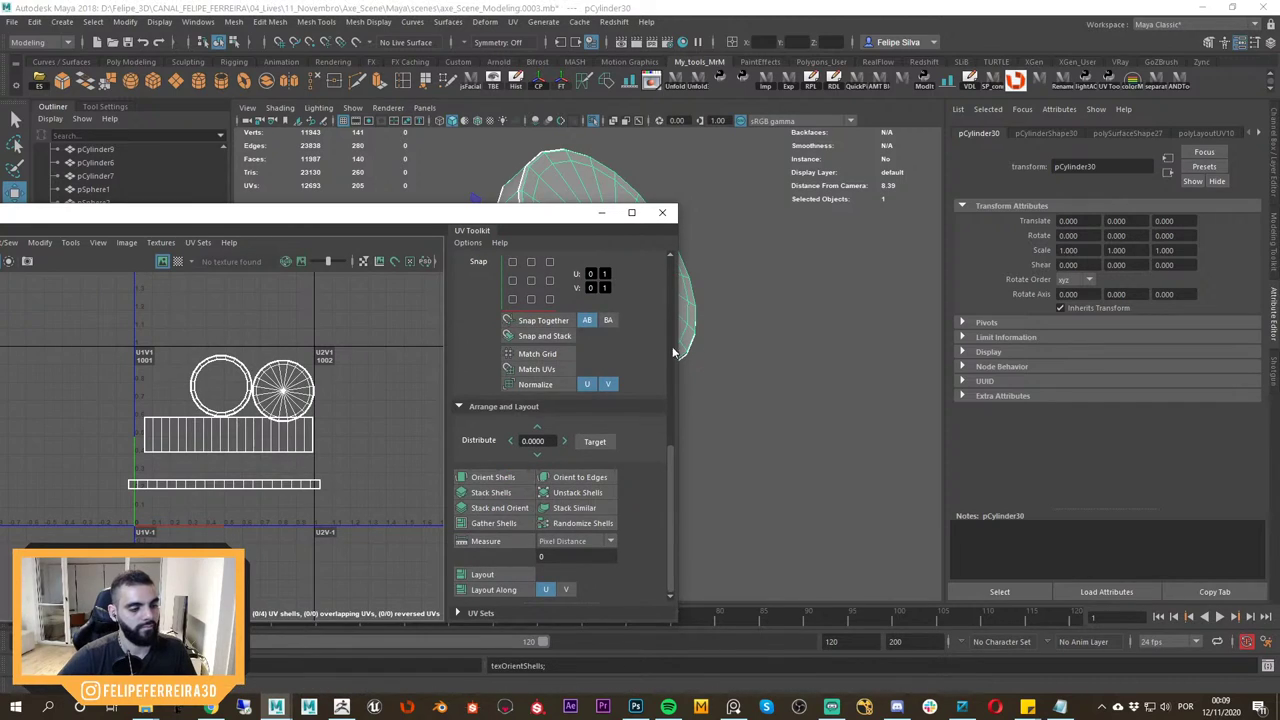
pyautogui.click(513, 572)
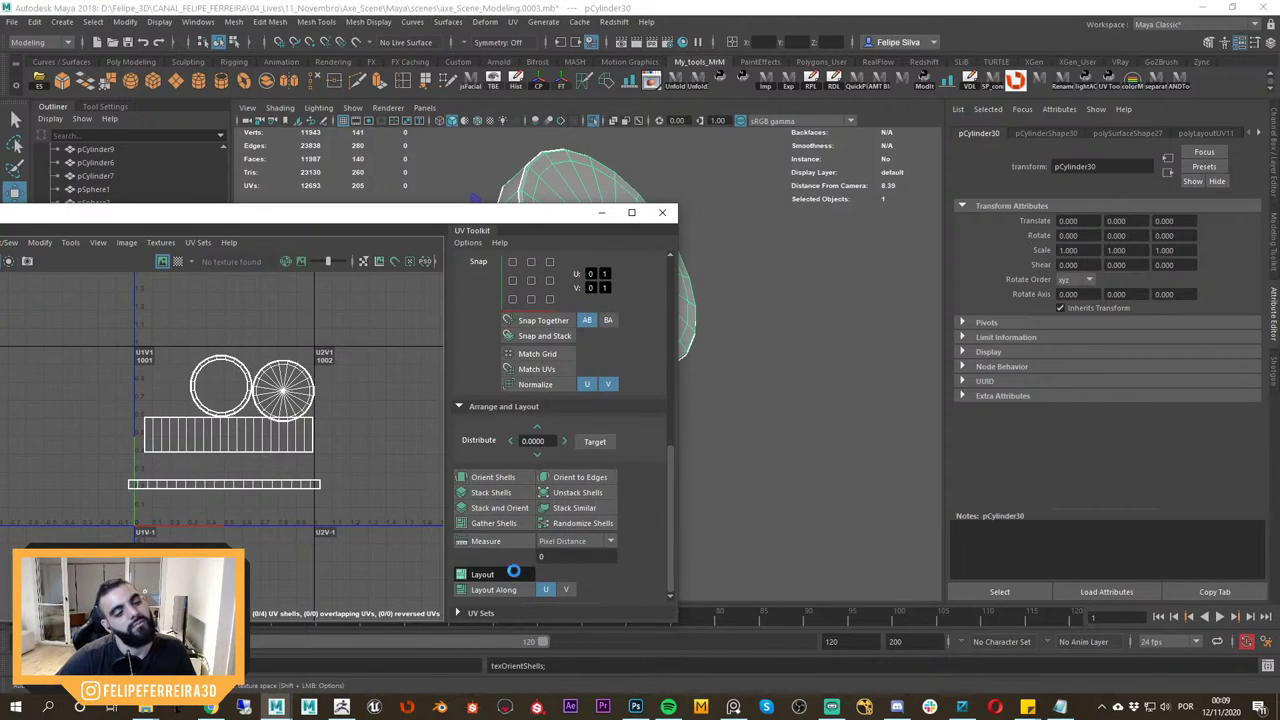
pyautogui.keyDown('alt'); pyautogui.moveTo(338, 466); pyautogui.dragTo(391, 490, button='right'); pyautogui.keyUp('alt')
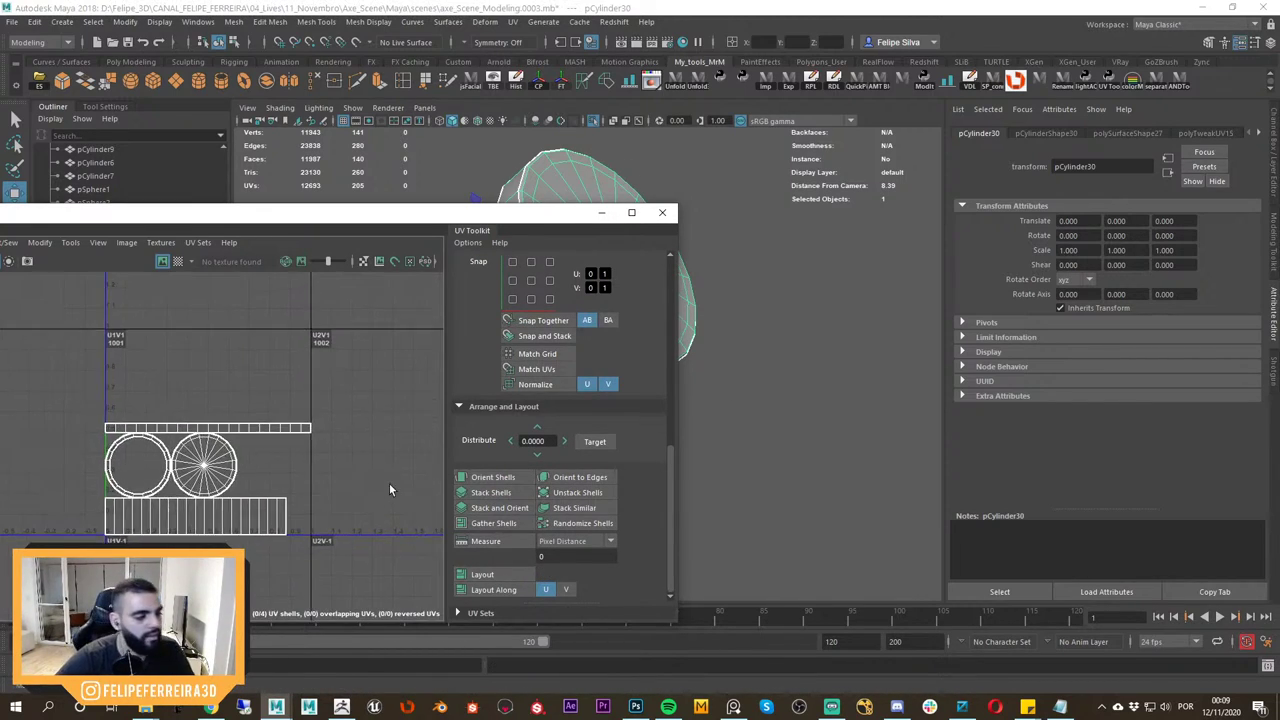
# Exit the collar's isolated view and select the staff's long shaft.
pyautogui.moveTo(551, 204); pyautogui.dragTo(508, 445)
pyautogui.scroll(-2, 648, 303)
pyautogui.hotkey('ctrl', '1')
pyautogui.keyDown('alt'); pyautogui.moveTo(648, 303); pyautogui.dragTo(692, 341); pyautogui.keyUp('alt')
pyautogui.click(692, 342)
pyautogui.scroll(-5, 780, 418)
pyautogui.keyDown('alt'); pyautogui.moveTo(780, 418); pyautogui.dragTo(443, 322, button='middle'); pyautogui.keyUp('alt')
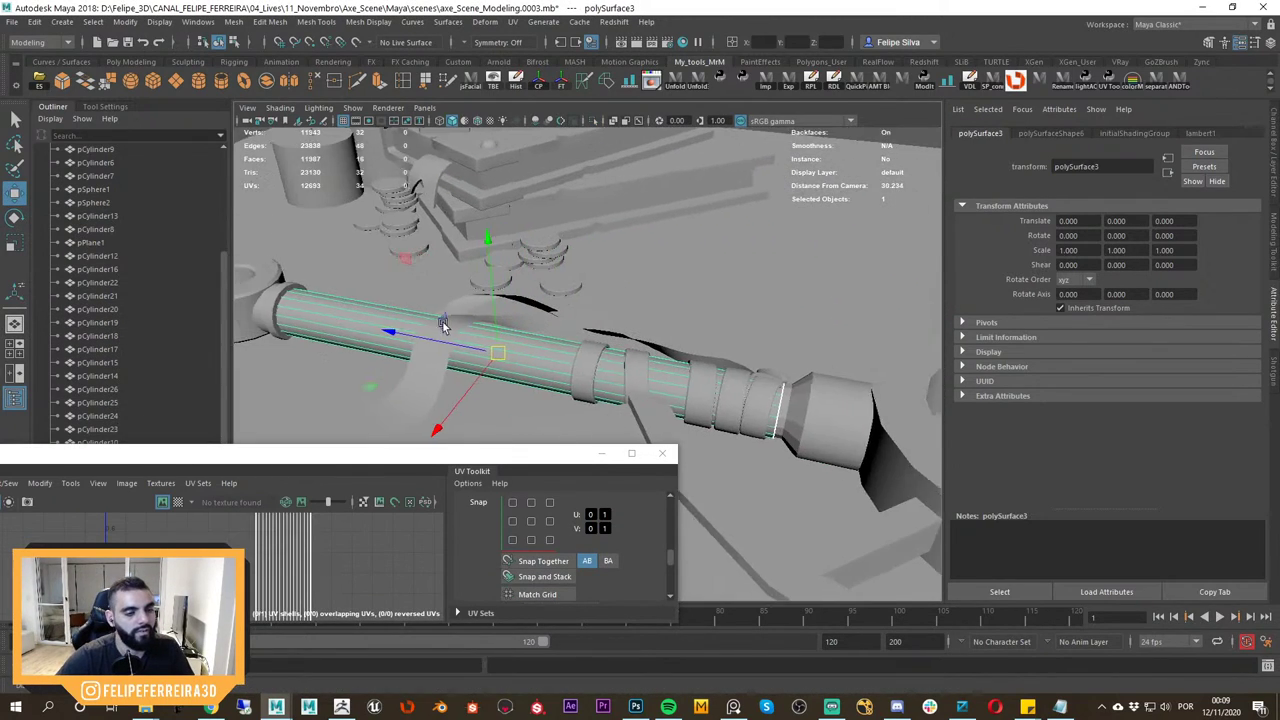
pyautogui.keyDown('alt'); pyautogui.moveTo(608, 362); pyautogui.dragTo(649, 358); pyautogui.keyUp('alt')
# Isolate the beveled ring band wrapped around the staff's shaft.
pyautogui.click(556, 366)
pyautogui.press('f')
pyautogui.hotkey('ctrl', '1')
pyautogui.hotkey('ctrl', '1')
pyautogui.hotkey('ctrl', '1')
pyautogui.keyDown('alt'); pyautogui.moveTo(636, 341); pyautogui.dragTo(702, 369, button='middle'); pyautogui.keyUp('alt')
pyautogui.scroll(4, 668, 331)
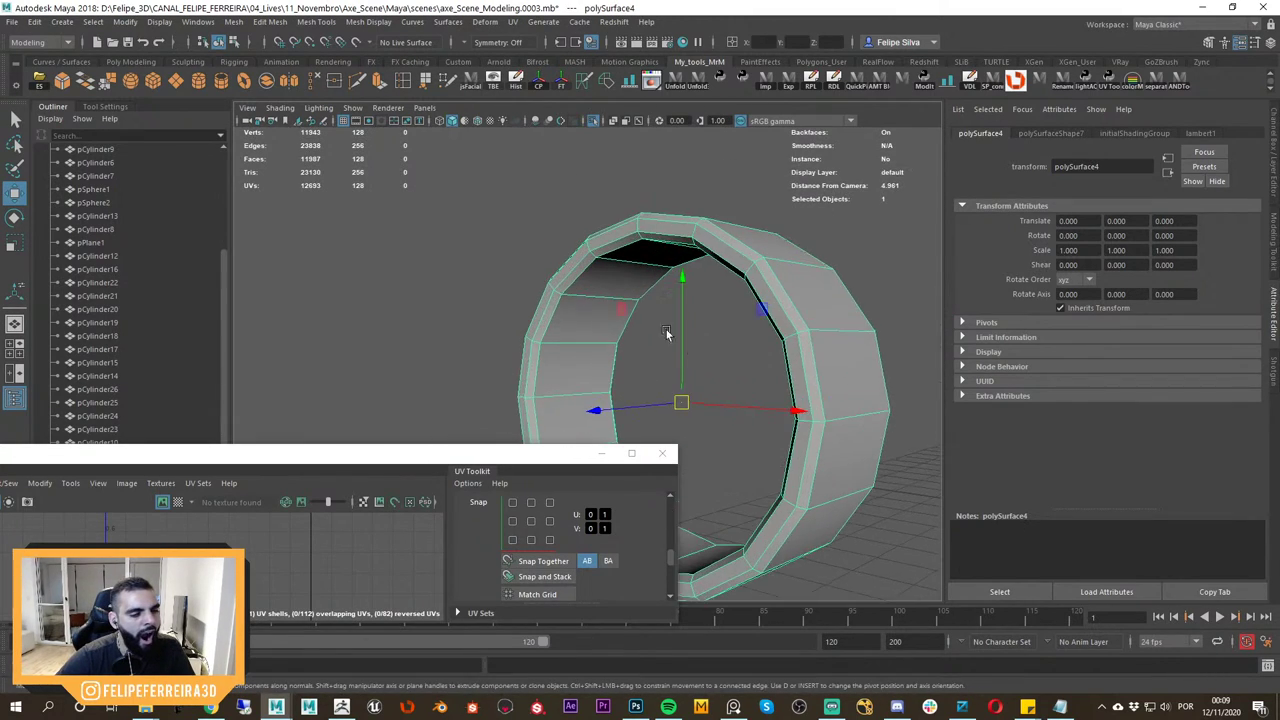
# Delete the ring's inner face loop together with the bevel faces bordering it.
pyautogui.moveTo(638, 302); pyautogui.dragTo(636, 351, button='right')
pyautogui.click(614, 290)
pyautogui.keyDown('shift'); pyautogui.doubleClick(585, 327); pyautogui.keyUp('shift')
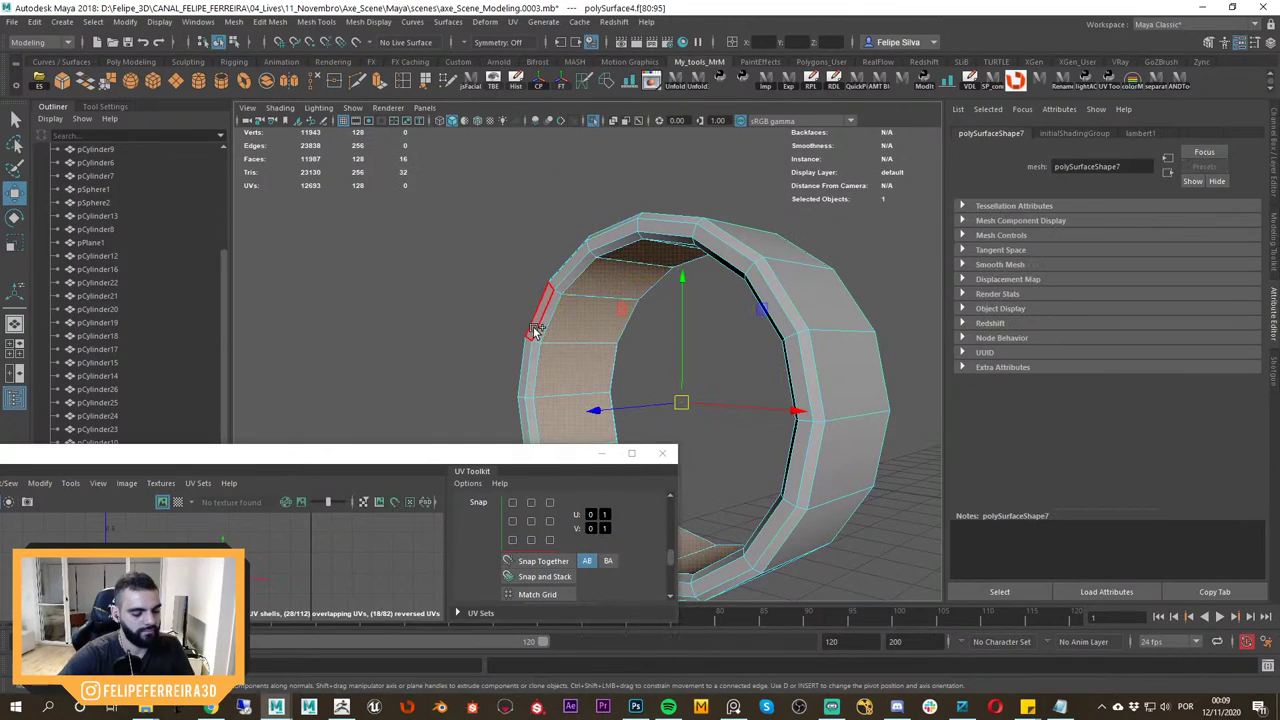
pyautogui.hotkey('shift', '.')
pyautogui.press('Delete')
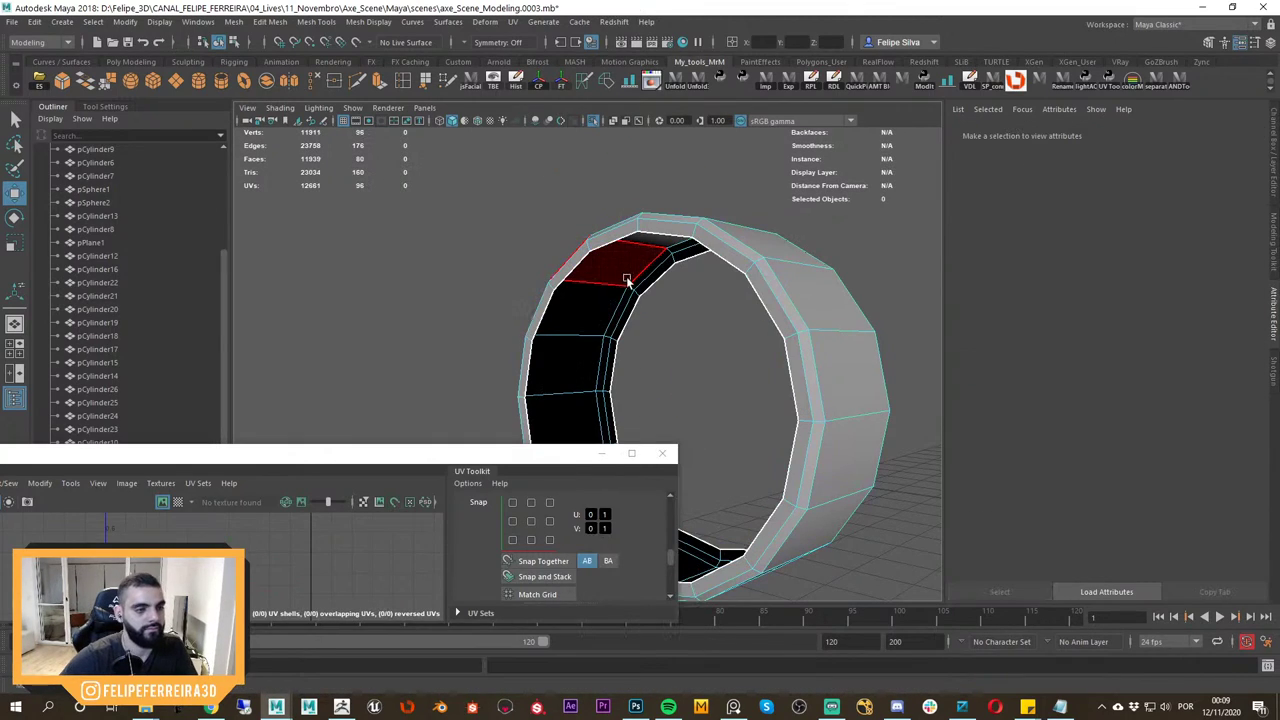
# Turn on the ring's smooth preview and exit its isolated view to check it around the shaft.
pyautogui.press('3')
pyautogui.hotkey('ctrl', '1')
pyautogui.moveTo(668, 260)
pyautogui.keyDown('alt'); pyautogui.mouseDown()
pyautogui.moveTo(677, 246)
pyautogui.moveTo(664, 250)
pyautogui.mouseUp(); pyautogui.keyUp('alt')
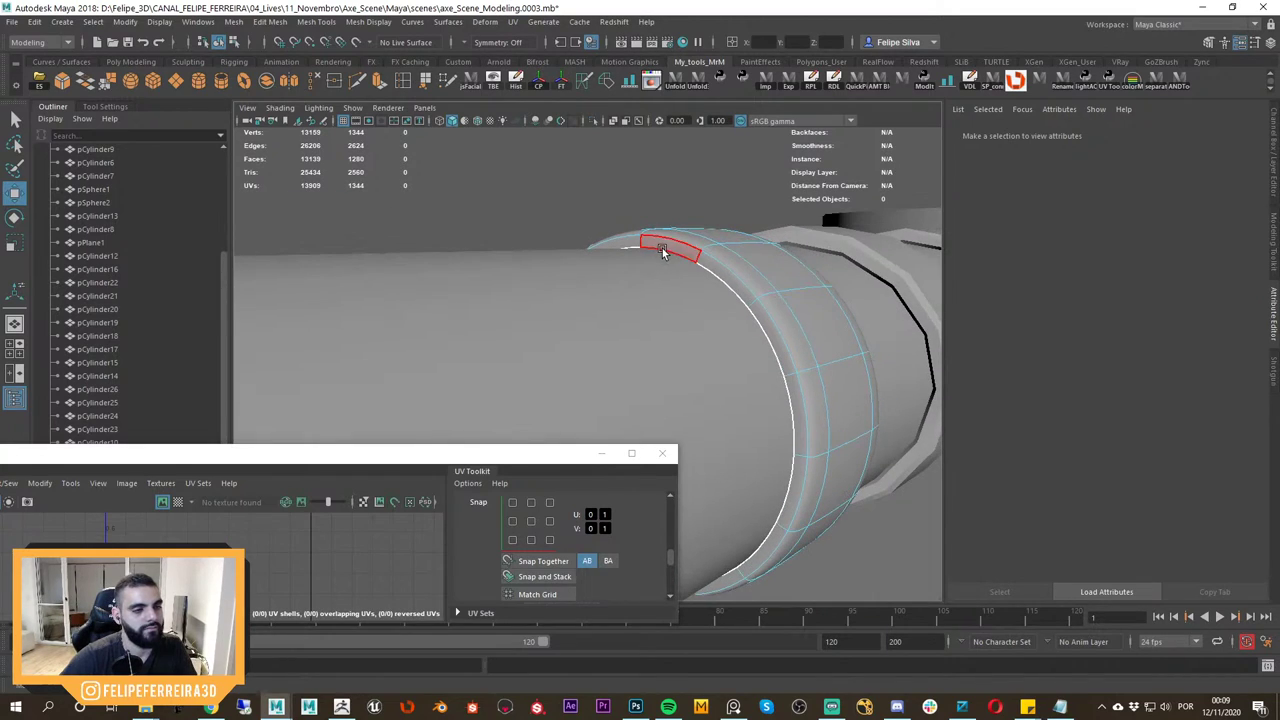
# Select the border edge loops at both open ends of the ring.
pyautogui.rightClick(665, 248)
pyautogui.moveTo(665, 248); pyautogui.dragTo(672, 196, button='right')
pyautogui.click(674, 247)
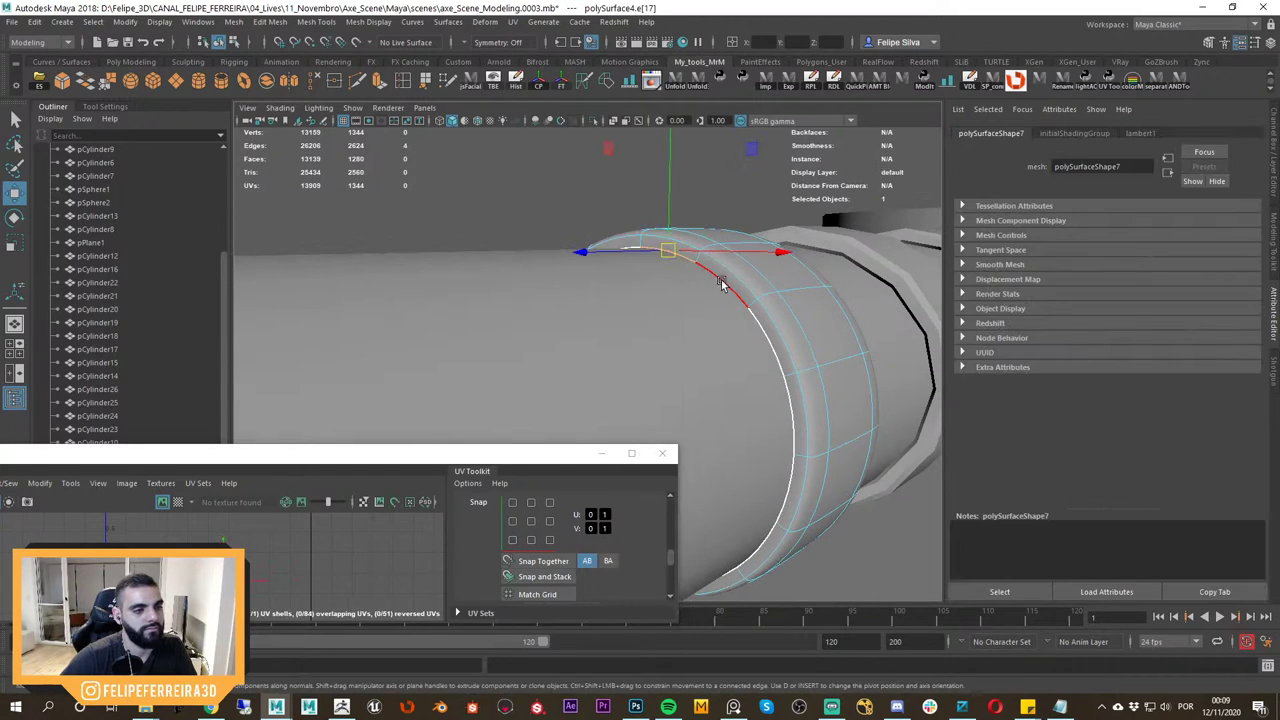
pyautogui.doubleClick(721, 282)
pyautogui.keyDown('alt'); pyautogui.moveTo(721, 283); pyautogui.dragTo(666, 377); pyautogui.keyUp('alt')
pyautogui.keyDown('shift'); pyautogui.doubleClick(554, 271); pyautogui.keyUp('shift')
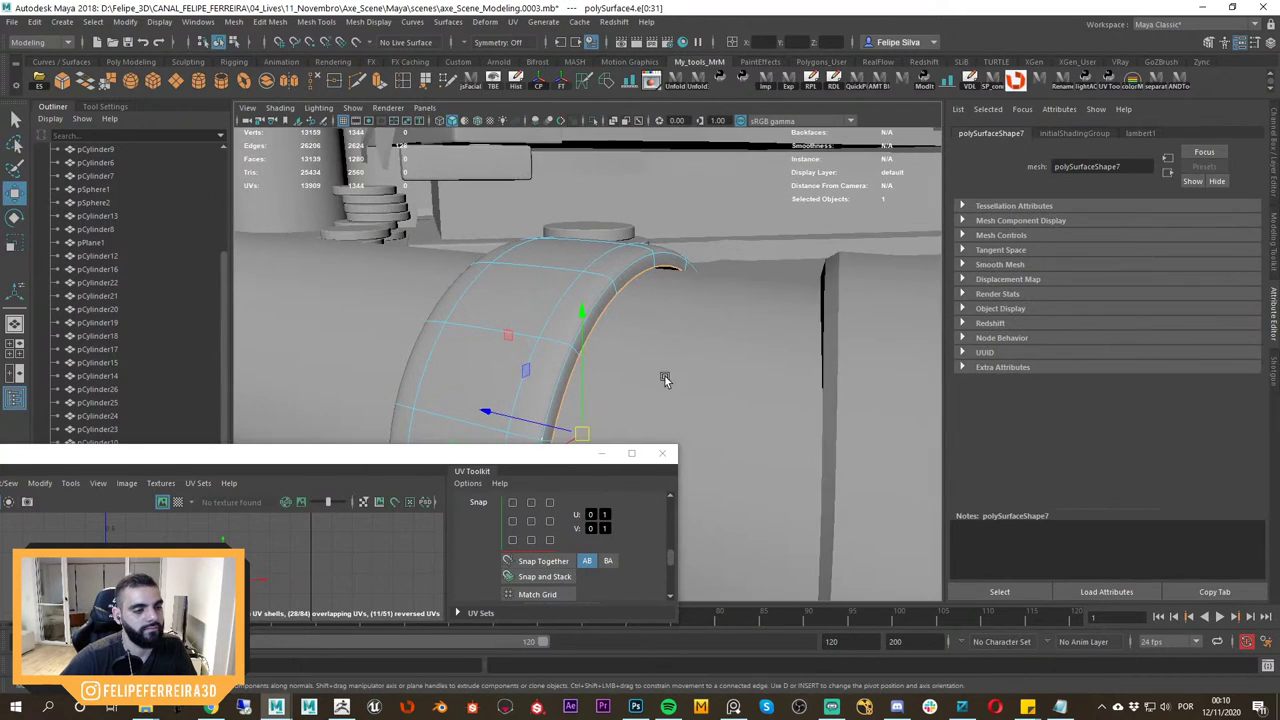
# Try scaling the ring's border edge loops radially around the shaft, and undo the changes and the smooth preview.
pyautogui.press('r')
pyautogui.press('f')
pyautogui.keyDown('ctrl'); pyautogui.moveTo(499, 344); pyautogui.dragTo(508, 348); pyautogui.keyUp('ctrl')
pyautogui.hotkey('ctrl', 'z')
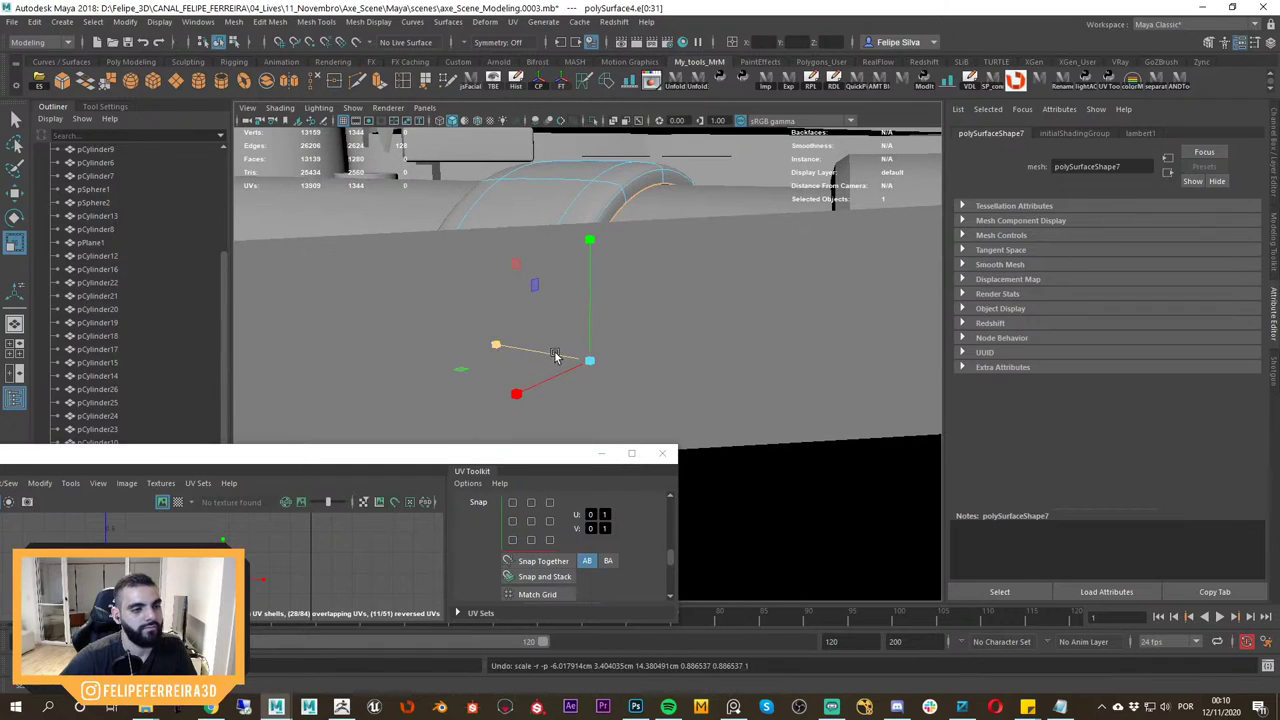
pyautogui.moveTo(601, 366); pyautogui.dragTo(598, 365)
pyautogui.hotkey('ctrl', 'z')
pyautogui.keyDown('ctrl'); pyautogui.moveTo(499, 342); pyautogui.dragTo(703, 346); pyautogui.keyUp('ctrl')
pyautogui.press('w')
pyautogui.hotkey('ctrl', 'z')
pyautogui.hotkey('ctrl', 'z')
pyautogui.hotkey('ctrl', 'z')
pyautogui.keyDown('alt'); pyautogui.moveTo(703, 346); pyautogui.dragTo(740, 350, button='right'); pyautogui.keyUp('alt')
pyautogui.keyDown('alt'); pyautogui.moveTo(740, 350); pyautogui.dragTo(700, 390); pyautogui.keyUp('alt')
pyautogui.keyDown('alt'); pyautogui.moveTo(642, 370); pyautogui.dragTo(750, 400, button='right'); pyautogui.keyUp('alt')
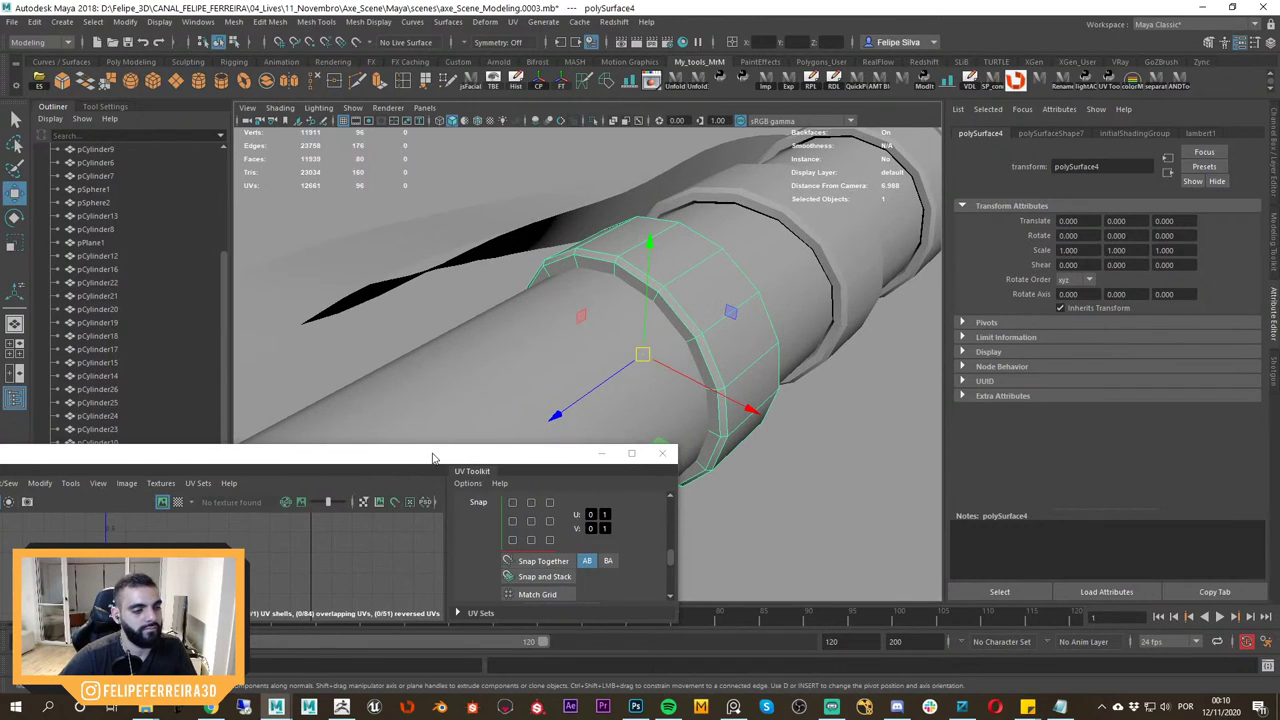
# Enlarge the UV Editor and dock the UV Toolkit alongside the Attribute Editor.
pyautogui.moveTo(432, 455); pyautogui.dragTo(533, 228)
pyautogui.press('f')
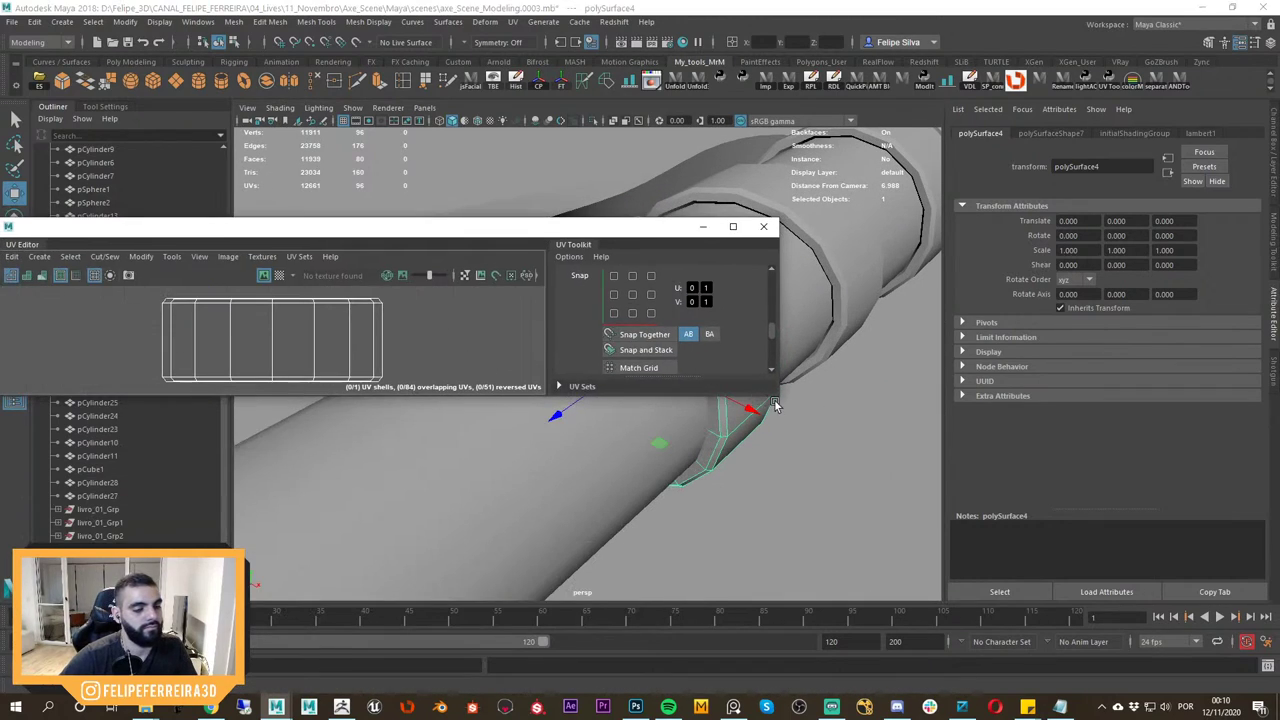
pyautogui.moveTo(775, 401); pyautogui.dragTo(773, 677)
pyautogui.keyDown('alt'); pyautogui.moveTo(450, 510); pyautogui.dragTo(307, 362, button='right'); pyautogui.keyUp('alt')
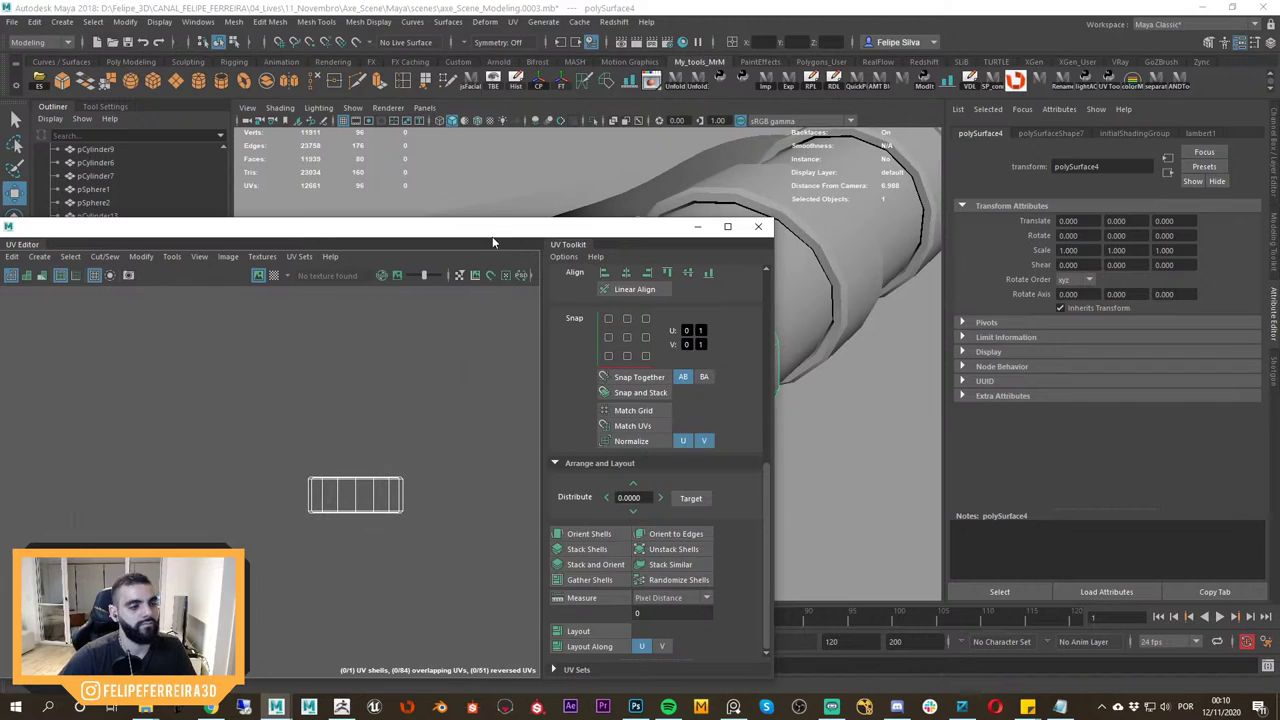
pyautogui.moveTo(493, 227); pyautogui.dragTo(563, 181)
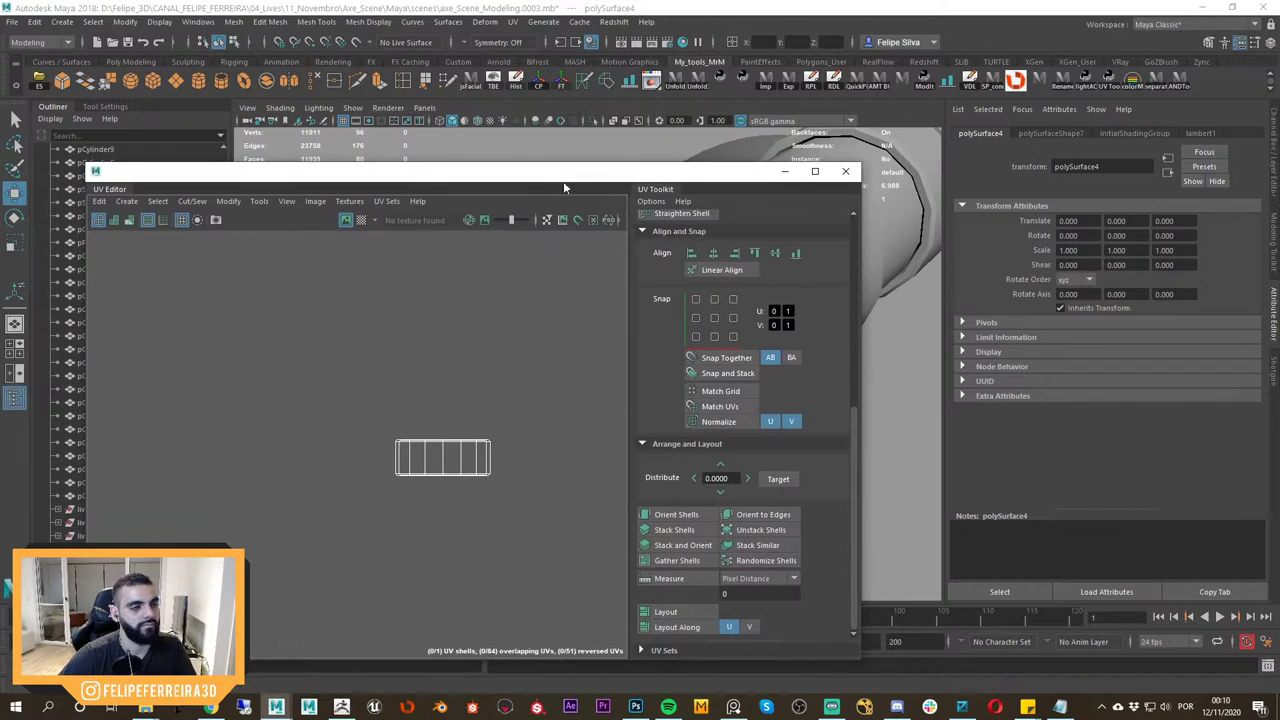
pyautogui.moveTo(866, 237); pyautogui.dragTo(817, 234)
pyautogui.moveTo(660, 173); pyautogui.dragTo(1270, 428)
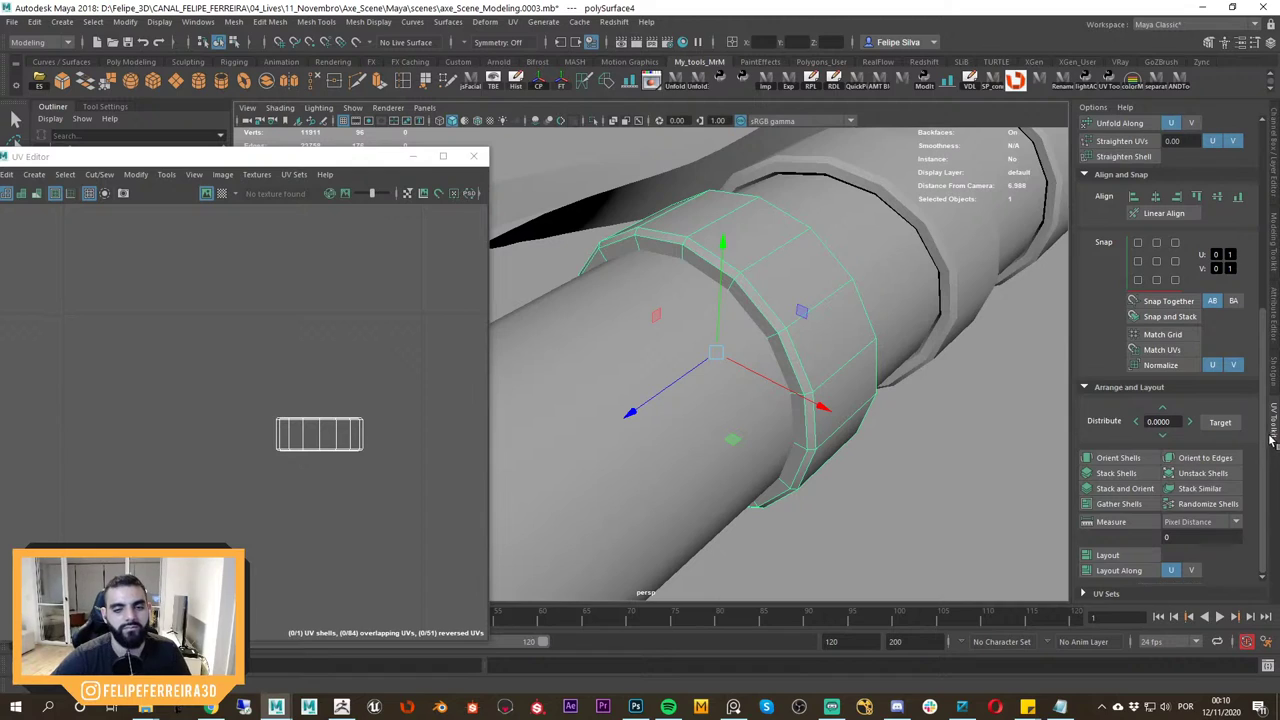
# Try unfolding the ring's UVs as a single shell without a widthwise seam.
pyautogui.scroll(5, 1150, 330)
pyautogui.click(1108, 309)
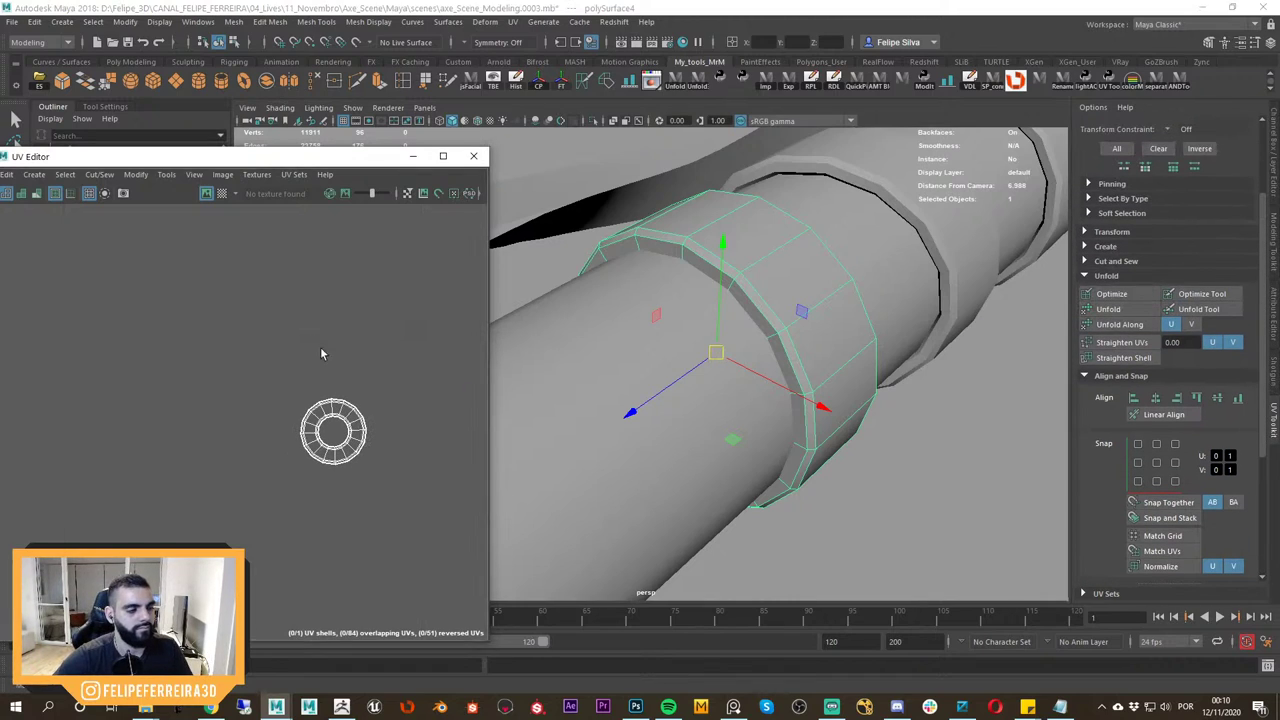
pyautogui.scroll(1, 321, 350)
pyautogui.keyDown('alt'); pyautogui.moveTo(860, 422); pyautogui.dragTo(856, 424); pyautogui.keyUp('alt')
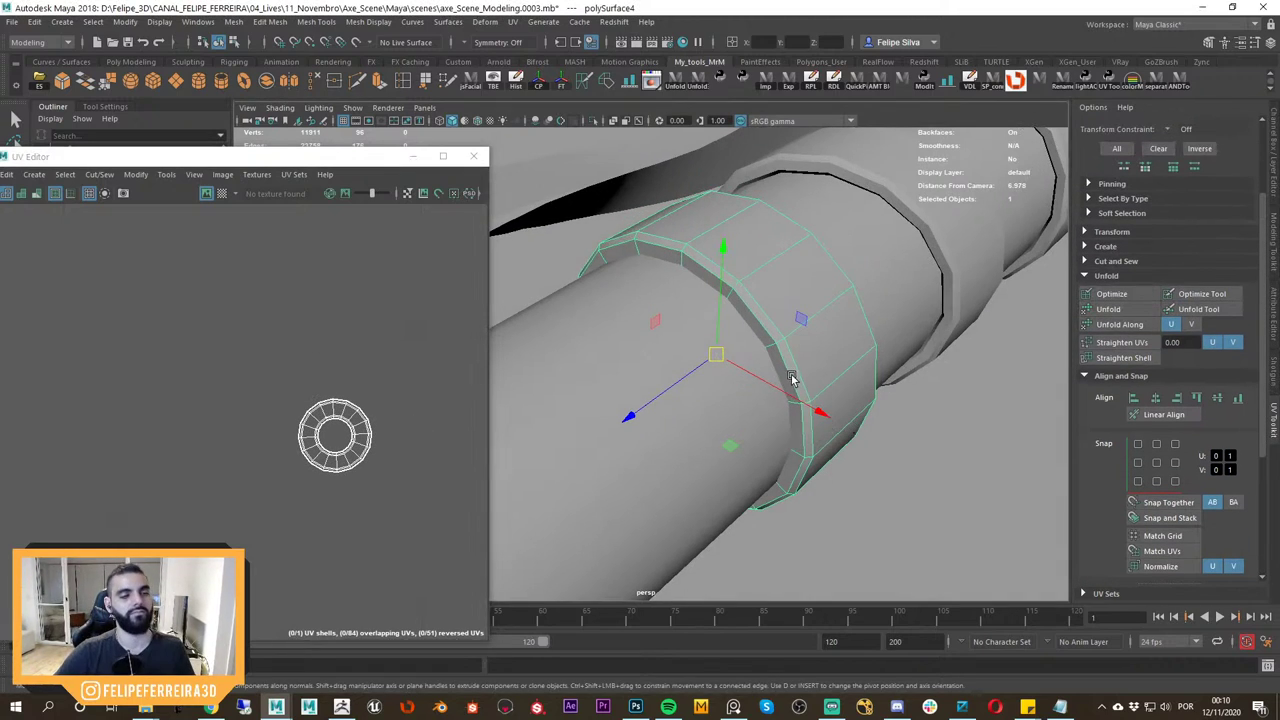
# Cut a UV seam across the ring's width on the underside of the band.
pyautogui.keyDown('alt'); pyautogui.moveTo(789, 346); pyautogui.dragTo(811, 363); pyautogui.keyUp('alt')
pyautogui.rightClick(726, 448)
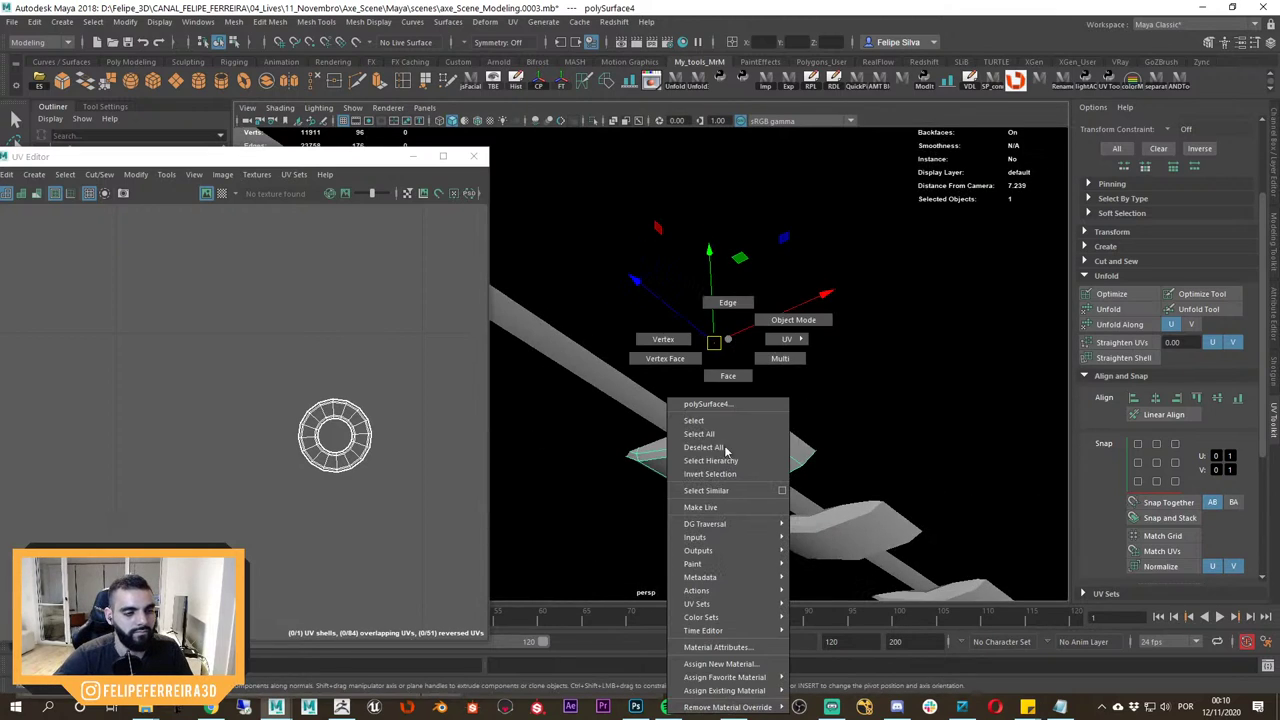
pyautogui.moveTo(726, 448); pyautogui.dragTo(724, 304, button='right')
pyautogui.doubleClick(718, 470)
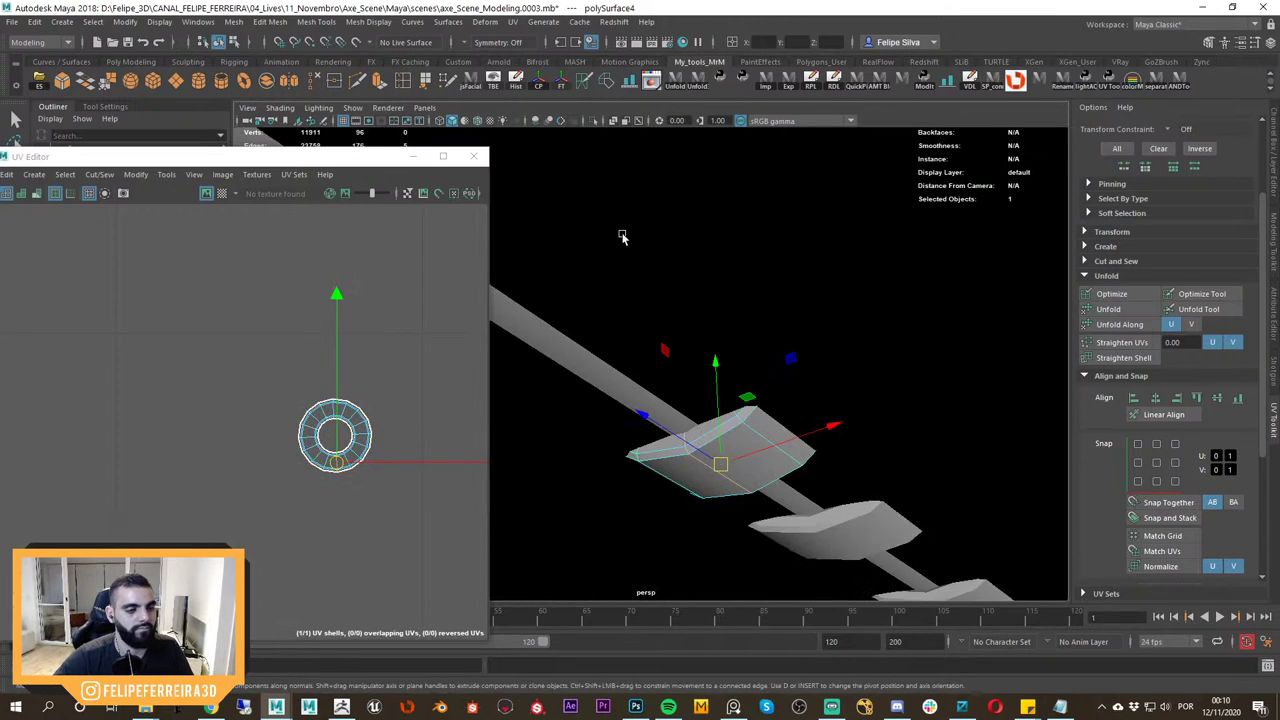
pyautogui.click(594, 120)
pyautogui.keyDown('alt'); pyautogui.moveTo(722, 270); pyautogui.dragTo(743, 420); pyautogui.keyUp('alt')
pyautogui.press('F8')
pyautogui.scroll(-2, 736, 243)
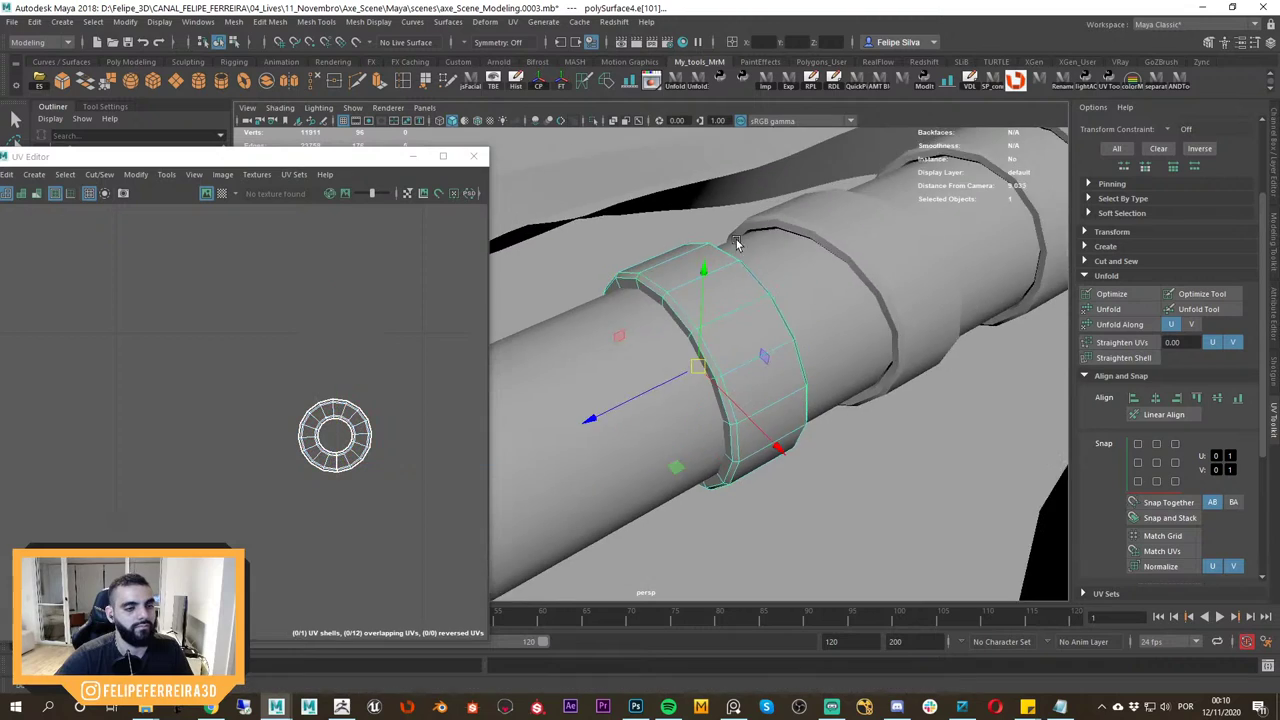
# Unfold the seamed ring's UVs into a strip and optimize the shell.
pyautogui.keyDown('alt'); pyautogui.moveTo(736, 243); pyautogui.dragTo(625, 170, button='right'); pyautogui.keyUp('alt')
pyautogui.keyDown('alt'); pyautogui.moveTo(668, 335); pyautogui.dragTo(646, 263); pyautogui.keyUp('alt')
pyautogui.click(653, 211)
pyautogui.click(677, 349)
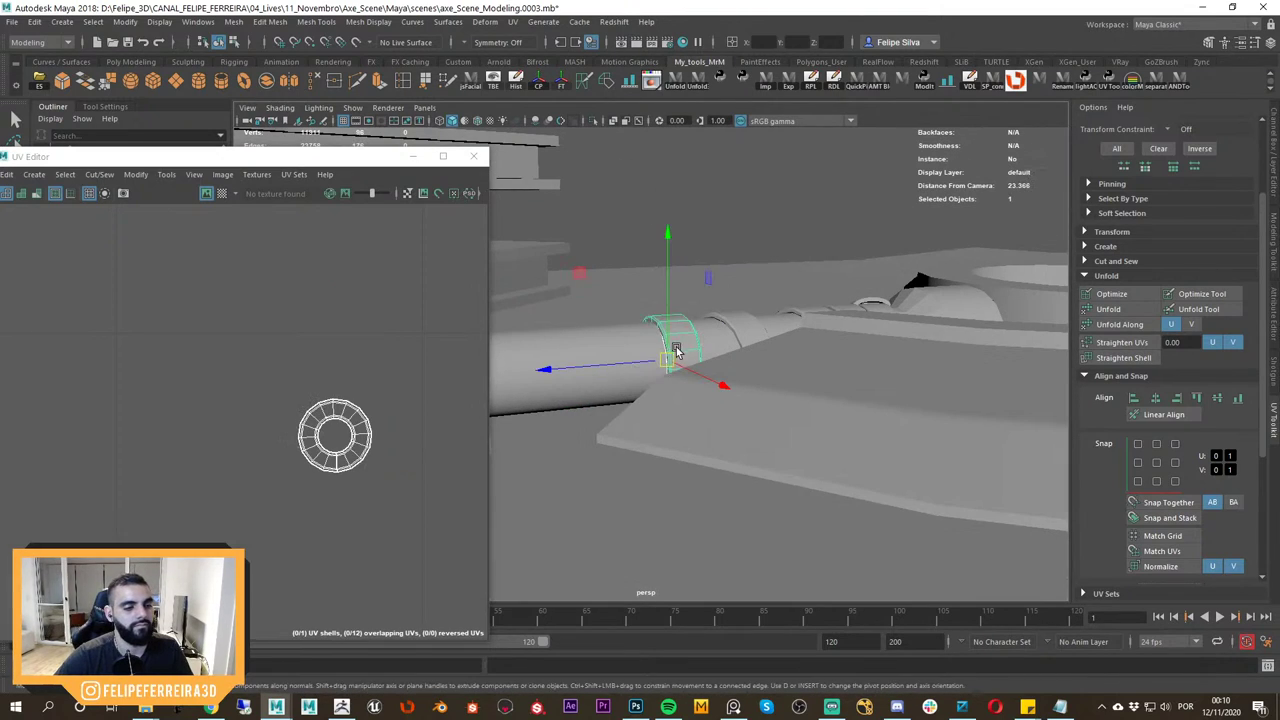
pyautogui.click(676, 84)
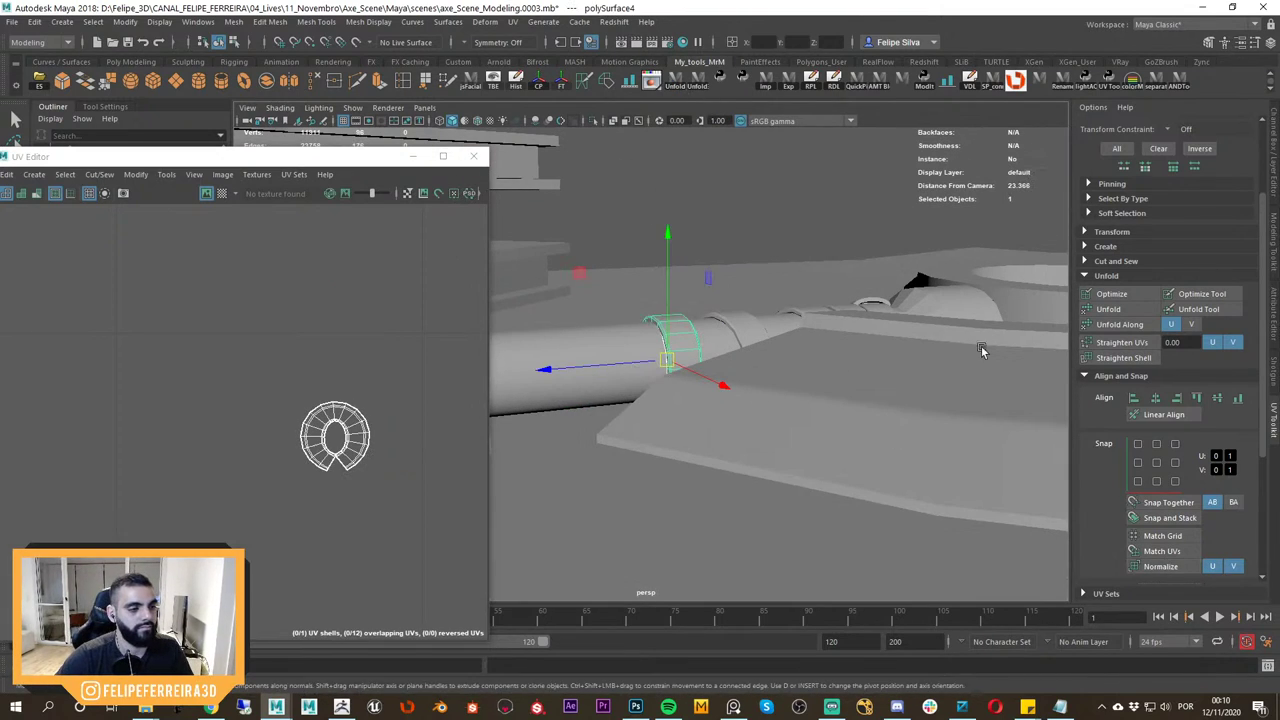
pyautogui.click(1108, 309)
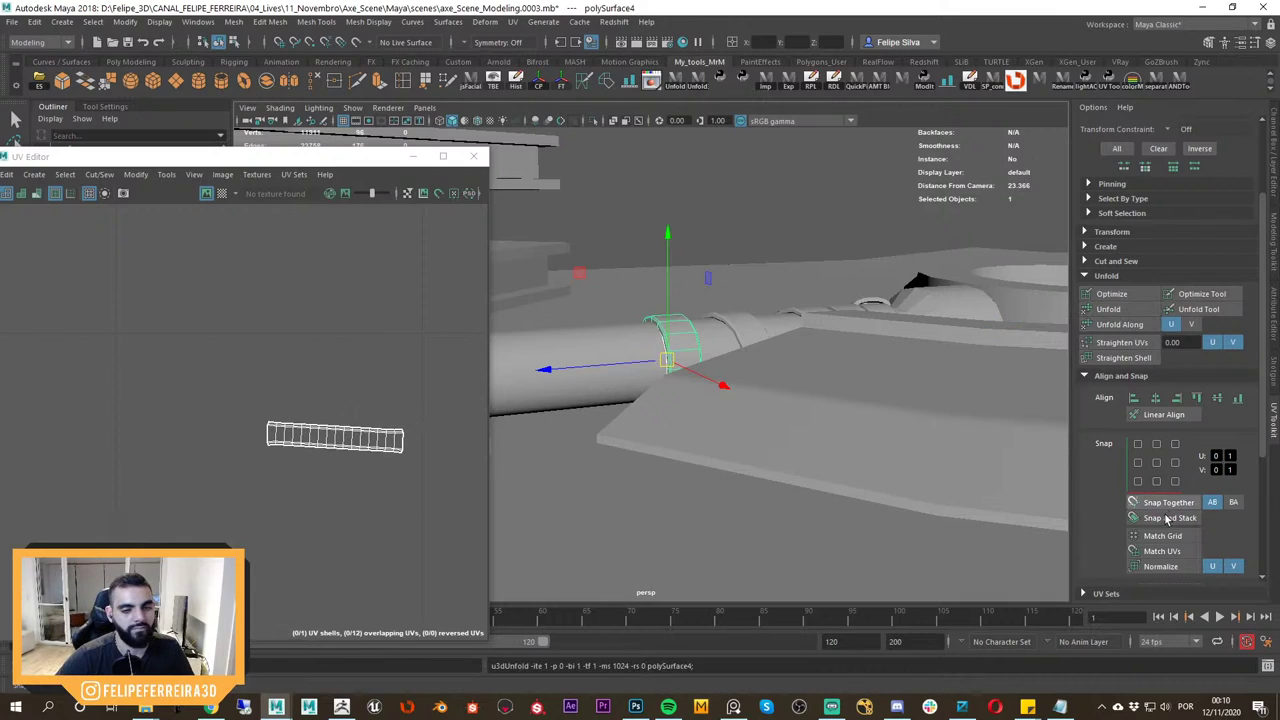
pyautogui.click(1113, 294)
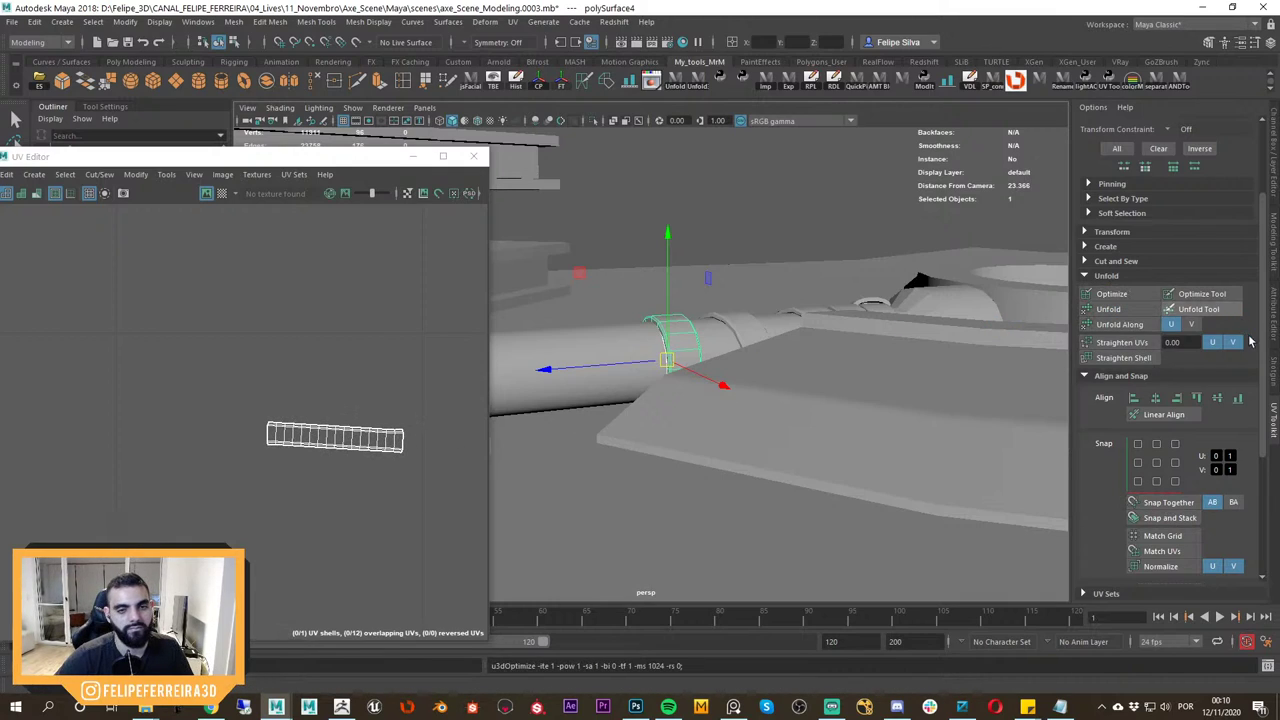
pyautogui.scroll(-3, 1252, 344)
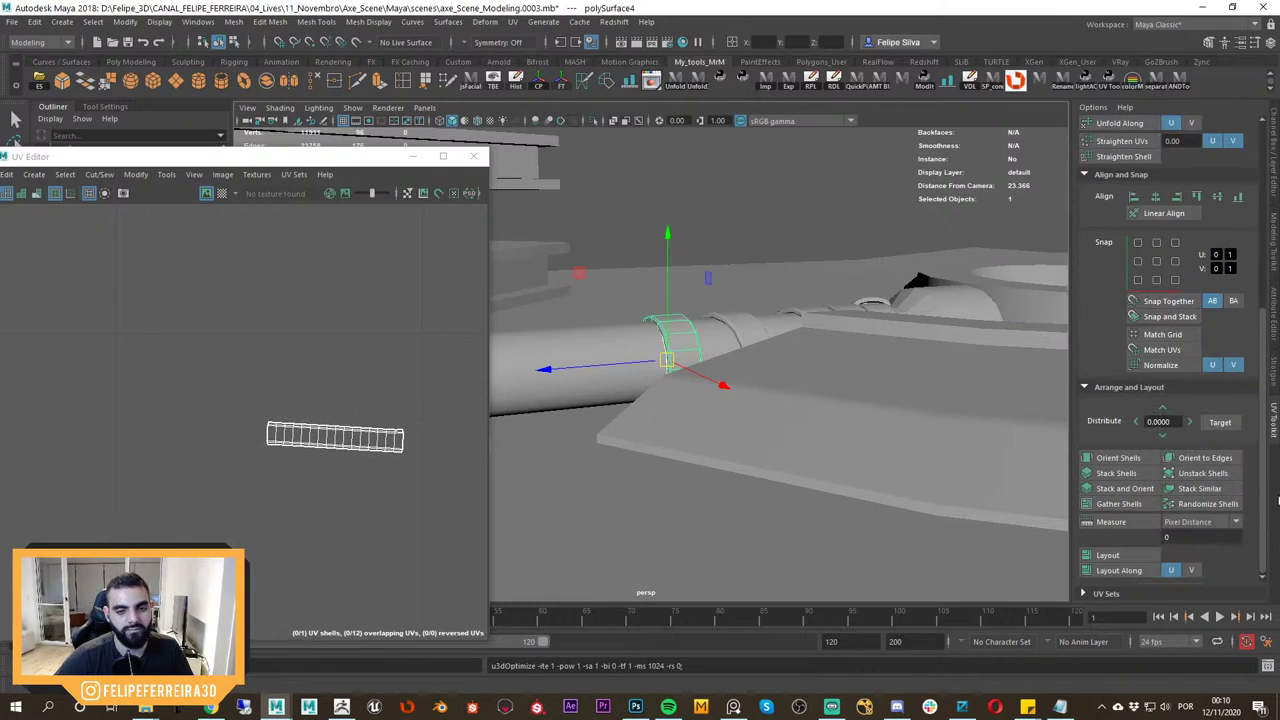
# Orient the ring's UV shell and lay it out along the lower edge of the 0–1 UV tile.
pyautogui.click(1126, 460)
pyautogui.press('f')
pyautogui.keyDown('alt'); pyautogui.moveTo(334, 438); pyautogui.dragTo(300, 357, button='right'); pyautogui.keyUp('alt')
pyautogui.keyDown('alt'); pyautogui.moveTo(738, 318); pyautogui.dragTo(733, 359); pyautogui.keyUp('alt')
# Switch to the top view of the shaft and reposition the UV Editor window.
pyautogui.press('space')
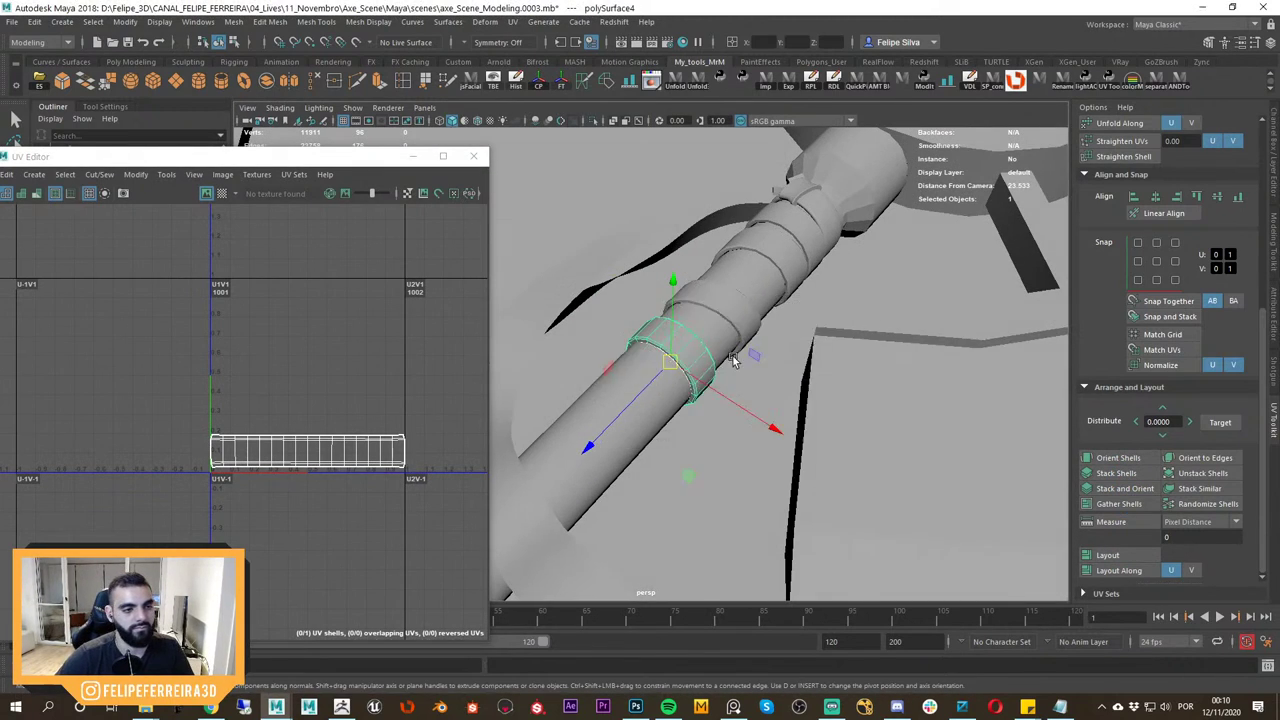
pyautogui.keyDown('alt'); pyautogui.moveTo(680, 320); pyautogui.dragTo(930, 412, button='right'); pyautogui.keyUp('alt')
pyautogui.keyDown('alt'); pyautogui.moveTo(697, 298); pyautogui.dragTo(700, 383, button='middle'); pyautogui.keyUp('alt')
pyautogui.keyDown('alt'); pyautogui.moveTo(700, 383); pyautogui.dragTo(774, 380, button='right'); pyautogui.keyUp('alt')
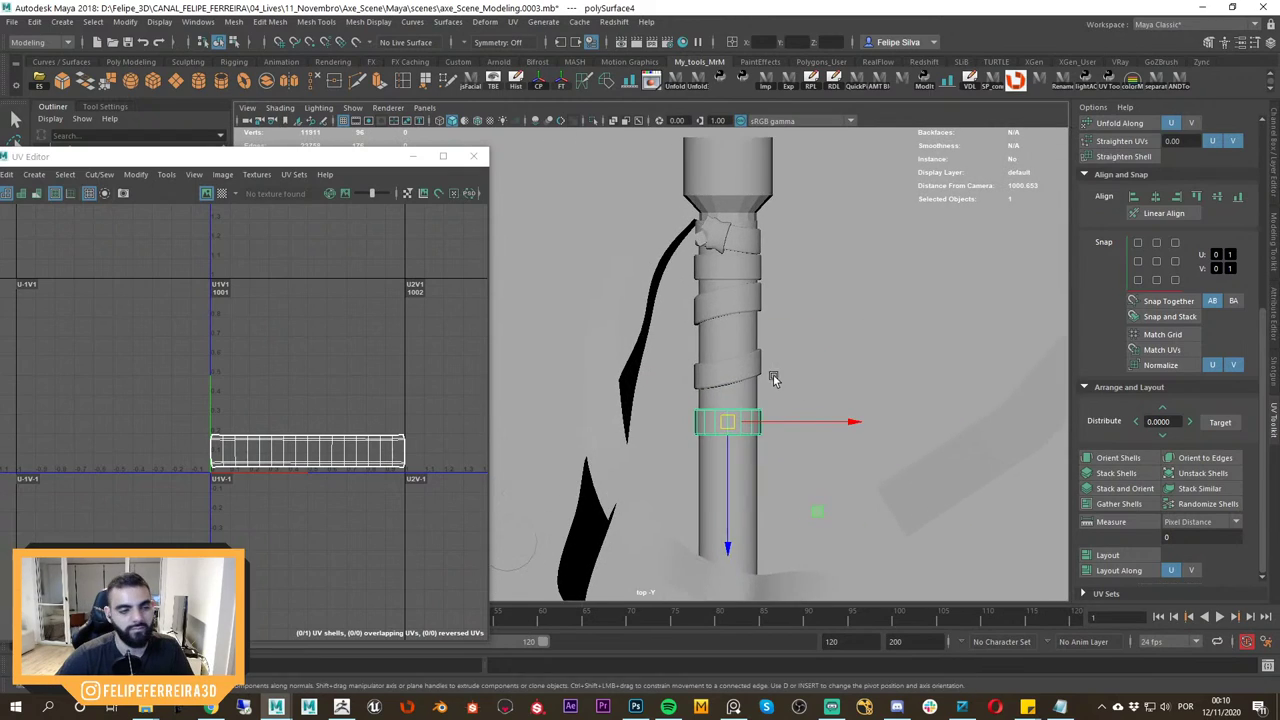
pyautogui.keyDown('alt'); pyautogui.moveTo(774, 380); pyautogui.dragTo(717, 402, button='middle'); pyautogui.keyUp('alt')
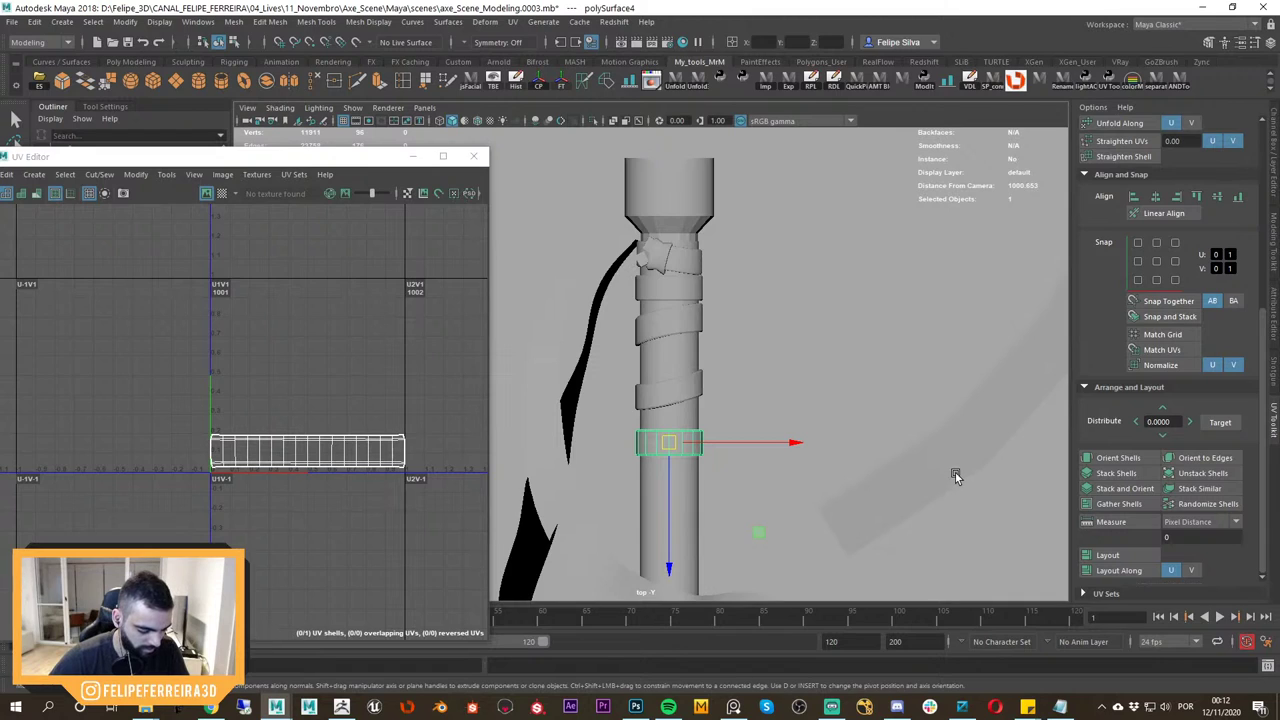
pyautogui.moveTo(363, 156); pyautogui.dragTo(413, 128)
pyautogui.scroll(-2, 654, 363)
pyautogui.keyDown('alt'); pyautogui.moveTo(696, 362); pyautogui.dragTo(746, 314, button='middle'); pyautogui.keyUp('alt')
pyautogui.scroll(2, 800, 375)
pyautogui.keyDown('alt'); pyautogui.moveTo(876, 407); pyautogui.dragTo(803, 417, button='middle'); pyautogui.keyUp('alt')
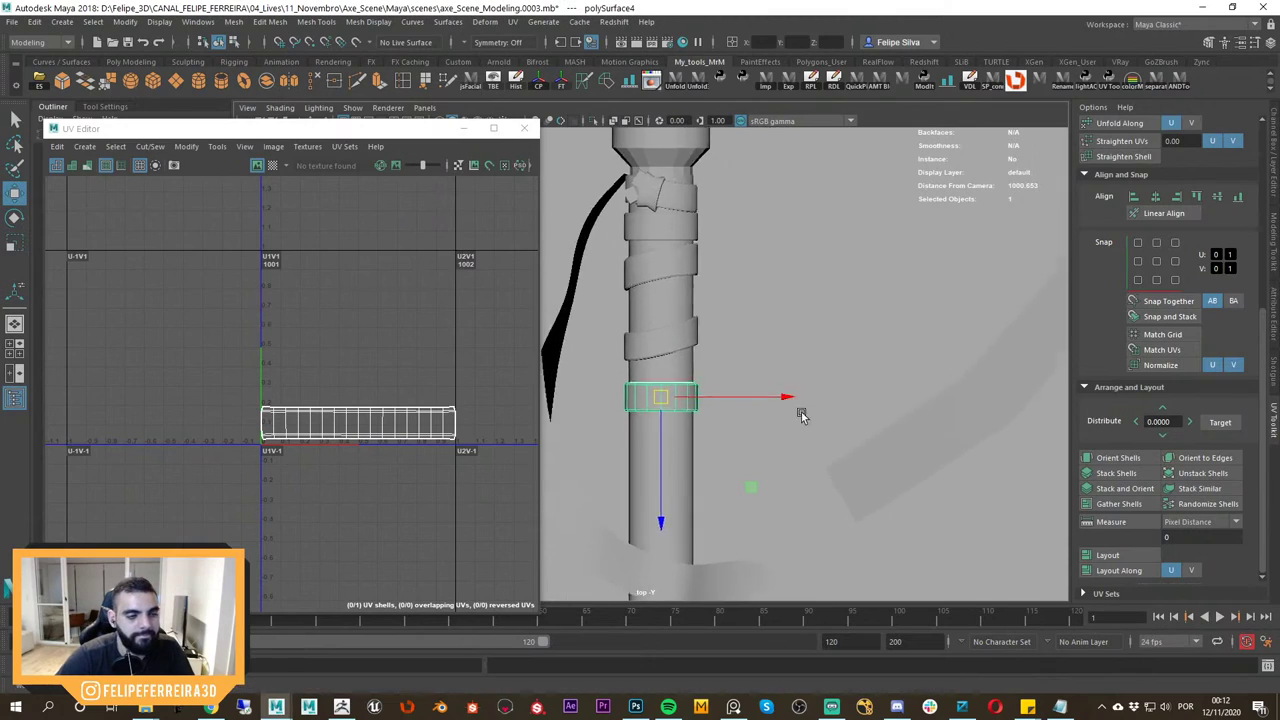
# Duplicate the unwrapped straight ring and move the copy up the shaft onto the lower slanted band.
pyautogui.scroll(1, 785, 424)
pyautogui.moveTo(665, 437); pyautogui.dragTo(665, 383)
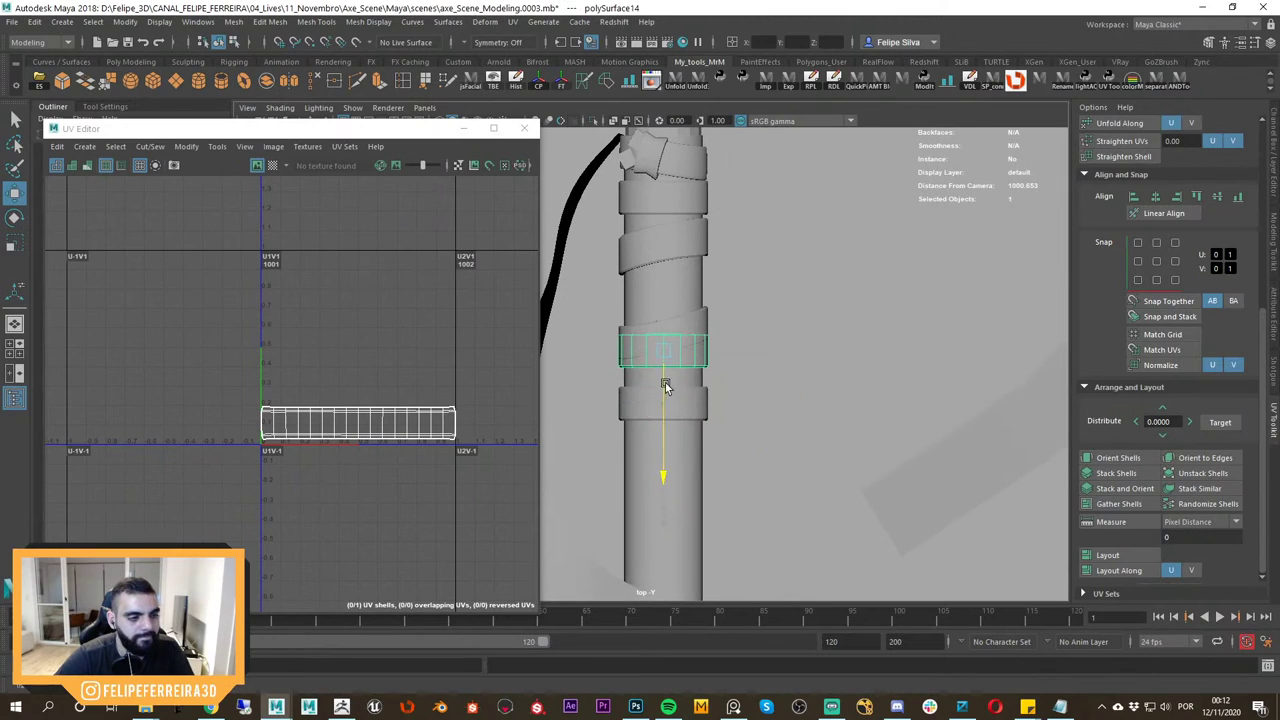
pyautogui.click(700, 322)
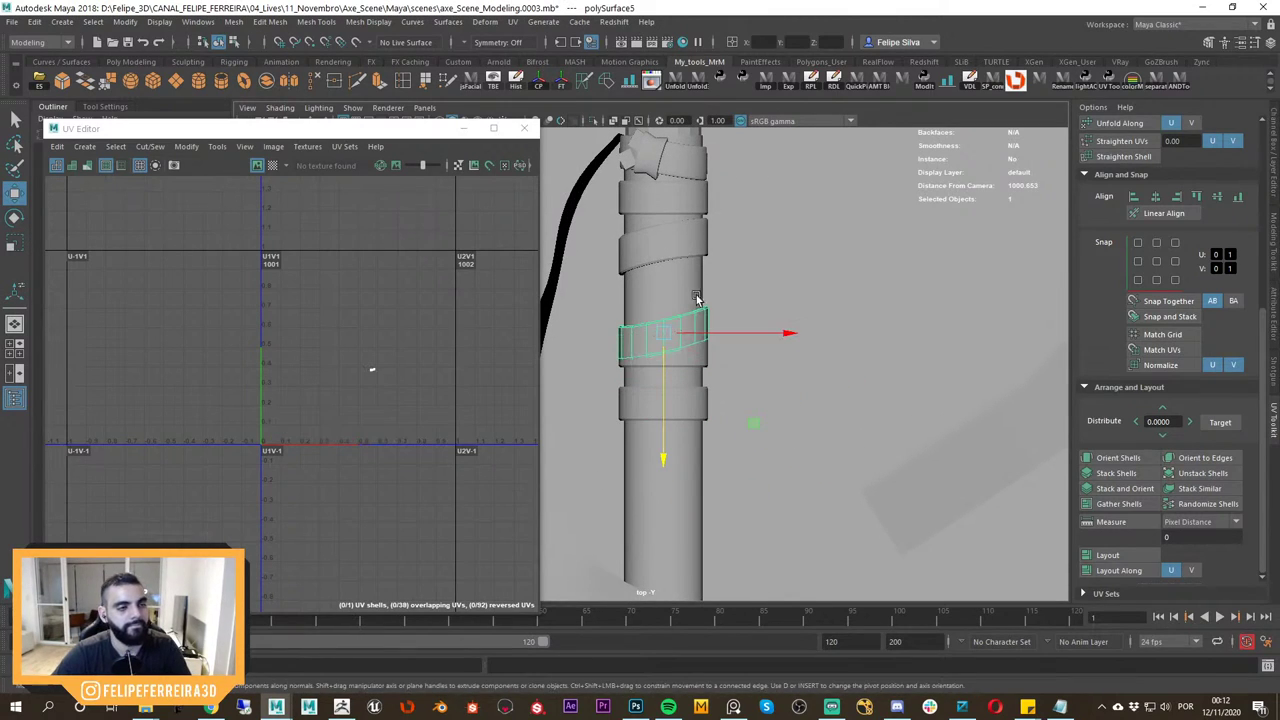
pyautogui.click(685, 363)
pyautogui.scroll(2, 754, 420)
pyautogui.scroll(2, 669, 396)
pyautogui.moveTo(670, 391); pyautogui.dragTo(677, 371)
# Slant the copied ring with soft-selected vertex moves so it follows the lower slanted band.
pyautogui.press('F9')
pyautogui.moveTo(794, 257); pyautogui.dragTo(725, 388)
pyautogui.press('b')
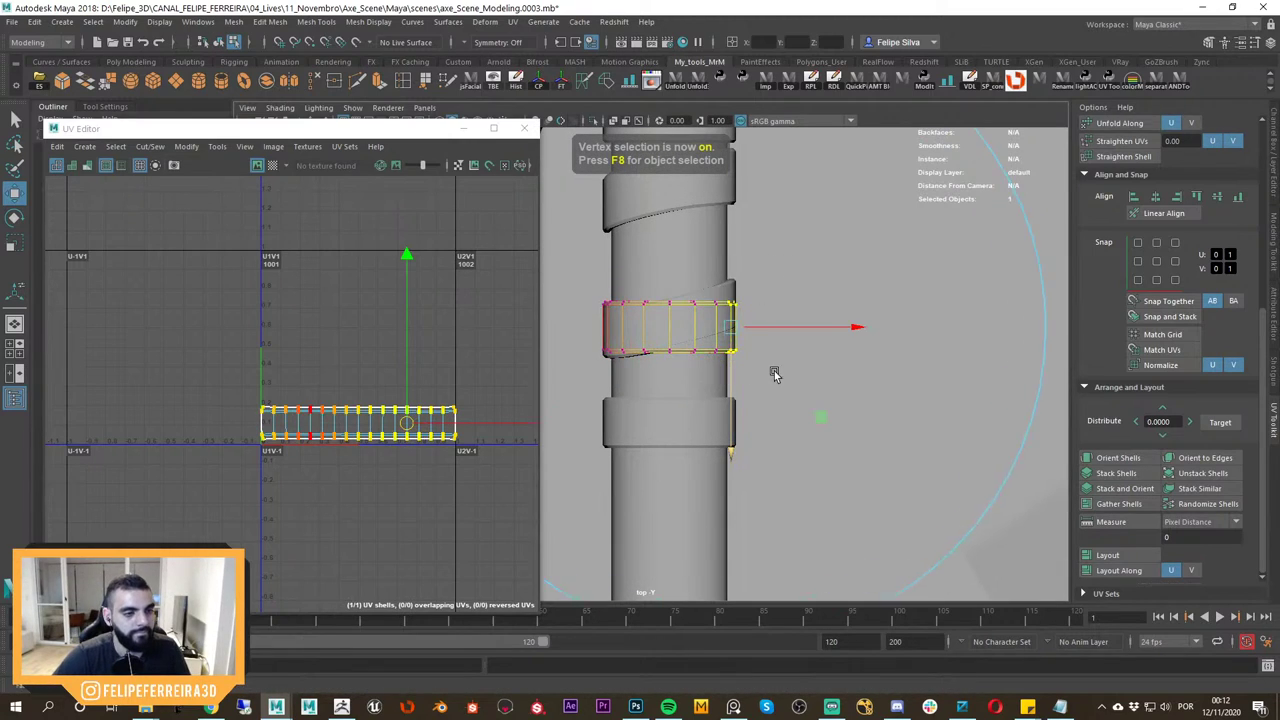
pyautogui.moveTo(589, 347); pyautogui.dragTo(600, 348)
pyautogui.moveTo(734, 374); pyautogui.dragTo(734, 344)
pyautogui.moveTo(652, 264); pyautogui.dragTo(645, 390)
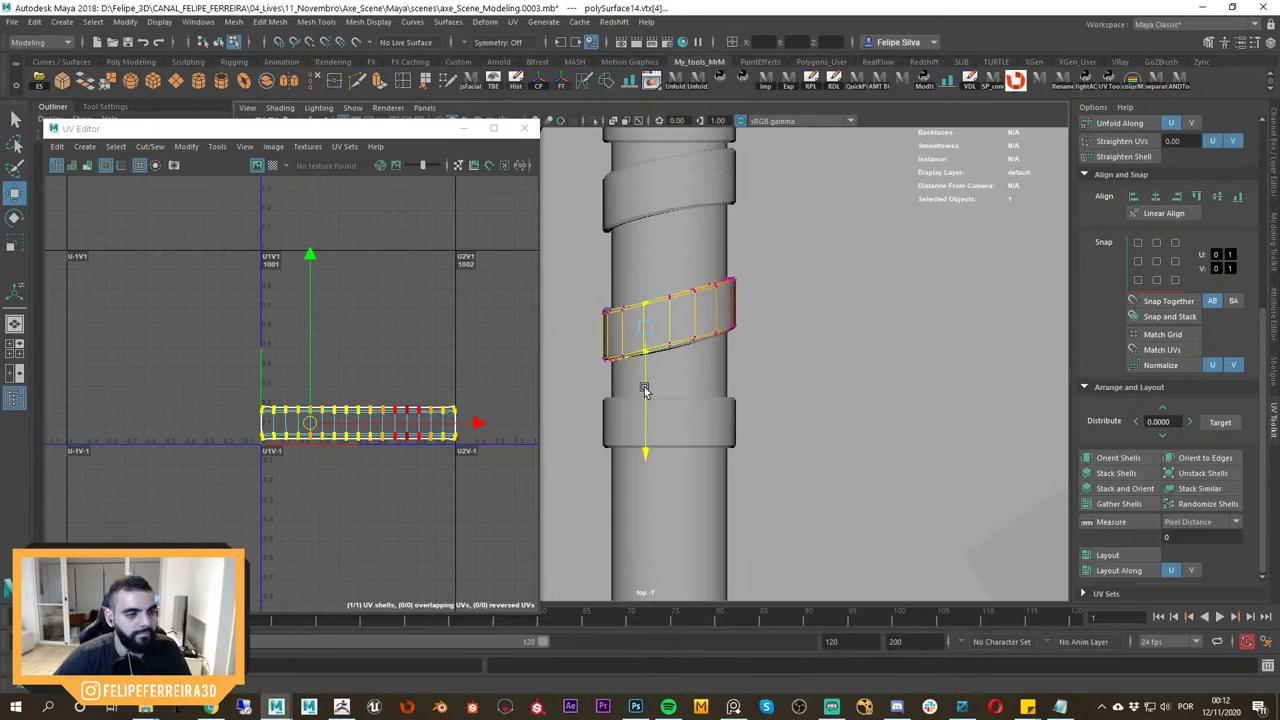
pyautogui.moveTo(578, 280); pyautogui.dragTo(615, 396)
pyautogui.moveTo(588, 369); pyautogui.dragTo(608, 373)
pyautogui.keyDown('alt'); pyautogui.moveTo(657, 336); pyautogui.dragTo(657, 357, button='middle'); pyautogui.keyUp('alt')
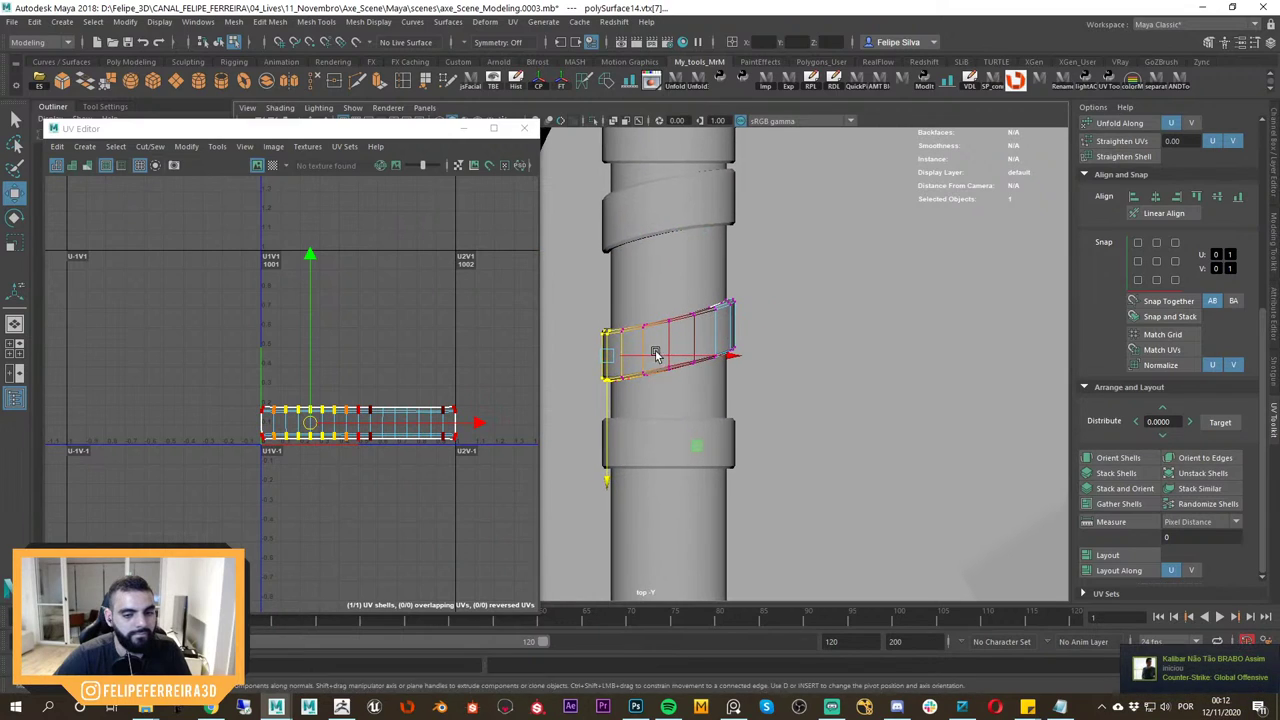
pyautogui.keyDown('alt'); pyautogui.moveTo(657, 357); pyautogui.dragTo(788, 268, button='right'); pyautogui.keyUp('alt')
# Delete the original lower slanted band and keep the reshaped, unwrapped copy selected.
pyautogui.click(742, 299)
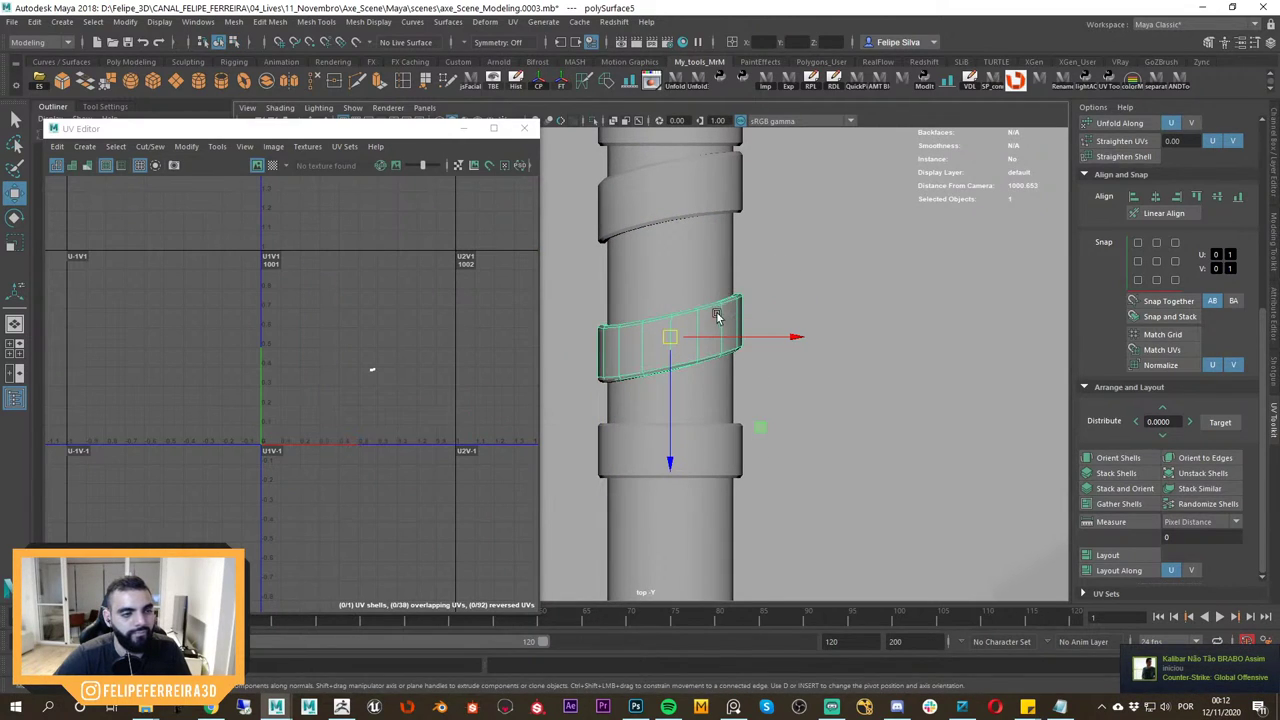
pyautogui.click(605, 383)
pyautogui.keyDown('alt'); pyautogui.moveTo(615, 388); pyautogui.dragTo(678, 406, button='right'); pyautogui.keyUp('alt')
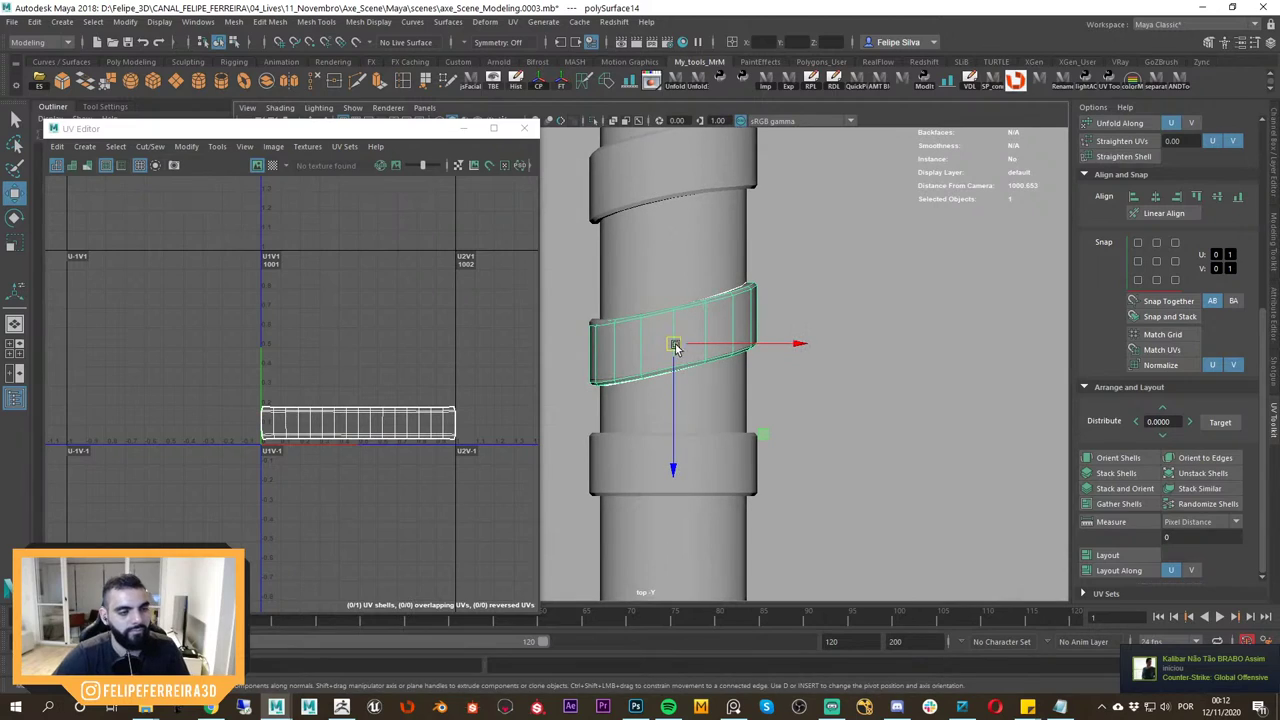
pyautogui.click(598, 325)
pyautogui.press('Delete')
pyautogui.click(641, 334)
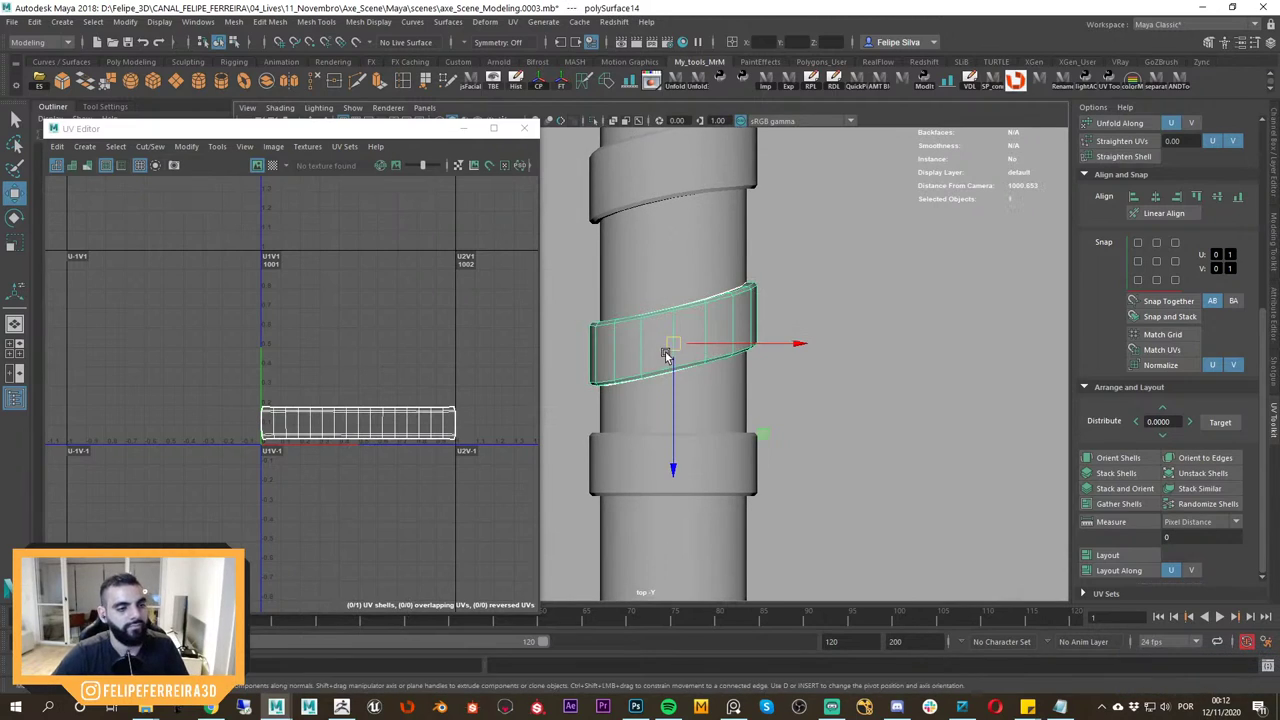
# Duplicate the reshaped slanted band and move the copy up onto the second slanted band.
pyautogui.keyDown('alt'); pyautogui.moveTo(667, 367); pyautogui.dragTo(691, 434, button='middle'); pyautogui.keyUp('alt')
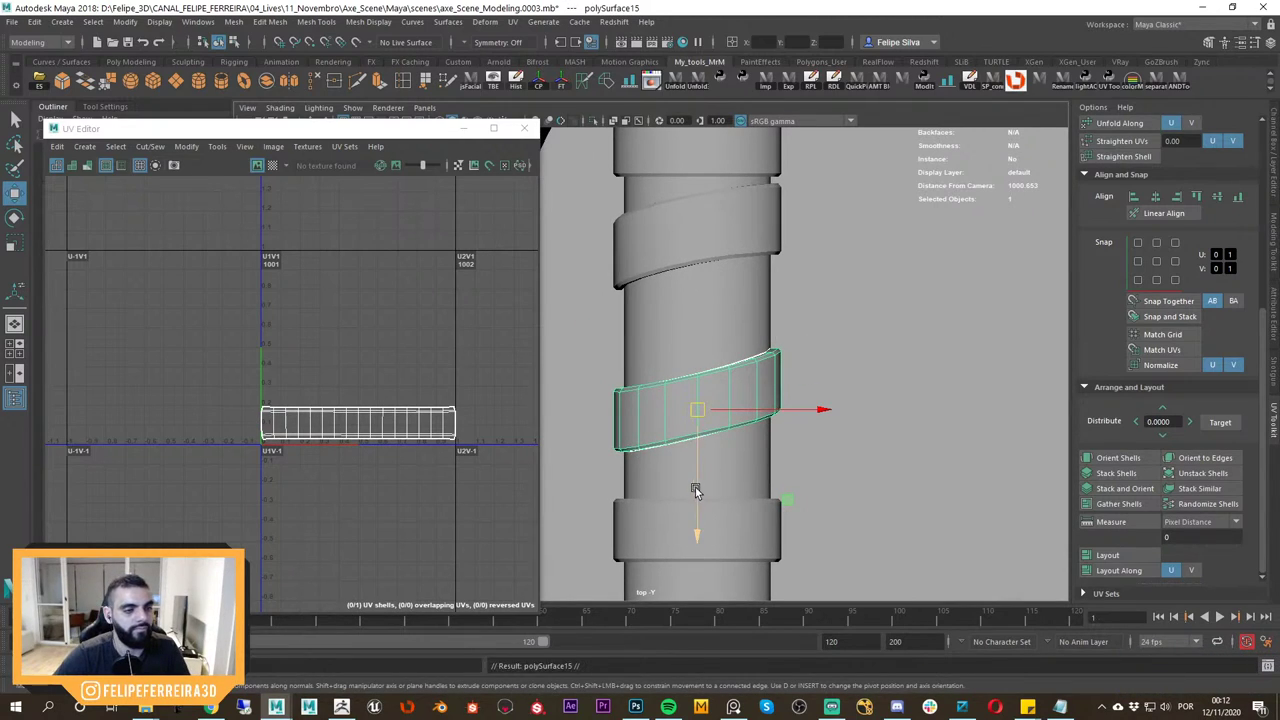
pyautogui.moveTo(696, 489); pyautogui.dragTo(719, 326)
pyautogui.keyDown('alt'); pyautogui.moveTo(718, 316); pyautogui.dragTo(731, 391, button='middle'); pyautogui.keyUp('alt')
pyautogui.keyDown('alt'); pyautogui.moveTo(731, 391); pyautogui.dragTo(741, 391, button='right'); pyautogui.keyUp('alt')
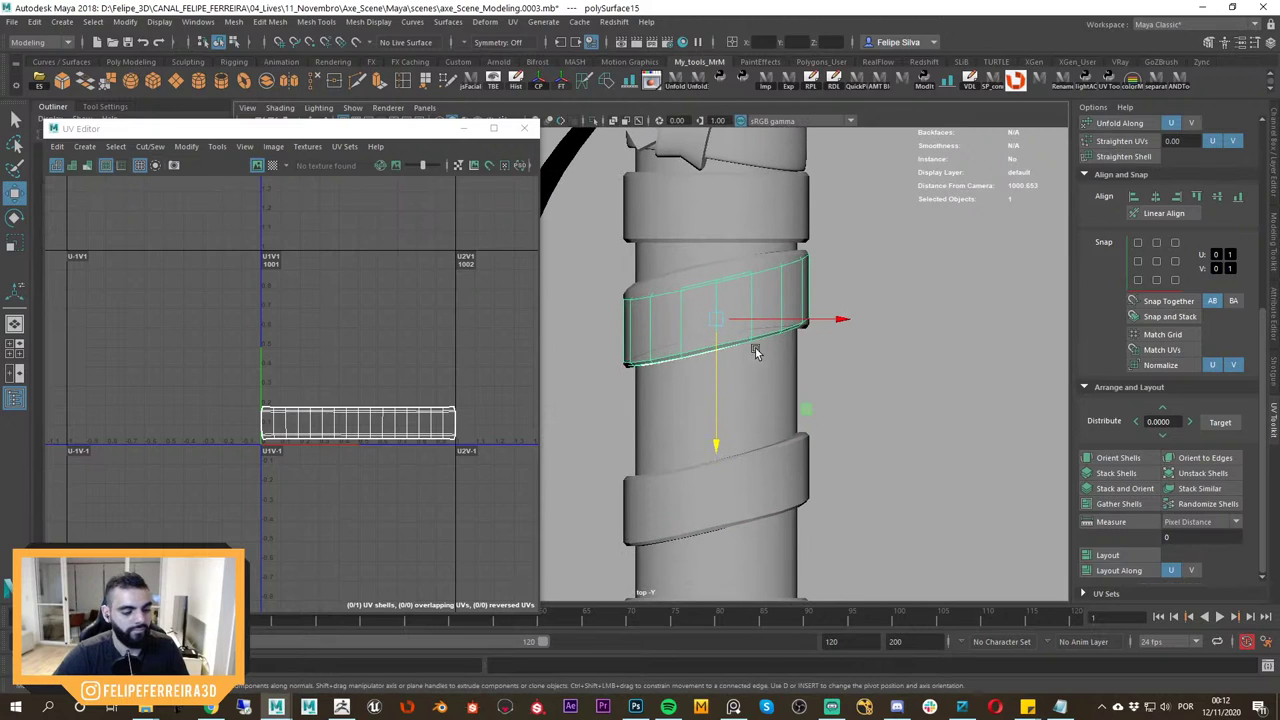
# Reshape the copy's vertices with soft selection to match the curve of the second slanted band.
pyautogui.press('F8')
pyautogui.moveTo(852, 214); pyautogui.dragTo(813, 370)
pyautogui.press('b')
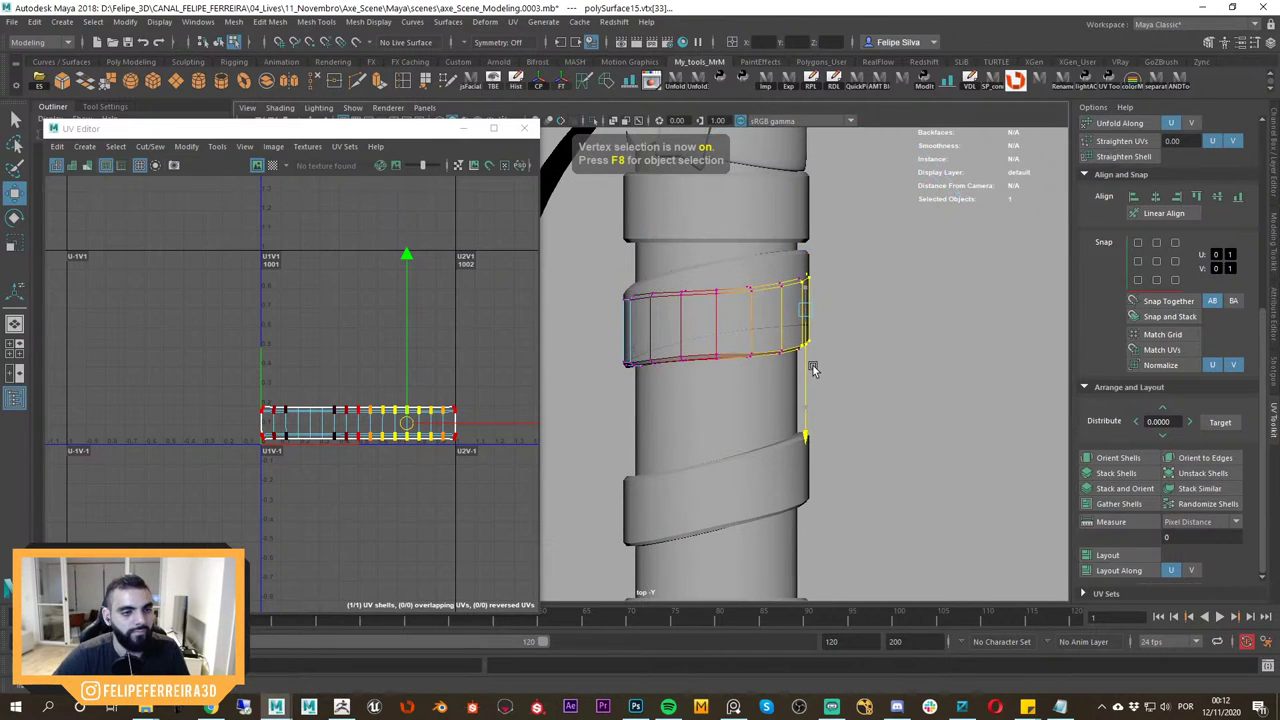
pyautogui.click(745, 287)
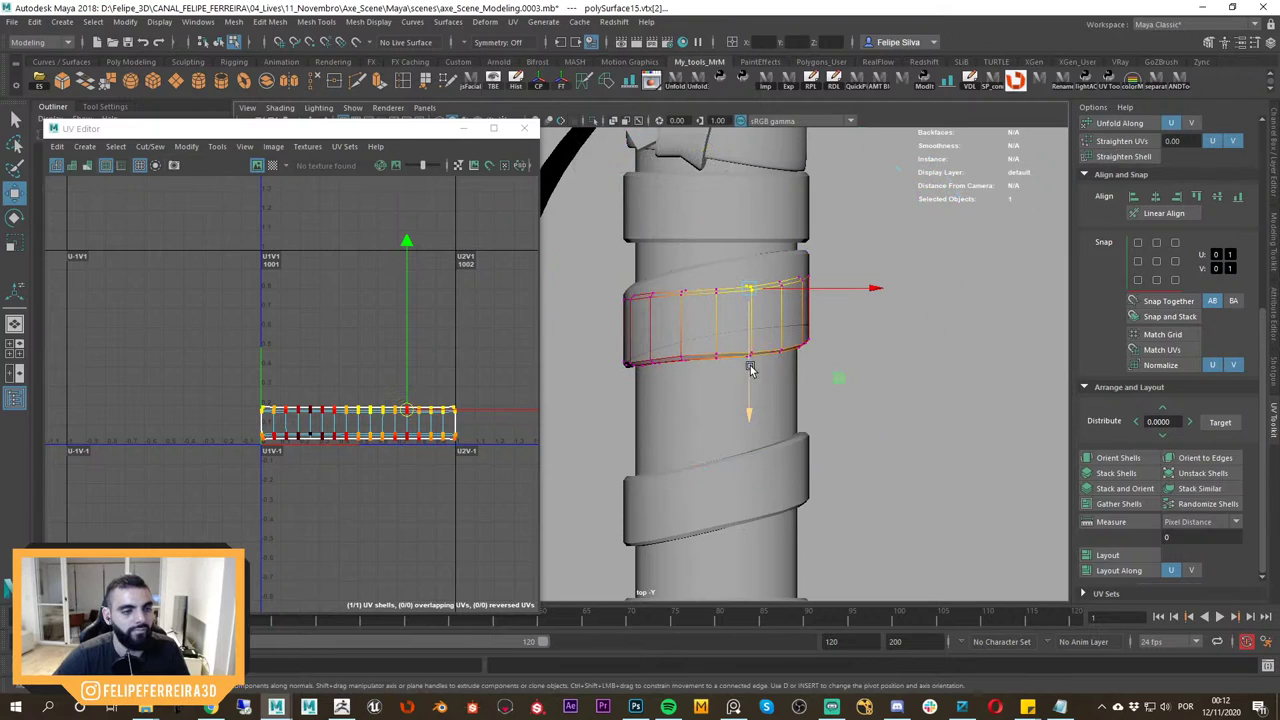
pyautogui.moveTo(750, 387); pyautogui.dragTo(759, 353)
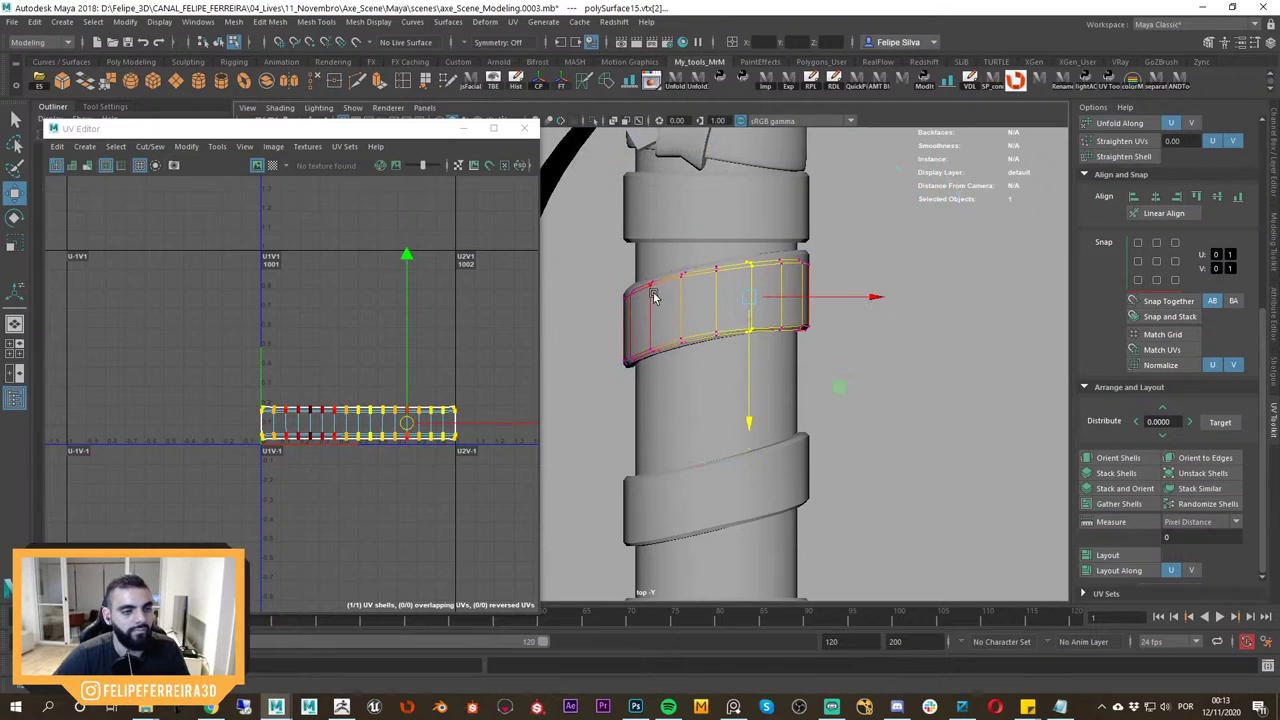
# Delete the original second slanted band and fine-tune the position of its unwrapped replacement.
pyautogui.press('F8')
pyautogui.click(807, 254)
pyautogui.press('Delete')
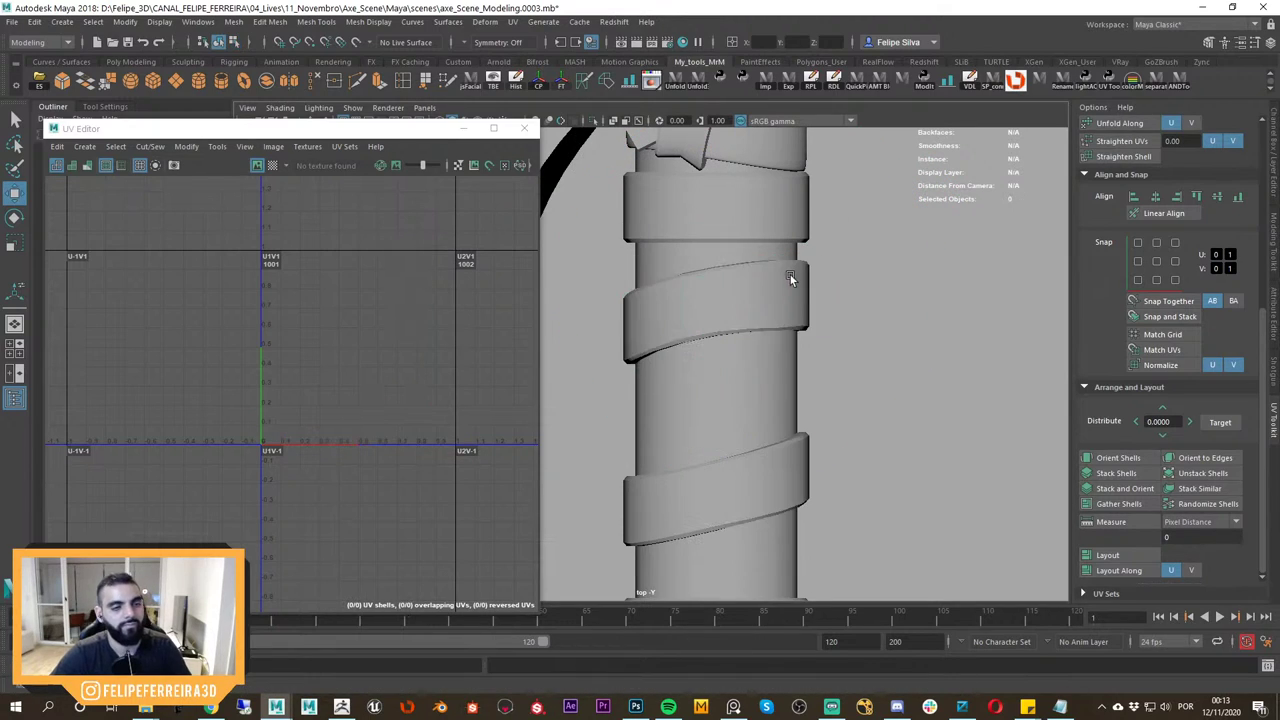
pyautogui.click(785, 284)
pyautogui.moveTo(718, 366); pyautogui.dragTo(718, 361)
# Duplicate the lower straight ring and move the copy up to the straight ring below the knot.
pyautogui.keyDown('alt'); pyautogui.moveTo(748, 310); pyautogui.dragTo(749, 400, button='middle'); pyautogui.keyUp('alt')
pyautogui.keyDown('alt'); pyautogui.moveTo(774, 487); pyautogui.dragTo(760, 325, button='middle'); pyautogui.keyUp('alt')
pyautogui.scroll(-3, 757, 345)
pyautogui.click(730, 510)
pyautogui.moveTo(704, 509); pyautogui.dragTo(712, 248, button='middle')
pyautogui.keyDown('alt'); pyautogui.moveTo(707, 305); pyautogui.dragTo(697, 394, button='middle'); pyautogui.keyUp('alt')
pyautogui.keyDown('alt'); pyautogui.moveTo(699, 398); pyautogui.dragTo(797, 450, button='right'); pyautogui.keyUp('alt')
pyautogui.keyDown('alt'); pyautogui.moveTo(712, 352); pyautogui.dragTo(716, 456, button='middle'); pyautogui.keyUp('alt')
# Delete the original upper straight ring and slide its replacement up into that position.
pyautogui.click(703, 441)
pyautogui.hotkey('ctrl', 'z')
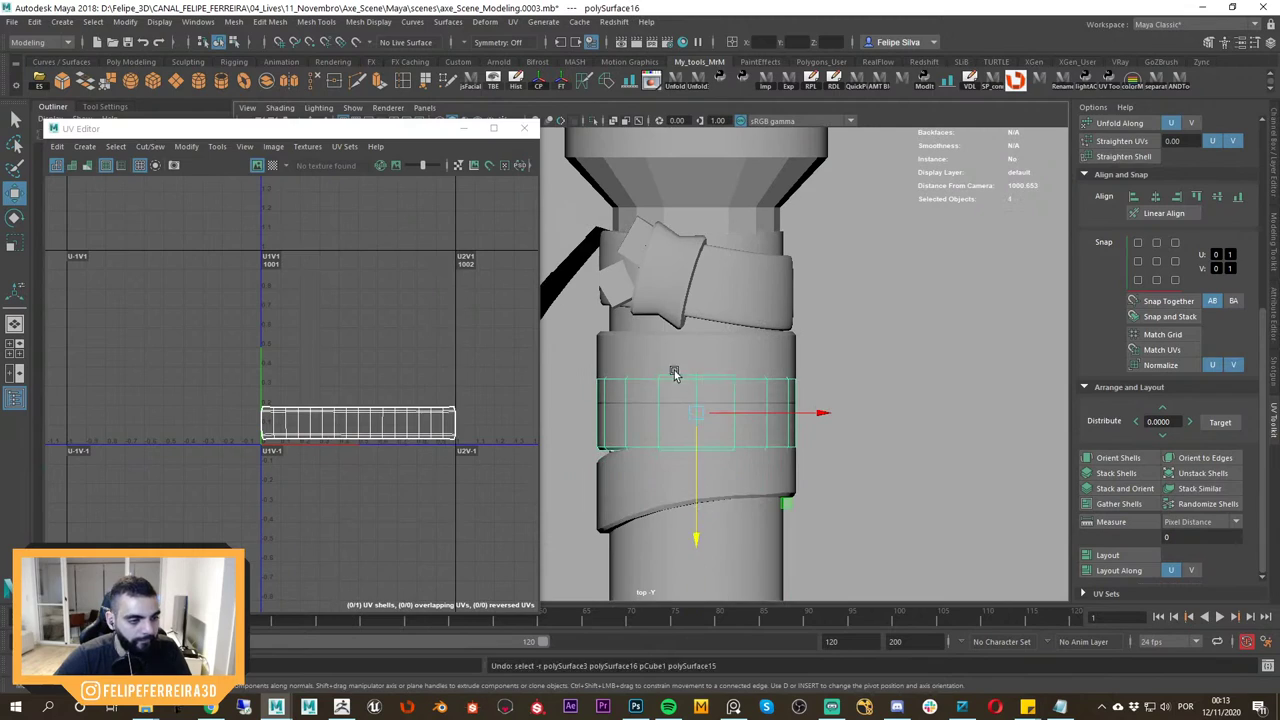
pyautogui.click(677, 360)
pyautogui.press('Delete')
pyautogui.click(683, 420)
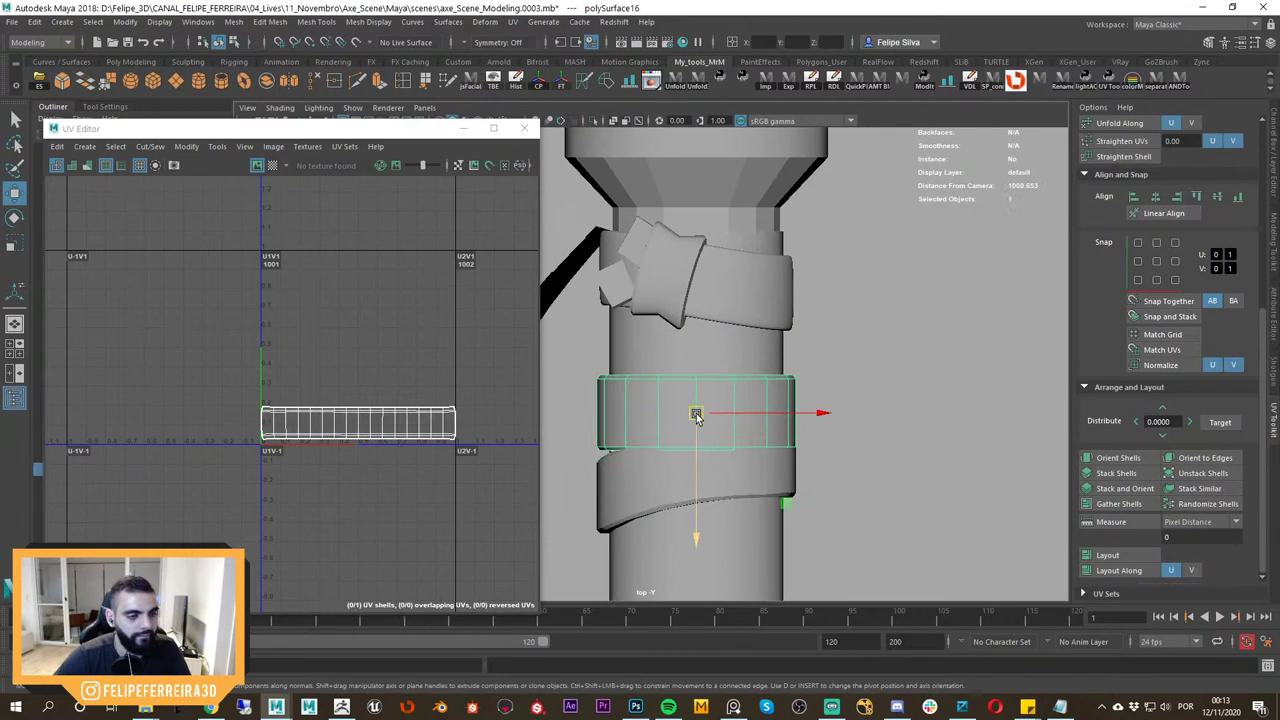
pyautogui.moveTo(698, 437); pyautogui.dragTo(703, 395)
# Duplicate the upper straight ring and move the copy onto the band behind the knot.
pyautogui.keyDown('alt'); pyautogui.moveTo(703, 395); pyautogui.dragTo(700, 474, button='middle'); pyautogui.keyUp('alt')
pyautogui.keyDown('alt'); pyautogui.moveTo(700, 474); pyautogui.dragTo(788, 440, button='right'); pyautogui.keyUp('alt')
pyautogui.hotkey('ctrl', 'd')
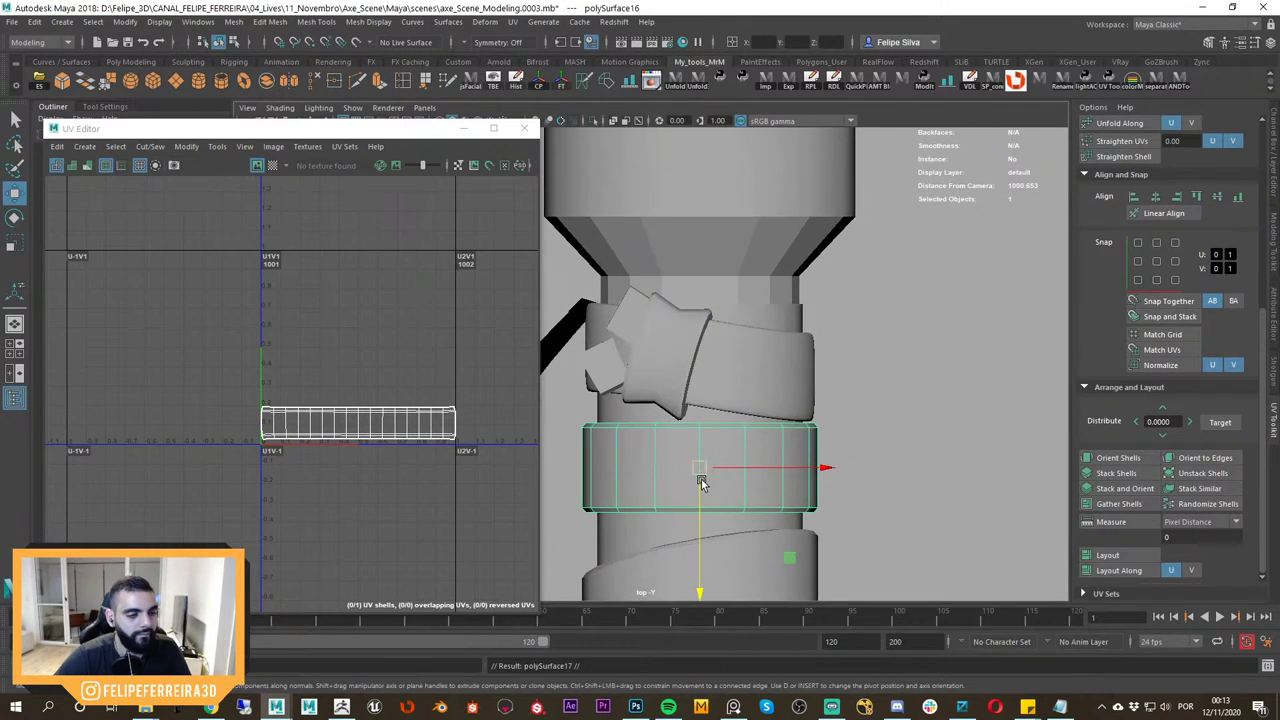
pyautogui.moveTo(701, 479); pyautogui.dragTo(731, 392)
# Raise the knot-side end of the copied ring with soft-selected vertices to match the tilted band.
pyautogui.press('F8')
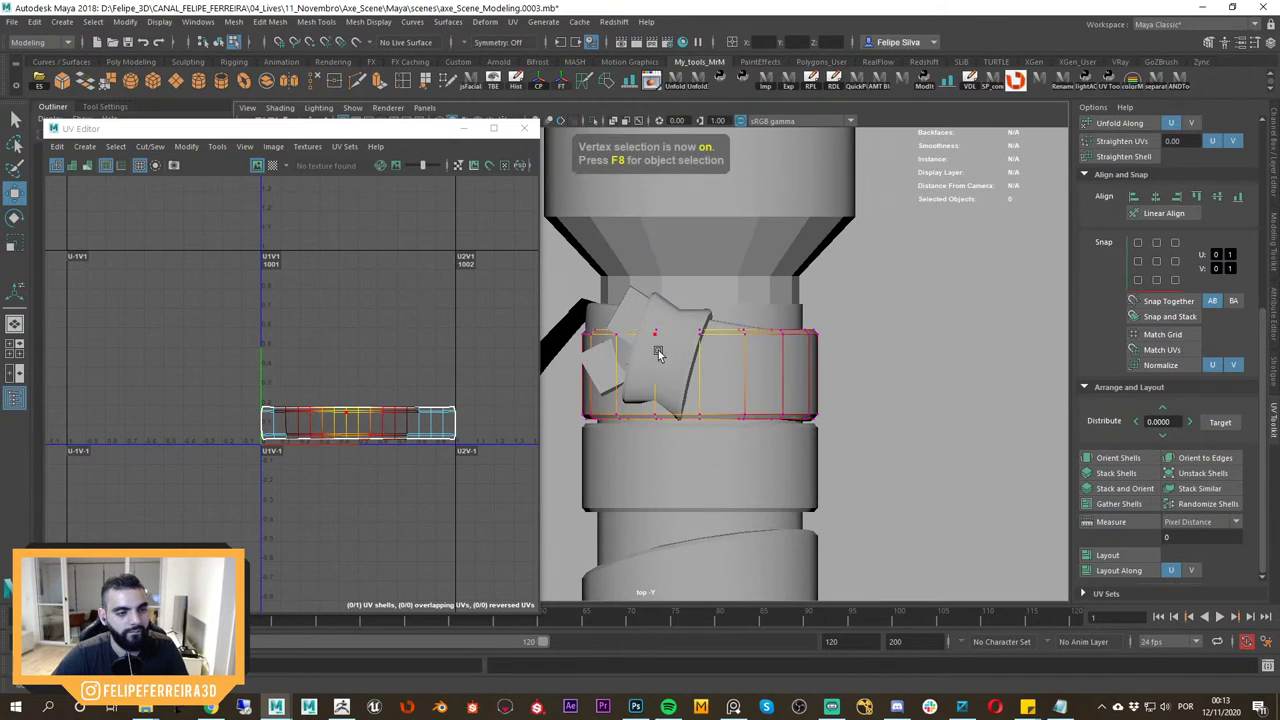
pyautogui.keyDown('alt'); pyautogui.moveTo(570, 347); pyautogui.dragTo(648, 328, button='middle'); pyautogui.keyUp('alt')
pyautogui.keyDown('alt'); pyautogui.moveTo(648, 328); pyautogui.dragTo(654, 326, button='right'); pyautogui.keyUp('alt')
pyautogui.moveTo(689, 432); pyautogui.dragTo(690, 434)
pyautogui.press('b')
pyautogui.moveTo(666, 422); pyautogui.dragTo(682, 396)
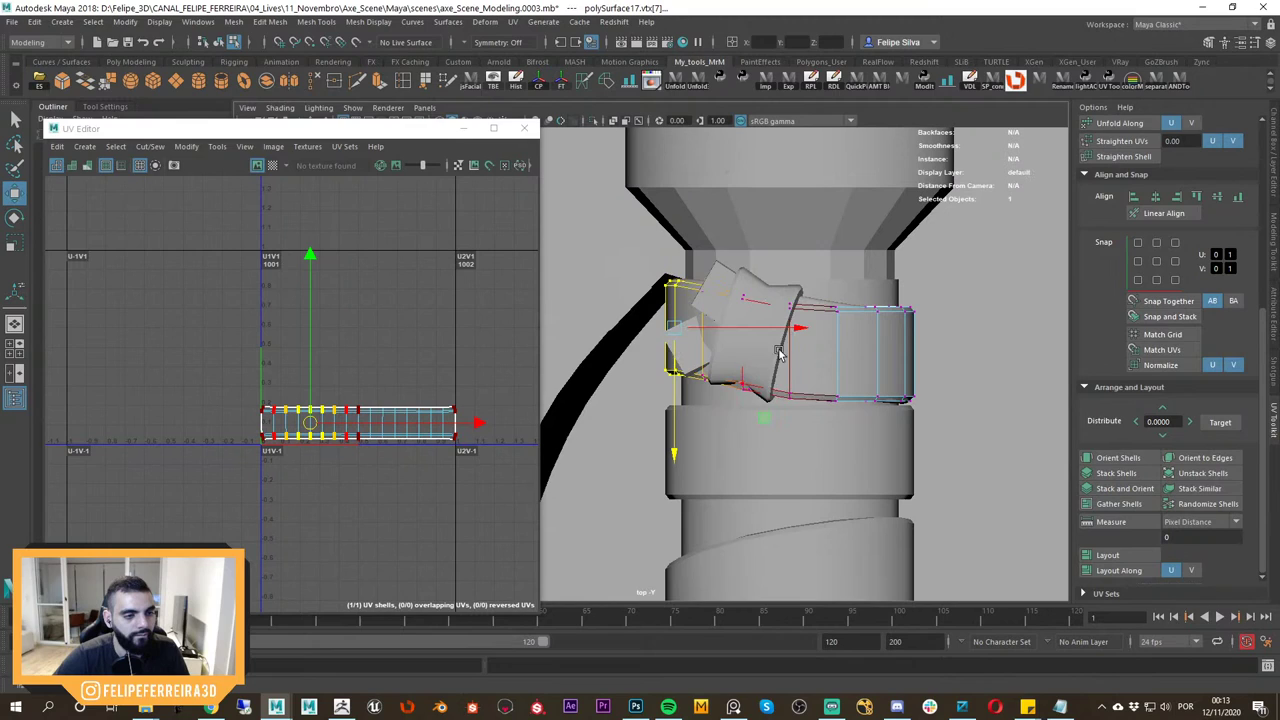
# Align the copied ring's middle and opposite-end vertices with the tilted band in wireframe display, using soft selection.
pyautogui.press('4')
pyautogui.moveTo(815, 286); pyautogui.dragTo(776, 448)
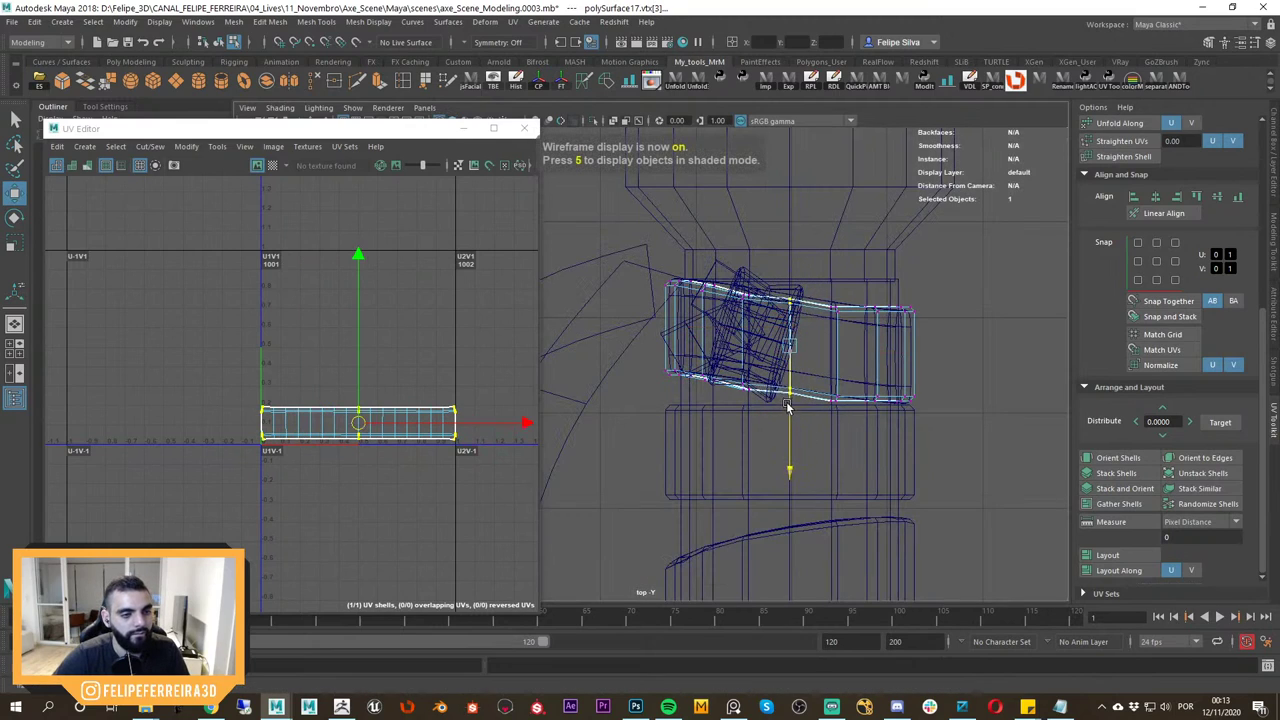
pyautogui.moveTo(790, 405); pyautogui.dragTo(750, 375)
pyautogui.press('b')
pyautogui.moveTo(791, 400); pyautogui.dragTo(790, 393, button='middle')
pyautogui.scroll(2, 938, 312)
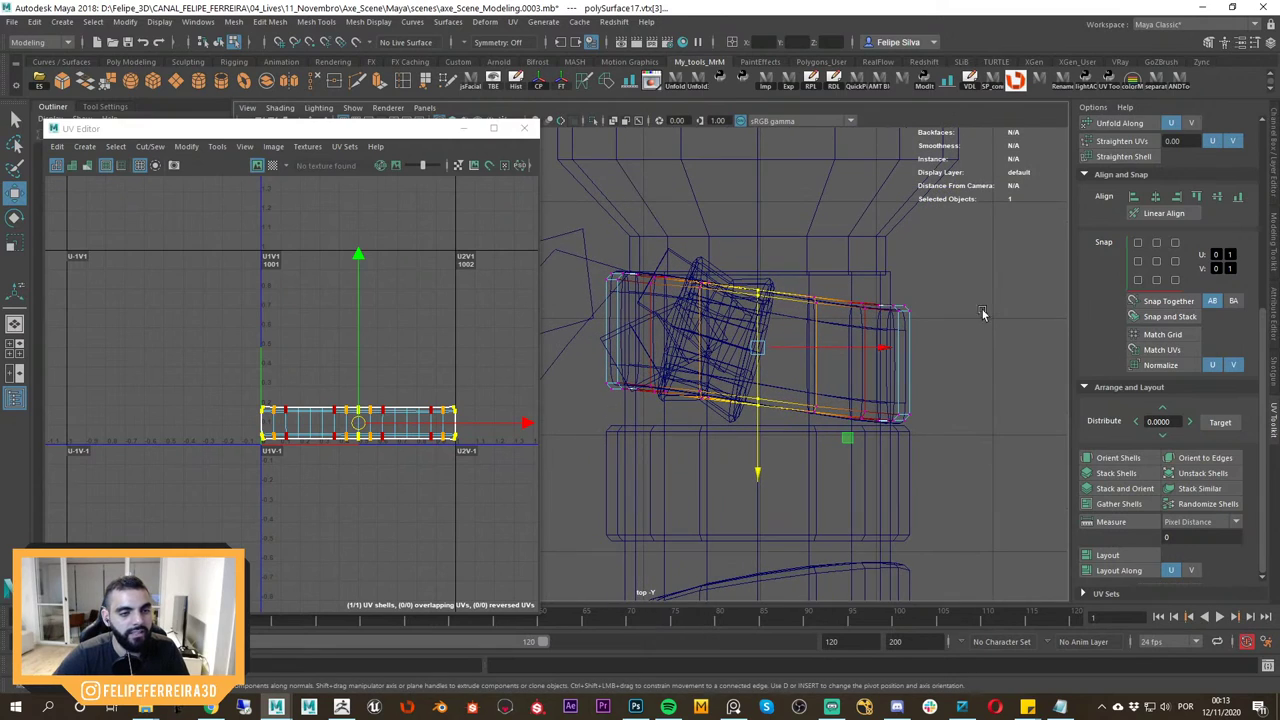
pyautogui.moveTo(903, 420); pyautogui.dragTo(903, 421)
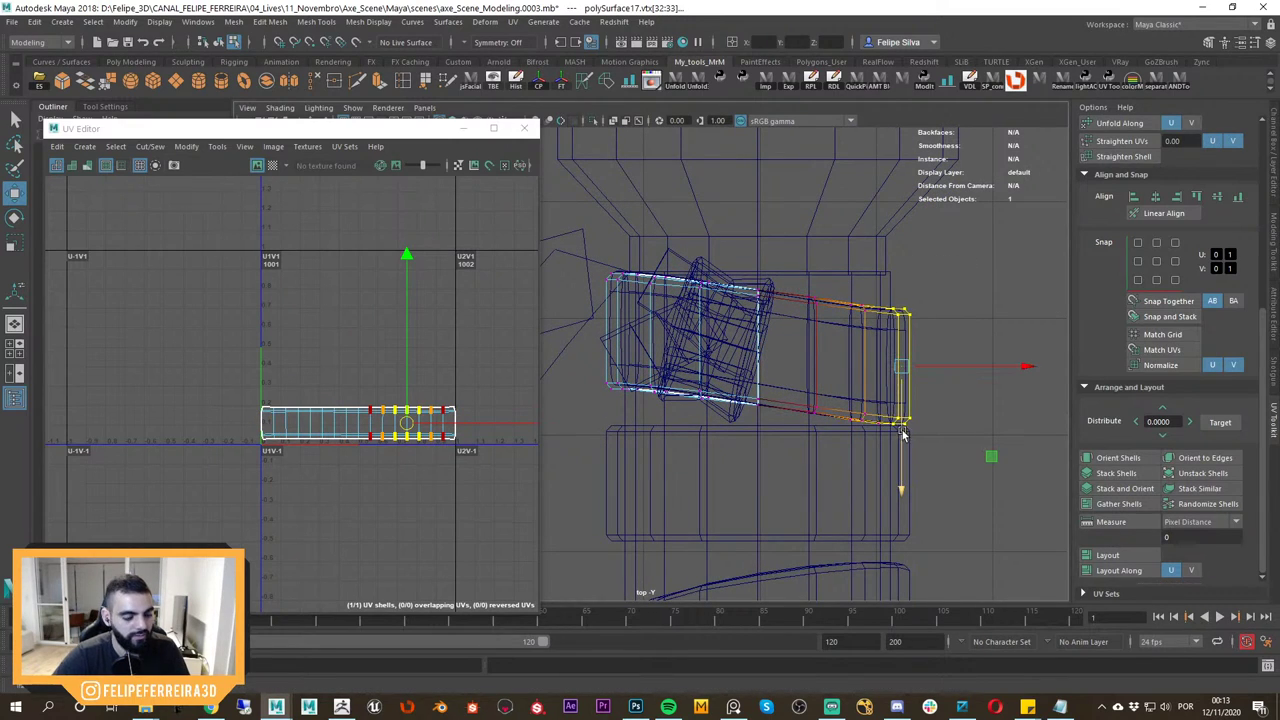
pyautogui.moveTo(841, 329); pyautogui.dragTo(909, 308, button='right')
# Delete the original tilted band behind the knot and return to shaded display with the replacement selected.
pyautogui.scroll(3, 965, 350)
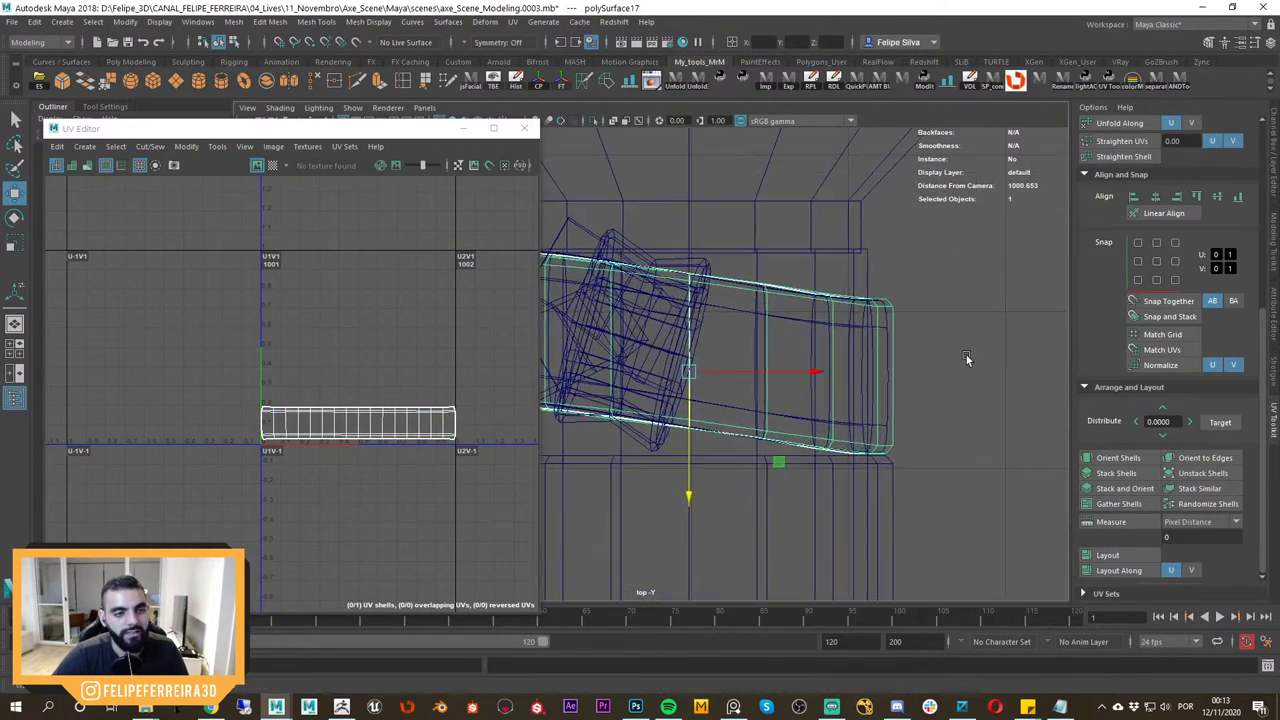
pyautogui.keyDown('alt'); pyautogui.moveTo(965, 368); pyautogui.dragTo(932, 392, button='middle'); pyautogui.keyUp('alt')
pyautogui.scroll(3, 932, 392)
pyautogui.click(820, 358)
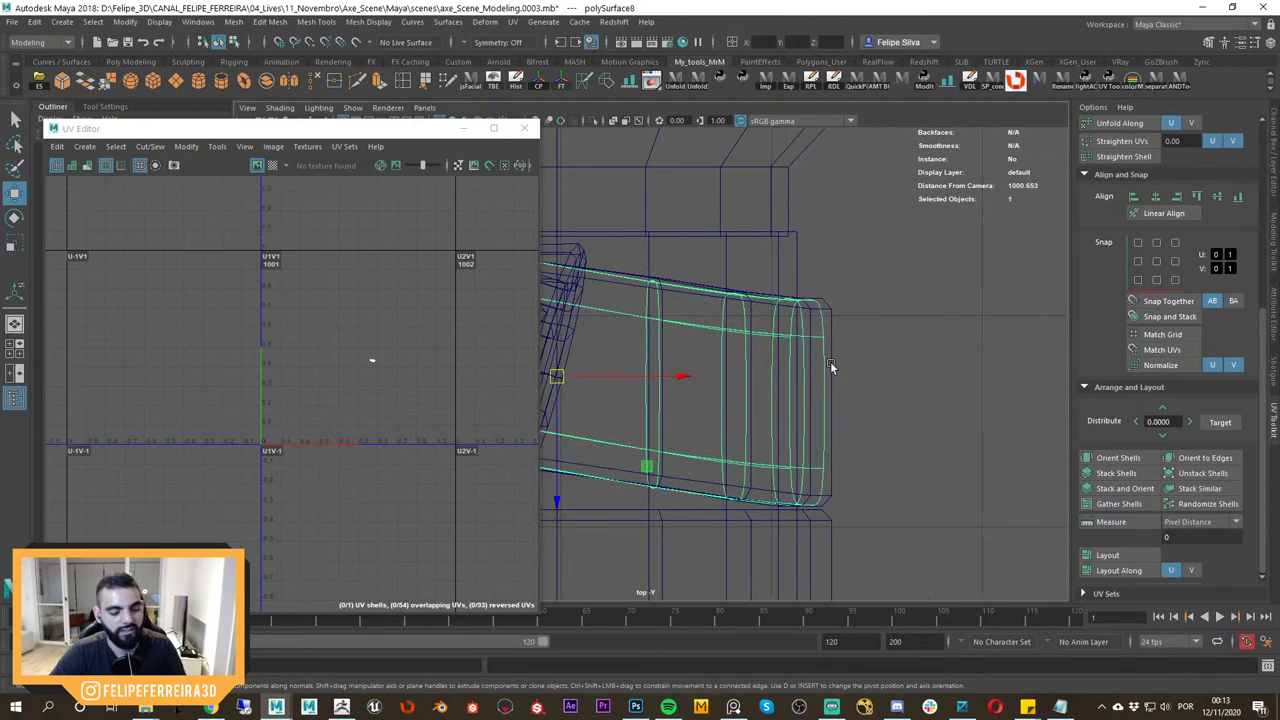
pyautogui.press('5')
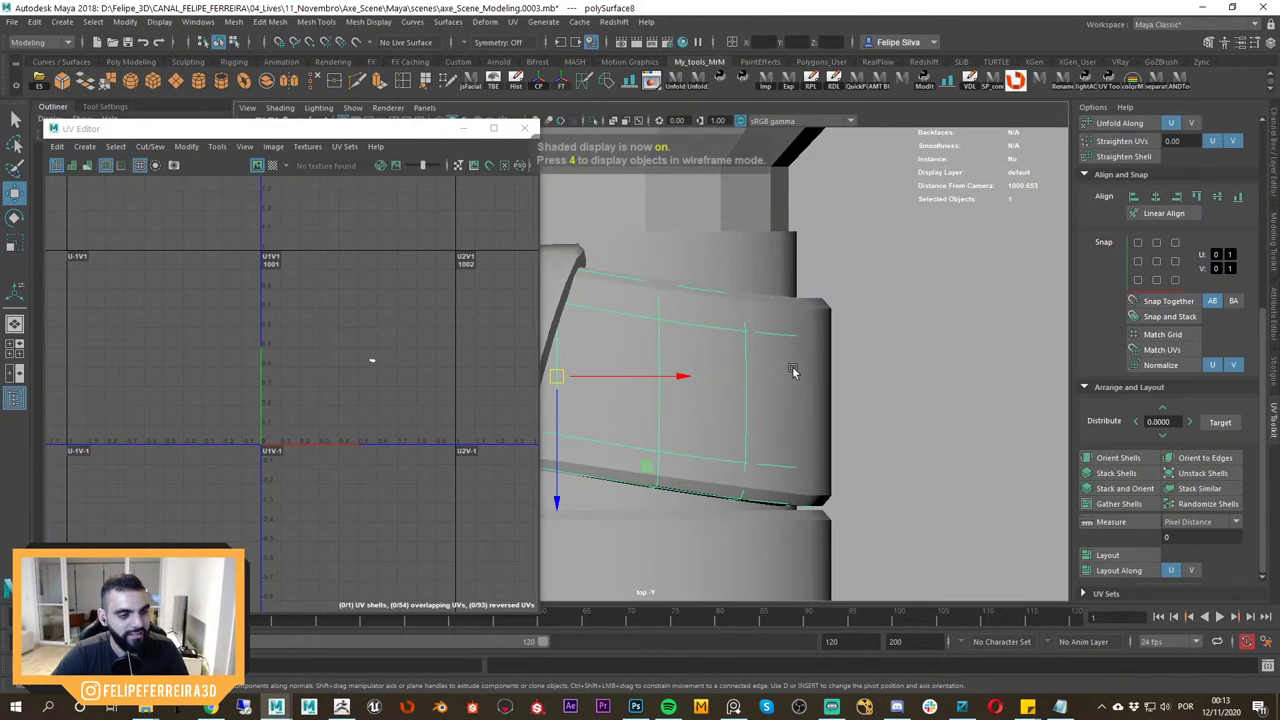
pyautogui.press('Delete')
pyautogui.click(761, 342)
# Select all five shaft rings in the perspective view, then lay out their UV shells within the tile and optimize them.
pyautogui.keyDown('alt'); pyautogui.moveTo(777, 391); pyautogui.dragTo(652, 346, button='right'); pyautogui.keyUp('alt')
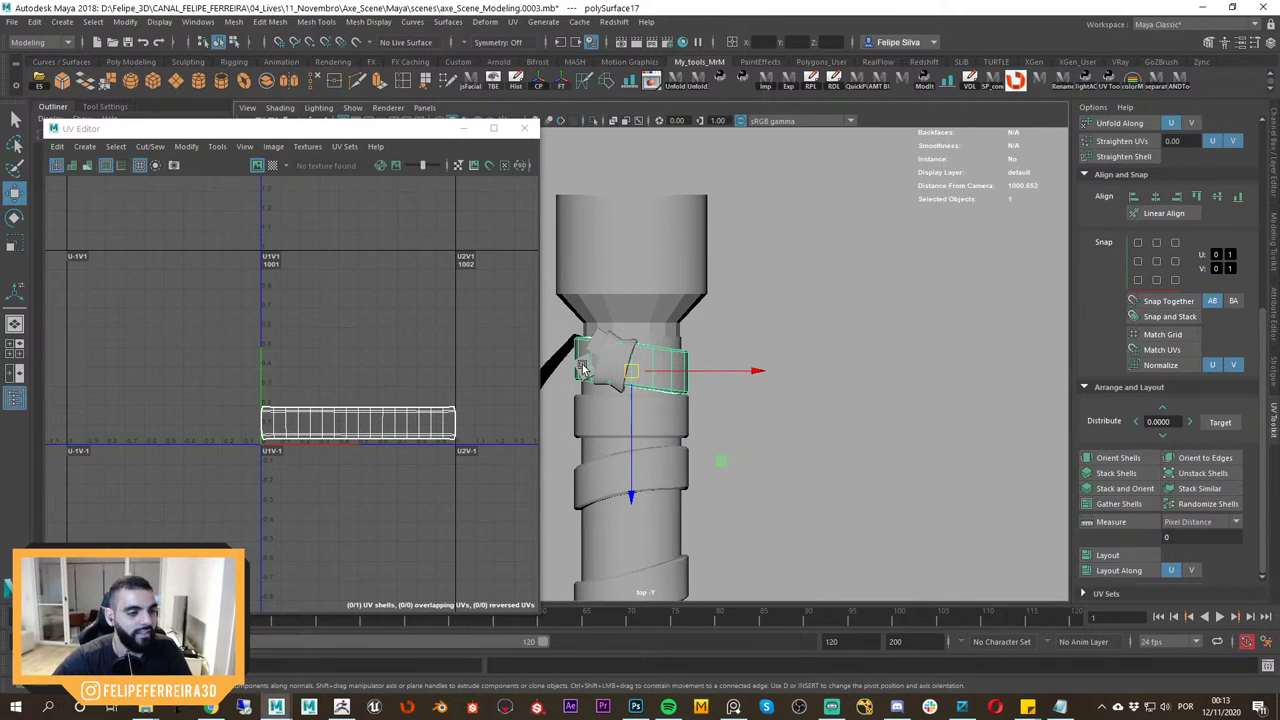
pyautogui.keyDown('alt'); pyautogui.moveTo(583, 368); pyautogui.dragTo(686, 360, button='middle'); pyautogui.keyUp('alt')
pyautogui.keyDown('alt'); pyautogui.moveTo(689, 362); pyautogui.dragTo(788, 340, button='right'); pyautogui.keyUp('alt')
pyautogui.press('space')
pyautogui.moveTo(793, 337); pyautogui.dragTo(797, 285)
pyautogui.keyDown('alt'); pyautogui.moveTo(795, 300); pyautogui.dragTo(818, 360); pyautogui.keyUp('alt')
pyautogui.keyDown('shift'); pyautogui.click(788, 309); pyautogui.keyUp('shift')
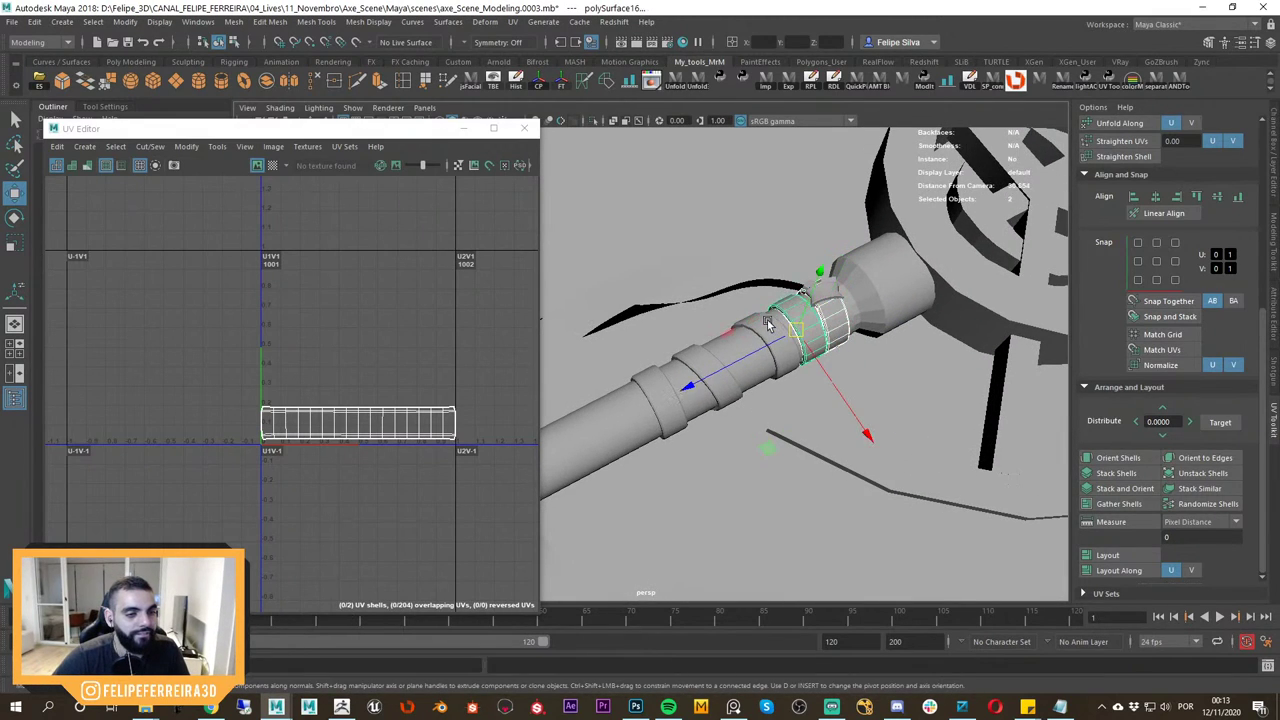
pyautogui.keyDown('shift'); pyautogui.click(768, 324); pyautogui.keyUp('shift')
pyautogui.keyDown('shift'); pyautogui.click(661, 376); pyautogui.keyUp('shift')
pyautogui.keyDown('alt'); pyautogui.moveTo(681, 371); pyautogui.dragTo(703, 383, button='middle'); pyautogui.keyUp('alt')
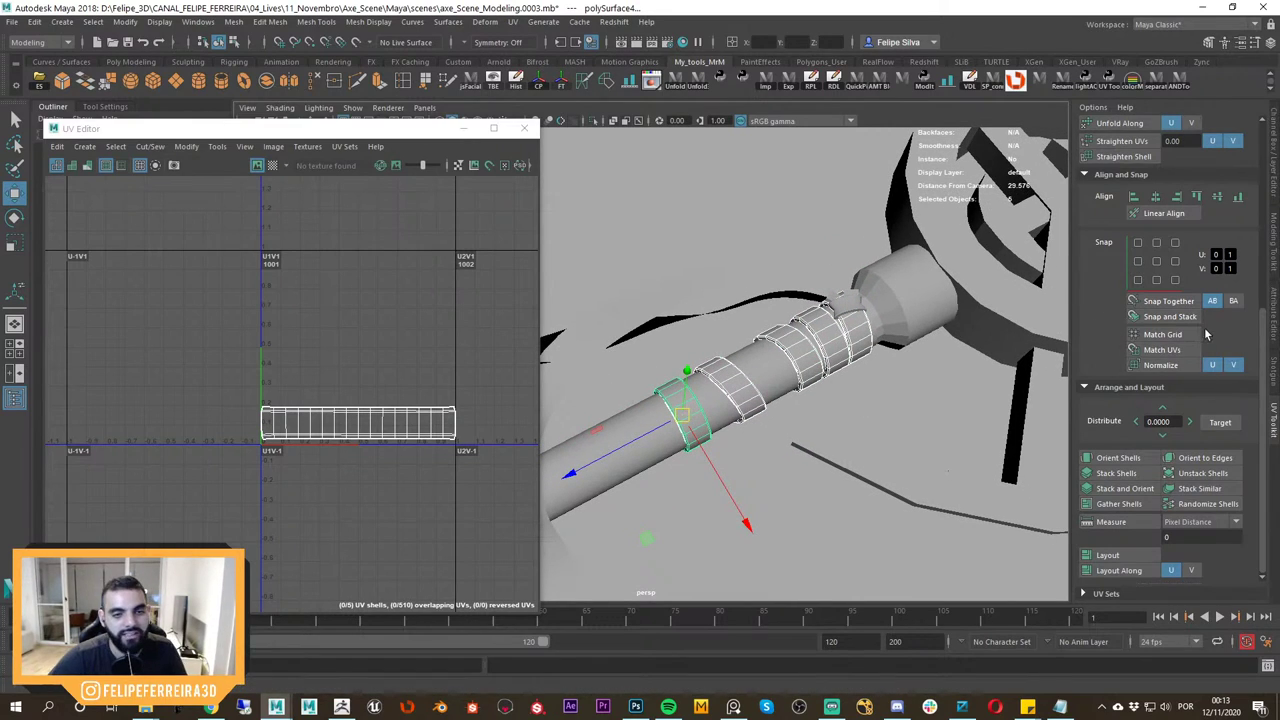
pyautogui.moveTo(1263, 342)
pyautogui.mouseDown()
pyautogui.moveTo(1265, 310)
pyautogui.moveTo(1263, 350)
pyautogui.mouseUp()
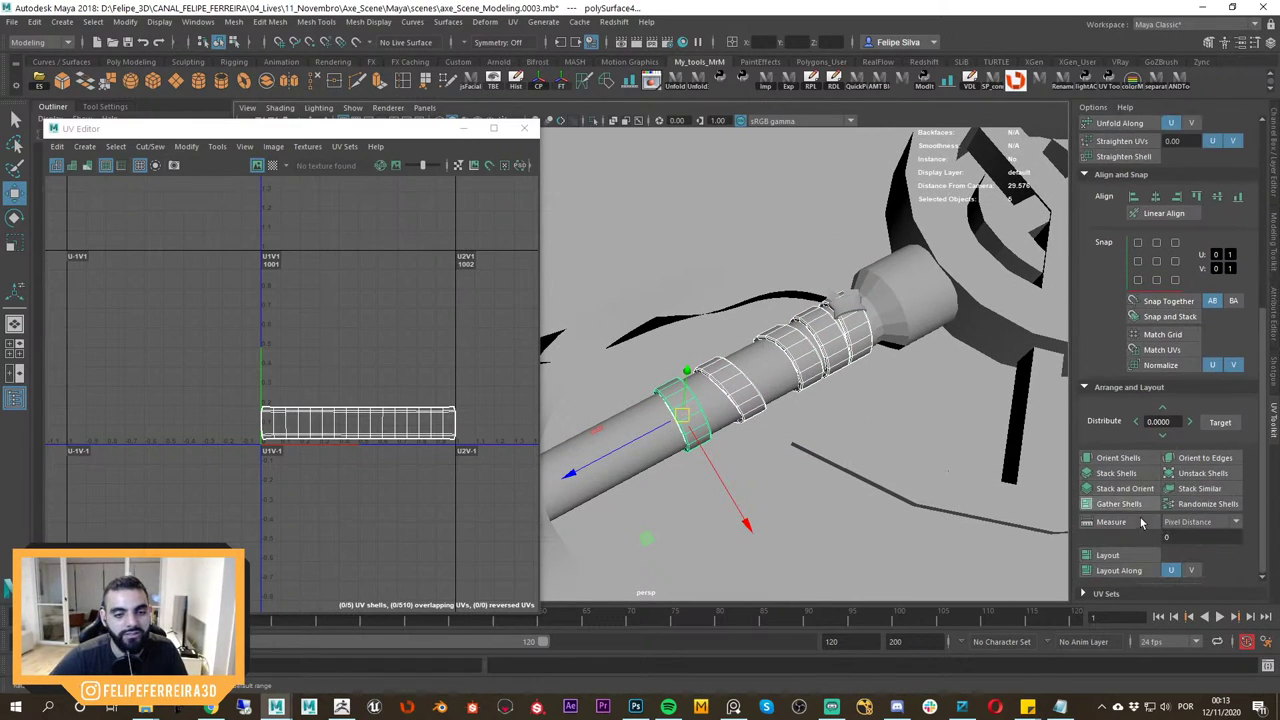
pyautogui.click(1124, 552)
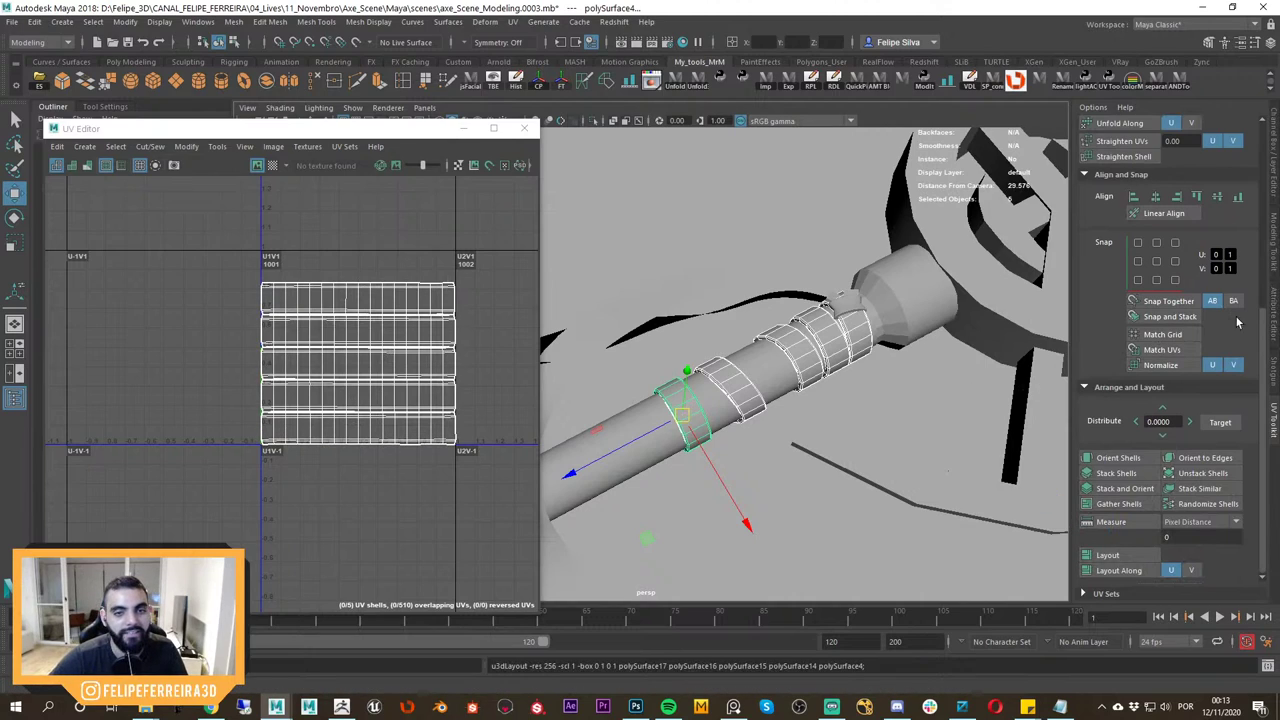
pyautogui.scroll(3, 1180, 300)
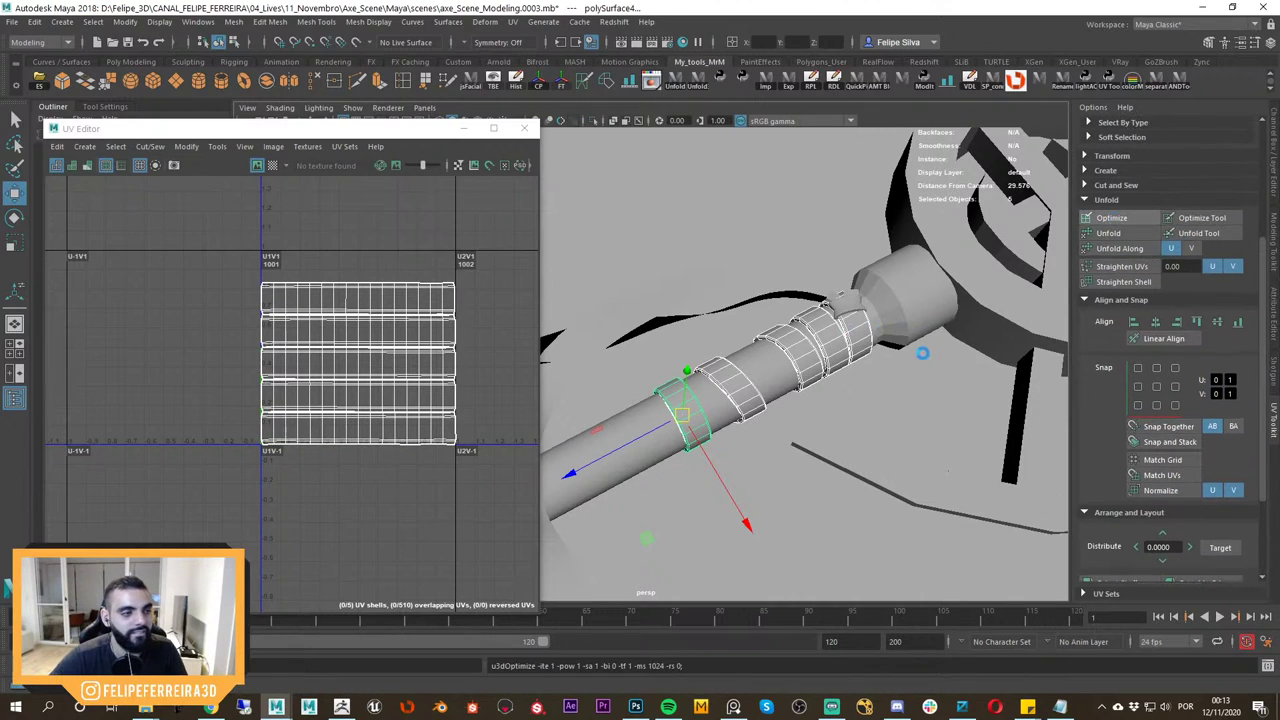
# Unfold the UV shells of the five selected shaft rings.
pyautogui.scroll(2, 908, 353)
pyautogui.scroll(-2, 788, 357)
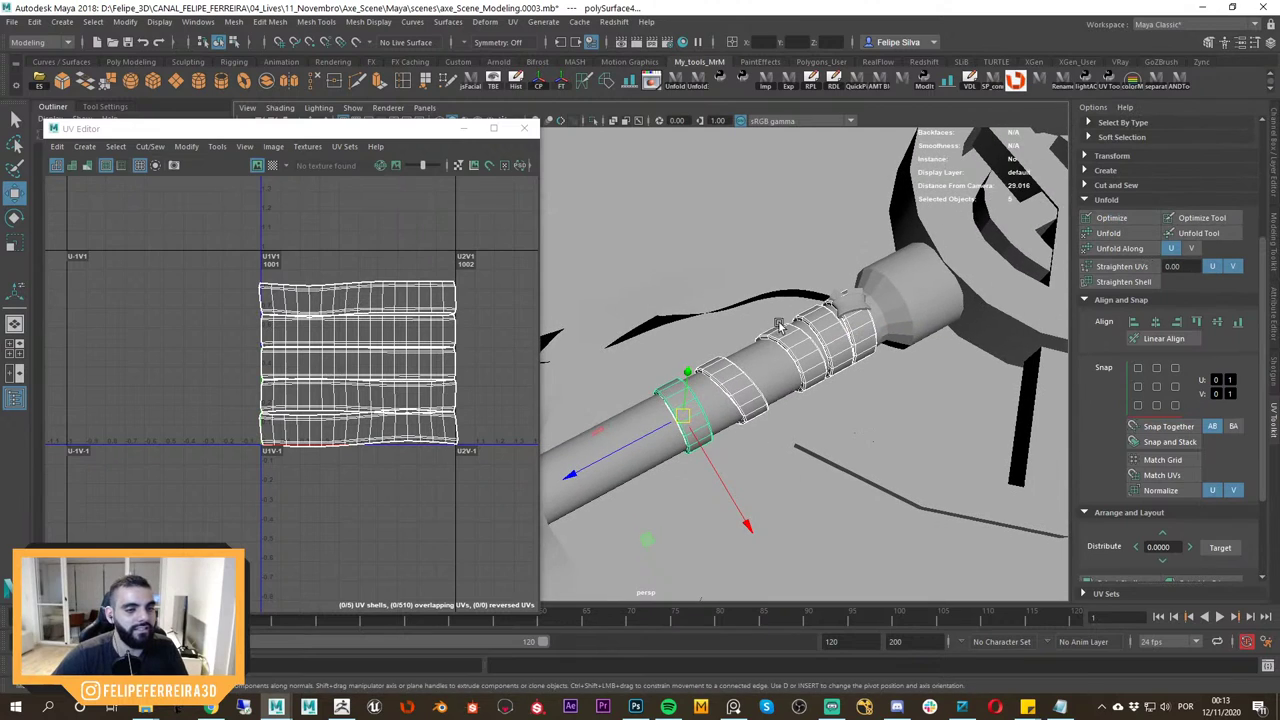
pyautogui.click(677, 84)
pyautogui.scroll(3, 840, 396)
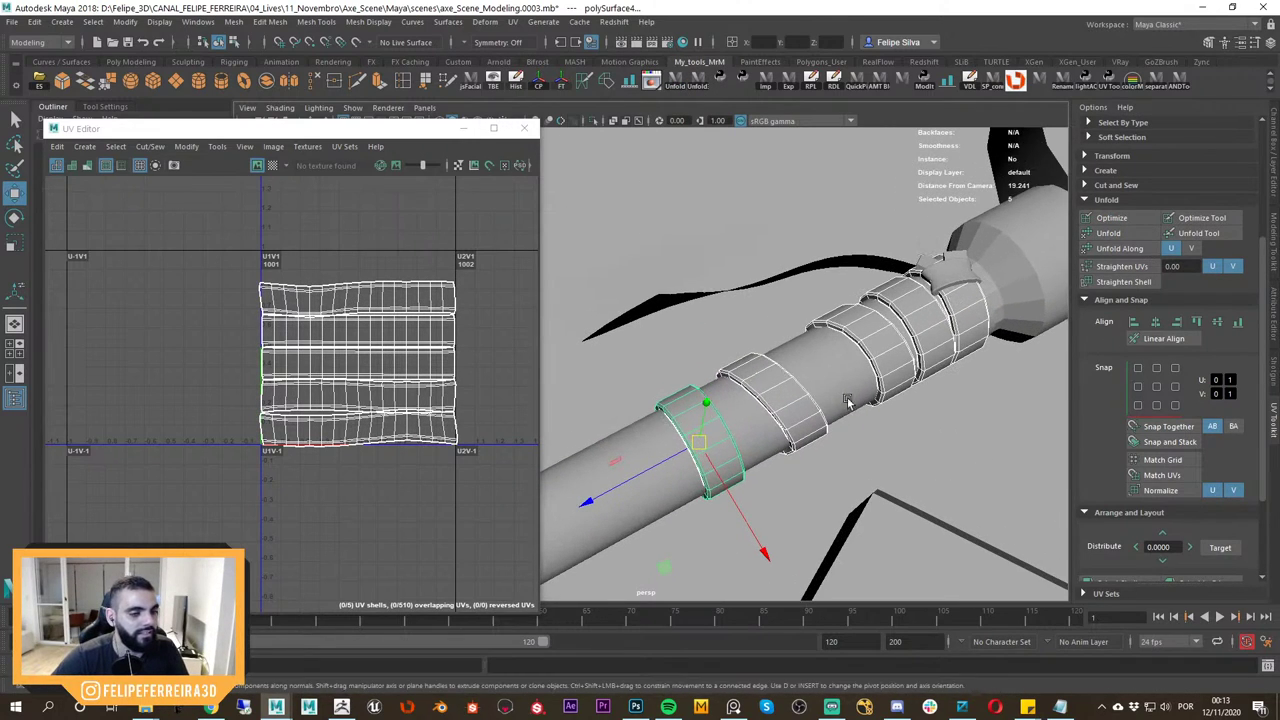
# Isolate the knot's central band and delete its ring of inner faces.
pyautogui.keyDown('alt'); pyautogui.moveTo(884, 400); pyautogui.dragTo(851, 341); pyautogui.keyUp('alt')
pyautogui.scroll(-1, 838, 386)
pyautogui.click(891, 382)
pyautogui.press('f')
pyautogui.hotkey('ctrl', '1')
pyautogui.moveTo(851, 341); pyautogui.dragTo(855, 373, button='right')
pyautogui.keyDown('alt'); pyautogui.moveTo(869, 389); pyautogui.dragTo(911, 354); pyautogui.keyUp('alt')
pyautogui.press('b')
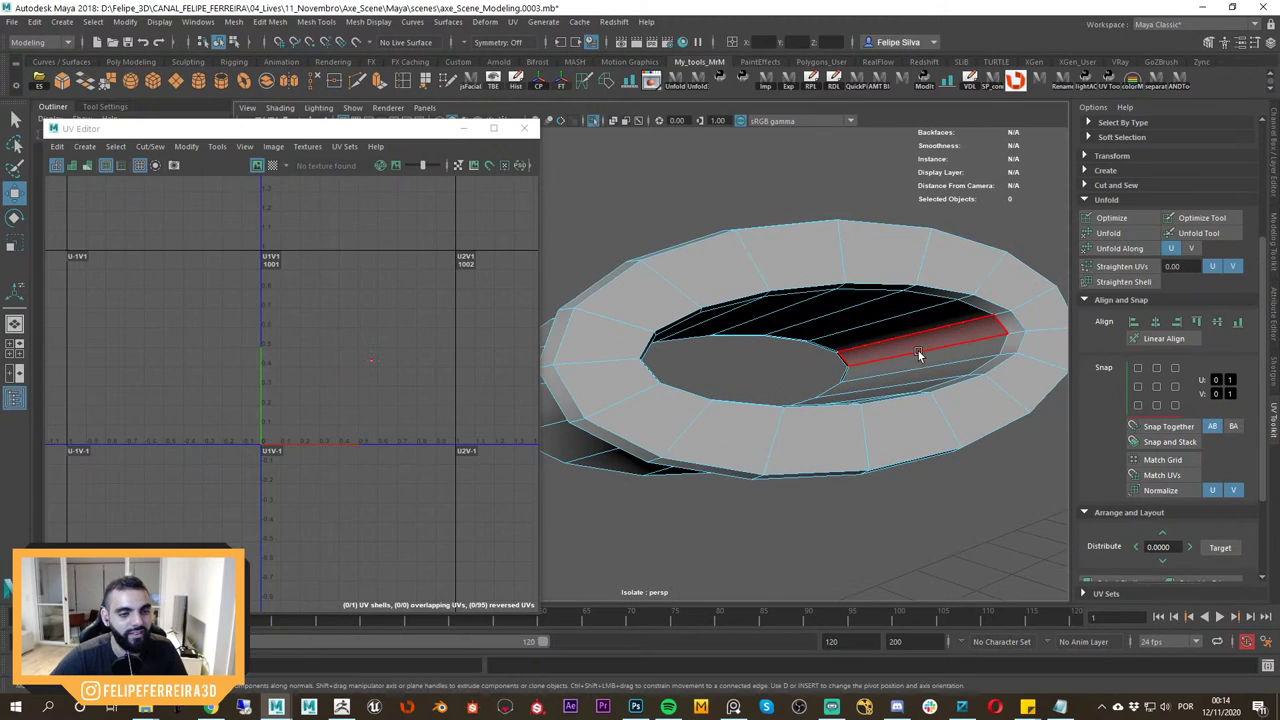
pyautogui.click(914, 351)
pyautogui.keyDown('shift'); pyautogui.doubleClick(931, 361); pyautogui.keyUp('shift')
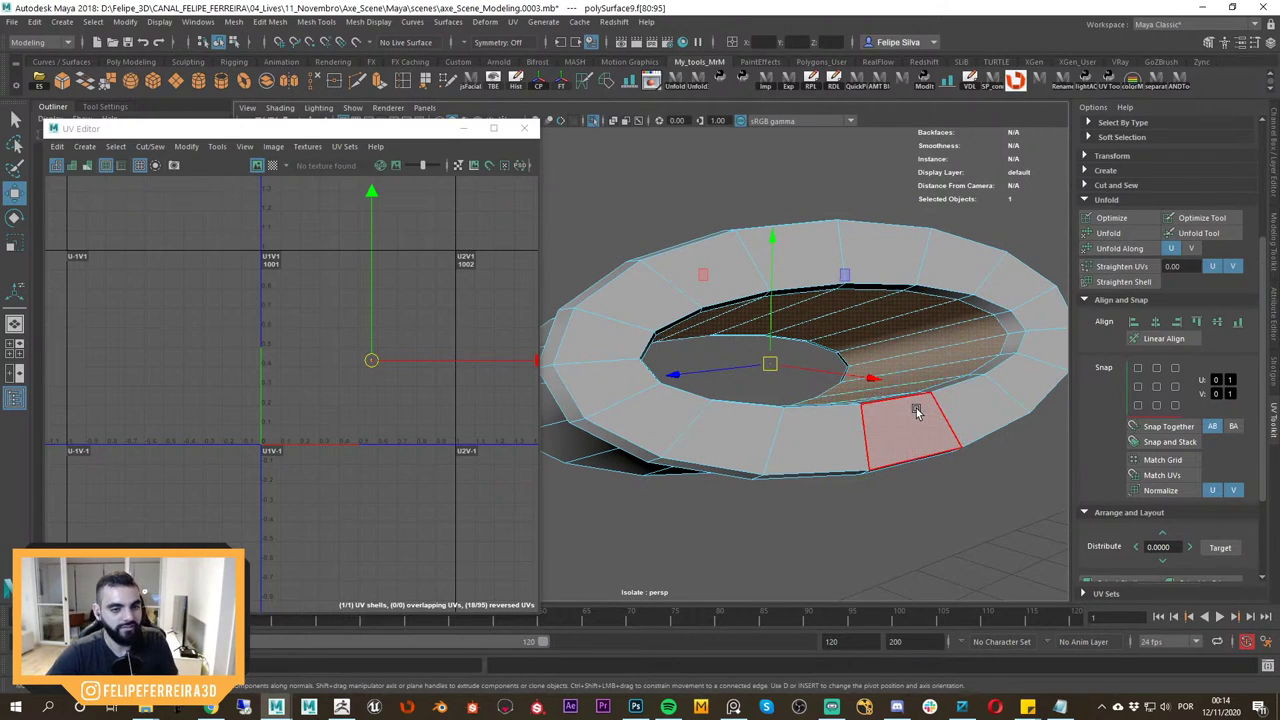
pyautogui.press('Delete')
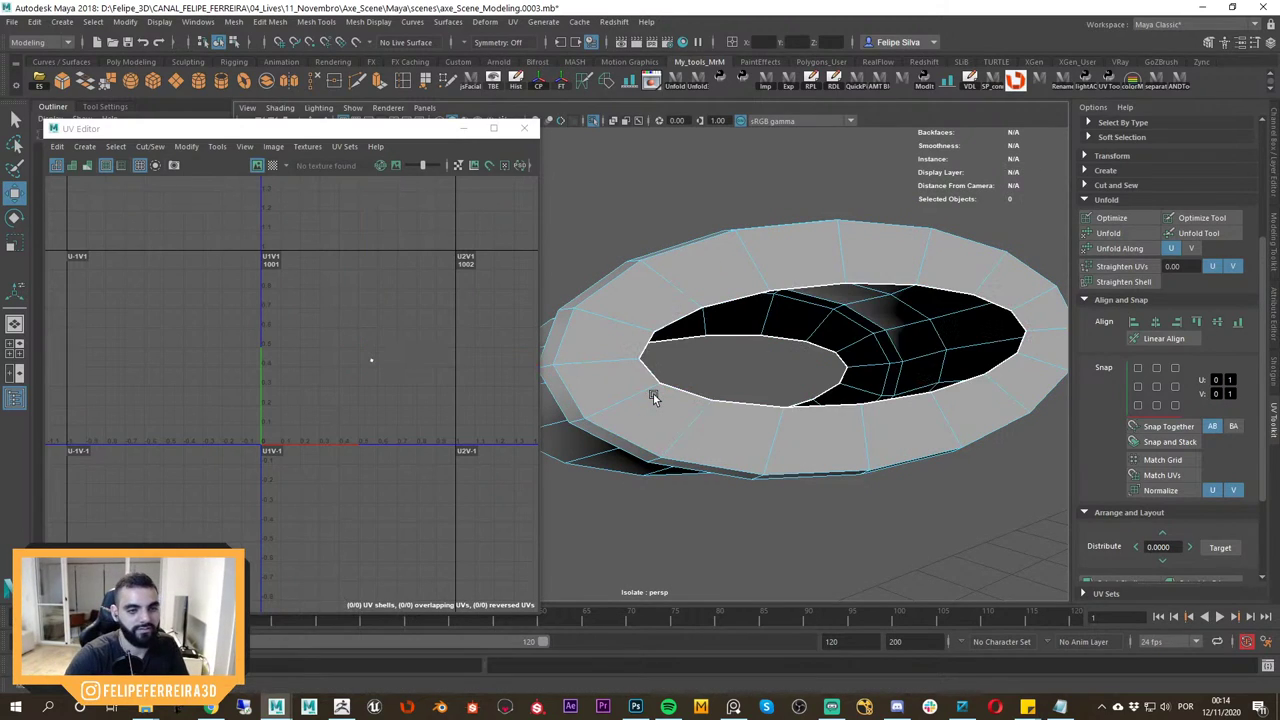
# Show the knot band smoothed within the full scene and scale down one of its open border loops vertically.
pyautogui.keyDown('alt'); pyautogui.moveTo(902, 305); pyautogui.dragTo(882, 362); pyautogui.keyUp('alt')
pyautogui.press('3')
pyautogui.hotkey('ctrl', '1')
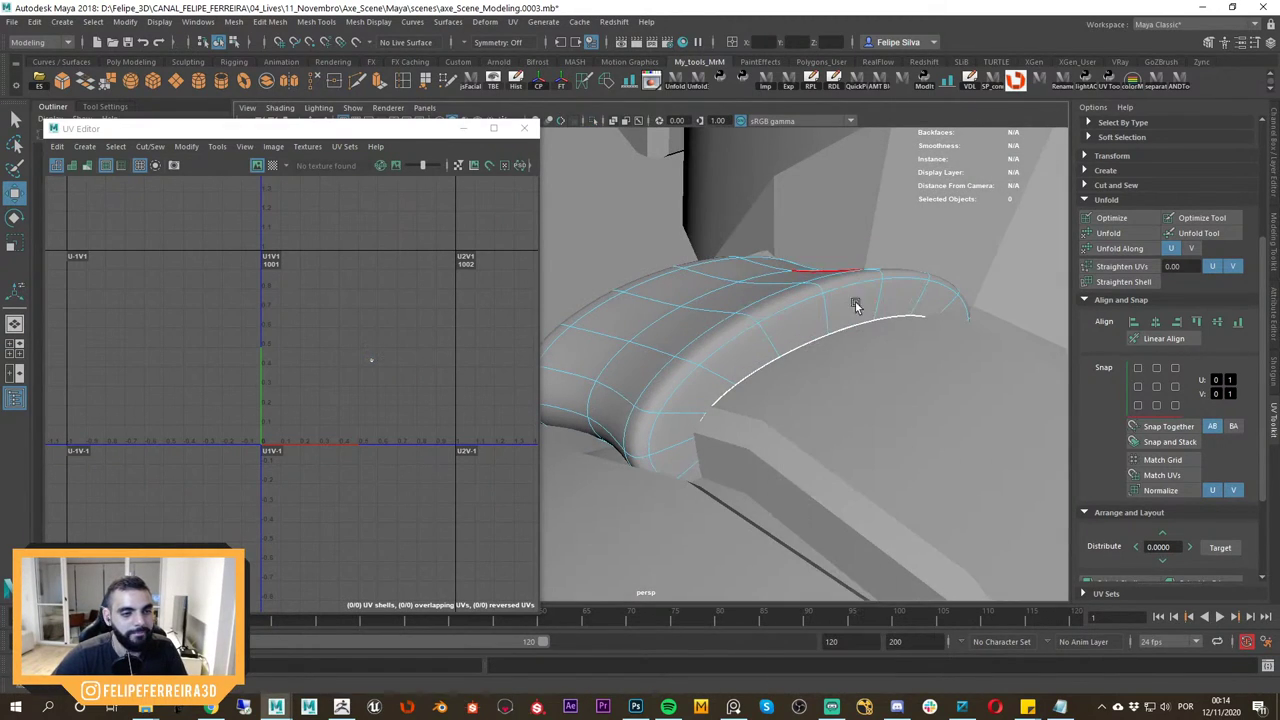
pyautogui.doubleClick(857, 326)
pyautogui.press('r')
pyautogui.moveTo(845, 265); pyautogui.dragTo(851, 287)
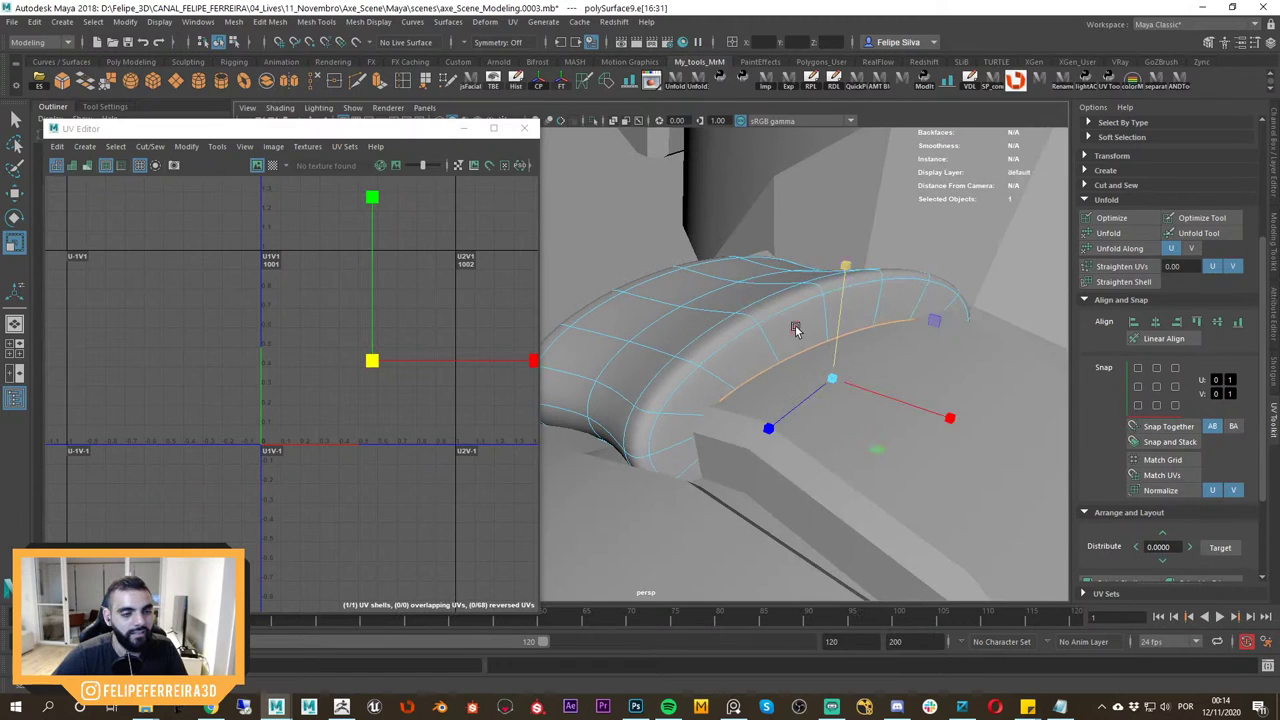
# Scale down the knot band's opposite open border loop, then return to object selection with smooth preview off.
pyautogui.keyDown('alt'); pyautogui.moveTo(797, 329); pyautogui.dragTo(893, 342); pyautogui.keyUp('alt')
pyautogui.doubleClick(764, 341)
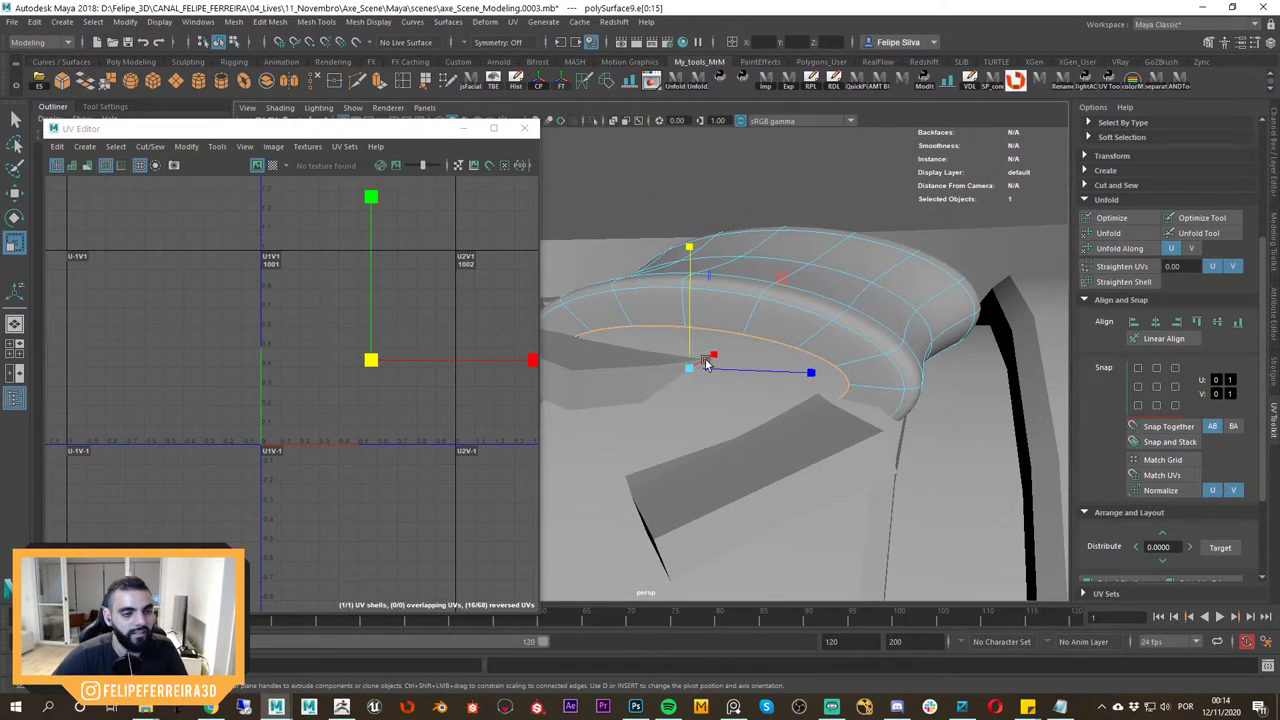
pyautogui.moveTo(688, 367); pyautogui.dragTo(648, 373)
pyautogui.press('w')
pyautogui.keyDown('alt'); pyautogui.moveTo(668, 368); pyautogui.dragTo(791, 320); pyautogui.keyUp('alt')
pyautogui.moveTo(791, 320); pyautogui.dragTo(845, 294, button='right')
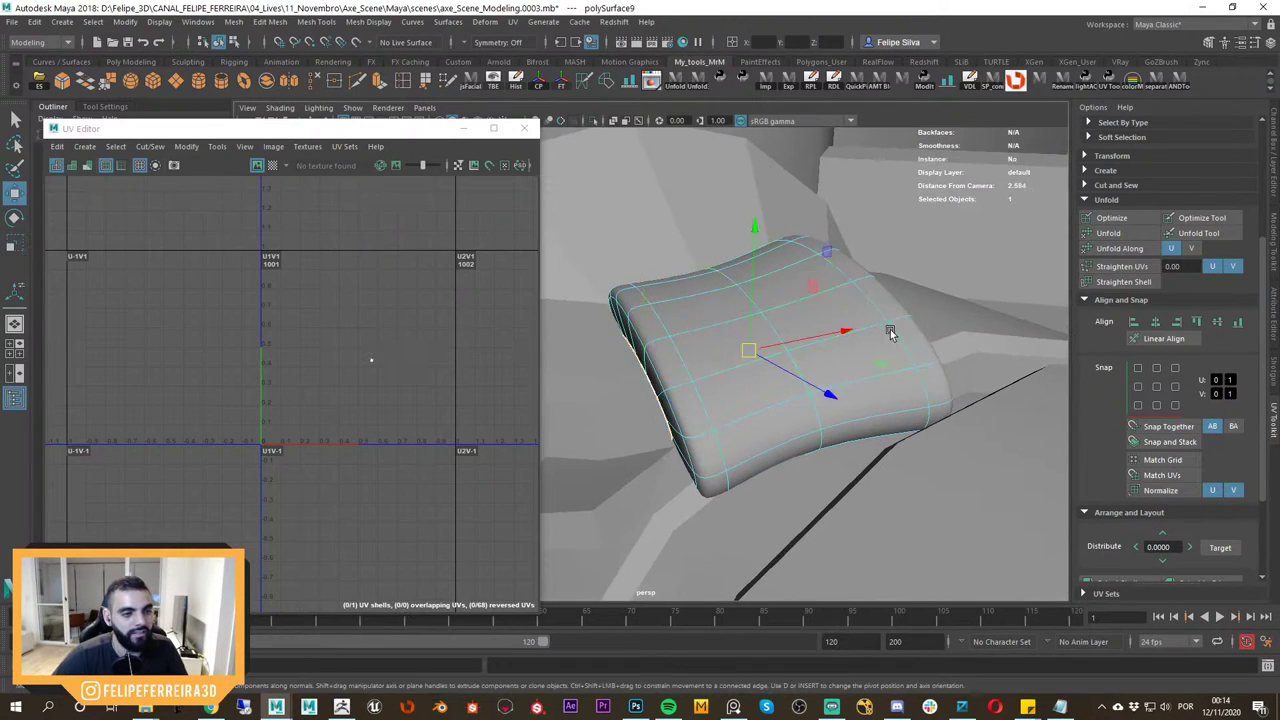
pyautogui.keyDown('alt'); pyautogui.moveTo(891, 334); pyautogui.dragTo(843, 400); pyautogui.keyUp('alt')
pyautogui.keyDown('alt'); pyautogui.moveTo(711, 411); pyautogui.dragTo(800, 403, button='middle'); pyautogui.keyUp('alt')
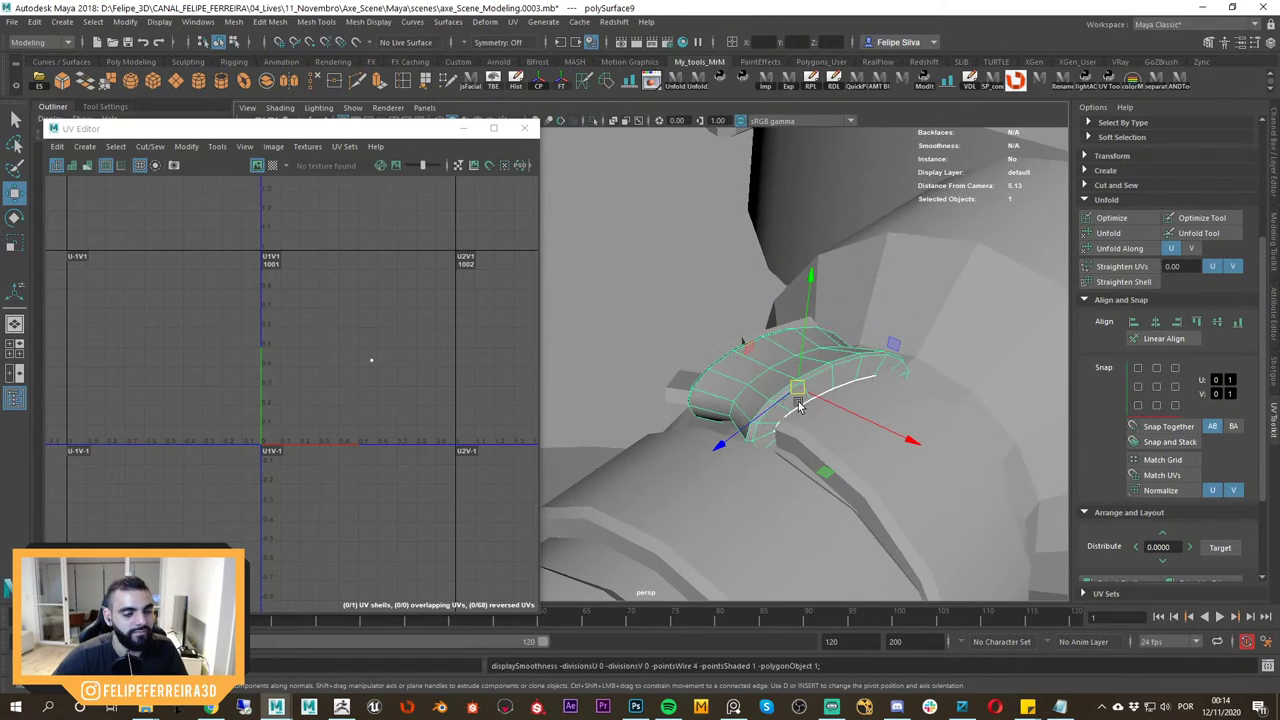
# Isolate the knot band and cut UV seams along both outer rim loops and one lengthwise edge line.
pyautogui.keyDown('alt'); pyautogui.moveTo(800, 403); pyautogui.dragTo(861, 340); pyautogui.keyUp('alt')
pyautogui.hotkey('ctrl', '1')
pyautogui.moveTo(861, 340); pyautogui.dragTo(862, 285, button='right')
pyautogui.doubleClick(901, 353)
pyautogui.keyDown('alt'); pyautogui.moveTo(901, 353); pyautogui.dragTo(843, 377); pyautogui.keyUp('alt')
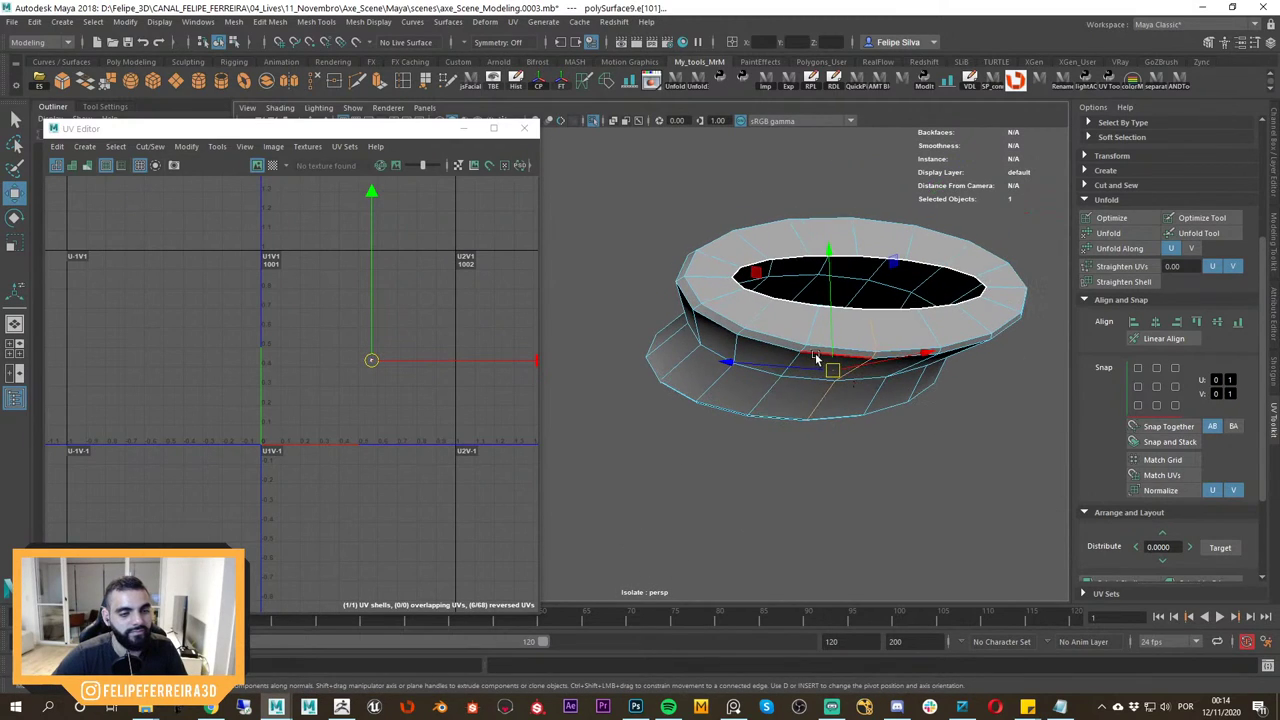
pyautogui.doubleClick(814, 357)
pyautogui.keyDown('alt'); pyautogui.moveTo(845, 385); pyautogui.dragTo(831, 323); pyautogui.keyUp('alt')
pyautogui.click(583, 82)
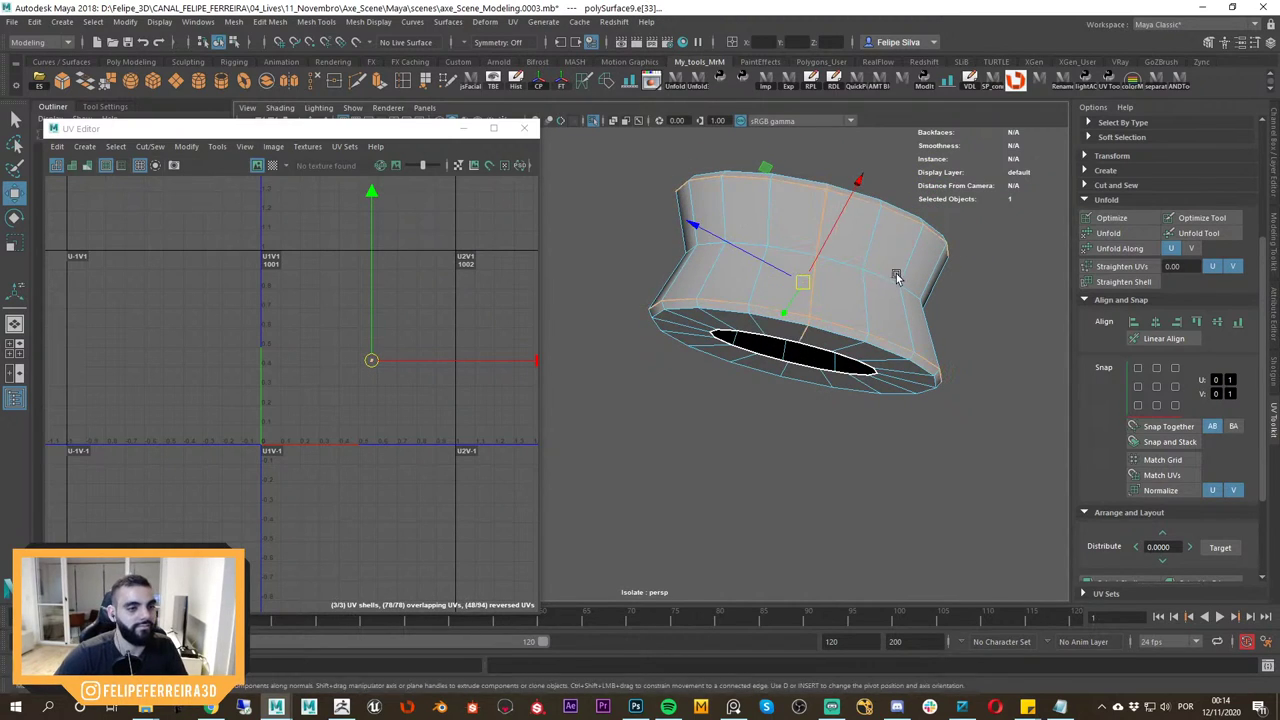
# Unfold the knot band's UVs, orient the resulting shells, and return to the full scene.
pyautogui.keyDown('alt'); pyautogui.moveTo(897, 277); pyautogui.dragTo(826, 311); pyautogui.keyUp('alt')
pyautogui.click(933, 207)
pyautogui.moveTo(933, 207); pyautogui.dragTo(850, 280)
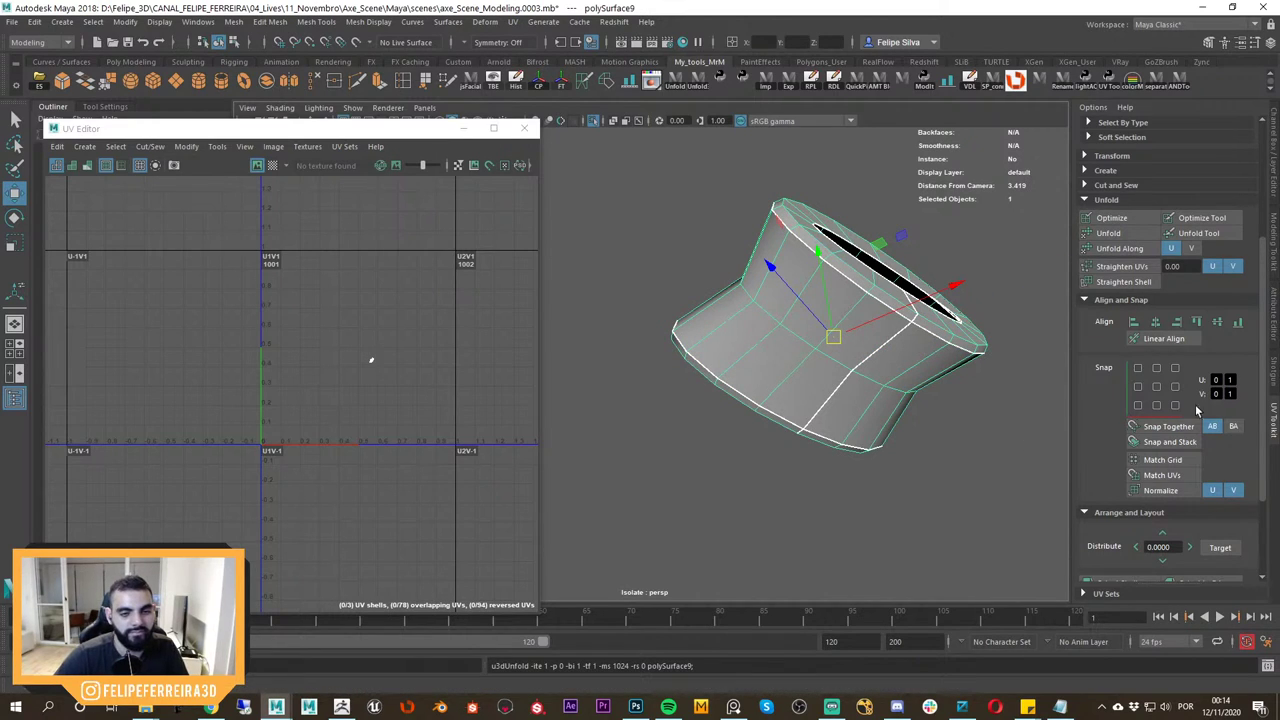
pyautogui.scroll(-3, 1264, 435)
pyautogui.click(1118, 461)
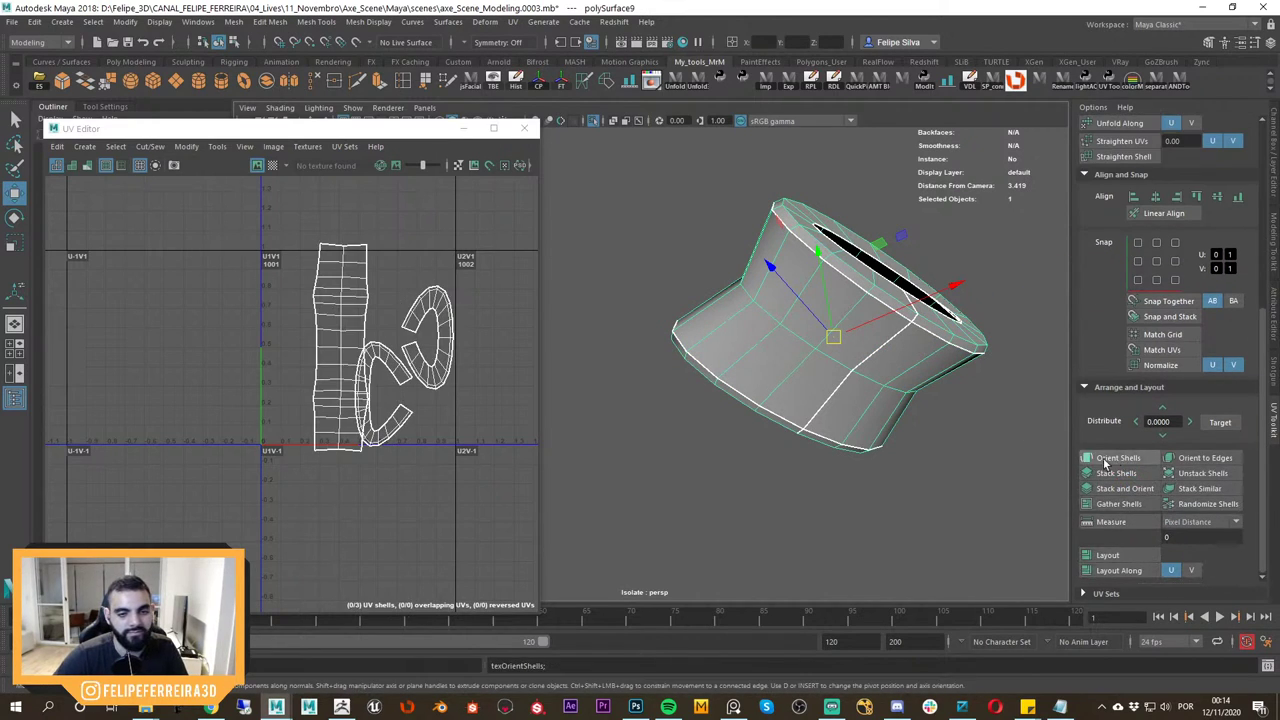
pyautogui.scroll(-2, 855, 430)
pyautogui.keyDown('alt'); pyautogui.moveTo(849, 423); pyautogui.dragTo(846, 465); pyautogui.keyUp('alt')
pyautogui.click(676, 81)
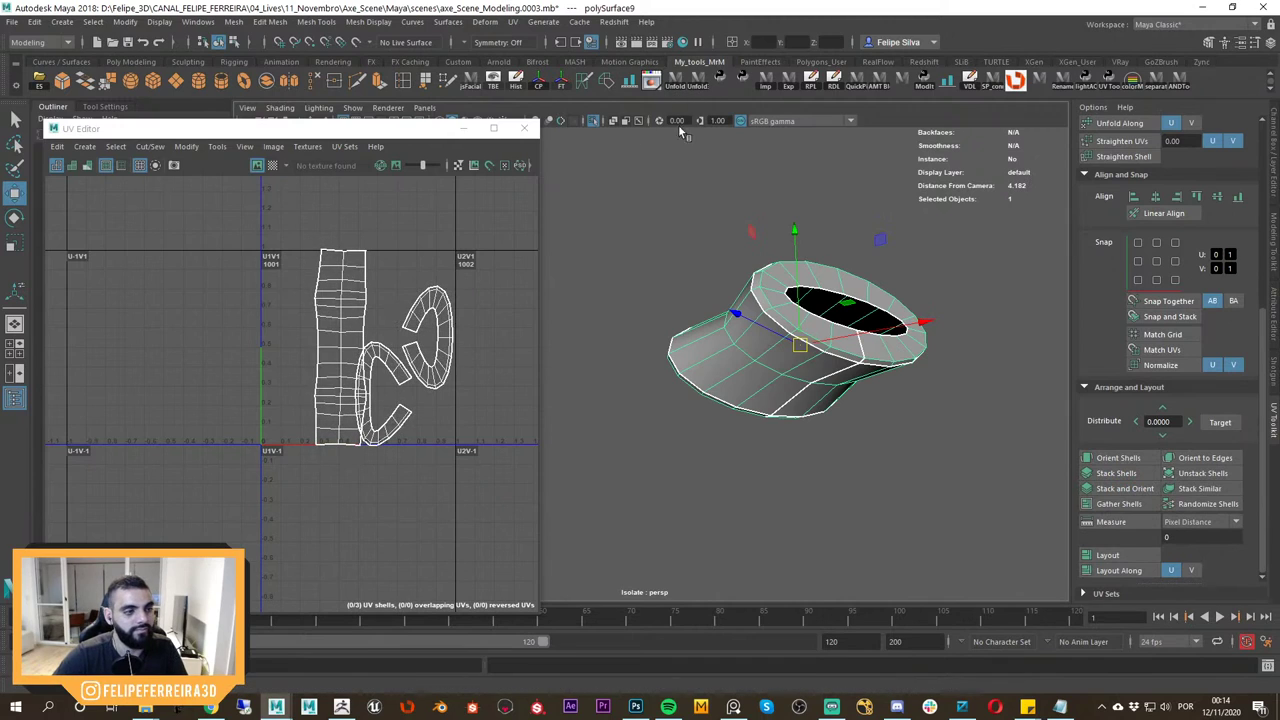
pyautogui.keyDown('alt'); pyautogui.moveTo(735, 262); pyautogui.dragTo(749, 375); pyautogui.keyUp('alt')
pyautogui.hotkey('ctrl', '1')
pyautogui.scroll(-4, 697, 381)
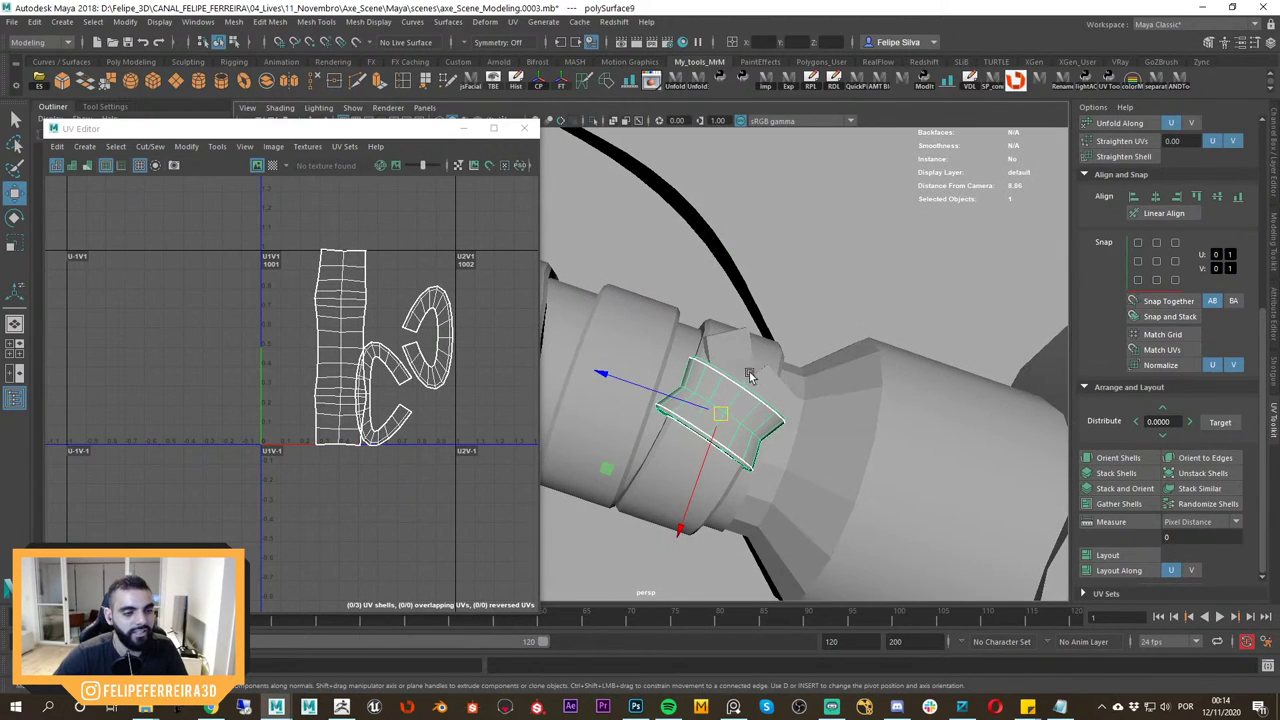
# Try to map the UVs of the knot's two tail pieces with a Best Plane projection.
pyautogui.click(747, 359)
pyautogui.click(512, 21)
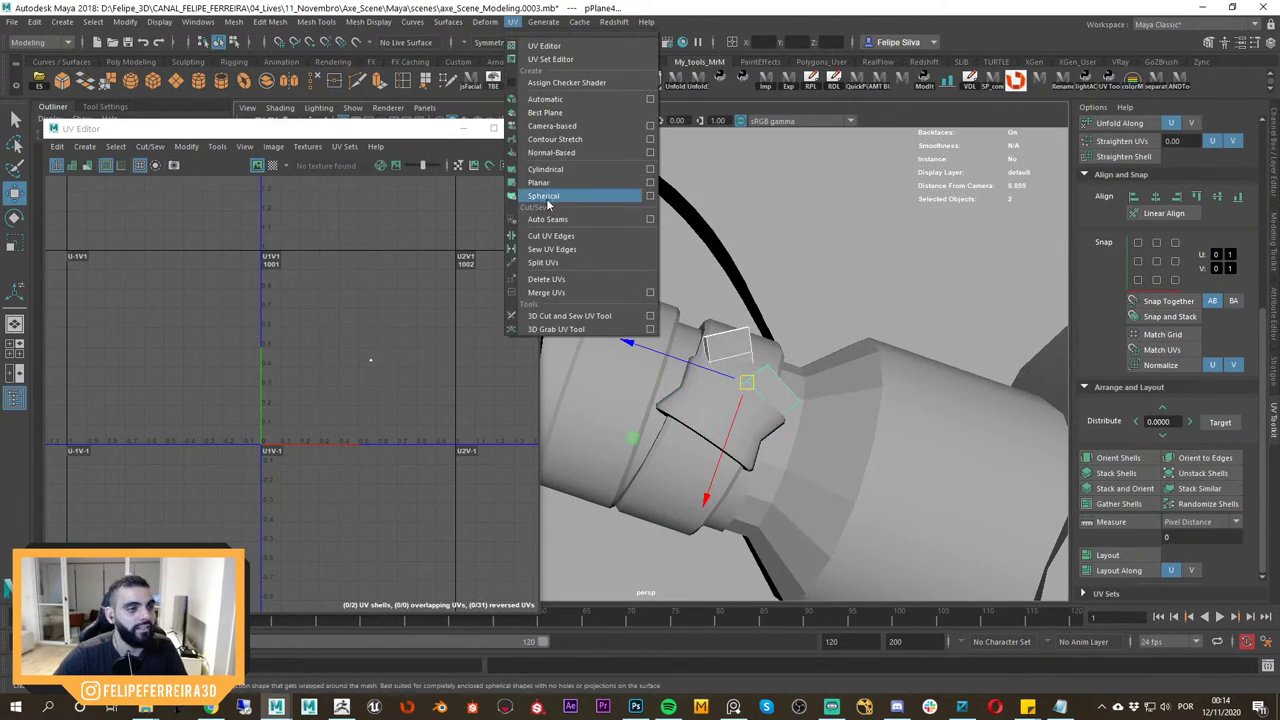
pyautogui.click(566, 113)
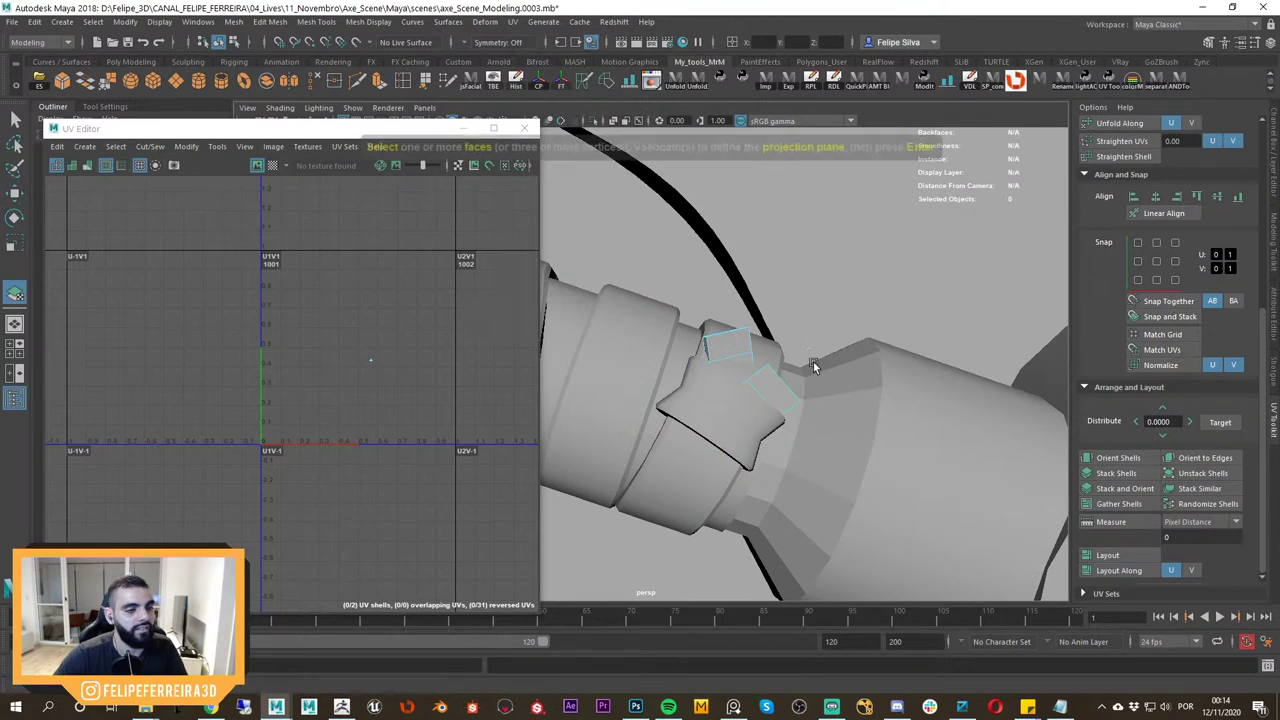
pyautogui.keyDown('alt'); pyautogui.moveTo(813, 363); pyautogui.dragTo(834, 406); pyautogui.keyUp('alt')
pyautogui.scroll(3, 830, 400)
pyautogui.rightClick(753, 340)
pyautogui.moveTo(755, 347); pyautogui.dragTo(786, 319, button='right')
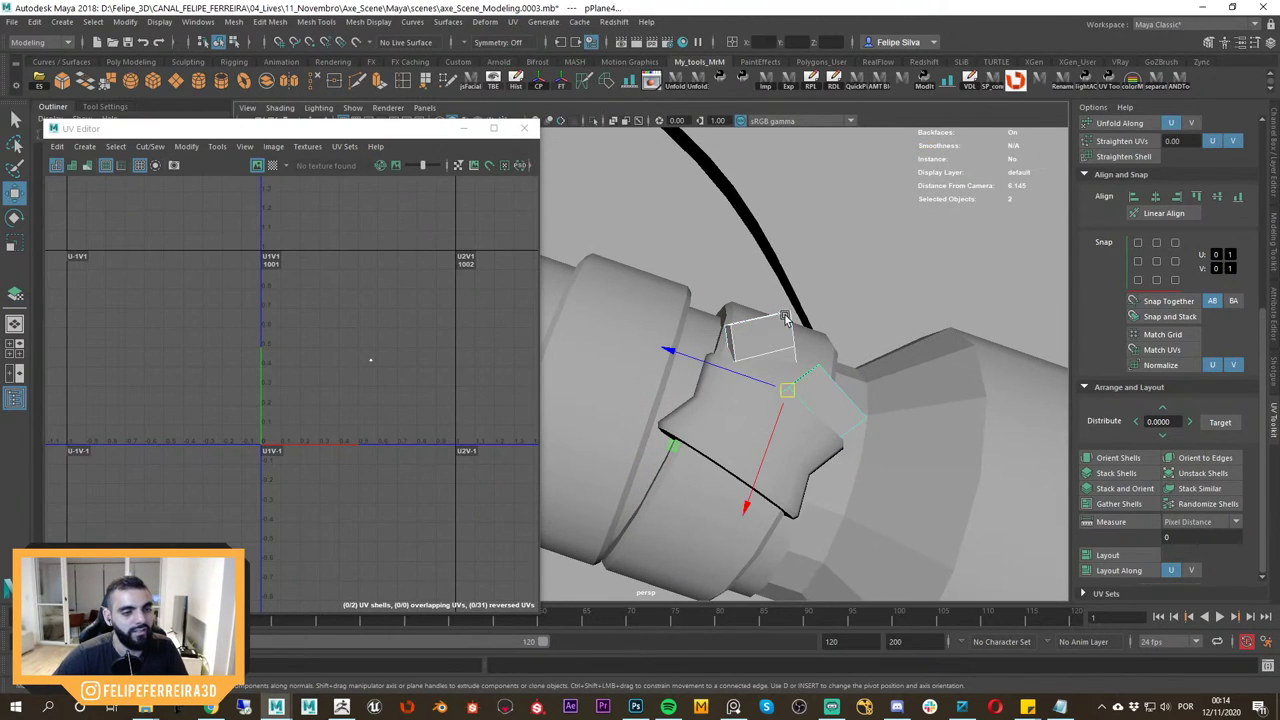
pyautogui.keyDown('shift'); pyautogui.click(844, 398); pyautogui.keyUp('shift')
pyautogui.press('g')
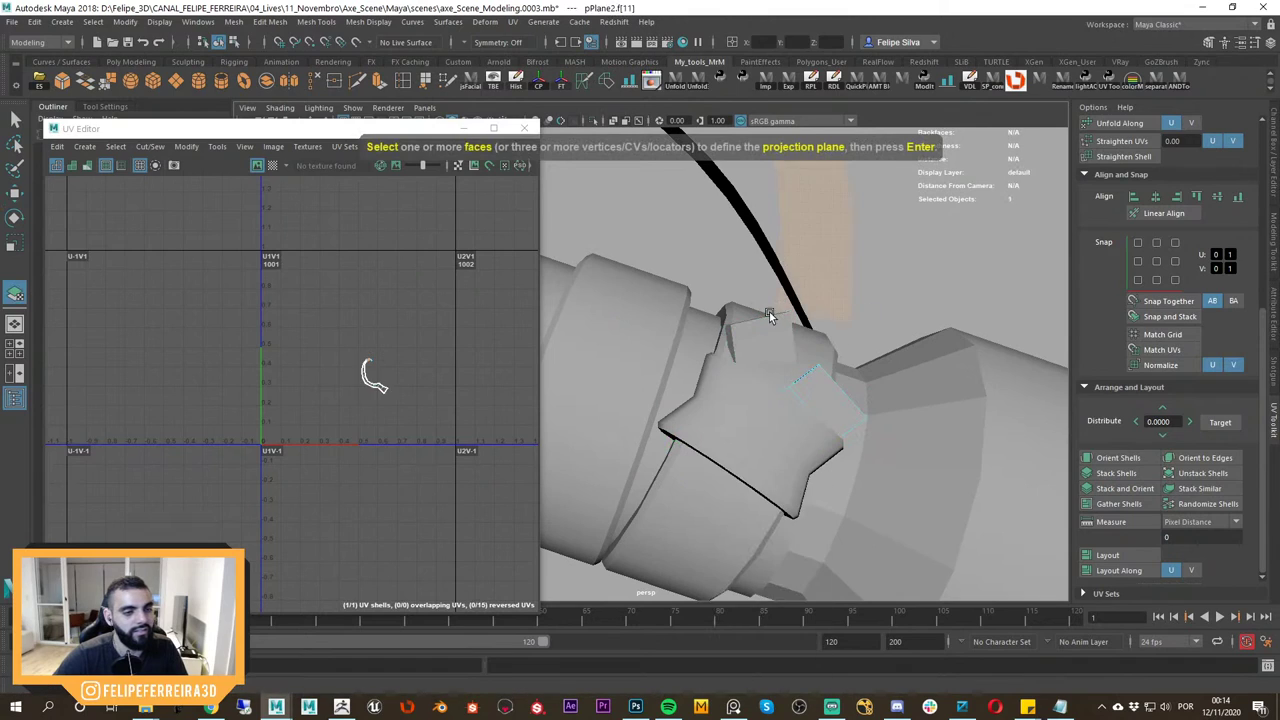
pyautogui.click(780, 322)
pyautogui.click(862, 255)
pyautogui.click(782, 322)
pyautogui.keyDown('alt'); pyautogui.moveTo(782, 322); pyautogui.dragTo(716, 294, button='right'); pyautogui.keyUp('alt')
pyautogui.moveTo(737, 348); pyautogui.dragTo(845, 290, button='right')
pyautogui.press('f')
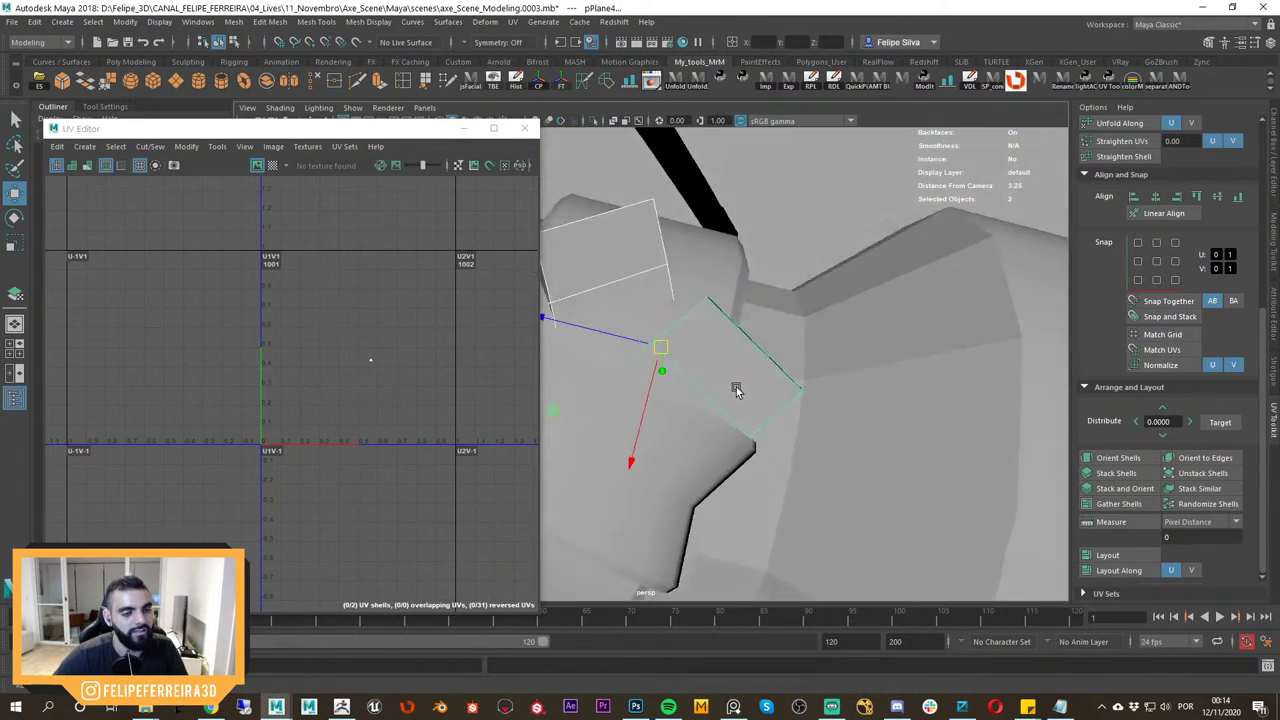
# Isolate the knot's two tail pieces and select both of them.
pyautogui.keyDown('alt'); pyautogui.moveTo(736, 388); pyautogui.dragTo(739, 342); pyautogui.keyUp('alt')
pyautogui.hotkey('ctrl', '1')
pyautogui.keyDown('alt'); pyautogui.moveTo(739, 342); pyautogui.dragTo(708, 324, button='right'); pyautogui.keyUp('alt')
pyautogui.click(798, 306)
pyautogui.keyDown('alt'); pyautogui.moveTo(798, 306); pyautogui.dragTo(932, 342); pyautogui.keyUp('alt')
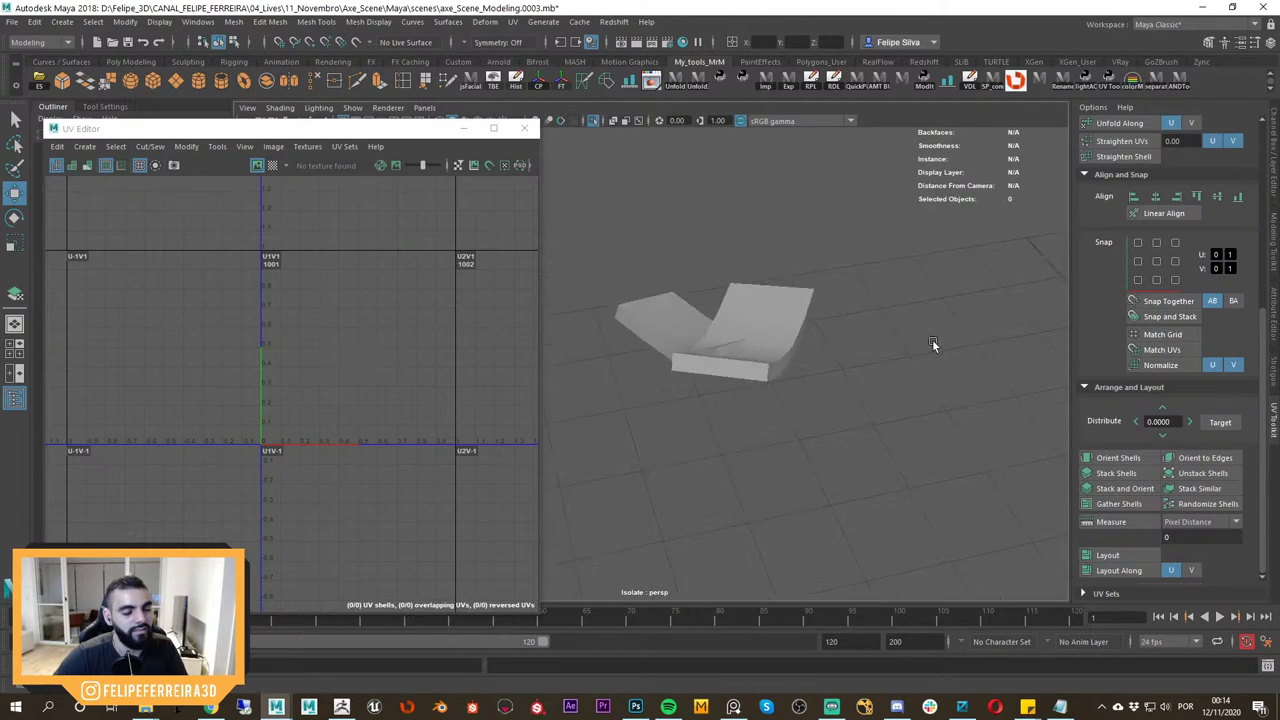
pyautogui.moveTo(879, 269); pyautogui.dragTo(744, 388)
pyautogui.keyDown('alt'); pyautogui.moveTo(744, 388); pyautogui.dragTo(806, 391, button='middle'); pyautogui.keyUp('alt')
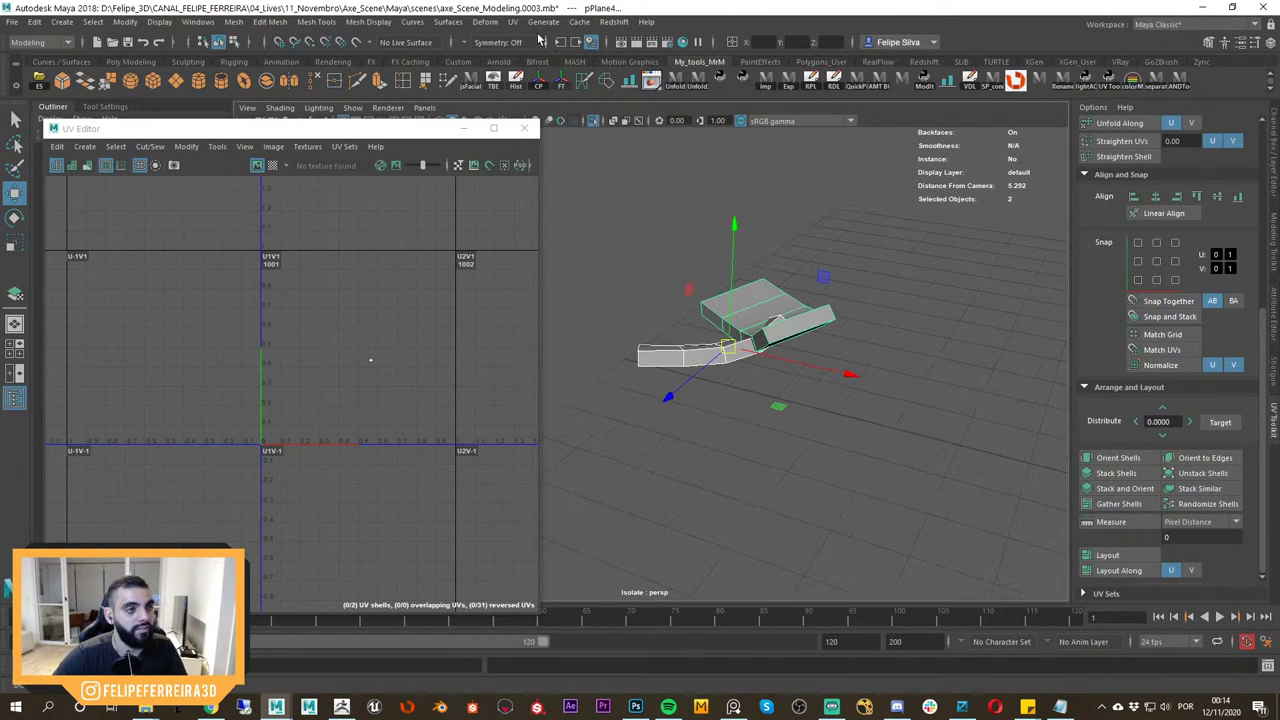
# Apply an Automatic UV projection to both tail pieces, then return to object selection and deselect them.
pyautogui.click(486, 22)
pyautogui.moveTo(513, 22)
pyautogui.click(545, 99)
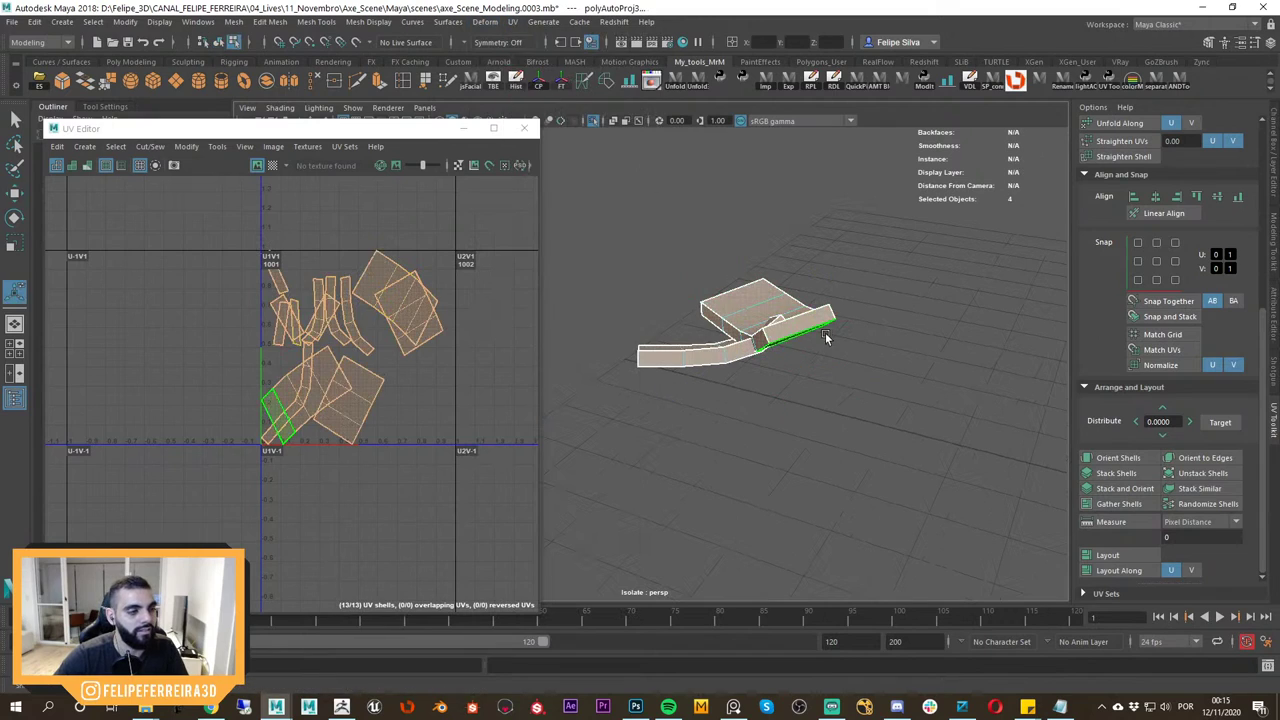
pyautogui.press('w')
pyautogui.keyDown('alt'); pyautogui.moveTo(836, 342); pyautogui.dragTo(787, 316); pyautogui.keyUp('alt')
pyautogui.moveTo(783, 309); pyautogui.dragTo(849, 286, button='right')
pyautogui.click(713, 392)
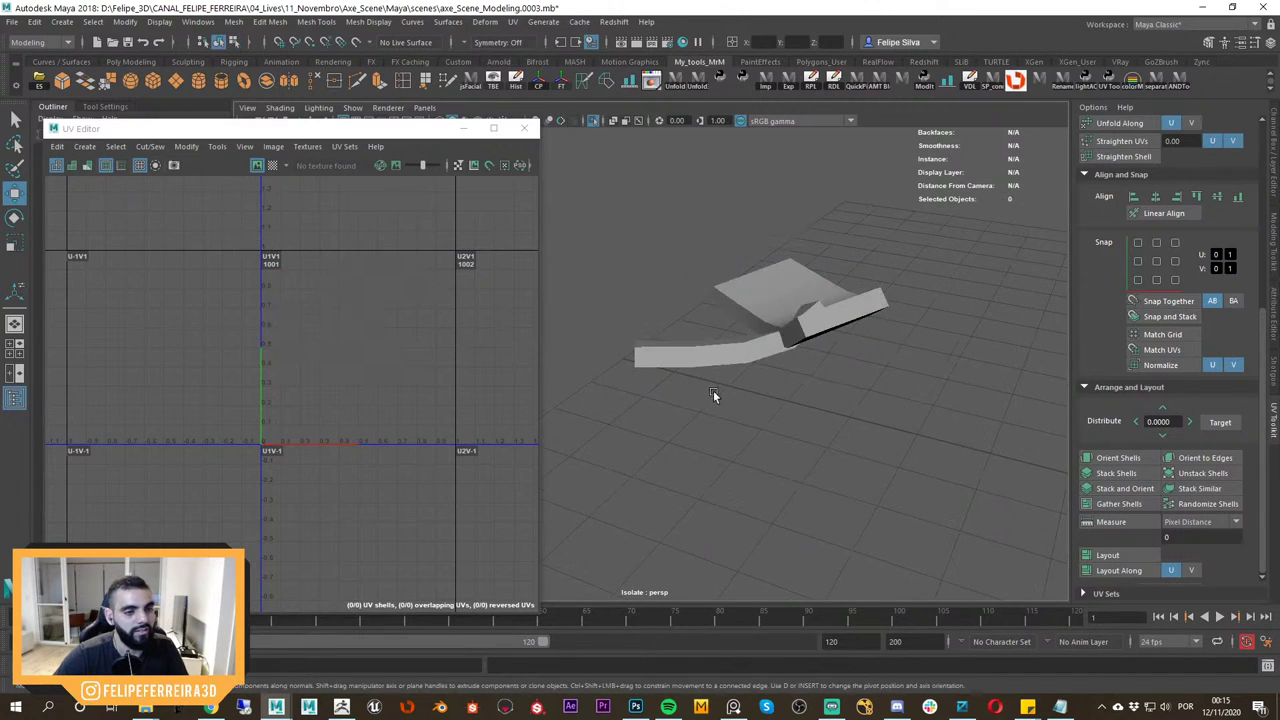
# Leave the tails' isolated view and isolate the flared cylinder at the end of the shaft.
pyautogui.hotkey('ctrl', '1')
pyautogui.scroll(-4, 713, 390)
pyautogui.keyDown('alt'); pyautogui.moveTo(790, 366); pyautogui.dragTo(708, 369); pyautogui.keyUp('alt')
pyautogui.scroll(-3, 735, 368)
pyautogui.click(747, 361)
pyautogui.press('f')
pyautogui.hotkey('ctrl', '1')
pyautogui.keyDown('alt'); pyautogui.moveTo(708, 369); pyautogui.dragTo(775, 405, button='middle'); pyautogui.keyUp('alt')
pyautogui.scroll(2, 775, 405)
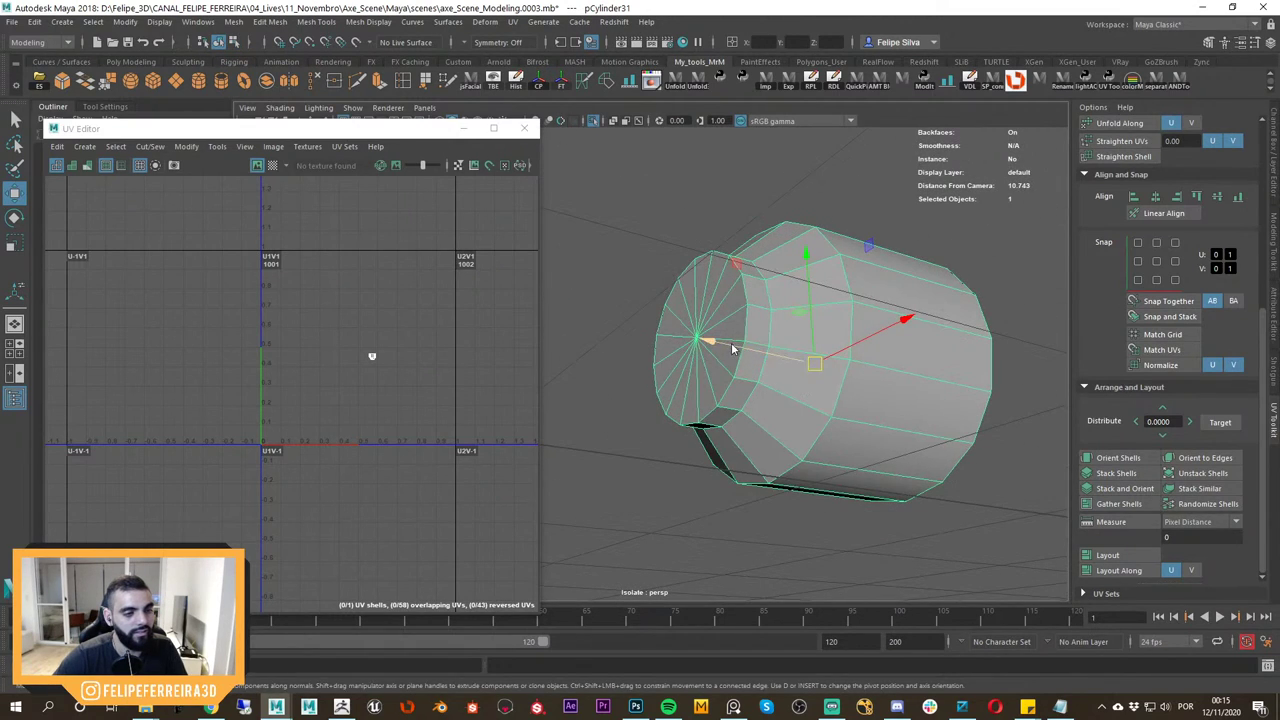
# Delete the triangular cap faces closing the cylinder's narrow end.
pyautogui.moveTo(732, 349); pyautogui.dragTo(735, 385, button='right')
pyautogui.keyDown('alt'); pyautogui.moveTo(751, 369); pyautogui.dragTo(792, 388); pyautogui.keyUp('alt')
pyautogui.scroll(1, 779, 384)
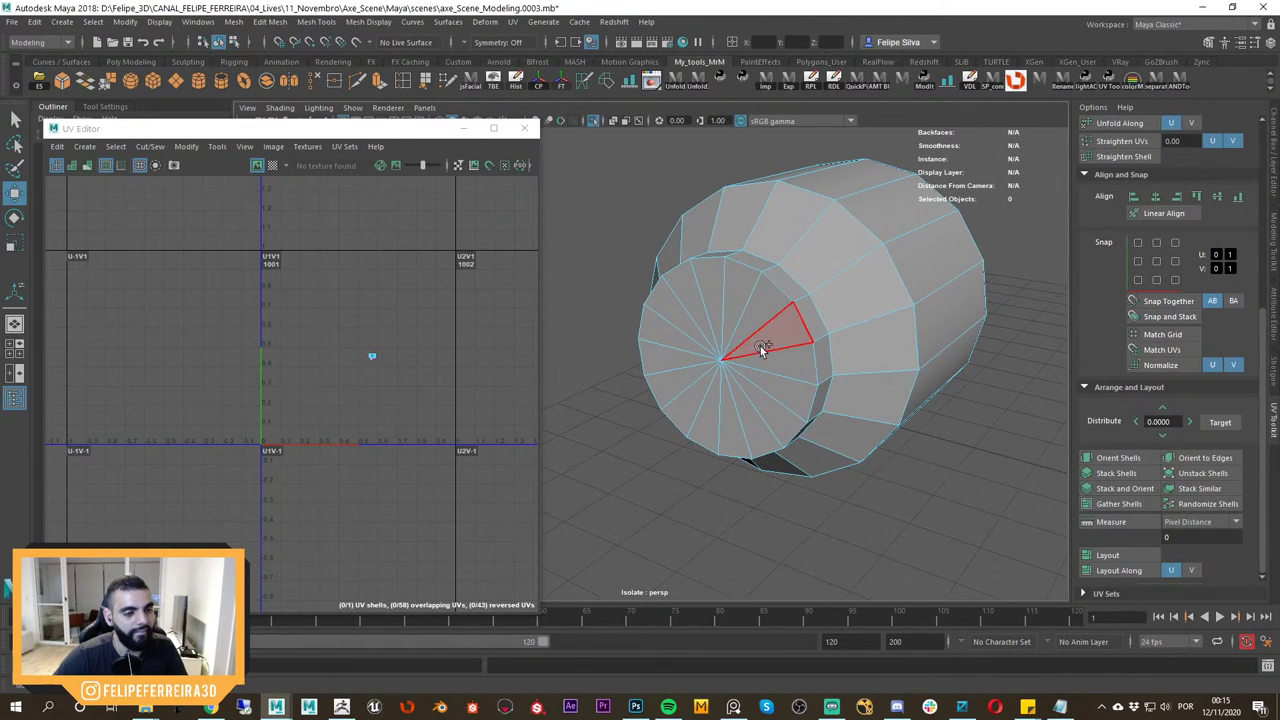
pyautogui.moveTo(761, 346)
pyautogui.mouseDown()
pyautogui.moveTo(699, 362)
pyautogui.moveTo(762, 365)
pyautogui.mouseUp()
pyautogui.press('Delete')
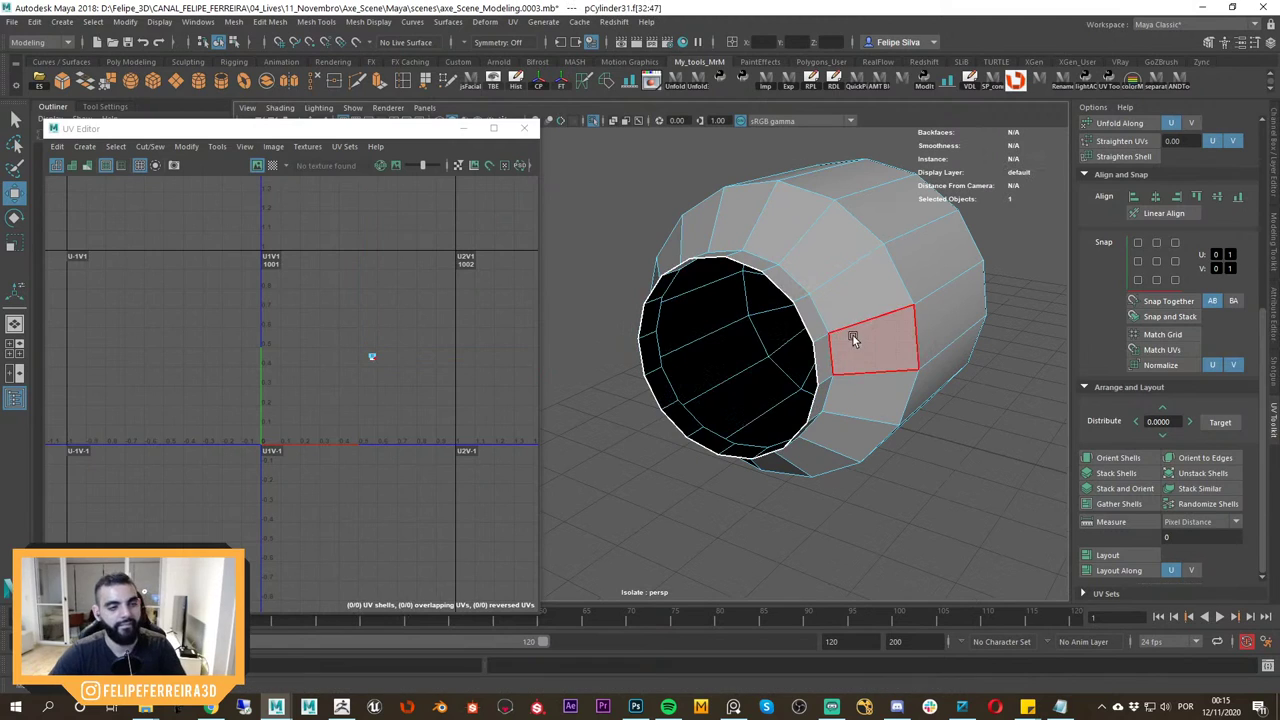
pyautogui.scroll(-2, 834, 334)
pyautogui.hotkey('ctrl', '1')
pyautogui.keyDown('alt'); pyautogui.moveTo(834, 334); pyautogui.dragTo(794, 374); pyautogui.keyUp('alt')
pyautogui.hotkey('ctrl', 'z')
pyautogui.hotkey('ctrl', 'z')
pyautogui.scroll(2, 794, 374)
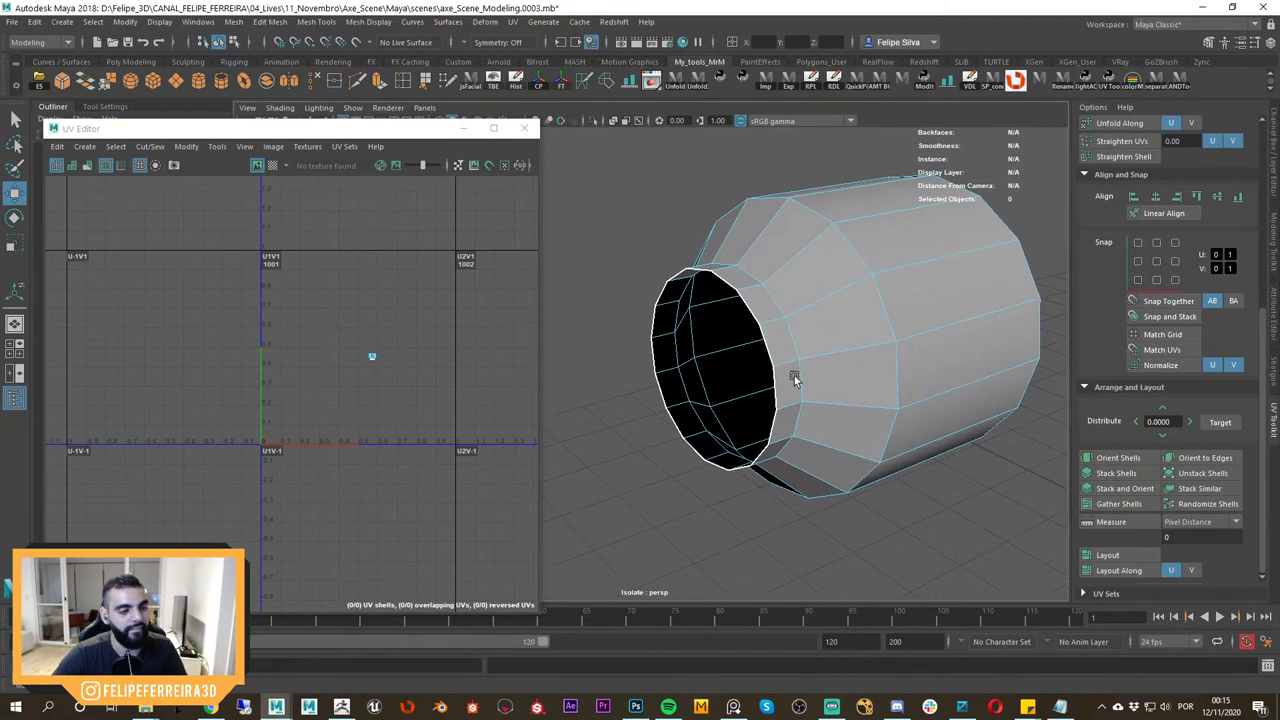
# Cut a UV seam around the cylinder's shoulder loop, where the tapered section meets the wide body.
pyautogui.moveTo(775, 338); pyautogui.dragTo(775, 375, button='right')
pyautogui.keyDown('alt'); pyautogui.moveTo(775, 375); pyautogui.dragTo(775, 280); pyautogui.keyUp('alt')
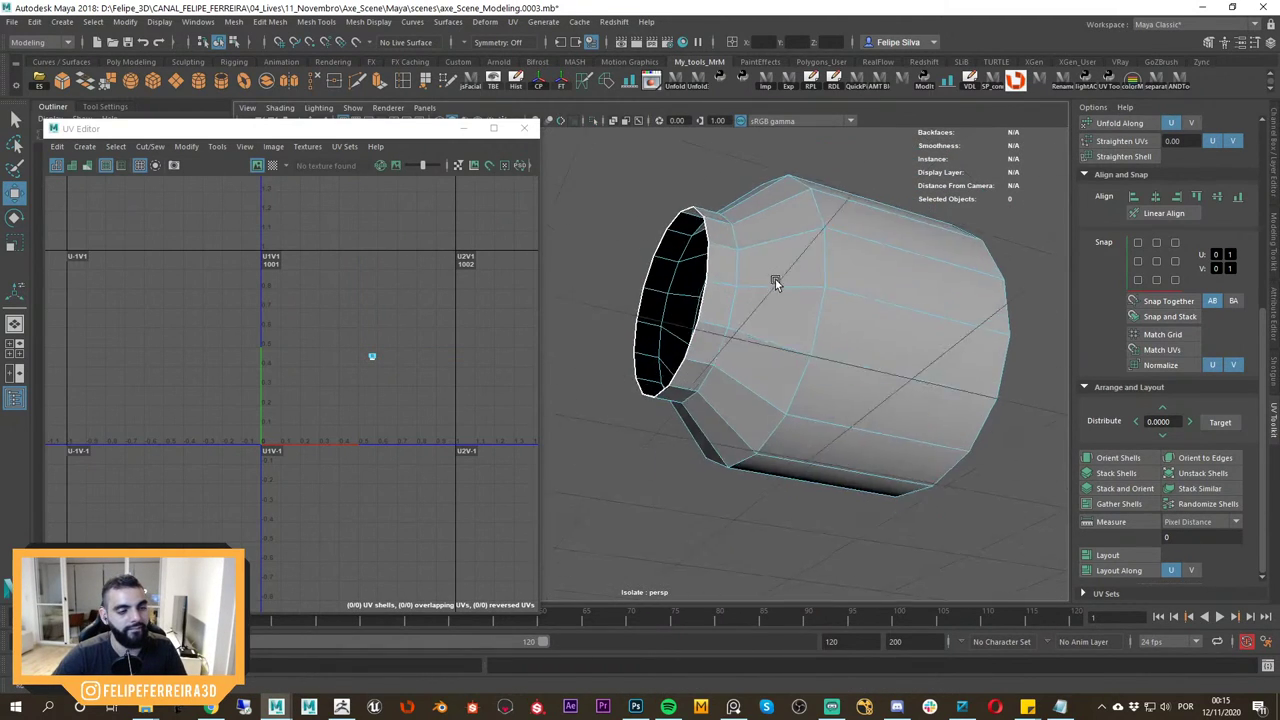
pyautogui.keyDown('alt'); pyautogui.moveTo(810, 381); pyautogui.dragTo(756, 384); pyautogui.keyUp('alt')
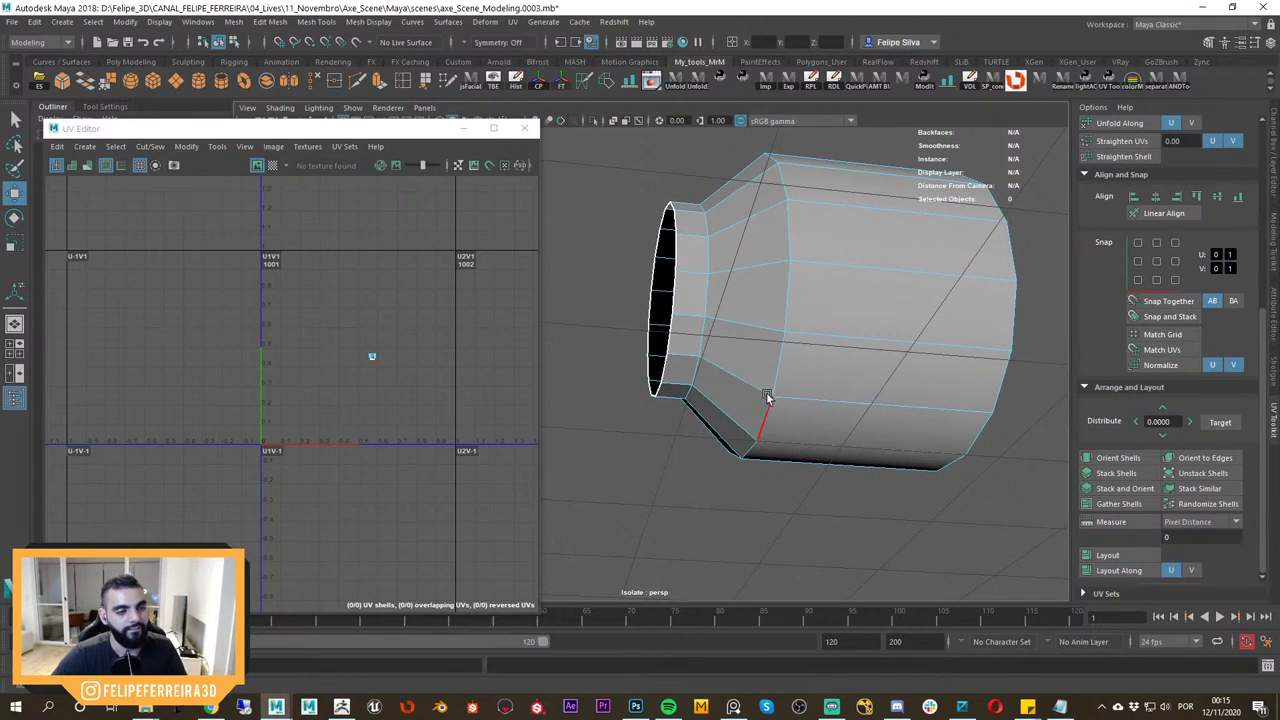
pyautogui.doubleClick(769, 388)
pyautogui.click(587, 84)
pyautogui.keyDown('alt'); pyautogui.moveTo(630, 198); pyautogui.dragTo(680, 284); pyautogui.keyUp('alt')
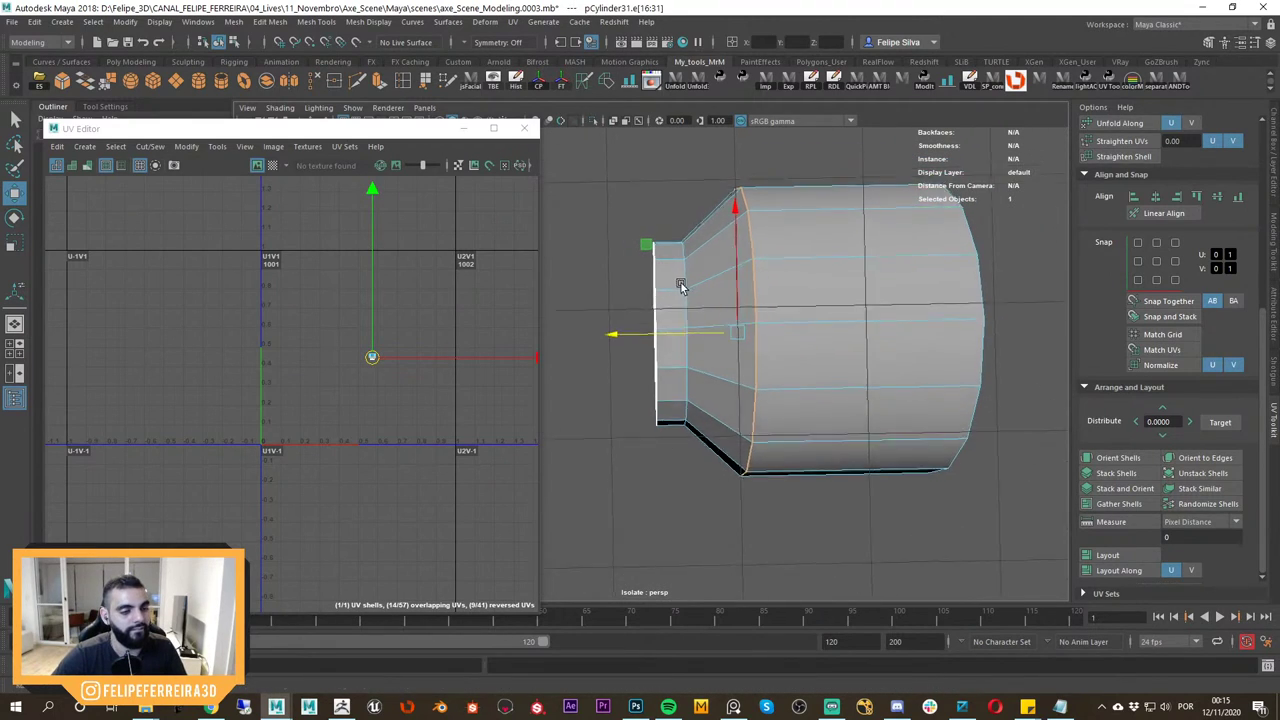
# Cut a lengthwise UV seam along one line of edges down the cylinder's side.
pyautogui.doubleClick(801, 388)
pyautogui.keyDown('alt'); pyautogui.moveTo(801, 388); pyautogui.dragTo(773, 500); pyautogui.keyUp('alt')
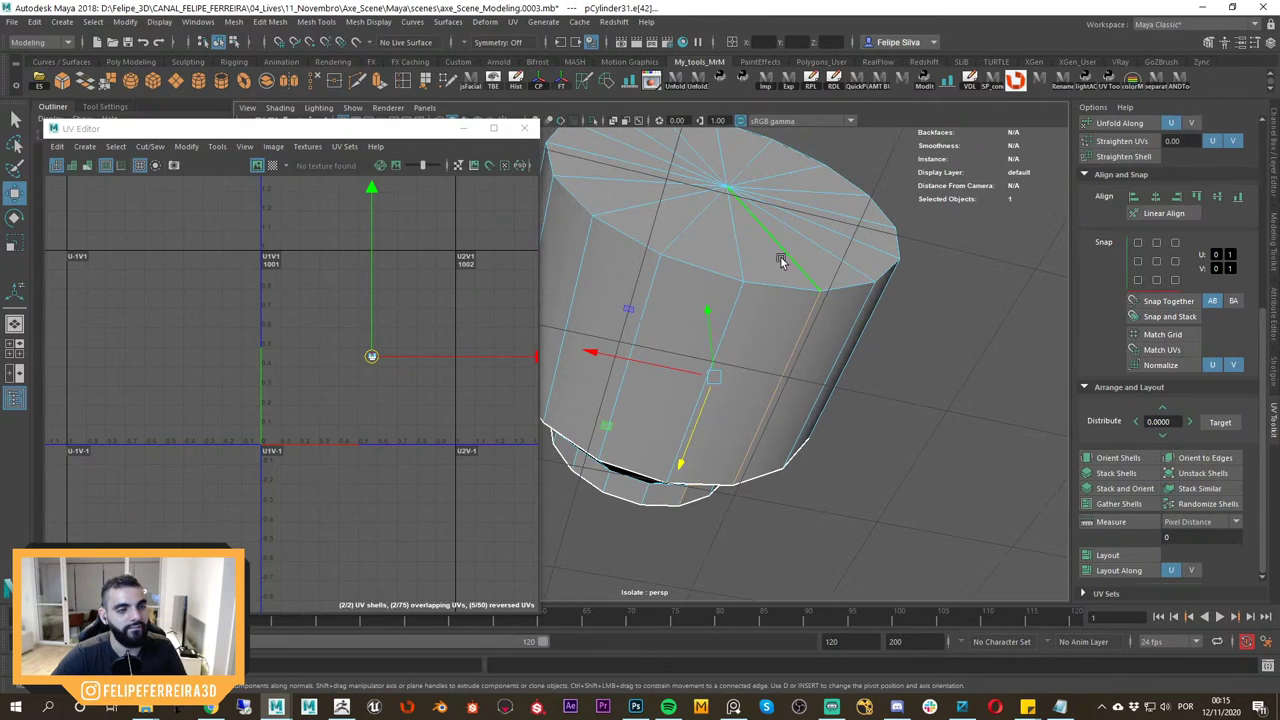
pyautogui.keyDown('alt'); pyautogui.moveTo(830, 323); pyautogui.dragTo(807, 346); pyautogui.keyUp('alt')
pyautogui.press('g')
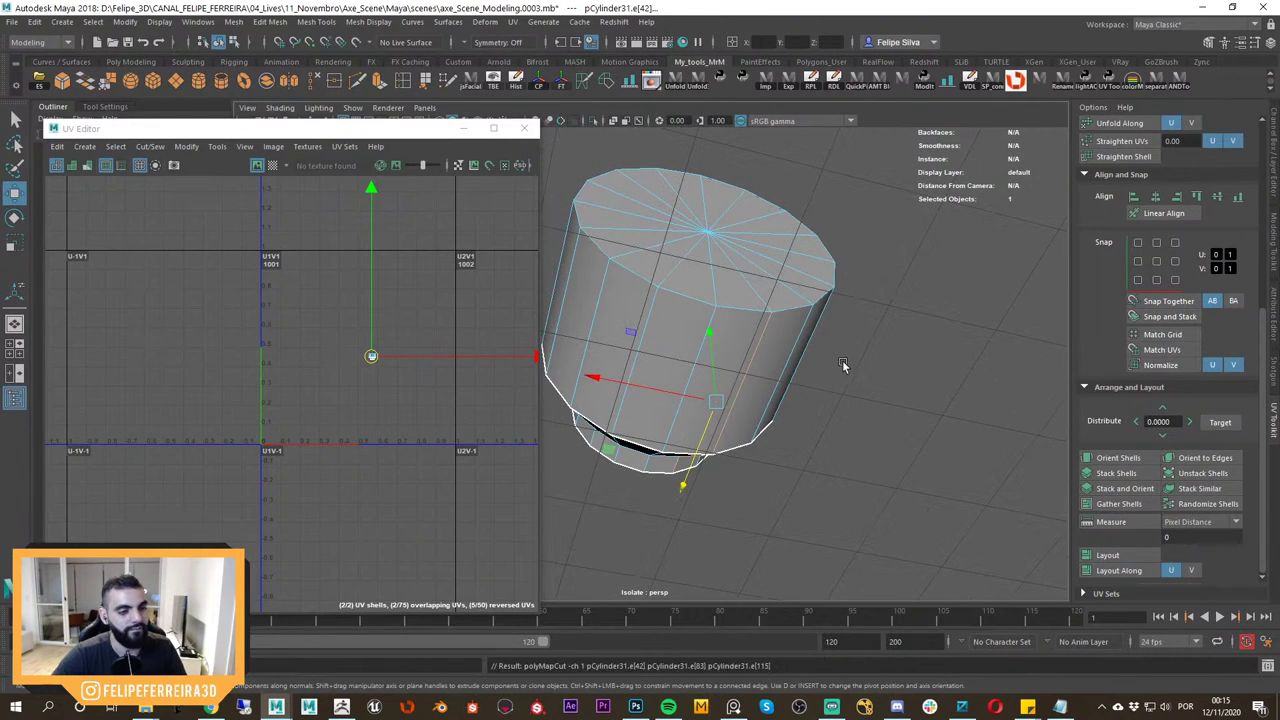
# Cut a UV seam around the rim of the cylinder's closed end cap and deselect the edges.
pyautogui.click(842, 361)
pyautogui.scroll(-3, 816, 373)
pyautogui.doubleClick(721, 334)
pyautogui.press('g')
pyautogui.click(850, 371)
pyautogui.keyDown('alt'); pyautogui.moveTo(850, 371); pyautogui.dragTo(771, 380, button='right'); pyautogui.keyUp('alt')
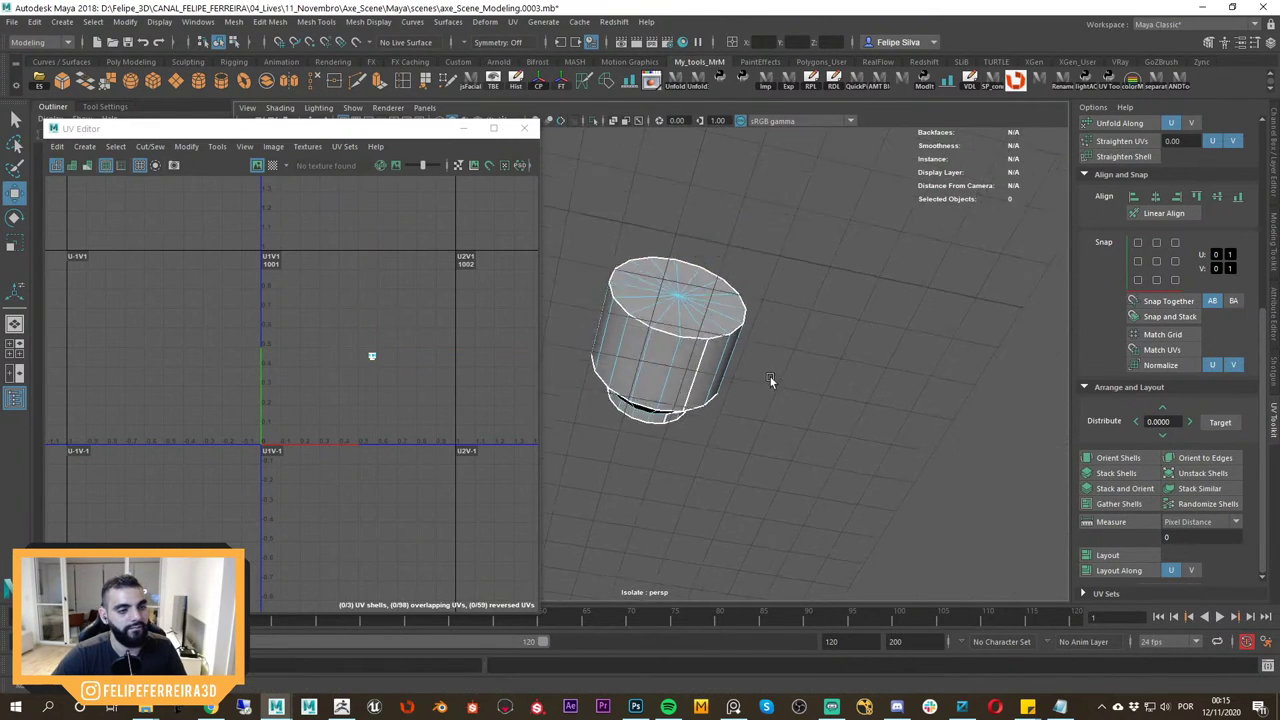
# Unfold, optimize and orient the flared cylinder's UV shells, and lay them out in the UV tile.
pyautogui.keyDown('alt'); pyautogui.moveTo(771, 380); pyautogui.dragTo(812, 405); pyautogui.keyUp('alt')
pyautogui.moveTo(705, 349); pyautogui.dragTo(808, 275, button='right')
pyautogui.moveTo(875, 249); pyautogui.dragTo(708, 364)
pyautogui.moveTo(1263, 370); pyautogui.dragTo(1262, 294)
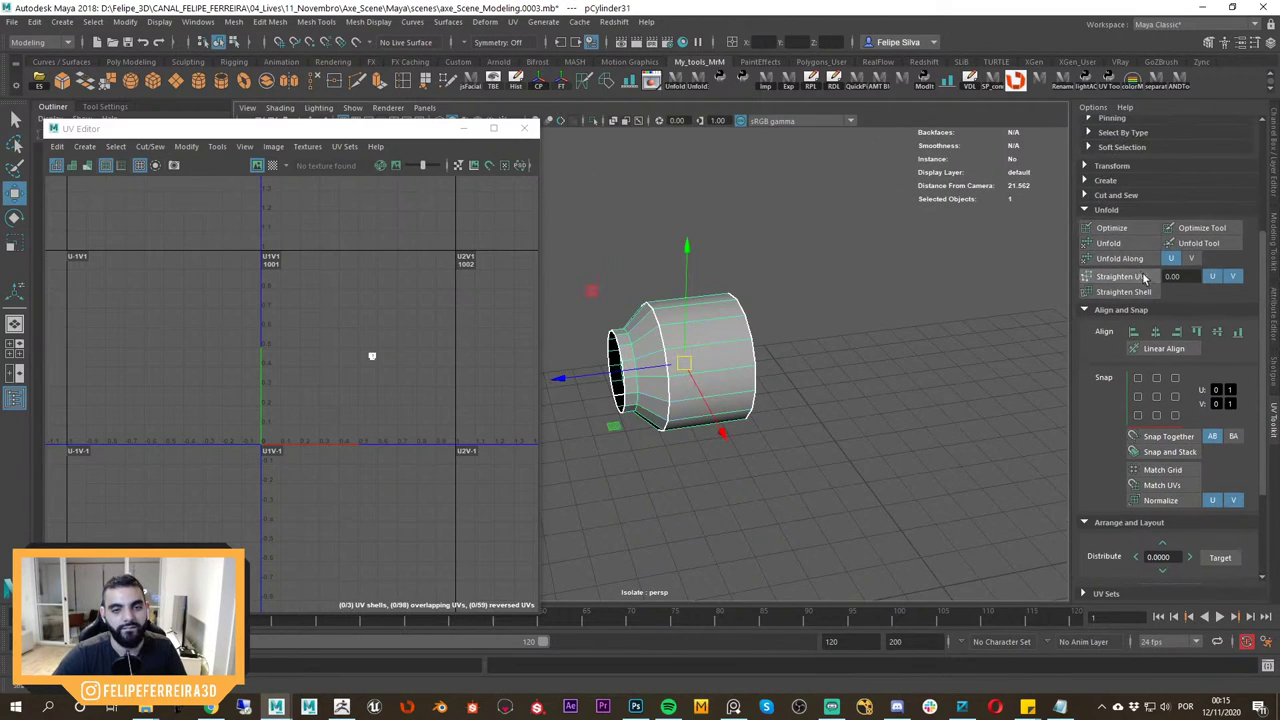
pyautogui.click(1118, 244)
pyautogui.click(1126, 230)
pyautogui.click(1120, 243)
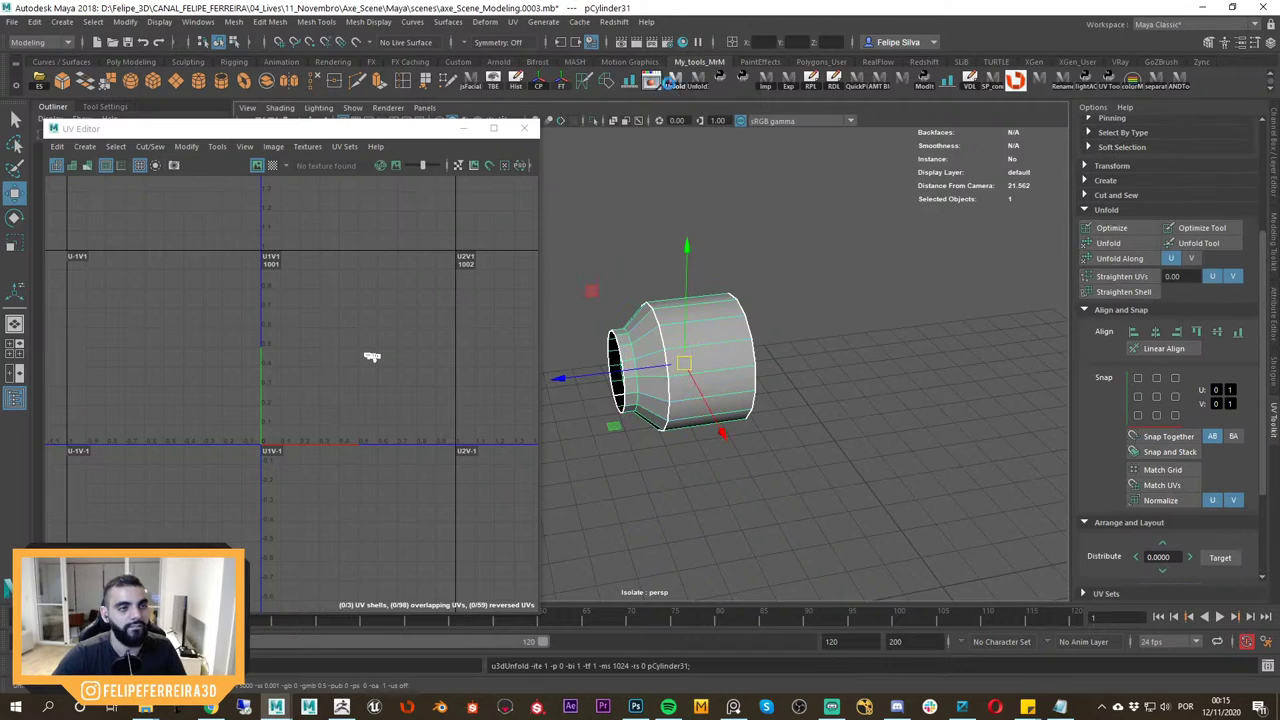
pyautogui.scroll(-3, 1207, 567)
pyautogui.click(1153, 555)
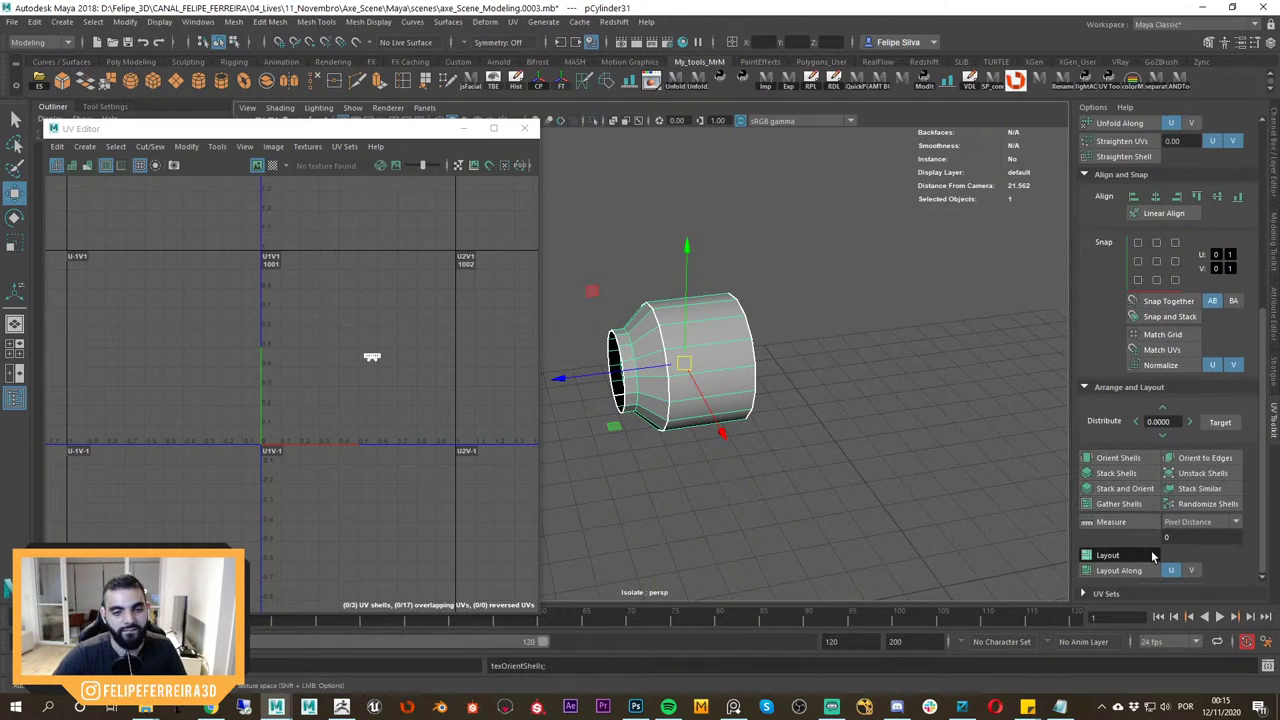
# Show the full scene and select the axe's parent group to view all its parts' UVs together.
pyautogui.hotkey('ctrl', '1')
pyautogui.keyDown('alt'); pyautogui.moveTo(811, 416); pyautogui.dragTo(790, 386, button='right'); pyautogui.keyUp('alt')
pyautogui.moveTo(790, 384)
pyautogui.keyDown('alt'); pyautogui.mouseDown()
pyautogui.moveTo(777, 354)
pyautogui.moveTo(787, 400)
pyautogui.mouseUp(); pyautogui.keyUp('alt')
pyautogui.click(789, 407)
pyautogui.keyDown('alt'); pyautogui.moveTo(789, 409); pyautogui.dragTo(766, 356, button='right'); pyautogui.keyUp('alt')
pyautogui.keyDown('alt'); pyautogui.moveTo(866, 350); pyautogui.dragTo(911, 374); pyautogui.keyUp('alt')
pyautogui.press('Up')
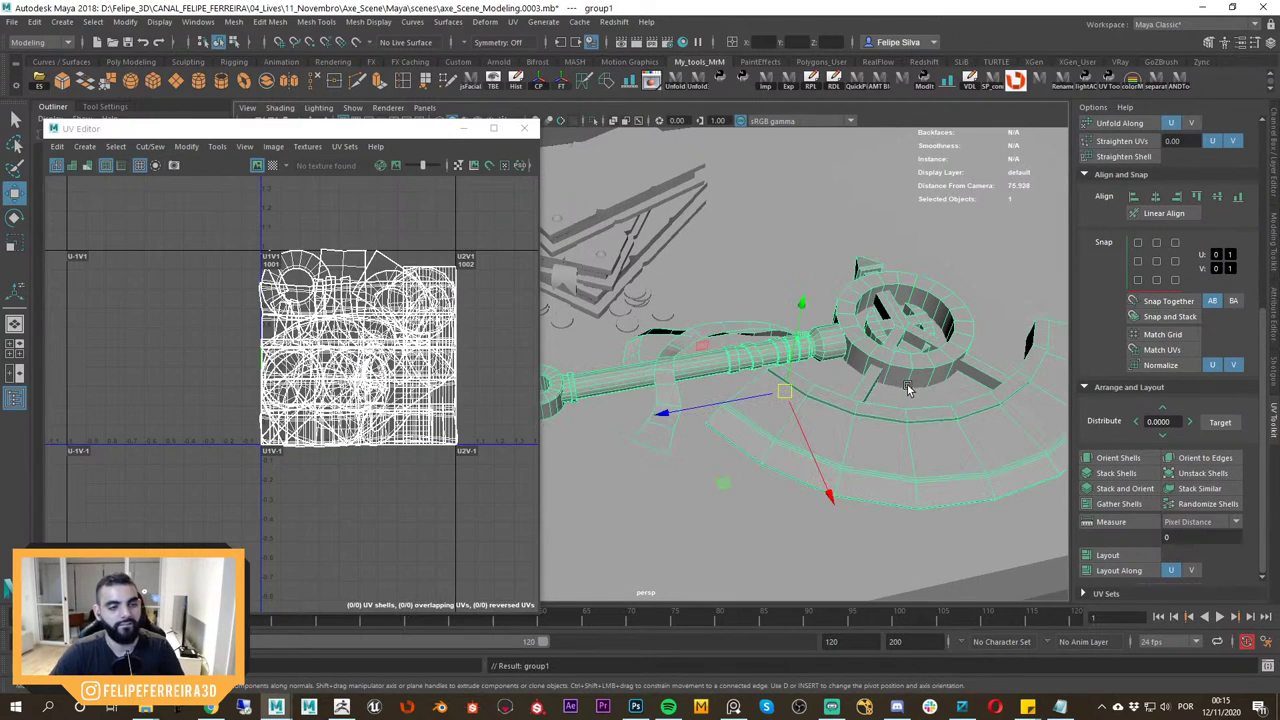
# Isolate the large ring at the axe head and enable edge selection on it.
pyautogui.click(853, 346)
pyautogui.press('f')
pyautogui.hotkey('ctrl', '1')
pyautogui.keyDown('alt'); pyautogui.moveTo(789, 411); pyautogui.dragTo(877, 357, button='middle'); pyautogui.keyUp('alt')
pyautogui.moveTo(860, 337); pyautogui.dragTo(901, 341, button='right')
pyautogui.hotkey('ctrl', '1')
pyautogui.doubleClick(880, 311)
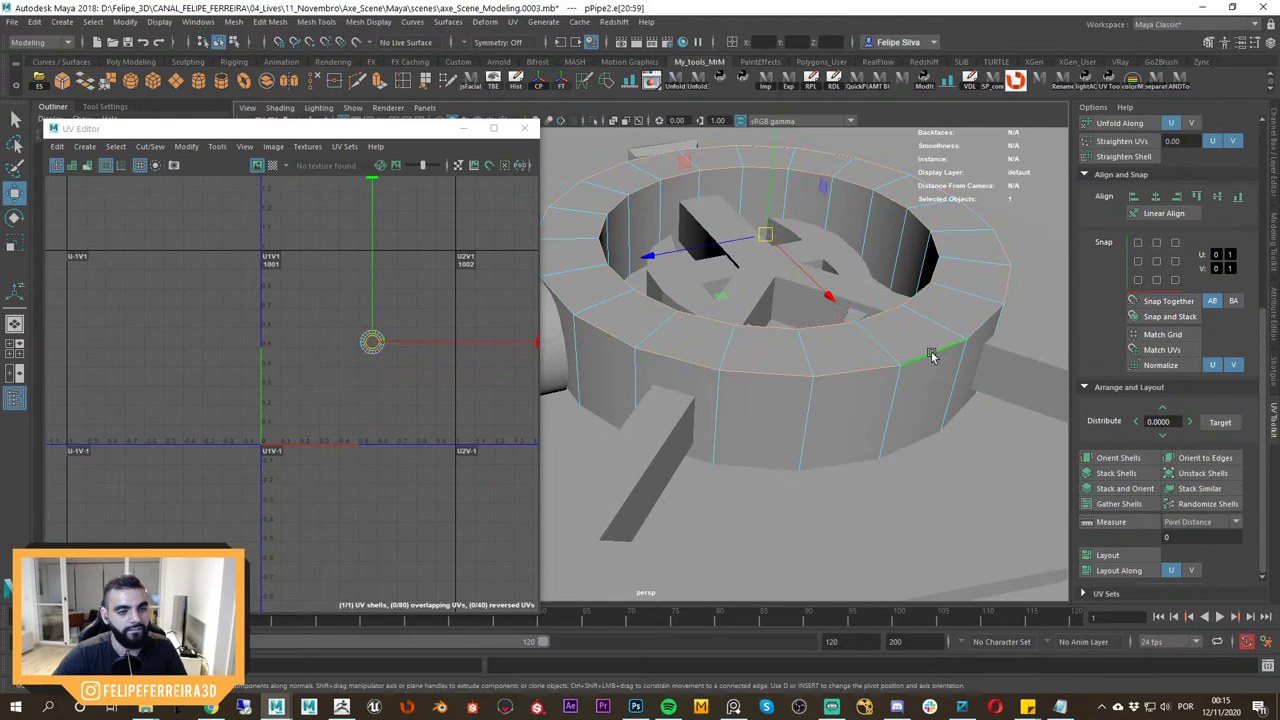
pyautogui.hotkey('ctrl', 'z')
pyautogui.hotkey('ctrl', 'z')
pyautogui.hotkey('ctrl', 'z')
pyautogui.hotkey('ctrl', 'z')
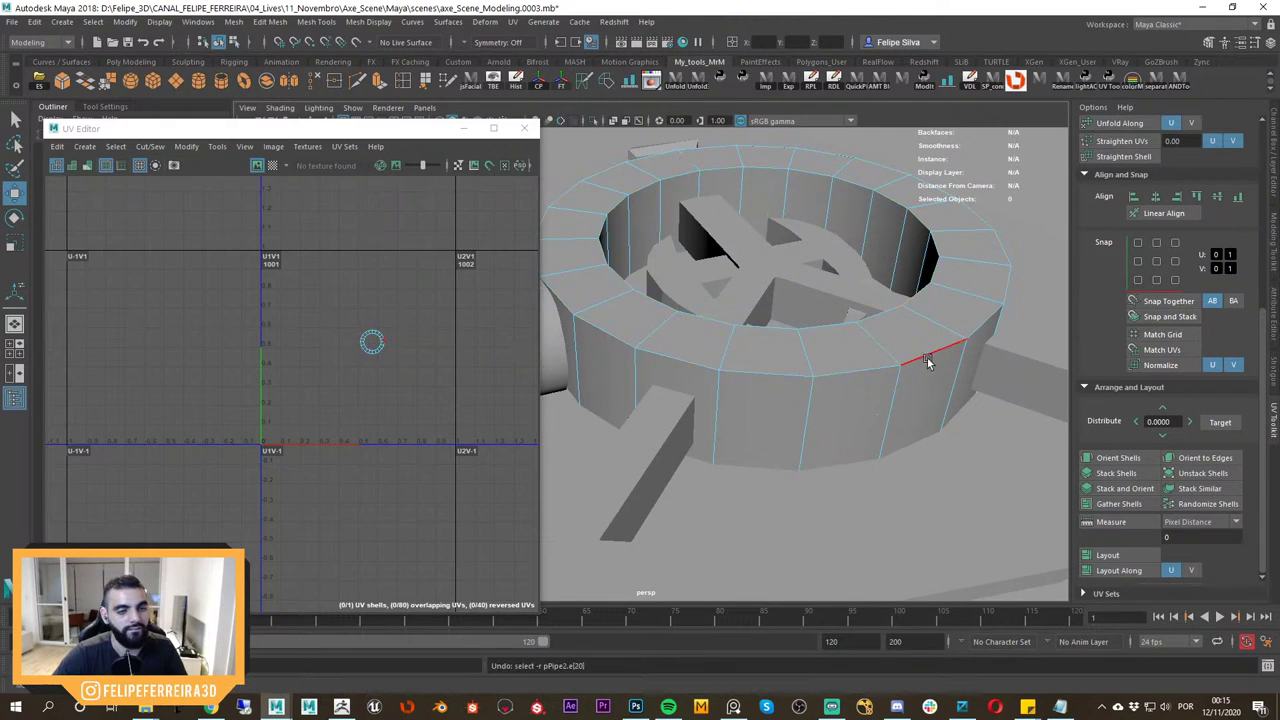
# Bevel the isolated ring's inner and outer rim edge loops on both faces with a fraction of about 0.19.
pyautogui.hotkey('ctrl', '1')
pyautogui.doubleClick(888, 317)
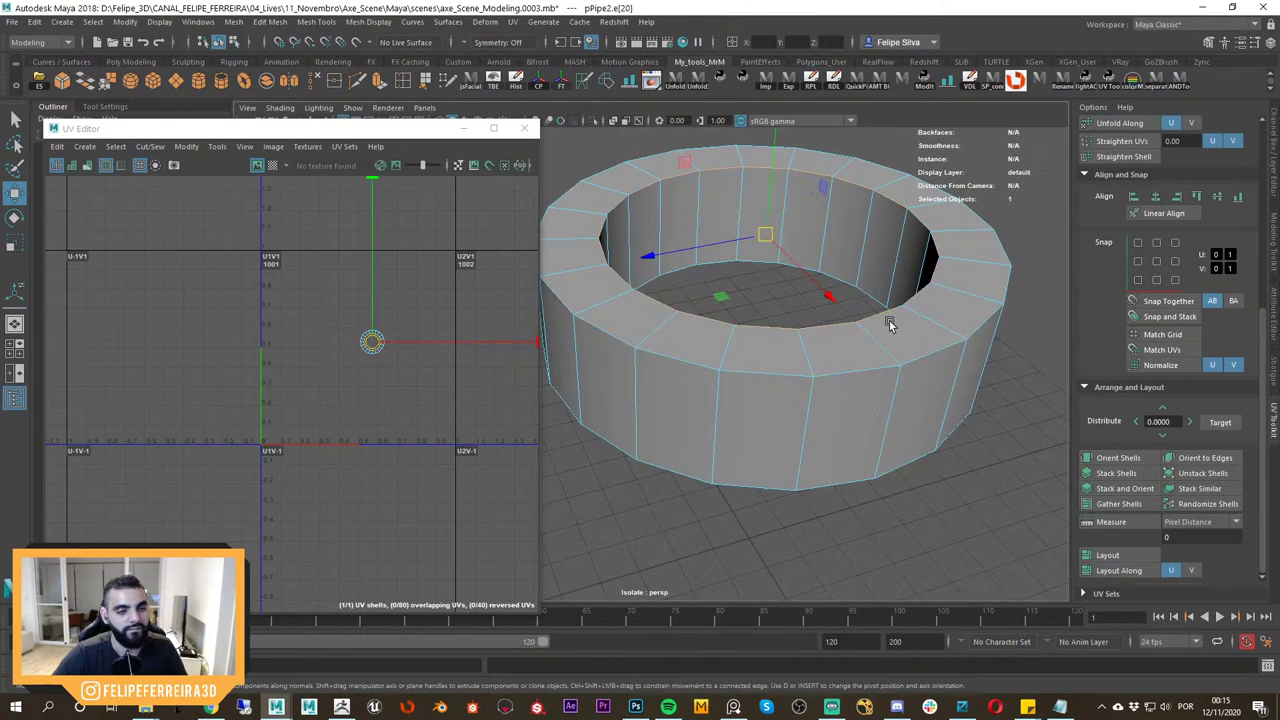
pyautogui.keyDown('shift'); pyautogui.doubleClick(941, 356); pyautogui.keyUp('shift')
pyautogui.keyDown('alt'); pyautogui.moveTo(937, 374); pyautogui.dragTo(920, 258); pyautogui.keyUp('alt')
pyautogui.keyDown('shift'); pyautogui.doubleClick(908, 267); pyautogui.keyUp('shift')
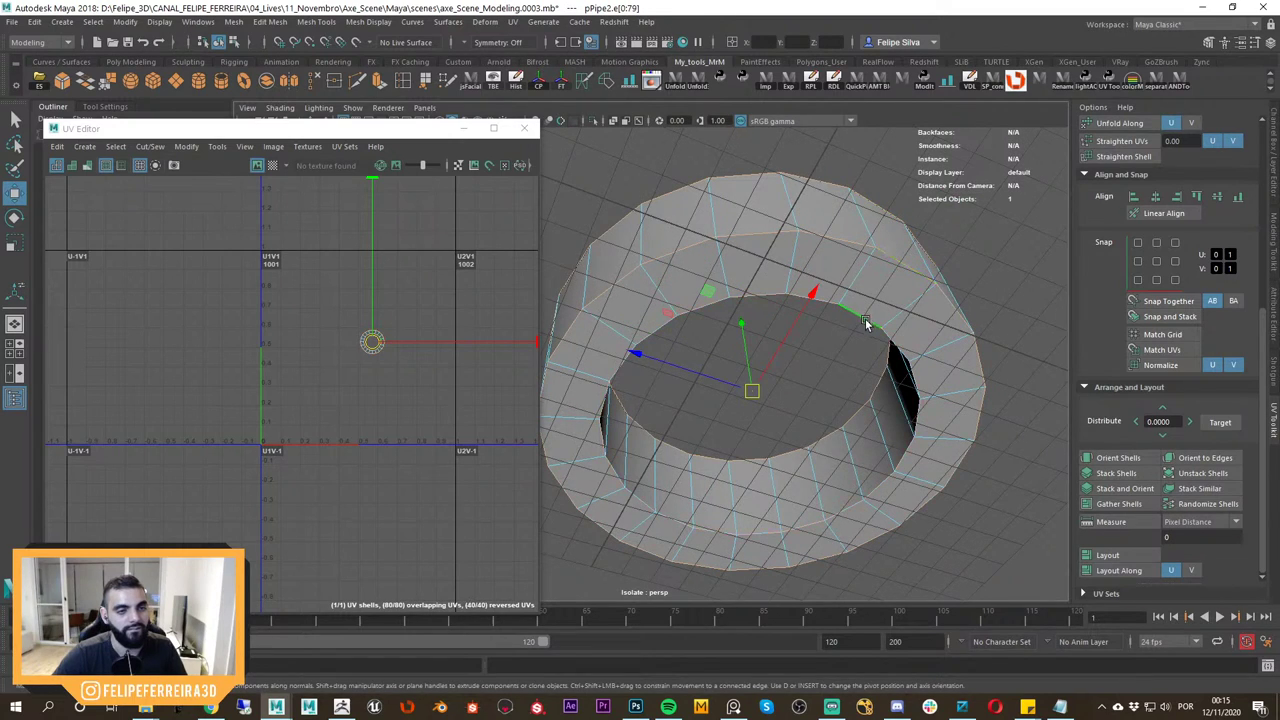
pyautogui.keyDown('alt'); pyautogui.moveTo(866, 322); pyautogui.dragTo(892, 309); pyautogui.keyUp('alt')
pyautogui.keyDown('shift'); pyautogui.moveTo(890, 308); pyautogui.dragTo(940, 307, button='right'); pyautogui.keyUp('shift')
pyautogui.keyDown('alt'); pyautogui.moveTo(938, 310); pyautogui.dragTo(897, 322); pyautogui.keyUp('alt')
pyautogui.moveTo(921, 213); pyautogui.dragTo(898, 213)
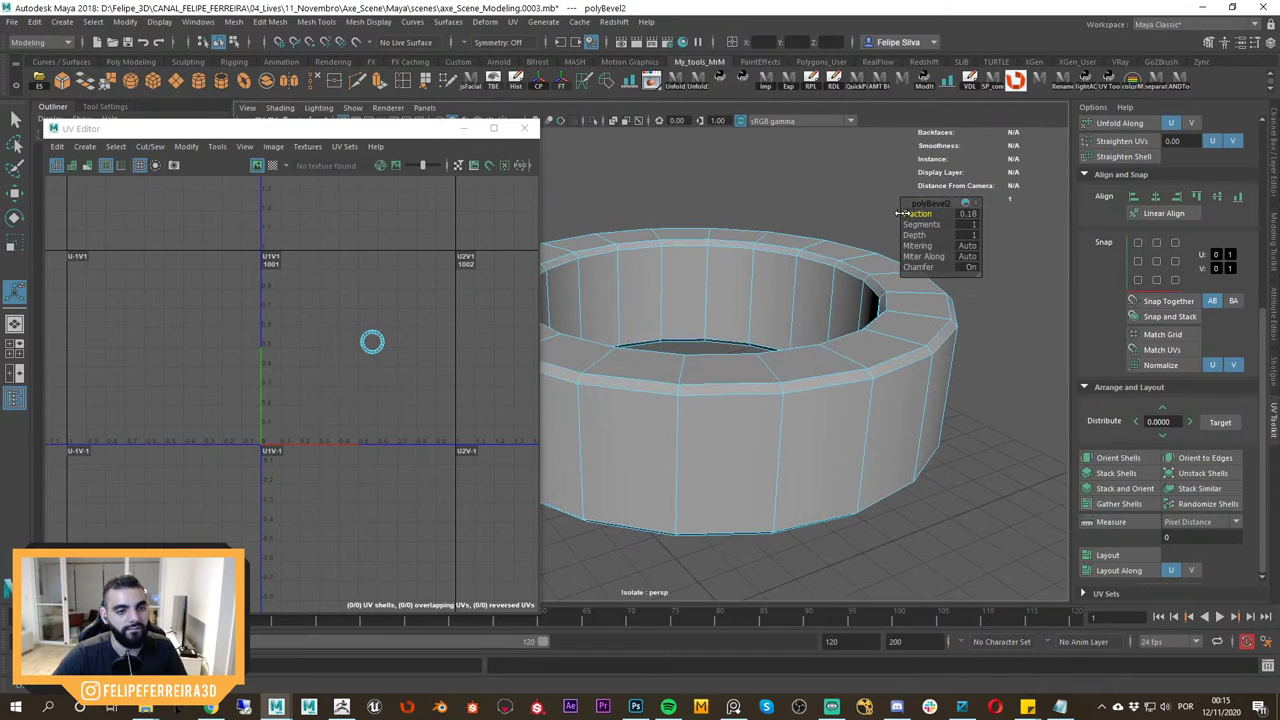
# Inspect the bevelled ring within the full axe, return to object selection and isolate the ring again.
pyautogui.keyDown('alt'); pyautogui.moveTo(882, 275); pyautogui.dragTo(846, 323); pyautogui.keyUp('alt')
pyautogui.hotkey('ctrl', '1')
pyautogui.scroll(-1, 846, 329)
pyautogui.scroll(-1, 846, 331)
pyautogui.scroll(2, 880, 345)
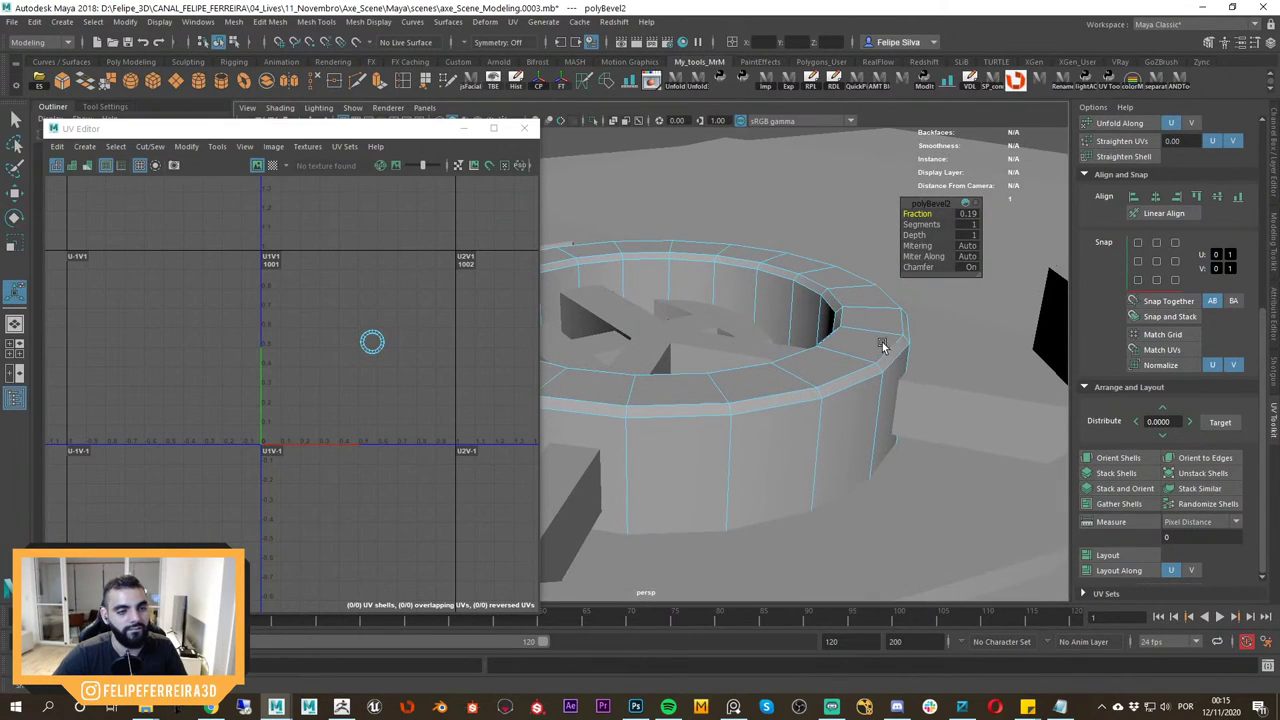
pyautogui.press('w')
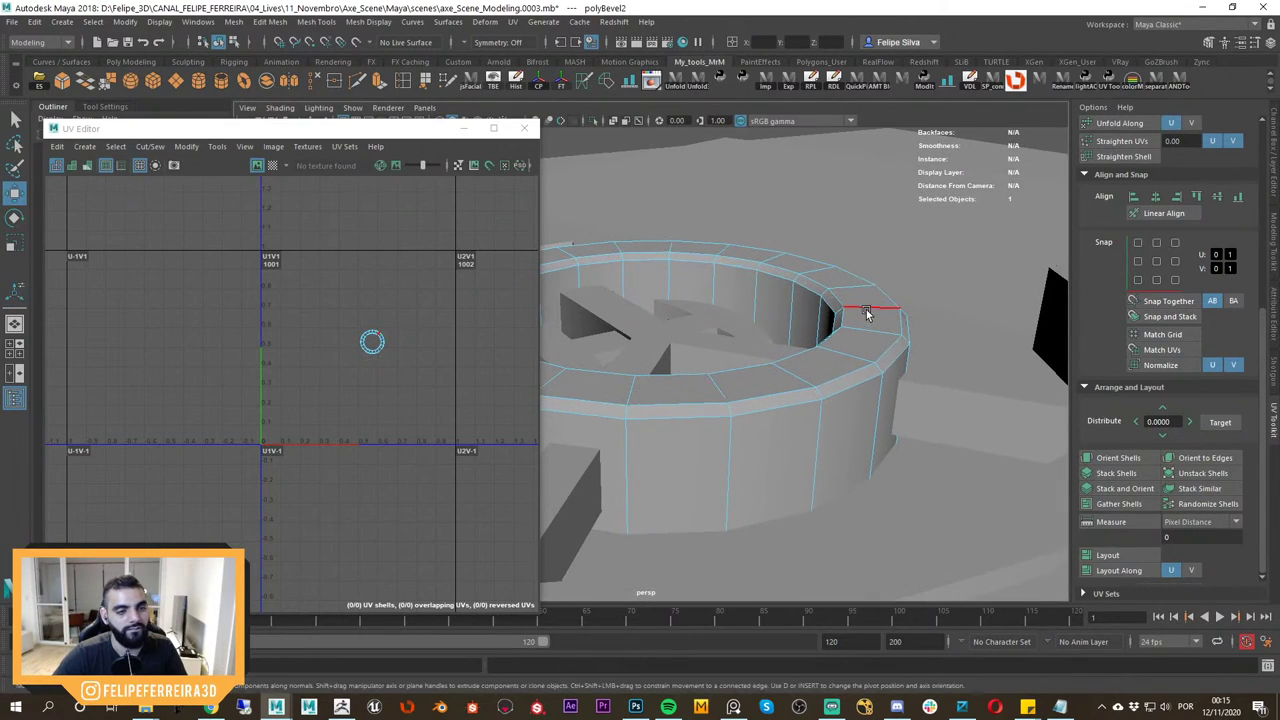
pyautogui.moveTo(868, 310); pyautogui.dragTo(937, 266, button='right')
pyautogui.scroll(-3, 886, 346)
pyautogui.hotkey('ctrl', '1')
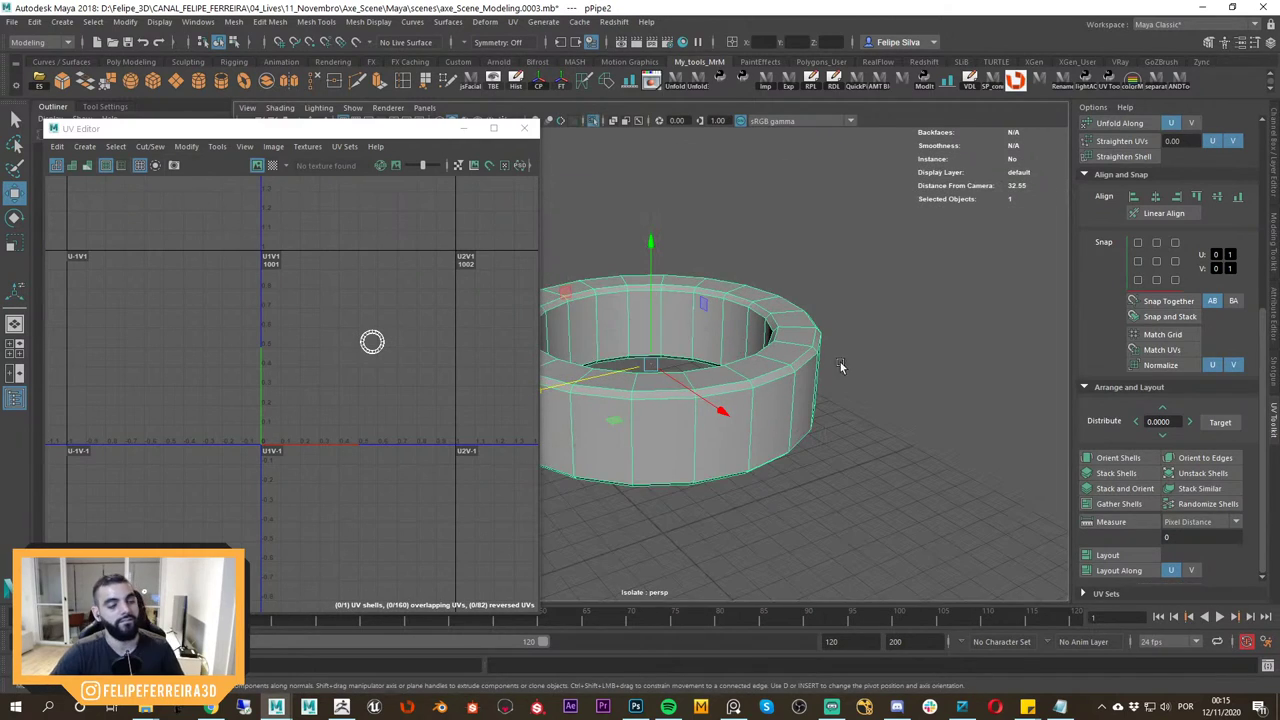
pyautogui.keyDown('alt'); pyautogui.moveTo(811, 384); pyautogui.dragTo(862, 374, button='middle'); pyautogui.keyUp('alt')
pyautogui.keyDown('alt'); pyautogui.moveTo(862, 374); pyautogui.dragTo(877, 400); pyautogui.keyUp('alt')
pyautogui.scroll(3, 877, 400)
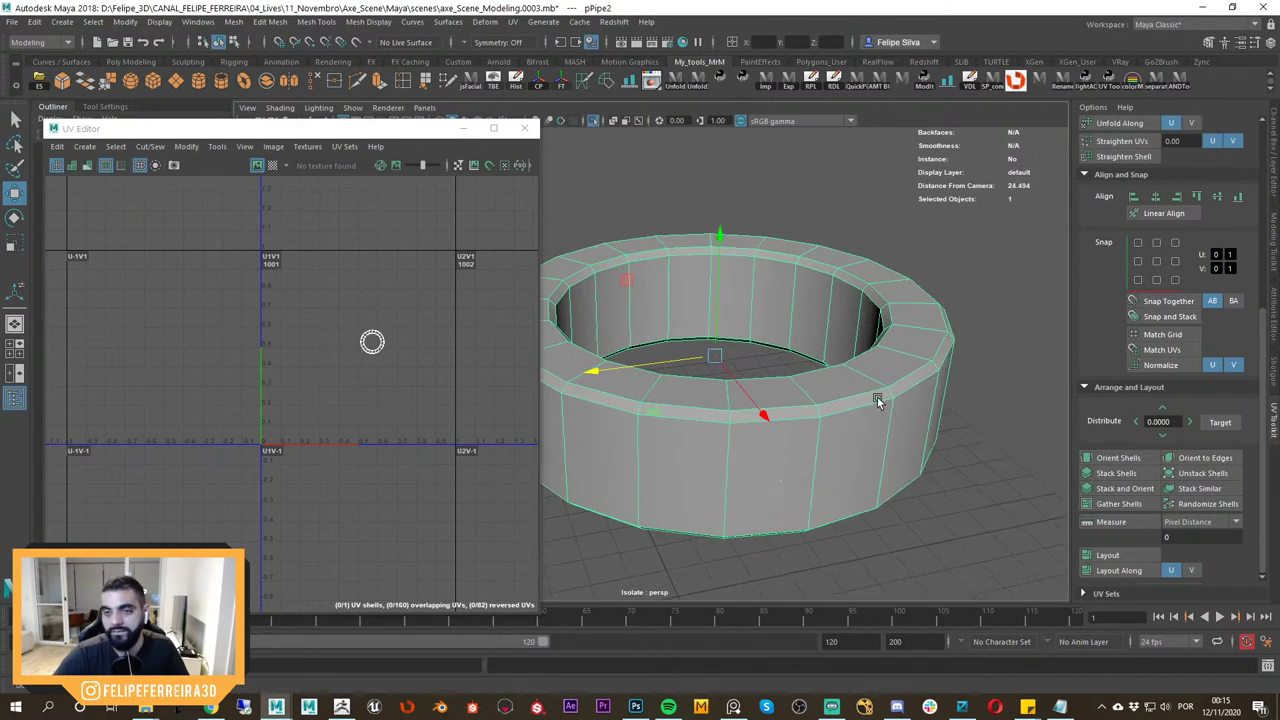
# Cut UV seams along the ring's inner and outer rim loops on both sides and deselect the edges.
pyautogui.moveTo(854, 377); pyautogui.dragTo(850, 316, button='right')
pyautogui.doubleClick(847, 344)
pyautogui.hotkey('ctrl', 'z')
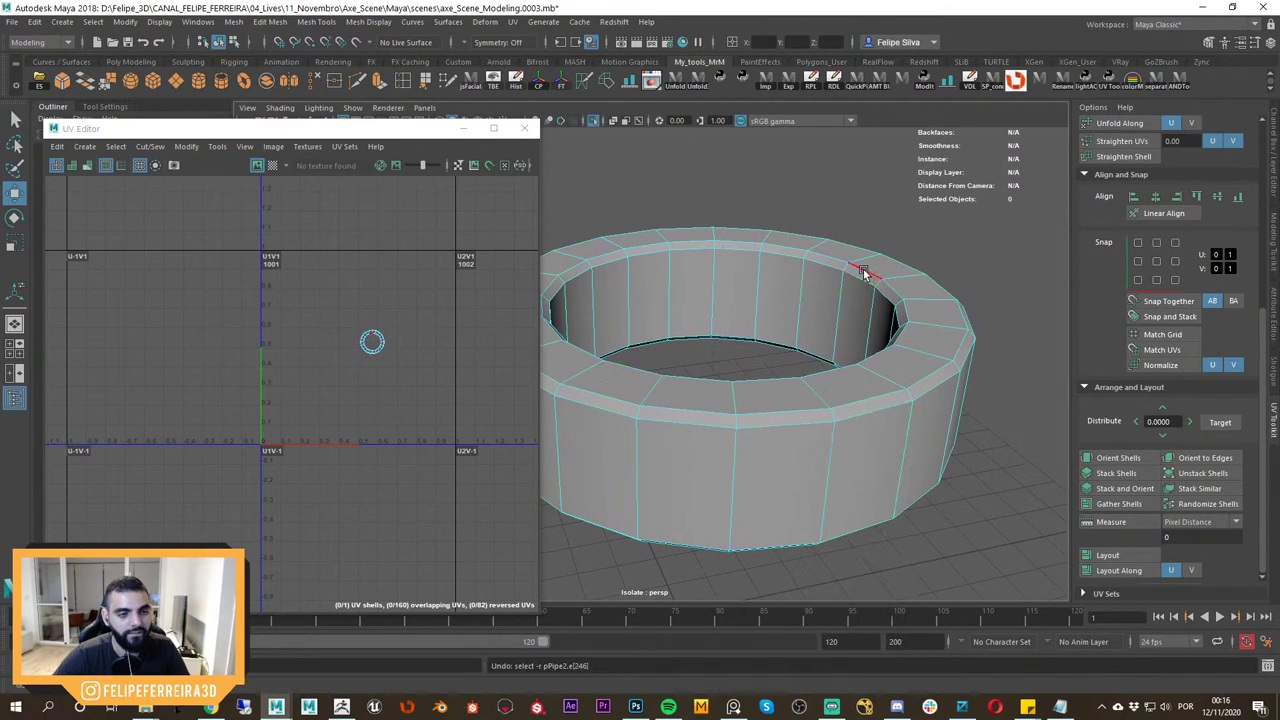
pyautogui.doubleClick(874, 279)
pyautogui.keyDown('alt'); pyautogui.moveTo(866, 385); pyautogui.dragTo(899, 275); pyautogui.keyUp('alt')
pyautogui.keyDown('shift'); pyautogui.doubleClick(903, 348); pyautogui.keyUp('shift')
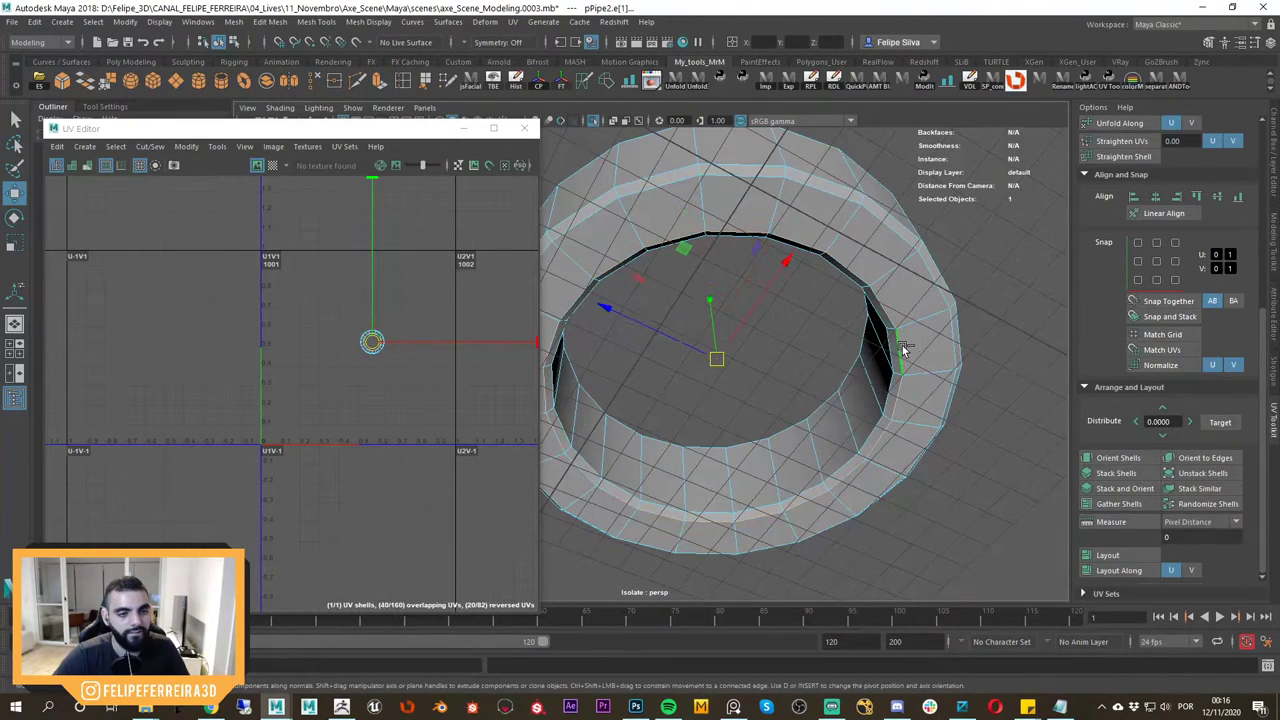
pyautogui.click(633, 82)
pyautogui.keyDown('alt'); pyautogui.moveTo(800, 228); pyautogui.dragTo(814, 346); pyautogui.keyUp('alt')
pyautogui.hotkey('ctrl', 'b')
pyautogui.keyDown('shift'); pyautogui.doubleClick(808, 374); pyautogui.keyUp('shift')
pyautogui.hotkey('shift', 'x')
pyautogui.click(920, 303)
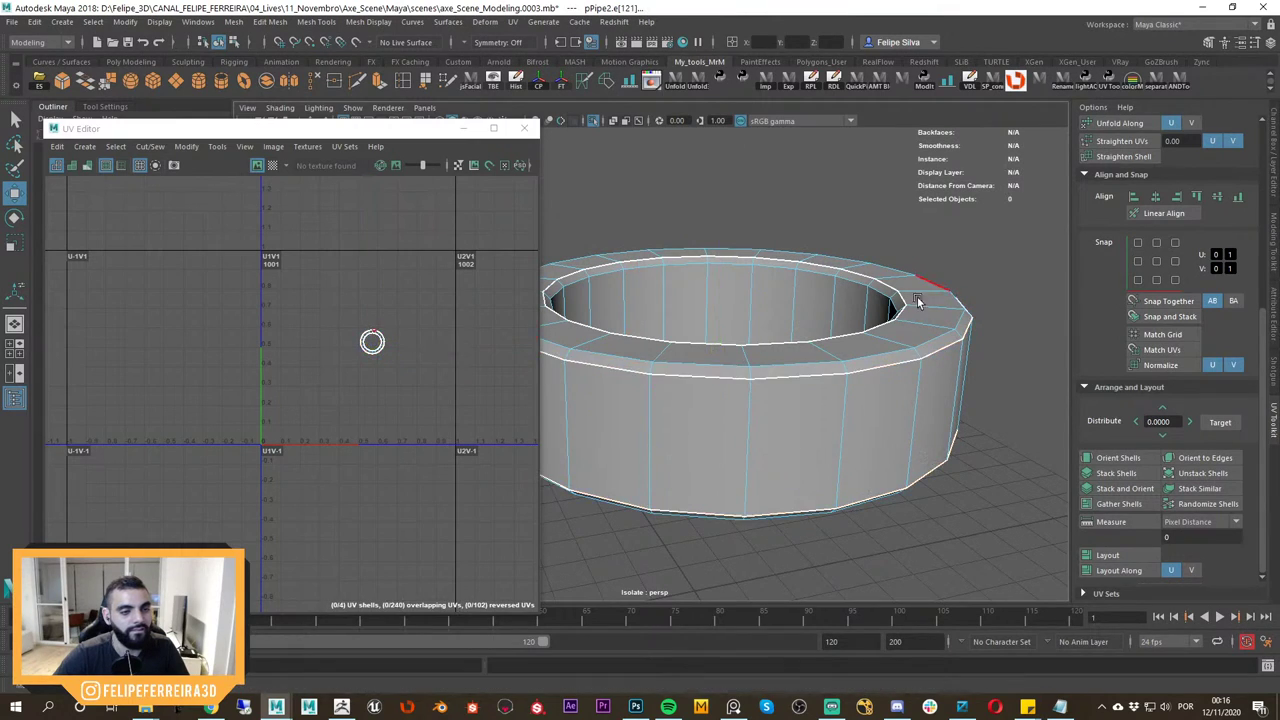
# Select the line of edges running across the ring's inner wall and around its cross-section.
pyautogui.keyDown('alt'); pyautogui.moveTo(920, 303); pyautogui.dragTo(753, 264); pyautogui.keyUp('alt')
pyautogui.click(736, 261)
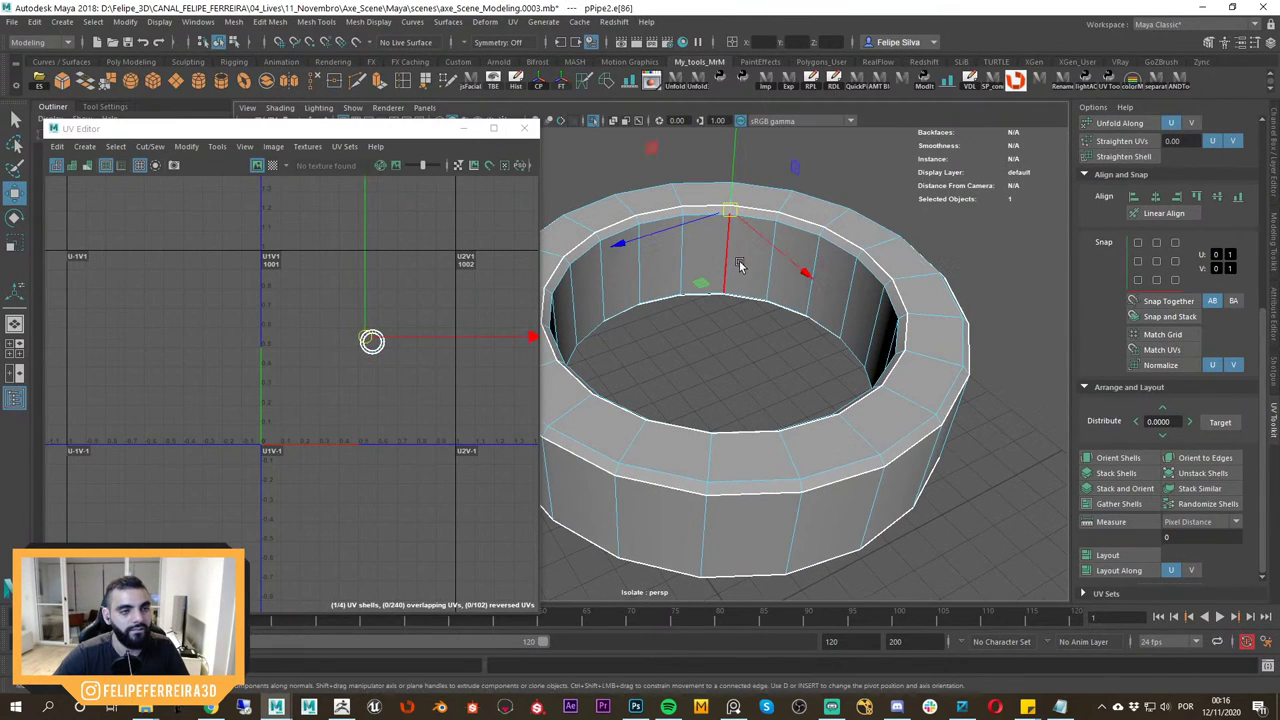
pyautogui.hotkey('ctrl', 'z')
pyautogui.keyDown('alt'); pyautogui.moveTo(754, 240); pyautogui.dragTo(792, 312, button='middle'); pyautogui.keyUp('alt')
pyautogui.keyDown('alt'); pyautogui.moveTo(792, 312); pyautogui.dragTo(863, 403, button='right'); pyautogui.keyUp('alt')
pyautogui.click(802, 291)
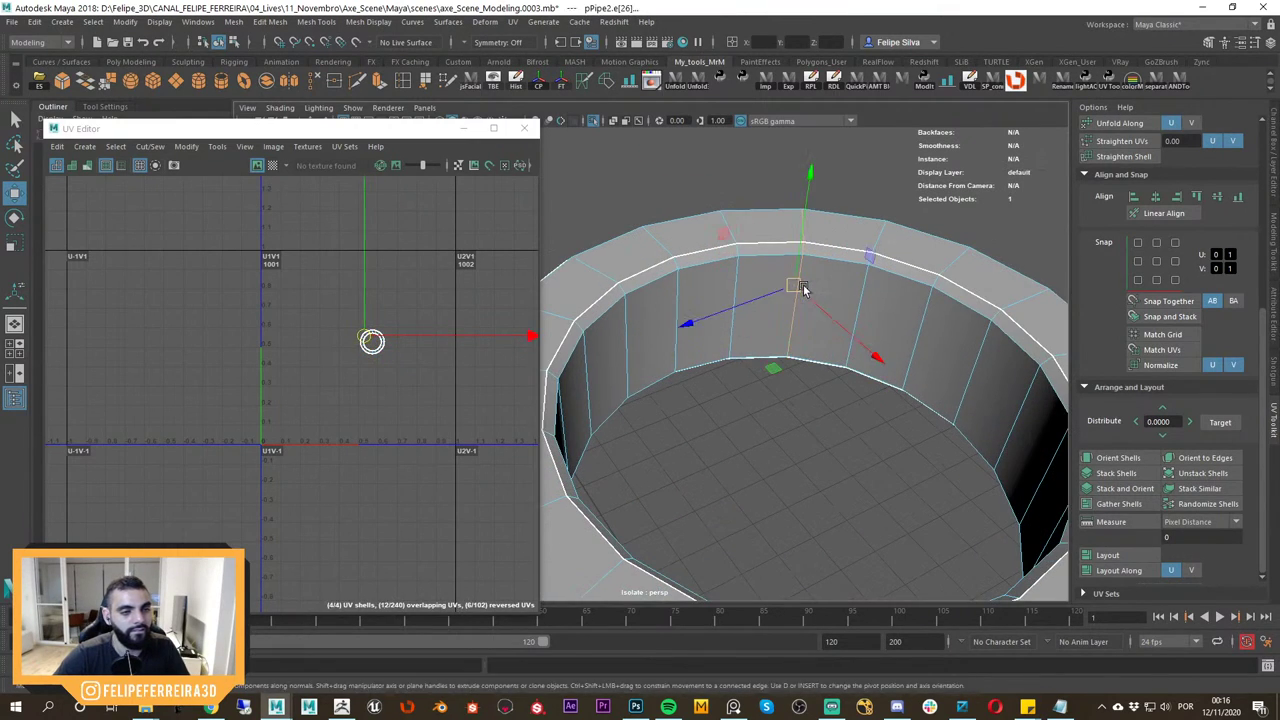
pyautogui.keyDown('alt'); pyautogui.moveTo(797, 320); pyautogui.dragTo(799, 402, button='middle'); pyautogui.keyUp('alt')
# In wireframe, reduce the selection to the inner-wall edges, cut a UV seam across them and return to shaded object selection.
pyautogui.press('4')
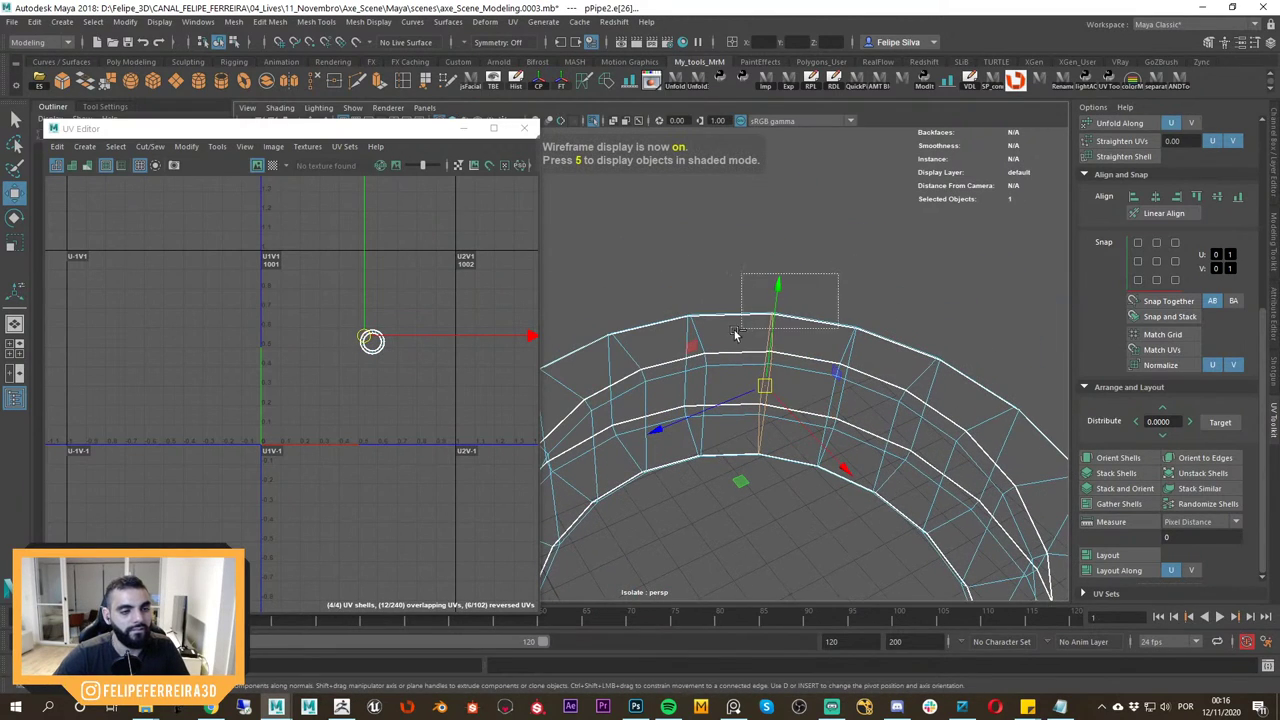
pyautogui.keyDown('ctrl'); pyautogui.moveTo(735, 333); pyautogui.dragTo(734, 334); pyautogui.keyUp('ctrl')
pyautogui.keyDown('alt'); pyautogui.moveTo(820, 305); pyautogui.dragTo(782, 382); pyautogui.keyUp('alt')
pyautogui.keyDown('alt'); pyautogui.moveTo(782, 382); pyautogui.dragTo(772, 464, button='middle'); pyautogui.keyUp('alt')
pyautogui.keyDown('ctrl'); pyautogui.moveTo(893, 261); pyautogui.dragTo(785, 342); pyautogui.keyUp('ctrl')
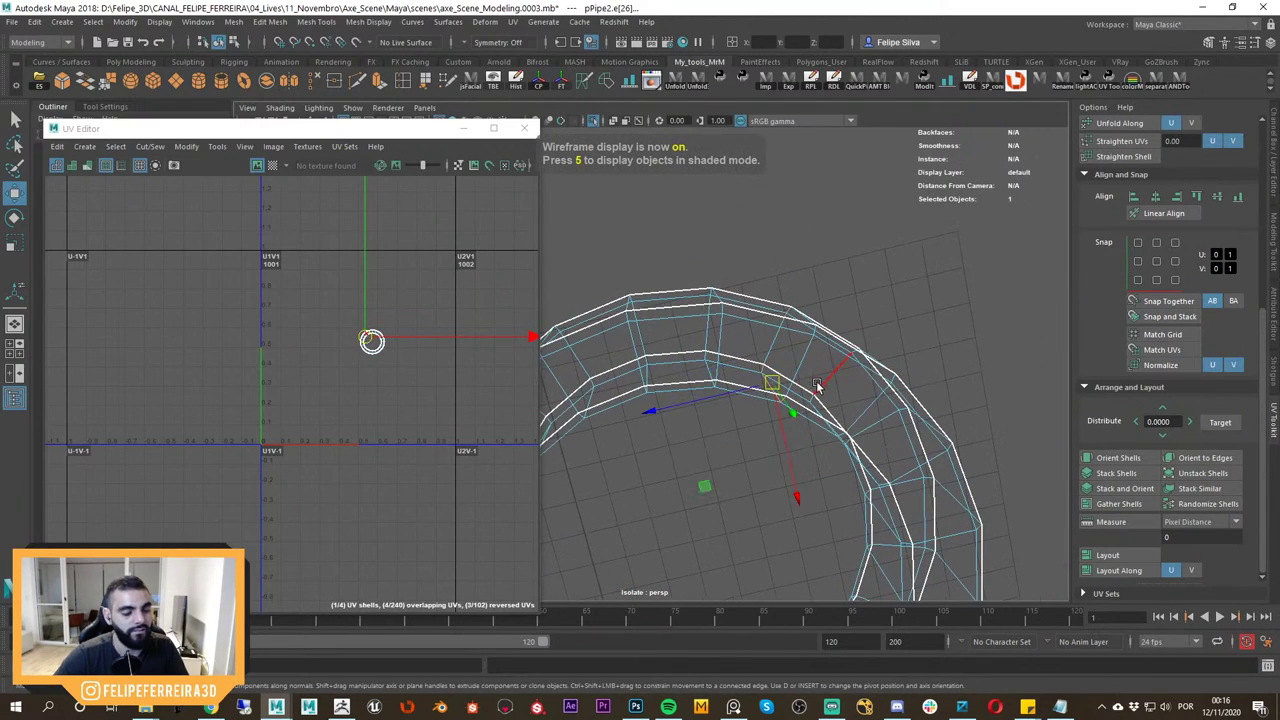
pyautogui.keyDown('alt'); pyautogui.moveTo(826, 402); pyautogui.dragTo(808, 366); pyautogui.keyUp('alt')
pyautogui.press('5')
pyautogui.keyDown('alt'); pyautogui.moveTo(906, 464); pyautogui.dragTo(800, 438); pyautogui.keyUp('alt')
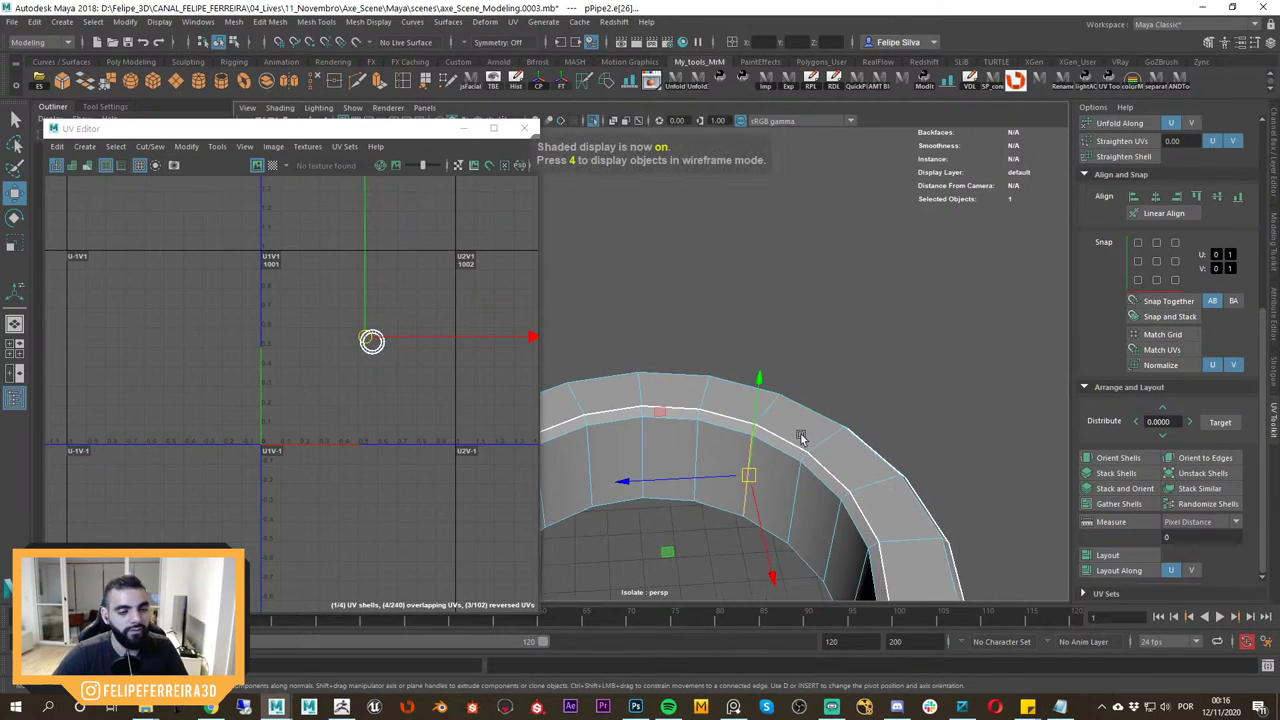
pyautogui.keyDown('alt'); pyautogui.moveTo(800, 434); pyautogui.dragTo(745, 370, button='right'); pyautogui.keyUp('alt')
pyautogui.keyDown('alt'); pyautogui.moveTo(745, 370); pyautogui.dragTo(780, 351); pyautogui.keyUp('alt')
pyautogui.moveTo(781, 352); pyautogui.dragTo(814, 400, button='right')
pyautogui.click(848, 361)
# Show the full scene, then unfold, optimize, orient and lay out the ring's UV shells.
pyautogui.hotkey('ctrl', '1')
pyautogui.keyDown('alt'); pyautogui.moveTo(814, 400); pyautogui.dragTo(906, 394, button='middle'); pyautogui.keyUp('alt')
pyautogui.keyDown('alt'); pyautogui.moveTo(906, 394); pyautogui.dragTo(808, 380, button='right'); pyautogui.keyUp('alt')
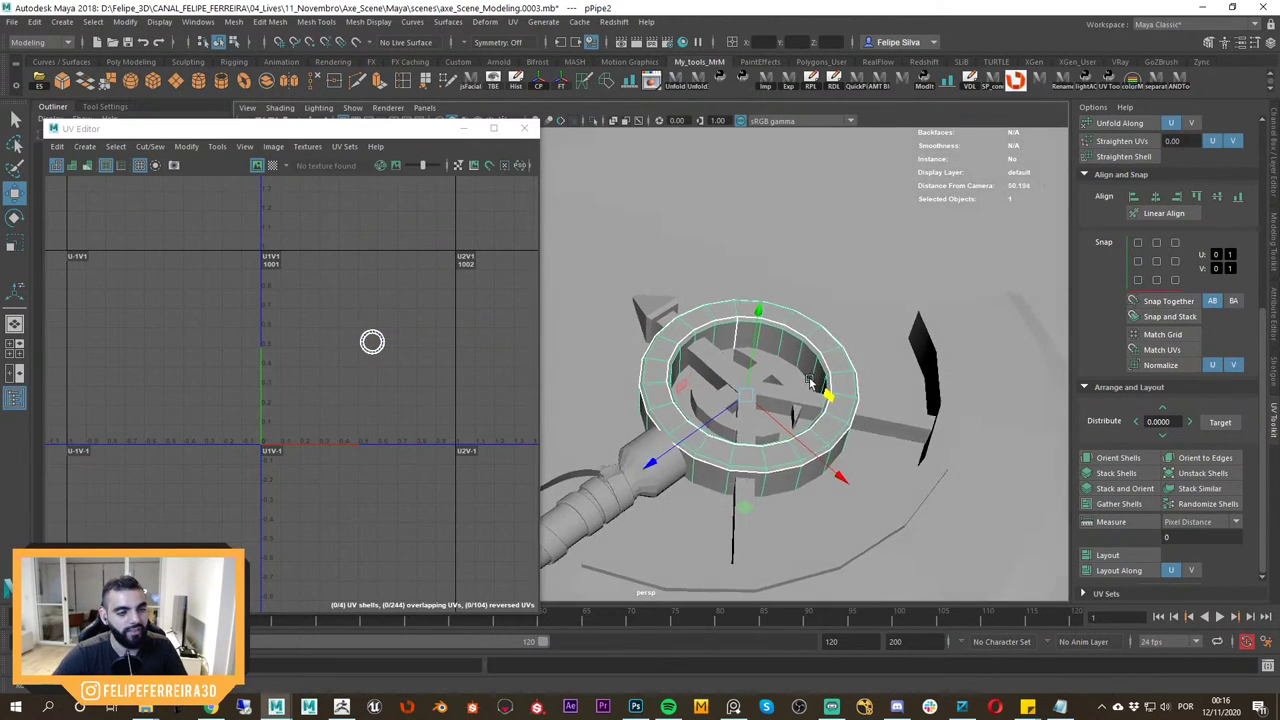
pyautogui.keyDown('alt'); pyautogui.moveTo(810, 382); pyautogui.dragTo(799, 384); pyautogui.keyUp('alt')
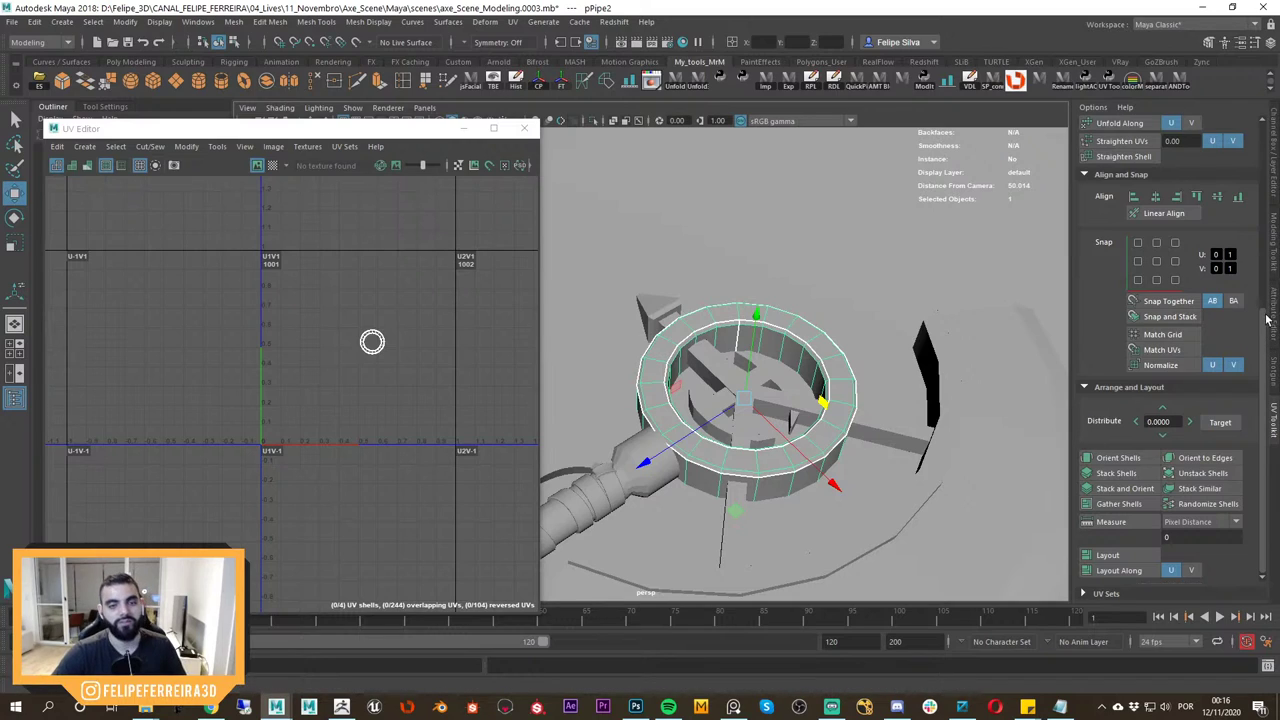
pyautogui.scroll(4, 1160, 260)
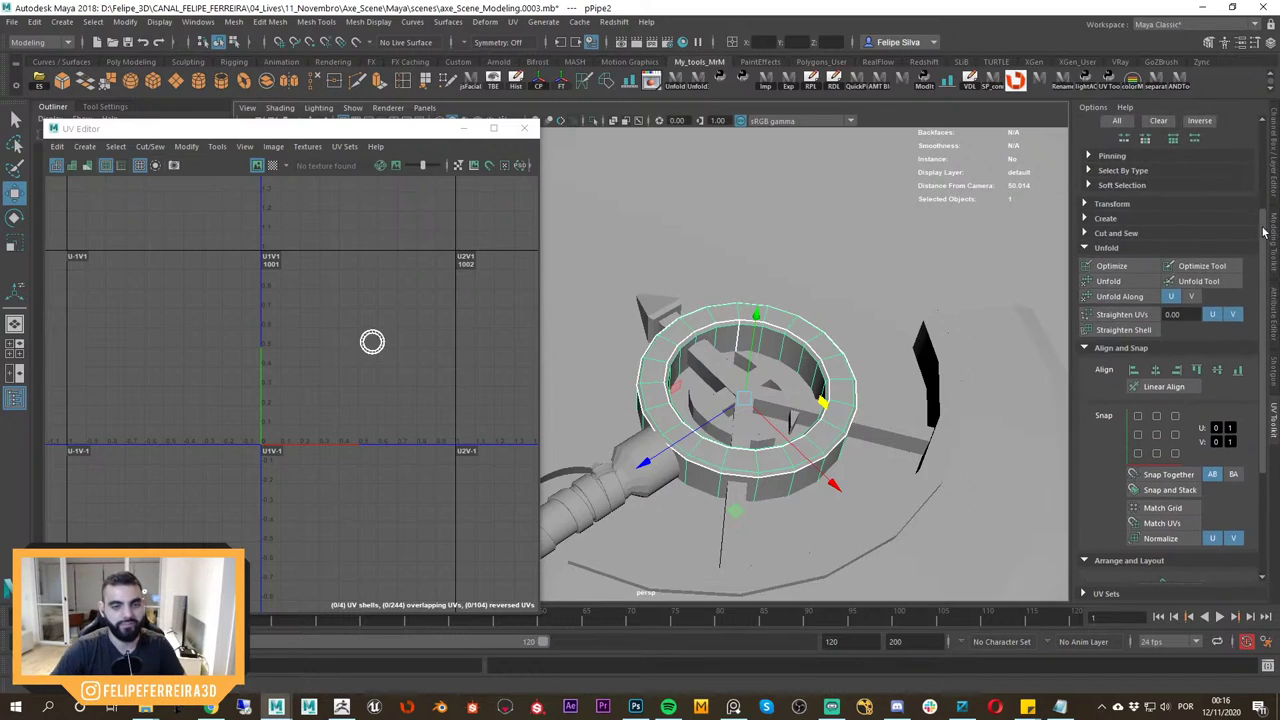
pyautogui.click(1099, 284)
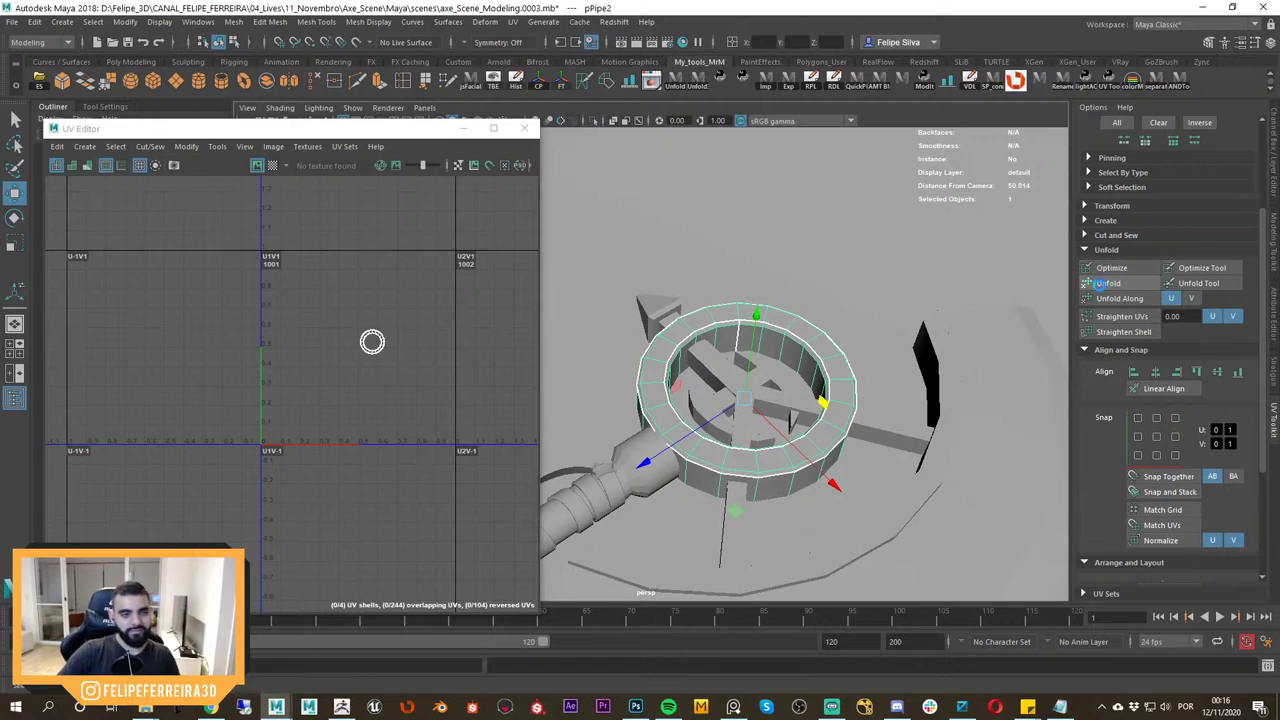
pyautogui.click(1123, 272)
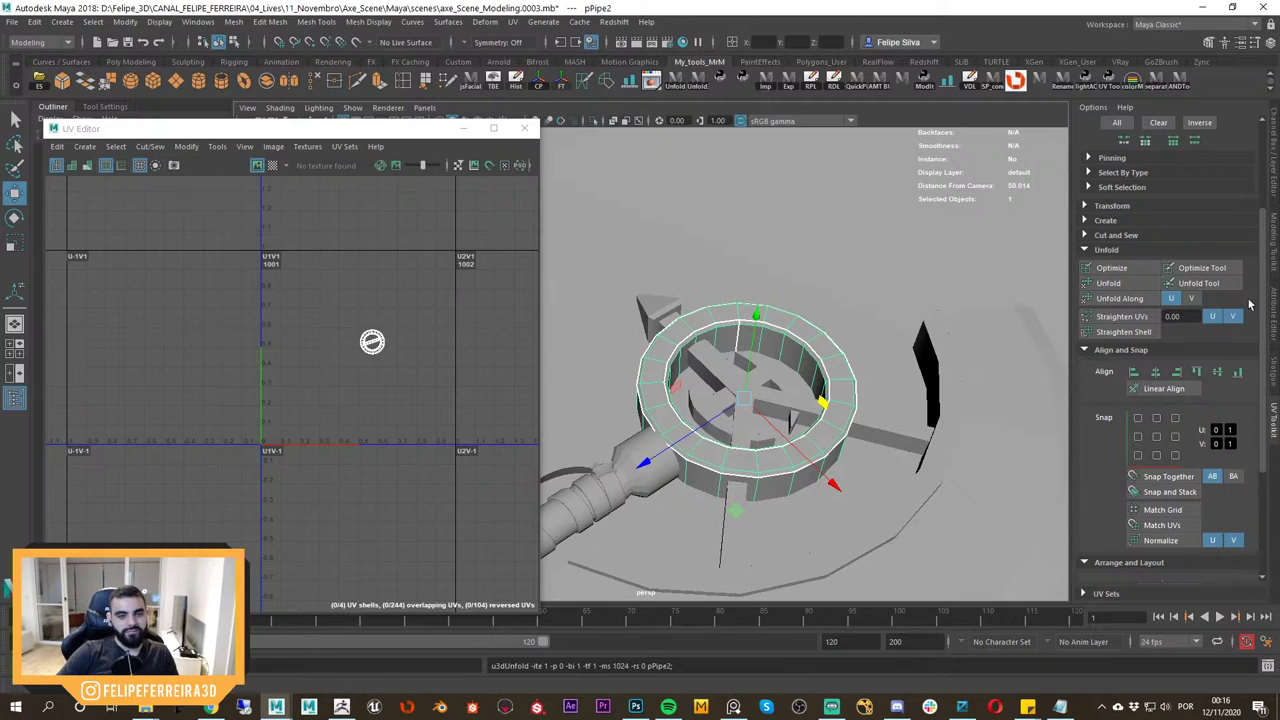
pyautogui.moveTo(1263, 306); pyautogui.dragTo(1248, 418)
pyautogui.click(1128, 460)
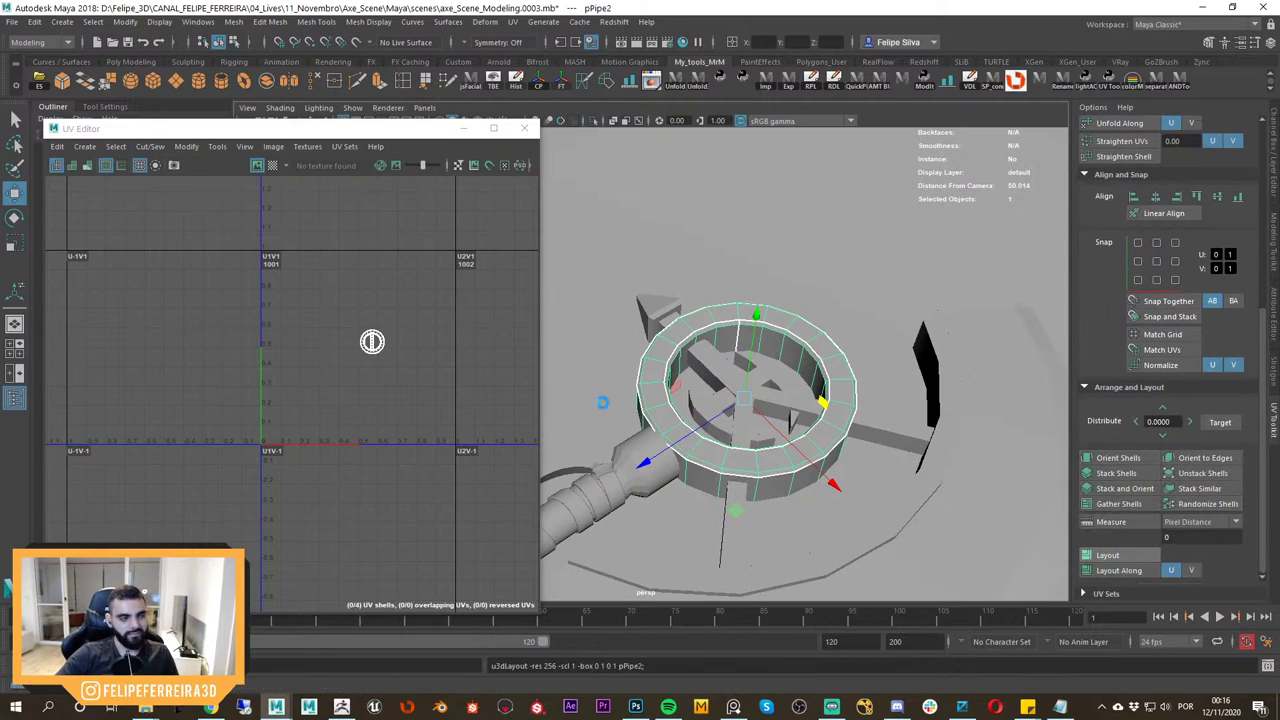
# Isolate the three-armed spoke piece inside the ring and enable edge selection on it.
pyautogui.keyDown('alt'); pyautogui.moveTo(840, 405); pyautogui.dragTo(808, 420); pyautogui.keyUp('alt')
pyautogui.scroll(3, 808, 420)
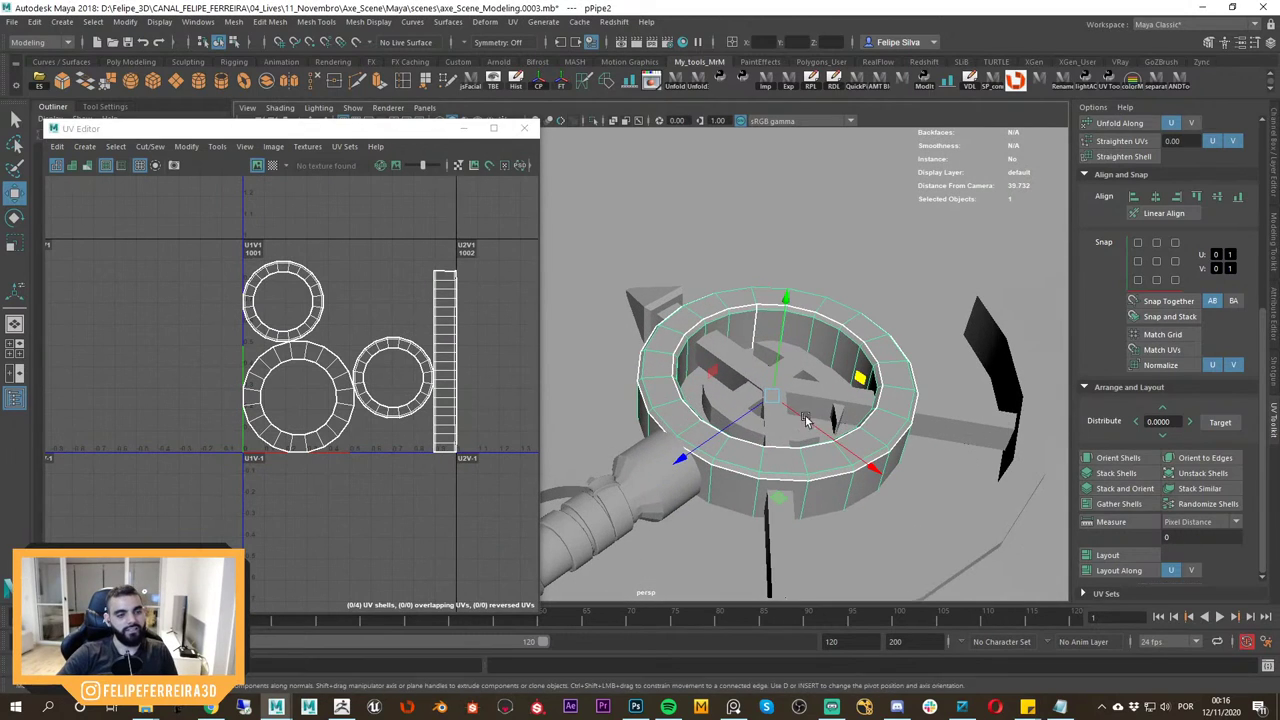
pyautogui.click(743, 374)
pyautogui.press('f')
pyautogui.hotkey('ctrl', '1')
pyautogui.scroll(-3, 803, 427)
pyautogui.moveTo(716, 366); pyautogui.dragTo(726, 303, button='right')
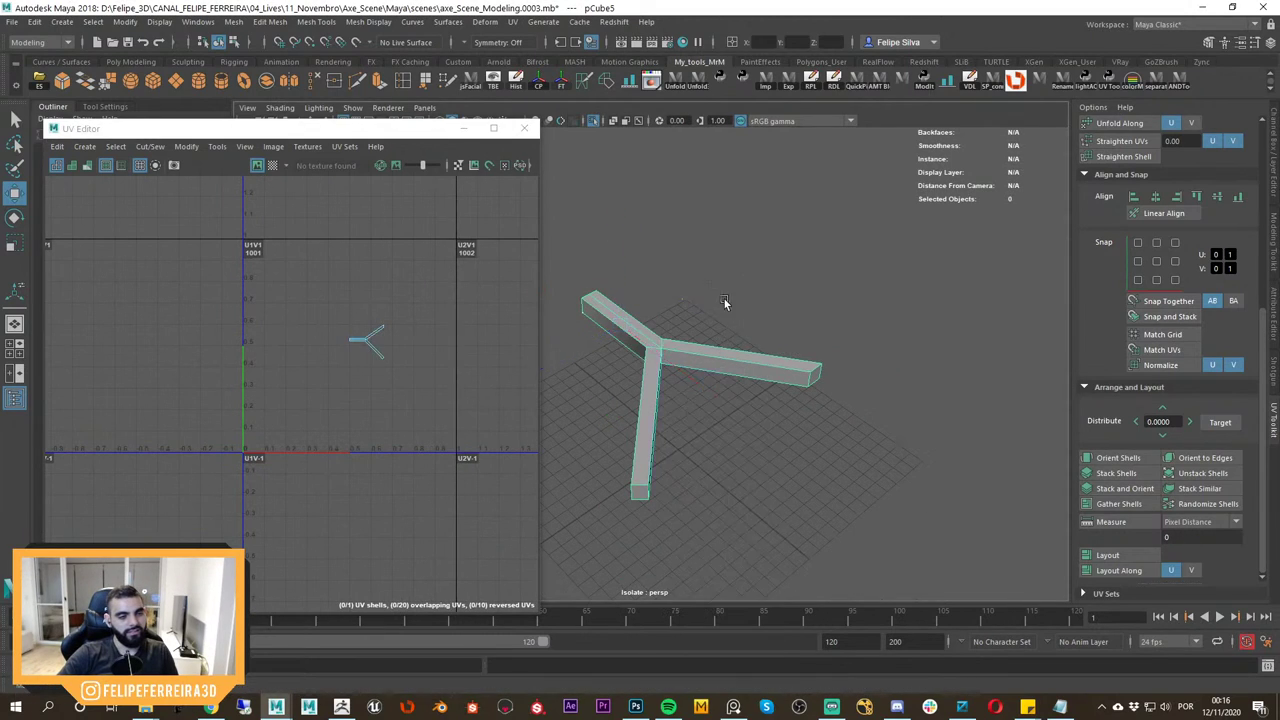
# Bevel all edges of the three-armed spoke piece with a fraction of 0.51.
pyautogui.keyDown('alt'); pyautogui.moveTo(726, 303); pyautogui.dragTo(847, 294, button='middle'); pyautogui.keyUp('alt')
pyautogui.moveTo(663, 212); pyautogui.dragTo(955, 515)
pyautogui.keyDown('alt'); pyautogui.moveTo(865, 430); pyautogui.dragTo(795, 458, button='middle'); pyautogui.keyUp('alt')
pyautogui.scroll(5, 795, 458)
pyautogui.keyDown('shift'); pyautogui.moveTo(755, 363); pyautogui.dragTo(816, 366, button='right'); pyautogui.keyUp('shift')
pyautogui.scroll(3, 860, 413)
pyautogui.keyDown('alt'); pyautogui.moveTo(860, 413); pyautogui.dragTo(738, 368, button='middle'); pyautogui.keyUp('alt')
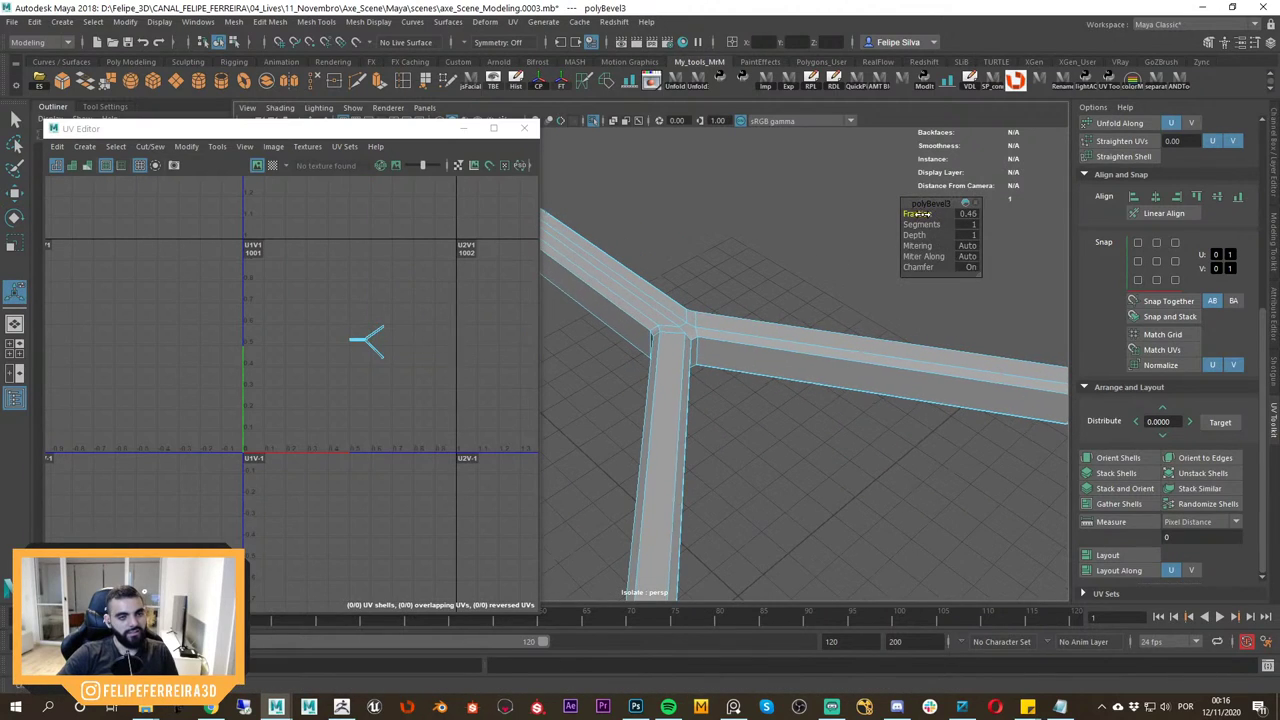
pyautogui.moveTo(920, 214); pyautogui.dragTo(926, 215)
pyautogui.keyDown('alt'); pyautogui.moveTo(802, 318); pyautogui.dragTo(762, 338); pyautogui.keyUp('alt')
# Return to object selection and inspect the bevelled spoke piece both within the full axe and in isolation.
pyautogui.hotkey('ctrl', '1')
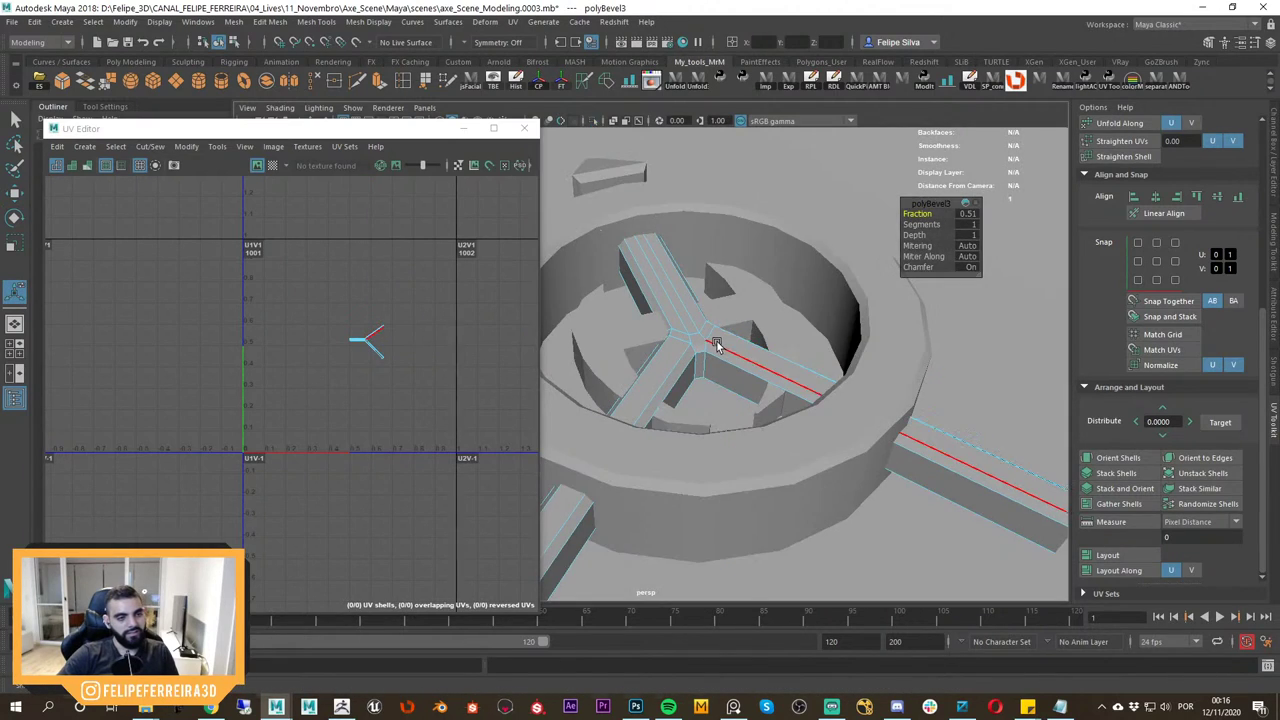
pyautogui.moveTo(734, 340); pyautogui.dragTo(850, 272, button='right')
pyautogui.press('q')
pyautogui.click(856, 268)
pyautogui.click(768, 364)
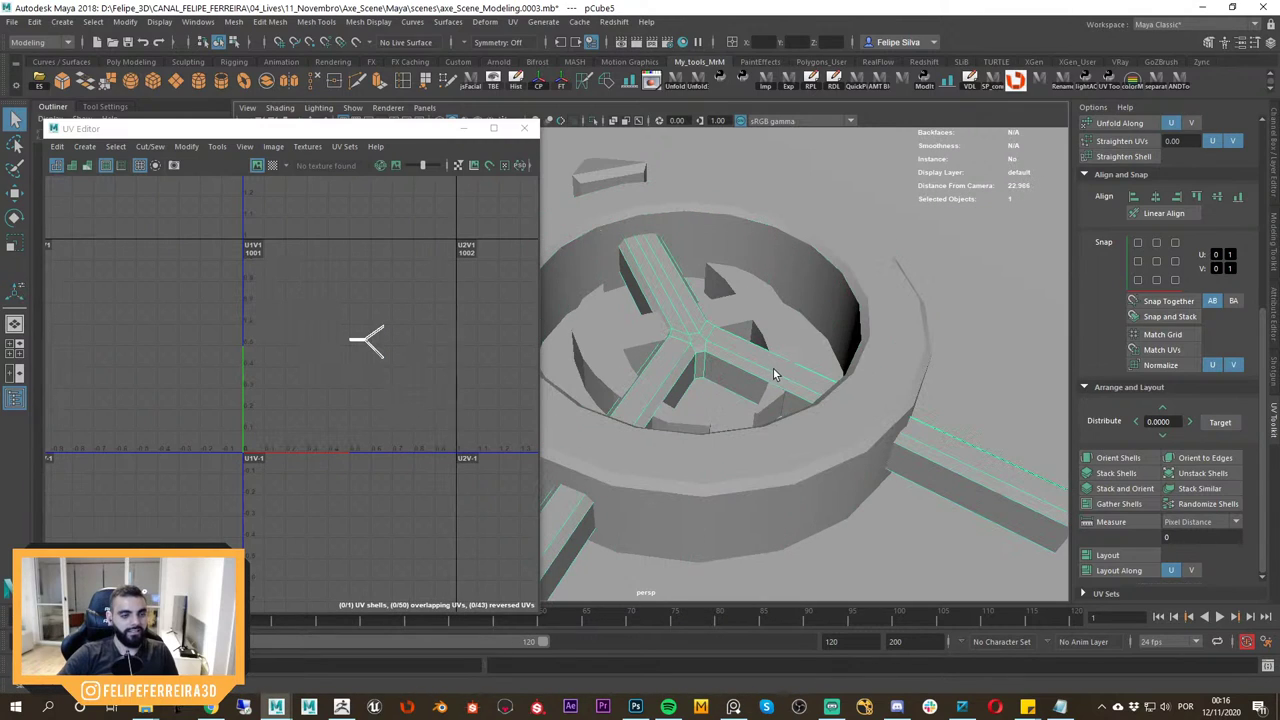
pyautogui.scroll(-4, 775, 373)
pyautogui.hotkey('ctrl', '1')
pyautogui.click(771, 346)
pyautogui.keyDown('alt'); pyautogui.moveTo(771, 346); pyautogui.dragTo(769, 417); pyautogui.keyUp('alt')
pyautogui.scroll(2, 769, 417)
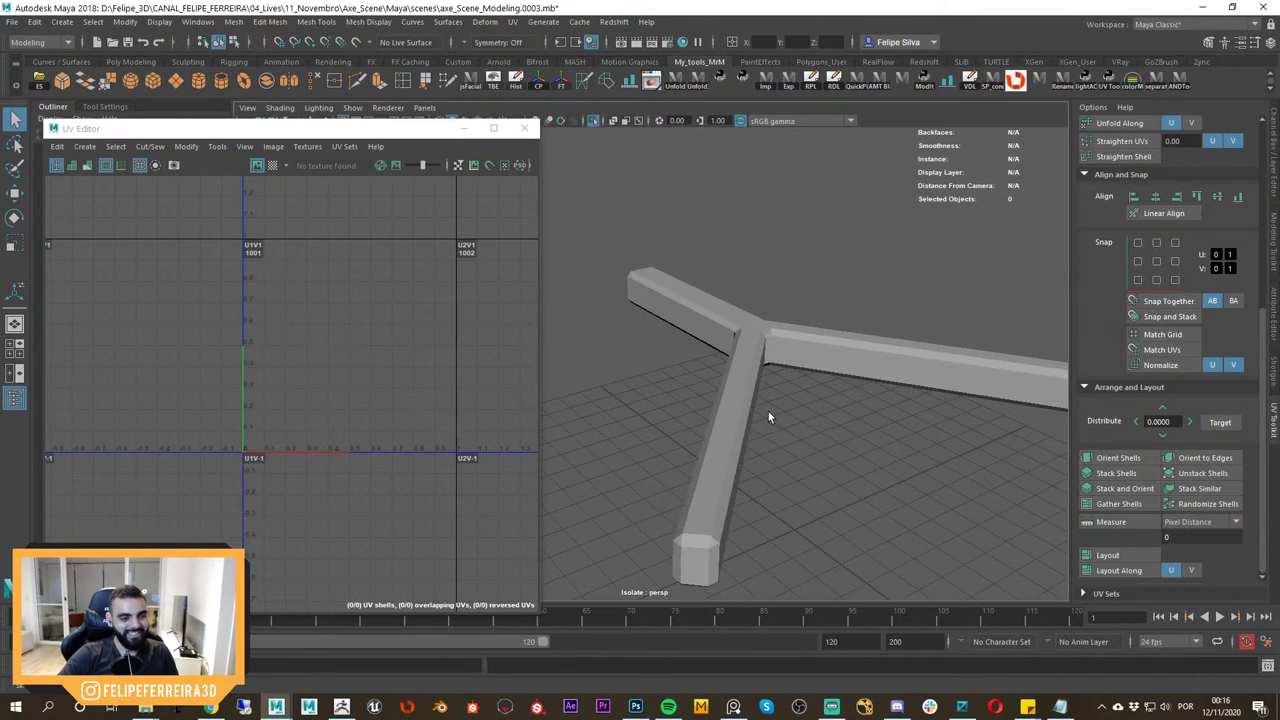
pyautogui.click(741, 396)
pyautogui.hotkey('ctrl', '1')
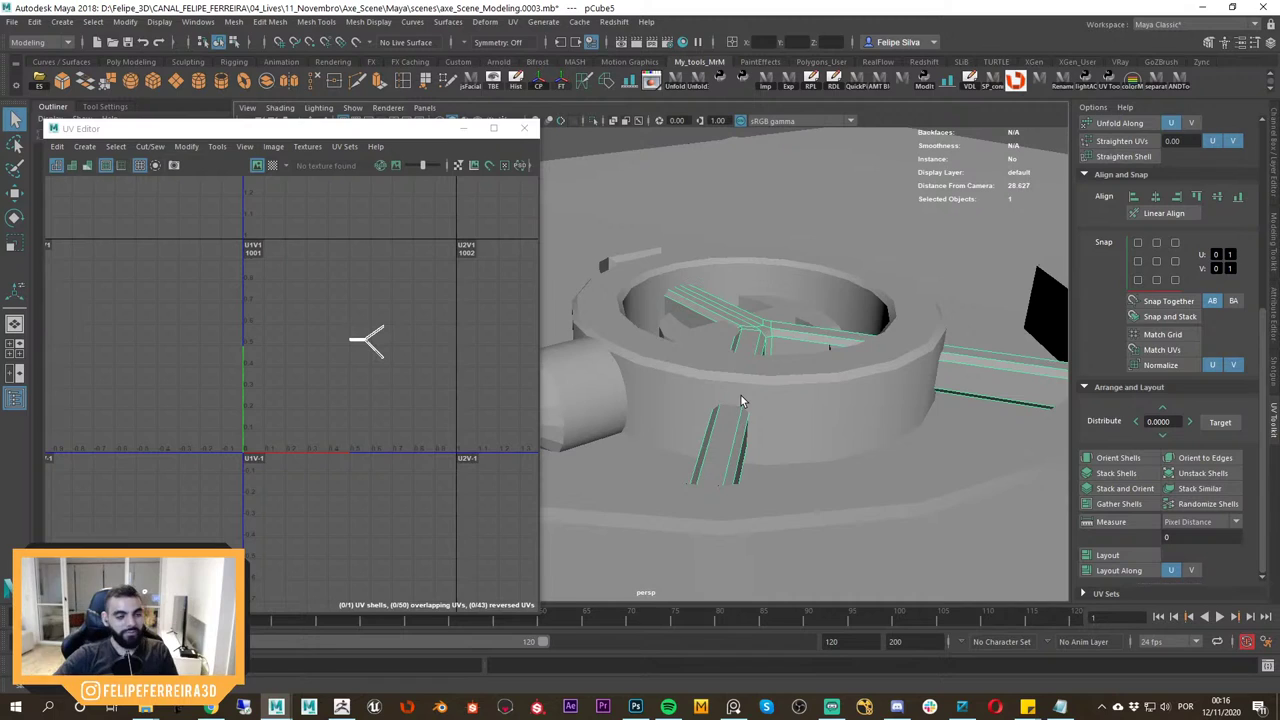
# Inspect the axe head's spoke piece, crescent piece, pointed tip and ring from several angles for parts that still need bevels.
pyautogui.moveTo(760, 320)
pyautogui.keyDown('alt'); pyautogui.mouseDown()
pyautogui.moveTo(748, 339)
pyautogui.moveTo(760, 337)
pyautogui.mouseUp(); pyautogui.keyUp('alt')
pyautogui.click(717, 325)
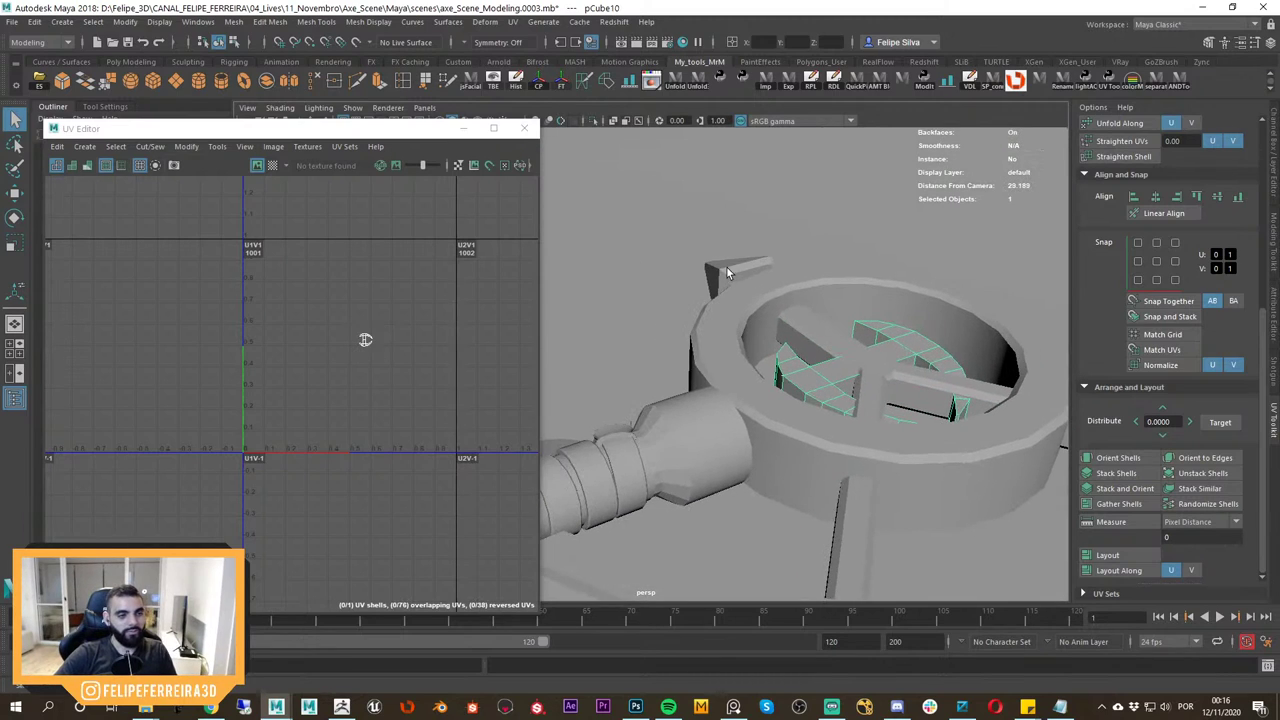
pyautogui.click(727, 267)
pyautogui.press('f')
pyautogui.keyDown('alt'); pyautogui.moveTo(757, 286); pyautogui.dragTo(862, 356); pyautogui.keyUp('alt')
pyautogui.click(844, 397)
pyautogui.keyDown('alt'); pyautogui.moveTo(844, 397); pyautogui.dragTo(785, 365, button='right'); pyautogui.keyUp('alt')
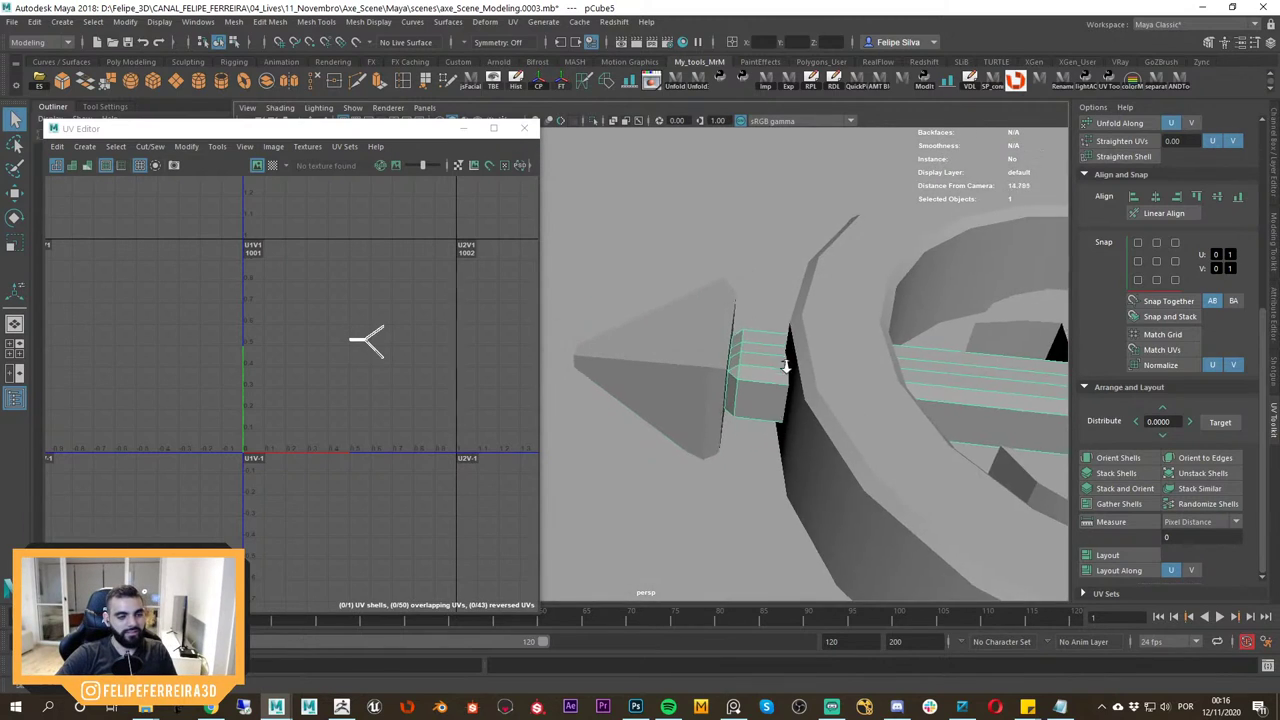
pyautogui.keyDown('alt'); pyautogui.moveTo(785, 365); pyautogui.dragTo(735, 391); pyautogui.keyUp('alt')
pyautogui.click(711, 359)
pyautogui.press('w')
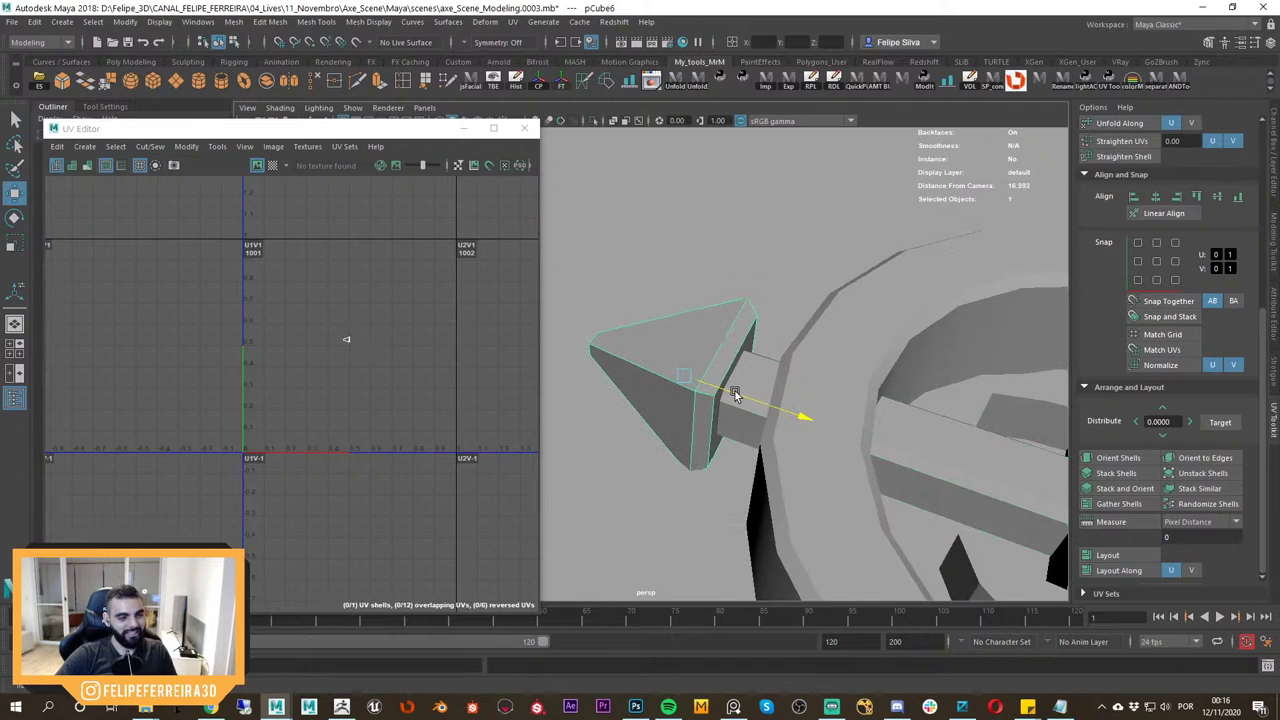
pyautogui.keyDown('alt'); pyautogui.moveTo(735, 391); pyautogui.dragTo(706, 343, button='right'); pyautogui.keyUp('alt')
pyautogui.keyDown('alt'); pyautogui.moveTo(868, 400); pyautogui.dragTo(829, 383, button='right'); pyautogui.keyUp('alt')
pyautogui.keyDown('alt'); pyautogui.moveTo(829, 383); pyautogui.dragTo(785, 398); pyautogui.keyUp('alt')
pyautogui.keyDown('alt'); pyautogui.moveTo(835, 412); pyautogui.dragTo(791, 406, button='right'); pyautogui.keyUp('alt')
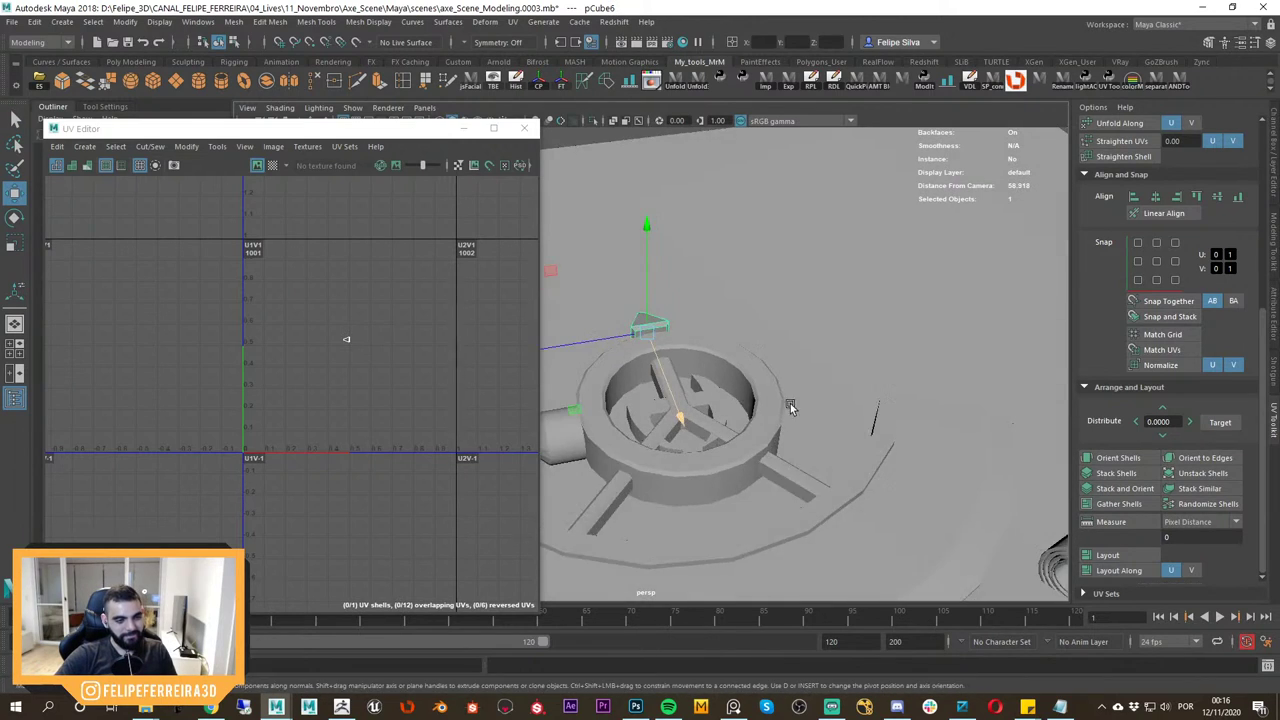
pyautogui.keyDown('alt'); pyautogui.moveTo(791, 406); pyautogui.dragTo(848, 396, button='middle'); pyautogui.keyUp('alt')
pyautogui.keyDown('alt'); pyautogui.moveTo(848, 396); pyautogui.dragTo(886, 392); pyautogui.keyUp('alt')
pyautogui.click(825, 382)
# Isolate the flared end cylinder beside the ring and select its shoulder edge loop.
pyautogui.click(648, 390)
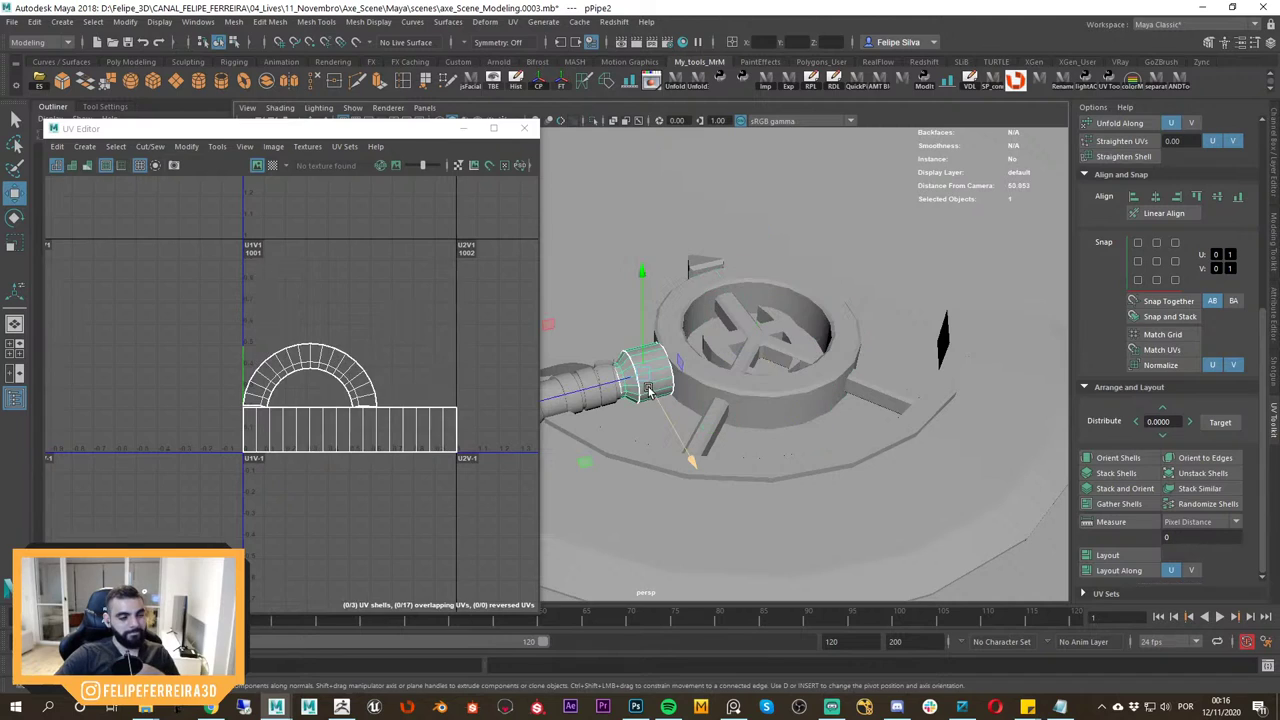
pyautogui.press('f')
pyautogui.hotkey('ctrl', '1')
pyautogui.keyDown('alt'); pyautogui.moveTo(708, 388); pyautogui.dragTo(755, 382, button='middle'); pyautogui.keyUp('alt')
pyautogui.keyDown('alt'); pyautogui.moveTo(755, 382); pyautogui.dragTo(774, 366); pyautogui.keyUp('alt')
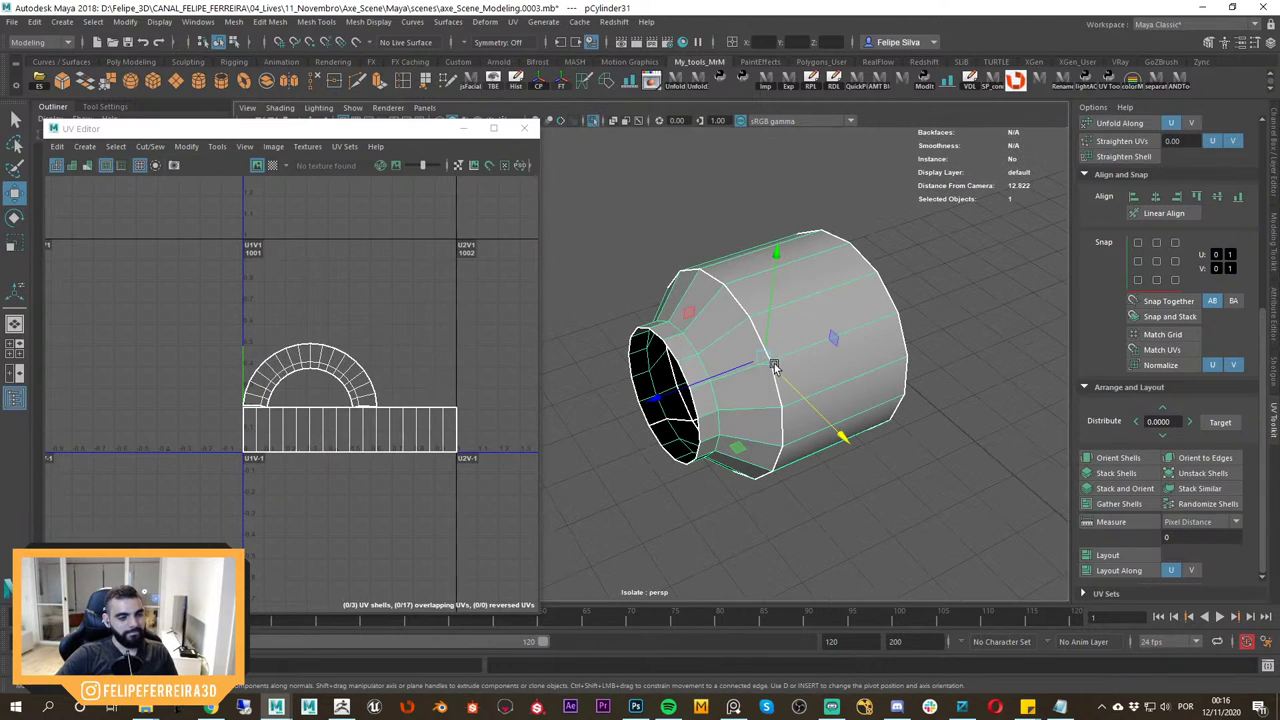
pyautogui.moveTo(774, 271); pyautogui.dragTo(776, 248, button='right')
pyautogui.keyDown('alt'); pyautogui.moveTo(793, 334); pyautogui.dragTo(766, 363); pyautogui.keyUp('alt')
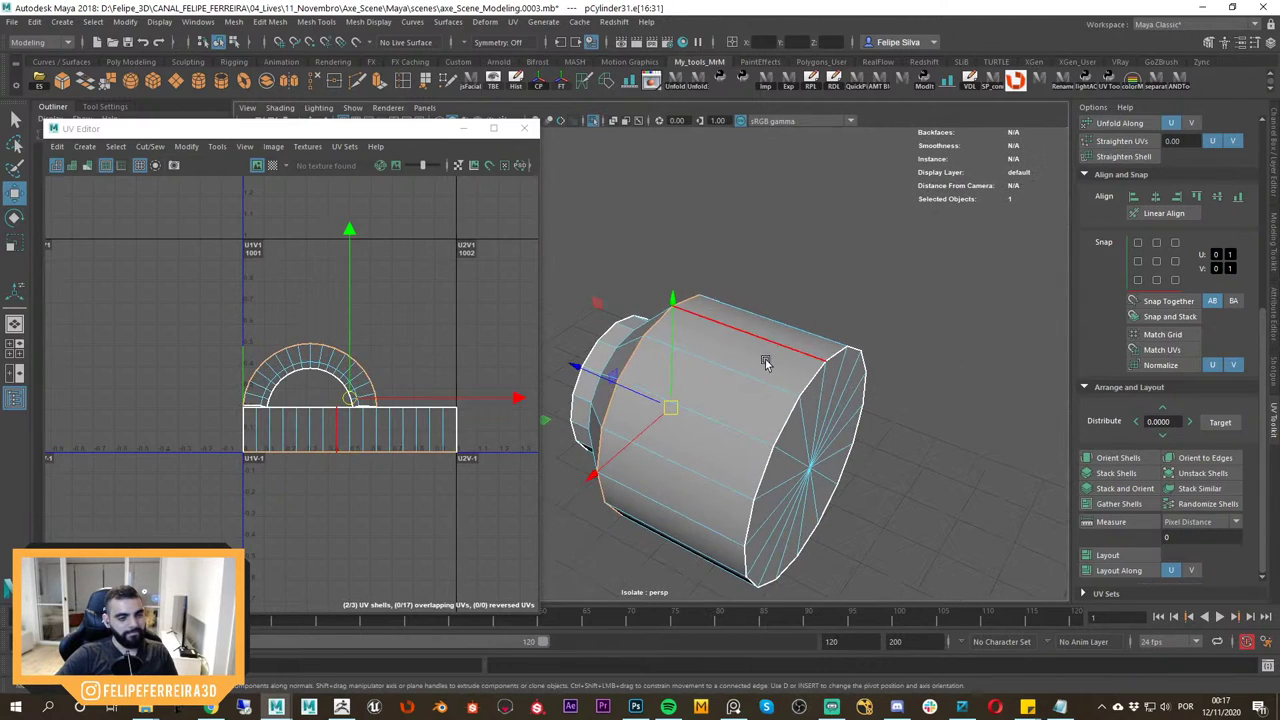
# Bevel the flared end cylinder's selected shoulder edges with a fraction of 0.11.
pyautogui.keyDown('shift'); pyautogui.rightClick(793, 411); pyautogui.keyUp('shift')
pyautogui.keyDown('shift'); pyautogui.moveTo(793, 413); pyautogui.dragTo(845, 409, button='right'); pyautogui.keyUp('shift')
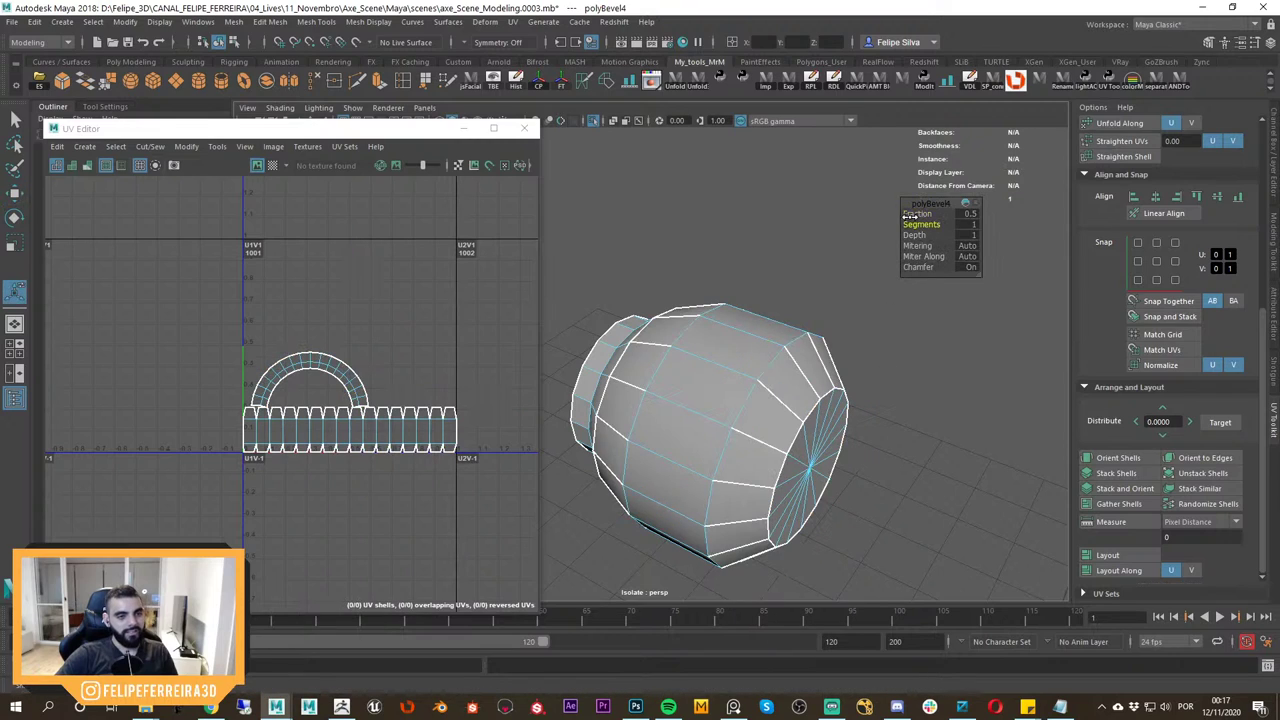
pyautogui.moveTo(914, 213); pyautogui.dragTo(887, 214)
pyautogui.keyDown('alt'); pyautogui.moveTo(768, 336); pyautogui.dragTo(869, 306); pyautogui.keyUp('alt')
pyautogui.moveTo(919, 214); pyautogui.dragTo(920, 214)
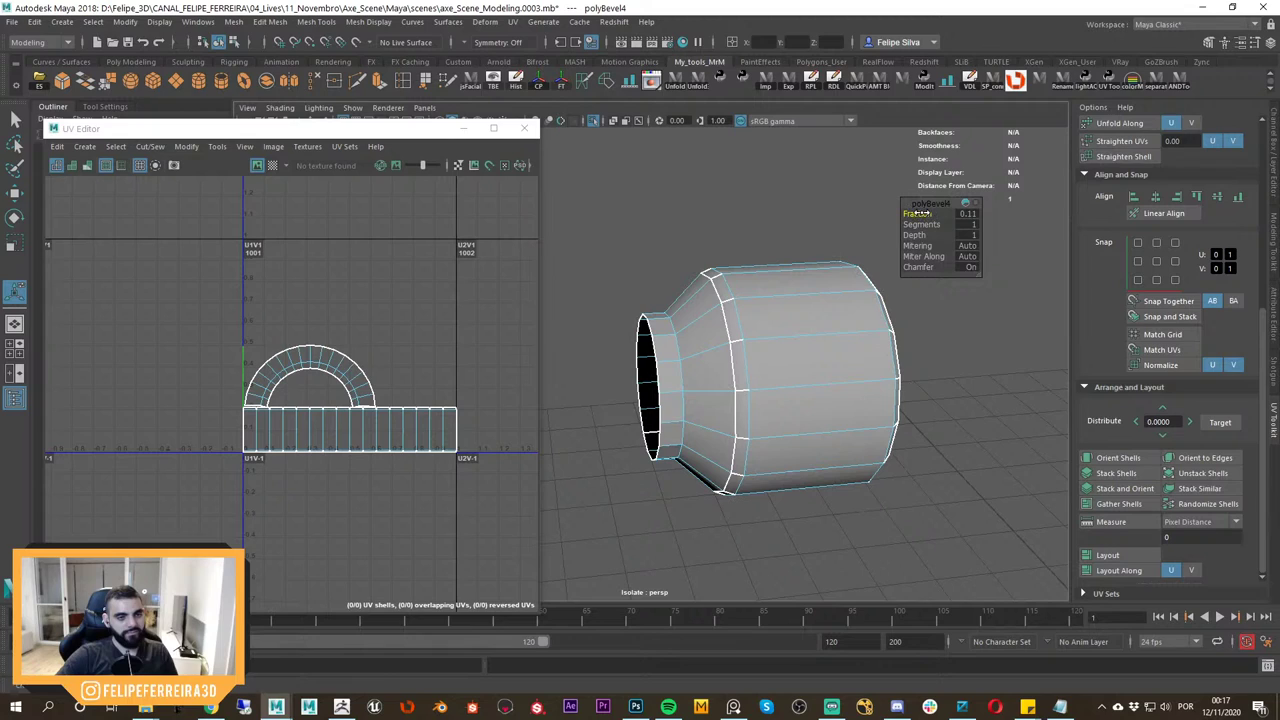
pyautogui.keyDown('alt'); pyautogui.moveTo(836, 302); pyautogui.dragTo(824, 312); pyautogui.keyUp('alt')
# Apply the same edge operation to the loops beside the shoulder bevel, then center the cylinder's pivot in object selection.
pyautogui.press('w')
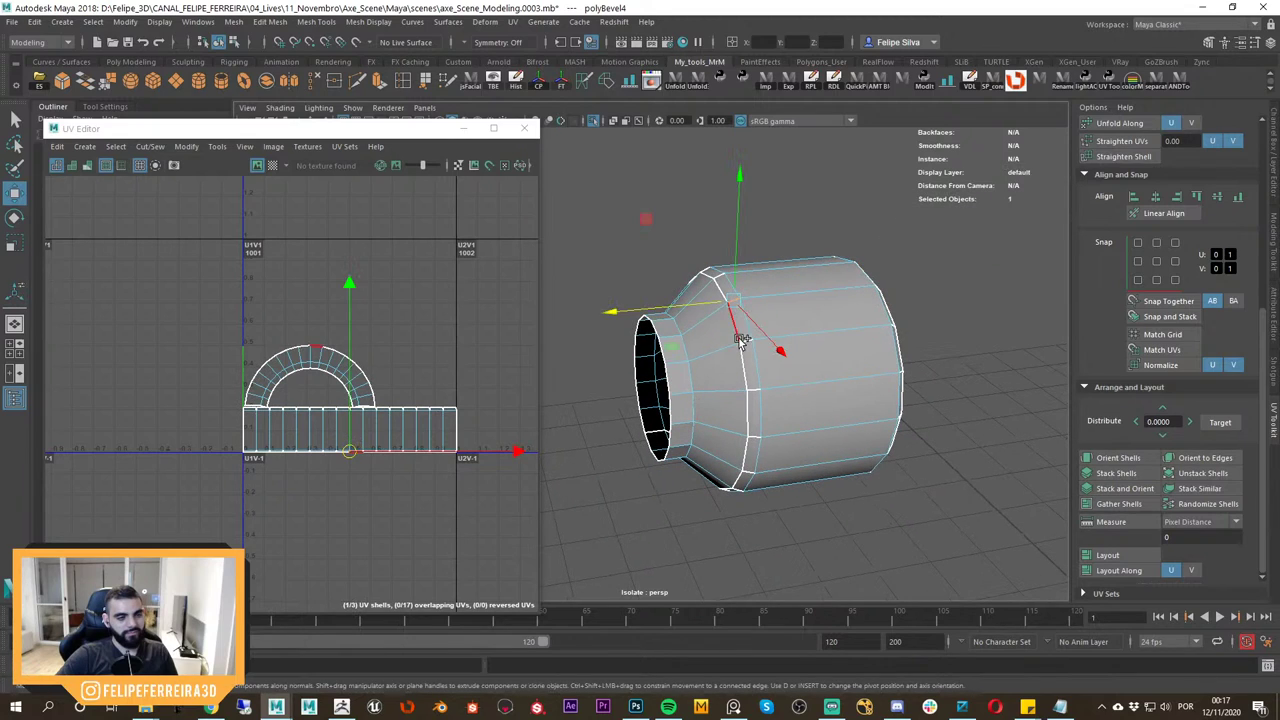
pyautogui.click(747, 333)
pyautogui.click(608, 84)
pyautogui.keyDown('alt'); pyautogui.moveTo(858, 277); pyautogui.dragTo(850, 382); pyautogui.keyUp('alt')
pyautogui.click(743, 356)
pyautogui.doubleClick(726, 378)
pyautogui.press('g')
pyautogui.click(900, 210)
pyautogui.click(737, 294)
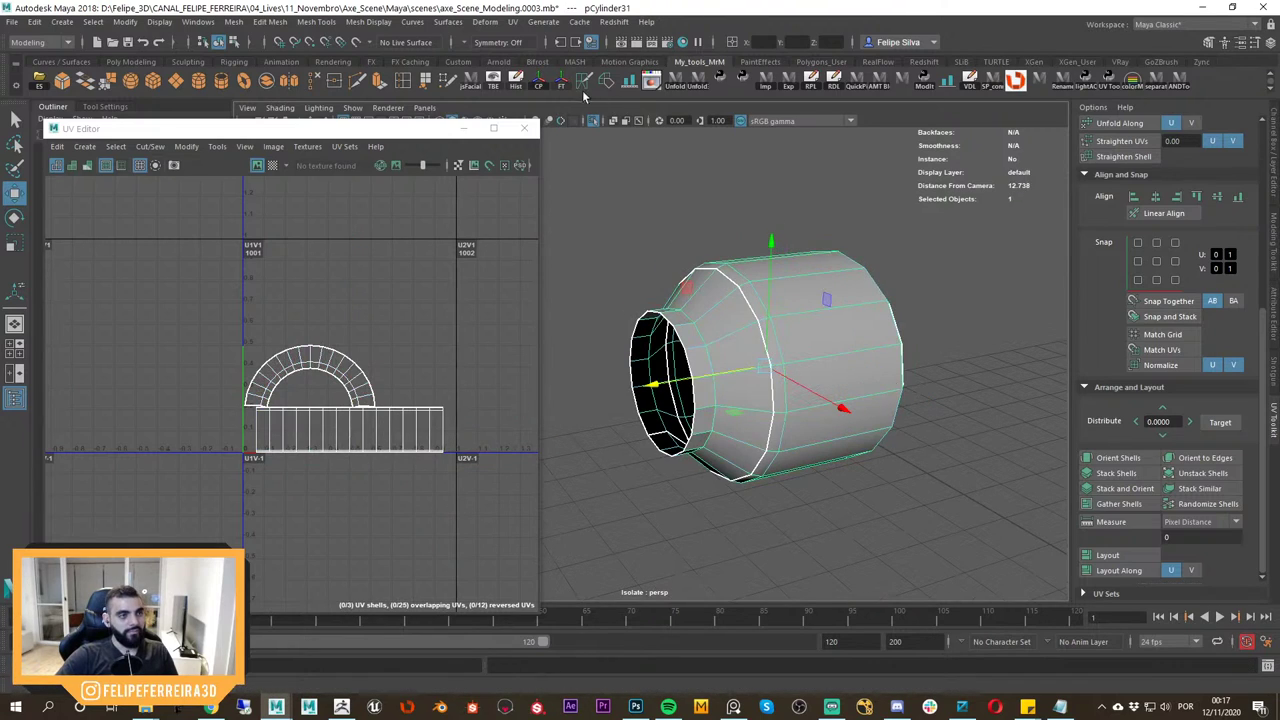
pyautogui.click(542, 89)
# Show the full scene and inspect the flared cylinder, the narrow band next to it and the ring.
pyautogui.hotkey('ctrl', '1')
pyautogui.keyDown('alt'); pyautogui.moveTo(877, 371); pyautogui.dragTo(689, 340, button='right'); pyautogui.keyUp('alt')
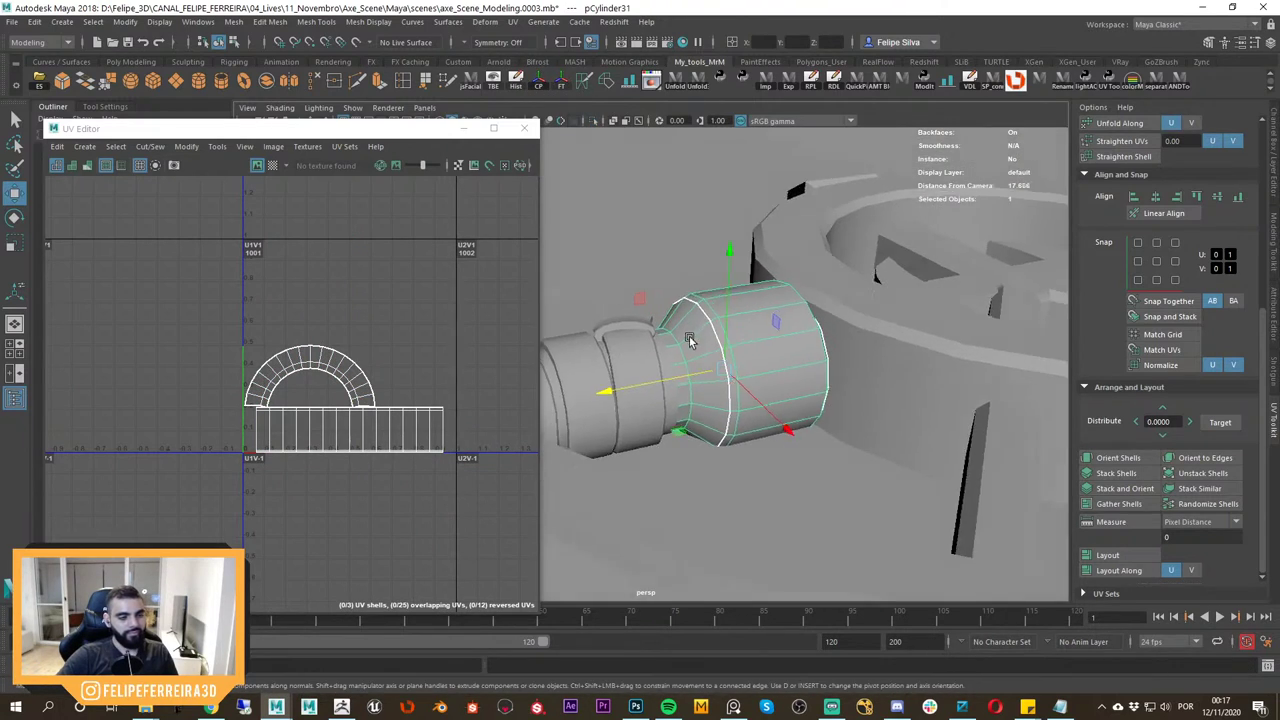
pyautogui.keyDown('alt'); pyautogui.moveTo(689, 340); pyautogui.dragTo(674, 392); pyautogui.keyUp('alt')
pyautogui.click(645, 374)
pyautogui.click(665, 390)
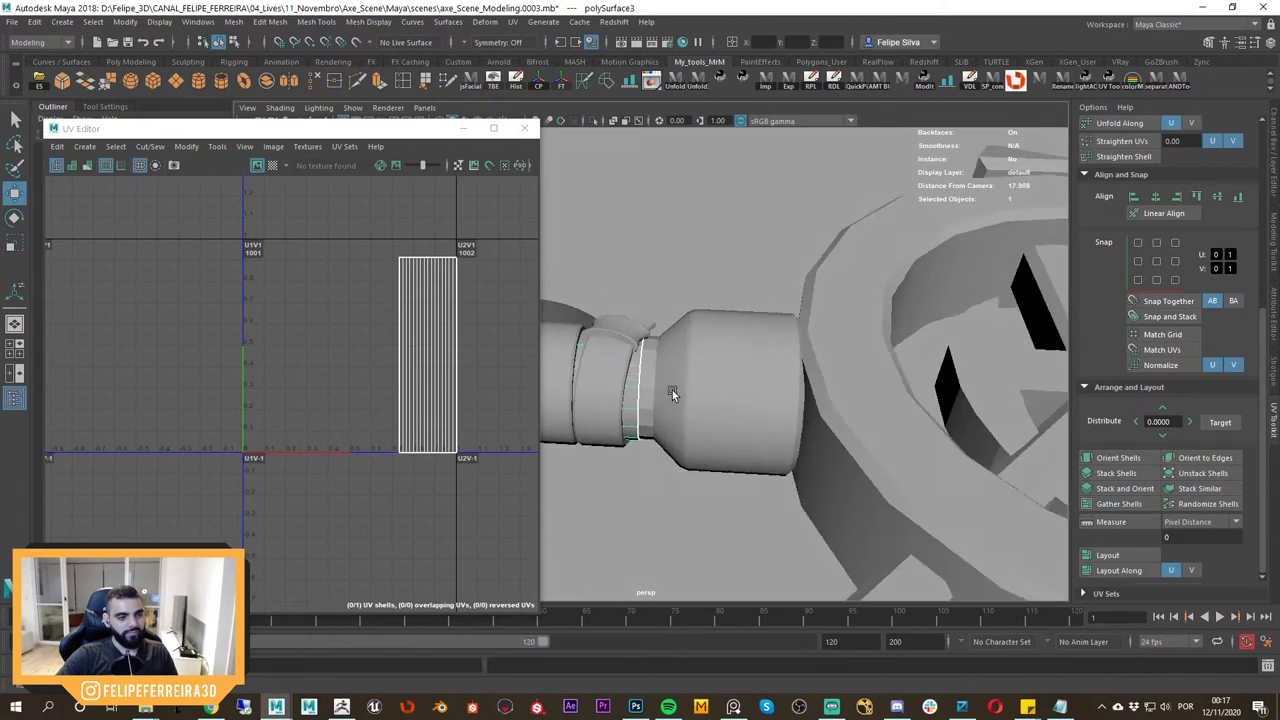
pyautogui.keyDown('alt'); pyautogui.moveTo(674, 392); pyautogui.dragTo(678, 346, button='right'); pyautogui.keyUp('alt')
pyautogui.keyDown('alt'); pyautogui.moveTo(678, 346); pyautogui.dragTo(811, 406); pyautogui.keyUp('alt')
pyautogui.click(843, 383)
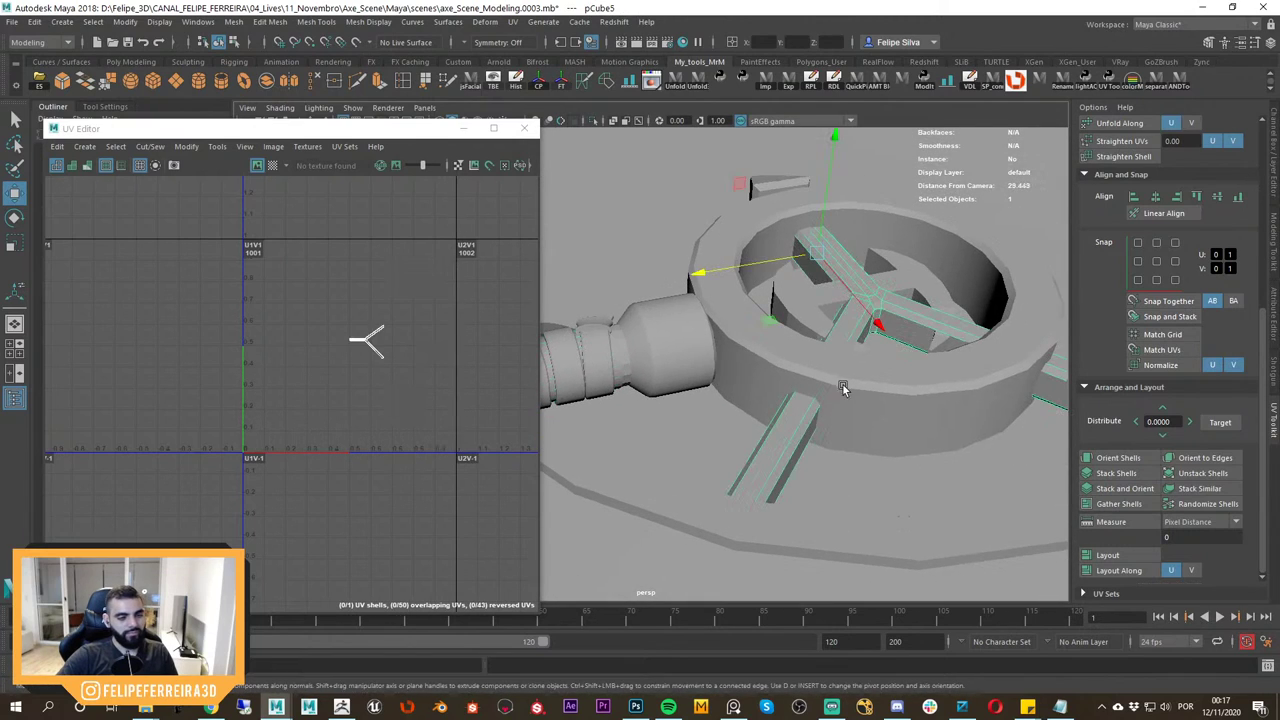
# Isolate the double-crescent piece inside the ring and select all of its edges.
pyautogui.click(922, 311)
pyautogui.click(920, 292)
pyautogui.press('f')
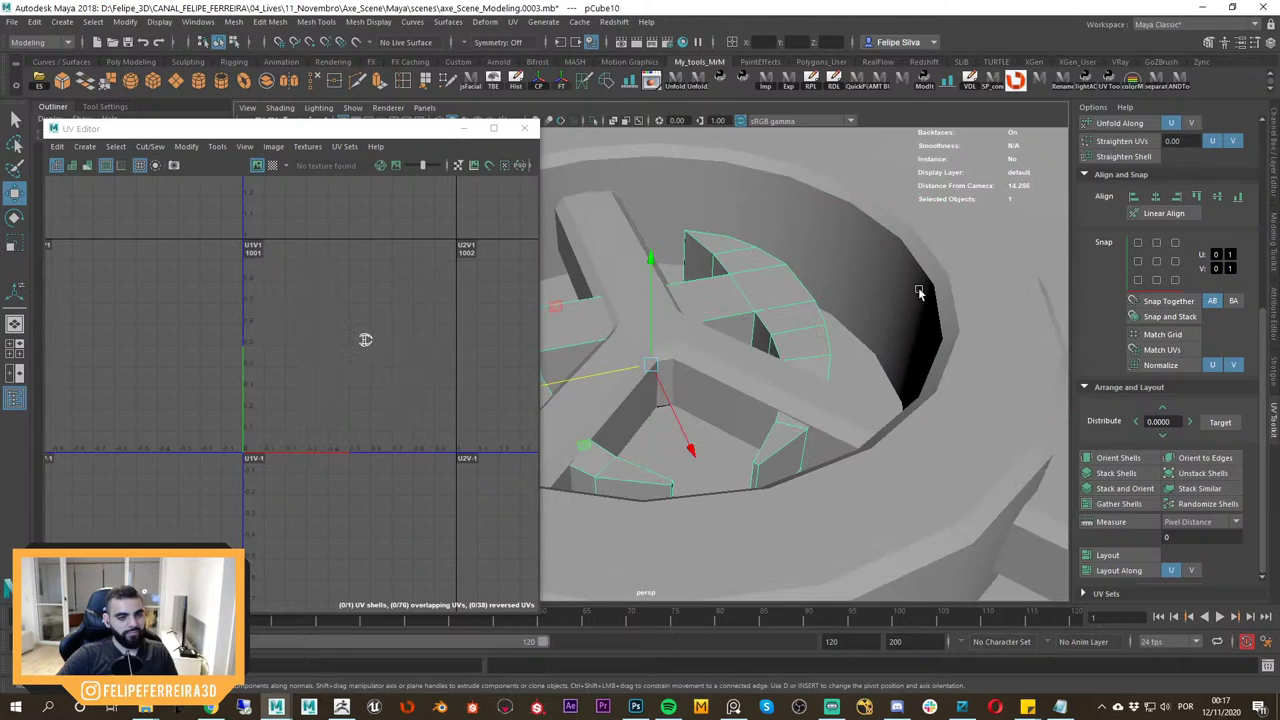
pyautogui.hotkey('ctrl', '1')
pyautogui.keyDown('alt'); pyautogui.moveTo(788, 371); pyautogui.dragTo(898, 334, button='middle'); pyautogui.keyUp('alt')
pyautogui.keyDown('alt'); pyautogui.moveTo(898, 334); pyautogui.dragTo(857, 315); pyautogui.keyUp('alt')
pyautogui.moveTo(843, 311); pyautogui.dragTo(608, 227, button='right')
pyautogui.moveTo(944, 227); pyautogui.dragTo(556, 460)
# Remove the crosswise edges along both crescent arms from the edge selection, keeping the piece's outline edges selected.
pyautogui.keyDown('alt'); pyautogui.moveTo(734, 394); pyautogui.dragTo(765, 440); pyautogui.keyUp('alt')
pyautogui.keyDown('alt'); pyautogui.moveTo(765, 440); pyautogui.dragTo(844, 453, button='right'); pyautogui.keyUp('alt')
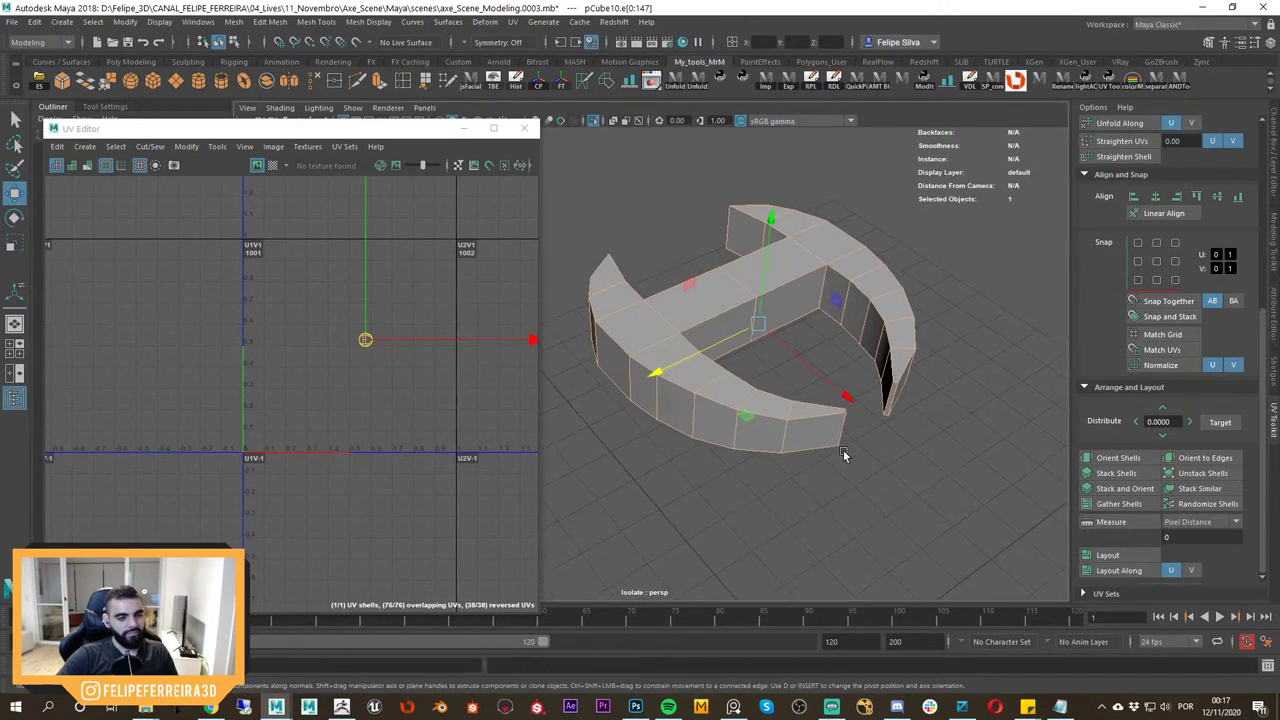
pyautogui.keyDown('alt'); pyautogui.moveTo(844, 453); pyautogui.dragTo(873, 456); pyautogui.keyUp('alt')
pyautogui.keyDown('ctrl'); pyautogui.click(775, 438); pyautogui.keyUp('ctrl')
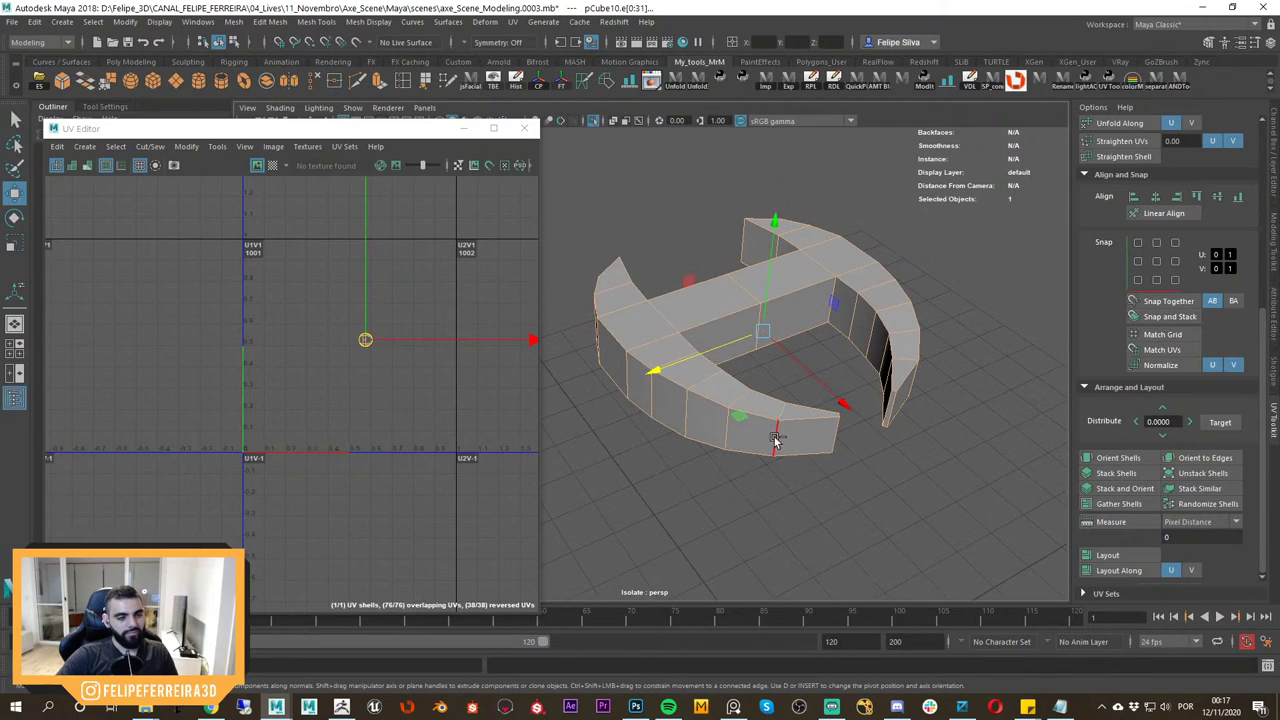
pyautogui.keyDown('alt'); pyautogui.moveTo(646, 396); pyautogui.dragTo(719, 412); pyautogui.keyUp('alt')
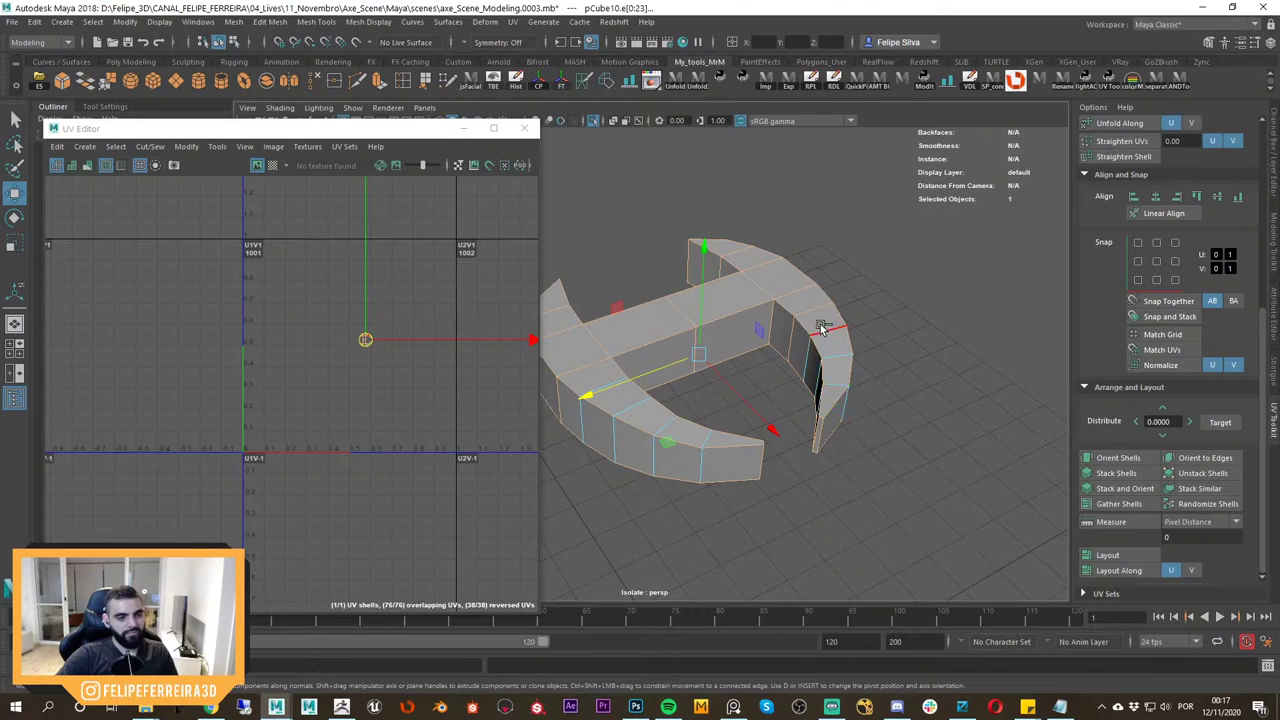
pyautogui.keyDown('alt'); pyautogui.moveTo(767, 311); pyautogui.dragTo(866, 463); pyautogui.keyUp('alt')
pyautogui.keyDown('alt'); pyautogui.moveTo(866, 463); pyautogui.dragTo(918, 470, button='right'); pyautogui.keyUp('alt')
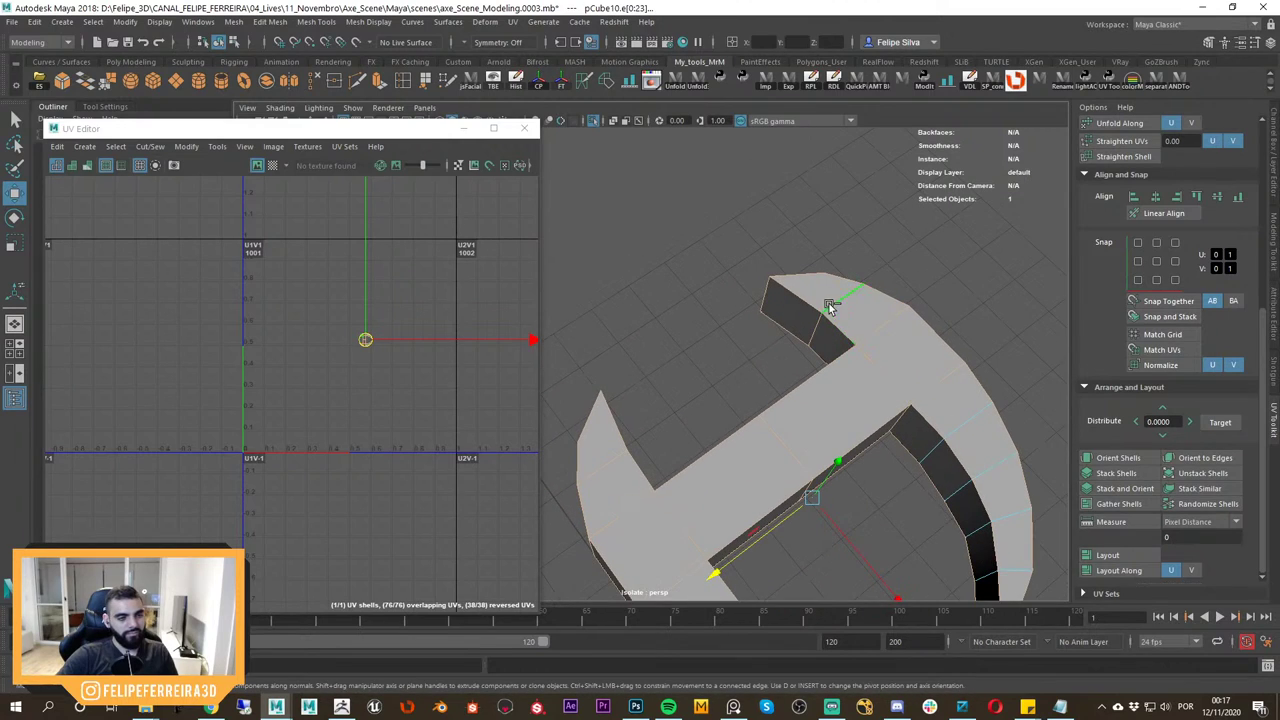
pyautogui.keyDown('alt'); pyautogui.moveTo(789, 357); pyautogui.dragTo(745, 365); pyautogui.keyUp('alt')
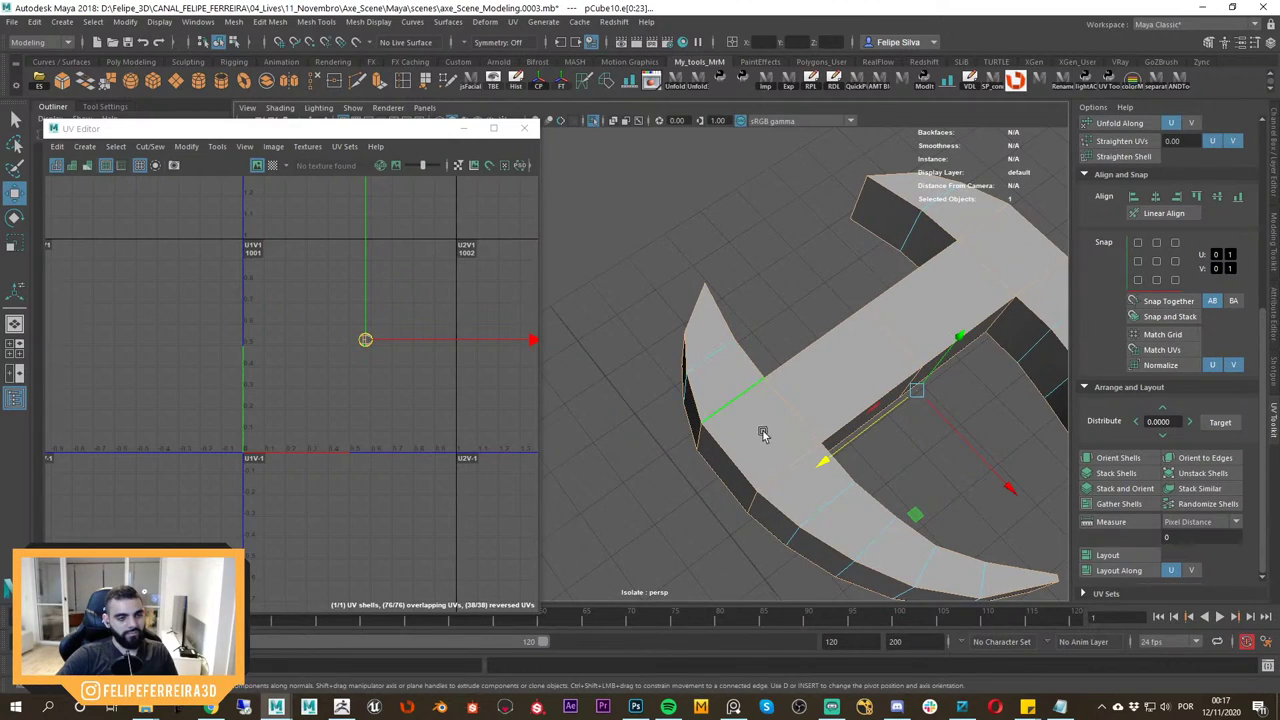
pyautogui.keyDown('alt'); pyautogui.moveTo(763, 433); pyautogui.dragTo(803, 423); pyautogui.keyUp('alt')
pyautogui.keyDown('alt'); pyautogui.moveTo(875, 376); pyautogui.dragTo(751, 429, button='middle'); pyautogui.keyUp('alt')
pyautogui.keyDown('alt'); pyautogui.moveTo(905, 422); pyautogui.dragTo(791, 429); pyautogui.keyUp('alt')
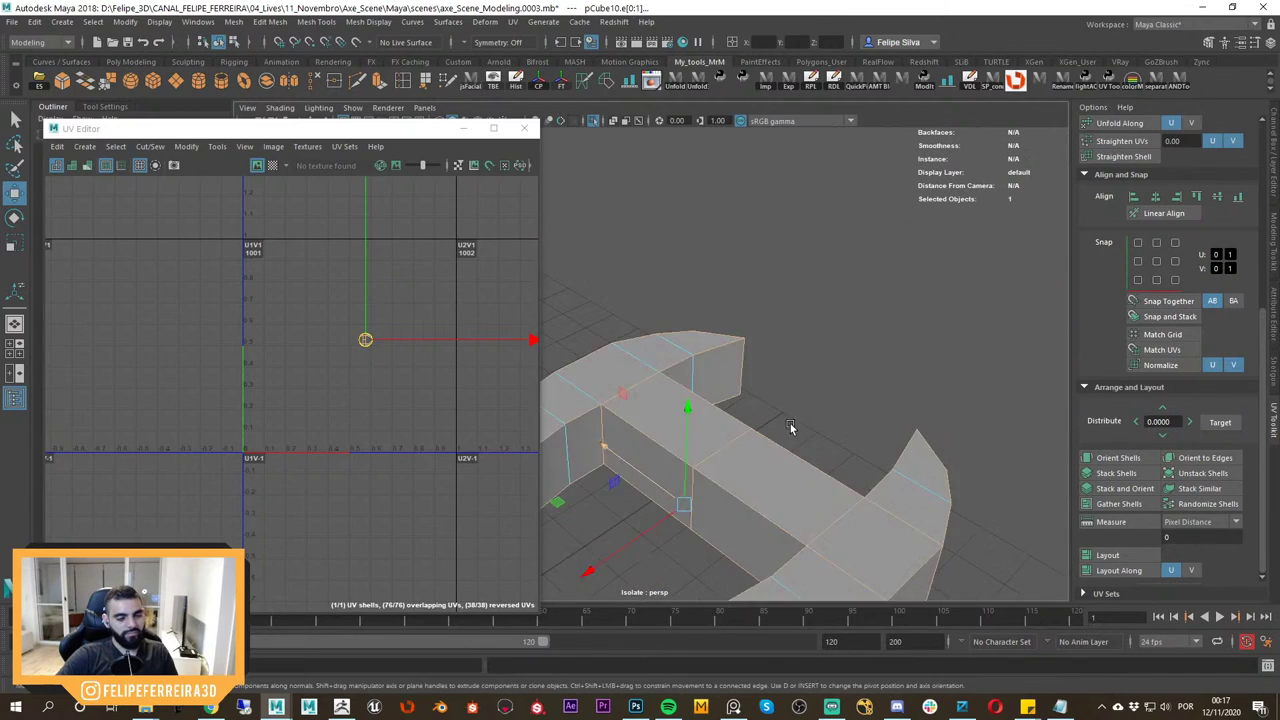
pyautogui.keyDown('alt'); pyautogui.moveTo(791, 429); pyautogui.dragTo(757, 369, button='middle'); pyautogui.keyUp('alt')
pyautogui.keyDown('alt'); pyautogui.moveTo(795, 498); pyautogui.dragTo(766, 430); pyautogui.keyUp('alt')
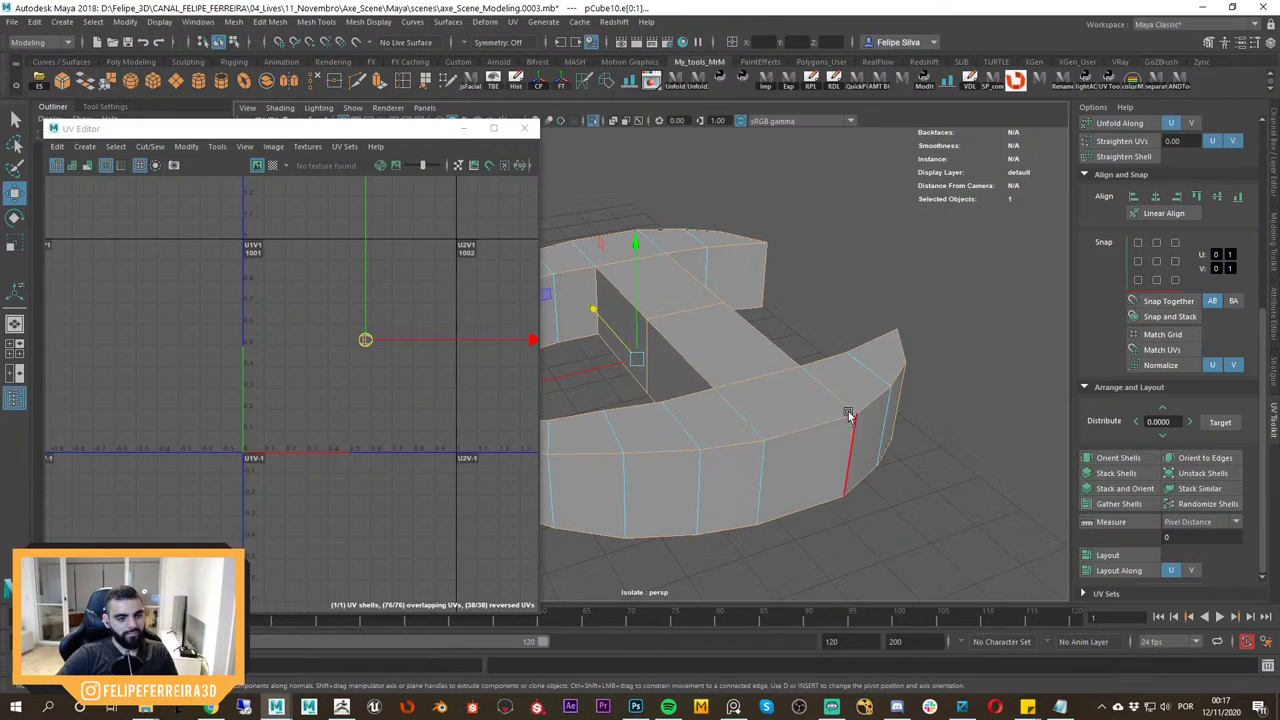
# Bevel the selected outline edges of the double-crescent piece with a fraction of 1.
pyautogui.keyDown('shift'); pyautogui.moveTo(755, 383); pyautogui.dragTo(805, 394, button='right'); pyautogui.keyUp('shift')
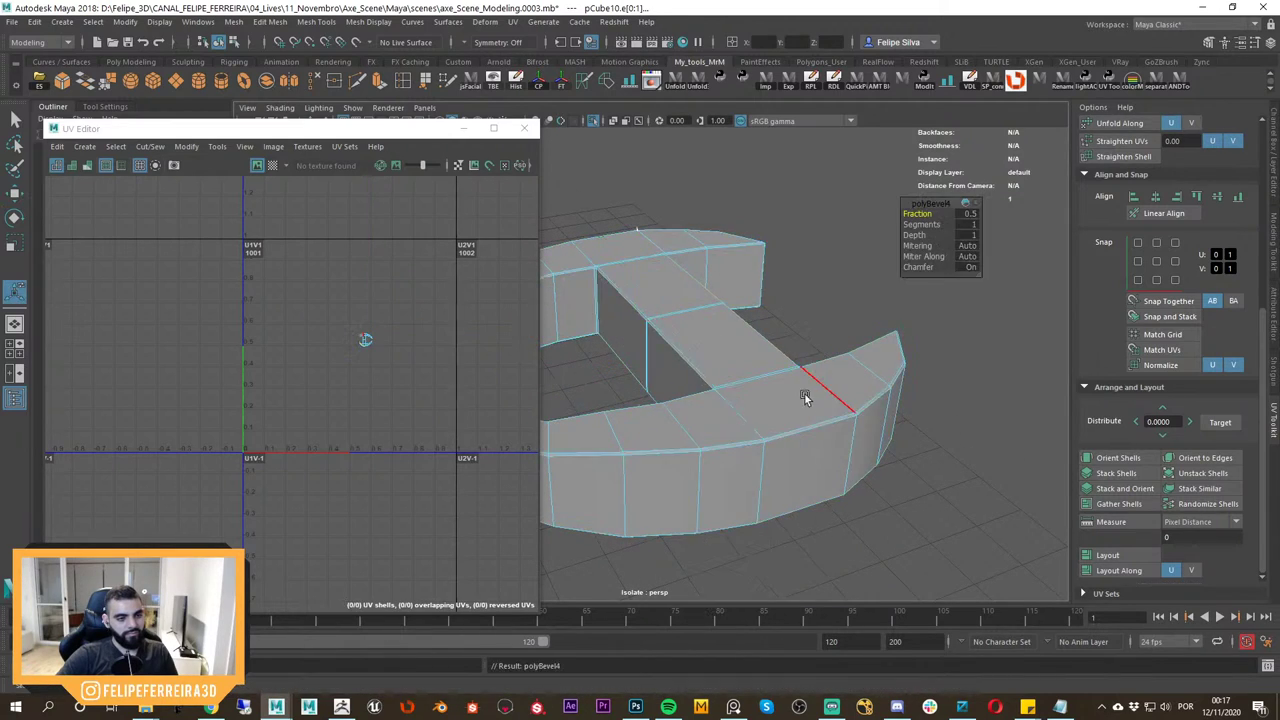
pyautogui.keyDown('alt'); pyautogui.moveTo(705, 388); pyautogui.dragTo(928, 352); pyautogui.keyUp('alt')
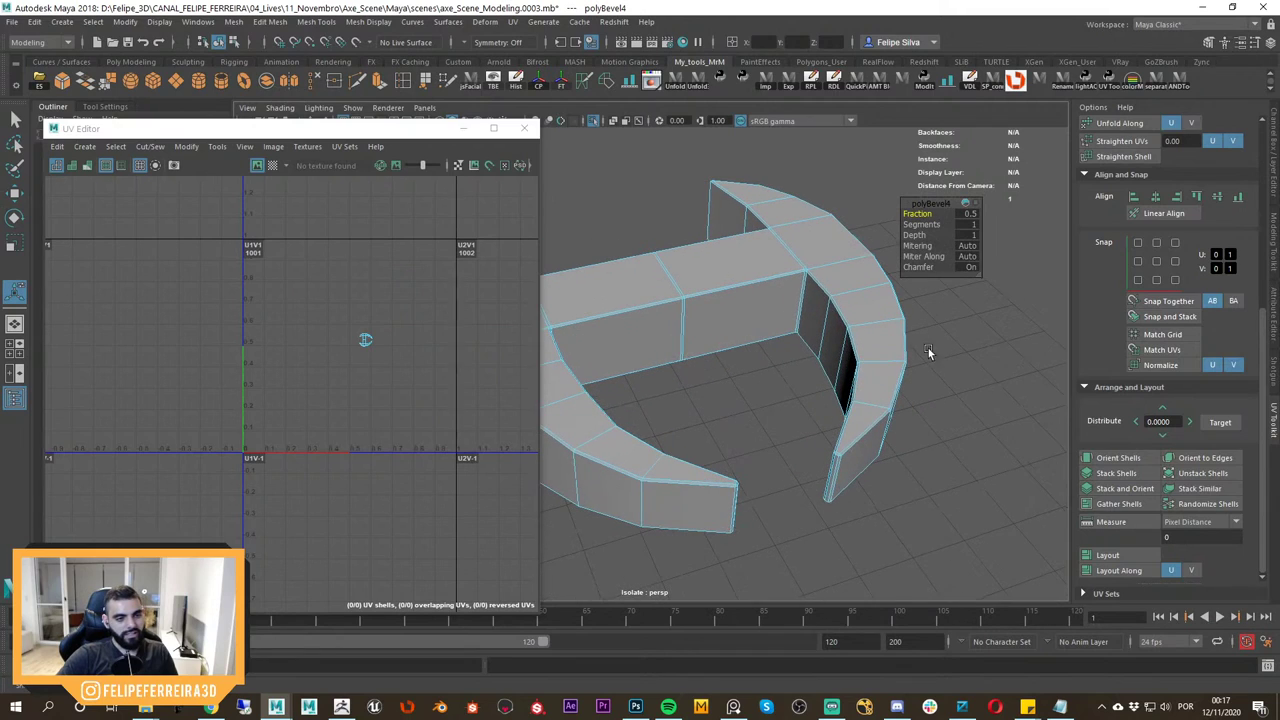
pyautogui.moveTo(921, 214); pyautogui.dragTo(1069, 221)
pyautogui.keyDown('alt'); pyautogui.moveTo(903, 389); pyautogui.dragTo(920, 373); pyautogui.keyUp('alt')
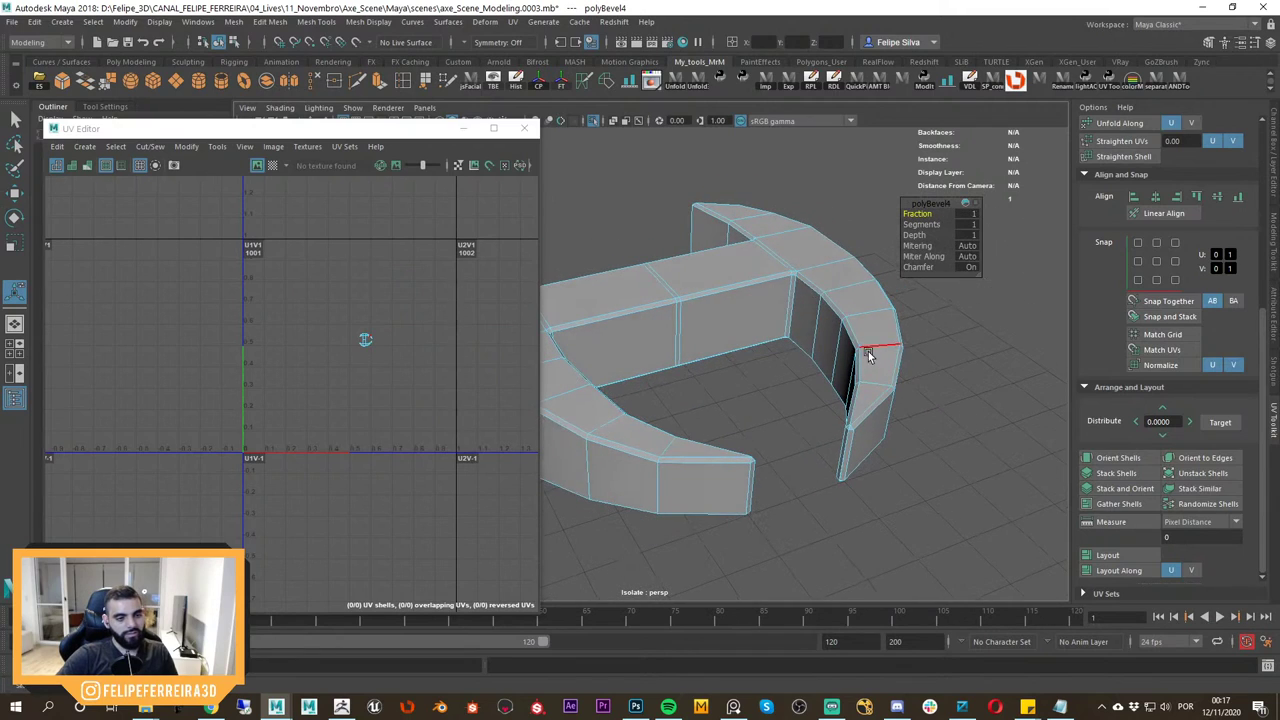
# Return to object selection and check the bevelled crescent piece in the full scene and with a smoothed preview in isolation.
pyautogui.moveTo(868, 355); pyautogui.dragTo(977, 320, button='right')
pyautogui.hotkey('ctrl', '1')
pyautogui.click(915, 342)
pyautogui.click(872, 317)
pyautogui.scroll(-2, 872, 317)
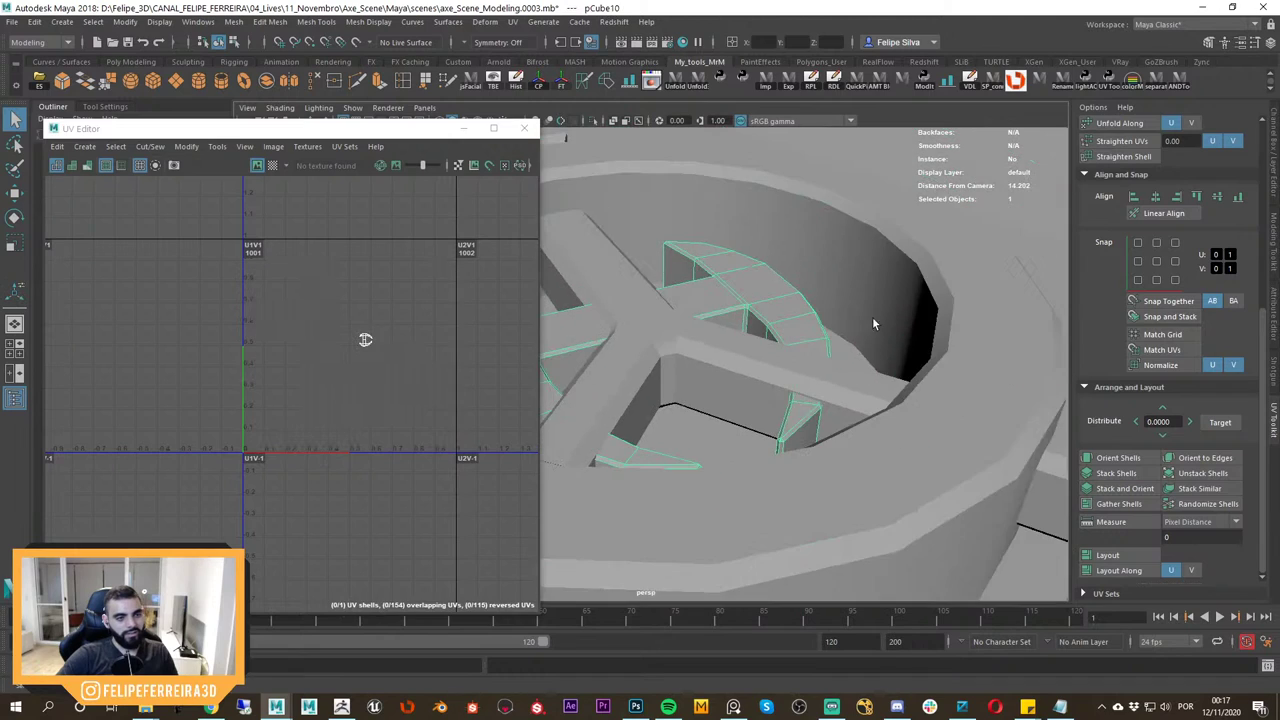
pyautogui.hotkey('ctrl', '1')
pyautogui.keyDown('alt'); pyautogui.moveTo(798, 347); pyautogui.dragTo(934, 409); pyautogui.keyUp('alt')
pyautogui.press('3')
pyautogui.click(889, 352)
pyautogui.click(939, 340)
pyautogui.press('1')
pyautogui.scroll(-3, 909, 332)
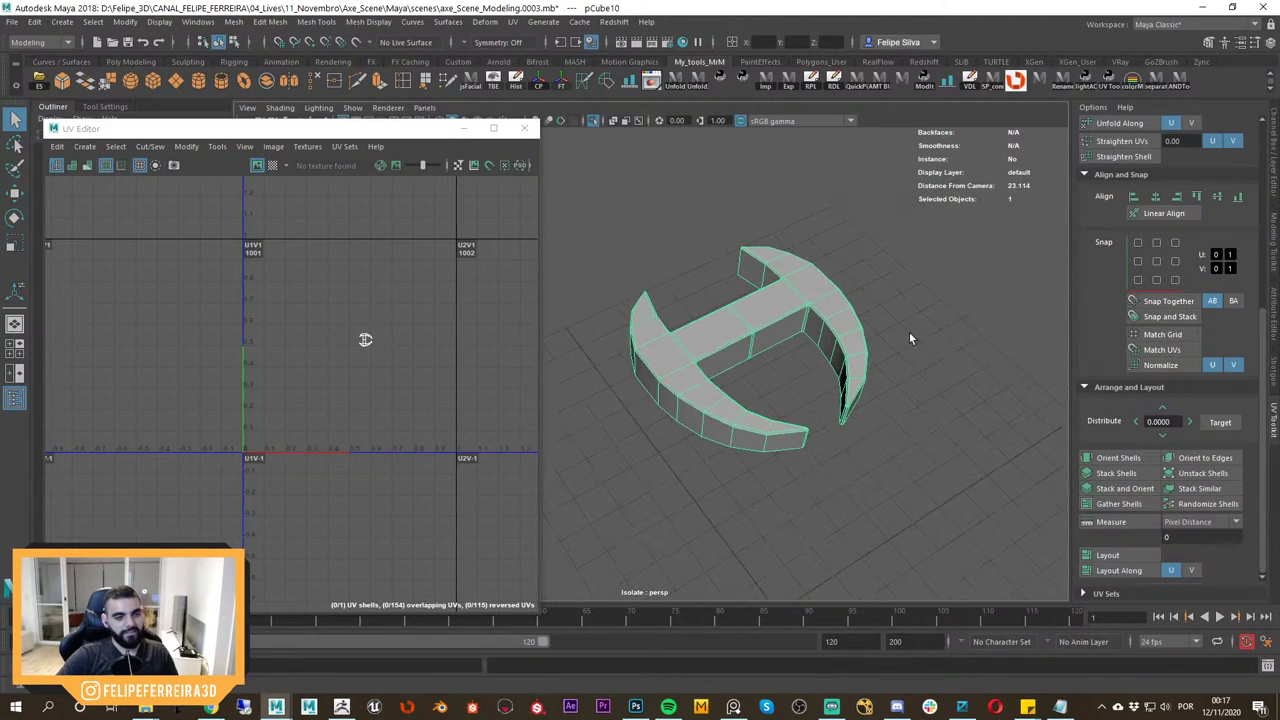
# Examine the crescent piece's shape and bevel shading from above and up close, comparing the isolated and full-scene views.
pyautogui.click(909, 333)
pyautogui.scroll(-3, 826, 277)
pyautogui.keyDown('alt'); pyautogui.moveTo(826, 277); pyautogui.dragTo(900, 275); pyautogui.keyUp('alt')
pyautogui.scroll(4, 900, 275)
pyautogui.click(838, 290)
pyautogui.click(927, 331)
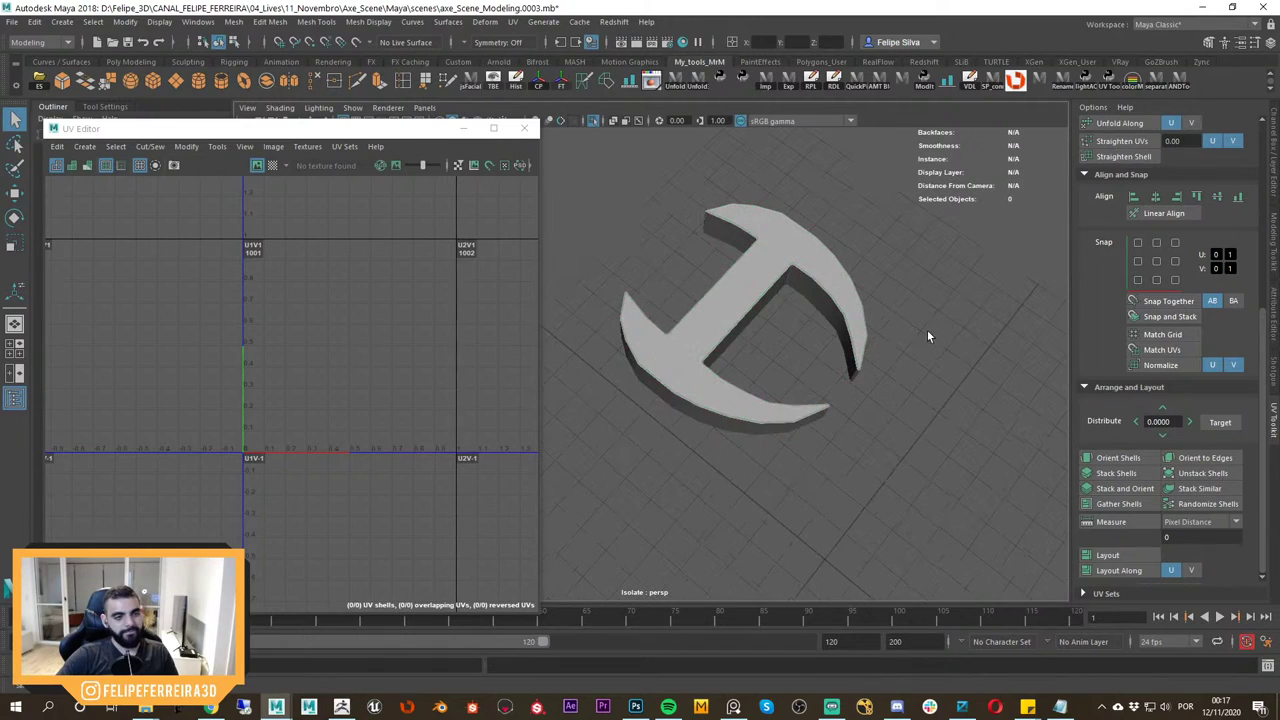
pyautogui.keyDown('alt'); pyautogui.moveTo(927, 330); pyautogui.dragTo(855, 355); pyautogui.keyUp('alt')
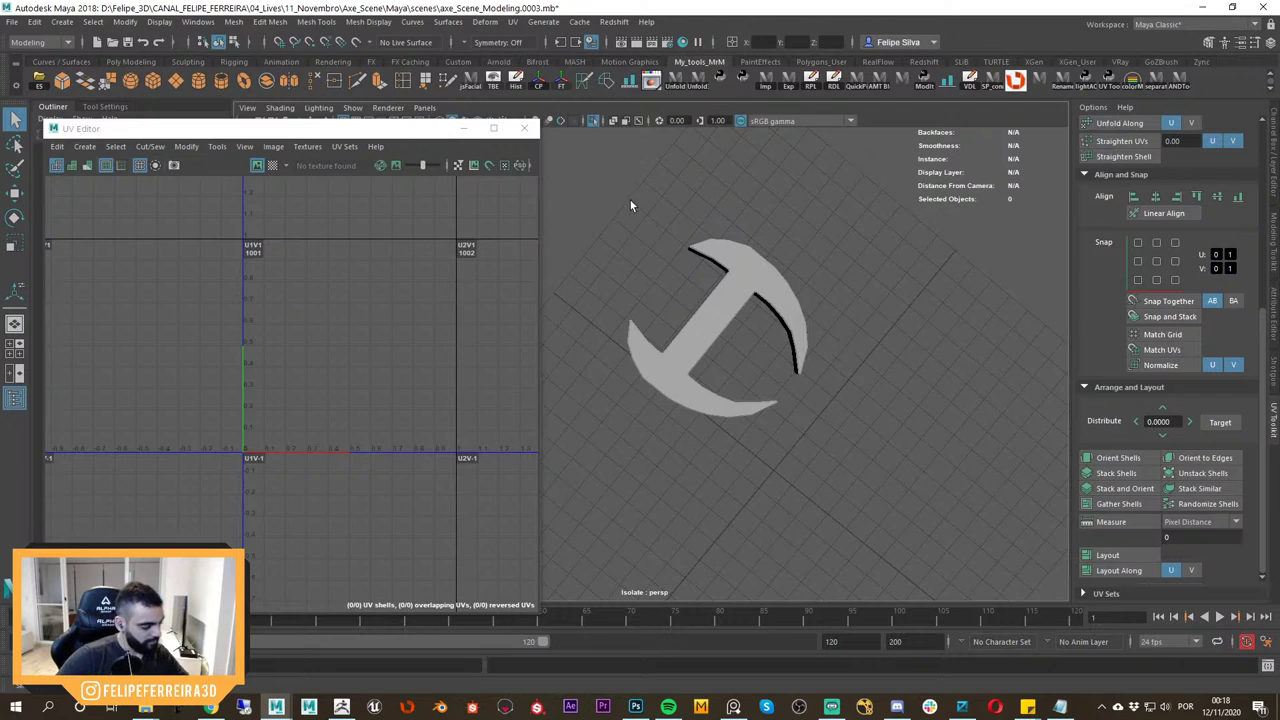
pyautogui.click(797, 305)
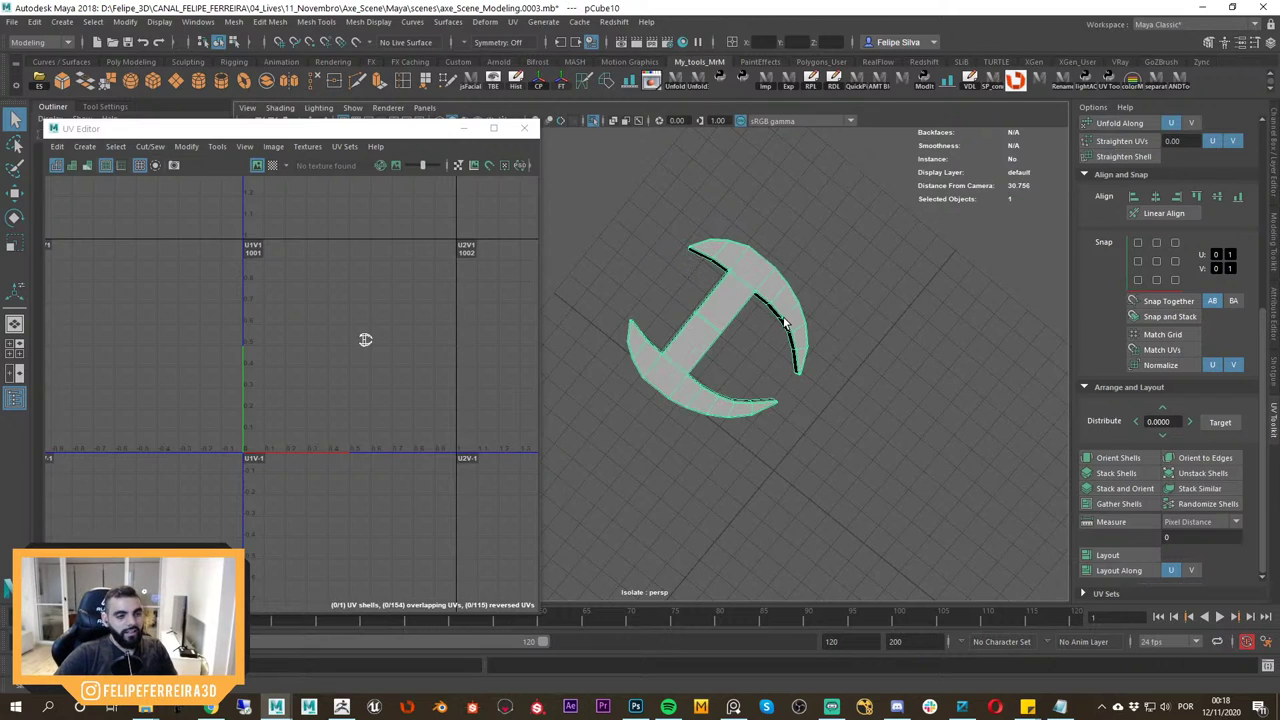
pyautogui.hotkey('ctrl', '1')
pyautogui.keyDown('alt'); pyautogui.moveTo(776, 315); pyautogui.dragTo(803, 424); pyautogui.keyUp('alt')
pyautogui.scroll(4, 766, 338)
pyautogui.hotkey('ctrl', '1')
pyautogui.scroll(3, 819, 364)
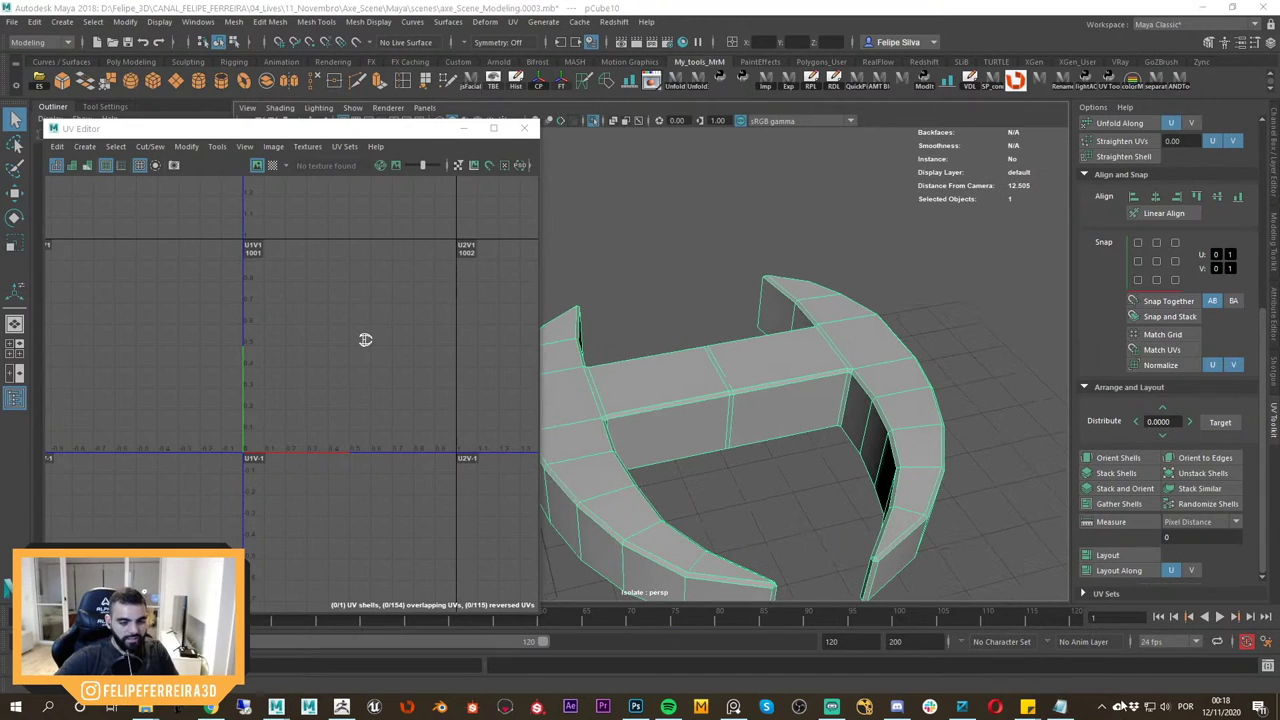
# Switch to the Steam library through the hidden system tray programs and look at the recent games.
pyautogui.click(1103, 710)
pyautogui.click(1105, 683)
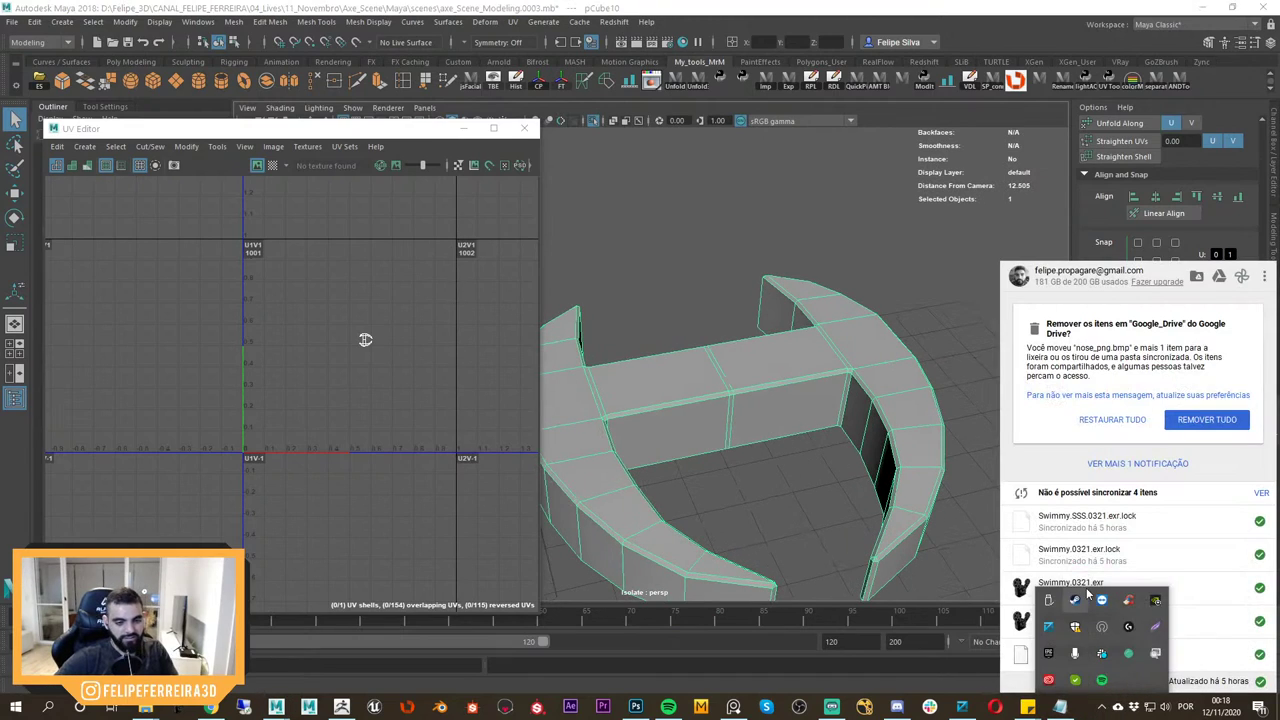
pyautogui.click(952, 534)
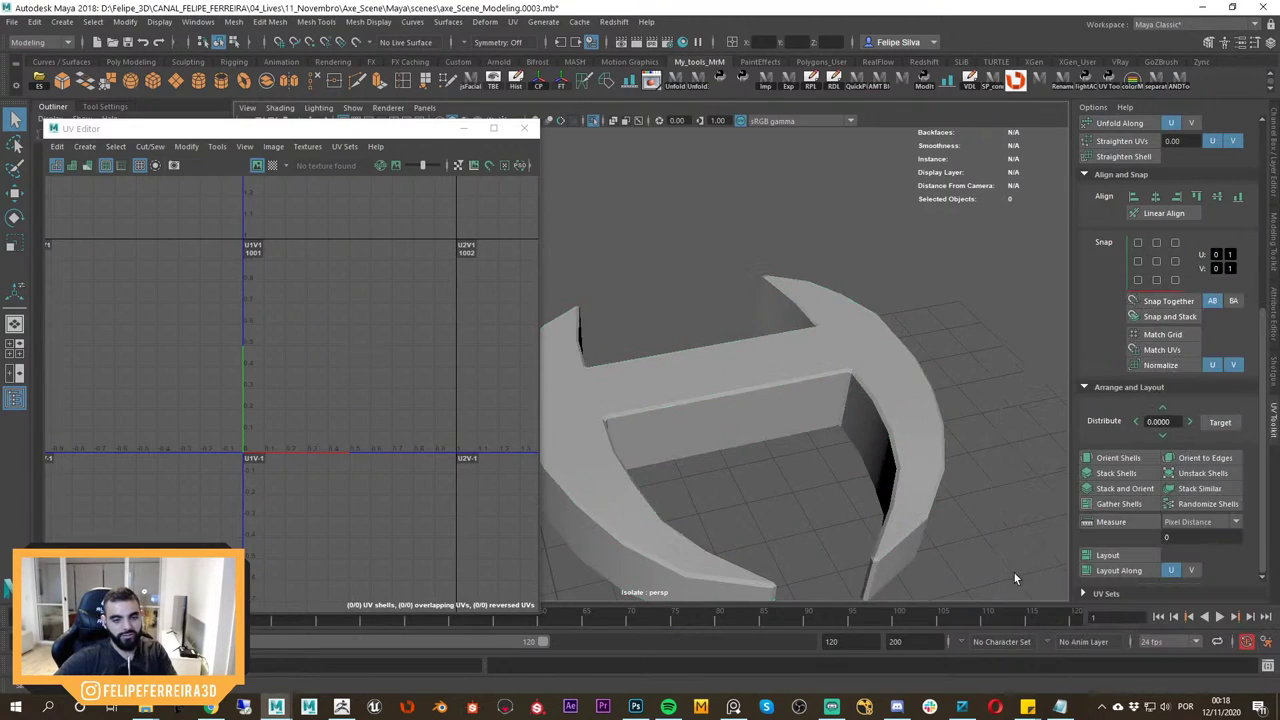
pyautogui.click(1103, 707)
pyautogui.rightClick(1077, 601)
pyautogui.click(1118, 497)
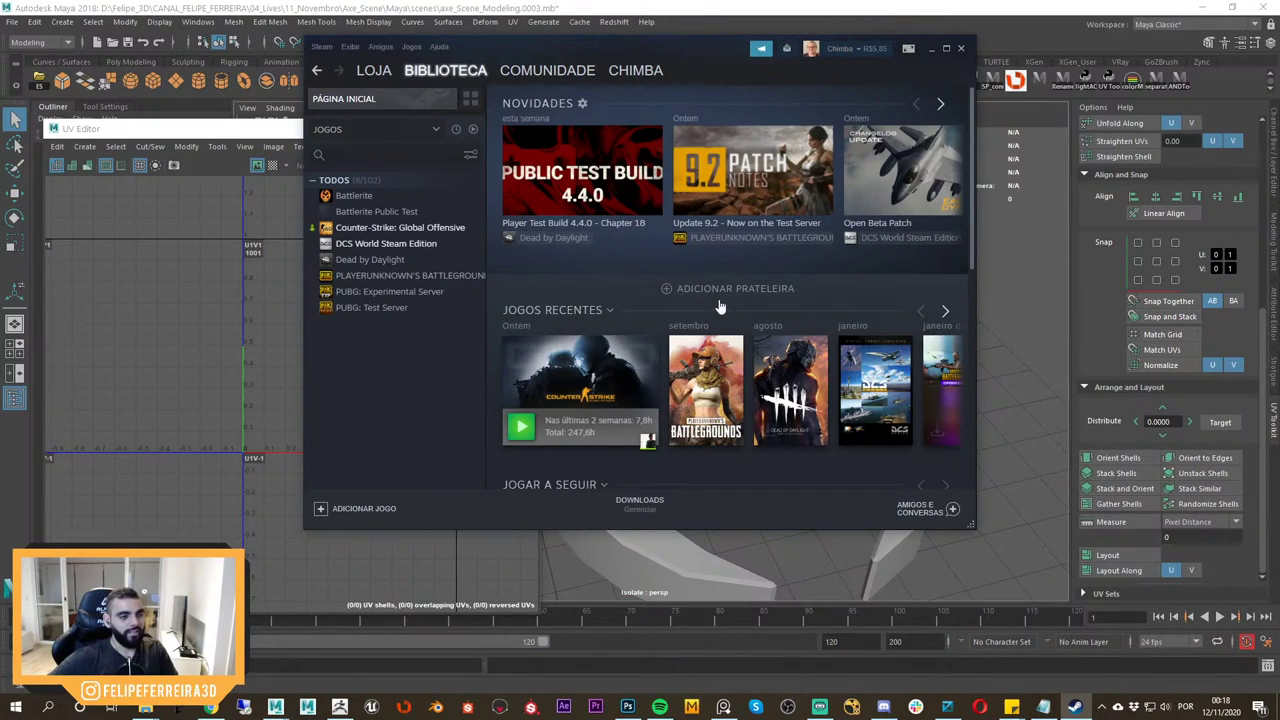
pyautogui.moveTo(577, 445)
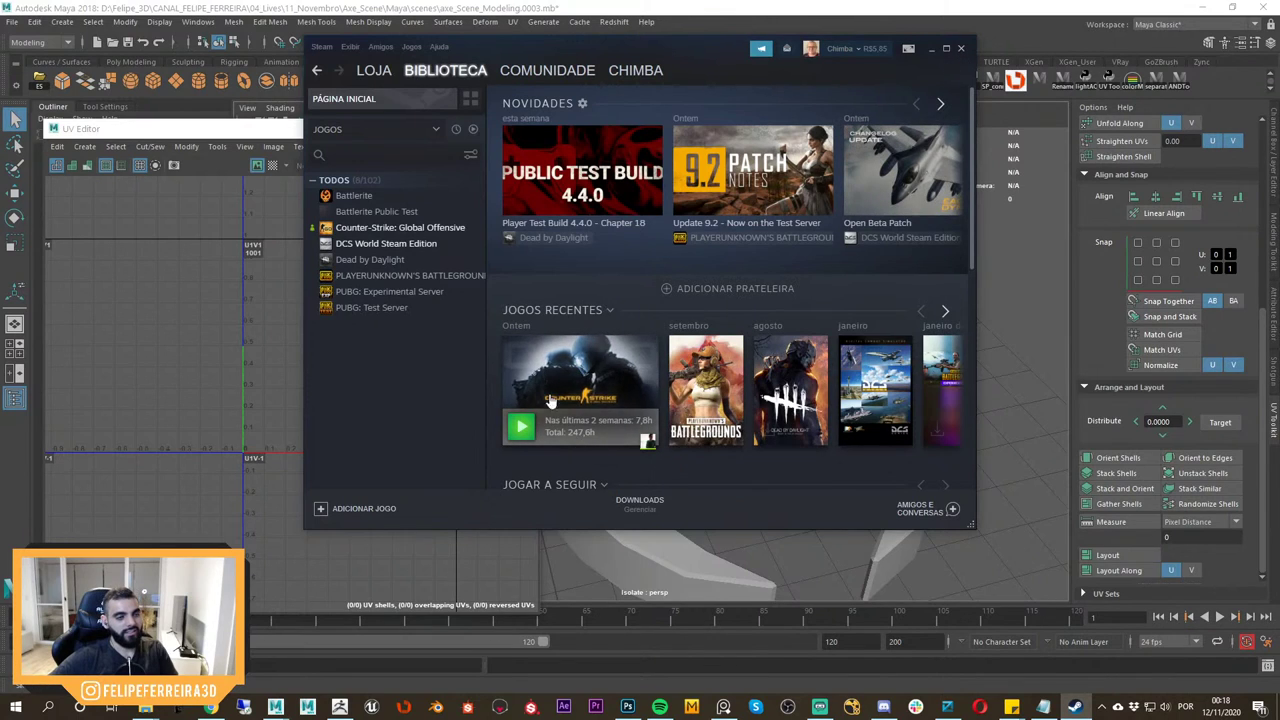
# Leave the Steam library, return to the Maya scene and frame the selected double-crescent piece in isolation.
pyautogui.click(960, 49)
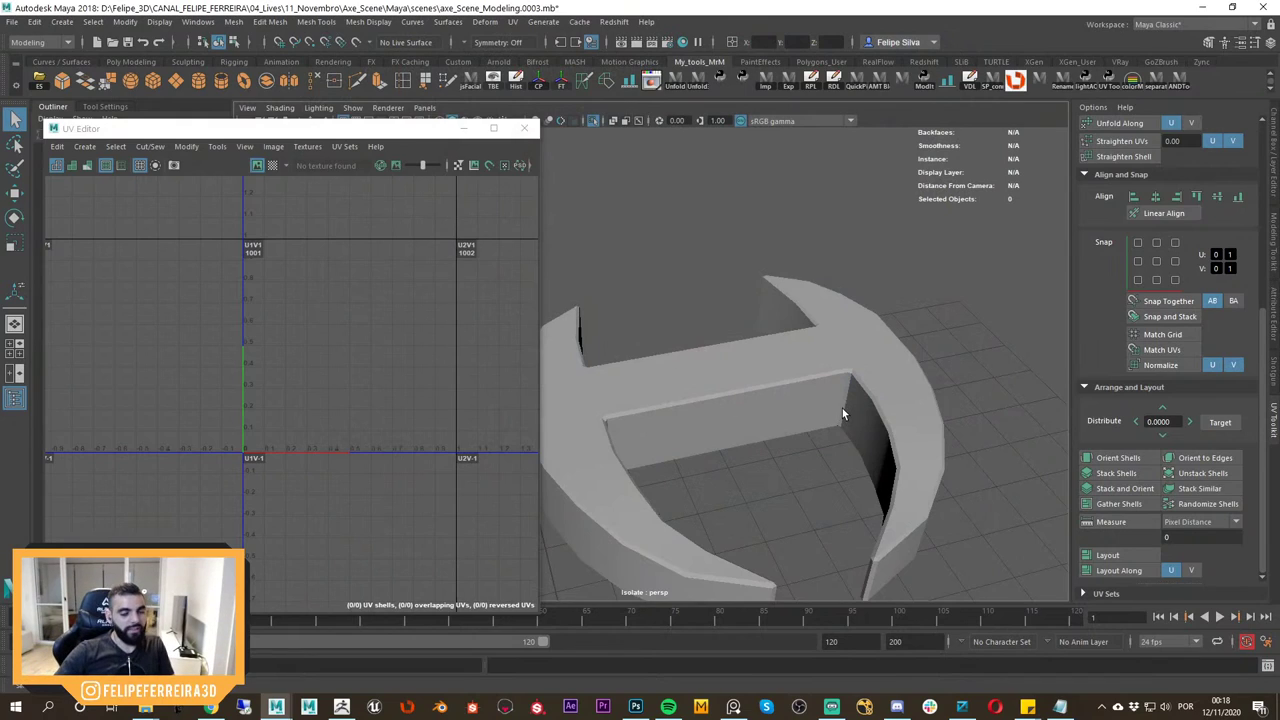
pyautogui.click(806, 393)
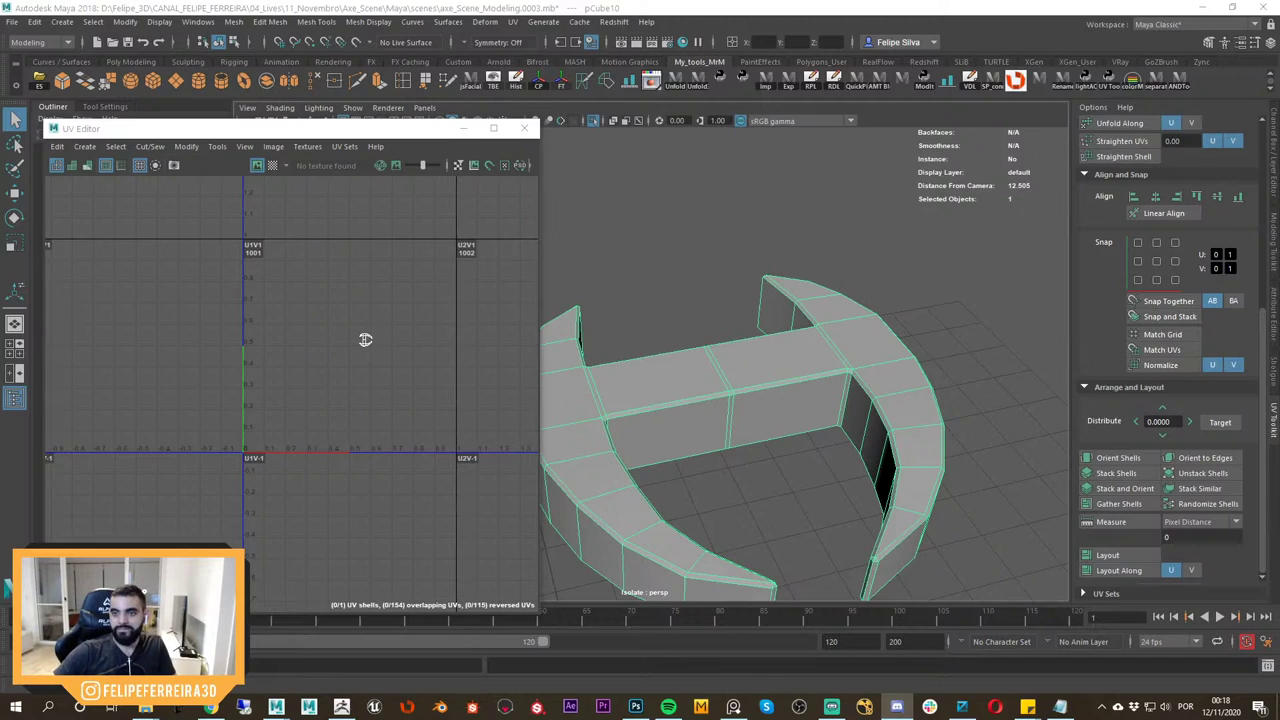
pyautogui.click(365, 340)
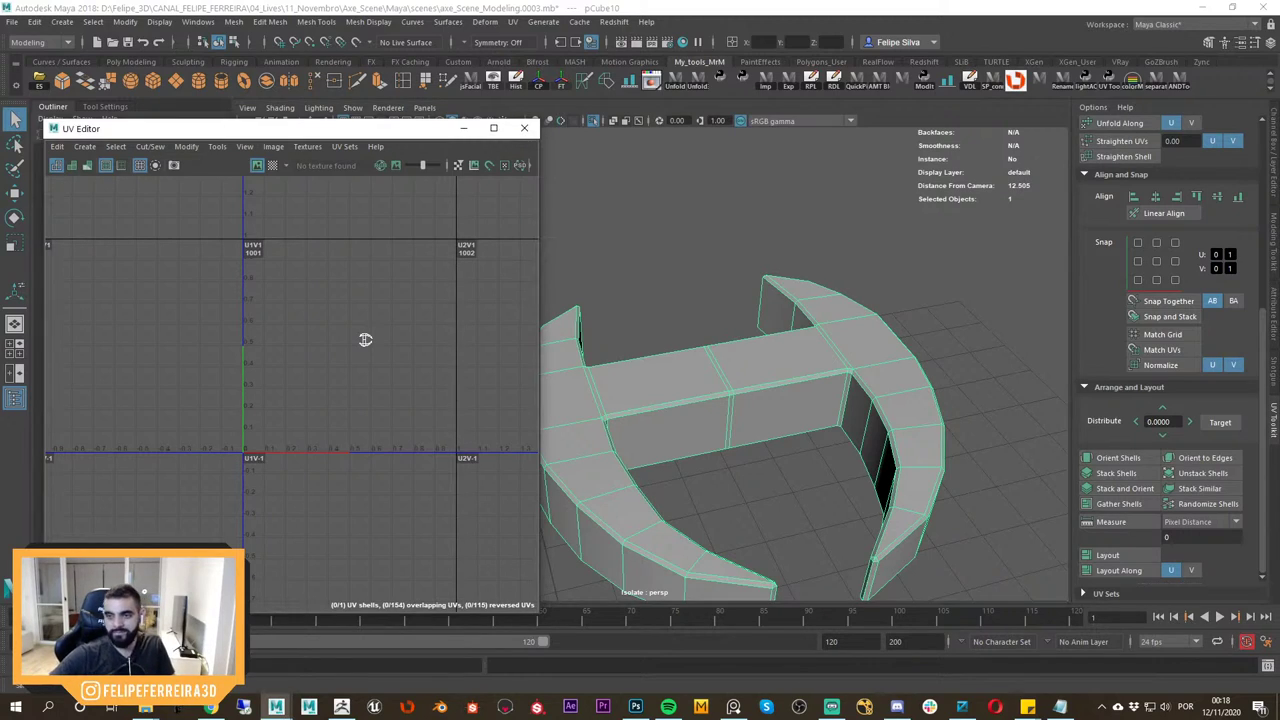
pyautogui.click(968, 303)
pyautogui.moveTo(969, 303); pyautogui.dragTo(885, 400)
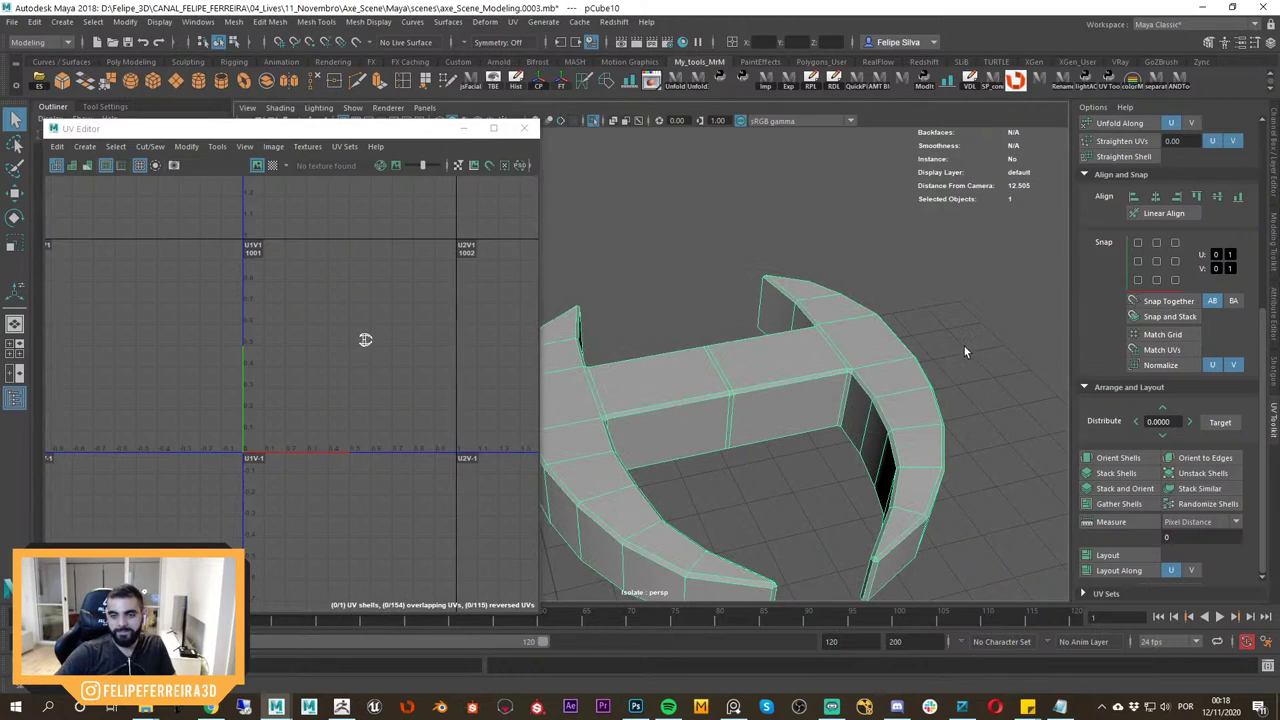
pyautogui.click(936, 307)
pyautogui.moveTo(937, 308); pyautogui.dragTo(867, 378)
pyautogui.press('w')
pyautogui.press('f')
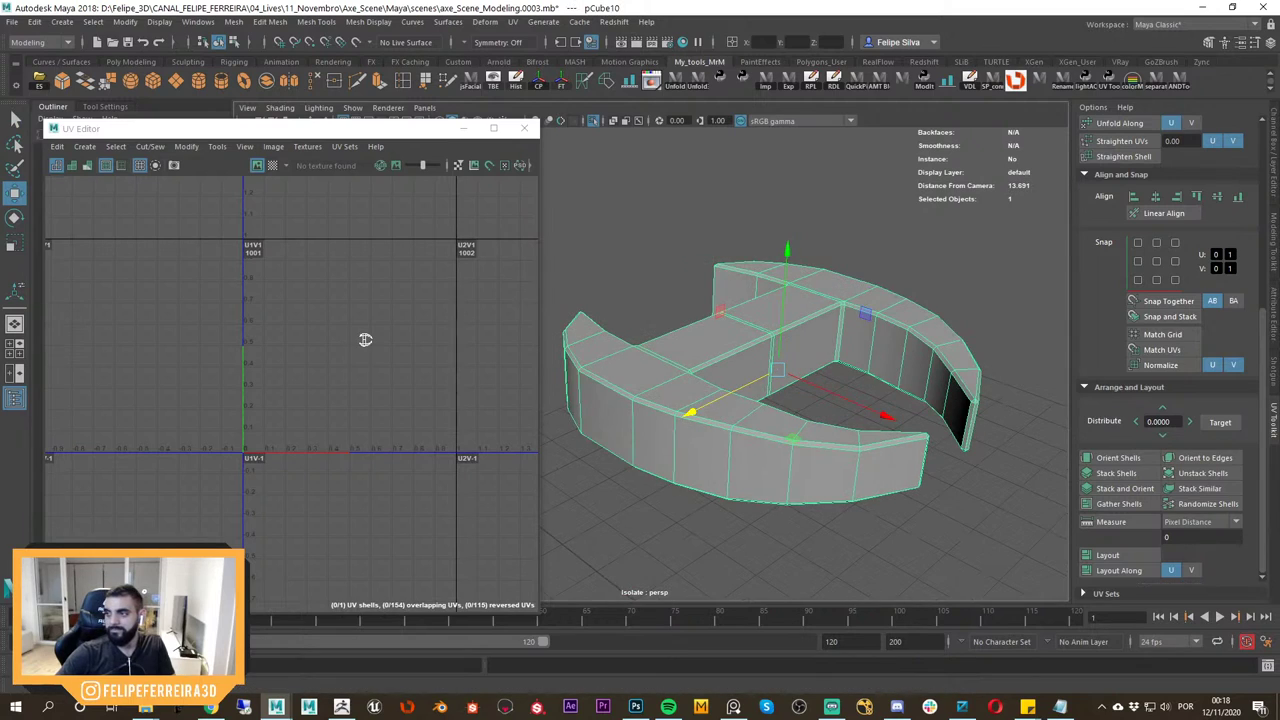
pyautogui.moveTo(937, 363)
pyautogui.keyDown('alt'); pyautogui.mouseDown()
pyautogui.moveTo(937, 377)
pyautogui.moveTo(930, 362)
pyautogui.mouseUp(); pyautogui.keyUp('alt')
pyautogui.scroll(3, 929, 362)
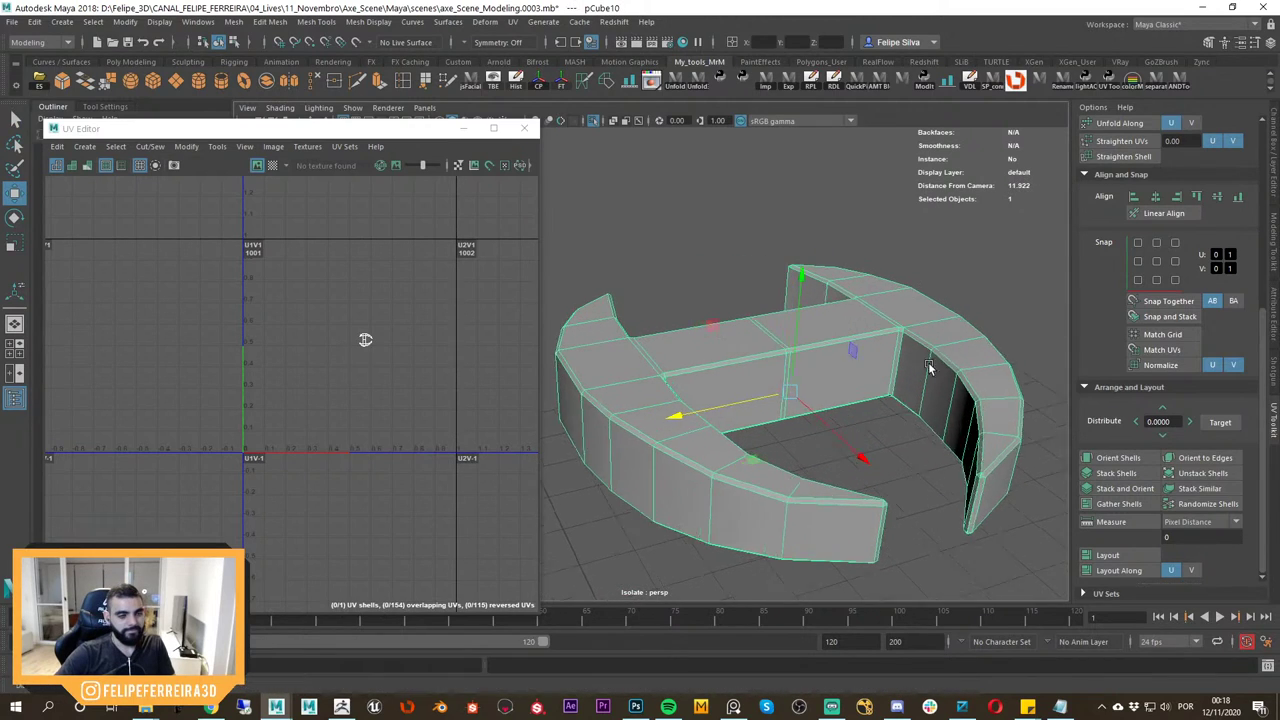
pyautogui.keyDown('alt'); pyautogui.moveTo(928, 362); pyautogui.dragTo(889, 340, button='middle'); pyautogui.keyUp('alt')
pyautogui.scroll(2, 889, 340)
# Cut UV seams along the bevelled outline edge loops of the double-crescent piece.
pyautogui.moveTo(889, 340); pyautogui.dragTo(893, 304, button='right')
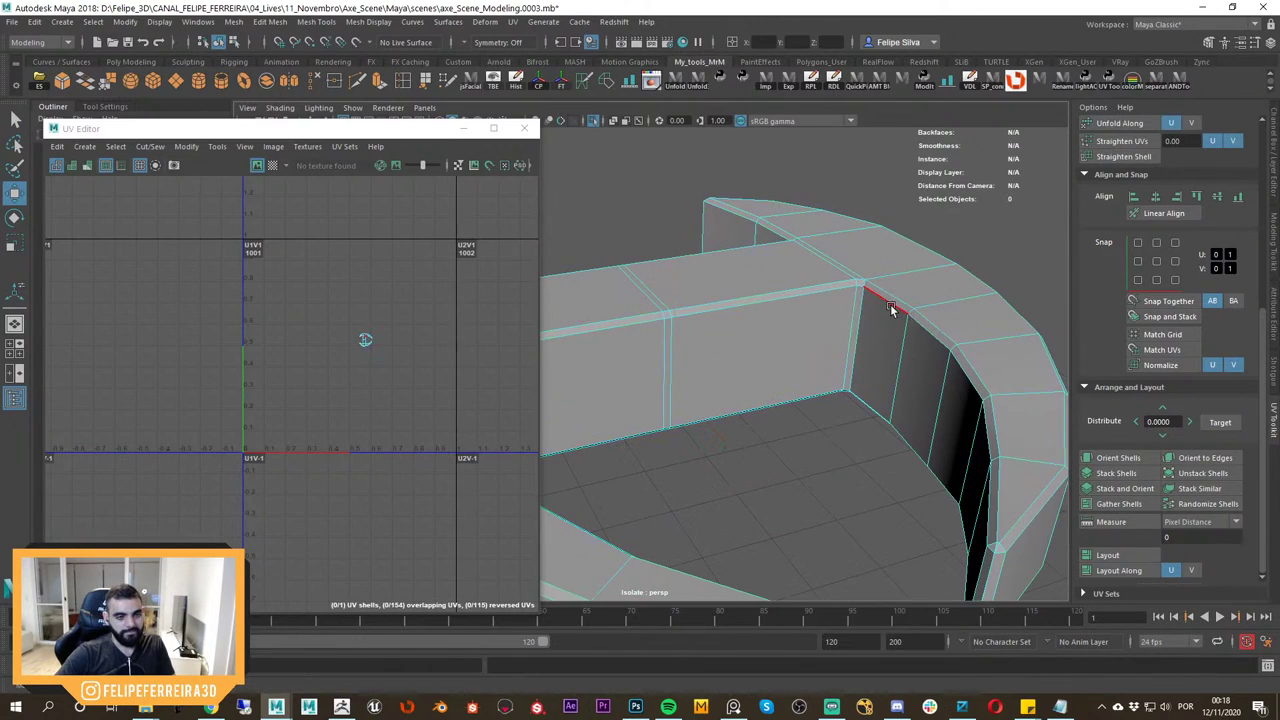
pyautogui.doubleClick(891, 305)
pyautogui.scroll(-3, 912, 345)
pyautogui.keyDown('alt'); pyautogui.moveTo(923, 378); pyautogui.dragTo(838, 400); pyautogui.keyUp('alt')
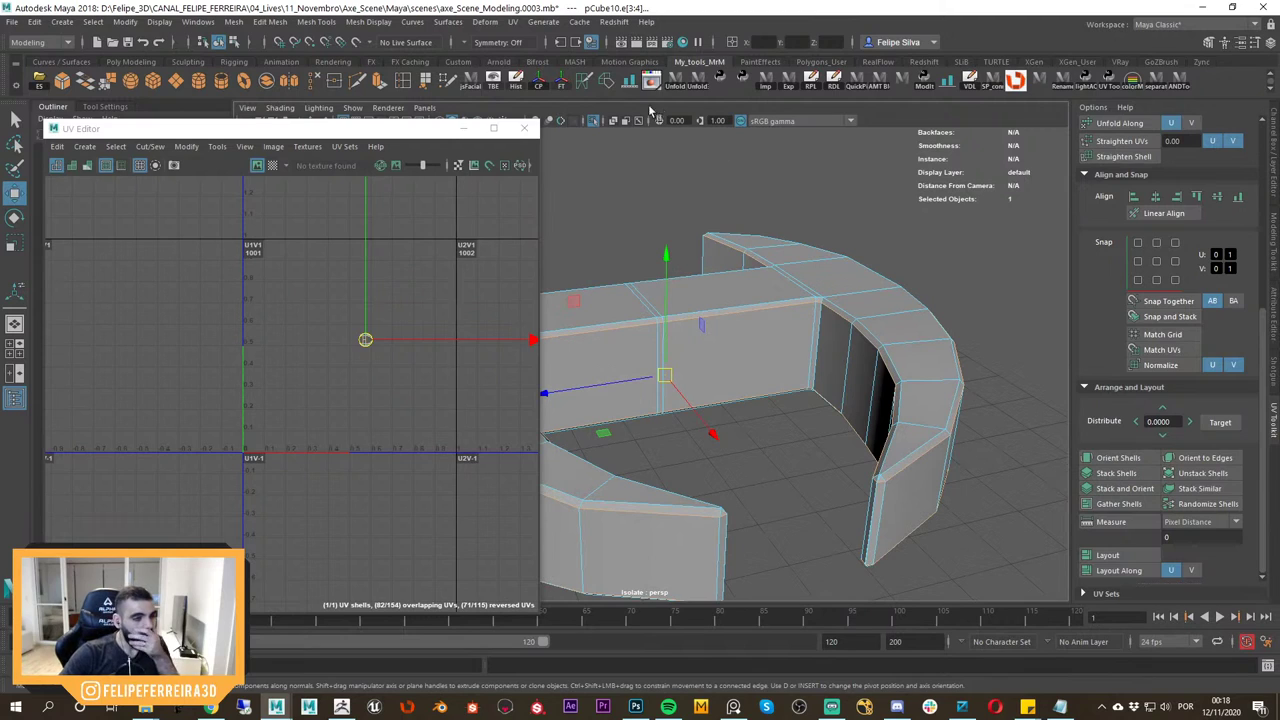
pyautogui.click(584, 82)
pyautogui.click(957, 271)
pyautogui.keyDown('alt'); pyautogui.moveTo(774, 297); pyautogui.dragTo(938, 533); pyautogui.keyUp('alt')
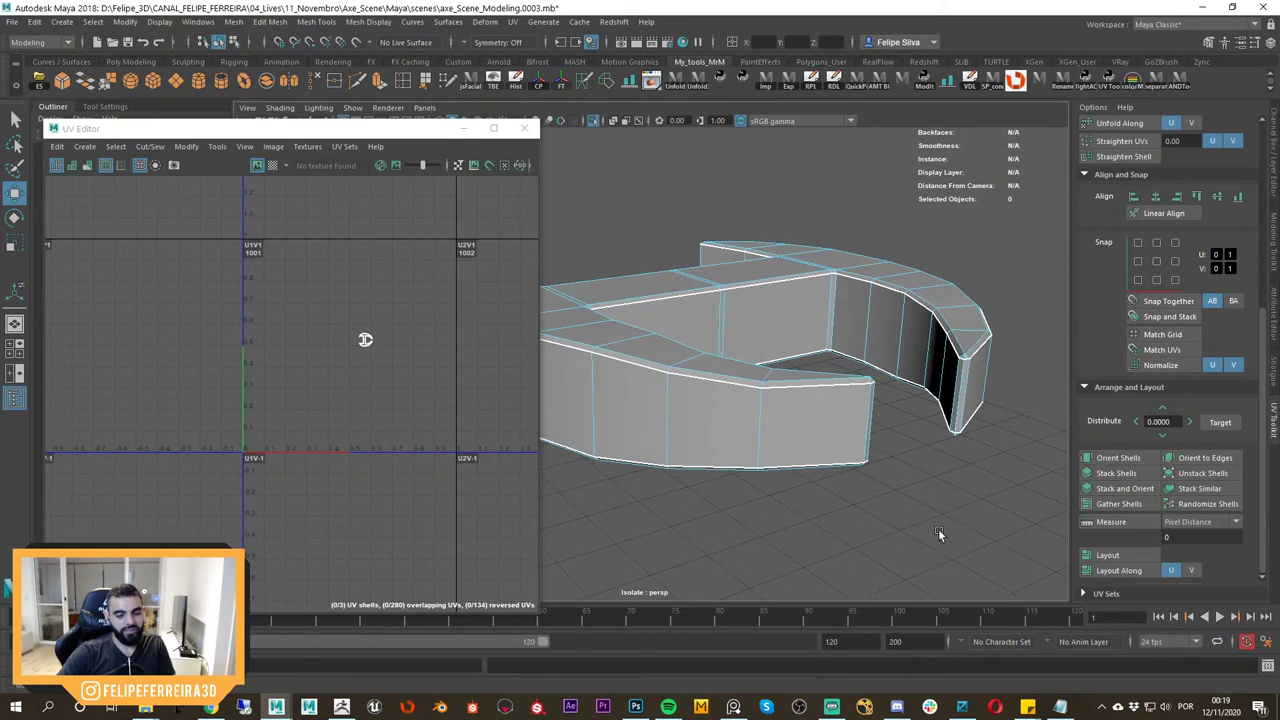
# Look at the Steam library again through its hidden system tray program, then return to Maya.
pyautogui.click(1104, 709)
pyautogui.rightClick(1075, 601)
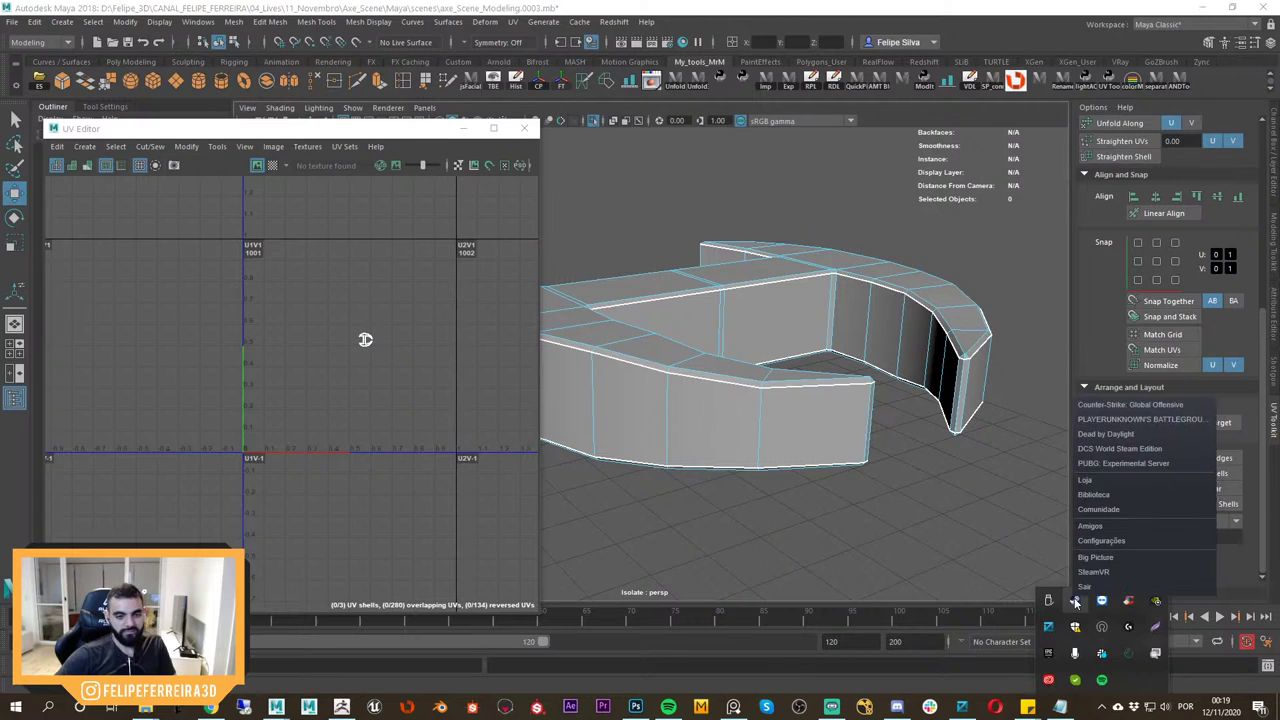
pyautogui.click(1094, 494)
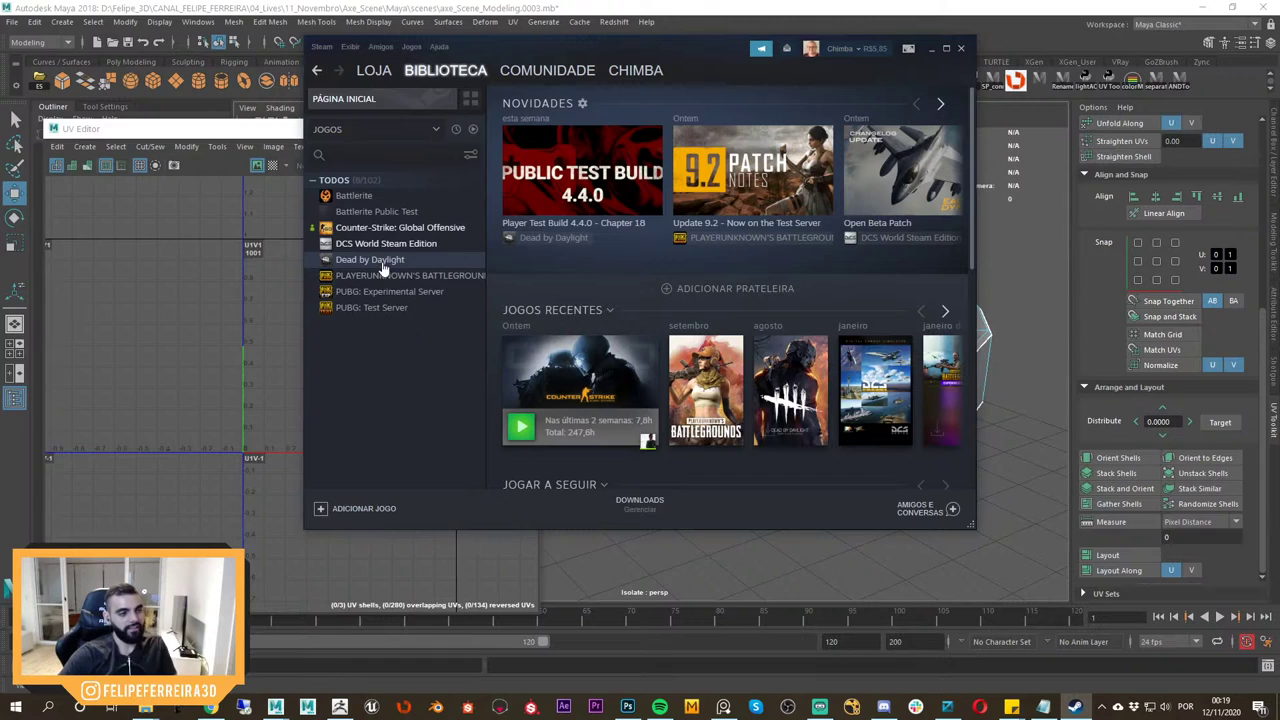
pyautogui.click(961, 50)
# Cut a UV seam on the crescent piece along the vertical edge at the inner corner where the crossbar meets the curved blade.
pyautogui.keyDown('alt'); pyautogui.moveTo(777, 344); pyautogui.dragTo(838, 417); pyautogui.keyUp('alt')
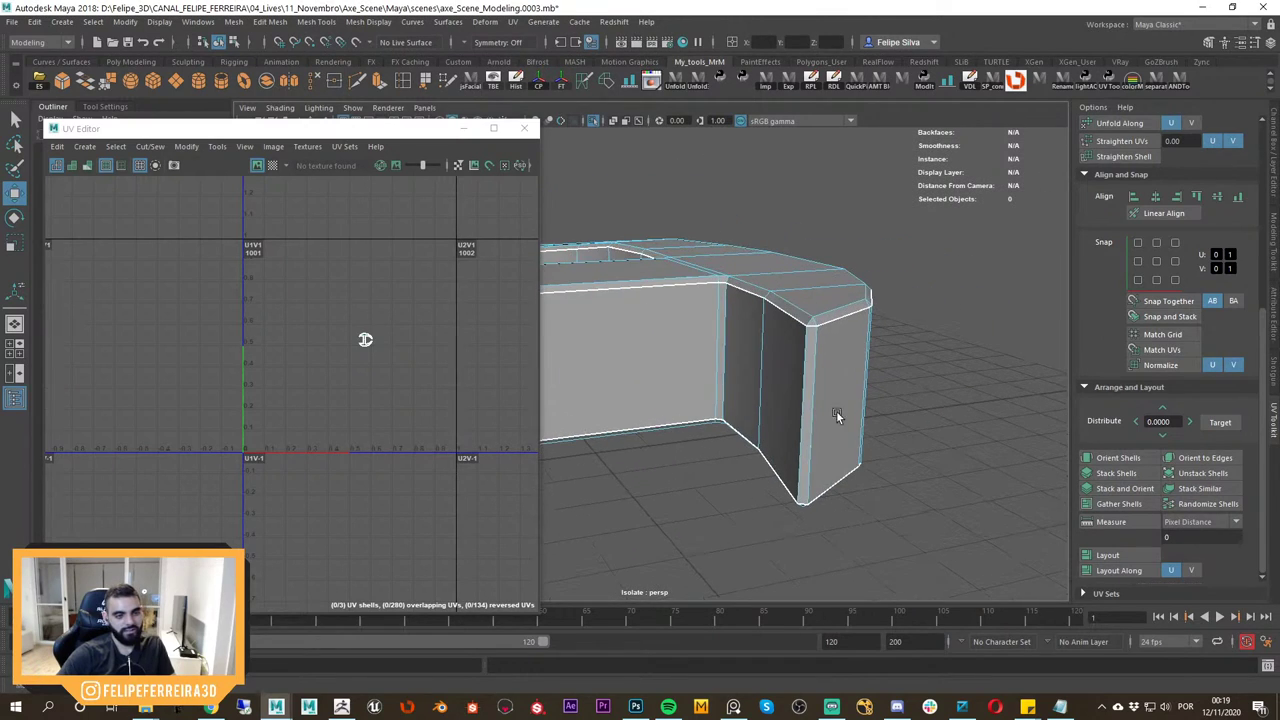
pyautogui.click(820, 404)
pyautogui.click(728, 343)
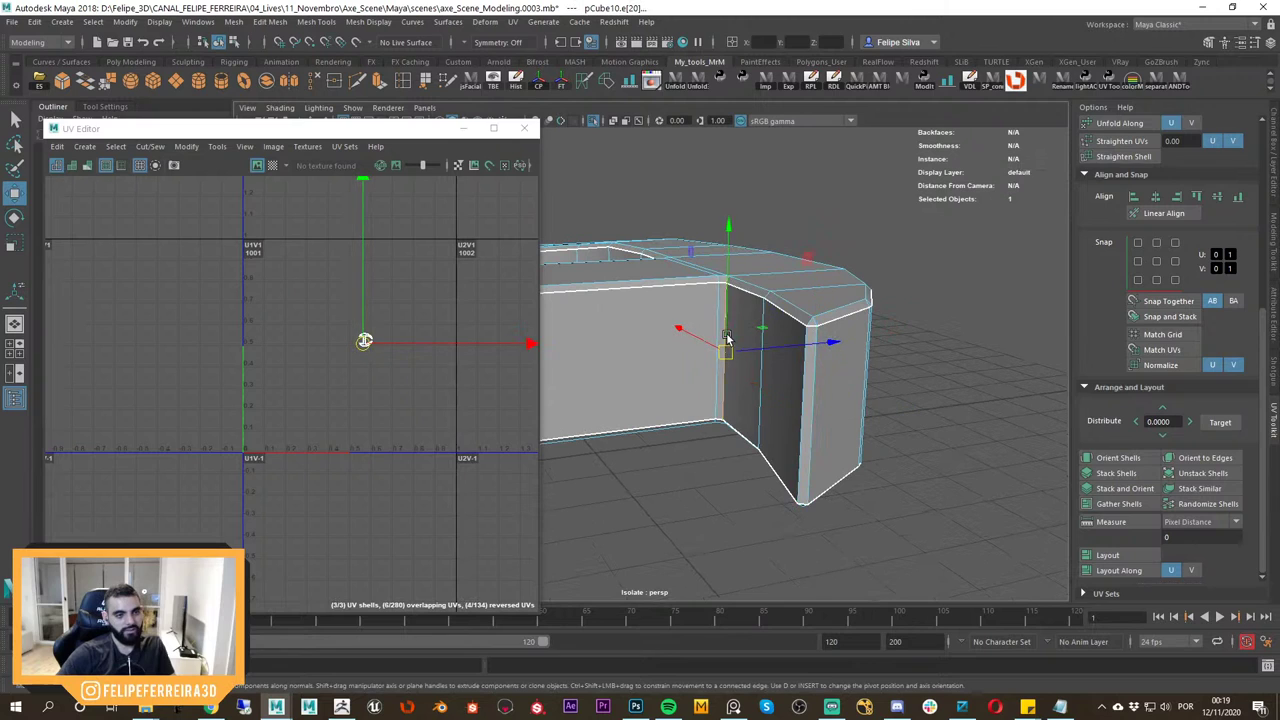
pyautogui.click(762, 443)
pyautogui.keyDown('alt'); pyautogui.moveTo(731, 371); pyautogui.dragTo(680, 440); pyautogui.keyUp('alt')
pyautogui.keyDown('alt'); pyautogui.moveTo(680, 440); pyautogui.dragTo(757, 440, button='middle'); pyautogui.keyUp('alt')
pyautogui.keyDown('alt'); pyautogui.moveTo(718, 428); pyautogui.dragTo(770, 430, button='right'); pyautogui.keyUp('alt')
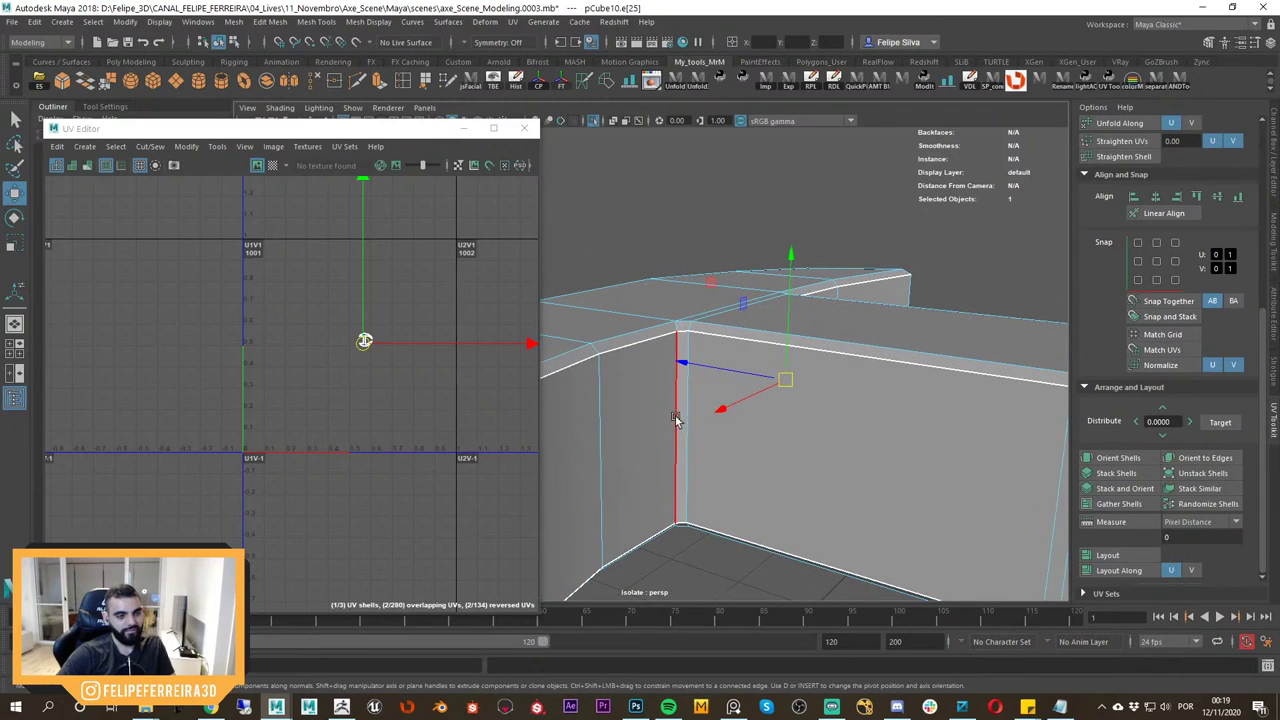
pyautogui.click(678, 420)
pyautogui.keyDown('alt'); pyautogui.moveTo(770, 452); pyautogui.dragTo(691, 426, button='middle'); pyautogui.keyUp('alt')
pyautogui.keyDown('alt'); pyautogui.moveTo(691, 427); pyautogui.dragTo(694, 359); pyautogui.keyUp('alt')
pyautogui.keyDown('shift'); pyautogui.click(694, 360); pyautogui.keyUp('shift')
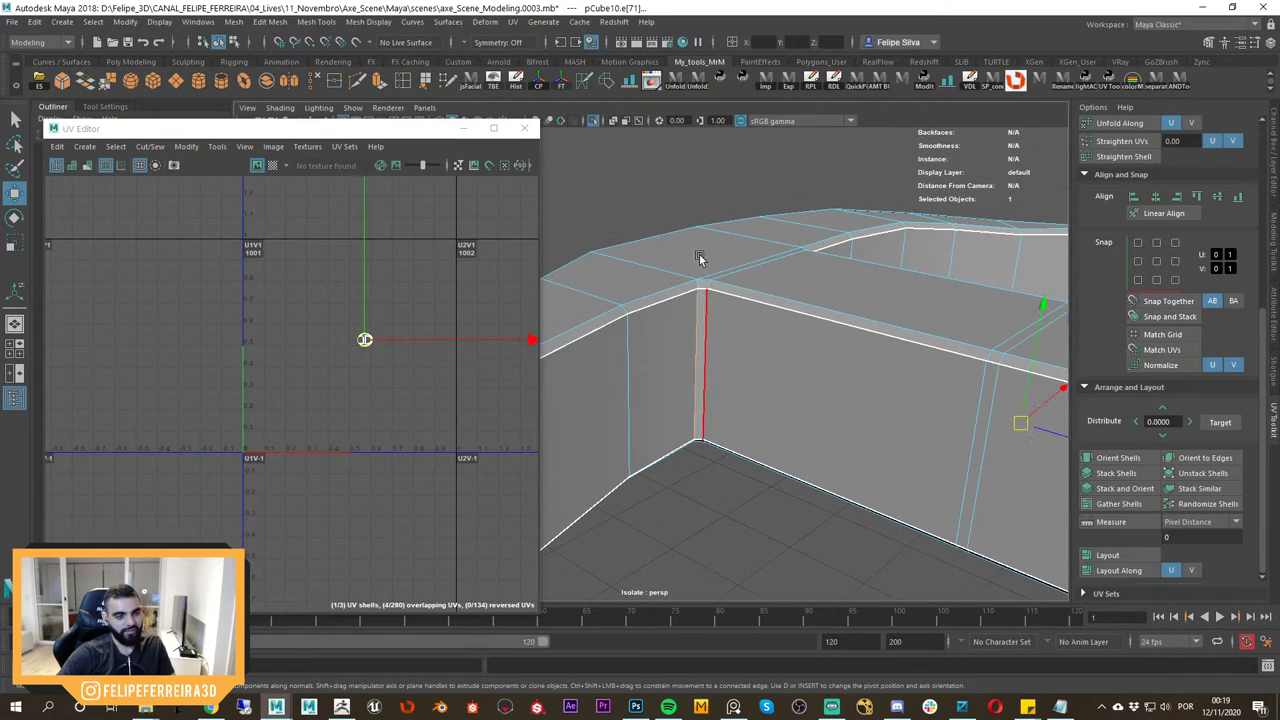
pyautogui.scroll(-6, 737, 303)
# Unfold the whole crescent piece's UVs, orient the shells and lay them out in the UV tile.
pyautogui.moveTo(755, 309); pyautogui.dragTo(828, 232, button='right')
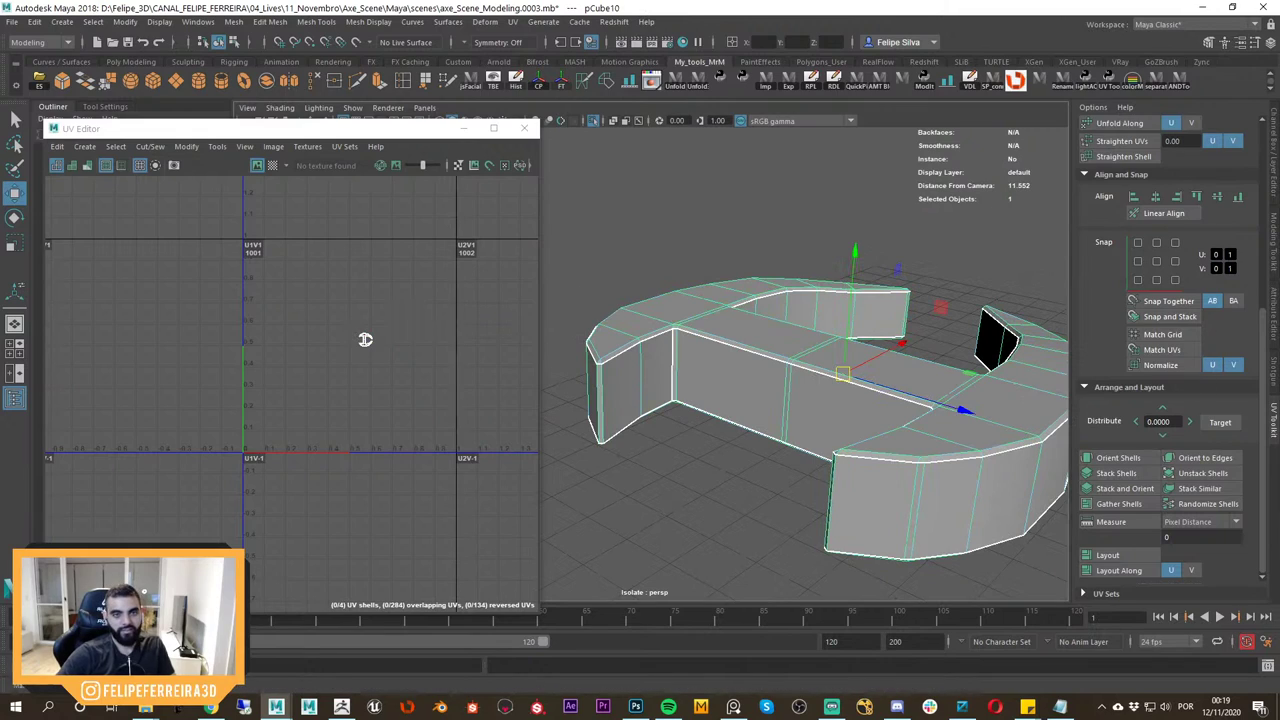
pyautogui.scroll(4, 1143, 261)
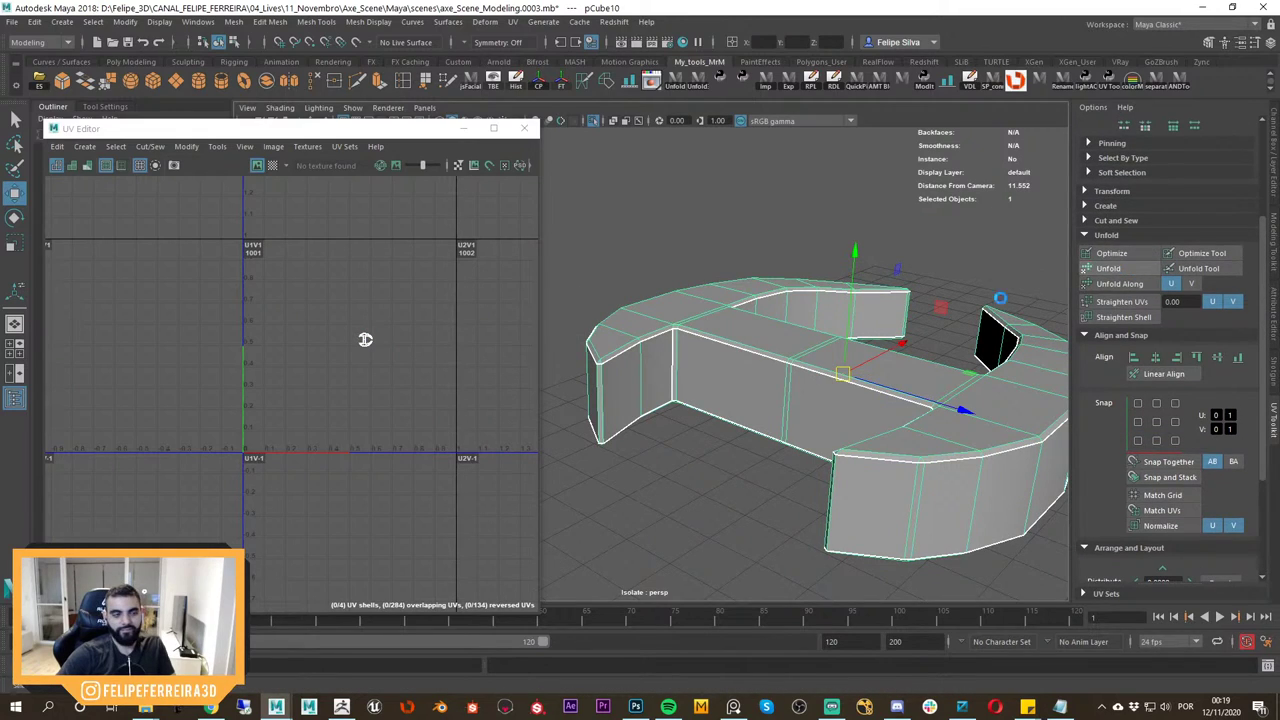
pyautogui.moveTo(1264, 443); pyautogui.dragTo(1262, 536)
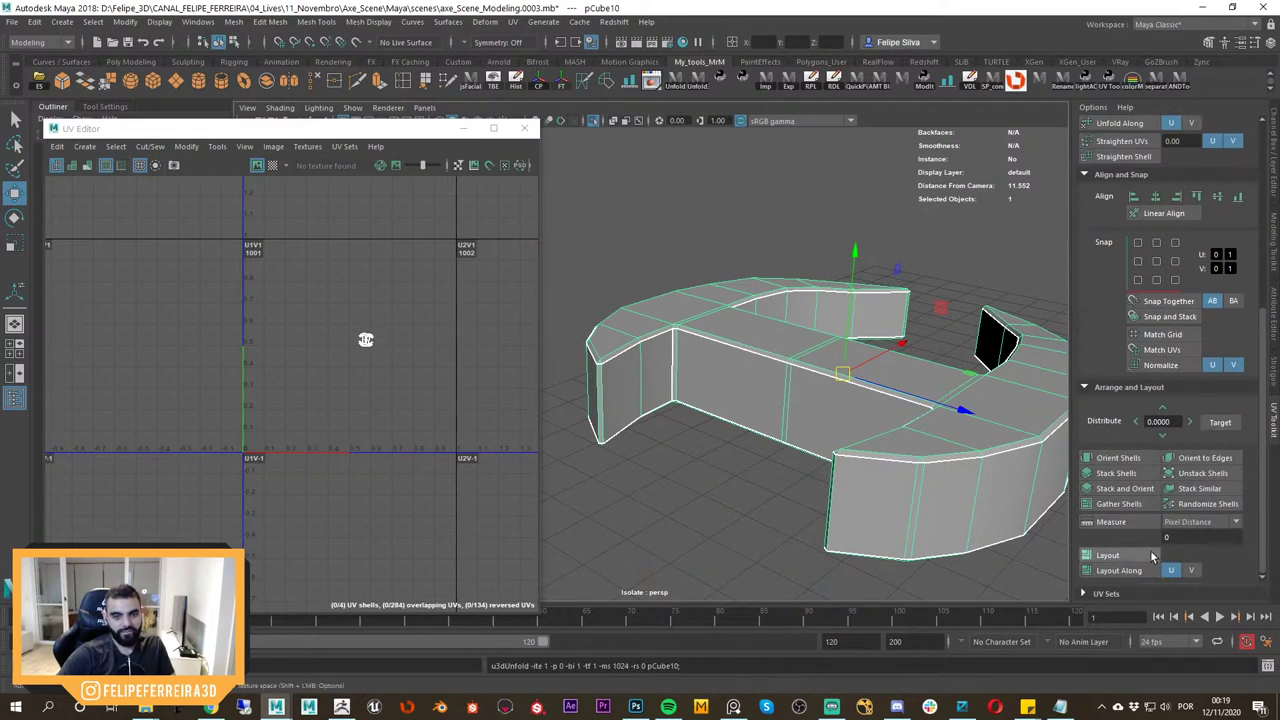
pyautogui.click(1130, 457)
pyautogui.scroll(1, 460, 418)
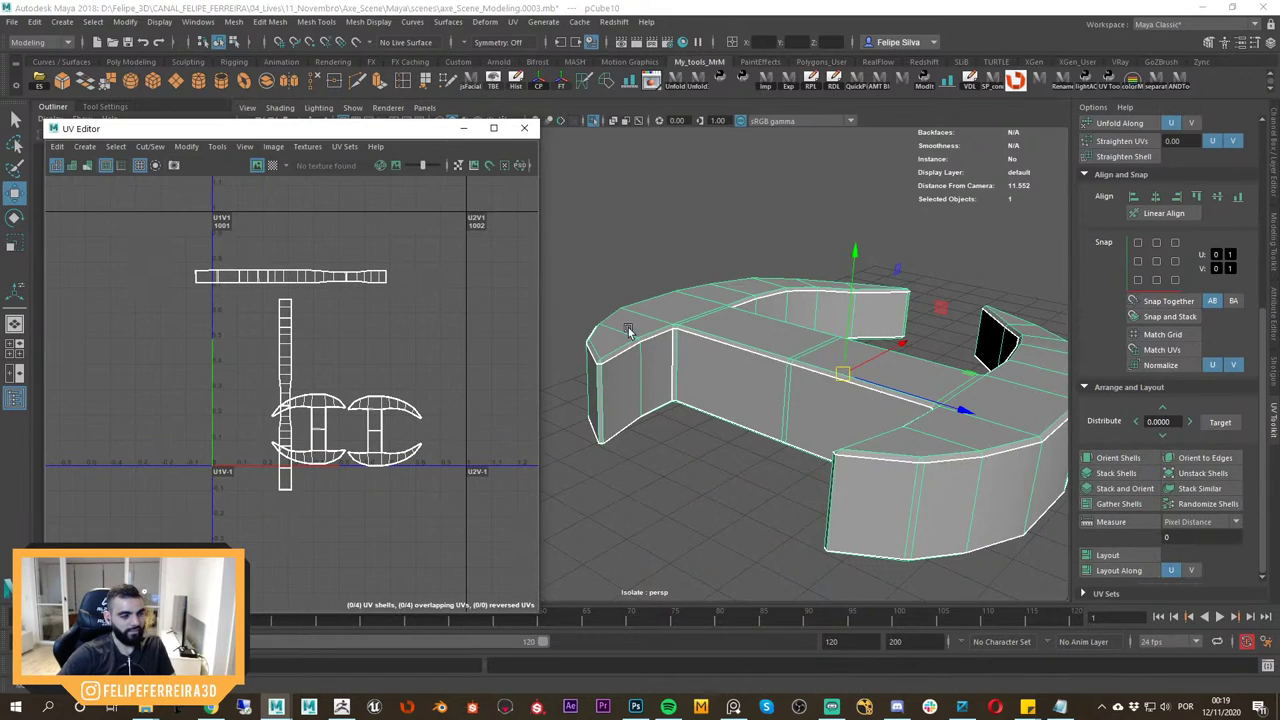
pyautogui.scroll(-1, 590, 275)
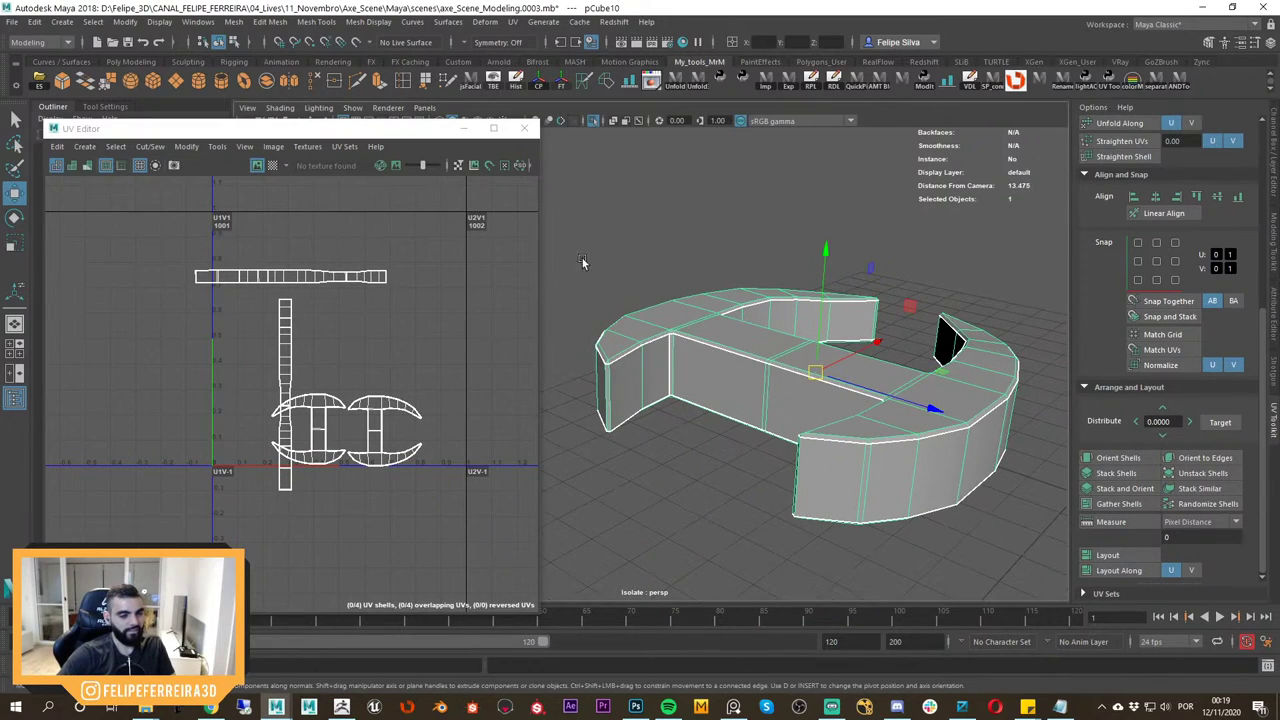
pyautogui.click(1136, 554)
pyautogui.scroll(1, 390, 420)
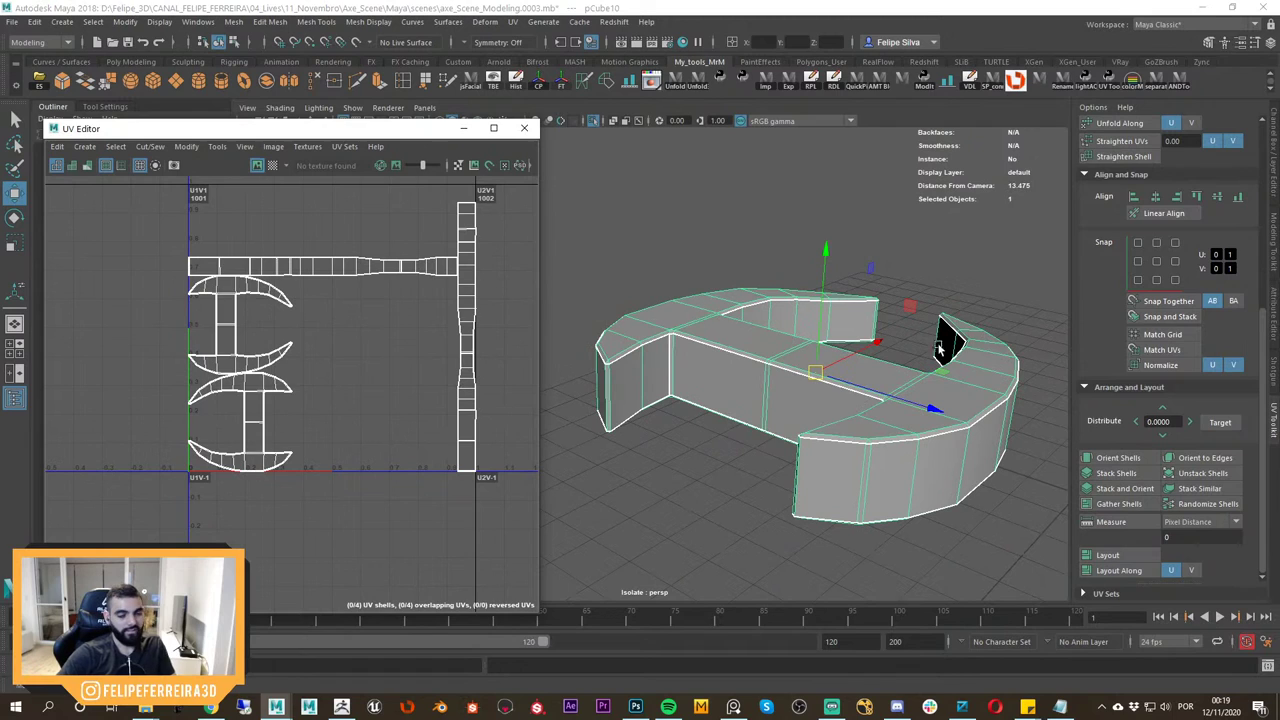
# Leave the crescent piece's isolation and isolate the thin curved arc piece around the hub for editing.
pyautogui.keyDown('alt'); pyautogui.moveTo(940, 347); pyautogui.dragTo(816, 322); pyautogui.keyUp('alt')
pyautogui.hotkey('ctrl', '1')
pyautogui.scroll(-3, 890, 360)
pyautogui.keyDown('alt'); pyautogui.moveTo(890, 360); pyautogui.dragTo(853, 381); pyautogui.keyUp('alt')
pyautogui.click(903, 397)
pyautogui.press('f')
pyautogui.keyDown('alt'); pyautogui.moveTo(757, 351); pyautogui.dragTo(824, 382); pyautogui.keyUp('alt')
pyautogui.click(962, 367)
pyautogui.press('f')
pyautogui.hotkey('ctrl', '1')
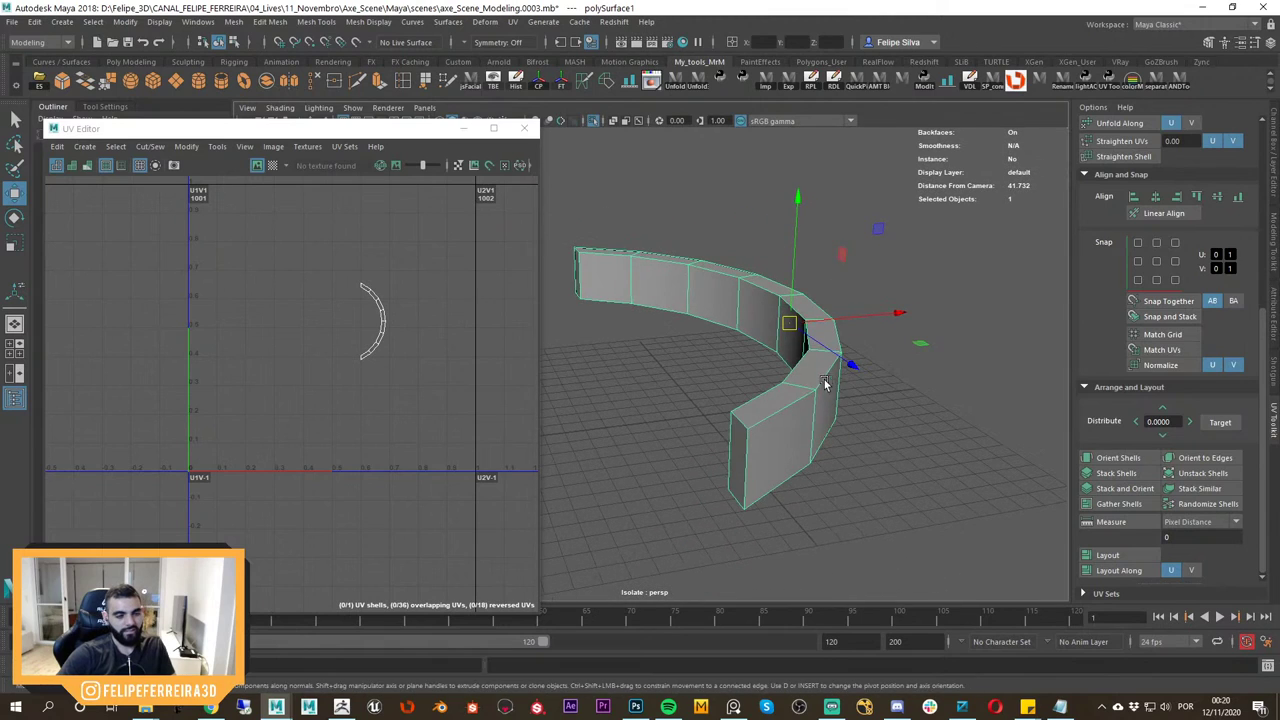
# Select all edges of the thin arc piece except the vertical divisions between its wall segments.
pyautogui.moveTo(808, 380); pyautogui.dragTo(818, 328, button='right')
pyautogui.keyDown('alt'); pyautogui.moveTo(820, 326); pyautogui.dragTo(775, 326); pyautogui.keyUp('alt')
pyautogui.scroll(-3, 778, 320)
pyautogui.moveTo(827, 222); pyautogui.dragTo(600, 467)
pyautogui.keyDown('alt'); pyautogui.moveTo(791, 426); pyautogui.dragTo(674, 462); pyautogui.keyUp('alt')
pyautogui.keyDown('ctrl'); pyautogui.click(631, 450); pyautogui.keyUp('ctrl')
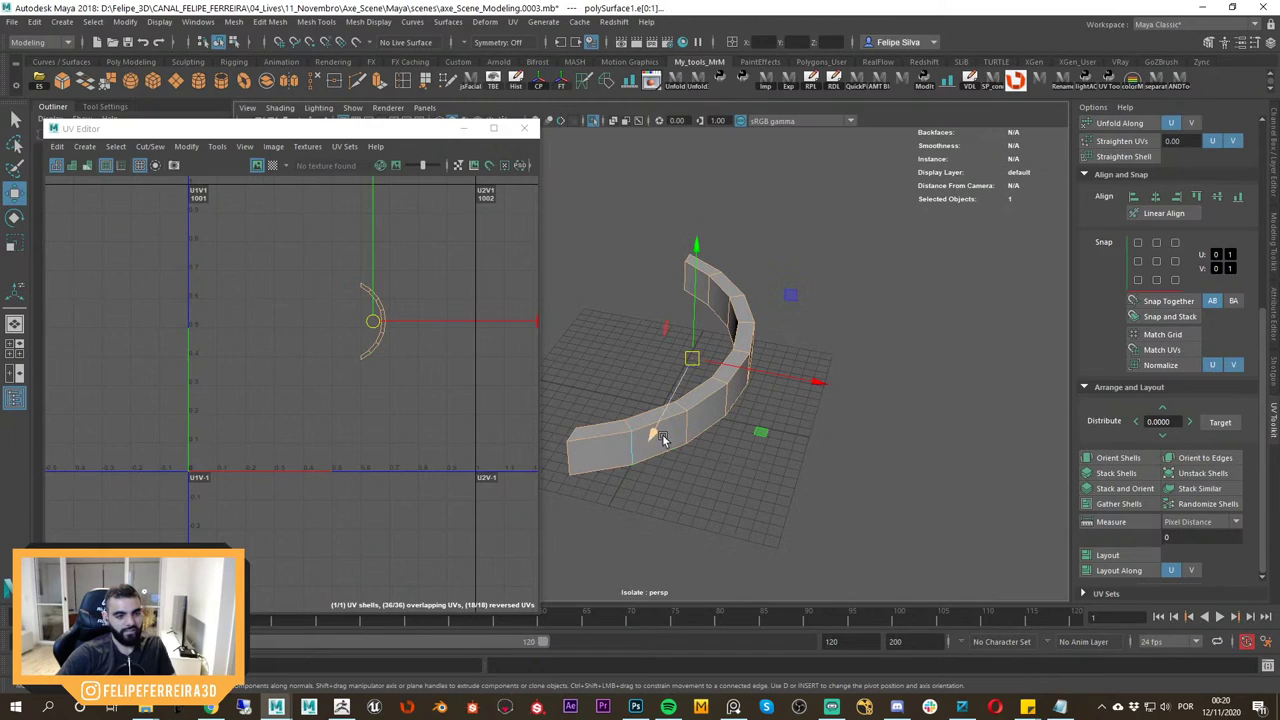
pyautogui.keyDown('ctrl'); pyautogui.click(685, 430); pyautogui.keyUp('ctrl')
pyautogui.keyDown('alt'); pyautogui.moveTo(738, 433); pyautogui.dragTo(763, 407); pyautogui.keyUp('alt')
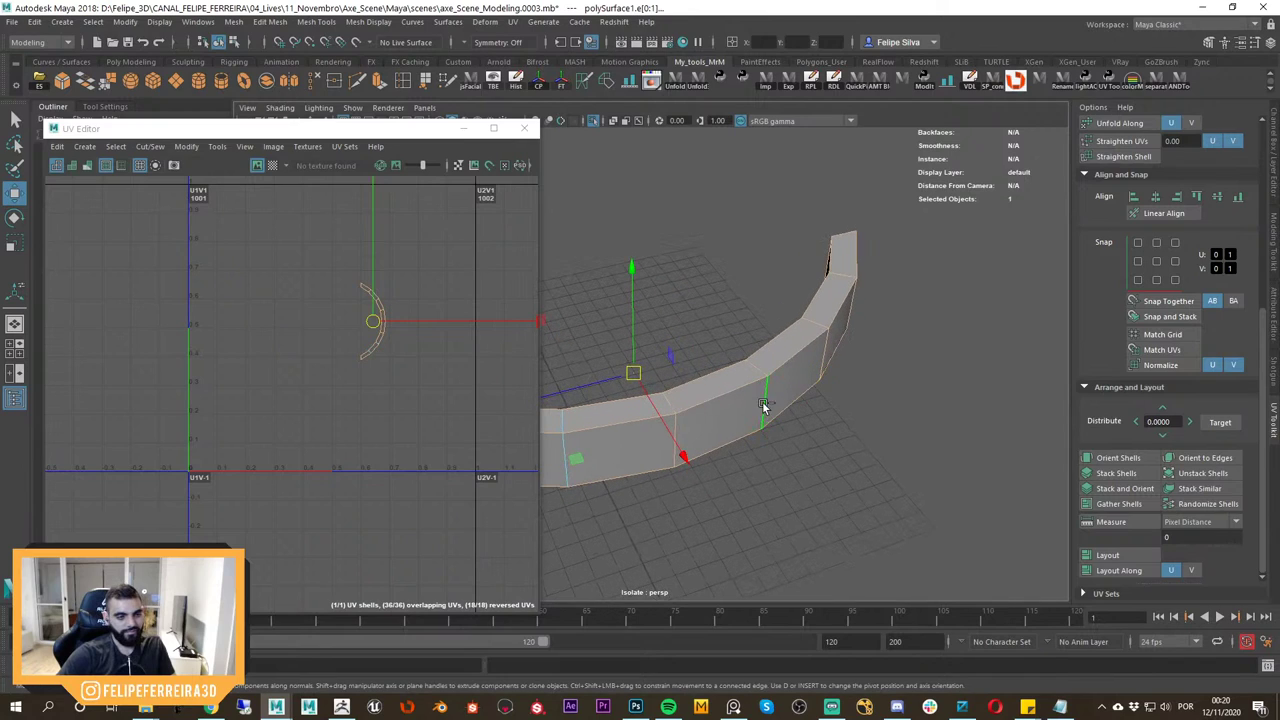
# Bevel the selected outline edges of the thin arc piece with a small fraction.
pyautogui.keyDown('alt'); pyautogui.moveTo(671, 402); pyautogui.dragTo(806, 402); pyautogui.keyUp('alt')
pyautogui.keyDown('shift'); pyautogui.moveTo(806, 402); pyautogui.dragTo(852, 404, button='right'); pyautogui.keyUp('shift')
pyautogui.keyDown('alt'); pyautogui.moveTo(851, 417); pyautogui.dragTo(797, 421); pyautogui.keyUp('alt')
pyautogui.moveTo(918, 214); pyautogui.dragTo(901, 214)
pyautogui.keyDown('alt'); pyautogui.moveTo(868, 270); pyautogui.dragTo(819, 326); pyautogui.keyUp('alt')
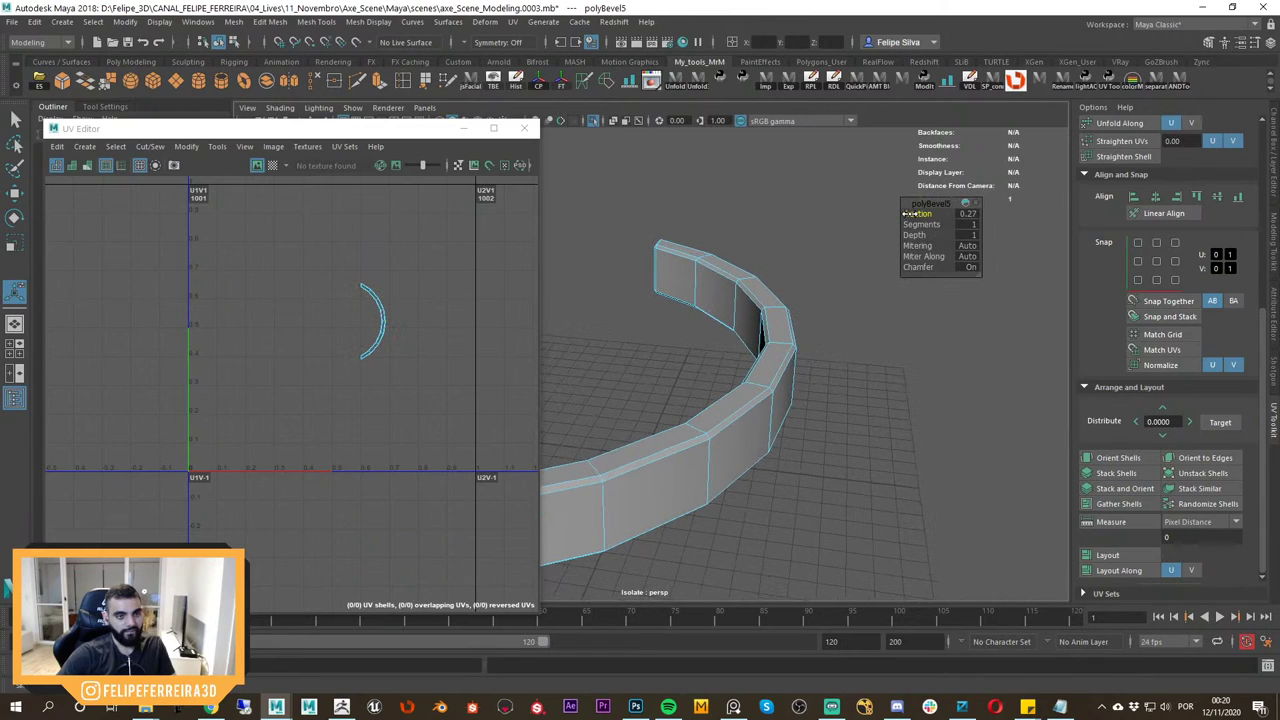
pyautogui.moveTo(907, 214); pyautogui.dragTo(901, 214)
# Return to object selection, compare the bevelled arc piece with its neighbours in the full scene, and isolate it again.
pyautogui.moveTo(776, 346); pyautogui.dragTo(858, 280, button='right')
pyautogui.press('q')
pyautogui.click(861, 279)
pyautogui.click(790, 366)
pyautogui.hotkey('ctrl', '1')
pyautogui.click(859, 386)
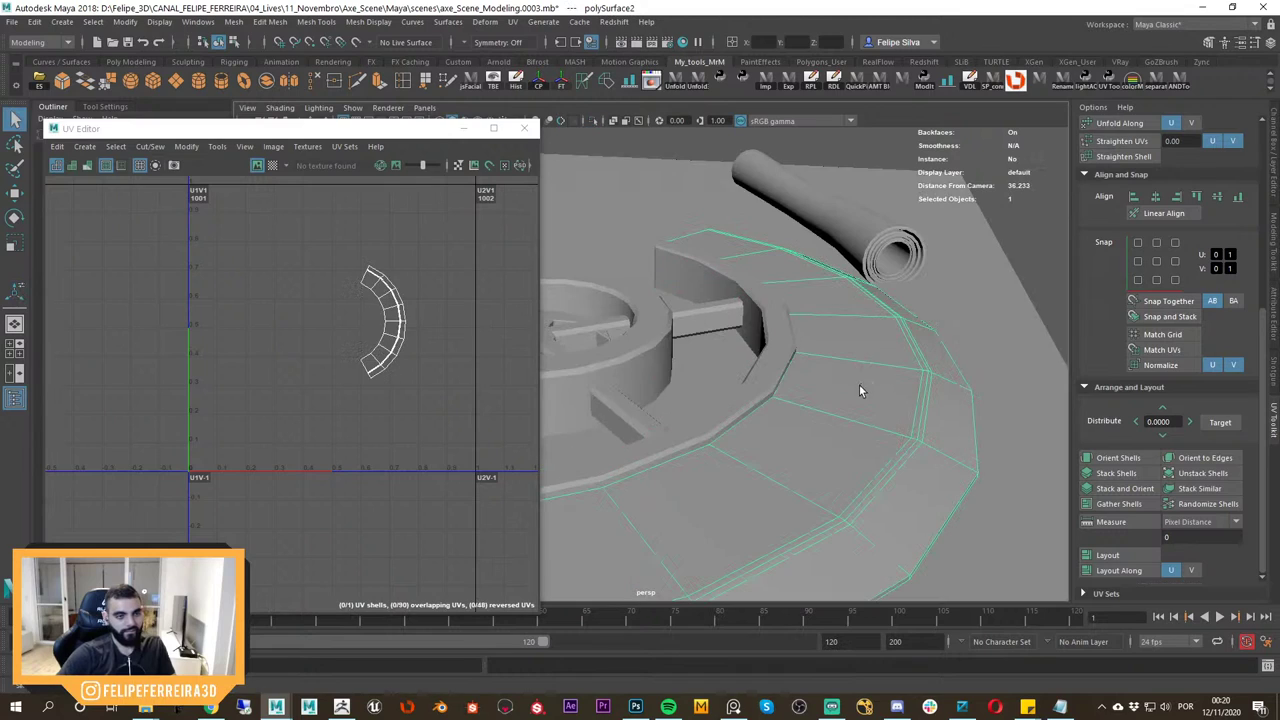
pyautogui.click(779, 361)
pyautogui.keyDown('alt'); pyautogui.moveTo(779, 361); pyautogui.dragTo(698, 262); pyautogui.keyUp('alt')
pyautogui.hotkey('ctrl', '1')
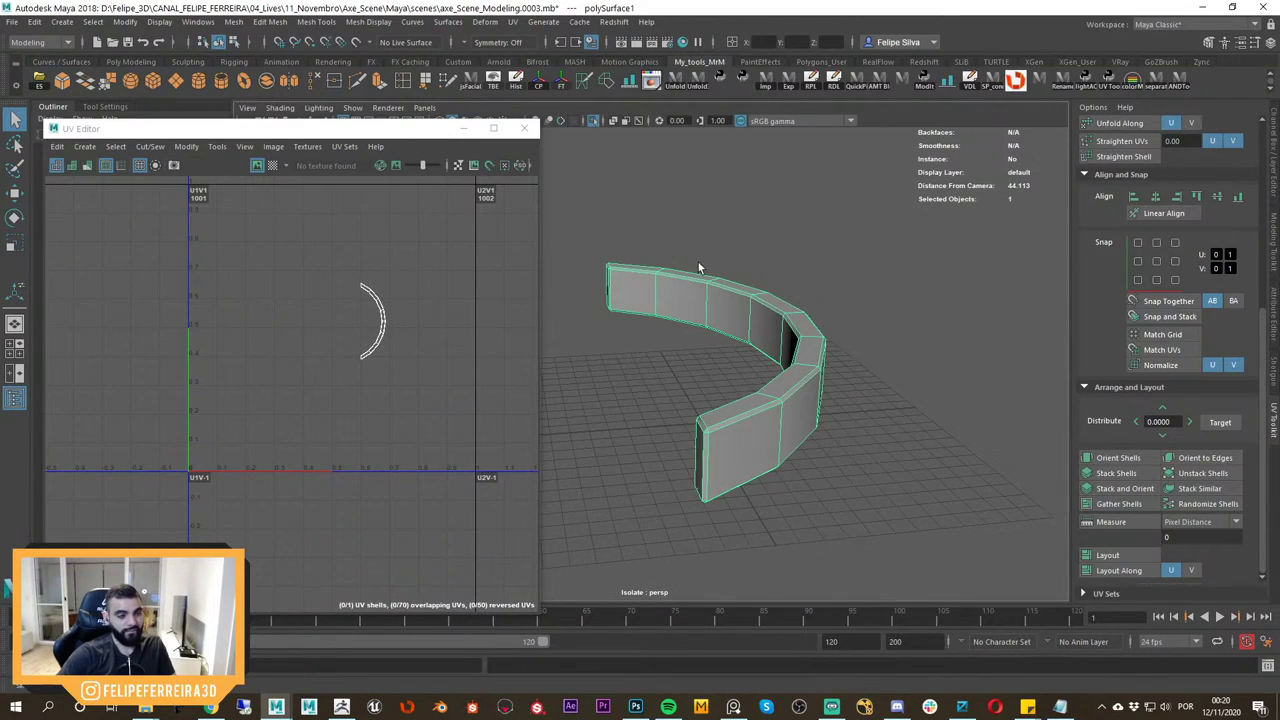
# Select the arc piece's outline edge loops bordering the bevels and cut UV seams along them.
pyautogui.keyDown('alt'); pyautogui.moveTo(735, 300); pyautogui.dragTo(806, 416, button='right'); pyautogui.keyUp('alt')
pyautogui.keyDown('alt'); pyautogui.moveTo(806, 416); pyautogui.dragTo(792, 398); pyautogui.keyUp('alt')
pyautogui.moveTo(792, 339); pyautogui.dragTo(787, 270, button='right')
pyautogui.doubleClick(786, 431)
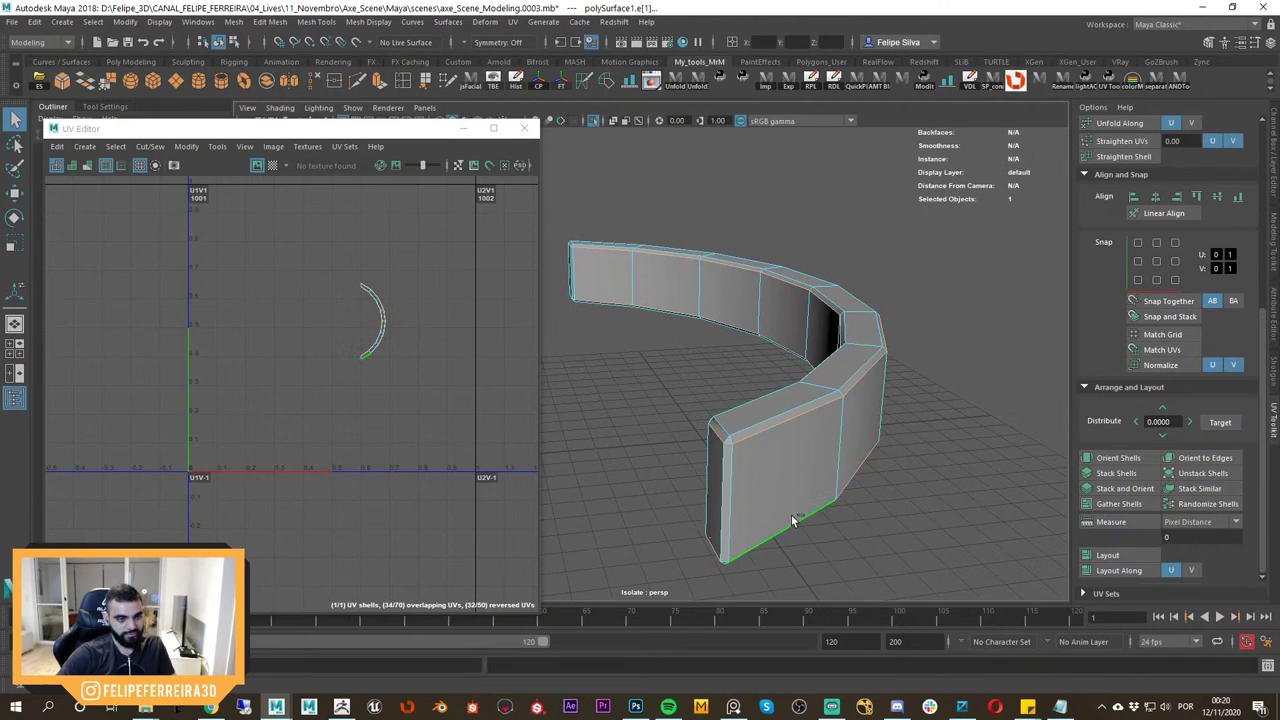
pyautogui.keyDown('alt'); pyautogui.moveTo(792, 521); pyautogui.dragTo(752, 362); pyautogui.keyUp('alt')
pyautogui.click(572, 84)
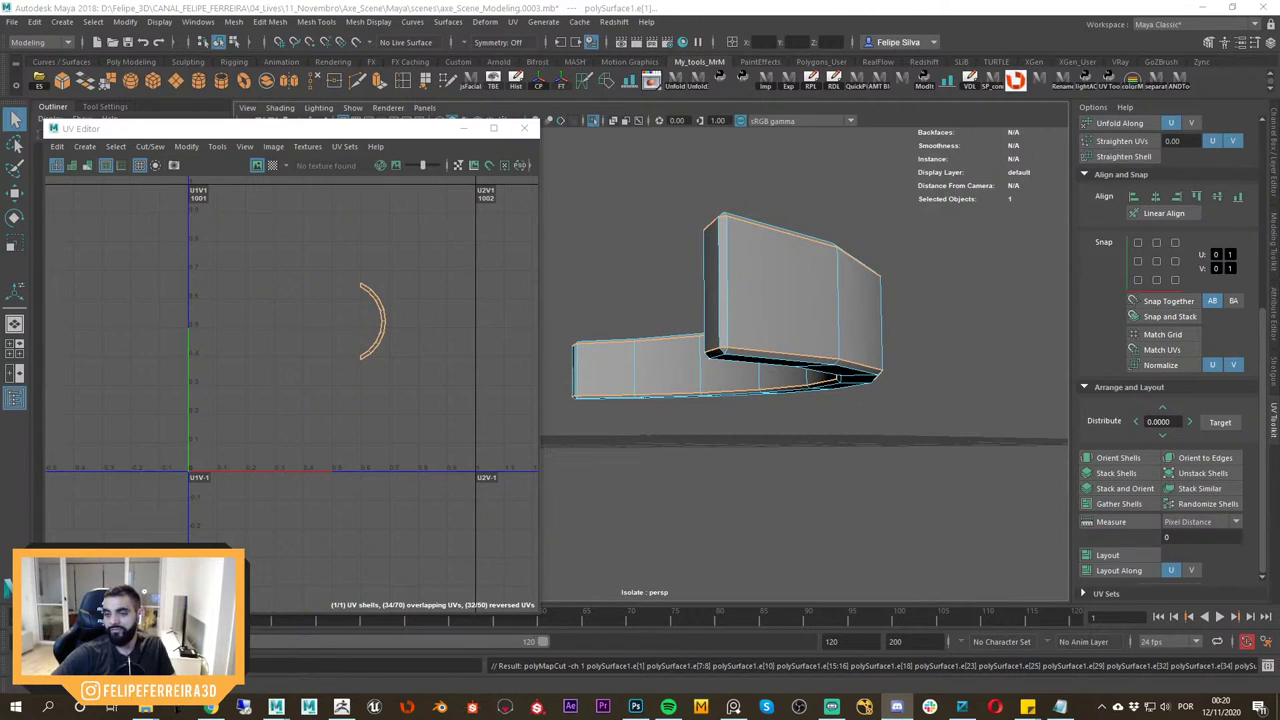
pyautogui.hotkey('alt', 'Tab')
pyautogui.keyDown('alt'); pyautogui.moveTo(904, 388); pyautogui.dragTo(778, 320); pyautogui.keyUp('alt')
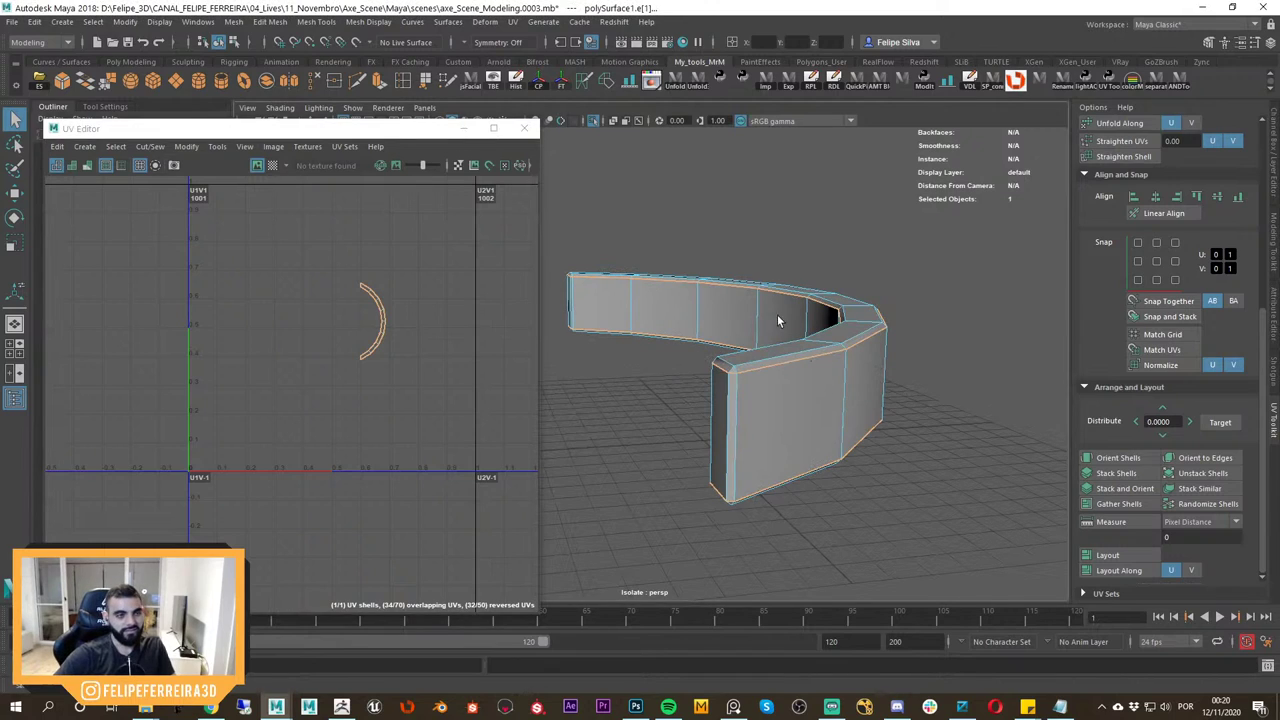
pyautogui.click(584, 84)
pyautogui.keyDown('alt'); pyautogui.moveTo(846, 390); pyautogui.dragTo(820, 363); pyautogui.keyUp('alt')
pyautogui.scroll(1, 820, 363)
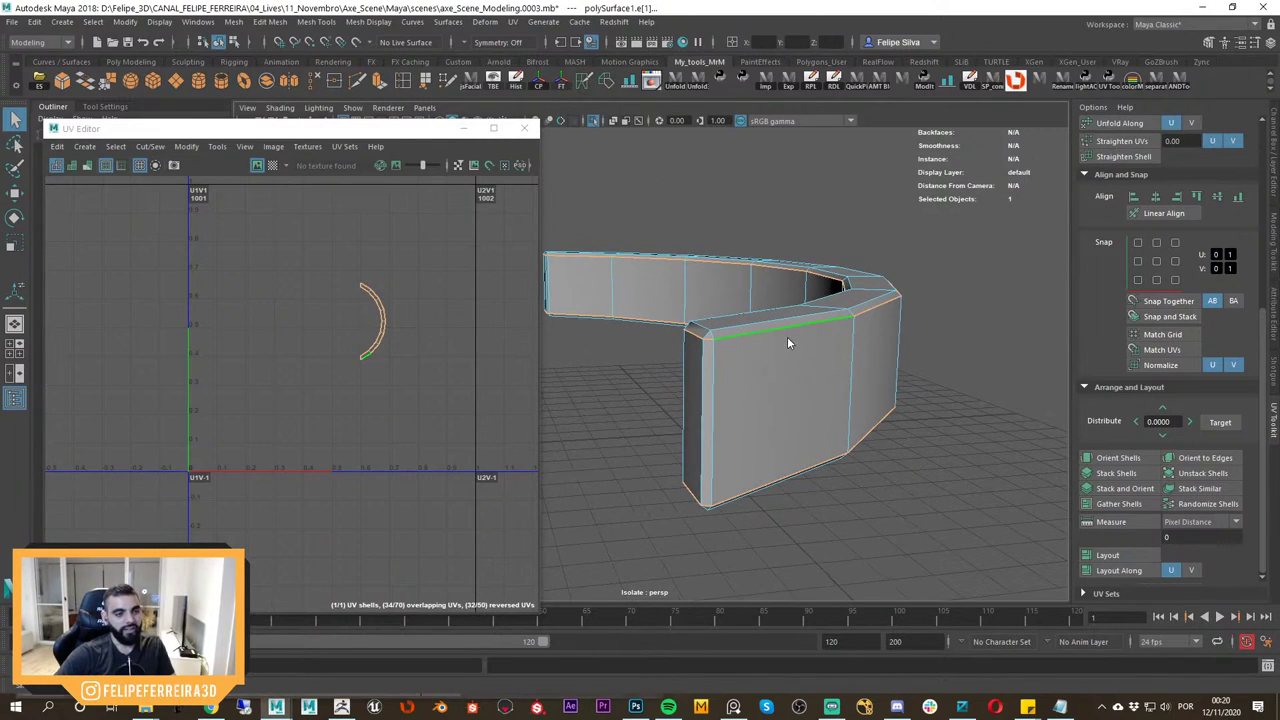
# Return to object selection and examine the arc piece's UV seams around its walls and end face.
pyautogui.moveTo(787, 336); pyautogui.dragTo(852, 290, button='right')
pyautogui.click(960, 248)
pyautogui.click(811, 362)
pyautogui.keyDown('alt'); pyautogui.moveTo(835, 361); pyautogui.dragTo(899, 398); pyautogui.keyUp('alt')
pyautogui.click(938, 254)
pyautogui.click(930, 304)
pyautogui.keyDown('alt'); pyautogui.moveTo(912, 350); pyautogui.dragTo(914, 380); pyautogui.keyUp('alt')
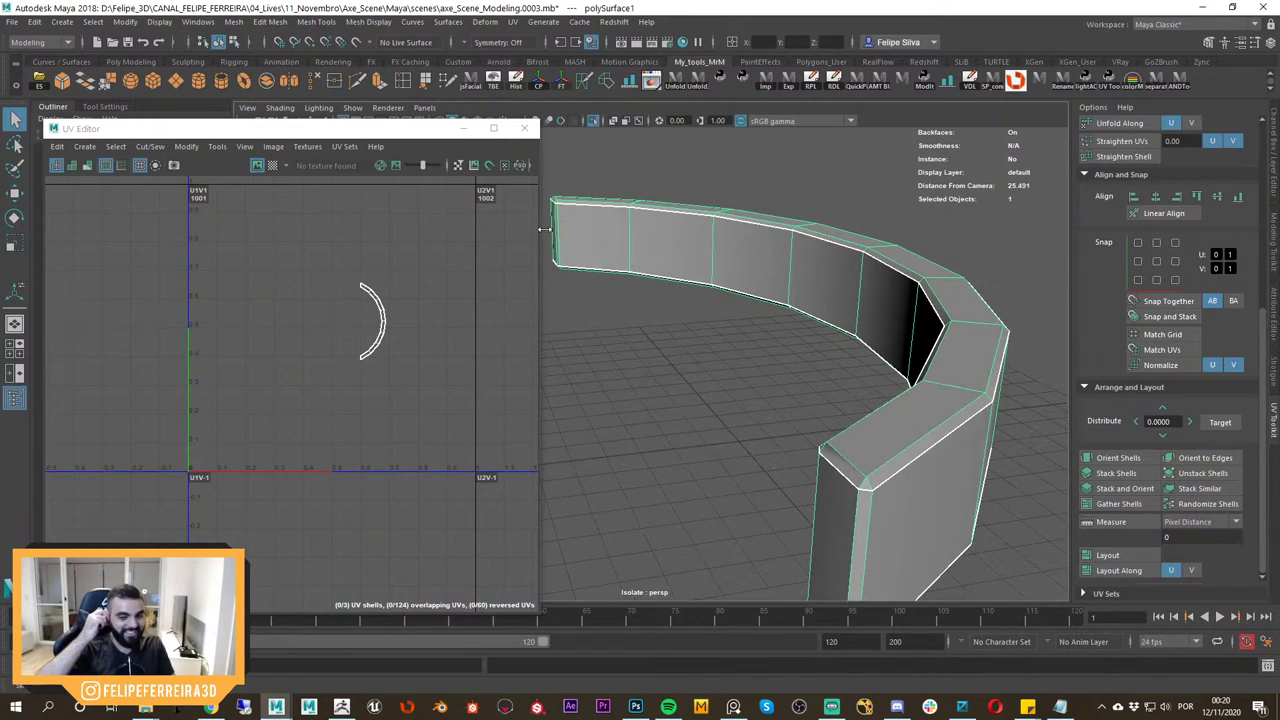
pyautogui.keyDown('alt'); pyautogui.moveTo(906, 389); pyautogui.dragTo(820, 400); pyautogui.keyUp('alt')
pyautogui.click(918, 261)
pyautogui.click(909, 306)
pyautogui.scroll(-4, 895, 345)
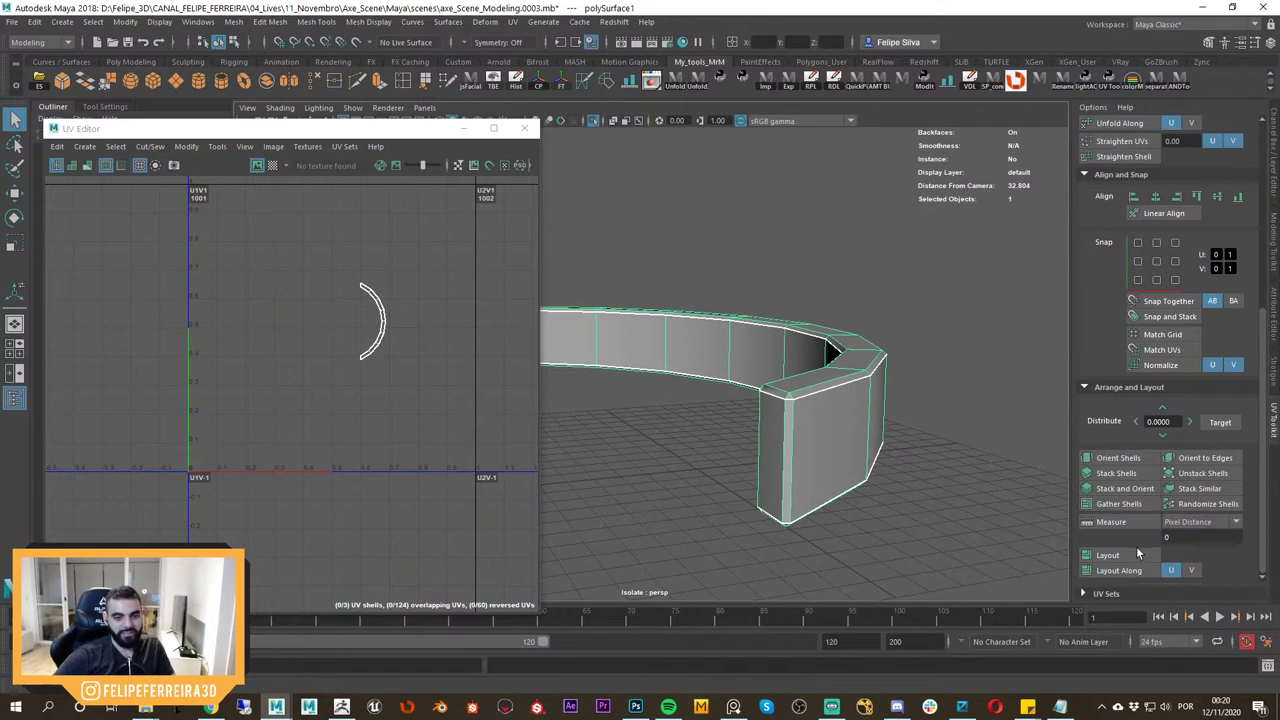
# Lay out the thin arc piece's UV shells in the UV tile and check the object with the move tool active.
pyautogui.click(1106, 555)
pyautogui.keyDown('alt'); pyautogui.moveTo(832, 378); pyautogui.dragTo(920, 431); pyautogui.keyUp('alt')
pyautogui.click(850, 396)
pyautogui.click(853, 398)
pyautogui.press('w')
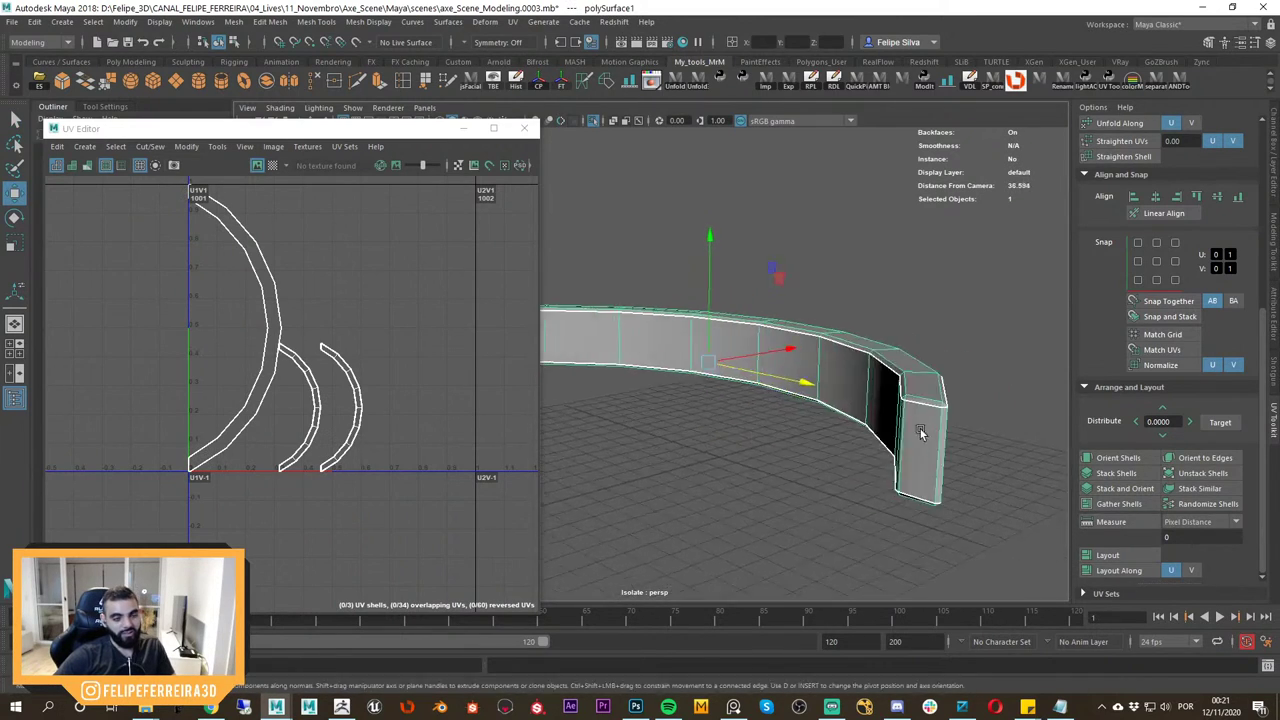
pyautogui.click(807, 473)
pyautogui.click(857, 426)
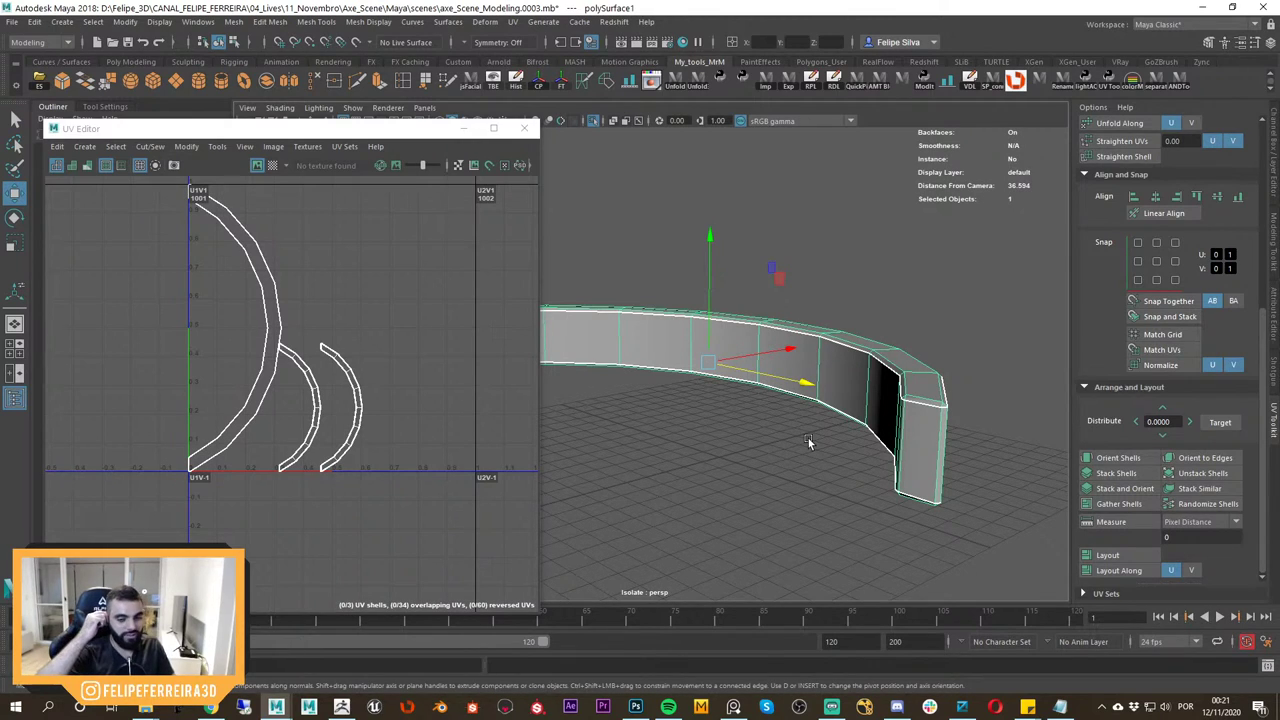
# Select a vertical corner edge at each end of the arc piece and cut UV seams along them.
pyautogui.moveTo(797, 417)
pyautogui.keyDown('alt'); pyautogui.mouseDown()
pyautogui.moveTo(818, 470)
pyautogui.moveTo(808, 457)
pyautogui.moveTo(677, 450)
pyautogui.moveTo(774, 461)
pyautogui.moveTo(766, 437)
pyautogui.moveTo(894, 440)
pyautogui.moveTo(772, 420)
pyautogui.moveTo(811, 413)
pyautogui.mouseUp(); pyautogui.keyUp('alt')
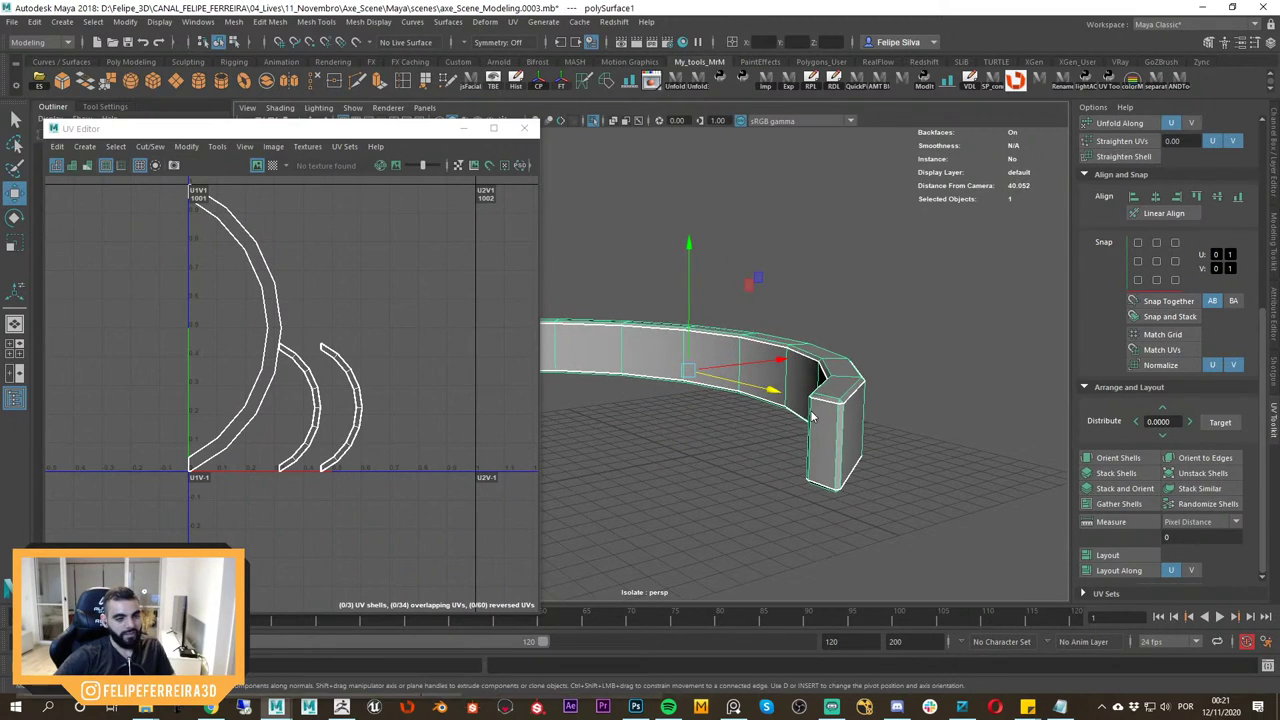
pyautogui.moveTo(809, 339); pyautogui.dragTo(859, 354, button='right')
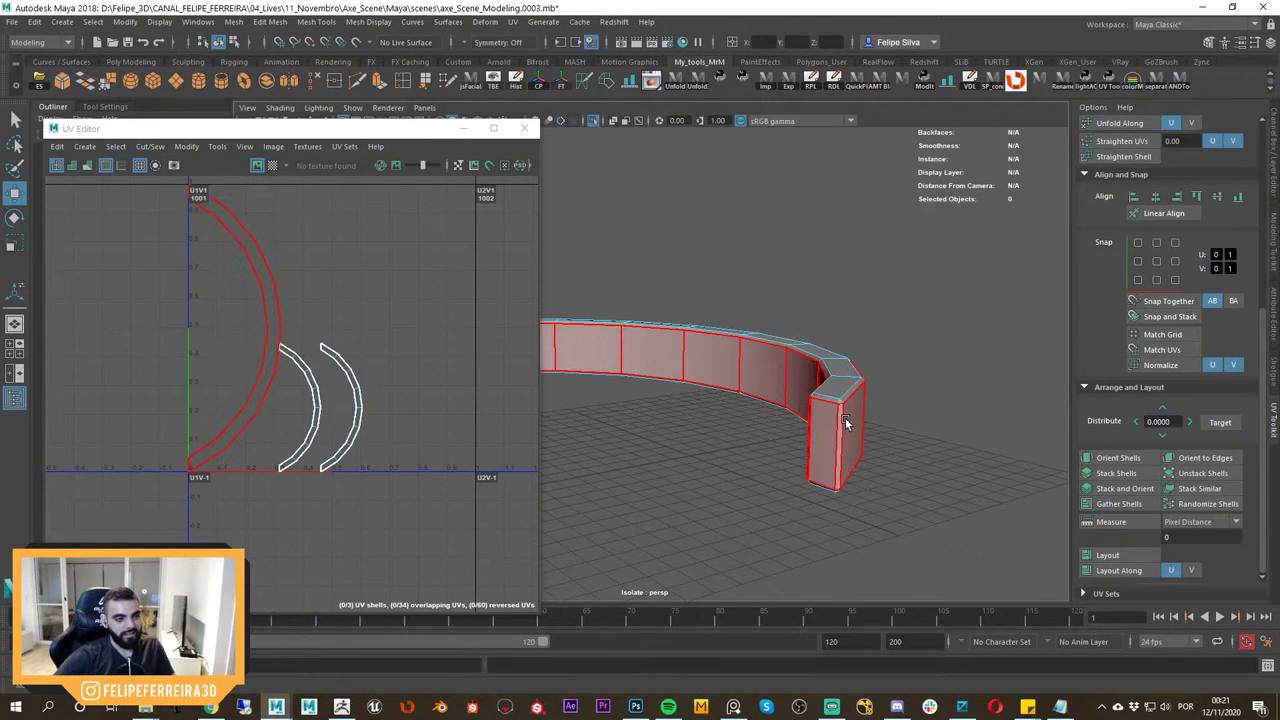
pyautogui.keyDown('alt'); pyautogui.moveTo(826, 432); pyautogui.dragTo(888, 432); pyautogui.keyUp('alt')
pyautogui.moveTo(843, 406); pyautogui.dragTo(843, 315, button='right')
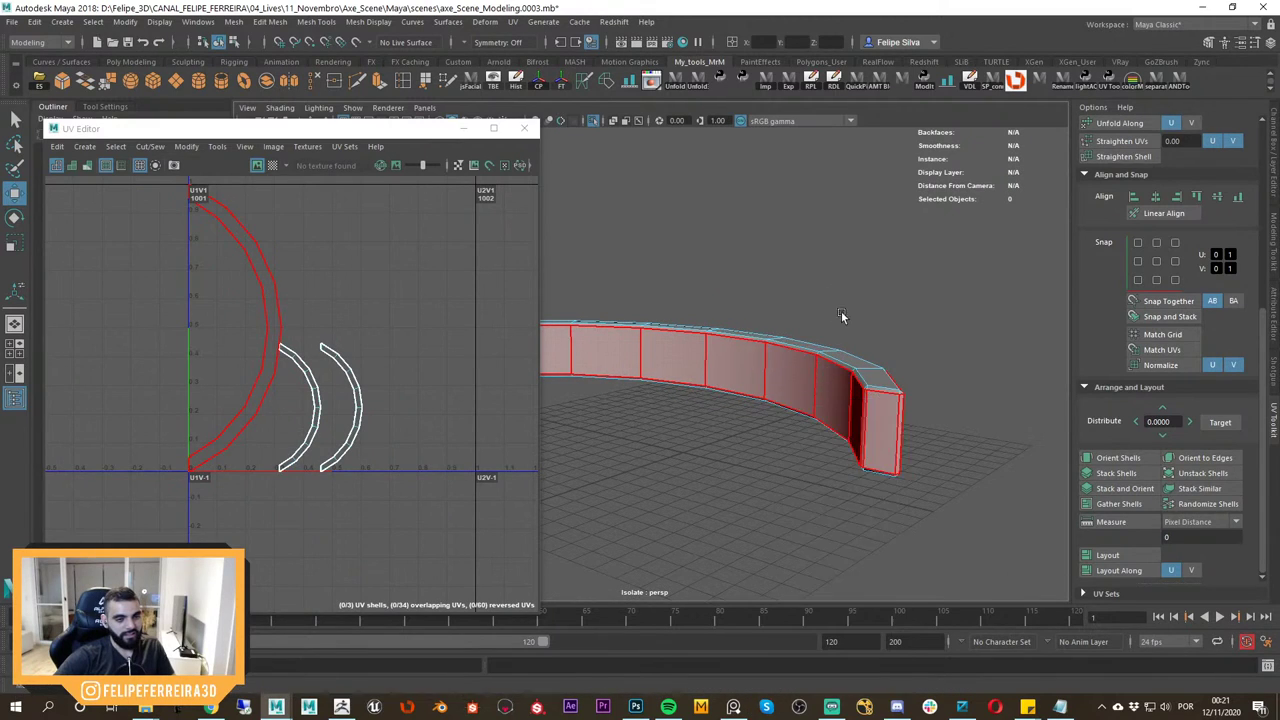
pyautogui.keyDown('alt'); pyautogui.moveTo(888, 362); pyautogui.dragTo(831, 351); pyautogui.keyUp('alt')
pyautogui.keyDown('alt'); pyautogui.moveTo(834, 412); pyautogui.dragTo(808, 418); pyautogui.keyUp('alt')
pyautogui.click(892, 409)
pyautogui.scroll(3, 808, 418)
pyautogui.keyDown('shift'); pyautogui.click(802, 393); pyautogui.keyUp('shift')
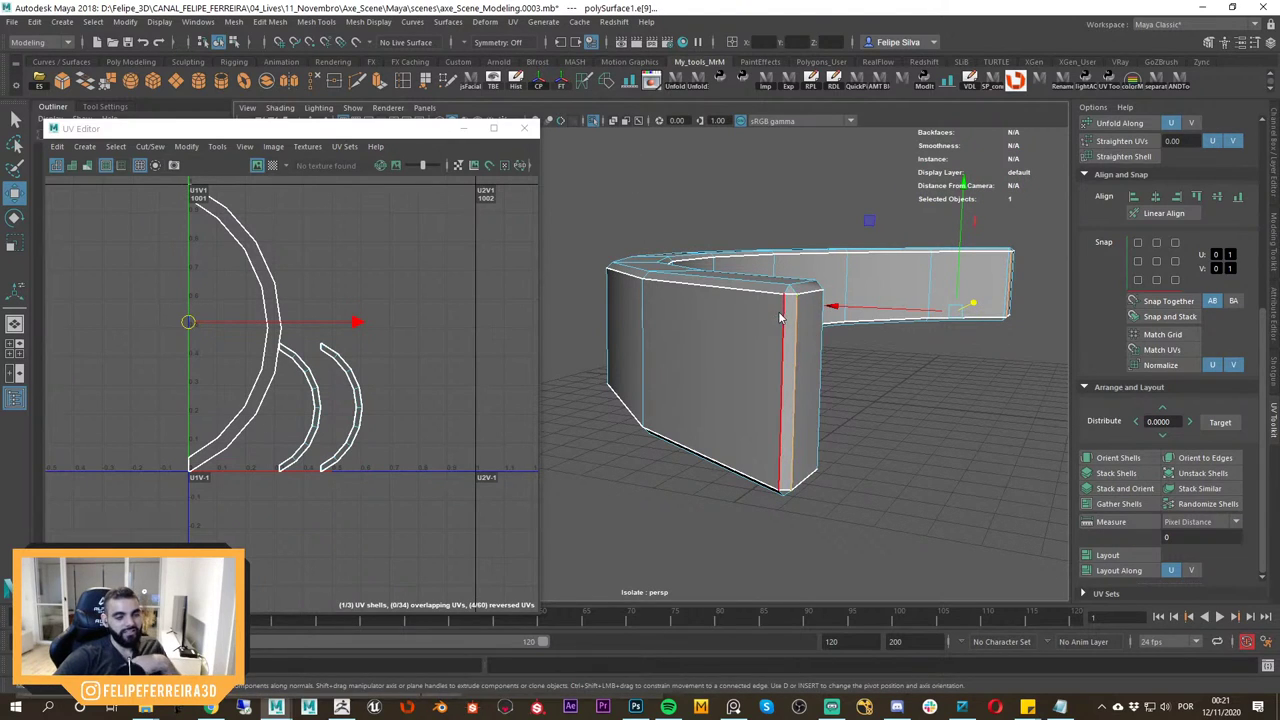
# Return to object selection, reselect the arc piece and lay out its newly split UV shells.
pyautogui.moveTo(783, 320); pyautogui.dragTo(854, 280, button='right')
pyautogui.click(874, 186)
pyautogui.click(845, 275)
pyautogui.keyDown('alt'); pyautogui.moveTo(845, 275); pyautogui.dragTo(846, 334); pyautogui.keyUp('alt')
pyautogui.scroll(-2, 817, 370)
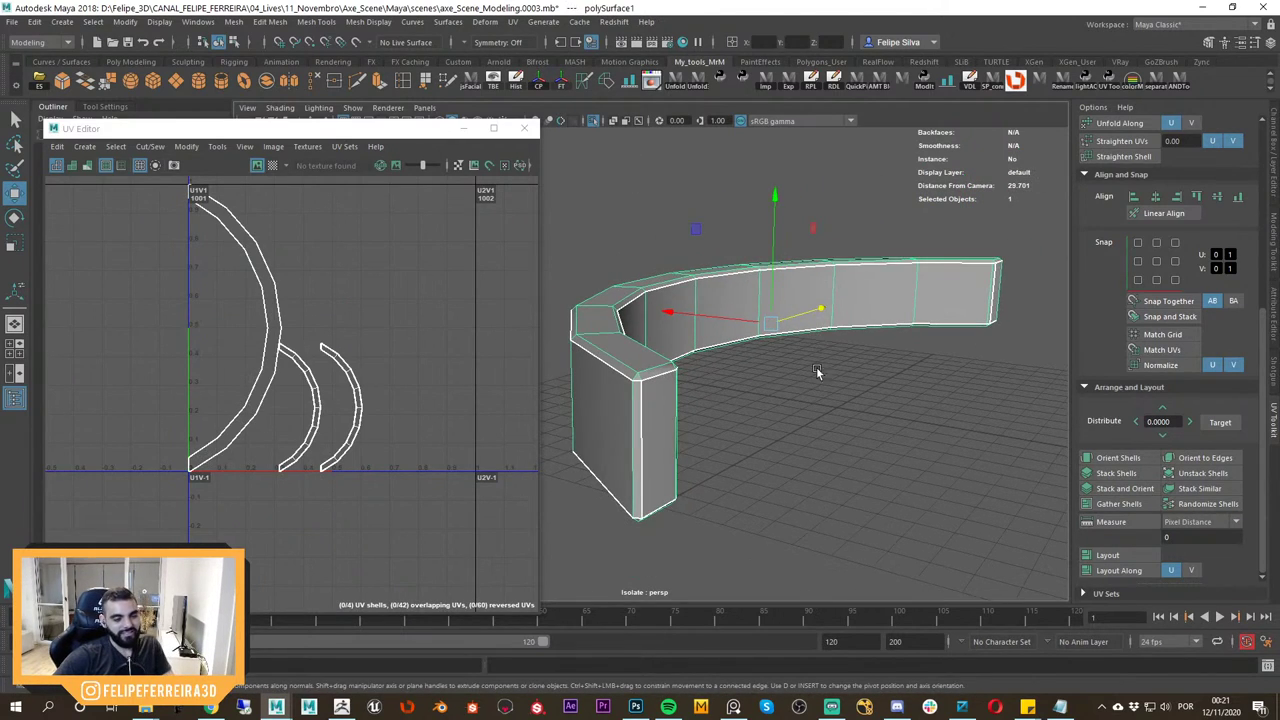
pyautogui.click(785, 405)
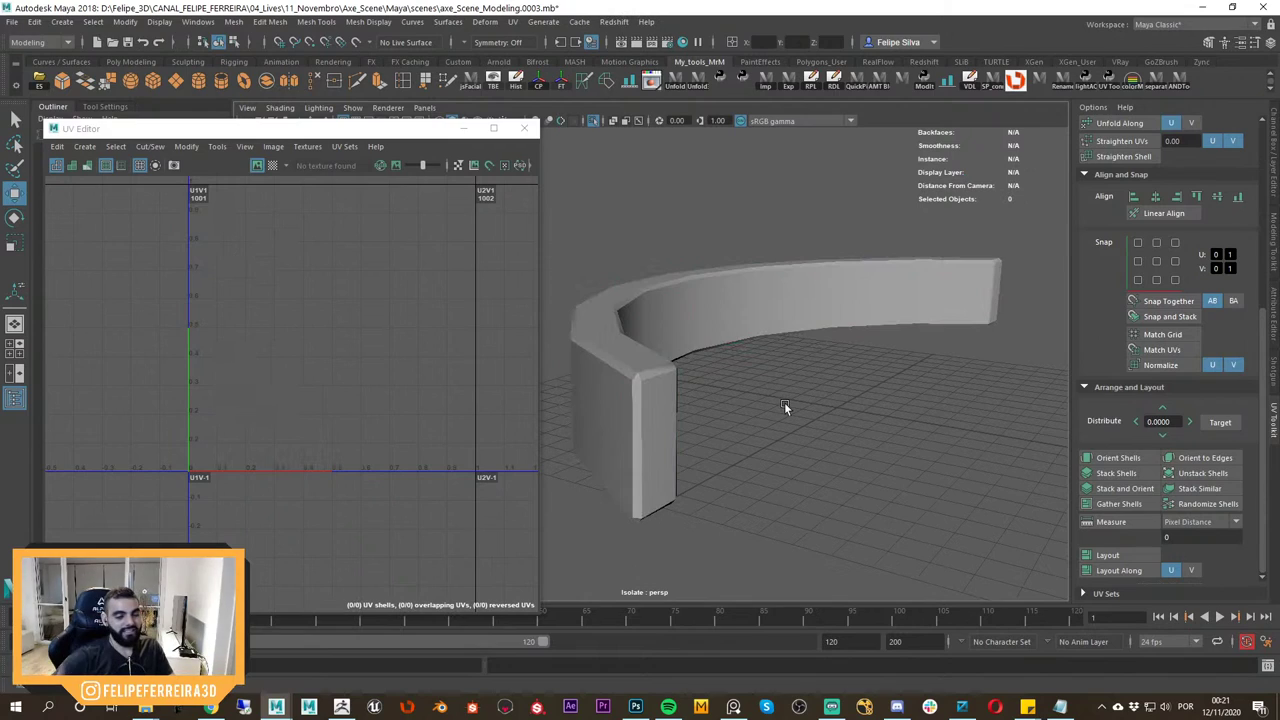
pyautogui.click(723, 310)
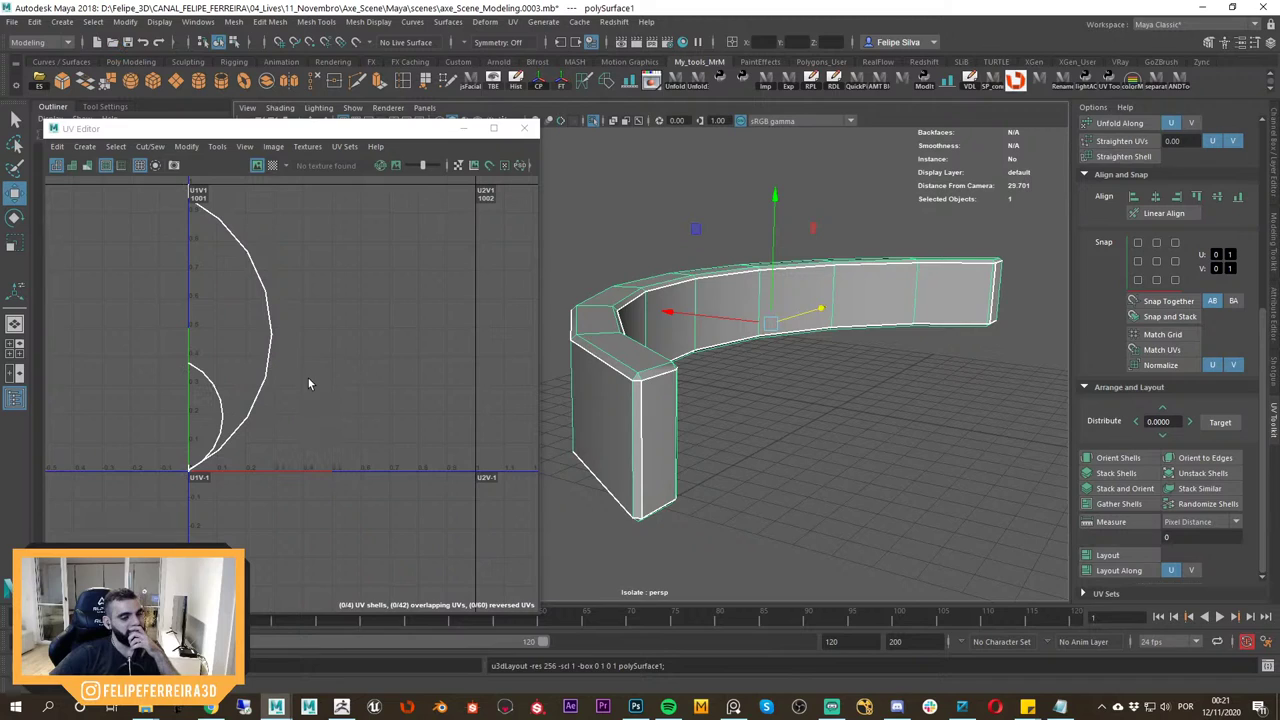
# Unfold the arc piece's UVs and pack the resulting shells into the UV tile.
pyautogui.scroll(-3, 765, 382)
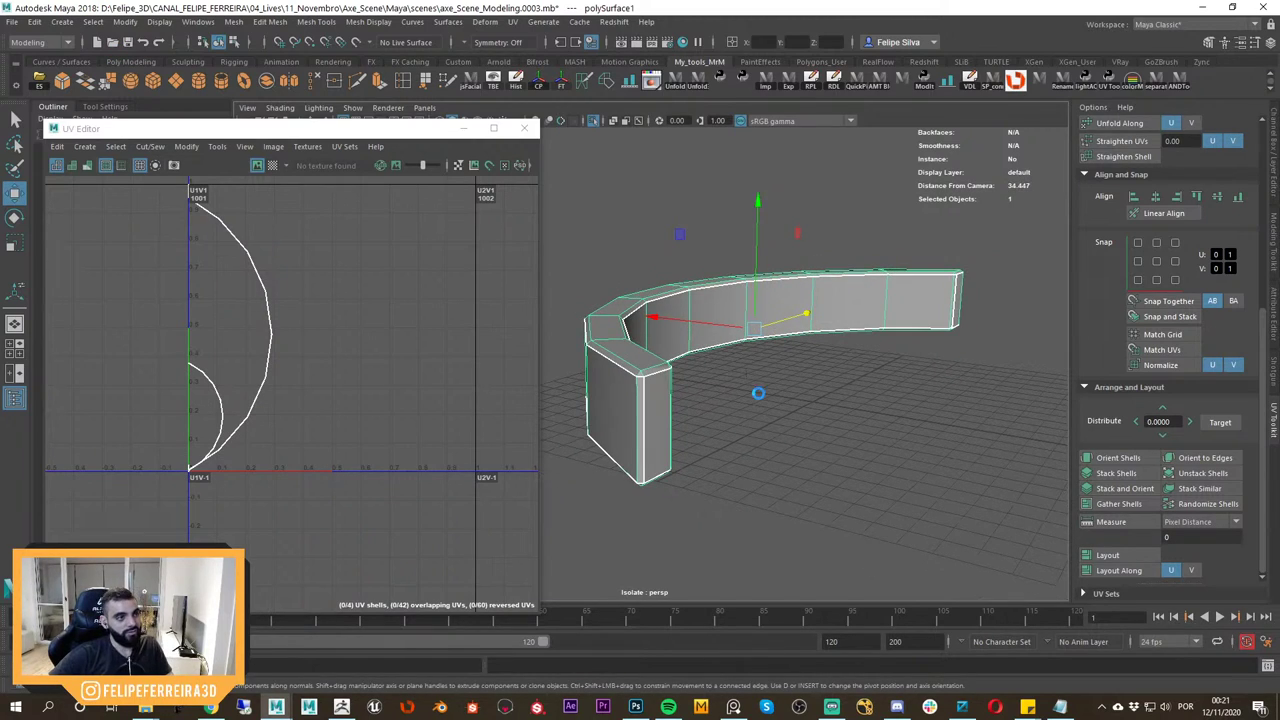
pyautogui.keyDown('alt'); pyautogui.moveTo(754, 365); pyautogui.dragTo(757, 382); pyautogui.keyUp('alt')
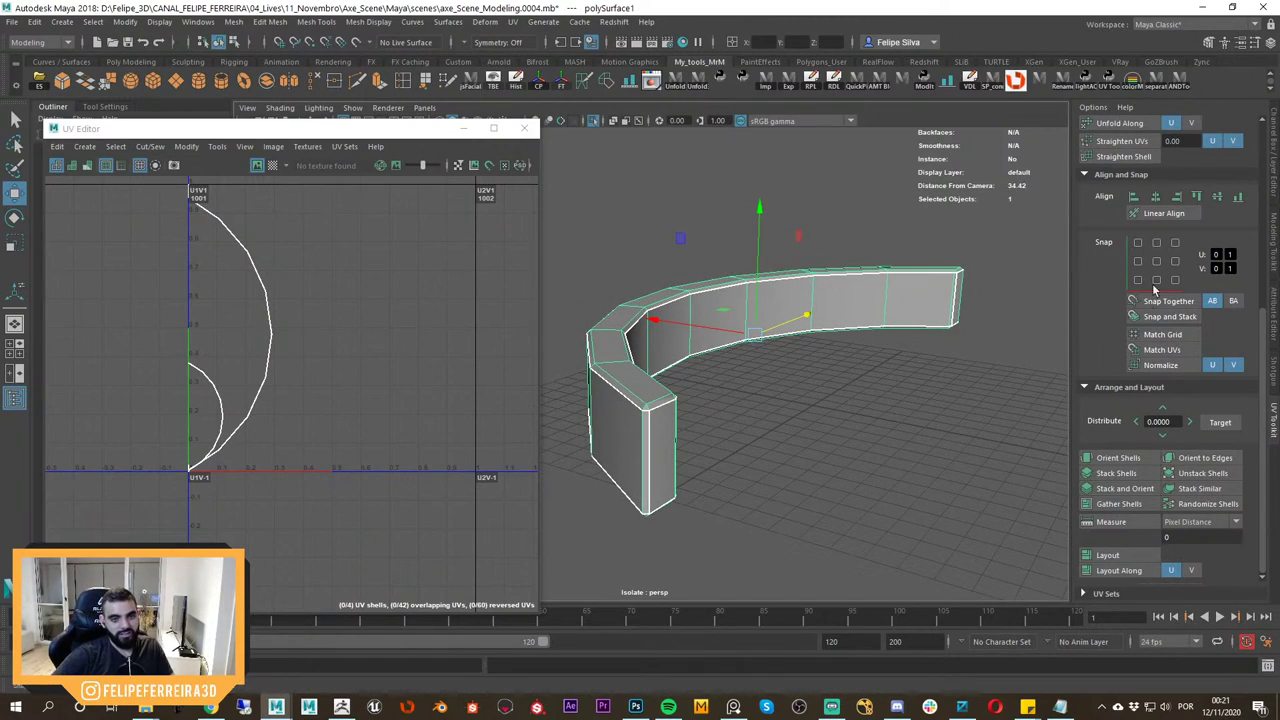
pyautogui.moveTo(1265, 426); pyautogui.dragTo(1264, 325)
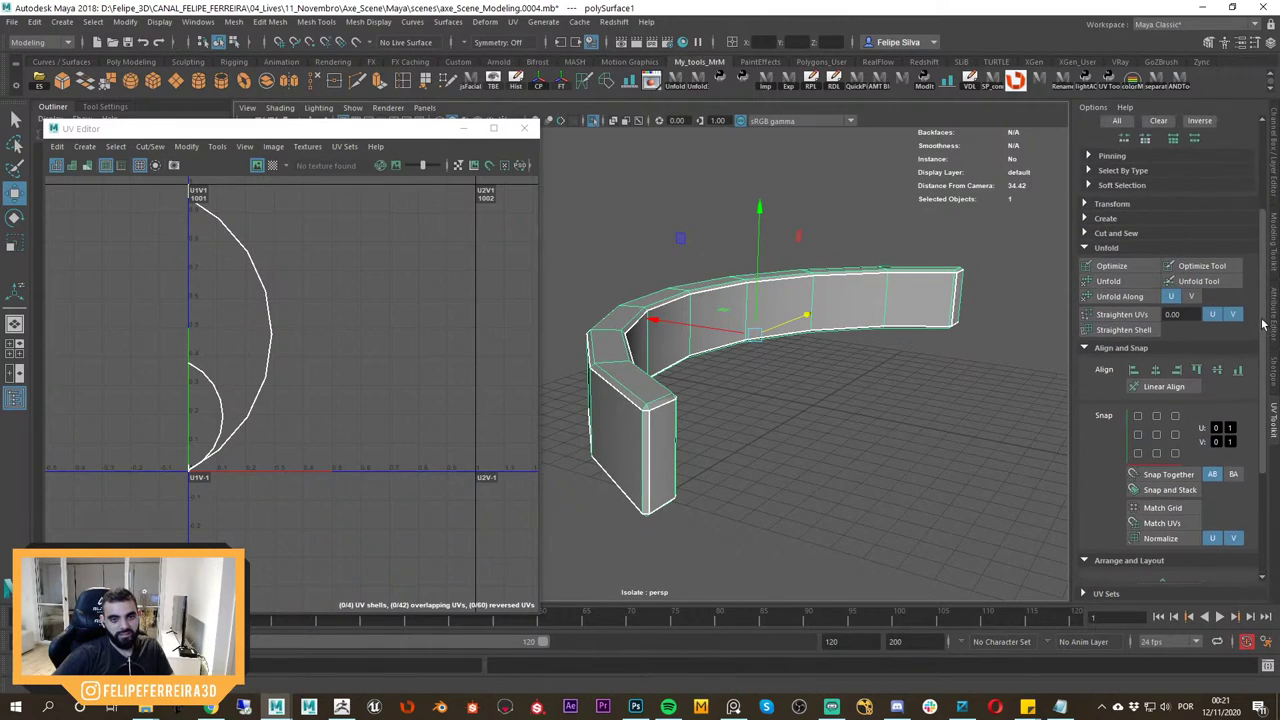
pyautogui.click(1130, 285)
pyautogui.scroll(-3, 1266, 446)
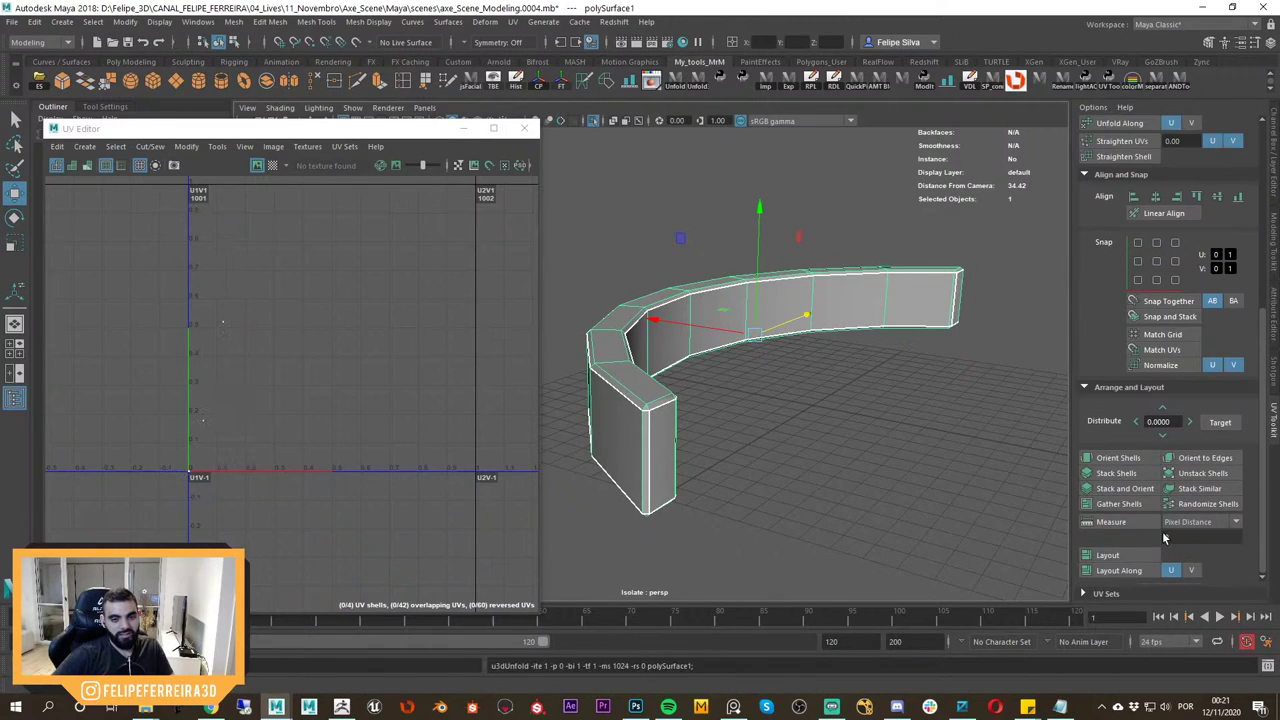
pyautogui.click(1103, 554)
# Check the unfolded arc piece around its end face, reselect it and freeze its transformations.
pyautogui.keyDown('alt'); pyautogui.moveTo(715, 397); pyautogui.dragTo(800, 417, button='right'); pyautogui.keyUp('alt')
pyautogui.keyDown('alt'); pyautogui.moveTo(800, 417); pyautogui.dragTo(829, 441); pyautogui.keyUp('alt')
pyautogui.click(920, 228)
pyautogui.click(905, 354)
pyautogui.keyDown('alt'); pyautogui.moveTo(905, 452); pyautogui.dragTo(788, 462); pyautogui.keyUp('alt')
pyautogui.keyDown('alt'); pyautogui.moveTo(788, 462); pyautogui.dragTo(896, 474, button='right'); pyautogui.keyUp('alt')
pyautogui.keyDown('alt'); pyautogui.moveTo(896, 476); pyautogui.dragTo(850, 436); pyautogui.keyUp('alt')
pyautogui.click(852, 438)
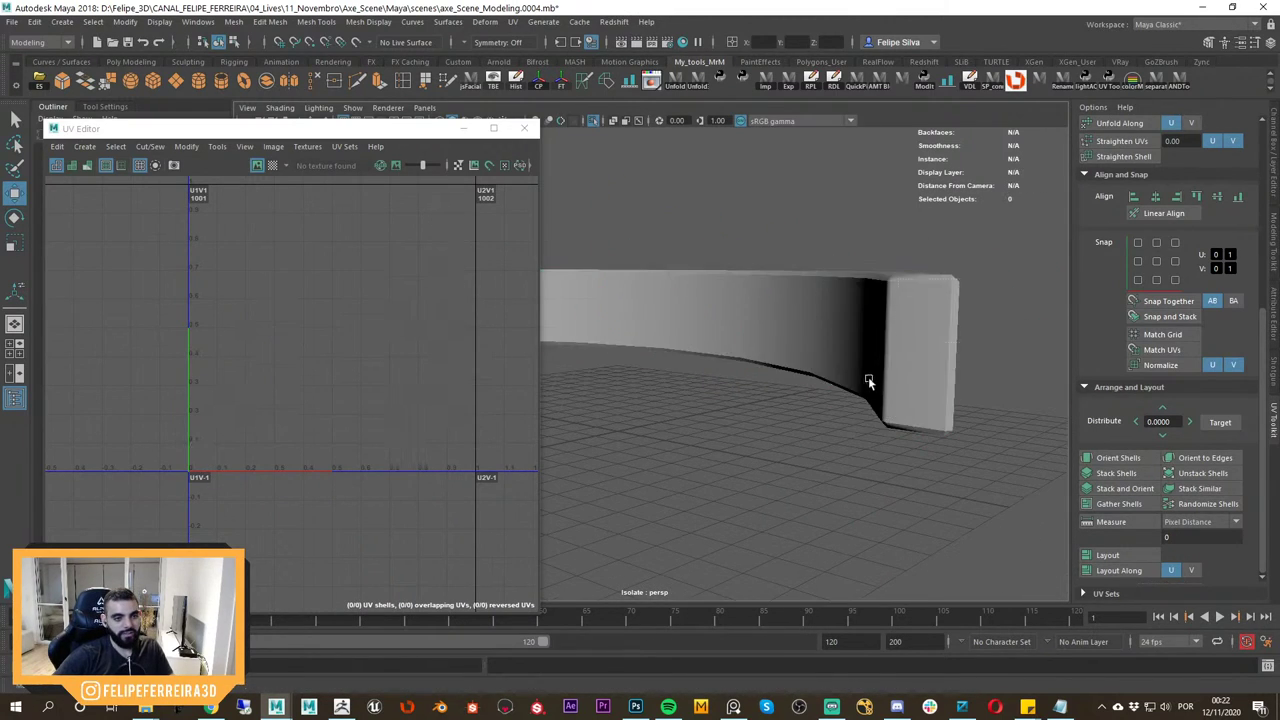
pyautogui.click(869, 381)
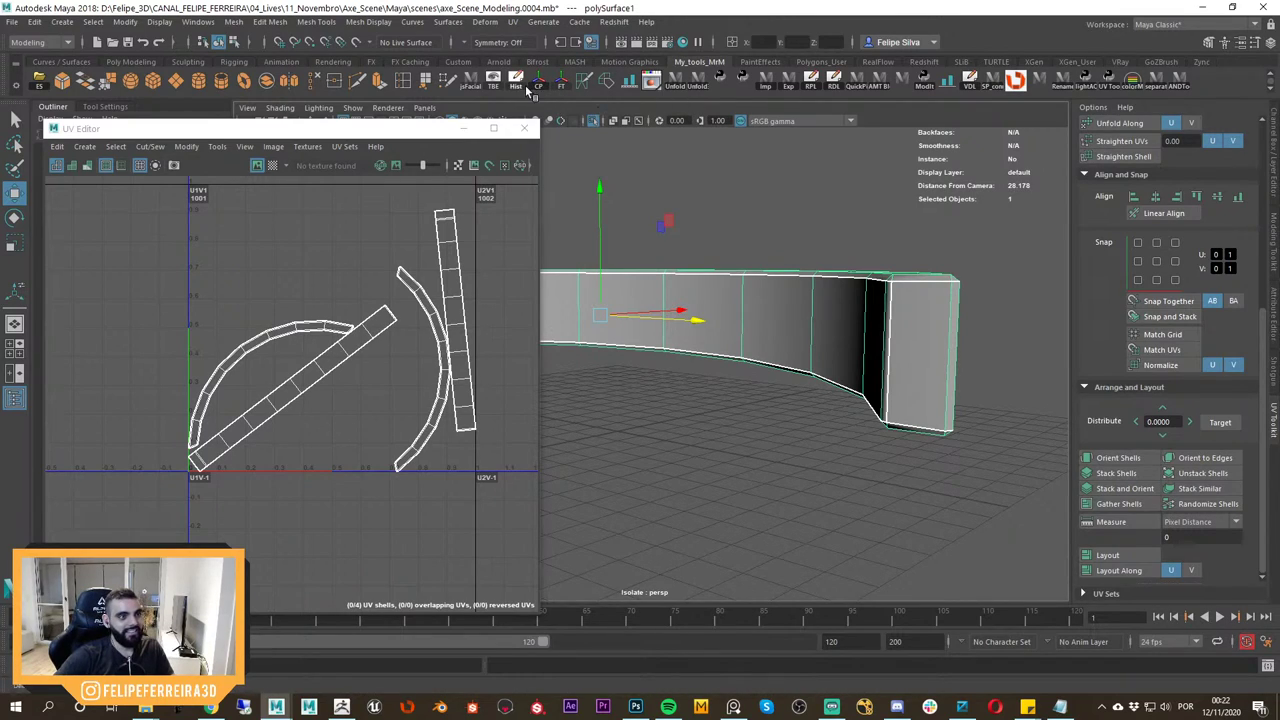
pyautogui.click(540, 85)
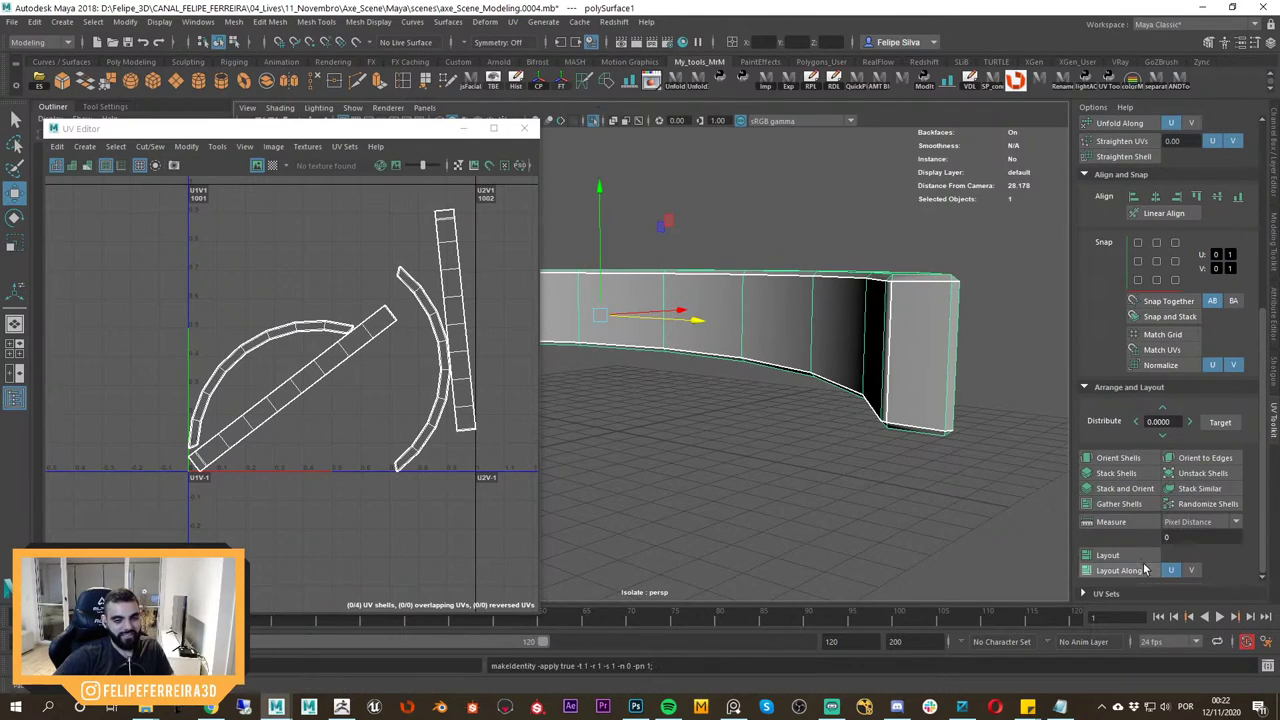
# Orient the arc piece's UV shells, unfold them again and lay them out in the UV tile.
pyautogui.click(1118, 457)
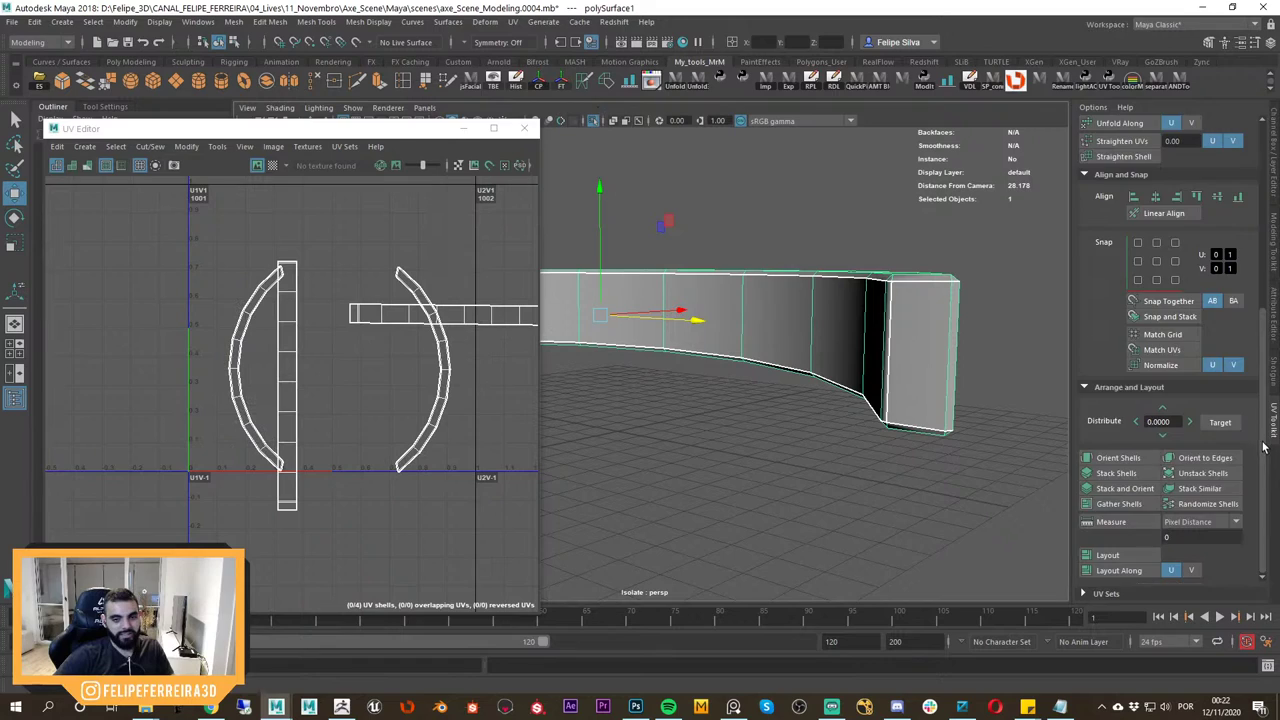
pyautogui.moveTo(1263, 446); pyautogui.dragTo(1263, 323)
pyautogui.click(1126, 325)
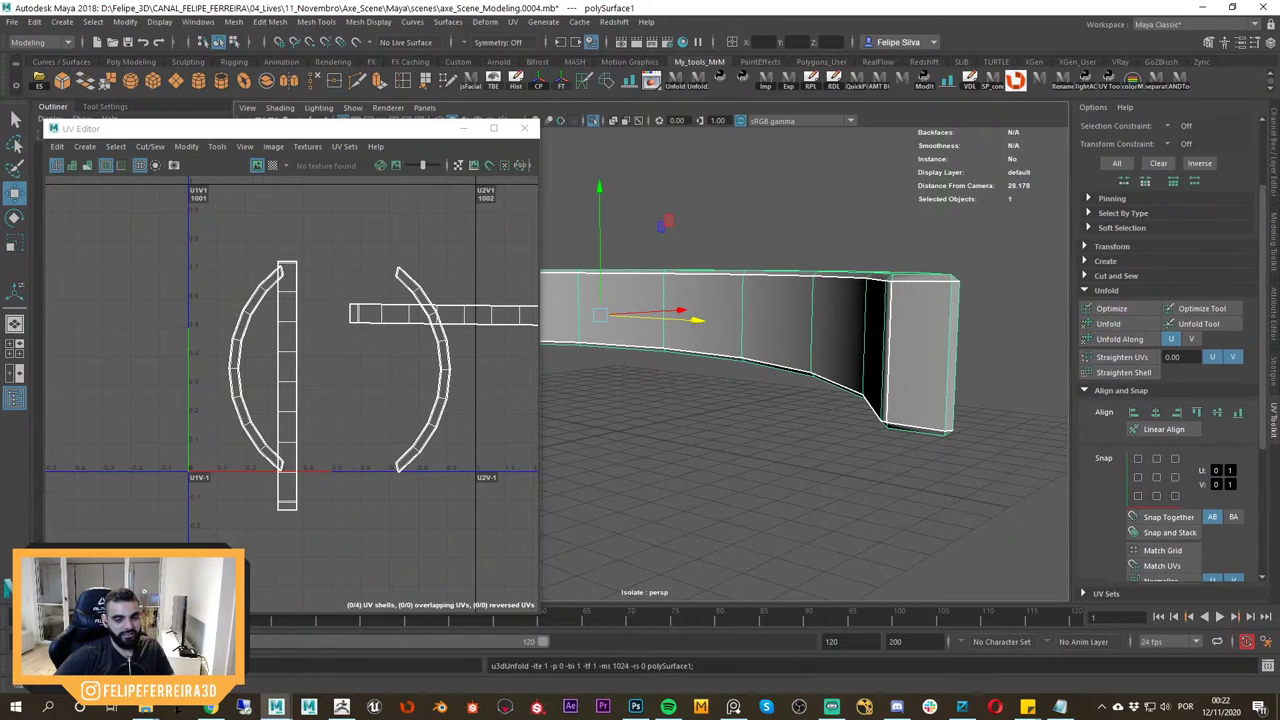
pyautogui.scroll(-5, 1257, 445)
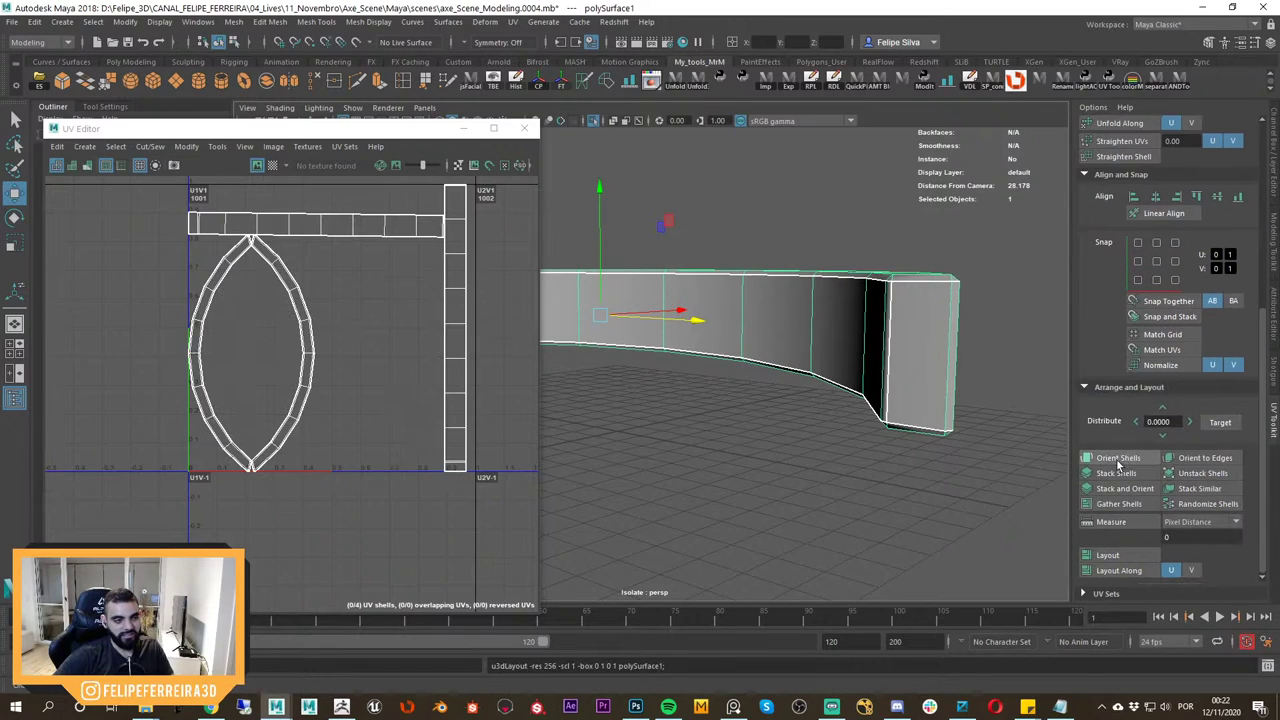
# Examine the arc piece's end and walls from several angles against its straightened strips and curved shells in the UV layout.
pyautogui.keyDown('alt'); pyautogui.moveTo(698, 403); pyautogui.dragTo(823, 491); pyautogui.keyUp('alt')
pyautogui.click(878, 509)
pyautogui.moveTo(896, 468); pyautogui.dragTo(766, 503)
pyautogui.click(900, 466)
pyautogui.keyDown('alt'); pyautogui.moveTo(857, 470); pyautogui.dragTo(823, 425); pyautogui.keyUp('alt')
pyautogui.click(870, 419)
pyautogui.click(864, 457)
pyautogui.keyDown('alt'); pyautogui.moveTo(823, 430); pyautogui.dragTo(804, 426, button='right'); pyautogui.keyUp('alt')
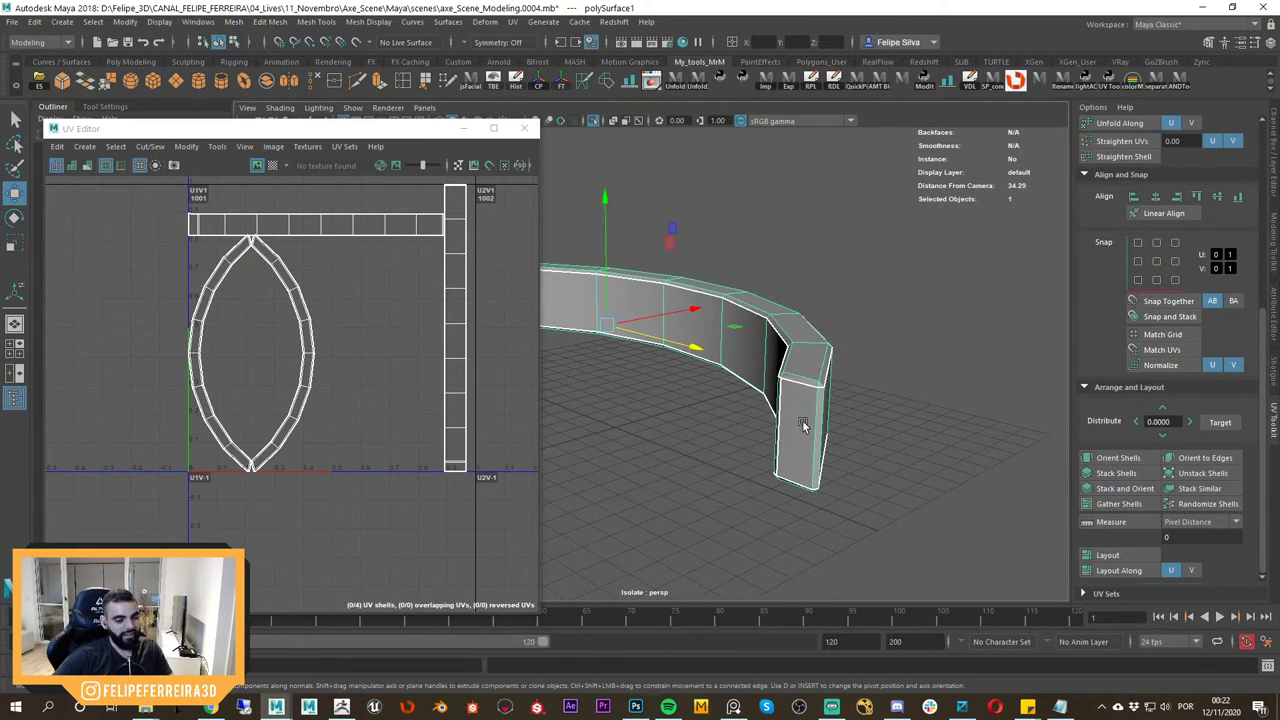
pyautogui.keyDown('alt'); pyautogui.moveTo(765, 398); pyautogui.dragTo(808, 422, button='middle'); pyautogui.keyUp('alt')
pyautogui.moveTo(774, 420)
pyautogui.keyDown('alt'); pyautogui.mouseDown()
pyautogui.moveTo(788, 436)
pyautogui.moveTo(776, 428)
pyautogui.mouseUp(); pyautogui.keyUp('alt')
pyautogui.keyDown('alt'); pyautogui.moveTo(370, 378); pyautogui.dragTo(416, 404, button='middle'); pyautogui.keyUp('alt')
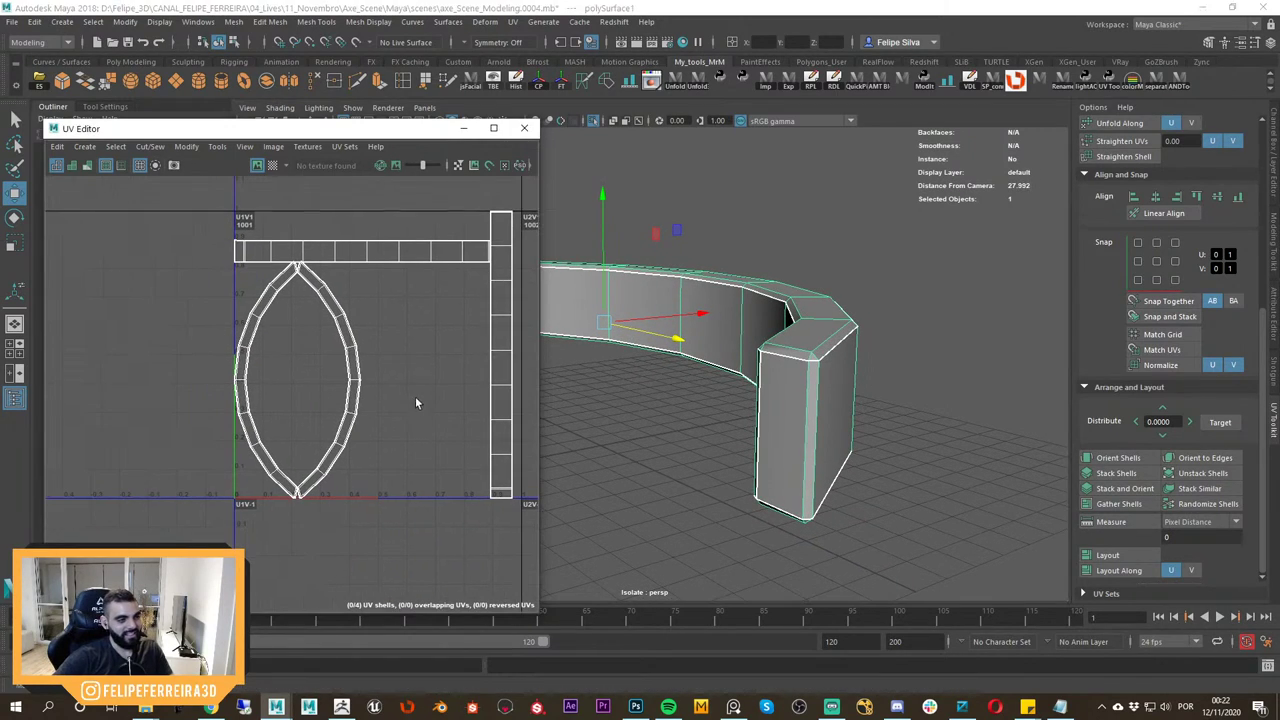
# Try moving the UV shell of the arc piece's curved upper face aside, and undo the move.
pyautogui.moveTo(371, 337); pyautogui.dragTo(322, 316, button='right')
pyautogui.click(354, 394)
pyautogui.moveTo(370, 404); pyautogui.dragTo(414, 407, button='middle')
pyautogui.hotkey('ctrl', 'z')
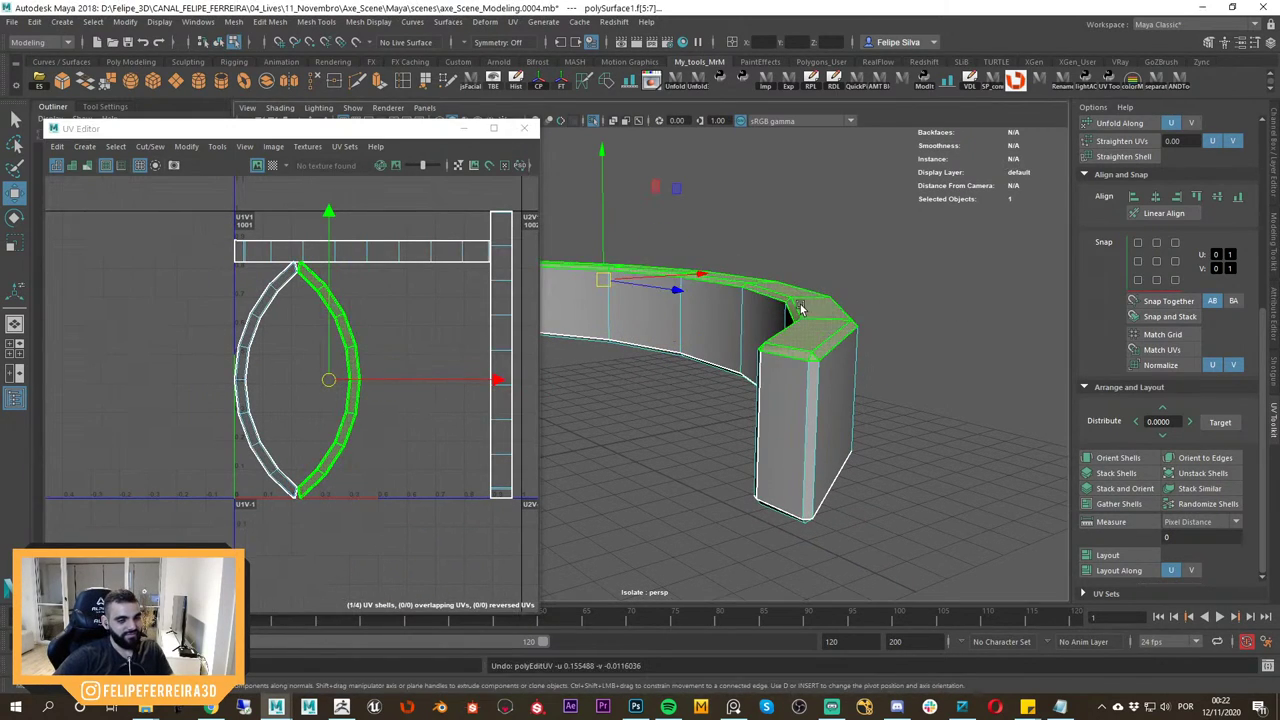
# Return to object selection, leave the arc piece's isolated view and inspect the crescent blade in the full scene.
pyautogui.moveTo(800, 304); pyautogui.dragTo(866, 264, button='right')
pyautogui.click(955, 242)
pyautogui.click(846, 366)
pyautogui.hotkey('ctrl', '1')
pyautogui.keyDown('alt'); pyautogui.moveTo(852, 364); pyautogui.dragTo(718, 262, button='right'); pyautogui.keyUp('alt')
pyautogui.keyDown('alt'); pyautogui.moveTo(718, 262); pyautogui.dragTo(673, 394); pyautogui.keyUp('alt')
pyautogui.click(656, 394)
pyautogui.click(776, 401)
pyautogui.press('f')
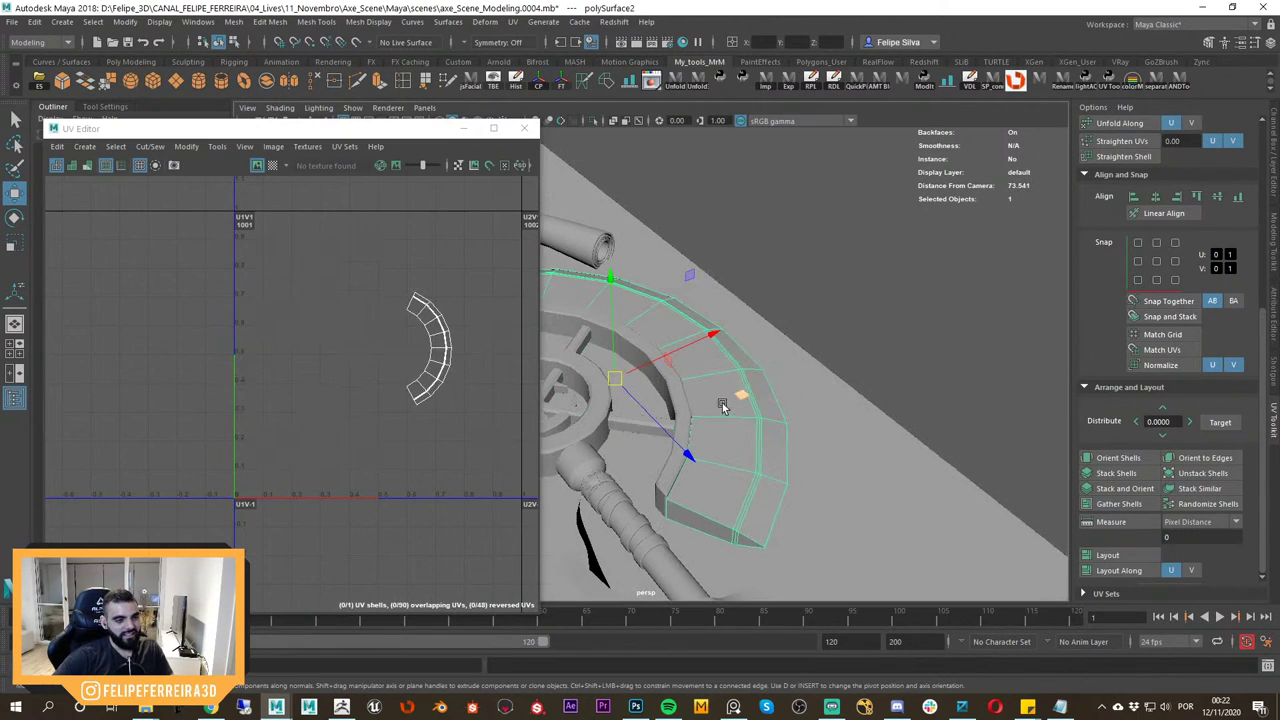
# Select the three-armed spoke piece inside the ring and isolate it.
pyautogui.click(644, 421)
pyautogui.press('f')
pyautogui.keyDown('alt'); pyautogui.moveTo(661, 410); pyautogui.dragTo(975, 374); pyautogui.keyUp('alt')
pyautogui.hotkey('ctrl', '1')
pyautogui.keyDown('alt'); pyautogui.moveTo(784, 366); pyautogui.dragTo(792, 402); pyautogui.keyUp('alt')
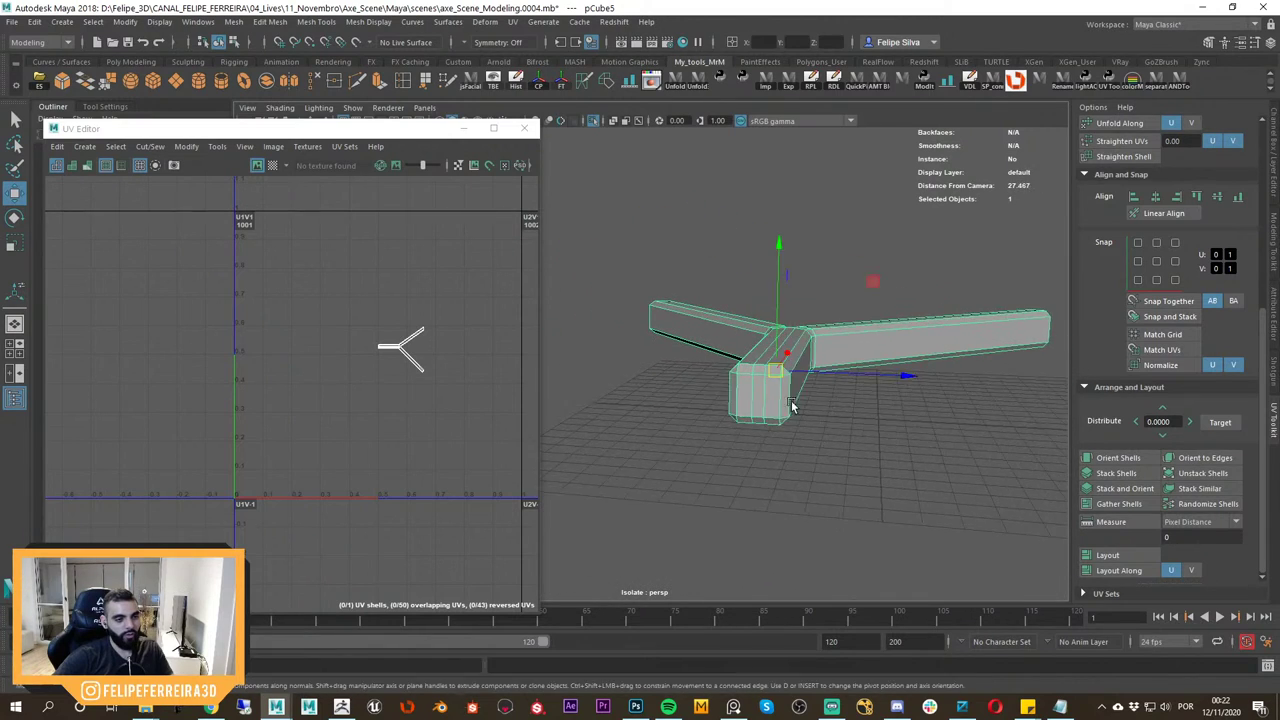
# Select the upper and lower edge loops bordering the spoke piece's side walls and cut UV seams along them.
pyautogui.keyDown('alt'); pyautogui.moveTo(792, 402); pyautogui.dragTo(823, 370, button='right'); pyautogui.keyUp('alt')
pyautogui.moveTo(823, 370); pyautogui.dragTo(820, 308, button='right')
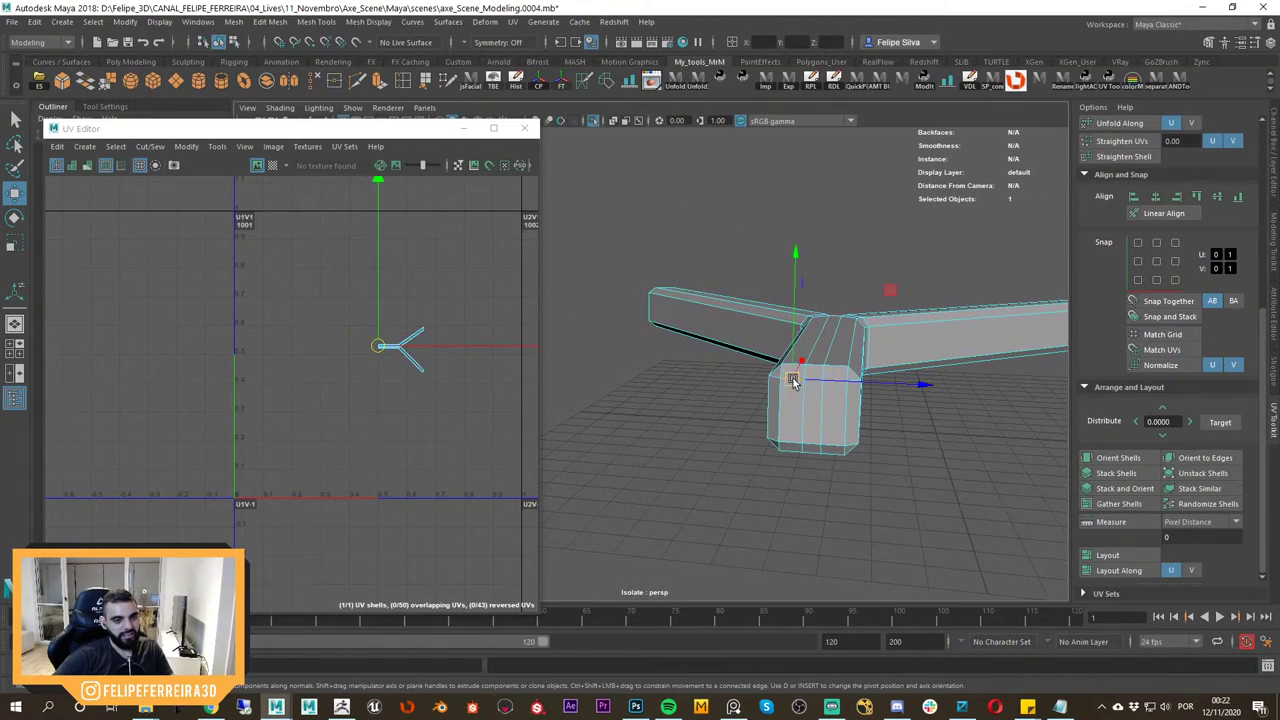
pyautogui.click(797, 380)
pyautogui.keyDown('alt'); pyautogui.moveTo(797, 380); pyautogui.dragTo(862, 438); pyautogui.keyUp('alt')
pyautogui.doubleClick(809, 356)
pyautogui.keyDown('shift'); pyautogui.doubleClick(753, 406); pyautogui.keyUp('shift')
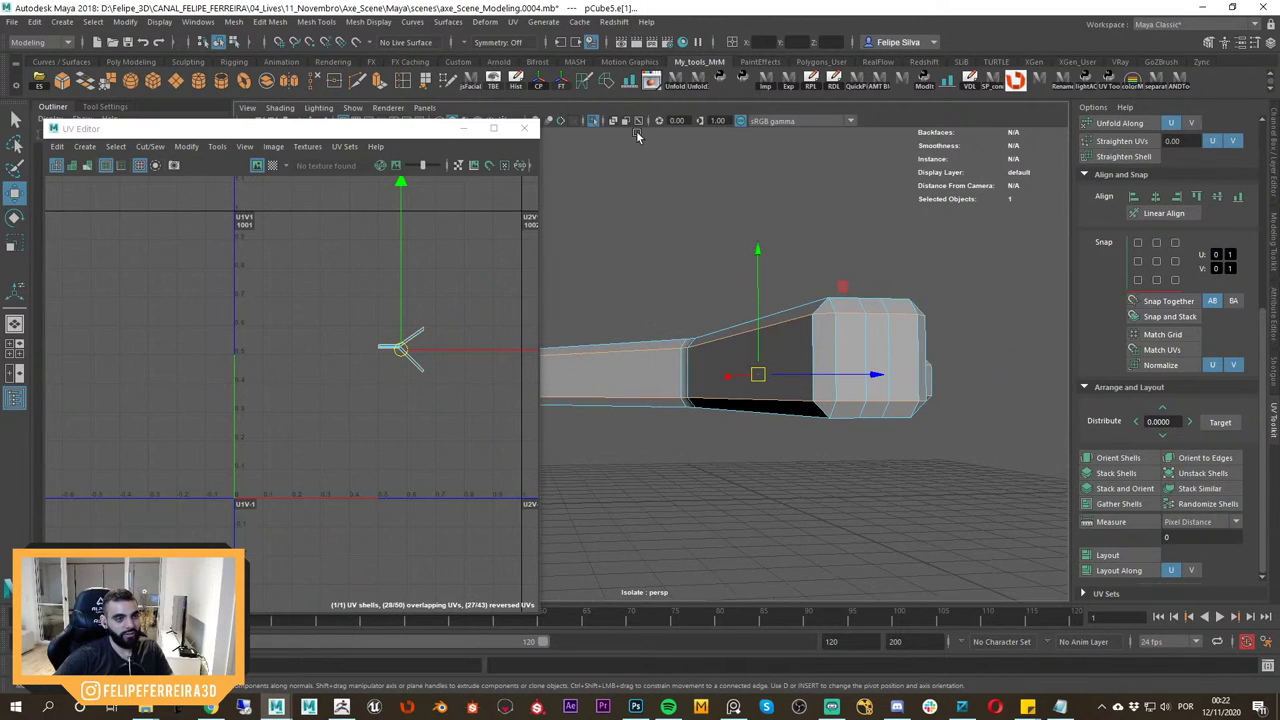
pyautogui.click(584, 82)
# Select a vertical corner edge at the end of each spoke arm and cut UV seams along them.
pyautogui.keyDown('alt'); pyautogui.moveTo(806, 373); pyautogui.dragTo(909, 420); pyautogui.keyUp('alt')
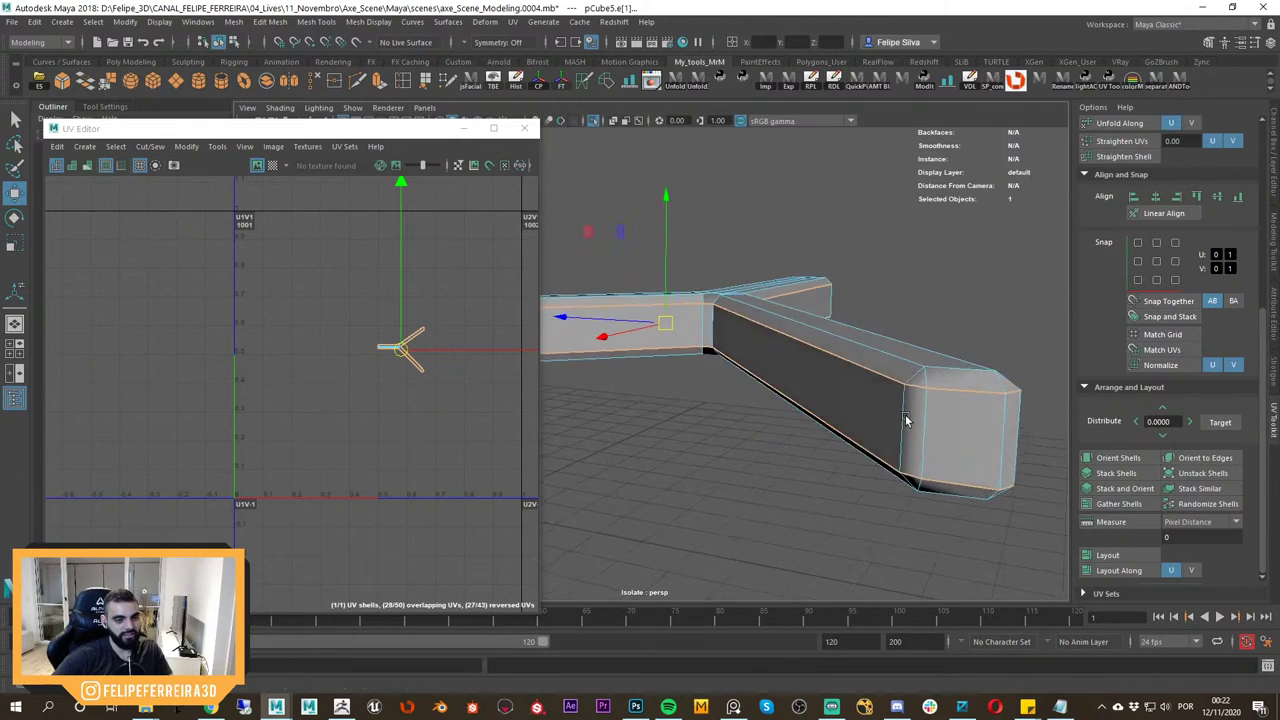
pyautogui.keyDown('alt'); pyautogui.moveTo(909, 420); pyautogui.dragTo(823, 380, button='right'); pyautogui.keyUp('alt')
pyautogui.keyDown('alt'); pyautogui.moveTo(823, 380); pyautogui.dragTo(708, 399); pyautogui.keyUp('alt')
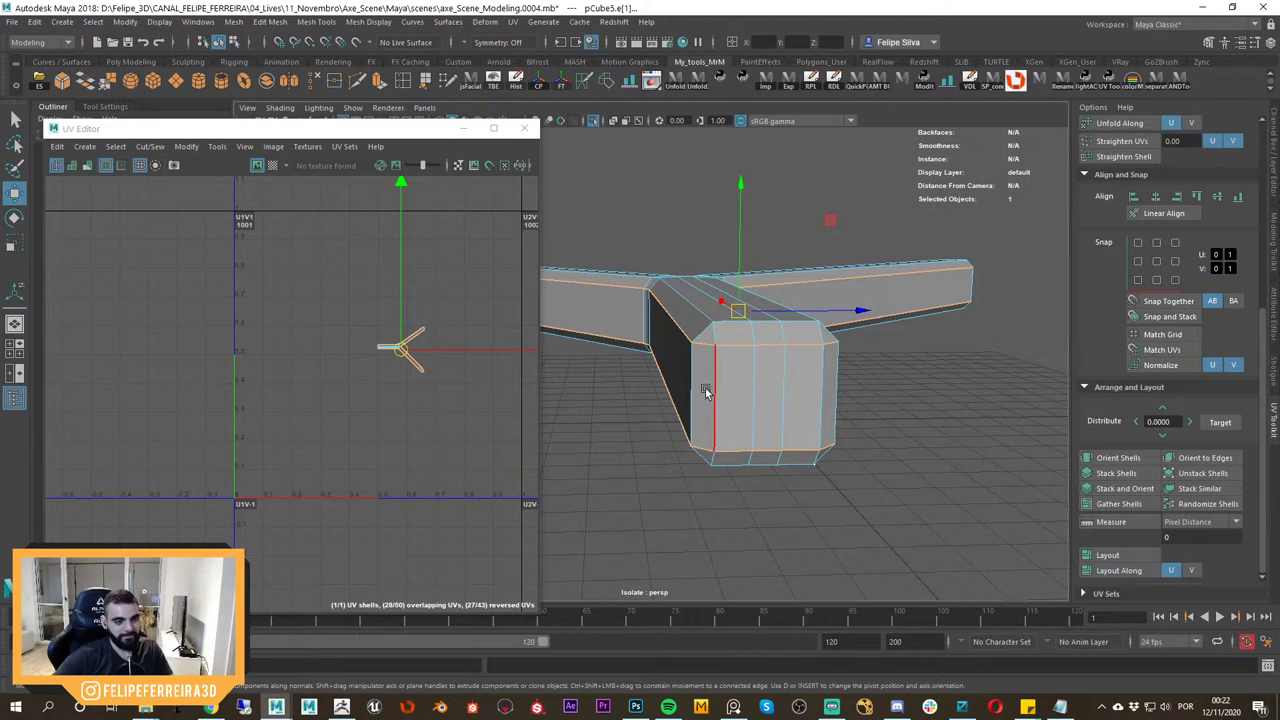
pyautogui.click(698, 391)
pyautogui.scroll(-2, 814, 382)
pyautogui.keyDown('alt'); pyautogui.moveTo(940, 394); pyautogui.dragTo(751, 457); pyautogui.keyUp('alt')
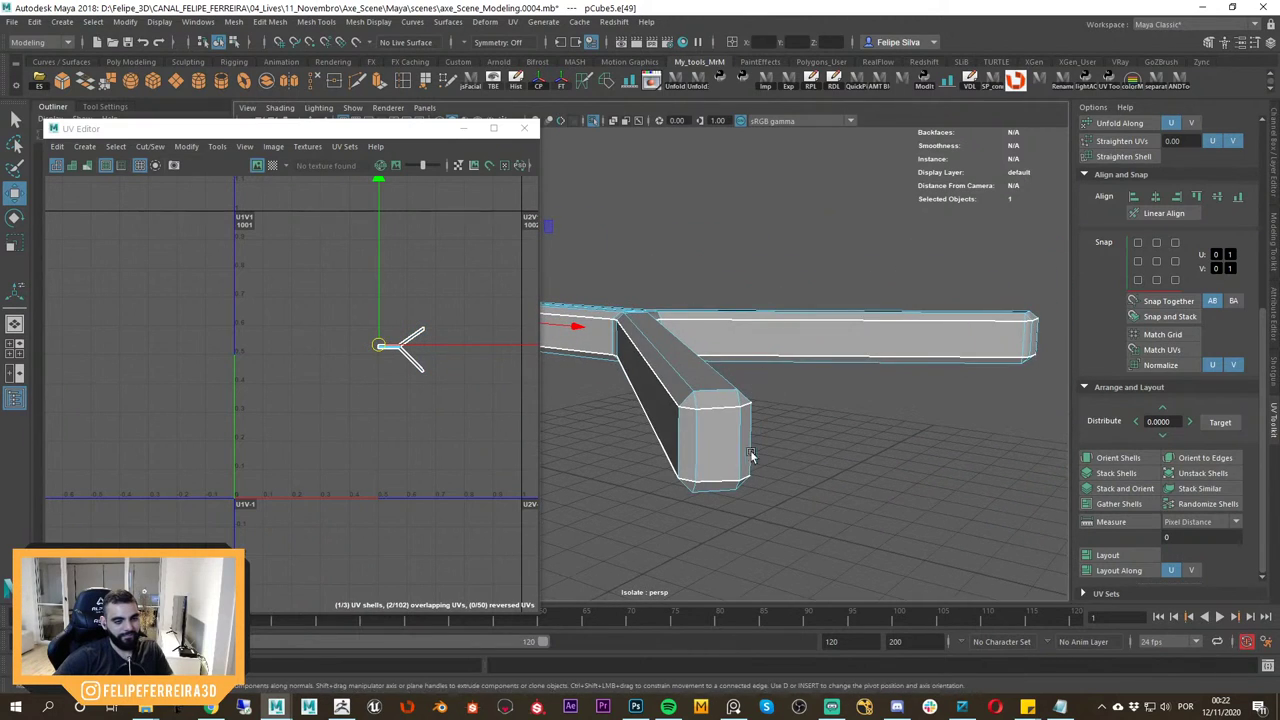
pyautogui.keyDown('shift'); pyautogui.click(678, 445); pyautogui.keyUp('shift')
pyautogui.keyDown('alt'); pyautogui.moveTo(1006, 418); pyautogui.dragTo(734, 412); pyautogui.keyUp('alt')
pyautogui.keyDown('alt'); pyautogui.moveTo(647, 371); pyautogui.dragTo(737, 390); pyautogui.keyUp('alt')
pyautogui.keyDown('shift'); pyautogui.click(741, 389); pyautogui.keyUp('shift')
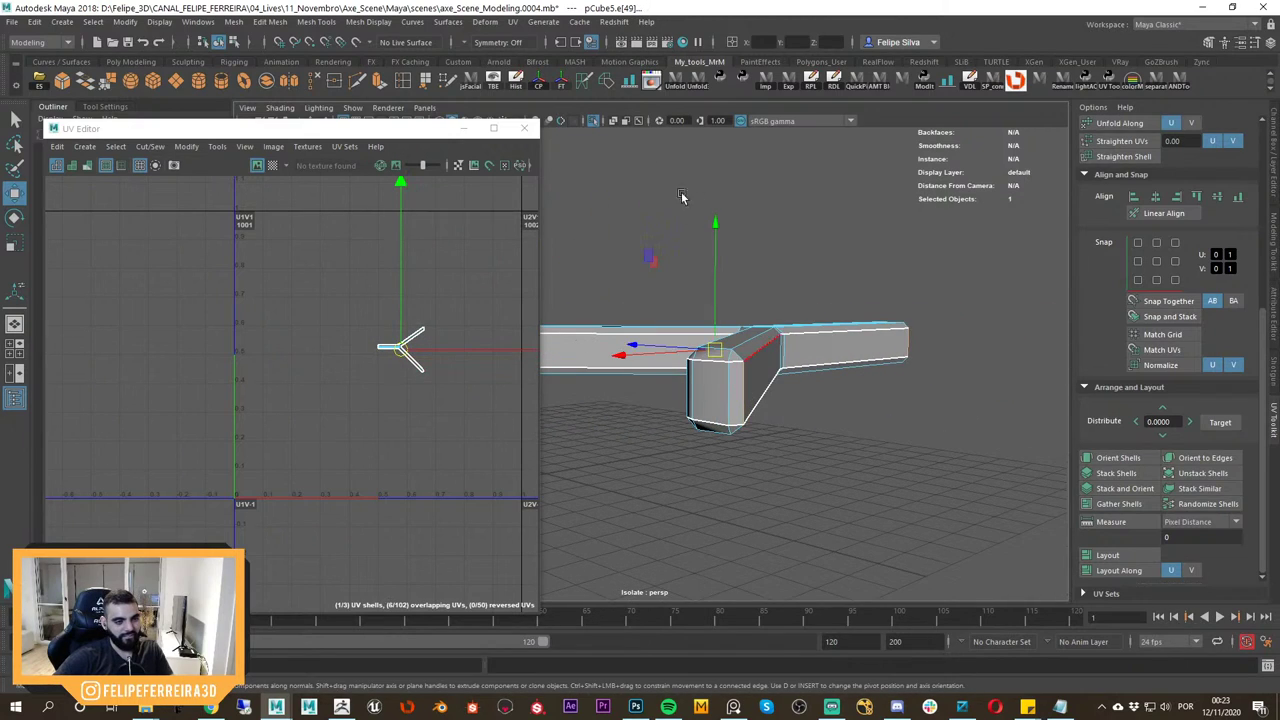
pyautogui.click(580, 88)
# Return to object selection and lay out the spoke piece's newly cut UV shells.
pyautogui.keyDown('alt'); pyautogui.moveTo(869, 369); pyautogui.dragTo(822, 356); pyautogui.keyUp('alt')
pyautogui.moveTo(788, 340); pyautogui.dragTo(900, 267, button='right')
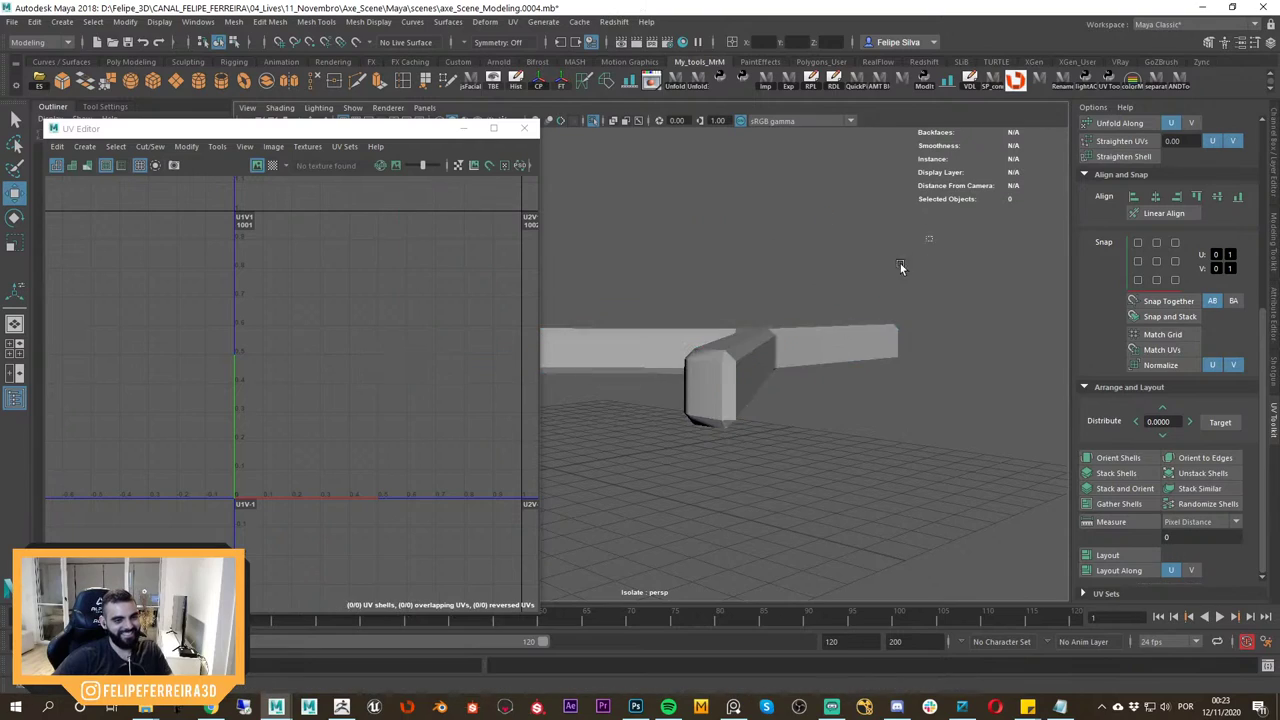
pyautogui.click(1140, 555)
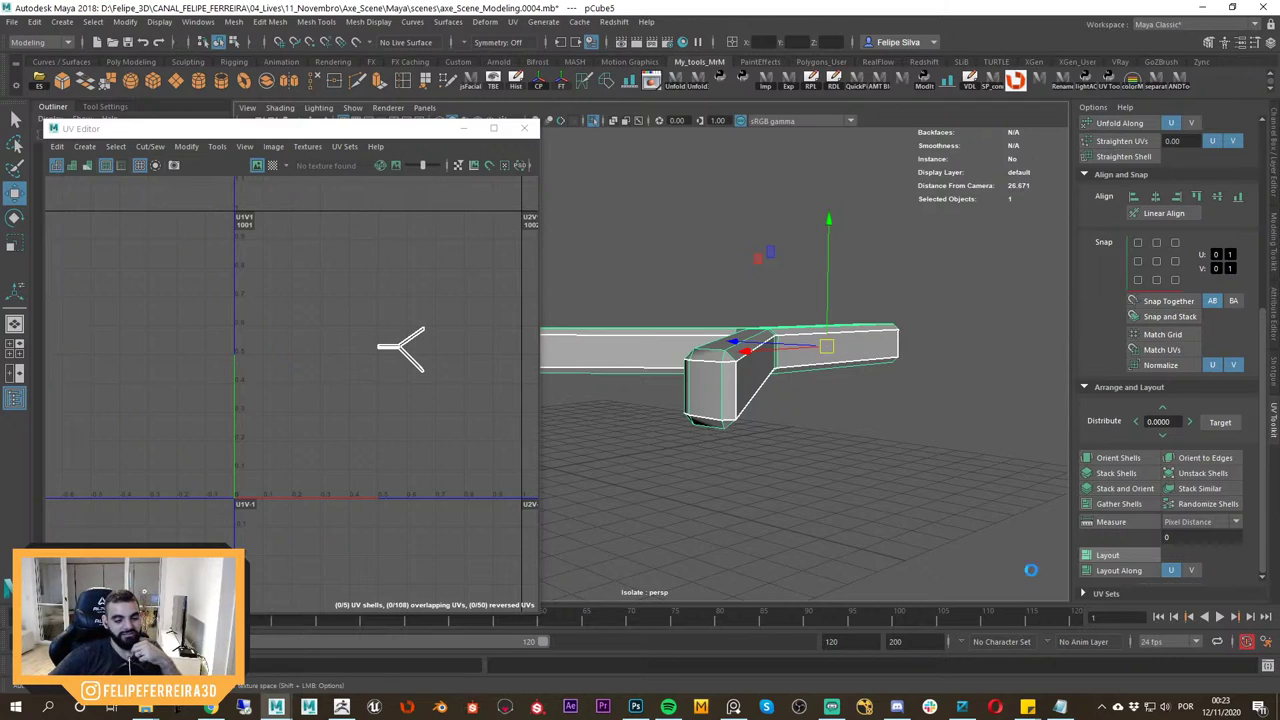
pyautogui.moveTo(1060, 706)
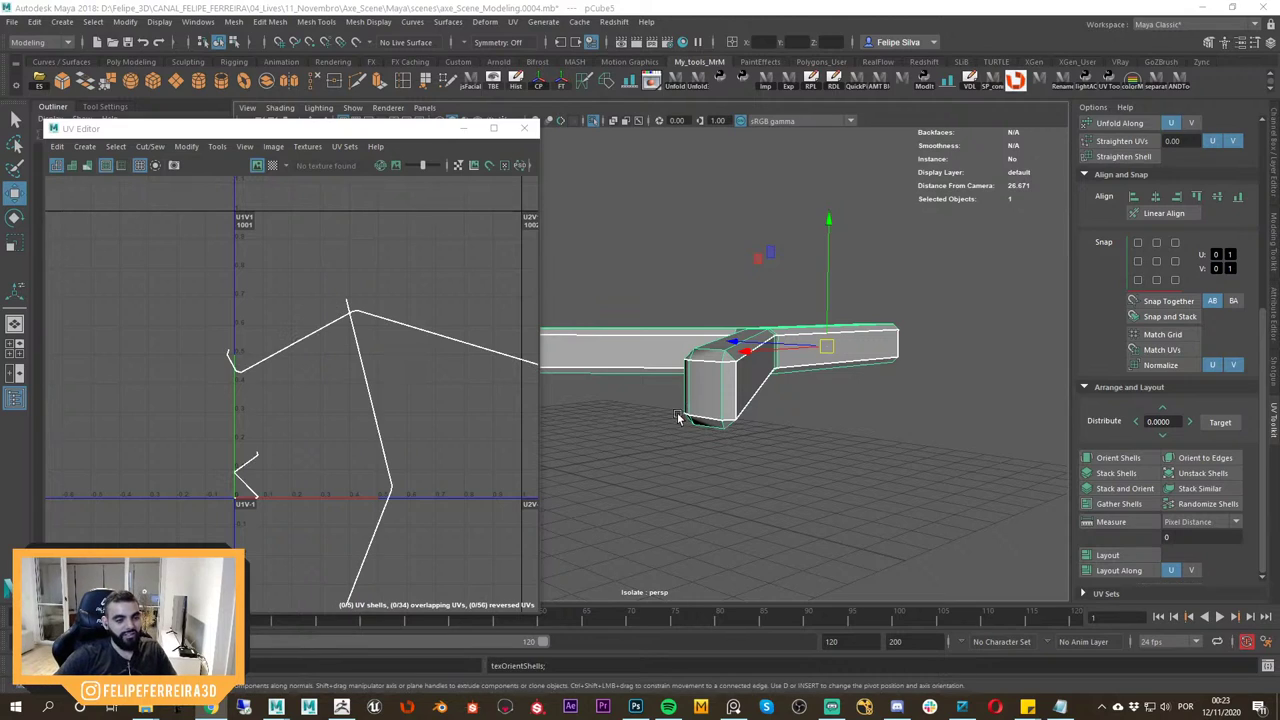
# Repack the spoke piece's UV shells into the UV tile and orient the shells.
pyautogui.keyDown('alt'); pyautogui.moveTo(738, 420); pyautogui.dragTo(1018, 500, button='right'); pyautogui.keyUp('alt')
pyautogui.click(1122, 558)
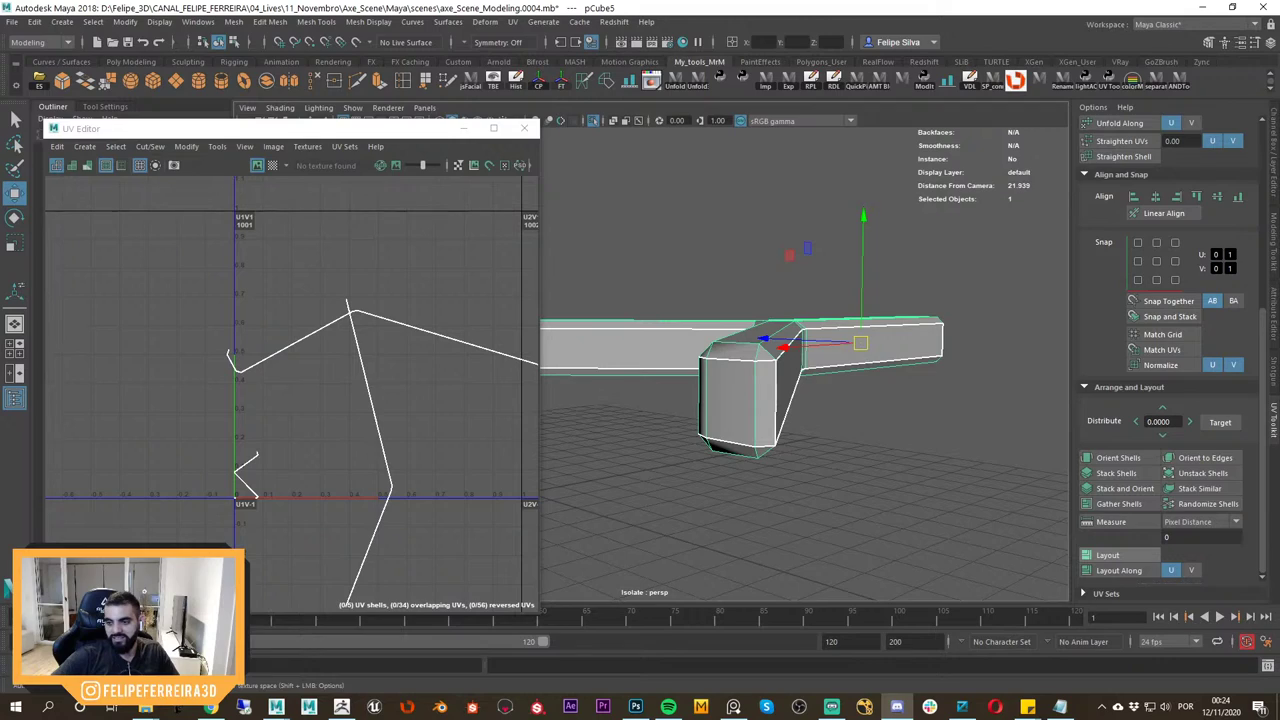
pyautogui.click(1109, 555)
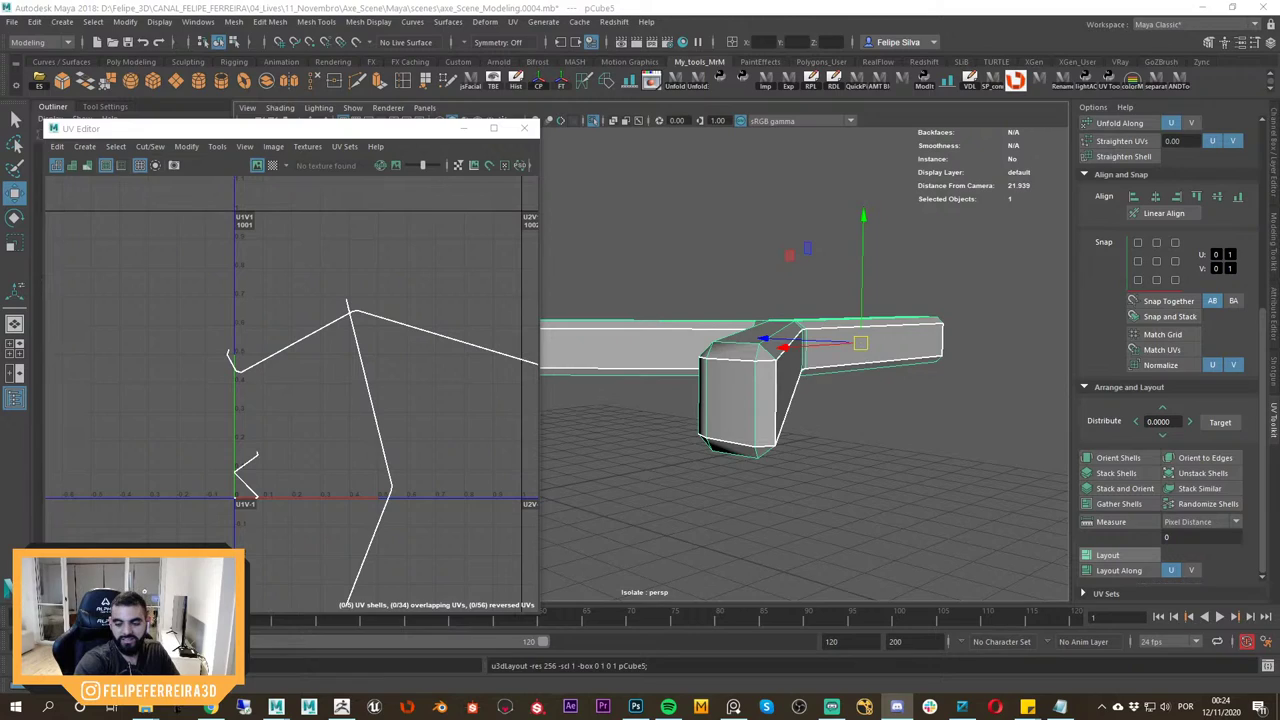
pyautogui.click(1118, 458)
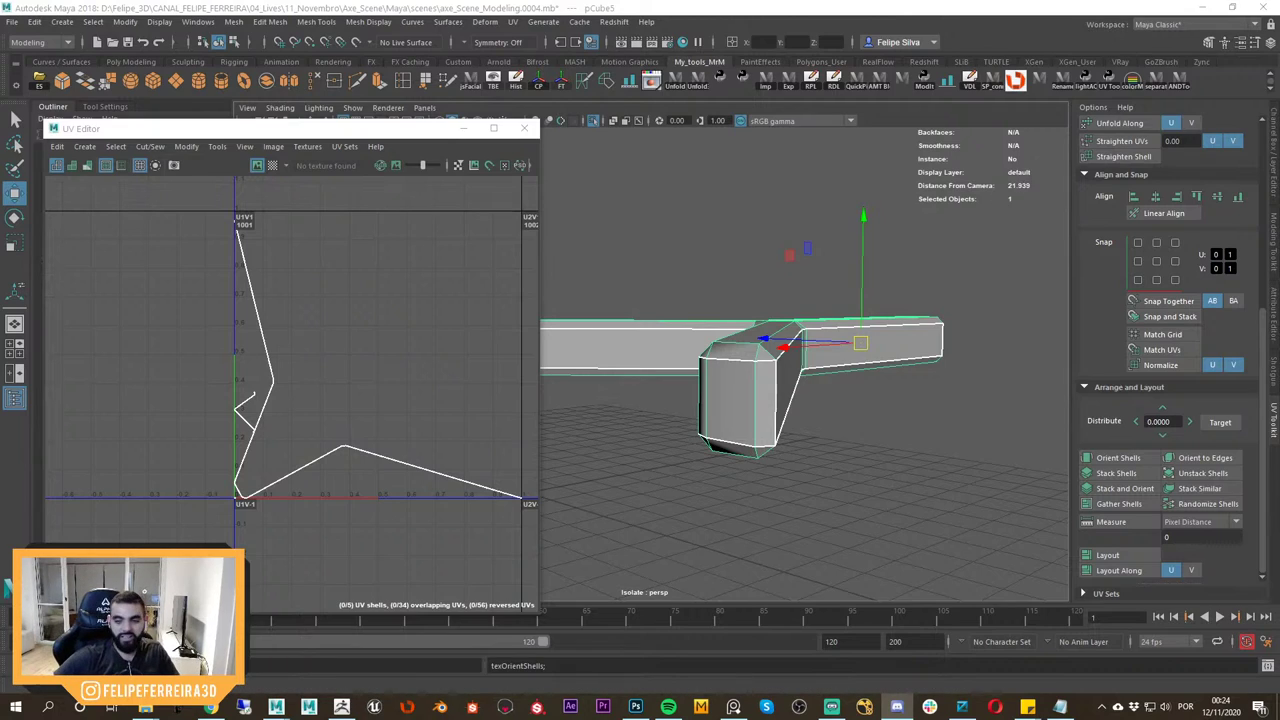
pyautogui.keyDown('alt'); pyautogui.moveTo(871, 403); pyautogui.dragTo(873, 411); pyautogui.keyUp('alt')
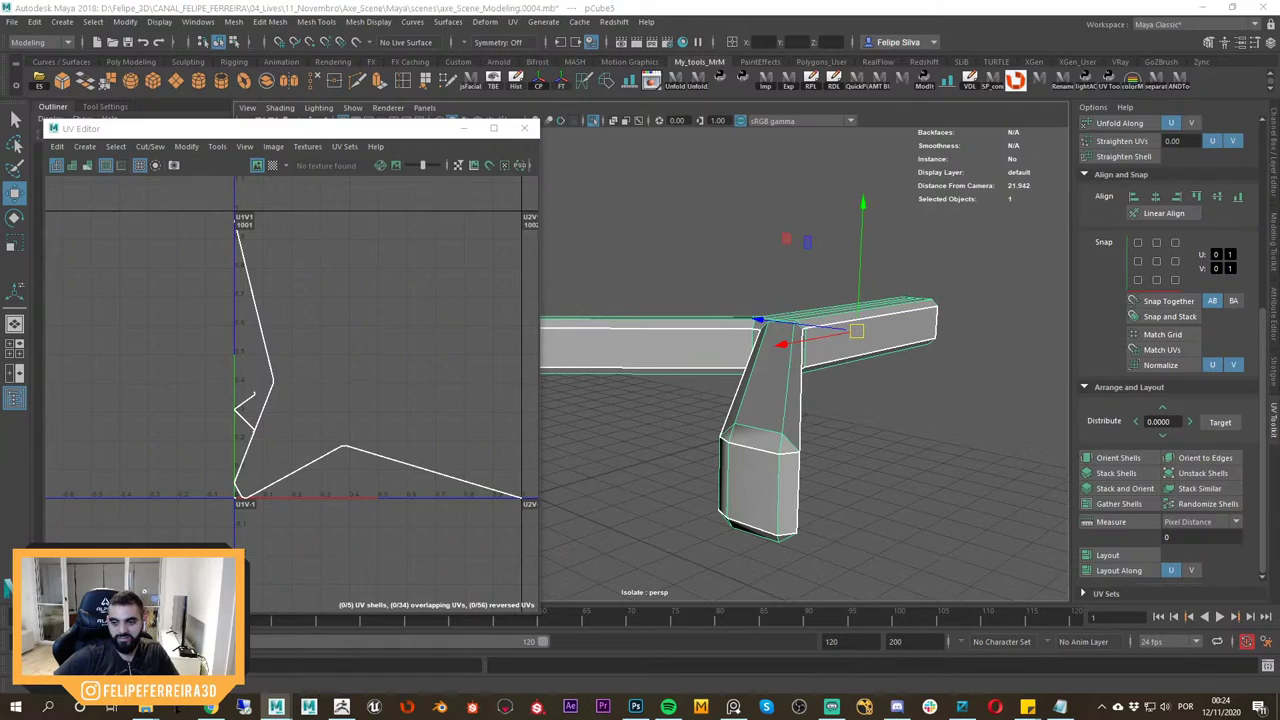
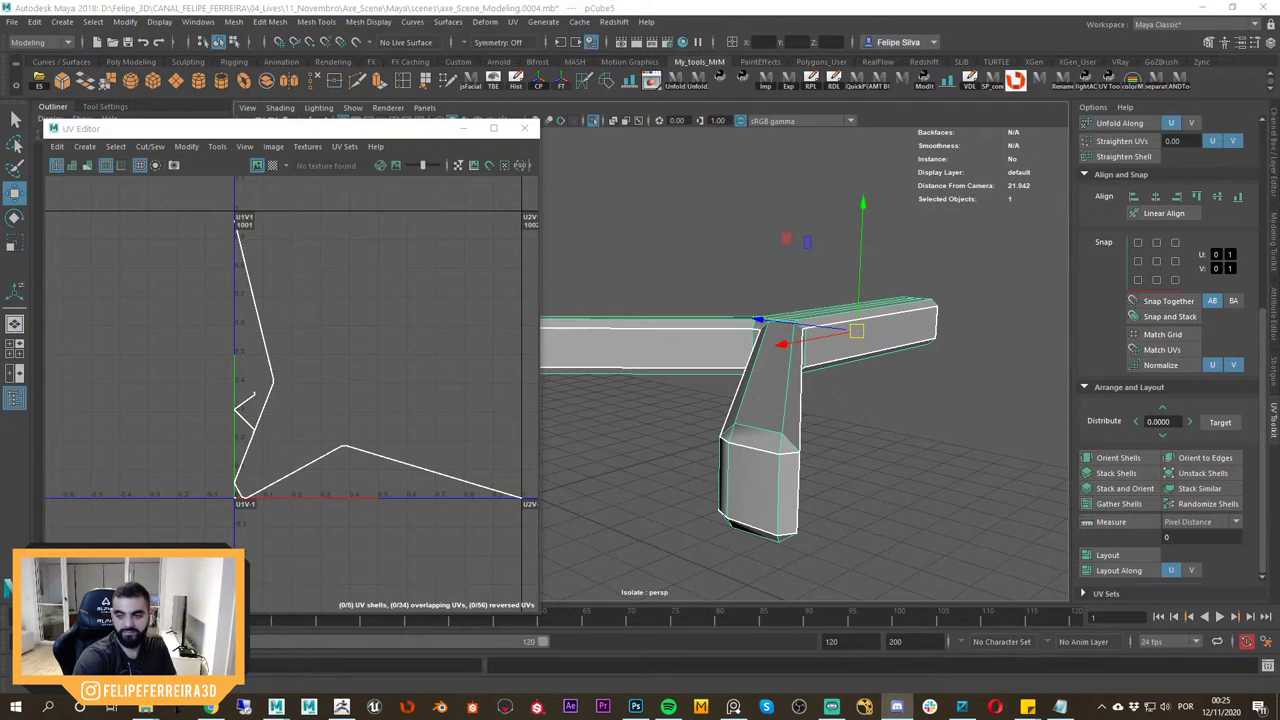
# Examine the spoke piece's arm ends, side walls and bevelled edges from several angles.
pyautogui.keyDown('alt'); pyautogui.moveTo(953, 444); pyautogui.dragTo(978, 504); pyautogui.keyUp('alt')
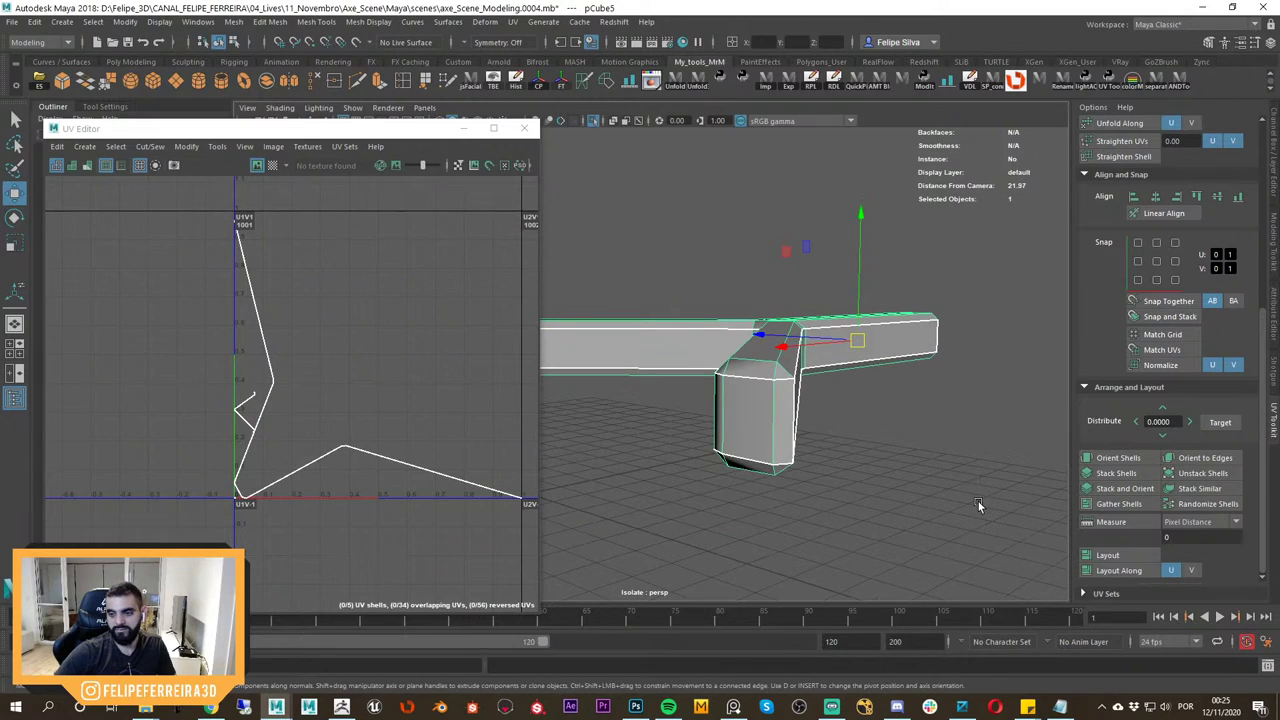
pyautogui.keyDown('alt'); pyautogui.moveTo(895, 470); pyautogui.dragTo(869, 400); pyautogui.keyUp('alt')
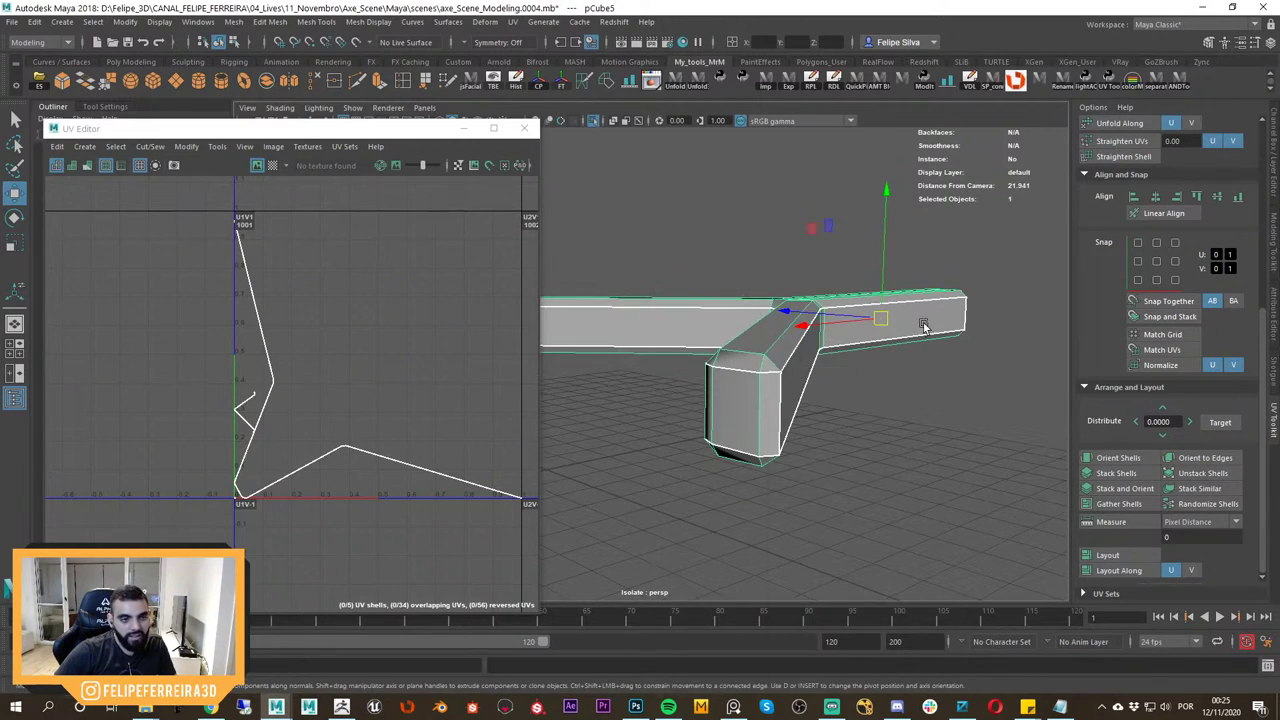
pyautogui.click(943, 435)
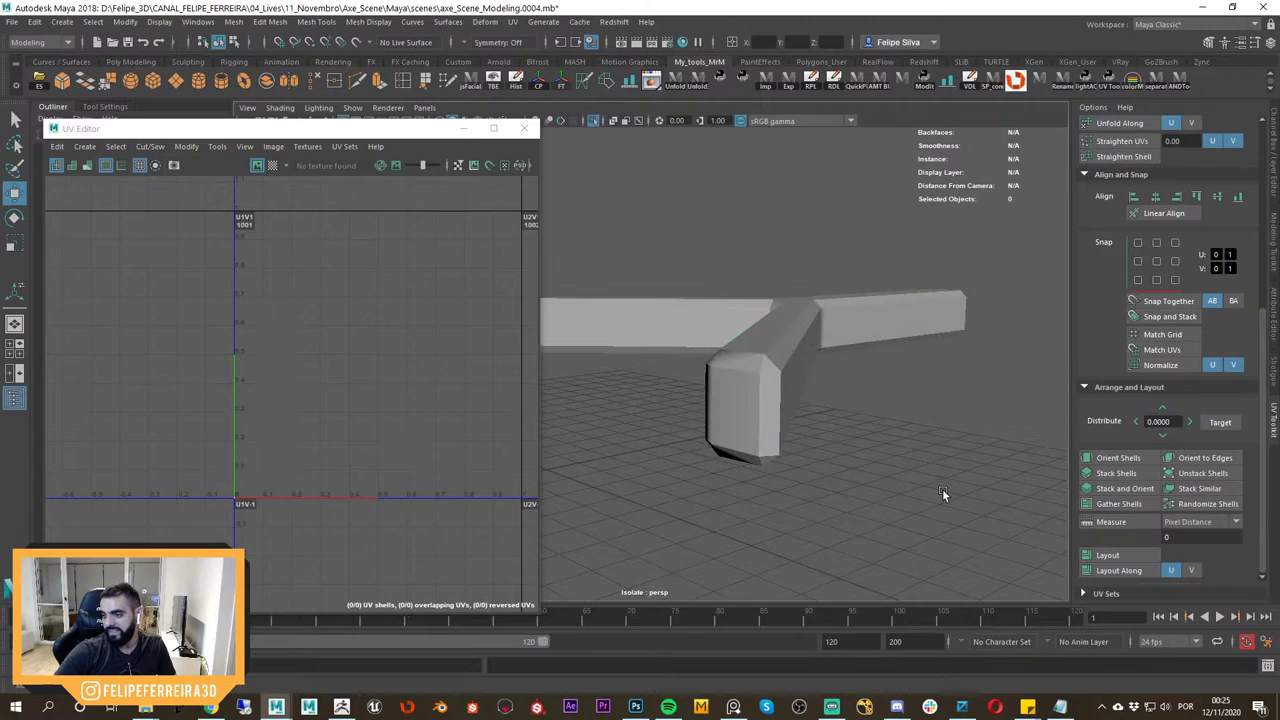
pyautogui.keyDown('alt'); pyautogui.moveTo(856, 464); pyautogui.dragTo(889, 478); pyautogui.keyUp('alt')
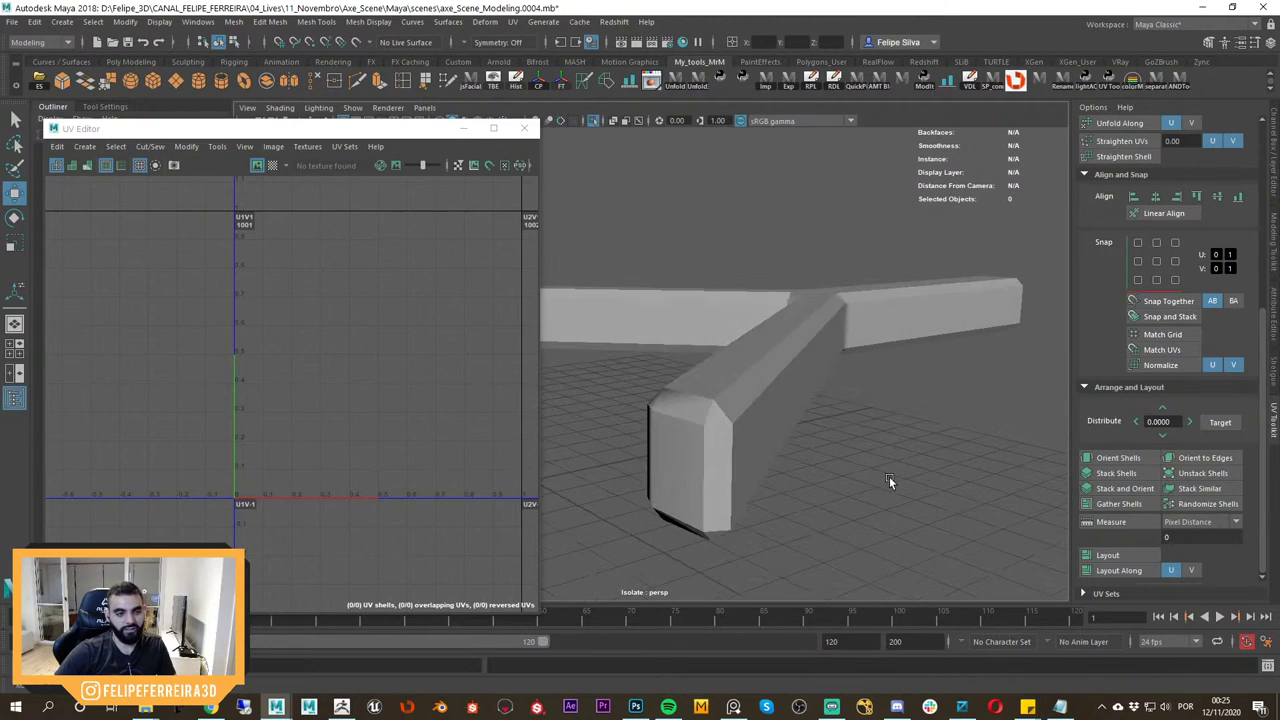
pyautogui.click(808, 405)
pyautogui.keyDown('alt'); pyautogui.moveTo(812, 413); pyautogui.dragTo(848, 440); pyautogui.keyUp('alt')
pyautogui.click(849, 439)
pyautogui.click(826, 411)
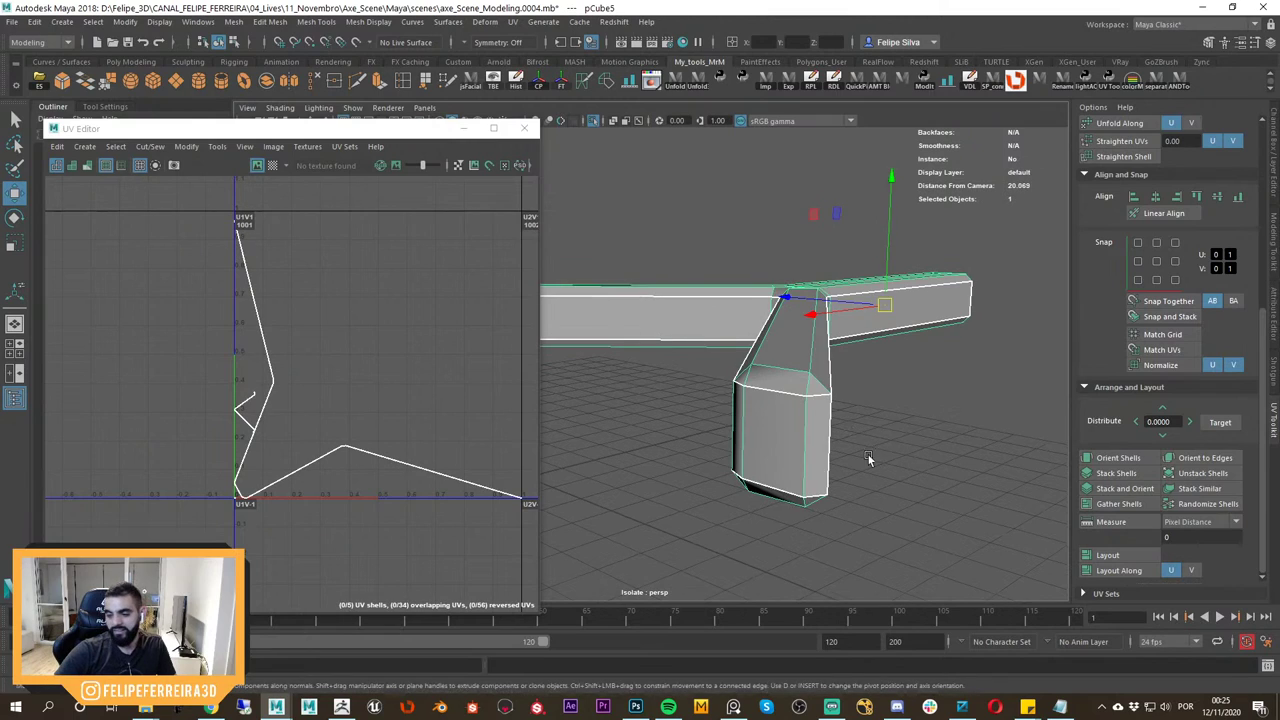
pyautogui.keyDown('alt'); pyautogui.moveTo(868, 457); pyautogui.dragTo(779, 454, button='right'); pyautogui.keyUp('alt')
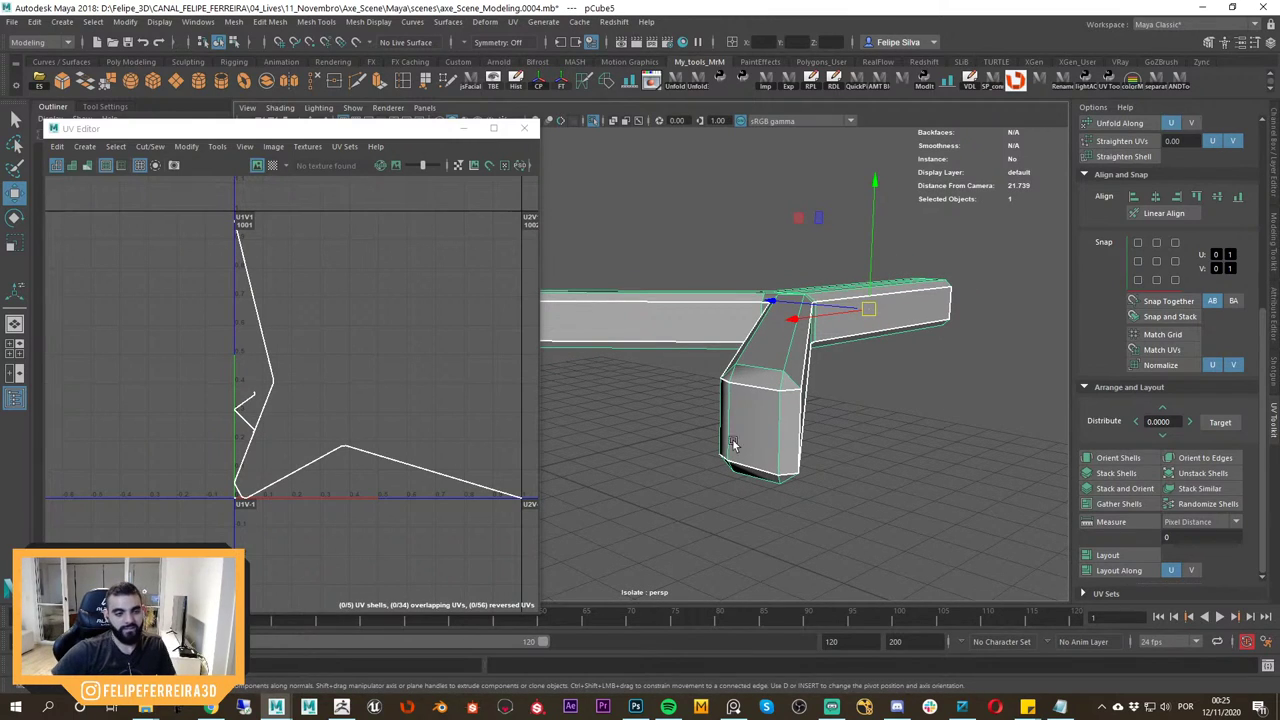
pyautogui.keyDown('alt'); pyautogui.moveTo(886, 452); pyautogui.dragTo(822, 461); pyautogui.keyUp('alt')
pyautogui.keyDown('alt'); pyautogui.moveTo(822, 461); pyautogui.dragTo(775, 459, button='right'); pyautogui.keyUp('alt')
pyautogui.moveTo(795, 460)
pyautogui.keyDown('alt'); pyautogui.mouseDown()
pyautogui.moveTo(839, 465)
pyautogui.moveTo(805, 483)
pyautogui.mouseUp(); pyautogui.keyUp('alt')
# Switch to the reference image, view the whole axe painting, and return to the Maya scene.
pyautogui.click(733, 706)
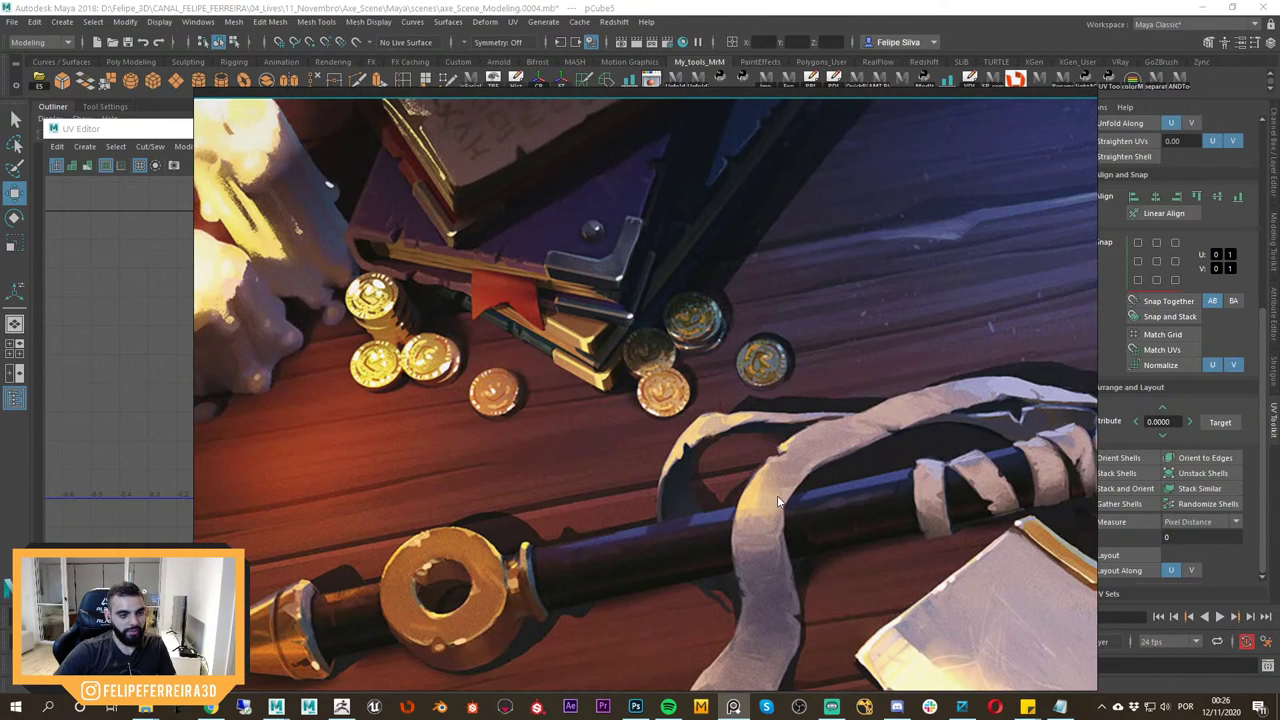
pyautogui.moveTo(806, 522); pyautogui.dragTo(736, 484, button='middle')
pyautogui.scroll(-5, 782, 502)
pyautogui.moveTo(786, 525); pyautogui.dragTo(731, 468, button='middle')
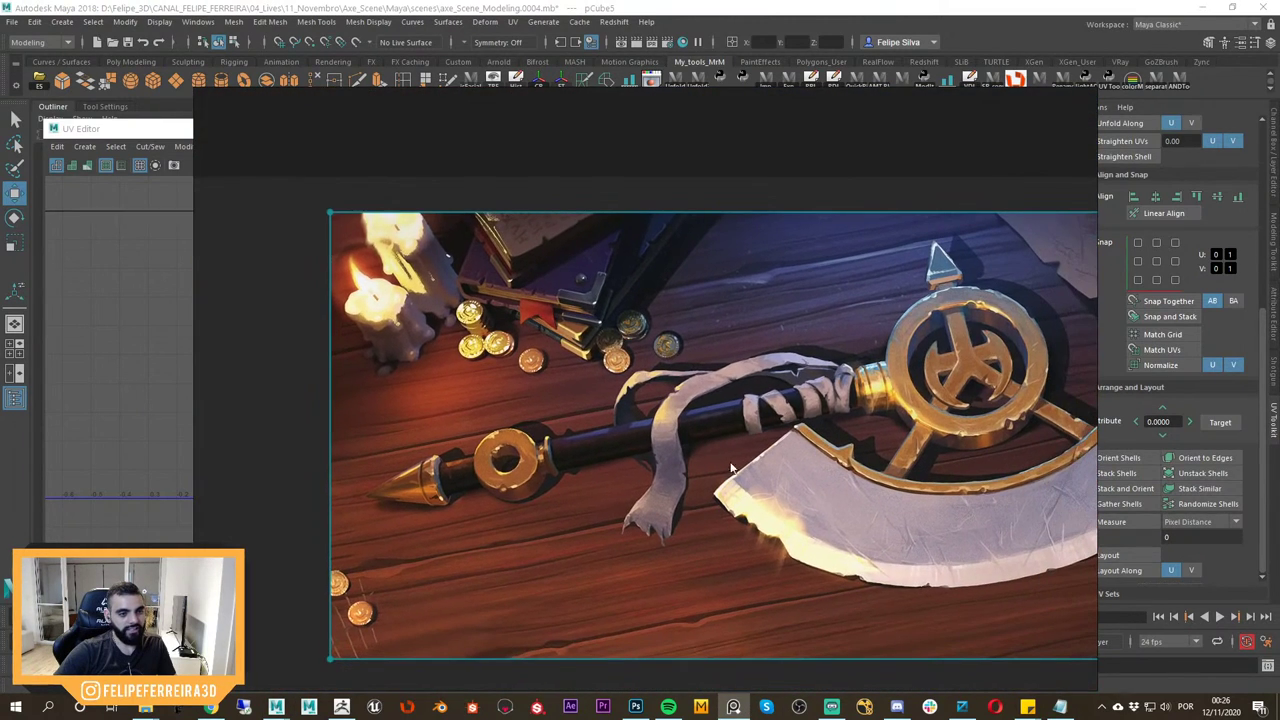
pyautogui.click(903, 6)
# Repack the spoke piece's UV shells.
pyautogui.keyDown('alt'); pyautogui.moveTo(806, 388); pyautogui.dragTo(825, 463); pyautogui.keyUp('alt')
pyautogui.click(767, 406)
pyautogui.hotkey('ctrl', 'z')
pyautogui.click(1137, 459)
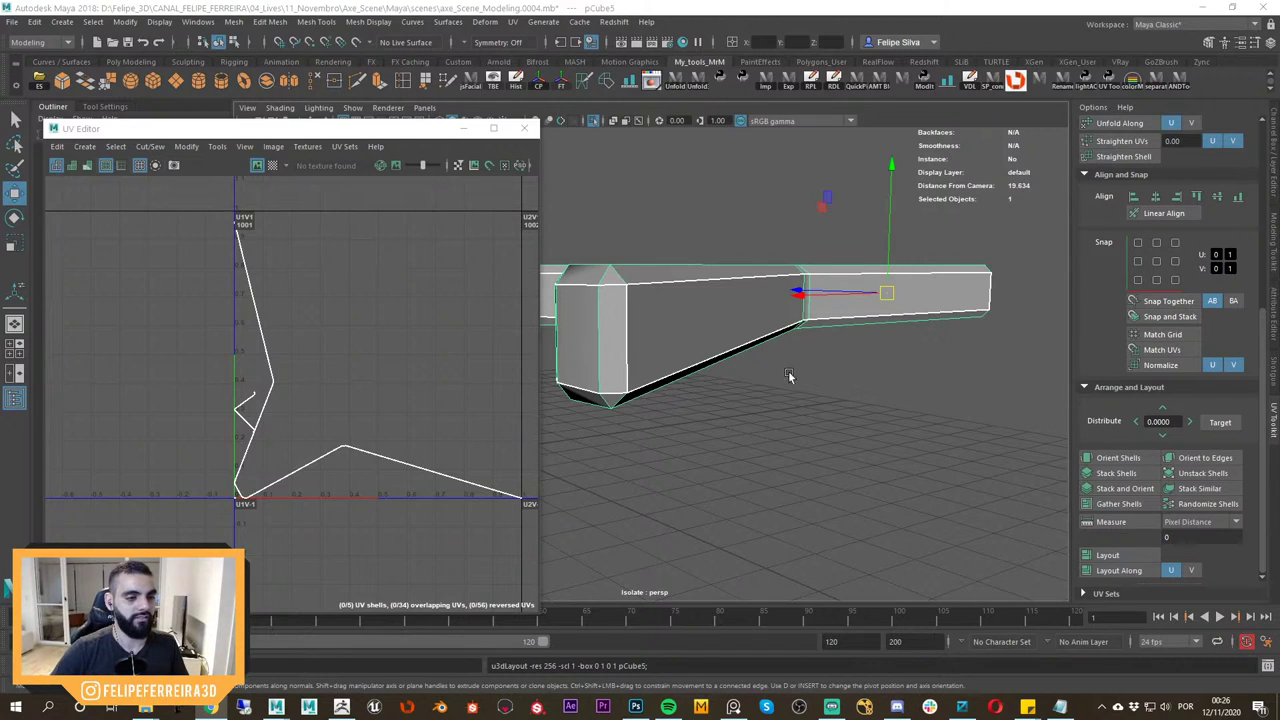
# Center the spoke piece's pivot and freeze its transformations.
pyautogui.keyDown('alt'); pyautogui.moveTo(787, 371); pyautogui.dragTo(748, 297); pyautogui.keyUp('alt')
pyautogui.click(537, 84)
pyautogui.click(561, 84)
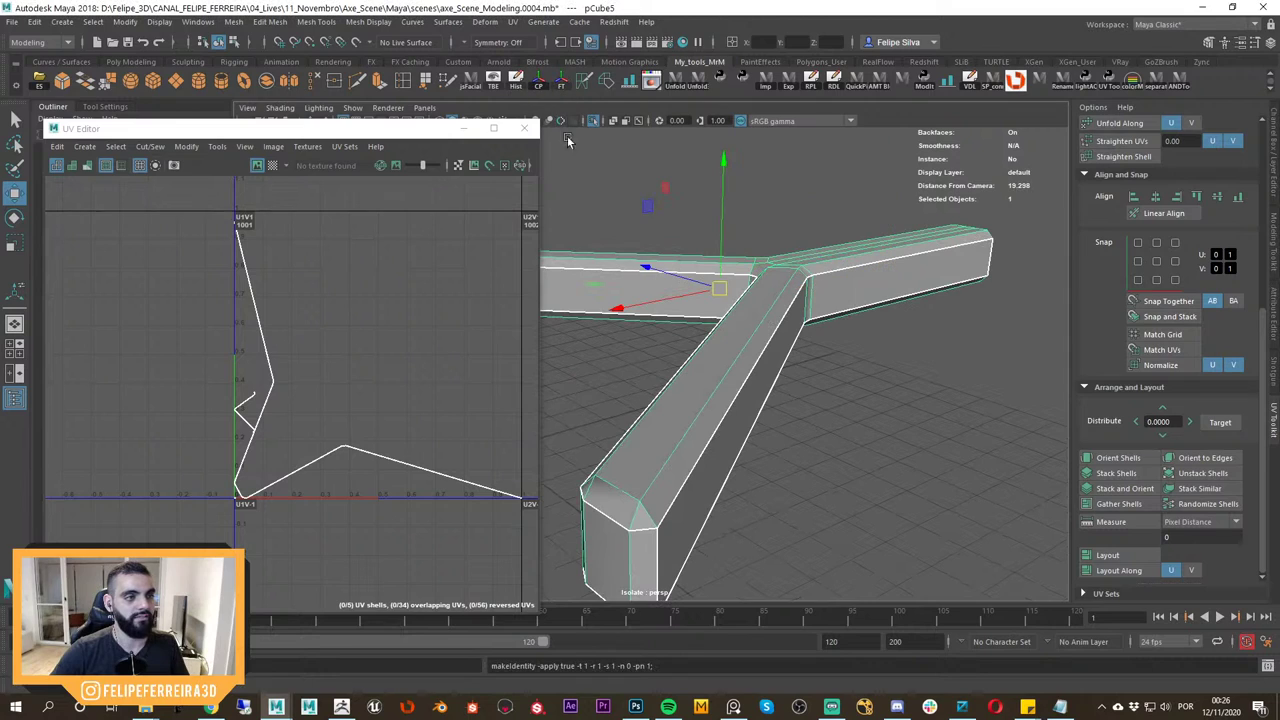
# Reselect the entire spoke piece and run the UV Layout on it again.
pyautogui.keyDown('alt'); pyautogui.moveTo(941, 424); pyautogui.dragTo(791, 343, button='right'); pyautogui.keyUp('alt')
pyautogui.keyDown('alt'); pyautogui.moveTo(760, 345); pyautogui.dragTo(864, 440); pyautogui.keyUp('alt')
pyautogui.click(873, 417)
pyautogui.moveTo(858, 351); pyautogui.dragTo(757, 421)
pyautogui.keyDown('alt'); pyautogui.moveTo(820, 371); pyautogui.dragTo(881, 428); pyautogui.keyUp('alt')
pyautogui.click(878, 422)
pyautogui.moveTo(800, 290); pyautogui.dragTo(868, 454)
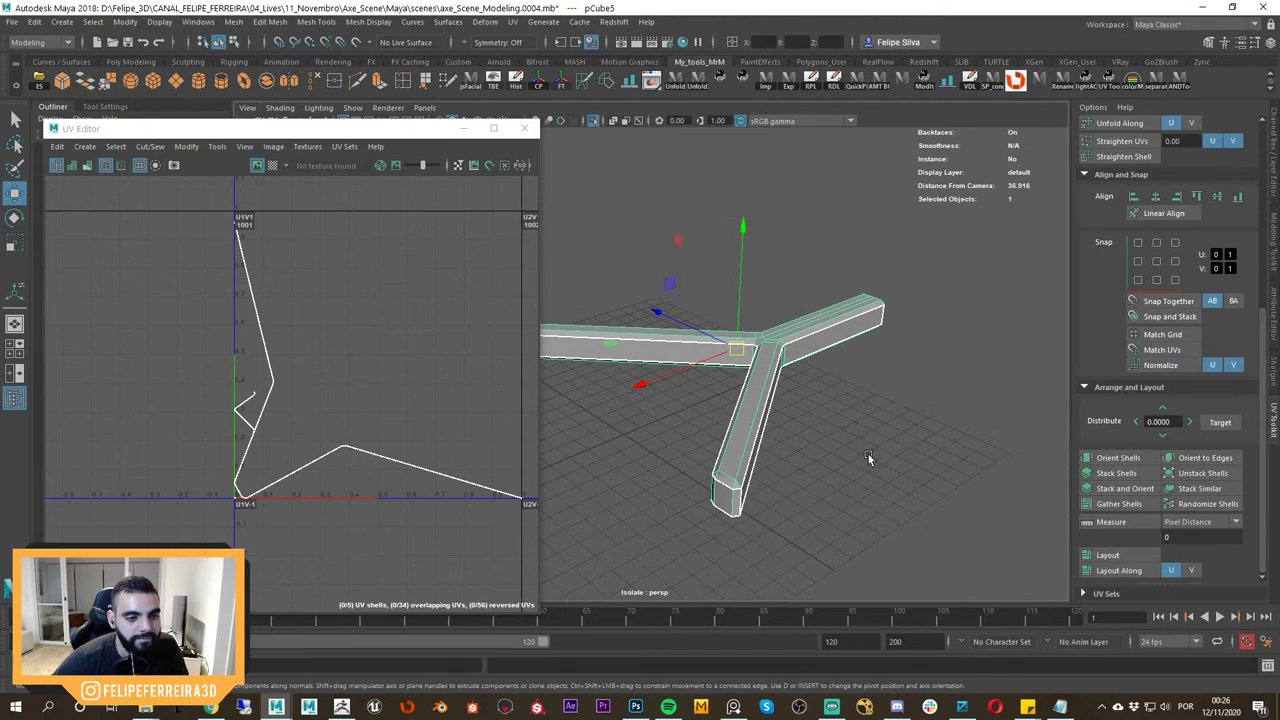
pyautogui.click(780, 255)
pyautogui.moveTo(780, 255); pyautogui.dragTo(862, 450)
pyautogui.click(773, 300)
pyautogui.moveTo(773, 304); pyautogui.dragTo(860, 440)
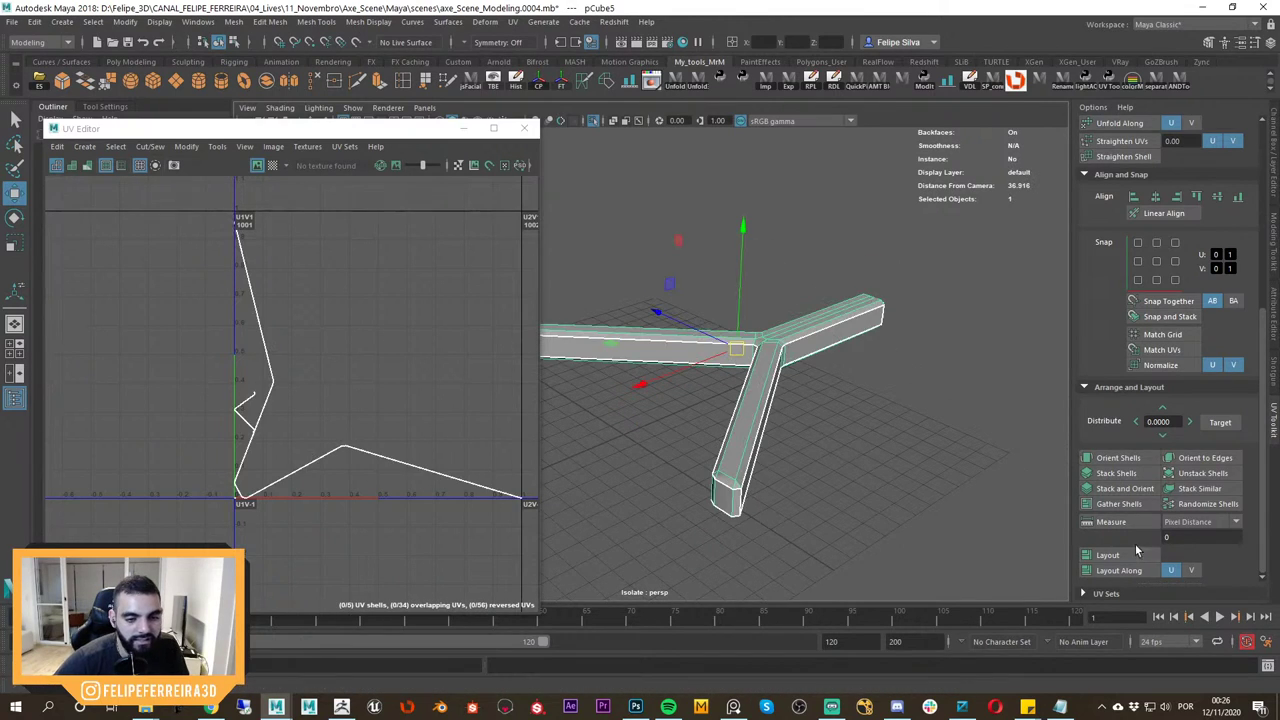
pyautogui.click(1134, 551)
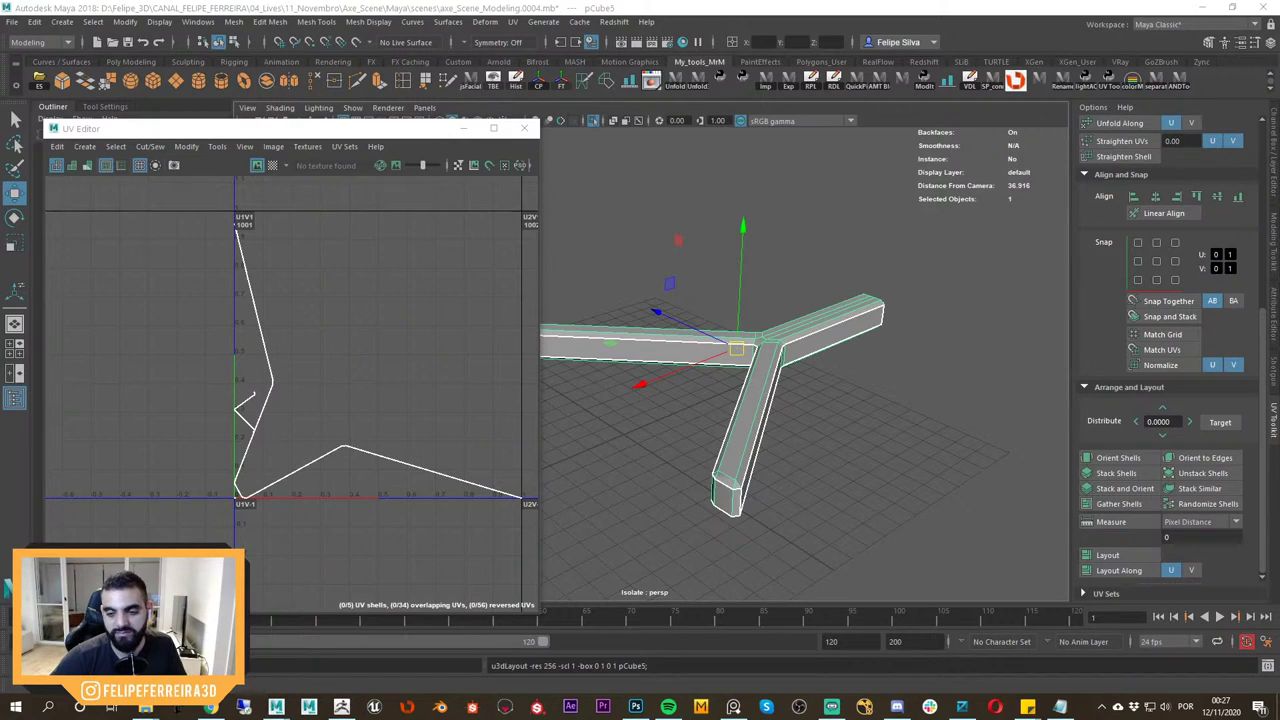
# Delete the spoke piece's construction history.
pyautogui.keyDown('alt'); pyautogui.moveTo(848, 403); pyautogui.dragTo(884, 430); pyautogui.keyUp('alt')
pyautogui.click(884, 430)
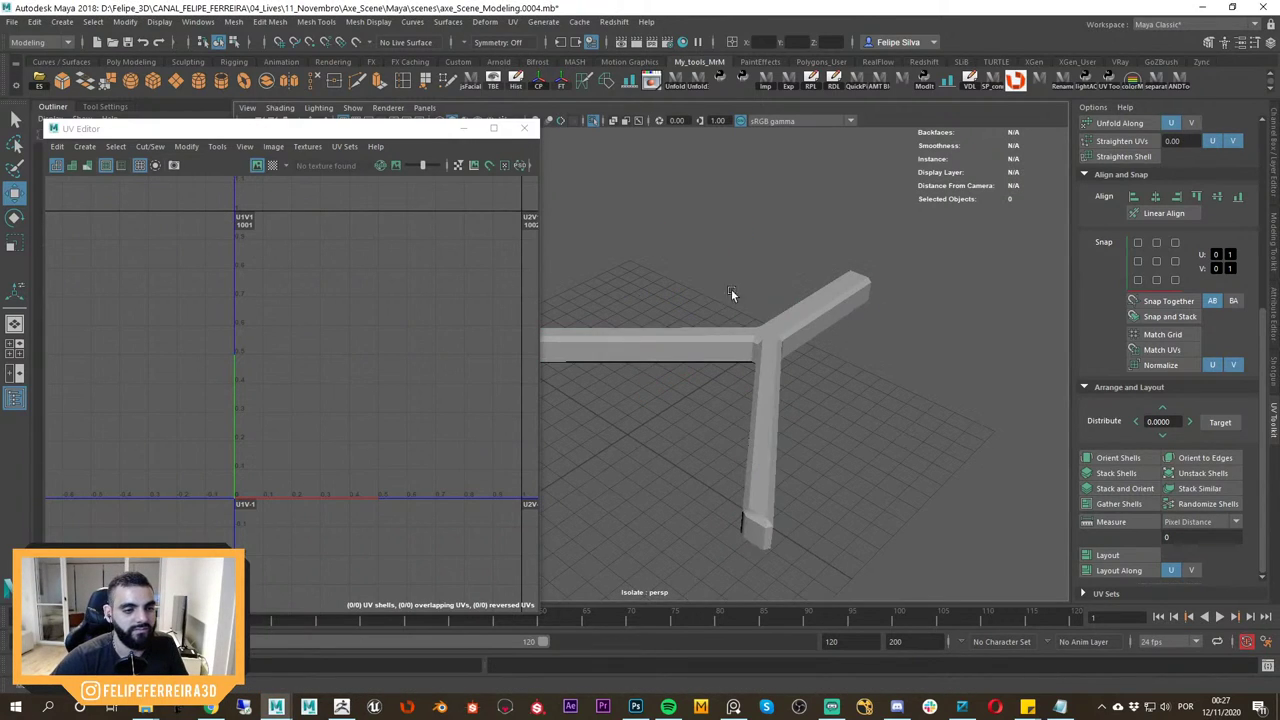
pyautogui.click(751, 331)
pyautogui.click(522, 84)
# Check the spoke piece against the ring in the full scene and isolate it again.
pyautogui.hotkey('ctrl', '1')
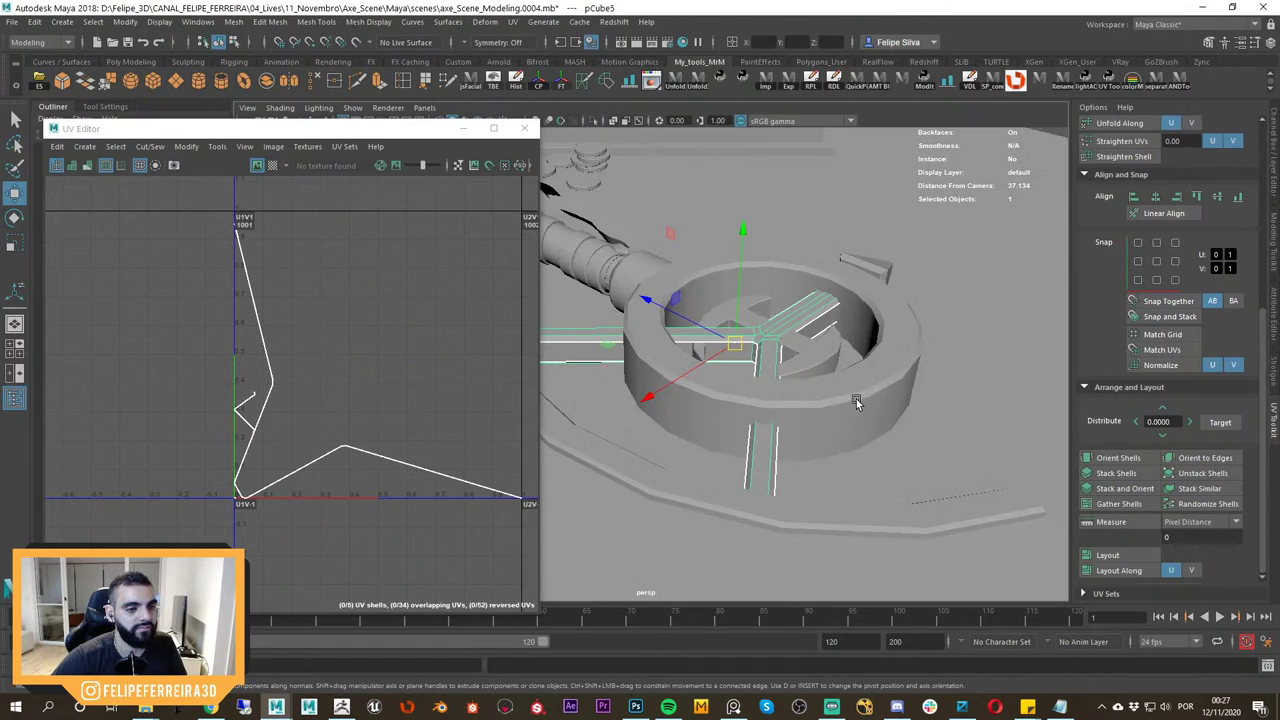
pyautogui.keyDown('alt'); pyautogui.moveTo(856, 402); pyautogui.dragTo(808, 372, button='right'); pyautogui.keyUp('alt')
pyautogui.keyDown('alt'); pyautogui.moveTo(808, 372); pyautogui.dragTo(800, 326); pyautogui.keyUp('alt')
pyautogui.hotkey('ctrl', '1')
pyautogui.keyDown('alt'); pyautogui.moveTo(800, 326); pyautogui.dragTo(873, 384, button='right'); pyautogui.keyUp('alt')
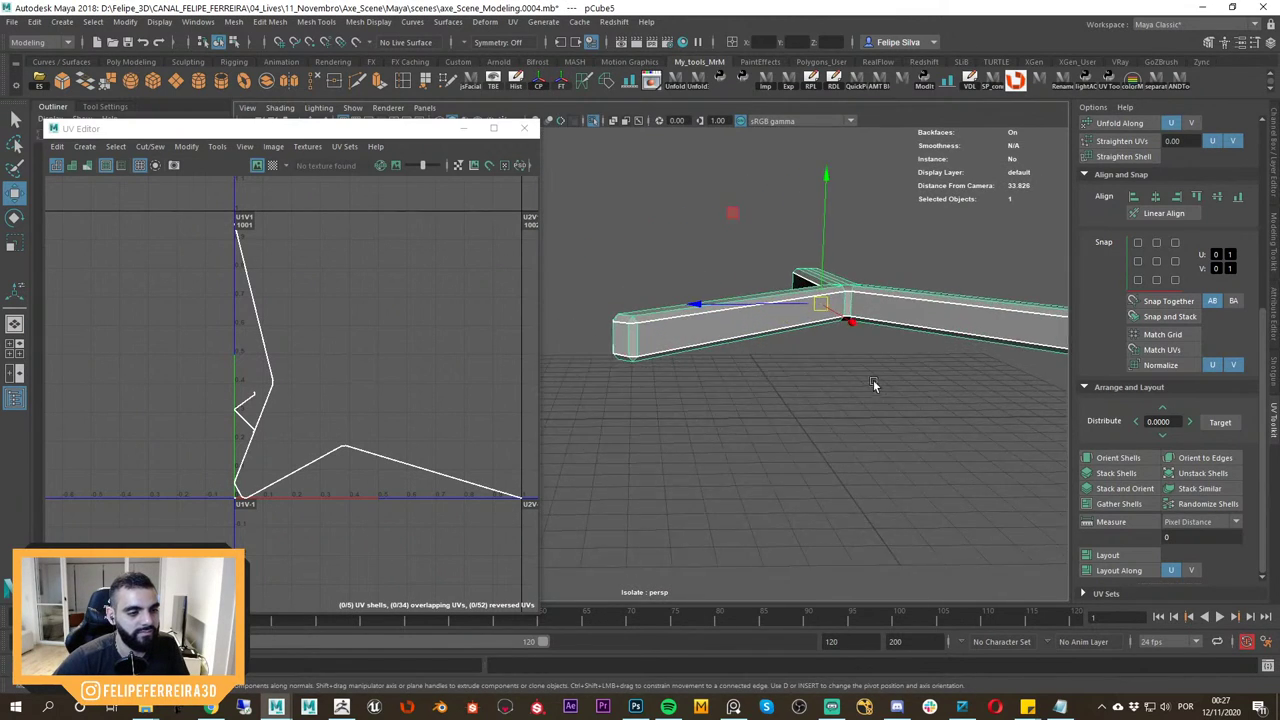
pyautogui.keyDown('alt'); pyautogui.moveTo(873, 384); pyautogui.dragTo(909, 377); pyautogui.keyUp('alt')
# Select a side face of one spoke arm to check its UV shell, then return to object selection.
pyautogui.moveTo(763, 331); pyautogui.dragTo(831, 369, button='right')
pyautogui.click(803, 329)
pyautogui.press('f')
pyautogui.hotkey('ctrl', 'F11')
pyautogui.keyDown('alt'); pyautogui.moveTo(871, 383); pyautogui.dragTo(765, 388); pyautogui.keyUp('alt')
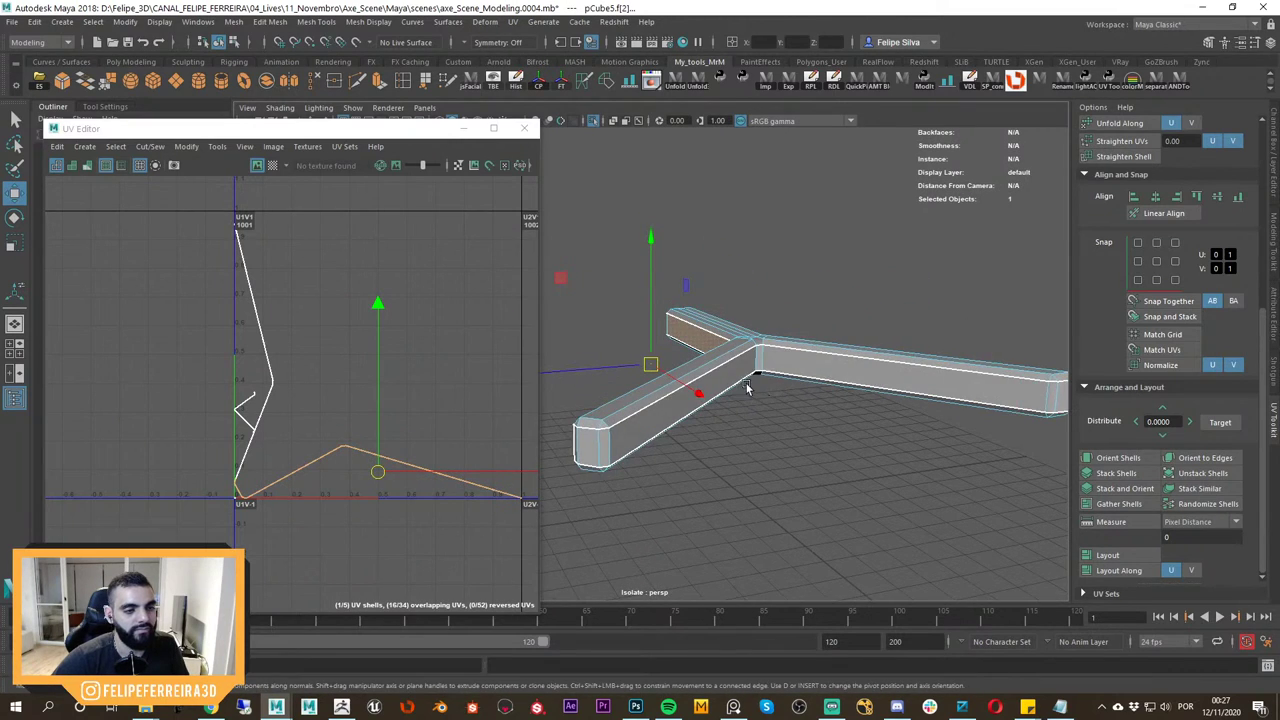
pyautogui.click(734, 373)
pyautogui.moveTo(858, 397)
pyautogui.keyDown('alt'); pyautogui.mouseDown()
pyautogui.moveTo(750, 393)
pyautogui.moveTo(831, 416)
pyautogui.moveTo(860, 408)
pyautogui.mouseUp(); pyautogui.keyUp('alt')
pyautogui.moveTo(768, 365); pyautogui.dragTo(812, 300, button='right')
pyautogui.click(887, 263)
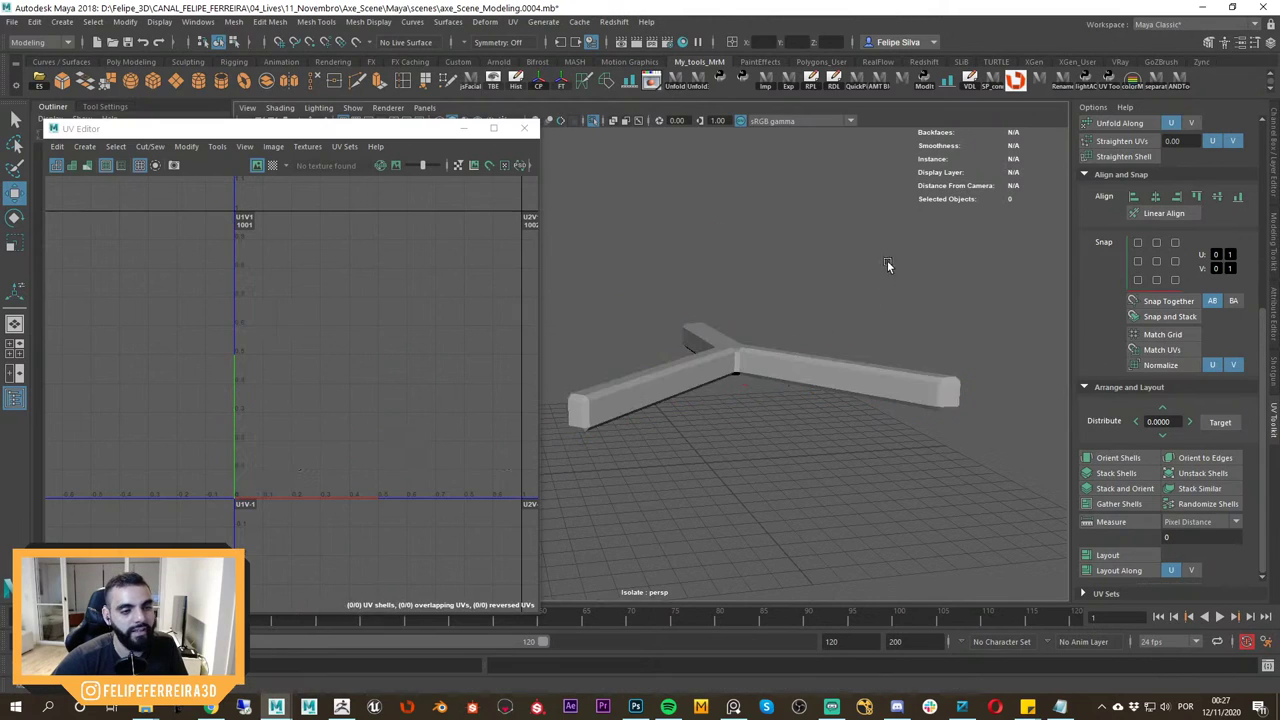
# Examine the spoke piece's arms from all around and compare them with its UV shells.
pyautogui.click(797, 372)
pyautogui.keyDown('alt'); pyautogui.moveTo(766, 409); pyautogui.dragTo(966, 408); pyautogui.keyUp('alt')
pyautogui.keyDown('alt'); pyautogui.moveTo(752, 391); pyautogui.dragTo(890, 405); pyautogui.keyUp('alt')
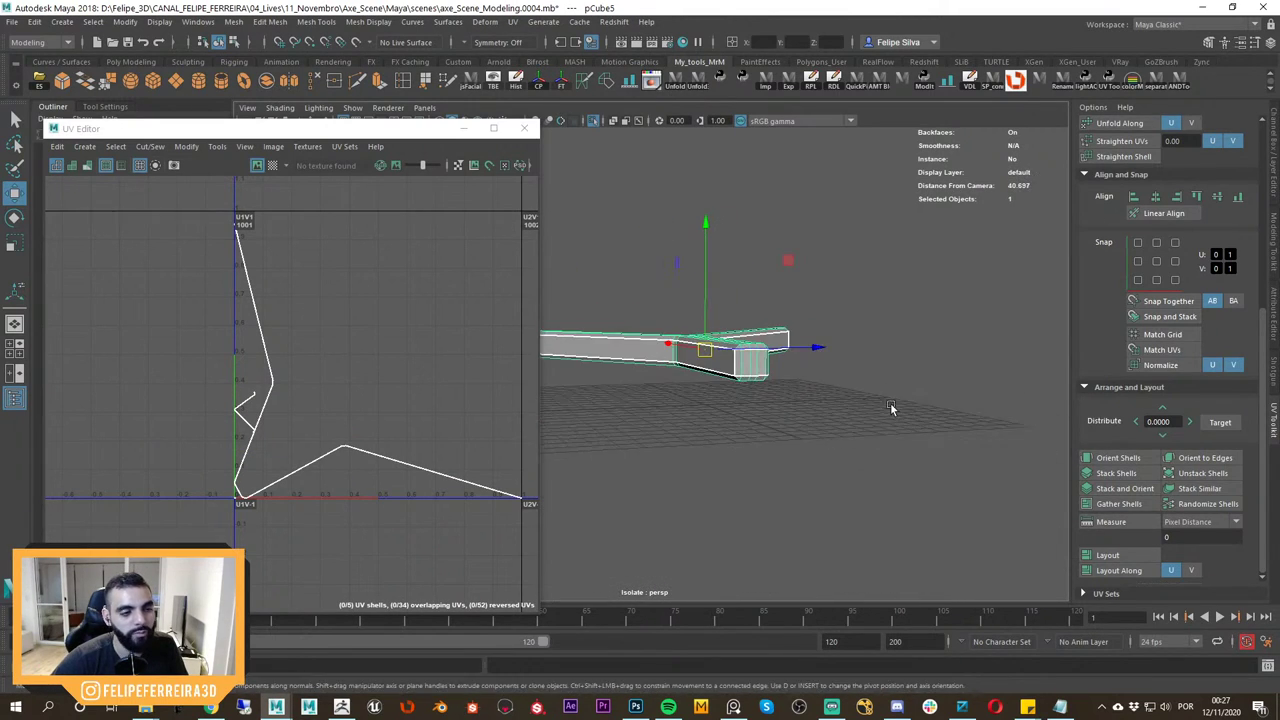
pyautogui.moveTo(772, 410)
pyautogui.keyDown('alt'); pyautogui.mouseDown()
pyautogui.moveTo(833, 438)
pyautogui.moveTo(815, 447)
pyautogui.moveTo(769, 410)
pyautogui.mouseUp(); pyautogui.keyUp('alt')
pyautogui.keyDown('alt'); pyautogui.moveTo(862, 436); pyautogui.dragTo(650, 442); pyautogui.keyUp('alt')
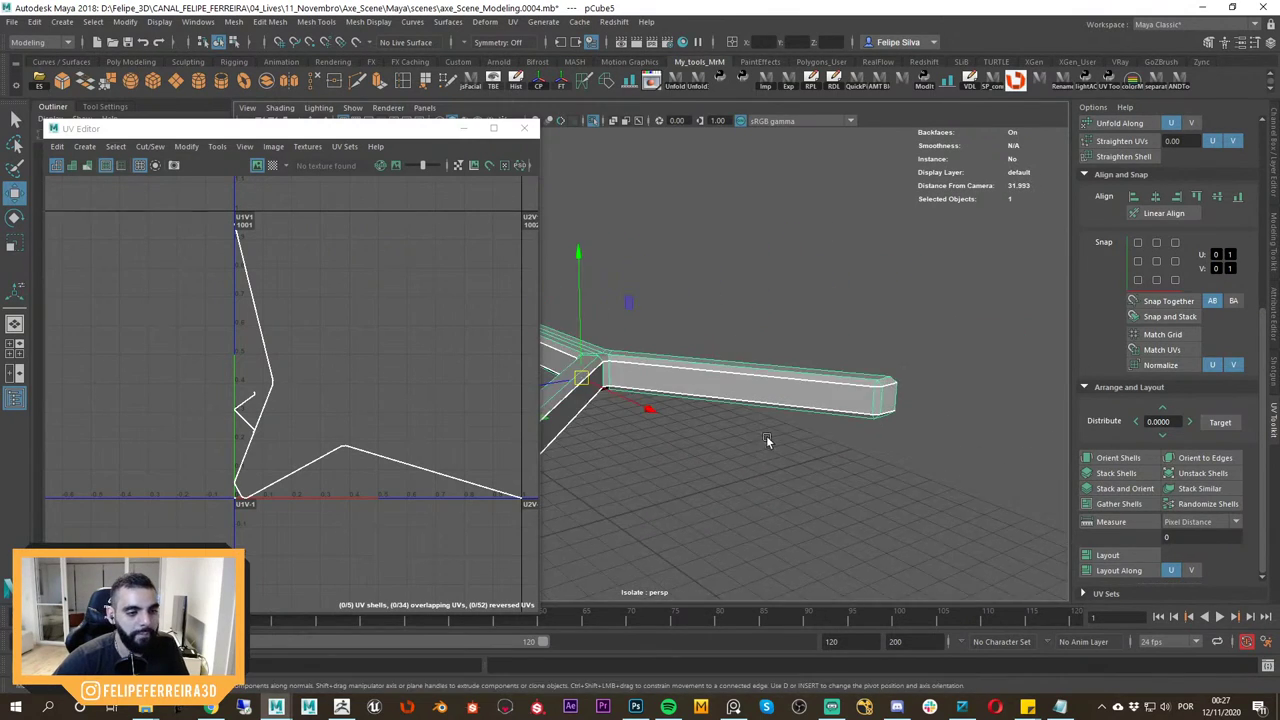
pyautogui.moveTo(767, 440)
pyautogui.keyDown('alt'); pyautogui.mouseDown()
pyautogui.moveTo(806, 429)
pyautogui.moveTo(749, 428)
pyautogui.mouseUp(); pyautogui.keyUp('alt')
pyautogui.keyDown('alt'); pyautogui.moveTo(351, 369); pyautogui.dragTo(310, 355, button='middle'); pyautogui.keyUp('alt')
pyautogui.scroll(-2, 312, 352)
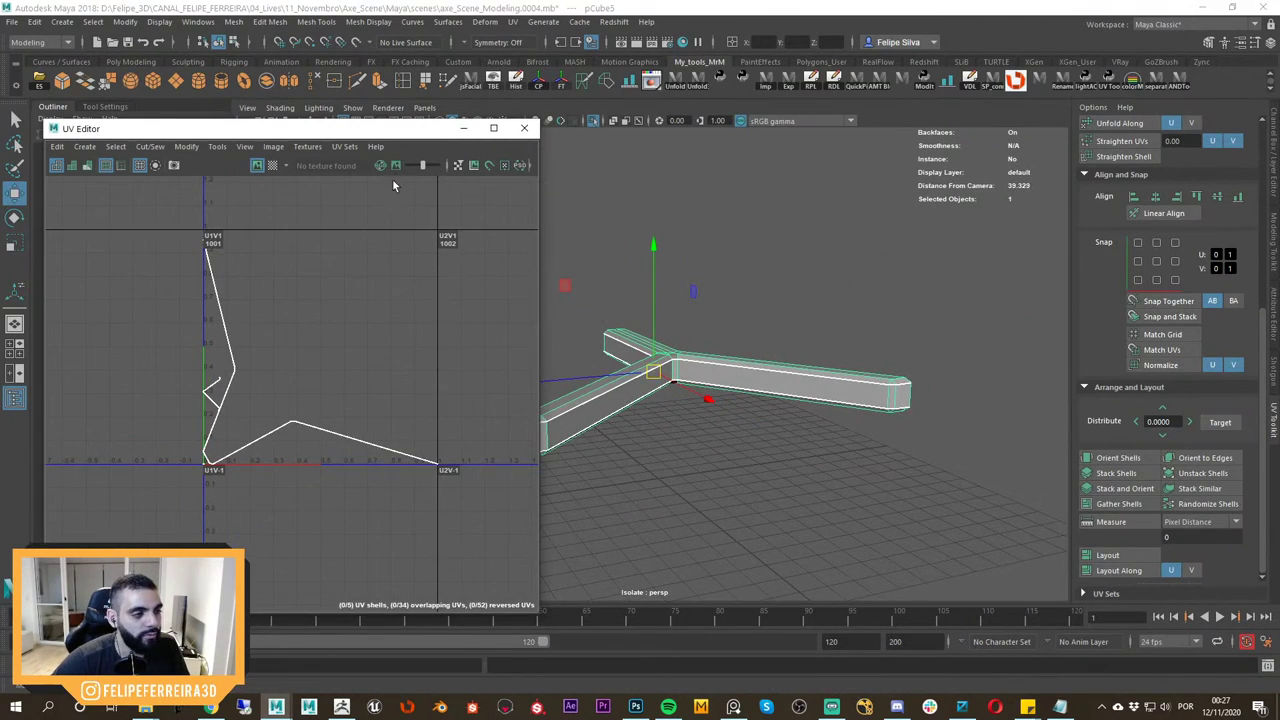
pyautogui.moveTo(384, 133); pyautogui.dragTo(376, 133)
pyautogui.scroll(-2, 298, 294)
pyautogui.keyDown('alt'); pyautogui.moveTo(749, 372); pyautogui.dragTo(761, 429); pyautogui.keyUp('alt')
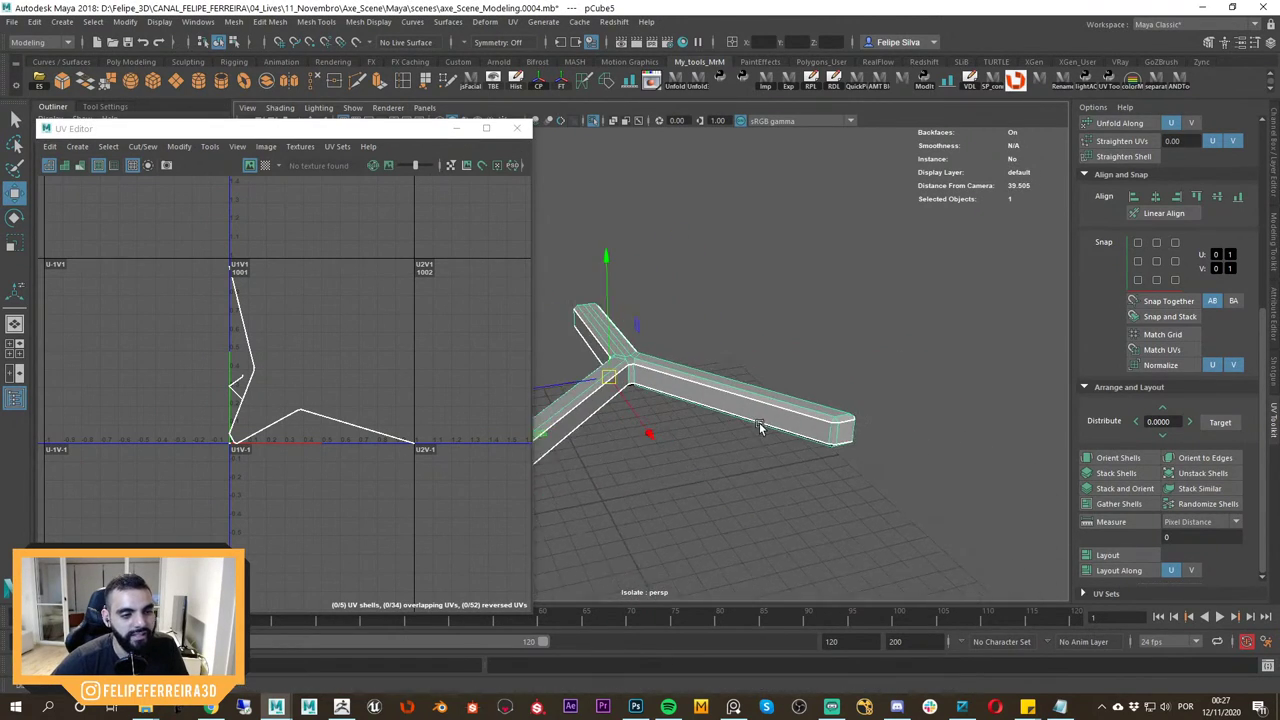
pyautogui.keyDown('alt'); pyautogui.moveTo(761, 429); pyautogui.dragTo(804, 466, button='right'); pyautogui.keyUp('alt')
pyautogui.keyDown('alt'); pyautogui.moveTo(804, 464); pyautogui.dragTo(770, 437); pyautogui.keyUp('alt')
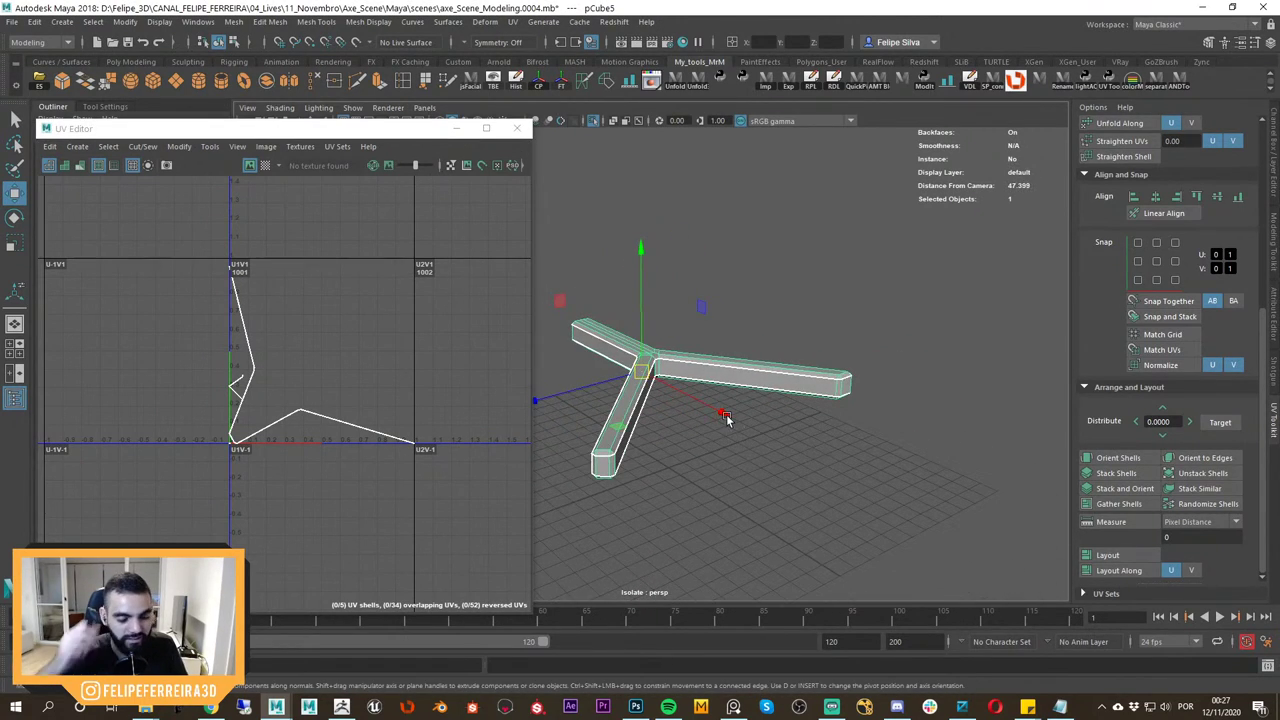
# Bring back the full scene and isolate the large crescent blade beyond the thin curved arc.
pyautogui.click(798, 427)
pyautogui.moveTo(749, 336); pyautogui.dragTo(852, 468)
pyautogui.hotkey('ctrl', '1')
pyautogui.keyDown('alt'); pyautogui.moveTo(852, 468); pyautogui.dragTo(716, 403, button='right'); pyautogui.keyUp('alt')
pyautogui.keyDown('alt'); pyautogui.moveTo(716, 403); pyautogui.dragTo(798, 428, button='middle'); pyautogui.keyUp('alt')
pyautogui.click(807, 401)
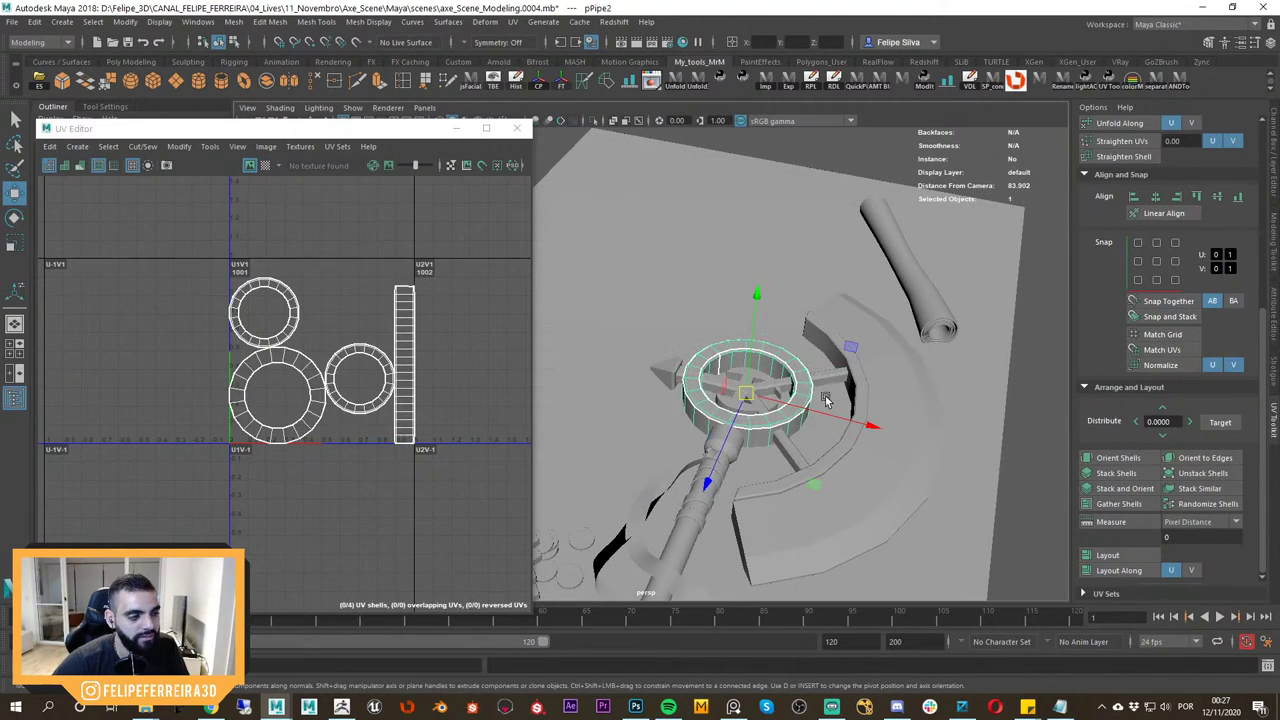
pyautogui.click(840, 376)
pyautogui.click(868, 390)
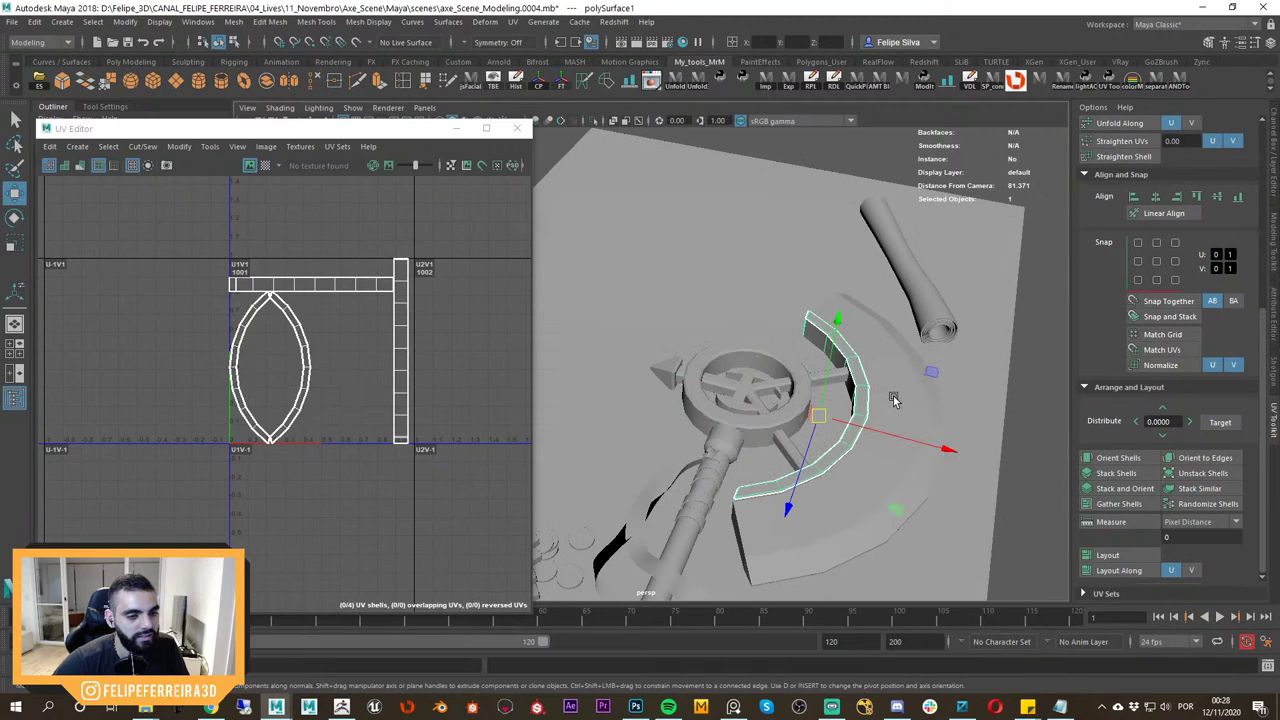
pyautogui.click(894, 400)
pyautogui.hotkey('ctrl', '1')
# Insert supporting edge loops close to both sides of the blade's ridge line.
pyautogui.keyDown('alt'); pyautogui.moveTo(894, 401); pyautogui.dragTo(789, 423); pyautogui.keyUp('alt')
pyautogui.scroll(4, 858, 428)
pyautogui.keyDown('shift'); pyautogui.moveTo(789, 419); pyautogui.dragTo(750, 433, button='right'); pyautogui.keyUp('shift')
pyautogui.click(738, 431)
pyautogui.keyDown('alt'); pyautogui.moveTo(740, 431); pyautogui.dragTo(892, 440); pyautogui.keyUp('alt')
pyautogui.keyDown('alt'); pyautogui.moveTo(764, 428); pyautogui.dragTo(839, 459, button='middle'); pyautogui.keyUp('alt')
pyautogui.keyDown('alt'); pyautogui.moveTo(839, 459); pyautogui.dragTo(866, 443); pyautogui.keyUp('alt')
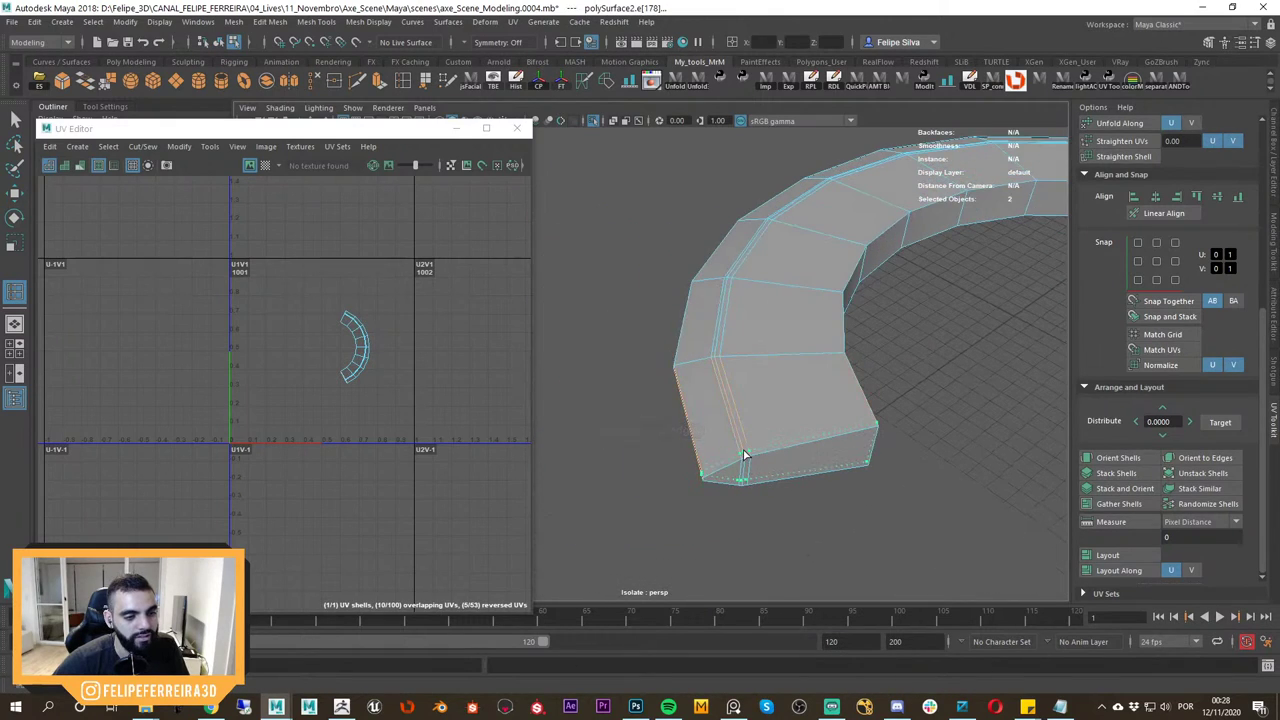
pyautogui.click(744, 456)
pyautogui.press('w')
# Select the border edges of the blade's inner wall and one end face, and cut UV seams along them.
pyautogui.moveTo(775, 416); pyautogui.dragTo(775, 285, button='right')
pyautogui.doubleClick(859, 385)
pyautogui.keyDown('alt'); pyautogui.moveTo(857, 386); pyautogui.dragTo(797, 350); pyautogui.keyUp('alt')
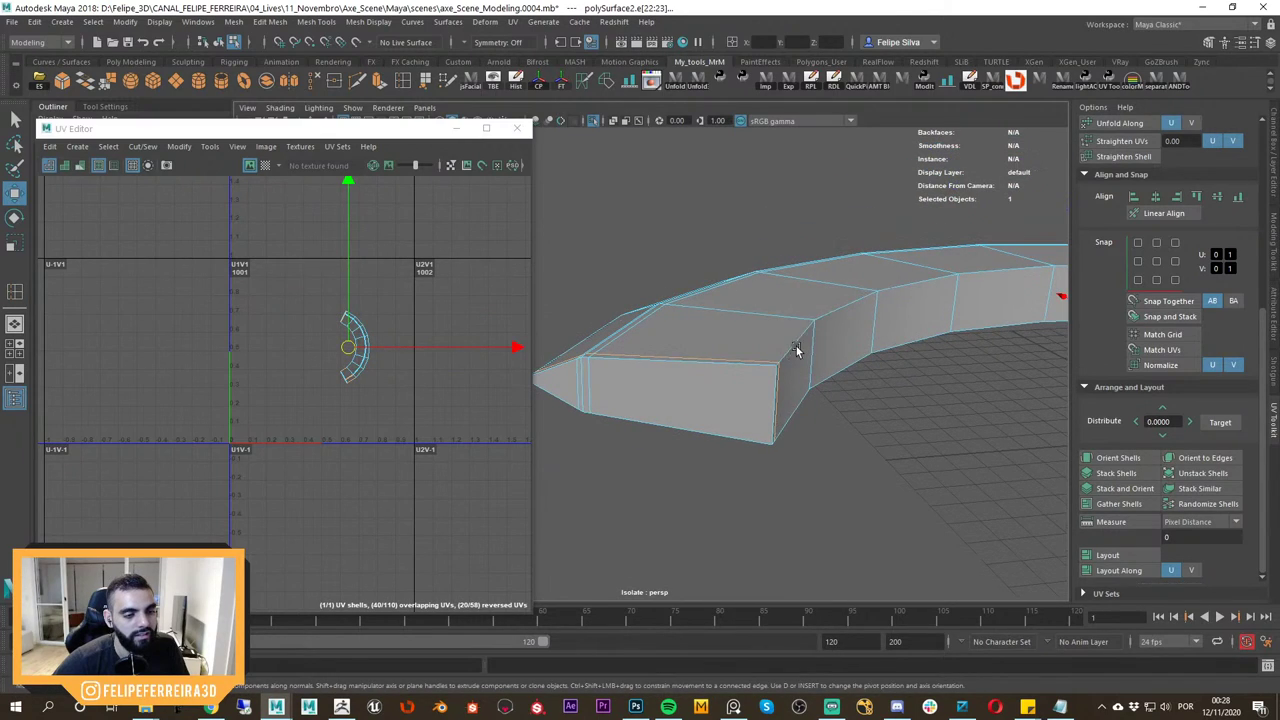
pyautogui.keyDown('shift'); pyautogui.doubleClick(849, 364); pyautogui.keyUp('shift')
pyautogui.keyDown('alt'); pyautogui.moveTo(835, 393); pyautogui.dragTo(817, 388); pyautogui.keyUp('alt')
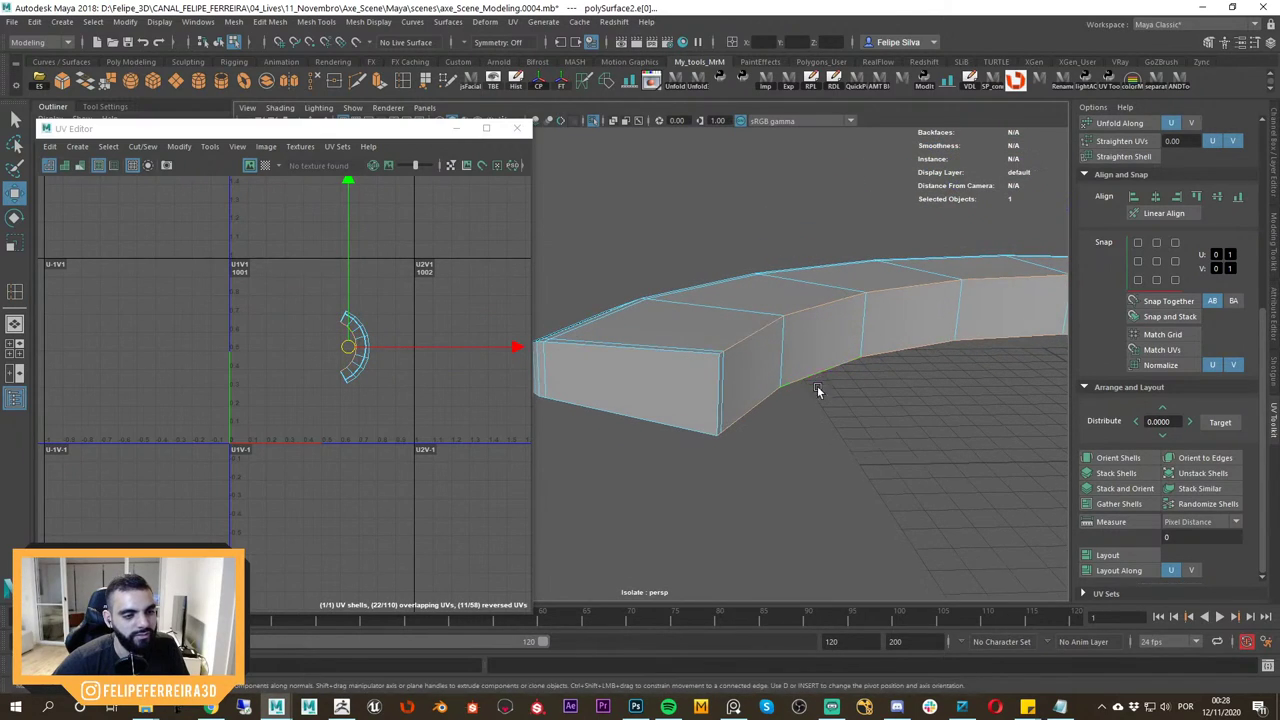
pyautogui.keyDown('shift'); pyautogui.click(672, 352); pyautogui.keyUp('shift')
pyautogui.keyDown('shift'); pyautogui.click(679, 423); pyautogui.keyUp('shift')
pyautogui.keyDown('alt'); pyautogui.moveTo(680, 420); pyautogui.dragTo(750, 428); pyautogui.keyUp('alt')
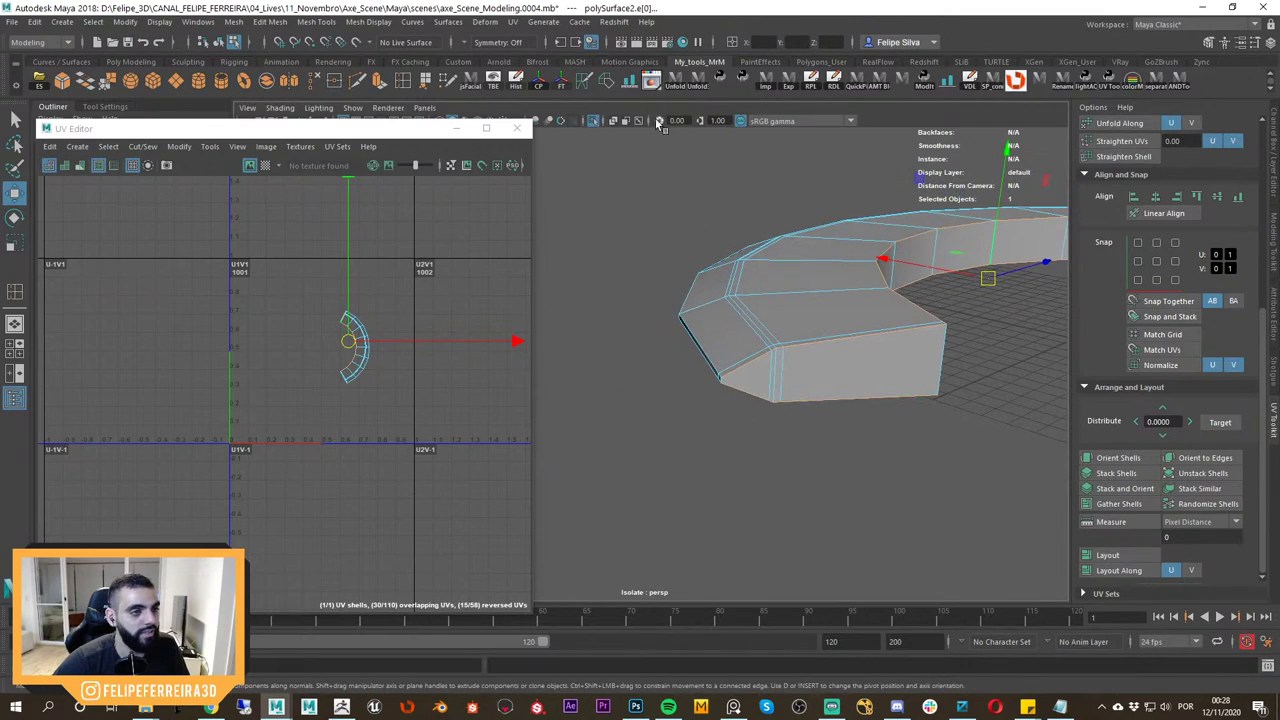
pyautogui.click(606, 80)
# Select the border edges of the blade's opposite end face and cut UV seams along them.
pyautogui.keyDown('alt'); pyautogui.moveTo(762, 345); pyautogui.dragTo(680, 326); pyautogui.keyUp('alt')
pyautogui.click(891, 410)
pyautogui.keyDown('alt'); pyautogui.moveTo(892, 411); pyautogui.dragTo(814, 409); pyautogui.keyUp('alt')
pyautogui.click(818, 430)
pyautogui.hotkey('shift', 'x')
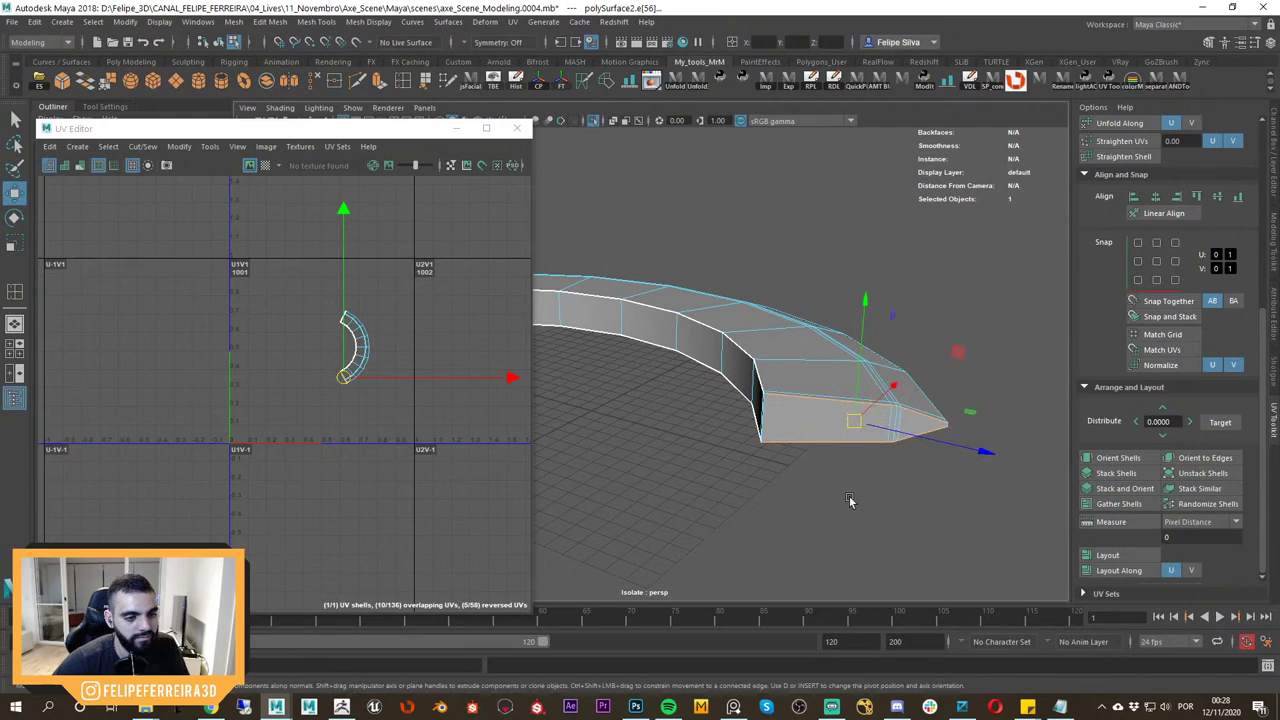
pyautogui.click(849, 495)
# Cut a UV seam along the short vertical edge at the outer tip of that blade end.
pyautogui.keyDown('alt'); pyautogui.moveTo(849, 495); pyautogui.dragTo(746, 402); pyautogui.keyUp('alt')
pyautogui.keyDown('alt'); pyautogui.moveTo(746, 400); pyautogui.dragTo(828, 432, button='right'); pyautogui.keyUp('alt')
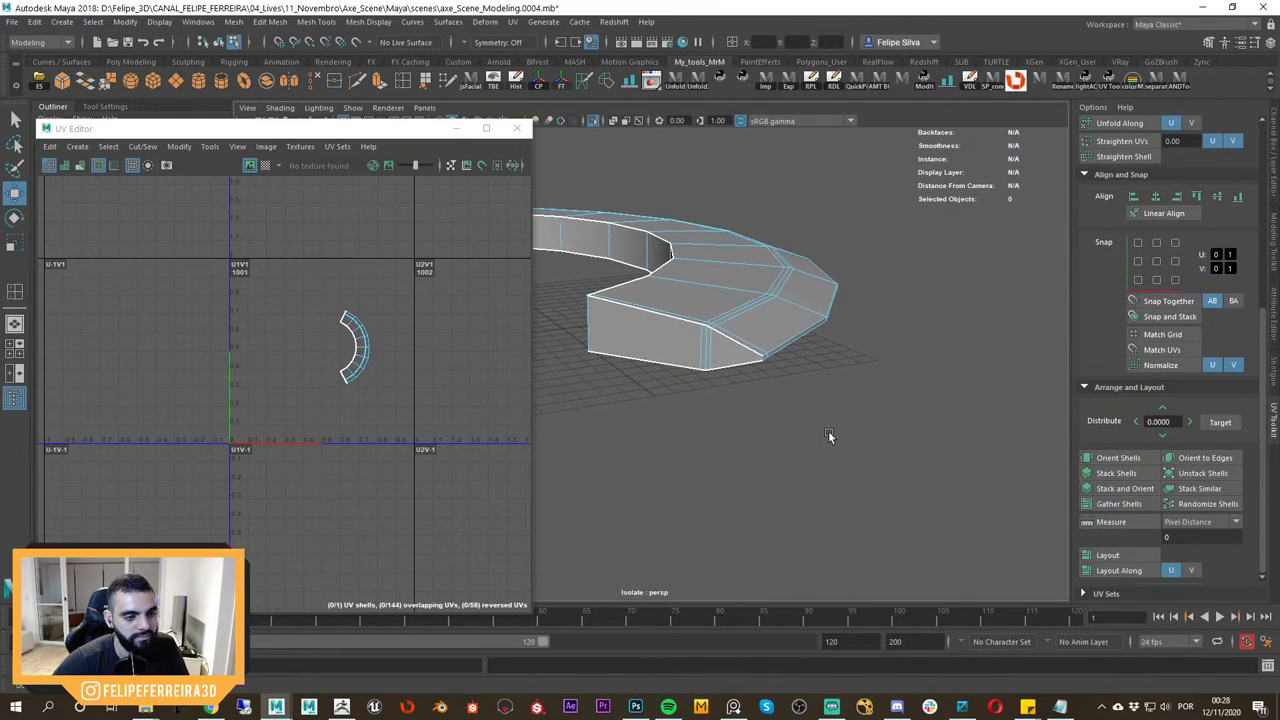
pyautogui.keyDown('alt'); pyautogui.moveTo(828, 432); pyautogui.dragTo(717, 414); pyautogui.keyUp('alt')
pyautogui.keyDown('alt'); pyautogui.moveTo(717, 414); pyautogui.dragTo(774, 430, button='right'); pyautogui.keyUp('alt')
pyautogui.click(751, 368)
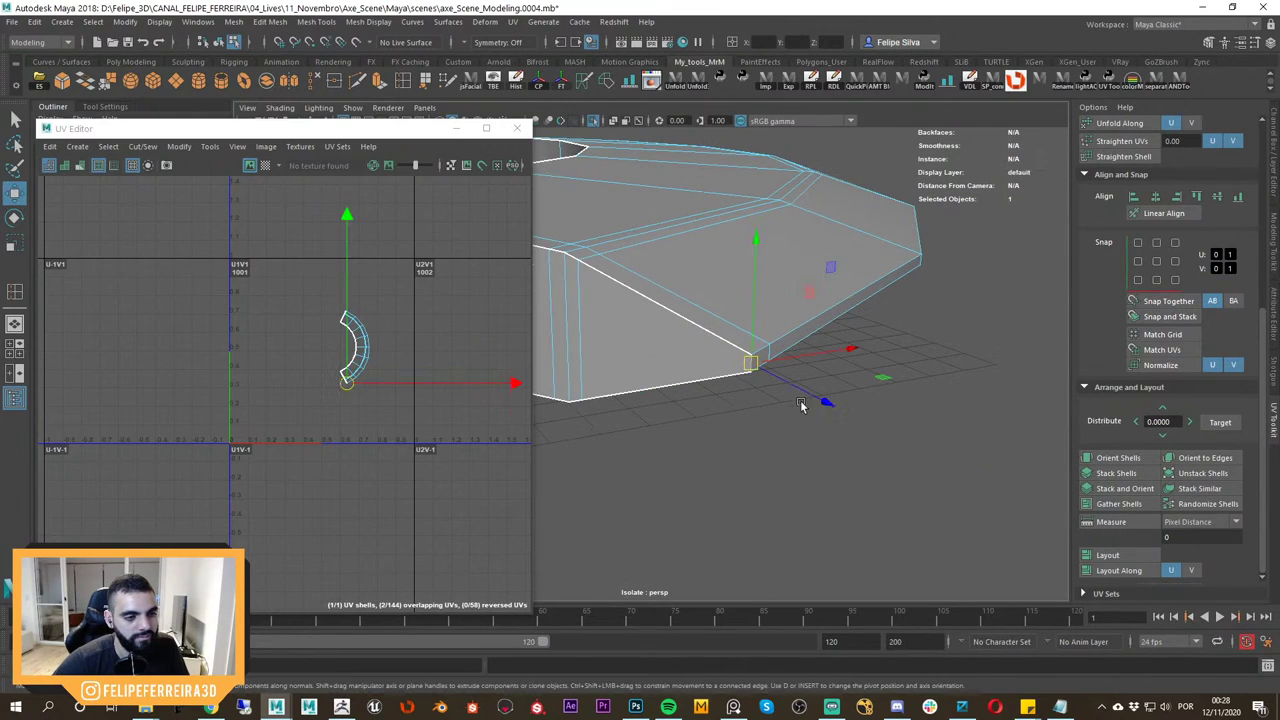
pyautogui.hotkey('shift', 'x')
pyautogui.click(863, 483)
# Cut a matching UV seam along the short vertical tip edge at the blade's other end.
pyautogui.keyDown('alt'); pyautogui.moveTo(863, 483); pyautogui.dragTo(769, 387, button='right'); pyautogui.keyUp('alt')
pyautogui.keyDown('alt'); pyautogui.moveTo(769, 387); pyautogui.dragTo(668, 371); pyautogui.keyUp('alt')
pyautogui.keyDown('alt'); pyautogui.moveTo(668, 371); pyautogui.dragTo(897, 391, button='middle'); pyautogui.keyUp('alt')
pyautogui.keyDown('alt'); pyautogui.moveTo(897, 391); pyautogui.dragTo(862, 398, button='right'); pyautogui.keyUp('alt')
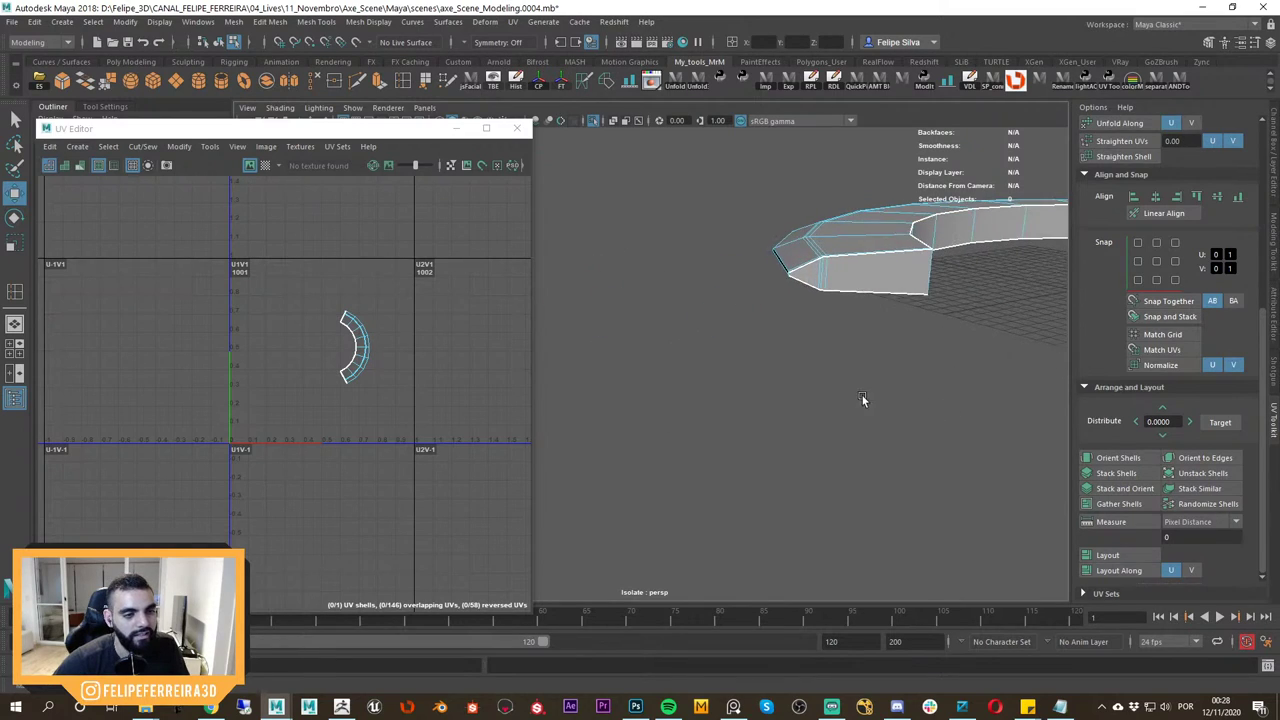
pyautogui.keyDown('alt'); pyautogui.moveTo(862, 398); pyautogui.dragTo(829, 404); pyautogui.keyUp('alt')
pyautogui.keyDown('alt'); pyautogui.moveTo(829, 404); pyautogui.dragTo(798, 397, button='right'); pyautogui.keyUp('alt')
pyautogui.click(766, 370)
pyautogui.hotkey('shift', 'x')
pyautogui.click(806, 433)
pyautogui.keyDown('alt'); pyautogui.moveTo(798, 401); pyautogui.dragTo(725, 348); pyautogui.keyUp('alt')
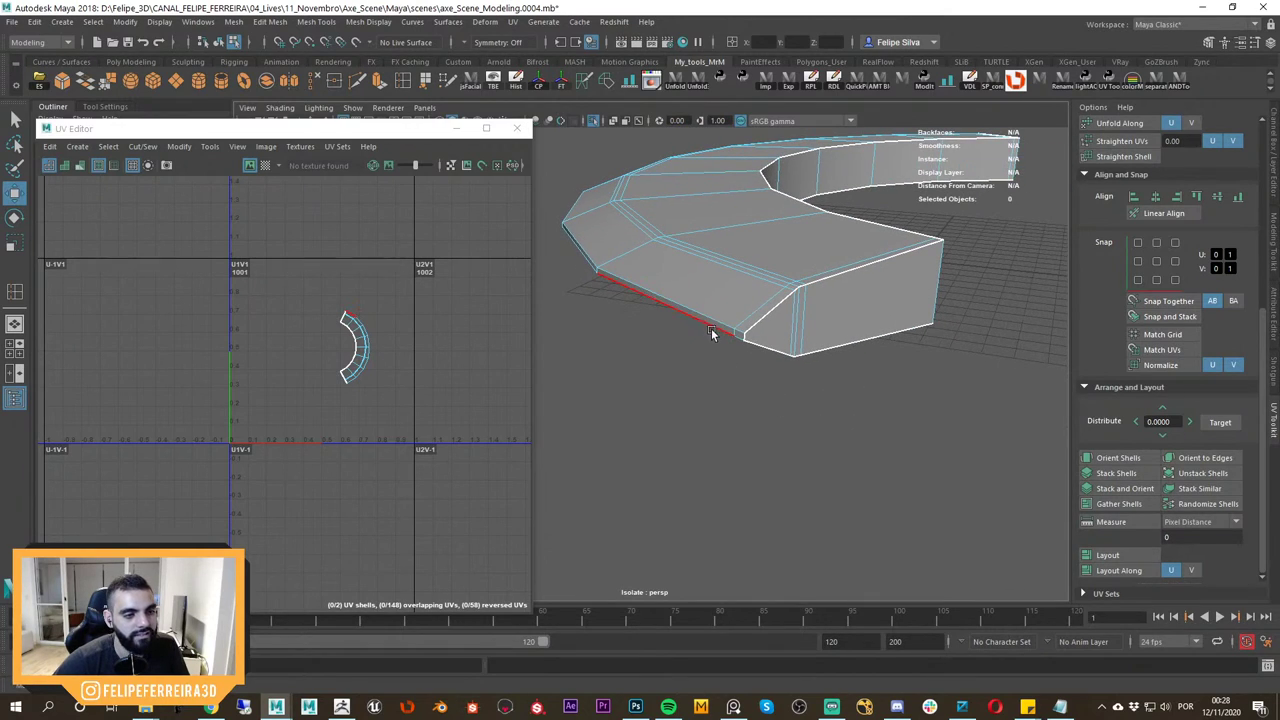
# Cut a UV seam along the lower outer edge of the crescent blade and reselect the whole blade object.
pyautogui.doubleClick(711, 331)
pyautogui.keyDown('alt'); pyautogui.moveTo(784, 406); pyautogui.dragTo(746, 299, button='right'); pyautogui.keyUp('alt')
pyautogui.moveTo(746, 299); pyautogui.dragTo(788, 278, button='right')
pyautogui.click(761, 345)
pyautogui.press('f')
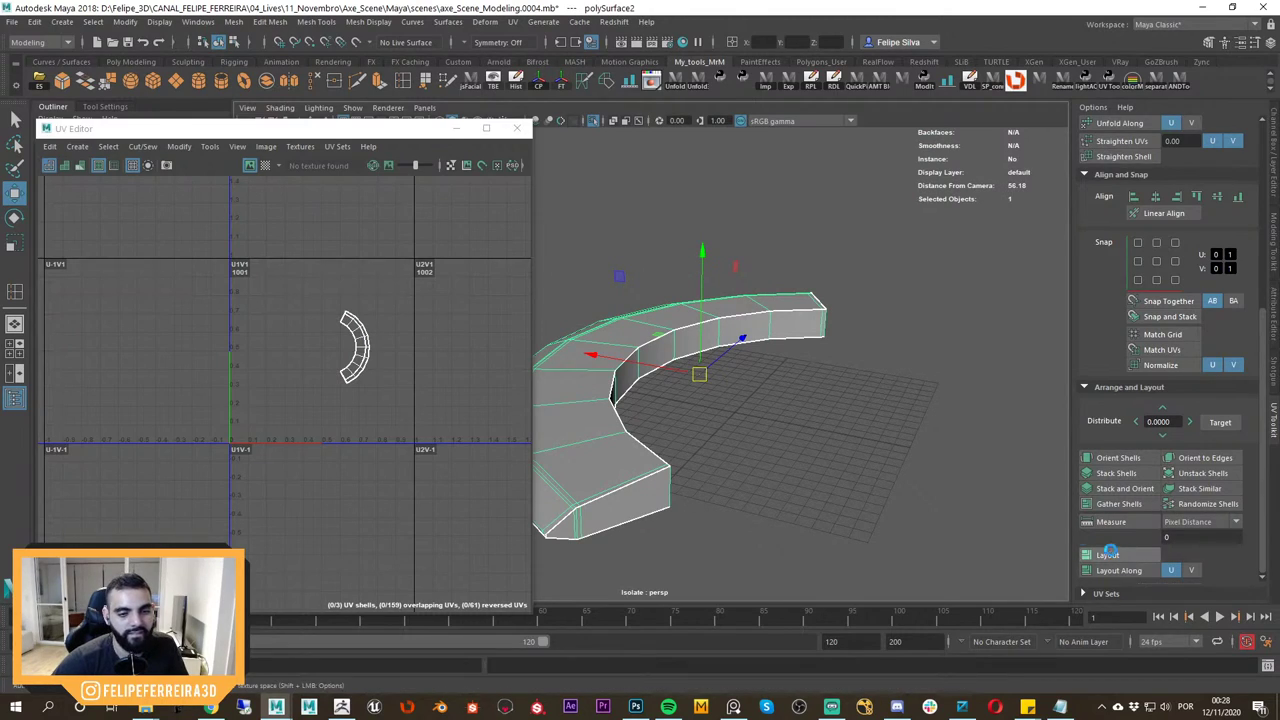
# Lay out and orient the blade's UV shells, and unfold them.
pyautogui.click(1109, 555)
pyautogui.keyDown('alt'); pyautogui.moveTo(800, 418); pyautogui.dragTo(822, 424, button='right'); pyautogui.keyUp('alt')
pyautogui.click(1114, 458)
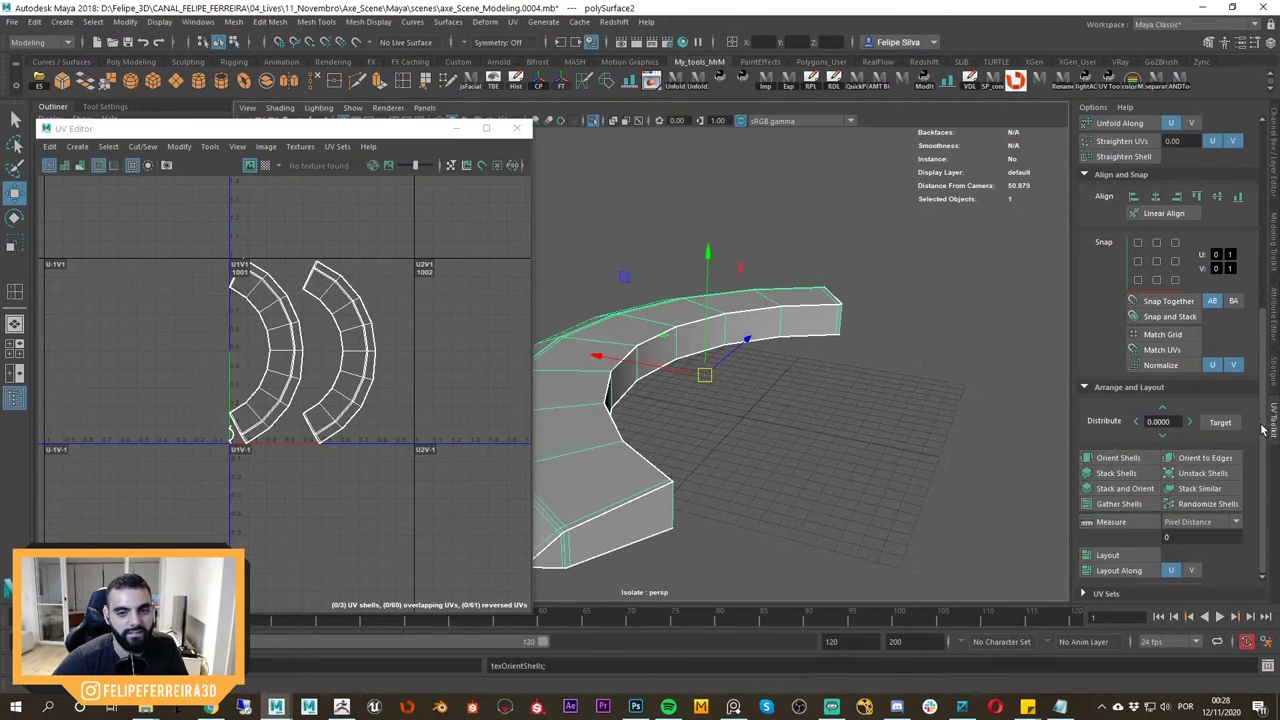
pyautogui.scroll(5, 1262, 428)
pyautogui.click(1108, 262)
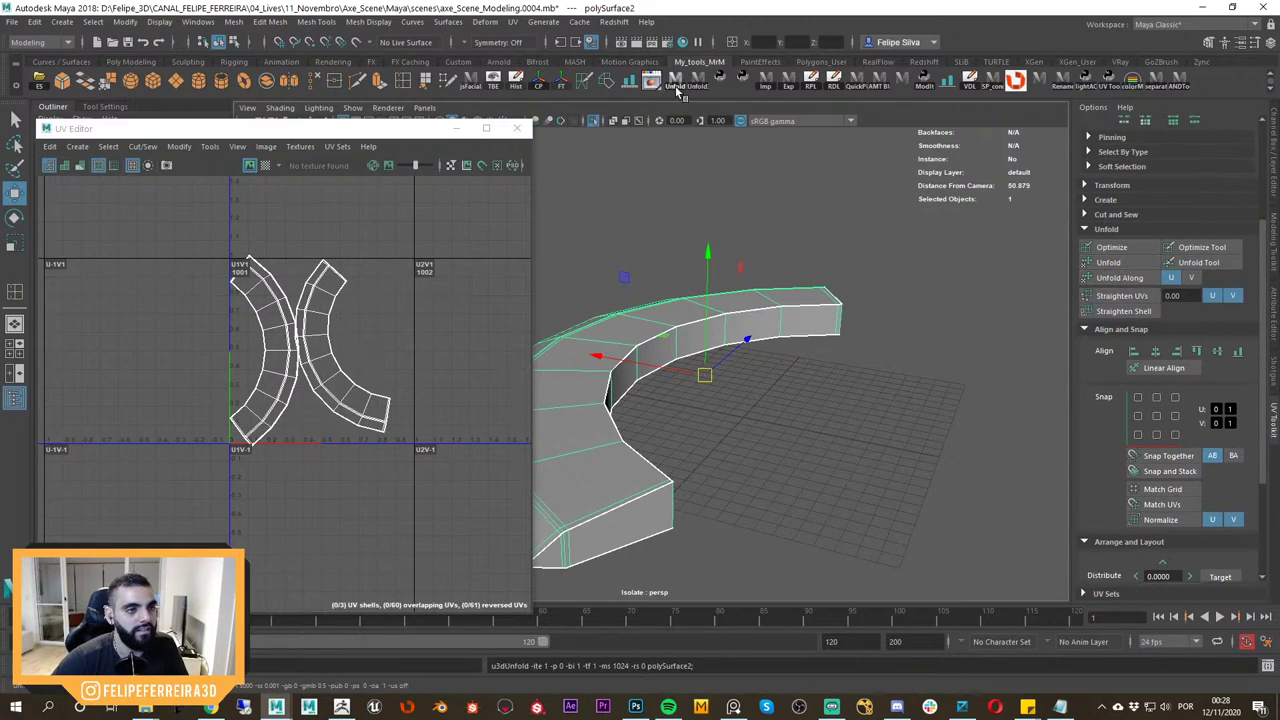
# Orient the blade's unfolded shells and lay them out inside the first UV tile.
pyautogui.scroll(-5, 1258, 582)
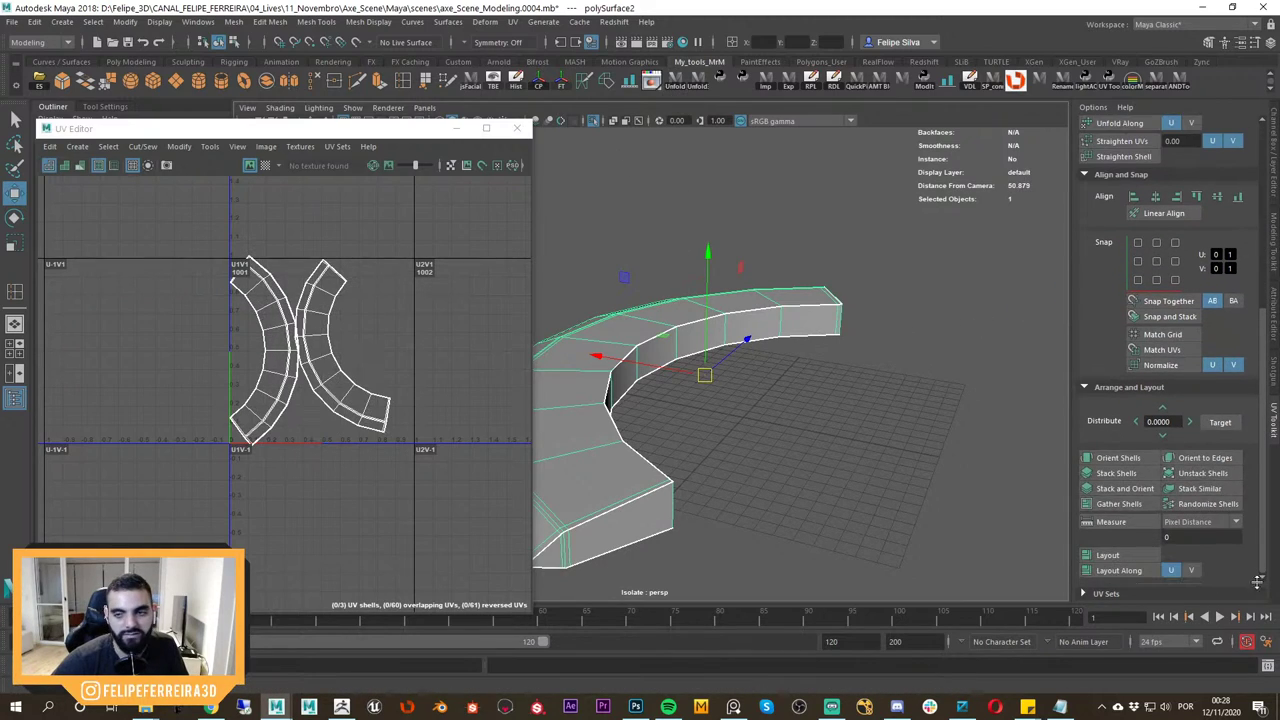
pyautogui.click(1120, 462)
pyautogui.scroll(1, 765, 424)
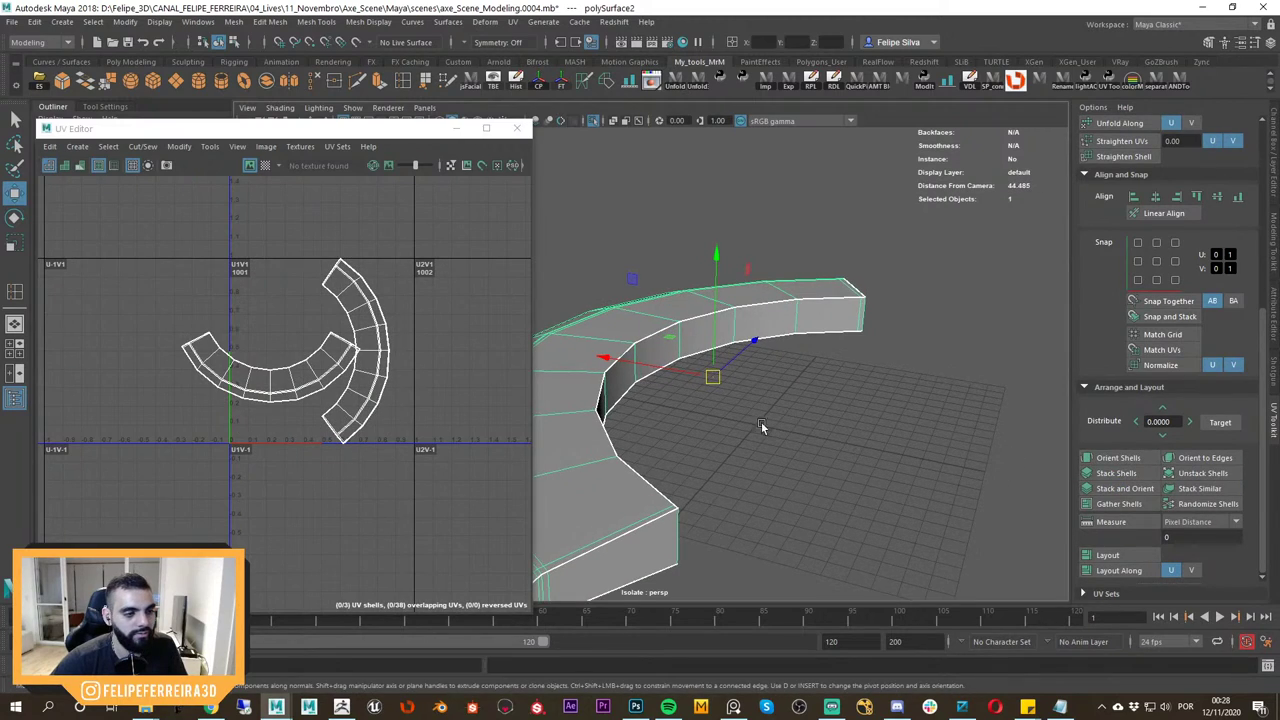
pyautogui.keyDown('alt'); pyautogui.moveTo(762, 423); pyautogui.dragTo(800, 419); pyautogui.keyUp('alt')
pyautogui.keyDown('alt'); pyautogui.moveTo(904, 436); pyautogui.dragTo(916, 472); pyautogui.keyUp('alt')
pyautogui.keyDown('alt'); pyautogui.moveTo(916, 472); pyautogui.dragTo(931, 500, button='right'); pyautogui.keyUp('alt')
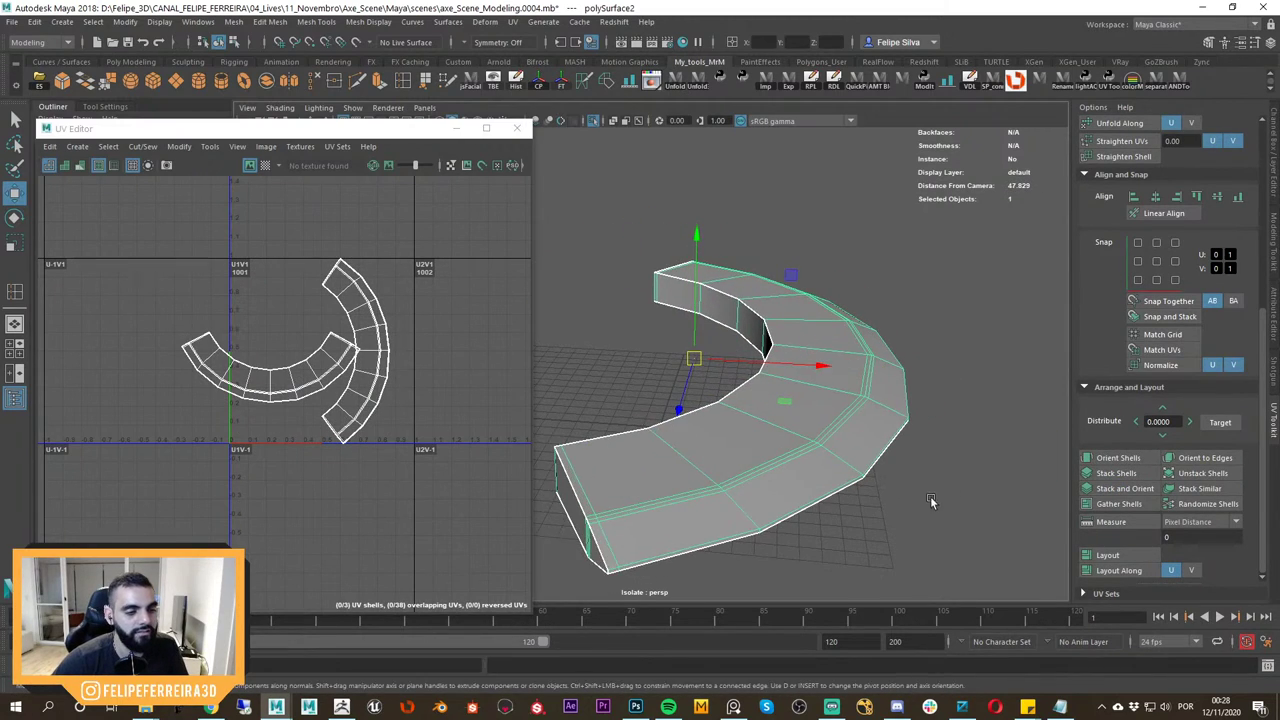
pyautogui.click(931, 500)
pyautogui.click(814, 337)
pyautogui.click(953, 520)
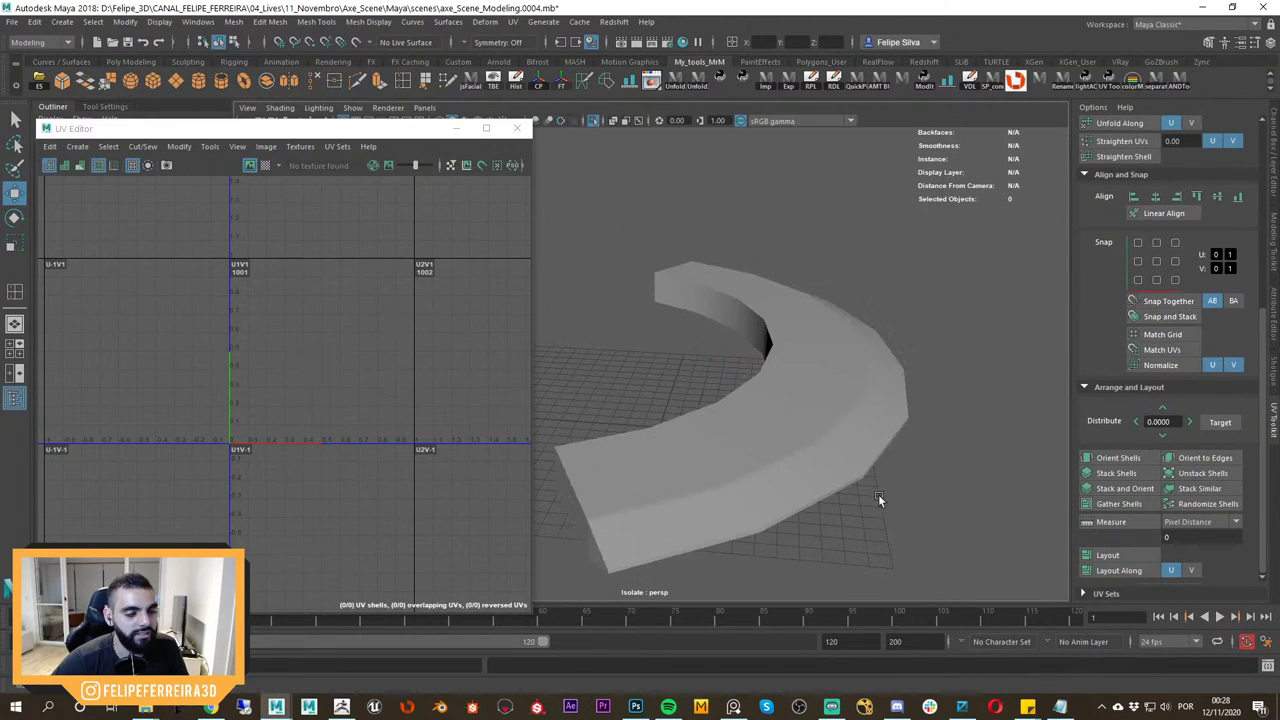
pyautogui.keyDown('alt'); pyautogui.moveTo(933, 529); pyautogui.dragTo(850, 381); pyautogui.keyUp('alt')
pyautogui.keyDown('alt'); pyautogui.moveTo(883, 475); pyautogui.dragTo(888, 531, button='right'); pyautogui.keyUp('alt')
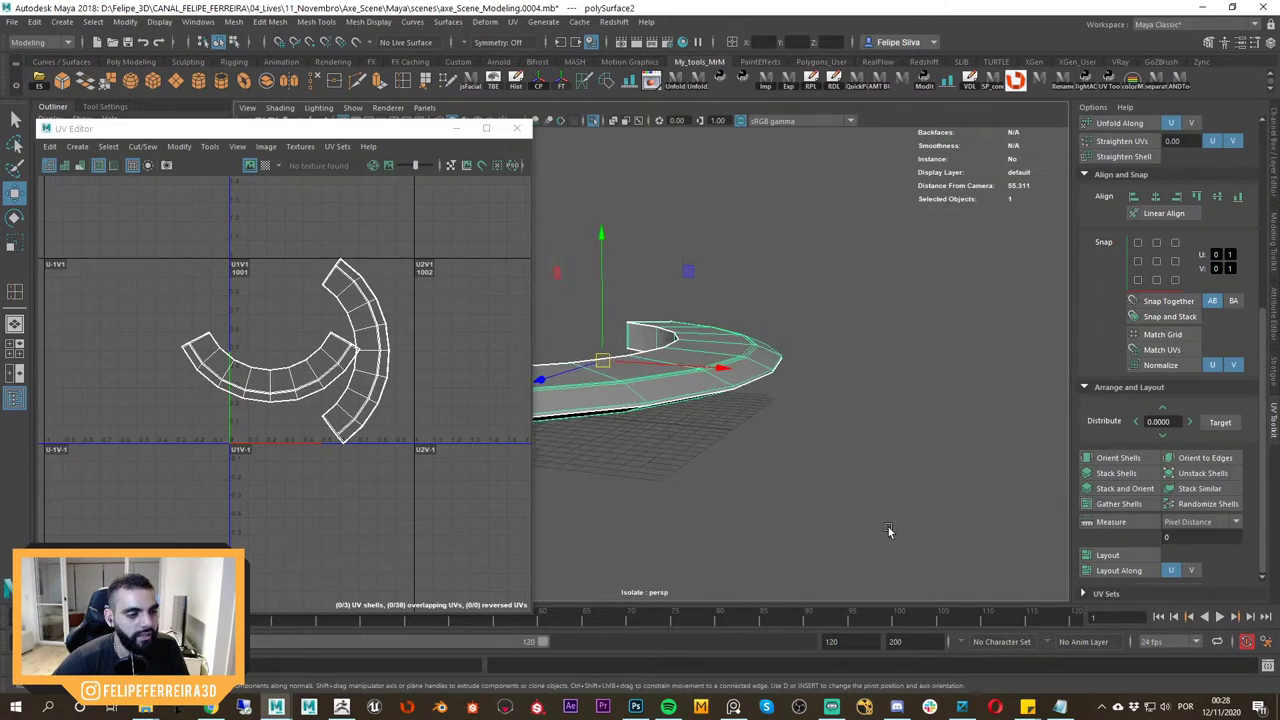
pyautogui.keyDown('alt'); pyautogui.moveTo(888, 531); pyautogui.dragTo(900, 535); pyautogui.keyUp('alt')
pyautogui.click(1148, 556)
pyautogui.click(1107, 462)
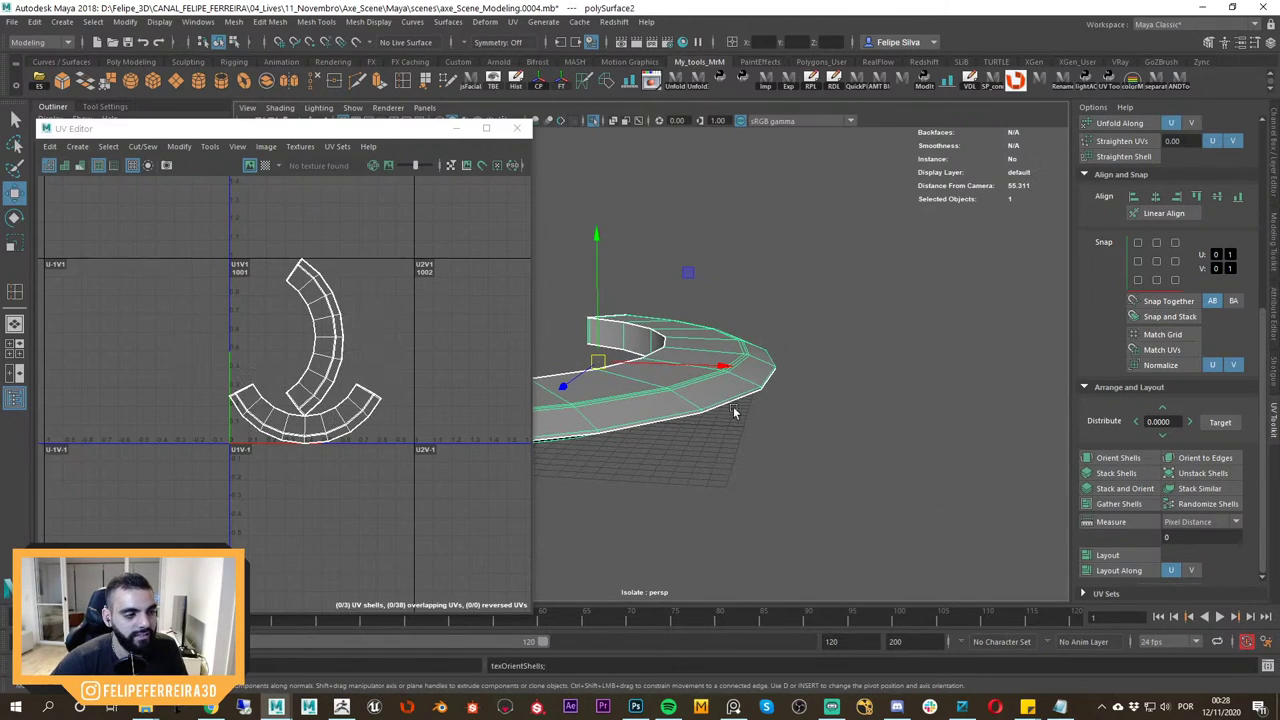
# Select the side-wall UV shell of the blade and apply a Normal-Based projection to its faces.
pyautogui.click(943, 437)
pyautogui.click(723, 384)
pyautogui.keyDown('alt'); pyautogui.moveTo(734, 419); pyautogui.dragTo(828, 412, button='middle'); pyautogui.keyUp('alt')
pyautogui.keyDown('alt'); pyautogui.moveTo(828, 412); pyautogui.dragTo(819, 414); pyautogui.keyUp('alt')
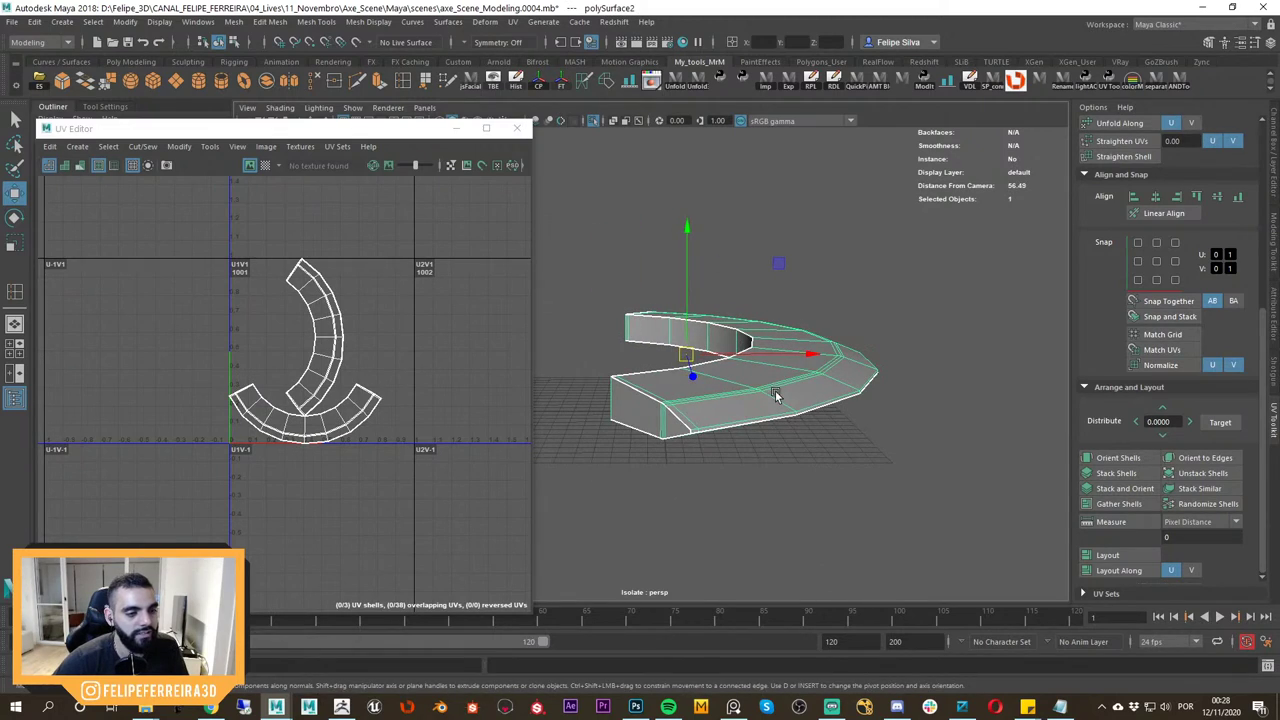
pyautogui.moveTo(777, 394); pyautogui.dragTo(845, 380, button='right')
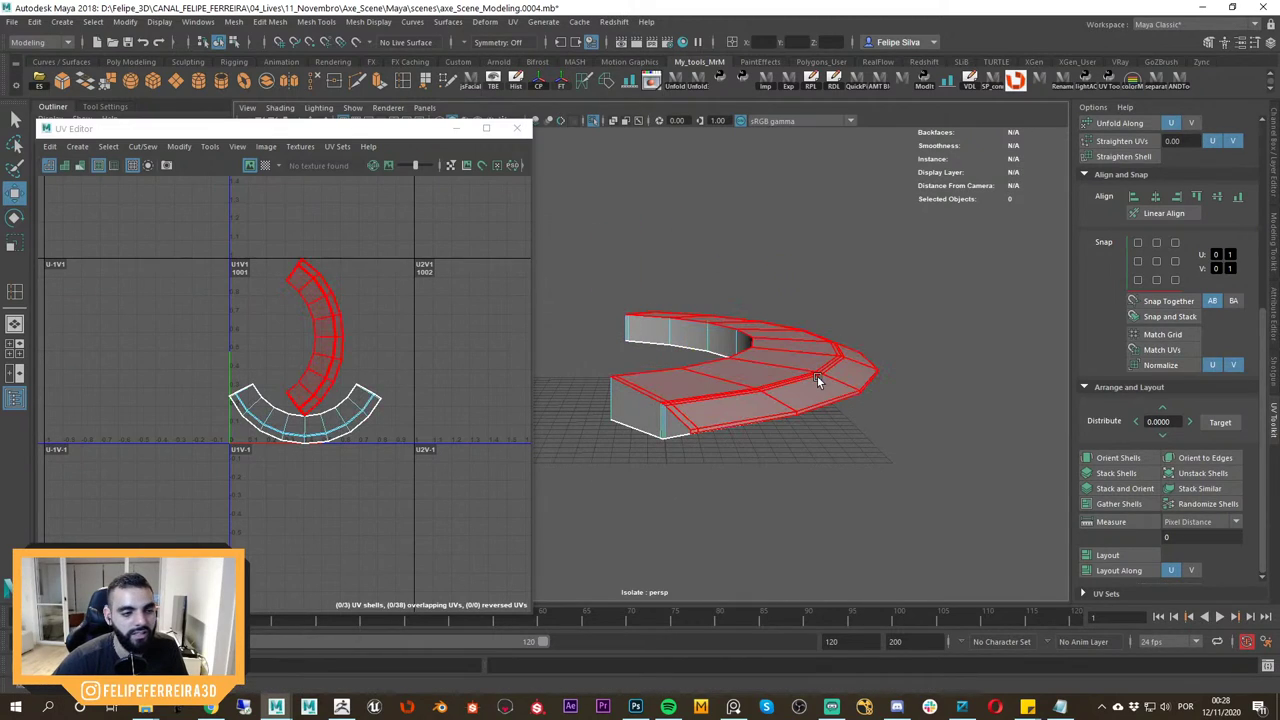
pyautogui.keyDown('alt'); pyautogui.moveTo(771, 447); pyautogui.dragTo(764, 372); pyautogui.keyUp('alt')
pyautogui.keyDown('alt'); pyautogui.moveTo(643, 314); pyautogui.dragTo(760, 383); pyautogui.keyUp('alt')
pyautogui.click(724, 381)
pyautogui.moveTo(743, 339); pyautogui.dragTo(800, 320, button='right')
pyautogui.moveTo(712, 380); pyautogui.dragTo(774, 393, button='right')
pyautogui.click(773, 400)
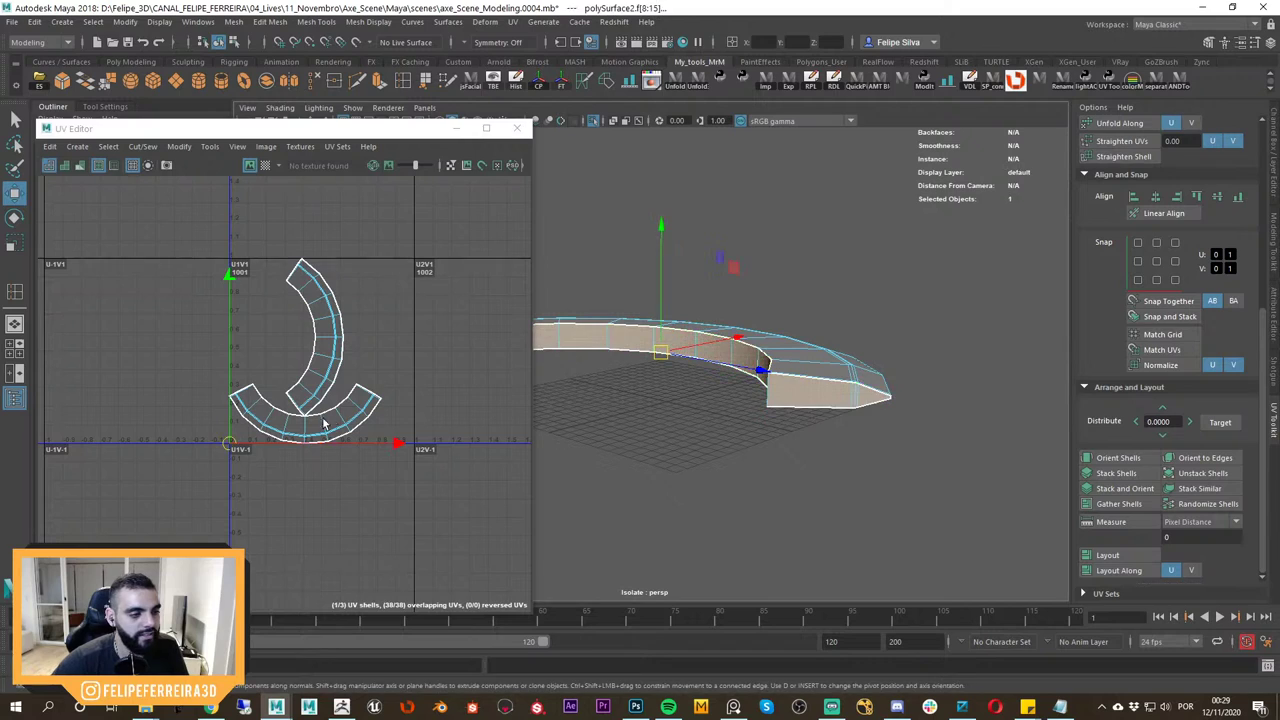
pyautogui.keyDown('alt'); pyautogui.moveTo(323, 423); pyautogui.dragTo(343, 490, button='middle'); pyautogui.keyUp('alt')
pyautogui.keyDown('alt'); pyautogui.moveTo(343, 440); pyautogui.dragTo(350, 360, button='right'); pyautogui.keyUp('alt')
pyautogui.click(512, 21)
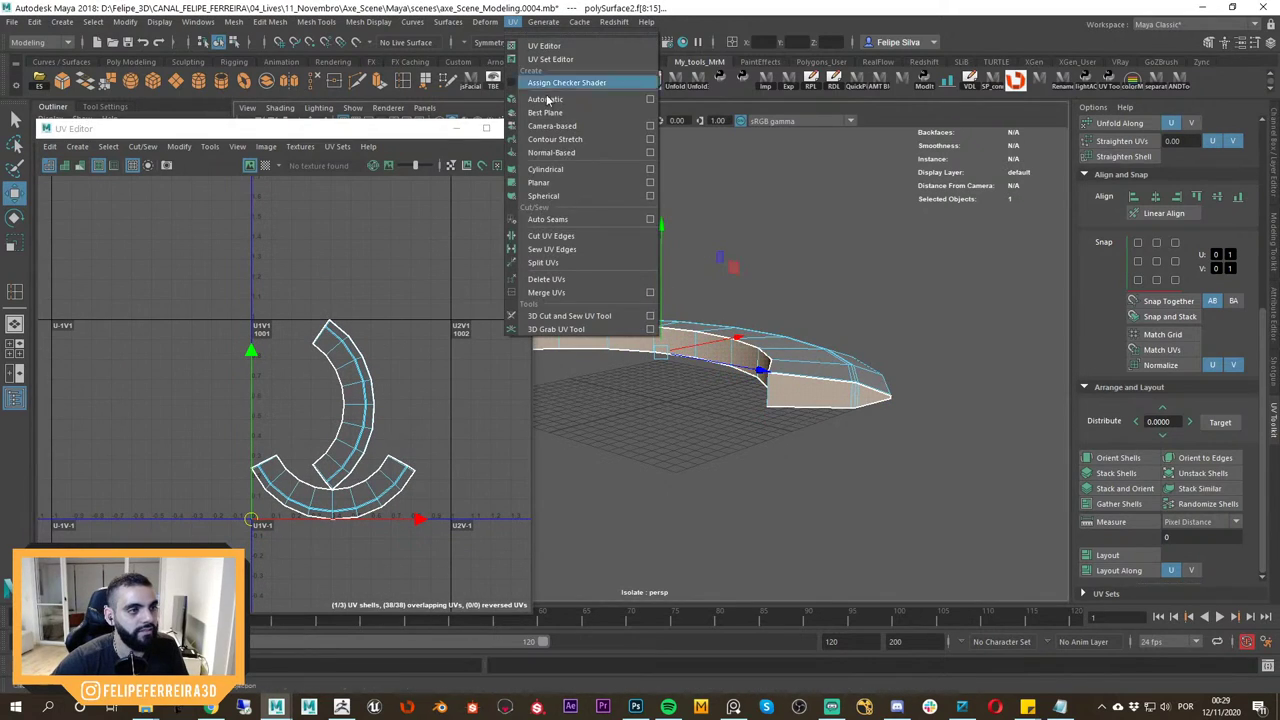
pyautogui.click(573, 155)
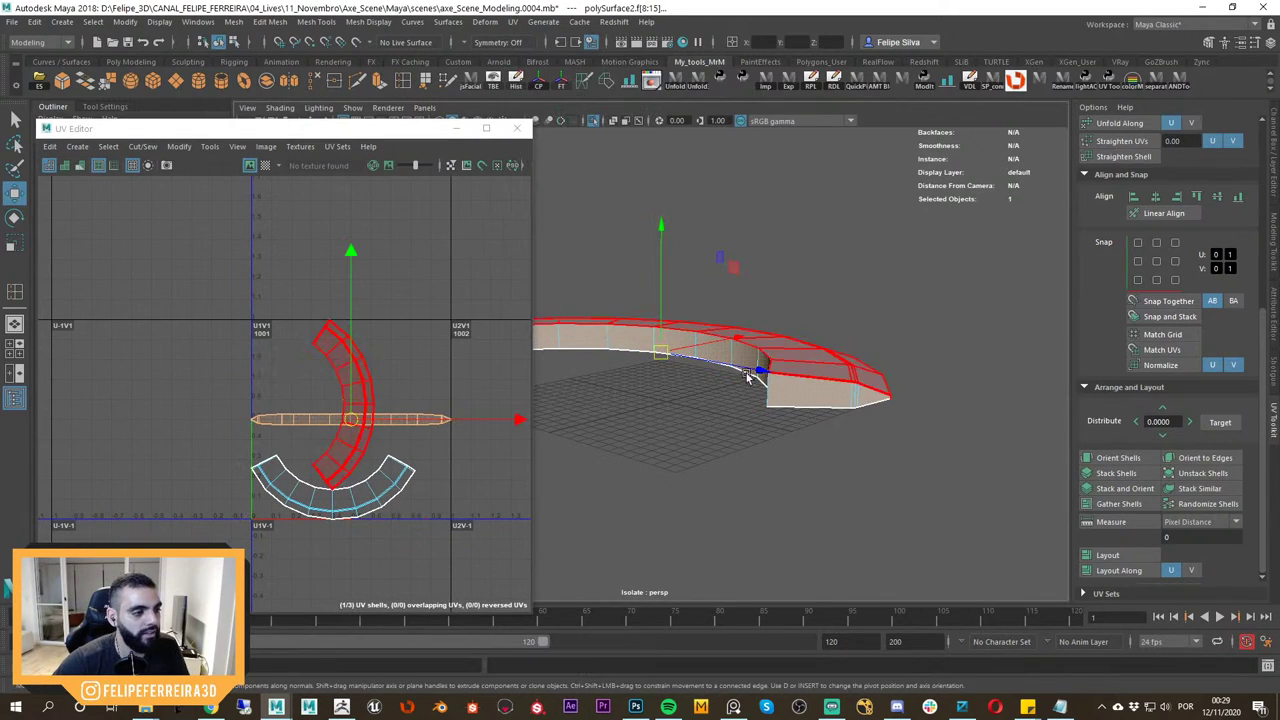
# Return to the whole blade object, then lay out and orient its UV shells with the side-wall strip.
pyautogui.keyDown('alt'); pyautogui.moveTo(754, 374); pyautogui.dragTo(763, 357); pyautogui.keyUp('alt')
pyautogui.press('F8')
pyautogui.click(880, 285)
pyautogui.moveTo(905, 295); pyautogui.dragTo(768, 396)
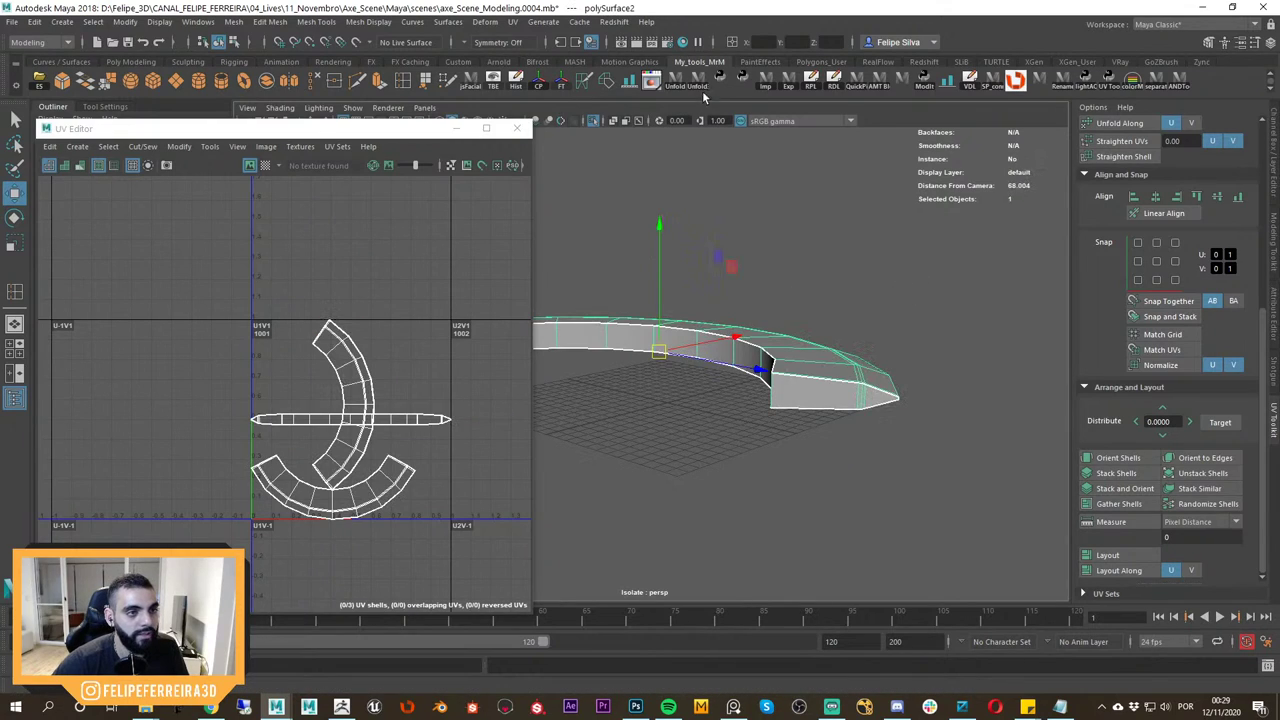
pyautogui.click(1089, 555)
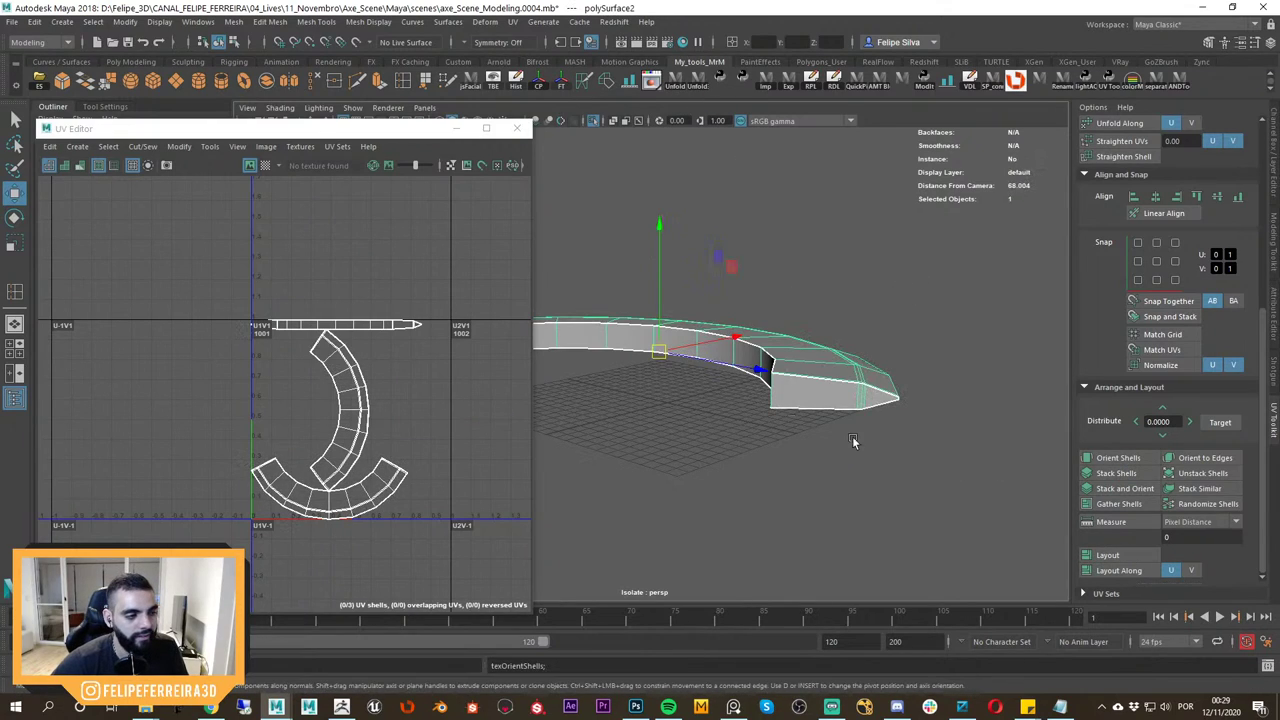
# Leave the blade's isolation, select the complete axe group and isolate it in the perspective view.
pyautogui.keyDown('alt'); pyautogui.moveTo(606, 402); pyautogui.dragTo(838, 410, button='right'); pyautogui.keyUp('alt')
pyautogui.hotkey('ctrl', '1')
pyautogui.keyDown('alt'); pyautogui.moveTo(838, 410); pyautogui.dragTo(702, 434); pyautogui.keyUp('alt')
pyautogui.keyDown('alt'); pyautogui.moveTo(702, 434); pyautogui.dragTo(803, 420, button='middle'); pyautogui.keyUp('alt')
pyautogui.press('Up')
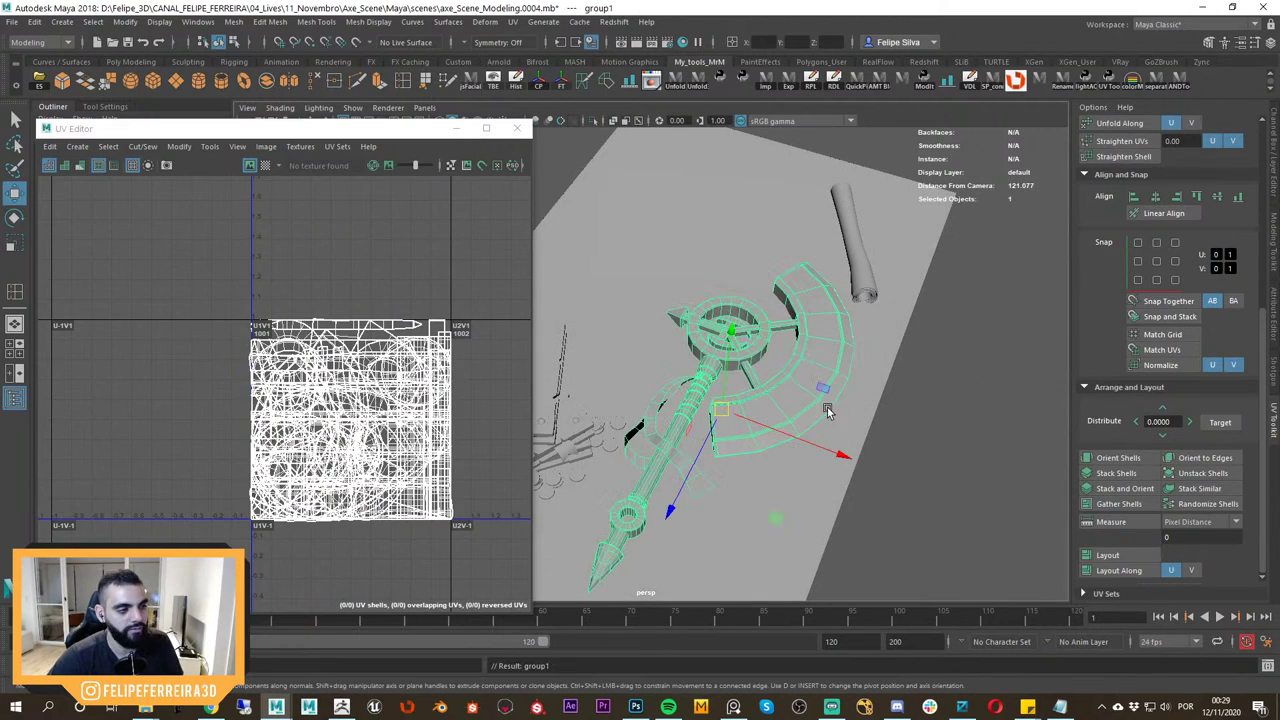
pyautogui.hotkey('ctrl', '1')
pyautogui.click(924, 441)
# Select all the axe parts to inspect their combined UVs, and bring back the full scene.
pyautogui.keyDown('alt'); pyautogui.moveTo(924, 441); pyautogui.dragTo(866, 427); pyautogui.keyUp('alt')
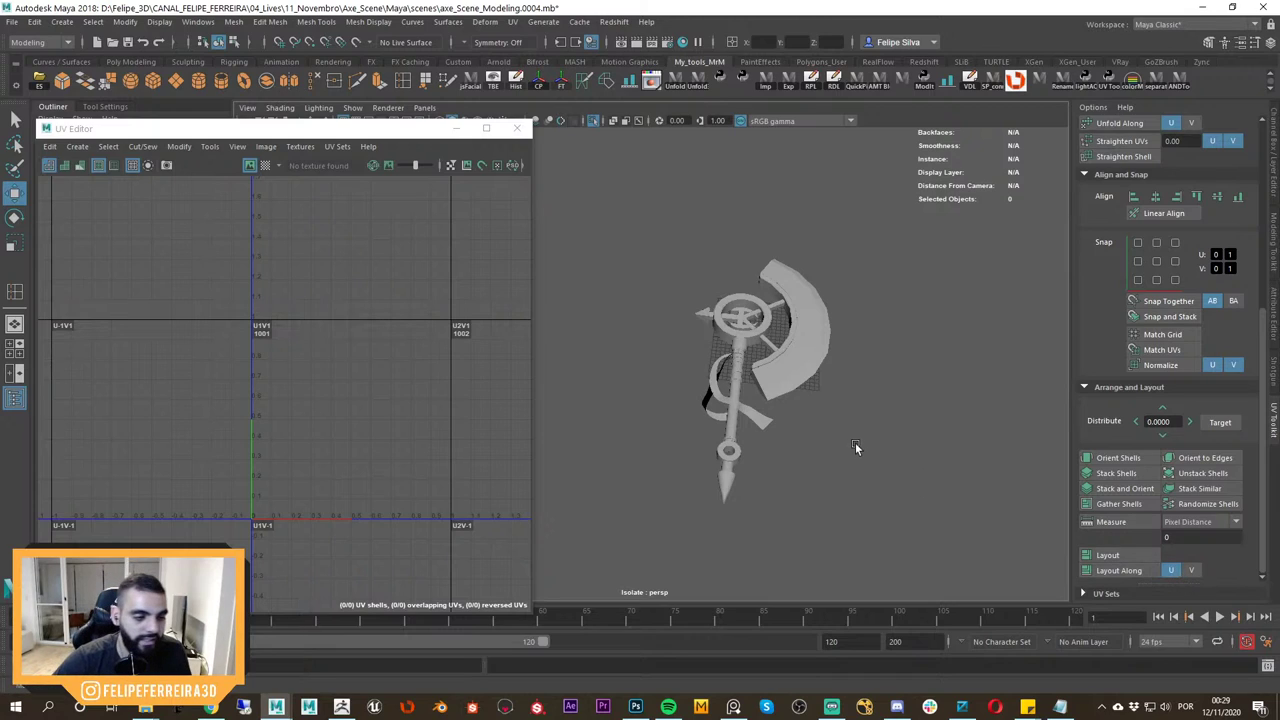
pyautogui.keyDown('alt'); pyautogui.moveTo(855, 447); pyautogui.dragTo(818, 455); pyautogui.keyUp('alt')
pyautogui.moveTo(875, 255); pyautogui.dragTo(623, 495)
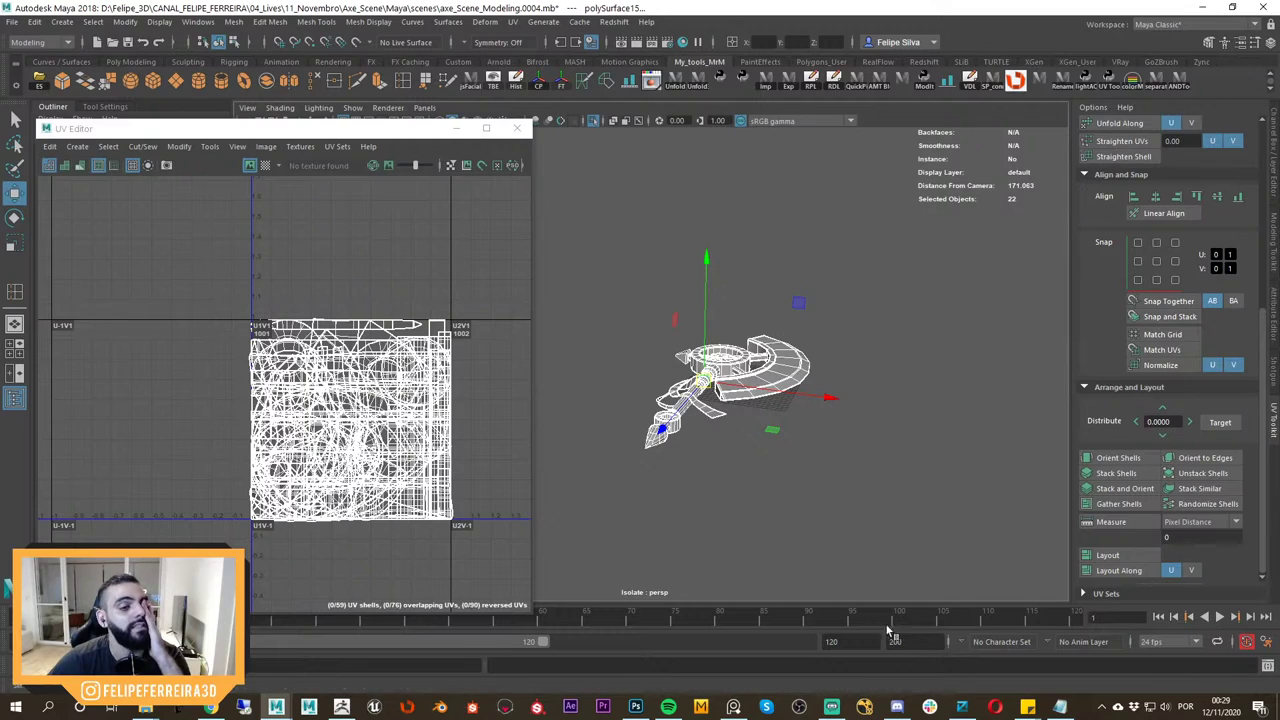
pyautogui.click(824, 423)
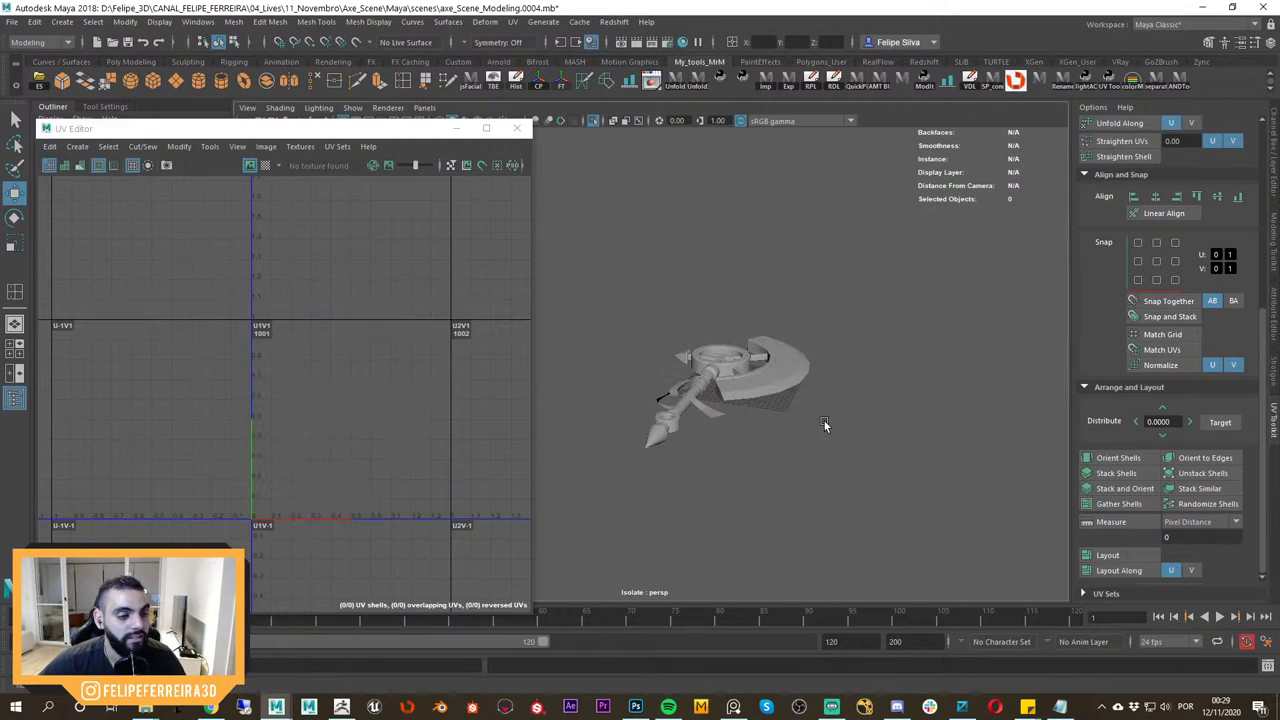
pyautogui.hotkey('ctrl', '1')
pyautogui.keyDown('alt'); pyautogui.moveTo(862, 384); pyautogui.dragTo(850, 391); pyautogui.keyUp('alt')
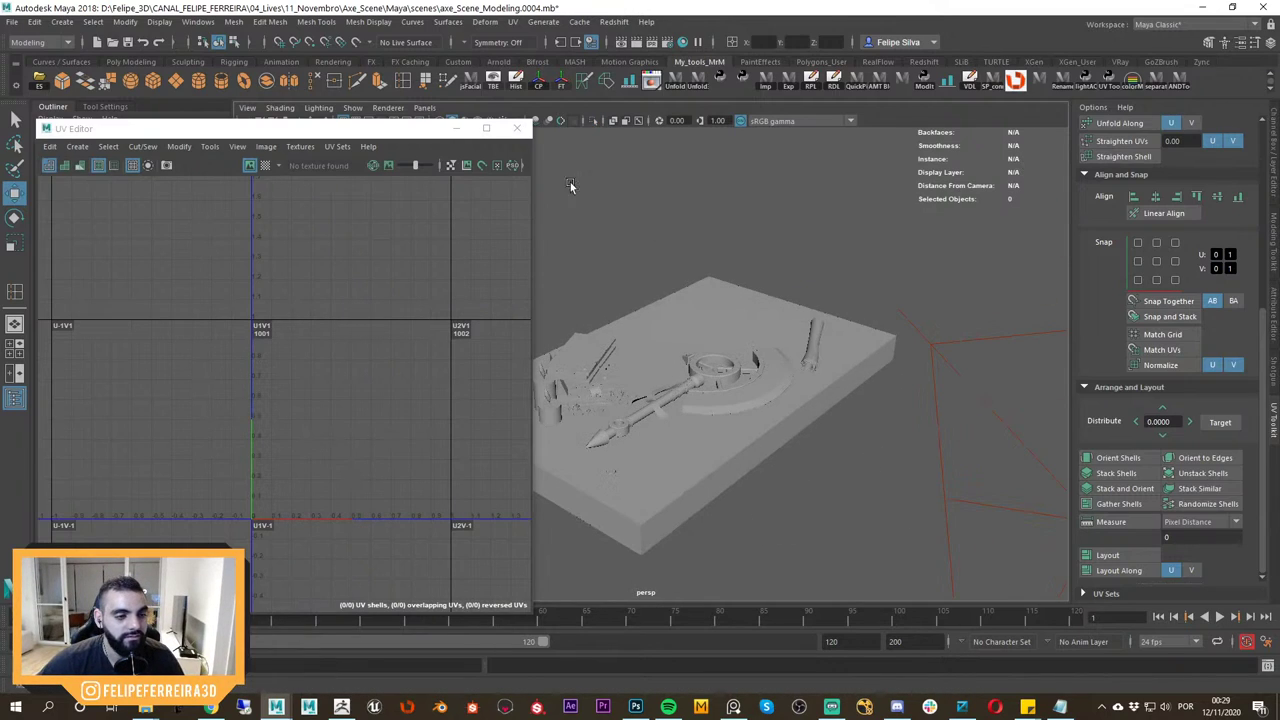
# Minimize the UV Editor, restore the two-view layout and reset the 2D pan/zoom of the CAM_RENDER view.
pyautogui.moveTo(414, 128); pyautogui.dragTo(346, 431)
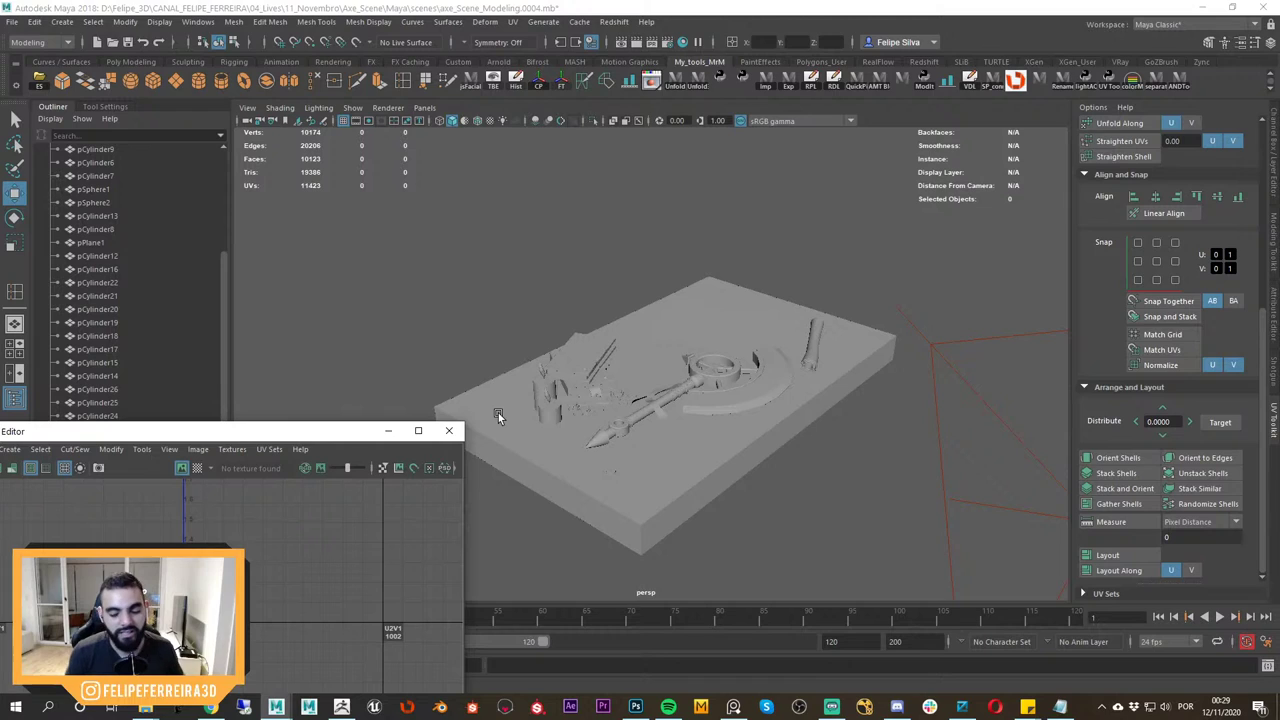
pyautogui.keyDown('alt'); pyautogui.moveTo(498, 413); pyautogui.dragTo(764, 428); pyautogui.keyUp('alt')
pyautogui.press('space')
pyautogui.press('space')
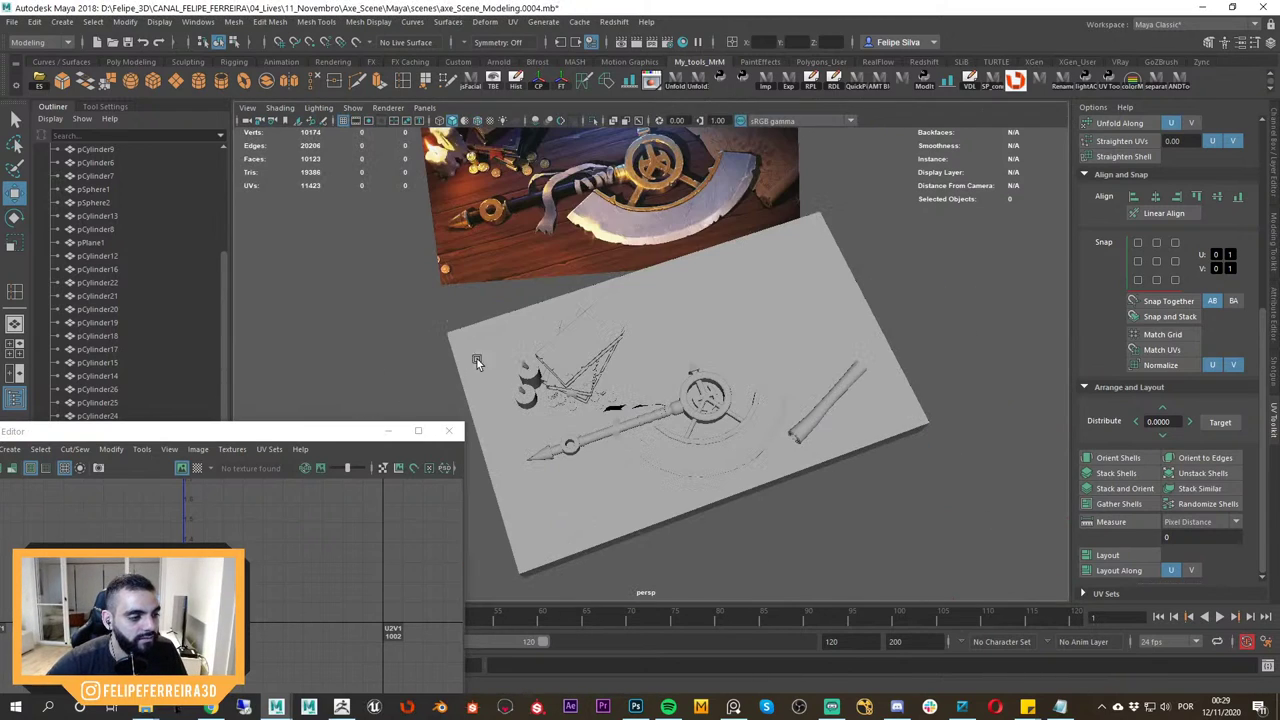
pyautogui.press('space')
pyautogui.click(388, 431)
pyautogui.hotkey('ctrl', 'z')
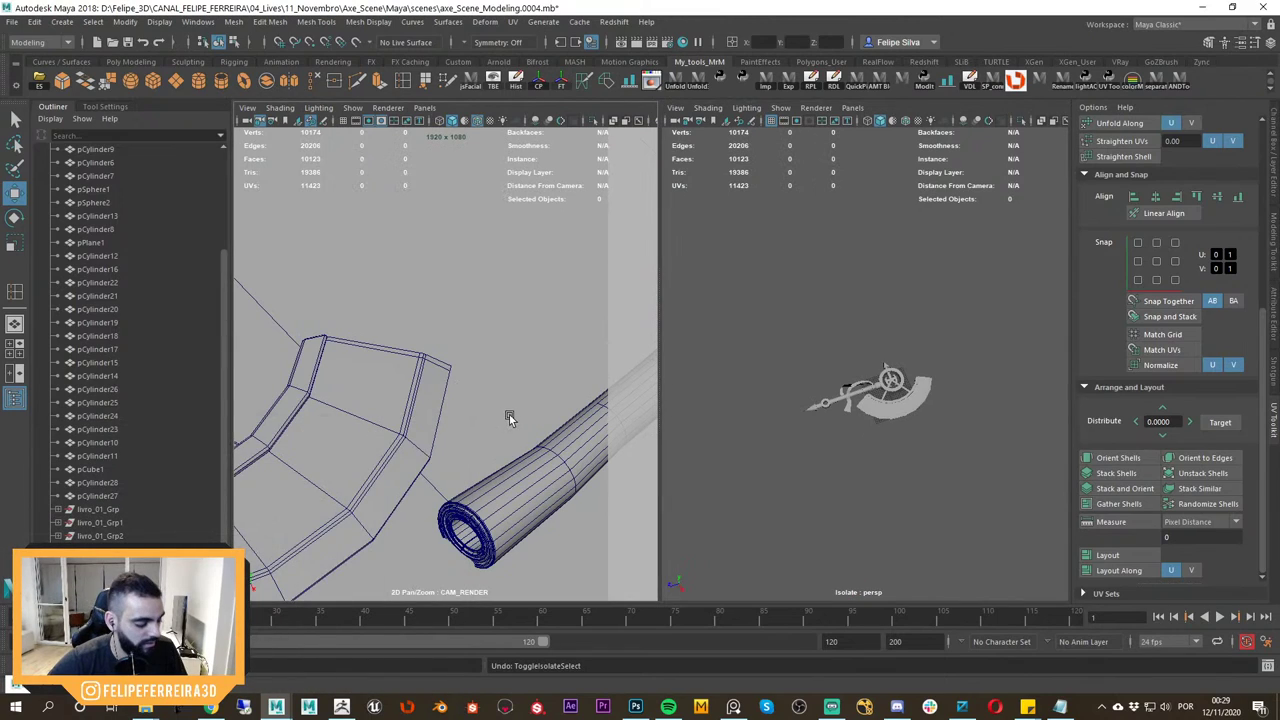
pyautogui.press('\\')
pyautogui.press('space')
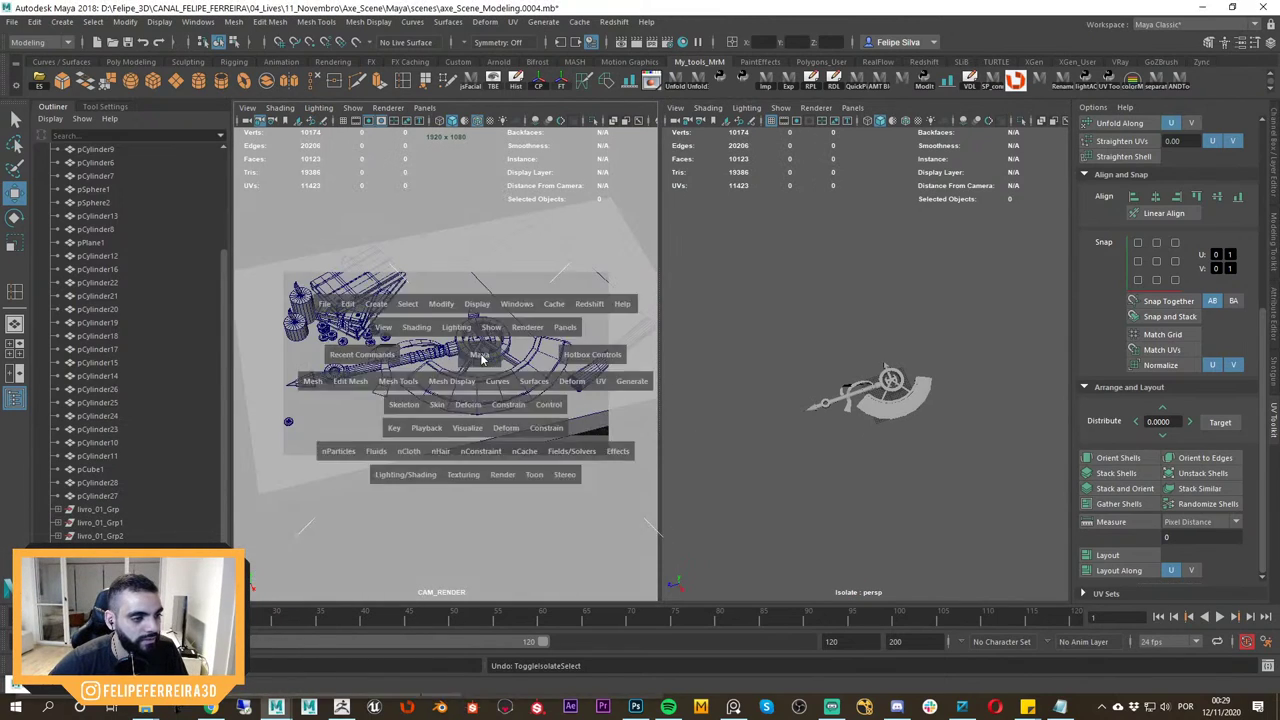
pyautogui.press('space')
# Turn off object isolation in the perspective view and frame the full table scene.
pyautogui.click(925, 430)
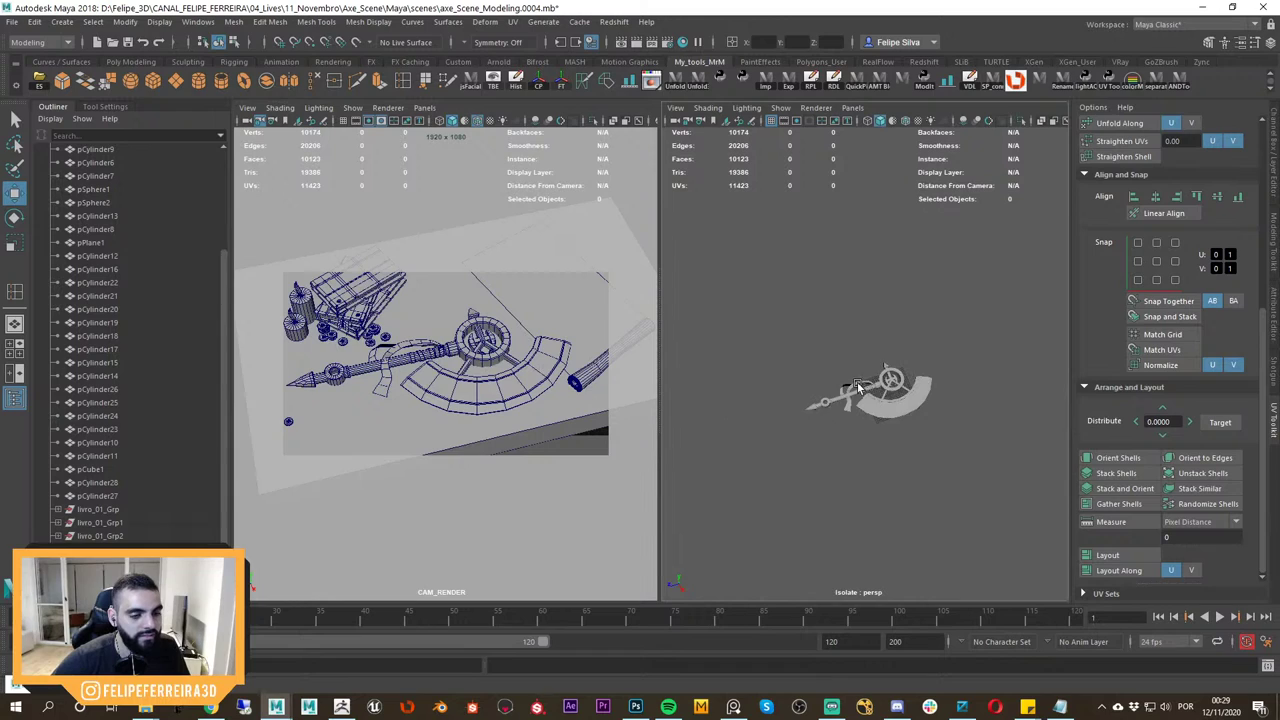
pyautogui.scroll(4, 929, 432)
pyautogui.hotkey('ctrl', '1')
pyautogui.keyDown('alt'); pyautogui.moveTo(929, 432); pyautogui.dragTo(911, 382); pyautogui.keyUp('alt')
# Start a Redshift IPR render and view it through the CAM_RENDER camera.
pyautogui.click(611, 23)
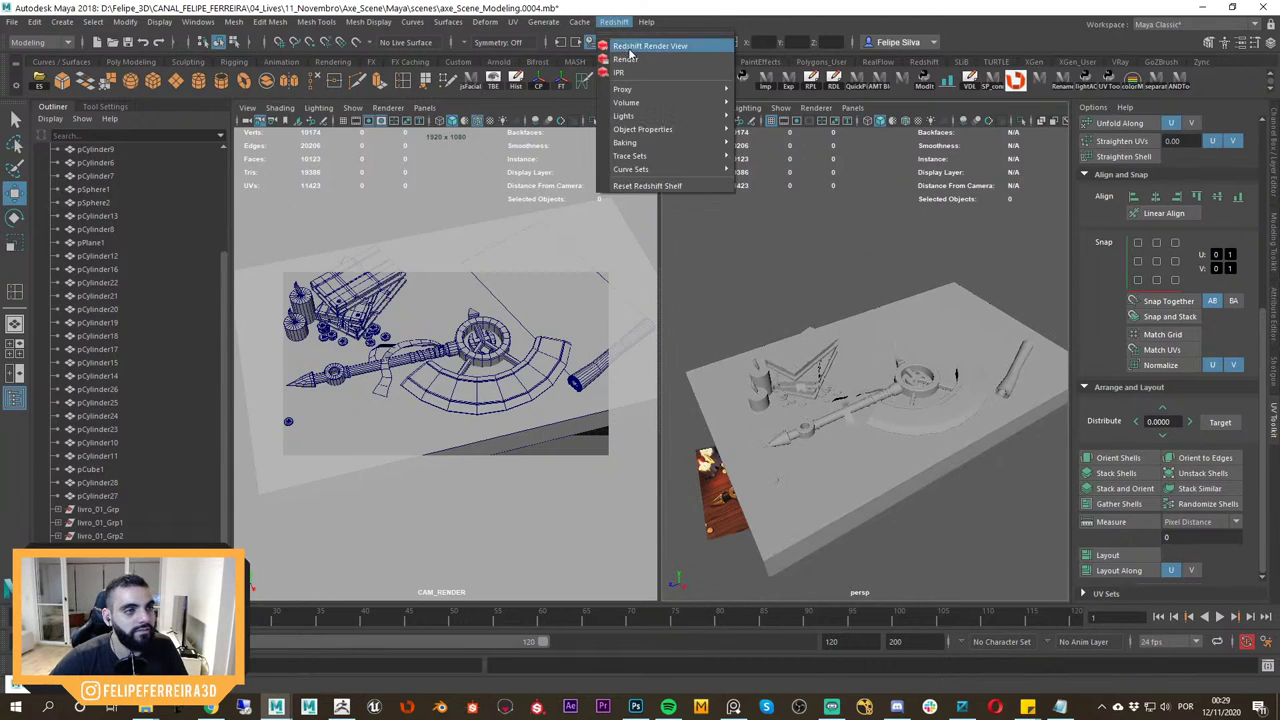
pyautogui.click(637, 73)
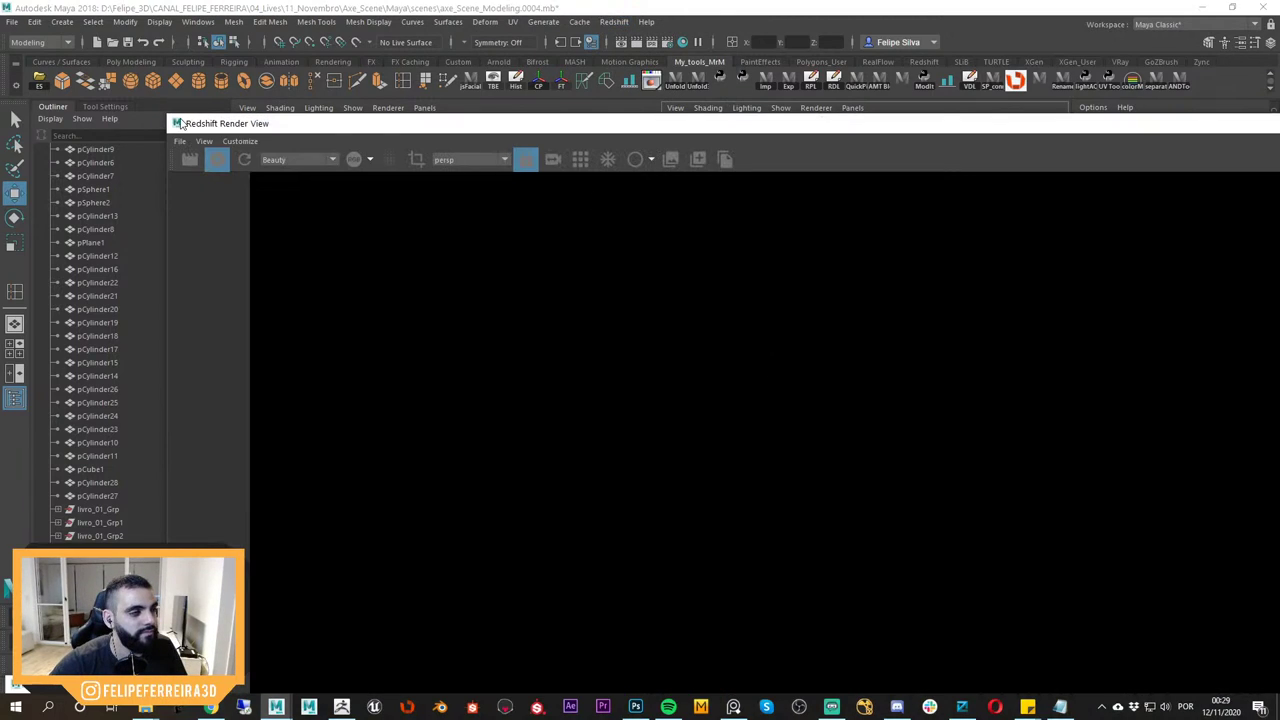
pyautogui.moveTo(168, 116)
pyautogui.mouseDown()
pyautogui.moveTo(471, 294)
pyautogui.moveTo(184, 112)
pyautogui.mouseUp()
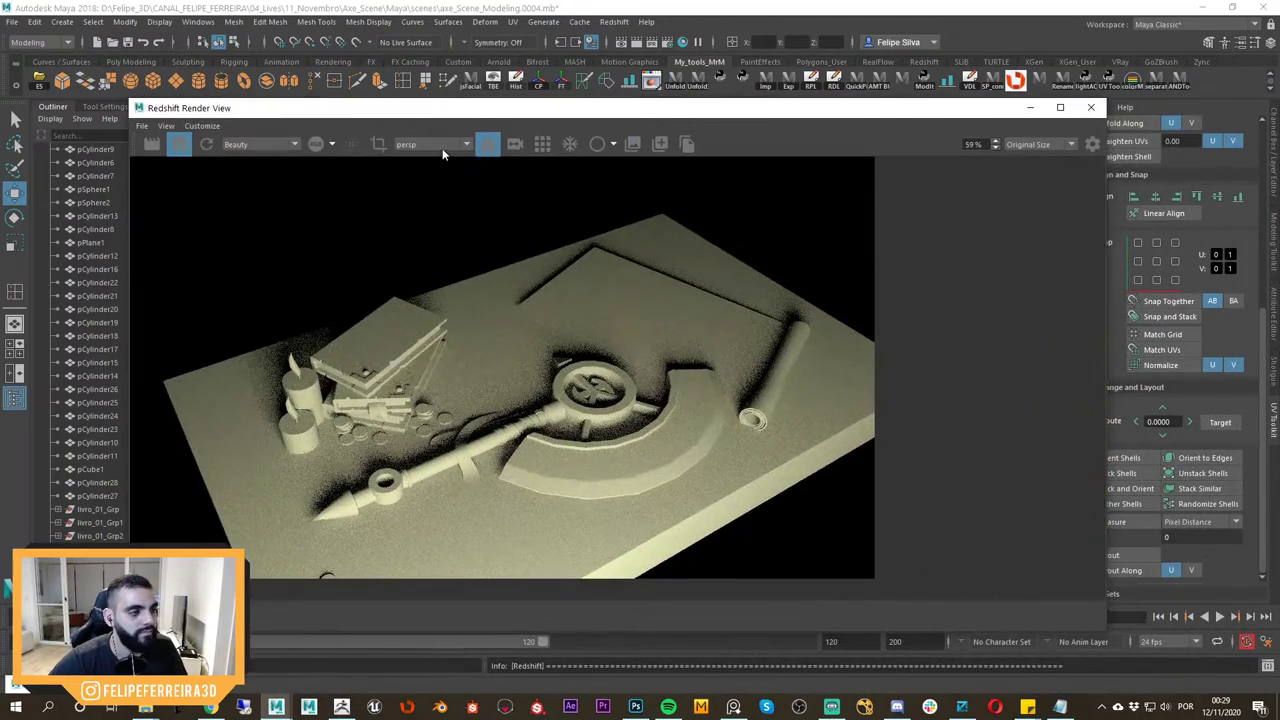
pyautogui.click(442, 146)
pyautogui.click(448, 165)
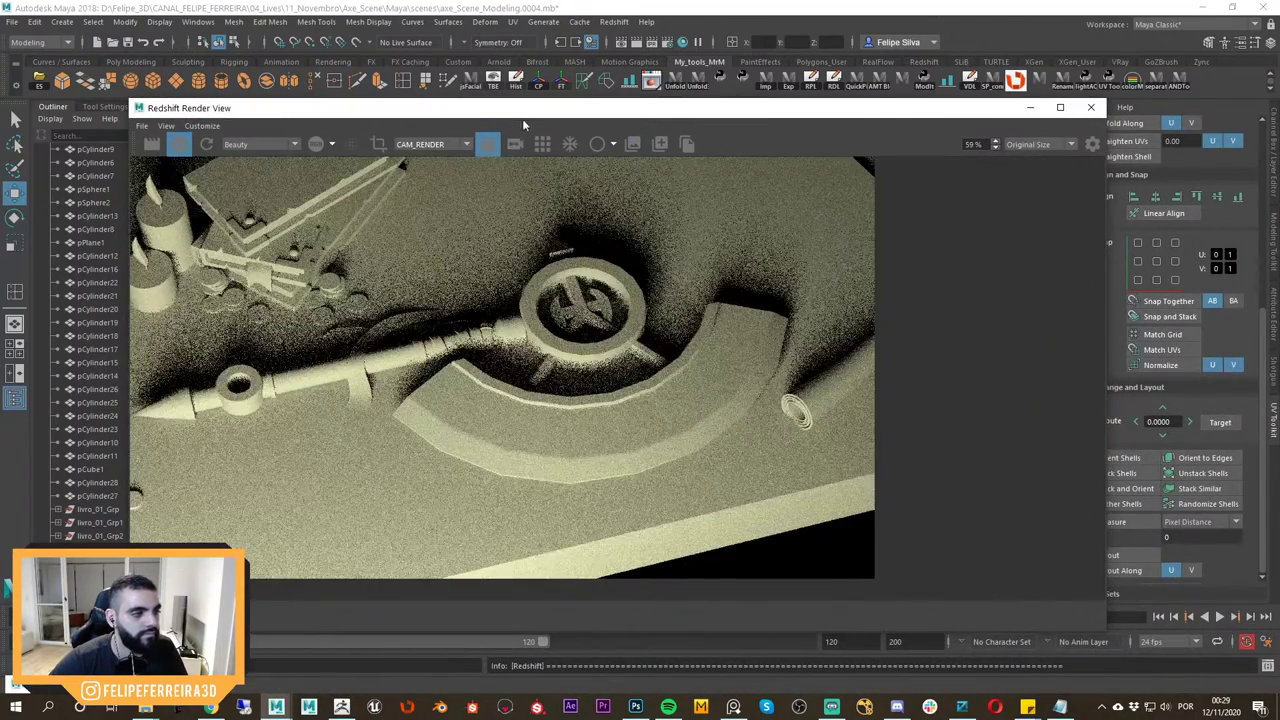
pyautogui.moveTo(523, 112); pyautogui.dragTo(623, 108)
# Stop the IPR render, examine the rendered axe scene and close the Redshift Render View.
pyautogui.click(279, 141)
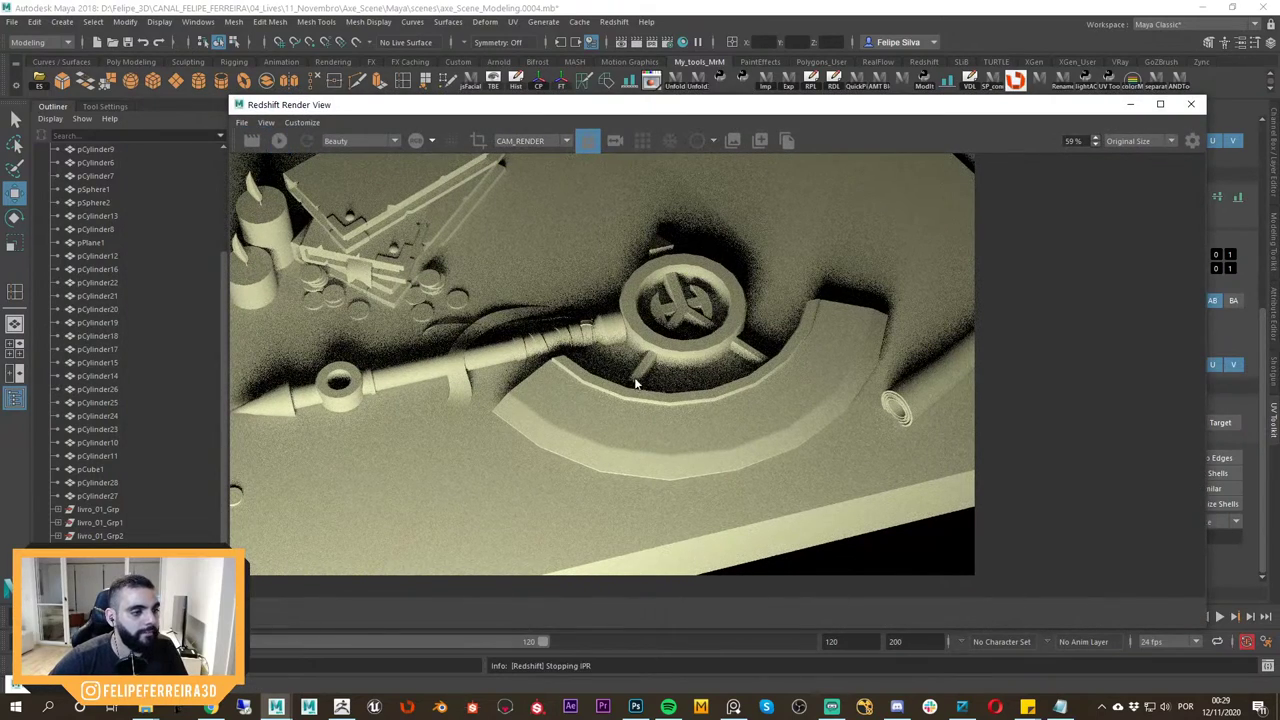
pyautogui.scroll(-1, 590, 360)
pyautogui.scroll(1, 616, 342)
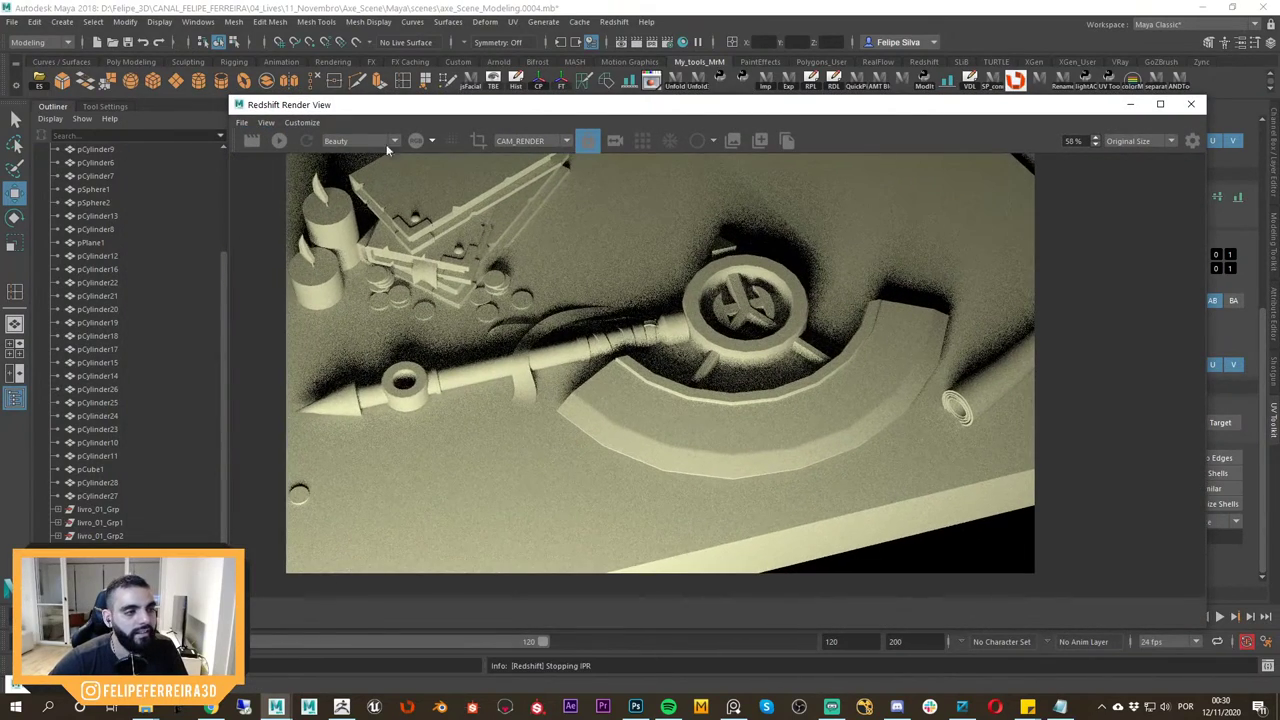
pyautogui.moveTo(255, 113); pyautogui.dragTo(230, 160)
pyautogui.moveTo(408, 157); pyautogui.dragTo(315, 129)
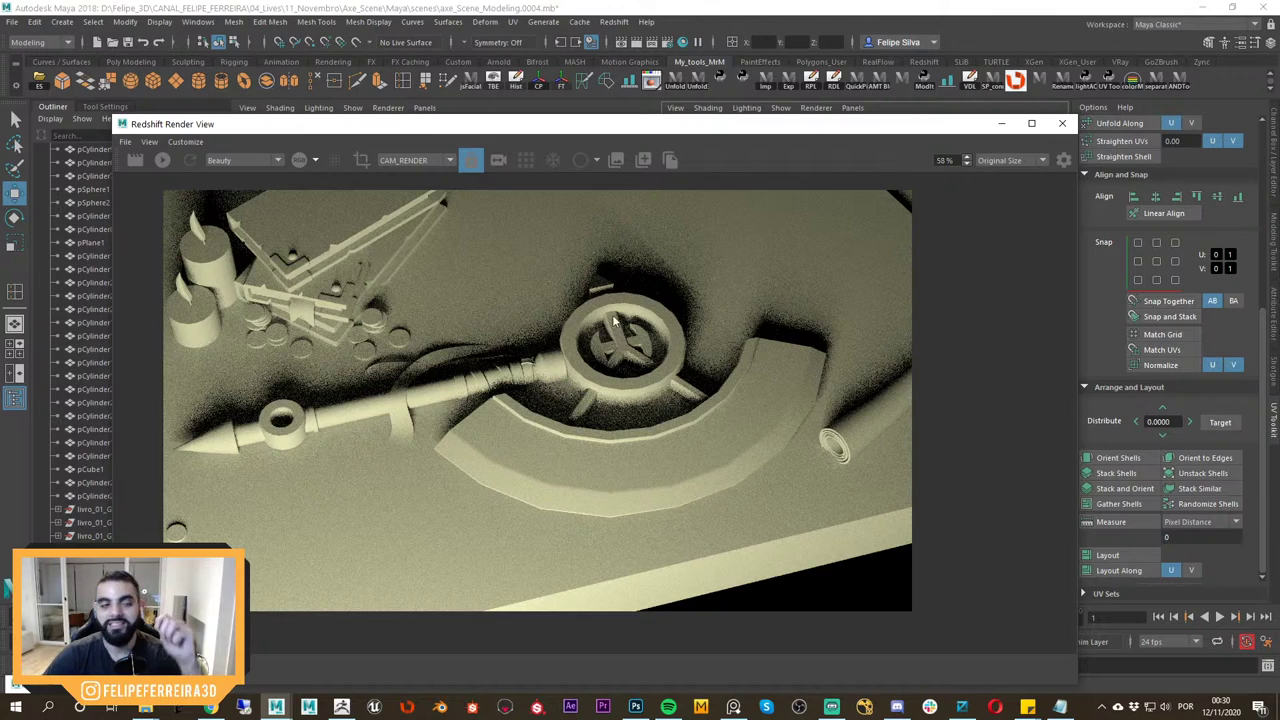
pyautogui.click(1062, 123)
# Frame the top book of the stack in the perspective view and inspect the books and surrounding objects.
pyautogui.click(831, 351)
pyautogui.press('f')
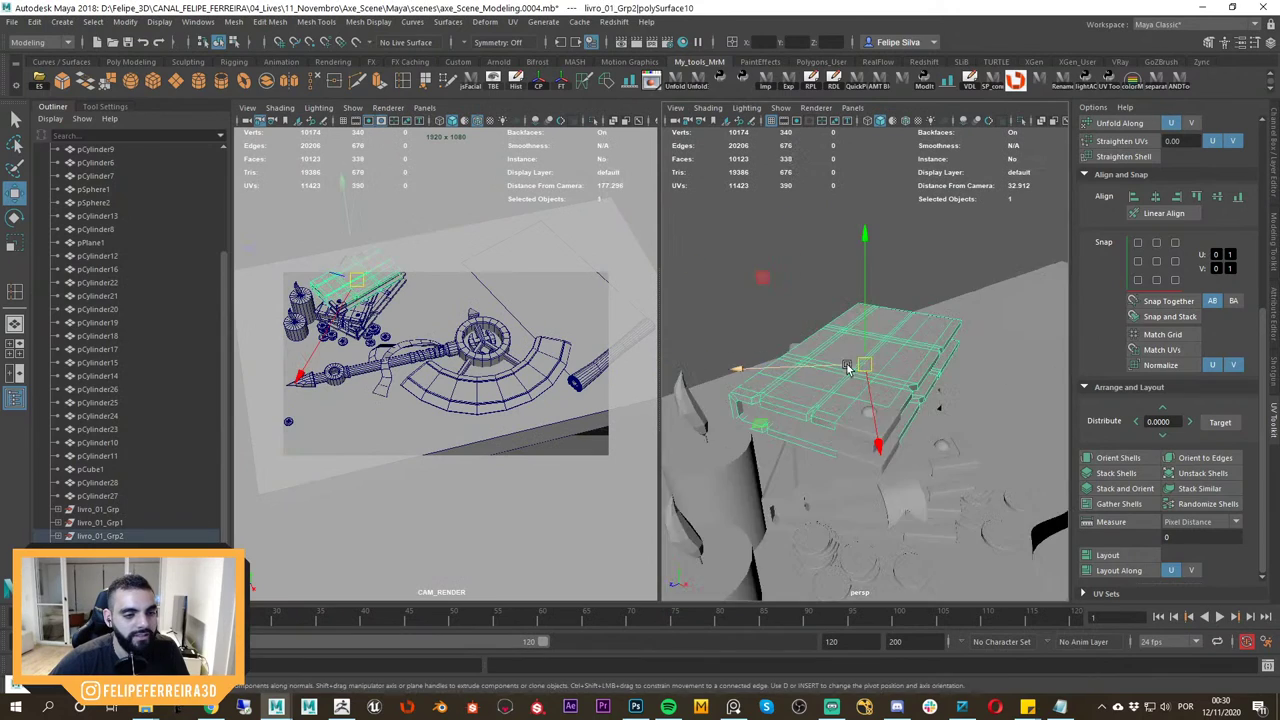
pyautogui.keyDown('alt'); pyautogui.moveTo(838, 385); pyautogui.dragTo(863, 397); pyautogui.keyUp('alt')
pyautogui.keyDown('alt'); pyautogui.moveTo(863, 397); pyautogui.dragTo(829, 396, button='right'); pyautogui.keyUp('alt')
pyautogui.moveTo(829, 396)
pyautogui.keyDown('alt'); pyautogui.mouseDown()
pyautogui.moveTo(829, 414)
pyautogui.moveTo(830, 396)
pyautogui.mouseUp(); pyautogui.keyUp('alt')
pyautogui.click(917, 294)
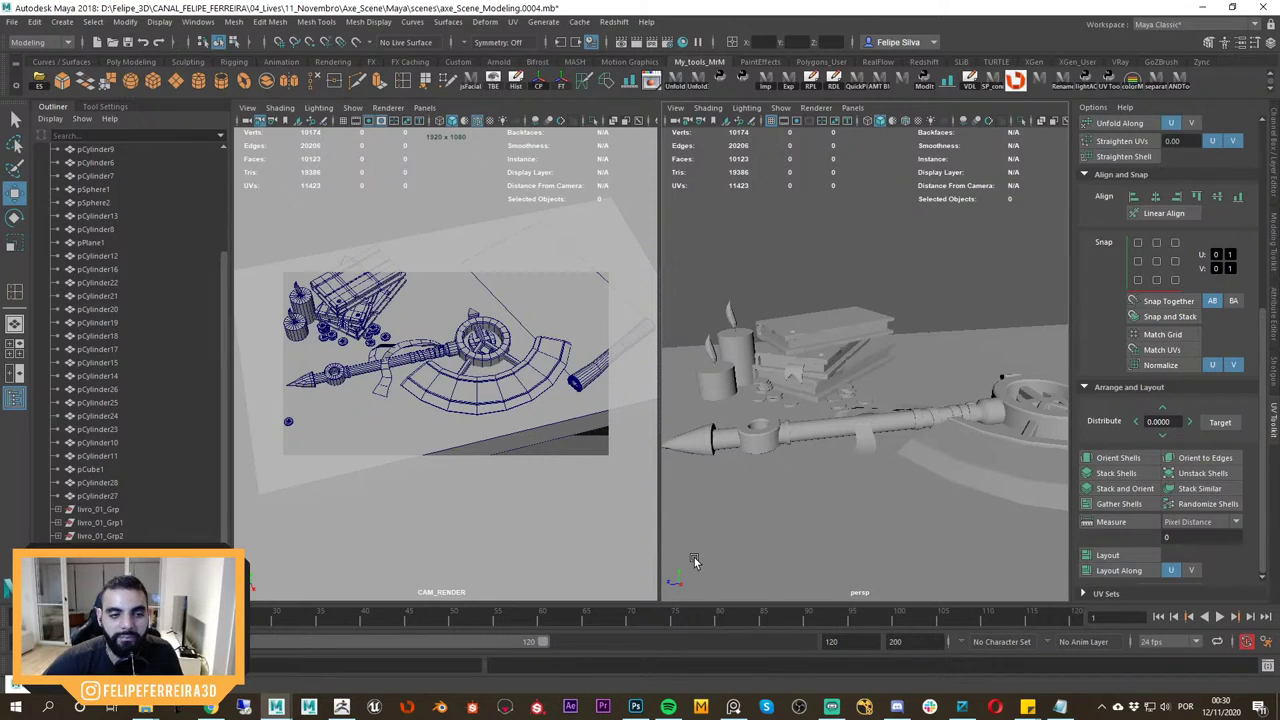
# Select the tabletop, frame it in the perspective view and examine the full scene layout from above.
pyautogui.keyDown('alt'); pyautogui.moveTo(885, 432); pyautogui.dragTo(892, 508); pyautogui.keyUp('alt')
pyautogui.keyDown('alt'); pyautogui.moveTo(892, 508); pyautogui.dragTo(857, 448, button='right'); pyautogui.keyUp('alt')
pyautogui.keyDown('alt'); pyautogui.moveTo(857, 448); pyautogui.dragTo(931, 376); pyautogui.keyUp('alt')
pyautogui.click(931, 378)
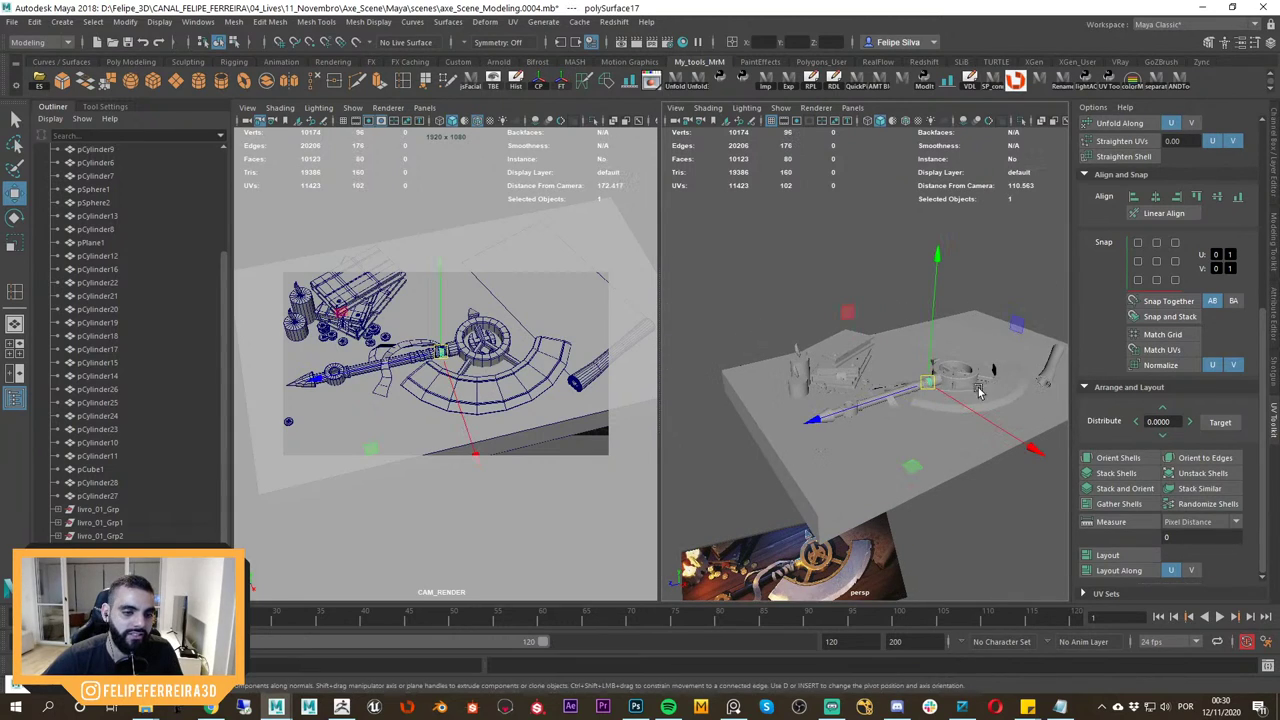
pyautogui.keyDown('alt'); pyautogui.moveTo(965, 412); pyautogui.dragTo(903, 403, button='right'); pyautogui.keyUp('alt')
pyautogui.click(917, 443)
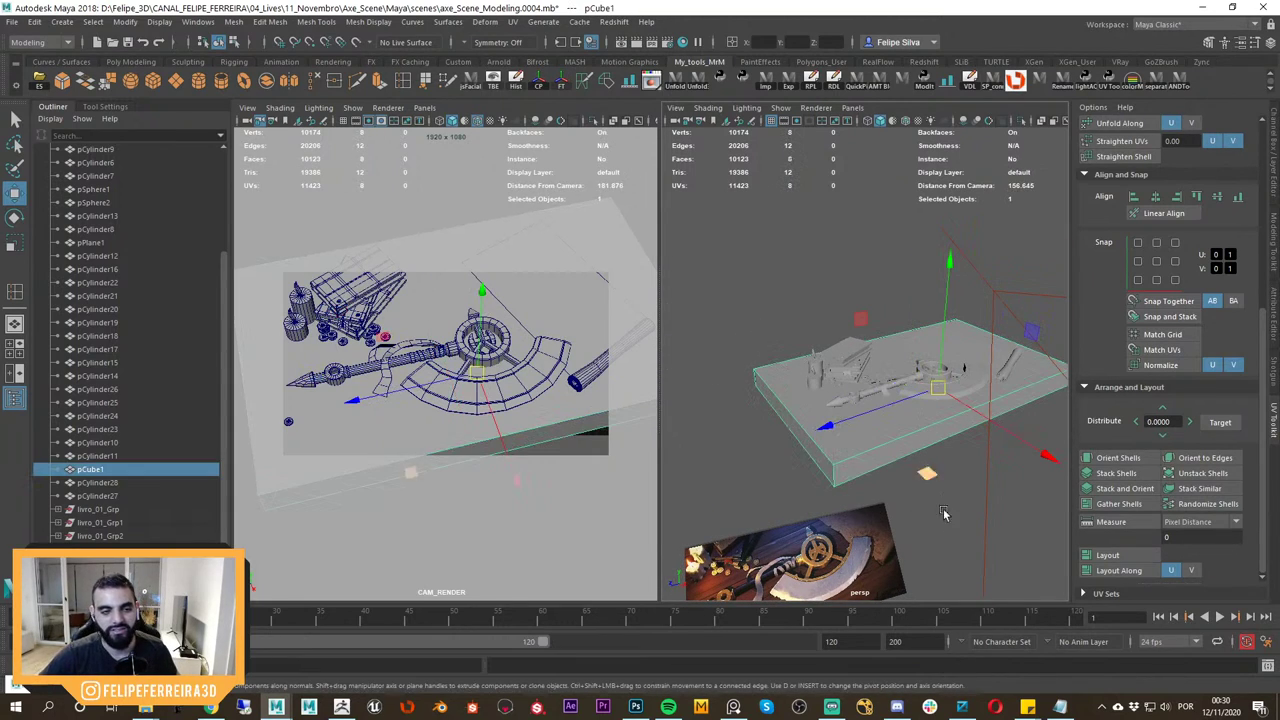
pyautogui.press('f')
pyautogui.keyDown('alt'); pyautogui.moveTo(957, 443); pyautogui.dragTo(947, 396, button='right'); pyautogui.keyUp('alt')
pyautogui.keyDown('alt'); pyautogui.moveTo(947, 396); pyautogui.dragTo(954, 431); pyautogui.keyUp('alt')
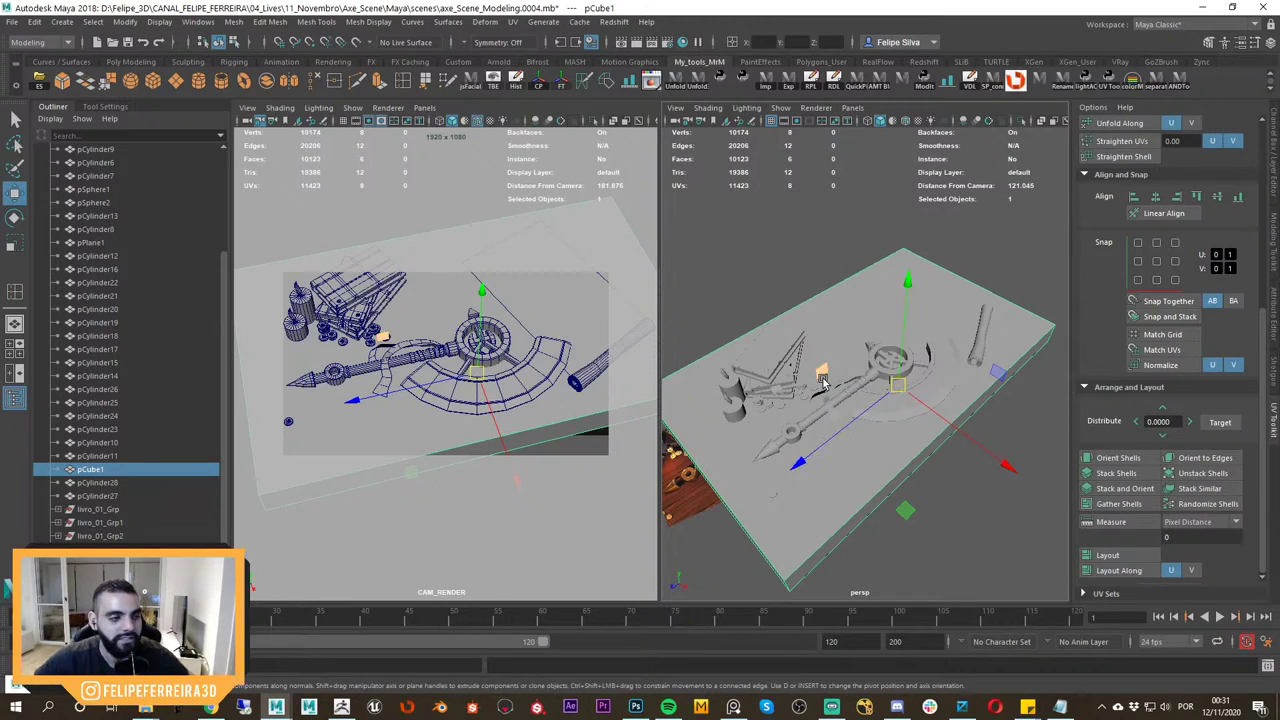
# Clear the selection and save the scene as incremental version axe_Scene_Modeling.0005.mb.
pyautogui.click(843, 279)
pyautogui.hotkey('ctrl', 'alt', 's')
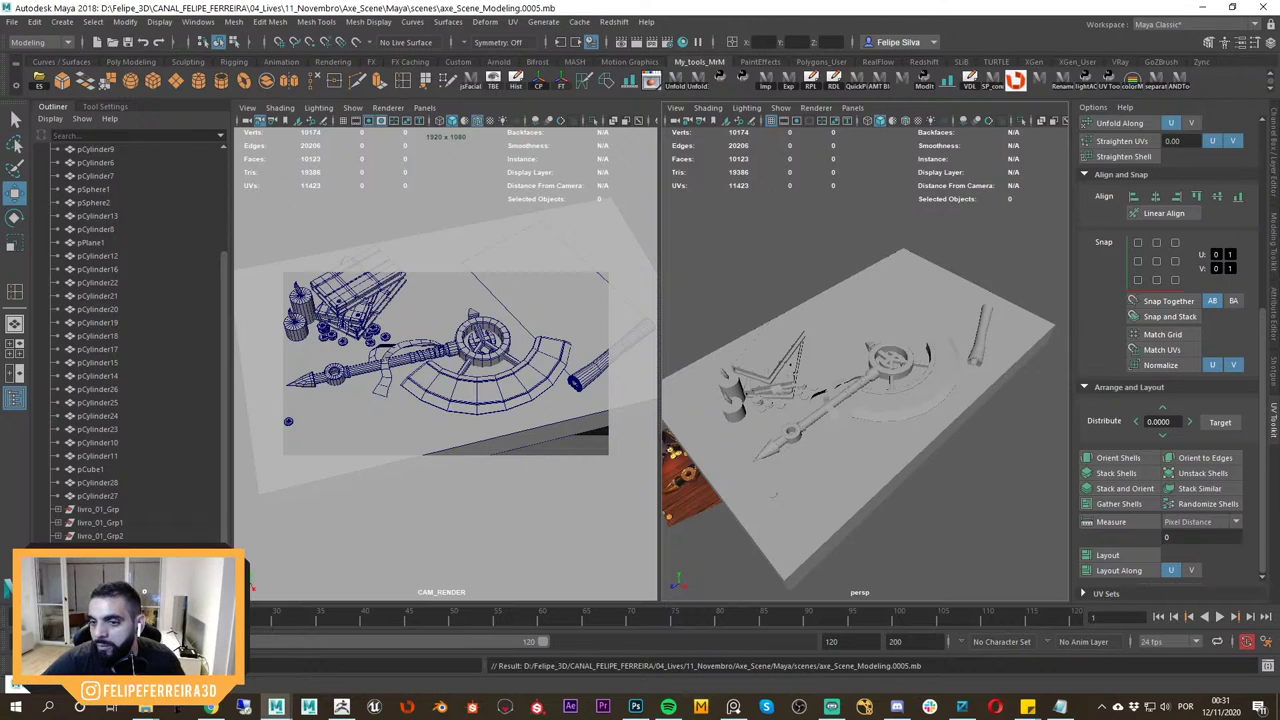
# Bring the UV Editor window back up, close it and clear the tabletop selection.
pyautogui.click(891, 265)
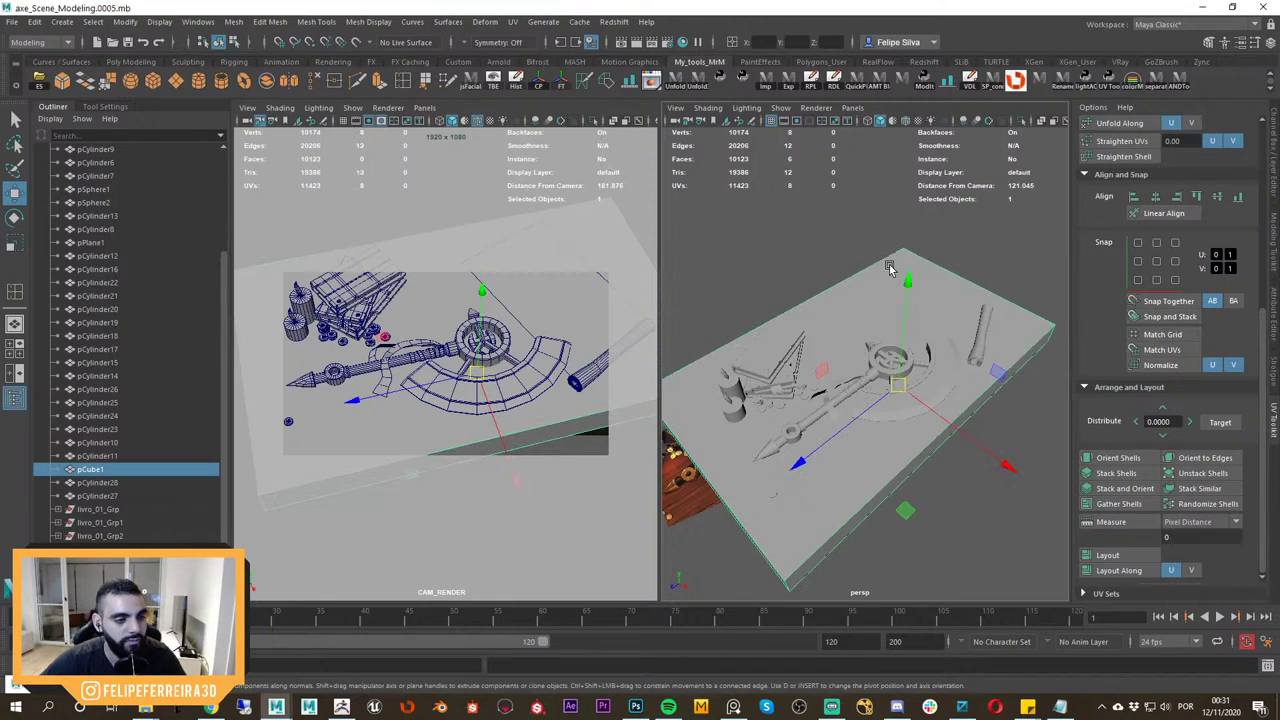
pyautogui.click(58, 684)
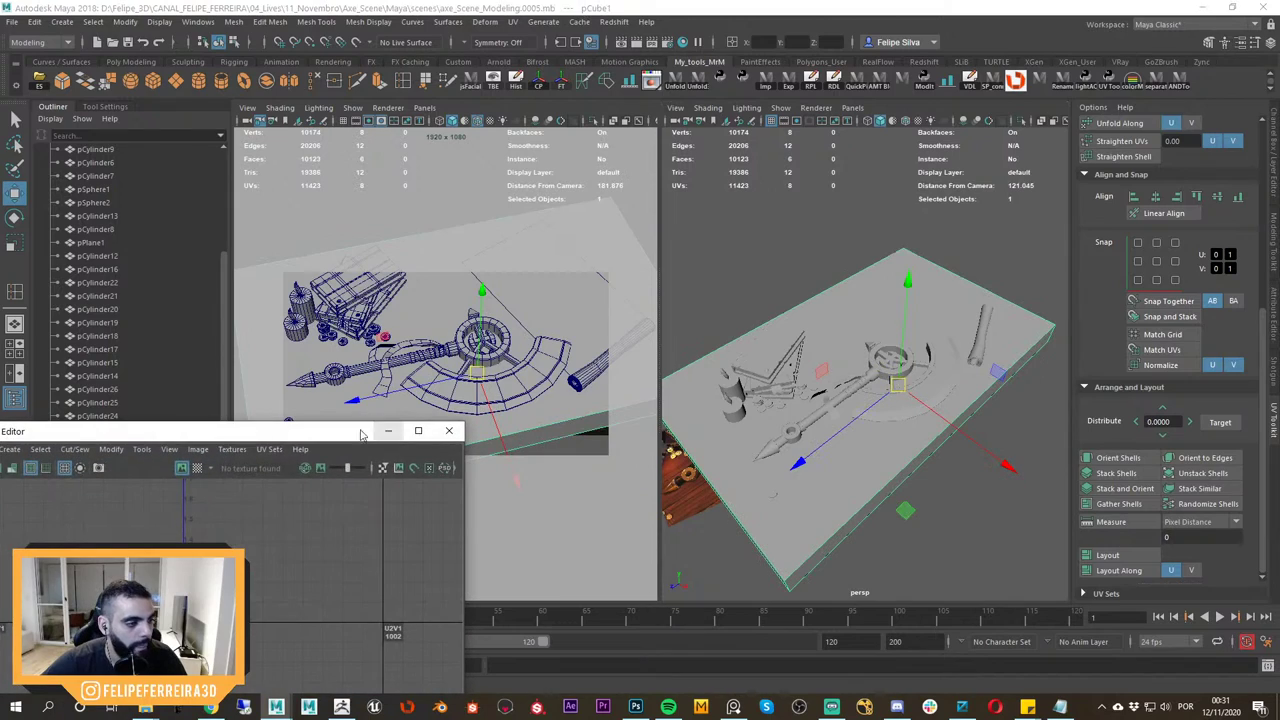
pyautogui.click(449, 430)
pyautogui.click(815, 180)
pyautogui.click(615, 22)
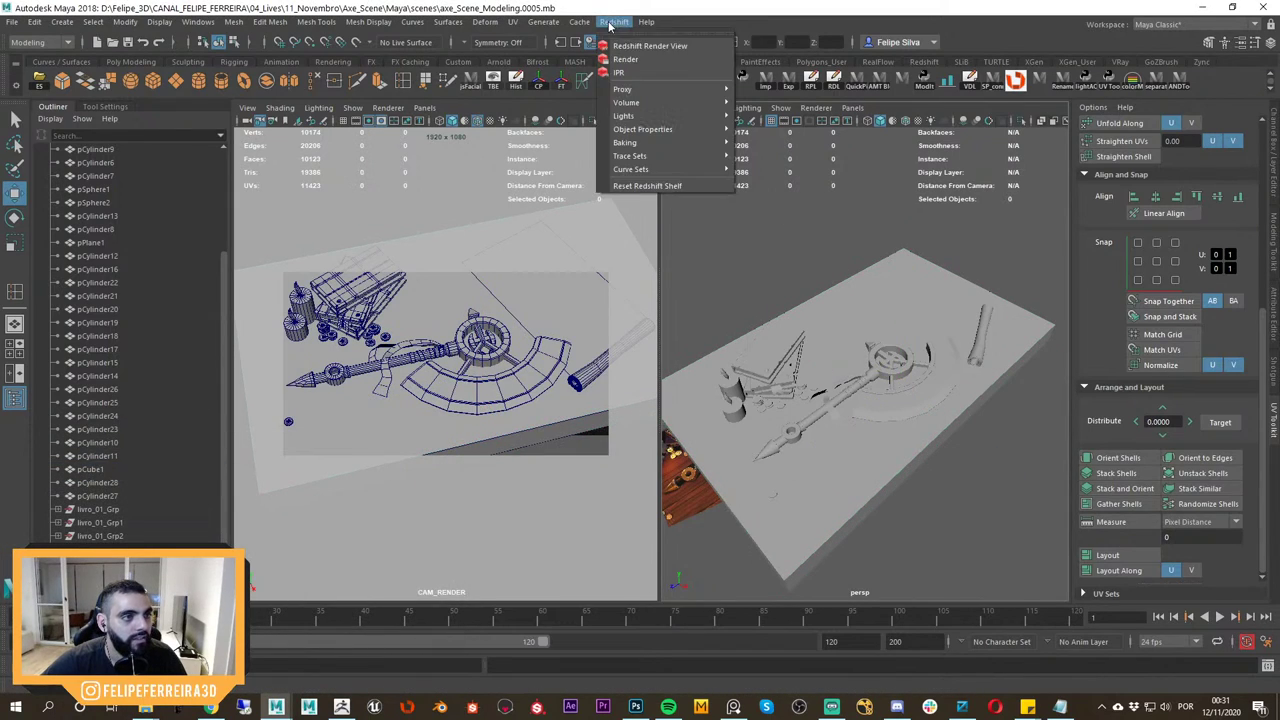
pyautogui.click(610, 21)
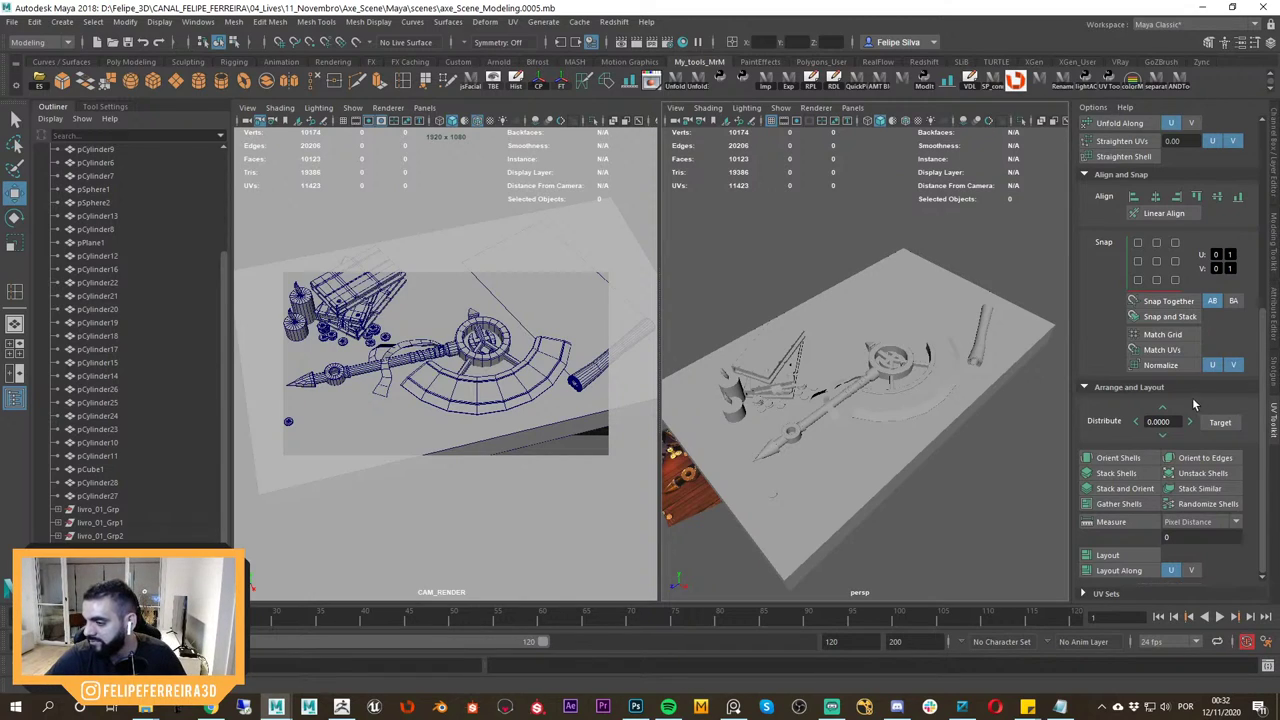
# Check the table scene from a lower angle and save the current scene file.
pyautogui.keyDown('alt'); pyautogui.moveTo(1000, 391); pyautogui.dragTo(970, 421); pyautogui.keyUp('alt')
pyautogui.scroll(4, 935, 398)
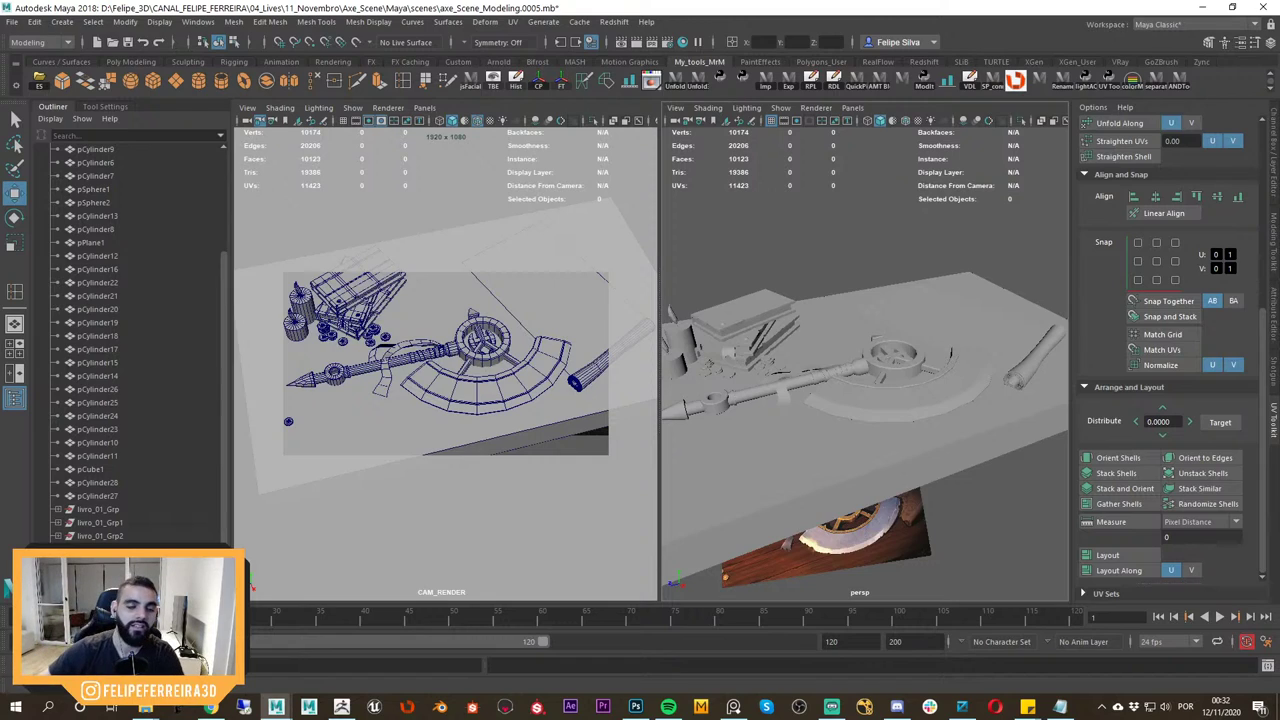
pyautogui.click(128, 42)
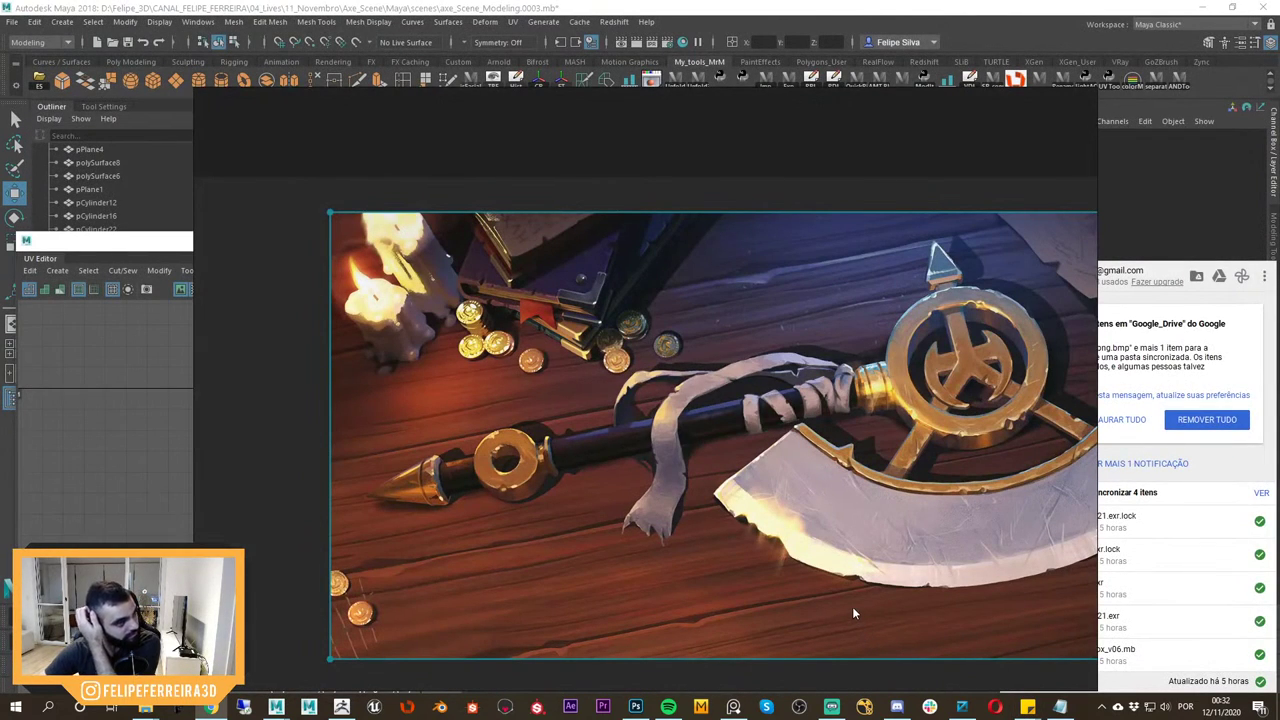
# Bring forward the Maya session holding version 0003, view its whole table scene and minimise the floating UV Editor.
pyautogui.click(930, 6)
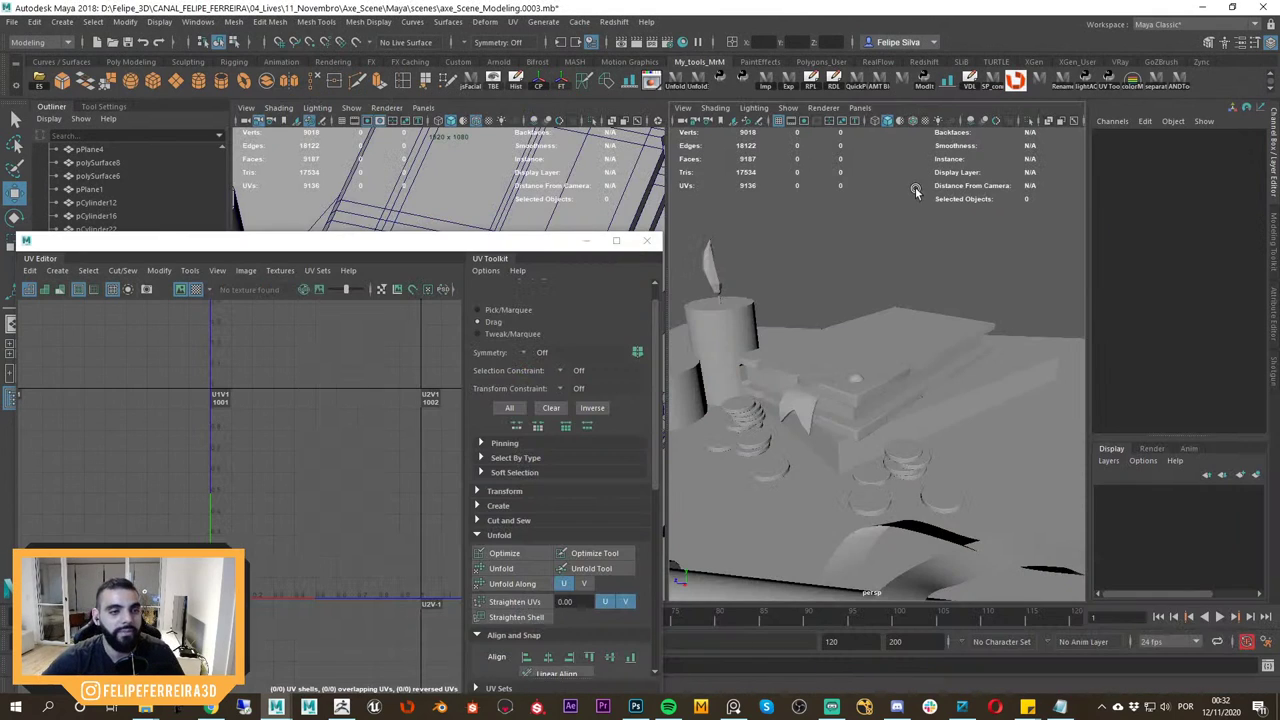
pyautogui.scroll(-6, 891, 274)
pyautogui.moveTo(891, 274)
pyautogui.keyDown('alt'); pyautogui.mouseDown()
pyautogui.moveTo(909, 340)
pyautogui.moveTo(873, 281)
pyautogui.mouseUp(); pyautogui.keyUp('alt')
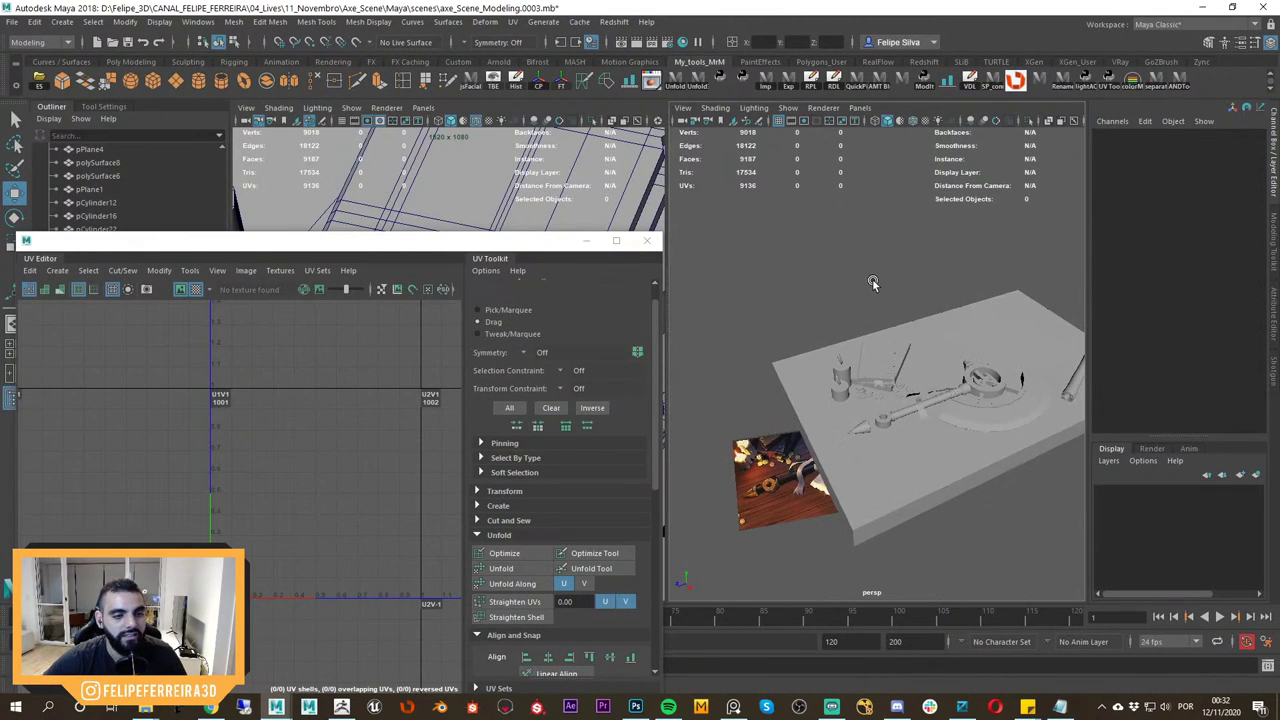
pyautogui.click(590, 243)
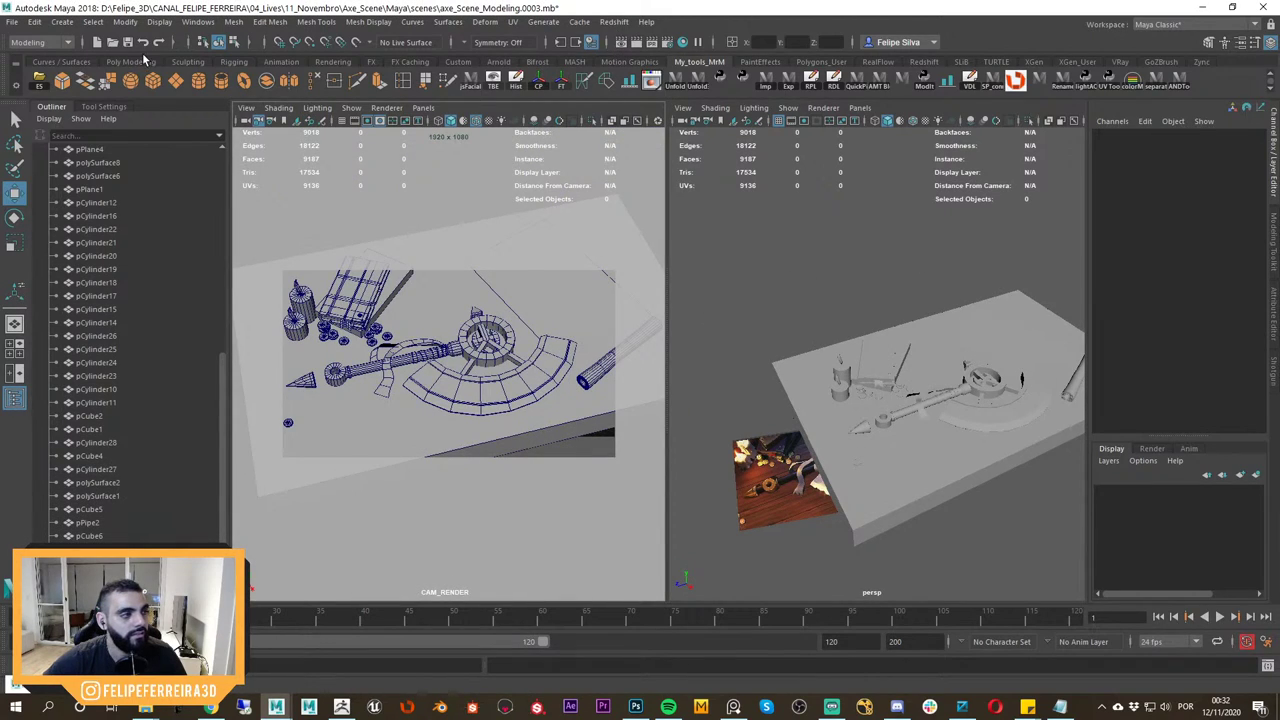
# Open axe_Scene_Modeling.0005.mb in this session, discarding the unsaved changes to version 0003.
pyautogui.click(275, 702)
pyautogui.click(176, 4)
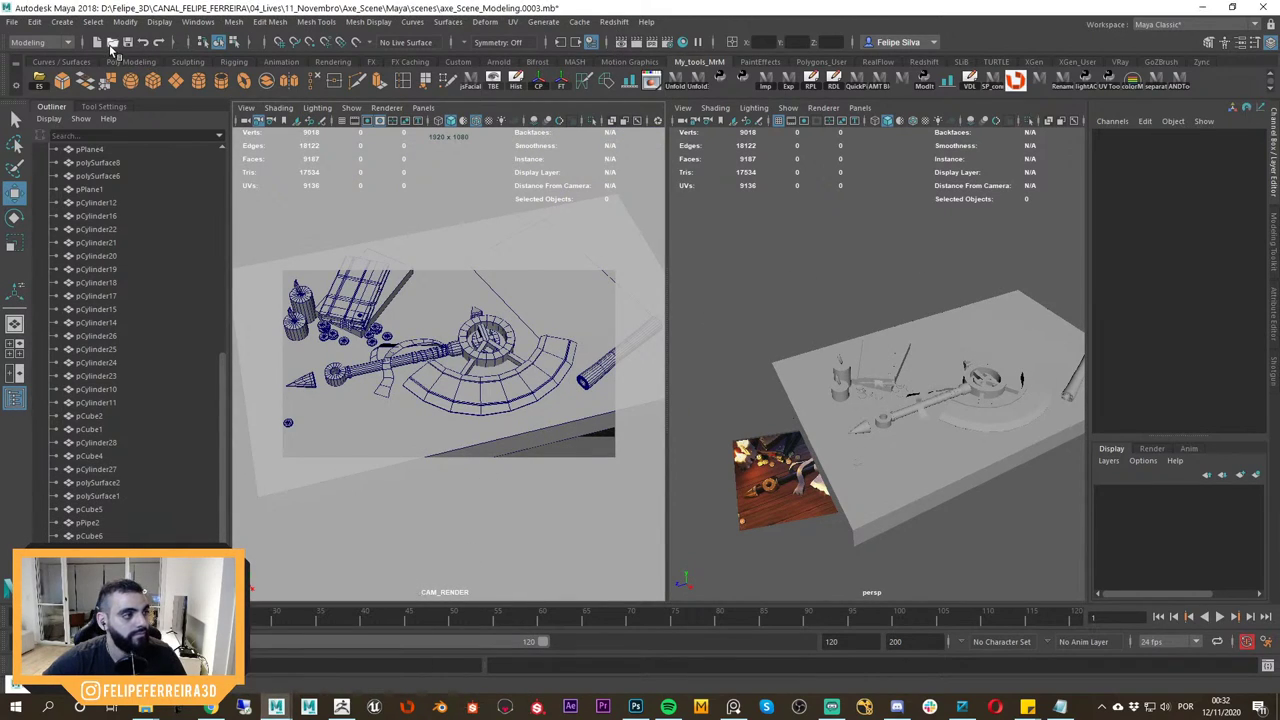
pyautogui.click(111, 45)
pyautogui.doubleClick(415, 236)
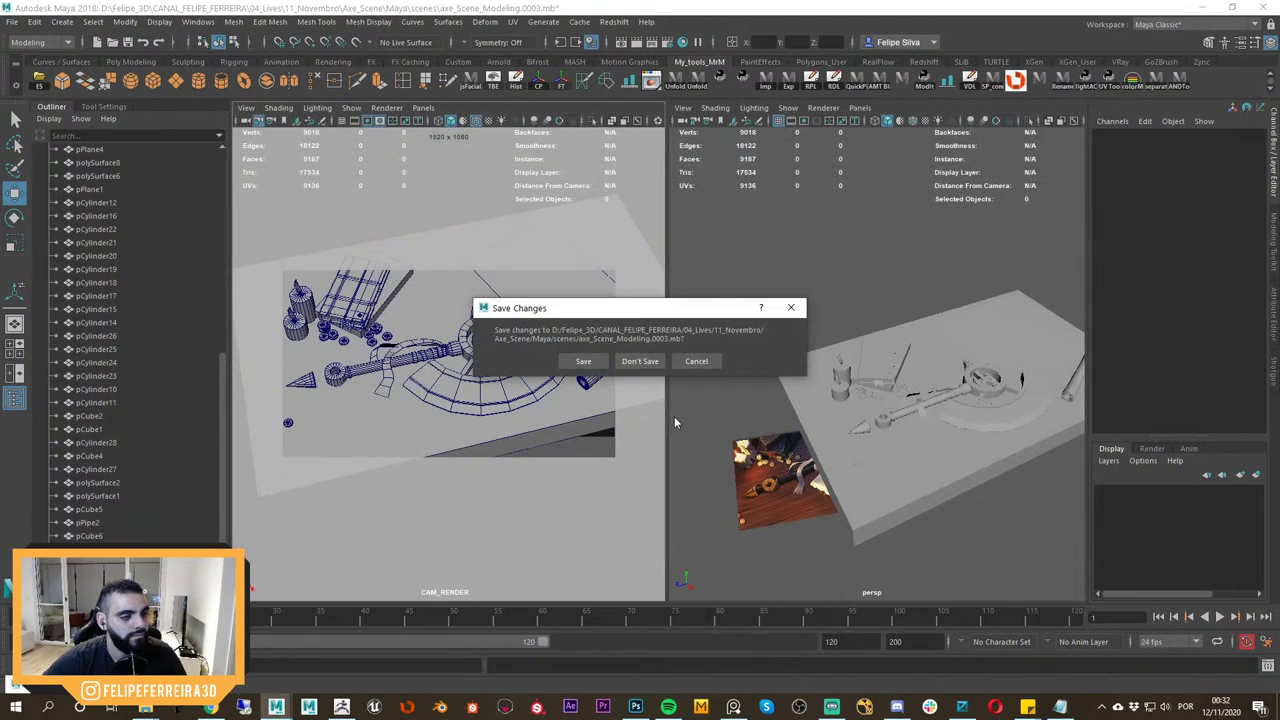
pyautogui.click(641, 361)
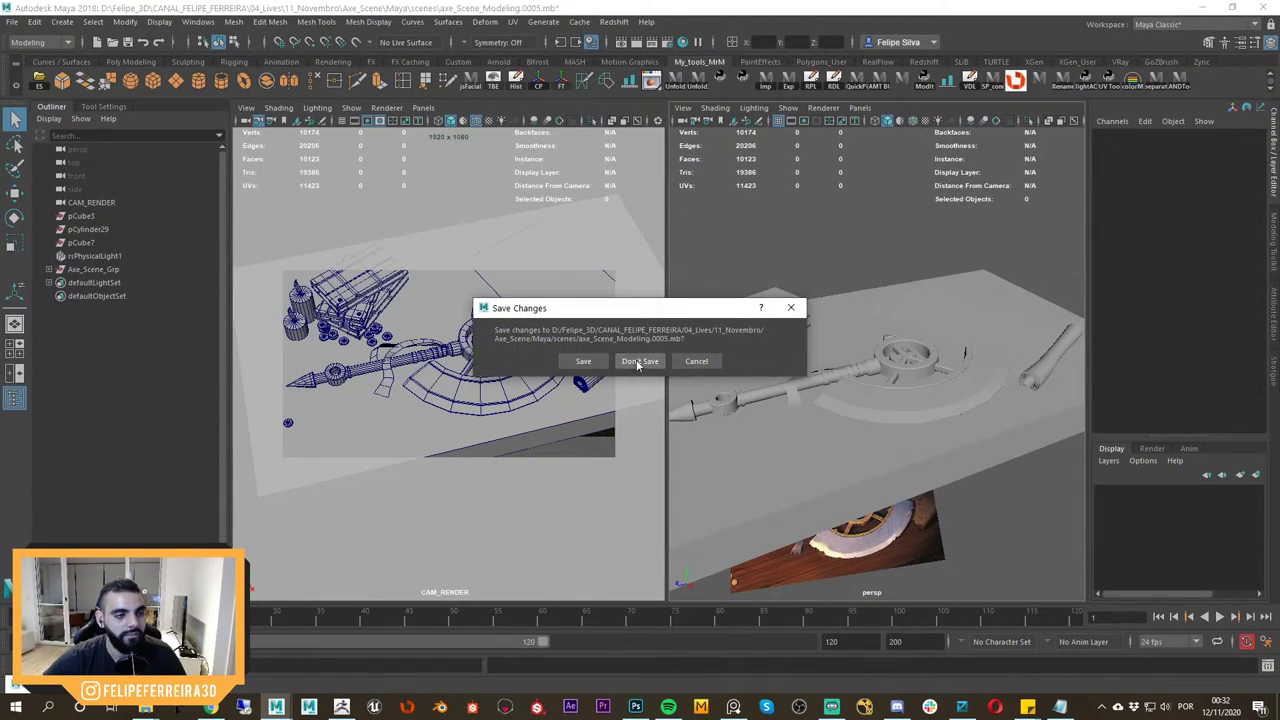
# Cancel the pending save prompt to check the scene once more, and close Maya without saving changes.
pyautogui.click(695, 360)
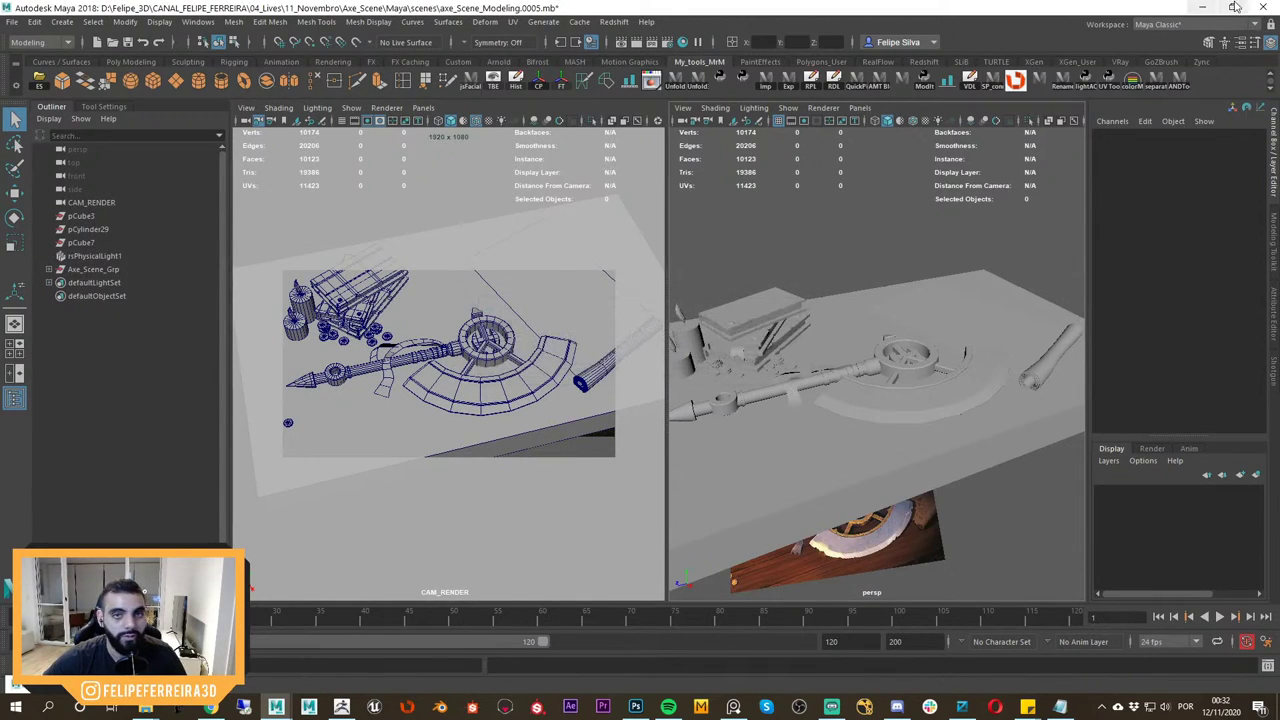
pyautogui.click(1264, 7)
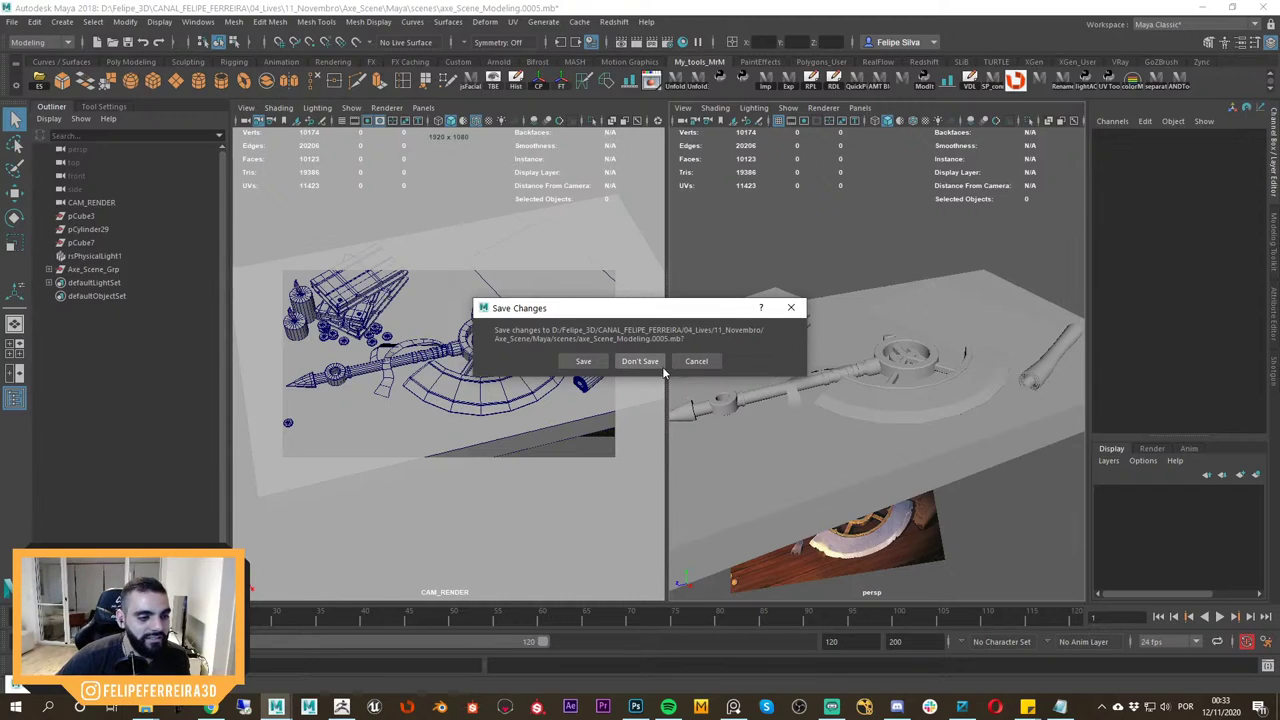
pyautogui.click(640, 361)
# Fit the whole axe illustration into view on the reference board and reposition the board's window, dismissing the Google Drive popup.
pyautogui.click(1101, 707)
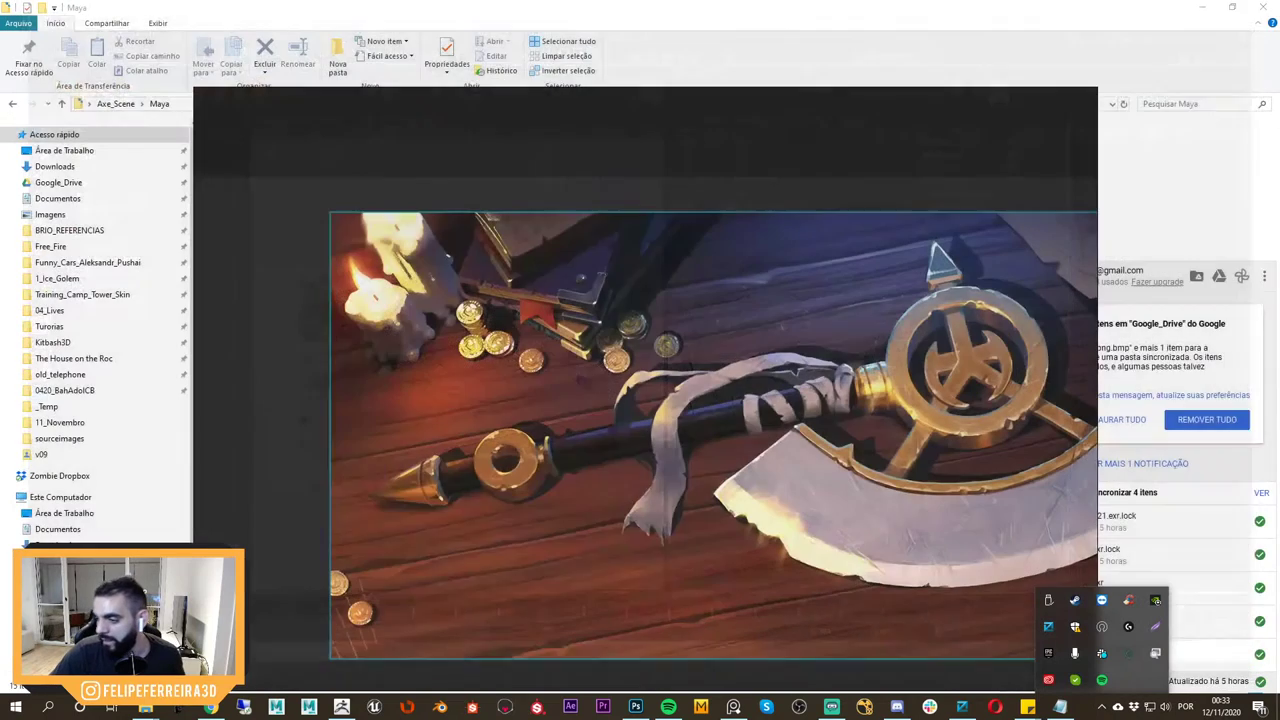
pyautogui.moveTo(908, 360)
pyautogui.mouseDown(button='right')
pyautogui.moveTo(867, 342)
pyautogui.moveTo(917, 356)
pyautogui.mouseUp(button='right')
pyautogui.scroll(-3, 912, 364)
pyautogui.moveTo(833, 363); pyautogui.dragTo(609, 333, button='middle')
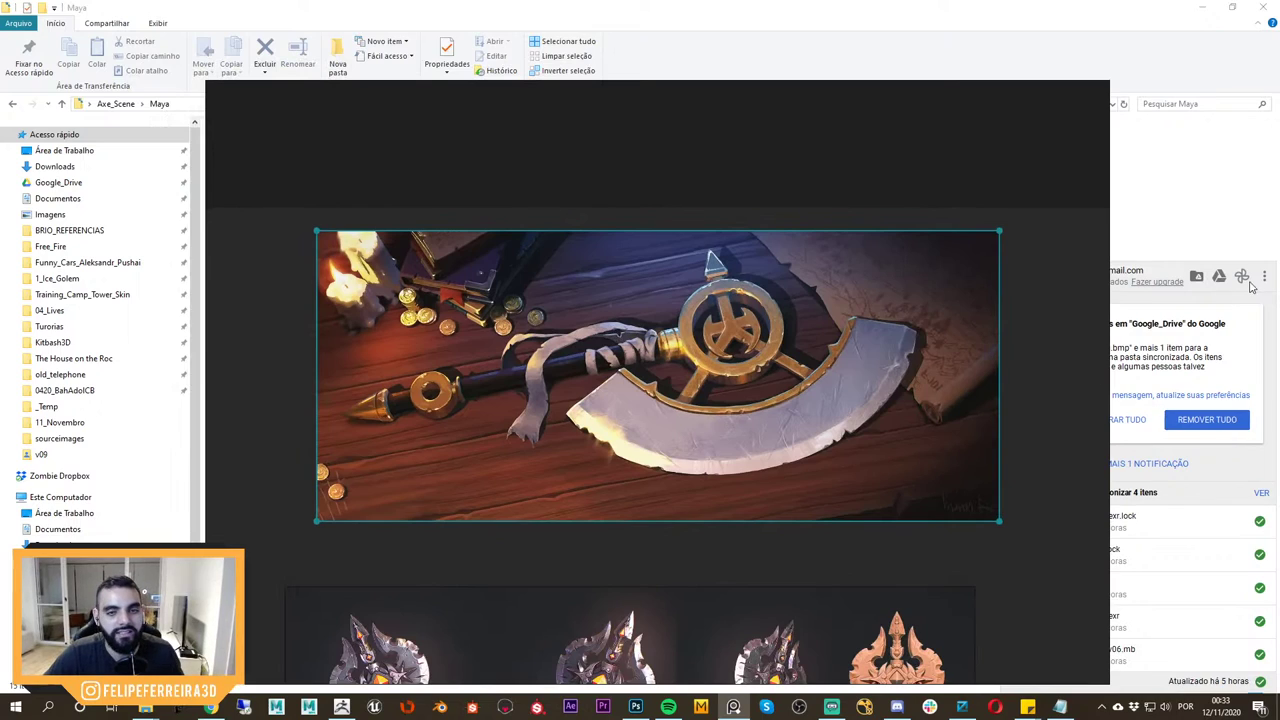
pyautogui.click(1252, 240)
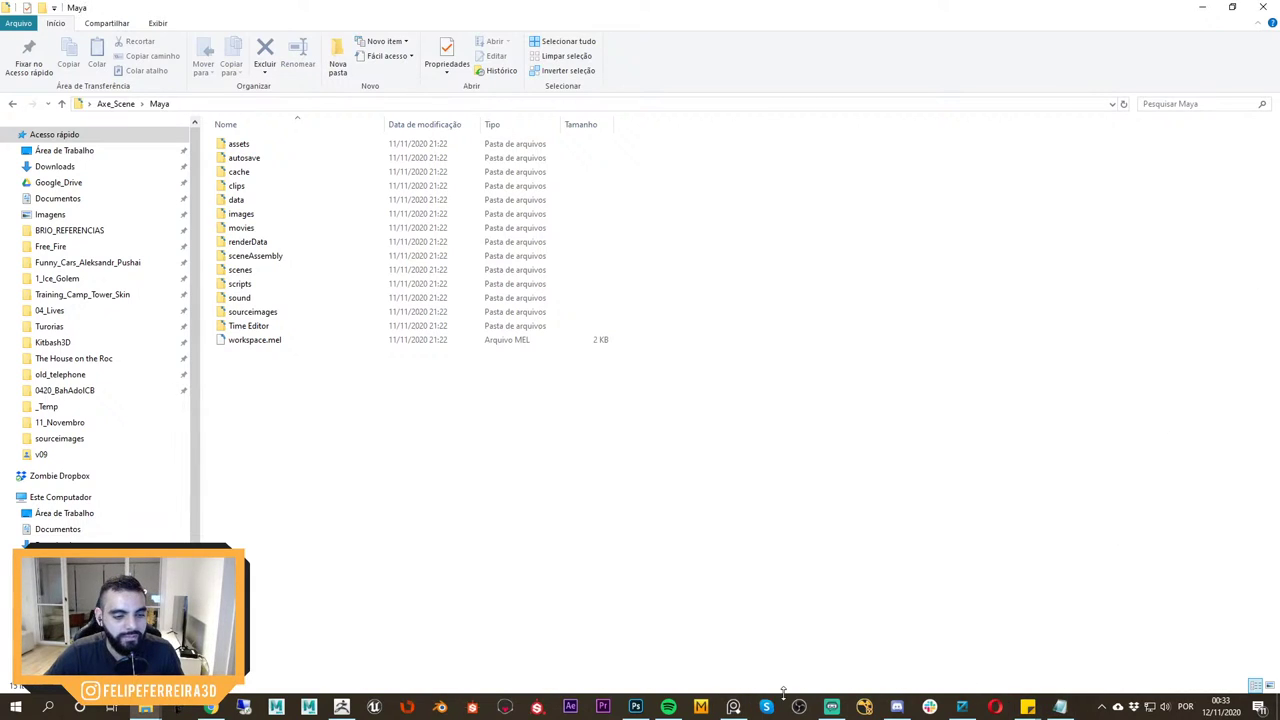
pyautogui.click(734, 707)
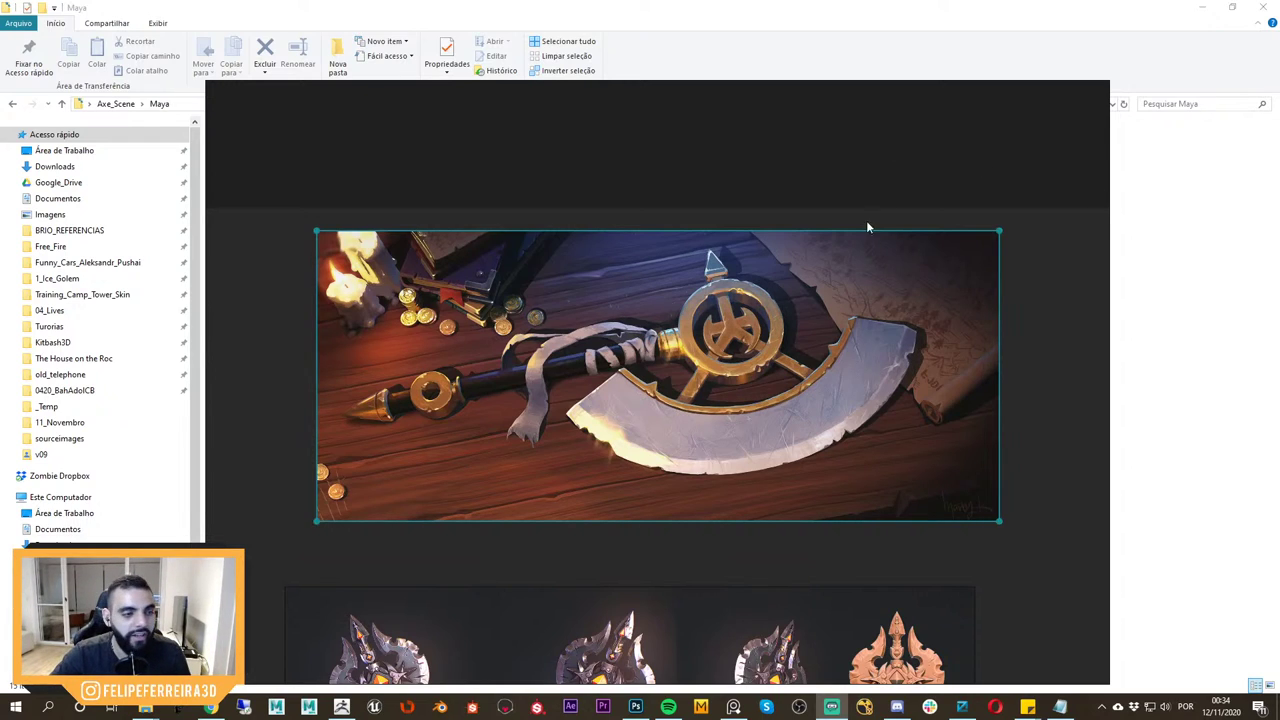
pyautogui.moveTo(885, 285); pyautogui.dragTo(862, 264, button='right')
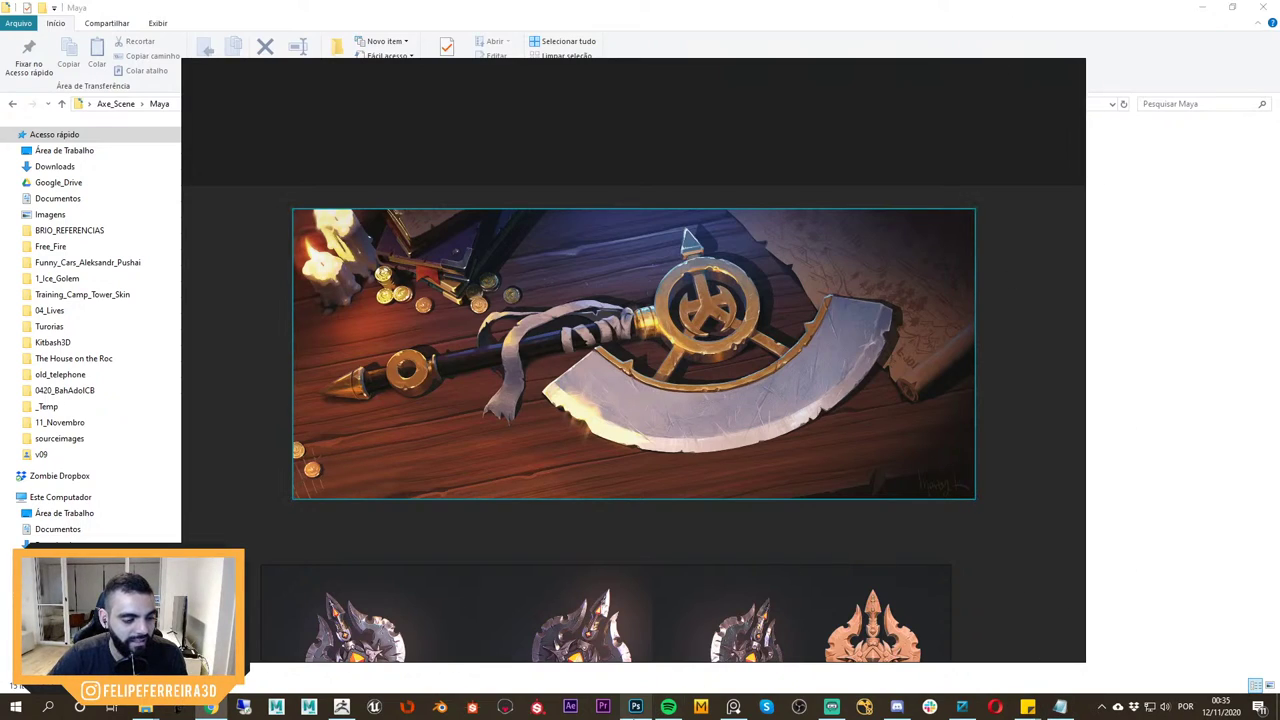
# Close the empty ZBrush session from its taskbar preview.
pyautogui.moveTo(354, 707)
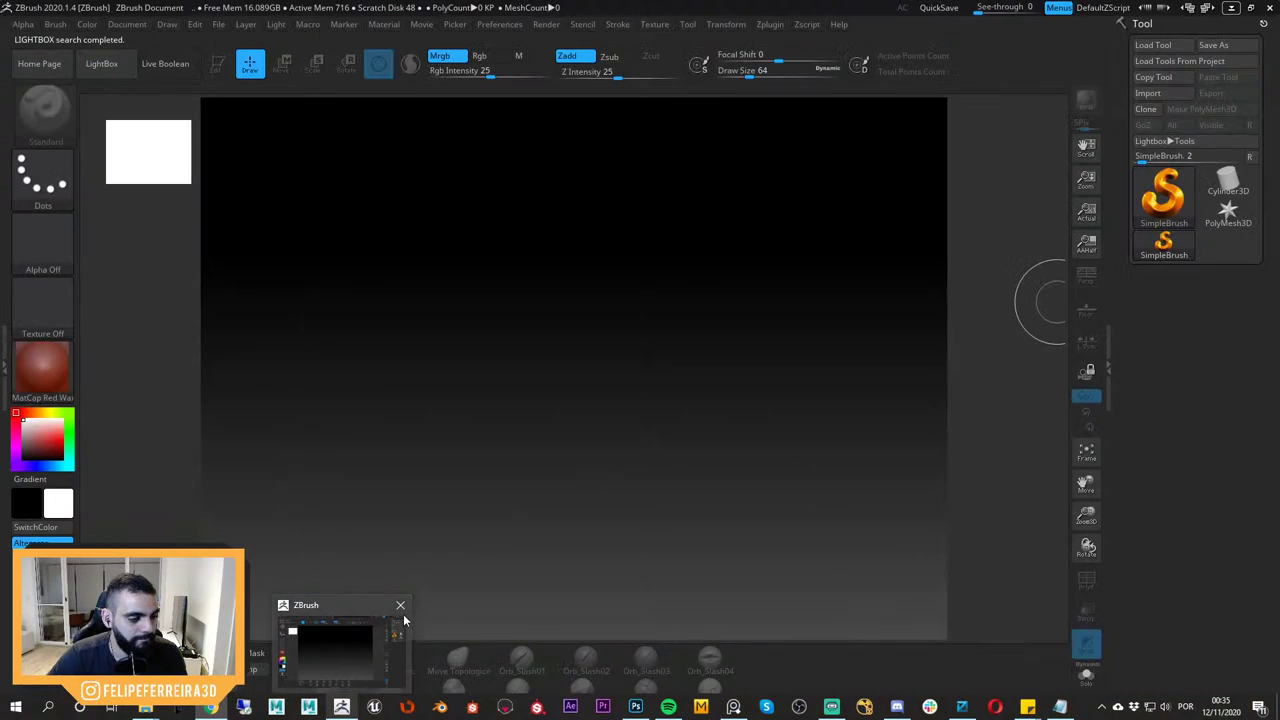
pyautogui.click(403, 609)
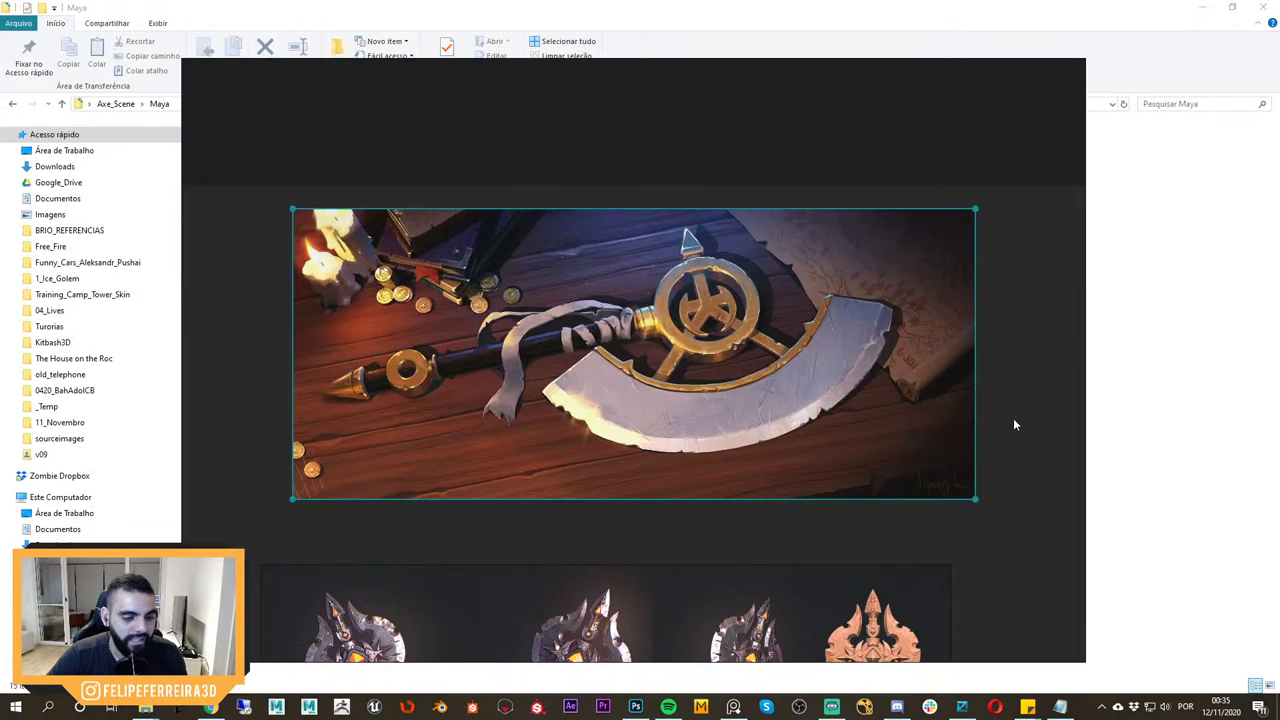